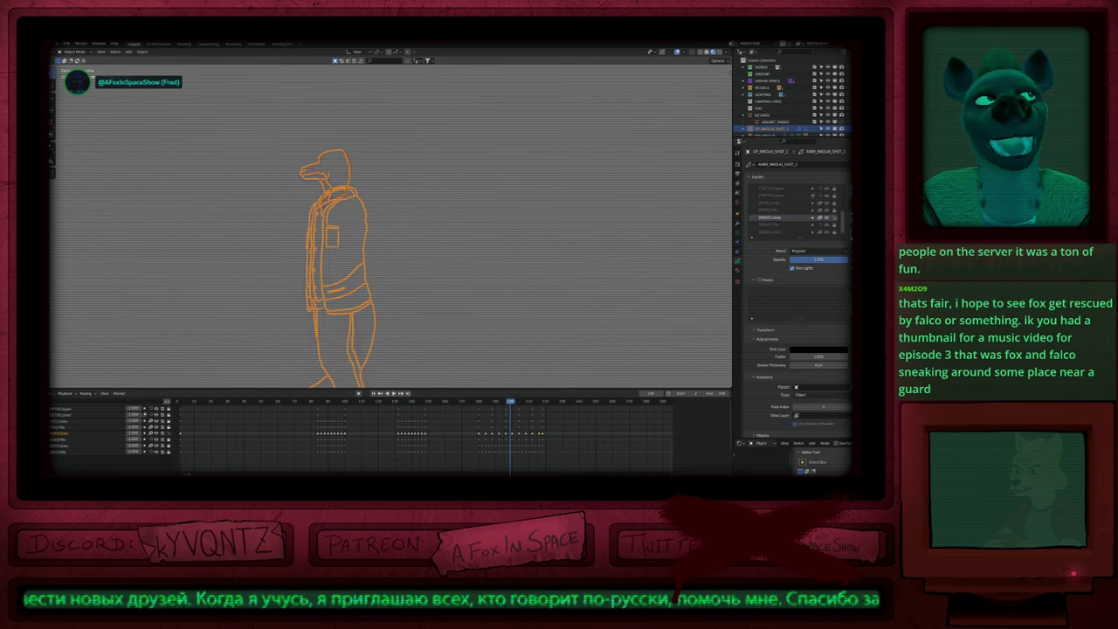
# Step: Select the reptile grease pencil object and switch it into Draw Mode
pyautogui.click(471, 267)
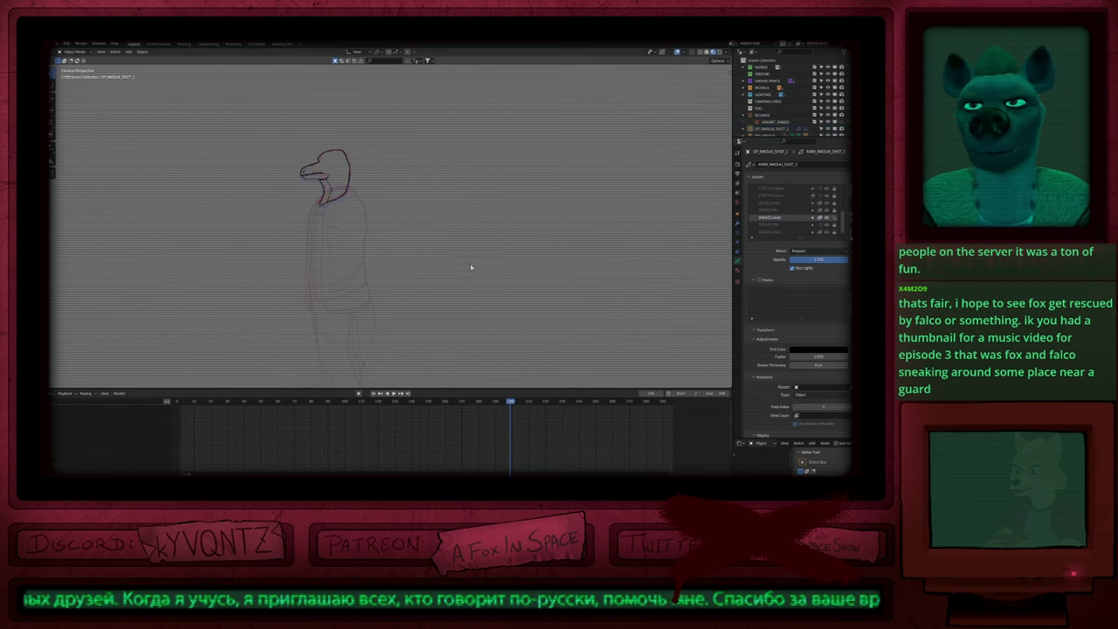
pyautogui.click(393, 265)
pyautogui.keyDown('shift'); pyautogui.moveTo(392, 265); pyautogui.dragTo(522, 297, button='middle'); pyautogui.keyUp('shift')
pyautogui.hotkey('ctrl', 'Tab')
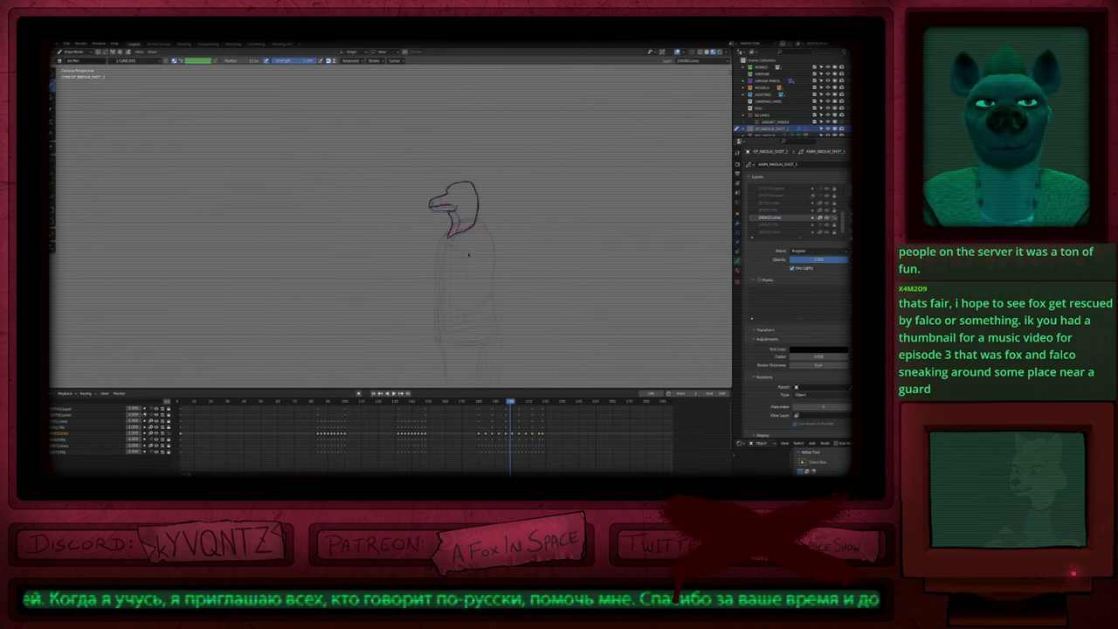
pyautogui.scroll(5, 458, 202)
# Step: Step through the head-turn keyframes to the star frame and erase the scribbled star stroke
pyautogui.press('Down')
pyautogui.press('Down')
pyautogui.press('Down')
pyautogui.press('Down')
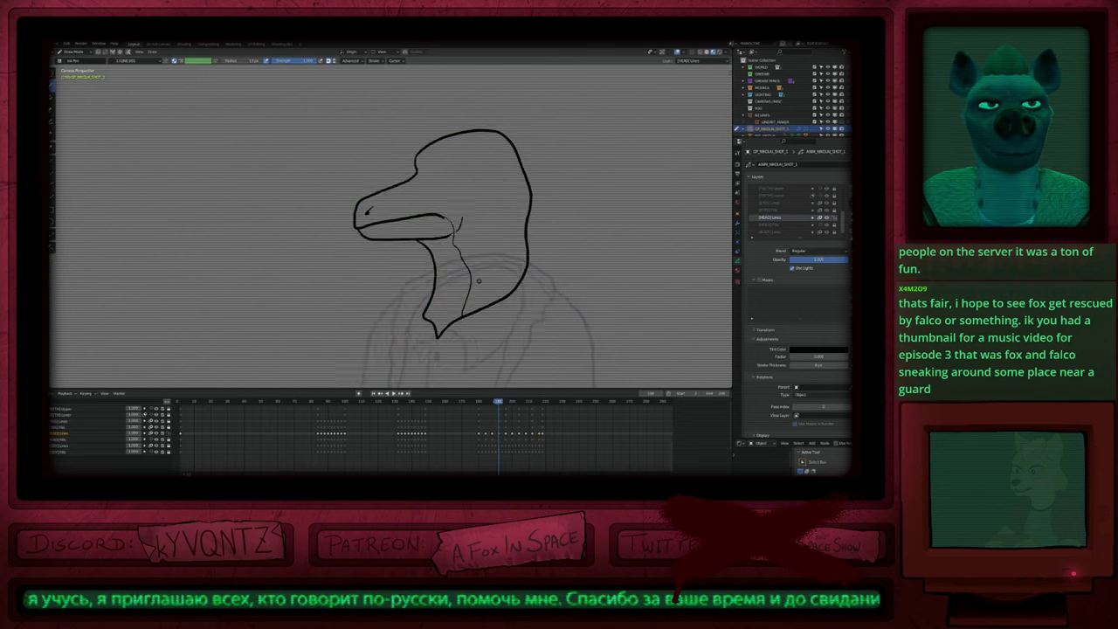
pyautogui.press('Up')
pyautogui.press('Up')
pyautogui.press('Up')
pyautogui.press('Up')
pyautogui.press('Up')
pyautogui.press('Up')
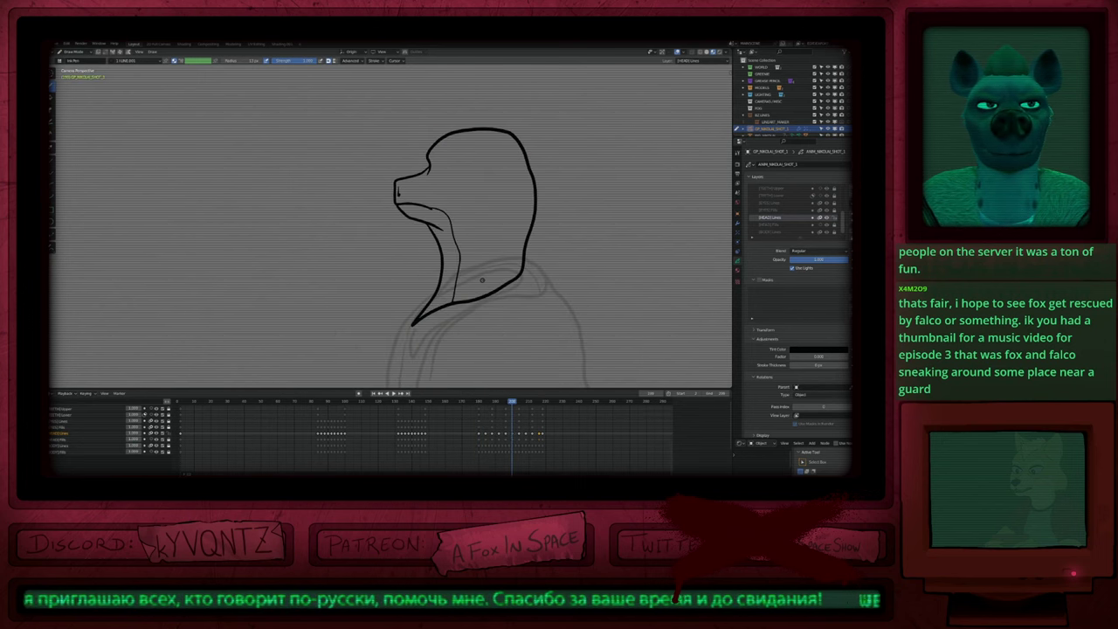
pyautogui.press('Up')
pyautogui.press('Up')
pyautogui.press('Up')
pyautogui.press('Down')
pyautogui.press('Down')
pyautogui.press('Up')
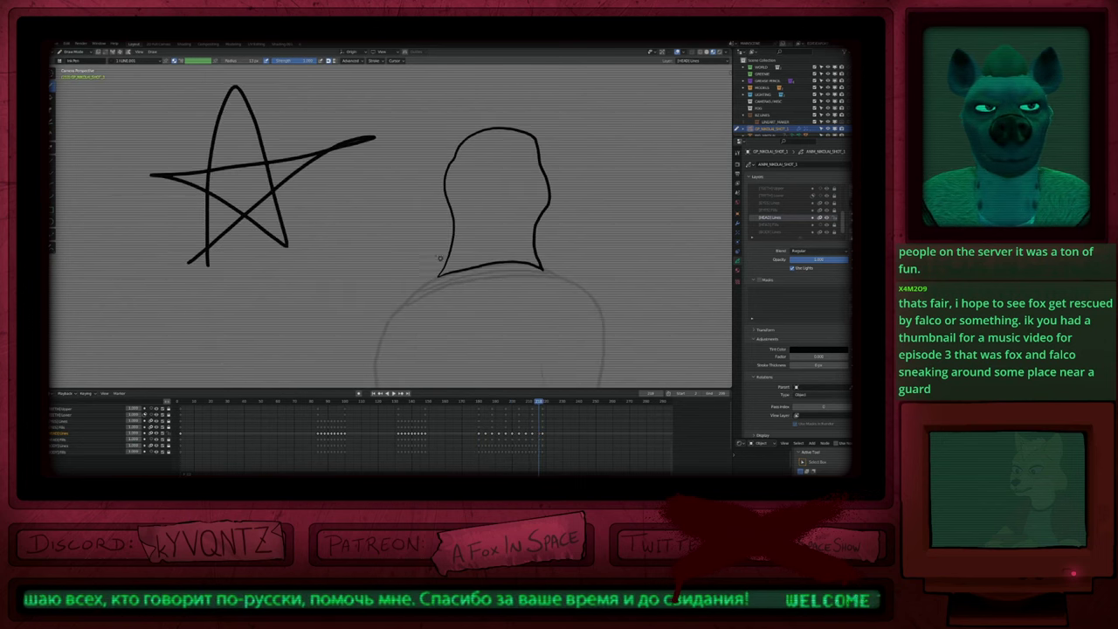
pyautogui.press('e')
pyautogui.click(182, 192)
# Step: Switch back to the ink pen and zoom the view and timeline around the keys
pyautogui.press('d')
pyautogui.moveTo(436, 241)
pyautogui.keyDown('ctrl'); pyautogui.mouseDown(button='middle')
pyautogui.moveTo(494, 317)
pyautogui.moveTo(446, 284)
pyautogui.mouseUp(button='middle'); pyautogui.keyUp('ctrl')
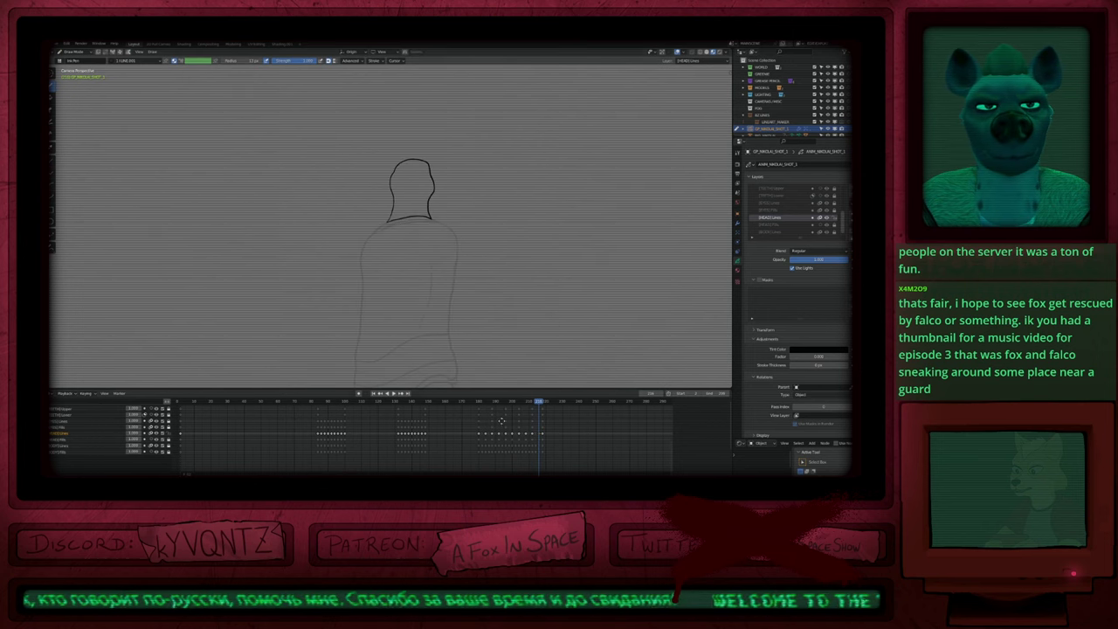
pyautogui.moveTo(502, 420)
pyautogui.keyDown('ctrl'); pyautogui.mouseDown(button='middle')
pyautogui.moveTo(518, 424)
pyautogui.moveTo(398, 421)
pyautogui.mouseUp(button='middle'); pyautogui.keyUp('ctrl')
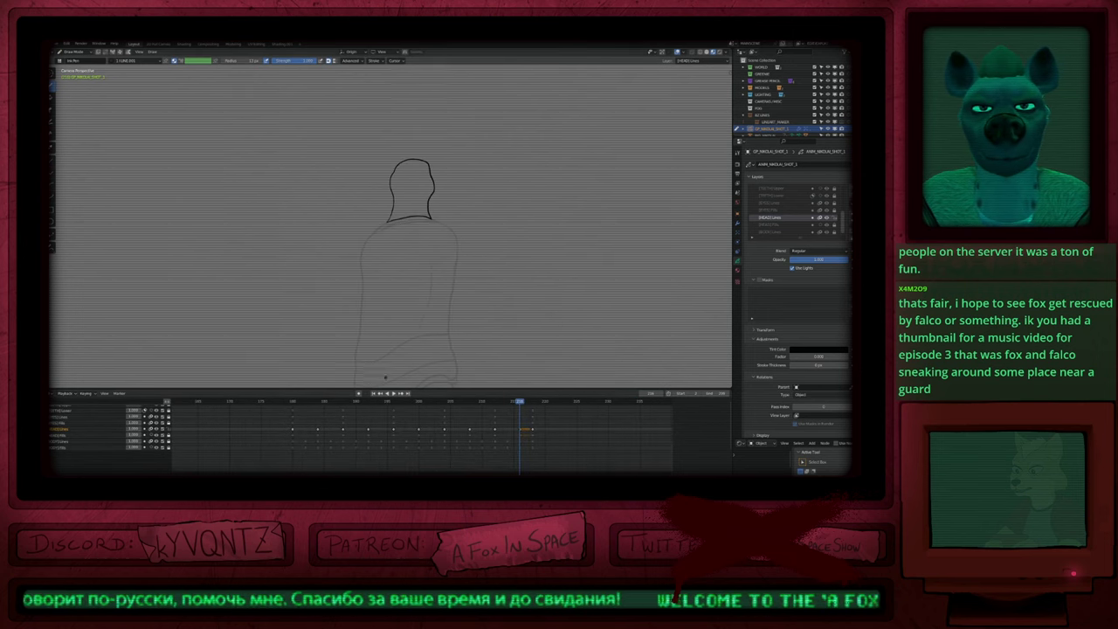
# Step: At frame 182, duplicate the drawing frame and delete all its head strokes in Edit Mode
pyautogui.click(304, 405)
pyautogui.moveTo(434, 282)
pyautogui.keyDown('shift'); pyautogui.mouseDown(button='middle')
pyautogui.moveTo(501, 291)
pyautogui.moveTo(423, 277)
pyautogui.moveTo(467, 318)
pyautogui.mouseUp(button='middle'); pyautogui.keyUp('shift')
pyautogui.hotkey('shift', 'd')
pyautogui.press('Tab')
pyautogui.press('a')
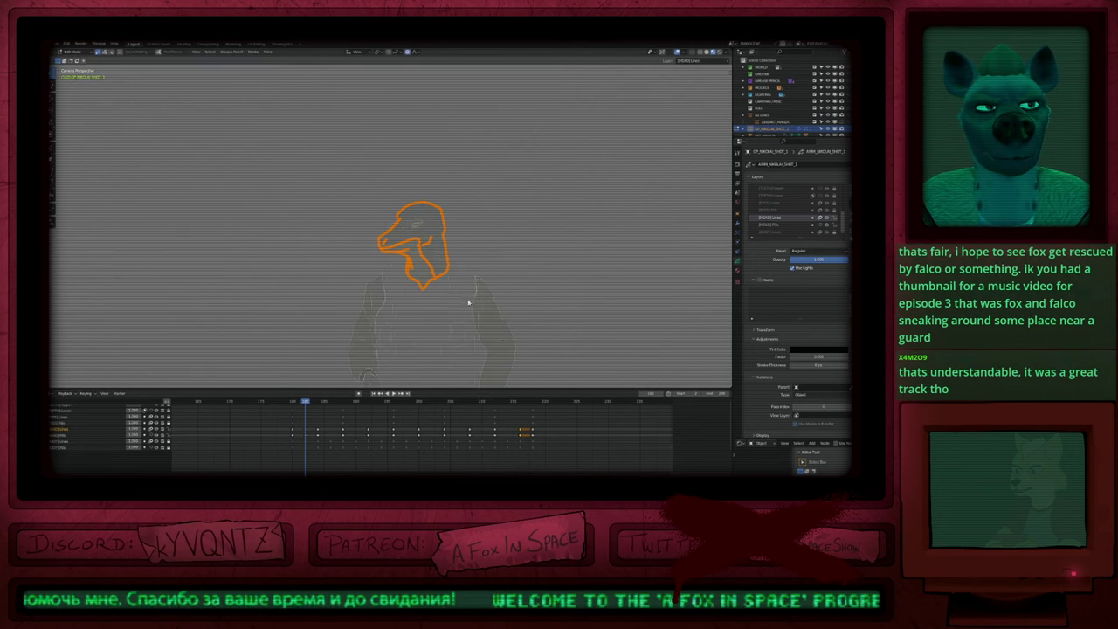
pyautogui.press('Delete')
# Step: Duplicate the frame-182 keyframes and repeat the copy every two frames
pyautogui.moveTo(301, 426); pyautogui.dragTo(311, 448)
pyautogui.hotkey('shift', 'd')
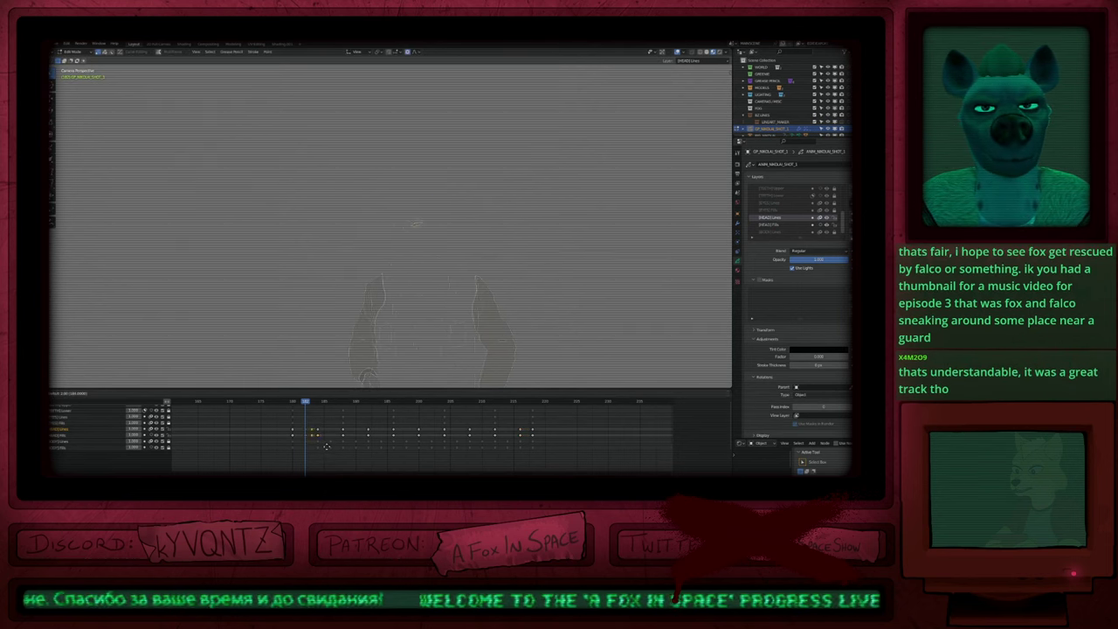
pyautogui.click(338, 451)
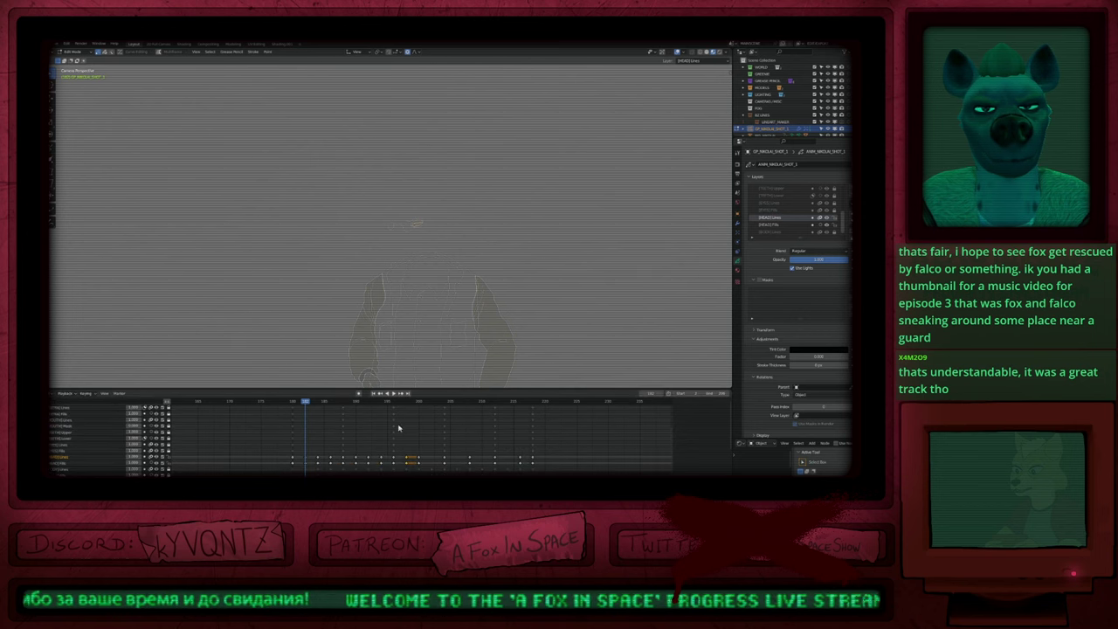
pyautogui.hotkey('shift', 'r')
pyautogui.hotkey('shift', 'r')
pyautogui.hotkey('shift', 'r')
pyautogui.hotkey('shift', 'r')
pyautogui.hotkey('shift', 'r')
pyautogui.hotkey('shift', 'r')
# Step: Play back from frame 180 to check timing, then return to Draw Mode at frame 182
pyautogui.moveTo(410, 418); pyautogui.dragTo(428, 394, button='middle')
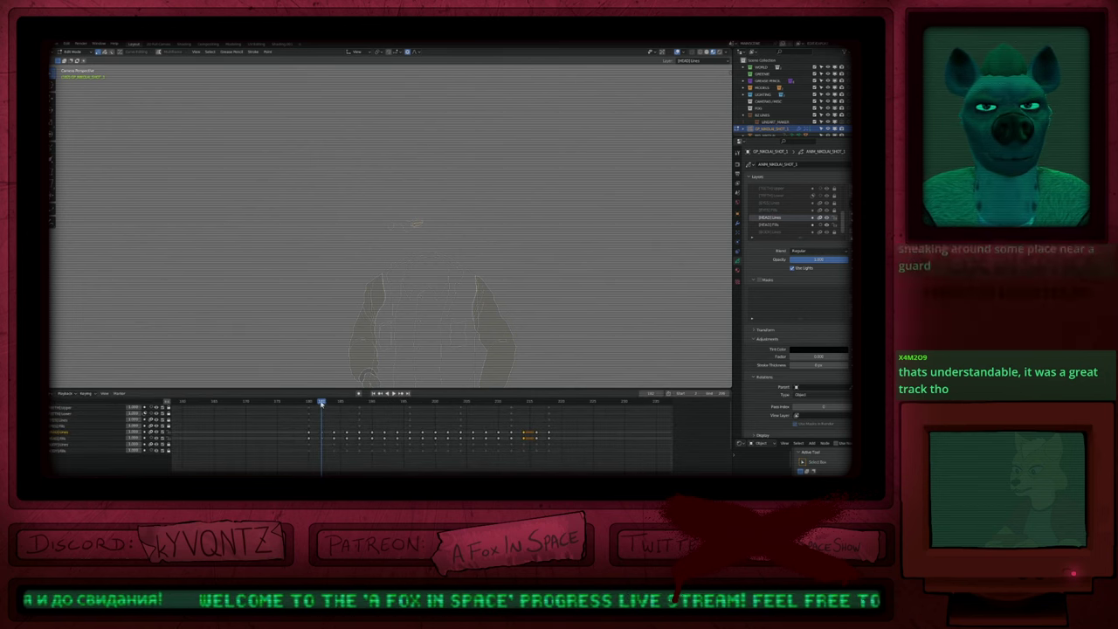
pyautogui.moveTo(323, 404); pyautogui.dragTo(309, 405)
pyautogui.press('space')
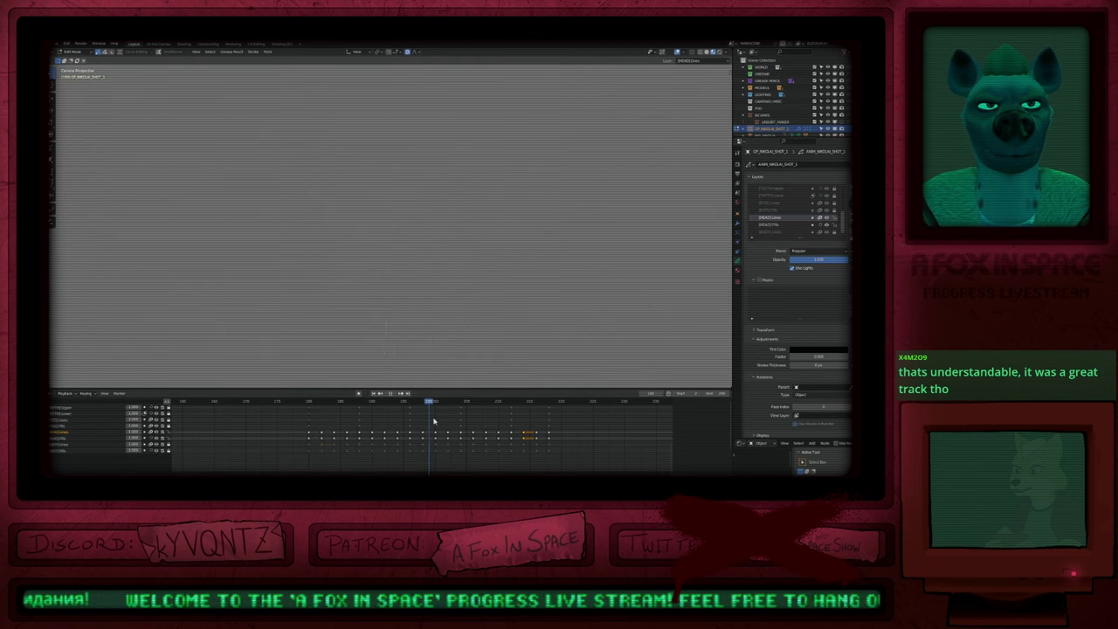
pyautogui.press('space')
pyautogui.moveTo(328, 404); pyautogui.dragTo(323, 409)
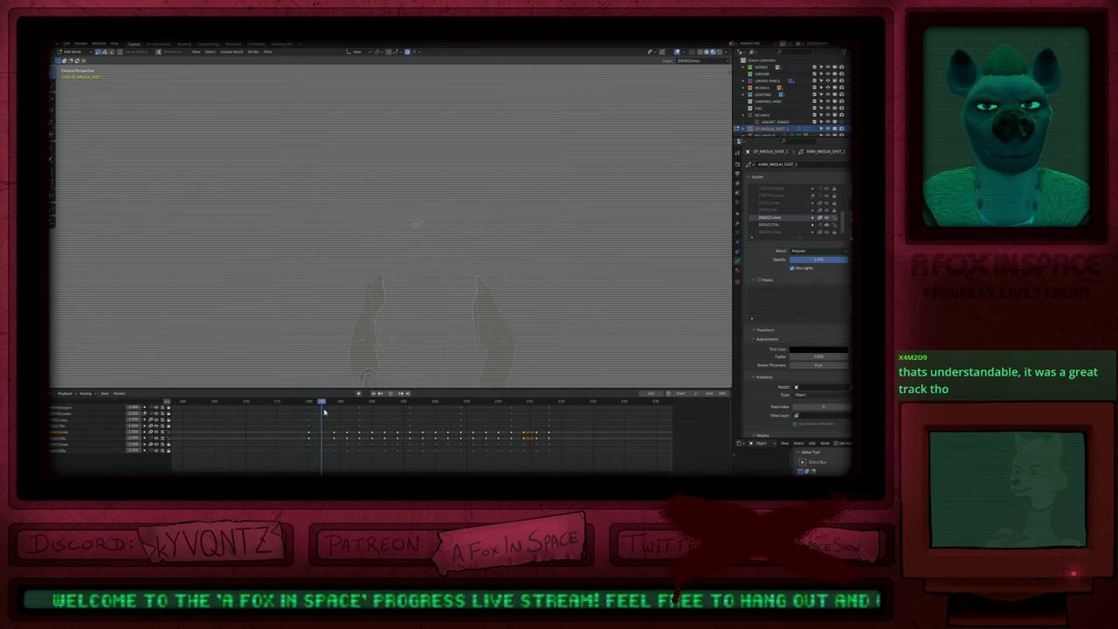
pyautogui.press('Down')
pyautogui.press('Up')
pyautogui.press('Tab')
pyautogui.scroll(3, 367, 263)
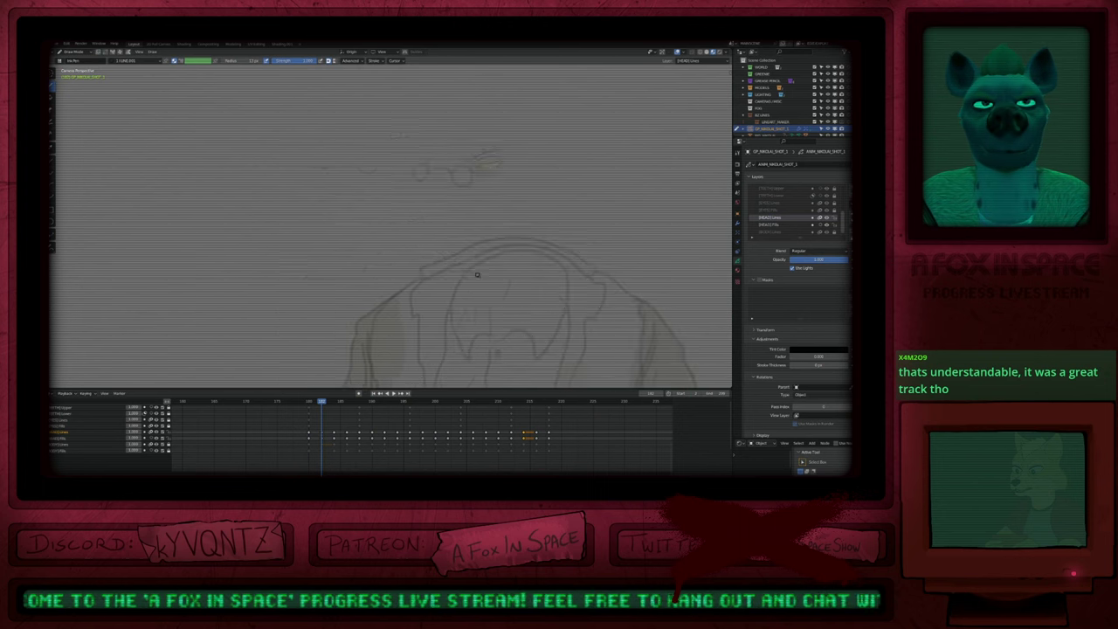
# Step: Turn on onion skinning and ink the forehead and lower jaw line in black
pyautogui.keyDown('shift'); pyautogui.moveTo(516, 275); pyautogui.dragTo(414, 262, button='middle'); pyautogui.keyUp('shift')
pyautogui.hotkey('alt', 'shift', 'z')
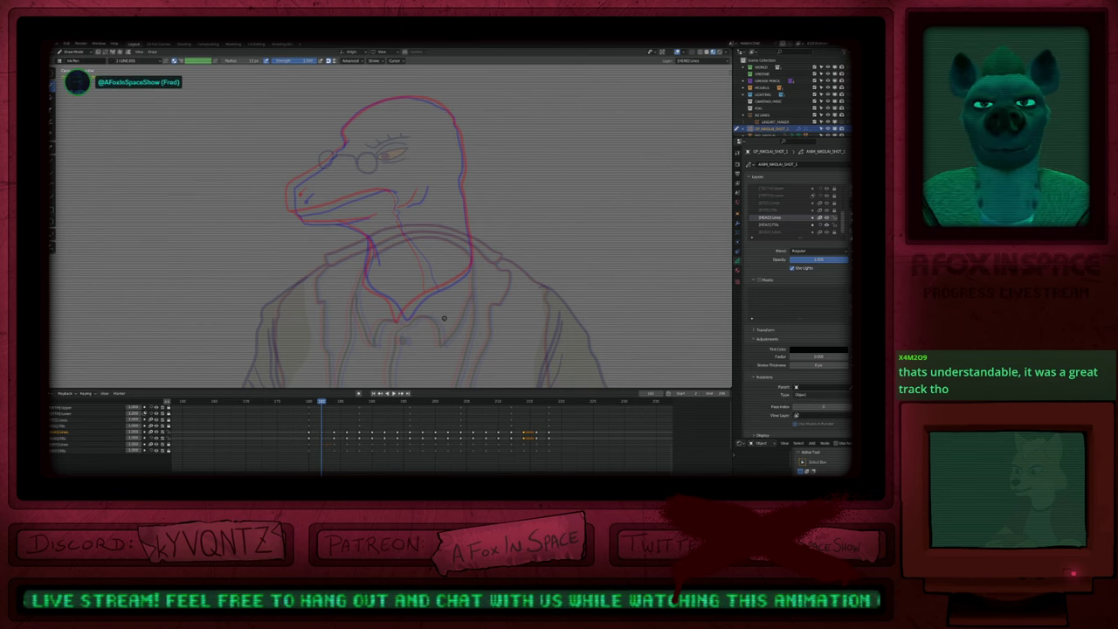
pyautogui.scroll(1, 480, 247)
pyautogui.moveTo(481, 247)
pyautogui.keyDown('shift'); pyautogui.mouseDown(button='middle')
pyautogui.moveTo(546, 318)
pyautogui.moveTo(554, 286)
pyautogui.mouseUp(button='middle'); pyautogui.keyUp('shift')
pyautogui.moveTo(414, 160)
pyautogui.mouseDown()
pyautogui.moveTo(376, 196)
pyautogui.moveTo(351, 245)
pyautogui.moveTo(459, 218)
pyautogui.mouseUp()
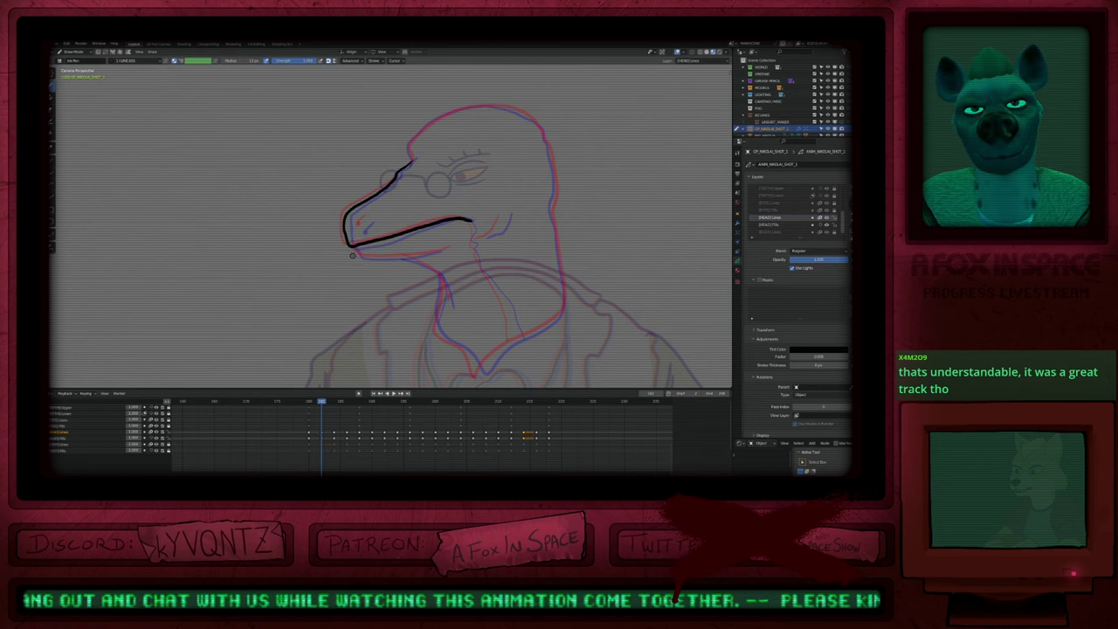
pyautogui.moveTo(367, 256); pyautogui.dragTo(441, 252)
# Step: Ink the top and back of the head, back of neck and chin, then erase the snout overshoot
pyautogui.keyDown('shift'); pyautogui.moveTo(438, 252); pyautogui.dragTo(316, 357, button='middle'); pyautogui.keyUp('shift')
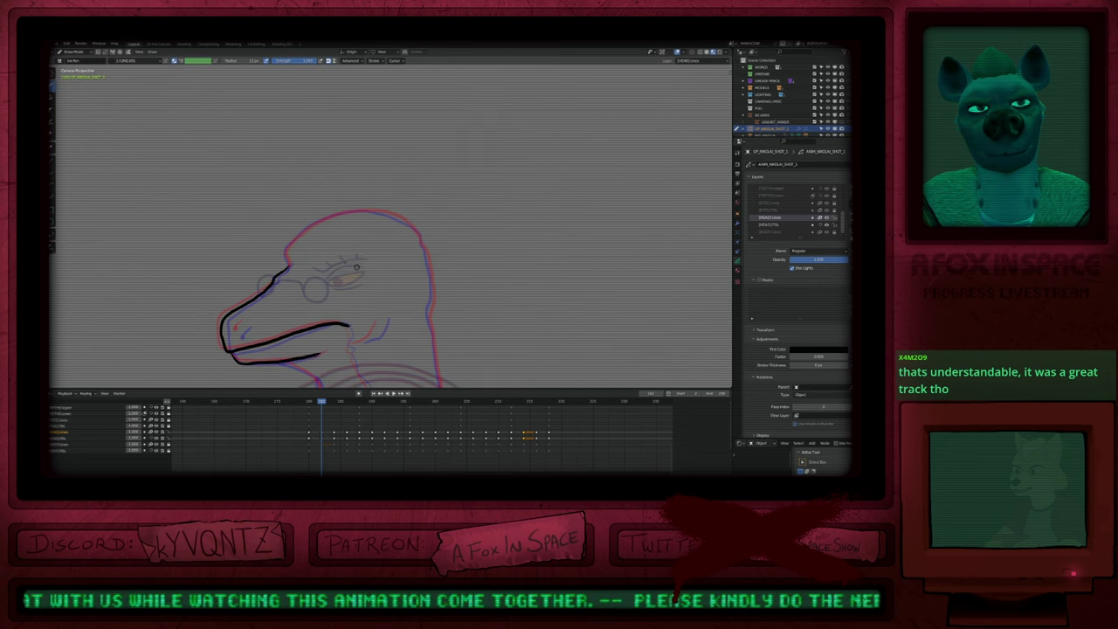
pyautogui.moveTo(308, 229)
pyautogui.mouseDown()
pyautogui.moveTo(355, 214)
pyautogui.moveTo(407, 220)
pyautogui.moveTo(432, 279)
pyautogui.moveTo(437, 384)
pyautogui.mouseUp()
pyautogui.keyDown('shift'); pyautogui.moveTo(452, 359); pyautogui.dragTo(456, 199, button='middle'); pyautogui.keyUp('shift')
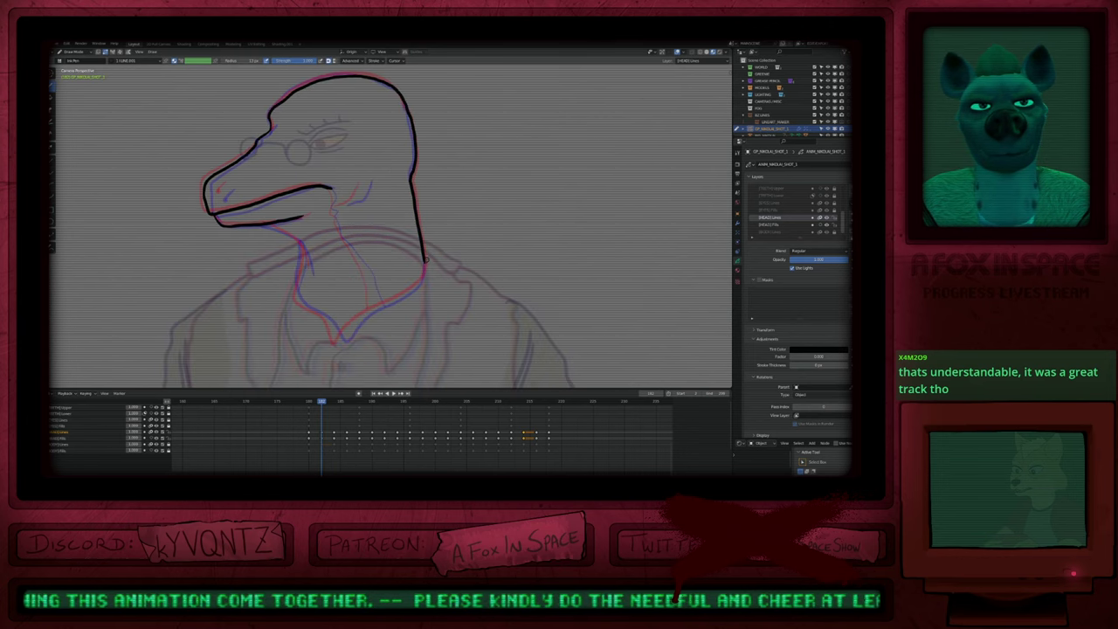
pyautogui.moveTo(405, 296)
pyautogui.mouseDown()
pyautogui.moveTo(345, 339)
pyautogui.moveTo(303, 303)
pyautogui.mouseUp()
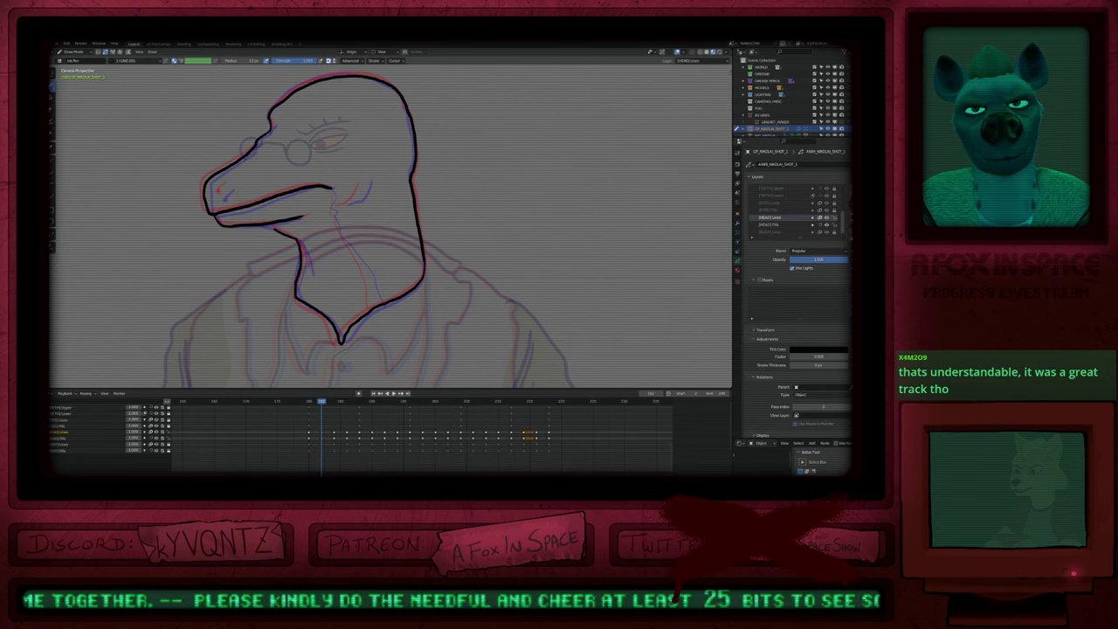
pyautogui.hotkey('ctrl', 'f')
pyautogui.click(300, 225)
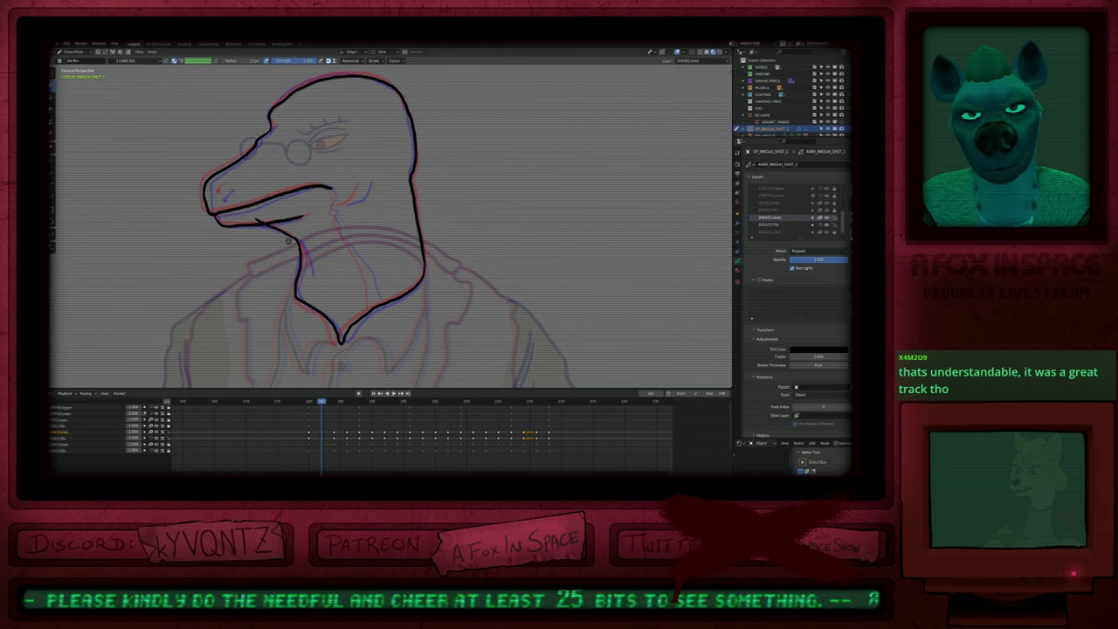
pyautogui.keyDown('ctrl'); pyautogui.moveTo(262, 220); pyautogui.dragTo(257, 220); pyautogui.keyUp('ctrl')
pyautogui.keyDown('shift'); pyautogui.moveTo(278, 218); pyautogui.dragTo(356, 253, button='middle'); pyautogui.keyUp('shift')
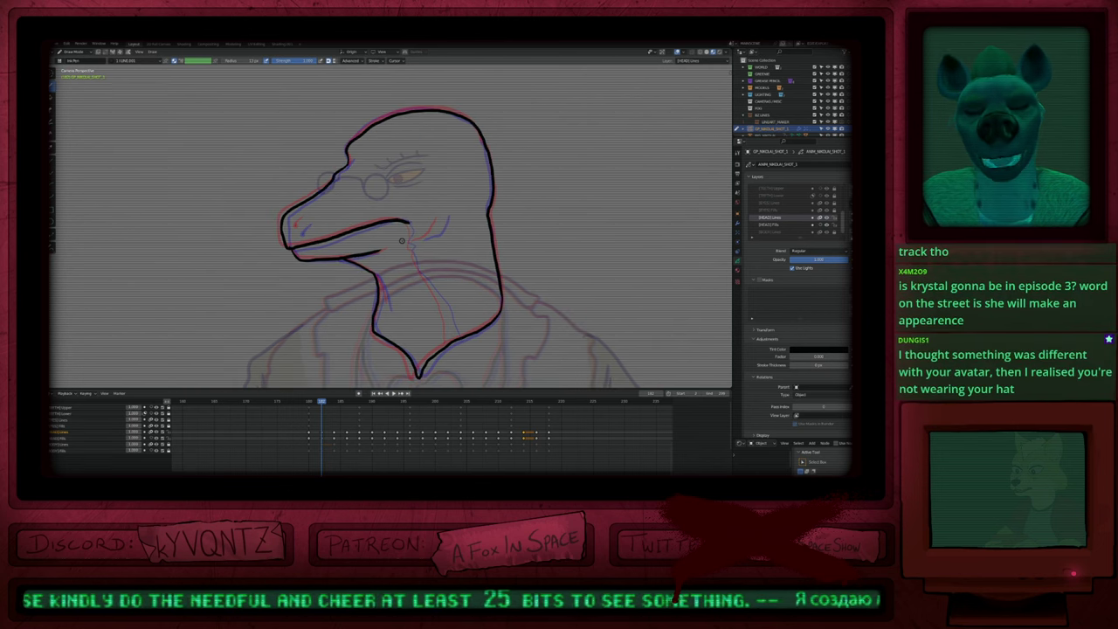
# Step: Draw and refine the nostril on the snout with a resized brush
pyautogui.keyDown('shift'); pyautogui.moveTo(284, 223); pyautogui.dragTo(408, 231, button='middle'); pyautogui.keyUp('shift')
pyautogui.moveTo(398, 213); pyautogui.dragTo(385, 232)
pyautogui.press('f')
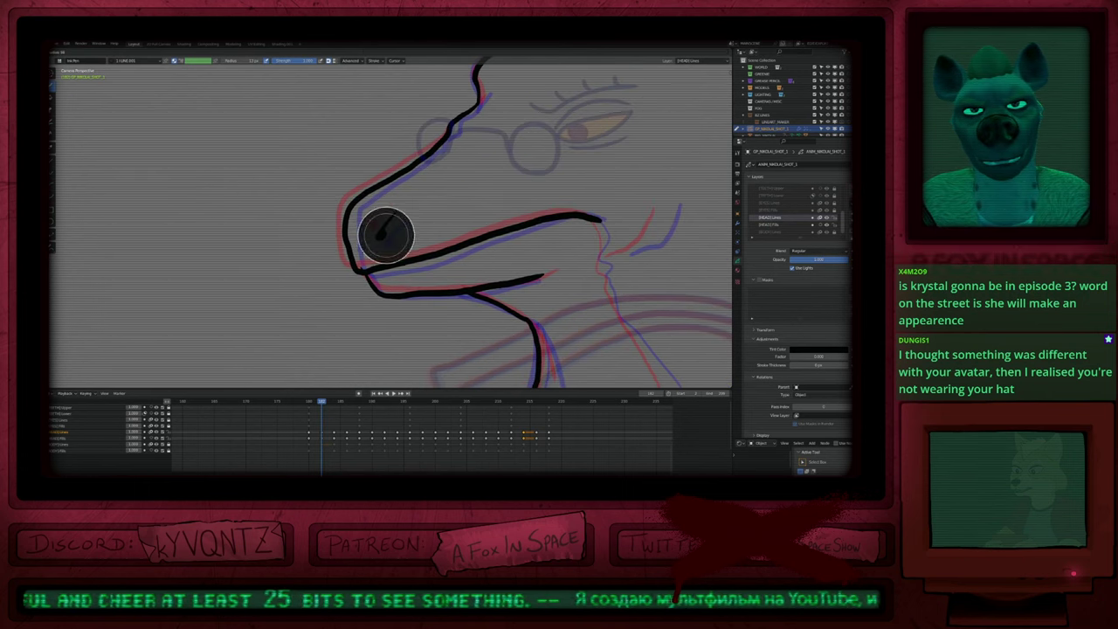
pyautogui.click(378, 234)
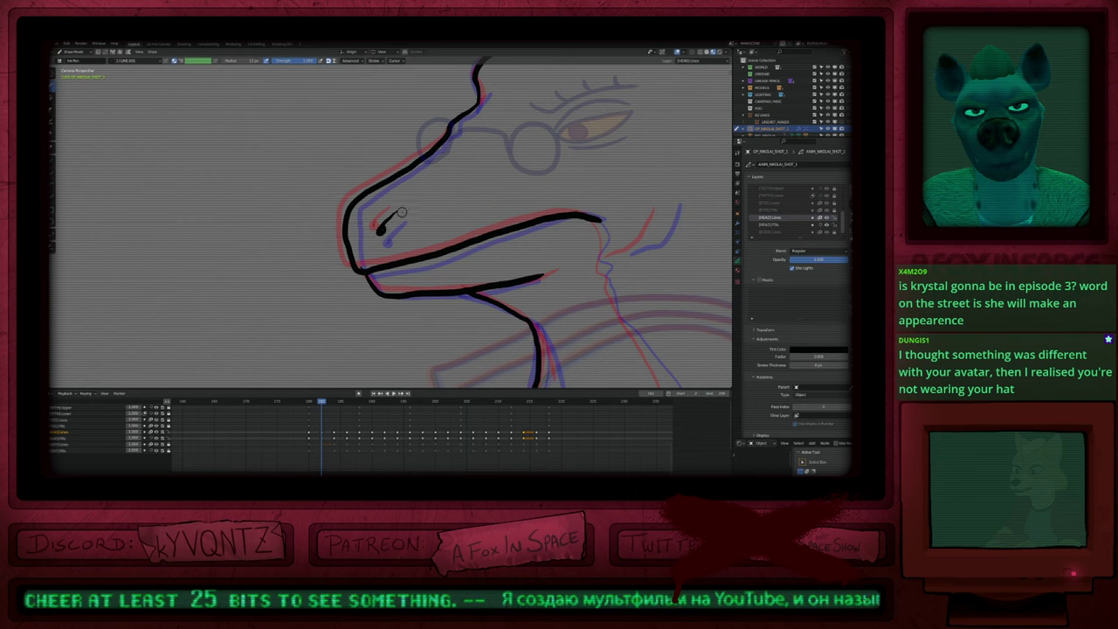
pyautogui.moveTo(400, 212); pyautogui.dragTo(380, 235)
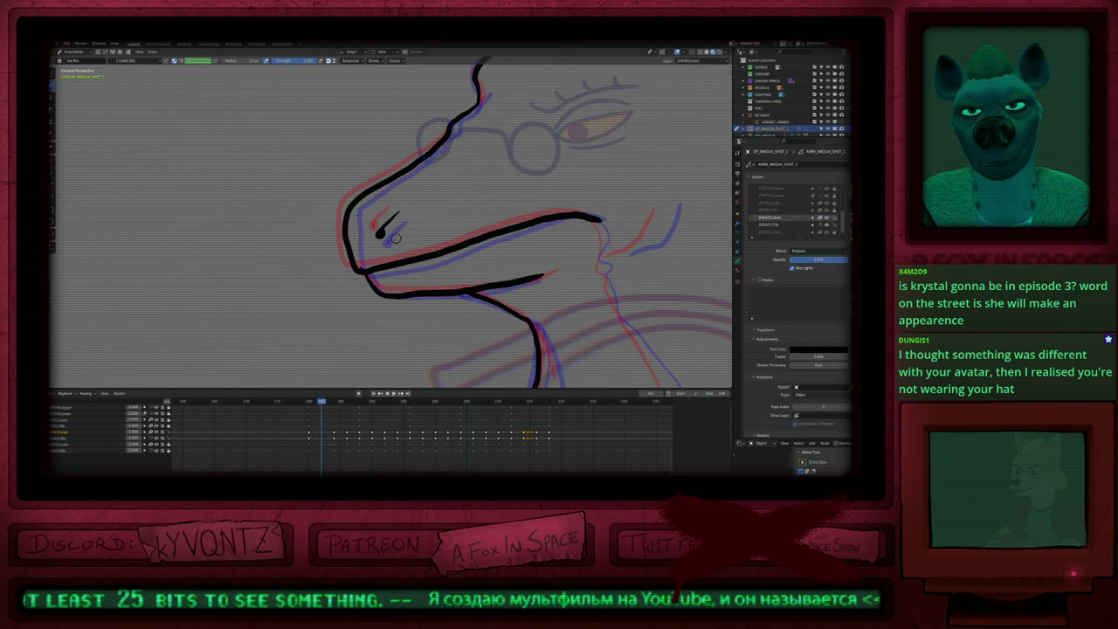
pyautogui.scroll(-4, 360, 267)
pyautogui.moveTo(452, 295)
pyautogui.keyDown('shift'); pyautogui.mouseDown(button='middle')
pyautogui.moveTo(343, 314)
pyautogui.moveTo(442, 256)
pyautogui.mouseUp(button='middle'); pyautogui.keyUp('shift')
pyautogui.scroll(3, 346, 313)
pyautogui.press('f')
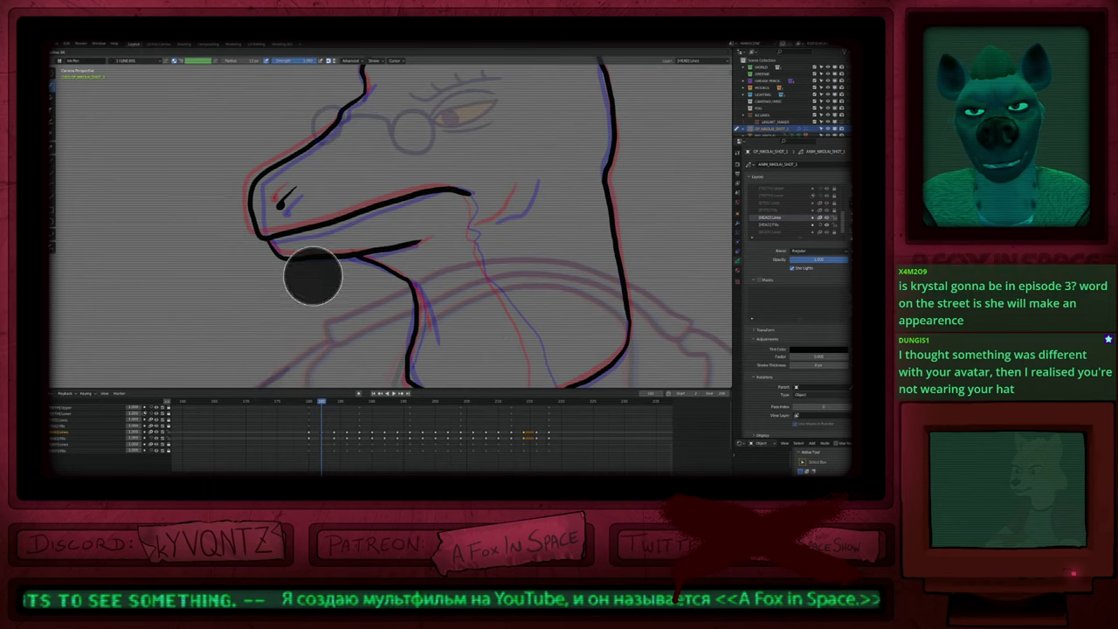
pyautogui.press('Escape')
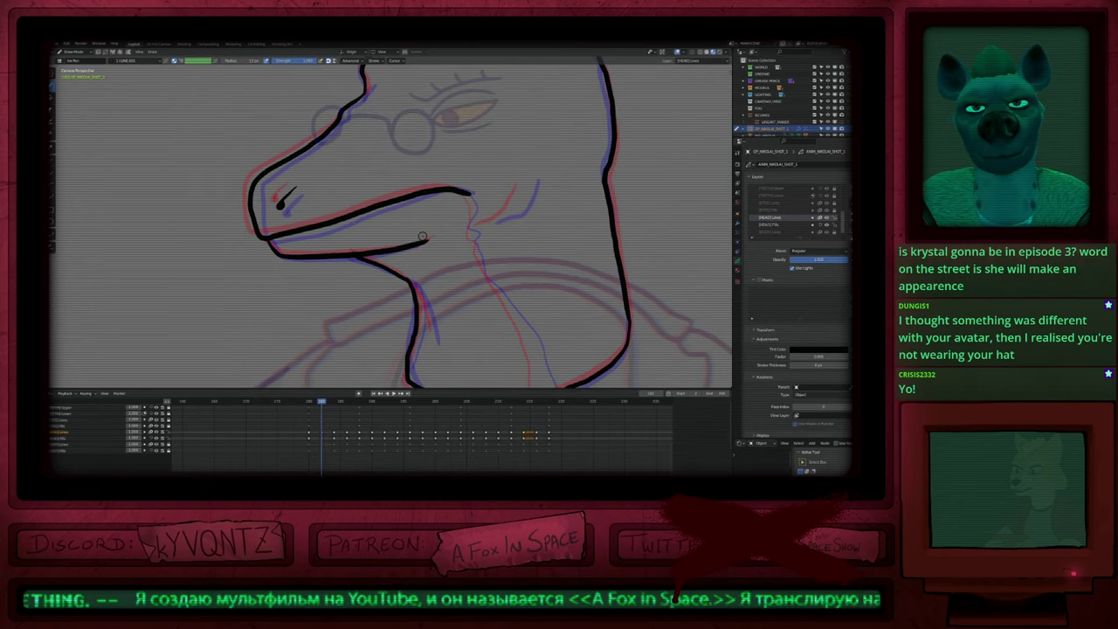
# Step: Ink the cheek line, a line down the neck, and a stroke from throat toward the chest
pyautogui.keyDown('shift'); pyautogui.moveTo(522, 217); pyautogui.dragTo(494, 238, button='middle'); pyautogui.keyUp('shift')
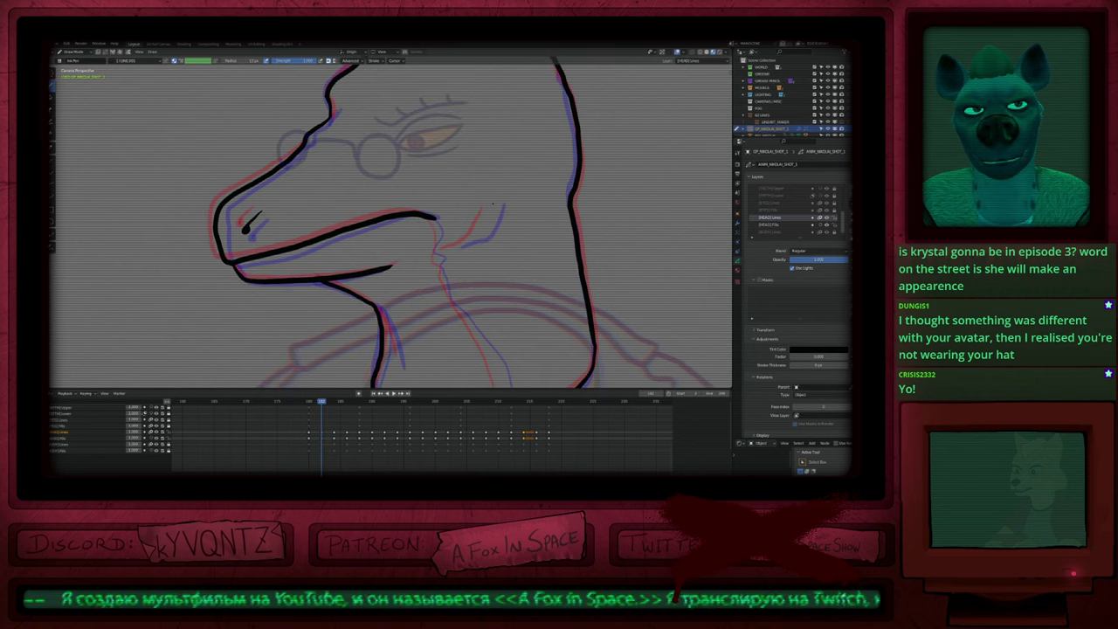
pyautogui.moveTo(477, 236); pyautogui.dragTo(458, 247)
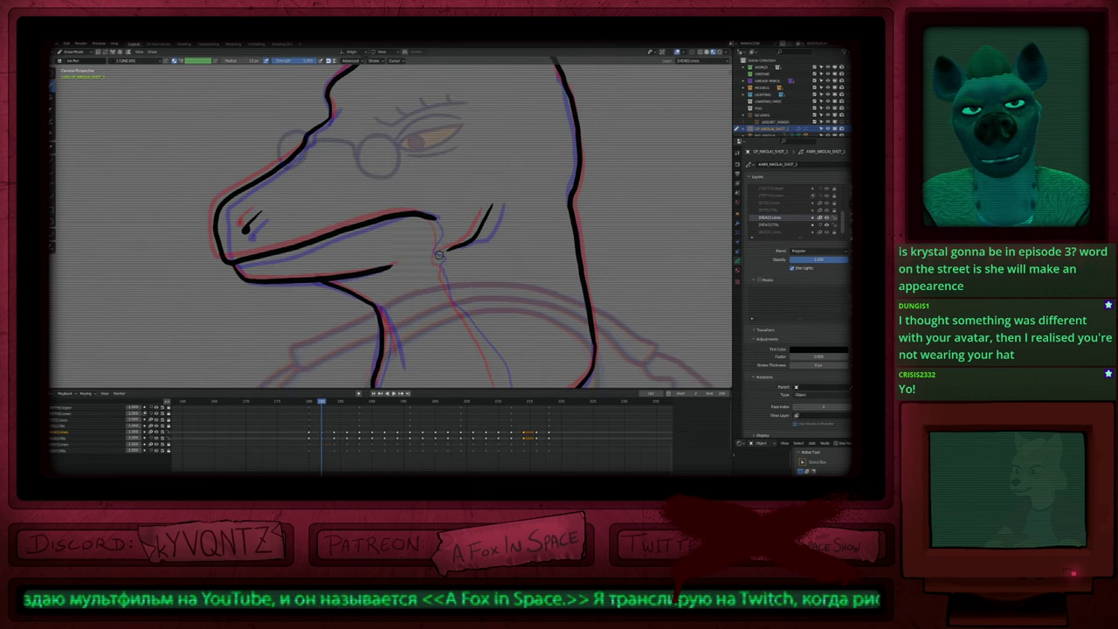
pyautogui.keyDown('shift'); pyautogui.moveTo(440, 254); pyautogui.dragTo(374, 177, button='middle'); pyautogui.keyUp('shift')
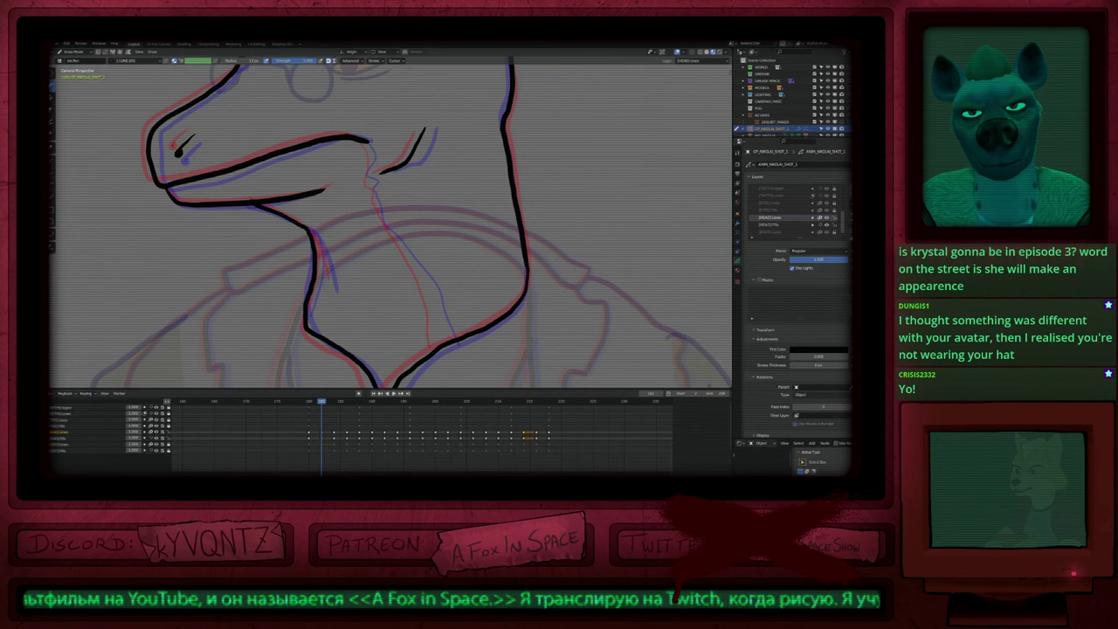
pyautogui.moveTo(311, 229); pyautogui.dragTo(334, 285)
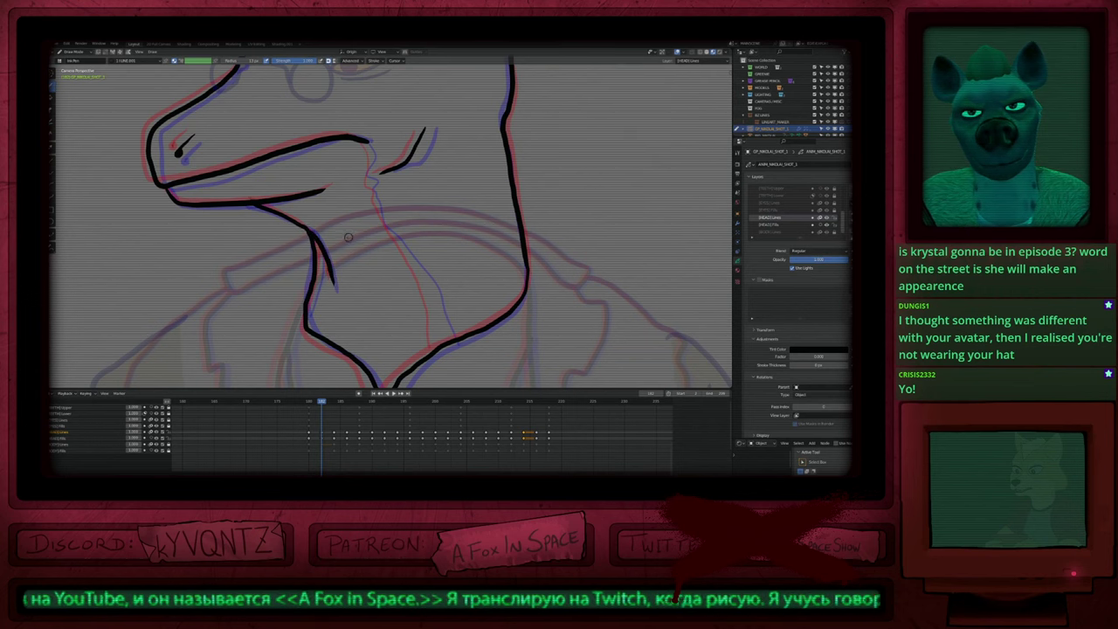
pyautogui.moveTo(457, 273)
pyautogui.keyDown('shift'); pyautogui.mouseDown(button='middle')
pyautogui.moveTo(484, 280)
pyautogui.moveTo(557, 250)
pyautogui.mouseUp(button='middle'); pyautogui.keyUp('shift')
pyautogui.scroll(-1, 534, 211)
pyautogui.keyDown('shift'); pyautogui.moveTo(519, 218); pyautogui.dragTo(478, 226, button='middle'); pyautogui.keyUp('shift')
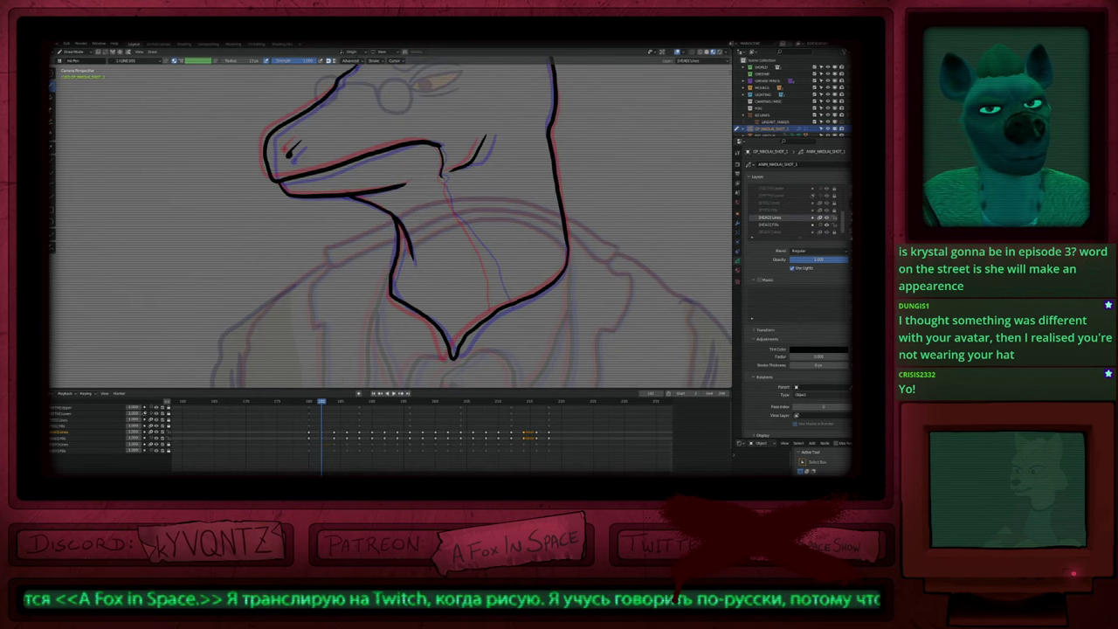
pyautogui.moveTo(444, 194)
pyautogui.mouseDown()
pyautogui.moveTo(495, 276)
pyautogui.moveTo(505, 330)
pyautogui.mouseUp()
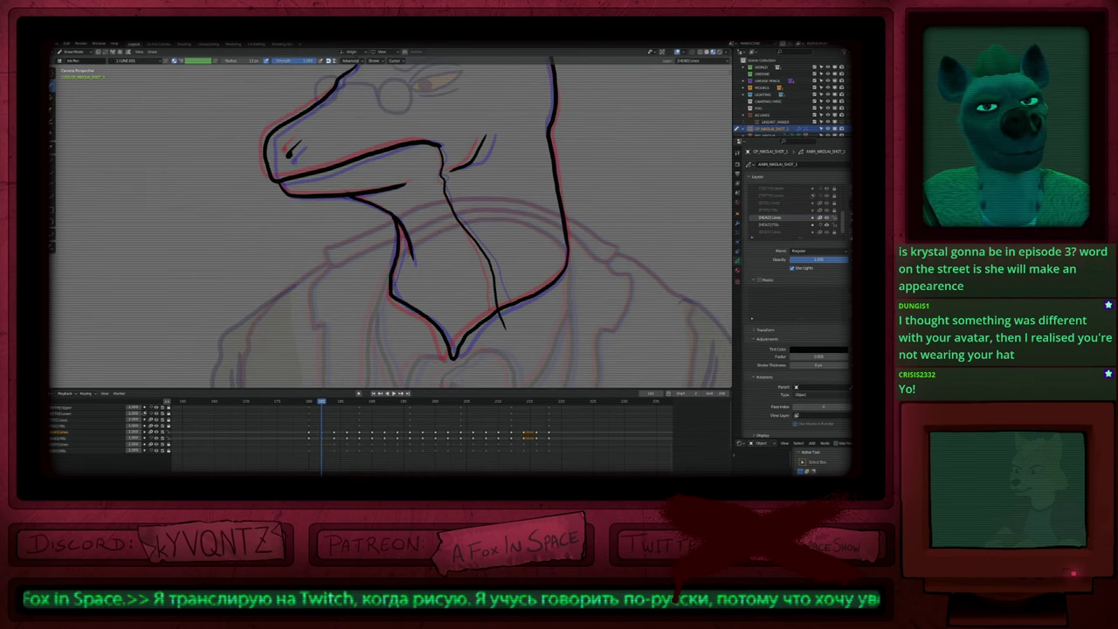
pyautogui.press('f')
pyautogui.click(461, 241)
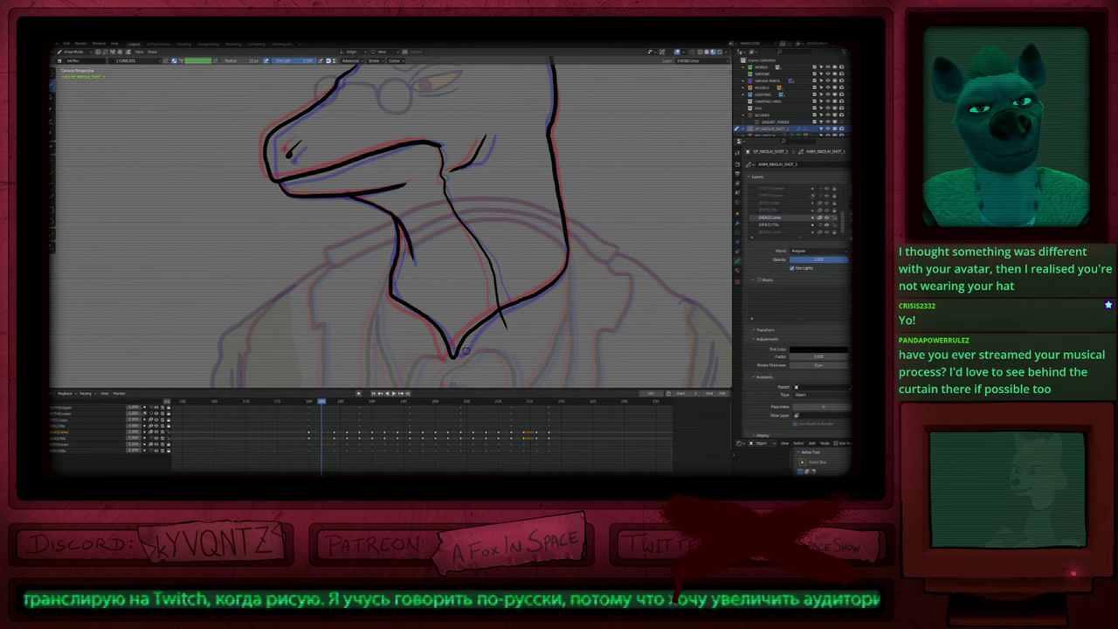
# Step: Enlarge the brush and redraw the cheek stroke behind the jaw thicker and curved, including its upper tip
pyautogui.moveTo(518, 206)
pyautogui.keyDown('shift'); pyautogui.mouseDown(button='middle')
pyautogui.moveTo(465, 291)
pyautogui.moveTo(509, 250)
pyautogui.mouseUp(button='middle'); pyautogui.keyUp('shift')
pyautogui.keyDown('shift'); pyautogui.moveTo(474, 295); pyautogui.dragTo(504, 280, button='middle'); pyautogui.keyUp('shift')
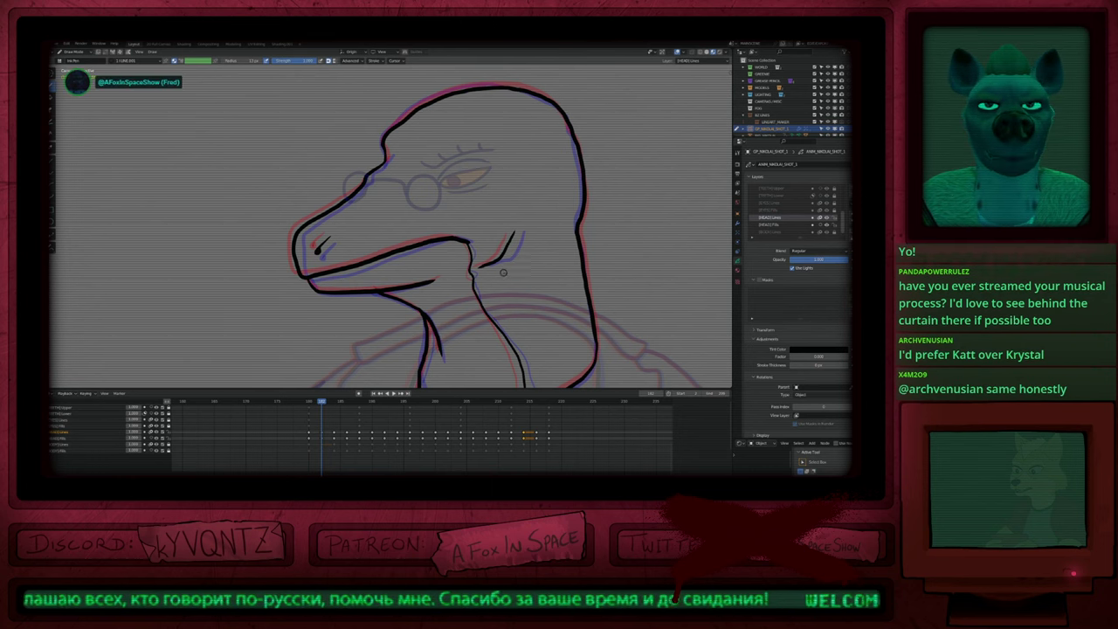
pyautogui.scroll(1, 515, 223)
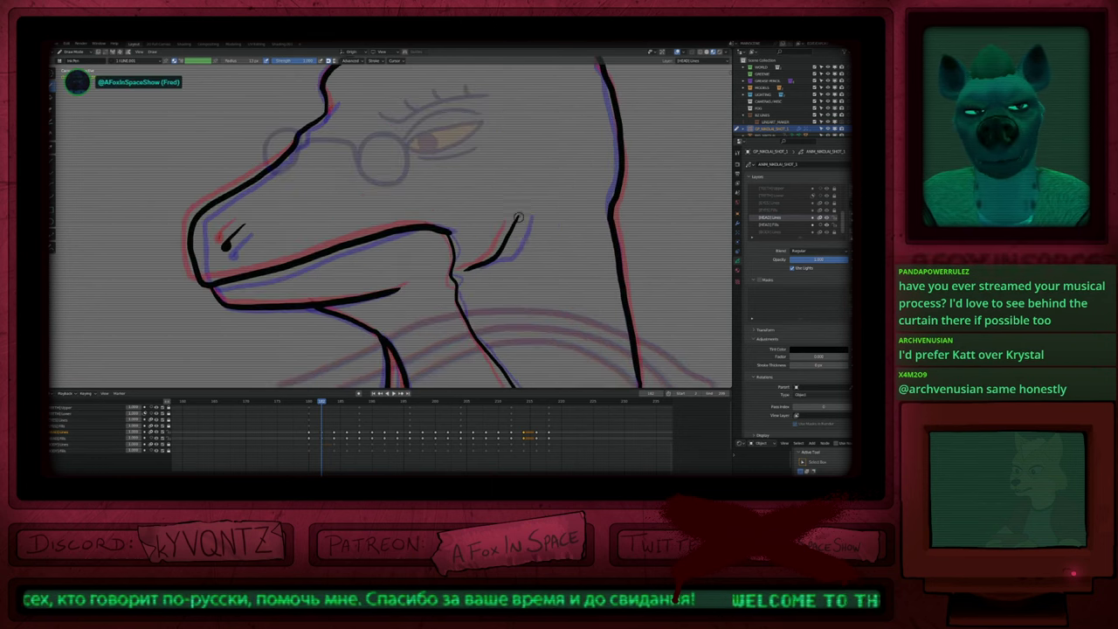
pyautogui.press('f')
pyautogui.click(516, 252)
pyautogui.moveTo(480, 264); pyautogui.dragTo(522, 217)
pyautogui.moveTo(478, 266); pyautogui.dragTo(509, 253)
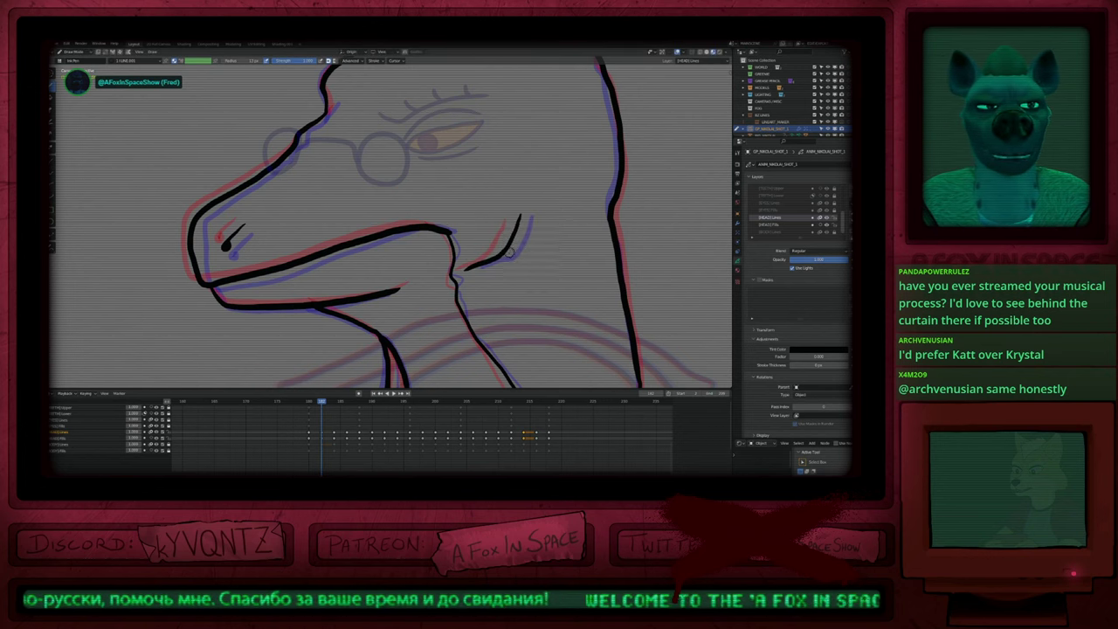
pyautogui.scroll(-4, 464, 238)
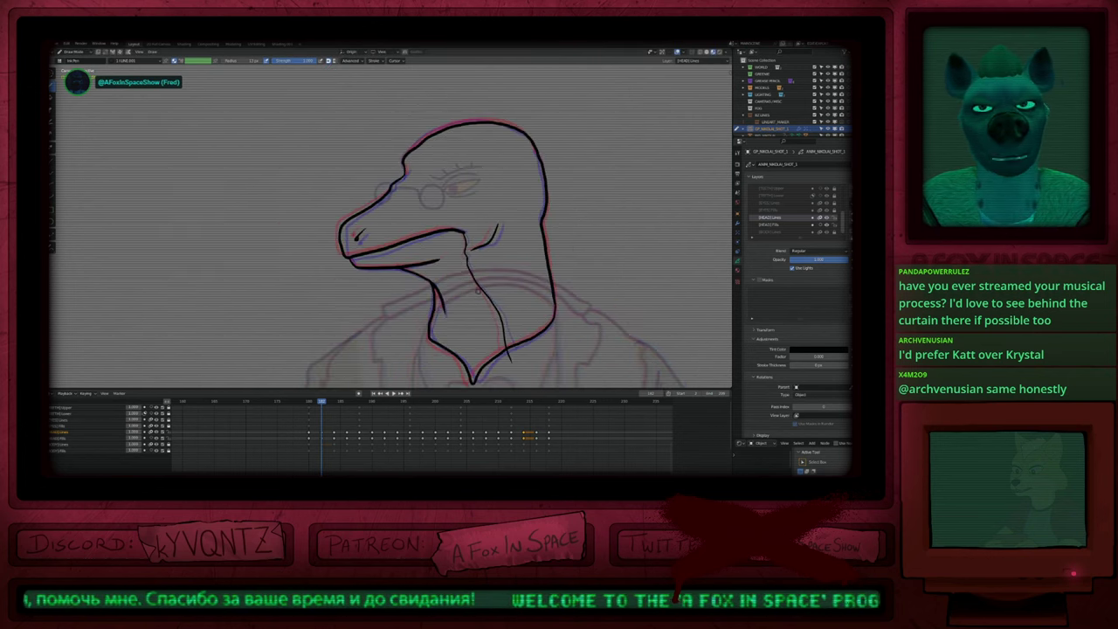
pyautogui.moveTo(457, 262)
pyautogui.keyDown('shift'); pyautogui.mouseDown(button='middle')
pyautogui.moveTo(442, 339)
pyautogui.moveTo(443, 262)
pyautogui.mouseUp(button='middle'); pyautogui.keyUp('shift')
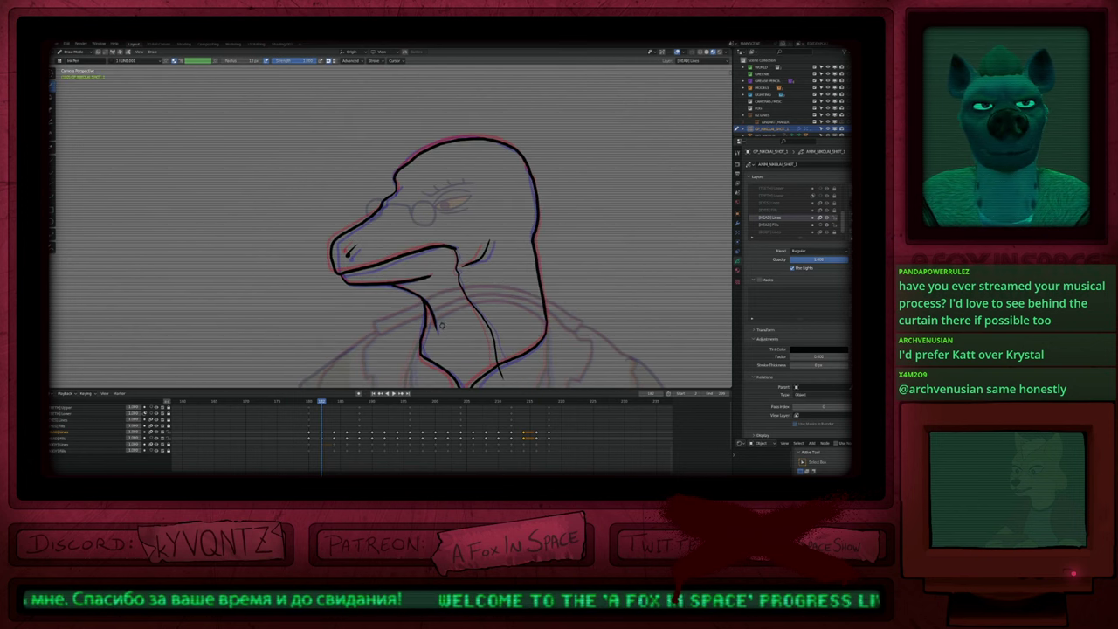
pyautogui.keyDown('shift'); pyautogui.moveTo(442, 326); pyautogui.dragTo(426, 300, button='middle'); pyautogui.keyUp('shift')
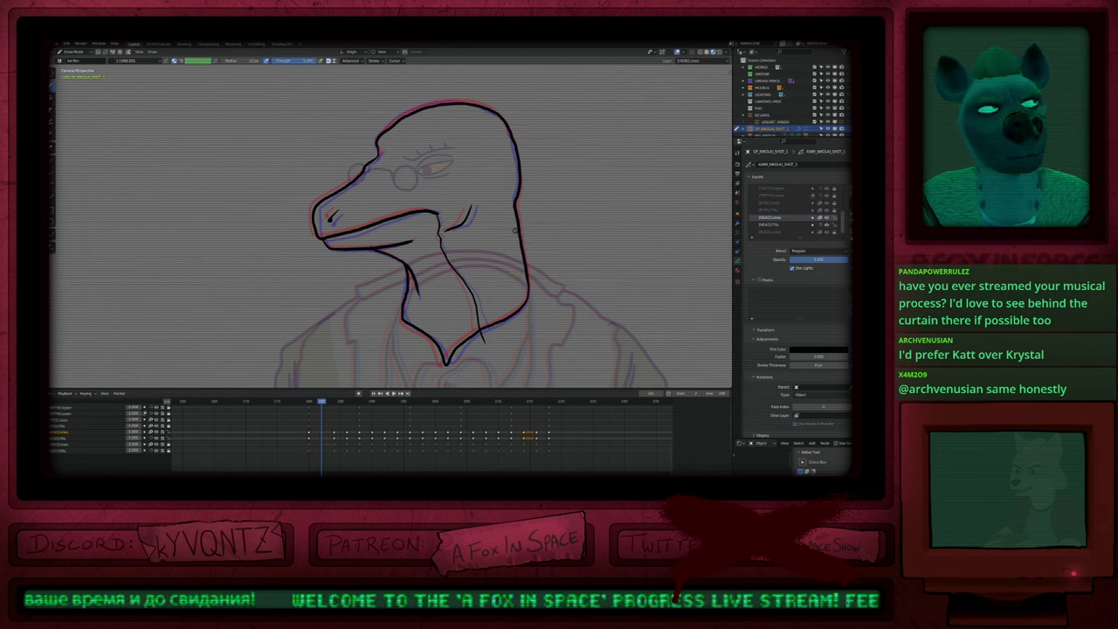
# Step: Step through keyframes to the uninked frame-186 drawing and maximize the viewport with Ctrl+Space
pyautogui.moveTo(491, 219)
pyautogui.keyDown('shift'); pyautogui.mouseDown(button='middle')
pyautogui.moveTo(496, 311)
pyautogui.moveTo(489, 286)
pyautogui.mouseUp(button='middle'); pyautogui.keyUp('shift')
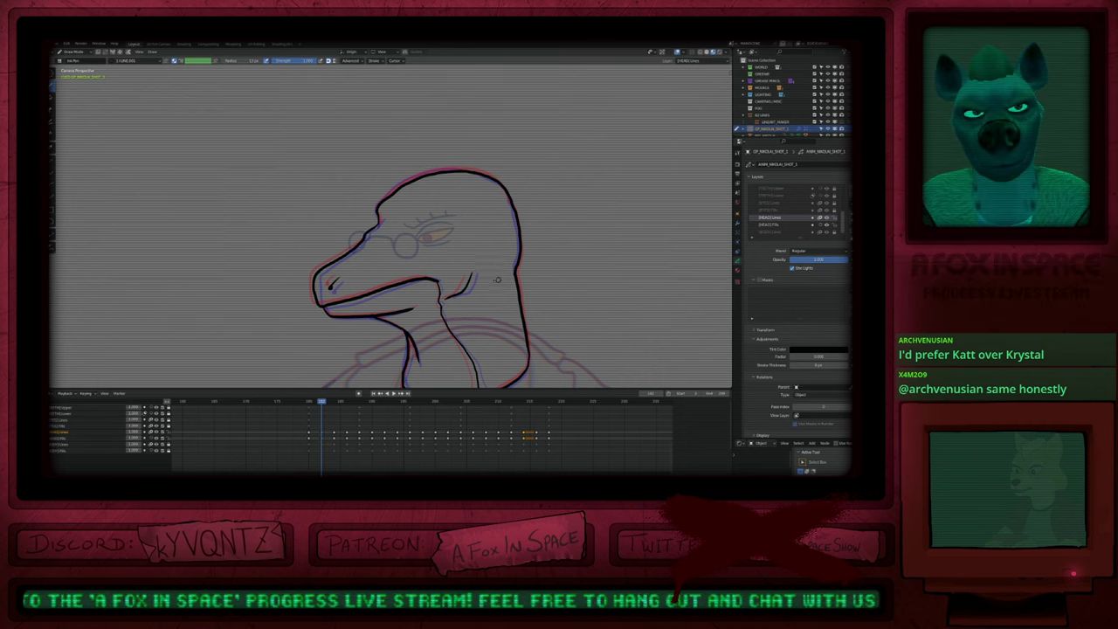
pyautogui.scroll(-1, 460, 307)
pyautogui.moveTo(461, 308)
pyautogui.keyDown('shift'); pyautogui.mouseDown(button='middle')
pyautogui.moveTo(473, 187)
pyautogui.moveTo(479, 278)
pyautogui.mouseUp(button='middle'); pyautogui.keyUp('shift')
pyautogui.press('Right')
pyautogui.press('Right')
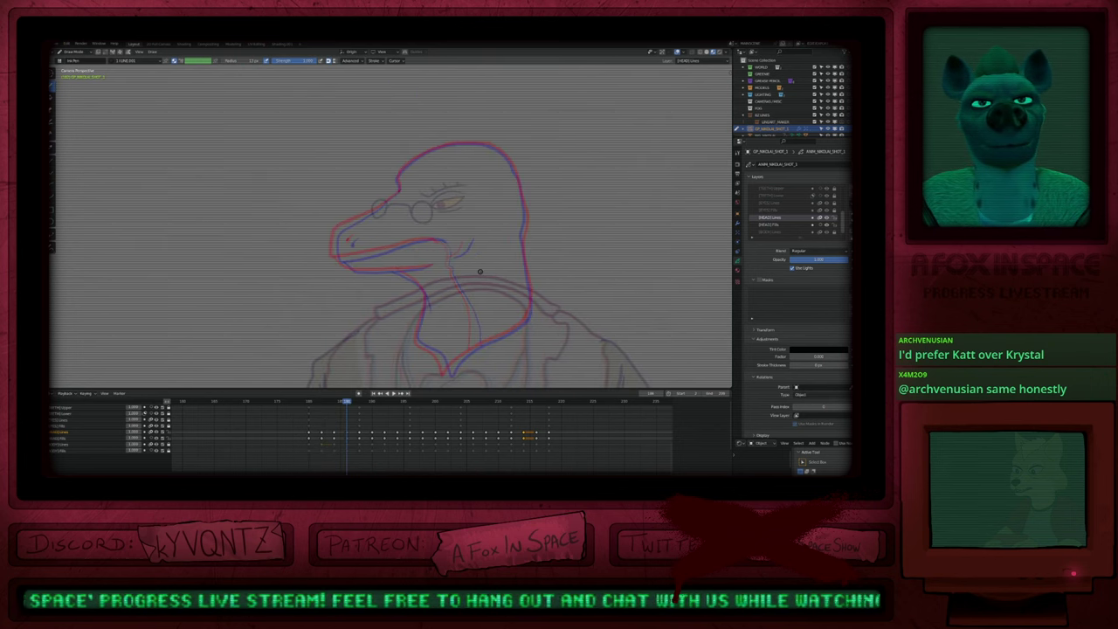
pyautogui.press('Left')
pyautogui.press('Left')
pyautogui.press('Up')
pyautogui.press('Up')
pyautogui.press('Up')
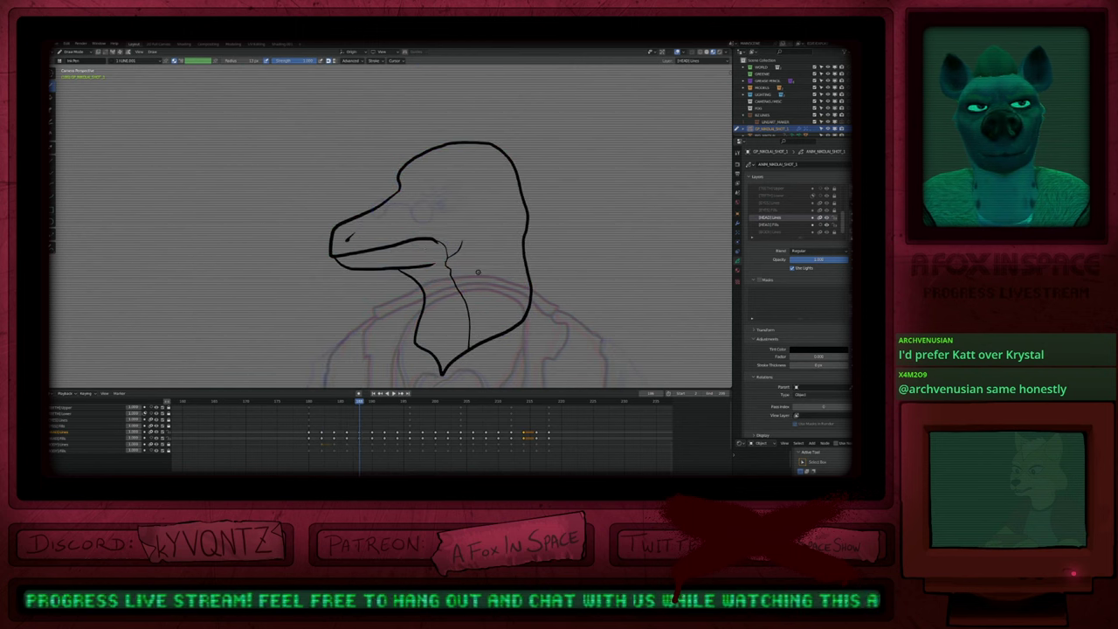
pyautogui.press('Down')
pyautogui.hotkey('ctrl', 'space')
pyautogui.scroll(2, 463, 206)
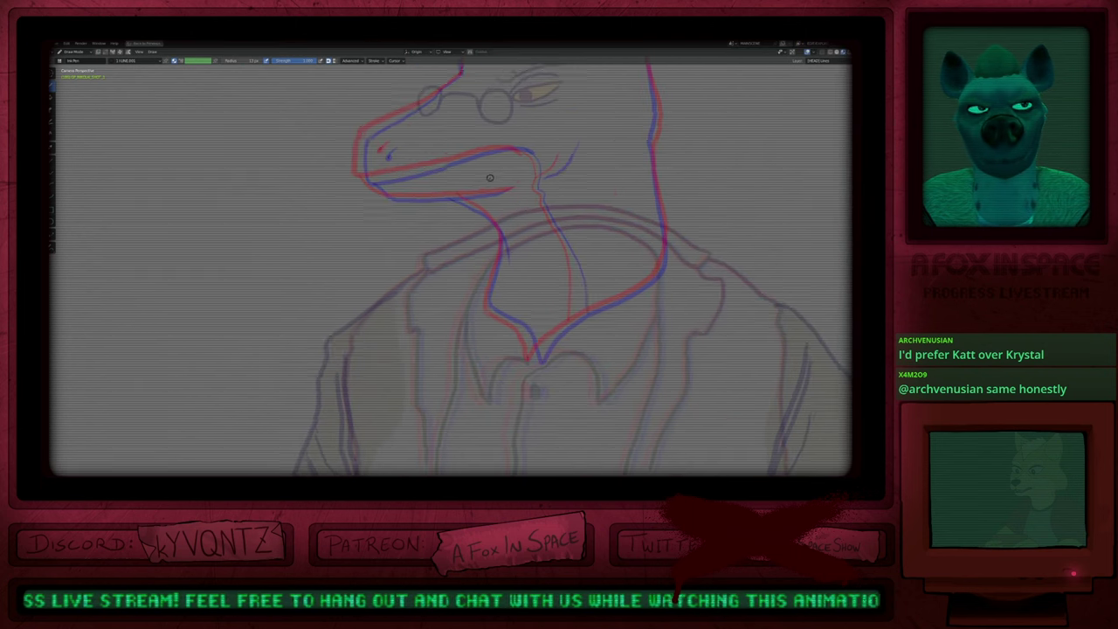
# Step: Ink the muzzle line and the lower jaw line in black
pyautogui.keyDown('shift'); pyautogui.moveTo(488, 178); pyautogui.dragTo(471, 282, button='middle'); pyautogui.keyUp('shift')
pyautogui.moveTo(444, 181)
pyautogui.mouseDown()
pyautogui.moveTo(364, 233)
pyautogui.moveTo(345, 288)
pyautogui.moveTo(513, 261)
pyautogui.mouseUp()
pyautogui.press('f')
pyautogui.press('Escape')
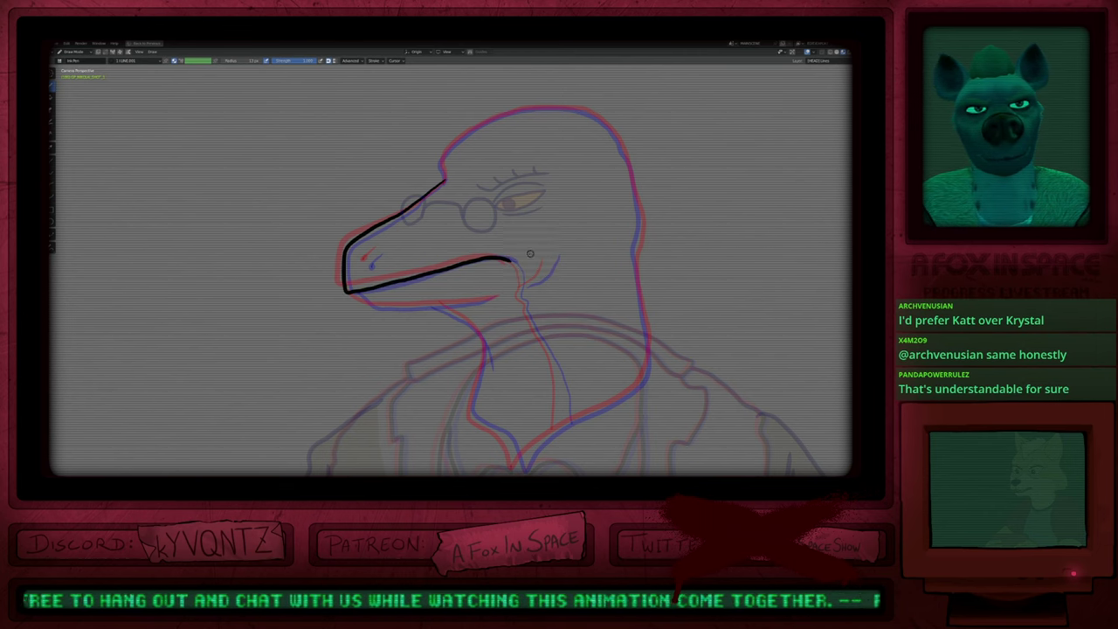
pyautogui.keyDown('shift'); pyautogui.moveTo(537, 257); pyautogui.dragTo(370, 206, button='middle'); pyautogui.keyUp('shift')
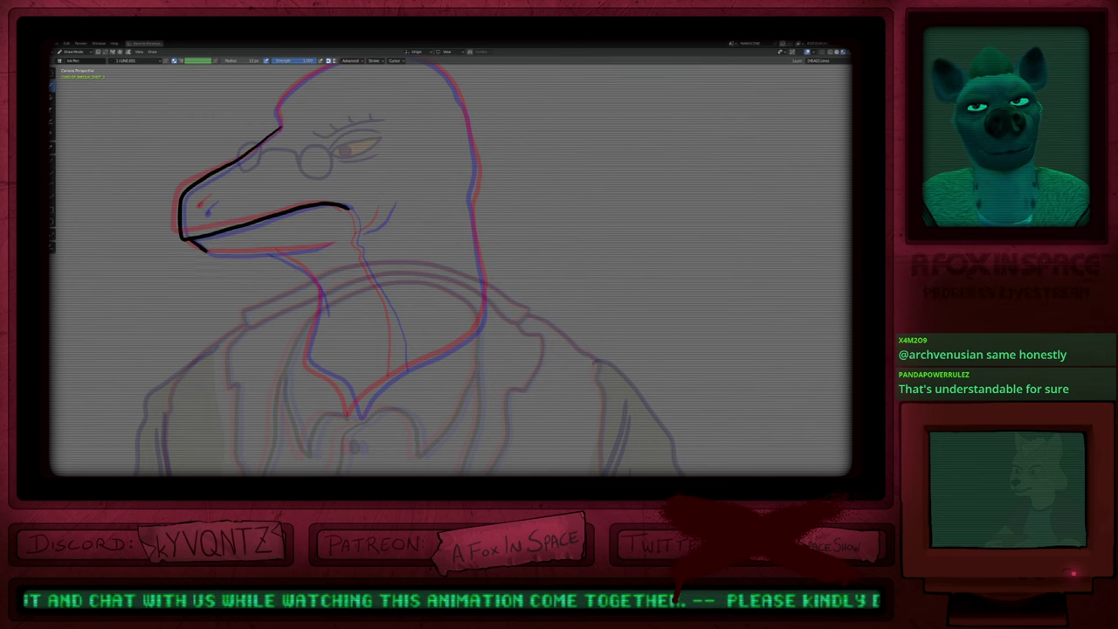
pyautogui.moveTo(207, 252); pyautogui.dragTo(363, 234)
# Step: Ink the back of the head and neck down to the collar, undoing an overlapping stroke
pyautogui.keyDown('shift'); pyautogui.moveTo(377, 254); pyautogui.dragTo(345, 373, button='middle'); pyautogui.keyUp('shift')
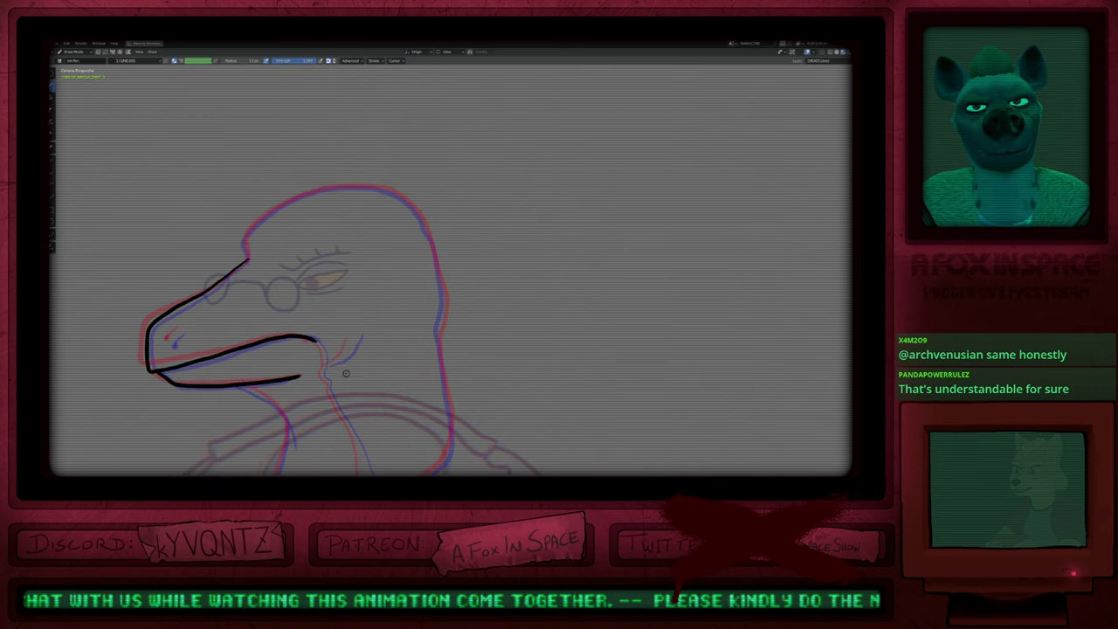
pyautogui.moveTo(248, 259)
pyautogui.mouseDown()
pyautogui.moveTo(245, 231)
pyautogui.moveTo(324, 187)
pyautogui.moveTo(402, 199)
pyautogui.moveTo(434, 239)
pyautogui.moveTo(442, 274)
pyautogui.moveTo(454, 441)
pyautogui.moveTo(428, 477)
pyautogui.mouseUp()
pyautogui.keyDown('shift'); pyautogui.moveTo(476, 400); pyautogui.dragTo(505, 222, button='middle'); pyautogui.keyUp('shift')
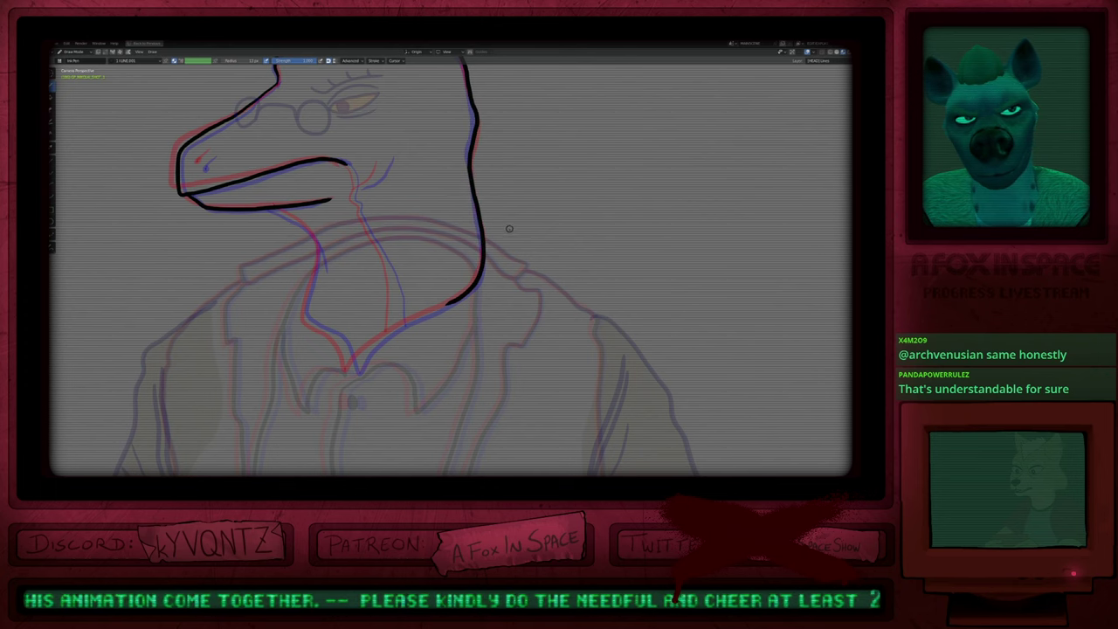
pyautogui.hotkey('ctrl', 'z')
pyautogui.keyDown('shift'); pyautogui.moveTo(436, 336); pyautogui.dragTo(537, 295, button='middle'); pyautogui.keyUp('shift')
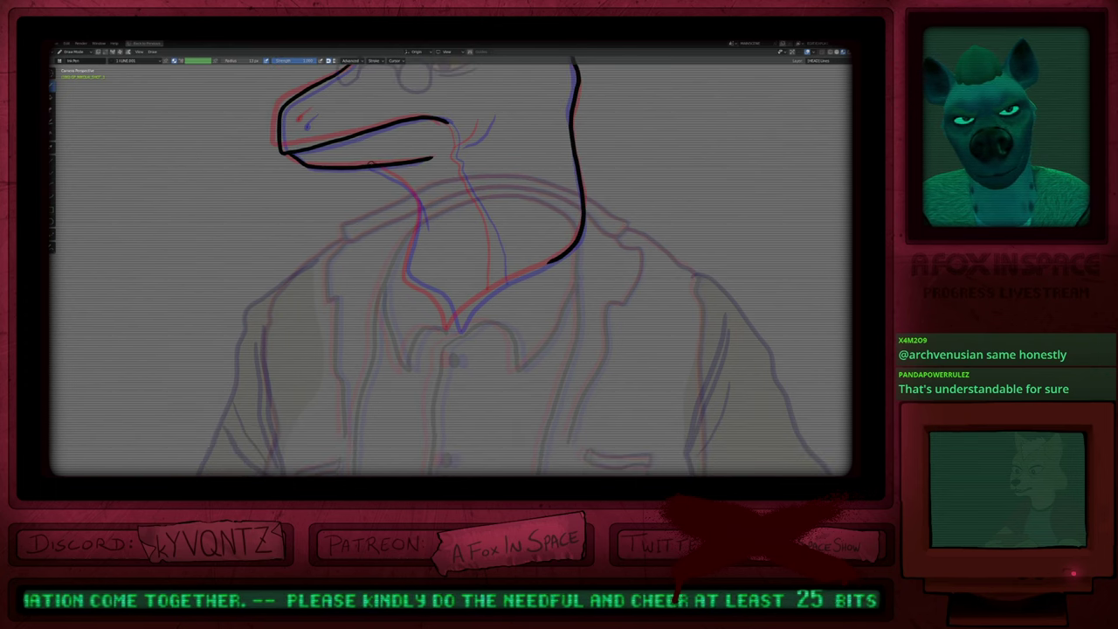
pyautogui.moveTo(416, 203)
pyautogui.mouseDown()
pyautogui.moveTo(409, 282)
pyautogui.moveTo(452, 333)
pyautogui.moveTo(549, 260)
pyautogui.mouseUp()
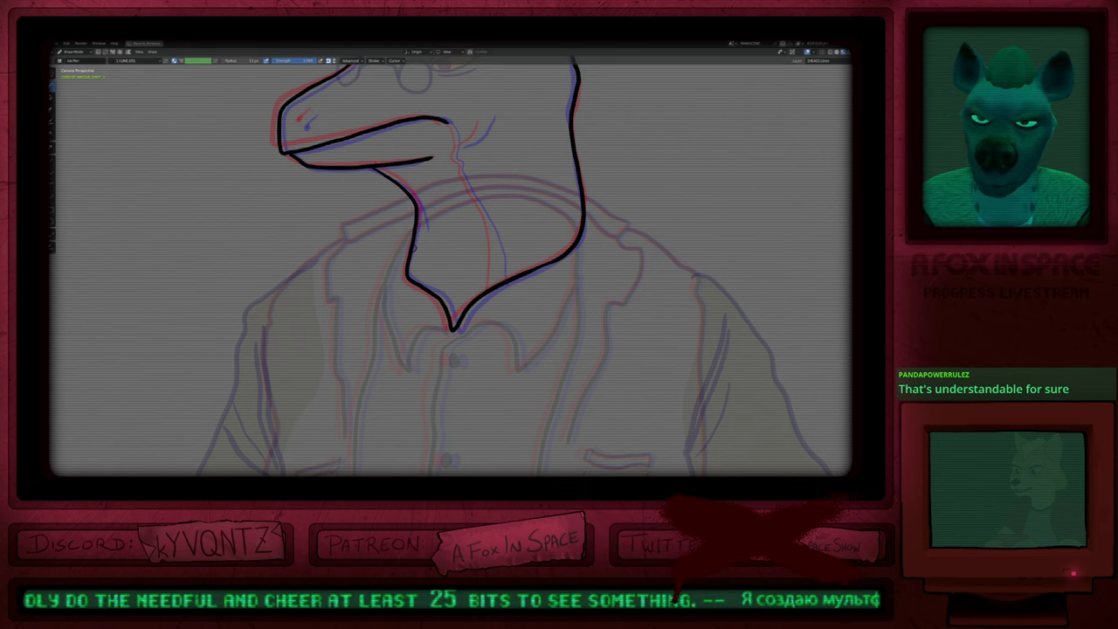
# Step: Fill in the nostril dot and draw the short cheek line
pyautogui.keyDown('shift'); pyautogui.moveTo(366, 223); pyautogui.dragTo(491, 335, button='middle'); pyautogui.keyUp('shift')
pyautogui.keyDown('ctrl'); pyautogui.moveTo(437, 251); pyautogui.dragTo(447, 189, button='middle'); pyautogui.keyUp('ctrl')
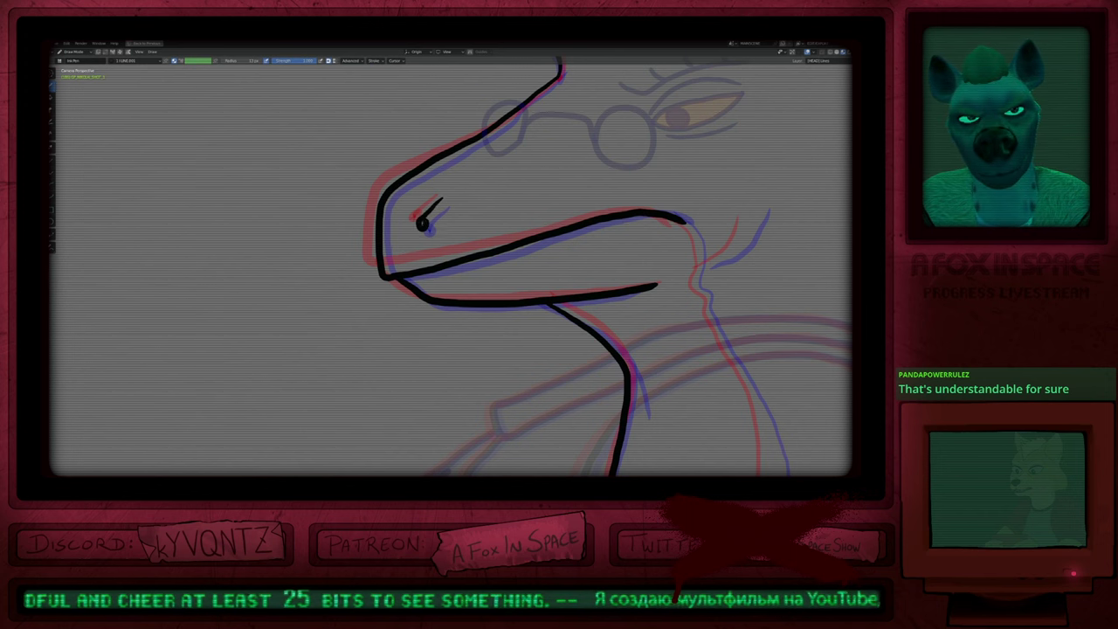
pyautogui.moveTo(423, 224); pyautogui.dragTo(424, 227)
pyautogui.keyDown('shift'); pyautogui.moveTo(662, 293); pyautogui.dragTo(355, 277, button='middle'); pyautogui.keyUp('shift')
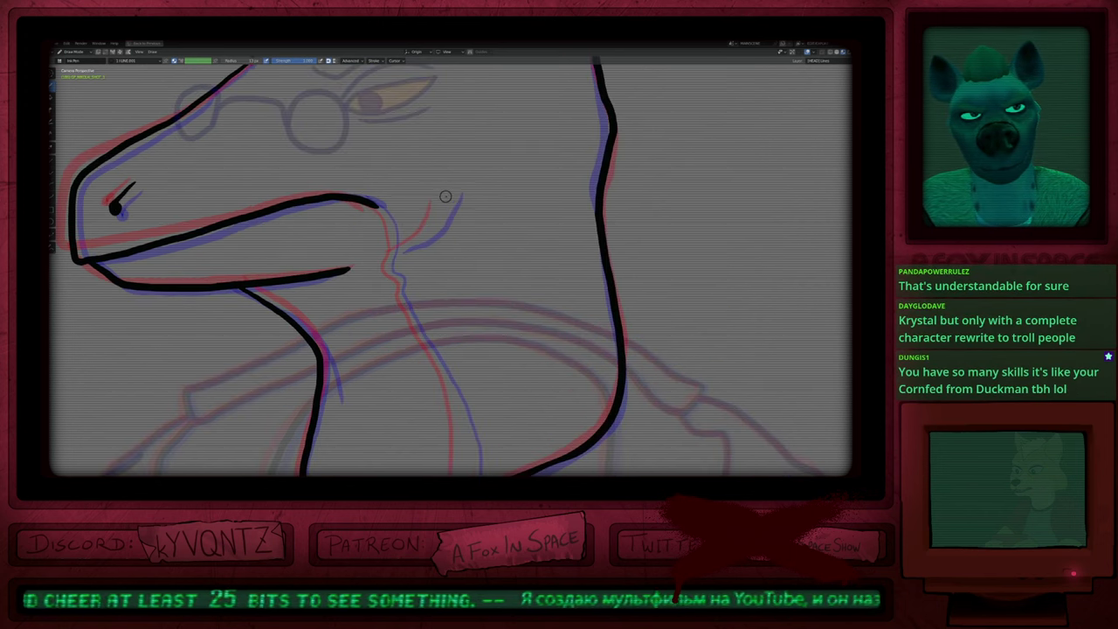
pyautogui.moveTo(446, 196); pyautogui.dragTo(434, 220)
pyautogui.keyDown('shift'); pyautogui.moveTo(478, 236); pyautogui.dragTo(452, 307, button='middle'); pyautogui.keyUp('shift')
pyautogui.moveTo(422, 266); pyautogui.dragTo(381, 322)
# Step: Extend the neck line so it meets the collar
pyautogui.keyDown('ctrl'); pyautogui.moveTo(461, 215); pyautogui.dragTo(486, 255, button='middle'); pyautogui.keyUp('ctrl')
pyautogui.scroll(-5, 458, 224)
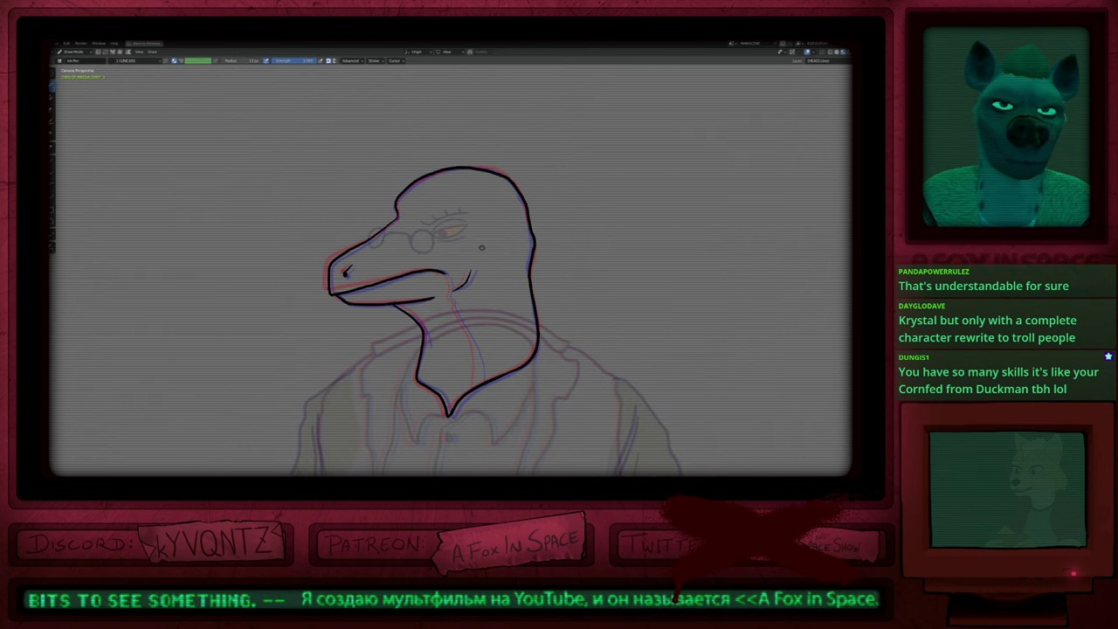
pyautogui.keyDown('shift'); pyautogui.moveTo(465, 250); pyautogui.dragTo(524, 231, button='middle'); pyautogui.keyUp('shift')
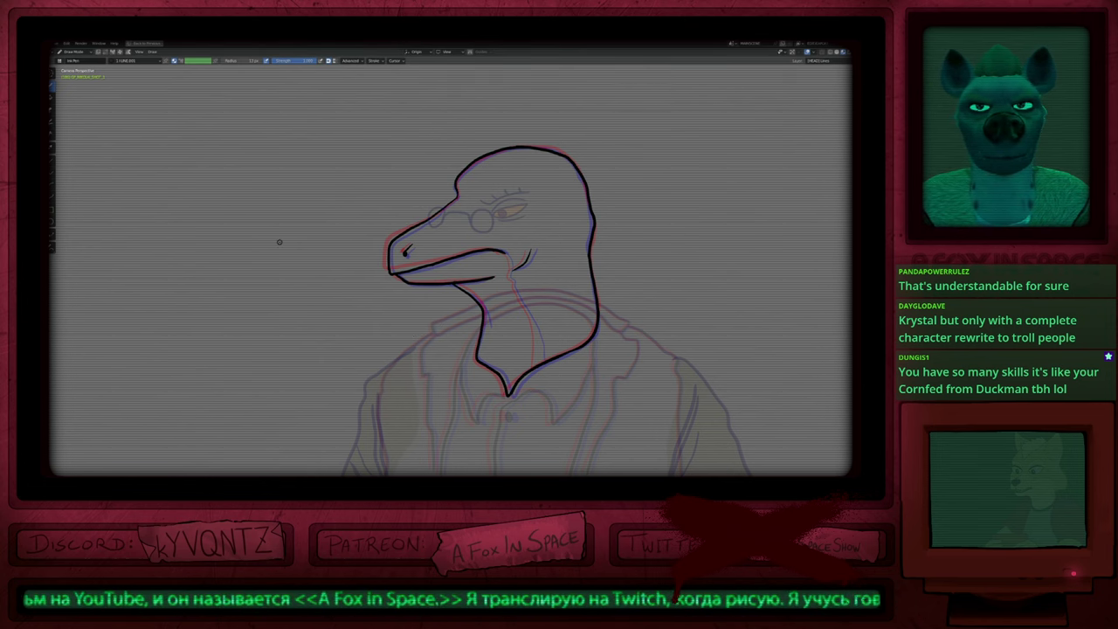
pyautogui.scroll(3, 530, 258)
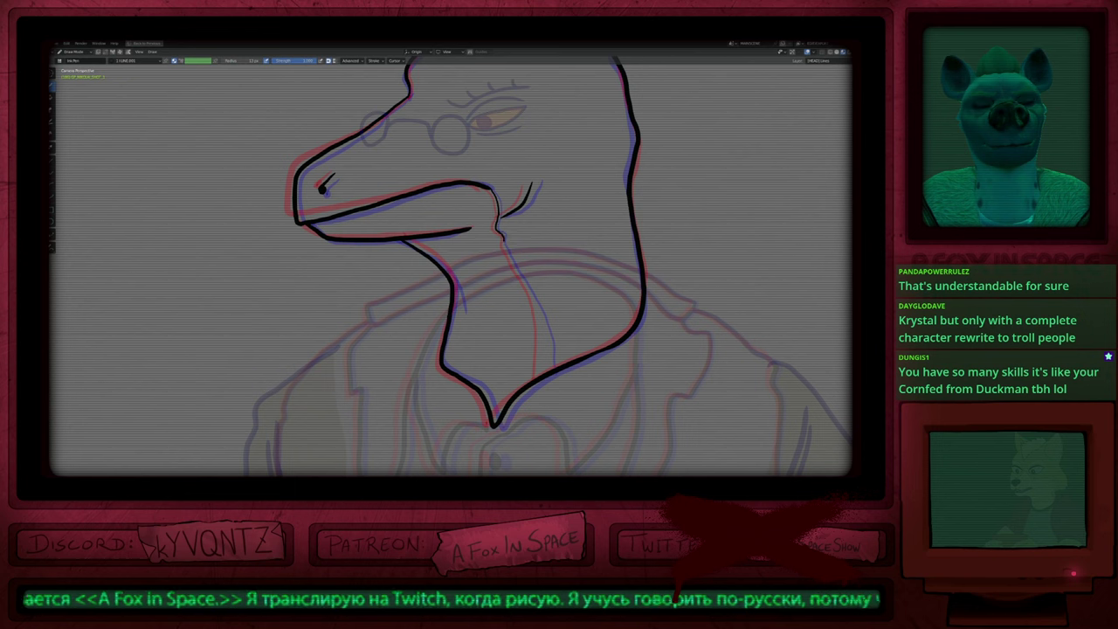
pyautogui.moveTo(542, 337); pyautogui.dragTo(545, 374)
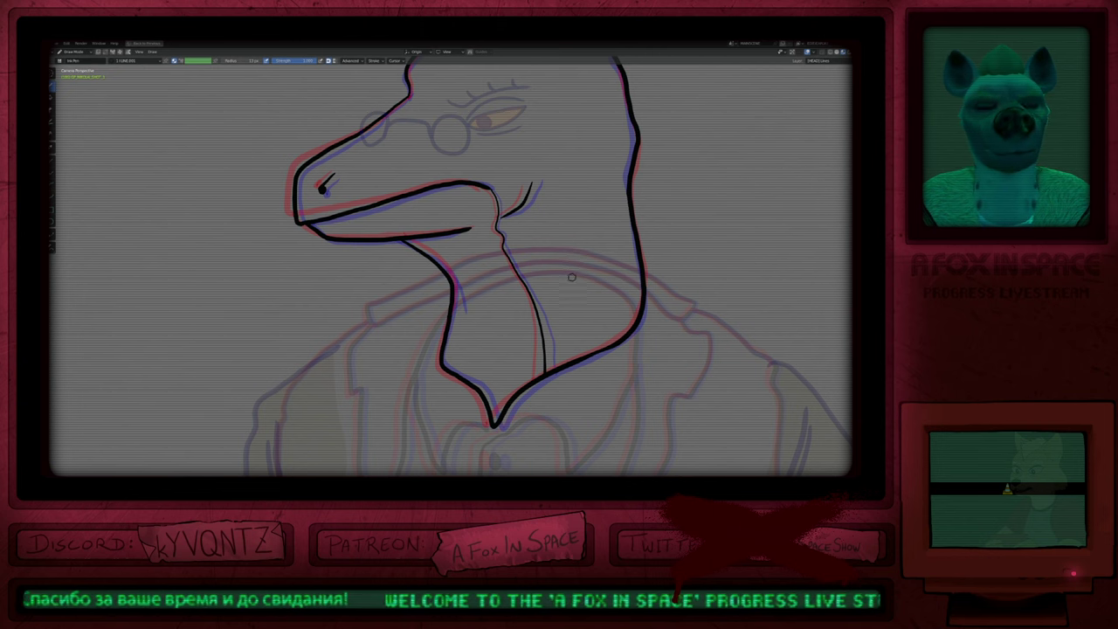
# Step: Undo a stray diagonal stroke across the neck and retouch the front neck line
pyautogui.moveTo(551, 230); pyautogui.dragTo(416, 353)
pyautogui.keyDown('shift'); pyautogui.moveTo(564, 189); pyautogui.dragTo(476, 325, button='middle'); pyautogui.keyUp('shift')
pyautogui.hotkey('ctrl', 'z')
pyautogui.keyDown('shift'); pyautogui.moveTo(413, 409); pyautogui.dragTo(445, 312, button='middle'); pyautogui.keyUp('shift')
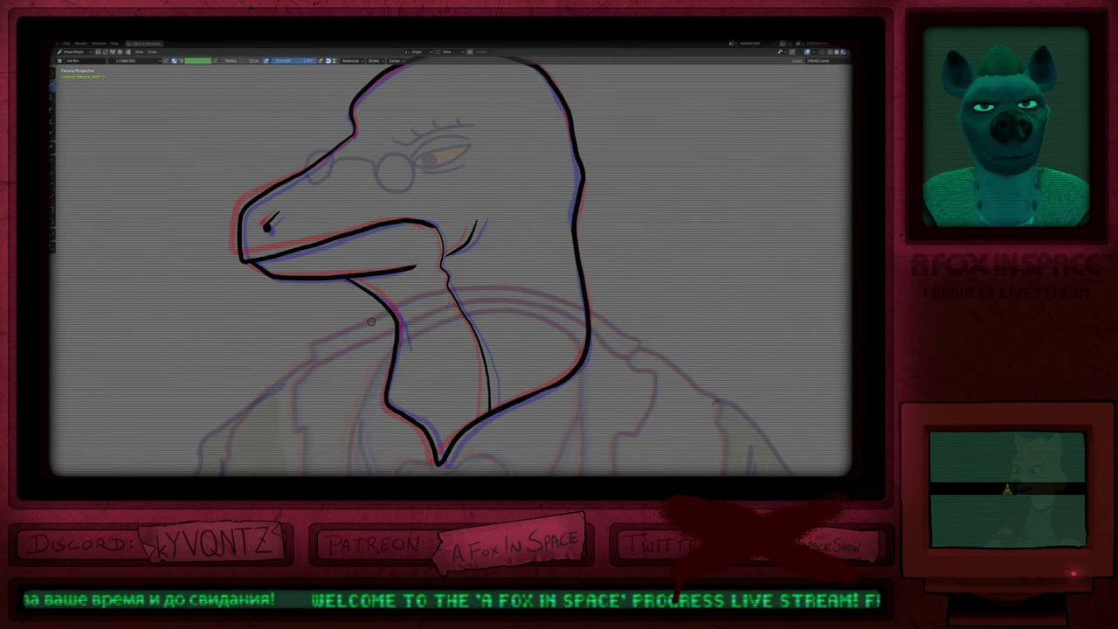
pyautogui.press('f')
pyautogui.press('Escape')
pyautogui.moveTo(348, 279); pyautogui.dragTo(399, 332)
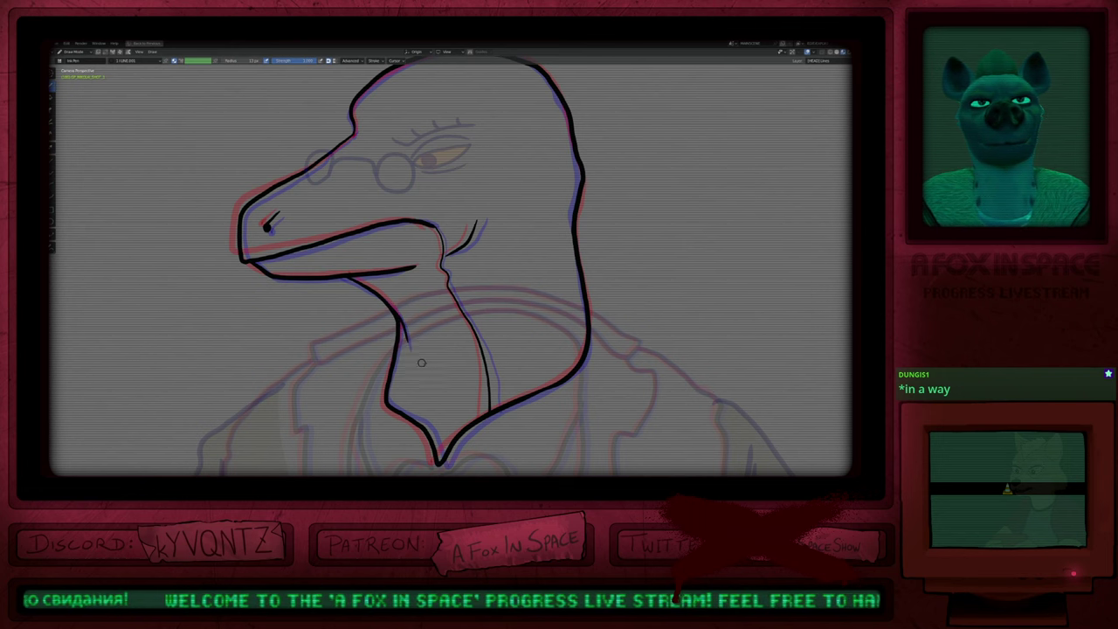
# Step: Pan and zoom out to review the whole inked figure
pyautogui.keyDown('shift'); pyautogui.moveTo(500, 296); pyautogui.dragTo(553, 334, button='middle'); pyautogui.keyUp('shift')
pyautogui.moveTo(575, 256)
pyautogui.keyDown('shift'); pyautogui.mouseDown(button='middle')
pyautogui.moveTo(492, 370)
pyautogui.moveTo(530, 274)
pyautogui.moveTo(482, 312)
pyautogui.moveTo(464, 377)
pyautogui.mouseUp(button='middle'); pyautogui.keyUp('shift')
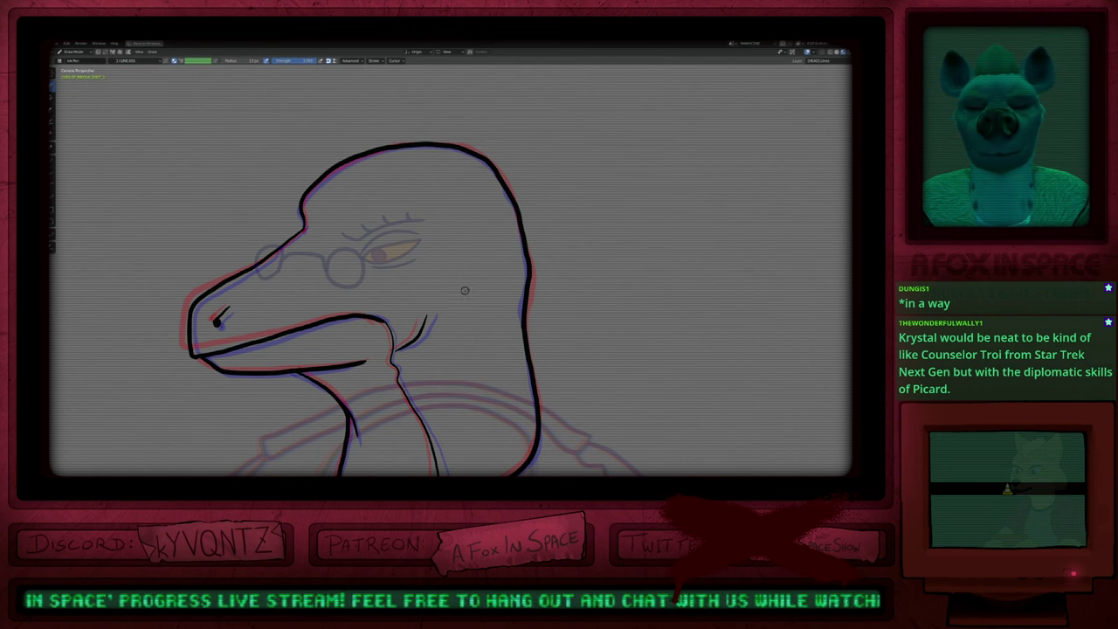
pyautogui.scroll(-5, 465, 290)
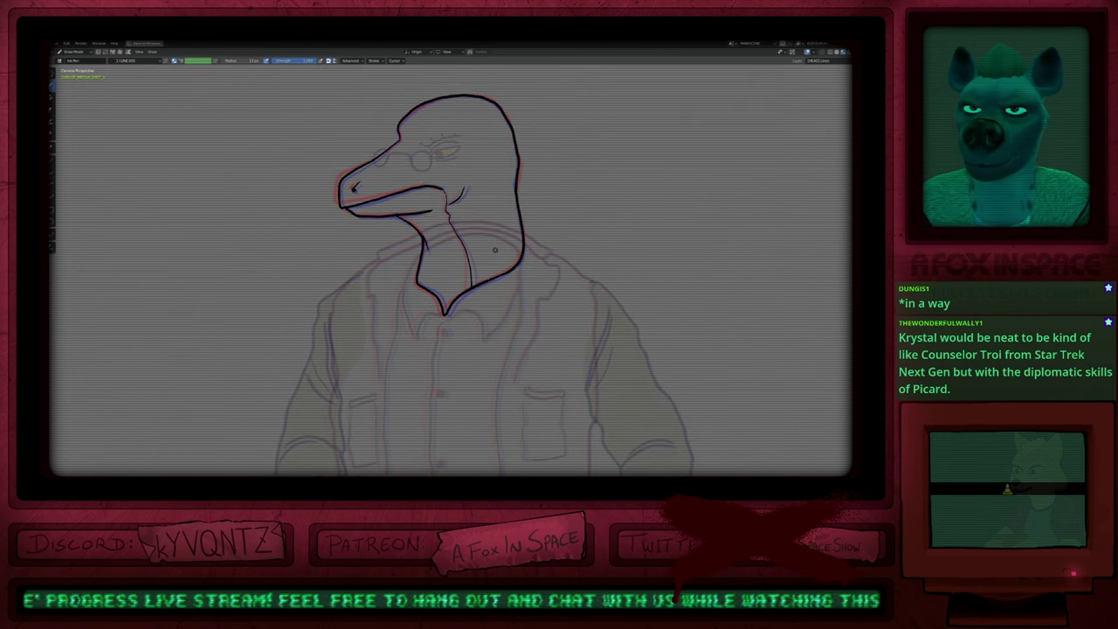
pyautogui.keyDown('shift'); pyautogui.moveTo(495, 250); pyautogui.dragTo(490, 280, button='middle'); pyautogui.keyUp('shift')
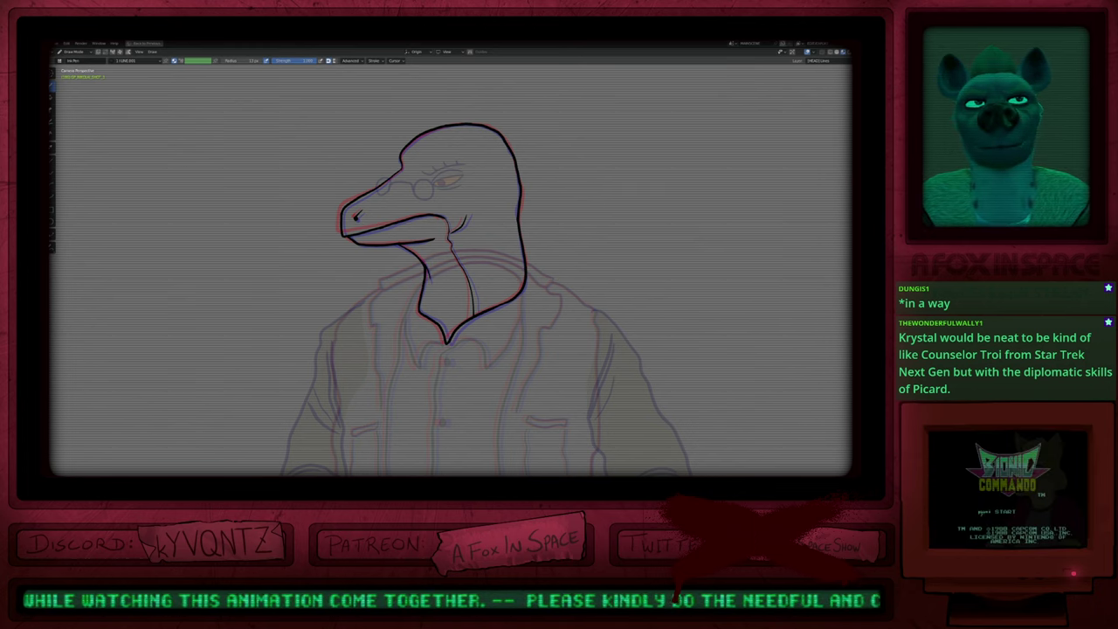
pyautogui.keyDown('ctrl'); pyautogui.moveTo(435, 306); pyautogui.dragTo(430, 326, button='middle'); pyautogui.keyUp('ctrl')
pyautogui.moveTo(481, 287)
pyautogui.keyDown('shift'); pyautogui.mouseDown(button='middle')
pyautogui.moveTo(438, 362)
pyautogui.moveTo(431, 318)
pyautogui.moveTo(446, 244)
pyautogui.mouseUp(button='middle'); pyautogui.keyUp('shift')
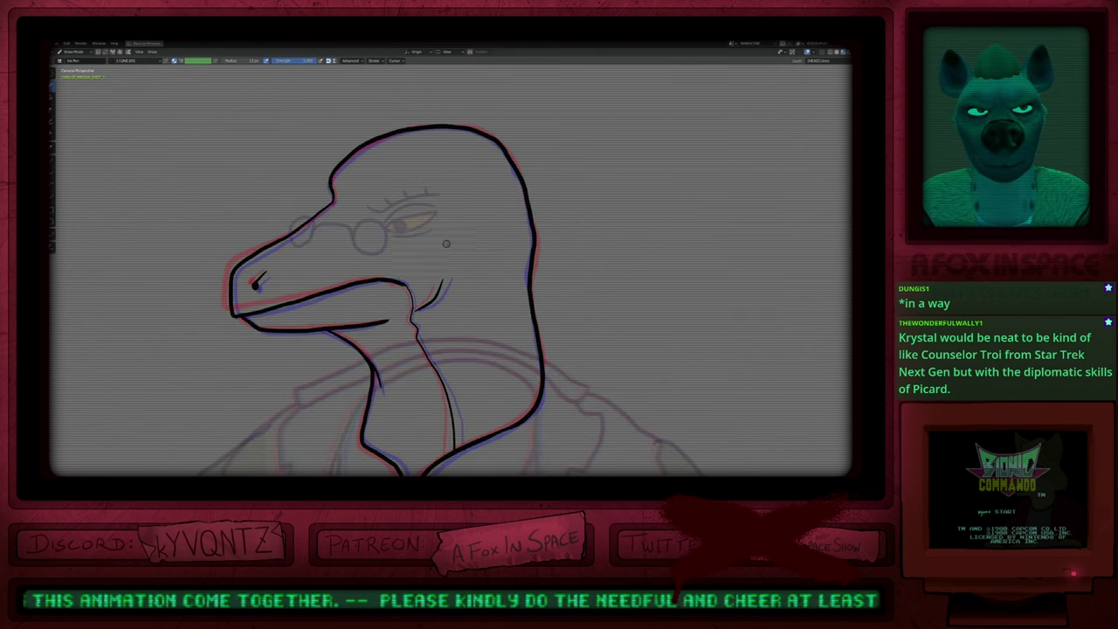
pyautogui.keyDown('shift'); pyautogui.moveTo(484, 284); pyautogui.dragTo(499, 247, button='middle'); pyautogui.keyUp('shift')
pyautogui.keyDown('shift'); pyautogui.moveTo(465, 319); pyautogui.dragTo(468, 321, button='middle'); pyautogui.keyUp('shift')
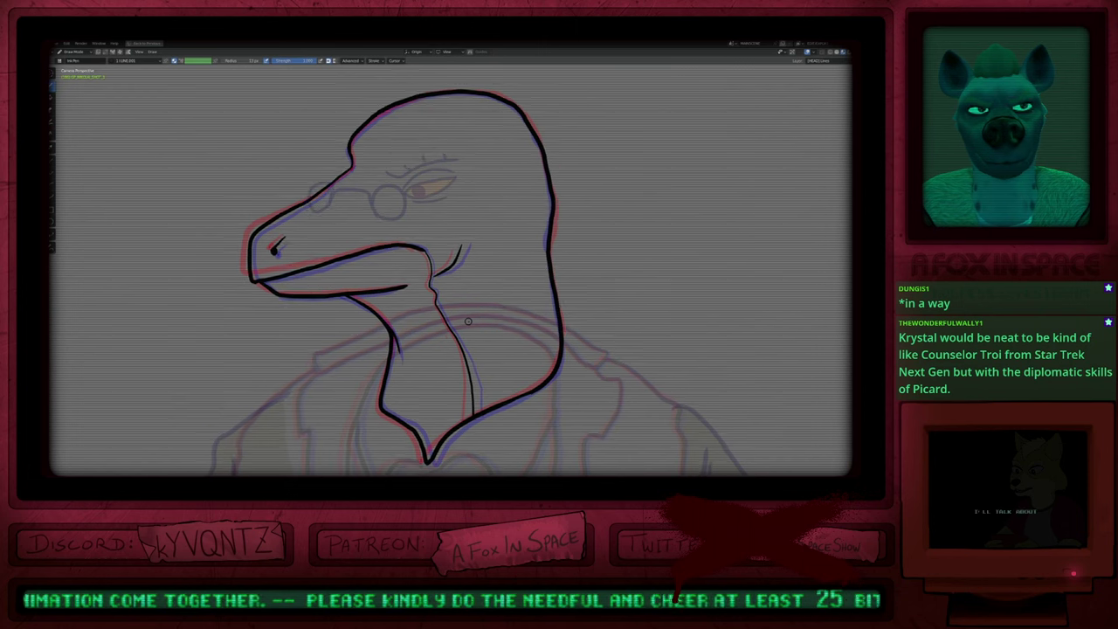
# Step: Ink the top of the snout, the underside of the lower jaw and the line down the neck
pyautogui.scroll(-5, 471, 316)
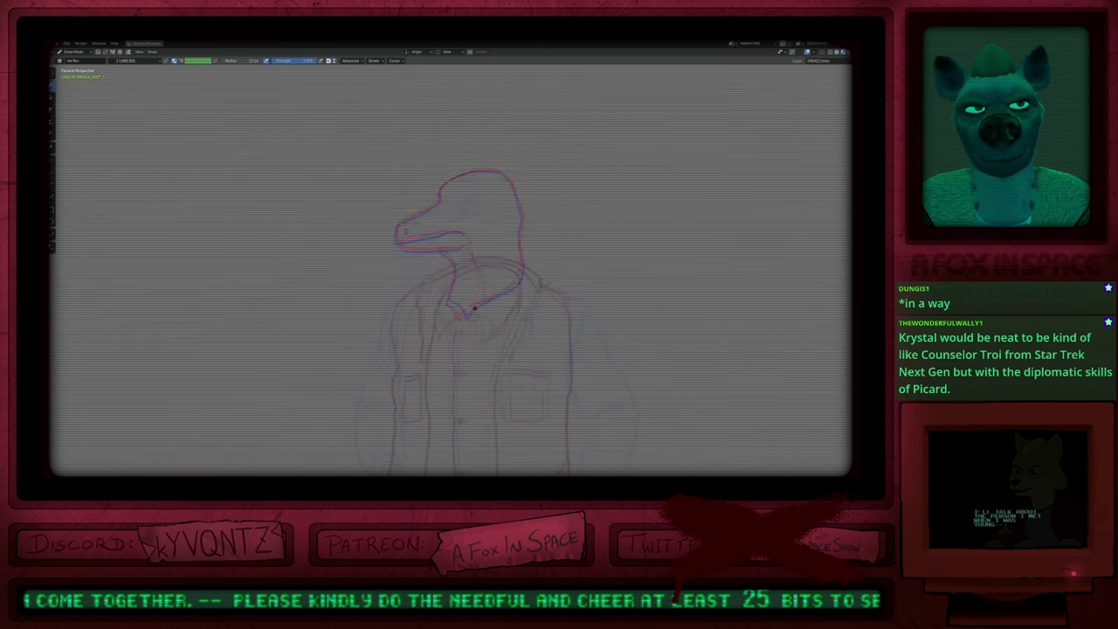
pyautogui.scroll(4, 464, 194)
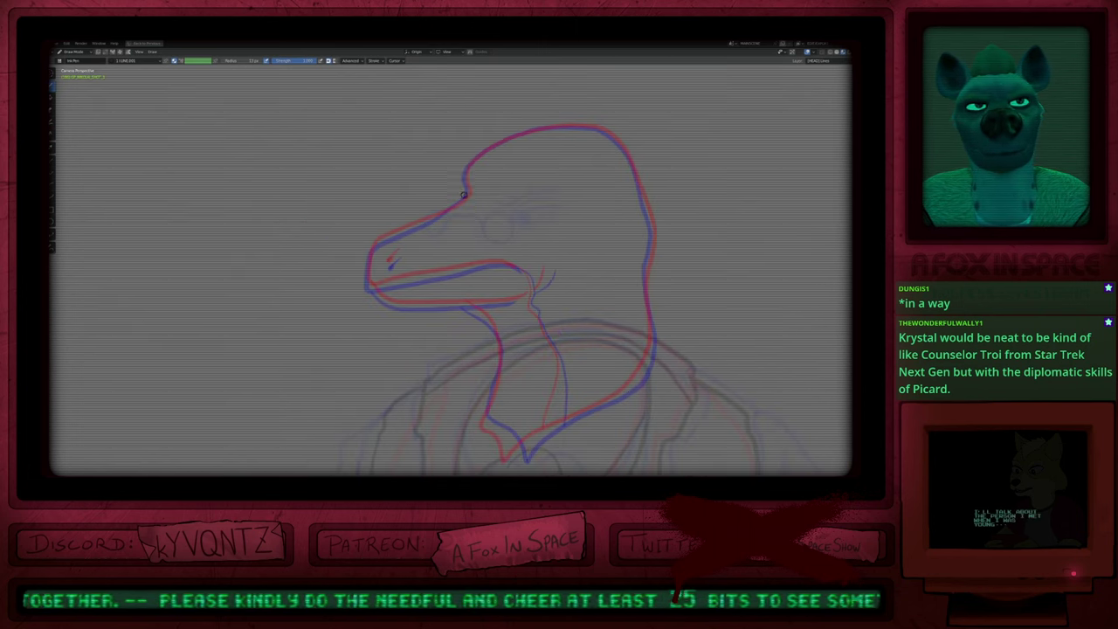
pyautogui.moveTo(467, 193)
pyautogui.mouseDown()
pyautogui.moveTo(379, 240)
pyautogui.moveTo(370, 288)
pyautogui.moveTo(522, 267)
pyautogui.mouseUp()
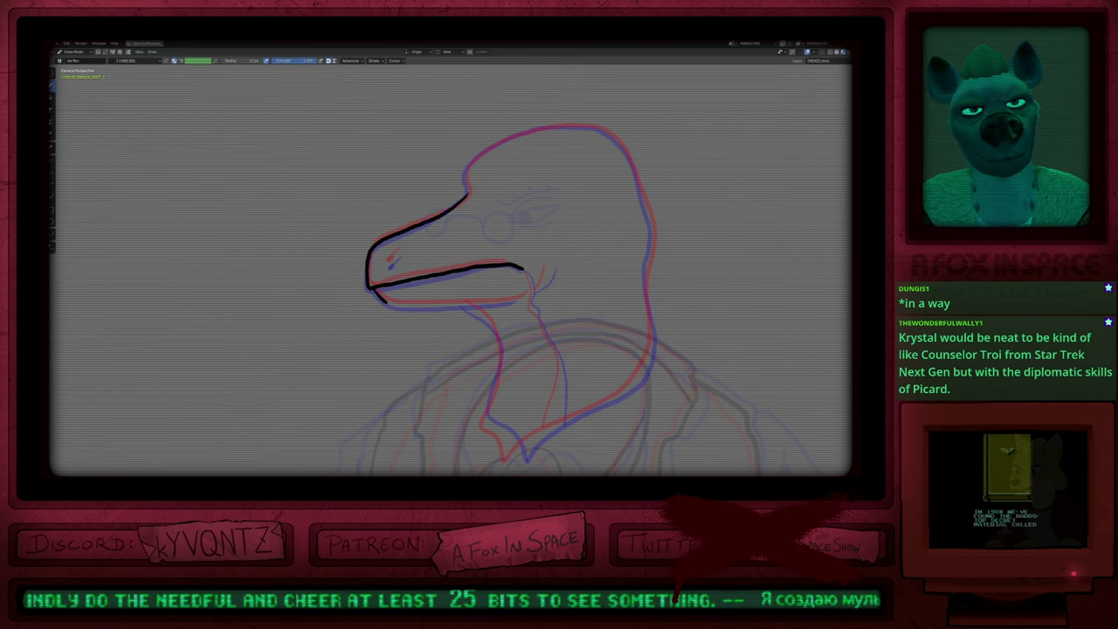
pyautogui.moveTo(387, 301)
pyautogui.mouseDown()
pyautogui.moveTo(512, 303)
pyautogui.moveTo(538, 290)
pyautogui.mouseUp()
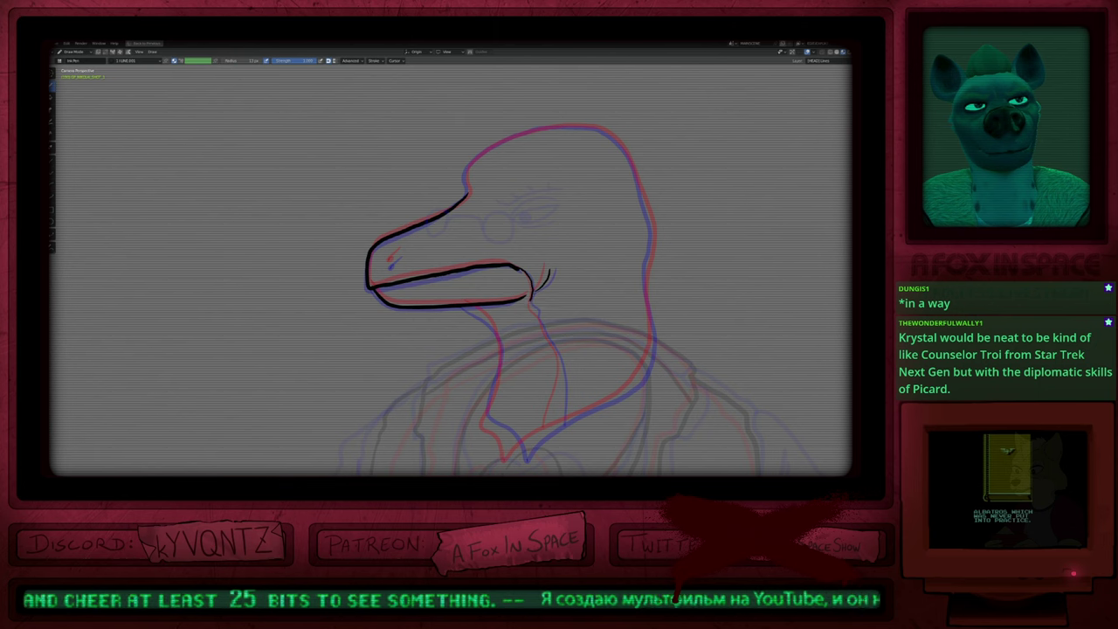
pyautogui.moveTo(533, 300)
pyautogui.mouseDown()
pyautogui.moveTo(559, 376)
pyautogui.moveTo(554, 426)
pyautogui.mouseUp()
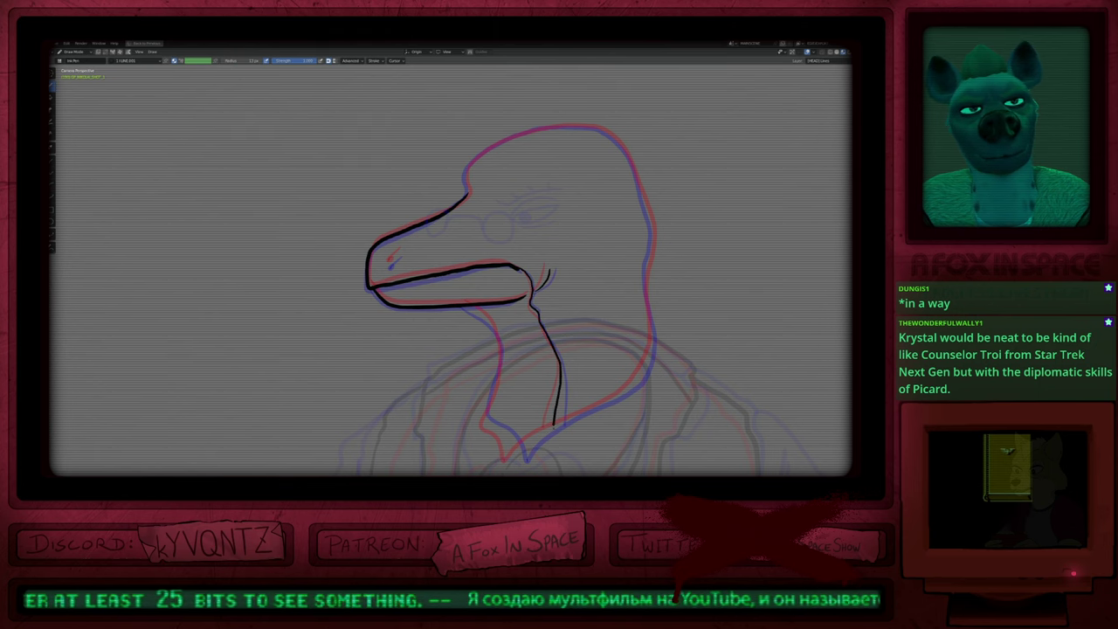
# Step: Ink the throat line under the jaw and the collar edge up the neck
pyautogui.keyDown('shift'); pyautogui.moveTo(535, 404); pyautogui.dragTo(359, 299, button='middle'); pyautogui.keyUp('shift')
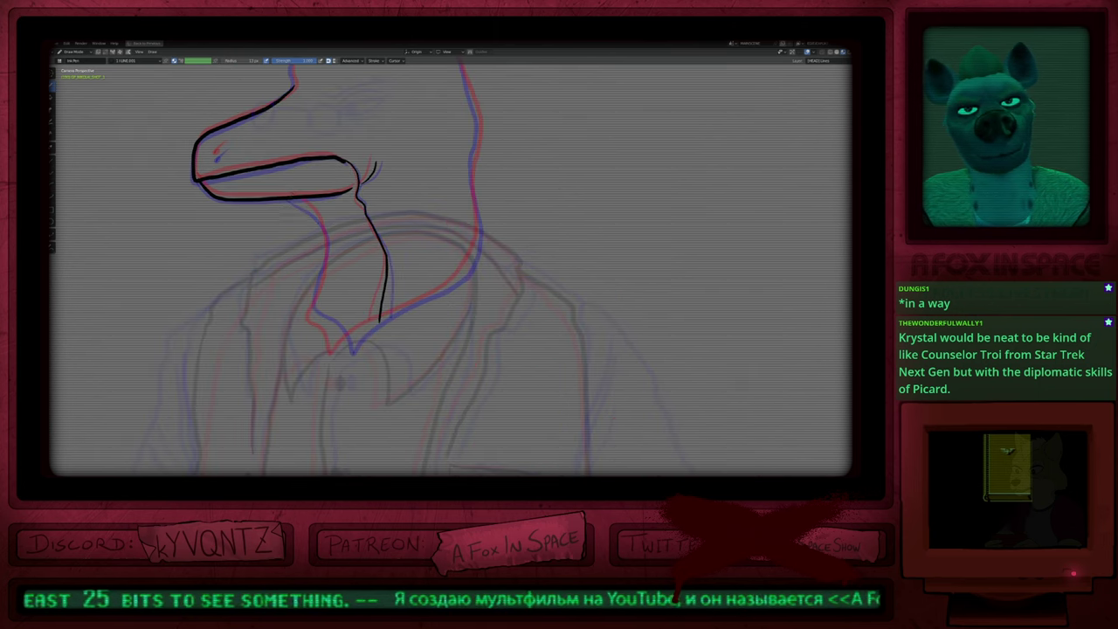
pyautogui.moveTo(299, 201)
pyautogui.mouseDown()
pyautogui.moveTo(329, 245)
pyautogui.moveTo(311, 315)
pyautogui.moveTo(333, 348)
pyautogui.mouseUp()
pyautogui.moveTo(341, 354); pyautogui.dragTo(368, 325)
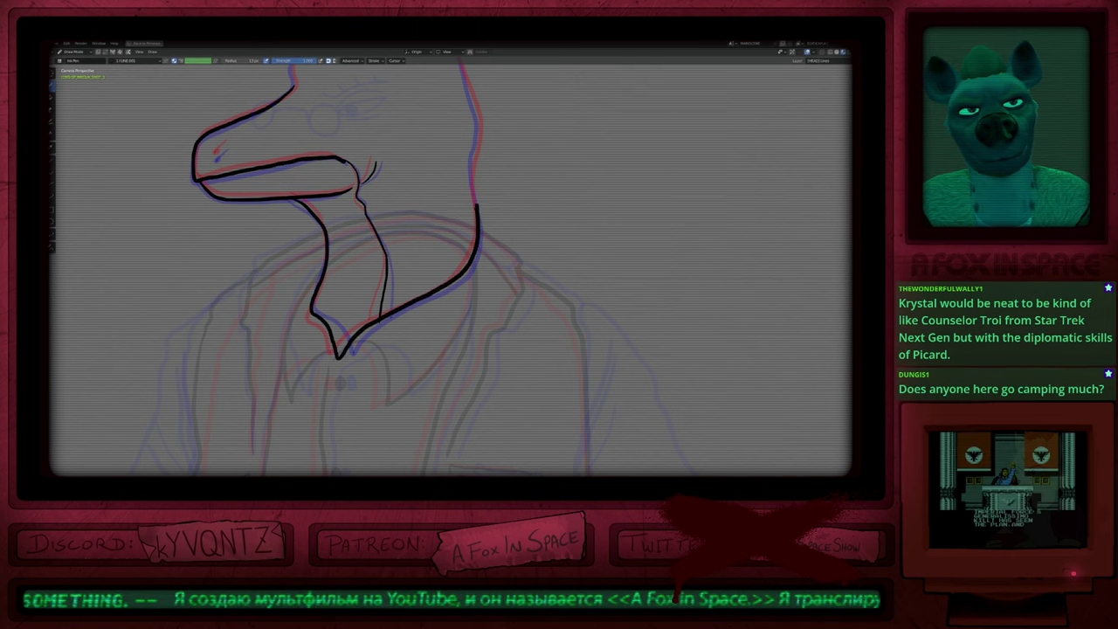
pyautogui.moveTo(287, 102)
pyautogui.keyDown('shift'); pyautogui.mouseDown(button='middle')
pyautogui.moveTo(290, 135)
pyautogui.moveTo(377, 273)
pyautogui.moveTo(390, 276)
pyautogui.mouseUp(button='middle'); pyautogui.keyUp('shift')
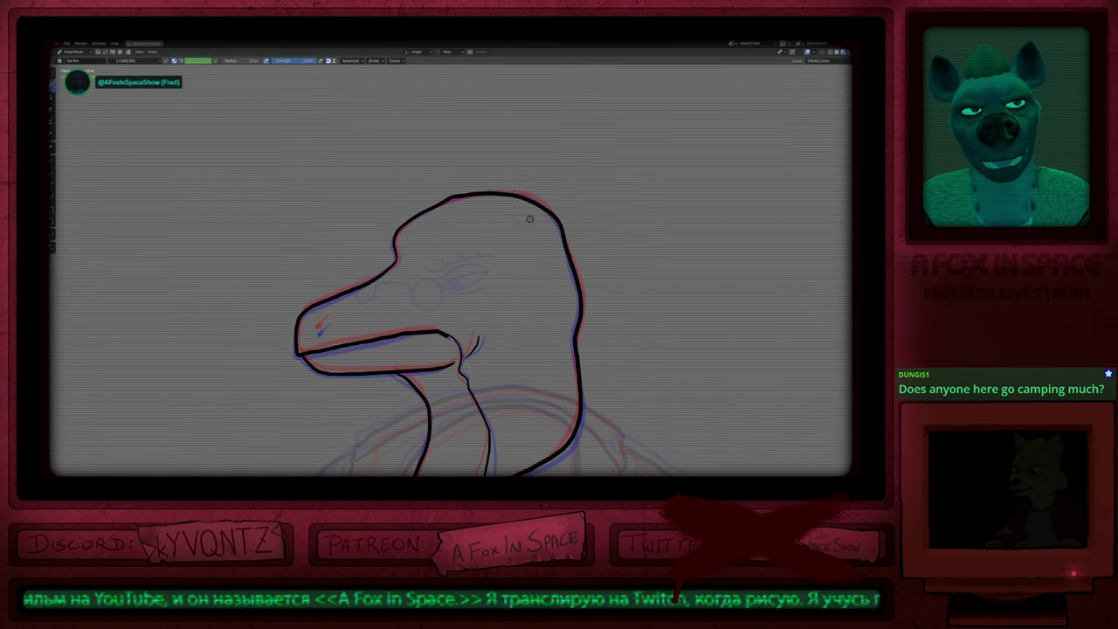
# Step: Undo the last stroke, add the nostril mark on the snout and redraw the nose bridge
pyautogui.hotkey('ctrl', 'z')
pyautogui.hotkey('ctrl', 'z')
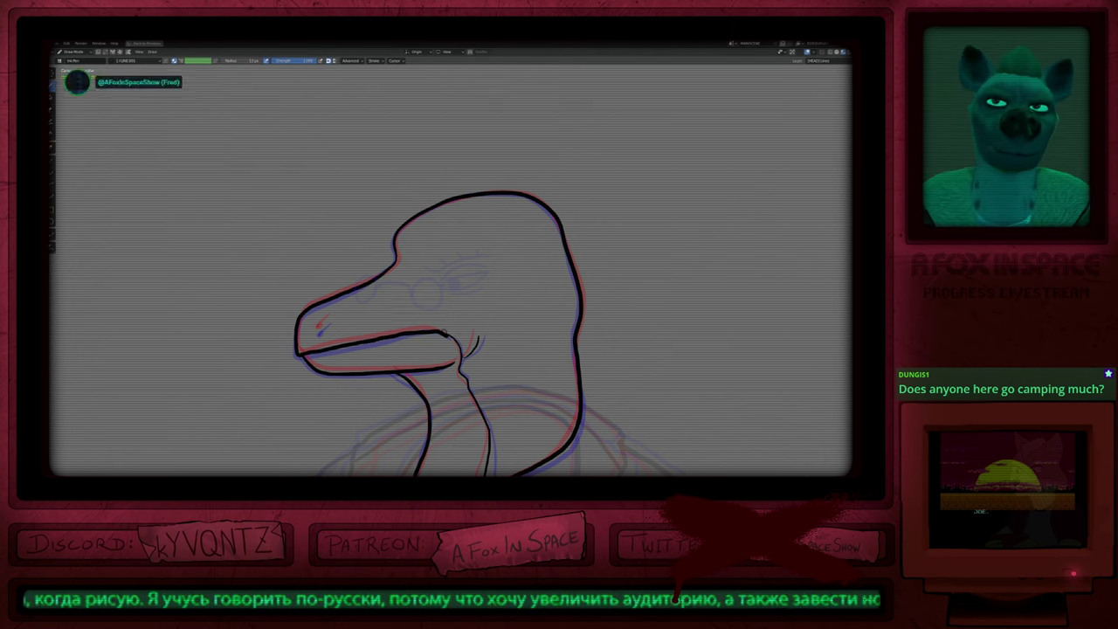
pyautogui.scroll(3, 337, 260)
pyautogui.keyDown('shift'); pyautogui.moveTo(337, 260); pyautogui.dragTo(491, 245, button='middle'); pyautogui.keyUp('shift')
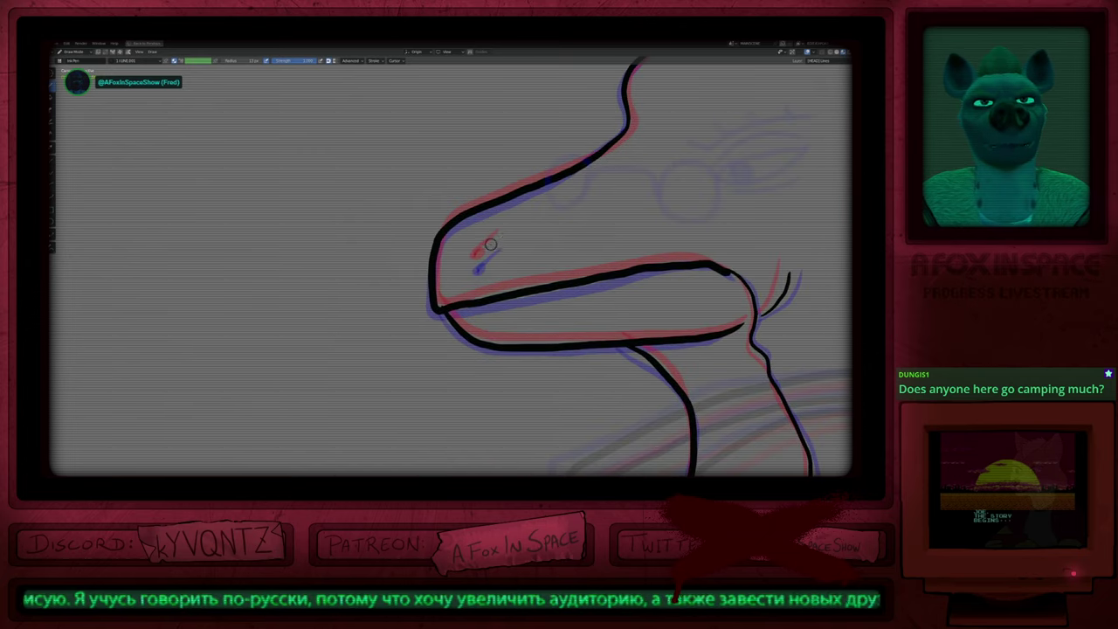
pyautogui.moveTo(496, 239); pyautogui.dragTo(477, 257)
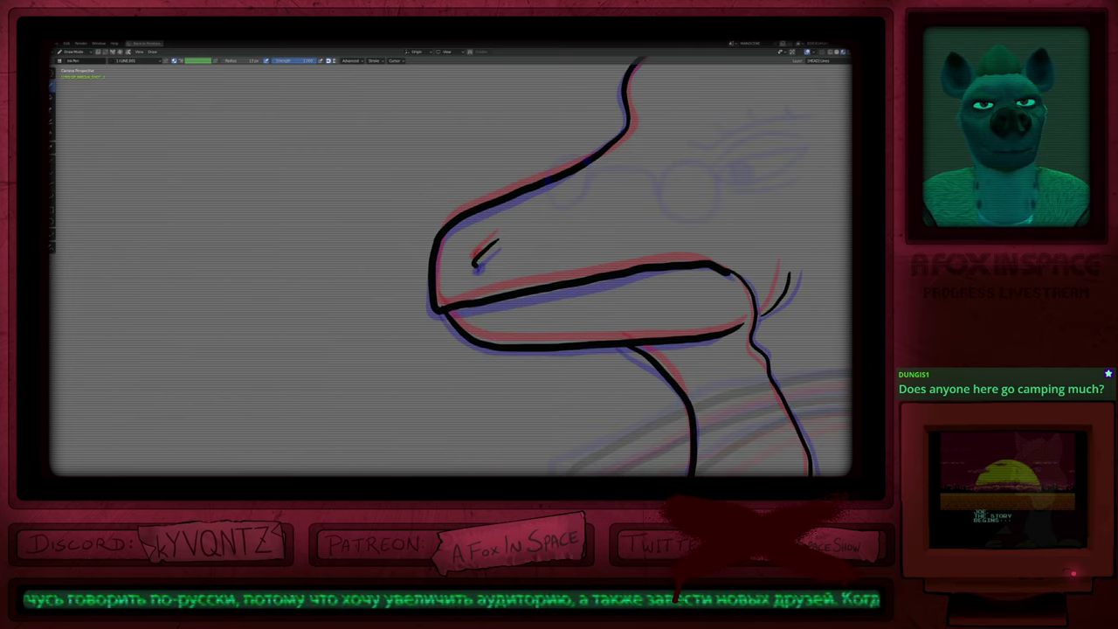
pyautogui.moveTo(607, 264)
pyautogui.keyDown('shift'); pyautogui.mouseDown(button='middle')
pyautogui.moveTo(480, 291)
pyautogui.moveTo(527, 310)
pyautogui.moveTo(583, 285)
pyautogui.mouseUp(button='middle'); pyautogui.keyUp('shift')
pyautogui.press('f')
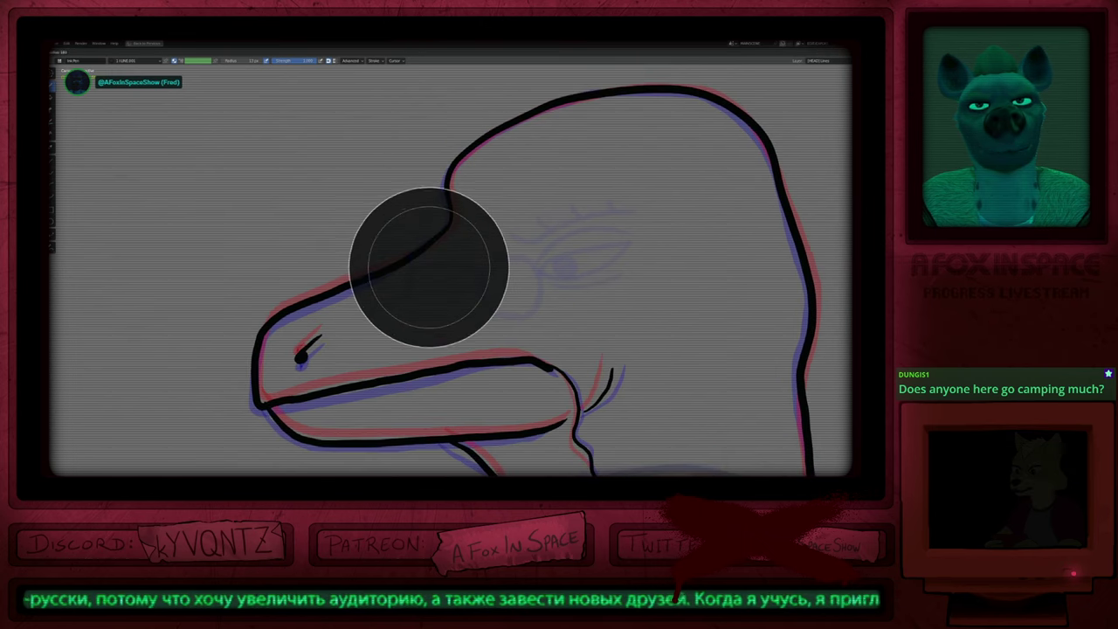
pyautogui.press('Escape')
pyautogui.moveTo(421, 251); pyautogui.dragTo(449, 187)
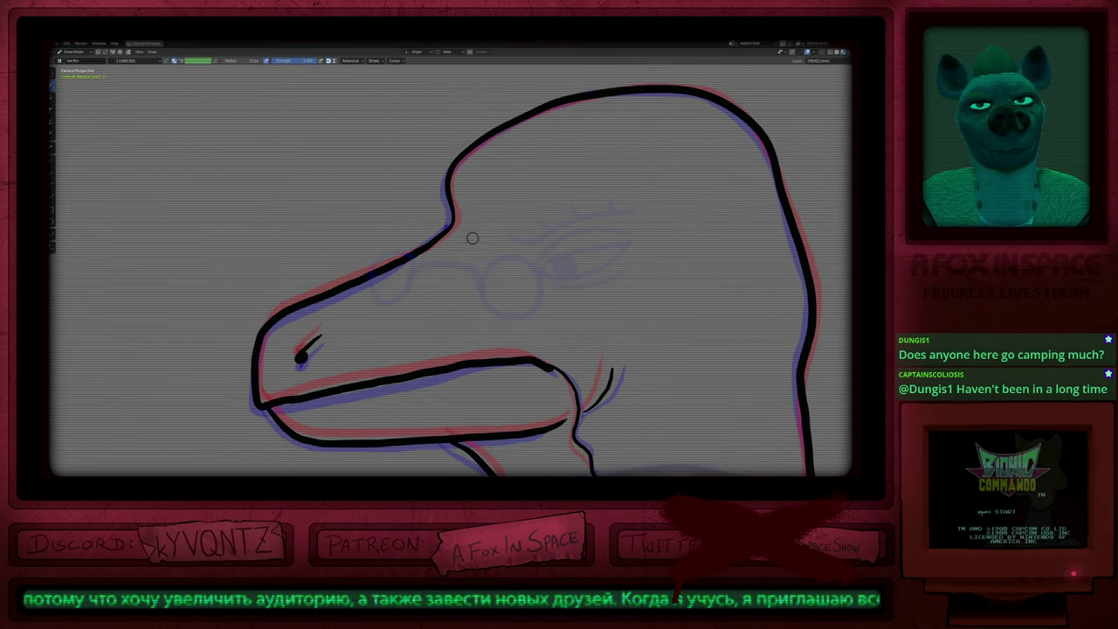
# Step: Smooth the neck line with several Smooth strokes
pyautogui.moveTo(472, 238)
pyautogui.keyDown('ctrl'); pyautogui.mouseDown(button='middle')
pyautogui.moveTo(502, 349)
pyautogui.moveTo(489, 251)
pyautogui.mouseUp(button='middle'); pyautogui.keyUp('ctrl')
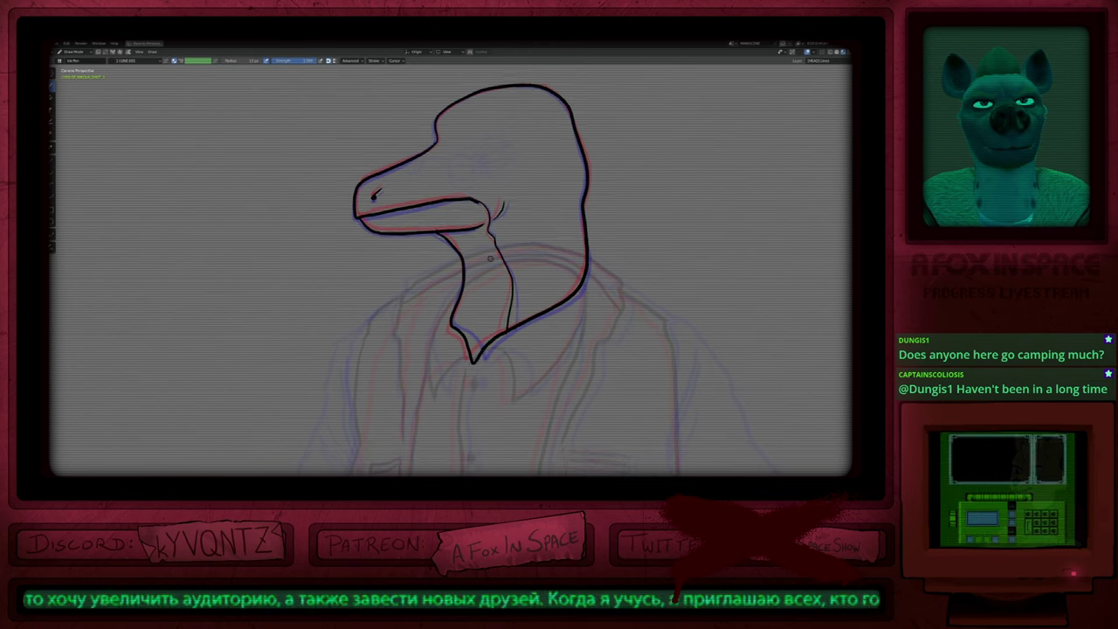
pyautogui.scroll(4, 447, 215)
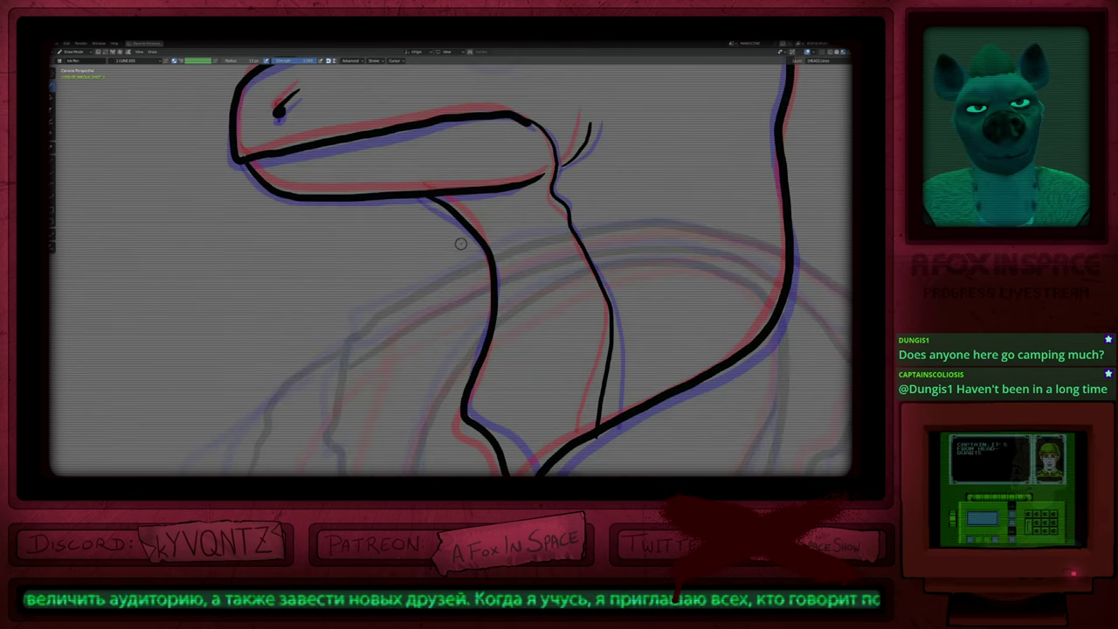
pyautogui.keyDown('shift'); pyautogui.moveTo(493, 347); pyautogui.dragTo(486, 358); pyautogui.keyUp('shift')
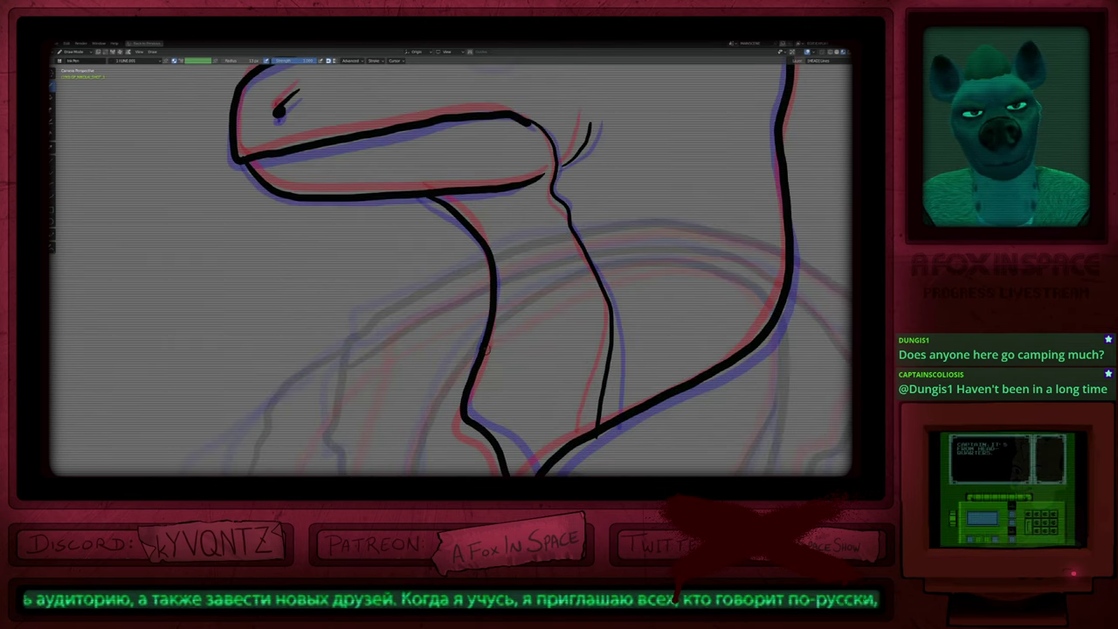
pyautogui.keyDown('shift'); pyautogui.moveTo(507, 212); pyautogui.dragTo(466, 362, button='middle'); pyautogui.keyUp('shift')
pyautogui.moveTo(515, 236)
pyautogui.keyDown('shift'); pyautogui.mouseDown(button='middle')
pyautogui.moveTo(523, 256)
pyautogui.moveTo(572, 276)
pyautogui.mouseUp(button='middle'); pyautogui.keyUp('shift')
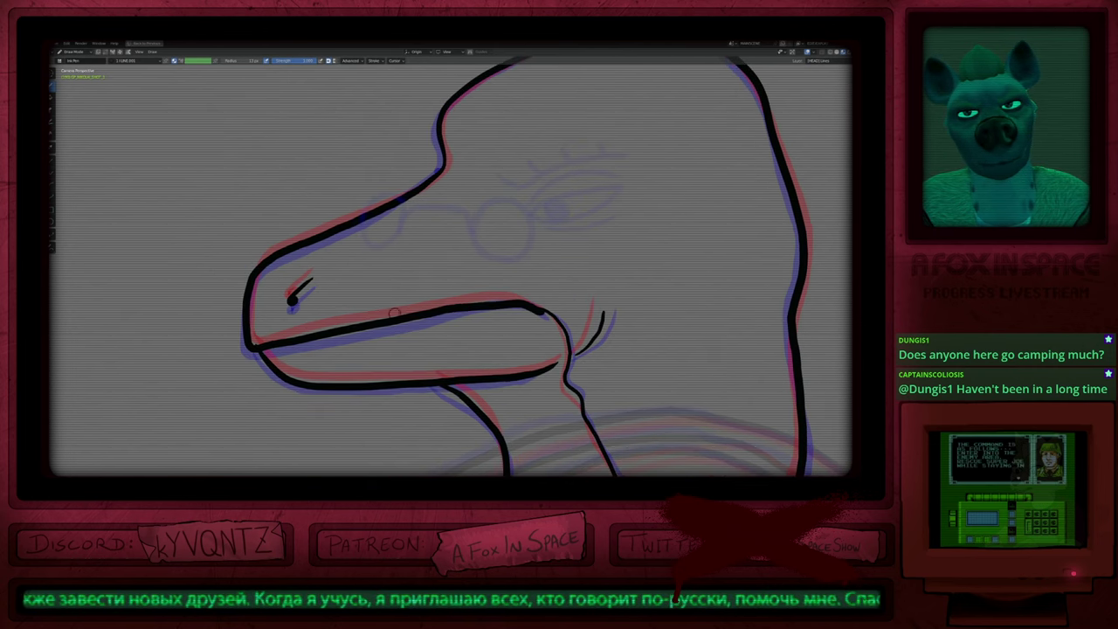
# Step: Reframe the head, step back to the previous keyframe and play the head turn
pyautogui.keyDown('shift'); pyautogui.moveTo(547, 237); pyautogui.dragTo(452, 376, button='middle'); pyautogui.keyUp('shift')
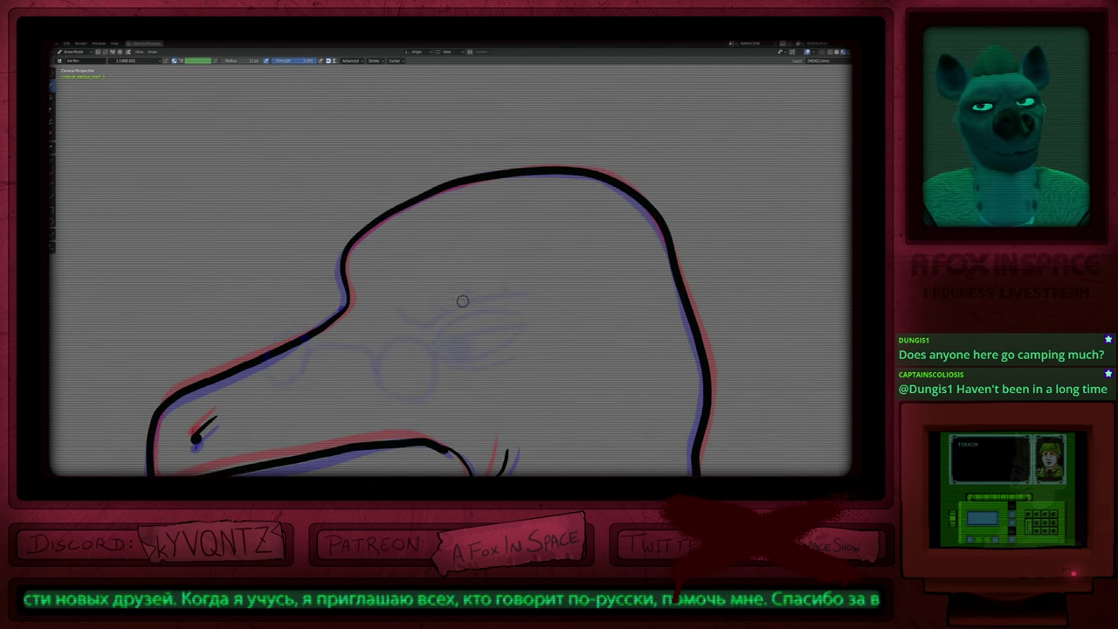
pyautogui.scroll(-2, 461, 303)
pyautogui.scroll(-3, 462, 304)
pyautogui.moveTo(501, 404)
pyautogui.keyDown('shift'); pyautogui.mouseDown(button='middle')
pyautogui.moveTo(479, 254)
pyautogui.moveTo(487, 302)
pyautogui.mouseUp(button='middle'); pyautogui.keyUp('shift')
pyautogui.press('Left')
pyautogui.press('space')
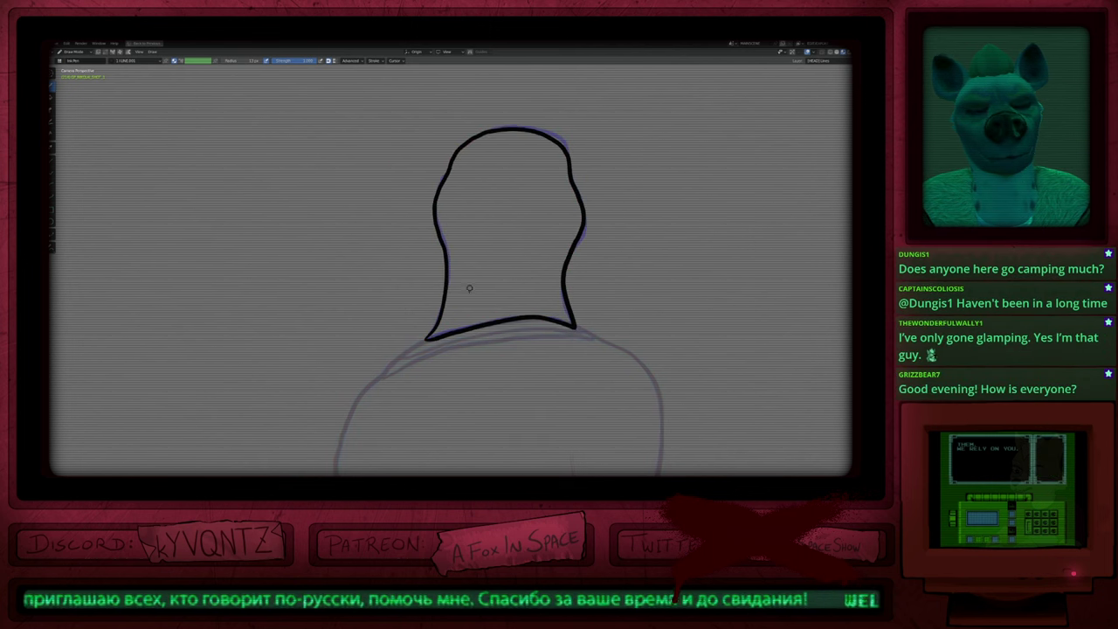
# Step: Paste the copied back-of-head outline onto the next, uninked frame
pyautogui.press('Tab')
pyautogui.press('Right')
pyautogui.press('Right')
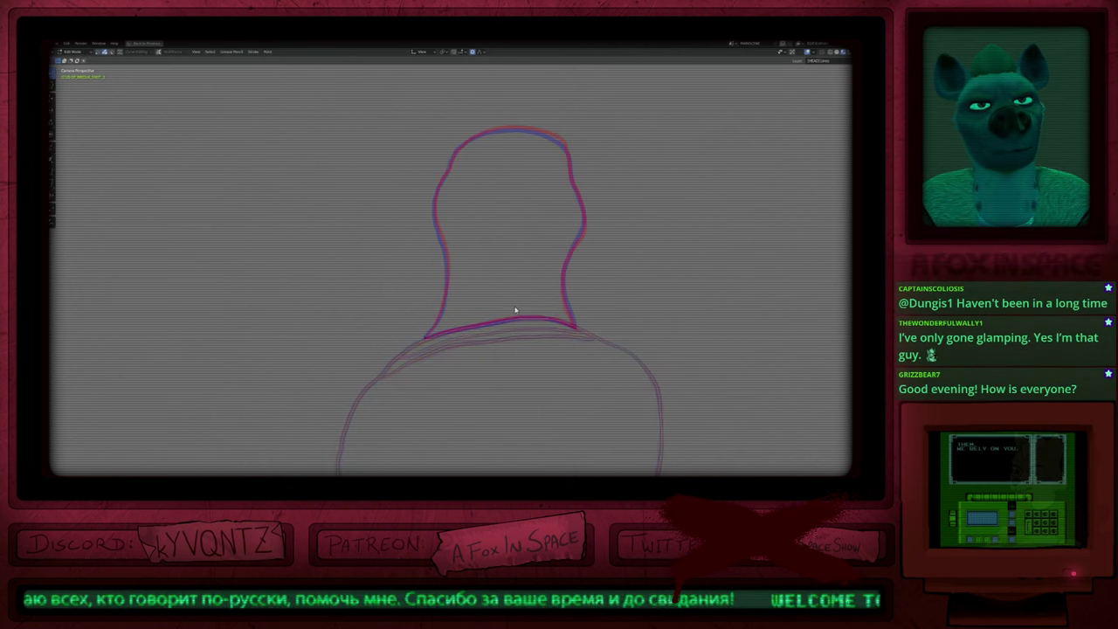
pyautogui.hotkey('ctrl', 'space')
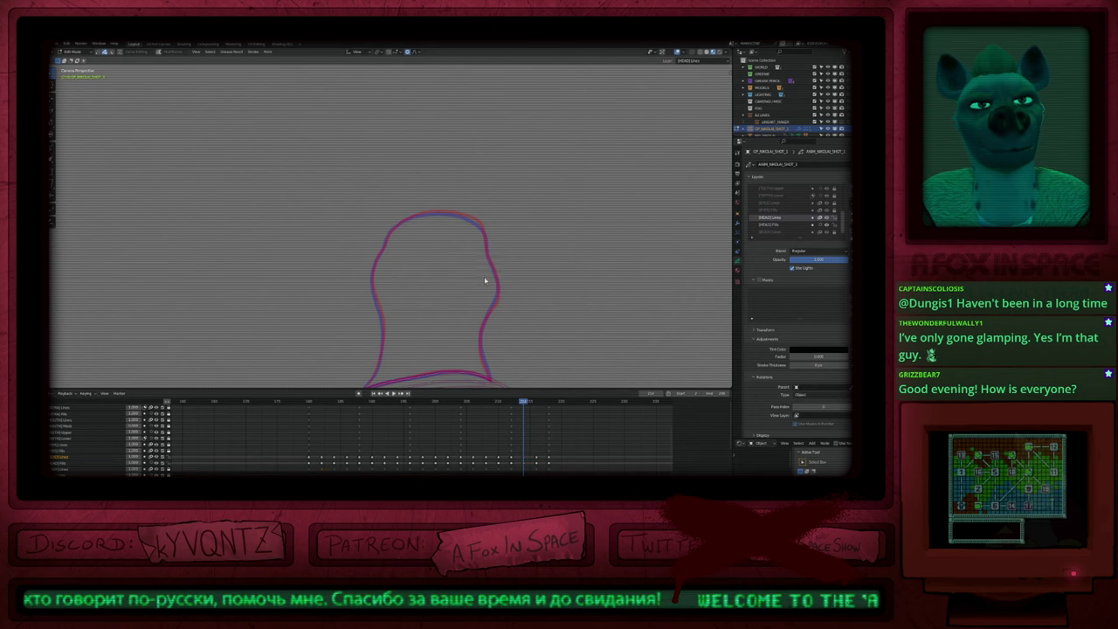
pyautogui.hotkey('ctrl', 'v')
pyautogui.keyDown('shift'); pyautogui.moveTo(463, 350); pyautogui.dragTo(490, 265, button='middle'); pyautogui.keyUp('shift')
# Step: Back in Draw Mode, reshape the left side and lower-left corner of the pasted outline
pyautogui.press('Tab')
pyautogui.hotkey('shift', 'f')
pyautogui.press('Escape')
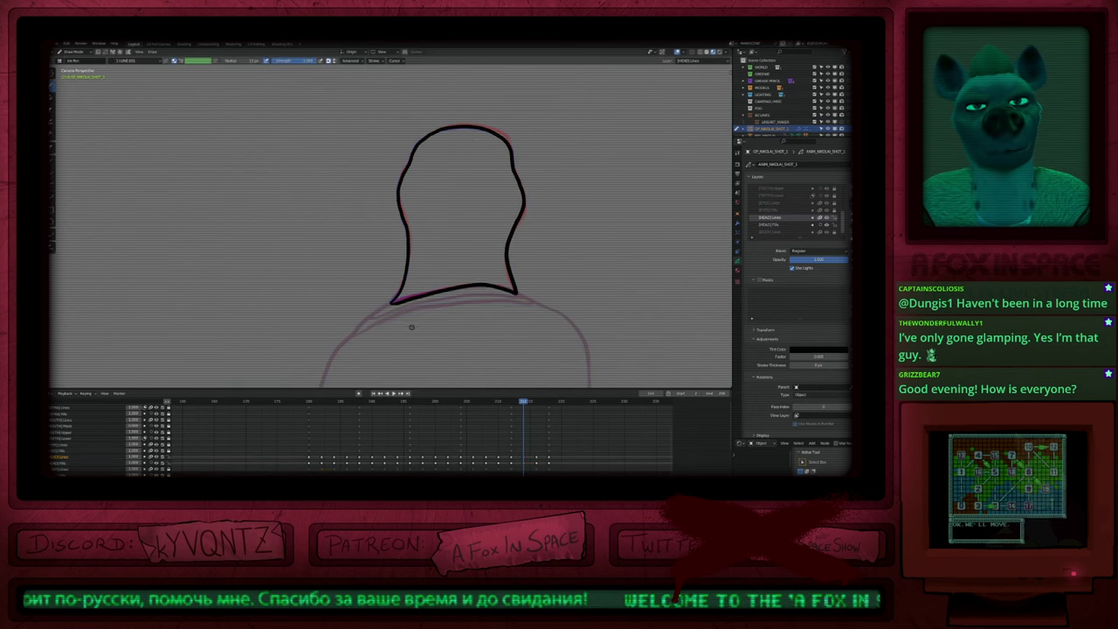
pyautogui.keyDown('shift'); pyautogui.moveTo(412, 327); pyautogui.dragTo(409, 327); pyautogui.keyUp('shift')
pyautogui.keyDown('shift'); pyautogui.moveTo(418, 171); pyautogui.dragTo(419, 165); pyautogui.keyUp('shift')
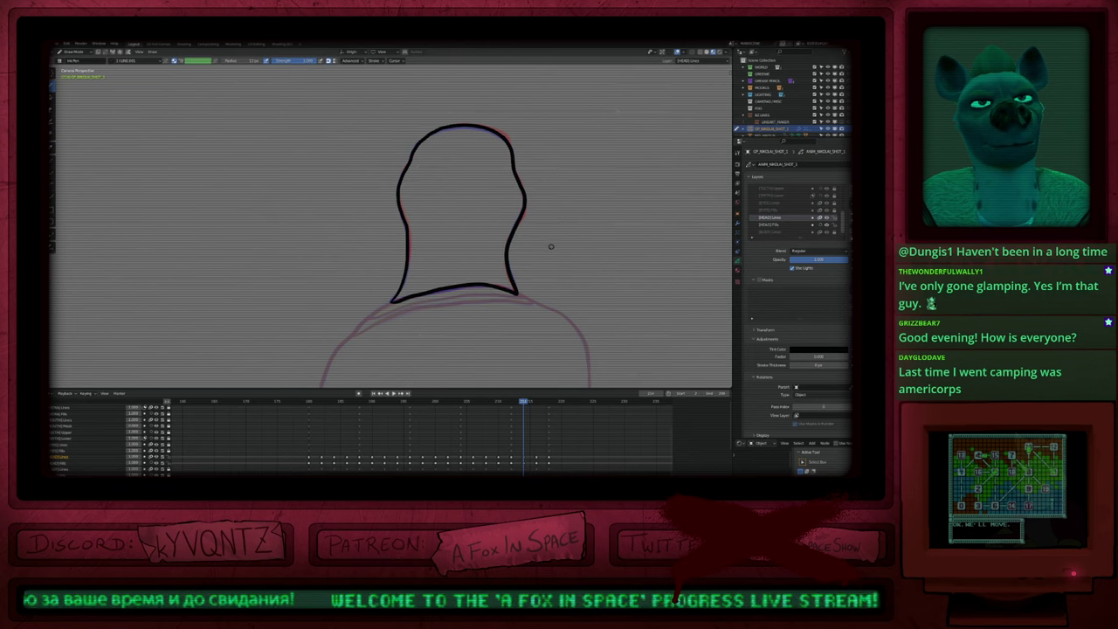
pyautogui.press('f')
pyautogui.press('Escape')
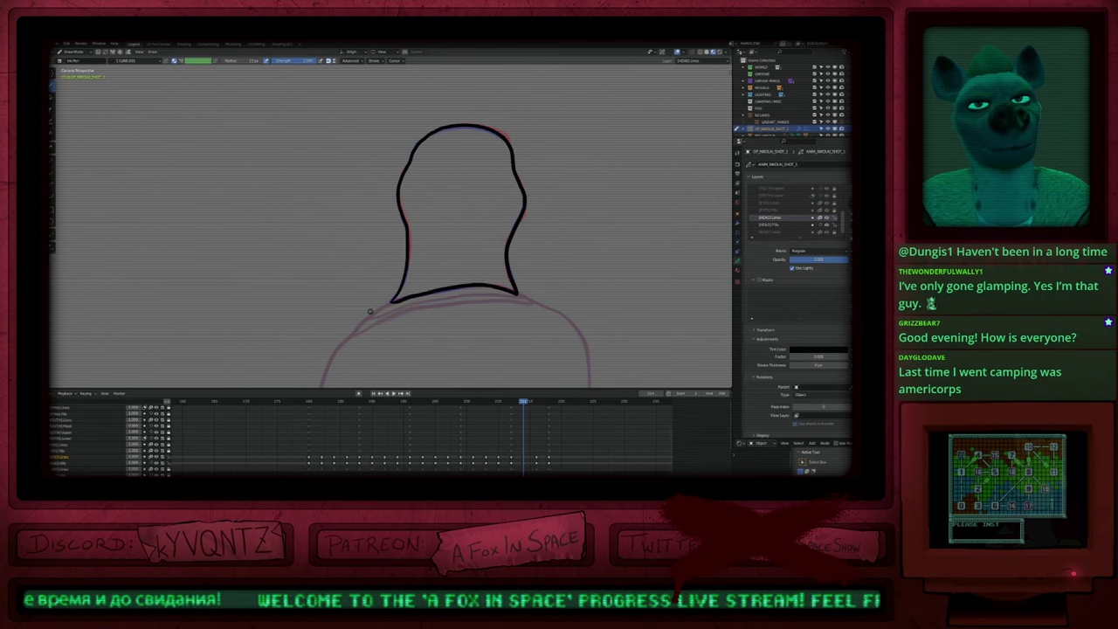
# Step: Select all the head strokes in Edit Mode and bring up Move to Layer
pyautogui.moveTo(484, 250)
pyautogui.keyDown('shift'); pyautogui.mouseDown(button='middle')
pyautogui.moveTo(462, 271)
pyautogui.moveTo(541, 267)
pyautogui.moveTo(527, 274)
pyautogui.mouseUp(button='middle'); pyautogui.keyUp('shift')
pyautogui.press('Tab')
pyautogui.press('a')
pyautogui.press('m')
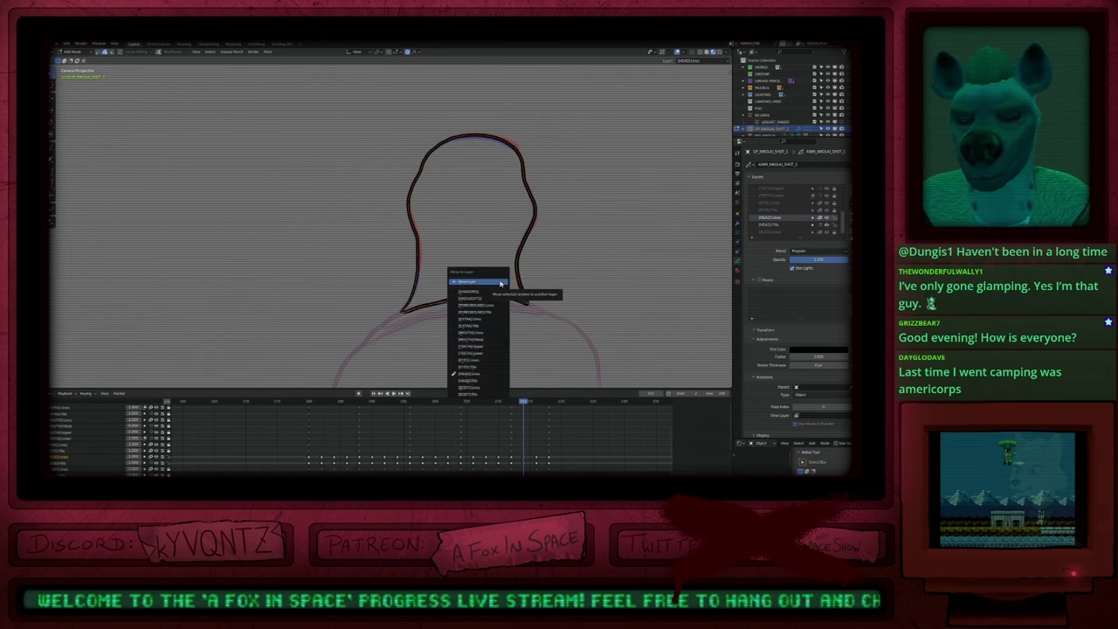
pyautogui.click(500, 283)
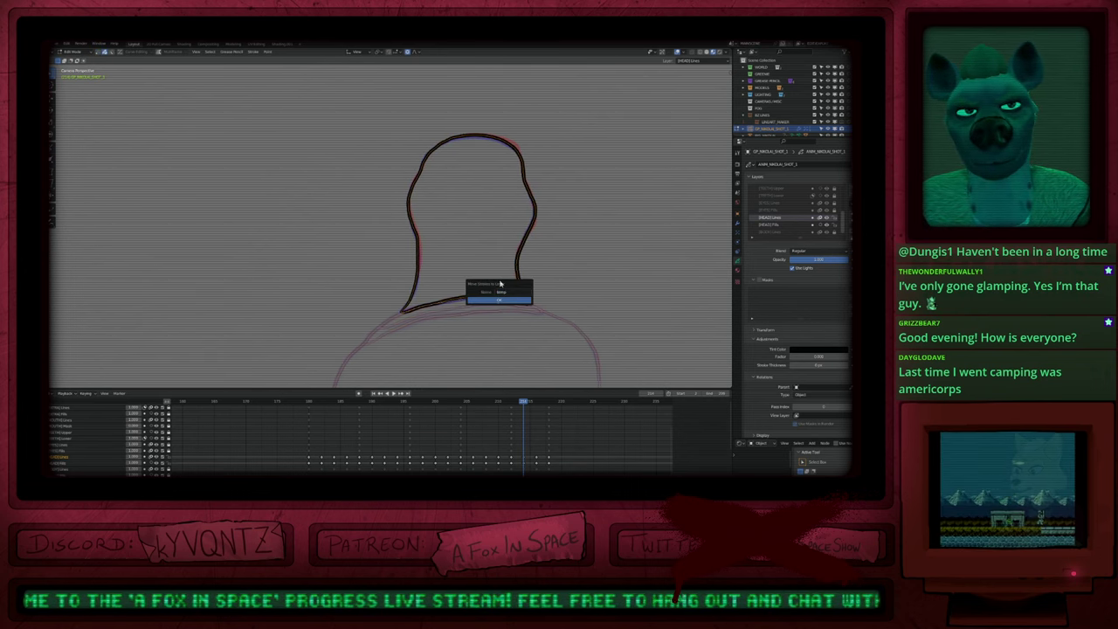
pyautogui.press('Return')
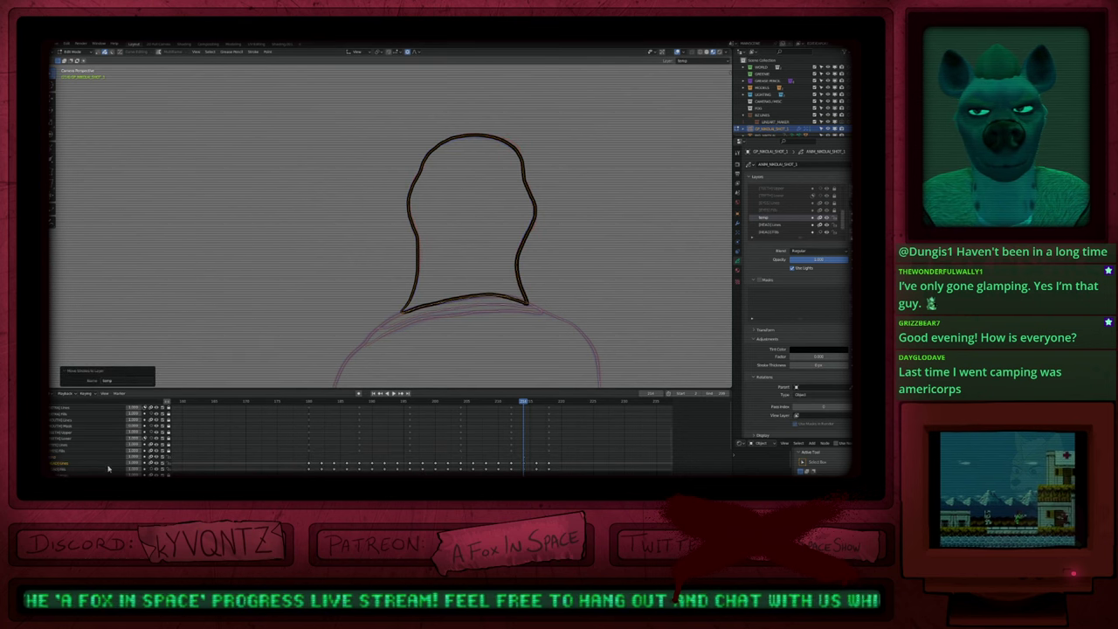
pyautogui.click(100, 458)
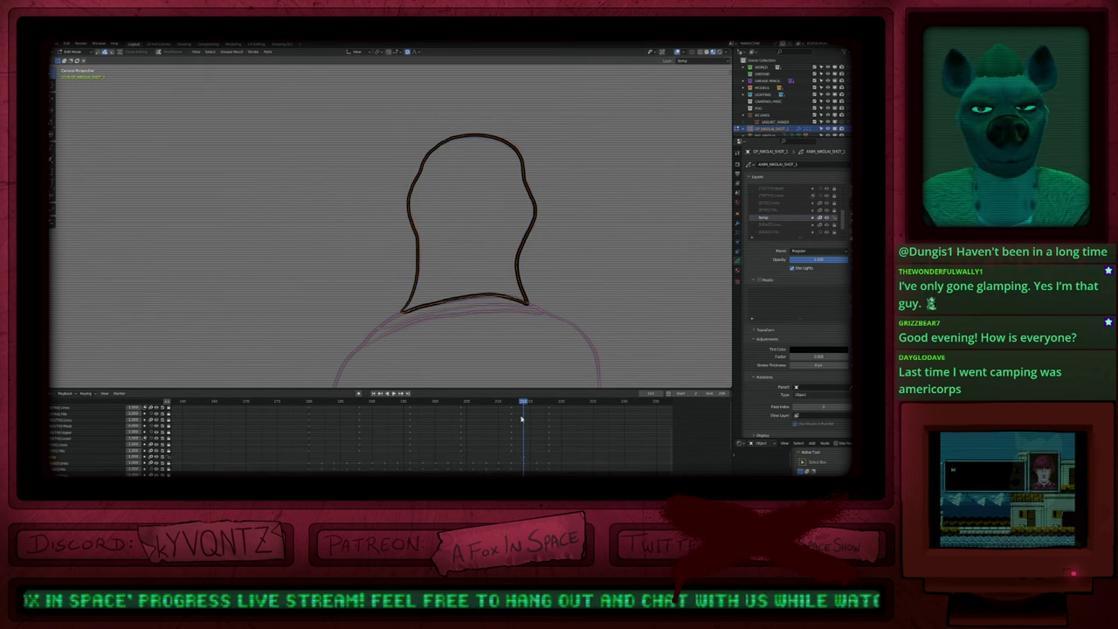
pyautogui.press('g')
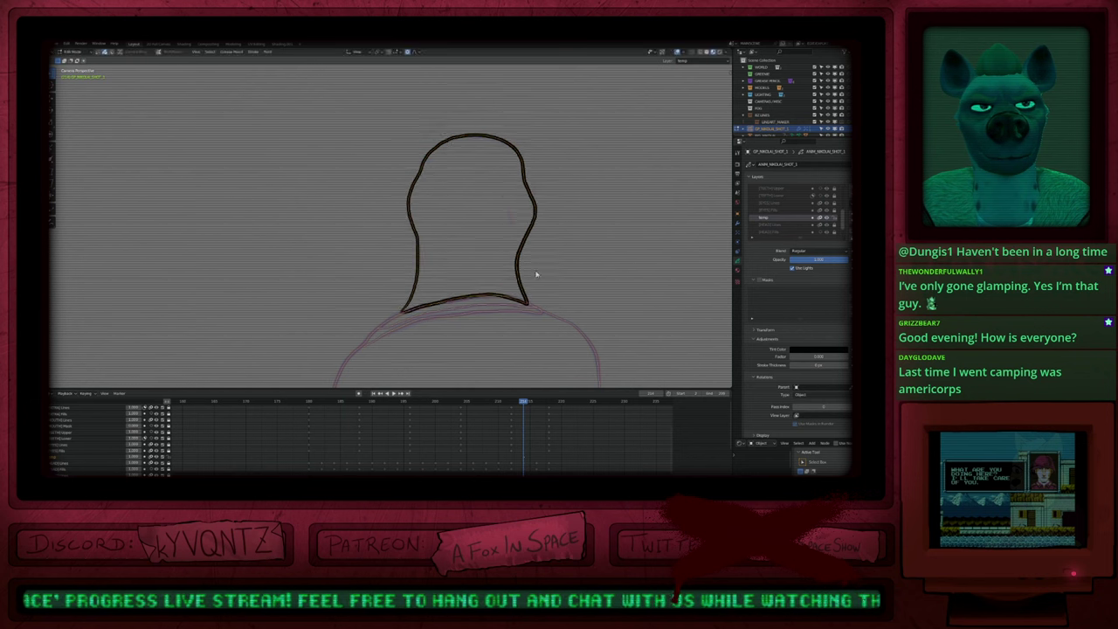
pyautogui.rightClick(487, 264)
pyautogui.press('z')
pyautogui.click(547, 267)
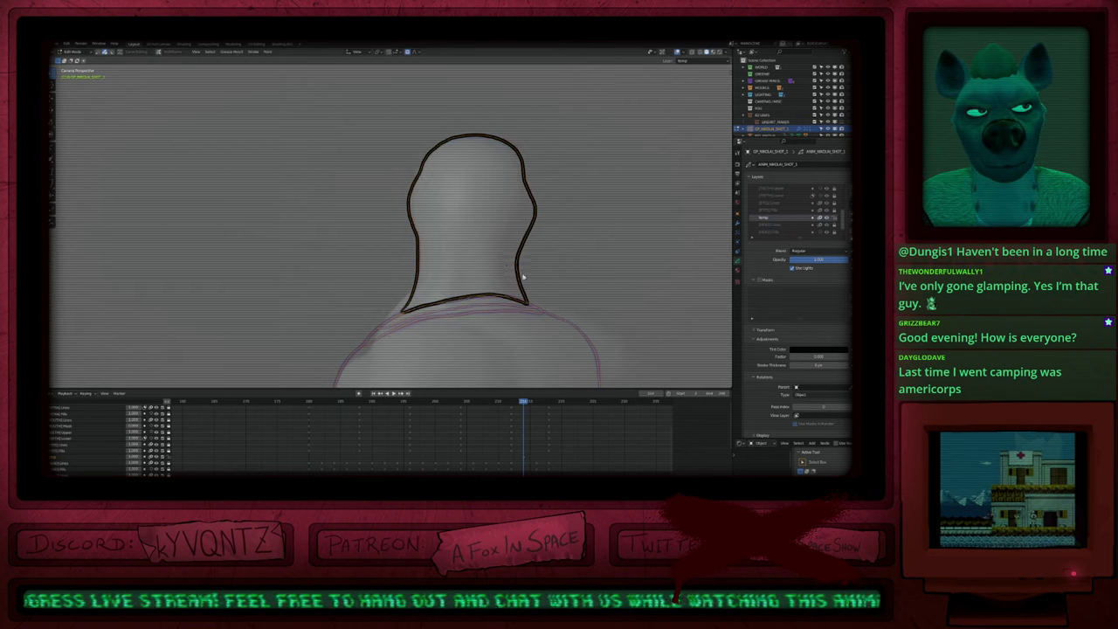
pyautogui.press('g')
pyautogui.rightClick(532, 281)
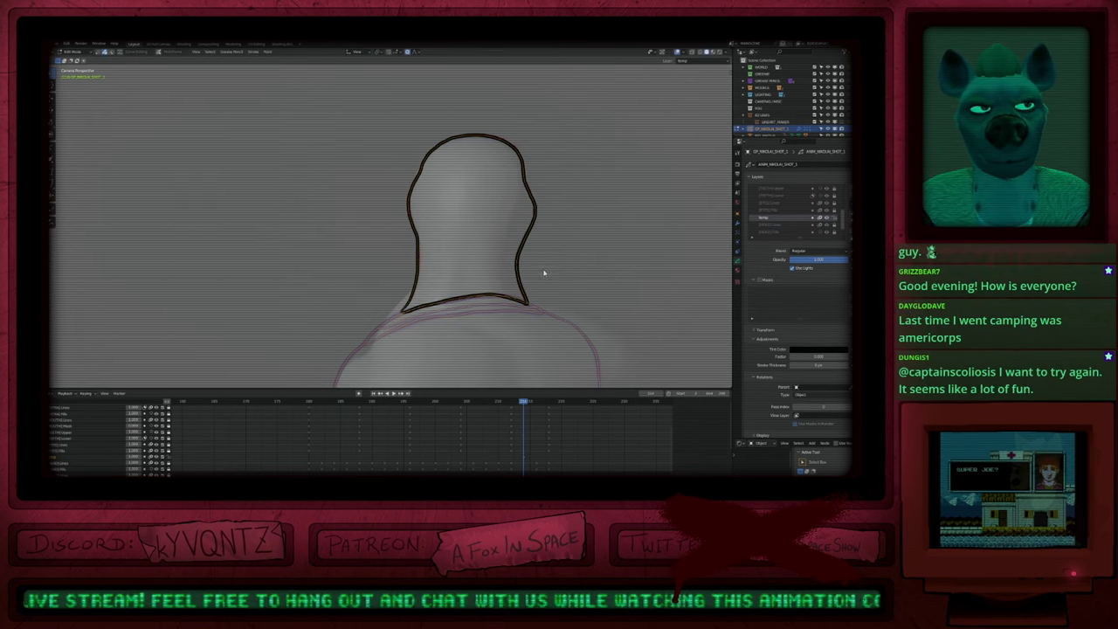
pyautogui.press('Tab')
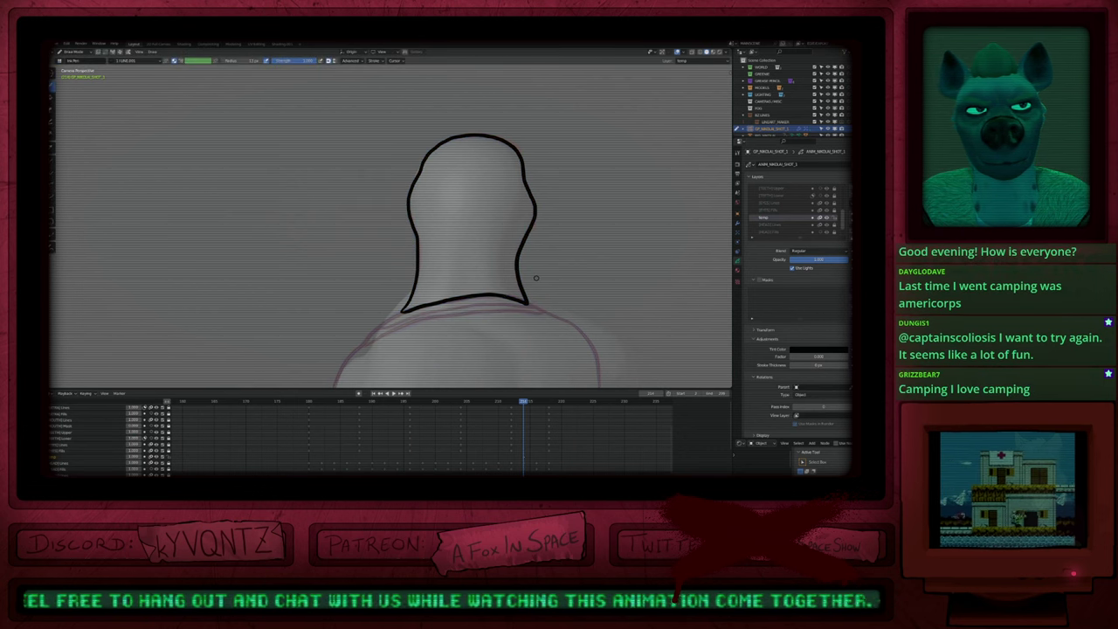
pyautogui.press('Tab')
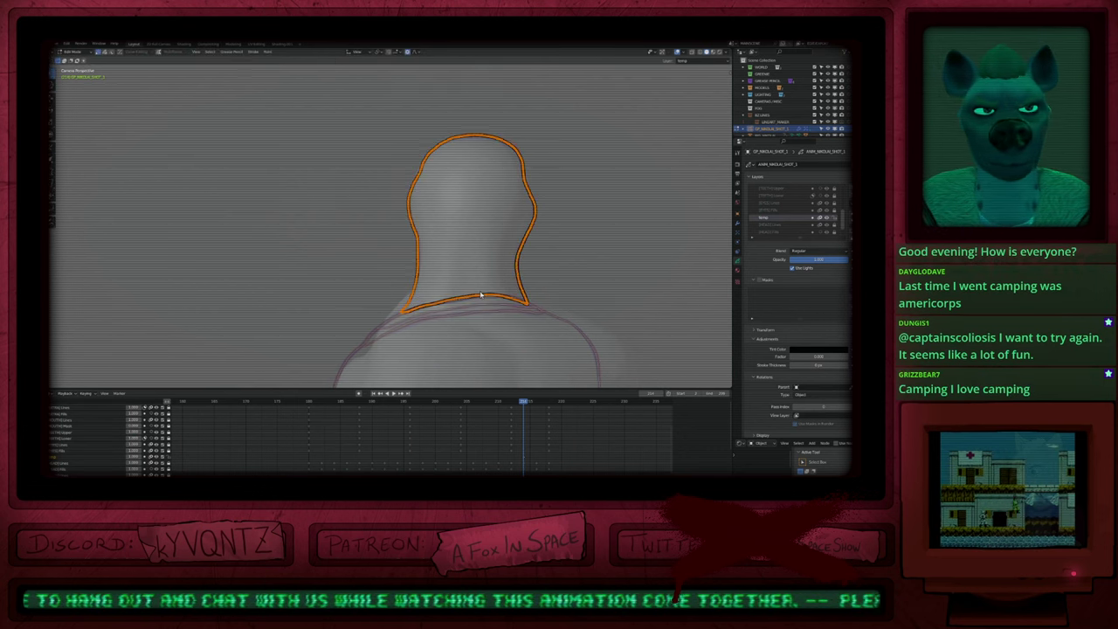
# Step: Deselect the outline and compare drawn keyframes, landing on the inked profile head
pyautogui.hotkey('alt', 'a')
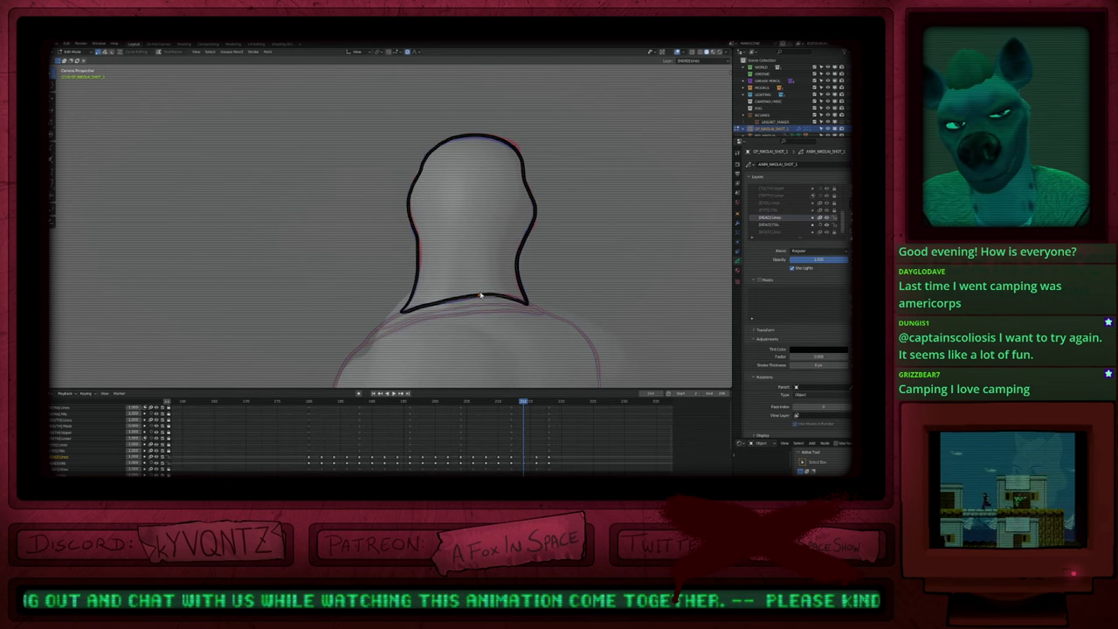
pyautogui.press('Down')
pyautogui.press('Down')
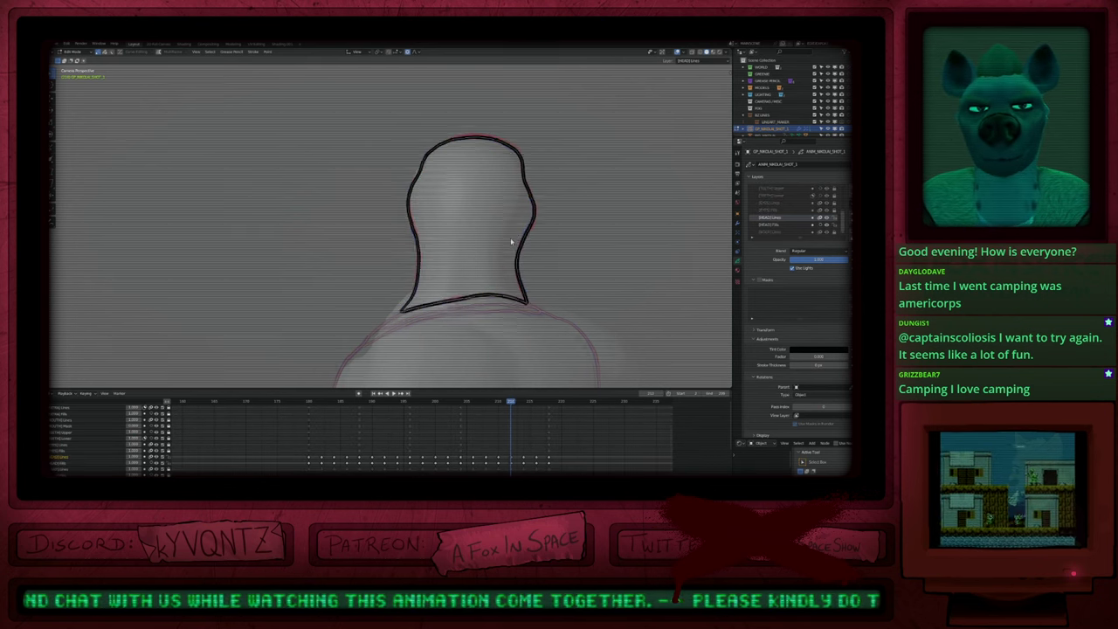
pyautogui.press('Up')
pyautogui.press('Up')
pyautogui.press('Up')
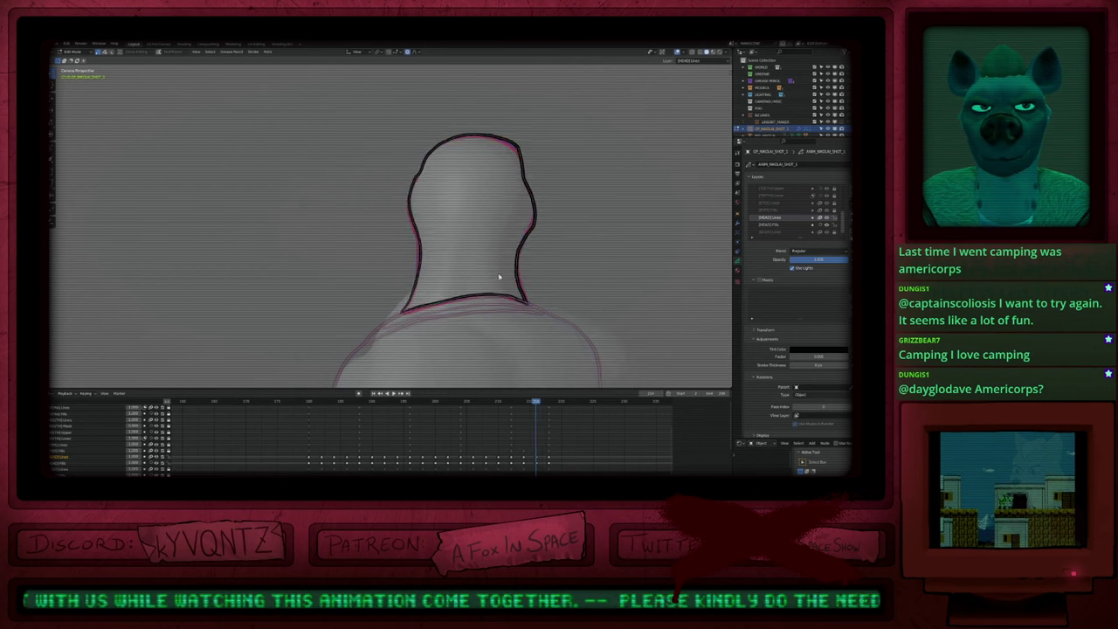
pyautogui.press('Down')
pyautogui.press('Down')
pyautogui.press('Down')
pyautogui.press('Down')
pyautogui.press('Down')
pyautogui.press('Down')
pyautogui.press('Down')
pyautogui.press('Down')
pyautogui.press('Down')
pyautogui.press('Down')
pyautogui.press('Down')
pyautogui.press('Down')
pyautogui.press('Down')
pyautogui.press('Down')
pyautogui.press('Down')
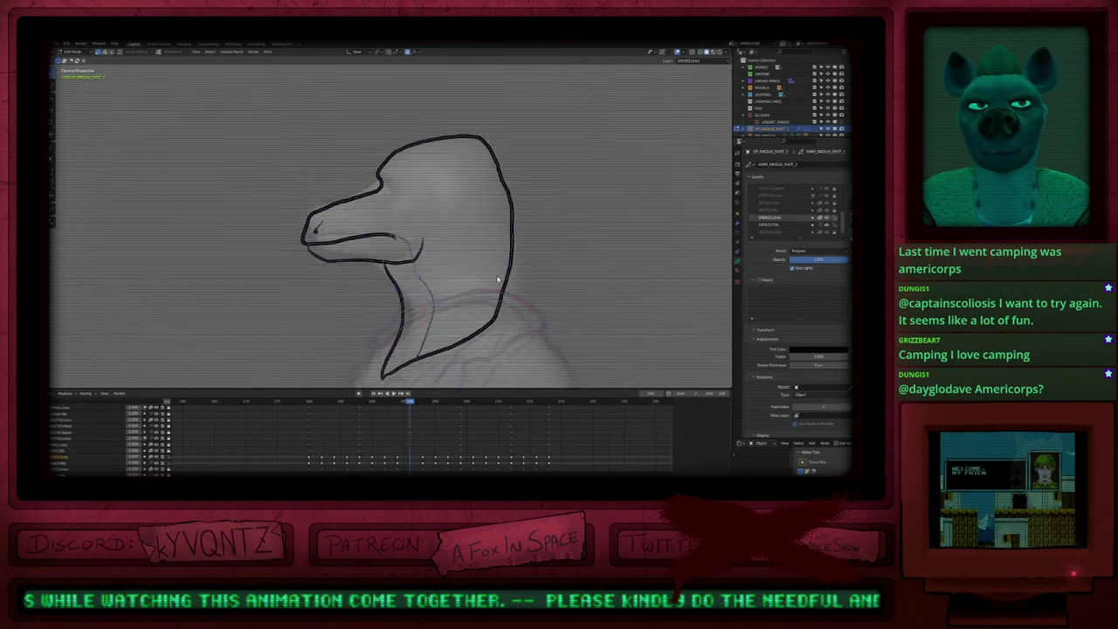
pyautogui.press('Up')
pyautogui.press('Up')
pyautogui.press('Up')
pyautogui.press('Up')
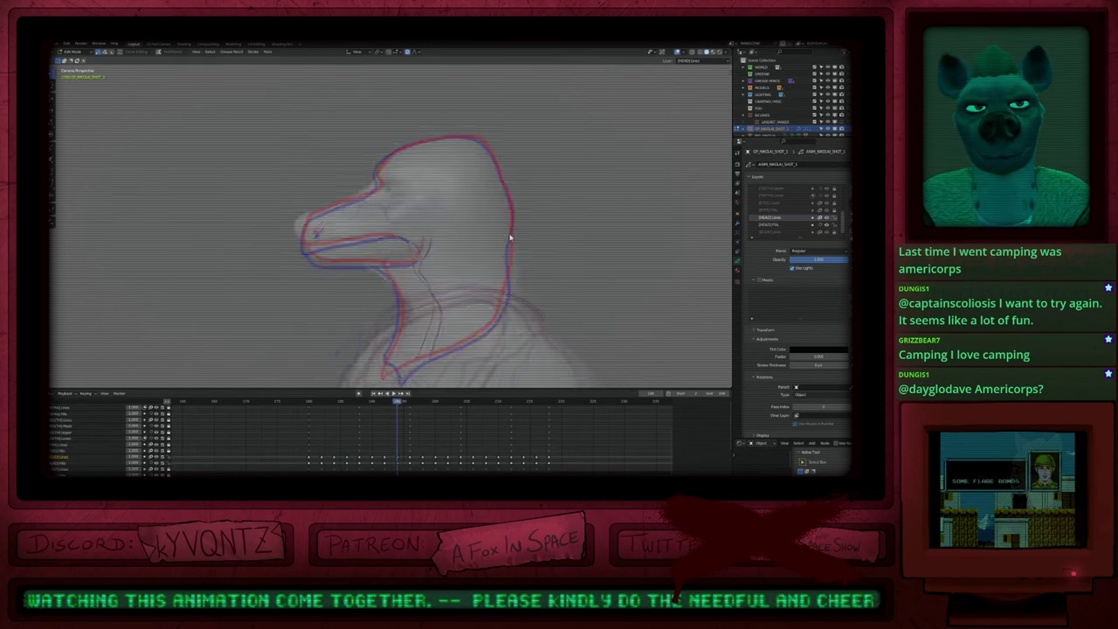
pyautogui.press('Down')
pyautogui.press('Down')
pyautogui.press('Up')
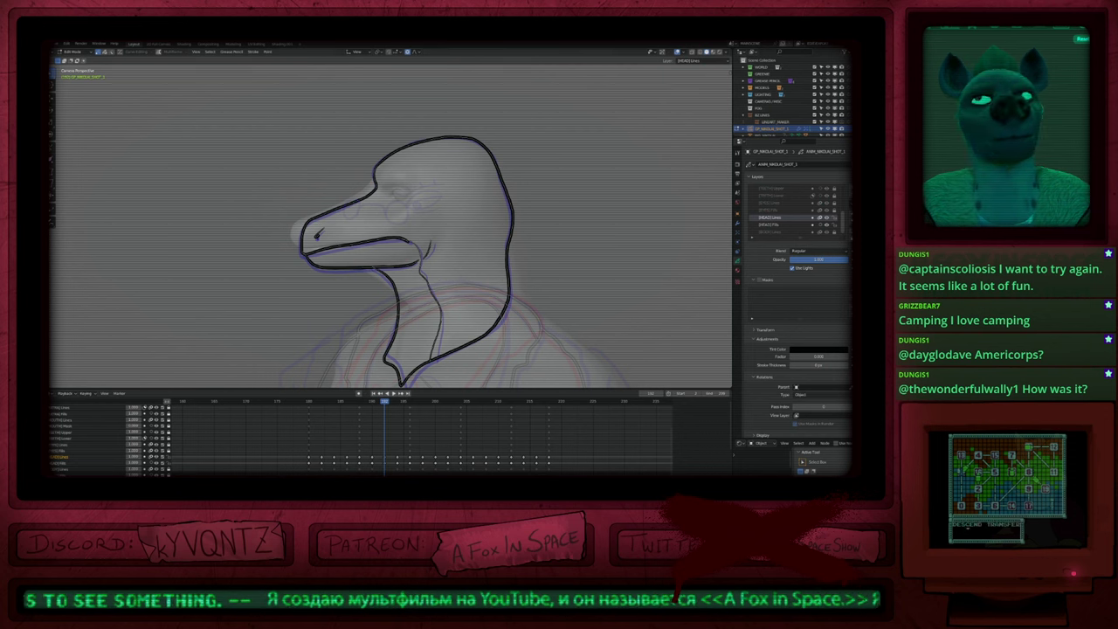
# Step: Enter Draw Mode, compare drawn keyframes, and maximize the viewport around the head
pyautogui.keyDown('shift'); pyautogui.moveTo(554, 252); pyautogui.dragTo(534, 303, button='middle'); pyautogui.keyUp('shift')
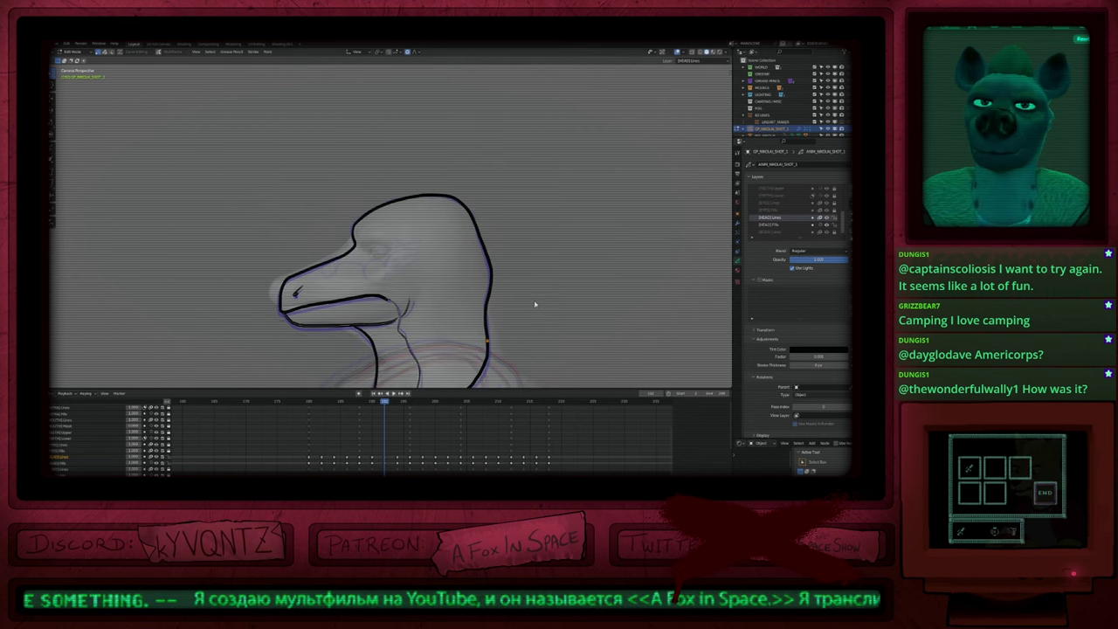
pyautogui.press('Tab')
pyautogui.moveTo(440, 357)
pyautogui.keyDown('shift'); pyautogui.mouseDown(button='middle')
pyautogui.moveTo(492, 260)
pyautogui.moveTo(481, 315)
pyautogui.mouseUp(button='middle'); pyautogui.keyUp('shift')
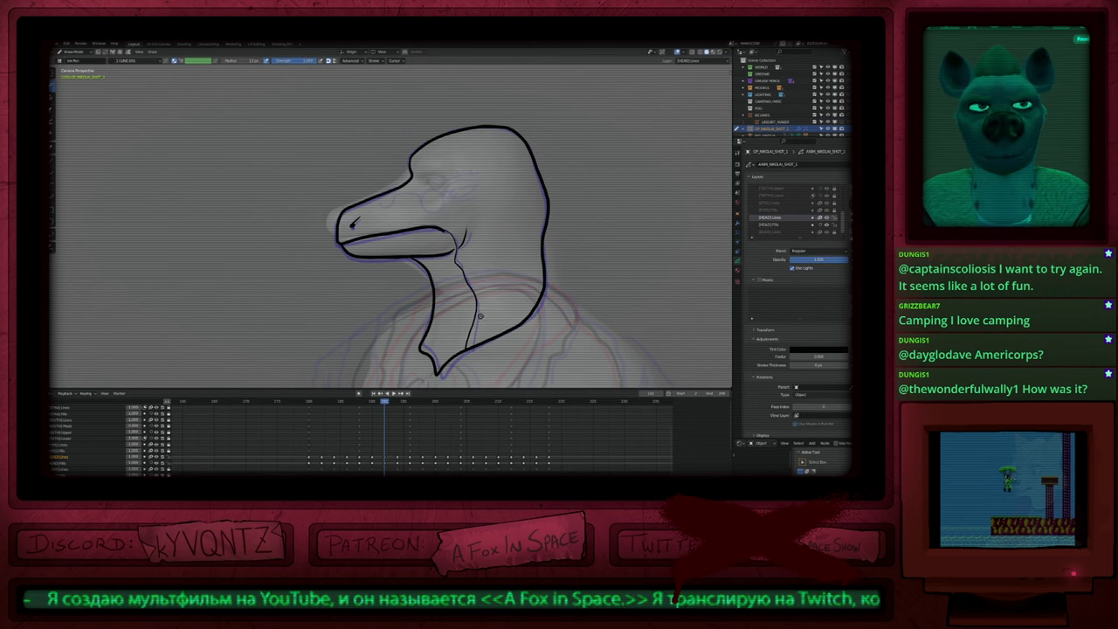
pyautogui.press('Down')
pyautogui.press('Down')
pyautogui.press('Down')
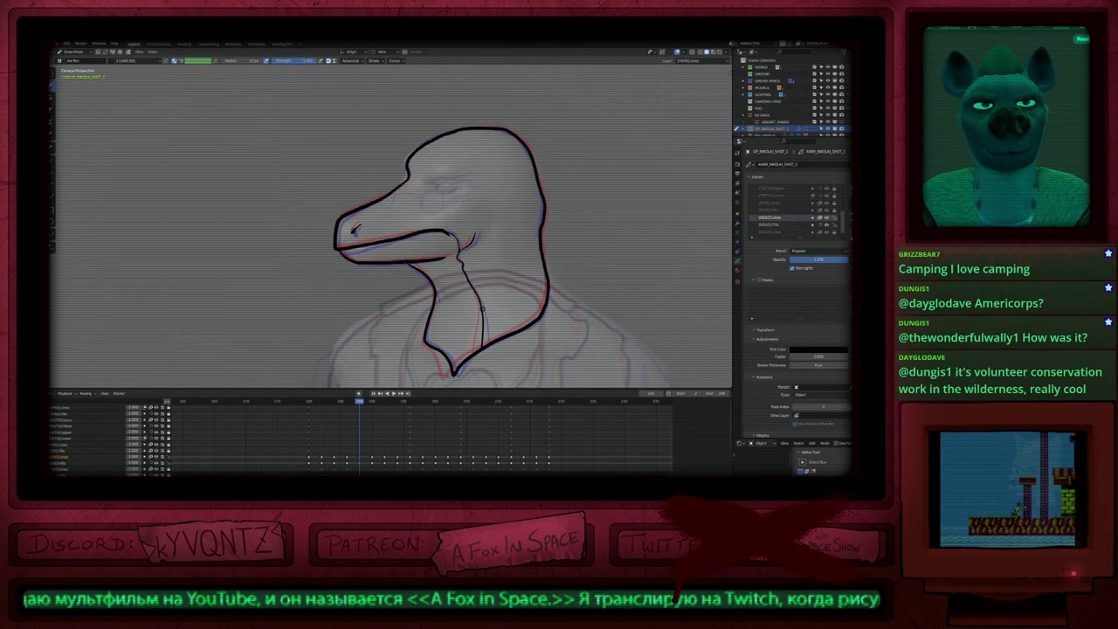
pyautogui.press('Up')
pyautogui.press('Up')
pyautogui.press('Up')
pyautogui.press('Up')
pyautogui.press('Up')
pyautogui.press('Up')
pyautogui.press('Down')
pyautogui.press('Down')
pyautogui.press('Down')
pyautogui.press('Down')
pyautogui.press('Down')
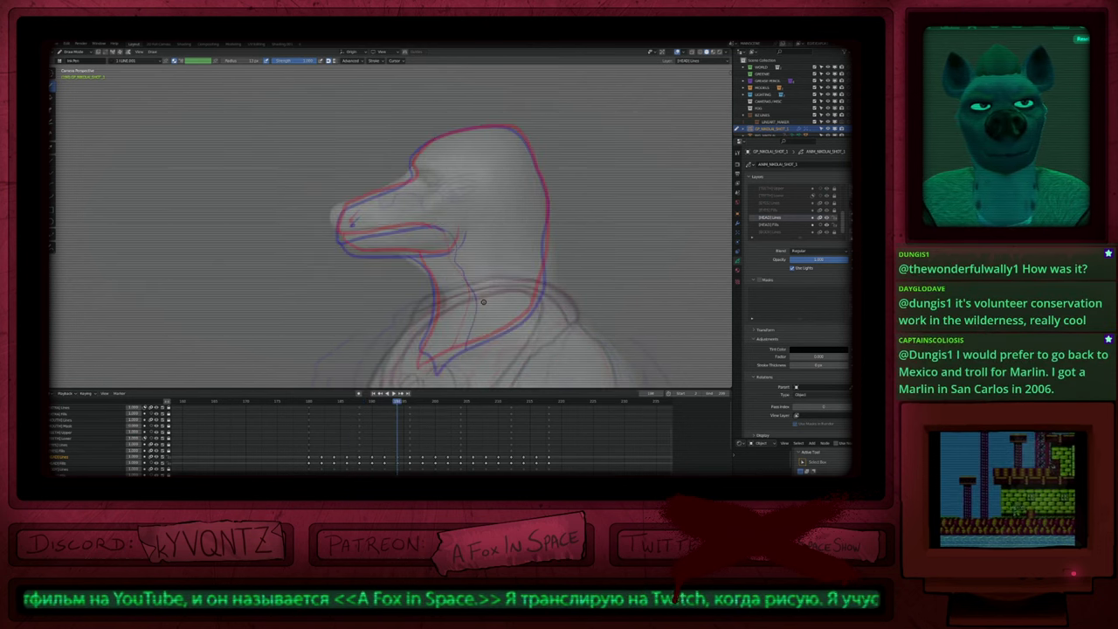
pyautogui.press('Up')
pyautogui.press('Up')
pyautogui.press('Up')
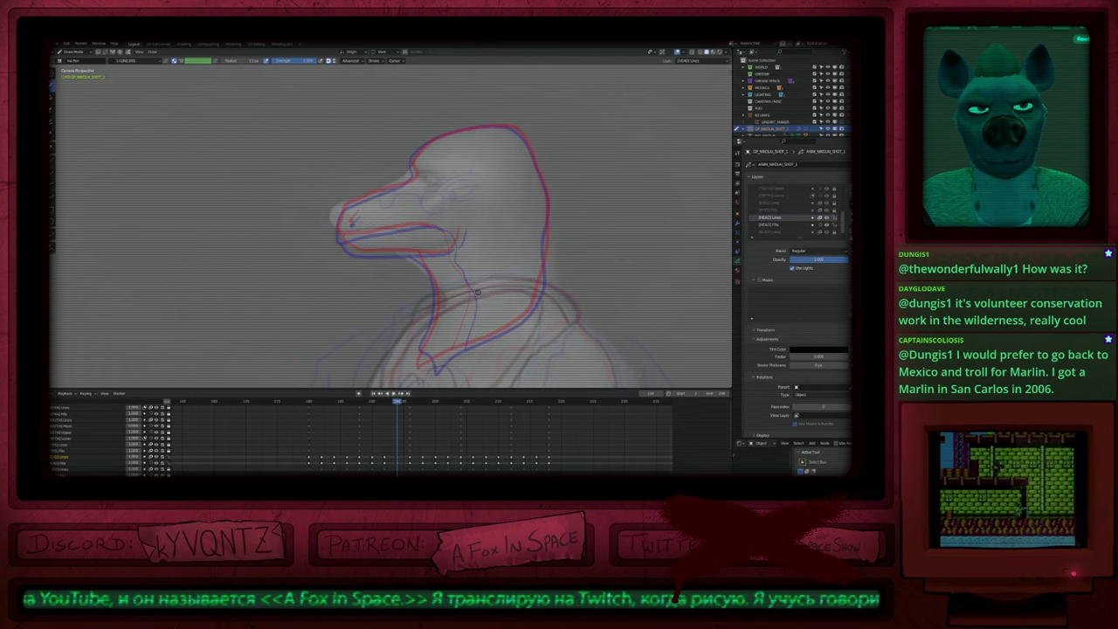
pyautogui.hotkey('ctrl', 'space')
pyautogui.keyDown('shift'); pyautogui.moveTo(460, 300); pyautogui.dragTo(420, 401, button='middle'); pyautogui.keyUp('shift')
pyautogui.moveTo(421, 252)
pyautogui.keyDown('shift'); pyautogui.mouseDown(button='middle')
pyautogui.moveTo(412, 303)
pyautogui.moveTo(440, 281)
pyautogui.mouseUp(button='middle'); pyautogui.keyUp('shift')
# Step: On the next sketch frame, ink the mouth line, snout top, head outline and back of head
pyautogui.press('Right')
pyautogui.moveTo(516, 336)
pyautogui.mouseDown()
pyautogui.moveTo(328, 361)
pyautogui.moveTo(332, 302)
pyautogui.moveTo(392, 276)
pyautogui.mouseUp()
pyautogui.moveTo(461, 250)
pyautogui.mouseDown()
pyautogui.moveTo(466, 213)
pyautogui.moveTo(496, 173)
pyautogui.moveTo(615, 143)
pyautogui.moveTo(675, 174)
pyautogui.mouseUp()
pyautogui.moveTo(706, 240)
pyautogui.mouseDown()
pyautogui.moveTo(721, 309)
pyautogui.moveTo(709, 441)
pyautogui.mouseUp()
pyautogui.keyDown('shift'); pyautogui.moveTo(697, 429); pyautogui.dragTo(603, 294, button='middle'); pyautogui.keyUp('shift')
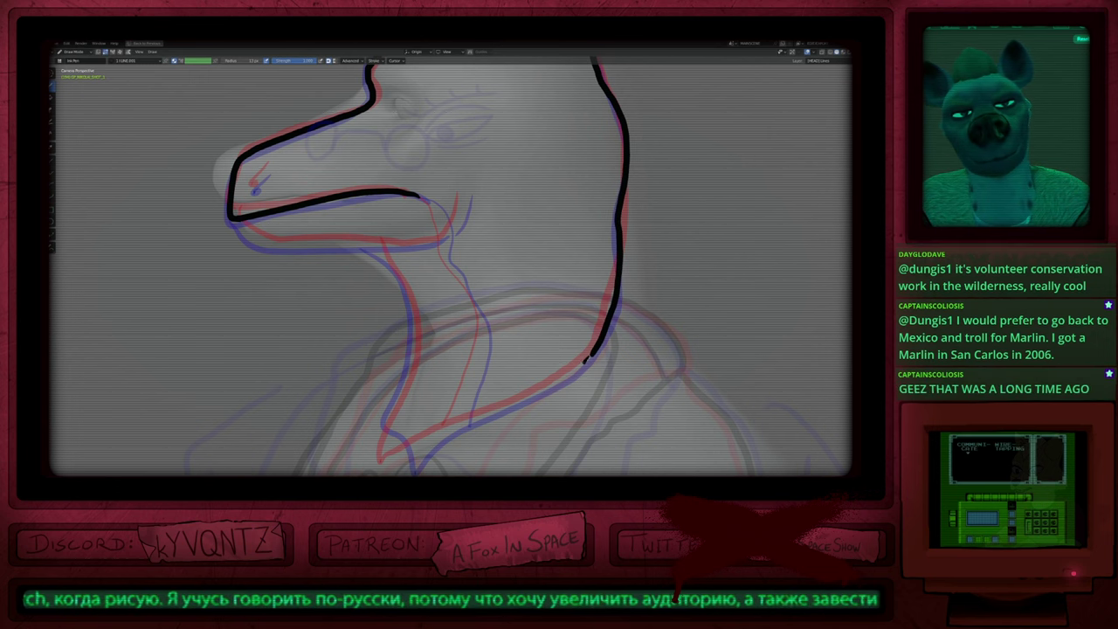
# Step: Ink the chest and front-of-neck lines, then a thin inner neck line with a smaller brush
pyautogui.moveTo(589, 358); pyautogui.dragTo(424, 440)
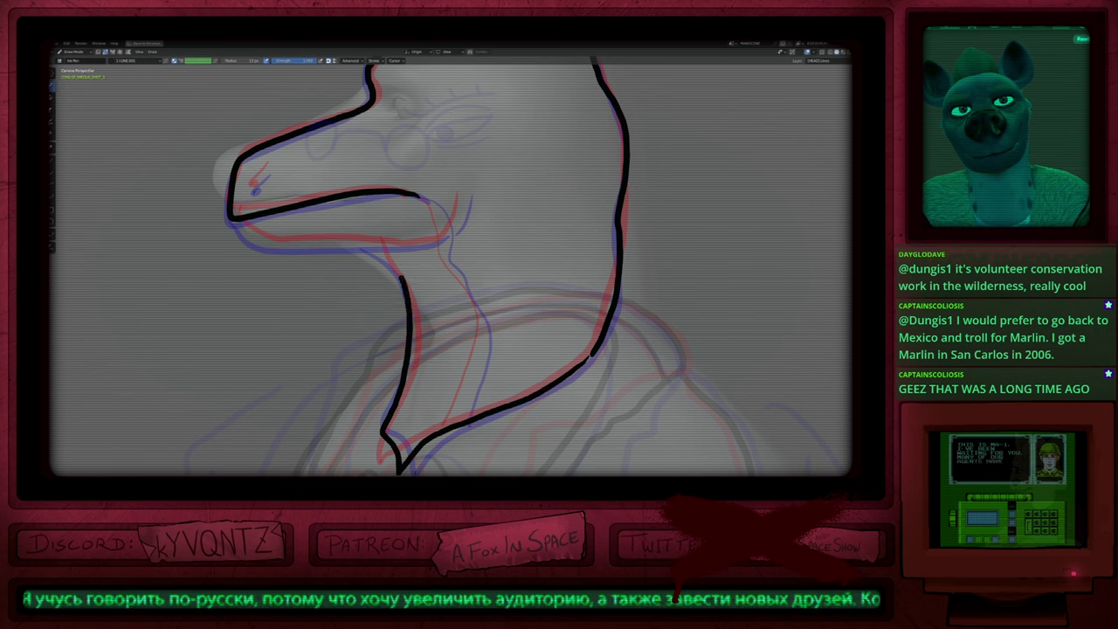
pyautogui.moveTo(400, 278)
pyautogui.mouseDown()
pyautogui.moveTo(358, 236)
pyautogui.moveTo(406, 342)
pyautogui.moveTo(406, 371)
pyautogui.moveTo(409, 330)
pyautogui.moveTo(381, 433)
pyautogui.moveTo(401, 467)
pyautogui.mouseUp()
pyautogui.keyDown('shift'); pyautogui.scroll(-9, 401, 449); pyautogui.keyUp('shift')
pyautogui.press('f')
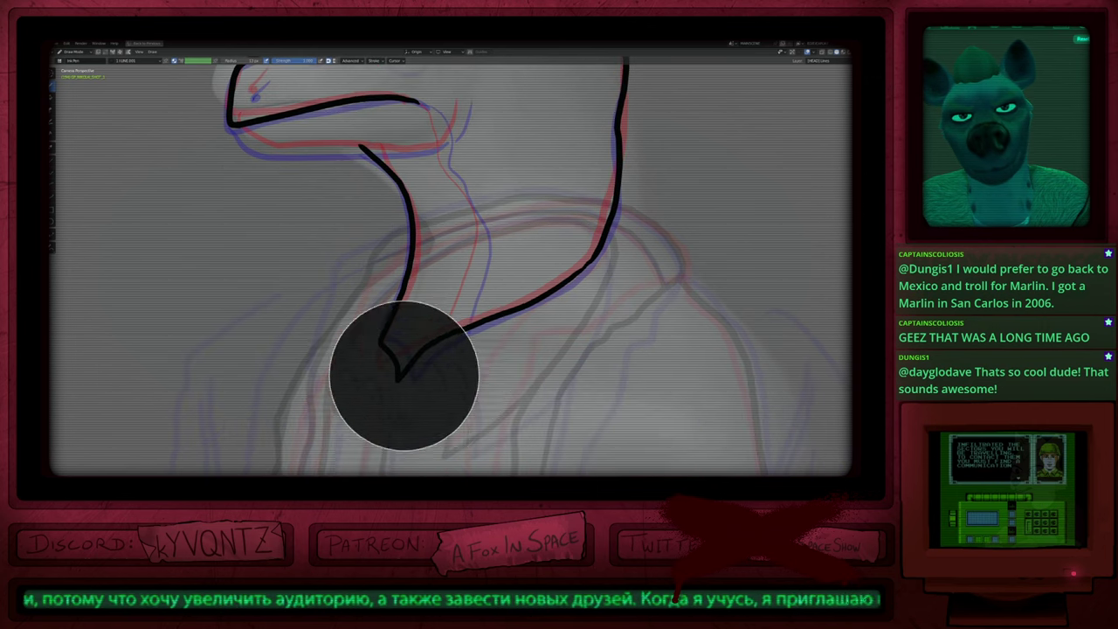
pyautogui.click(393, 371)
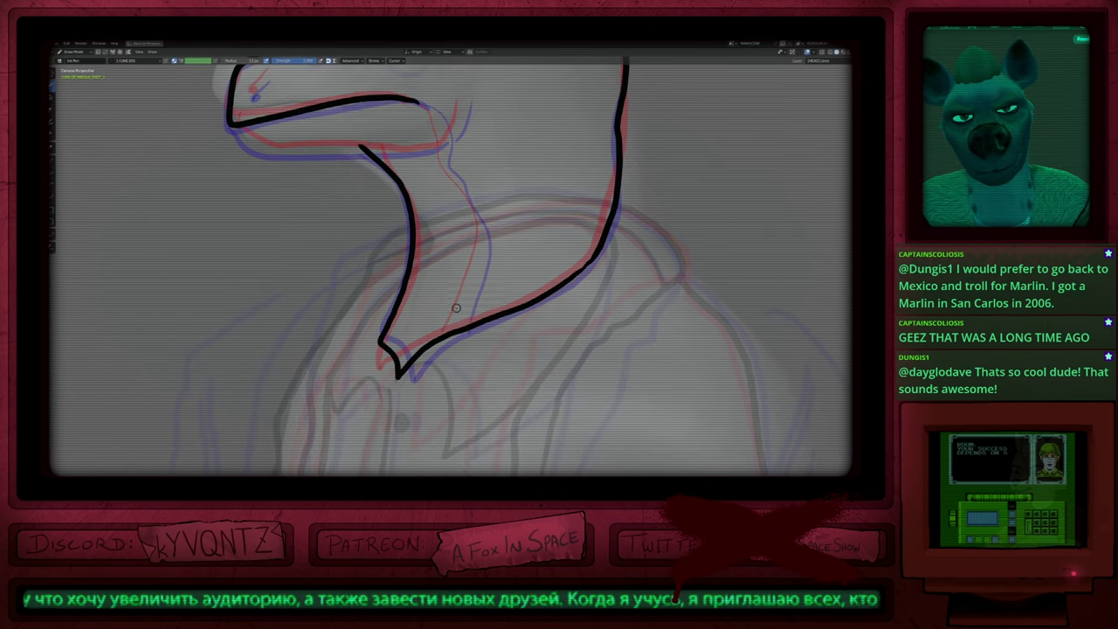
pyautogui.moveTo(456, 307)
pyautogui.keyDown('shift'); pyautogui.mouseDown(button='middle')
pyautogui.moveTo(513, 393)
pyautogui.moveTo(481, 357)
pyautogui.mouseUp(button='middle'); pyautogui.keyUp('shift')
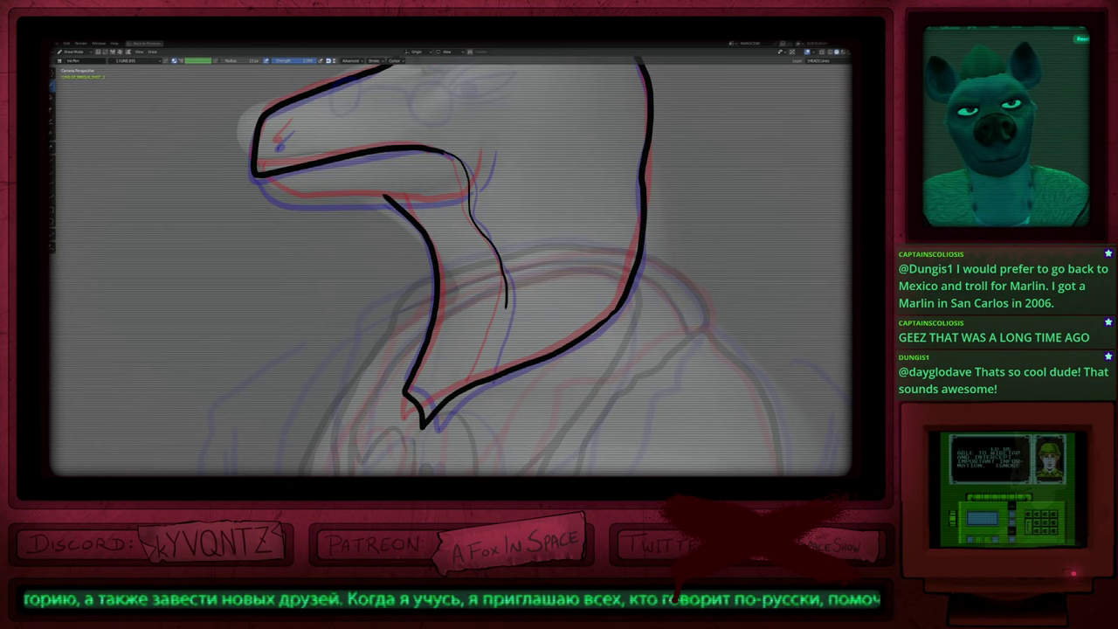
pyautogui.moveTo(506, 307); pyautogui.dragTo(495, 348)
# Step: Add a short line near the jaw and undo a stray stroke at the beak corner
pyautogui.keyDown('shift'); pyautogui.moveTo(496, 161); pyautogui.dragTo(496, 253, button='middle'); pyautogui.keyUp('shift')
pyautogui.moveTo(488, 241); pyautogui.dragTo(482, 271)
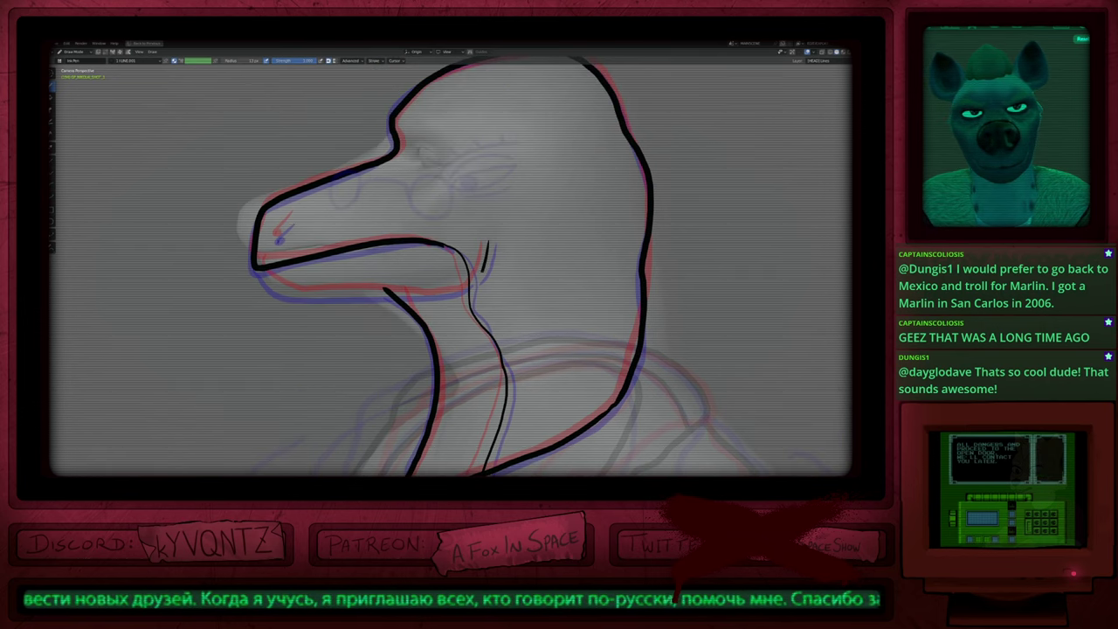
pyautogui.keyDown('shift'); pyautogui.moveTo(469, 299); pyautogui.dragTo(625, 299, button='middle'); pyautogui.keyUp('shift')
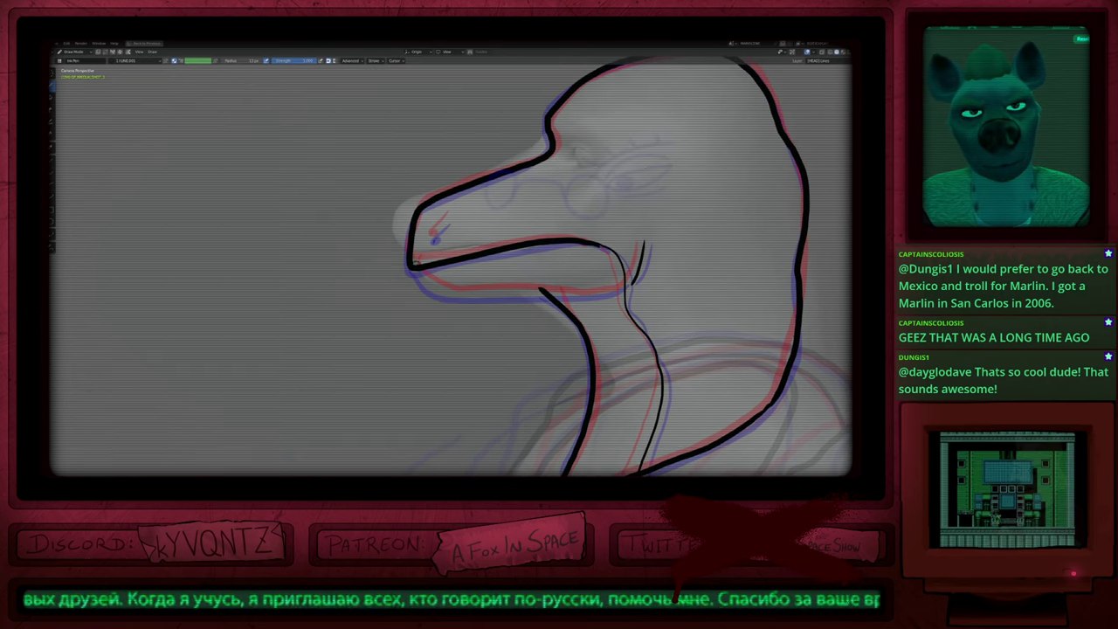
pyautogui.moveTo(418, 276)
pyautogui.mouseDown()
pyautogui.moveTo(433, 289)
pyautogui.moveTo(528, 298)
pyautogui.mouseUp()
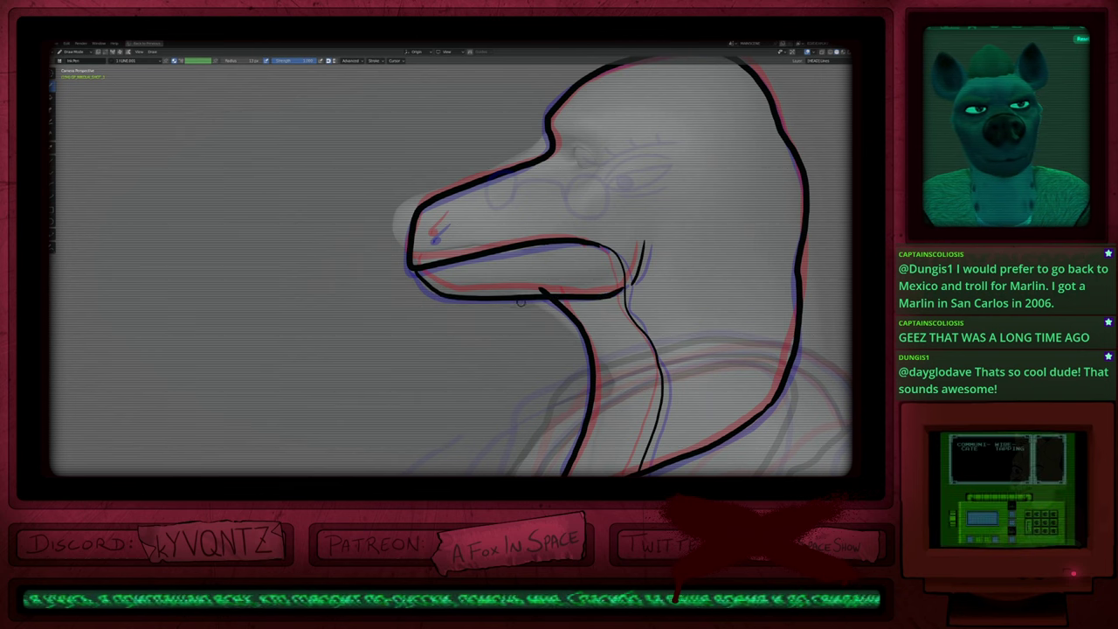
pyautogui.press('f')
pyautogui.press('Escape')
pyautogui.hotkey('ctrl', 'z')
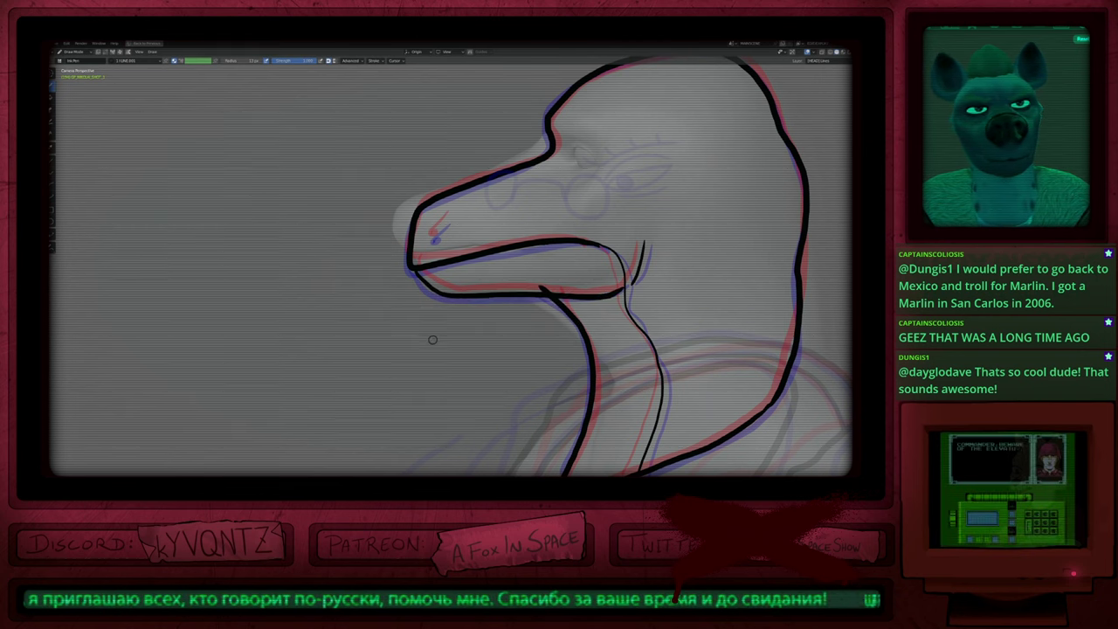
pyautogui.scroll(-4, 549, 285)
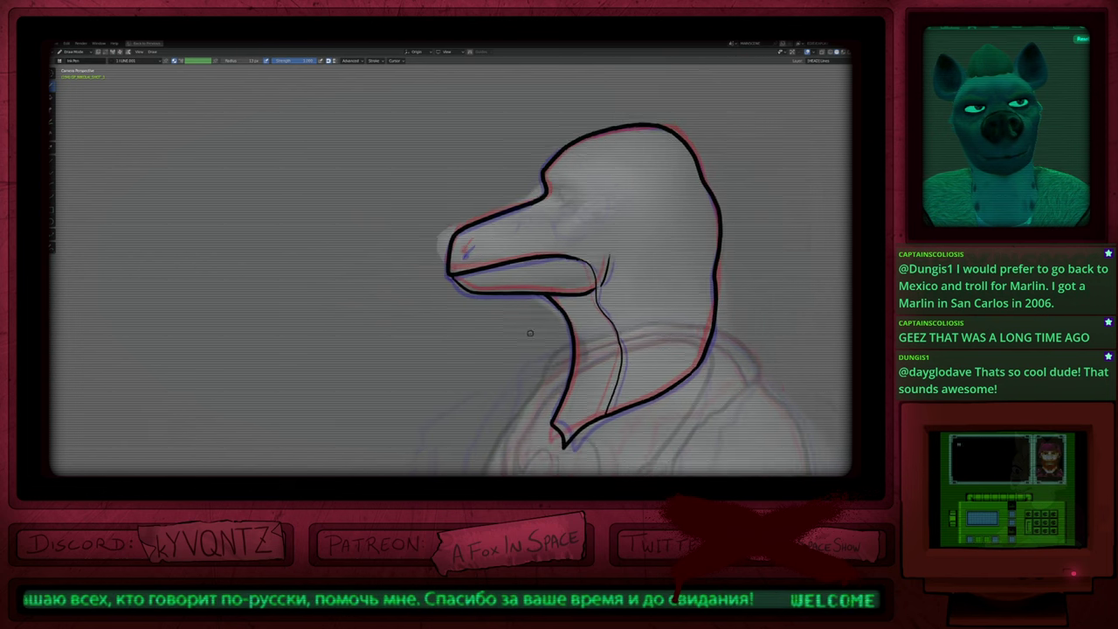
pyautogui.keyDown('ctrl'); pyautogui.moveTo(583, 304); pyautogui.dragTo(549, 200, button='middle'); pyautogui.keyUp('ctrl')
# Step: In Edit Mode, move the lower beak and mouth line end points with proportional falloff
pyautogui.press('Tab')
pyautogui.click(527, 297)
pyautogui.press('g')
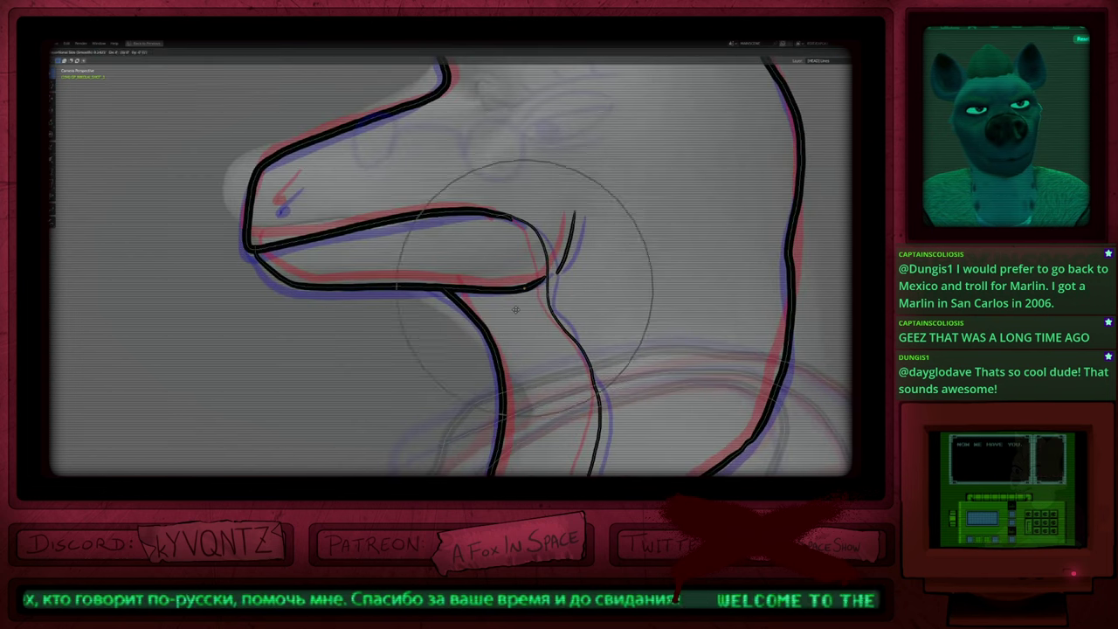
pyautogui.scroll(1, 513, 308)
pyautogui.scroll(6, 512, 307)
pyautogui.click(512, 311)
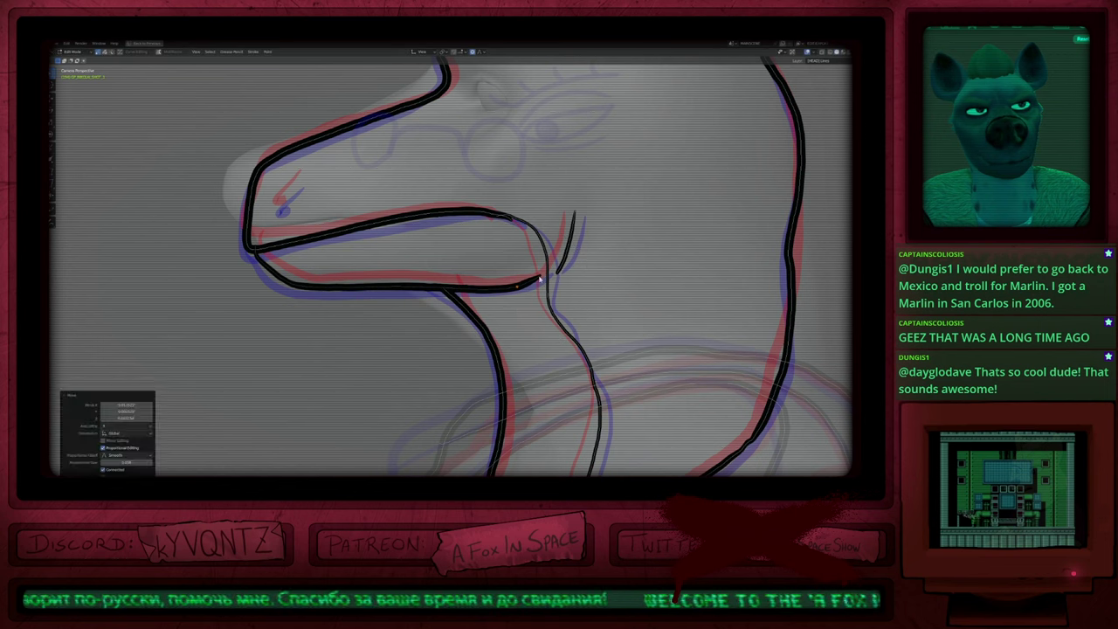
pyautogui.click(541, 278)
pyautogui.press('g')
pyautogui.click(594, 260)
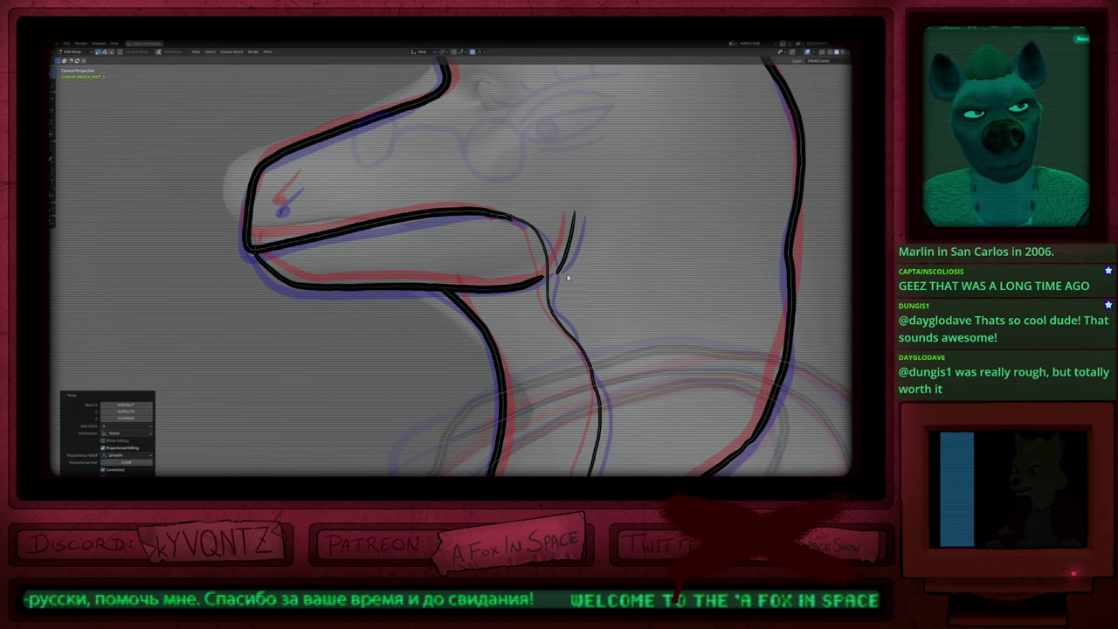
# Step: Rotate and move the cheek stroke's lower end behind the jaw, then return to Draw Mode
pyautogui.click(576, 278)
pyautogui.press('r')
pyautogui.click(619, 286)
pyautogui.press('g')
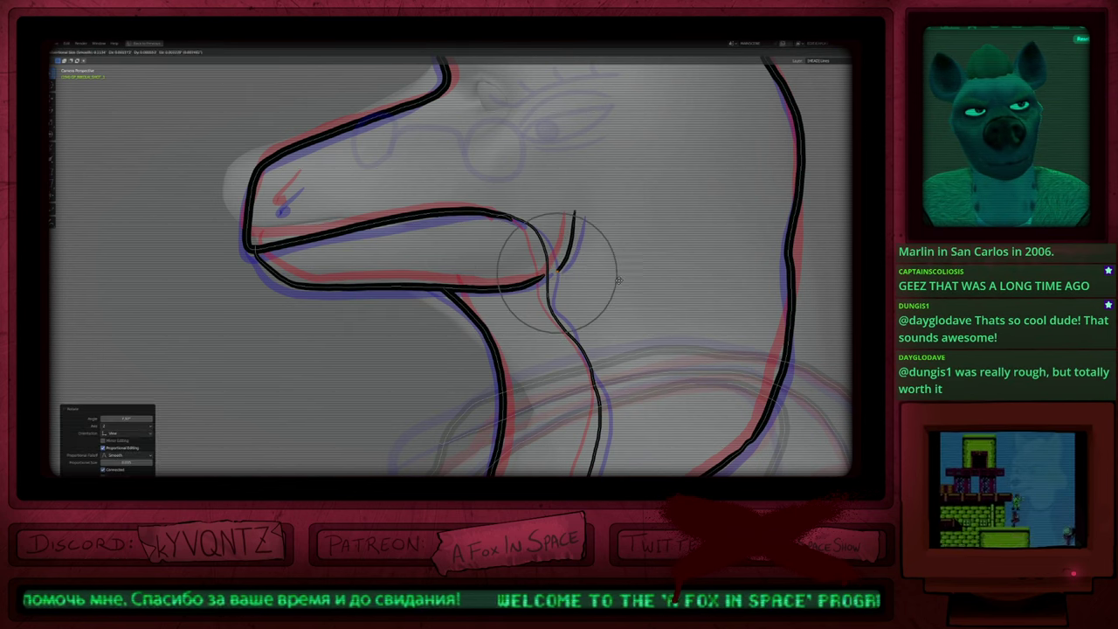
pyautogui.click(619, 283)
pyautogui.press('Tab')
pyautogui.scroll(-2, 497, 303)
pyautogui.scroll(-2, 497, 302)
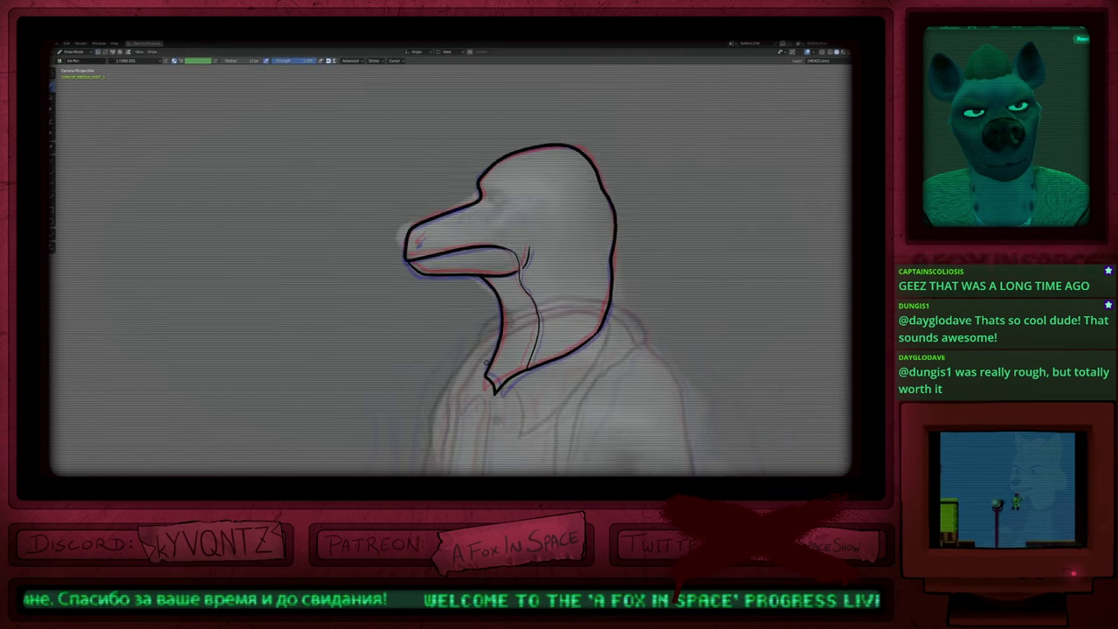
pyautogui.scroll(5, 488, 213)
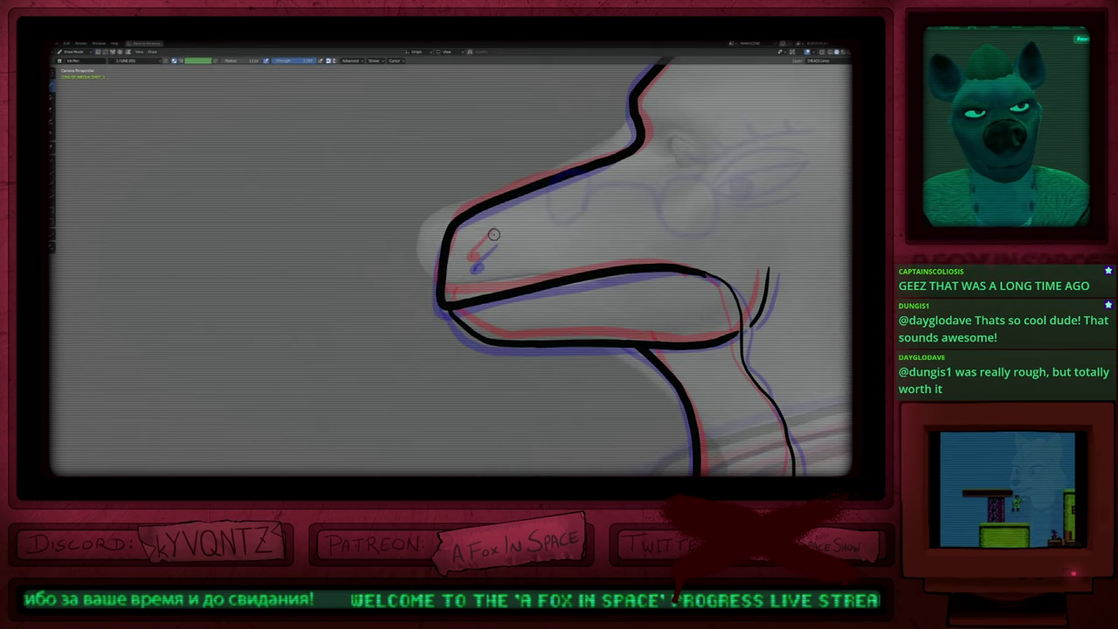
pyautogui.moveTo(496, 234); pyautogui.dragTo(473, 265)
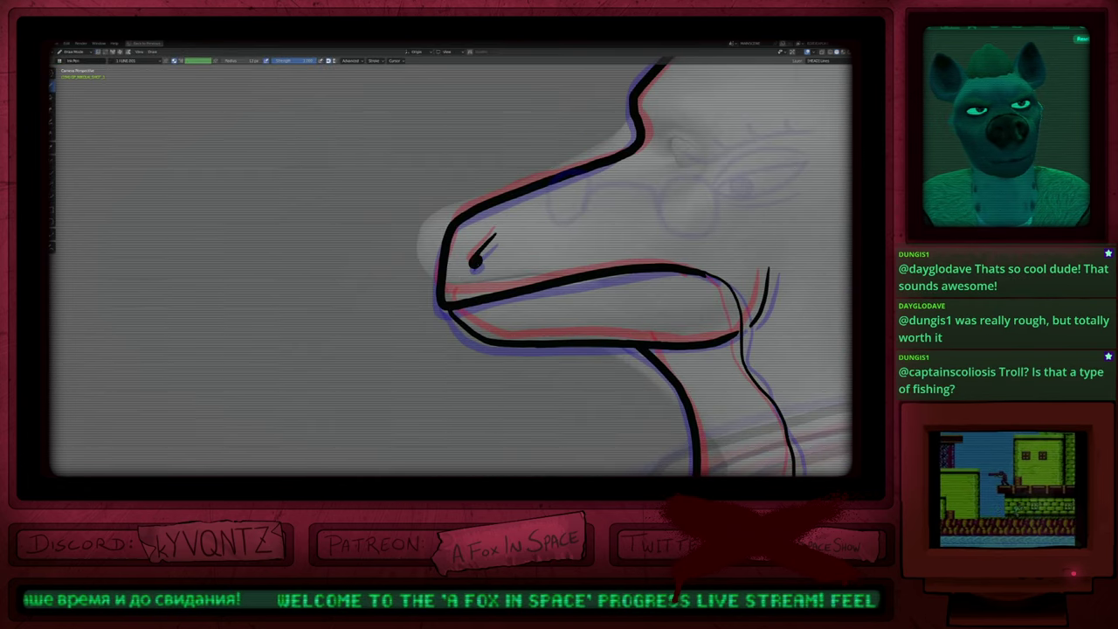
pyautogui.scroll(-3, 444, 285)
pyautogui.moveTo(505, 261)
pyautogui.keyDown('shift'); pyautogui.mouseDown(button='middle')
pyautogui.moveTo(492, 333)
pyautogui.moveTo(523, 260)
pyautogui.mouseUp(button='middle'); pyautogui.keyUp('shift')
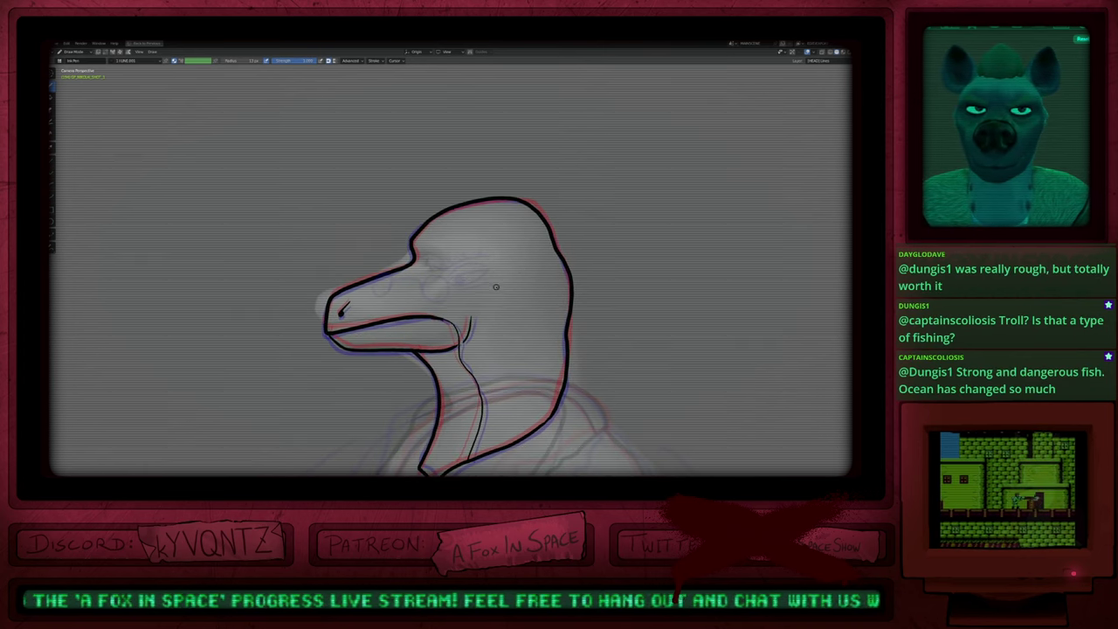
pyautogui.keyDown('shift'); pyautogui.moveTo(489, 342); pyautogui.dragTo(477, 259, button='middle'); pyautogui.keyUp('shift')
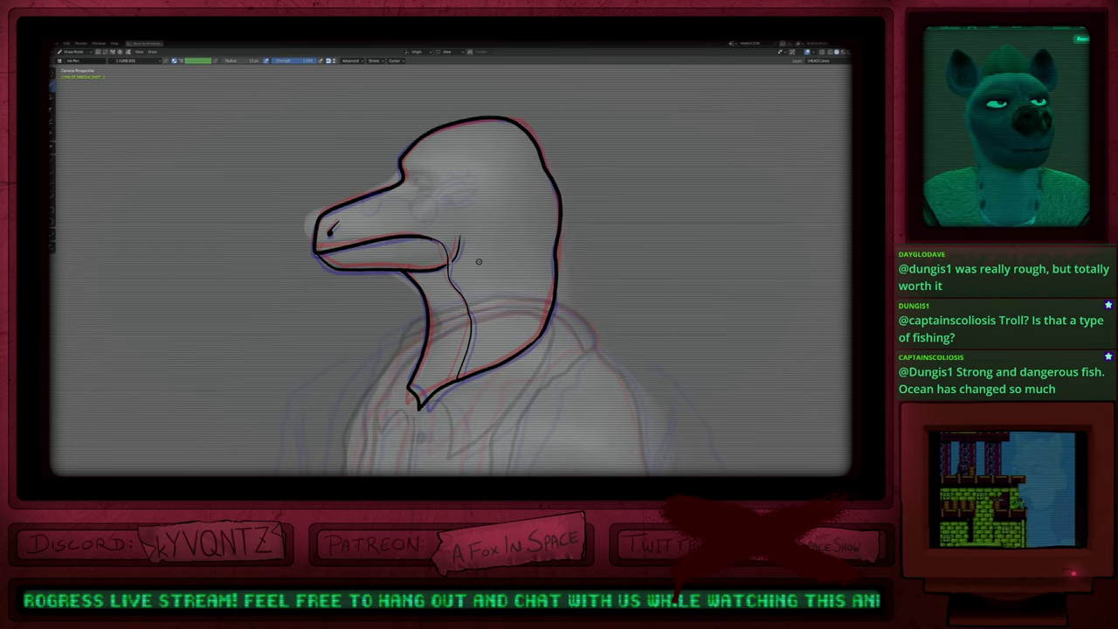
pyautogui.moveTo(479, 261)
pyautogui.keyDown('shift'); pyautogui.mouseDown(button='middle')
pyautogui.moveTo(495, 287)
pyautogui.moveTo(533, 223)
pyautogui.moveTo(503, 303)
pyautogui.mouseUp(button='middle'); pyautogui.keyUp('shift')
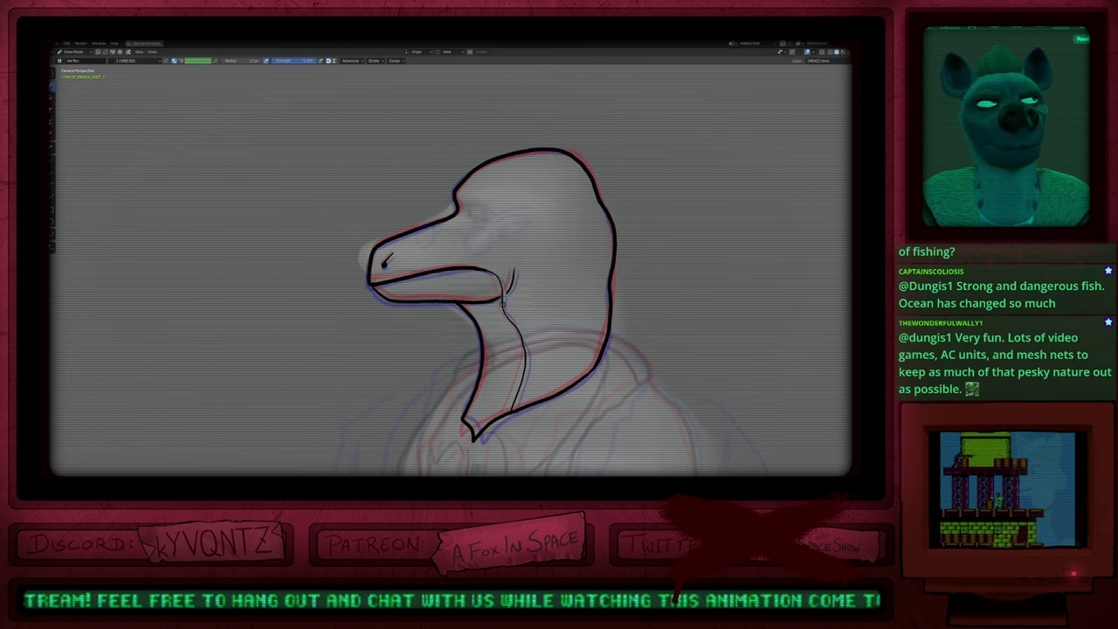
pyautogui.moveTo(556, 277)
pyautogui.keyDown('shift'); pyautogui.mouseDown(button='middle')
pyautogui.moveTo(522, 298)
pyautogui.moveTo(551, 256)
pyautogui.mouseUp(button='middle'); pyautogui.keyUp('shift')
# Step: Compare neighbouring head frames, shrink the ink brush, and settle on the uninked sketch frame
pyautogui.press('Right')
pyautogui.press('Right')
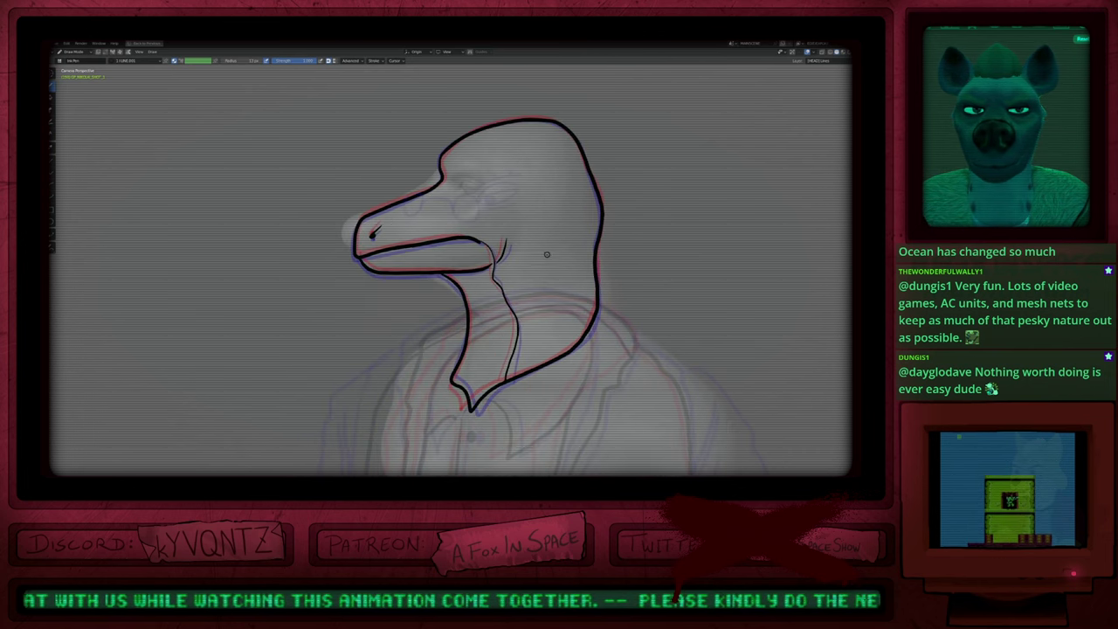
pyautogui.press('Left')
pyautogui.press('Left')
pyautogui.press('Left')
pyautogui.press('Left')
pyautogui.press('Left')
pyautogui.press('Right')
pyautogui.press('Right')
pyautogui.press('Right')
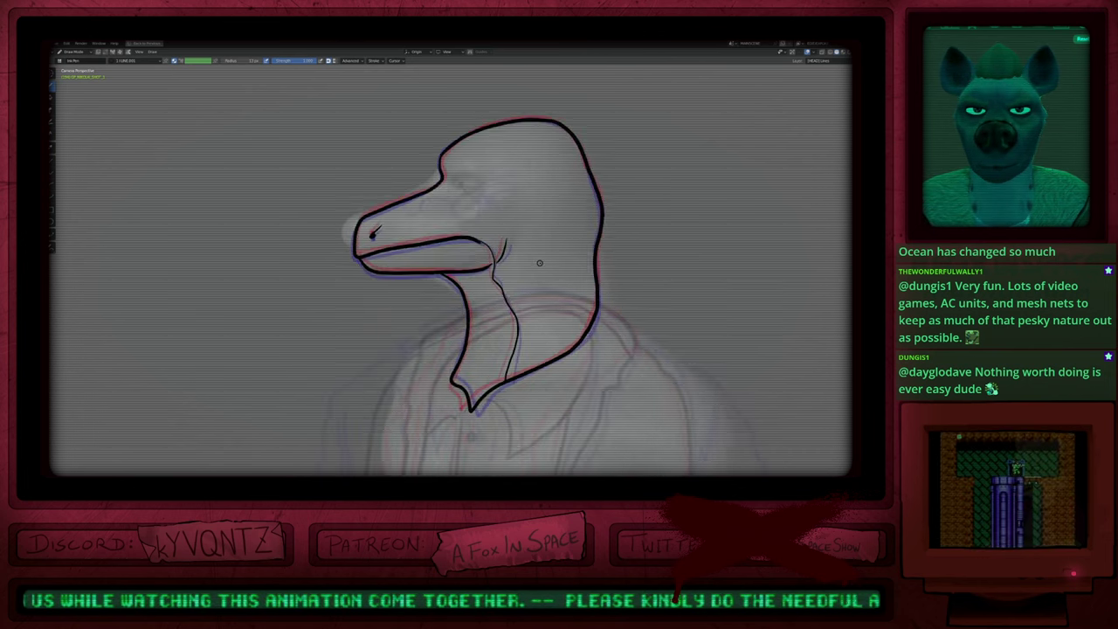
pyautogui.press('Left')
pyautogui.press('Left')
pyautogui.press('Left')
pyautogui.press('Right')
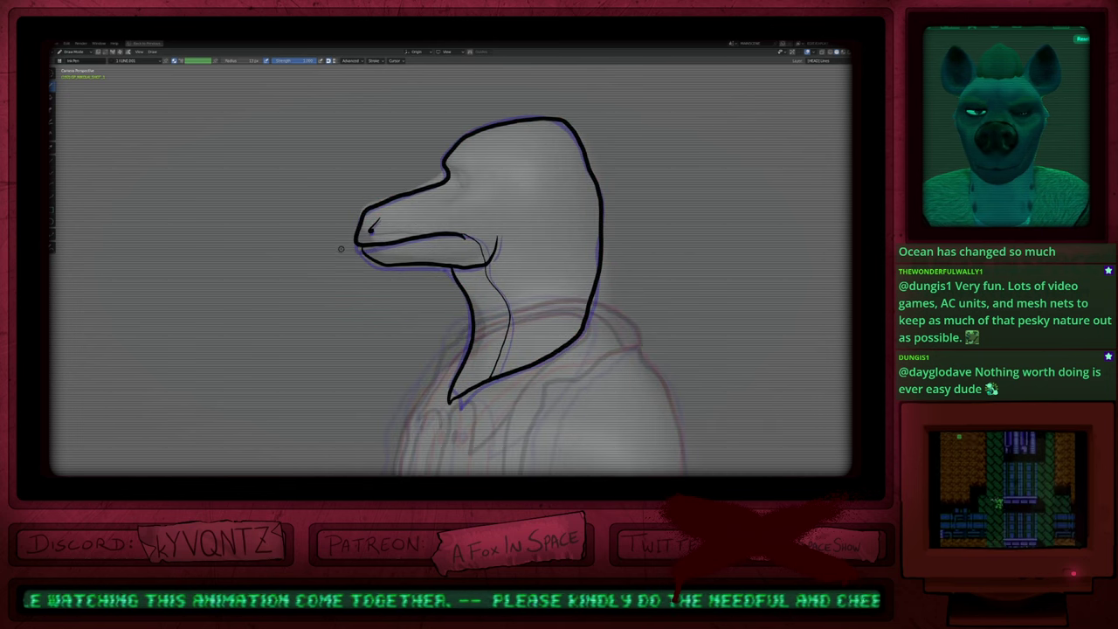
pyautogui.press('f')
pyautogui.click(319, 244)
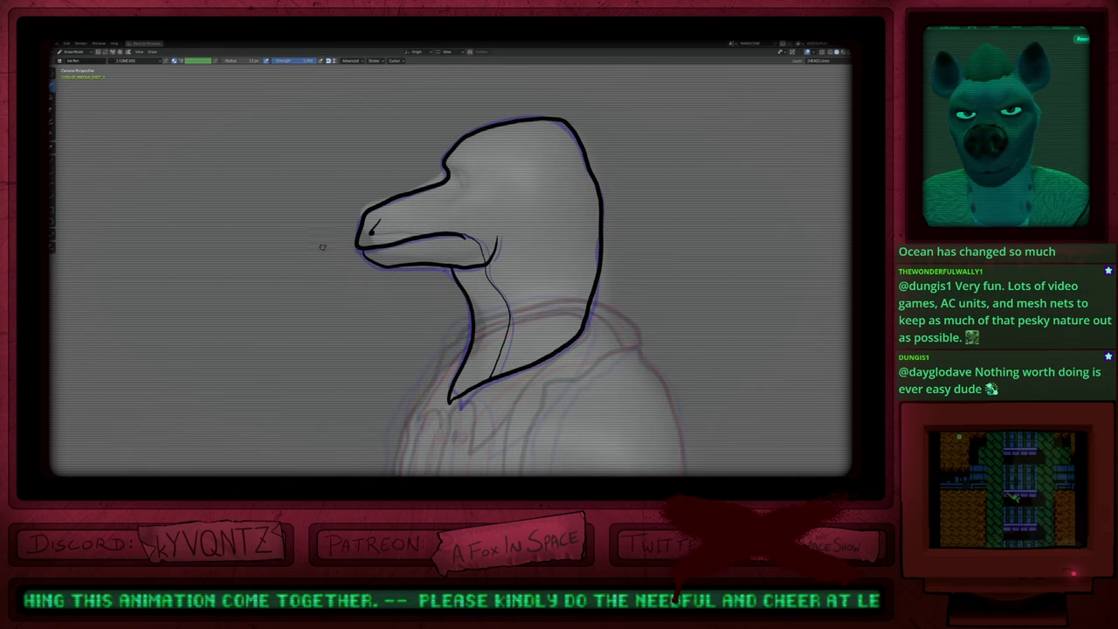
pyautogui.press('Right')
pyautogui.press('Right')
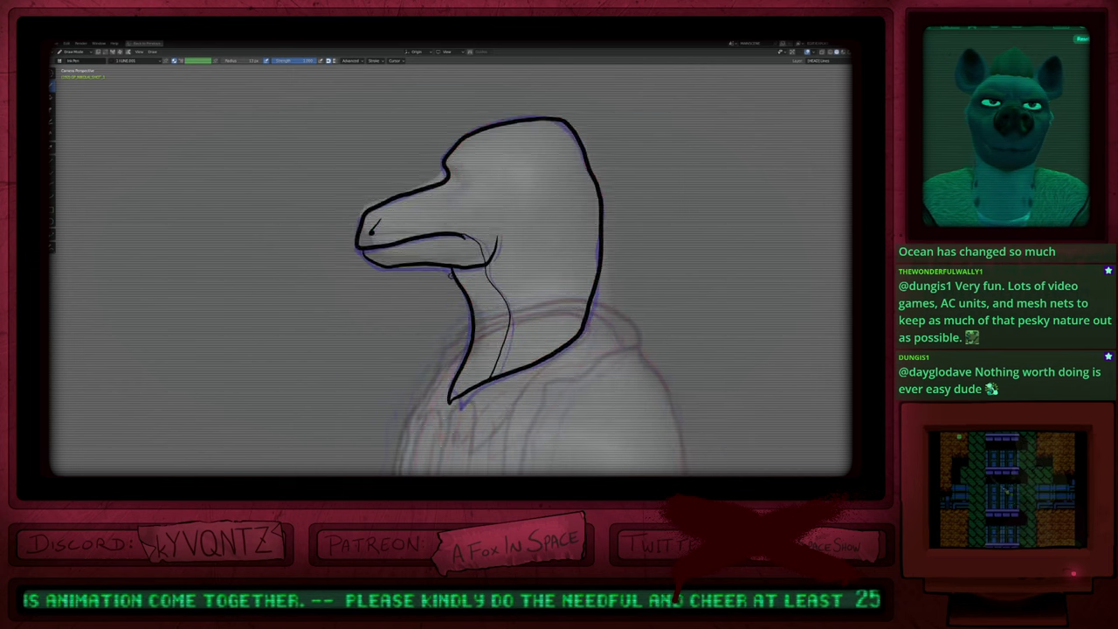
pyautogui.press('Right')
pyautogui.press('Right')
pyautogui.press('Right')
pyautogui.press('Right')
pyautogui.press('Right')
pyautogui.press('Right')
pyautogui.press('Right')
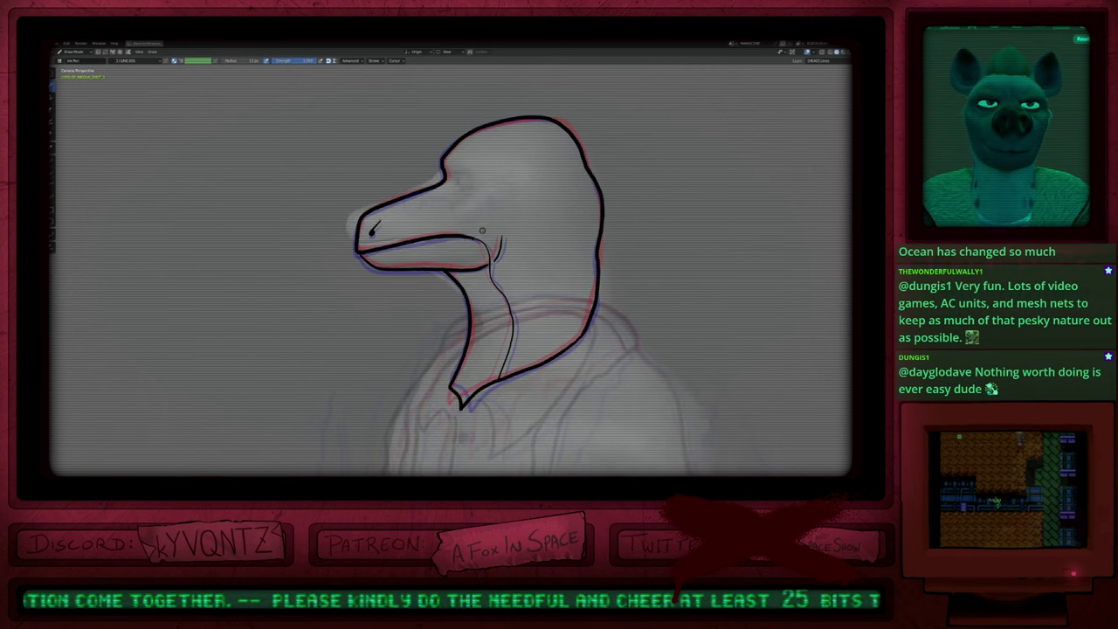
pyautogui.press('Left')
pyautogui.press('Left')
pyautogui.press('Left')
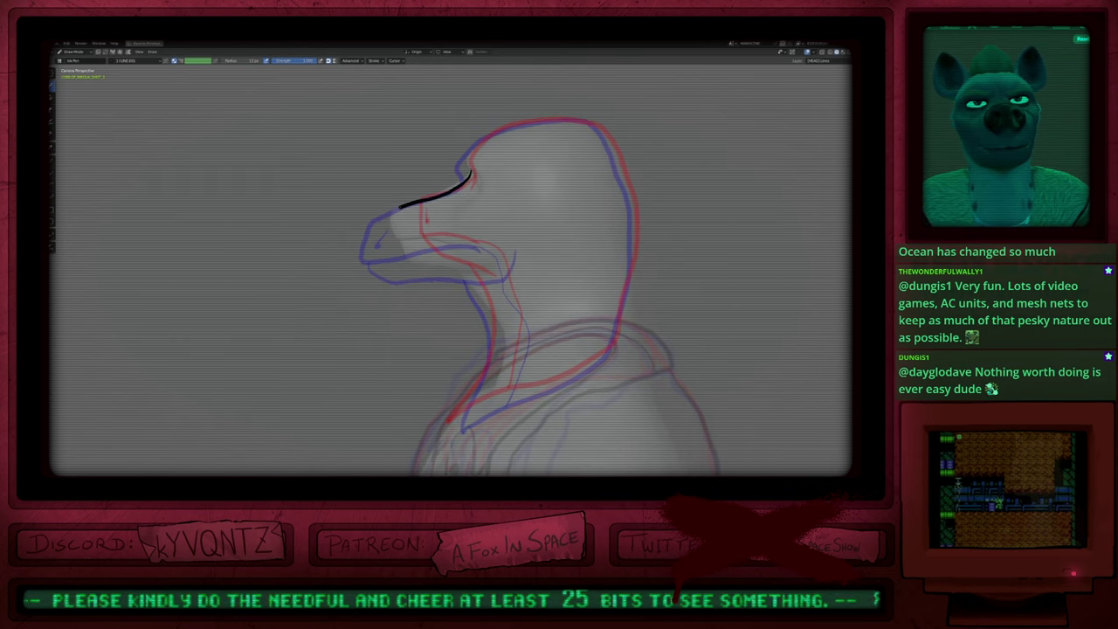
# Step: Ink the underside of the beak, extending and retracing the lower beak line
pyautogui.moveTo(419, 242); pyautogui.dragTo(482, 248)
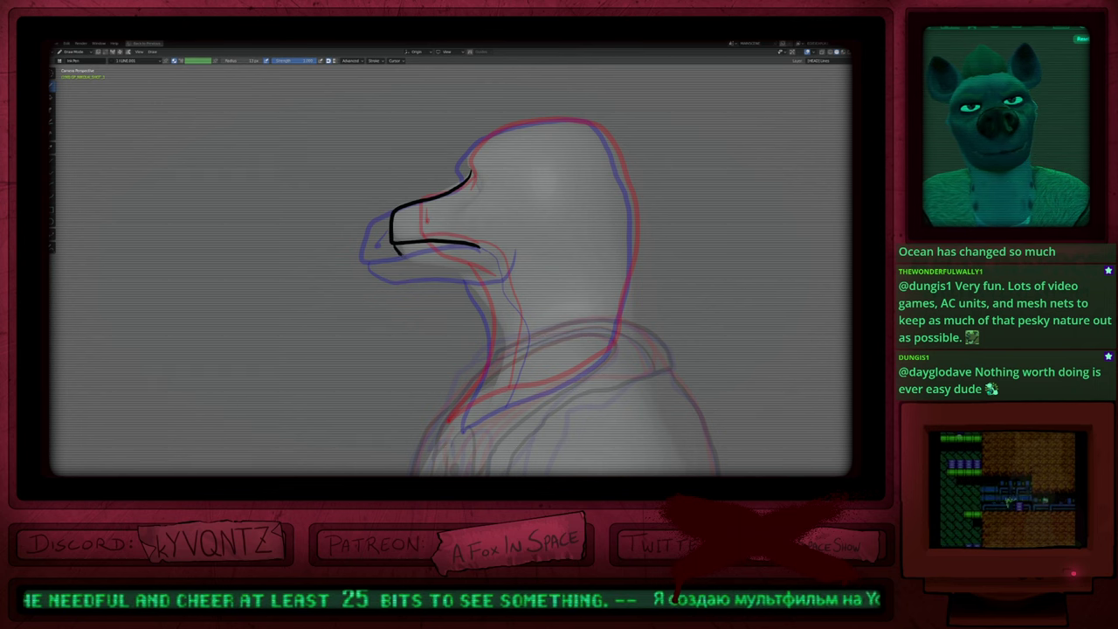
pyautogui.moveTo(454, 268); pyautogui.dragTo(491, 273)
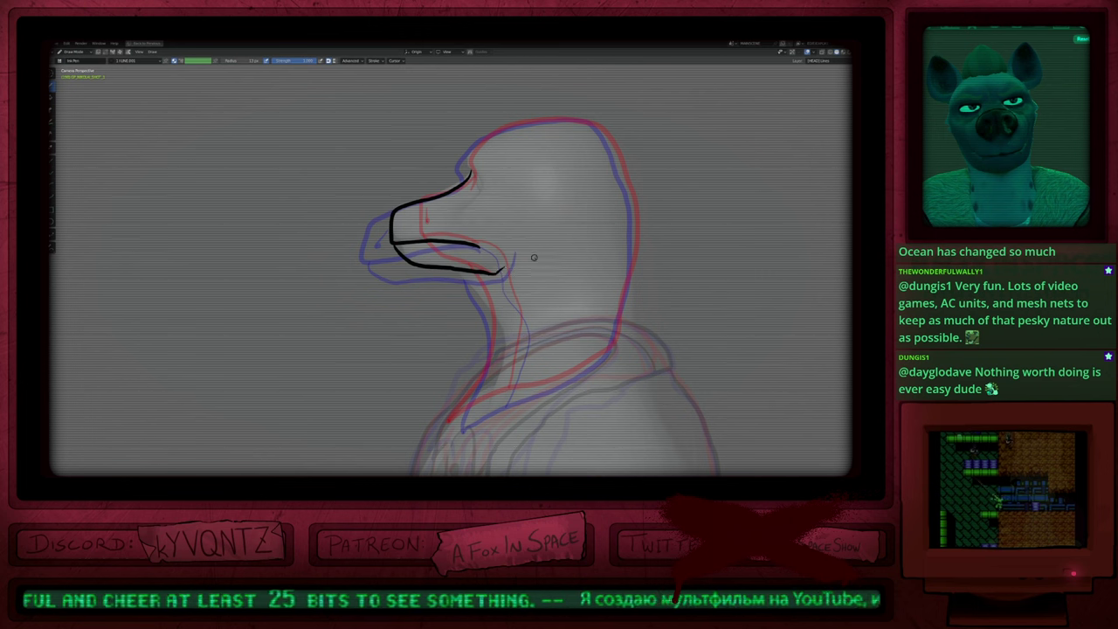
pyautogui.keyDown('shift'); pyautogui.moveTo(534, 258); pyautogui.dragTo(540, 218, button='middle'); pyautogui.keyUp('shift')
pyautogui.press('f')
pyautogui.press('Escape')
pyautogui.moveTo(421, 225); pyautogui.dragTo(508, 231)
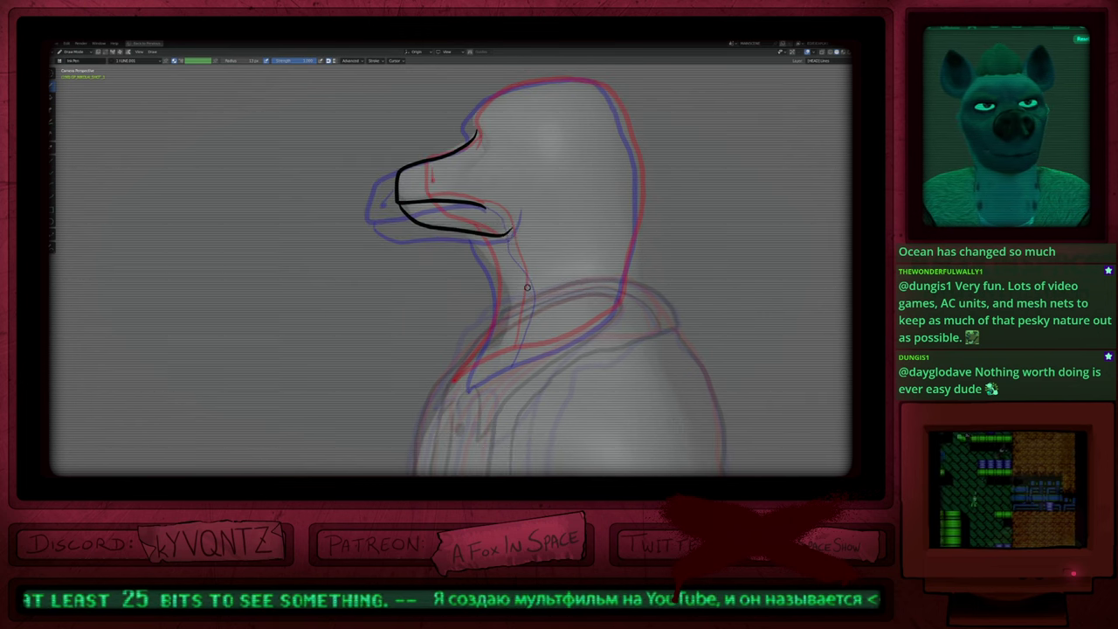
# Step: Ink the neck down to the collar tip and the top of the head, touching up gaps
pyautogui.keyDown('shift'); pyautogui.moveTo(527, 287); pyautogui.dragTo(420, 218, button='middle'); pyautogui.keyUp('shift')
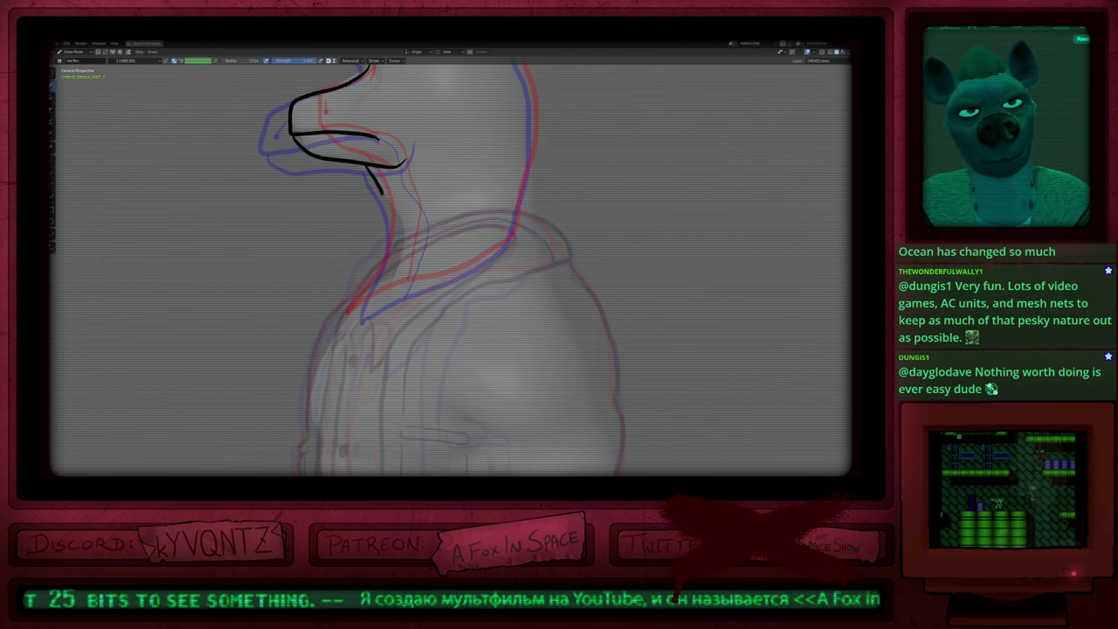
pyautogui.moveTo(381, 194)
pyautogui.mouseDown()
pyautogui.moveTo(385, 238)
pyautogui.moveTo(357, 316)
pyautogui.moveTo(463, 278)
pyautogui.moveTo(513, 234)
pyautogui.mouseUp()
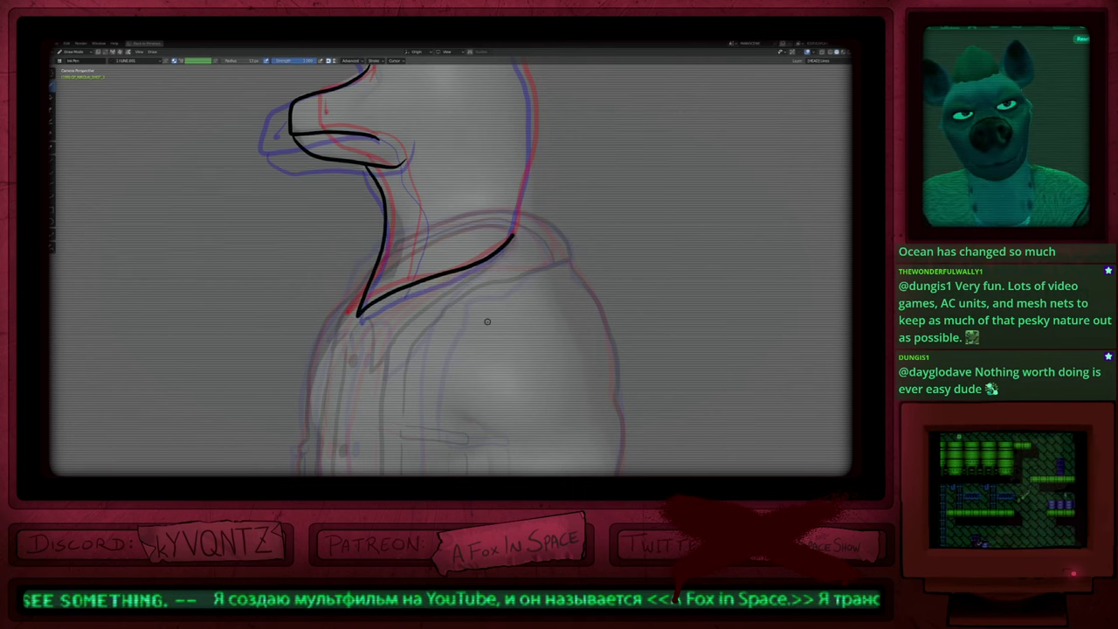
pyautogui.moveTo(382, 248); pyautogui.dragTo(353, 321)
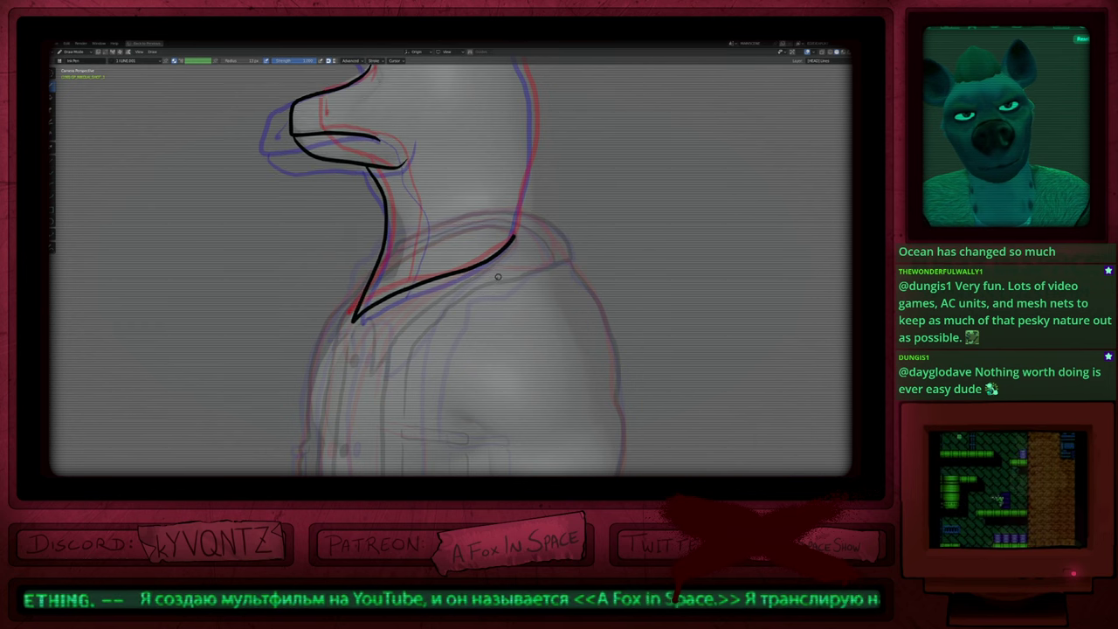
pyautogui.keyDown('shift'); pyautogui.moveTo(498, 277); pyautogui.dragTo(470, 398, button='middle'); pyautogui.keyUp('shift')
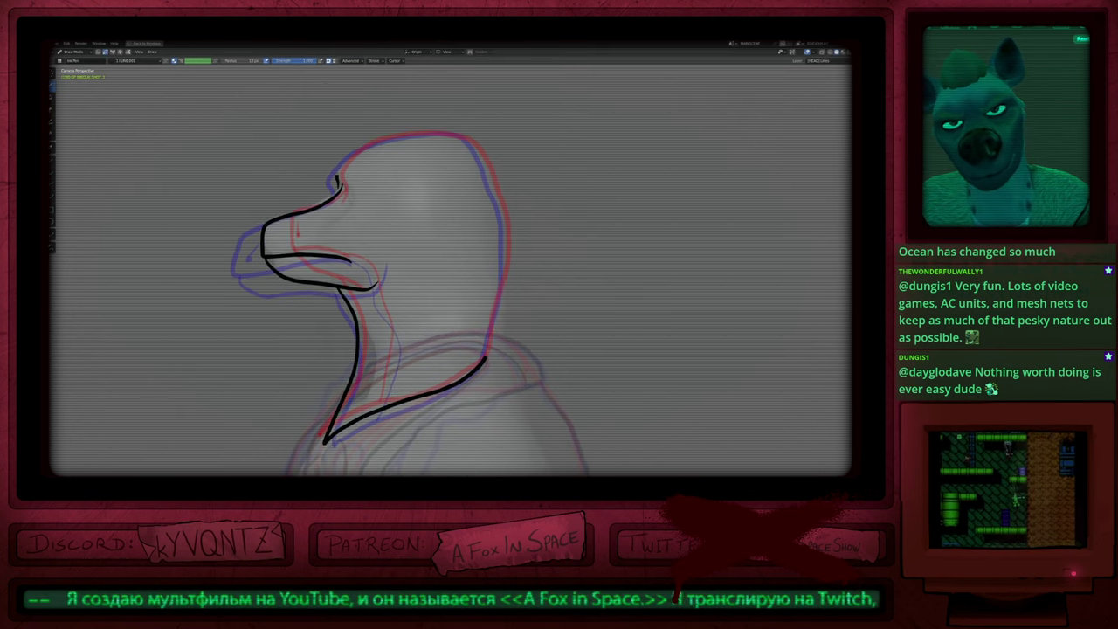
pyautogui.moveTo(337, 179)
pyautogui.mouseDown()
pyautogui.moveTo(403, 137)
pyautogui.moveTo(483, 156)
pyautogui.mouseUp()
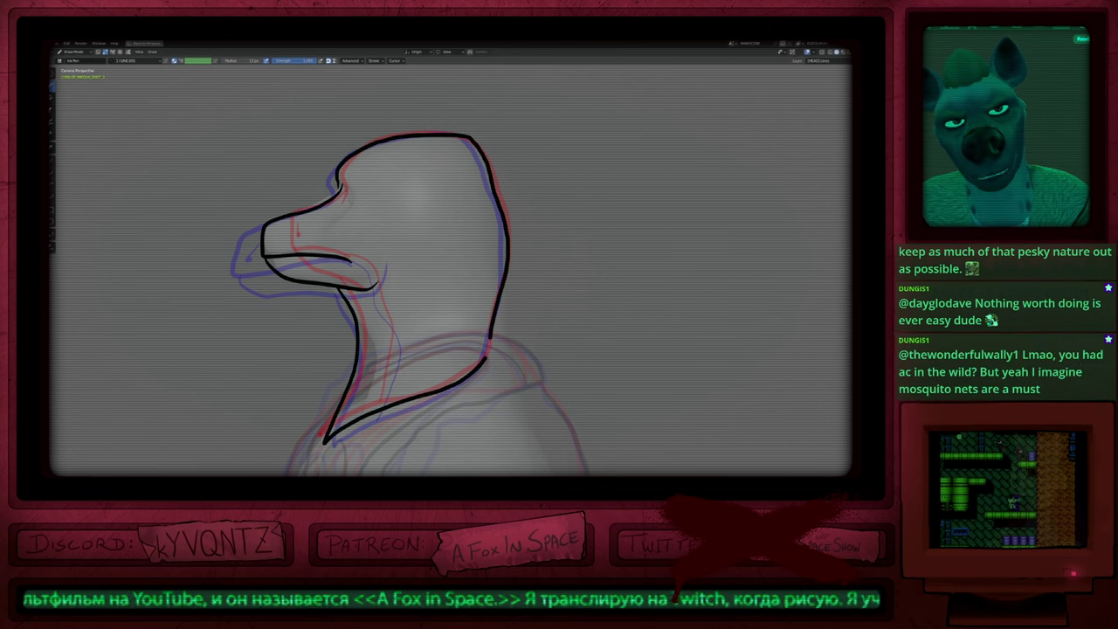
pyautogui.moveTo(488, 351); pyautogui.dragTo(485, 358)
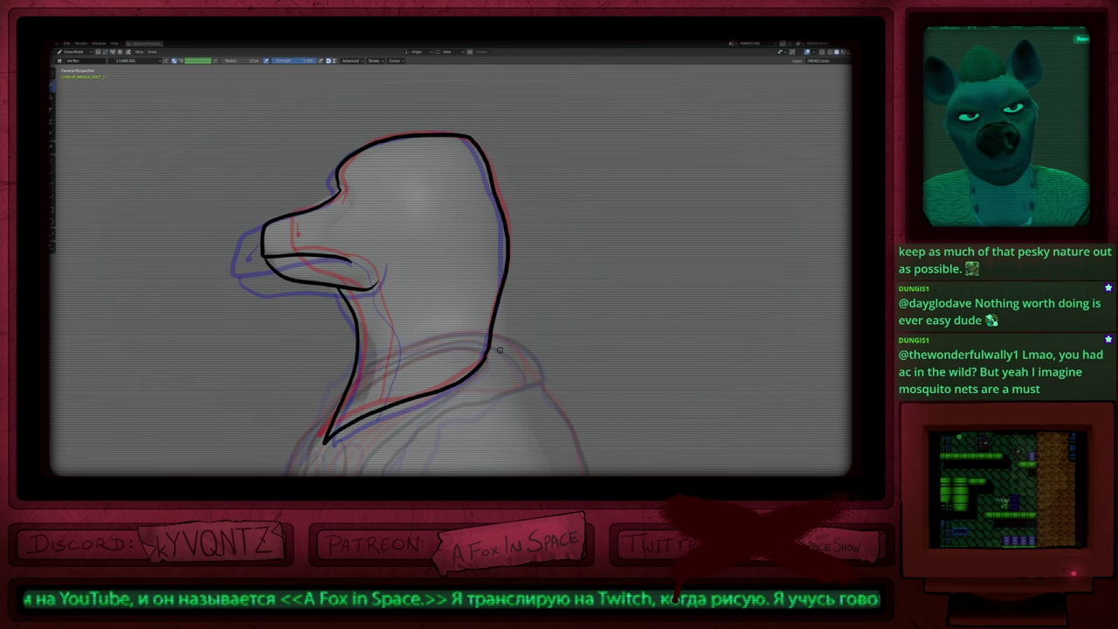
pyautogui.moveTo(509, 265); pyautogui.dragTo(512, 265)
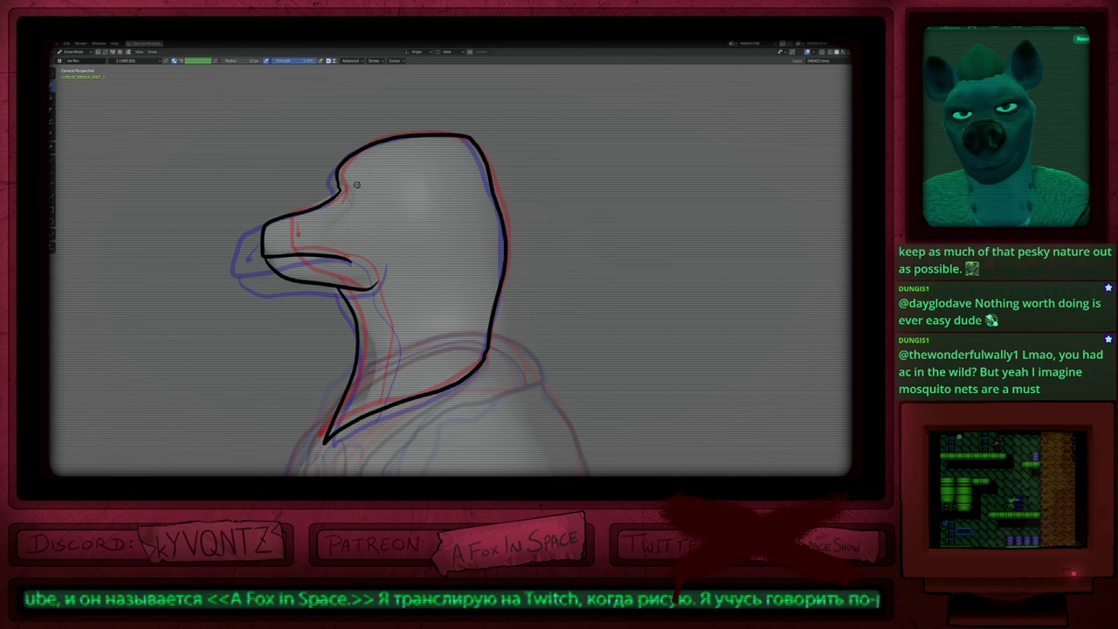
pyautogui.scroll(4, 311, 255)
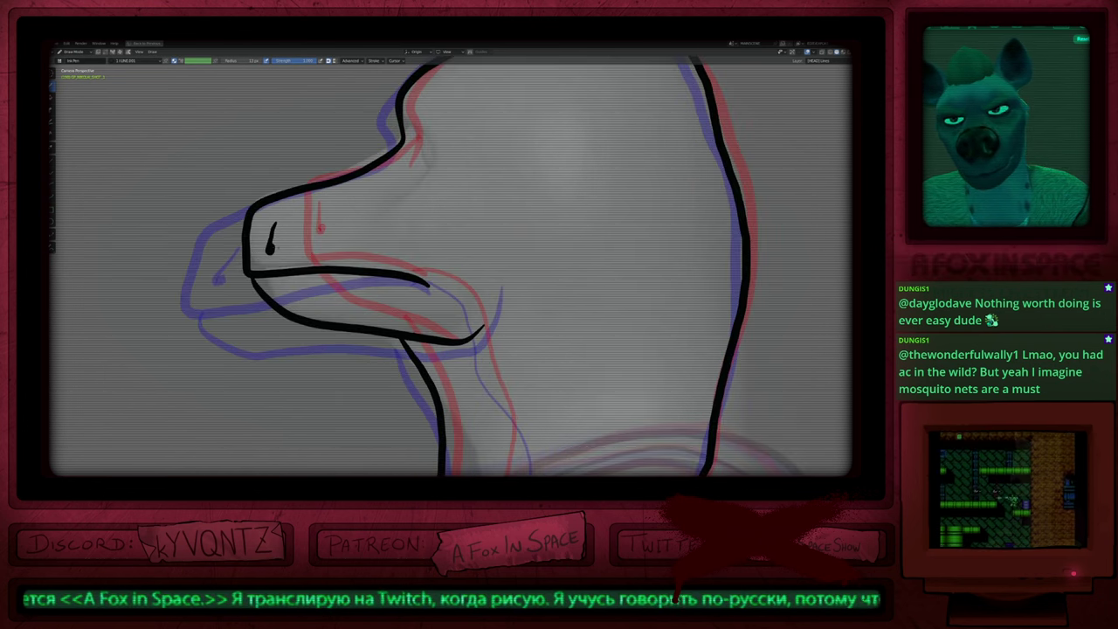
# Step: Step forward through the head drawings and add a thin line down the neck
pyautogui.scroll(-4, 324, 275)
pyautogui.press('Right')
pyautogui.press('Left')
pyautogui.press('Left')
pyautogui.press('Left')
pyautogui.press('Left')
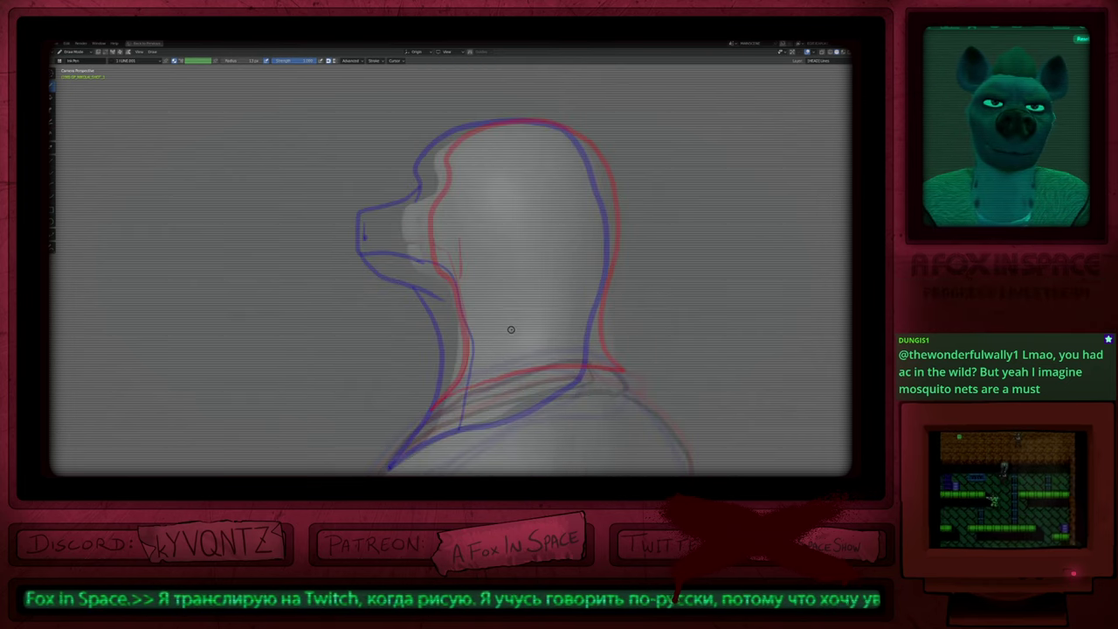
pyautogui.press('Right')
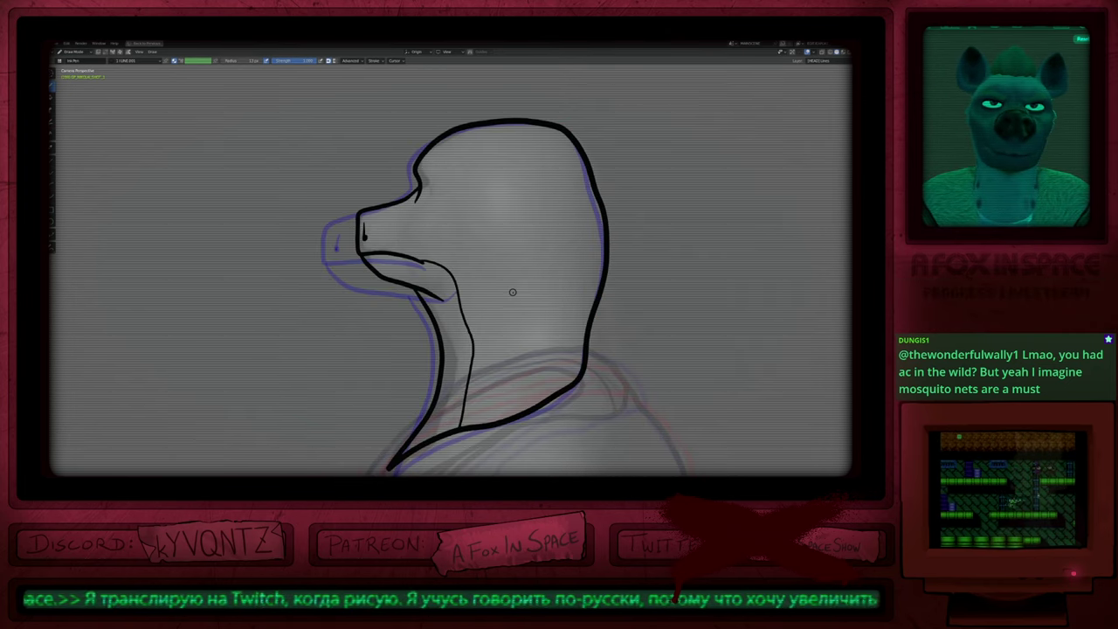
pyautogui.press('Right')
pyautogui.press('Right')
pyautogui.scroll(-4, 504, 259)
pyautogui.press('Right')
pyautogui.press('Right')
pyautogui.press('Right')
pyautogui.press('Right')
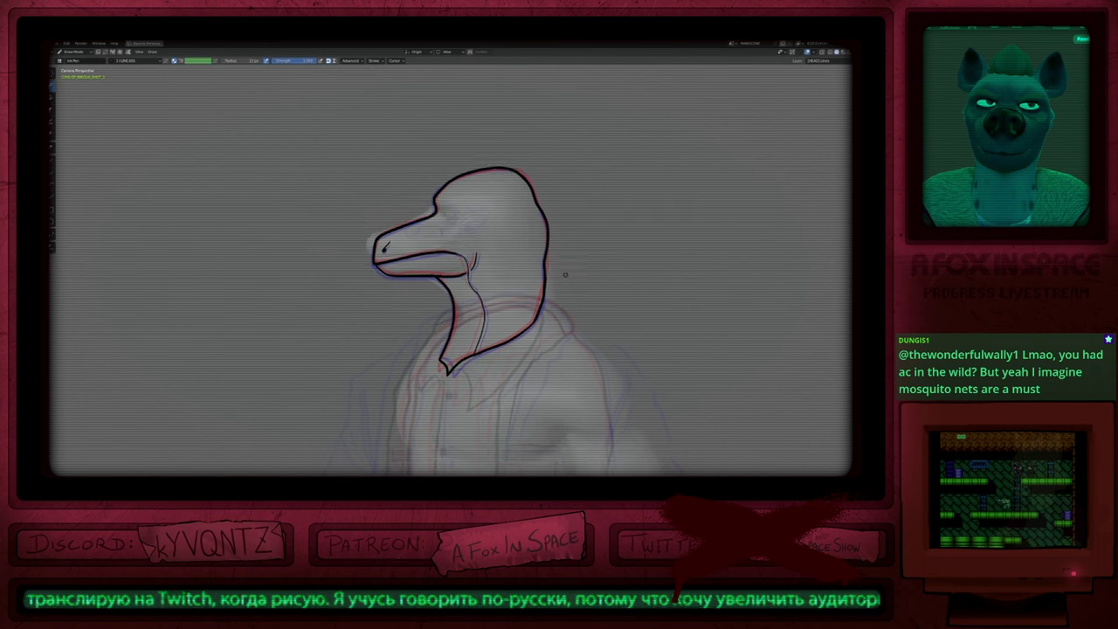
pyautogui.press('Right')
pyautogui.press('Right')
pyautogui.press('Right')
pyautogui.press('Right')
pyautogui.press('Right')
pyautogui.press('Right')
pyautogui.press('Right')
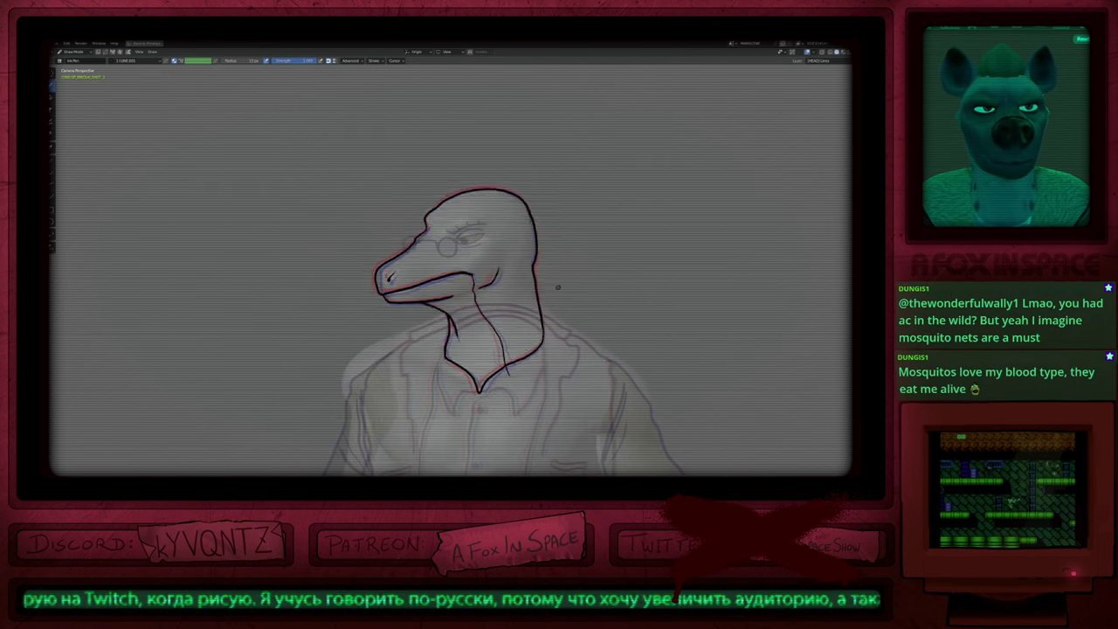
pyautogui.moveTo(473, 275); pyautogui.dragTo(512, 382)
# Step: Step through frames past the beaked profile to the turned-away sketch frame
pyautogui.press('Left')
pyautogui.press('Left')
pyautogui.press('Left')
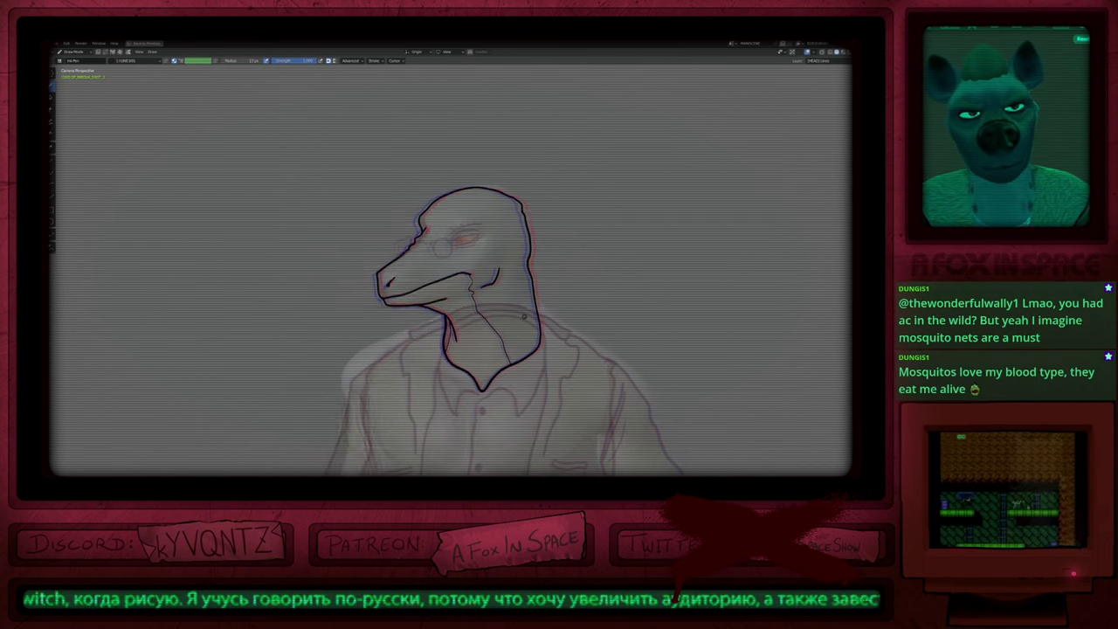
pyautogui.press('Left')
pyautogui.press('Left')
pyautogui.press('Left')
pyautogui.press('Left')
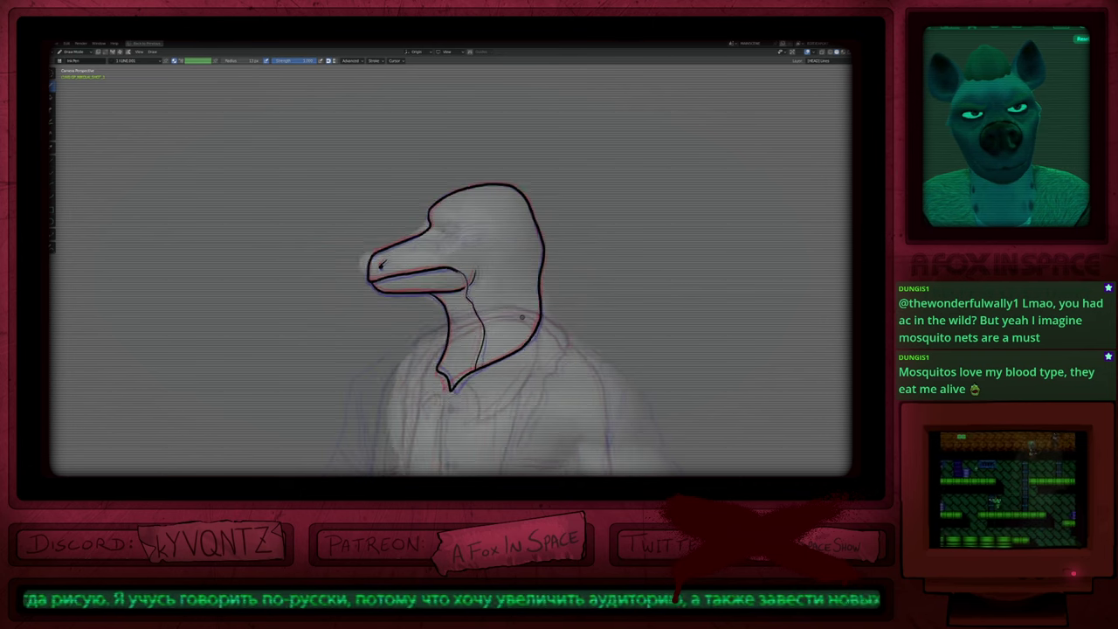
pyautogui.press('Left')
pyautogui.press('Left')
pyautogui.press('Left')
pyautogui.press('Left')
pyautogui.press('Right')
pyautogui.press('Right')
pyautogui.press('Right')
pyautogui.press('Right')
pyautogui.press('Right')
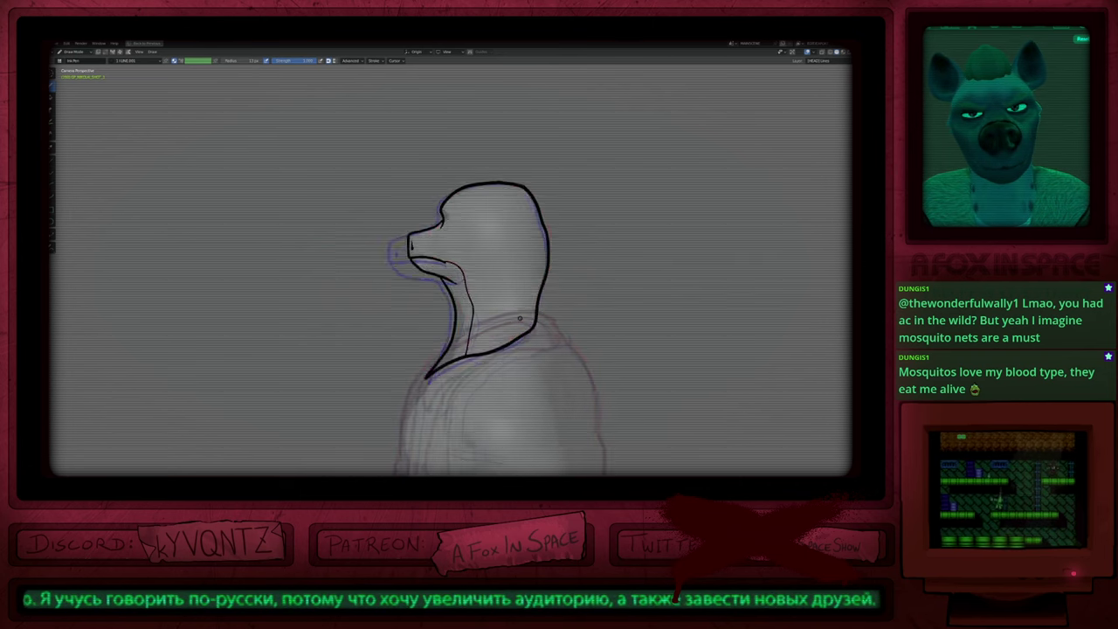
pyautogui.press('Left')
pyautogui.press('Left')
pyautogui.press('Left')
pyautogui.press('Left')
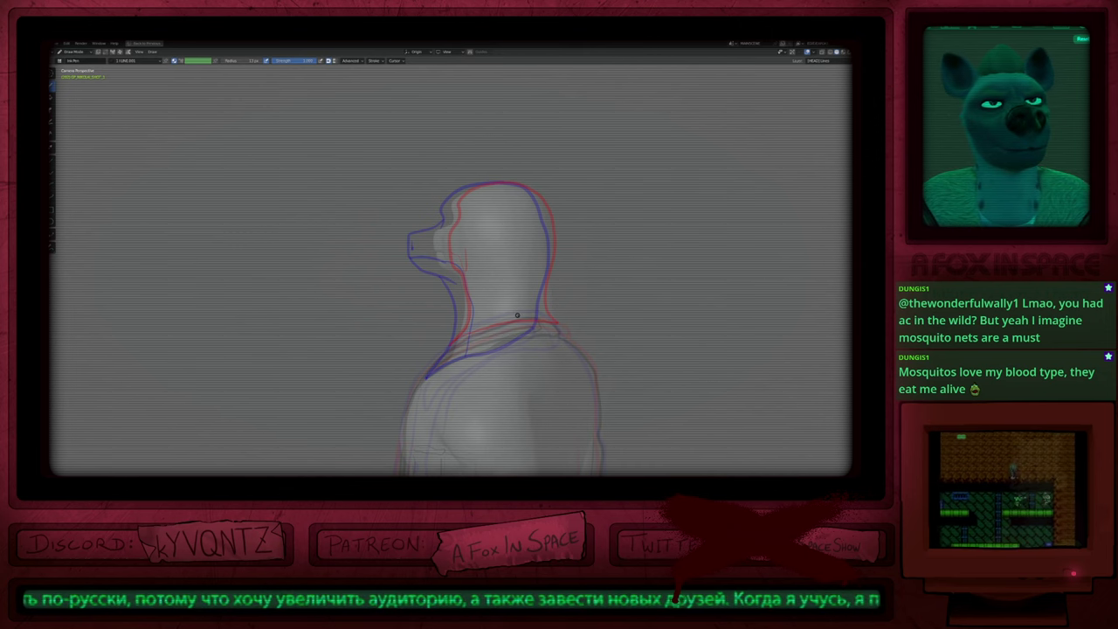
# Step: Pan to empty canvas beside the figure and hand-letter 'BRB' in black ink
pyautogui.moveTo(523, 295)
pyautogui.keyDown('shift'); pyautogui.mouseDown(button='middle')
pyautogui.moveTo(504, 252)
pyautogui.moveTo(572, 270)
pyautogui.moveTo(533, 299)
pyautogui.moveTo(579, 299)
pyautogui.moveTo(621, 276)
pyautogui.moveTo(613, 250)
pyautogui.mouseUp(button='middle'); pyautogui.keyUp('shift')
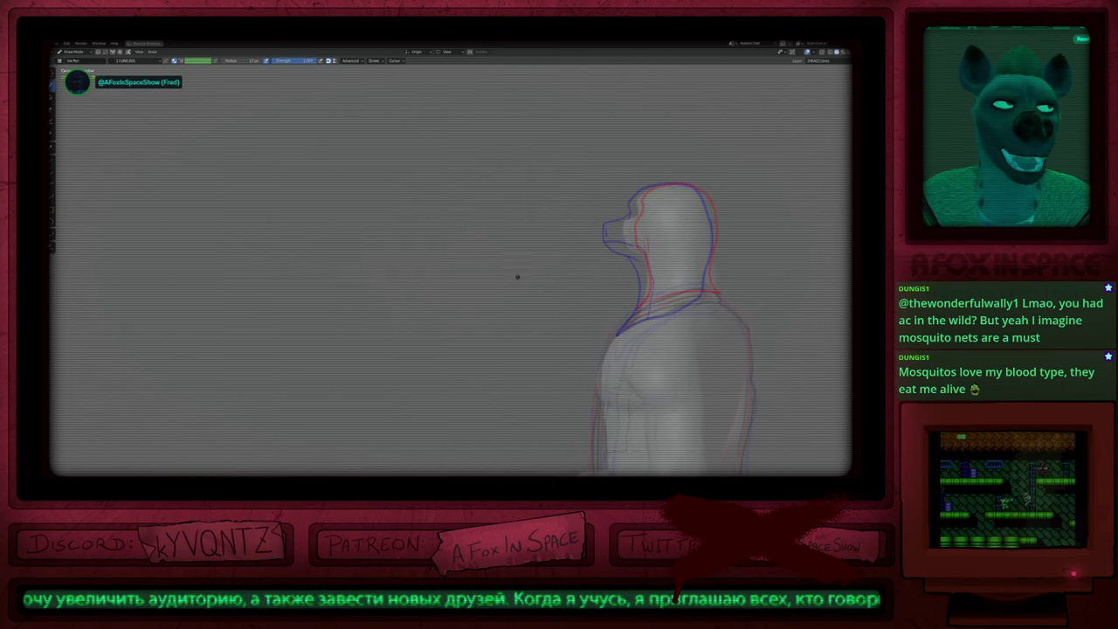
pyautogui.moveTo(326, 260)
pyautogui.mouseDown()
pyautogui.moveTo(337, 158)
pyautogui.moveTo(323, 269)
pyautogui.mouseUp()
pyautogui.moveTo(391, 146); pyautogui.dragTo(400, 220)
pyautogui.moveTo(393, 150)
pyautogui.mouseDown()
pyautogui.moveTo(445, 194)
pyautogui.moveTo(484, 131)
pyautogui.moveTo(463, 217)
pyautogui.mouseUp()
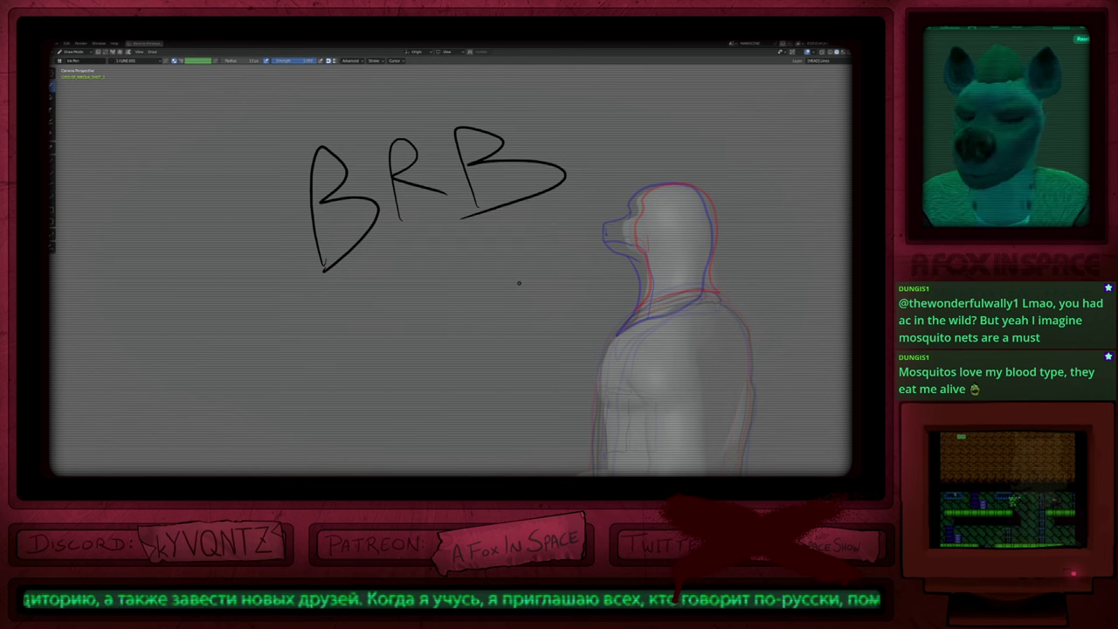
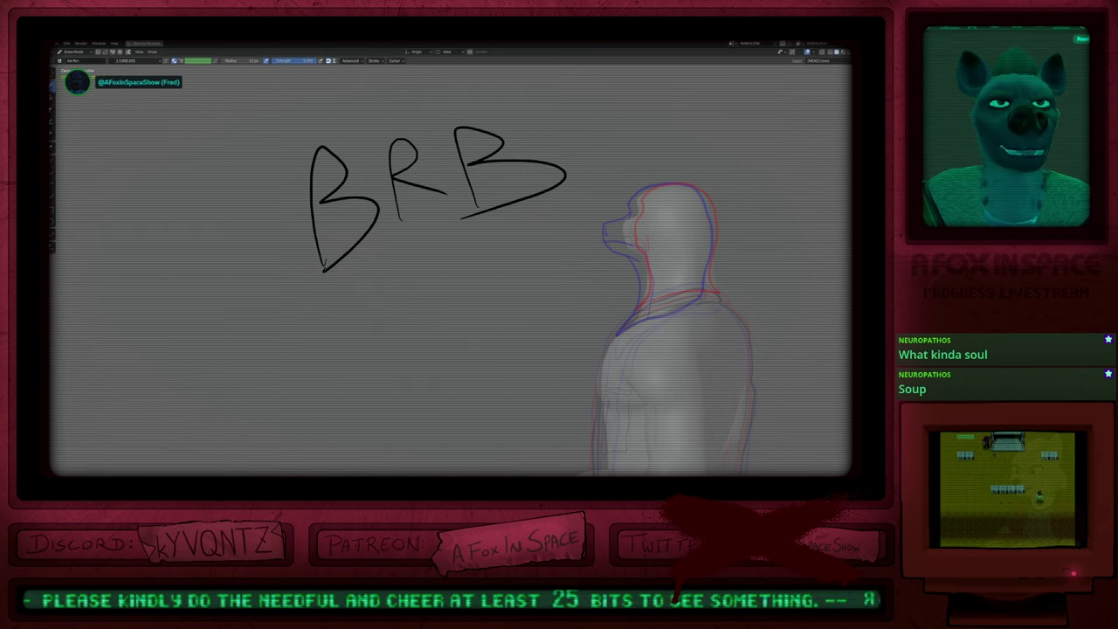
# Step: Undo the hand-lettered 'BRB' strokes so only the character sketch remains
pyautogui.hotkey('ctrl', 'z')
pyautogui.hotkey('ctrl', 'z')
pyautogui.hotkey('ctrl', 'z')
pyautogui.hotkey('ctrl', 'z')
pyautogui.hotkey('ctrl', 'z')
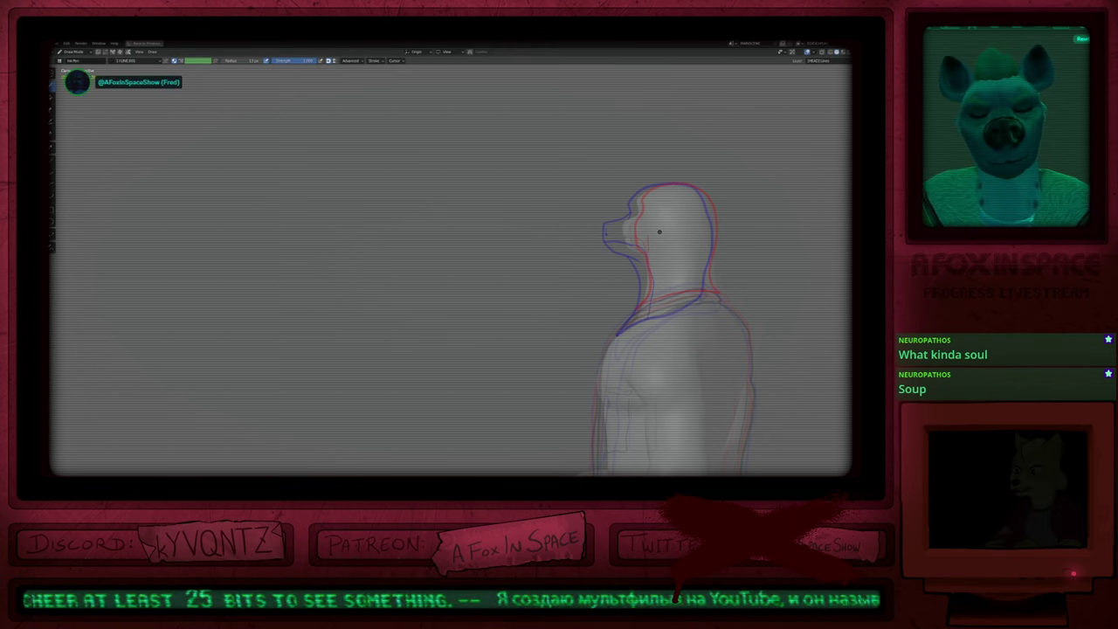
# Step: Compare neighbouring drawings, then ink a neck line running up toward the collar
pyautogui.keyDown('ctrl'); pyautogui.moveTo(492, 274); pyautogui.dragTo(520, 336, button='middle'); pyautogui.keyUp('ctrl')
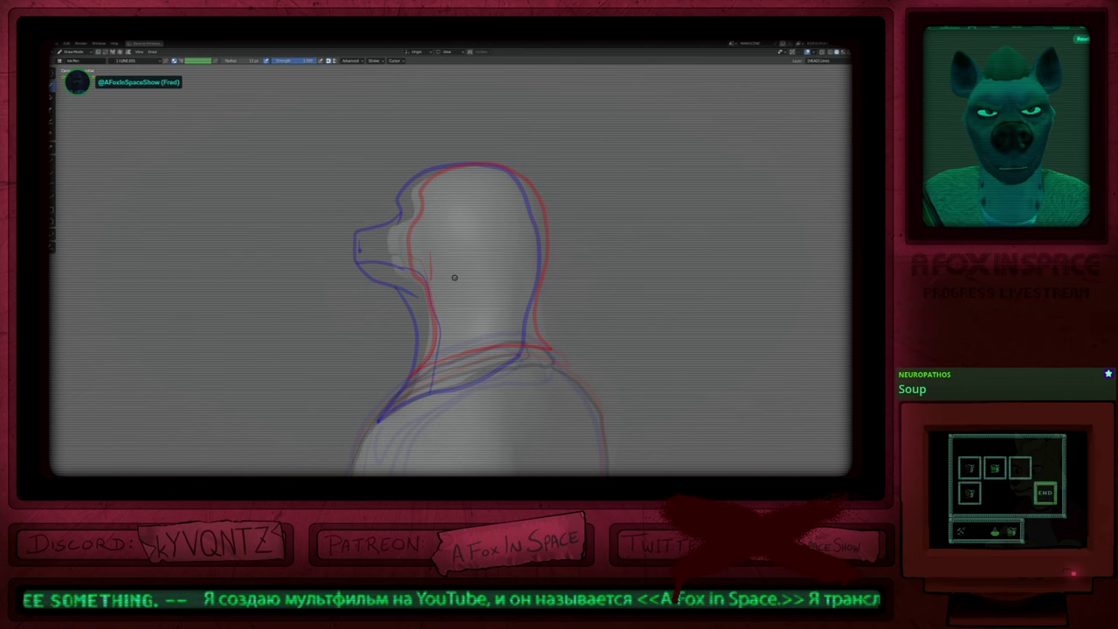
pyautogui.press('Right')
pyautogui.press('Right')
pyautogui.press('Left')
pyautogui.press('Left')
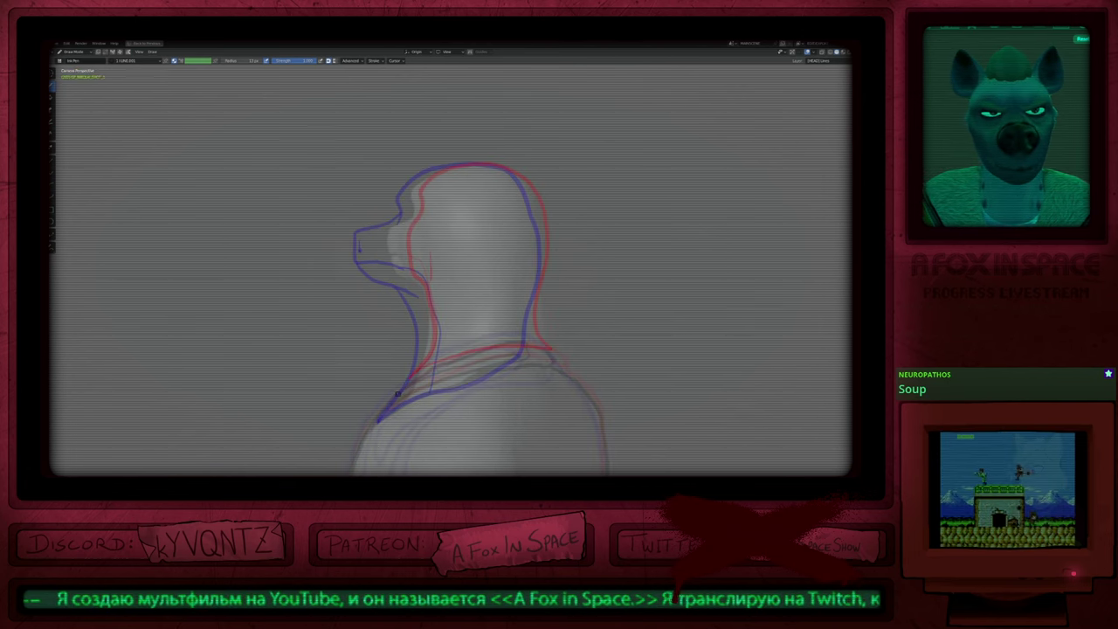
pyautogui.keyDown('shift'); pyautogui.moveTo(398, 394); pyautogui.dragTo(338, 385, button='middle'); pyautogui.keyUp('shift')
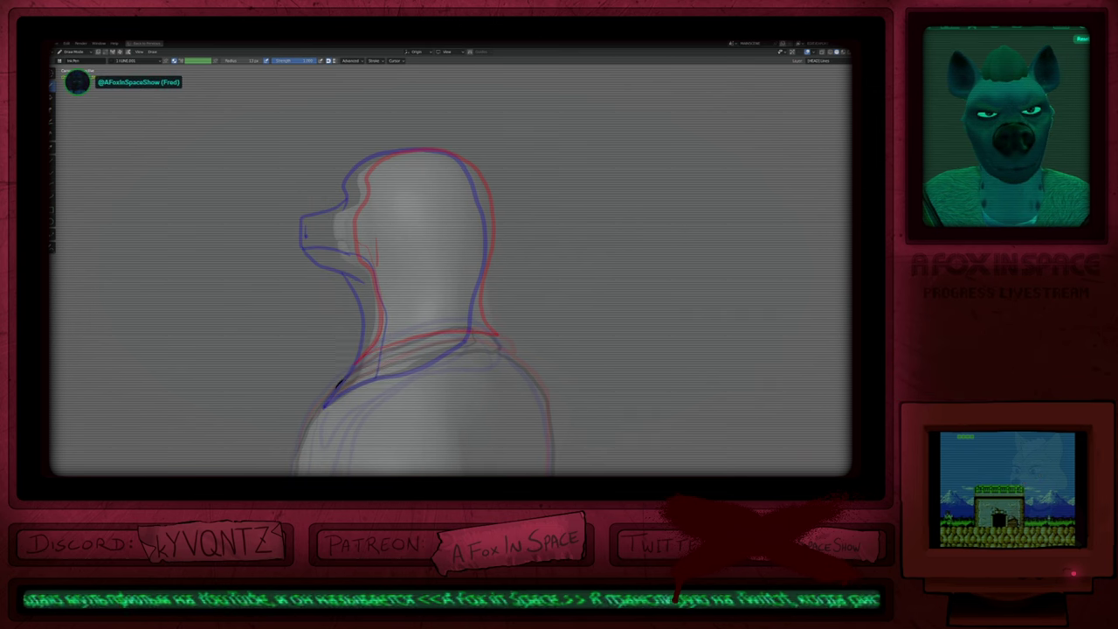
pyautogui.moveTo(338, 385); pyautogui.dragTo(382, 354)
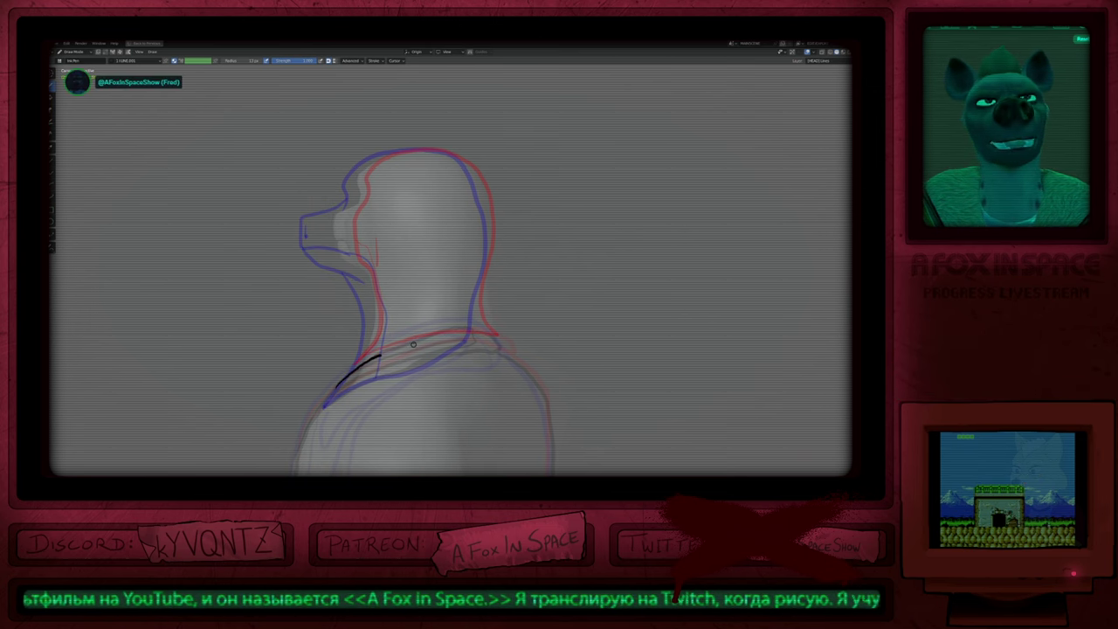
pyautogui.hotkey('ctrl', 'z')
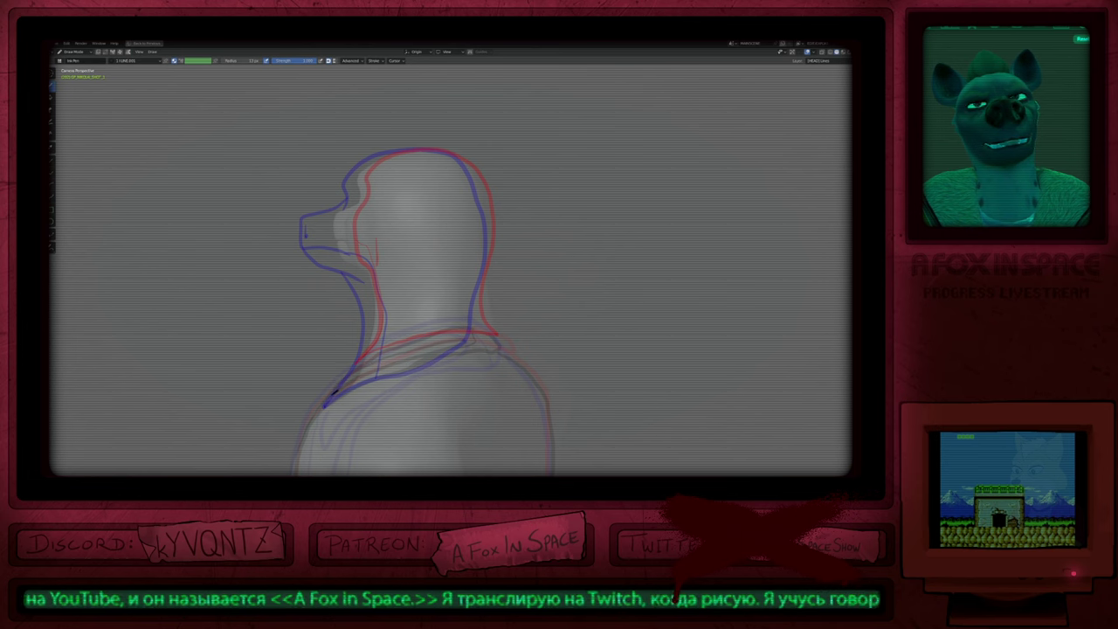
pyautogui.moveTo(333, 391)
pyautogui.mouseDown()
pyautogui.moveTo(485, 336)
pyautogui.moveTo(484, 205)
pyautogui.moveTo(468, 170)
pyautogui.moveTo(411, 146)
pyautogui.moveTo(361, 163)
pyautogui.moveTo(352, 214)
pyautogui.mouseUp()
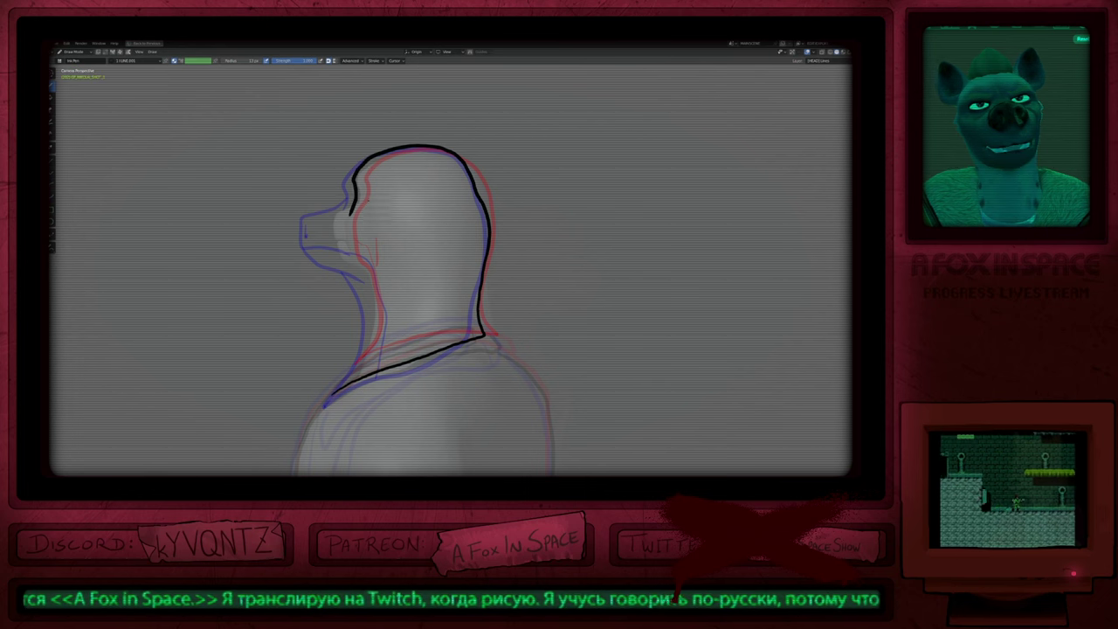
# Step: Resize the brush and ink the outline over the back of the head
pyautogui.press('f')
pyautogui.click(371, 195)
pyautogui.moveTo(357, 152); pyautogui.dragTo(362, 152)
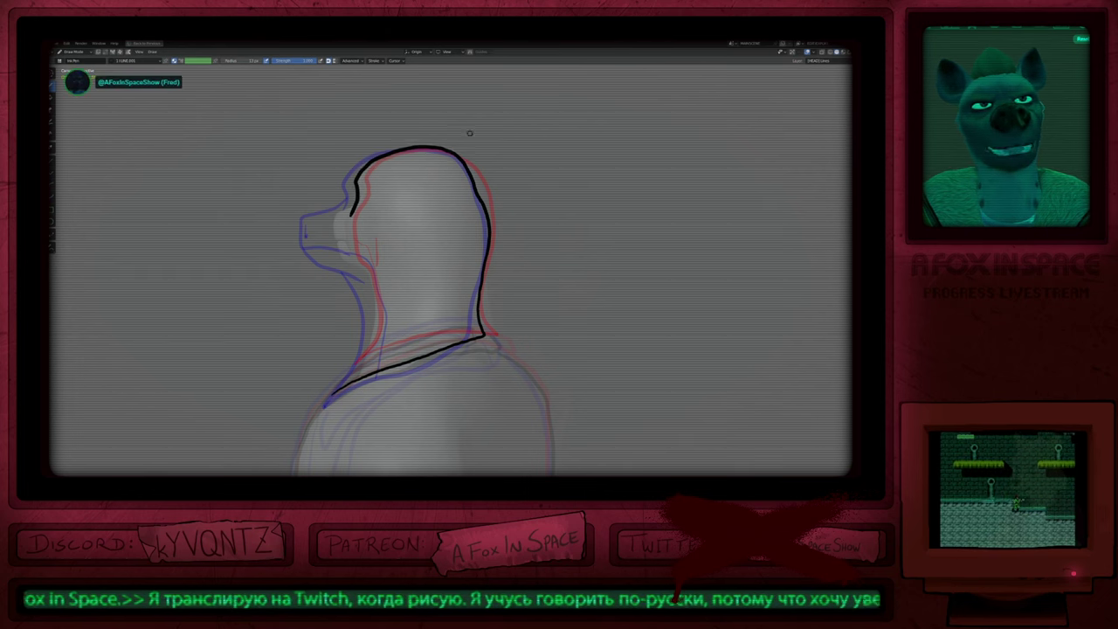
pyautogui.moveTo(470, 134)
pyautogui.mouseDown()
pyautogui.moveTo(465, 155)
pyautogui.moveTo(462, 142)
pyautogui.moveTo(485, 200)
pyautogui.moveTo(481, 312)
pyautogui.moveTo(487, 215)
pyautogui.mouseUp()
pyautogui.press('f')
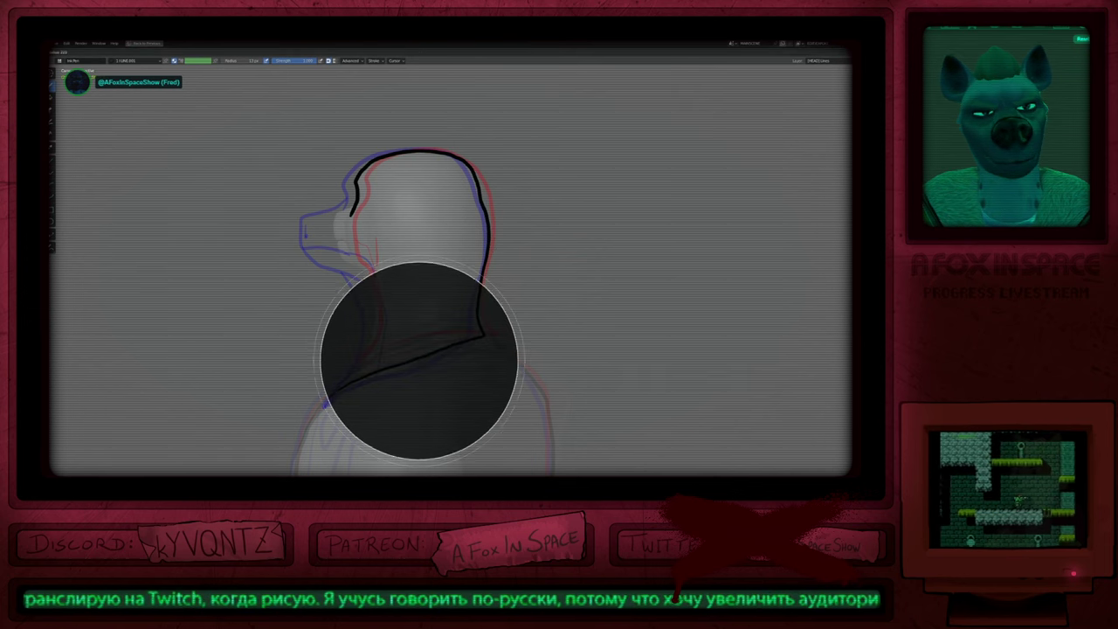
pyautogui.press('Escape')
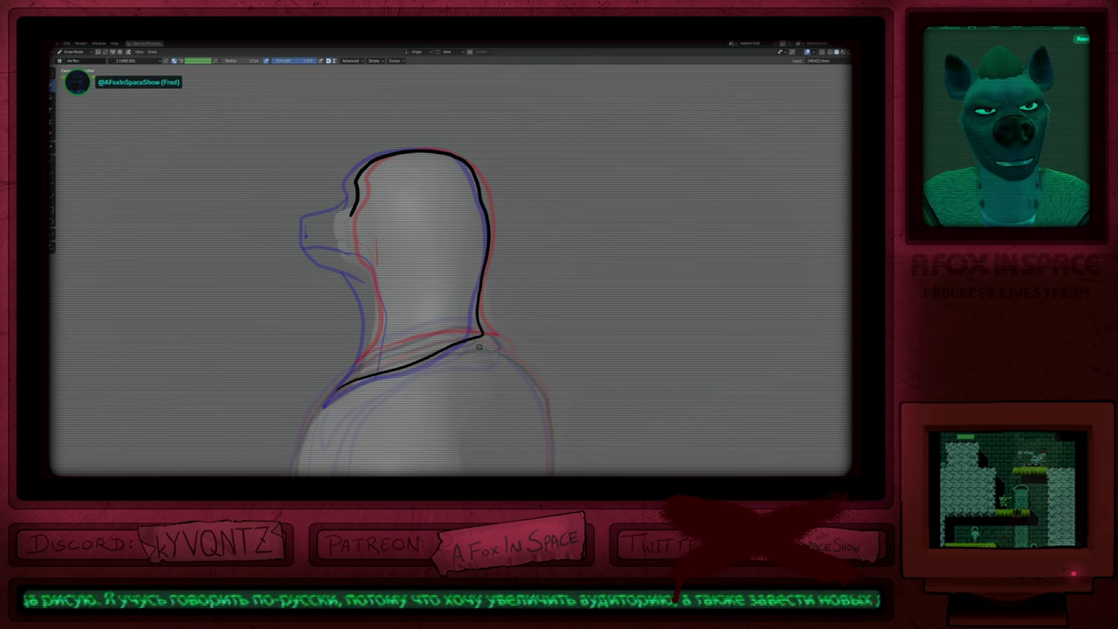
# Step: Zoom in on the head and ink the snout line and the front of the neck
pyautogui.press('f')
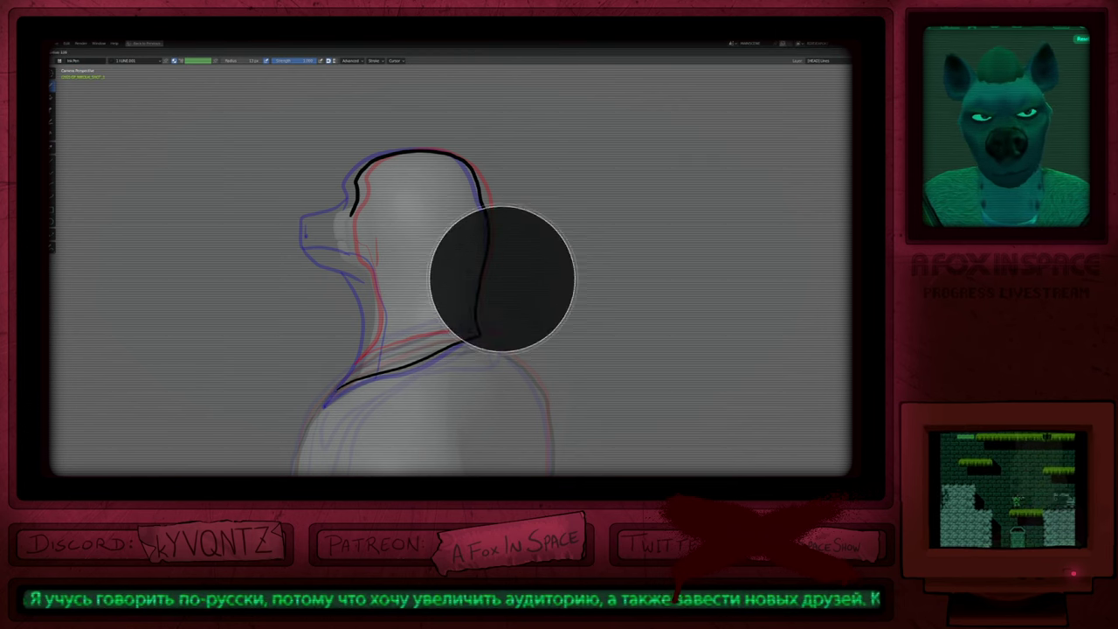
pyautogui.click(505, 284)
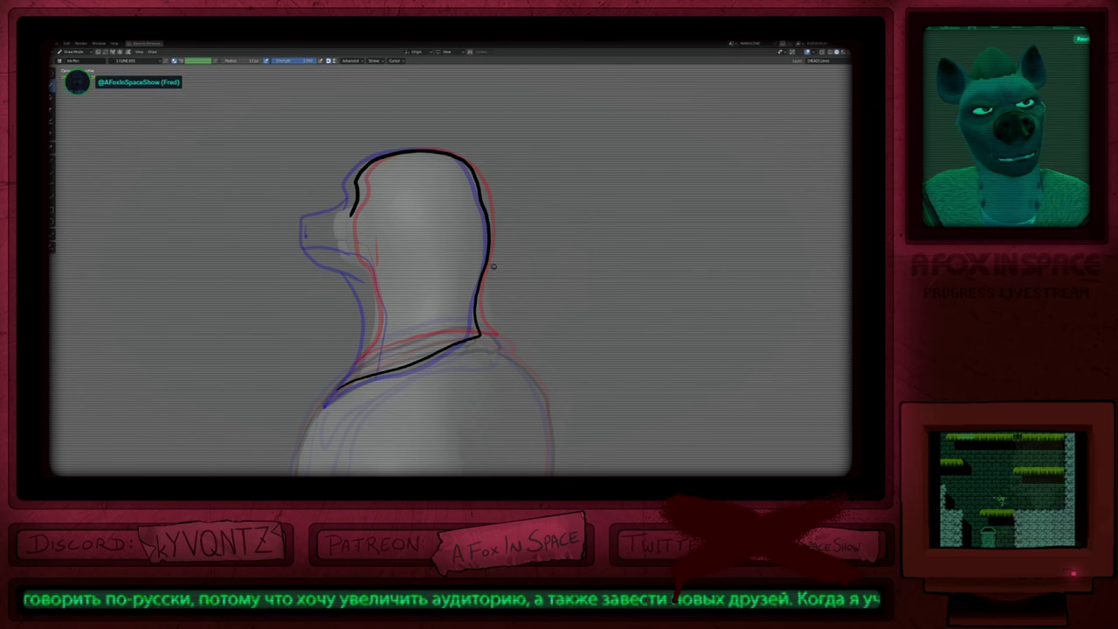
pyautogui.keyDown('shift'); pyautogui.moveTo(427, 281); pyautogui.dragTo(590, 263, button='middle'); pyautogui.keyUp('shift')
pyautogui.keyDown('ctrl'); pyautogui.moveTo(505, 218); pyautogui.dragTo(515, 183, button='middle'); pyautogui.keyUp('ctrl')
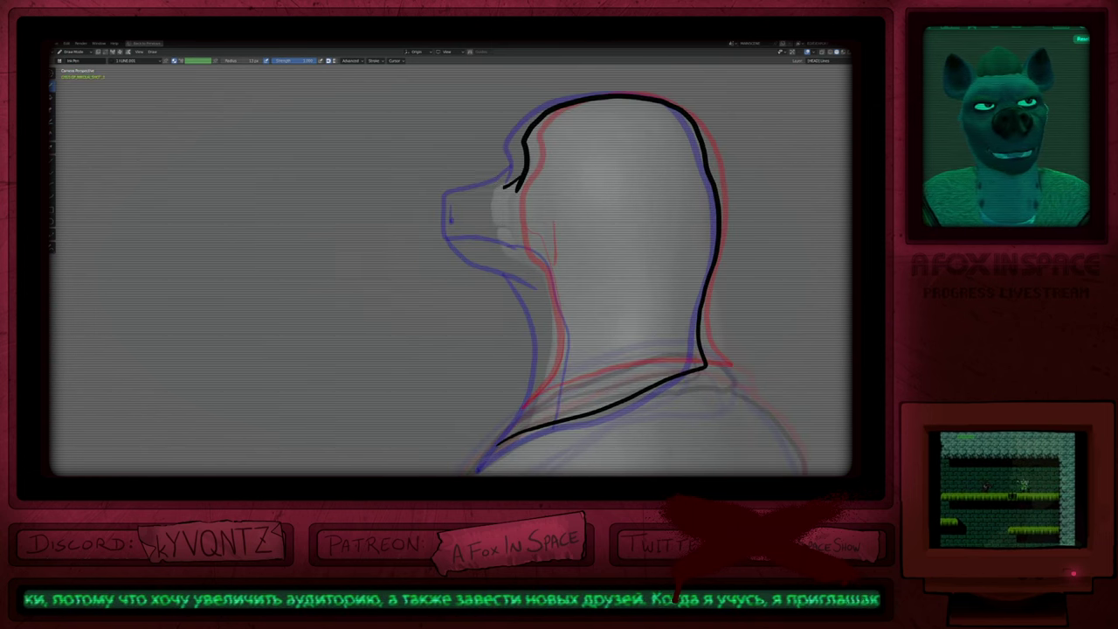
pyautogui.moveTo(503, 187)
pyautogui.mouseDown()
pyautogui.moveTo(491, 193)
pyautogui.moveTo(529, 252)
pyautogui.mouseUp()
pyautogui.press('f')
pyautogui.click(530, 255)
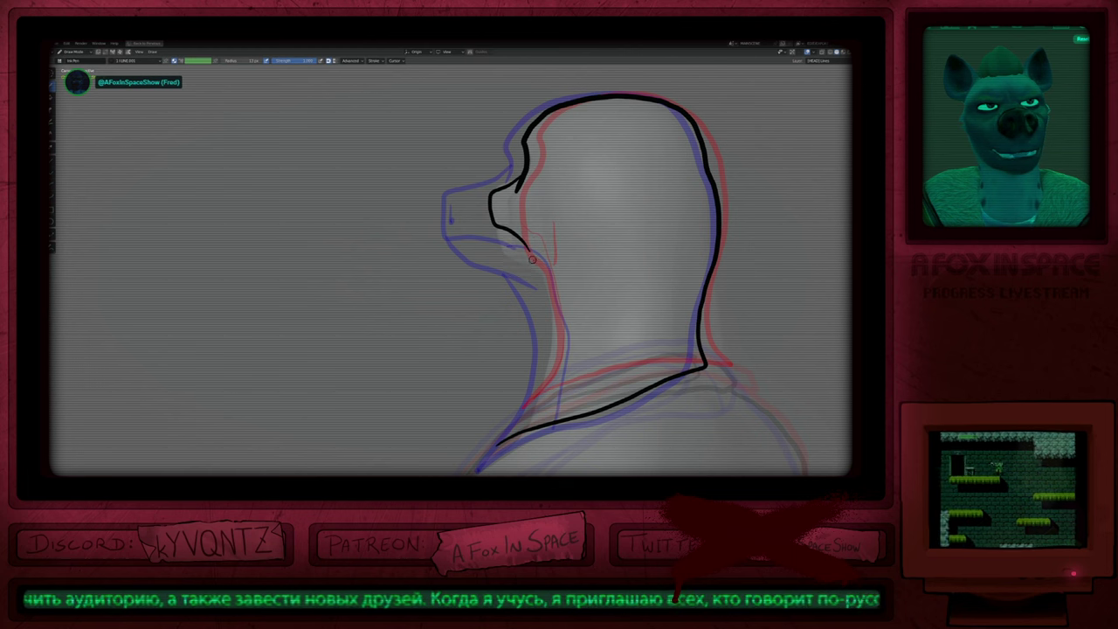
pyautogui.keyDown('shift'); pyautogui.moveTo(510, 254); pyautogui.dragTo(477, 238, button='middle'); pyautogui.keyUp('shift')
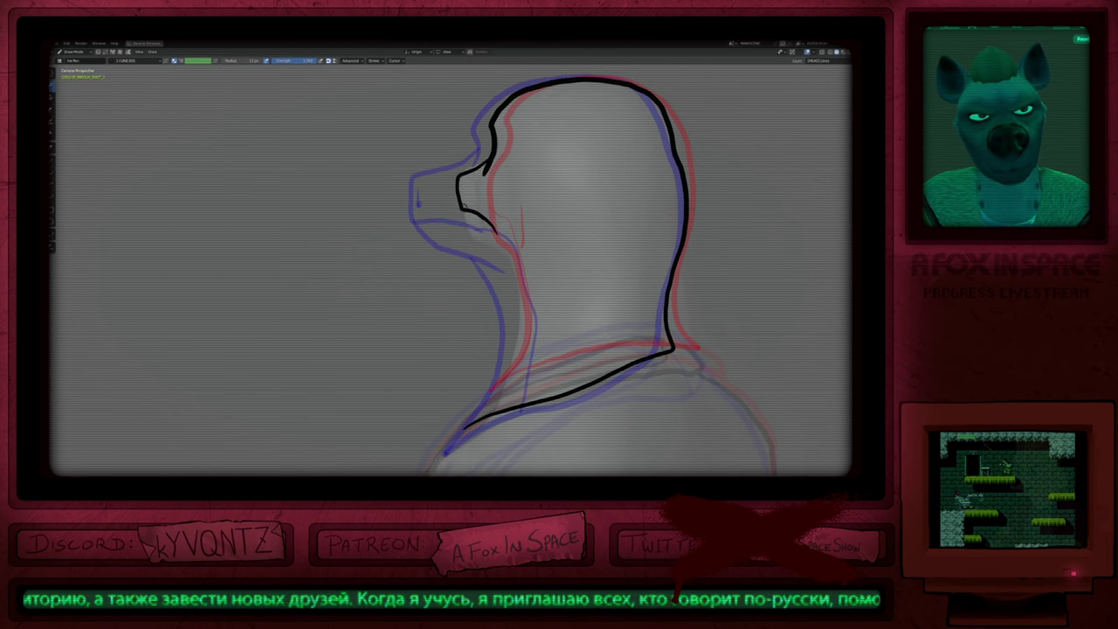
pyautogui.moveTo(482, 241)
pyautogui.mouseDown()
pyautogui.moveTo(516, 278)
pyautogui.moveTo(519, 342)
pyautogui.moveTo(480, 407)
pyautogui.mouseUp()
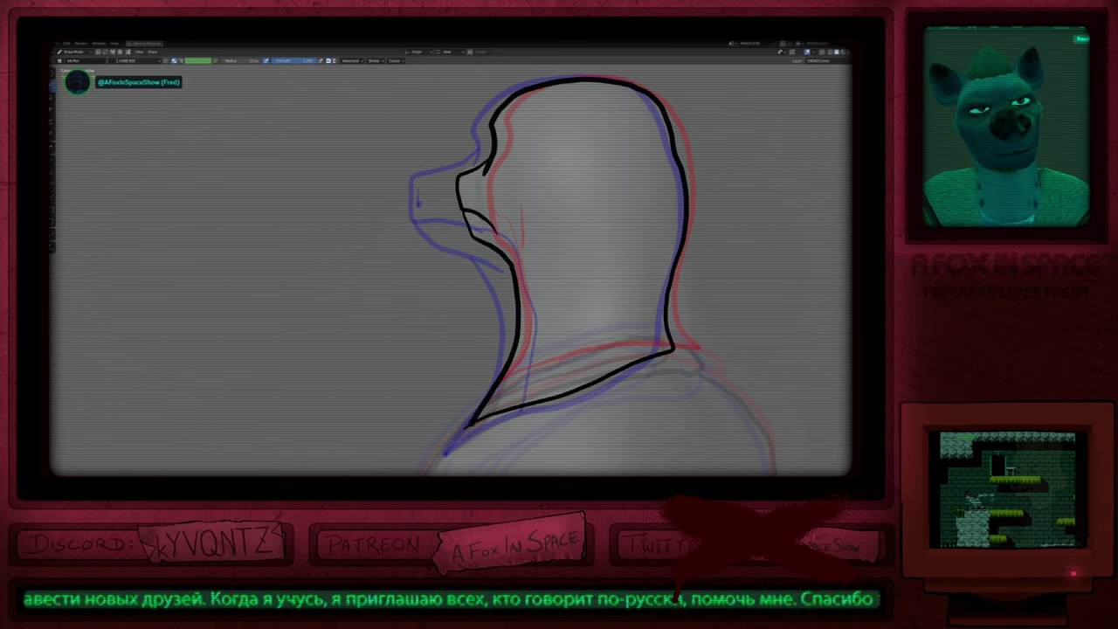
pyautogui.keyDown('shift'); pyautogui.moveTo(546, 354); pyautogui.dragTo(450, 360, button='middle'); pyautogui.keyUp('shift')
pyautogui.scroll(-1, 450, 360)
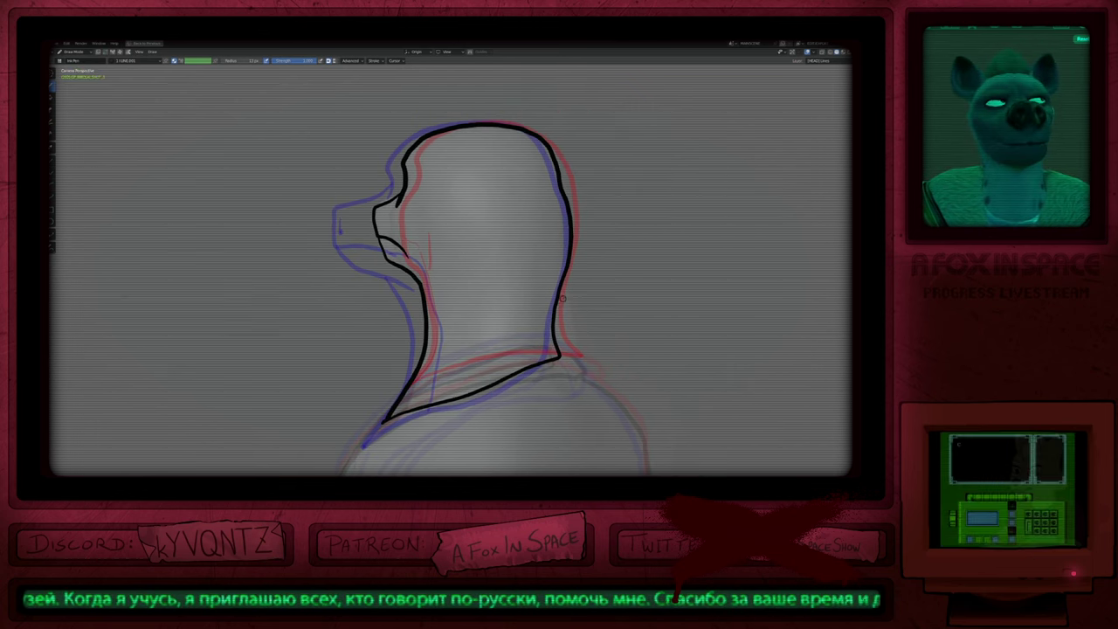
pyautogui.keyDown('shift'); pyautogui.moveTo(562, 302); pyautogui.dragTo(605, 291, button='middle'); pyautogui.keyUp('shift')
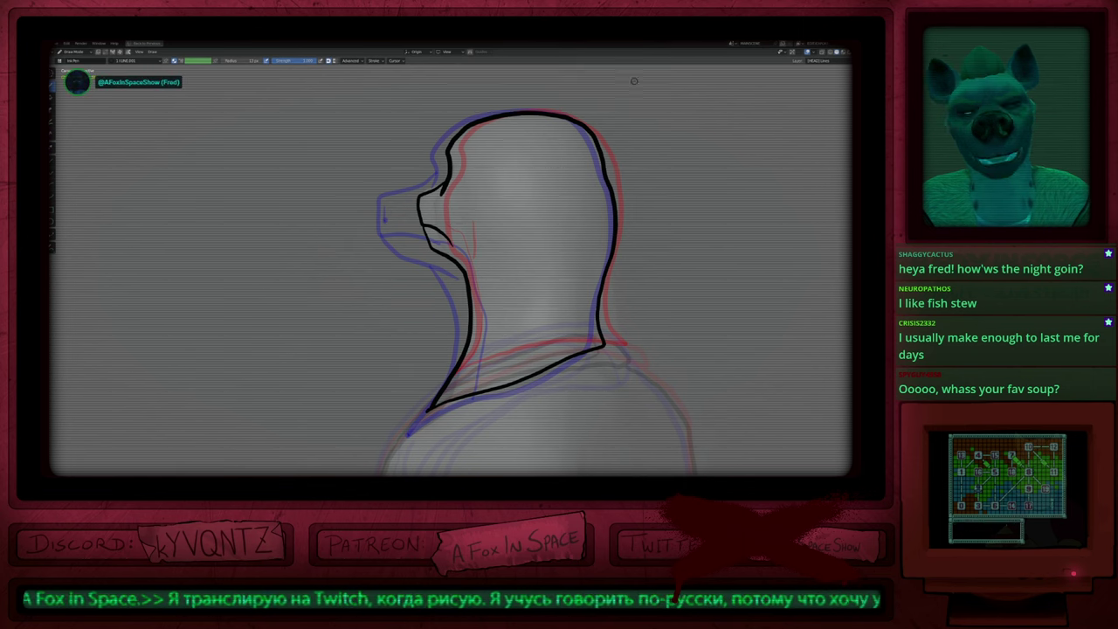
# Step: Recentre the view on the collar area and undo the last collar stroke
pyautogui.moveTo(520, 318)
pyautogui.keyDown('shift'); pyautogui.mouseDown(button='middle')
pyautogui.moveTo(553, 272)
pyautogui.moveTo(515, 304)
pyautogui.mouseUp(button='middle'); pyautogui.keyUp('shift')
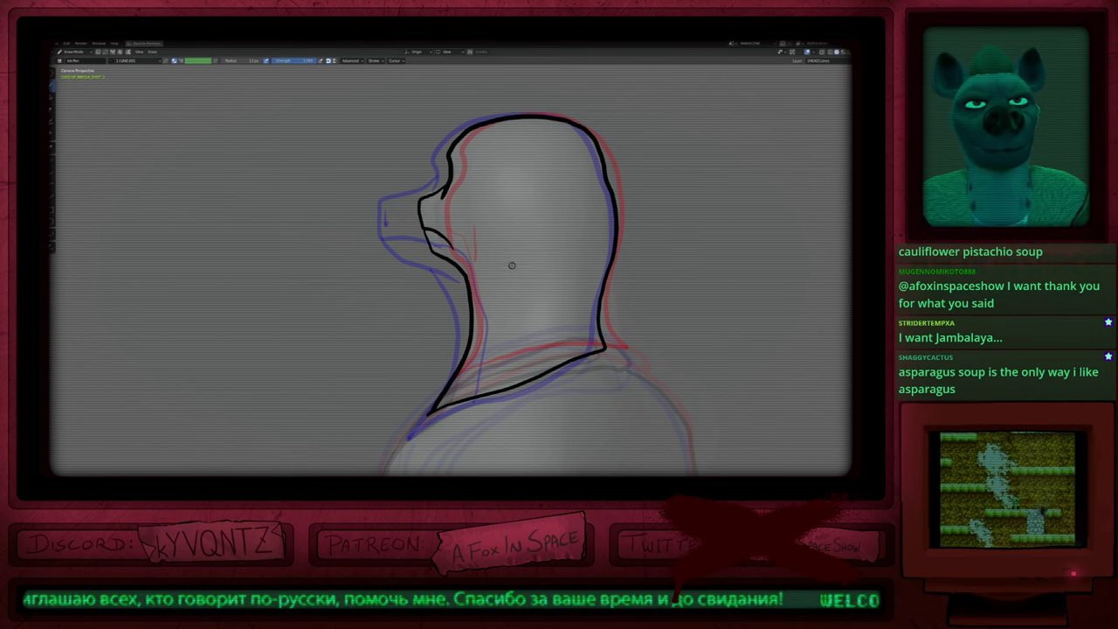
pyautogui.scroll(-3, 505, 265)
pyautogui.keyDown('shift'); pyautogui.moveTo(490, 319); pyautogui.dragTo(472, 301, button='middle'); pyautogui.keyUp('shift')
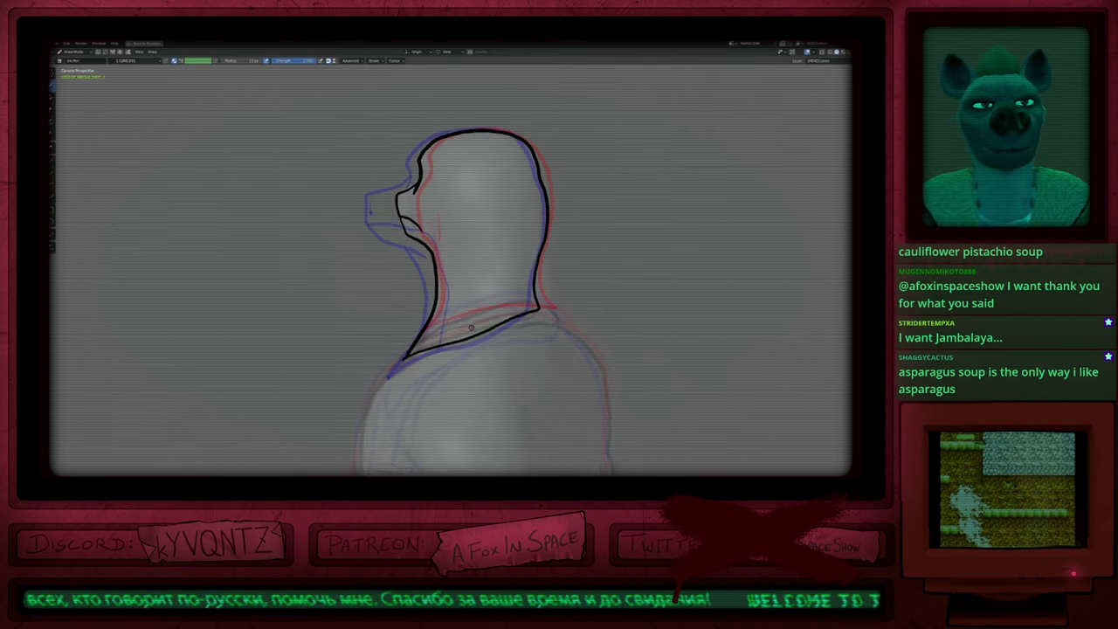
pyautogui.press('f')
pyautogui.press('Escape')
pyautogui.hotkey('ctrl', 'z')
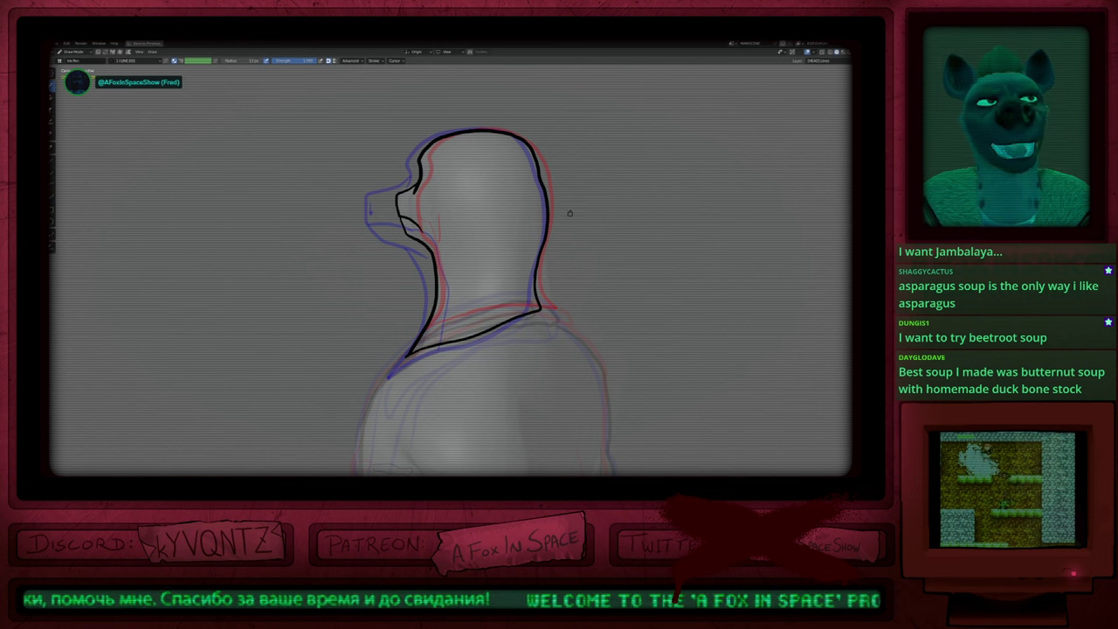
pyautogui.moveTo(503, 232)
pyautogui.keyDown('shift'); pyautogui.mouseDown(button='middle')
pyautogui.moveTo(510, 266)
pyautogui.moveTo(485, 274)
pyautogui.mouseUp(button='middle'); pyautogui.keyUp('shift')
# Step: Step to a later head-turn drawing, then switch to the fern reference photo
pyautogui.press('Left')
pyautogui.press('Left')
pyautogui.press('Left')
pyautogui.press('Left')
pyautogui.press('Right')
pyautogui.press('Right')
pyautogui.press('Right')
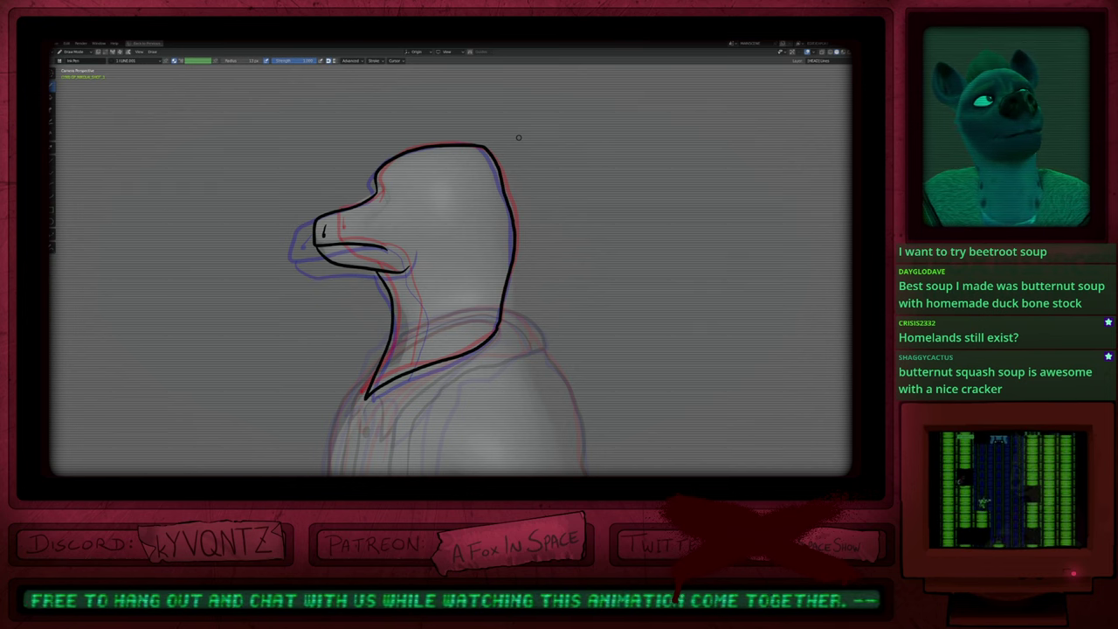
pyautogui.hotkey('alt', 'Tab')
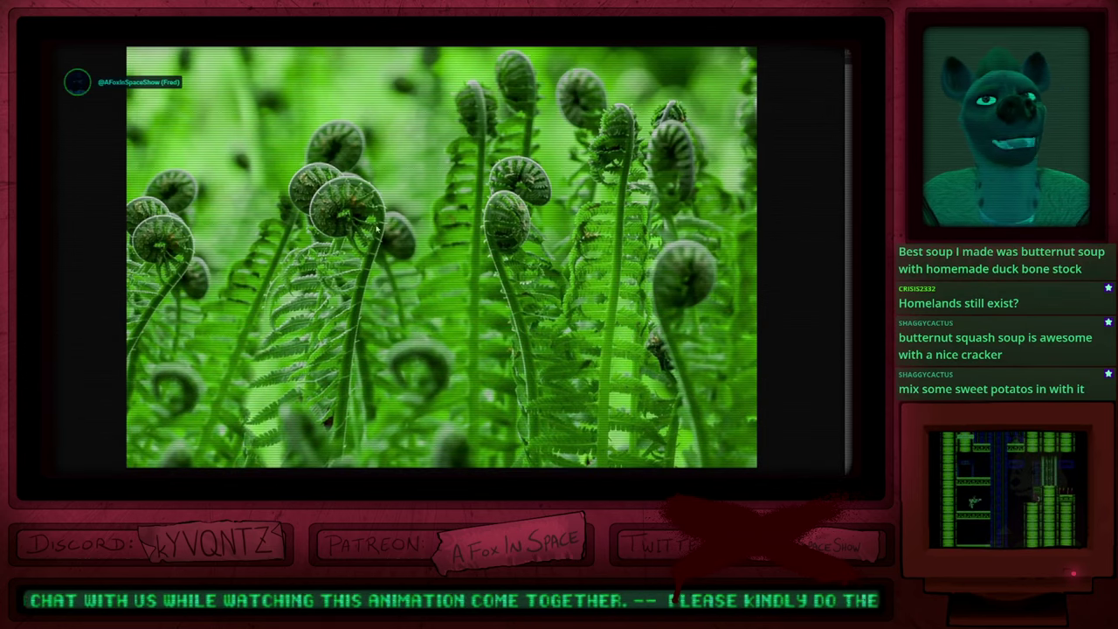
# Step: Flip through the fern and fiddlehead photos before returning to the Blender drawing
pyautogui.click(800, 256)
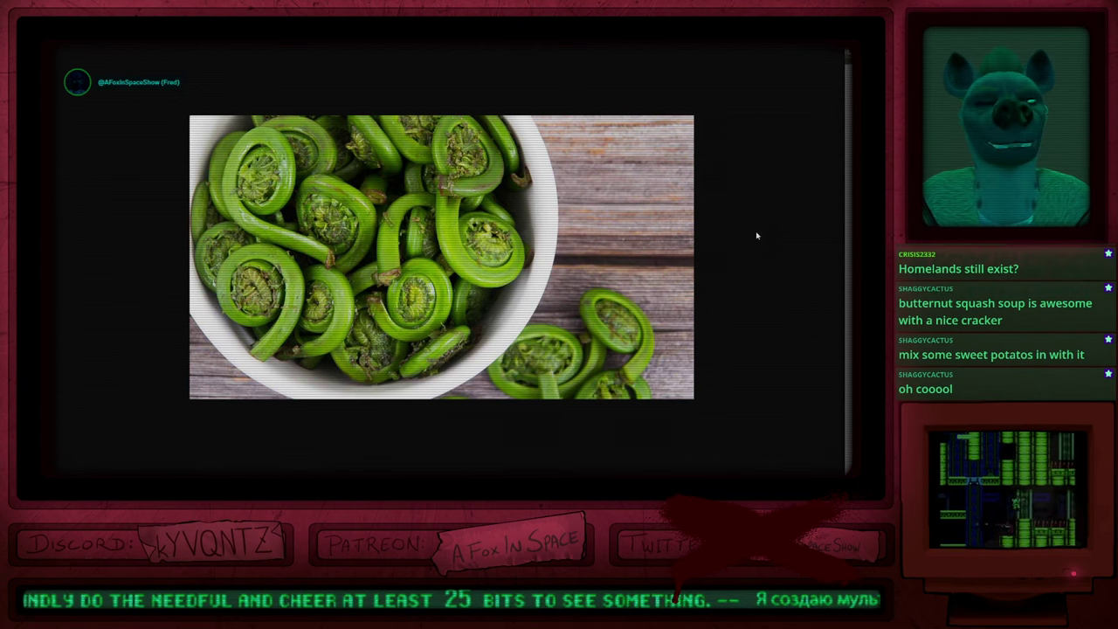
pyautogui.hotkey('alt', 'Tab')
pyautogui.hotkey('alt', 'Tab')
pyautogui.hotkey('alt', 'Tab')
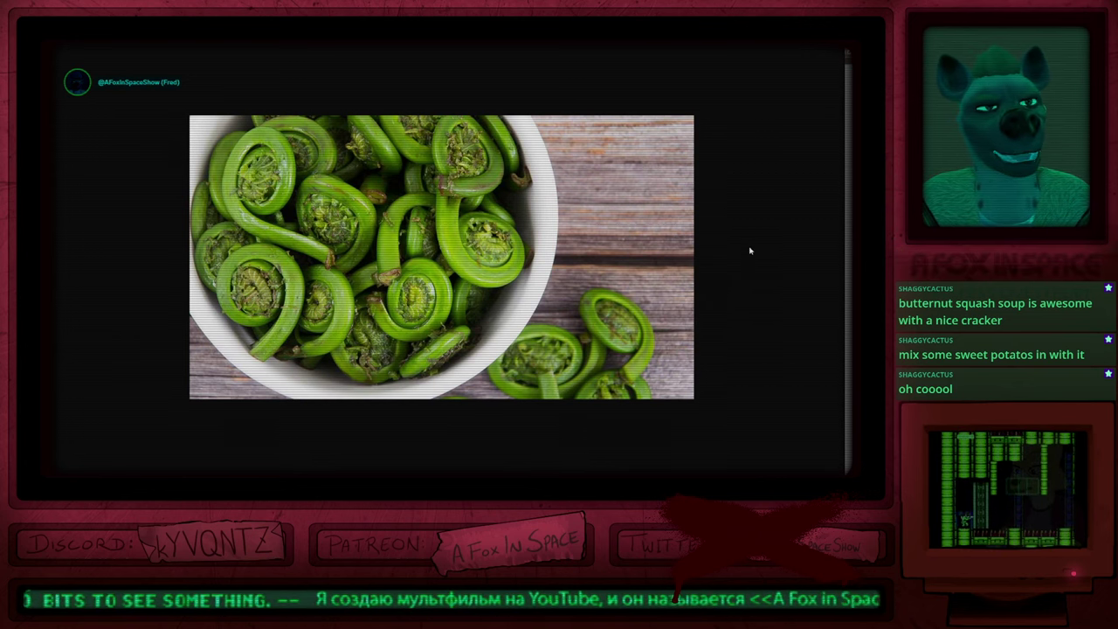
pyautogui.hotkey('alt', 'Tab')
pyautogui.hotkey('alt', 'Tab')
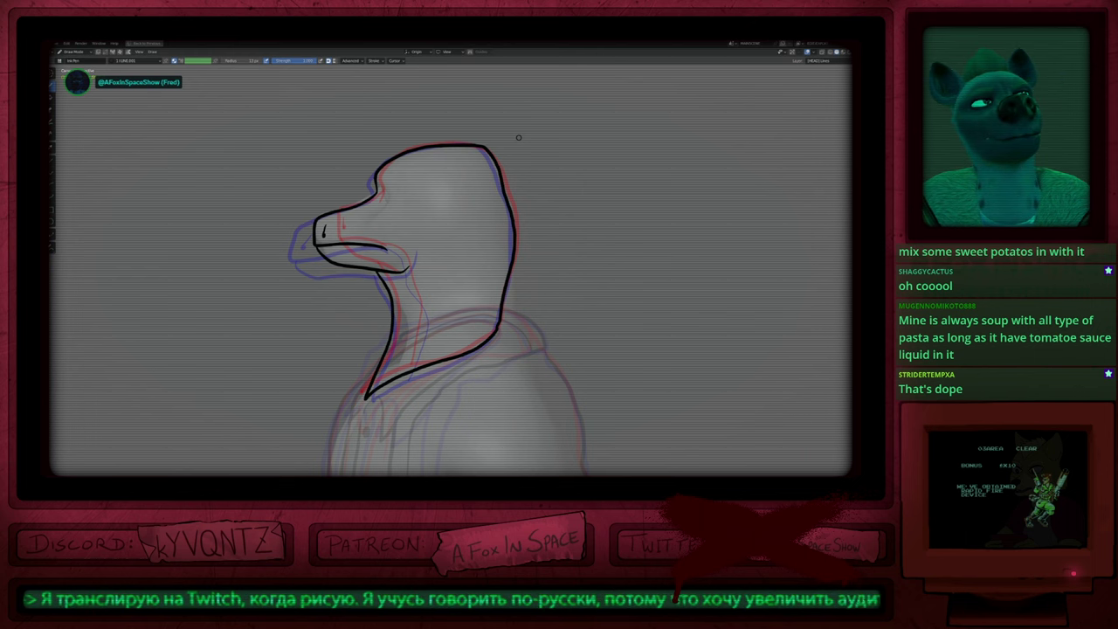
# Step: Switch from Blender to the NB 108 East road-sign photo with the fiddlehead marker
pyautogui.hotkey('alt', 'Tab')
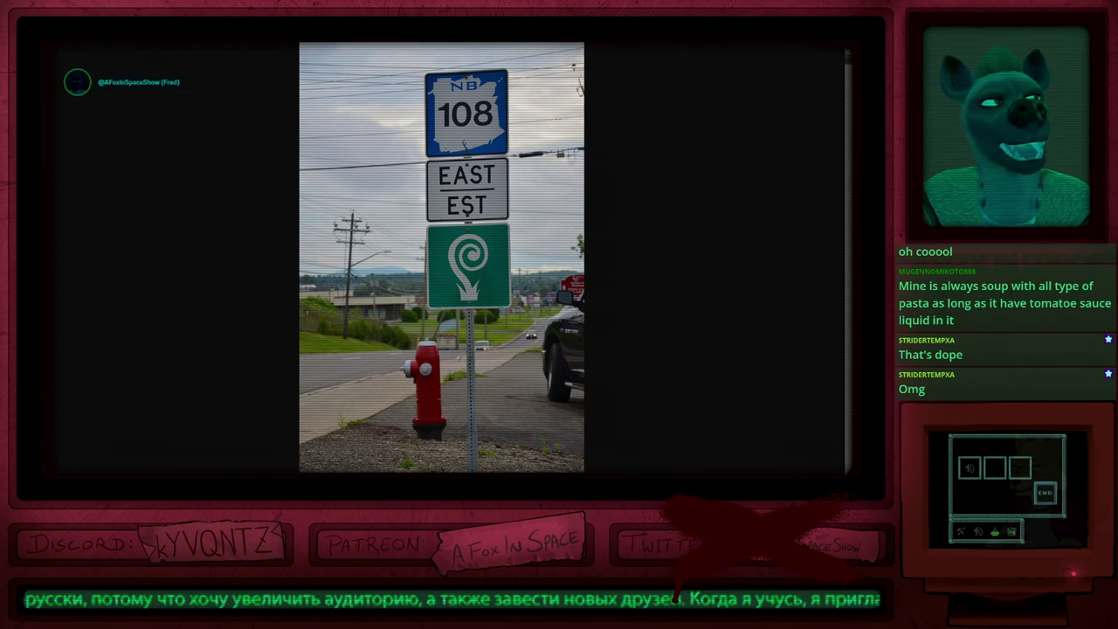
# Step: Leave the road-sign photo and return to the Blender head drawing
pyautogui.hotkey('alt', 'Tab')
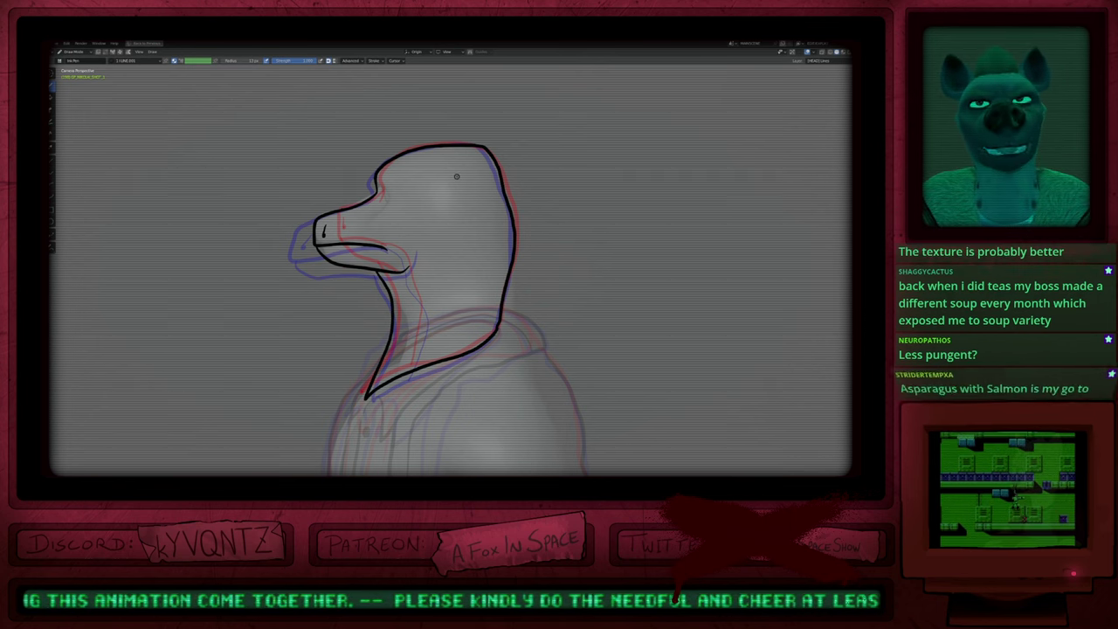
# Step: Step through the head-turn poses and play to the back-of-head frame
pyautogui.press('Up')
pyautogui.press('Up')
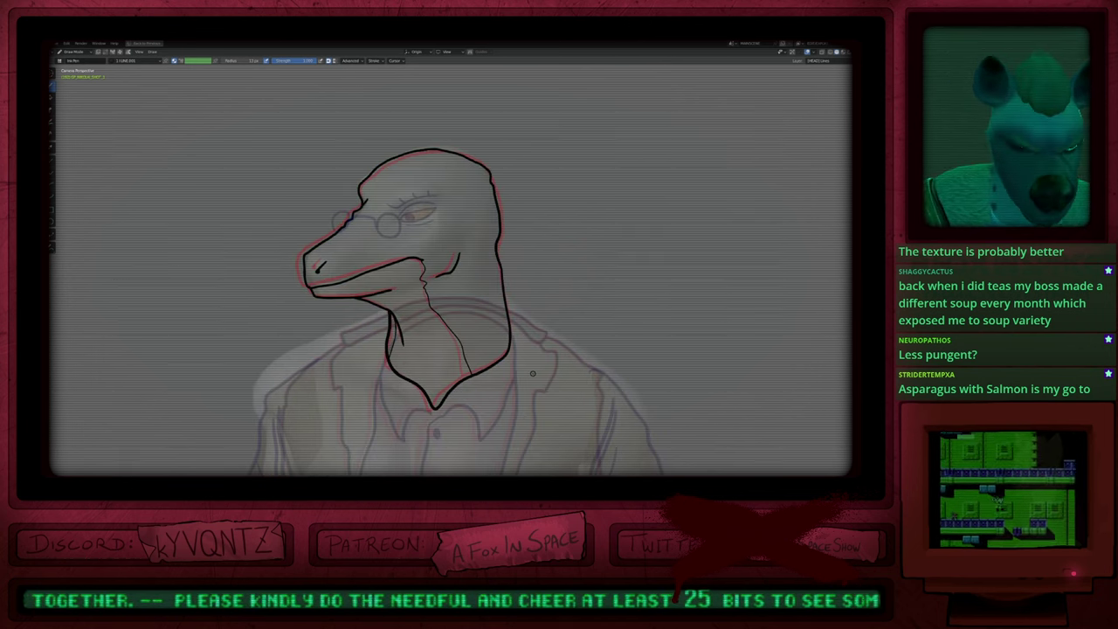
pyautogui.press('Left')
pyautogui.press('Left')
pyautogui.press('Left')
pyautogui.press('Left')
pyautogui.press('Left')
pyautogui.press('Left')
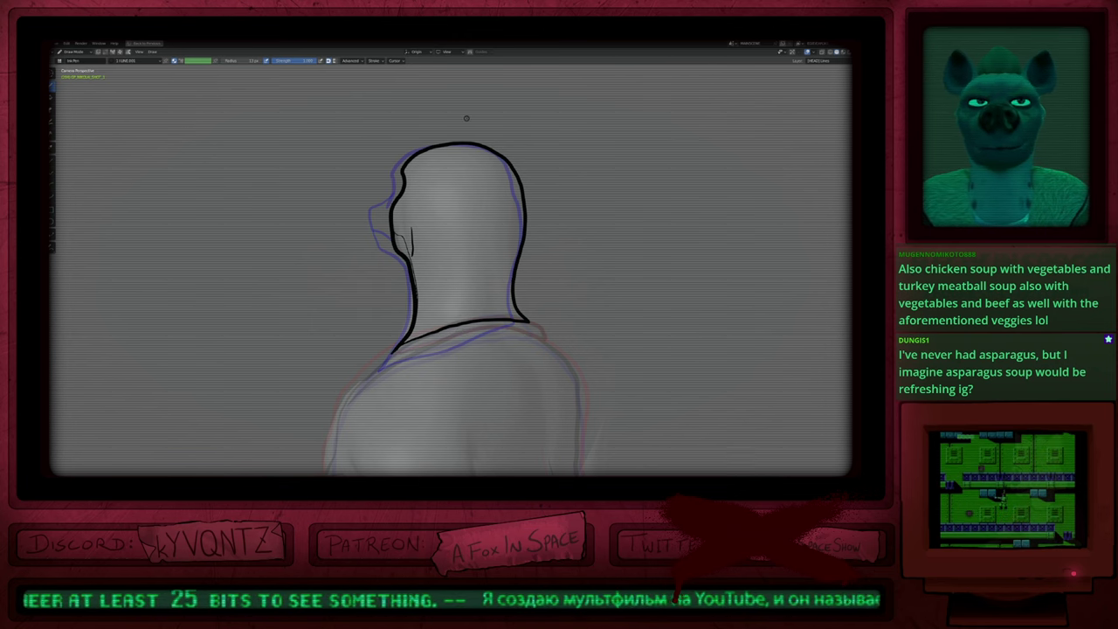
pyautogui.press('space')
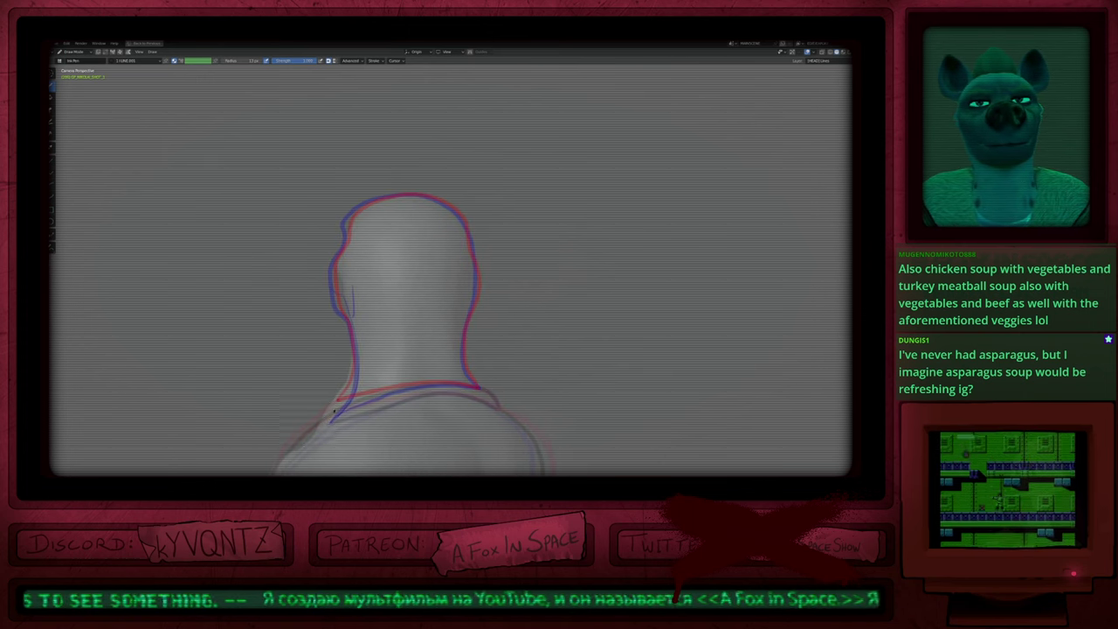
# Step: Ink the head's left side, top and neck base, undoing the overshoot at the neck corner
pyautogui.moveTo(353, 355); pyautogui.dragTo(330, 276)
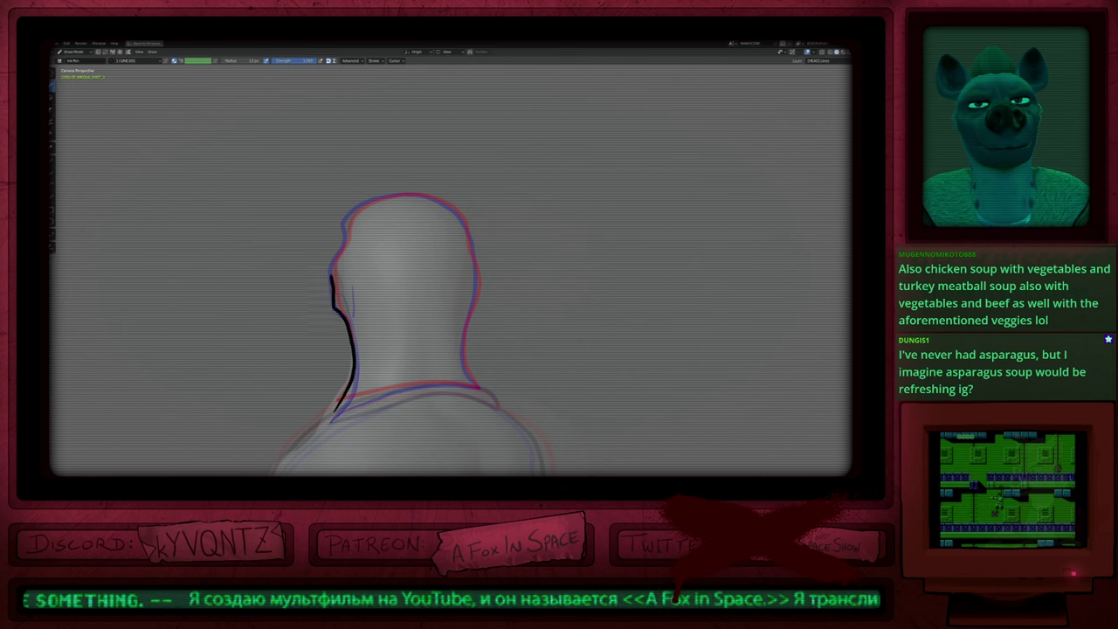
pyautogui.moveTo(346, 223)
pyautogui.mouseDown()
pyautogui.moveTo(369, 201)
pyautogui.moveTo(419, 192)
pyautogui.moveTo(460, 219)
pyautogui.moveTo(477, 294)
pyautogui.moveTo(462, 350)
pyautogui.mouseUp()
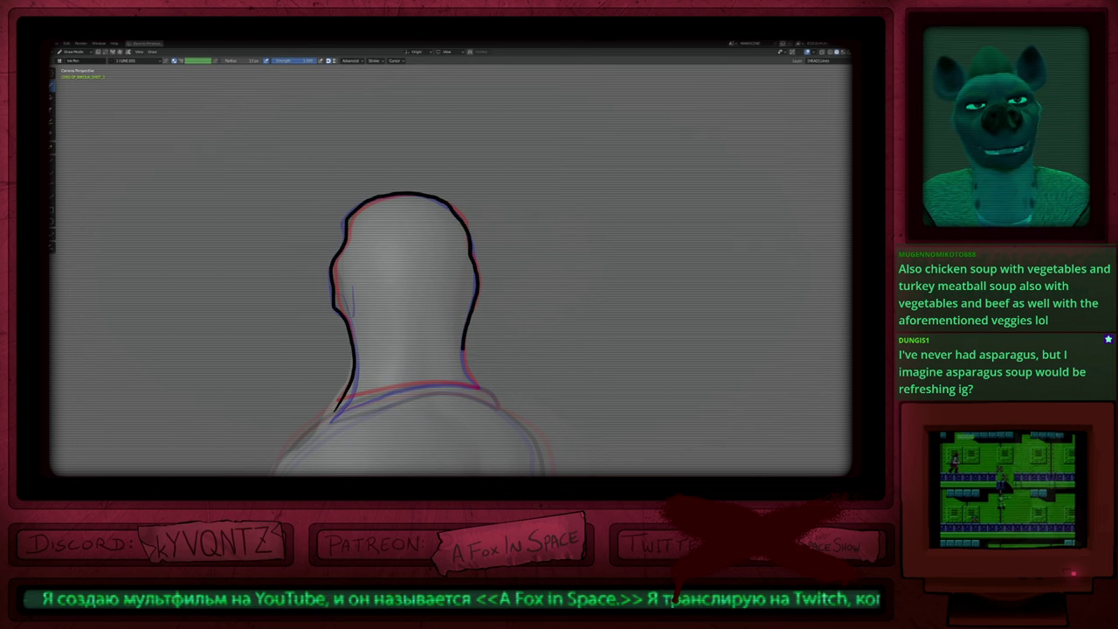
pyautogui.moveTo(477, 387)
pyautogui.mouseDown()
pyautogui.moveTo(325, 408)
pyautogui.moveTo(339, 412)
pyautogui.mouseUp()
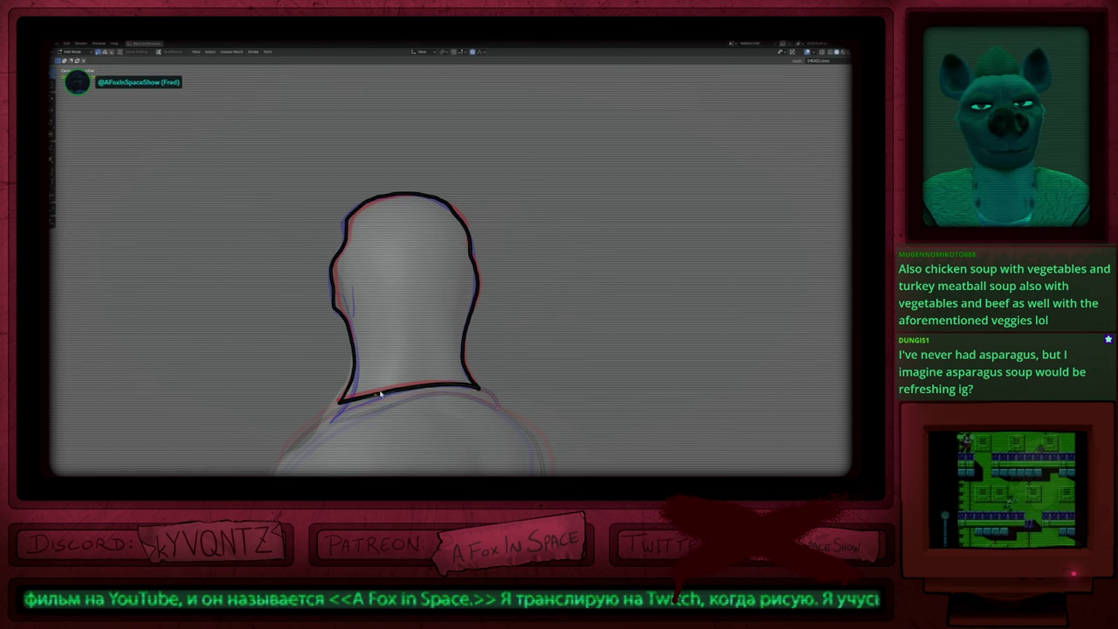
pyautogui.press('f')
pyautogui.press('Escape')
pyautogui.hotkey('ctrl', 'z')
pyautogui.hotkey('ctrl', 'z')
pyautogui.hotkey('ctrl', 'z')
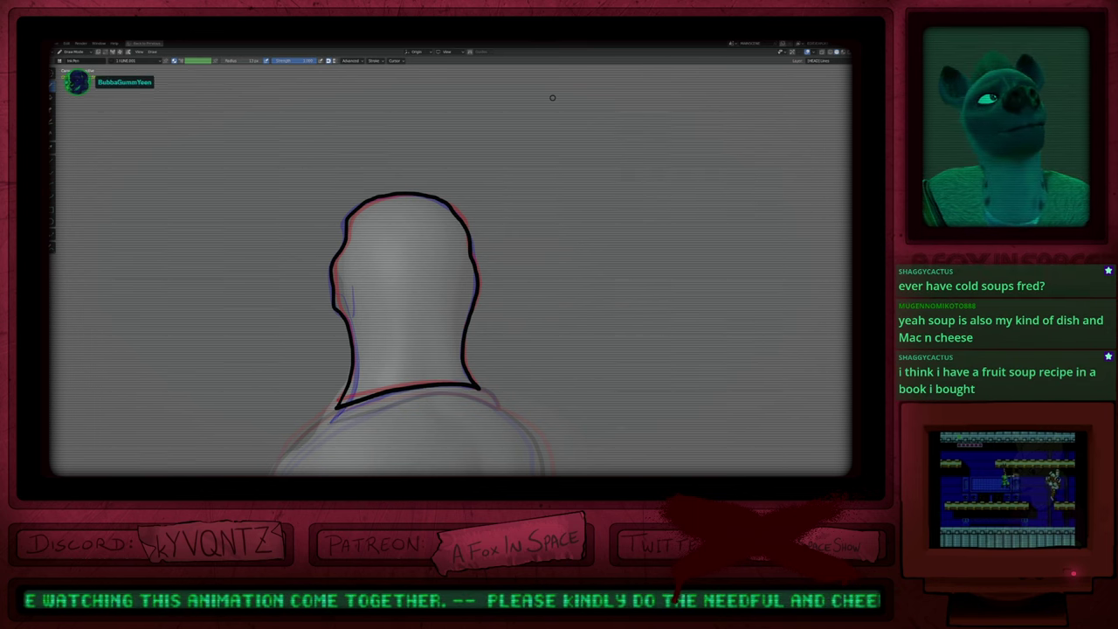
# Step: Read through the Okroshka with Kvas recipe's ingredients and instructions, then return to Blender
pyautogui.hotkey('alt', 'Tab')
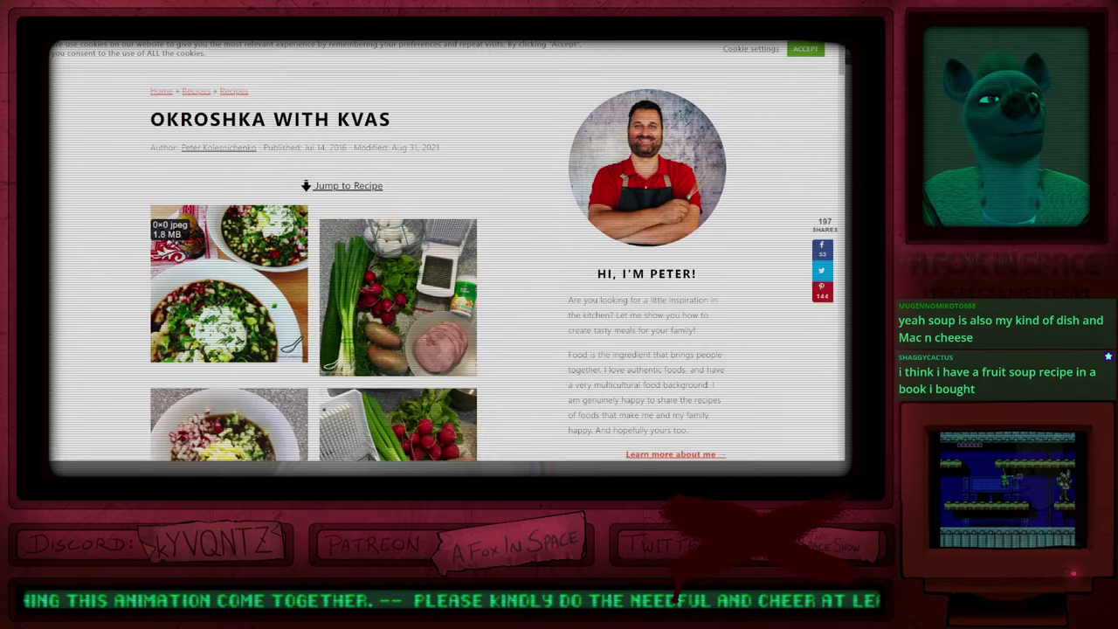
pyautogui.scroll(-5, 446, 262)
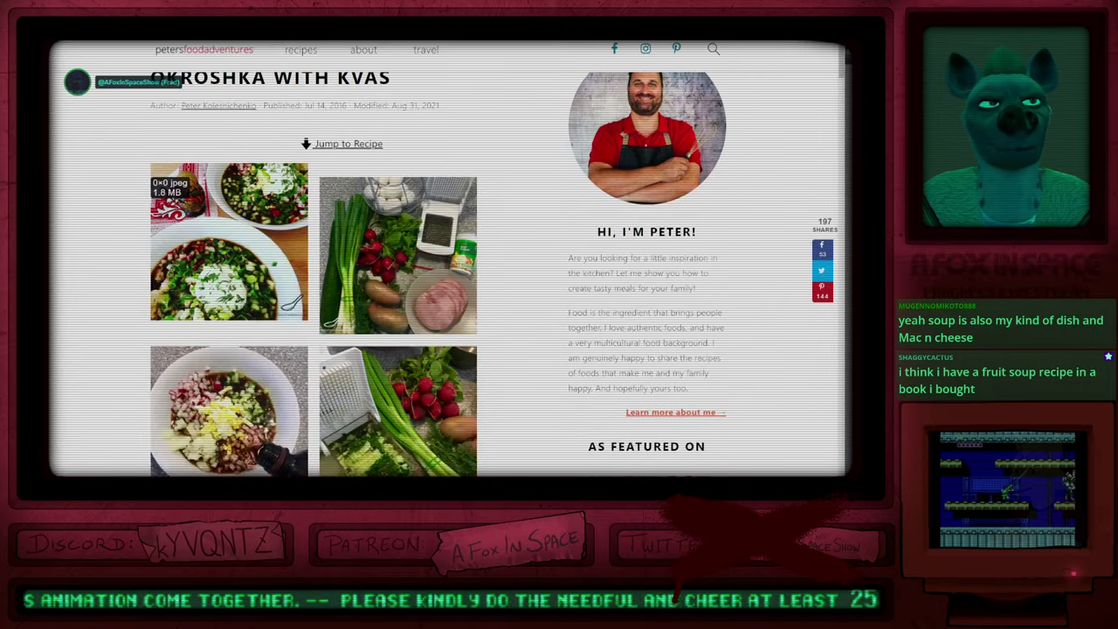
pyautogui.scroll(-6, 445, 262)
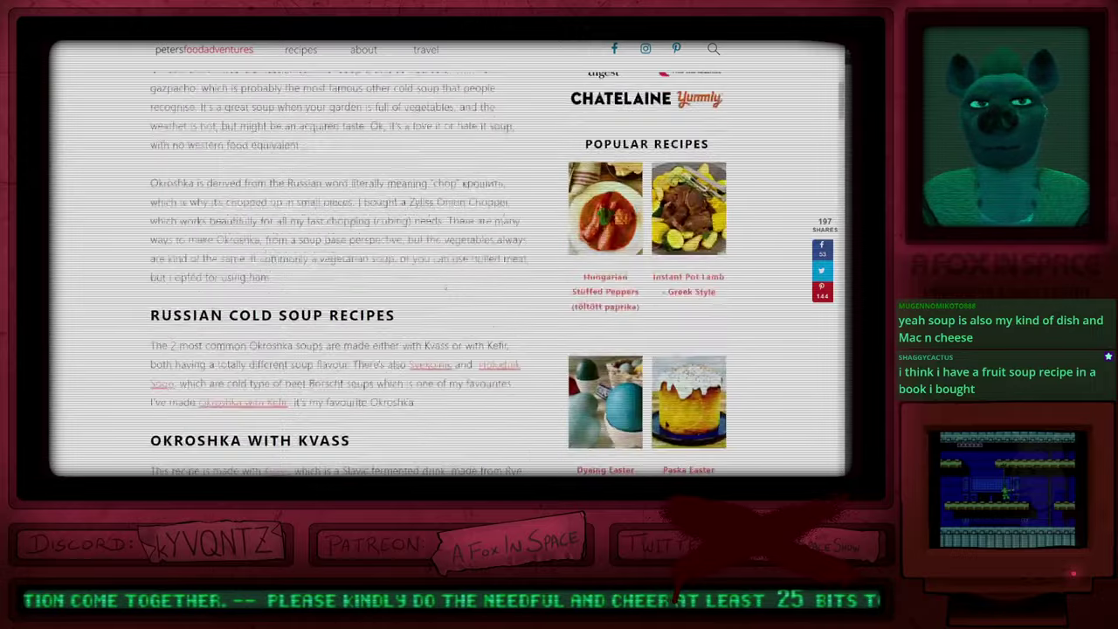
pyautogui.scroll(-4, 446, 262)
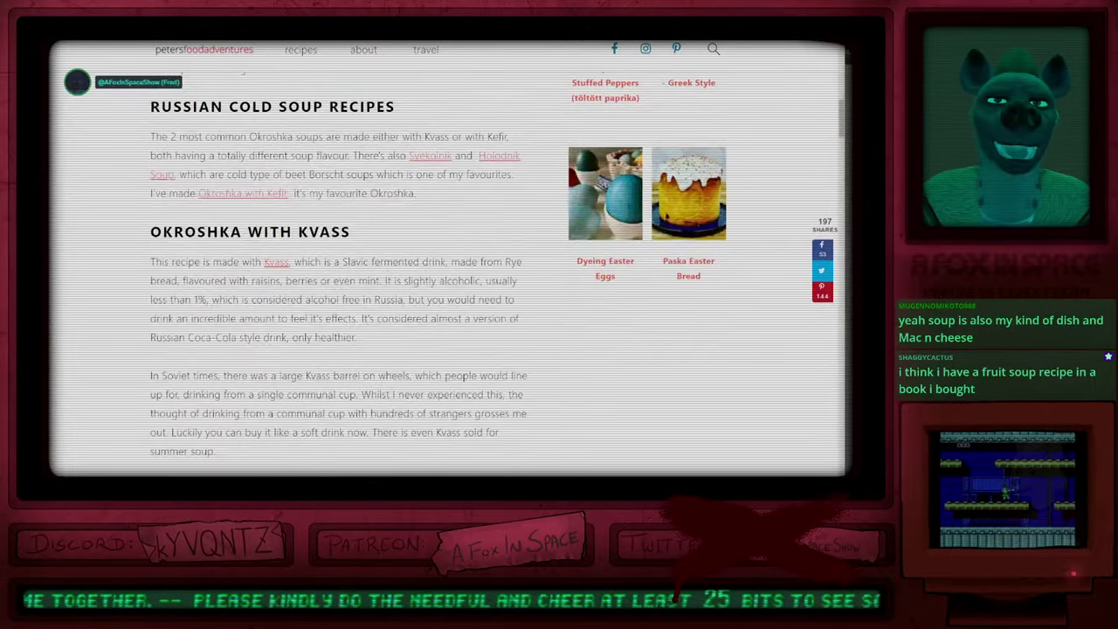
pyautogui.scroll(-8, 446, 262)
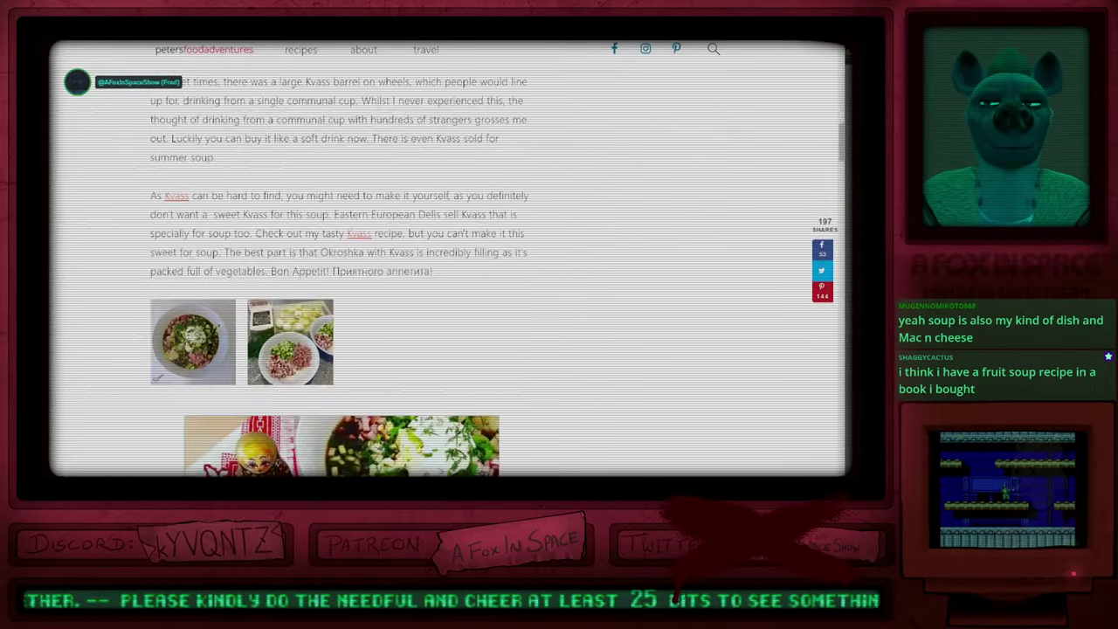
pyautogui.scroll(-8, 446, 262)
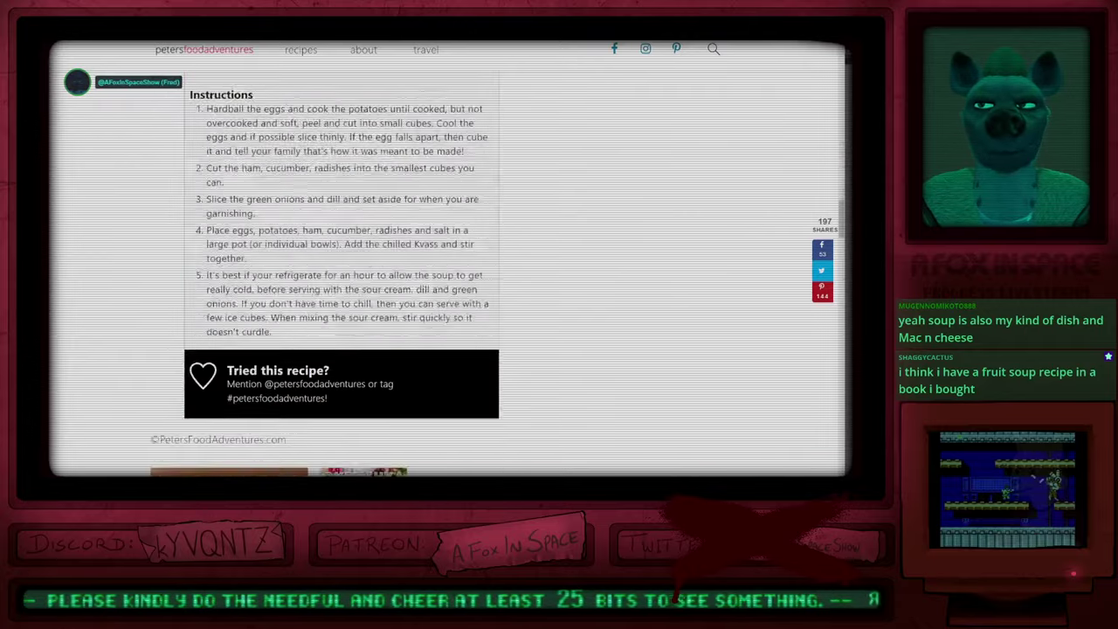
pyautogui.scroll(4, 446, 262)
pyautogui.scroll(3, 446, 262)
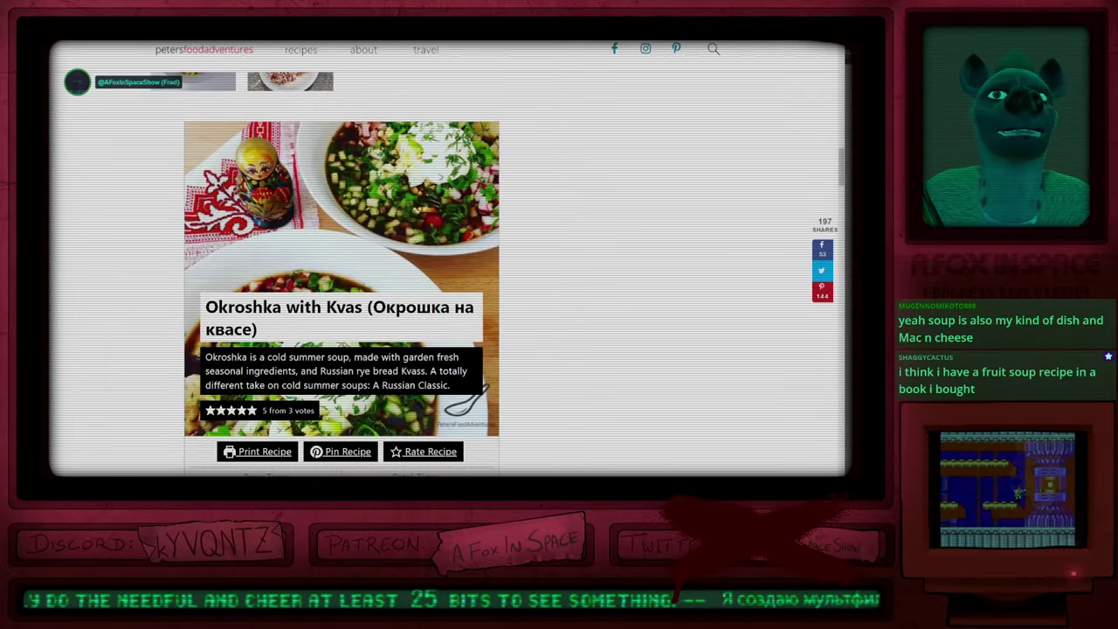
pyautogui.scroll(-1, 342, 262)
pyautogui.scroll(-5, 341, 262)
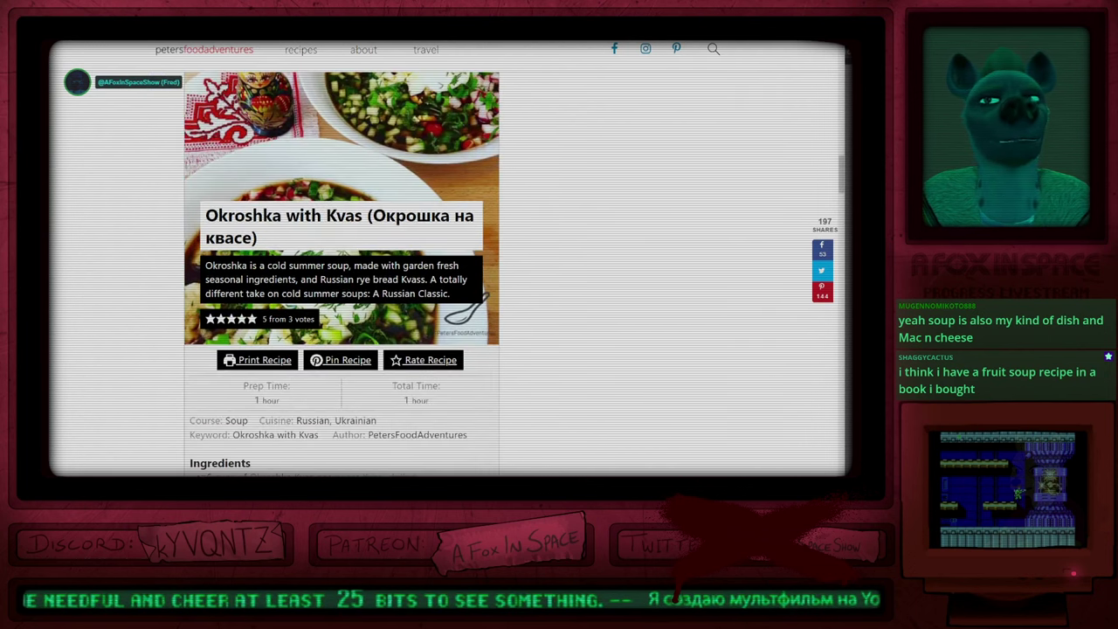
pyautogui.scroll(-1, 342, 262)
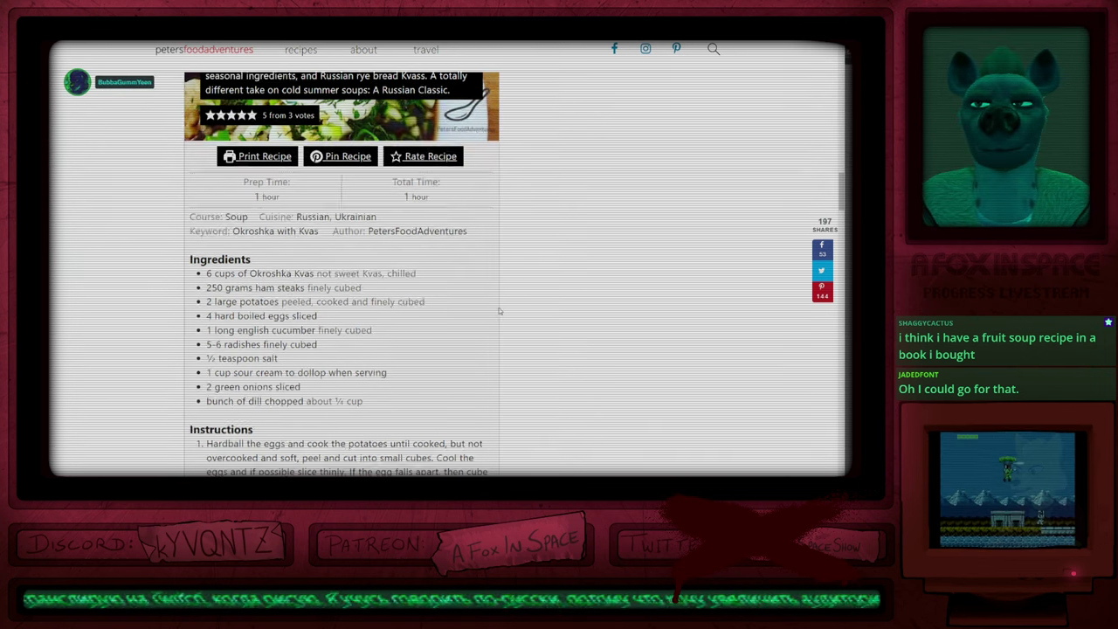
pyautogui.scroll(-2, 499, 311)
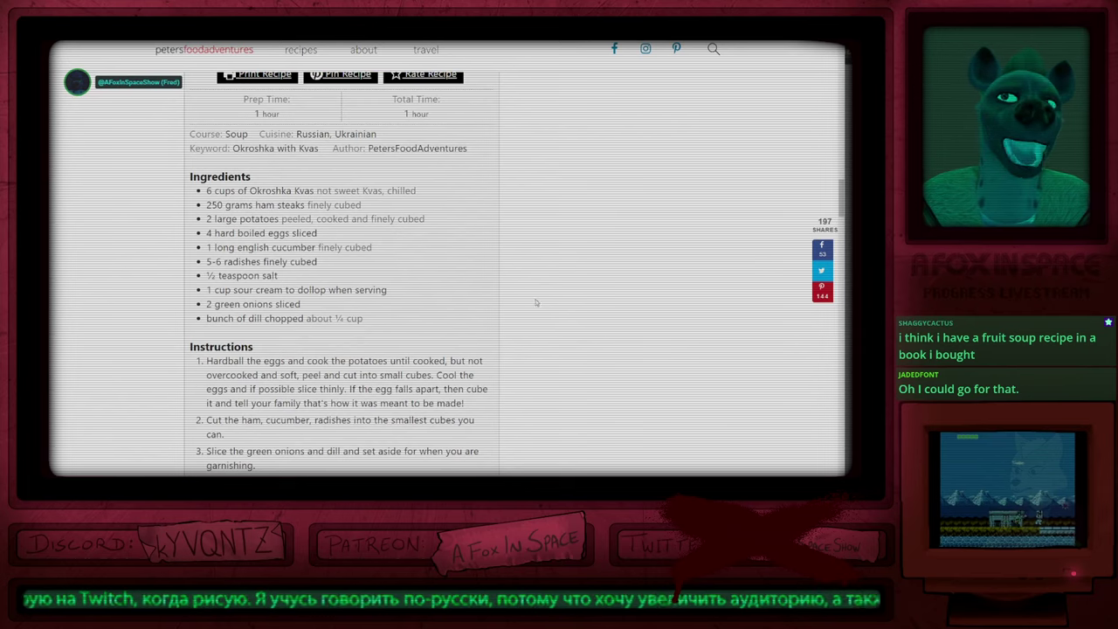
pyautogui.scroll(-1, 530, 300)
pyautogui.scroll(-8, 530, 300)
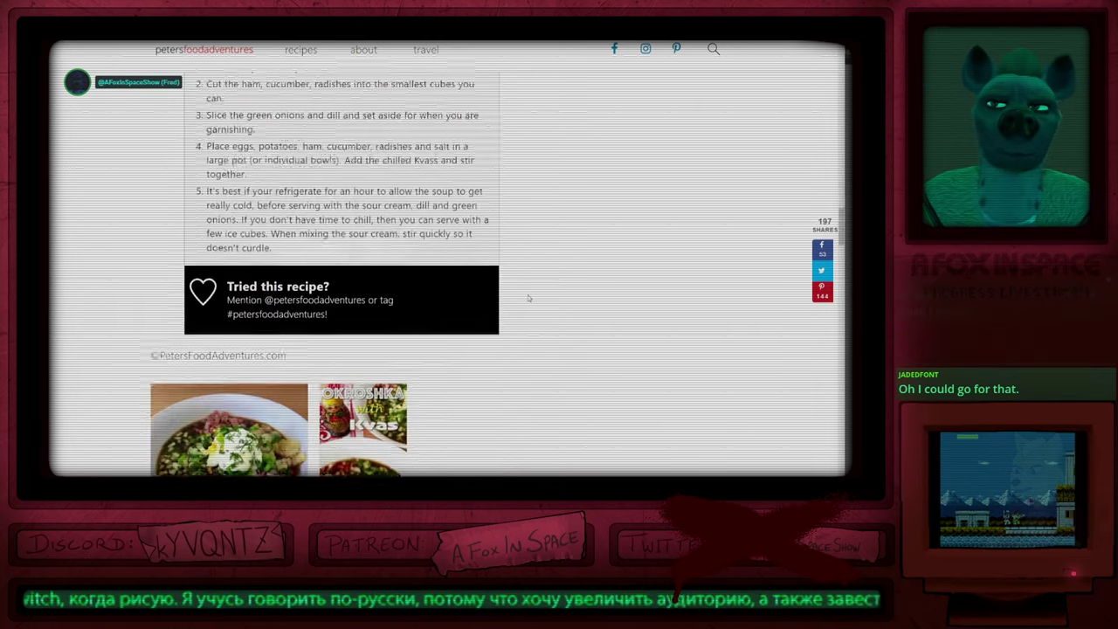
pyautogui.scroll(-7, 528, 298)
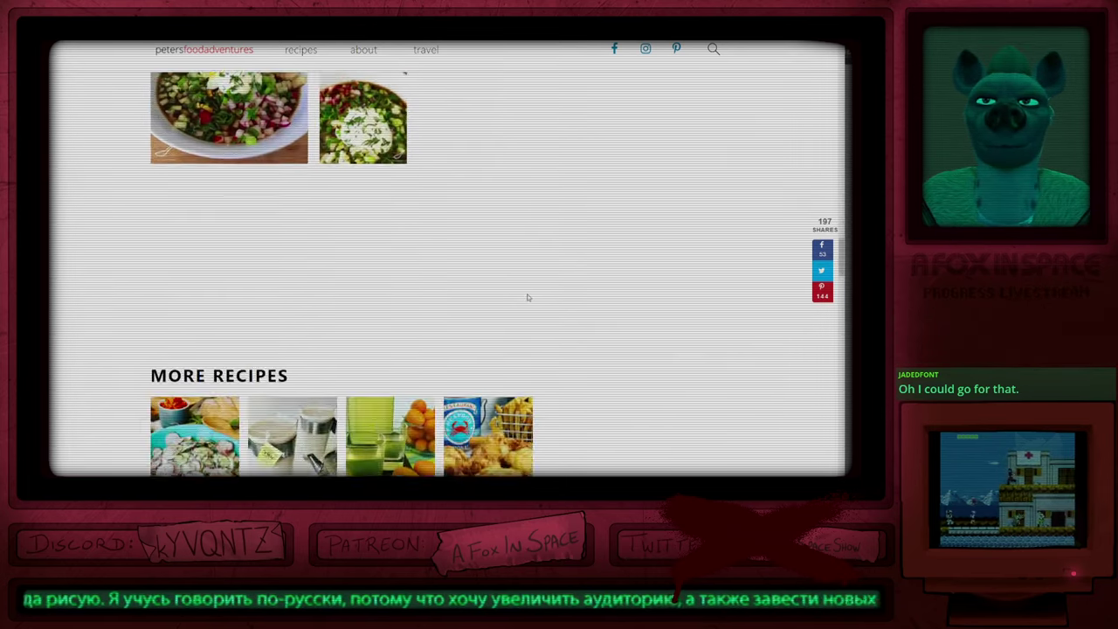
pyautogui.scroll(2, 526, 296)
pyautogui.scroll(12, 526, 293)
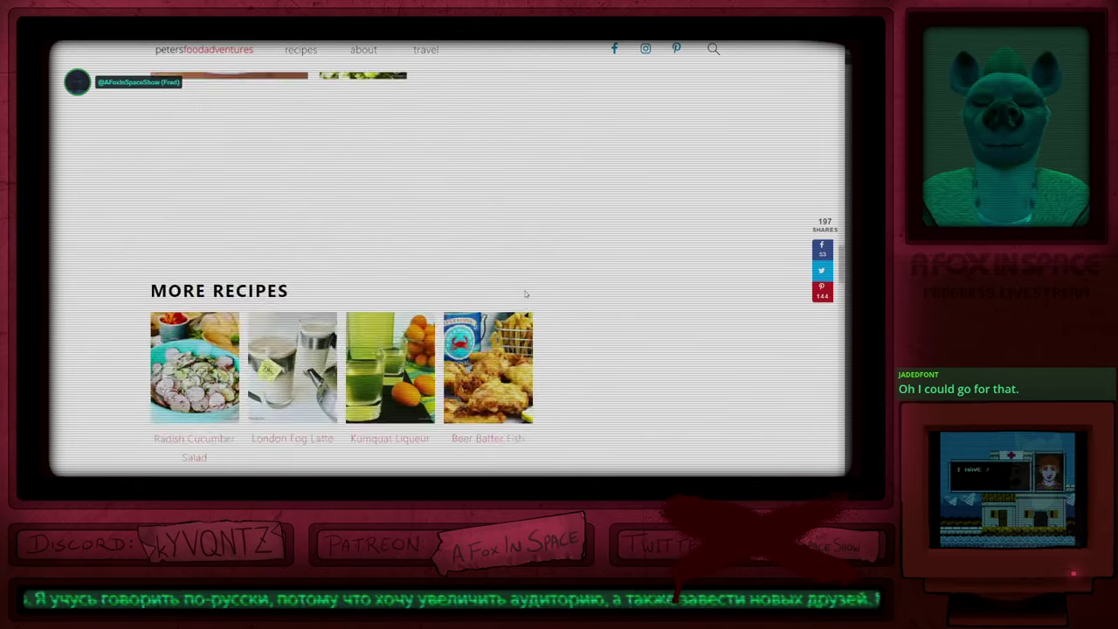
pyautogui.hotkey('alt', 'Tab')
pyautogui.hotkey('alt', 'Tab')
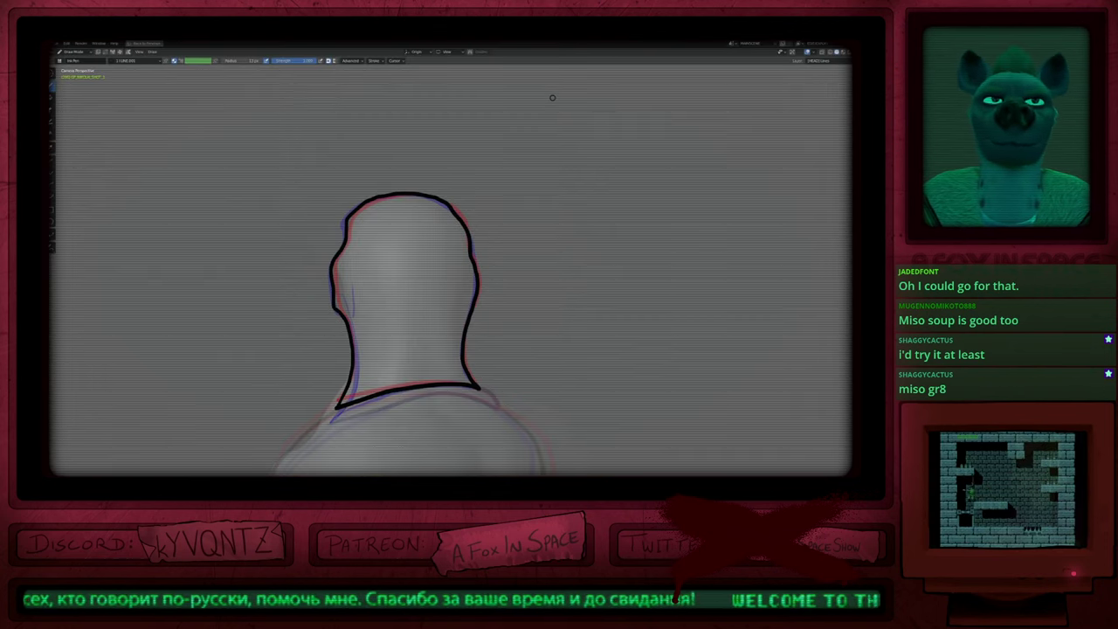
# Step: Reframe the head and add a thin ink stroke along the left neck outline
pyautogui.keyDown('ctrl'); pyautogui.moveTo(420, 260); pyautogui.dragTo(419, 315, button='middle'); pyautogui.keyUp('ctrl')
pyautogui.keyDown('shift'); pyautogui.moveTo(419, 315); pyautogui.dragTo(473, 311, button='middle'); pyautogui.keyUp('shift')
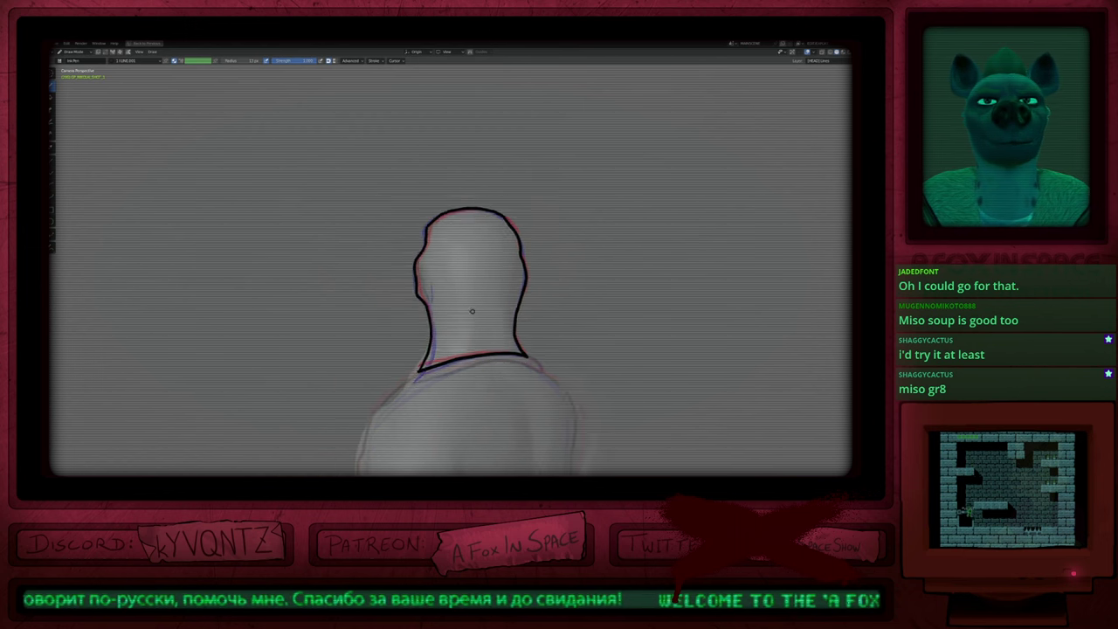
pyautogui.scroll(4, 471, 311)
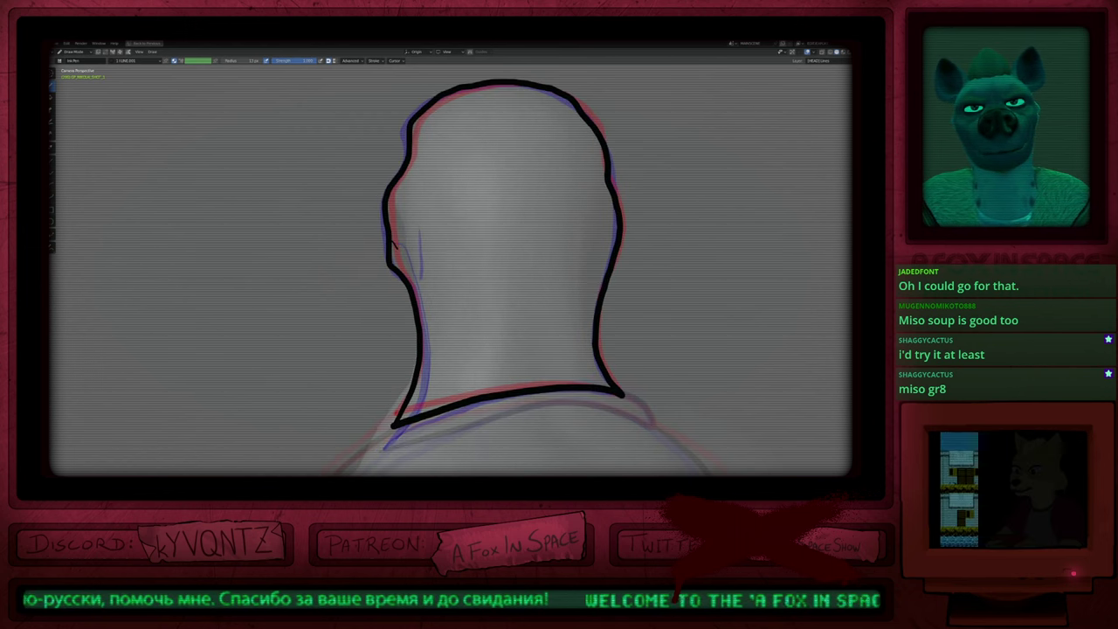
pyautogui.moveTo(391, 241); pyautogui.dragTo(405, 271)
# Step: In Edit Mode, move and rotate the stroke point near the ear into place
pyautogui.press('Tab')
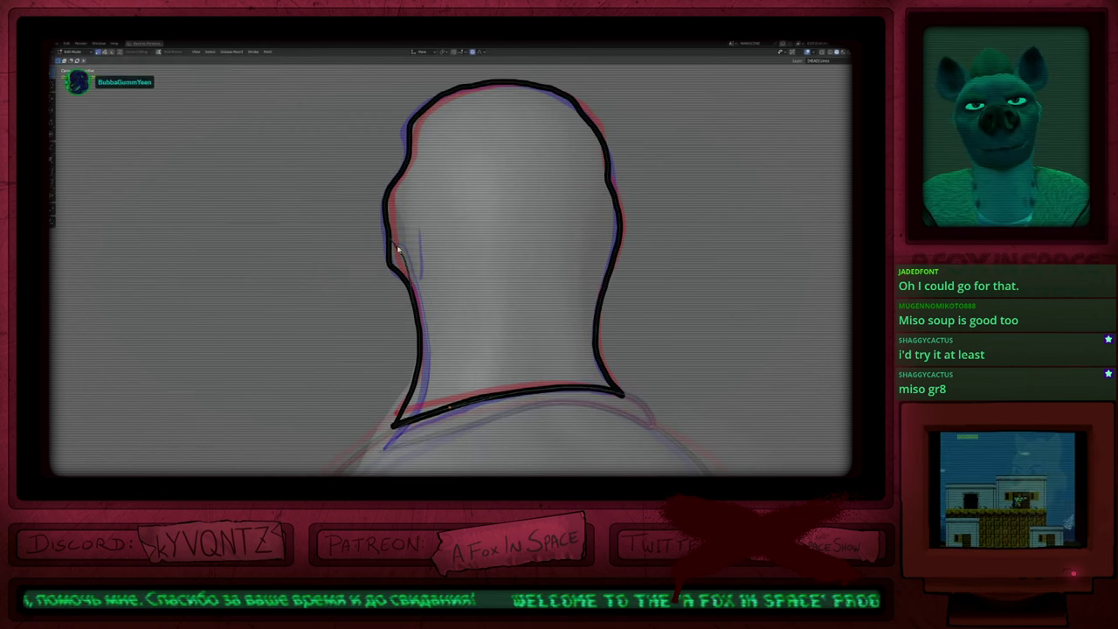
pyautogui.click(403, 263)
pyautogui.press('g')
pyautogui.click(445, 287)
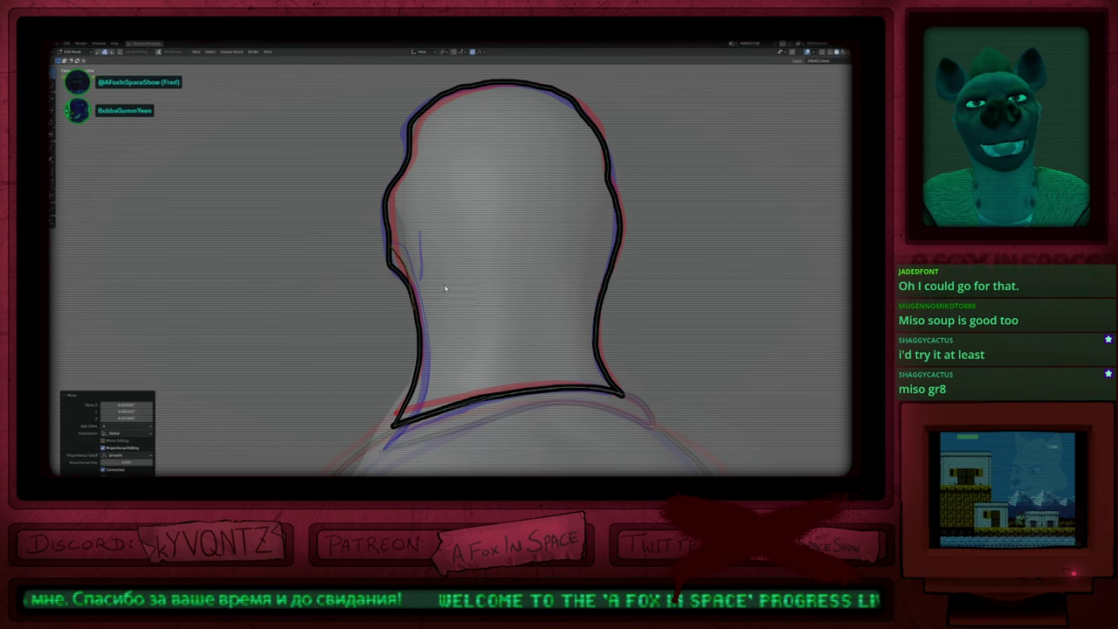
pyautogui.press('r')
pyautogui.click(445, 283)
pyautogui.press('Tab')
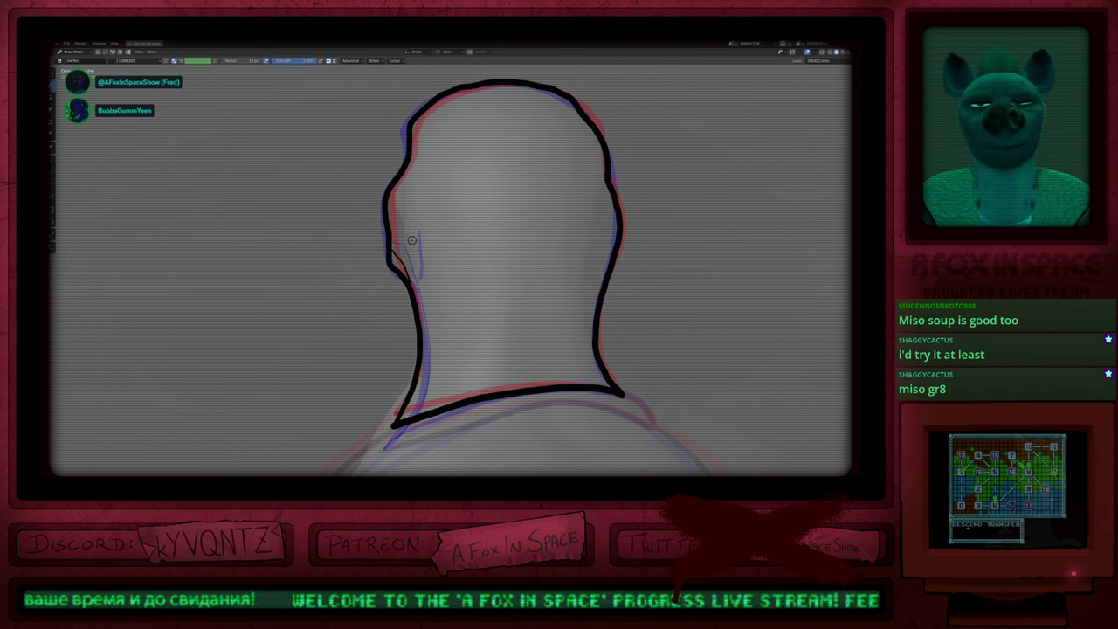
# Step: Ink a short ear mark, zoom out, and step to the next frame
pyautogui.moveTo(411, 245); pyautogui.dragTo(411, 260)
pyautogui.keyDown('ctrl'); pyautogui.moveTo(448, 262); pyautogui.dragTo(432, 286, button='middle'); pyautogui.keyUp('ctrl')
pyautogui.press('Right')
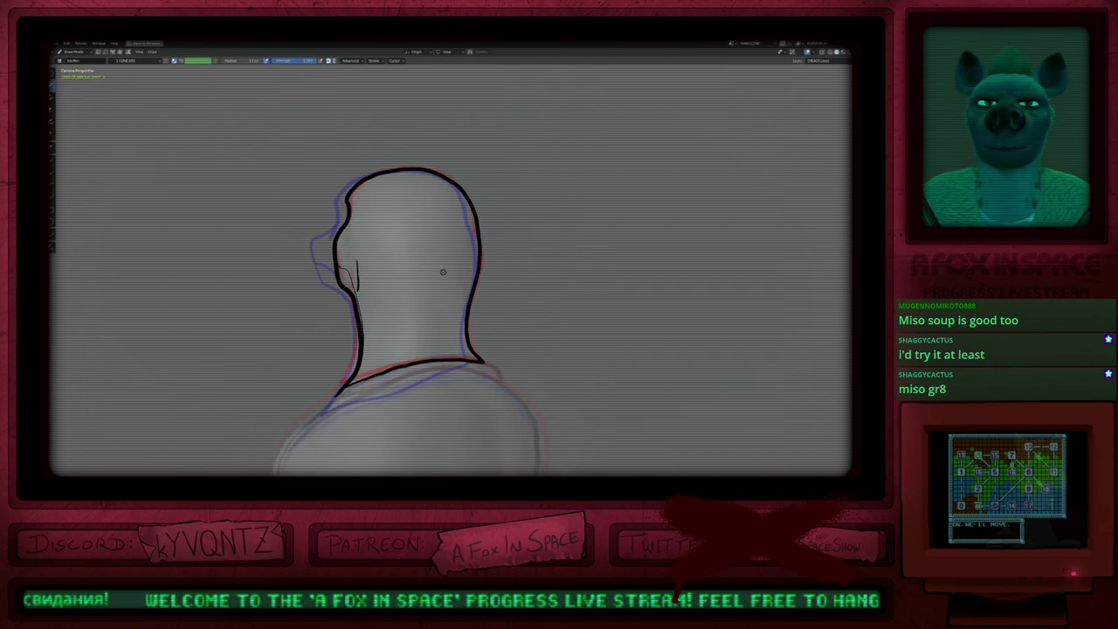
# Step: Ink the inner neck line from the jaw downward and bring the lower neck into view
pyautogui.press('Left')
pyautogui.press('Left')
pyautogui.press('Left')
pyautogui.press('Left')
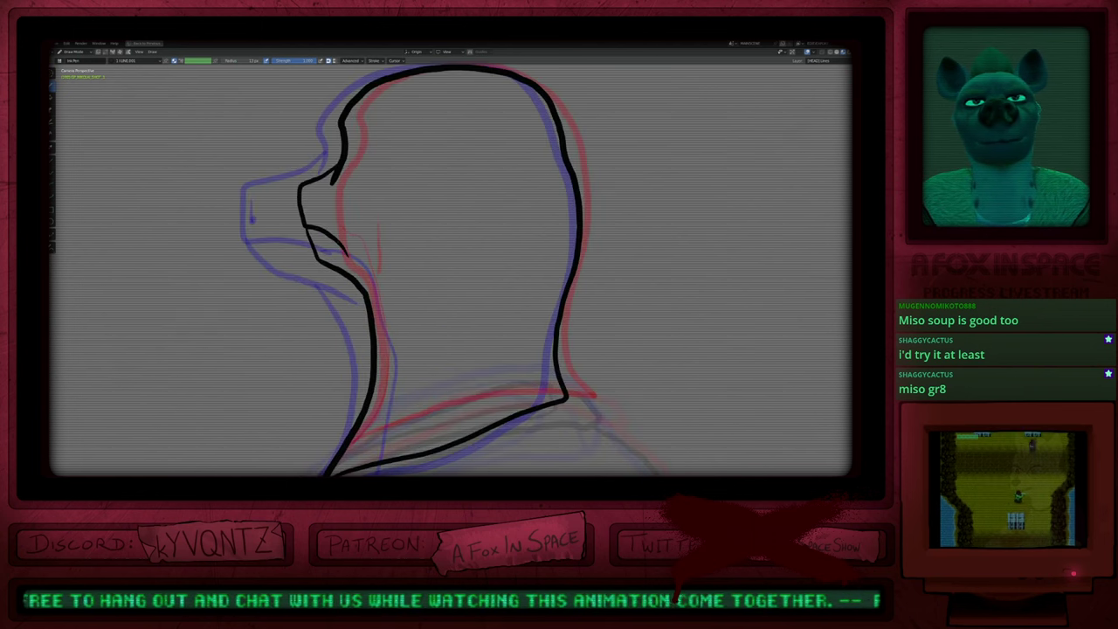
pyautogui.moveTo(339, 248)
pyautogui.mouseDown()
pyautogui.moveTo(368, 268)
pyautogui.moveTo(388, 344)
pyautogui.mouseUp()
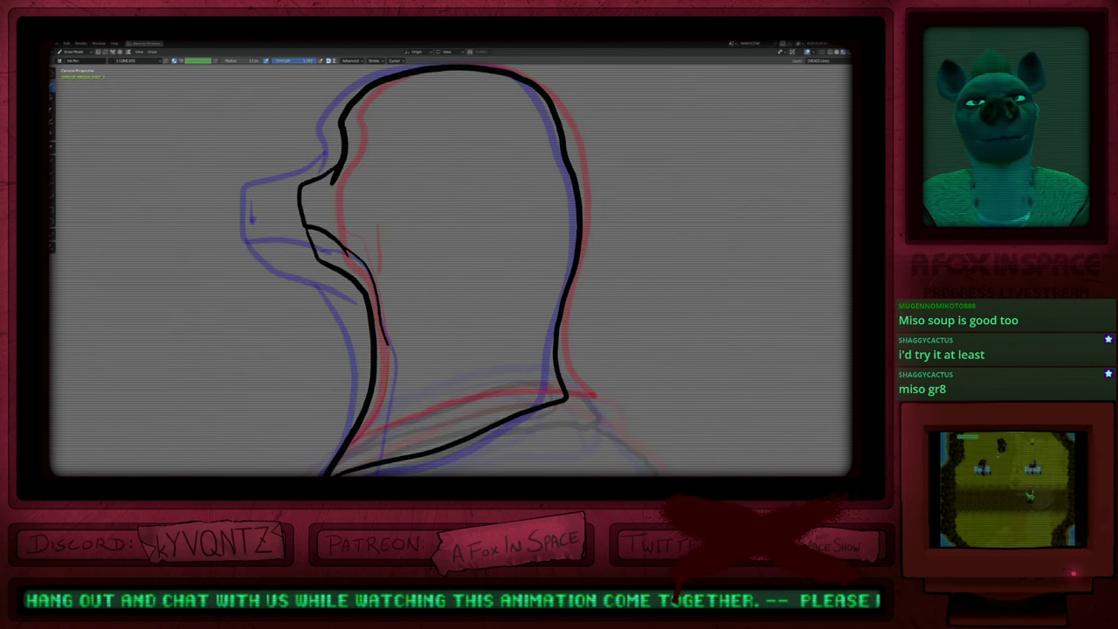
pyautogui.moveTo(369, 445); pyautogui.dragTo(360, 479)
pyautogui.keyDown('shift'); pyautogui.moveTo(430, 393); pyautogui.dragTo(475, 272, button='middle'); pyautogui.keyUp('shift')
# Step: Move the neck stroke's lower end point into place in Edit Mode, then recentre the head
pyautogui.press('Tab')
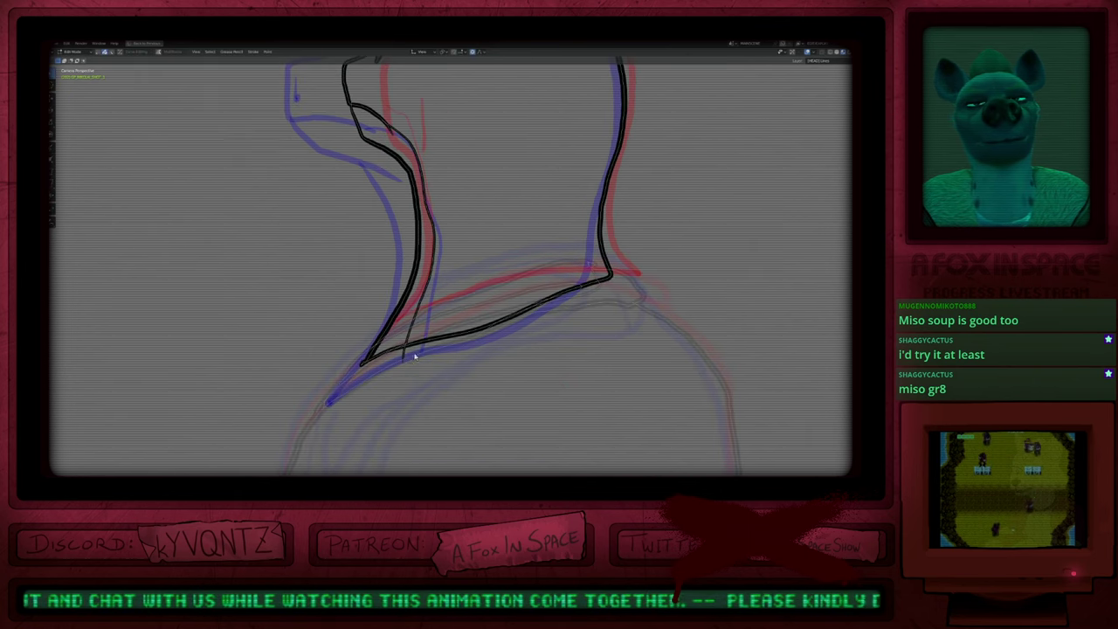
pyautogui.click(410, 364)
pyautogui.press('g')
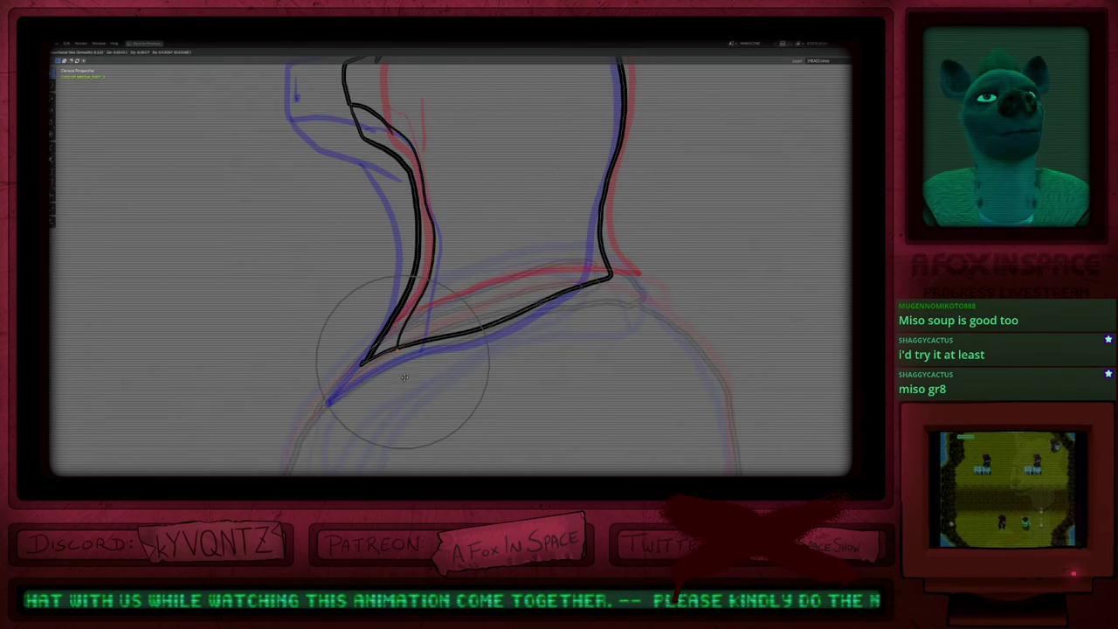
pyautogui.click(411, 383)
pyautogui.scroll(-6, 477, 287)
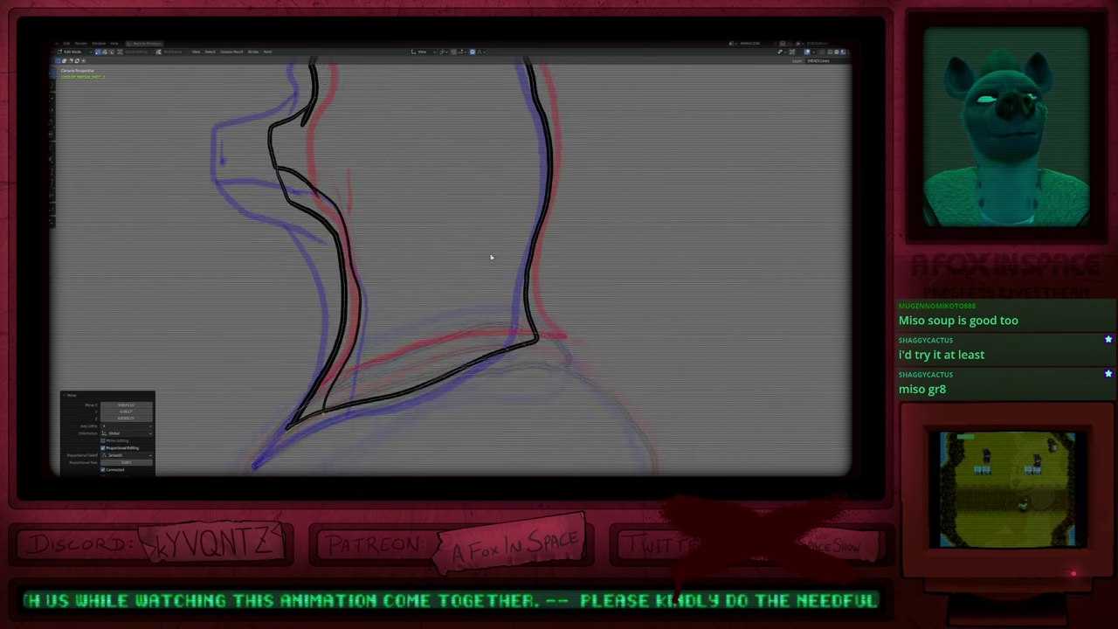
pyautogui.moveTo(486, 274)
pyautogui.keyDown('shift'); pyautogui.mouseDown(button='middle')
pyautogui.moveTo(512, 264)
pyautogui.moveTo(514, 242)
pyautogui.mouseUp(button='middle'); pyautogui.keyUp('shift')
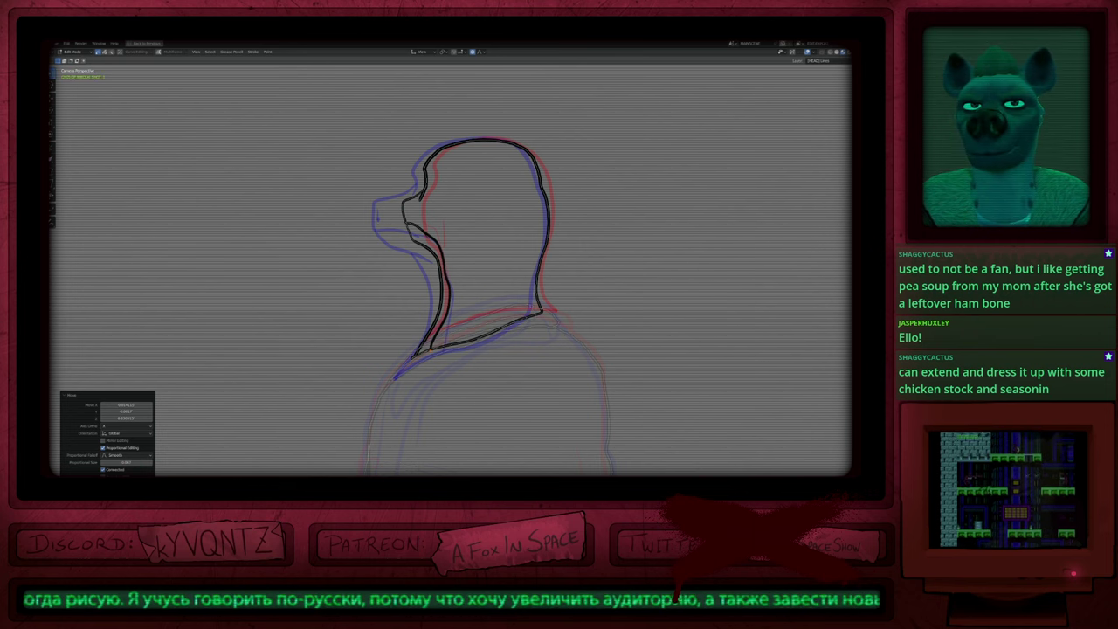
# Step: Recentre the head, return to Draw Mode, and step two frames forward to the back-view head
pyautogui.moveTo(555, 206)
pyautogui.keyDown('shift'); pyautogui.mouseDown(button='middle')
pyautogui.moveTo(513, 308)
pyautogui.moveTo(522, 261)
pyautogui.moveTo(539, 247)
pyautogui.moveTo(518, 267)
pyautogui.mouseUp(button='middle'); pyautogui.keyUp('shift')
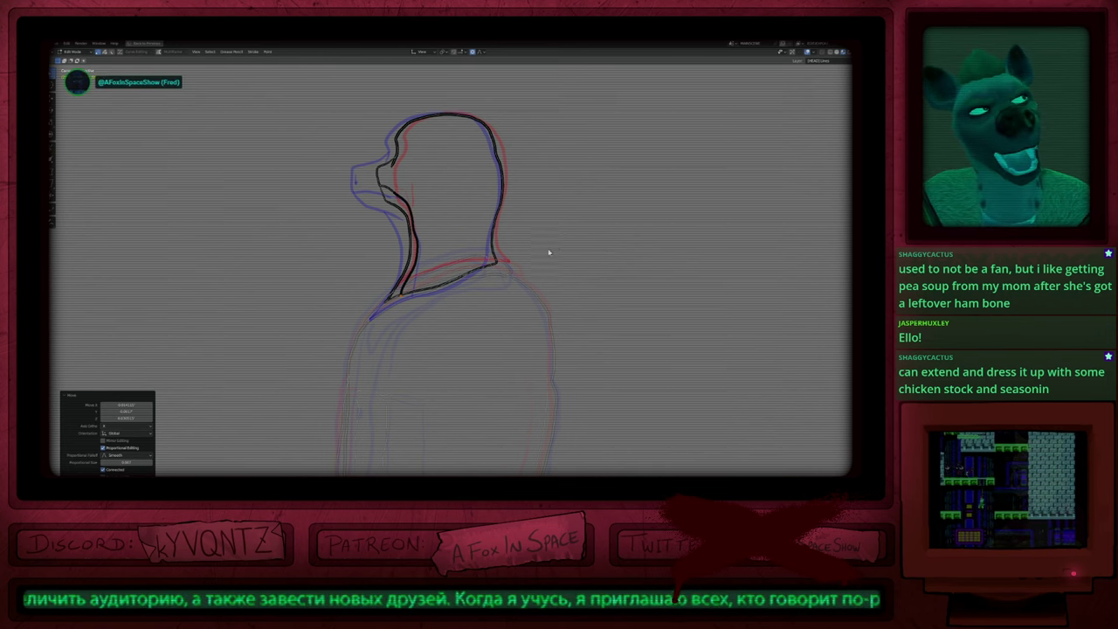
pyautogui.keyDown('shift'); pyautogui.moveTo(479, 318); pyautogui.dragTo(529, 249, button='middle'); pyautogui.keyUp('shift')
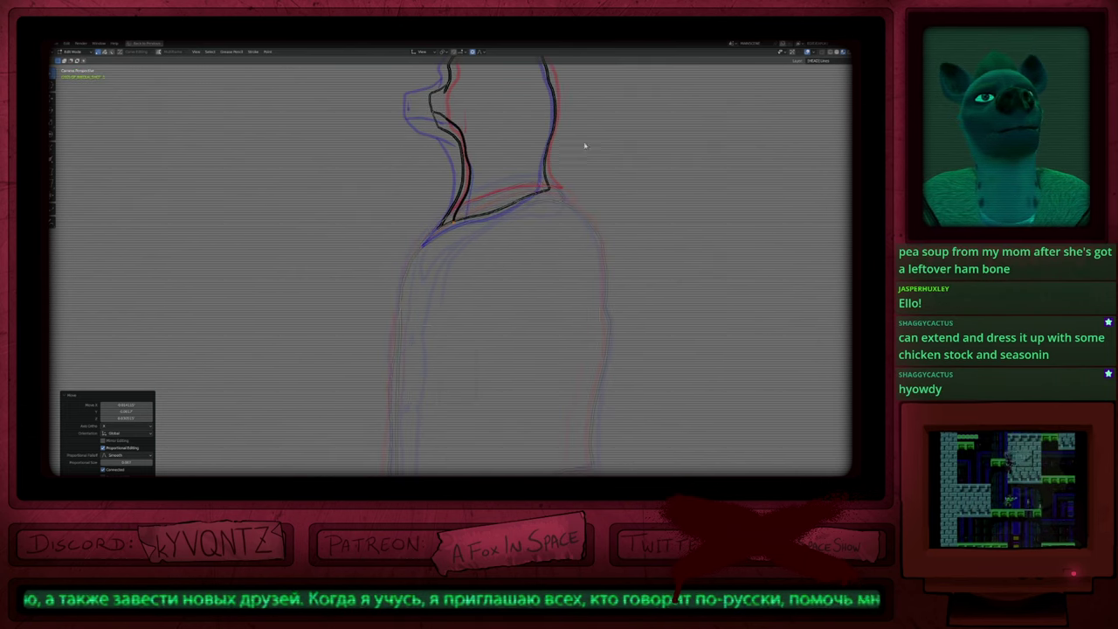
pyautogui.press('Tab')
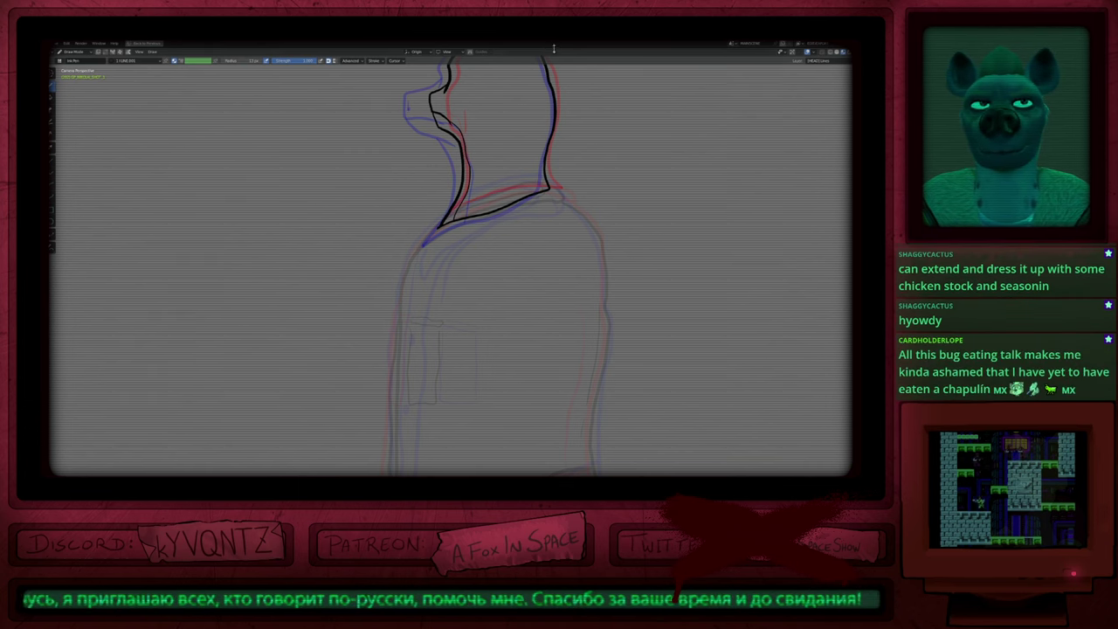
pyautogui.keyDown('shift'); pyautogui.moveTo(514, 170); pyautogui.dragTo(480, 281, button='middle'); pyautogui.keyUp('shift')
pyautogui.press('Right')
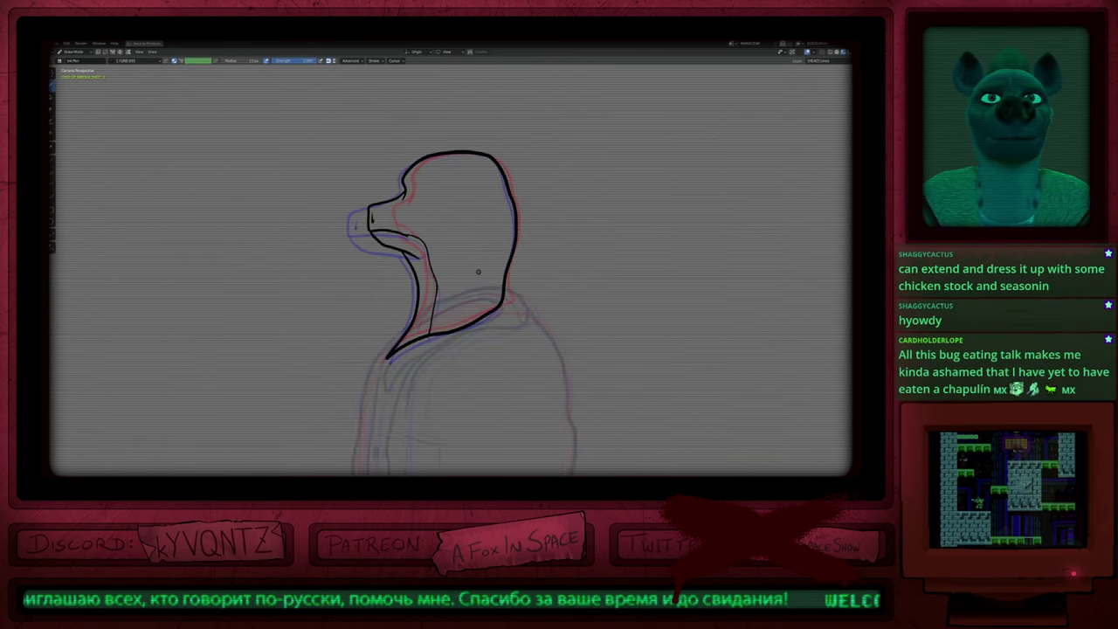
pyautogui.press('Right')
pyautogui.press('Right')
pyautogui.press('Right')
pyautogui.press('Right')
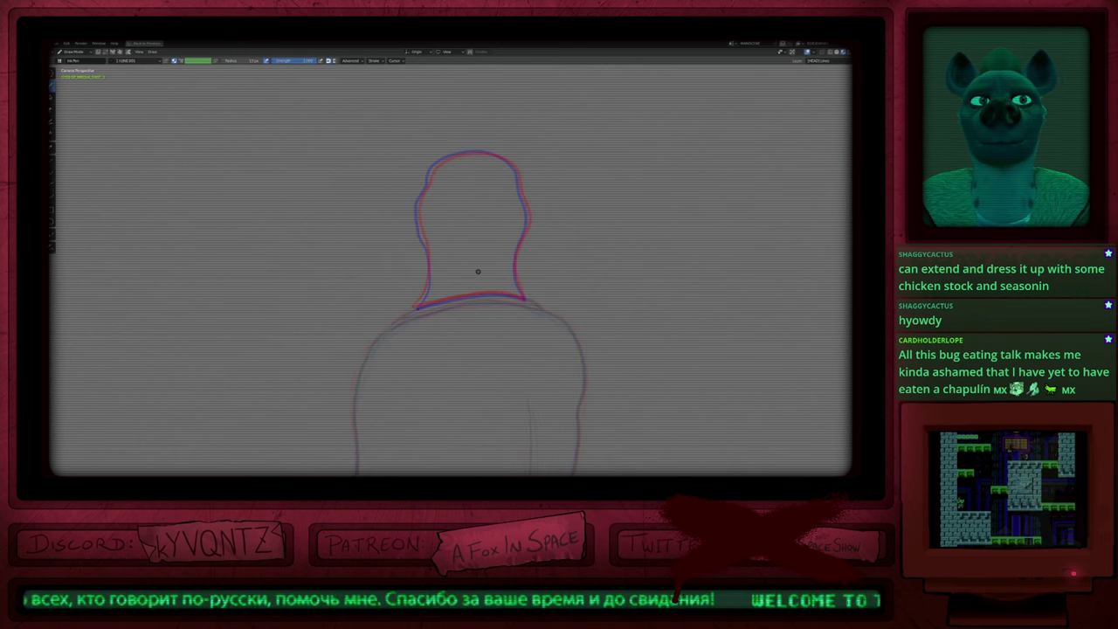
# Step: Step back one frame to the inked back-view head and recentre it in the view
pyautogui.press('Left')
pyautogui.press('Left')
pyautogui.press('Left')
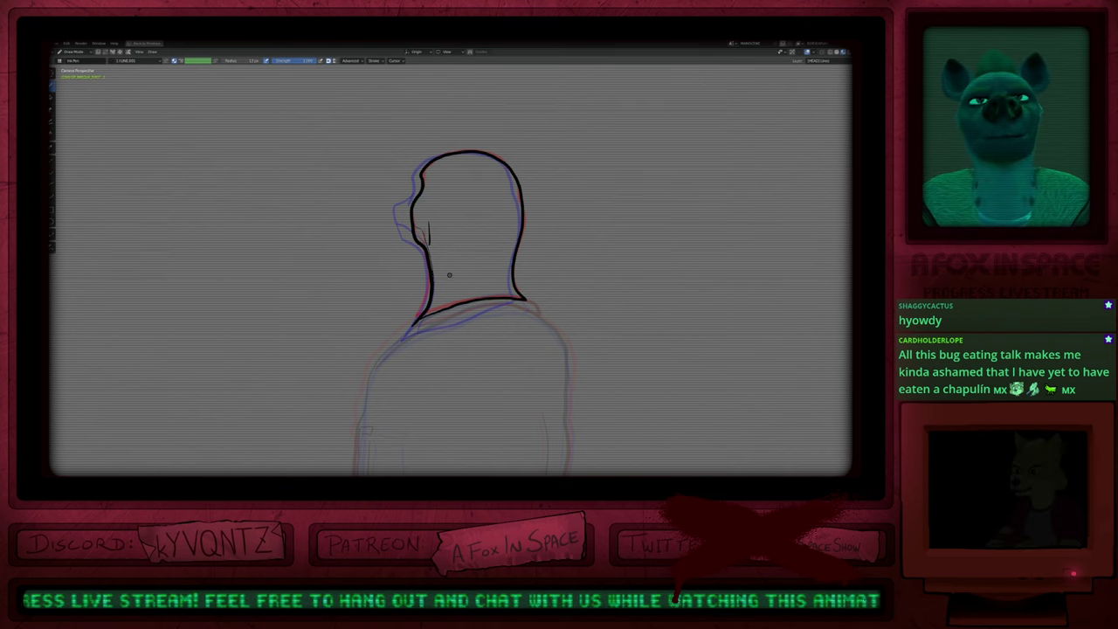
pyautogui.keyDown('shift'); pyautogui.moveTo(451, 276); pyautogui.dragTo(502, 254, button='middle'); pyautogui.keyUp('shift')
pyautogui.keyDown('shift'); pyautogui.moveTo(492, 310); pyautogui.dragTo(461, 247, button='middle'); pyautogui.keyUp('shift')
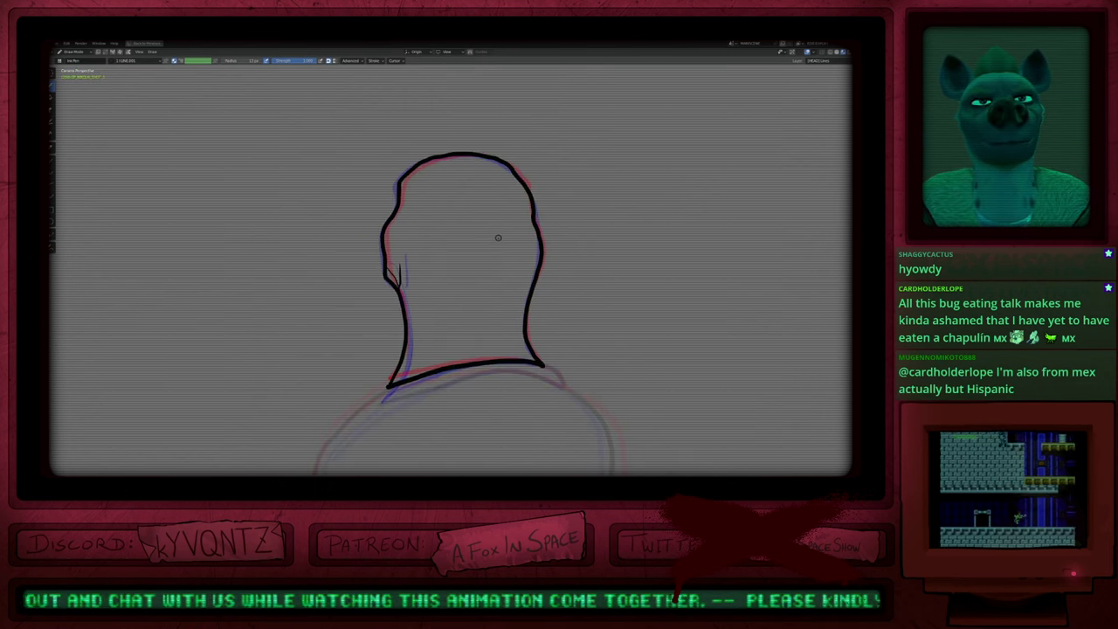
# Step: Resize the brush, then smooth the neck base line and lower it slightly
pyautogui.press('f')
pyautogui.click(505, 382)
pyautogui.moveTo(432, 377)
pyautogui.mouseDown()
pyautogui.moveTo(431, 386)
pyautogui.moveTo(493, 380)
pyautogui.moveTo(423, 389)
pyautogui.mouseUp()
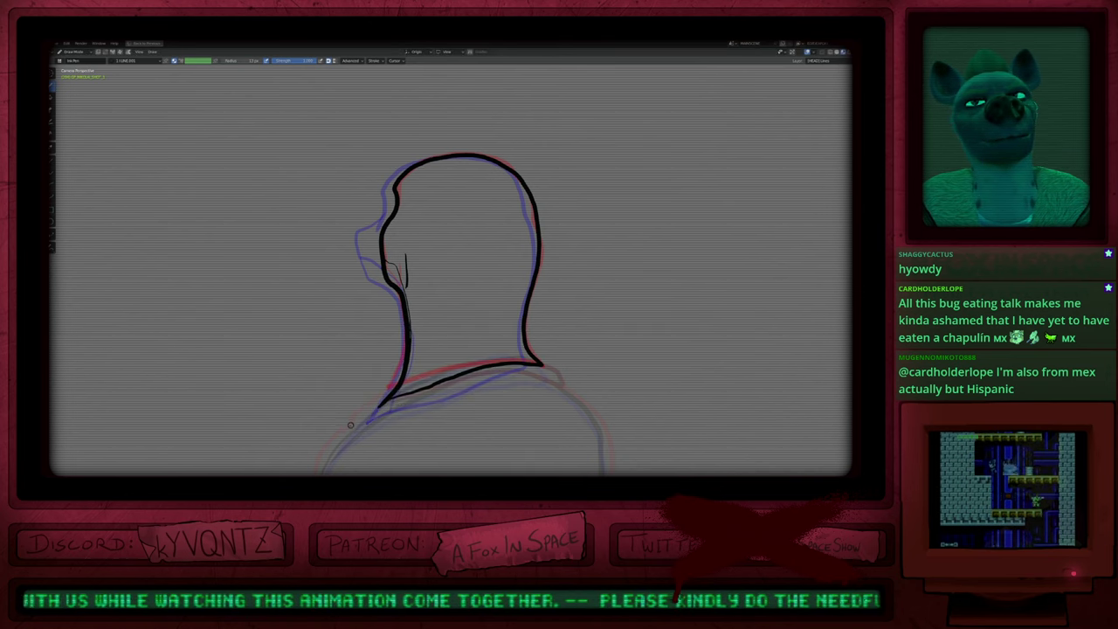
pyautogui.keyDown('shift'); pyautogui.moveTo(351, 425); pyautogui.dragTo(411, 388); pyautogui.keyUp('shift')
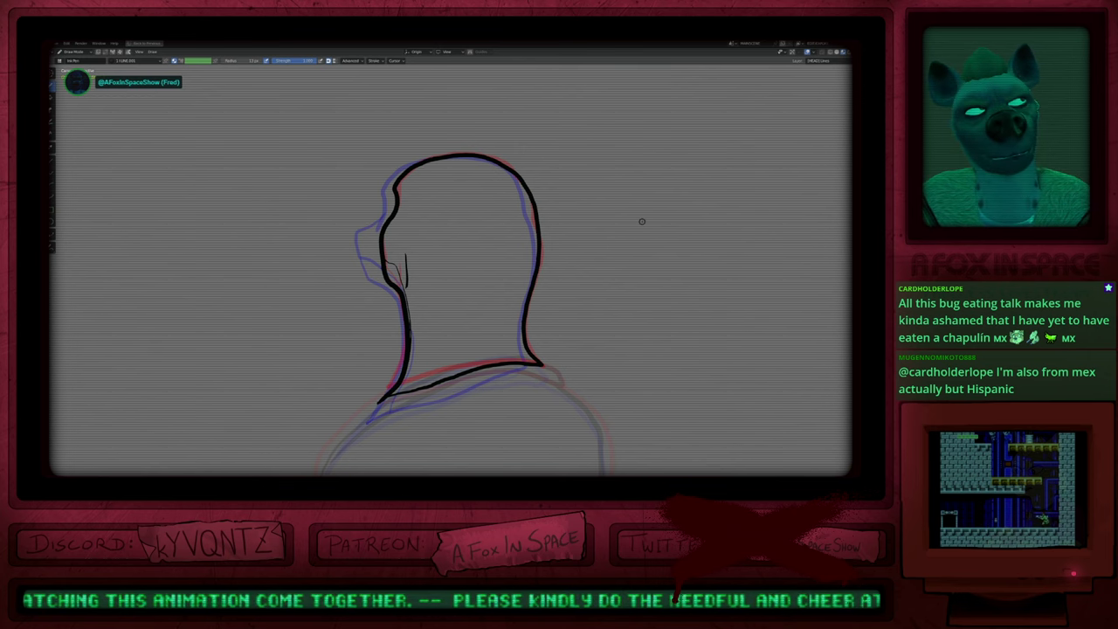
# Step: Flip back and forth through neighbouring head-turn frames to compare snout lengths
pyautogui.keyDown('shift'); pyautogui.moveTo(496, 275); pyautogui.dragTo(556, 263, button='middle'); pyautogui.keyUp('shift')
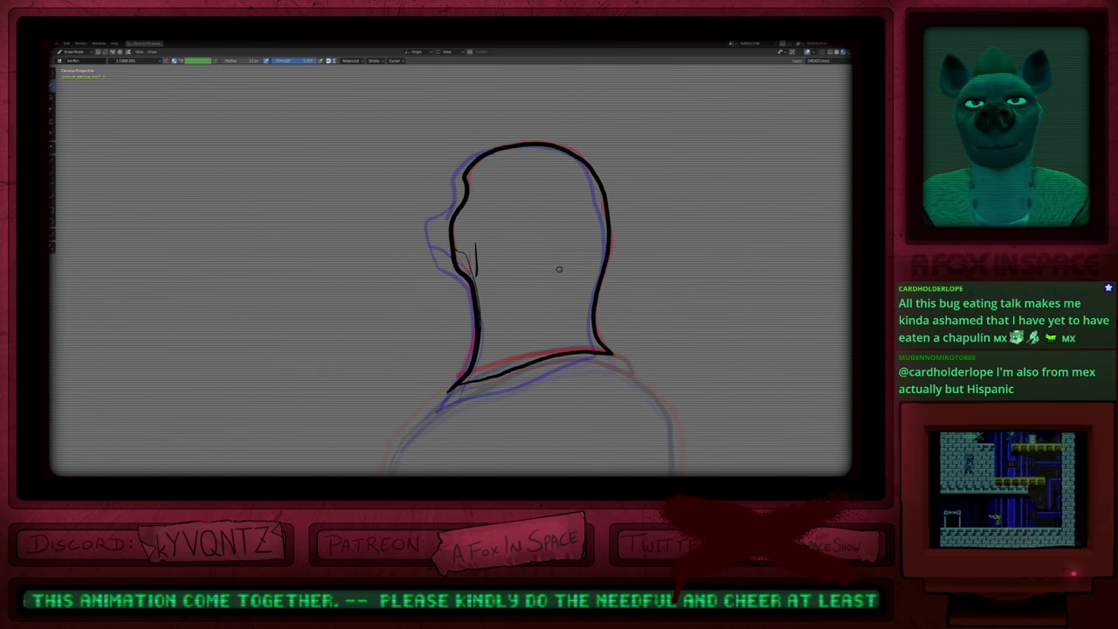
pyautogui.press('Right')
pyautogui.press('Left')
pyautogui.press('Left')
pyautogui.press('Left')
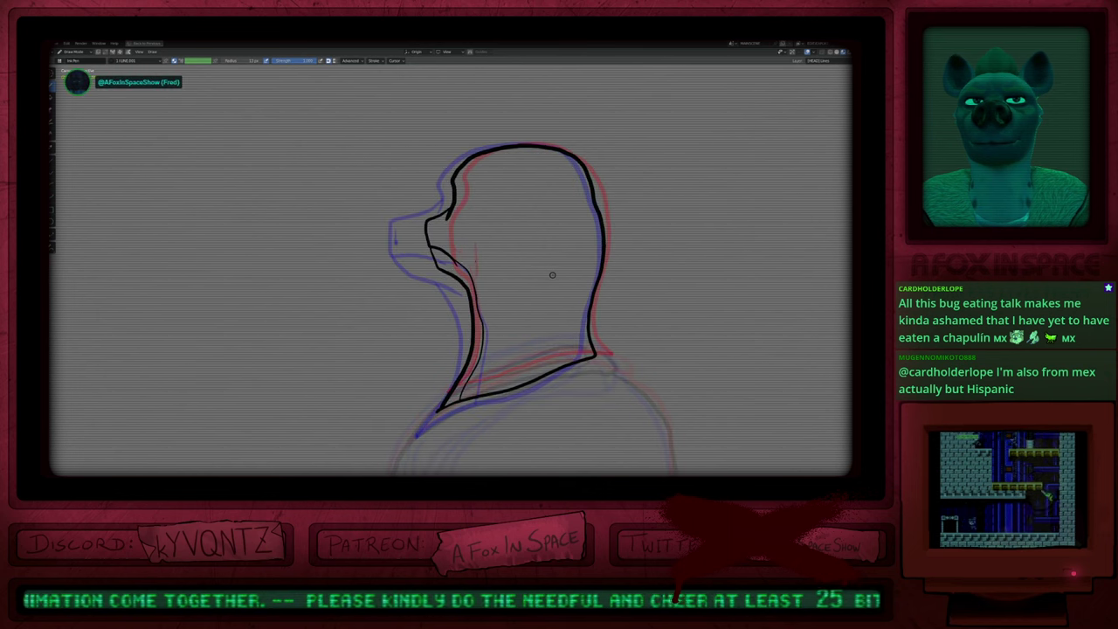
pyautogui.press('Right')
pyautogui.press('Right')
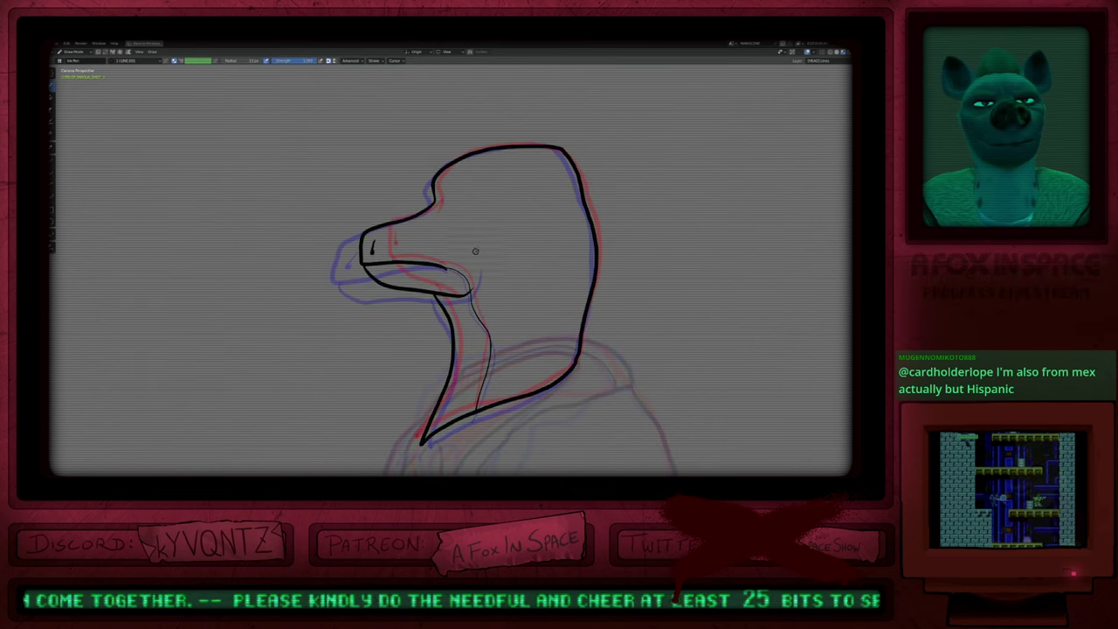
pyautogui.press('Left')
pyautogui.press('Right')
pyautogui.press('Right')
pyautogui.press('Left')
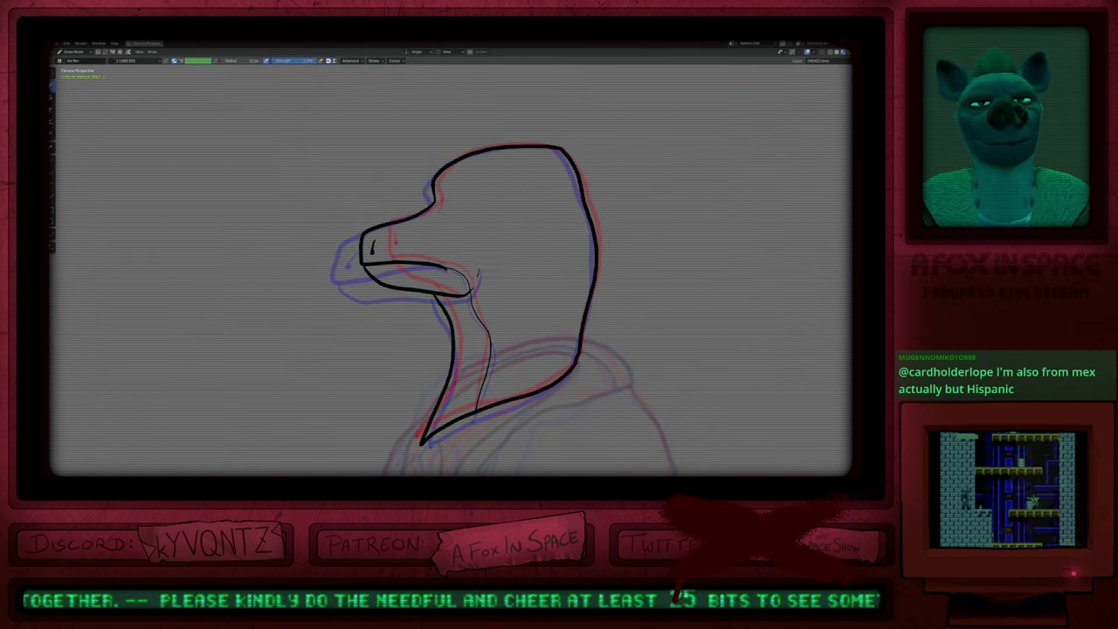
pyautogui.press('Left')
pyautogui.press('Left')
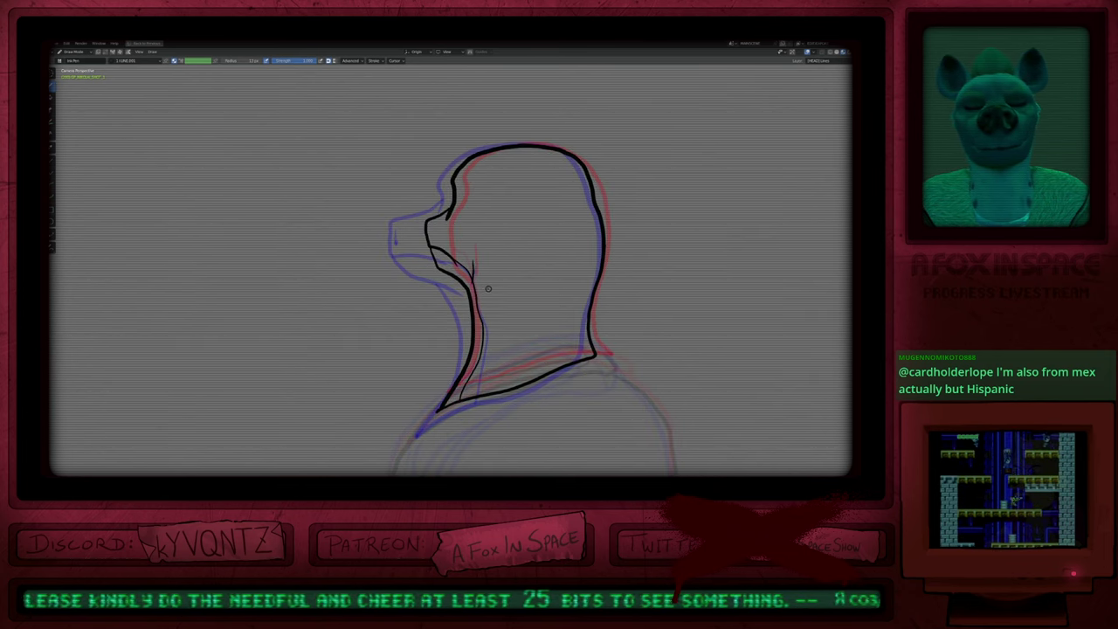
# Step: Undo a stray short stroke, keep comparing frames, return to the back-view frame, and resize the brush
pyautogui.hotkey('ctrl', 'z')
pyautogui.press('Right')
pyautogui.press('Left')
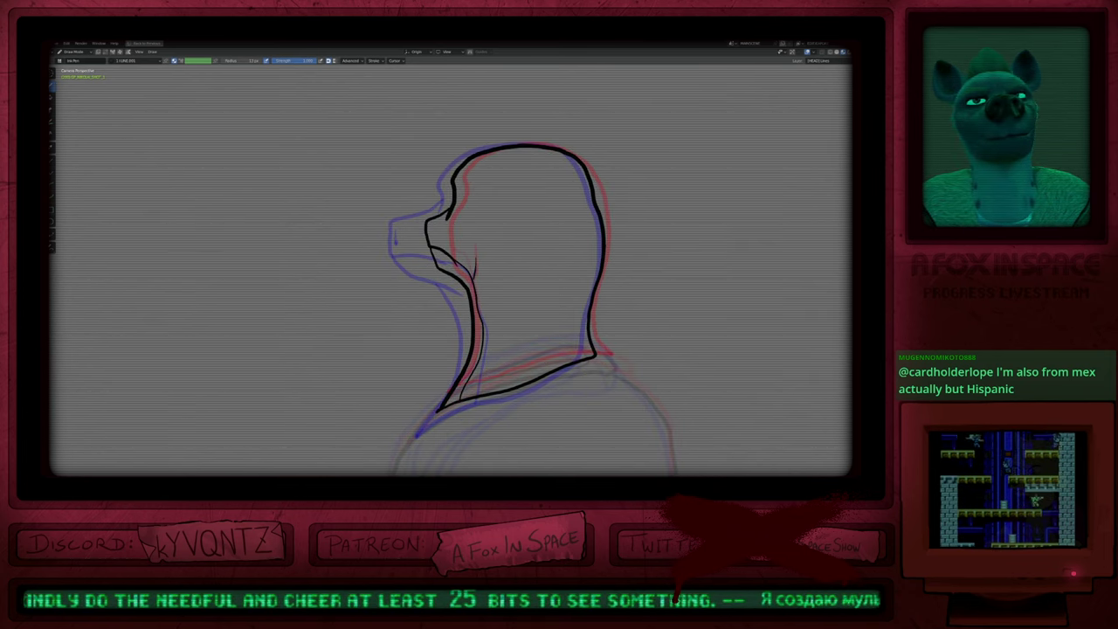
pyautogui.press('Left')
pyautogui.press('Left')
pyautogui.press('Left')
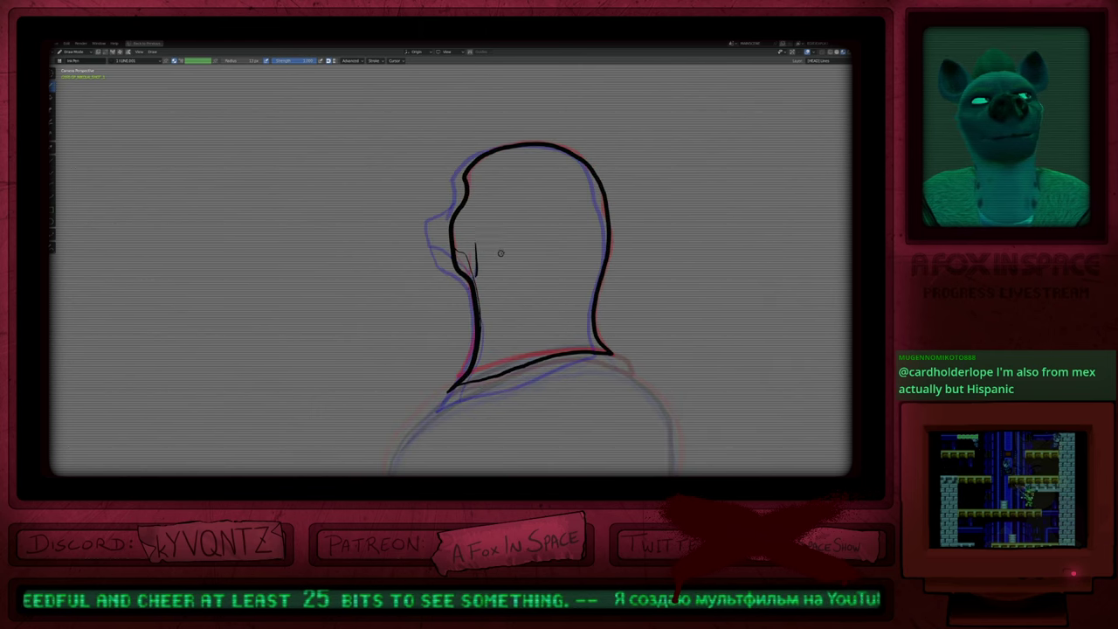
pyautogui.press('Left')
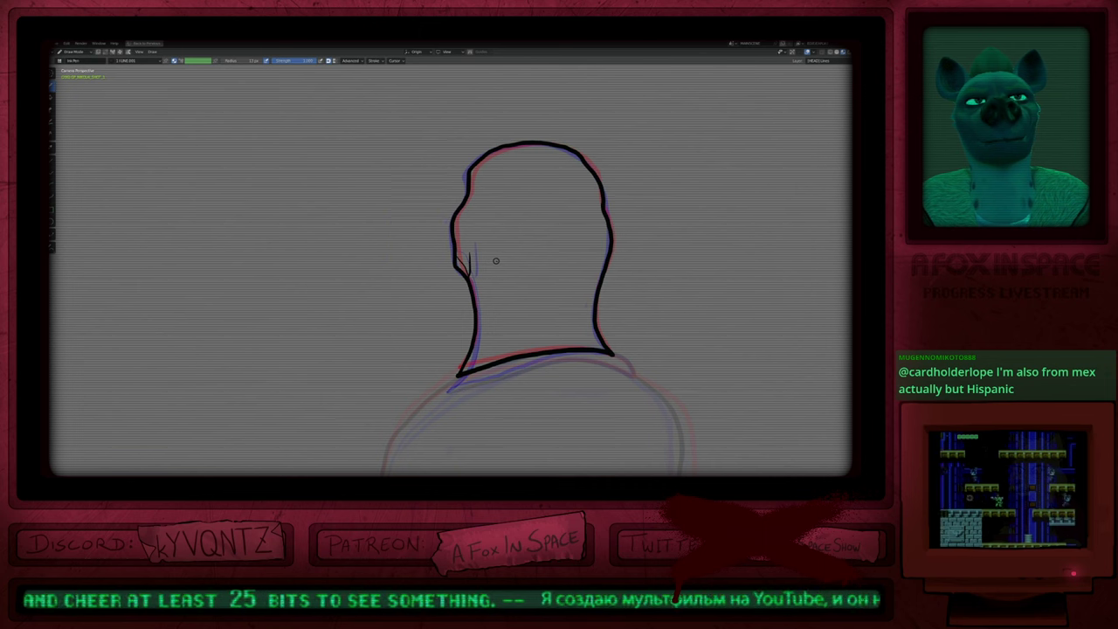
pyautogui.press('Right')
pyautogui.press('Right')
pyautogui.press('Left')
pyautogui.press('Left')
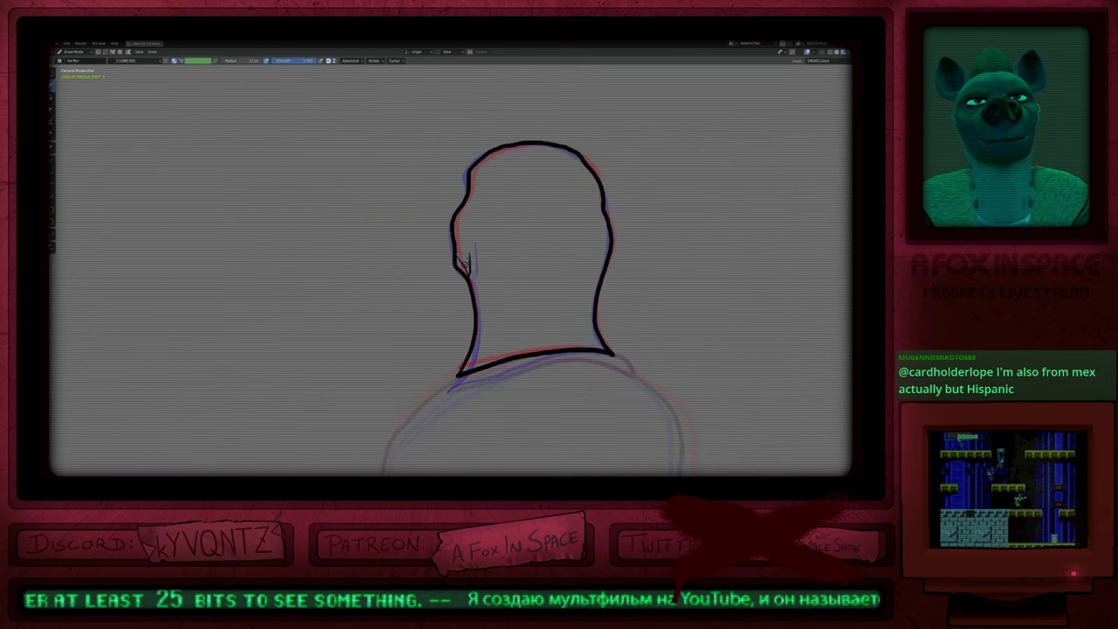
pyautogui.press('f')
pyautogui.click(412, 264)
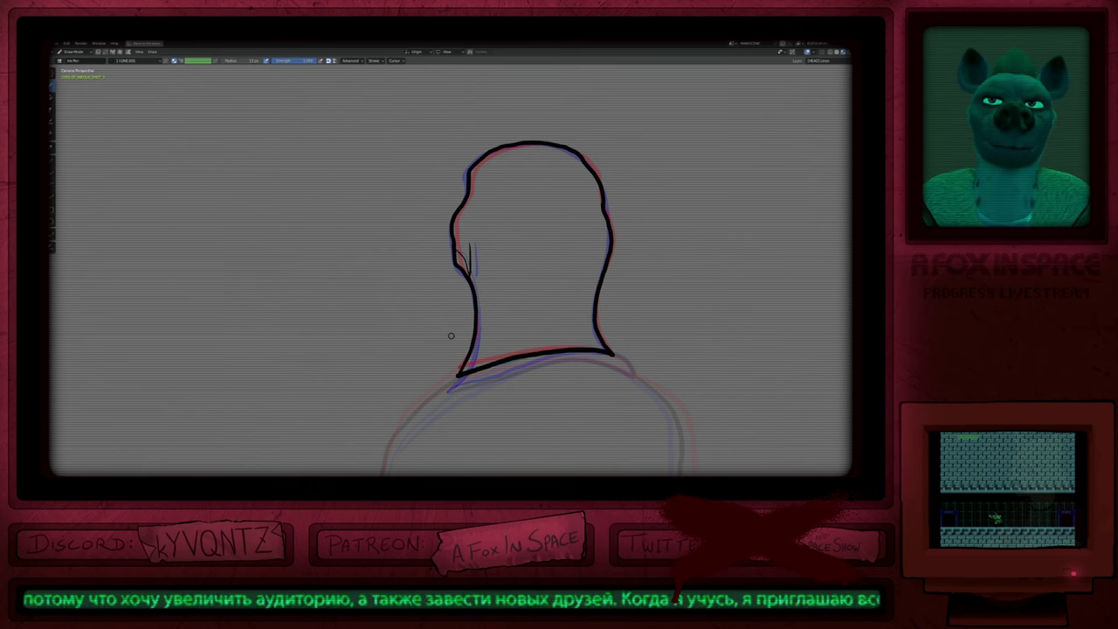
# Step: Pan and zoom out, compare the neighbouring frames, and set a new brush size for the neck
pyautogui.moveTo(554, 255)
pyautogui.keyDown('shift'); pyautogui.mouseDown(button='middle')
pyautogui.moveTo(510, 344)
pyautogui.moveTo(530, 268)
pyautogui.mouseUp(button='middle'); pyautogui.keyUp('shift')
pyautogui.moveTo(529, 267)
pyautogui.keyDown('ctrl'); pyautogui.mouseDown(button='middle')
pyautogui.moveTo(521, 320)
pyautogui.moveTo(494, 233)
pyautogui.moveTo(495, 280)
pyautogui.mouseUp(button='middle'); pyautogui.keyUp('ctrl')
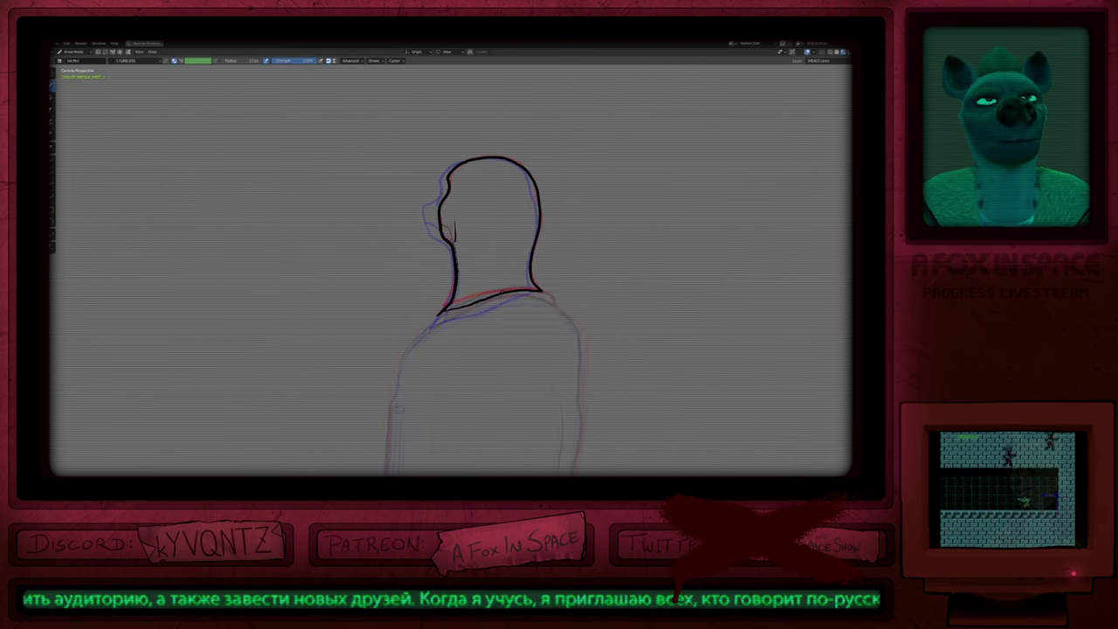
pyautogui.press('Left')
pyautogui.press('Left')
pyautogui.press('Left')
pyautogui.press('Left')
pyautogui.press('Left')
pyautogui.press('Left')
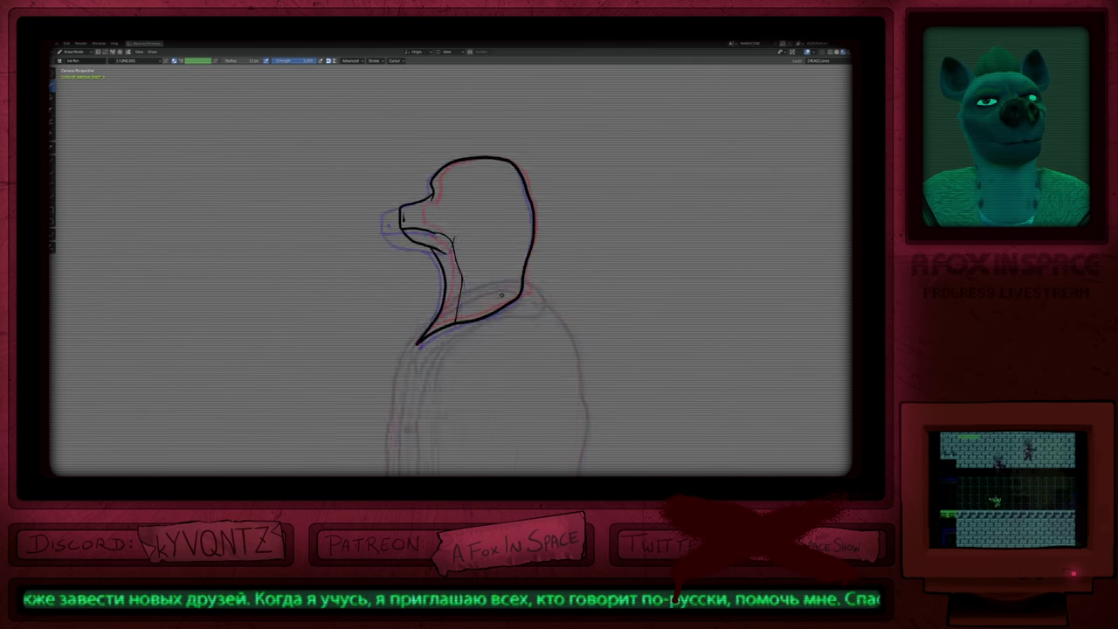
pyautogui.press('Right')
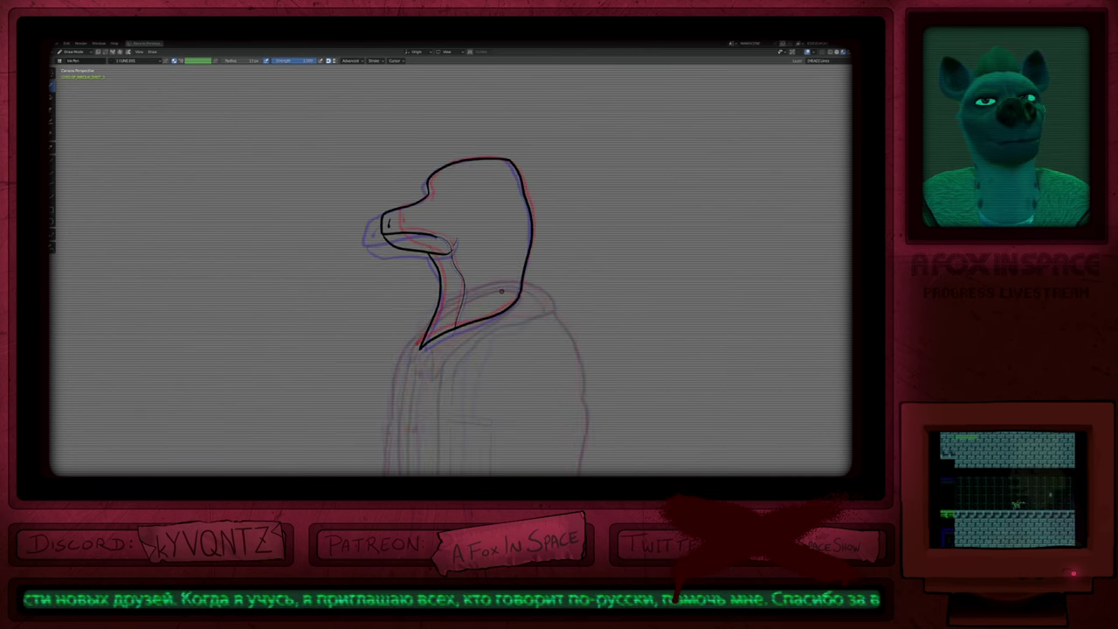
pyautogui.press('Left')
pyautogui.press('Left')
pyautogui.press('Right')
pyautogui.press('f')
pyautogui.click(396, 200)
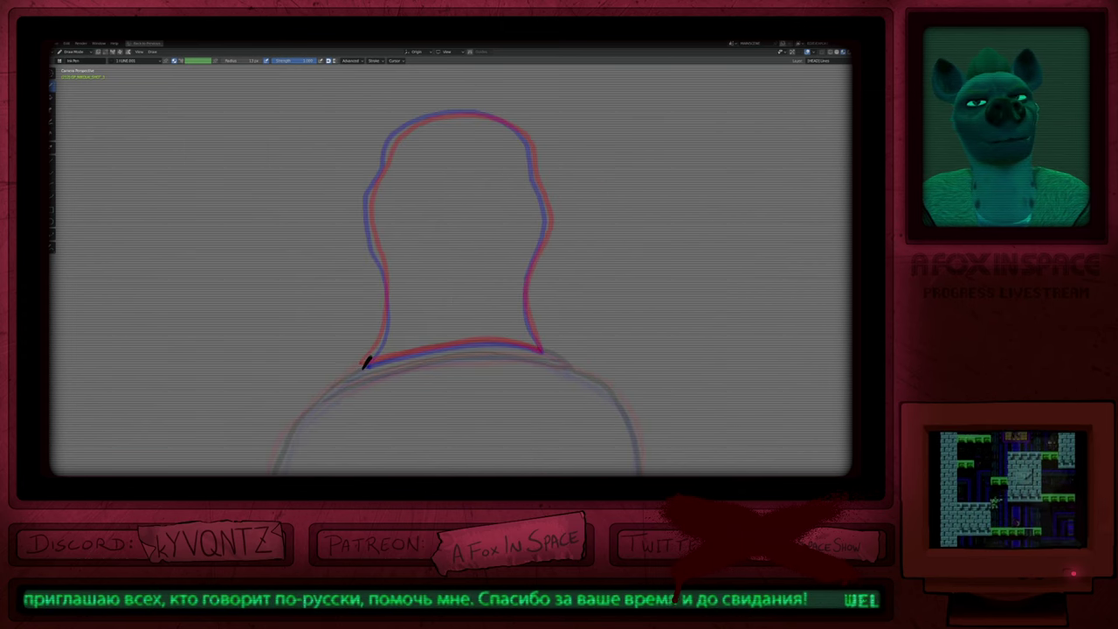
# Step: Ink the left neck line, resize the brush, and push the left and right head outline outward
pyautogui.moveTo(366, 362)
pyautogui.mouseDown()
pyautogui.moveTo(390, 312)
pyautogui.moveTo(381, 260)
pyautogui.mouseUp()
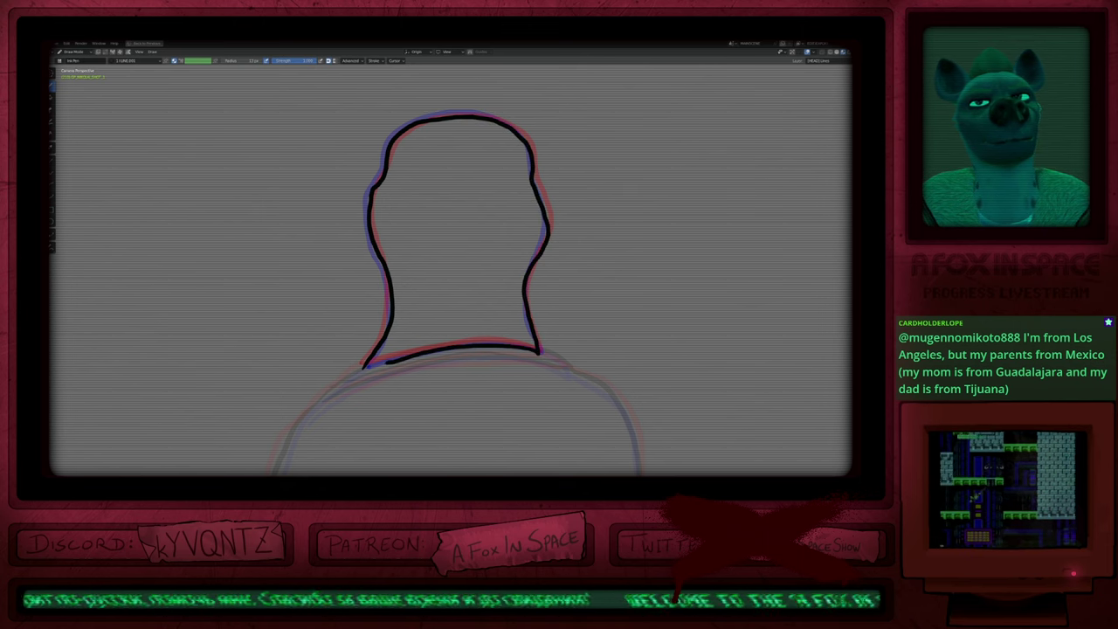
pyautogui.press('f')
pyautogui.click(470, 370)
pyautogui.moveTo(390, 217); pyautogui.dragTo(382, 219)
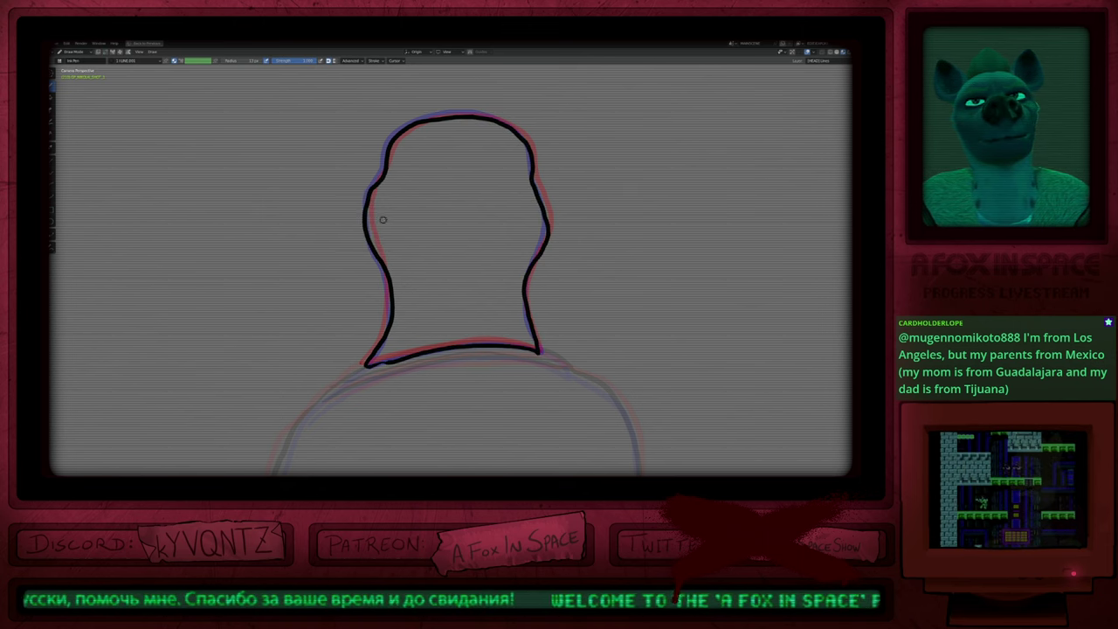
pyautogui.moveTo(391, 176)
pyautogui.mouseDown()
pyautogui.moveTo(479, 128)
pyautogui.moveTo(516, 154)
pyautogui.moveTo(525, 225)
pyautogui.mouseUp()
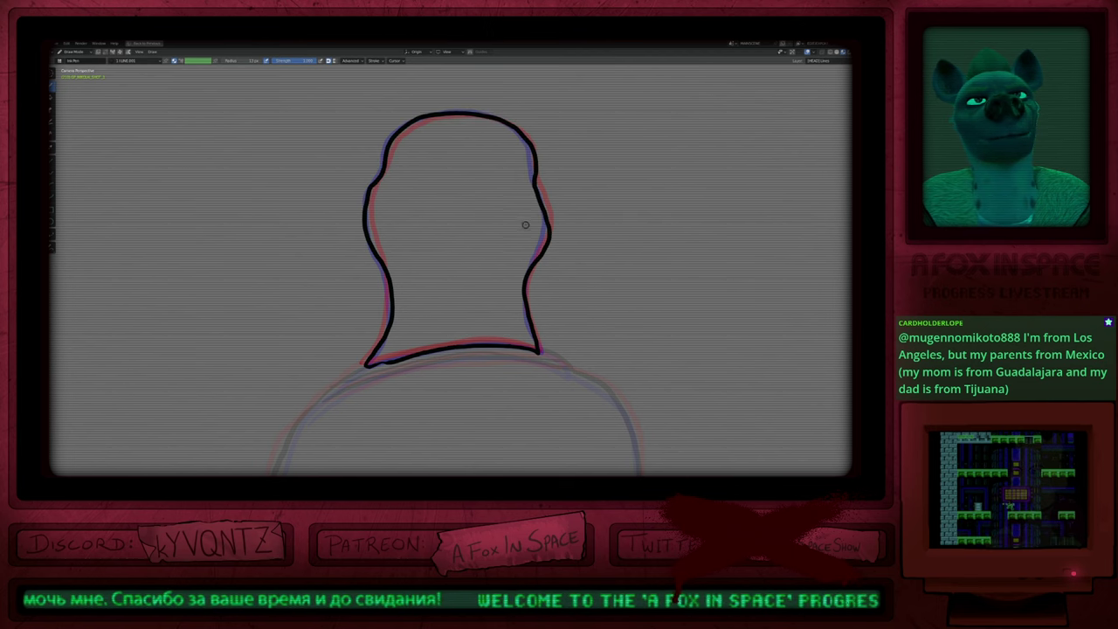
pyautogui.moveTo(540, 152); pyautogui.dragTo(547, 241)
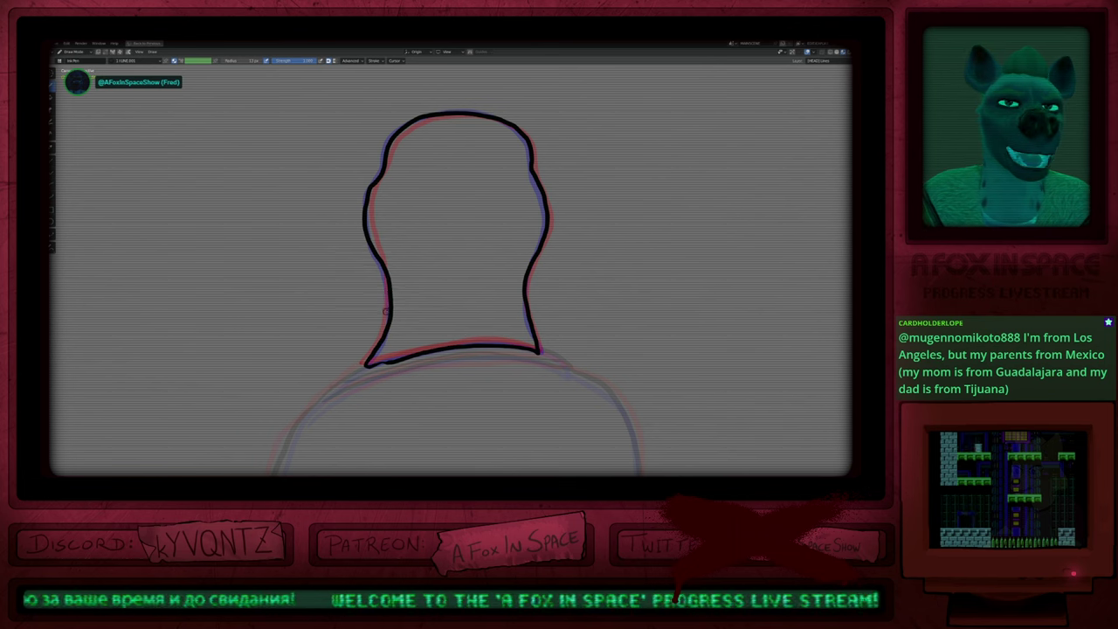
# Step: Adjust the outline's lower corners and bow its bottom line slightly upward
pyautogui.moveTo(551, 363); pyautogui.dragTo(554, 359)
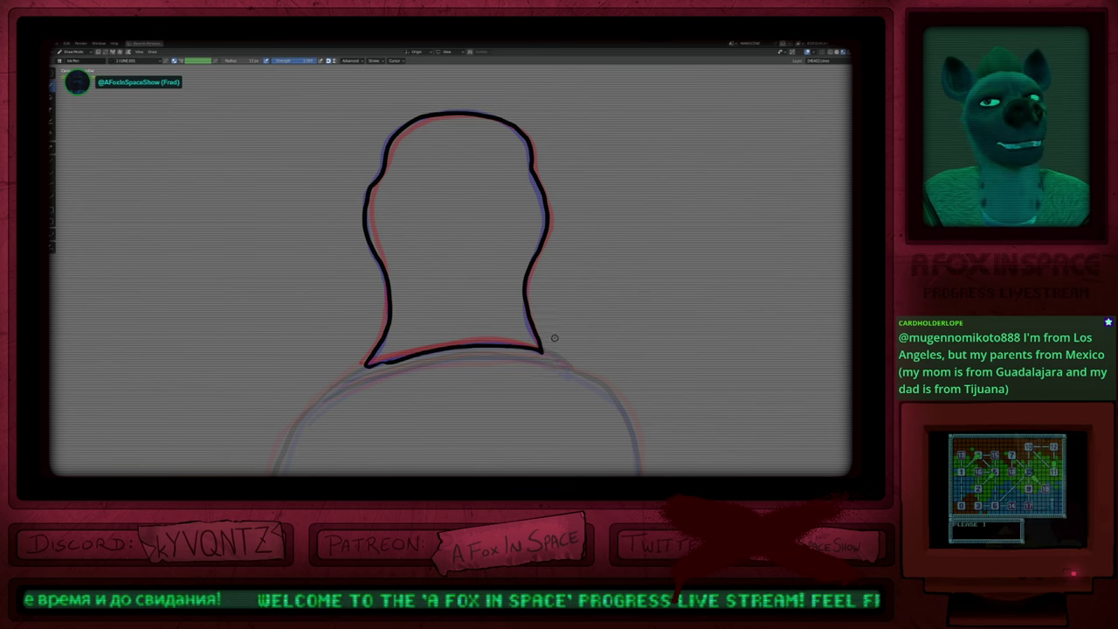
pyautogui.press('f')
pyautogui.click(543, 320)
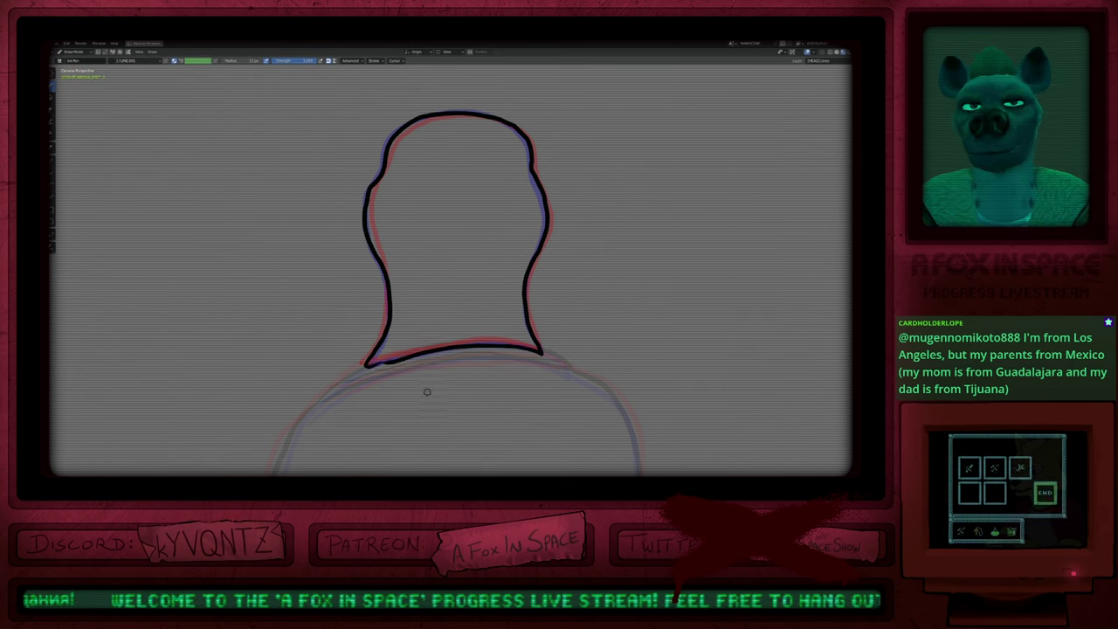
pyautogui.moveTo(476, 409); pyautogui.dragTo(480, 400)
pyautogui.moveTo(359, 391); pyautogui.dragTo(367, 387)
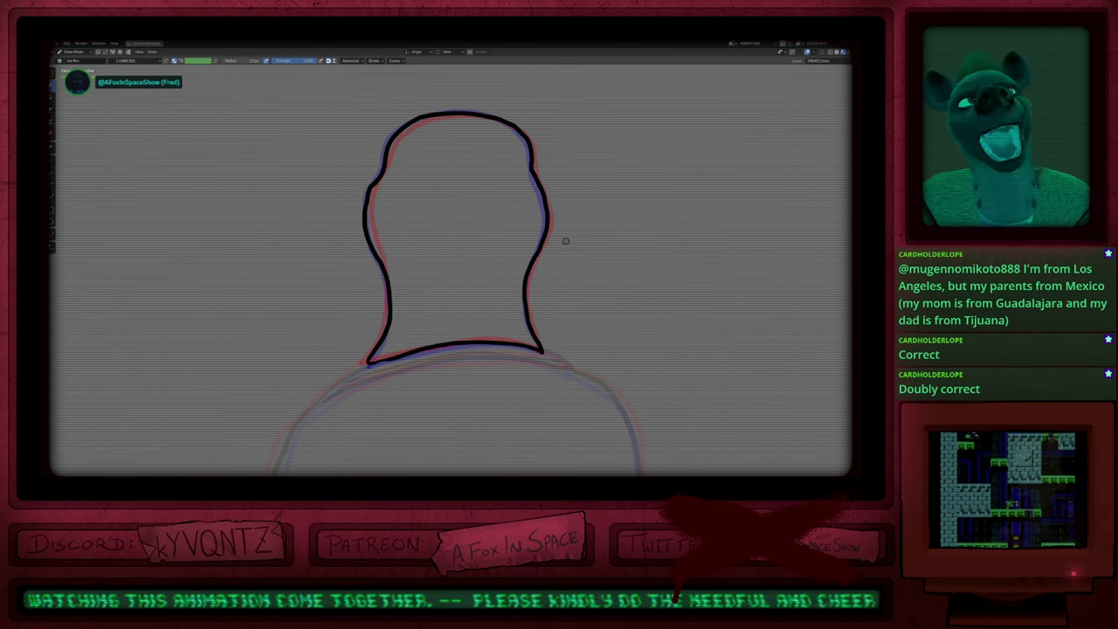
pyautogui.moveTo(464, 277)
pyautogui.keyDown('shift'); pyautogui.mouseDown(button='middle')
pyautogui.moveTo(506, 265)
pyautogui.moveTo(475, 285)
pyautogui.mouseUp(button='middle'); pyautogui.keyUp('shift')
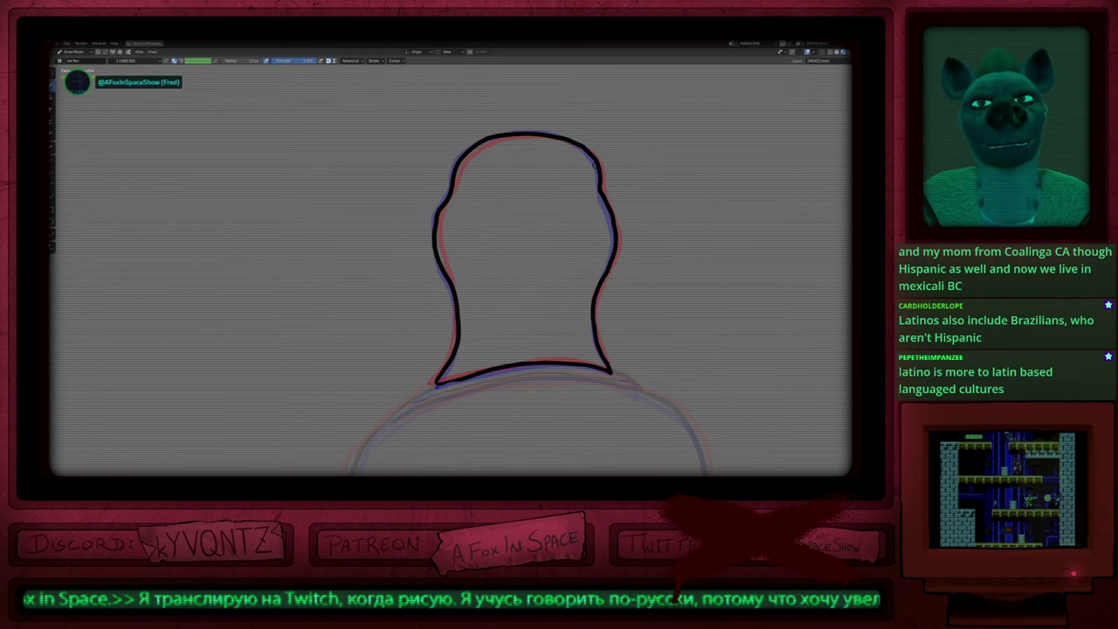
# Step: Pan the view, cancel a brush resize, and play the head-turn animation
pyautogui.keyDown('shift'); pyautogui.moveTo(465, 269); pyautogui.dragTo(412, 223); pyautogui.keyUp('shift')
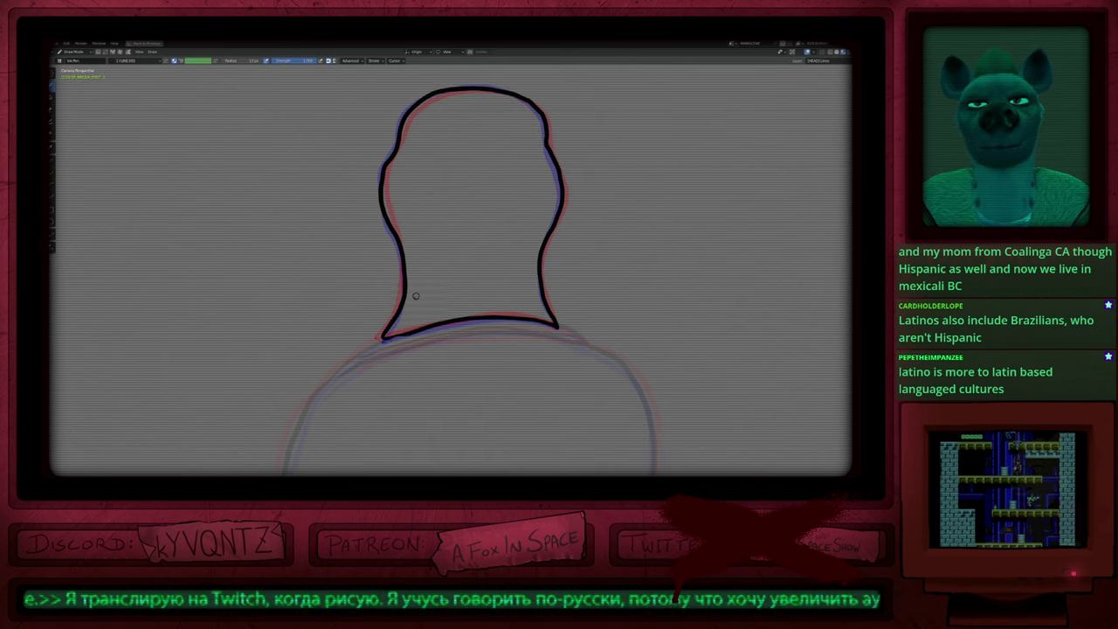
pyautogui.press('f')
pyautogui.press('Escape')
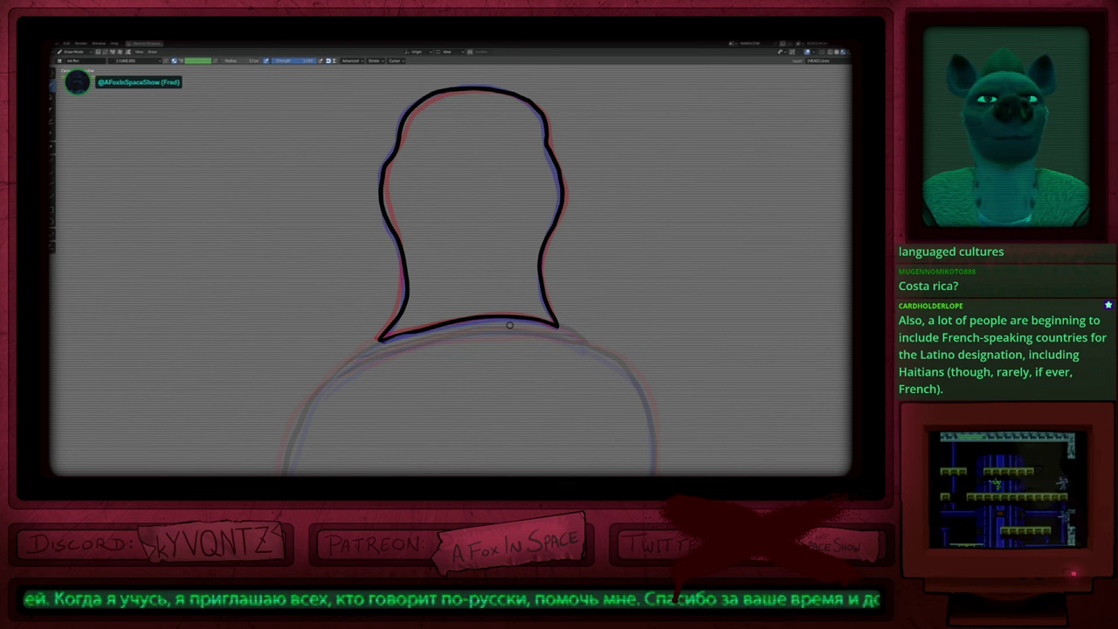
pyautogui.moveTo(429, 237)
pyautogui.keyDown('shift'); pyautogui.mouseDown(button='middle')
pyautogui.moveTo(420, 300)
pyautogui.moveTo(446, 288)
pyautogui.mouseUp(button='middle'); pyautogui.keyUp('shift')
pyautogui.press('space')
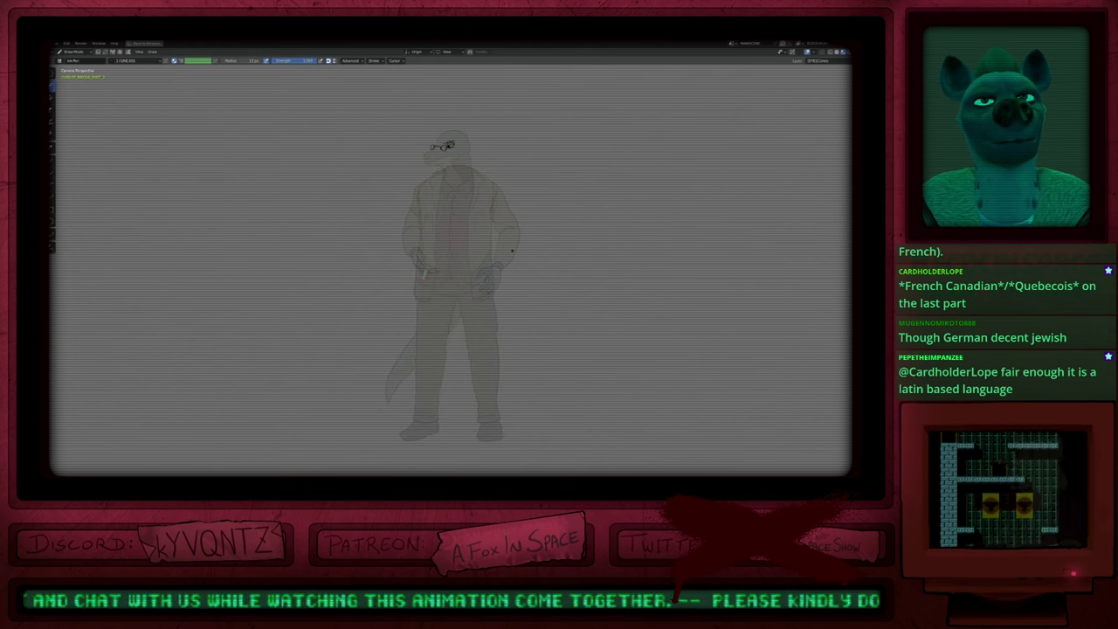
pyautogui.hotkey('ctrl', 'space')
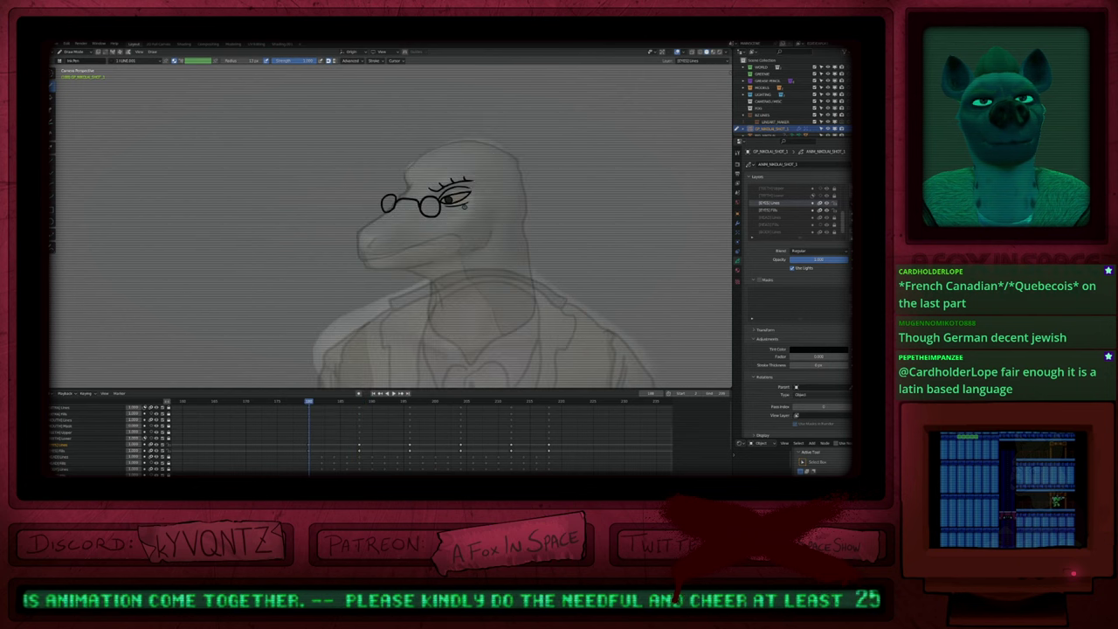
pyautogui.press('Tab')
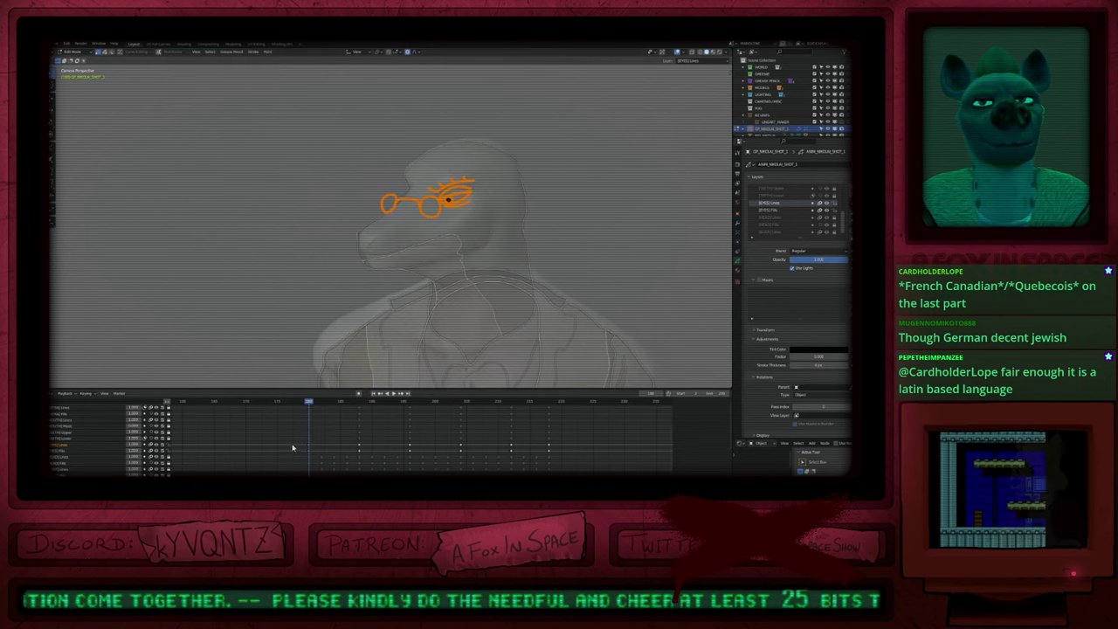
pyautogui.click(368, 449)
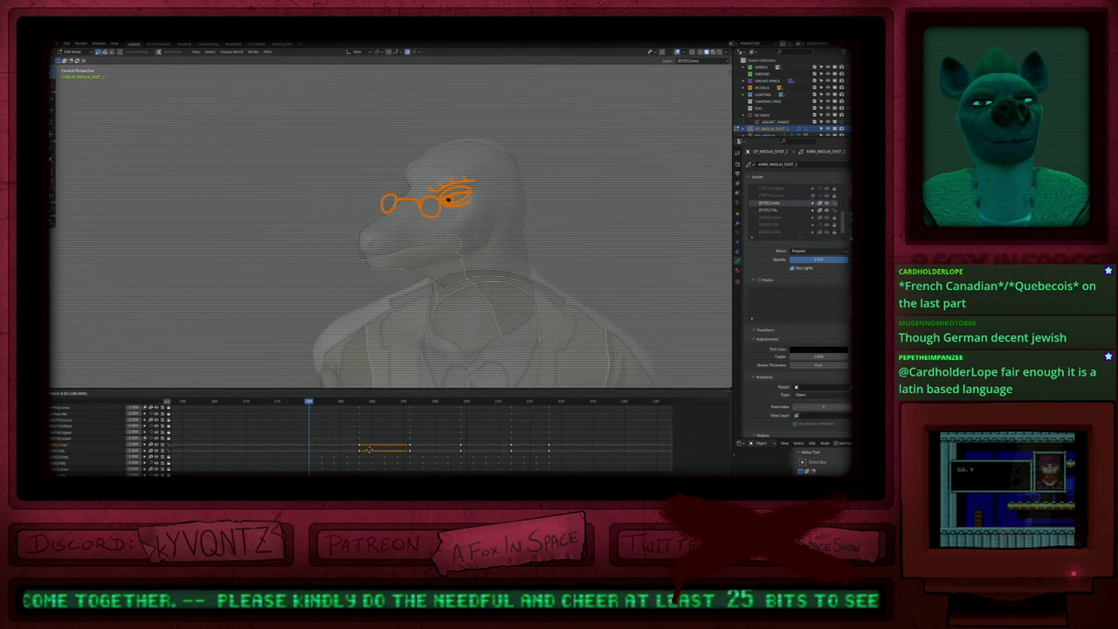
pyautogui.click(360, 402)
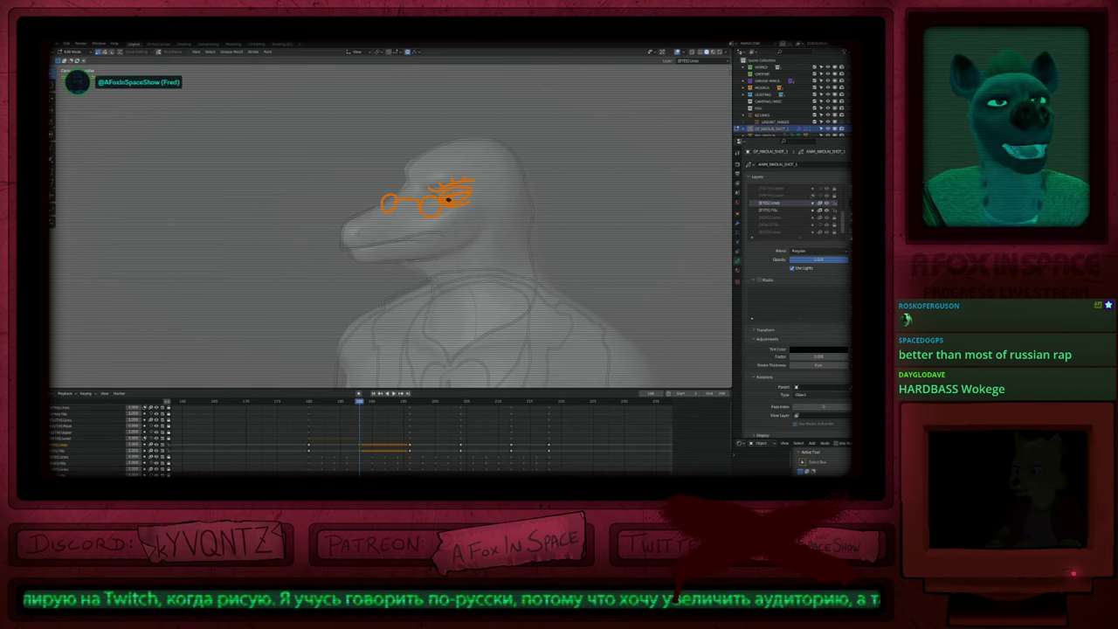
pyautogui.keyDown('shift'); pyautogui.moveTo(493, 318); pyautogui.dragTo(492, 344, button='middle'); pyautogui.keyUp('shift')
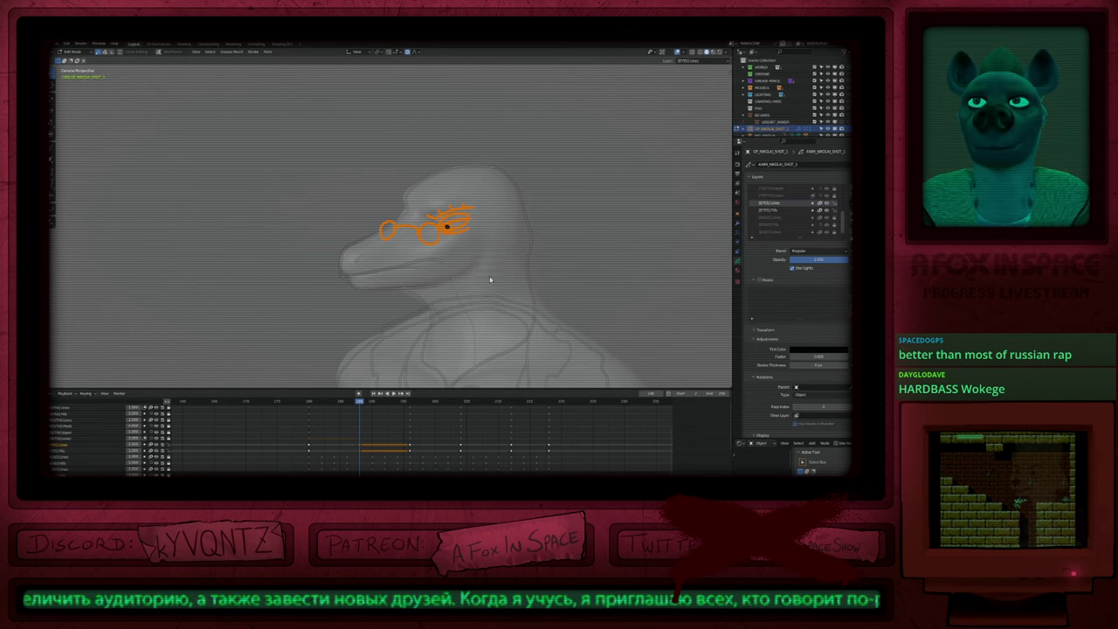
pyautogui.keyDown('shift'); pyautogui.moveTo(490, 279); pyautogui.dragTo(480, 272, button='middle'); pyautogui.keyUp('shift')
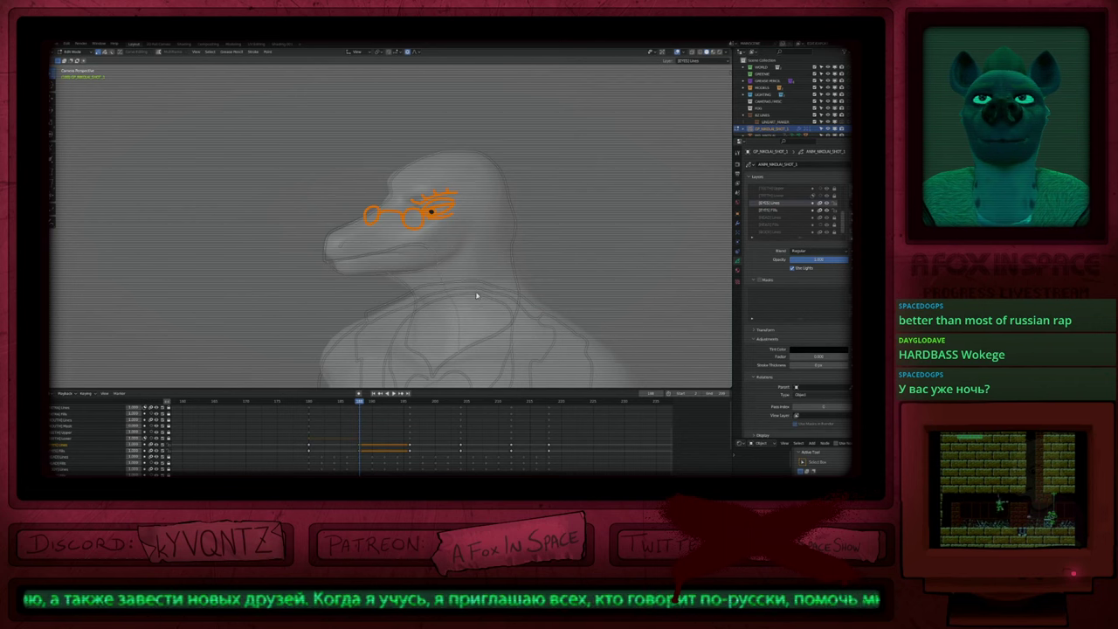
pyautogui.keyDown('shift'); pyautogui.moveTo(469, 261); pyautogui.dragTo(482, 229, button='middle'); pyautogui.keyUp('shift')
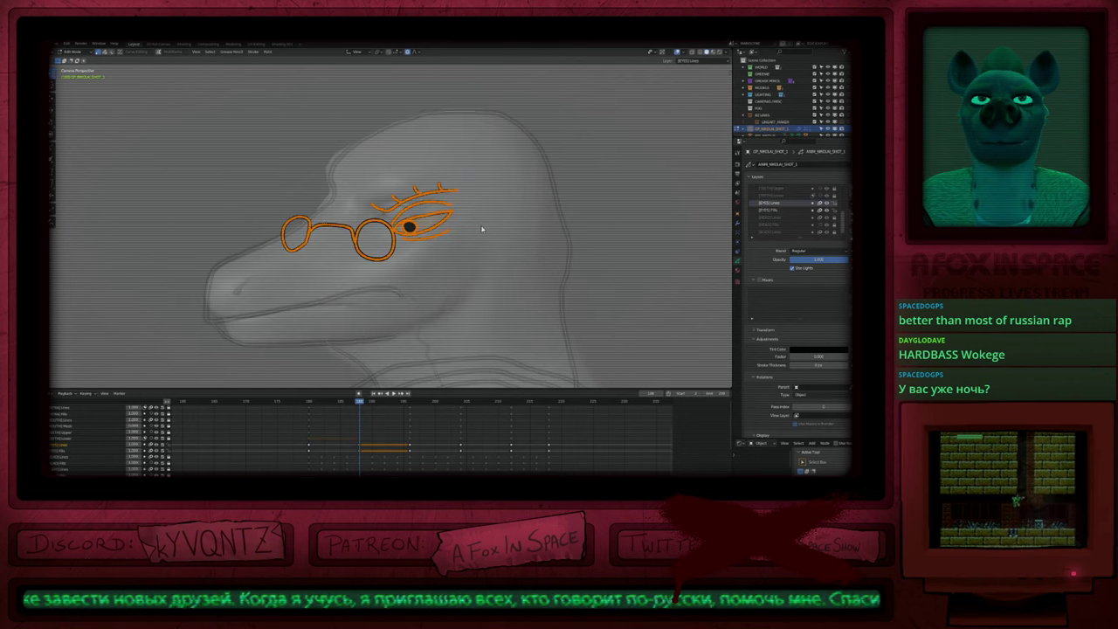
pyautogui.scroll(-4, 481, 225)
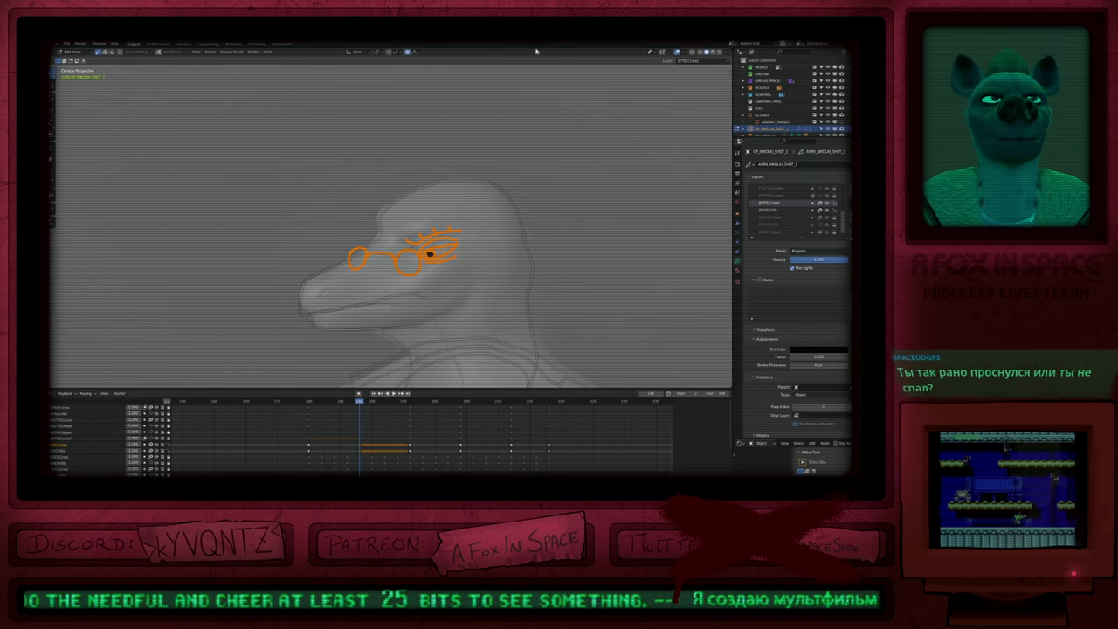
pyautogui.keyDown('shift'); pyautogui.moveTo(419, 326); pyautogui.dragTo(474, 313, button='middle'); pyautogui.keyUp('shift')
pyautogui.scroll(3, 475, 313)
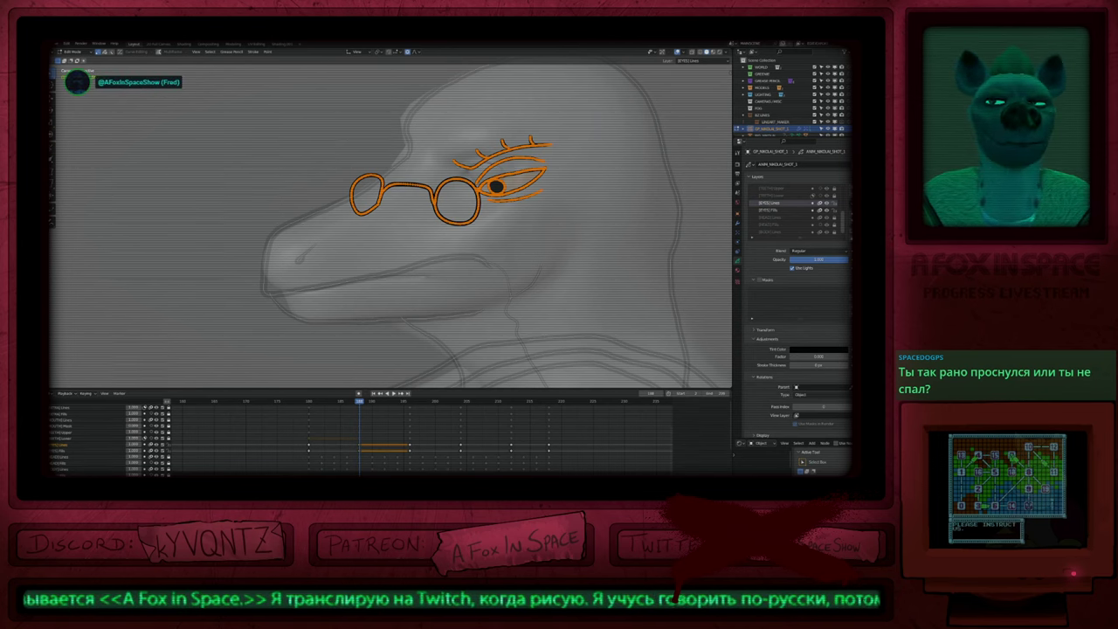
pyautogui.moveTo(552, 231)
pyautogui.keyDown('shift'); pyautogui.mouseDown(button='middle')
pyautogui.moveTo(521, 292)
pyautogui.moveTo(545, 295)
pyautogui.mouseUp(button='middle'); pyautogui.keyUp('shift')
pyautogui.scroll(-3, 491, 258)
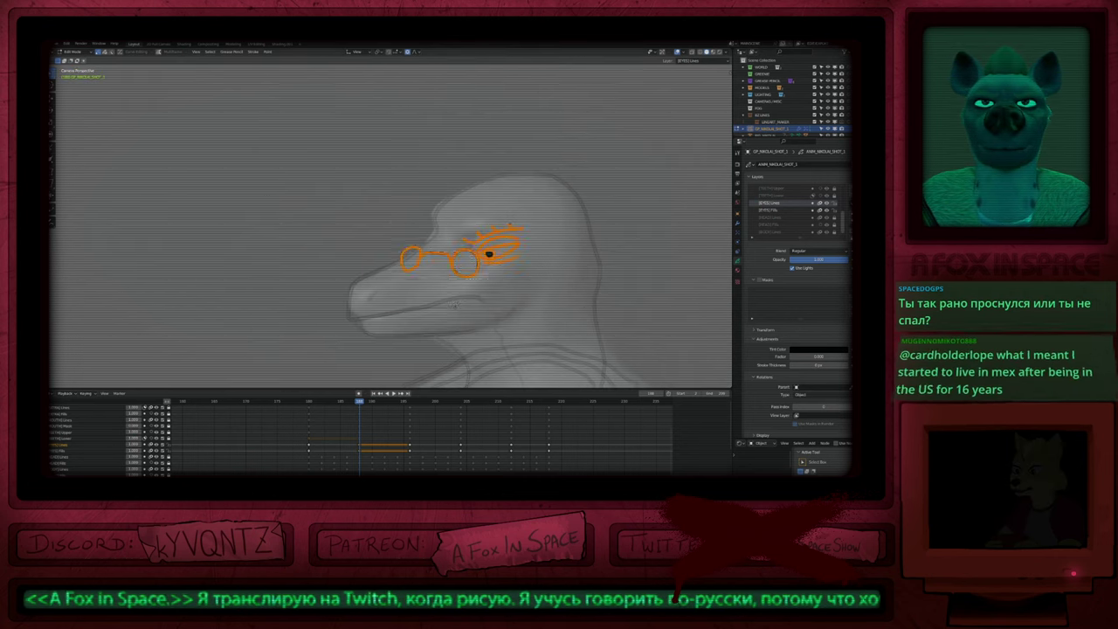
# Step: Return to Draw Mode and undo the recent glasses strokes
pyautogui.press('Tab')
pyautogui.hotkey('ctrl', 'z')
pyautogui.hotkey('ctrl', 'z')
pyautogui.hotkey('ctrl', 'z')
pyautogui.hotkey('ctrl', 'z')
pyautogui.hotkey('ctrl', 'z')
pyautogui.hotkey('ctrl', 'z')
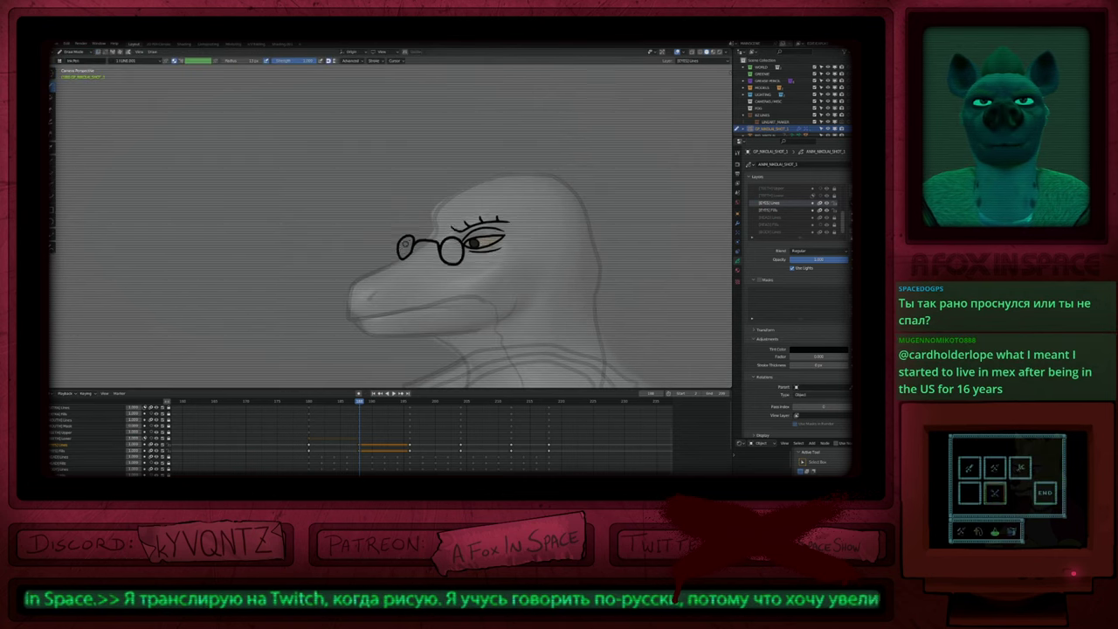
pyautogui.hotkey('ctrl', 'z')
pyautogui.hotkey('ctrl', 'z')
pyautogui.hotkey('ctrl', 'z')
pyautogui.hotkey('ctrl', 'z')
pyautogui.hotkey('ctrl', 'z')
pyautogui.hotkey('ctrl', 'z')
pyautogui.hotkey('ctrl', 'z')
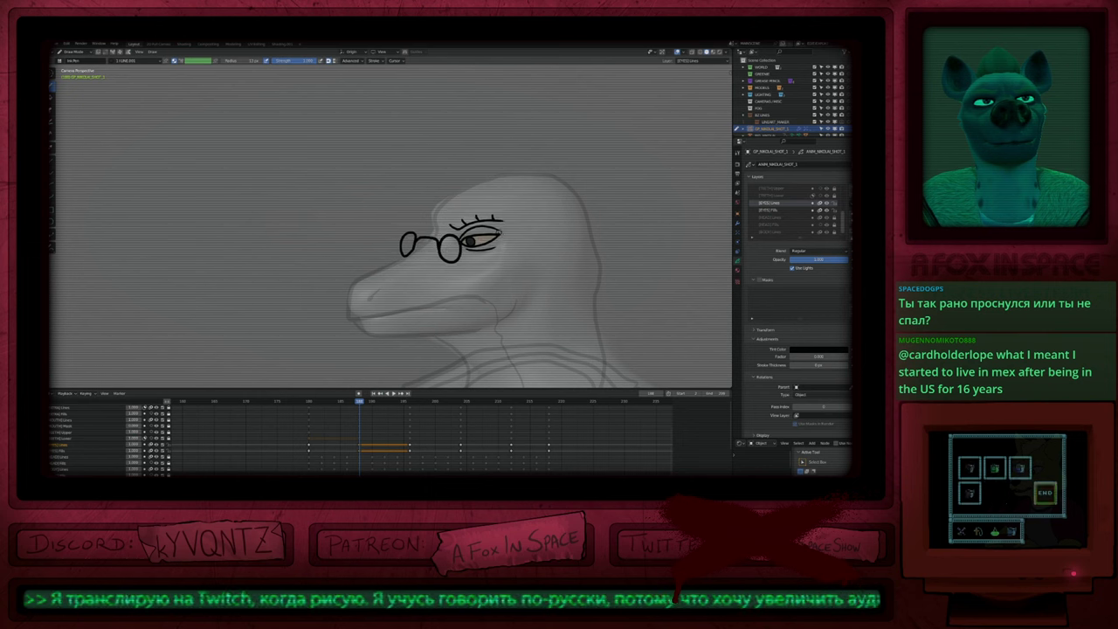
pyautogui.hotkey('ctrl', 'z')
pyautogui.hotkey('ctrl', 'z')
pyautogui.hotkey('ctrl', 'z')
pyautogui.hotkey('ctrl', 'z')
pyautogui.hotkey('ctrl', 'z')
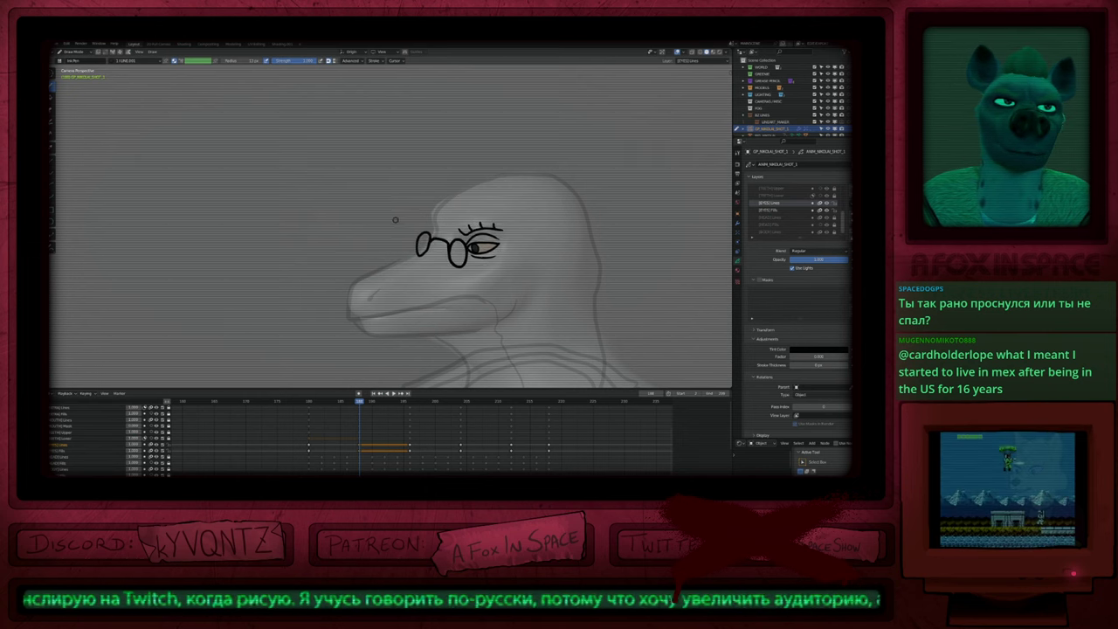
pyautogui.hotkey('ctrl', 'z')
pyautogui.press('f')
pyautogui.press('Escape')
pyautogui.hotkey('ctrl', 'z')
pyautogui.hotkey('ctrl', 'z')
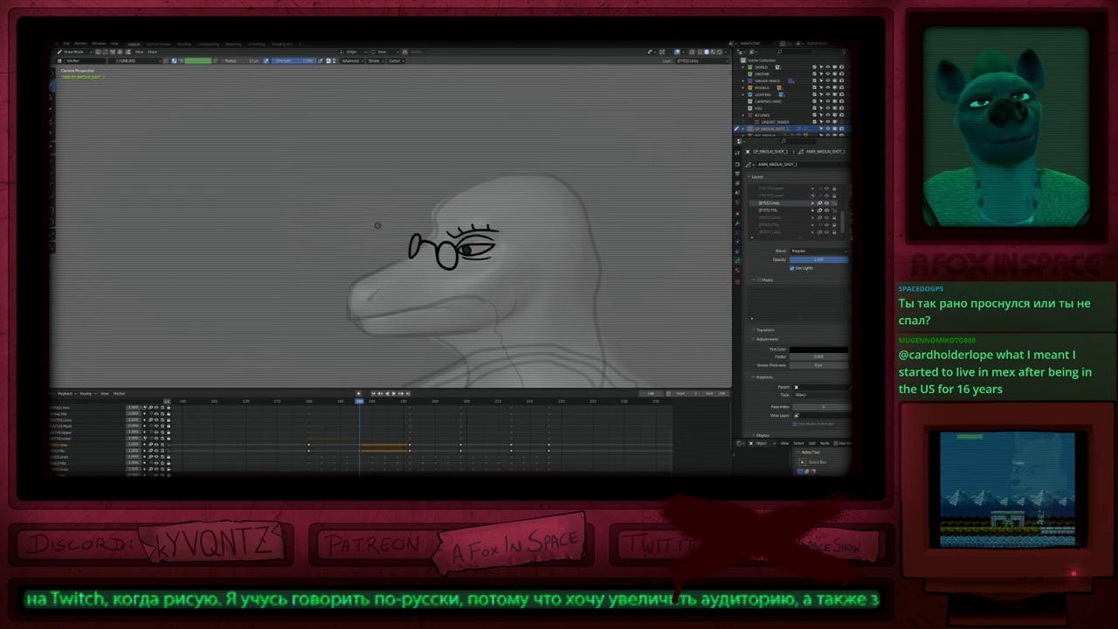
# Step: Compare the glasses between the two neighbouring keyframes, then pick a frame between them
pyautogui.press('Down')
pyautogui.press('Up')
pyautogui.press('Down')
pyautogui.press('Up')
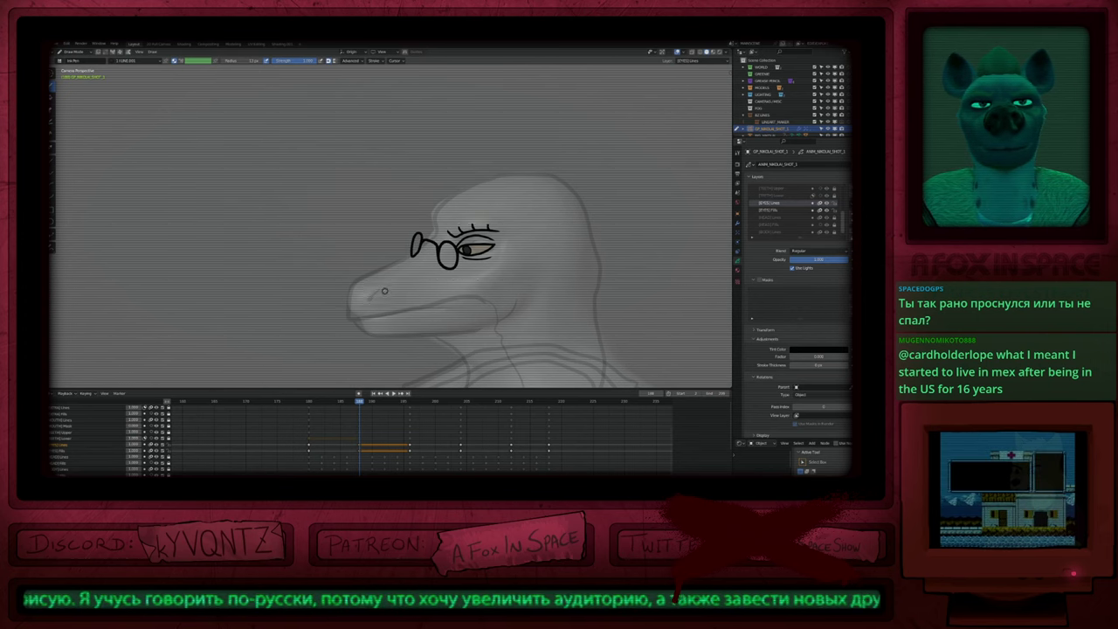
pyautogui.click(332, 404)
# Step: Run Interpolate Sequence with Step 2 across All Layers
pyautogui.hotkey('ctrl', 'shift', 'e')
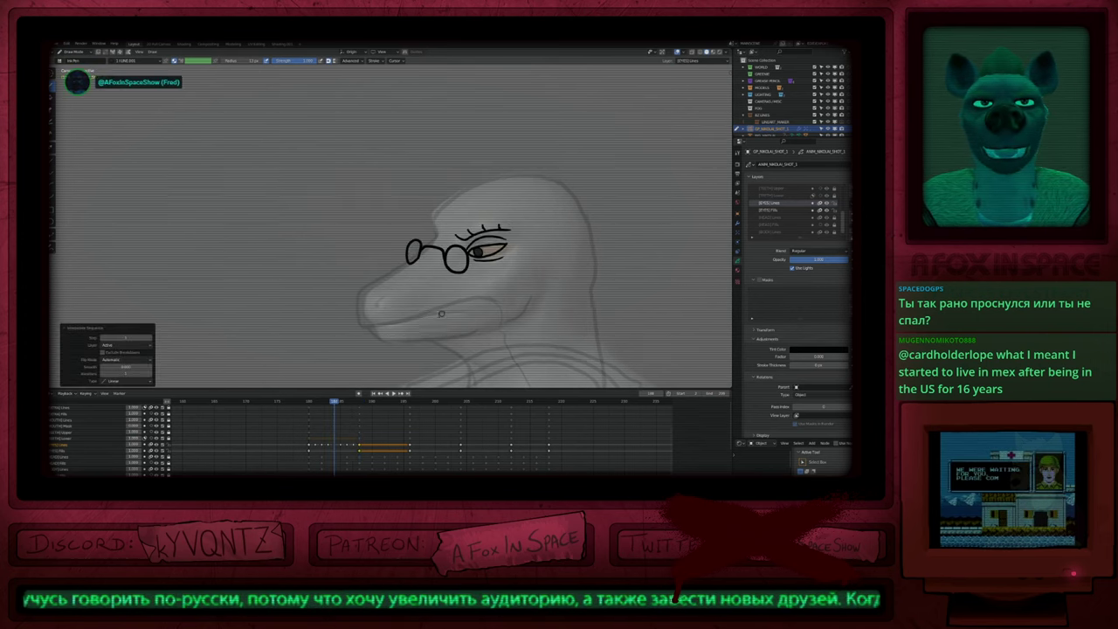
pyautogui.moveTo(125, 339); pyautogui.dragTo(132, 339)
pyautogui.click(126, 346)
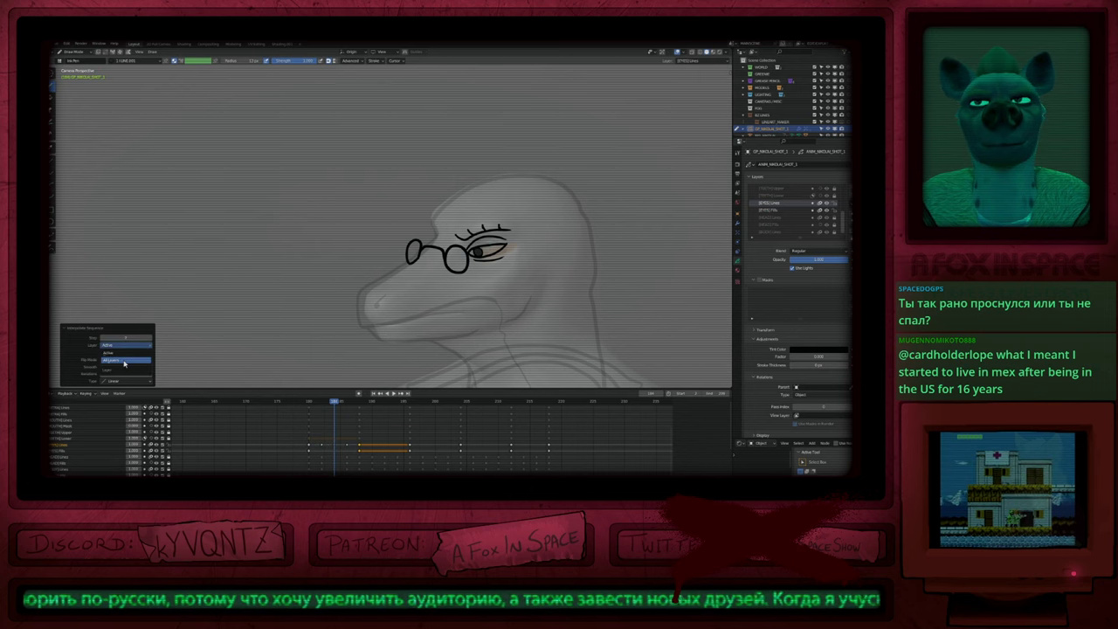
pyautogui.click(124, 360)
# Step: Mark all keys as regular keyframes, then play back and scrub the head turn from the start
pyautogui.press('a')
pyautogui.press('r')
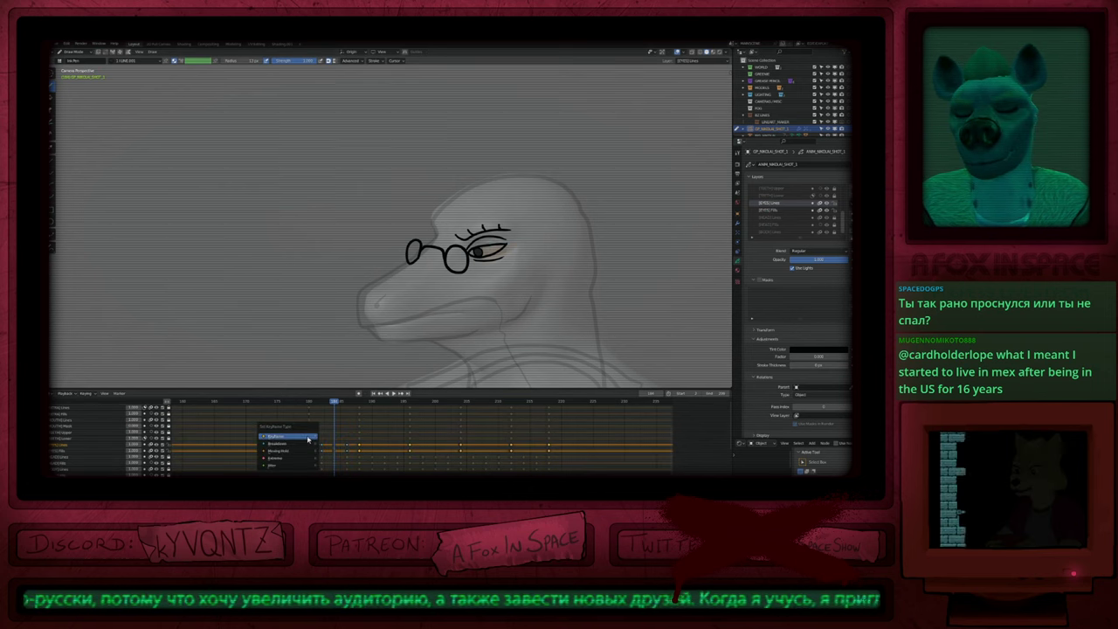
pyautogui.click(310, 439)
pyautogui.click(310, 402)
pyautogui.press('space')
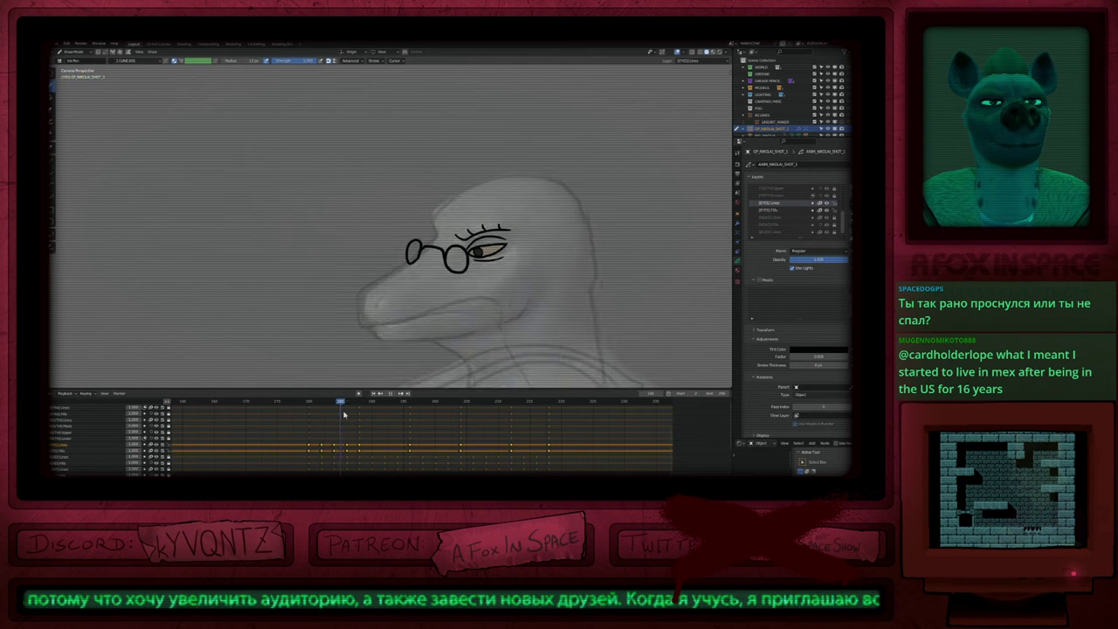
pyautogui.moveTo(393, 417); pyautogui.dragTo(392, 417)
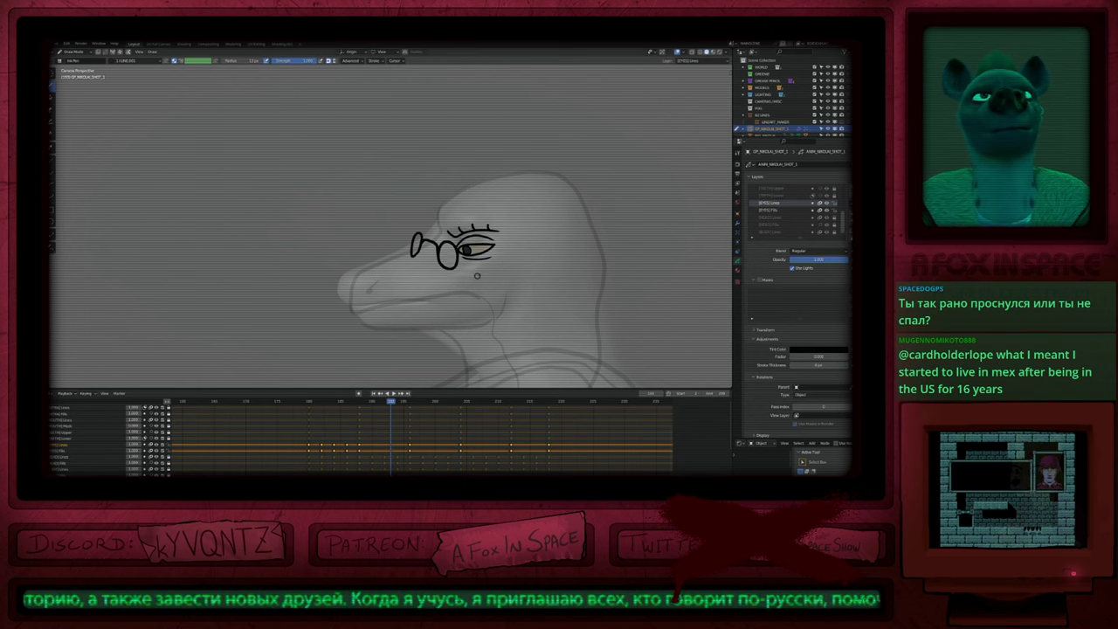
pyautogui.scroll(-1, 484, 284)
pyautogui.moveTo(484, 301)
pyautogui.keyDown('shift'); pyautogui.mouseDown(button='middle')
pyautogui.moveTo(494, 271)
pyautogui.moveTo(486, 289)
pyautogui.mouseUp(button='middle'); pyautogui.keyUp('shift')
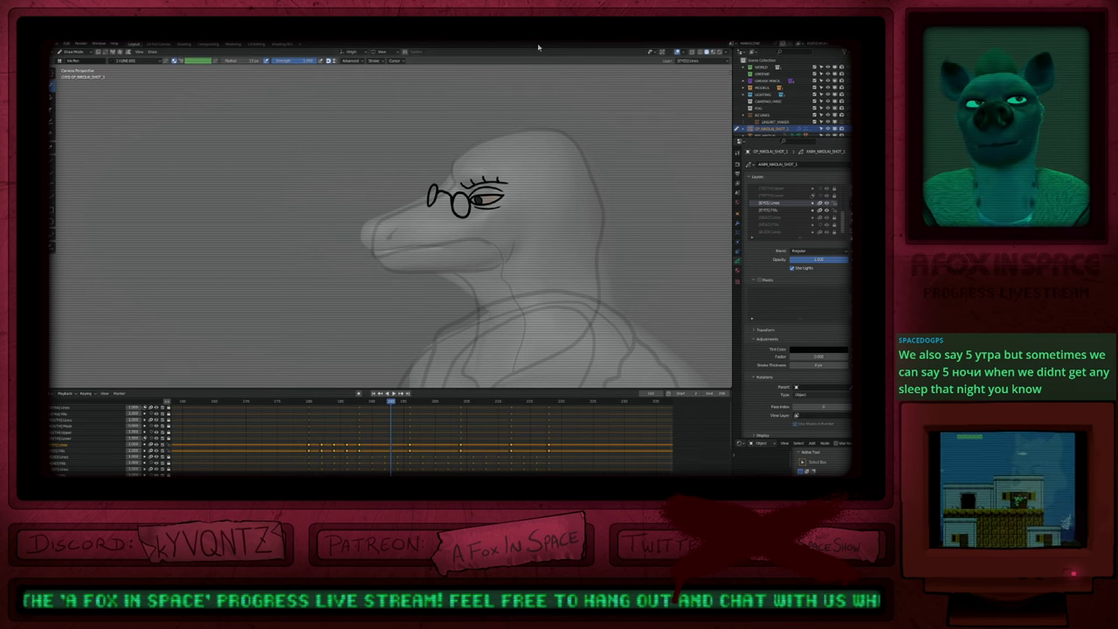
pyautogui.keyDown('shift'); pyautogui.moveTo(498, 246); pyautogui.dragTo(448, 258, button='middle'); pyautogui.keyUp('shift')
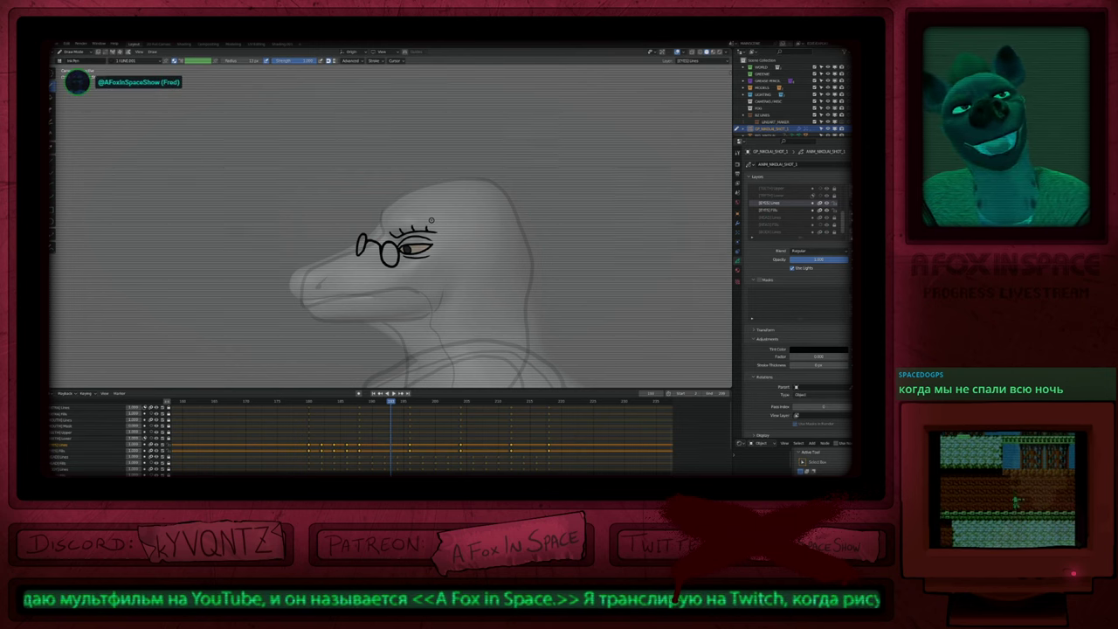
pyautogui.keyDown('shift'); pyautogui.moveTo(466, 294); pyautogui.dragTo(514, 266, button='middle'); pyautogui.keyUp('shift')
pyautogui.scroll(-1, 493, 269)
pyautogui.press('Down')
pyautogui.press('Down')
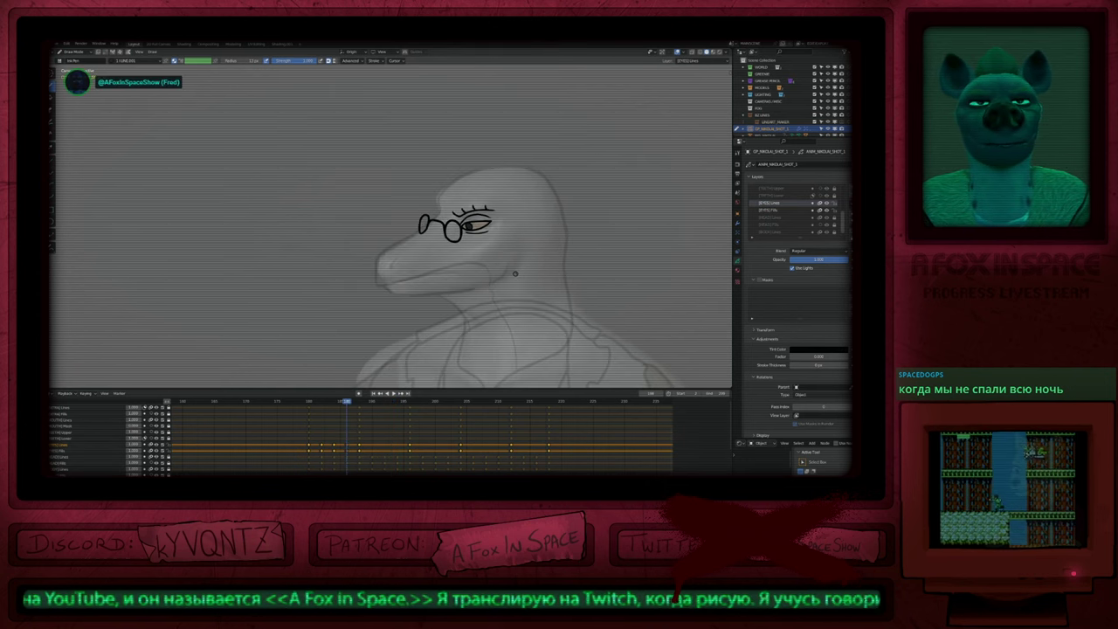
pyautogui.press('Up')
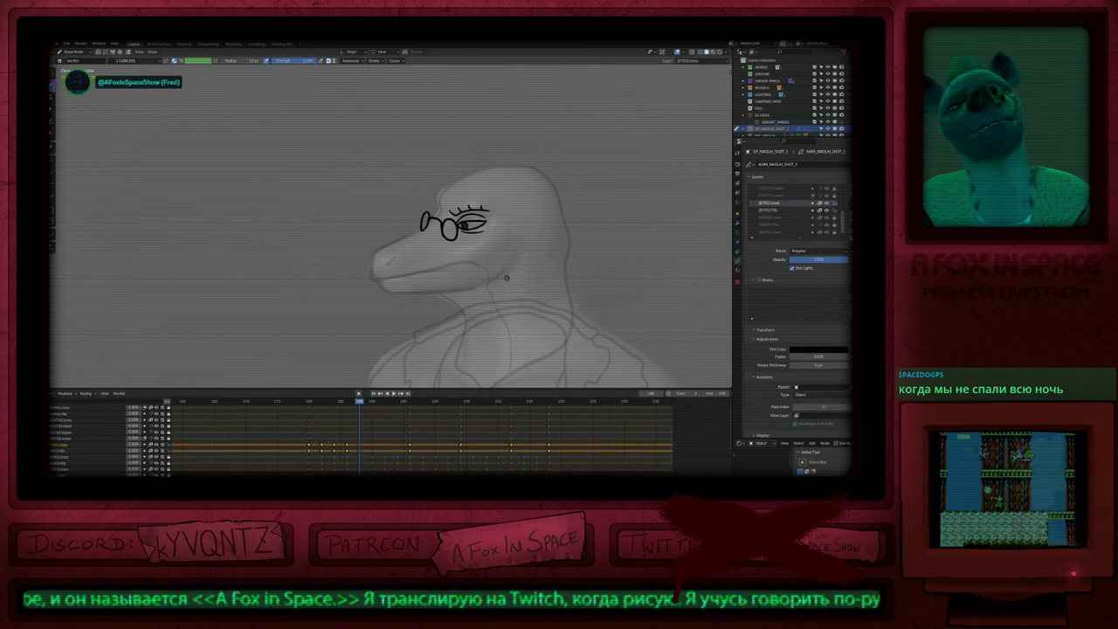
pyautogui.press('space')
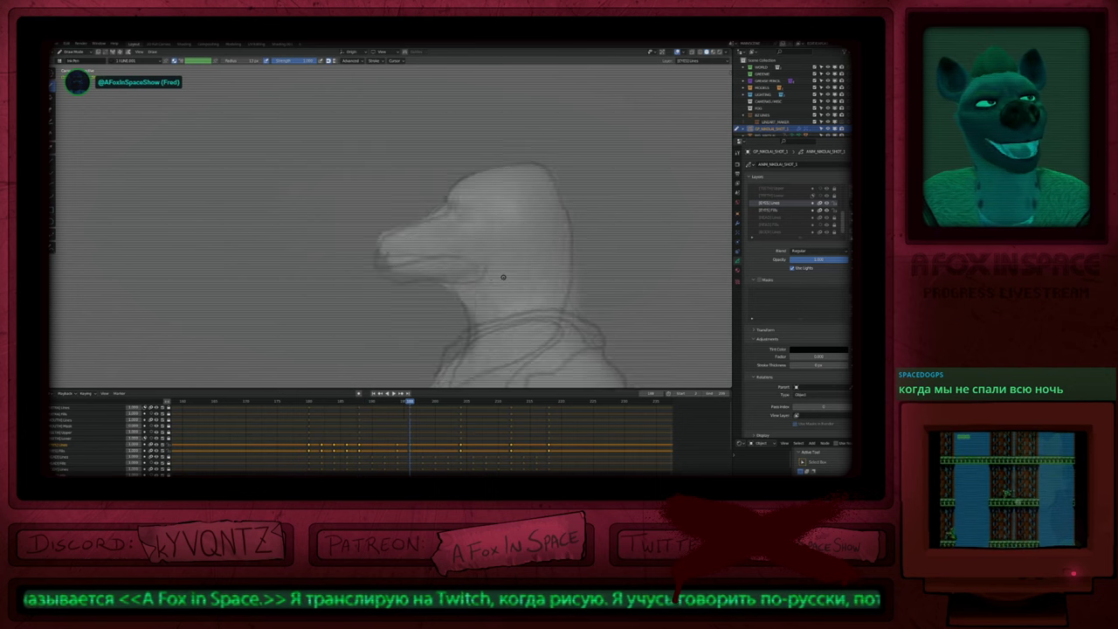
pyautogui.press('Escape')
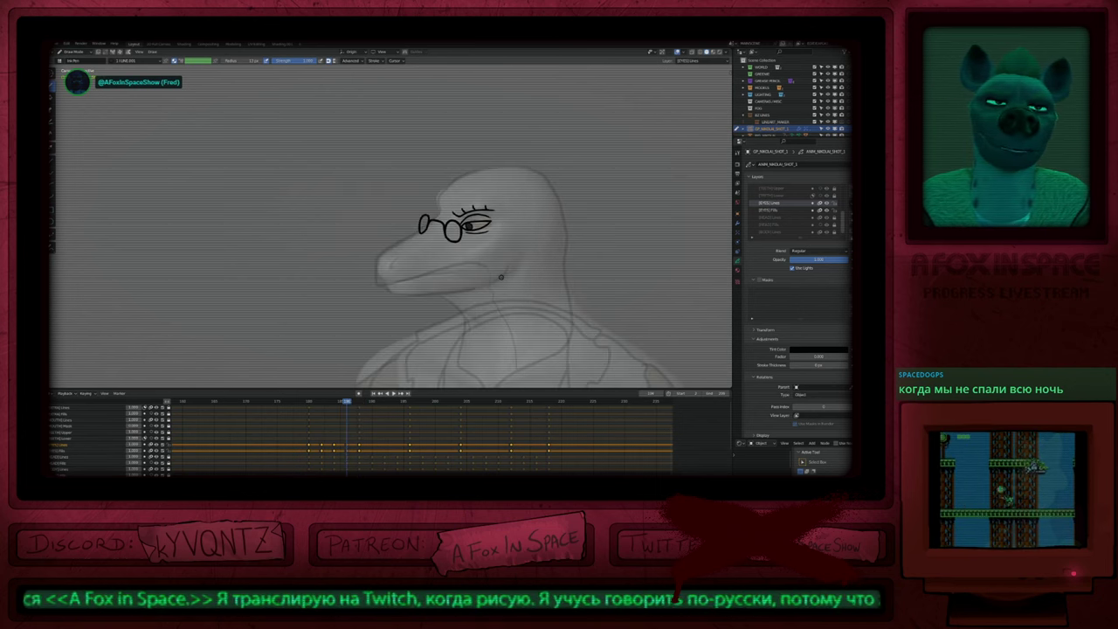
pyautogui.press('Up')
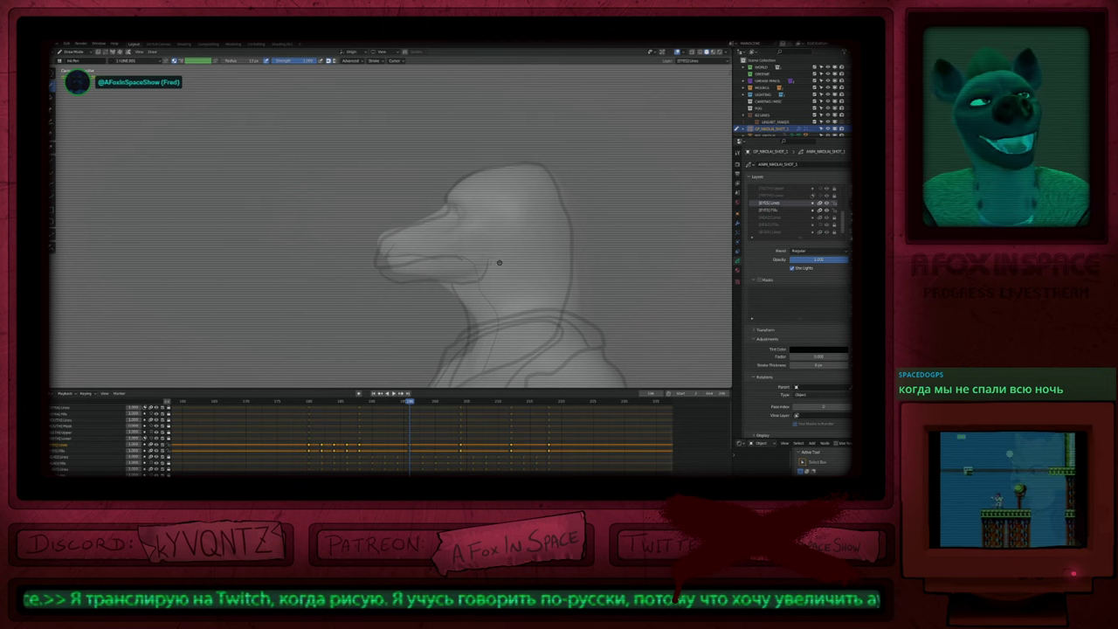
pyautogui.press('Up')
pyautogui.press('Up')
pyautogui.press('Down')
pyautogui.press('Down')
pyautogui.press('Down')
pyautogui.press('Down')
pyautogui.press('Down')
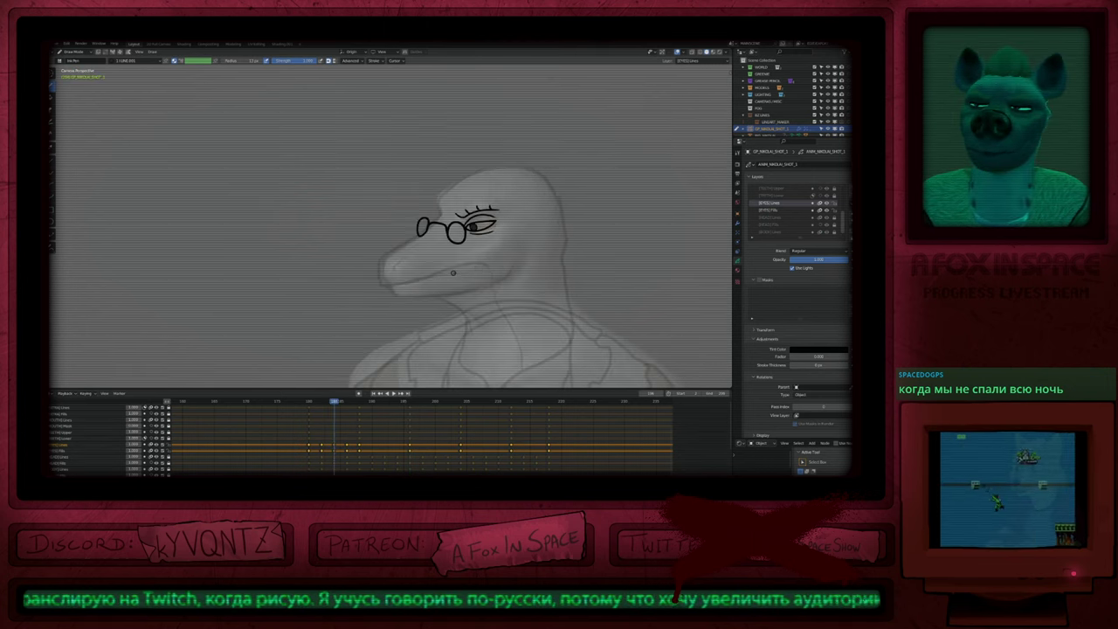
pyautogui.press('Up')
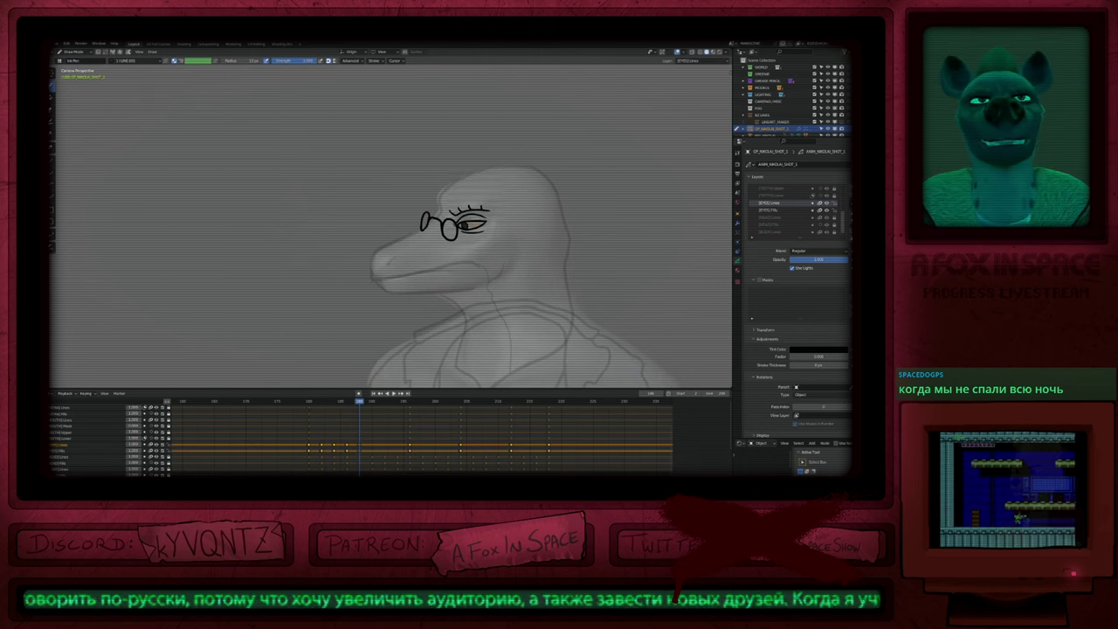
pyautogui.scroll(2, 531, 234)
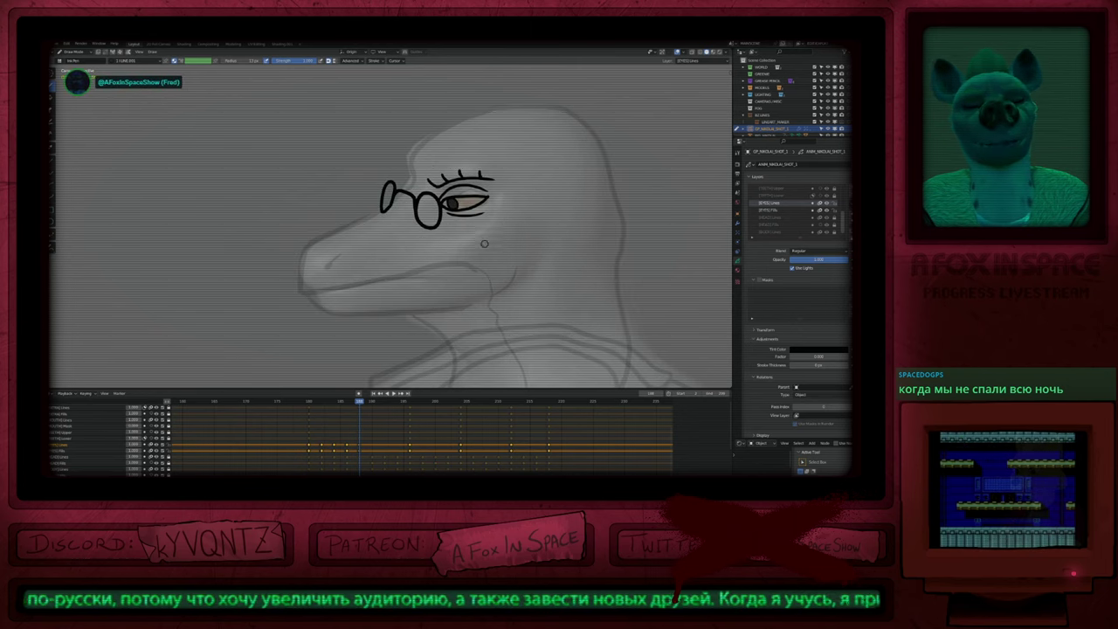
pyautogui.scroll(-2, 479, 240)
pyautogui.keyDown('shift'); pyautogui.moveTo(479, 240); pyautogui.dragTo(476, 247, button='middle'); pyautogui.keyUp('shift')
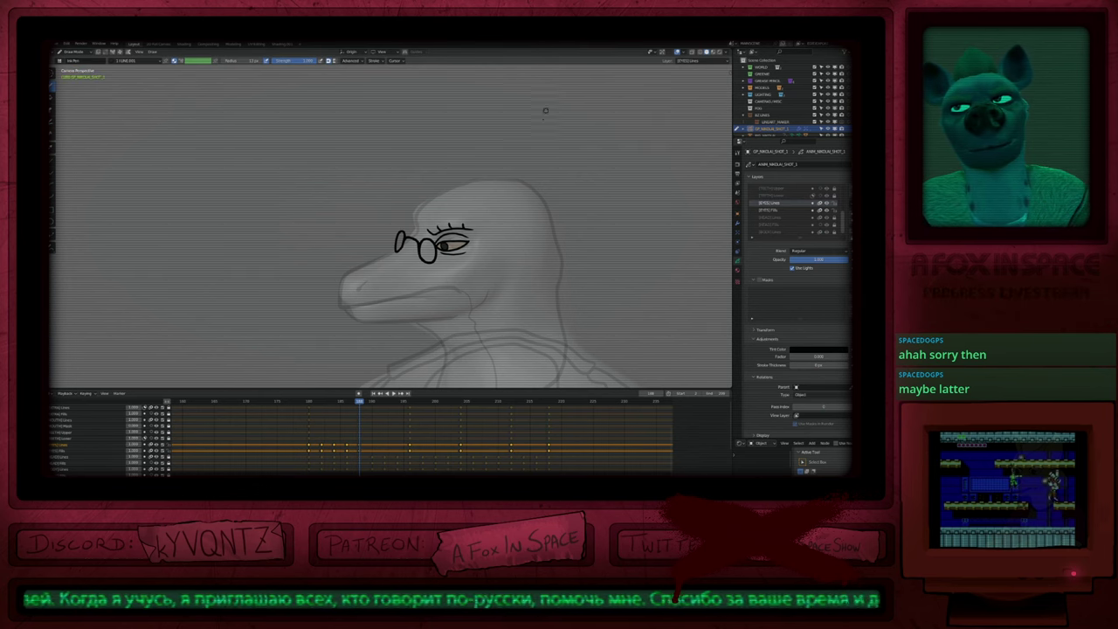
# Step: Zoom in on the head and flip between head-turn keyframes, settling on the previous one
pyautogui.keyDown('ctrl'); pyautogui.moveTo(466, 328); pyautogui.dragTo(474, 304, button='middle'); pyautogui.keyUp('ctrl')
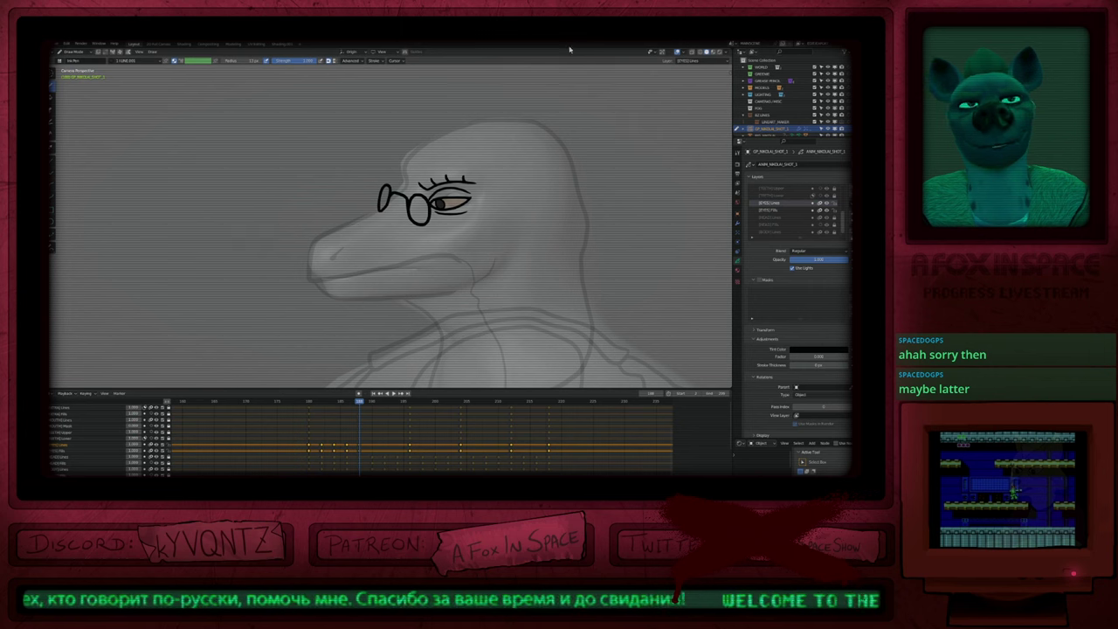
pyautogui.press('Up')
pyautogui.press('Down')
pyautogui.press('Up')
pyautogui.press('Up')
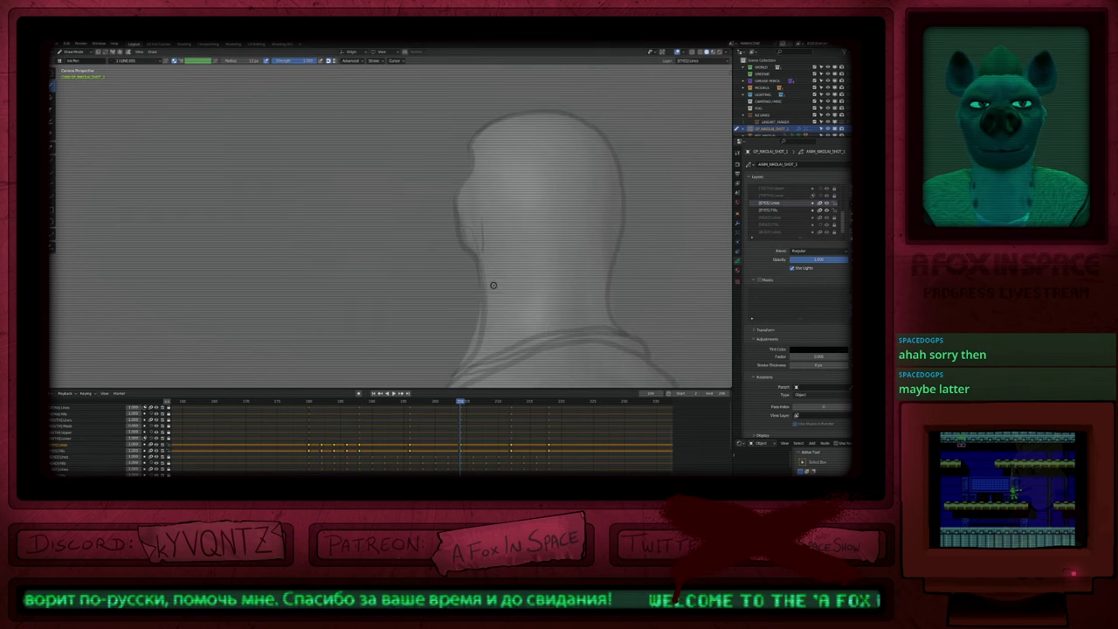
pyautogui.press('Down')
pyautogui.press('Down')
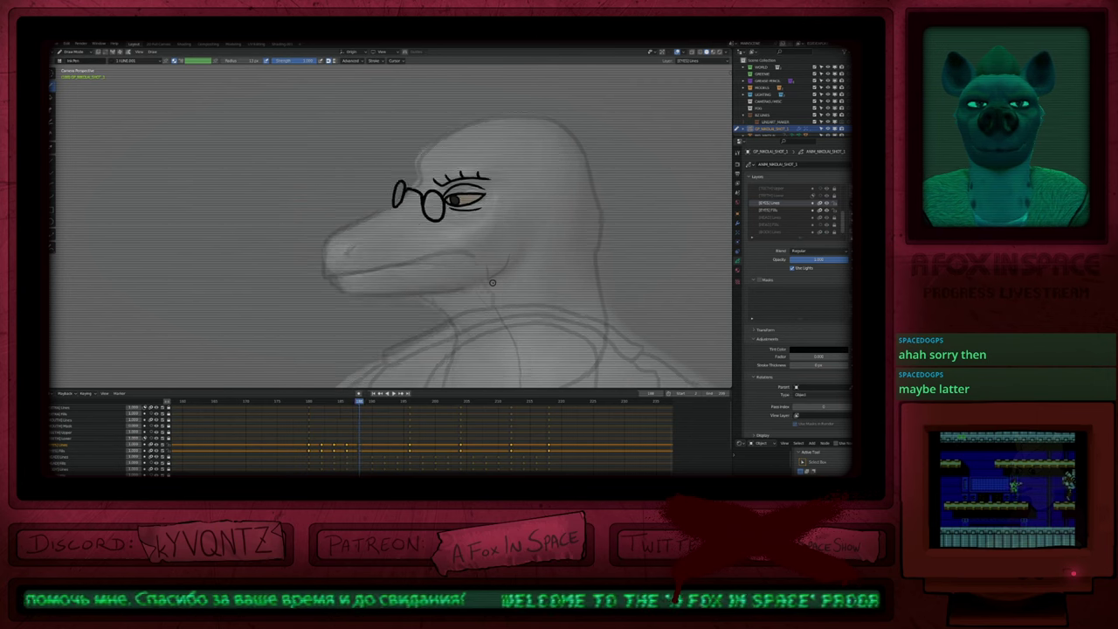
pyautogui.press('Down')
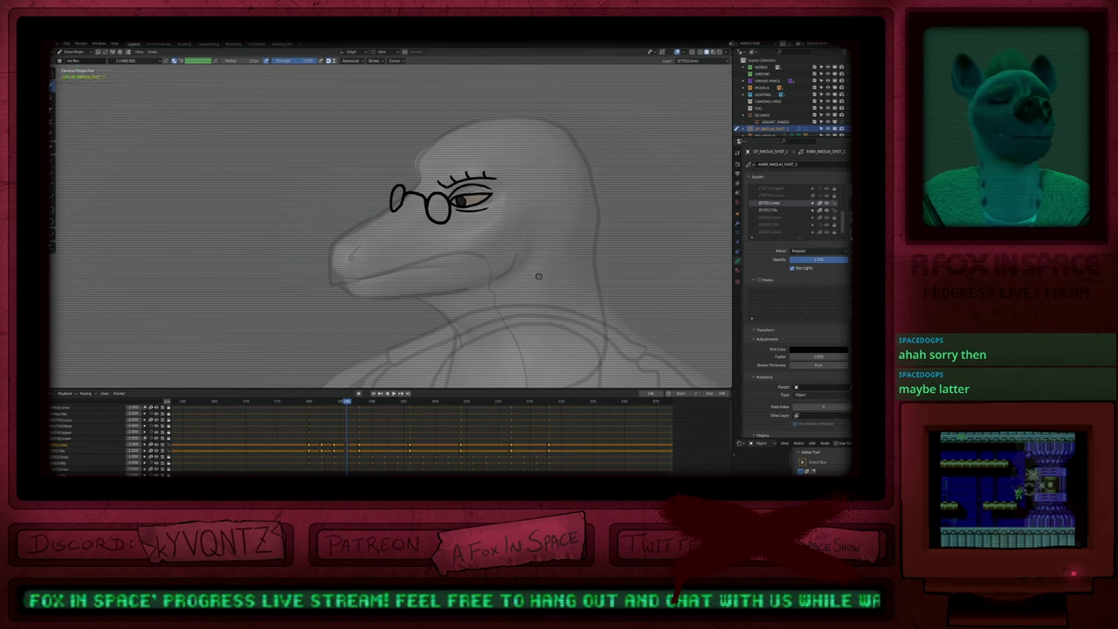
# Step: Zoom out to show the body, step back to the glasses keyframe, and play the animation
pyautogui.moveTo(528, 327)
pyautogui.keyDown('shift'); pyautogui.mouseDown(button='middle')
pyautogui.moveTo(557, 279)
pyautogui.moveTo(545, 301)
pyautogui.moveTo(552, 291)
pyautogui.moveTo(524, 293)
pyautogui.mouseUp(button='middle'); pyautogui.keyUp('shift')
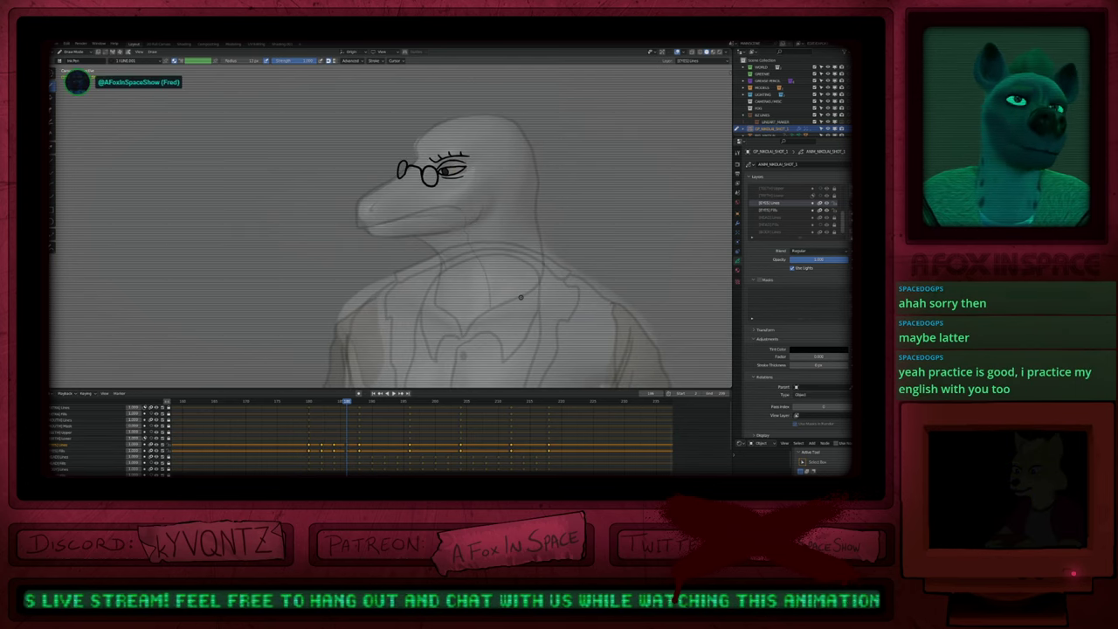
pyautogui.press('Up')
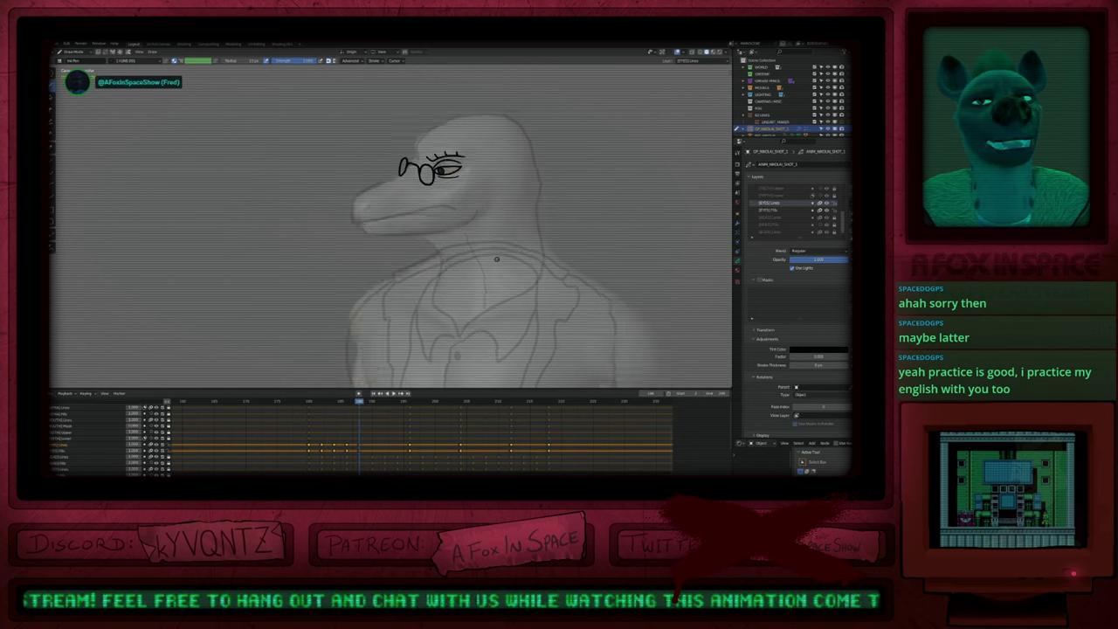
pyautogui.press('Up')
pyautogui.press('Up')
pyautogui.press('Down')
pyautogui.press('Down')
pyautogui.press('Down')
pyautogui.press('Down')
pyautogui.press('Up')
pyautogui.press('Up')
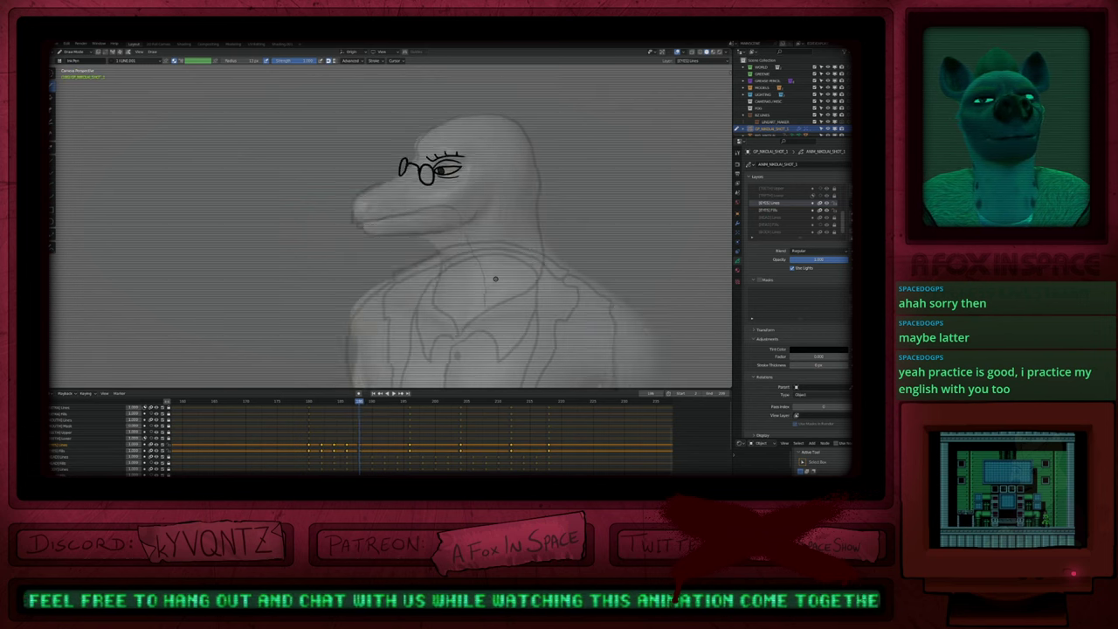
pyautogui.press('space')
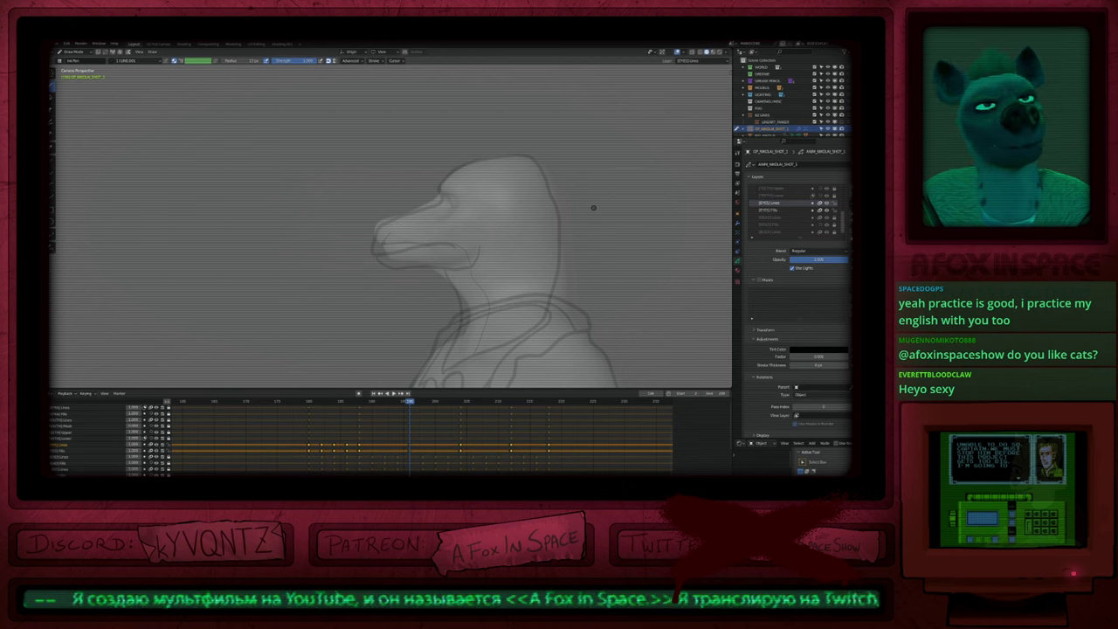
# Step: Recentre the drawing, resize the brush, and make [HEAD] Lines the active layer
pyautogui.scroll(-2, 466, 268)
pyautogui.keyDown('shift'); pyautogui.moveTo(532, 307); pyautogui.dragTo(517, 292, button='middle'); pyautogui.keyUp('shift')
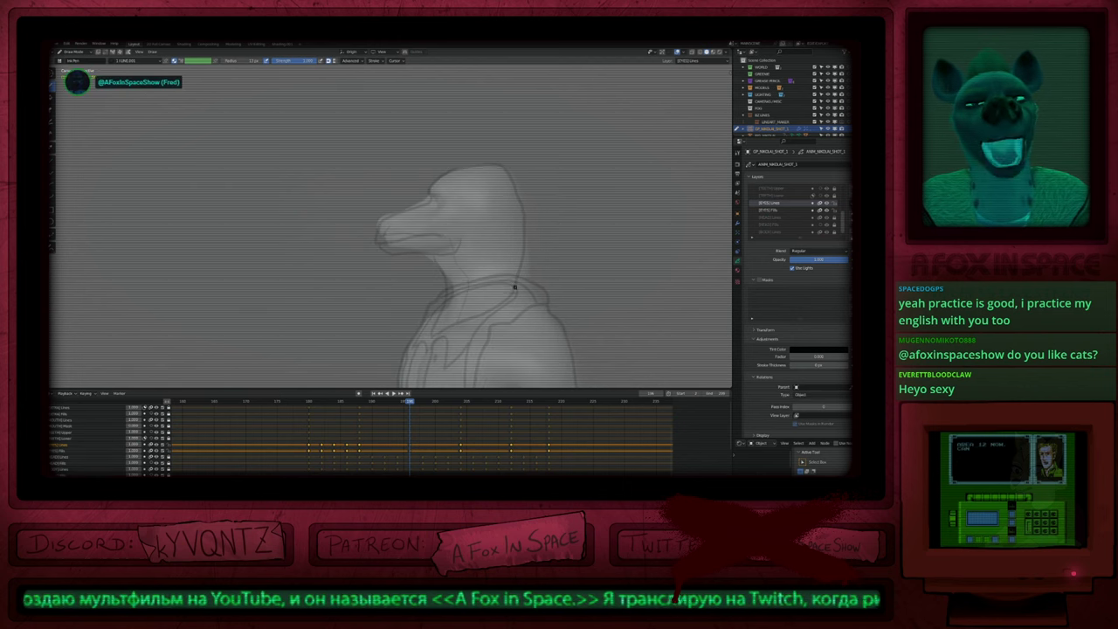
pyautogui.press('f')
pyautogui.click(509, 310)
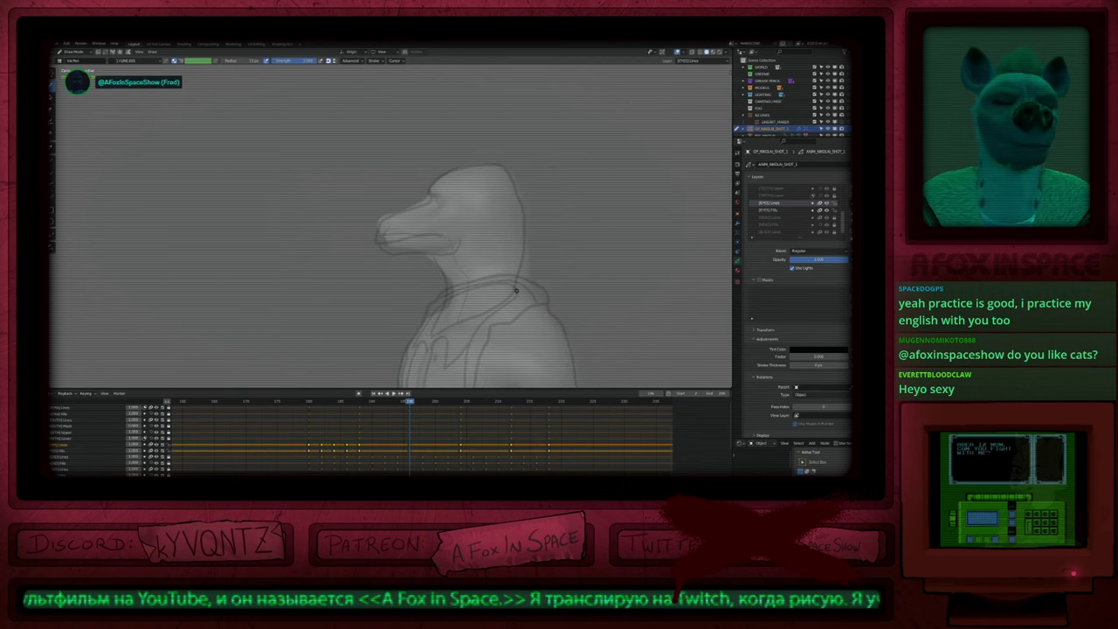
pyautogui.press('pagedown')
# Step: Redraw the back-of-neck ink line on [HEAD] Lines, comparing it with the neighbouring keyframes and resizing the brush
pyautogui.moveTo(525, 220); pyautogui.dragTo(517, 295)
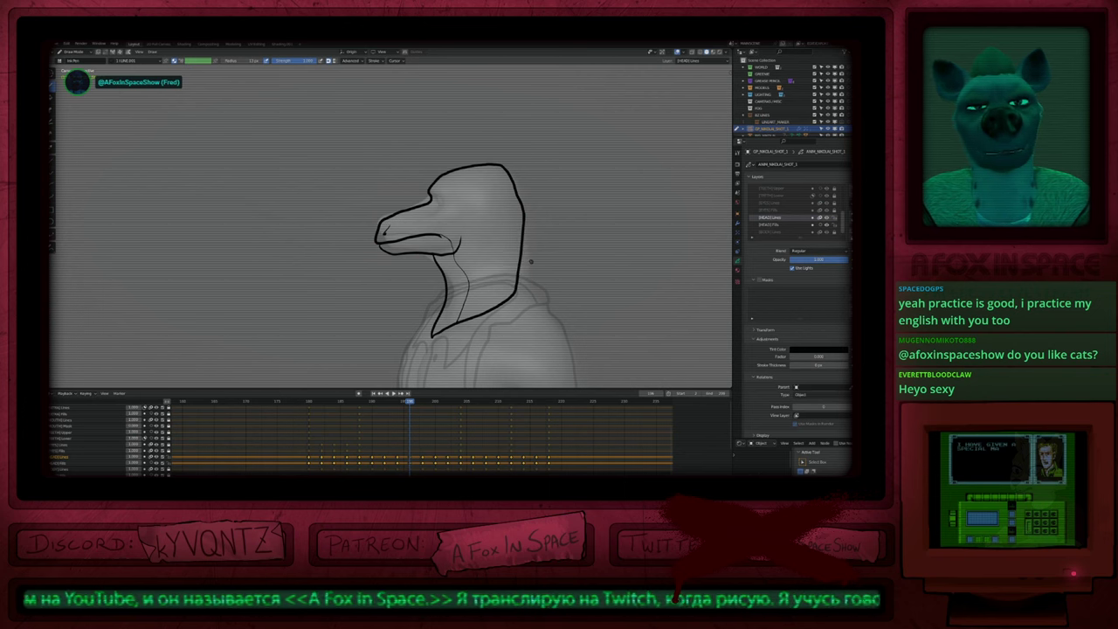
pyautogui.press('Down')
pyautogui.press('Up')
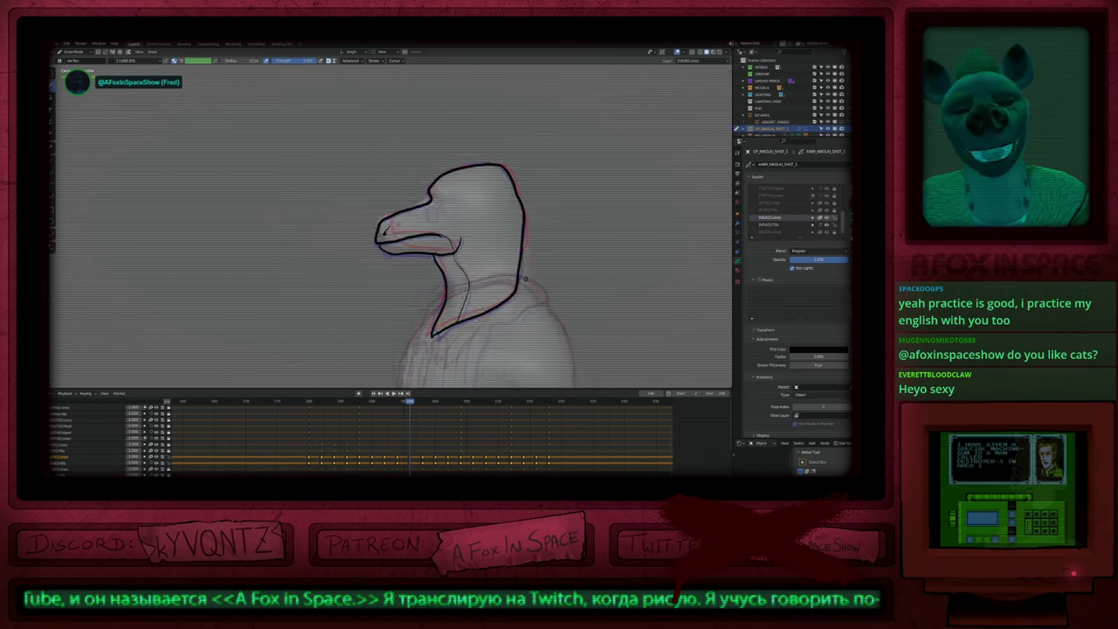
pyautogui.press('f')
pyautogui.click(503, 248)
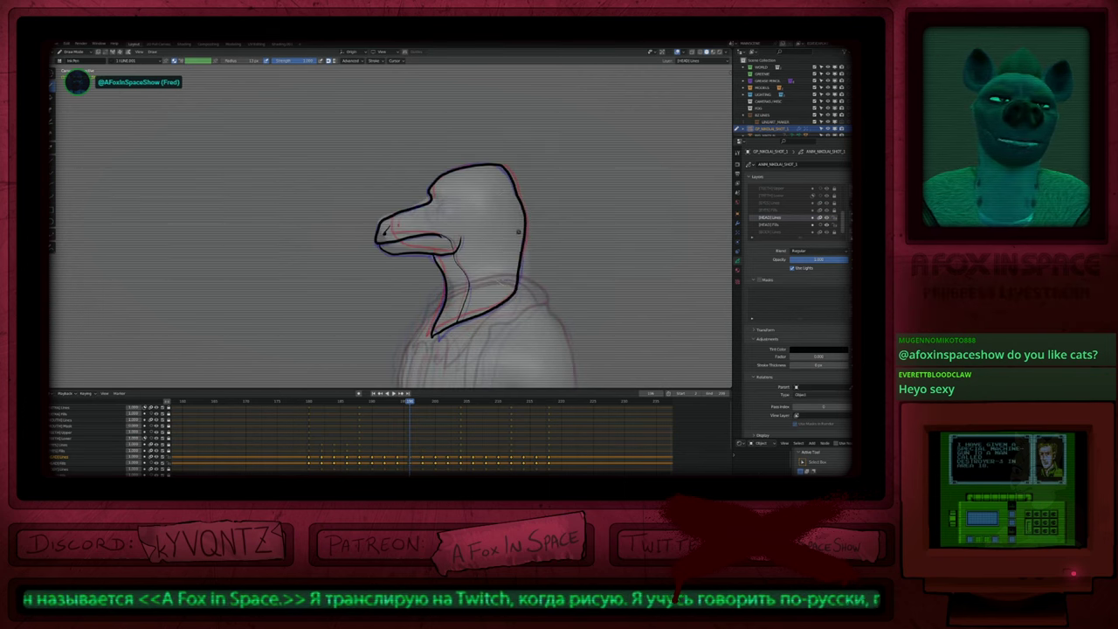
pyautogui.press('Down')
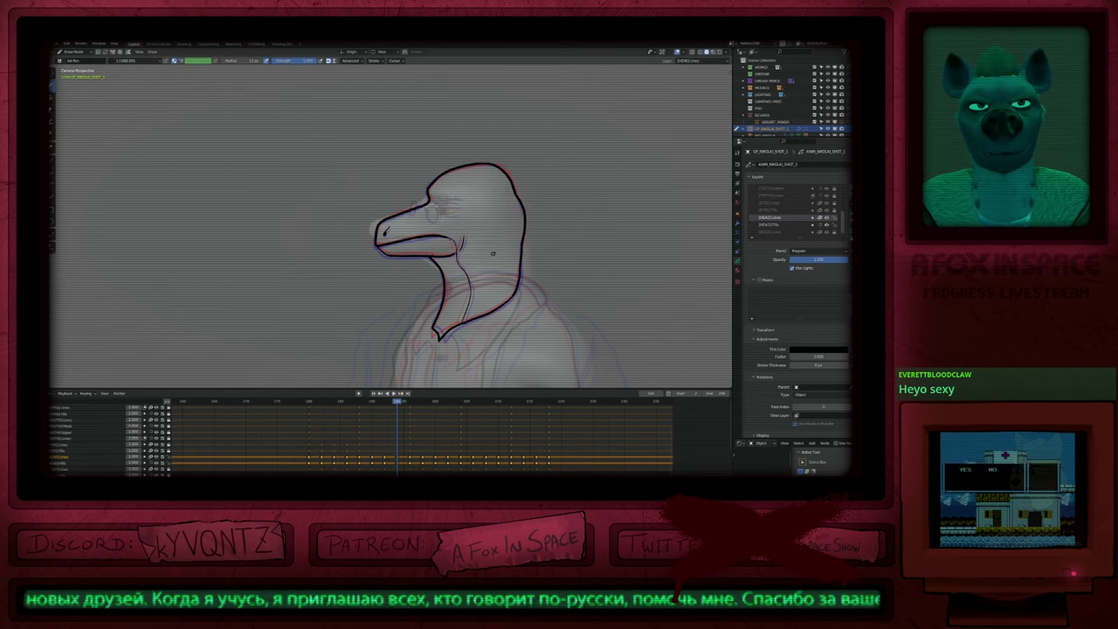
# Step: With a larger brush, redraw the upper-right and right side of the head outline, undoing retries
pyautogui.scroll(5, 476, 260)
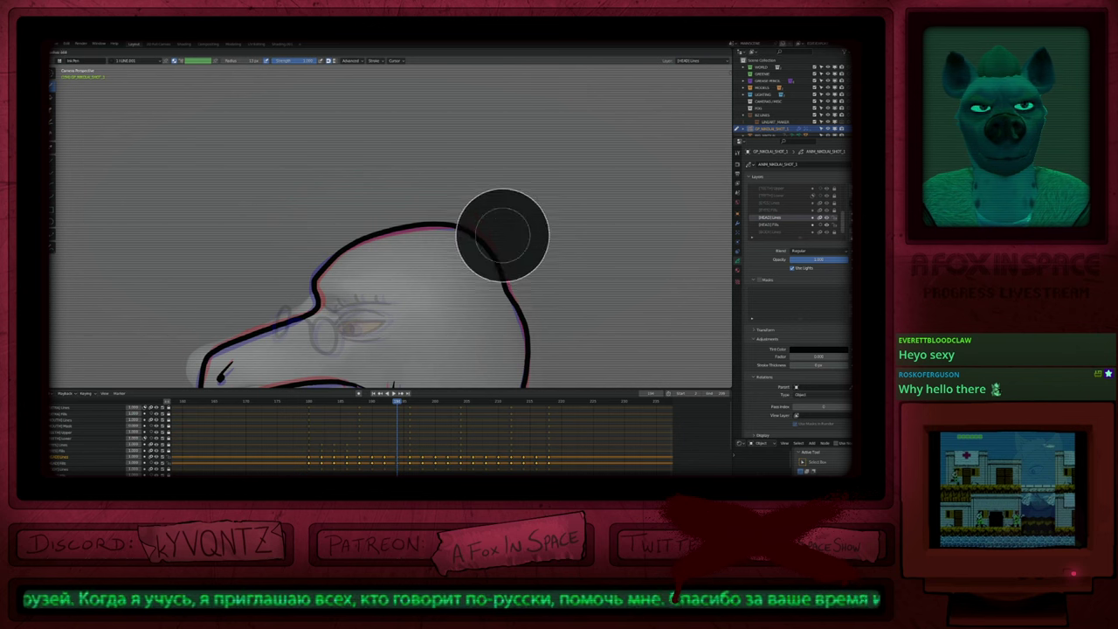
pyautogui.click(503, 235)
pyautogui.moveTo(441, 225); pyautogui.dragTo(501, 274)
pyautogui.press('f')
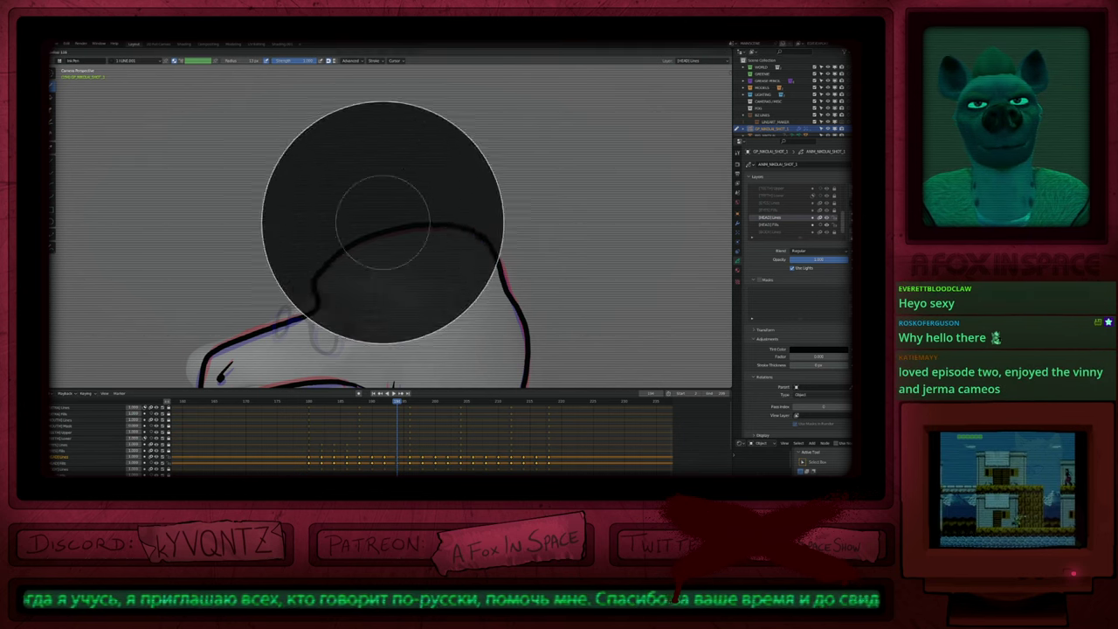
pyautogui.press('Escape')
pyautogui.hotkey('ctrl', 'z')
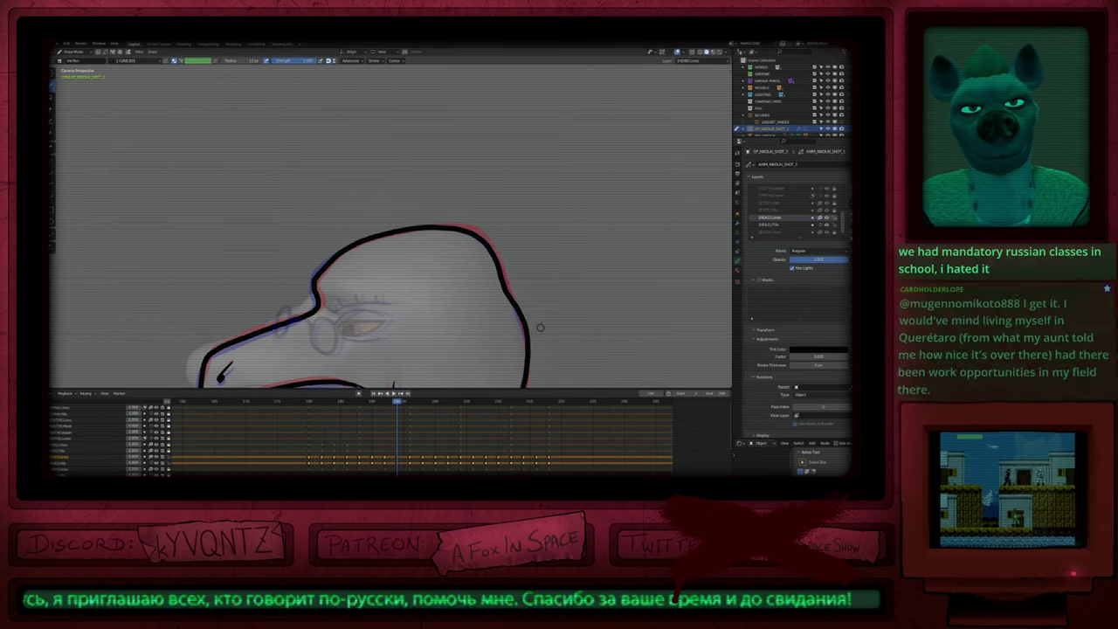
pyautogui.keyDown('shift'); pyautogui.moveTo(539, 324); pyautogui.dragTo(552, 210, button='middle'); pyautogui.keyUp('shift')
pyautogui.hotkey('ctrl', 'z')
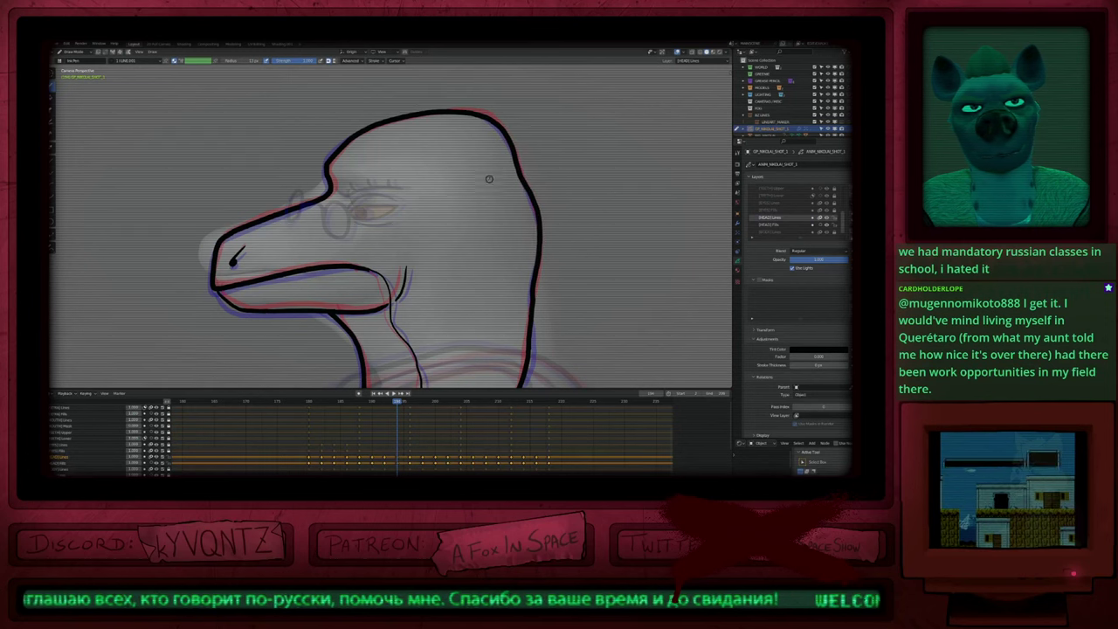
# Step: Reframe the whole head and step through neighbouring frames to compare the head-turn poses
pyautogui.scroll(-5, 493, 157)
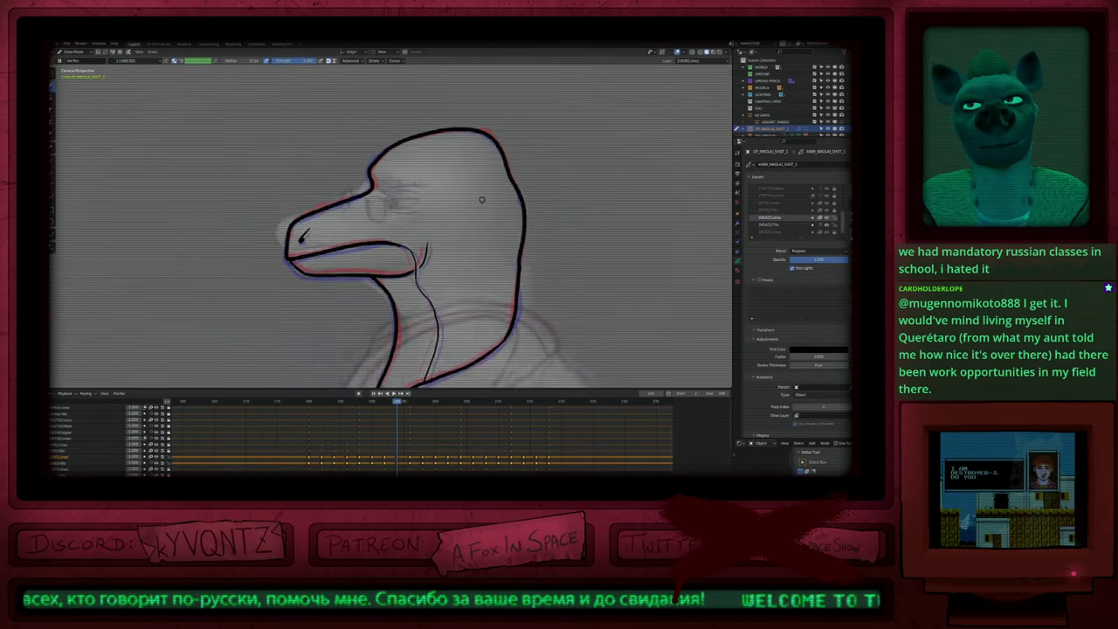
pyautogui.keyDown('shift'); pyautogui.moveTo(486, 192); pyautogui.dragTo(486, 241, button='middle'); pyautogui.keyUp('shift')
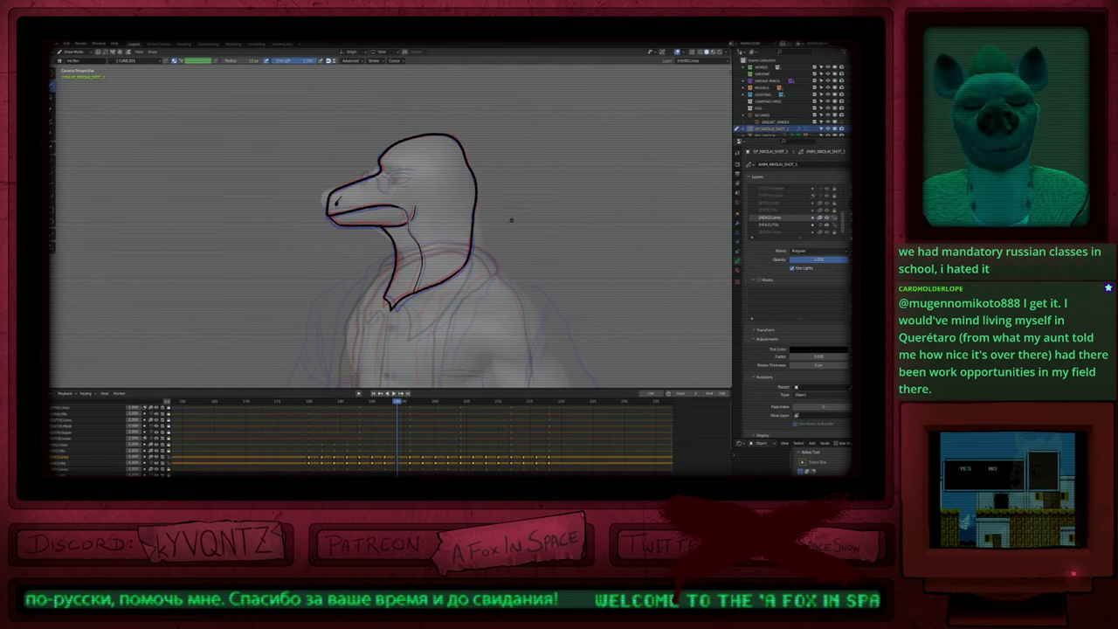
pyautogui.press('Left')
pyautogui.press('Left')
pyautogui.press('Left')
pyautogui.press('Left')
pyautogui.press('Right')
pyautogui.press('Right')
pyautogui.press('Right')
pyautogui.press('Right')
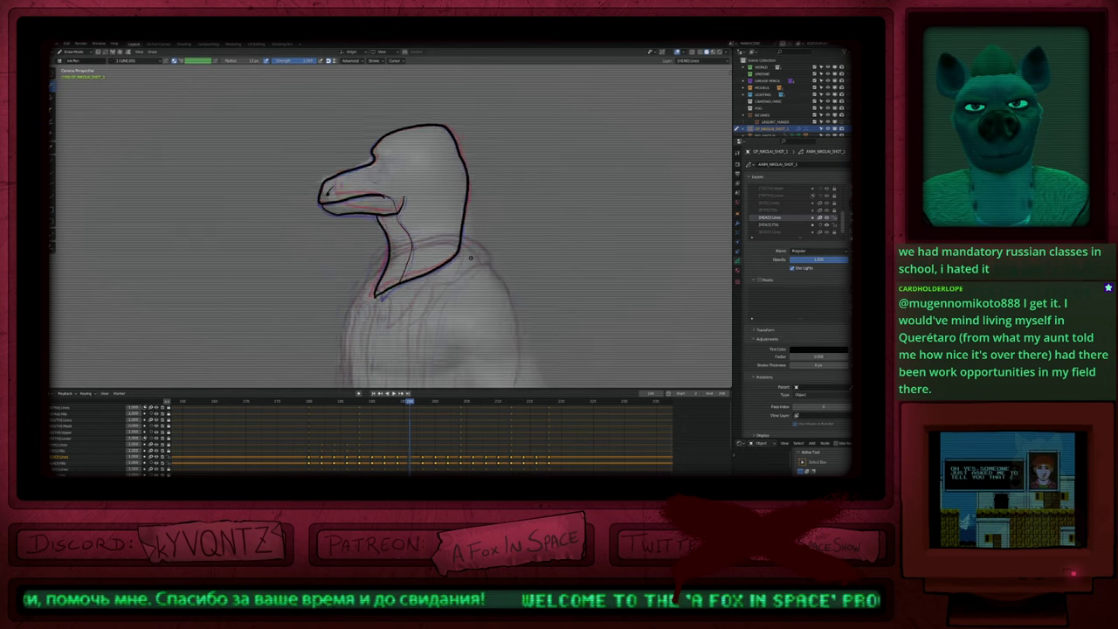
pyautogui.press('Up')
pyautogui.press('Up')
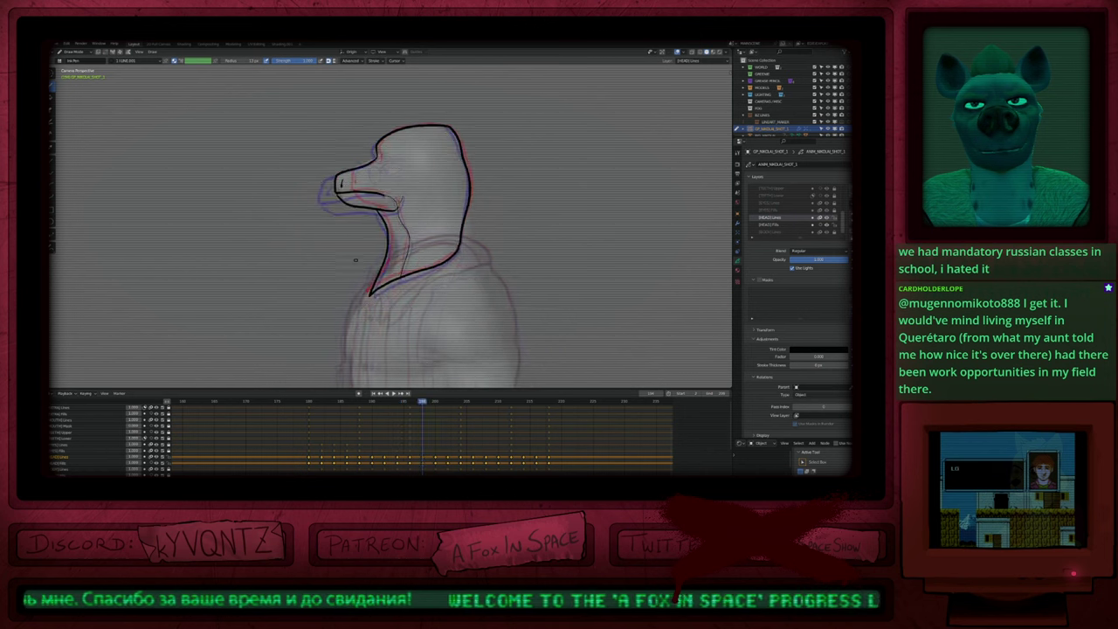
pyautogui.press('Down')
pyautogui.keyDown('shift'); pyautogui.moveTo(329, 230); pyautogui.dragTo(405, 264, button='middle'); pyautogui.keyUp('shift')
pyautogui.press('Down')
pyautogui.press('Right')
pyautogui.press('Right')
pyautogui.press('Right')
pyautogui.press('Right')
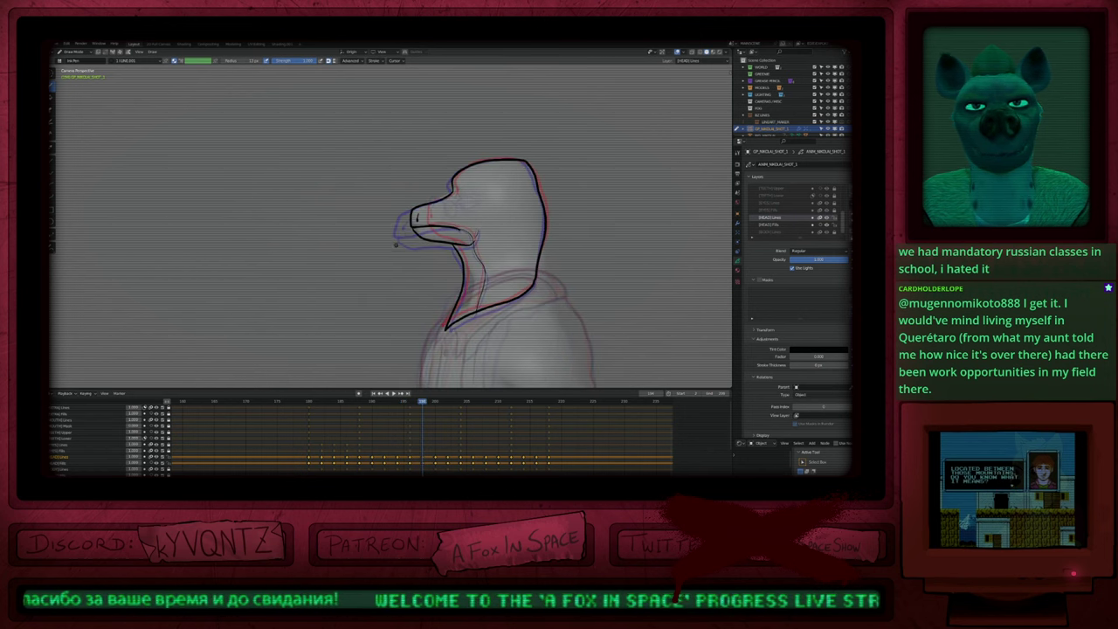
# Step: Shrink the brush and reinforce the upper-lip line beneath the nose
pyautogui.press('f')
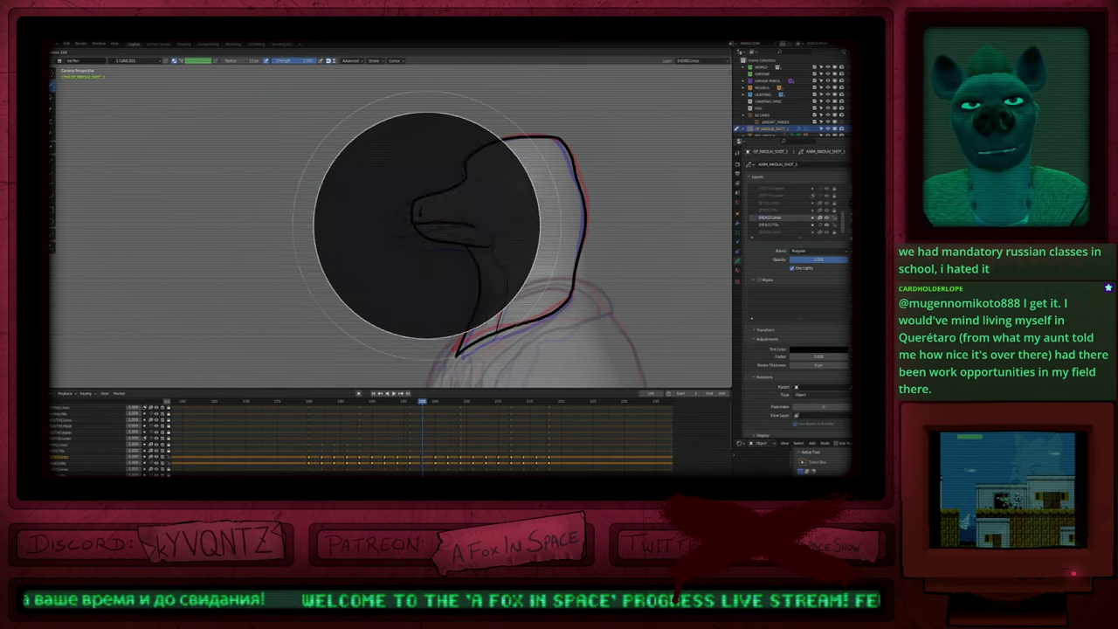
pyautogui.click(423, 220)
pyautogui.moveTo(417, 225); pyautogui.dragTo(439, 223)
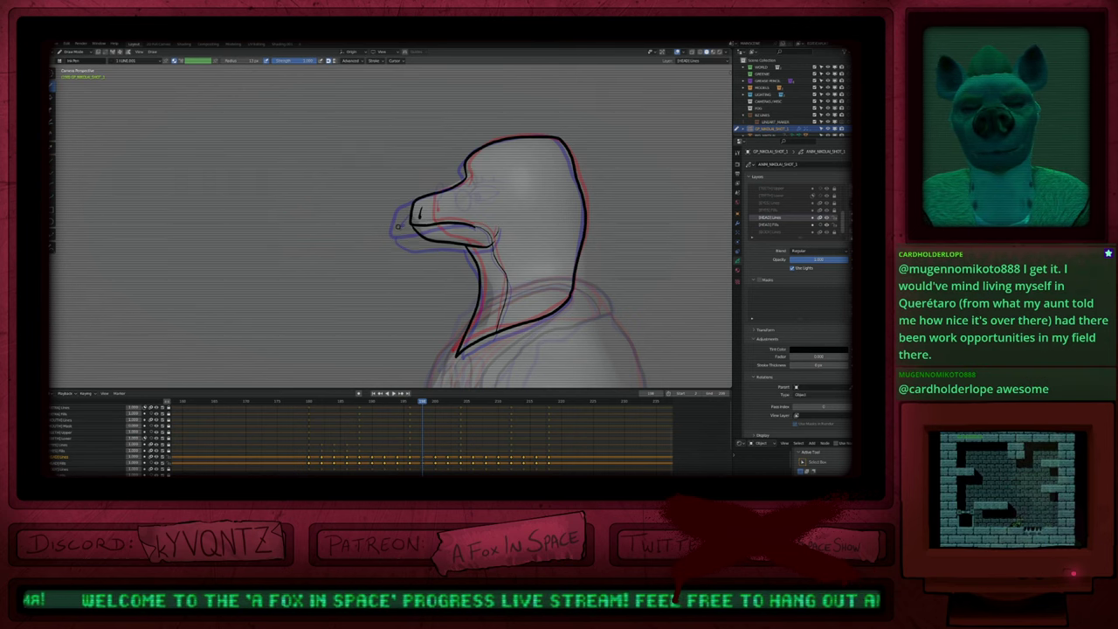
pyautogui.press('f')
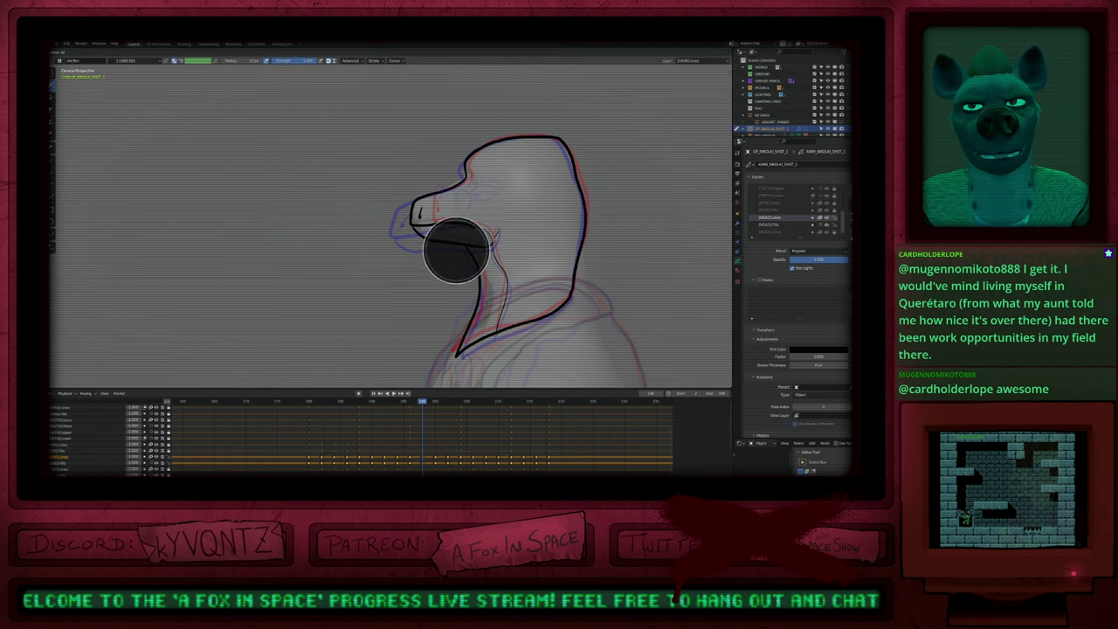
pyautogui.press('Escape')
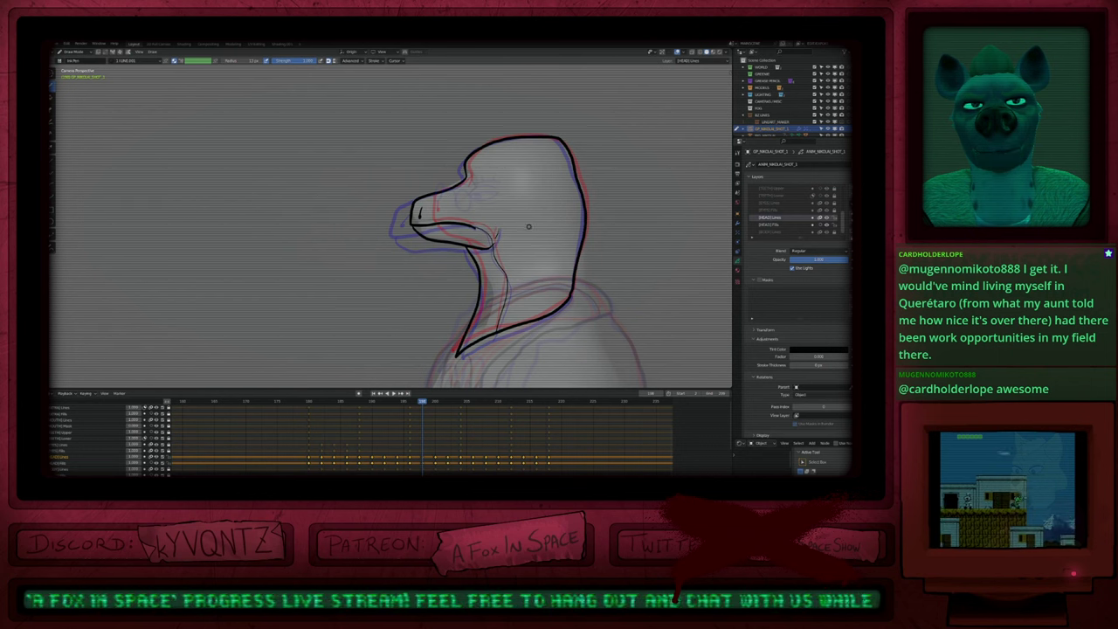
# Step: Reframe the view on the head and step back two frames to the earlier round-glasses pose
pyautogui.moveTo(575, 199)
pyautogui.keyDown('shift'); pyautogui.mouseDown(button='middle')
pyautogui.moveTo(536, 219)
pyautogui.moveTo(511, 266)
pyautogui.mouseUp(button='middle'); pyautogui.keyUp('shift')
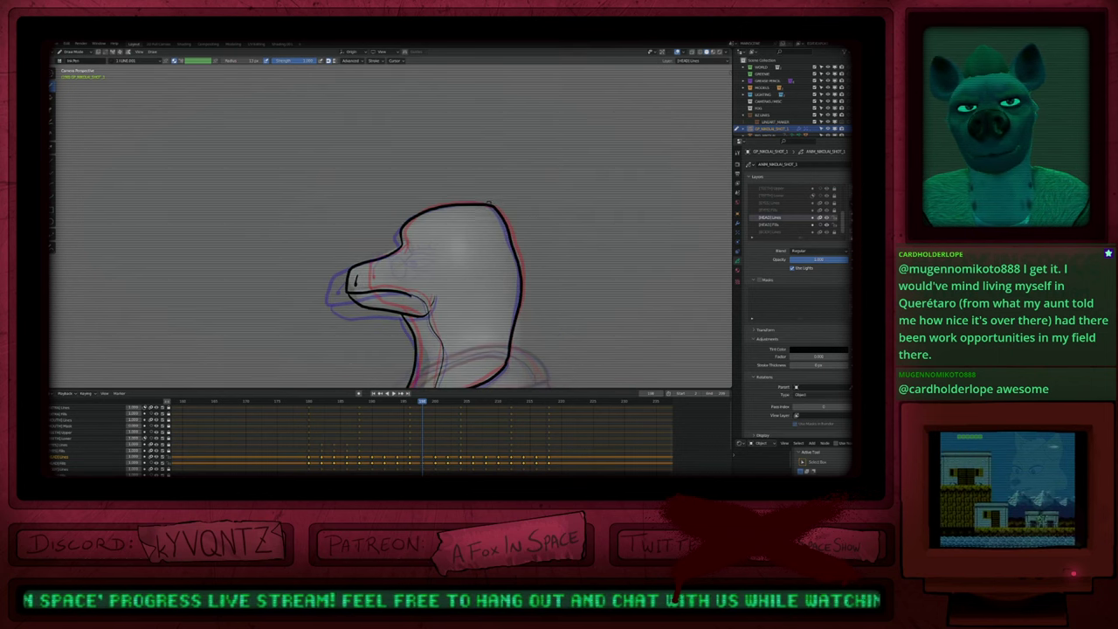
pyautogui.scroll(3, 504, 194)
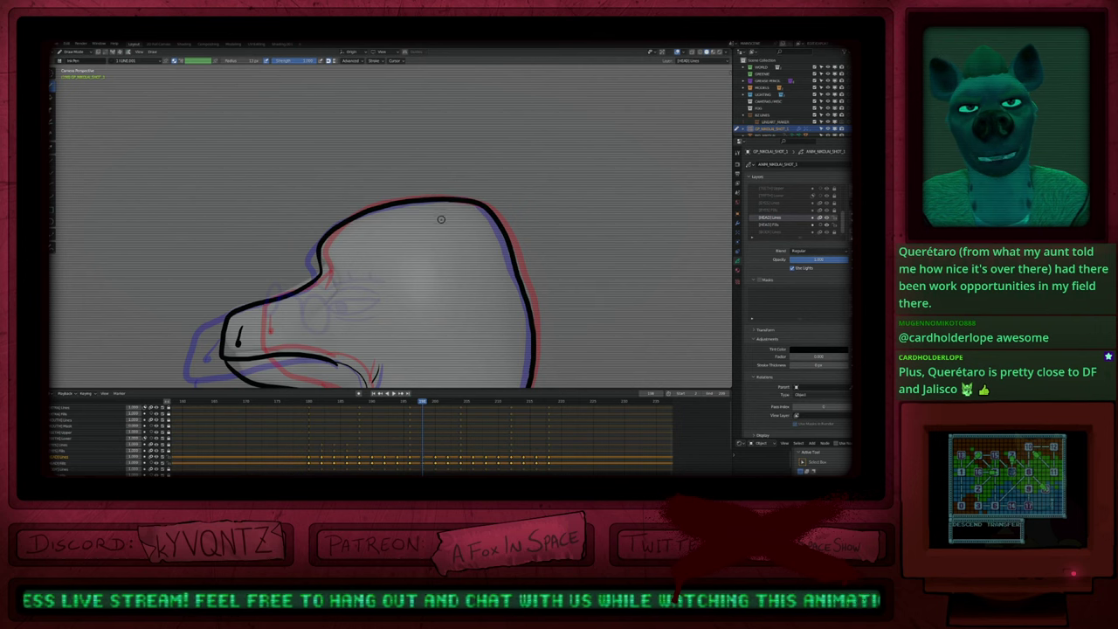
pyautogui.scroll(-3, 463, 218)
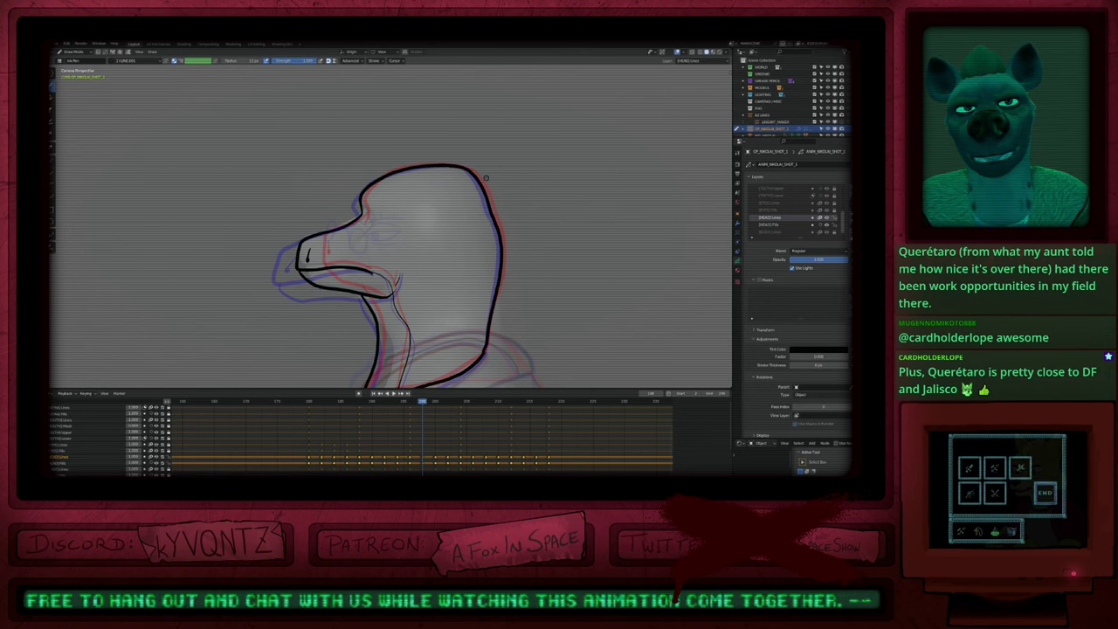
pyautogui.moveTo(449, 293)
pyautogui.keyDown('shift'); pyautogui.mouseDown(button='middle')
pyautogui.moveTo(466, 180)
pyautogui.moveTo(455, 225)
pyautogui.moveTo(472, 292)
pyautogui.moveTo(477, 282)
pyautogui.mouseUp(button='middle'); pyautogui.keyUp('shift')
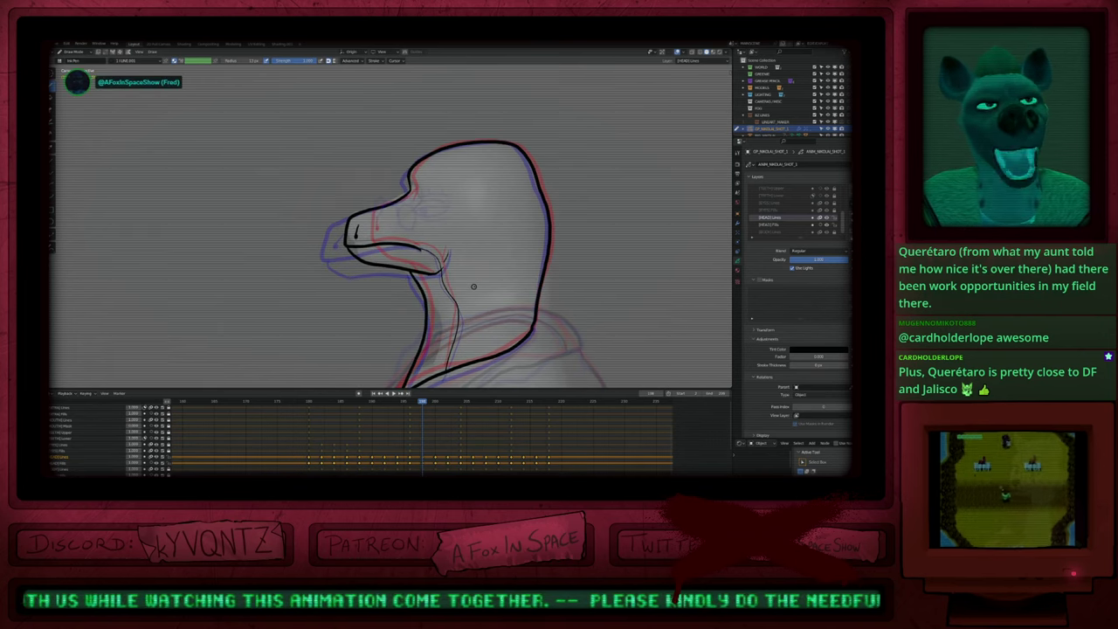
pyautogui.keyDown('ctrl'); pyautogui.moveTo(500, 264); pyautogui.dragTo(507, 272, button='middle'); pyautogui.keyUp('ctrl')
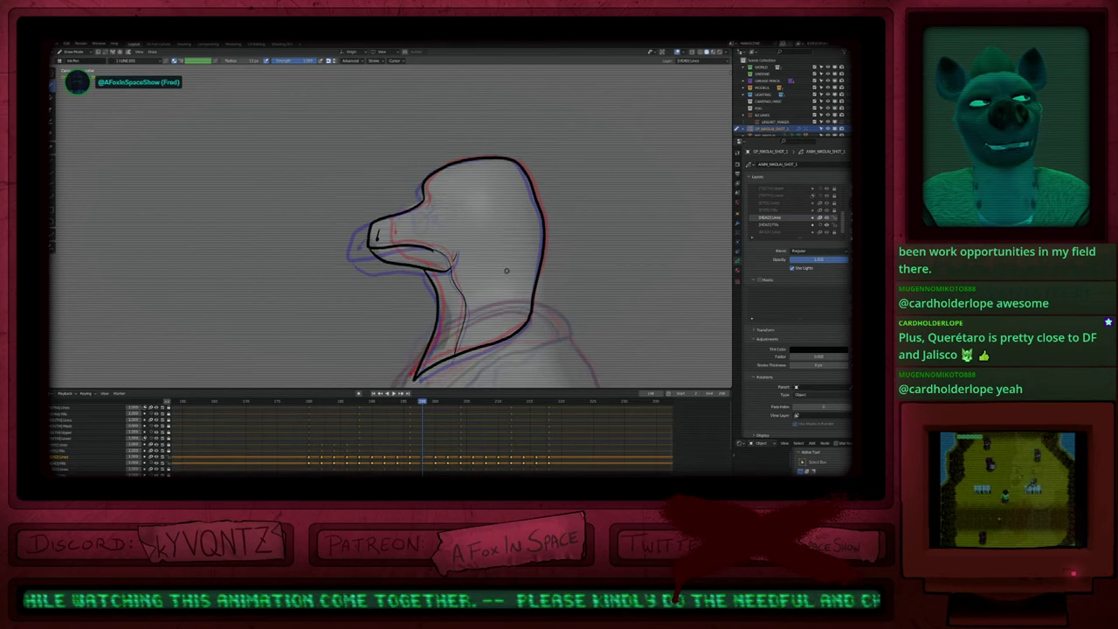
pyautogui.moveTo(514, 358)
pyautogui.keyDown('shift'); pyautogui.mouseDown(button='middle')
pyautogui.moveTo(489, 298)
pyautogui.moveTo(481, 230)
pyautogui.moveTo(520, 153)
pyautogui.moveTo(500, 292)
pyautogui.mouseUp(button='middle'); pyautogui.keyUp('shift')
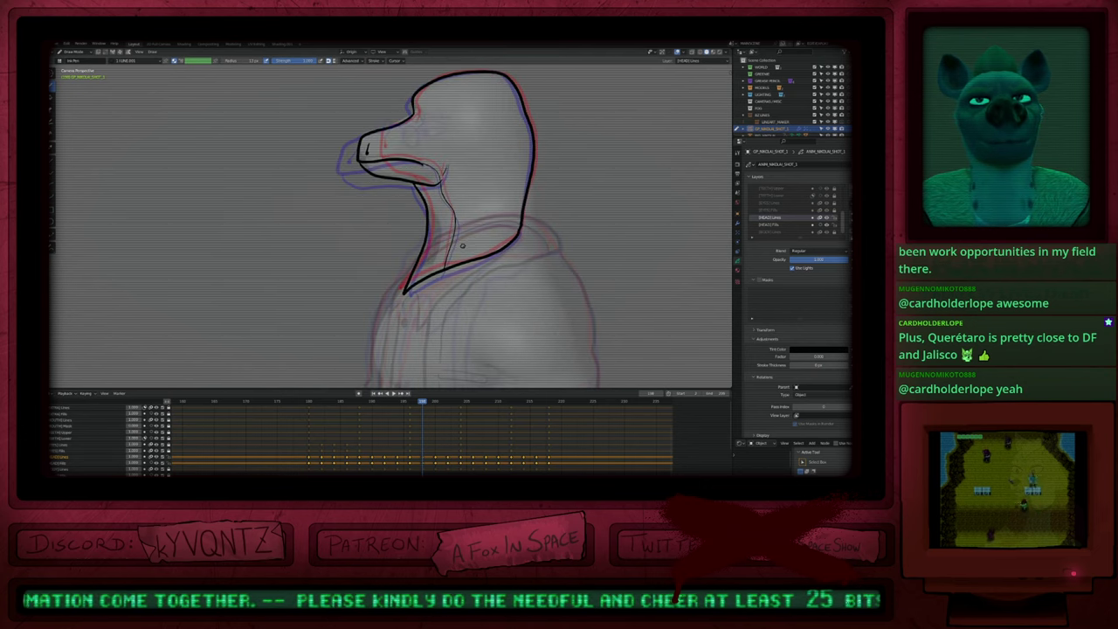
pyautogui.keyDown('shift'); pyautogui.moveTo(473, 237); pyautogui.dragTo(456, 310, button='middle'); pyautogui.keyUp('shift')
pyautogui.press('Left')
pyautogui.press('Left')
pyautogui.press('Left')
pyautogui.press('Left')
pyautogui.press('Left')
pyautogui.press('Left')
pyautogui.press('Left')
pyautogui.press('Left')
pyautogui.press('Left')
pyautogui.press('Left')
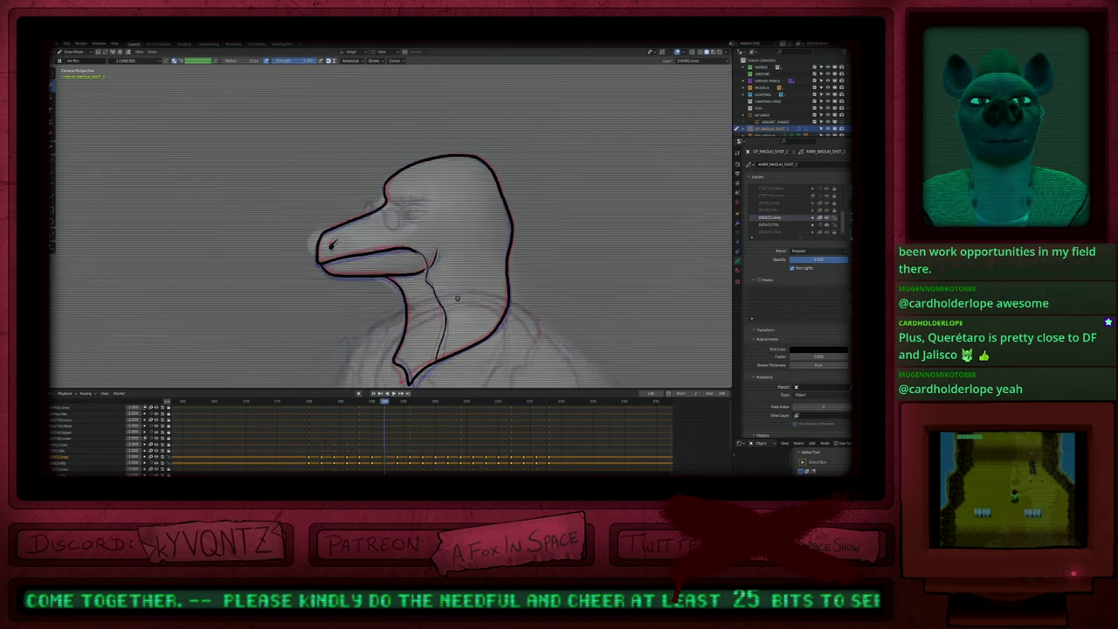
pyautogui.press('Left')
pyautogui.press('Left')
pyautogui.press('Left')
pyautogui.press('Left')
pyautogui.press('Left')
pyautogui.press('Left')
pyautogui.press('Left')
pyautogui.press('Left')
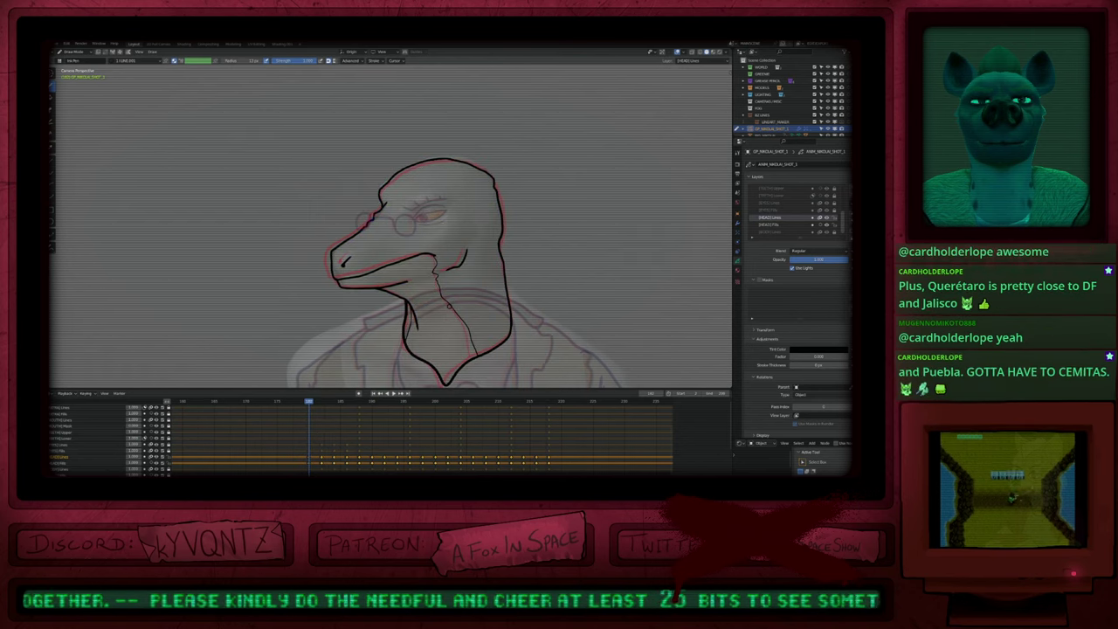
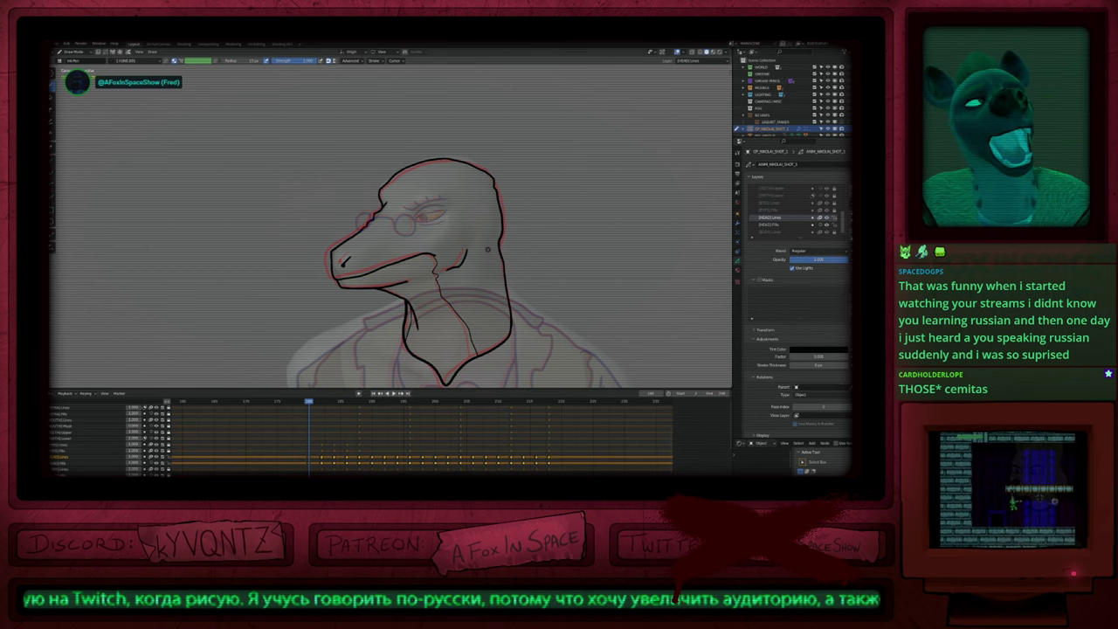
# Step: Switch the grease pencil sketch from Draw Mode to Object Mode and zoom in close on the inked head
pyautogui.moveTo(487, 250)
pyautogui.keyDown('ctrl'); pyautogui.mouseDown(button='middle')
pyautogui.moveTo(488, 284)
pyautogui.moveTo(482, 208)
pyautogui.moveTo(470, 212)
pyautogui.mouseUp(button='middle'); pyautogui.keyUp('ctrl')
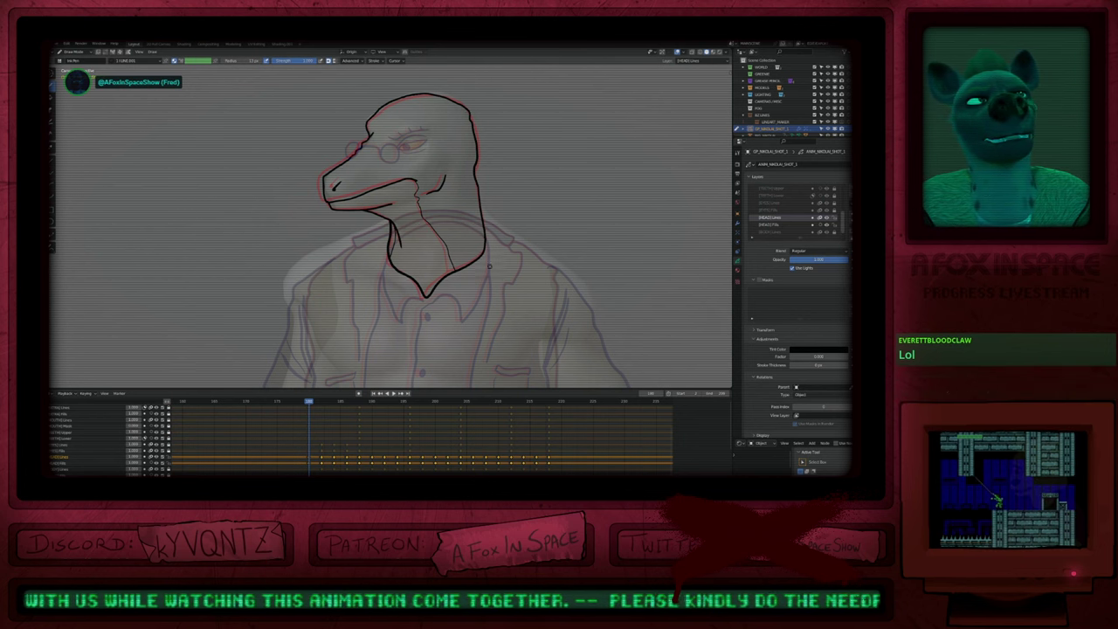
pyautogui.keyDown('shift'); pyautogui.moveTo(429, 308); pyautogui.dragTo(555, 260, button='middle'); pyautogui.keyUp('shift')
pyautogui.scroll(-2, 554, 260)
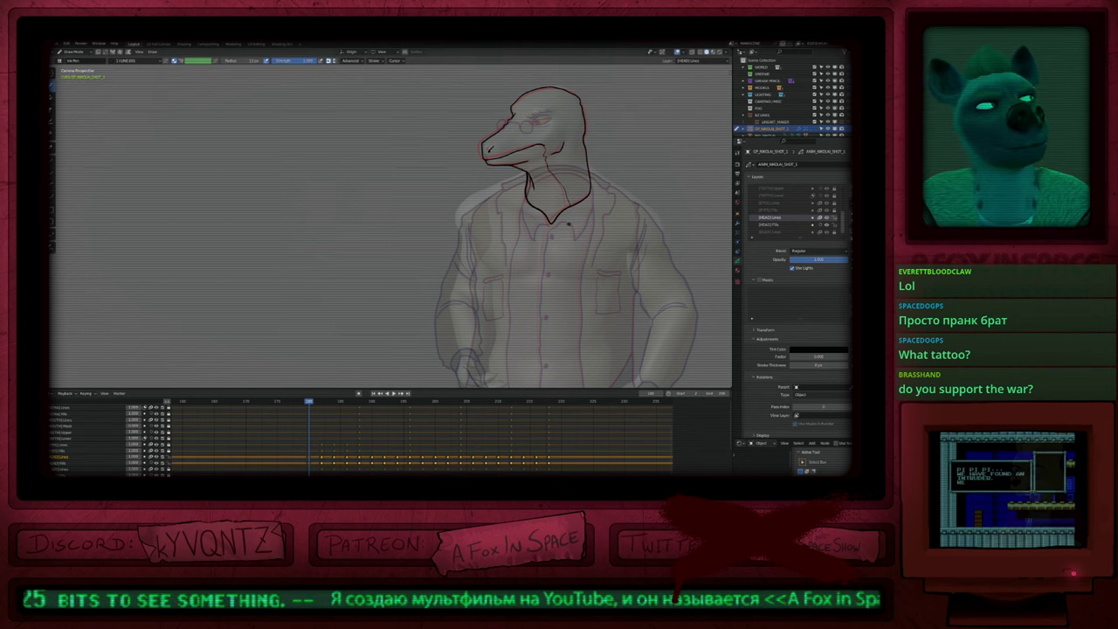
pyautogui.hotkey('ctrl', 'Tab')
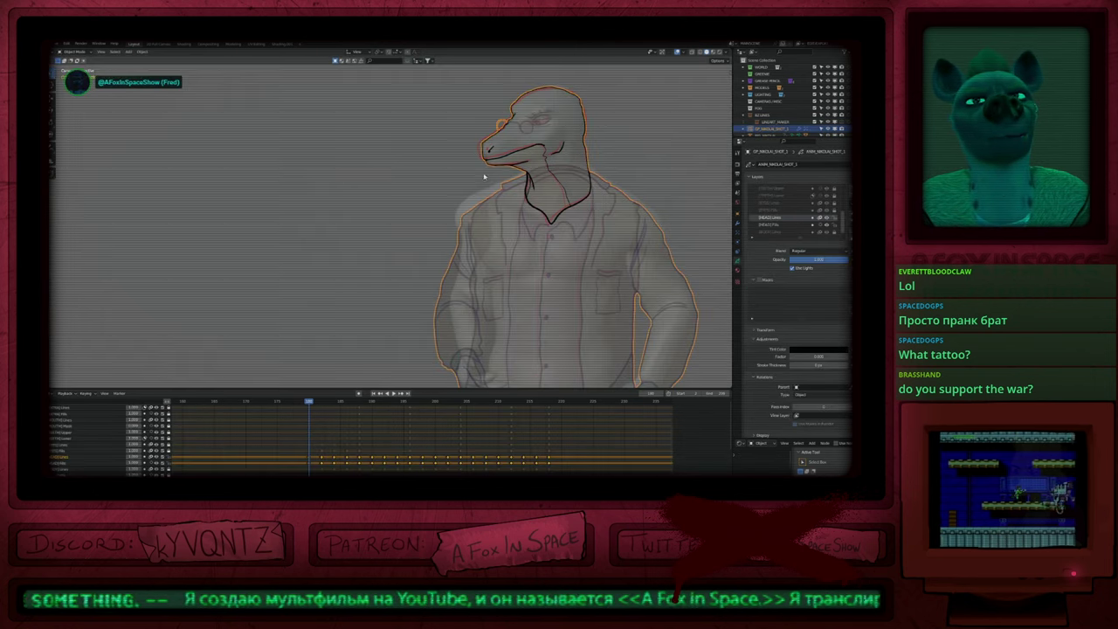
pyautogui.keyDown('shift'); pyautogui.moveTo(540, 199); pyautogui.dragTo(482, 229, button='middle'); pyautogui.keyUp('shift')
pyautogui.scroll(4, 524, 203)
pyautogui.keyDown('shift'); pyautogui.moveTo(551, 187); pyautogui.dragTo(544, 247, button='middle'); pyautogui.keyUp('shift')
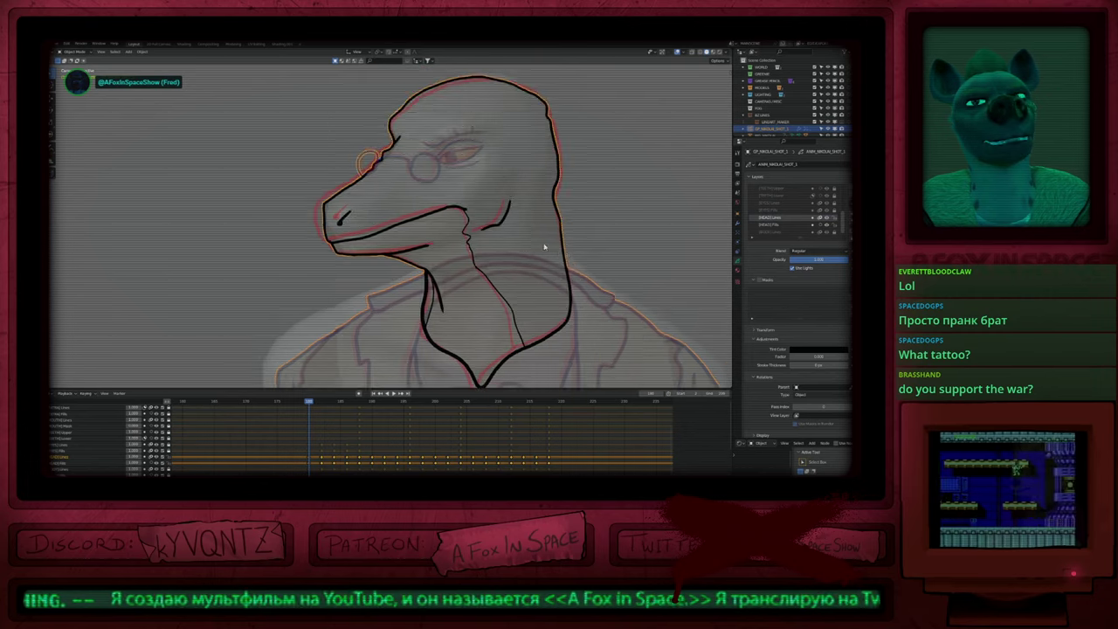
pyautogui.scroll(-3, 543, 248)
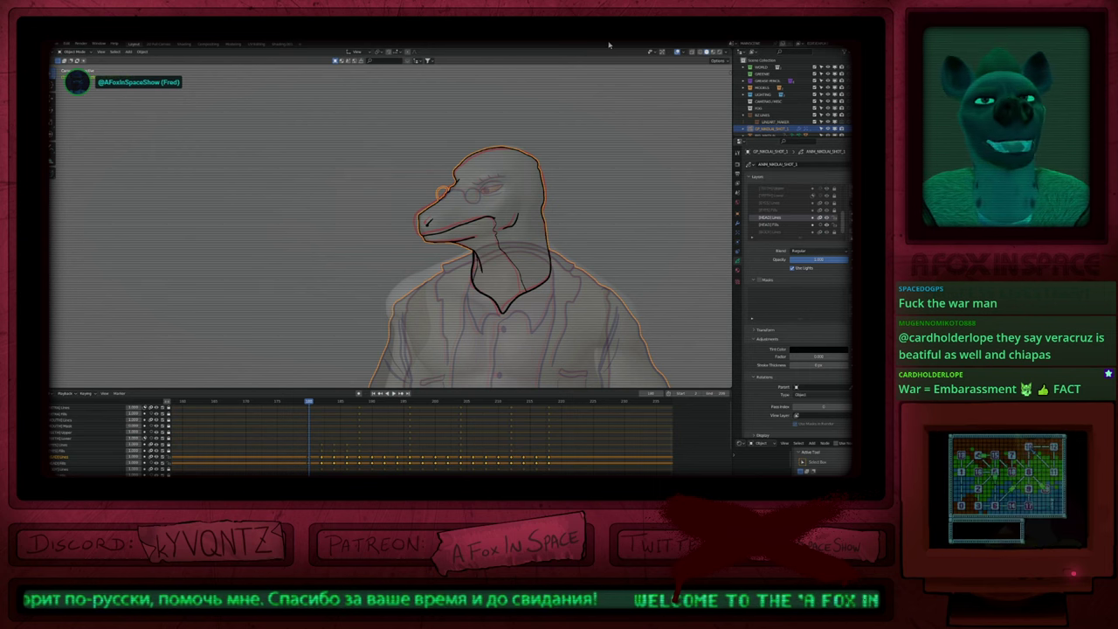
# Step: Return to Draw Mode and recentre the view on the character's head
pyautogui.hotkey('ctrl', 'Tab')
pyautogui.keyDown('shift'); pyautogui.moveTo(531, 228); pyautogui.dragTo(499, 215, button='middle'); pyautogui.keyUp('shift')
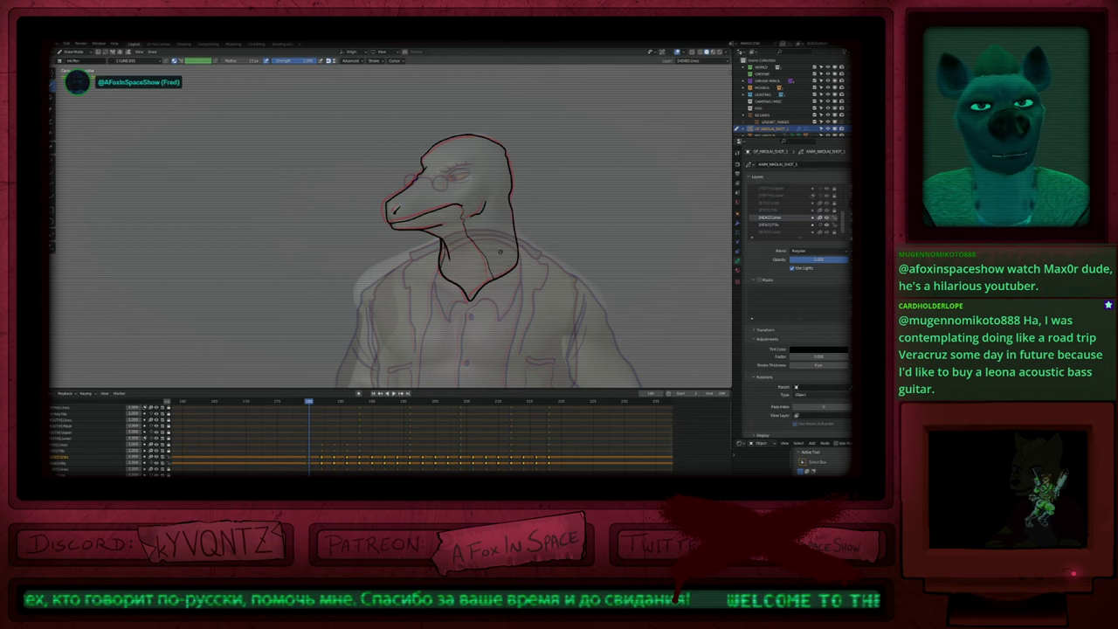
# Step: Zoom in and nudge the view to frame the inked head with more of the neck
pyautogui.scroll(2, 501, 251)
pyautogui.scroll(1, 453, 243)
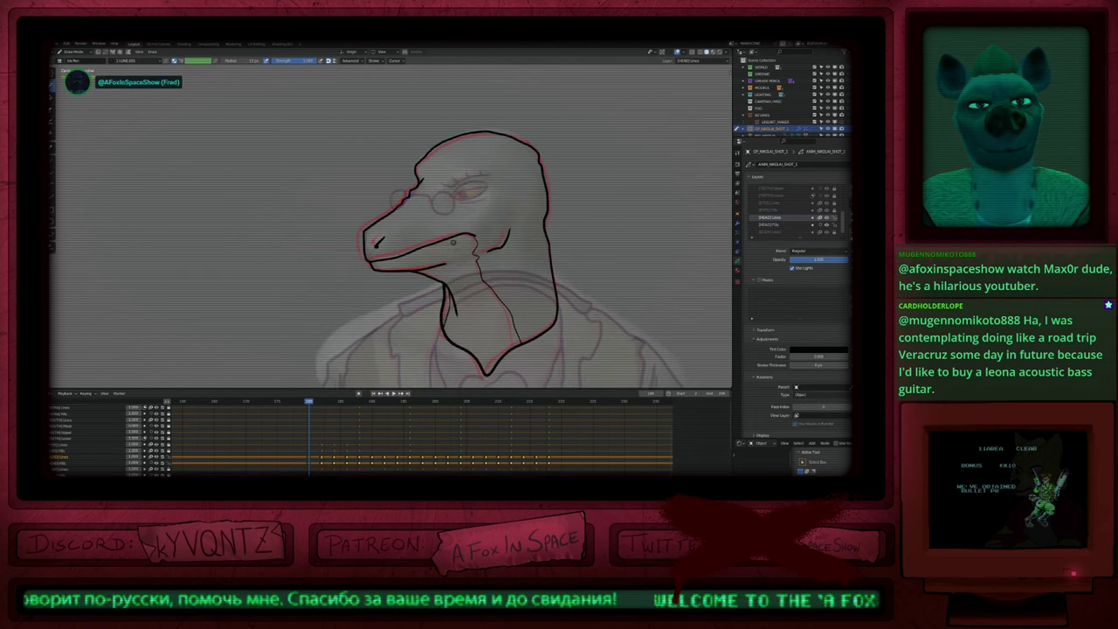
pyautogui.keyDown('shift'); pyautogui.moveTo(453, 243); pyautogui.dragTo(464, 254, button='middle'); pyautogui.keyUp('shift')
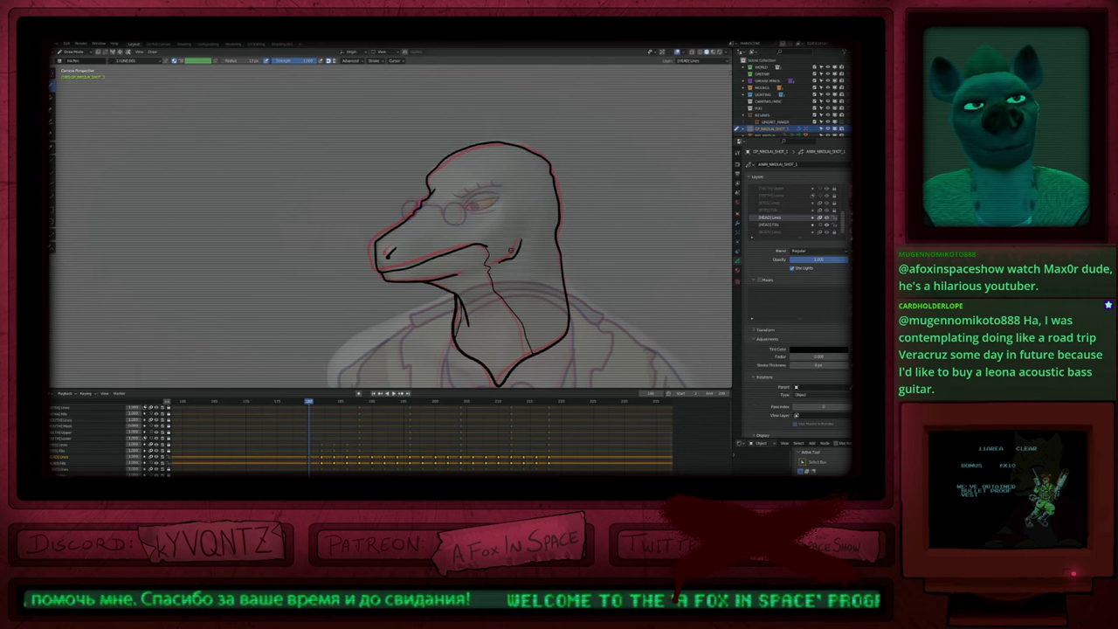
pyautogui.keyDown('shift'); pyautogui.moveTo(498, 244); pyautogui.dragTo(496, 263, button='middle'); pyautogui.keyUp('shift')
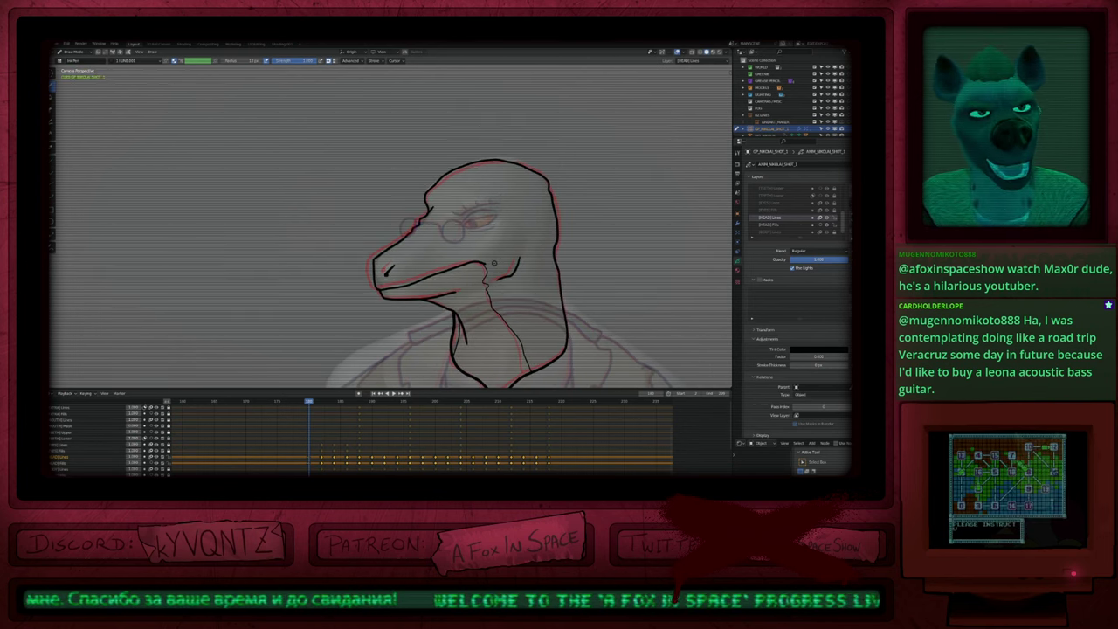
pyautogui.keyDown('shift'); pyautogui.moveTo(492, 254); pyautogui.dragTo(501, 257, button='middle'); pyautogui.keyUp('shift')
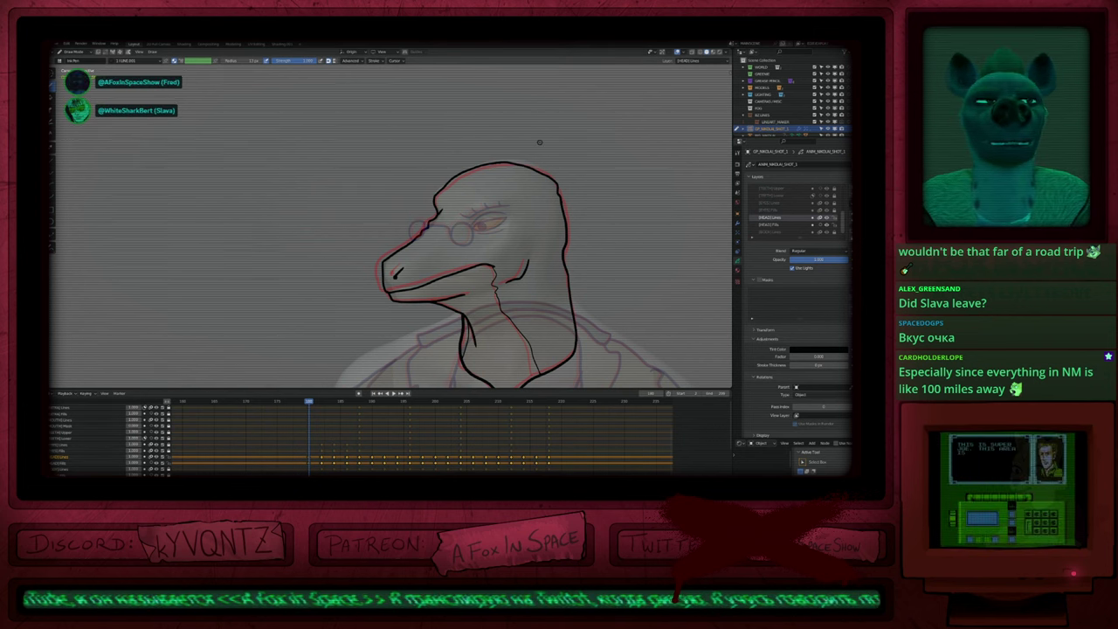
pyautogui.moveTo(478, 306)
pyautogui.keyDown('shift'); pyautogui.mouseDown(button='middle')
pyautogui.moveTo(440, 258)
pyautogui.moveTo(493, 327)
pyautogui.moveTo(472, 299)
pyautogui.mouseUp(button='middle'); pyautogui.keyUp('shift')
# Step: Step back a keyframe, then forward to the frame where the head turns away
pyautogui.press('Down')
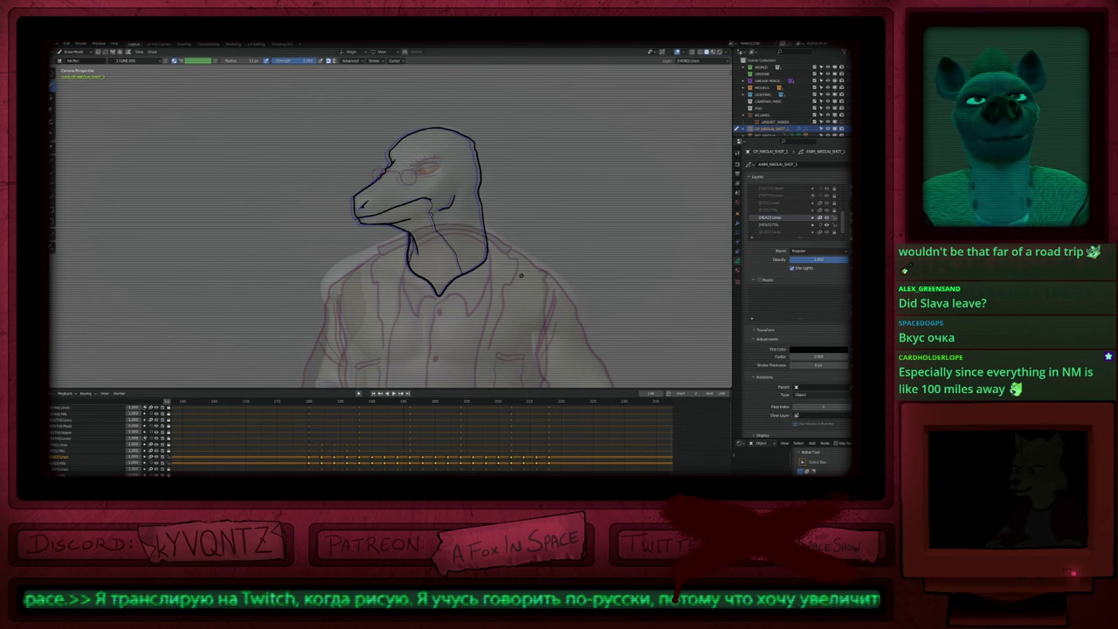
pyautogui.scroll(-2, 514, 278)
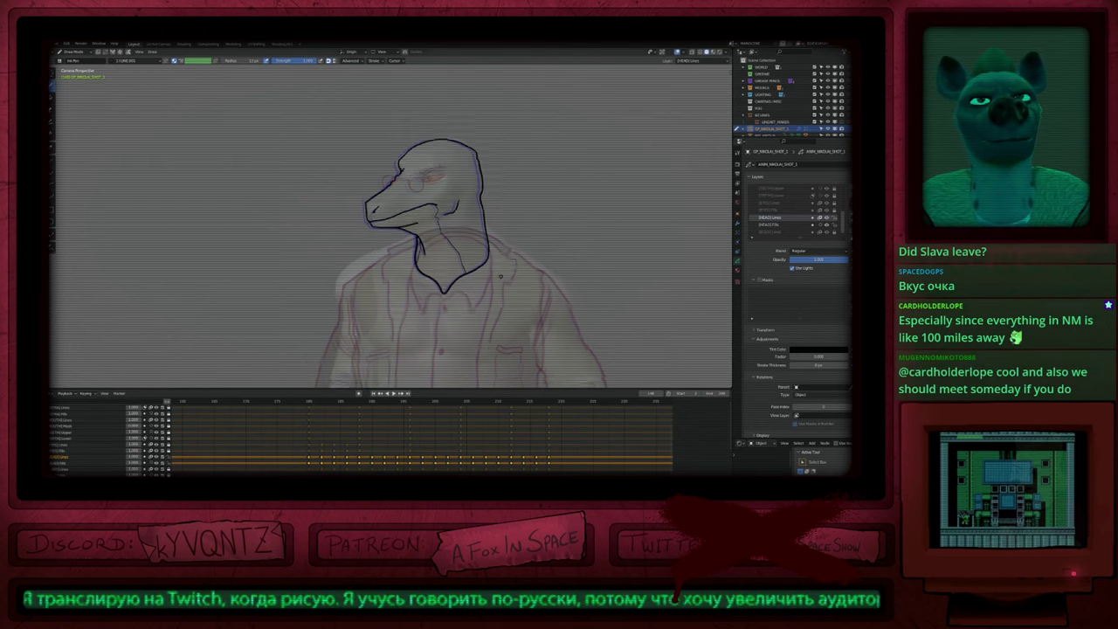
pyautogui.moveTo(507, 341)
pyautogui.keyDown('shift'); pyautogui.mouseDown(button='middle')
pyautogui.moveTo(516, 213)
pyautogui.moveTo(500, 305)
pyautogui.mouseUp(button='middle'); pyautogui.keyUp('shift')
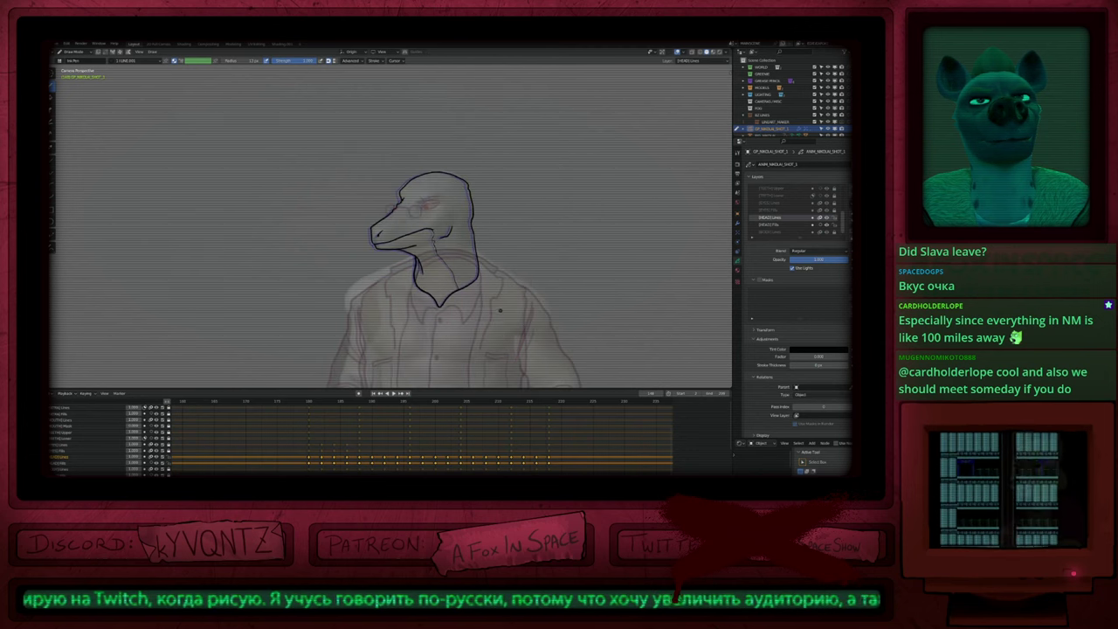
pyautogui.press('Up')
pyautogui.press('Up')
pyautogui.press('Up')
pyautogui.press('Up')
pyautogui.press('Up')
pyautogui.press('Up')
pyautogui.press('Up')
pyautogui.press('Up')
pyautogui.press('Up')
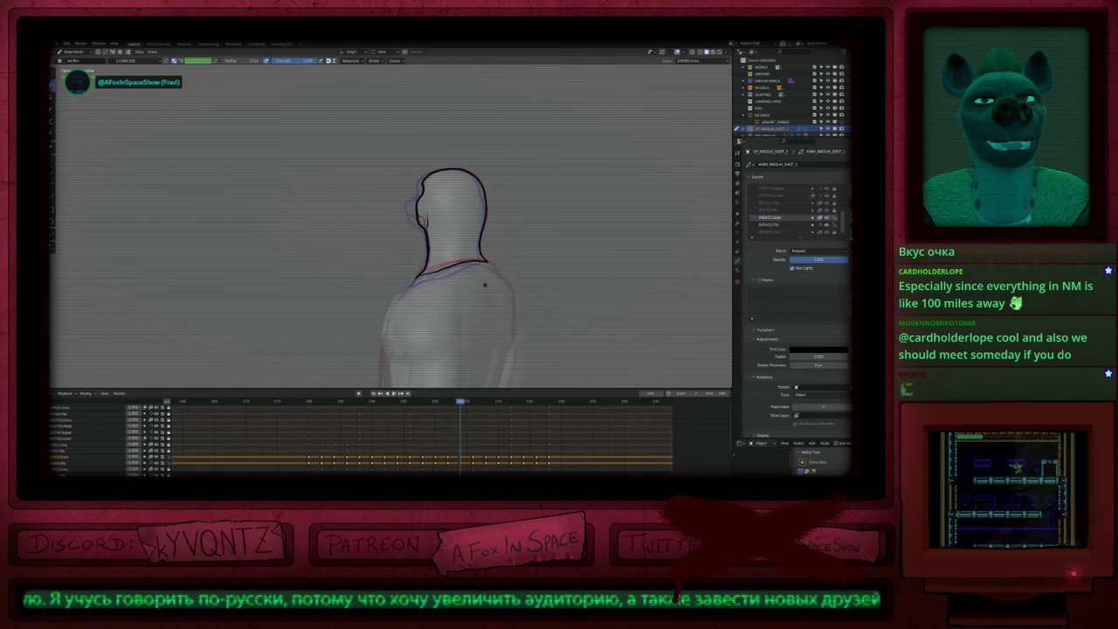
# Step: Shrink the draw brush and pan toward the top of the turned-away head
pyautogui.press('f')
pyautogui.click(478, 282)
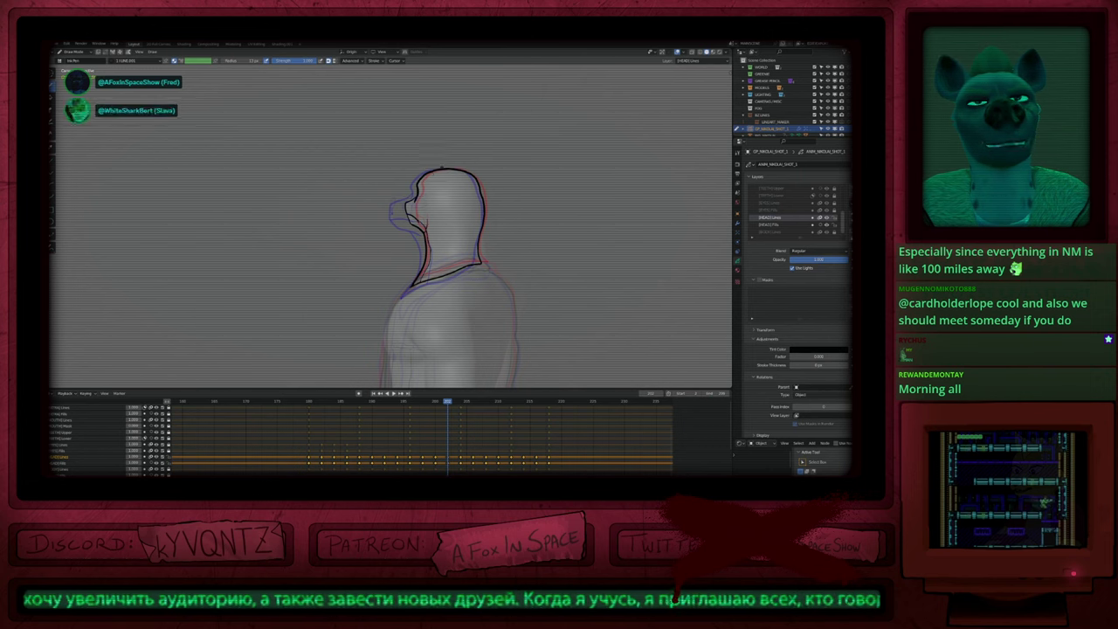
pyautogui.scroll(5, 446, 171)
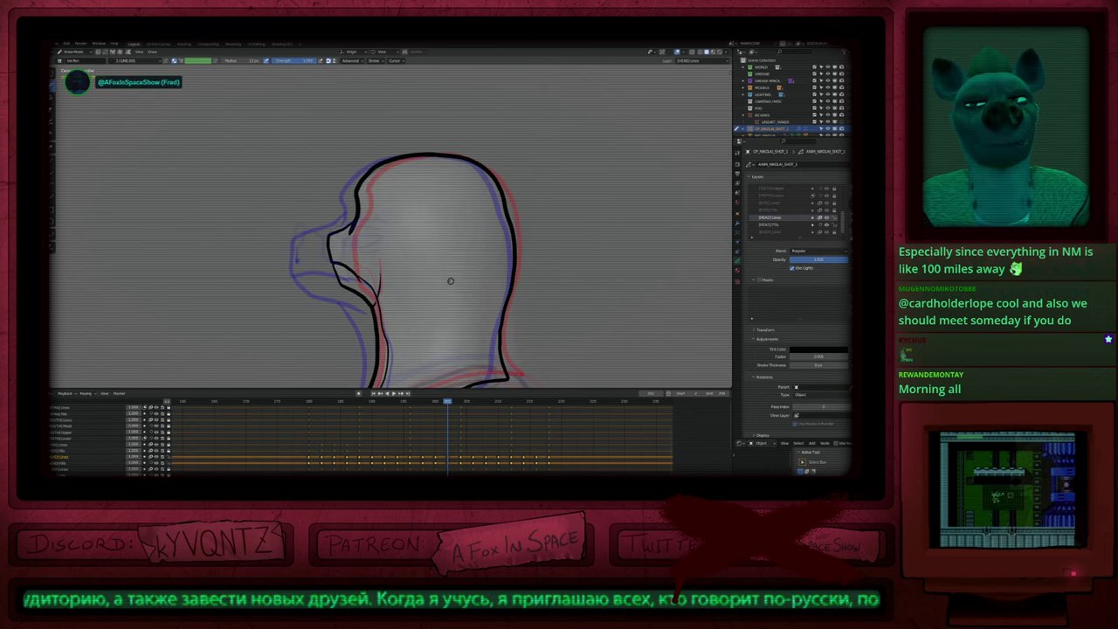
pyautogui.keyDown('shift'); pyautogui.moveTo(483, 252); pyautogui.dragTo(518, 230, button='middle'); pyautogui.keyUp('shift')
pyautogui.press('f')
pyautogui.press('Escape')
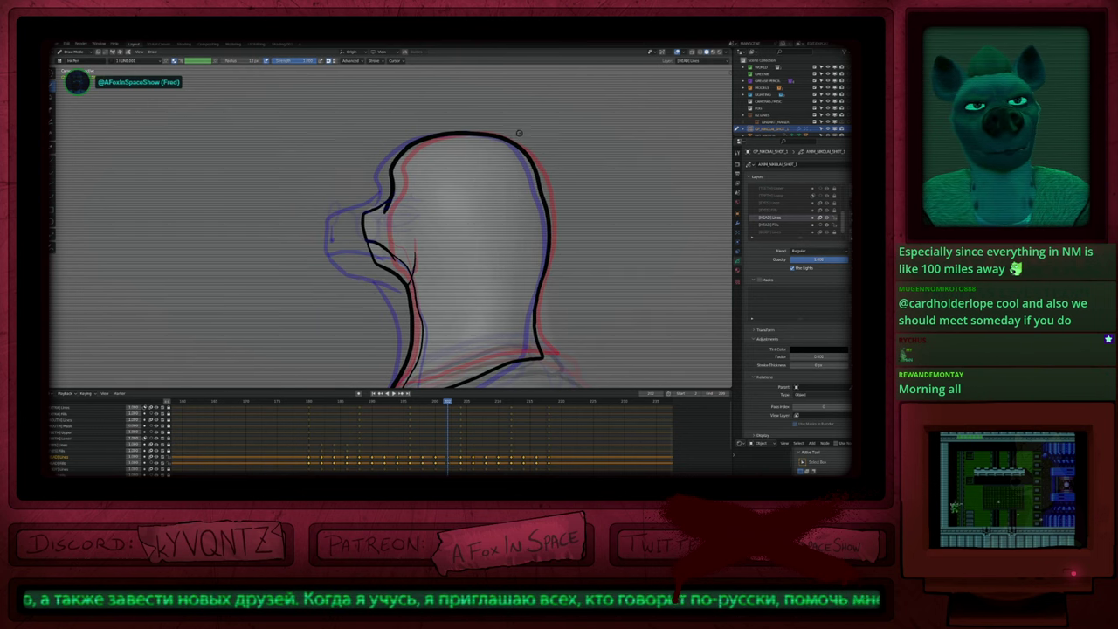
# Step: Reframe the head, make the brush smaller still, and zoom out to the shoulders
pyautogui.keyDown('shift'); pyautogui.moveTo(506, 236); pyautogui.dragTo(472, 242, button='middle'); pyautogui.keyUp('shift')
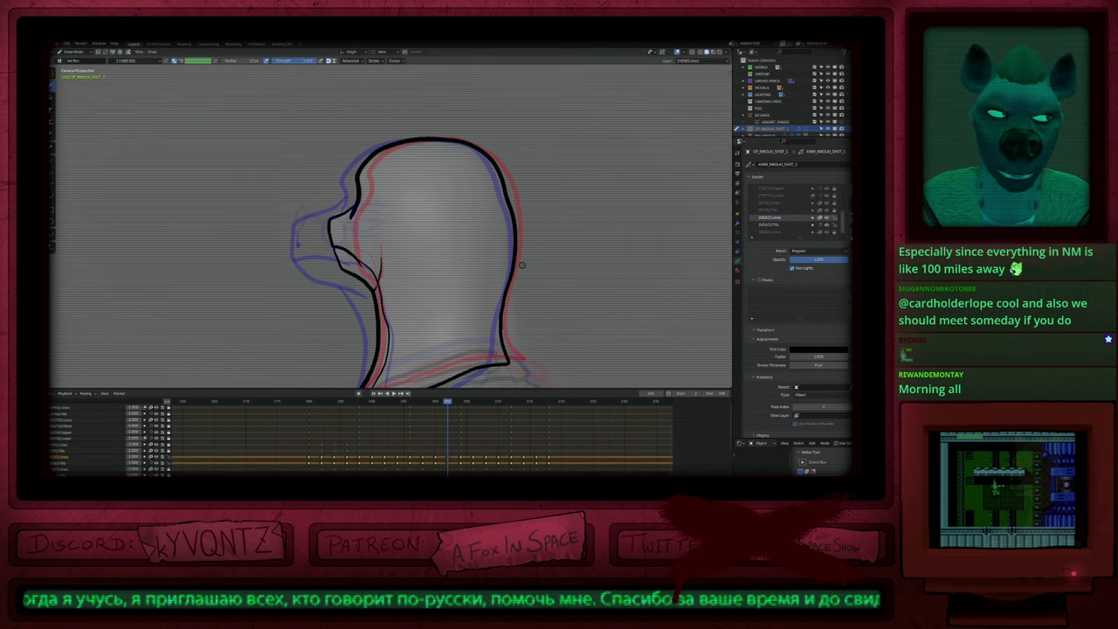
pyautogui.keyDown('ctrl'); pyautogui.moveTo(447, 264); pyautogui.dragTo(459, 336, button='middle'); pyautogui.keyUp('ctrl')
pyautogui.moveTo(384, 253)
pyautogui.keyDown('shift'); pyautogui.mouseDown(button='middle')
pyautogui.moveTo(520, 173)
pyautogui.moveTo(516, 259)
pyautogui.mouseUp(button='middle'); pyautogui.keyUp('shift')
pyautogui.press('f')
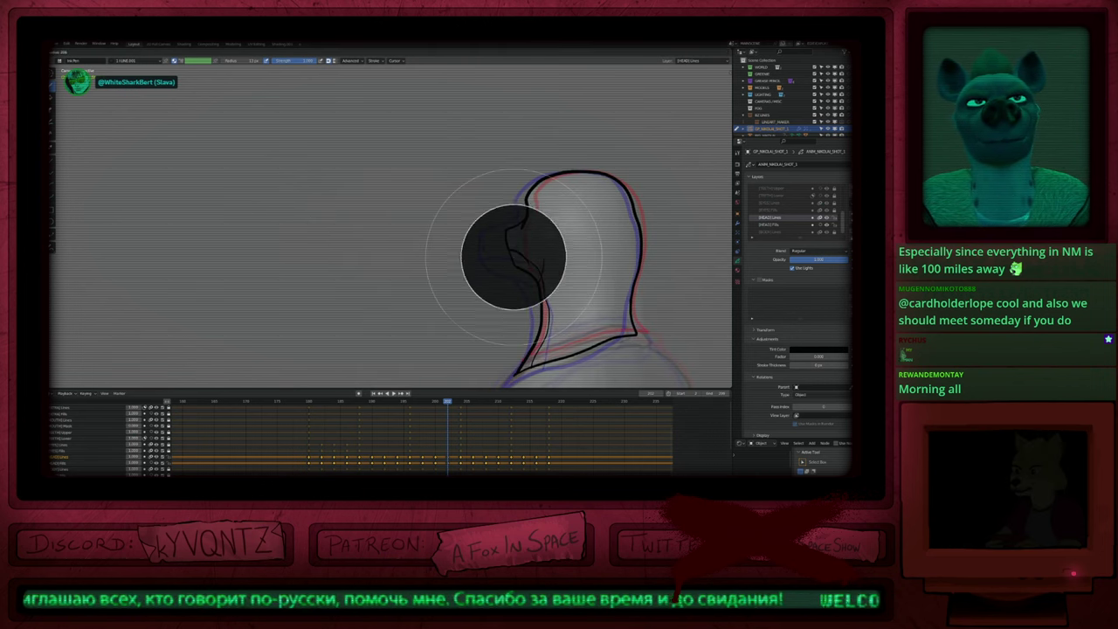
pyautogui.click(499, 251)
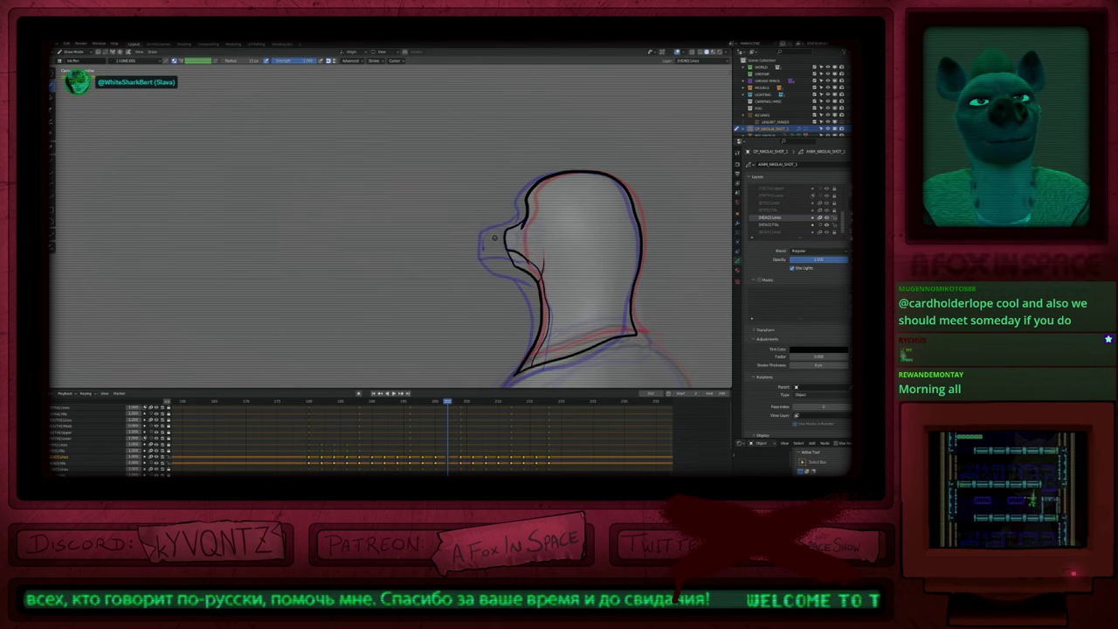
pyautogui.moveTo(467, 266)
pyautogui.keyDown('ctrl'); pyautogui.mouseDown(button='middle')
pyautogui.moveTo(484, 331)
pyautogui.moveTo(418, 261)
pyautogui.mouseUp(button='middle'); pyautogui.keyUp('ctrl')
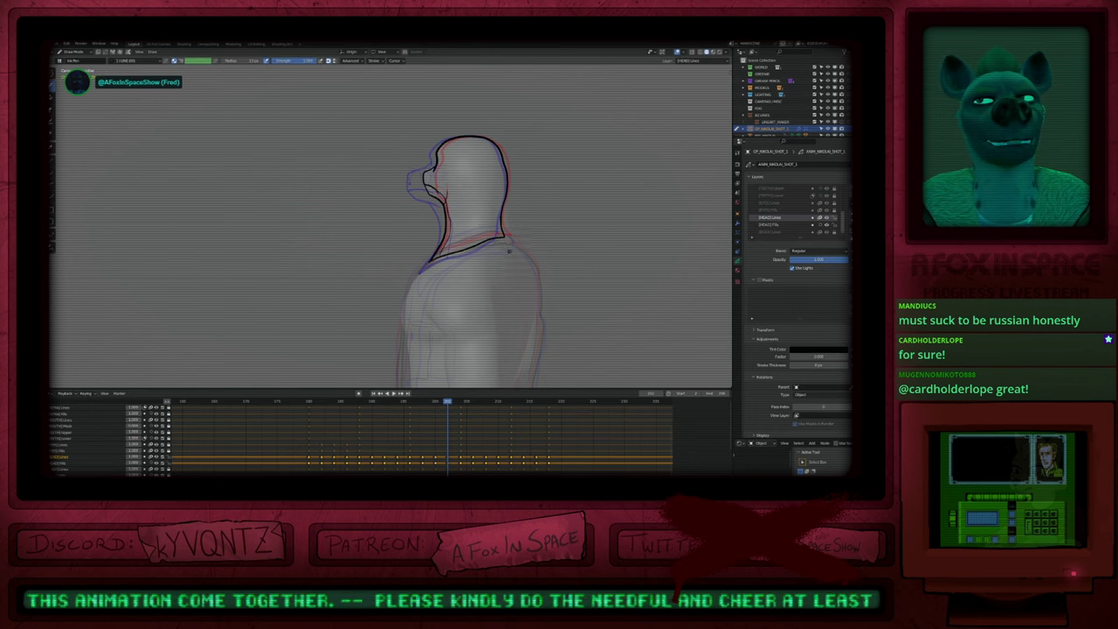
# Step: From the camera view, zoom onto the neck and undo the left half of the collar line
pyautogui.press('KP_0')
pyautogui.moveTo(516, 144)
pyautogui.keyDown('shift'); pyautogui.mouseDown(button='middle')
pyautogui.moveTo(504, 259)
pyautogui.moveTo(513, 320)
pyautogui.mouseUp(button='middle'); pyautogui.keyUp('shift')
pyautogui.keyDown('ctrl'); pyautogui.moveTo(460, 289); pyautogui.dragTo(495, 199, button='middle'); pyautogui.keyUp('ctrl')
pyautogui.press('f')
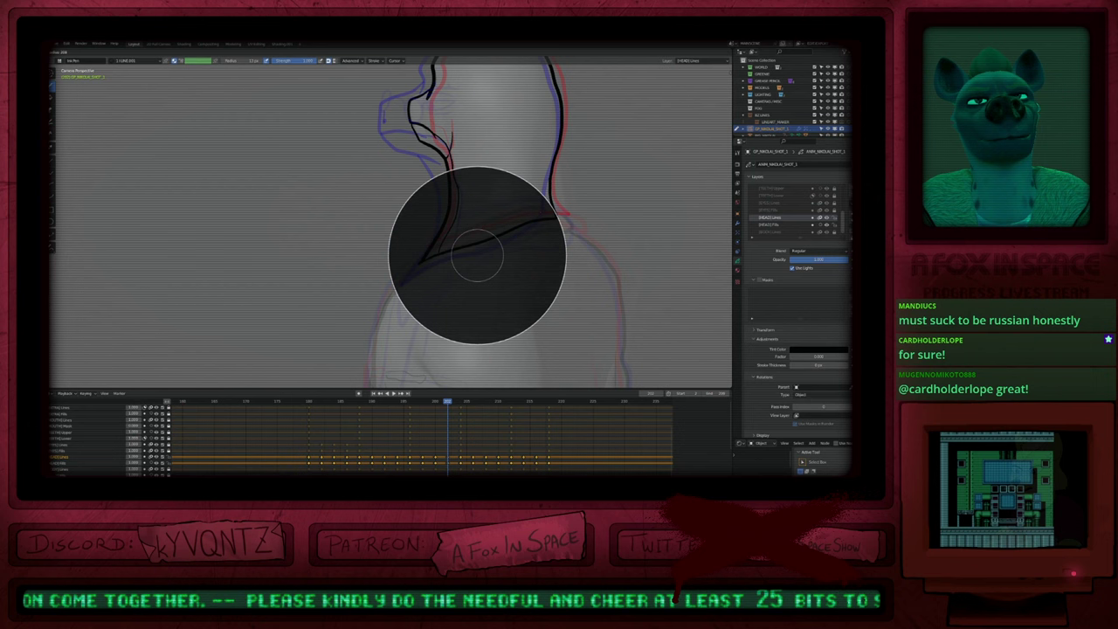
pyautogui.press('Escape')
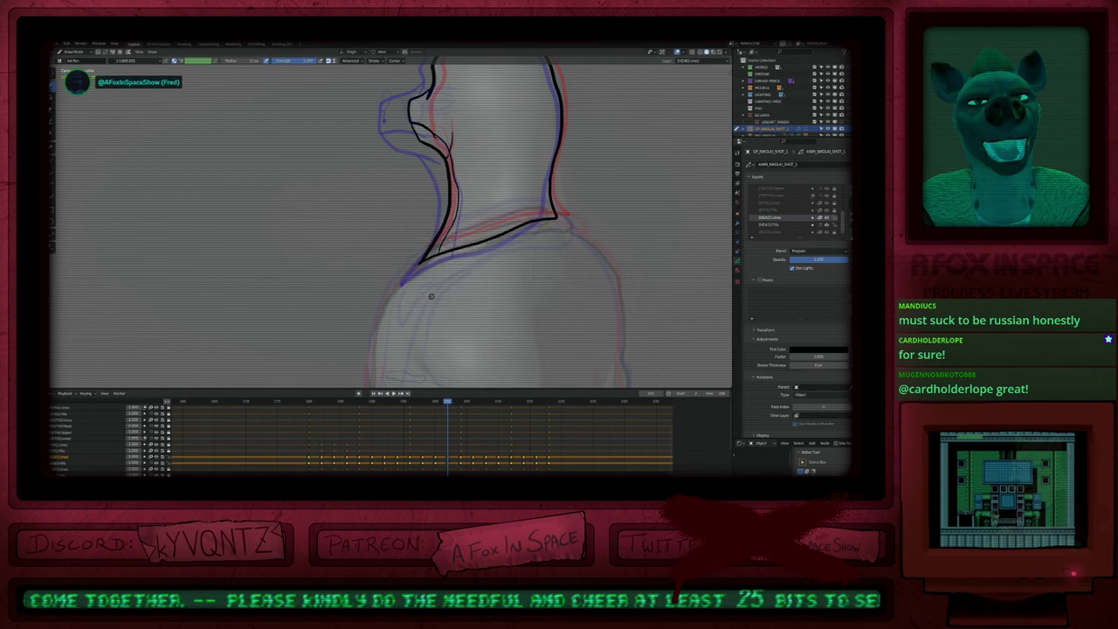
pyautogui.hotkey('ctrl', 'z')
# Step: Resize the brush and pull back to show the whole head
pyautogui.press('f')
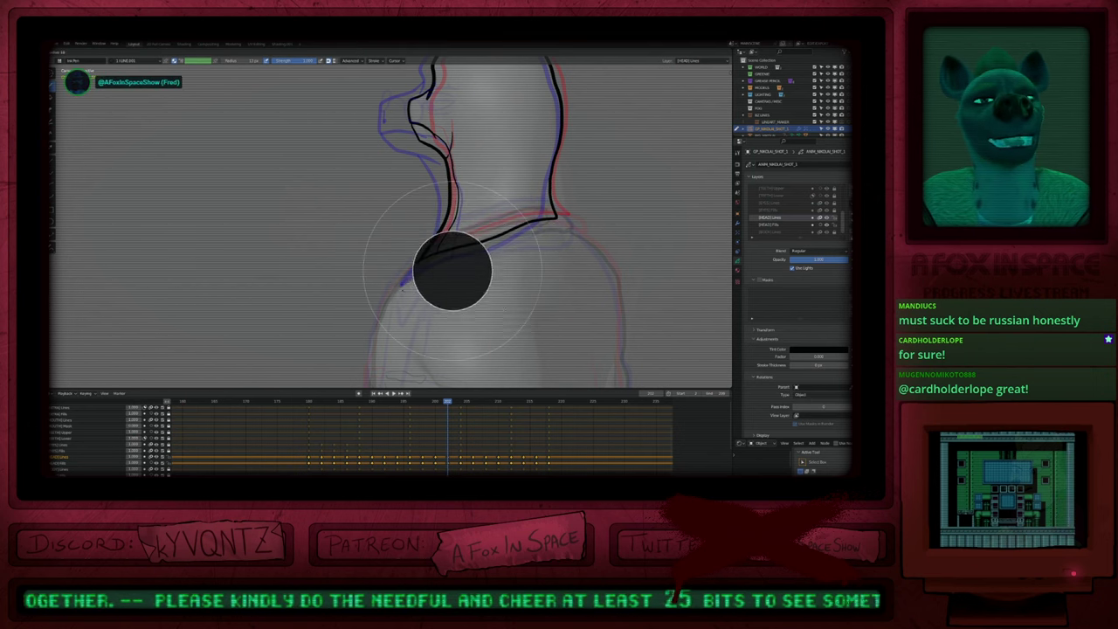
pyautogui.click(454, 271)
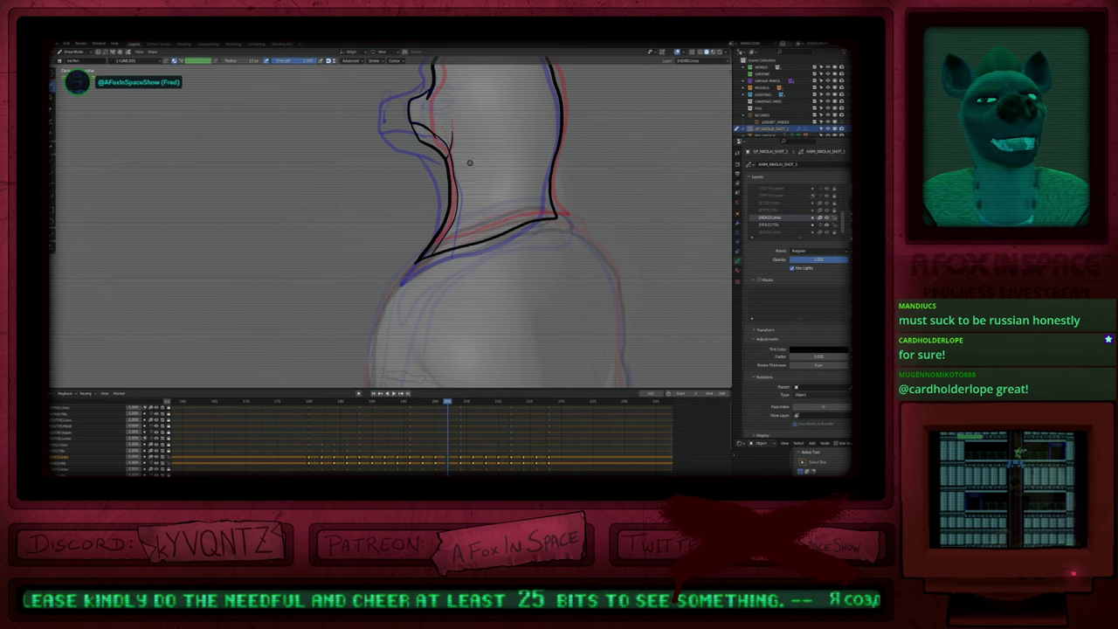
pyautogui.keyDown('shift'); pyautogui.moveTo(512, 217); pyautogui.dragTo(454, 244, button='middle'); pyautogui.keyUp('shift')
pyautogui.scroll(-7, 455, 244)
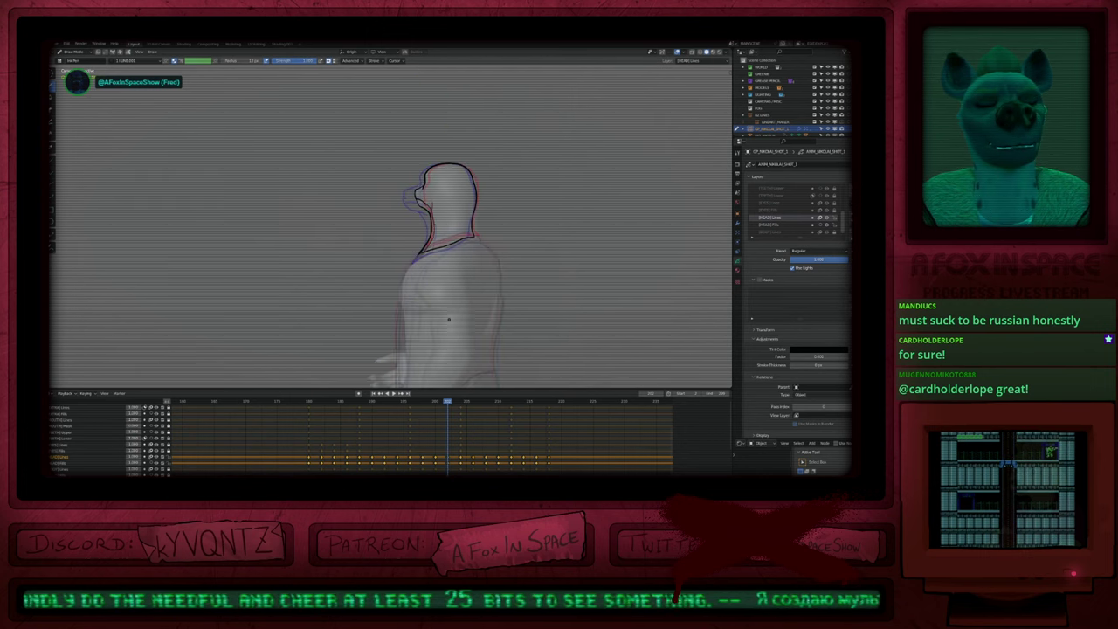
pyautogui.scroll(2, 513, 174)
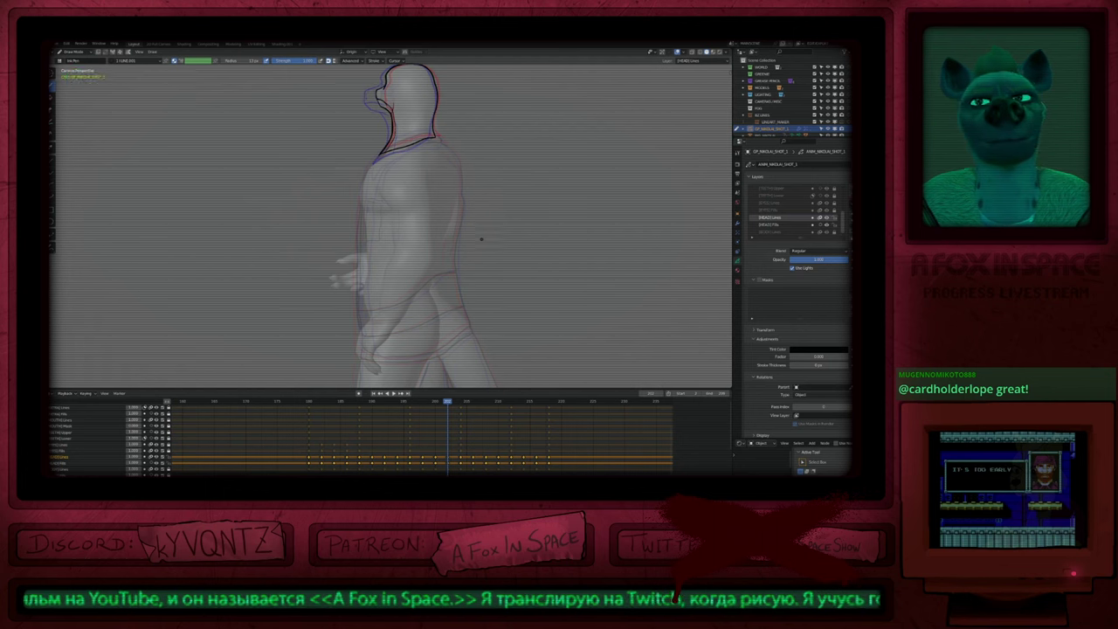
# Step: Redo the muzzle ink line and undo the stray stroke down the front of the neck
pyautogui.scroll(-1, 477, 227)
pyautogui.scroll(7, 478, 228)
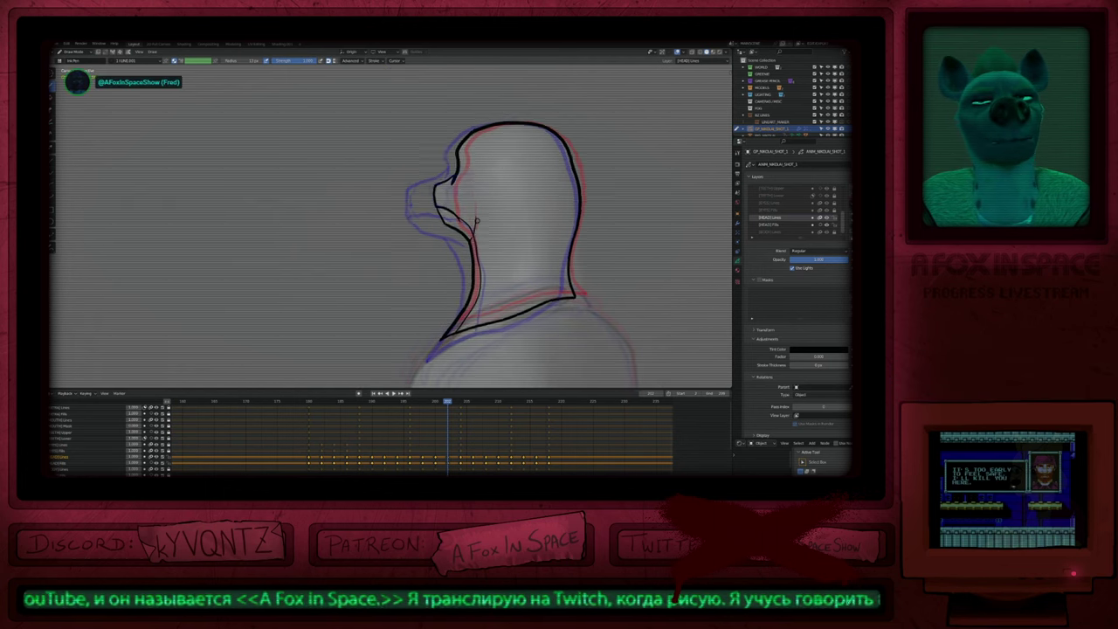
pyautogui.click(510, 220)
pyautogui.hotkey('ctrl', 'z')
pyautogui.hotkey('ctrl', 'z')
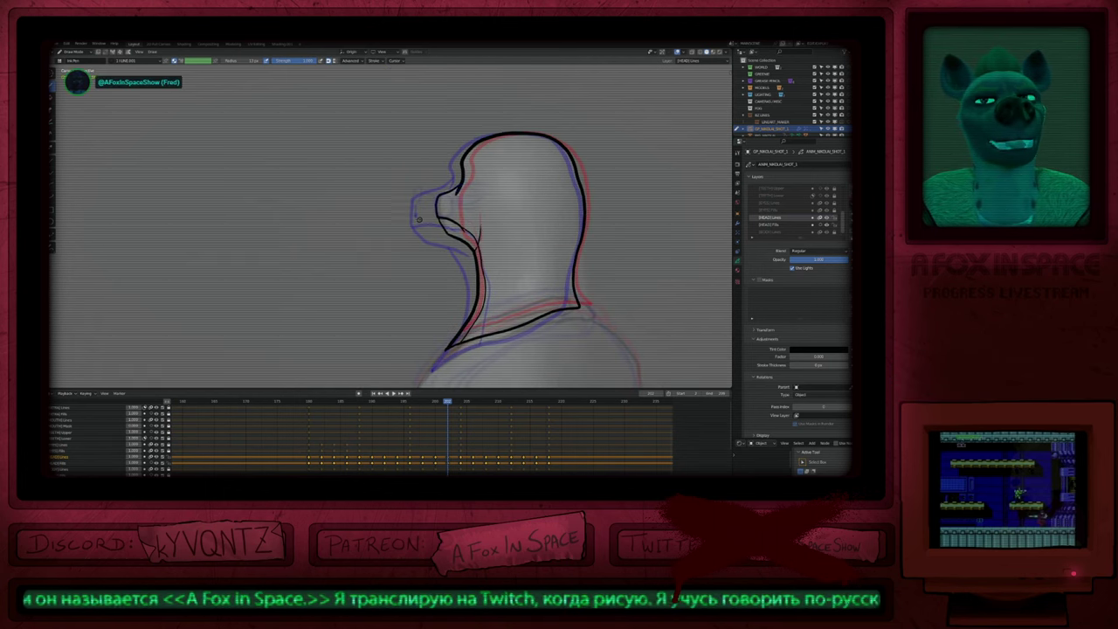
pyautogui.moveTo(442, 225)
pyautogui.mouseDown()
pyautogui.moveTo(485, 291)
pyautogui.moveTo(483, 309)
pyautogui.mouseUp()
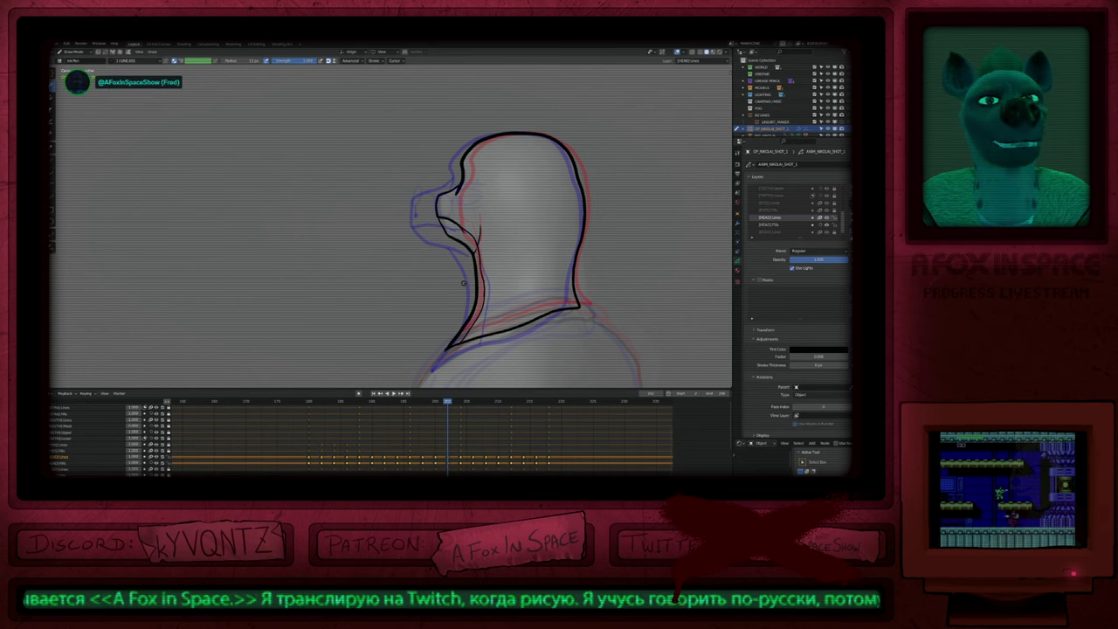
pyautogui.hotkey('ctrl', 'z')
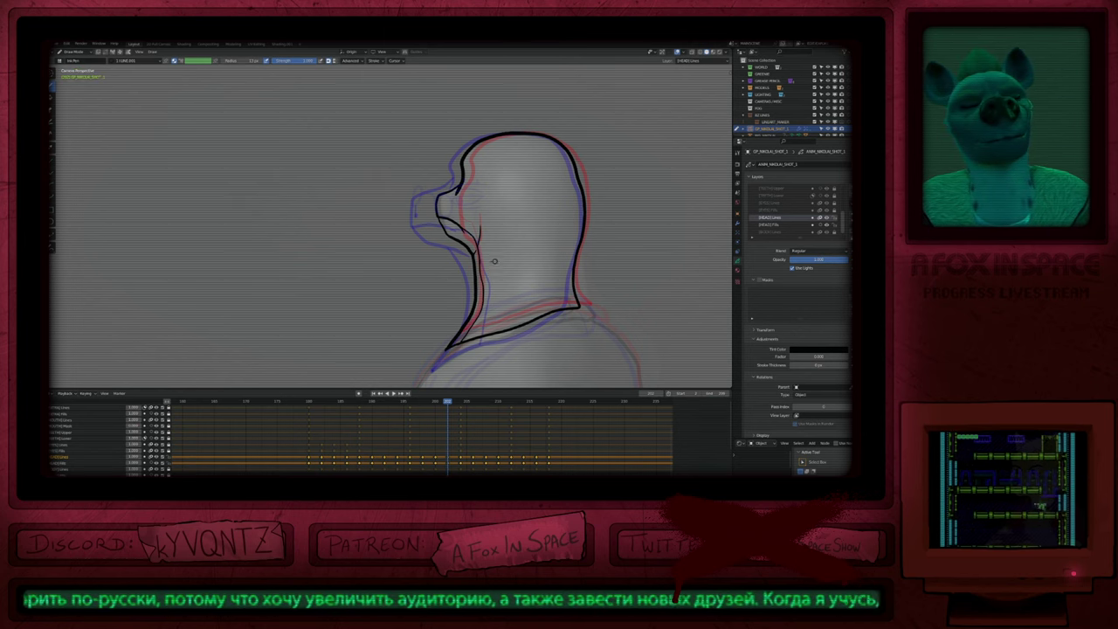
# Step: Pan down over the torso toward the hips and legs
pyautogui.scroll(-2, 470, 262)
pyautogui.keyDown('shift'); pyautogui.moveTo(477, 348); pyautogui.dragTo(479, 212, button='middle'); pyautogui.keyUp('shift')
pyautogui.moveTo(477, 268)
pyautogui.keyDown('shift'); pyautogui.mouseDown(button='middle')
pyautogui.moveTo(475, 198)
pyautogui.moveTo(473, 271)
pyautogui.mouseUp(button='middle'); pyautogui.keyUp('shift')
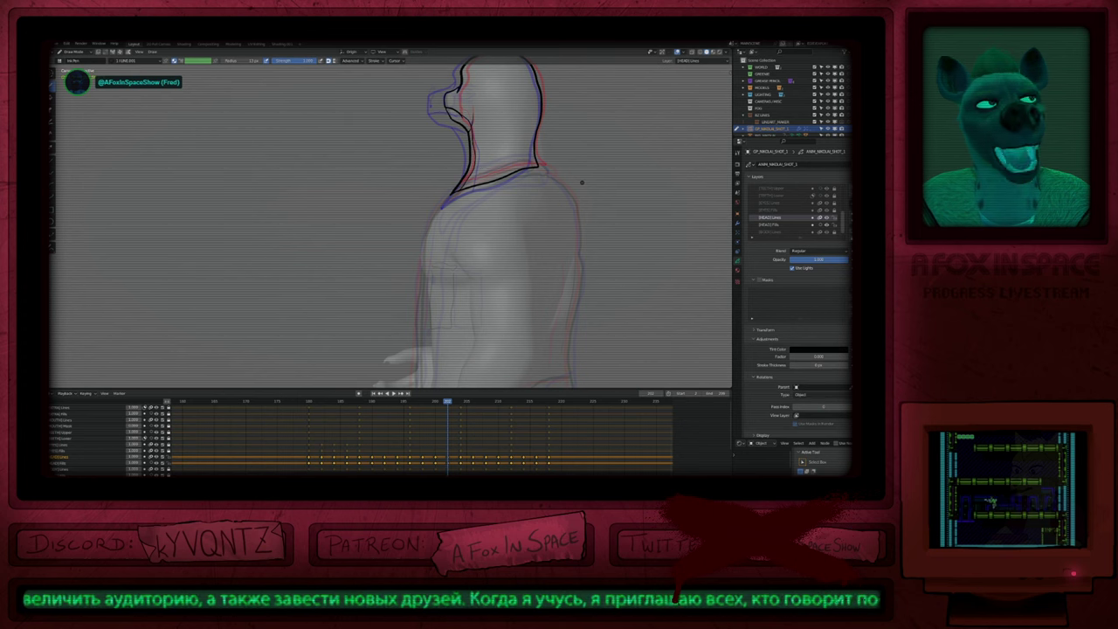
pyautogui.keyDown('shift'); pyautogui.moveTo(490, 320); pyautogui.dragTo(498, 229, button='middle'); pyautogui.keyUp('shift')
pyautogui.keyDown('shift'); pyautogui.moveTo(498, 306); pyautogui.dragTo(501, 233, button='middle'); pyautogui.keyUp('shift')
pyautogui.keyDown('shift'); pyautogui.moveTo(501, 302); pyautogui.dragTo(499, 211, button='middle'); pyautogui.keyUp('shift')
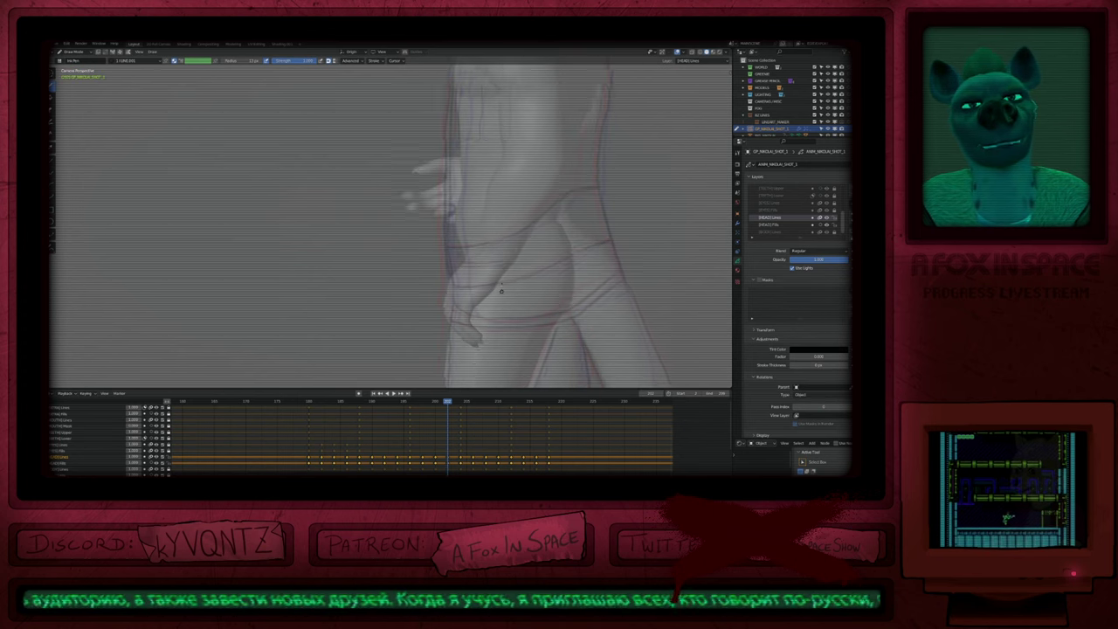
pyautogui.keyDown('shift'); pyautogui.scroll(8, 500, 211); pyautogui.keyUp('shift')
# Step: Maximise the viewport with Ctrl+Space and recentre the whole figure in view
pyautogui.hotkey('ctrl', 'space')
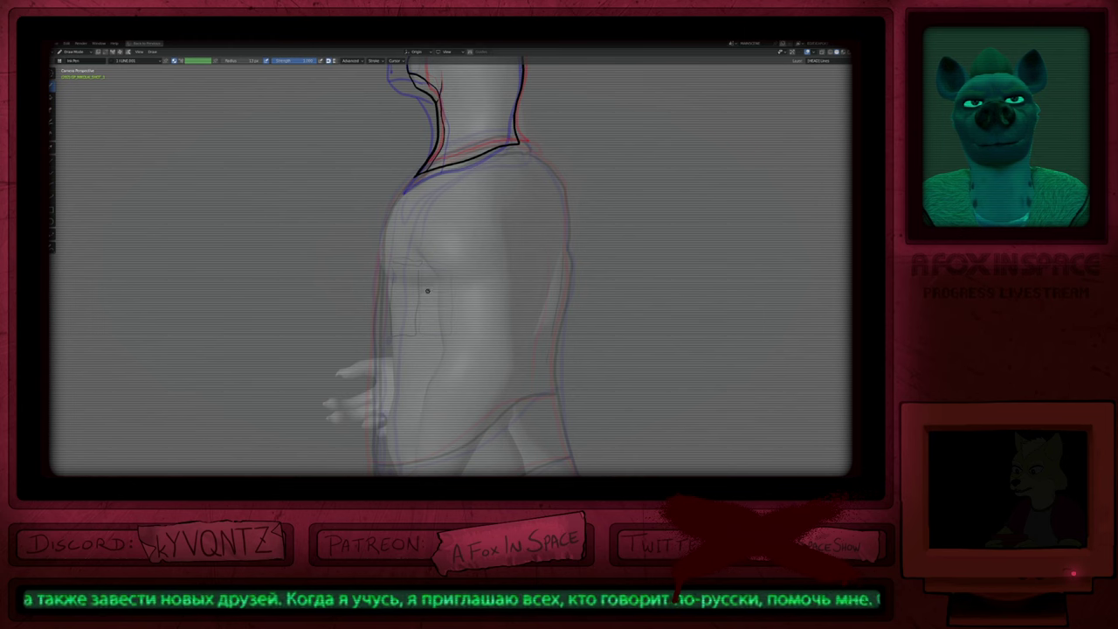
pyautogui.keyDown('shift'); pyautogui.moveTo(480, 236); pyautogui.dragTo(499, 218, button='middle'); pyautogui.keyUp('shift')
pyautogui.keyDown('shift'); pyautogui.moveTo(473, 309); pyautogui.dragTo(463, 273, button='middle'); pyautogui.keyUp('shift')
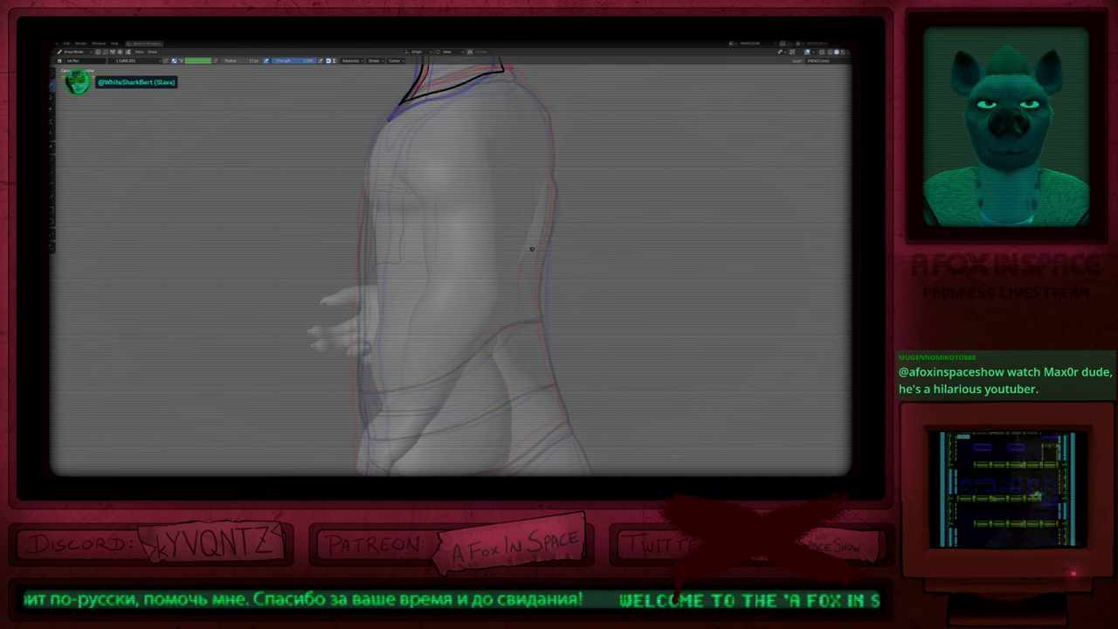
pyautogui.scroll(-3, 474, 274)
pyautogui.keyDown('shift'); pyautogui.moveTo(488, 220); pyautogui.dragTo(492, 276, button='middle'); pyautogui.keyUp('shift')
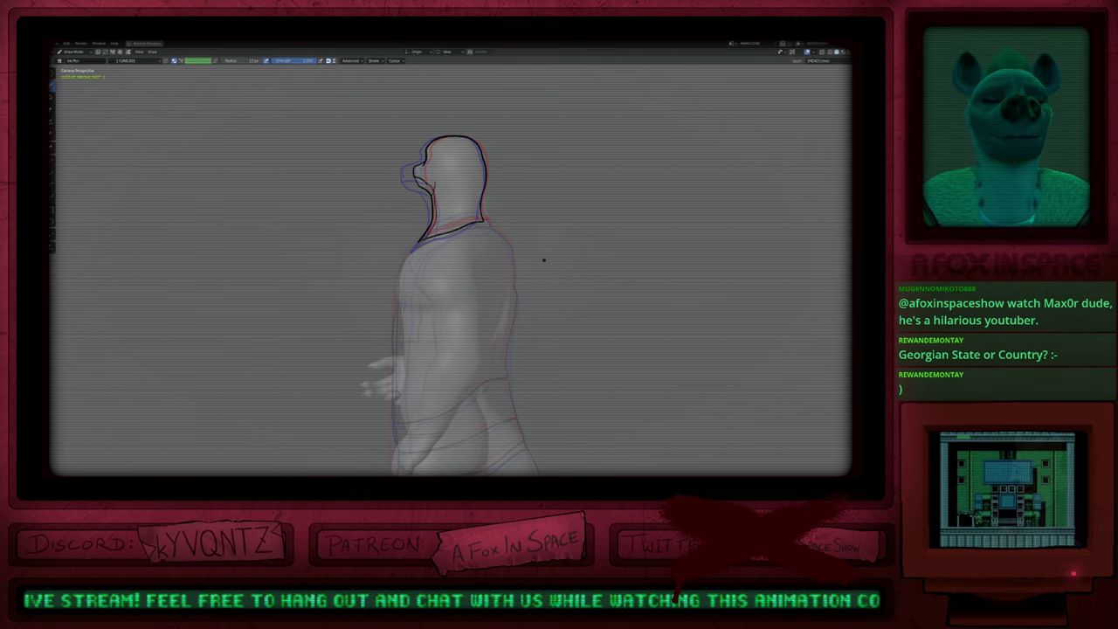
pyautogui.scroll(-2, 531, 274)
pyautogui.keyDown('shift'); pyautogui.moveTo(531, 274); pyautogui.dragTo(515, 297, button='middle'); pyautogui.keyUp('shift')
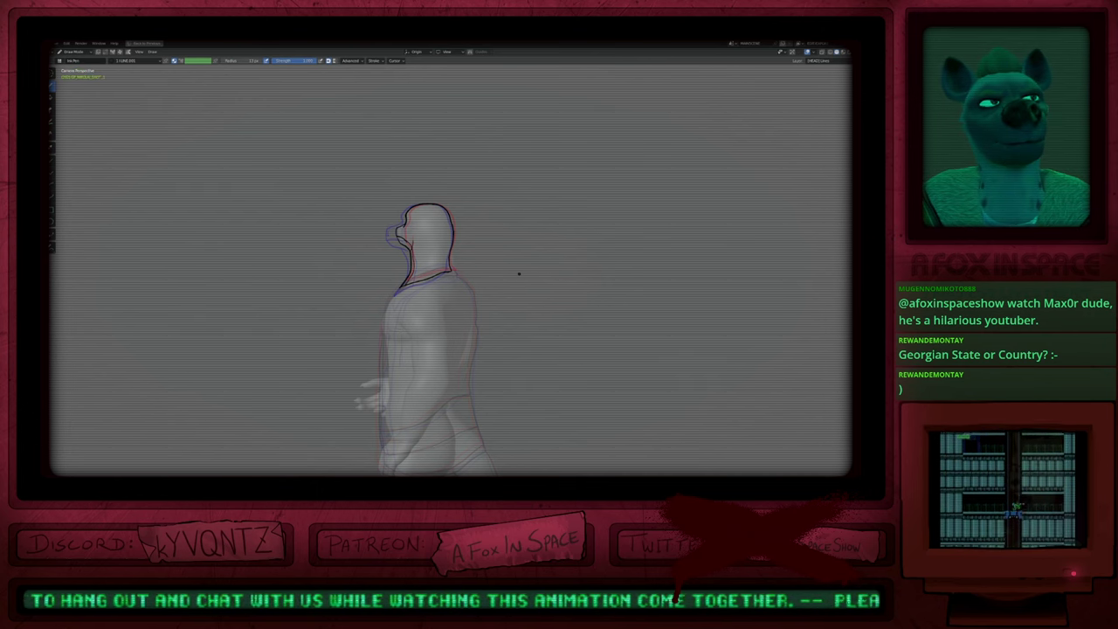
pyautogui.keyDown('shift'); pyautogui.moveTo(473, 318); pyautogui.dragTo(488, 260, button='middle'); pyautogui.keyUp('shift')
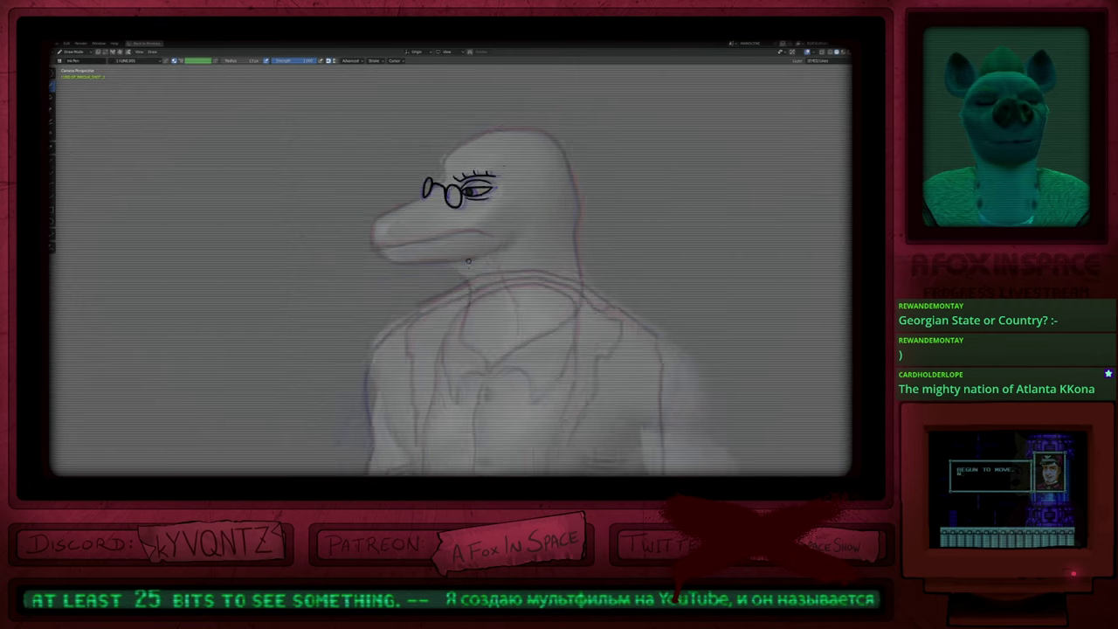
# Step: Restore the full layout, unlock the [EYES] Fills layer and step between neighbouring keyframes
pyautogui.hotkey('ctrl', 'space')
pyautogui.moveTo(409, 446); pyautogui.dragTo(362, 434, button='middle')
pyautogui.click(169, 438)
pyautogui.press('Up')
pyautogui.press('Down')
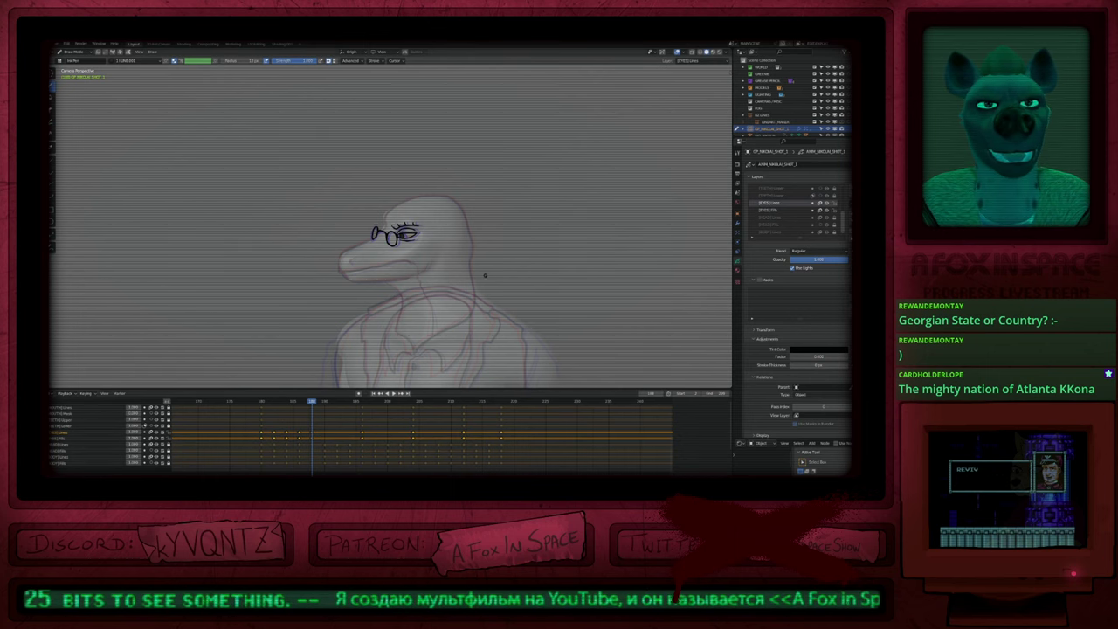
pyautogui.press('Up')
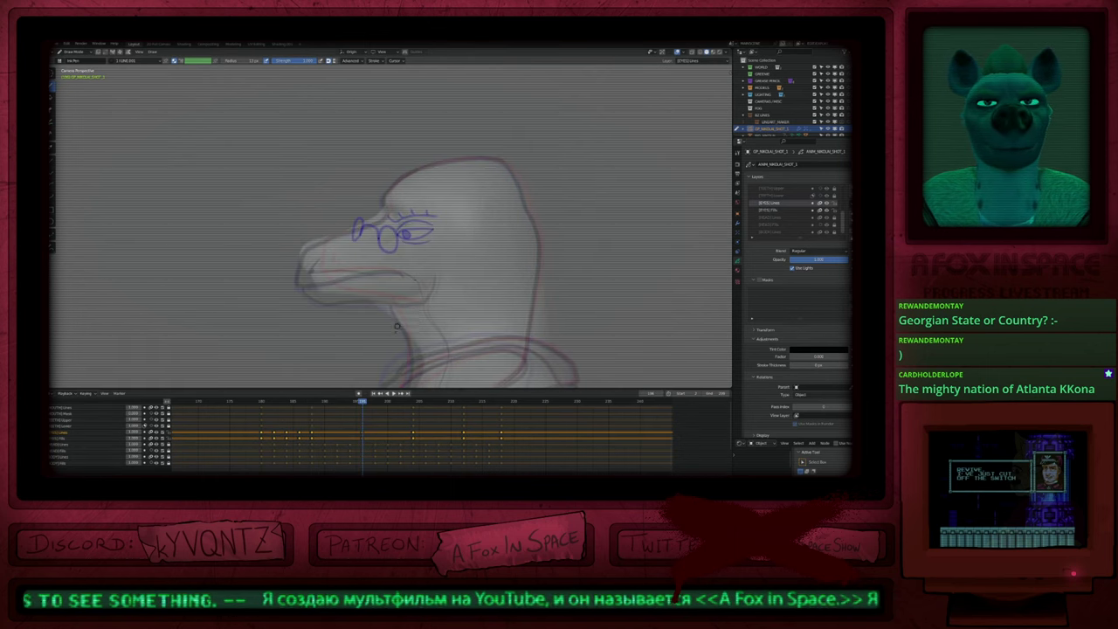
# Step: Duplicate the two earlier eye keyframes onto the current frame
pyautogui.moveTo(307, 428); pyautogui.dragTo(317, 442)
pyautogui.hotkey('shift', 'd')
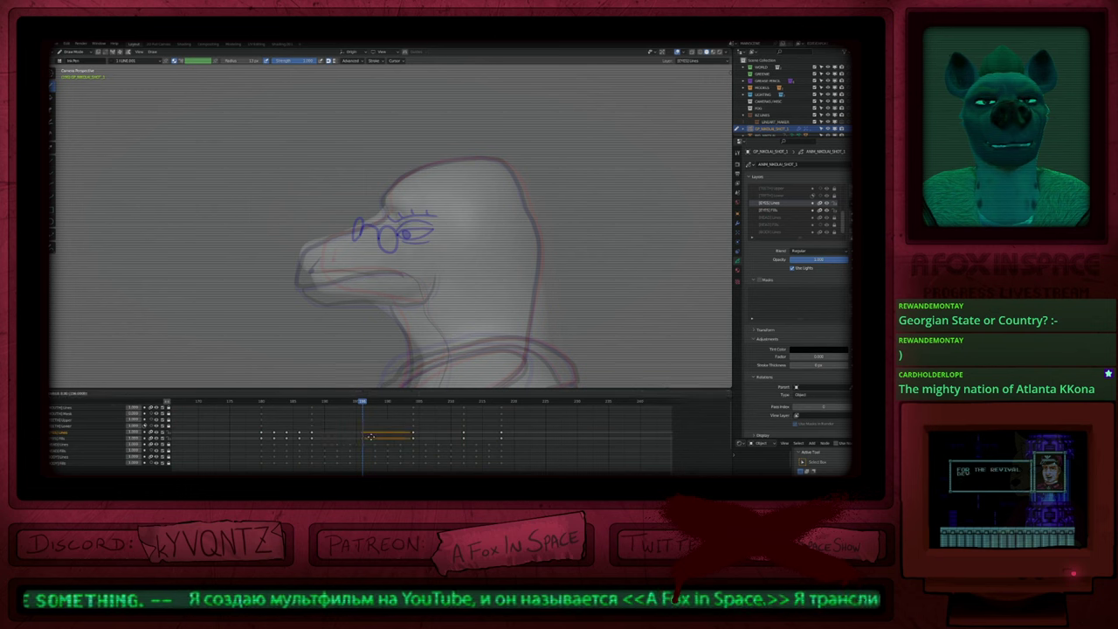
pyautogui.click(372, 441)
# Step: In Edit Mode, move the eye strokes into place and narrow them horizontally
pyautogui.keyDown('shift'); pyautogui.moveTo(422, 269); pyautogui.dragTo(447, 304, button='middle'); pyautogui.keyUp('shift')
pyautogui.press('Tab')
pyautogui.press('a')
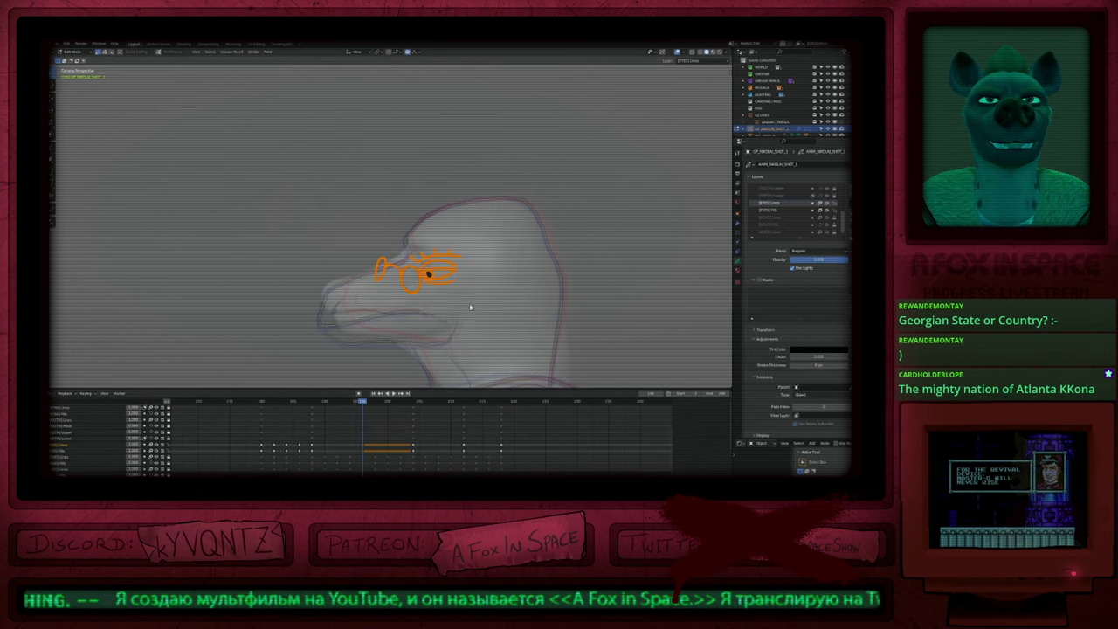
pyautogui.press('g')
pyautogui.click(467, 295)
pyautogui.press('s')
pyautogui.press('x')
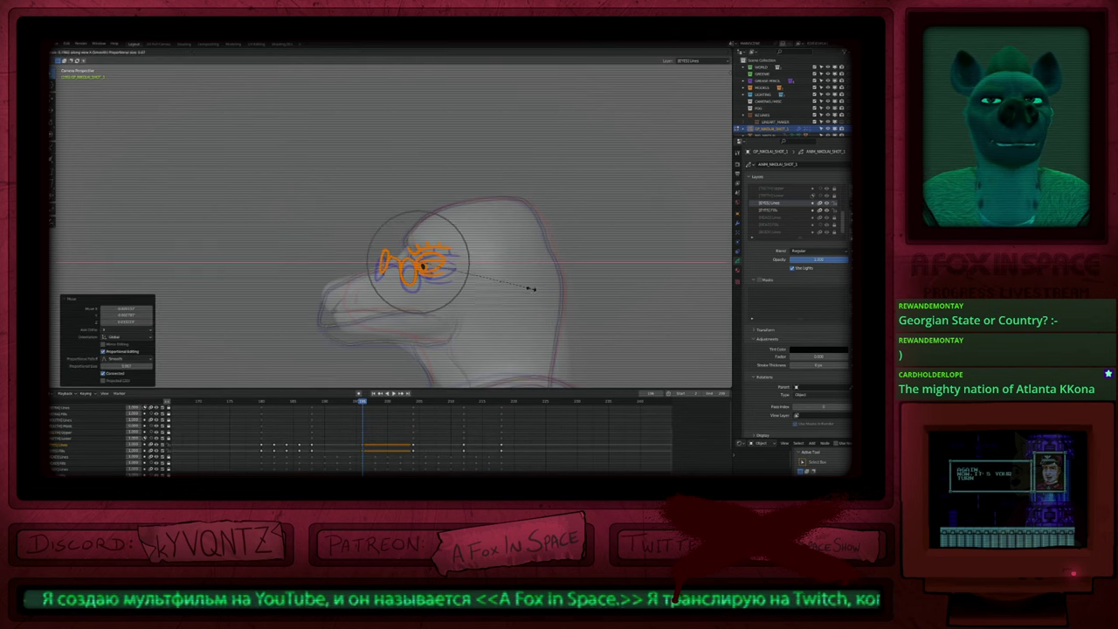
pyautogui.click(530, 288)
pyautogui.press('Tab')
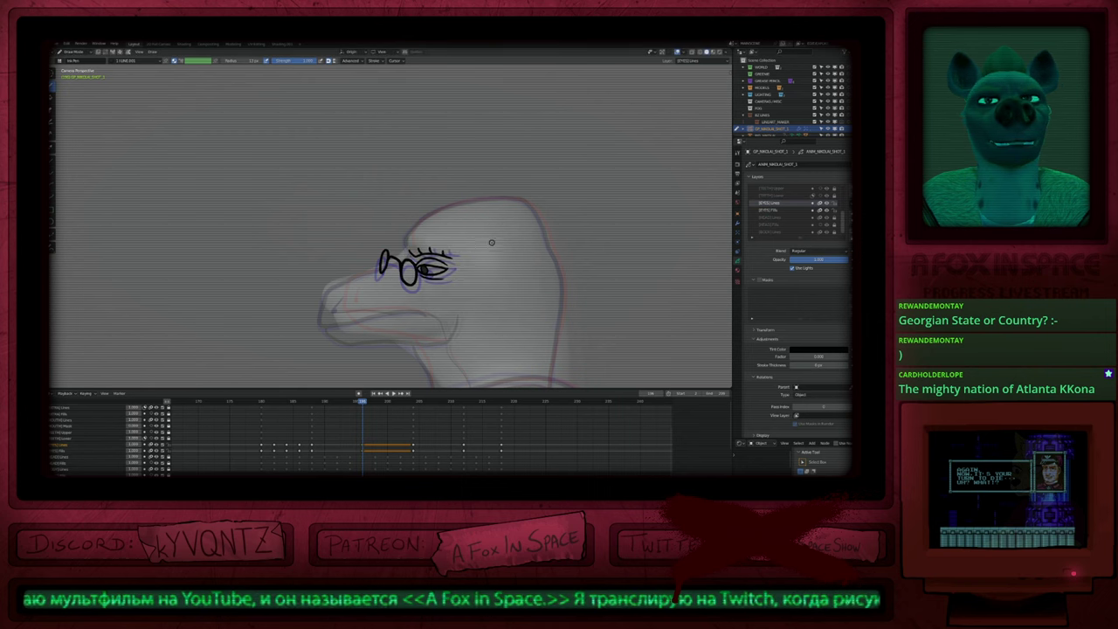
# Step: Move the front glasses lens toward the eye, then step back to the previous keyframe
pyautogui.press('Tab')
pyautogui.moveTo(389, 239); pyautogui.dragTo(372, 287)
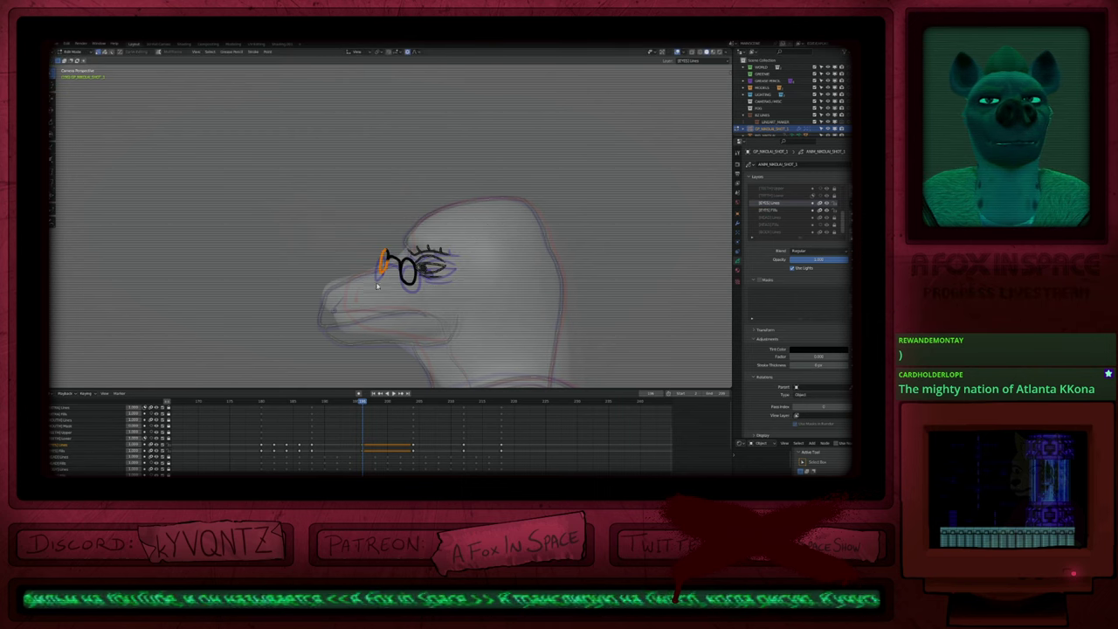
pyautogui.press('g')
pyautogui.scroll(5, 383, 266)
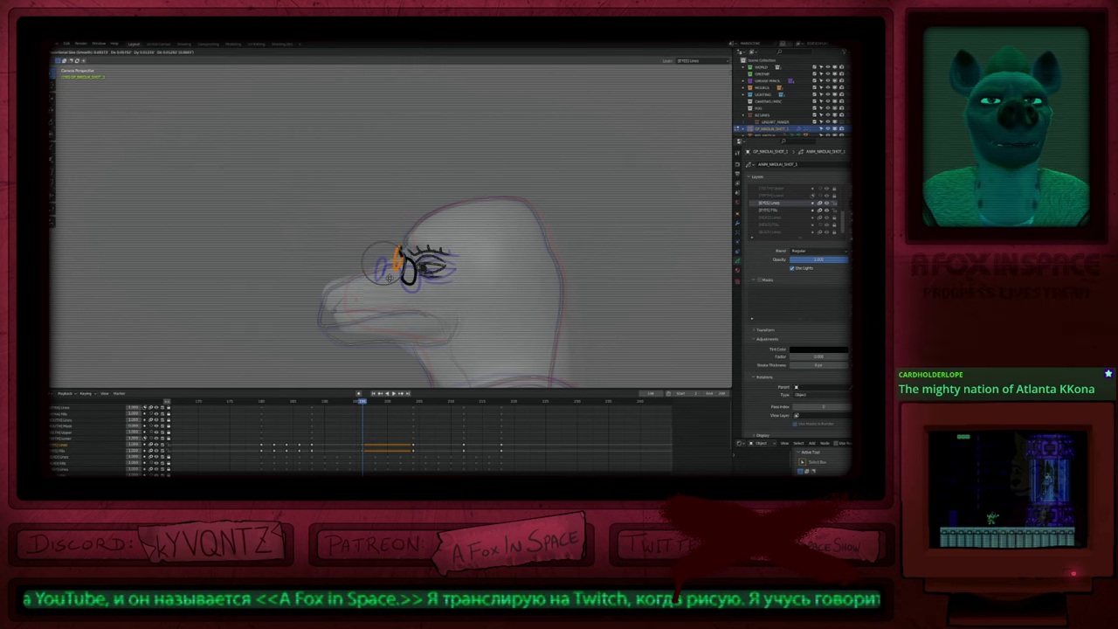
pyautogui.press('Tab')
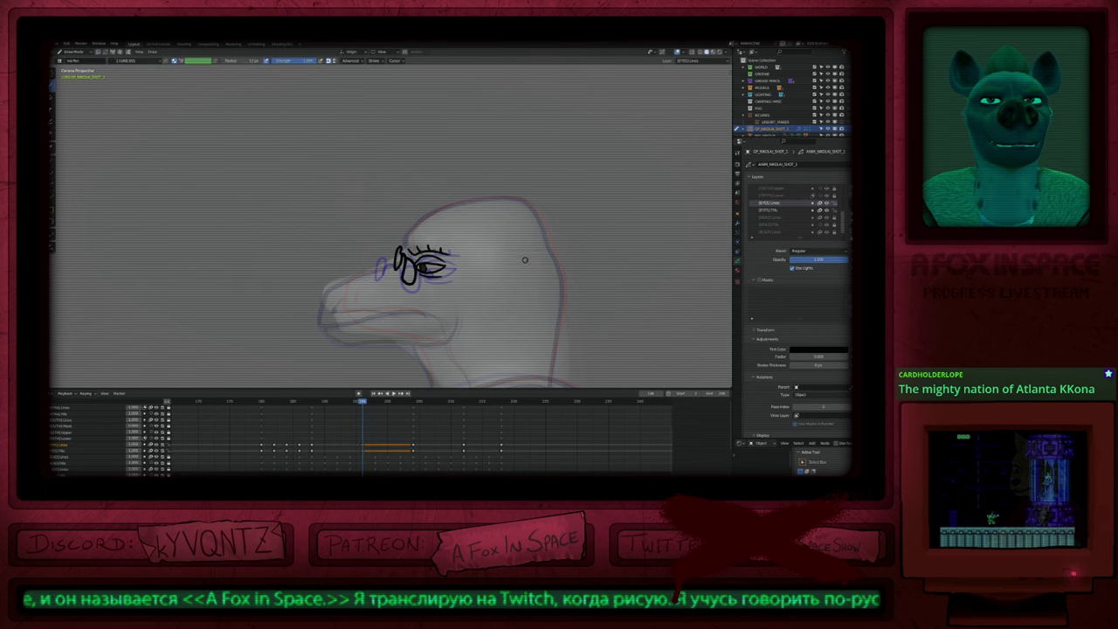
pyautogui.press('f')
pyautogui.press('Escape')
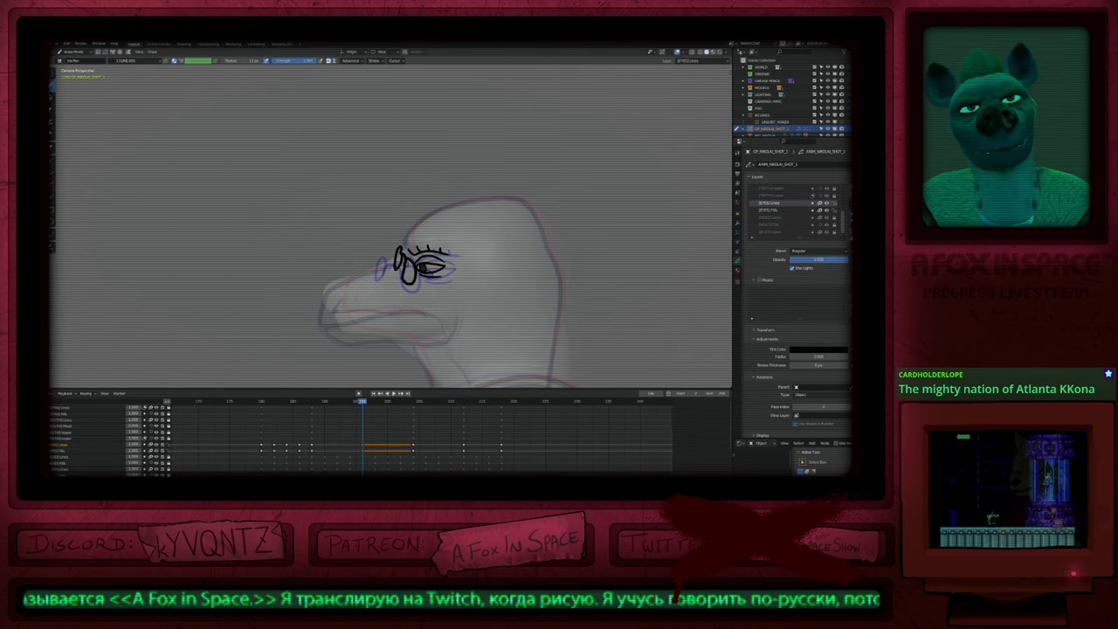
pyautogui.scroll(3, 405, 272)
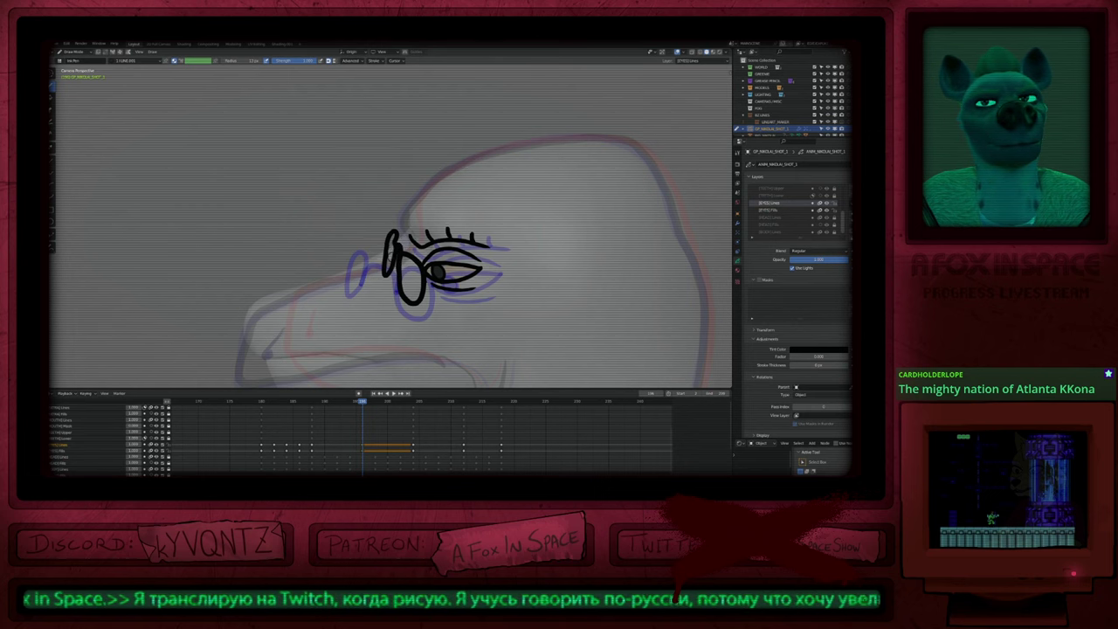
pyautogui.scroll(-6, 384, 284)
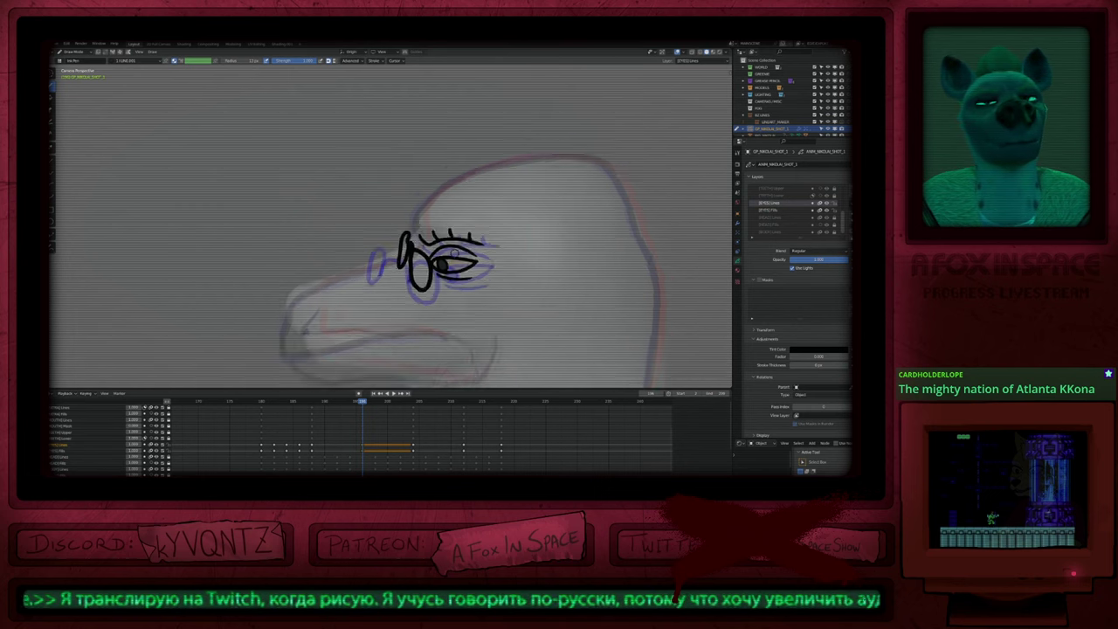
pyautogui.press('Down')
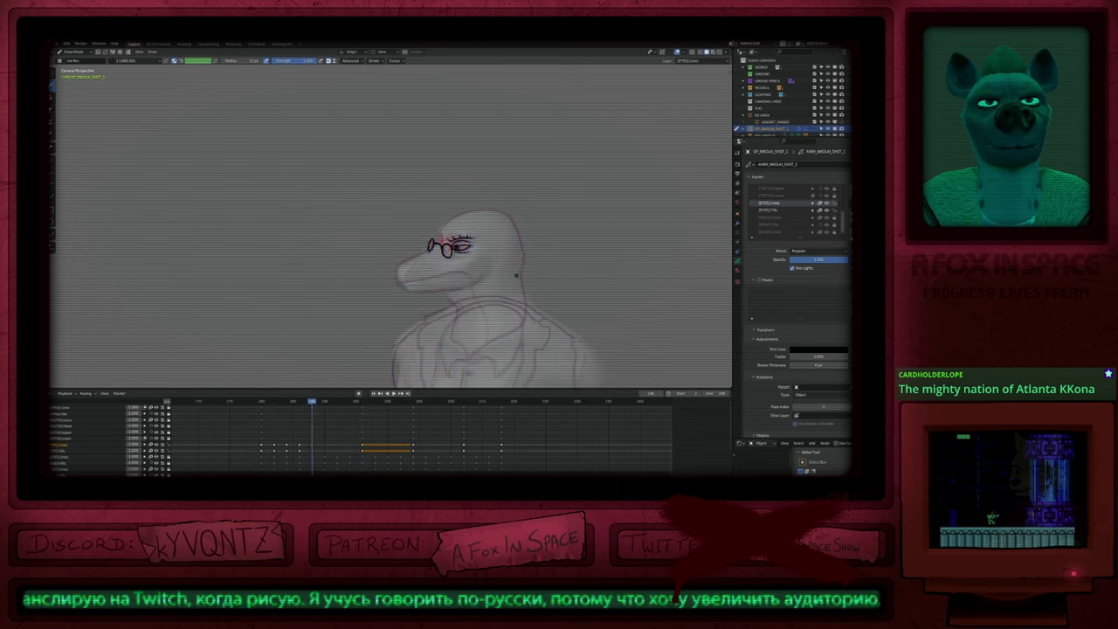
# Step: Interpolate the glasses sequence from frame 192 and play the head turn from frame 180
pyautogui.press('Down')
pyautogui.press('Up')
pyautogui.press('Up')
pyautogui.press('Left')
pyautogui.press('Left')
pyautogui.press('Left')
pyautogui.press('Left')
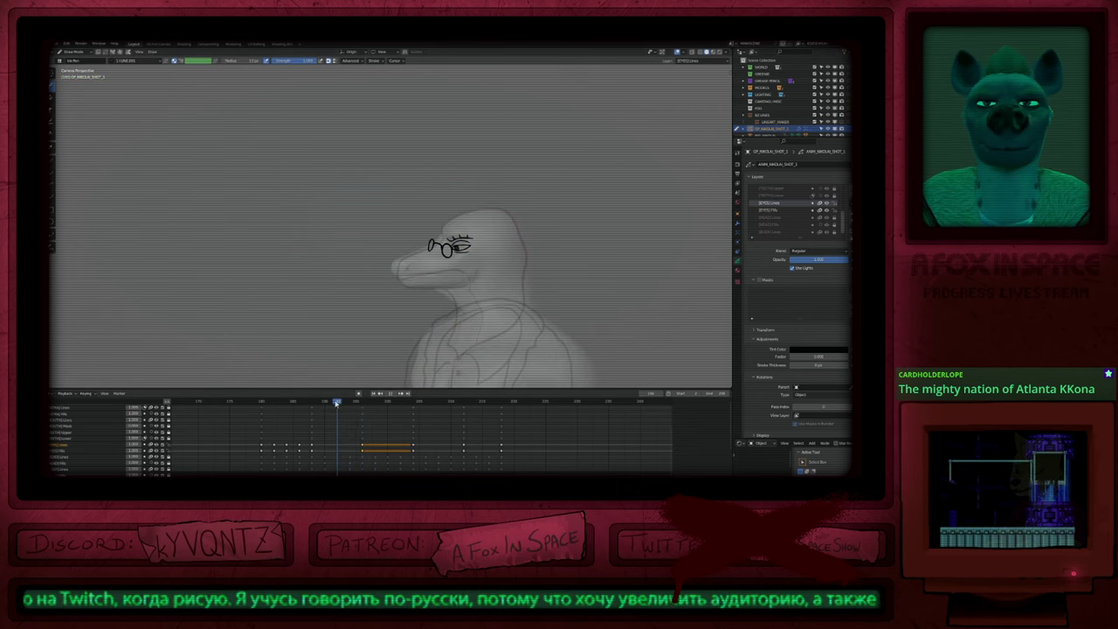
pyautogui.hotkey('ctrl', 'shift', 'e')
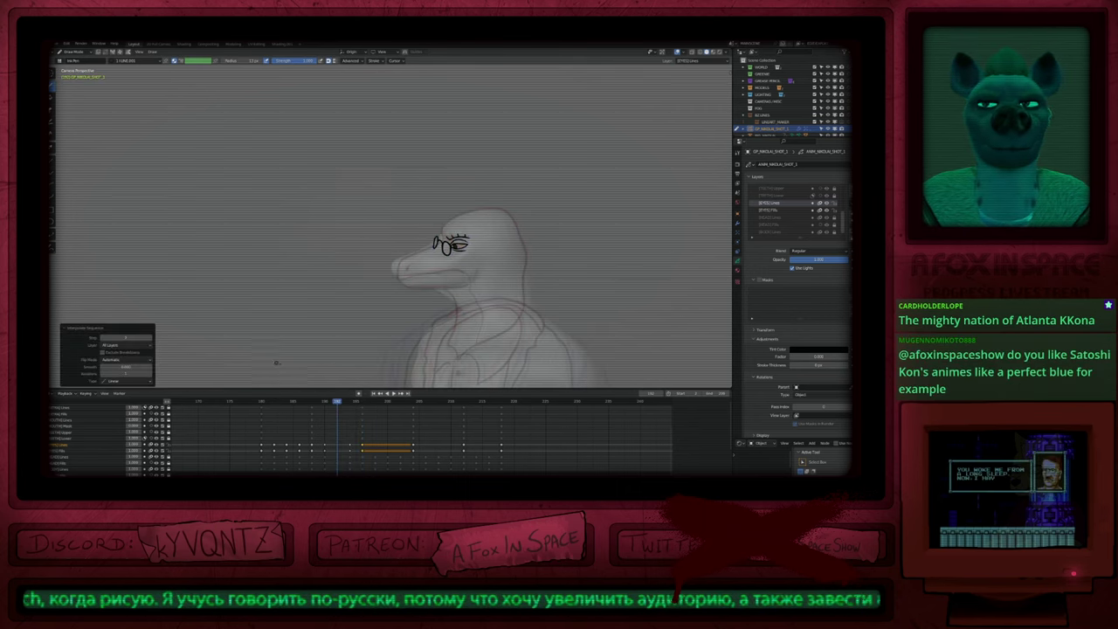
pyautogui.press('a')
pyautogui.press('r')
pyautogui.click(361, 434)
pyautogui.click(263, 403)
pyautogui.press('space')
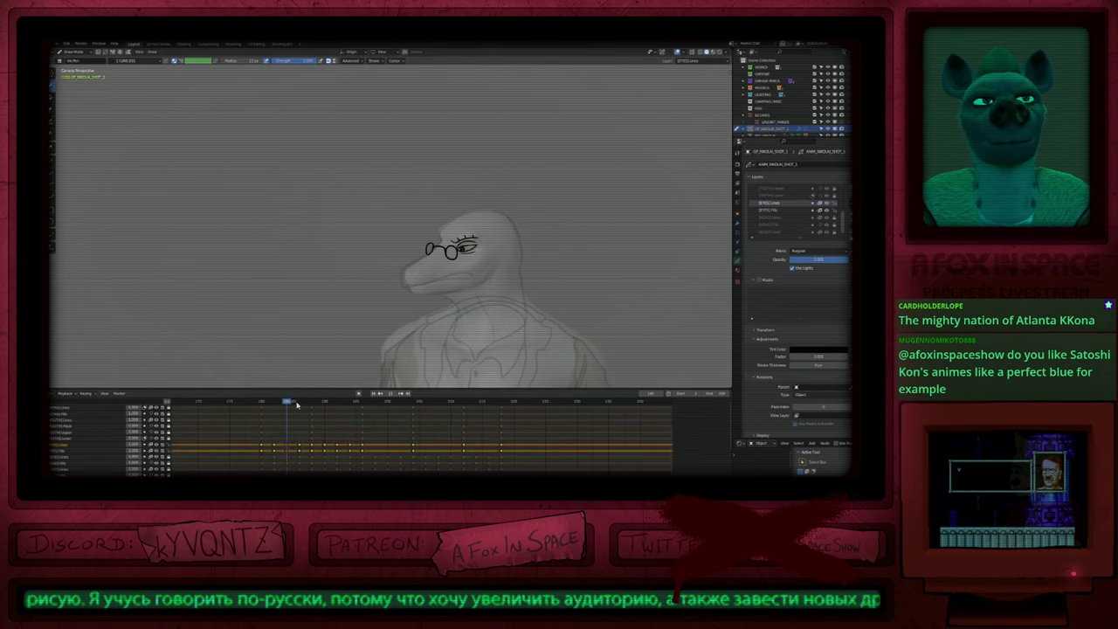
pyautogui.moveTo(361, 399)
pyautogui.mouseDown()
pyautogui.moveTo(395, 401)
pyautogui.moveTo(329, 410)
pyautogui.moveTo(300, 429)
pyautogui.moveTo(324, 428)
pyautogui.moveTo(310, 432)
pyautogui.mouseUp()
# Step: Interpolate in-betweens from one glasses keyframe, scrub to review them, and switch to Material Preview
pyautogui.click(317, 450)
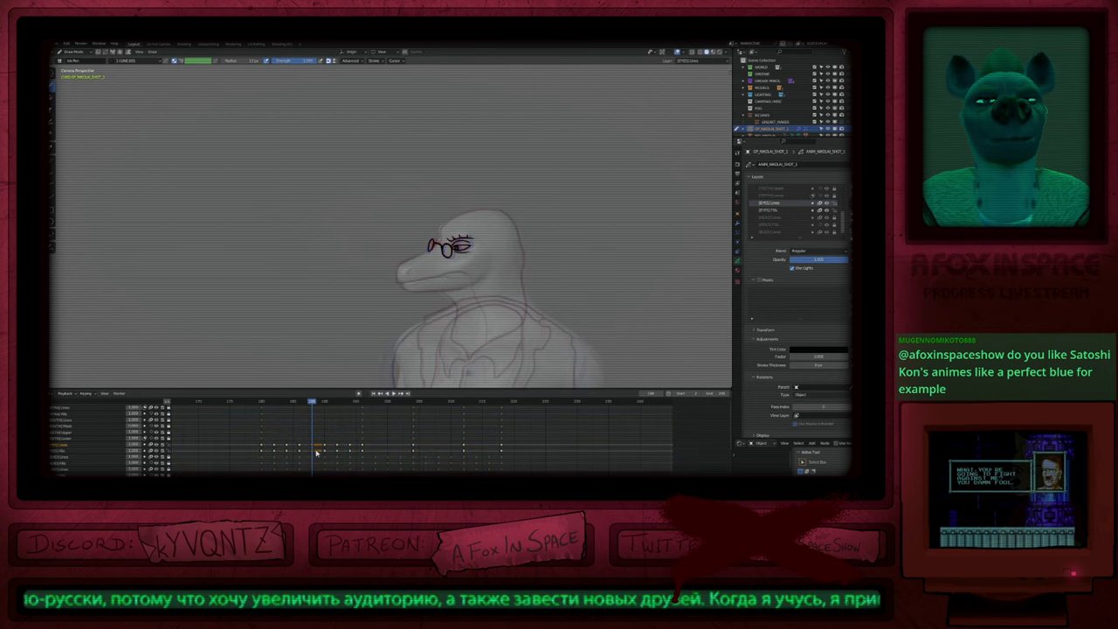
pyautogui.hotkey('shift', 'ctrl', 'e')
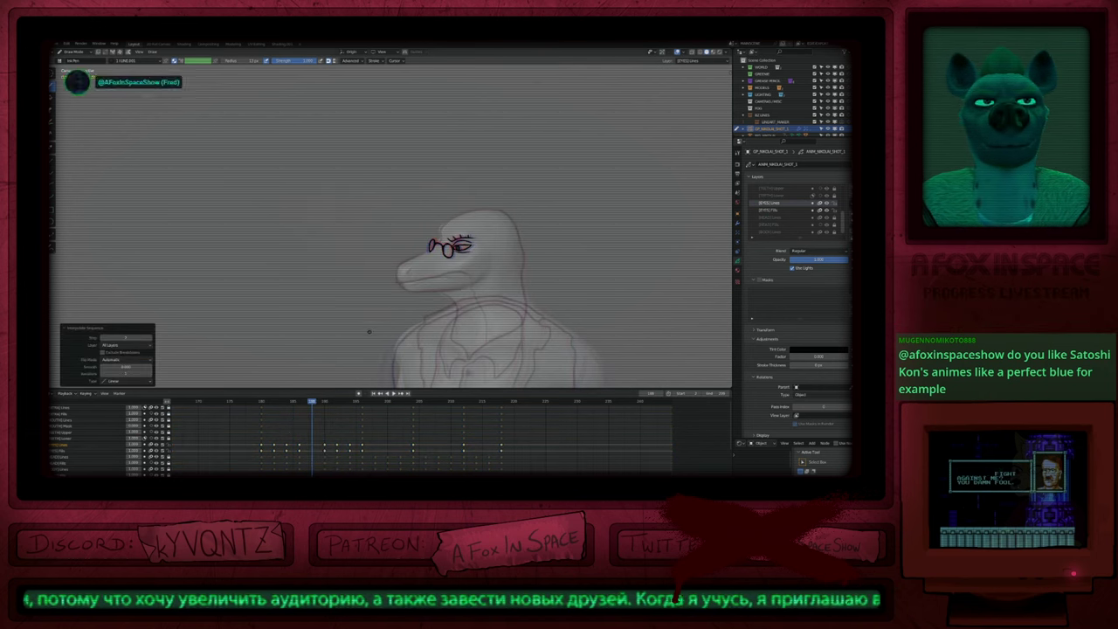
pyautogui.press('a')
pyautogui.press('r')
pyautogui.click(350, 452)
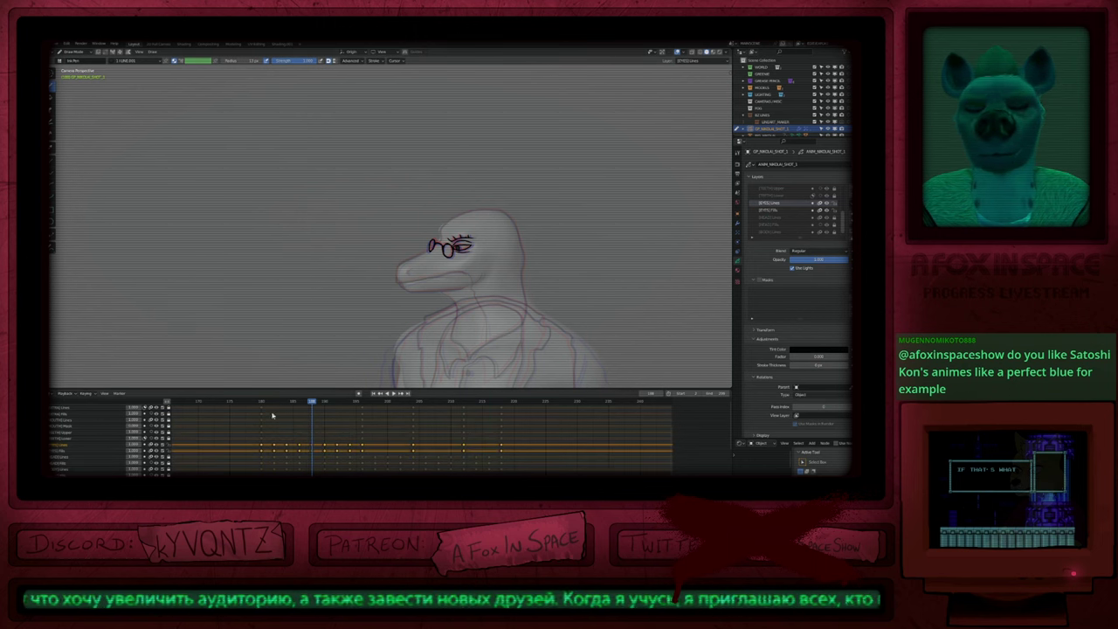
pyautogui.moveTo(263, 405)
pyautogui.mouseDown()
pyautogui.moveTo(356, 408)
pyautogui.moveTo(251, 450)
pyautogui.moveTo(341, 399)
pyautogui.moveTo(390, 387)
pyautogui.moveTo(267, 400)
pyautogui.moveTo(395, 401)
pyautogui.moveTo(322, 402)
pyautogui.moveTo(362, 401)
pyautogui.mouseUp()
pyautogui.press('z')
pyautogui.click(434, 309)
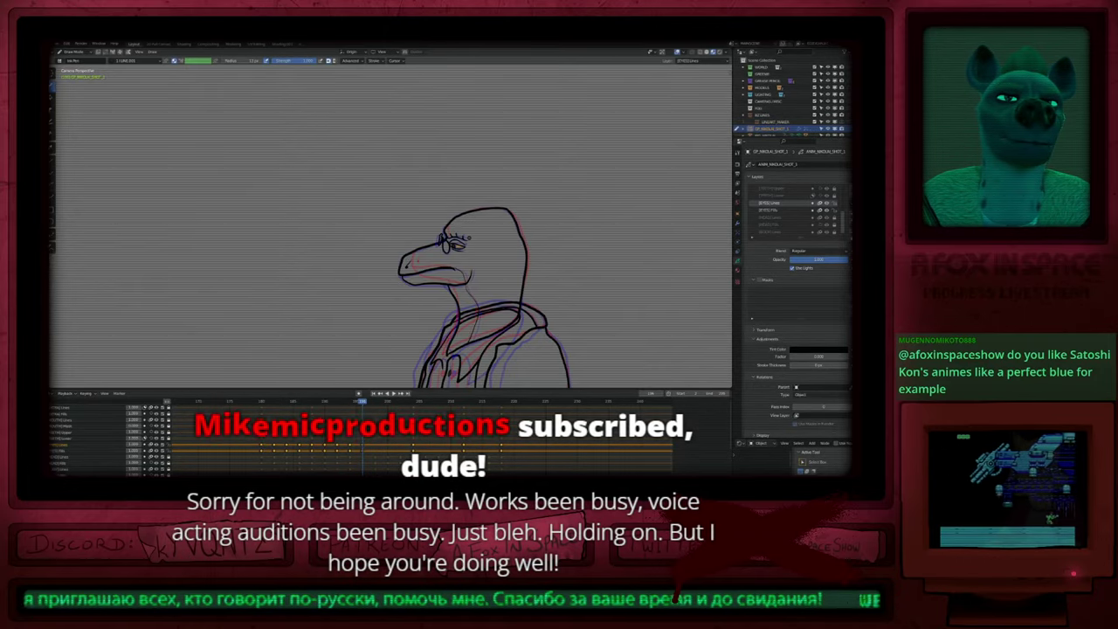
# Step: Hide onion skins while stepping keyframes, then fade inactive layers, restore onion skinning and step back
pyautogui.press('Down')
pyautogui.press('Down')
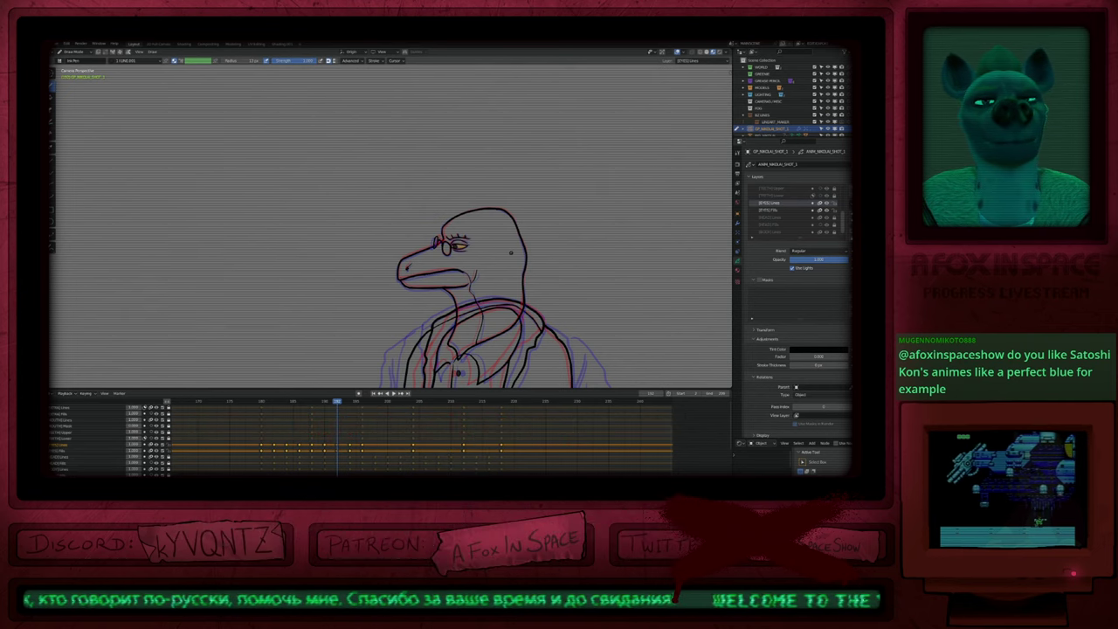
pyautogui.press('Down')
pyautogui.press('Down')
pyautogui.press('Down')
pyautogui.press('Down')
pyautogui.press('Up')
pyautogui.press('Up')
pyautogui.press('Up')
pyautogui.press('Up')
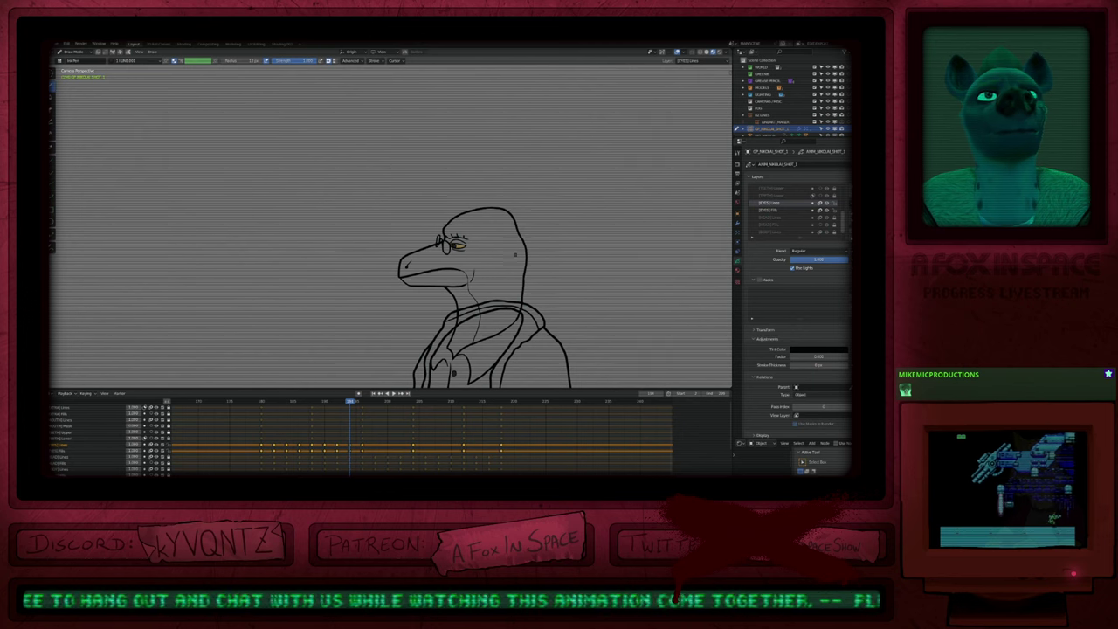
pyautogui.moveTo(515, 256)
pyautogui.keyDown('shift'); pyautogui.mouseDown(button='middle')
pyautogui.moveTo(461, 222)
pyautogui.moveTo(517, 275)
pyautogui.mouseUp(button='middle'); pyautogui.keyUp('shift')
pyautogui.hotkey('alt', 'shift', 'z')
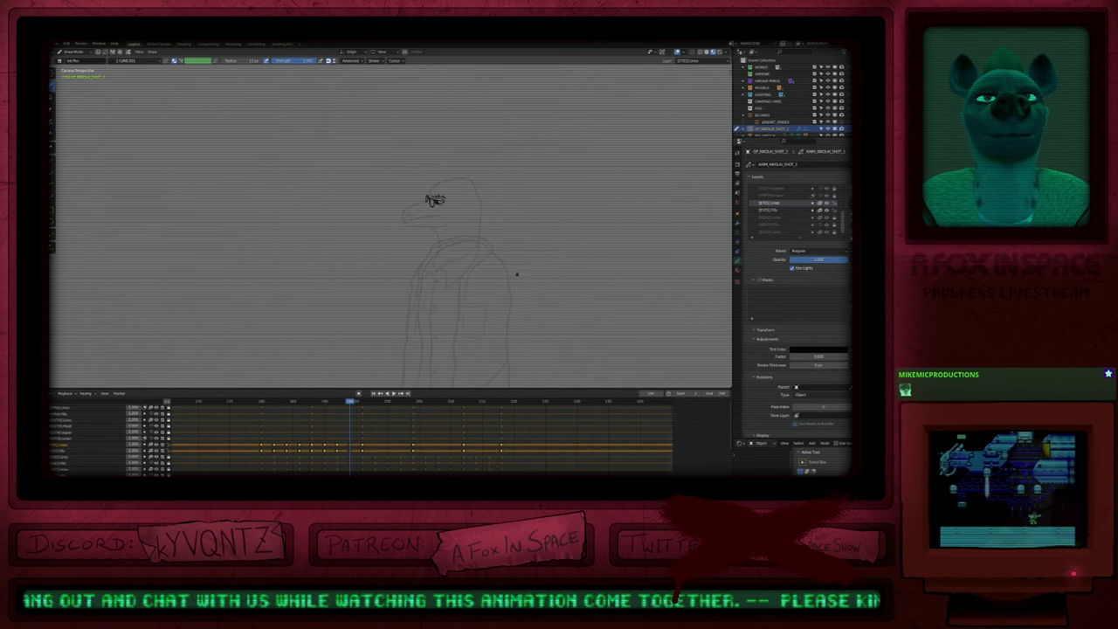
pyautogui.press('Down')
pyautogui.press('Up')
pyautogui.press('Up')
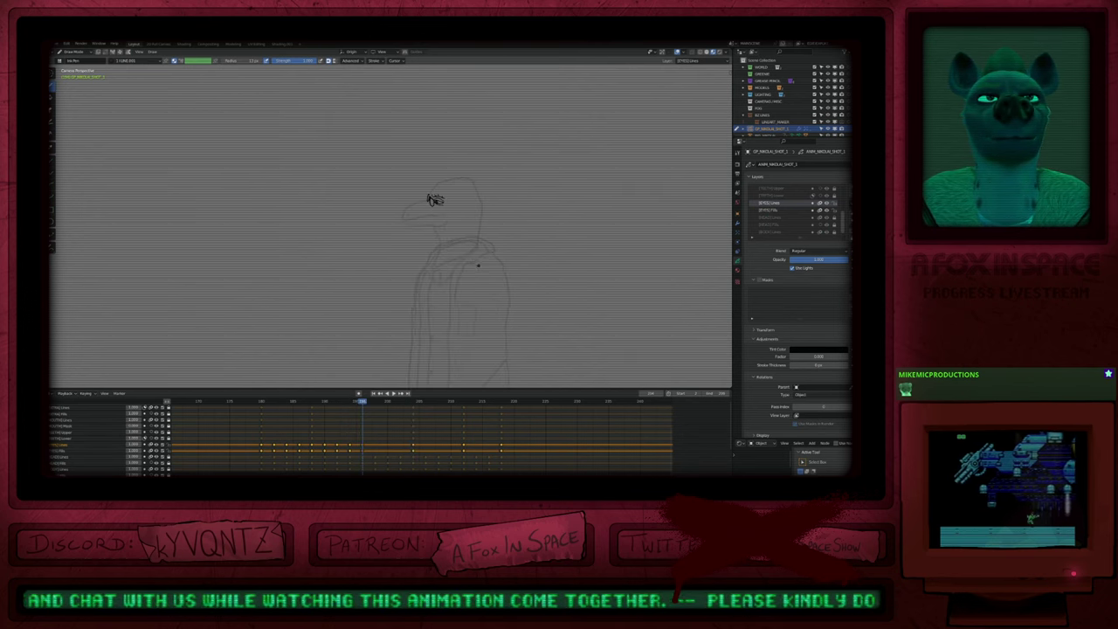
pyautogui.scroll(5, 435, 200)
pyautogui.press('Up')
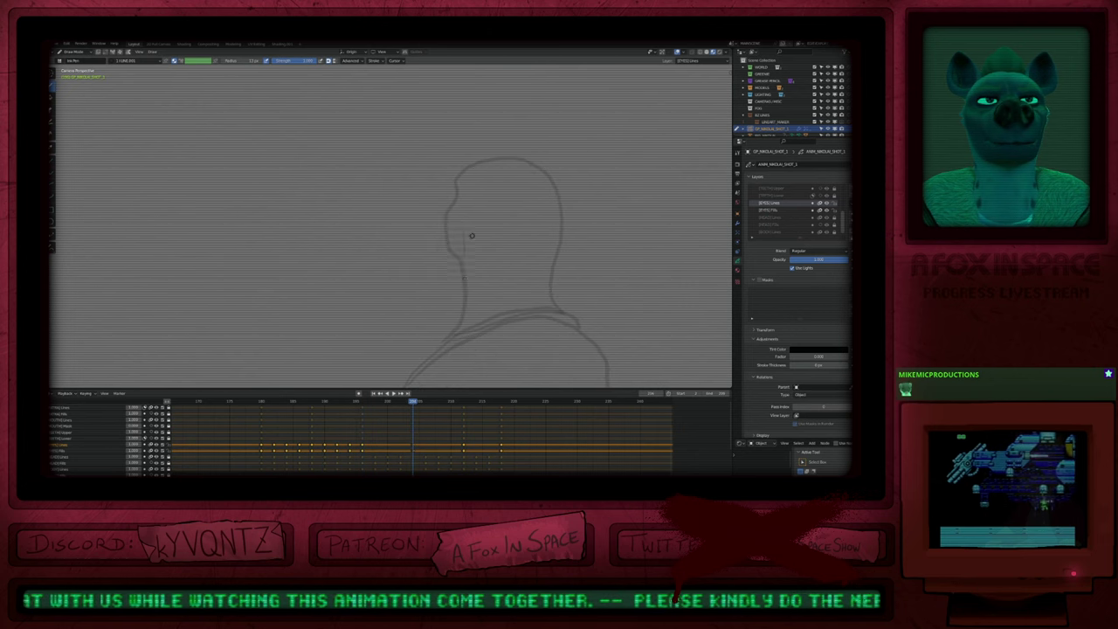
pyautogui.press('Down')
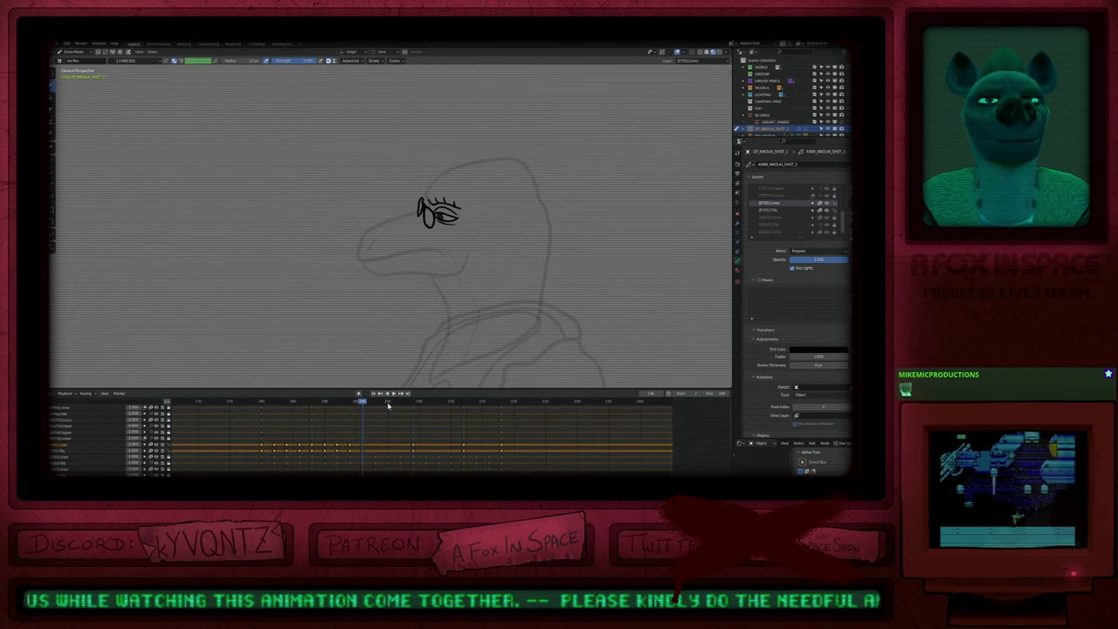
# Step: On frame 200, insert a keyframe and delete the old eye and glasses strokes
pyautogui.click(388, 406)
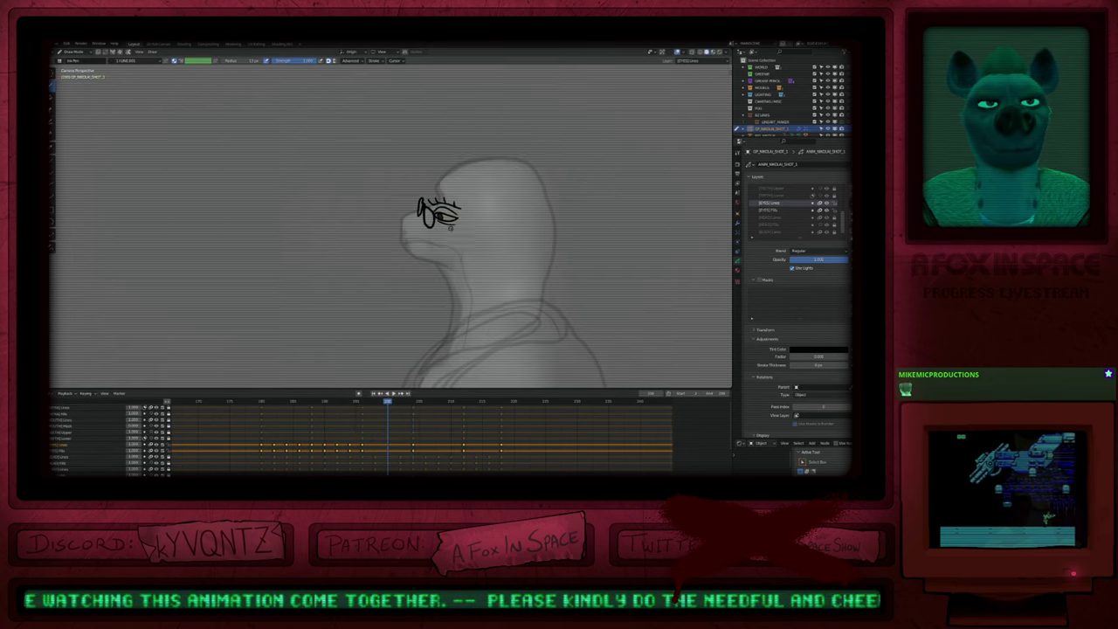
pyautogui.press('i')
pyautogui.press('Tab')
pyautogui.press('a')
pyautogui.press('x')
pyautogui.scroll(5, 446, 204)
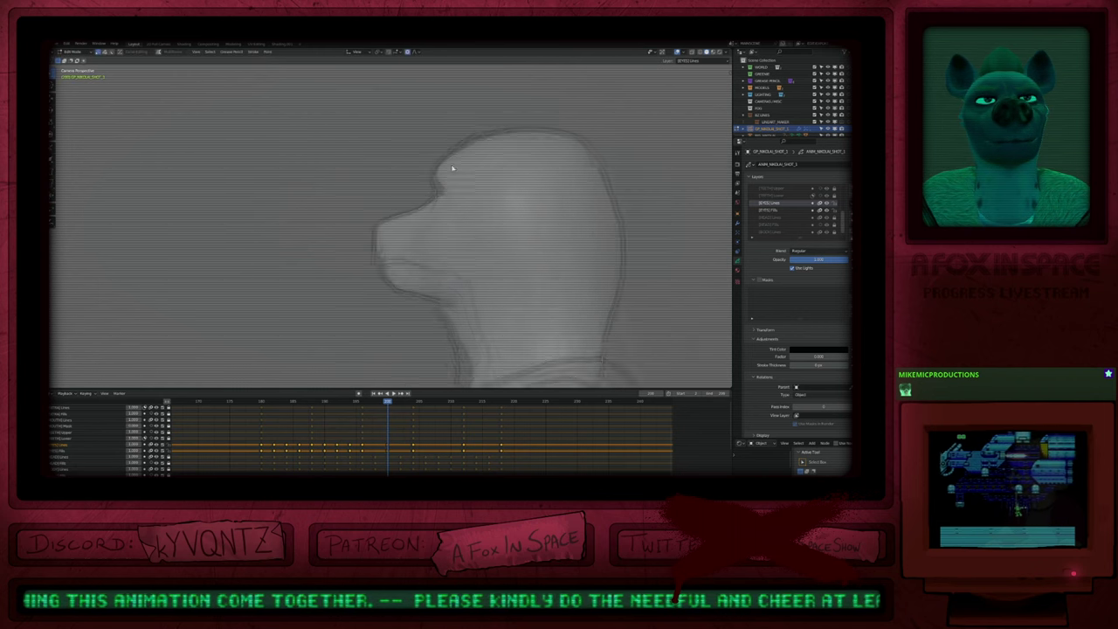
pyautogui.press('Tab')
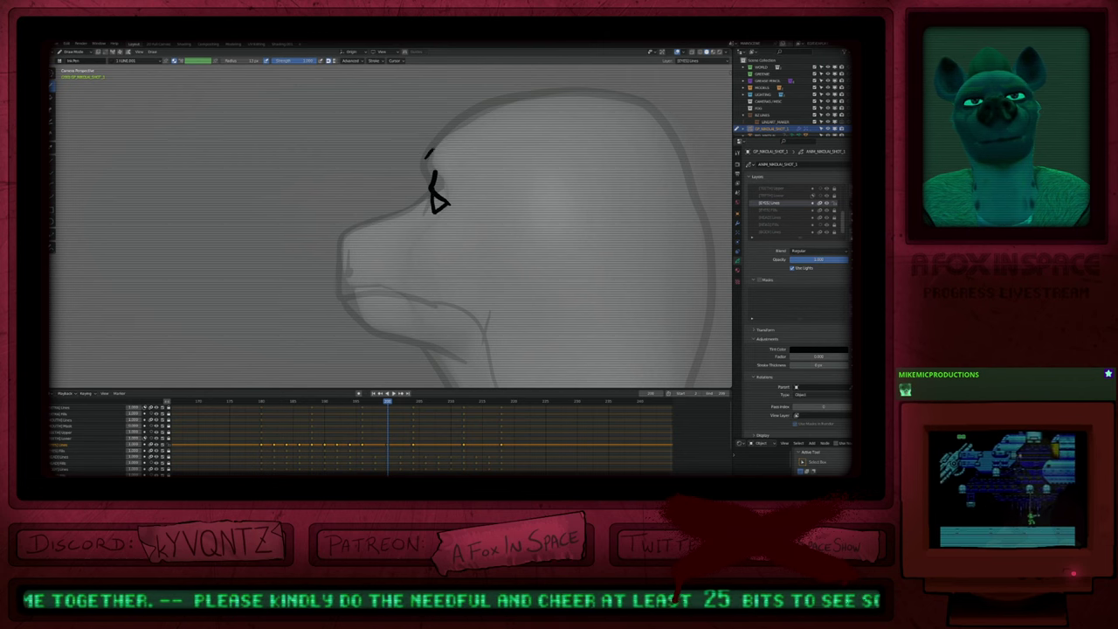
# Step: Ink a new brow above the eye and the oval front glasses lens, checking the previous keyframe
pyautogui.moveTo(434, 149); pyautogui.dragTo(454, 152)
pyautogui.press('Down')
pyautogui.press('Down')
pyautogui.press('Up')
pyautogui.press('Up')
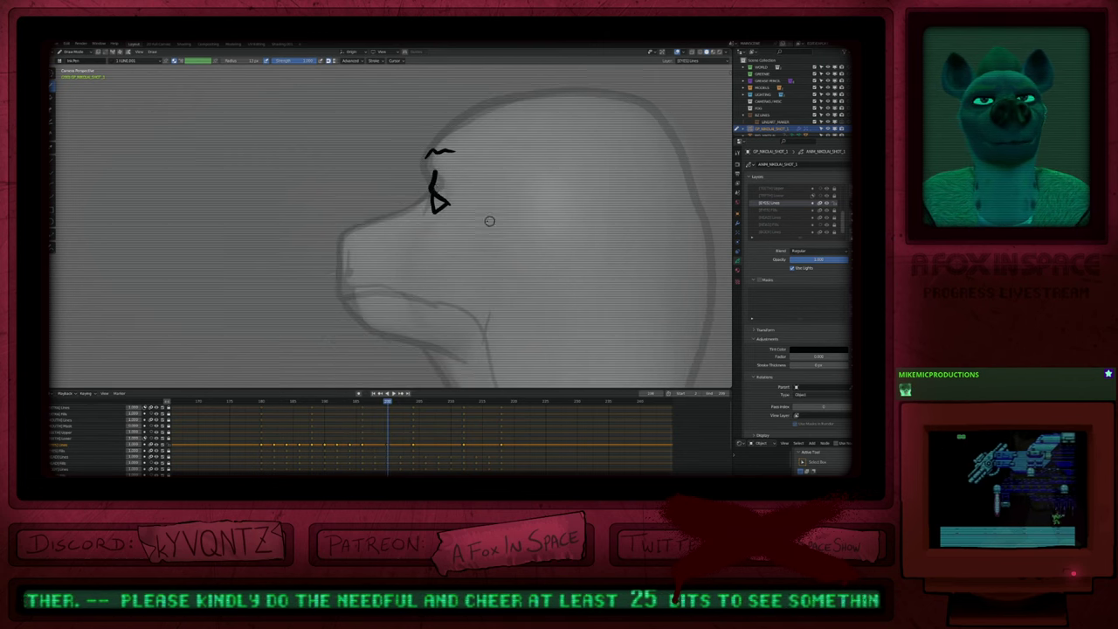
pyautogui.moveTo(425, 182)
pyautogui.mouseDown()
pyautogui.moveTo(399, 202)
pyautogui.moveTo(412, 229)
pyautogui.moveTo(424, 194)
pyautogui.mouseUp()
pyautogui.keyDown('ctrl'); pyautogui.moveTo(480, 221); pyautogui.dragTo(495, 287, button='middle'); pyautogui.keyUp('ctrl')
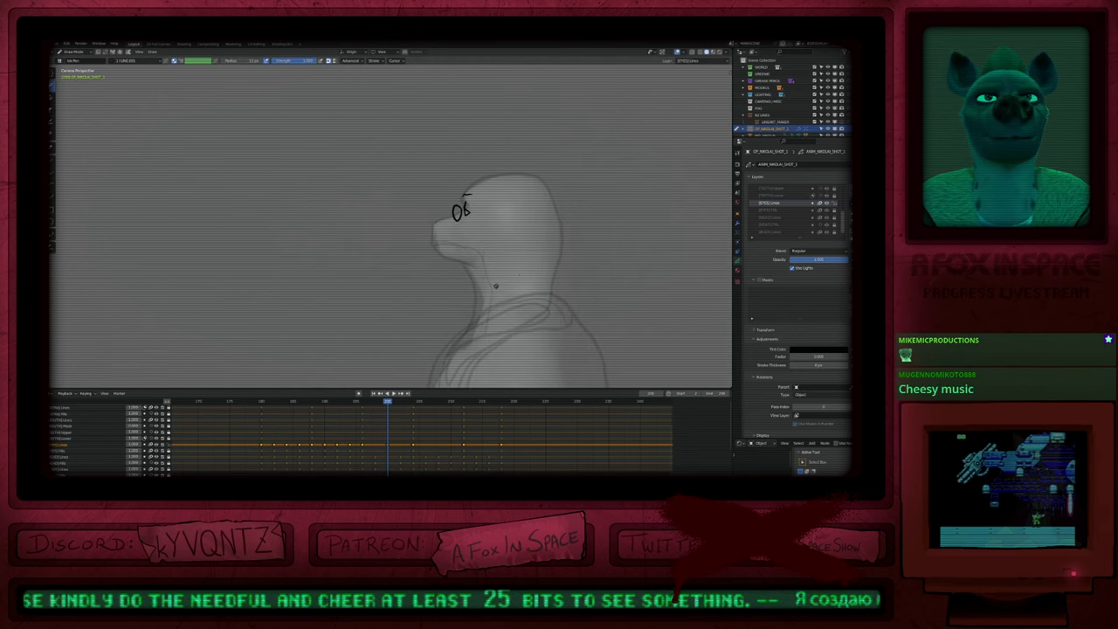
# Step: Review the head-turn playback in stroke edit mode and settle on keyframe 196
pyautogui.press('Down')
pyautogui.press('Up')
pyautogui.press('Down')
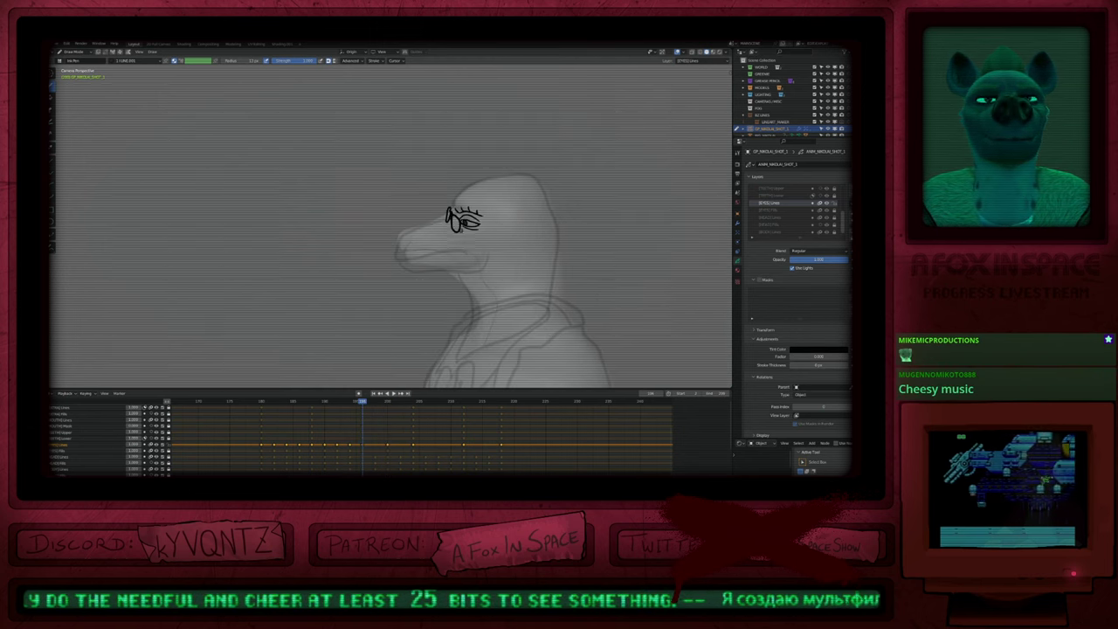
pyautogui.press('Tab')
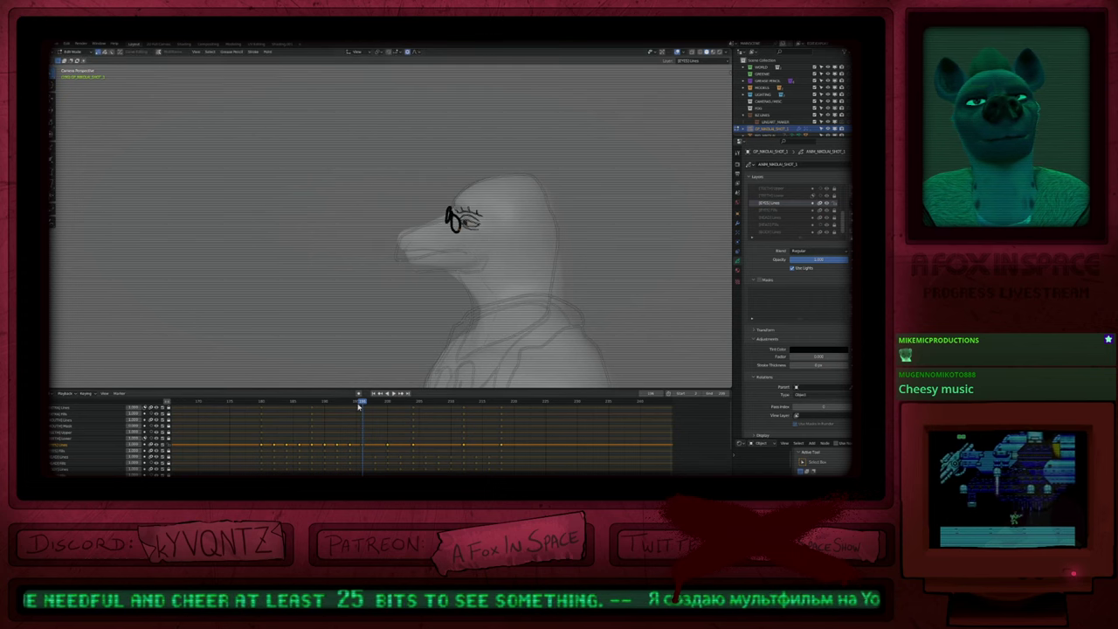
pyautogui.click(271, 414)
pyautogui.press('space')
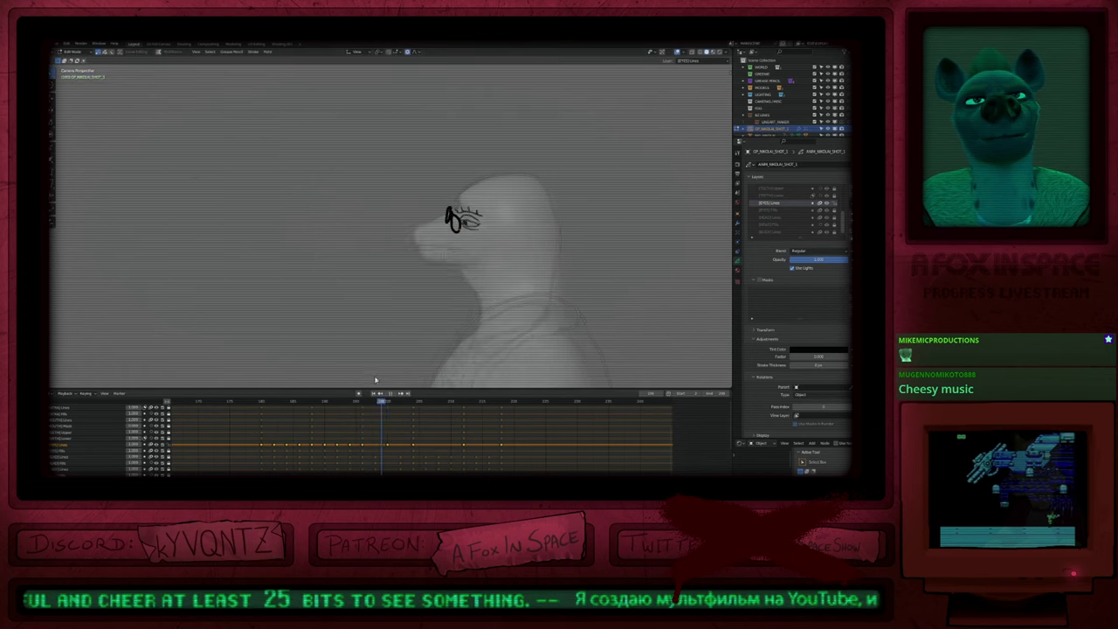
pyautogui.press('Left')
pyautogui.press('Left')
pyautogui.press('Left')
# Step: Reposition the eye strokes with proportional falloff on keyframes 196 and 194
pyautogui.press('g')
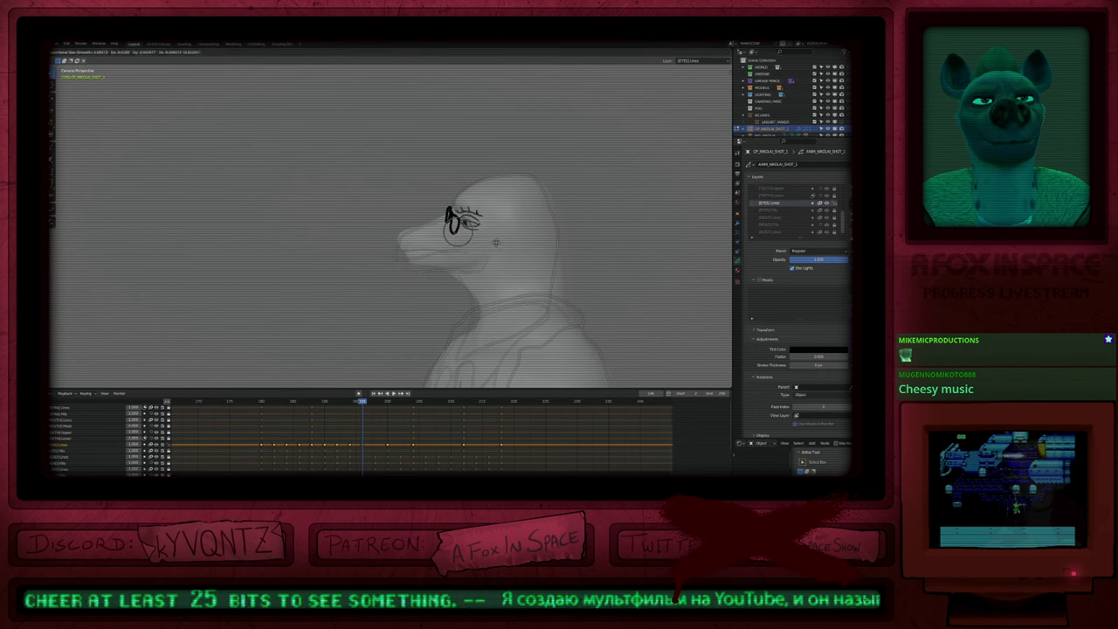
pyautogui.click(495, 244)
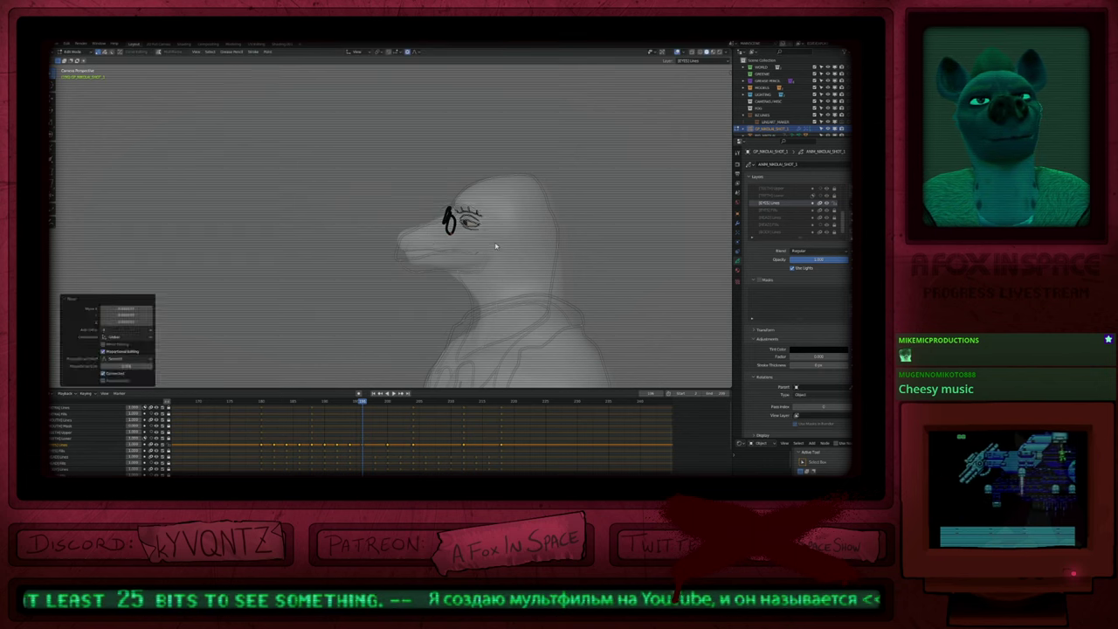
pyautogui.press('Down')
pyautogui.click(463, 233)
pyautogui.press('g')
pyautogui.click(450, 221)
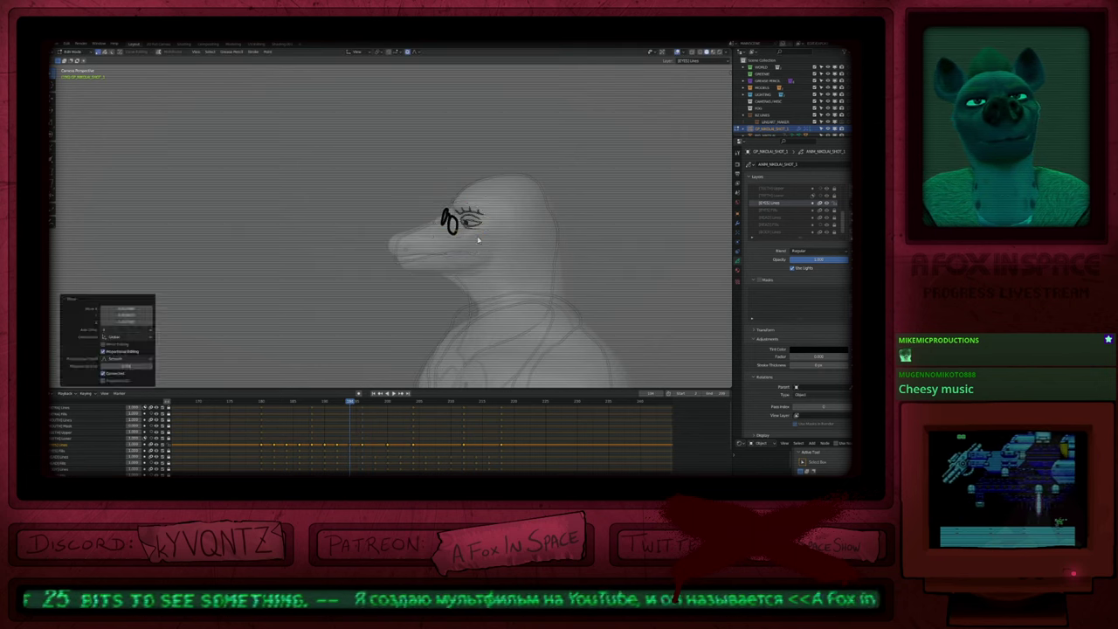
# Step: Shift the eye strokes on the two earlier drawings to fit the turning head
pyautogui.press('Left')
pyautogui.press('Left')
pyautogui.press('g')
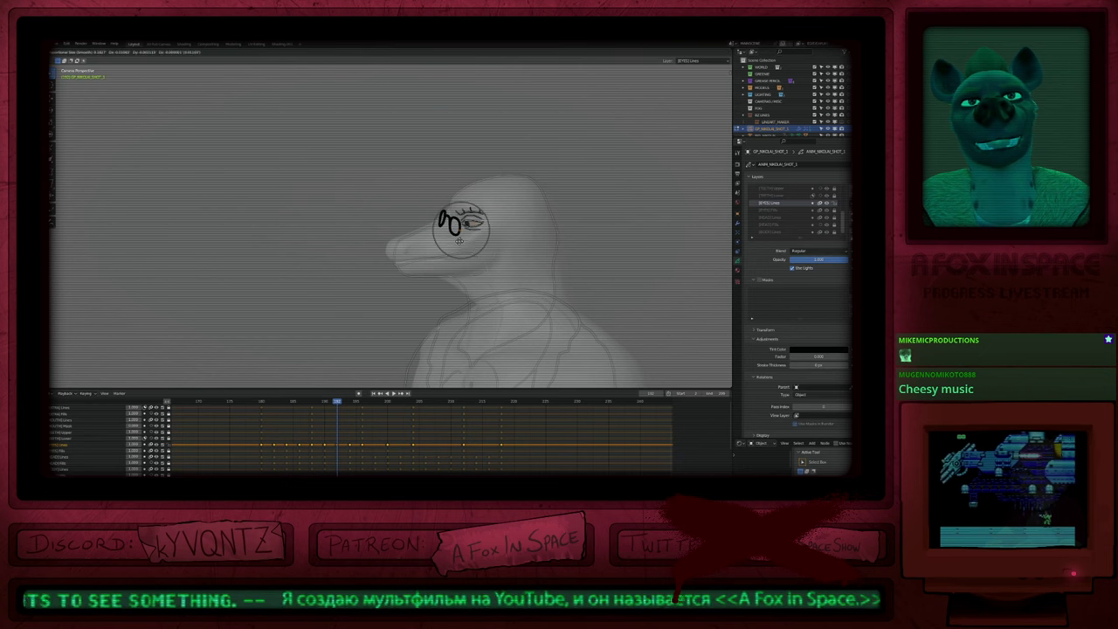
pyautogui.click(461, 241)
pyautogui.press('Right')
pyautogui.press('Right')
pyautogui.press('Left')
pyautogui.press('Left')
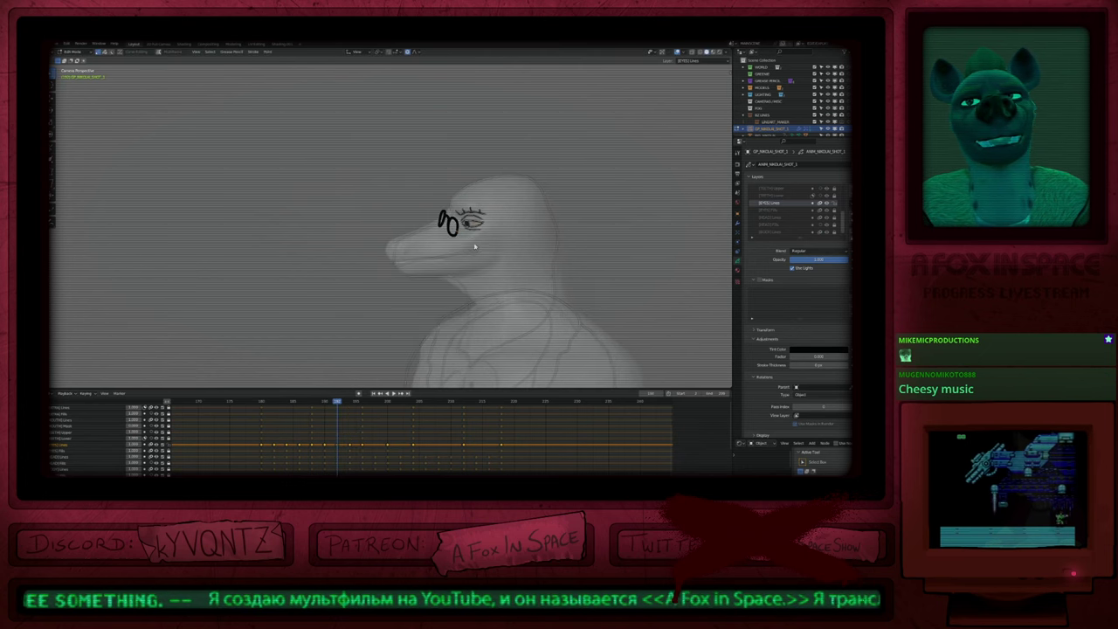
pyautogui.press('g')
pyautogui.click(477, 240)
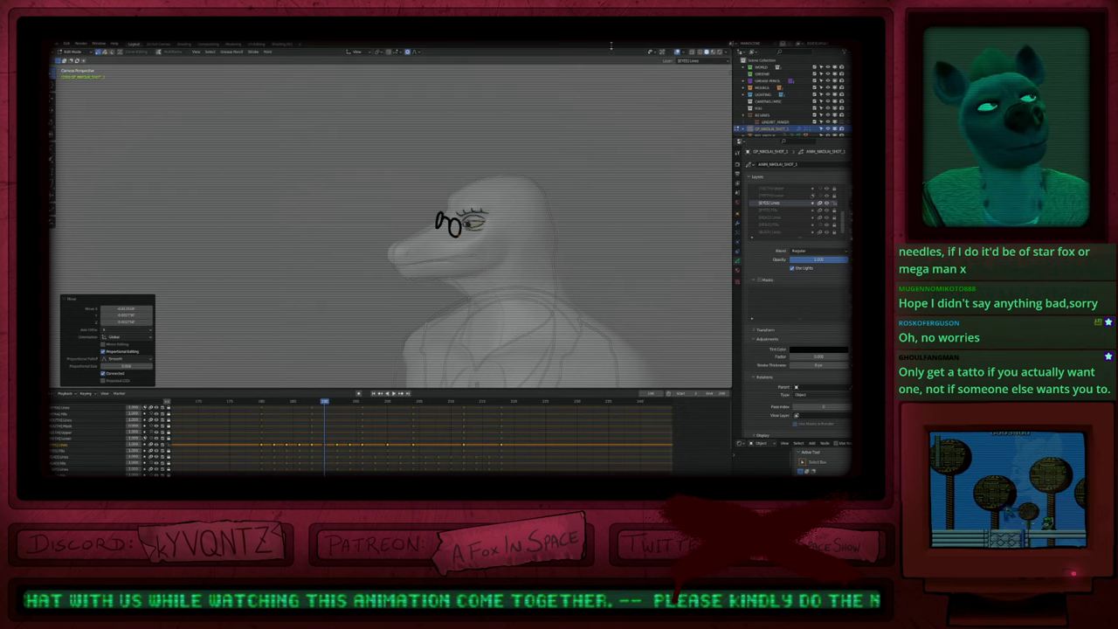
# Step: Duplicate the drawing frame at 198 and unlock the [EYES] Fills layer
pyautogui.press('Tab')
pyautogui.moveTo(515, 259)
pyautogui.keyDown('shift'); pyautogui.mouseDown(button='middle')
pyautogui.moveTo(477, 342)
pyautogui.moveTo(498, 262)
pyautogui.moveTo(539, 251)
pyautogui.mouseUp(button='middle'); pyautogui.keyUp('shift')
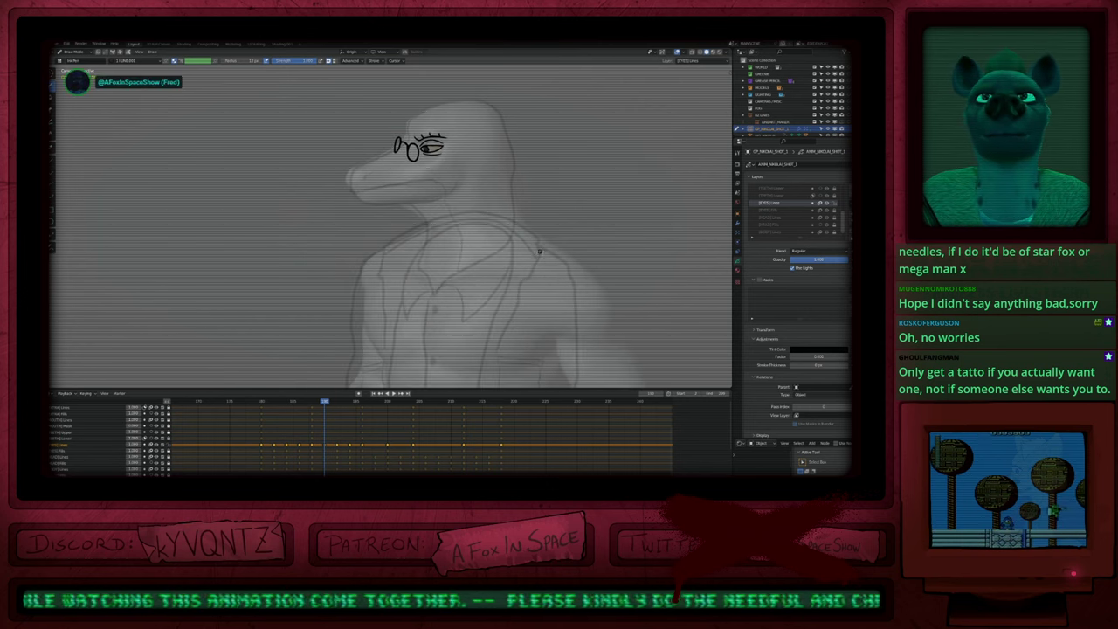
pyautogui.press('space')
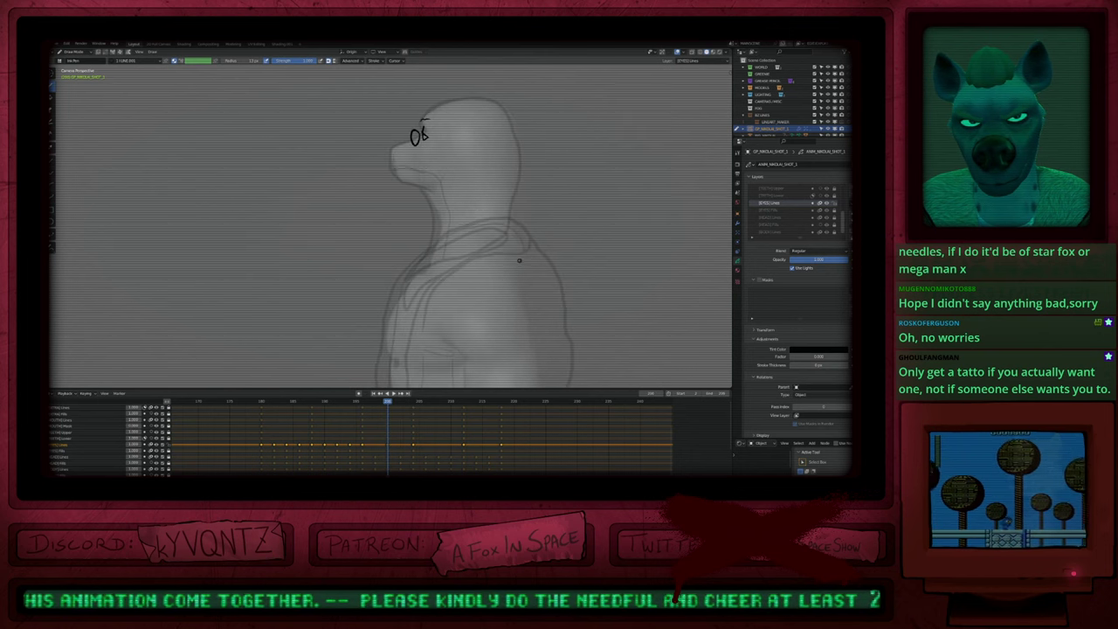
pyautogui.press('Down')
pyautogui.press('Right')
pyautogui.press('Right')
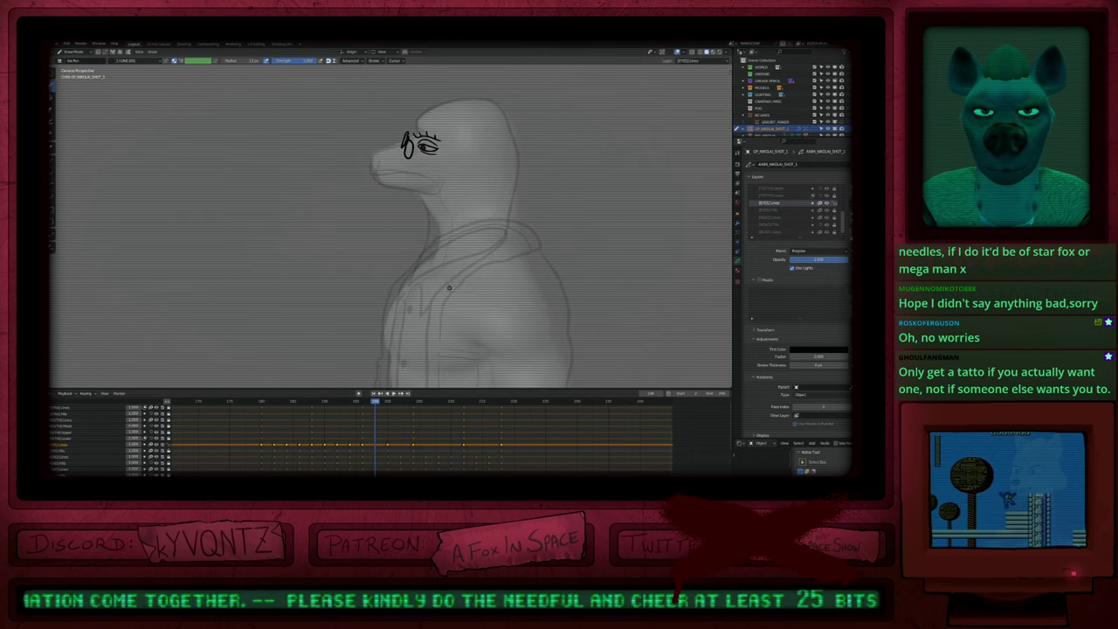
pyautogui.hotkey('shift', 'd')
pyautogui.click(834, 210)
pyautogui.hotkey('shift', 'd')
pyautogui.keyDown('shift'); pyautogui.moveTo(446, 205); pyautogui.dragTo(466, 275, button='middle'); pyautogui.keyUp('shift')
# Step: Delete the old eye strokes on the duplicated frame and zoom in on the eye
pyautogui.press('Tab')
pyautogui.press('a')
pyautogui.press('x')
pyautogui.click(481, 239)
pyautogui.keyDown('ctrl'); pyautogui.moveTo(442, 216); pyautogui.dragTo(455, 181, button='middle'); pyautogui.keyUp('ctrl')
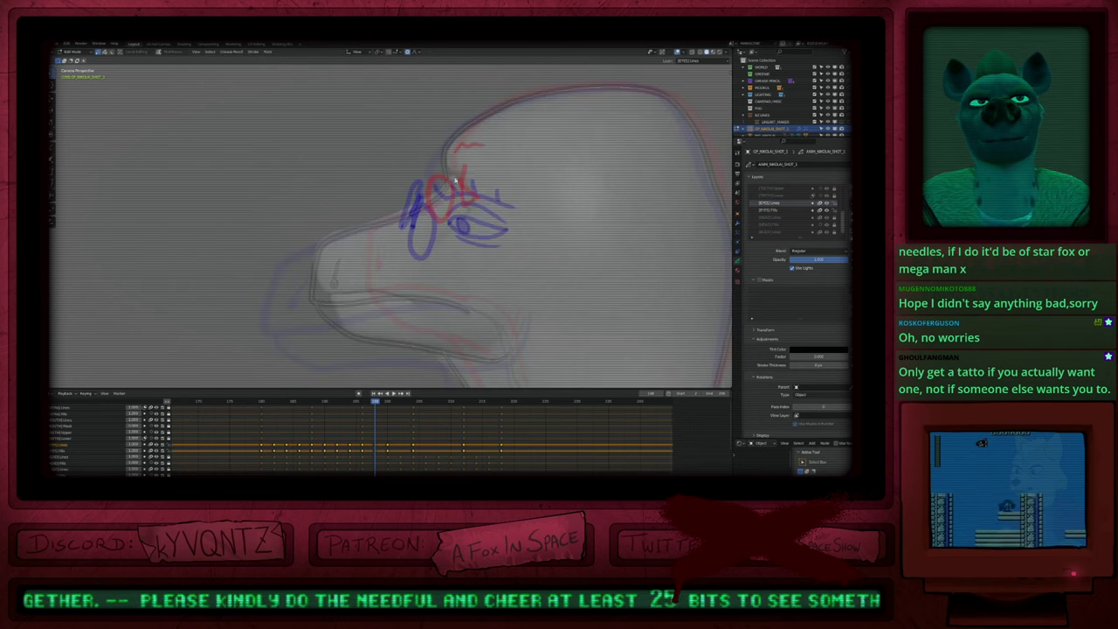
pyautogui.press('Tab')
# Step: Draw the left glasses lens and eye outlines, comparing them with neighbouring drawings
pyautogui.moveTo(418, 227); pyautogui.dragTo(423, 186)
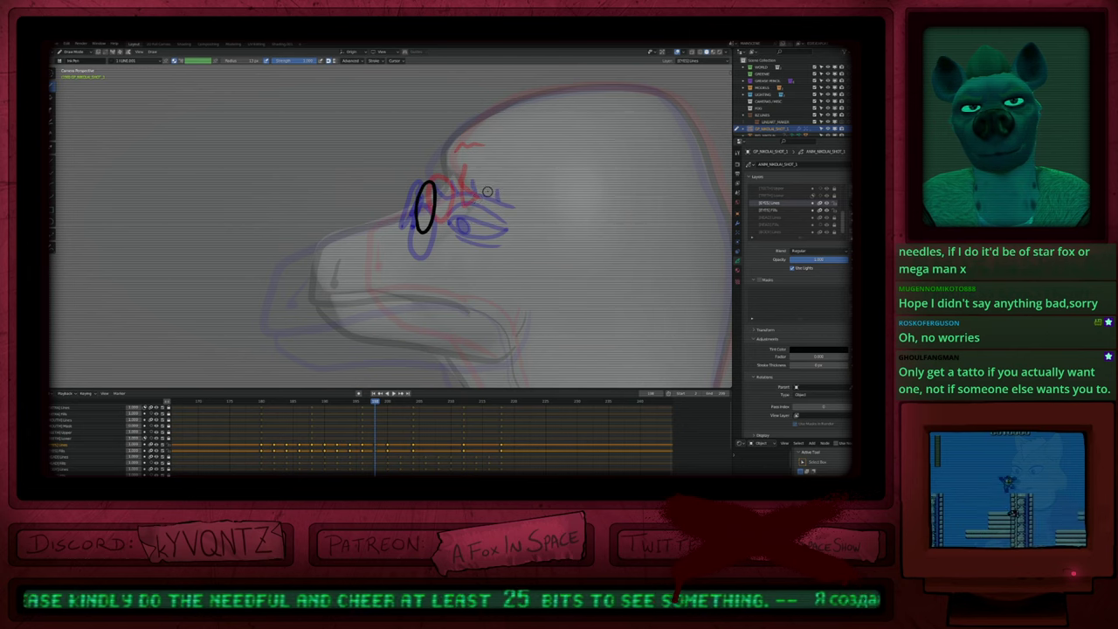
pyautogui.hotkey('shift', 'alt', 'z')
pyautogui.hotkey('shift', 'alt', 'z')
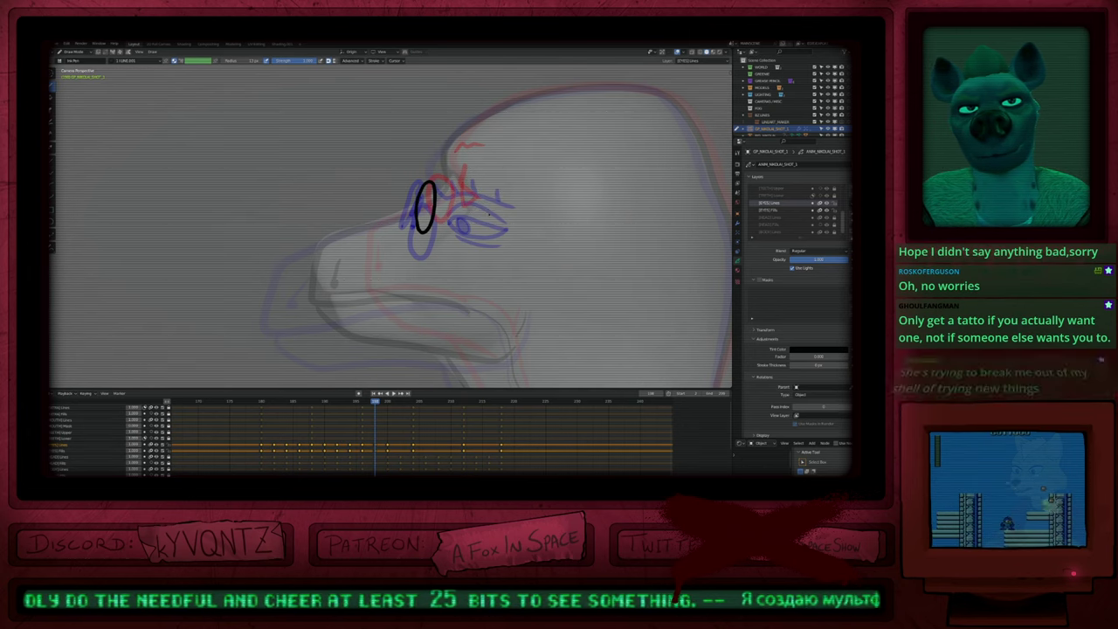
pyautogui.moveTo(458, 198)
pyautogui.mouseDown()
pyautogui.moveTo(488, 212)
pyautogui.moveTo(451, 219)
pyautogui.mouseUp()
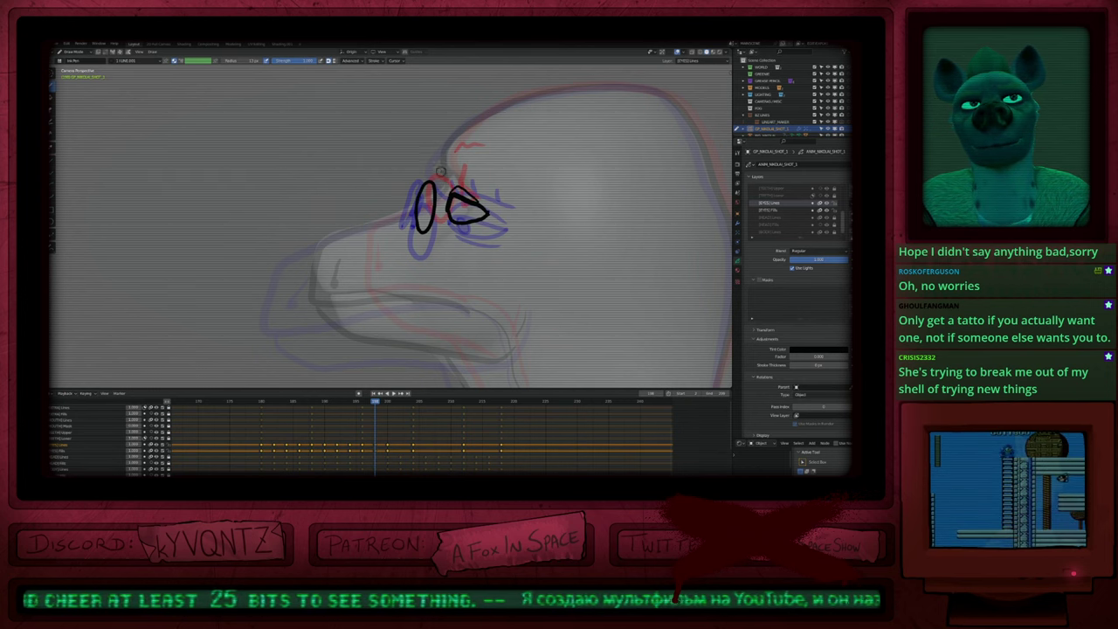
pyautogui.press('Down')
pyautogui.press('Up')
pyautogui.press('Up')
pyautogui.press('Down')
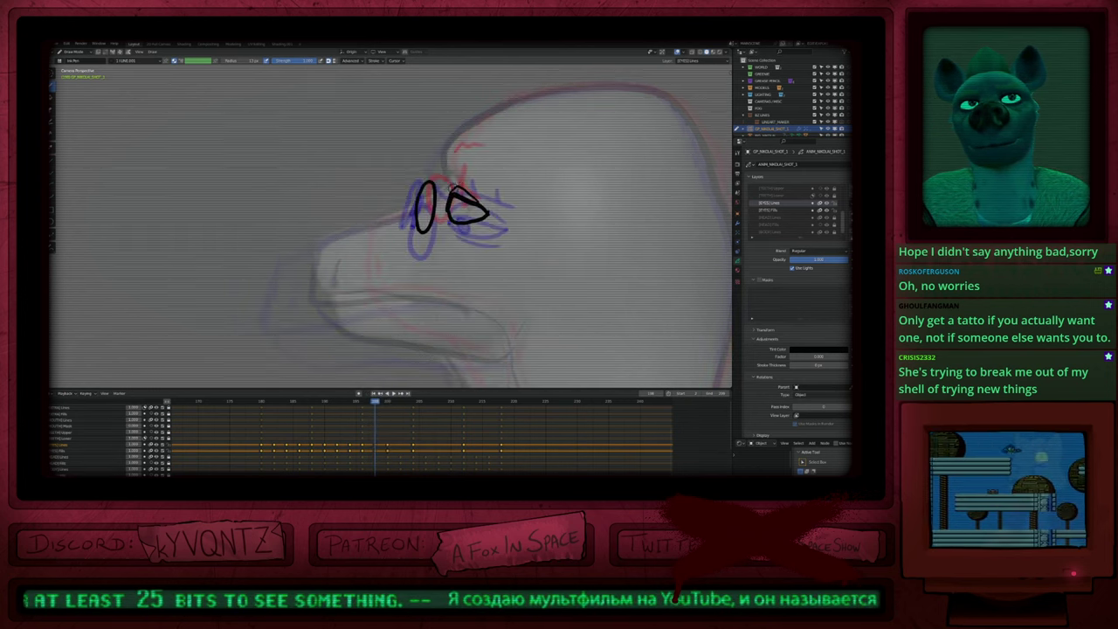
# Step: Ink a short eyebrow stroke above the eye and check it against adjacent drawings
pyautogui.moveTo(447, 171)
pyautogui.mouseDown()
pyautogui.moveTo(501, 176)
pyautogui.moveTo(476, 156)
pyautogui.mouseUp()
pyautogui.press('Right')
pyautogui.press('Right')
pyautogui.scroll(-4, 476, 171)
pyautogui.press('Down')
pyautogui.press('Down')
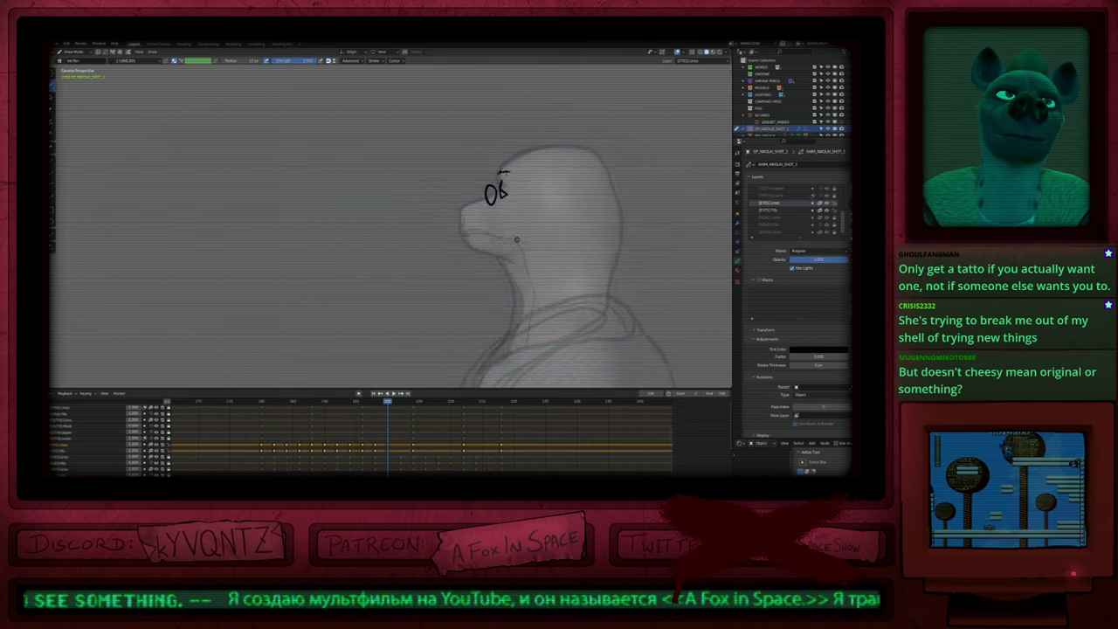
# Step: Jump forward to the next Grease Pencil keyframe showing the lashed eye
pyautogui.press('Up')
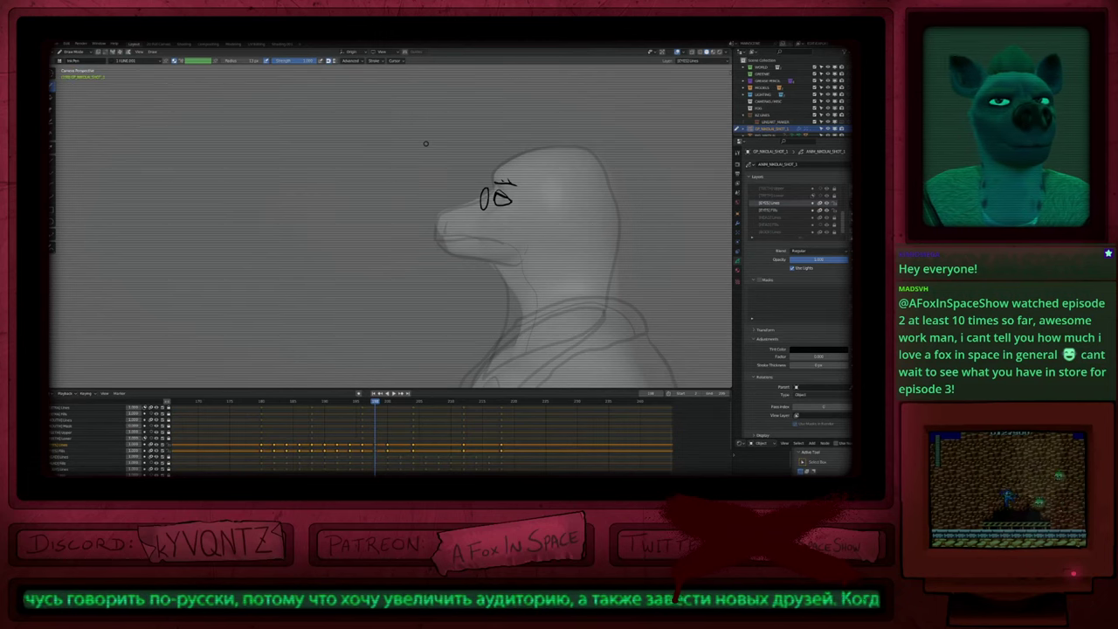
# Step: Pull the eye and lash edges slightly inward on this drawing
pyautogui.moveTo(507, 264)
pyautogui.keyDown('shift'); pyautogui.mouseDown(button='middle')
pyautogui.moveTo(455, 307)
pyautogui.moveTo(502, 302)
pyautogui.moveTo(443, 252)
pyautogui.moveTo(468, 257)
pyautogui.moveTo(465, 270)
pyautogui.mouseUp(button='middle'); pyautogui.keyUp('shift')
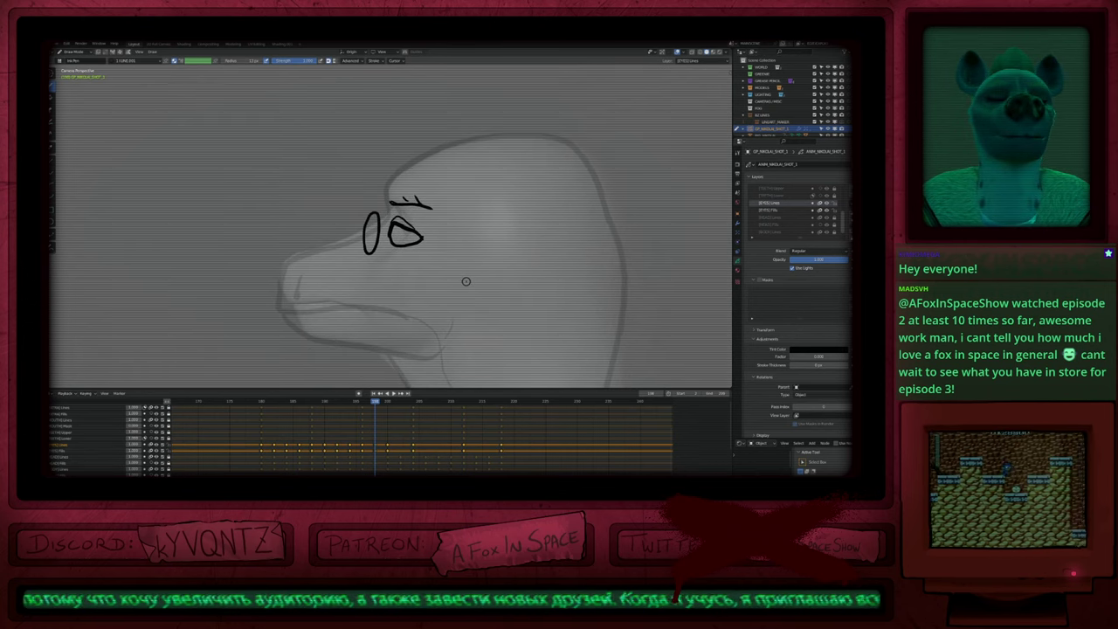
pyautogui.scroll(-1, 487, 262)
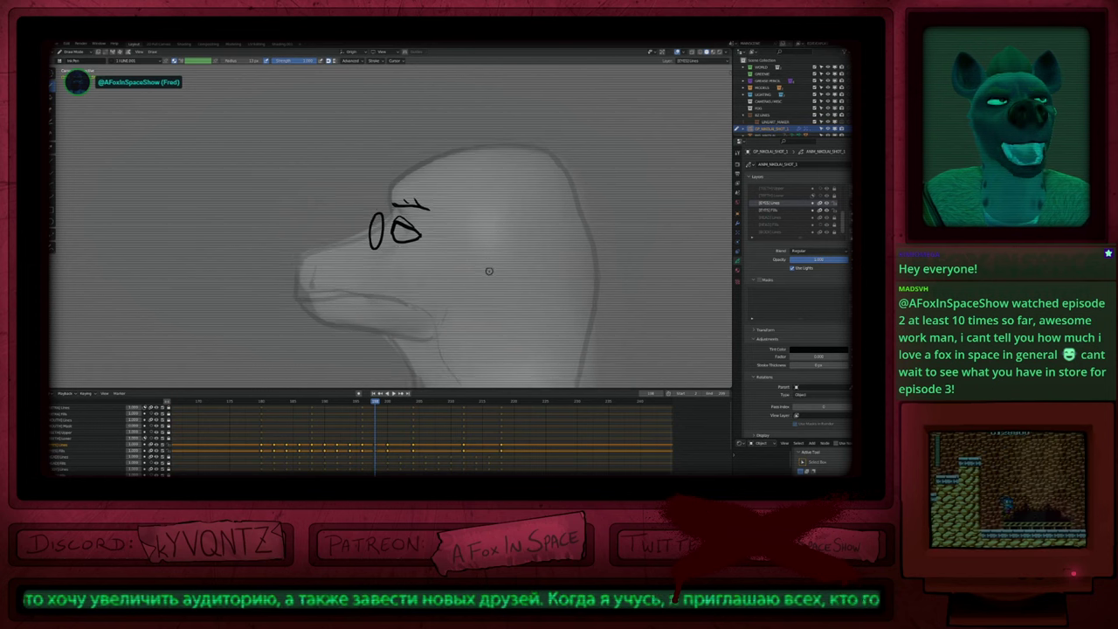
pyautogui.keyDown('shift'); pyautogui.moveTo(489, 271); pyautogui.dragTo(499, 262, button='middle'); pyautogui.keyUp('shift')
pyautogui.scroll(2, 460, 246)
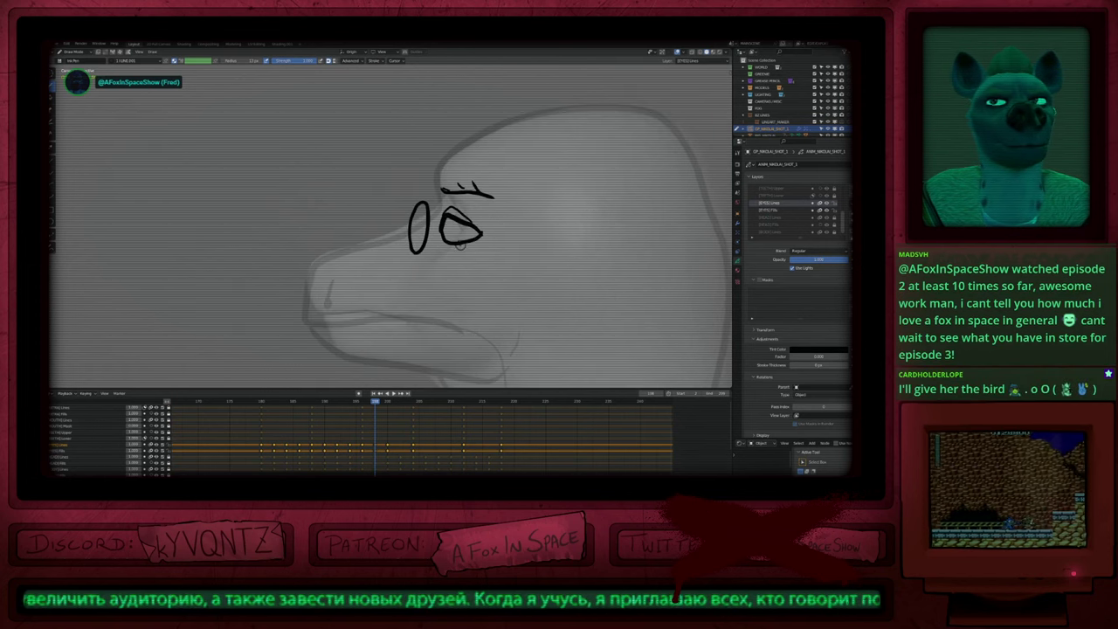
pyautogui.press('f')
pyautogui.press('Escape')
pyautogui.moveTo(489, 225); pyautogui.dragTo(465, 242)
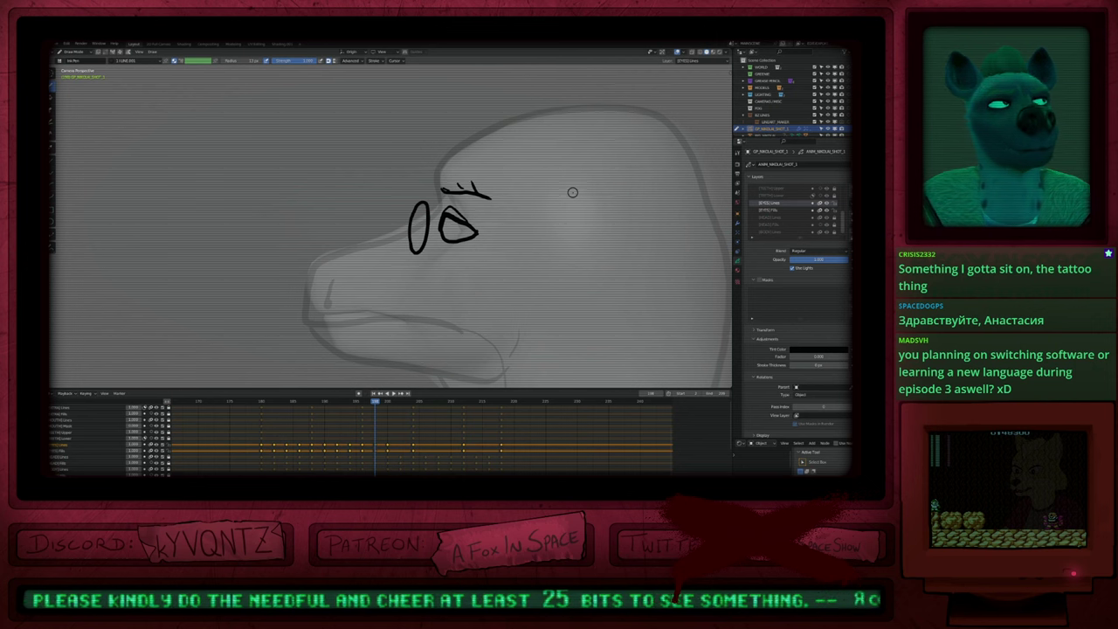
pyautogui.moveTo(496, 217)
pyautogui.keyDown('ctrl'); pyautogui.mouseDown(button='middle')
pyautogui.moveTo(484, 245)
pyautogui.moveTo(498, 247)
pyautogui.mouseUp(button='middle'); pyautogui.keyUp('ctrl')
pyautogui.moveTo(507, 236)
pyautogui.keyDown('shift'); pyautogui.mouseDown(button='middle')
pyautogui.moveTo(457, 326)
pyautogui.moveTo(473, 275)
pyautogui.moveTo(497, 277)
pyautogui.moveTo(507, 241)
pyautogui.moveTo(519, 257)
pyautogui.moveTo(505, 203)
pyautogui.moveTo(524, 250)
pyautogui.moveTo(504, 222)
pyautogui.moveTo(517, 259)
pyautogui.mouseUp(button='middle'); pyautogui.keyUp('shift')
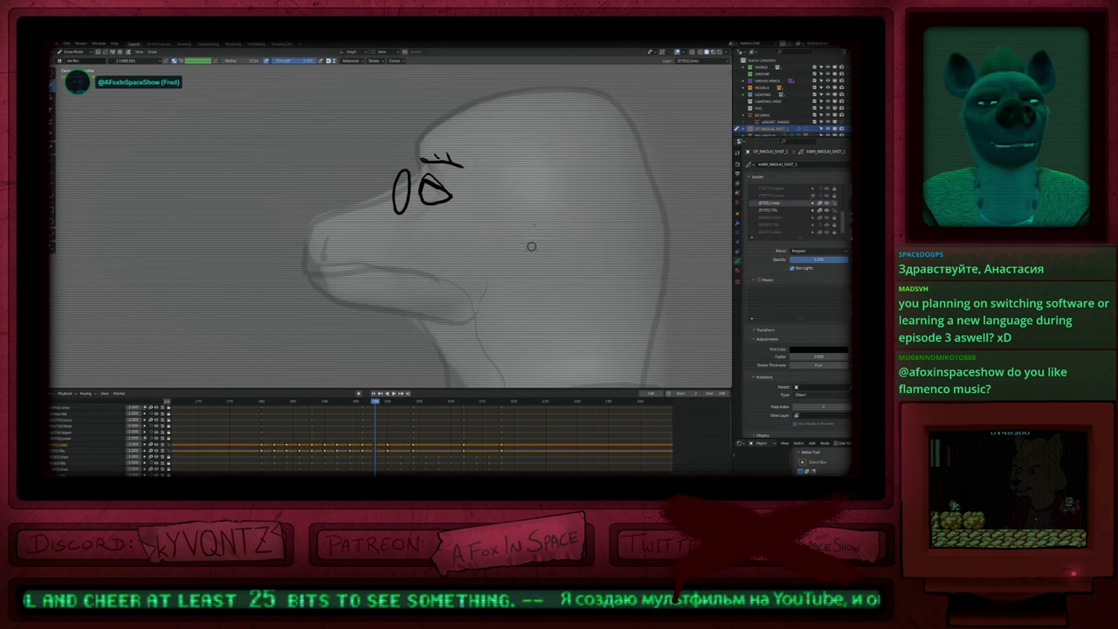
# Step: Thicken the eye strokes after comparing them with neighbouring drawings
pyautogui.press('Down')
pyautogui.press('Up')
pyautogui.press('Up')
pyautogui.press('Down')
pyautogui.press('Down')
pyautogui.press('Up')
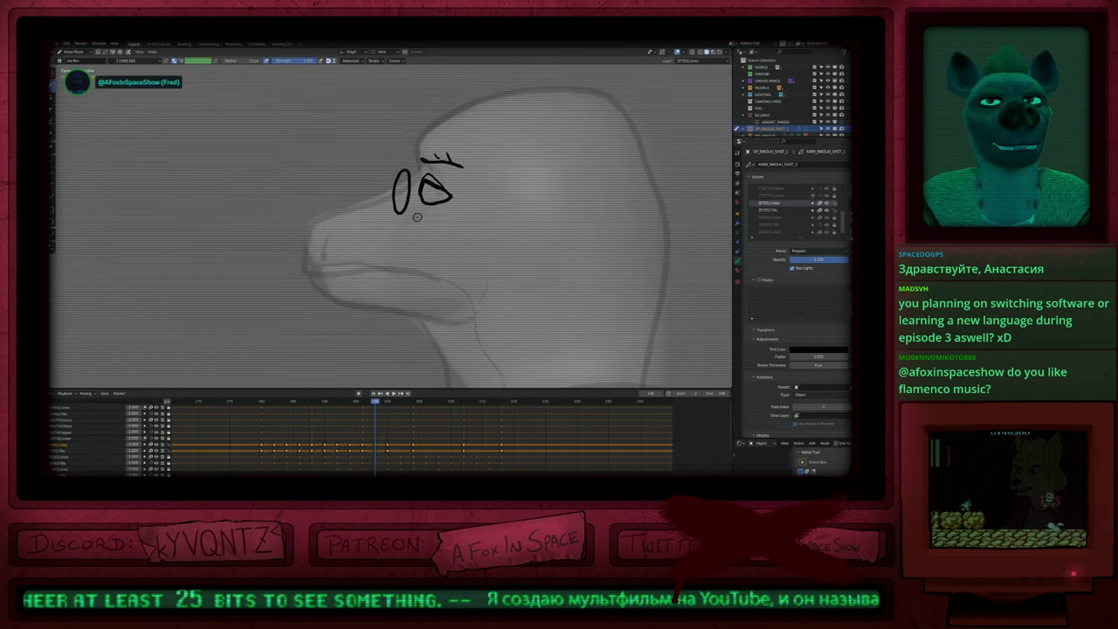
pyautogui.press('Tab')
pyautogui.click(509, 289)
pyautogui.press('Tab')
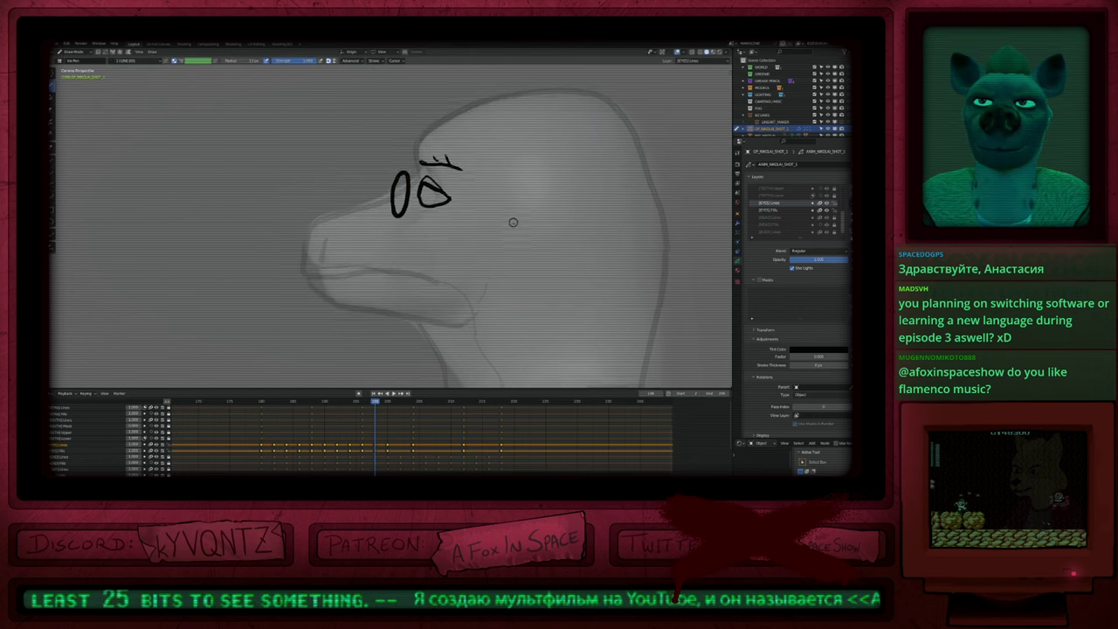
# Step: Look over the head and torso, comparing poses, then zoom in on the eyes
pyautogui.moveTo(513, 222)
pyautogui.keyDown('shift'); pyautogui.mouseDown(button='middle')
pyautogui.moveTo(501, 315)
pyautogui.moveTo(497, 252)
pyautogui.mouseUp(button='middle'); pyautogui.keyUp('shift')
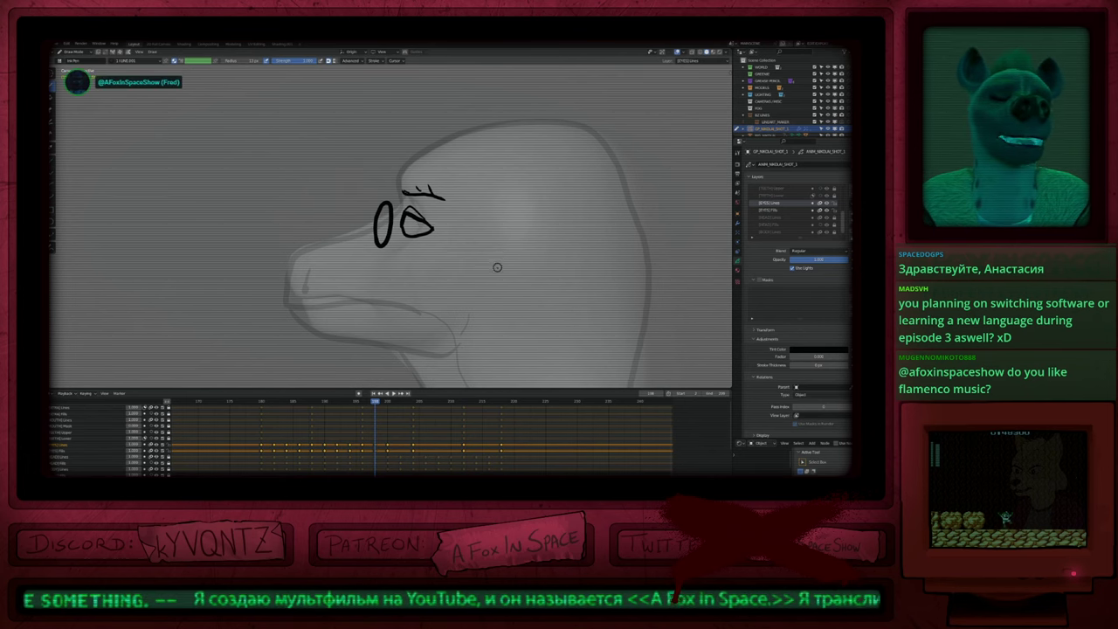
pyautogui.moveTo(556, 228)
pyautogui.keyDown('ctrl'); pyautogui.mouseDown(button='middle')
pyautogui.moveTo(539, 282)
pyautogui.moveTo(525, 249)
pyautogui.mouseUp(button='middle'); pyautogui.keyUp('ctrl')
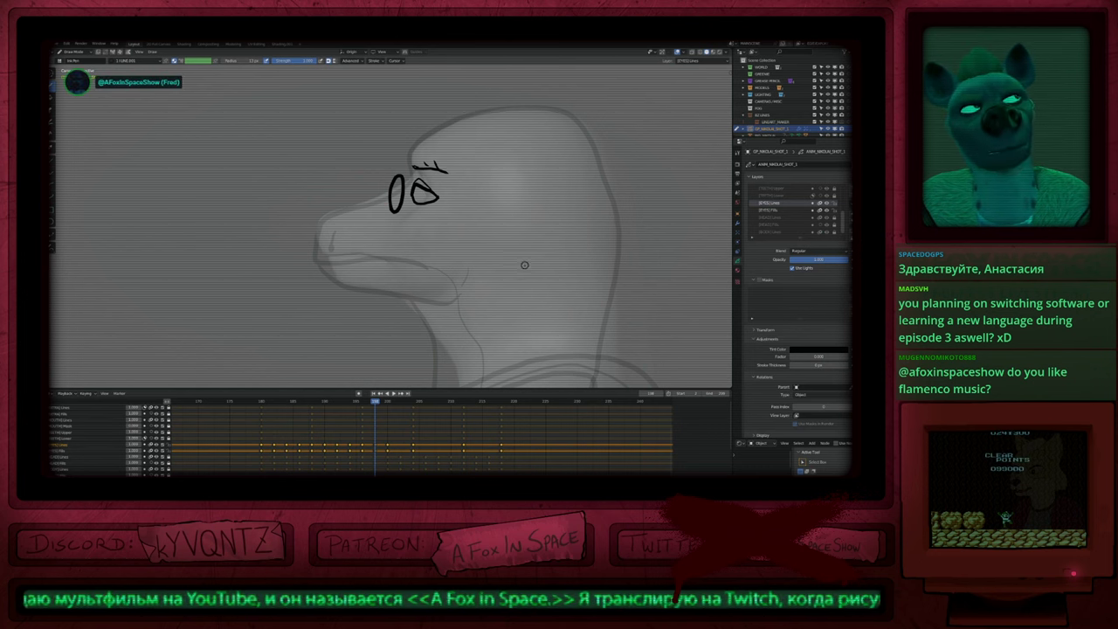
pyautogui.keyDown('shift'); pyautogui.moveTo(522, 287); pyautogui.dragTo(532, 212, button='middle'); pyautogui.keyUp('shift')
pyautogui.moveTo(436, 115)
pyautogui.keyDown('shift'); pyautogui.mouseDown(button='middle')
pyautogui.moveTo(506, 240)
pyautogui.moveTo(536, 254)
pyautogui.mouseUp(button='middle'); pyautogui.keyUp('shift')
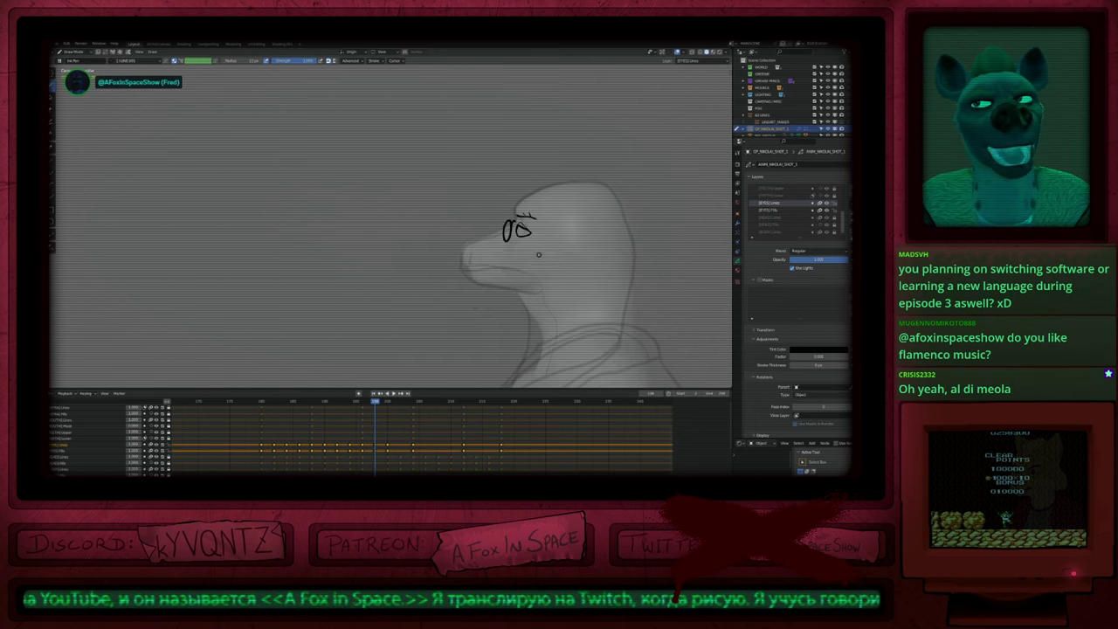
pyautogui.keyDown('shift'); pyautogui.moveTo(566, 299); pyautogui.dragTo(472, 194, button='middle'); pyautogui.keyUp('shift')
pyautogui.moveTo(477, 301)
pyautogui.keyDown('shift'); pyautogui.mouseDown(button='middle')
pyautogui.moveTo(483, 151)
pyautogui.moveTo(480, 289)
pyautogui.mouseUp(button='middle'); pyautogui.keyUp('shift')
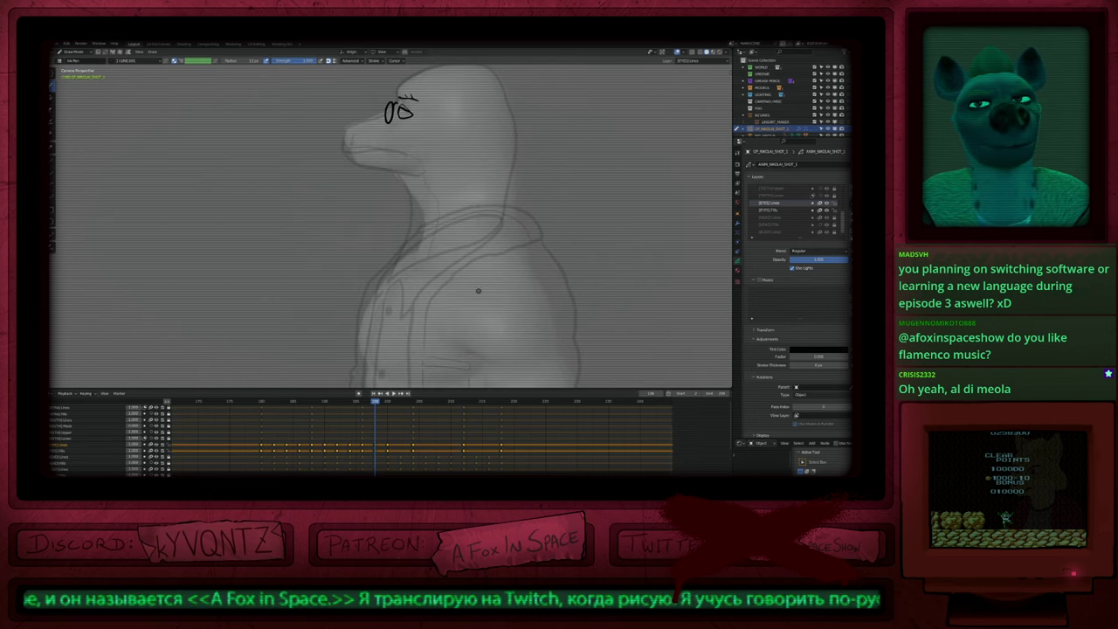
pyautogui.press('Up')
pyautogui.press('Up')
pyautogui.press('Down')
pyautogui.press('Down')
pyautogui.keyDown('shift'); pyautogui.moveTo(447, 183); pyautogui.dragTo(487, 297, button='middle'); pyautogui.keyUp('shift')
pyautogui.press('Down')
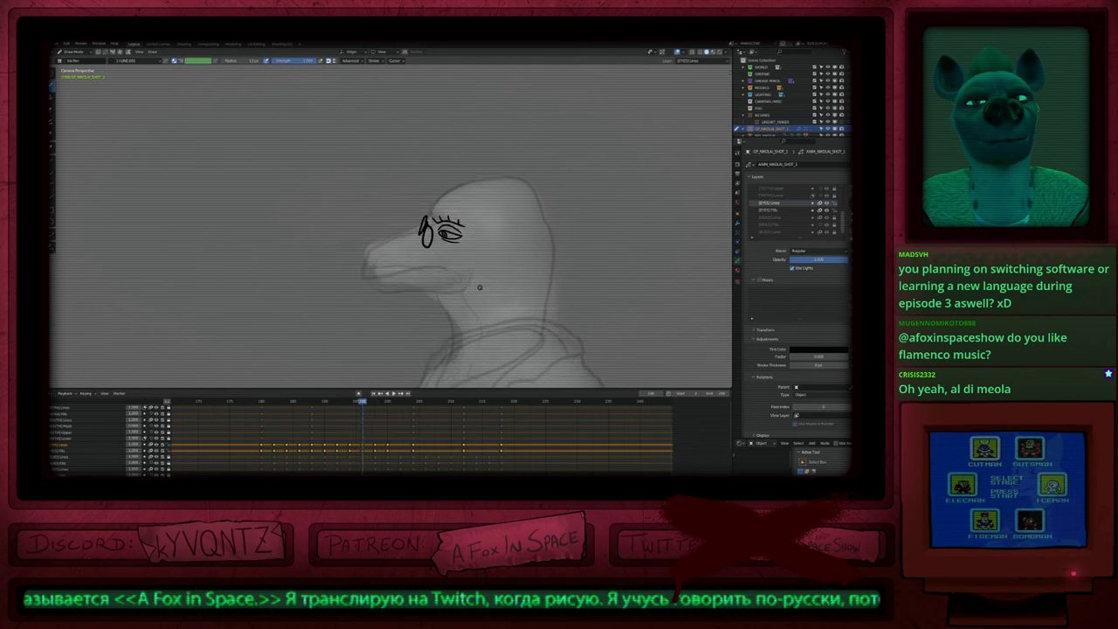
pyautogui.press('Up')
pyautogui.keyDown('ctrl'); pyautogui.moveTo(439, 220); pyautogui.dragTo(441, 170, button='middle'); pyautogui.keyUp('ctrl')
# Step: Draw a dark pupil inside the eye using the BLACKFILL.001 material
pyautogui.press('u')
pyautogui.click(406, 255)
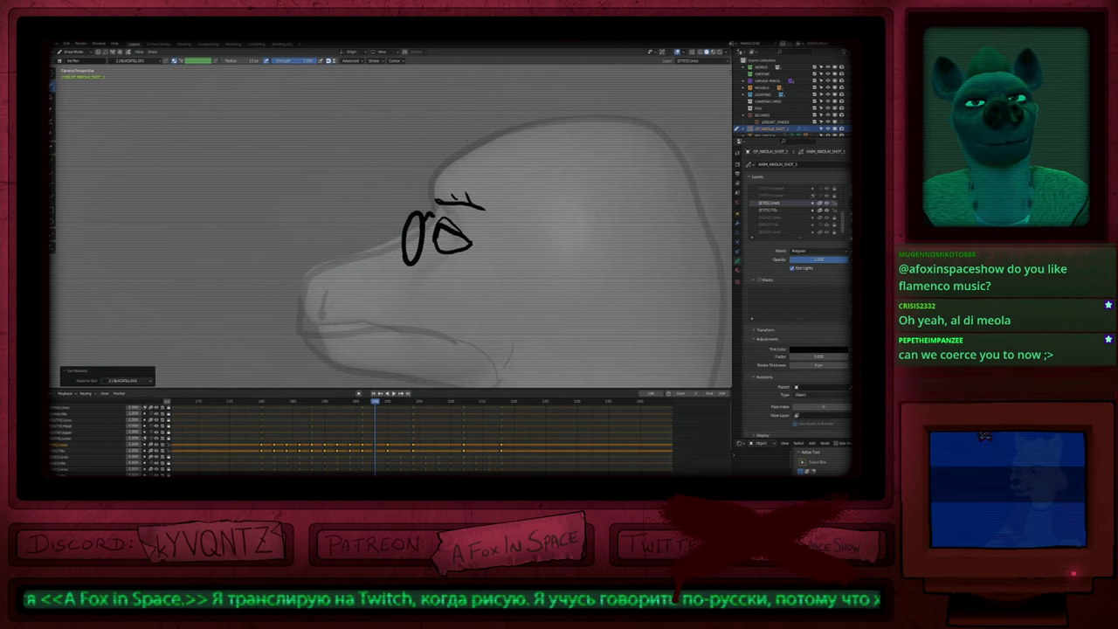
pyautogui.moveTo(444, 228); pyautogui.dragTo(445, 247)
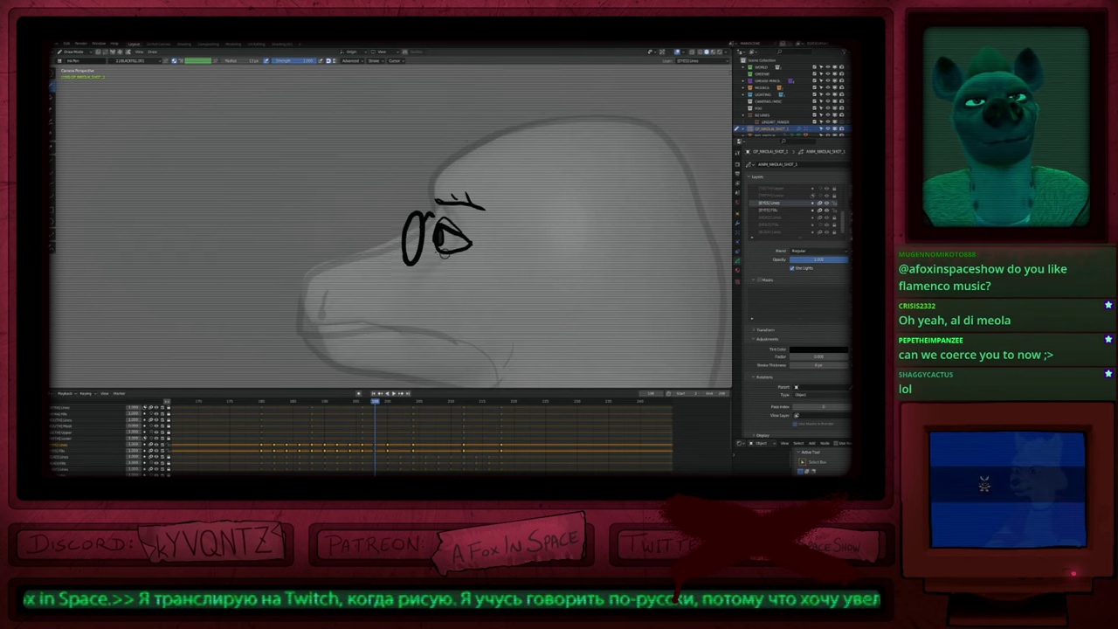
pyautogui.press('pagedown')
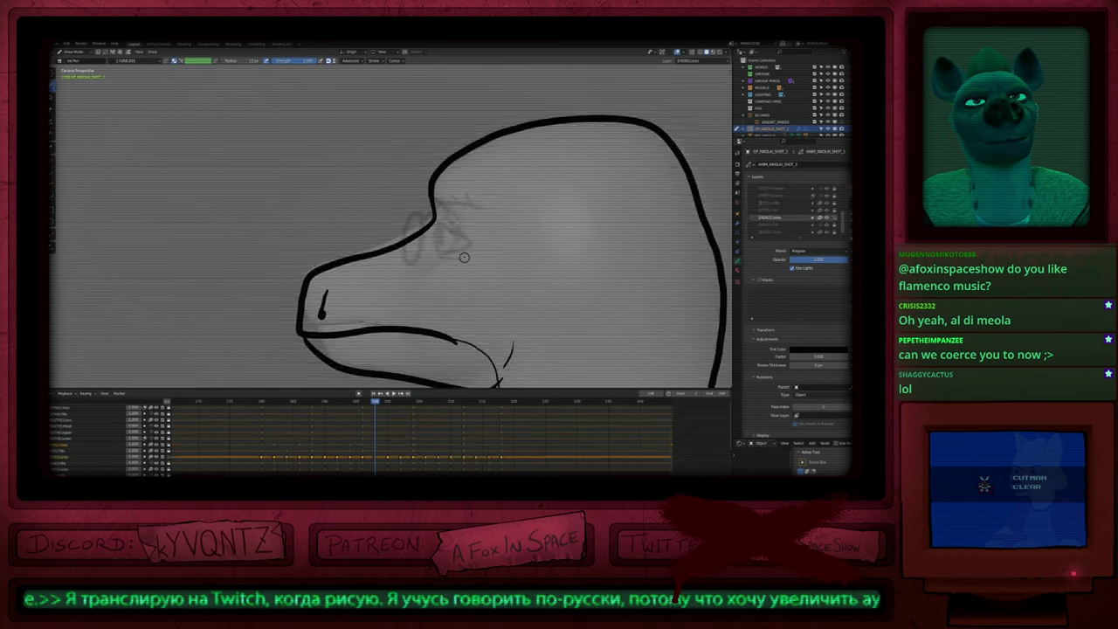
pyautogui.press('pageup')
pyautogui.press('Down')
pyautogui.press('Up')
# Step: Step through the neighbouring drawings, then bring up the Open Recent menu
pyautogui.press('Right')
pyautogui.press('Right')
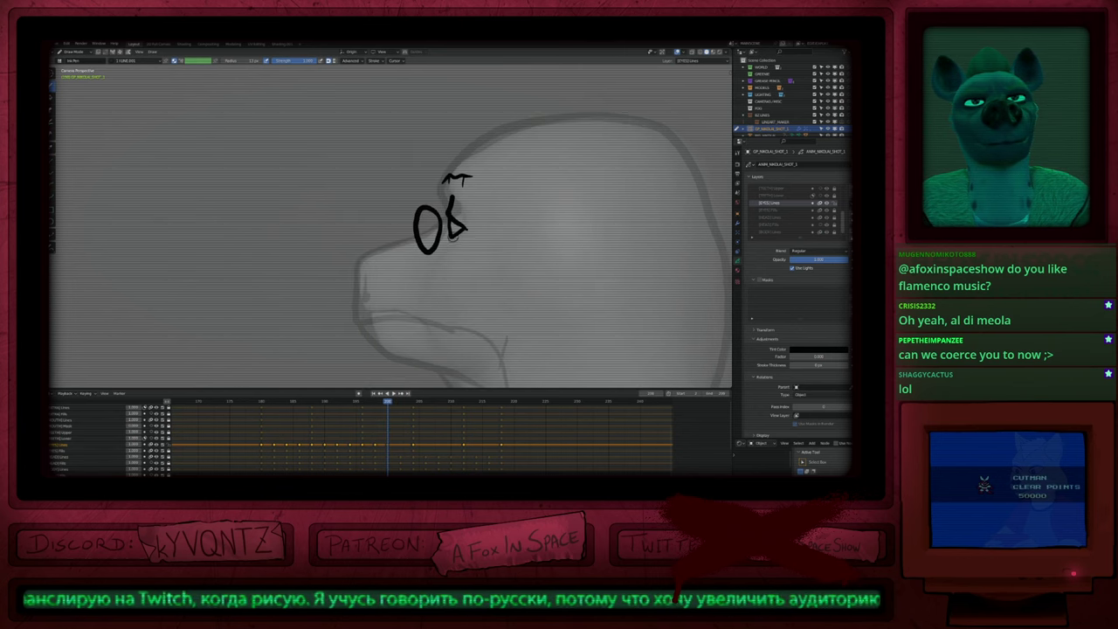
pyautogui.scroll(-4, 464, 232)
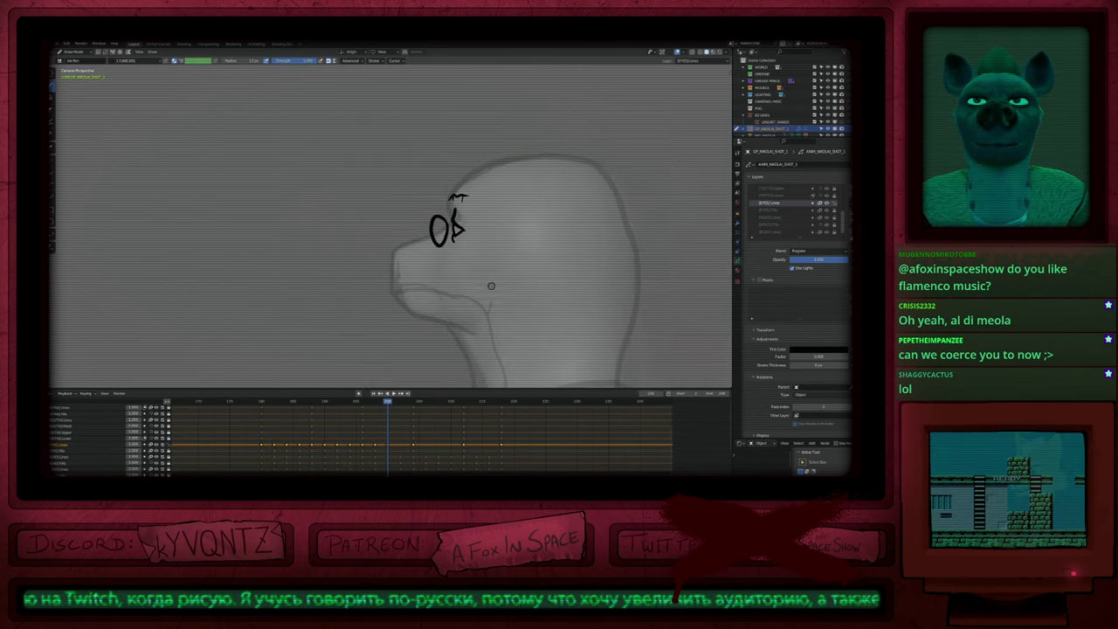
pyautogui.press('Left')
pyautogui.press('Left')
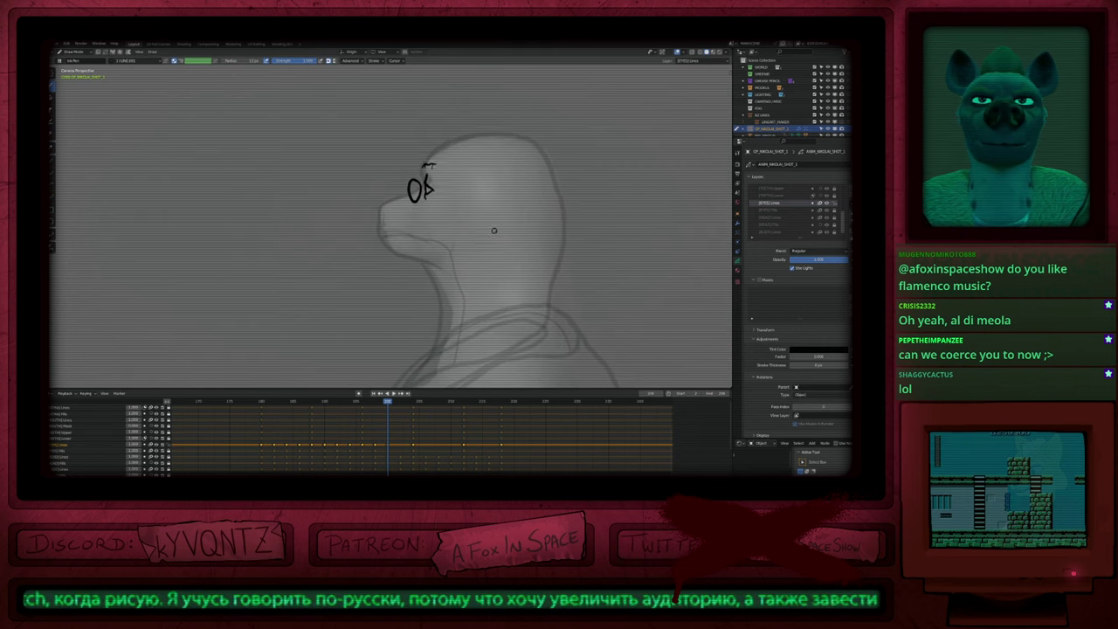
pyautogui.press('Right')
pyautogui.press('Right')
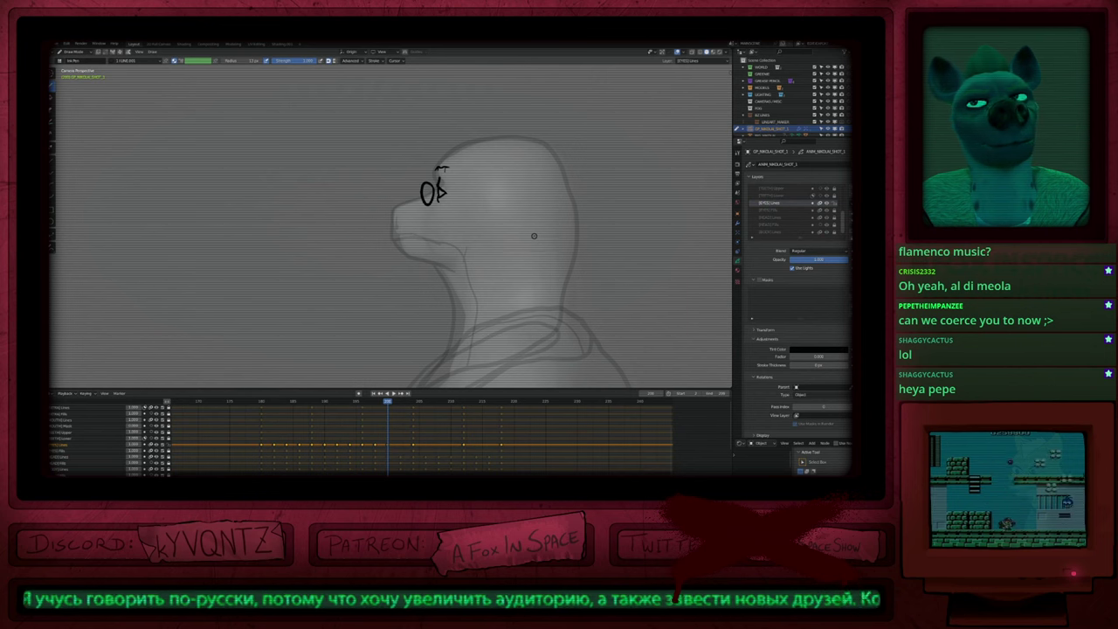
pyautogui.press('Up')
pyautogui.press('Down')
pyautogui.press('Up')
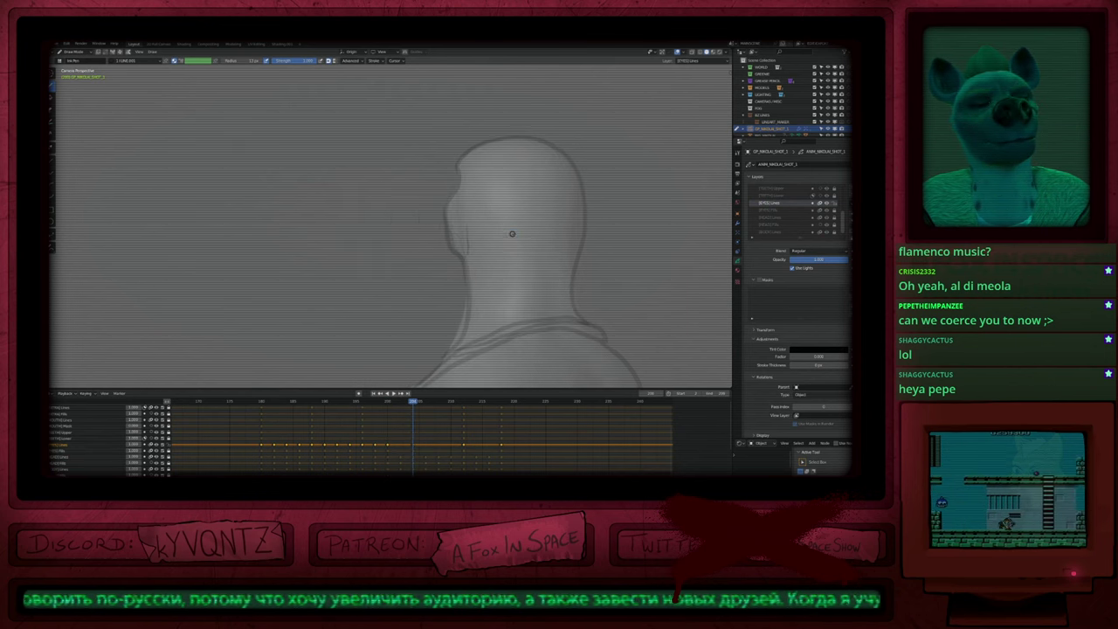
pyautogui.hotkey('ctrl', 'shift', 'o')
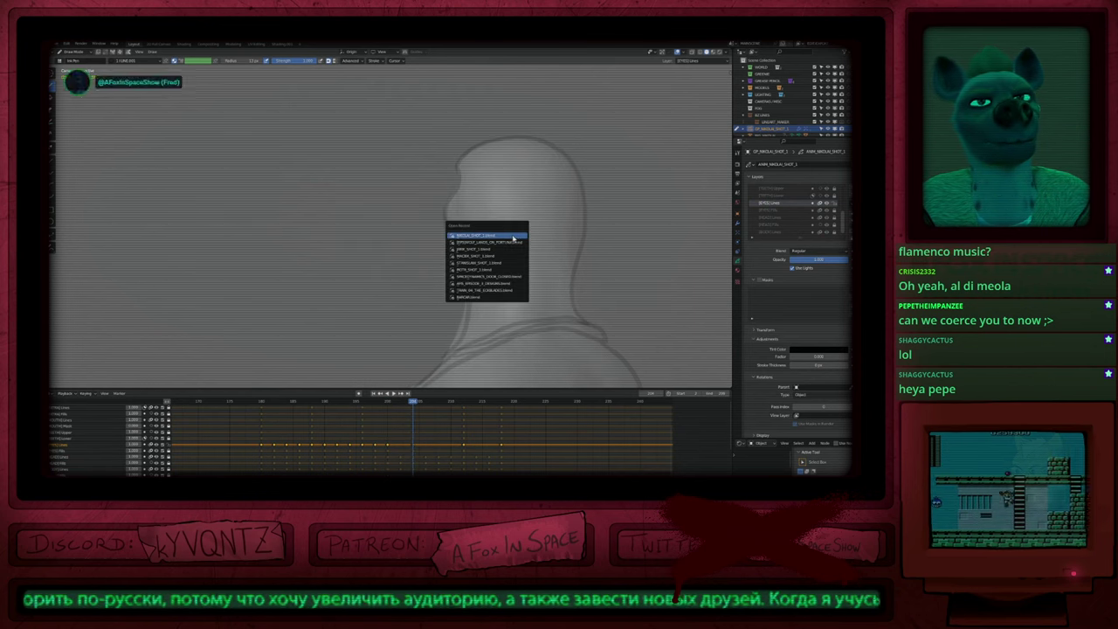
# Step: Open the Space Dynamics character scene in Rendered shading with a maximized 3D view
pyautogui.click(509, 290)
pyautogui.click(511, 216)
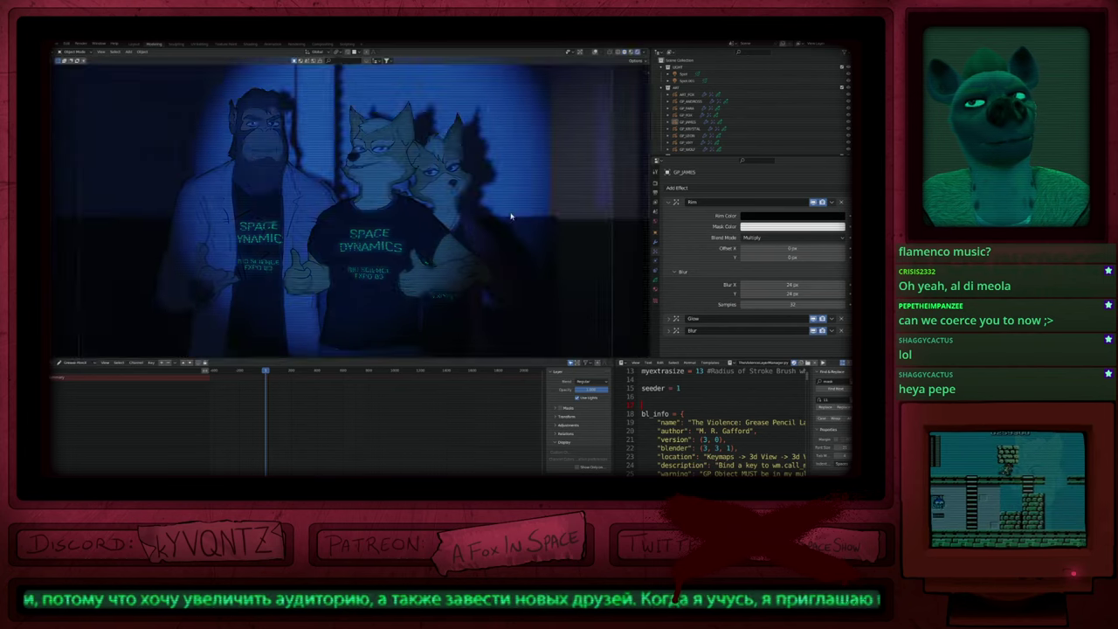
pyautogui.hotkey('ctrl', 'alt', 'space')
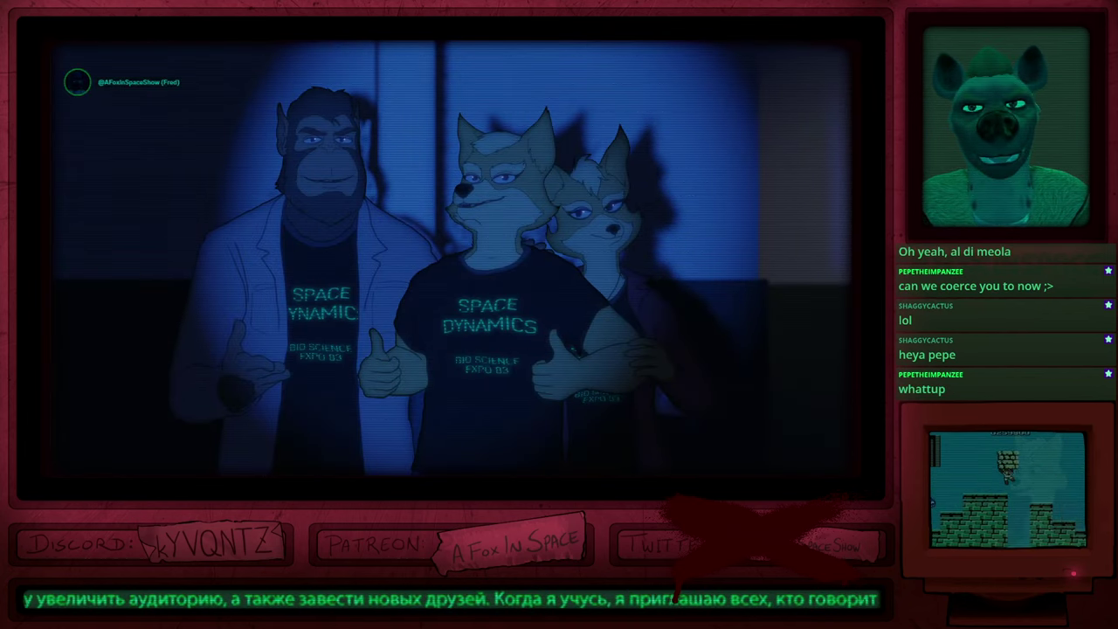
pyautogui.keyDown('shift'); pyautogui.moveTo(542, 259); pyautogui.dragTo(444, 264, button='middle'); pyautogui.keyUp('shift')
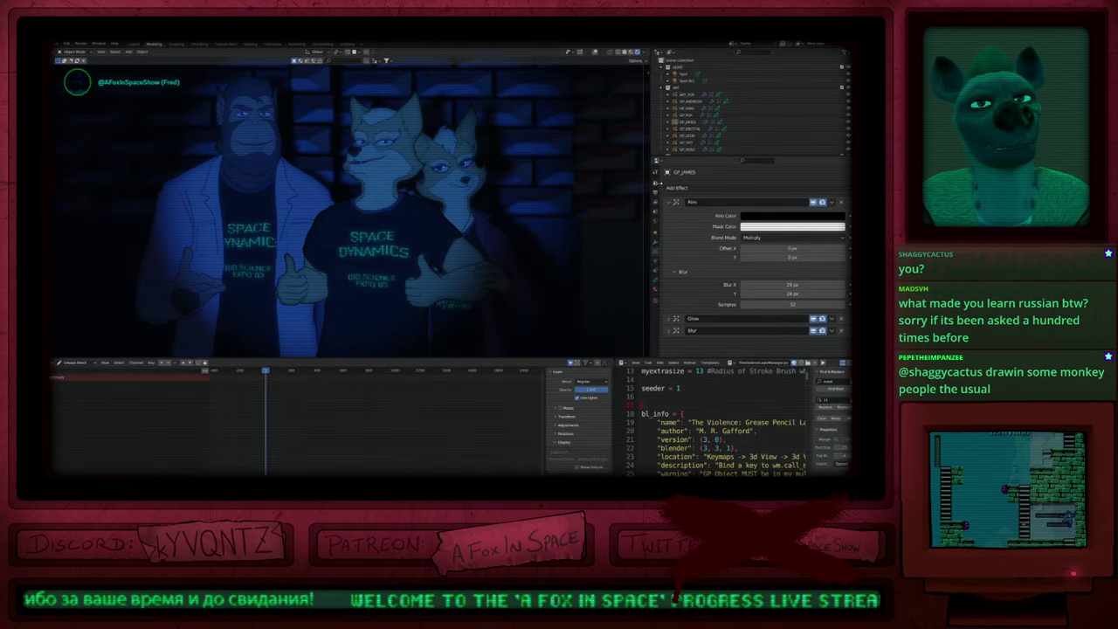
# Step: Lower render and viewport samples from 64 to 1 and fill the window with the view
pyautogui.click(656, 185)
pyautogui.moveTo(808, 211); pyautogui.dragTo(746, 235)
pyautogui.hotkey('ctrl', 'space')
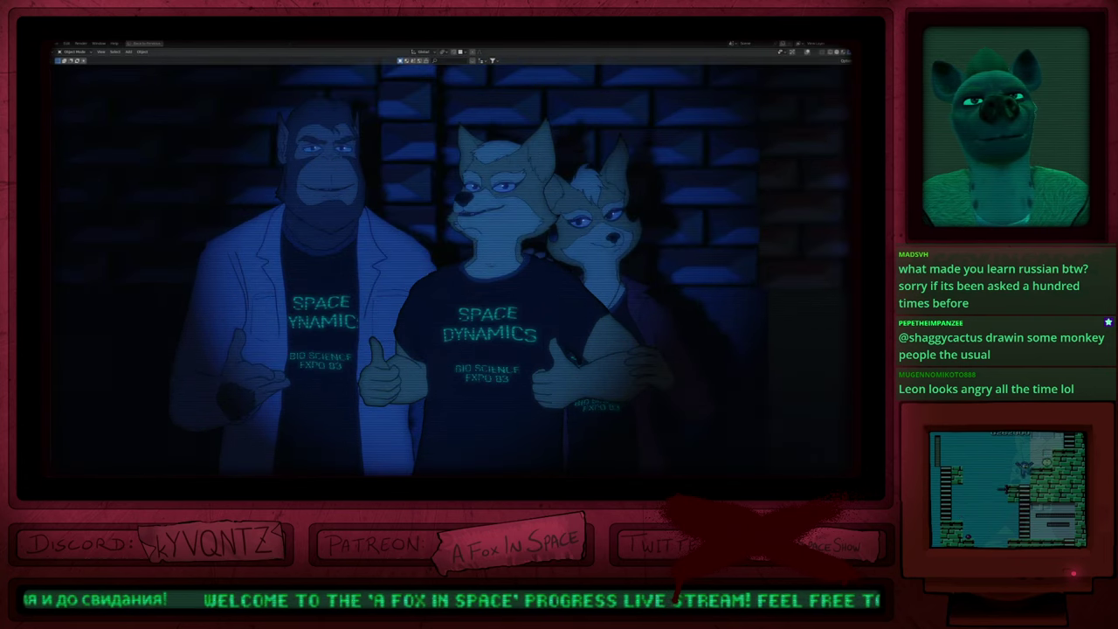
# Step: Pan and zoom along the five-character lineup, then call up the recent files list
pyautogui.keyDown('shift'); pyautogui.moveTo(489, 262); pyautogui.dragTo(408, 262, button='middle'); pyautogui.keyUp('shift')
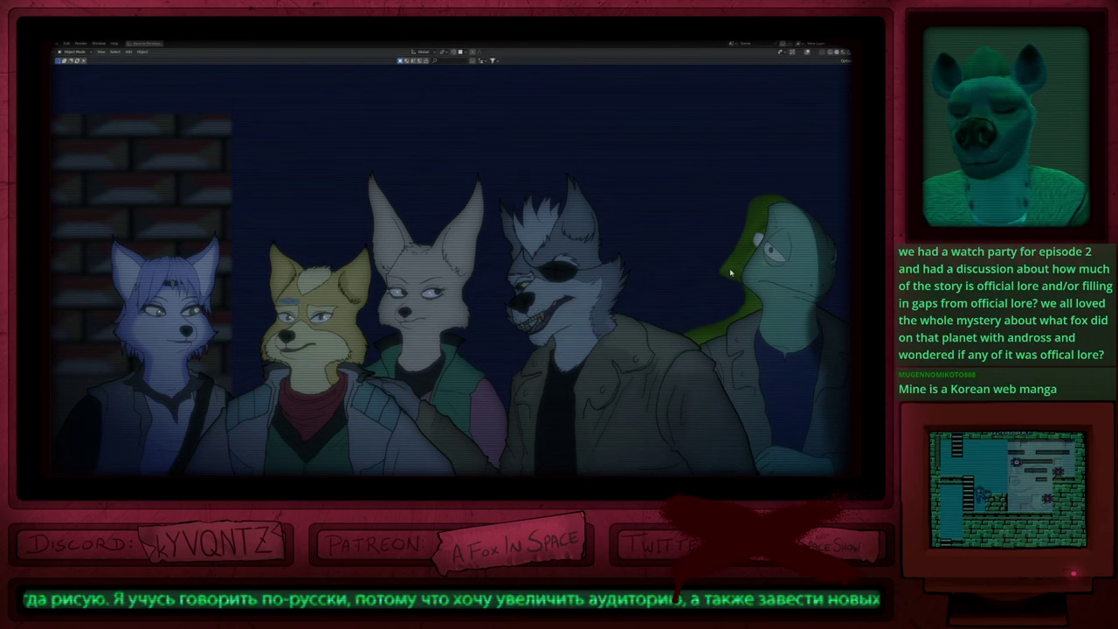
pyautogui.moveTo(538, 325)
pyautogui.keyDown('shift'); pyautogui.mouseDown(button='middle')
pyautogui.moveTo(566, 282)
pyautogui.moveTo(569, 323)
pyautogui.moveTo(613, 223)
pyautogui.moveTo(537, 323)
pyautogui.mouseUp(button='middle'); pyautogui.keyUp('shift')
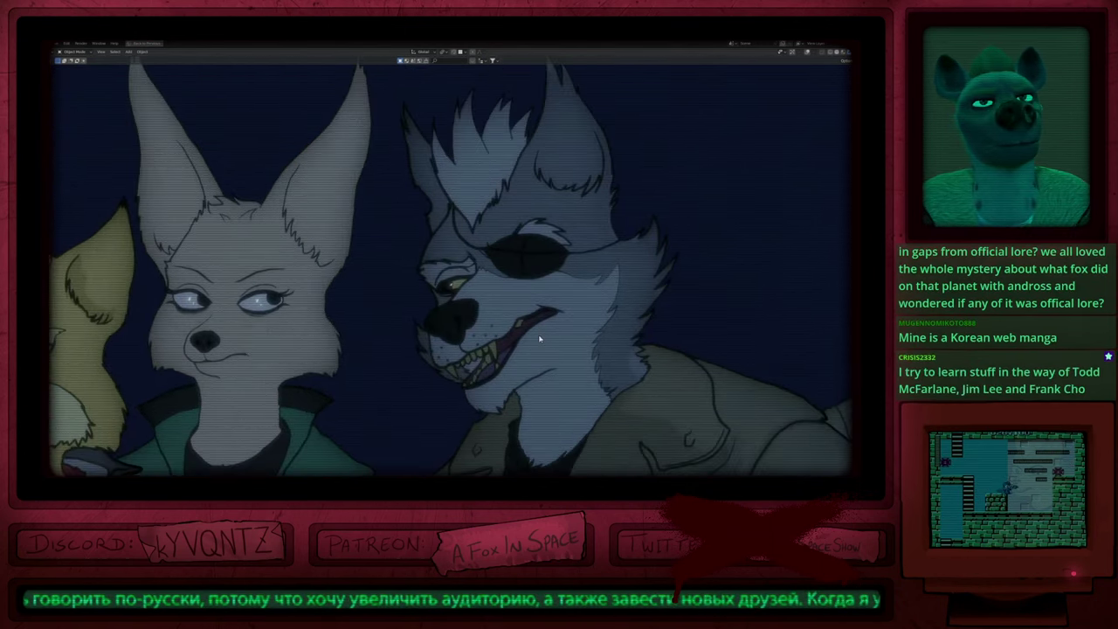
pyautogui.keyDown('shift'); pyautogui.moveTo(427, 350); pyautogui.dragTo(612, 319, button='middle'); pyautogui.keyUp('shift')
pyautogui.keyDown('shift'); pyautogui.moveTo(391, 367); pyautogui.dragTo(671, 326, button='middle'); pyautogui.keyUp('shift')
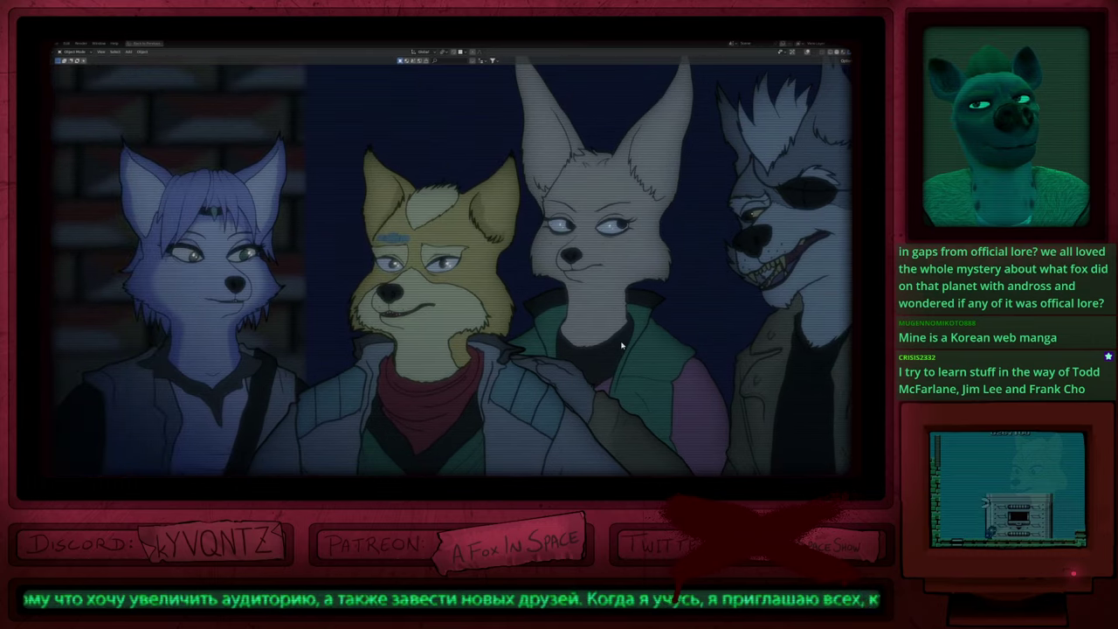
pyautogui.hotkey('ctrl', 'n')
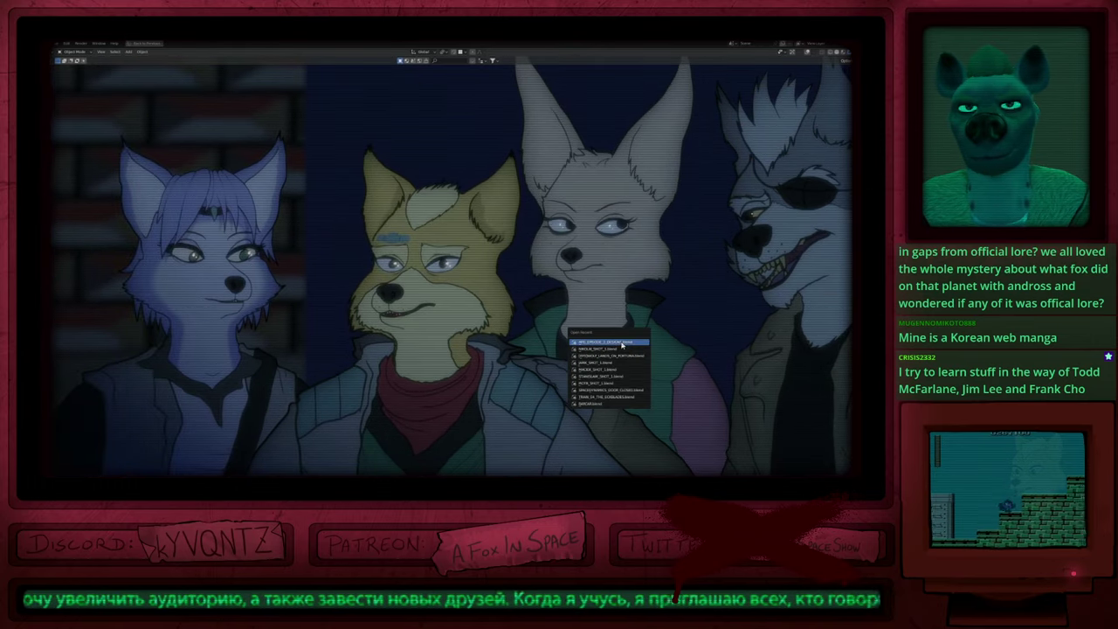
# Step: Reopen the head-turn file without saving the other scene and play the animation
pyautogui.click(618, 353)
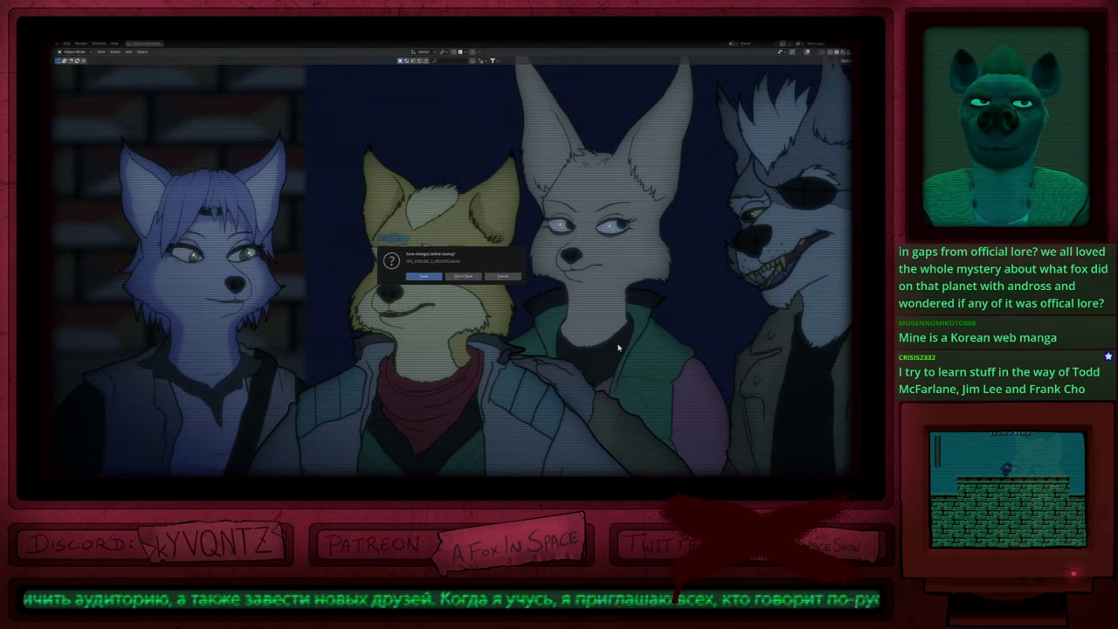
pyautogui.click(464, 276)
pyautogui.press('space')
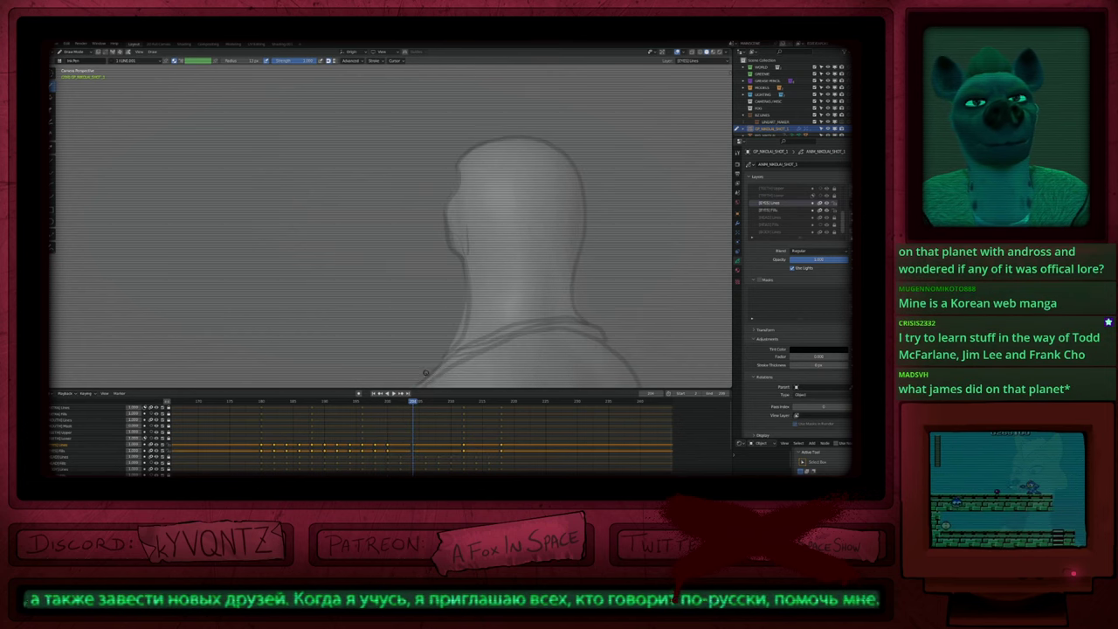
# Step: Duplicate the drawing frame with the eyes and deselect the keyframes
pyautogui.click(402, 402)
pyautogui.hotkey('shift', 'd')
pyautogui.keyDown('shift'); pyautogui.moveTo(472, 266); pyautogui.dragTo(478, 219, button='middle'); pyautogui.keyUp('shift')
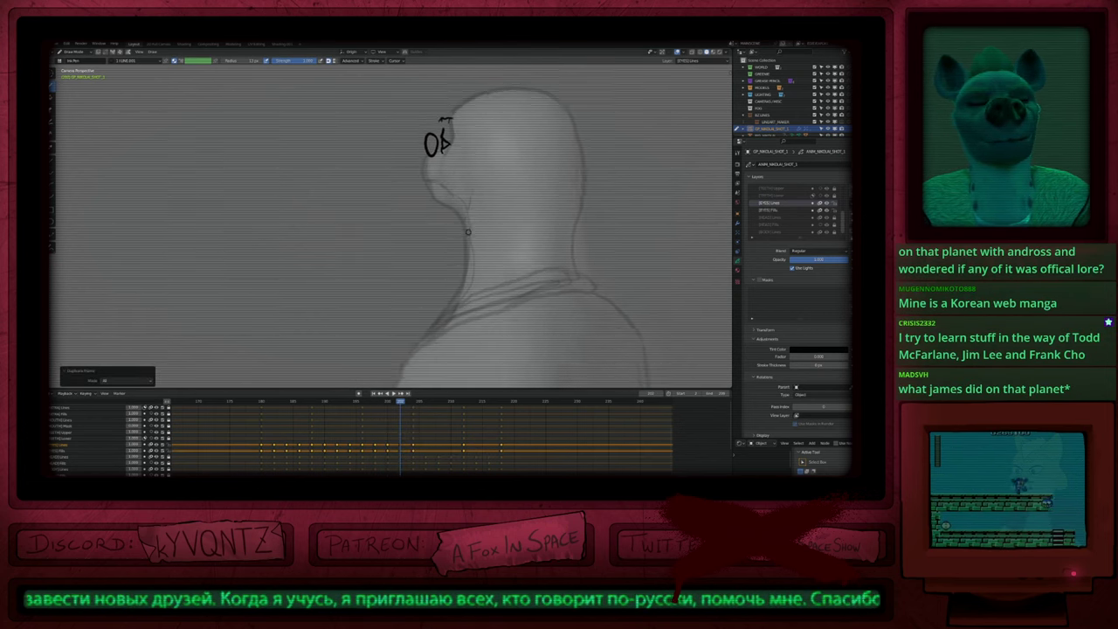
pyautogui.scroll(-10, 493, 215)
pyautogui.scroll(8, 495, 213)
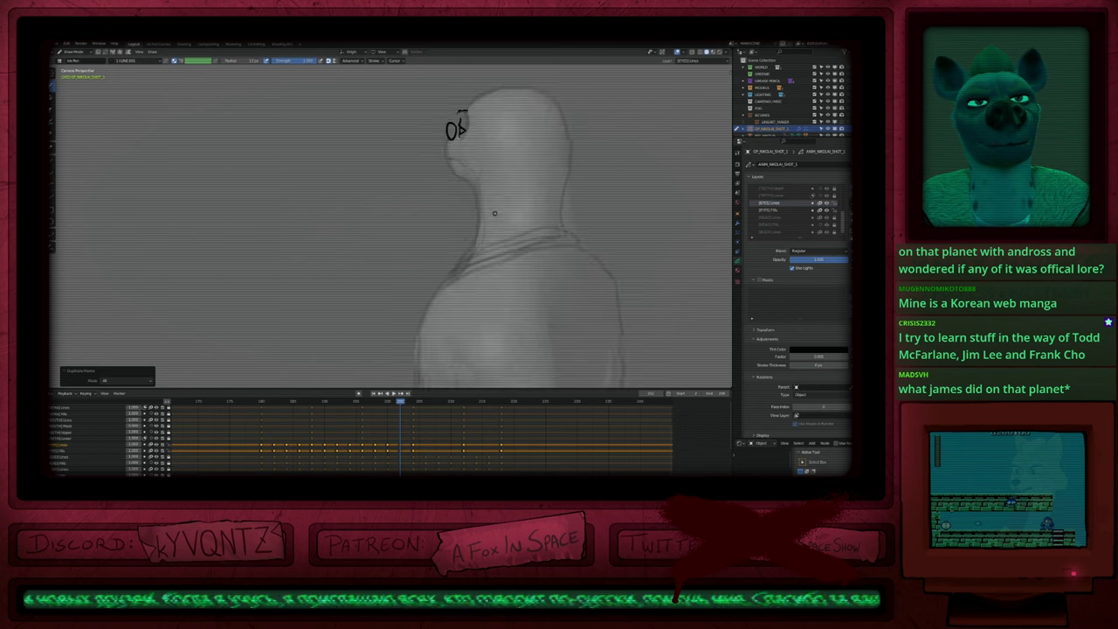
pyautogui.scroll(3, 494, 213)
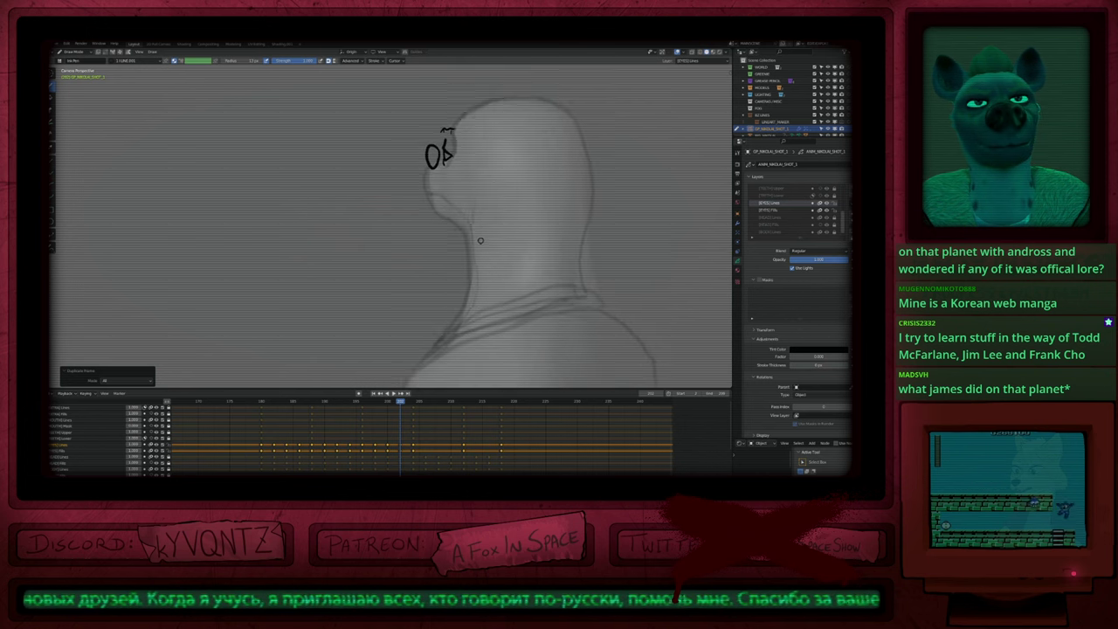
pyautogui.scroll(-6, 491, 273)
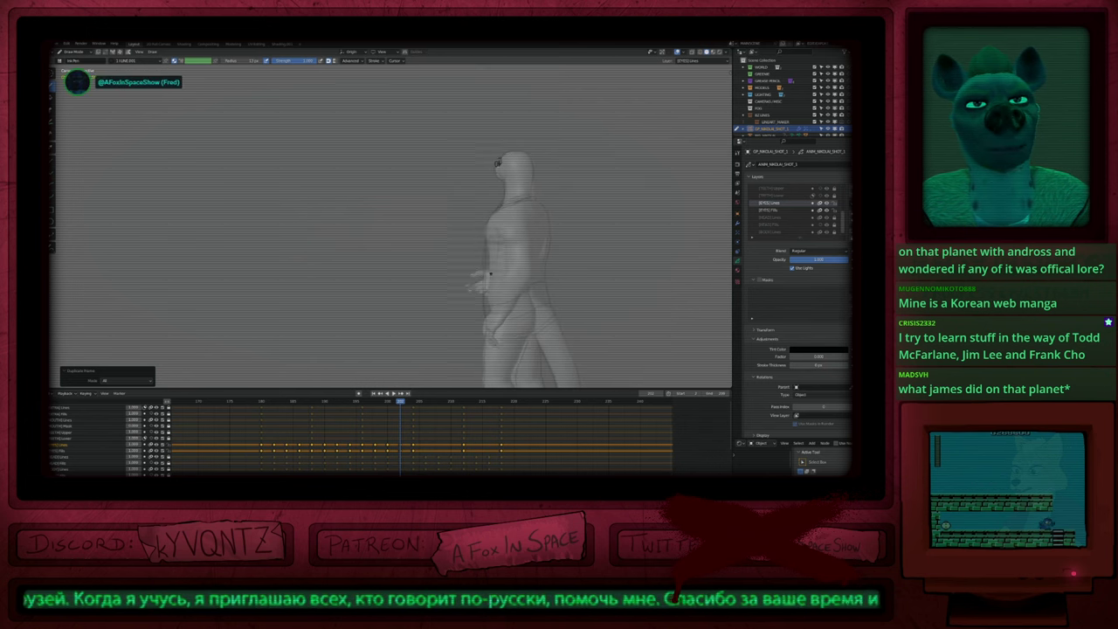
pyautogui.scroll(-2, 491, 273)
pyautogui.scroll(2, 493, 275)
pyautogui.scroll(-1, 493, 278)
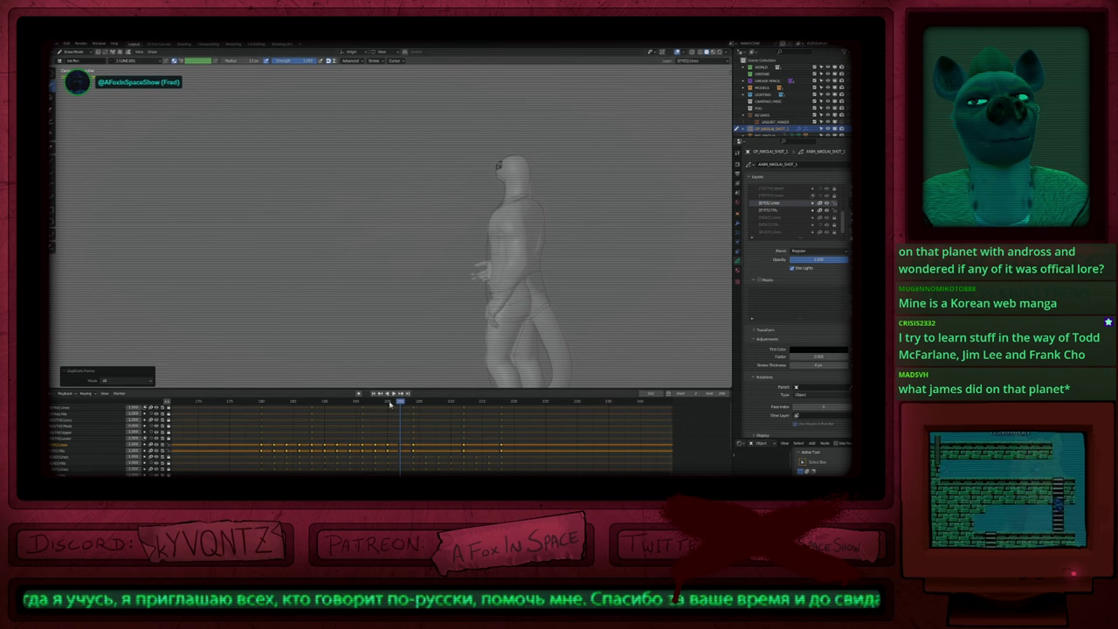
pyautogui.click(334, 414)
# Step: Play and scrub through the later frames to review the head-turn poses
pyautogui.click(298, 404)
pyautogui.press('space')
pyautogui.moveTo(298, 407); pyautogui.dragTo(464, 405)
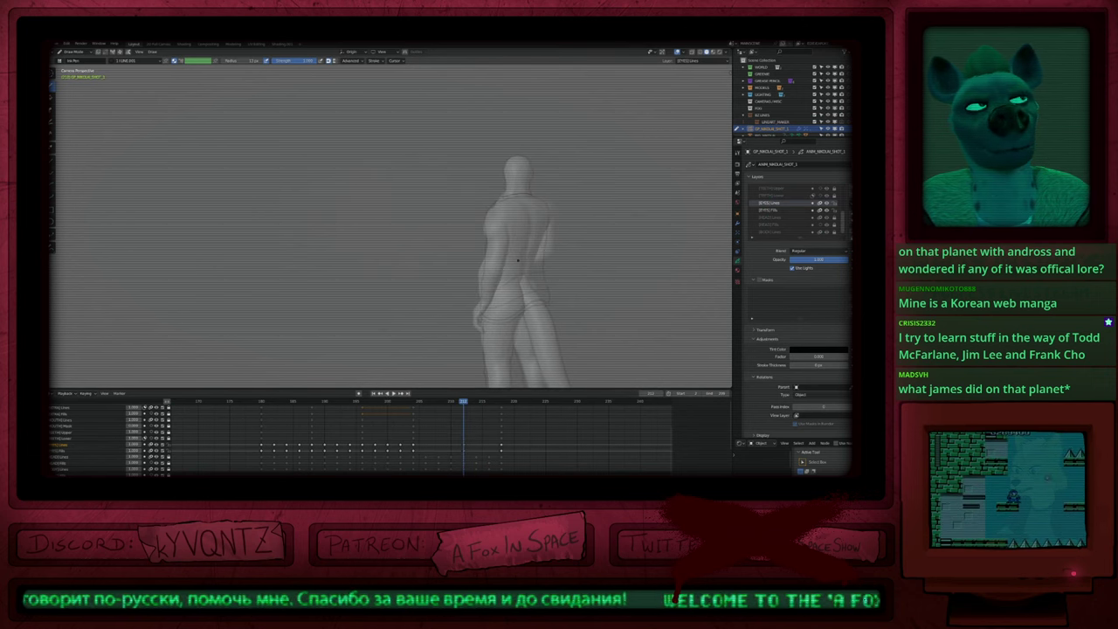
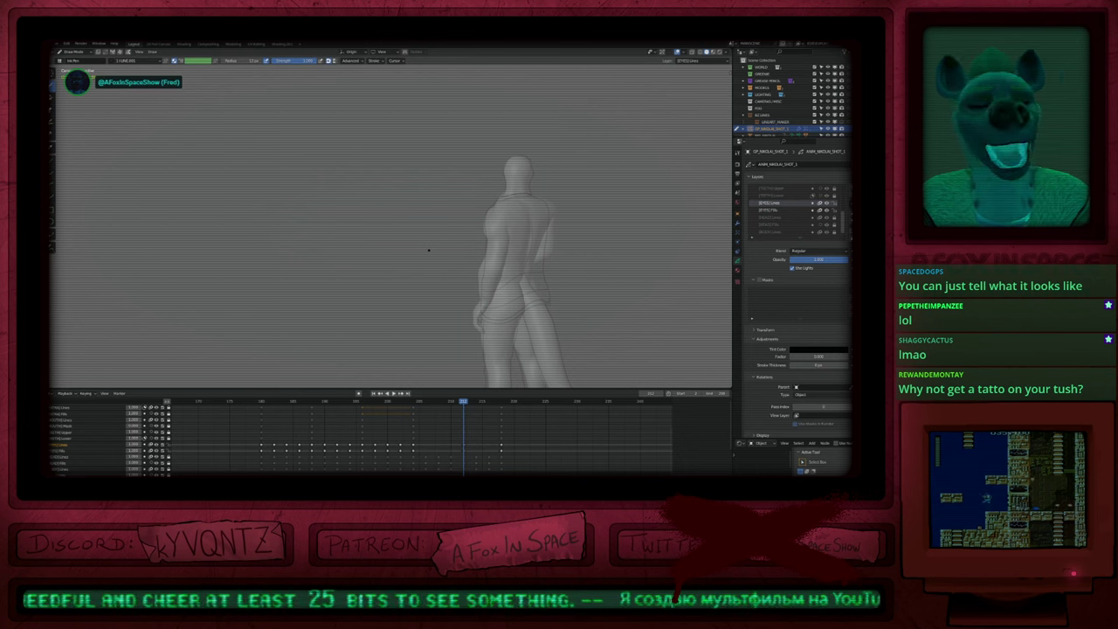
# Step: Bring up the image viewer over Blender and page from the tattoo photo to the wolf-and-rabbit cartoon
pyautogui.hotkey('alt', 'Tab')
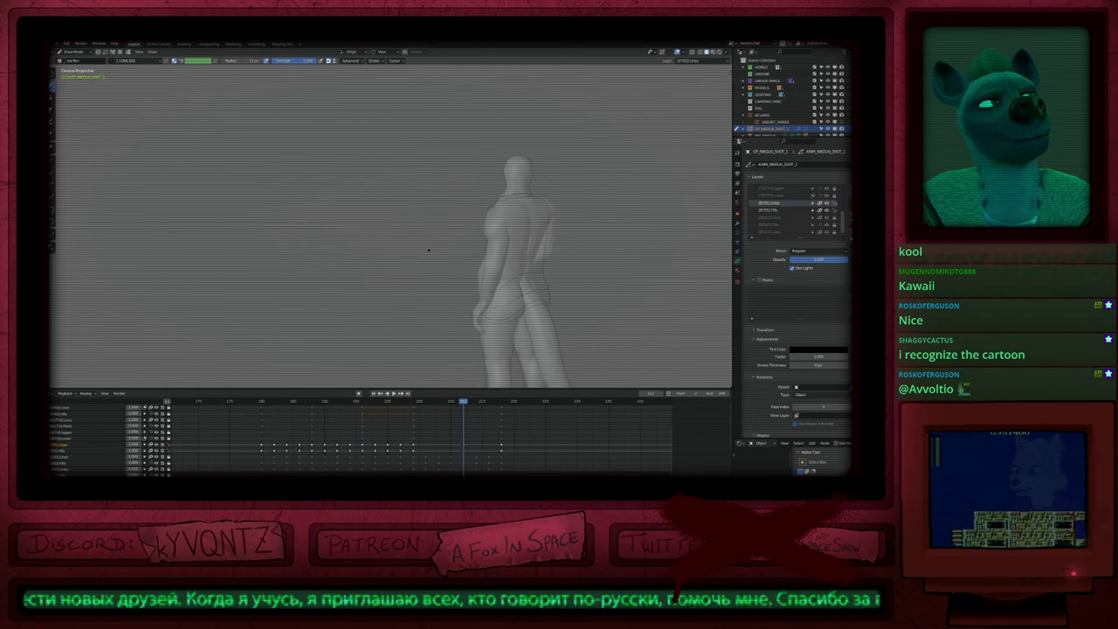
pyautogui.hotkey('alt', 'Tab')
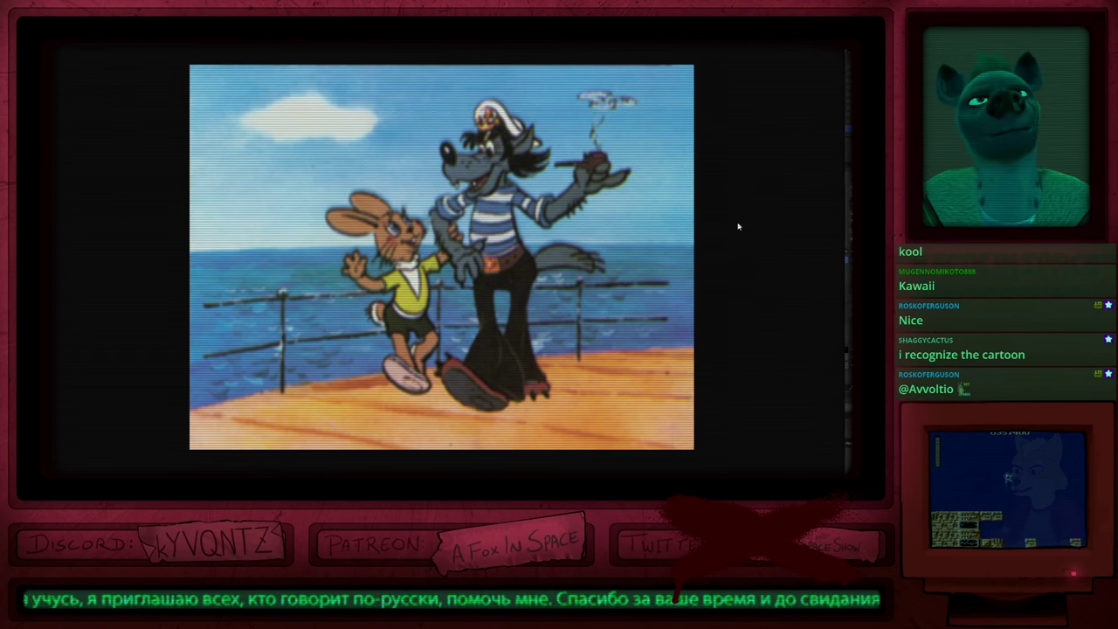
# Step: Flip to the tattoo photo and back, then close the cartoon picture to return to Blender
pyautogui.press('Left')
pyautogui.press('Right')
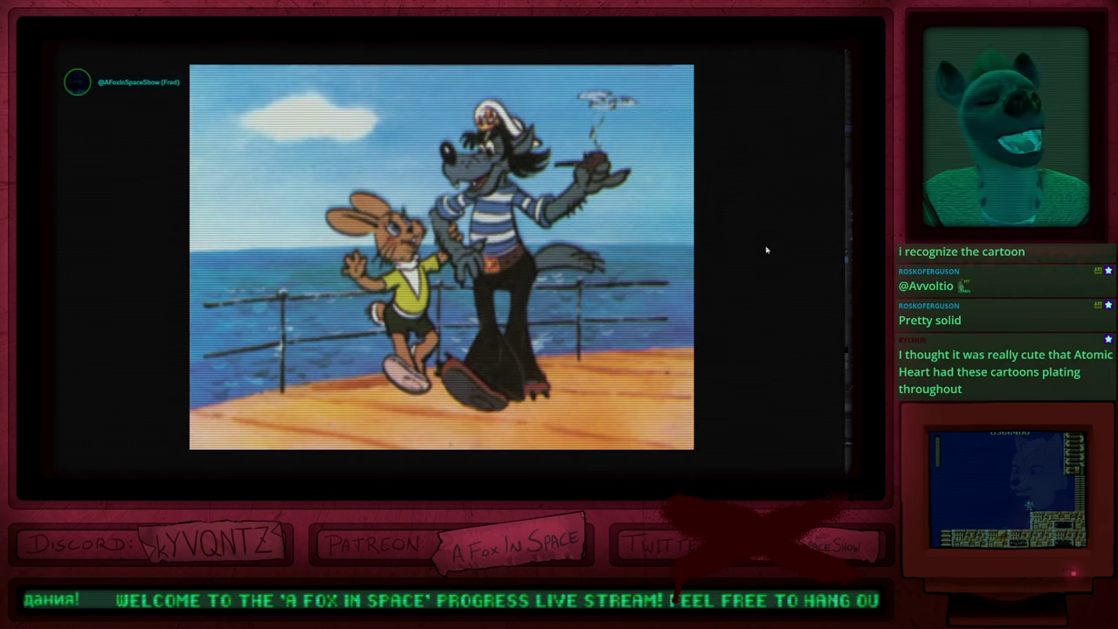
pyautogui.press('Right')
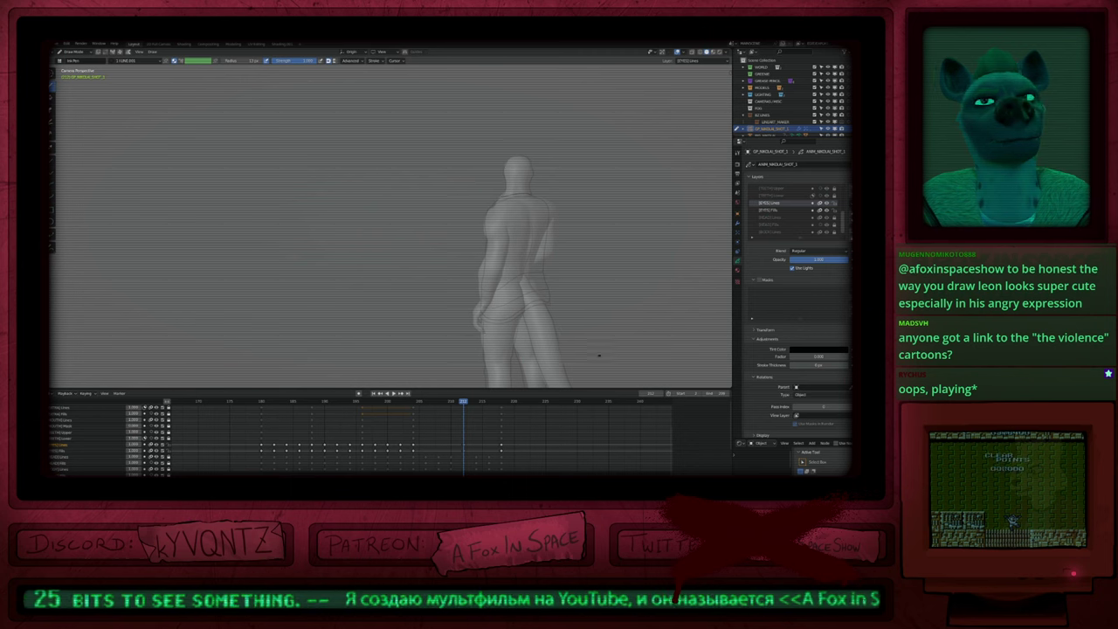
# Step: Step between keyframes 204 and 212, settle on frame 204, and zoom in on the head
pyautogui.press('Down')
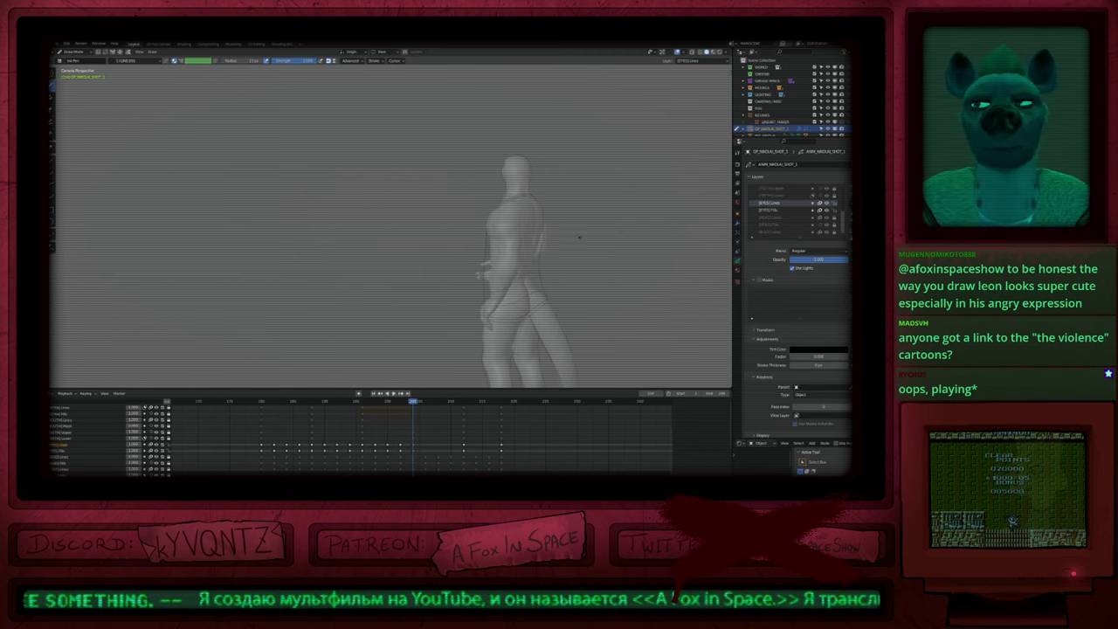
pyautogui.press('Down')
pyautogui.press('Down')
pyautogui.press('Down')
pyautogui.press('Up')
pyautogui.press('Up')
pyautogui.press('Up')
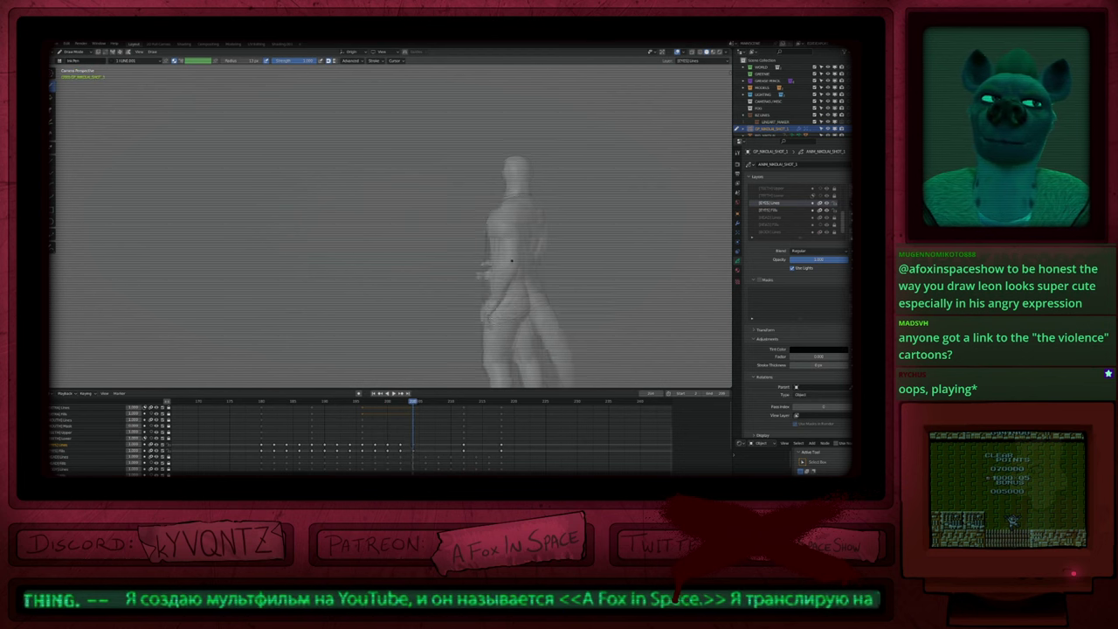
pyautogui.press('Up')
pyautogui.press('Down')
pyautogui.scroll(8, 526, 153)
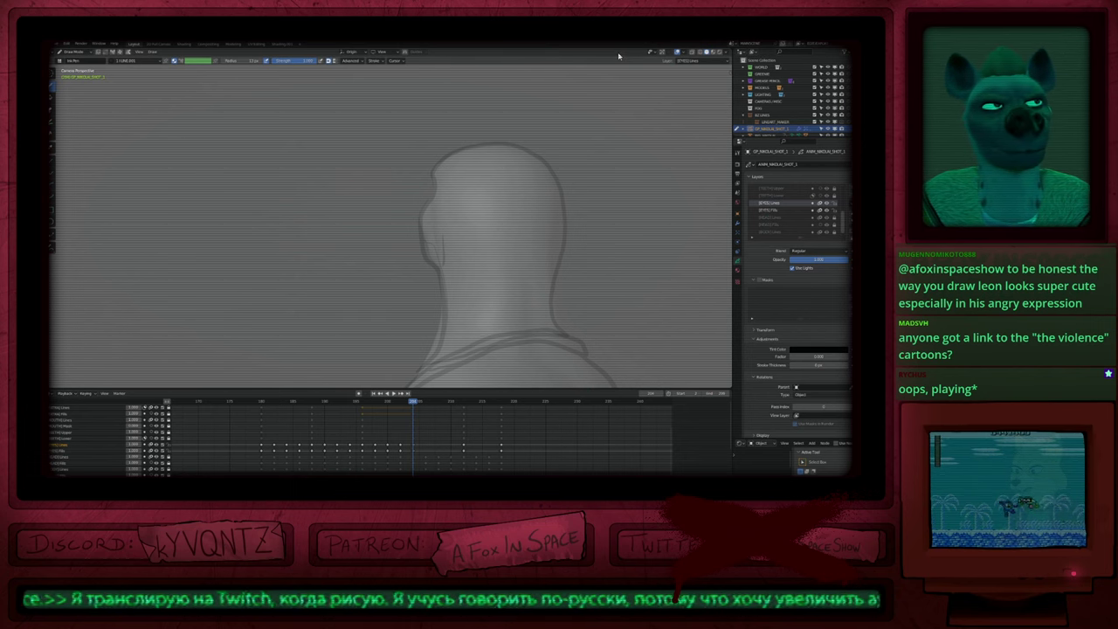
# Step: Frame the head and shoulders, then toggle between frames 202 and 204 to compare the drawn eyes
pyautogui.moveTo(504, 234)
pyautogui.keyDown('ctrl'); pyautogui.mouseDown(button='middle')
pyautogui.moveTo(492, 294)
pyautogui.moveTo(489, 217)
pyautogui.mouseUp(button='middle'); pyautogui.keyUp('ctrl')
pyautogui.press('Left')
pyautogui.press('Left')
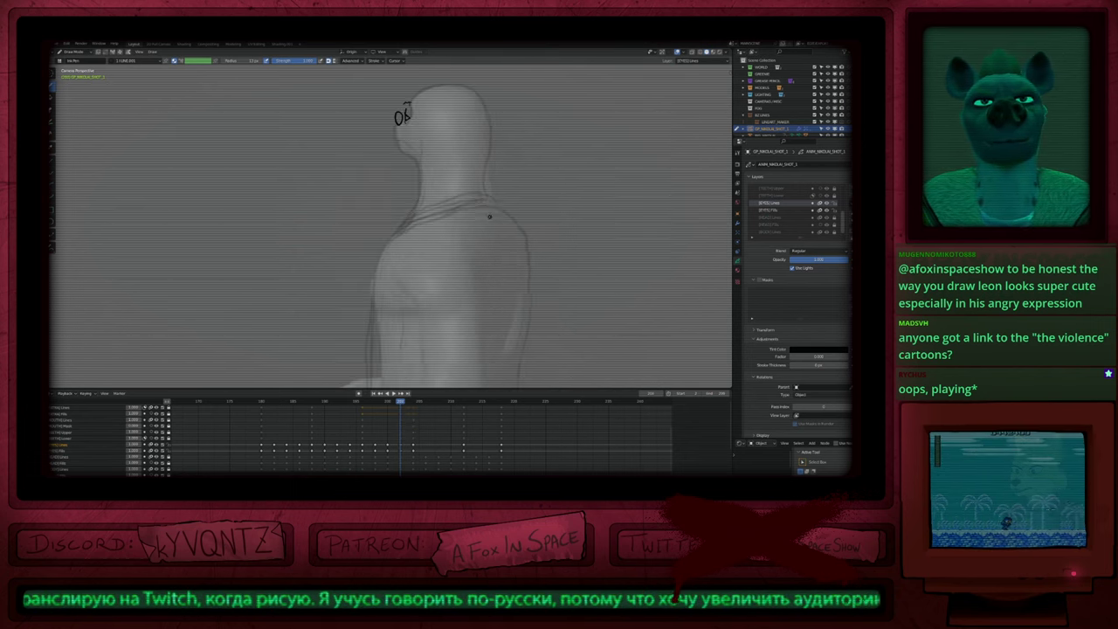
pyautogui.press('Up')
pyautogui.press('Down')
pyautogui.press('Up')
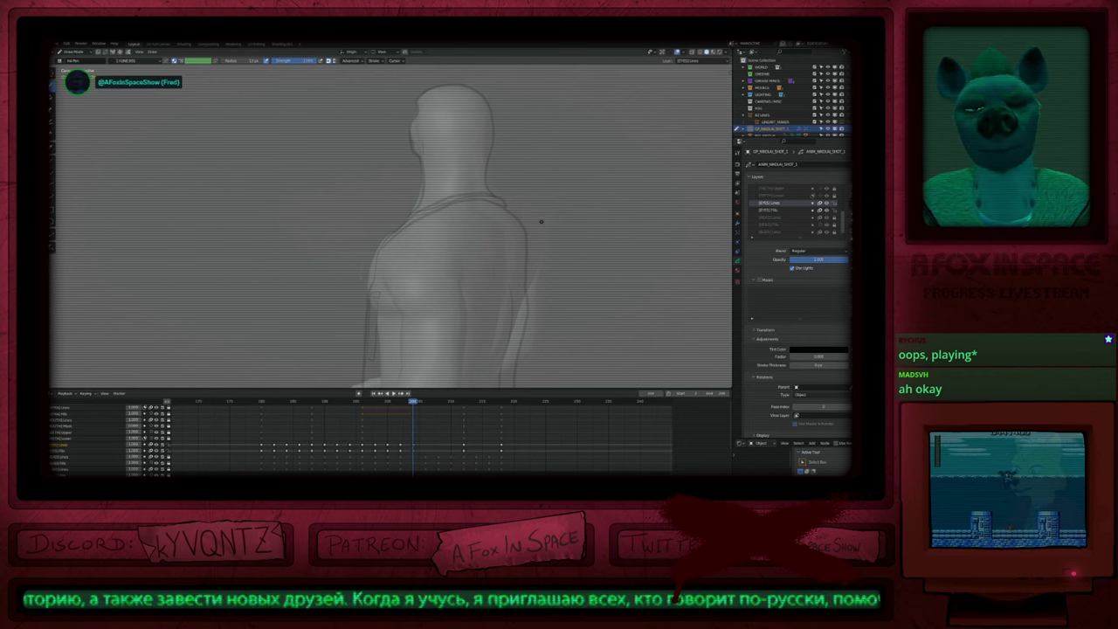
# Step: Jump to keyframe 212, pull back to the upper body, and compare neighbouring keyframe poses
pyautogui.press('Up')
pyautogui.moveTo(494, 274)
pyautogui.keyDown('shift'); pyautogui.mouseDown(button='middle')
pyautogui.moveTo(492, 227)
pyautogui.moveTo(497, 276)
pyautogui.mouseUp(button='middle'); pyautogui.keyUp('shift')
pyautogui.press('Tab')
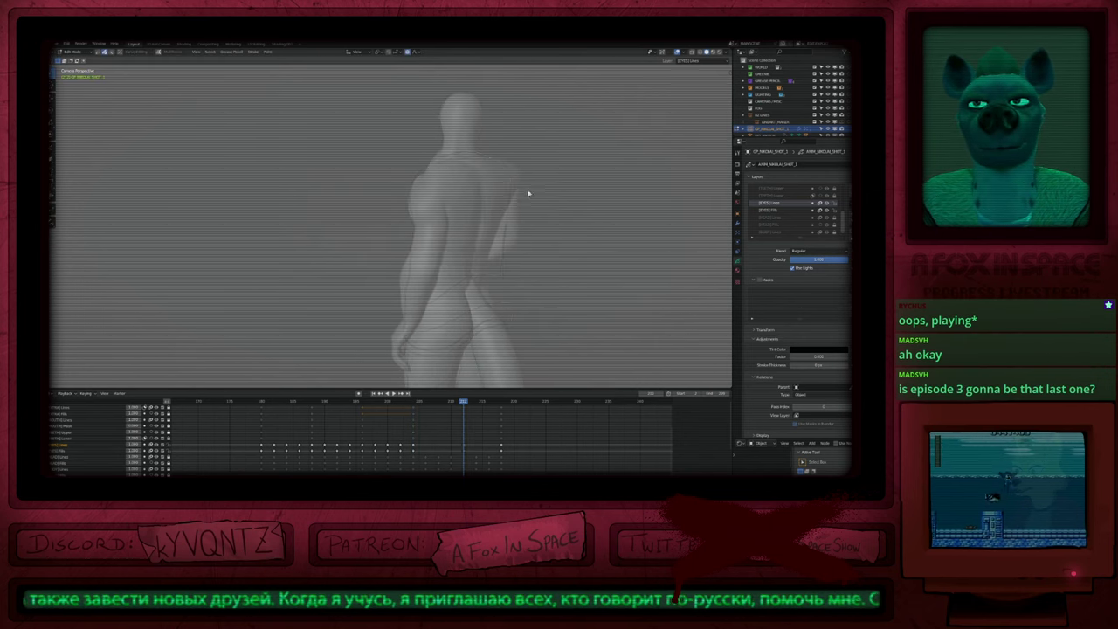
pyautogui.press('Tab')
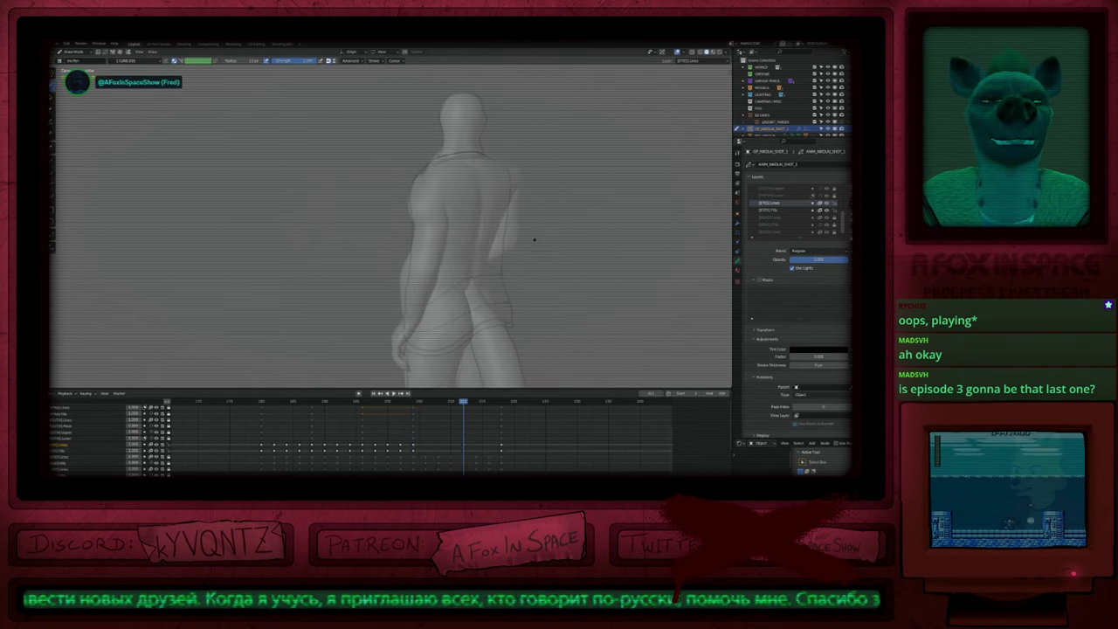
pyautogui.press('Down')
pyautogui.press('Up')
pyautogui.press('Up')
pyautogui.press('Up')
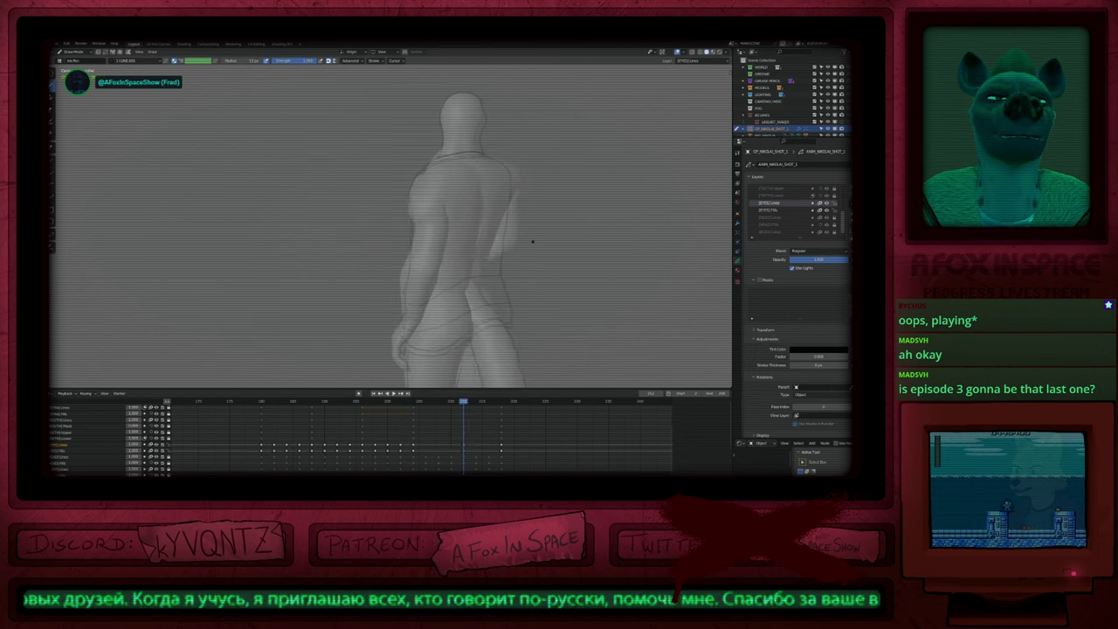
pyautogui.press('Down')
pyautogui.press('Down')
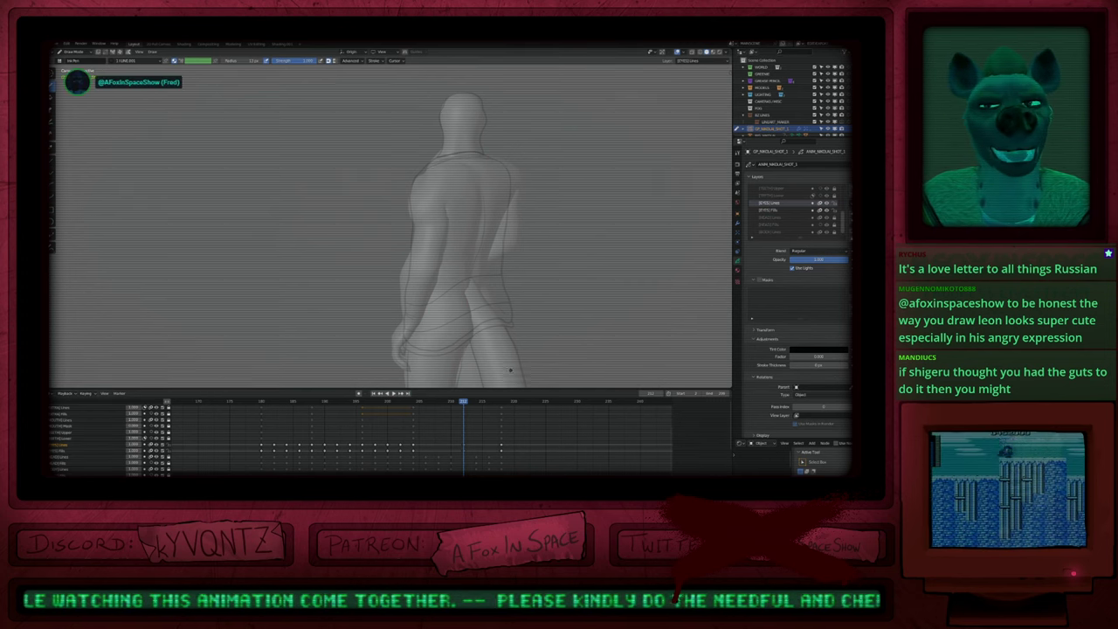
# Step: Step through the keyframes until the playhead rests on frame 204
pyautogui.press('Down')
pyautogui.press('Down')
pyautogui.press('Up')
pyautogui.press('Up')
pyautogui.press('Up')
pyautogui.press('Up')
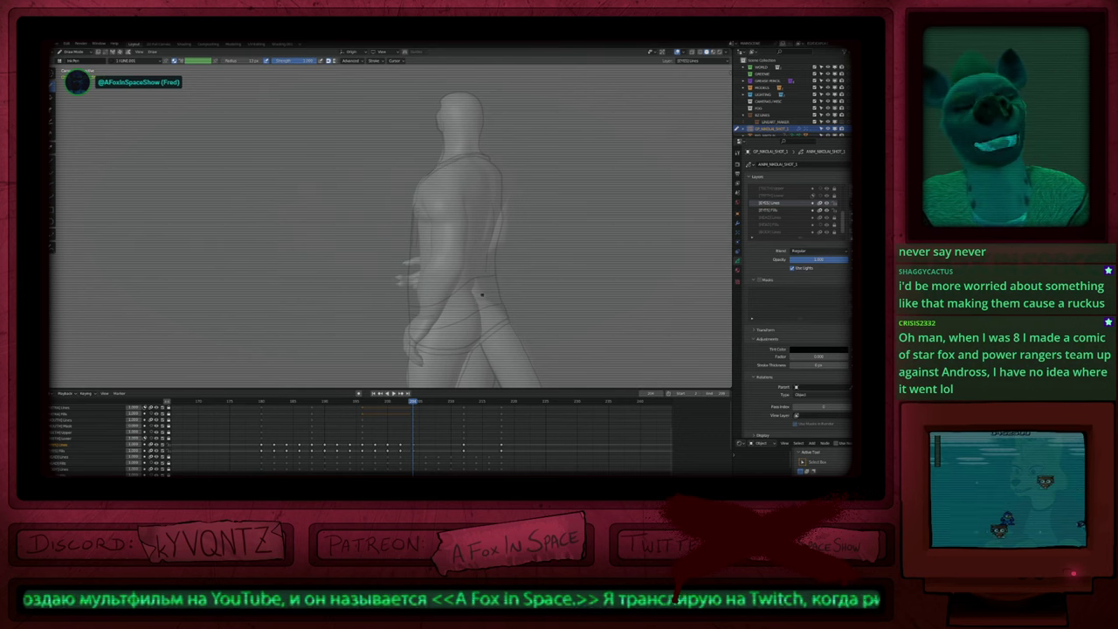
# Step: Reframe the whole figure and switch the grease-pencil drawing from Draw Mode to Object Mode
pyautogui.moveTo(516, 299); pyautogui.dragTo(540, 262, button='middle')
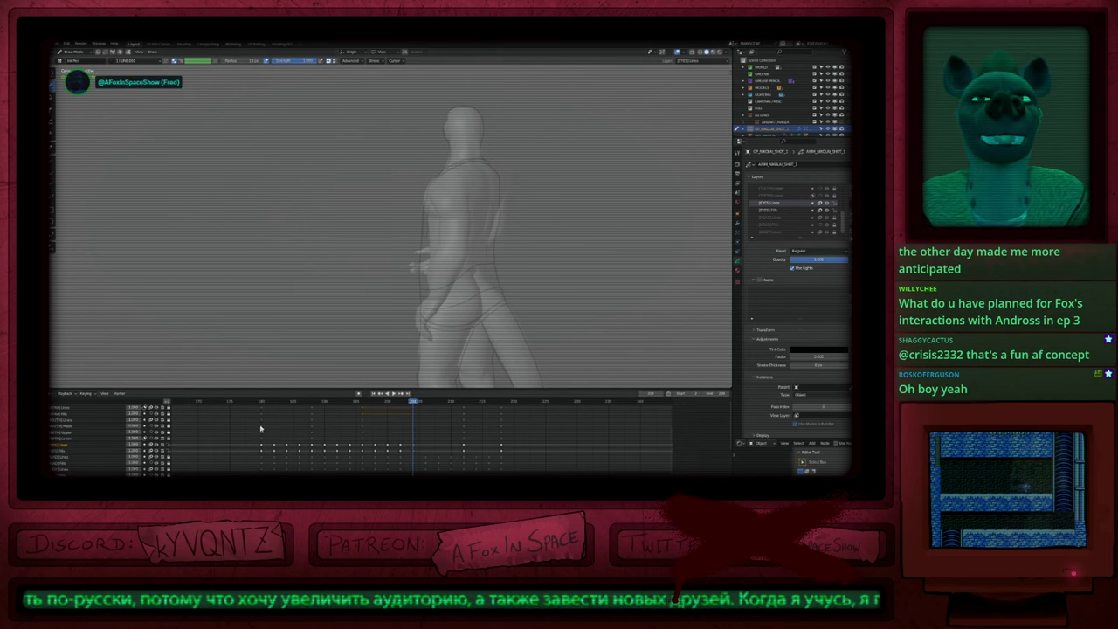
pyautogui.hotkey('ctrl', 'Tab')
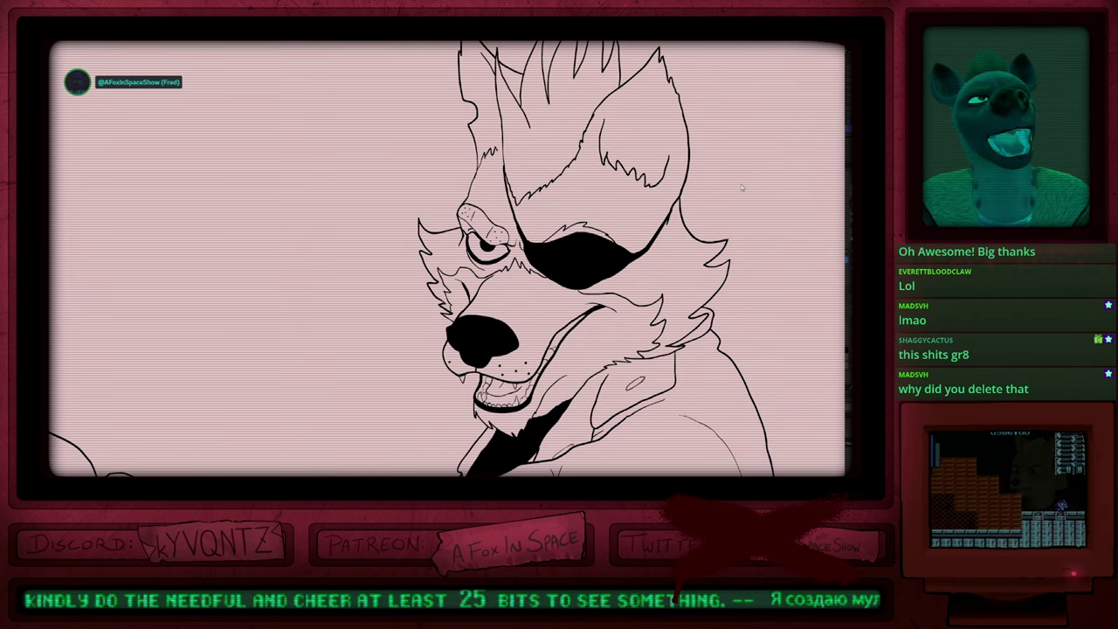
# Step: Hide the full-screen wolf reference drawing to show the grey figure's viewport again
pyautogui.press('.')
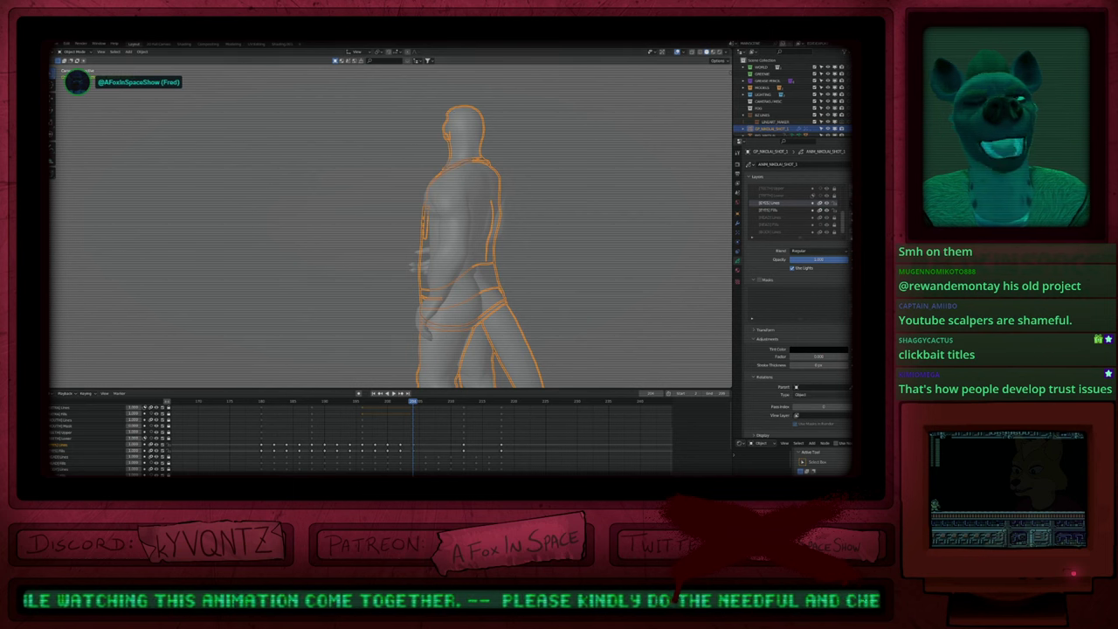
# Step: Reselect the grease-pencil ink object, frame the figure's head, and enter Draw Mode
pyautogui.click(488, 167)
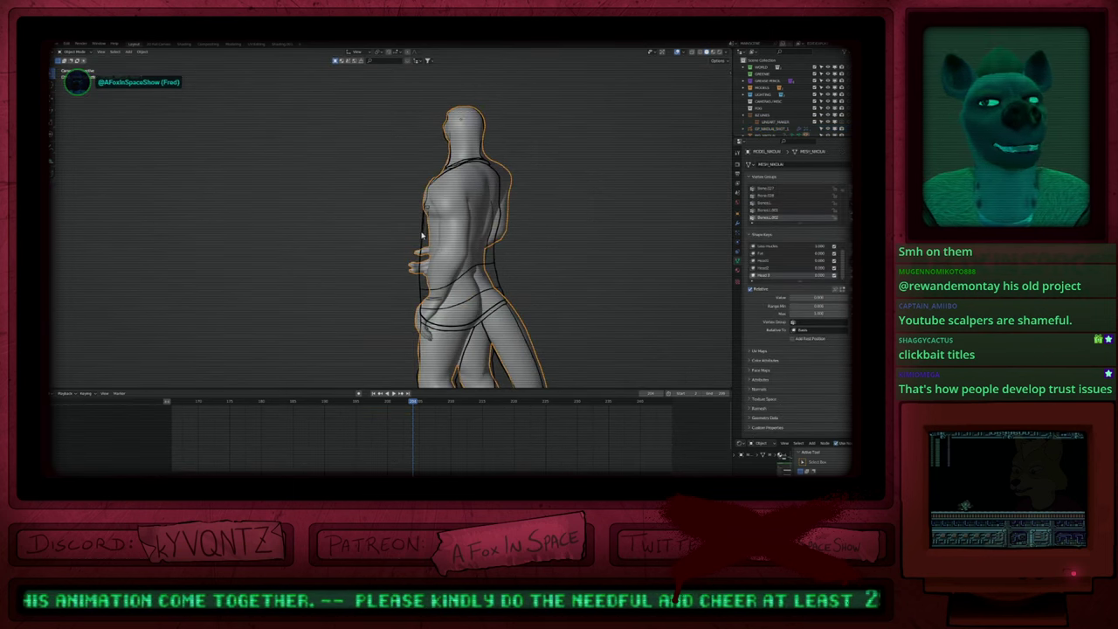
pyautogui.click(421, 233)
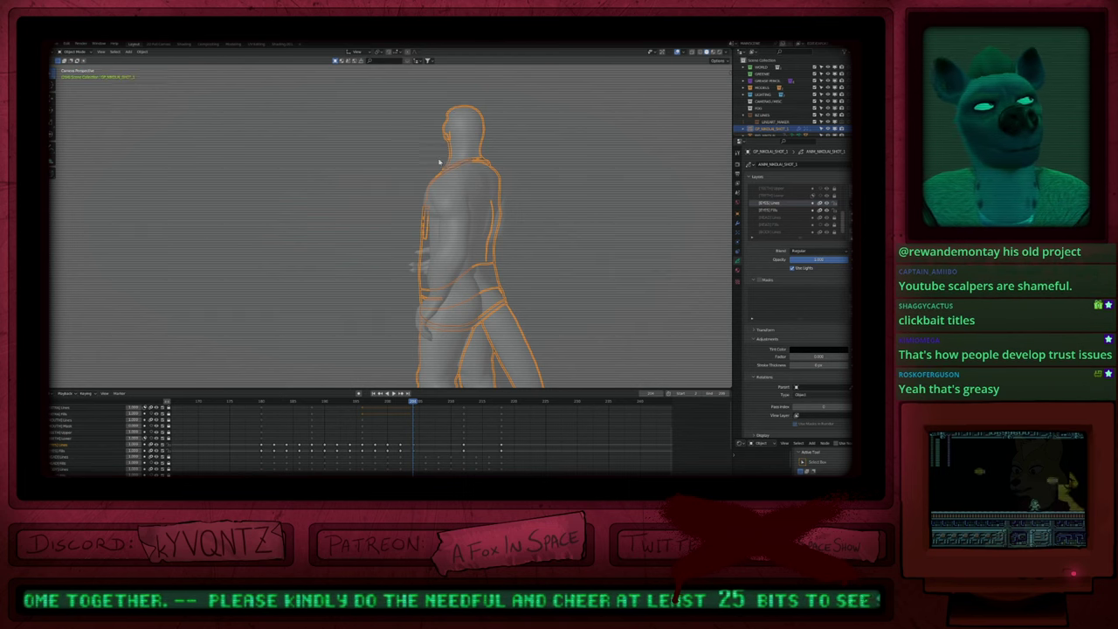
pyautogui.scroll(5, 441, 114)
pyautogui.keyDown('shift'); pyautogui.moveTo(559, 206); pyautogui.dragTo(505, 217, button='middle'); pyautogui.keyUp('shift')
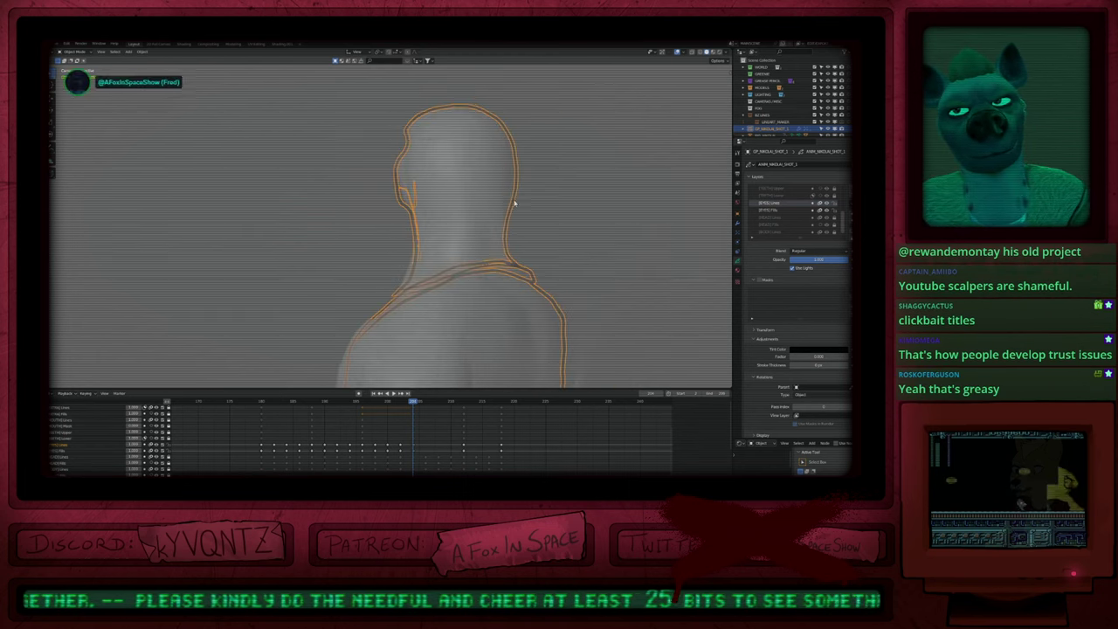
pyautogui.scroll(-2, 513, 203)
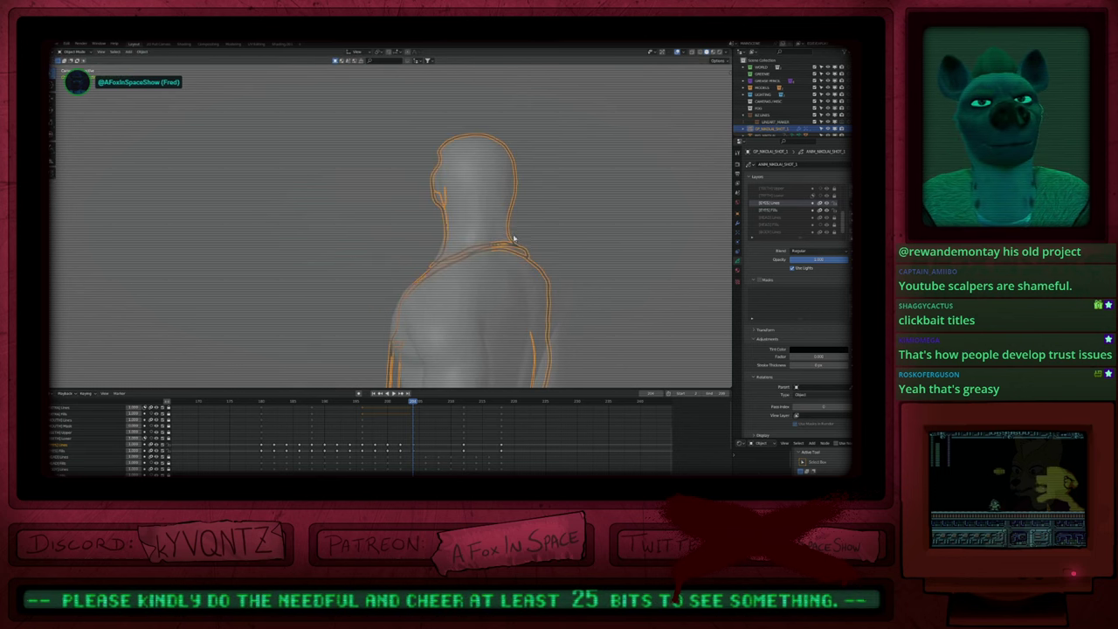
pyautogui.click(514, 238)
pyautogui.click(513, 244)
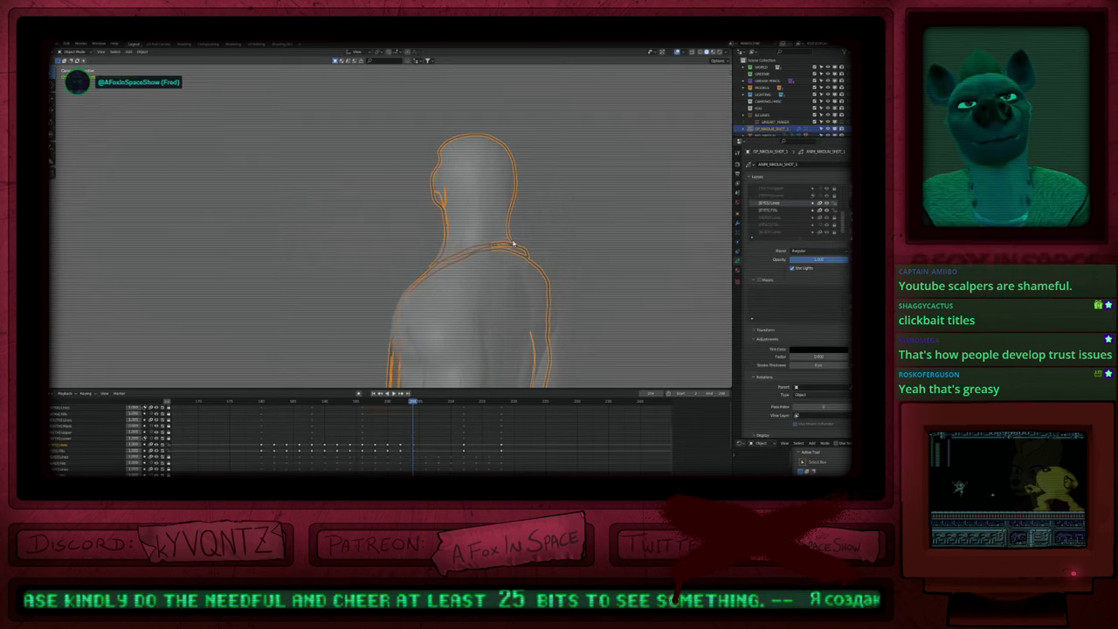
pyautogui.keyDown('shift'); pyautogui.moveTo(512, 270); pyautogui.dragTo(548, 212, button='middle'); pyautogui.keyUp('shift')
pyautogui.hotkey('ctrl', 'Tab')
pyautogui.keyDown('shift'); pyautogui.moveTo(472, 248); pyautogui.dragTo(506, 227, button='middle'); pyautogui.keyUp('shift')
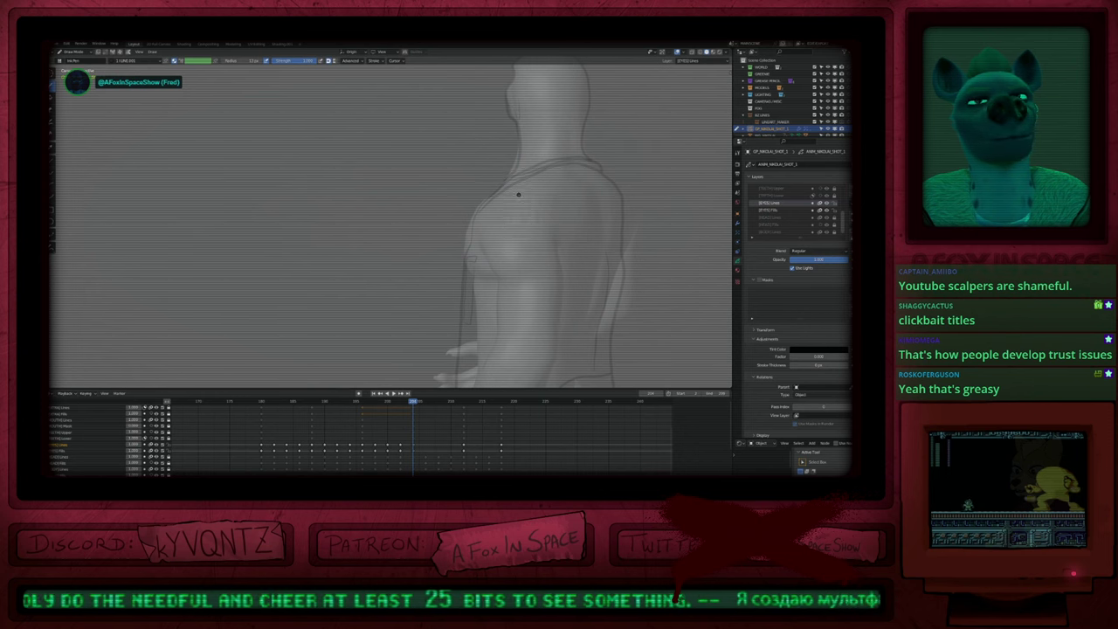
pyautogui.scroll(-3, 518, 195)
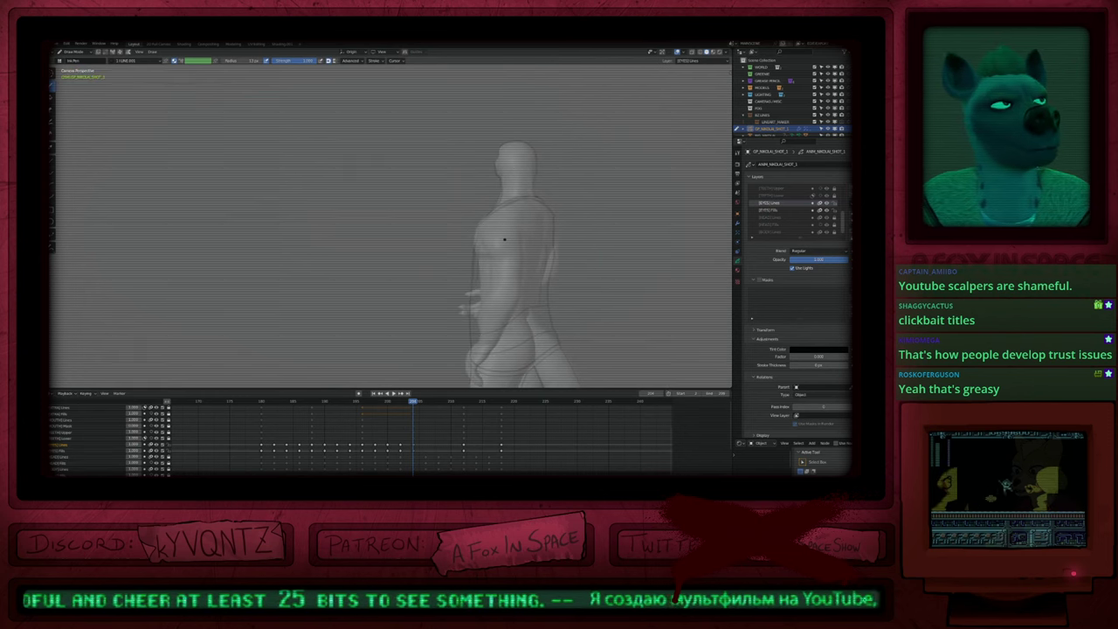
# Step: Step through the keyframes around frame 188, zooming in on the head to compare poses
pyautogui.press('Down')
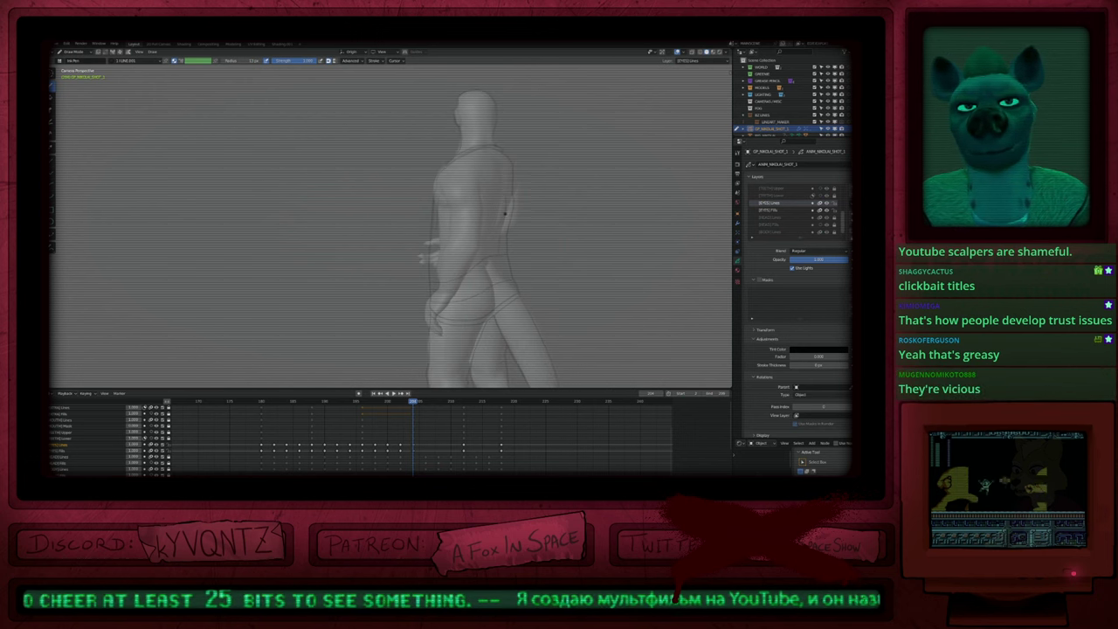
pyautogui.press('Down')
pyautogui.press('Down')
pyautogui.press('Down')
pyautogui.press('Down')
pyautogui.press('Down')
pyautogui.press('Down')
pyautogui.press('Down')
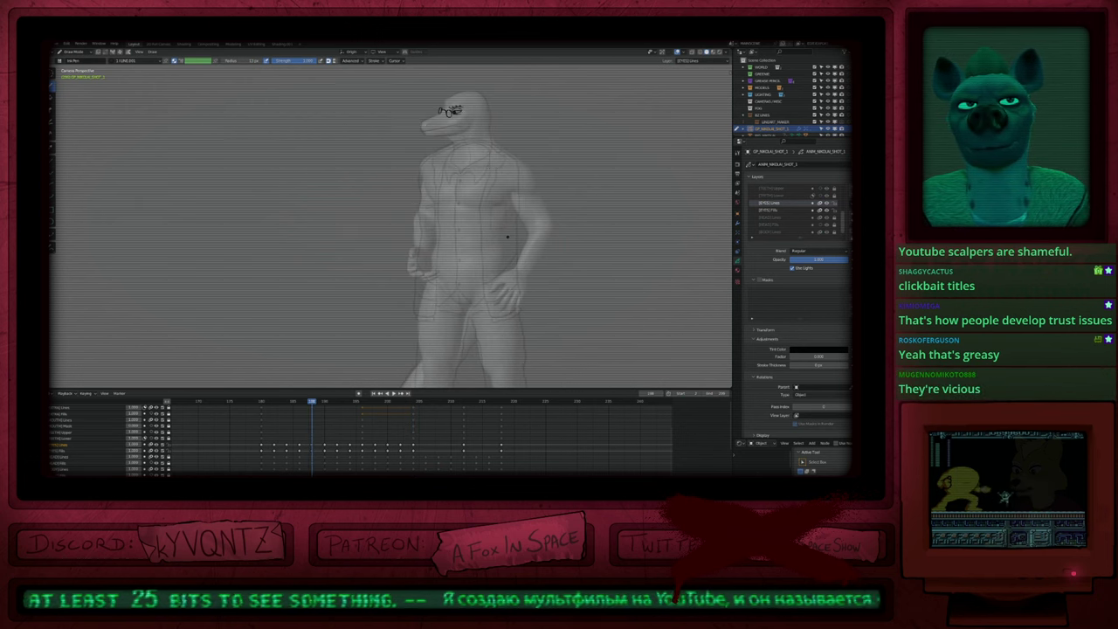
pyautogui.press('Up')
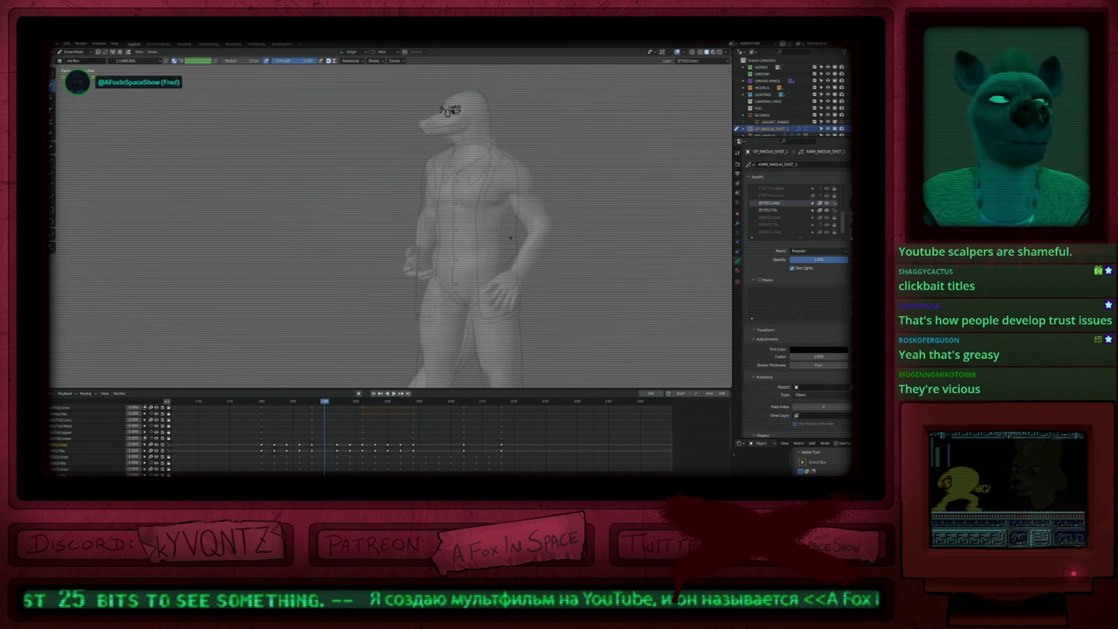
pyautogui.press('Up')
pyautogui.press('Up')
pyautogui.press('Up')
pyautogui.press('Up')
pyautogui.press('Up')
pyautogui.press('Up')
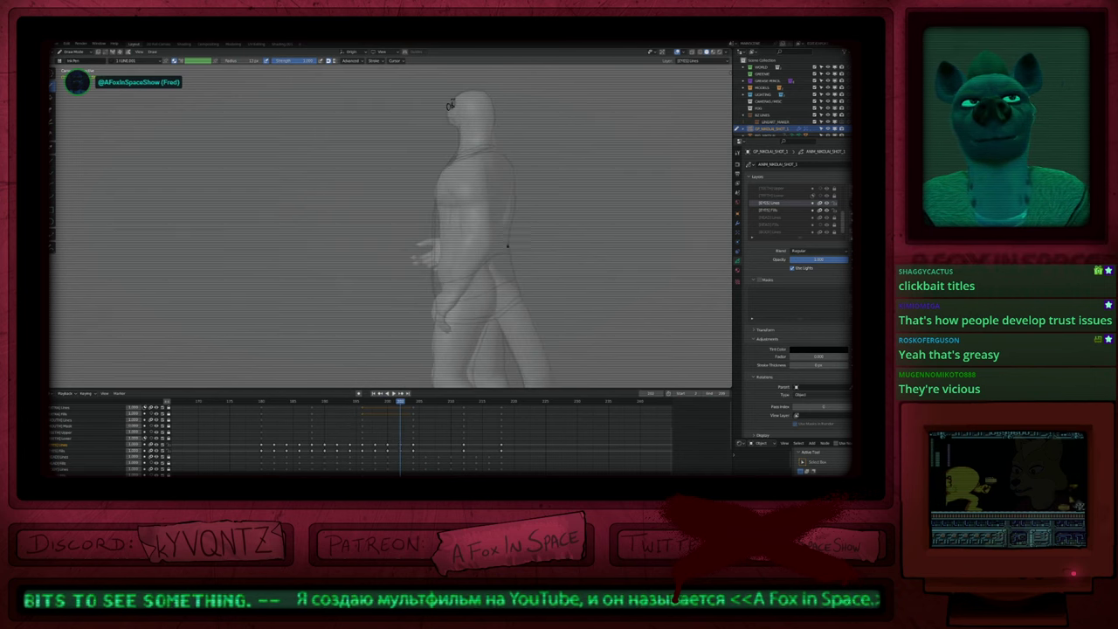
pyautogui.keyDown('ctrl'); pyautogui.moveTo(452, 92); pyautogui.dragTo(473, 158); pyautogui.keyUp('ctrl')
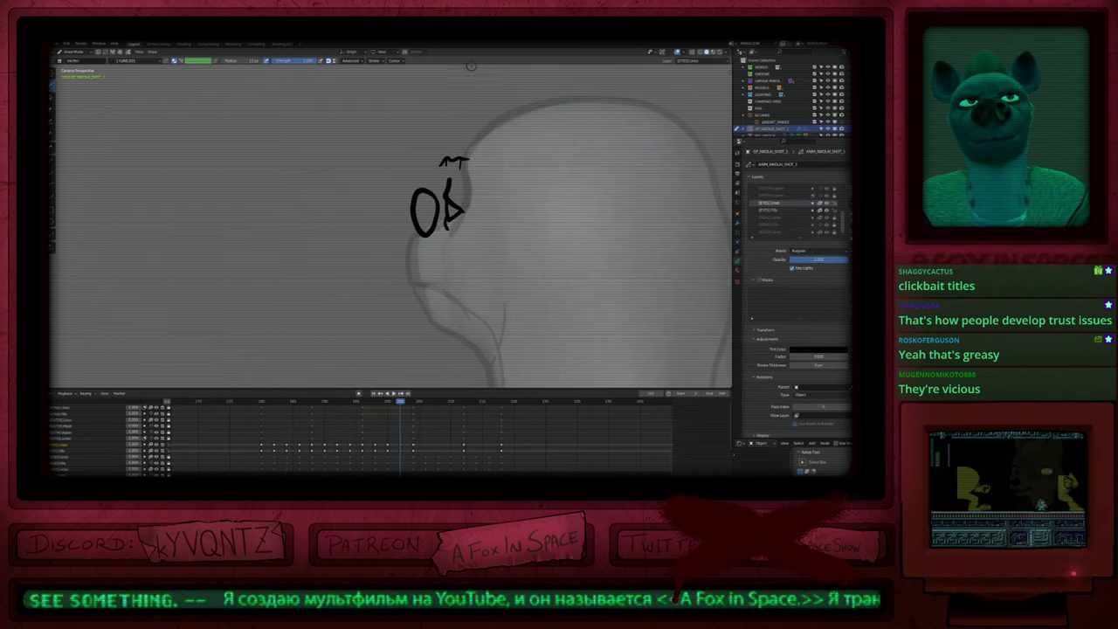
pyautogui.press('Down')
pyautogui.press('Down')
pyautogui.press('Up')
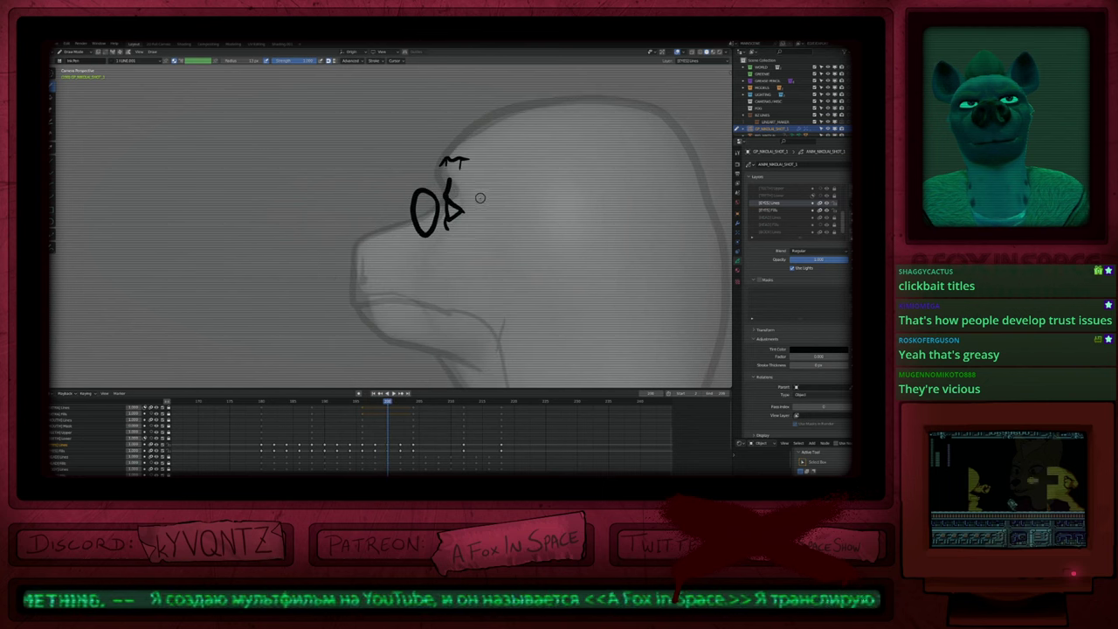
pyautogui.press('Up')
pyautogui.press('Up')
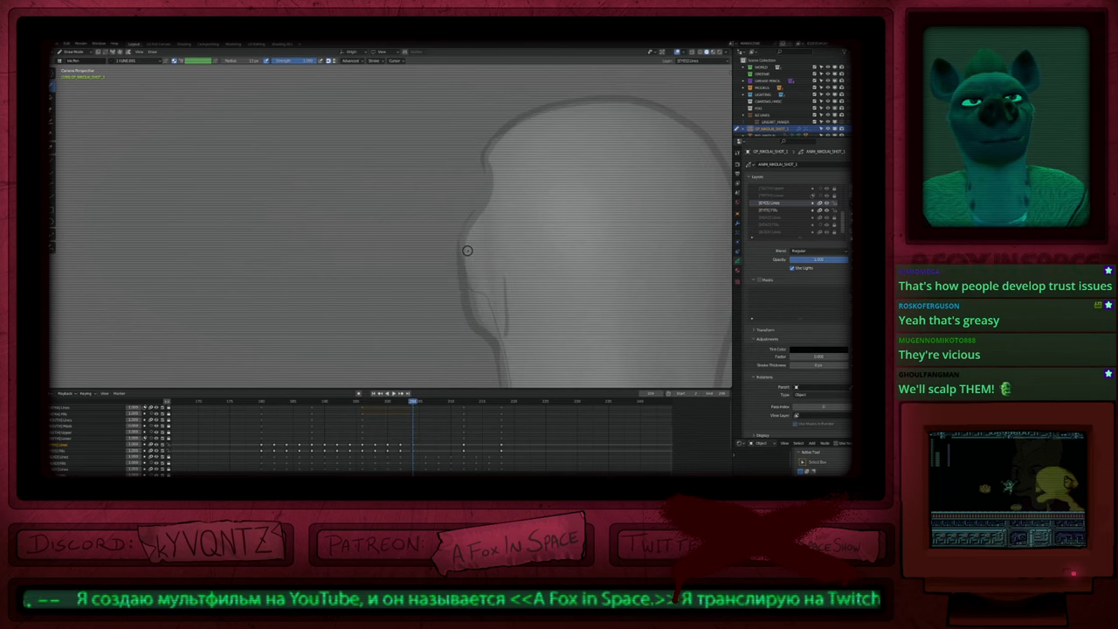
pyautogui.press('Down')
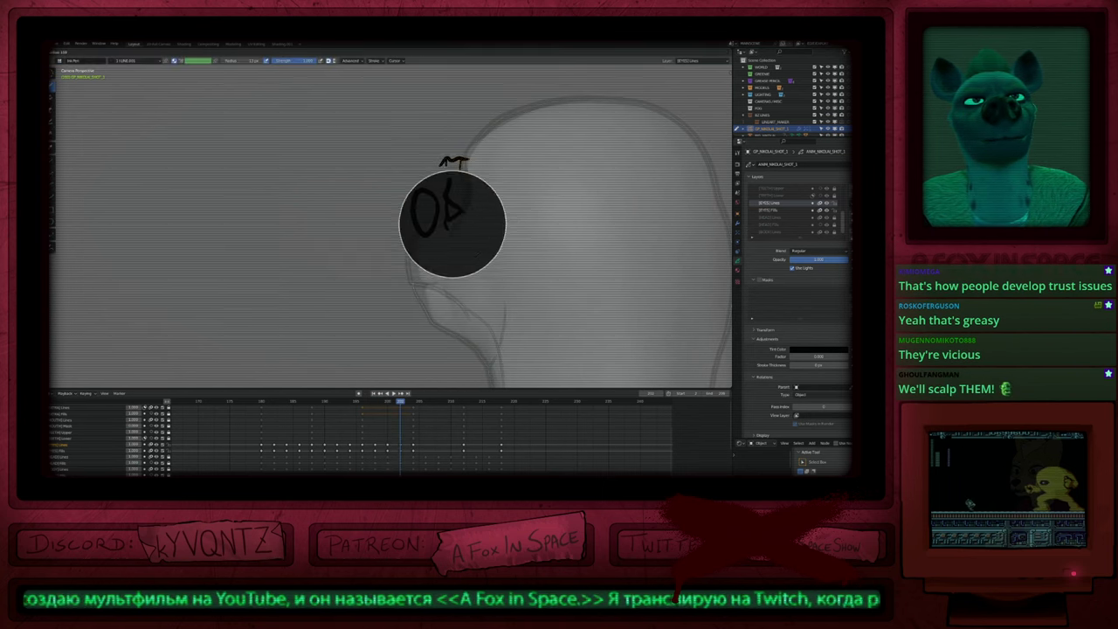
# Step: Erase the left oval eye and brow edges with the point eraser, then draw a new curved eye line
pyautogui.moveTo(379, 189)
pyautogui.mouseDown()
pyautogui.moveTo(420, 184)
pyautogui.moveTo(430, 196)
pyautogui.moveTo(428, 248)
pyautogui.mouseUp()
pyautogui.press('e')
pyautogui.click(448, 211)
pyautogui.press('e')
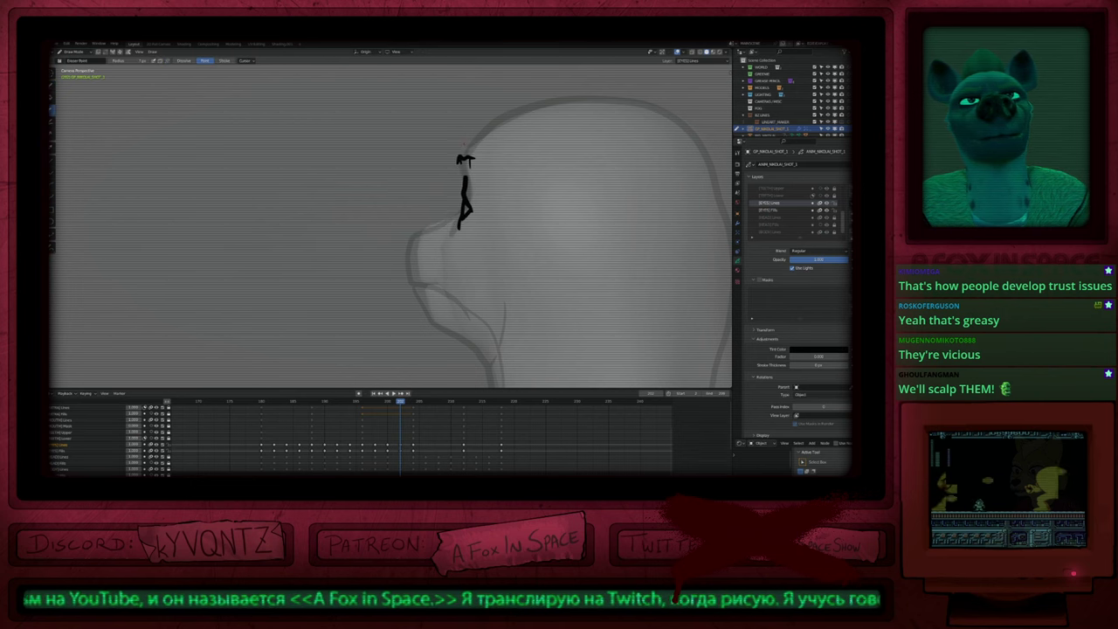
pyautogui.moveTo(459, 182)
pyautogui.mouseDown()
pyautogui.moveTo(455, 148)
pyautogui.moveTo(482, 168)
pyautogui.mouseUp()
pyautogui.moveTo(474, 253); pyautogui.dragTo(502, 229)
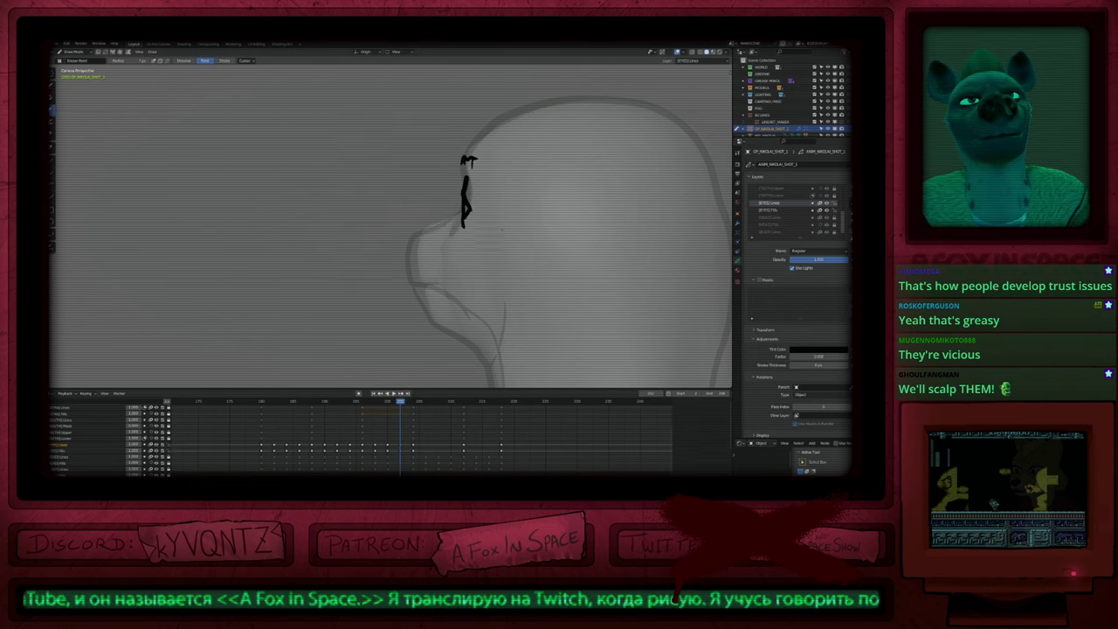
pyautogui.press('d')
pyautogui.moveTo(465, 178); pyautogui.dragTo(455, 219)
# Step: In Edit Mode, rotate, enlarge and move the new eye stroke
pyautogui.press('Down')
pyautogui.press('Up')
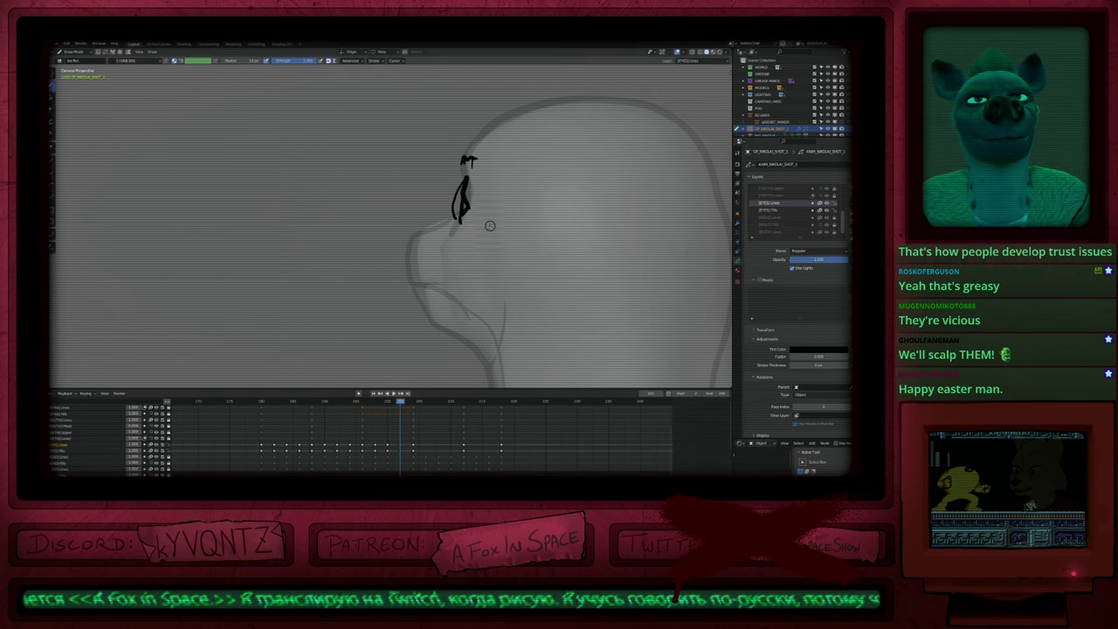
pyautogui.press('Tab')
pyautogui.press('r')
pyautogui.click(520, 217)
pyautogui.press('s')
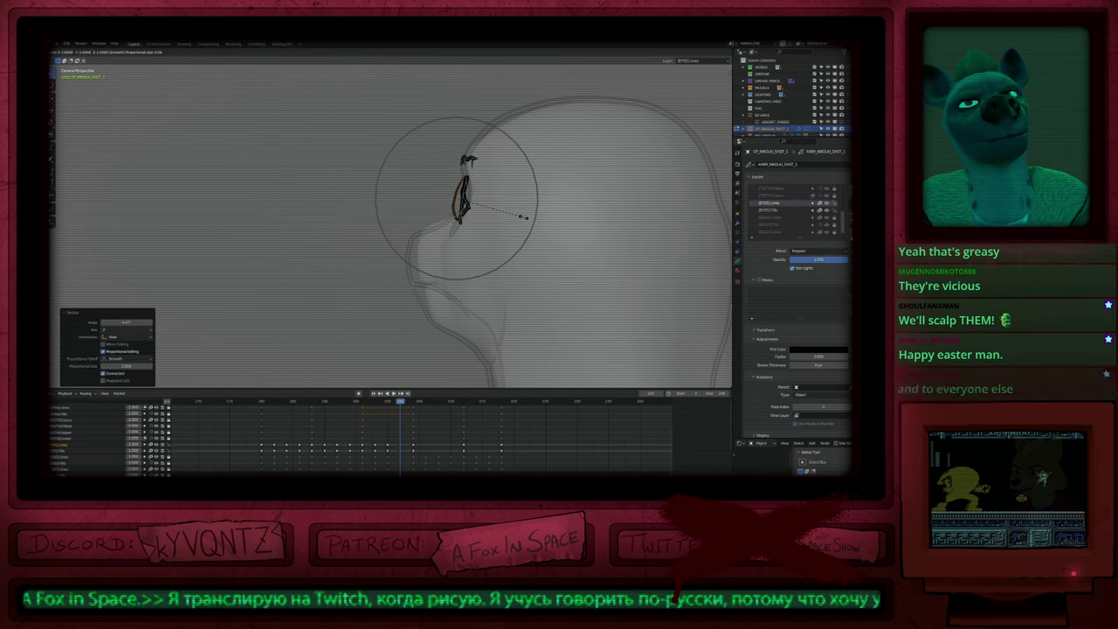
pyautogui.click(528, 218)
pyautogui.press('g')
pyautogui.click(530, 216)
# Step: Thicken the eye stroke with Alt+S and scale it again, then return to Draw Mode
pyautogui.hotkey('alt', 's')
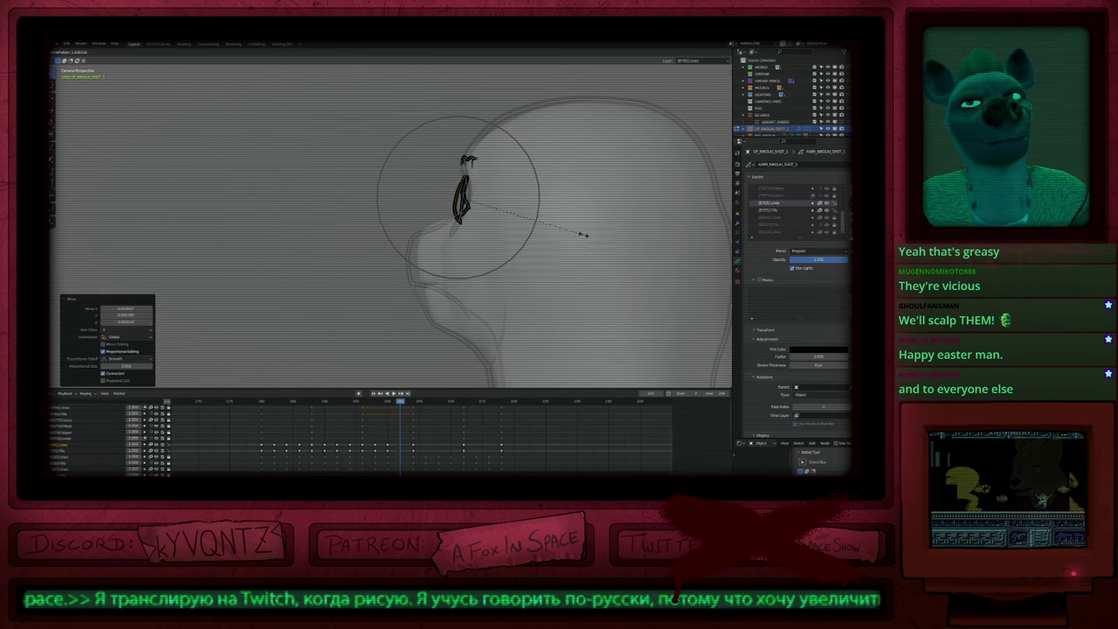
pyautogui.click(597, 239)
pyautogui.press('s')
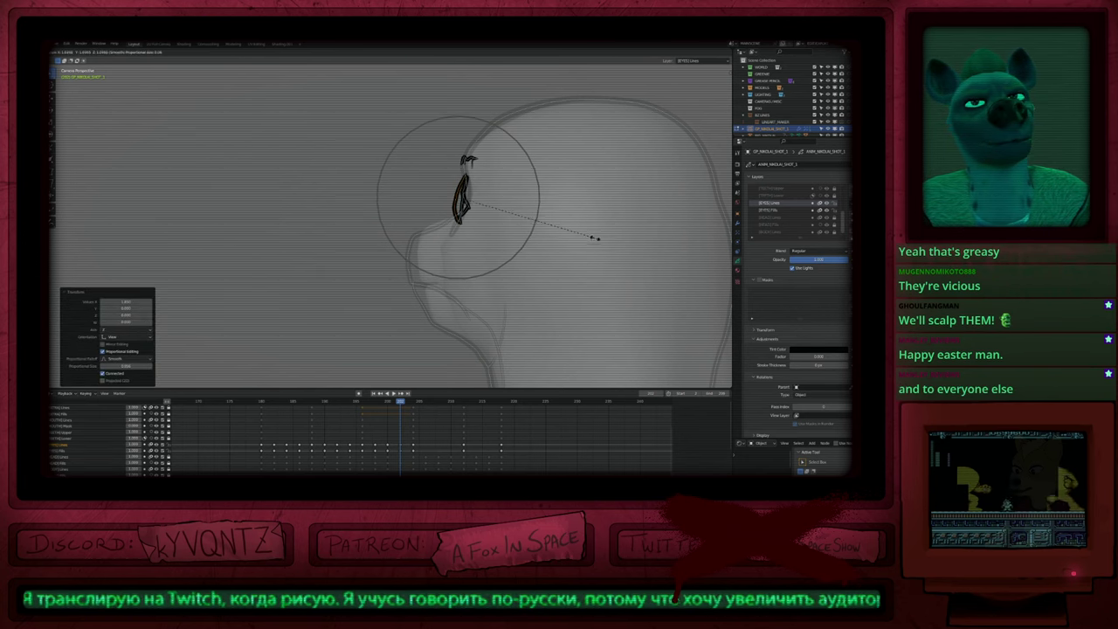
pyautogui.click(592, 229)
pyautogui.press('Tab')
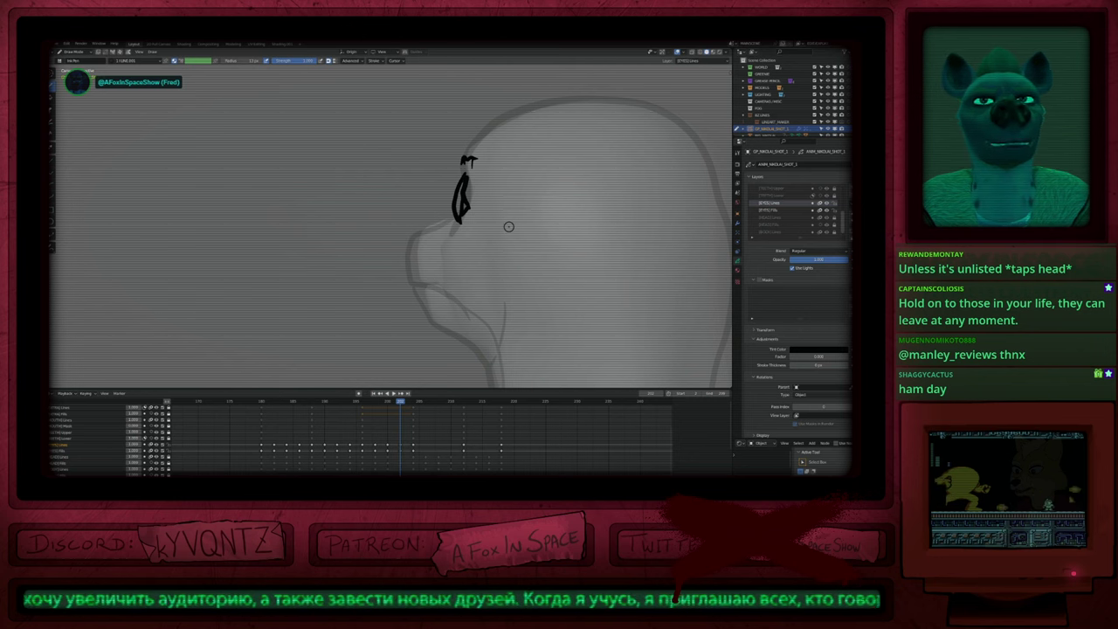
# Step: Slightly rescale and reposition the eye stroke, smooth it, and check the neck and shoulders
pyautogui.press('s')
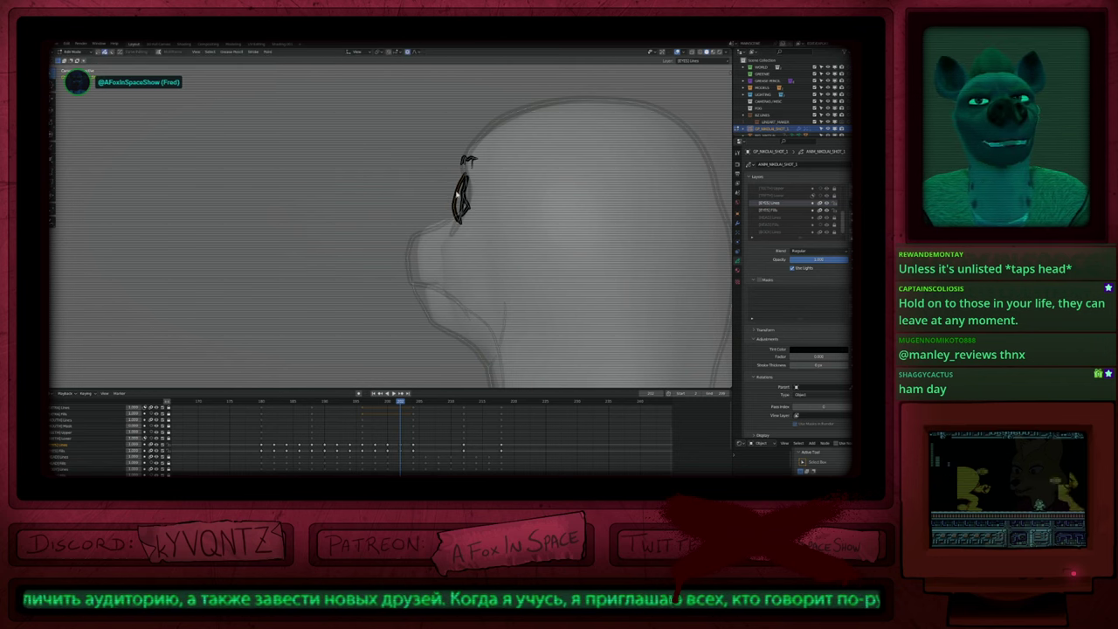
pyautogui.click(552, 193)
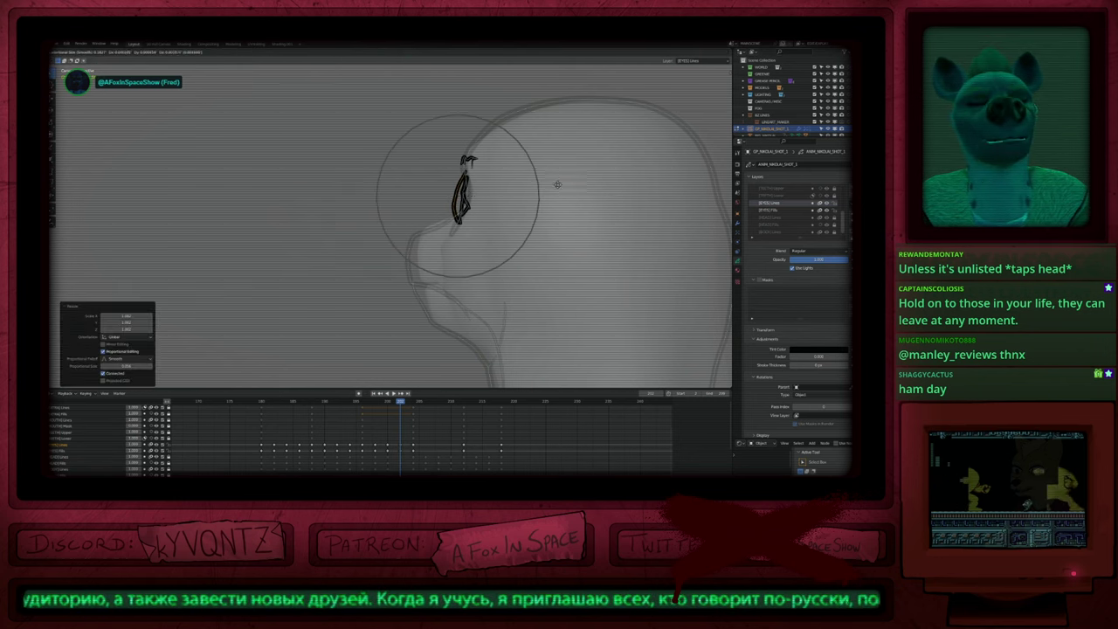
pyautogui.press('g')
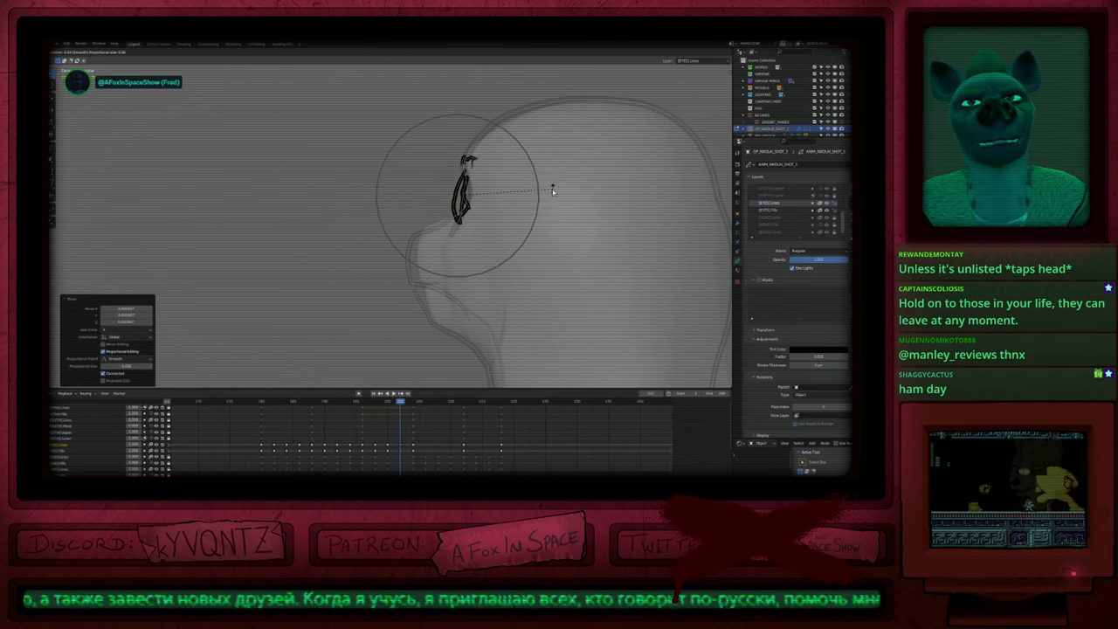
pyautogui.click(554, 197)
pyautogui.click(479, 205)
pyautogui.keyDown('shift'); pyautogui.moveTo(479, 206); pyautogui.dragTo(477, 237, button='middle'); pyautogui.keyUp('shift')
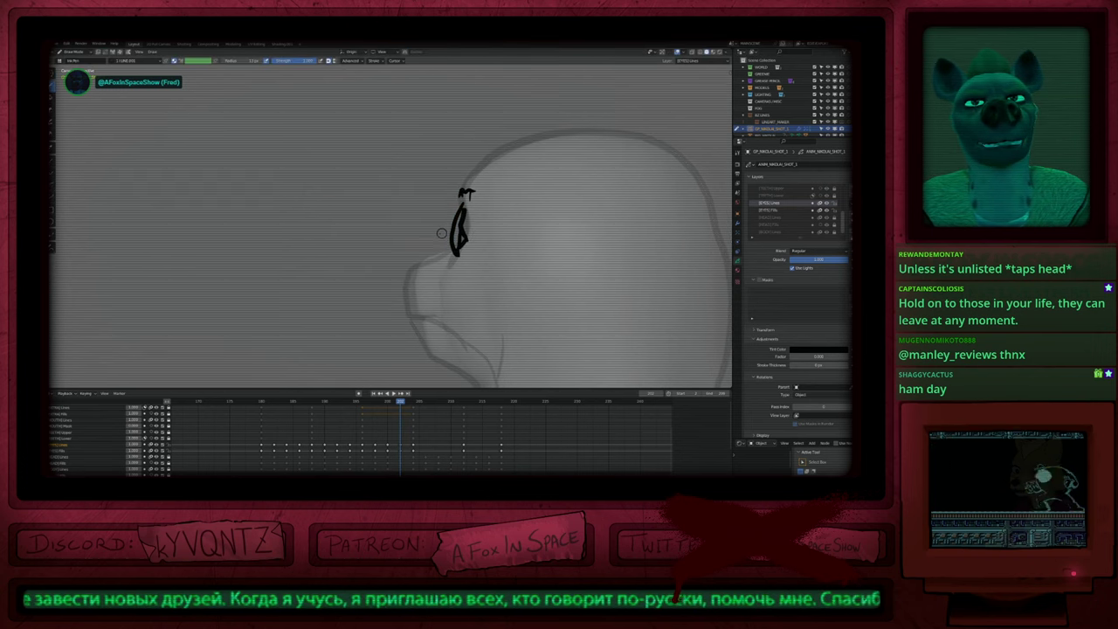
pyautogui.hotkey('ctrl', 'z')
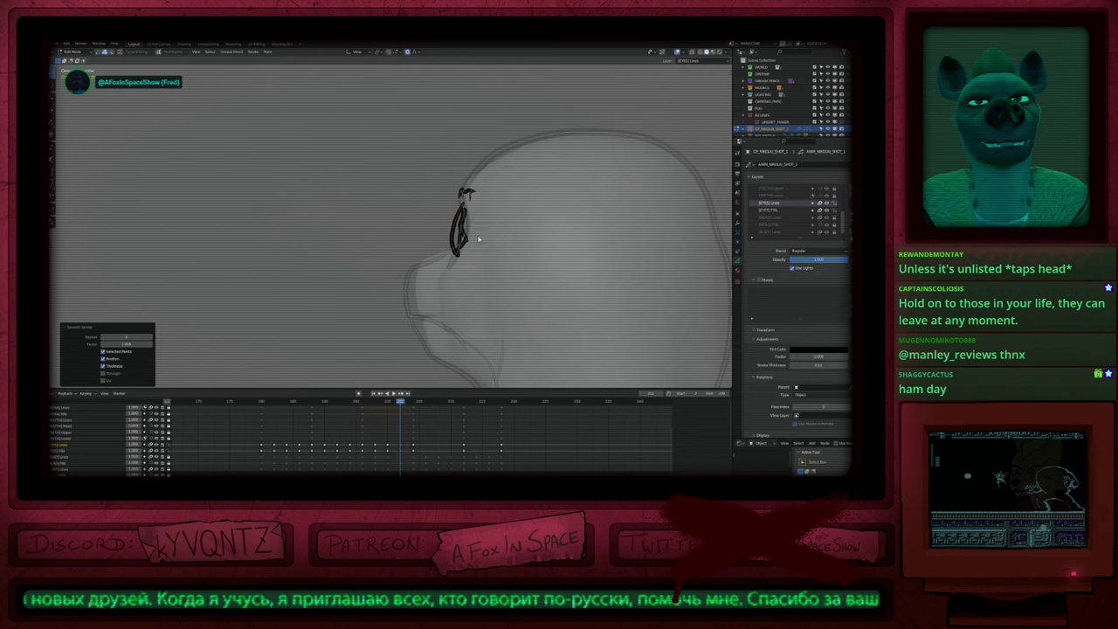
pyautogui.press('Tab')
pyautogui.scroll(-2, 480, 238)
pyautogui.moveTo(494, 260)
pyautogui.mouseDown(button='middle')
pyautogui.moveTo(506, 204)
pyautogui.moveTo(497, 231)
pyautogui.mouseUp(button='middle')
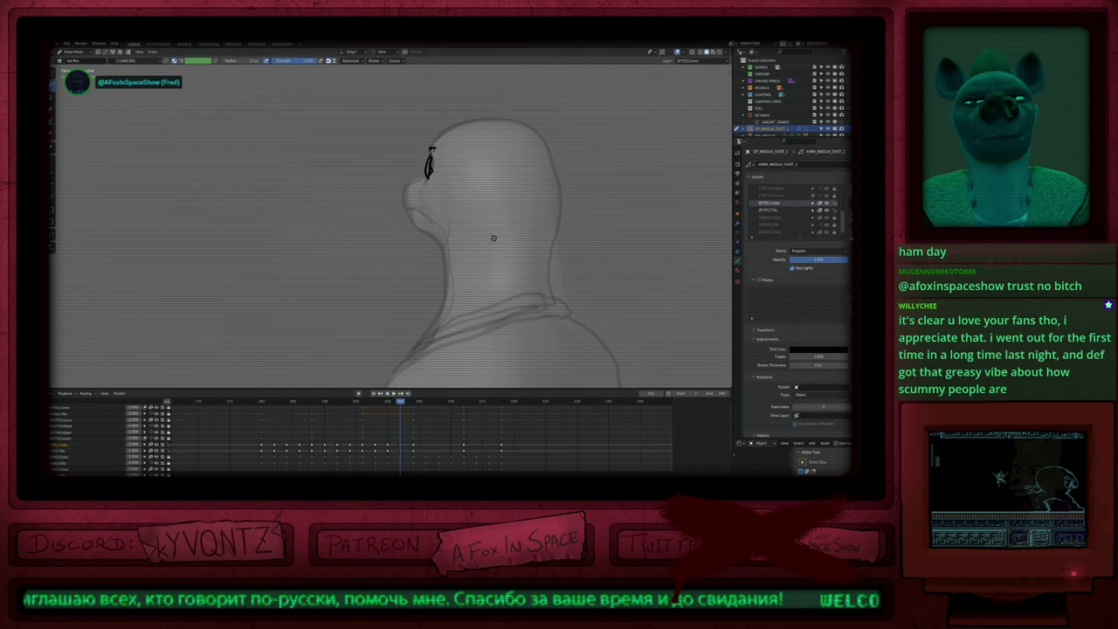
# Step: Bring the head back into close view and compare it against the previous frame
pyautogui.keyDown('shift'); pyautogui.moveTo(477, 209); pyautogui.dragTo(501, 161, button='middle'); pyautogui.keyUp('shift')
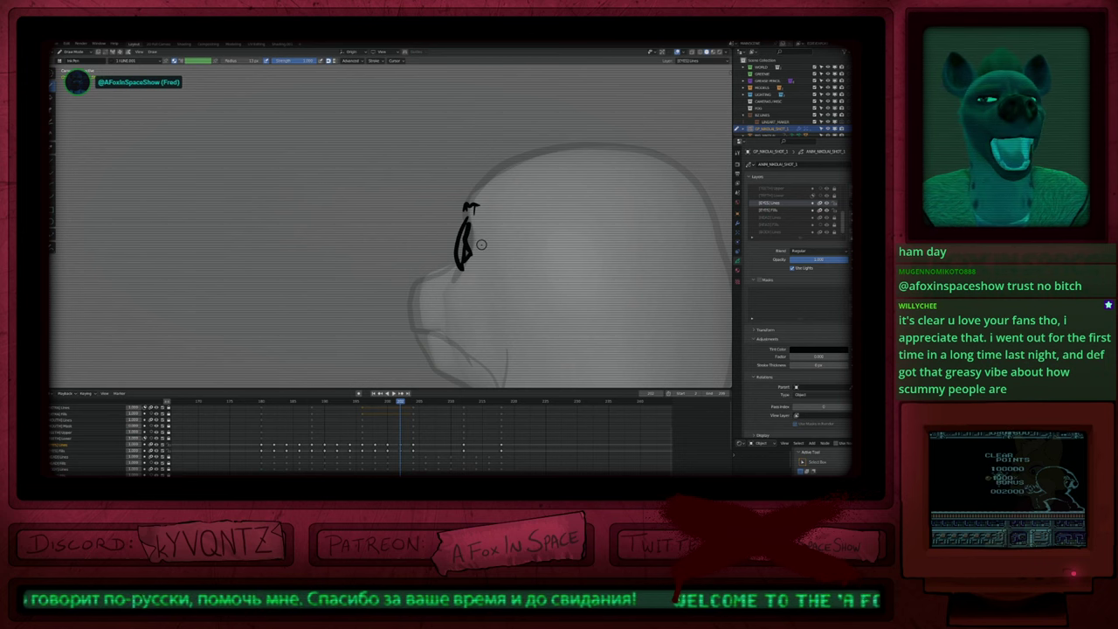
pyautogui.press('Tab')
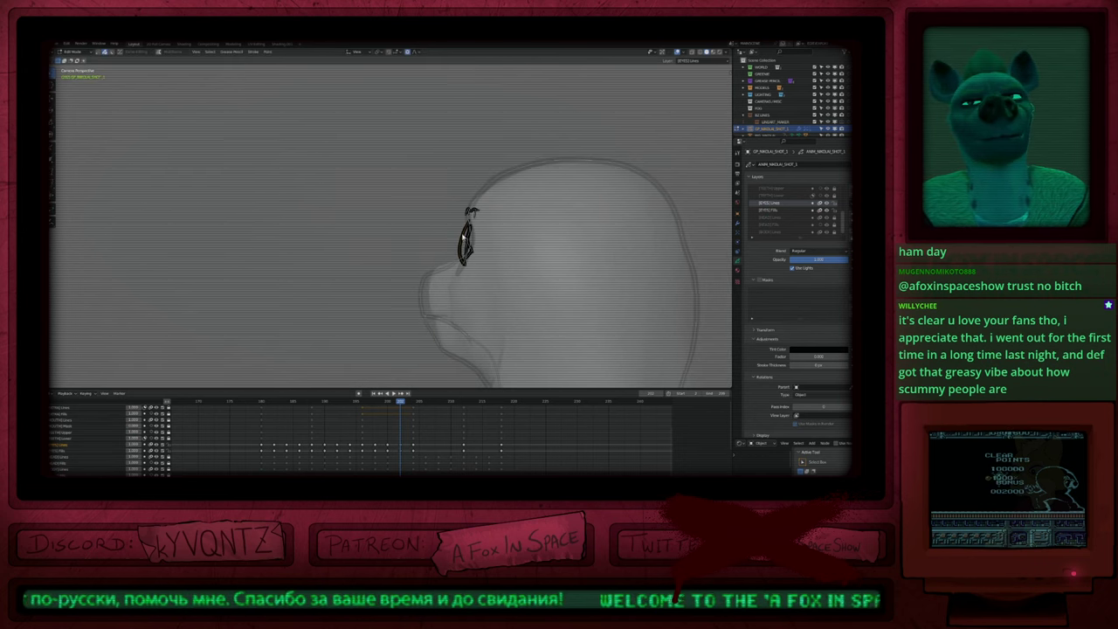
pyautogui.press('Tab')
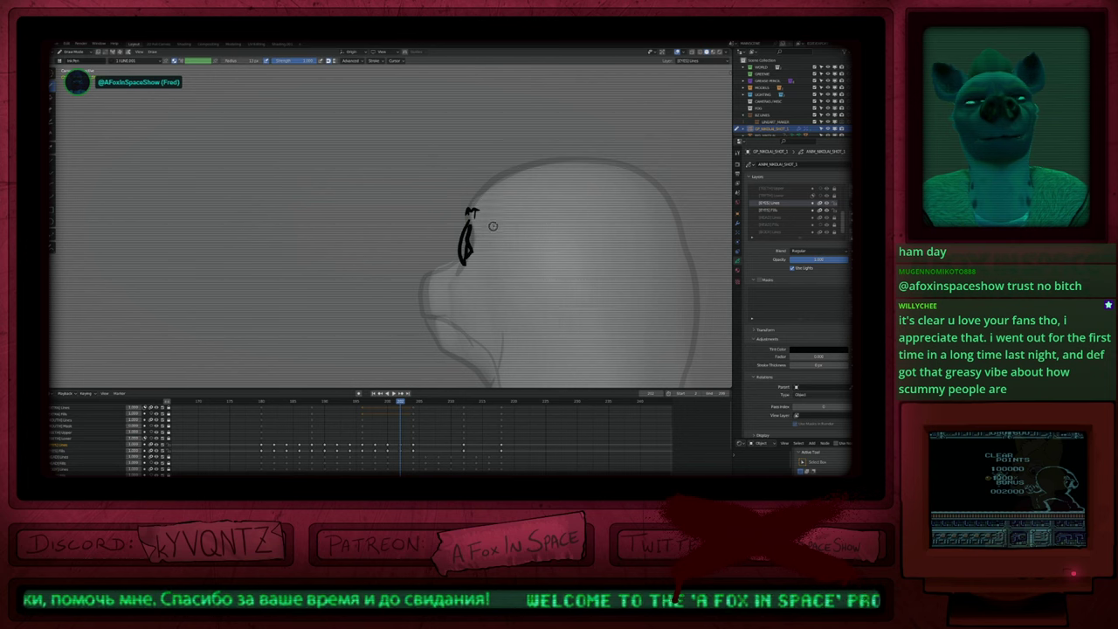
pyautogui.scroll(-5, 492, 227)
pyautogui.keyDown('shift'); pyautogui.moveTo(508, 300); pyautogui.dragTo(494, 251, button='middle'); pyautogui.keyUp('shift')
pyautogui.press('Down')
pyautogui.press('Up')
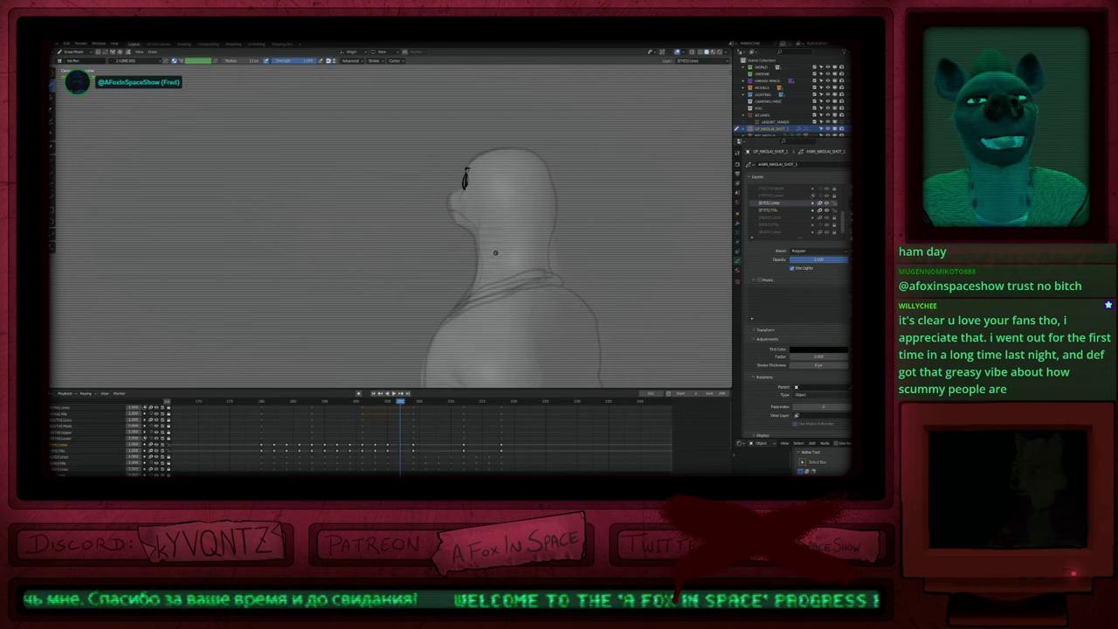
pyautogui.scroll(5, 495, 252)
# Step: In Edit Mode, nudge the eye stroke left and rotate around a selected brow point
pyautogui.press('Tab')
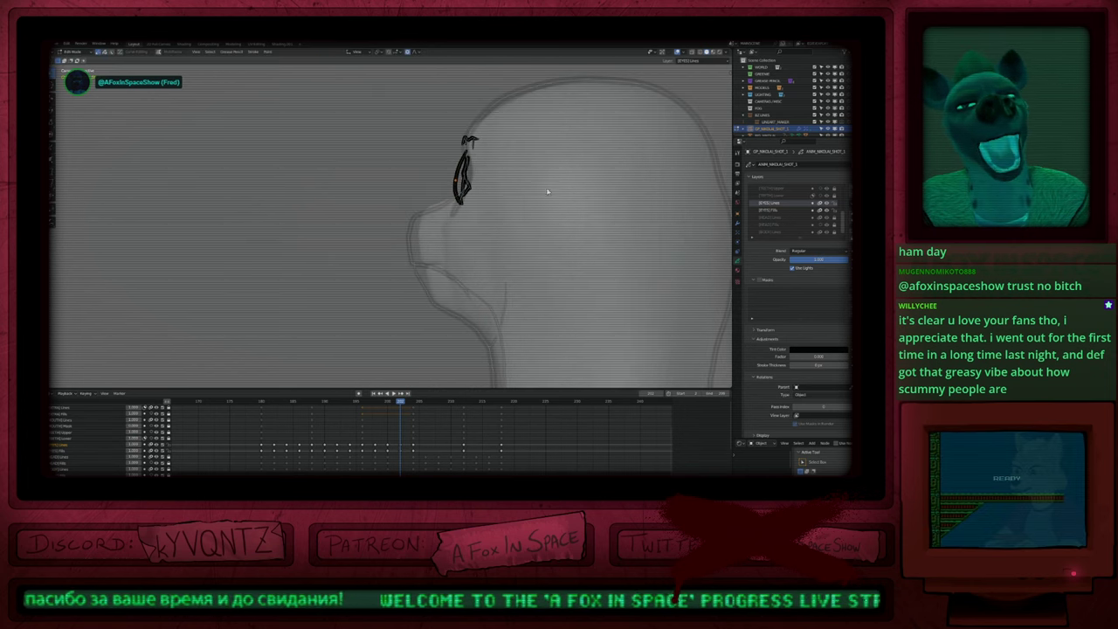
pyautogui.press('g')
pyautogui.scroll(7, 536, 186)
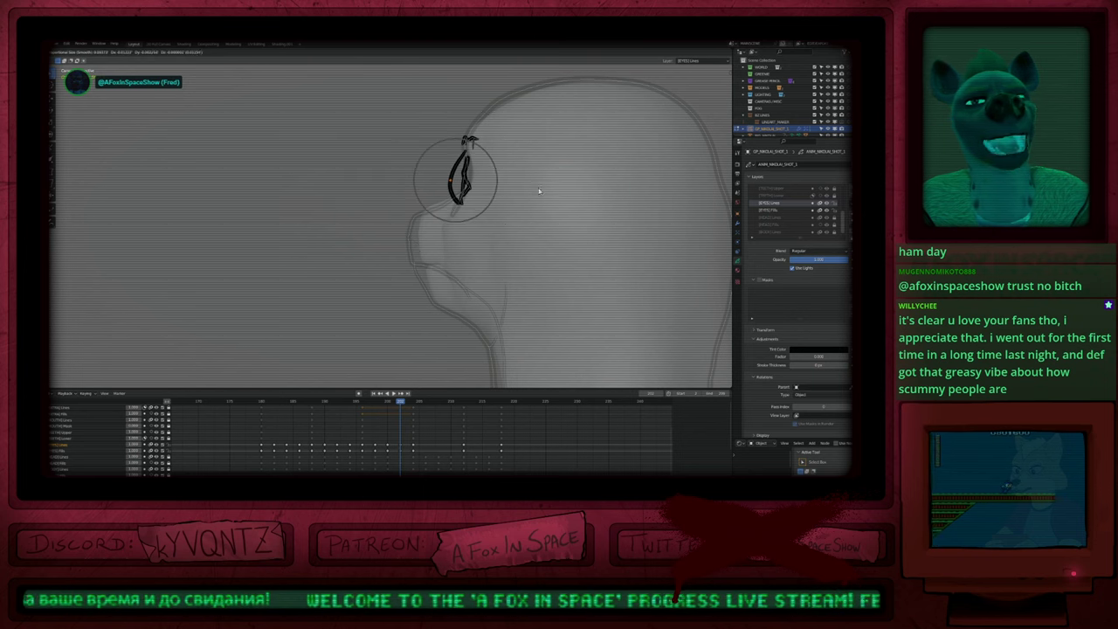
pyautogui.click(539, 190)
pyautogui.click(468, 152)
pyautogui.press('r')
pyautogui.scroll(4, 545, 170)
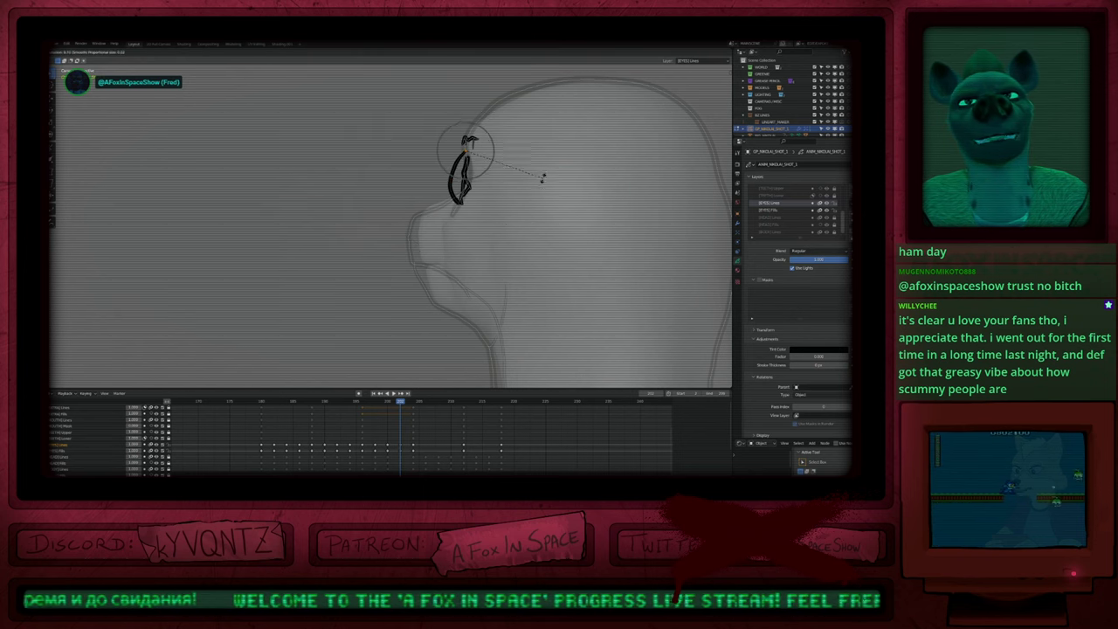
pyautogui.scroll(4, 540, 181)
pyautogui.click(541, 188)
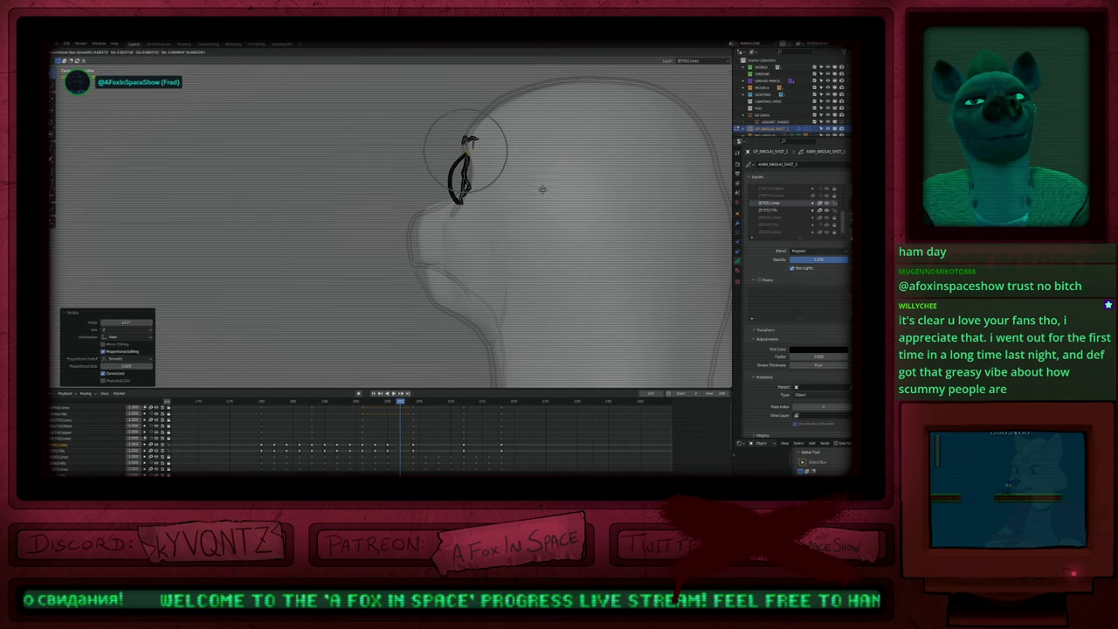
pyautogui.click(542, 190)
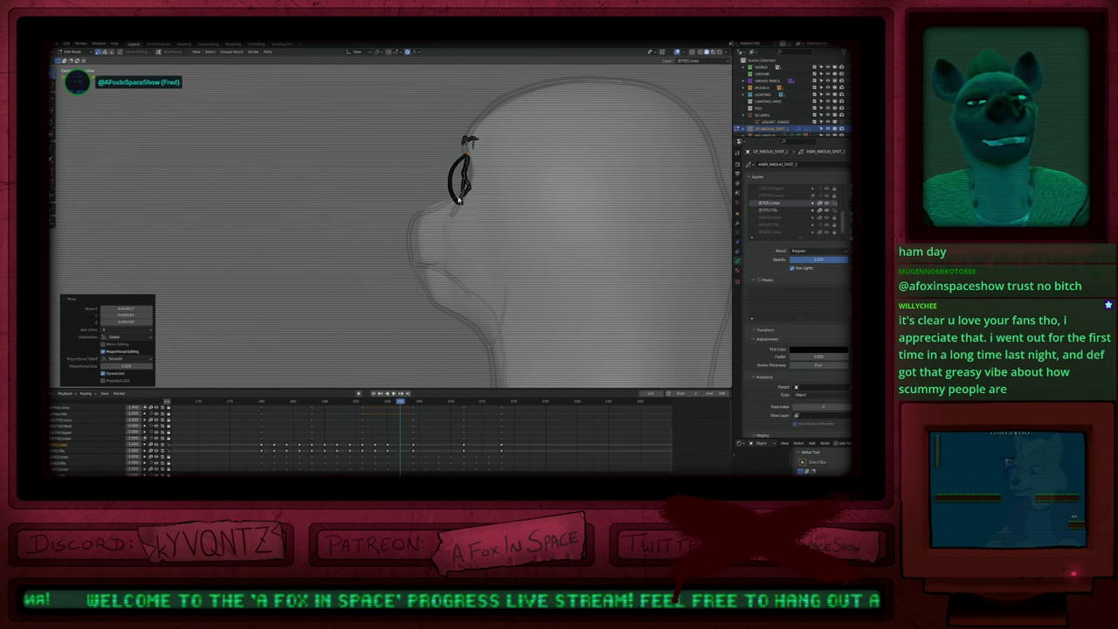
# Step: Select all the eye strokes in stroke mode, then move and rescale them with proportional falloff
pyautogui.click(532, 220)
pyautogui.press('2')
pyautogui.press('a')
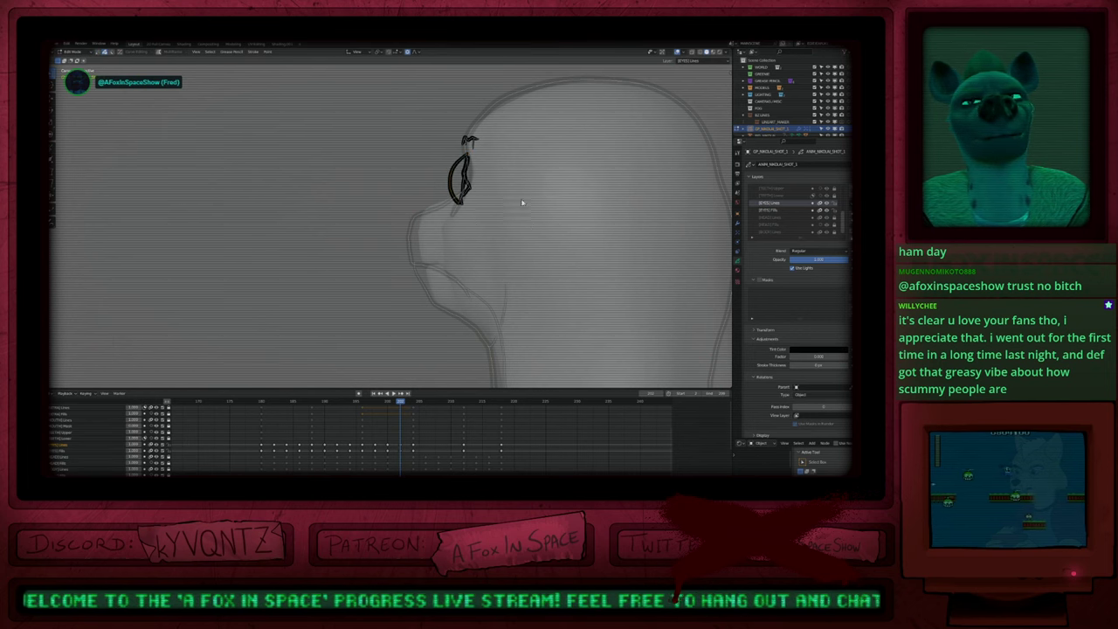
pyautogui.press('g')
pyautogui.click(537, 201)
pyautogui.press('s')
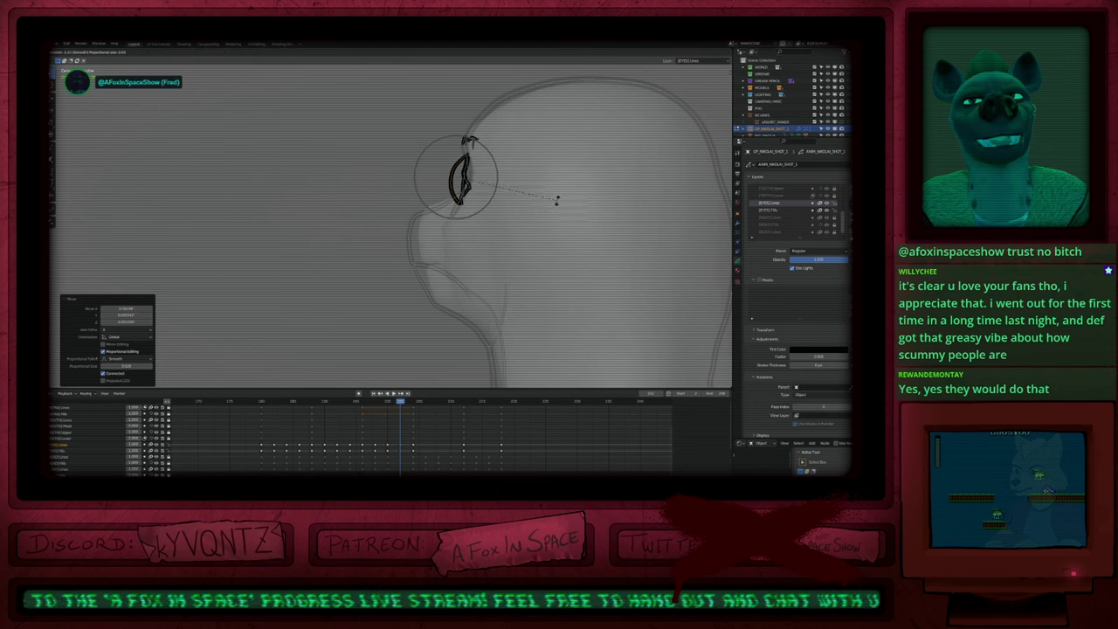
pyautogui.click(559, 191)
pyautogui.press('g')
pyautogui.click(564, 196)
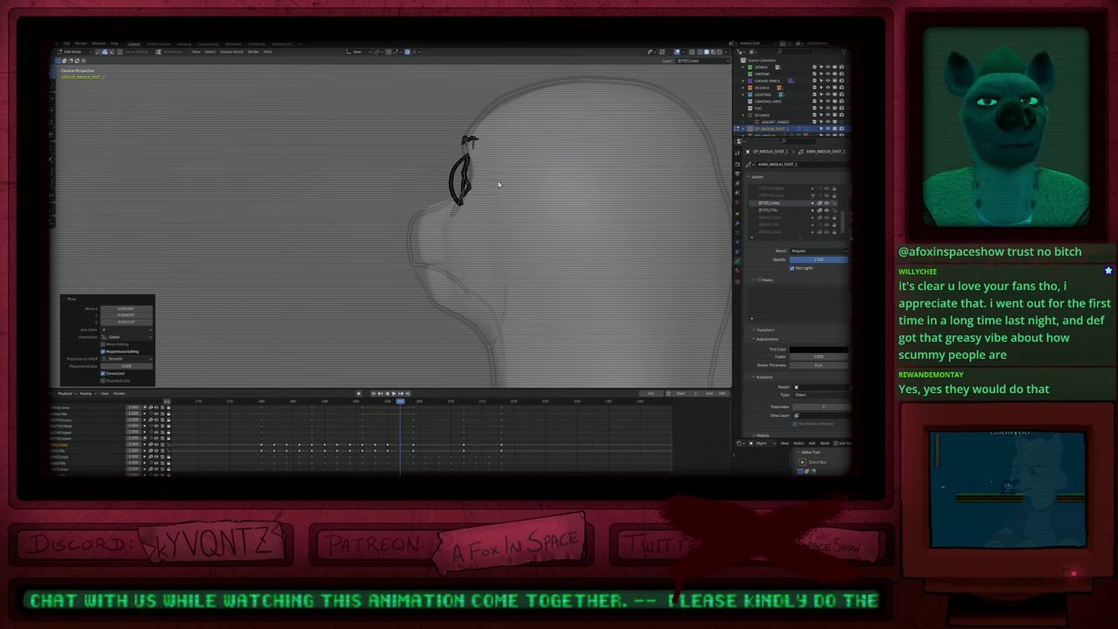
# Step: Zoom out from the eye close-up and pan until the head, neck and shoulders fill the view
pyautogui.moveTo(496, 168)
pyautogui.keyDown('shift'); pyautogui.mouseDown(button='middle')
pyautogui.moveTo(490, 210)
pyautogui.moveTo(507, 180)
pyautogui.mouseUp(button='middle'); pyautogui.keyUp('shift')
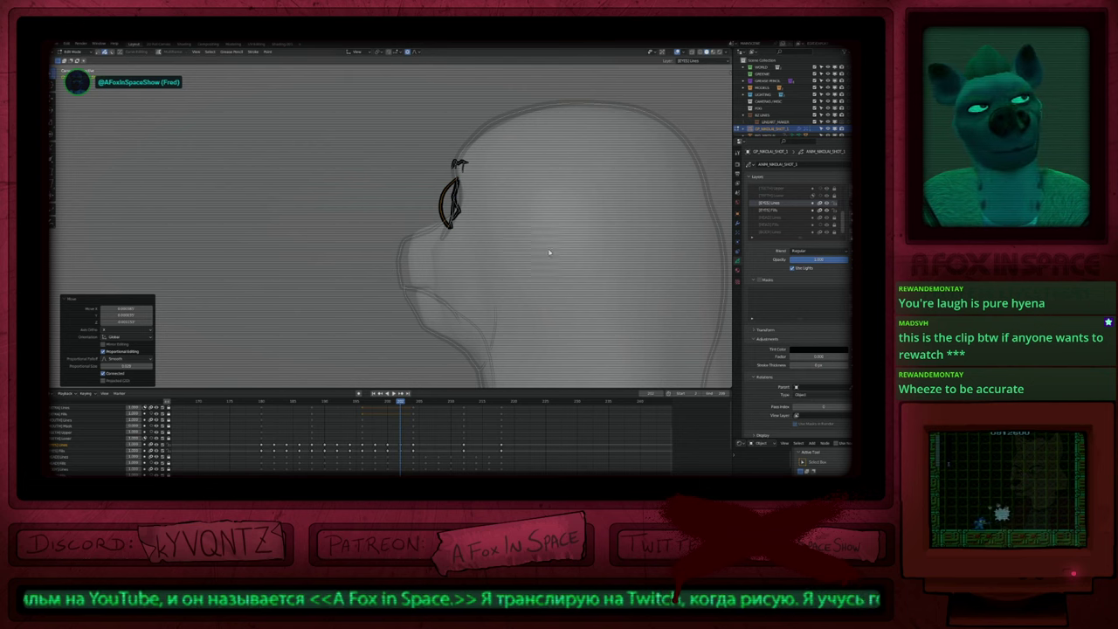
pyautogui.scroll(-2, 522, 248)
pyautogui.keyDown('shift'); pyautogui.moveTo(522, 249); pyautogui.dragTo(571, 237, button='middle'); pyautogui.keyUp('shift')
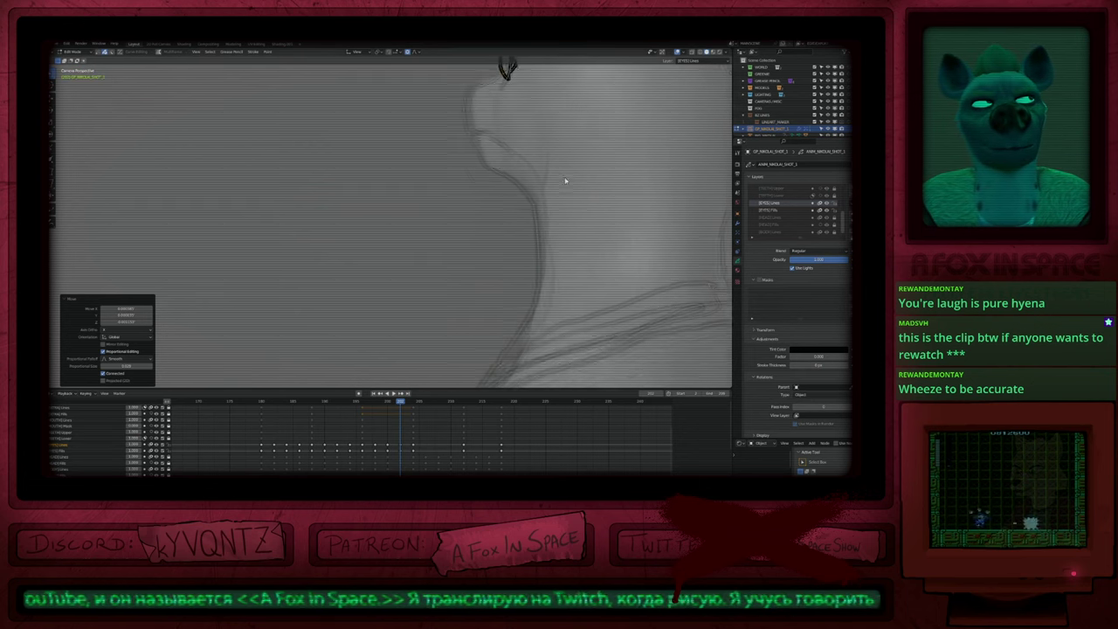
pyautogui.keyDown('shift'); pyautogui.moveTo(594, 199); pyautogui.dragTo(549, 221, button='middle'); pyautogui.keyUp('shift')
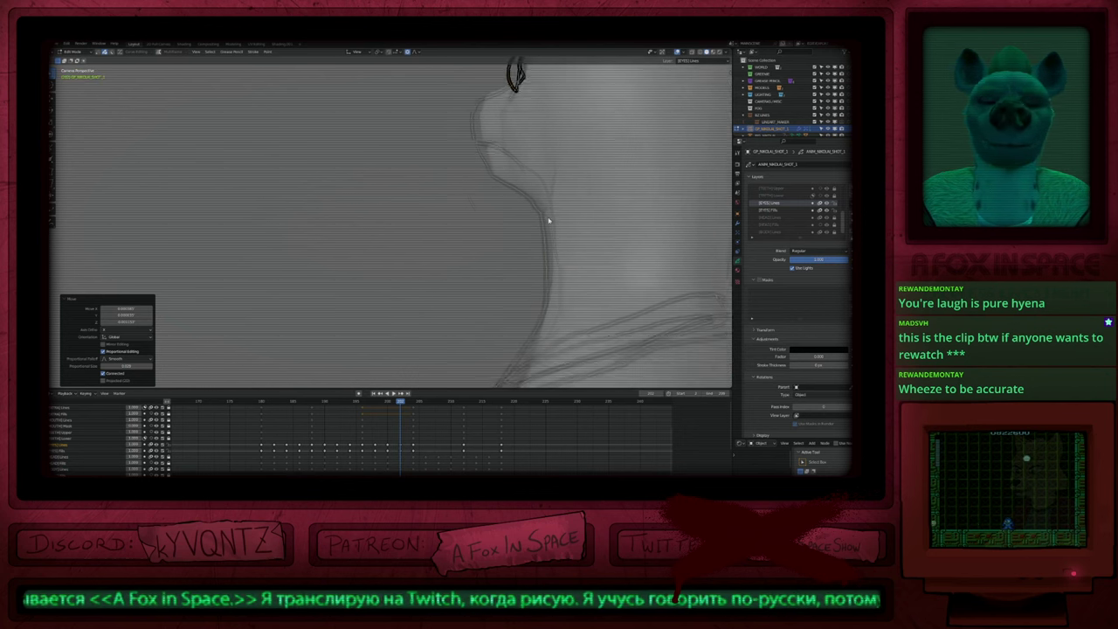
pyautogui.scroll(-4, 549, 220)
pyautogui.keyDown('shift'); pyautogui.moveTo(544, 297); pyautogui.dragTo(542, 260, button='middle'); pyautogui.keyUp('shift')
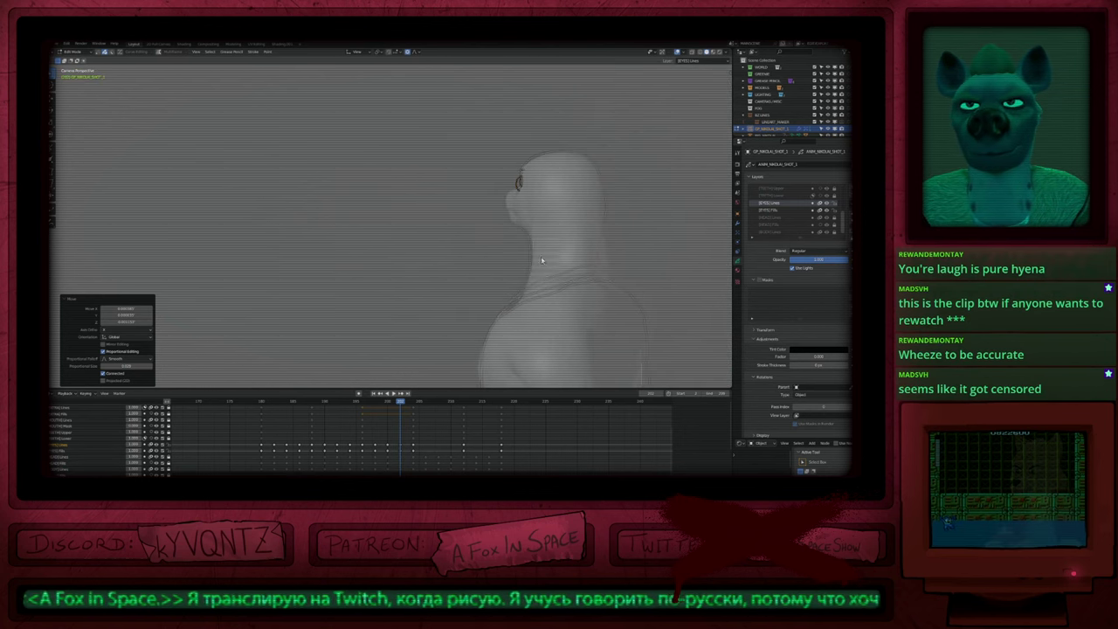
# Step: Return to Draw Mode with [HEAD] Lines active, keeping the head outline intact
pyautogui.press('Tab')
pyautogui.press('pagedown')
pyautogui.press('pagedown')
pyautogui.press('pagedown')
pyautogui.press('pagedown')
pyautogui.press('pageup')
pyautogui.press('pageup')
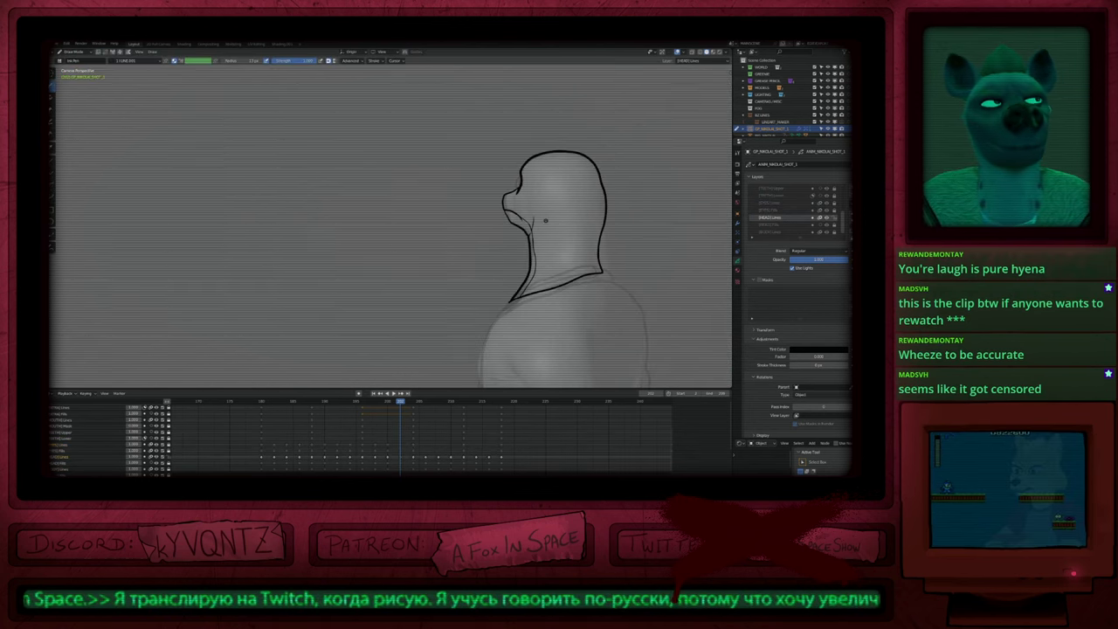
pyautogui.hotkey('ctrl', 'shift', 'z')
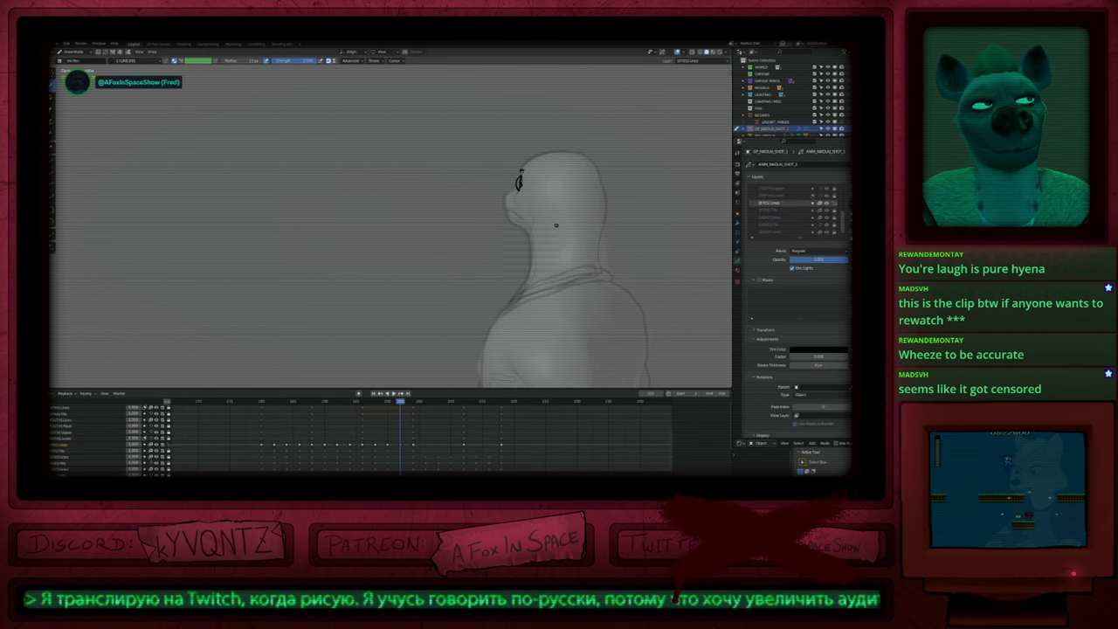
pyautogui.hotkey('ctrl', 'z')
# Step: Flip back and forth between neighbouring keyframes to compare the head outline's poses
pyautogui.scroll(5, 547, 152)
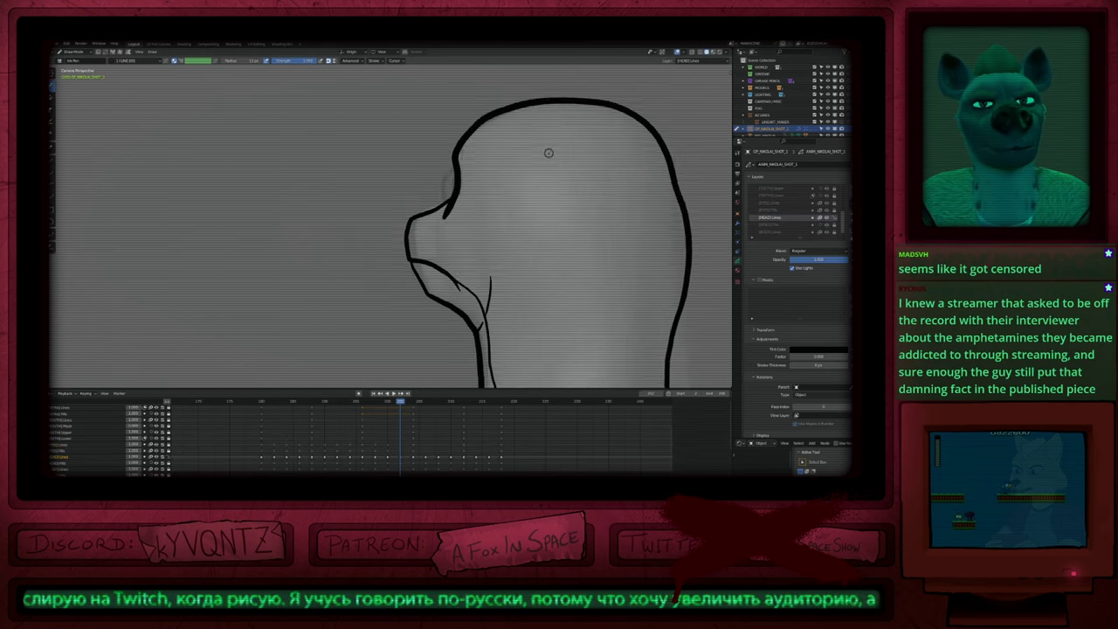
pyautogui.scroll(-4, 518, 192)
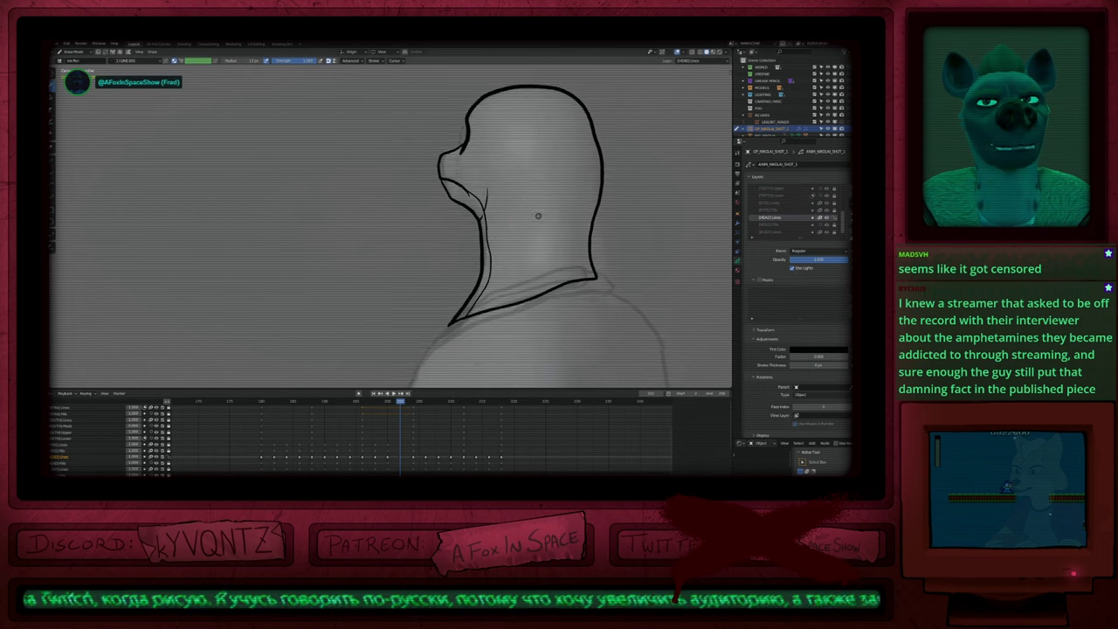
pyautogui.moveTo(552, 238)
pyautogui.keyDown('shift'); pyautogui.mouseDown(button='middle')
pyautogui.moveTo(619, 227)
pyautogui.moveTo(572, 237)
pyautogui.mouseUp(button='middle'); pyautogui.keyUp('shift')
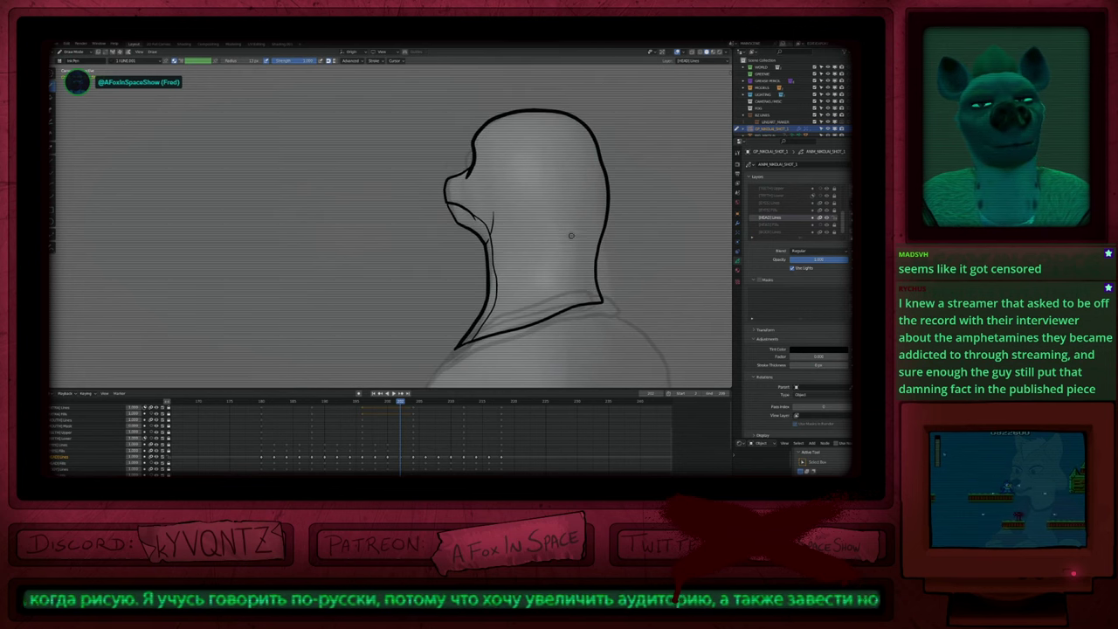
pyautogui.press('Down')
pyautogui.press('Down')
pyautogui.press('Down')
pyautogui.press('Up')
pyautogui.press('Up')
pyautogui.press('Up')
pyautogui.press('Up')
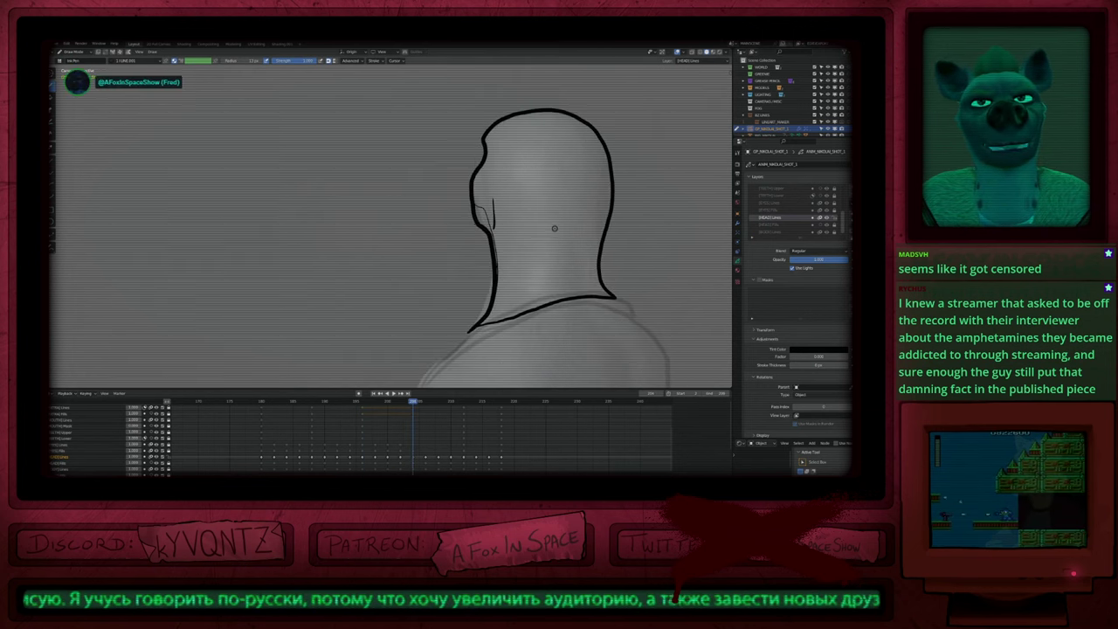
pyautogui.press('Down')
pyautogui.press('Down')
pyautogui.press('Down')
pyautogui.press('Up')
pyautogui.press('Up')
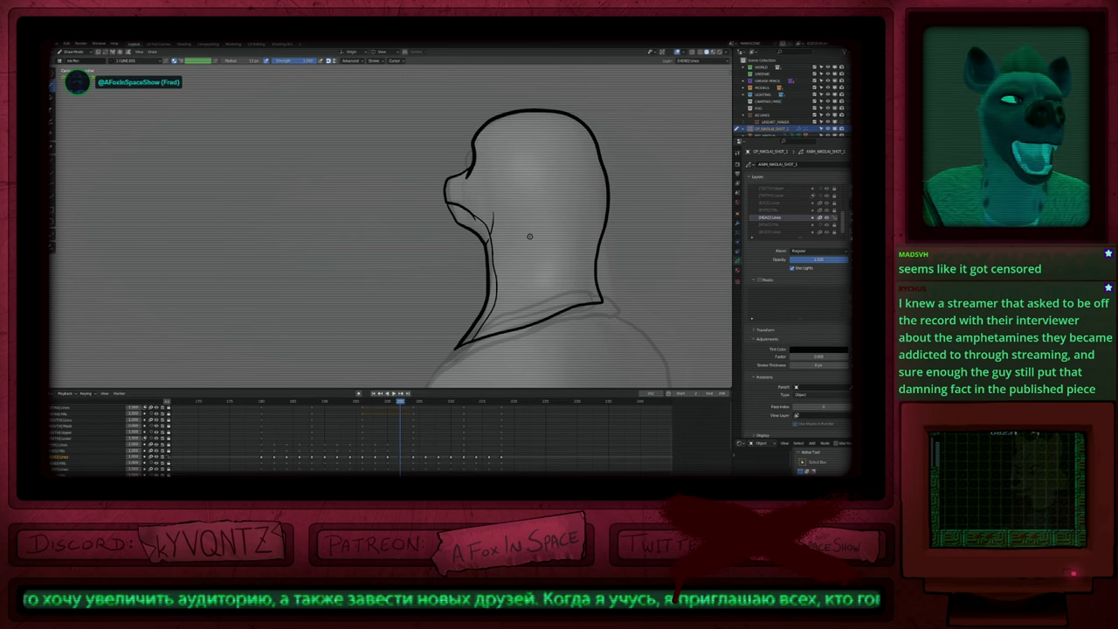
pyautogui.moveTo(528, 283)
pyautogui.keyDown('shift'); pyautogui.mouseDown(button='middle')
pyautogui.moveTo(554, 269)
pyautogui.moveTo(541, 262)
pyautogui.moveTo(527, 302)
pyautogui.mouseUp(button='middle'); pyautogui.keyUp('shift')
pyautogui.scroll(-2, 553, 273)
# Step: Jump back to the earlier keyframe, frame 196, to ink the head and neck there
pyautogui.press('Left')
pyautogui.press('Left')
pyautogui.press('Left')
pyautogui.press('Left')
pyautogui.press('Left')
pyautogui.press('Left')
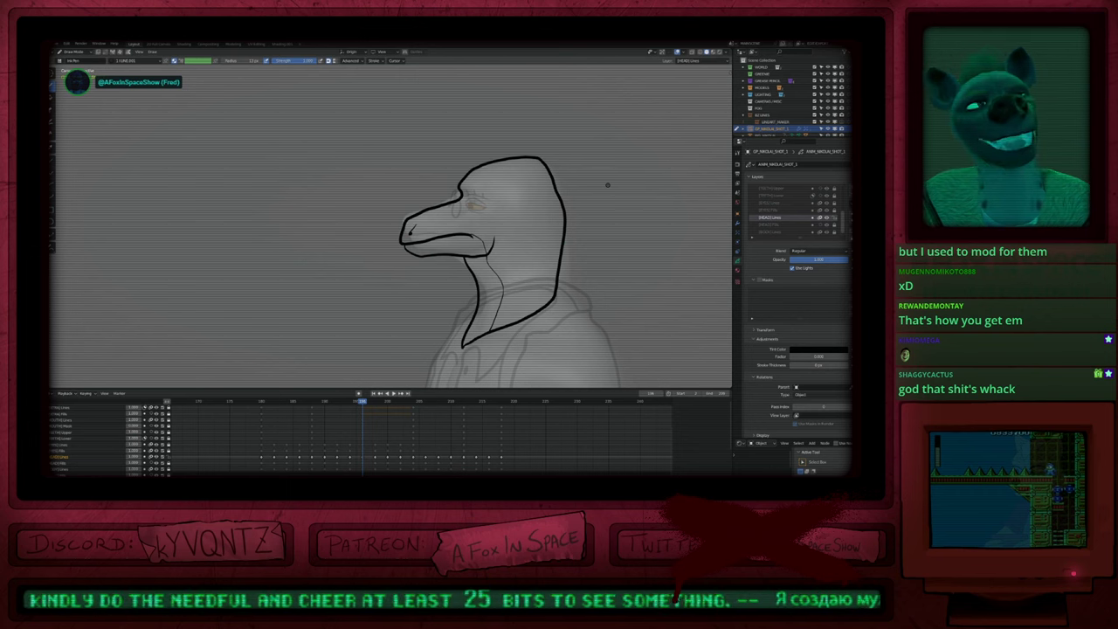
# Step: Return to camera view, zoom onto the head and shrink the drawing brush radius
pyautogui.moveTo(545, 252); pyautogui.dragTo(490, 270, button='middle')
pyautogui.press('KP_0')
pyautogui.keyDown('ctrl'); pyautogui.moveTo(290, 279); pyautogui.dragTo(438, 173, button='middle'); pyautogui.keyUp('ctrl')
pyautogui.moveTo(416, 253)
pyautogui.keyDown('ctrl'); pyautogui.mouseDown(button='middle')
pyautogui.moveTo(450, 220)
pyautogui.moveTo(533, 243)
pyautogui.moveTo(569, 277)
pyautogui.moveTo(594, 278)
pyautogui.mouseUp(button='middle'); pyautogui.keyUp('ctrl')
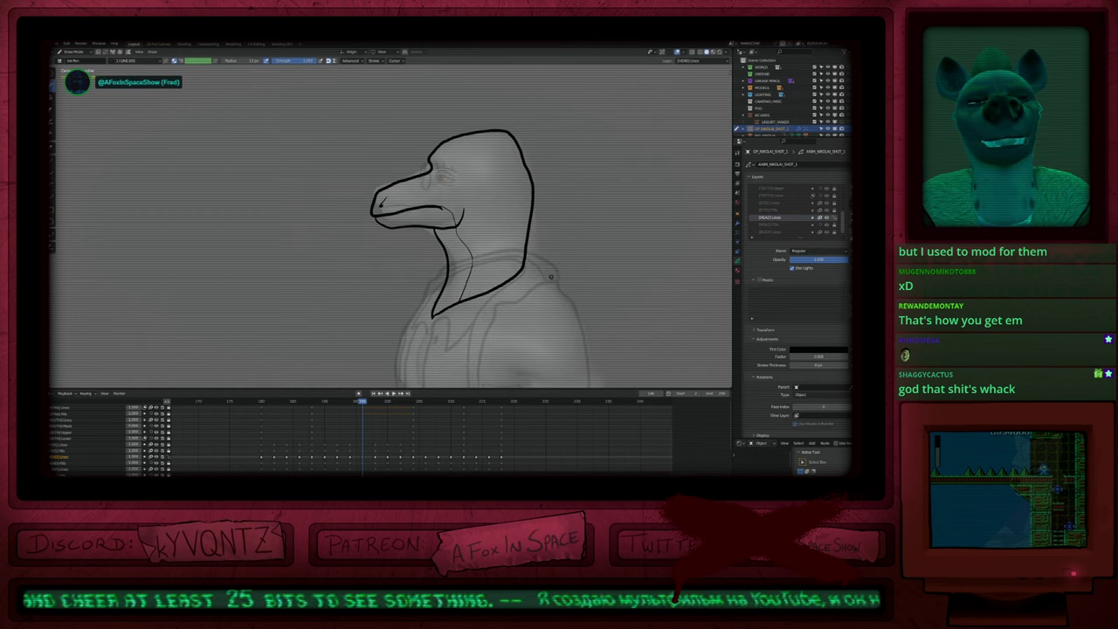
pyautogui.press('f')
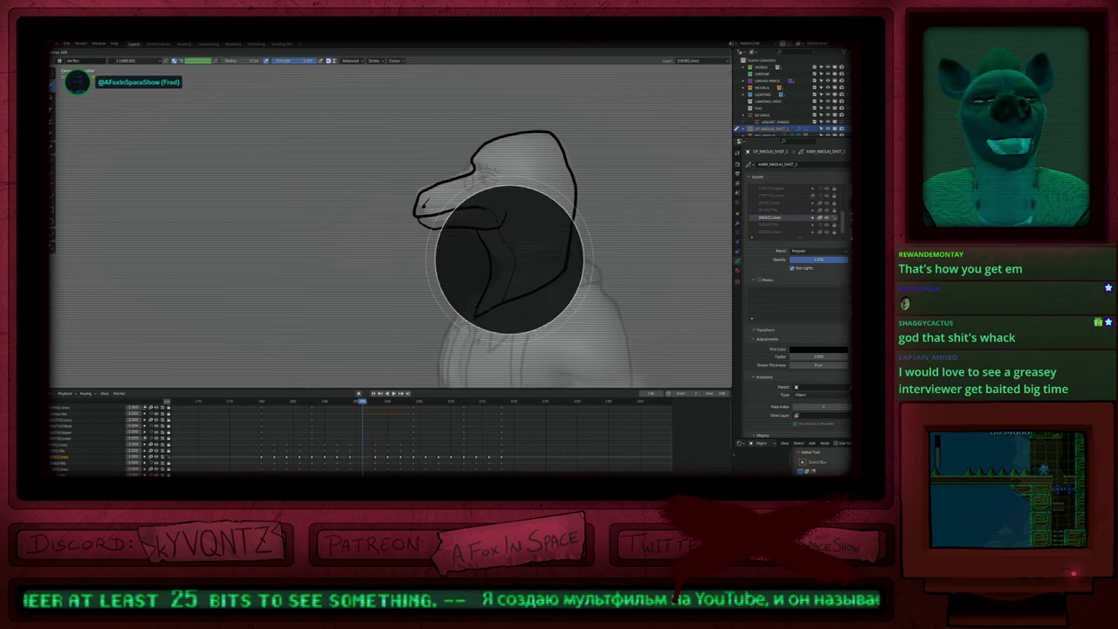
pyautogui.click(505, 262)
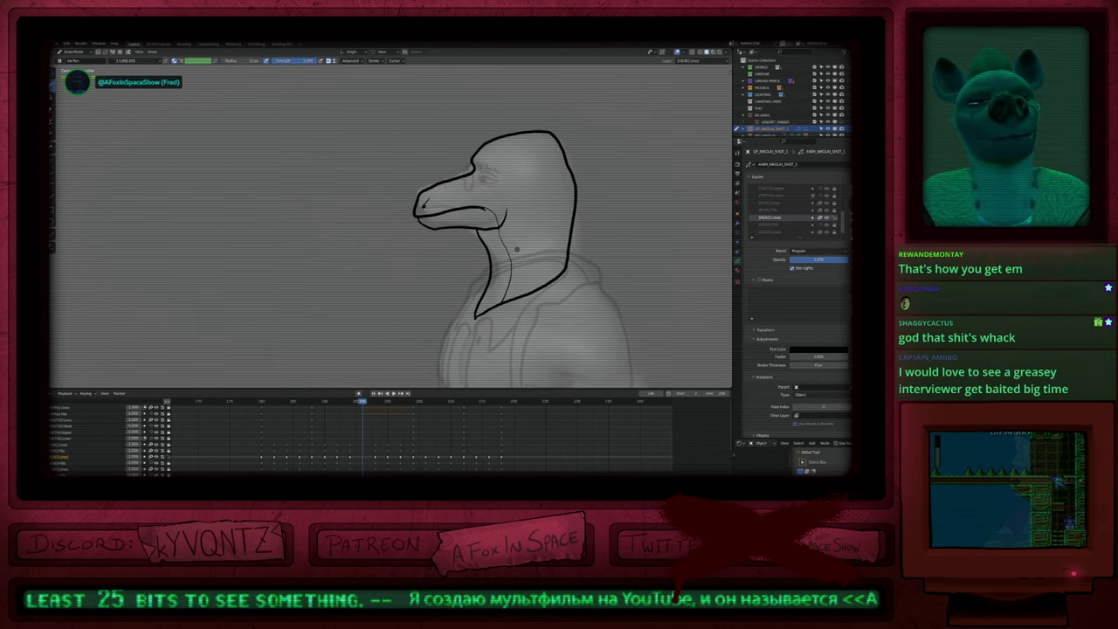
# Step: Zoom and pan to frame the snout and neck closely for refining
pyautogui.scroll(5, 535, 152)
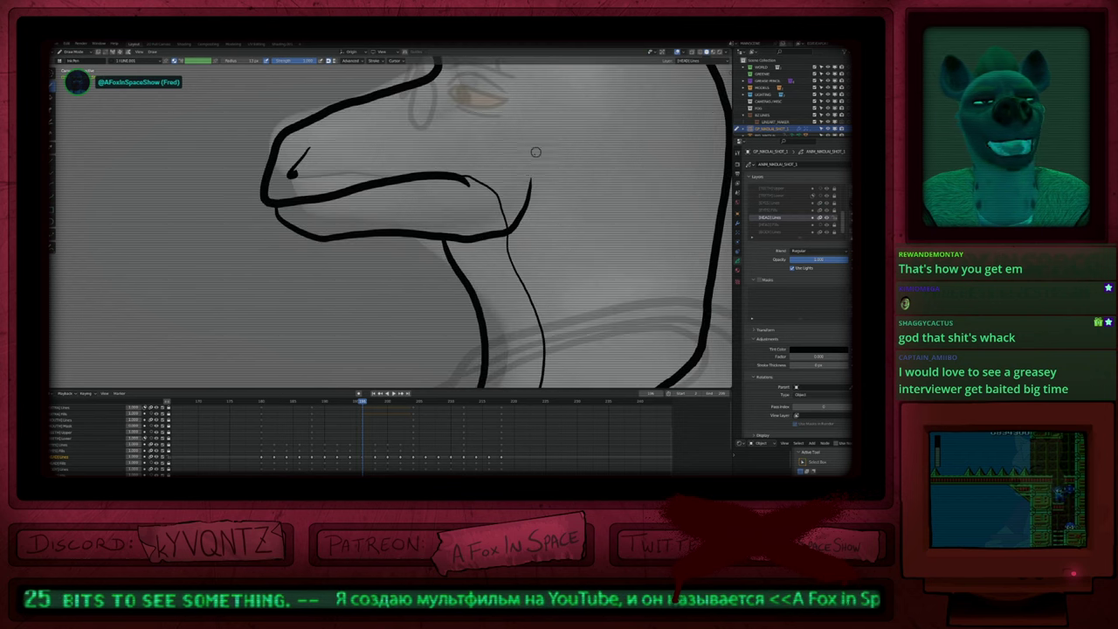
pyautogui.scroll(-6, 529, 230)
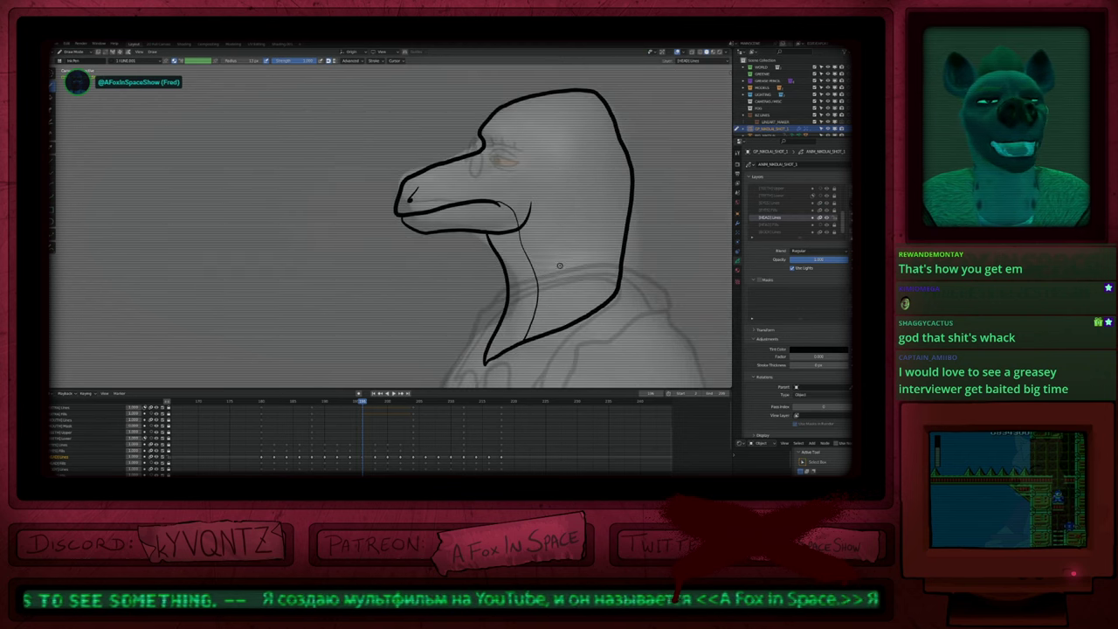
pyautogui.keyDown('shift'); pyautogui.moveTo(560, 265); pyautogui.dragTo(525, 244, button='middle'); pyautogui.keyUp('shift')
pyautogui.scroll(-6, 525, 244)
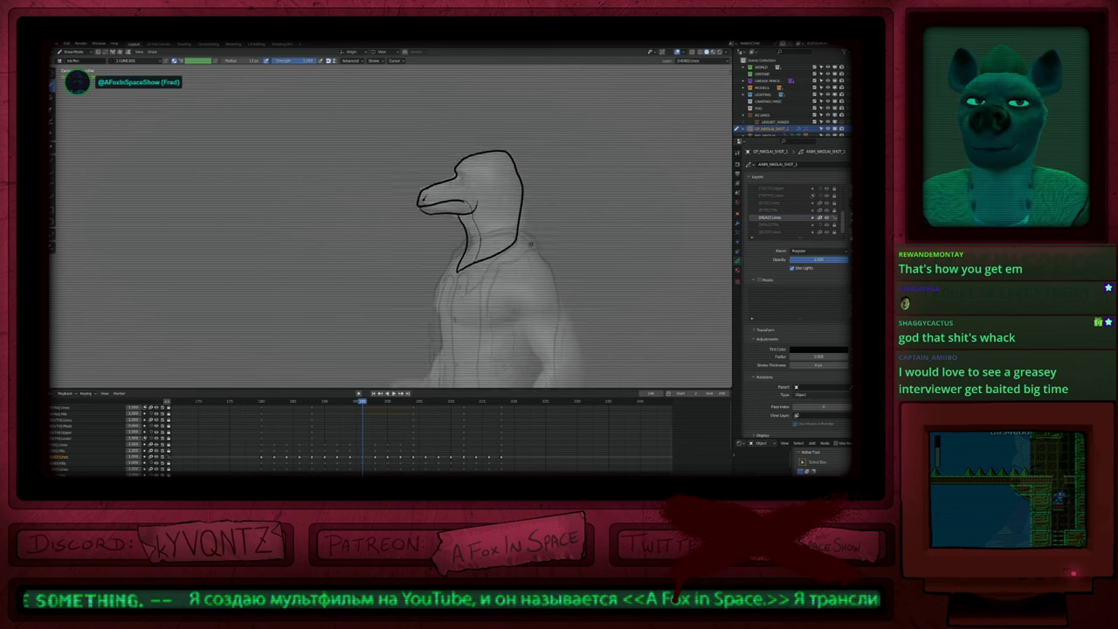
pyautogui.keyDown('shift'); pyautogui.moveTo(526, 278); pyautogui.dragTo(528, 246, button='middle'); pyautogui.keyUp('shift')
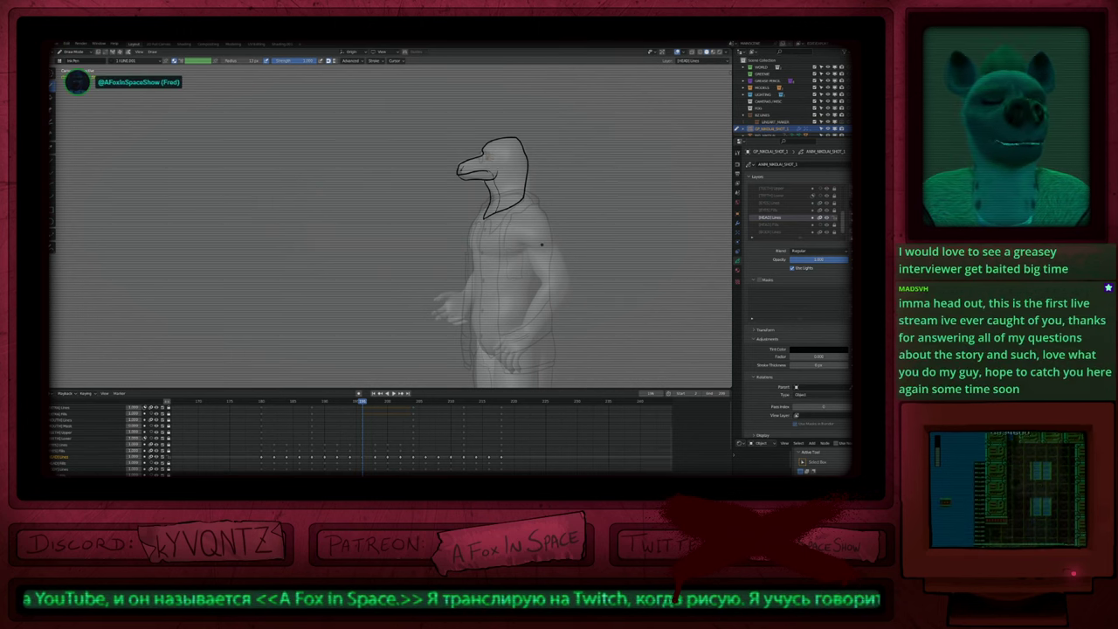
pyautogui.scroll(5, 500, 219)
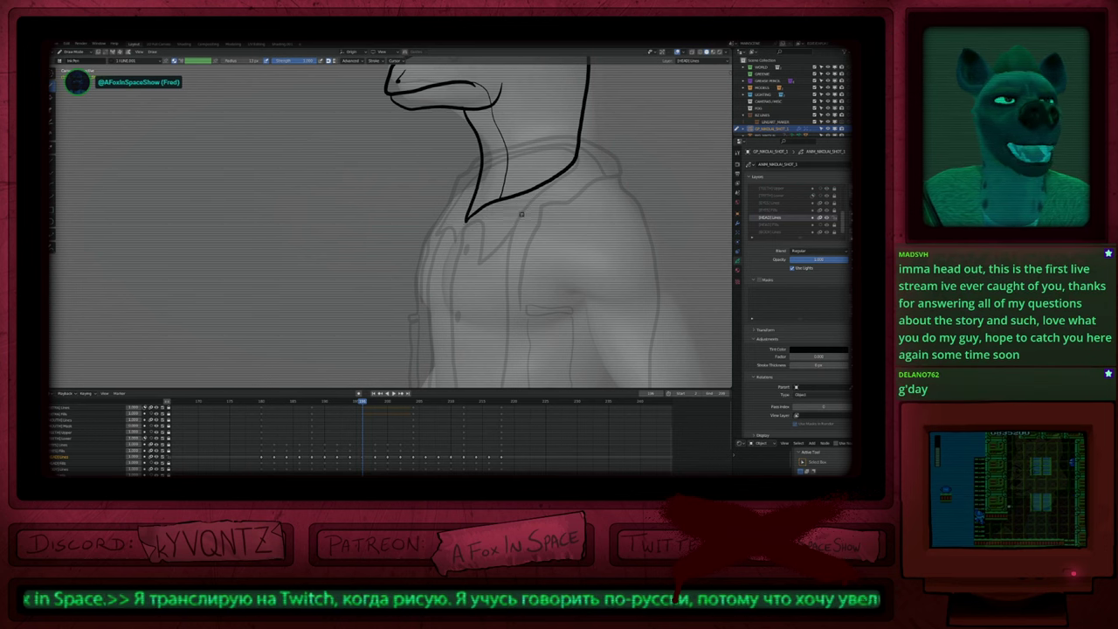
pyautogui.scroll(-4, 522, 214)
pyautogui.scroll(6, 490, 157)
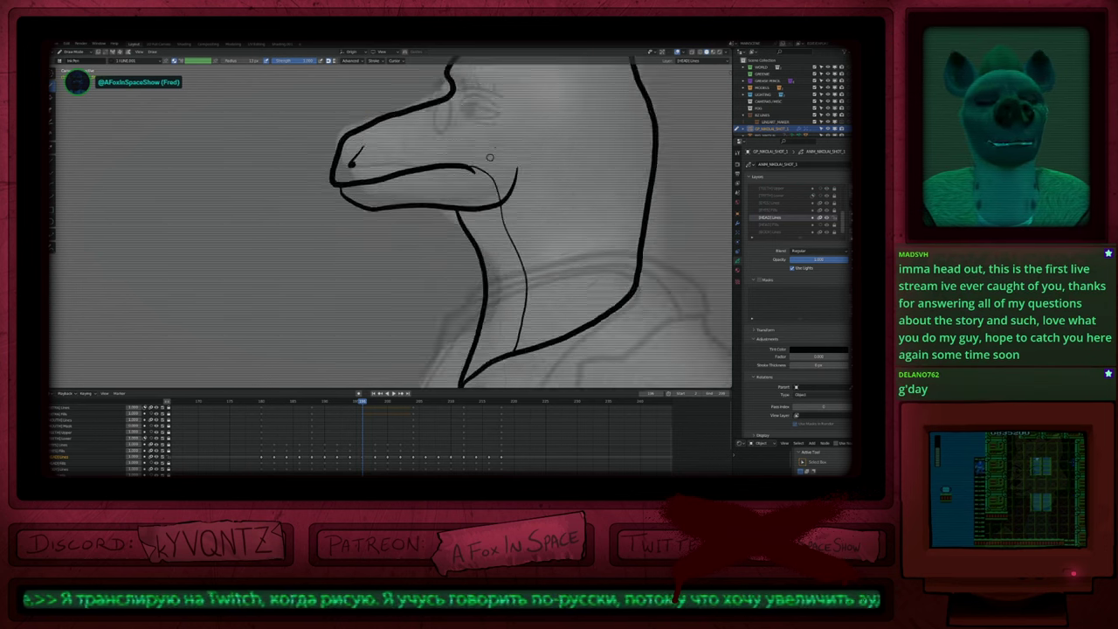
# Step: In Edit Mode, move and rotate the selected stroke point near the beak
pyautogui.press('Tab')
pyautogui.scroll(2, 463, 193)
pyautogui.press('g')
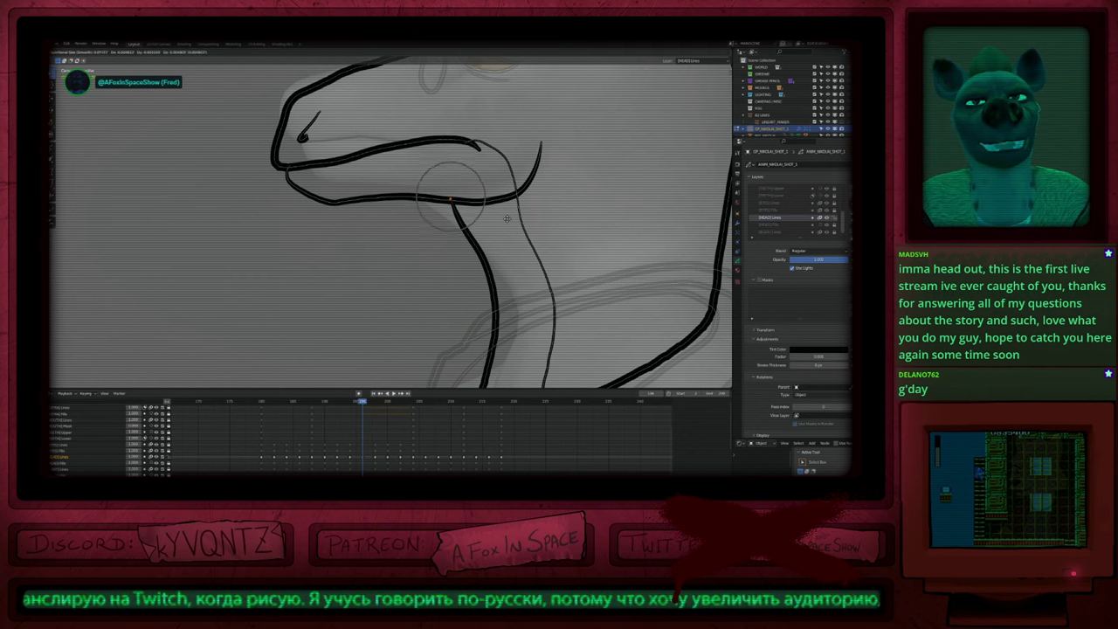
pyautogui.scroll(-2, 498, 219)
pyautogui.click(496, 218)
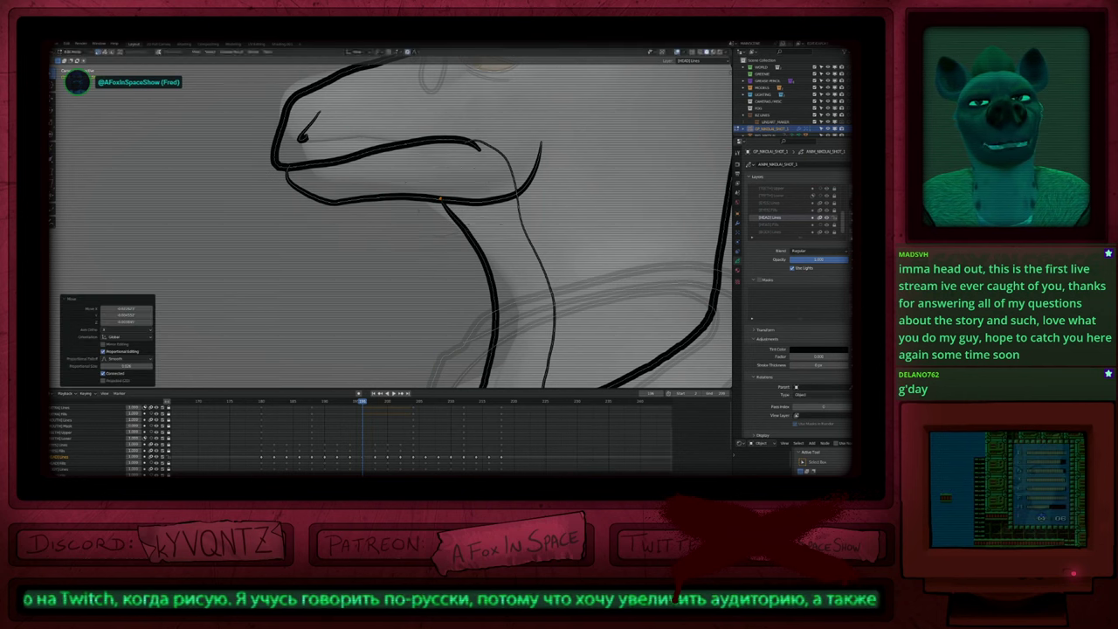
pyautogui.press('r')
pyautogui.click(529, 216)
pyautogui.press('g')
pyautogui.click(525, 216)
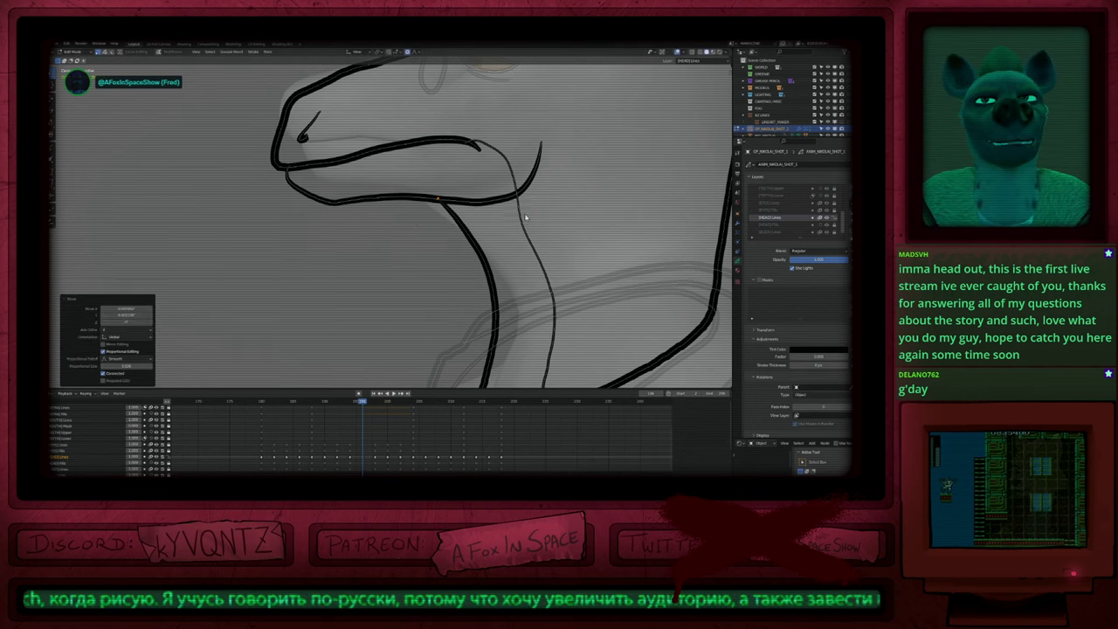
# Step: Scale around the selected point to reshape the beak area
pyautogui.scroll(-4, 481, 218)
pyautogui.press('s')
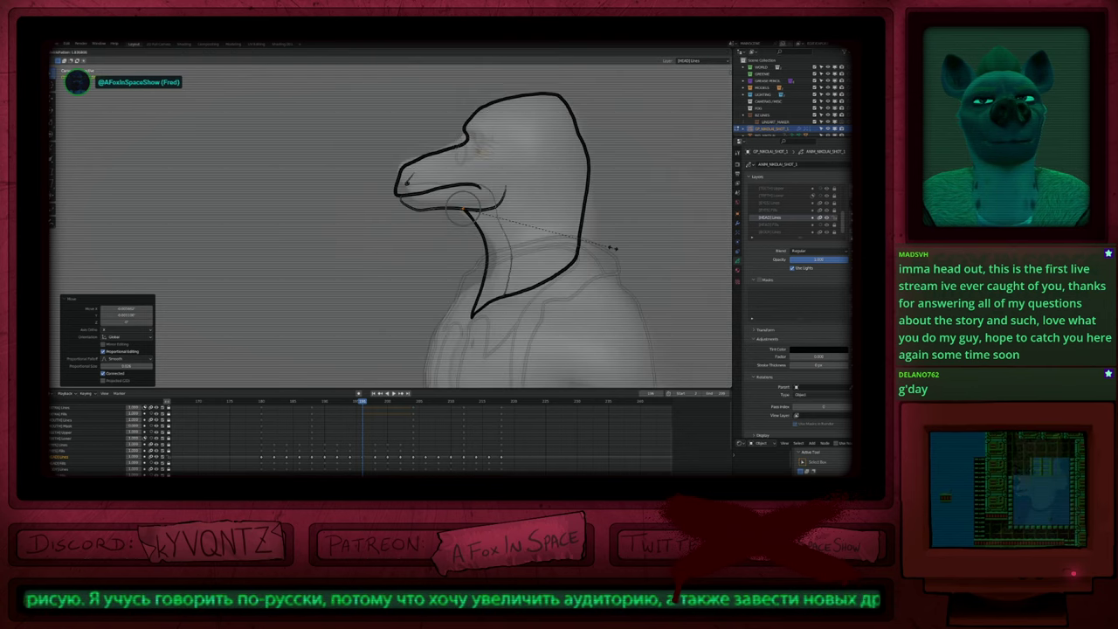
pyautogui.scroll(-4, 615, 253)
pyautogui.click(587, 254)
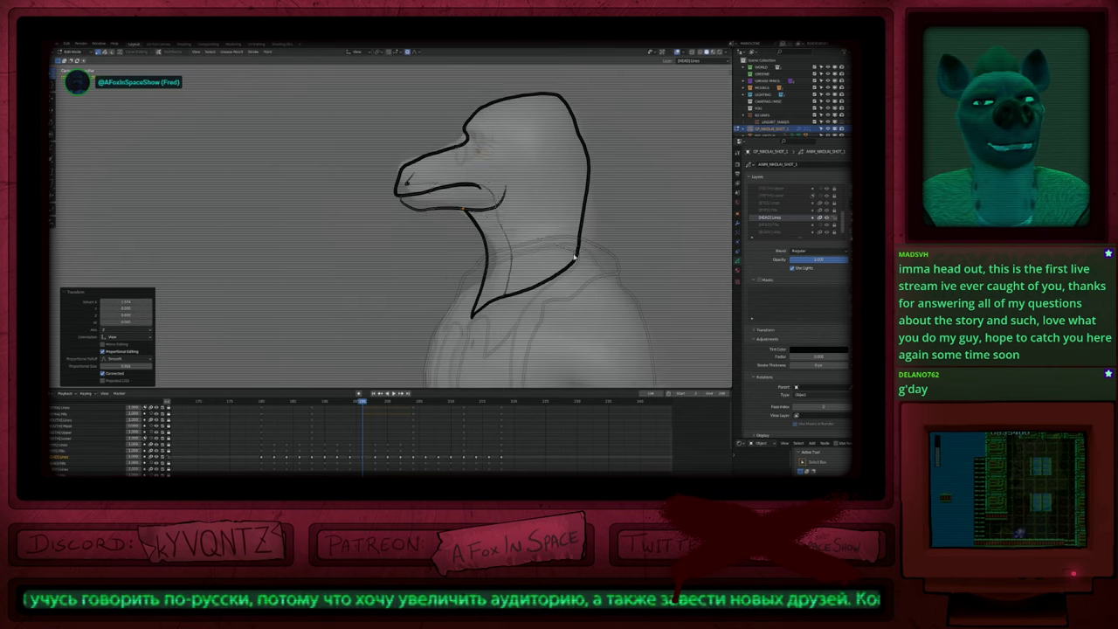
pyautogui.scroll(5, 553, 148)
# Step: Change the neck stroke's thickness and select the front neck stroke's points
pyautogui.keyDown('shift'); pyautogui.moveTo(541, 275); pyautogui.dragTo(541, 239, button='middle'); pyautogui.keyUp('shift')
pyautogui.click(499, 215)
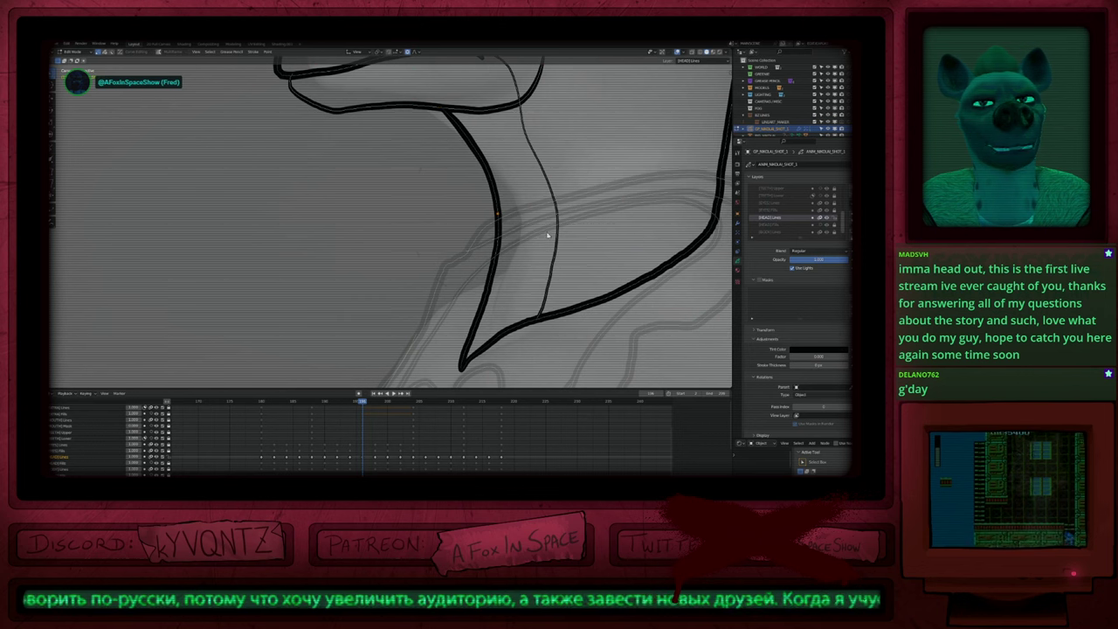
pyautogui.hotkey('alt', 's')
pyautogui.click(555, 241)
pyautogui.scroll(-4, 531, 218)
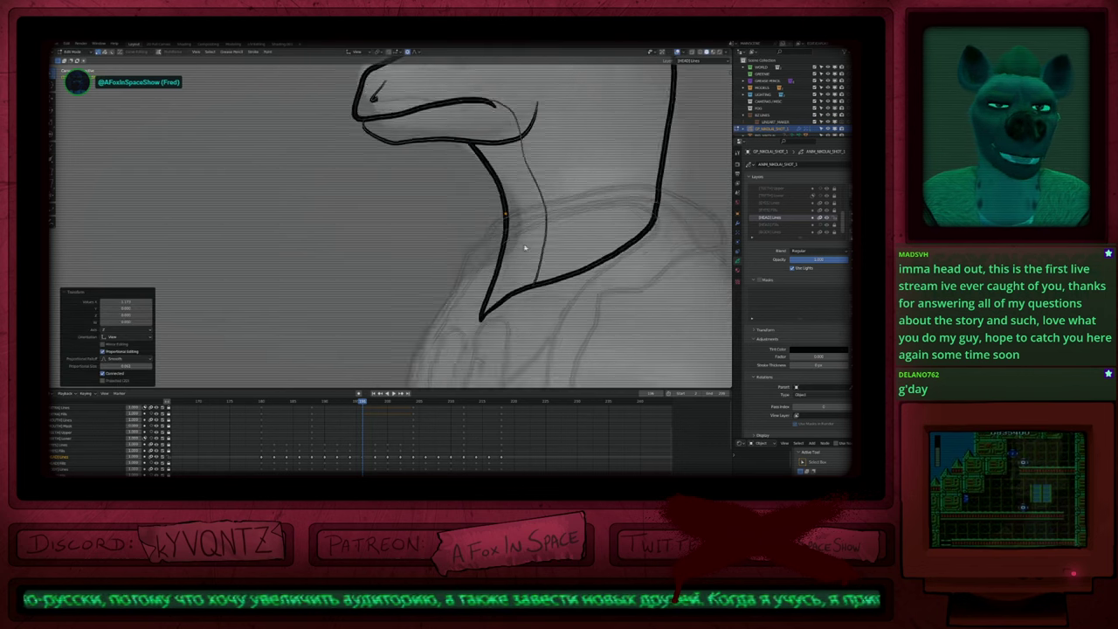
pyautogui.moveTo(504, 168)
pyautogui.mouseDown()
pyautogui.moveTo(487, 237)
pyautogui.moveTo(531, 258)
pyautogui.mouseUp()
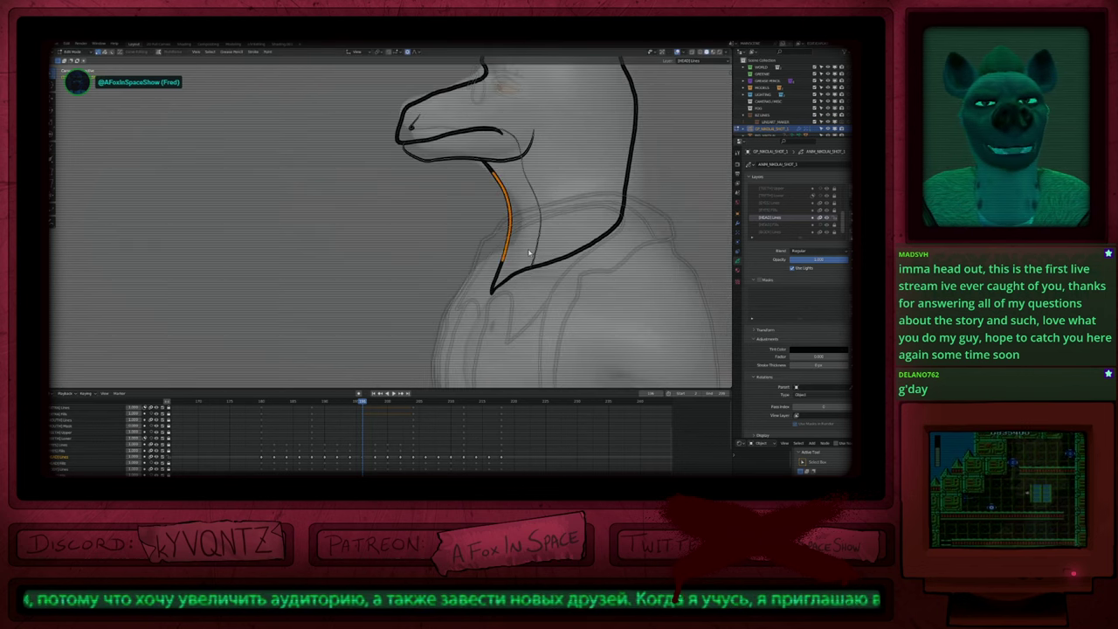
# Step: Return to Draw Mode, step back to frame 190 and zoom in on the head
pyautogui.press('Tab')
pyautogui.keyDown('shift'); pyautogui.moveTo(551, 184); pyautogui.dragTo(502, 289, button='middle'); pyautogui.keyUp('shift')
pyautogui.moveTo(524, 211)
pyautogui.keyDown('shift'); pyautogui.mouseDown(button='middle')
pyautogui.moveTo(460, 315)
pyautogui.moveTo(491, 247)
pyautogui.moveTo(479, 257)
pyautogui.moveTo(534, 212)
pyautogui.mouseUp(button='middle'); pyautogui.keyUp('shift')
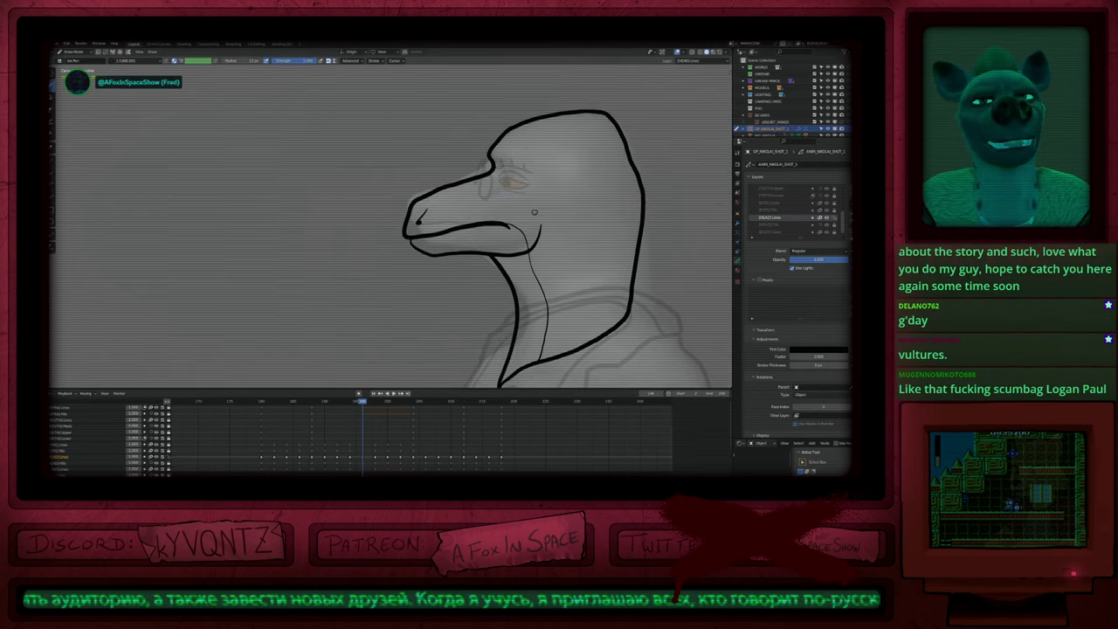
pyautogui.moveTo(536, 271)
pyautogui.keyDown('shift'); pyautogui.mouseDown(button='middle')
pyautogui.moveTo(513, 219)
pyautogui.moveTo(502, 252)
pyautogui.moveTo(533, 295)
pyautogui.mouseUp(button='middle'); pyautogui.keyUp('shift')
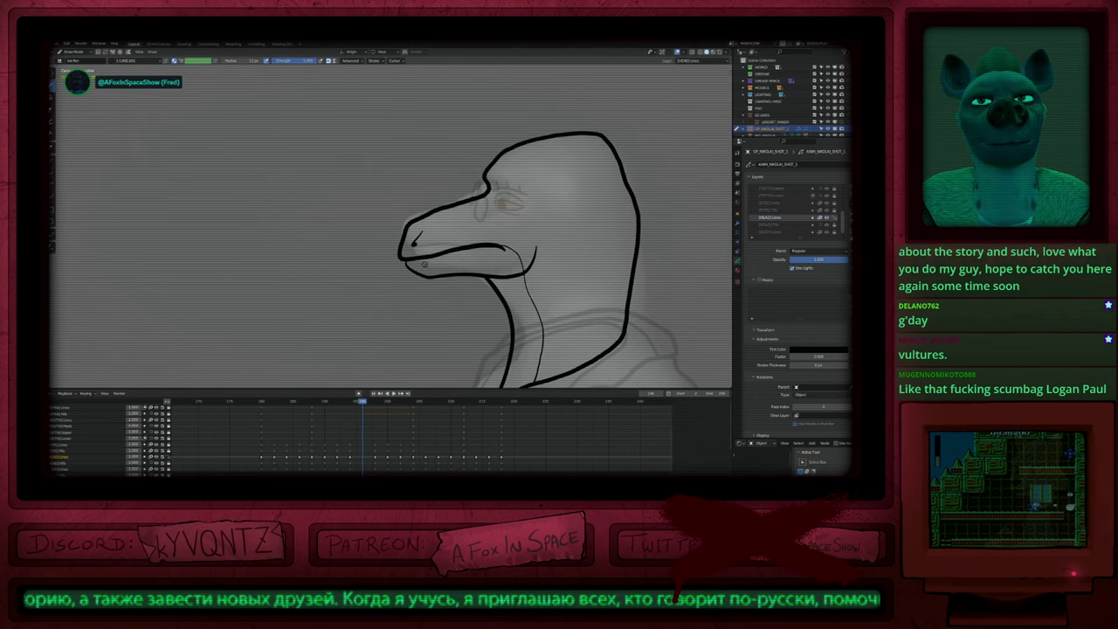
pyautogui.press('f')
pyautogui.press('Escape')
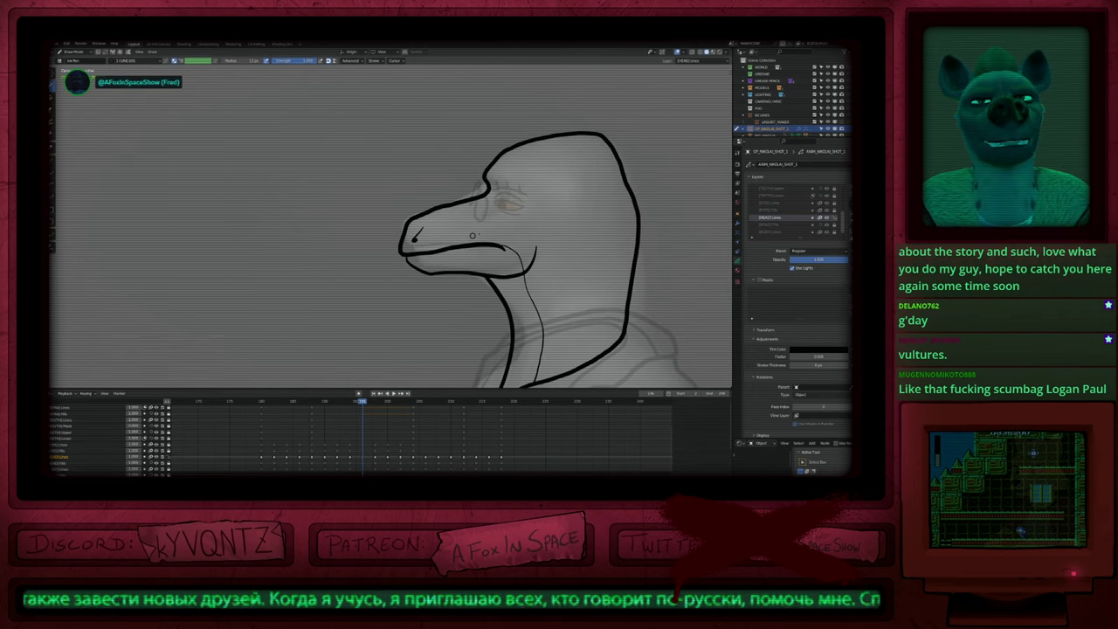
pyautogui.scroll(-4, 504, 206)
pyautogui.keyDown('shift'); pyautogui.moveTo(552, 272); pyautogui.dragTo(492, 267, button='middle'); pyautogui.keyUp('shift')
pyautogui.press('Down')
pyautogui.press('Down')
pyautogui.press('Down')
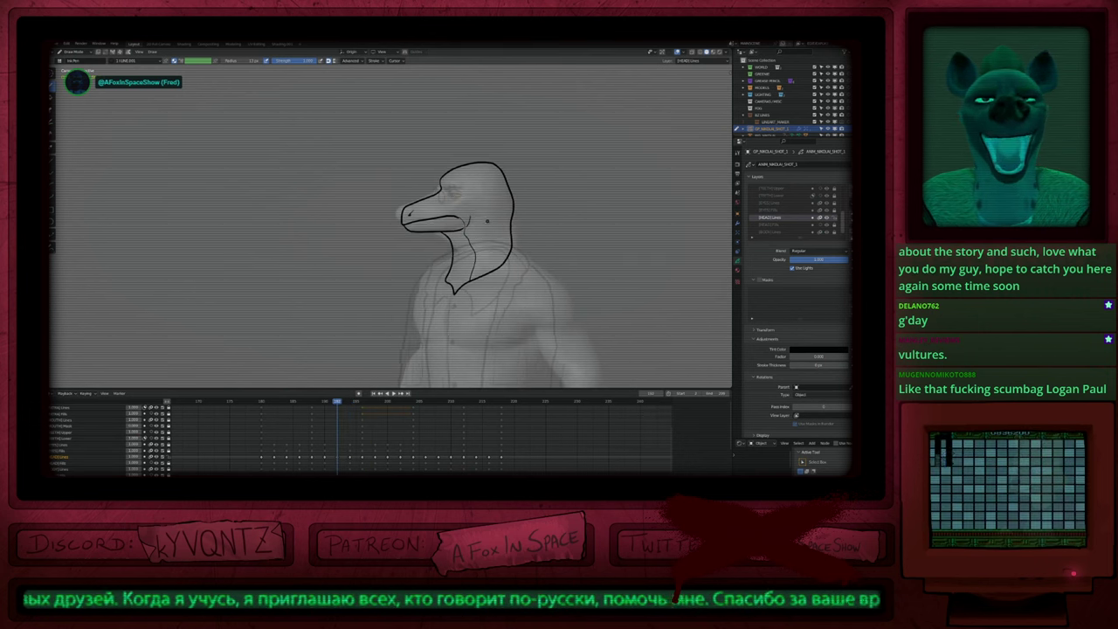
pyautogui.keyDown('ctrl'); pyautogui.moveTo(468, 222); pyautogui.dragTo(510, 139, button='middle'); pyautogui.keyUp('ctrl')
# Step: Turn on onion-skin ghosts and play the animation to check the head turn
pyautogui.hotkey('shift', 'alt', 'z')
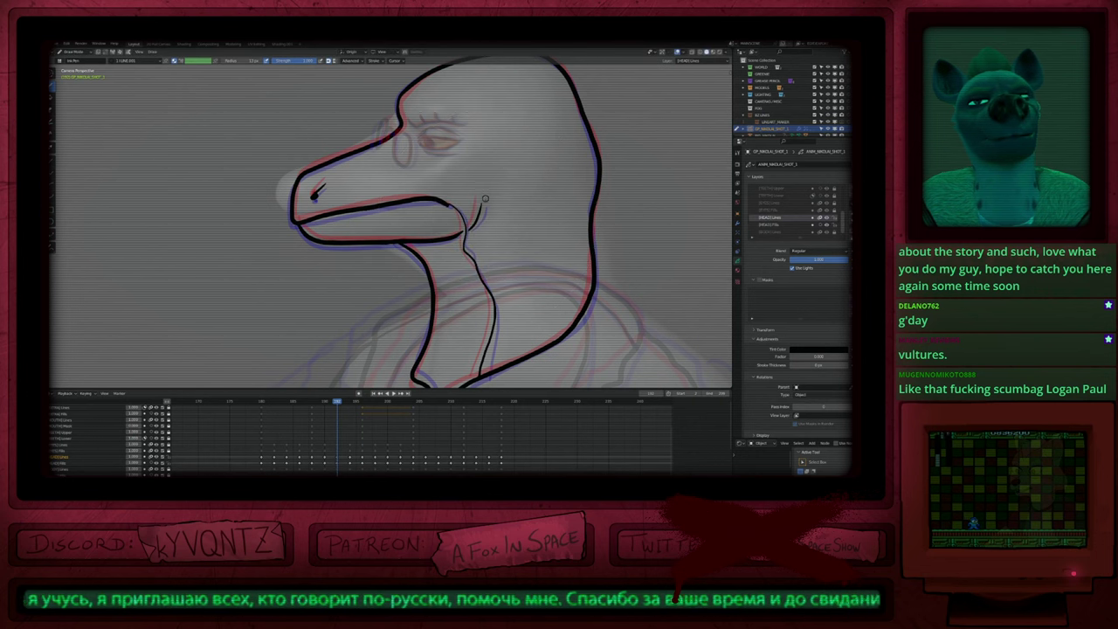
pyautogui.press('space')
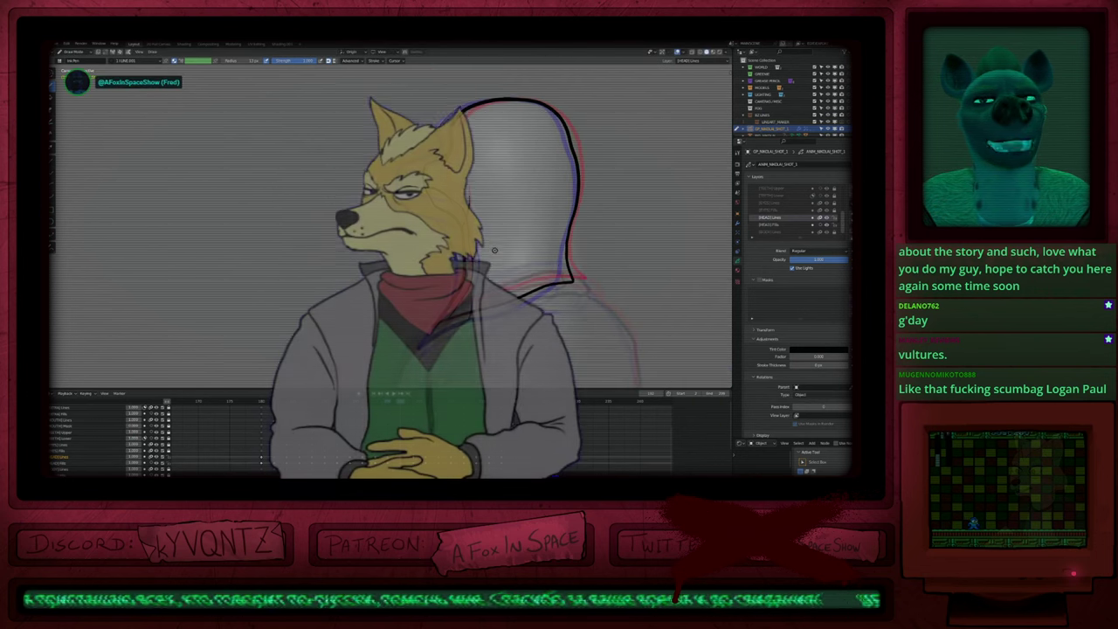
pyautogui.keyDown('ctrl'); pyautogui.moveTo(450, 196); pyautogui.dragTo(459, 161, button='middle'); pyautogui.keyUp('ctrl')
# Step: In Edit Mode, move and rotate the throat stroke points with soft falloff
pyautogui.press('Tab')
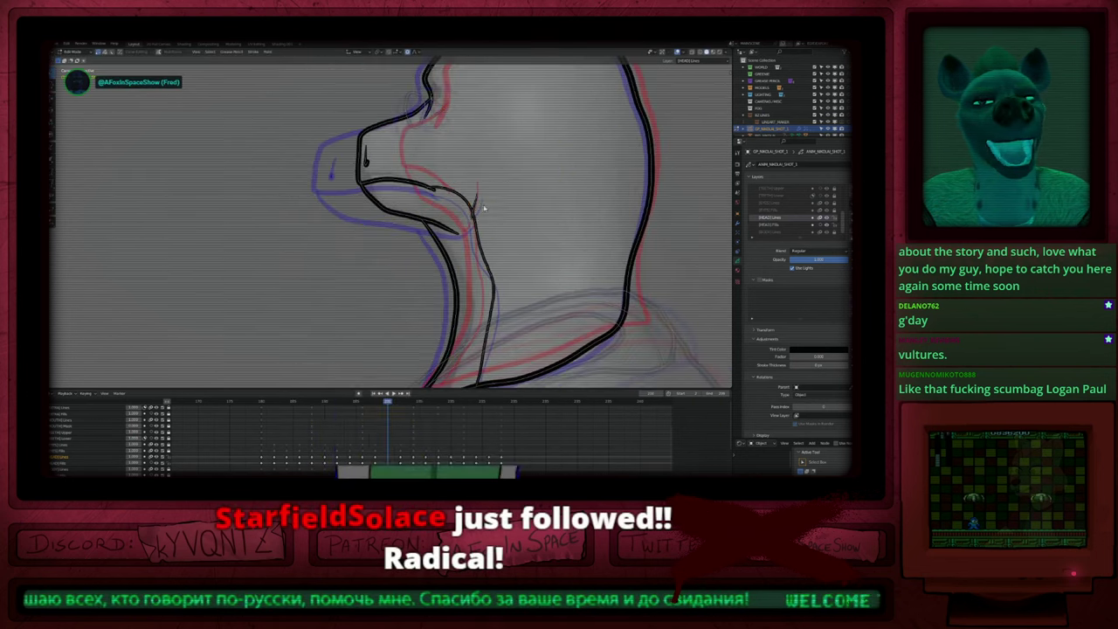
pyautogui.press('g')
pyautogui.click(517, 212)
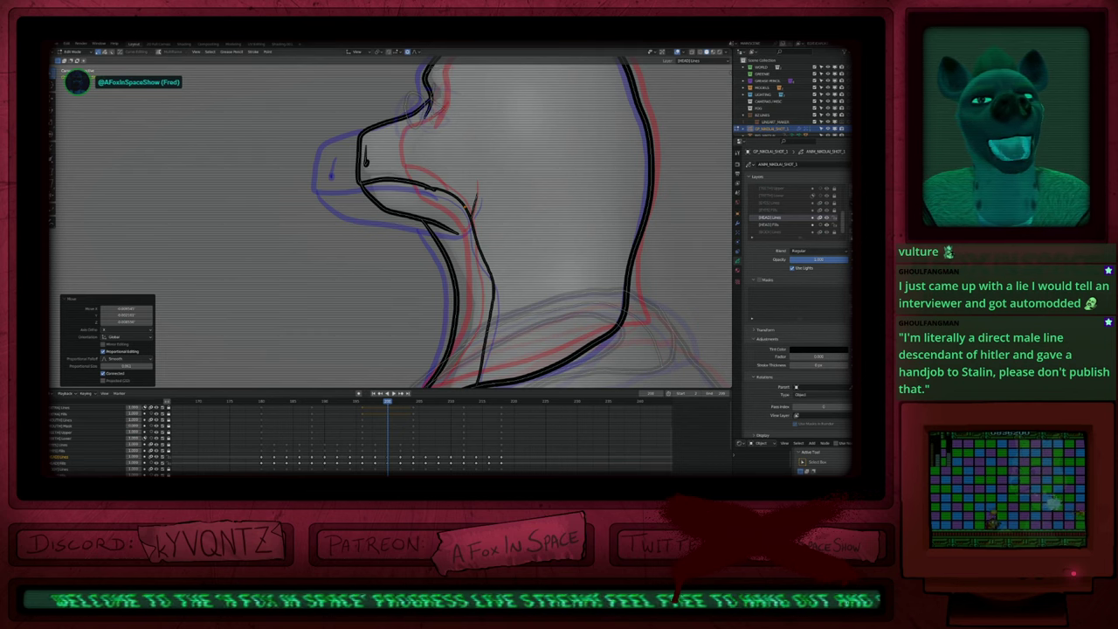
pyautogui.press('g')
pyautogui.scroll(4, 480, 212)
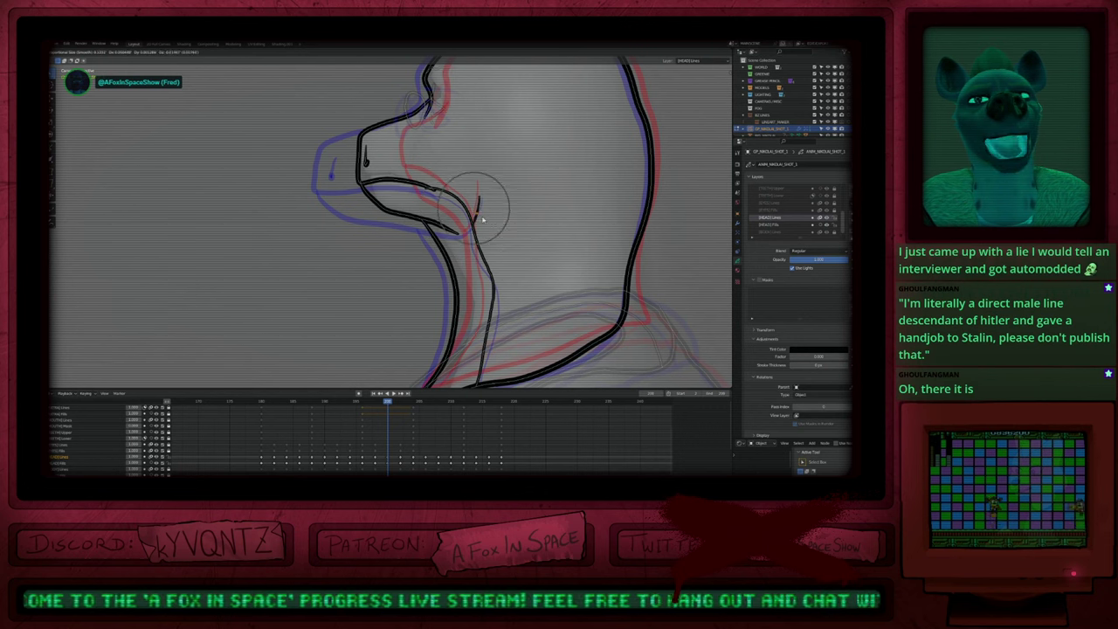
pyautogui.click(483, 214)
pyautogui.press('r')
pyautogui.click(507, 208)
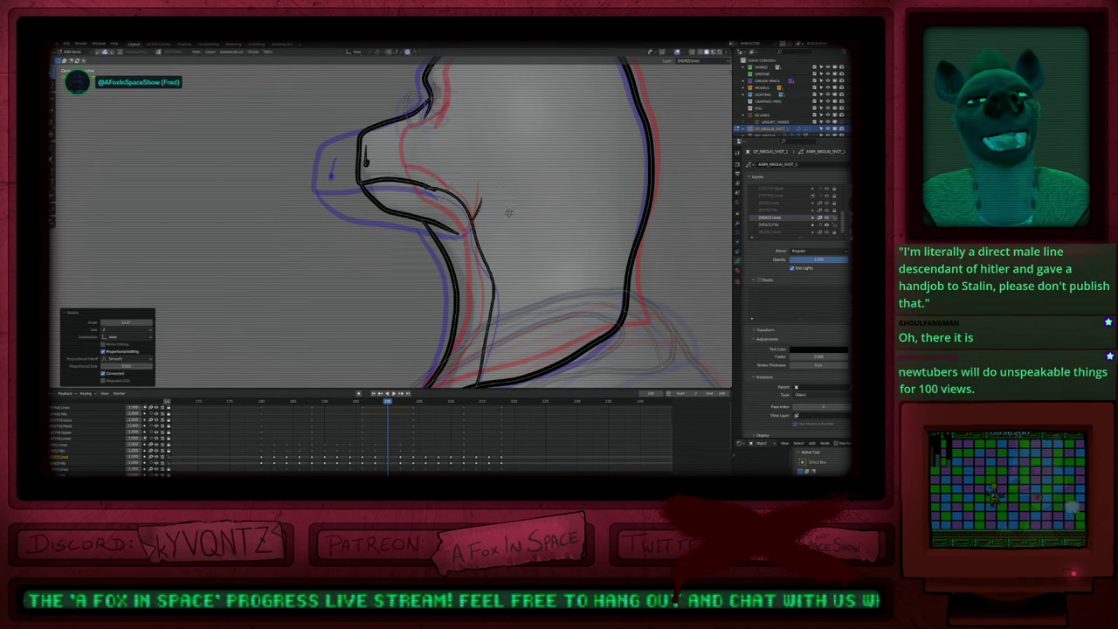
# Step: Keep nudging and rotating the throat points until the jaw lines meet the neck smoothly
pyautogui.press('g')
pyautogui.click(536, 239)
pyautogui.press('r')
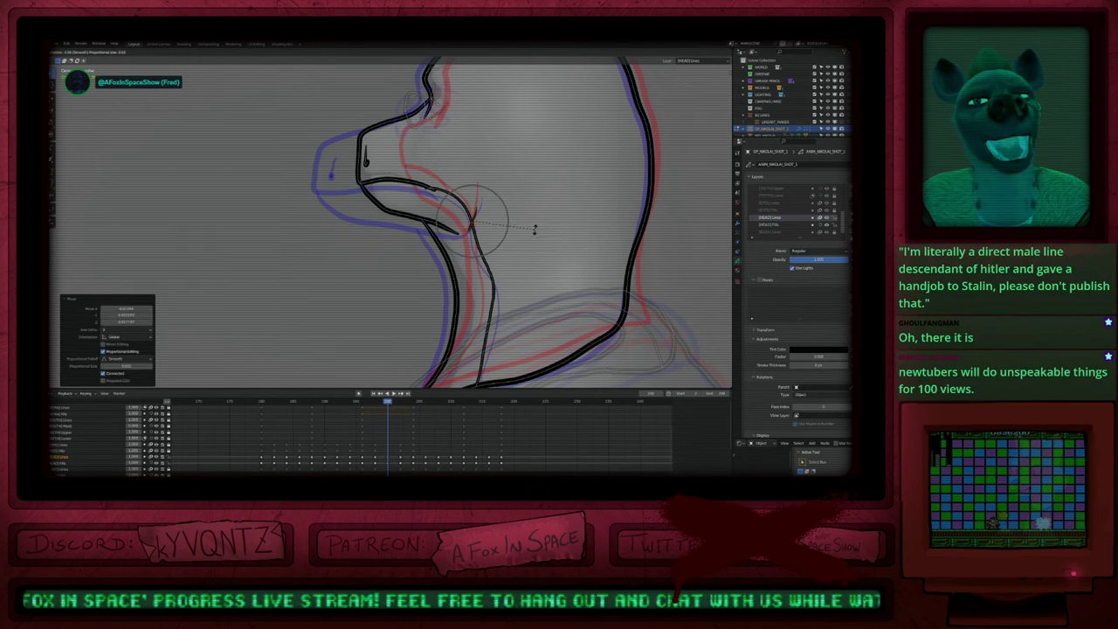
pyautogui.click(535, 229)
pyautogui.press('g')
pyautogui.click(547, 226)
pyautogui.press('g')
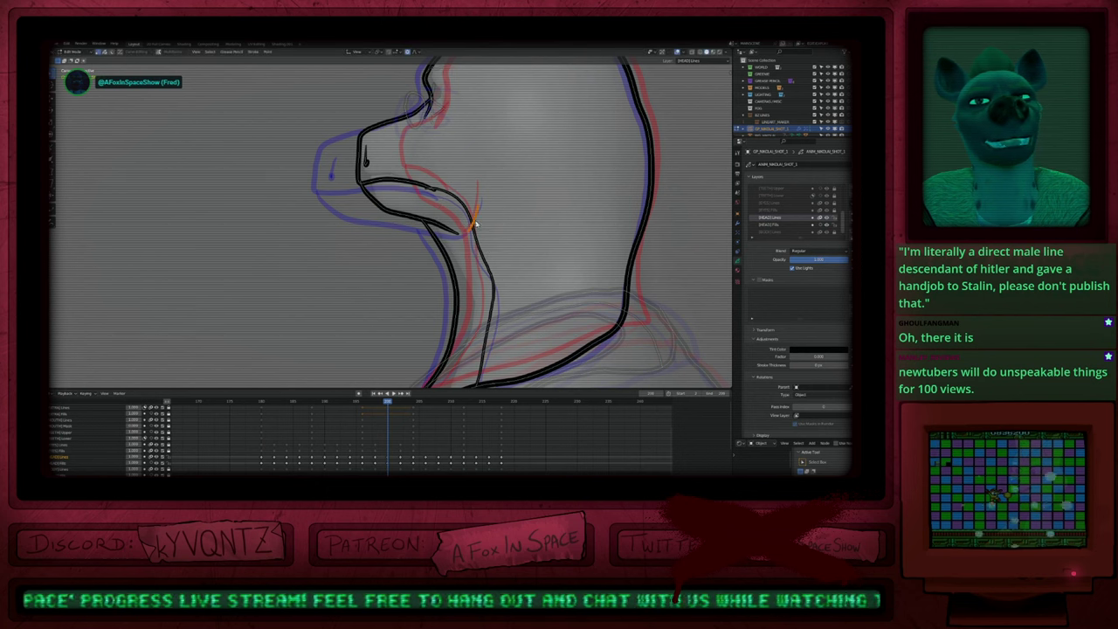
pyautogui.click(493, 229)
# Step: Return to Draw Mode and recentre the view on the whole head
pyautogui.press('Tab')
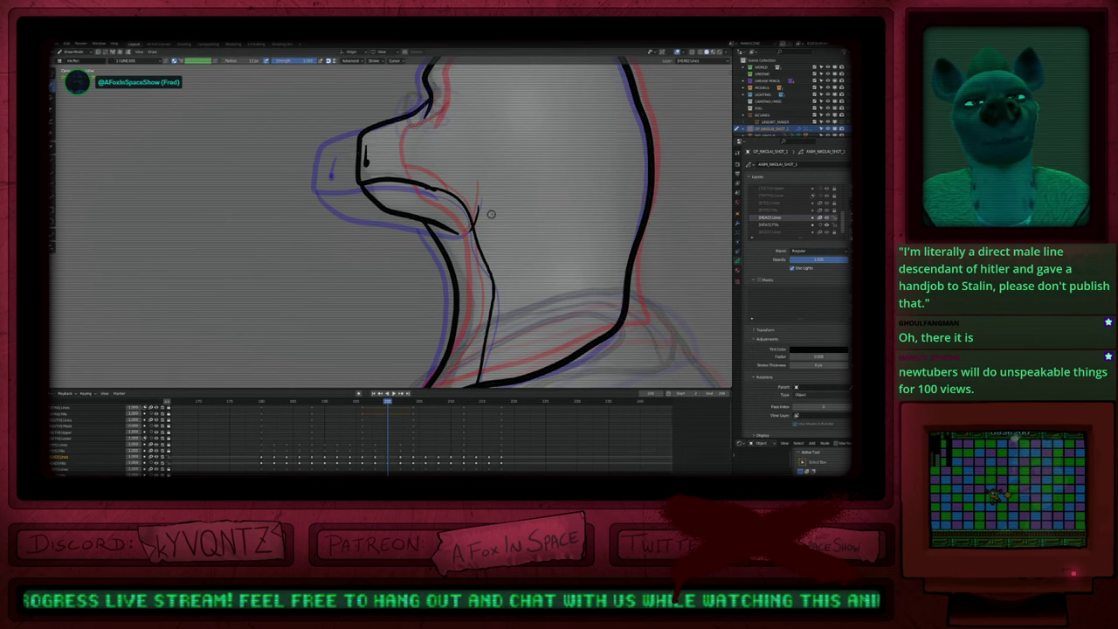
pyautogui.scroll(-2, 490, 216)
pyautogui.keyDown('shift'); pyautogui.moveTo(537, 187); pyautogui.dragTo(486, 257, button='middle'); pyautogui.keyUp('shift')
pyautogui.keyDown('shift'); pyautogui.moveTo(420, 232); pyautogui.dragTo(504, 266, button='middle'); pyautogui.keyUp('shift')
pyautogui.scroll(3, 503, 265)
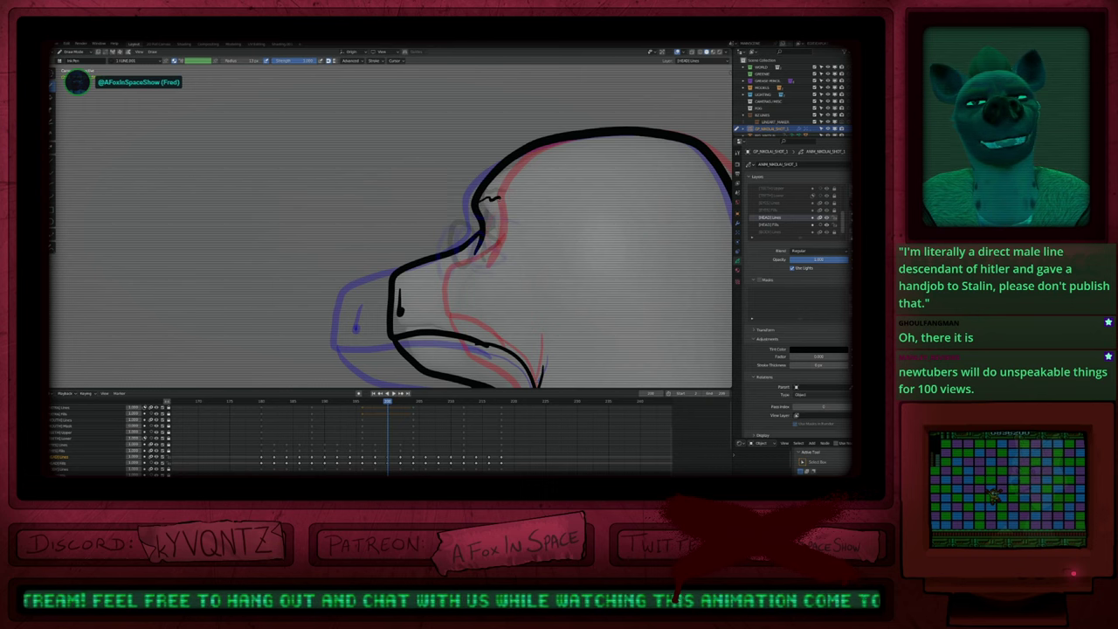
# Step: Resize the drawing brush and pull back to show more of the torso
pyautogui.press('f')
pyautogui.click(518, 201)
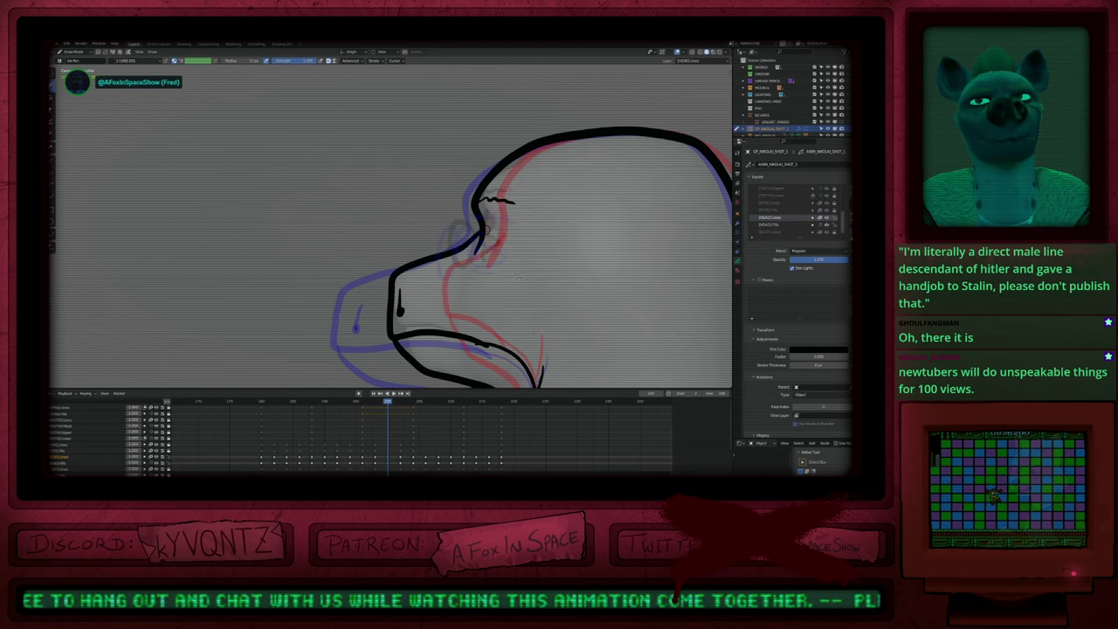
pyautogui.scroll(-3, 518, 219)
pyautogui.scroll(-2, 501, 250)
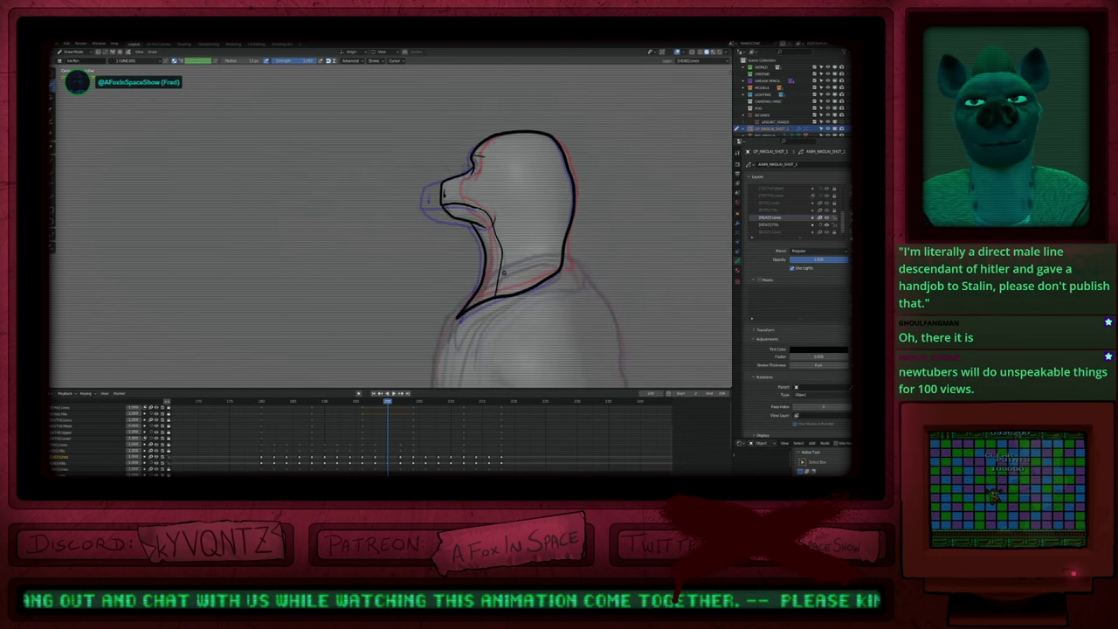
pyautogui.keyDown('shift'); pyautogui.moveTo(503, 307); pyautogui.dragTo(498, 270, button='middle'); pyautogui.keyUp('shift')
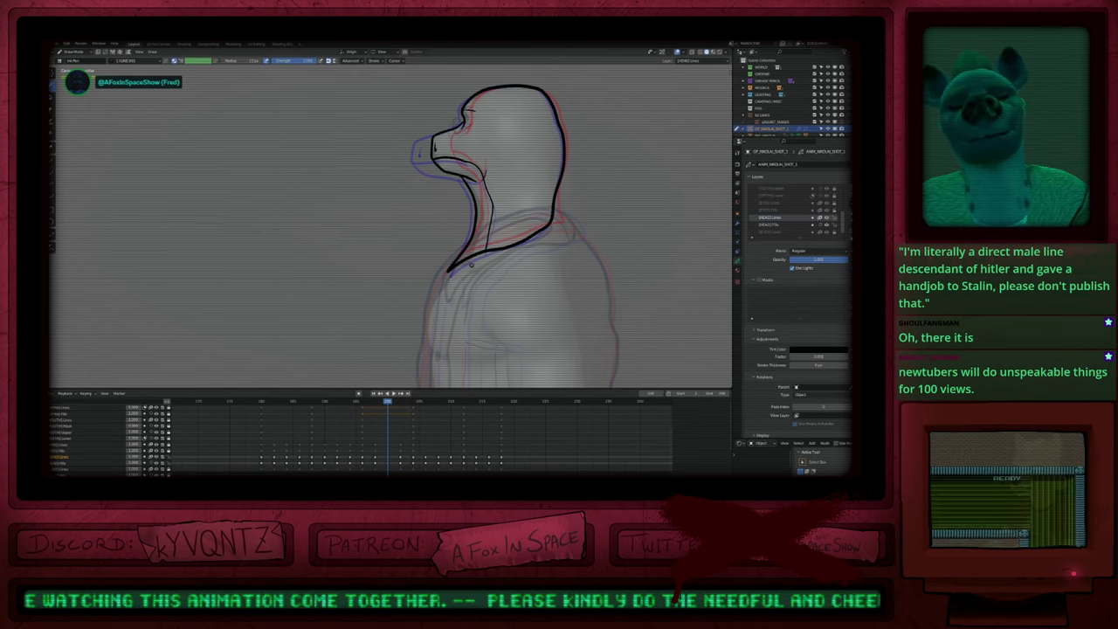
pyautogui.scroll(-2, 506, 278)
# Step: Adjust the brush radius and ink the collar line from its left tip rightward
pyautogui.press('f')
pyautogui.click(430, 260)
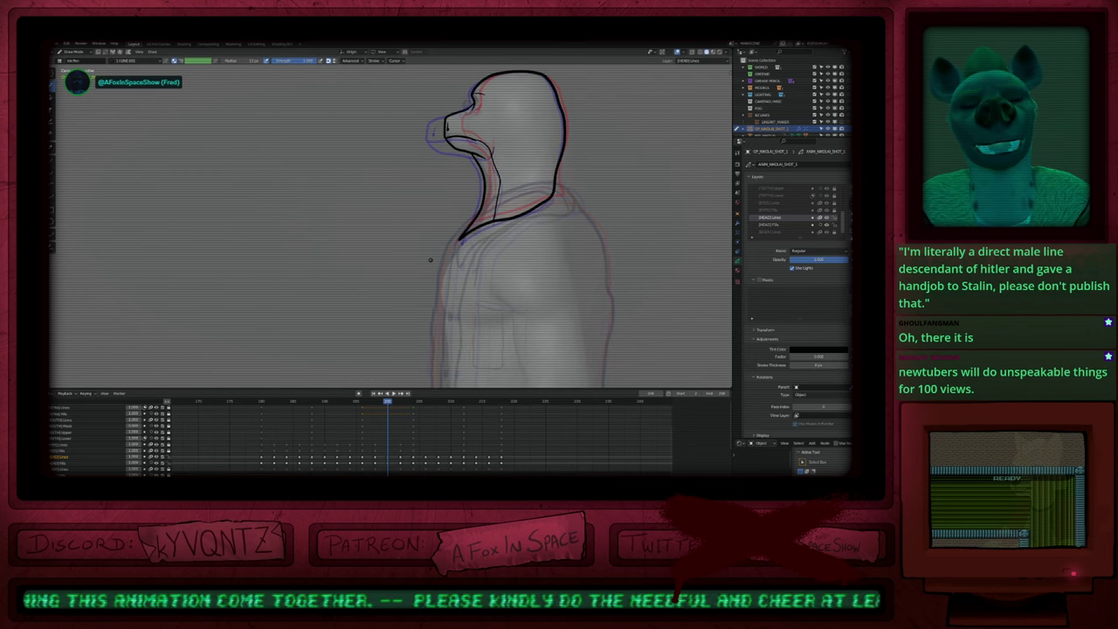
pyautogui.moveTo(463, 239); pyautogui.dragTo(545, 203)
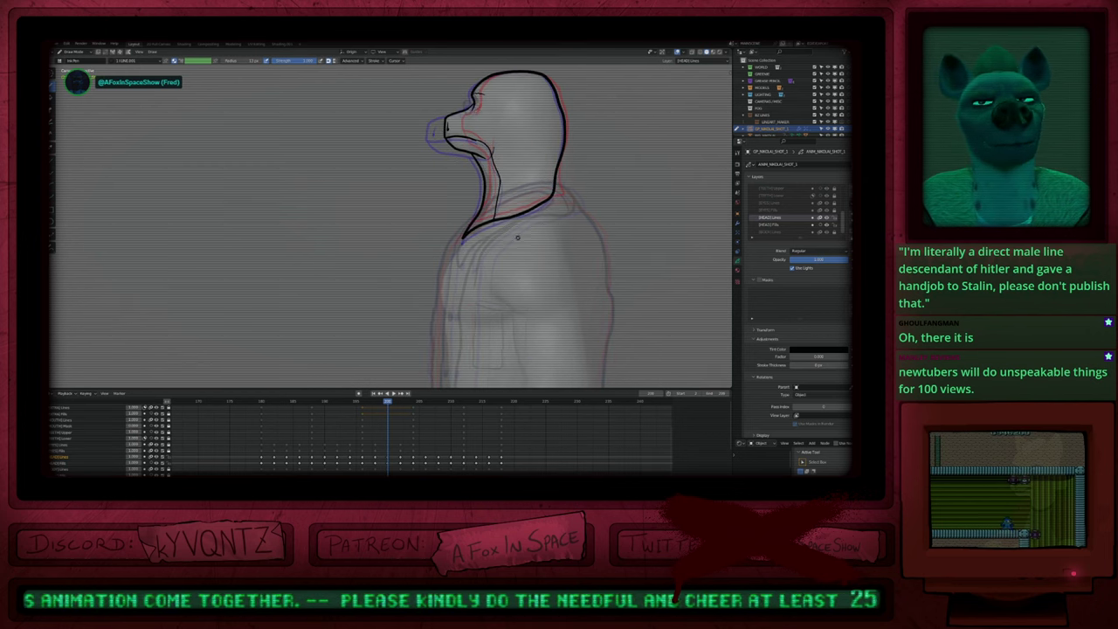
pyautogui.keyDown('shift'); pyautogui.moveTo(556, 251); pyautogui.dragTo(549, 237, button='middle'); pyautogui.keyUp('shift')
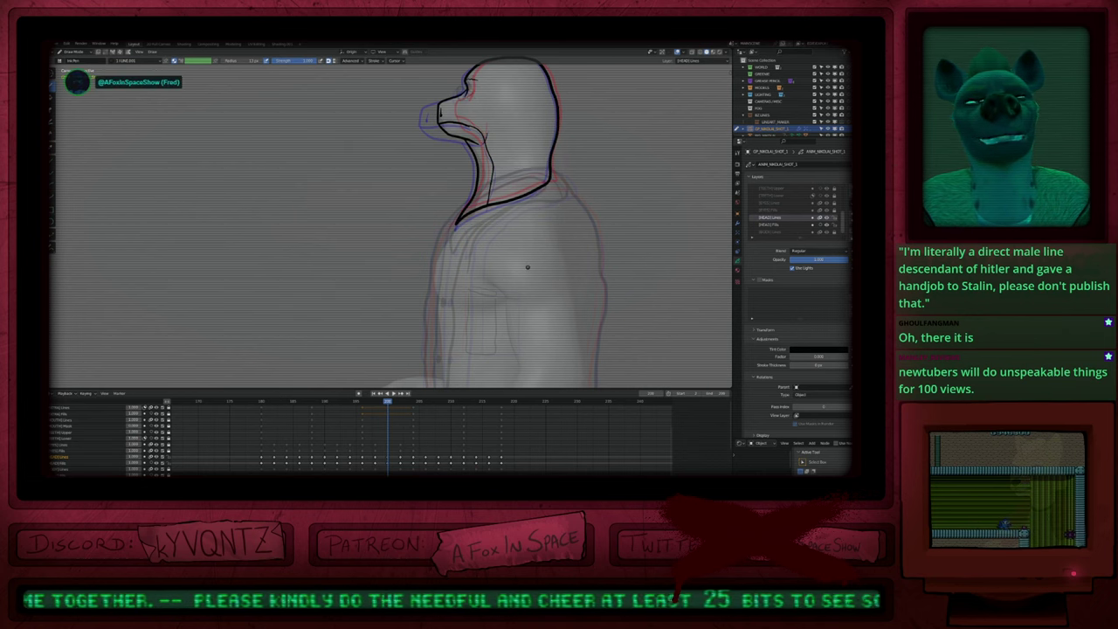
# Step: Pan down the figure toward its legs and toggle between the MOUTH and HEAD Lines layers
pyautogui.moveTo(566, 255)
pyautogui.keyDown('shift'); pyautogui.mouseDown(button='middle')
pyautogui.moveTo(537, 232)
pyautogui.moveTo(532, 165)
pyautogui.mouseUp(button='middle'); pyautogui.keyUp('shift')
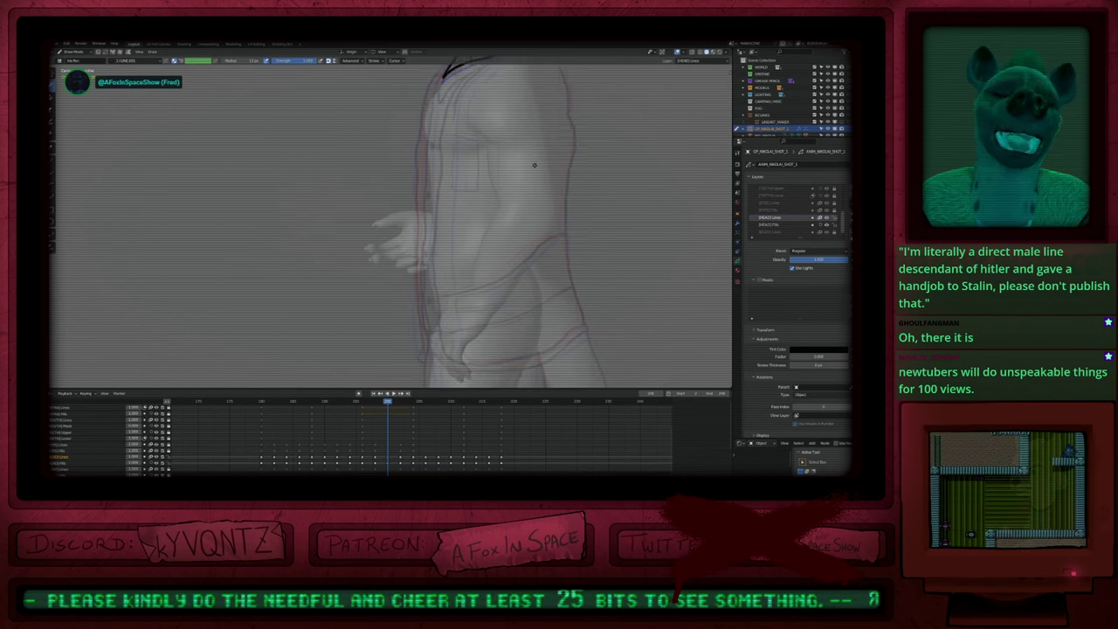
pyautogui.keyDown('shift'); pyautogui.moveTo(521, 263); pyautogui.dragTo(521, 179, button='middle'); pyautogui.keyUp('shift')
pyautogui.keyDown('ctrl'); pyautogui.moveTo(517, 194); pyautogui.dragTo(513, 223, button='middle'); pyautogui.keyUp('ctrl')
pyautogui.keyDown('shift'); pyautogui.scroll(6, 514, 222); pyautogui.keyUp('shift')
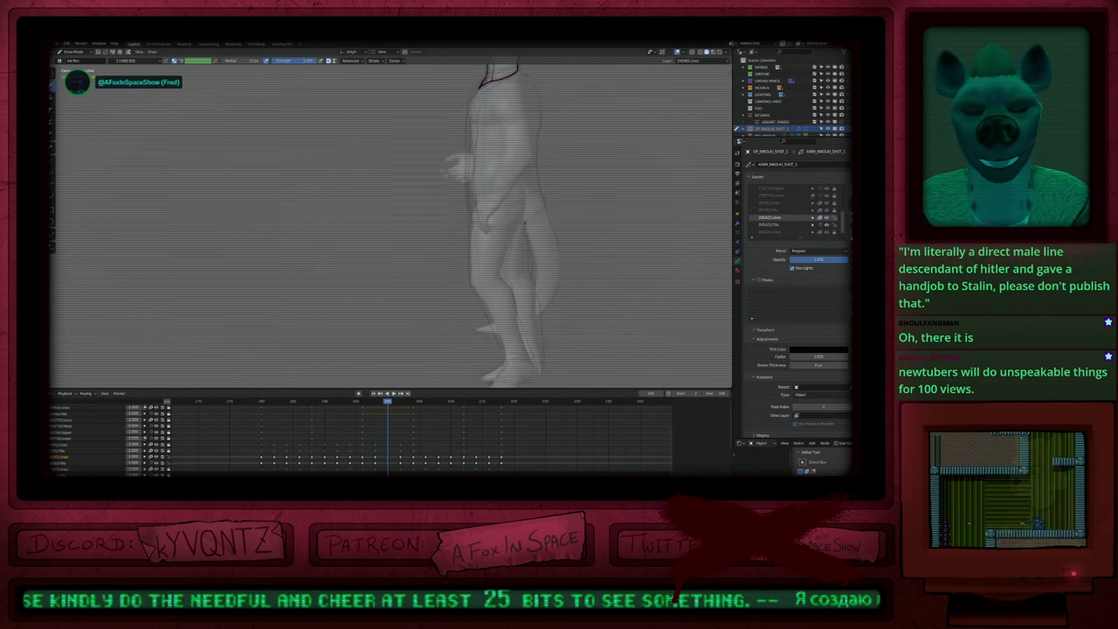
pyautogui.hotkey('ctrl', 'z')
pyautogui.hotkey('ctrl', 'z')
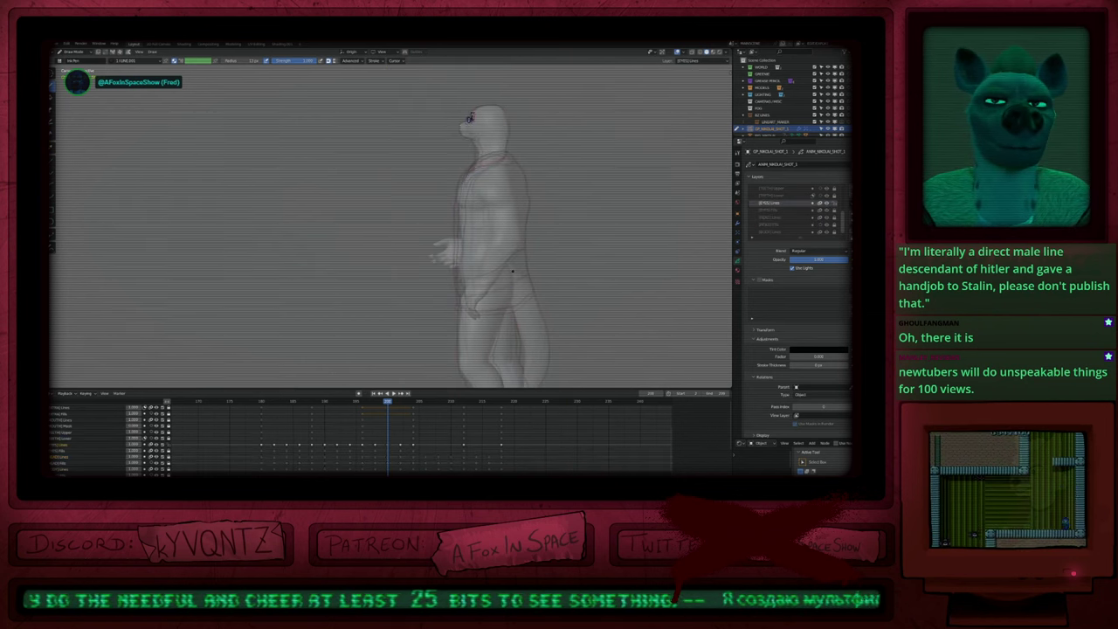
pyautogui.hotkey('ctrl', 'shift', 'z')
pyautogui.hotkey('ctrl', 'shift', 'z')
# Step: Step through nearby frames, landing on frame 200
pyautogui.press('Right')
pyautogui.press('Right')
pyautogui.press('Right')
pyautogui.press('Right')
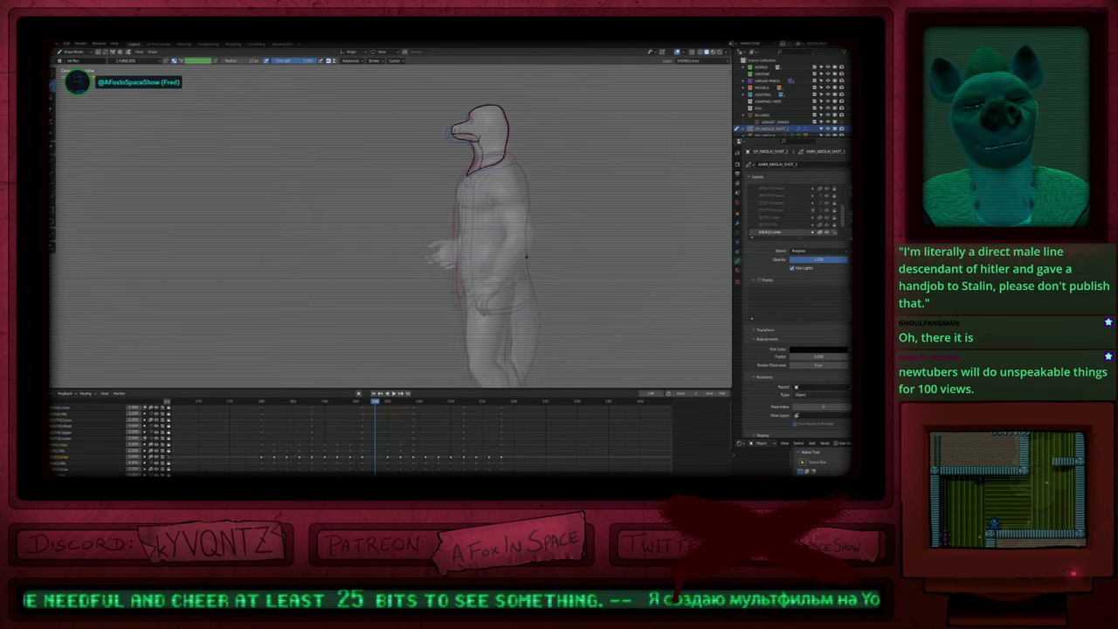
pyautogui.press('Down')
pyautogui.press('Down')
pyautogui.press('Down')
pyautogui.press('Down')
pyautogui.press('Down')
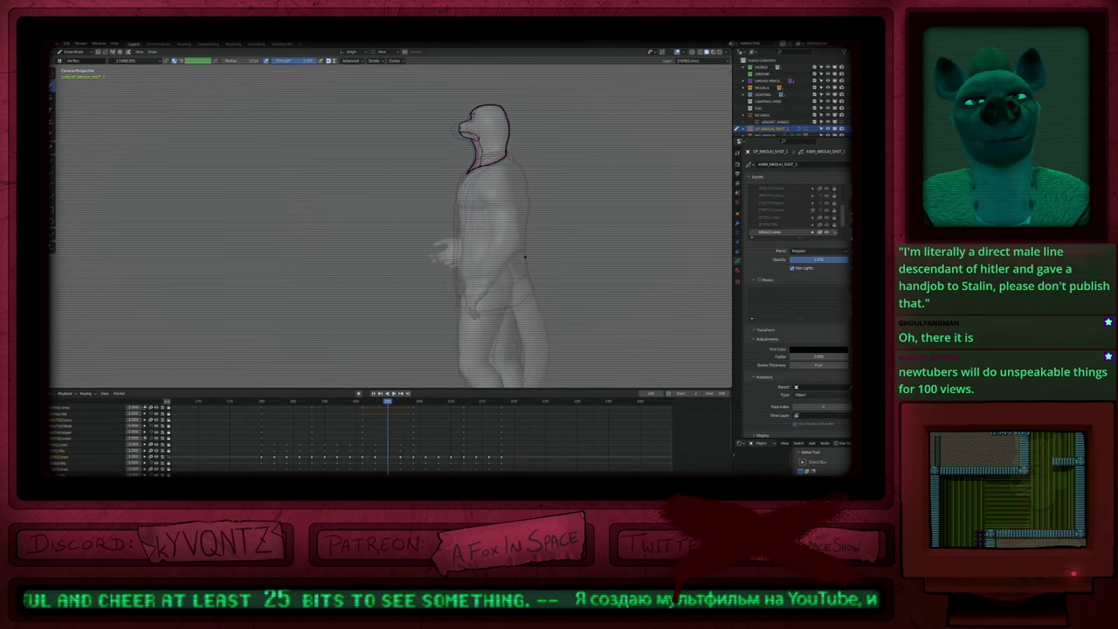
pyautogui.press('Up')
pyautogui.press('Up')
pyautogui.press('Up')
pyautogui.scroll(10, 478, 120)
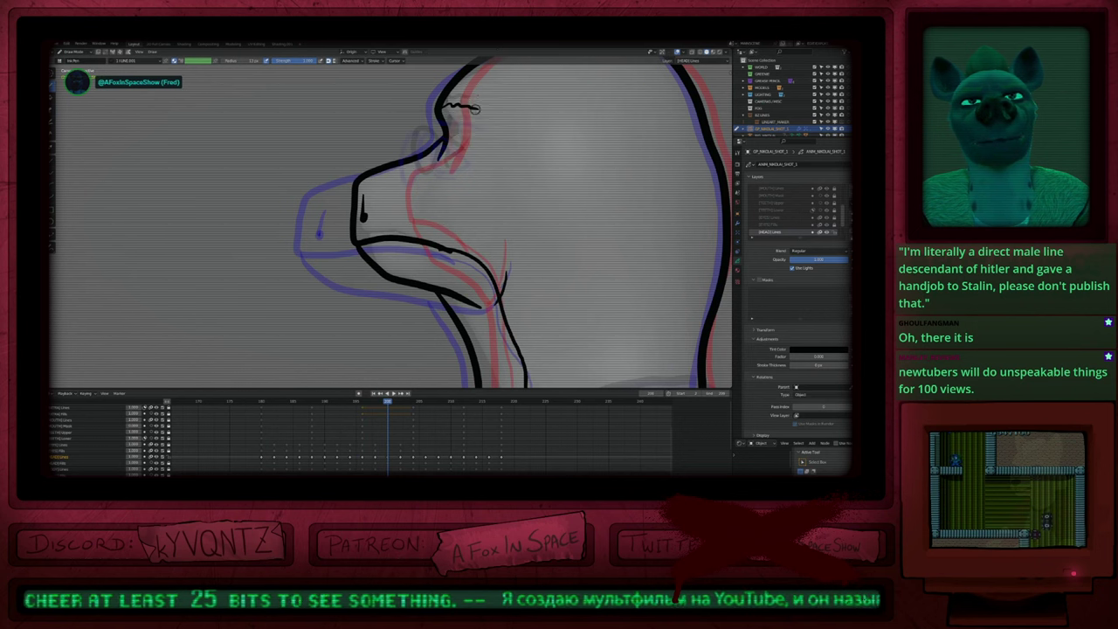
# Step: Switch to the eye lines layer and step through keyframes from 192 to 194
pyautogui.hotkey('ctrl', 'pageup')
pyautogui.hotkey('ctrl', 'pageup')
pyautogui.press('Down')
pyautogui.press('Down')
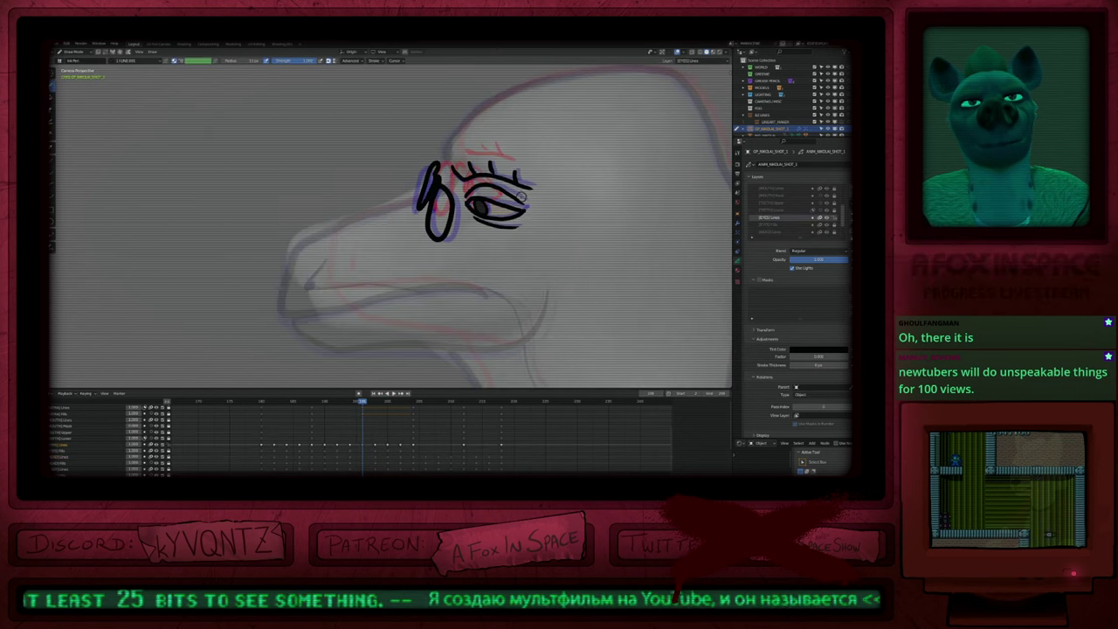
pyautogui.press('Up')
pyautogui.press('Up')
pyautogui.press('Up')
pyautogui.press('Down')
pyautogui.press('Down')
pyautogui.press('Down')
pyautogui.press('Down')
pyautogui.press('Down')
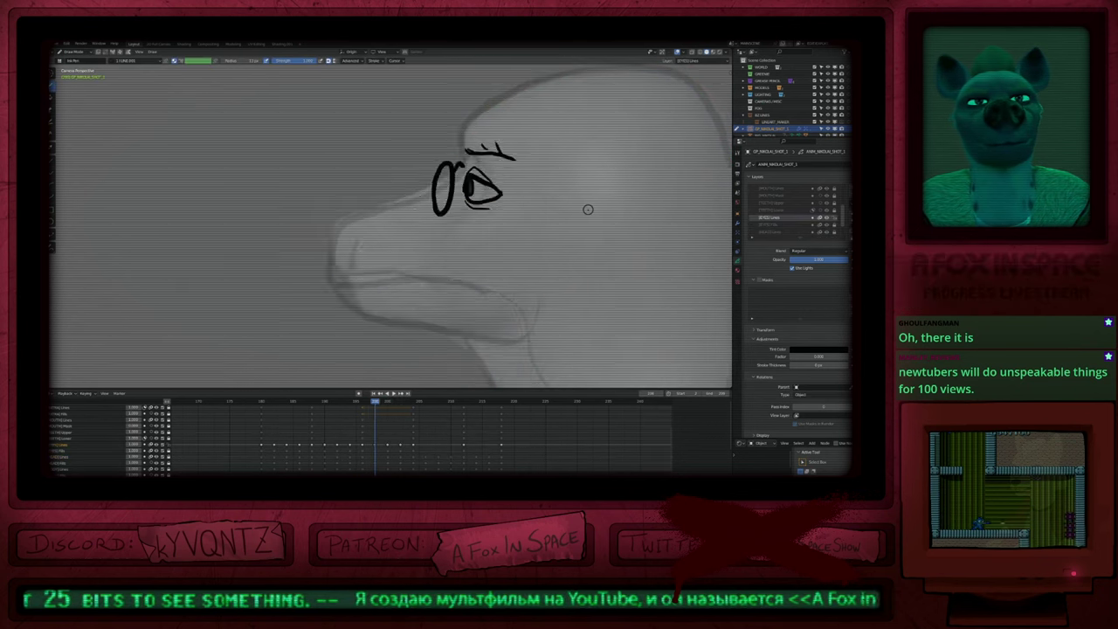
pyautogui.hotkey('shift', 'alt', 'z')
pyautogui.scroll(-10, 550, 189)
pyautogui.press('Up')
pyautogui.press('Up')
pyautogui.press('Up')
pyautogui.press('Up')
pyautogui.press('Up')
pyautogui.press('Up')
pyautogui.press('Up')
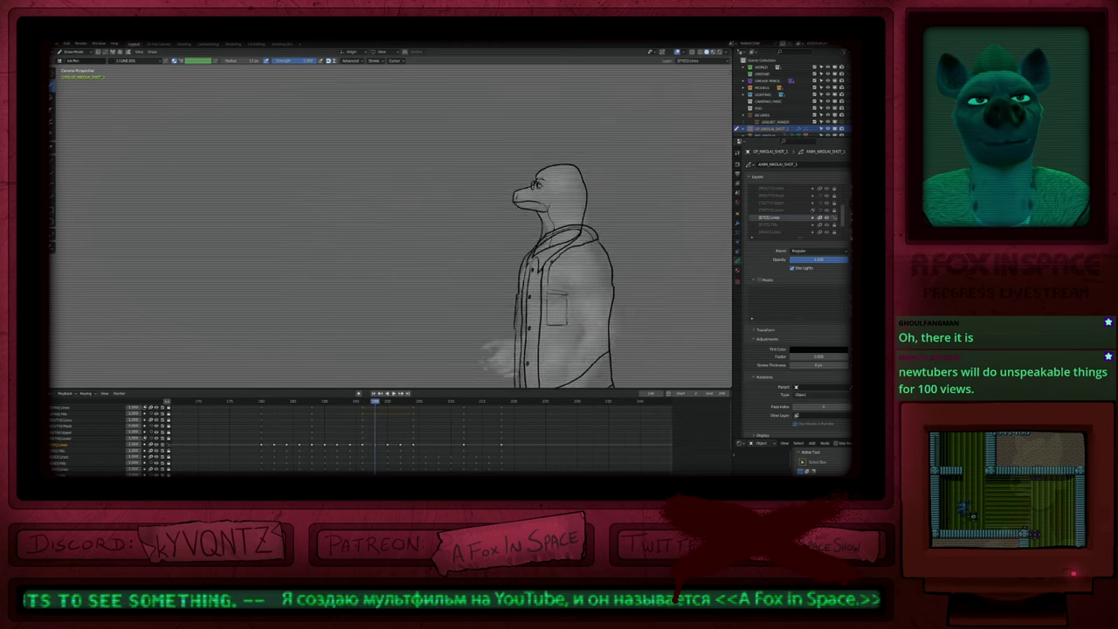
# Step: Flip between neighbouring keyframes to compare the character's eye lines
pyautogui.press('Down')
pyautogui.press('Down')
pyautogui.press('Down')
pyautogui.press('Down')
pyautogui.press('Down')
pyautogui.press('Right')
pyautogui.press('Right')
pyautogui.press('Right')
pyautogui.press('Right')
pyautogui.press('Right')
pyautogui.press('Right')
pyautogui.press('Right')
pyautogui.press('Right')
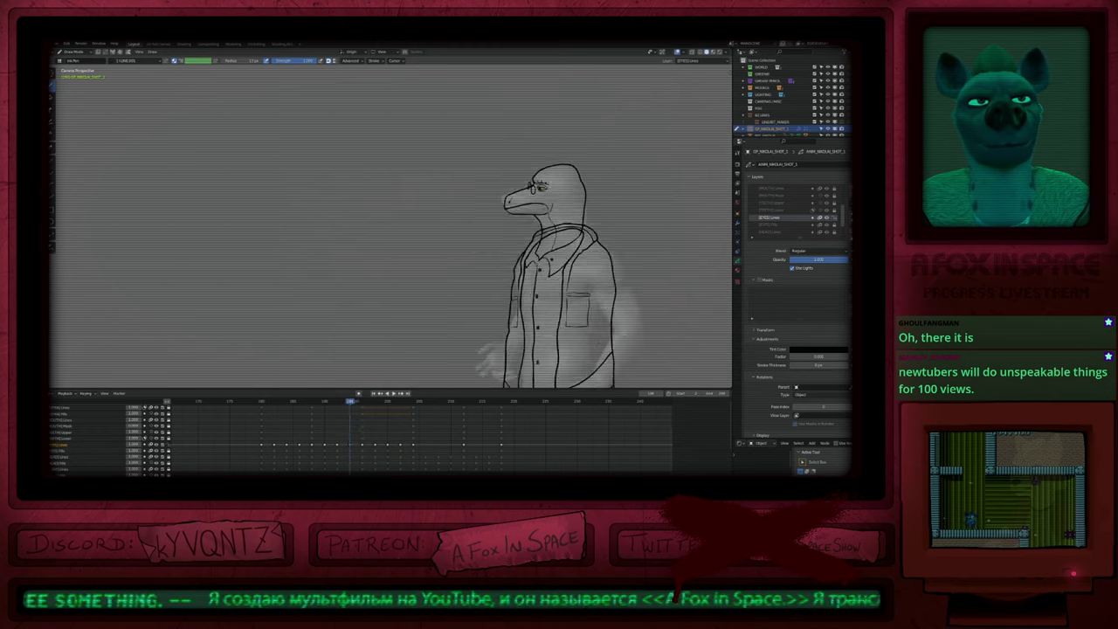
pyautogui.press('Left')
pyautogui.press('Left')
pyautogui.press('Left')
pyautogui.press('Left')
pyautogui.press('Left')
pyautogui.press('Left')
pyautogui.press('Left')
pyautogui.press('Left')
pyautogui.press('Down')
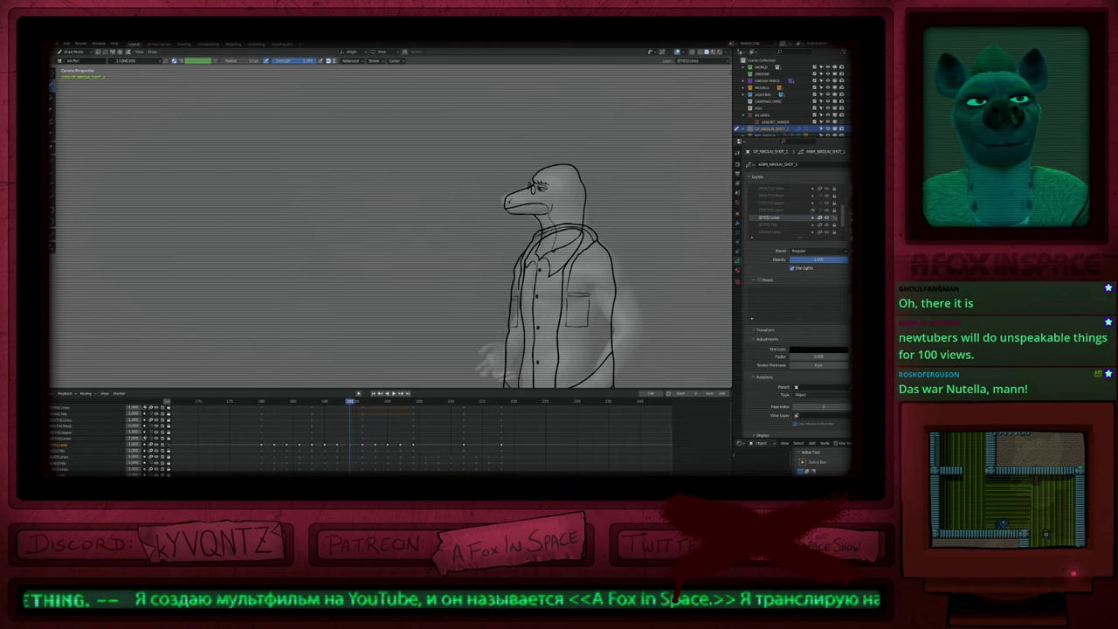
pyautogui.press('Up')
pyautogui.scroll(6, 549, 190)
# Step: Undo the recent eye-line stroke changes, leaving the brush size unchanged
pyautogui.hotkey('shift', 'alt', 'z')
pyautogui.press('f')
pyautogui.press('Escape')
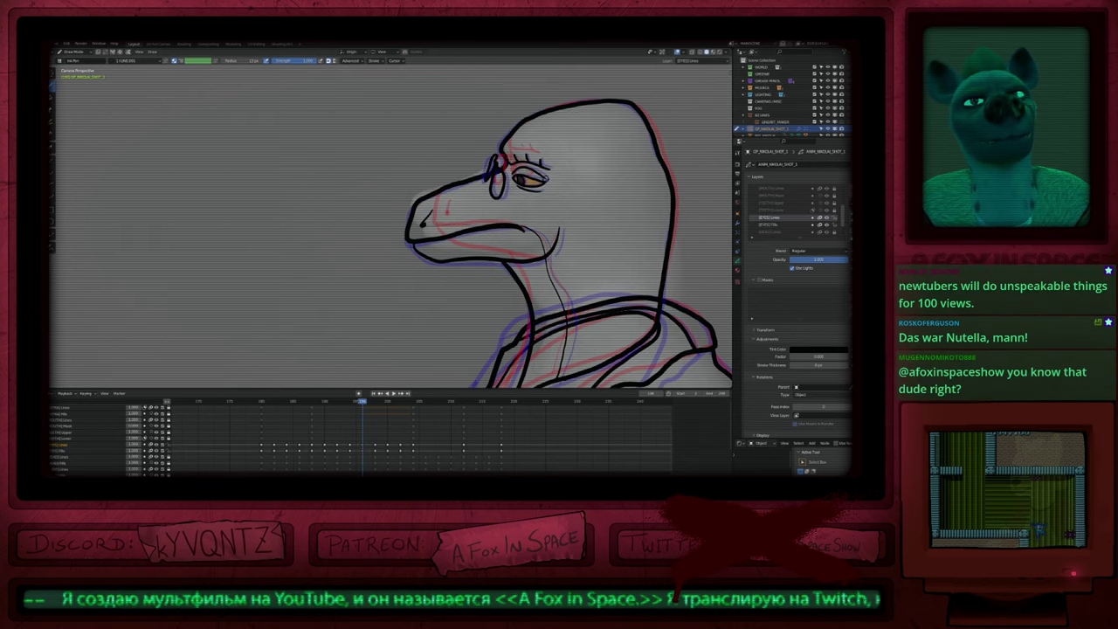
pyautogui.hotkey('ctrl', 'z')
pyautogui.hotkey('ctrl', 'z')
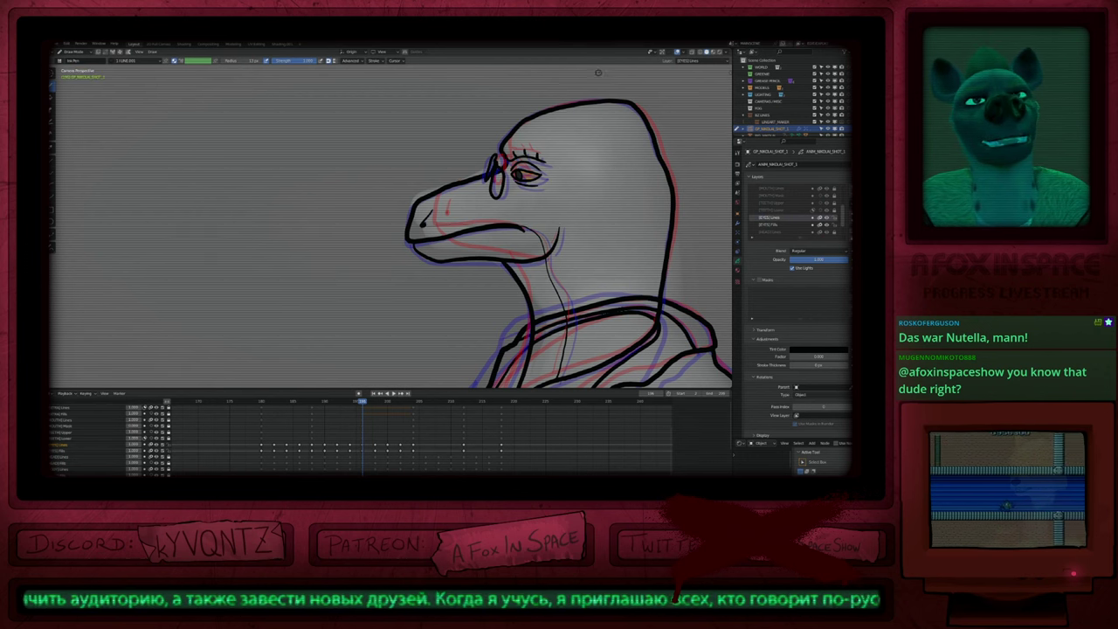
pyautogui.scroll(-5, 508, 286)
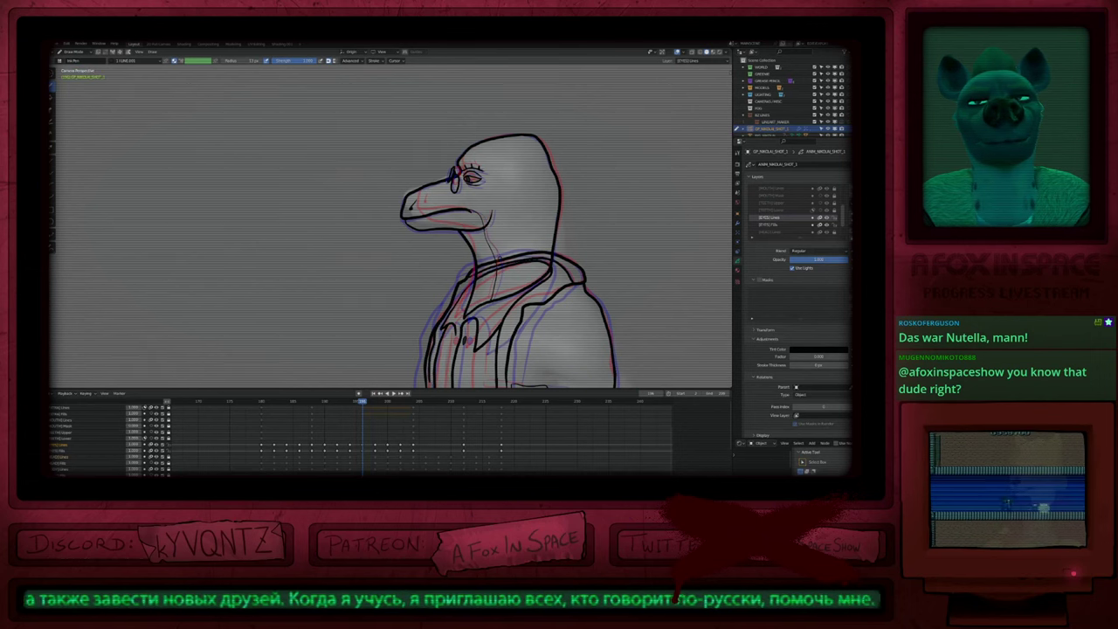
# Step: Make [HEAD] Lines active and redraw the thin inner neck line darker, slightly further right
pyautogui.press('pagedown')
pyautogui.press('pagedown')
pyautogui.scroll(4, 501, 258)
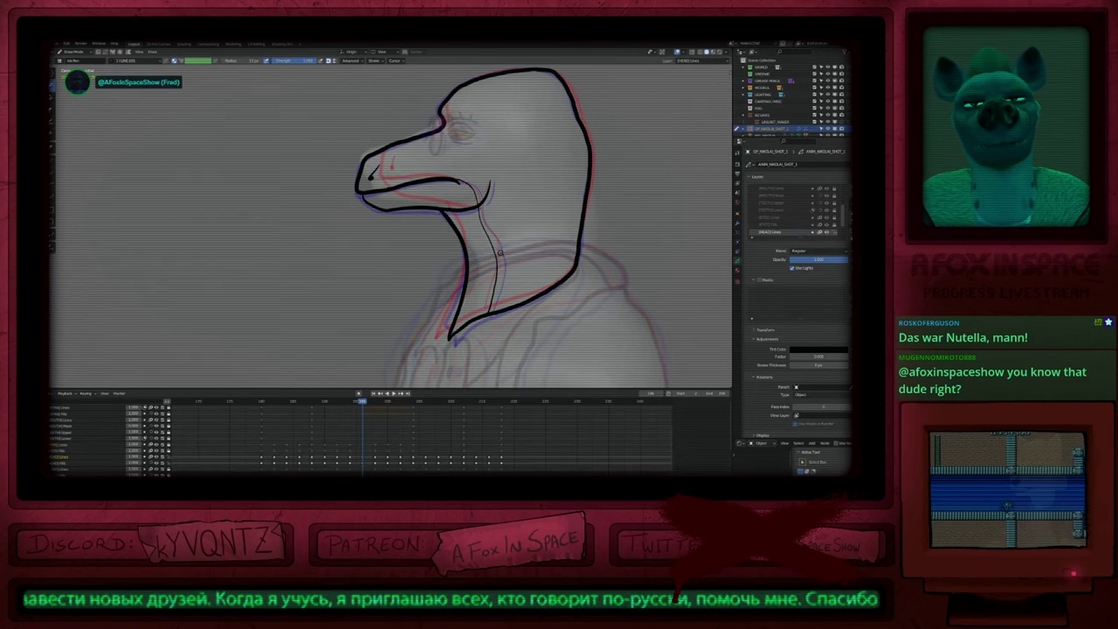
pyautogui.press('pageup')
pyautogui.press('pageup')
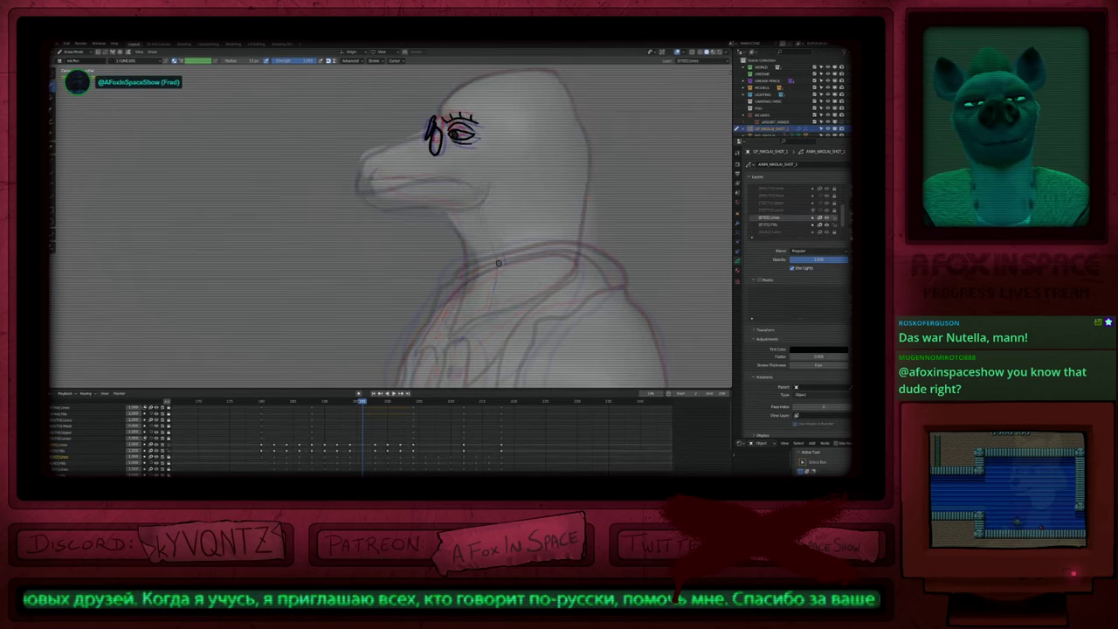
pyautogui.press('pagedown')
pyautogui.press('pagedown')
pyautogui.press('f')
pyautogui.press('Escape')
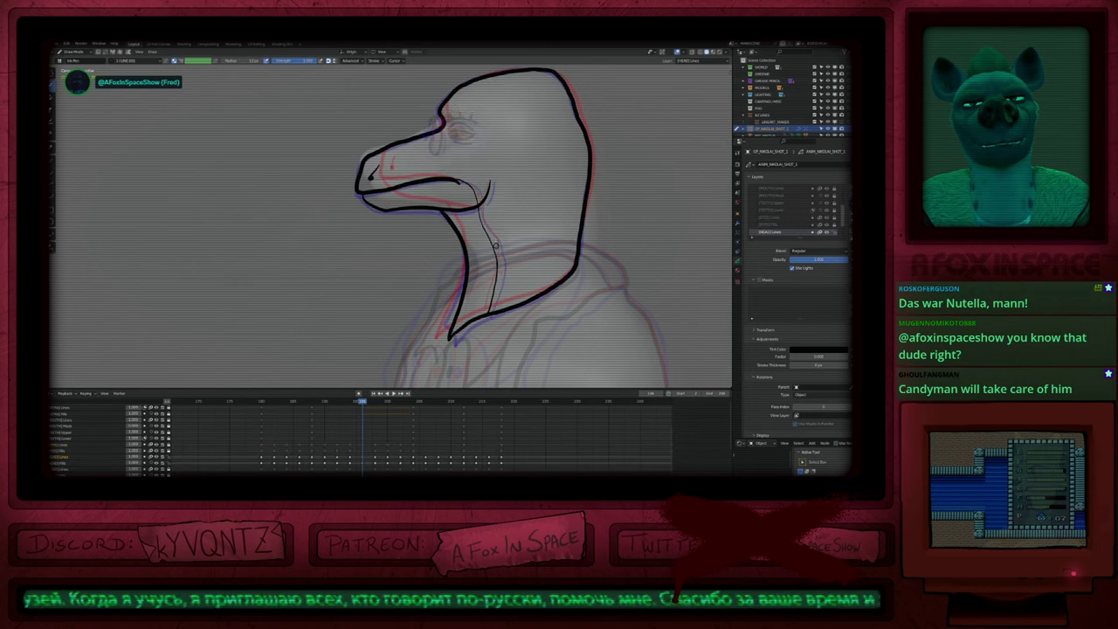
pyautogui.moveTo(480, 212)
pyautogui.mouseDown()
pyautogui.moveTo(500, 264)
pyautogui.moveTo(490, 311)
pyautogui.mouseUp()
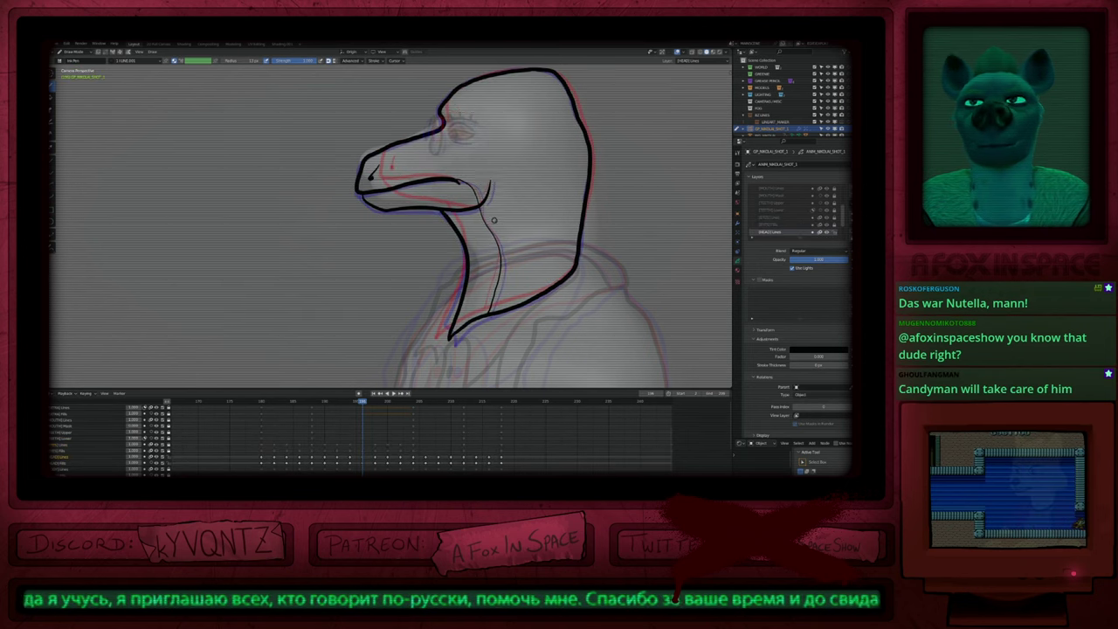
pyautogui.scroll(-4, 491, 249)
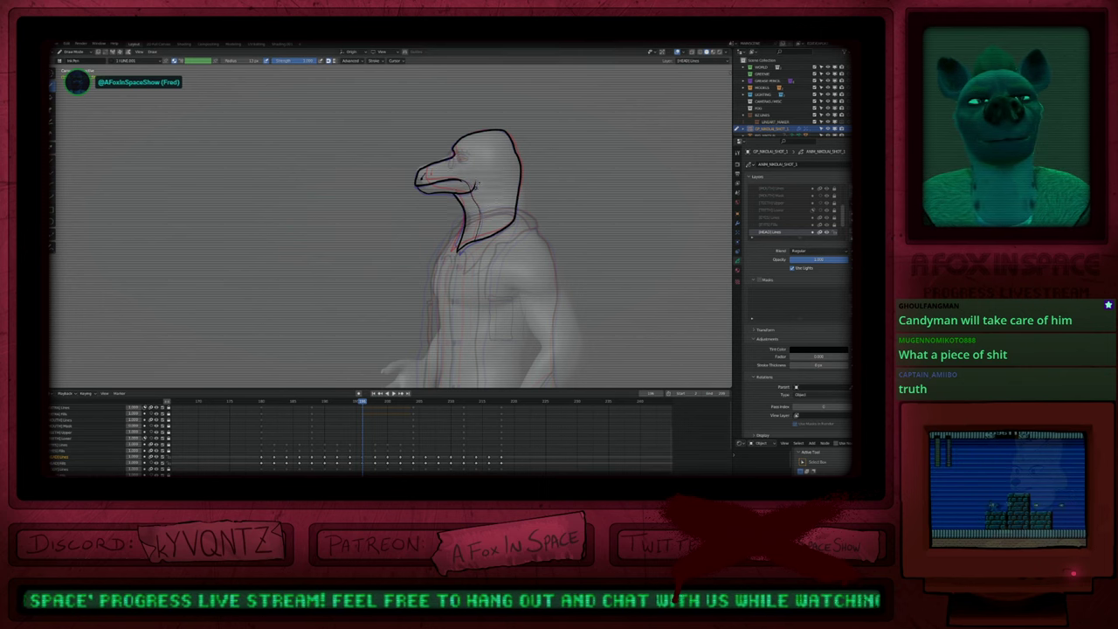
# Step: Frame the head in camera view and smooth the bend in the front neck line
pyautogui.keyDown('shift'); pyautogui.moveTo(515, 239); pyautogui.dragTo(487, 280, button='middle'); pyautogui.keyUp('shift')
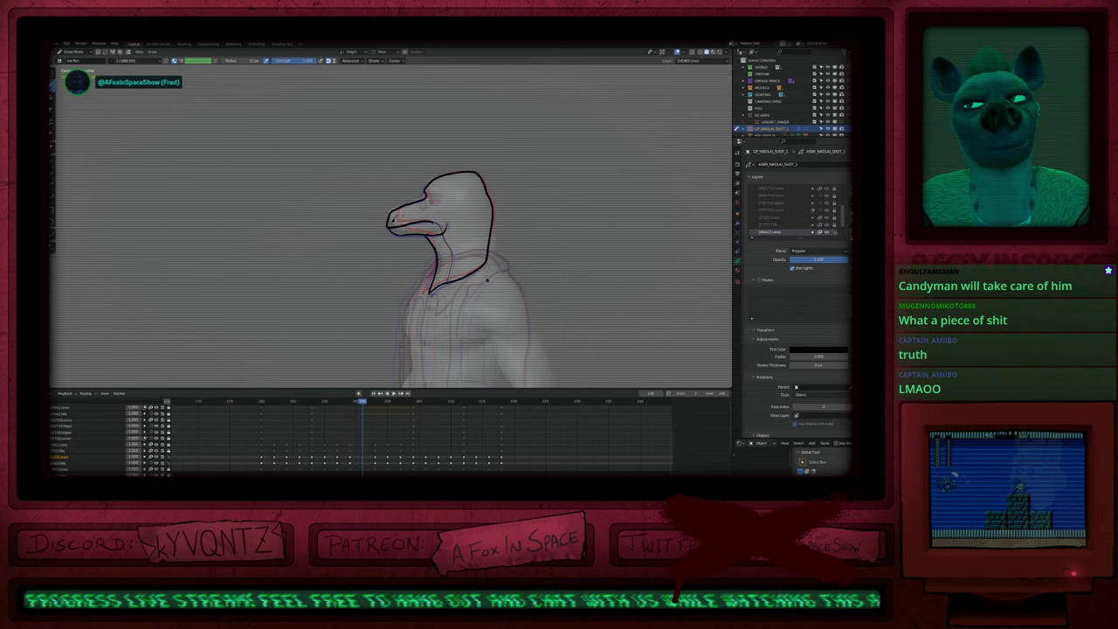
pyautogui.scroll(2, 493, 250)
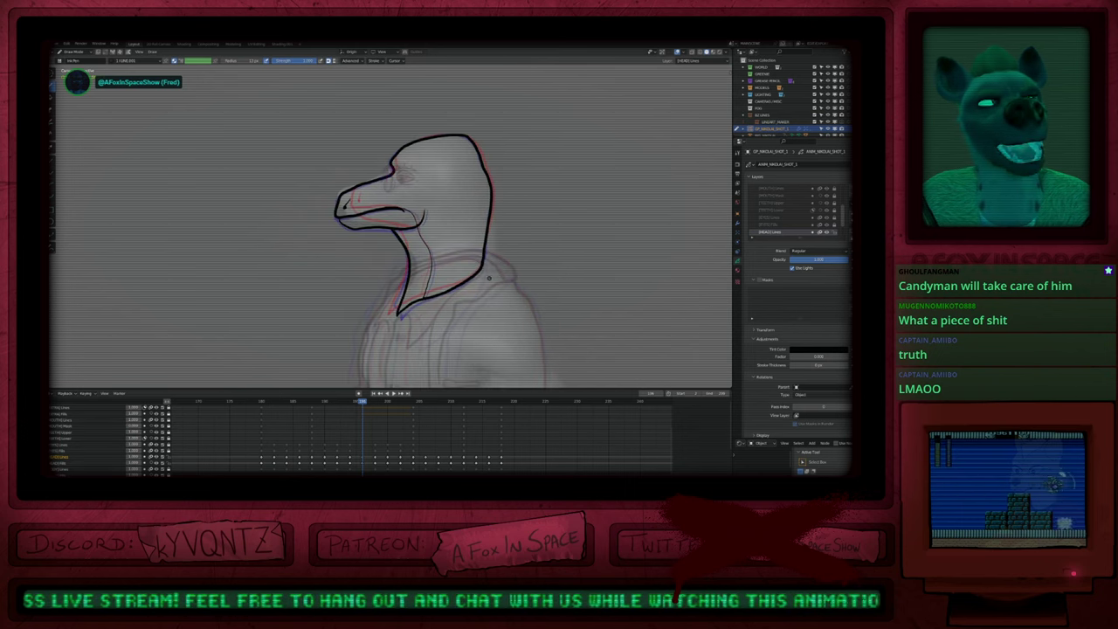
pyautogui.scroll(-1, 490, 275)
pyautogui.keyDown('shift'); pyautogui.moveTo(489, 276); pyautogui.dragTo(515, 262, button='middle'); pyautogui.keyUp('shift')
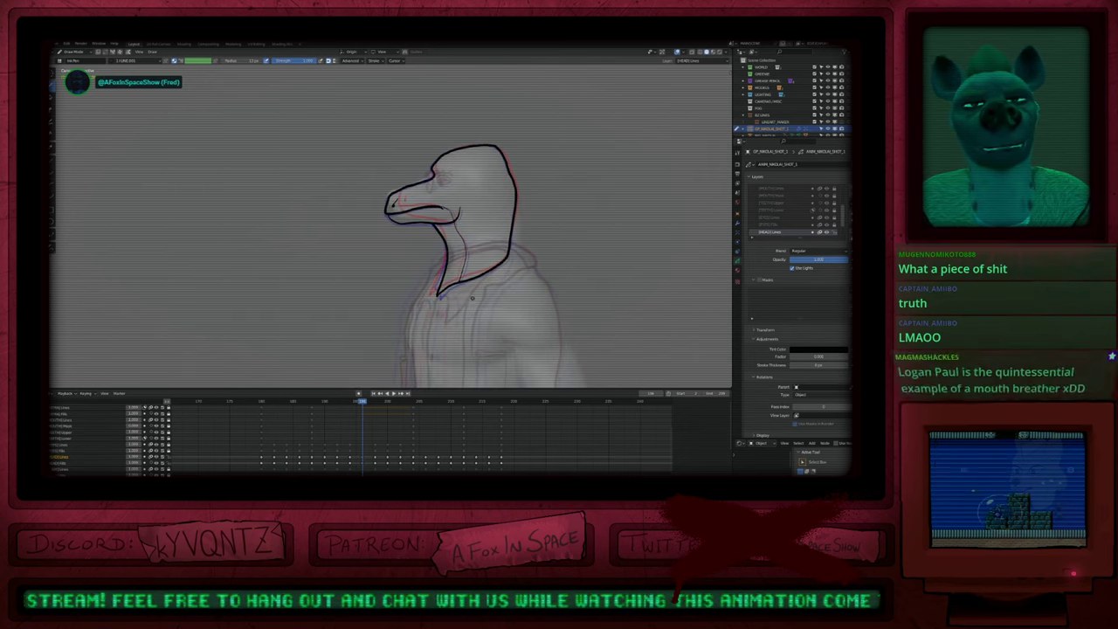
pyautogui.press('KP_0')
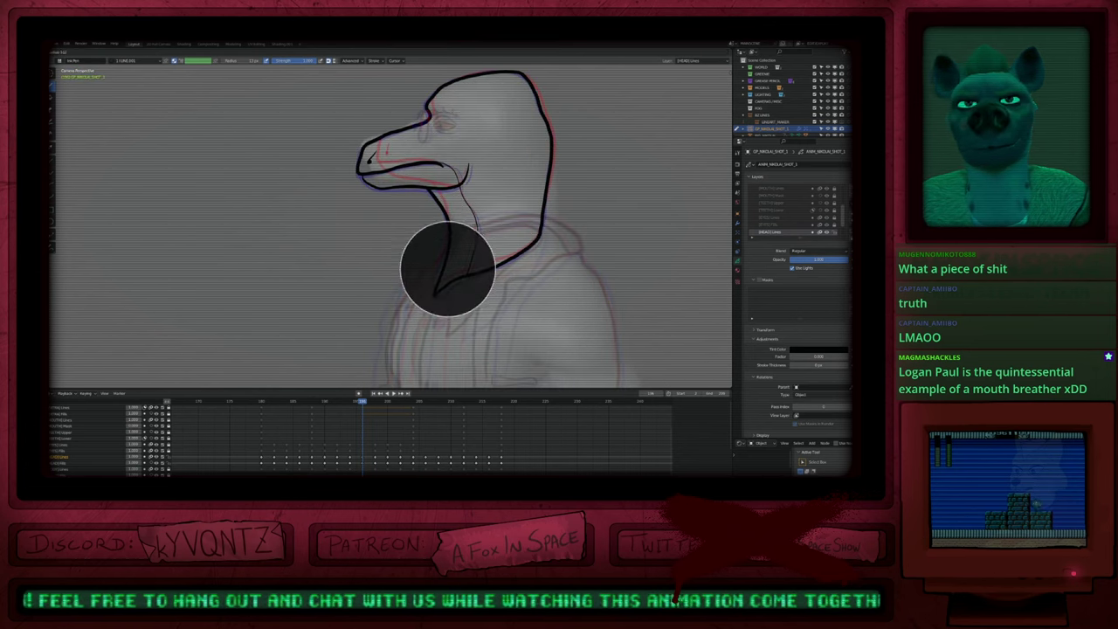
pyautogui.keyDown('shift'); pyautogui.moveTo(437, 285); pyautogui.dragTo(447, 238); pyautogui.keyUp('shift')
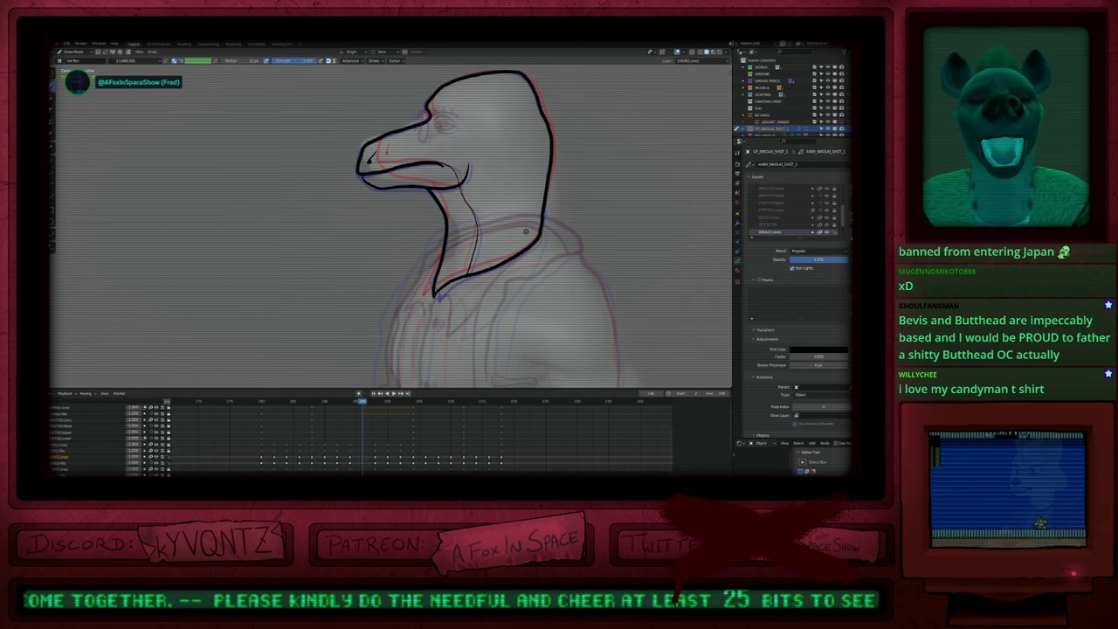
# Step: Flip through frames 196–204 and settle on frame 202, where the head turns away
pyautogui.moveTo(468, 222)
pyautogui.keyDown('shift'); pyautogui.mouseDown(button='middle')
pyautogui.moveTo(460, 285)
pyautogui.moveTo(486, 281)
pyautogui.moveTo(430, 247)
pyautogui.mouseUp(button='middle'); pyautogui.keyUp('shift')
pyautogui.press('f')
pyautogui.press('Escape')
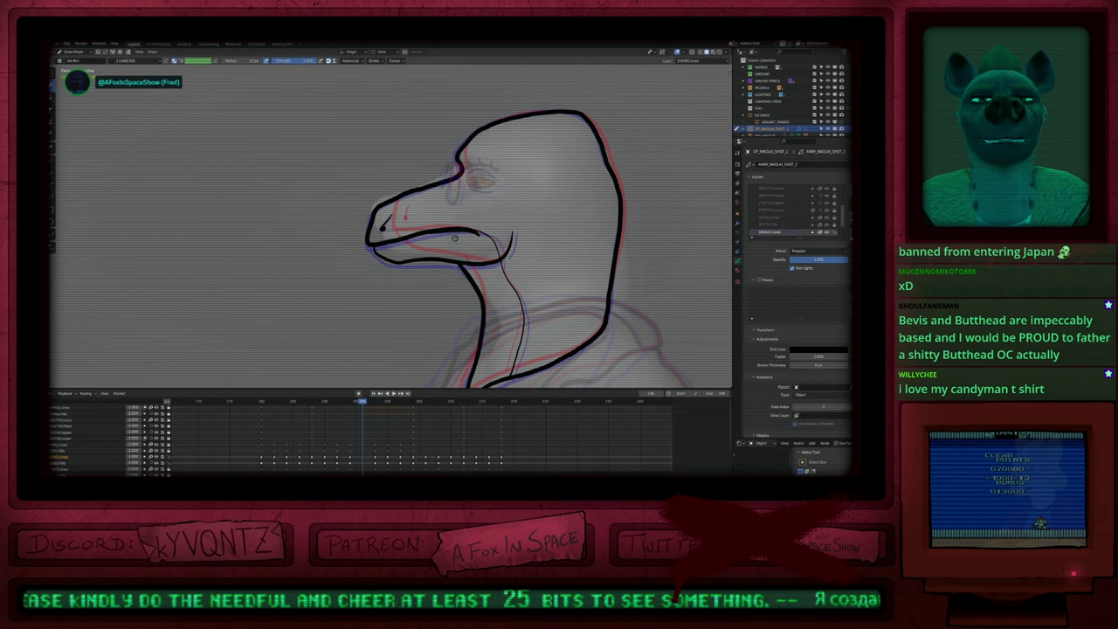
pyautogui.keyDown('ctrl'); pyautogui.moveTo(460, 245); pyautogui.dragTo(490, 270, button='middle'); pyautogui.keyUp('ctrl')
pyautogui.press('Down')
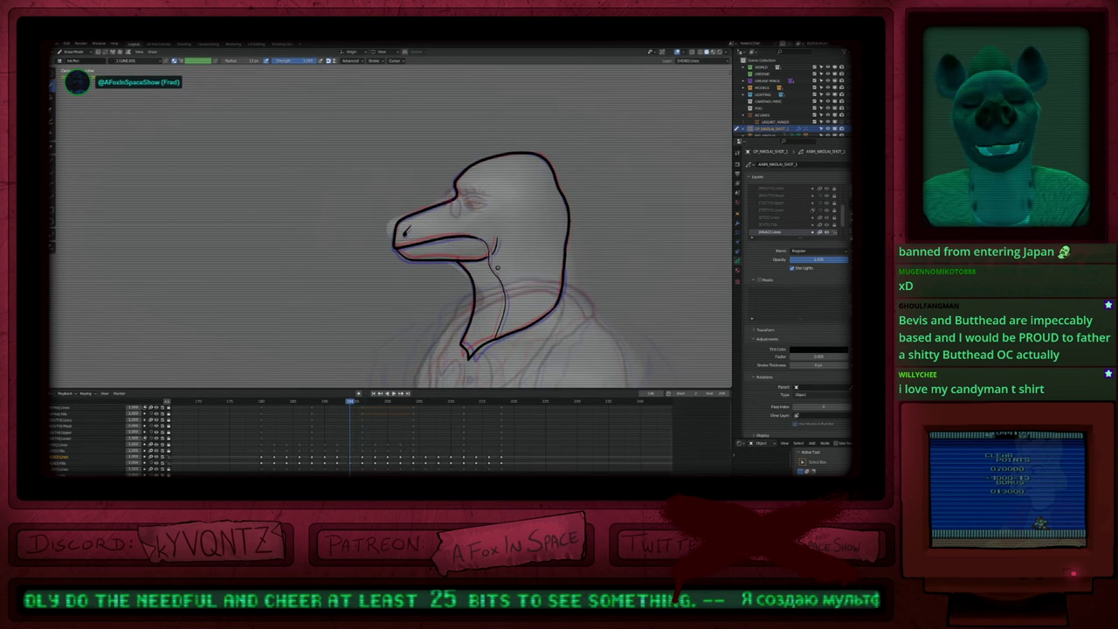
pyautogui.press('Up')
pyautogui.press('Up')
pyautogui.press('Up')
pyautogui.press('Up')
pyautogui.press('Up')
pyautogui.press('Down')
pyautogui.press('Down')
pyautogui.press('Down')
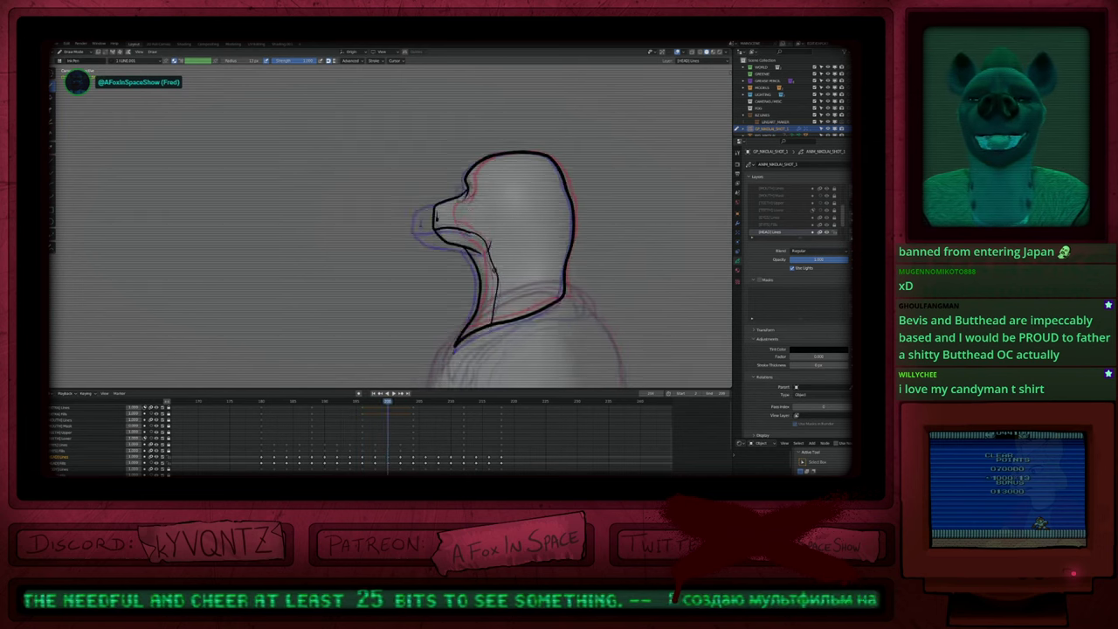
pyautogui.press('Up')
pyautogui.press('Up')
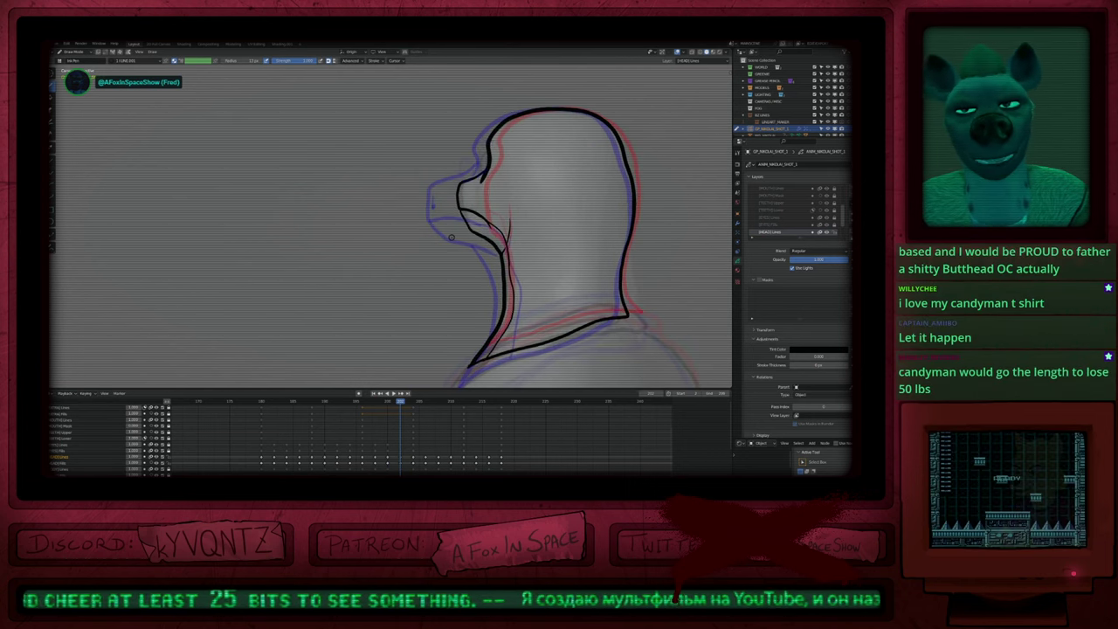
pyautogui.hotkey('shift', 'f')
pyautogui.click(455, 238)
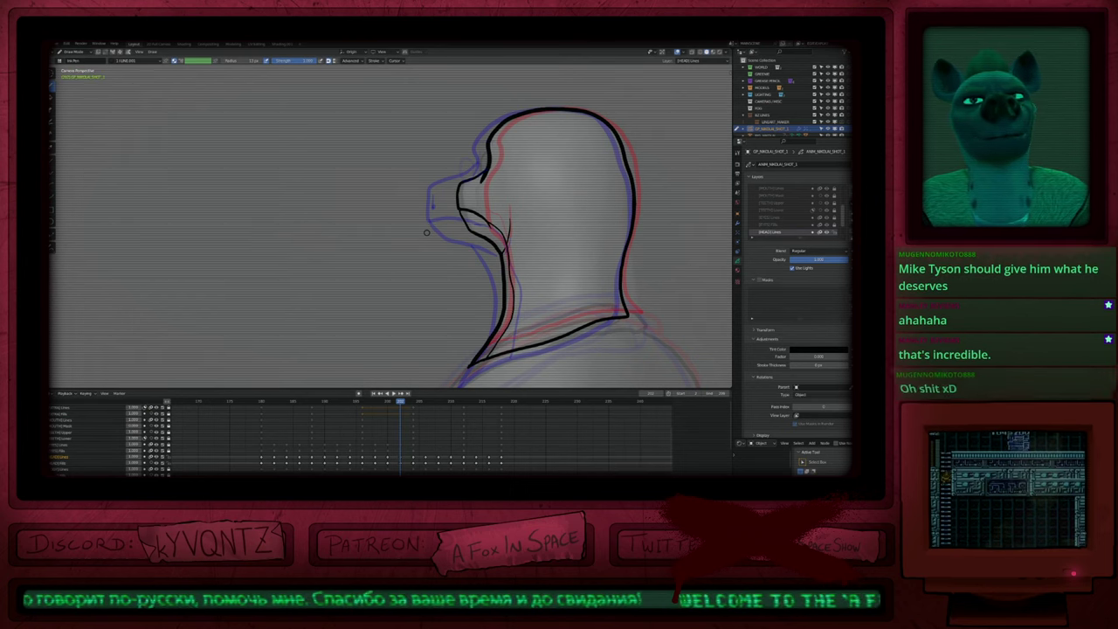
# Step: Maximize the drawing area with Ctrl+Space and centre the view on the head and neck
pyautogui.moveTo(617, 181)
pyautogui.keyDown('shift'); pyautogui.mouseDown(button='middle')
pyautogui.moveTo(555, 237)
pyautogui.moveTo(512, 122)
pyautogui.mouseUp(button='middle'); pyautogui.keyUp('shift')
pyautogui.moveTo(481, 237)
pyautogui.keyDown('shift'); pyautogui.mouseDown(button='middle')
pyautogui.moveTo(517, 128)
pyautogui.moveTo(477, 245)
pyautogui.mouseUp(button='middle'); pyautogui.keyUp('shift')
pyautogui.hotkey('ctrl', 'space')
pyautogui.keyDown('shift'); pyautogui.moveTo(486, 348); pyautogui.dragTo(424, 257, button='middle'); pyautogui.keyUp('shift')
pyautogui.scroll(-3, 424, 257)
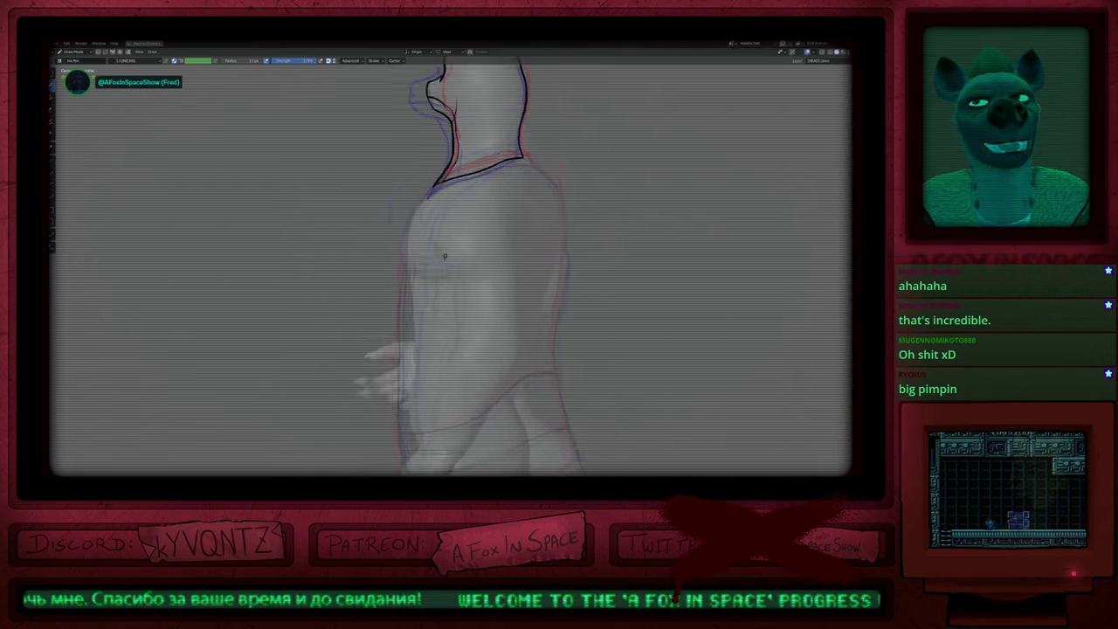
pyautogui.keyDown('shift'); pyautogui.moveTo(488, 208); pyautogui.dragTo(481, 293, button='middle'); pyautogui.keyUp('shift')
pyautogui.scroll(3, 508, 198)
pyautogui.scroll(1, 508, 197)
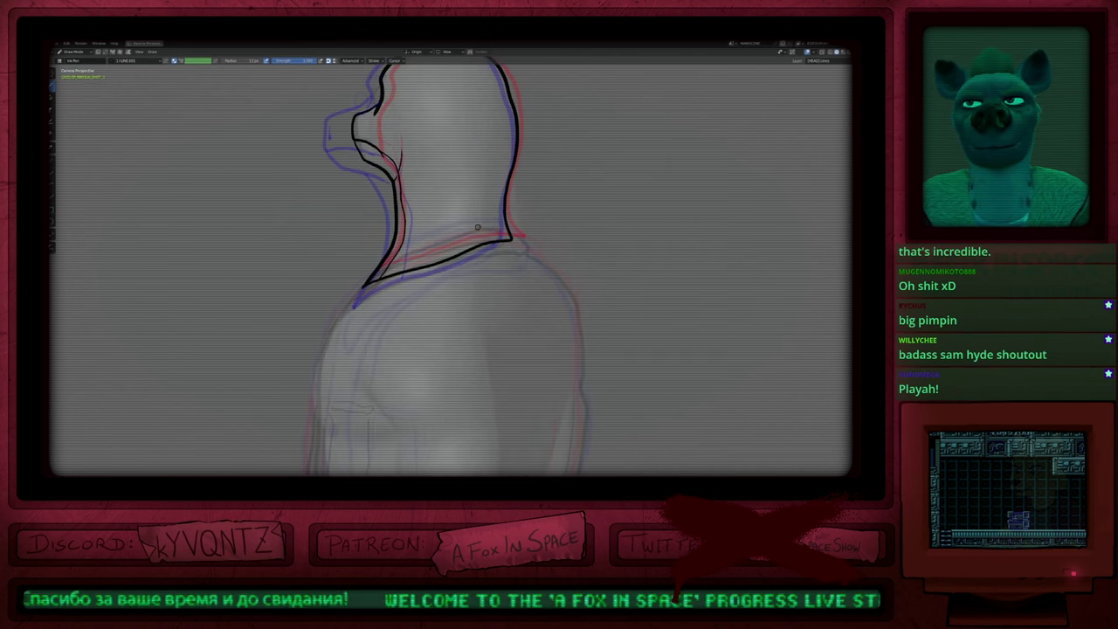
pyautogui.keyDown('shift'); pyautogui.moveTo(477, 228); pyautogui.dragTo(512, 215, button='middle'); pyautogui.keyUp('shift')
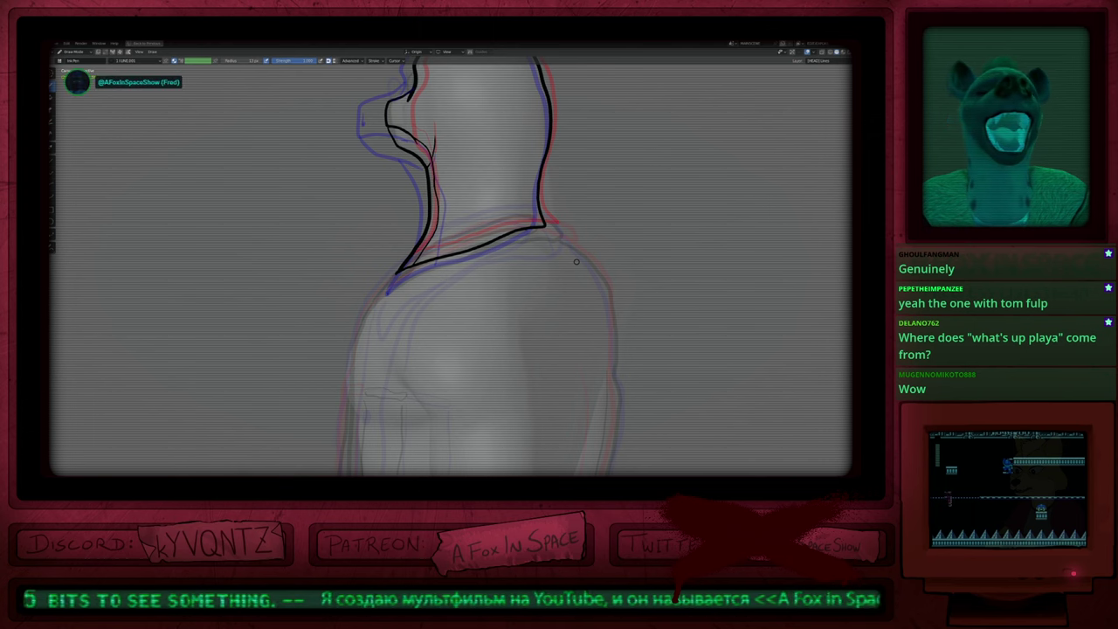
pyautogui.scroll(-2, 514, 253)
pyautogui.moveTo(448, 309)
pyautogui.keyDown('shift'); pyautogui.mouseDown(button='middle')
pyautogui.moveTo(433, 353)
pyautogui.moveTo(451, 348)
pyautogui.moveTo(459, 246)
pyautogui.moveTo(445, 312)
pyautogui.moveTo(481, 301)
pyautogui.moveTo(438, 282)
pyautogui.mouseUp(button='middle'); pyautogui.keyUp('shift')
# Step: Compare with the previous frame, resize the brush, and undo the edit near the ear and jaw
pyautogui.press('Left')
pyautogui.press('Left')
pyautogui.press('Left')
pyautogui.press('Left')
pyautogui.press('Right')
pyautogui.press('Right')
pyautogui.press('Right')
pyautogui.press('Right')
pyautogui.press('Right')
pyautogui.scroll(4, 437, 282)
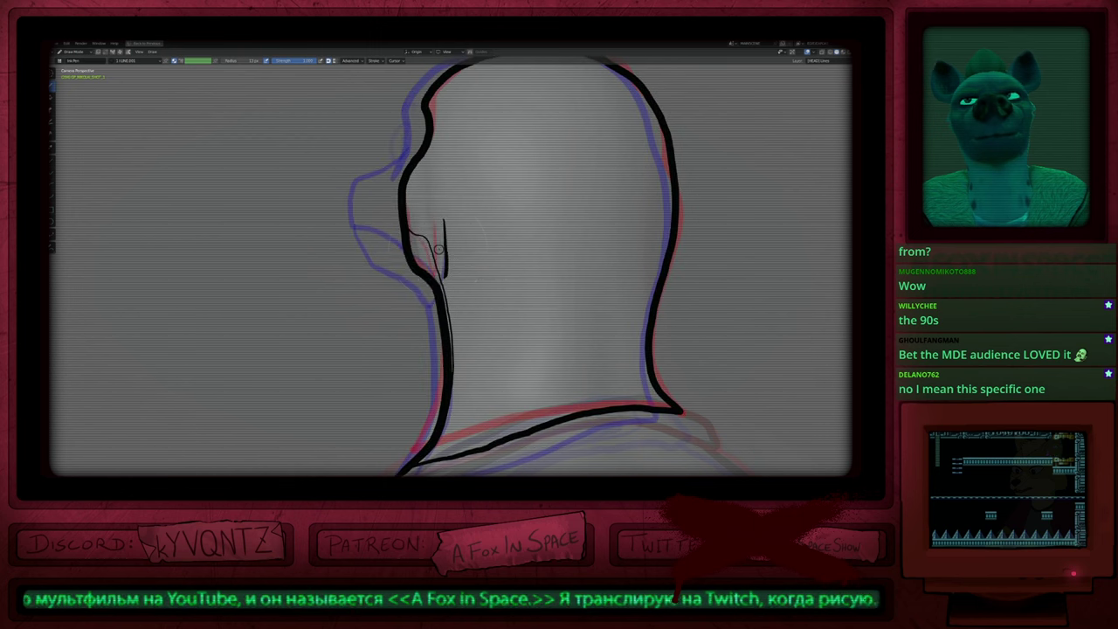
pyautogui.press('f')
pyautogui.click(430, 249)
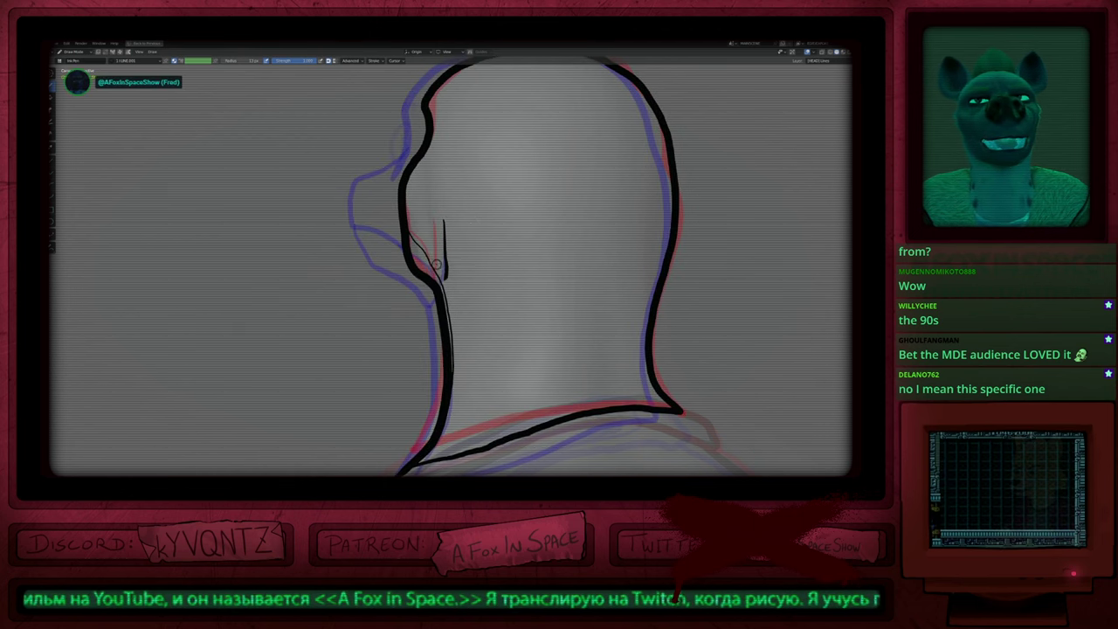
pyautogui.press('f')
pyautogui.press('Escape')
pyautogui.hotkey('ctrl', 'z')
pyautogui.hotkey('ctrl', 'z')
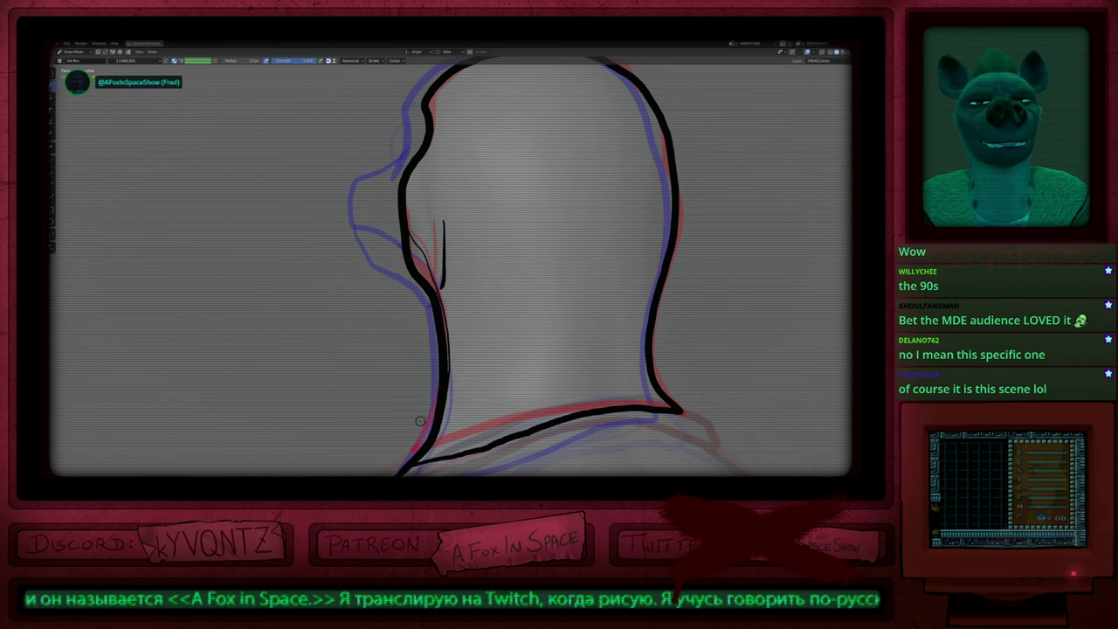
# Step: Revert the neck-corner edits, shift the head's front outline slightly right, and advance frames
pyautogui.keyDown('shift'); pyautogui.moveTo(417, 432); pyautogui.dragTo(431, 263, button='middle'); pyautogui.keyUp('shift')
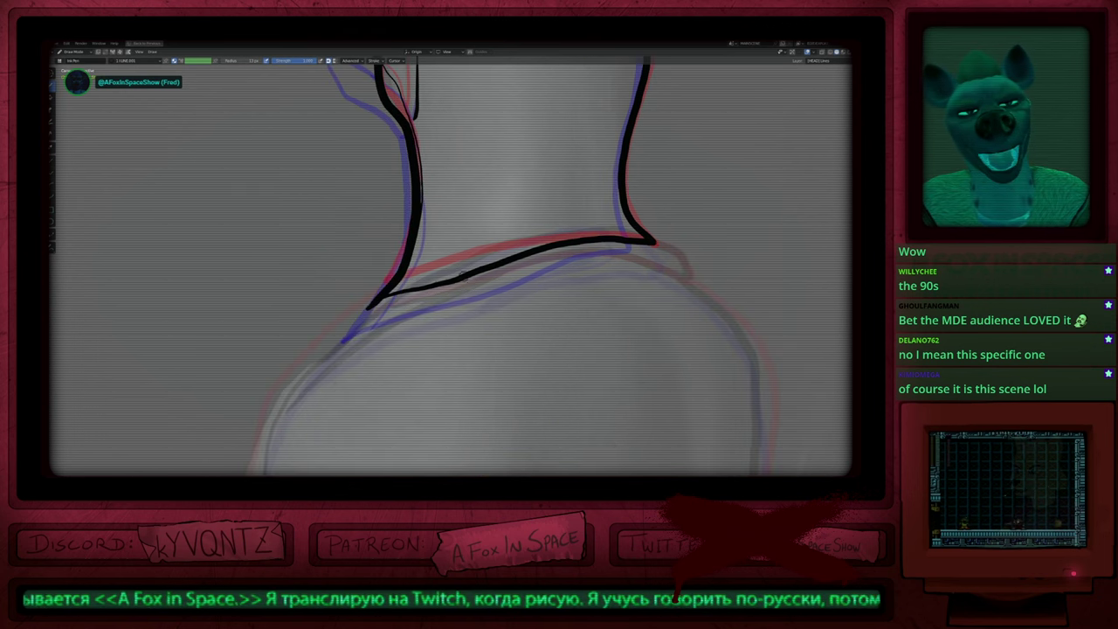
pyautogui.press('f')
pyautogui.click(386, 306)
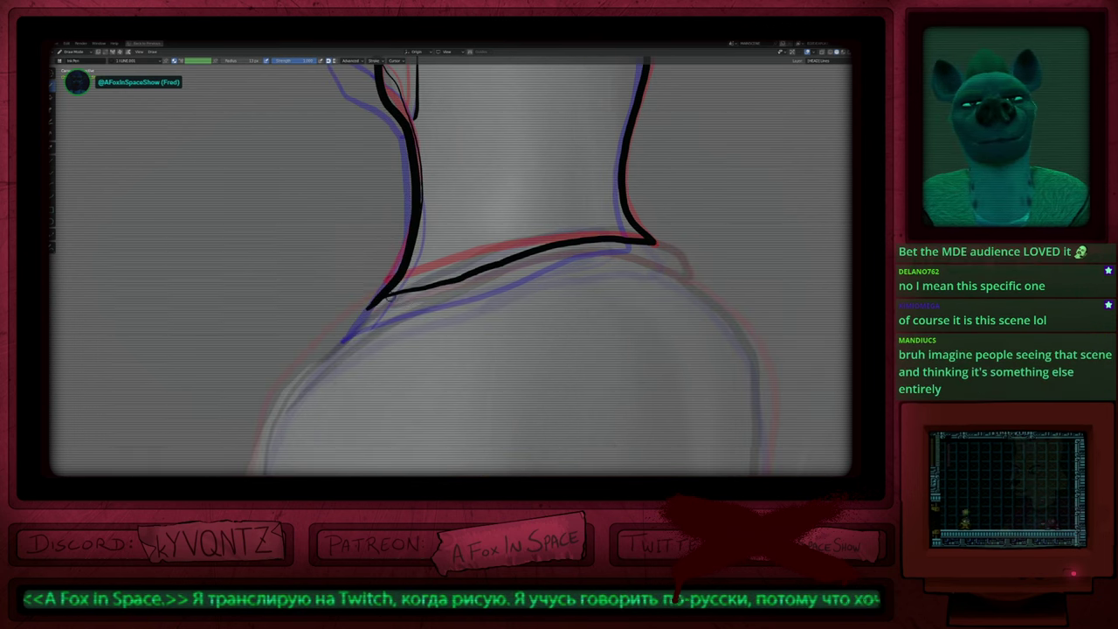
pyautogui.moveTo(393, 290)
pyautogui.mouseDown()
pyautogui.moveTo(381, 299)
pyautogui.moveTo(386, 274)
pyautogui.mouseUp()
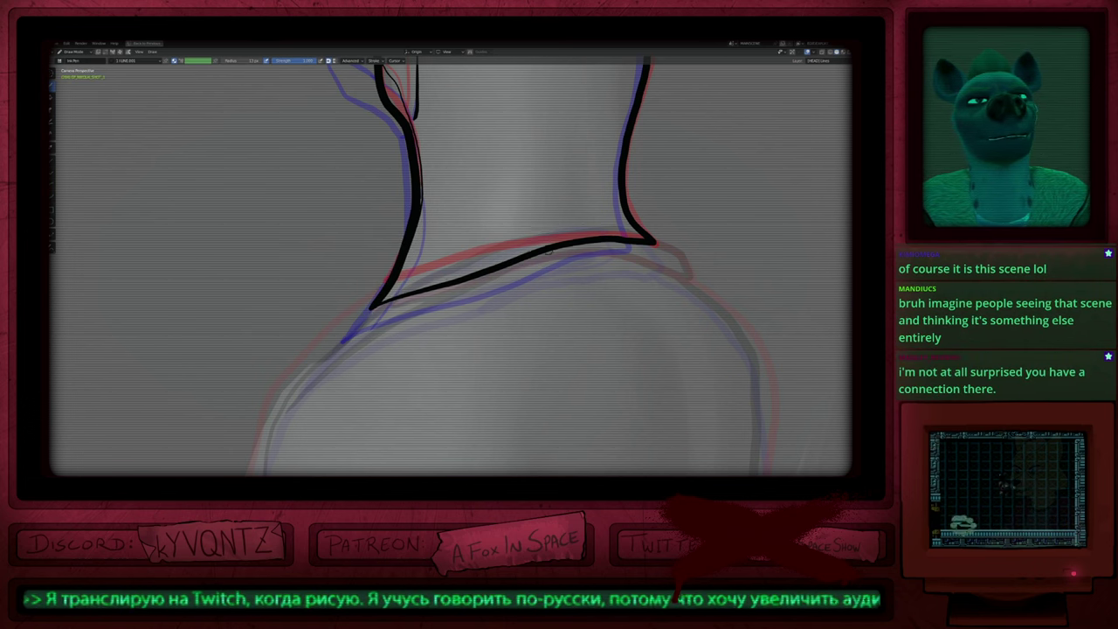
pyautogui.hotkey('ctrl', 'z')
pyautogui.hotkey('ctrl', 'z')
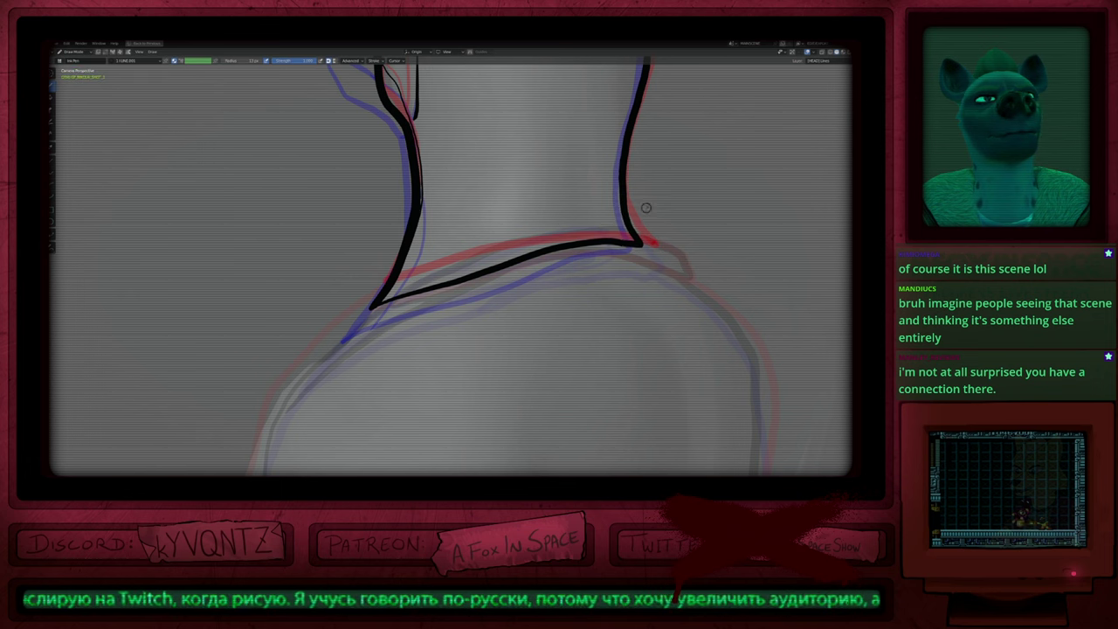
pyautogui.scroll(-6, 657, 249)
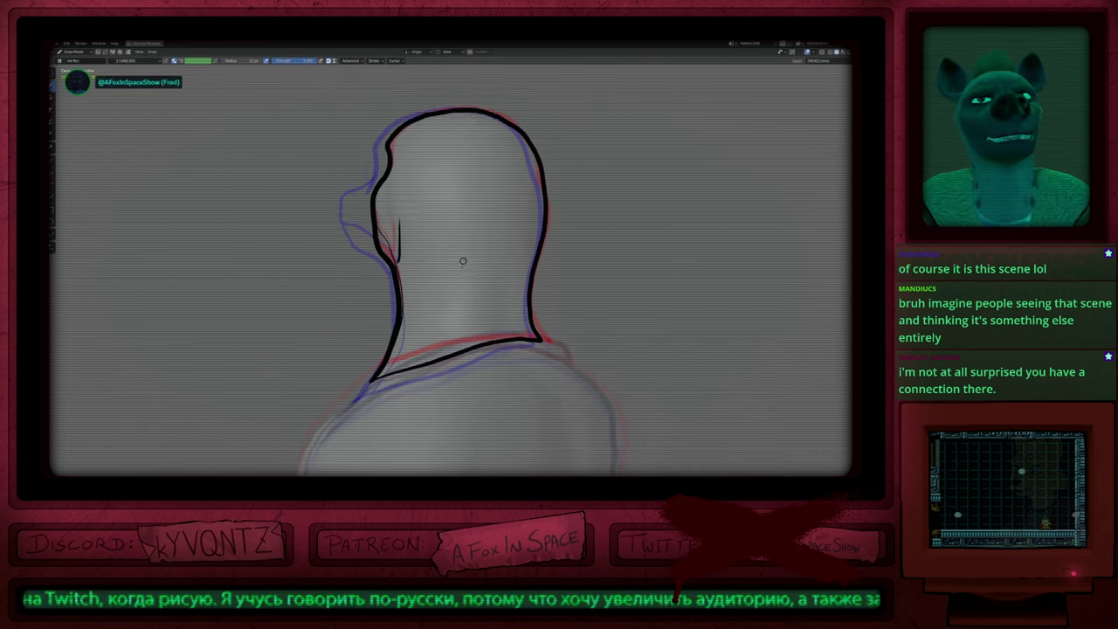
pyautogui.scroll(3, 375, 271)
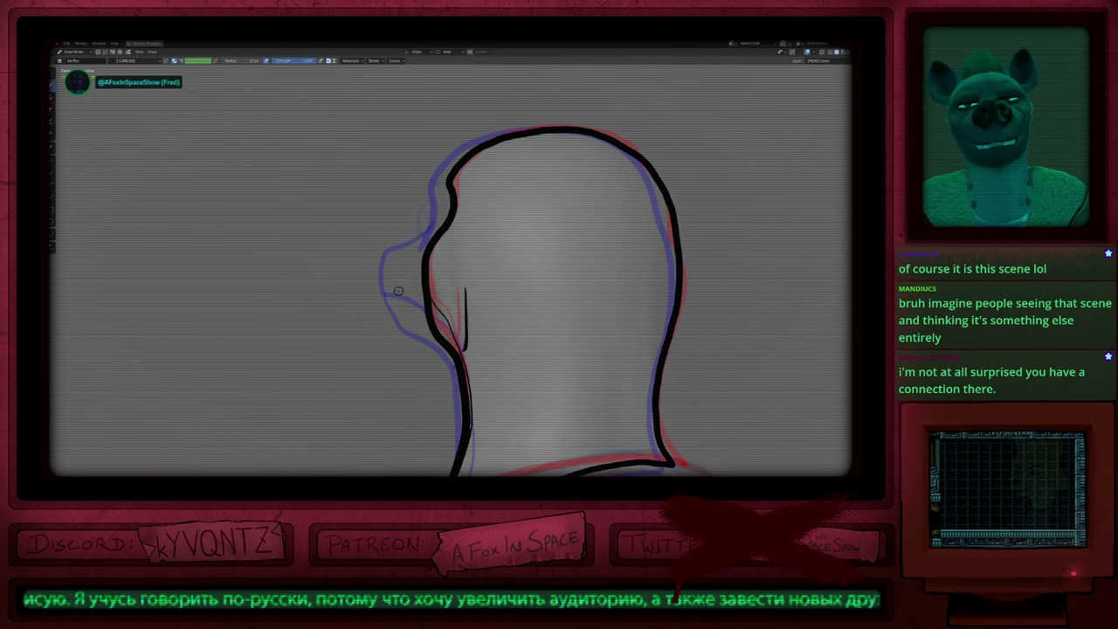
pyautogui.hotkey('ctrl', 'z')
pyautogui.scroll(-3, 456, 244)
pyautogui.moveTo(490, 295)
pyautogui.keyDown('shift'); pyautogui.mouseDown(button='middle')
pyautogui.moveTo(442, 218)
pyautogui.moveTo(449, 274)
pyautogui.mouseUp(button='middle'); pyautogui.keyUp('shift')
pyautogui.press('Right')
pyautogui.press('Right')
pyautogui.press('Right')
pyautogui.press('Right')
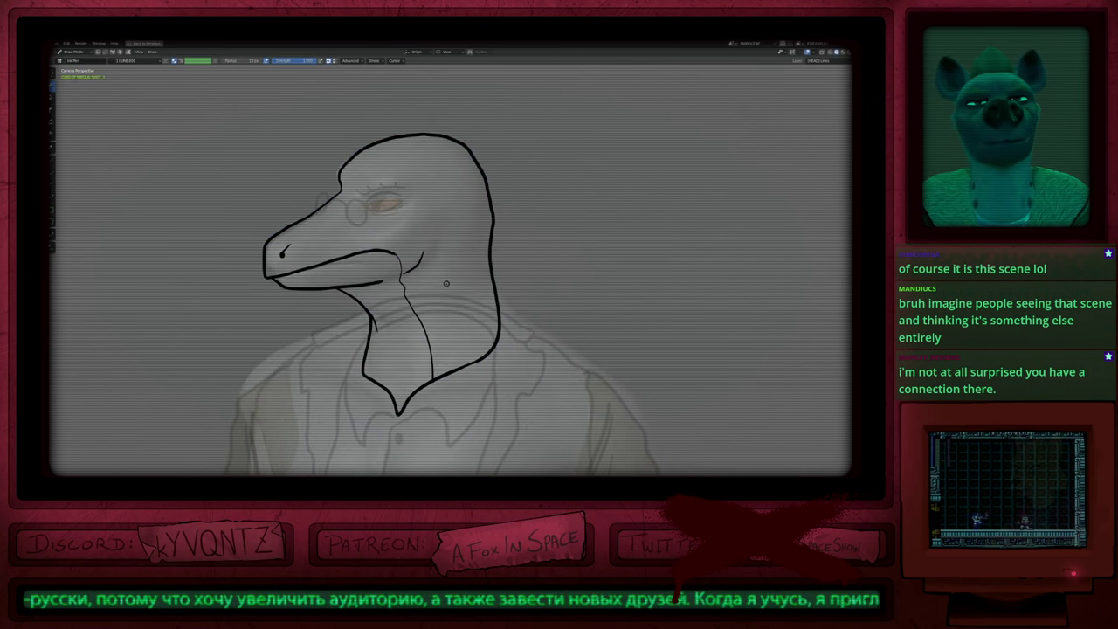
# Step: Set the brush radius and pull the right neck outline left to straighten it
pyautogui.press('z')
pyautogui.click(451, 282)
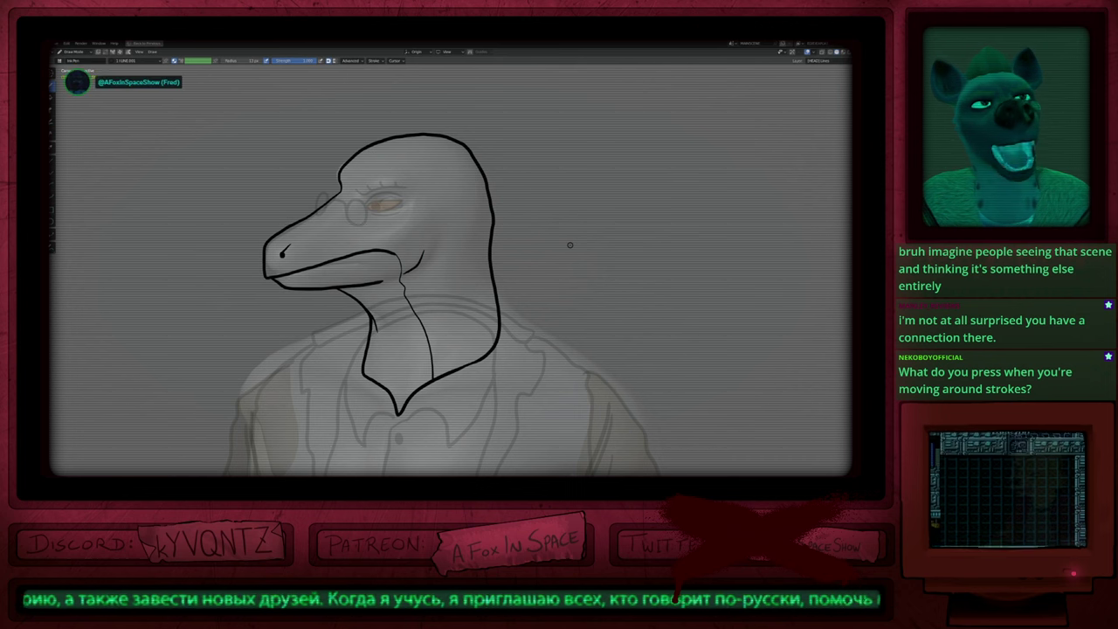
pyautogui.keyDown('shift'); pyautogui.moveTo(571, 285); pyautogui.dragTo(539, 263, button='middle'); pyautogui.keyUp('shift')
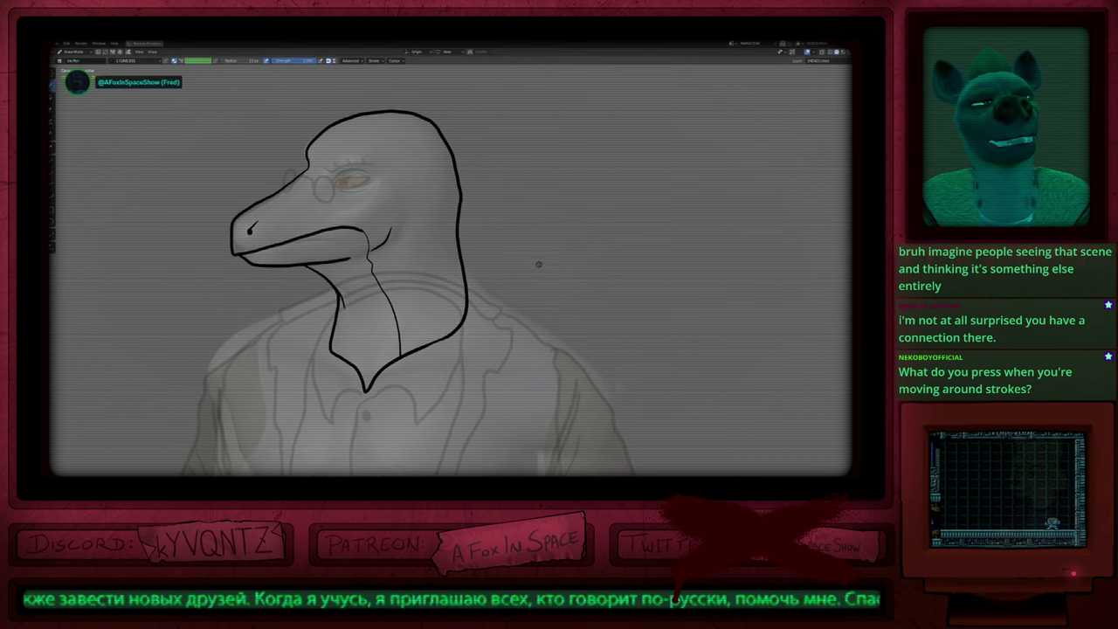
pyautogui.moveTo(480, 303)
pyautogui.keyDown('shift'); pyautogui.mouseDown(button='middle')
pyautogui.moveTo(496, 284)
pyautogui.moveTo(585, 278)
pyautogui.mouseUp(button='middle'); pyautogui.keyUp('shift')
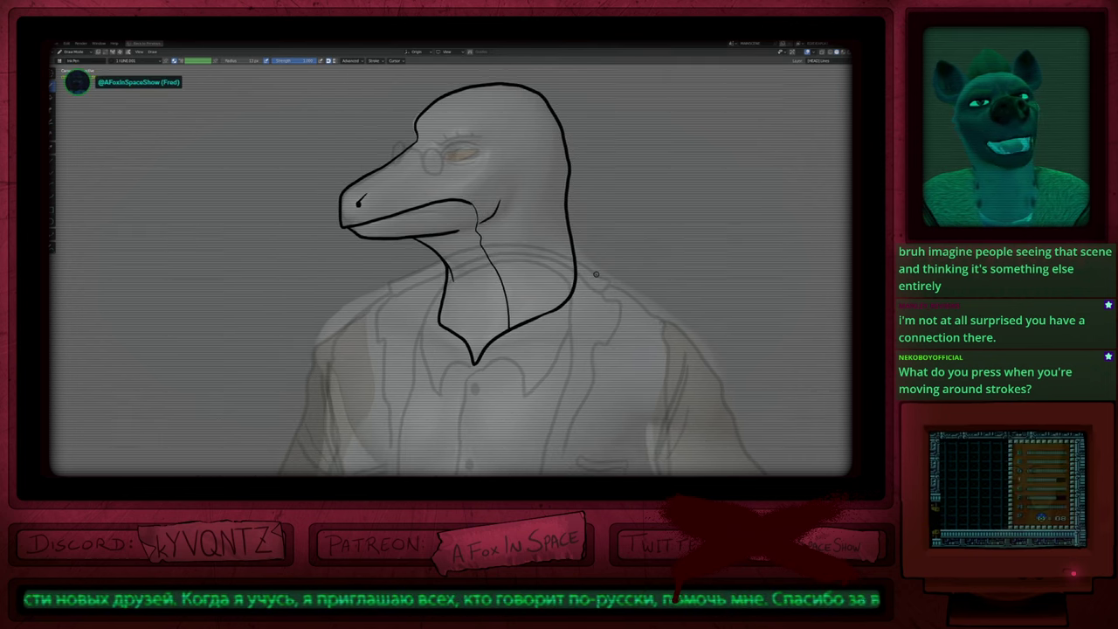
pyautogui.press('f')
pyautogui.click(594, 268)
pyautogui.keyDown('ctrl'); pyautogui.keyDown('shift'); pyautogui.moveTo(594, 267); pyautogui.dragTo(583, 273); pyautogui.keyUp('shift'); pyautogui.keyUp('ctrl')
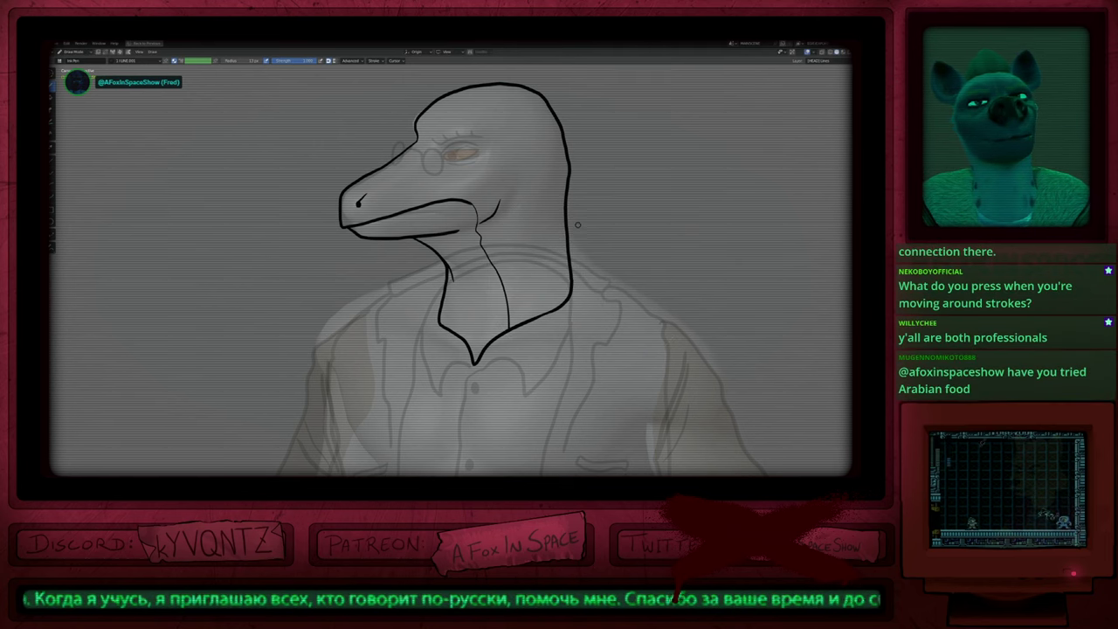
# Step: Step forward to the drawing's next poses and zoom in and out over the body
pyautogui.keyDown('shift'); pyautogui.moveTo(545, 240); pyautogui.dragTo(465, 219, button='middle'); pyautogui.keyUp('shift')
pyautogui.scroll(-1, 585, 235)
pyautogui.moveTo(585, 235); pyautogui.dragTo(583, 238, button='middle')
pyautogui.press('Right')
pyautogui.press('Right')
pyautogui.press('Right')
pyautogui.press('Right')
pyautogui.press('Right')
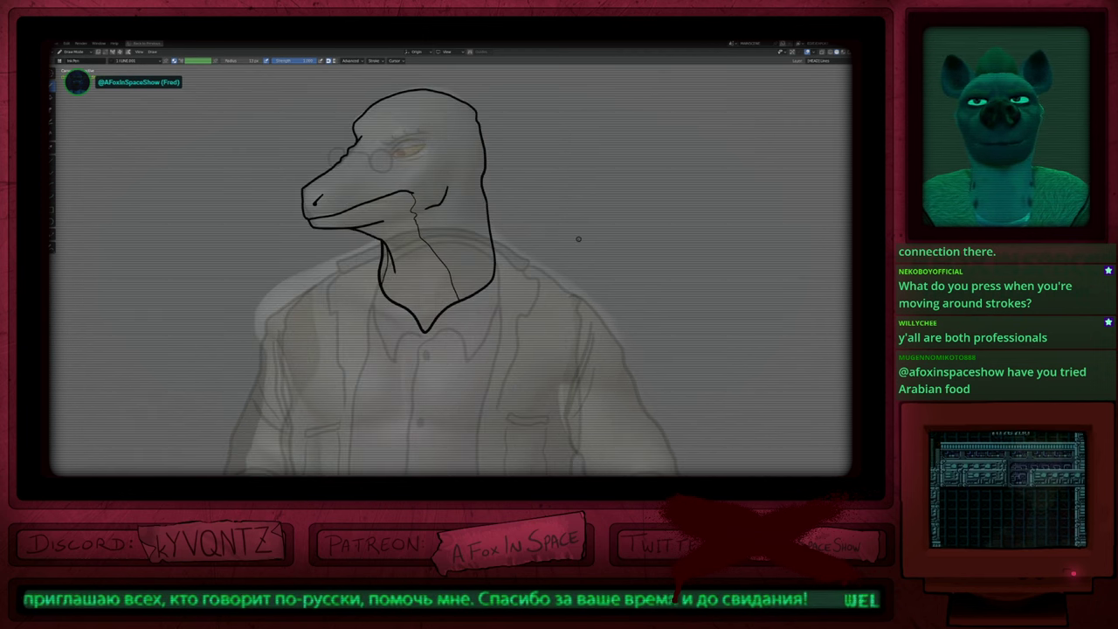
pyautogui.press('Right')
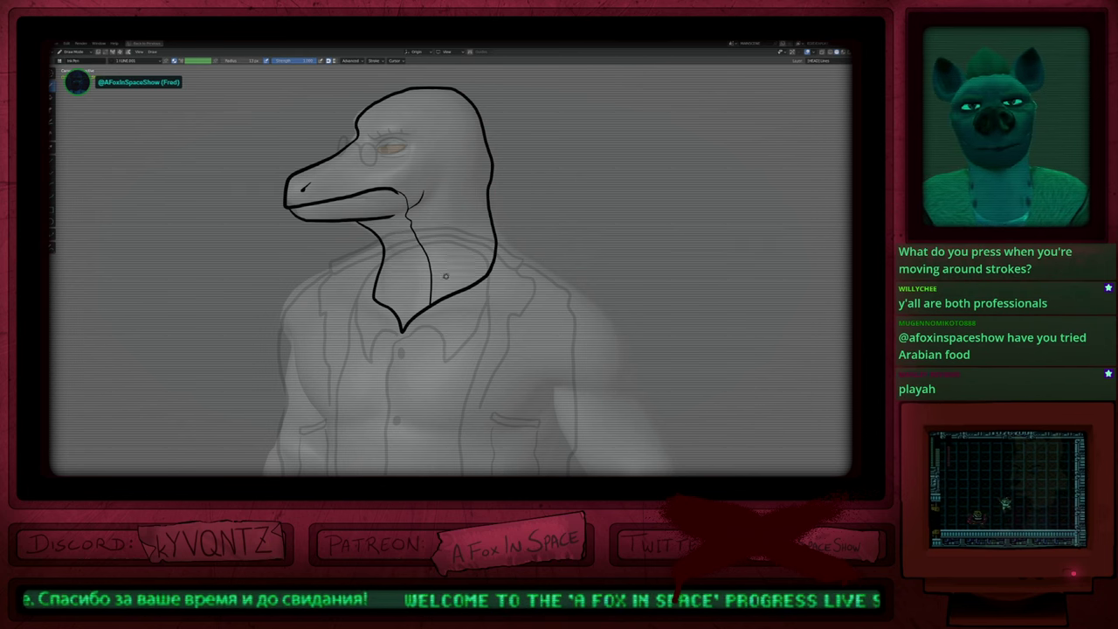
pyautogui.moveTo(440, 420)
pyautogui.keyDown('shift'); pyautogui.mouseDown(button='middle')
pyautogui.moveTo(457, 282)
pyautogui.moveTo(476, 323)
pyautogui.mouseUp(button='middle'); pyautogui.keyUp('shift')
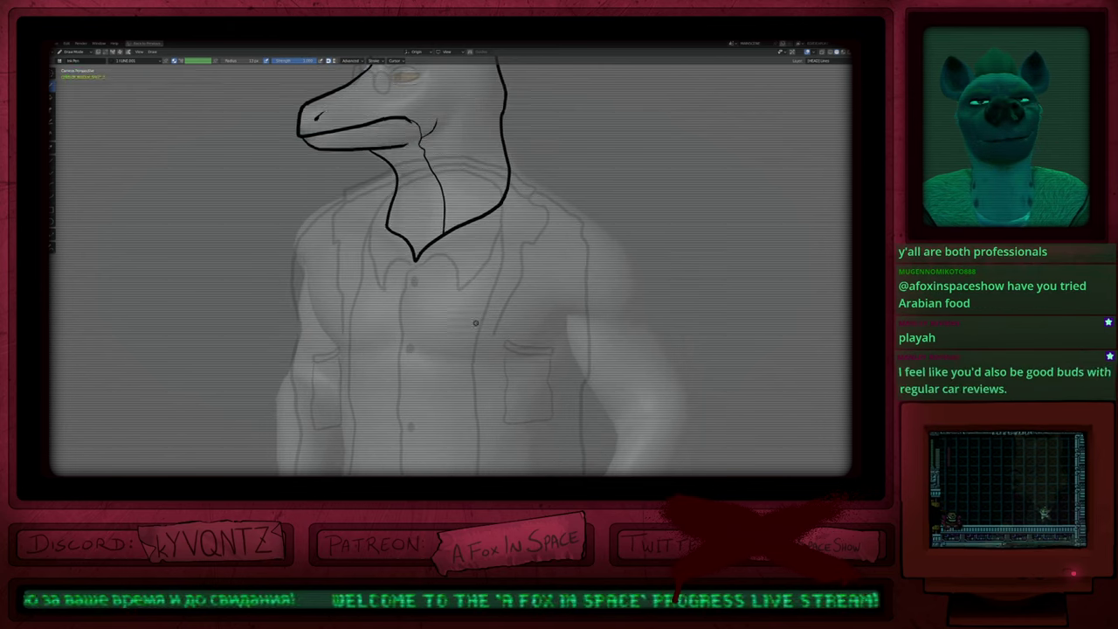
pyautogui.scroll(-3, 476, 323)
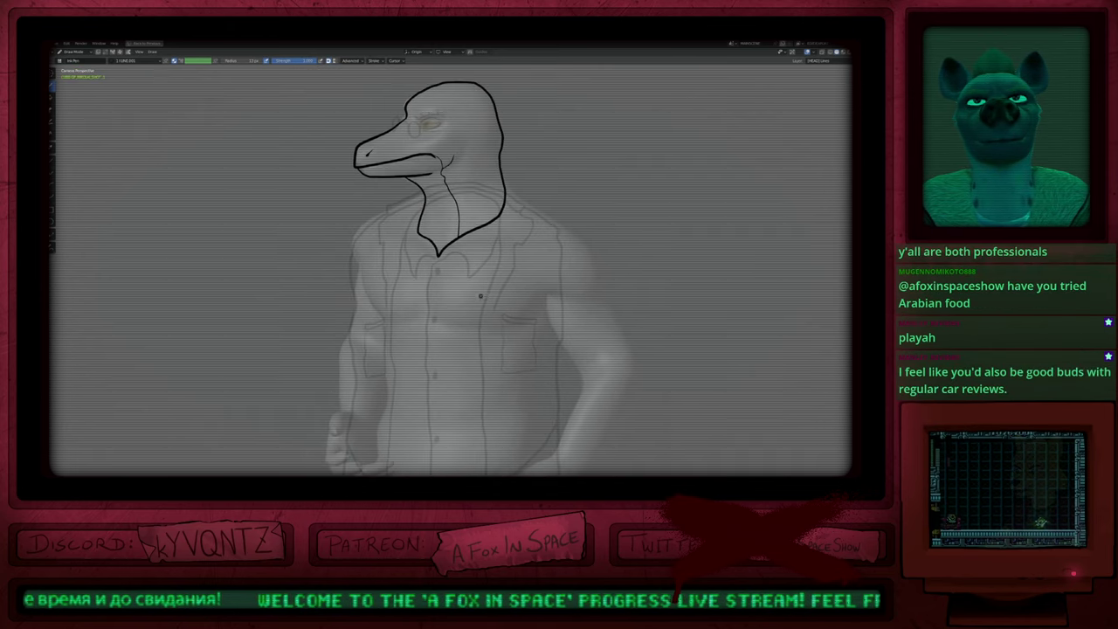
pyautogui.scroll(3, 480, 297)
pyautogui.scroll(-2, 663, 208)
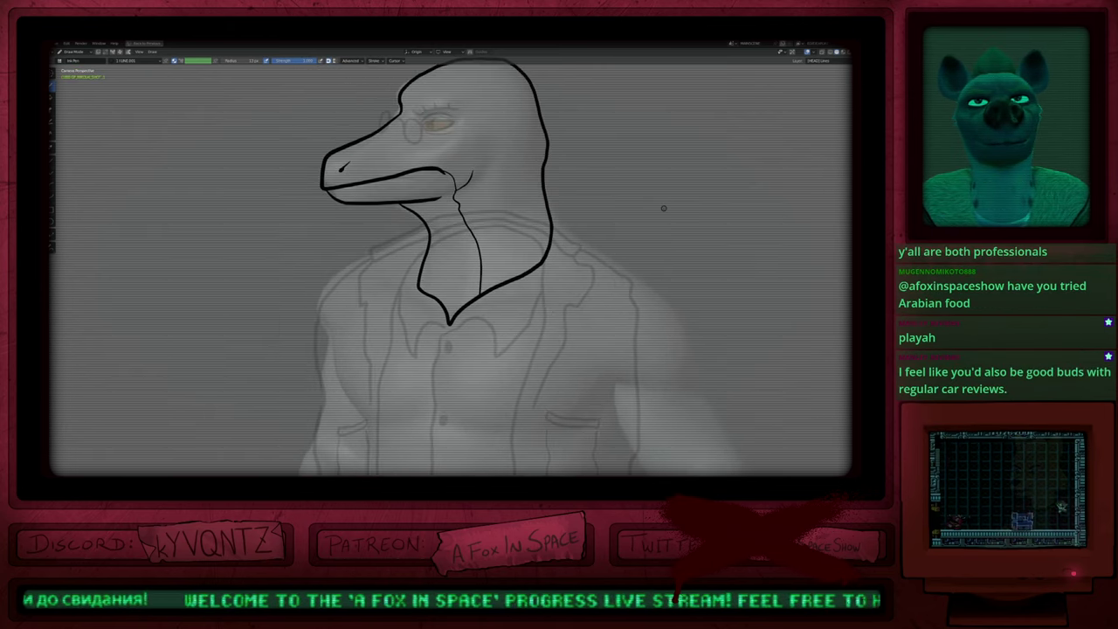
pyautogui.scroll(2, 664, 208)
pyautogui.scroll(-2, 657, 215)
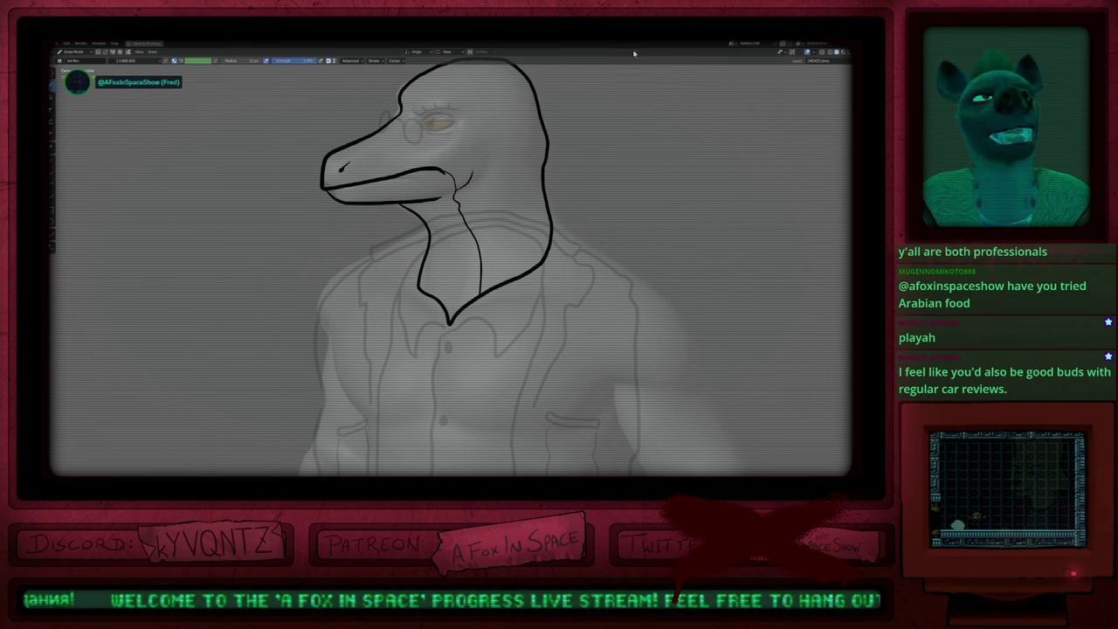
pyautogui.scroll(1, 634, 53)
pyautogui.scroll(-1, 634, 53)
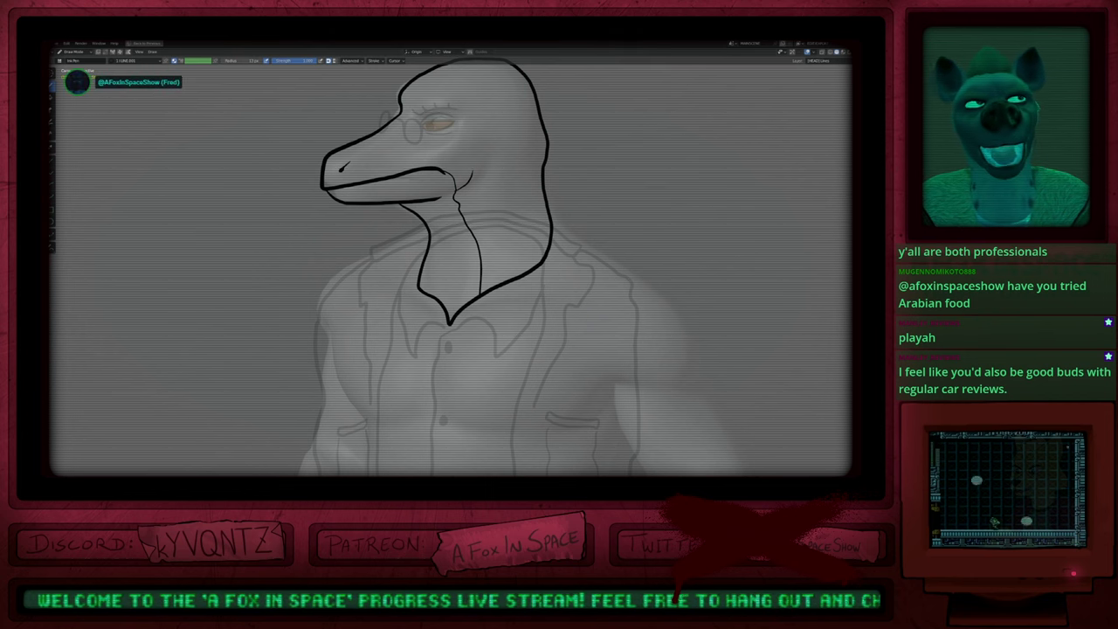
pyautogui.scroll(1, 634, 53)
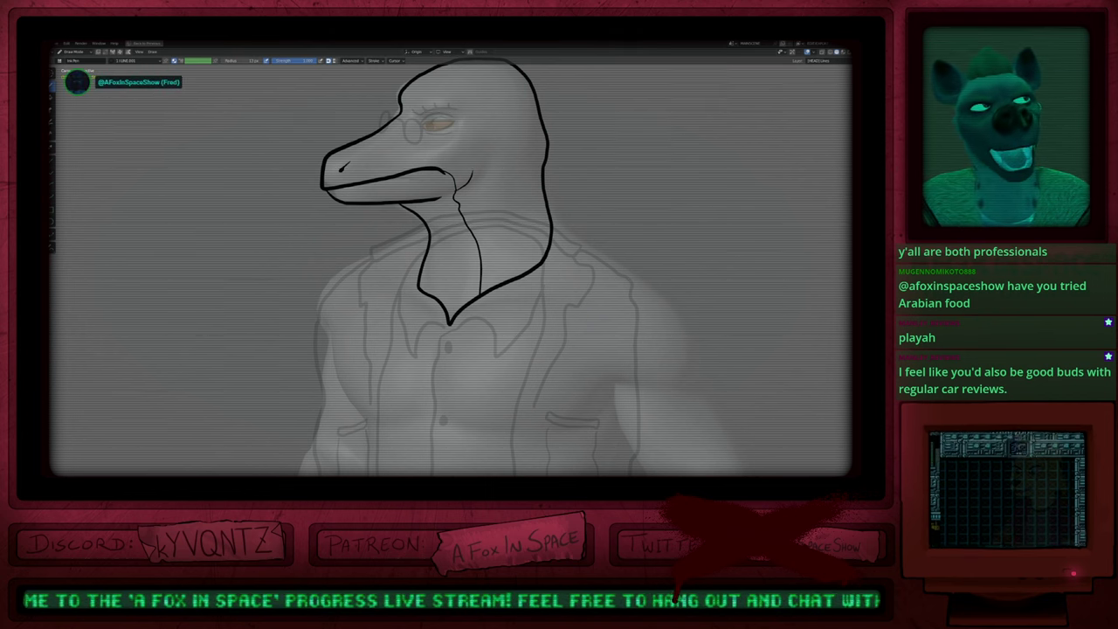
pyautogui.scroll(-1, 634, 53)
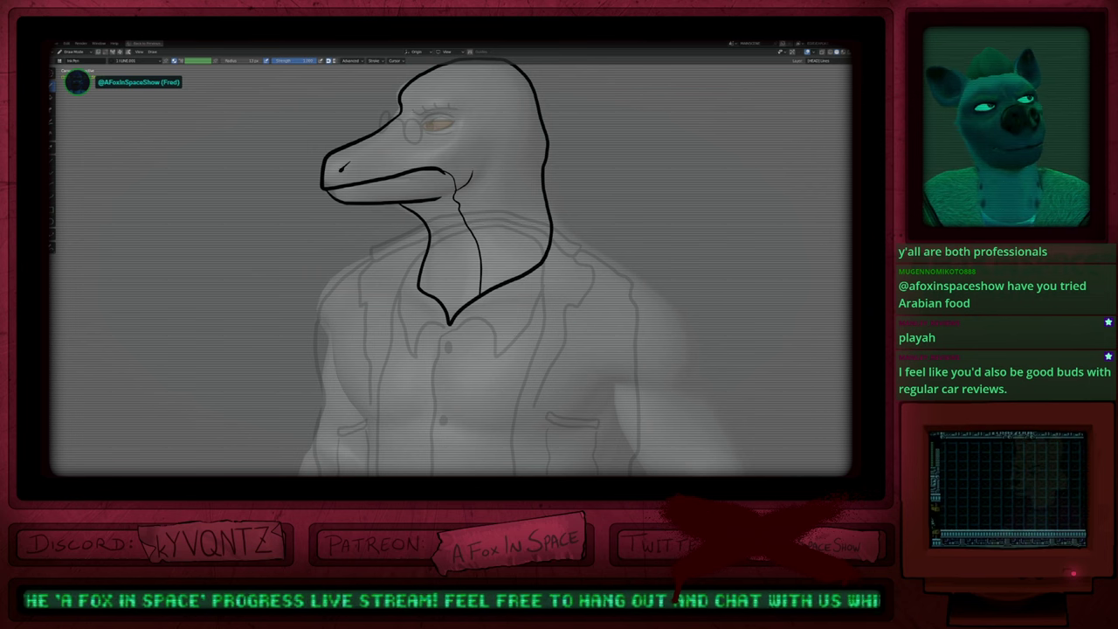
pyautogui.scroll(1, 673, 41)
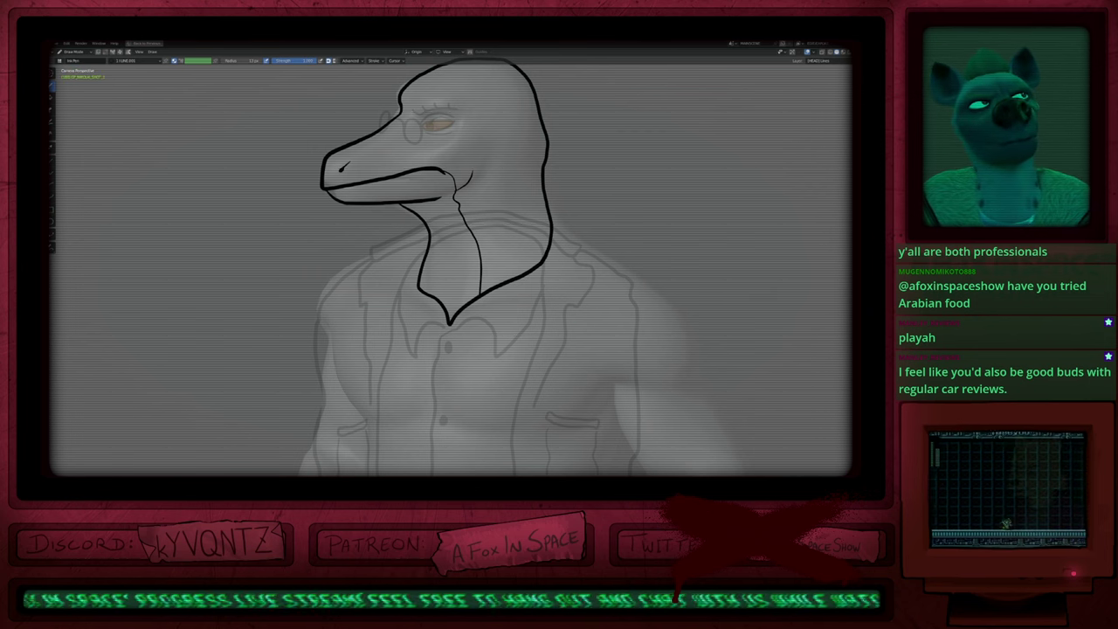
pyautogui.scroll(-1, 674, 41)
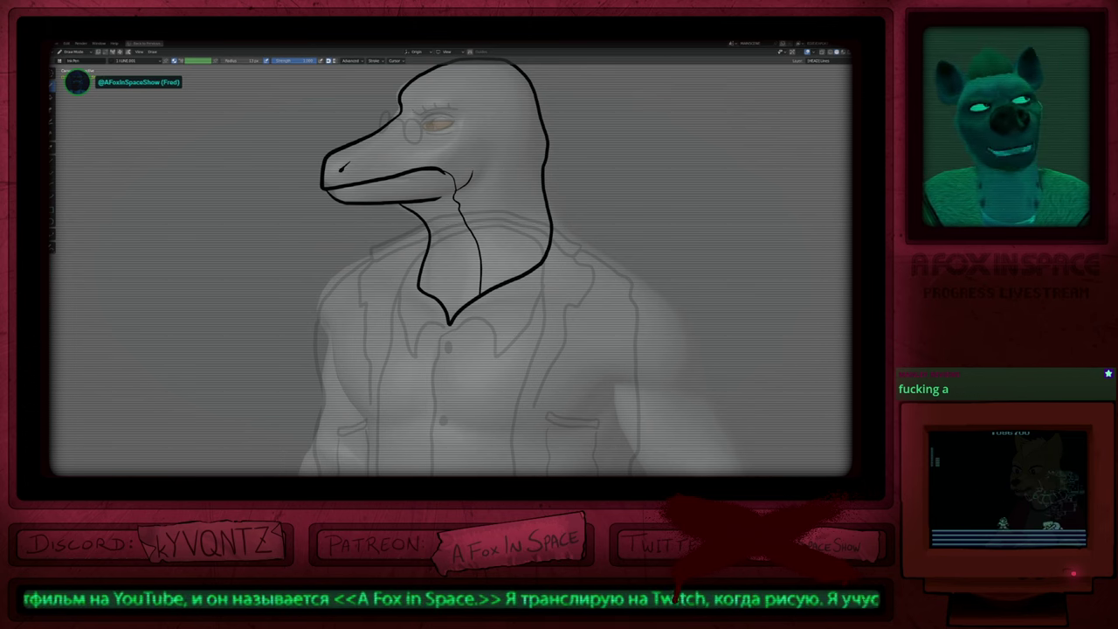
# Step: Centre the neck outline, return to camera view with Numpad 0, and orbit slightly toward profile
pyautogui.scroll(-2, 556, 262)
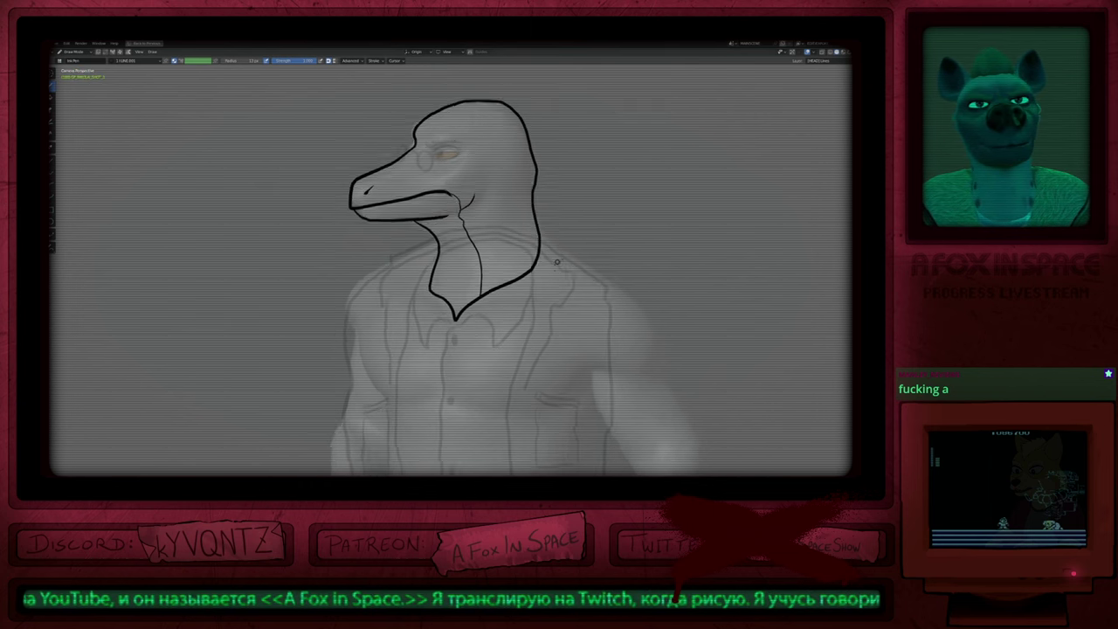
pyautogui.scroll(4, 463, 257)
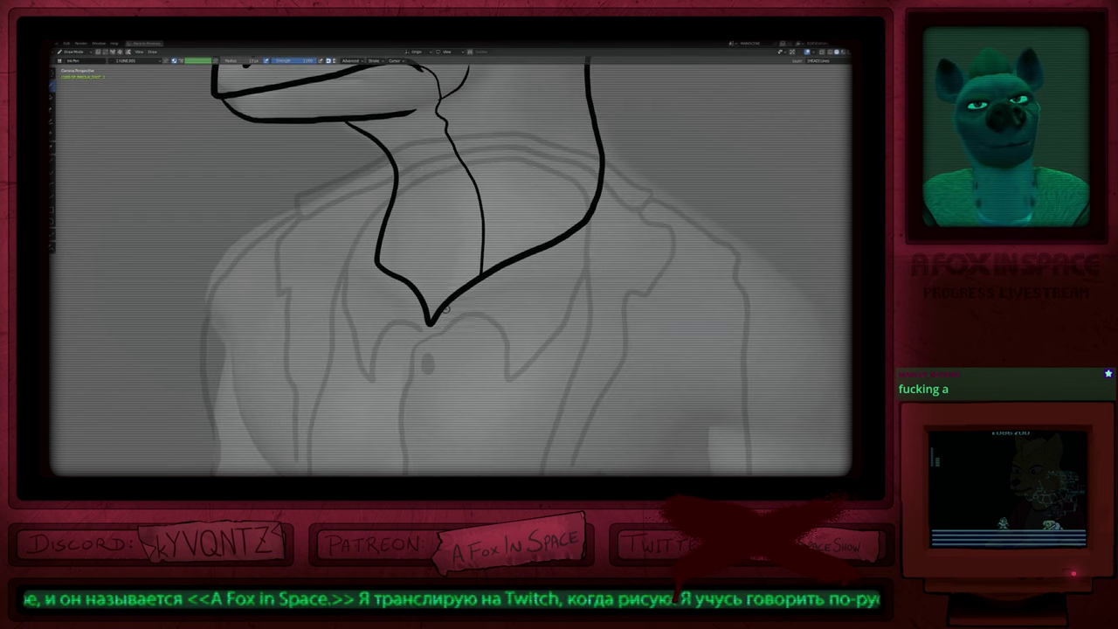
pyautogui.press('f')
pyautogui.press('Escape')
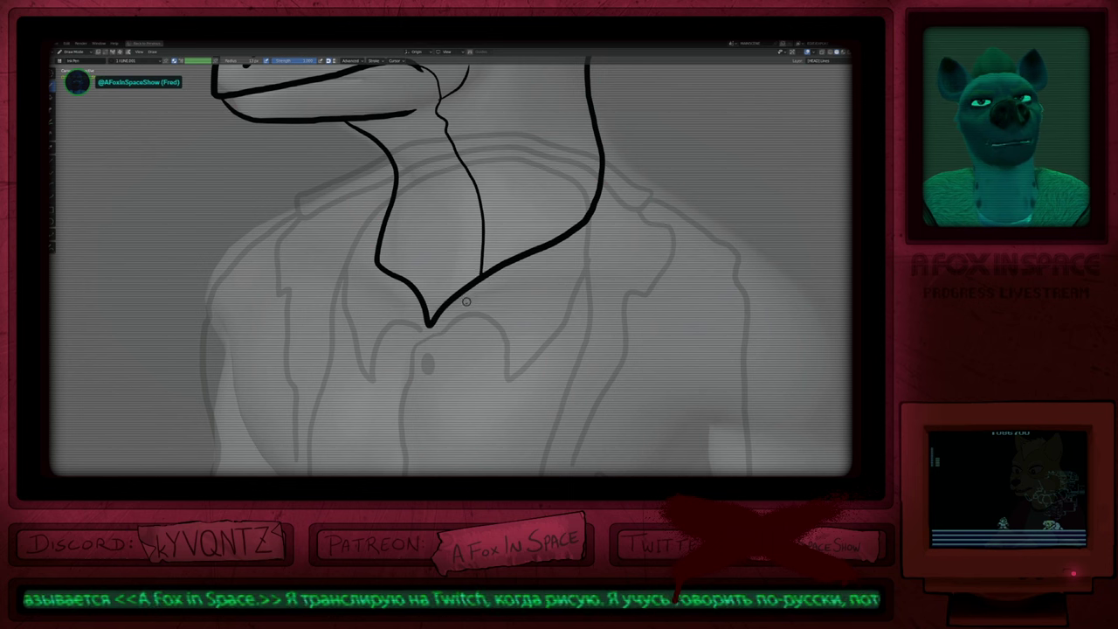
pyautogui.keyDown('shift'); pyautogui.moveTo(590, 180); pyautogui.dragTo(481, 275, button='middle'); pyautogui.keyUp('shift')
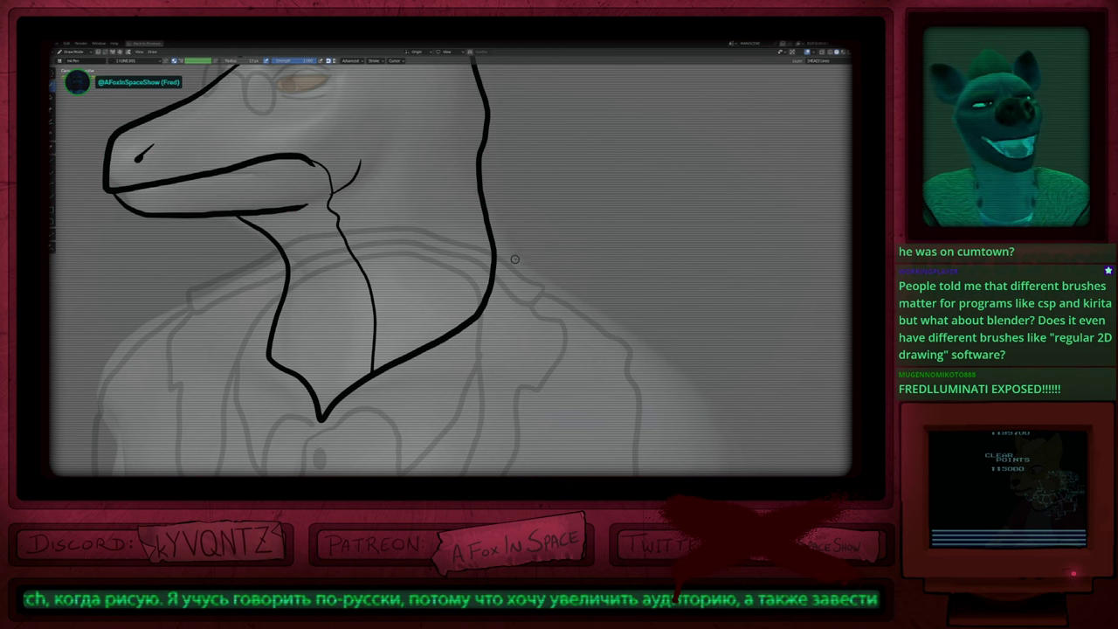
pyautogui.press('KP_0')
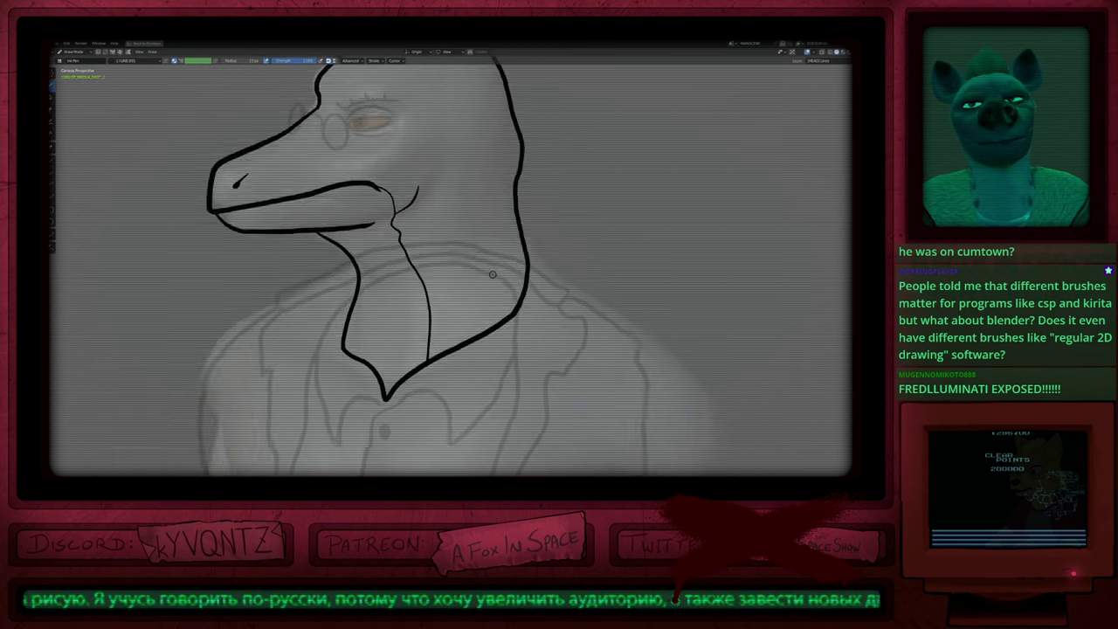
pyautogui.moveTo(493, 275)
pyautogui.mouseDown(button='middle')
pyautogui.moveTo(427, 212)
pyautogui.moveTo(560, 245)
pyautogui.moveTo(630, 228)
pyautogui.moveTo(549, 245)
pyautogui.mouseUp(button='middle')
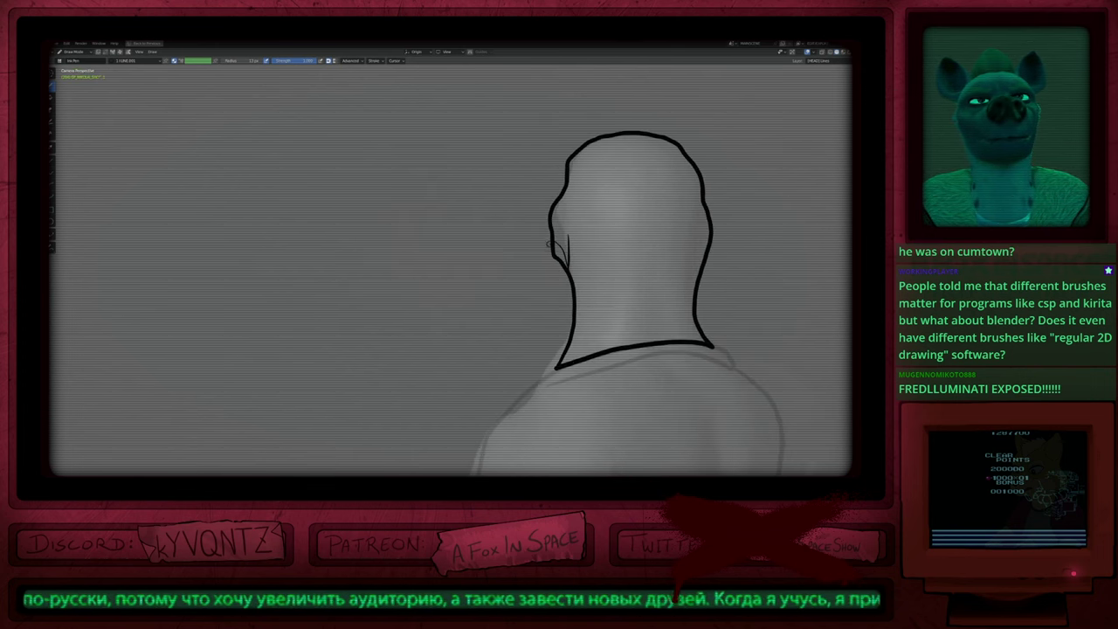
# Step: Nudge the outline and ear lines slightly right, then zoom out to check the body
pyautogui.press('f')
pyautogui.press('Escape')
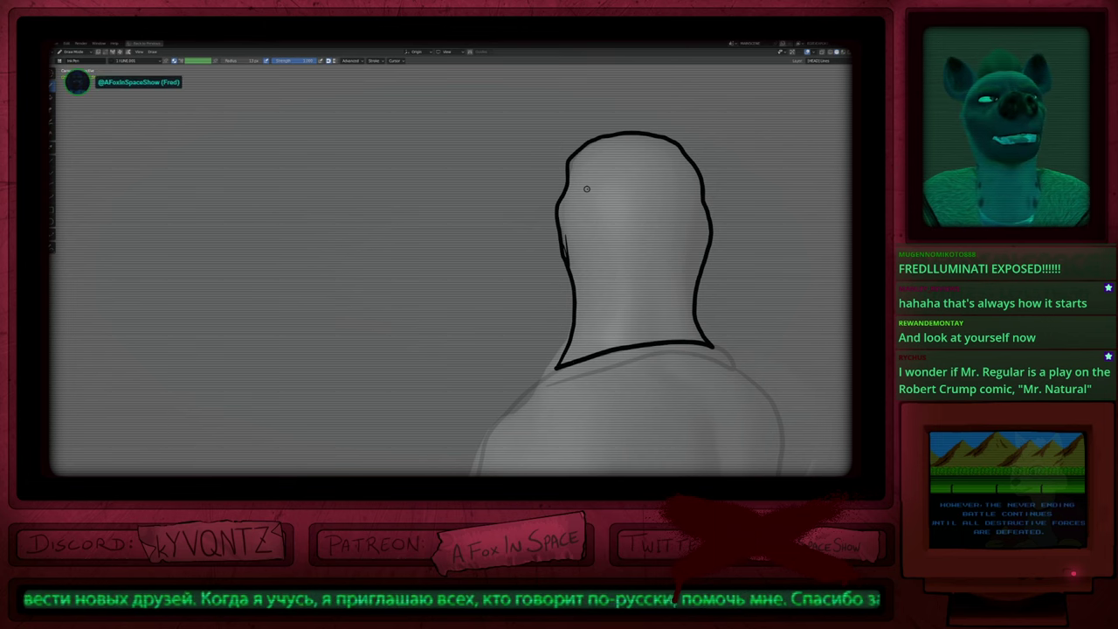
pyautogui.keyDown('shift'); pyautogui.moveTo(591, 248); pyautogui.dragTo(519, 289, button='middle'); pyautogui.keyUp('shift')
pyautogui.moveTo(519, 289)
pyautogui.keyDown('shift'); pyautogui.mouseDown(button='middle')
pyautogui.moveTo(524, 208)
pyautogui.moveTo(515, 304)
pyautogui.moveTo(524, 200)
pyautogui.moveTo(518, 221)
pyautogui.mouseUp(button='middle'); pyautogui.keyUp('shift')
# Step: On the back-view head frame, set the brush radius and rework the thin left-edge stroke
pyautogui.press('Right')
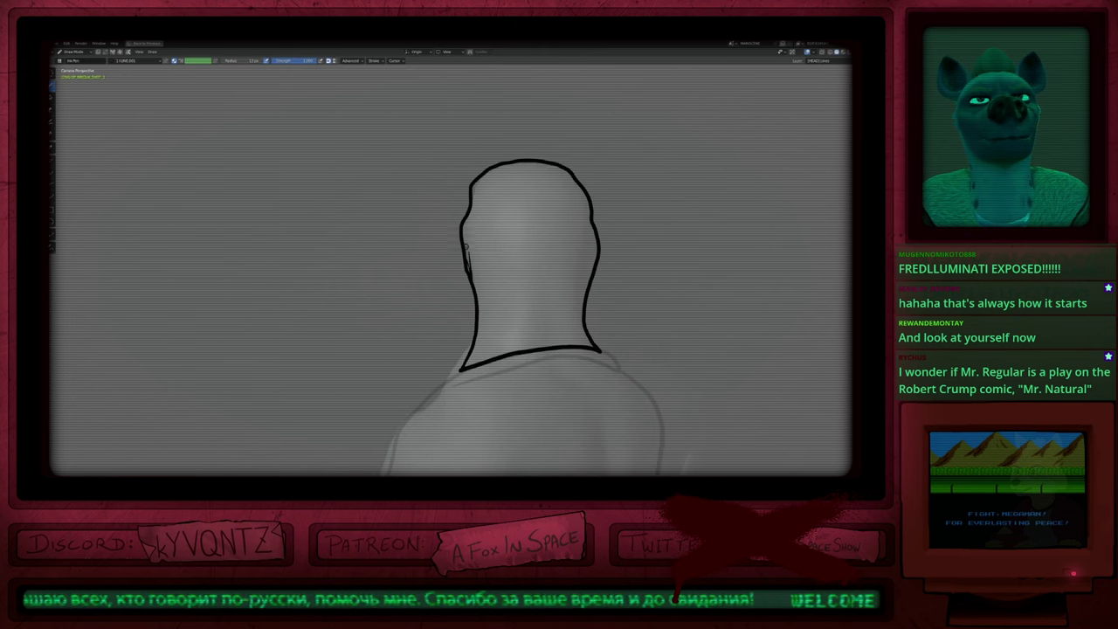
pyautogui.press('f')
pyautogui.click(486, 249)
pyautogui.moveTo(464, 227); pyautogui.dragTo(471, 281)
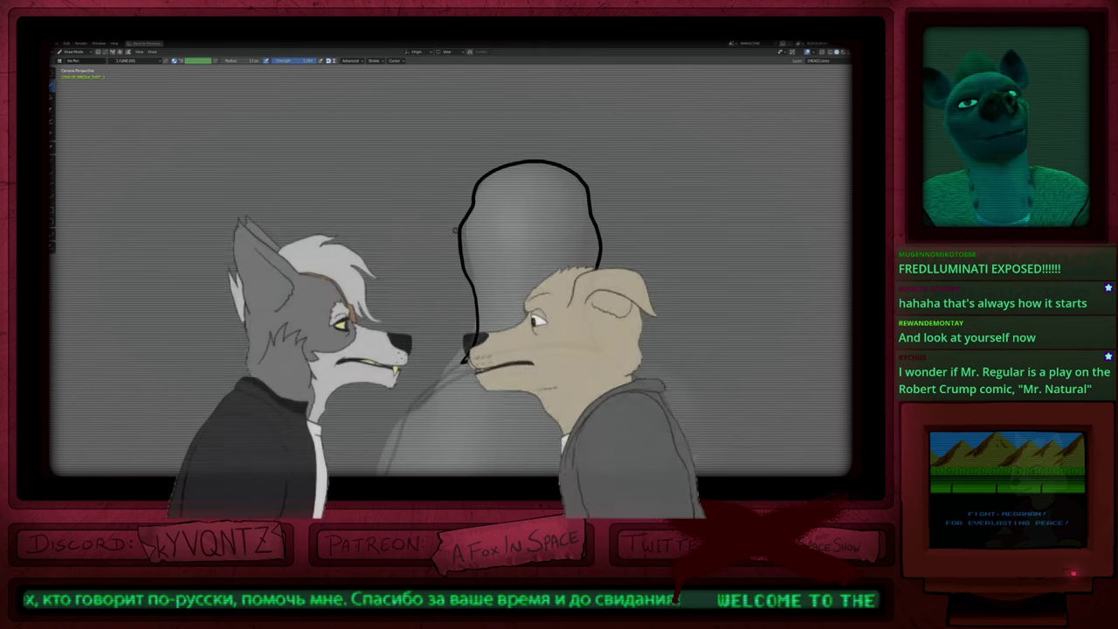
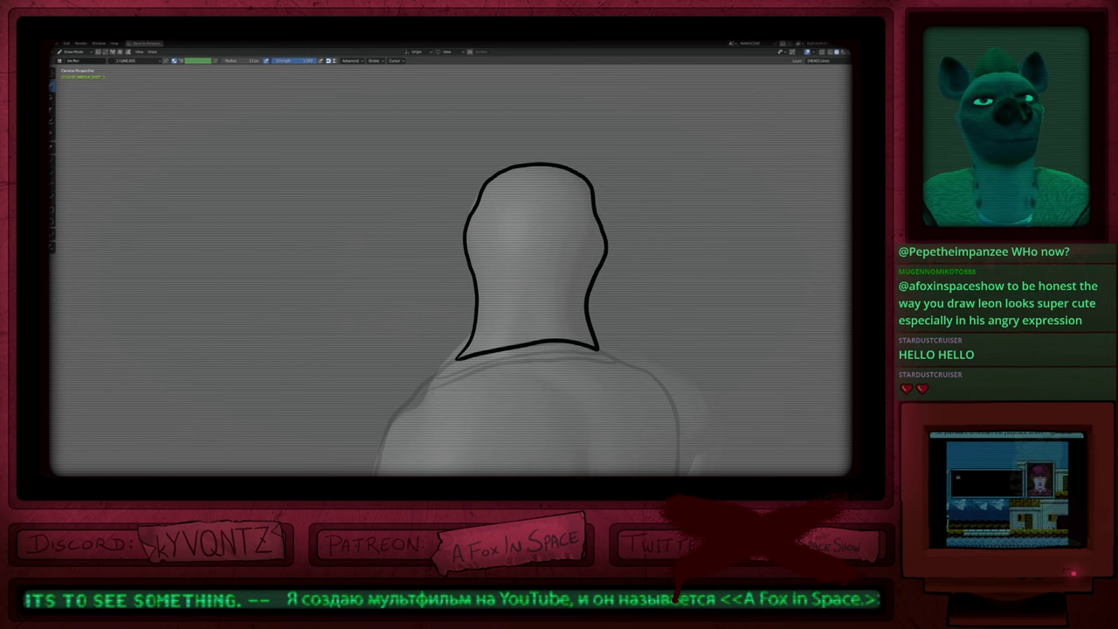
# Step: Zoom out from the head to show the whole coloured lizard in his jacket
pyautogui.keyDown('ctrl'); pyautogui.moveTo(519, 237); pyautogui.dragTo(526, 294, button='middle'); pyautogui.keyUp('ctrl')
pyautogui.keyDown('shift'); pyautogui.moveTo(526, 294); pyautogui.dragTo(503, 249, button='middle'); pyautogui.keyUp('shift')
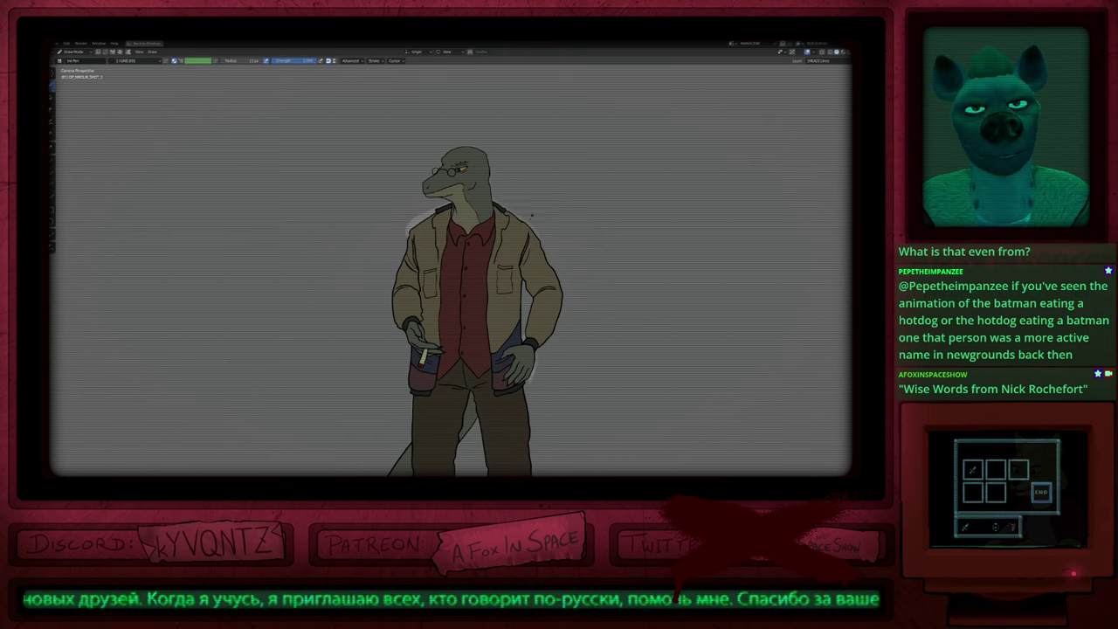
pyautogui.keyDown('shift'); pyautogui.moveTo(532, 215); pyautogui.dragTo(557, 220, button='middle'); pyautogui.keyUp('shift')
pyautogui.scroll(2, 551, 225)
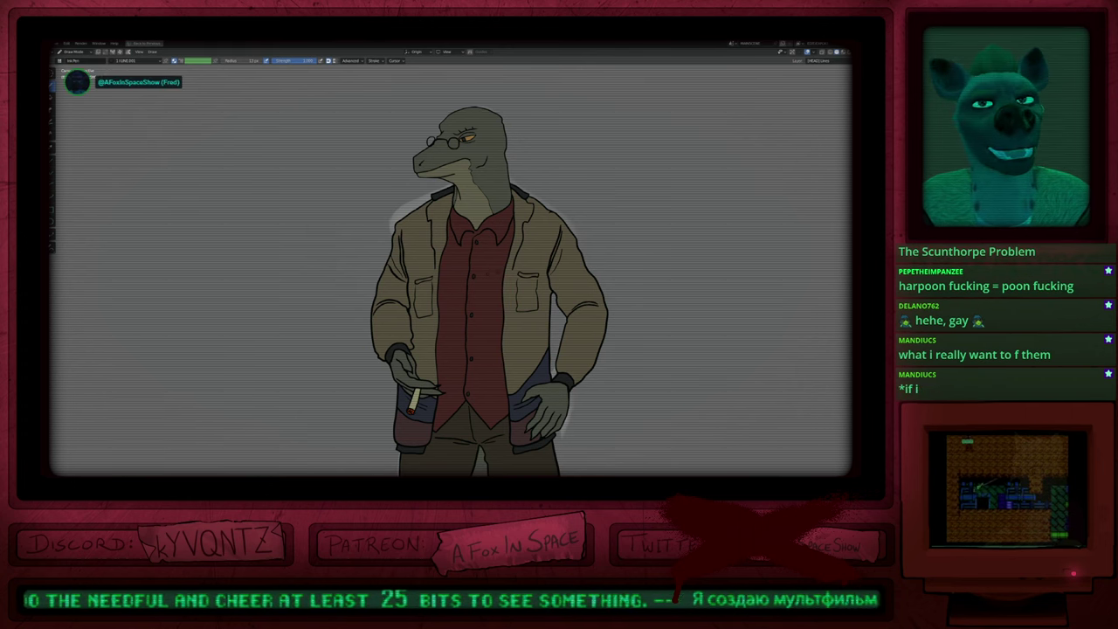
# Step: Draw a short test stroke beside the head and step through the poses to the smoking pose
pyautogui.scroll(3, 498, 216)
pyautogui.scroll(-1, 498, 219)
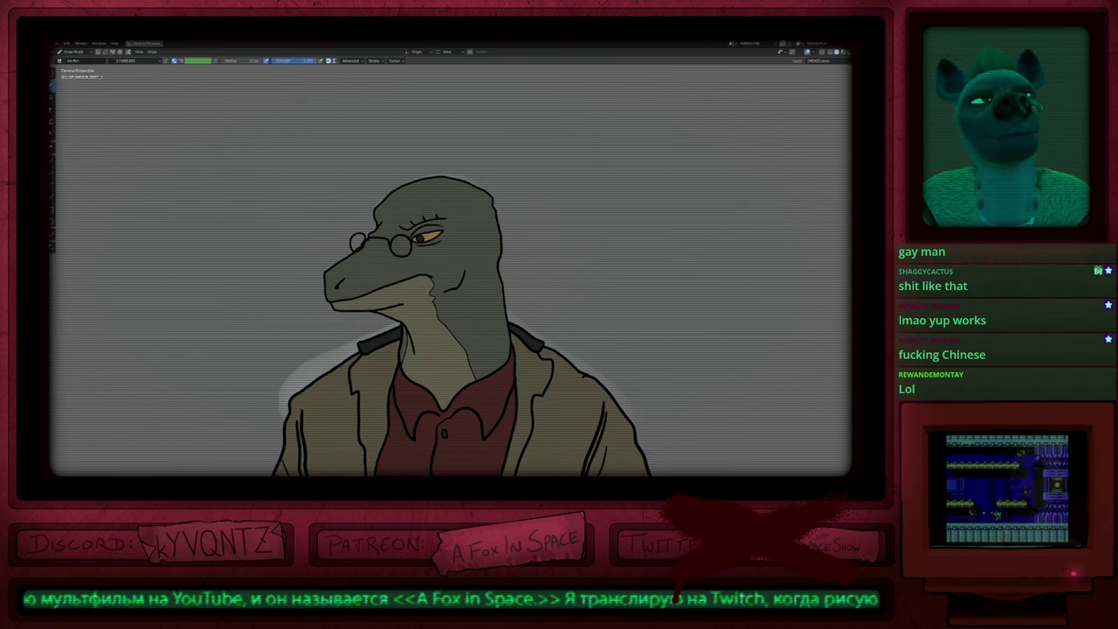
pyautogui.moveTo(537, 258); pyautogui.dragTo(534, 280)
pyautogui.press('Right')
pyautogui.press('Right')
pyautogui.press('Right')
pyautogui.press('Right')
pyautogui.press('Right')
pyautogui.press('Right')
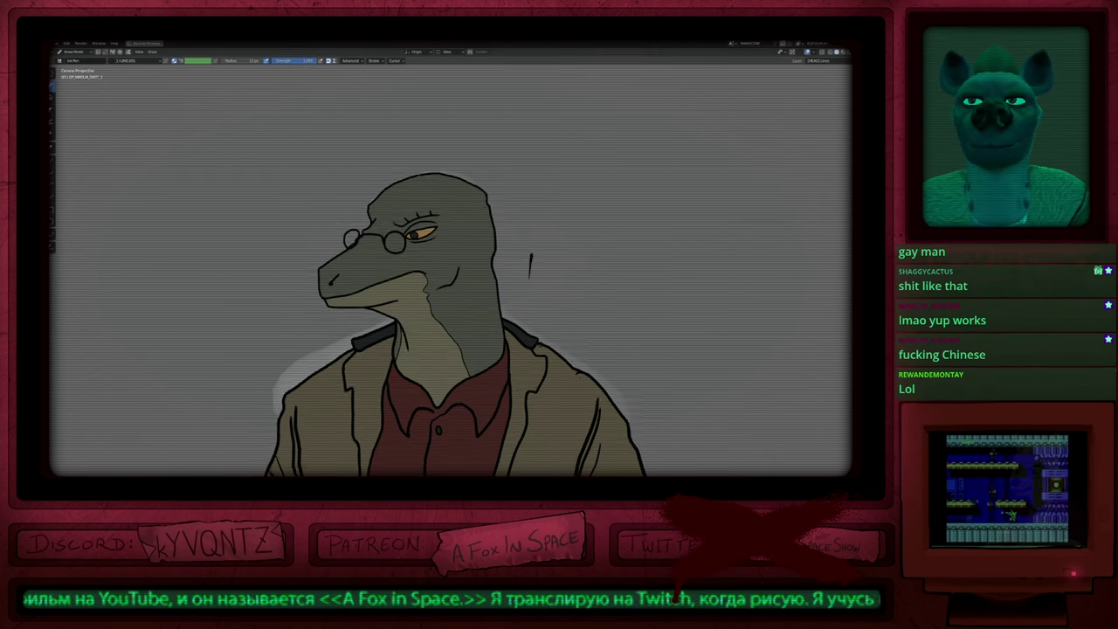
pyautogui.press('Left')
pyautogui.press('Left')
pyautogui.press('Left')
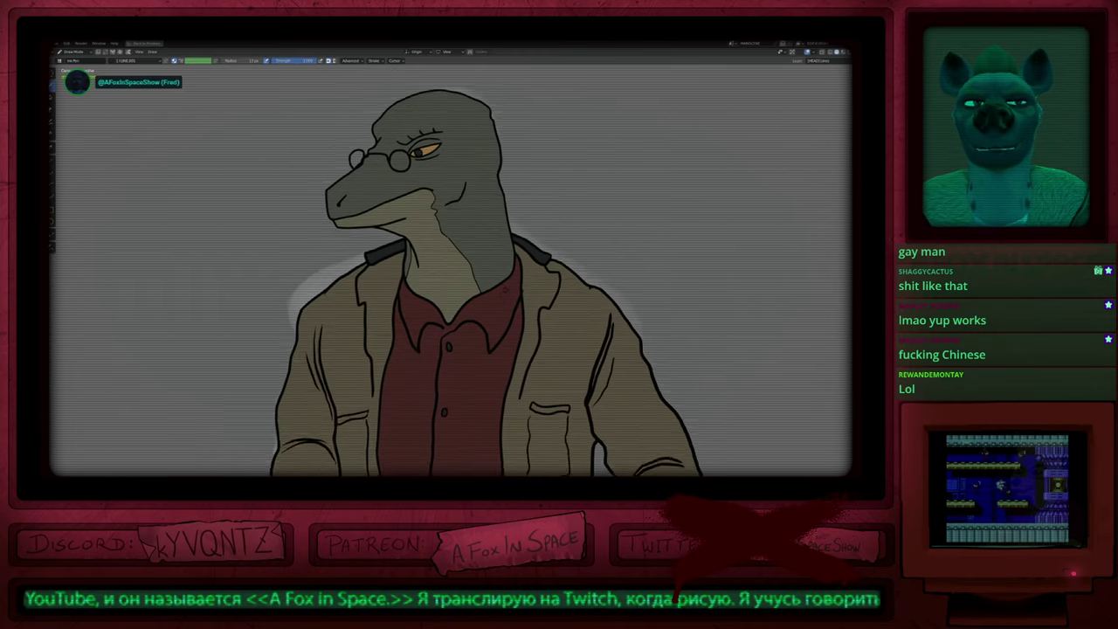
pyautogui.press('Right')
pyautogui.press('Right')
pyautogui.scroll(-3, 469, 272)
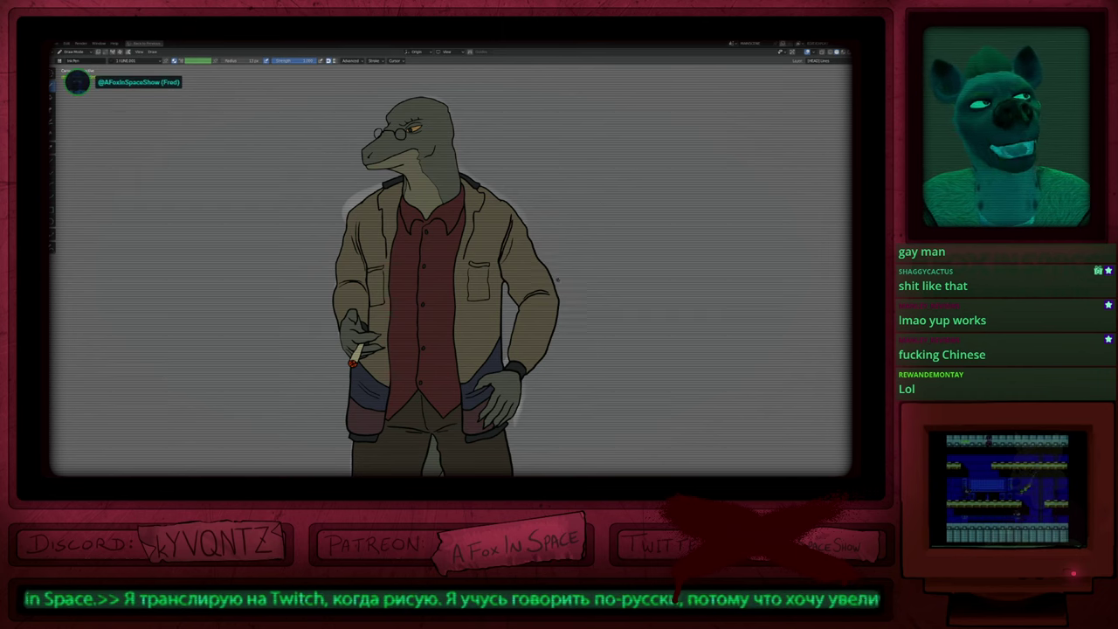
pyautogui.scroll(3, 560, 235)
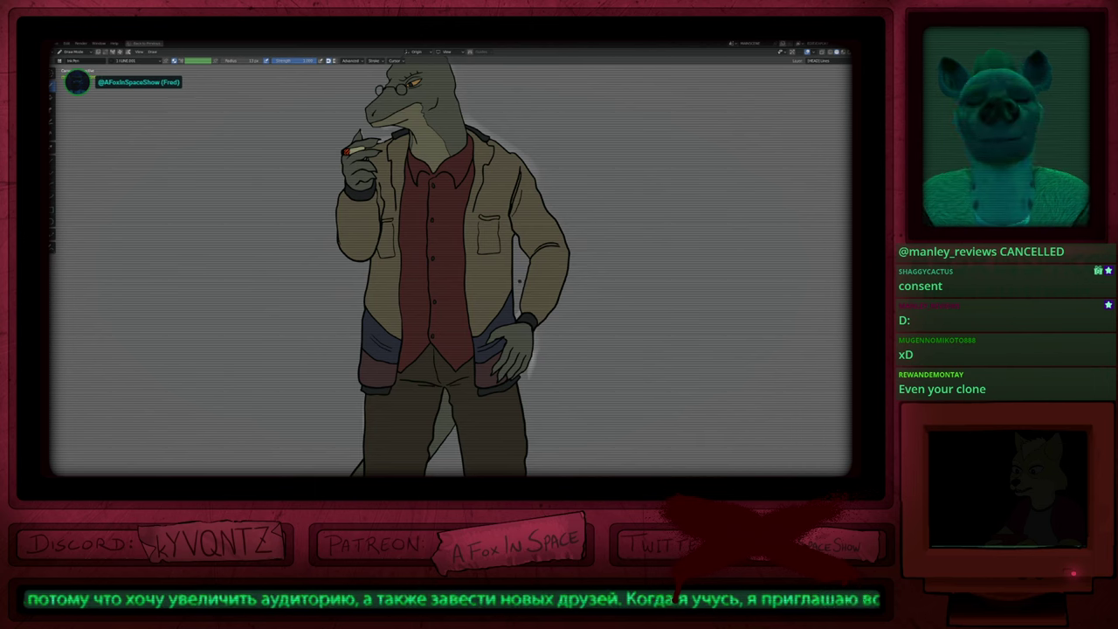
pyautogui.scroll(-3, 450, 262)
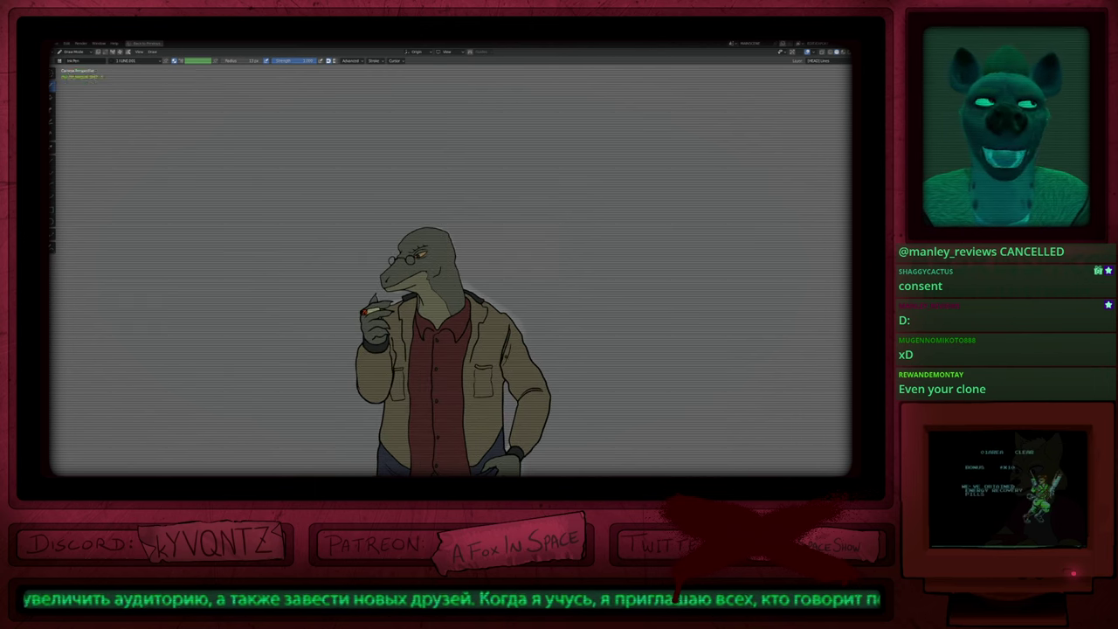
# Step: Reframe the view over the legs and head, then compare the lowered and raised cigarette poses
pyautogui.keyDown('shift'); pyautogui.moveTo(450, 341); pyautogui.dragTo(467, 311, button='middle'); pyautogui.keyUp('shift')
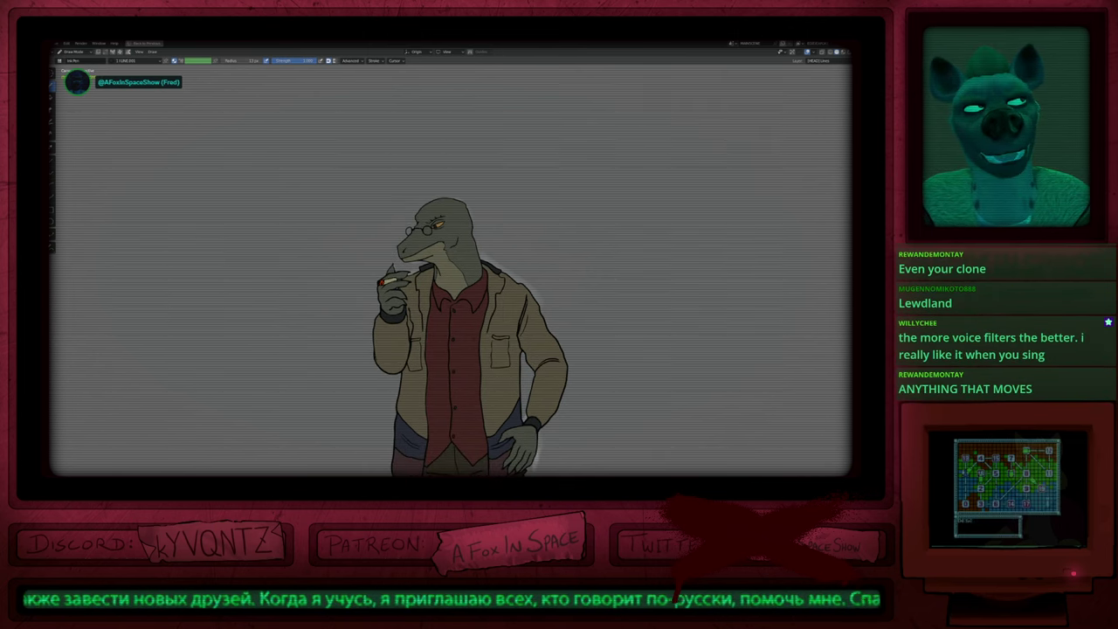
pyautogui.keyDown('shift'); pyautogui.moveTo(450, 349); pyautogui.dragTo(466, 151, button='middle'); pyautogui.keyUp('shift')
pyautogui.keyDown('shift'); pyautogui.moveTo(578, 154); pyautogui.dragTo(570, 302, button='middle'); pyautogui.keyUp('shift')
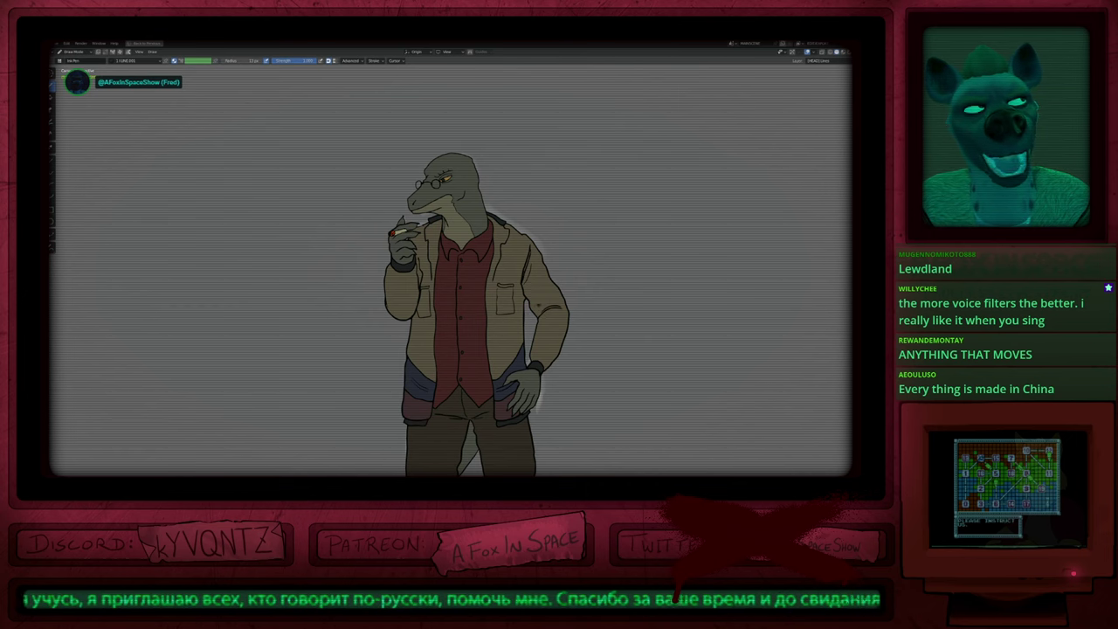
pyautogui.keyDown('shift'); pyautogui.moveTo(481, 290); pyautogui.dragTo(507, 284, button='middle'); pyautogui.keyUp('shift')
pyautogui.scroll(2, 507, 284)
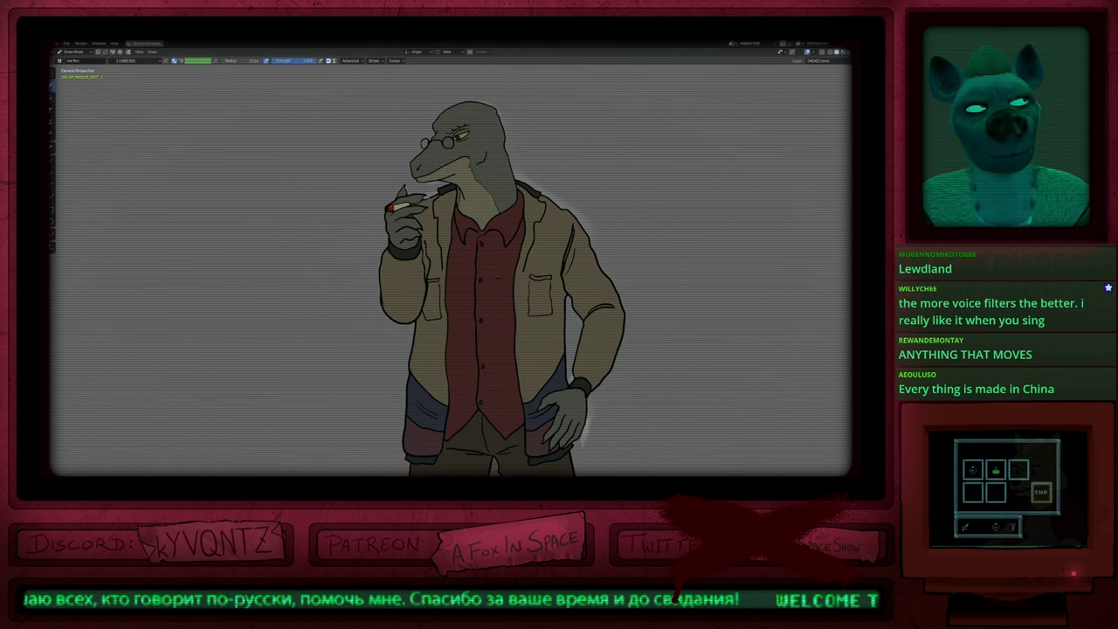
pyautogui.press('Left')
pyautogui.press('Right')
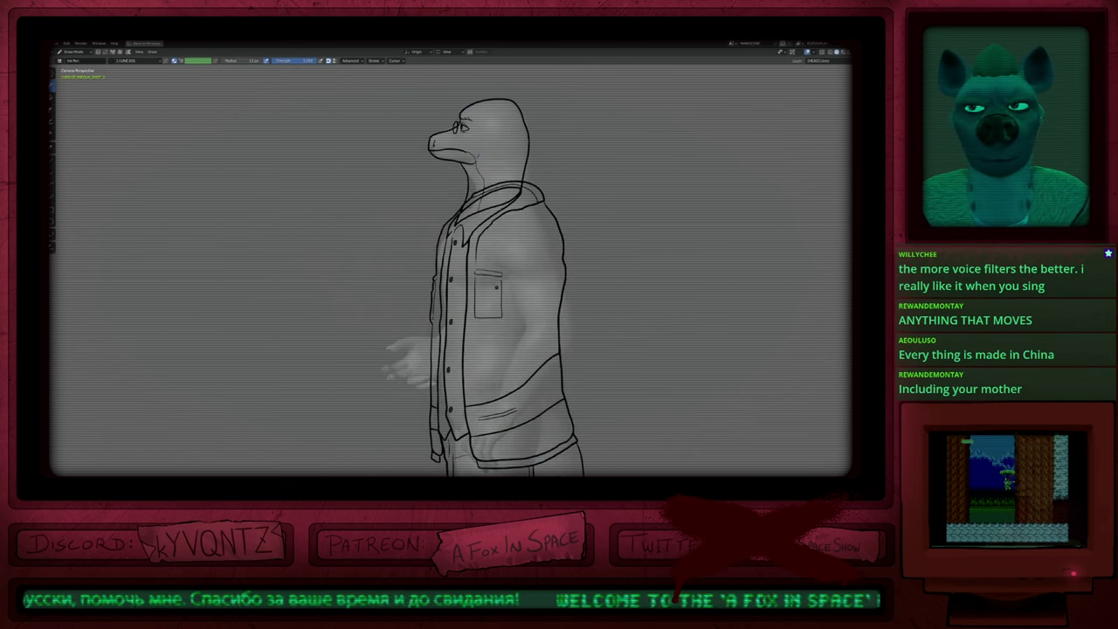
# Step: Restore the surrounding panels and timeline with Ctrl+Space
pyautogui.hotkey('ctrl', 'space')
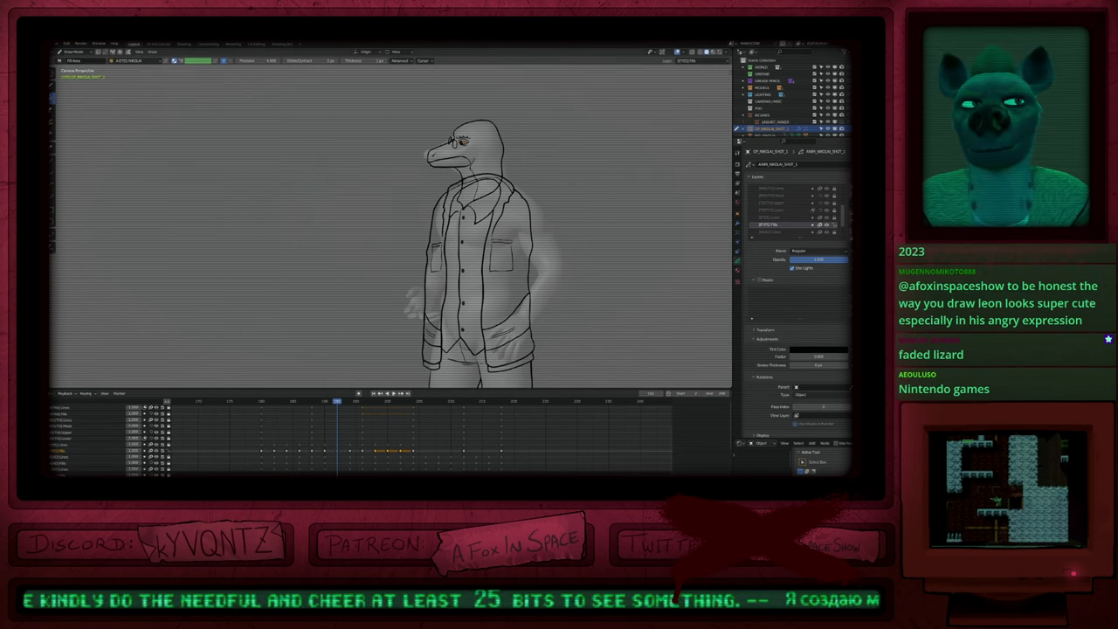
# Step: Switch to drawing on the EXTRA Lines layer, return to frame 180 and play the animation
pyautogui.click(53, 85)
pyautogui.click(61, 408)
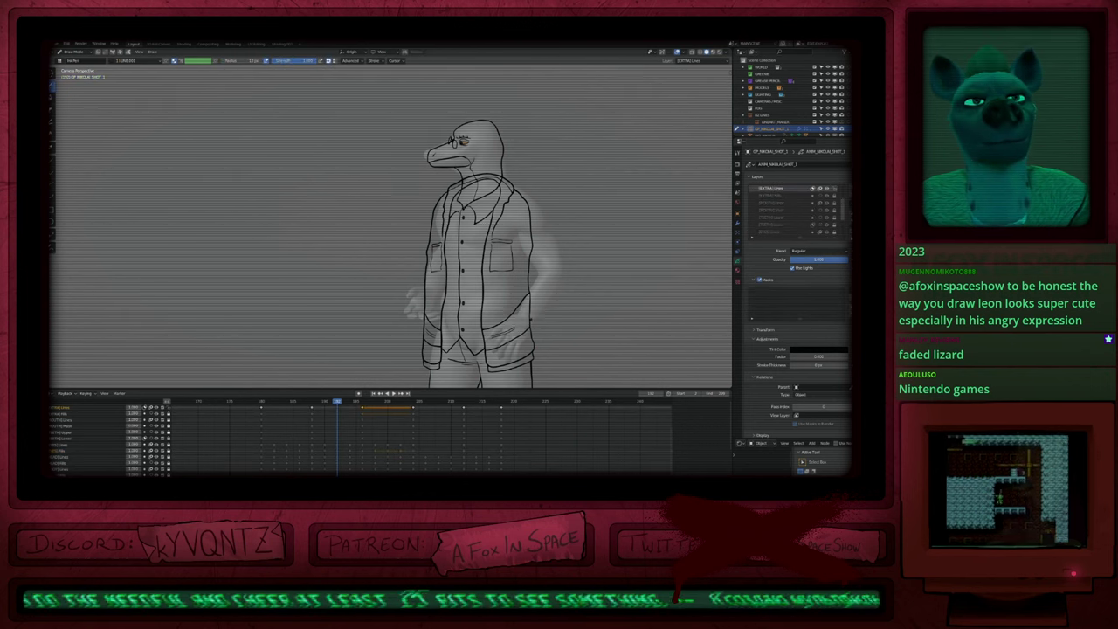
pyautogui.press('Left')
pyautogui.press('Left')
pyautogui.press('Left')
pyautogui.press('Left')
pyautogui.press('Left')
pyautogui.press('Left')
pyautogui.press('Left')
pyautogui.press('Left')
pyautogui.press('Left')
pyautogui.press('Left')
pyautogui.press('Left')
pyautogui.press('Left')
pyautogui.press('space')
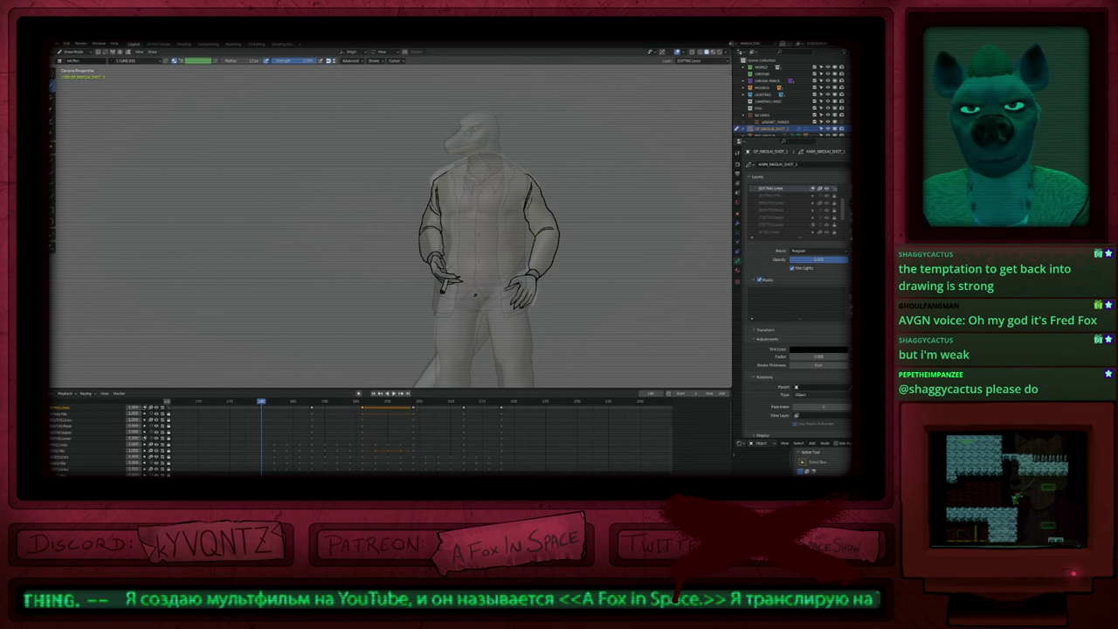
# Step: Move the lines keyframe to frame 188 in the Dope Sheet and compare it with the previous one
pyautogui.moveTo(290, 419); pyautogui.dragTo(343, 431, button='middle')
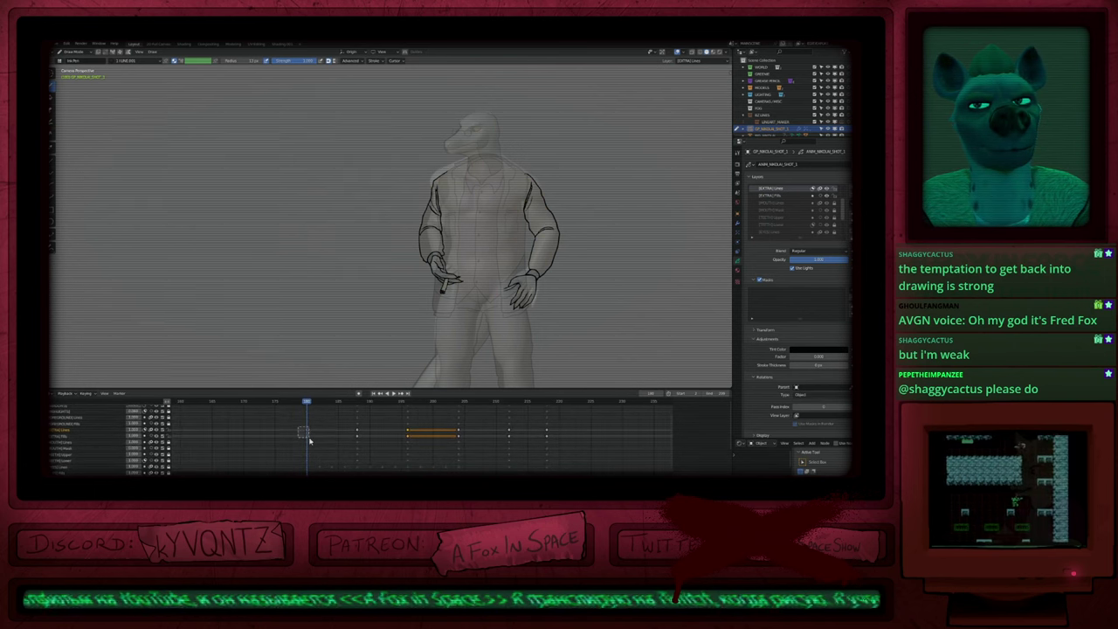
pyautogui.moveTo(310, 442); pyautogui.dragTo(311, 442)
pyautogui.hotkey('shift', 'd')
pyautogui.click(364, 442)
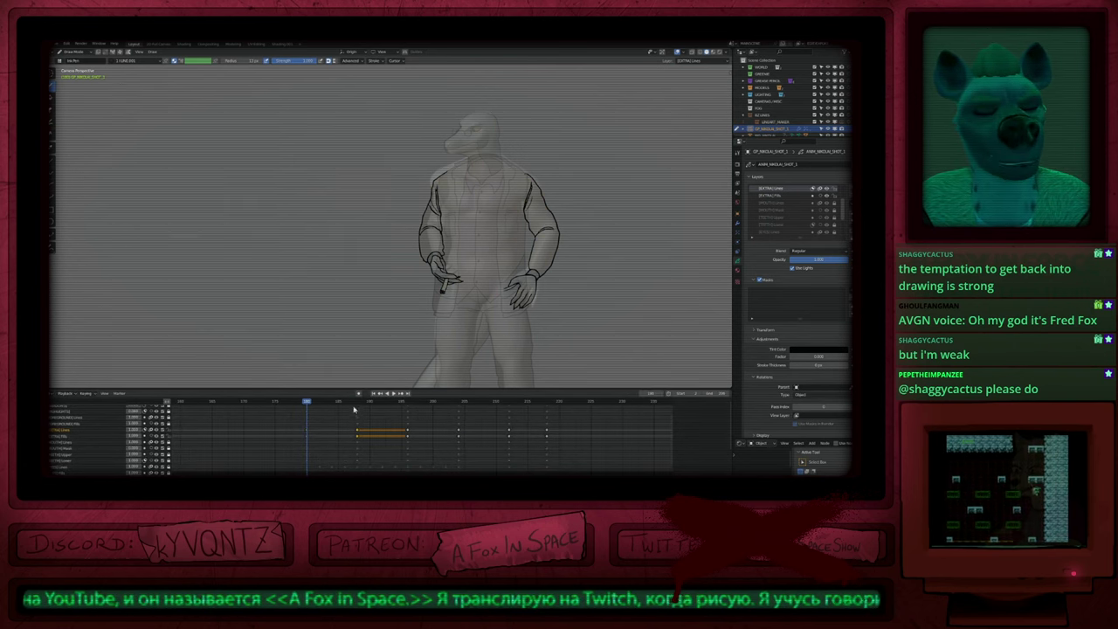
pyautogui.click(358, 404)
pyautogui.press('Down')
pyautogui.press('Up')
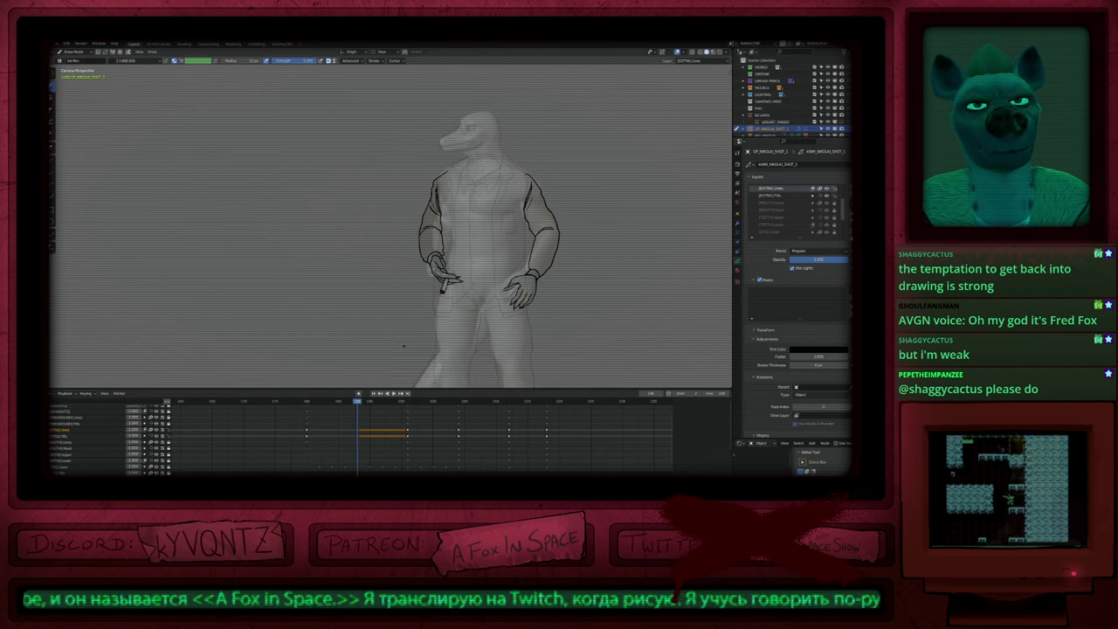
# Step: Resize the brush and push the right arm's lines slightly left, checking against the previous drawing
pyautogui.press('f')
pyautogui.click(577, 216)
pyautogui.moveTo(524, 308); pyautogui.dragTo(516, 311)
pyautogui.press('Down')
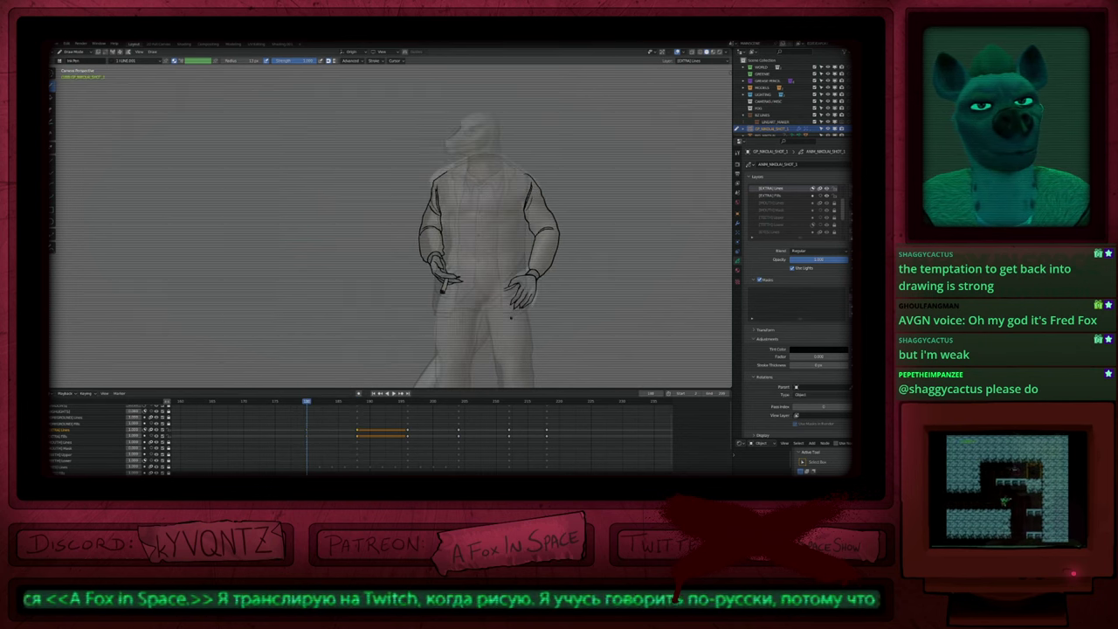
pyautogui.press('Up')
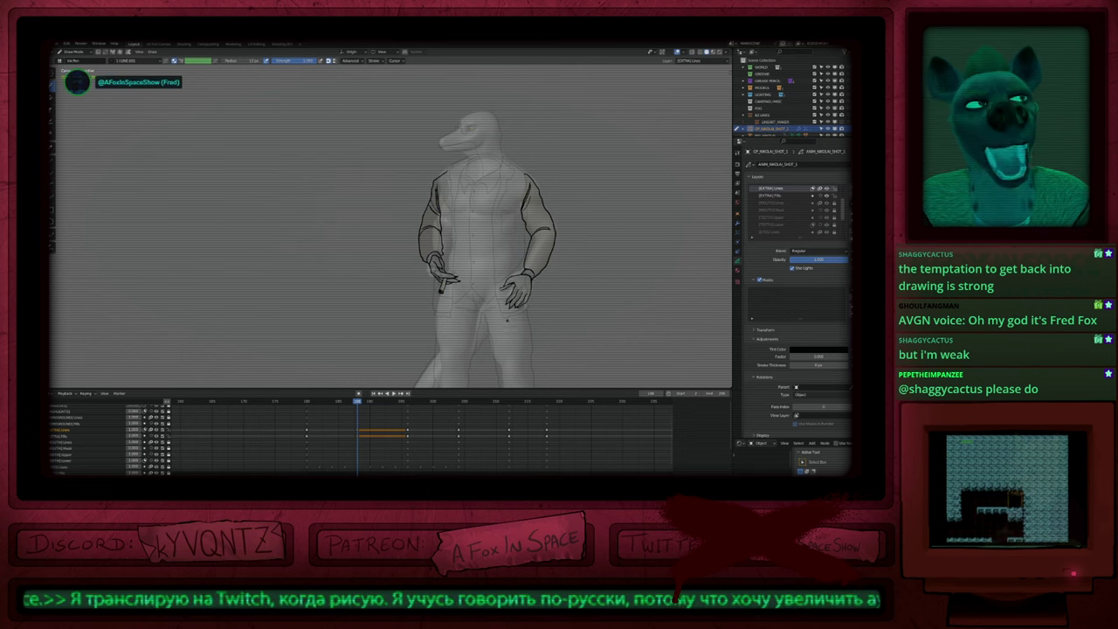
# Step: Reframe the character and shrink the sculpt brush radius
pyautogui.keyDown('shift'); pyautogui.moveTo(544, 212); pyautogui.dragTo(501, 244, button='middle'); pyautogui.keyUp('shift')
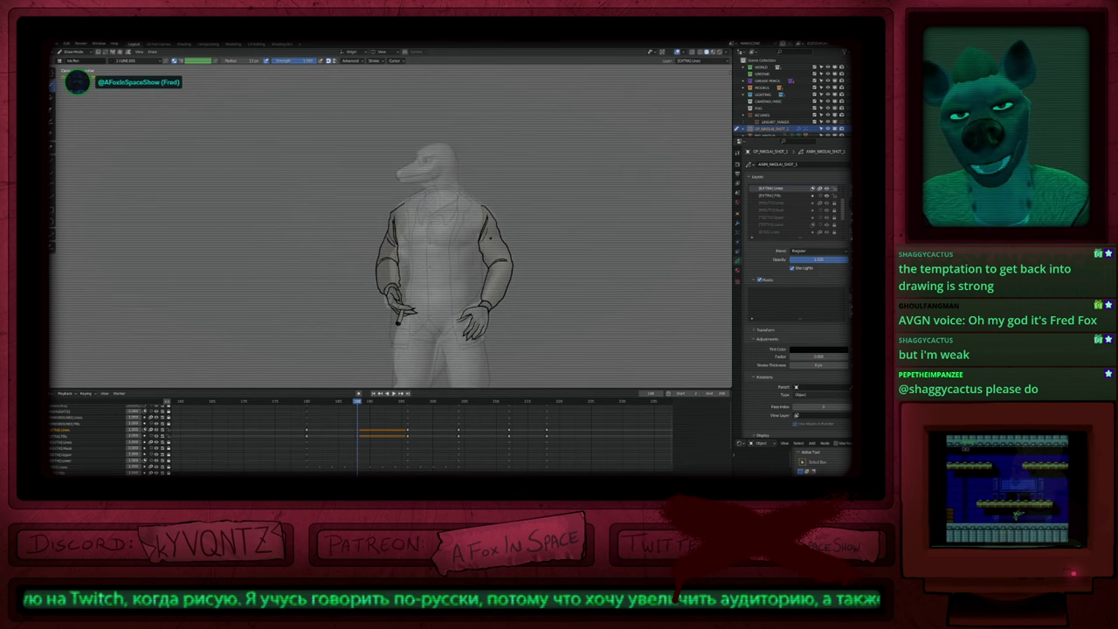
pyautogui.press('f')
pyautogui.click(452, 231)
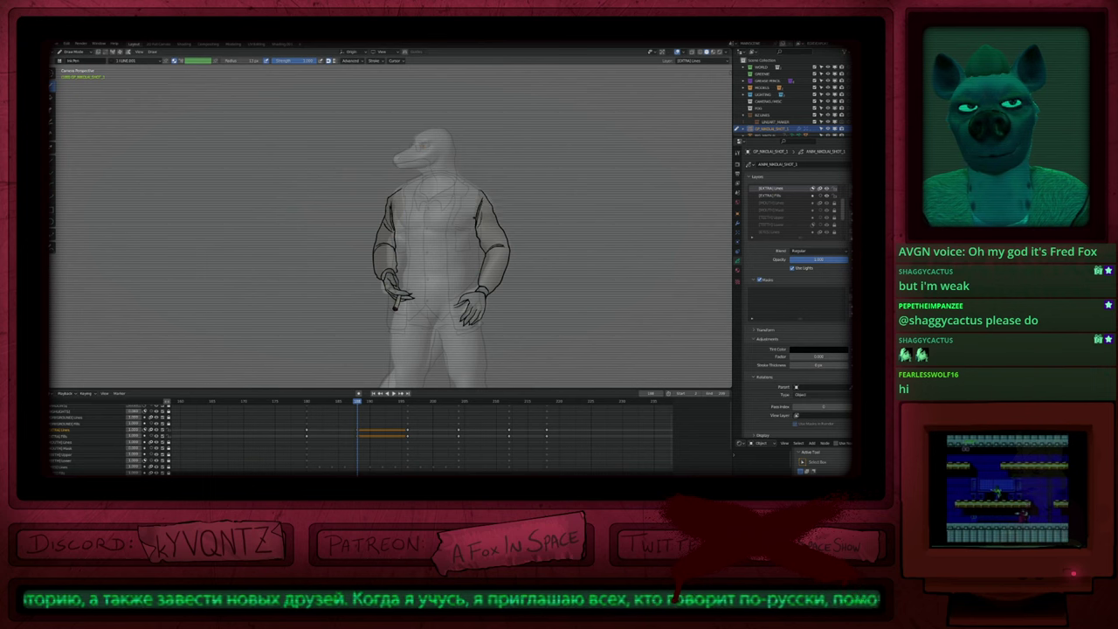
# Step: Flip between neighbouring keyframes to compare the arm poses, ending on the frame 188 drawing
pyautogui.press('Down')
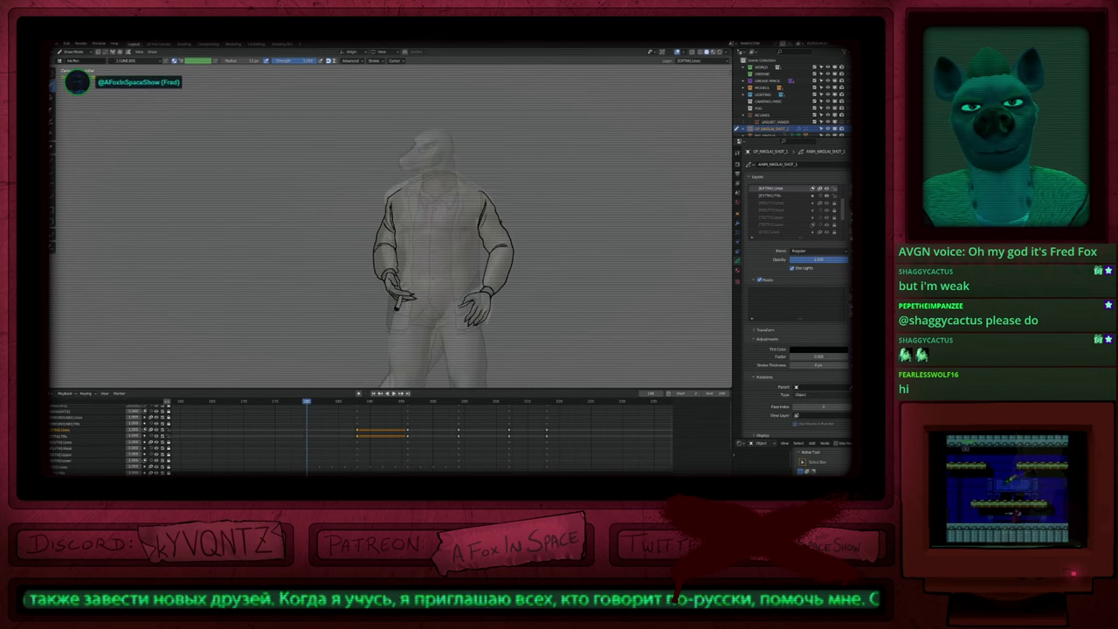
pyautogui.press('Up')
pyautogui.press('Down')
pyautogui.press('Up')
pyautogui.press('Up')
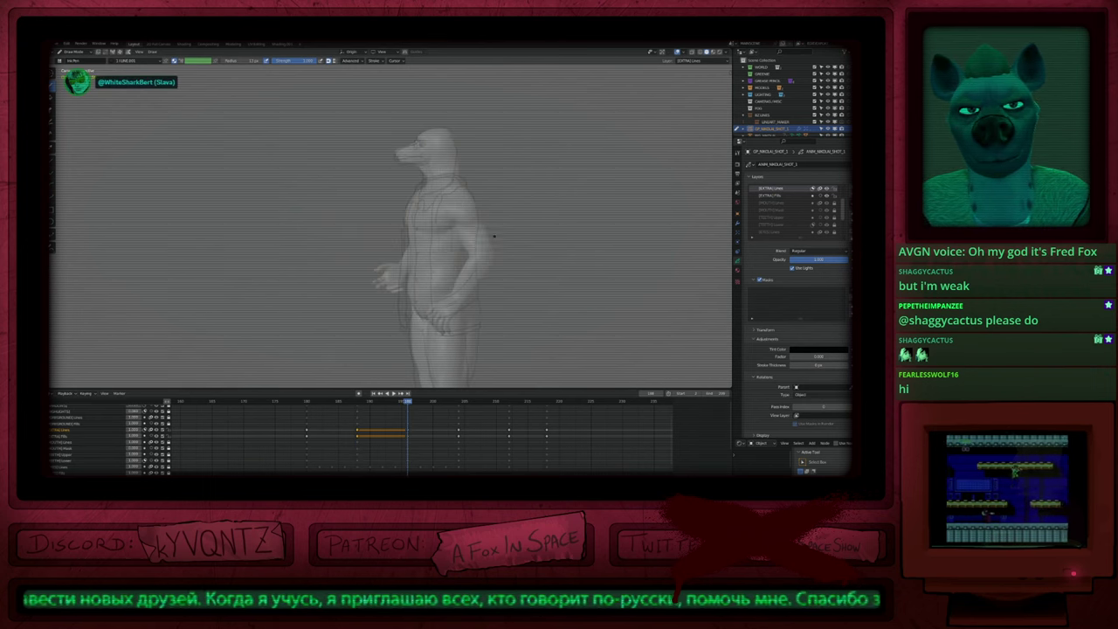
pyautogui.press('Down')
pyautogui.press('Down')
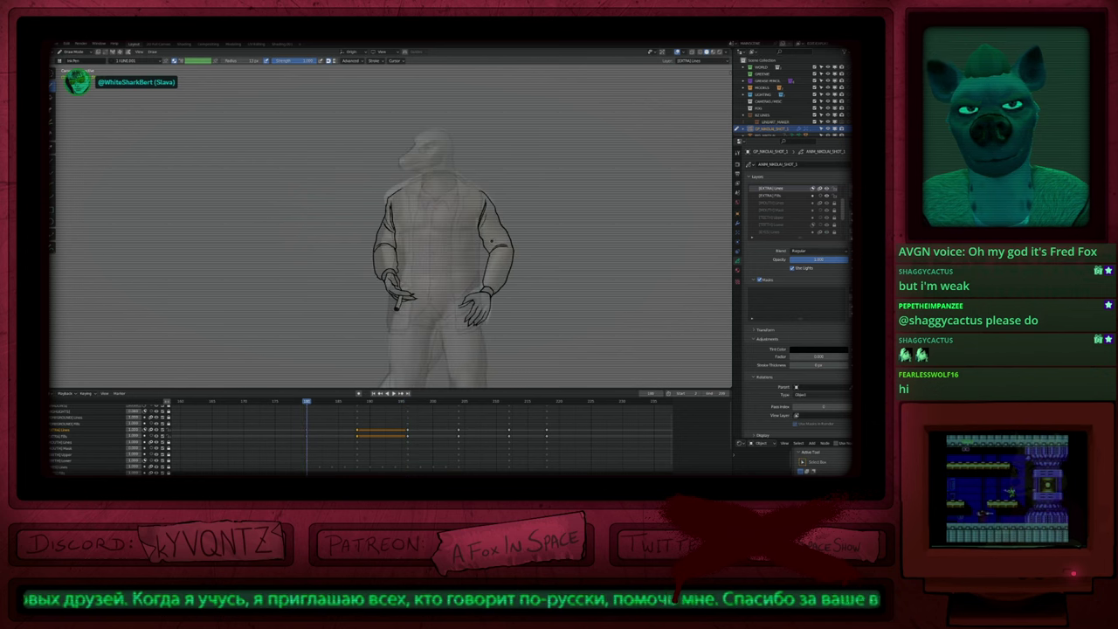
pyautogui.press('Up')
pyautogui.press('Up')
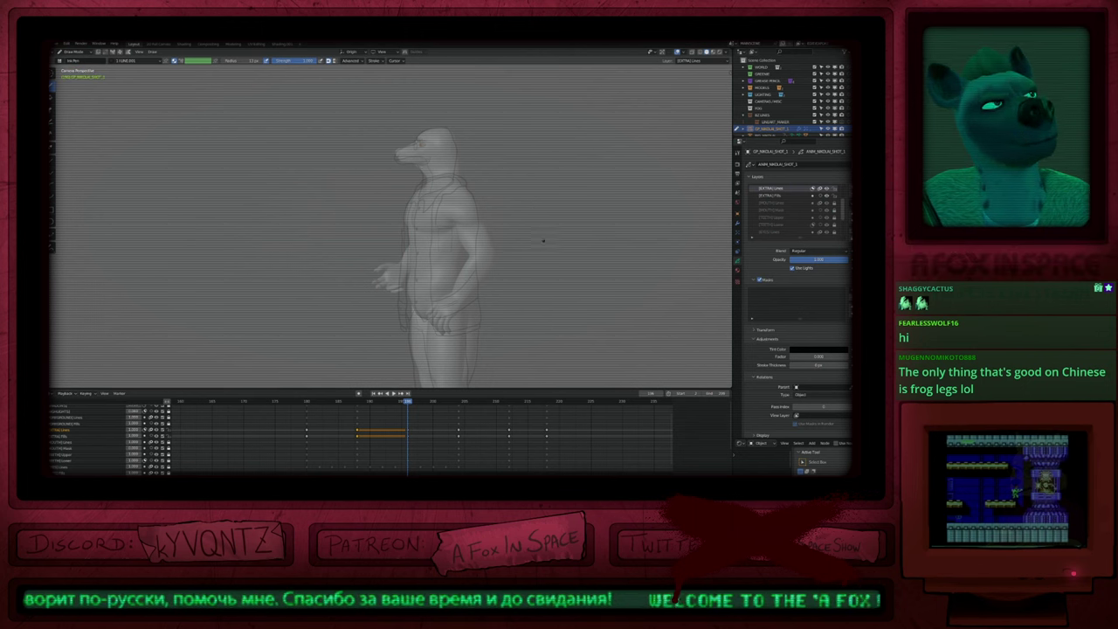
pyautogui.moveTo(496, 298)
pyautogui.keyDown('shift'); pyautogui.mouseDown(button='middle')
pyautogui.moveTo(504, 259)
pyautogui.moveTo(509, 284)
pyautogui.mouseUp(button='middle'); pyautogui.keyUp('shift')
pyautogui.press('Down')
pyautogui.press('Down')
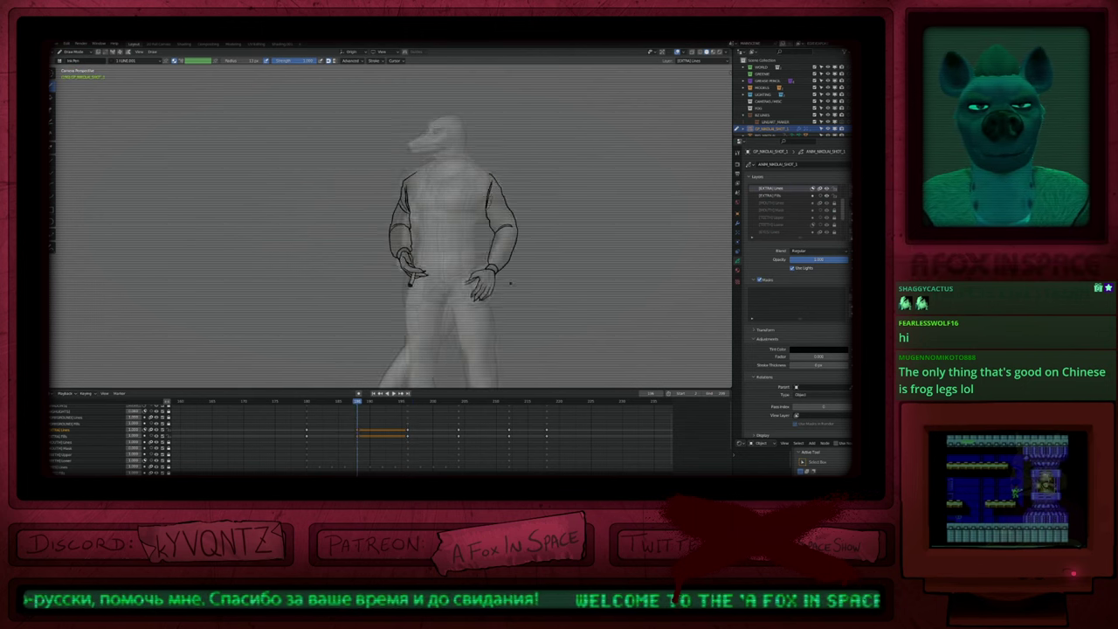
pyautogui.press('Up')
pyautogui.press('Up')
pyautogui.press('Down')
pyautogui.press('Down')
pyautogui.press('Up')
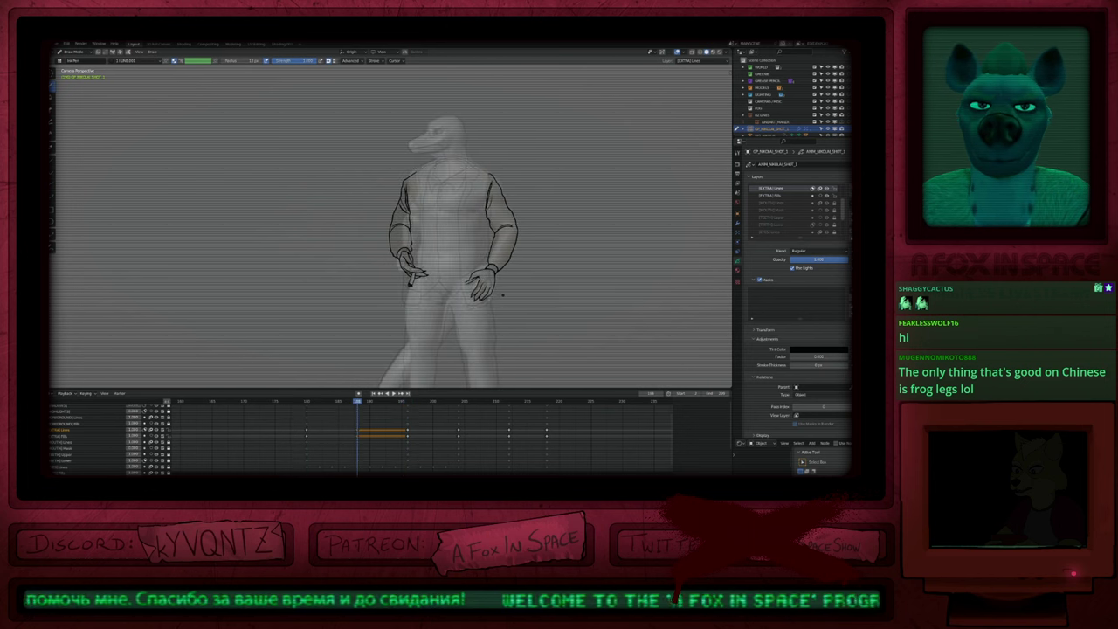
pyautogui.scroll(4, 470, 215)
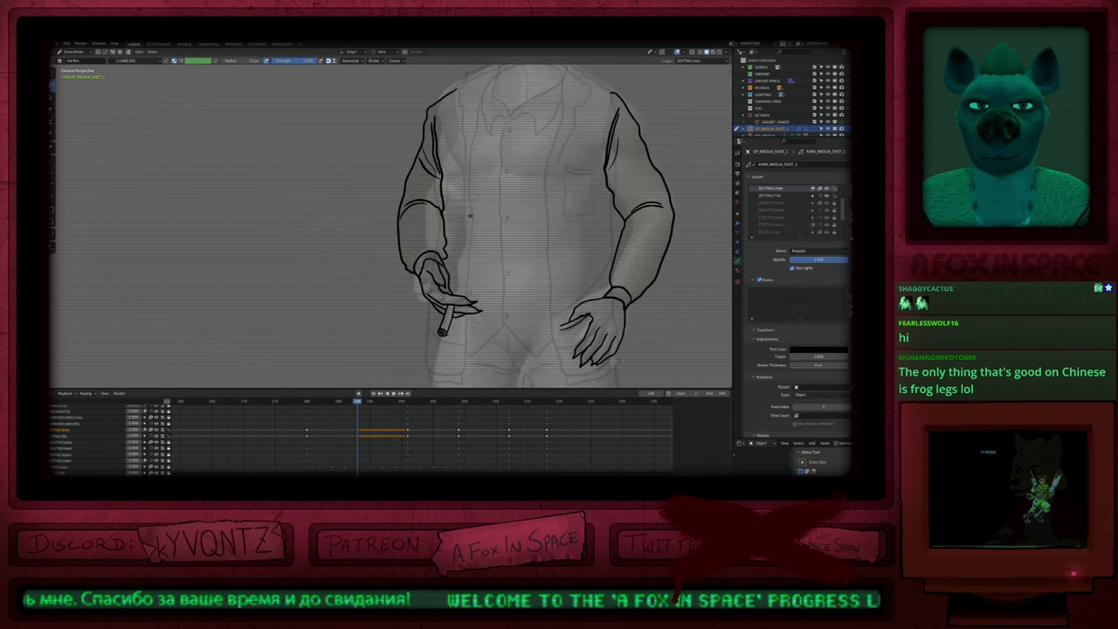
# Step: Push the forearm, hand, cigarette, sleeve and shoulder lines slightly left with resized brushes
pyautogui.press('f')
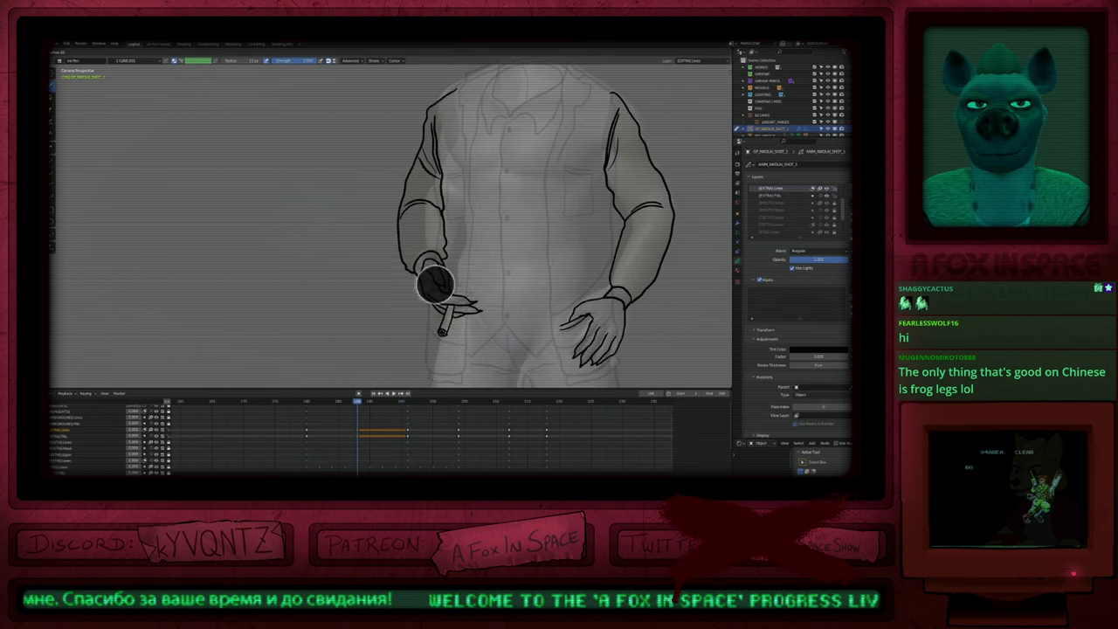
pyautogui.click(530, 284)
pyautogui.moveTo(437, 283); pyautogui.dragTo(426, 278)
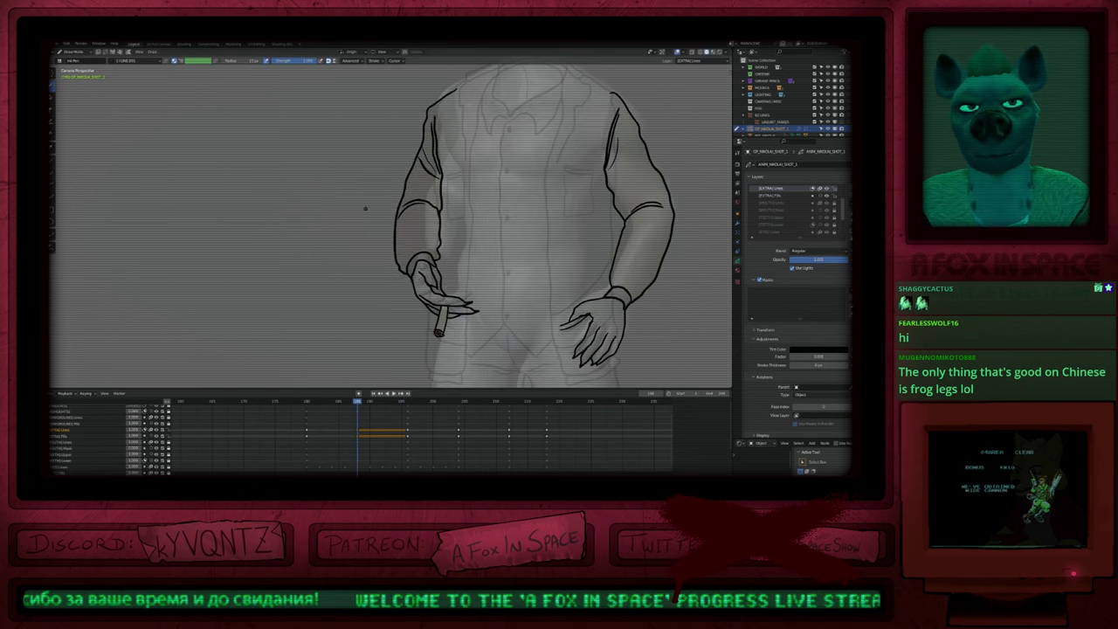
pyautogui.moveTo(367, 210); pyautogui.dragTo(375, 213)
pyautogui.moveTo(512, 183)
pyautogui.mouseDown()
pyautogui.moveTo(479, 183)
pyautogui.moveTo(489, 182)
pyautogui.mouseUp()
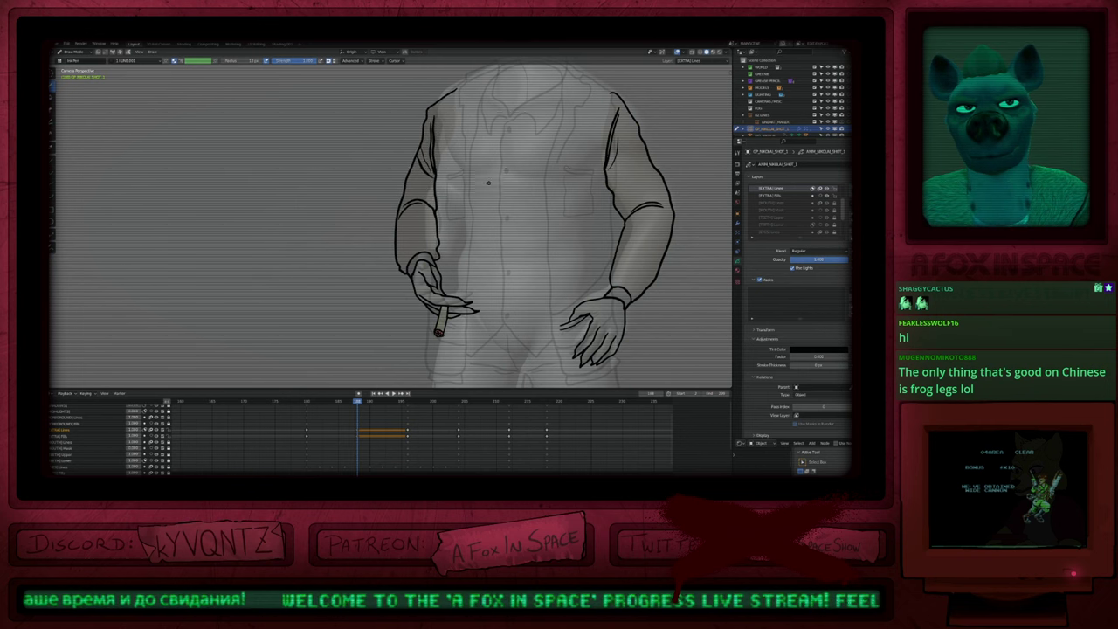
pyautogui.press('f')
pyautogui.click(515, 153)
pyautogui.moveTo(470, 100); pyautogui.dragTo(417, 102)
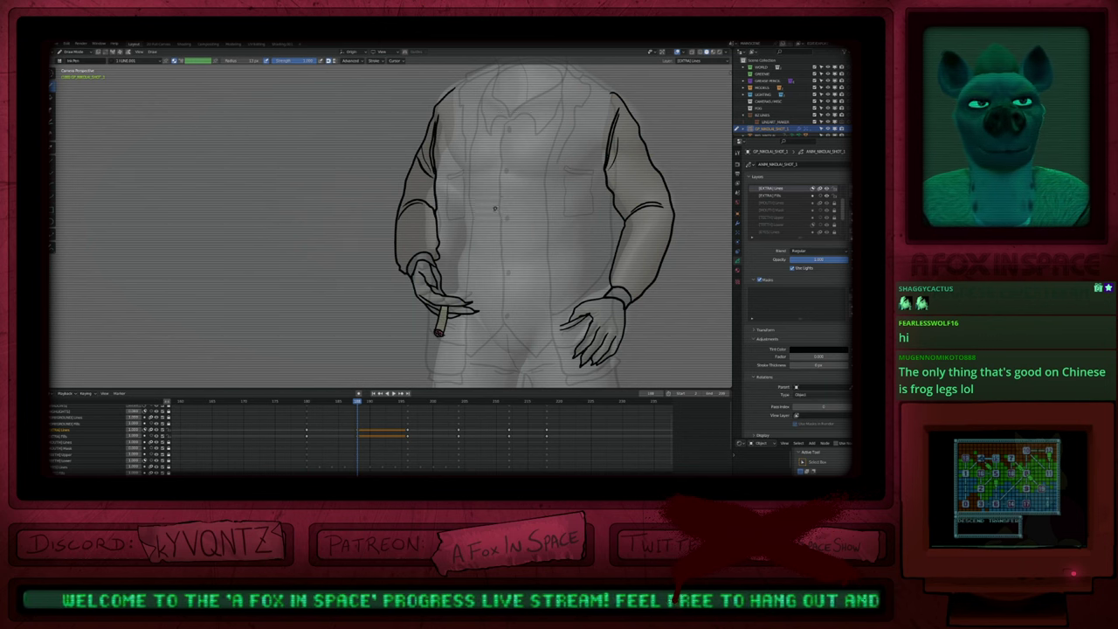
# Step: Nudge the hand and cigarette lines left again, zoom out and place the playhead between keyframes
pyautogui.press('f')
pyautogui.click(527, 295)
pyautogui.moveTo(461, 304); pyautogui.dragTo(452, 306)
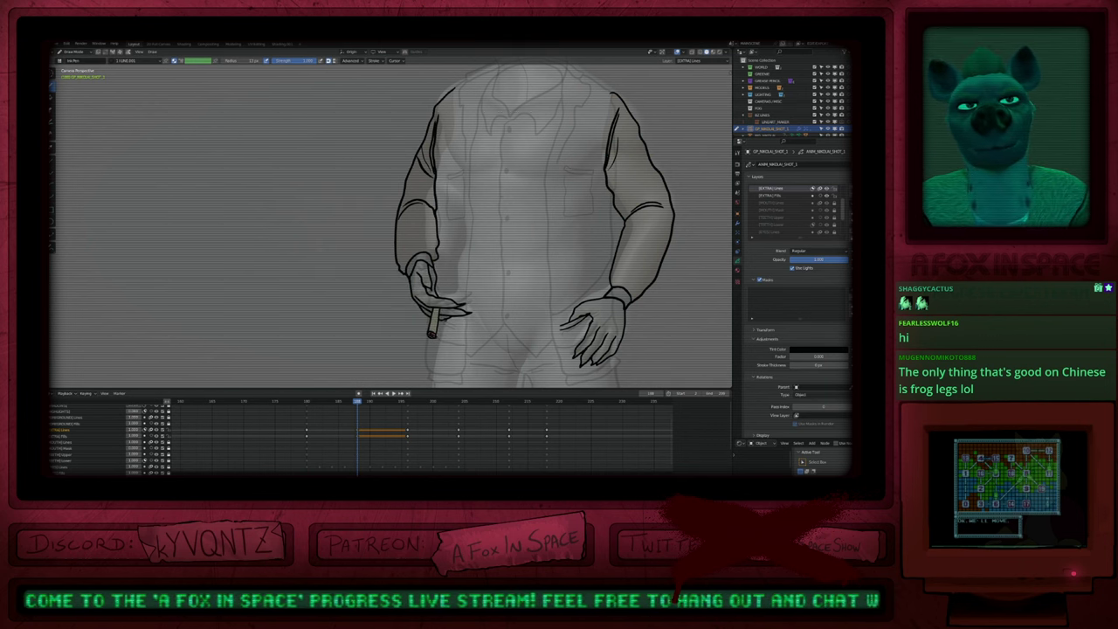
pyautogui.scroll(-5, 467, 353)
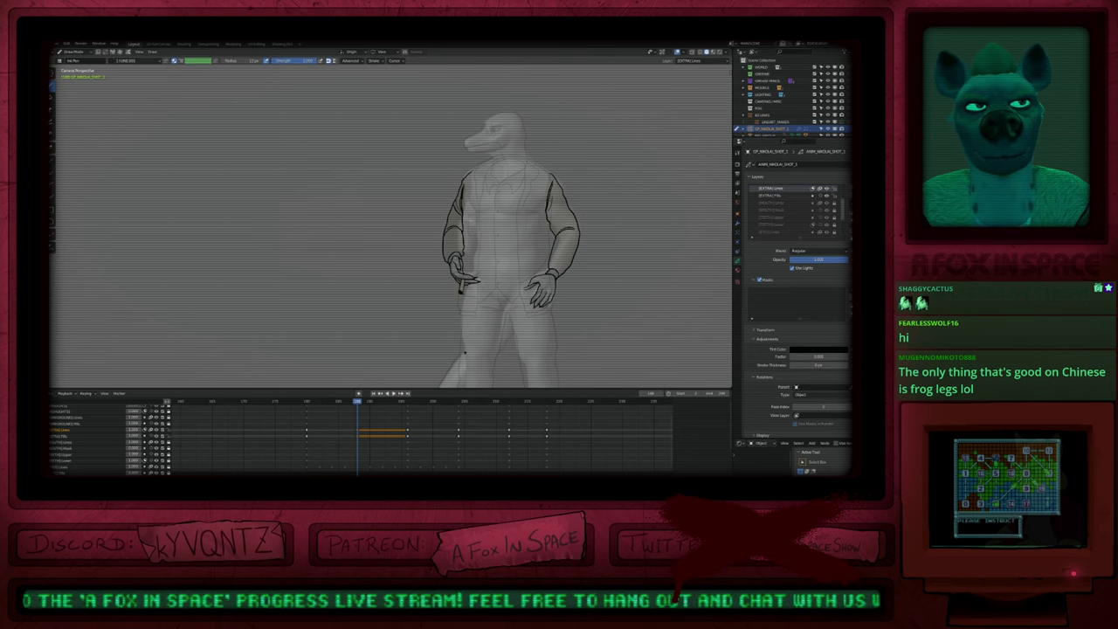
pyautogui.click(333, 402)
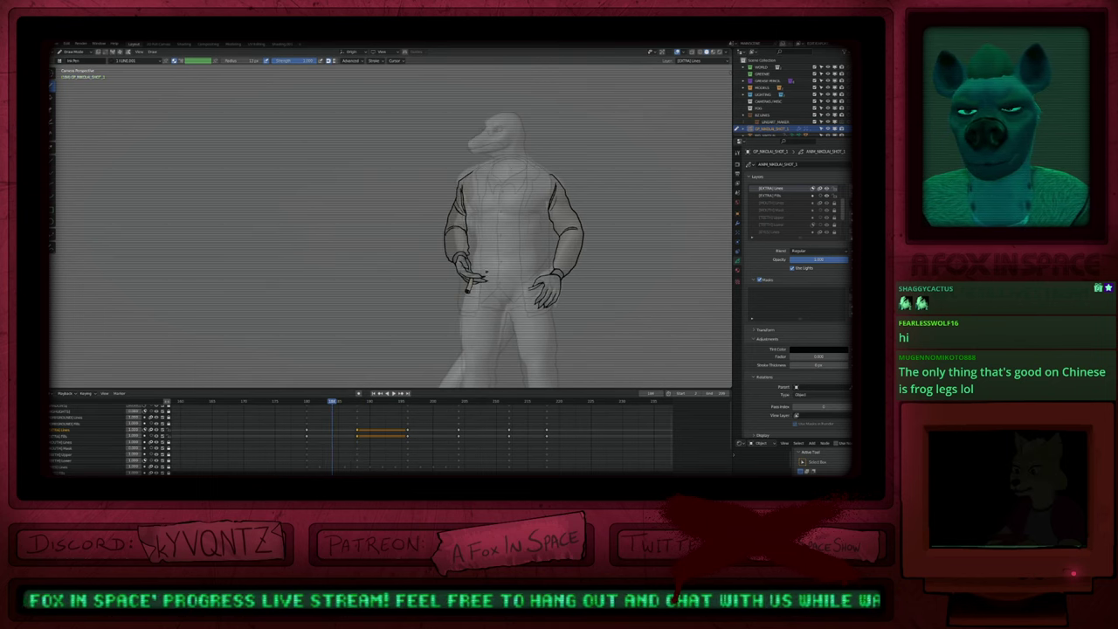
# Step: Interpolate a sequence with Step 2, All Layers, Sinusoidal type and Ease In easing
pyautogui.hotkey('ctrl', 'shift', 'e')
pyautogui.moveTo(137, 337); pyautogui.dragTo(141, 337)
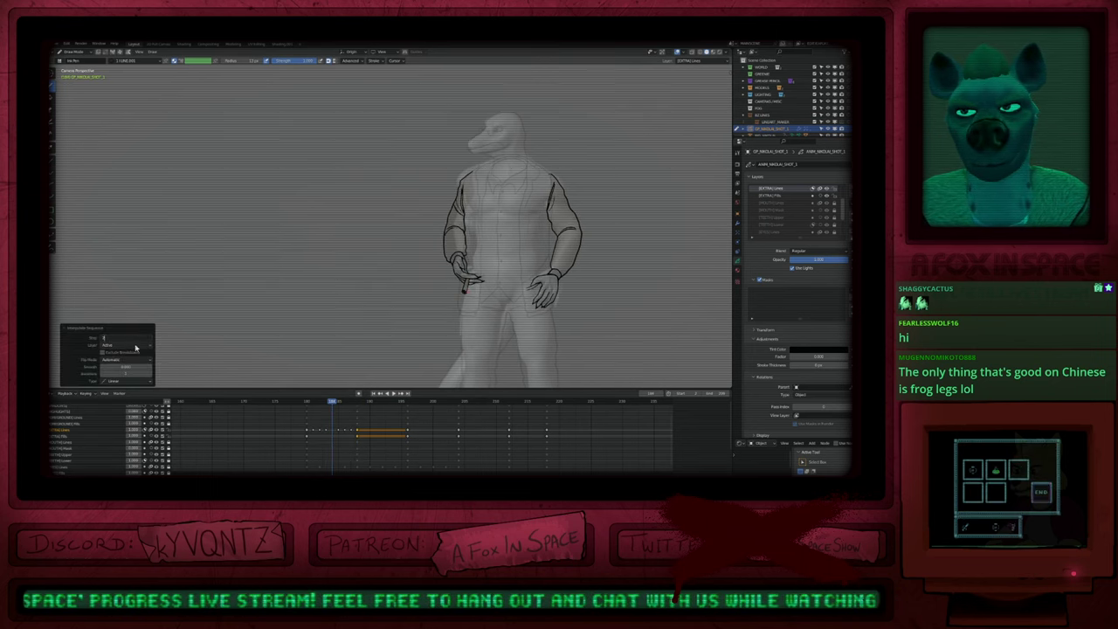
pyautogui.click(136, 346)
pyautogui.click(134, 360)
pyautogui.click(132, 381)
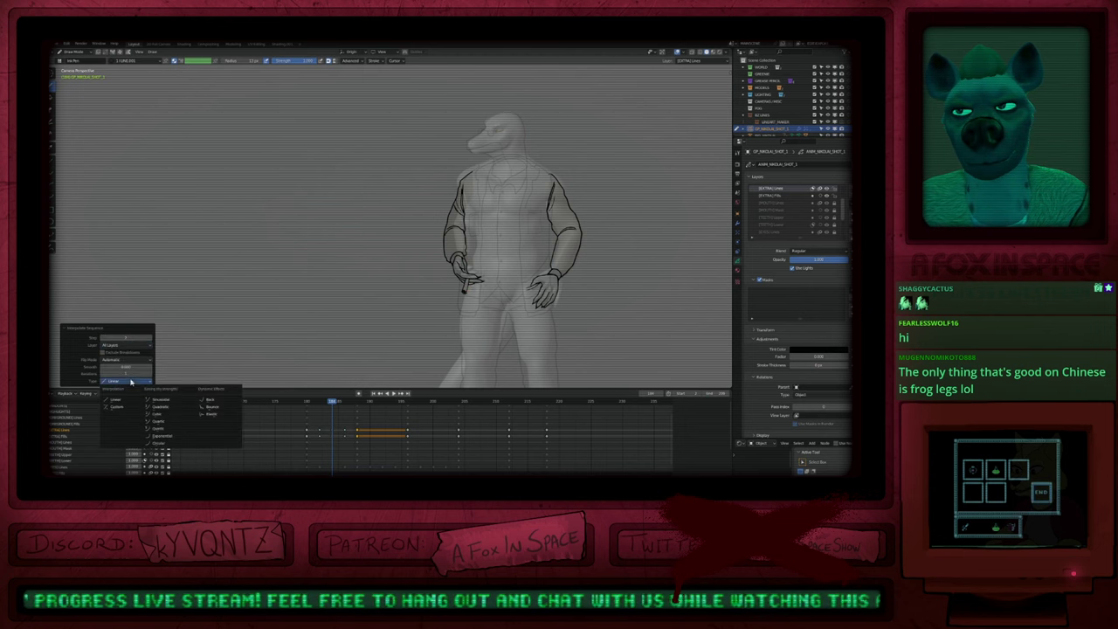
pyautogui.click(159, 399)
pyautogui.click(124, 381)
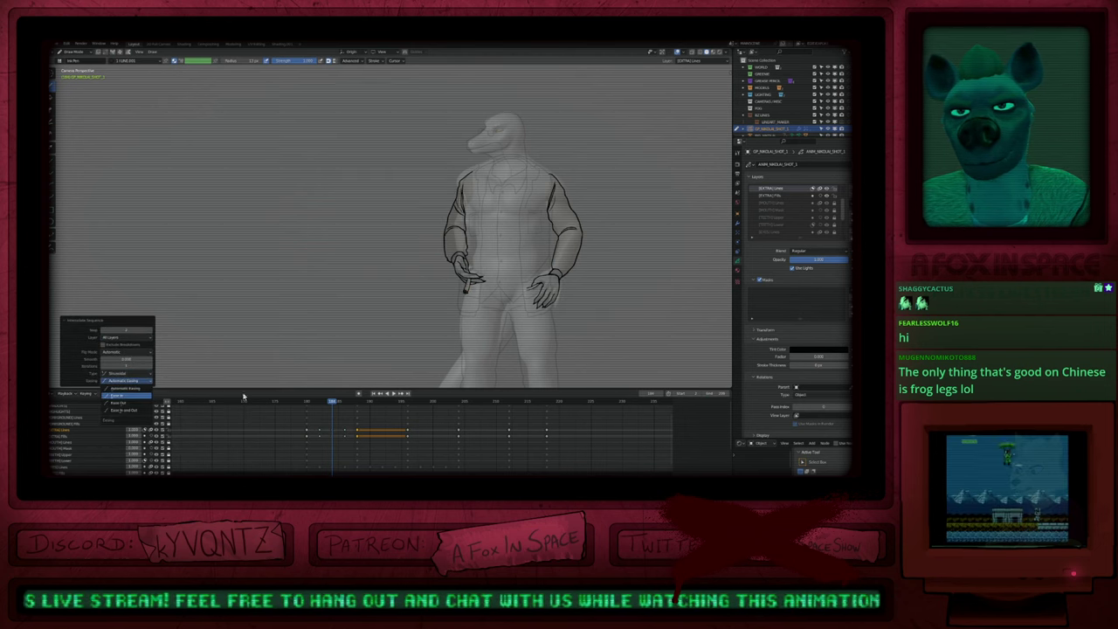
# Step: Play and scrub to frame 188, select the EXTRA layer keyframes and show faded layers fully
pyautogui.press('space')
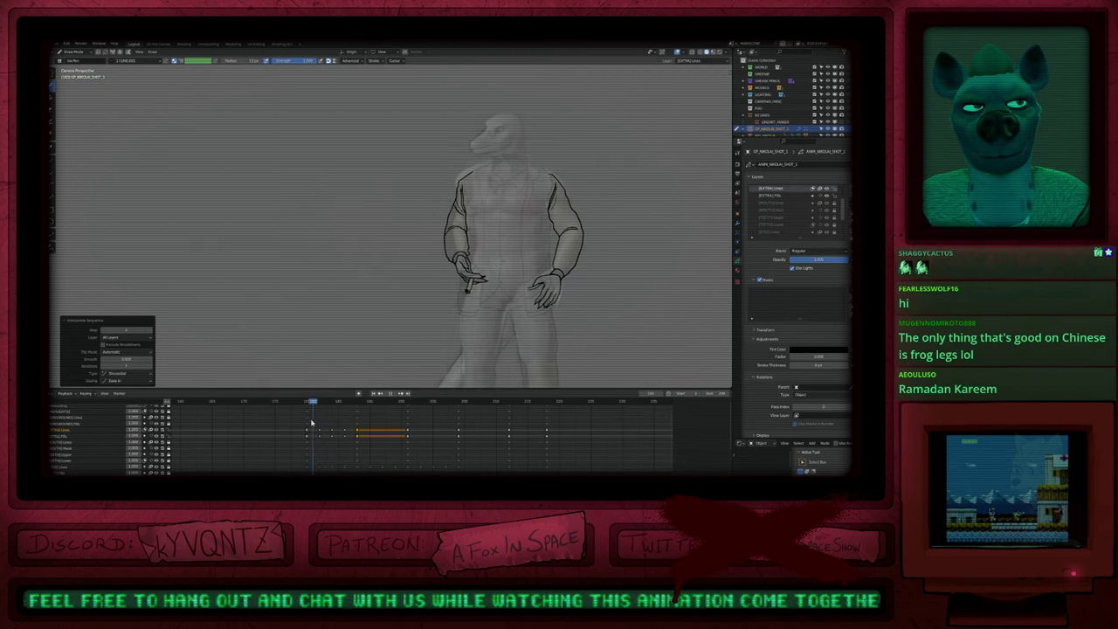
pyautogui.moveTo(311, 423); pyautogui.dragTo(458, 402)
pyautogui.press('a')
pyautogui.press('r')
pyautogui.click(342, 427)
pyautogui.hotkey('shift', 'alt', 'z')
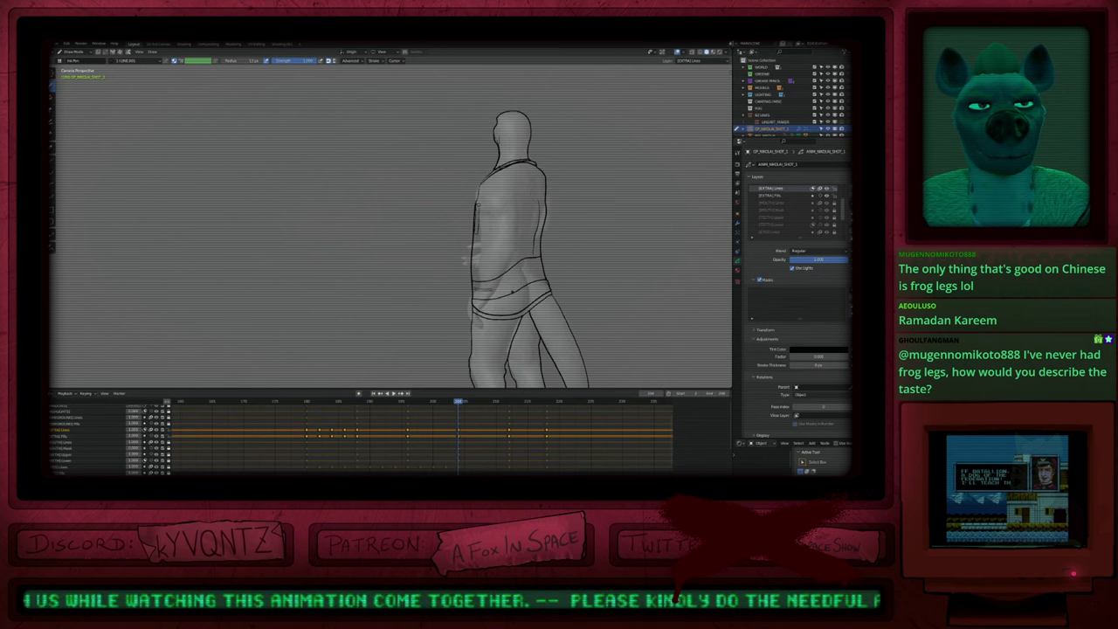
# Step: Select the frame 188 keyframes and shift them later in the Dope Sheet
pyautogui.press('Down')
pyautogui.press('Down')
pyautogui.press('Up')
pyautogui.press('Down')
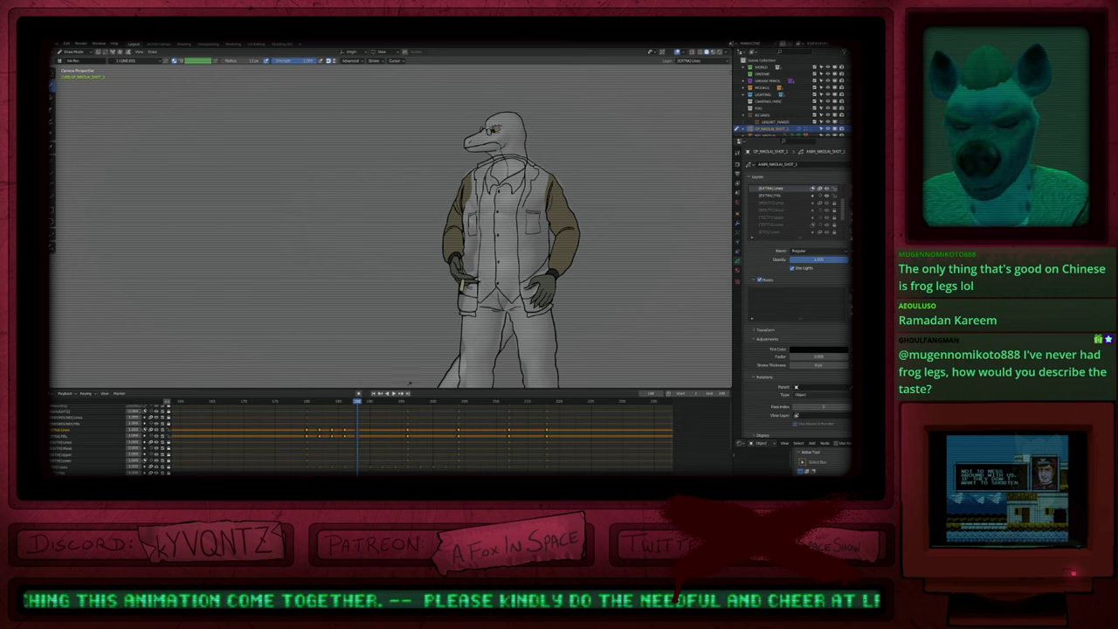
pyautogui.moveTo(352, 426); pyautogui.dragTo(363, 442)
pyautogui.hotkey('shift', 'd')
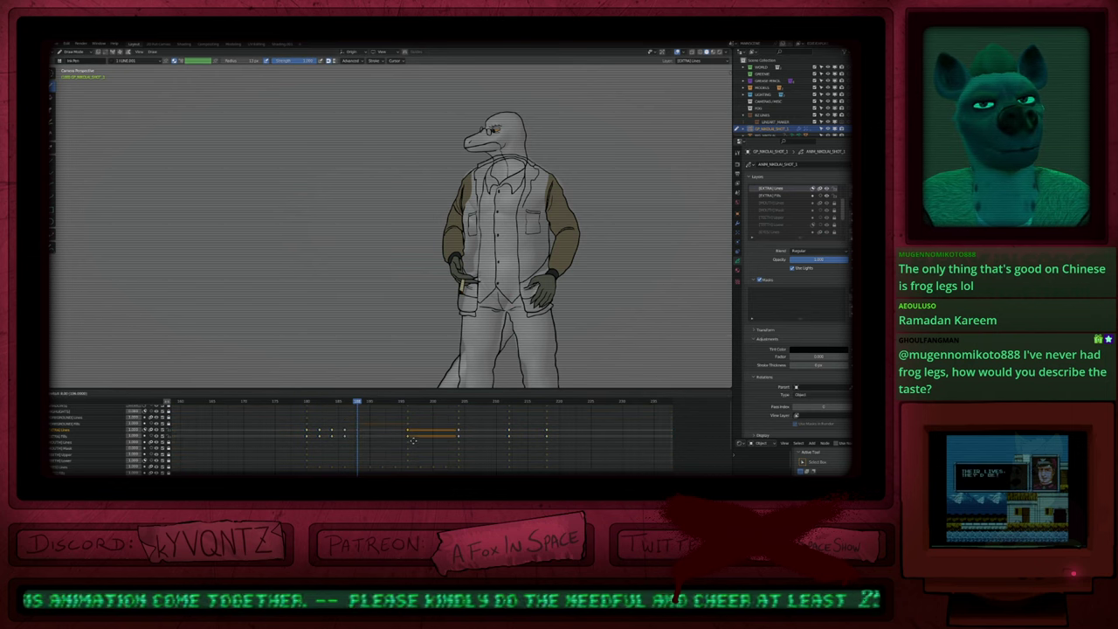
pyautogui.click(413, 441)
pyautogui.press('Up')
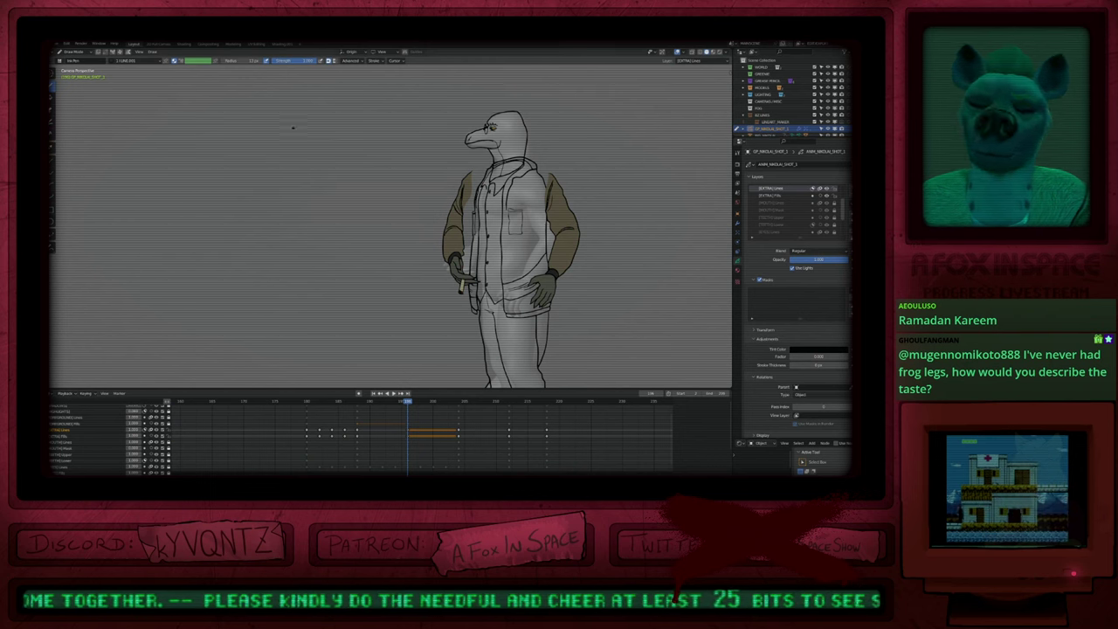
# Step: Reframe the character and compare the frame 188 and frame 196 poses
pyautogui.keyDown('ctrl'); pyautogui.moveTo(477, 282); pyautogui.dragTo(477, 302, button='middle'); pyautogui.keyUp('ctrl')
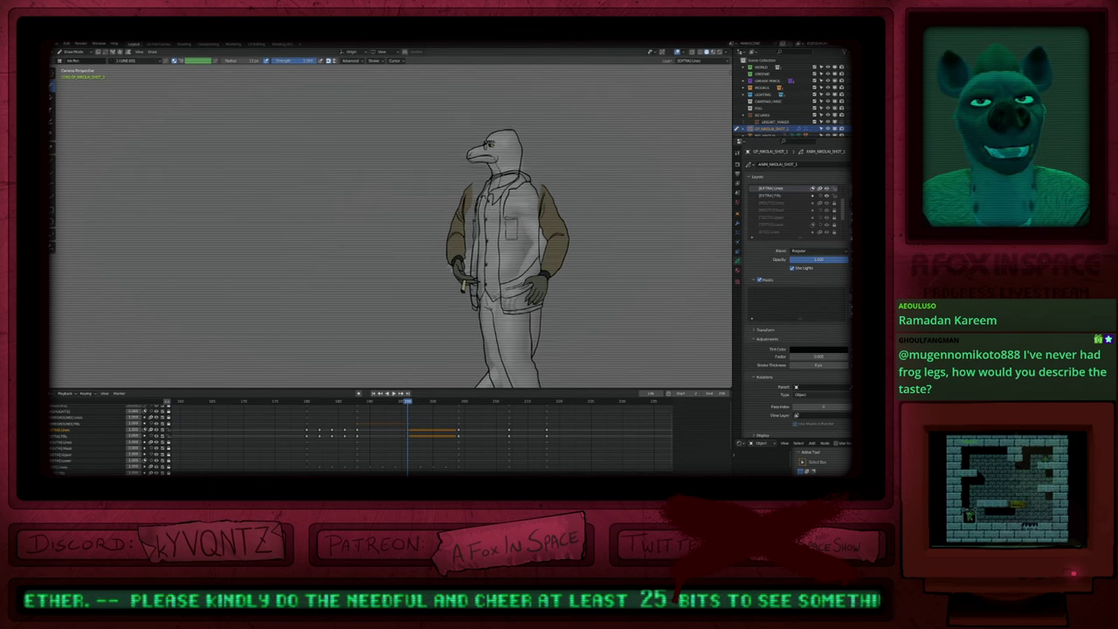
pyautogui.moveTo(494, 262)
pyautogui.keyDown('shift'); pyautogui.mouseDown(button='middle')
pyautogui.moveTo(478, 261)
pyautogui.moveTo(496, 265)
pyautogui.mouseUp(button='middle'); pyautogui.keyUp('shift')
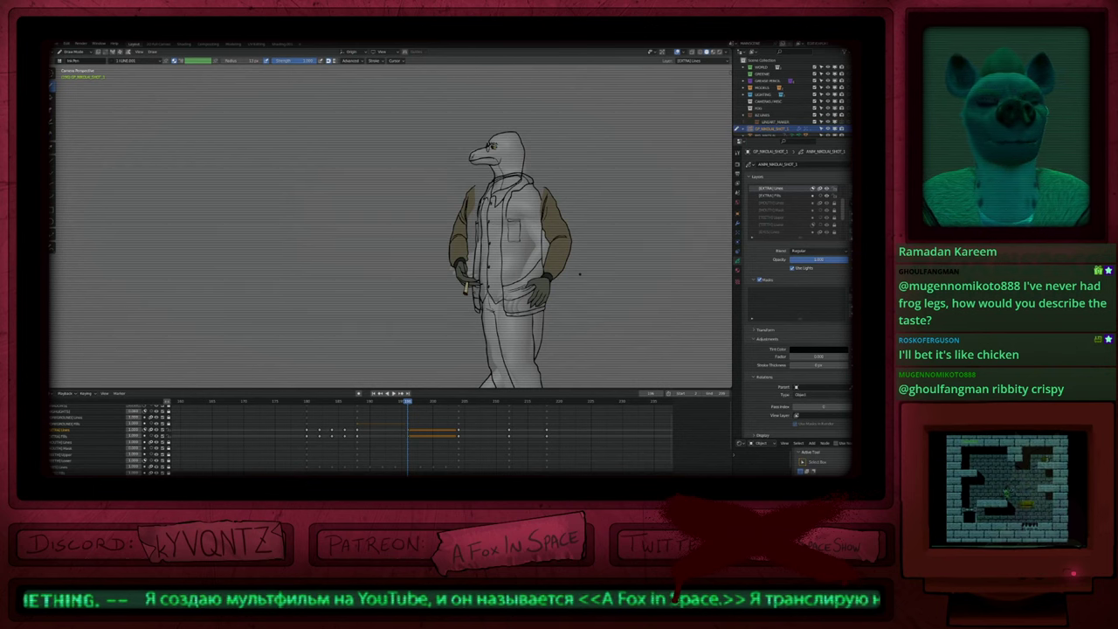
pyautogui.keyDown('shift'); pyautogui.moveTo(498, 253); pyautogui.dragTo(470, 283, button='middle'); pyautogui.keyUp('shift')
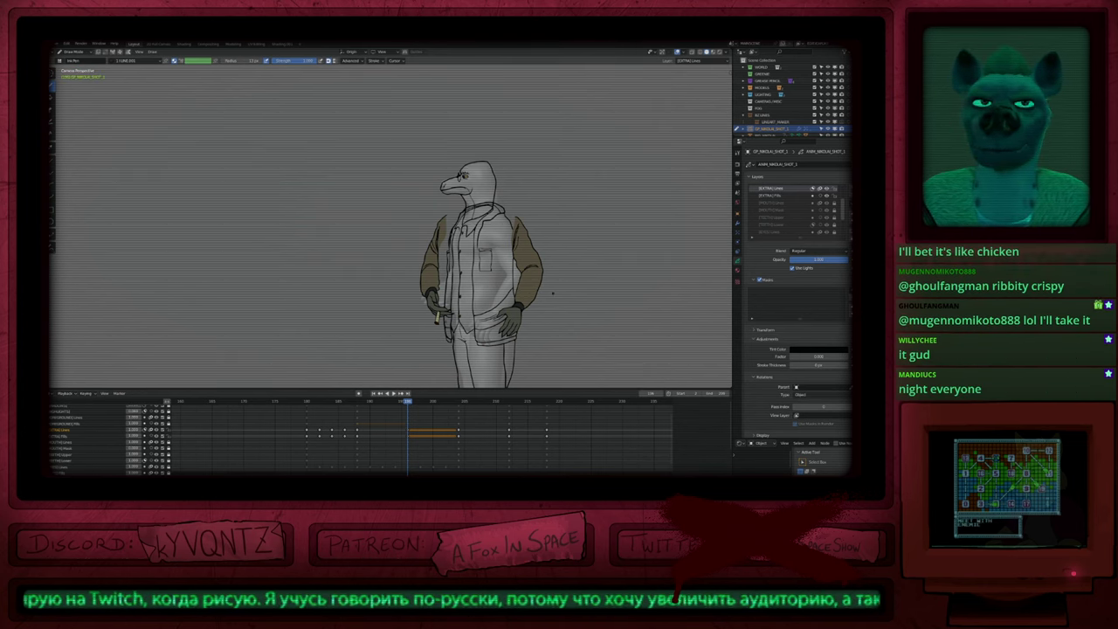
pyautogui.scroll(2, 552, 296)
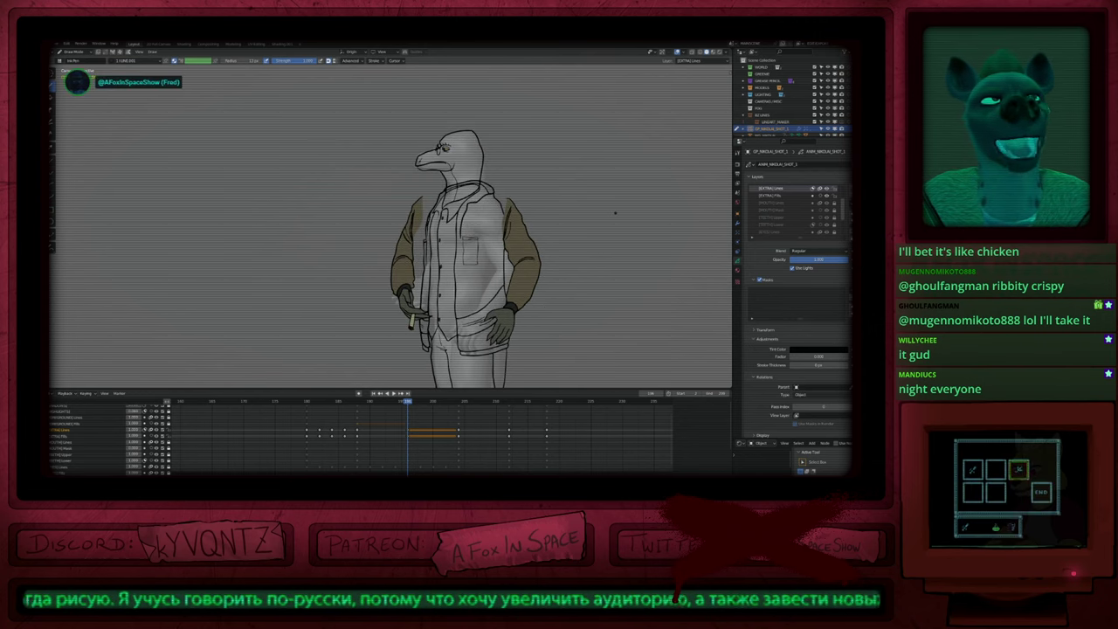
pyautogui.keyDown('shift'); pyautogui.moveTo(615, 212); pyautogui.dragTo(589, 188, button='middle'); pyautogui.keyUp('shift')
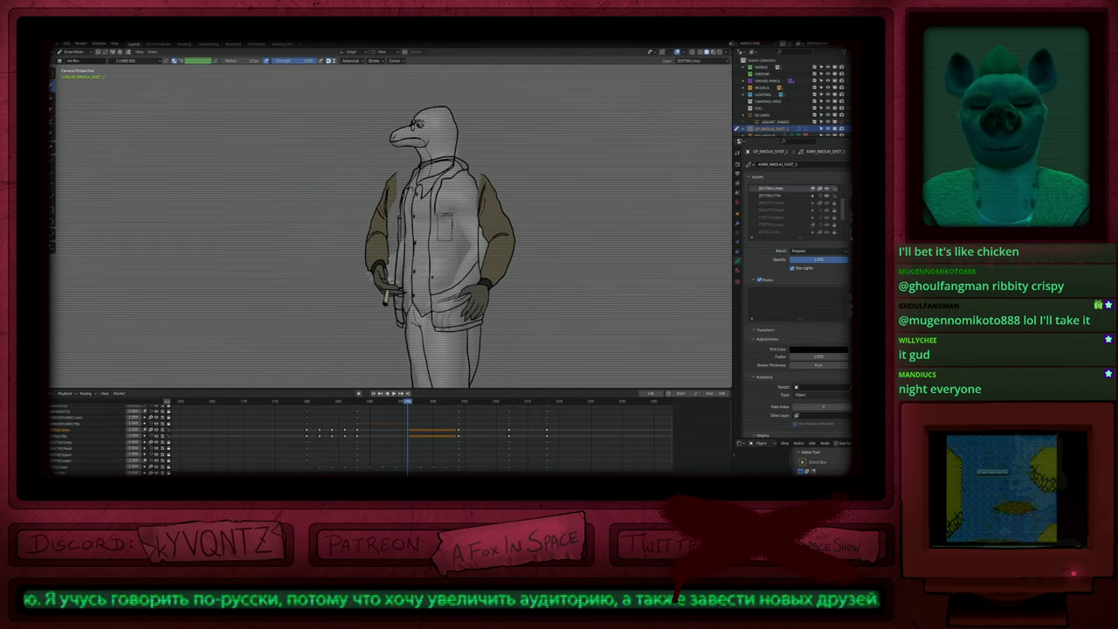
pyautogui.press('Down')
pyautogui.press('Up')
pyautogui.press('f')
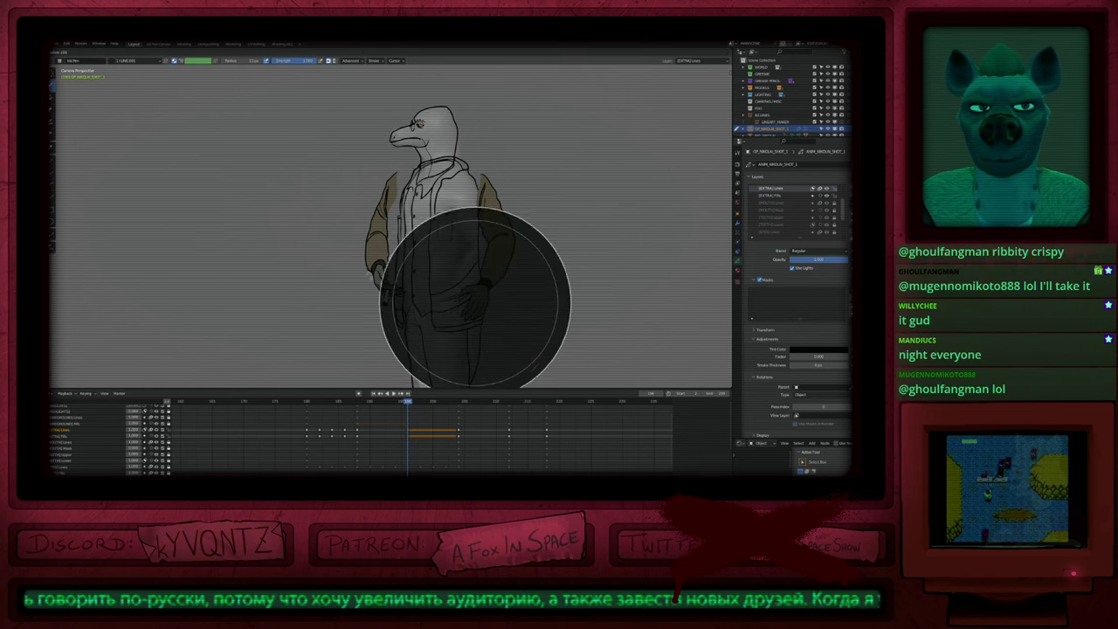
pyautogui.press('Escape')
pyautogui.scroll(-2, 501, 249)
# Step: Undo the last sleeve edit, adjust brush strength and push the sleeve outward at the shoulder
pyautogui.hotkey('ctrl', 'z')
pyautogui.hotkey('ctrl', 'z')
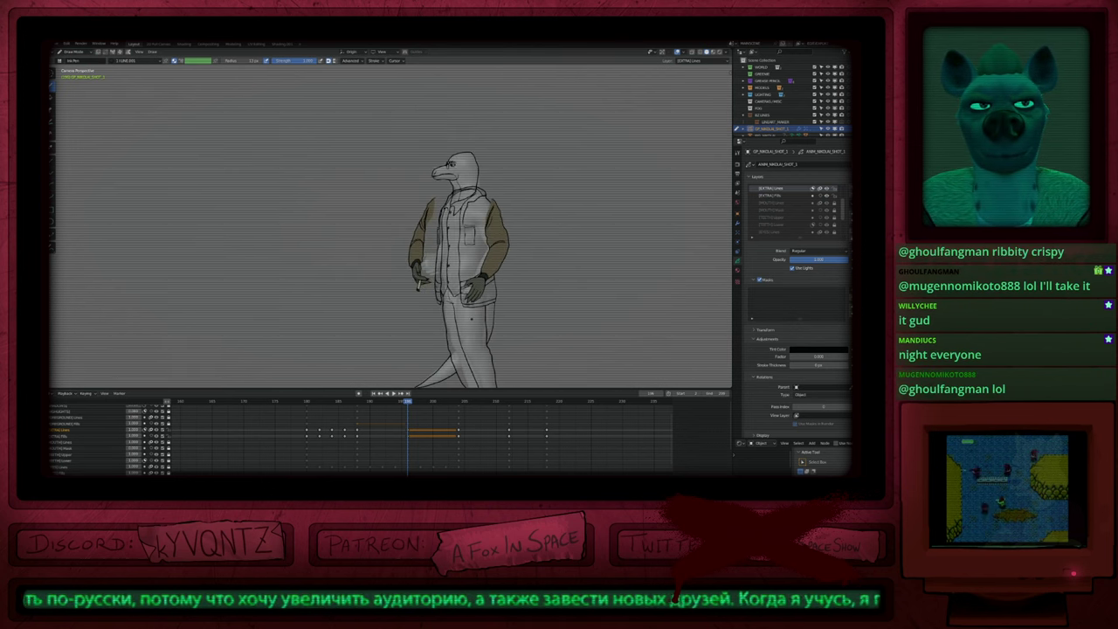
pyautogui.hotkey('shift', 'f')
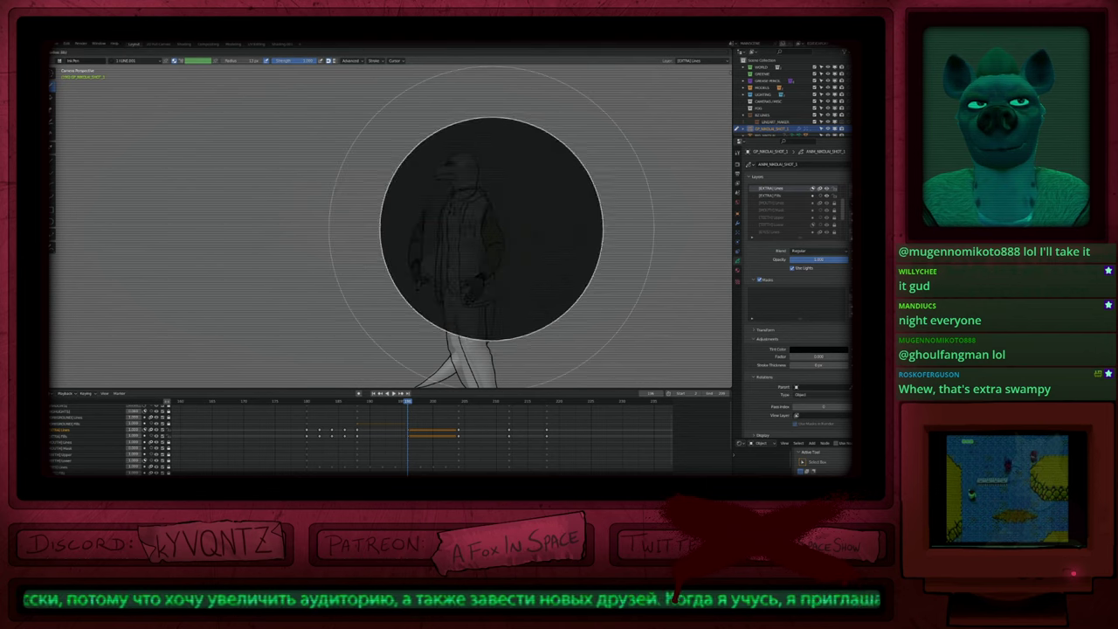
pyautogui.click(499, 226)
pyautogui.scroll(5, 463, 208)
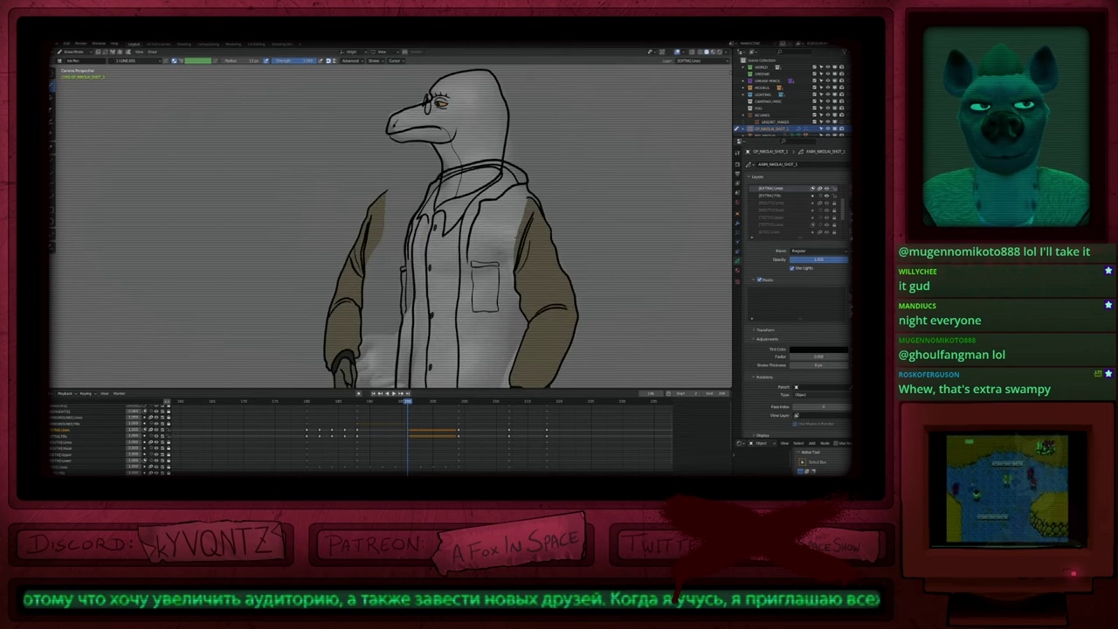
pyautogui.moveTo(526, 232)
pyautogui.mouseDown()
pyautogui.moveTo(512, 259)
pyautogui.moveTo(517, 205)
pyautogui.moveTo(510, 213)
pyautogui.mouseUp()
pyautogui.moveTo(534, 215); pyautogui.dragTo(513, 234)
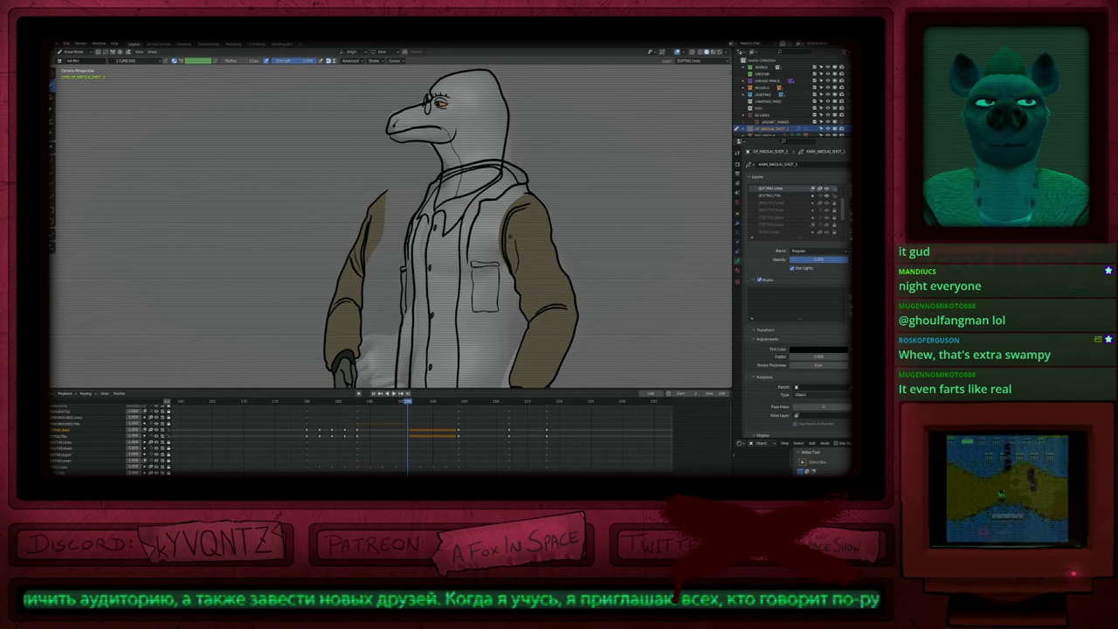
# Step: Compare arm poses, try and undo a left-arm slide, then interpolate in-betweens from frame 192
pyautogui.press('Down')
pyautogui.scroll(-3, 524, 240)
pyautogui.press('Up')
pyautogui.press('Down')
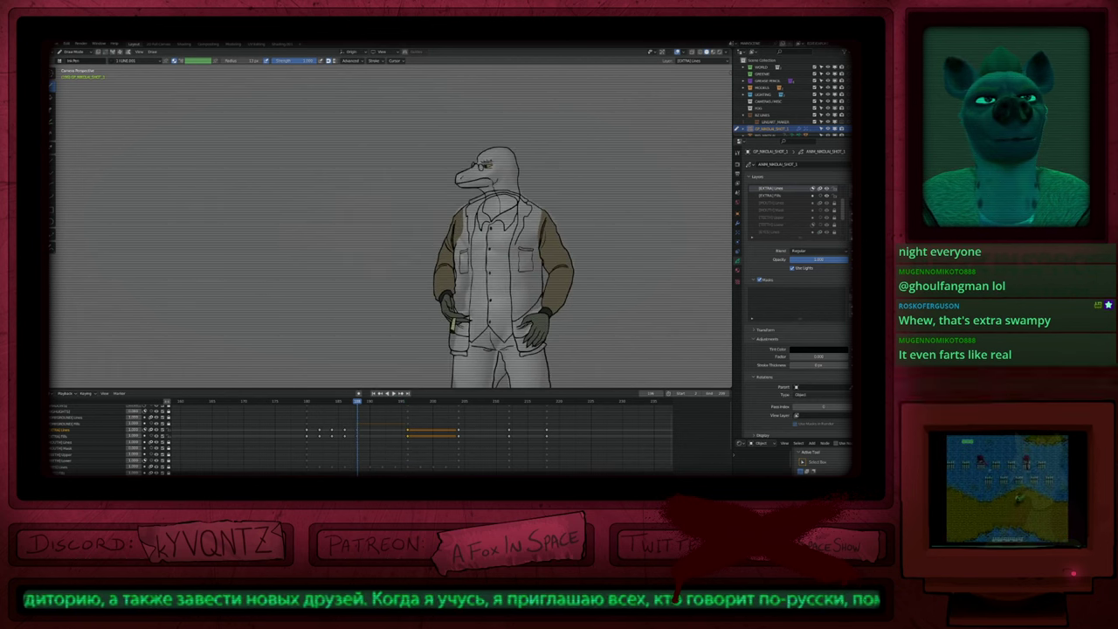
pyautogui.press('Up')
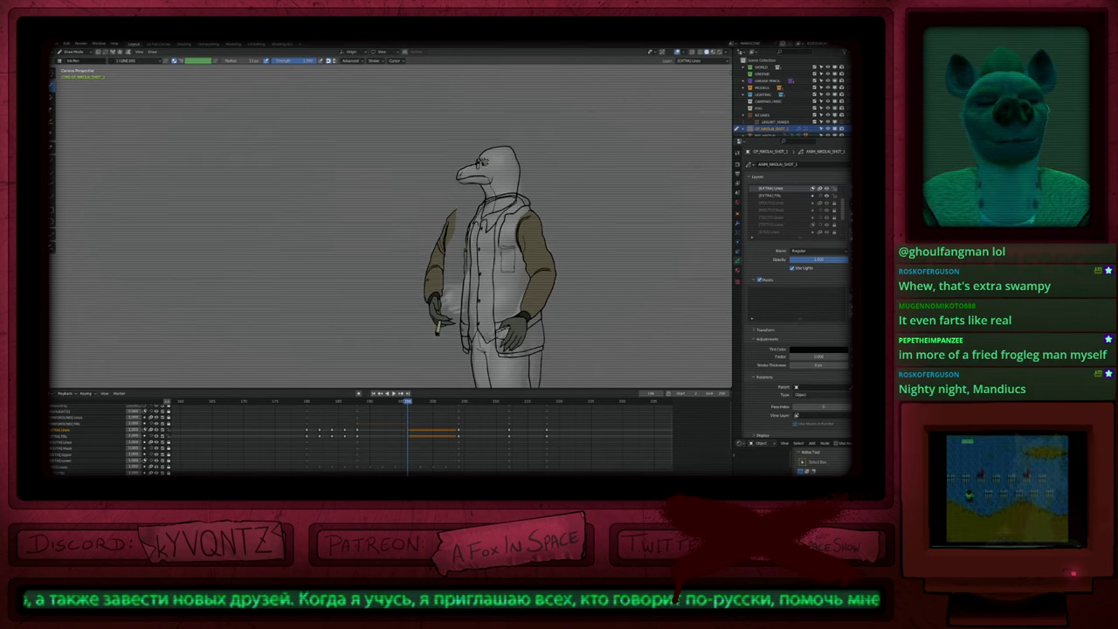
pyautogui.press('f')
pyautogui.press('Escape')
pyautogui.moveTo(373, 236); pyautogui.dragTo(458, 236)
pyautogui.hotkey('ctrl', 'z')
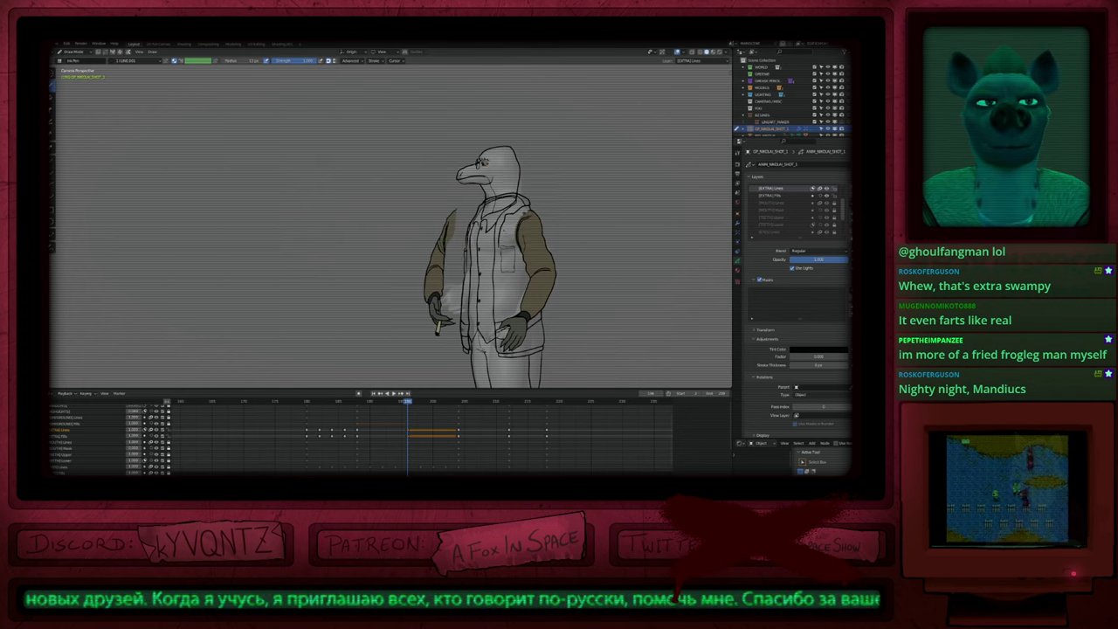
pyautogui.click(382, 403)
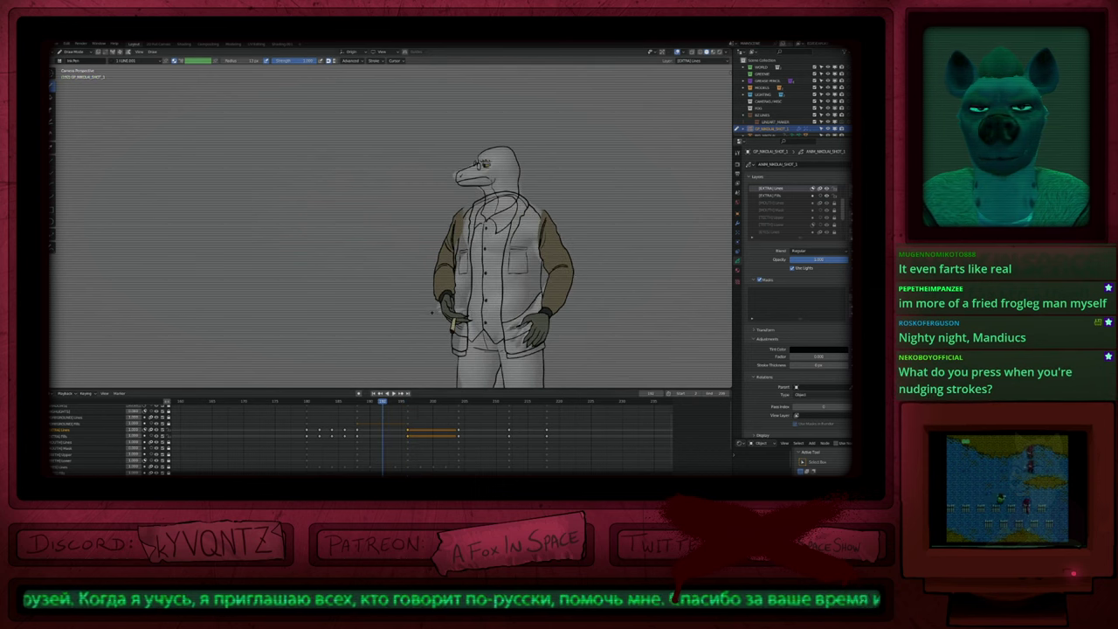
pyautogui.hotkey('ctrl', 'shift', 'e')
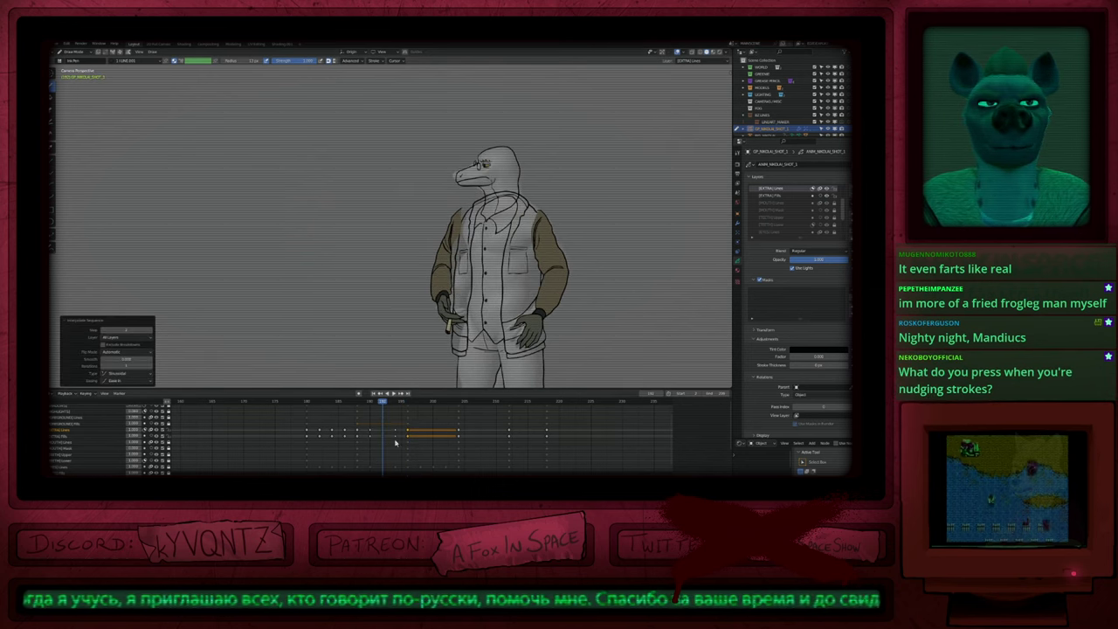
# Step: Set the keyframe type on all keys and move to the first in-between frame
pyautogui.press('a')
pyautogui.press('r')
pyautogui.click(399, 452)
pyautogui.press('Down')
pyautogui.press('Down')
pyautogui.press('Down')
pyautogui.press('Down')
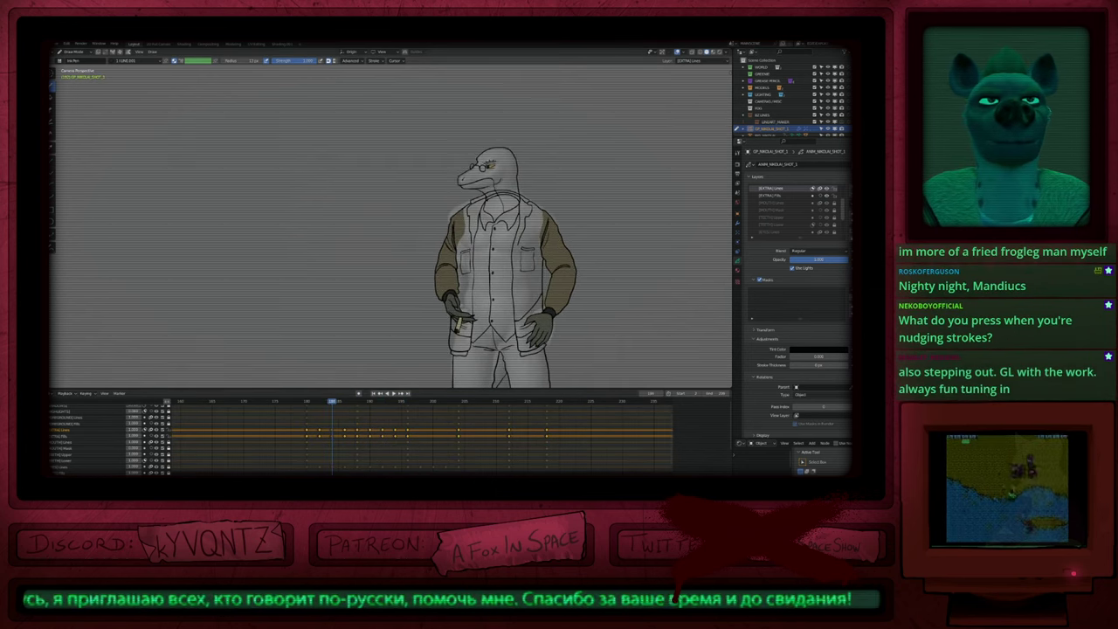
pyautogui.press('Up')
pyautogui.press('Up')
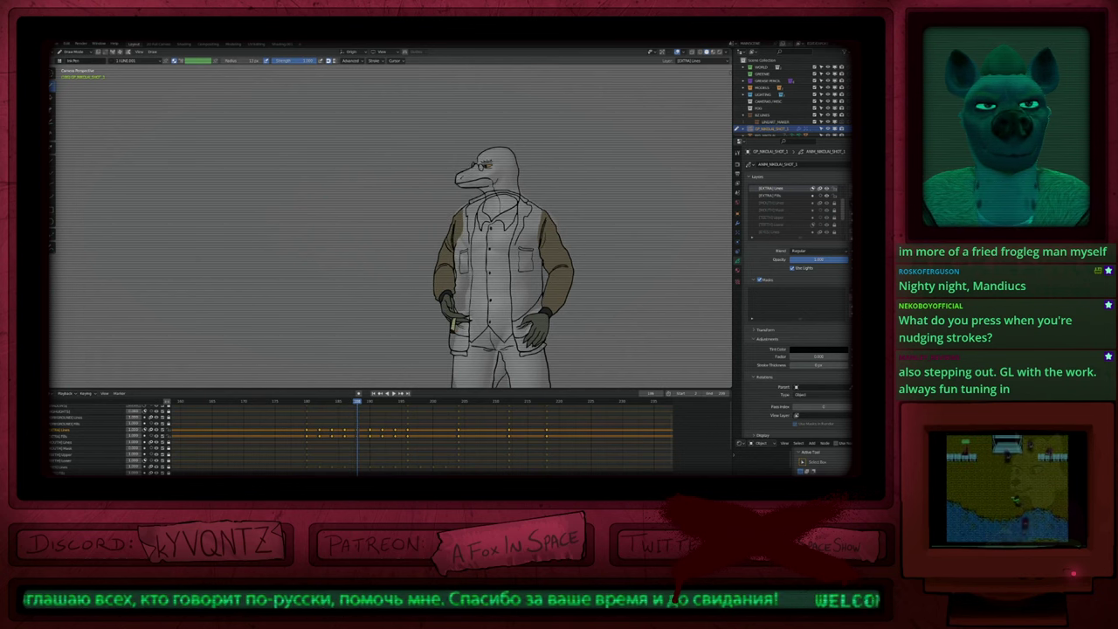
pyautogui.press('Up')
pyautogui.press('Down')
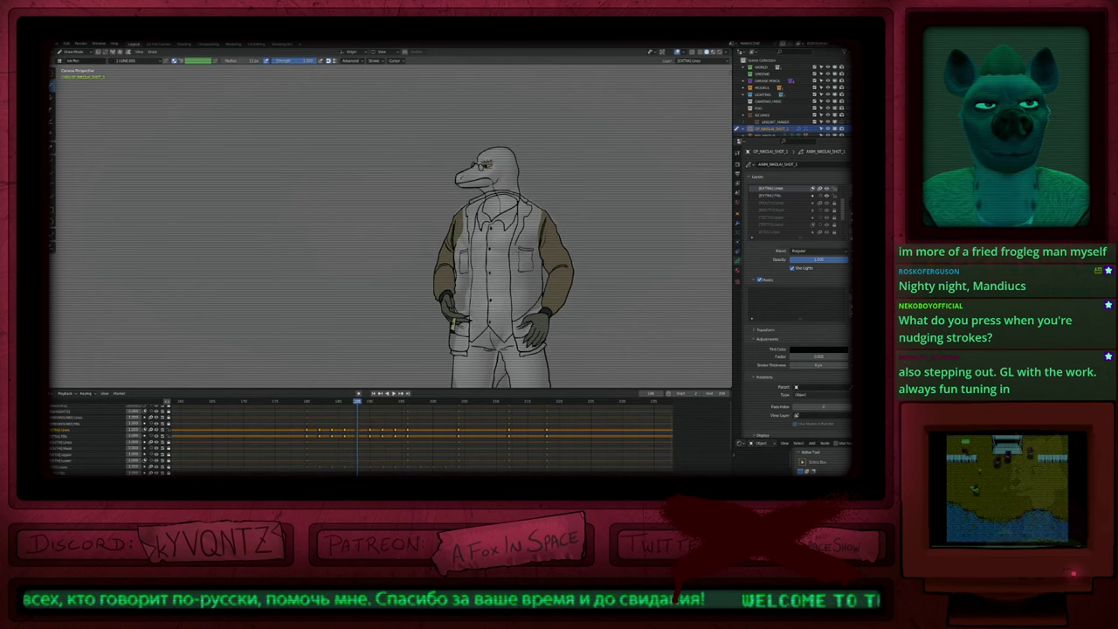
pyautogui.press('Up')
# Step: In Edit Mode, lasso and delete the left-arm strokes on the first two in-between frames
pyautogui.press('Tab')
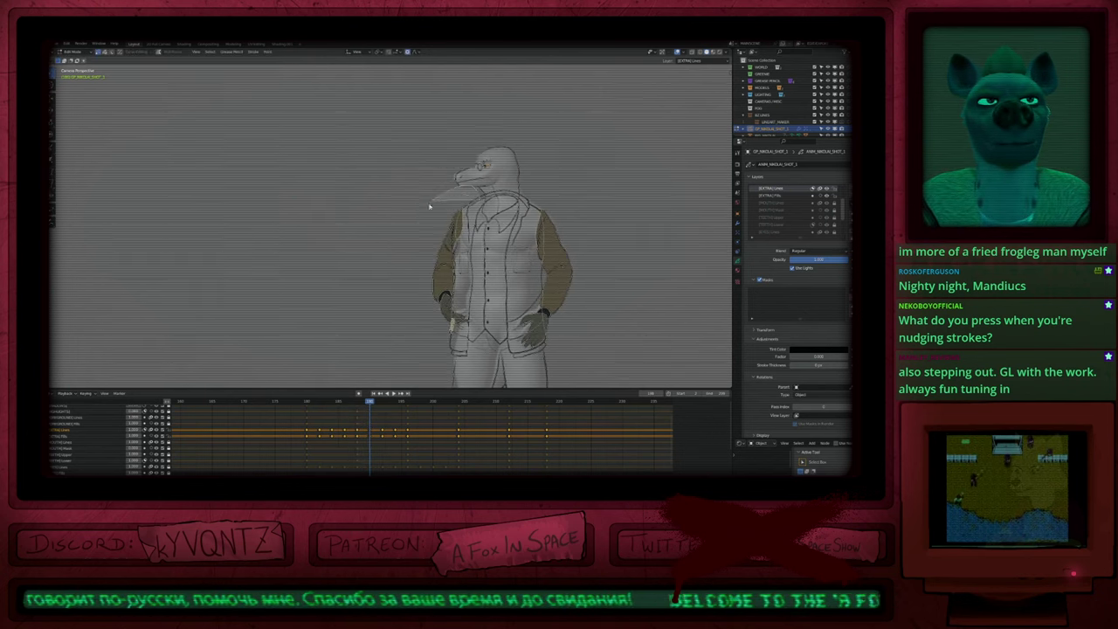
pyautogui.moveTo(429, 205)
pyautogui.mouseDown()
pyautogui.moveTo(483, 229)
pyautogui.moveTo(477, 197)
pyautogui.moveTo(399, 316)
pyautogui.mouseUp()
pyautogui.press('x')
pyautogui.click(484, 305)
pyautogui.press('Down')
pyautogui.press('Up')
pyautogui.press('Up')
# Step: Delete the left-arm stroke on the next in-between frame and return to Draw Mode
pyautogui.press('Up')
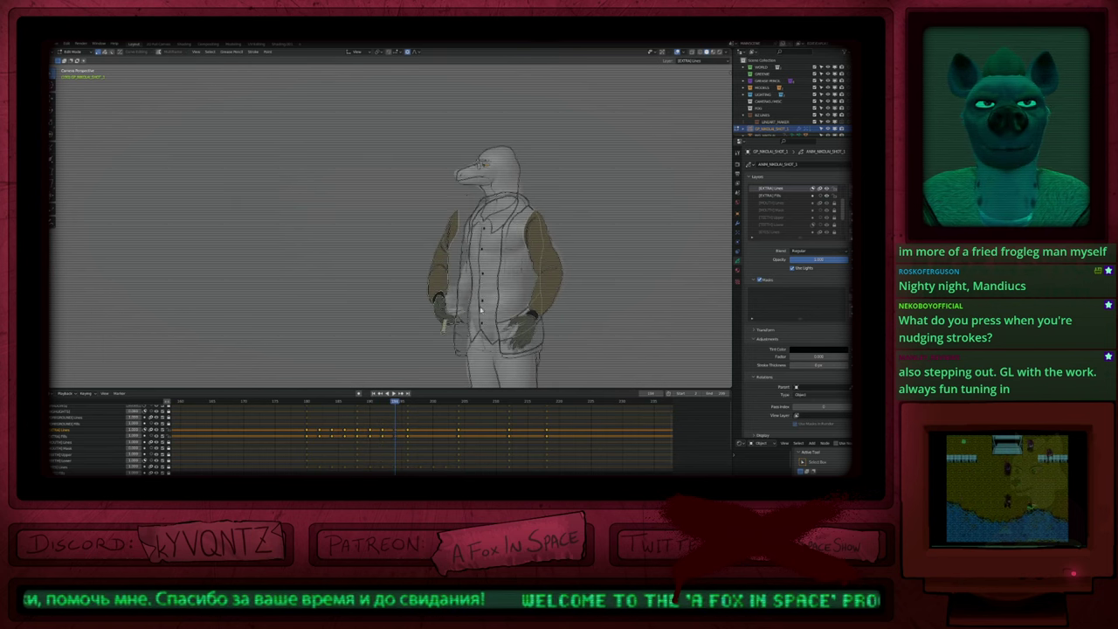
pyautogui.moveTo(470, 193); pyautogui.dragTo(470, 341)
pyautogui.press('x')
pyautogui.click(469, 337)
pyautogui.press('Up')
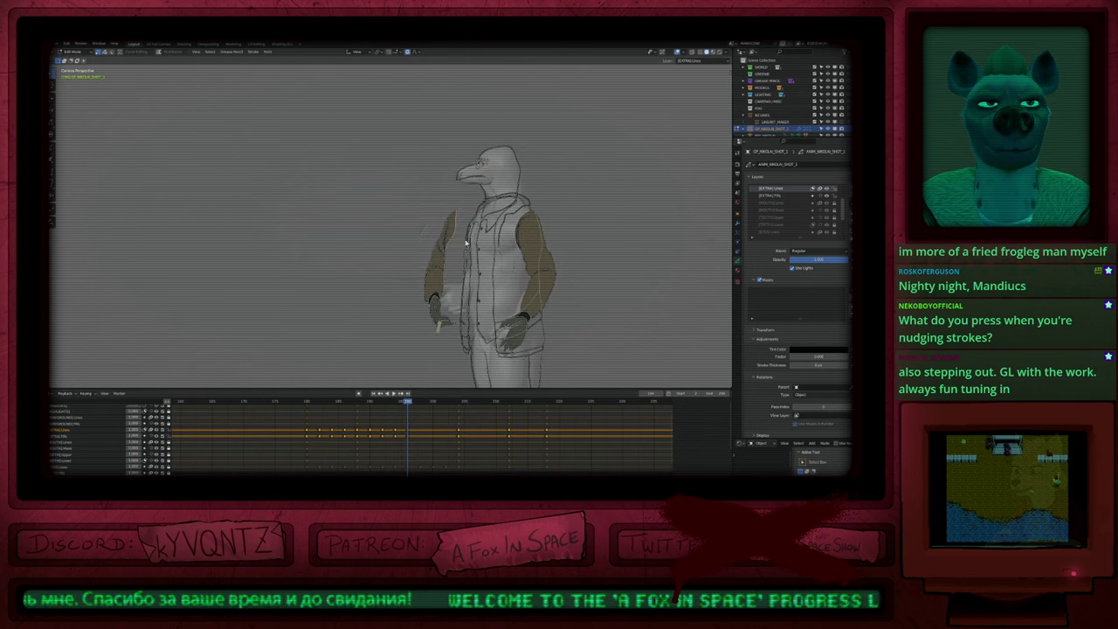
pyautogui.moveTo(474, 185); pyautogui.dragTo(404, 316)
pyautogui.click(409, 310)
pyautogui.press('Delete')
pyautogui.press('Down')
pyautogui.press('Down')
pyautogui.press('Down')
pyautogui.press('Down')
pyautogui.press('Down')
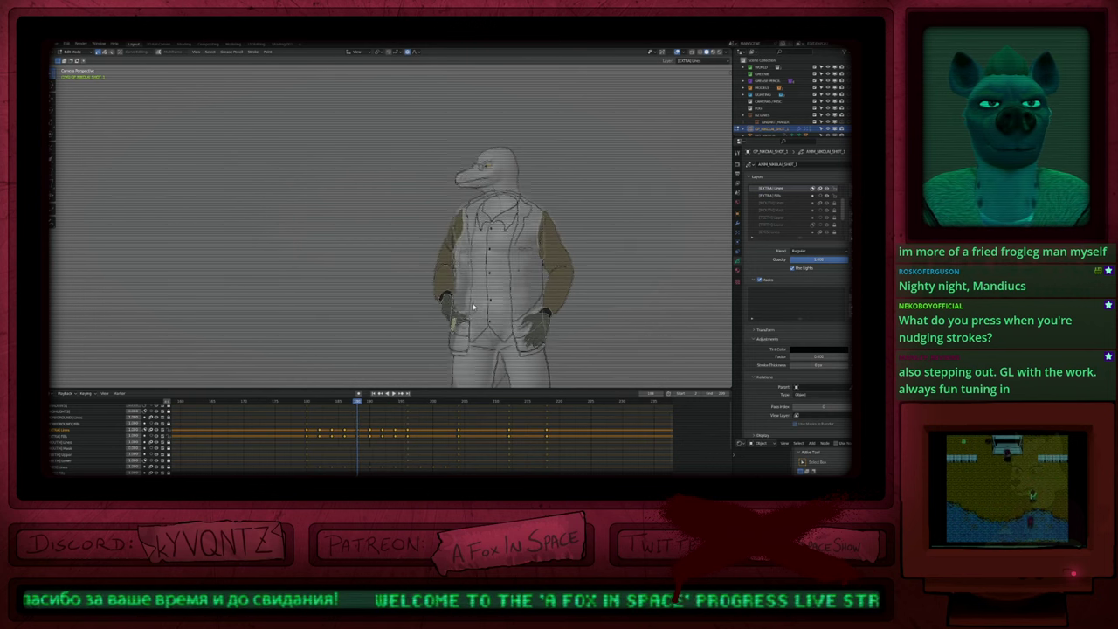
pyautogui.press('Up')
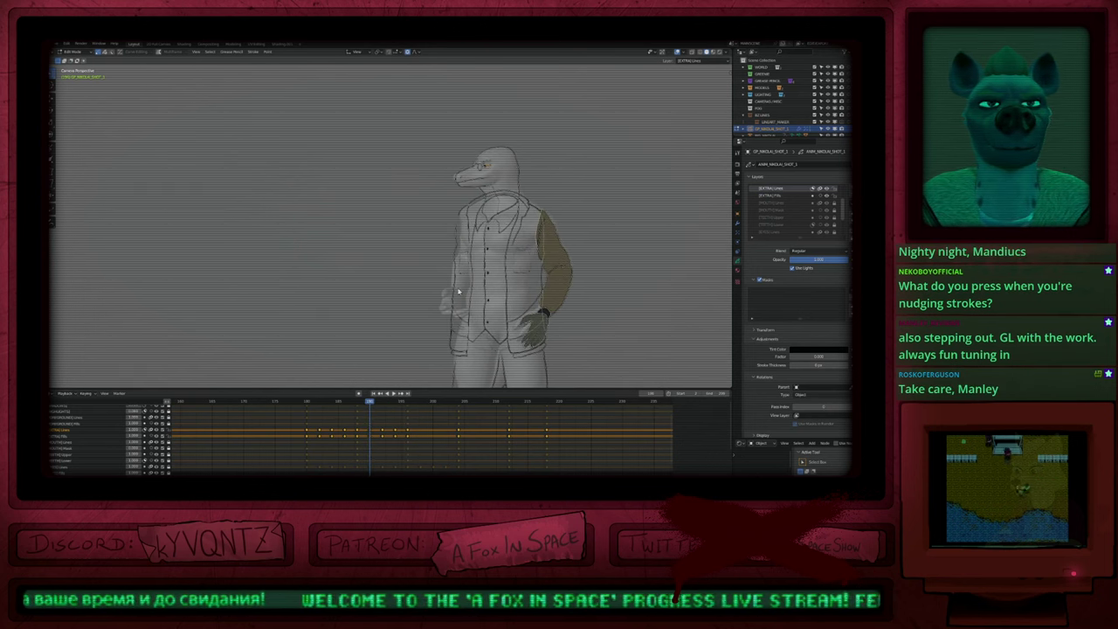
pyautogui.press('Up')
pyautogui.scroll(2, 468, 278)
pyautogui.press('Tab')
pyautogui.press('Up')
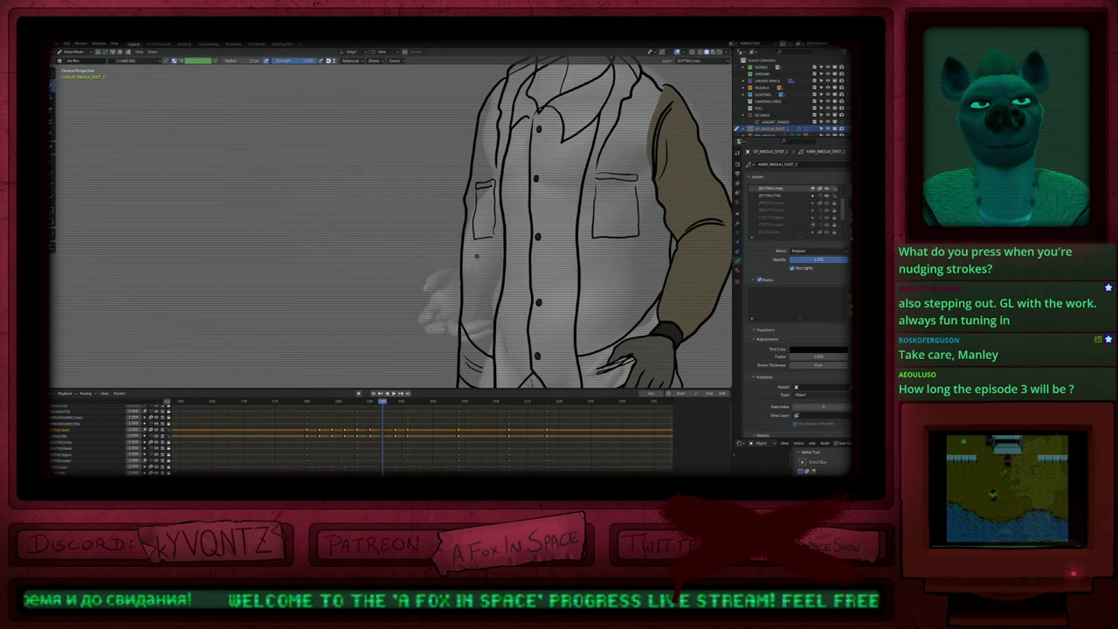
# Step: On the next frame, ink a line from the jacket edge to the hand, then resize the brush
pyautogui.press('Up')
pyautogui.press('Up')
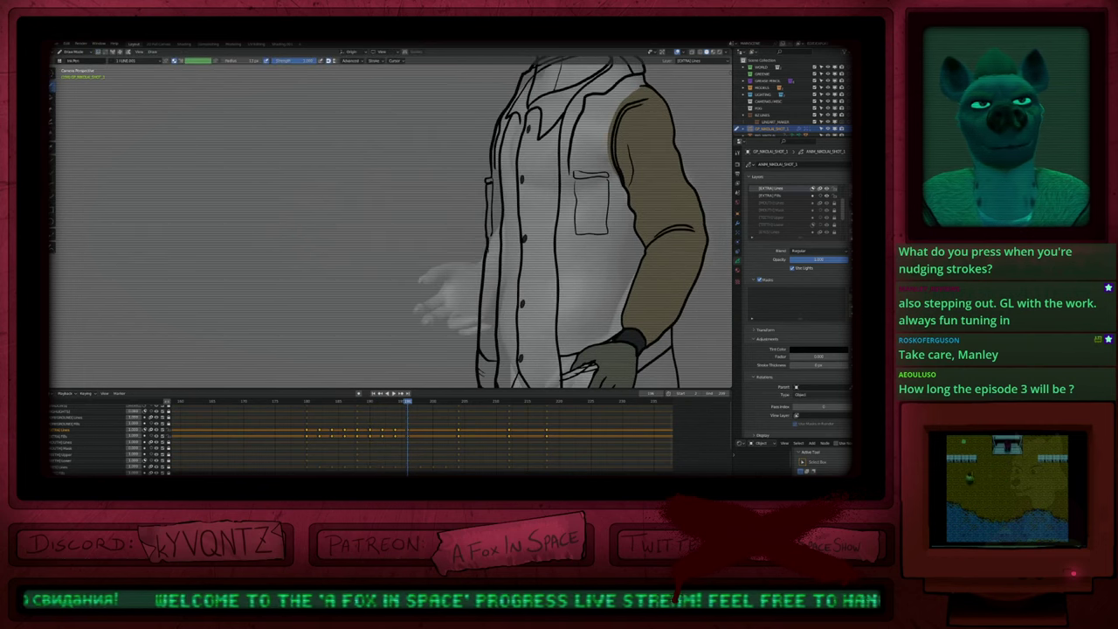
pyautogui.moveTo(486, 252); pyautogui.dragTo(459, 265)
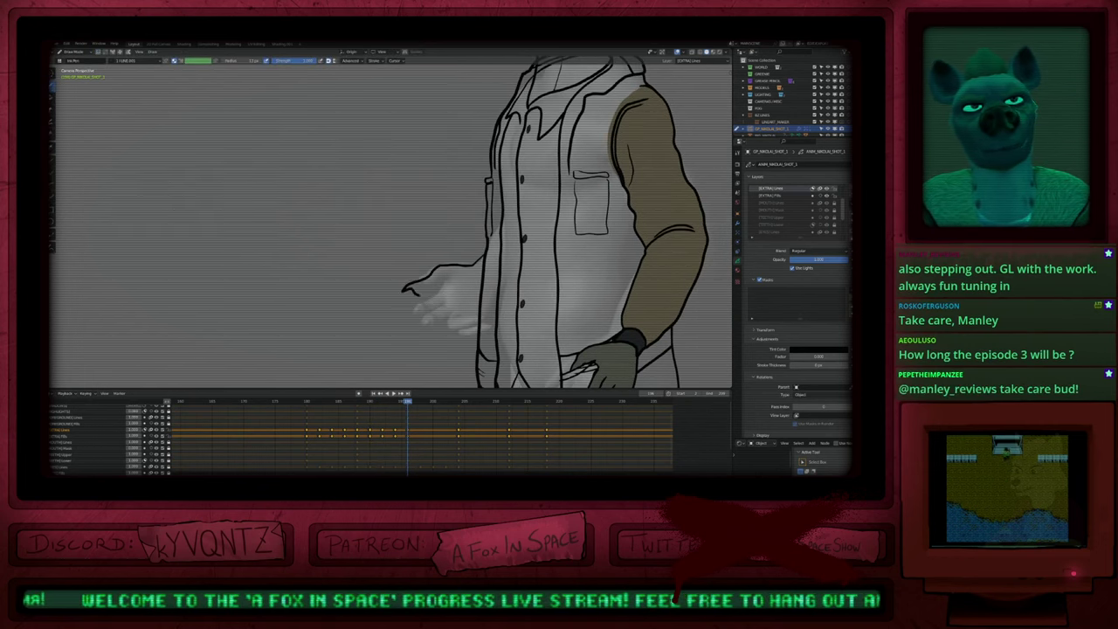
pyautogui.press('f')
pyautogui.click(449, 295)
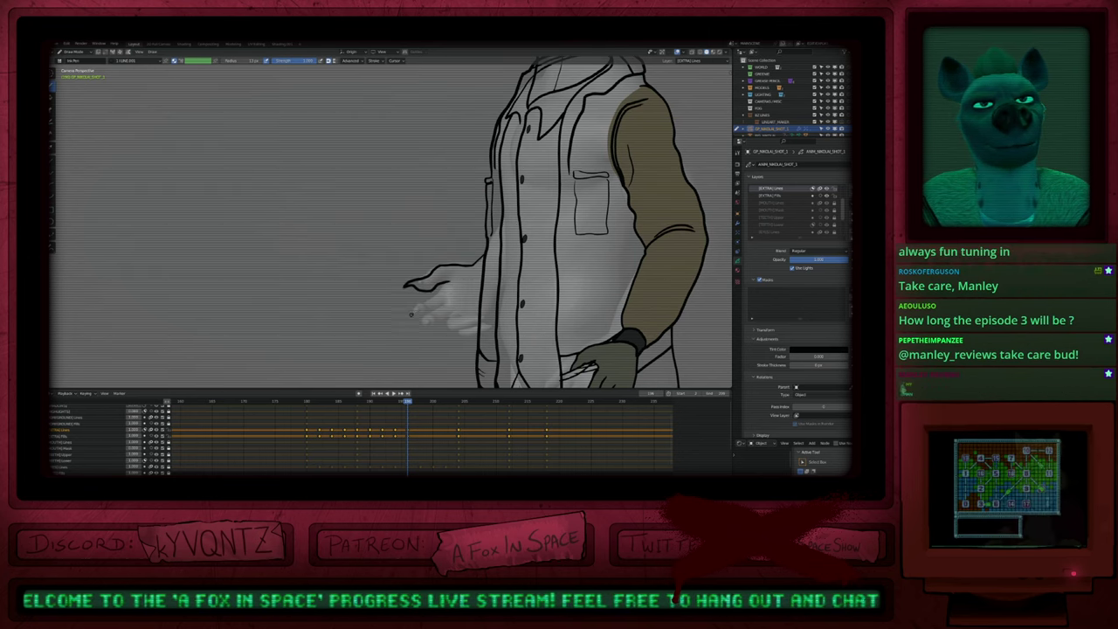
# Step: Isolate the arm layer, extend the wrist line downward and outline the first two fingers
pyautogui.press('KP_Multiply')
pyautogui.keyDown('shift'); pyautogui.moveTo(445, 324); pyautogui.dragTo(476, 278, button='middle'); pyautogui.keyUp('shift')
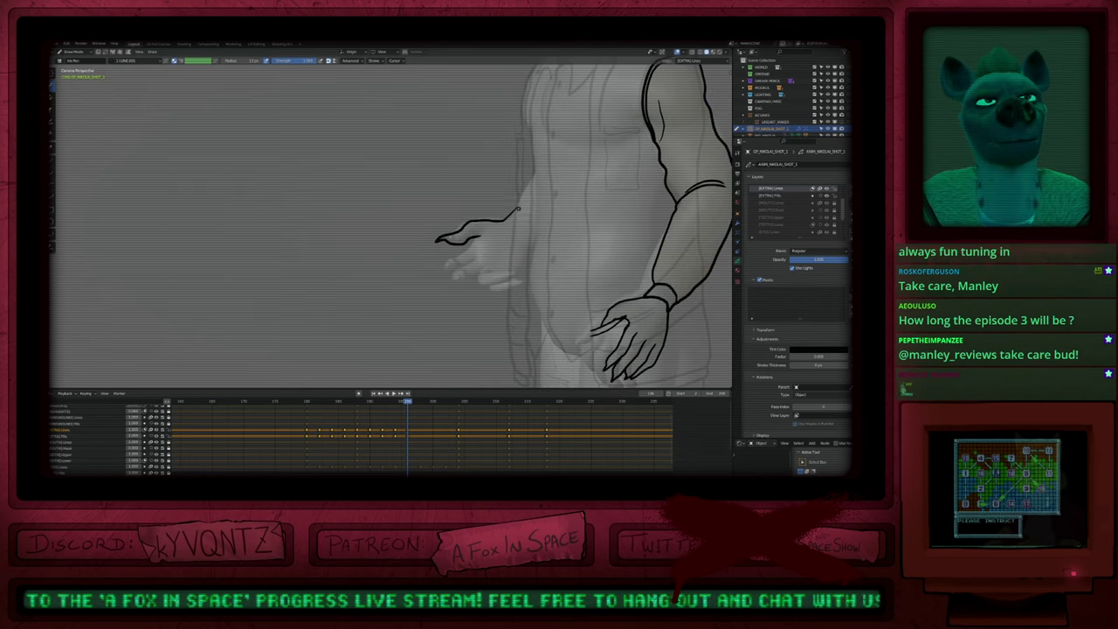
pyautogui.moveTo(513, 245); pyautogui.dragTo(510, 281)
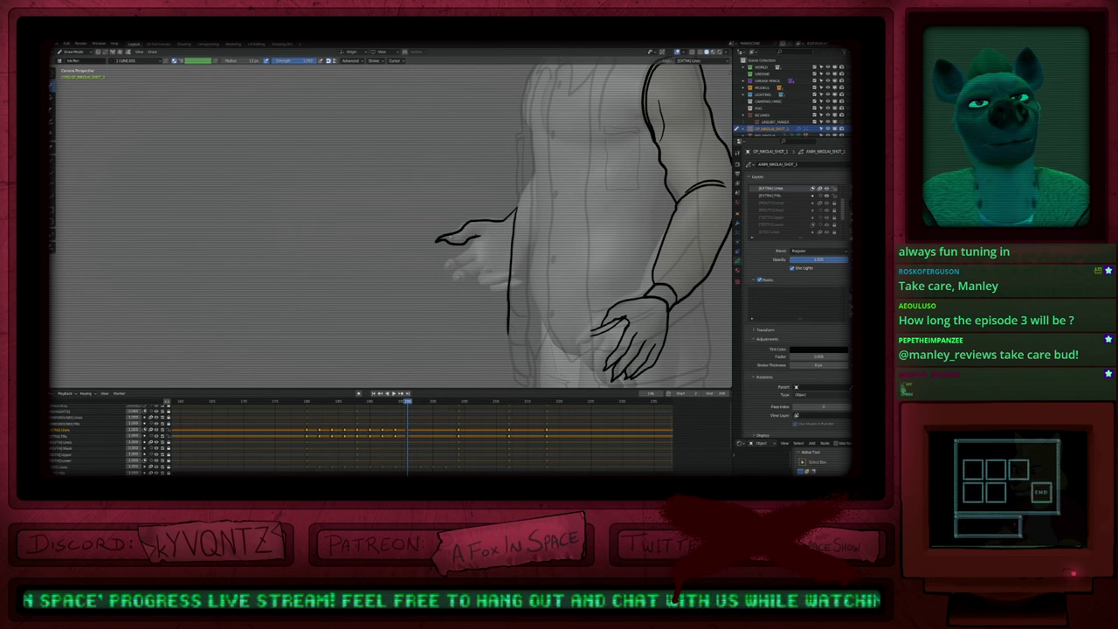
pyautogui.moveTo(451, 277); pyautogui.dragTo(457, 260)
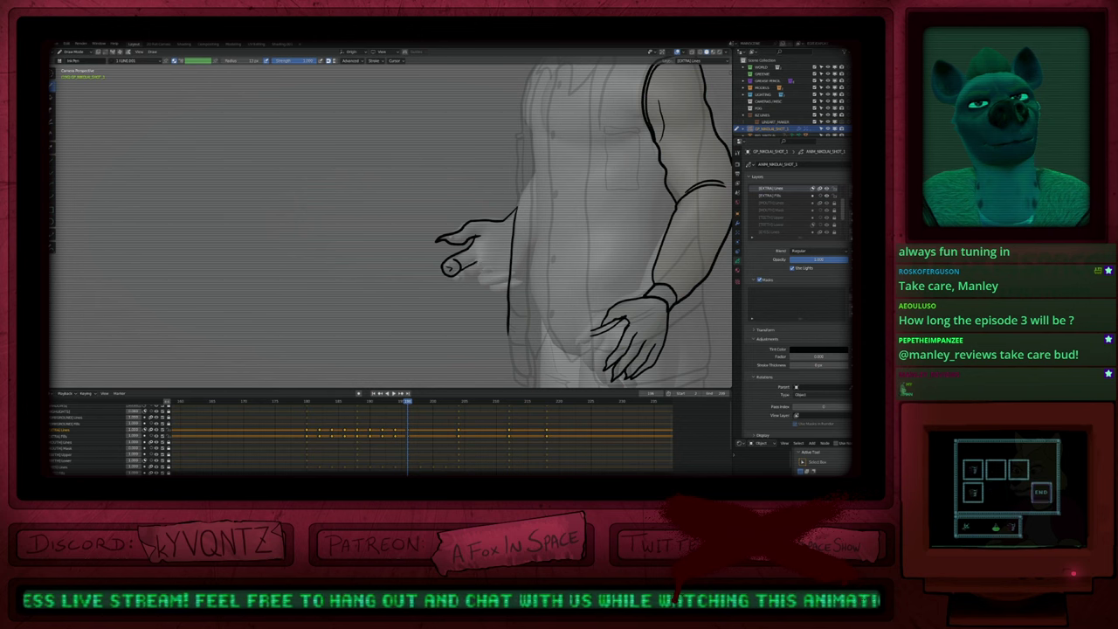
pyautogui.moveTo(456, 278); pyautogui.dragTo(453, 290)
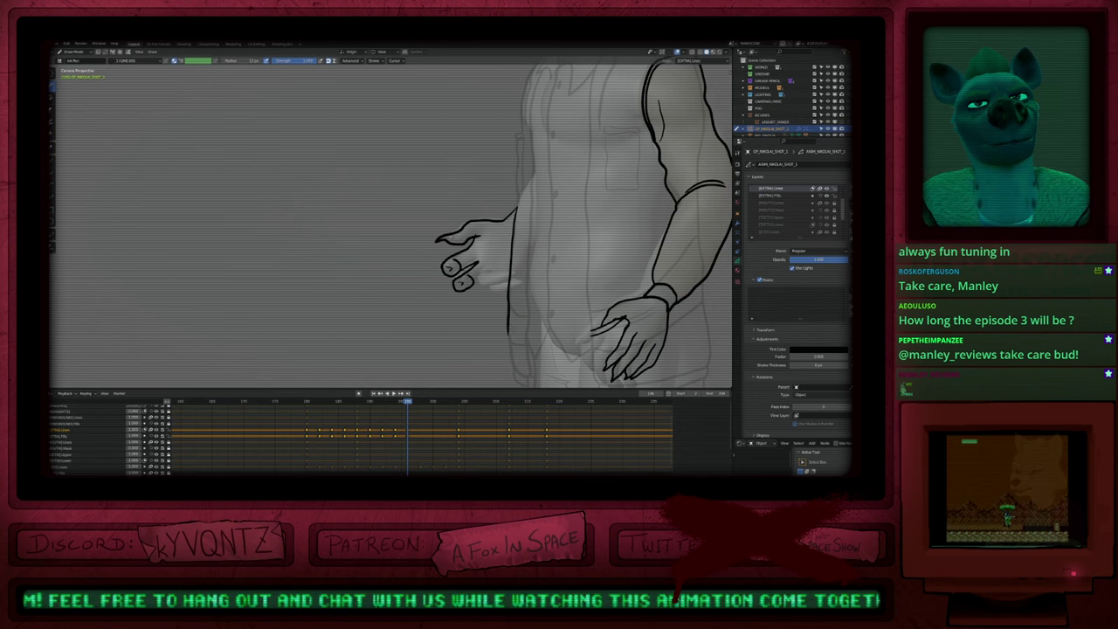
pyautogui.moveTo(469, 289); pyautogui.dragTo(489, 271)
pyautogui.press('f')
pyautogui.press('Escape')
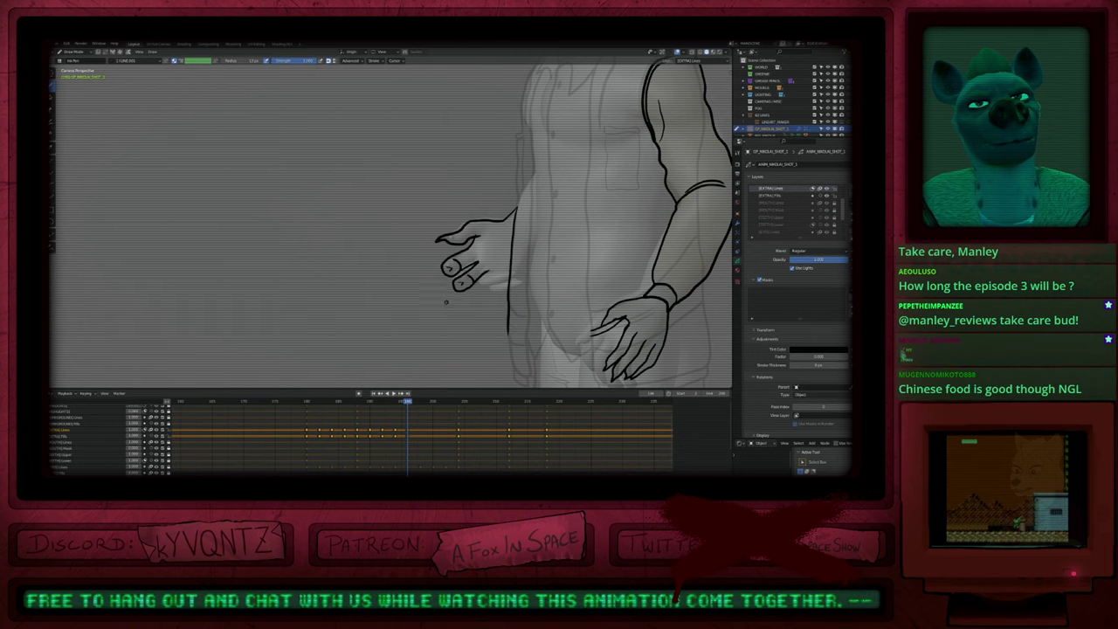
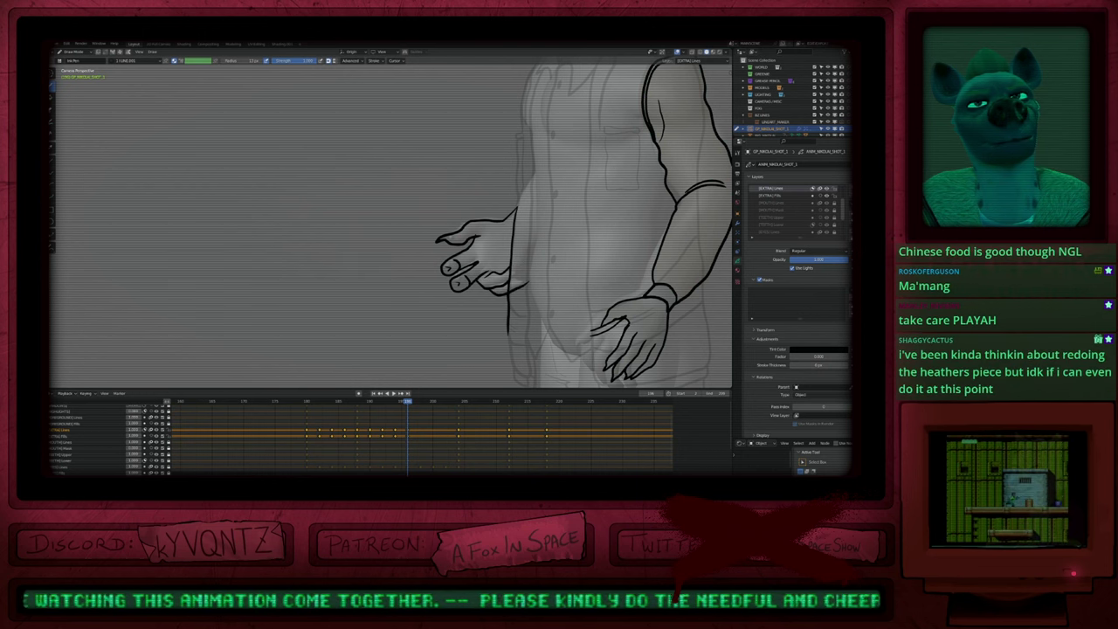
# Step: Frame the outstretched hand and step through neighbouring keyframes to compare the poses
pyautogui.moveTo(548, 253)
pyautogui.keyDown('shift'); pyautogui.mouseDown(button='middle')
pyautogui.moveTo(444, 325)
pyautogui.moveTo(499, 275)
pyautogui.moveTo(406, 238)
pyautogui.moveTo(456, 297)
pyautogui.mouseUp(button='middle'); pyautogui.keyUp('shift')
pyautogui.moveTo(563, 210)
pyautogui.keyDown('shift'); pyautogui.mouseDown(button='middle')
pyautogui.moveTo(503, 208)
pyautogui.moveTo(432, 343)
pyautogui.moveTo(439, 282)
pyautogui.moveTo(515, 252)
pyautogui.moveTo(507, 280)
pyautogui.mouseUp(button='middle'); pyautogui.keyUp('shift')
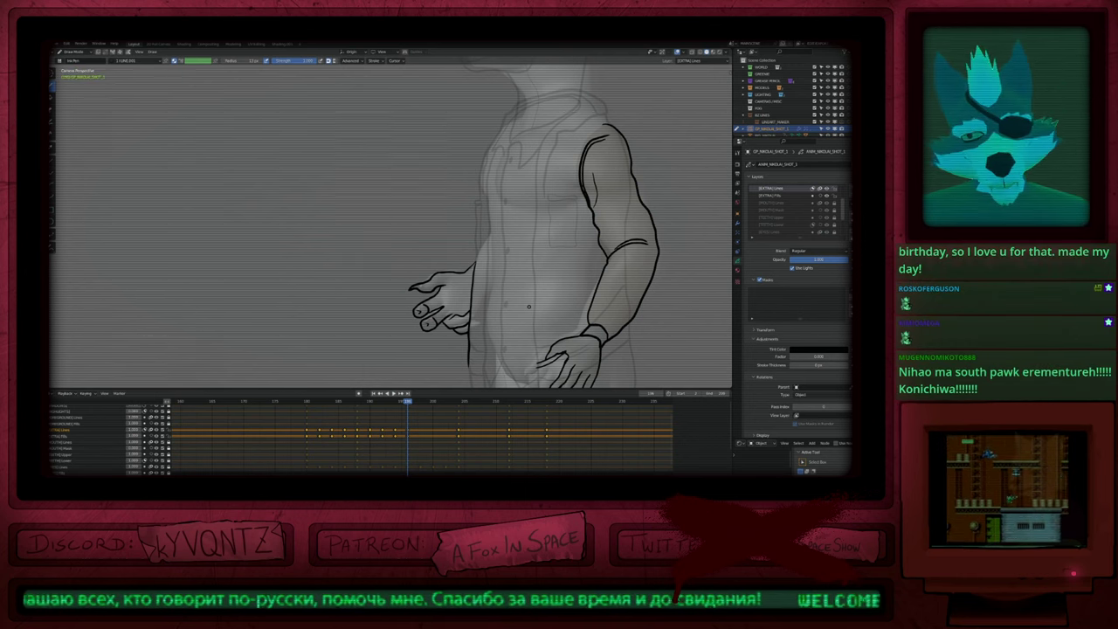
pyautogui.moveTo(529, 306)
pyautogui.keyDown('shift'); pyautogui.mouseDown(button='middle')
pyautogui.moveTo(480, 244)
pyautogui.moveTo(563, 267)
pyautogui.mouseUp(button='middle'); pyautogui.keyUp('shift')
pyautogui.moveTo(479, 311)
pyautogui.keyDown('ctrl'); pyautogui.mouseDown(button='middle')
pyautogui.moveTo(488, 272)
pyautogui.moveTo(487, 307)
pyautogui.mouseUp(button='middle'); pyautogui.keyUp('ctrl')
pyautogui.press('Down')
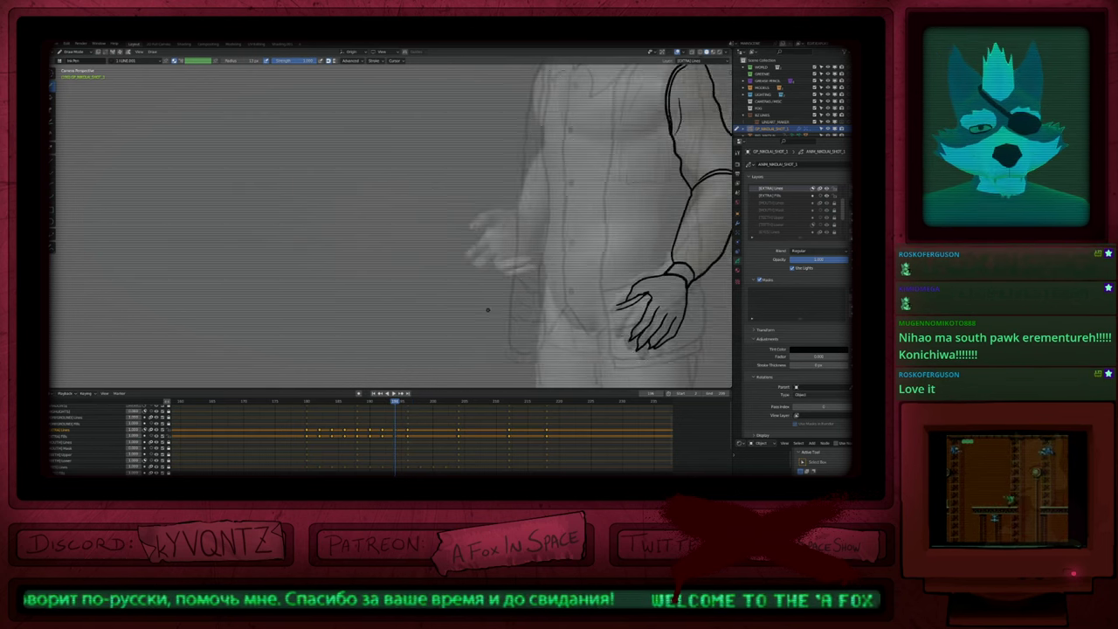
pyautogui.press('Down')
pyautogui.press('Right')
pyautogui.press('Right')
pyautogui.press('Right')
pyautogui.press('Right')
pyautogui.press('Right')
pyautogui.press('Right')
pyautogui.press('Right')
pyautogui.press('Right')
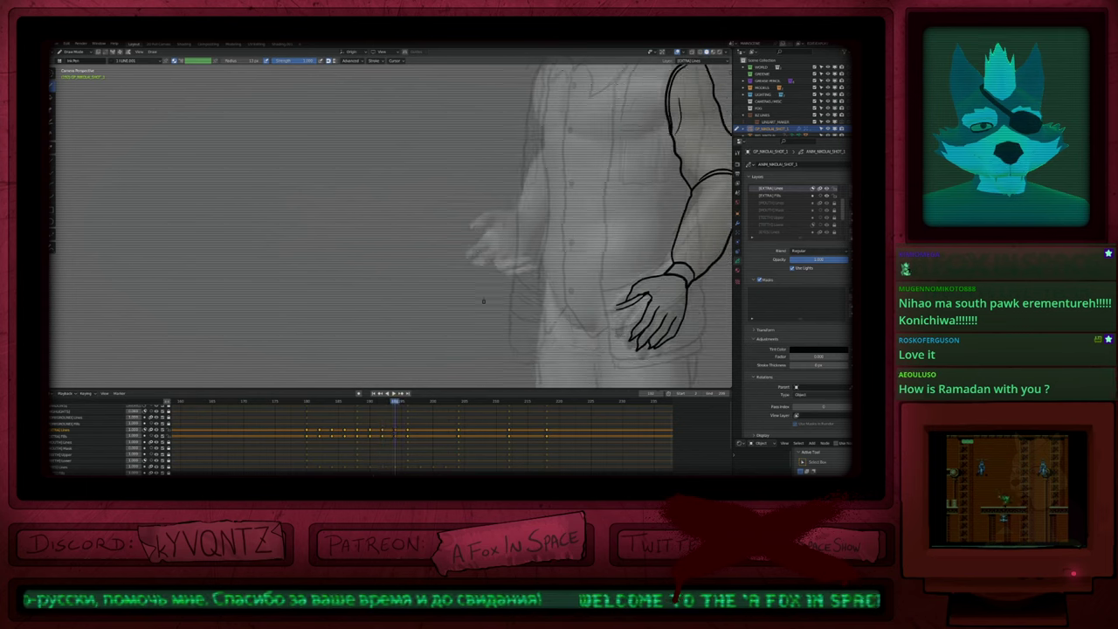
# Step: Ink a cigarette beside the lower finger, erasing the overshoots and closing off its tip
pyautogui.moveTo(463, 247)
pyautogui.mouseDown()
pyautogui.moveTo(443, 260)
pyautogui.moveTo(468, 264)
pyautogui.mouseUp()
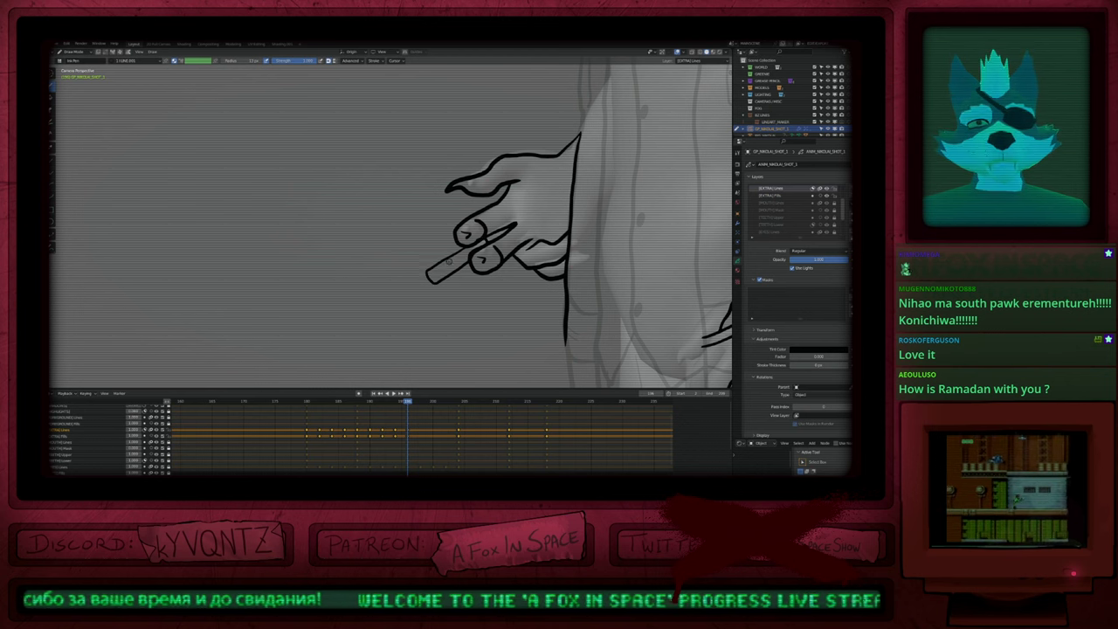
pyautogui.moveTo(417, 261); pyautogui.dragTo(444, 294)
pyautogui.keyDown('ctrl'); pyautogui.moveTo(424, 265); pyautogui.dragTo(418, 265); pyautogui.keyUp('ctrl')
pyautogui.keyDown('ctrl'); pyautogui.moveTo(414, 284); pyautogui.dragTo(414, 350, button='middle'); pyautogui.keyUp('ctrl')
pyautogui.press('Down')
pyautogui.press('Down')
pyautogui.press('Down')
pyautogui.press('Down')
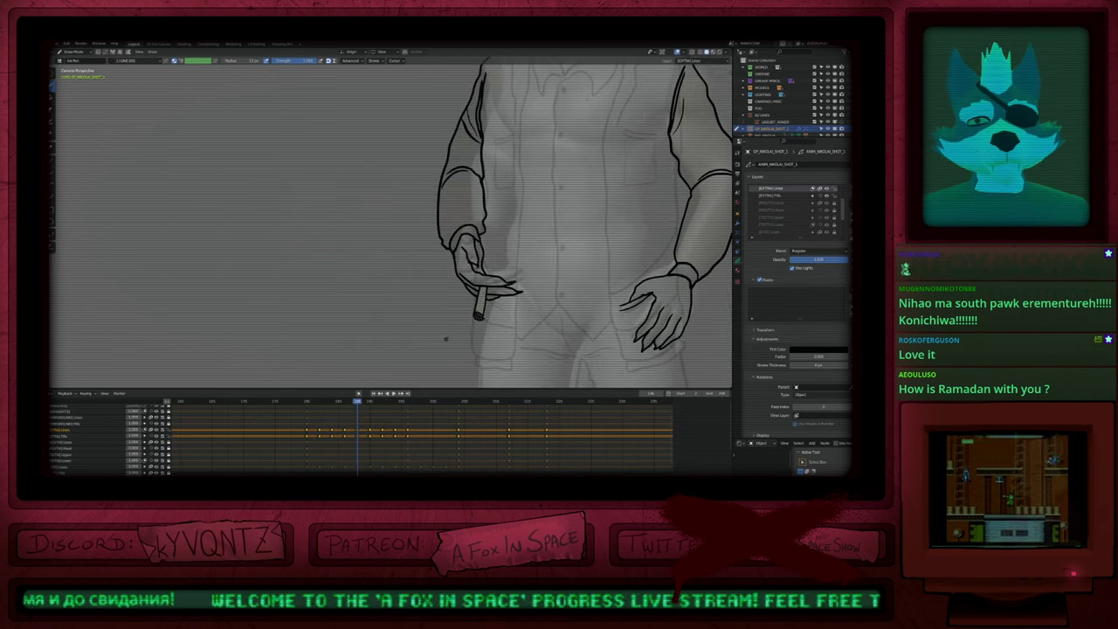
pyautogui.press('Up')
pyautogui.press('Up')
pyautogui.press('Up')
pyautogui.press('Up')
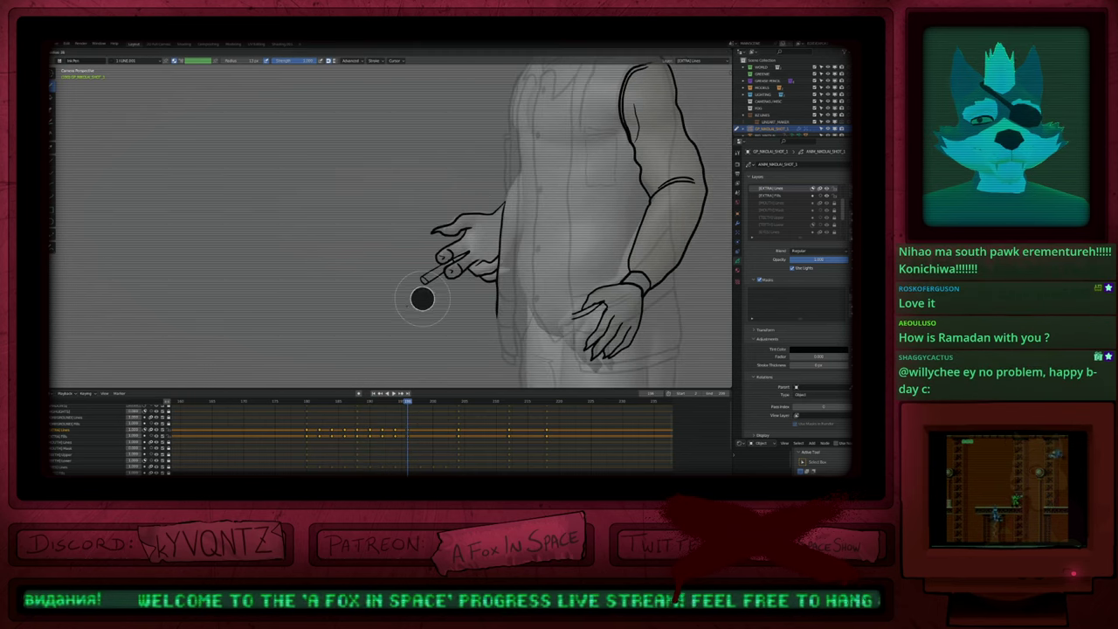
pyautogui.click(407, 305)
pyautogui.moveTo(421, 278); pyautogui.dragTo(425, 284)
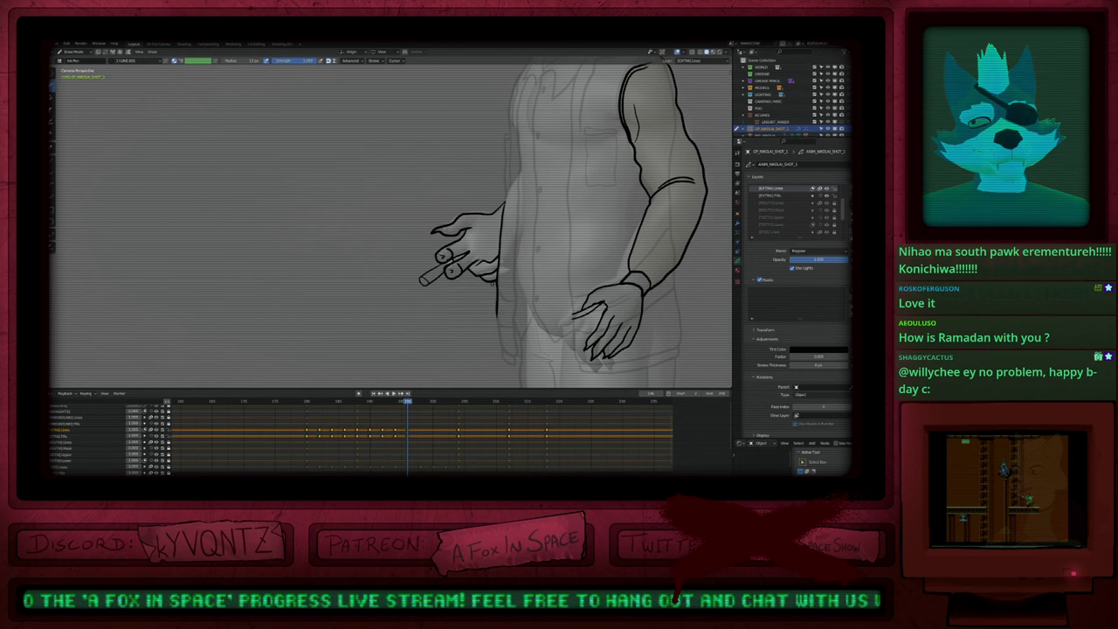
pyautogui.moveTo(572, 220)
pyautogui.keyDown('shift'); pyautogui.mouseDown(button='middle')
pyautogui.moveTo(513, 231)
pyautogui.moveTo(478, 262)
pyautogui.moveTo(441, 343)
pyautogui.moveTo(473, 289)
pyautogui.mouseUp(button='middle'); pyautogui.keyUp('shift')
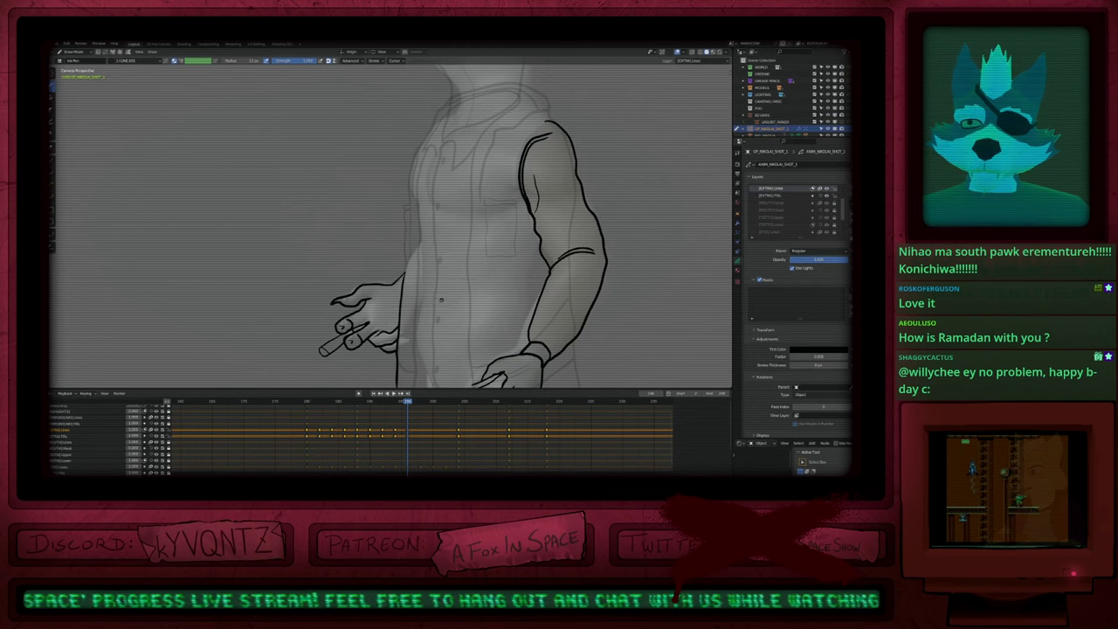
pyautogui.moveTo(451, 292)
pyautogui.keyDown('shift'); pyautogui.mouseDown(button='middle')
pyautogui.moveTo(477, 276)
pyautogui.moveTo(513, 187)
pyautogui.moveTo(476, 324)
pyautogui.mouseUp(button='middle'); pyautogui.keyUp('shift')
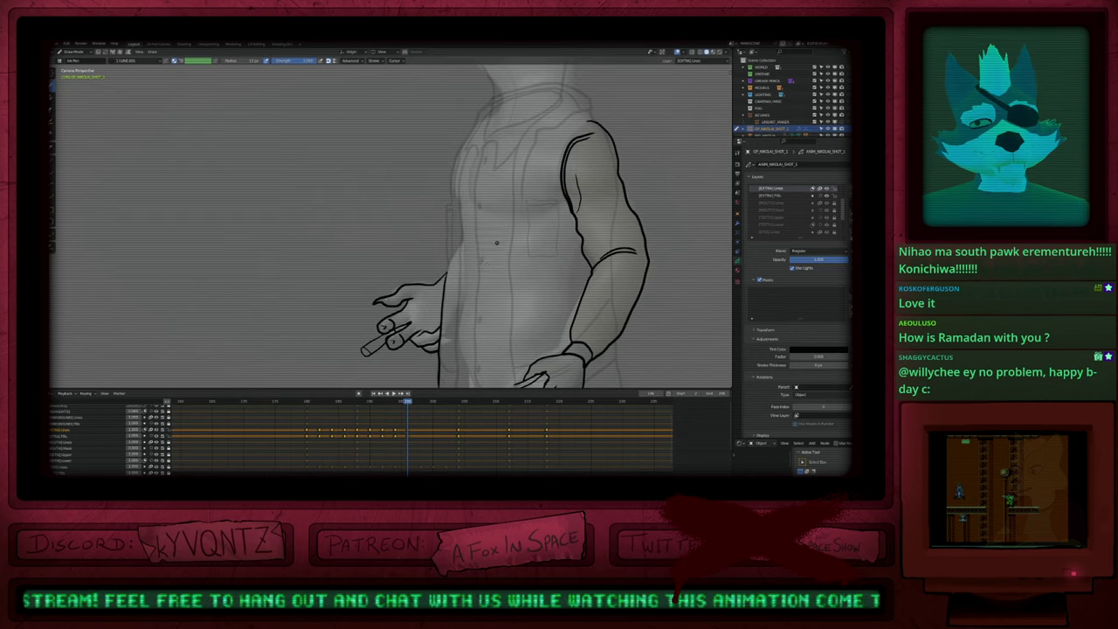
pyautogui.moveTo(496, 243)
pyautogui.keyDown('shift'); pyautogui.mouseDown(button='middle')
pyautogui.moveTo(443, 299)
pyautogui.moveTo(545, 189)
pyautogui.moveTo(497, 294)
pyautogui.moveTo(487, 272)
pyautogui.moveTo(476, 317)
pyautogui.mouseUp(button='middle'); pyautogui.keyUp('shift')
# Step: Delete the in-between keyframes at frames 190 and 194 in the Dope Sheet
pyautogui.press('Down')
pyautogui.press('Down')
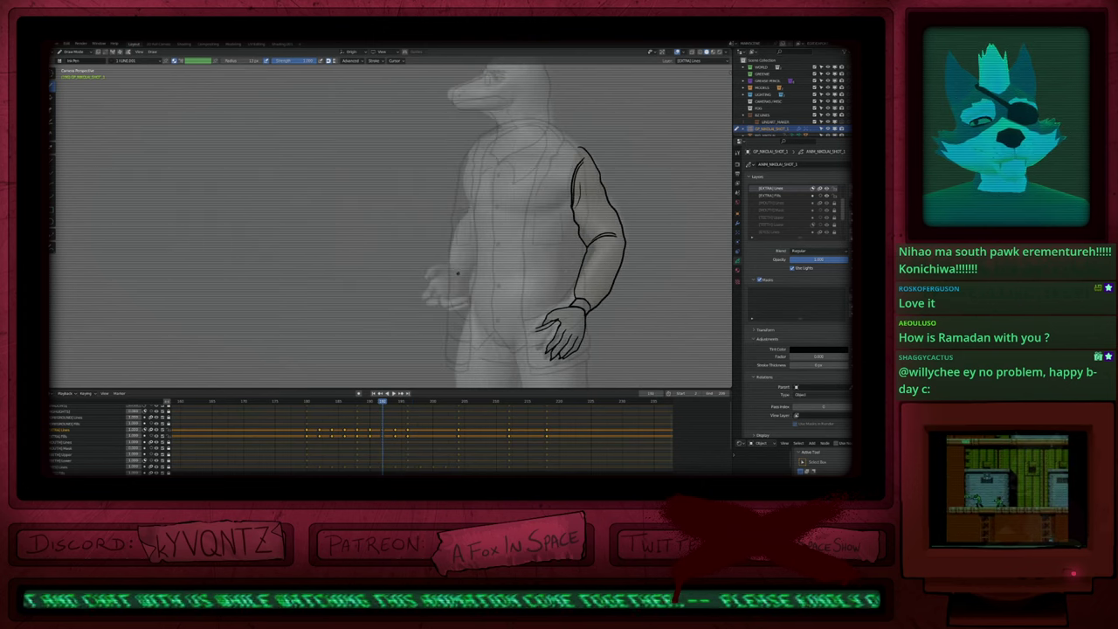
pyautogui.scroll(4, 448, 299)
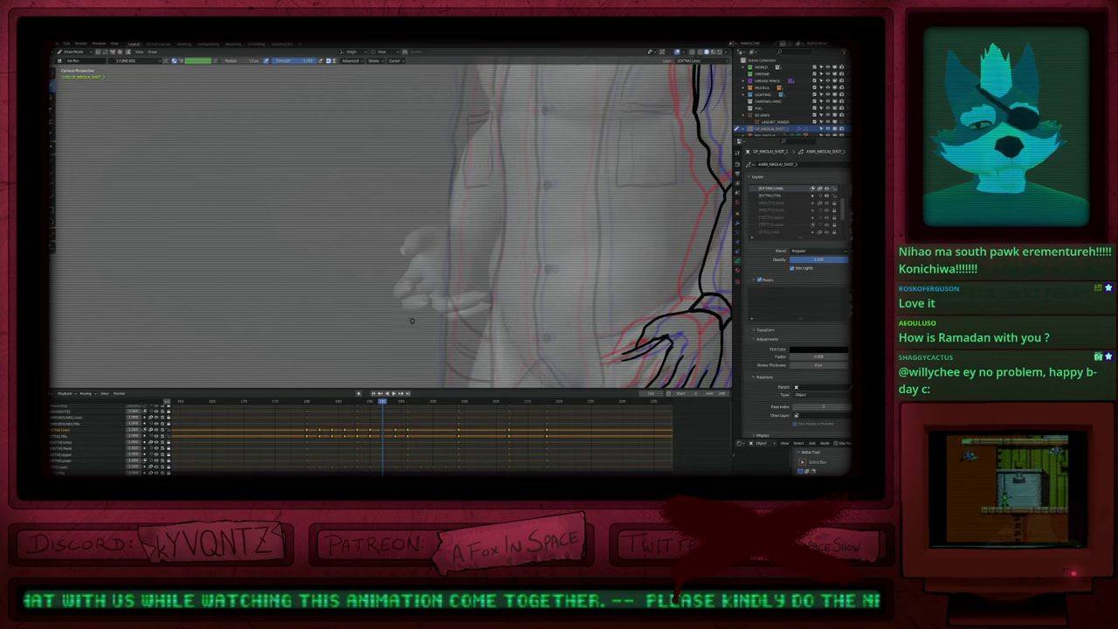
pyautogui.moveTo(365, 420); pyautogui.dragTo(400, 443)
pyautogui.press('Delete')
pyautogui.press('Delete')
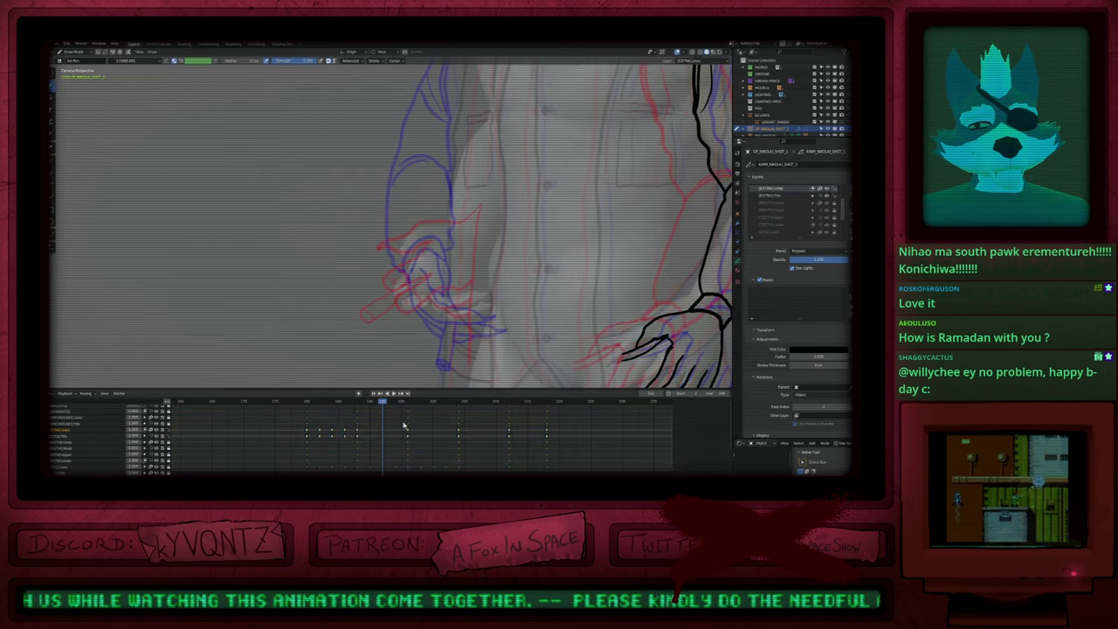
# Step: At frame 192, sketch the curled hand outline with its lower finger curve
pyautogui.keyDown('shift'); pyautogui.moveTo(447, 303); pyautogui.dragTo(428, 285, button='middle'); pyautogui.keyUp('shift')
pyautogui.scroll(-1, 433, 240)
pyautogui.scroll(1, 428, 285)
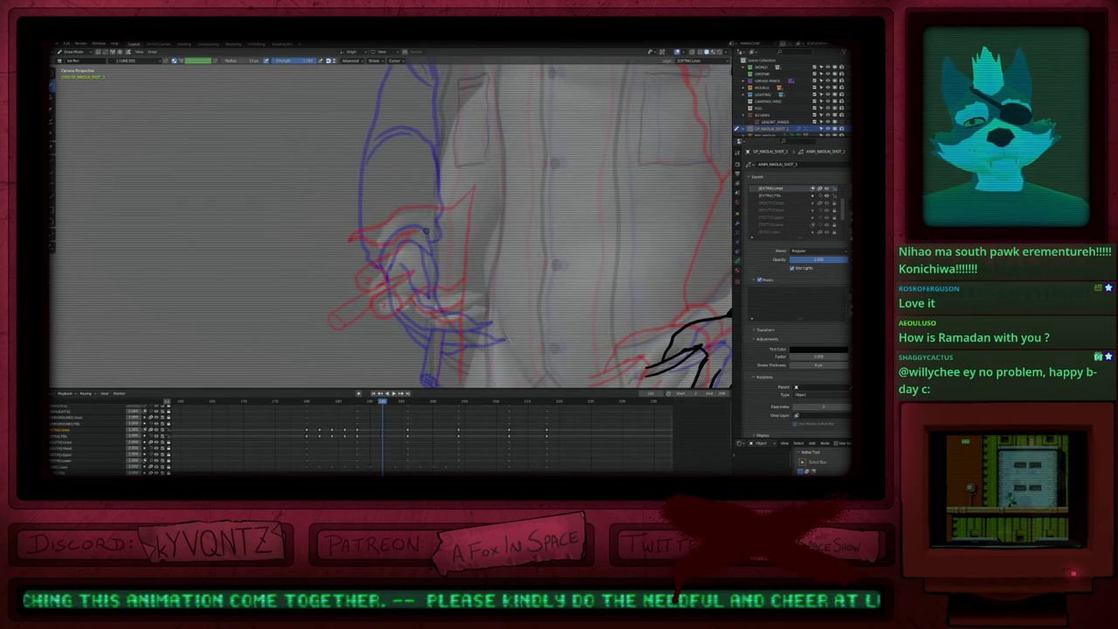
pyautogui.moveTo(426, 231)
pyautogui.mouseDown()
pyautogui.moveTo(407, 226)
pyautogui.moveTo(371, 277)
pyautogui.moveTo(410, 252)
pyautogui.mouseUp()
pyautogui.keyDown('shift'); pyautogui.moveTo(404, 308); pyautogui.dragTo(417, 253, button='middle'); pyautogui.keyUp('shift')
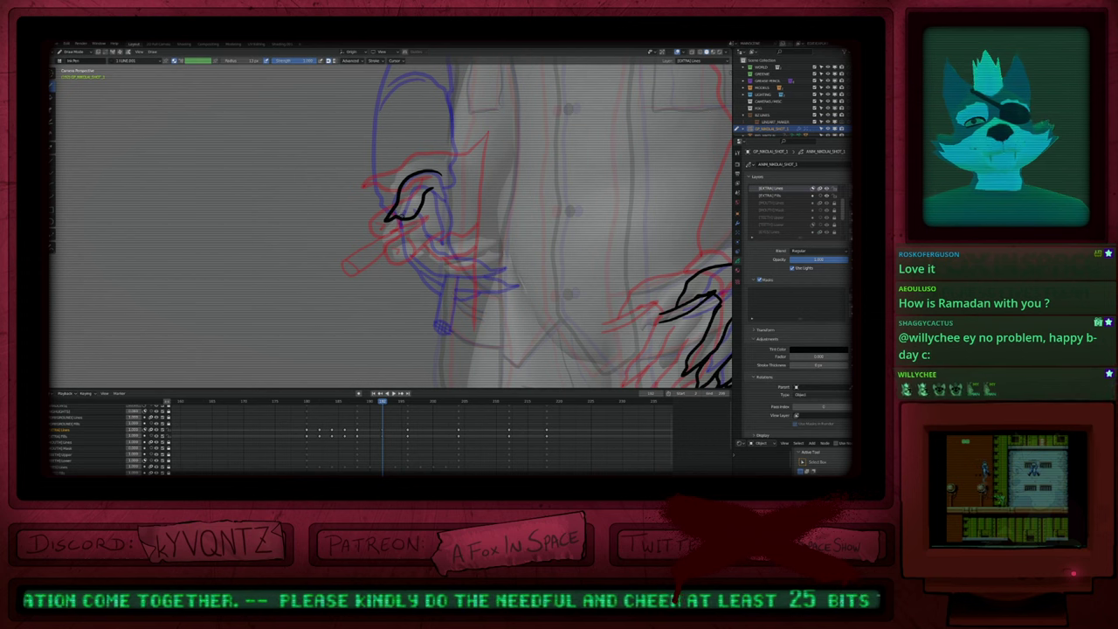
pyautogui.moveTo(396, 227)
pyautogui.mouseDown()
pyautogui.moveTo(390, 248)
pyautogui.moveTo(419, 255)
pyautogui.mouseUp()
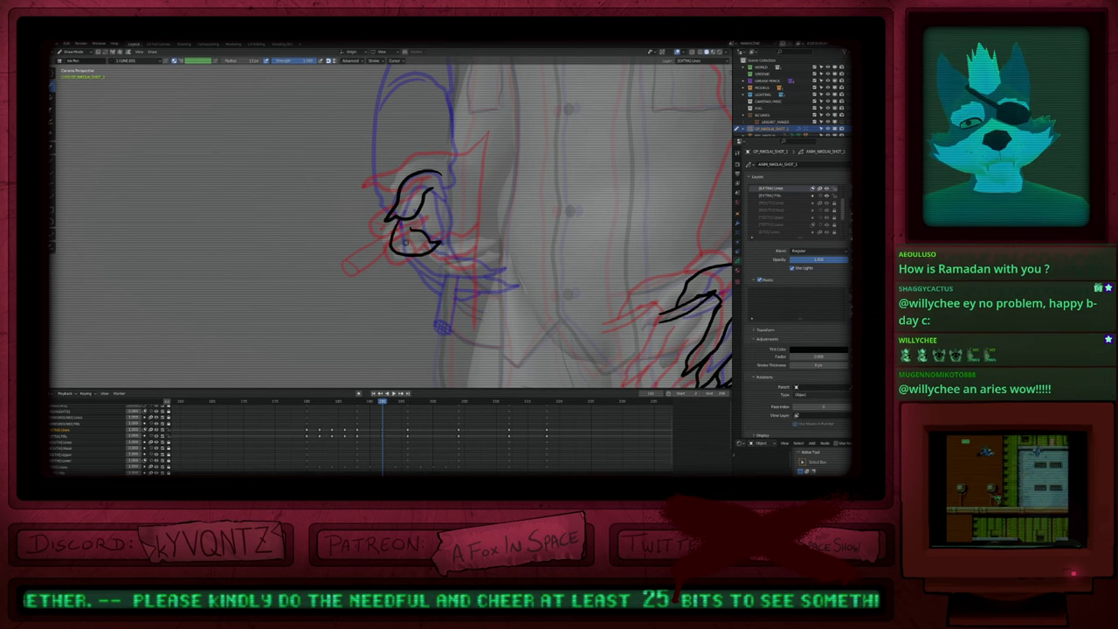
pyautogui.moveTo(402, 255)
pyautogui.mouseDown()
pyautogui.moveTo(414, 271)
pyautogui.moveTo(442, 270)
pyautogui.moveTo(433, 252)
pyautogui.mouseUp()
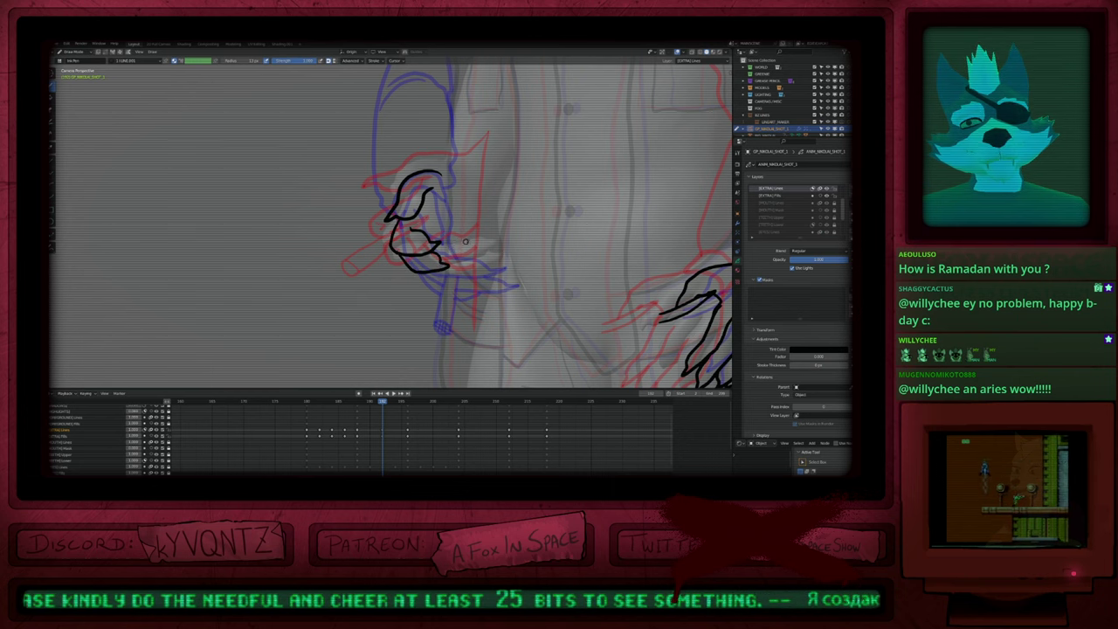
pyautogui.scroll(-4, 506, 302)
# Step: Compare neighbouring keyframes, then add a finger reaching out to the right
pyautogui.press('Down')
pyautogui.press('Up')
pyautogui.press('Up')
pyautogui.press('Down')
pyautogui.press('Down')
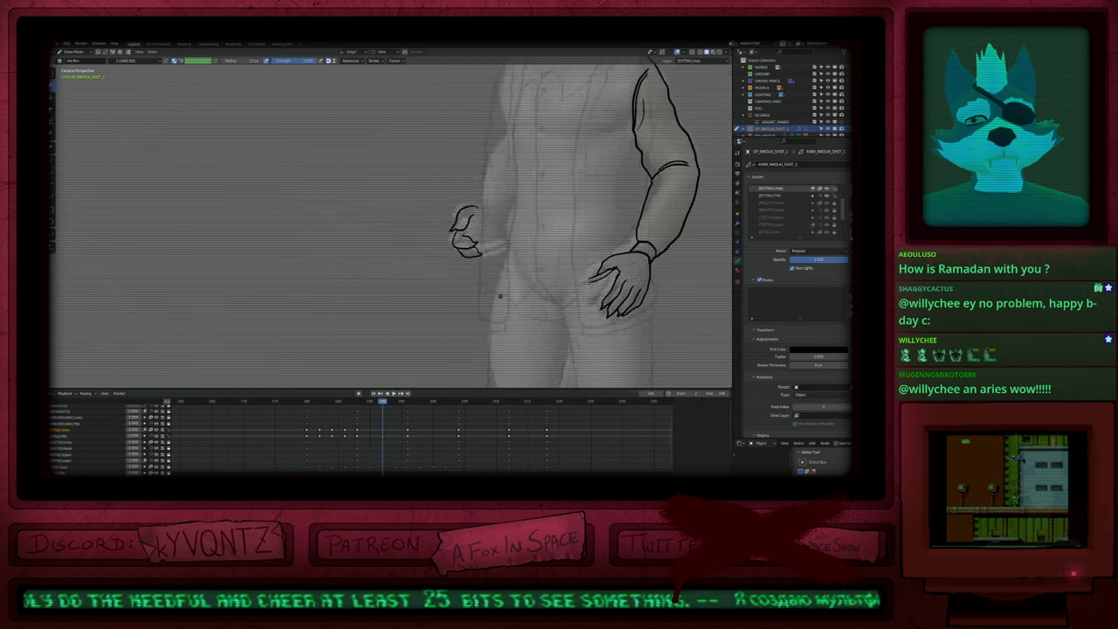
pyautogui.press('Up')
pyautogui.keyDown('ctrl'); pyautogui.moveTo(475, 269); pyautogui.dragTo(499, 176, button='middle'); pyautogui.keyUp('ctrl')
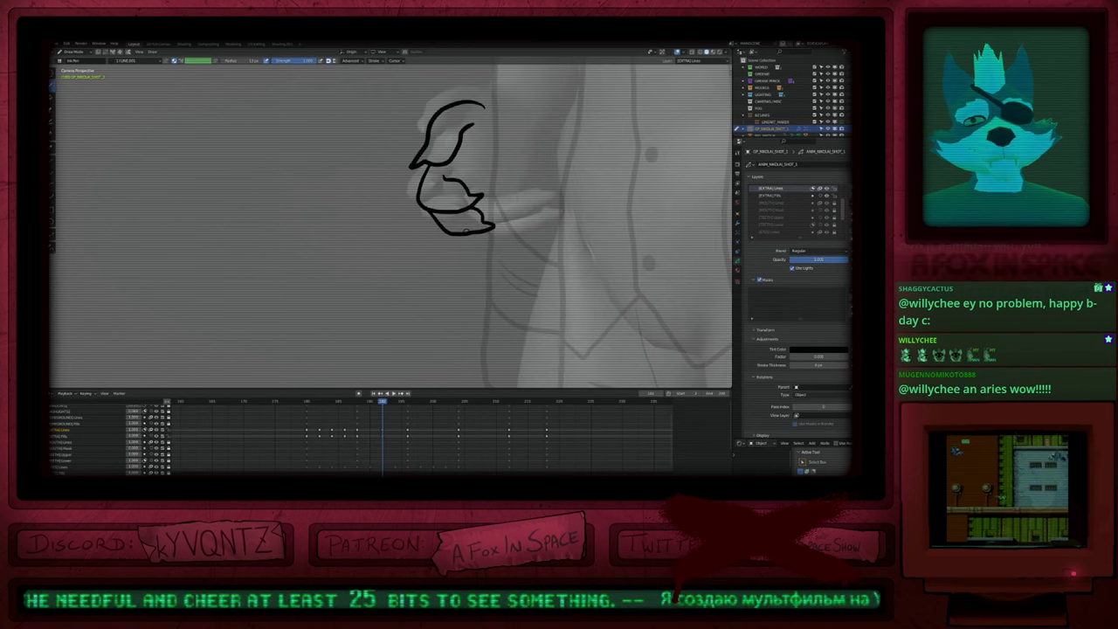
pyautogui.moveTo(467, 236)
pyautogui.mouseDown()
pyautogui.moveTo(505, 241)
pyautogui.moveTo(546, 220)
pyautogui.moveTo(484, 214)
pyautogui.moveTo(559, 226)
pyautogui.mouseUp()
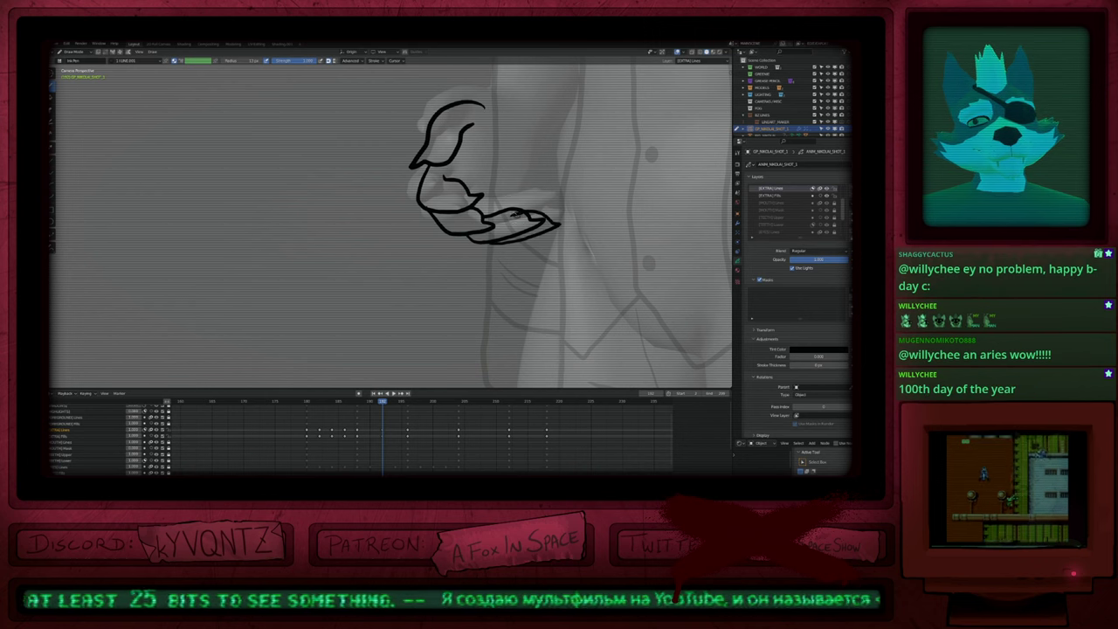
pyautogui.keyDown('ctrl'); pyautogui.moveTo(514, 226); pyautogui.dragTo(490, 251, button='middle'); pyautogui.keyUp('ctrl')
pyautogui.press('Down')
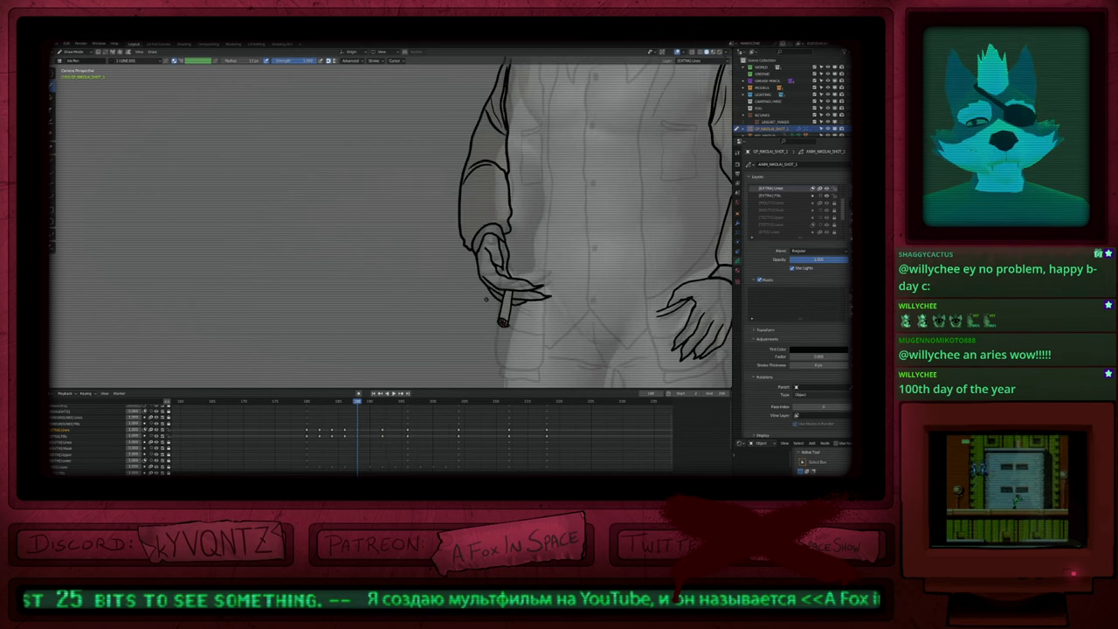
pyautogui.press('Up')
# Step: With onion skinning on, draw the cigarette hanging down and undo its stray tail
pyautogui.press('o')
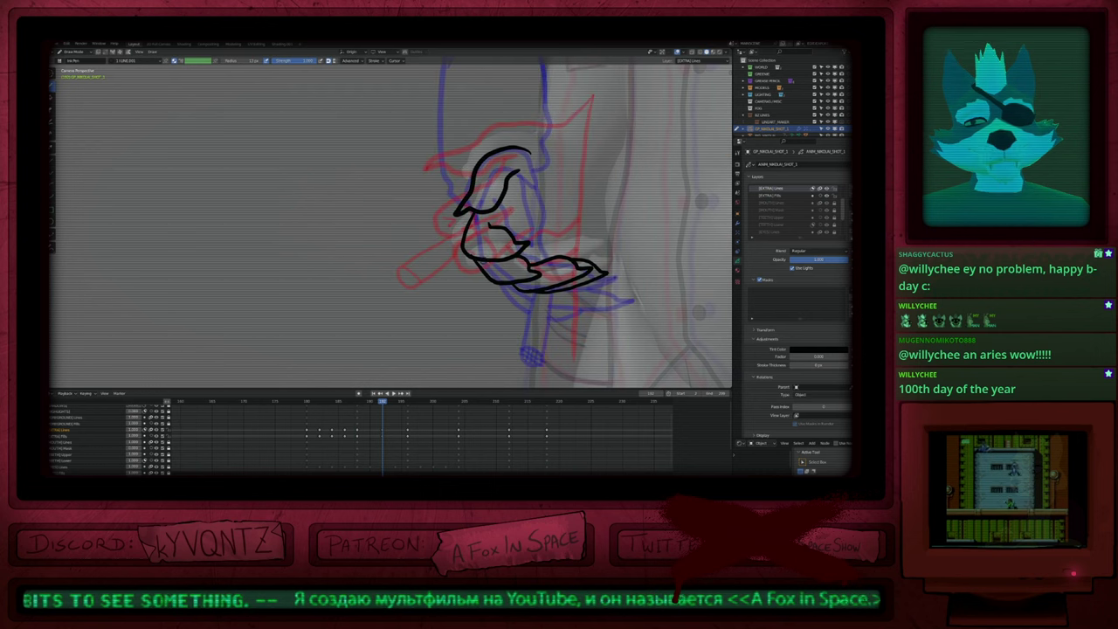
pyautogui.moveTo(481, 266)
pyautogui.mouseDown()
pyautogui.moveTo(444, 323)
pyautogui.moveTo(463, 337)
pyautogui.moveTo(454, 313)
pyautogui.moveTo(428, 323)
pyautogui.mouseUp()
pyautogui.hotkey('ctrl', 'z')
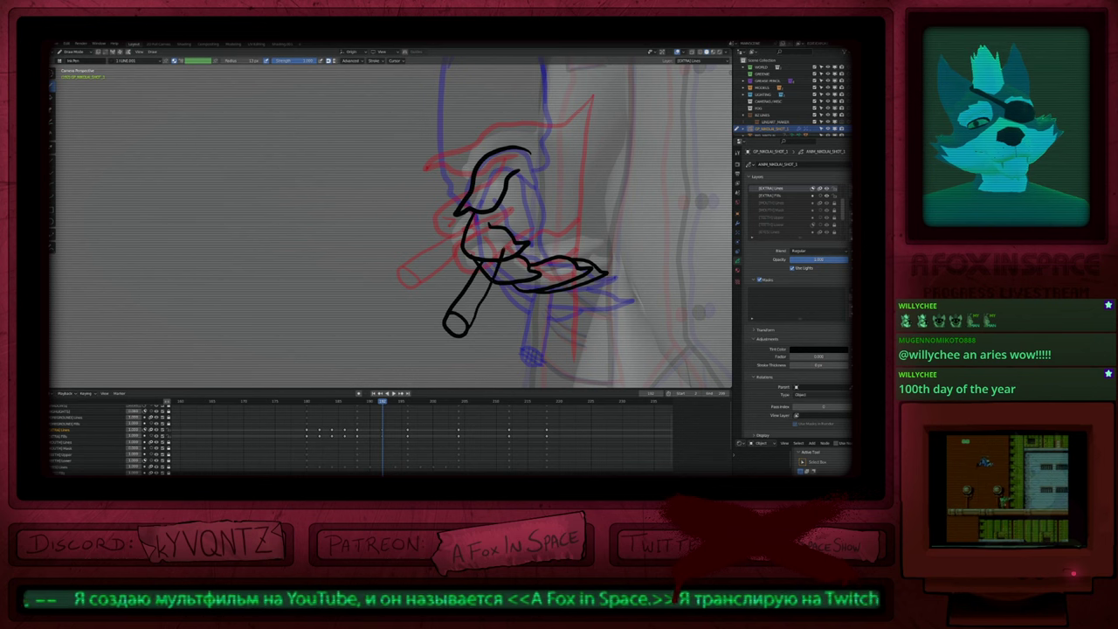
pyautogui.scroll(-5, 439, 366)
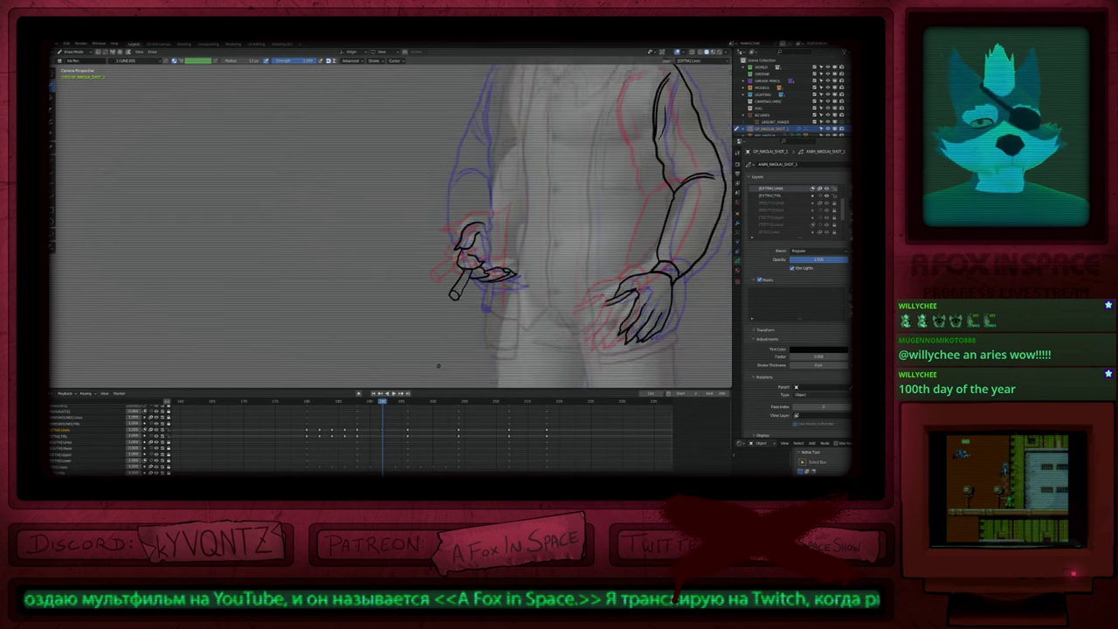
pyautogui.scroll(1, 443, 348)
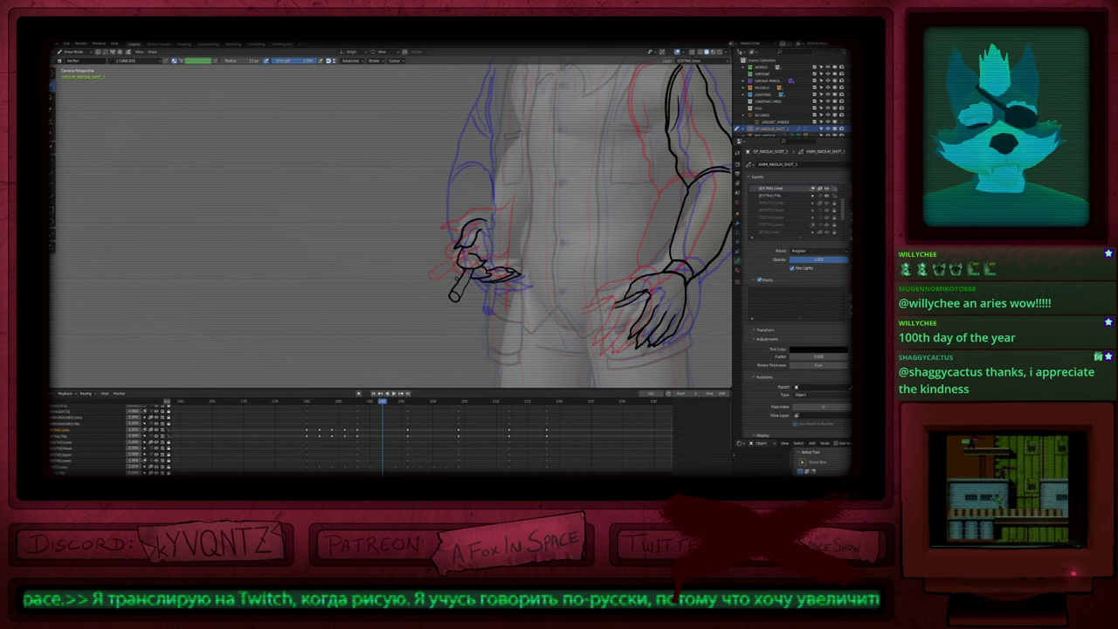
# Step: Undo the extra cigarette line and compare frame 192 against neighbouring keyframes with onion skins
pyautogui.hotkey('ctrl', 'z')
pyautogui.keyDown('shift'); pyautogui.moveTo(526, 235); pyautogui.dragTo(526, 205, button='middle'); pyautogui.keyUp('shift')
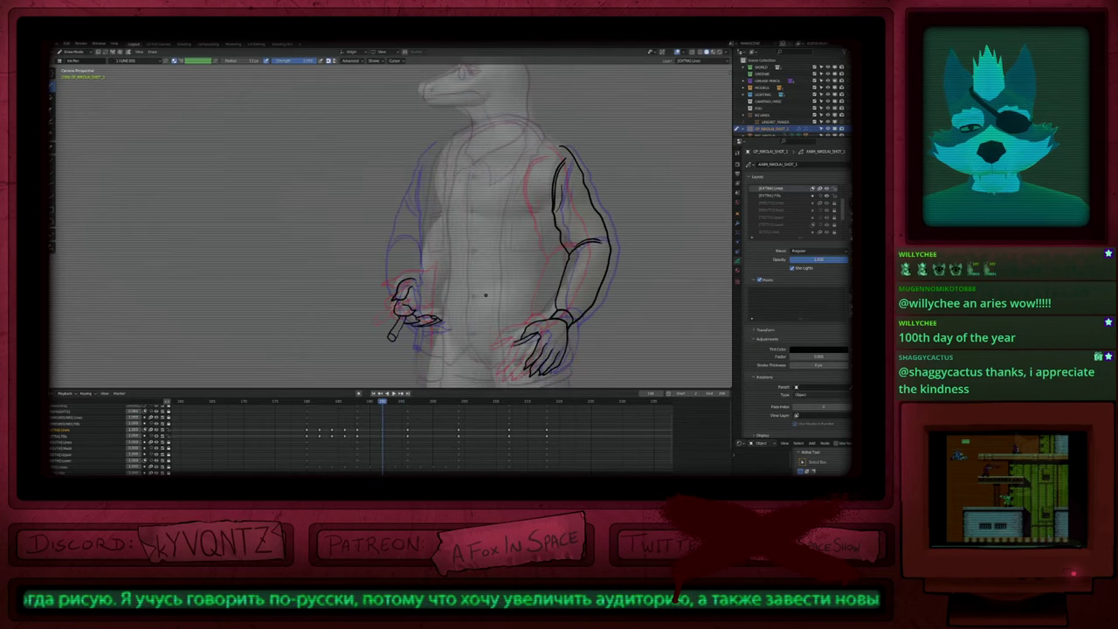
pyautogui.press('Up')
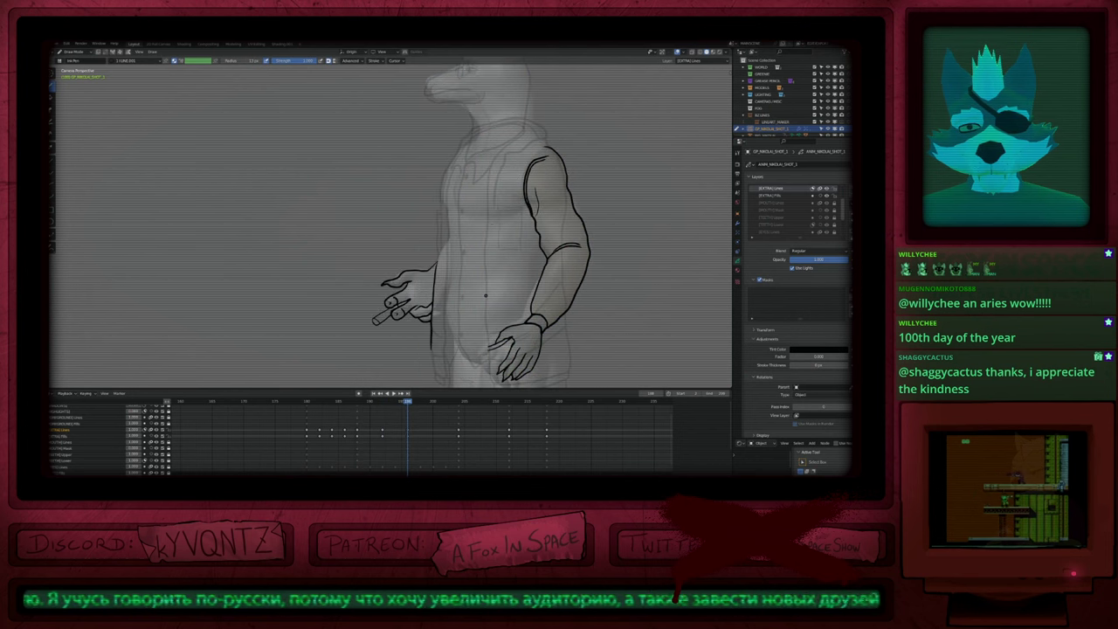
pyautogui.press('Down')
pyautogui.press('Down')
pyautogui.press('Up')
pyautogui.hotkey('alt', 'shift', 'z')
# Step: Ink a short left shoulder line and extend the left torso contour downward
pyautogui.scroll(3, 426, 231)
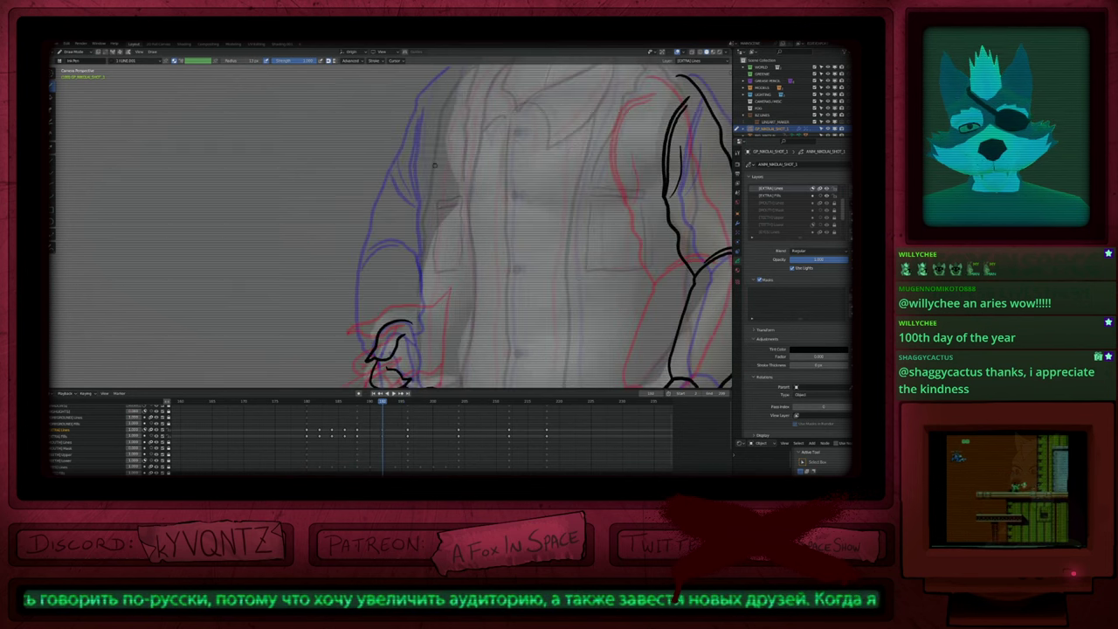
pyautogui.keyDown('shift'); pyautogui.moveTo(434, 165); pyautogui.dragTo(423, 221, button='middle'); pyautogui.keyUp('shift')
pyautogui.scroll(-3, 457, 117)
pyautogui.moveTo(455, 119); pyautogui.dragTo(439, 135)
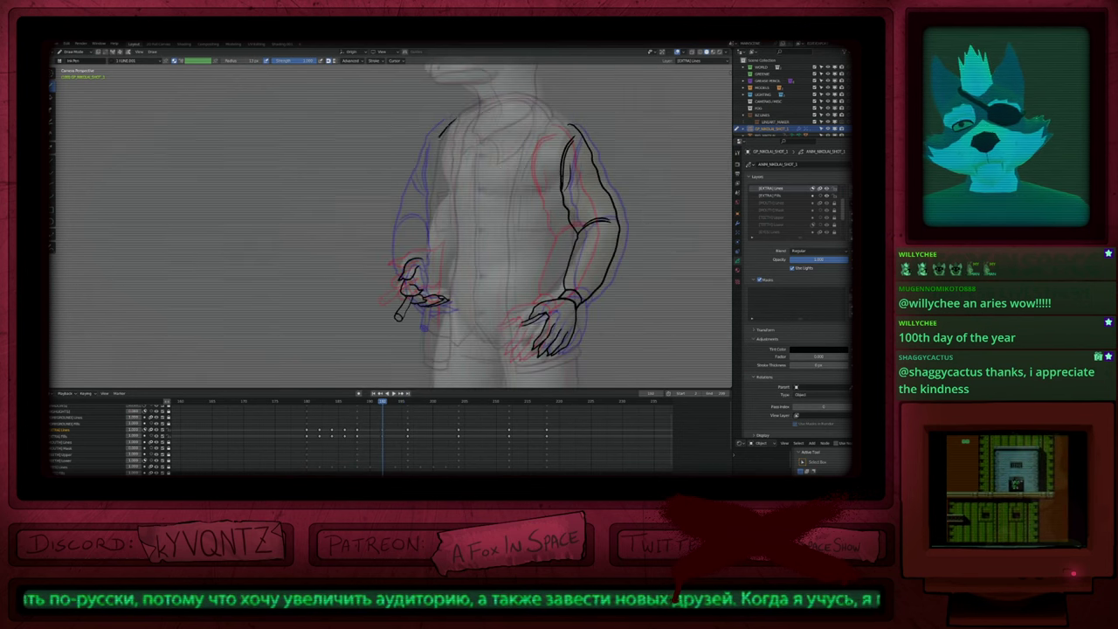
pyautogui.moveTo(422, 211); pyautogui.dragTo(411, 245)
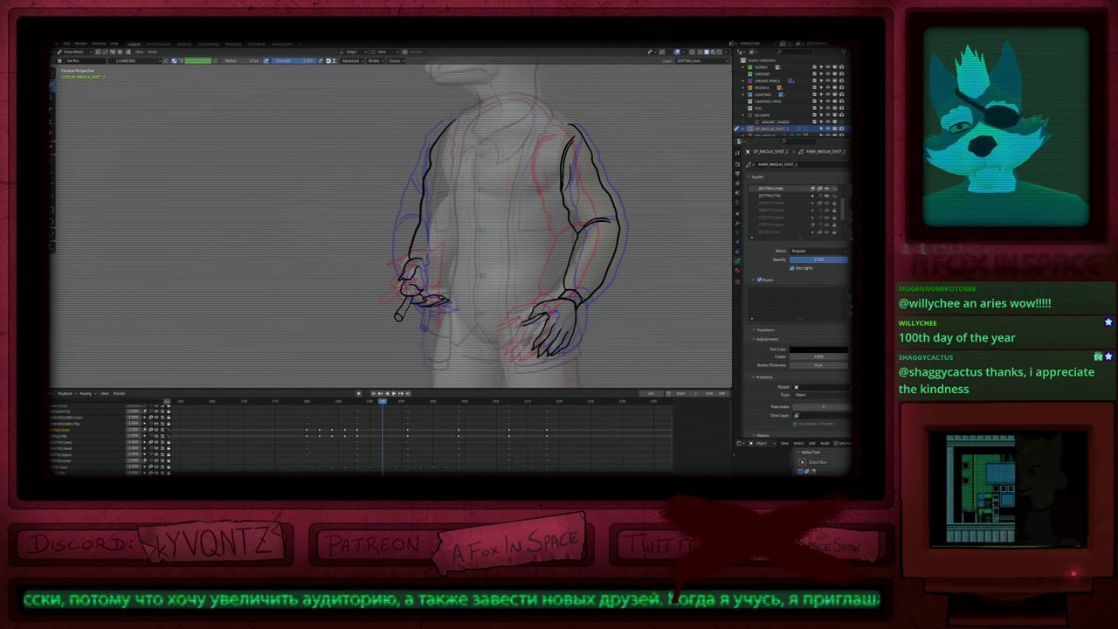
# Step: Extend the arm line down to the cigarette hand and check it against neighbouring keyframes
pyautogui.scroll(2, 441, 166)
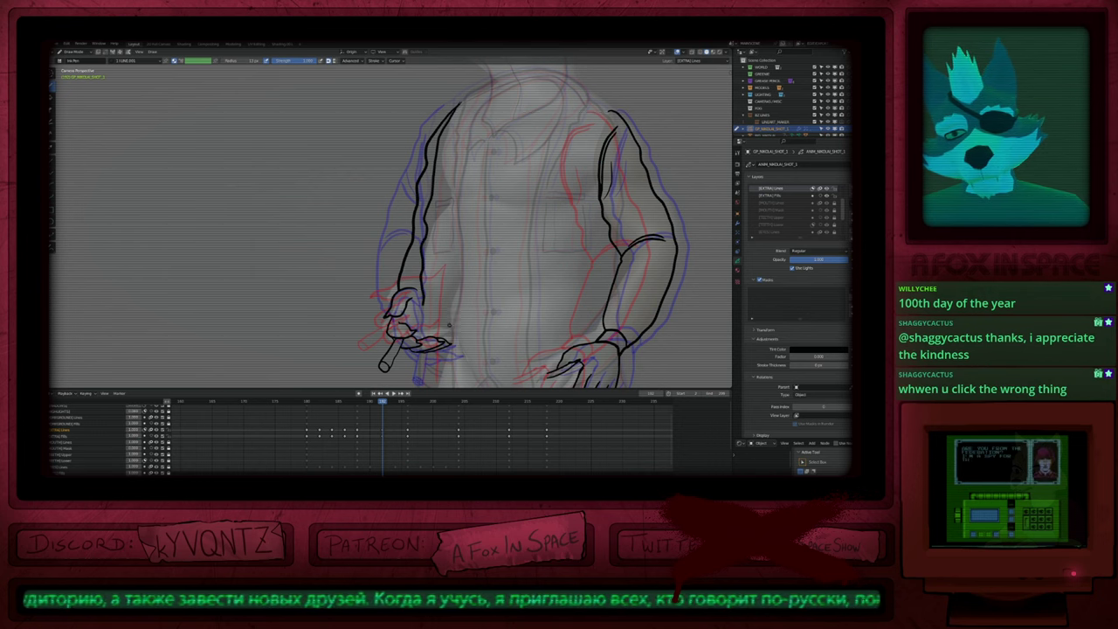
pyautogui.scroll(4, 449, 326)
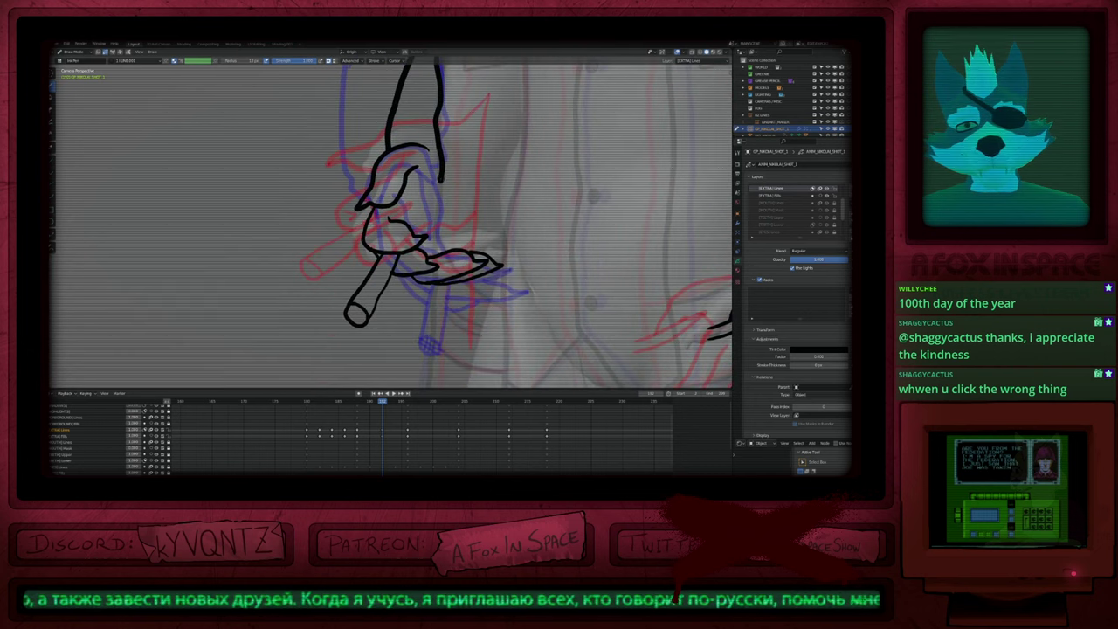
pyautogui.moveTo(441, 182)
pyautogui.mouseDown()
pyautogui.moveTo(436, 228)
pyautogui.moveTo(447, 264)
pyautogui.moveTo(456, 263)
pyautogui.mouseUp()
pyautogui.scroll(-1, 474, 240)
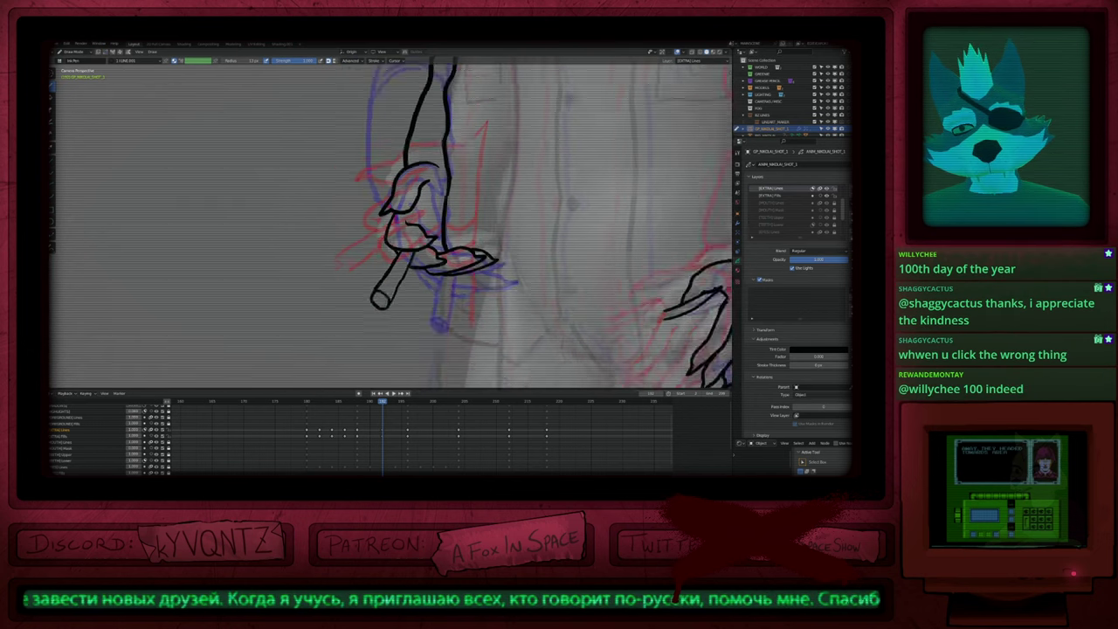
pyautogui.scroll(-4, 476, 243)
pyautogui.press('Down')
pyautogui.press('Up')
pyautogui.press('Up')
pyautogui.press('Down')
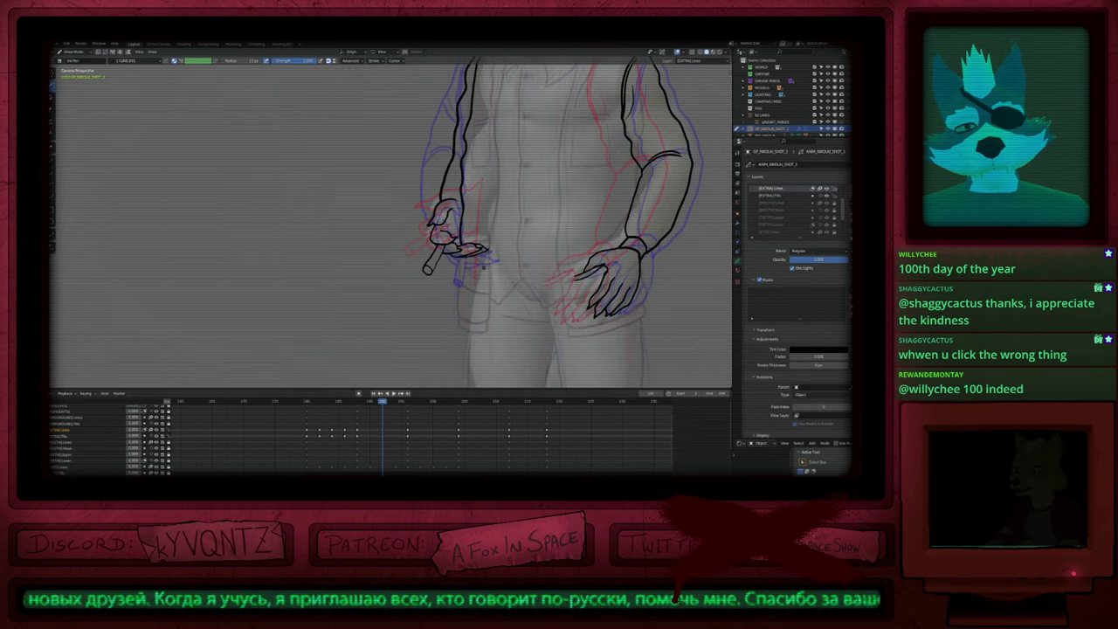
pyautogui.scroll(2, 471, 201)
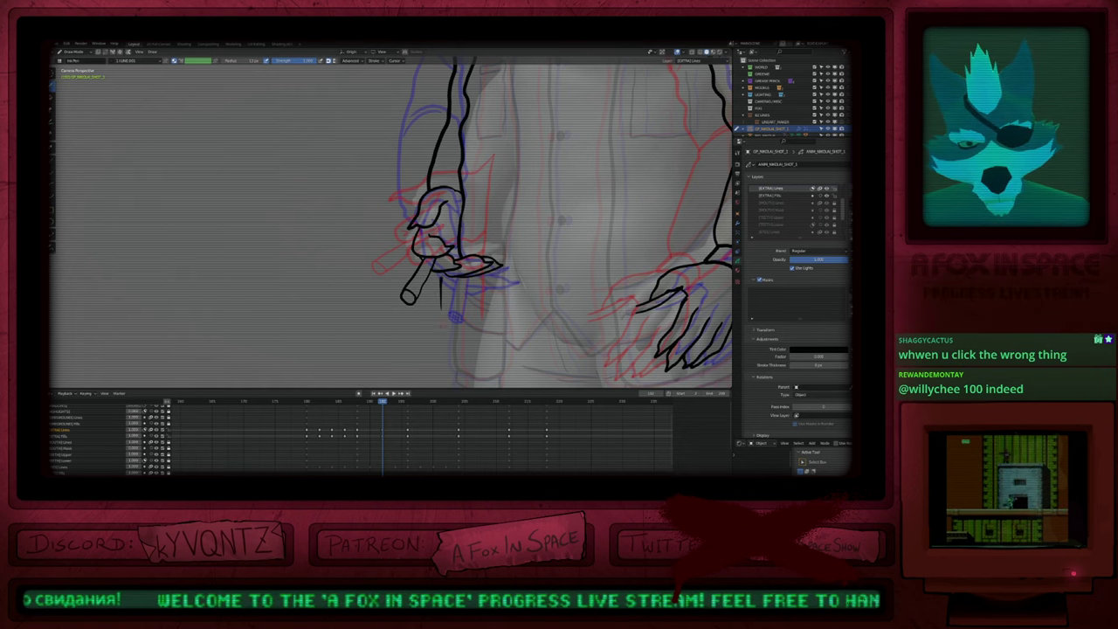
pyautogui.moveTo(518, 272)
pyautogui.keyDown('shift'); pyautogui.mouseDown(button='middle')
pyautogui.moveTo(462, 280)
pyautogui.moveTo(509, 262)
pyautogui.moveTo(446, 302)
pyautogui.mouseUp(button='middle'); pyautogui.keyUp('shift')
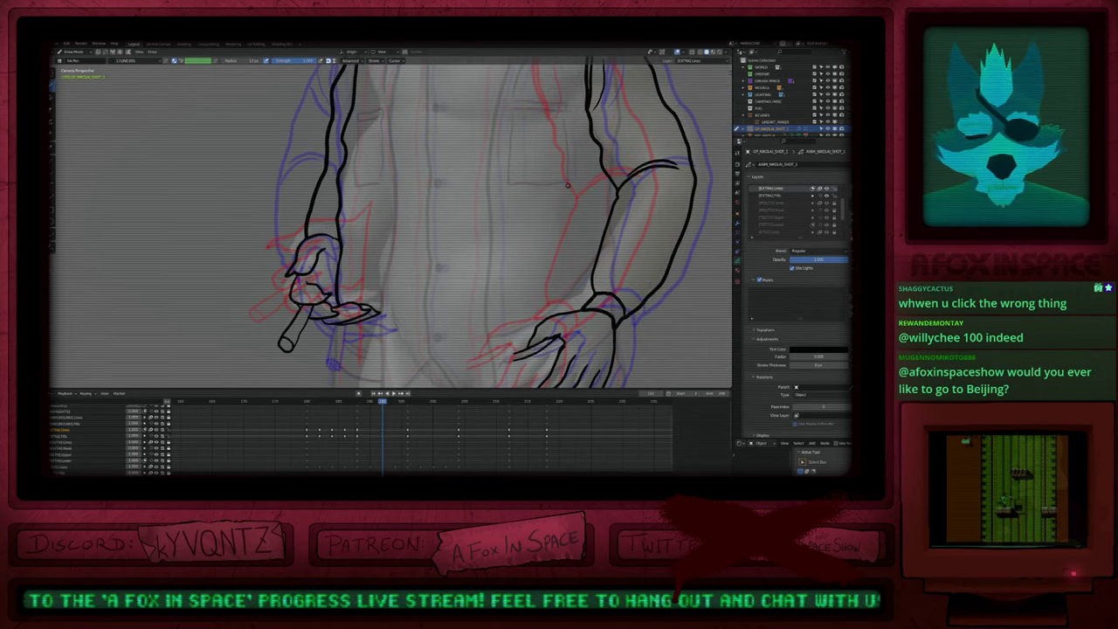
pyautogui.moveTo(536, 269)
pyautogui.keyDown('shift'); pyautogui.mouseDown(button='middle')
pyautogui.moveTo(444, 290)
pyautogui.moveTo(443, 328)
pyautogui.moveTo(471, 238)
pyautogui.mouseUp(button='middle'); pyautogui.keyUp('shift')
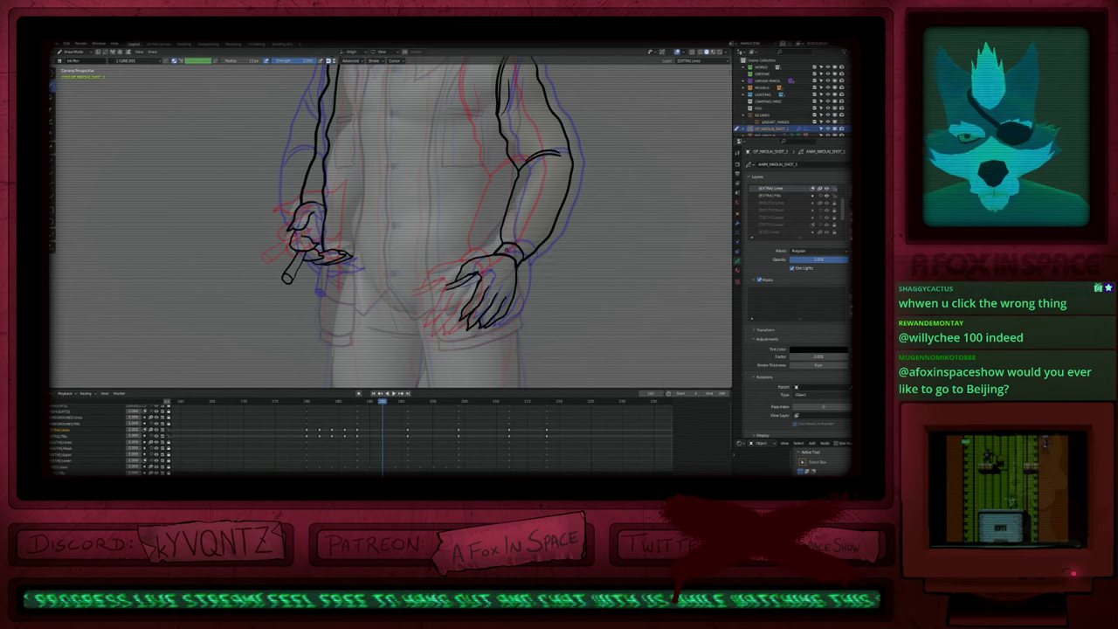
pyautogui.moveTo(484, 215)
pyautogui.keyDown('shift'); pyautogui.mouseDown(button='middle')
pyautogui.moveTo(604, 241)
pyautogui.moveTo(518, 261)
pyautogui.mouseUp(button='middle'); pyautogui.keyUp('shift')
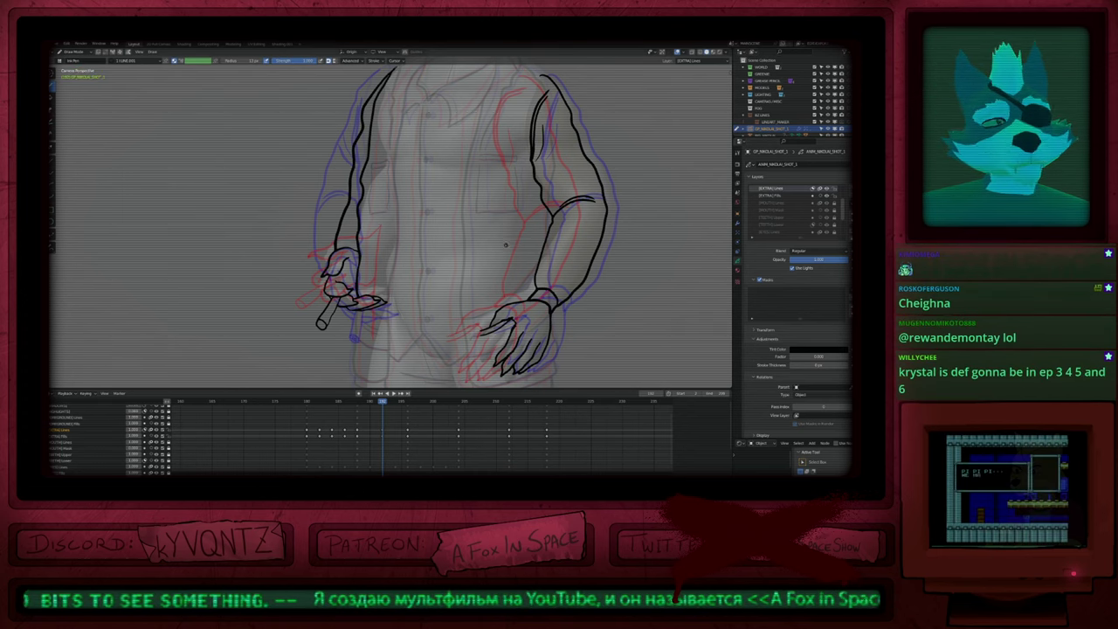
# Step: Resize the brush and extend the shoulder line toward the shirt collar
pyautogui.scroll(-2, 483, 273)
pyautogui.moveTo(501, 273)
pyautogui.keyDown('shift'); pyautogui.mouseDown(button='middle')
pyautogui.moveTo(474, 185)
pyautogui.moveTo(520, 279)
pyautogui.moveTo(535, 277)
pyautogui.mouseUp(button='middle'); pyautogui.keyUp('shift')
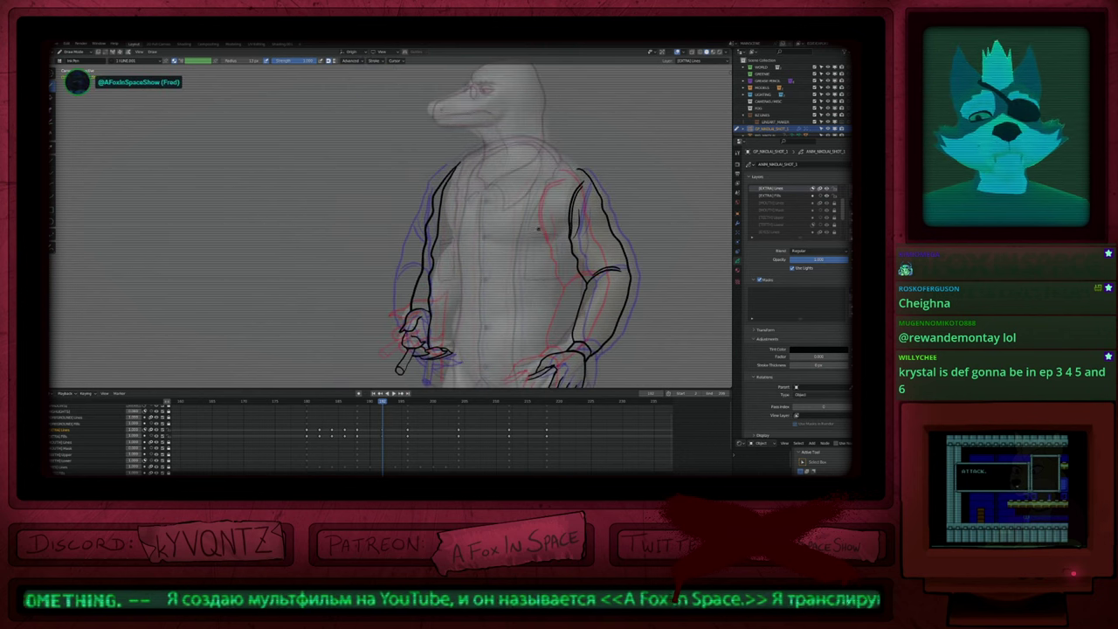
pyautogui.keyDown('shift'); pyautogui.moveTo(538, 229); pyautogui.dragTo(520, 284, button='middle'); pyautogui.keyUp('shift')
pyautogui.scroll(5, 559, 228)
pyautogui.press('f')
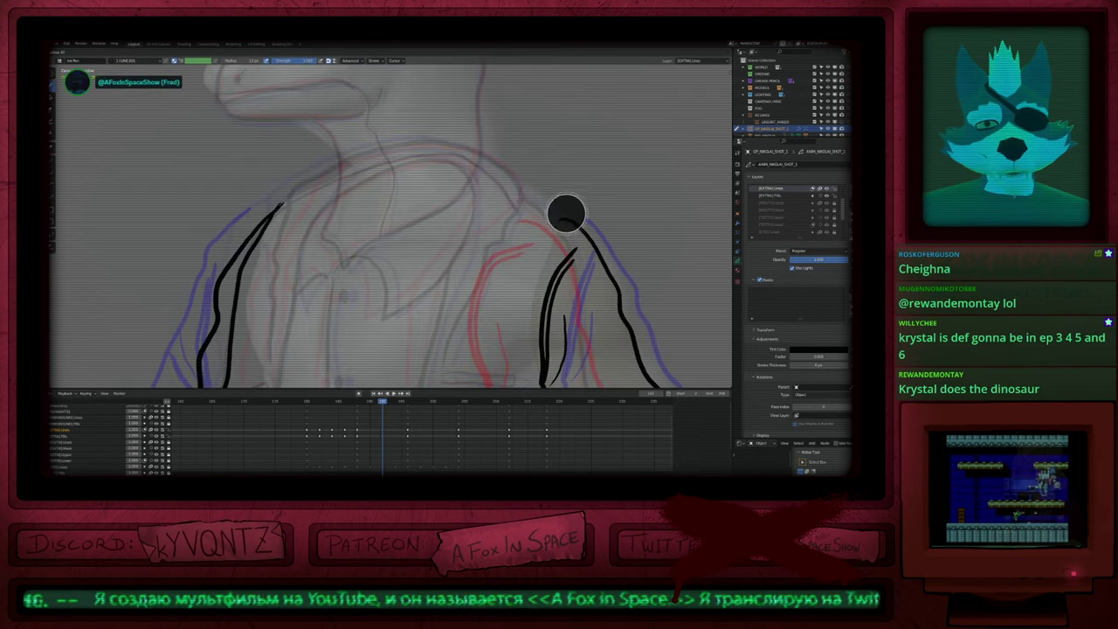
pyautogui.click(566, 214)
pyautogui.moveTo(547, 217); pyautogui.dragTo(562, 217)
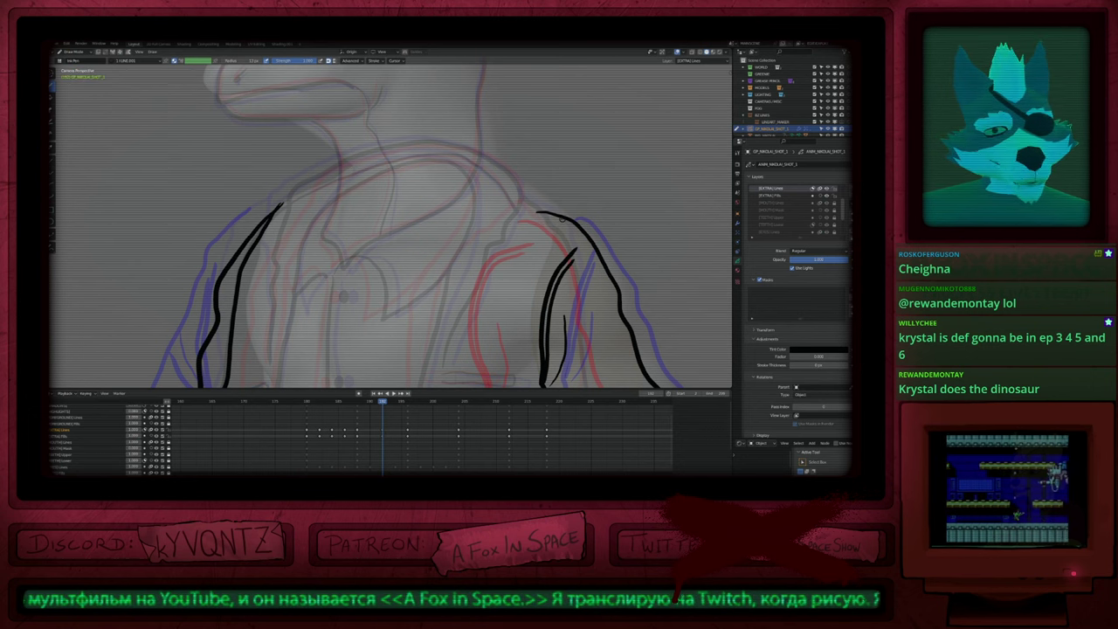
pyautogui.scroll(-2, 511, 256)
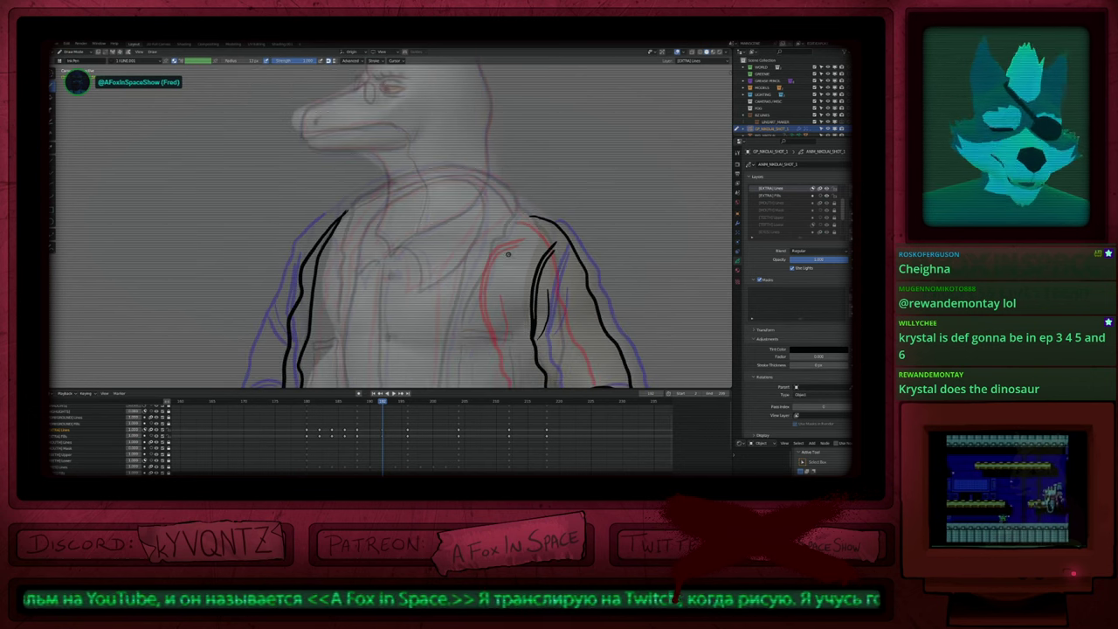
pyautogui.scroll(6, 415, 245)
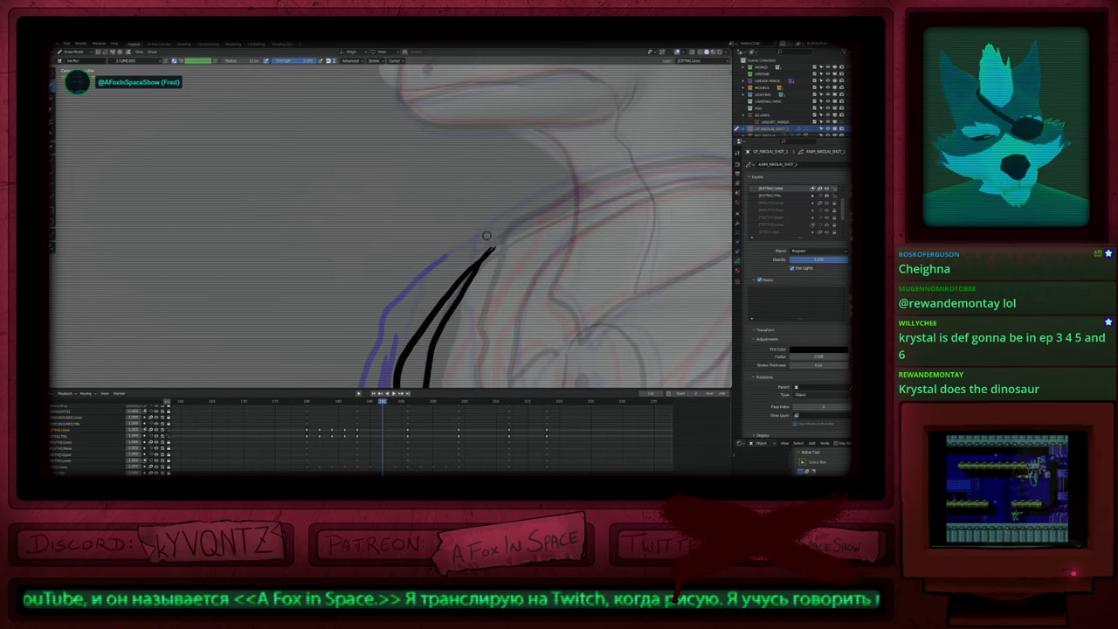
pyautogui.scroll(-6, 511, 225)
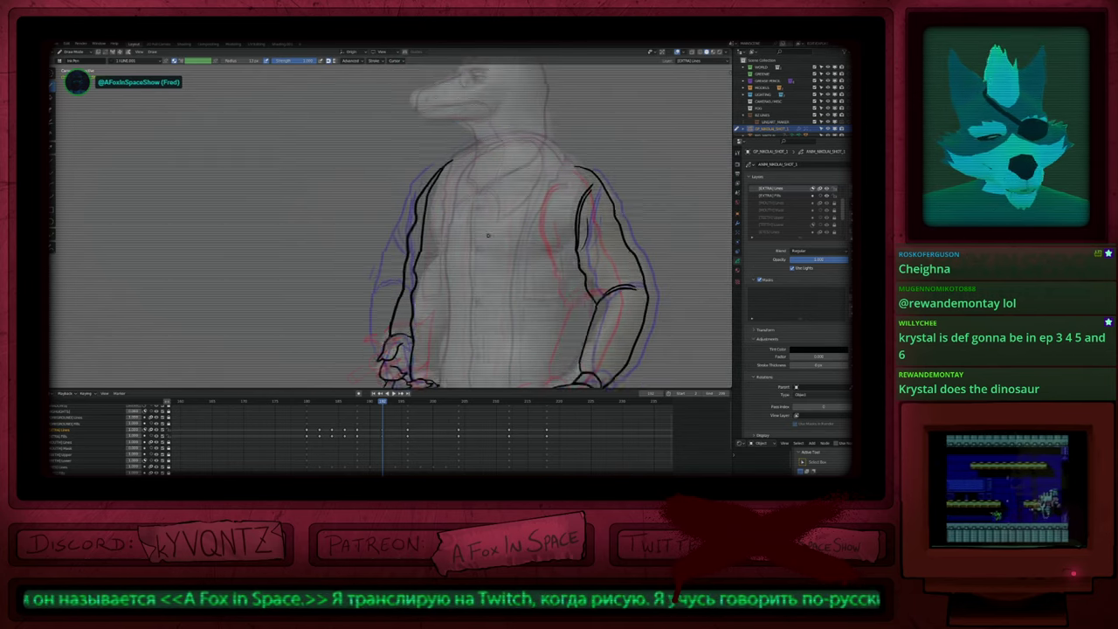
pyautogui.scroll(-3, 515, 231)
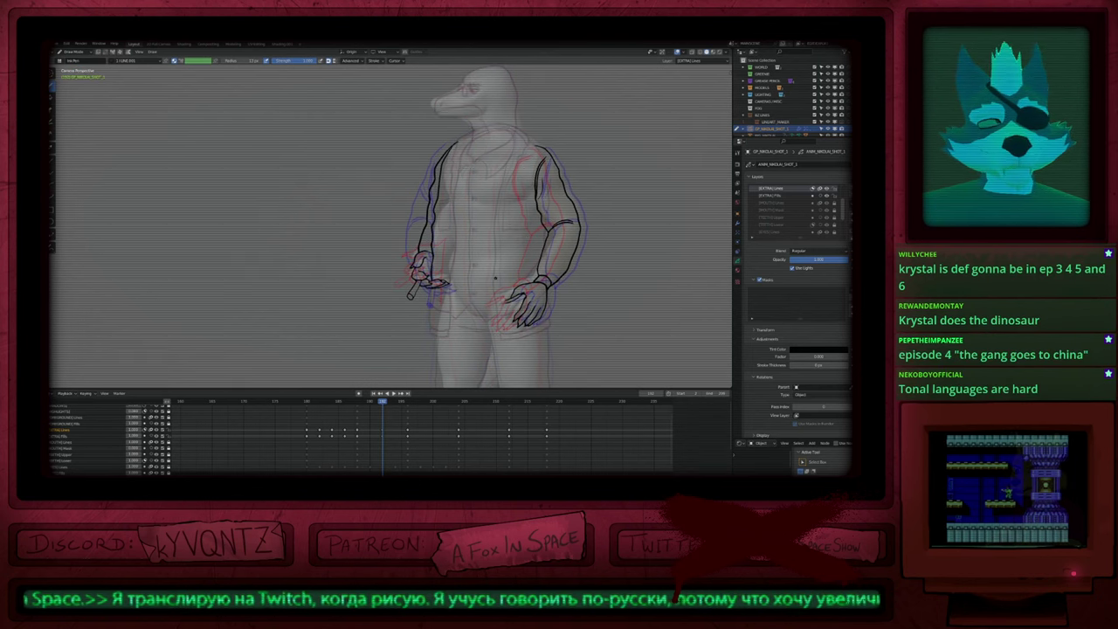
# Step: Redraw the shoulder line thicker and longer so the sleeve reaches the collar
pyautogui.keyDown('shift'); pyautogui.moveTo(509, 261); pyautogui.dragTo(522, 202, button='middle'); pyautogui.keyUp('shift')
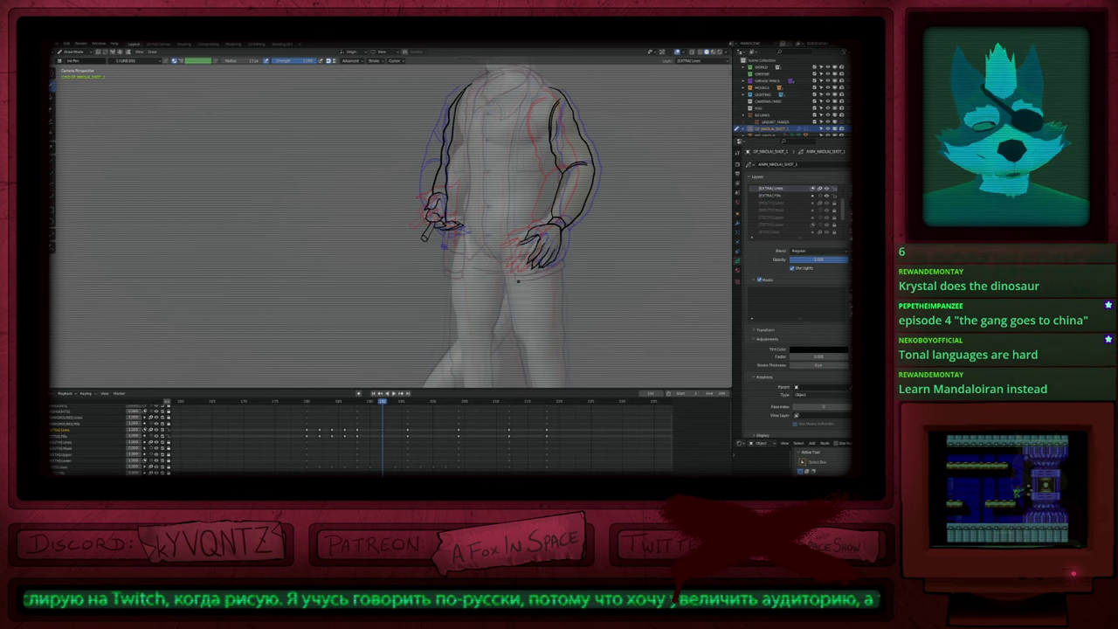
pyautogui.keyDown('shift'); pyautogui.moveTo(568, 294); pyautogui.dragTo(531, 199, button='middle'); pyautogui.keyUp('shift')
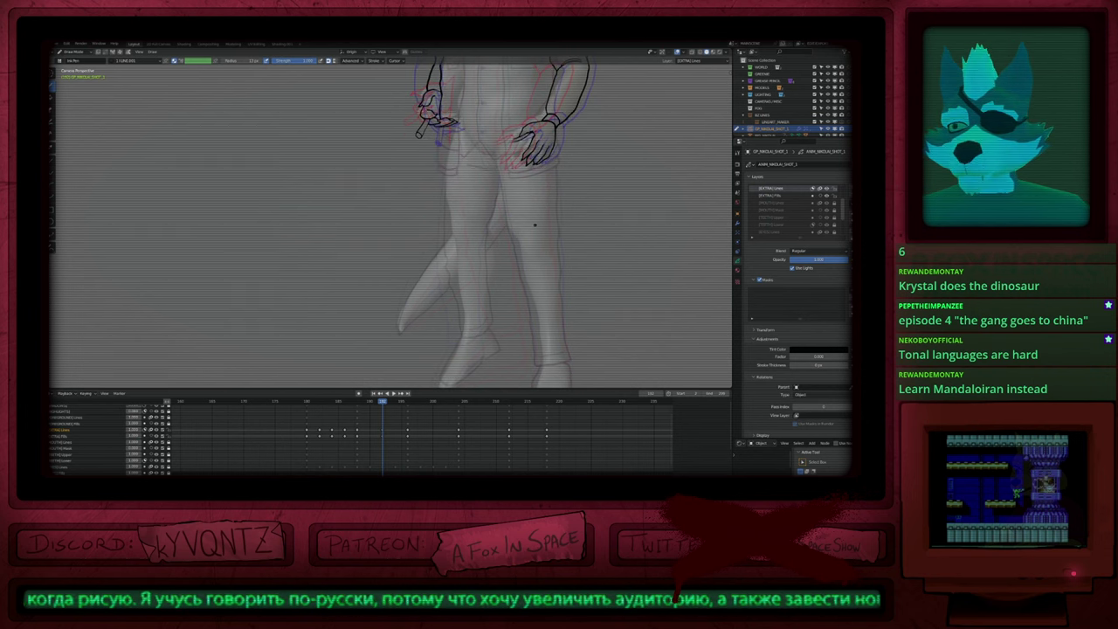
pyautogui.scroll(-3, 565, 155)
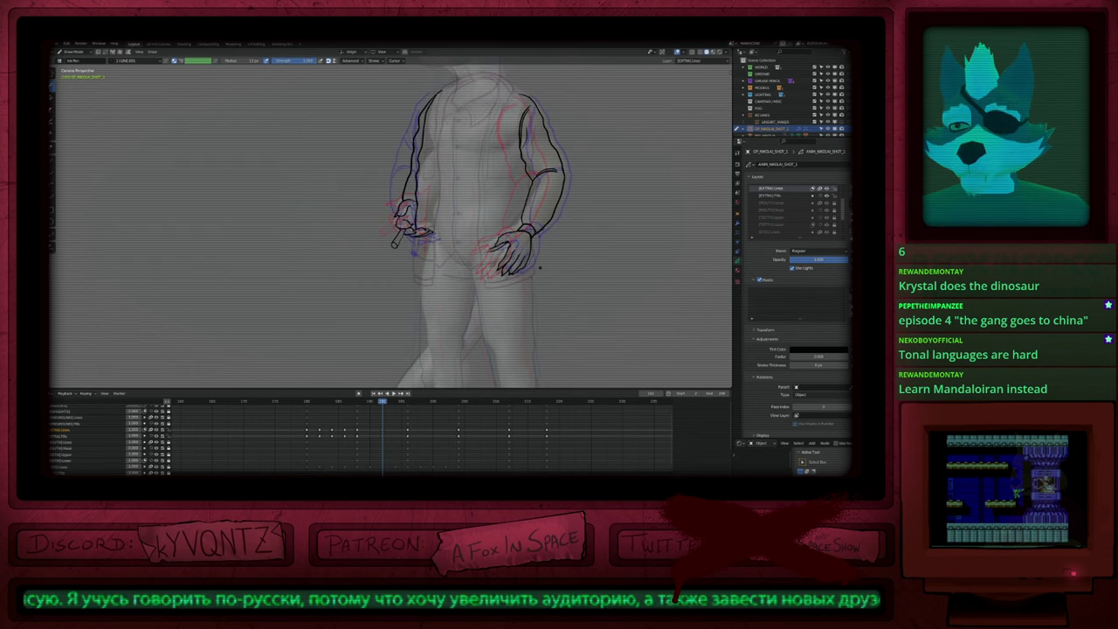
pyautogui.scroll(2, 565, 155)
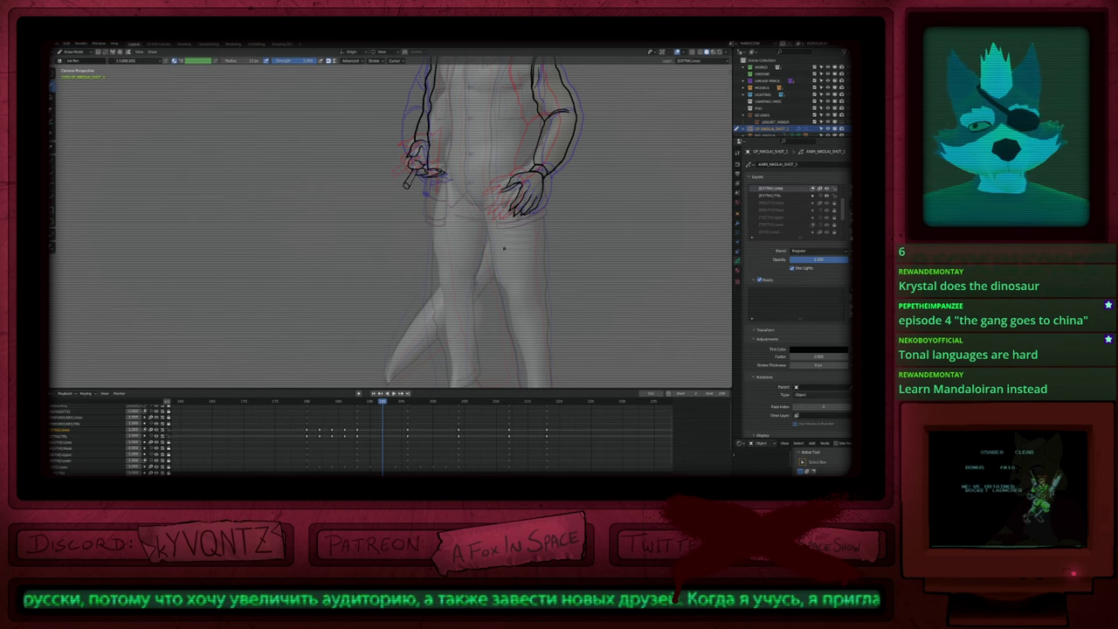
pyautogui.keyDown('shift'); pyautogui.moveTo(505, 249); pyautogui.dragTo(525, 328, button='middle'); pyautogui.keyUp('shift')
pyautogui.keyDown('shift'); pyautogui.moveTo(465, 266); pyautogui.dragTo(474, 299, button='middle'); pyautogui.keyUp('shift')
pyautogui.scroll(5, 505, 254)
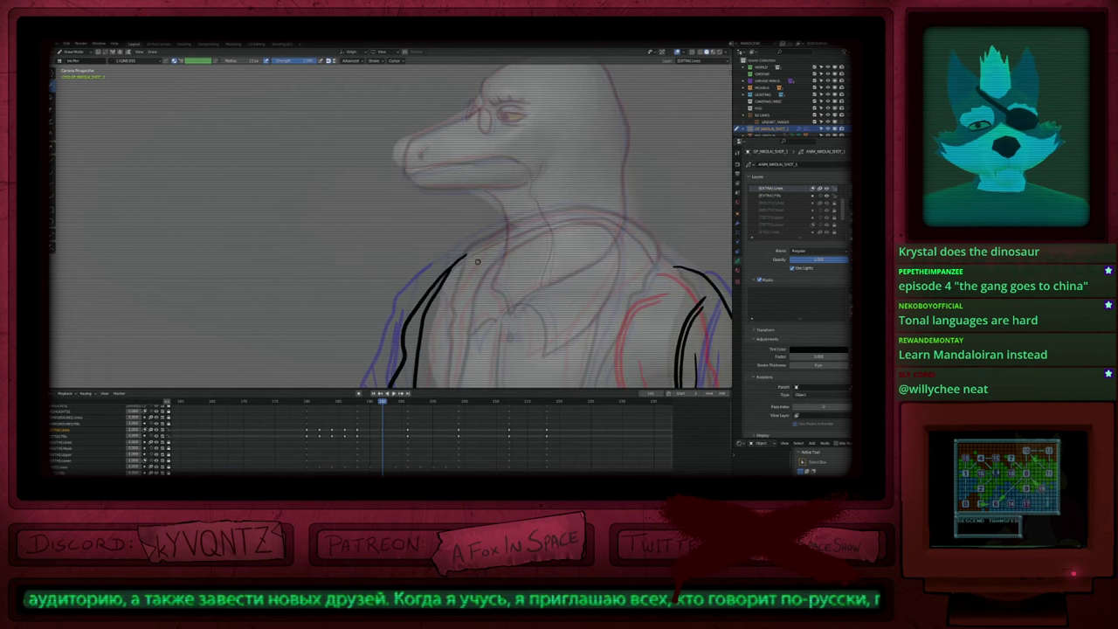
pyautogui.moveTo(464, 255)
pyautogui.mouseDown()
pyautogui.moveTo(440, 279)
pyautogui.moveTo(473, 247)
pyautogui.mouseUp()
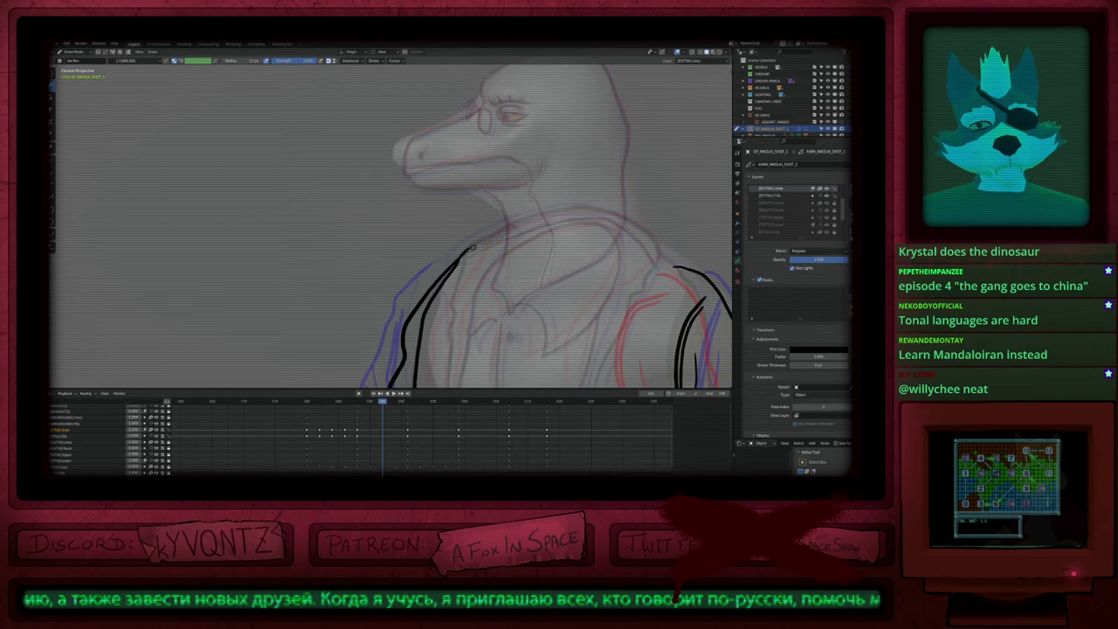
pyautogui.scroll(-6, 472, 248)
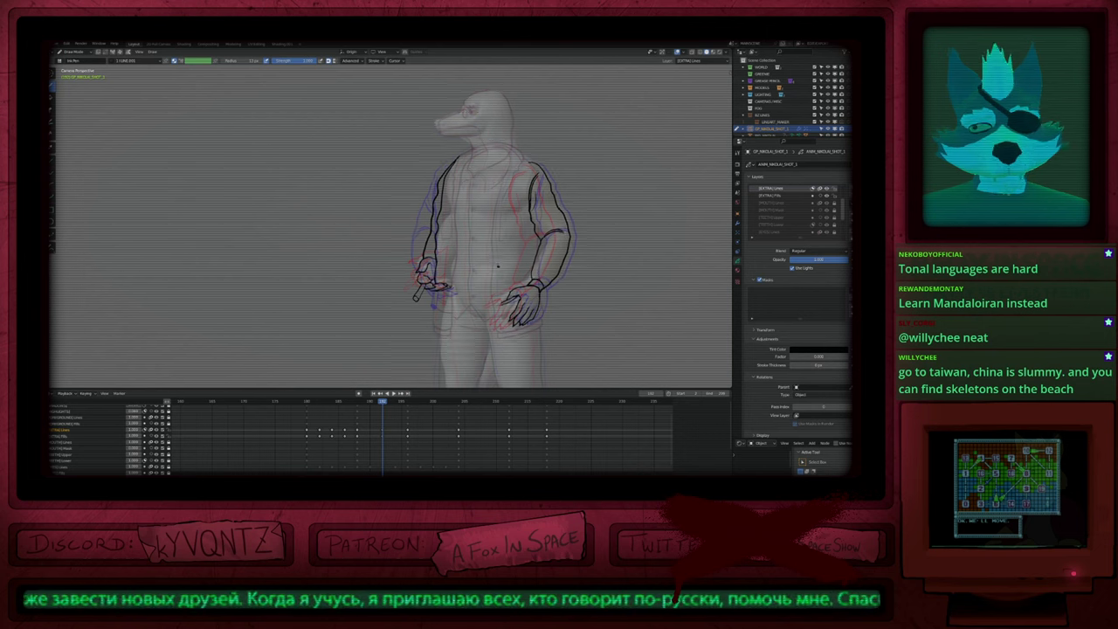
pyautogui.keyDown('shift'); pyautogui.moveTo(498, 265); pyautogui.dragTo(499, 261, button='middle'); pyautogui.keyUp('shift')
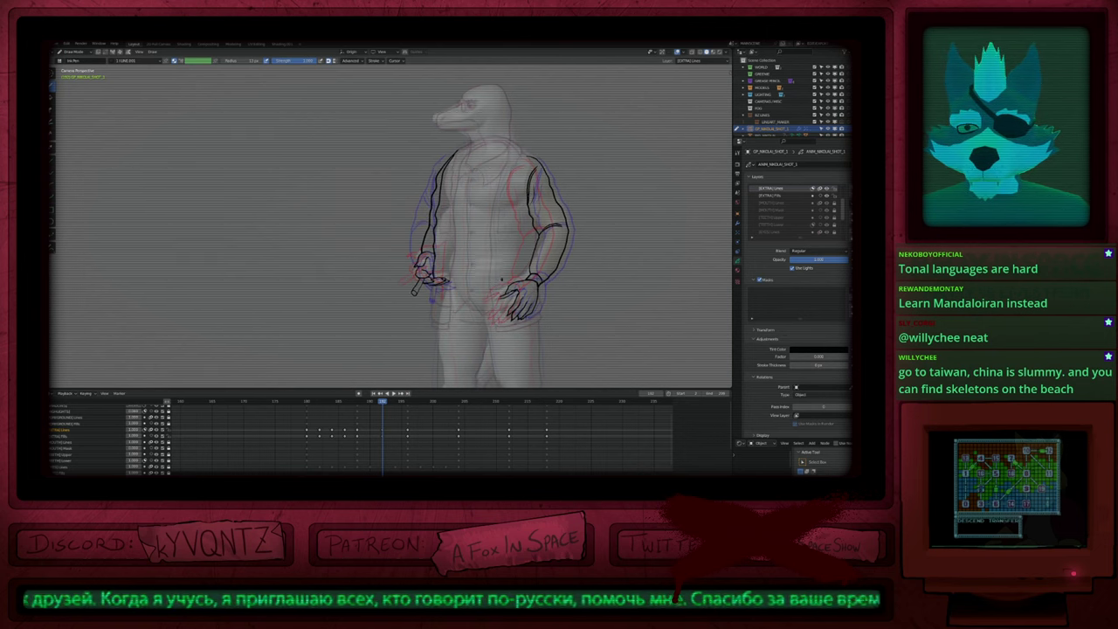
pyautogui.moveTo(499, 308)
pyautogui.keyDown('shift'); pyautogui.mouseDown(button='middle')
pyautogui.moveTo(499, 235)
pyautogui.moveTo(504, 331)
pyautogui.mouseUp(button='middle'); pyautogui.keyUp('shift')
# Step: Step between keyframes 188, 192 and 196, stopping on 196 and zooming in on the hand
pyautogui.press('Down')
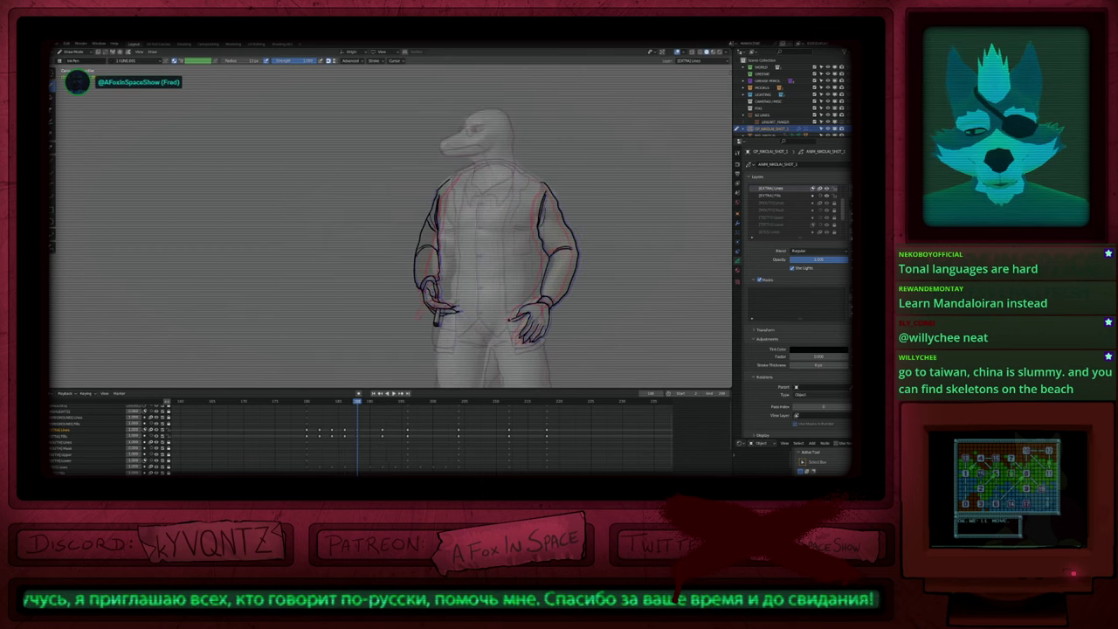
pyautogui.press('Up')
pyautogui.press('Up')
pyautogui.press('Down')
pyautogui.press('Down')
pyautogui.press('Up')
pyautogui.press('Up')
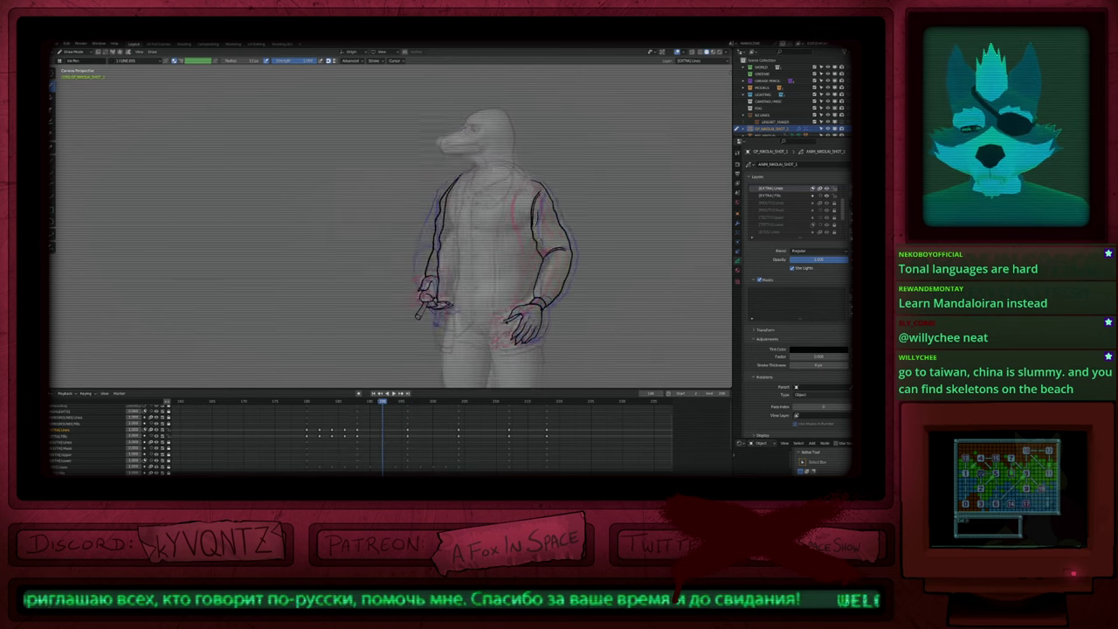
pyautogui.press('Down')
pyautogui.press('Down')
pyautogui.press('Up')
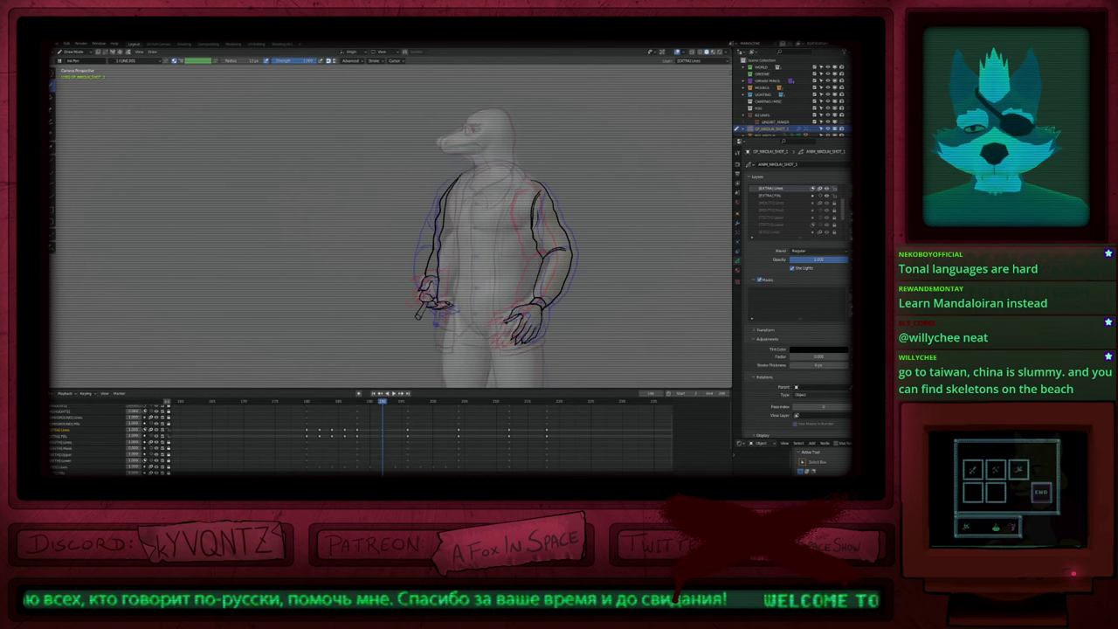
pyautogui.press('Up')
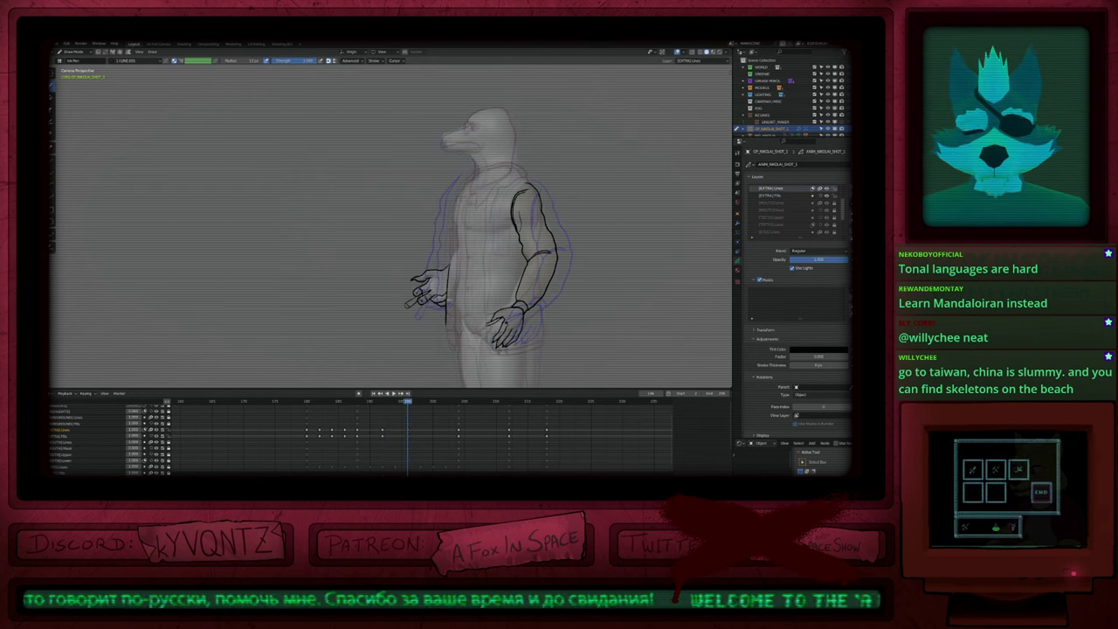
pyautogui.press('Down')
pyautogui.press('Down')
pyautogui.press('Up')
pyautogui.press('Up')
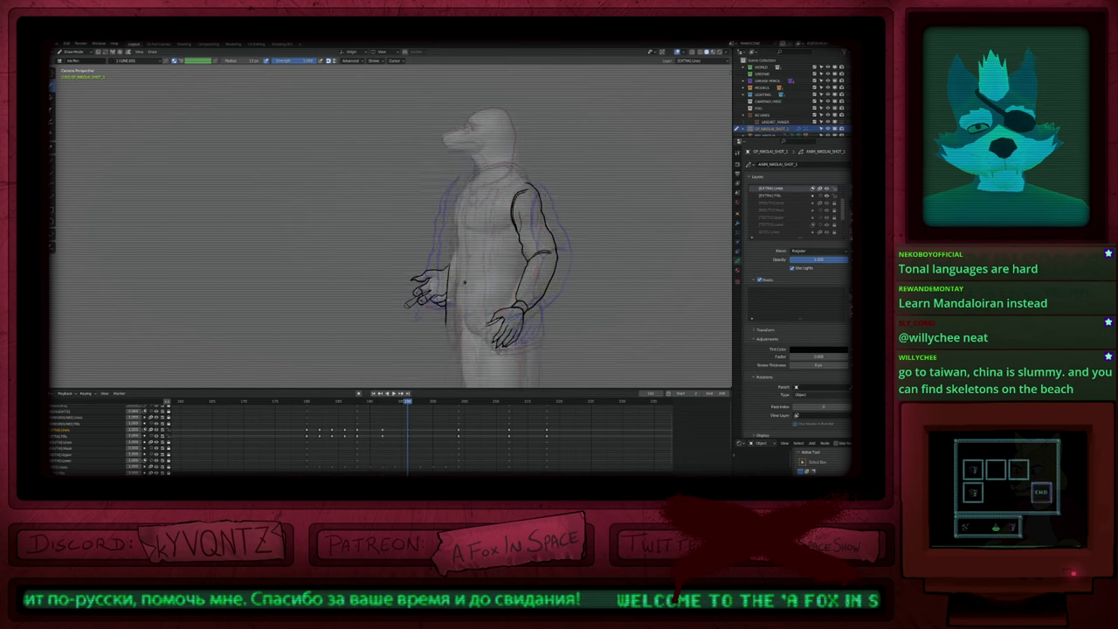
pyautogui.scroll(5, 437, 278)
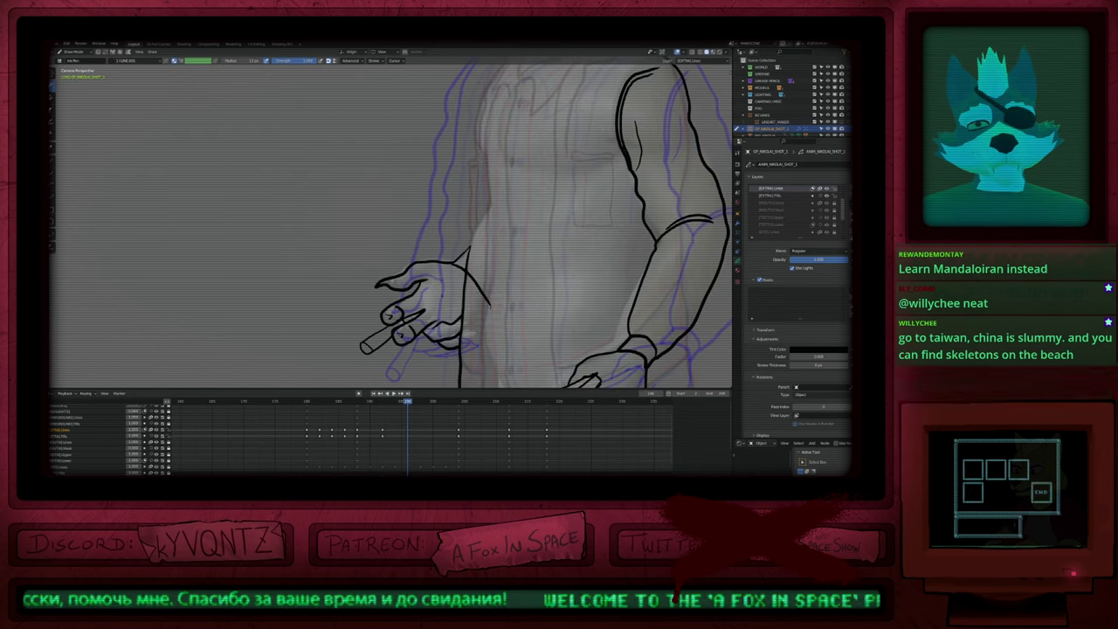
pyautogui.click(470, 248)
pyautogui.moveTo(467, 248); pyautogui.dragTo(454, 262)
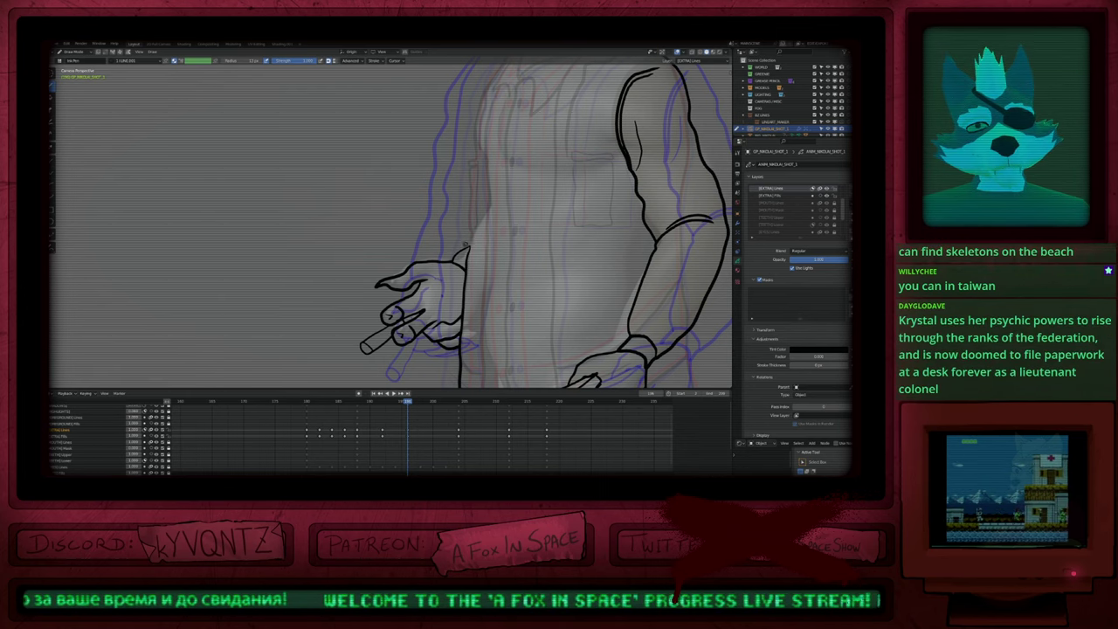
pyautogui.hotkey('ctrl', 'z')
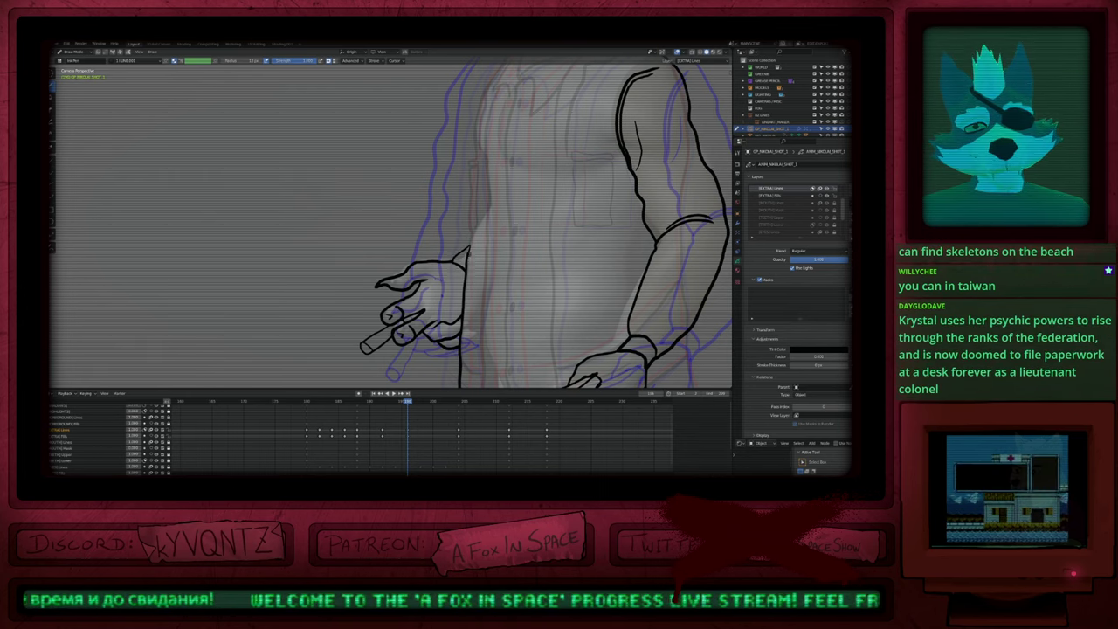
pyautogui.scroll(-3, 484, 213)
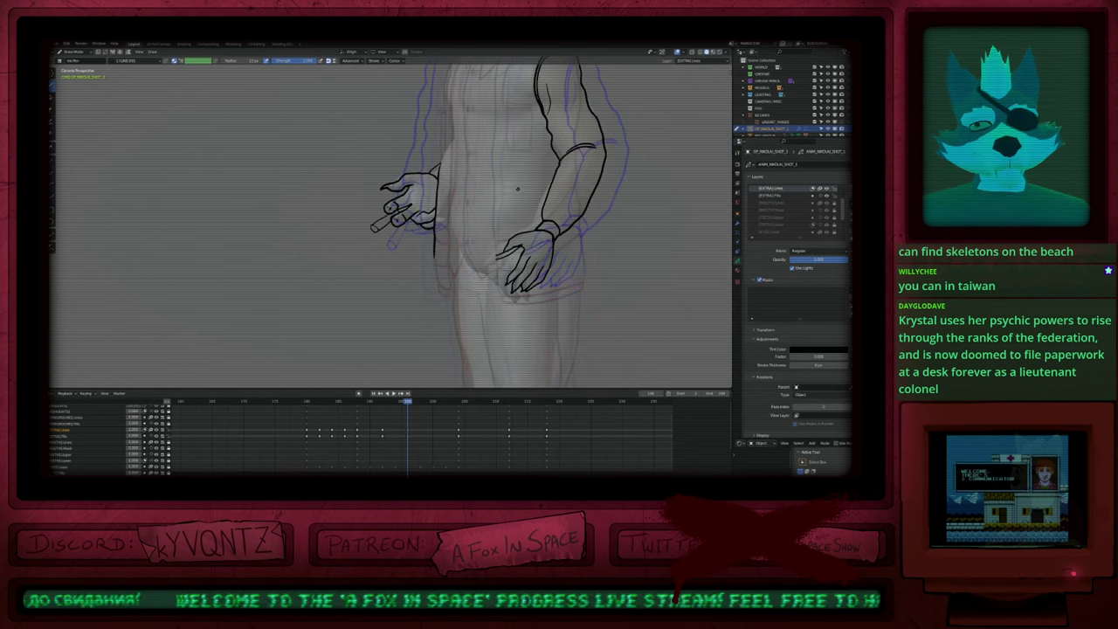
pyautogui.moveTo(524, 172)
pyautogui.keyDown('shift'); pyautogui.mouseDown(button='middle')
pyautogui.moveTo(495, 320)
pyautogui.moveTo(521, 262)
pyautogui.mouseUp(button='middle'); pyautogui.keyUp('shift')
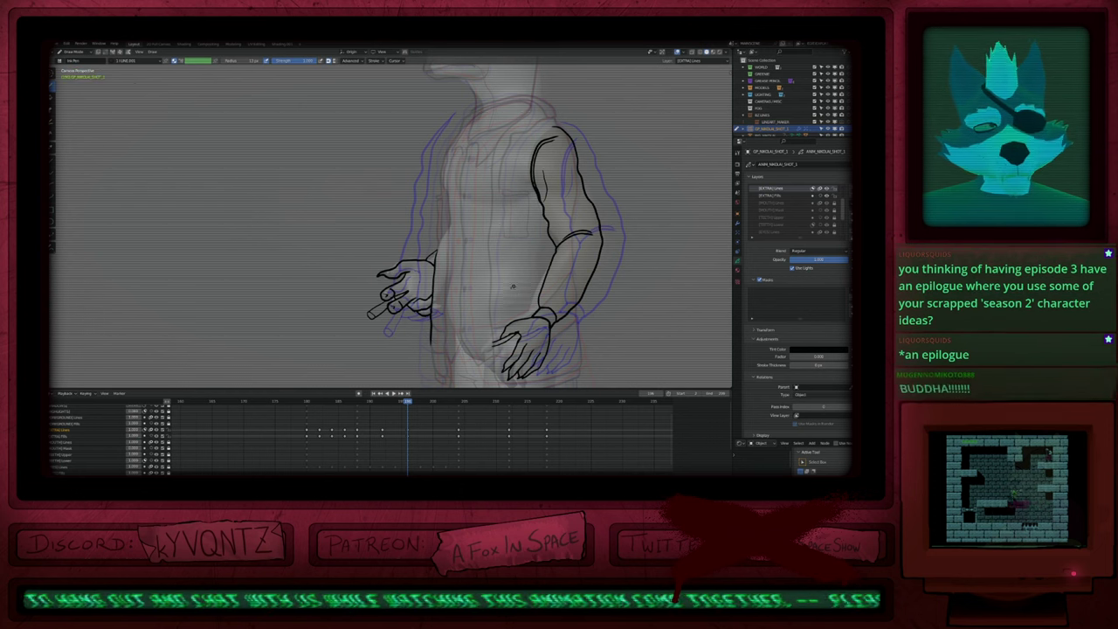
pyautogui.scroll(-2, 524, 264)
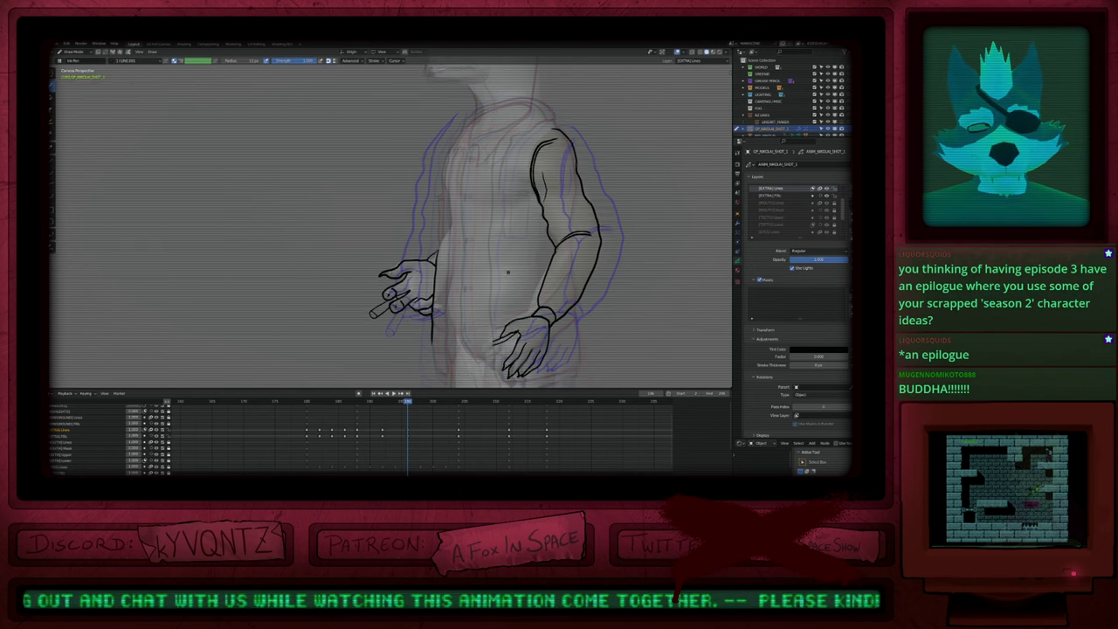
pyautogui.scroll(1, 522, 288)
pyautogui.keyDown('shift'); pyautogui.moveTo(523, 288); pyautogui.dragTo(522, 259, button='middle'); pyautogui.keyUp('shift')
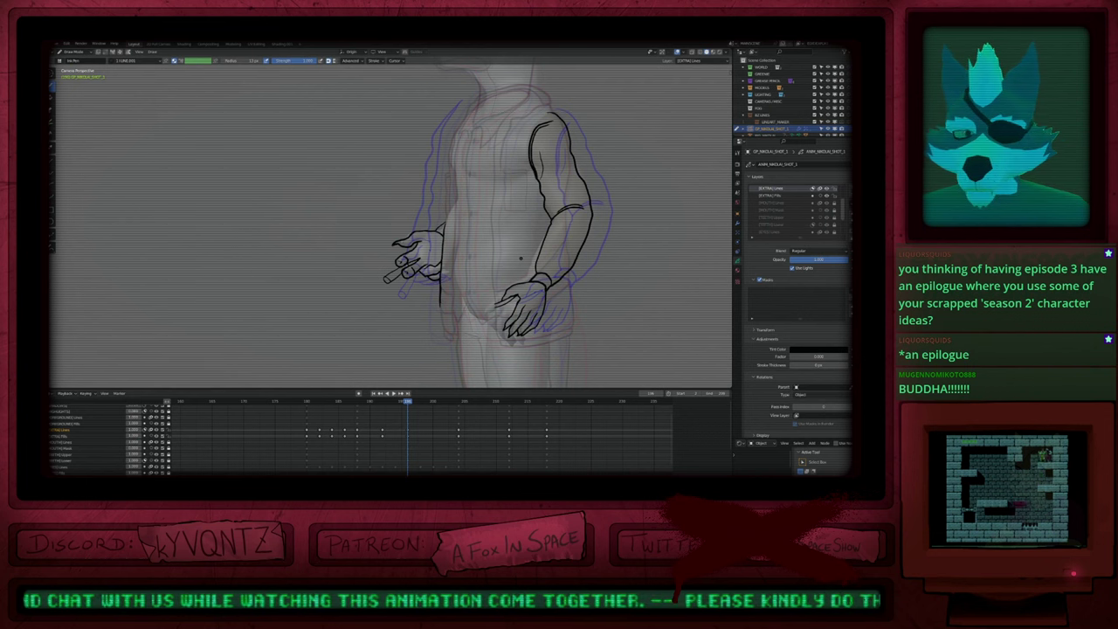
pyautogui.keyDown('shift'); pyautogui.moveTo(522, 226); pyautogui.dragTo(545, 243, button='middle'); pyautogui.keyUp('shift')
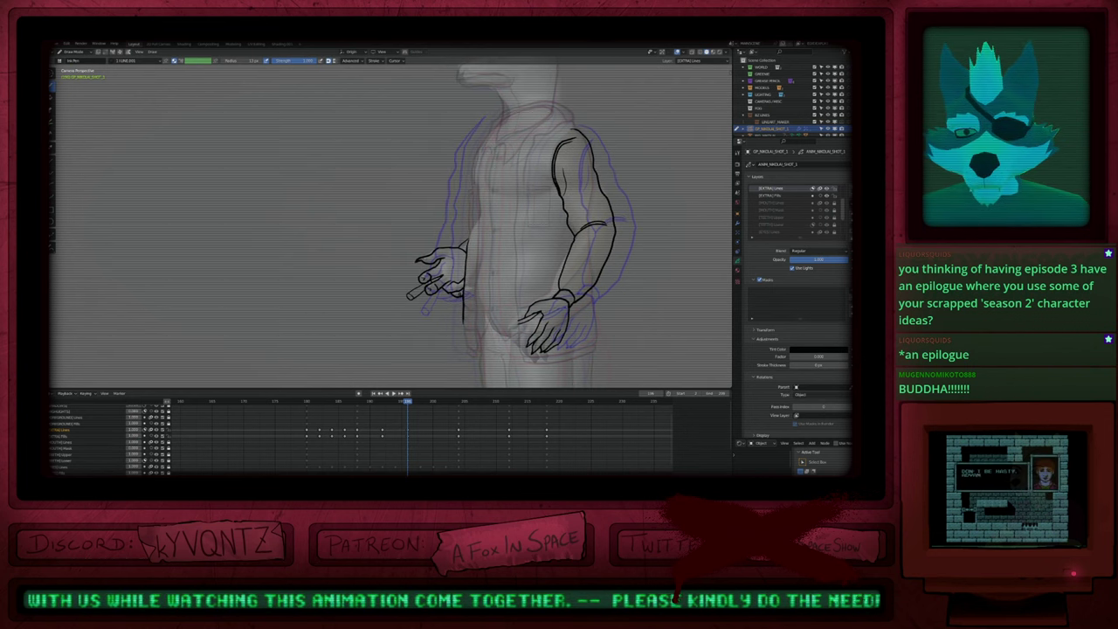
pyautogui.press('f')
pyautogui.press('Escape')
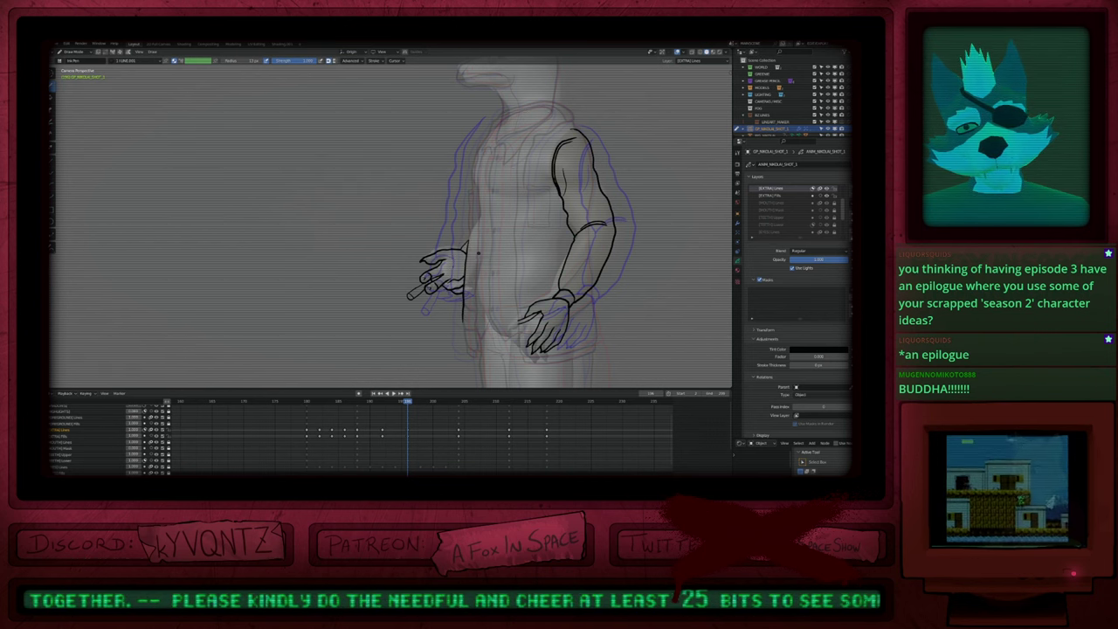
pyautogui.scroll(3, 494, 260)
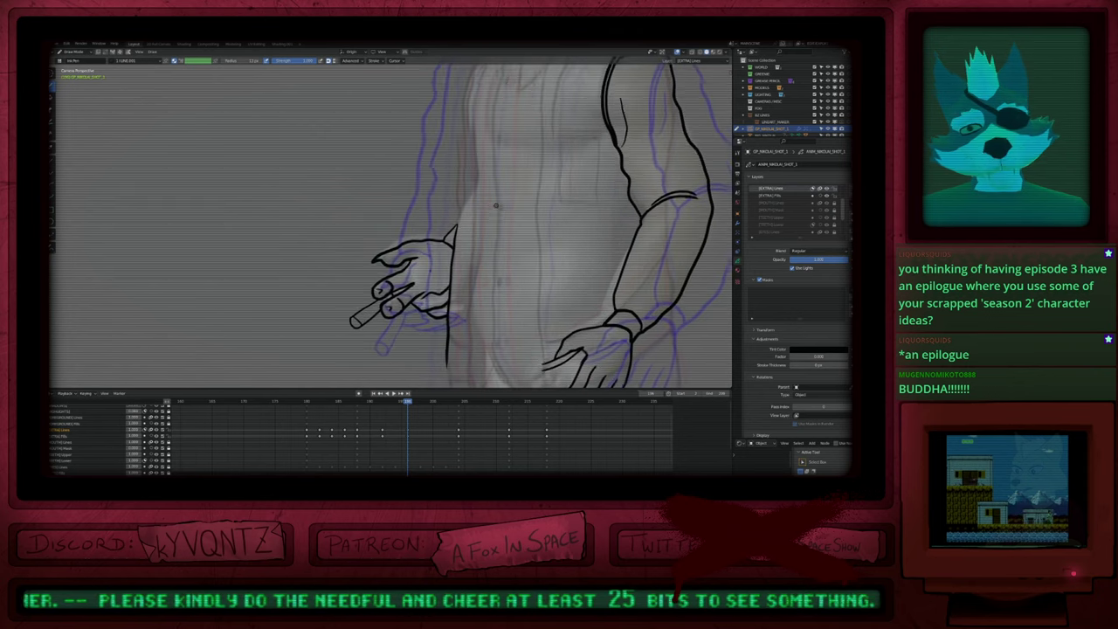
pyautogui.scroll(-3, 491, 257)
pyautogui.scroll(-2, 491, 257)
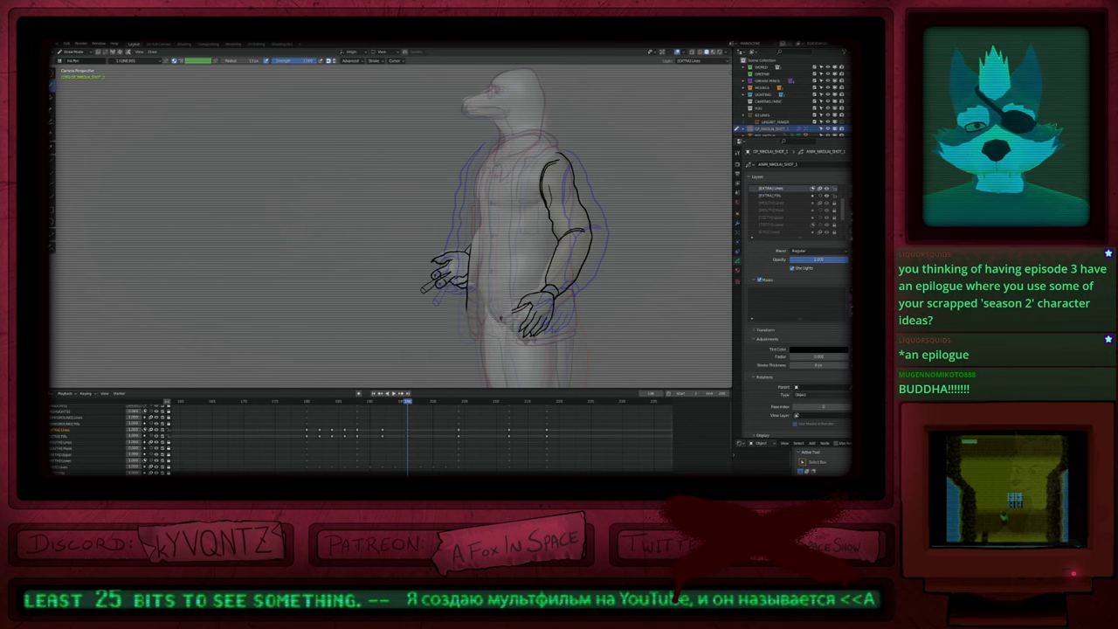
# Step: Extend the shirt's side line down beside the hands, ending it in a curl
pyautogui.scroll(6, 501, 318)
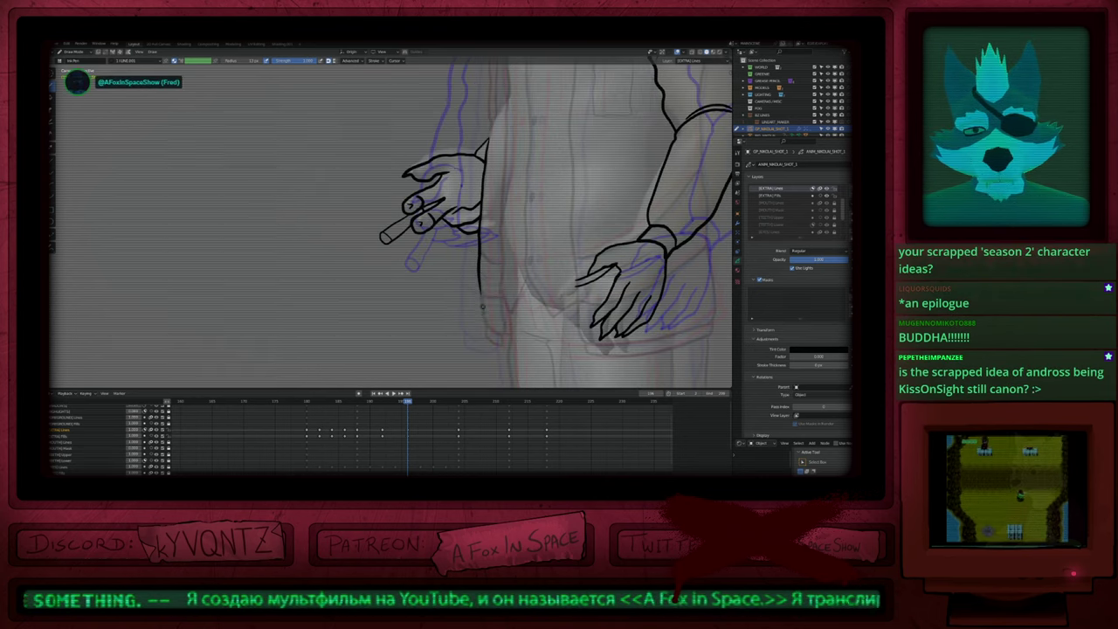
pyautogui.moveTo(481, 293); pyautogui.dragTo(486, 327)
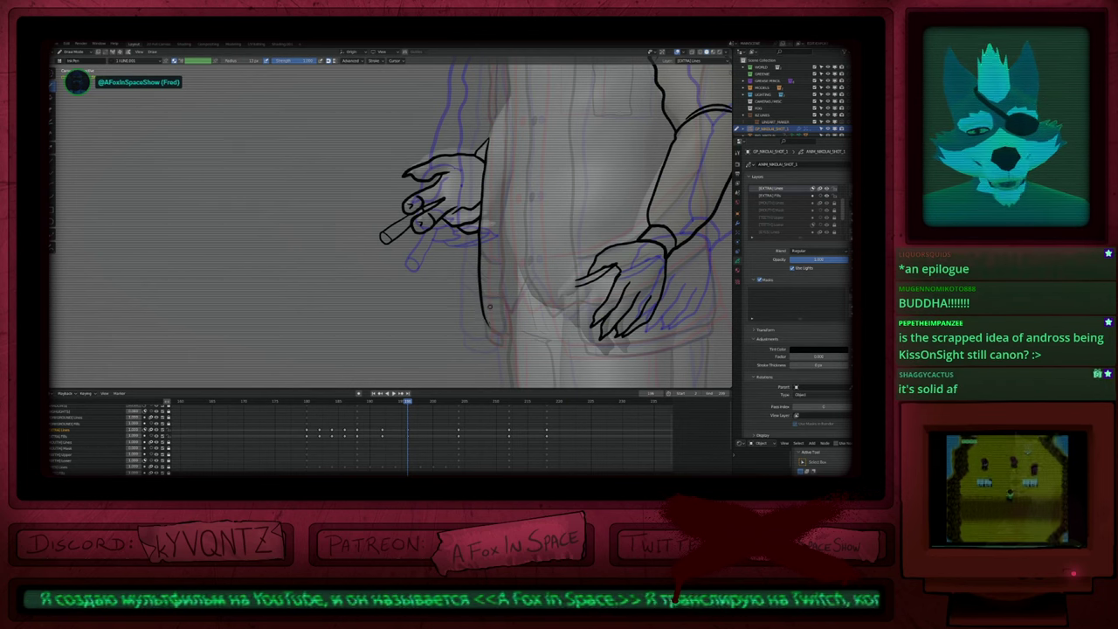
pyautogui.moveTo(491, 330); pyautogui.dragTo(479, 261)
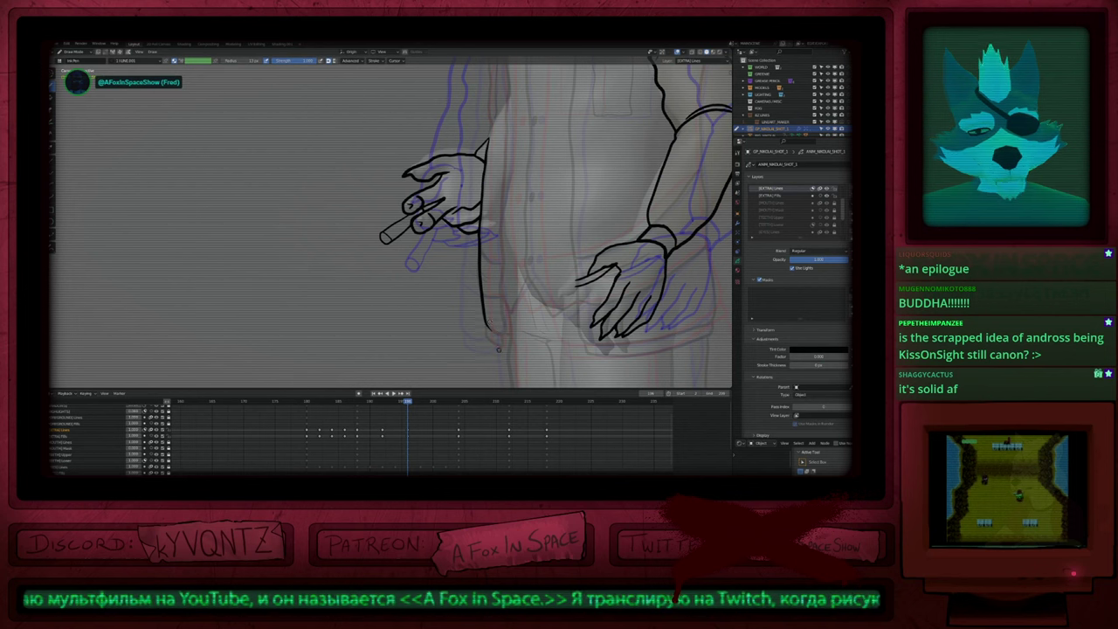
# Step: Maximize the viewport and frame the cigarette hand and shirt edge
pyautogui.moveTo(540, 142)
pyautogui.keyDown('shift'); pyautogui.mouseDown(button='middle')
pyautogui.moveTo(509, 288)
pyautogui.moveTo(486, 302)
pyautogui.moveTo(480, 288)
pyautogui.moveTo(473, 384)
pyautogui.moveTo(482, 263)
pyautogui.moveTo(481, 331)
pyautogui.mouseUp(button='middle'); pyautogui.keyUp('shift')
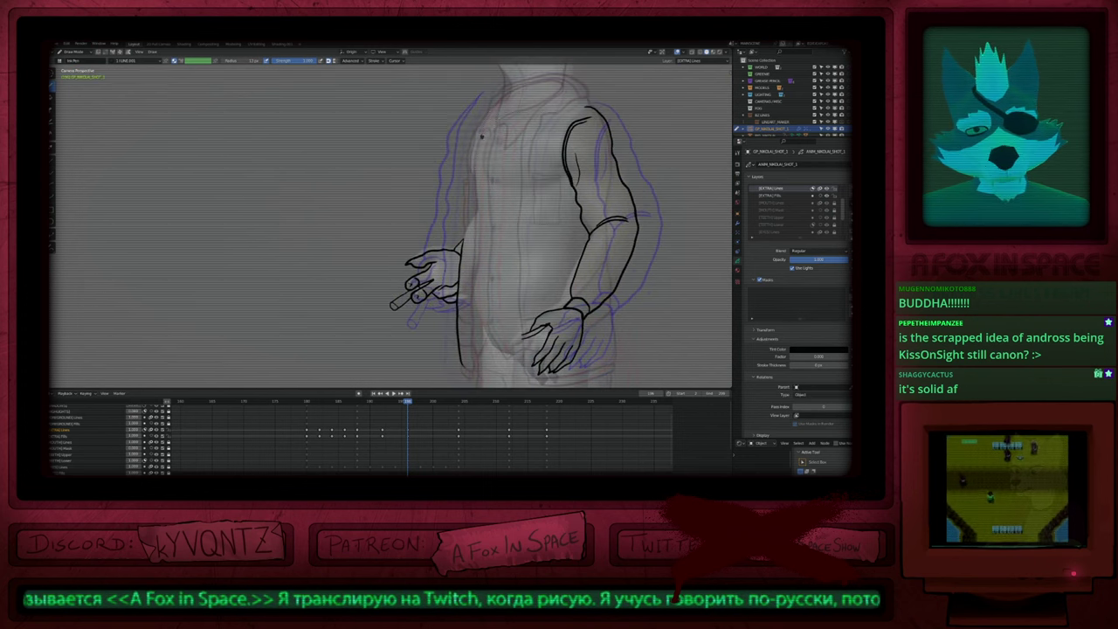
pyautogui.keyDown('shift'); pyautogui.moveTo(476, 247); pyautogui.dragTo(483, 245, button='middle'); pyautogui.keyUp('shift')
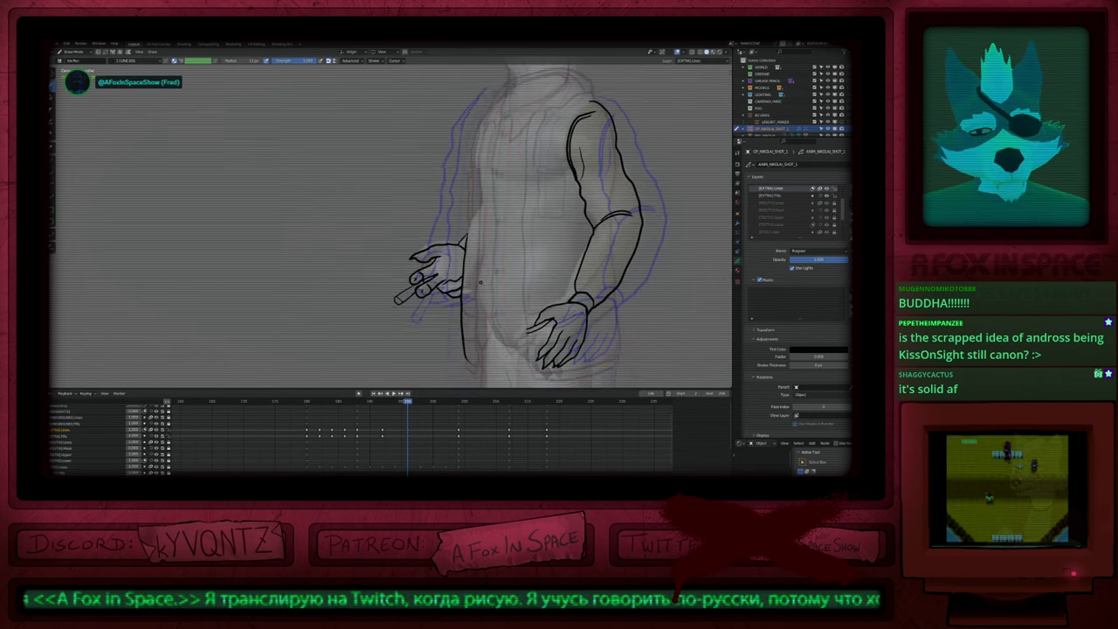
pyautogui.hotkey('ctrl', 'space')
pyautogui.keyDown('shift'); pyautogui.moveTo(463, 312); pyautogui.dragTo(402, 375, button='middle'); pyautogui.keyUp('shift')
pyautogui.moveTo(485, 227)
pyautogui.keyDown('shift'); pyautogui.mouseDown(button='middle')
pyautogui.moveTo(468, 300)
pyautogui.moveTo(476, 169)
pyautogui.mouseUp(button='middle'); pyautogui.keyUp('shift')
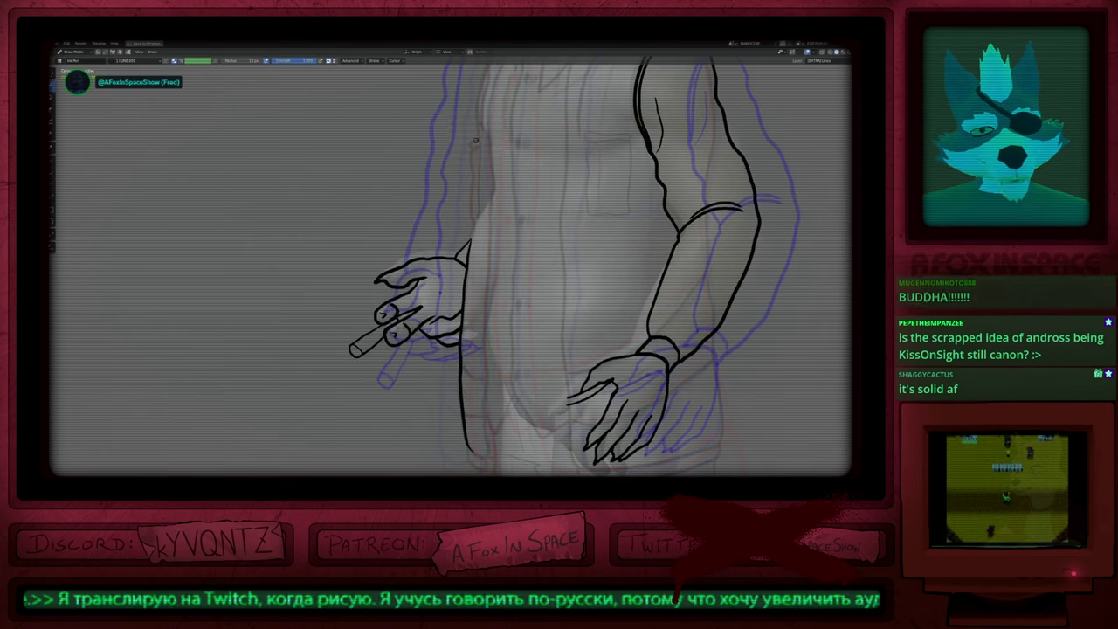
# Step: Extend the shirt's front edge line to meet the body and add a short vertical torso stroke
pyautogui.moveTo(471, 142); pyautogui.dragTo(473, 236)
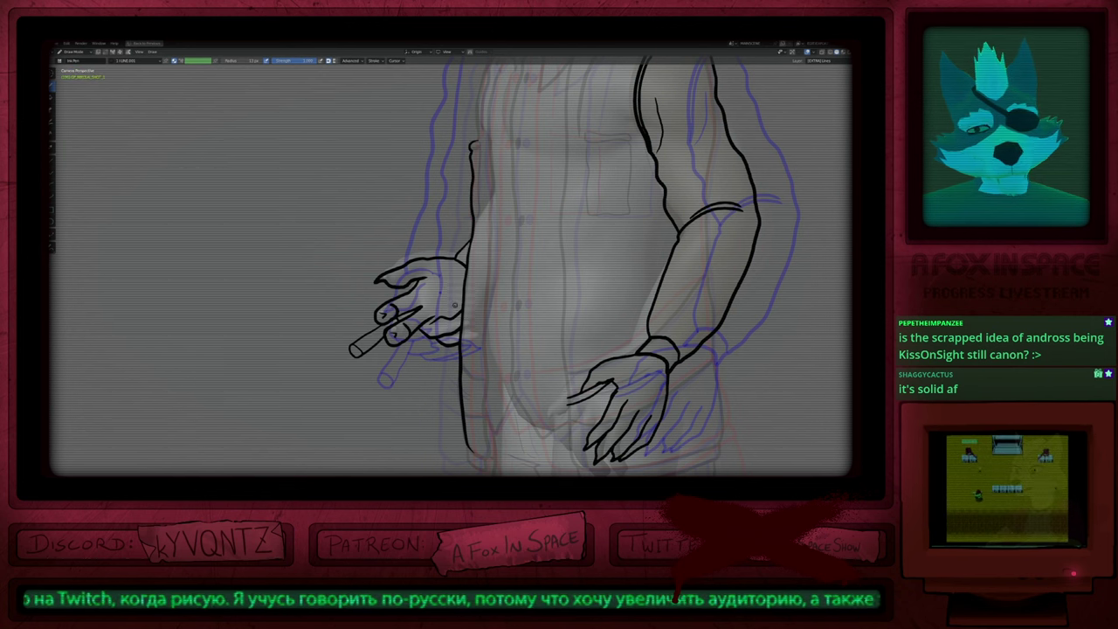
pyautogui.keyDown('shift'); pyautogui.moveTo(503, 232); pyautogui.dragTo(423, 403, button='middle'); pyautogui.keyUp('shift')
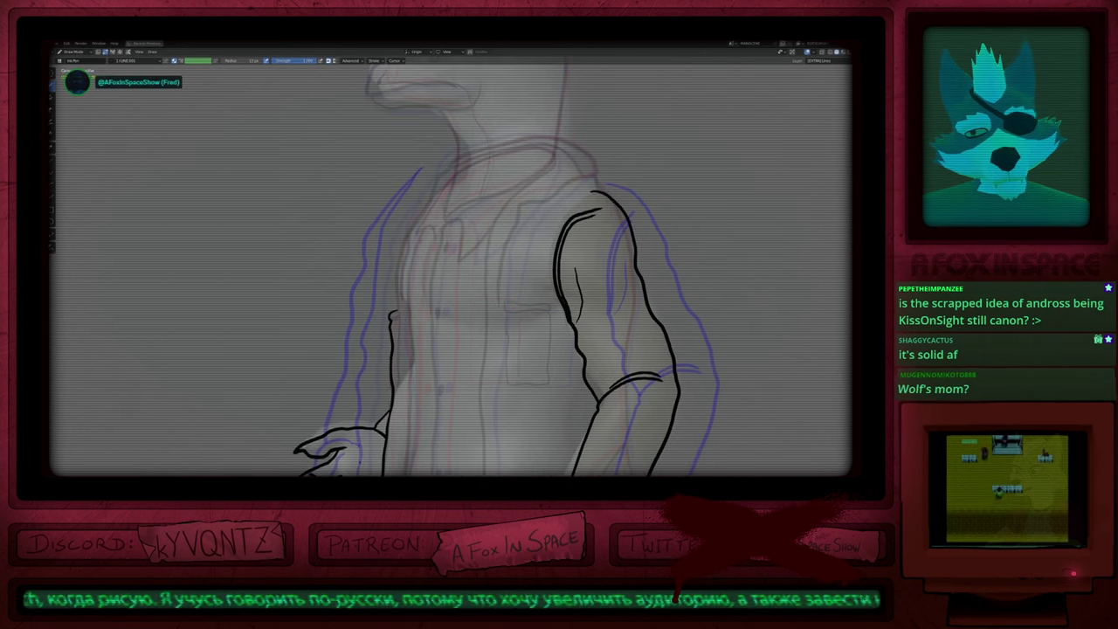
pyautogui.moveTo(398, 281)
pyautogui.mouseDown()
pyautogui.moveTo(398, 307)
pyautogui.moveTo(404, 239)
pyautogui.moveTo(458, 158)
pyautogui.mouseUp()
# Step: Erase the stray line on the lower torso, then switch back to drawing
pyautogui.moveTo(476, 196)
pyautogui.keyDown('ctrl'); pyautogui.mouseDown(button='middle')
pyautogui.moveTo(457, 287)
pyautogui.moveTo(463, 206)
pyautogui.mouseUp(button='middle'); pyautogui.keyUp('ctrl')
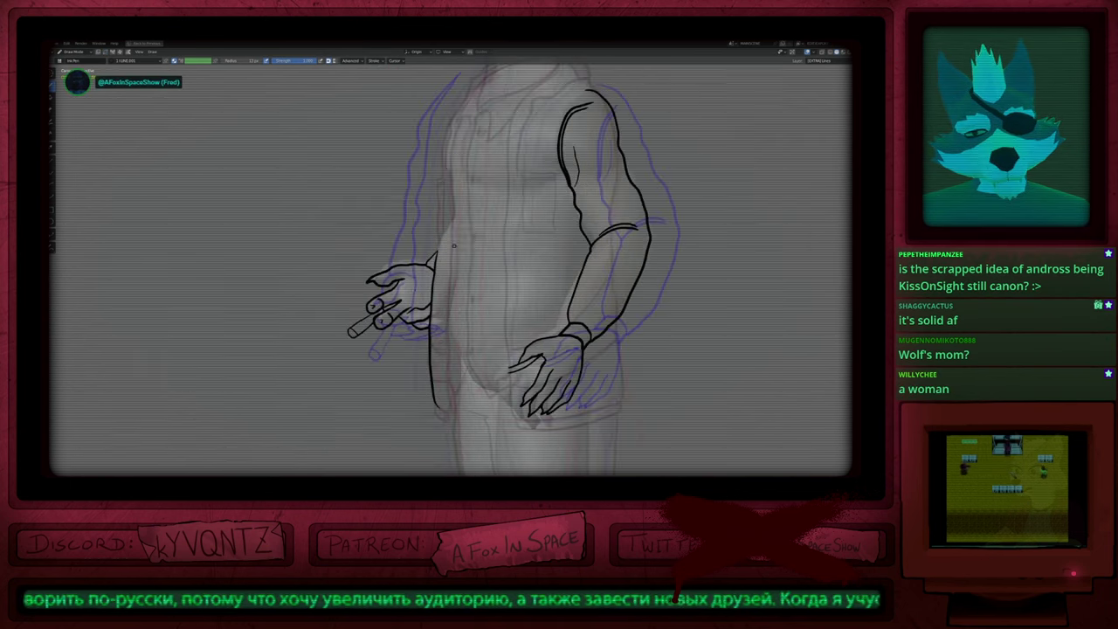
pyautogui.click(52, 110)
pyautogui.click(224, 61)
pyautogui.click(434, 372)
pyautogui.click(204, 61)
pyautogui.press('d')
pyautogui.keyDown('shift'); pyautogui.moveTo(470, 301); pyautogui.dragTo(433, 276, button='middle'); pyautogui.keyUp('shift')
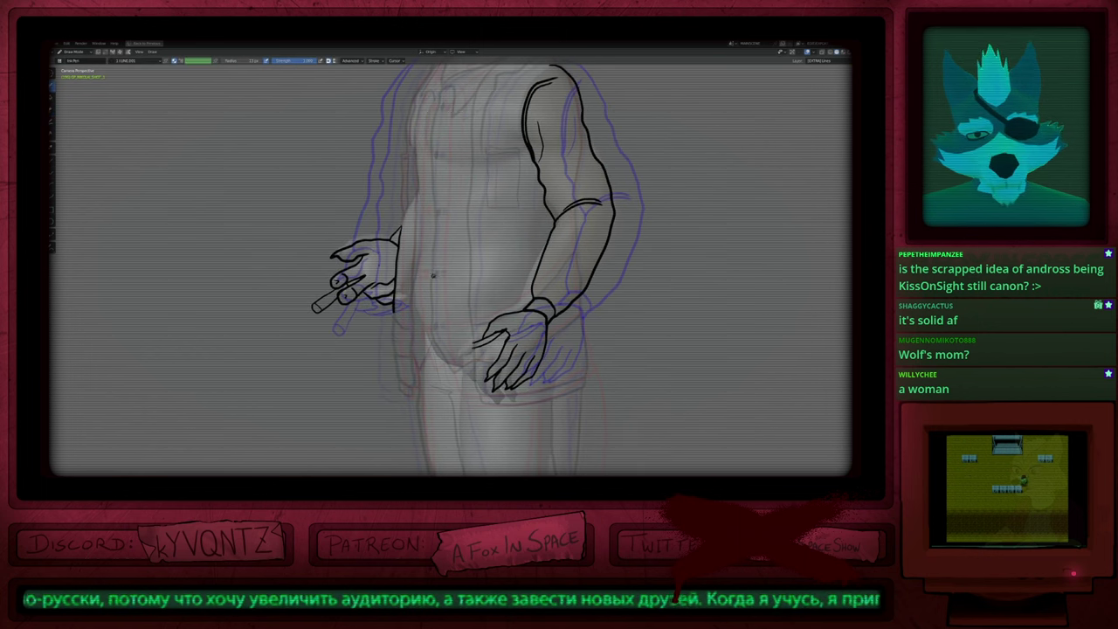
pyautogui.keyDown('shift'); pyautogui.moveTo(462, 232); pyautogui.dragTo(467, 314, button='middle'); pyautogui.keyUp('shift')
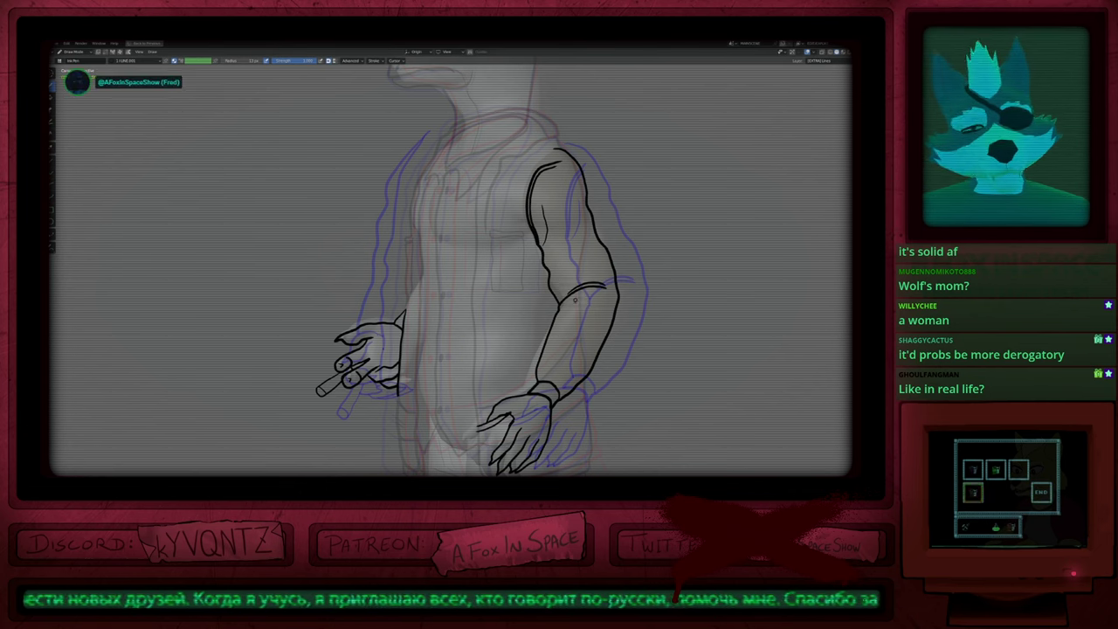
# Step: In Edit Mode, move and scale the shoulder sleeve strokes with proportional falloff to smooth them
pyautogui.press('Tab')
pyautogui.press('g')
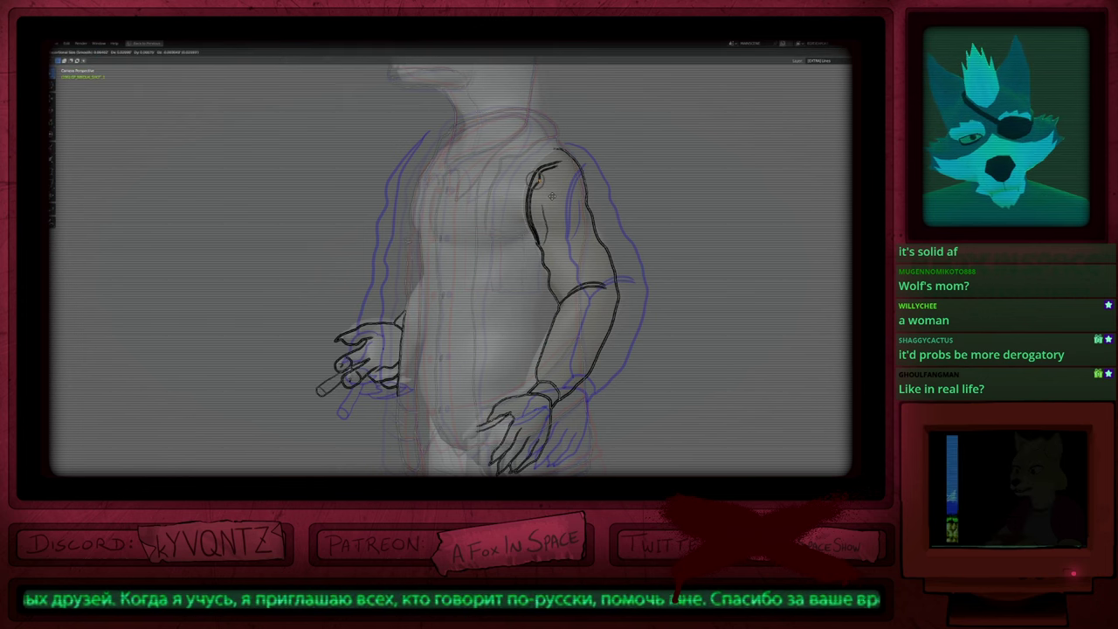
pyautogui.scroll(-4, 551, 194)
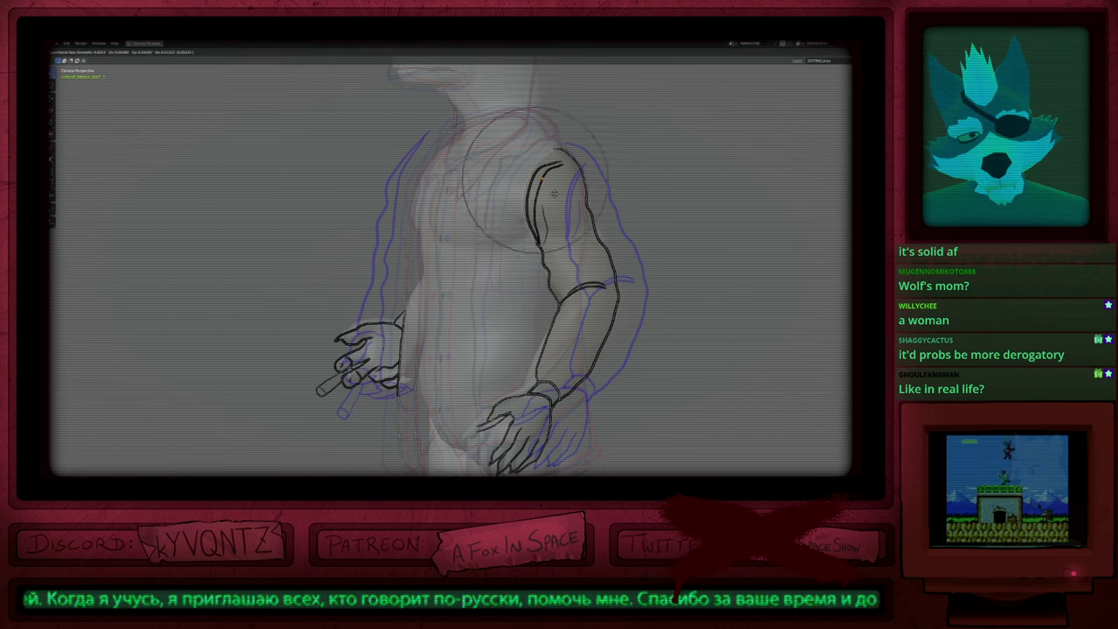
pyautogui.click(567, 200)
pyautogui.press('s')
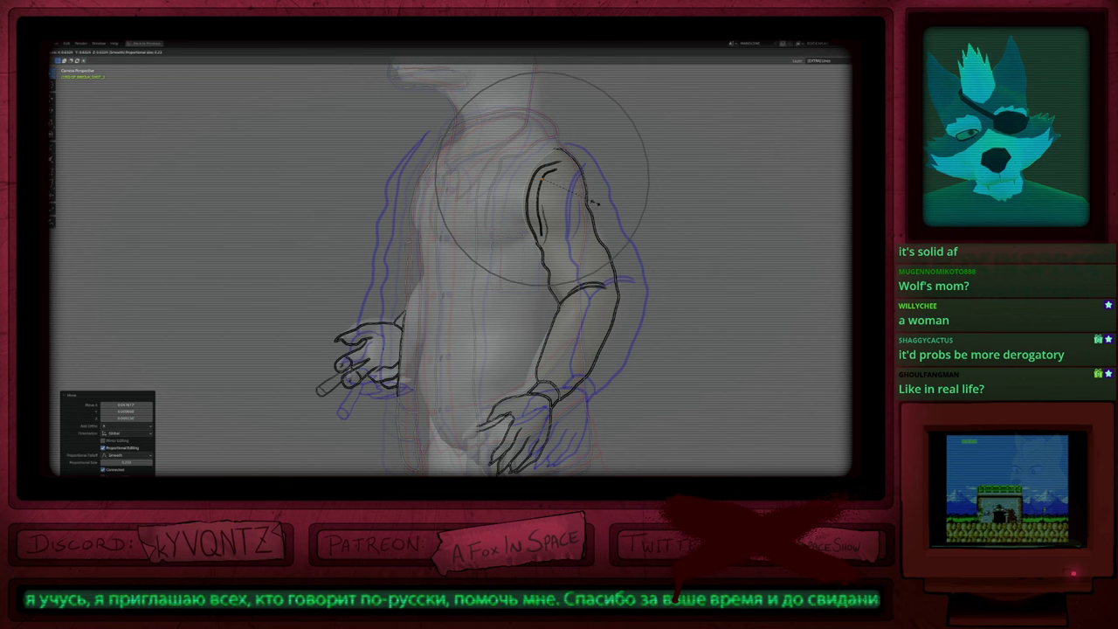
pyautogui.click(594, 203)
pyautogui.press('g')
pyautogui.click(588, 220)
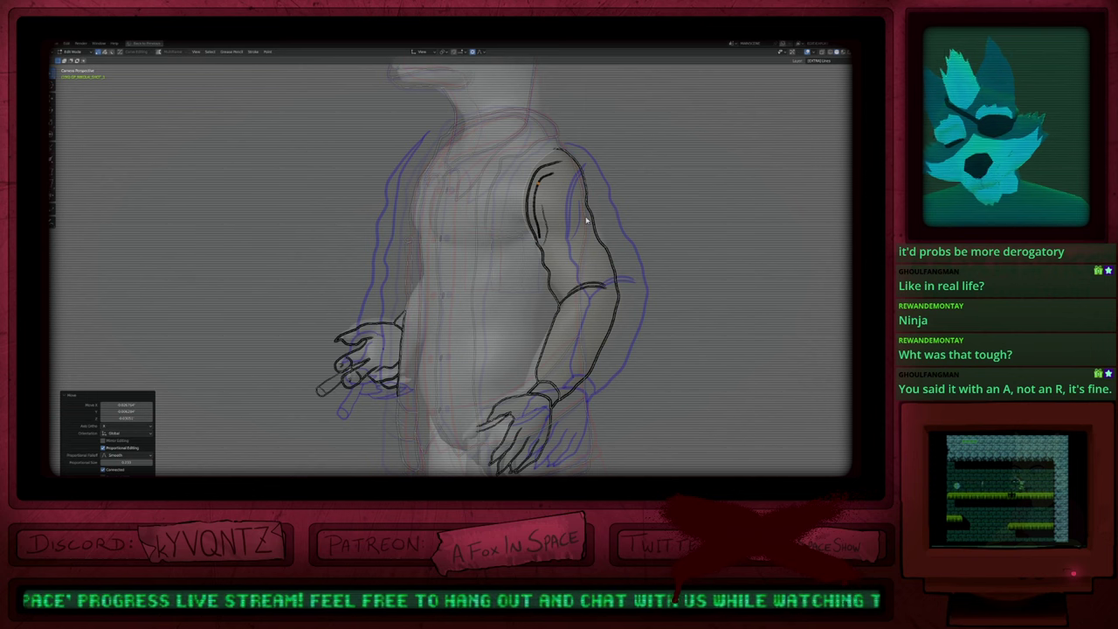
pyautogui.scroll(-10, 542, 265)
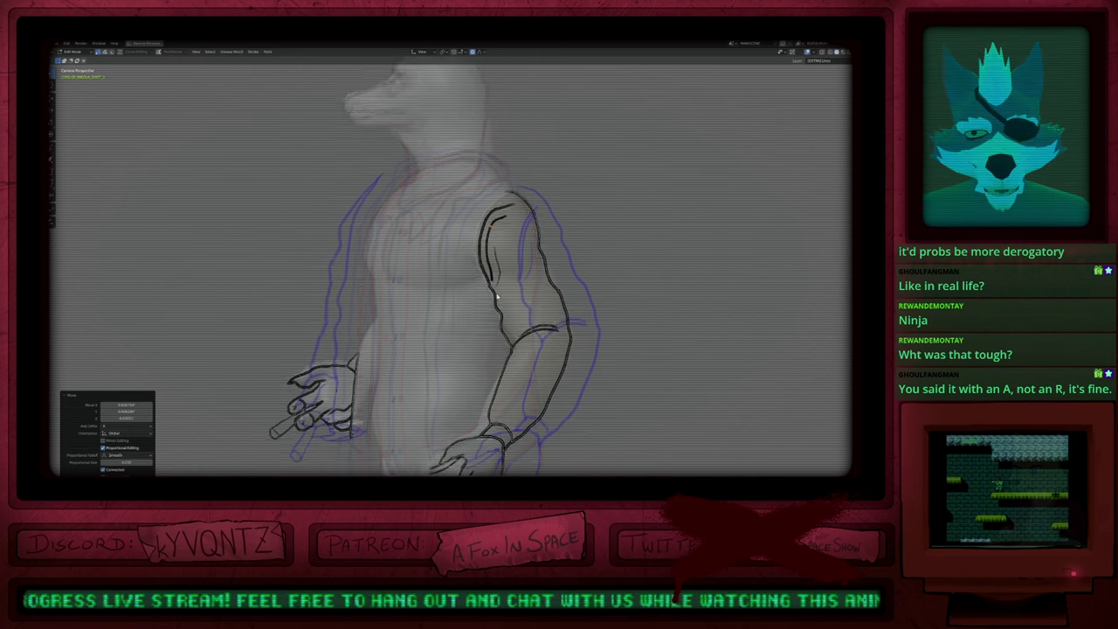
# Step: Frame the camera, return to Draw Mode, restore the full workspace and play the animation forward
pyautogui.press('Home')
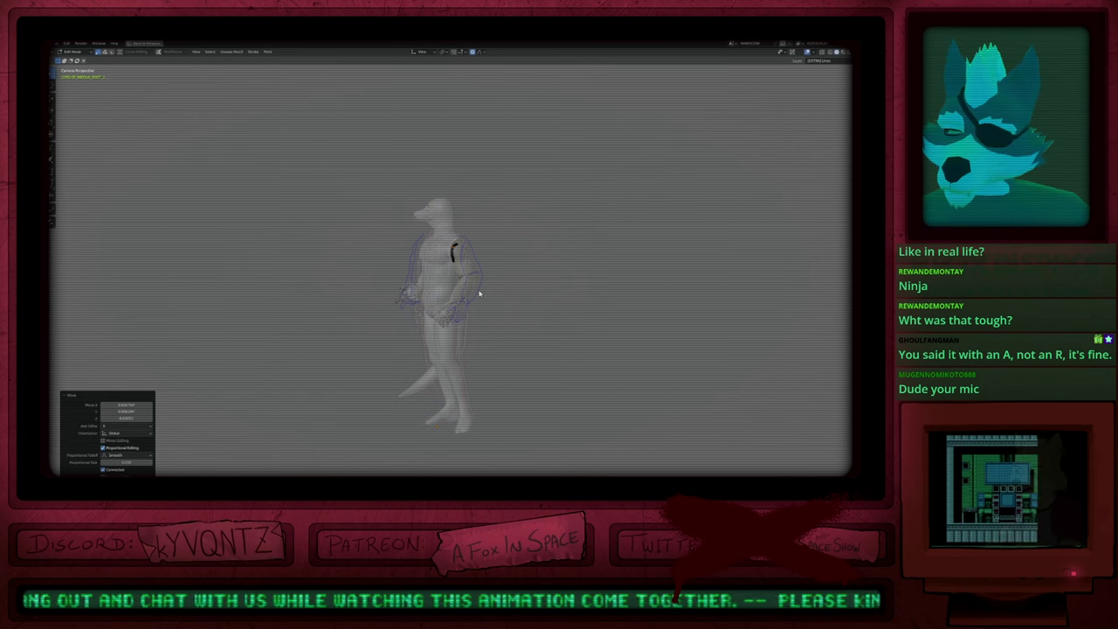
pyautogui.press('Tab')
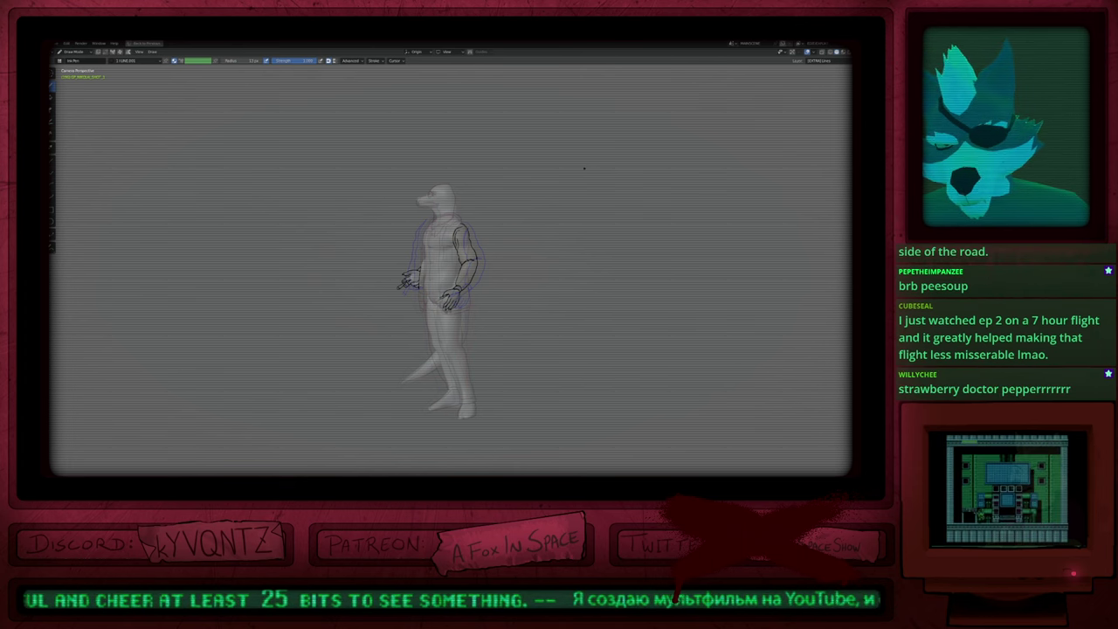
pyautogui.keyDown('ctrl'); pyautogui.moveTo(496, 257); pyautogui.dragTo(491, 270, button='middle'); pyautogui.keyUp('ctrl')
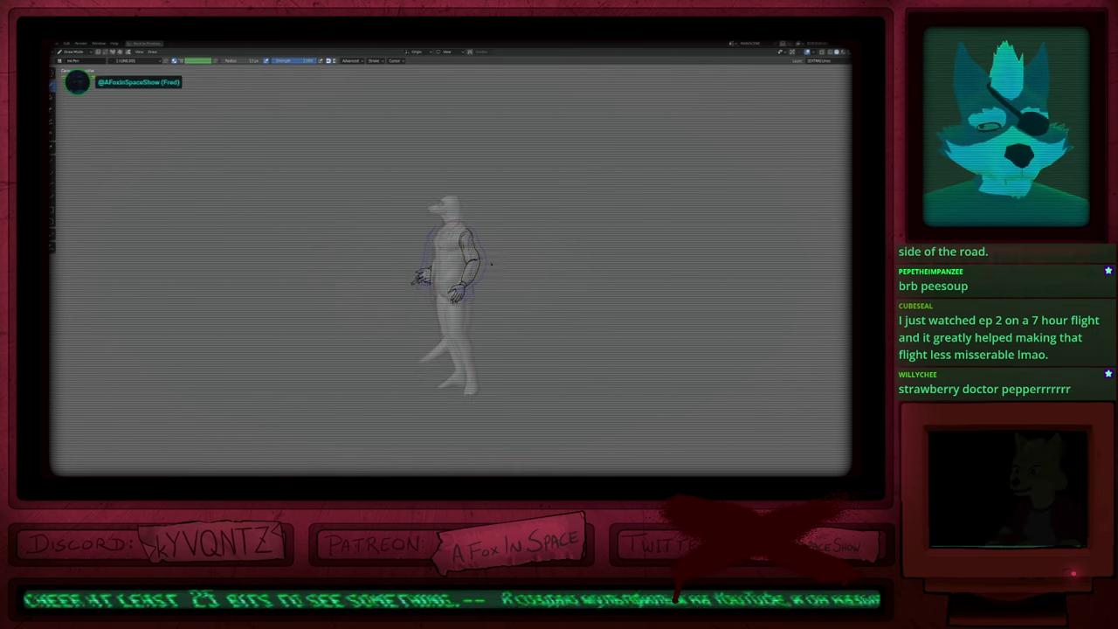
pyautogui.press('Right')
pyautogui.press('Right')
pyautogui.press('Right')
pyautogui.press('Right')
pyautogui.press('Right')
pyautogui.press('Right')
pyautogui.press('Right')
pyautogui.press('Right')
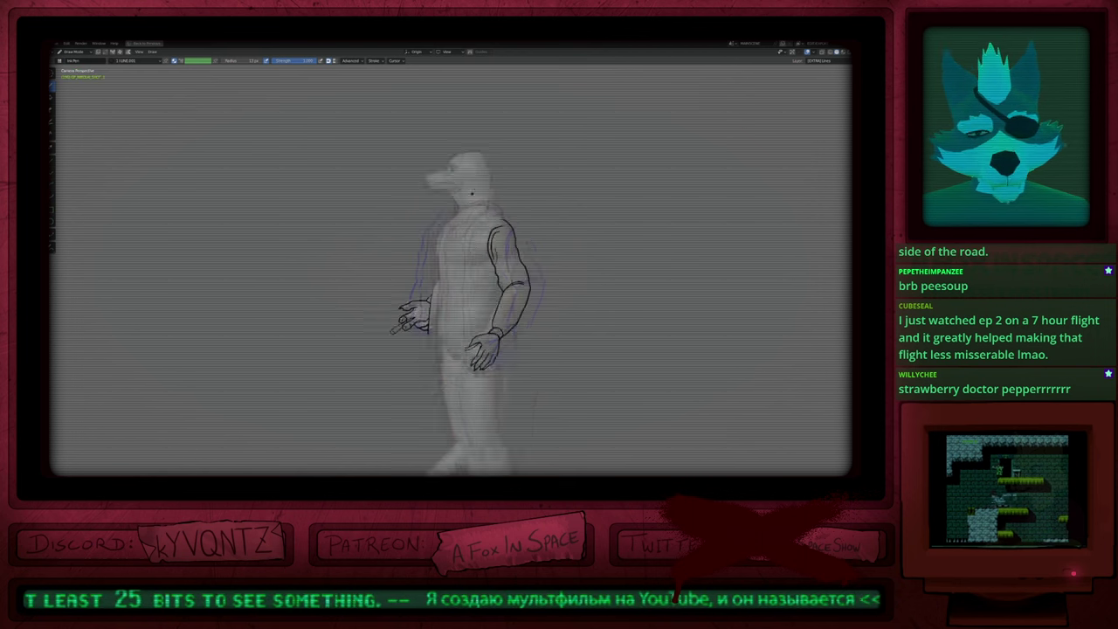
pyautogui.hotkey('ctrl', 'space')
pyautogui.press('space')
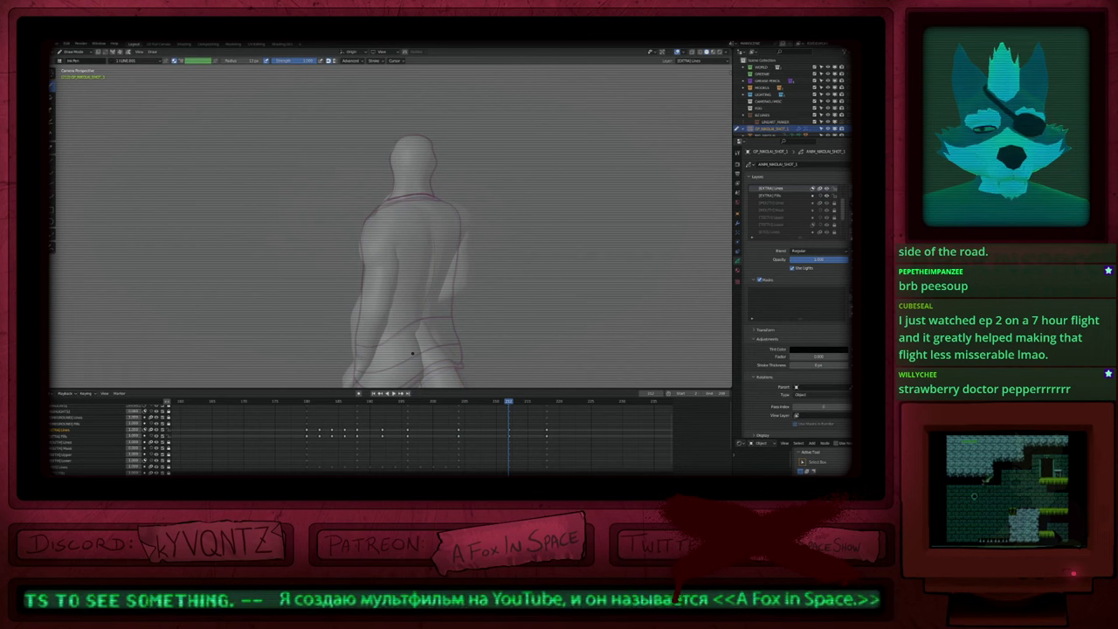
# Step: Hide the onion skins, then ink the torso side line and the sleeve edge up from the cuff
pyautogui.moveTo(426, 320)
pyautogui.keyDown('shift'); pyautogui.mouseDown(button='middle')
pyautogui.moveTo(472, 250)
pyautogui.moveTo(444, 140)
pyautogui.mouseUp(button='middle'); pyautogui.keyUp('shift')
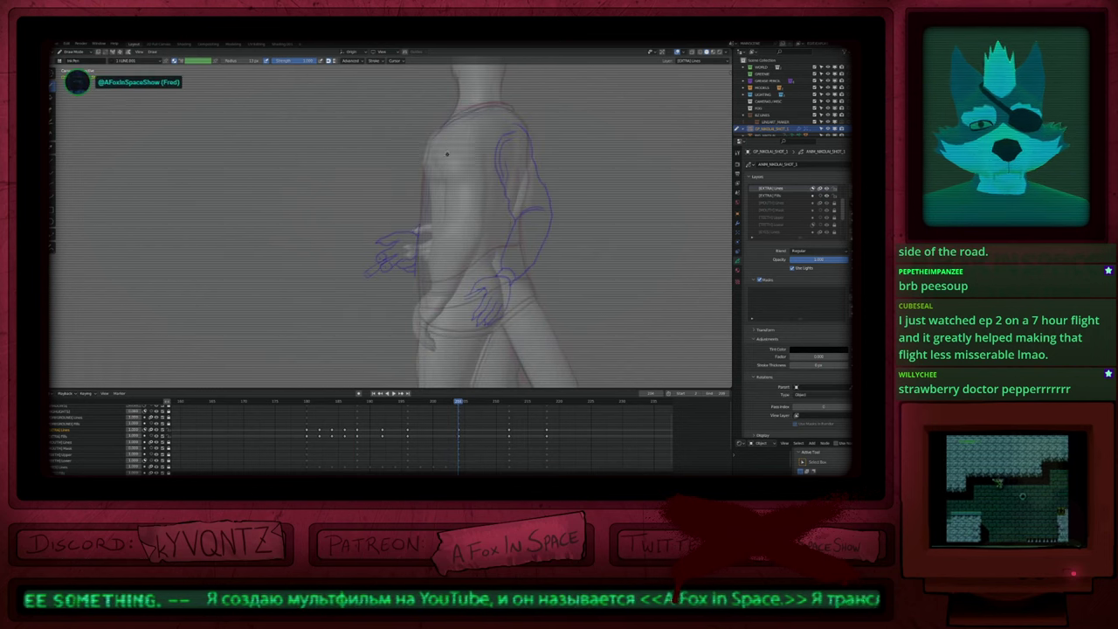
pyautogui.hotkey('alt', 'z')
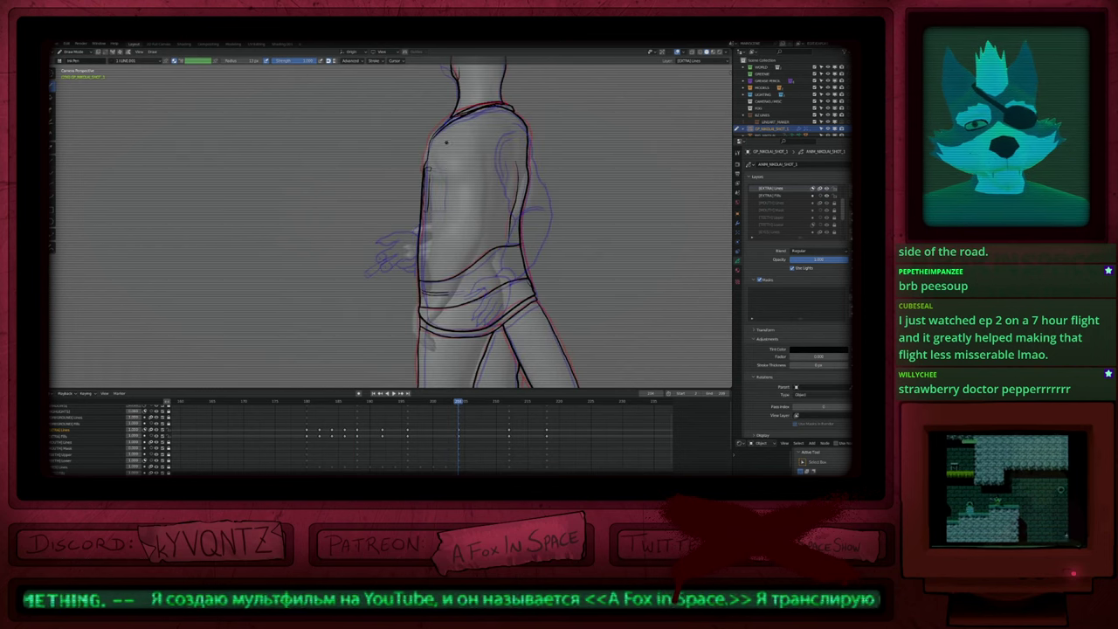
pyautogui.press('space')
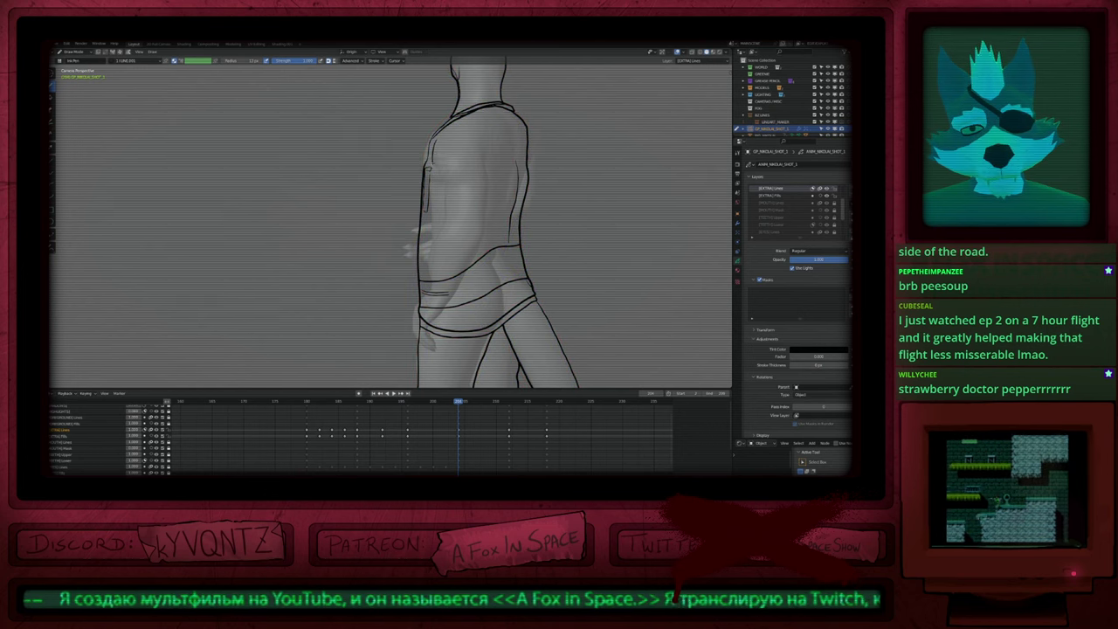
pyautogui.moveTo(434, 160); pyautogui.dragTo(433, 239)
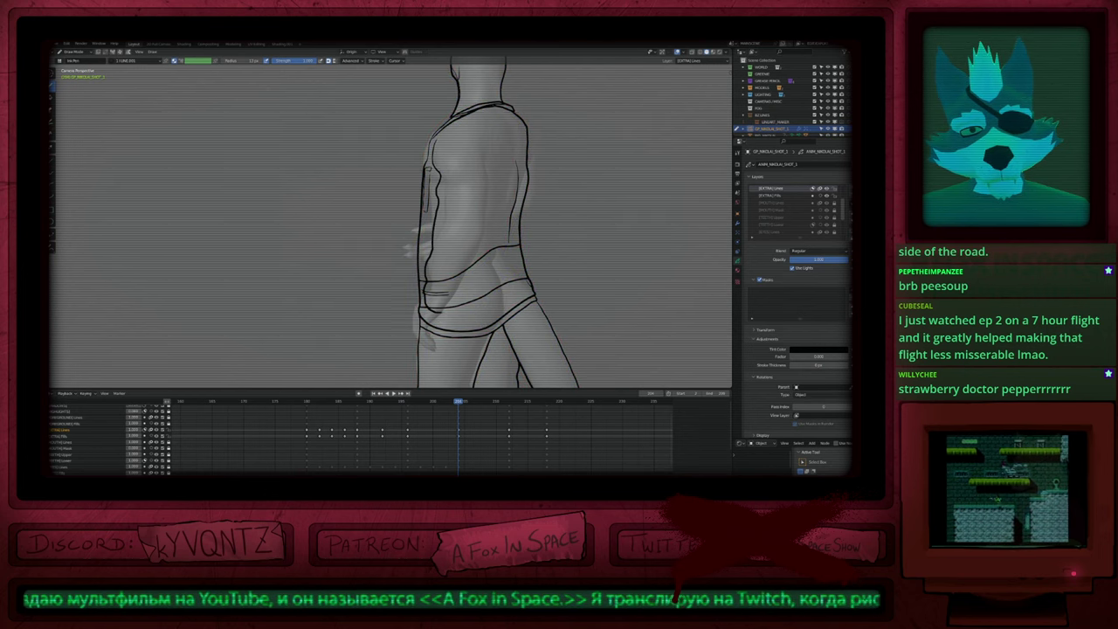
pyautogui.moveTo(449, 301); pyautogui.dragTo(485, 168)
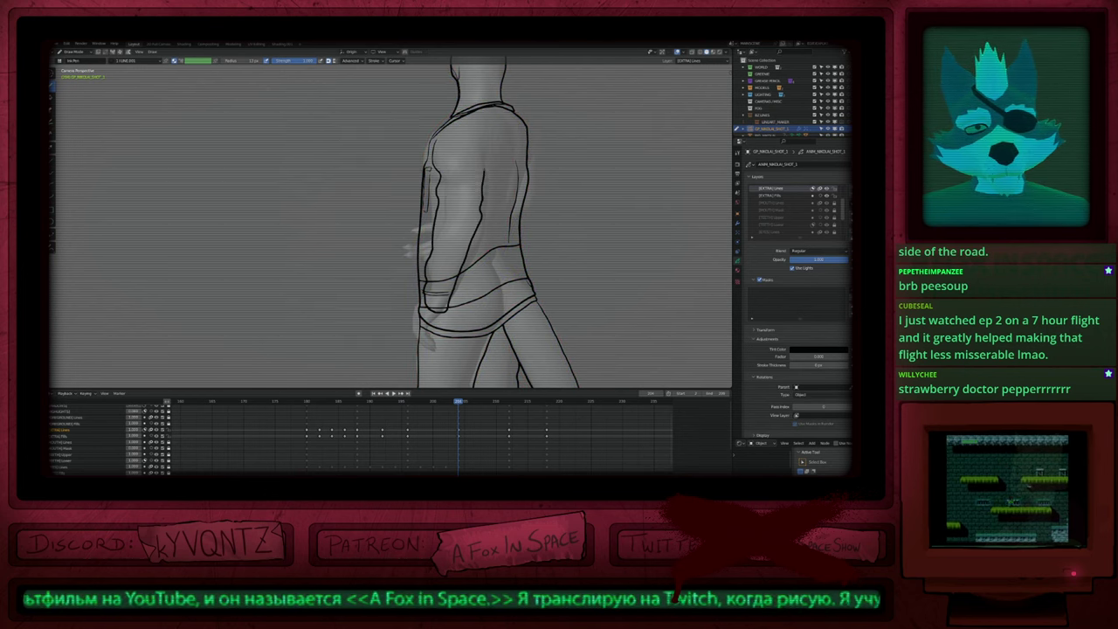
pyautogui.press('f')
pyautogui.moveTo(462, 248); pyautogui.dragTo(445, 300)
# Step: Outline the cuff around the wrist and close it at the sleeve bottom
pyautogui.moveTo(445, 299)
pyautogui.keyDown('shift'); pyautogui.mouseDown(button='middle')
pyautogui.moveTo(468, 290)
pyautogui.moveTo(478, 263)
pyautogui.mouseUp(button='middle'); pyautogui.keyUp('shift')
pyautogui.hotkey('ctrl', 'z')
pyautogui.hotkey('ctrl', 'z')
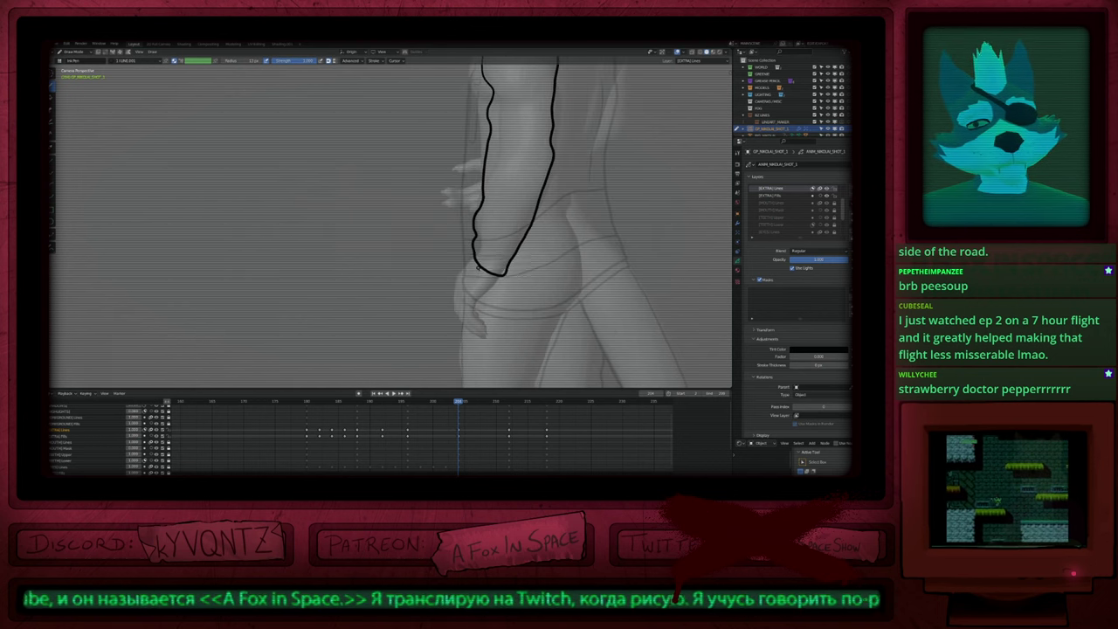
pyautogui.moveTo(505, 298); pyautogui.dragTo(517, 276)
pyautogui.moveTo(418, 222); pyautogui.dragTo(434, 224)
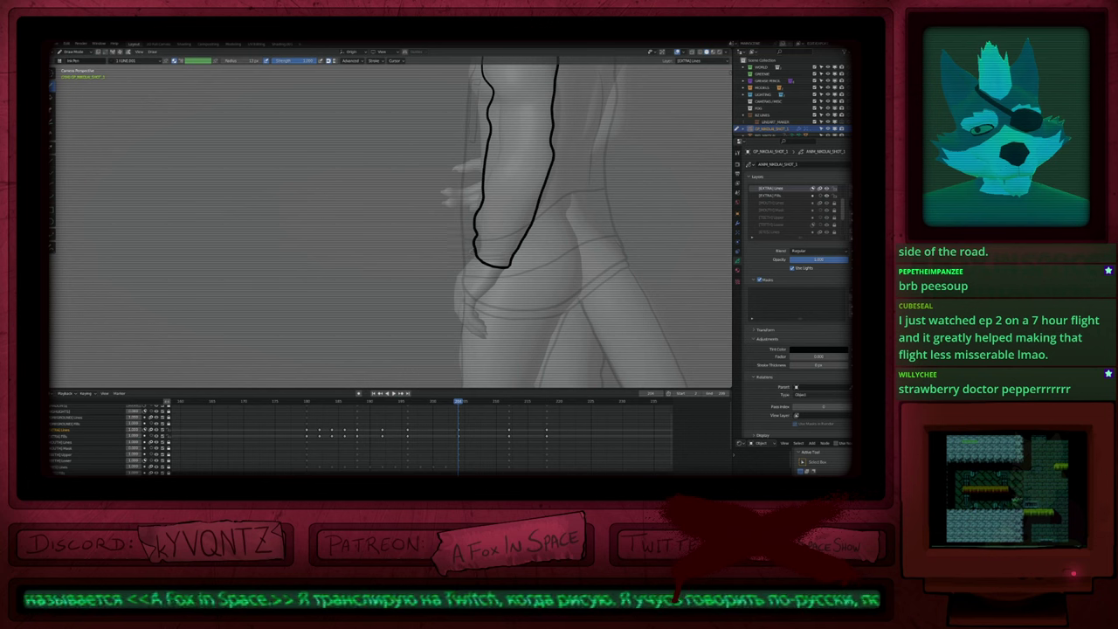
pyautogui.moveTo(474, 268)
pyautogui.mouseDown()
pyautogui.moveTo(505, 277)
pyautogui.moveTo(508, 226)
pyautogui.mouseUp()
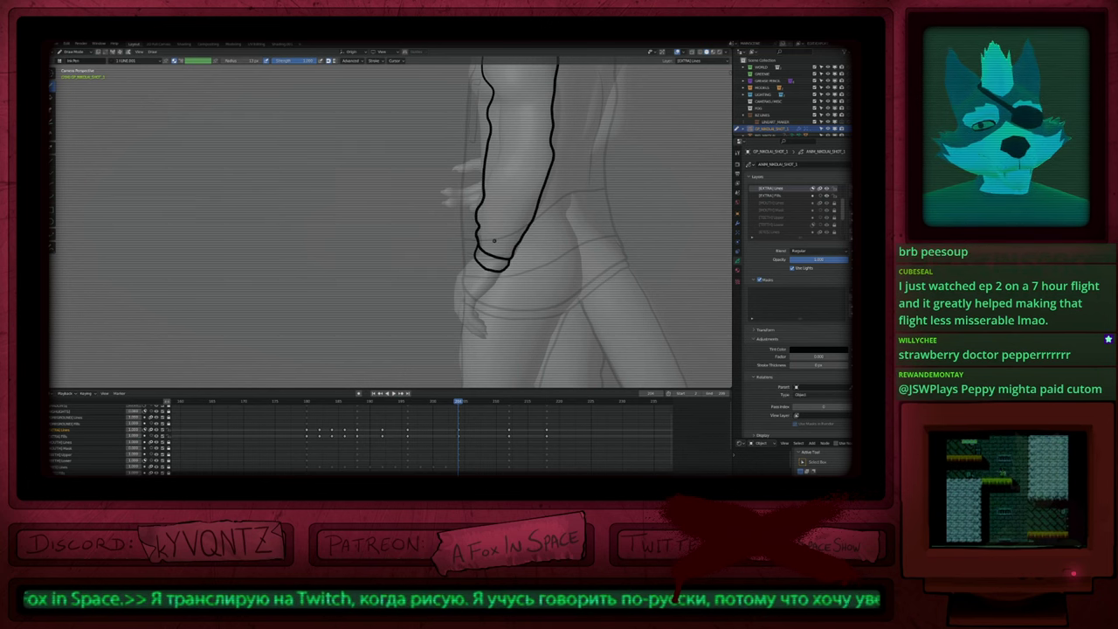
# Step: Redraw the finger line below the fist and erase stray short strokes on the hand
pyautogui.keyDown('ctrl'); pyautogui.moveTo(470, 313); pyautogui.dragTo(482, 200, button='middle'); pyautogui.keyUp('ctrl')
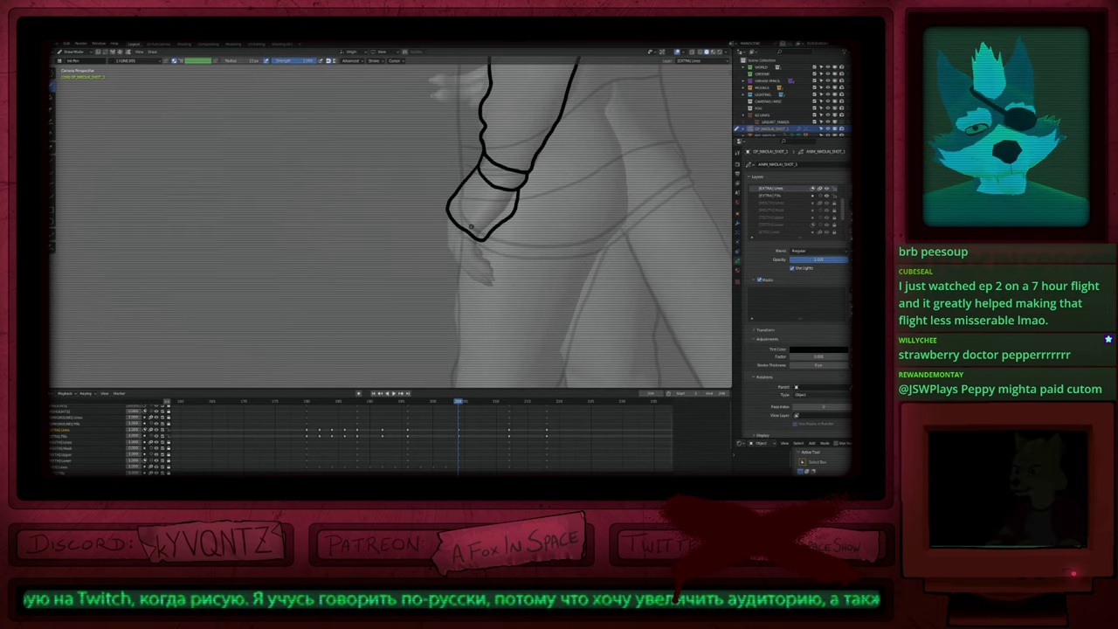
pyautogui.hotkey('ctrl', 'z')
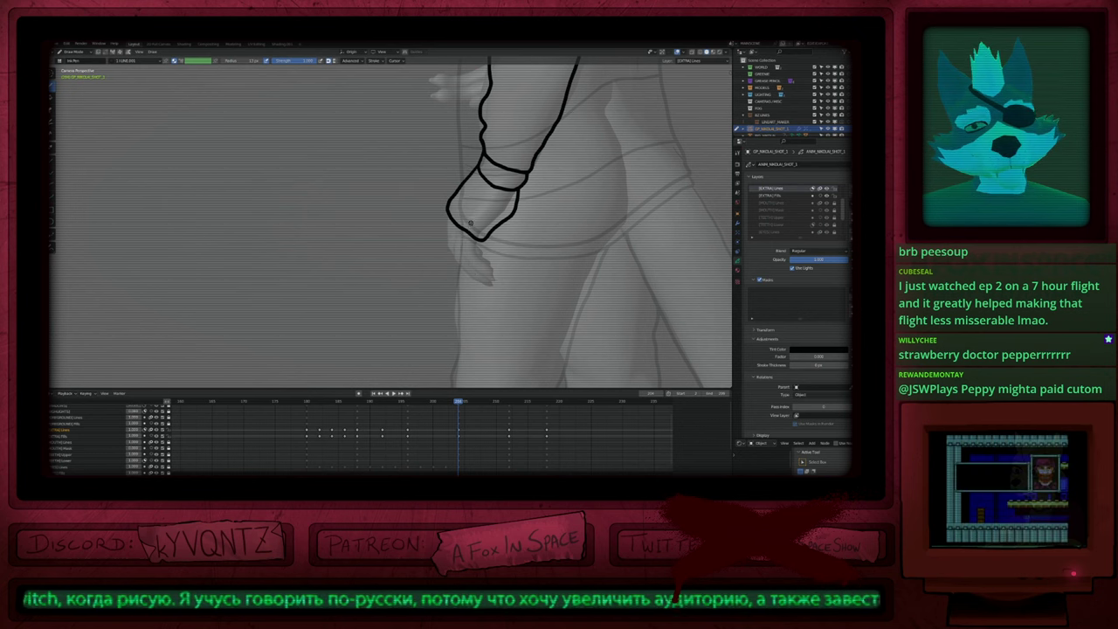
pyautogui.moveTo(469, 224); pyautogui.dragTo(468, 265)
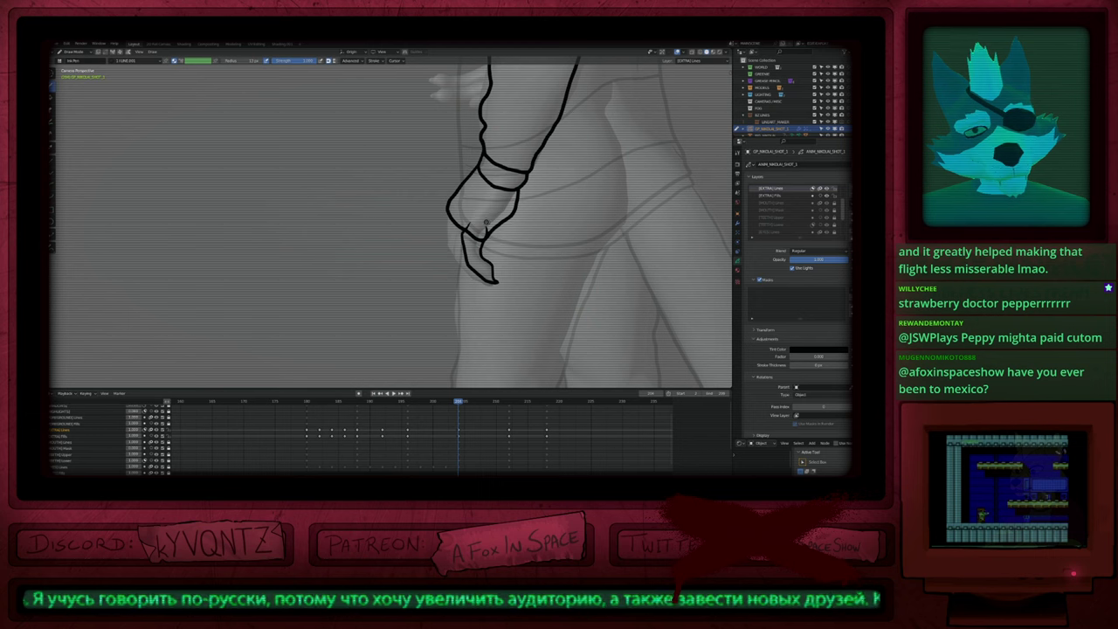
pyautogui.press('e')
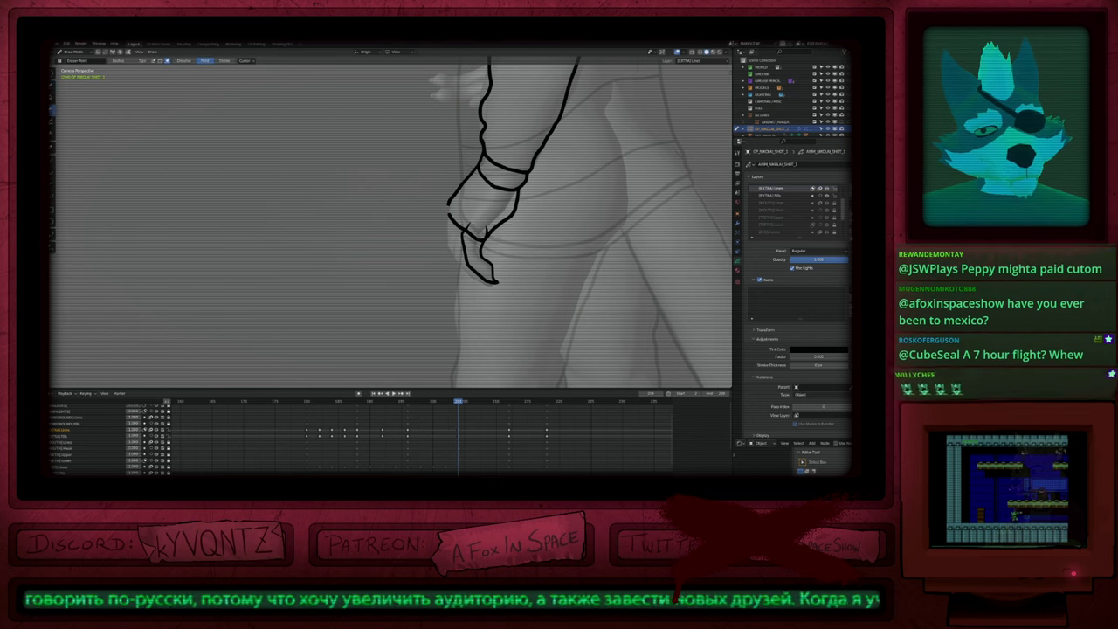
pyautogui.moveTo(464, 225)
pyautogui.mouseDown()
pyautogui.moveTo(455, 219)
pyautogui.moveTo(476, 276)
pyautogui.mouseUp()
pyautogui.press('d')
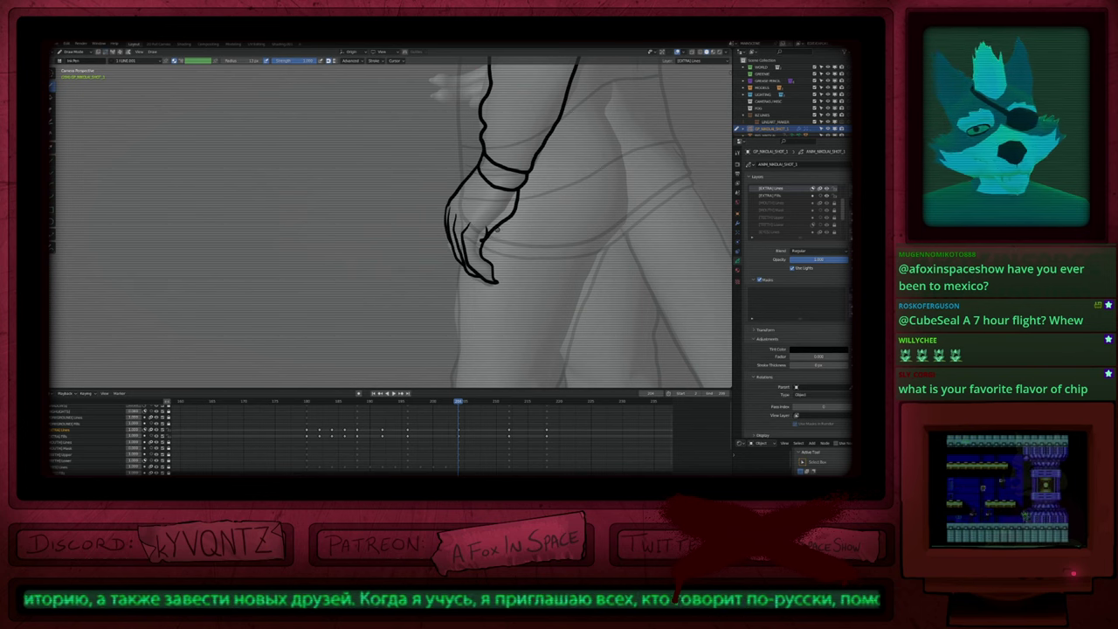
pyautogui.scroll(-9, 472, 310)
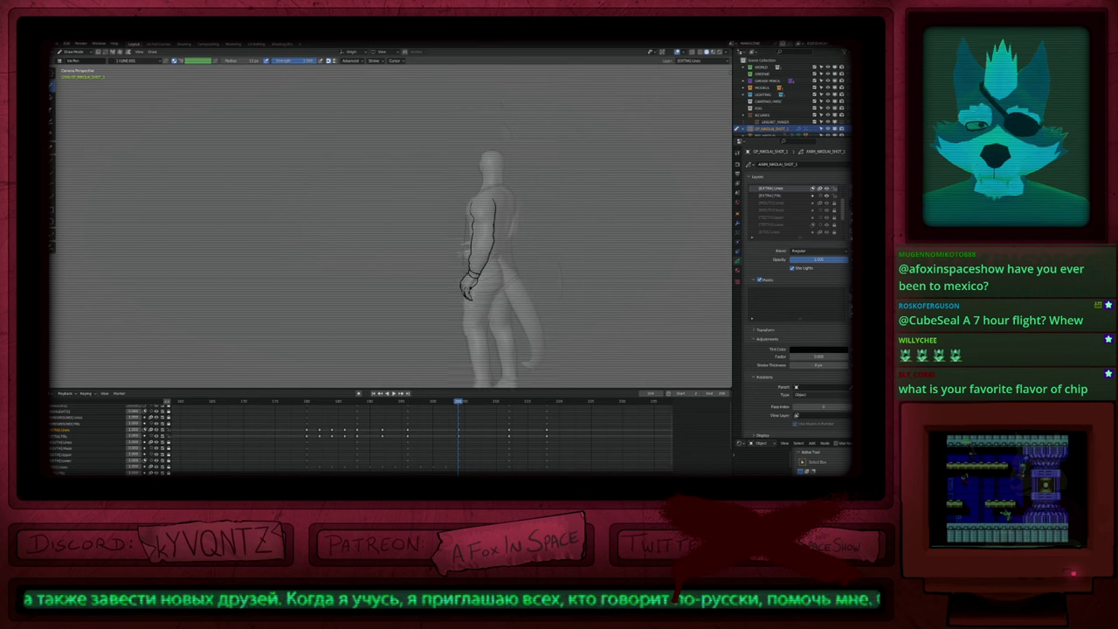
# Step: Set a smaller inking brush size
pyautogui.press('f')
pyautogui.click(457, 334)
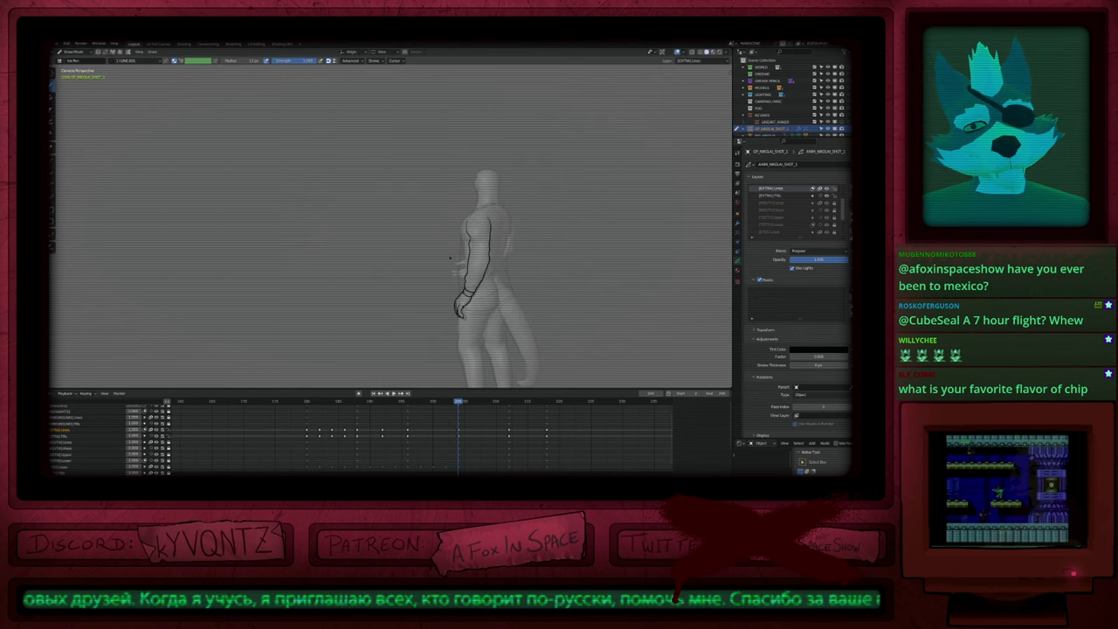
pyautogui.scroll(5, 508, 168)
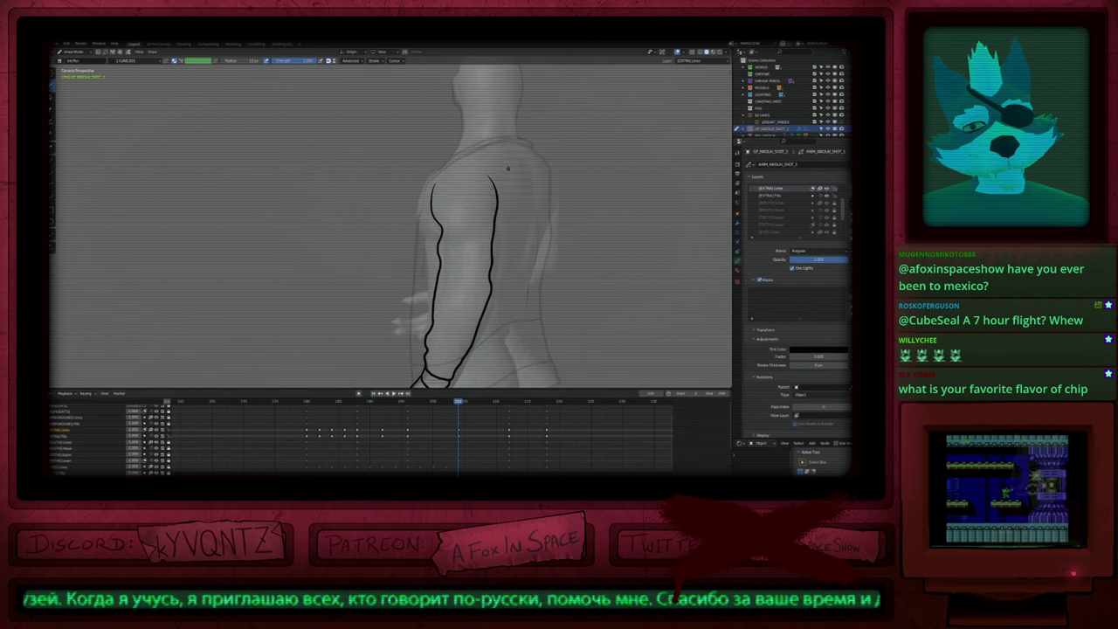
pyautogui.scroll(-2, 465, 221)
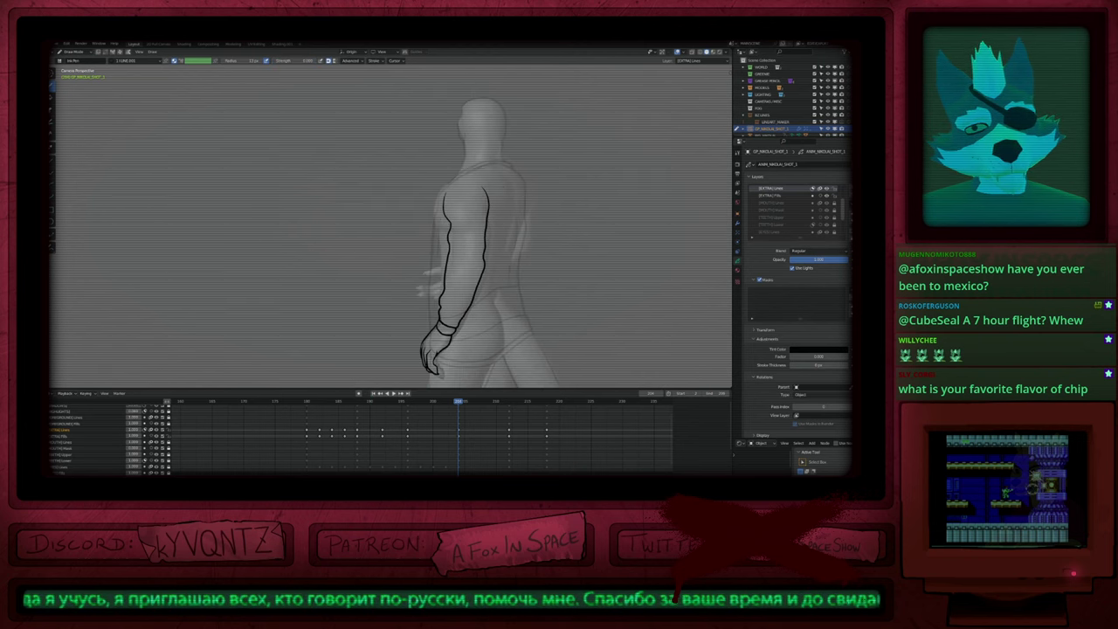
# Step: Step back to the keyframe at frame 196 and zoom in on the torso
pyautogui.press('Down')
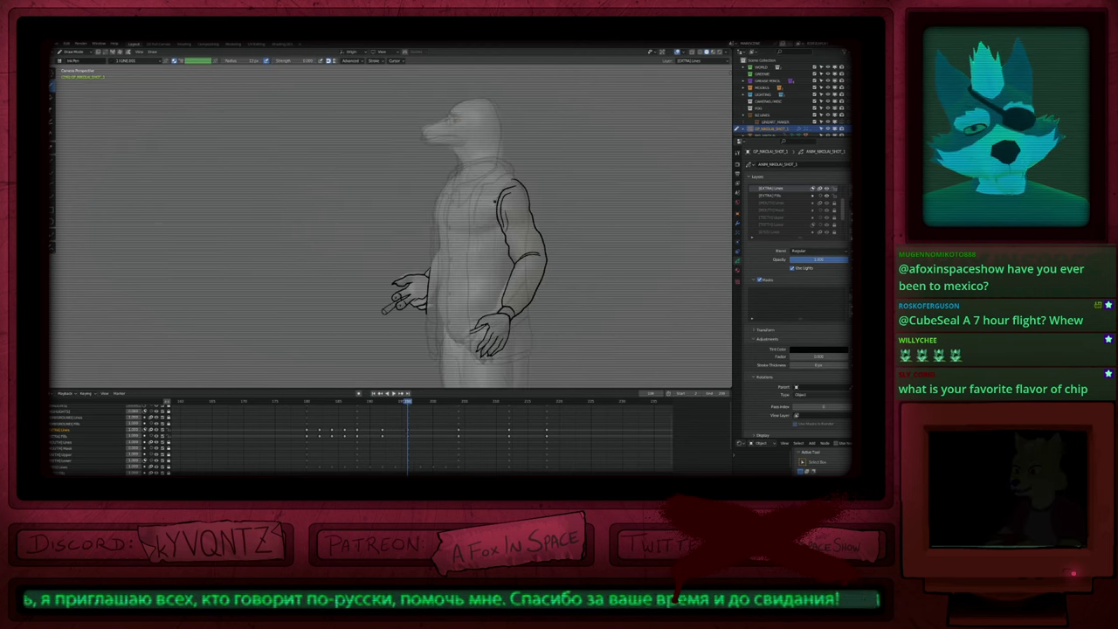
pyautogui.press('Up')
pyautogui.press('Down')
pyautogui.press('Down')
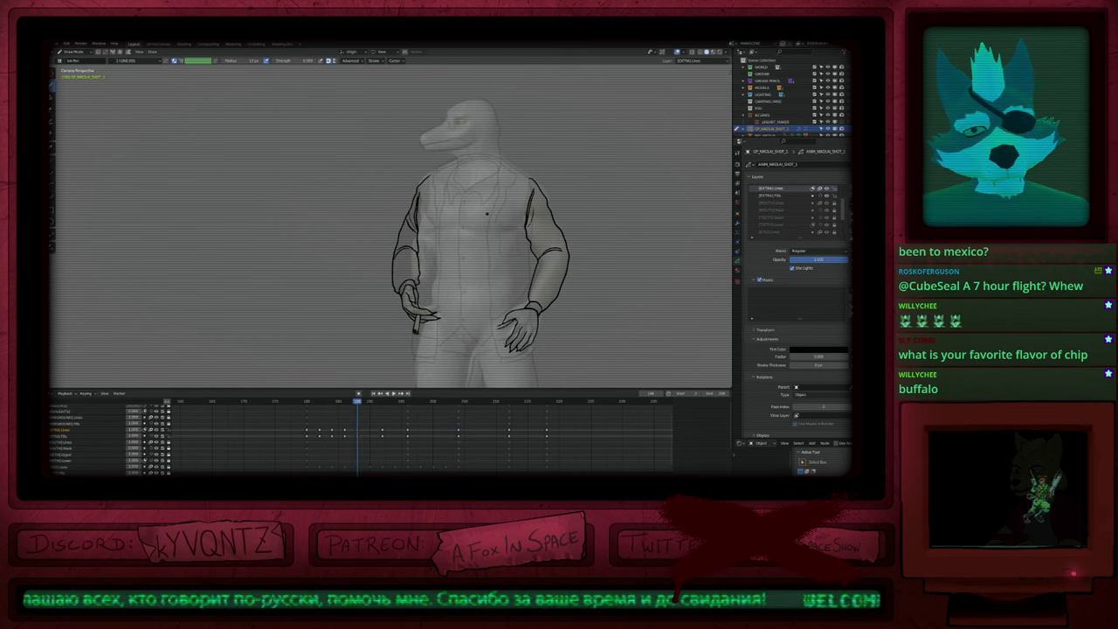
pyautogui.scroll(5, 434, 202)
pyautogui.scroll(-6, 444, 154)
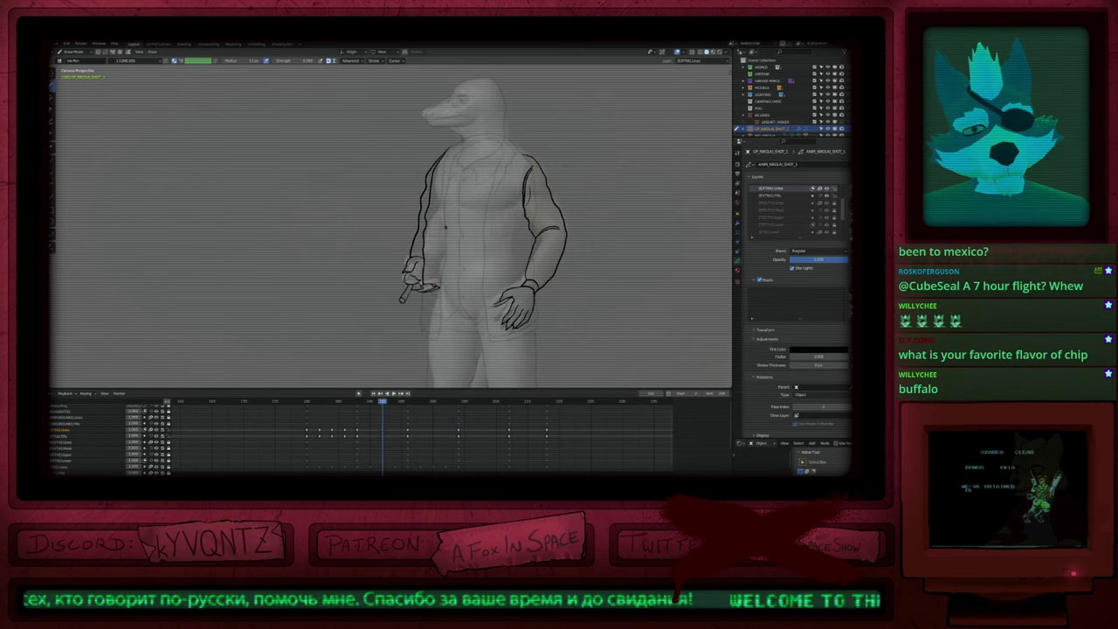
pyautogui.scroll(4, 431, 229)
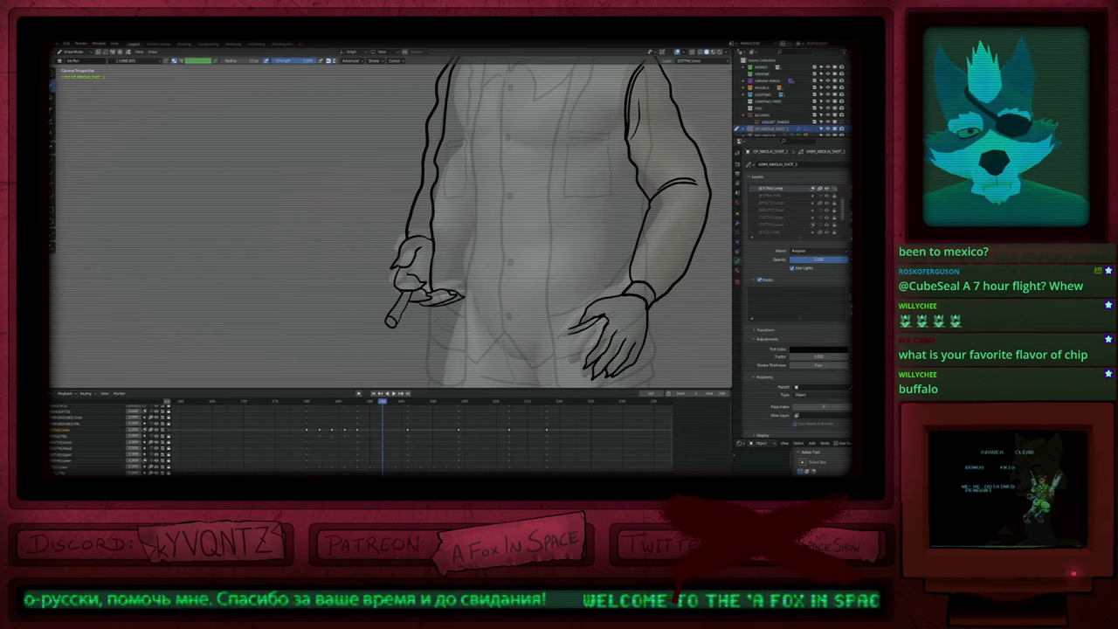
# Step: In Edit Mode, select the wrist cuff stroke and move it with proportional editing
pyautogui.press('Tab')
pyautogui.press('2')
pyautogui.press('g')
pyautogui.click(455, 248)
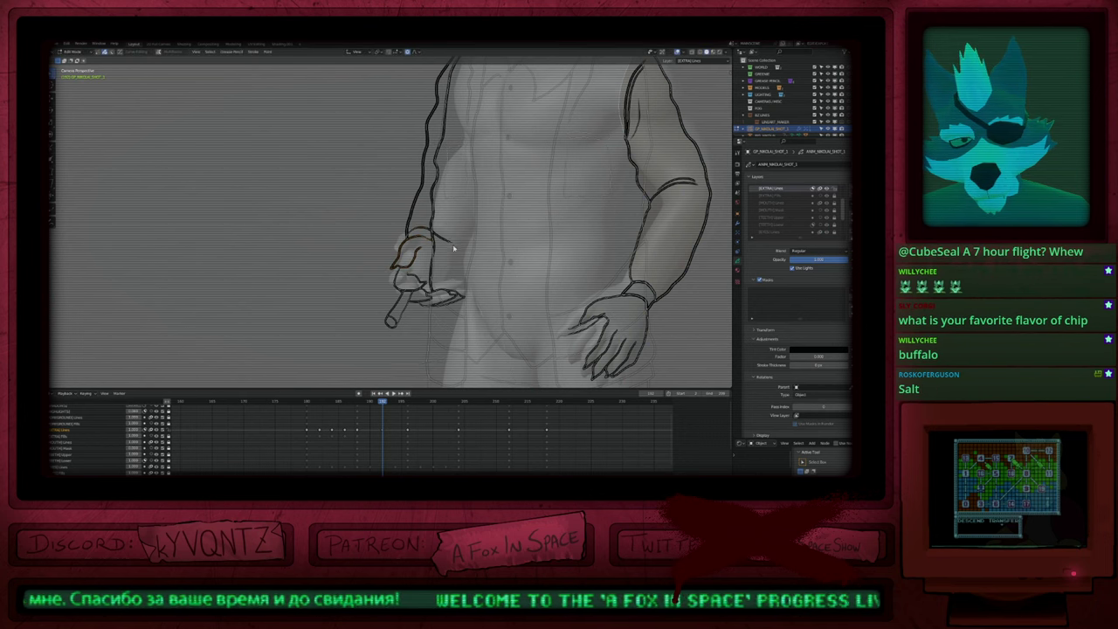
pyautogui.click(453, 247)
pyautogui.press('g')
pyautogui.press('Escape')
pyautogui.press('g')
pyautogui.click(459, 264)
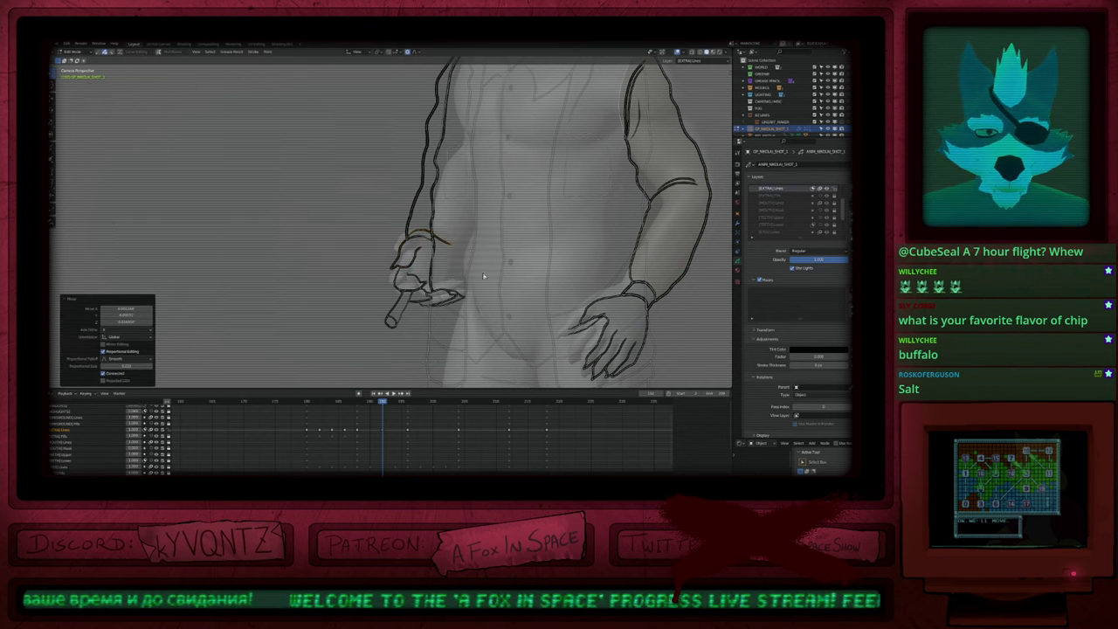
pyautogui.press('Tab')
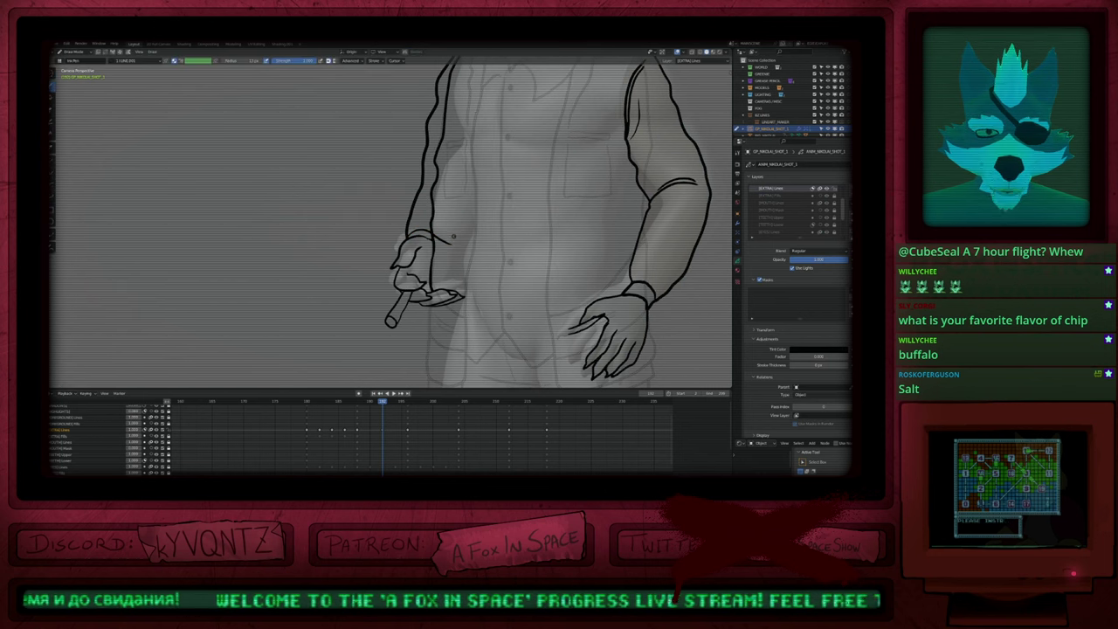
# Step: Resize the inking brush and frame the torso with both hands visible
pyautogui.keyDown('shift'); pyautogui.moveTo(468, 255); pyautogui.dragTo(445, 272, button='middle'); pyautogui.keyUp('shift')
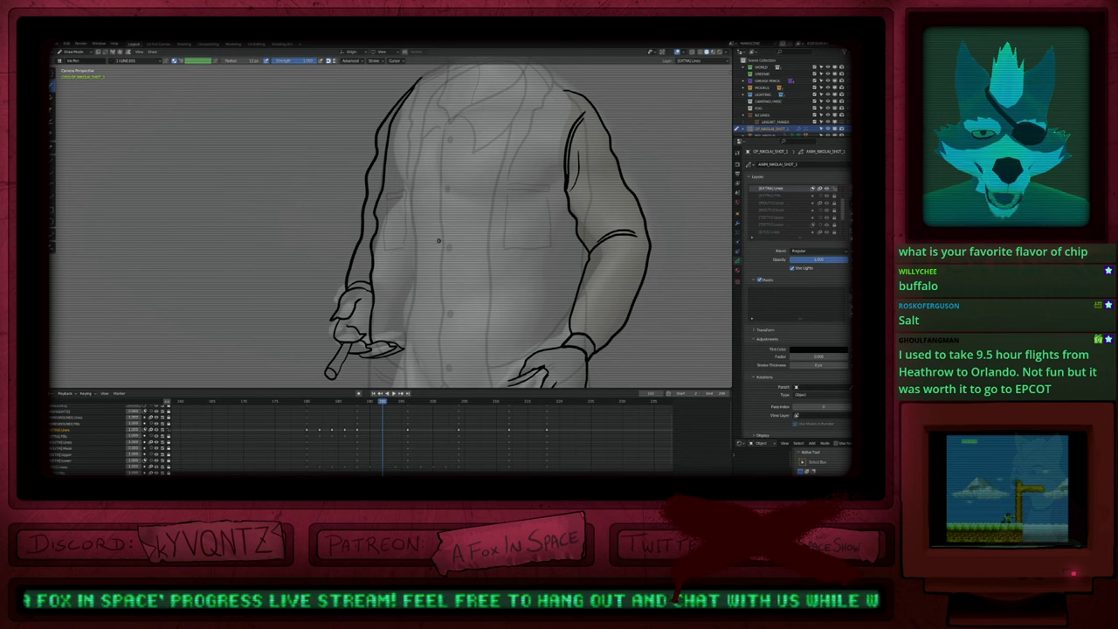
pyautogui.press('f')
pyautogui.click(403, 238)
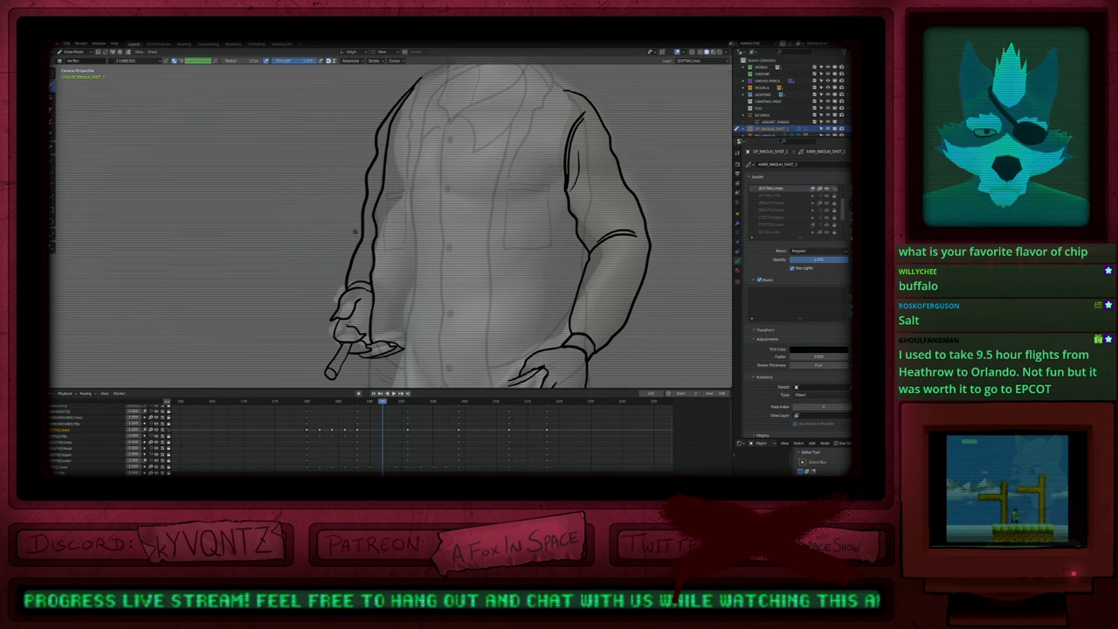
pyautogui.keyDown('shift'); pyautogui.moveTo(352, 233); pyautogui.dragTo(345, 300, button='middle'); pyautogui.keyUp('shift')
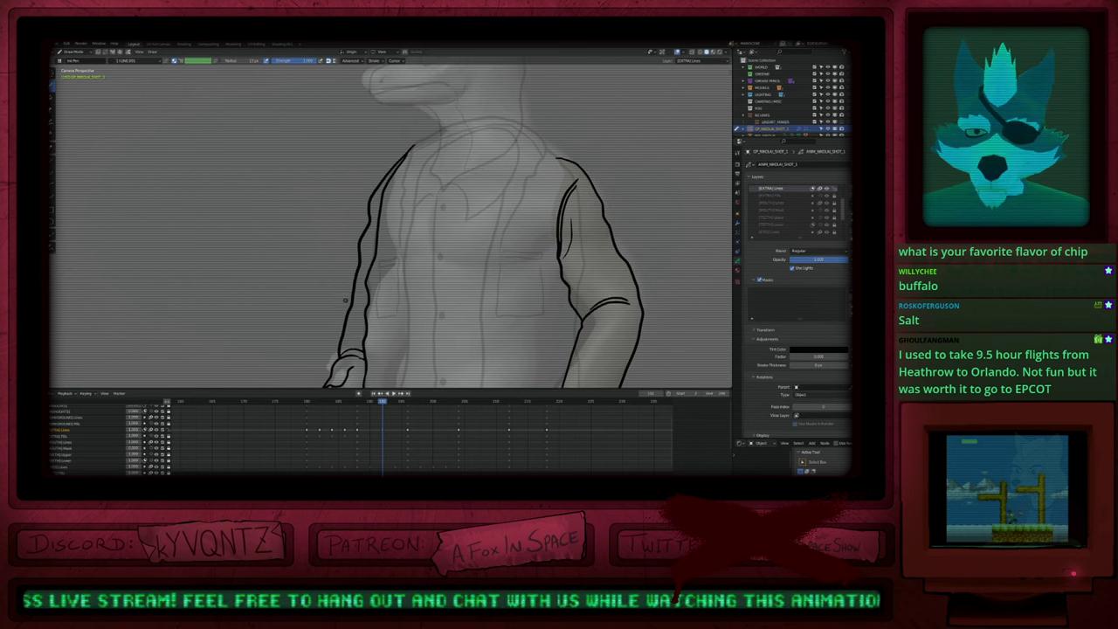
pyautogui.keyDown('shift'); pyautogui.moveTo(425, 231); pyautogui.dragTo(407, 267, button='middle'); pyautogui.keyUp('shift')
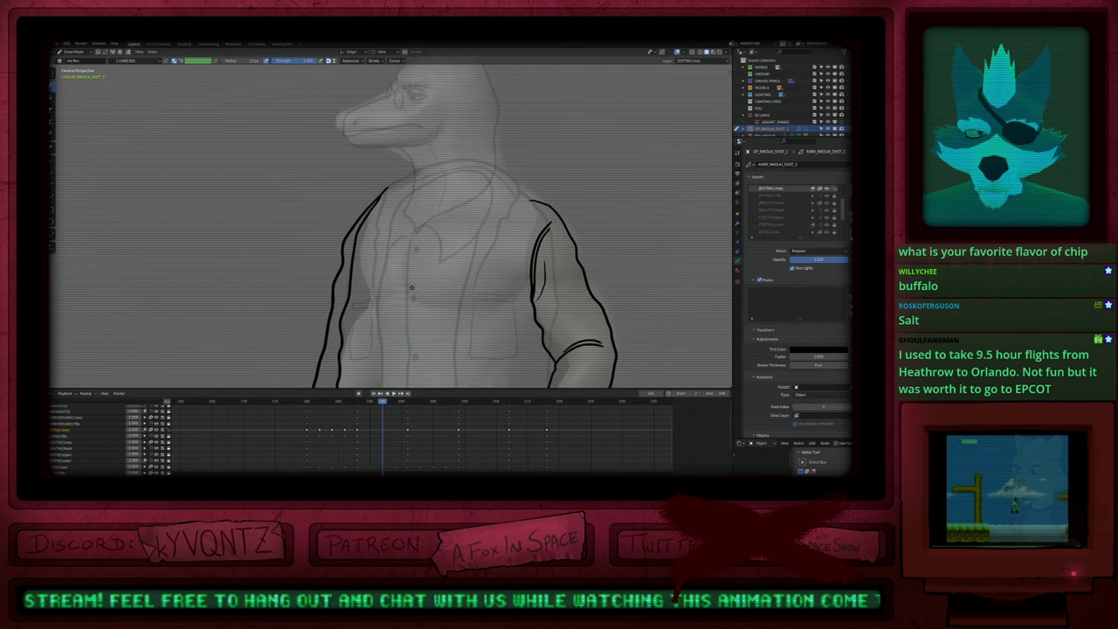
pyautogui.keyDown('shift'); pyautogui.moveTo(466, 384); pyautogui.dragTo(453, 254, button='middle'); pyautogui.keyUp('shift')
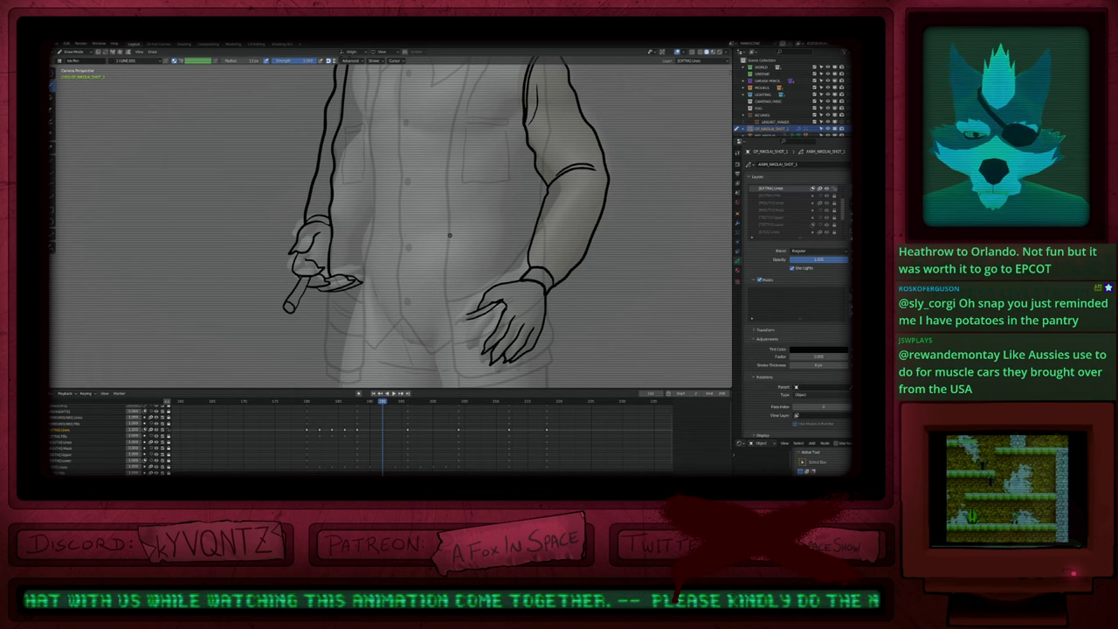
# Step: Reshape the left forearm line with a Sharp-falloff proportional grab
pyautogui.keyDown('shift'); pyautogui.moveTo(430, 233); pyautogui.dragTo(463, 309, button='middle'); pyautogui.keyUp('shift')
pyautogui.keyDown('shift'); pyautogui.moveTo(421, 261); pyautogui.dragTo(468, 263, button='middle'); pyautogui.keyUp('shift')
pyautogui.scroll(3, 414, 225)
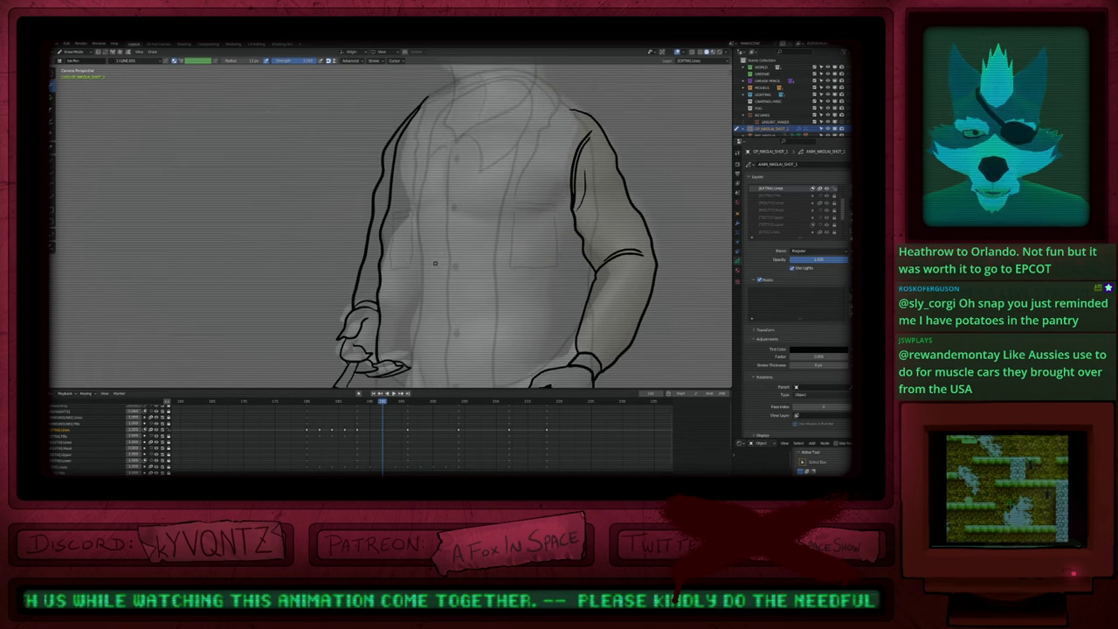
pyautogui.press('Tab')
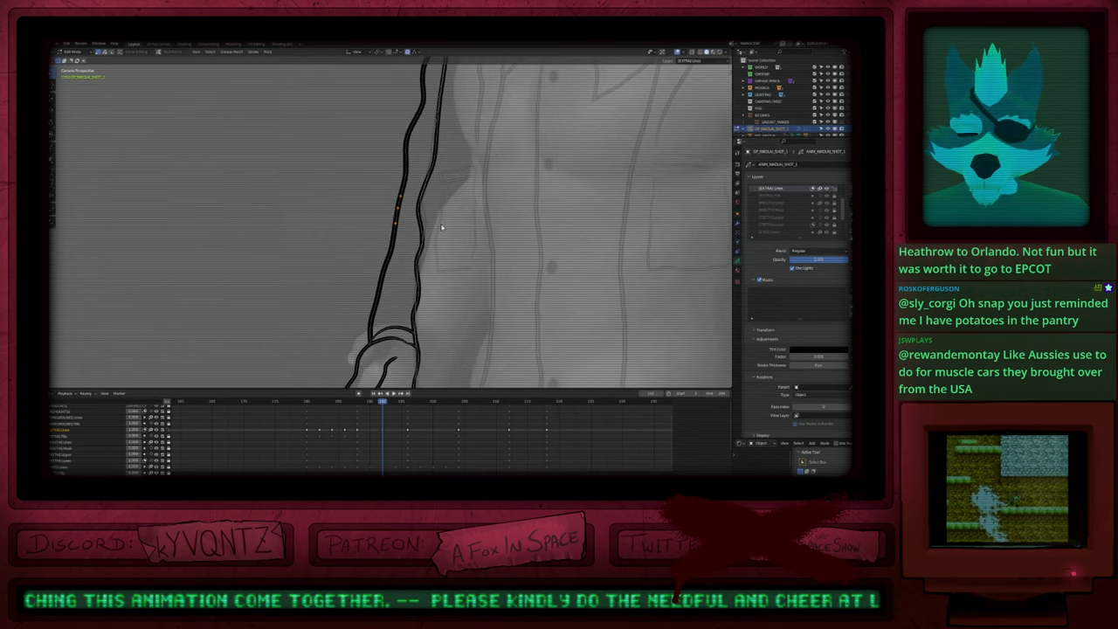
pyautogui.hotkey('shift', 'o')
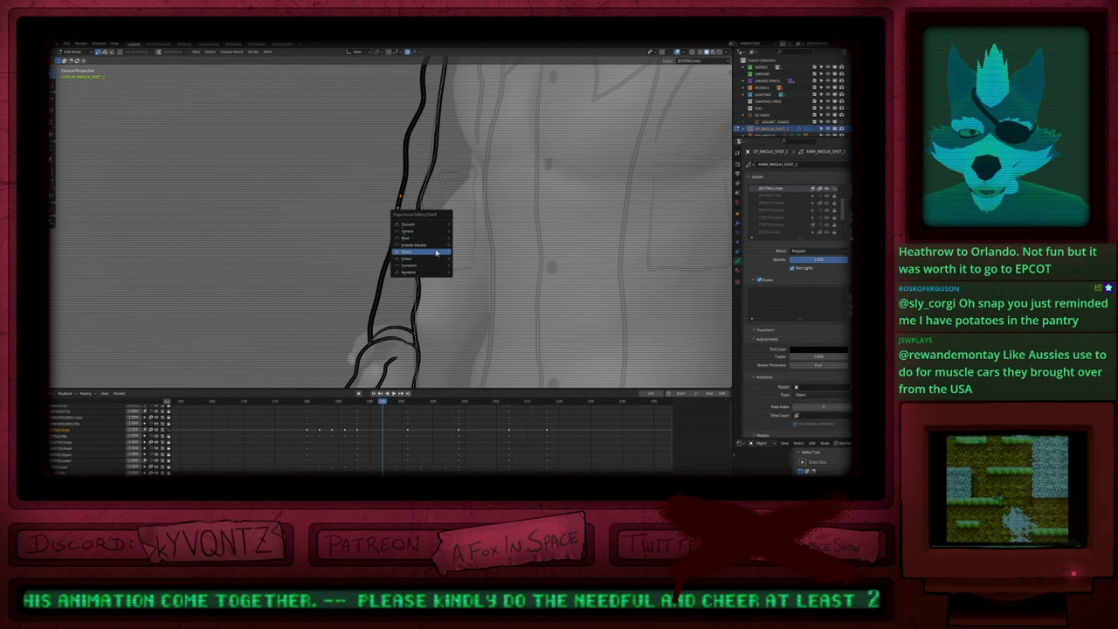
pyautogui.click(437, 253)
pyautogui.press('g')
pyautogui.scroll(13, 440, 235)
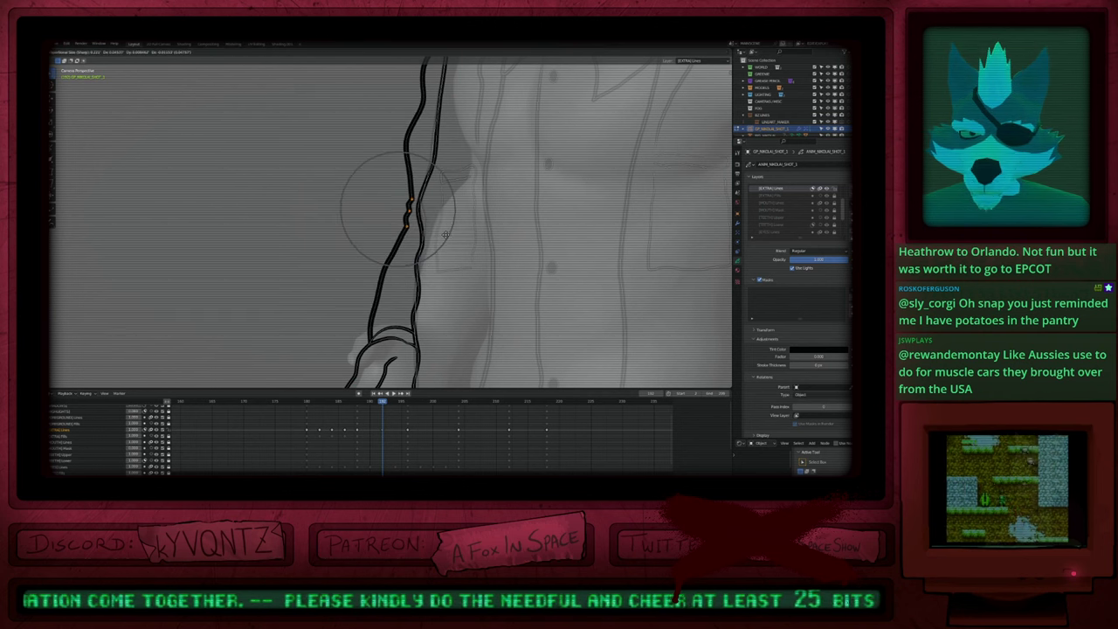
pyautogui.scroll(3, 443, 235)
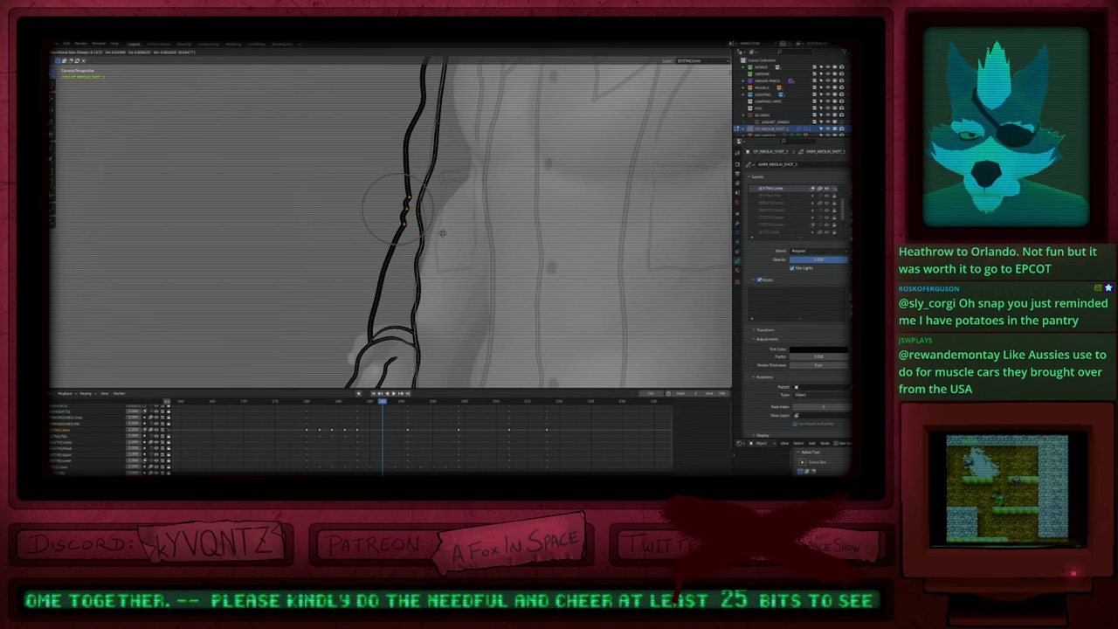
pyautogui.click(443, 234)
pyautogui.press('Tab')
# Step: Reframe the character and step between neighbouring keyframes to compare poses
pyautogui.keyDown('shift'); pyautogui.moveTo(483, 175); pyautogui.dragTo(428, 218, button='middle'); pyautogui.keyUp('shift')
pyautogui.scroll(-5, 428, 218)
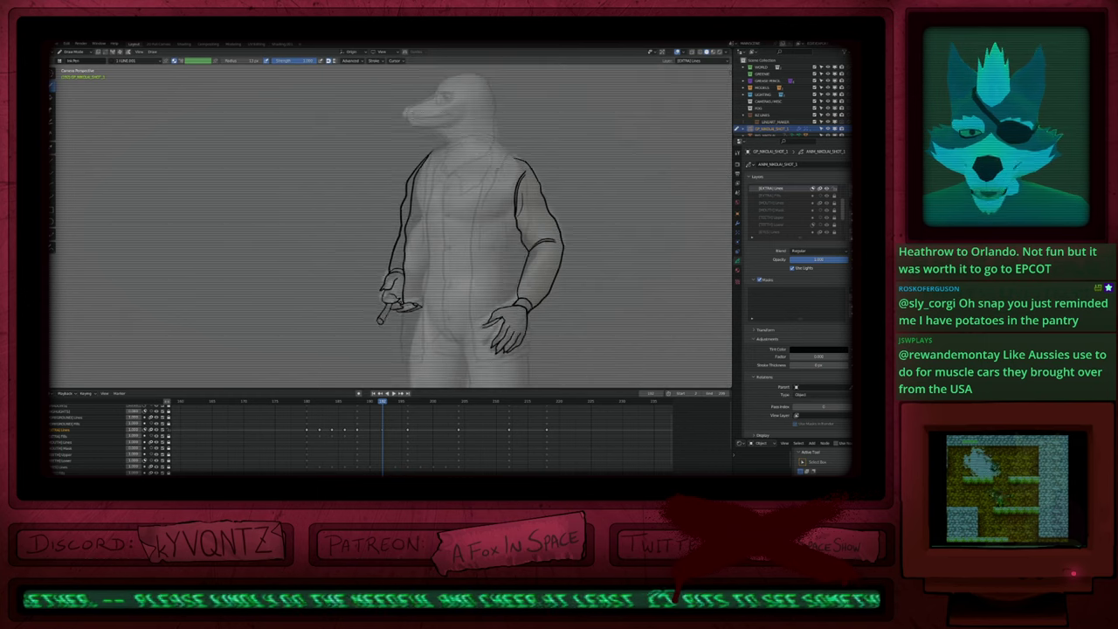
pyautogui.scroll(2, 411, 268)
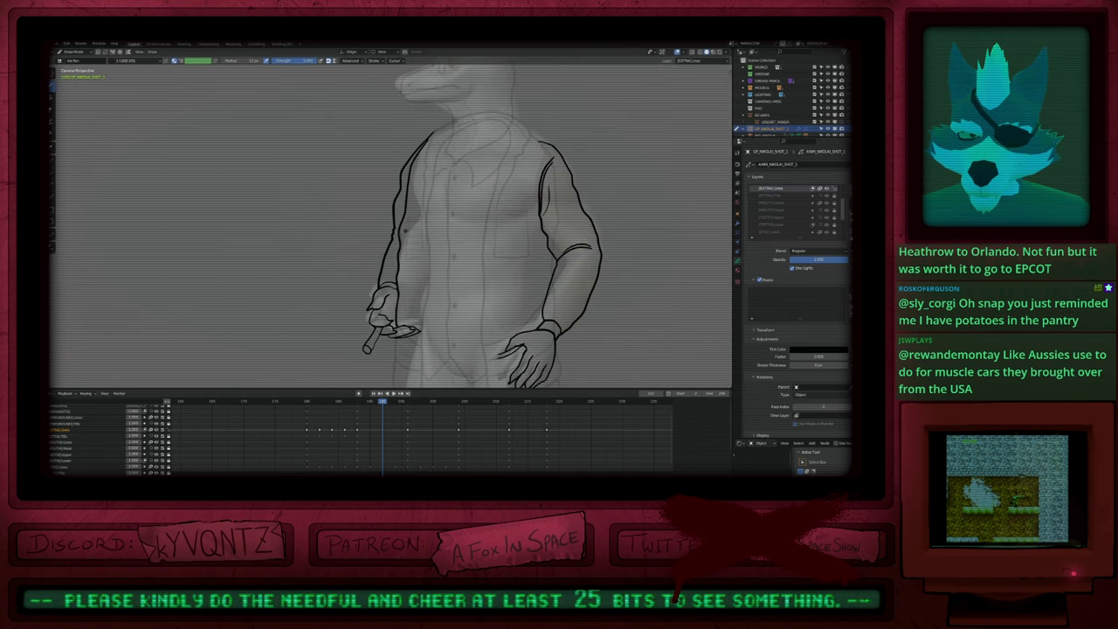
pyautogui.scroll(3, 406, 269)
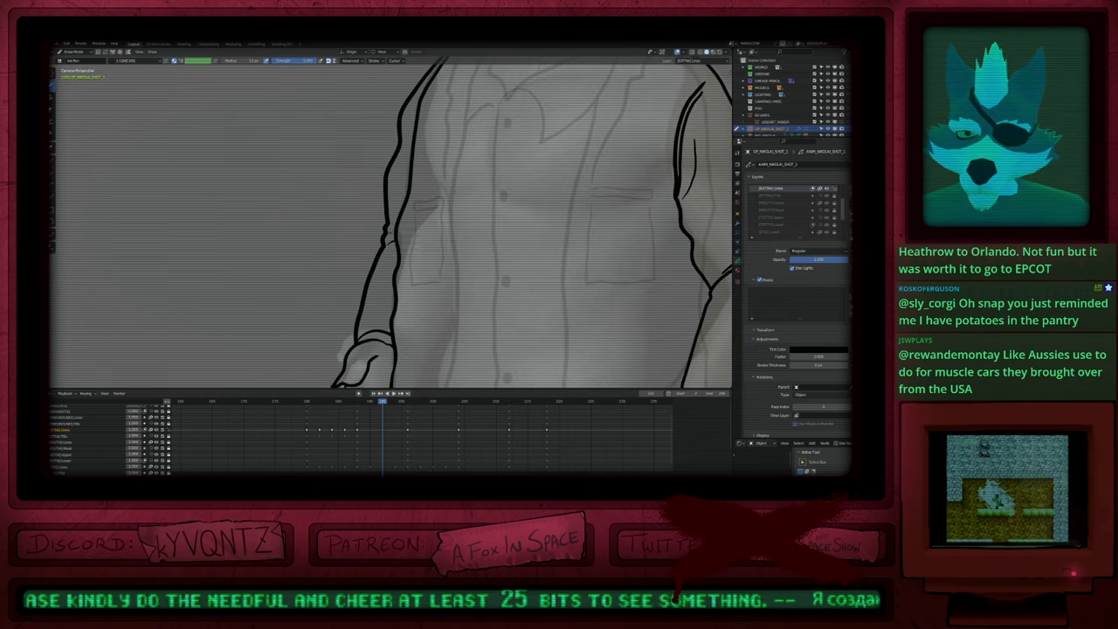
pyautogui.scroll(-5, 449, 218)
pyautogui.keyDown('shift'); pyautogui.moveTo(522, 289); pyautogui.dragTo(478, 259, button='middle'); pyautogui.keyUp('shift')
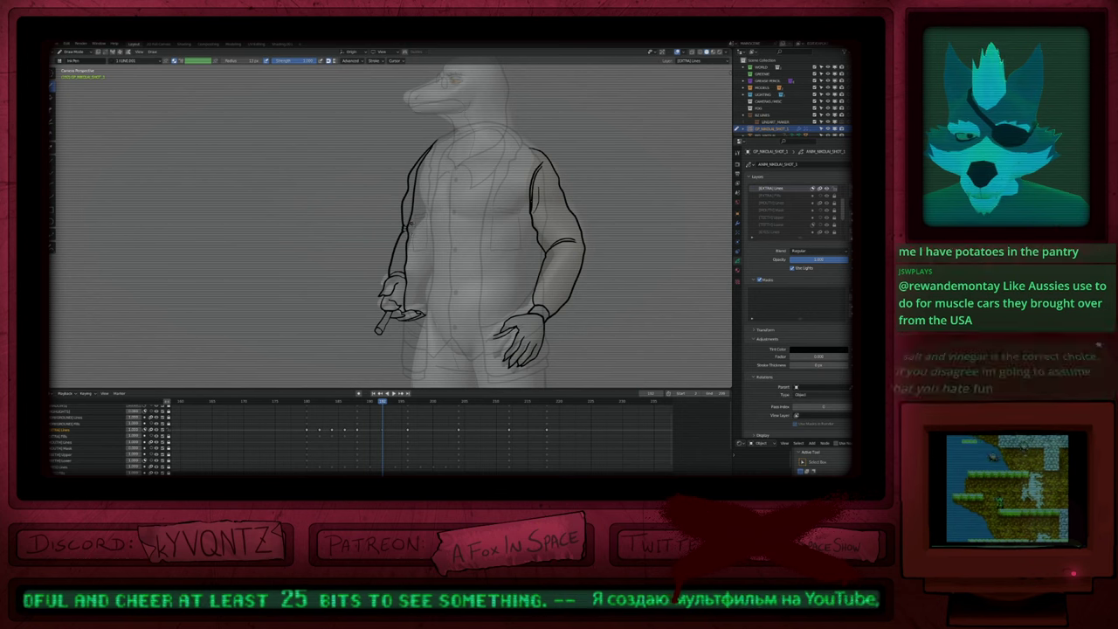
pyautogui.keyDown('shift'); pyautogui.moveTo(446, 259); pyautogui.dragTo(412, 240, button='middle'); pyautogui.keyUp('shift')
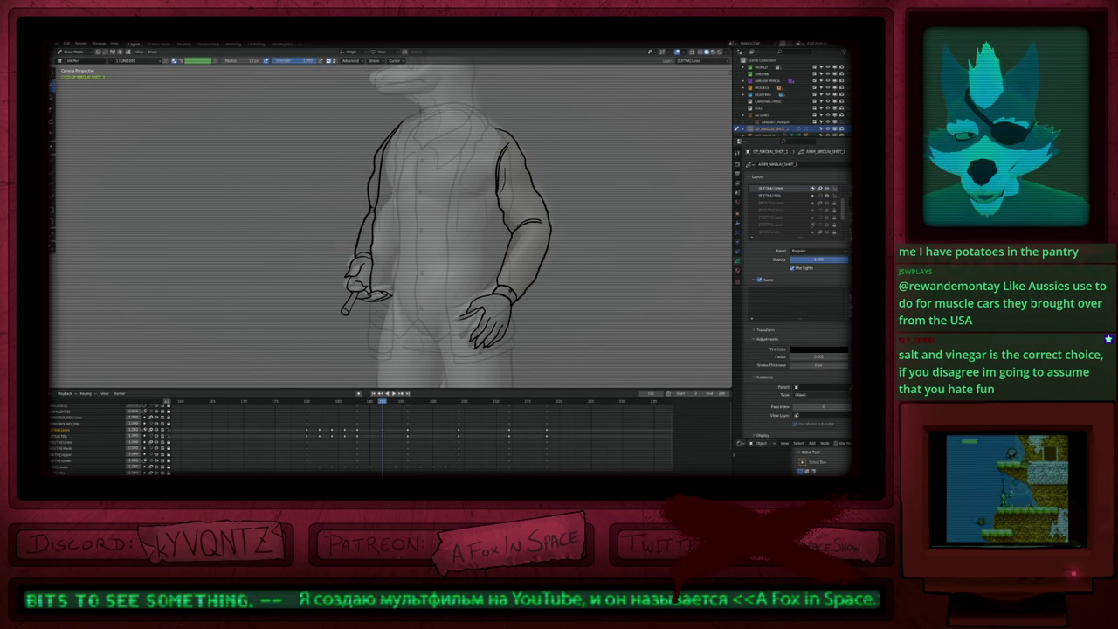
pyautogui.moveTo(438, 244)
pyautogui.keyDown('shift'); pyautogui.mouseDown(button='middle')
pyautogui.moveTo(500, 242)
pyautogui.moveTo(482, 263)
pyautogui.moveTo(488, 220)
pyautogui.mouseUp(button='middle'); pyautogui.keyUp('shift')
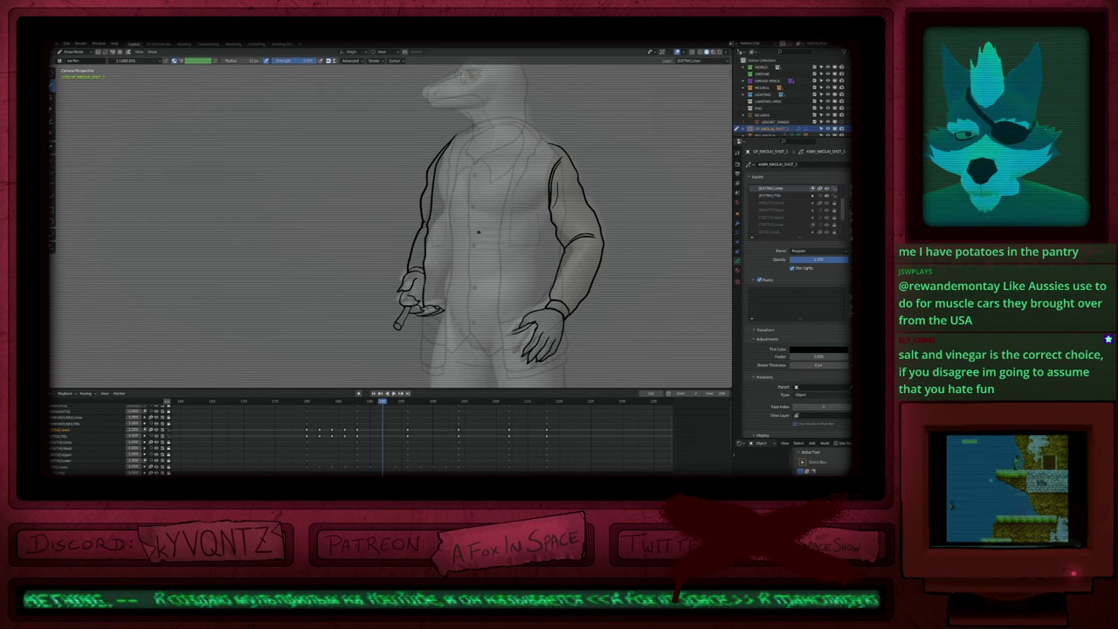
pyautogui.keyDown('ctrl'); pyautogui.moveTo(434, 299); pyautogui.dragTo(431, 263, button='middle'); pyautogui.keyUp('ctrl')
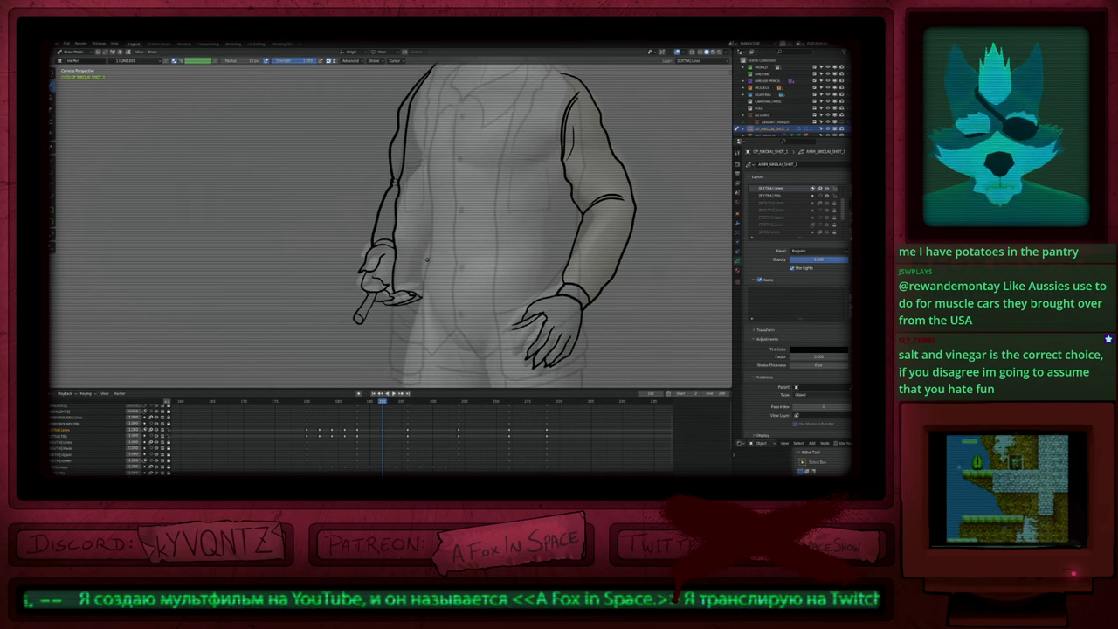
pyautogui.press('Down')
pyautogui.press('Down')
pyautogui.press('Up')
pyautogui.press('Up')
pyautogui.press('Up')
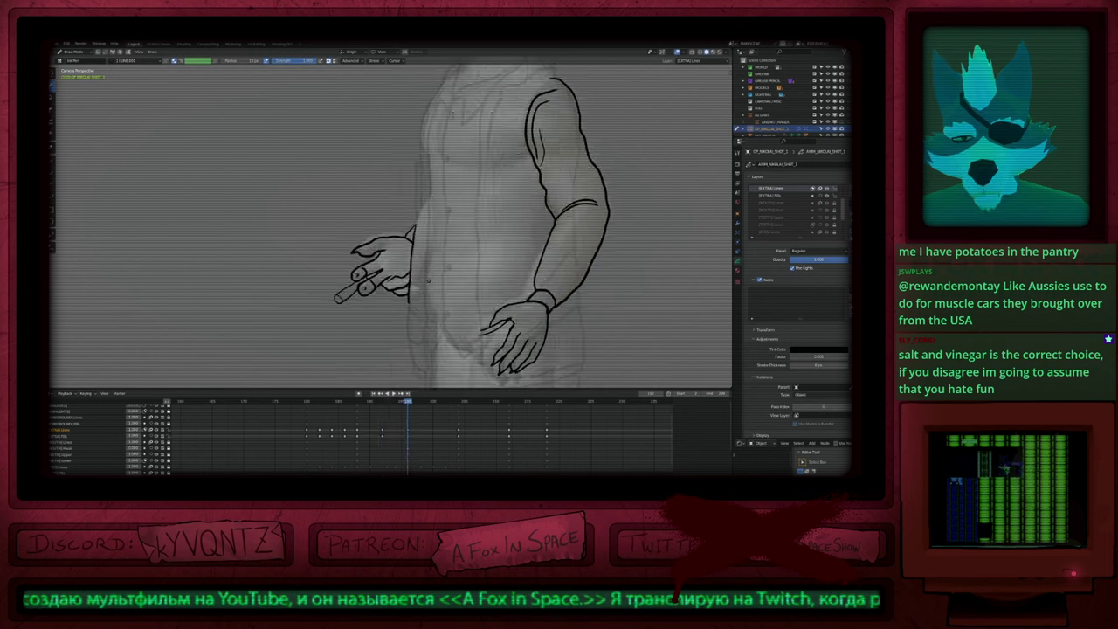
pyautogui.press('Down')
pyautogui.press('Down')
pyautogui.press('Up')
pyautogui.press('Up')
pyautogui.press('Down')
pyautogui.press('Down')
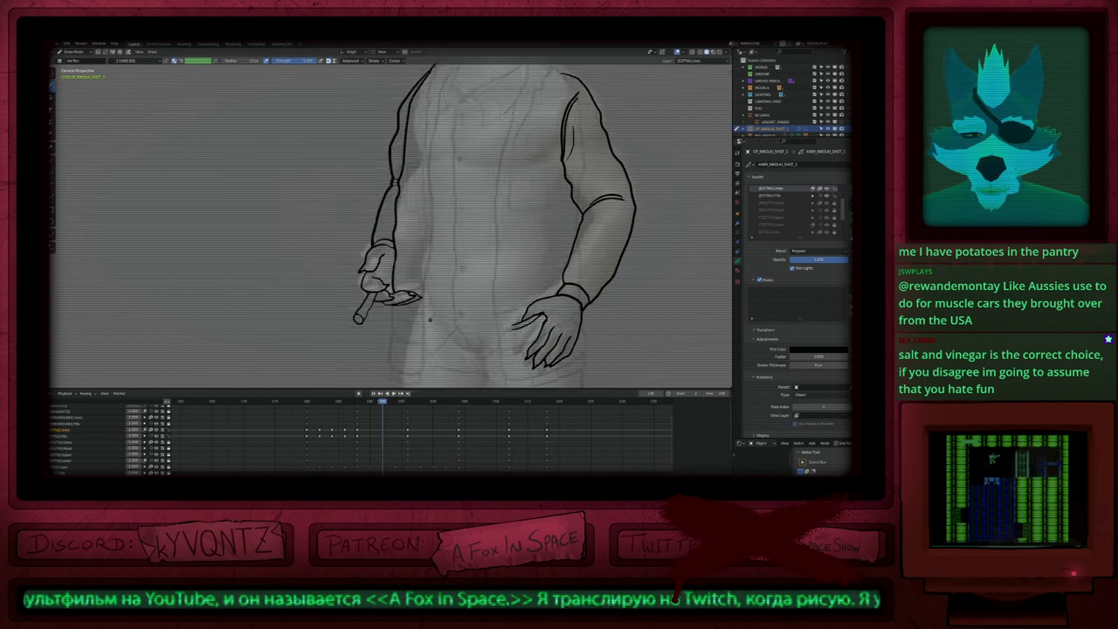
pyautogui.press('Up')
# Step: Duplicate the keyframe at frame 190 and delete its old arm strokes
pyautogui.moveTo(383, 437)
pyautogui.keyDown('ctrl'); pyautogui.mouseDown(button='middle')
pyautogui.moveTo(399, 444)
pyautogui.moveTo(345, 427)
pyautogui.moveTo(290, 437)
pyautogui.moveTo(298, 426)
pyautogui.moveTo(290, 444)
pyautogui.moveTo(301, 434)
pyautogui.mouseUp(button='middle'); pyautogui.keyUp('ctrl')
pyautogui.click(291, 403)
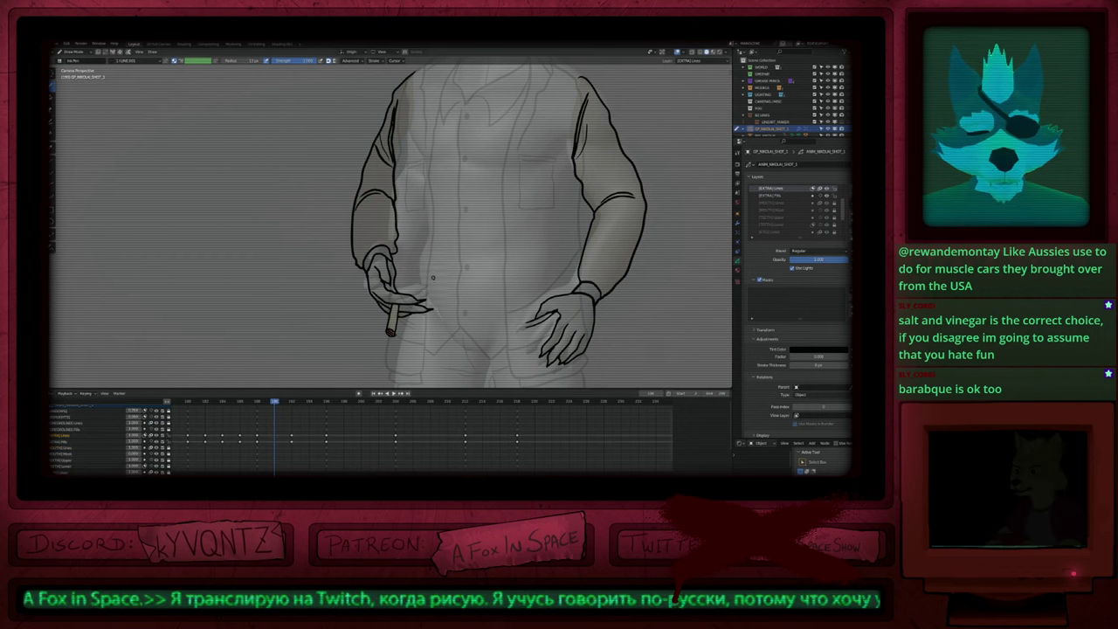
pyautogui.hotkey('shift', 'd')
pyautogui.press('Tab')
pyautogui.moveTo(460, 239)
pyautogui.keyDown('ctrl'); pyautogui.mouseDown(button='middle')
pyautogui.moveTo(459, 274)
pyautogui.moveTo(464, 259)
pyautogui.mouseUp(button='middle'); pyautogui.keyUp('ctrl')
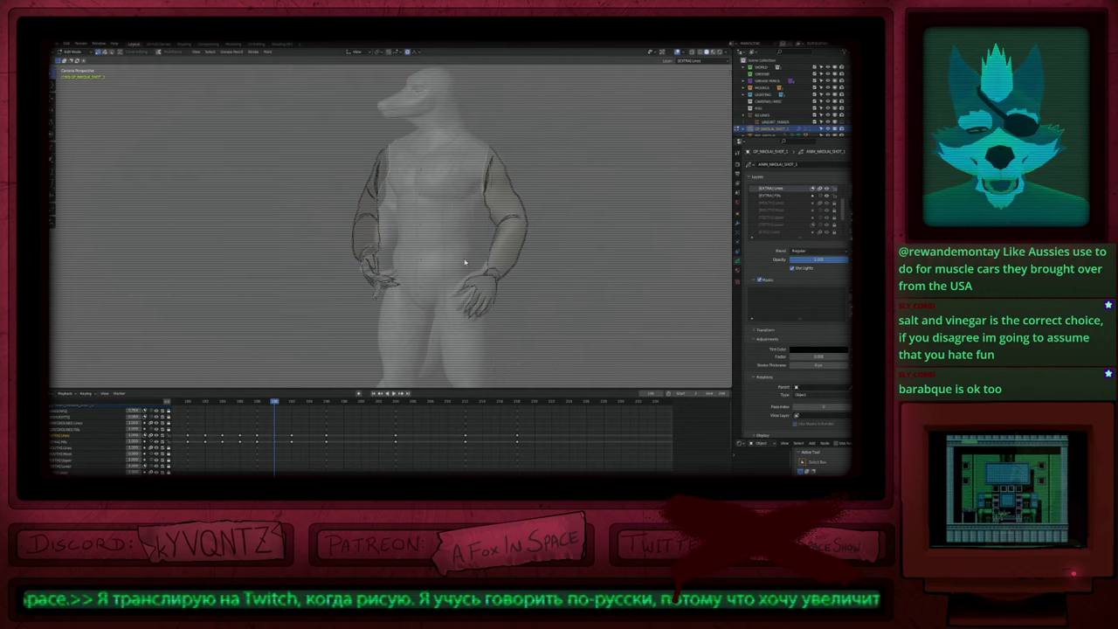
pyautogui.press('a')
pyautogui.press('Delete')
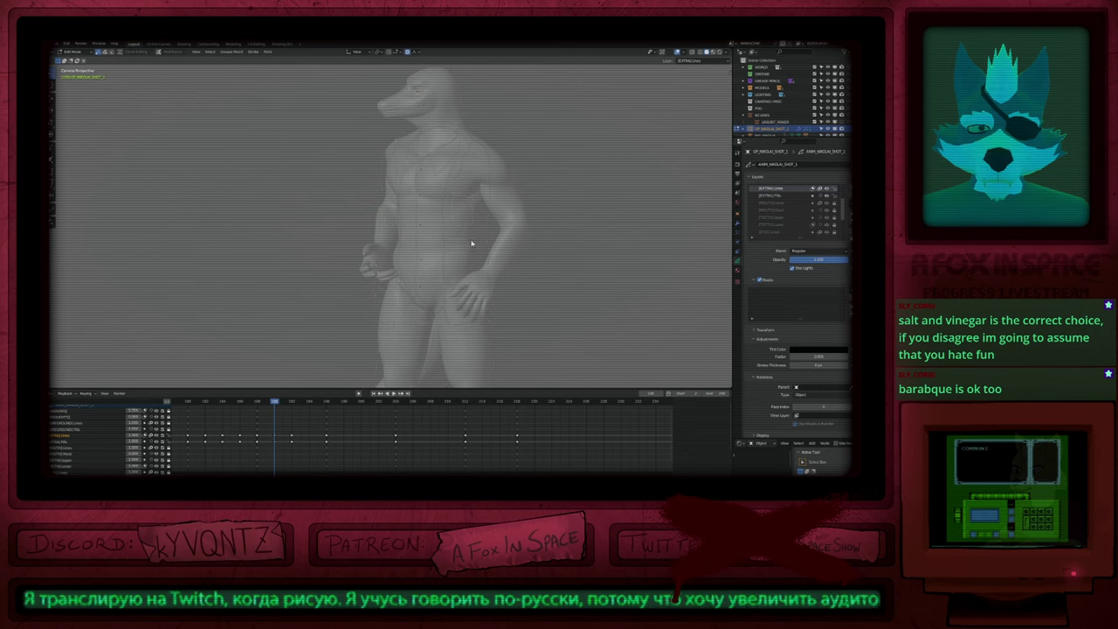
pyautogui.press('Tab')
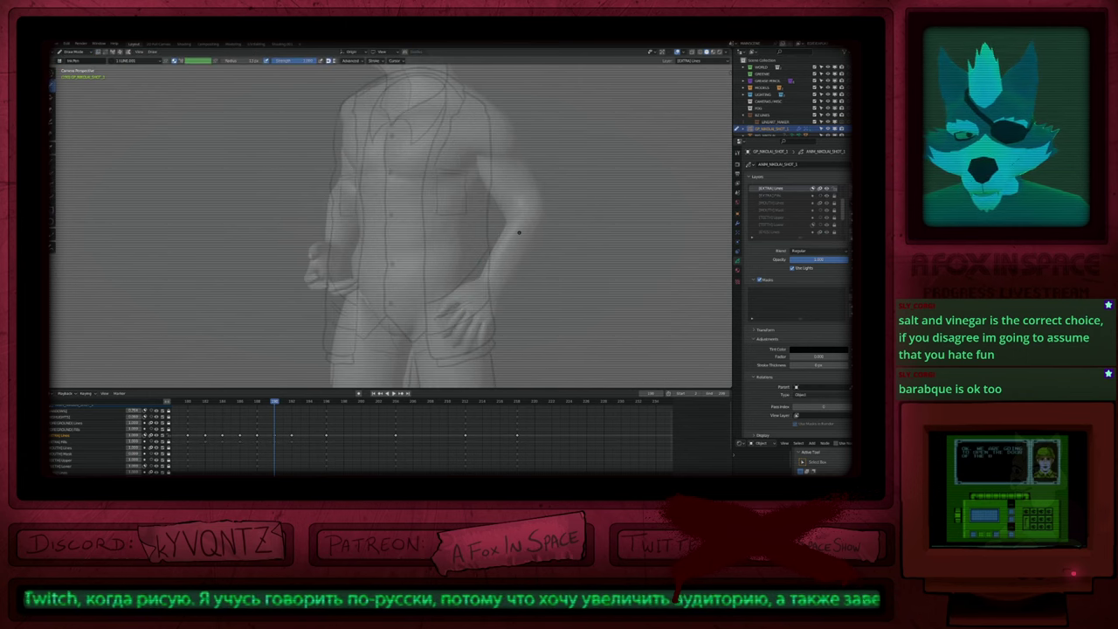
pyautogui.moveTo(505, 193)
pyautogui.keyDown('shift'); pyautogui.mouseDown(button='middle')
pyautogui.moveTo(531, 155)
pyautogui.moveTo(525, 198)
pyautogui.mouseUp(button='middle'); pyautogui.keyUp('shift')
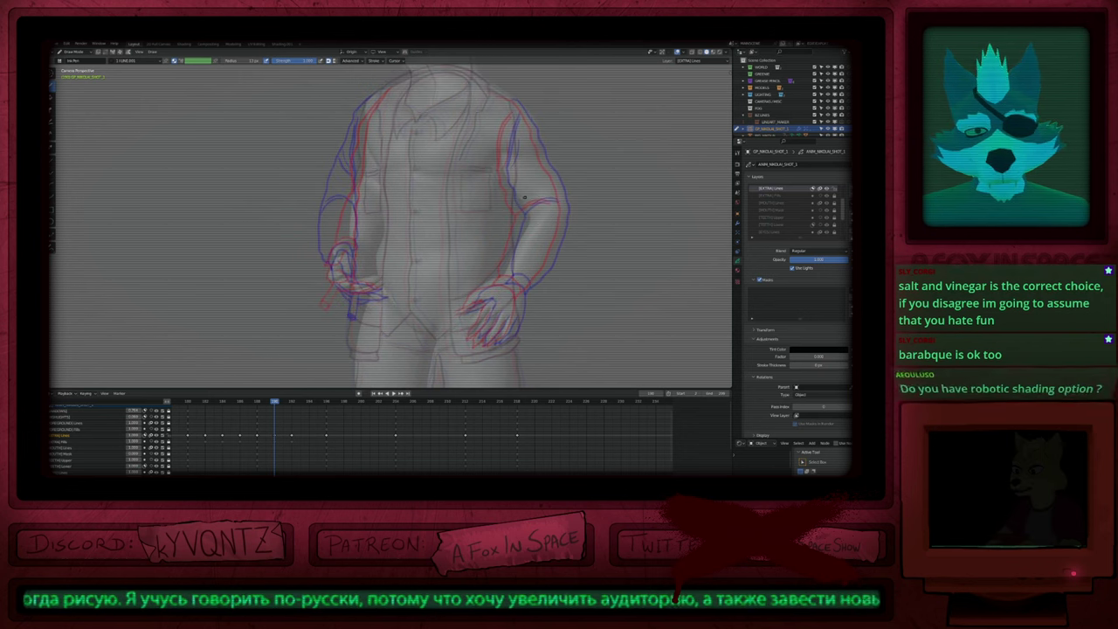
pyautogui.press('Down')
pyautogui.scroll(-2, 523, 202)
pyautogui.press('Tab')
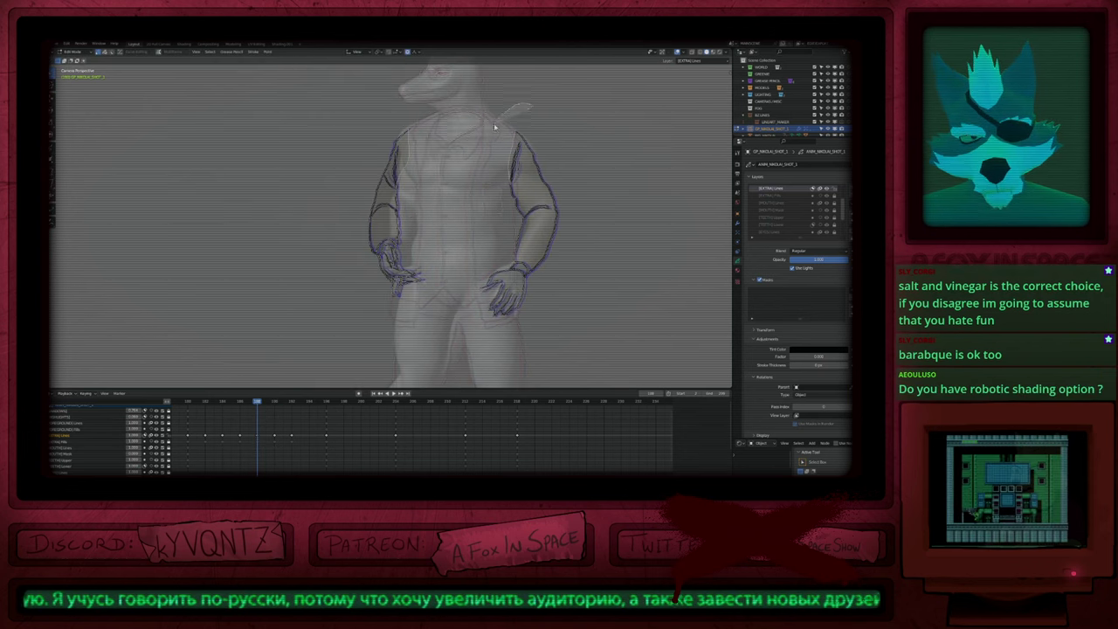
pyautogui.moveTo(494, 127)
pyautogui.keyDown('ctrl'); pyautogui.mouseDown(button='right')
pyautogui.moveTo(632, 183)
pyautogui.moveTo(626, 166)
pyautogui.mouseUp(button='right'); pyautogui.keyUp('ctrl')
pyautogui.press('2')
pyautogui.press('Up')
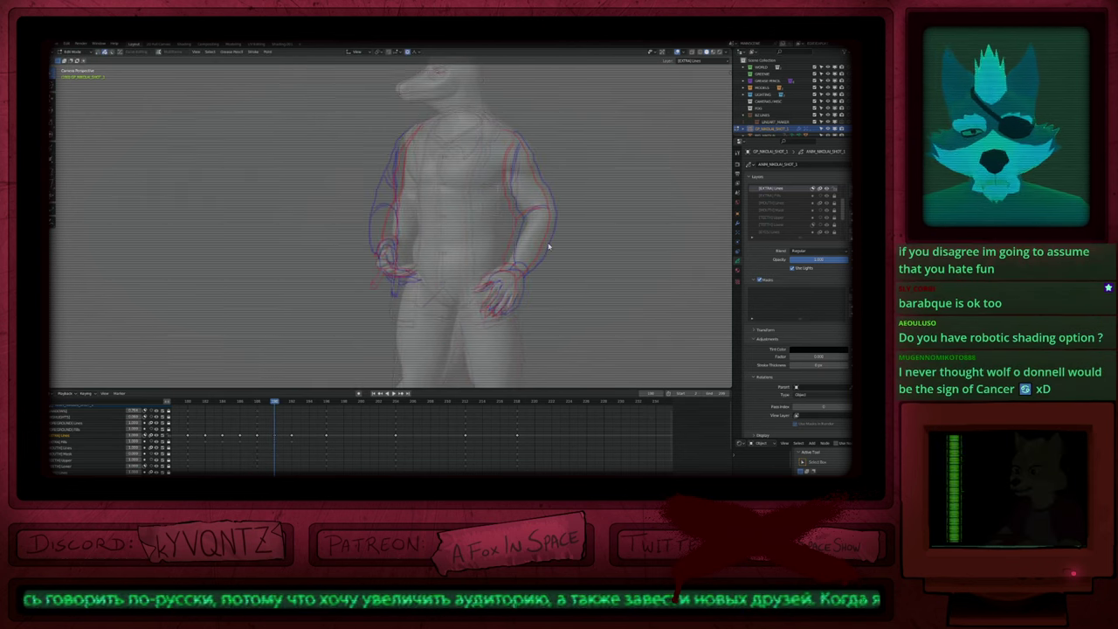
pyautogui.press('Down')
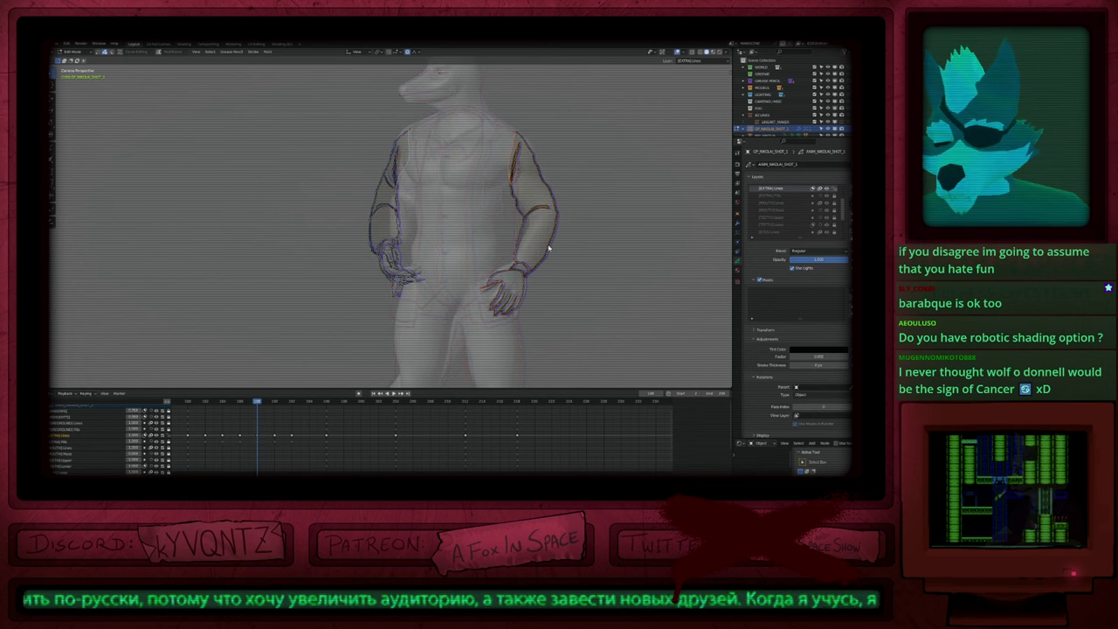
pyautogui.press('Tab')
pyautogui.press('Tab')
pyautogui.moveTo(548, 117)
pyautogui.keyDown('ctrl'); pyautogui.mouseDown(button='right')
pyautogui.moveTo(555, 336)
pyautogui.moveTo(616, 183)
pyautogui.mouseUp(button='right'); pyautogui.keyUp('ctrl')
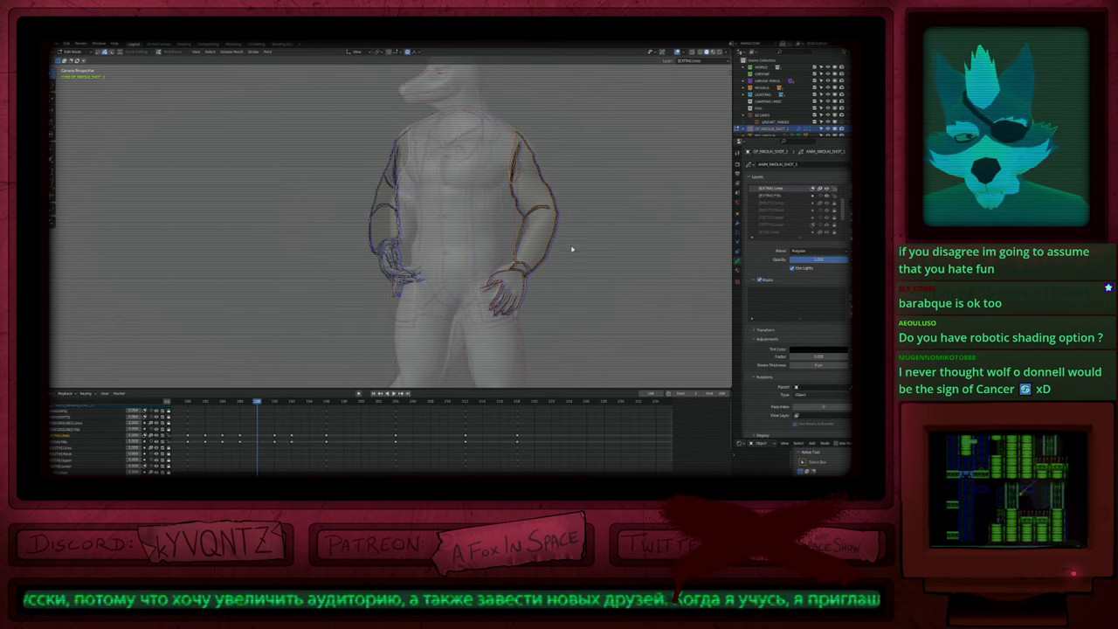
pyautogui.press('Up')
pyautogui.hotkey('ctrl', 'v')
pyautogui.scroll(3, 560, 243)
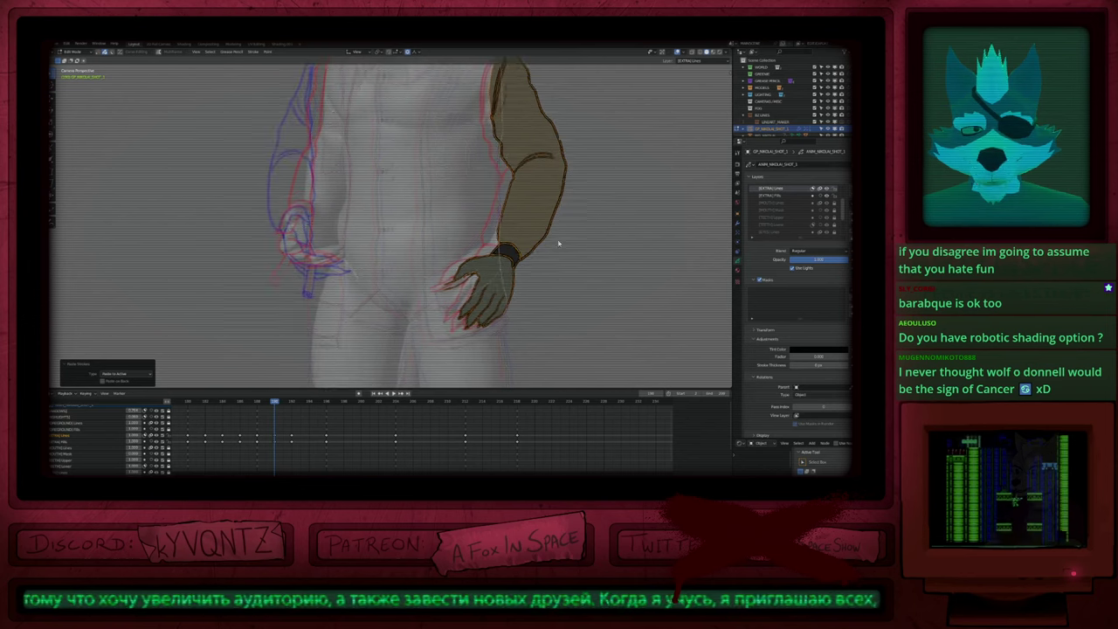
pyautogui.scroll(-4, 559, 243)
pyautogui.press('Tab')
pyautogui.hotkey('shift', 'f')
pyautogui.press('Escape')
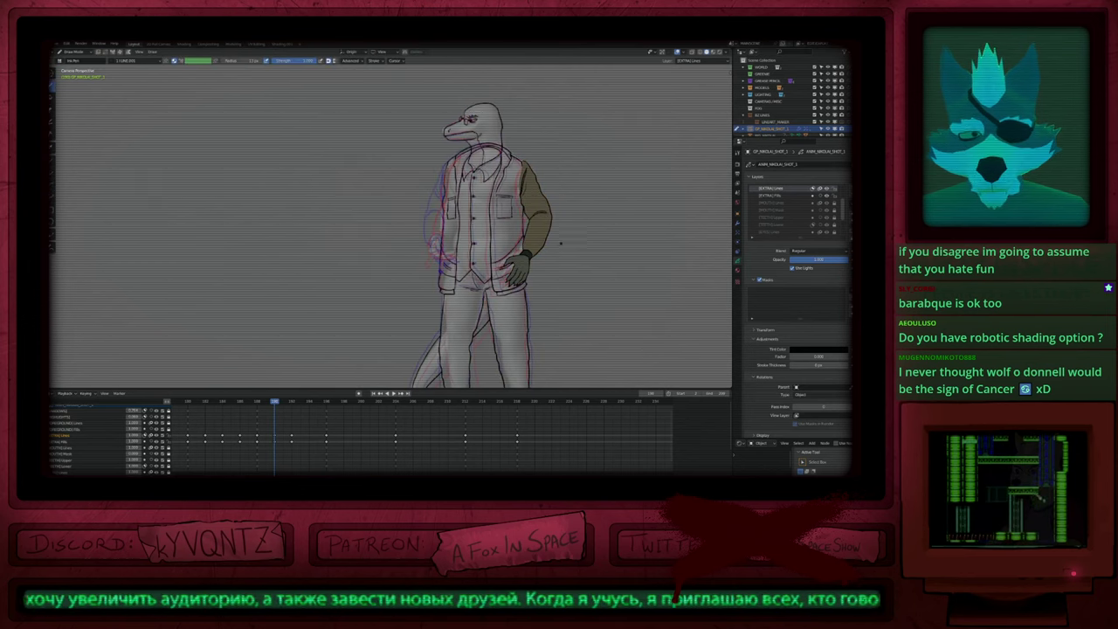
pyautogui.hotkey('ctrl', 'z')
pyautogui.hotkey('ctrl', 'z')
pyautogui.hotkey('ctrl', 'z')
pyautogui.hotkey('ctrl', 'z')
pyautogui.hotkey('ctrl', 'z')
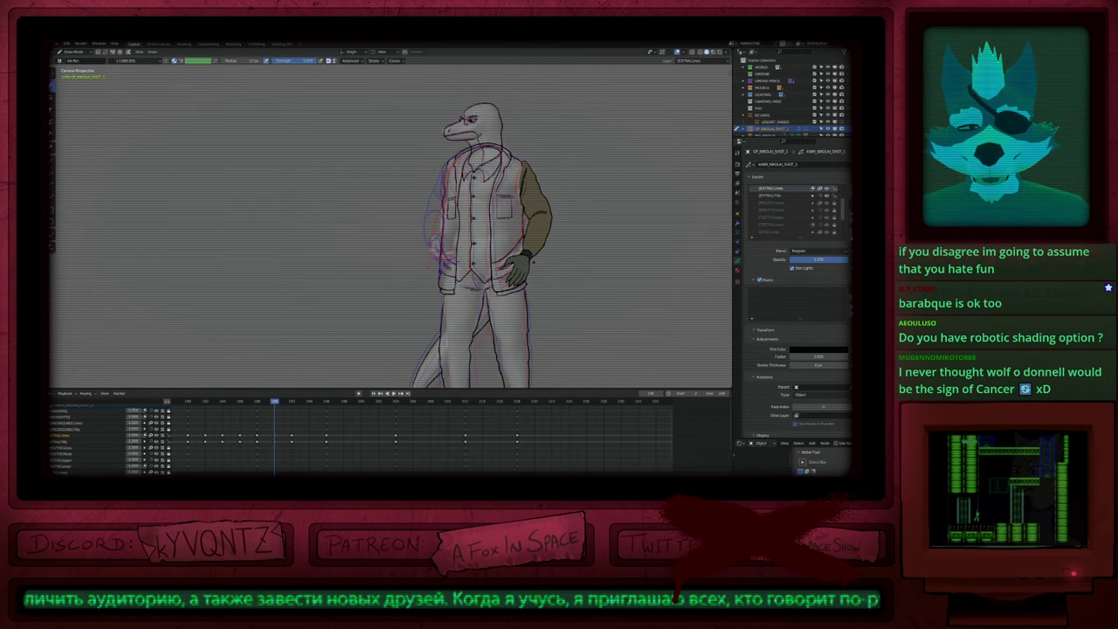
pyautogui.press('Up')
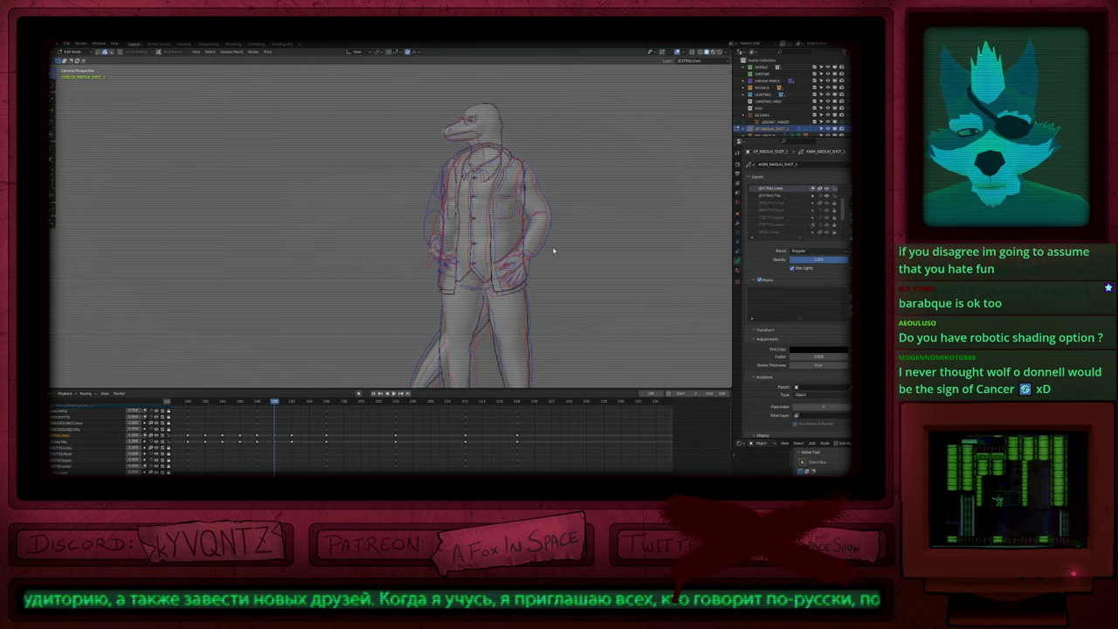
pyautogui.hotkey('ctrl', 'v')
pyautogui.click(123, 375)
pyautogui.click(125, 388)
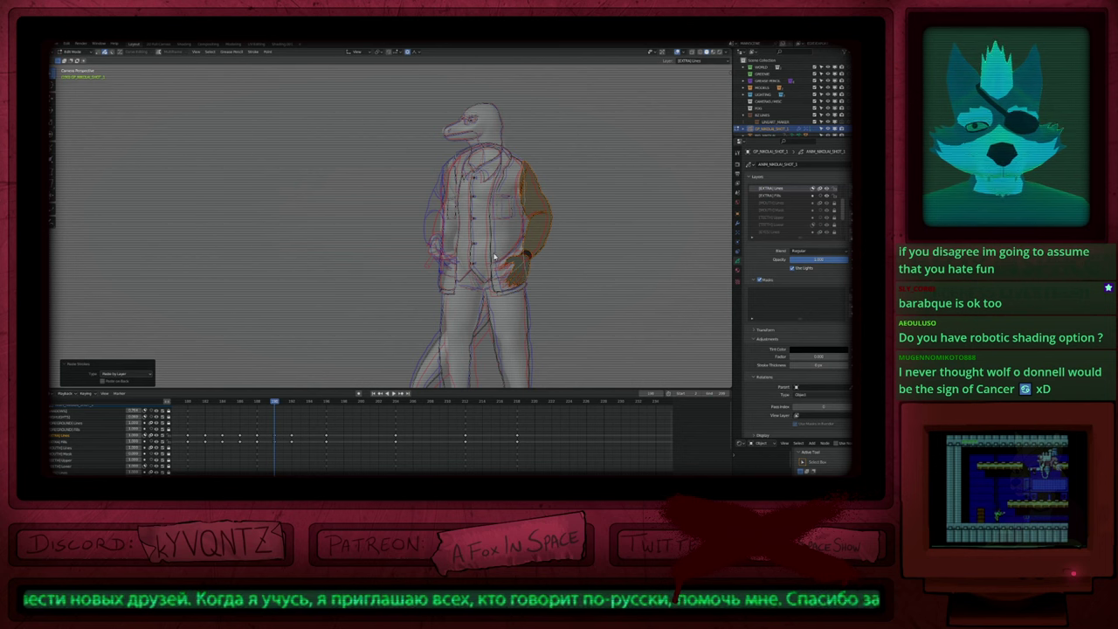
pyautogui.moveTo(547, 237)
pyautogui.keyDown('shift'); pyautogui.mouseDown(button='middle')
pyautogui.moveTo(508, 235)
pyautogui.moveTo(540, 240)
pyautogui.moveTo(538, 250)
pyautogui.mouseUp(button='middle'); pyautogui.keyUp('shift')
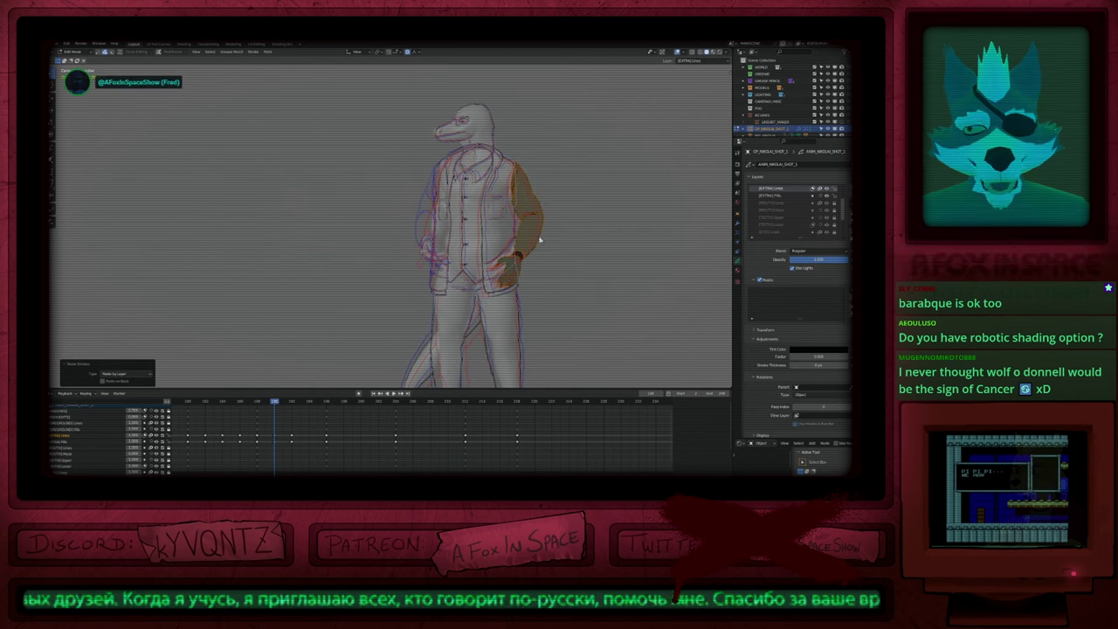
pyautogui.scroll(2, 540, 238)
pyautogui.press('Tab')
pyautogui.hotkey('shift', 'h')
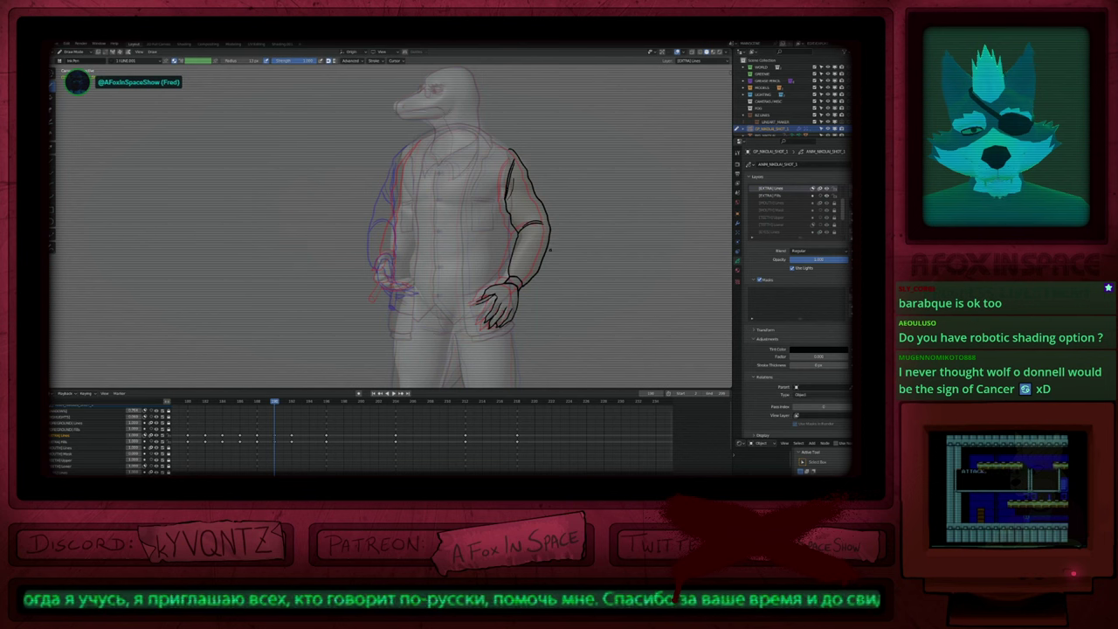
pyautogui.hotkey('alt', 'h')
pyautogui.hotkey('shift', 'h')
pyautogui.hotkey('alt', 'h')
pyautogui.scroll(-1, 514, 248)
pyautogui.hotkey('alt', 'shift', 'z')
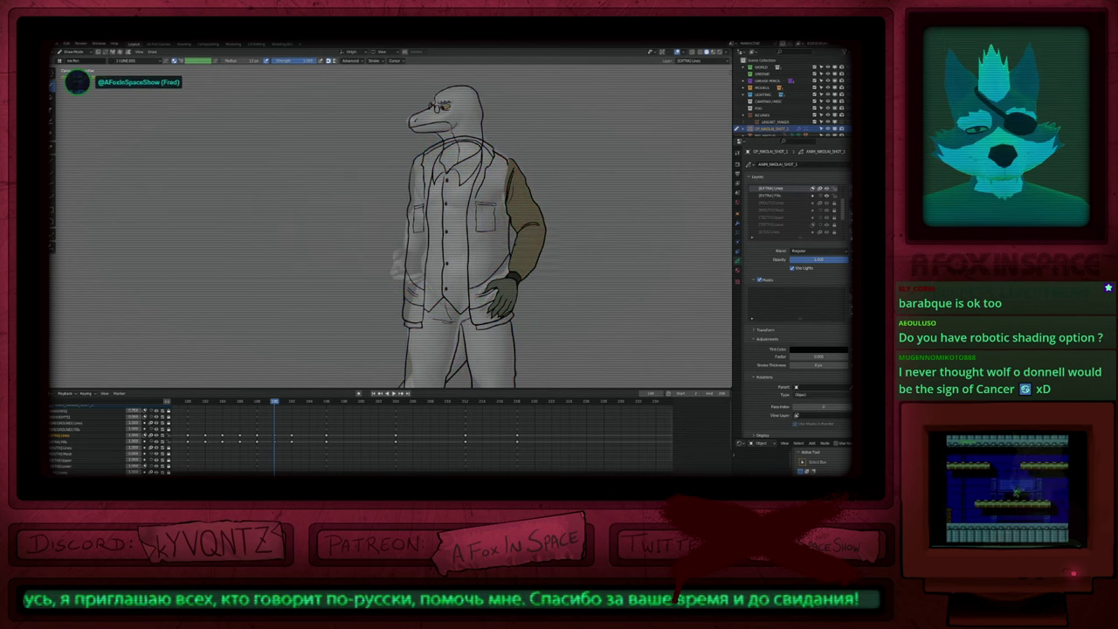
pyautogui.keyDown('shift'); pyautogui.moveTo(514, 248); pyautogui.dragTo(563, 218, button='middle'); pyautogui.keyUp('shift')
pyautogui.press('Down')
pyautogui.press('Down')
pyautogui.press('Up')
pyautogui.press('Up')
pyautogui.press('Up')
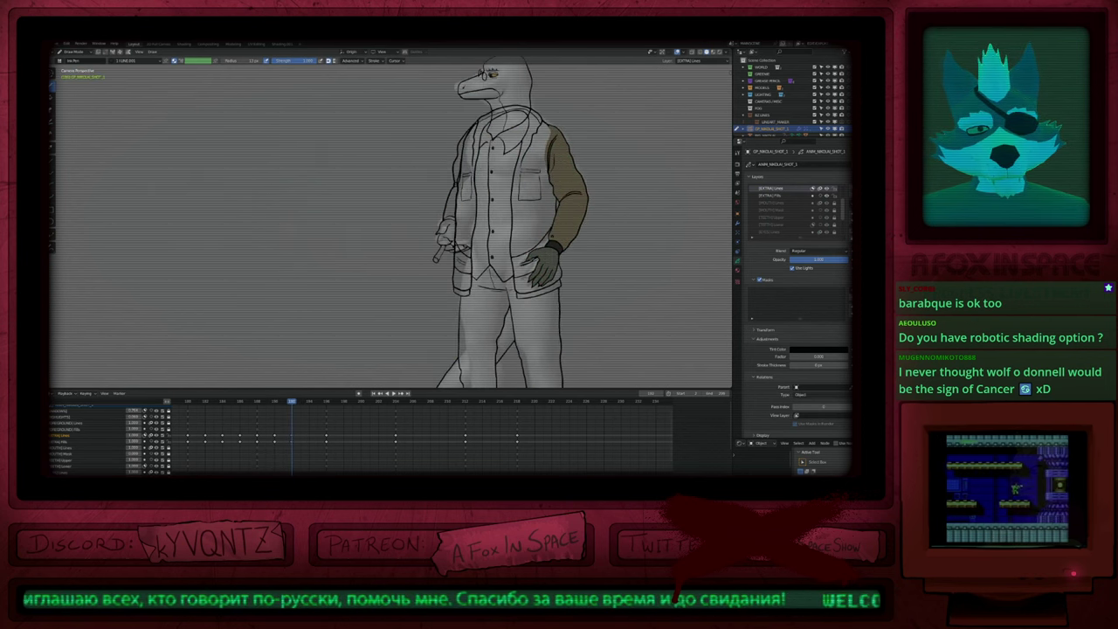
pyautogui.press('Down')
pyautogui.hotkey('alt', 'shift', 'z')
pyautogui.press('f')
pyautogui.click(619, 185)
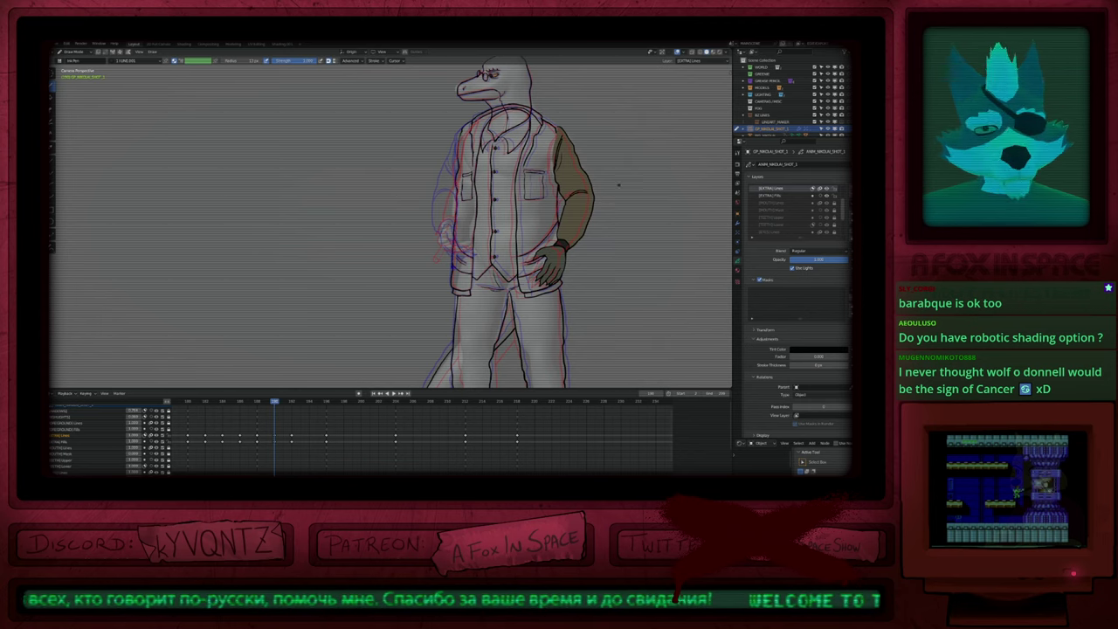
pyautogui.hotkey('ctrl', 'z')
pyautogui.hotkey('ctrl', 'z')
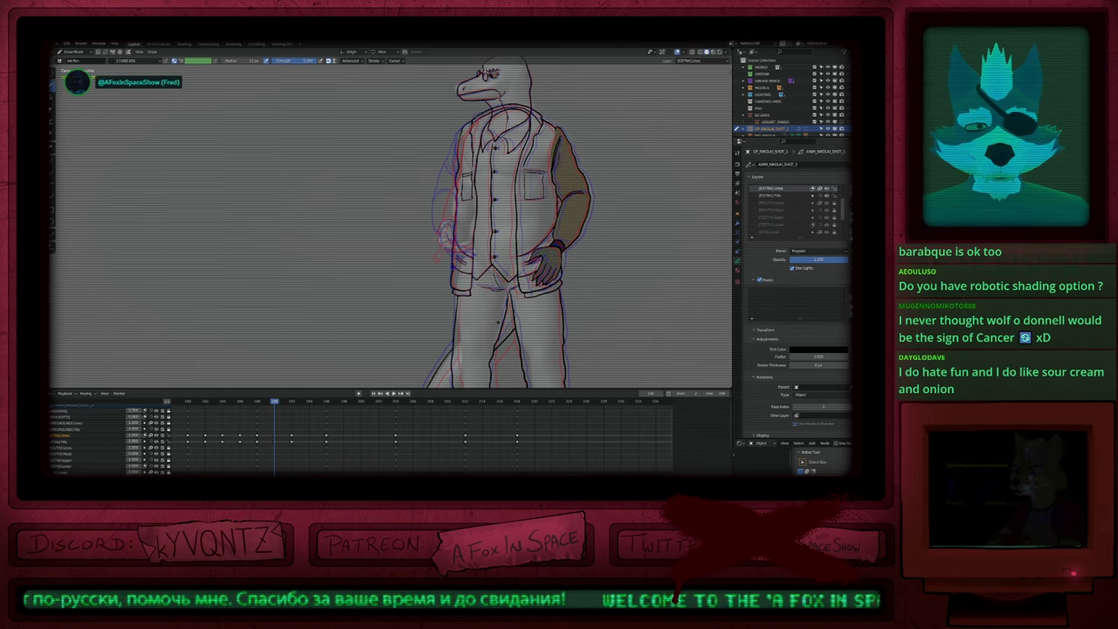
pyautogui.keyDown('ctrl'); pyautogui.moveTo(531, 262); pyautogui.dragTo(569, 147, button='middle'); pyautogui.keyUp('ctrl')
pyautogui.press('f')
pyautogui.click(557, 236)
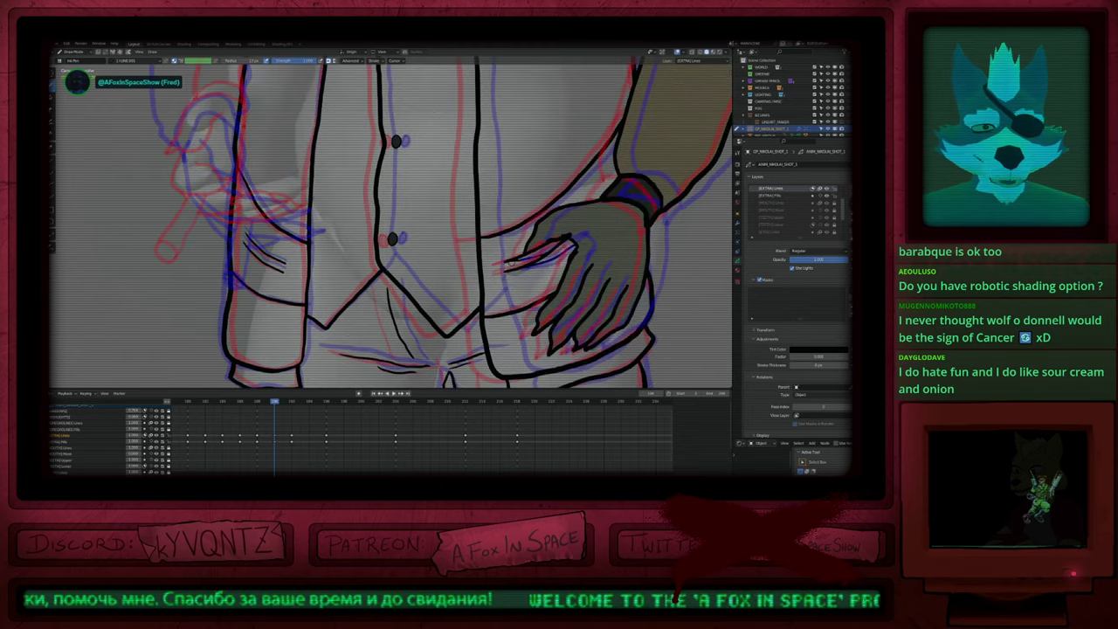
pyautogui.hotkey('ctrl', 'z')
pyautogui.scroll(-5, 541, 241)
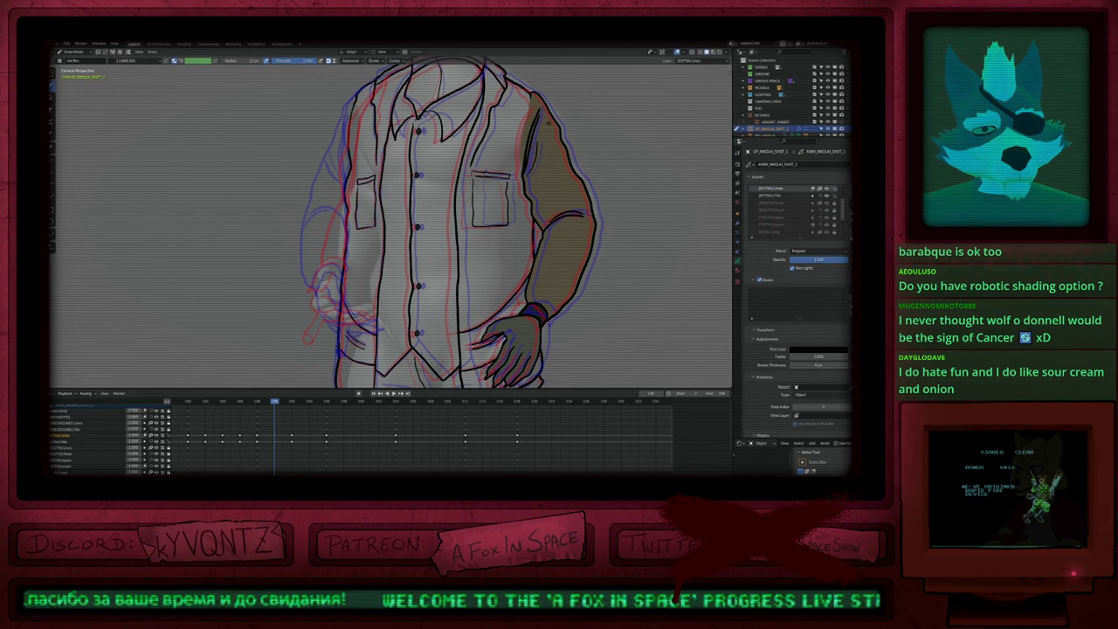
pyautogui.scroll(-4, 490, 227)
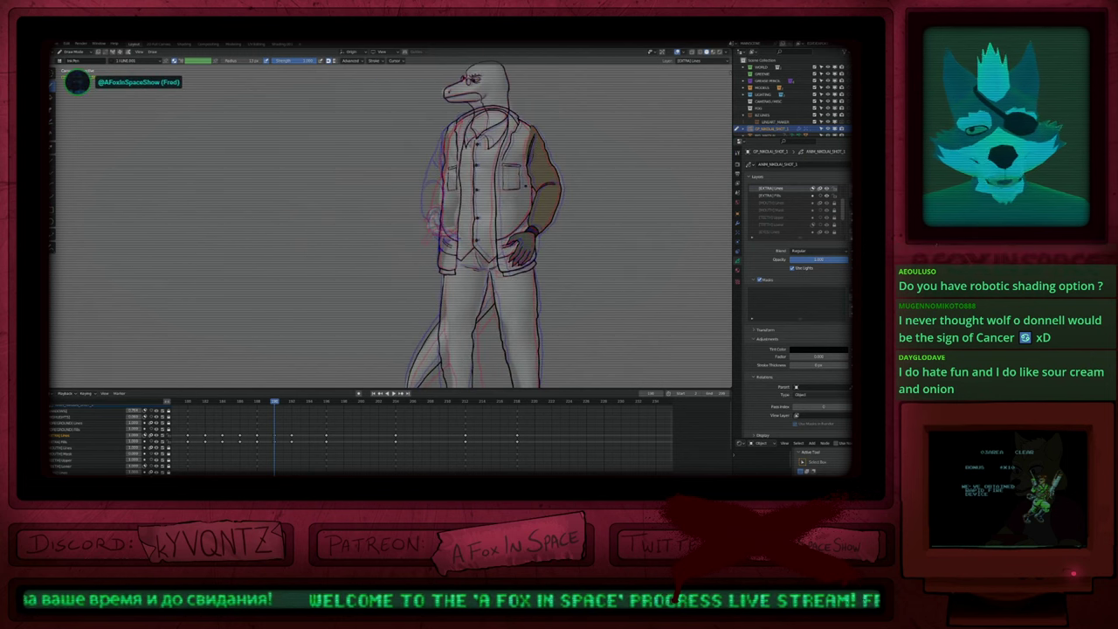
pyautogui.keyDown('shift'); pyautogui.moveTo(580, 237); pyautogui.dragTo(535, 132, button='middle'); pyautogui.keyUp('shift')
pyautogui.keyDown('shift'); pyautogui.moveTo(477, 268); pyautogui.dragTo(489, 247, button='middle'); pyautogui.keyUp('shift')
pyautogui.keyDown('shift'); pyautogui.moveTo(475, 155); pyautogui.dragTo(473, 305, button='middle'); pyautogui.keyUp('shift')
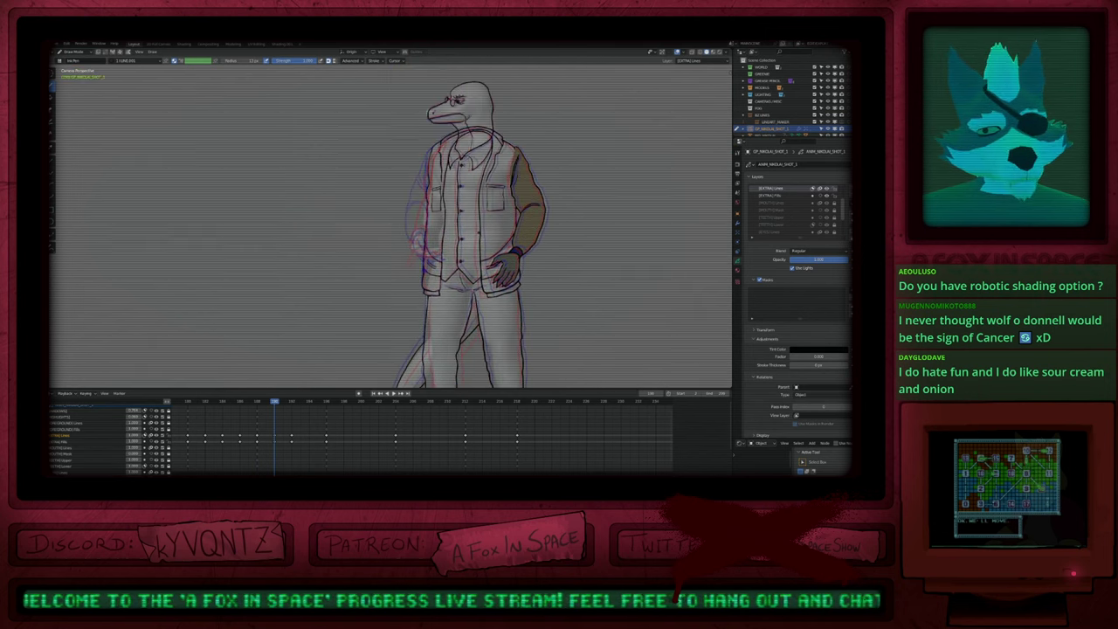
pyautogui.keyDown('shift'); pyautogui.moveTo(437, 221); pyautogui.dragTo(476, 280, button='middle'); pyautogui.keyUp('shift')
pyautogui.scroll(5, 478, 223)
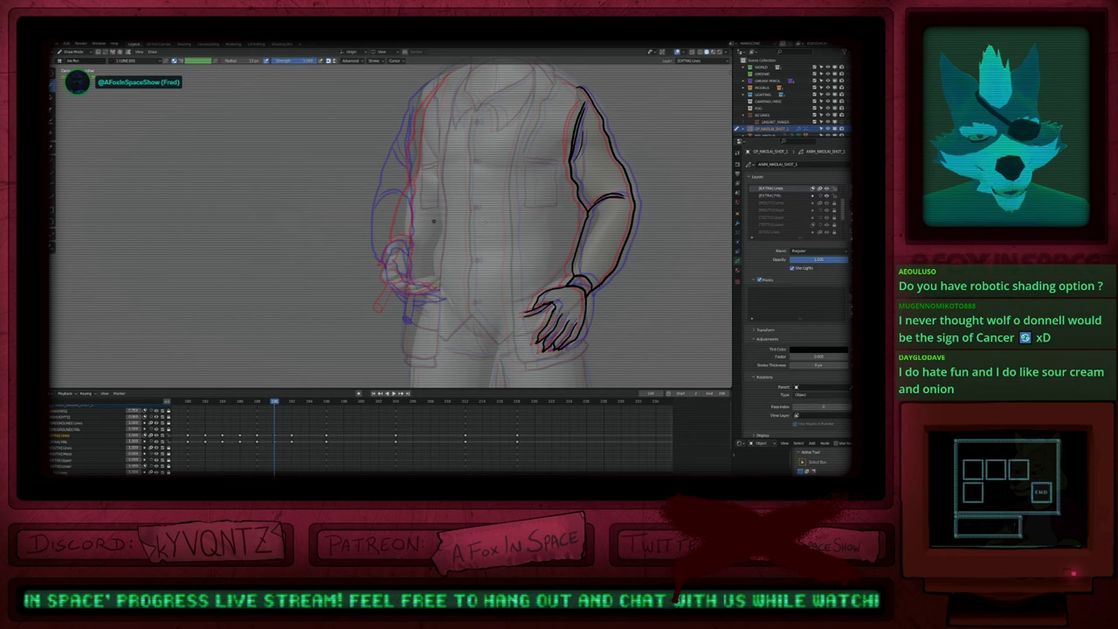
# Step: Switch layers and return to drawing on the [EXTRA] Lines layer
pyautogui.keyDown('shift'); pyautogui.moveTo(435, 205); pyautogui.dragTo(471, 224, button='middle'); pyautogui.keyUp('shift')
pyautogui.press('pageup')
pyautogui.press('pageup')
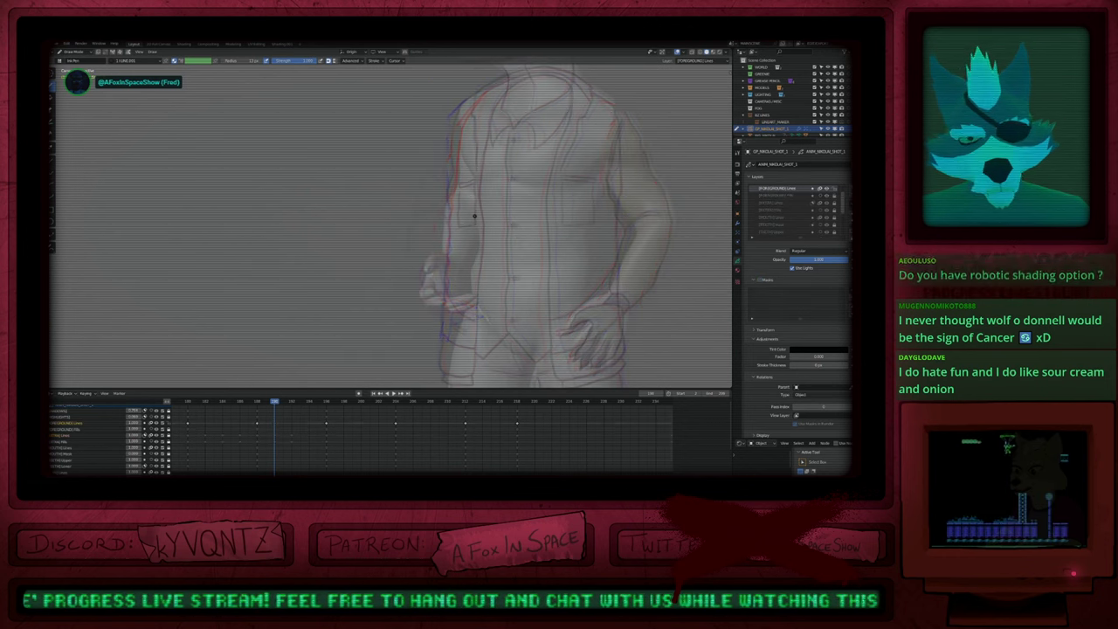
pyautogui.hotkey('ctrl', 'shift', 'z')
pyautogui.hotkey('ctrl', 'z')
pyautogui.hotkey('ctrl', 'shift', 'z')
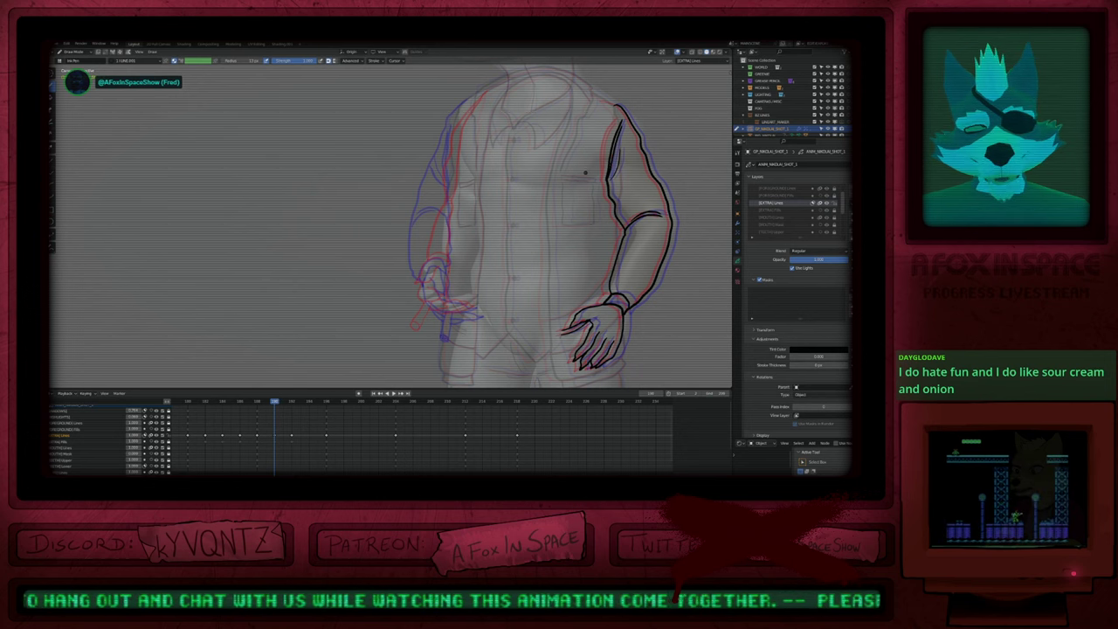
pyautogui.moveTo(503, 224)
pyautogui.keyDown('shift'); pyautogui.mouseDown(button='middle')
pyautogui.moveTo(463, 238)
pyautogui.moveTo(495, 235)
pyautogui.mouseUp(button='middle'); pyautogui.keyUp('shift')
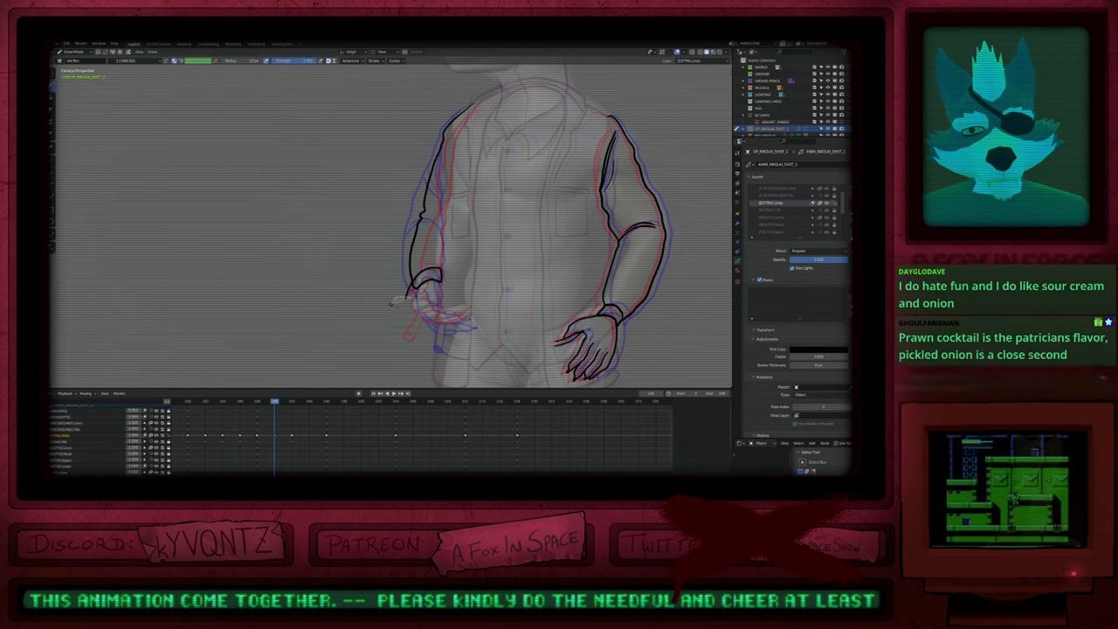
# Step: Undo the stray stroke below the cuff, shrink the brush, and touch up the shoulder outline
pyautogui.hotkey('ctrl', 'z')
pyautogui.press('f')
pyautogui.press('Escape')
pyautogui.hotkey('ctrl', 'z')
pyautogui.hotkey('ctrl', 'z')
pyautogui.hotkey('ctrl', 'z')
pyautogui.hotkey('ctrl', 'z')
pyautogui.hotkey('ctrl', 'z')
pyautogui.hotkey('ctrl', 'z')
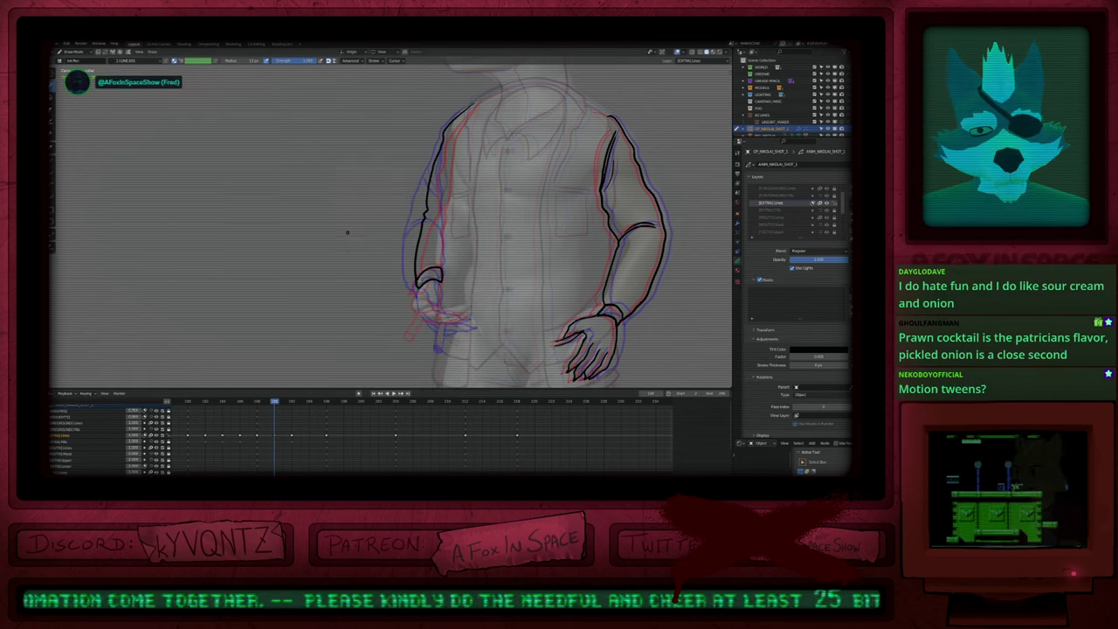
pyautogui.press('f')
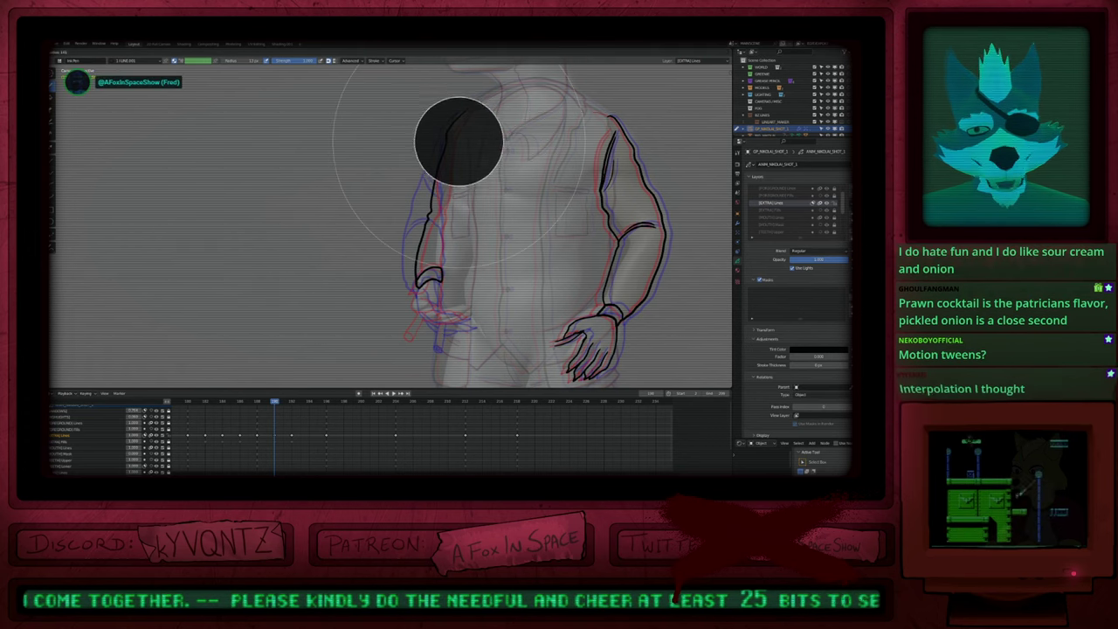
pyautogui.click(460, 142)
pyautogui.moveTo(460, 147); pyautogui.dragTo(456, 152)
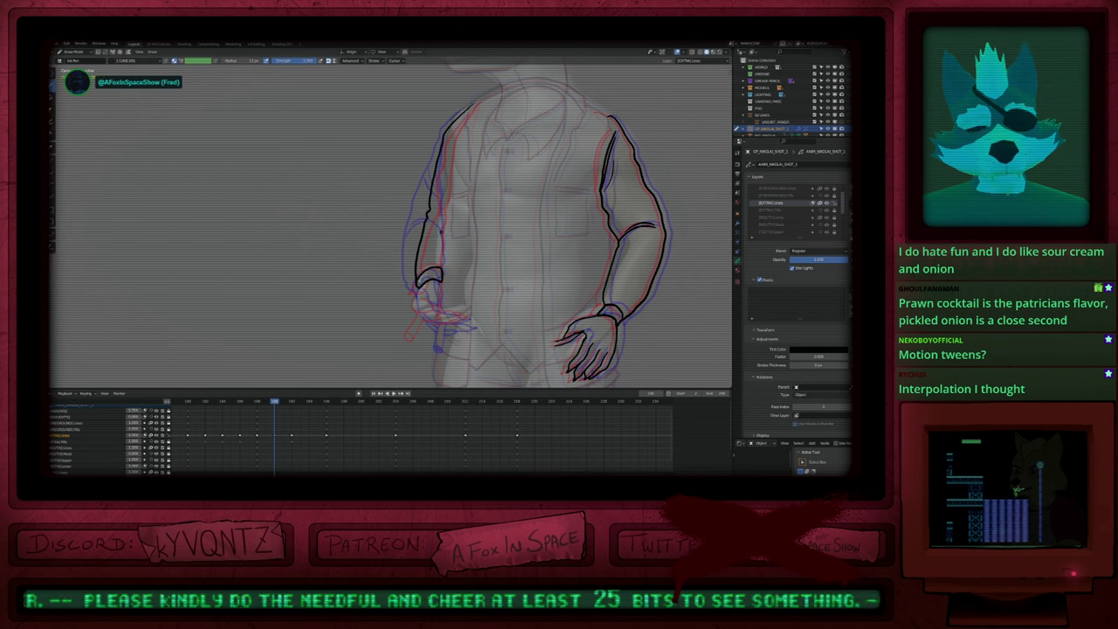
pyautogui.scroll(5, 470, 217)
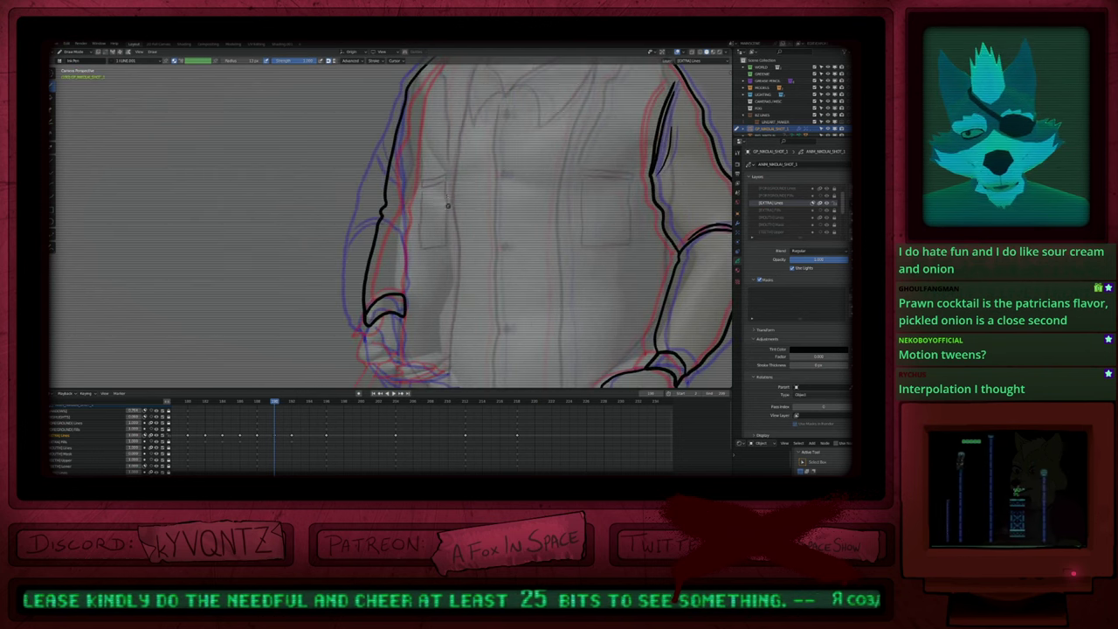
# Step: Maximize the viewport and center it on the left shoulder line
pyautogui.hotkey('ctrl', 'space')
pyautogui.keyDown('shift'); pyautogui.moveTo(419, 251); pyautogui.dragTo(355, 379, button='middle'); pyautogui.keyUp('shift')
pyautogui.scroll(-1, 410, 242)
pyautogui.keyDown('shift'); pyautogui.moveTo(410, 242); pyautogui.dragTo(401, 249, button='middle'); pyautogui.keyUp('shift')
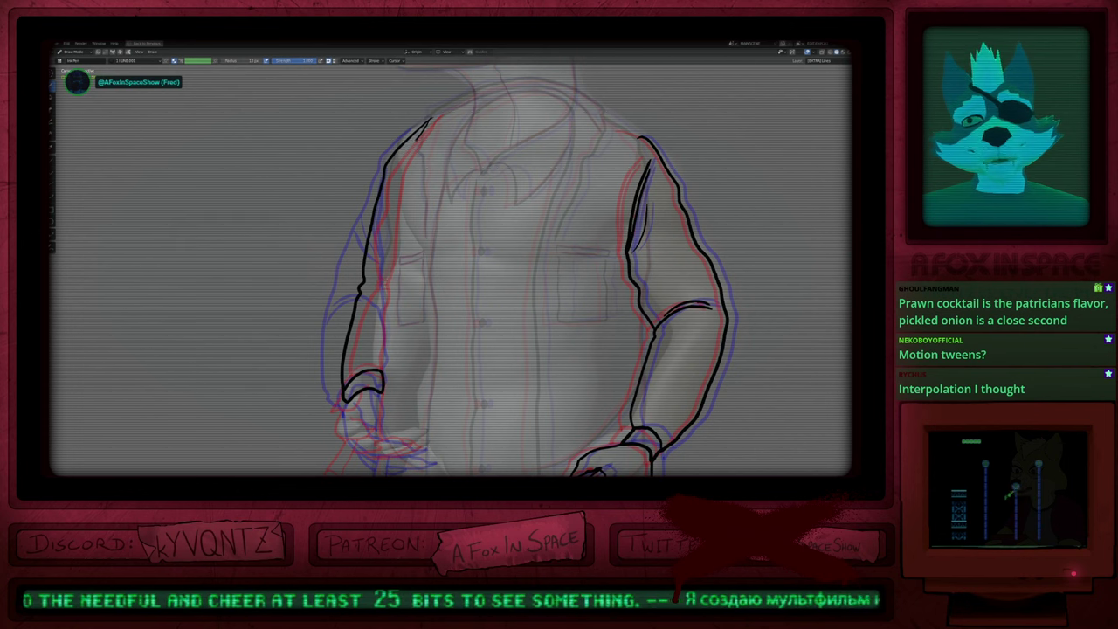
# Step: Extend the left-arm outline downward and adjust the brush size
pyautogui.moveTo(389, 218); pyautogui.dragTo(384, 350)
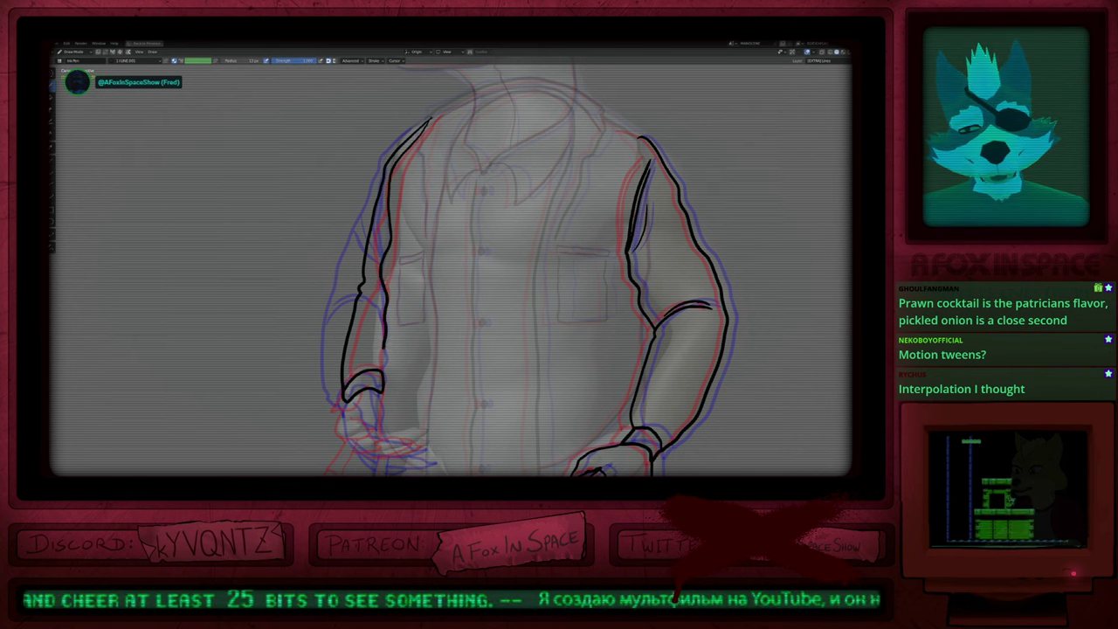
pyautogui.scroll(-1, 374, 379)
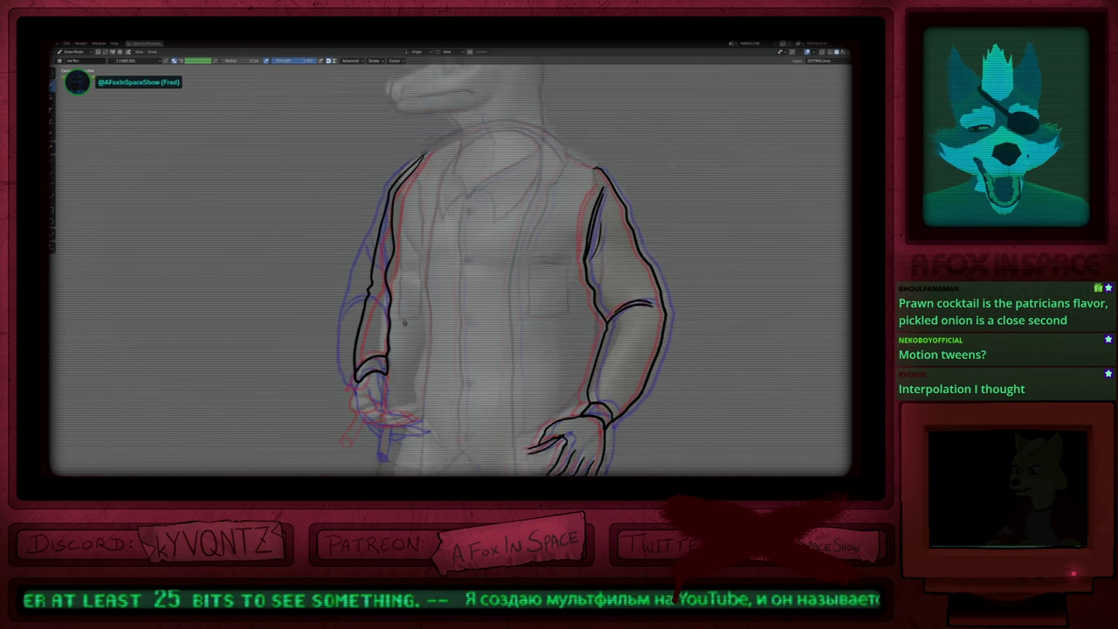
pyautogui.keyDown('shift'); pyautogui.moveTo(419, 330); pyautogui.dragTo(421, 282, button='middle'); pyautogui.keyUp('shift')
pyautogui.press('f')
pyautogui.click(418, 282)
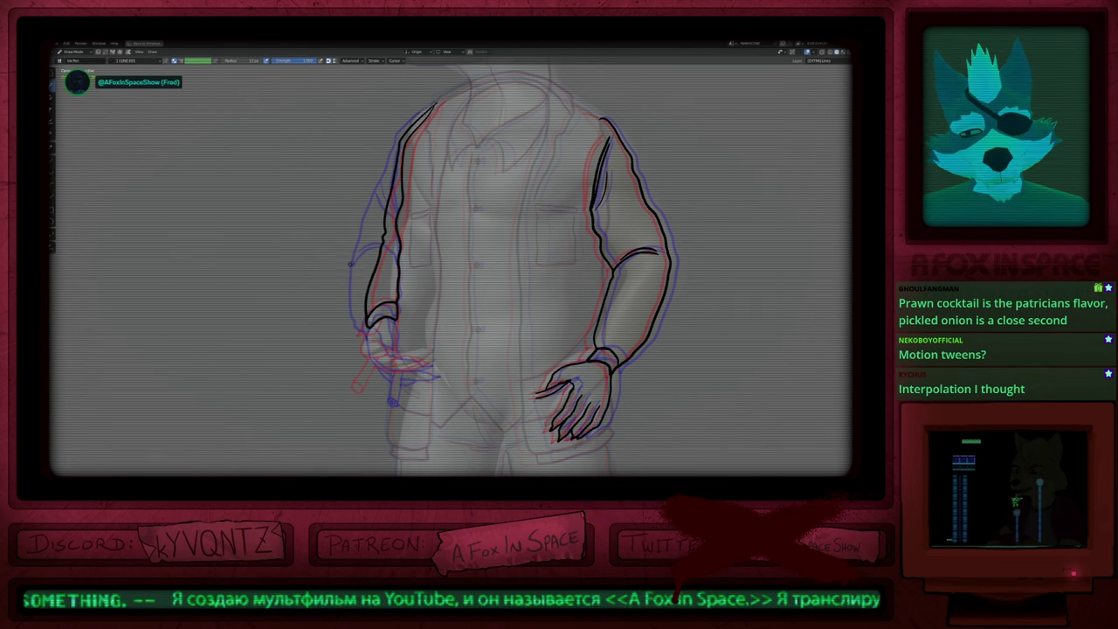
pyautogui.scroll(3, 384, 306)
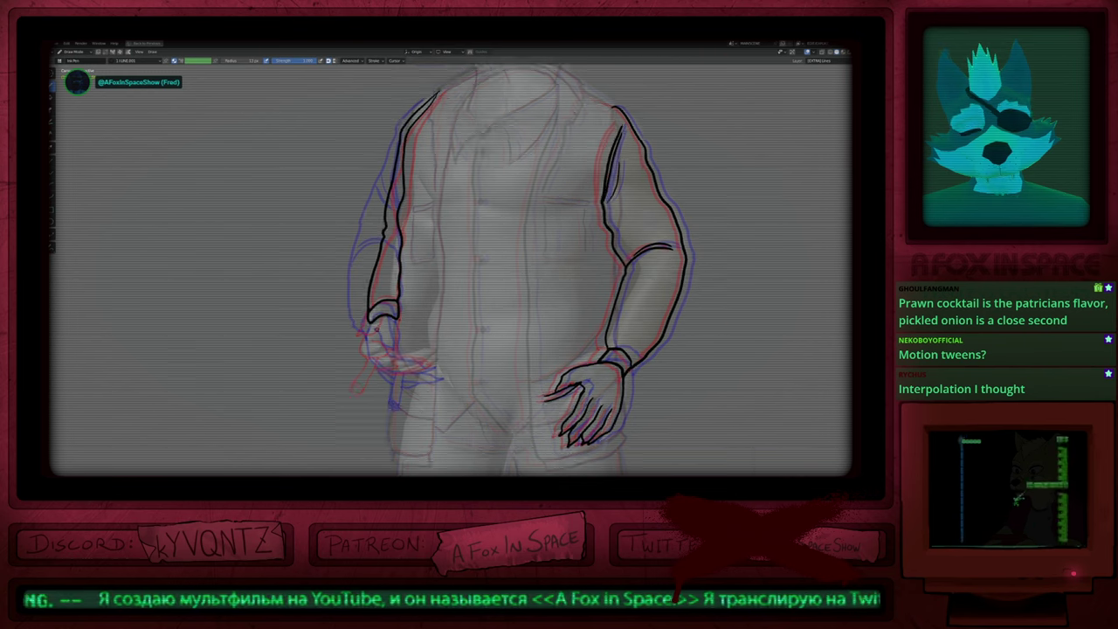
pyautogui.click(388, 297)
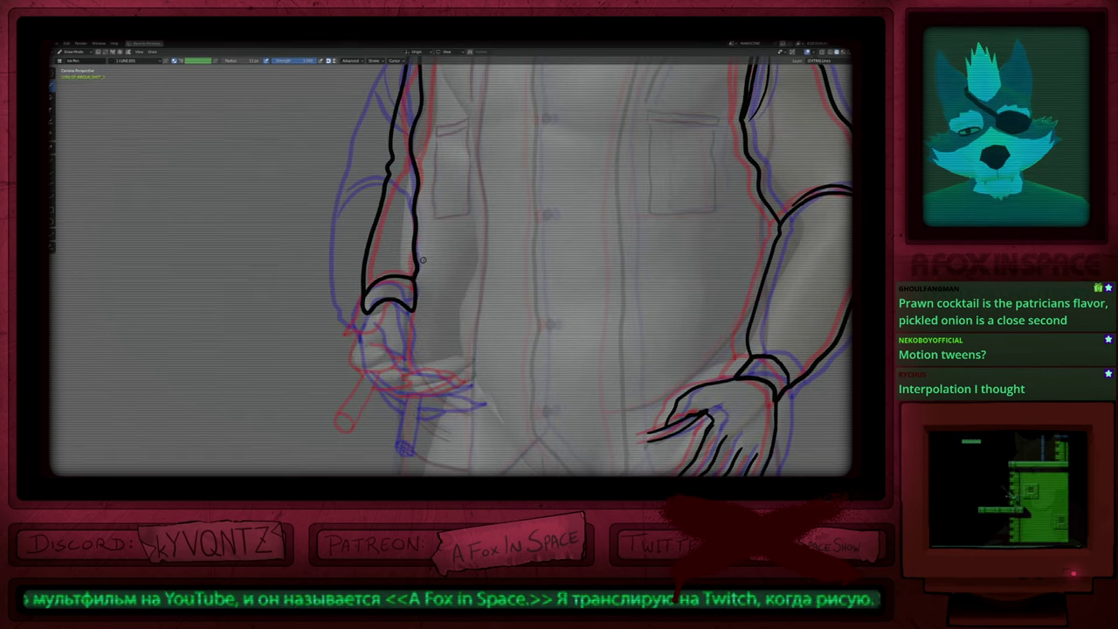
pyautogui.keyDown('shift'); pyautogui.moveTo(437, 208); pyautogui.dragTo(405, 287, button='middle'); pyautogui.keyUp('shift')
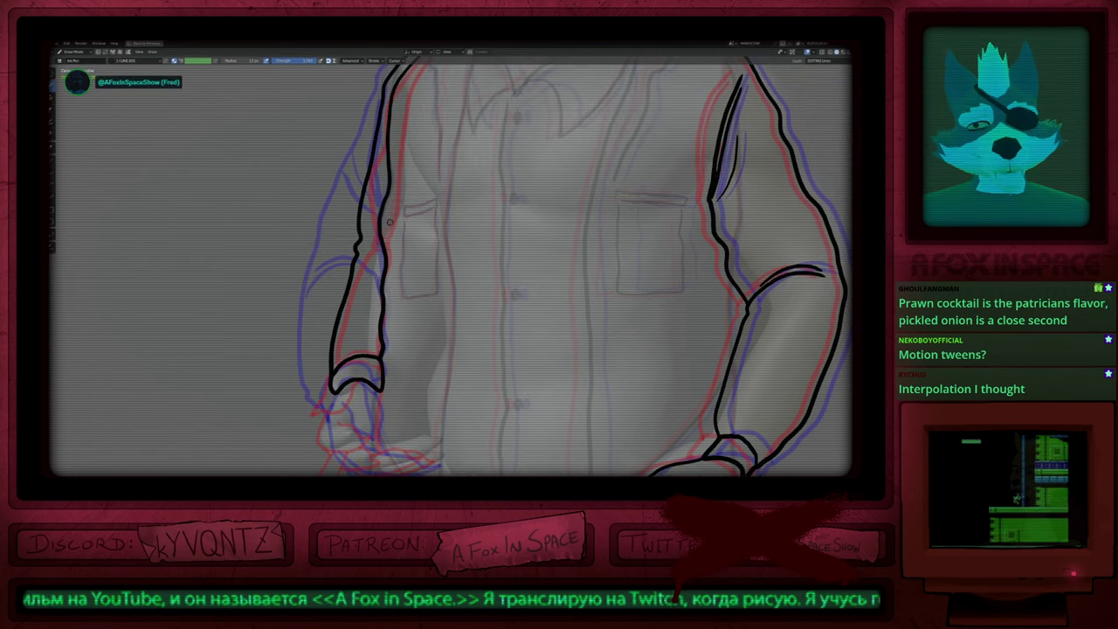
pyautogui.scroll(-5, 414, 203)
pyautogui.scroll(8, 429, 142)
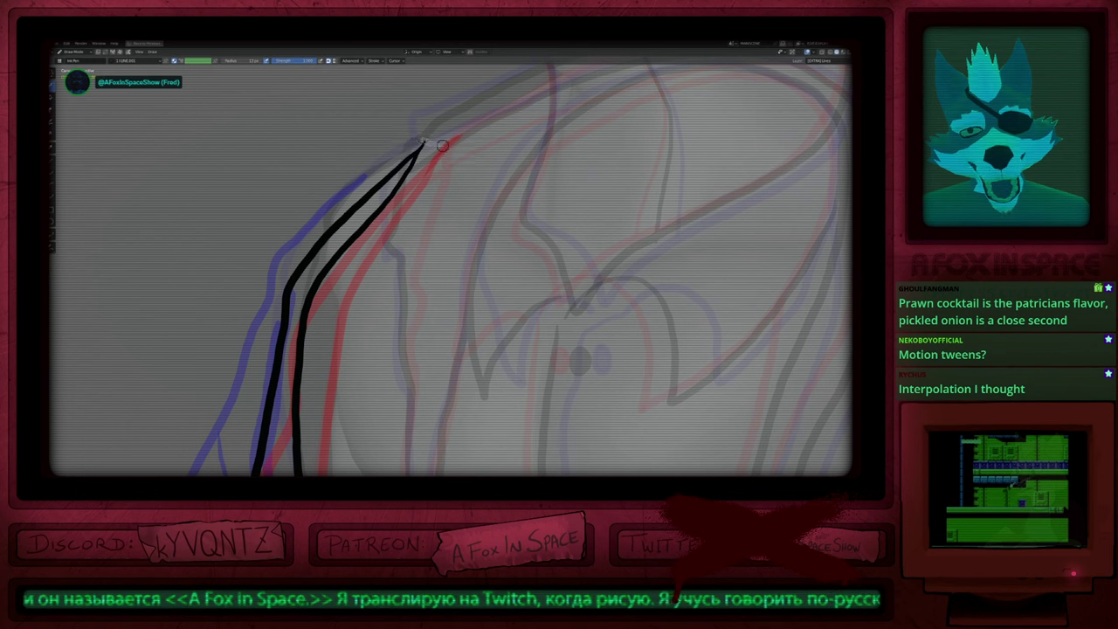
pyautogui.scroll(-8, 429, 142)
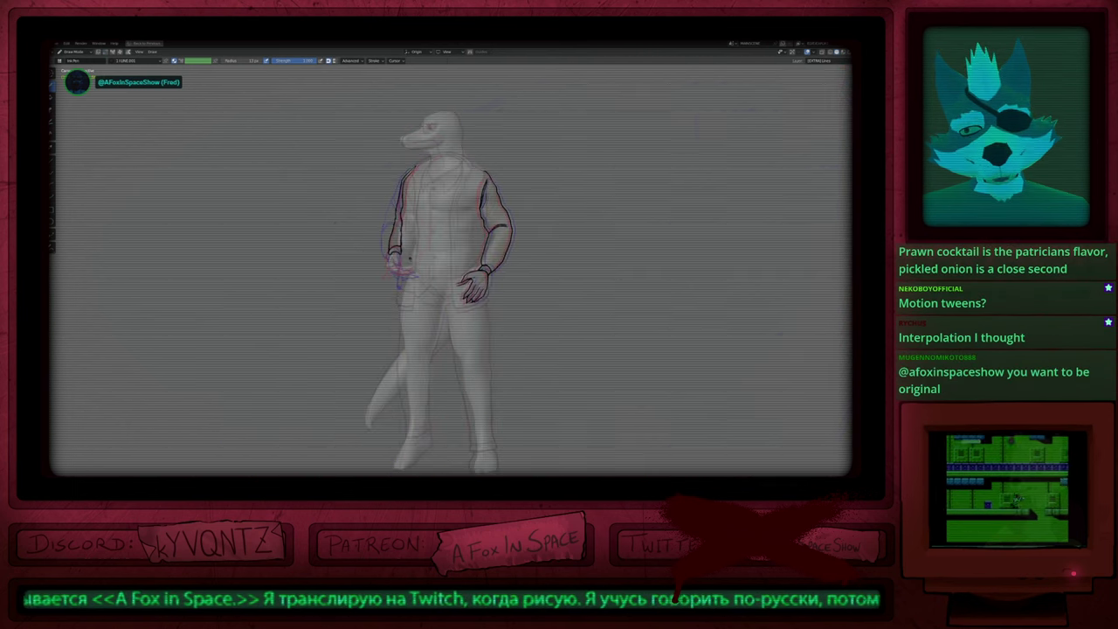
pyautogui.scroll(6, 356, 328)
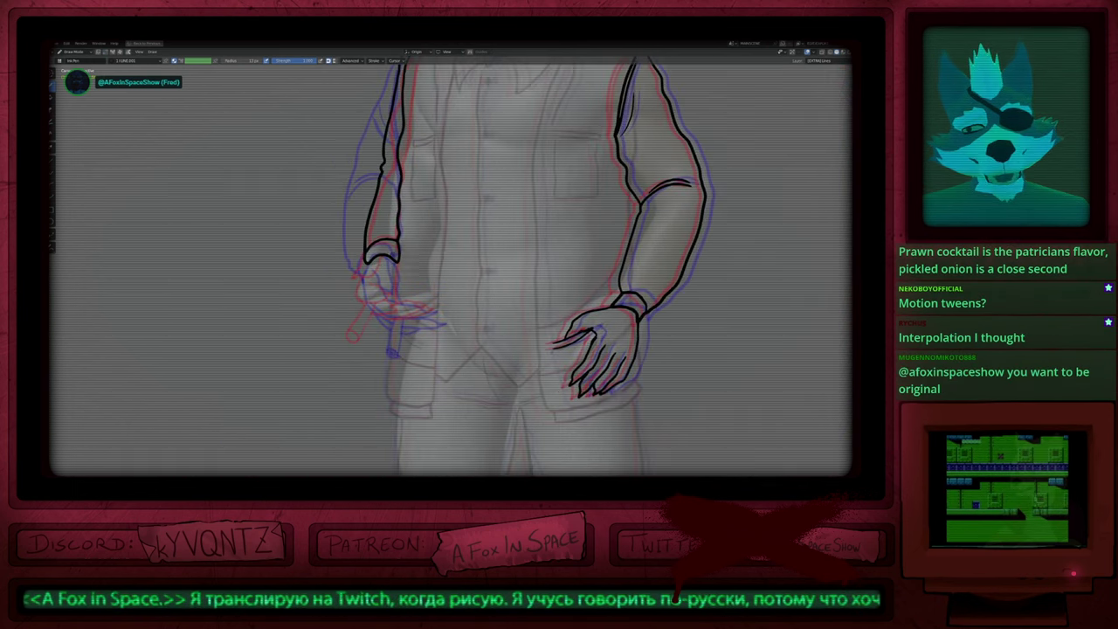
# Step: Change the brush strength and redraw the cuff corner as a longer point
pyautogui.hotkey('shift', 'f')
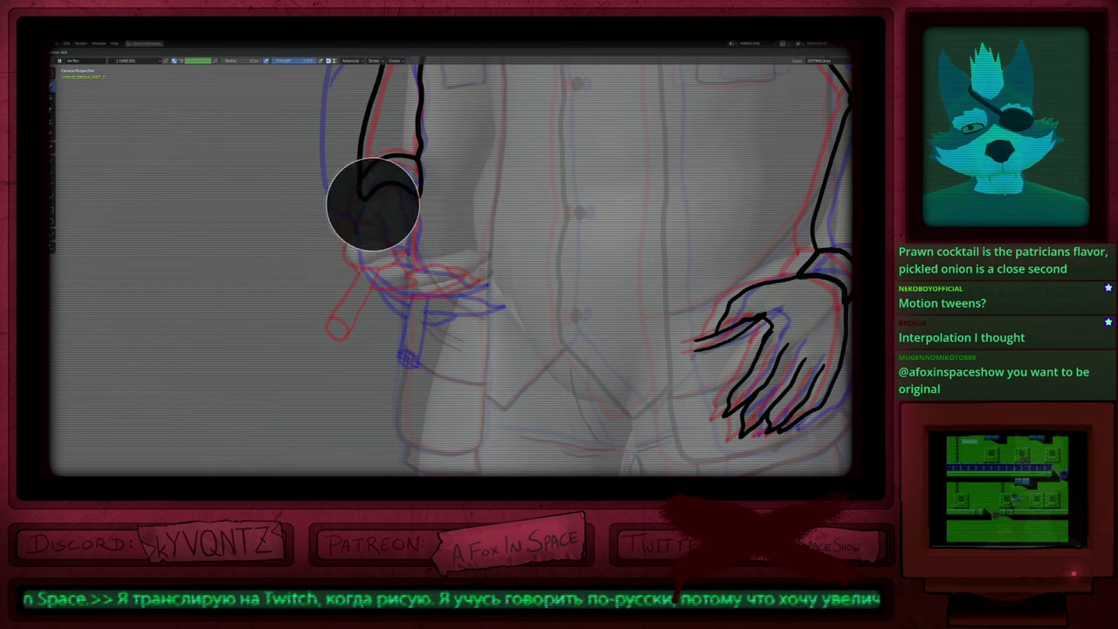
pyautogui.hotkey('ctrl', 'z')
pyautogui.moveTo(385, 186)
pyautogui.mouseDown()
pyautogui.moveTo(355, 207)
pyautogui.moveTo(360, 182)
pyautogui.moveTo(351, 207)
pyautogui.mouseUp()
pyautogui.moveTo(429, 190); pyautogui.dragTo(423, 183)
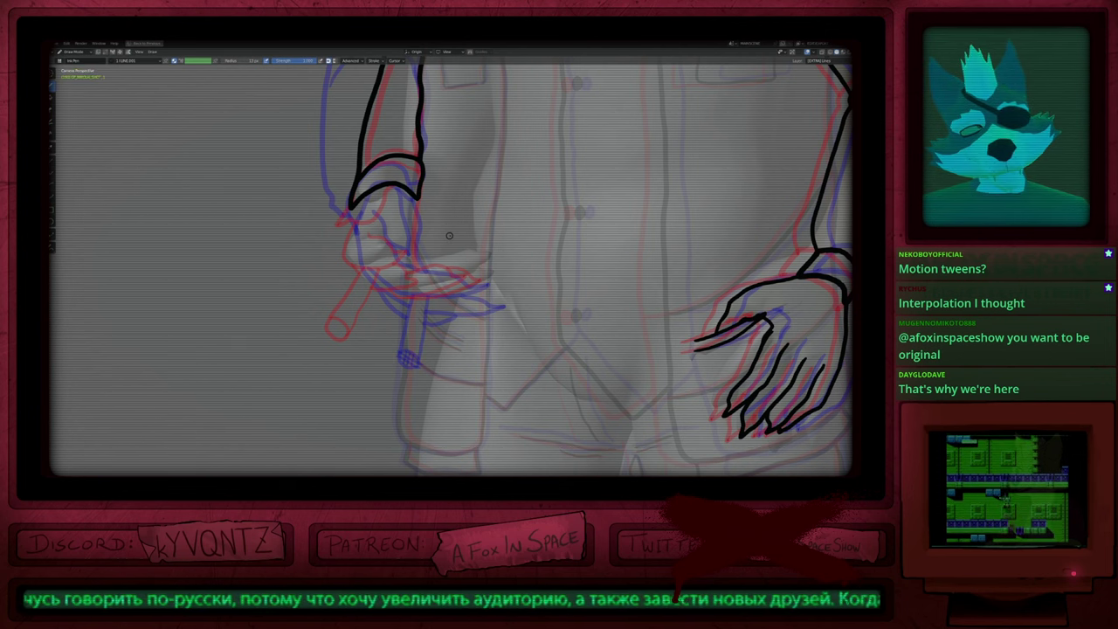
# Step: Frame the shoulders and neck and enter Edit Mode on the strokes
pyautogui.moveTo(594, 154)
pyautogui.keyDown('shift'); pyautogui.mouseDown(button='middle')
pyautogui.moveTo(467, 285)
pyautogui.moveTo(460, 313)
pyautogui.mouseUp(button='middle'); pyautogui.keyUp('shift')
pyautogui.moveTo(486, 173)
pyautogui.keyDown('shift'); pyautogui.mouseDown(button='middle')
pyautogui.moveTo(554, 295)
pyautogui.moveTo(553, 315)
pyautogui.mouseUp(button='middle'); pyautogui.keyUp('shift')
pyautogui.keyDown('shift'); pyautogui.moveTo(509, 164); pyautogui.dragTo(507, 249, button='middle'); pyautogui.keyUp('shift')
pyautogui.keyDown('shift'); pyautogui.moveTo(503, 190); pyautogui.dragTo(501, 252, button='middle'); pyautogui.keyUp('shift')
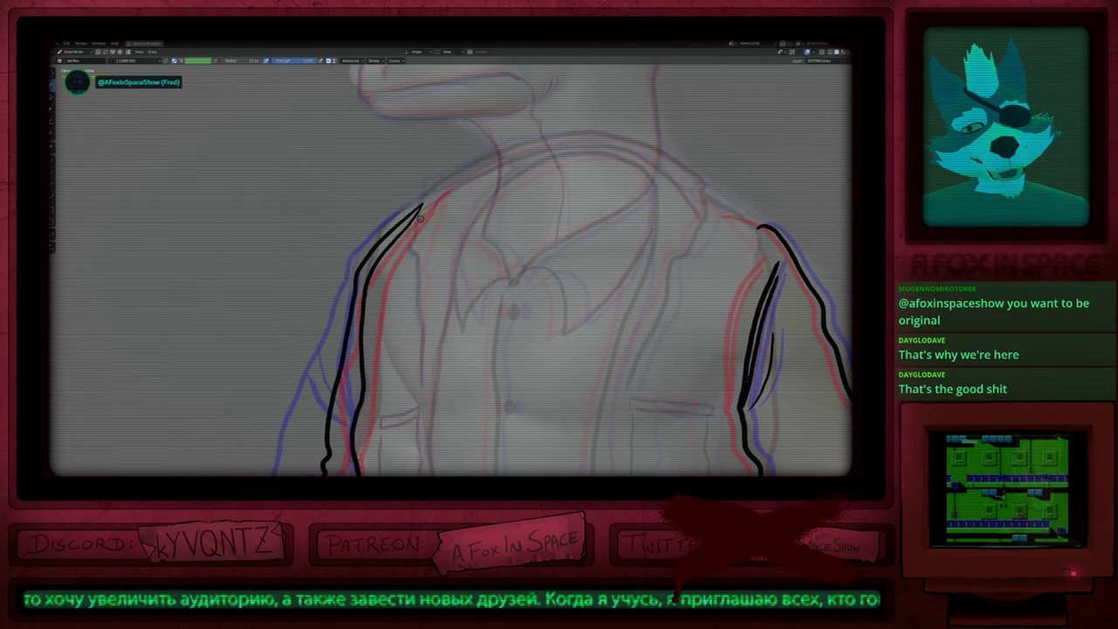
pyautogui.press('Tab')
# Step: Adjust the selected left shoulder and upper sleeve stroke points with Alt+S
pyautogui.moveTo(363, 339); pyautogui.dragTo(496, 249)
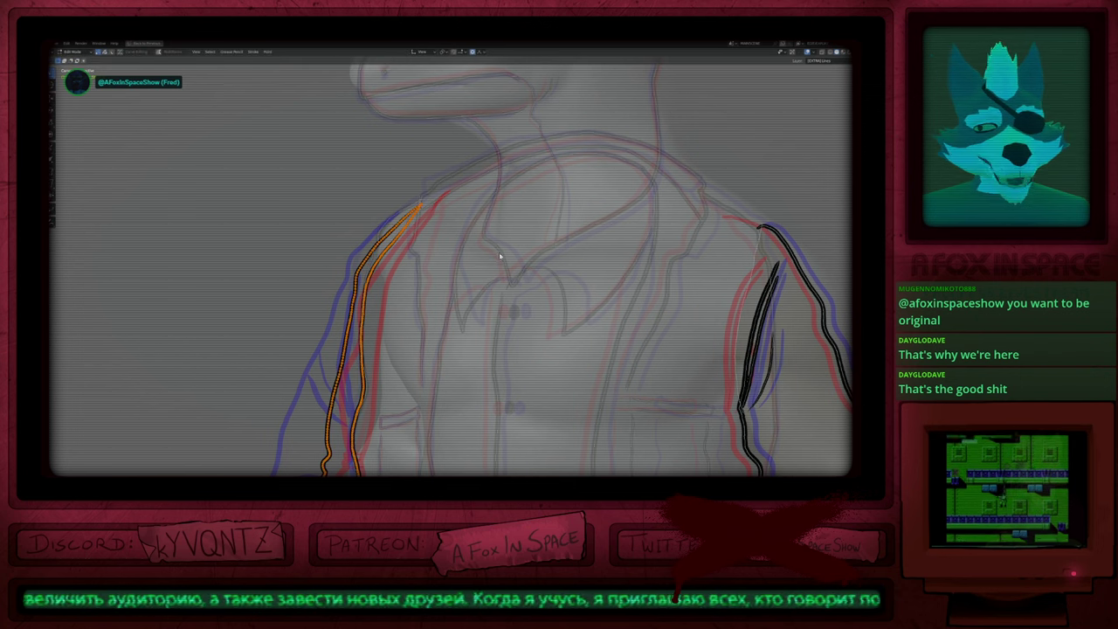
pyautogui.hotkey('alt', 's')
pyautogui.click(516, 218)
pyautogui.moveTo(312, 390); pyautogui.dragTo(494, 171)
pyautogui.hotkey('alt', 's')
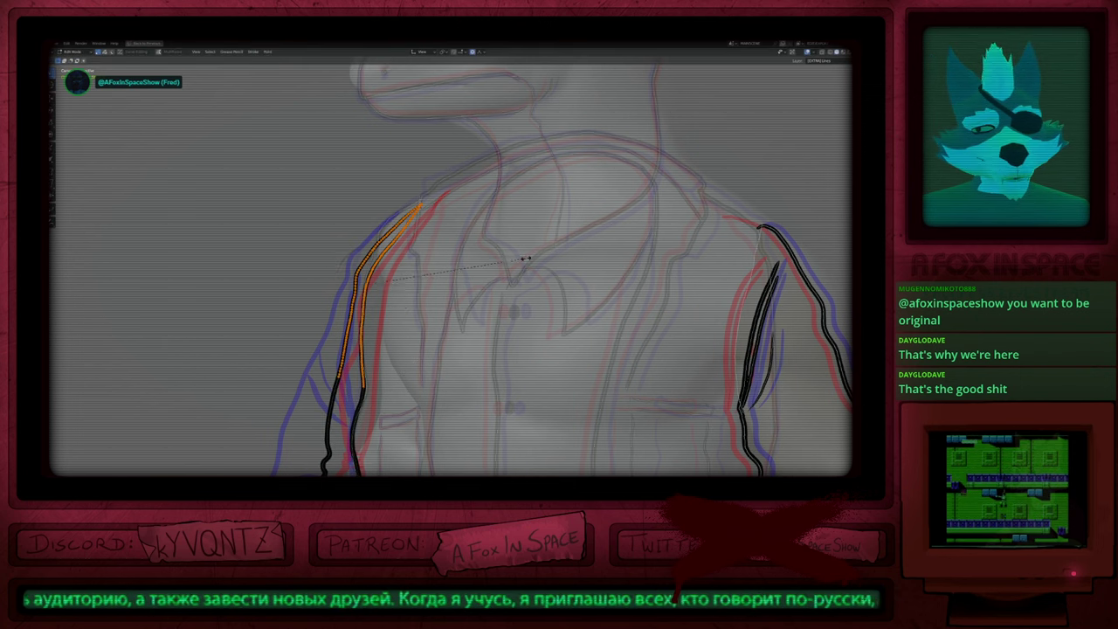
pyautogui.click(550, 249)
pyautogui.press('Tab')
pyautogui.scroll(-4, 476, 295)
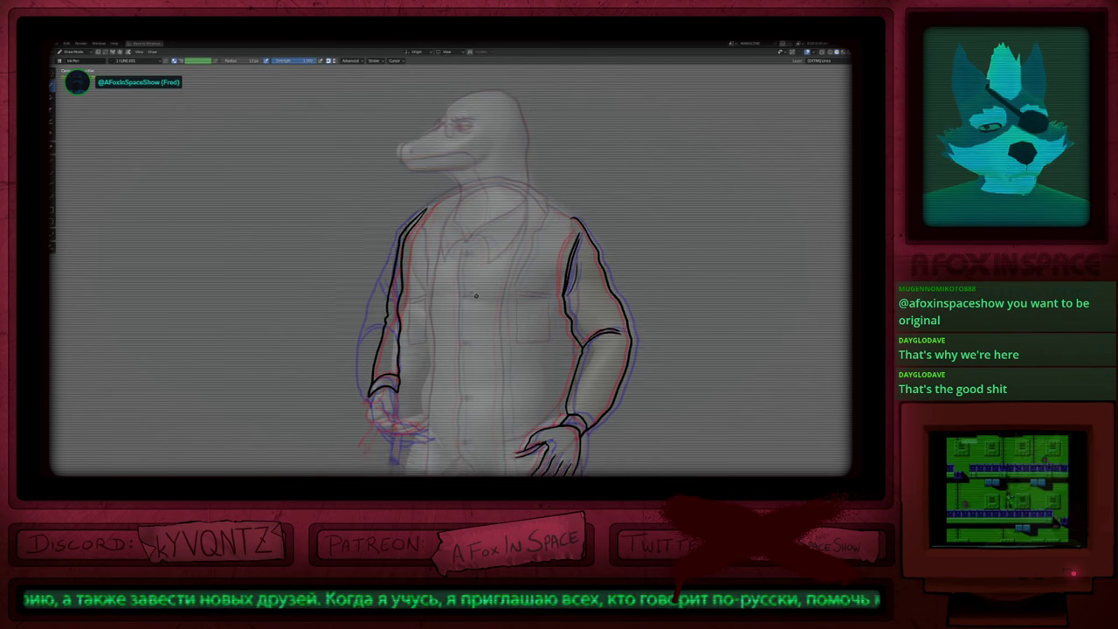
pyautogui.keyDown('shift'); pyautogui.moveTo(476, 295); pyautogui.dragTo(447, 256, button='middle'); pyautogui.keyUp('shift')
pyautogui.press('Tab')
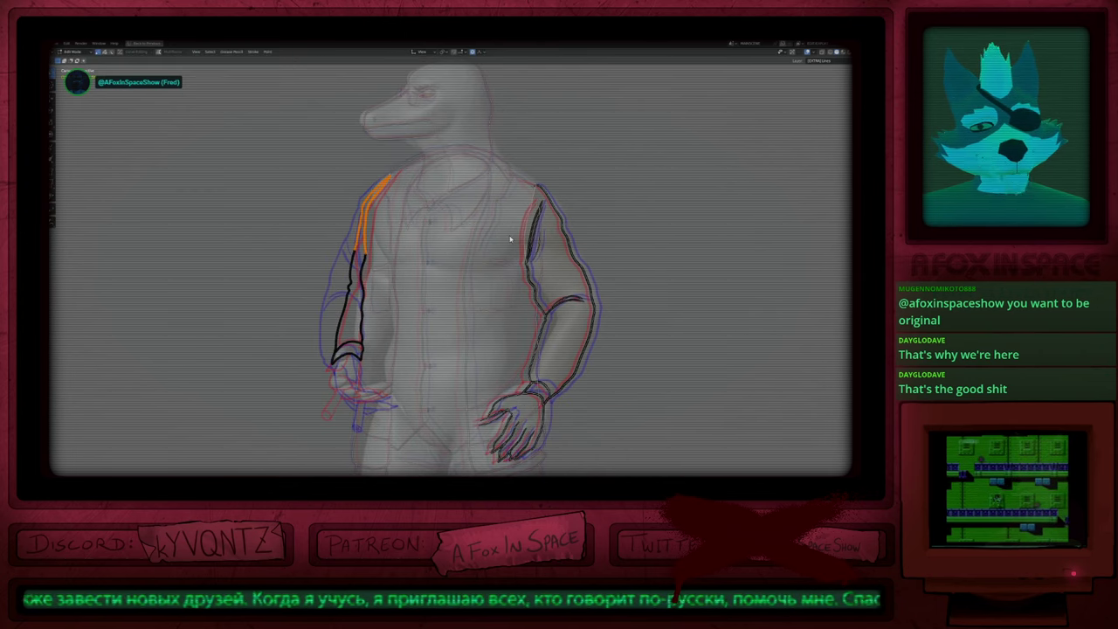
pyautogui.press('Tab')
# Step: Rotate and move the right arm's inner sleeve stroke to fit the arm
pyautogui.click(536, 222)
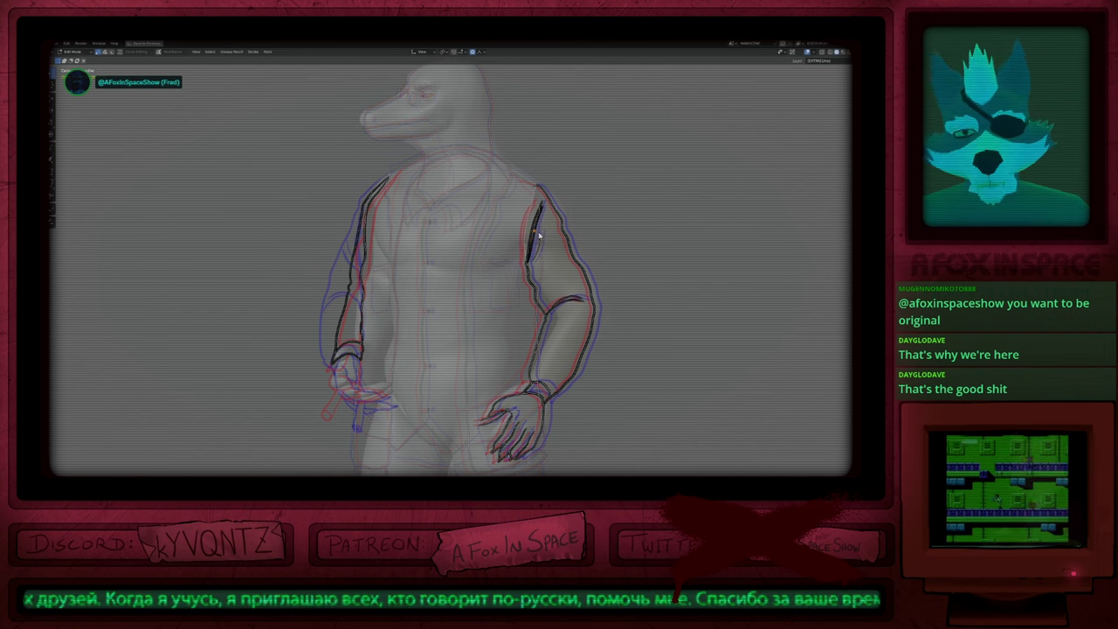
pyautogui.scroll(5, 532, 232)
pyautogui.press('r')
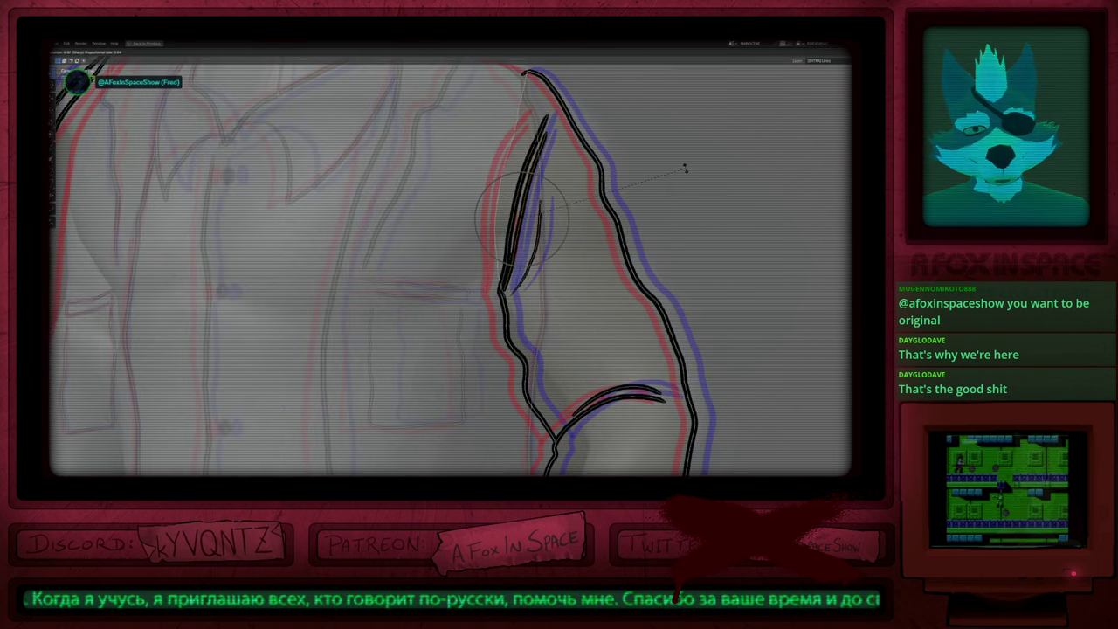
pyautogui.click(686, 151)
pyautogui.press('g')
pyautogui.click(699, 148)
pyautogui.press('Tab')
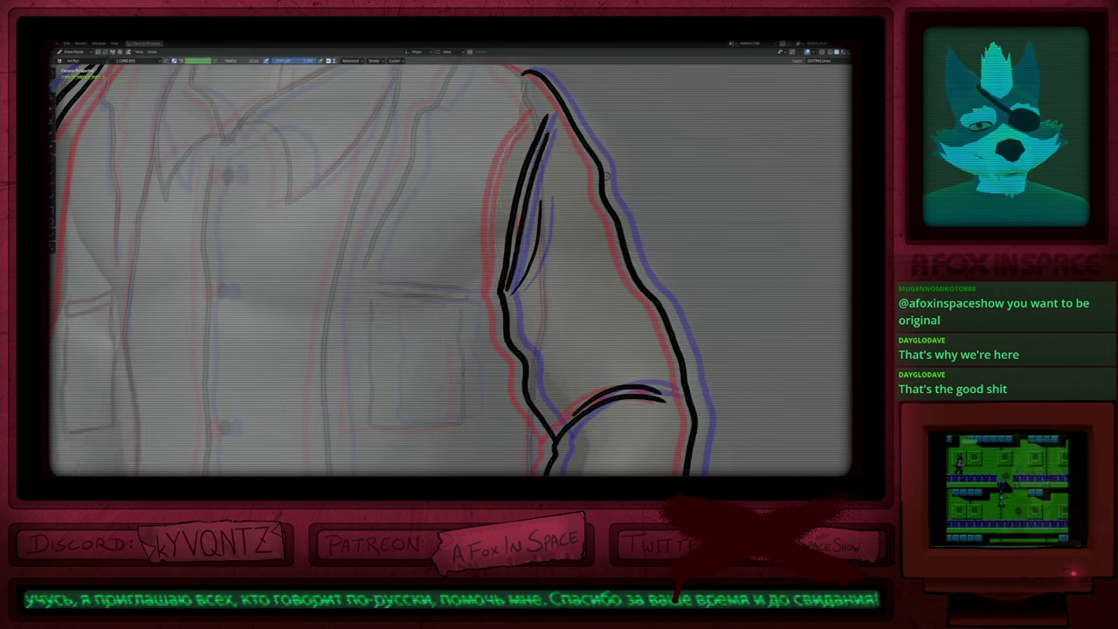
pyautogui.scroll(-7, 496, 192)
pyautogui.scroll(3, 493, 192)
pyautogui.moveTo(411, 254)
pyautogui.keyDown('shift'); pyautogui.mouseDown(button='middle')
pyautogui.moveTo(459, 238)
pyautogui.moveTo(464, 254)
pyautogui.mouseUp(button='middle'); pyautogui.keyUp('shift')
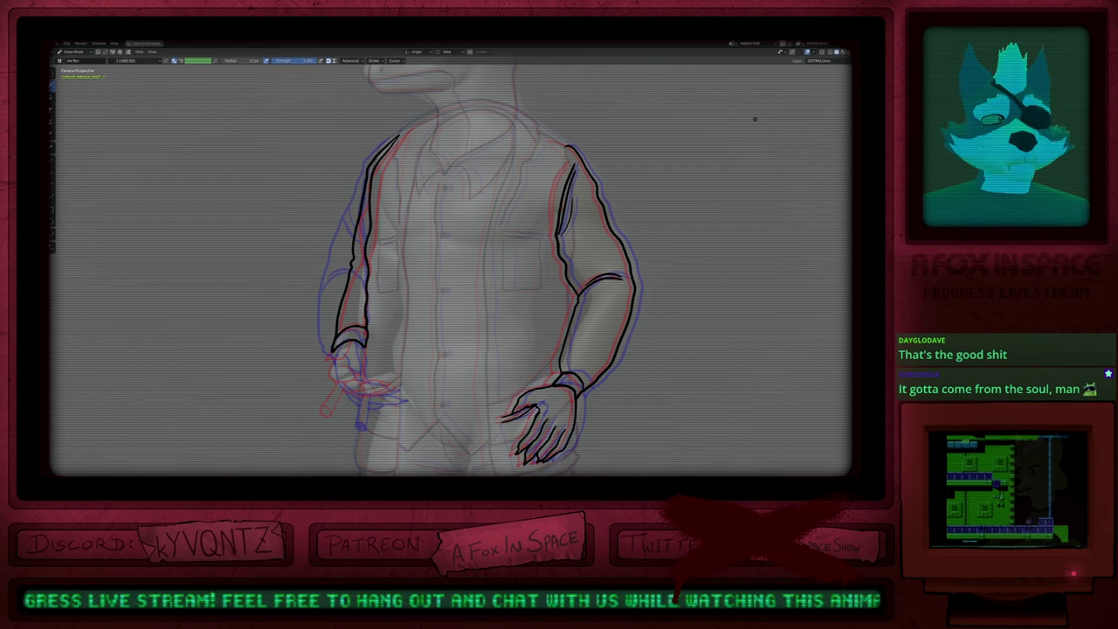
# Step: Frame the shirt and arms, resize the brush, and push the cuff's lower line slightly up
pyautogui.moveTo(581, 277)
pyautogui.keyDown('ctrl'); pyautogui.mouseDown(button='middle')
pyautogui.moveTo(530, 256)
pyautogui.moveTo(501, 361)
pyautogui.moveTo(535, 220)
pyautogui.mouseUp(button='middle'); pyautogui.keyUp('ctrl')
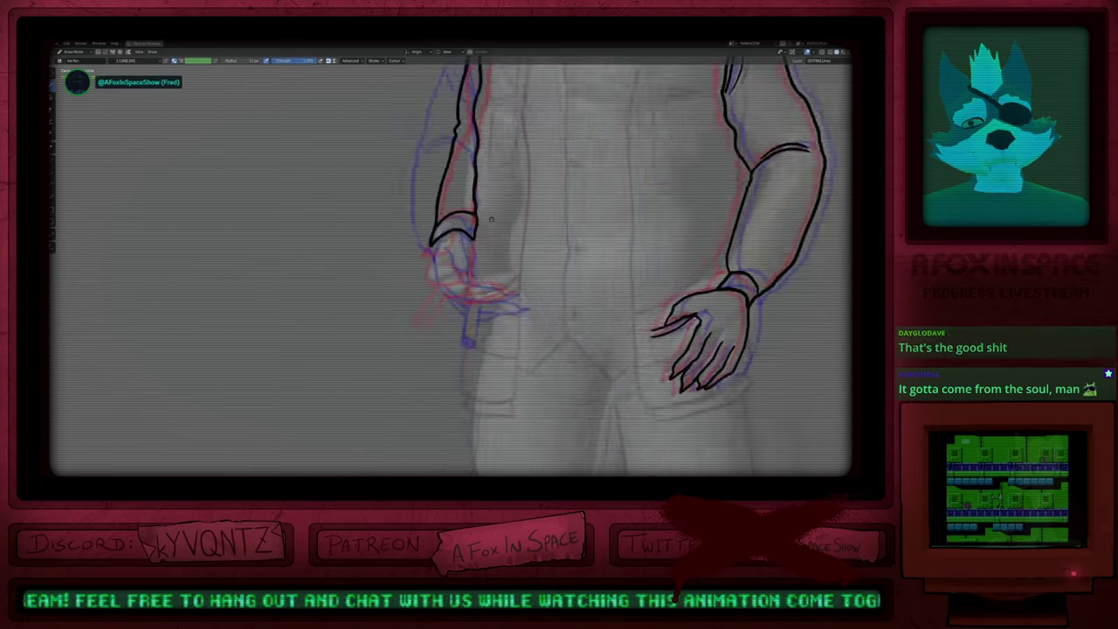
pyautogui.press('f')
pyautogui.click(461, 231)
pyautogui.moveTo(426, 253); pyautogui.dragTo(430, 240)
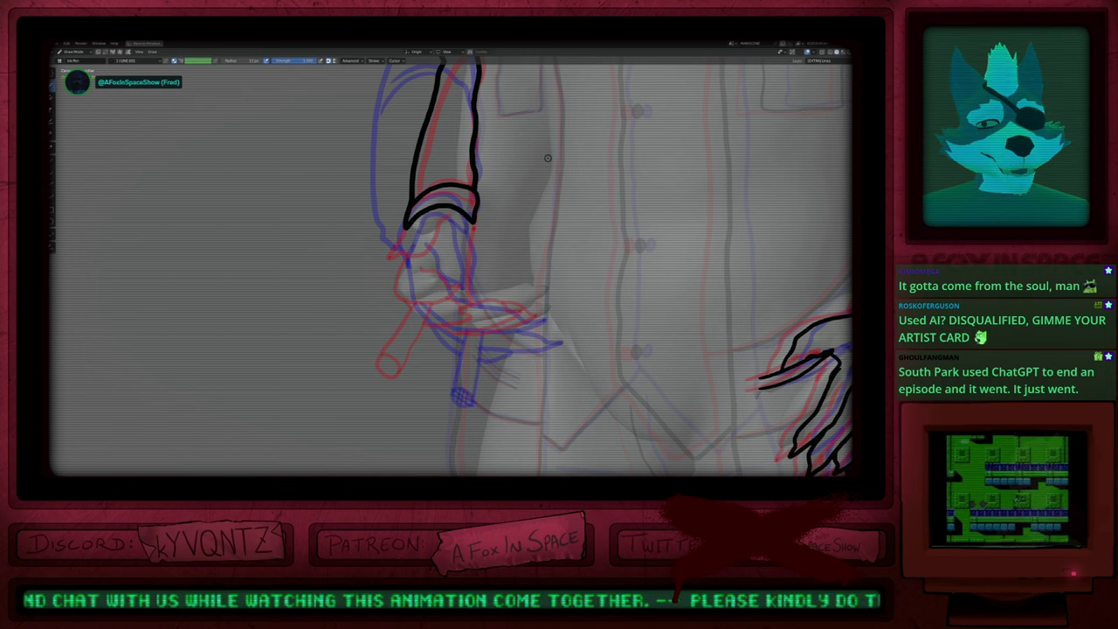
# Step: Shrink the brush radius in several steps for fine work, with both hands in view
pyautogui.press('f')
pyautogui.click(506, 179)
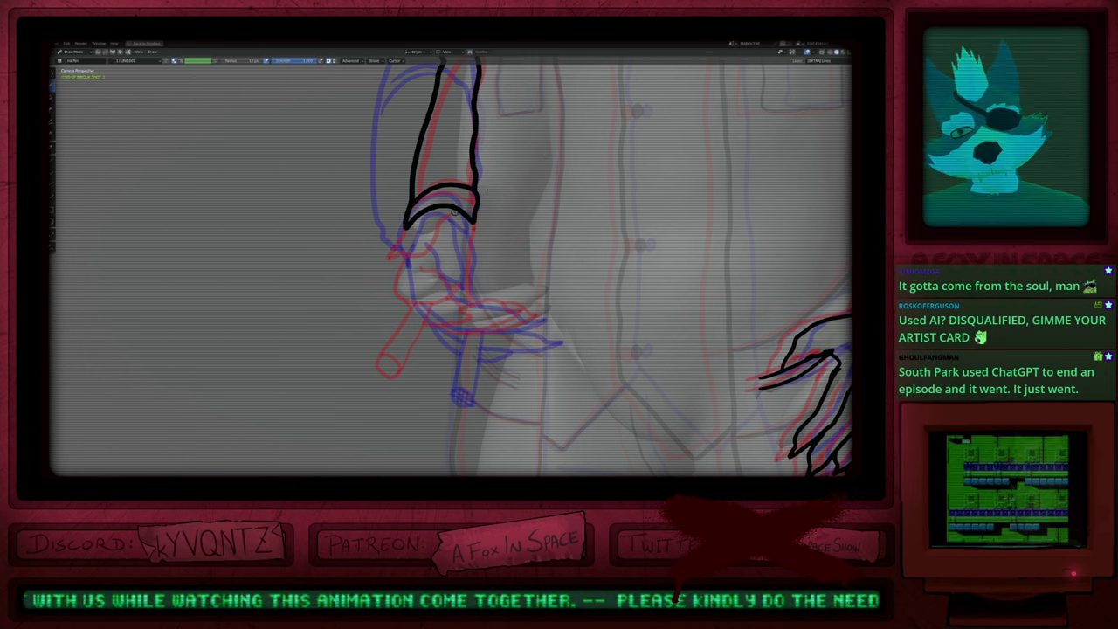
pyautogui.scroll(-2, 456, 210)
pyautogui.keyDown('shift'); pyautogui.moveTo(431, 125); pyautogui.dragTo(415, 222, button='middle'); pyautogui.keyUp('shift')
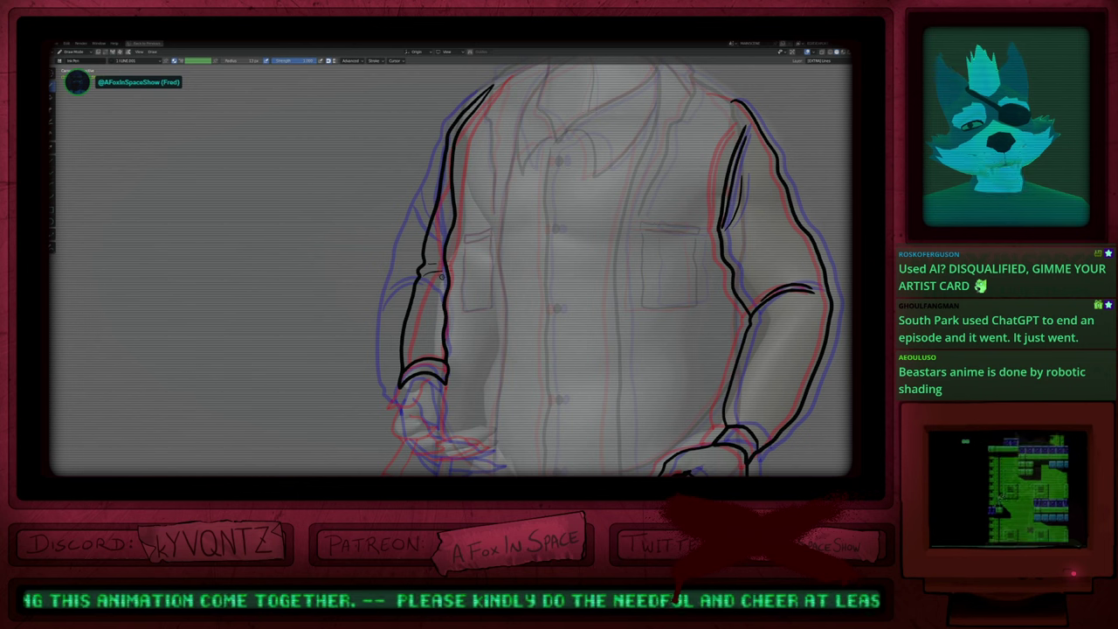
pyautogui.press('f')
pyautogui.click(431, 277)
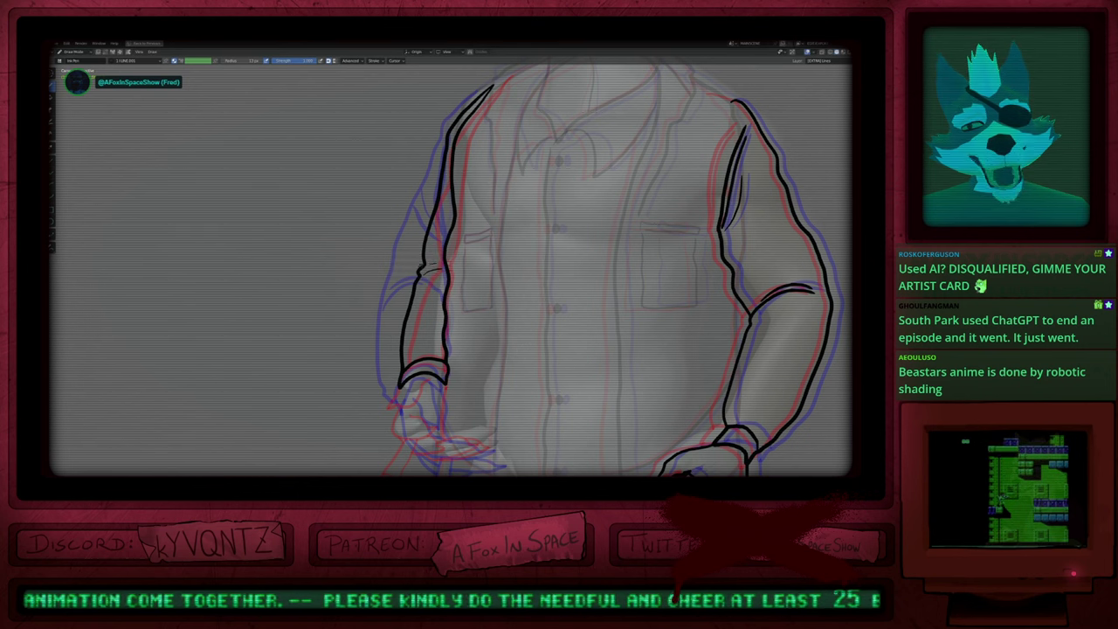
pyautogui.press('f')
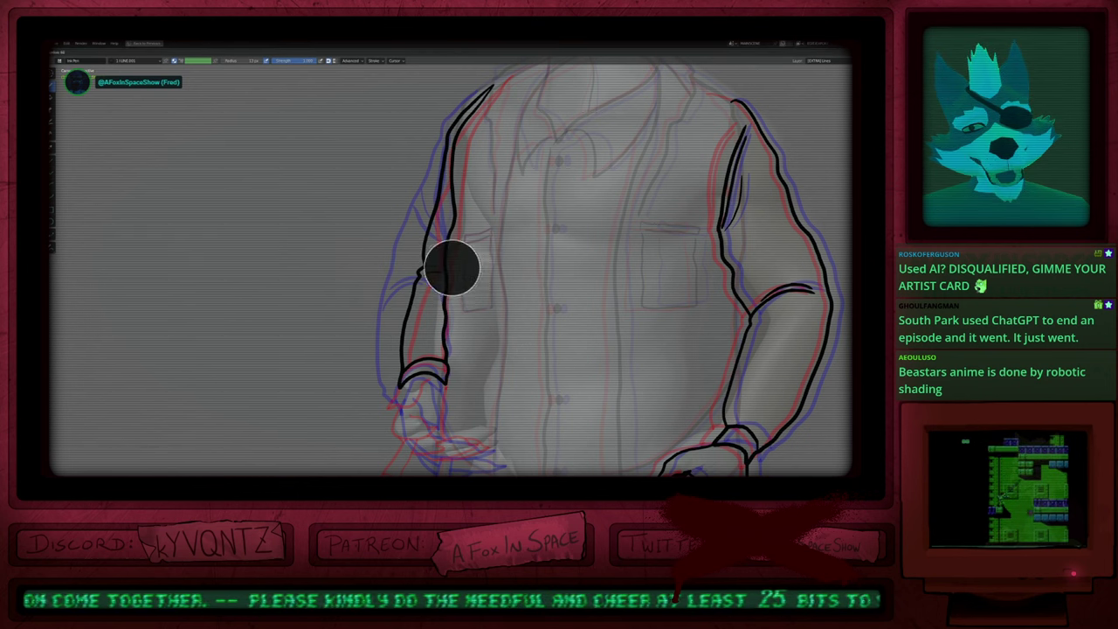
pyautogui.click(449, 267)
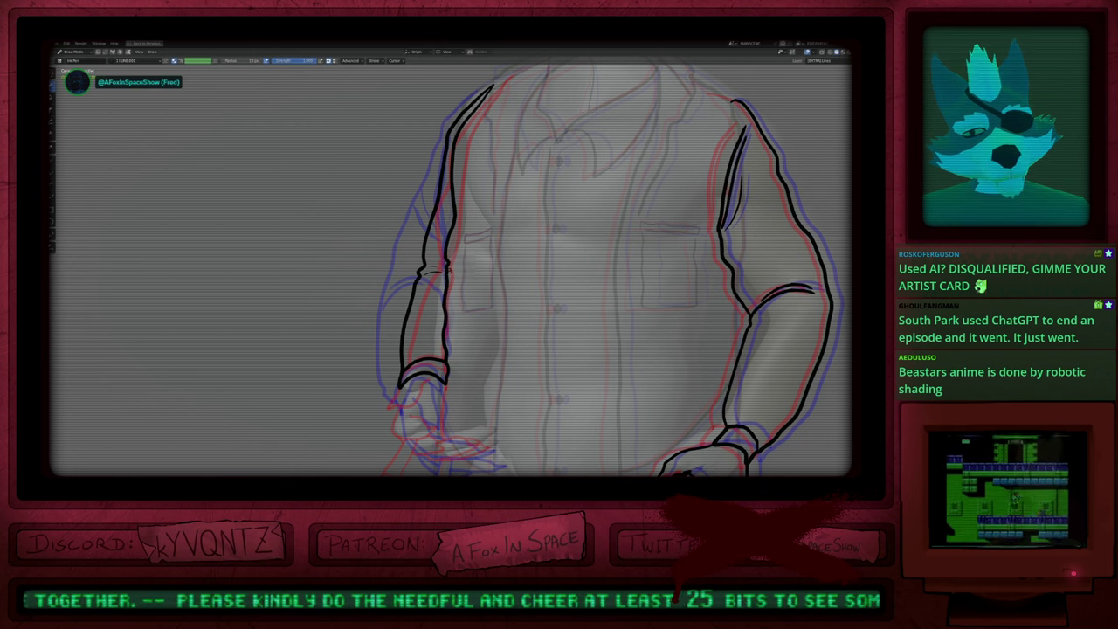
pyautogui.press('f')
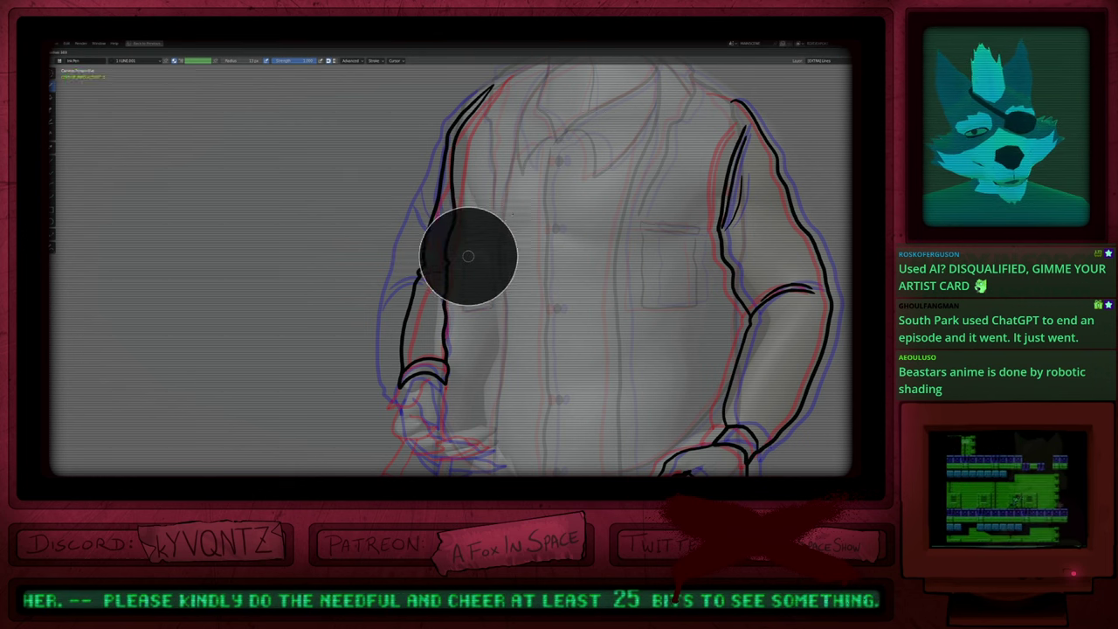
pyautogui.click(477, 259)
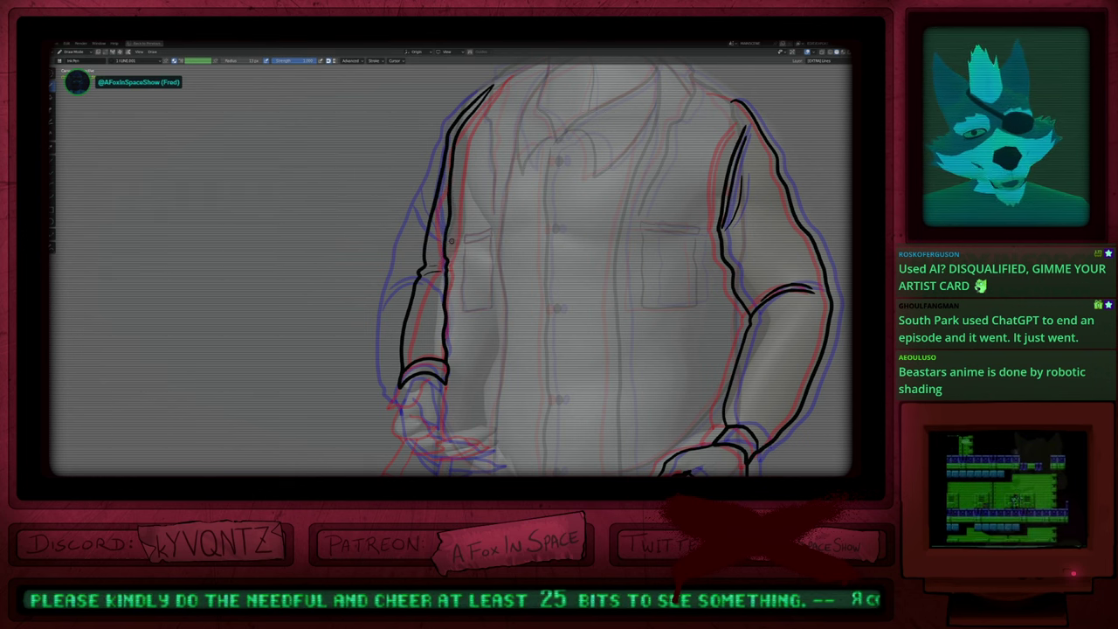
pyautogui.moveTo(464, 326)
pyautogui.keyDown('shift'); pyautogui.mouseDown(button='middle')
pyautogui.moveTo(431, 258)
pyautogui.moveTo(433, 233)
pyautogui.mouseUp(button='middle'); pyautogui.keyUp('shift')
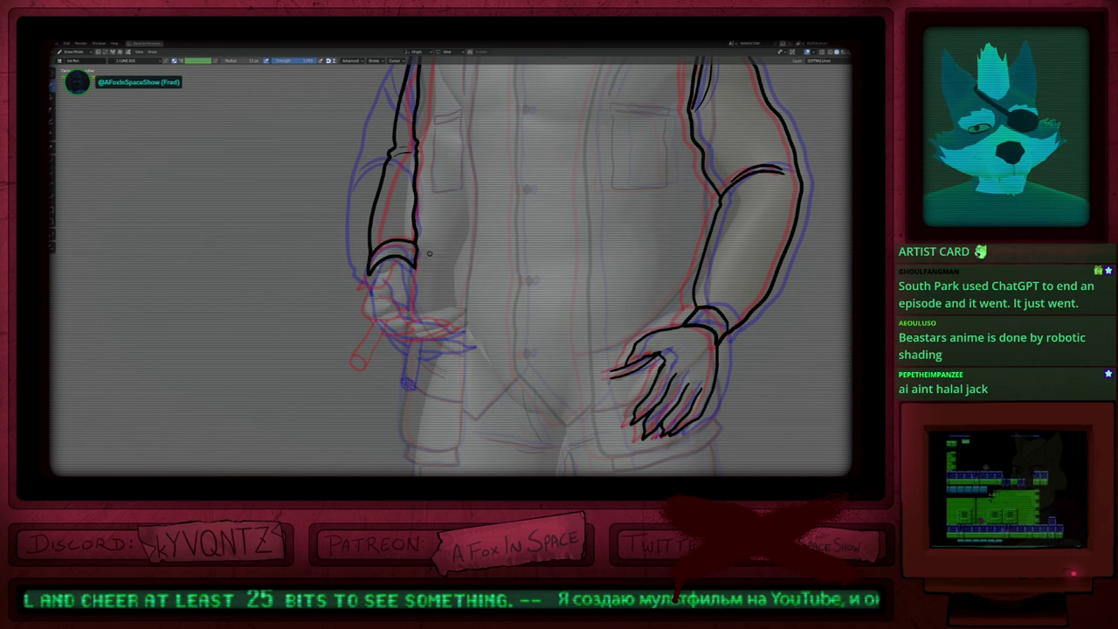
pyautogui.scroll(2, 439, 294)
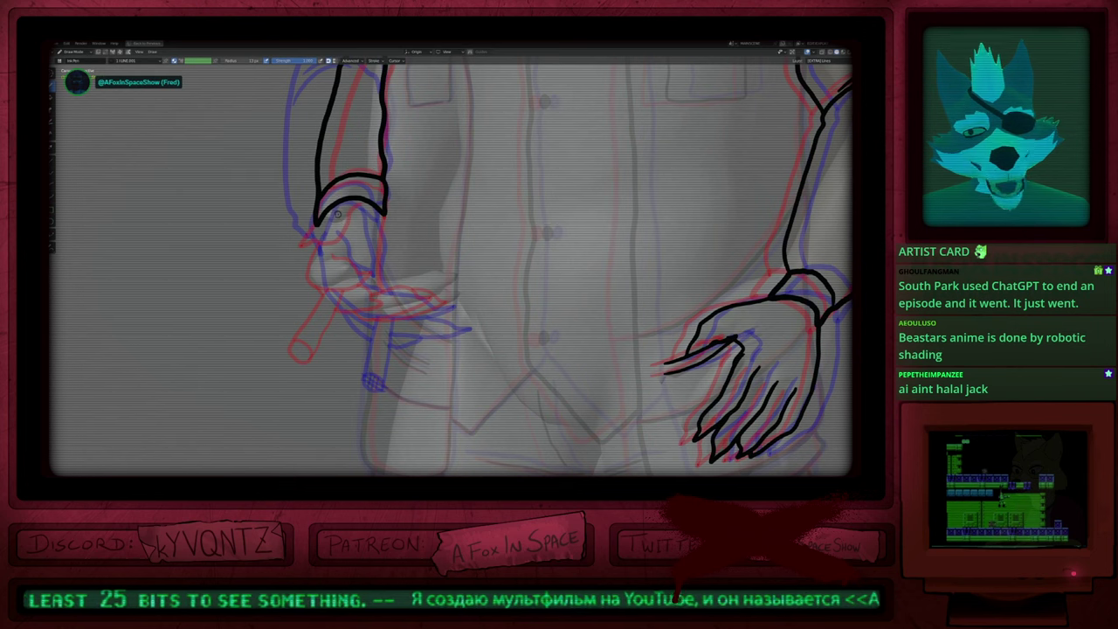
# Step: Push both cuff curves slightly upward with a resized brush
pyautogui.press('f')
pyautogui.click(404, 212)
pyautogui.moveTo(341, 212); pyautogui.dragTo(345, 195)
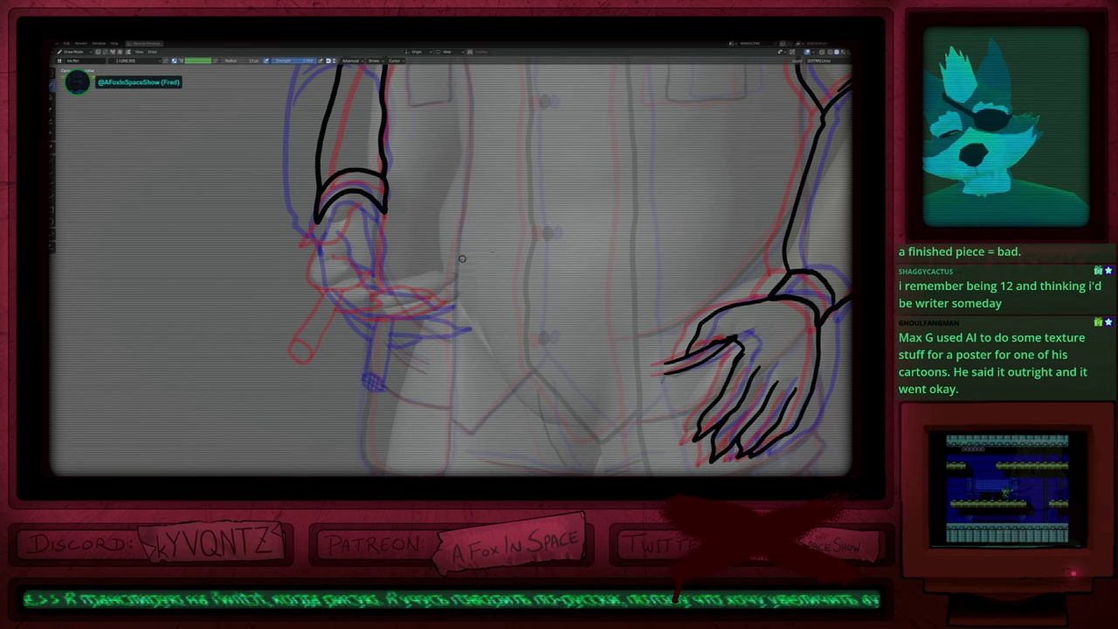
pyautogui.keyDown('shift'); pyautogui.moveTo(376, 227); pyautogui.dragTo(502, 274, button='middle'); pyautogui.keyUp('shift')
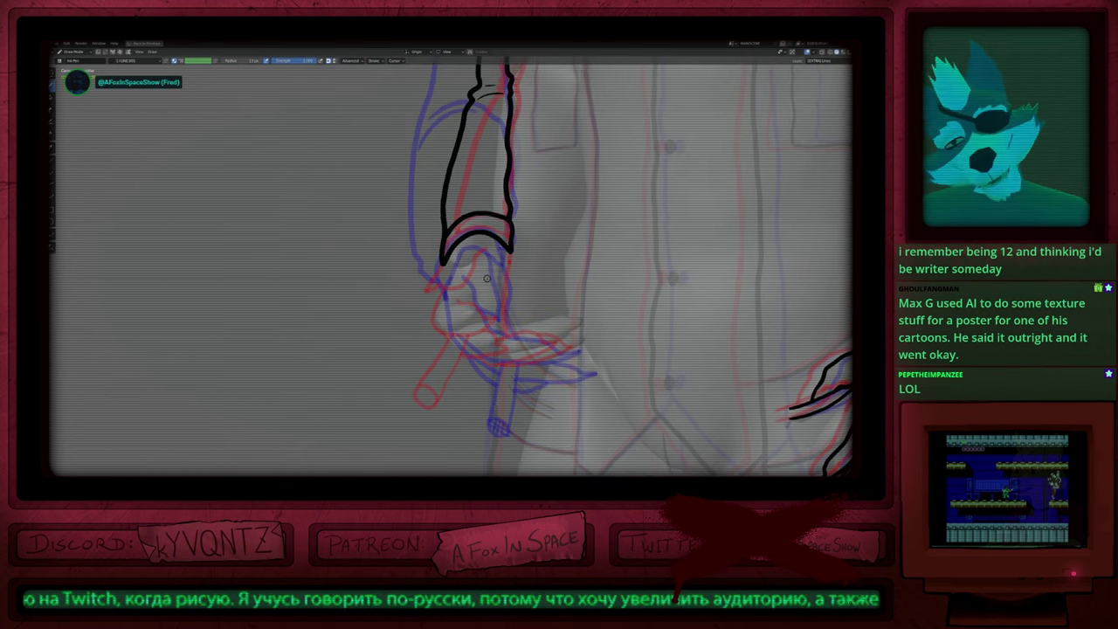
pyautogui.hotkey('ctrl', 'z')
pyautogui.hotkey('ctrl', 'z')
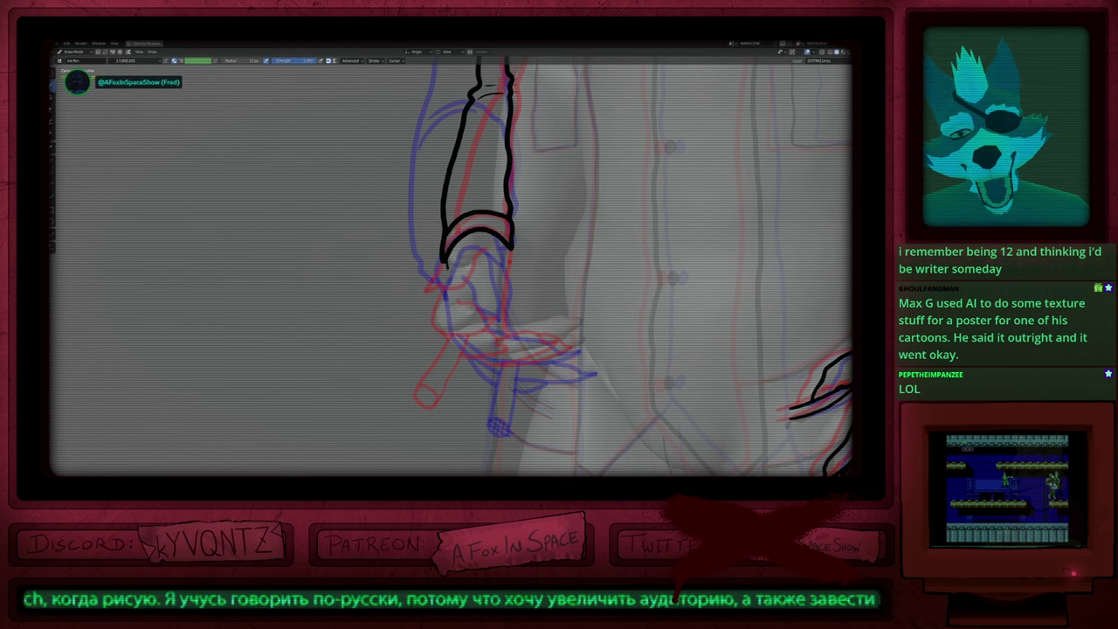
# Step: Ink the hand's outline up to the cuff and close the finger curve
pyautogui.moveTo(457, 277); pyautogui.dragTo(486, 242)
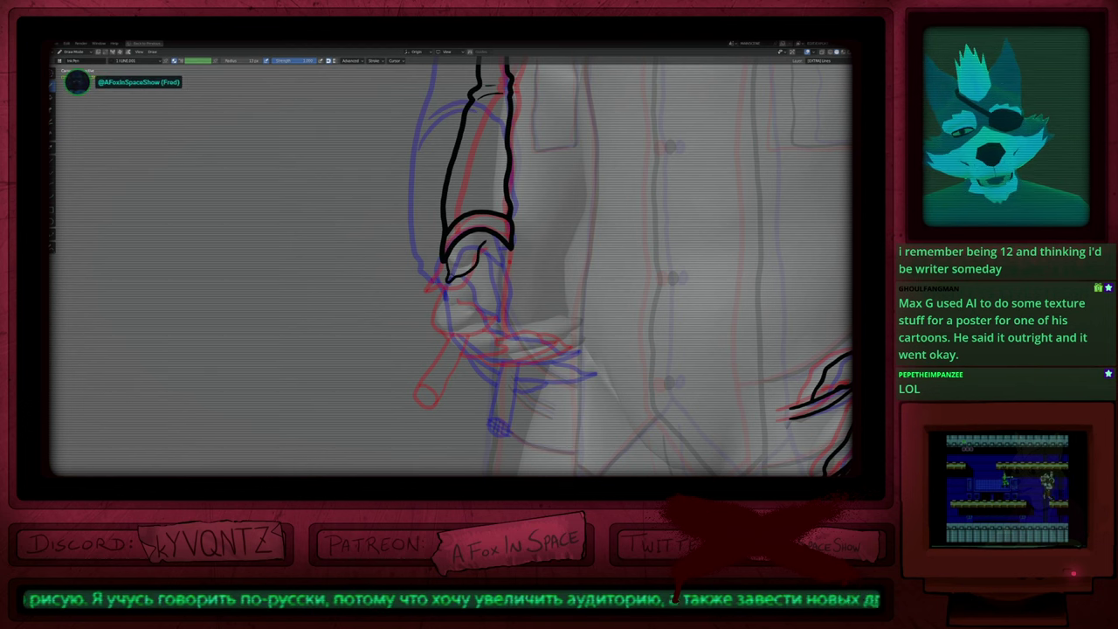
pyautogui.keyDown('shift'); pyautogui.moveTo(449, 303); pyautogui.dragTo(432, 244, button='middle'); pyautogui.keyUp('shift')
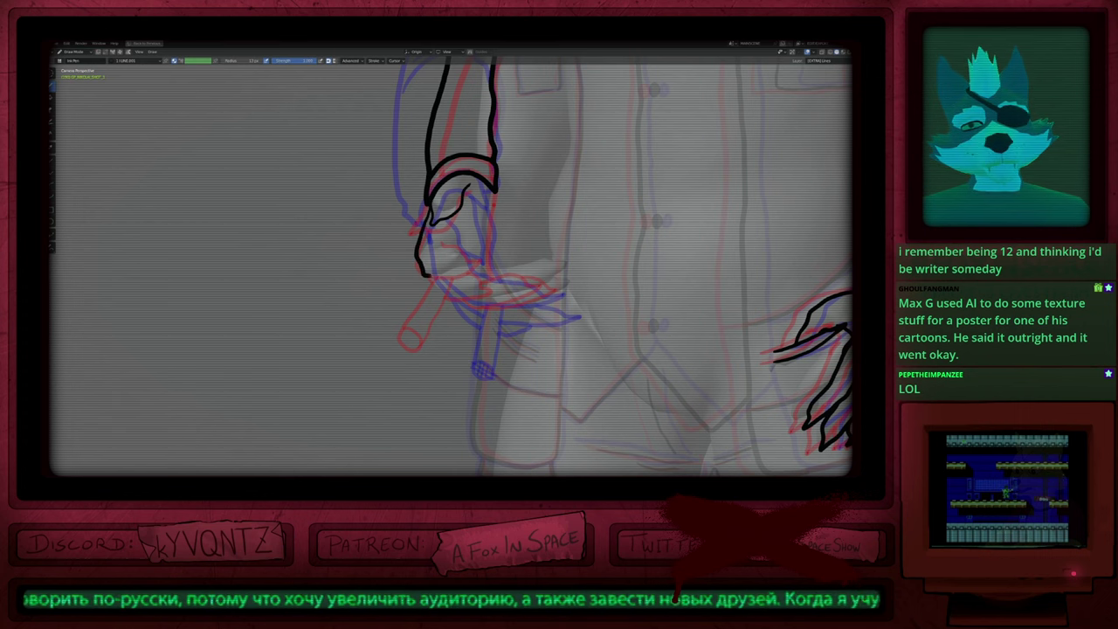
pyautogui.moveTo(434, 253)
pyautogui.mouseDown()
pyautogui.moveTo(480, 260)
pyautogui.moveTo(454, 299)
pyautogui.mouseUp()
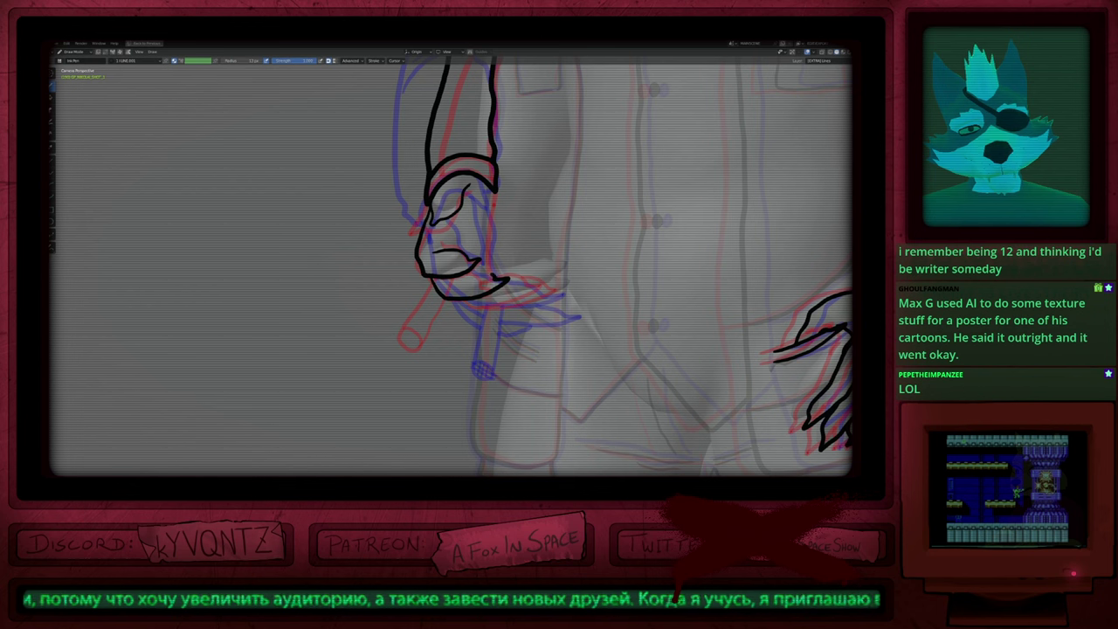
# Step: Step between neighbouring frames to compare hand poses, then return to the unfinished one
pyautogui.press('Right')
pyautogui.press('Left')
pyautogui.press('Left')
pyautogui.press('Right')
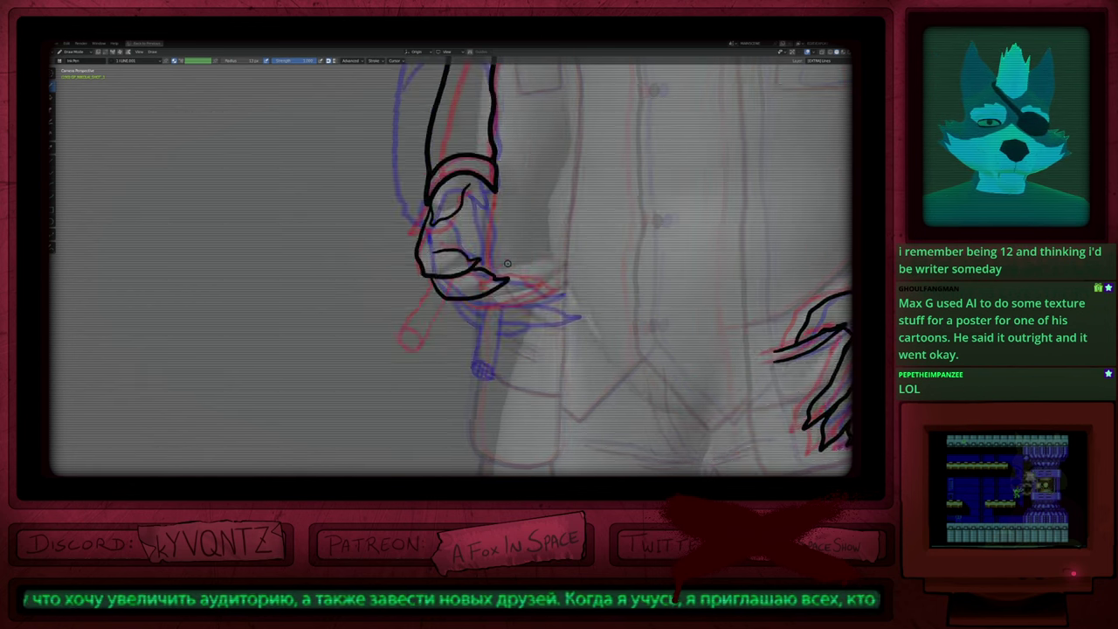
pyautogui.press('Right')
pyautogui.press('Left')
# Step: Select the fingertip points in Edit Mode and move them down-right with proportional falloff
pyautogui.press('Tab')
pyautogui.moveTo(471, 287)
pyautogui.mouseDown()
pyautogui.moveTo(529, 251)
pyautogui.moveTo(567, 270)
pyautogui.mouseUp()
pyautogui.press('g')
pyautogui.press('g')
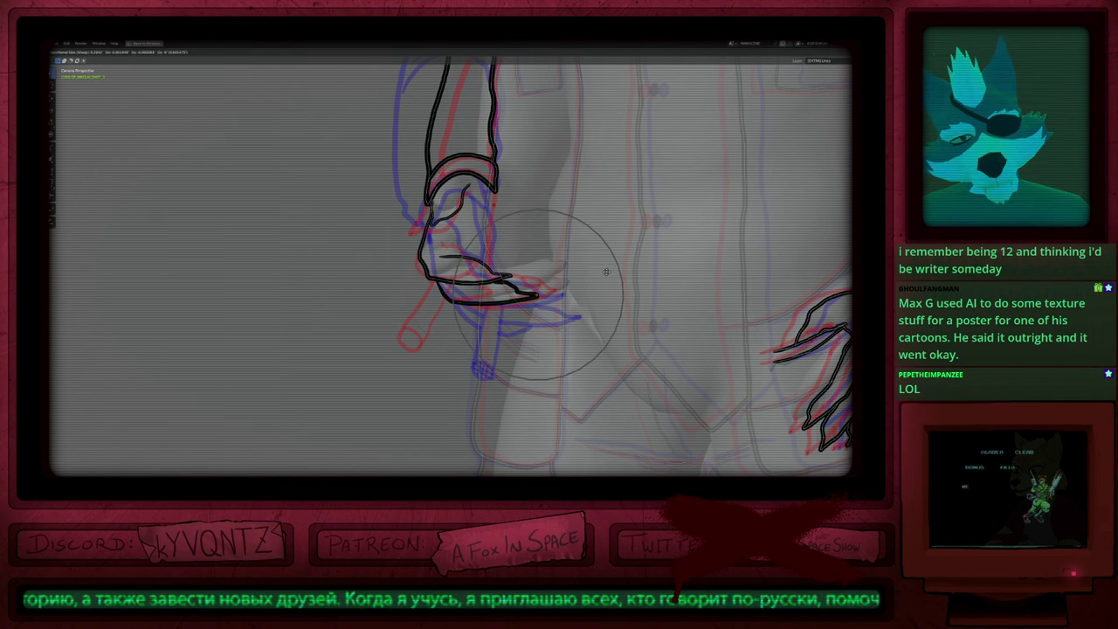
pyautogui.click(540, 280)
pyautogui.press('Tab')
# Step: Extend the hand's contour to the thumb tip and draw the long claw
pyautogui.keyDown('shift'); pyautogui.moveTo(500, 280); pyautogui.dragTo(504, 294, button='middle'); pyautogui.keyUp('shift')
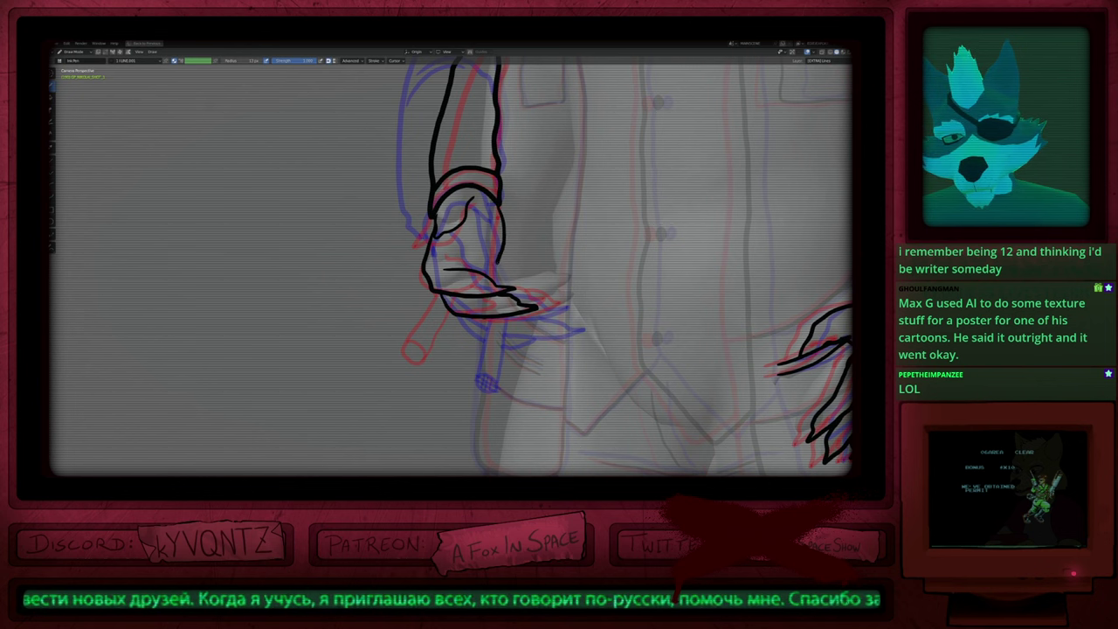
pyautogui.moveTo(498, 262); pyautogui.dragTo(514, 287)
pyautogui.keyDown('shift'); pyautogui.moveTo(524, 289); pyautogui.dragTo(462, 245, button='middle'); pyautogui.keyUp('shift')
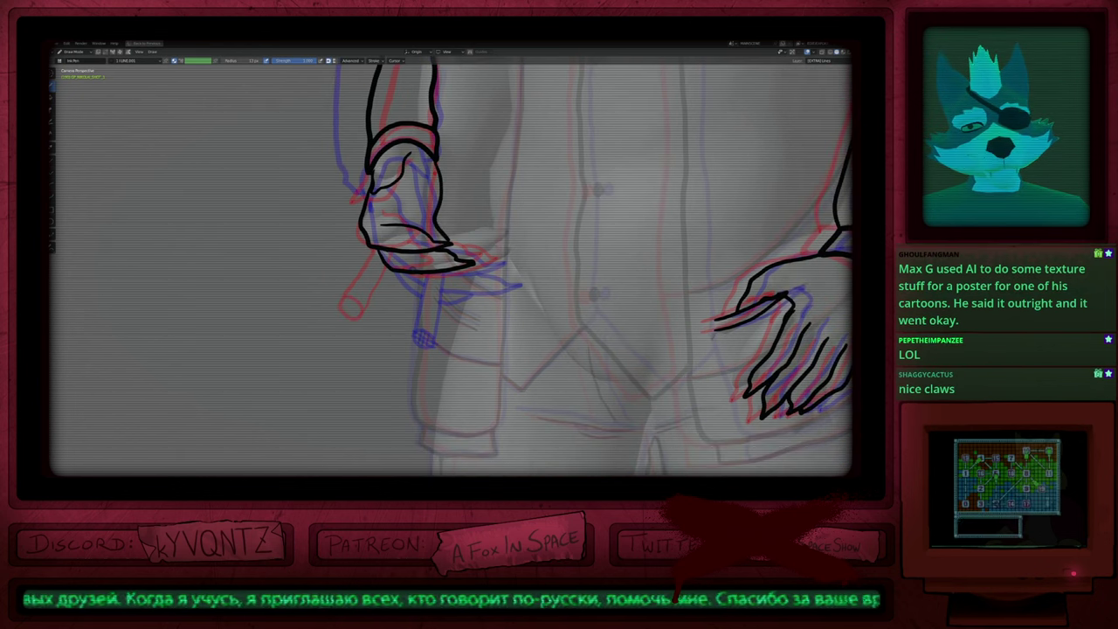
pyautogui.moveTo(436, 276)
pyautogui.mouseDown()
pyautogui.moveTo(505, 260)
pyautogui.moveTo(518, 252)
pyautogui.moveTo(510, 234)
pyautogui.mouseUp()
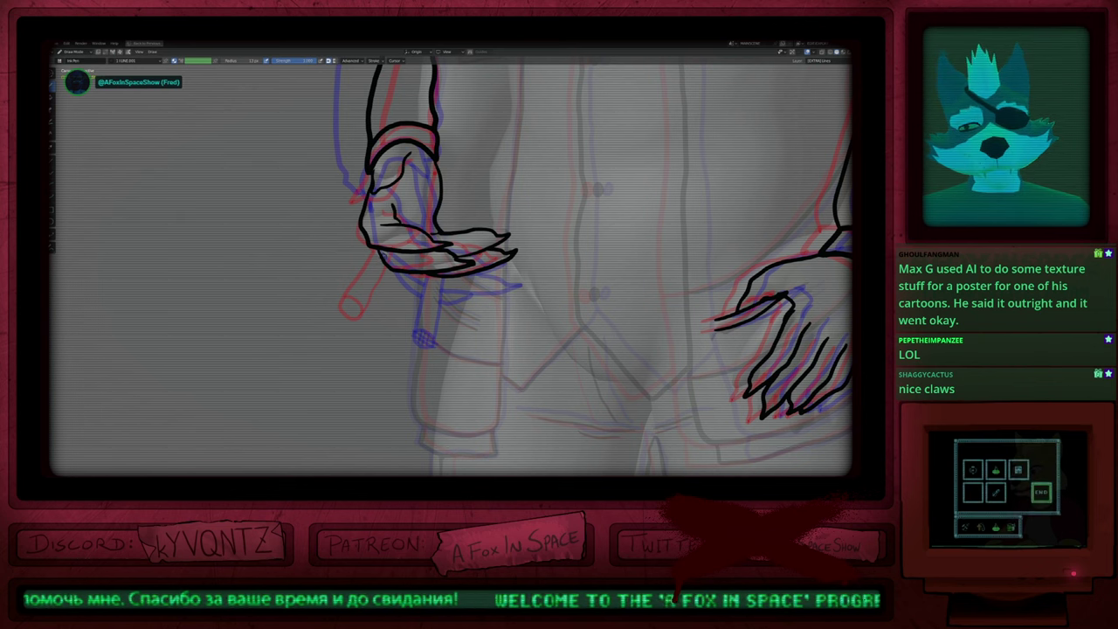
pyautogui.moveTo(407, 275)
pyautogui.keyDown('shift'); pyautogui.mouseDown(button='middle')
pyautogui.moveTo(510, 253)
pyautogui.moveTo(496, 226)
pyautogui.mouseUp(button='middle'); pyautogui.keyUp('shift')
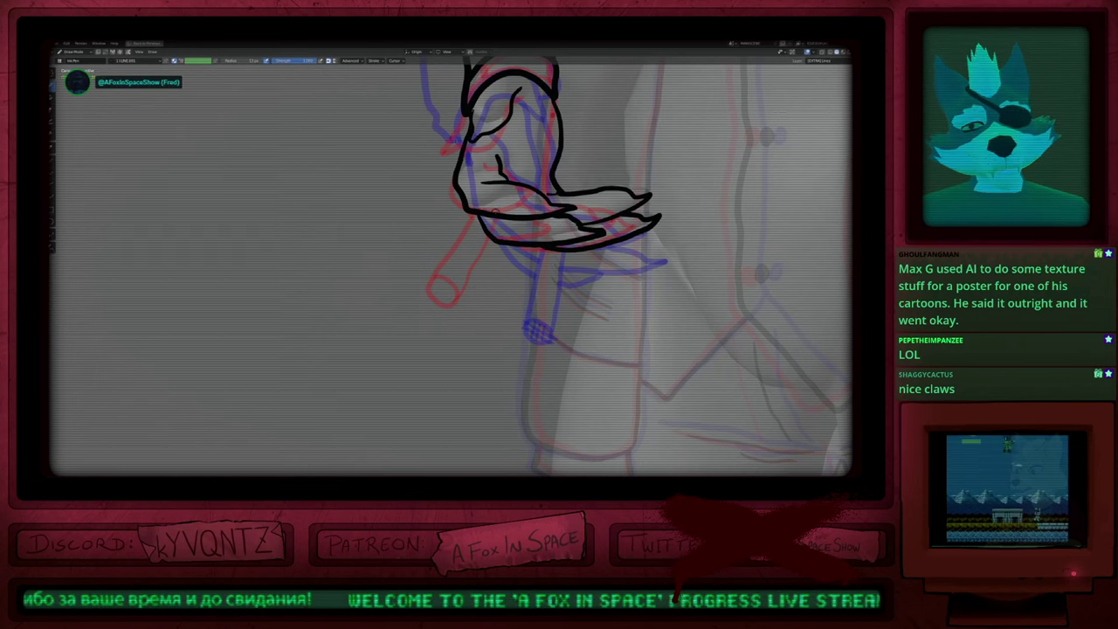
# Step: Add a short line across the lower finger and erase the cigarette line's overshoot
pyautogui.moveTo(500, 218)
pyautogui.mouseDown()
pyautogui.moveTo(472, 302)
pyautogui.moveTo(487, 328)
pyautogui.moveTo(507, 313)
pyautogui.moveTo(483, 300)
pyautogui.moveTo(526, 214)
pyautogui.mouseUp()
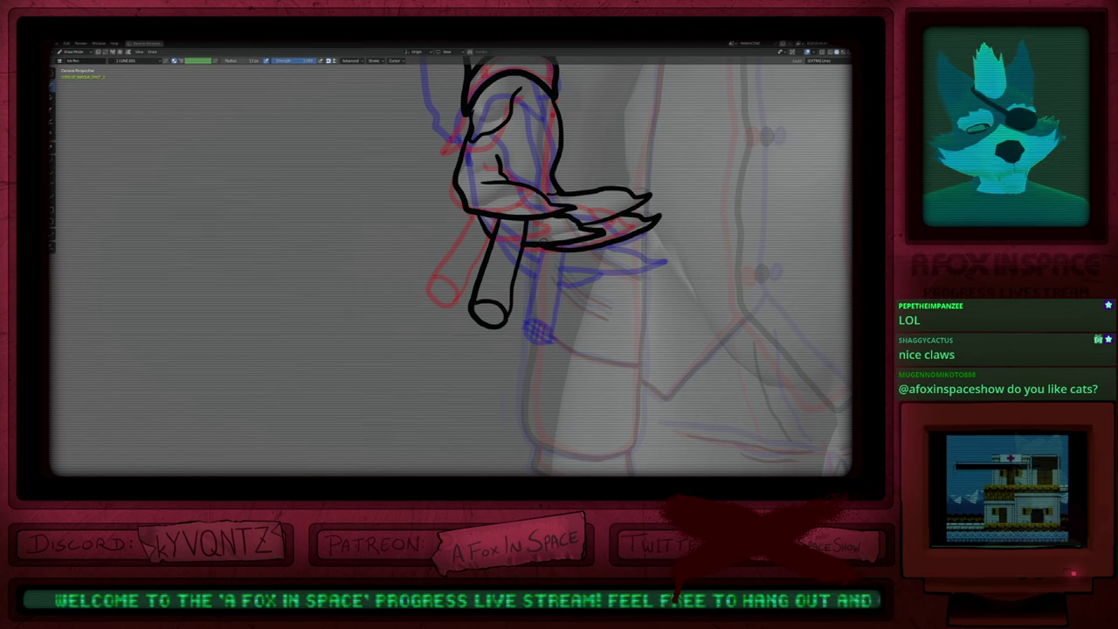
pyautogui.keyDown('shift'); pyautogui.moveTo(567, 247); pyautogui.dragTo(522, 247, button='middle'); pyautogui.keyUp('shift')
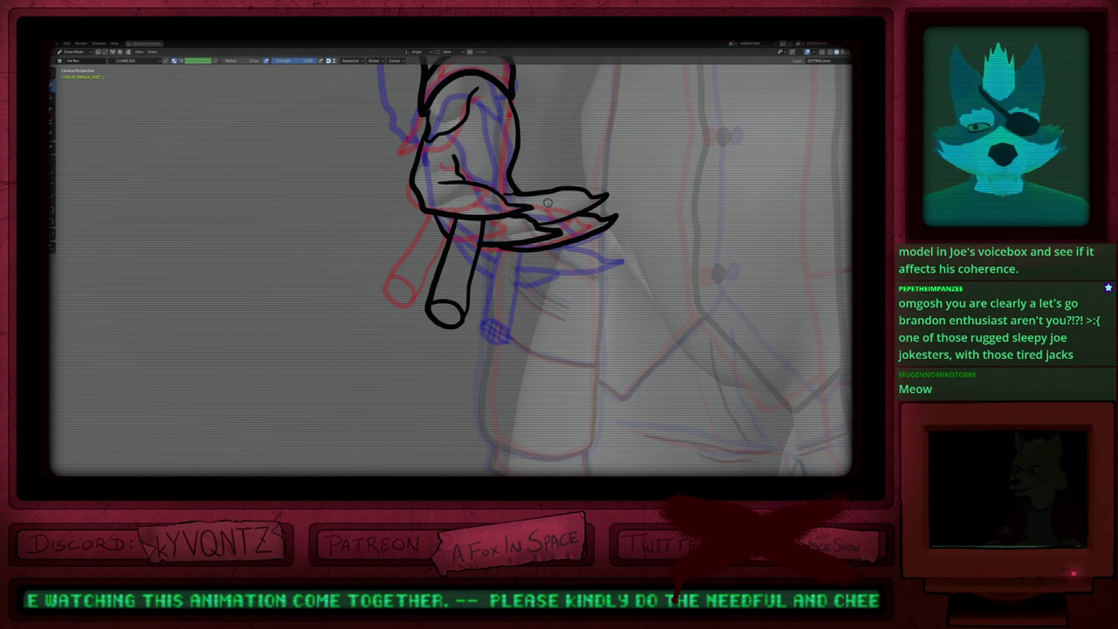
pyautogui.keyDown('shift'); pyautogui.moveTo(488, 231); pyautogui.dragTo(458, 297, button='middle'); pyautogui.keyUp('shift')
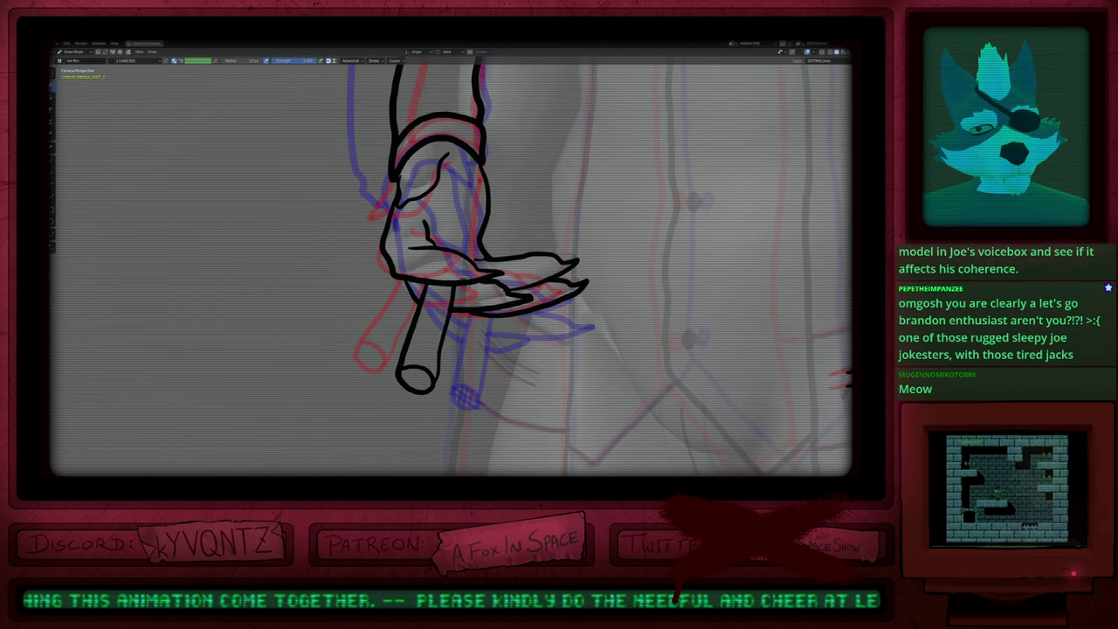
pyautogui.keyDown('shift'); pyautogui.moveTo(579, 229); pyautogui.dragTo(632, 245, button='middle'); pyautogui.keyUp('shift')
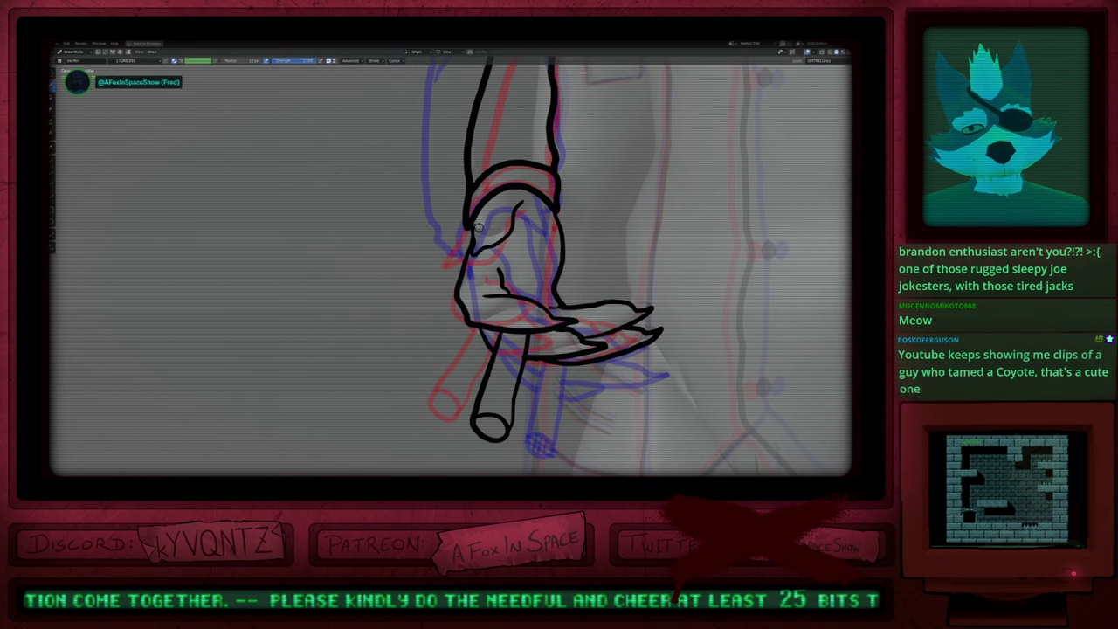
# Step: Zoom out to show the other arm, shoulders, collar and head
pyautogui.keyDown('ctrl'); pyautogui.moveTo(477, 222); pyautogui.dragTo(460, 272, button='middle'); pyautogui.keyUp('ctrl')
pyautogui.keyDown('shift'); pyautogui.moveTo(537, 152); pyautogui.dragTo(444, 451, button='middle'); pyautogui.keyUp('shift')
pyautogui.keyDown('shift'); pyautogui.moveTo(464, 395); pyautogui.dragTo(562, 271, button='middle'); pyautogui.keyUp('shift')
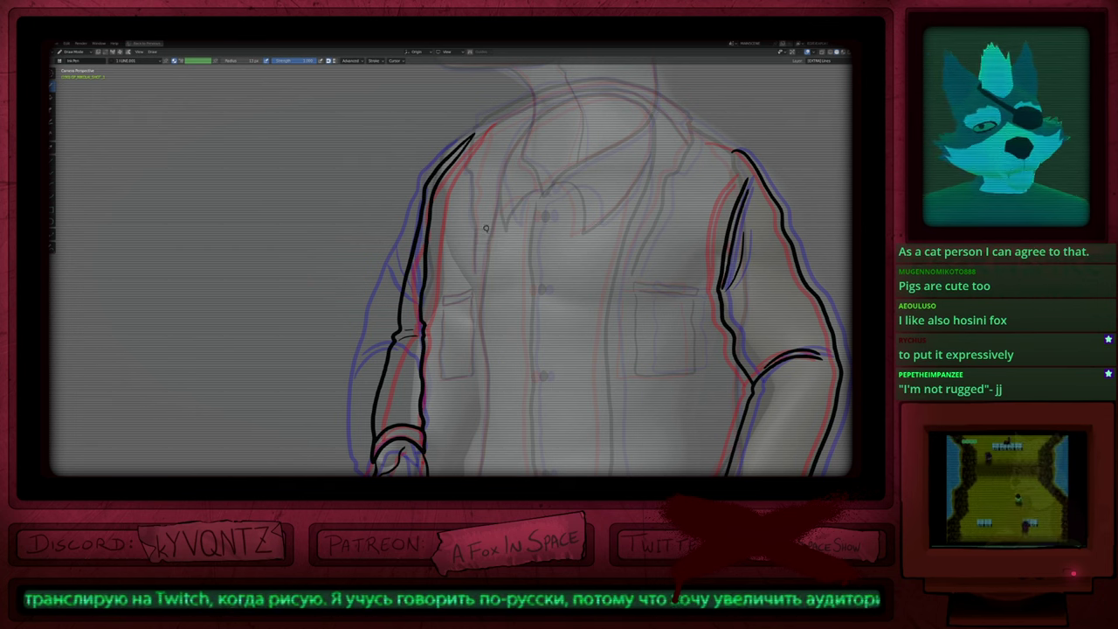
pyautogui.keyDown('shift'); pyautogui.moveTo(553, 101); pyautogui.dragTo(508, 283, button='middle'); pyautogui.keyUp('shift')
pyautogui.scroll(4, 454, 272)
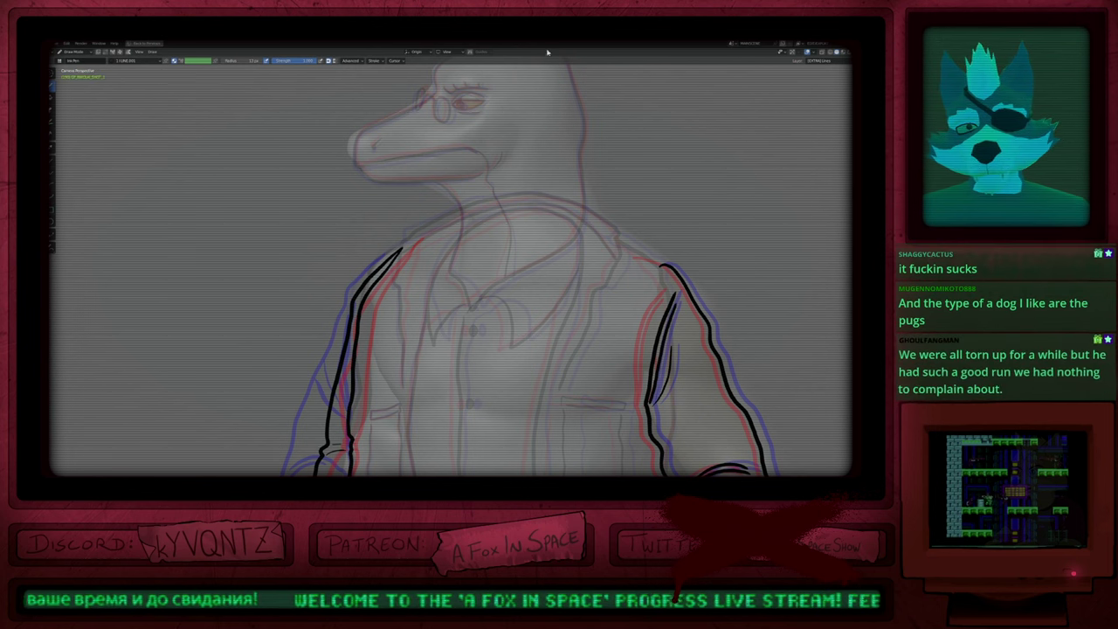
# Step: Inspect the inked torso and hands, step back one keyframe, and un-maximize the viewport
pyautogui.moveTo(548, 188)
pyautogui.keyDown('shift'); pyautogui.mouseDown(button='middle')
pyautogui.moveTo(501, 314)
pyautogui.moveTo(497, 300)
pyautogui.moveTo(528, 269)
pyautogui.mouseUp(button='middle'); pyautogui.keyUp('shift')
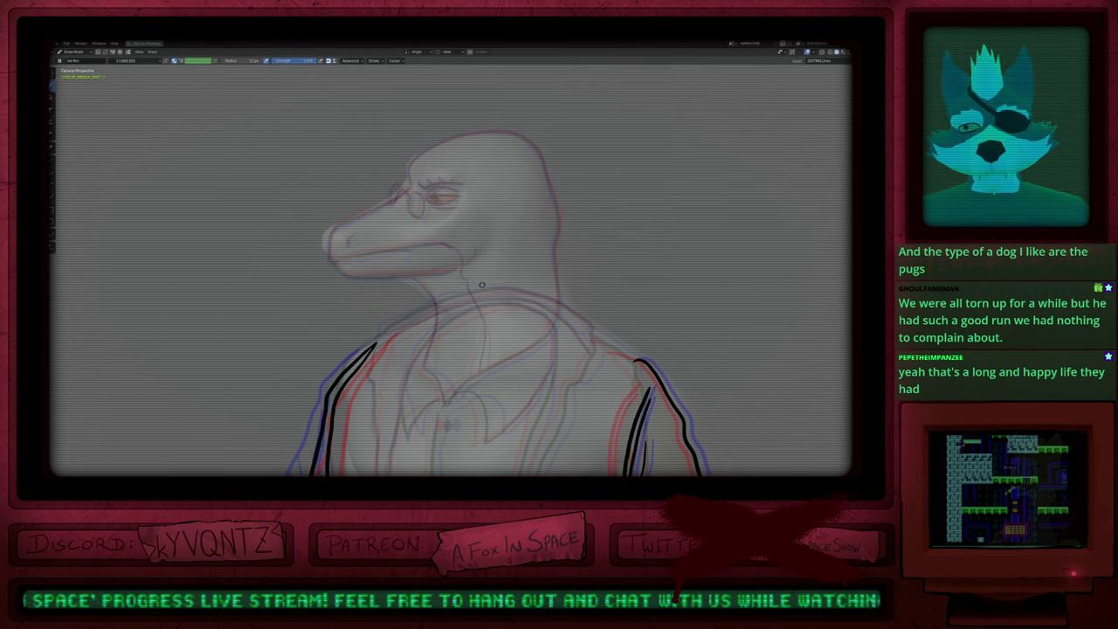
pyautogui.keyDown('shift'); pyautogui.moveTo(501, 250); pyautogui.dragTo(492, 283, button='middle'); pyautogui.keyUp('shift')
pyautogui.keyDown('shift'); pyautogui.moveTo(485, 349); pyautogui.dragTo(474, 210, button='middle'); pyautogui.keyUp('shift')
pyautogui.moveTo(478, 305)
pyautogui.keyDown('shift'); pyautogui.mouseDown(button='middle')
pyautogui.moveTo(482, 235)
pyautogui.moveTo(504, 334)
pyautogui.mouseUp(button='middle'); pyautogui.keyUp('shift')
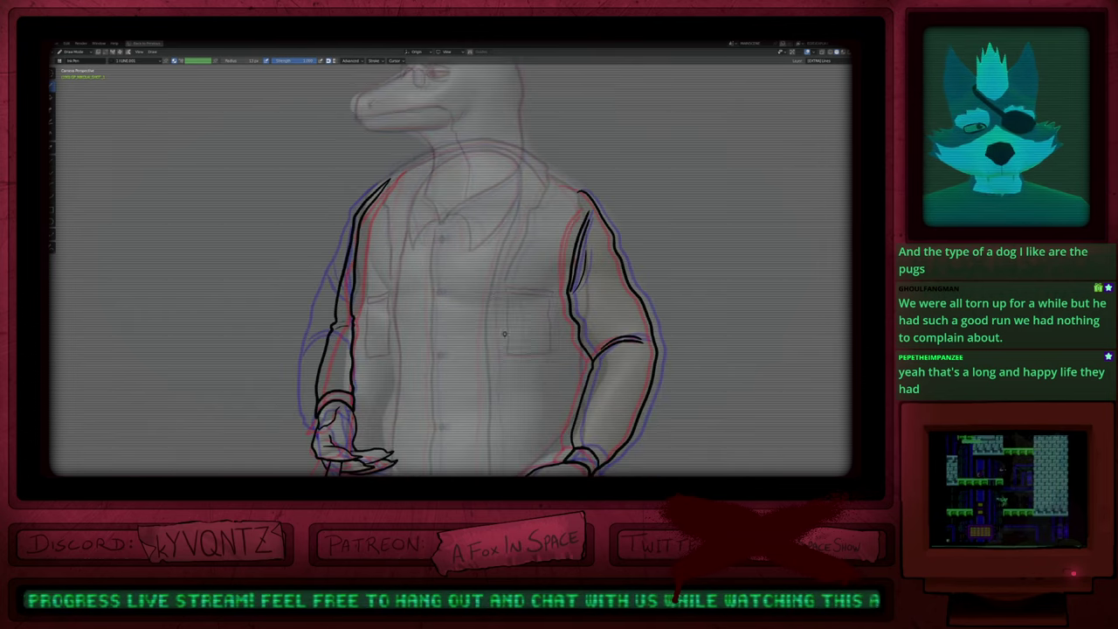
pyautogui.keyDown('shift'); pyautogui.scroll(-5, 504, 334); pyautogui.keyUp('shift')
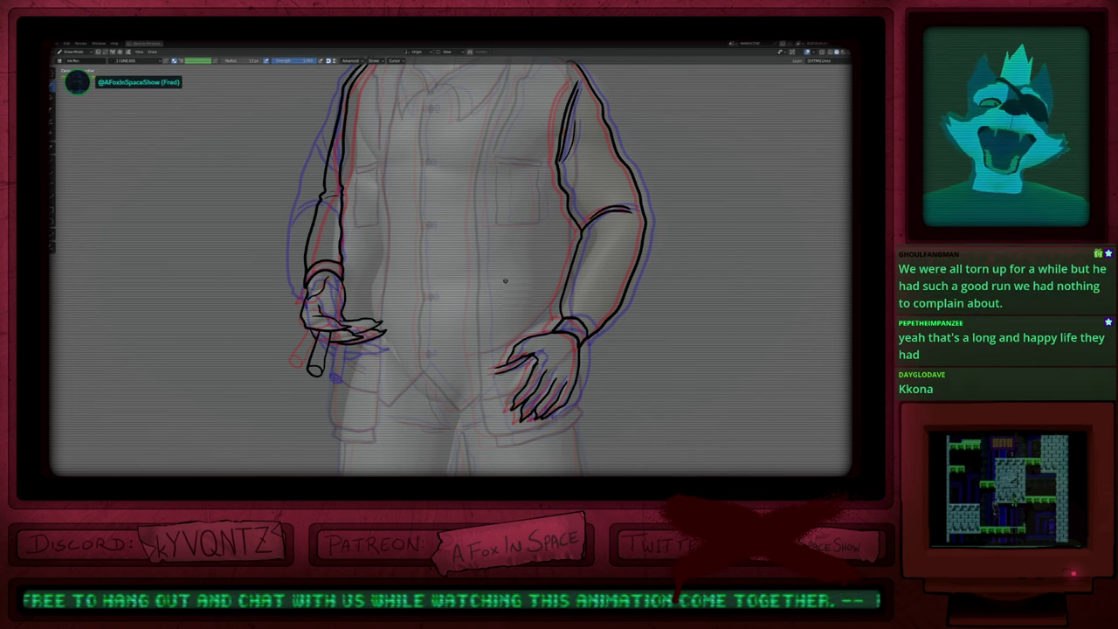
pyautogui.scroll(-1, 468, 274)
pyautogui.keyDown('shift'); pyautogui.moveTo(469, 275); pyautogui.dragTo(469, 306, button='middle'); pyautogui.keyUp('shift')
pyautogui.press('Left')
pyautogui.press('Left')
pyautogui.press('Left')
pyautogui.press('Left')
pyautogui.press('Left')
pyautogui.press('Left')
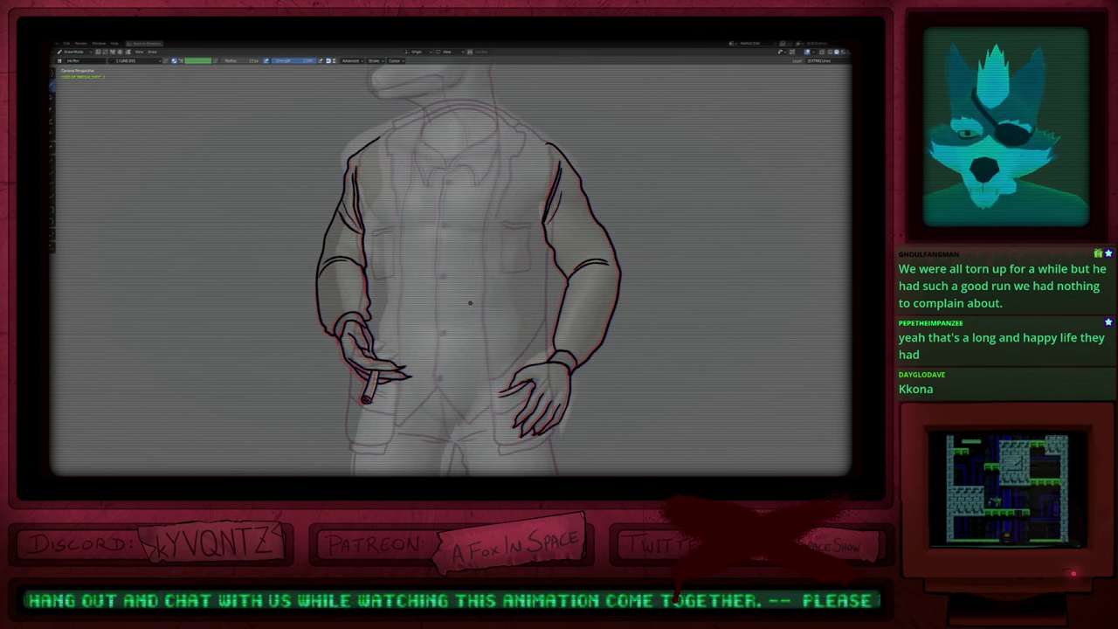
pyautogui.hotkey('ctrl', 'space')
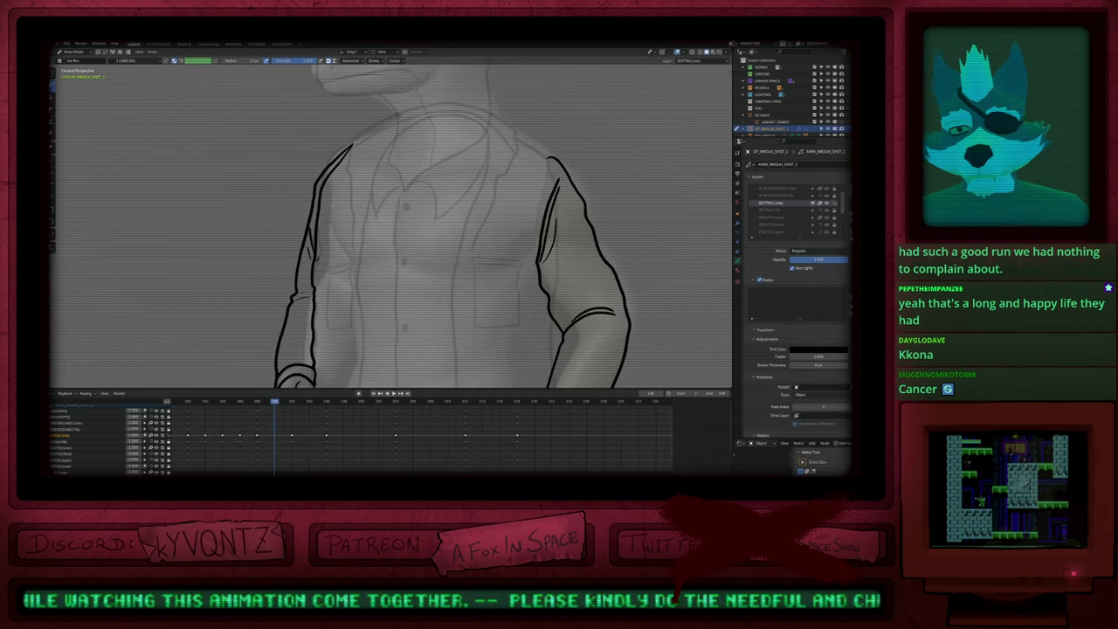
# Step: Step through the sleeve-line keyframes, zoom out to the whole figure, and play the animation
pyautogui.hotkey('ctrl', 'z')
pyautogui.hotkey('ctrl', 'z')
pyautogui.hotkey('ctrl', 'z')
pyautogui.hotkey('ctrl', 'z')
pyautogui.hotkey('ctrl', 'z')
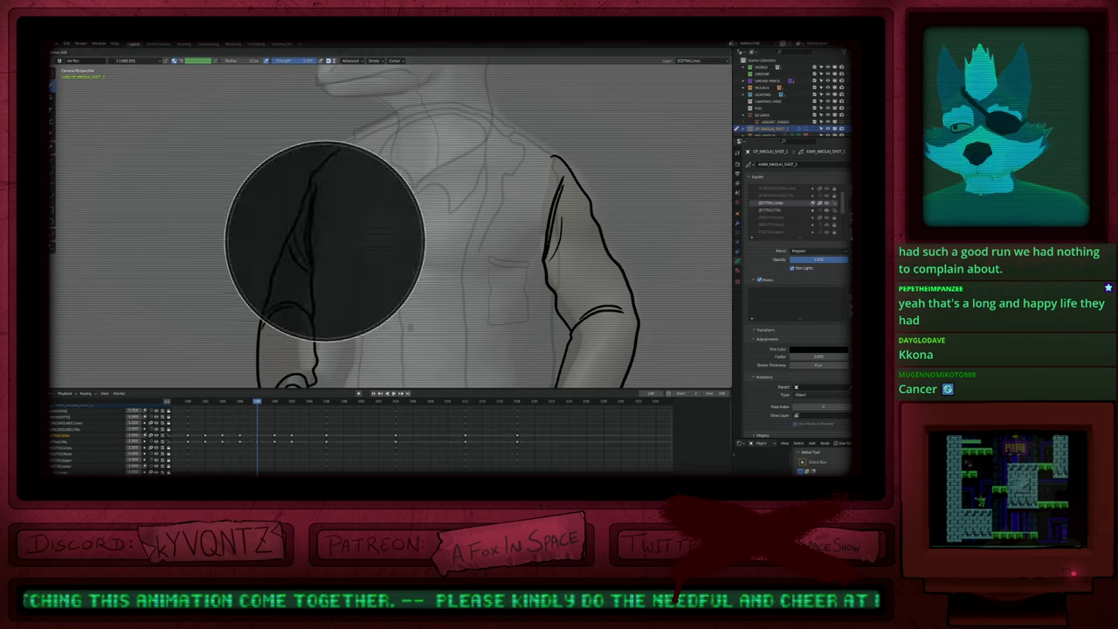
pyautogui.hotkey('ctrl', 'z')
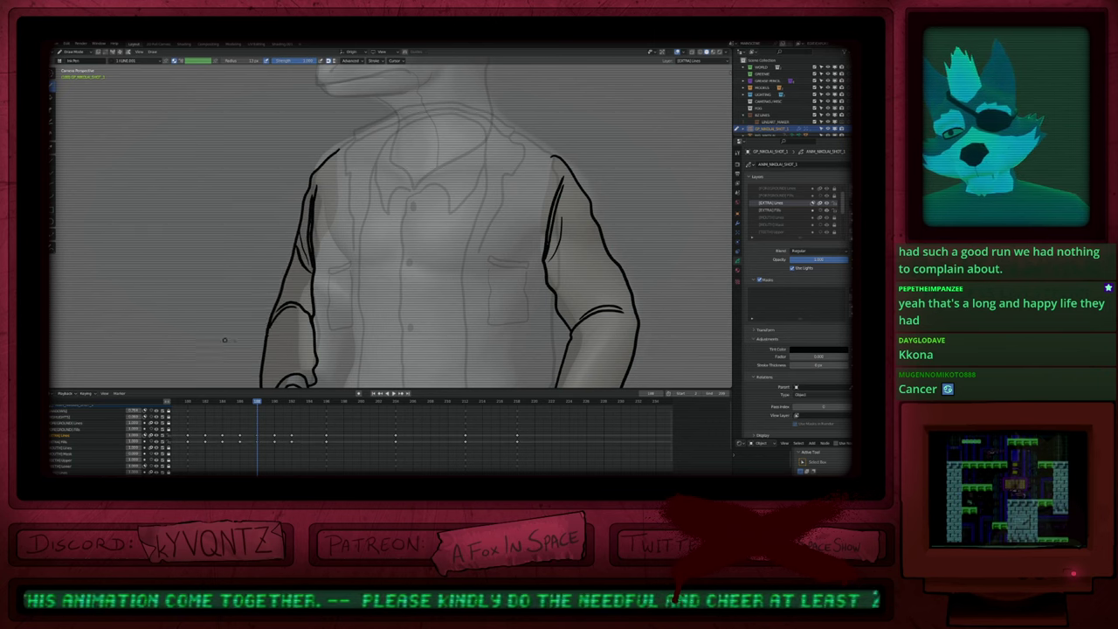
pyautogui.press('f')
pyautogui.click(300, 298)
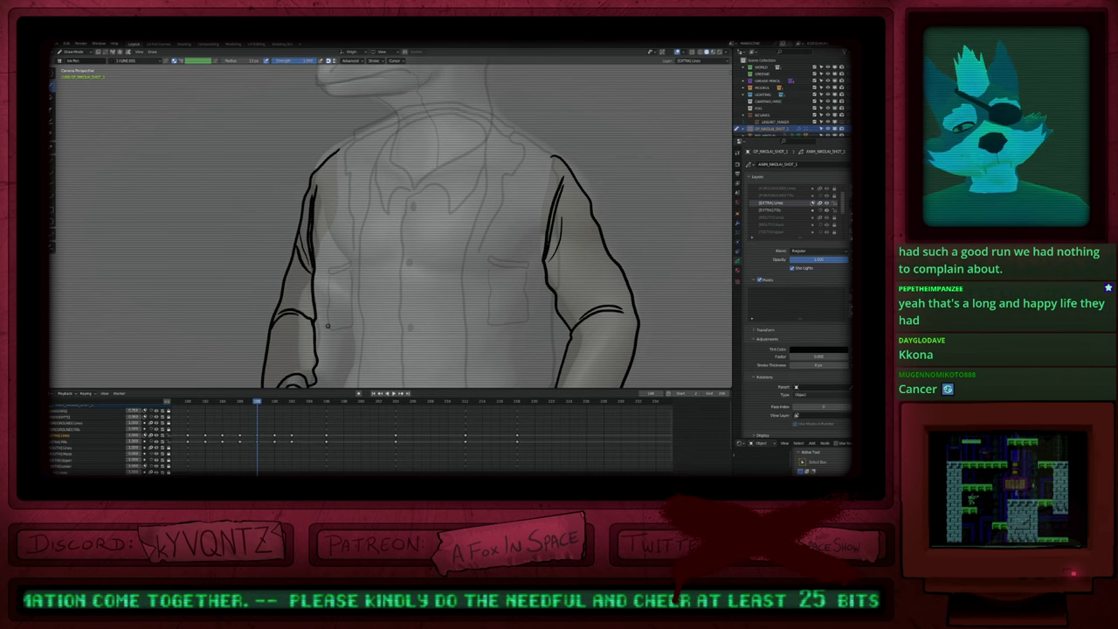
pyautogui.scroll(-4, 362, 264)
pyautogui.press('space')
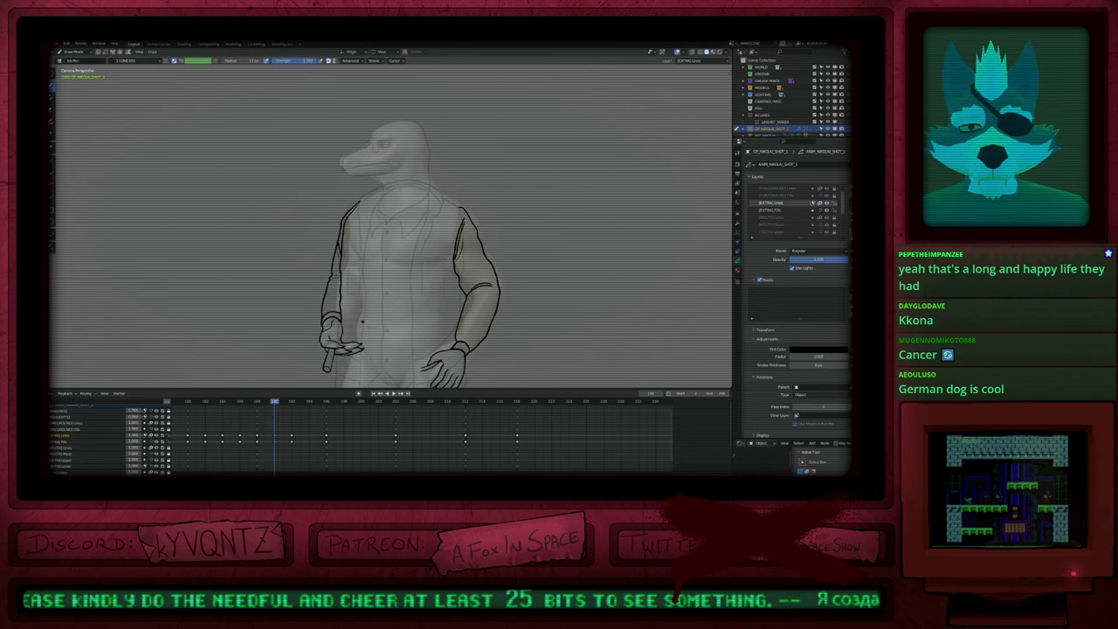
# Step: On the EXTRA Fills layer, fill the hand dark green and the cigarette with CIG_1
pyautogui.press('pagedown')
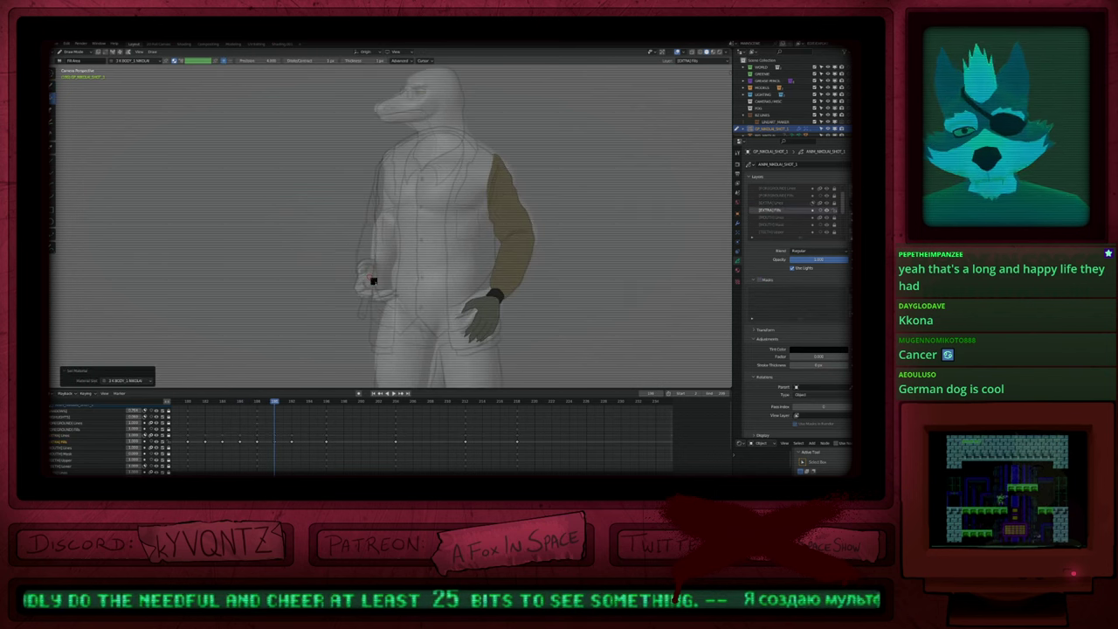
pyautogui.click(373, 280)
pyautogui.press('u')
pyautogui.click(372, 293)
pyautogui.click(364, 306)
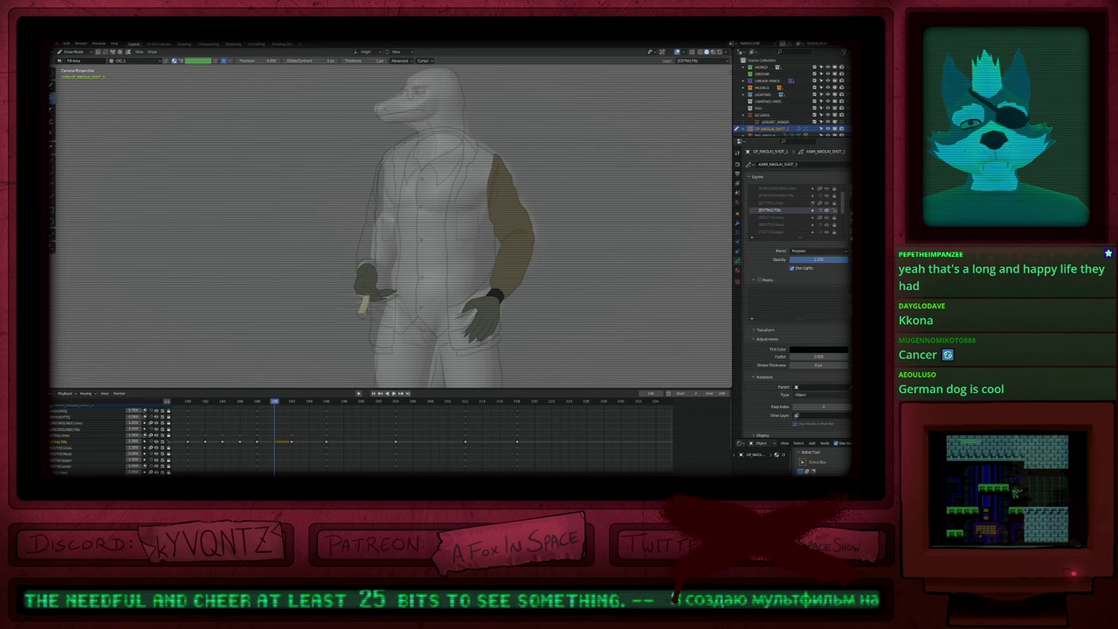
# Step: Fill the cigarette tip orange-red with the EYEHIGHLIGHT2 material
pyautogui.scroll(5, 360, 306)
pyautogui.press('u')
pyautogui.click(363, 404)
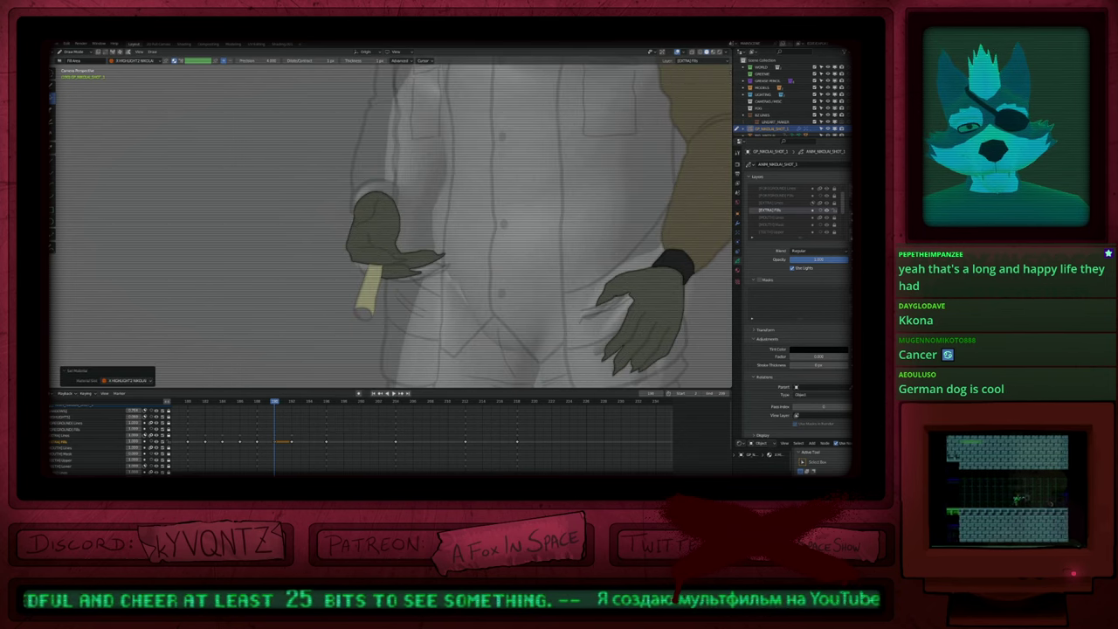
pyautogui.click(365, 312)
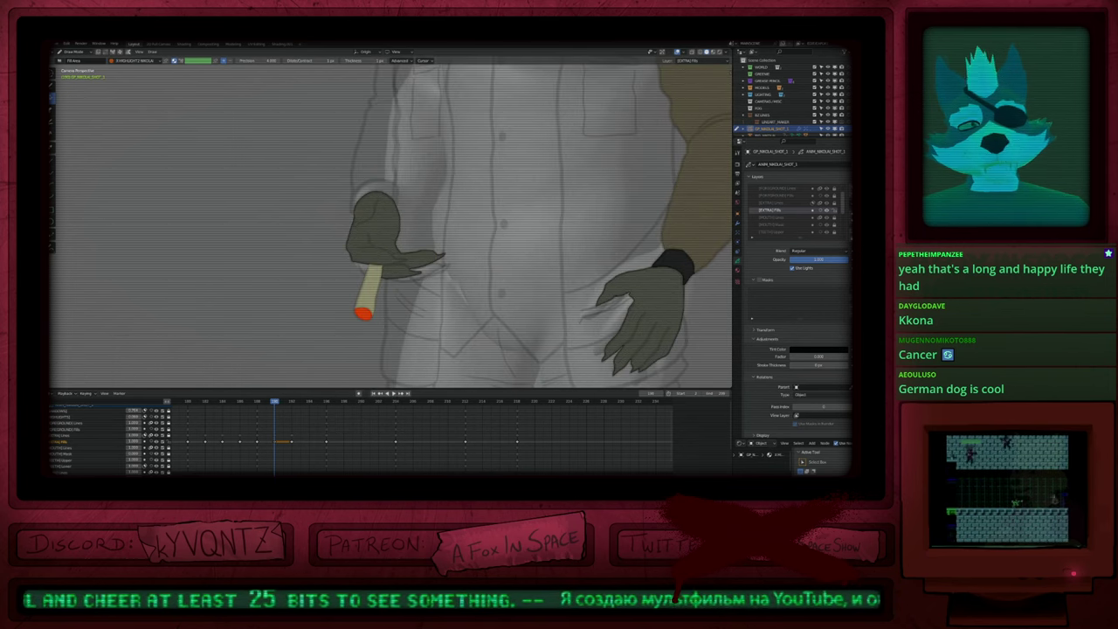
# Step: Rename the highlight material, return to Object Mode, and bring up the recent files list
pyautogui.click(738, 272)
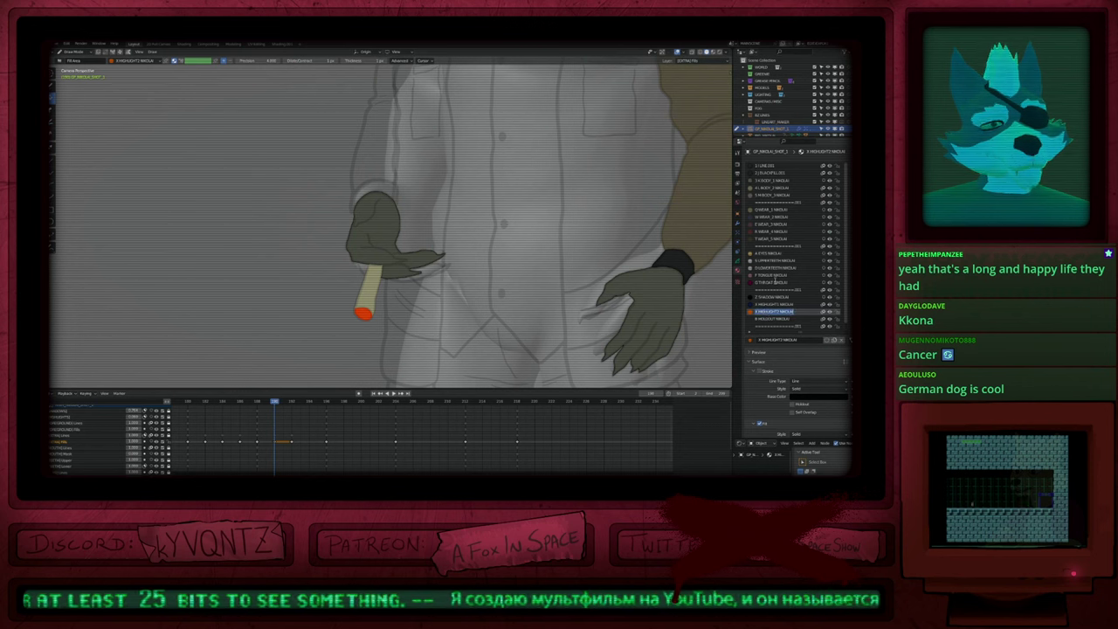
pyautogui.write('C')
pyautogui.press('Return')
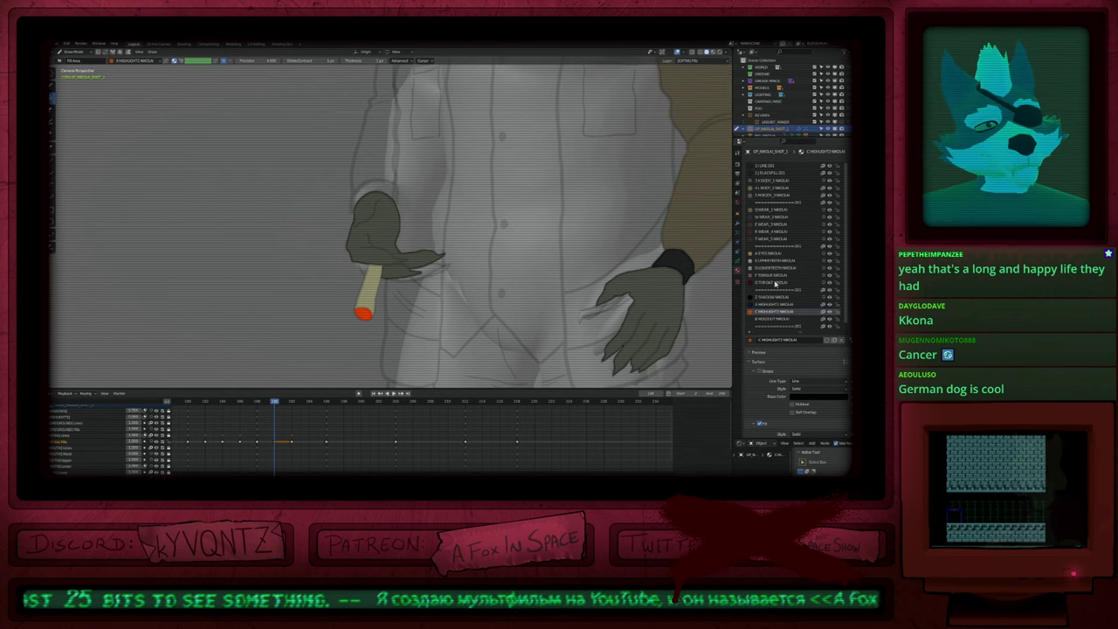
pyautogui.hotkey('ctrl', 'Tab')
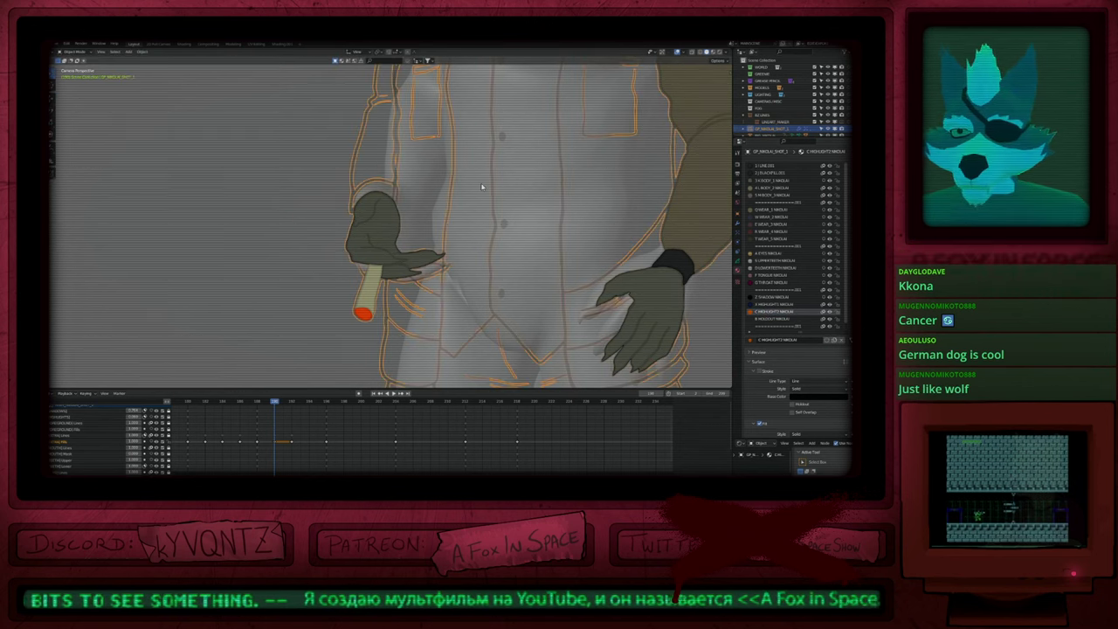
pyautogui.scroll(-5, 512, 208)
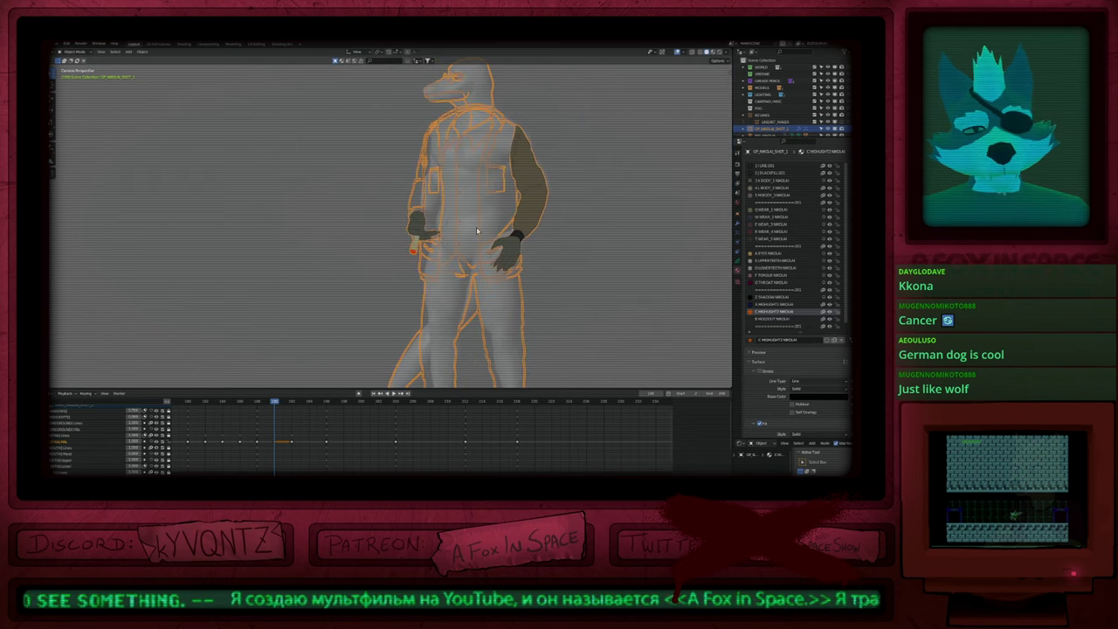
pyautogui.hotkey('ctrl', 'shift', 'o')
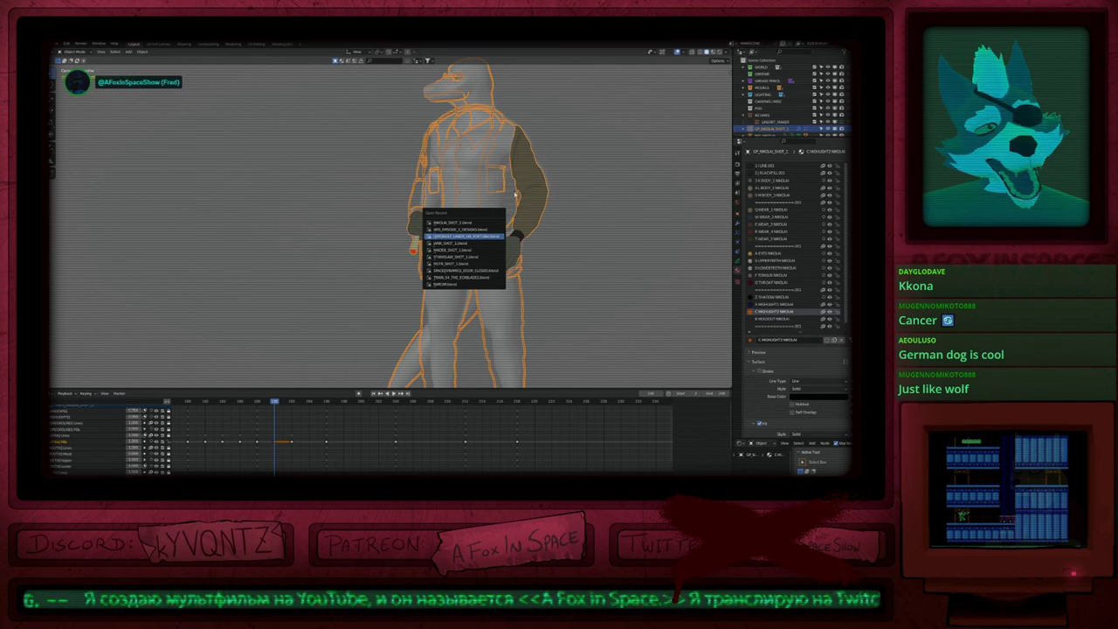
# Step: Open the recent night-time scene file in Rendered shading, rewound to the first frame
pyautogui.click(464, 236)
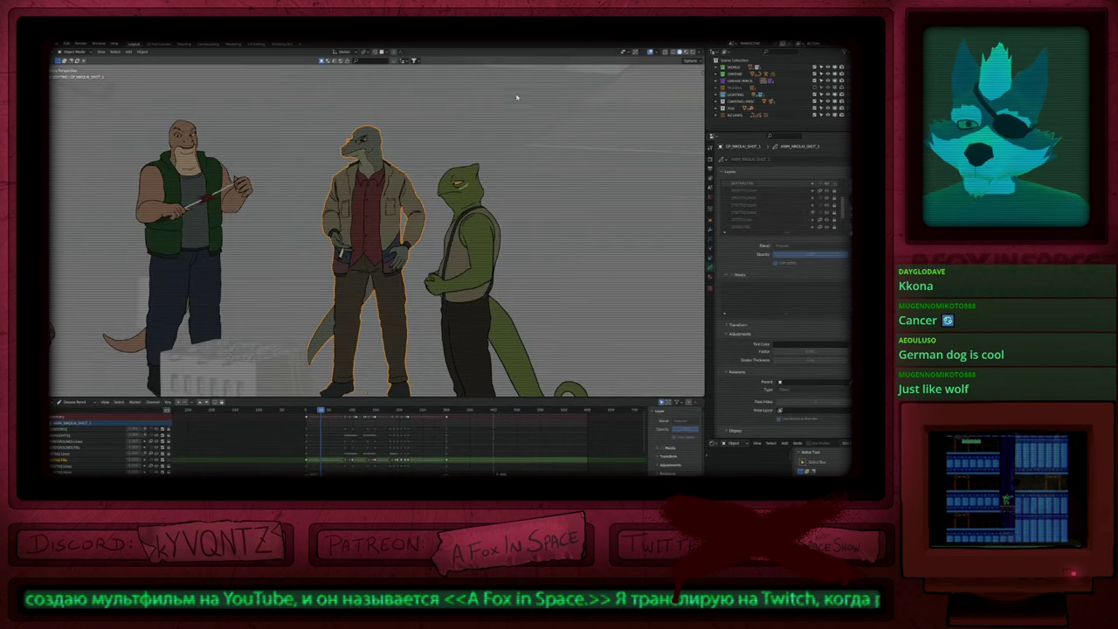
pyautogui.press('z')
pyautogui.click(447, 280)
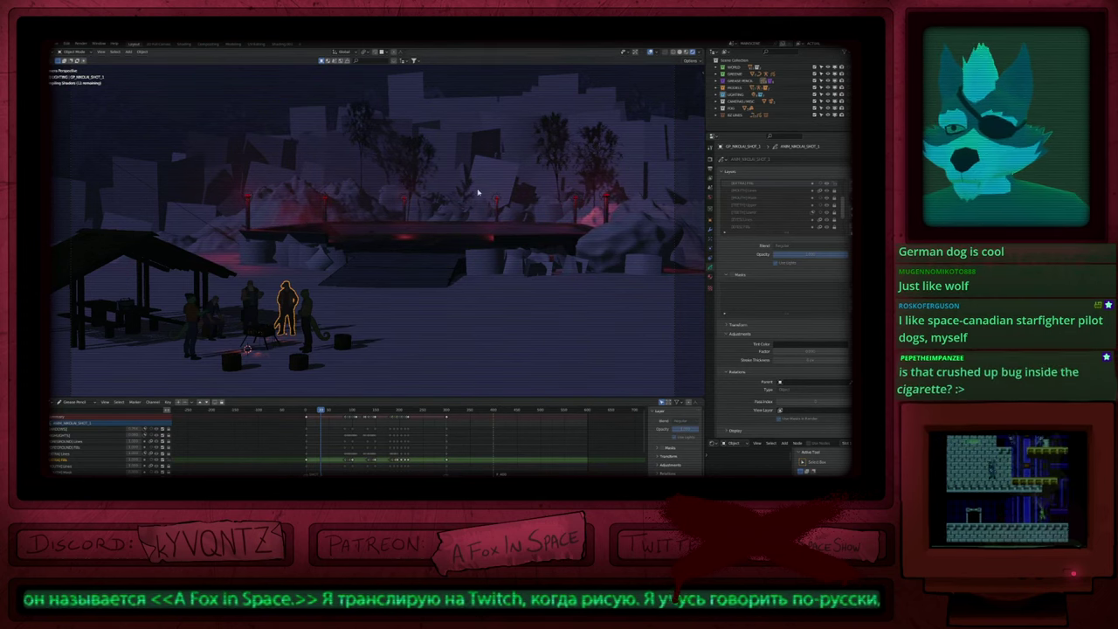
pyautogui.hotkey('shift', 'Left')
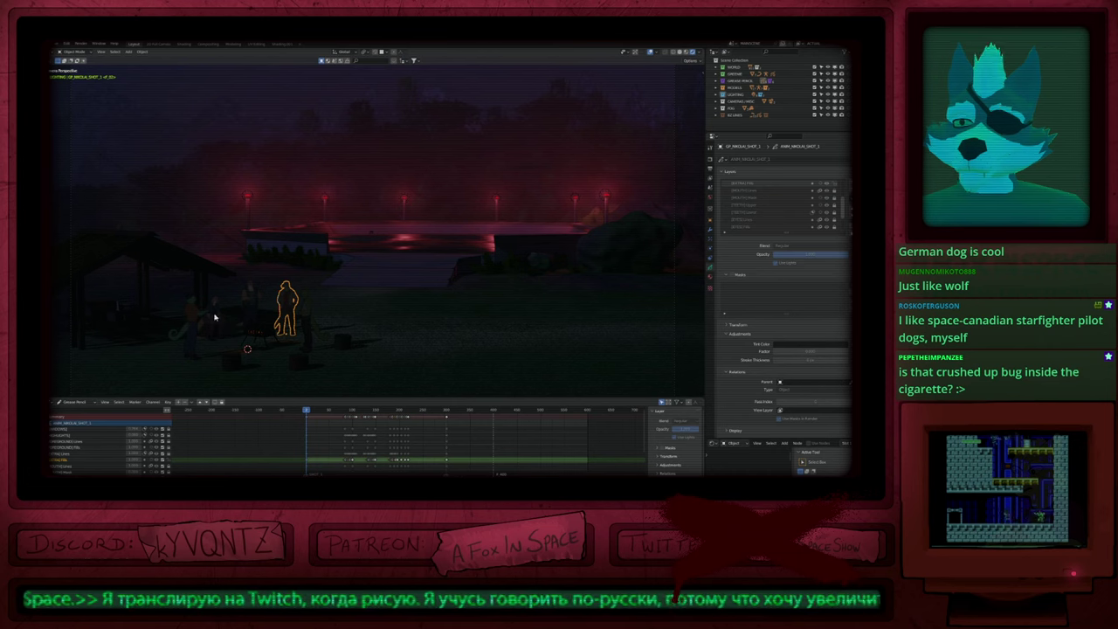
# Step: Deselect the character, zoom in, and switch back to Solid shading
pyautogui.click(245, 311)
pyautogui.scroll(6, 220, 311)
pyautogui.scroll(11, 383, 309)
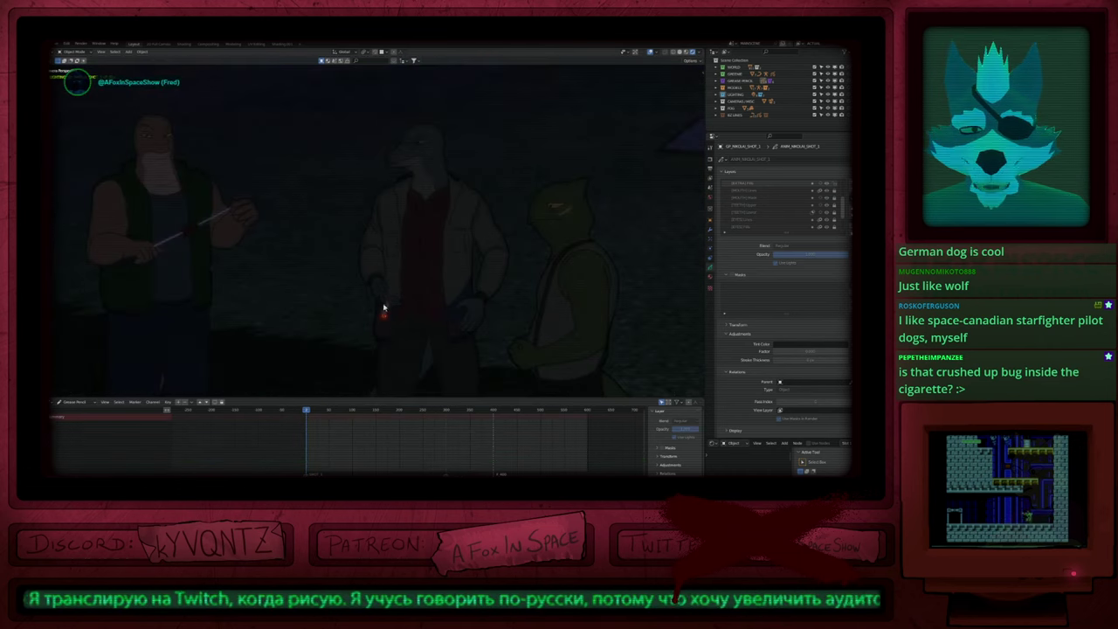
pyautogui.scroll(4, 396, 328)
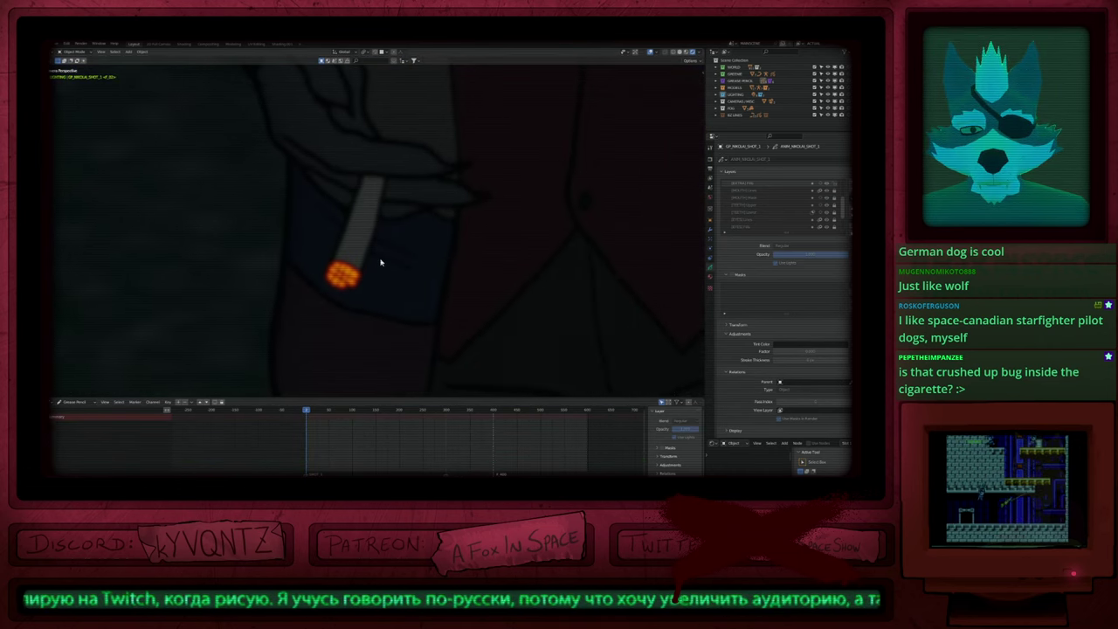
pyautogui.scroll(-5, 382, 262)
pyautogui.press('z')
pyautogui.click(426, 274)
# Step: Scrub to where the cigarette is raised, play the animation, and select the grill box
pyautogui.scroll(-2, 413, 274)
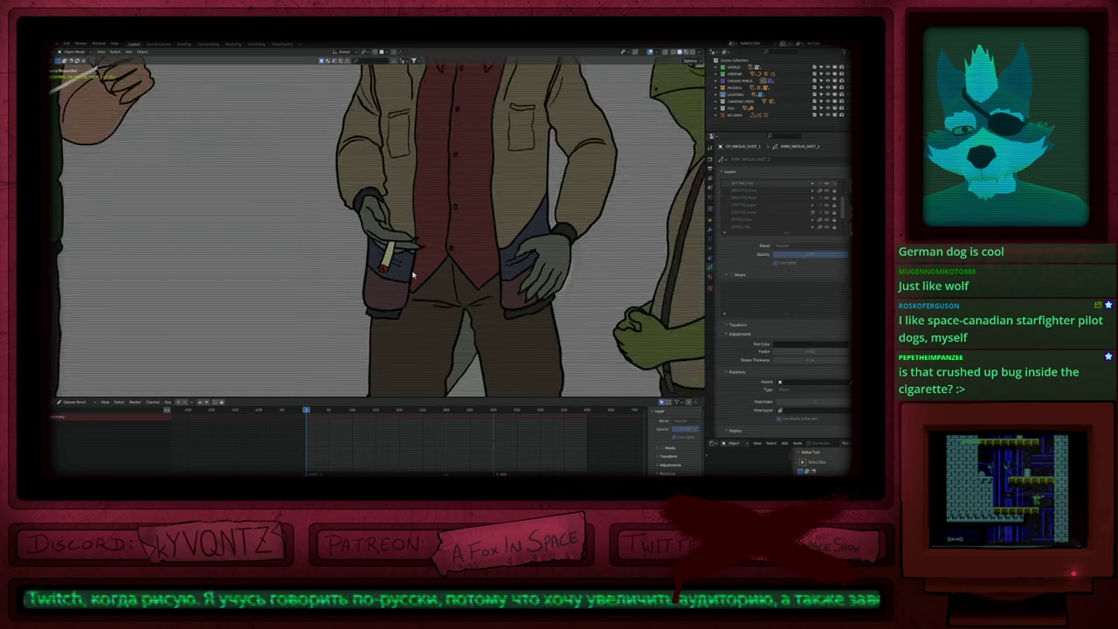
pyautogui.scroll(2, 413, 276)
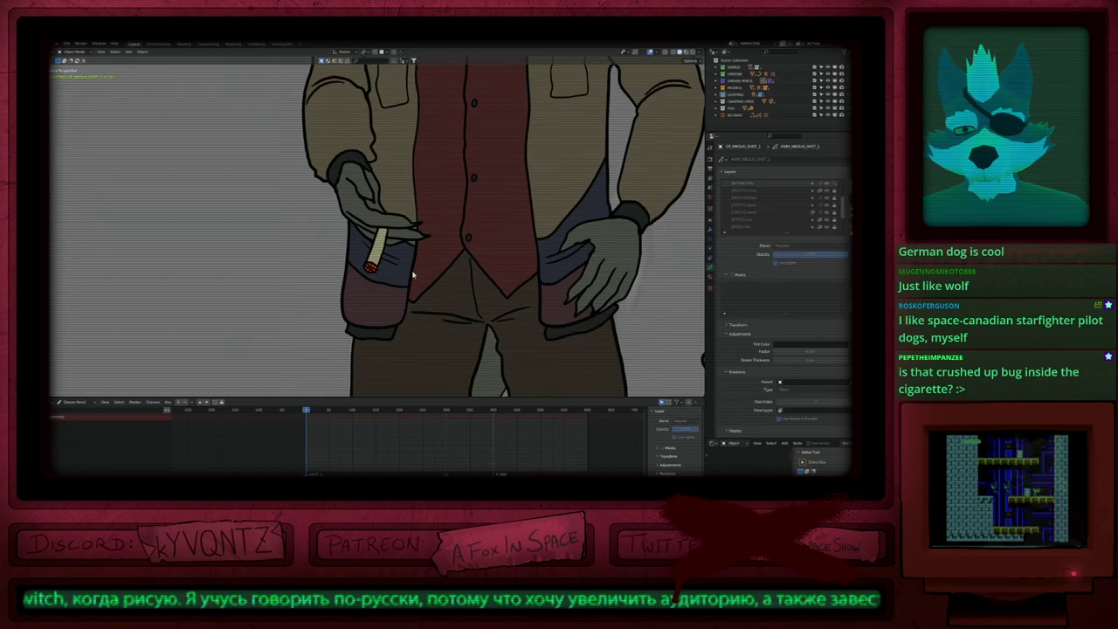
pyautogui.moveTo(330, 410); pyautogui.dragTo(366, 414)
pyautogui.click(346, 417)
pyautogui.scroll(-4, 366, 312)
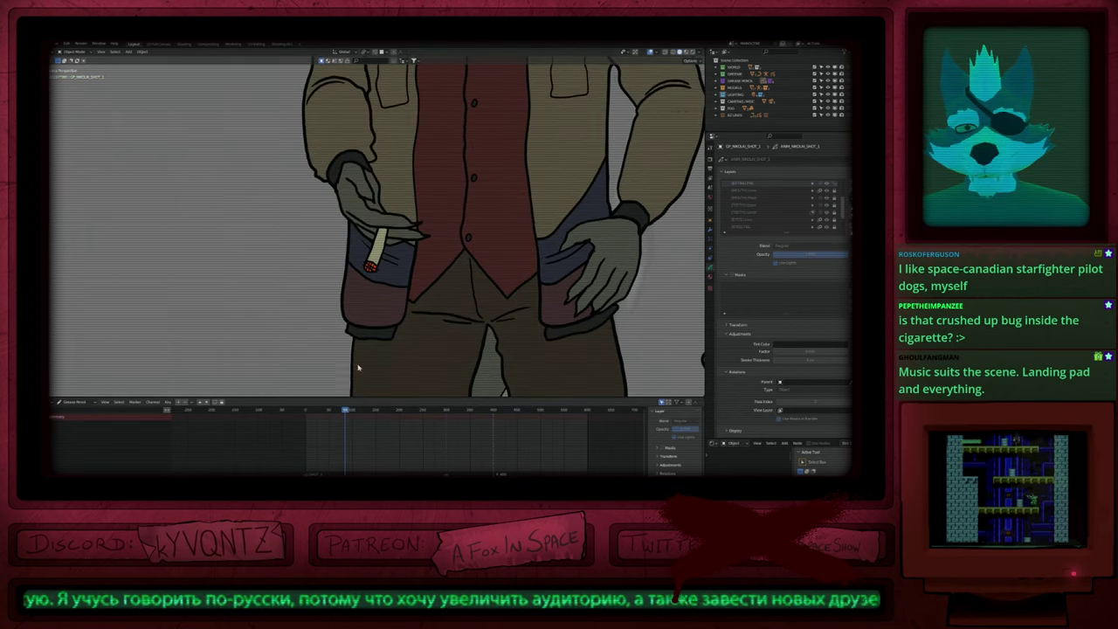
pyautogui.scroll(3, 382, 319)
pyautogui.moveTo(347, 411); pyautogui.dragTo(371, 417)
pyautogui.press('space')
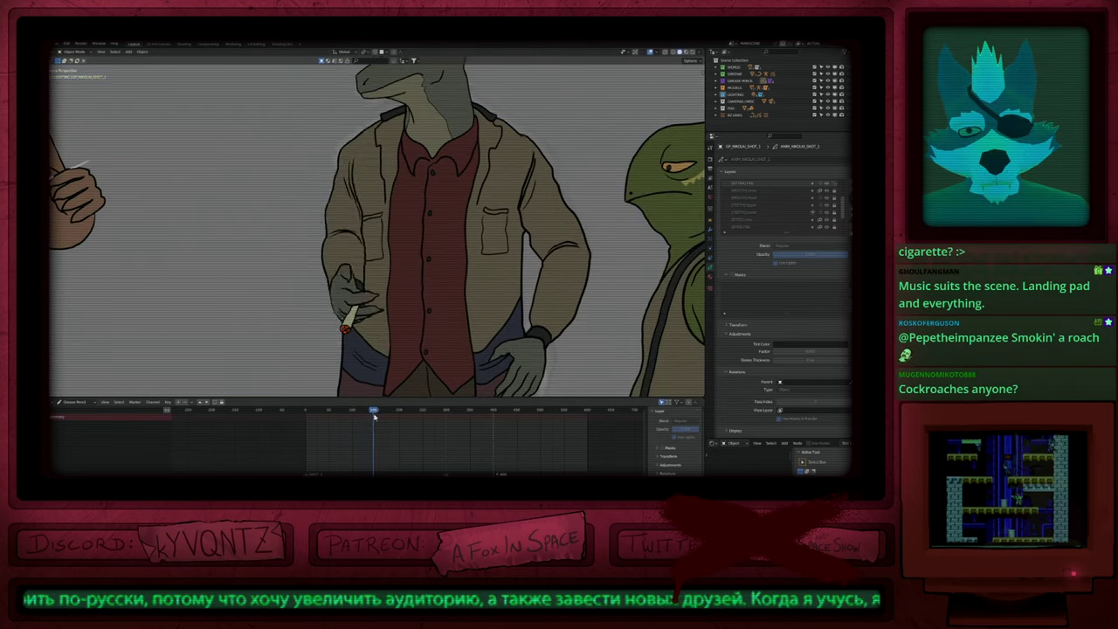
pyautogui.scroll(-8, 448, 349)
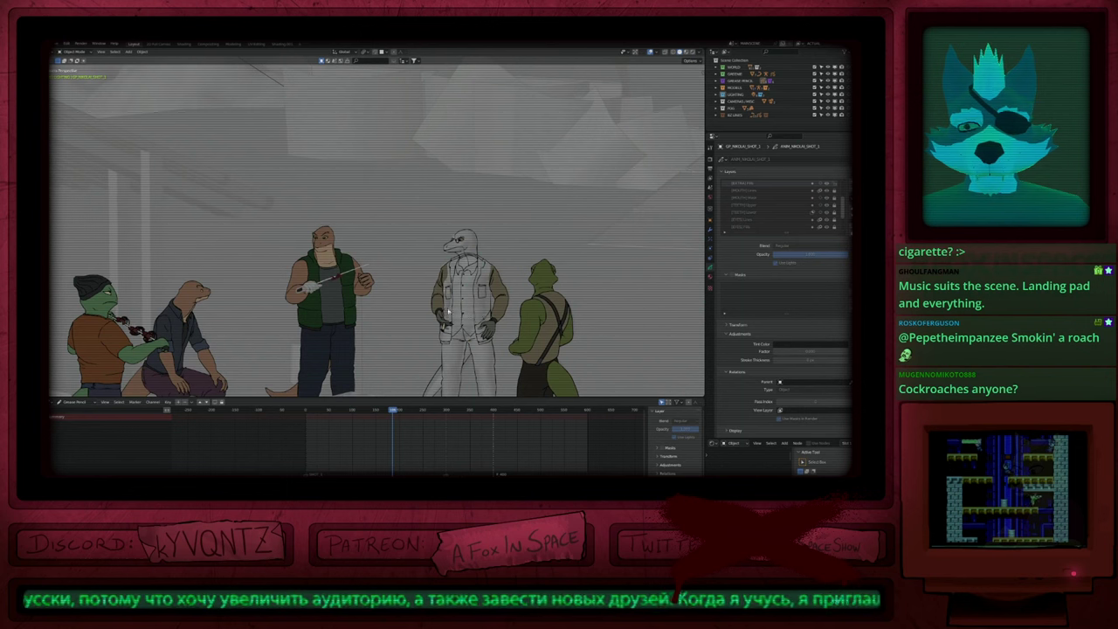
pyautogui.scroll(6, 371, 233)
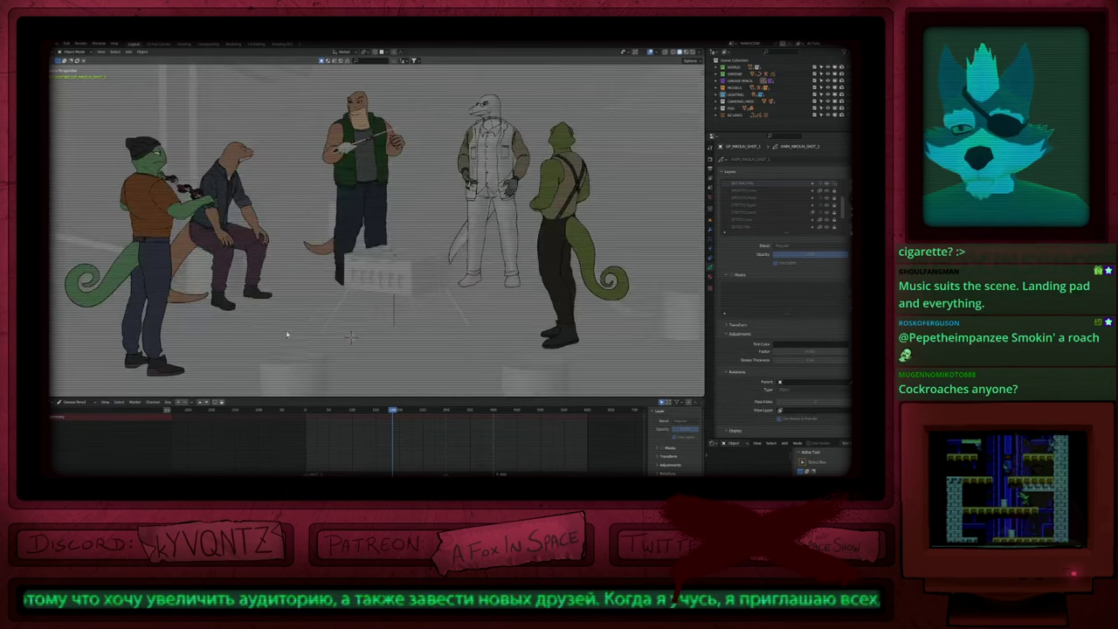
pyautogui.click(365, 274)
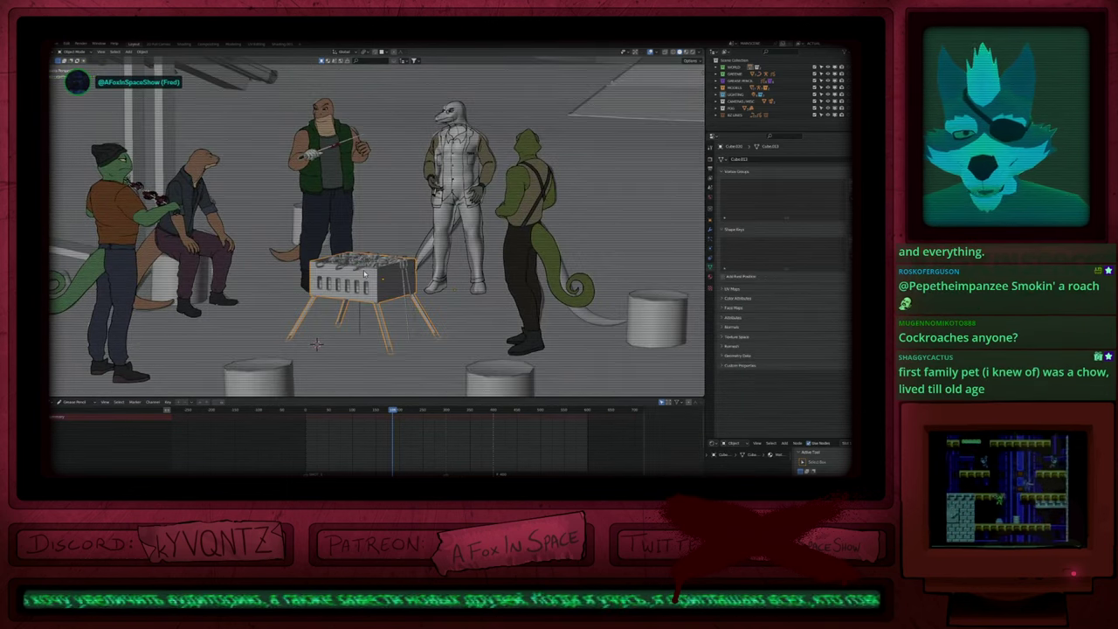
# Step: Switch the viewport to Material Preview shading
pyautogui.hotkey('alt', 'a')
pyautogui.press('z')
pyautogui.click(367, 314)
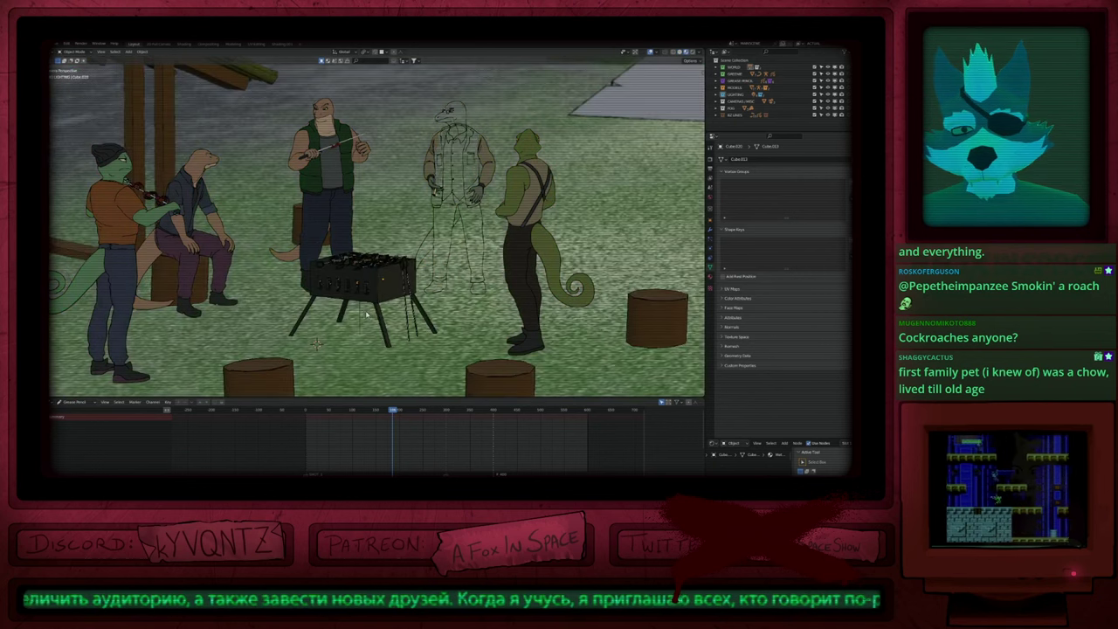
pyautogui.scroll(6, 361, 273)
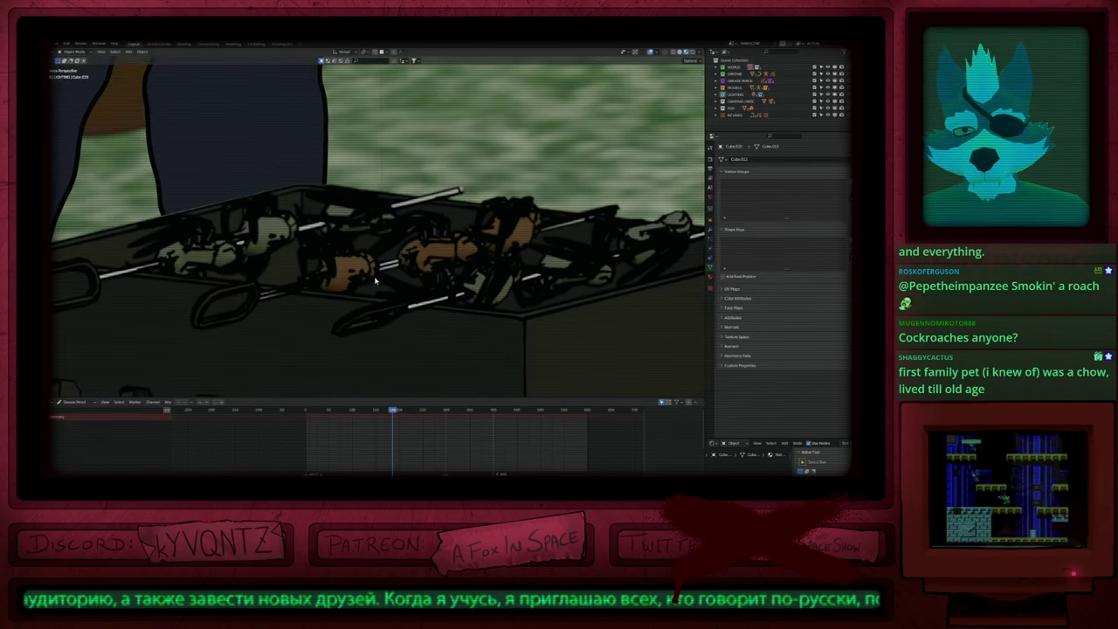
pyautogui.scroll(-6, 378, 280)
# Step: Select the grill's line-art curve object with overlays on and enter Edit Mode
pyautogui.click(376, 294)
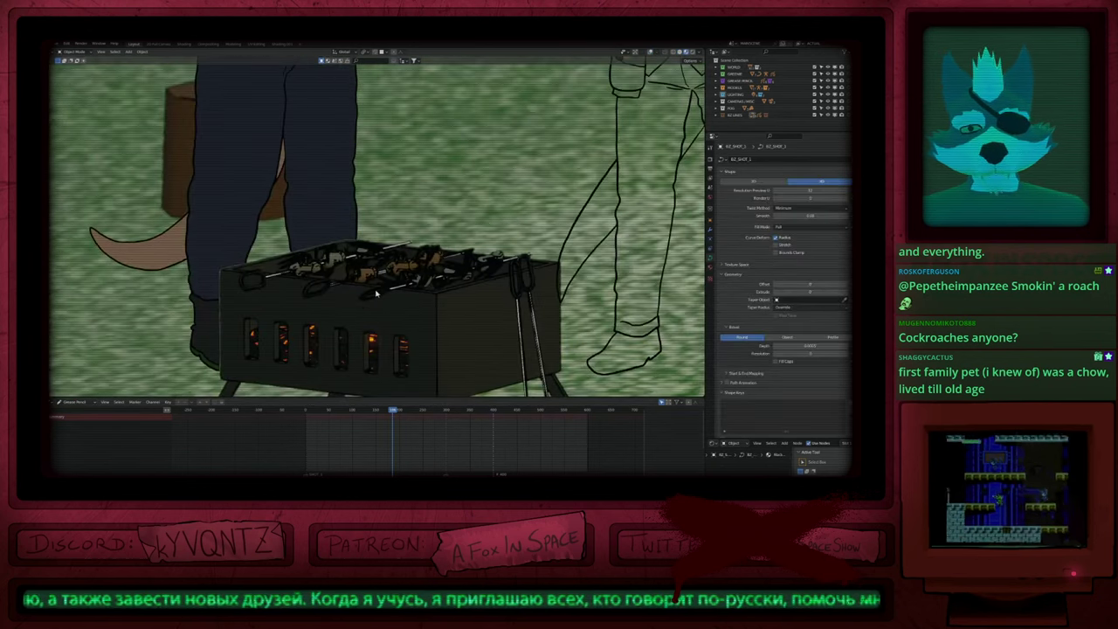
pyautogui.hotkey('alt', 'shift', 'z')
pyautogui.click(376, 295)
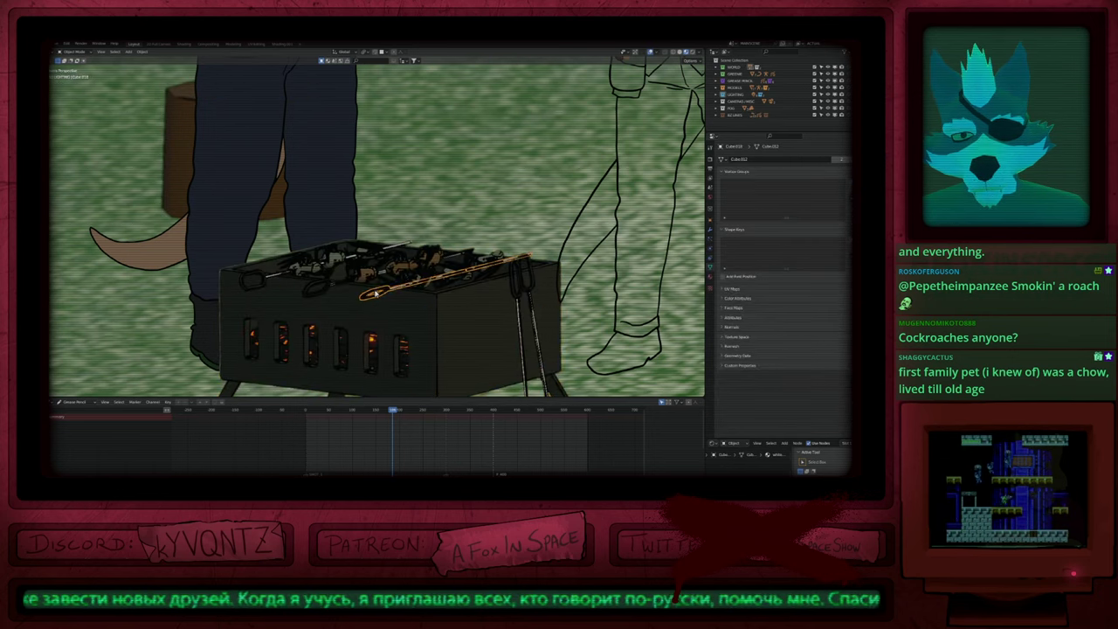
pyautogui.click(382, 290)
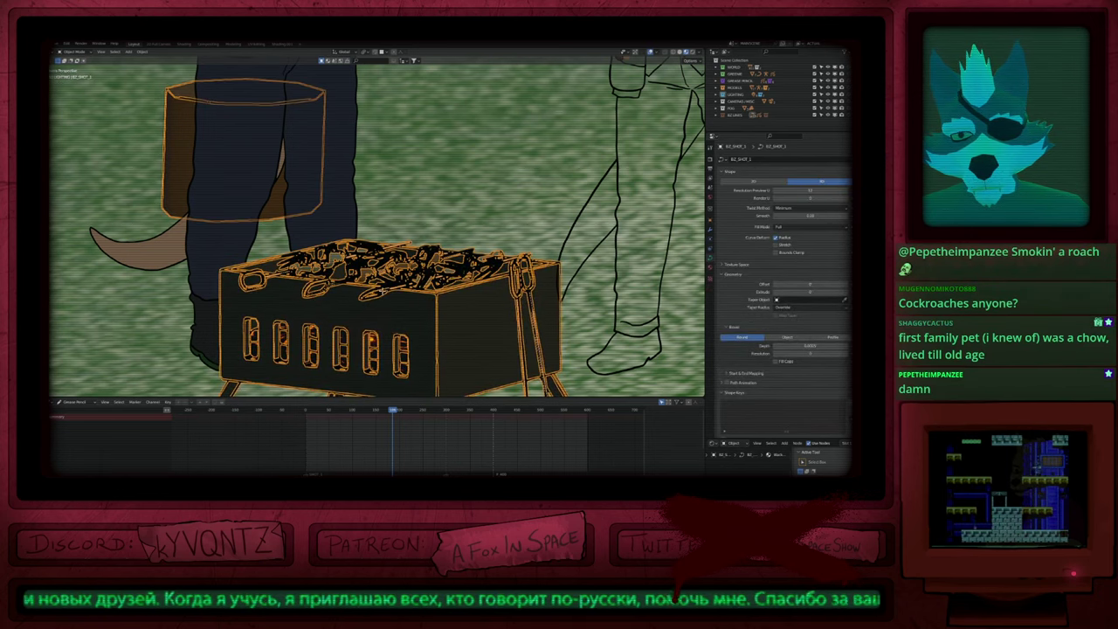
pyautogui.press('Tab')
# Step: Lasso the grill outline's points, cancel a thickness change, and move the points into place
pyautogui.moveTo(233, 298)
pyautogui.keyDown('ctrl'); pyautogui.mouseDown(button='right')
pyautogui.moveTo(231, 248)
pyautogui.moveTo(498, 213)
pyautogui.moveTo(575, 252)
pyautogui.moveTo(573, 403)
pyautogui.moveTo(310, 447)
pyautogui.moveTo(203, 406)
pyautogui.mouseUp(button='right'); pyautogui.keyUp('ctrl')
pyautogui.scroll(-4, 375, 306)
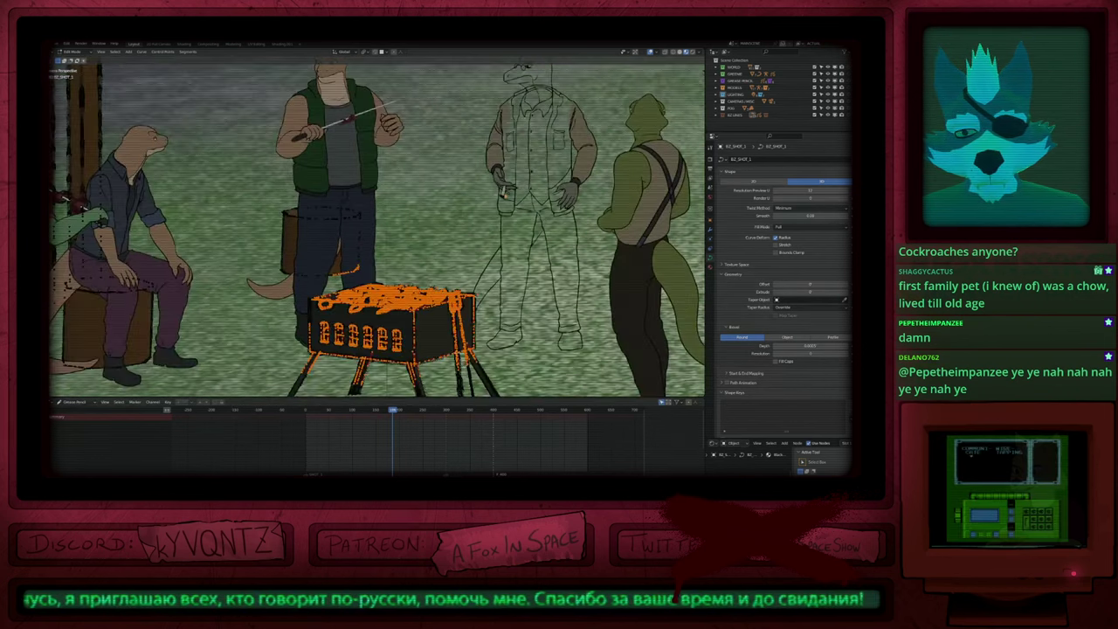
pyautogui.keyDown('shift'); pyautogui.moveTo(420, 349); pyautogui.dragTo(371, 271, button='middle'); pyautogui.keyUp('shift')
pyautogui.hotkey('alt', 'shift', 'z')
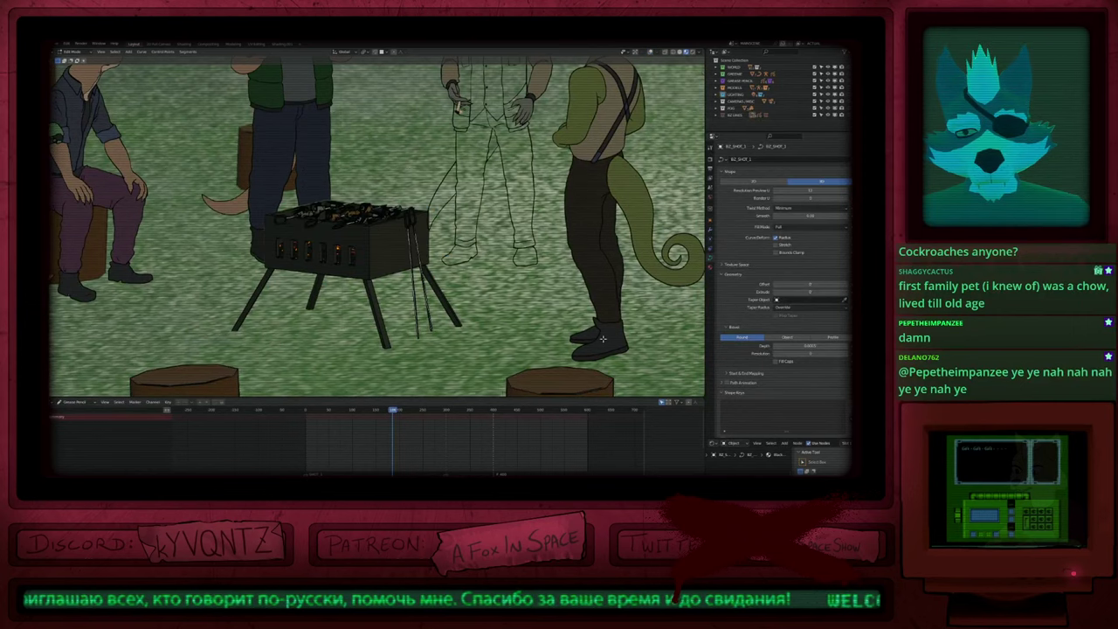
pyautogui.hotkey('alt', 's')
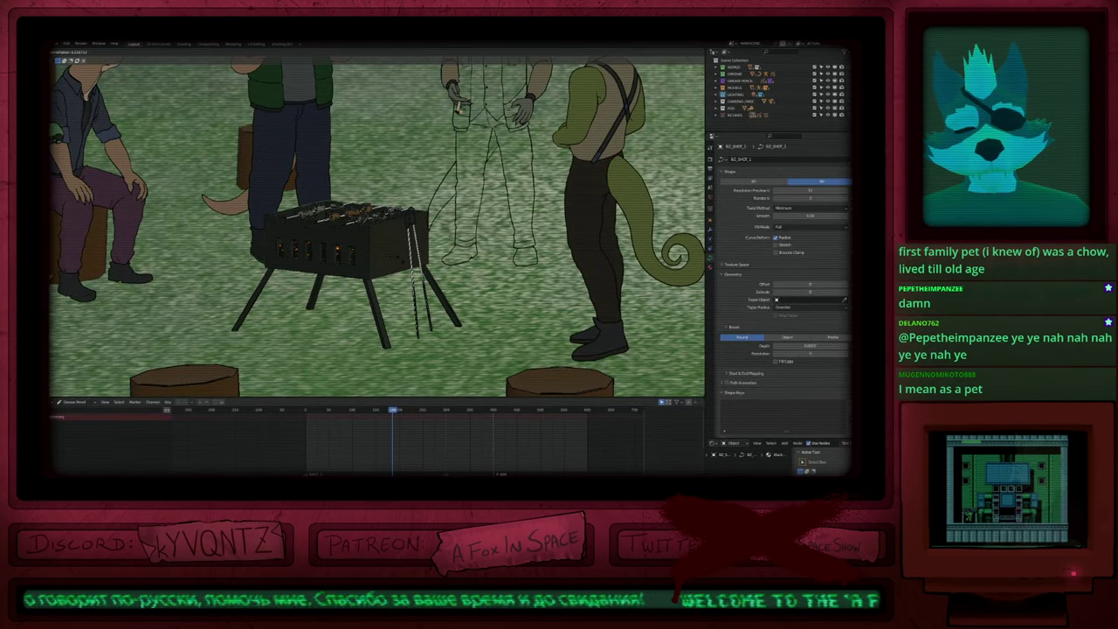
pyautogui.rightClick(399, 364)
pyautogui.moveTo(394, 358)
pyautogui.keyDown('ctrl'); pyautogui.mouseDown(button='right')
pyautogui.moveTo(199, 306)
pyautogui.moveTo(419, 193)
pyautogui.moveTo(500, 338)
pyautogui.mouseUp(button='right'); pyautogui.keyUp('ctrl')
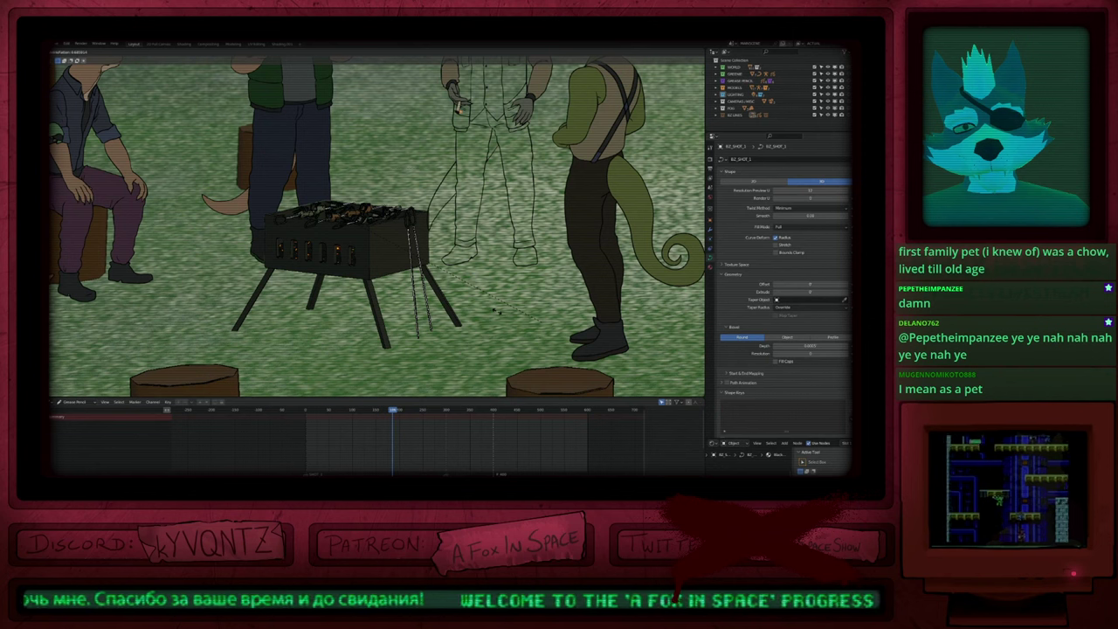
pyautogui.click(496, 310)
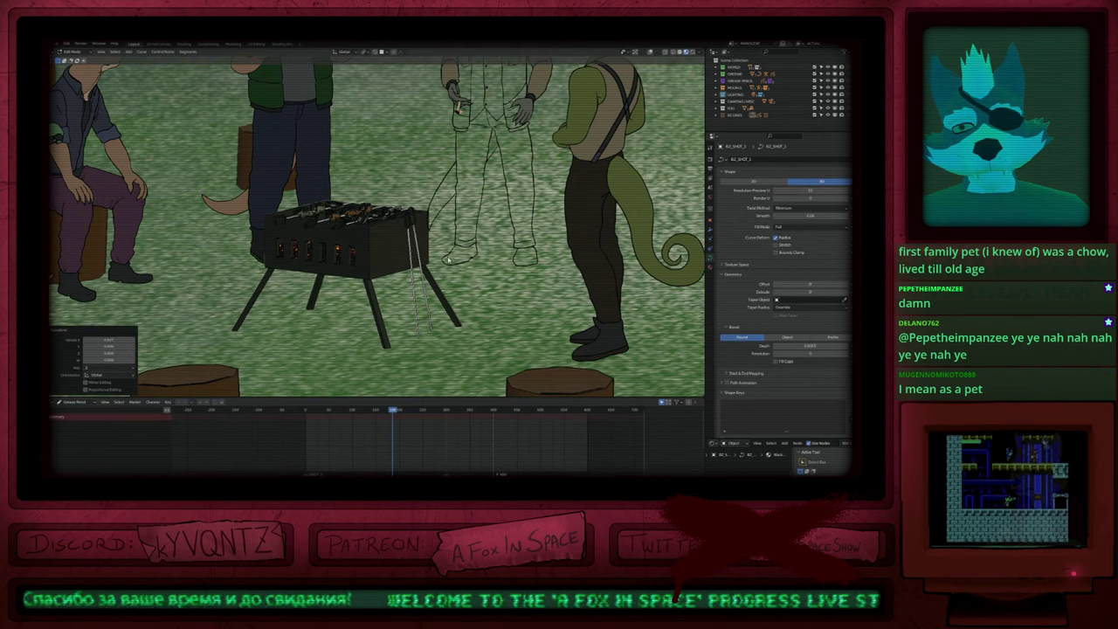
# Step: Back in Object Mode, view the scene through the camera in Rendered shading around the glowing grill
pyautogui.press('Tab')
pyautogui.press('z')
pyautogui.click(391, 234)
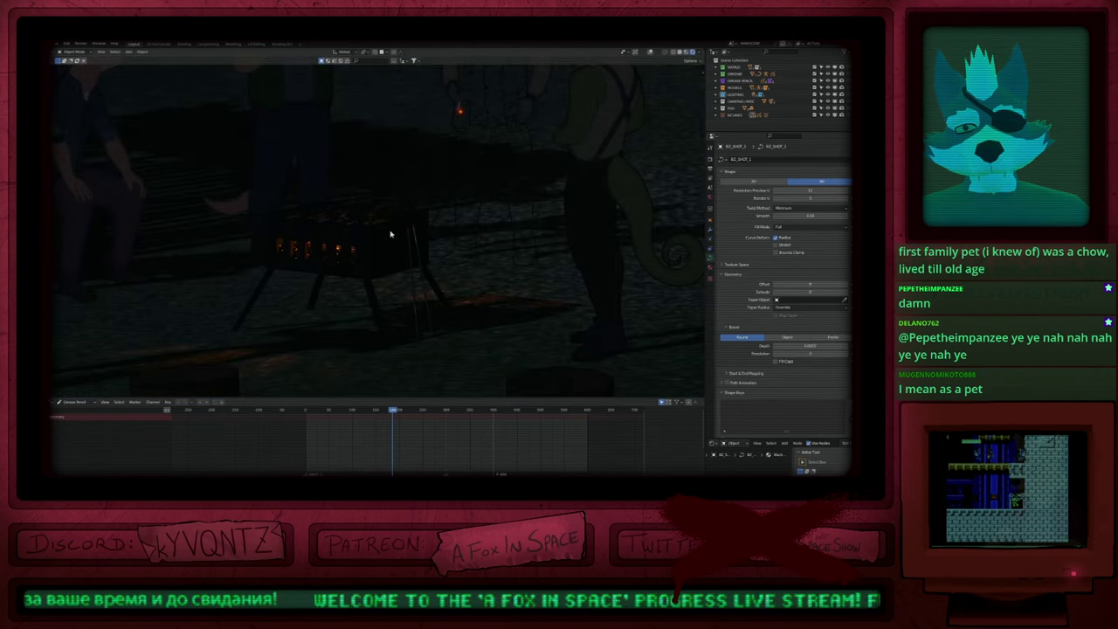
pyautogui.press('KP_0')
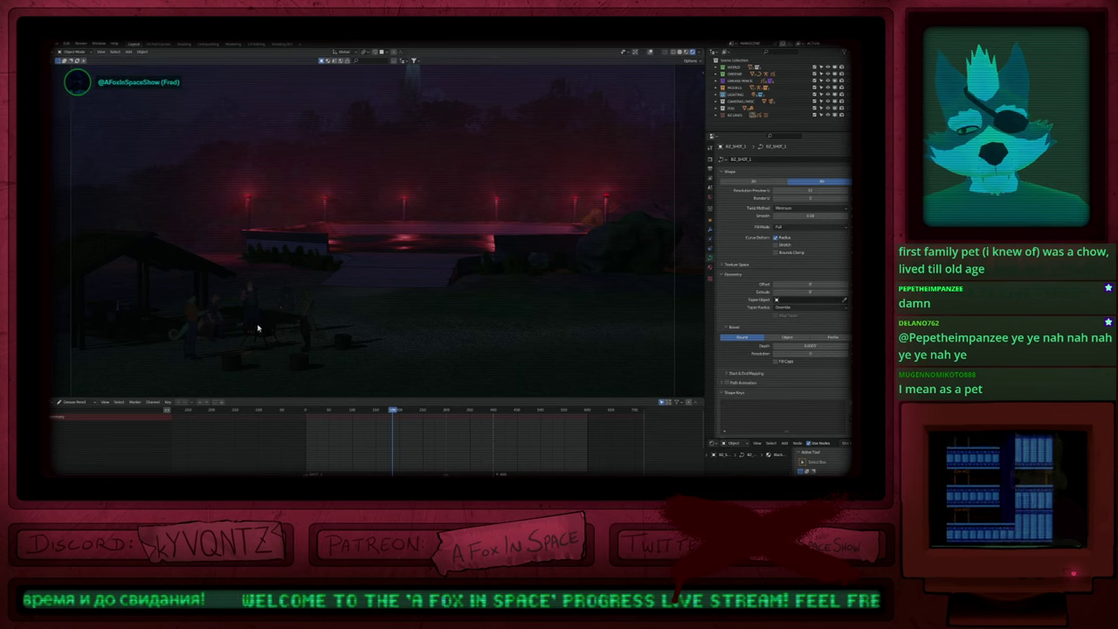
pyautogui.scroll(12, 276, 339)
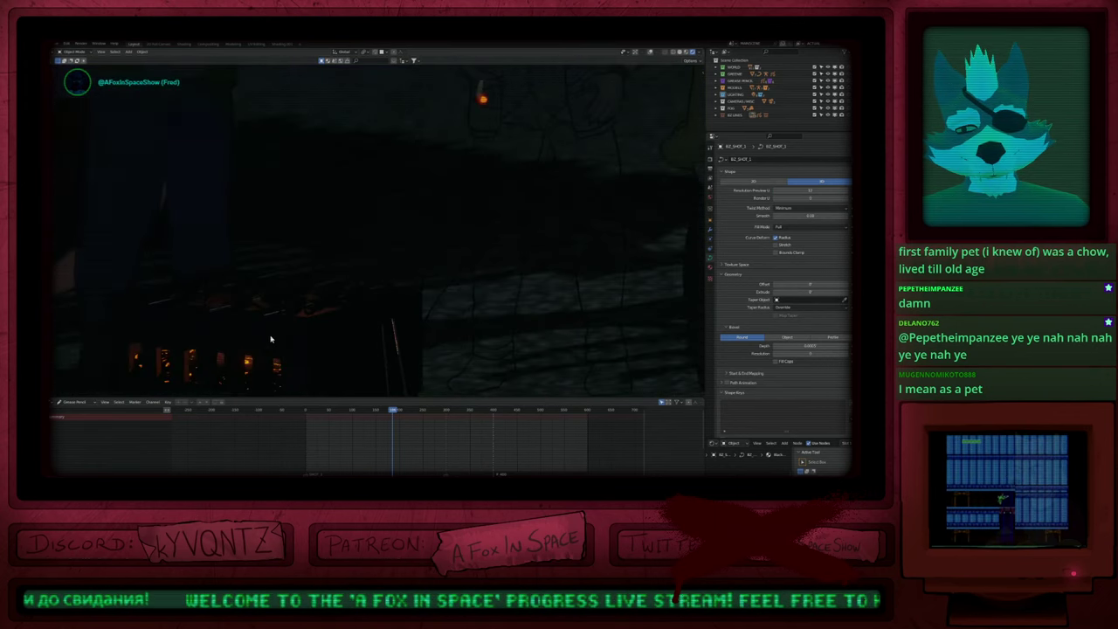
pyautogui.scroll(1, 267, 329)
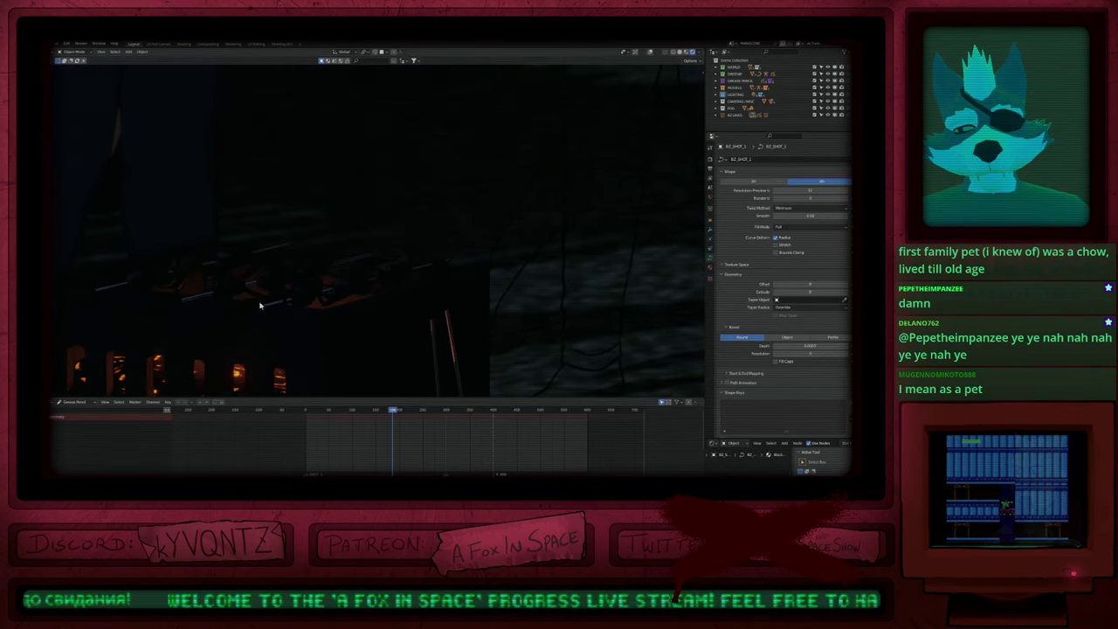
pyautogui.scroll(3, 254, 301)
pyautogui.scroll(-1, 265, 301)
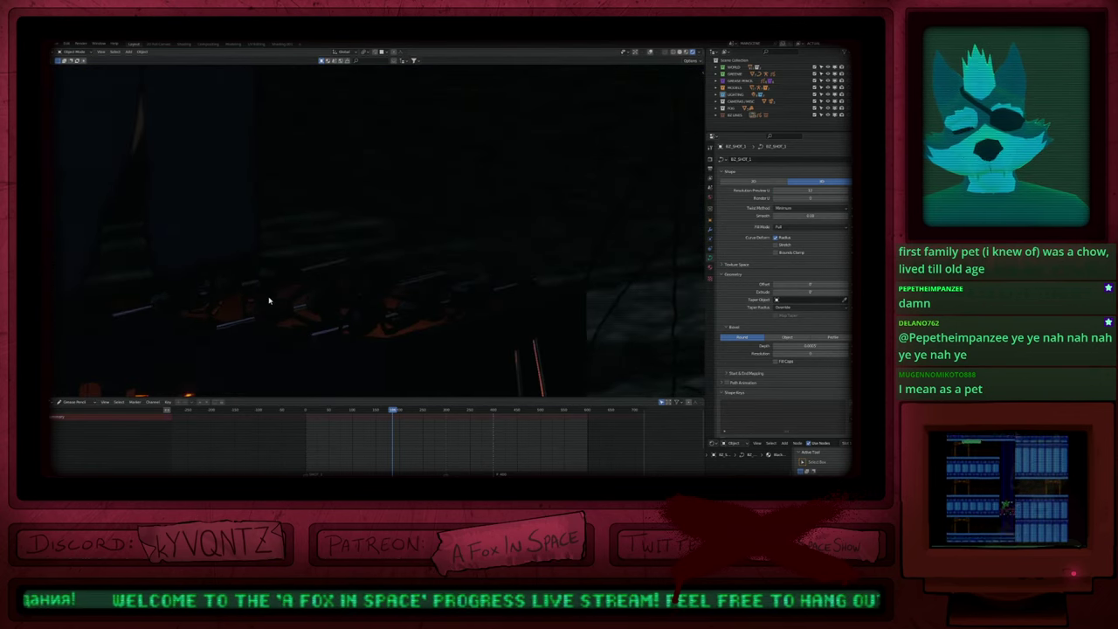
pyautogui.moveTo(269, 301); pyautogui.dragTo(336, 304, button='middle')
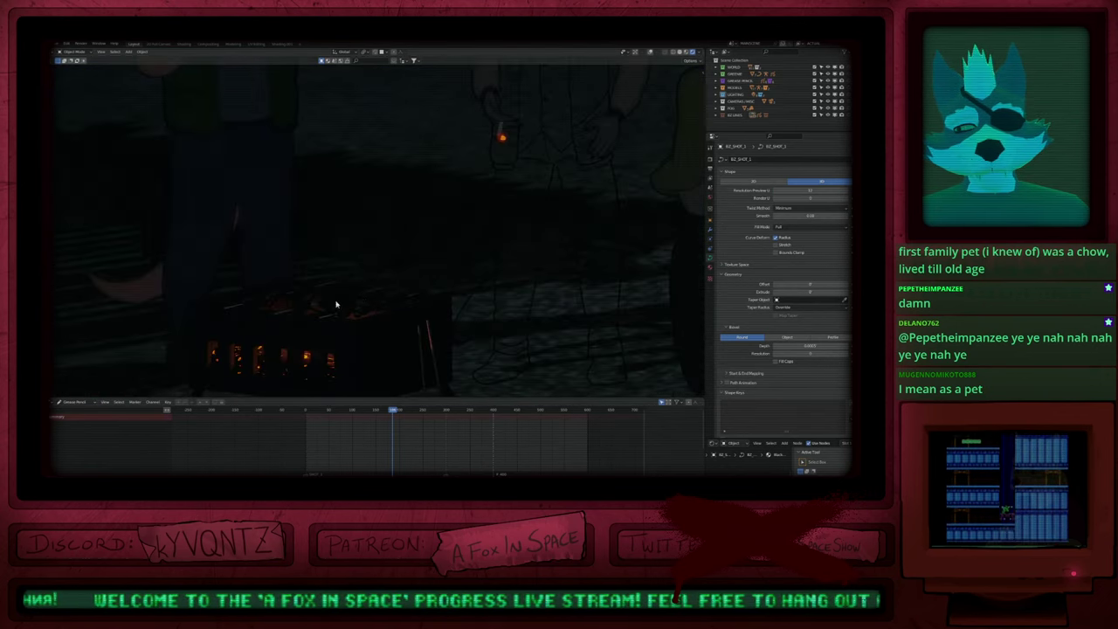
pyautogui.scroll(-8, 363, 295)
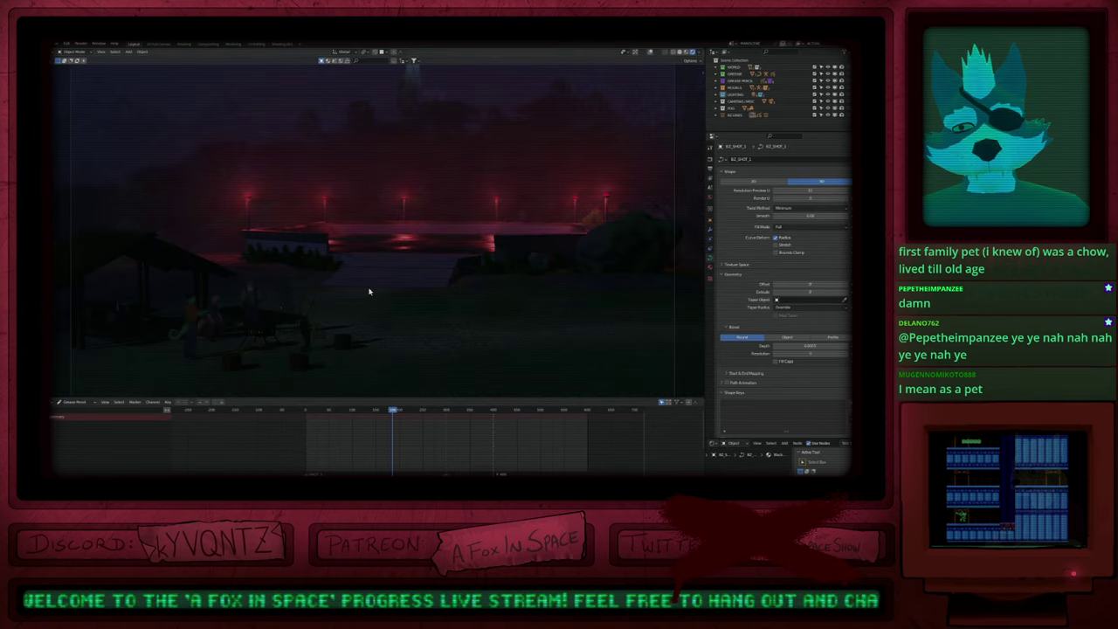
# Step: Rewind to the start, jump to the plane's frame, and play through the shots
pyautogui.hotkey('shift', 'Left')
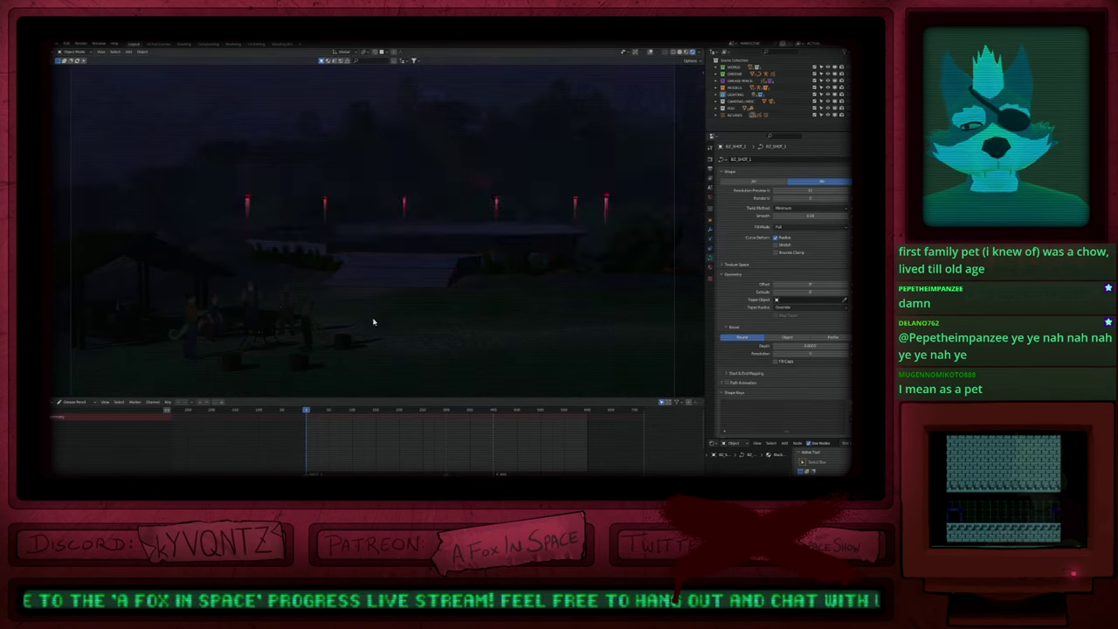
pyautogui.click(425, 409)
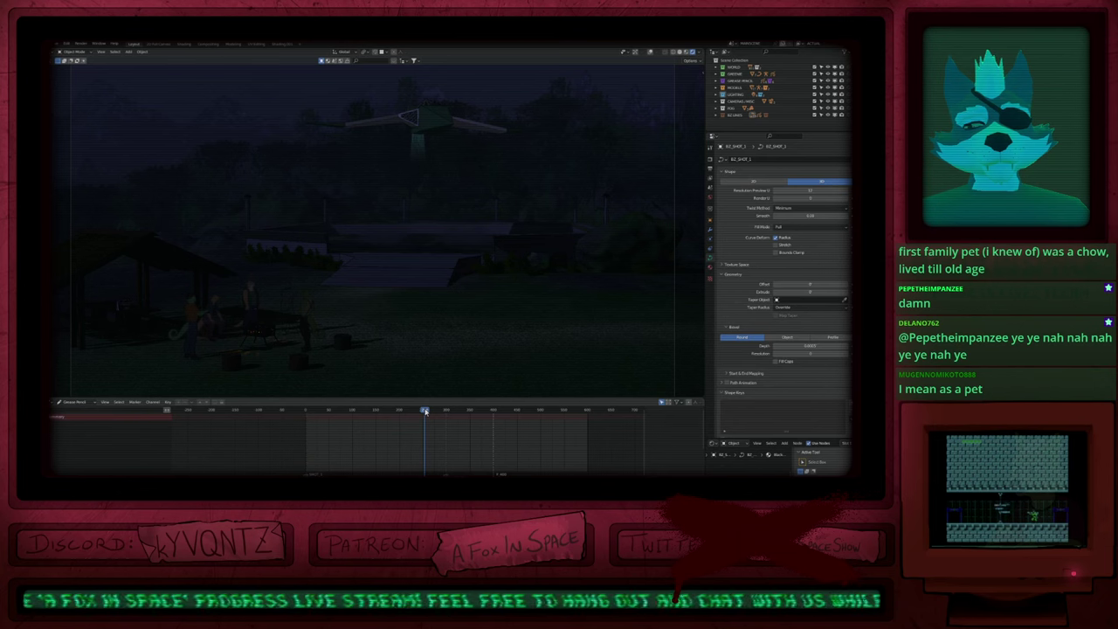
pyautogui.scroll(9, 452, 99)
pyautogui.scroll(-4, 442, 156)
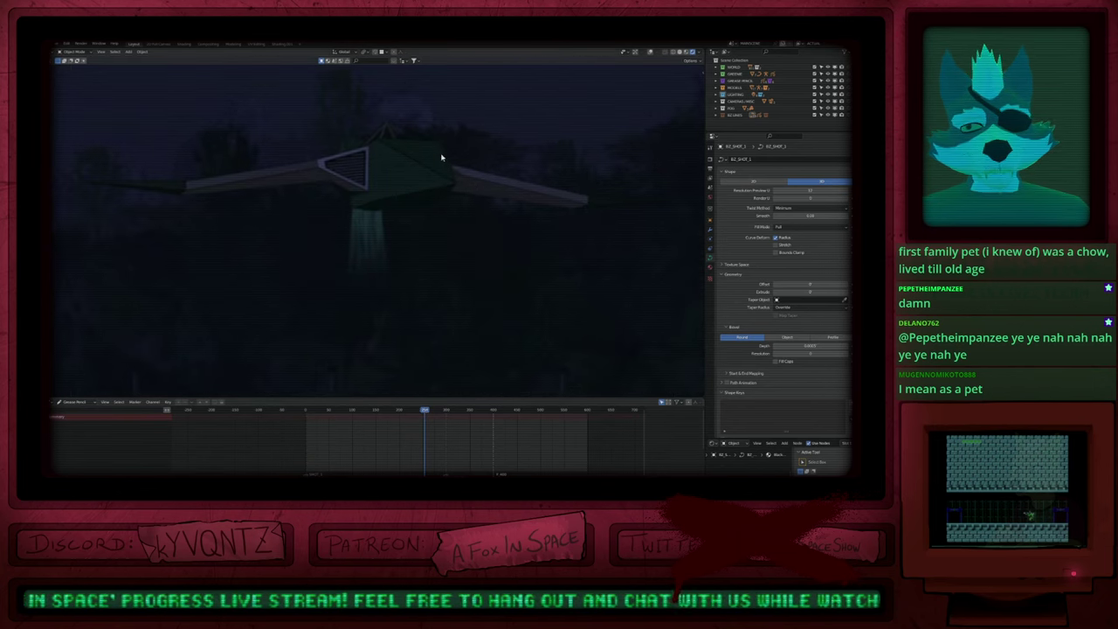
pyautogui.press('space')
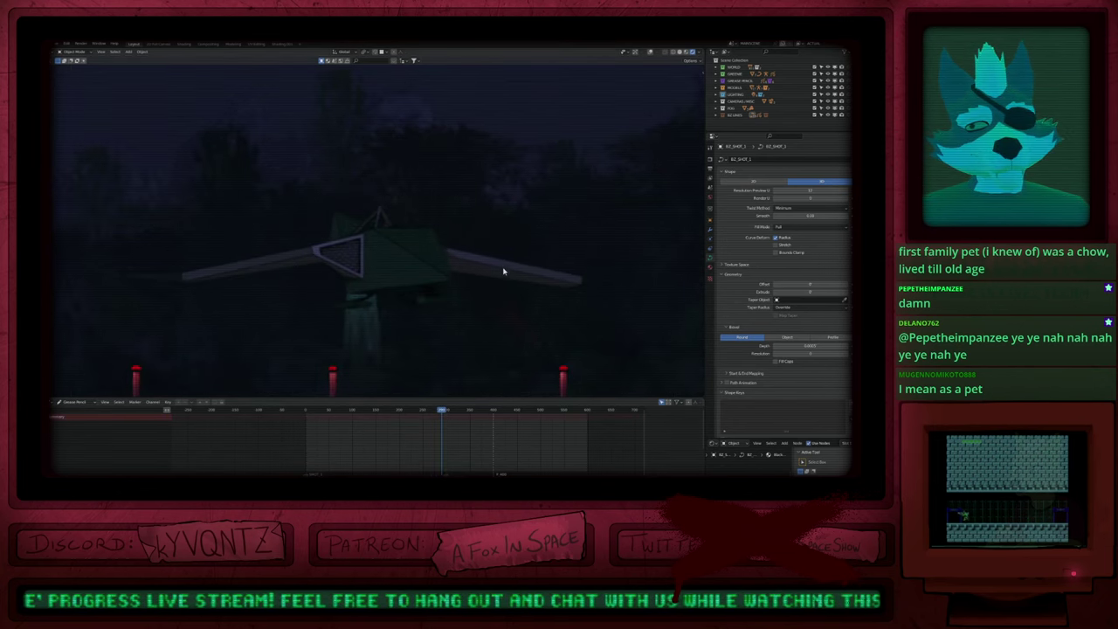
pyautogui.press('Escape')
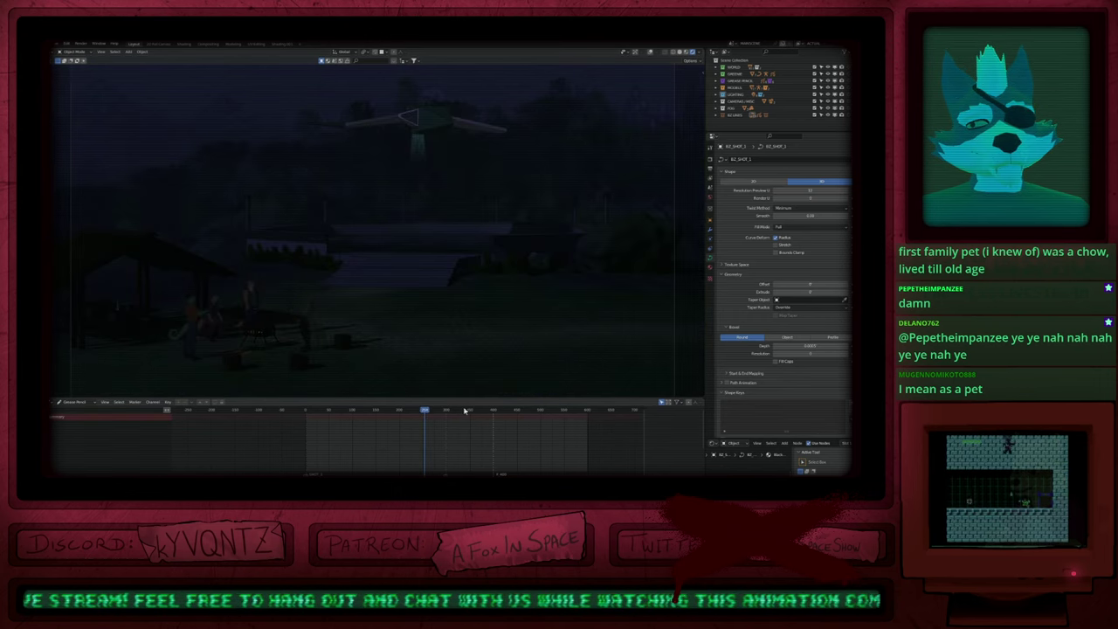
pyautogui.click(450, 410)
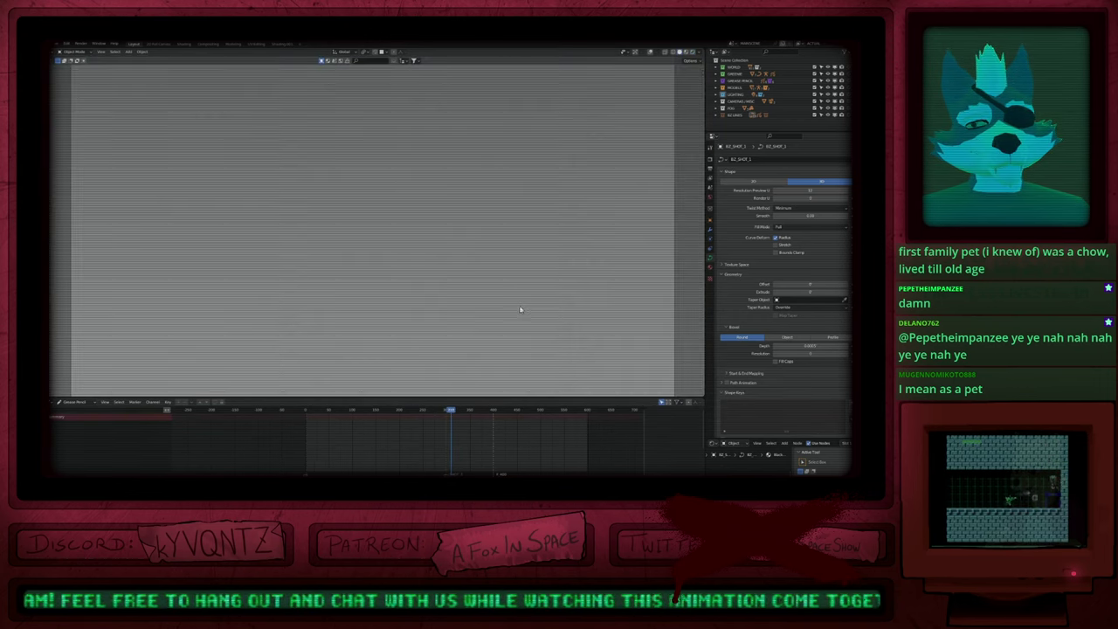
# Step: Hide the FOG collection in the viewport and show an earlier shot in Material Preview
pyautogui.click(836, 109)
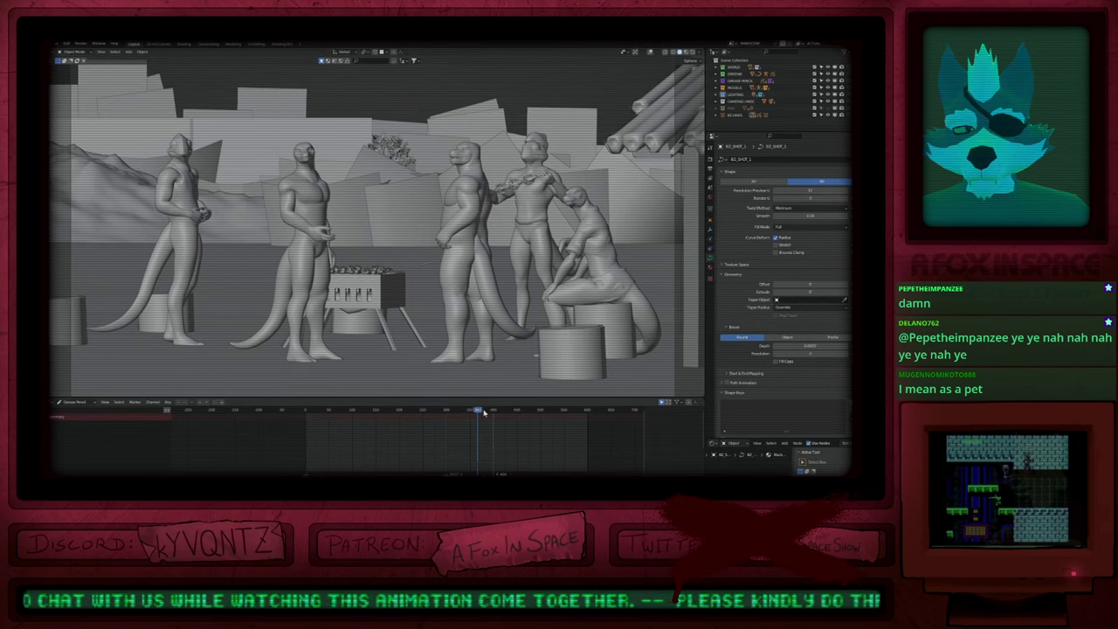
pyautogui.moveTo(448, 418)
pyautogui.mouseDown()
pyautogui.moveTo(326, 428)
pyautogui.moveTo(328, 390)
pyautogui.mouseUp()
pyautogui.scroll(12, 253, 294)
pyautogui.press('z')
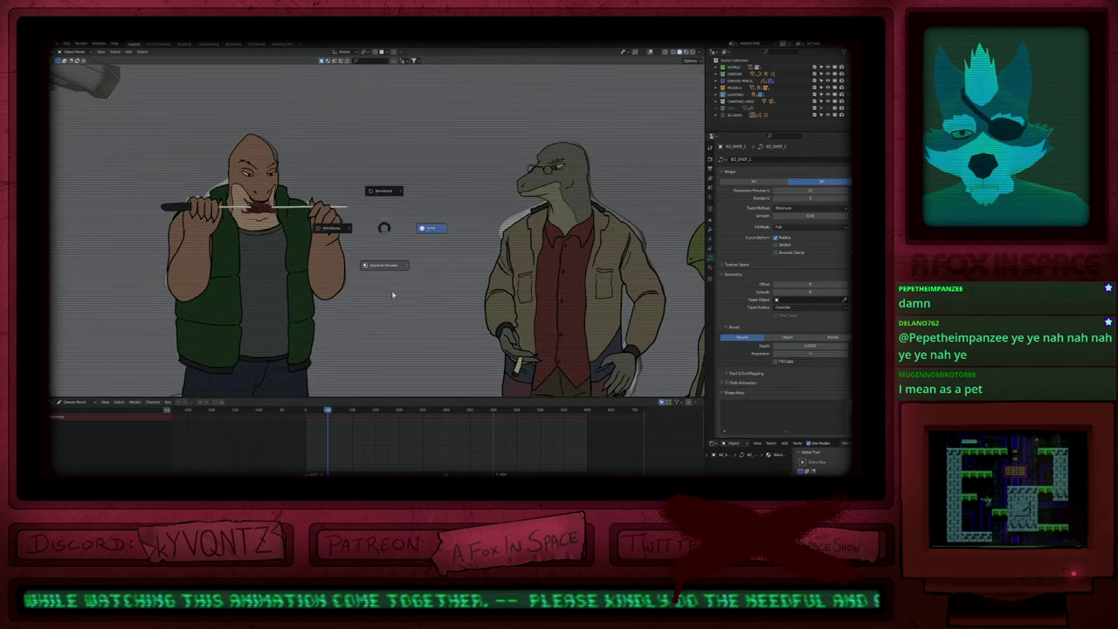
pyautogui.click(391, 295)
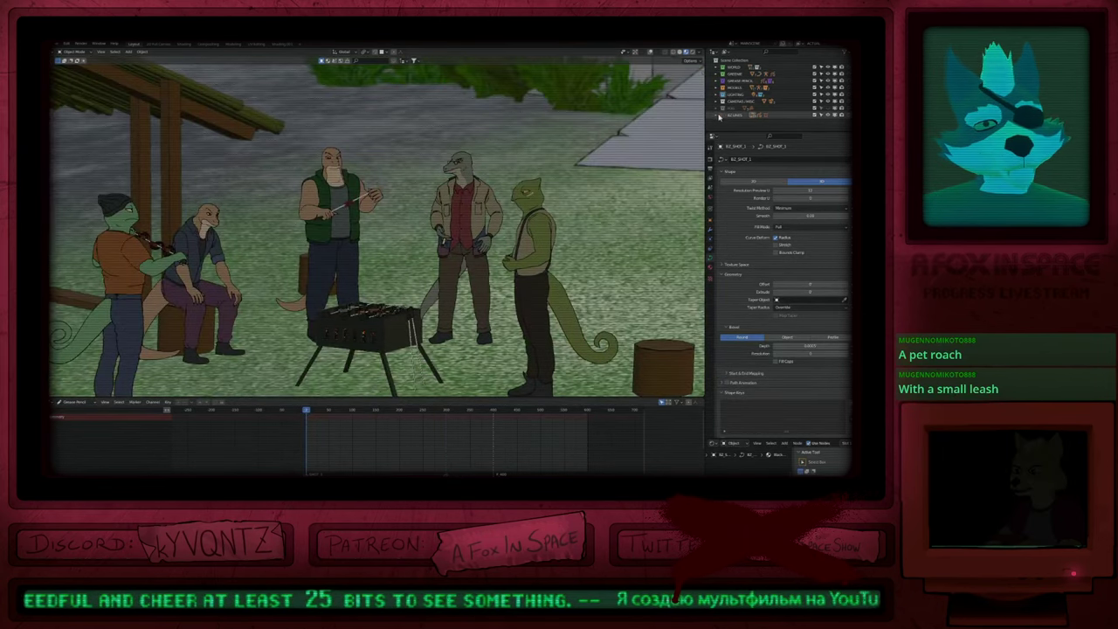
# Step: Show the whole frame range in the timeline, go to frame 300 and toggle BZ_SHOT_1's visibility
pyautogui.click(716, 115)
pyautogui.scroll(-4, 745, 112)
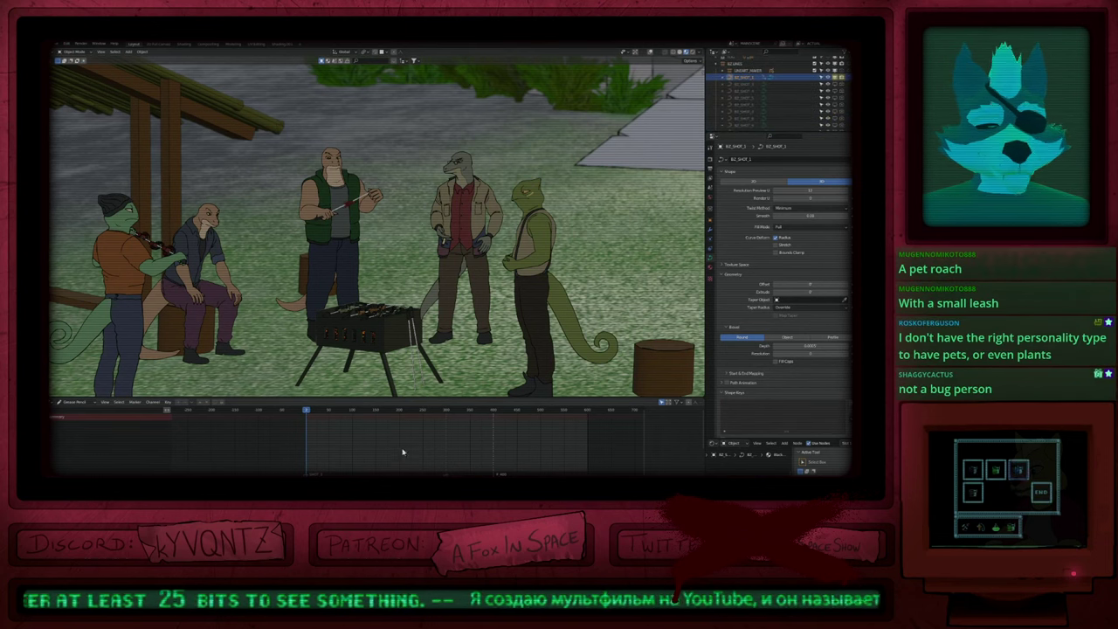
pyautogui.hotkey('shift', 'F12')
pyautogui.moveTo(365, 470)
pyautogui.keyDown('ctrl'); pyautogui.mouseDown(button='middle')
pyautogui.moveTo(325, 468)
pyautogui.moveTo(354, 466)
pyautogui.mouseUp(button='middle'); pyautogui.keyUp('ctrl')
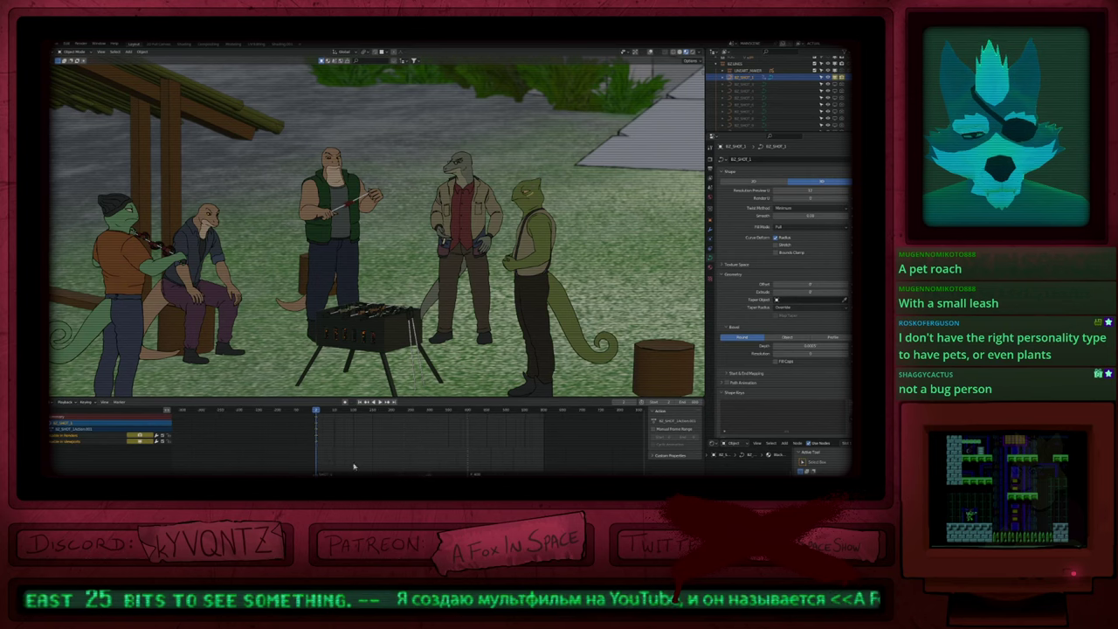
pyautogui.press('Up')
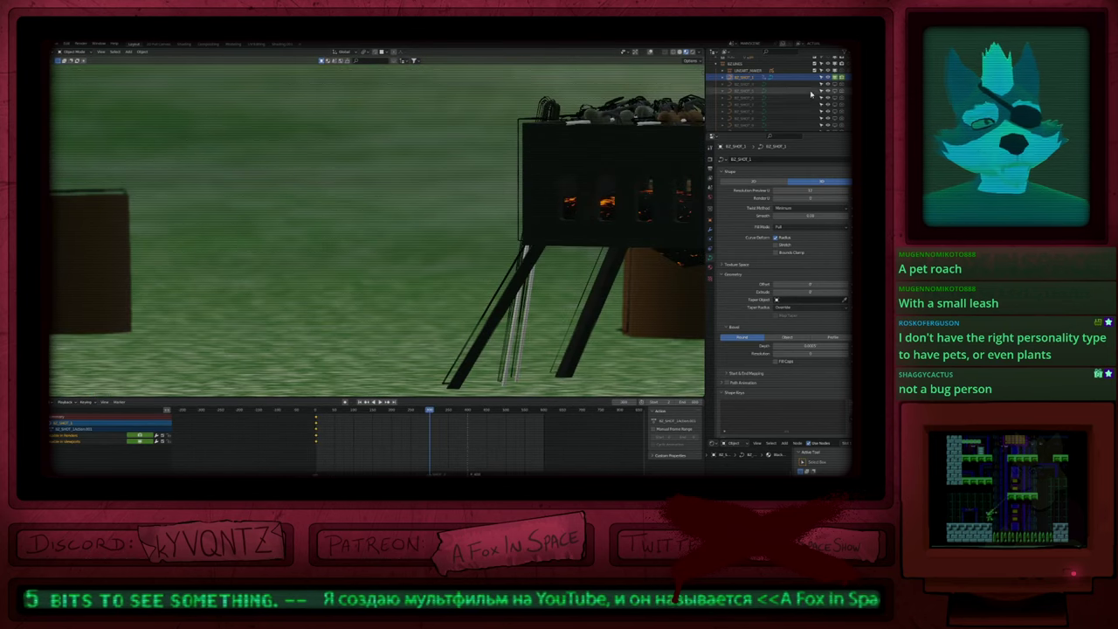
pyautogui.click(837, 79)
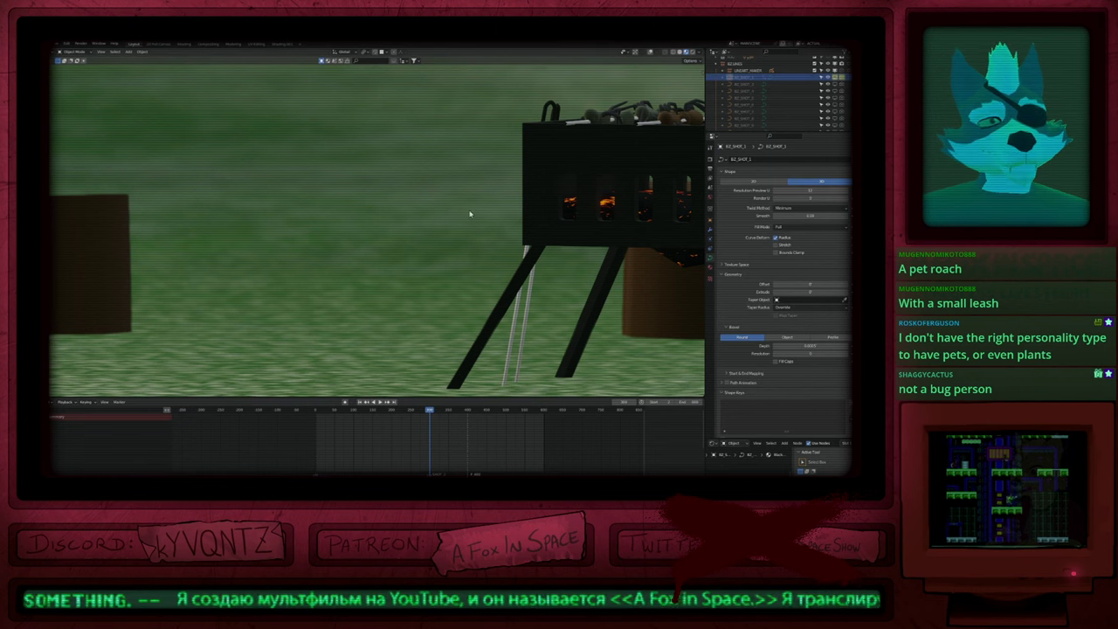
# Step: Return to the opening wide camera shot and switch the viewport to Rendered shading
pyautogui.press('KP_0')
pyautogui.press('KP_0')
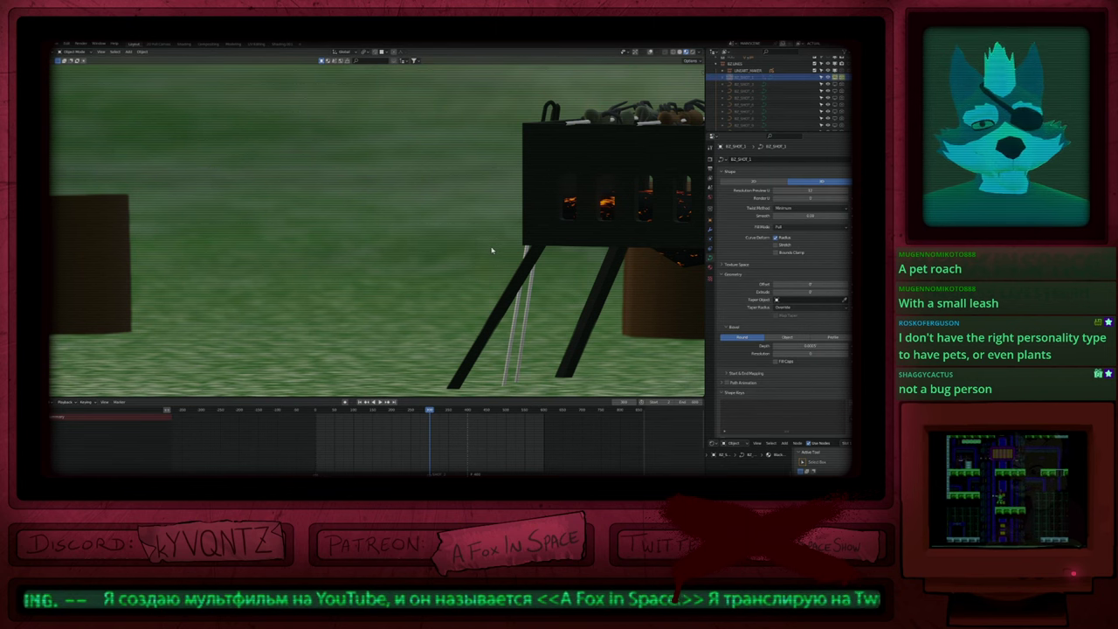
pyautogui.press('KP_0')
pyautogui.hotkey('shift', 'Left')
pyautogui.press('z')
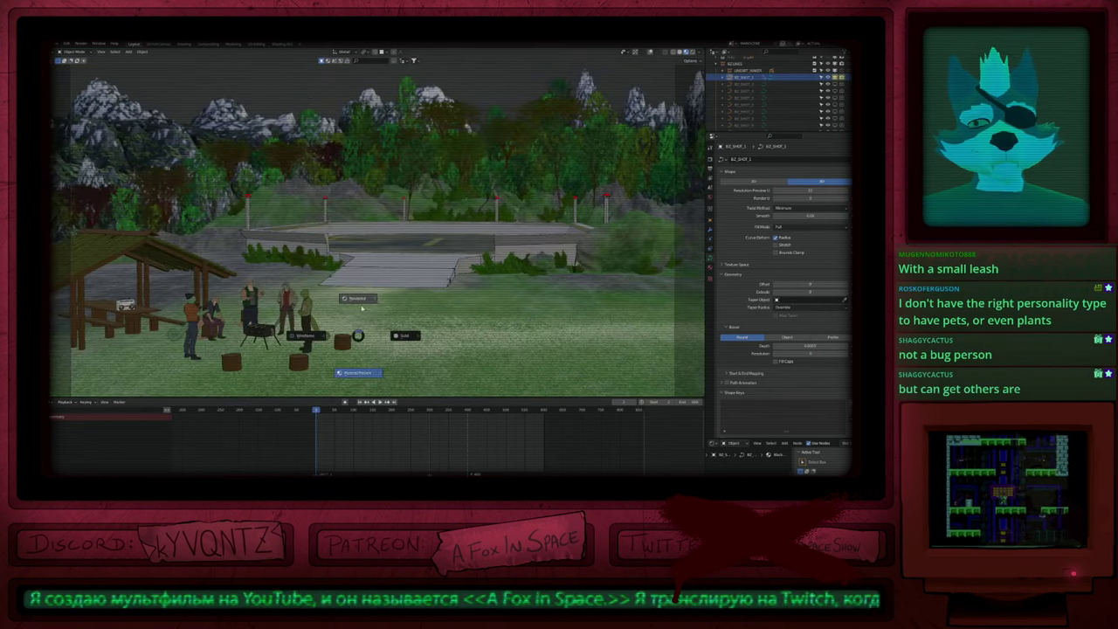
pyautogui.click(359, 292)
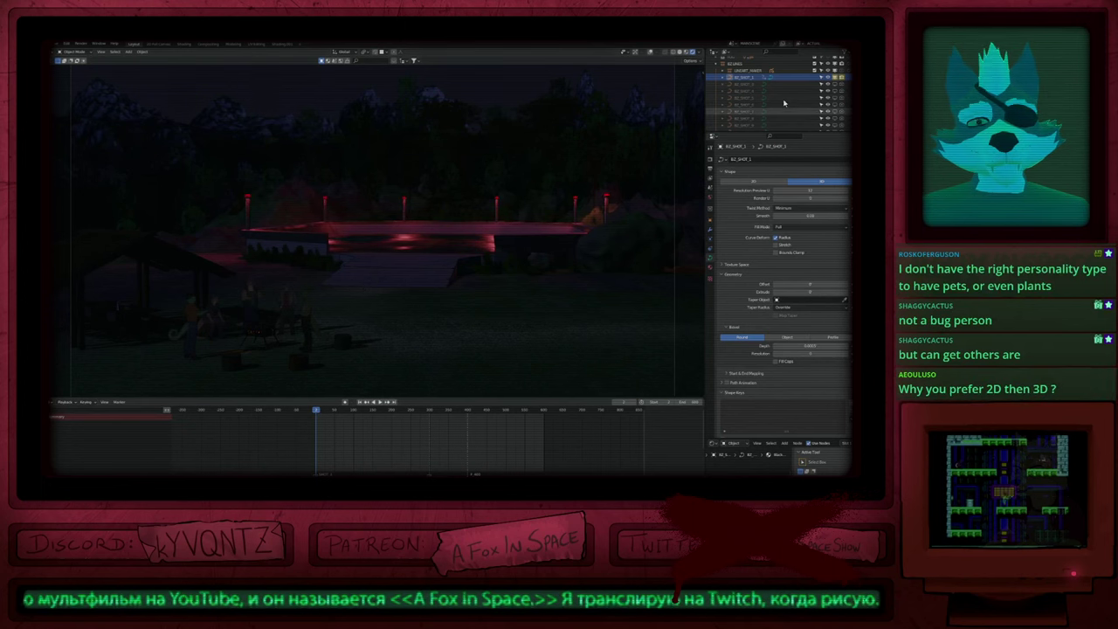
# Step: Enable the FOG collection for the red-fogged look and bring up the recent files list
pyautogui.hotkey('shift', 'a')
pyautogui.hotkey('shift', 'a')
pyautogui.scroll(4, 800, 100)
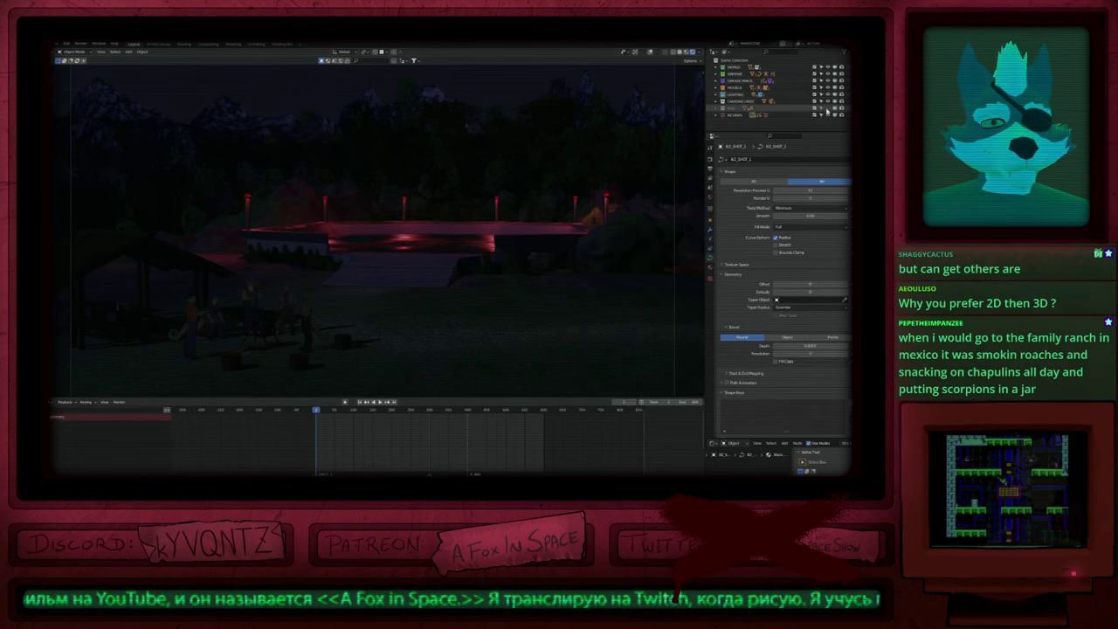
pyautogui.click(828, 108)
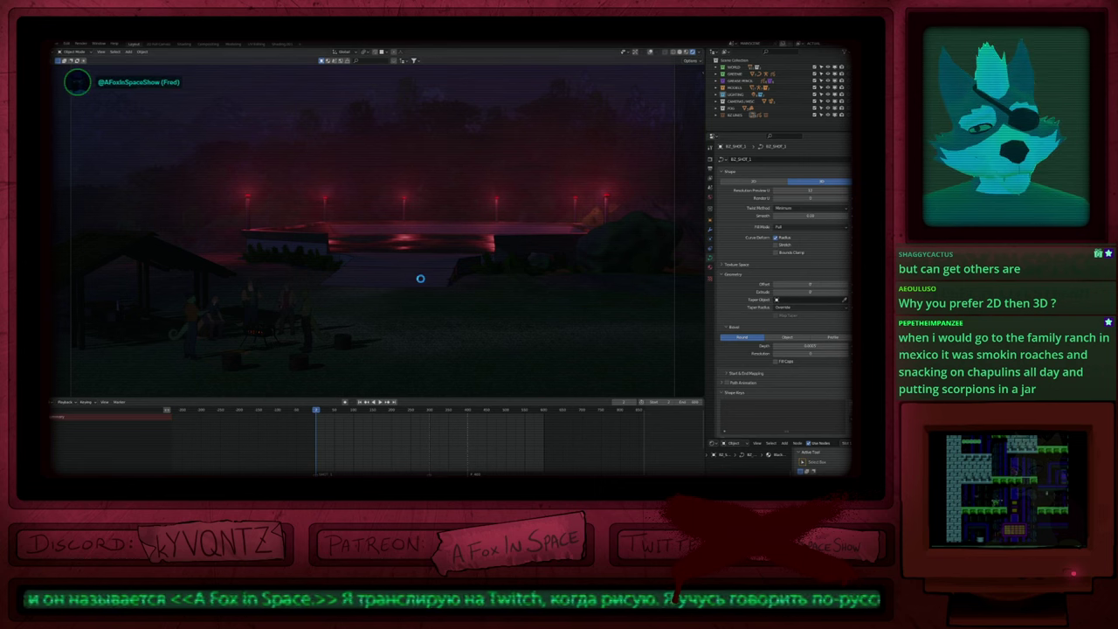
pyautogui.hotkey('ctrl', 'shift', 'o')
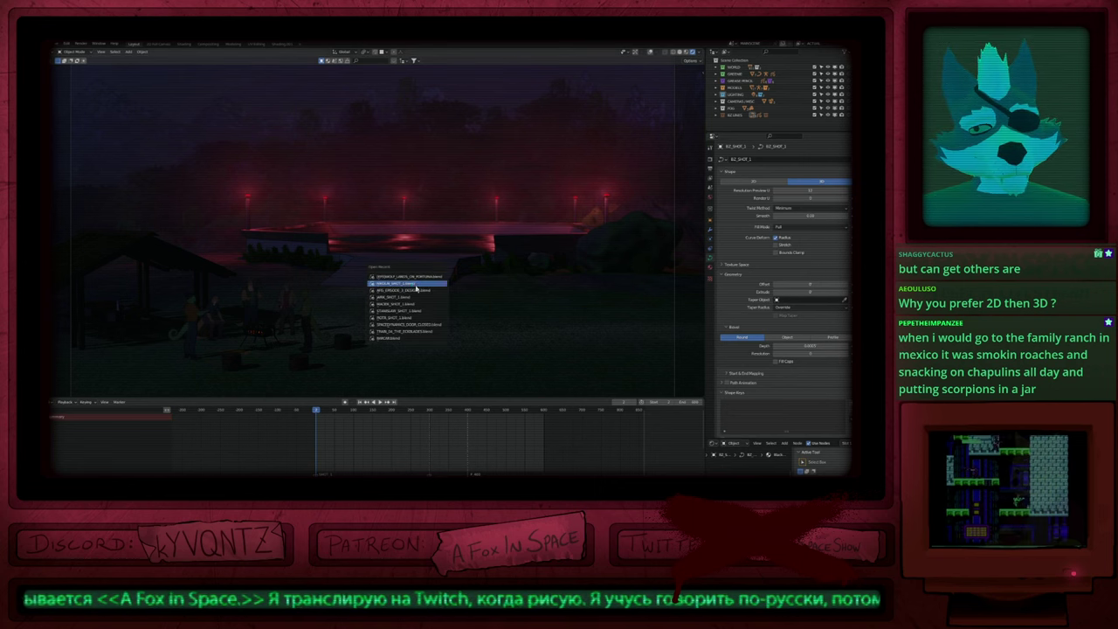
# Step: Open the second recent file and inspect the character's cigarette hand in Draw Mode
pyautogui.click(424, 284)
pyautogui.hotkey('ctrl', 'Tab')
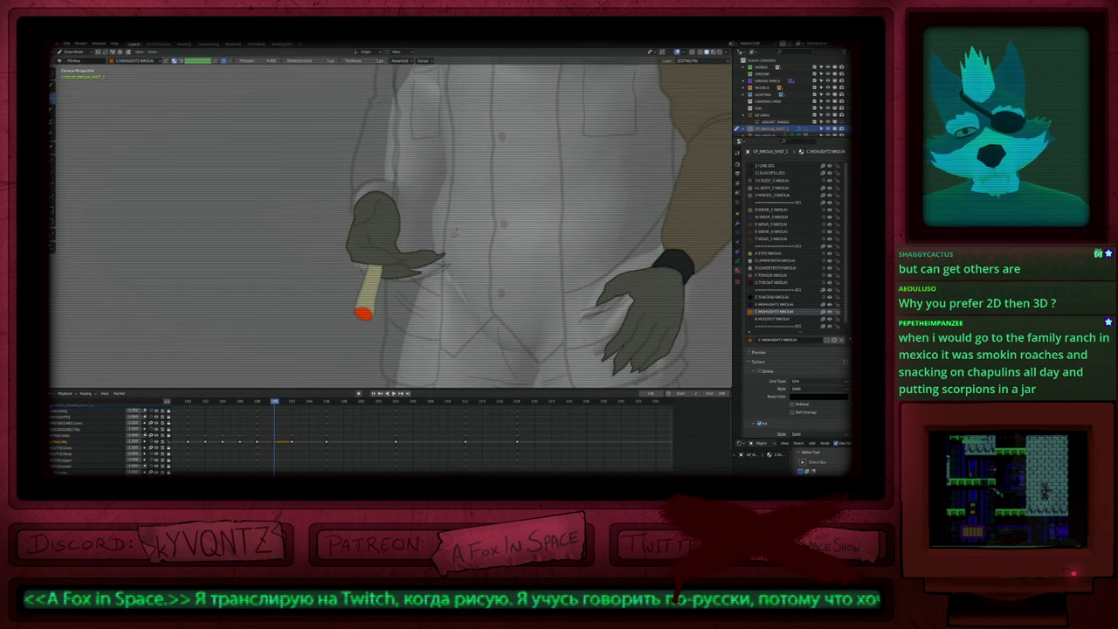
pyautogui.scroll(-6, 466, 218)
pyautogui.keyDown('shift'); pyautogui.moveTo(467, 218); pyautogui.dragTo(392, 247, button='middle'); pyautogui.keyUp('shift')
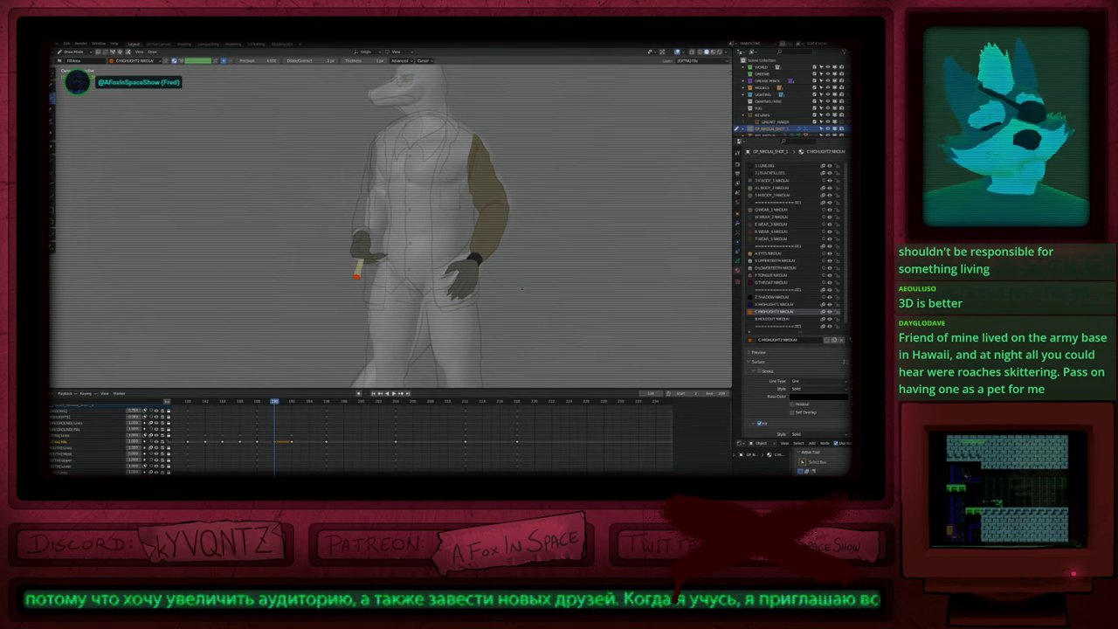
pyautogui.scroll(-3, 459, 279)
pyautogui.hotkey('ctrl', 'Tab')
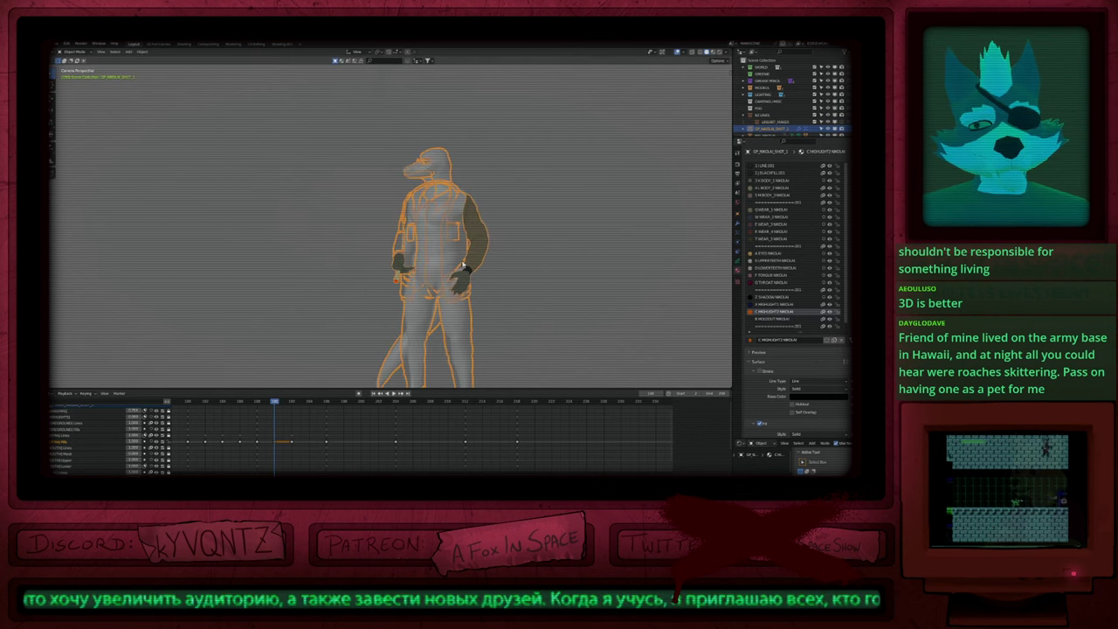
# Step: Enter Draw Mode and step back and forth through the character's pose keyframes
pyautogui.hotkey('ctrl', 'Tab')
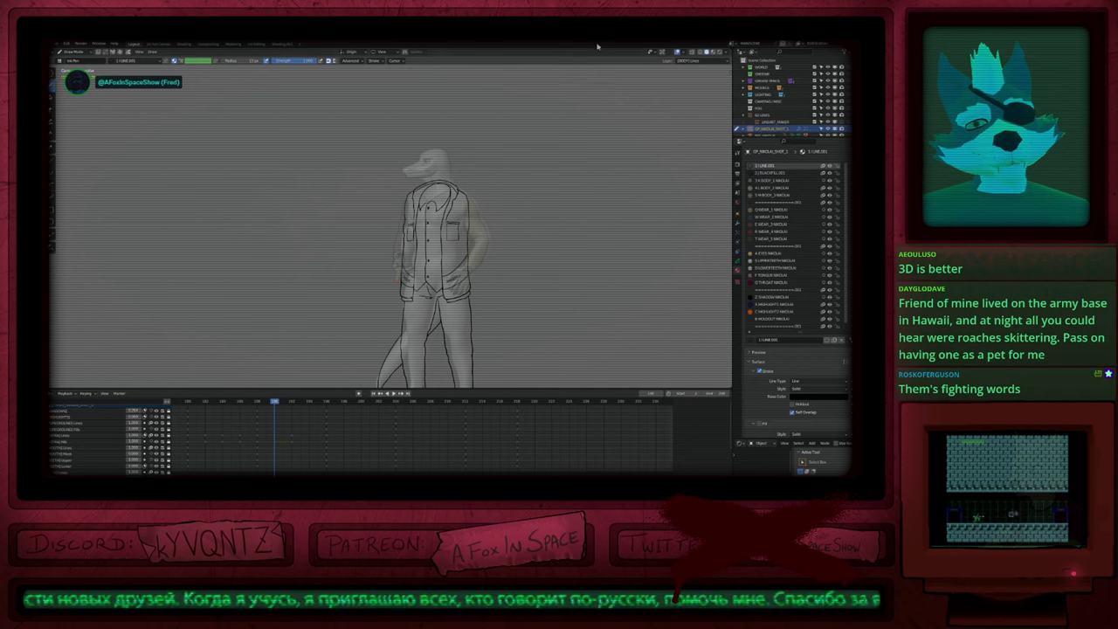
pyautogui.press('Down')
pyautogui.press('Up')
pyautogui.press('Up')
pyautogui.press('Up')
pyautogui.press('Up')
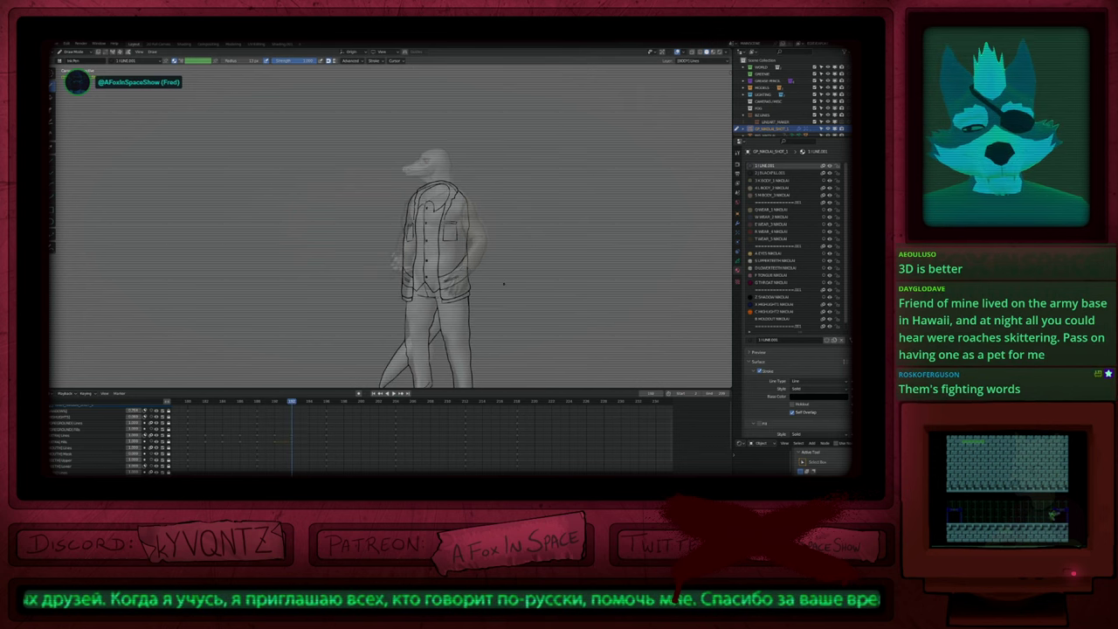
pyautogui.press('Down')
pyautogui.press('Down')
pyautogui.press('Down')
pyautogui.press('Down')
pyautogui.press('Down')
pyautogui.press('Down')
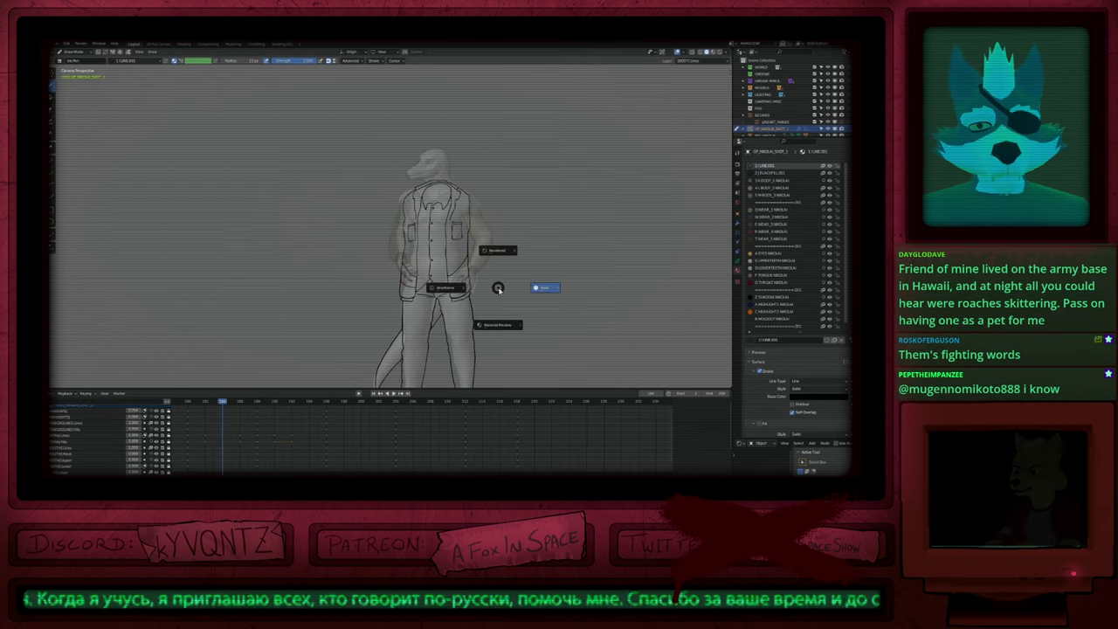
pyautogui.press('Down')
pyautogui.press('Down')
pyautogui.press('Down')
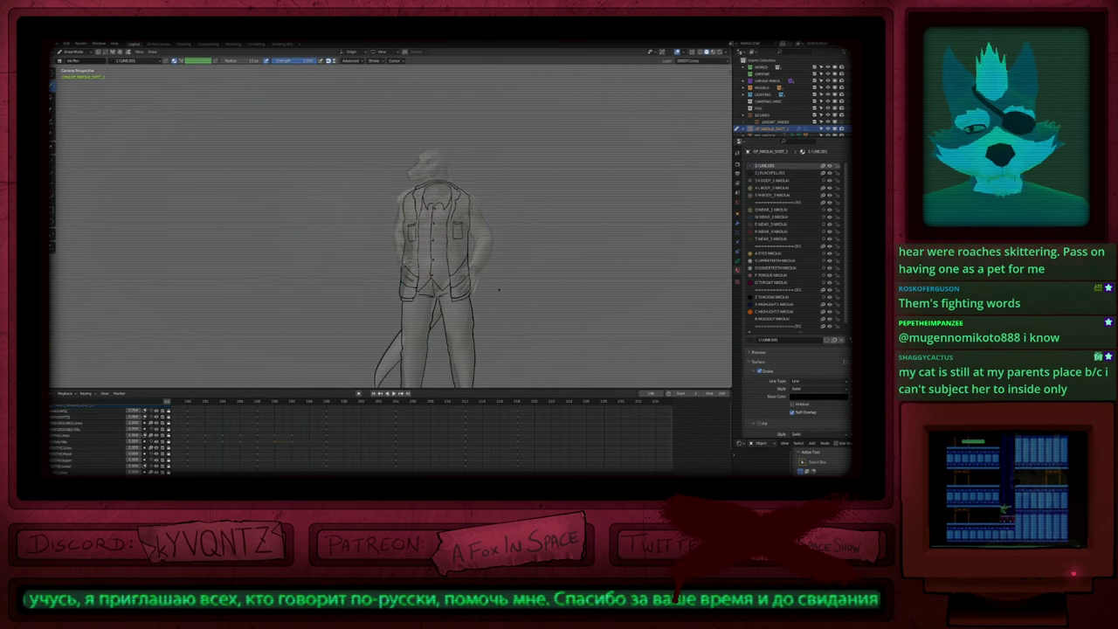
pyautogui.press('Up')
pyautogui.press('Up')
pyautogui.press('Up')
pyautogui.press('Up')
pyautogui.press('f')
pyautogui.press('Up')
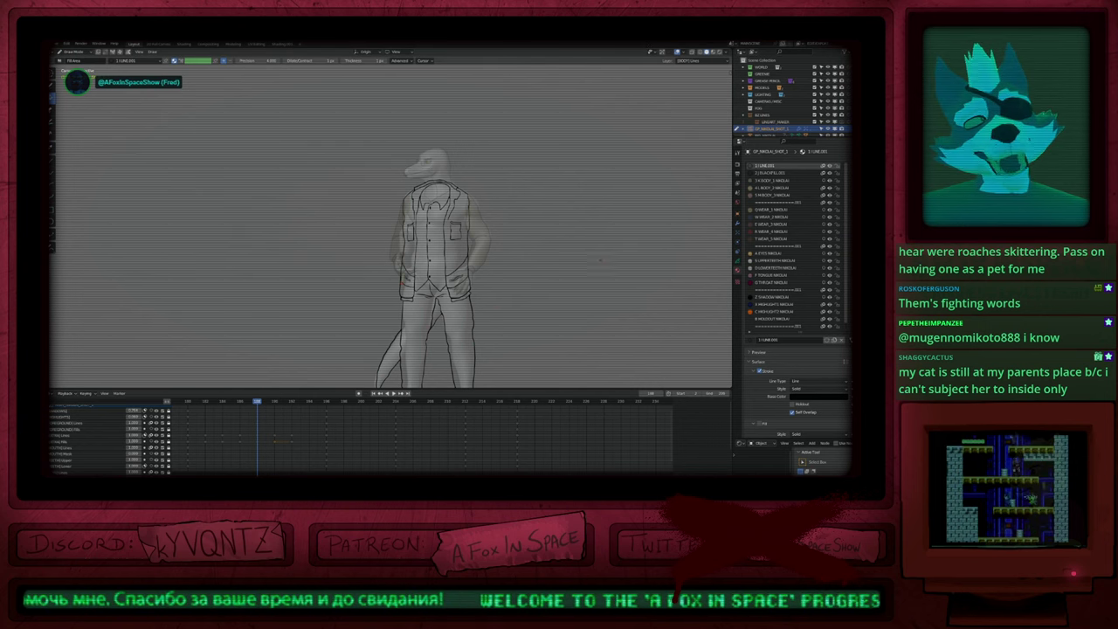
pyautogui.press('Down')
pyautogui.press('Down')
pyautogui.press('Down')
pyautogui.press('Down')
pyautogui.press('z')
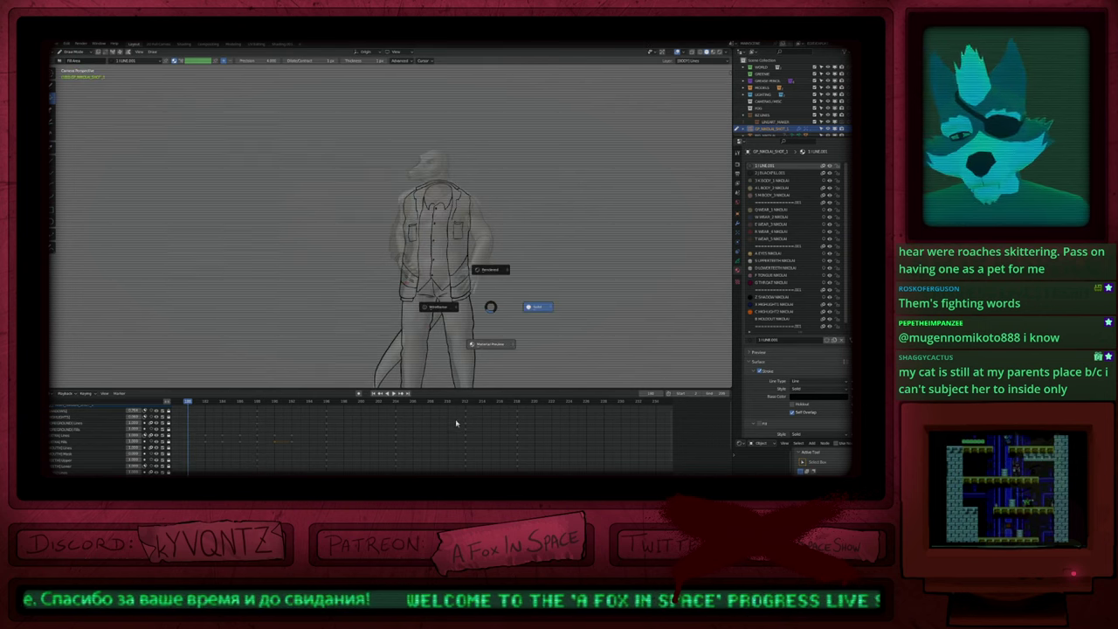
pyautogui.press('Escape')
# Step: Scrub the dope sheet and make the HEAD line layer active, comparing neighbouring drawings
pyautogui.keyDown('ctrl'); pyautogui.moveTo(460, 431); pyautogui.dragTo(447, 443, button='middle'); pyautogui.keyUp('ctrl')
pyautogui.moveTo(337, 449); pyautogui.dragTo(477, 437, button='middle')
pyautogui.moveTo(477, 437); pyautogui.dragTo(435, 401)
pyautogui.hotkey('ctrl', 'z')
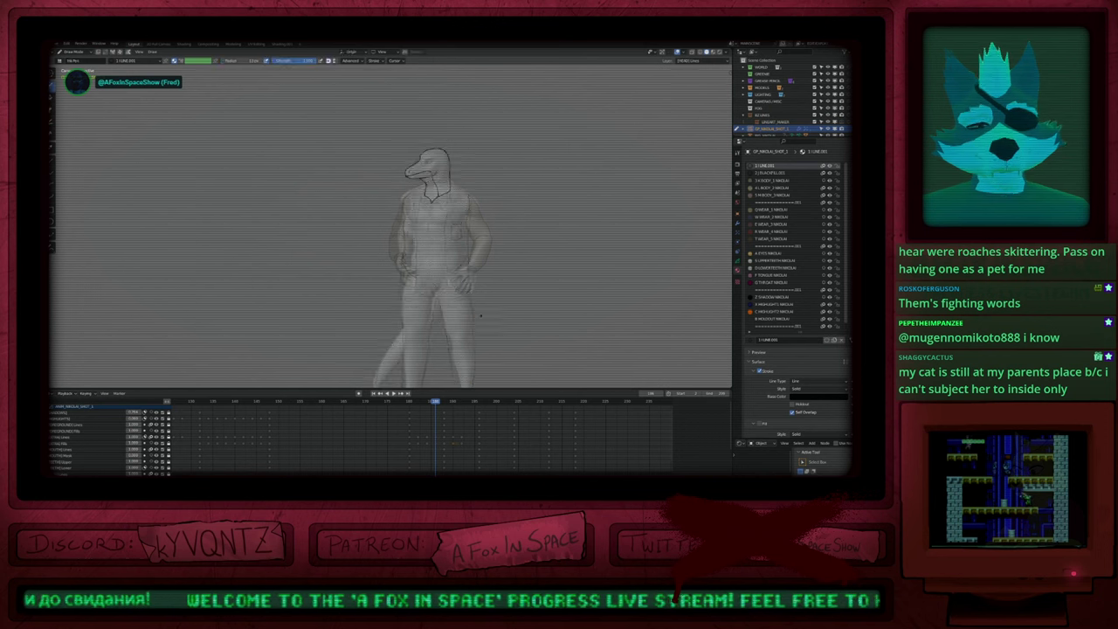
pyautogui.press('Left')
pyautogui.press('Right')
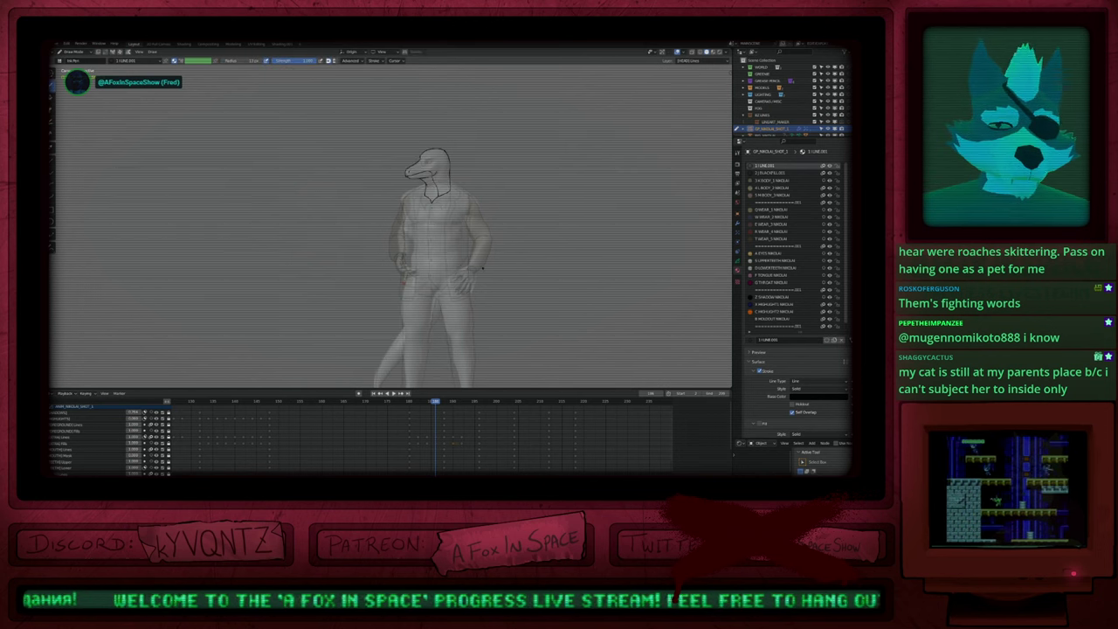
# Step: Make the clothing line layer active and step through its keyframes
pyautogui.press('pagedown')
pyautogui.press('pagedown')
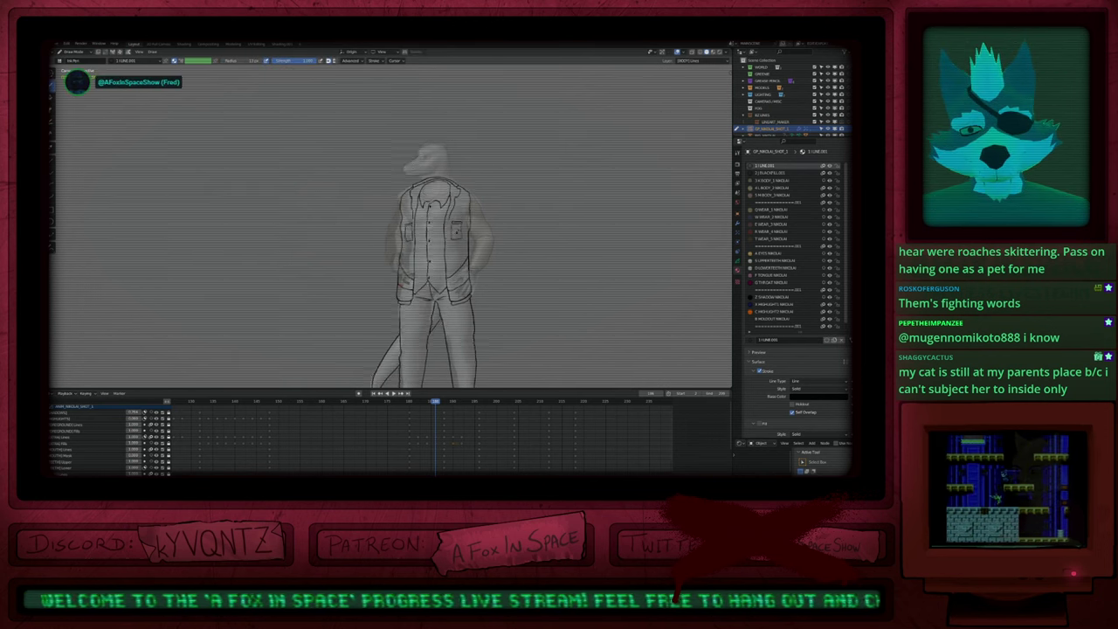
pyautogui.scroll(3, 472, 260)
pyautogui.scroll(-1, 463, 261)
pyautogui.press('Down')
pyautogui.press('Down')
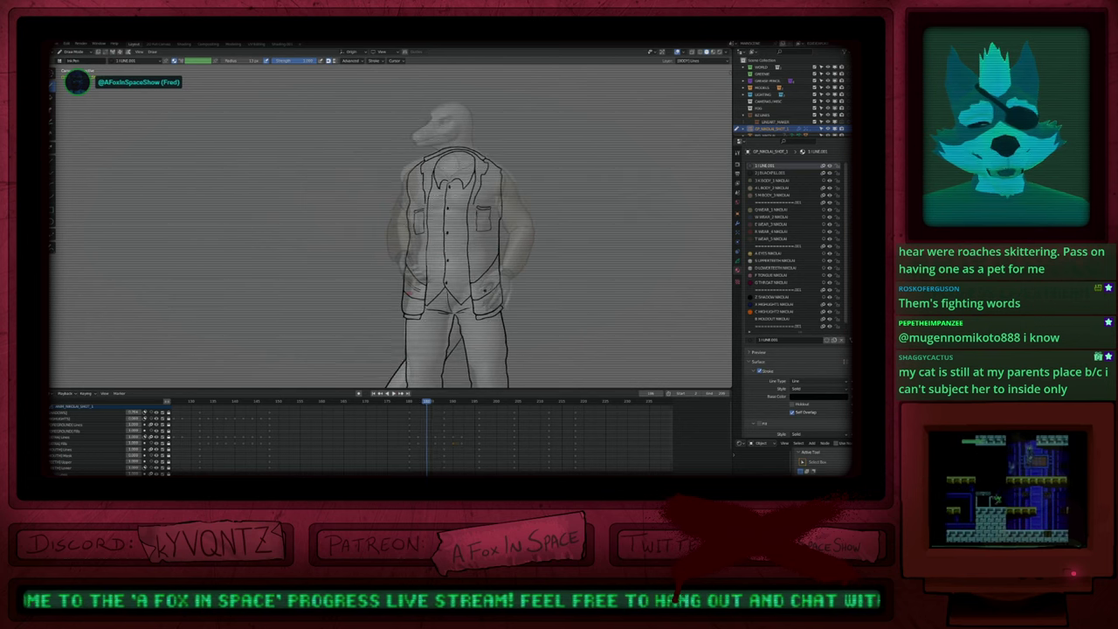
pyautogui.press('Down')
pyautogui.press('Up')
# Step: Check the eye line layer's poses, play the animation, then reactivate the HEAD layer
pyautogui.press('pageup')
pyautogui.press('pageup')
pyautogui.press('Up')
pyautogui.press('Up')
pyautogui.press('Up')
pyautogui.press('Up')
pyautogui.press('Up')
pyautogui.press('Up')
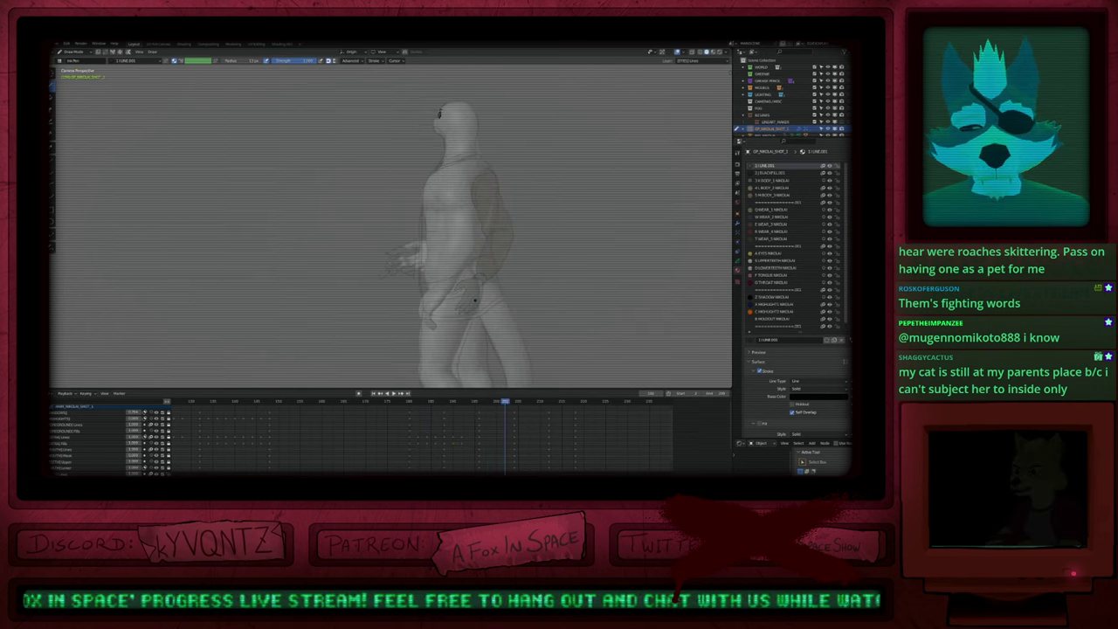
pyautogui.press('Down')
pyautogui.press('Down')
pyautogui.press('Down')
pyautogui.press('Down')
pyautogui.press('Down')
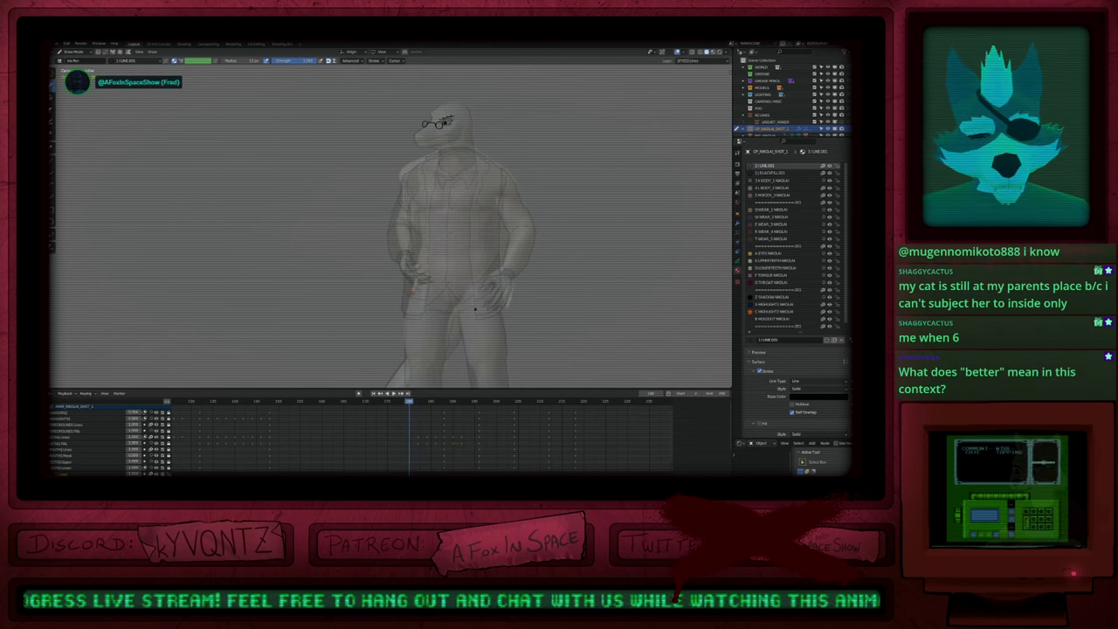
pyautogui.press('space')
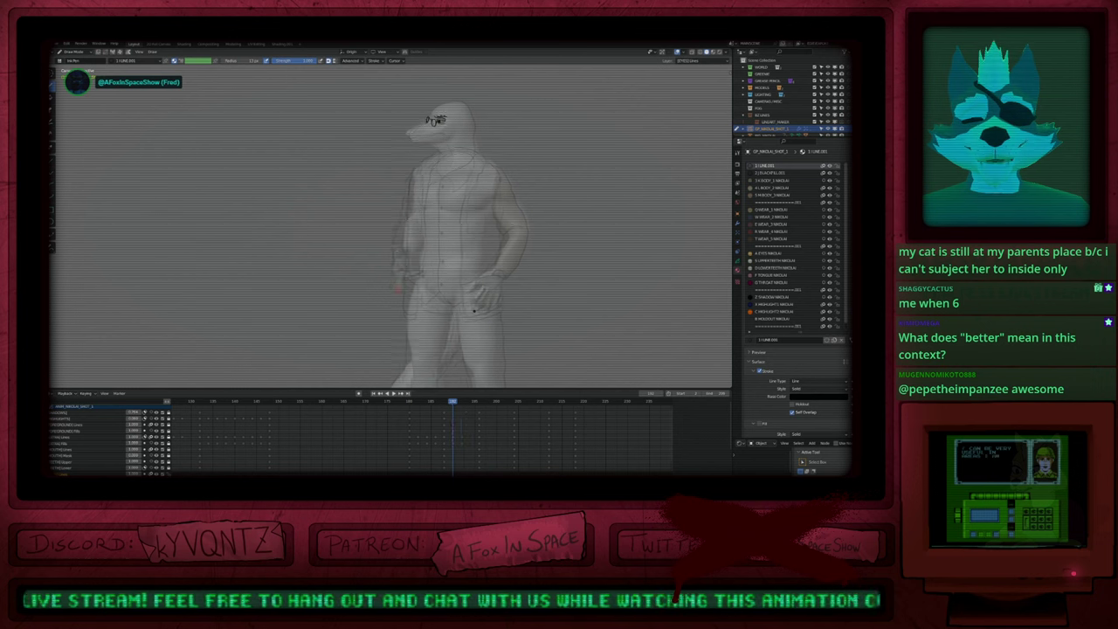
pyautogui.press('Down')
pyautogui.press('Down')
pyautogui.press('pagedown')
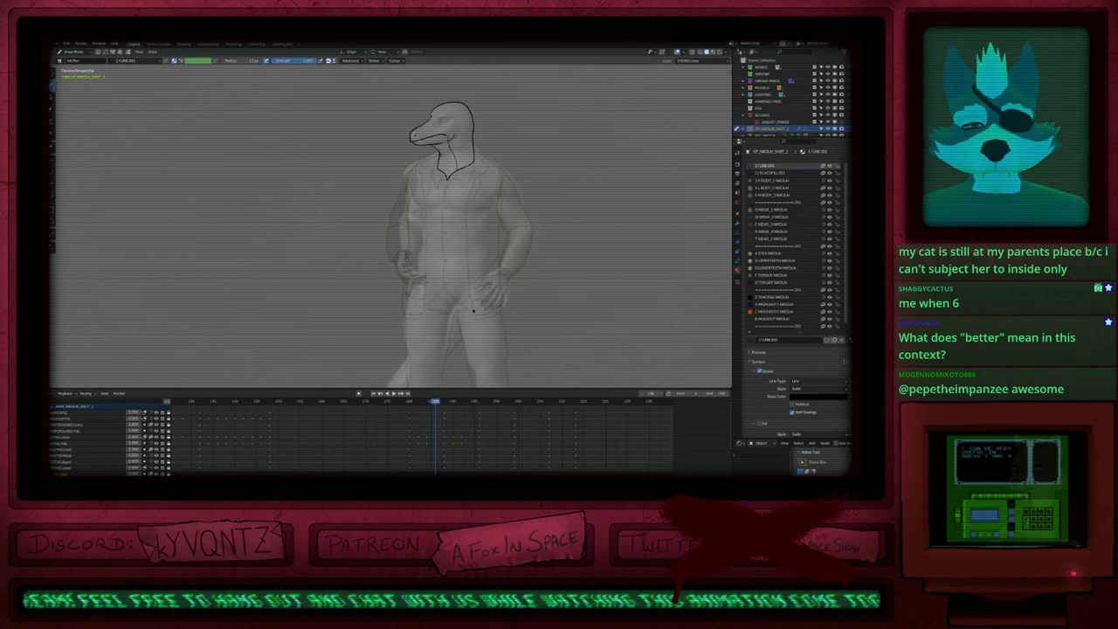
# Step: Make the arms-and-hands line layer active, then step through and play its keyframes
pyautogui.press('pageup')
pyautogui.press('Down')
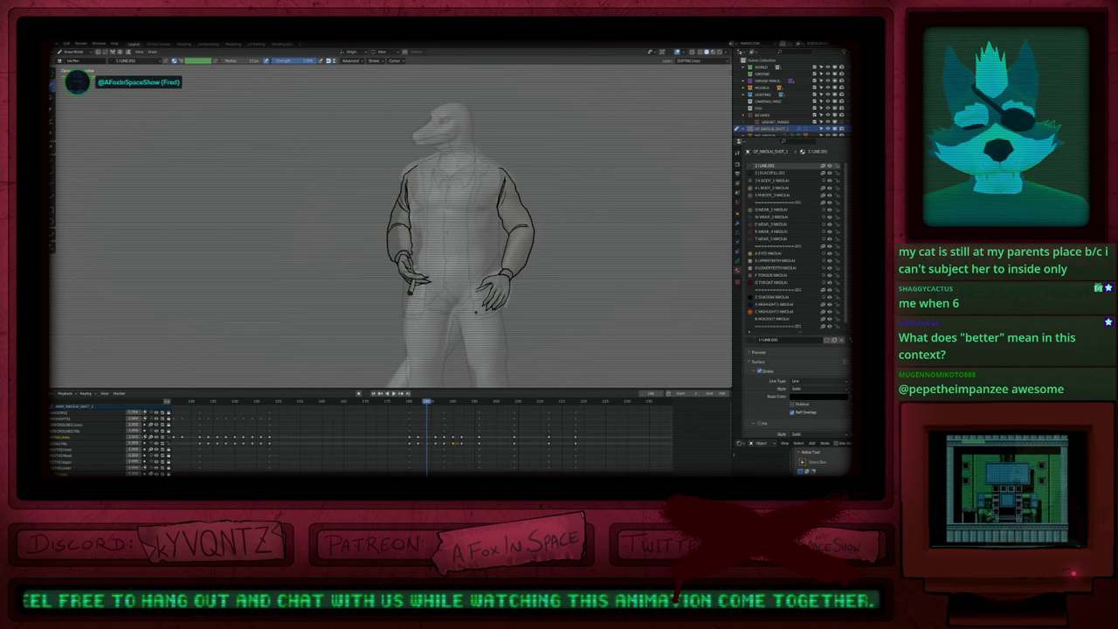
pyautogui.press('Down')
pyautogui.press('Down')
pyautogui.press('Up')
pyautogui.press('Up')
pyautogui.press('Up')
pyautogui.press('Up')
pyautogui.press('Up')
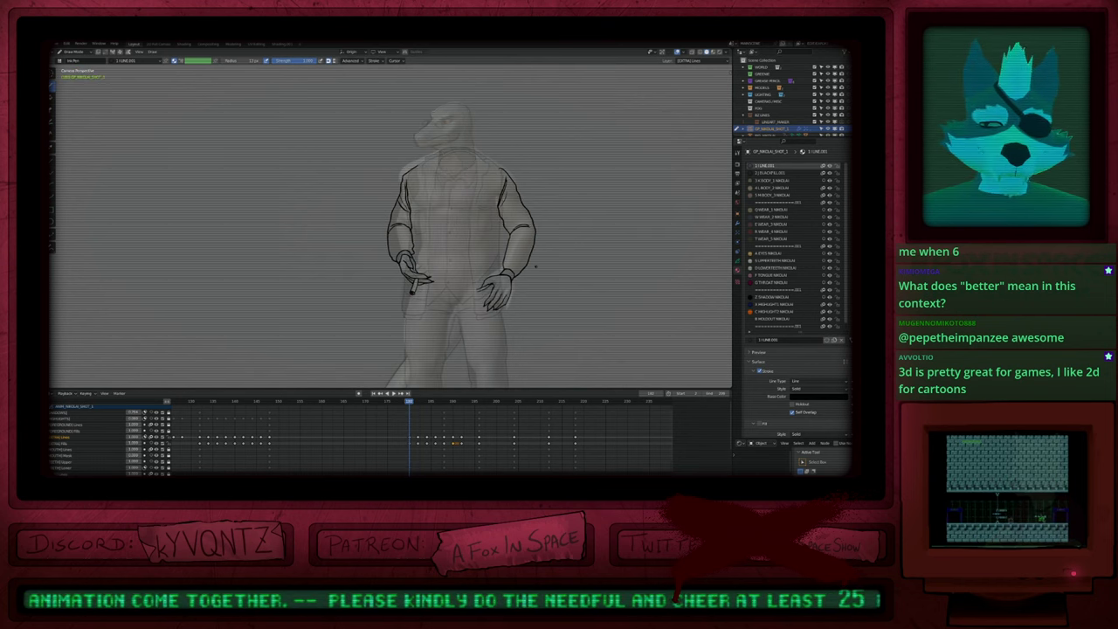
pyautogui.press('space')
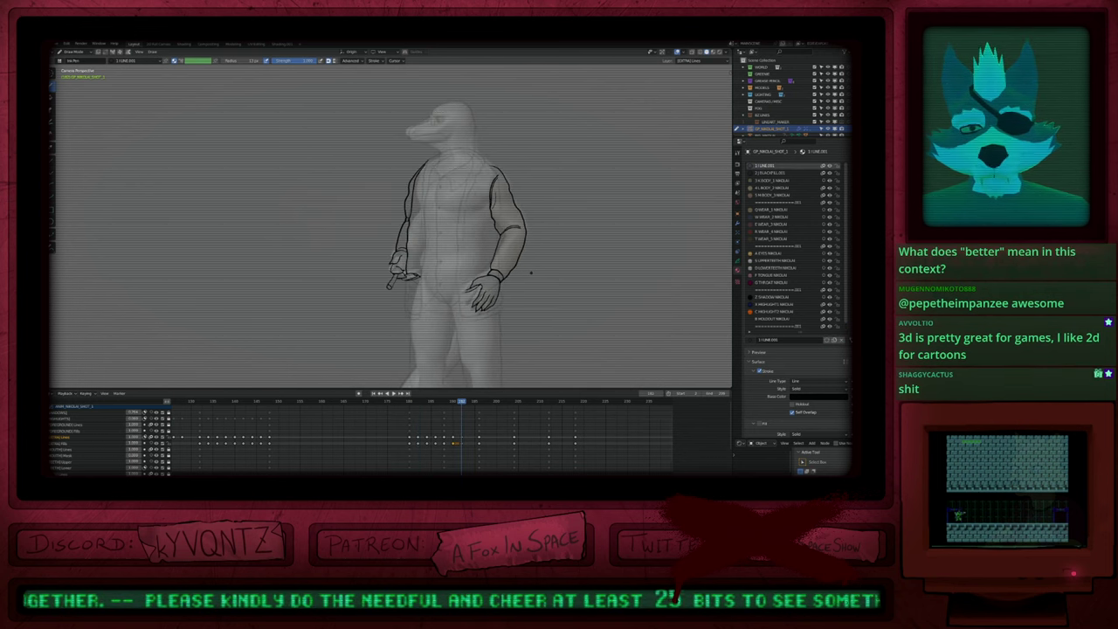
# Step: Shrink the brush radius for fine inking and frame the torso and hands
pyautogui.scroll(5, 530, 273)
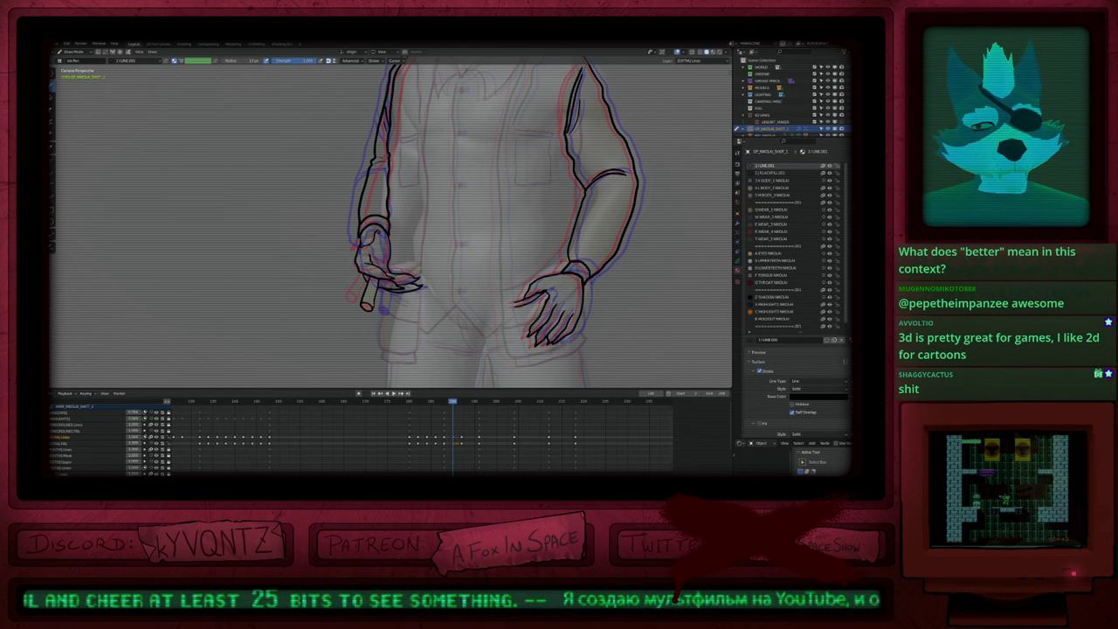
pyautogui.press('f')
pyautogui.click(435, 232)
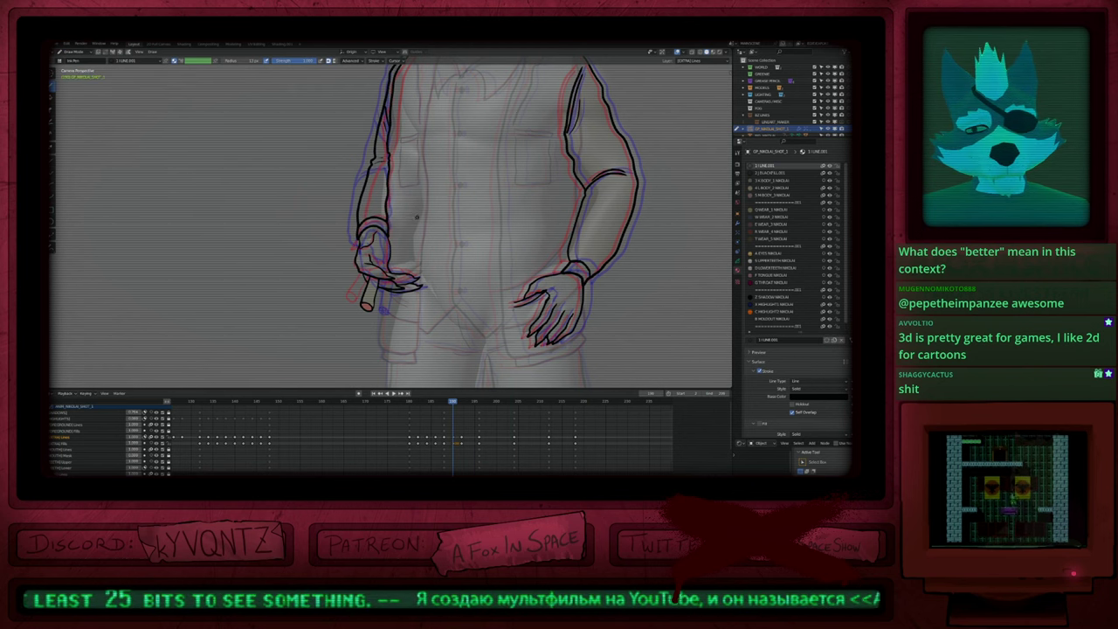
pyautogui.keyDown('shift'); pyautogui.moveTo(482, 197); pyautogui.dragTo(475, 242, button='middle'); pyautogui.keyUp('shift')
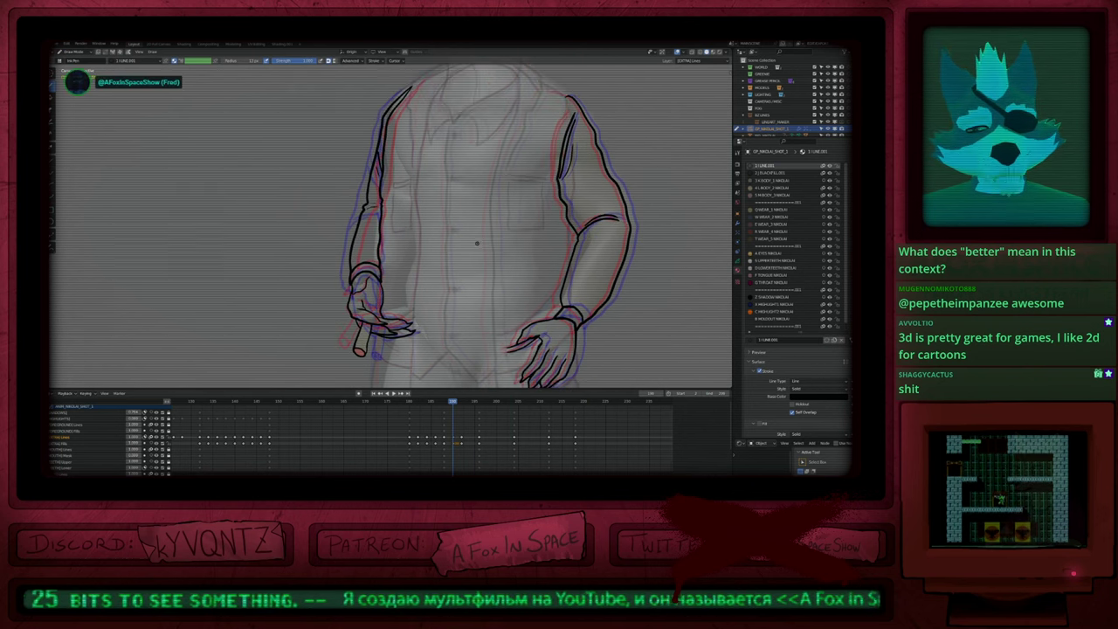
pyautogui.hotkey('shift', 'alt', 'z')
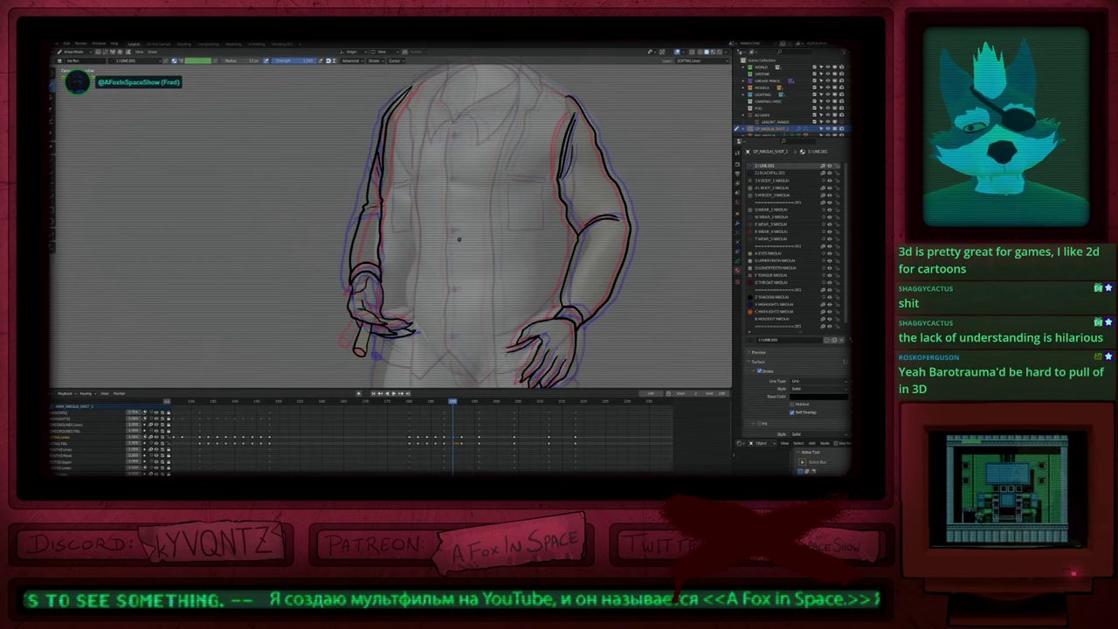
pyautogui.scroll(-3, 458, 249)
pyautogui.keyDown('shift'); pyautogui.moveTo(431, 309); pyautogui.dragTo(443, 233, button='middle'); pyautogui.keyUp('shift')
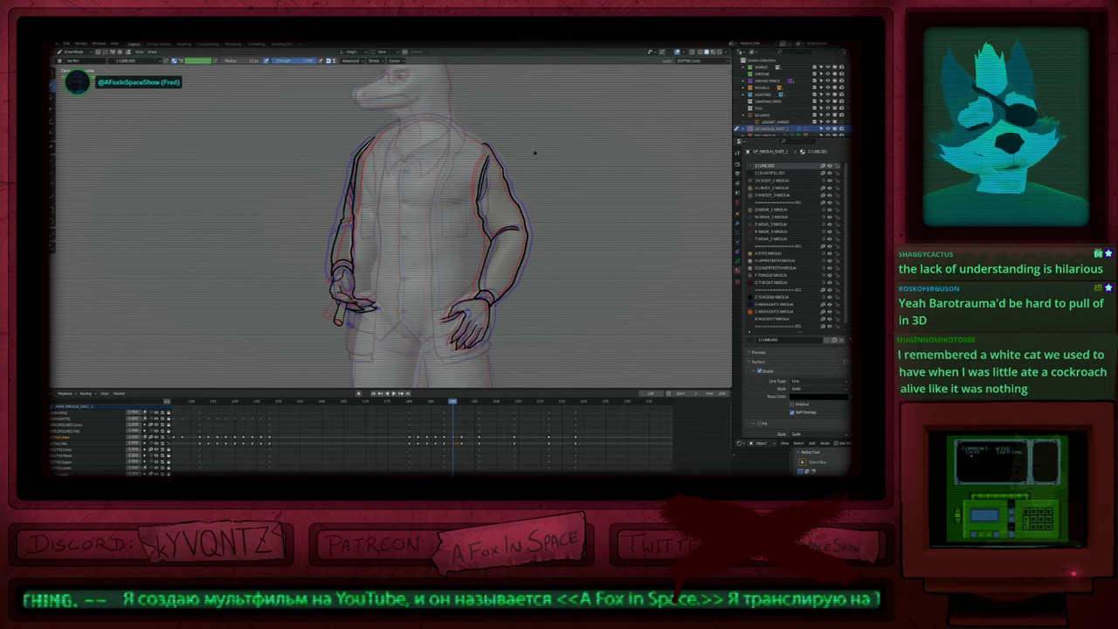
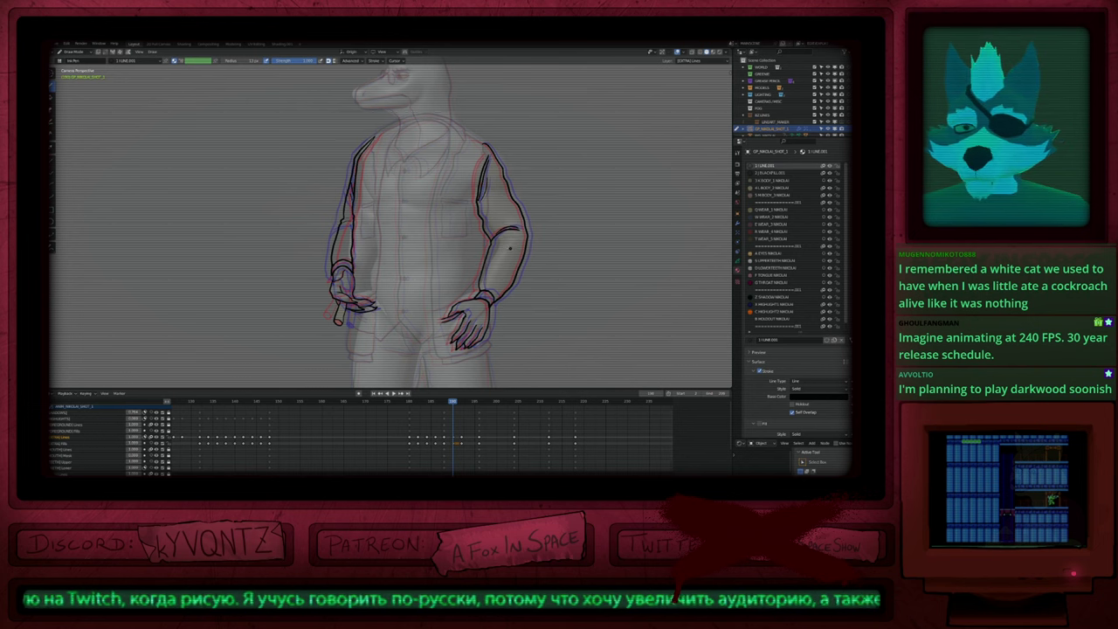
# Step: Zoom out over the whole character, pan to the legs and tail, then settle on the torso and hands
pyautogui.scroll(-2, 511, 249)
pyautogui.keyDown('shift'); pyautogui.moveTo(531, 212); pyautogui.dragTo(507, 234, button='middle'); pyautogui.keyUp('shift')
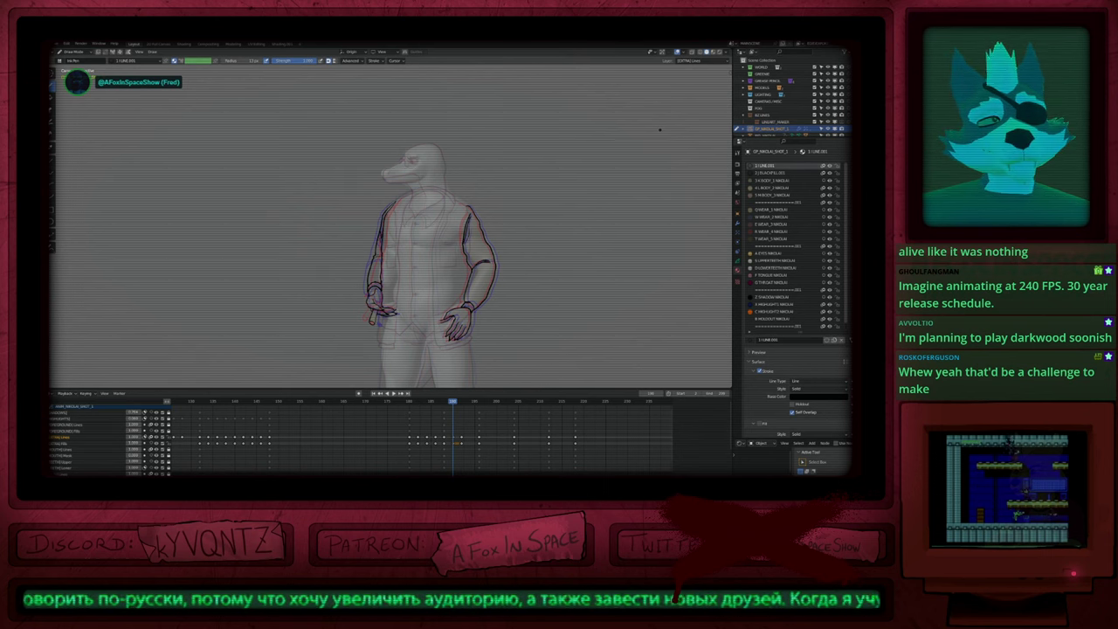
pyautogui.keyDown('shift'); pyautogui.moveTo(472, 339); pyautogui.dragTo(485, 207, button='middle'); pyautogui.keyUp('shift')
pyautogui.keyDown('shift'); pyautogui.moveTo(478, 281); pyautogui.dragTo(498, 302, button='middle'); pyautogui.keyUp('shift')
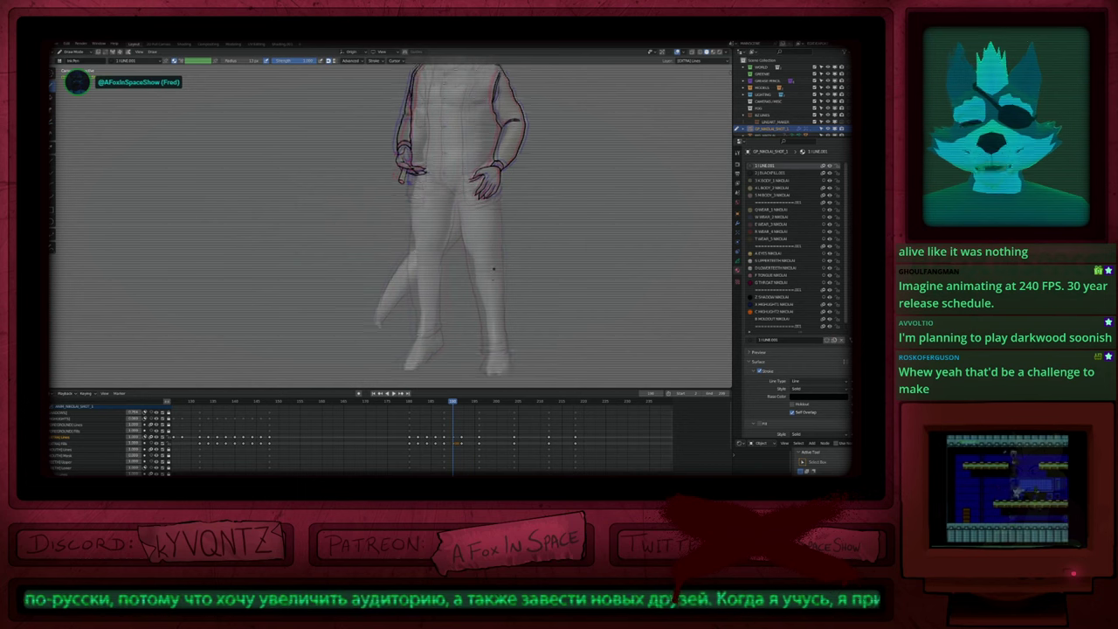
pyautogui.keyDown('shift'); pyautogui.scroll(-4, 497, 303); pyautogui.keyUp('shift')
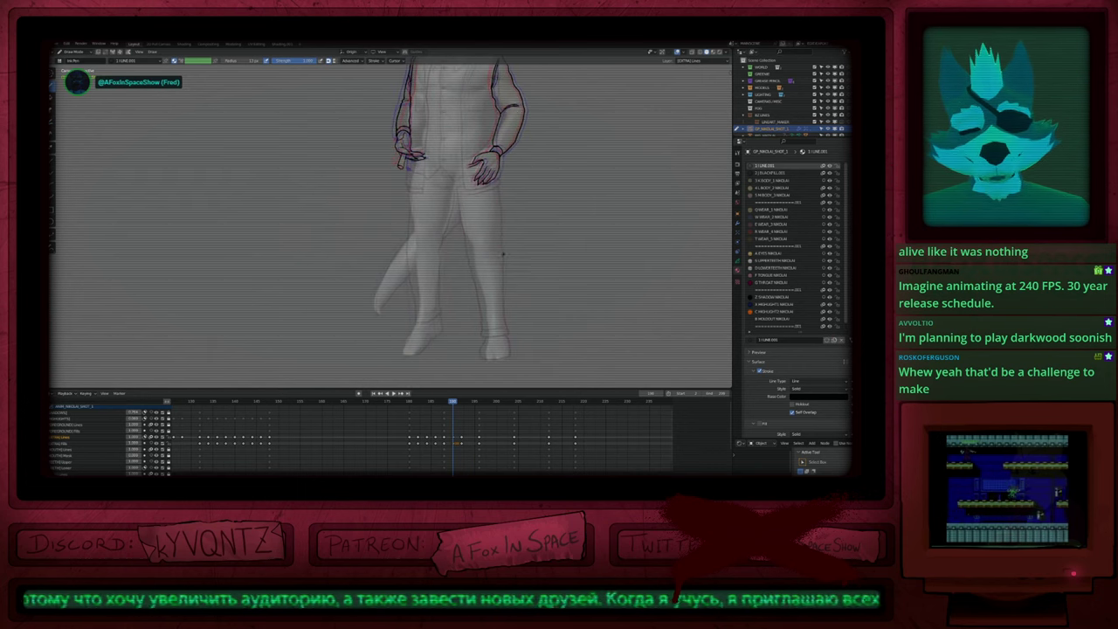
pyautogui.keyDown('shift'); pyautogui.scroll(3, 502, 254); pyautogui.keyUp('shift')
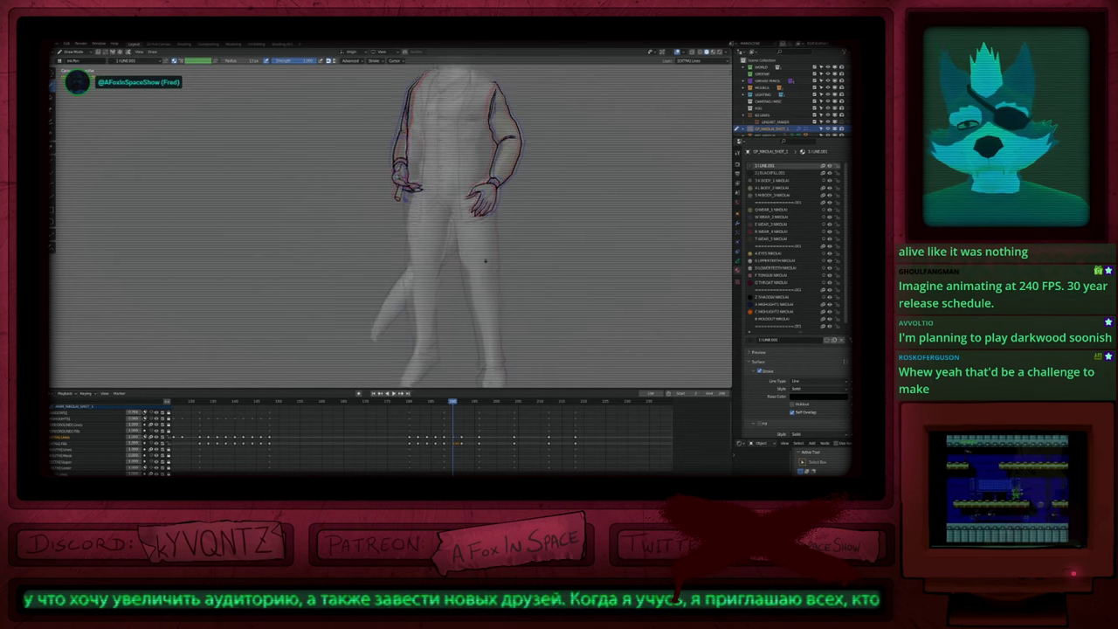
pyautogui.keyDown('shift'); pyautogui.scroll(-2, 487, 264); pyautogui.keyUp('shift')
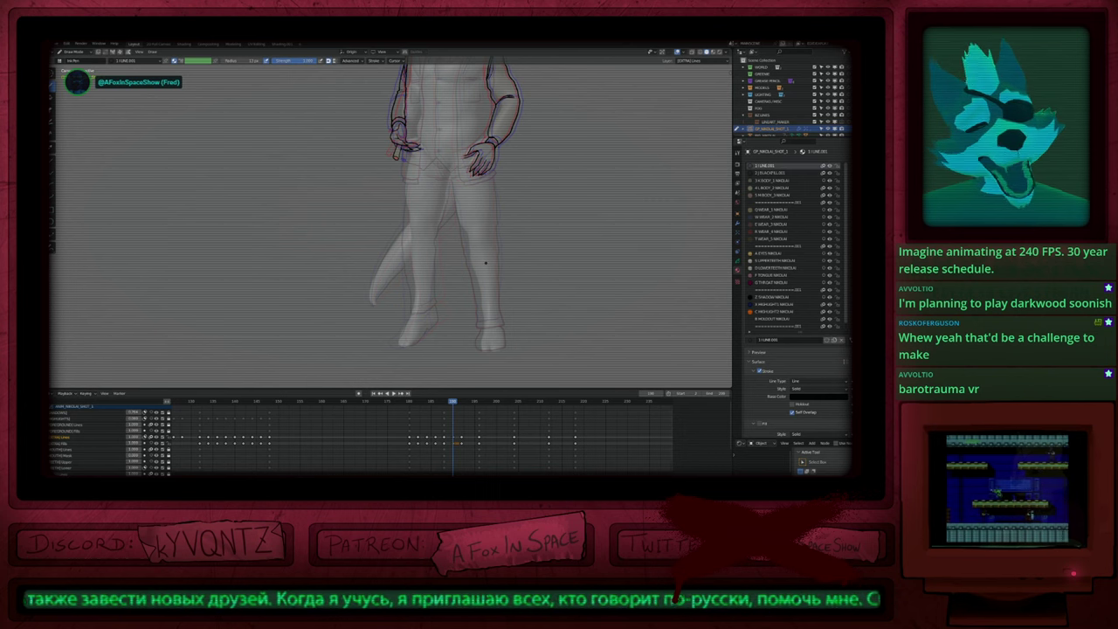
pyautogui.moveTo(486, 248)
pyautogui.keyDown('shift'); pyautogui.mouseDown(button='middle')
pyautogui.moveTo(474, 429)
pyautogui.moveTo(486, 313)
pyautogui.moveTo(469, 248)
pyautogui.moveTo(506, 244)
pyautogui.moveTo(519, 302)
pyautogui.moveTo(452, 360)
pyautogui.mouseUp(button='middle'); pyautogui.keyUp('shift')
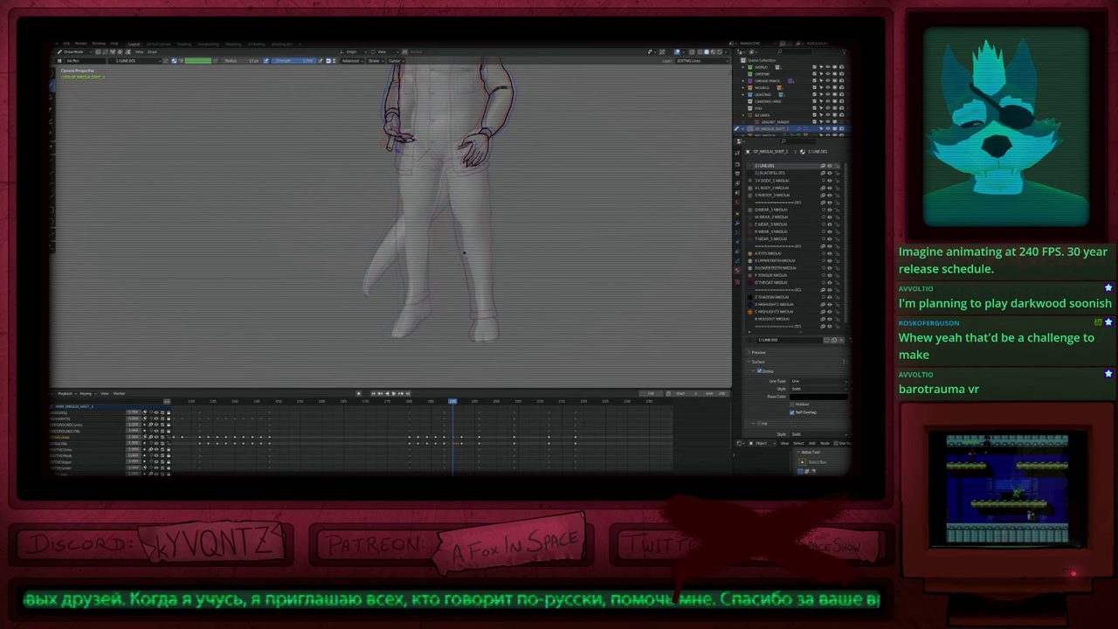
pyautogui.scroll(3, 487, 319)
pyautogui.keyDown('shift'); pyautogui.moveTo(492, 228); pyautogui.dragTo(489, 279, button='middle'); pyautogui.keyUp('shift')
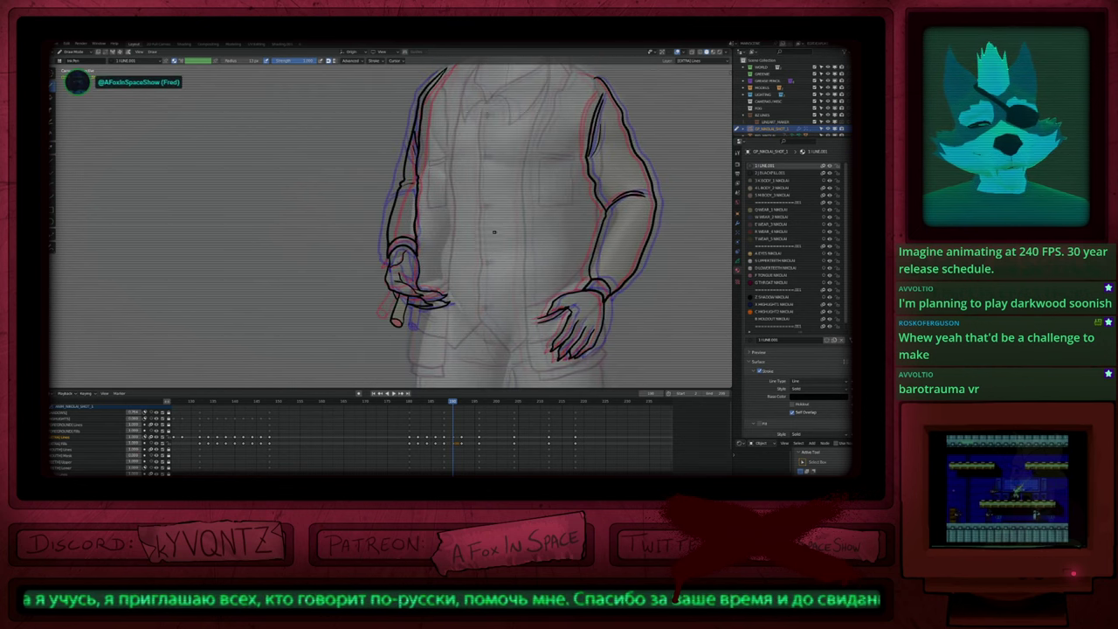
pyautogui.keyDown('shift'); pyautogui.moveTo(494, 233); pyautogui.dragTo(477, 256, button='middle'); pyautogui.keyUp('shift')
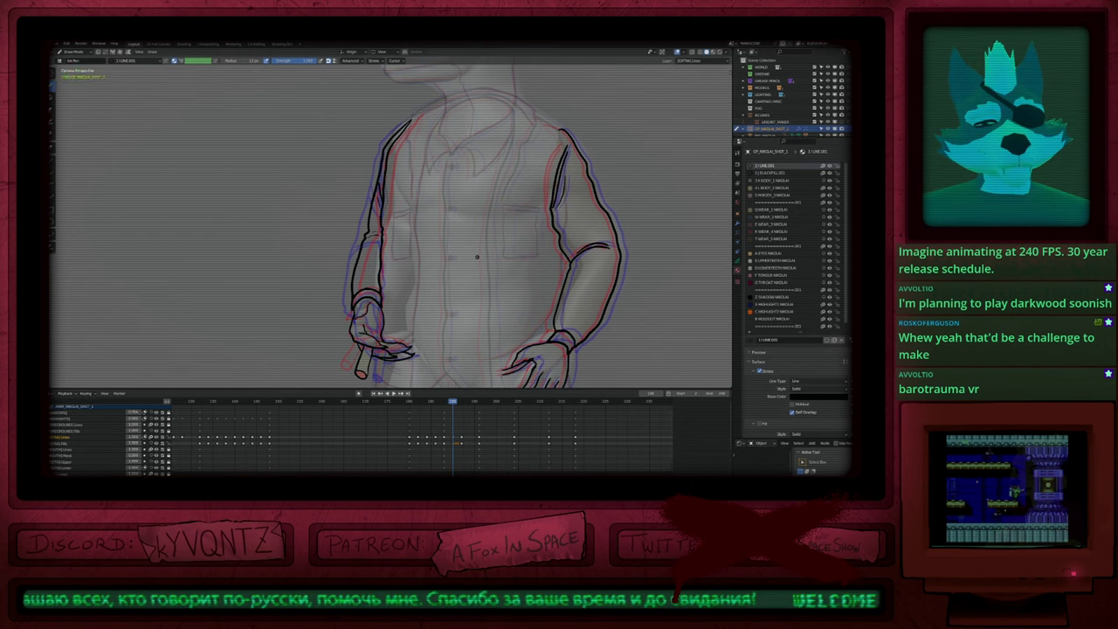
pyautogui.keyDown('shift'); pyautogui.moveTo(492, 287); pyautogui.dragTo(473, 220, button='middle'); pyautogui.keyUp('shift')
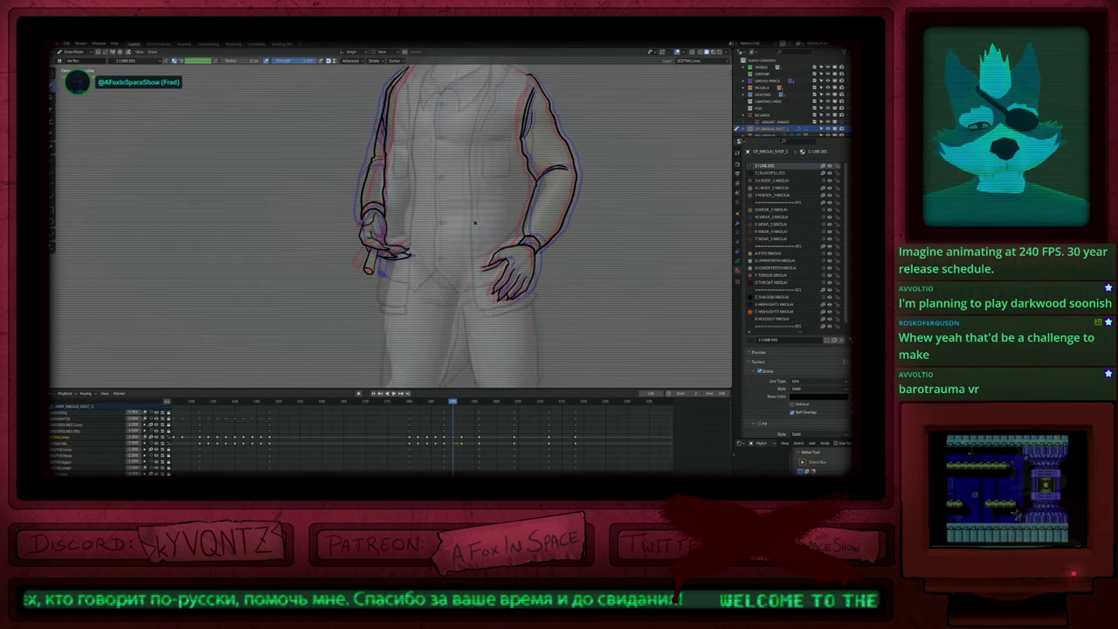
# Step: Step back and forth through the drawn keyframes to compare the arm and hand poses
pyautogui.press('Down')
pyautogui.press('Up')
pyautogui.press('Up')
pyautogui.press('Up')
pyautogui.press('Up')
pyautogui.press('Up')
pyautogui.press('Up')
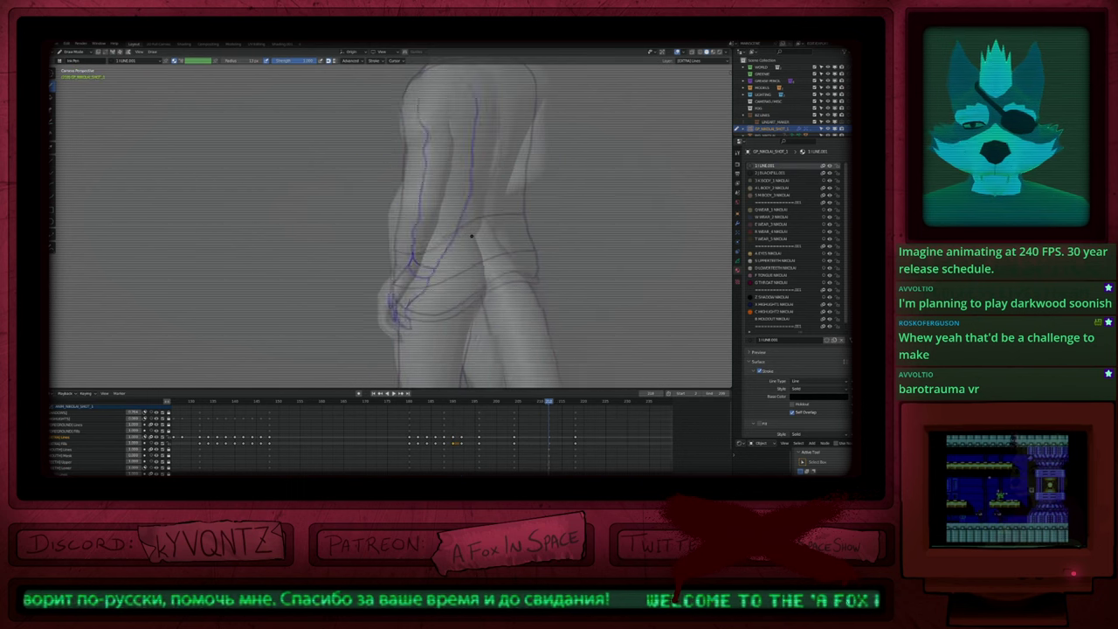
pyautogui.press('Down')
pyautogui.press('Down')
pyautogui.press('Down')
pyautogui.press('Down')
pyautogui.press('Down')
pyautogui.press('Left')
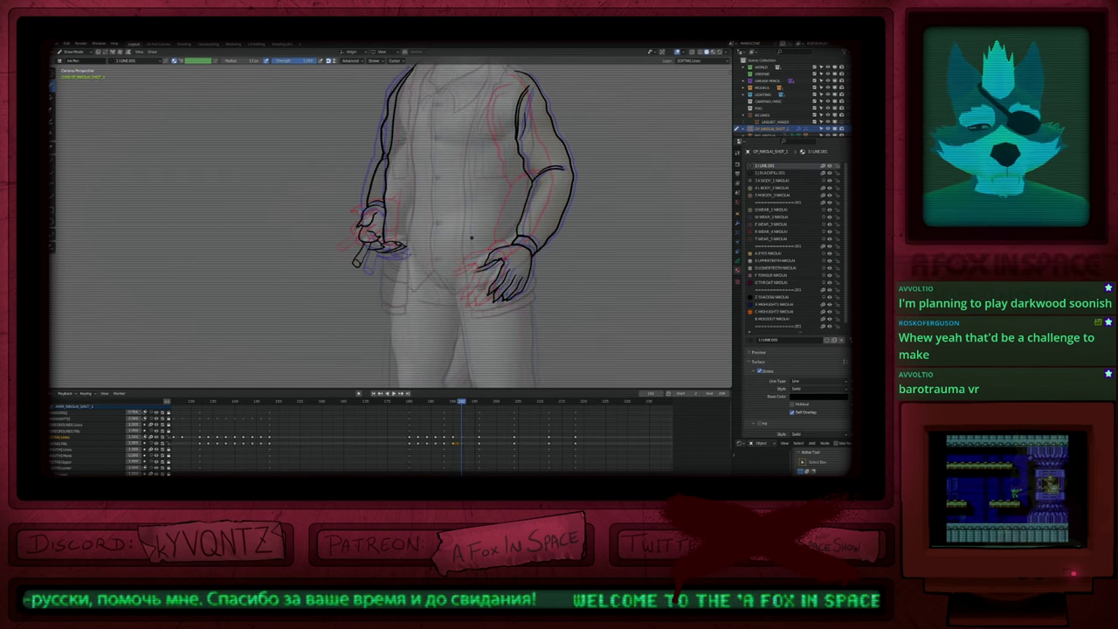
pyautogui.press('Left')
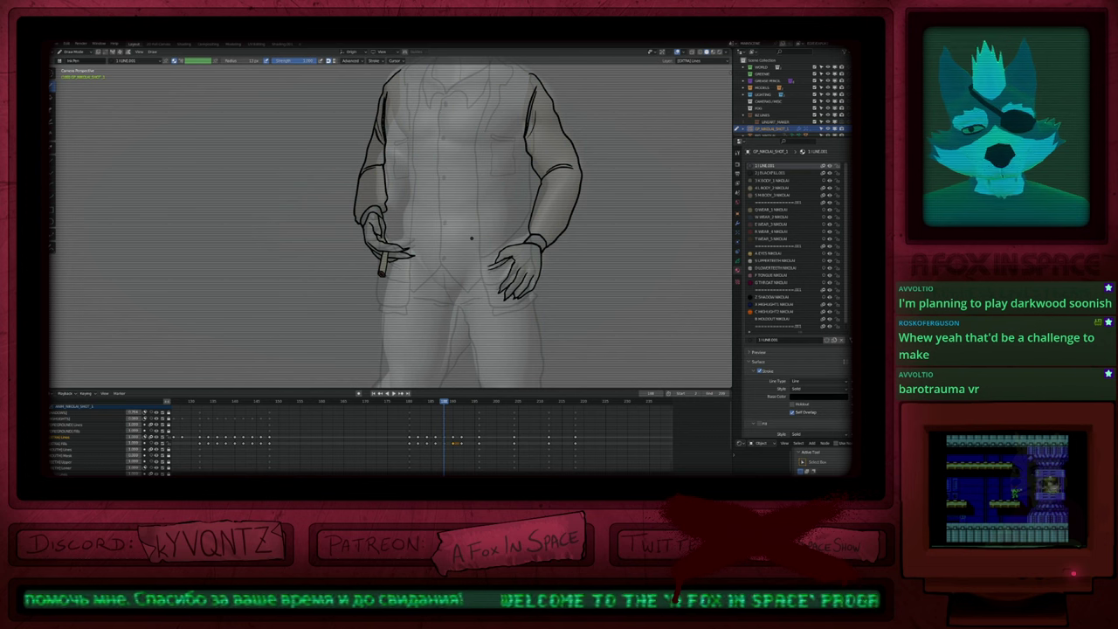
pyautogui.press('Right')
pyautogui.press('Right')
pyautogui.press('Right')
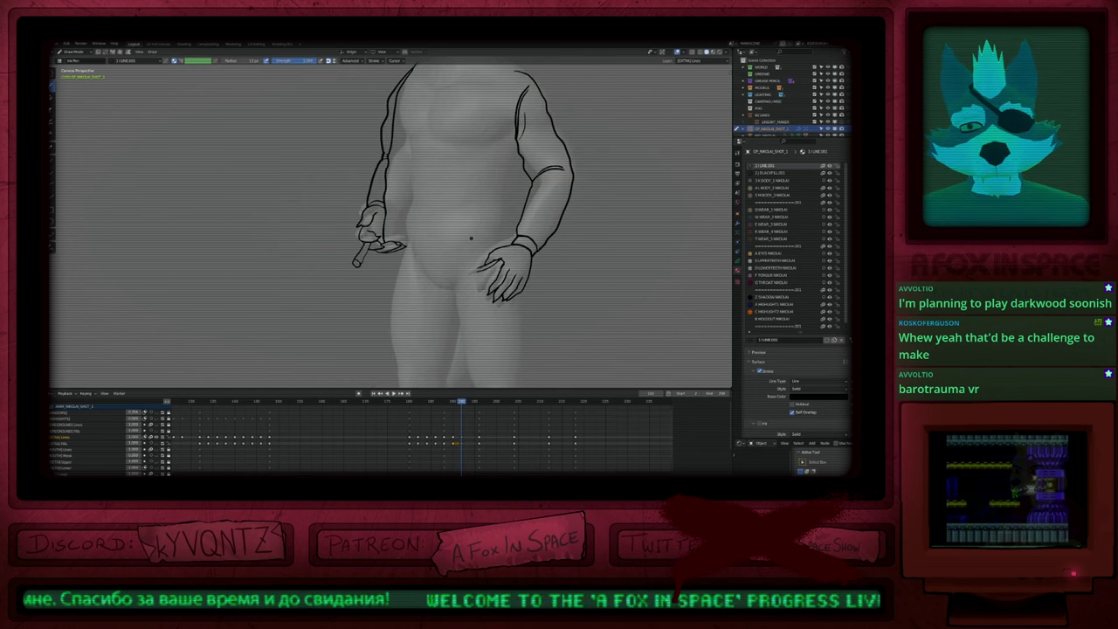
pyautogui.press('Right')
pyautogui.press('Right')
pyautogui.press('Right')
pyautogui.press('Right')
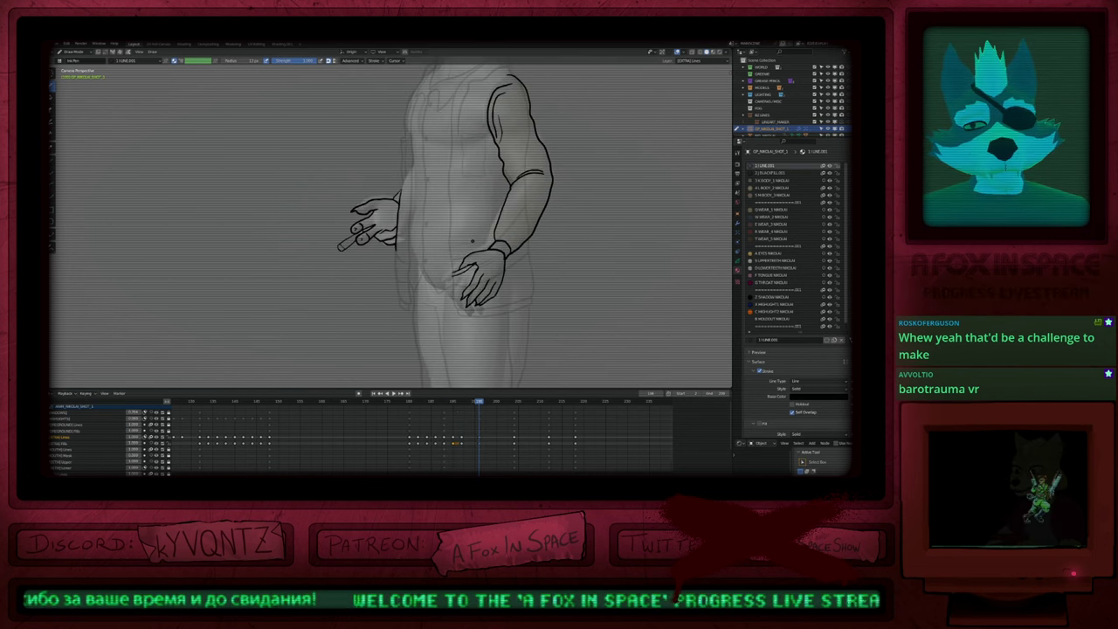
# Step: Go to frame 194 and duplicate the drawing onto it
pyautogui.scroll(10, 470, 448)
pyautogui.click(472, 403)
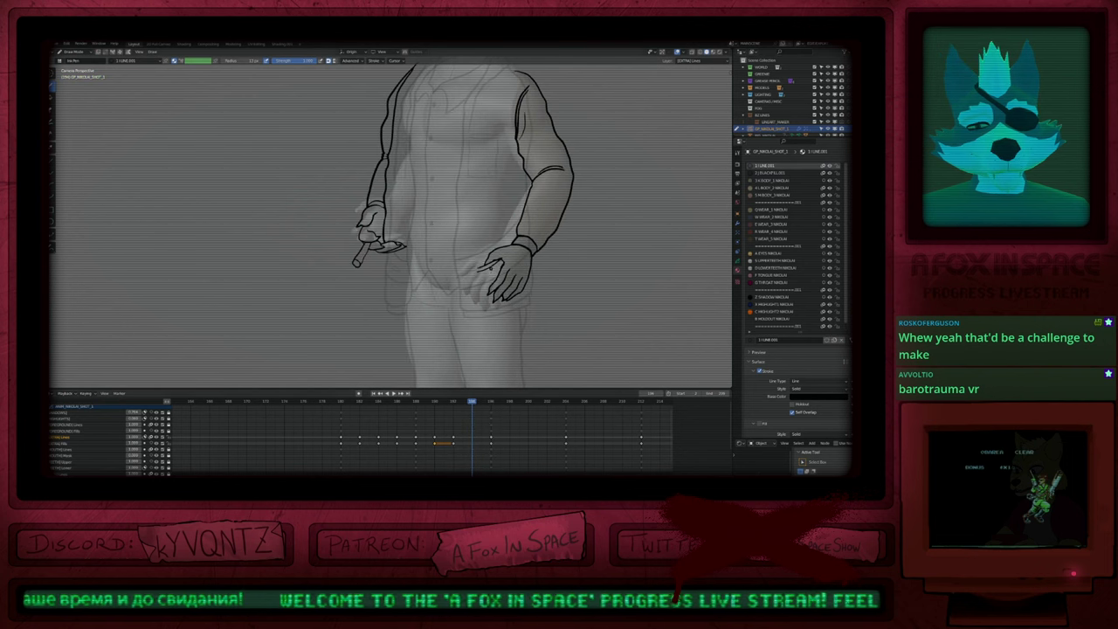
pyautogui.hotkey('shift', 'd')
pyautogui.moveTo(454, 238)
pyautogui.keyDown('shift'); pyautogui.mouseDown(button='middle')
pyautogui.moveTo(458, 306)
pyautogui.moveTo(449, 278)
pyautogui.mouseUp(button='middle'); pyautogui.keyUp('shift')
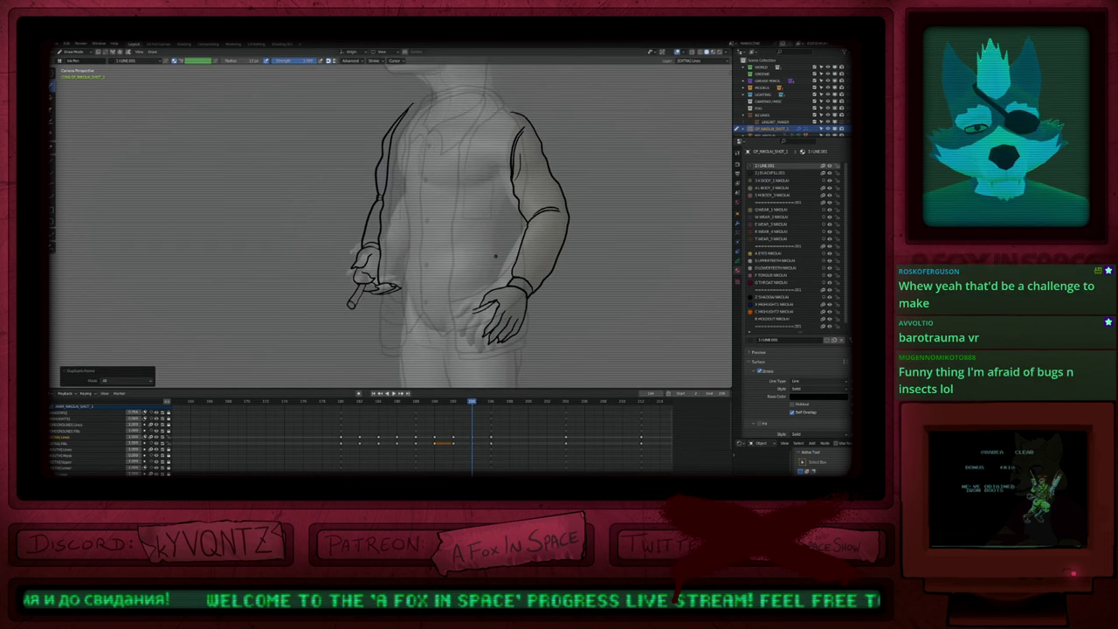
pyautogui.scroll(-3, 507, 243)
# Step: Shift the right-side arm and hand strokes leftward, then shrink the drawing brush
pyautogui.press('Tab')
pyautogui.moveTo(528, 138)
pyautogui.mouseDown()
pyautogui.moveTo(456, 254)
pyautogui.moveTo(580, 245)
pyautogui.mouseUp()
pyautogui.press('g')
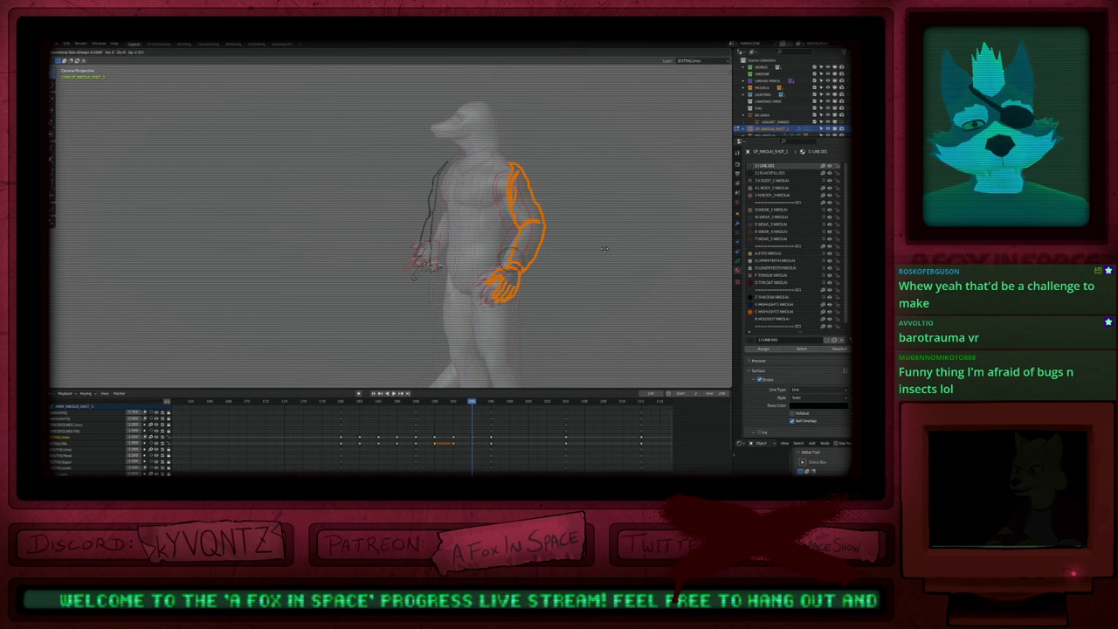
pyautogui.click(561, 258)
pyautogui.press('Tab')
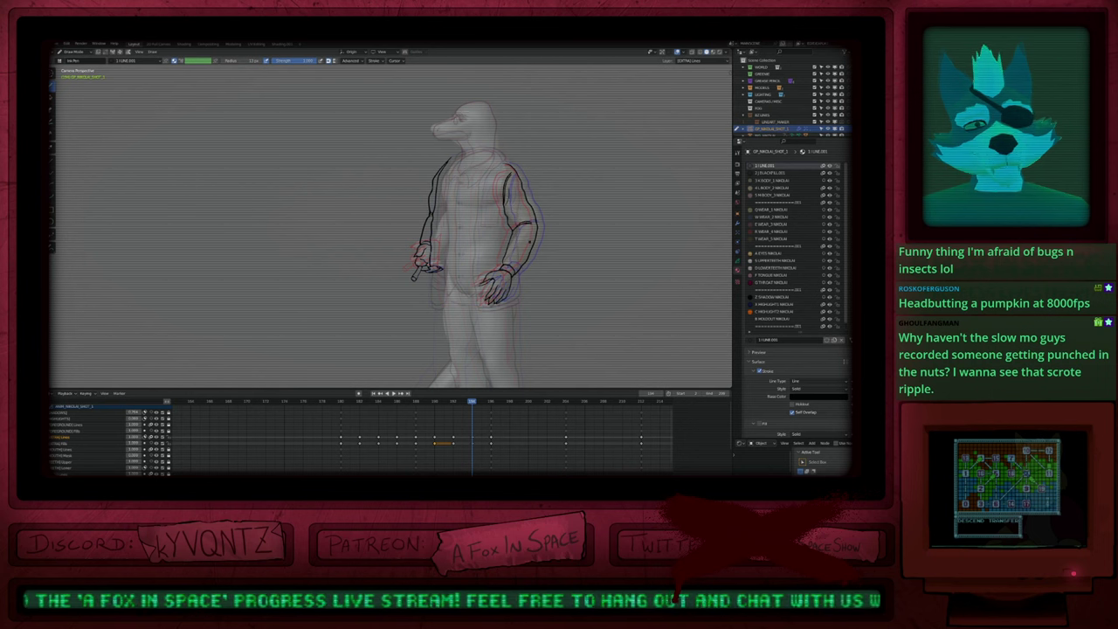
pyautogui.press('f')
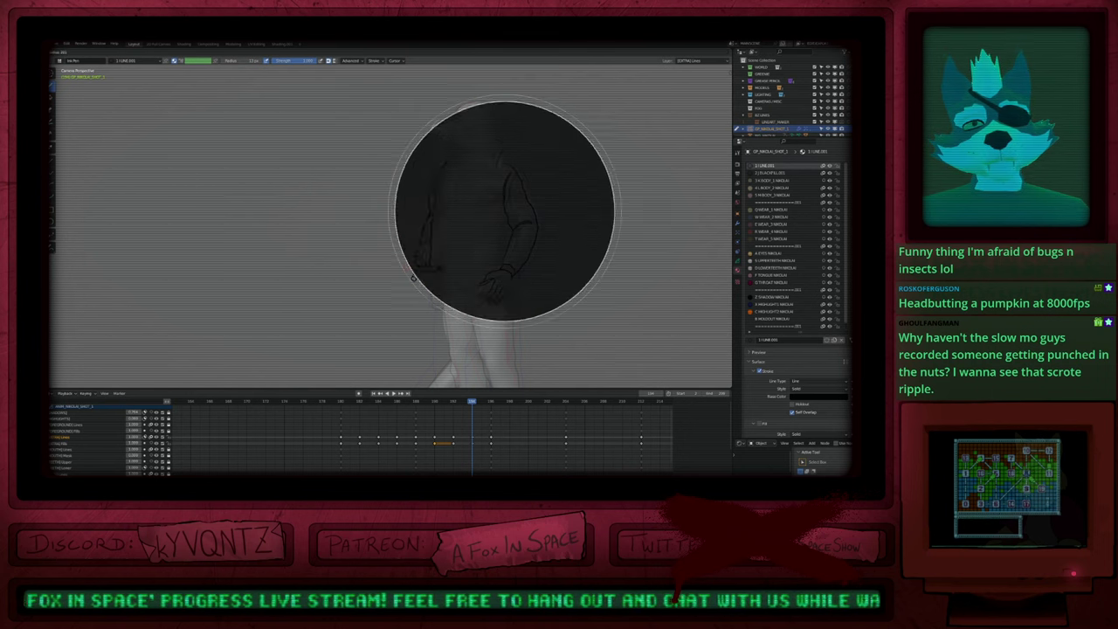
pyautogui.click(482, 192)
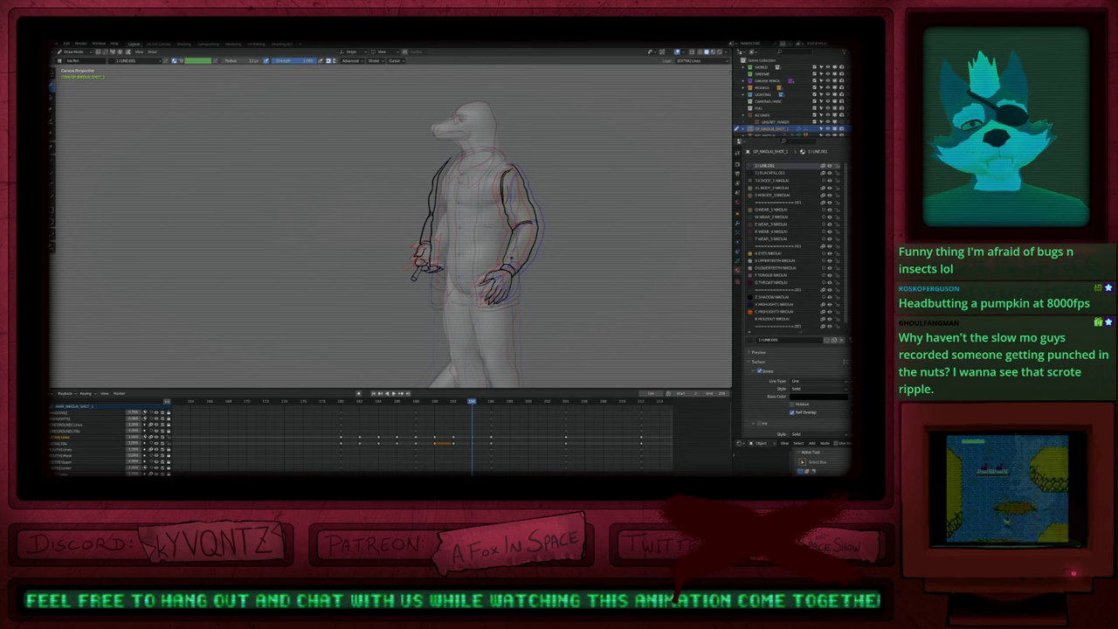
# Step: Zoom in on the torso, then pull back and pan until the whole head is visible
pyautogui.moveTo(488, 209)
pyautogui.keyDown('shift'); pyautogui.mouseDown(button='middle')
pyautogui.moveTo(526, 230)
pyautogui.moveTo(504, 199)
pyautogui.moveTo(516, 178)
pyautogui.moveTo(501, 175)
pyautogui.mouseUp(button='middle'); pyautogui.keyUp('shift')
pyautogui.hotkey('shift', 'alt', 'z')
pyautogui.hotkey('shift', 'alt', 'z')
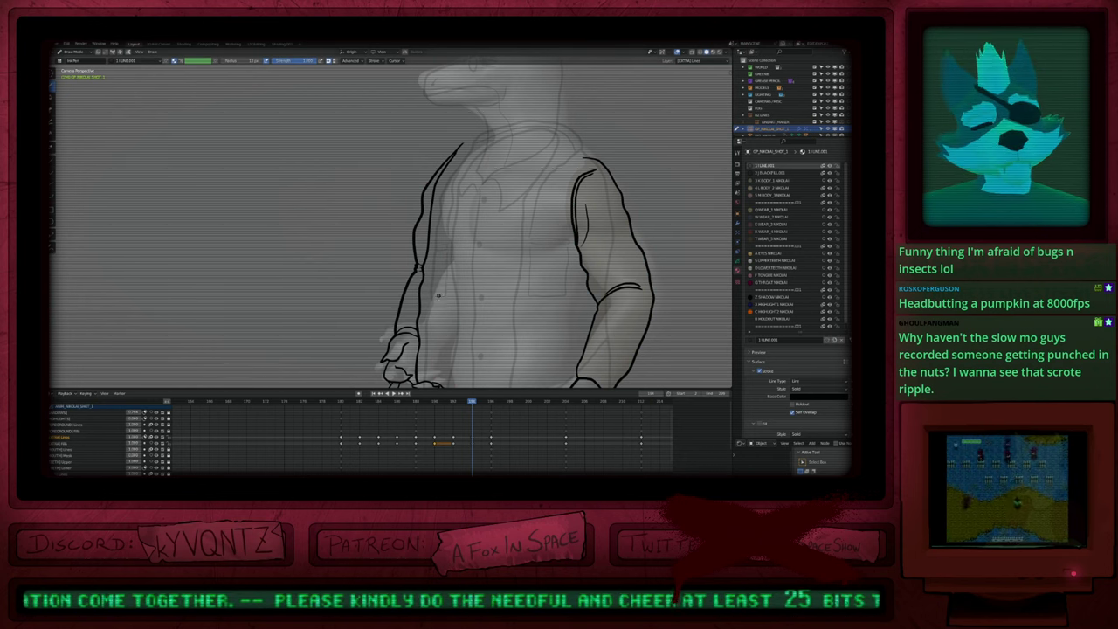
pyautogui.scroll(-1, 439, 296)
pyautogui.keyDown('shift'); pyautogui.moveTo(492, 222); pyautogui.dragTo(482, 276, button='middle'); pyautogui.keyUp('shift')
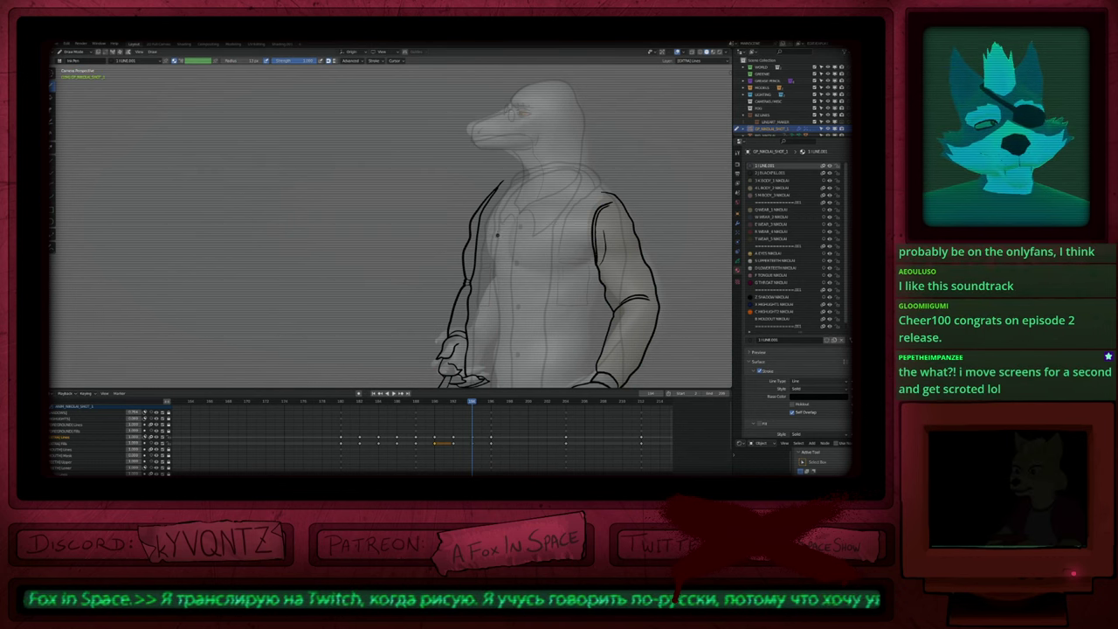
# Step: Frame the hands and legs and flip between frames 192 and 194 to compare
pyautogui.scroll(-2, 476, 286)
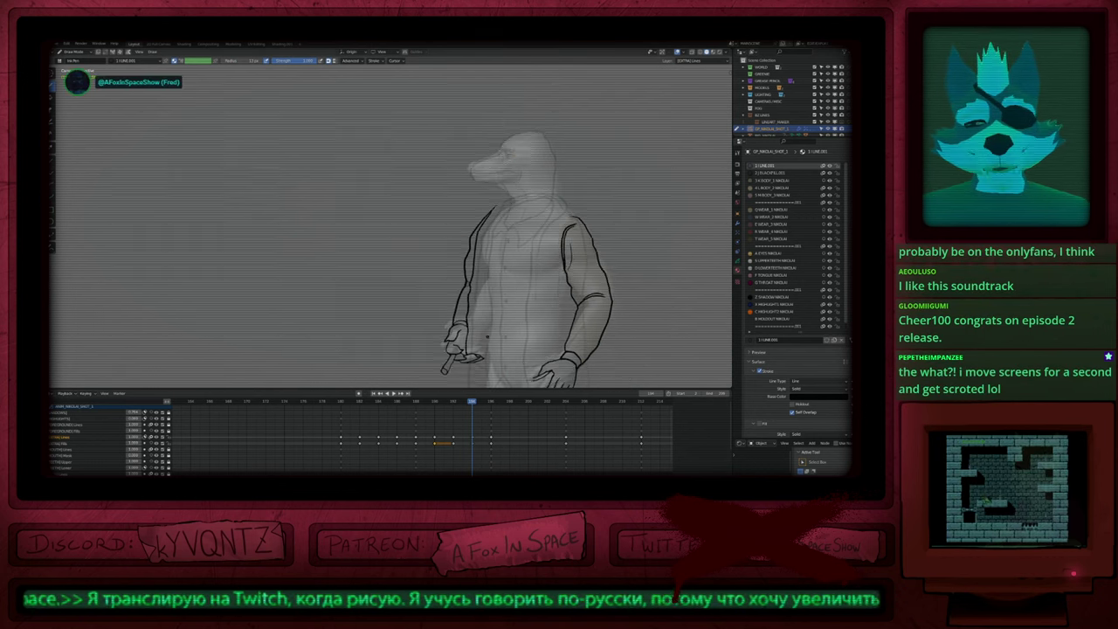
pyautogui.keyDown('shift'); pyautogui.moveTo(512, 384); pyautogui.dragTo(475, 302, button='middle'); pyautogui.keyUp('shift')
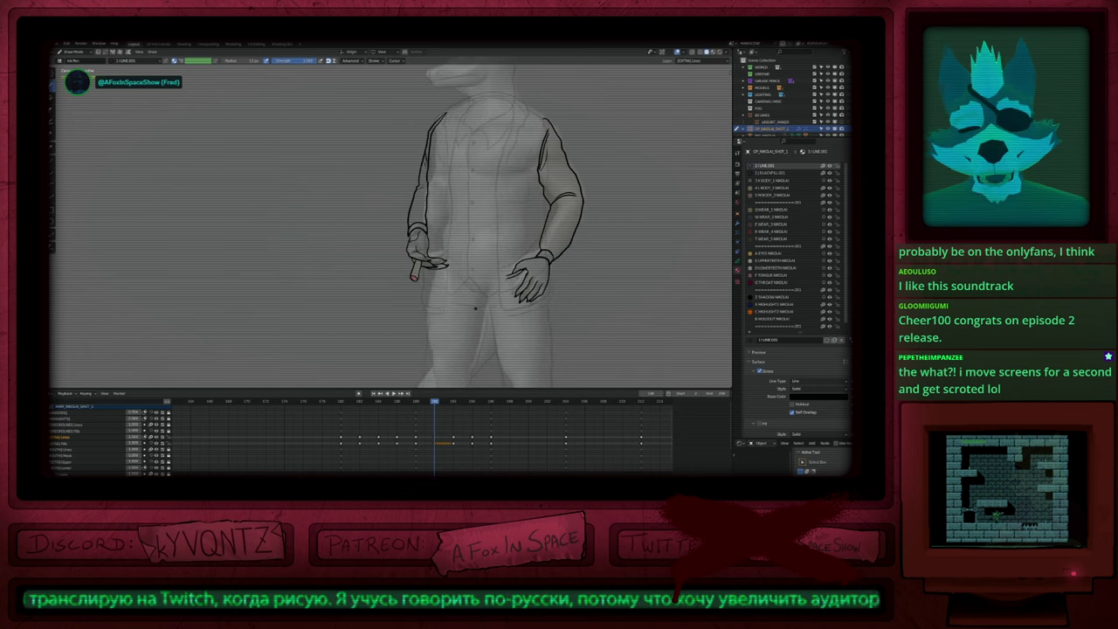
pyautogui.press('Down')
pyautogui.press('Down')
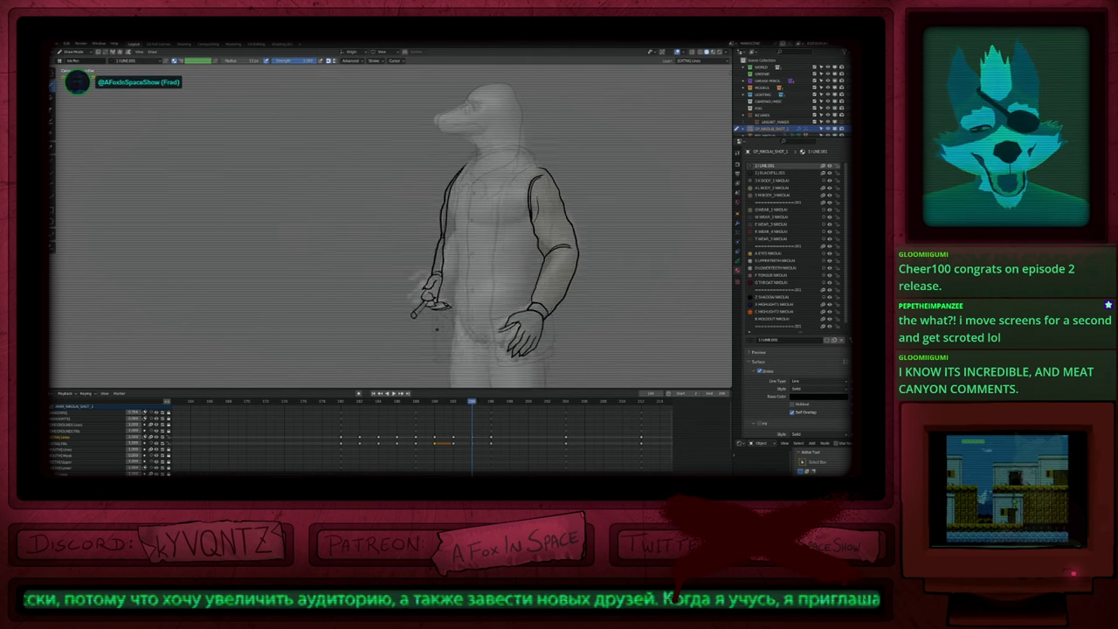
pyautogui.press('Down')
pyautogui.scroll(4, 437, 330)
pyautogui.press('KP_Multiply')
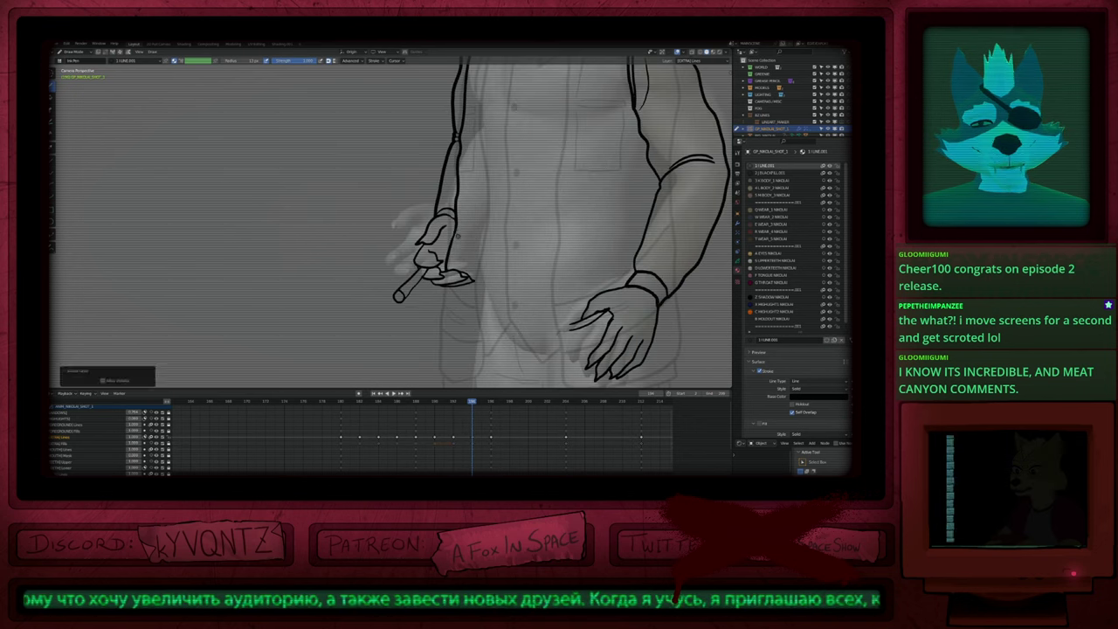
# Step: Delete the left hand and cigarette points and the leftover wrist cuff stroke
pyautogui.press('Tab')
pyautogui.moveTo(464, 240)
pyautogui.mouseDown()
pyautogui.moveTo(450, 335)
pyautogui.moveTo(485, 295)
pyautogui.mouseUp()
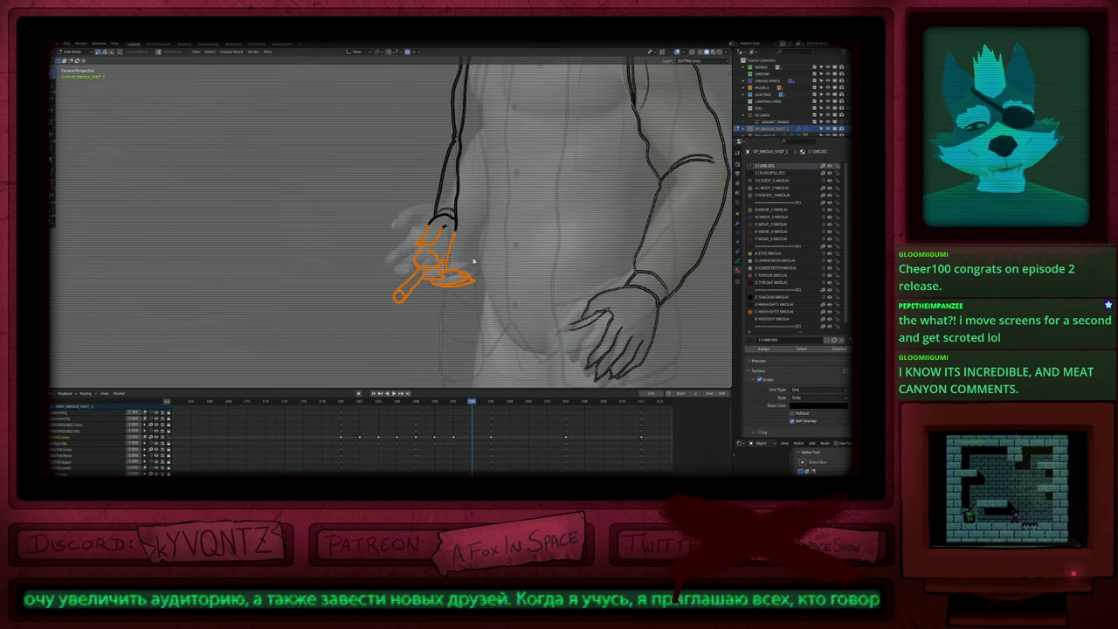
pyautogui.press('x')
pyautogui.press('s')
pyautogui.moveTo(470, 232)
pyautogui.keyDown('shift'); pyautogui.mouseDown(button='middle')
pyautogui.moveTo(434, 321)
pyautogui.moveTo(405, 281)
pyautogui.moveTo(419, 287)
pyautogui.mouseUp(button='middle'); pyautogui.keyUp('shift')
pyautogui.hotkey('ctrl', 'z')
pyautogui.press('x')
pyautogui.press('p')
pyautogui.click(407, 278)
pyautogui.press('x')
pyautogui.press('s')
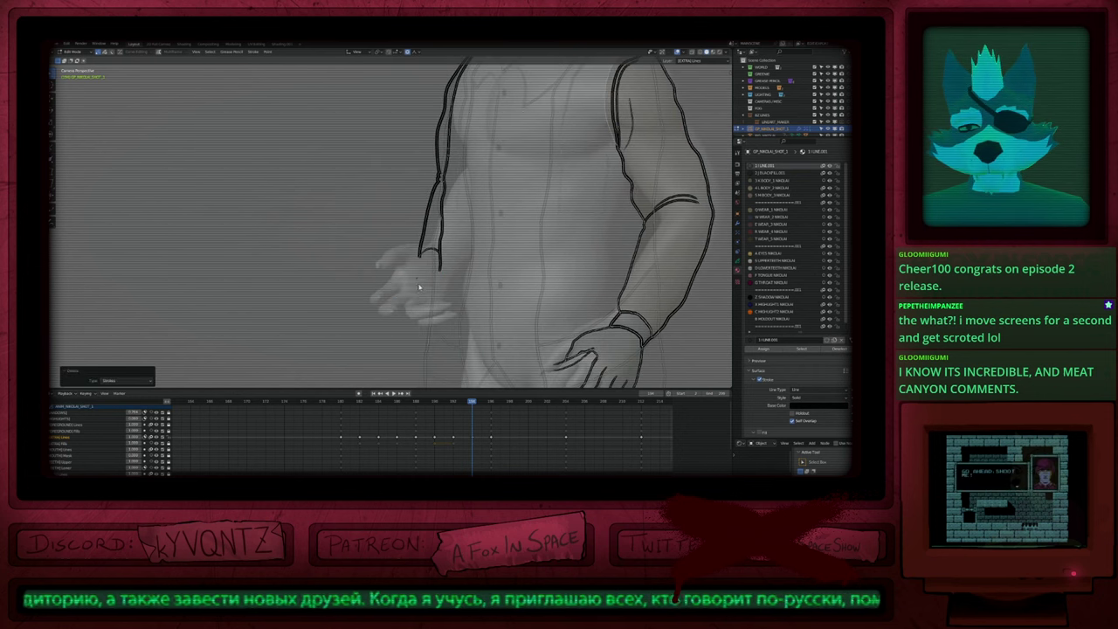
pyautogui.press('Tab')
# Step: Resize the brush, undo the arm changes, and erase the left upper arm lines near the elbow
pyautogui.press('f')
pyautogui.click(420, 279)
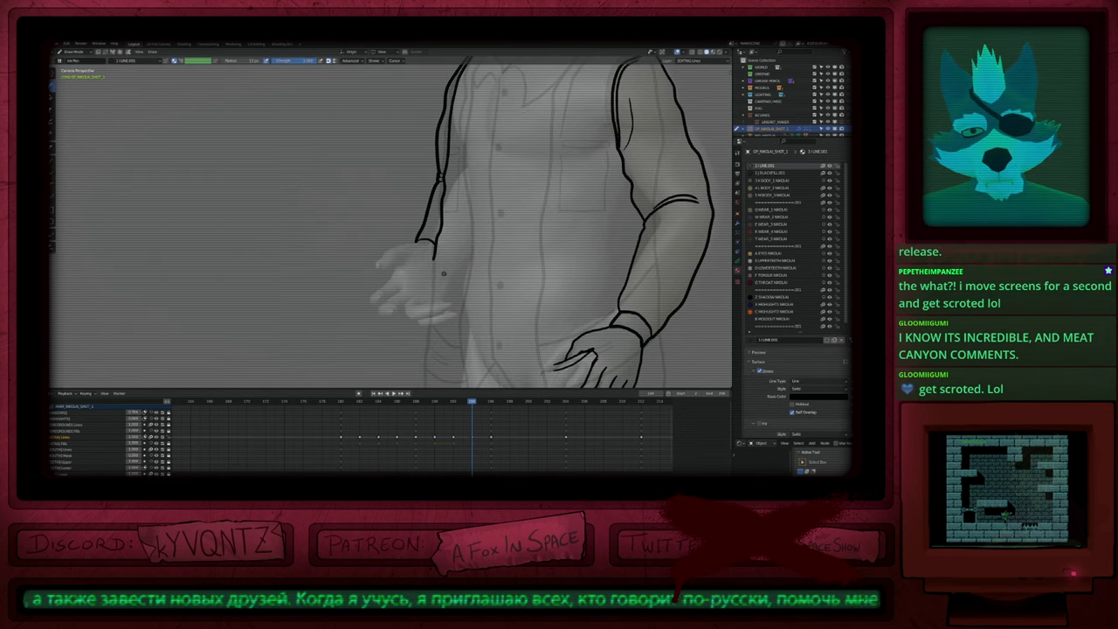
pyautogui.hotkey('ctrl', 'z')
pyautogui.hotkey('ctrl', 'z')
pyautogui.hotkey('ctrl', 'z')
pyautogui.hotkey('ctrl', 'z')
pyautogui.hotkey('ctrl', 'z')
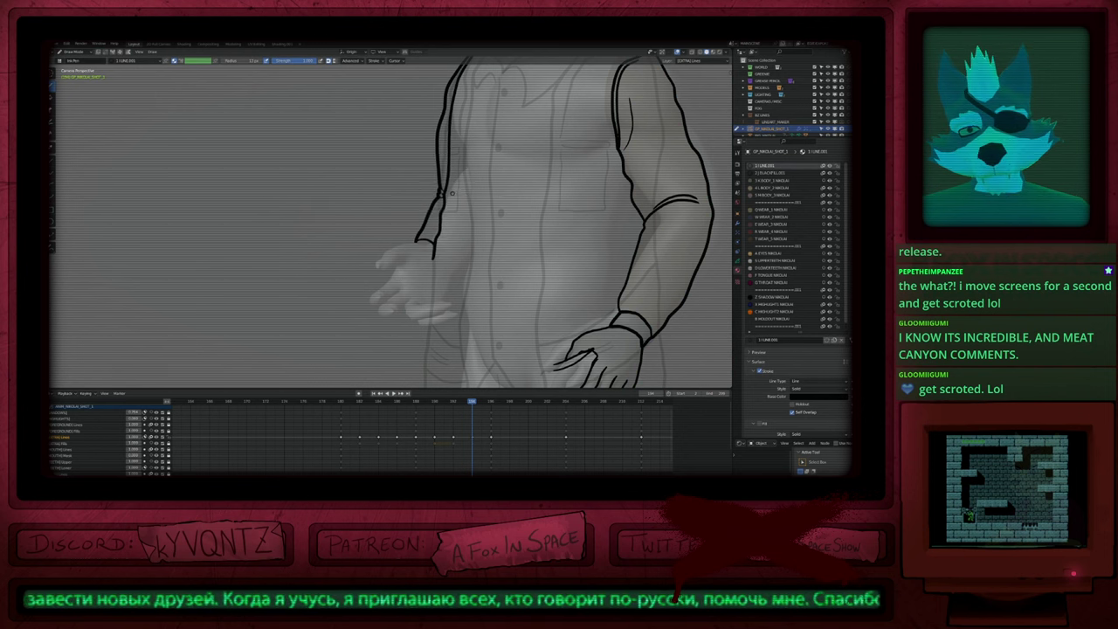
pyautogui.hotkey('ctrl', 'z')
pyautogui.hotkey('ctrl', 'z')
pyautogui.hotkey('ctrl', 'z')
pyautogui.click(53, 110)
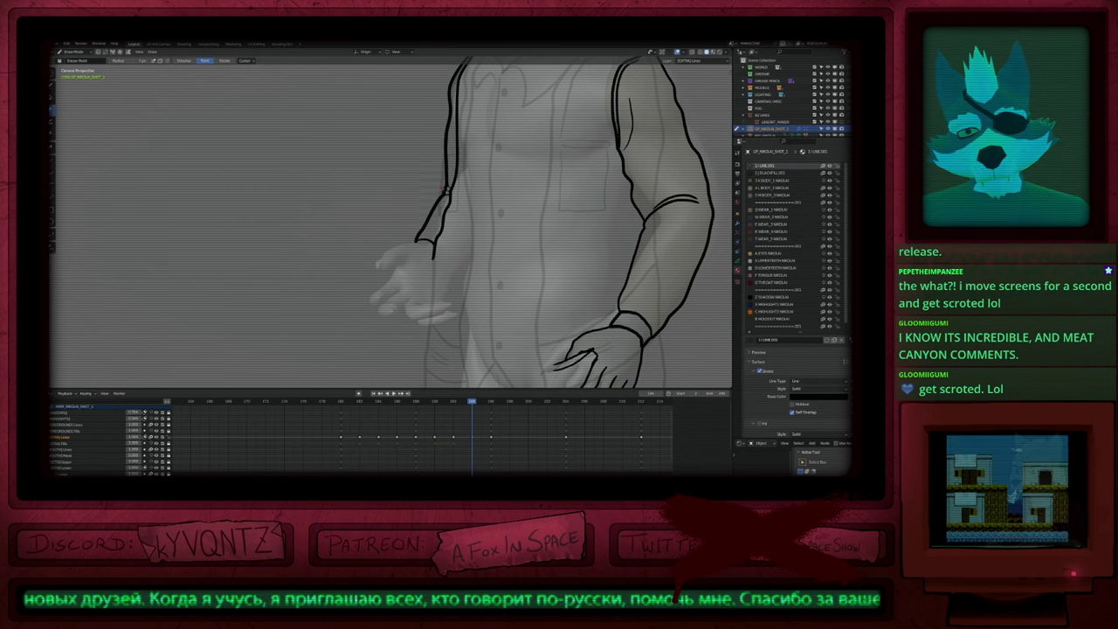
pyautogui.moveTo(444, 196)
pyautogui.mouseDown()
pyautogui.moveTo(450, 209)
pyautogui.moveTo(469, 63)
pyautogui.mouseUp()
pyautogui.moveTo(456, 195)
pyautogui.keyDown('shift'); pyautogui.mouseDown(button='middle')
pyautogui.moveTo(420, 293)
pyautogui.moveTo(437, 197)
pyautogui.mouseUp(button='middle'); pyautogui.keyUp('shift')
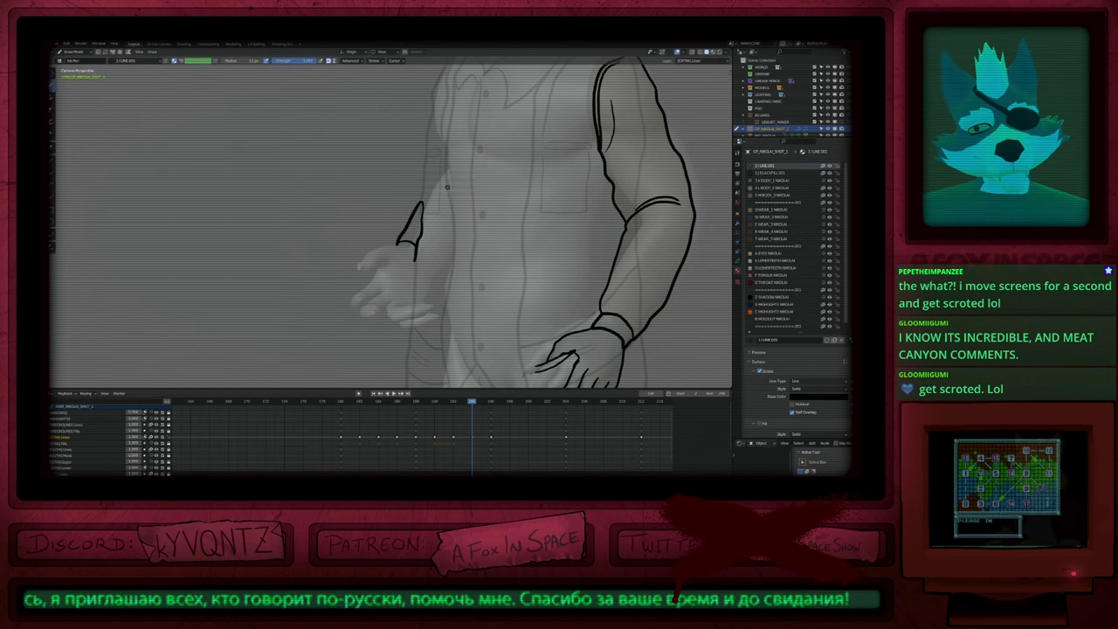
# Step: Zoom in on the clenched fist and ink a finger line across it
pyautogui.moveTo(423, 221)
pyautogui.keyDown('shift'); pyautogui.mouseDown(button='middle')
pyautogui.moveTo(471, 195)
pyautogui.moveTo(495, 221)
pyautogui.mouseUp(button='middle'); pyautogui.keyUp('shift')
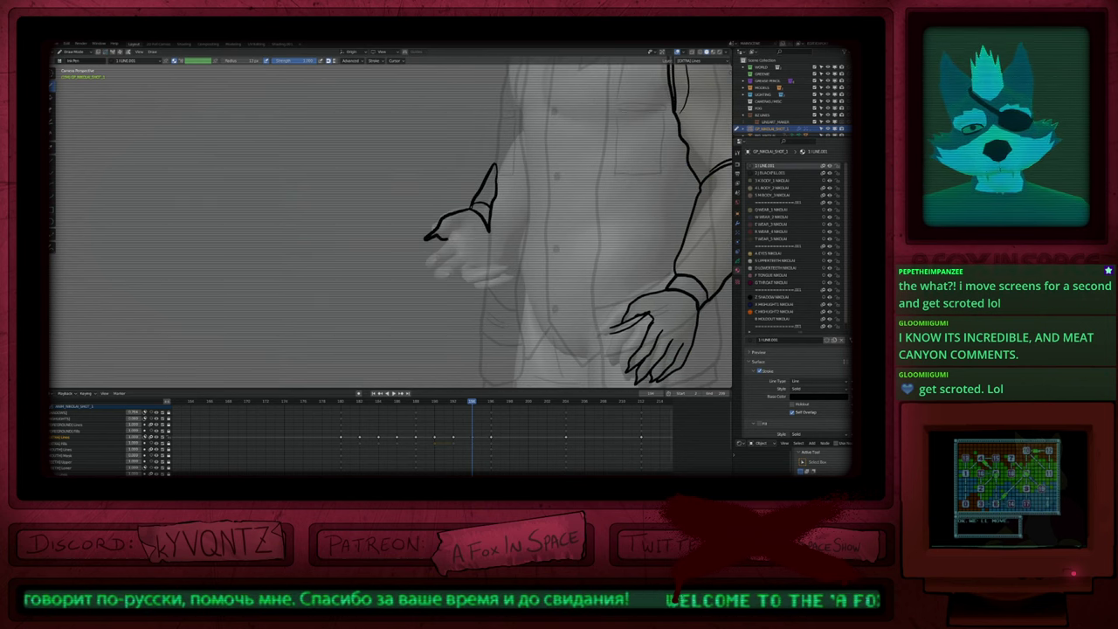
pyautogui.keyDown('shift'); pyautogui.moveTo(427, 236); pyautogui.dragTo(380, 215, button='middle'); pyautogui.keyUp('shift')
pyautogui.keyDown('ctrl'); pyautogui.moveTo(380, 215); pyautogui.dragTo(412, 216, button='middle'); pyautogui.keyUp('ctrl')
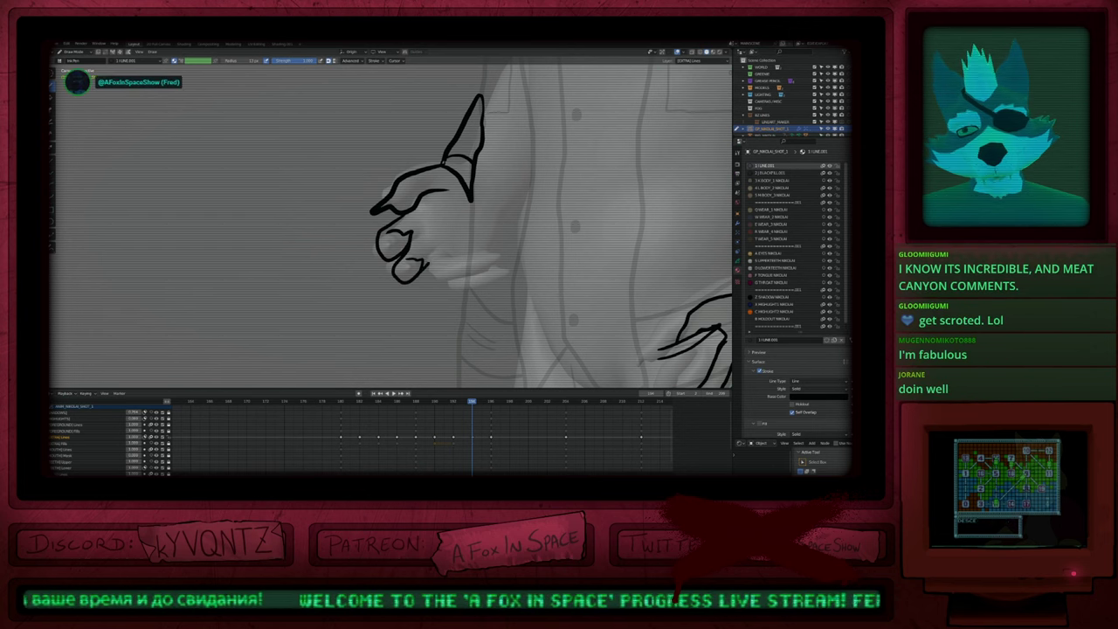
pyautogui.moveTo(426, 266)
pyautogui.mouseDown()
pyautogui.moveTo(443, 247)
pyautogui.moveTo(443, 281)
pyautogui.moveTo(486, 240)
pyautogui.moveTo(451, 256)
pyautogui.moveTo(468, 284)
pyautogui.moveTo(489, 255)
pyautogui.mouseUp()
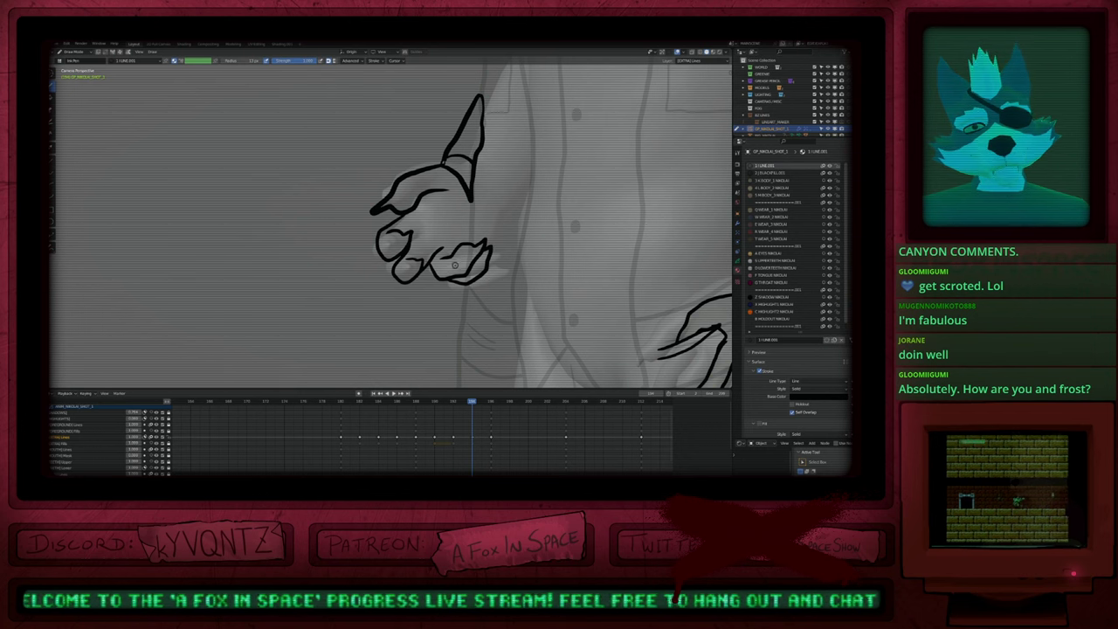
# Step: Check both hands, then extend the fist's ink line down below the wrist
pyautogui.scroll(-2, 443, 279)
pyautogui.scroll(-1, 443, 279)
pyautogui.keyDown('shift'); pyautogui.moveTo(443, 279); pyautogui.dragTo(391, 306, button='middle'); pyautogui.keyUp('shift')
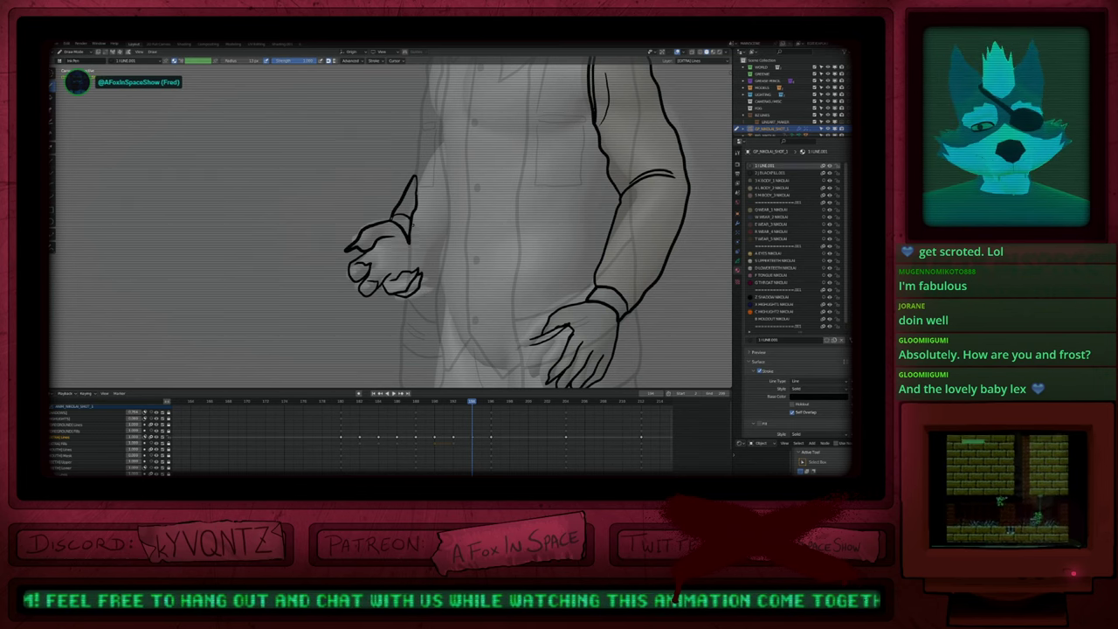
pyautogui.scroll(4, 413, 227)
pyautogui.keyDown('shift'); pyautogui.moveTo(422, 318); pyautogui.dragTo(471, 221, button='middle'); pyautogui.keyUp('shift')
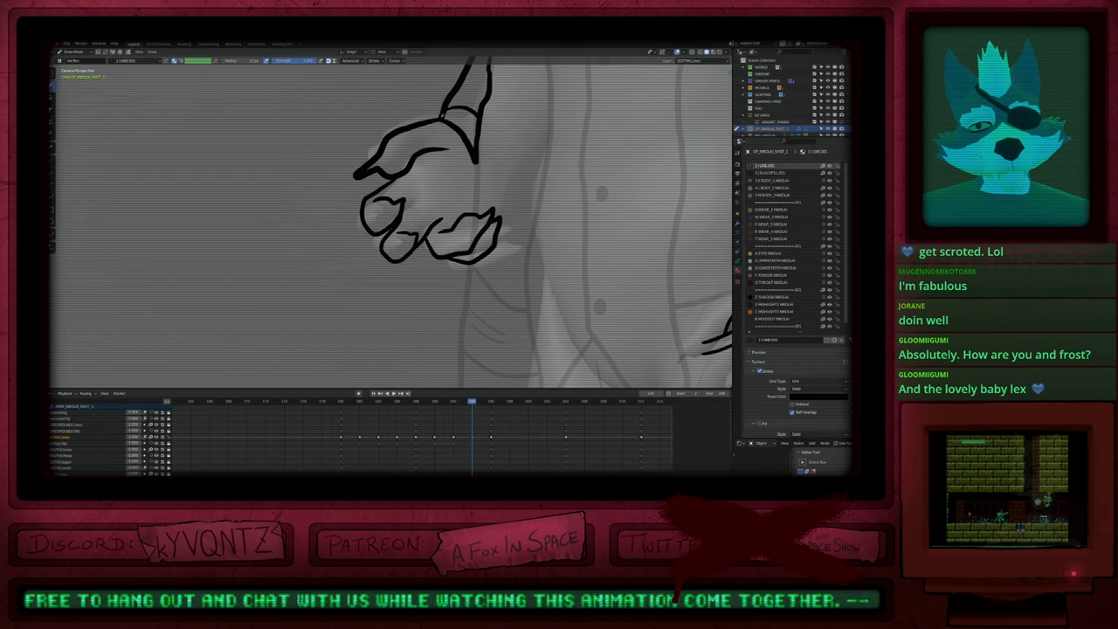
pyautogui.moveTo(473, 185); pyautogui.dragTo(472, 228)
pyautogui.scroll(-4, 444, 234)
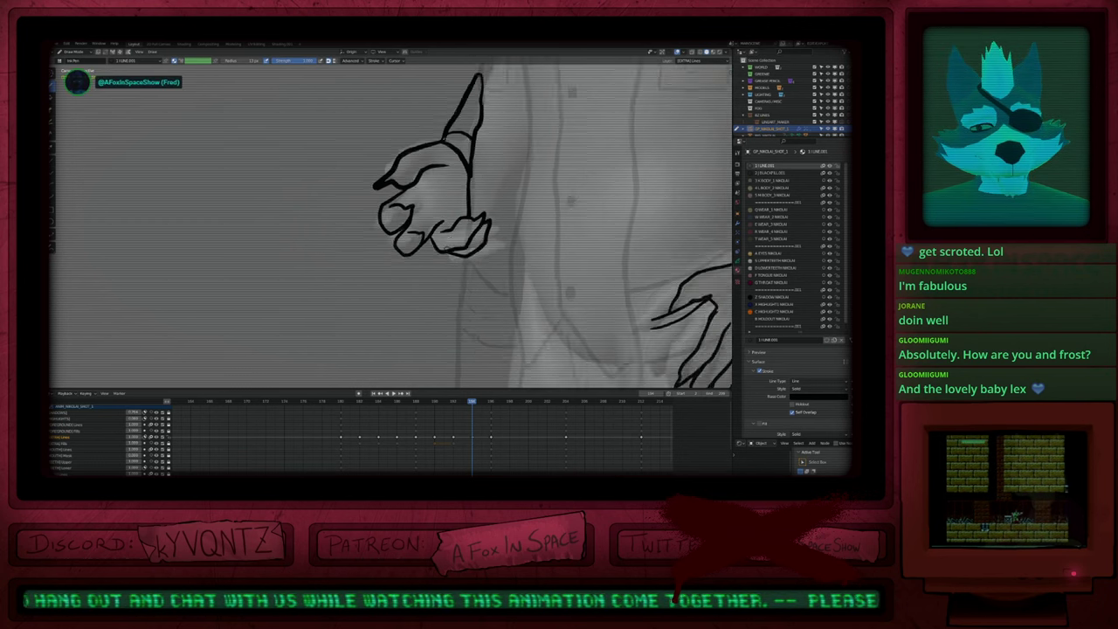
pyautogui.scroll(4, 405, 260)
# Step: Flip between neighbouring keyframes to compare the hand, then turn on onion-skin ghosts
pyautogui.press('Down')
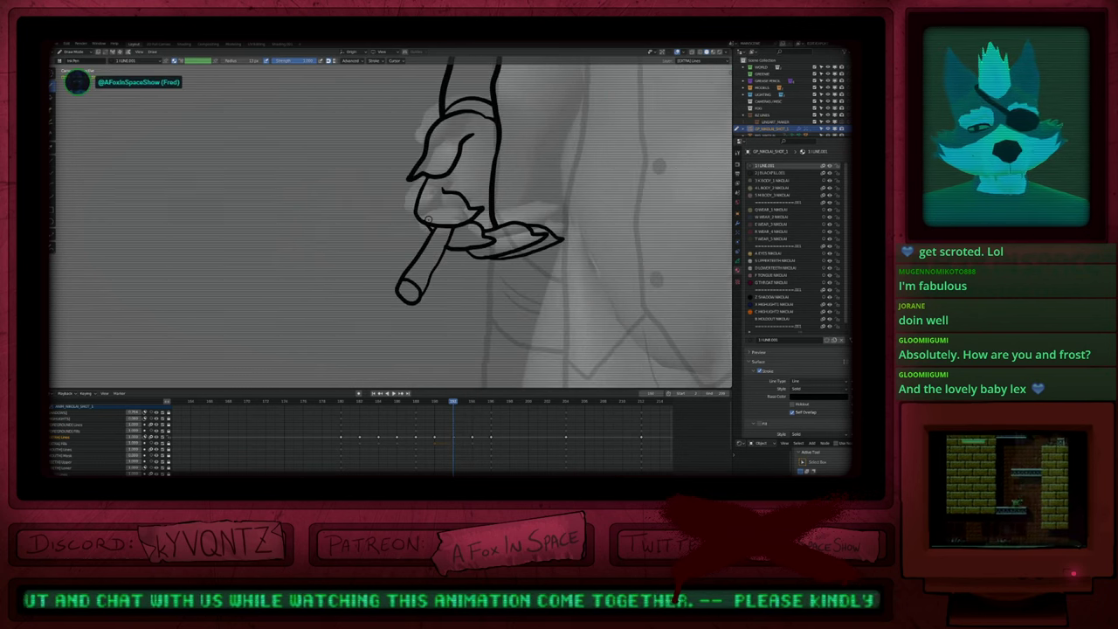
pyautogui.press('Up')
pyautogui.press('Up')
pyautogui.press('Down')
pyautogui.press('Down')
pyautogui.press('Up')
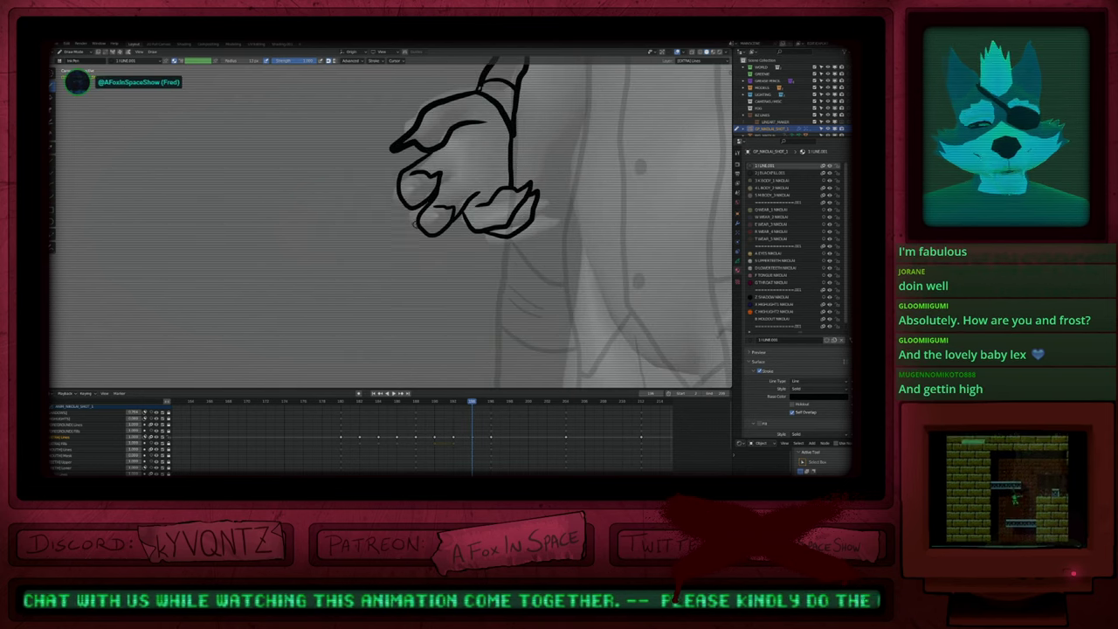
pyautogui.hotkey('shift', 'alt', 'z')
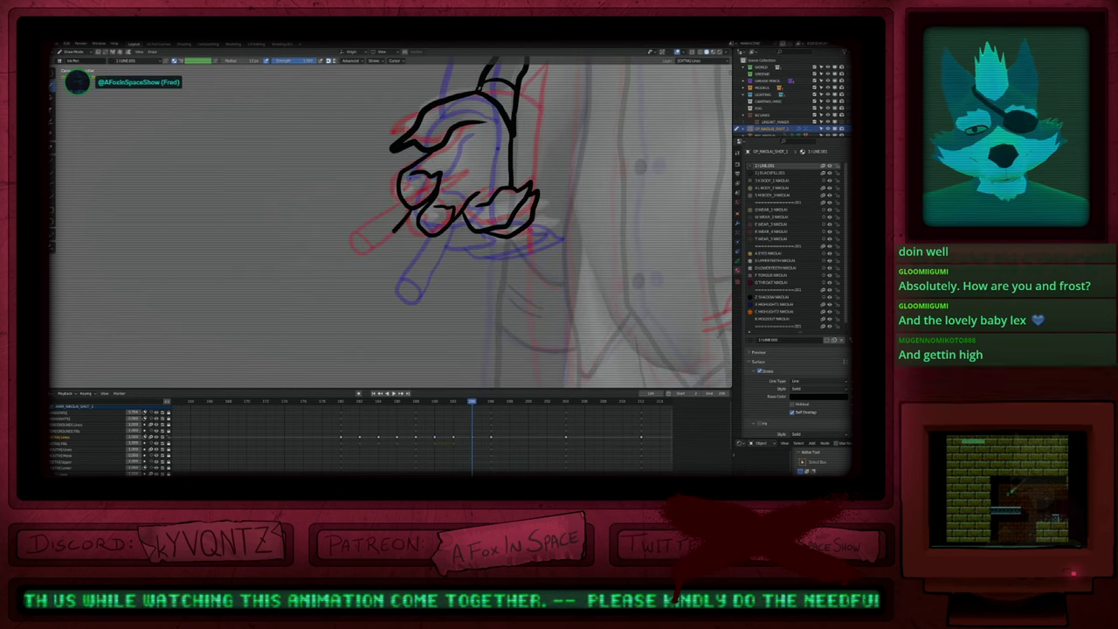
# Step: Draw both sides of the cigarette gripped in the fist and check the brush size
pyautogui.moveTo(405, 209); pyautogui.dragTo(370, 265)
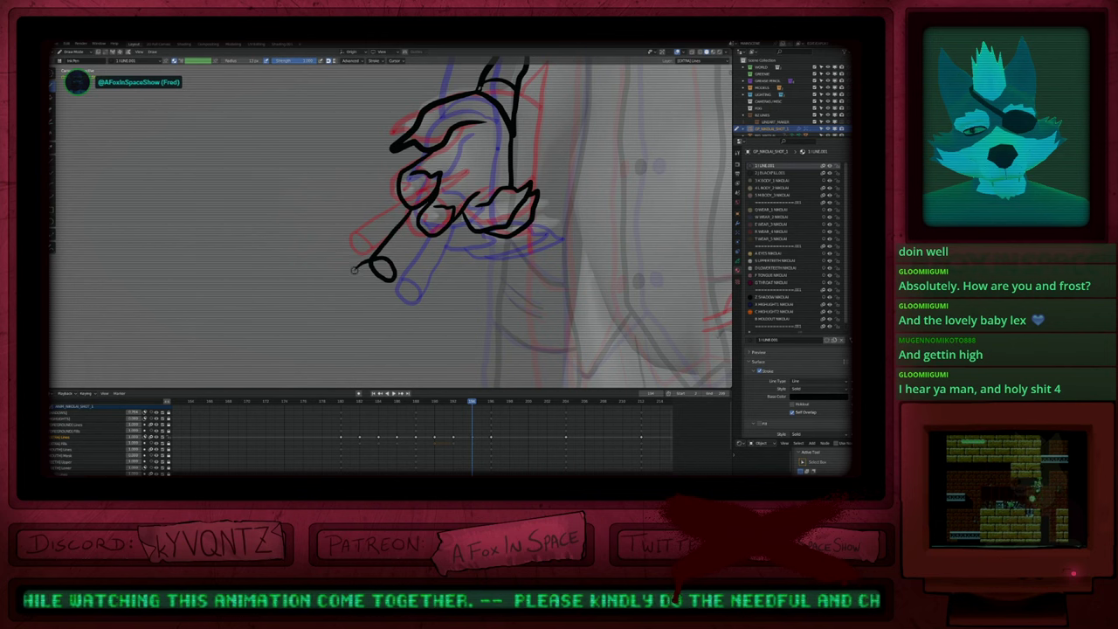
pyautogui.moveTo(399, 277); pyautogui.dragTo(429, 218)
pyautogui.press('f')
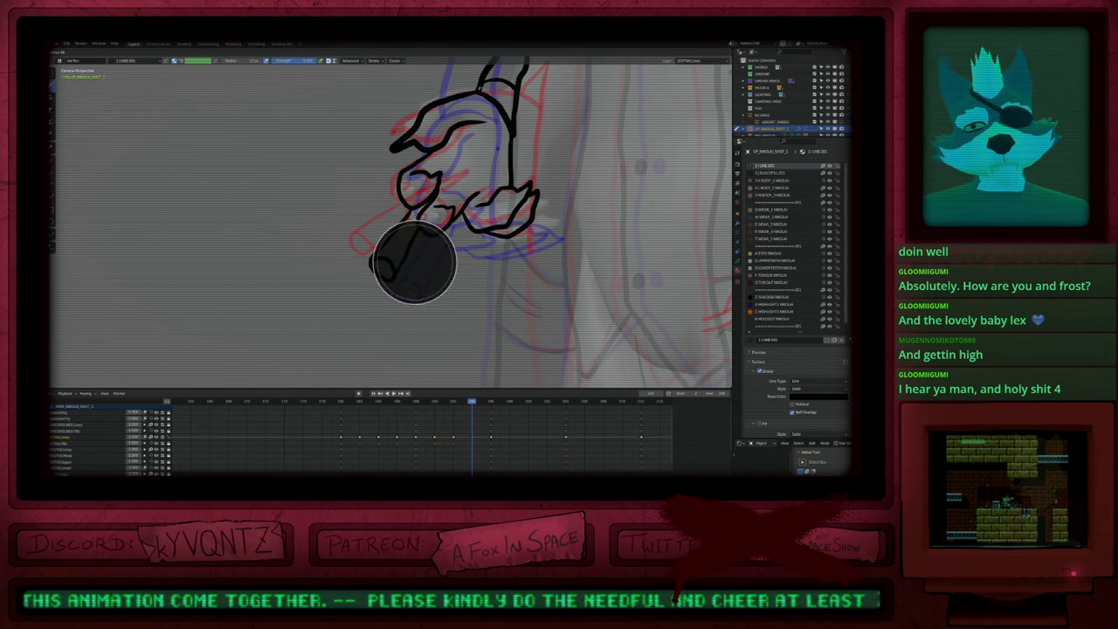
pyautogui.press('Escape')
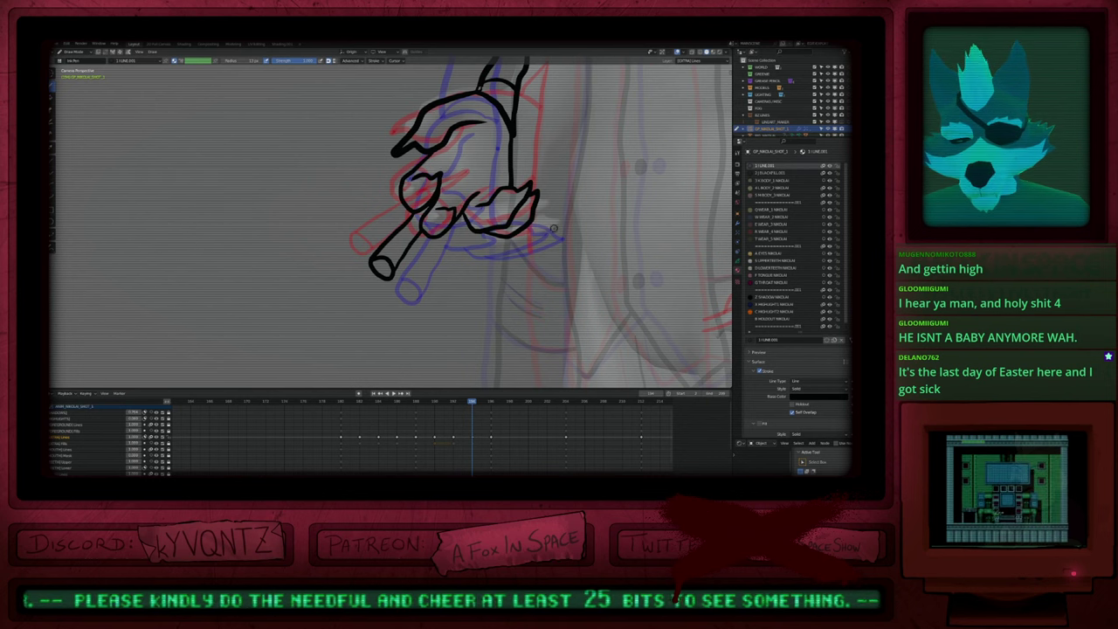
pyautogui.keyDown('shift'); pyautogui.moveTo(410, 267); pyautogui.dragTo(427, 263, button='middle'); pyautogui.keyUp('shift')
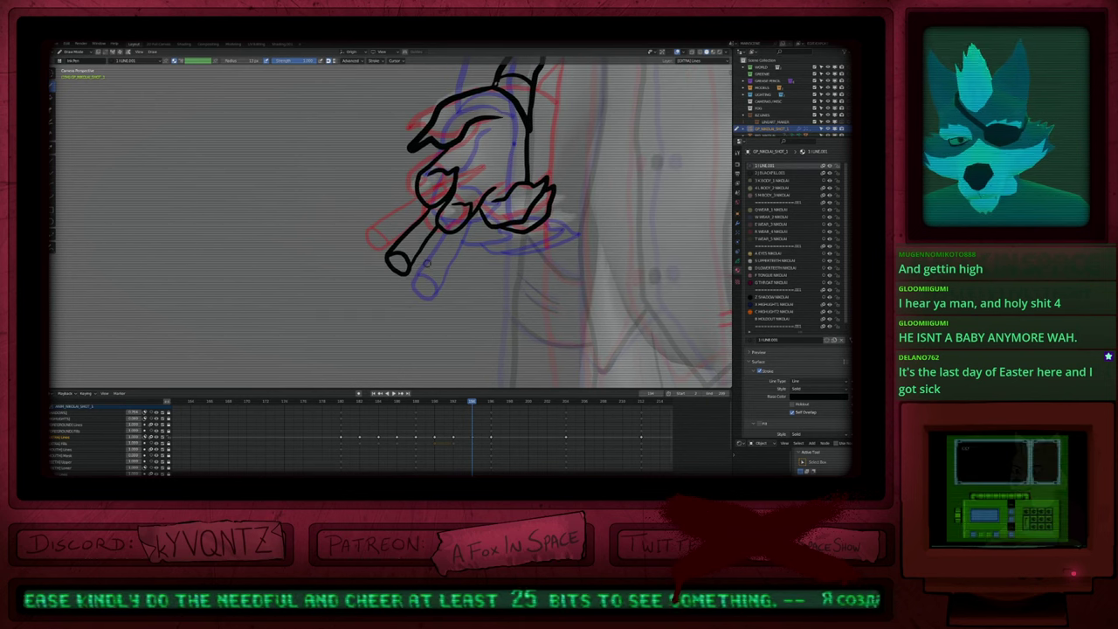
pyautogui.press('f')
pyautogui.press('Escape')
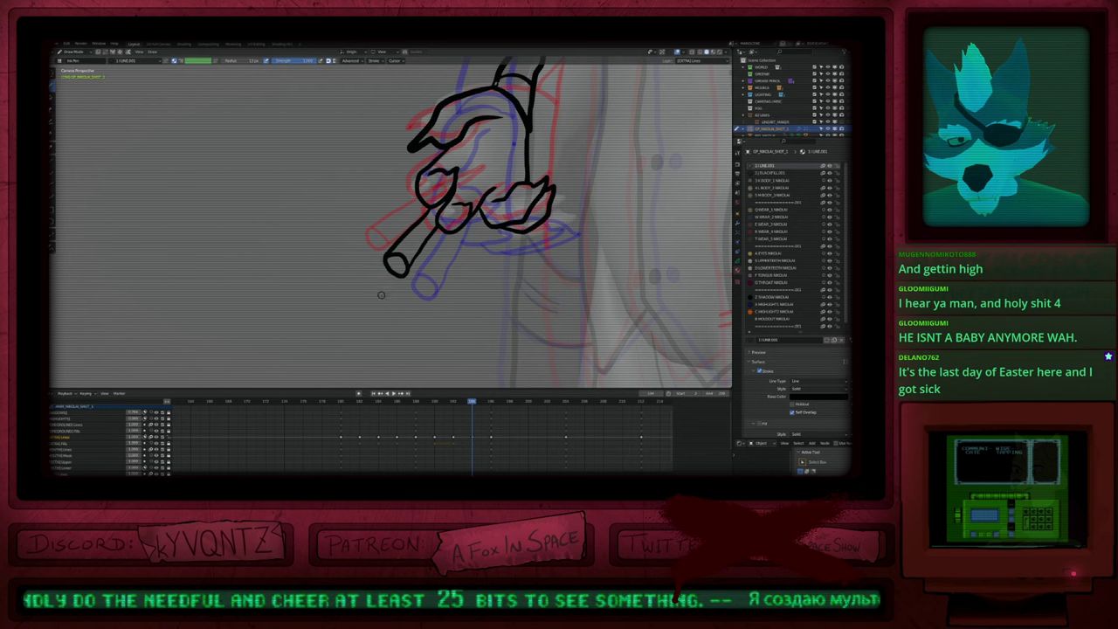
pyautogui.press('Tab')
# Step: Change the thickness of the selected fist strokes and return to Draw Mode
pyautogui.press('f')
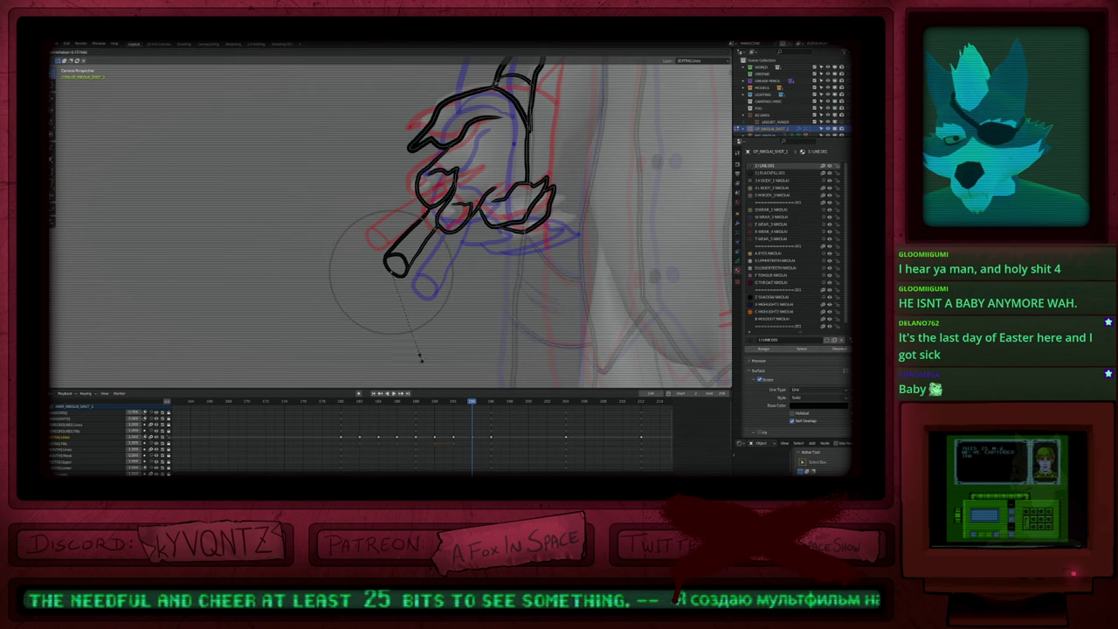
pyautogui.click(412, 340)
pyautogui.press('Tab')
pyautogui.moveTo(411, 268)
pyautogui.keyDown('ctrl'); pyautogui.mouseDown(button='middle')
pyautogui.moveTo(433, 232)
pyautogui.moveTo(412, 342)
pyautogui.moveTo(419, 277)
pyautogui.mouseUp(button='middle'); pyautogui.keyUp('ctrl')
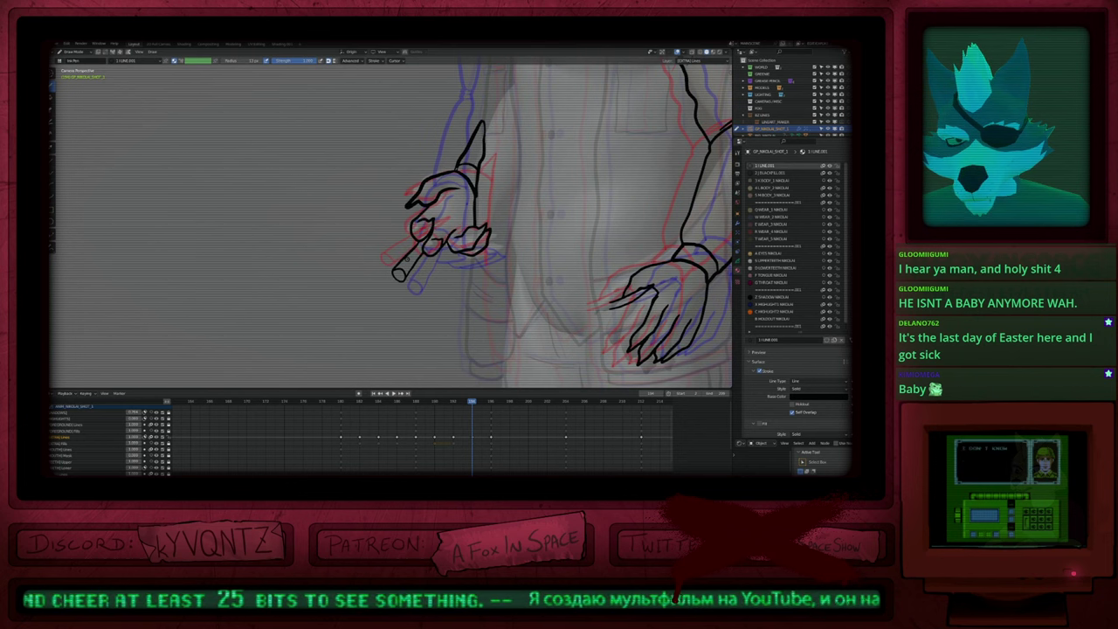
# Step: Shrink the brush, then move the hand strokes with proportional editing over the reference
pyautogui.press('f')
pyautogui.click(425, 234)
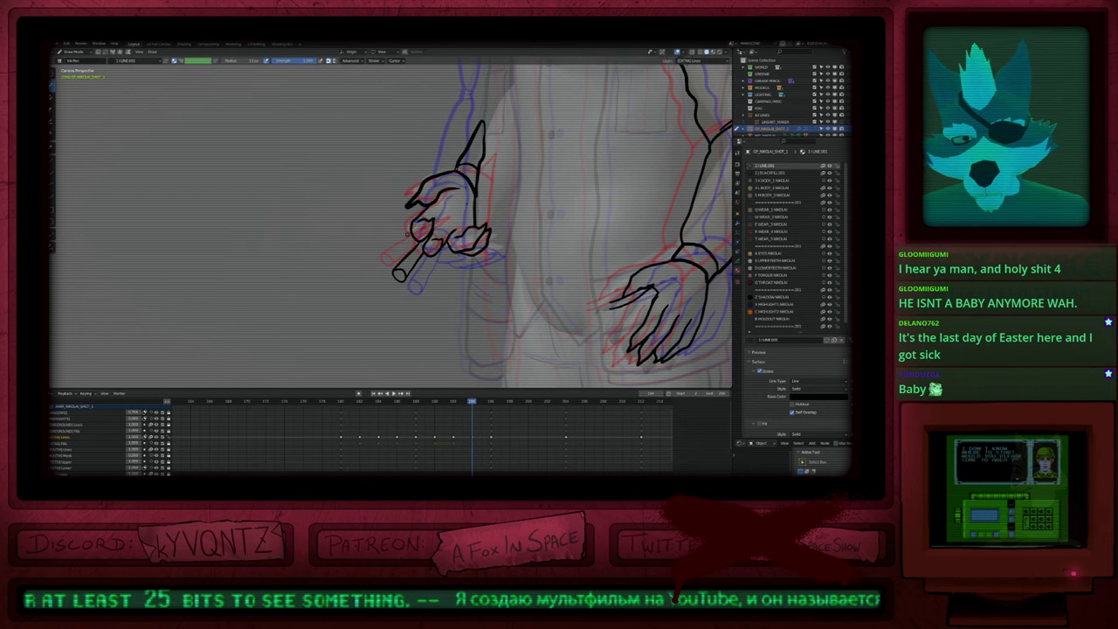
pyautogui.press('Tab')
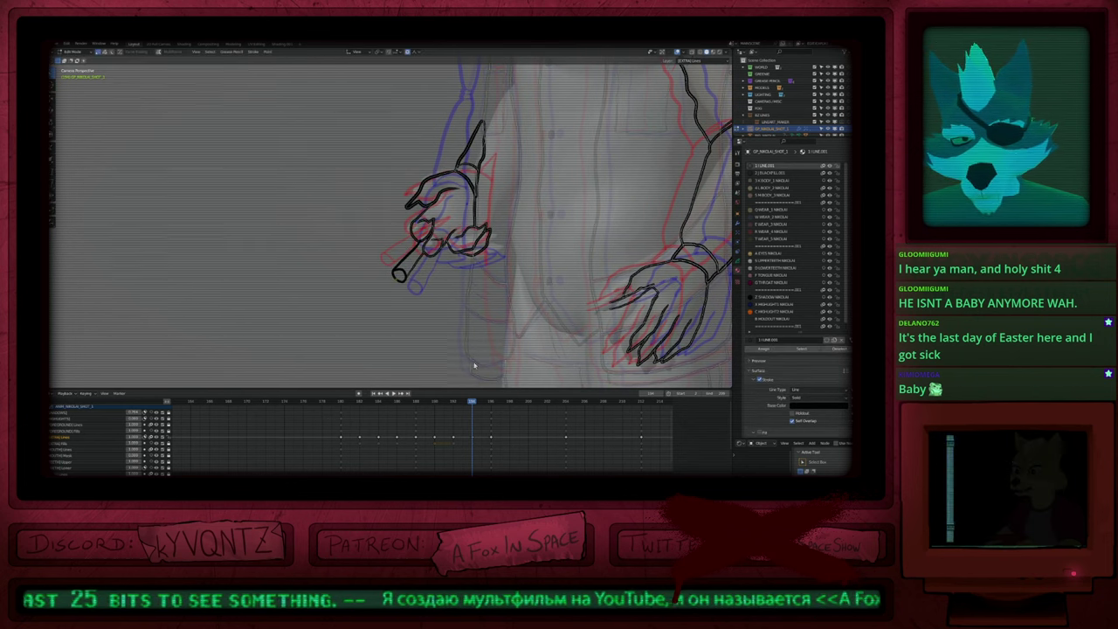
pyautogui.press('g')
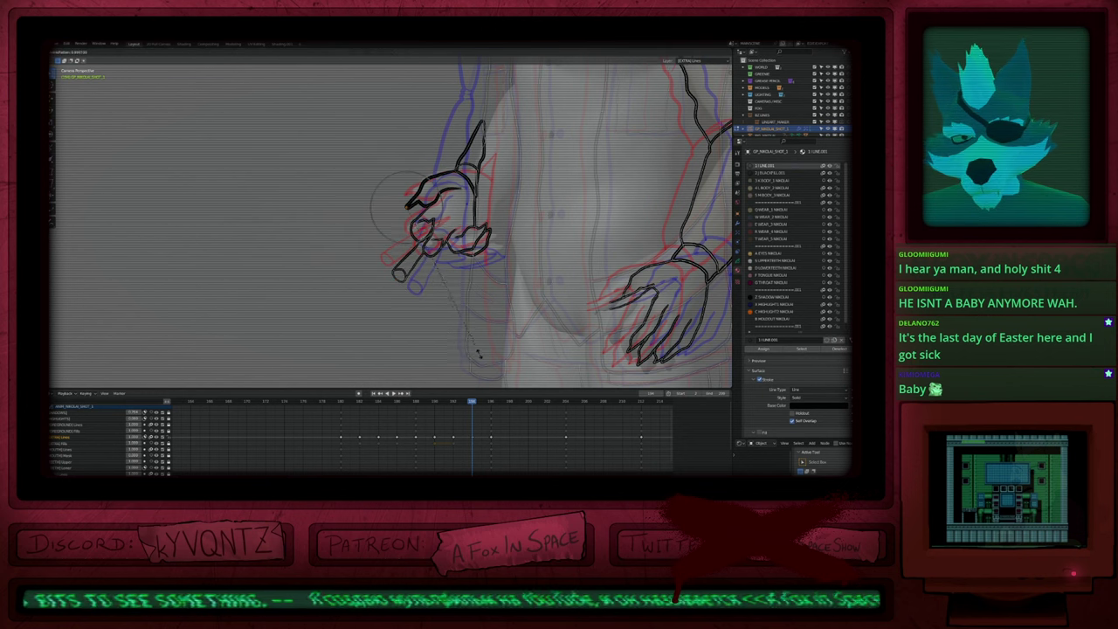
pyautogui.click(516, 255)
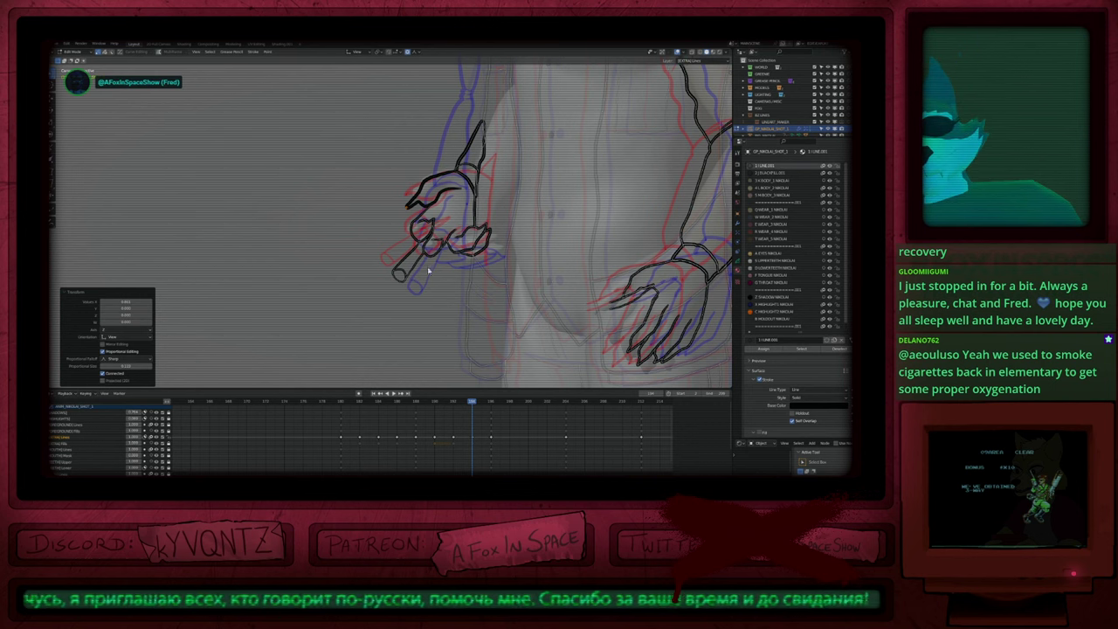
# Step: Back in Draw Mode, zoom and pan in close on the cigarette-holding fist
pyautogui.press('Tab')
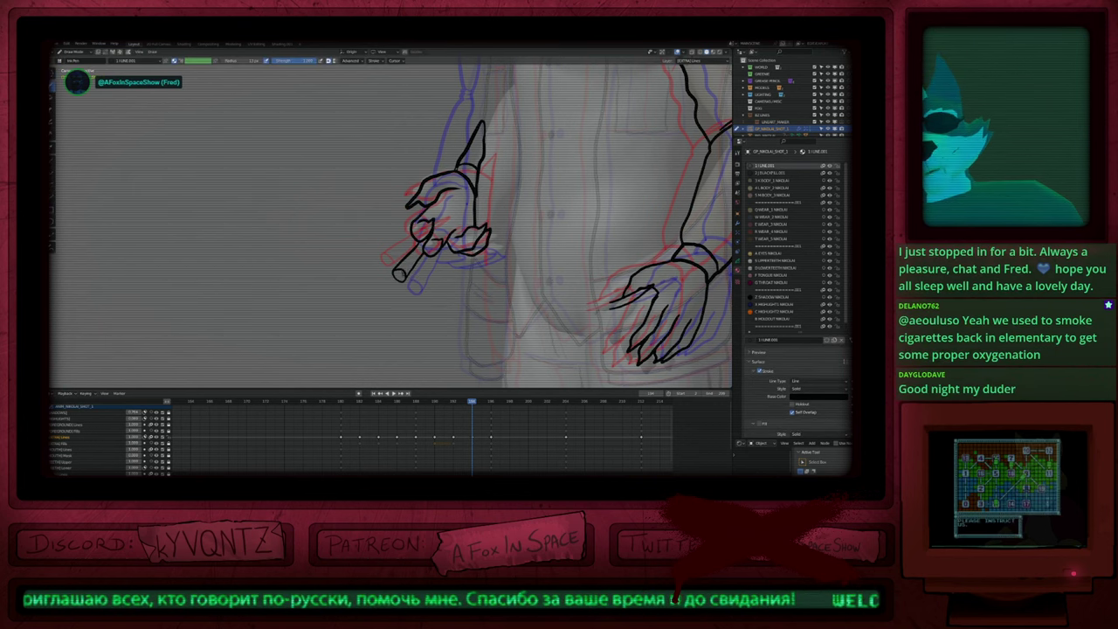
pyautogui.scroll(2, 410, 272)
pyautogui.keyDown('shift'); pyautogui.moveTo(414, 273); pyautogui.dragTo(373, 291, button='middle'); pyautogui.keyUp('shift')
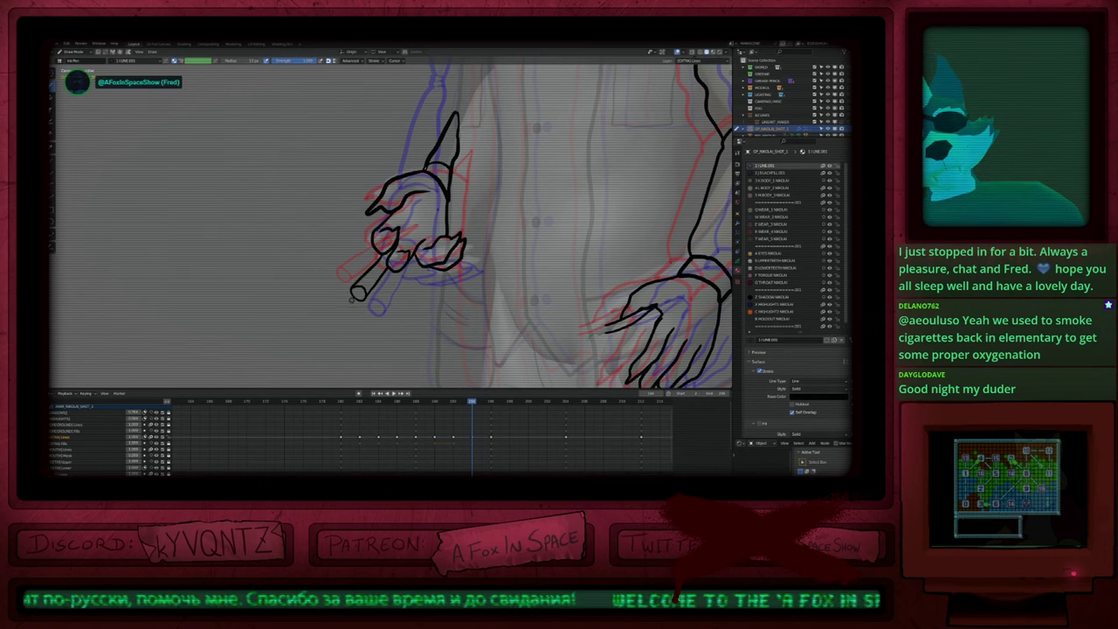
pyautogui.keyDown('shift'); pyautogui.moveTo(408, 280); pyautogui.dragTo(416, 292, button='middle'); pyautogui.keyUp('shift')
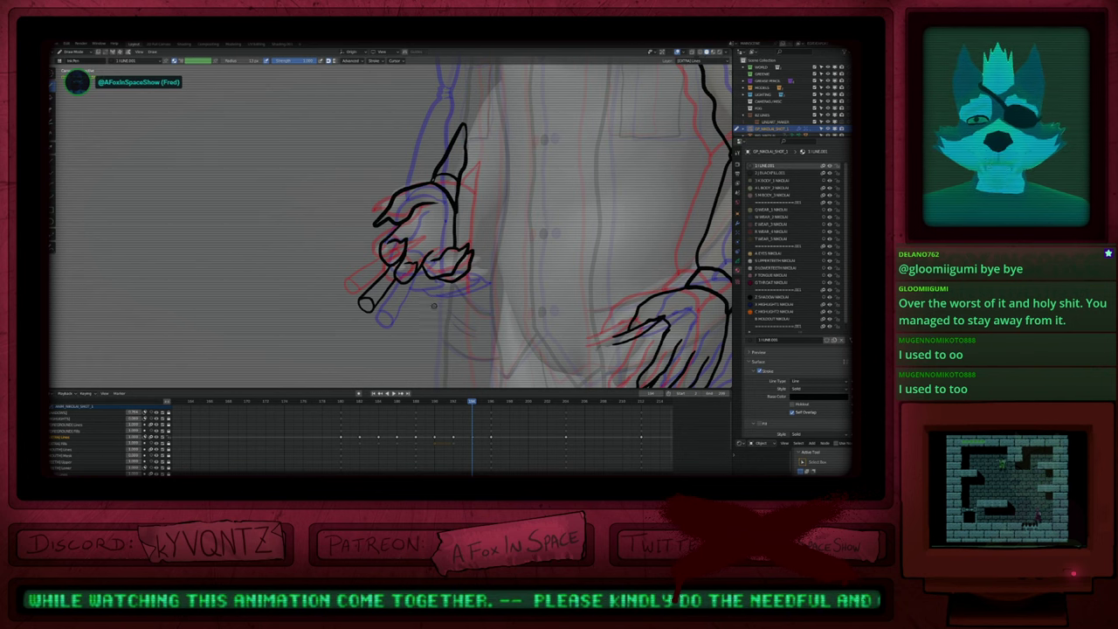
pyautogui.scroll(5, 512, 270)
pyautogui.press('f')
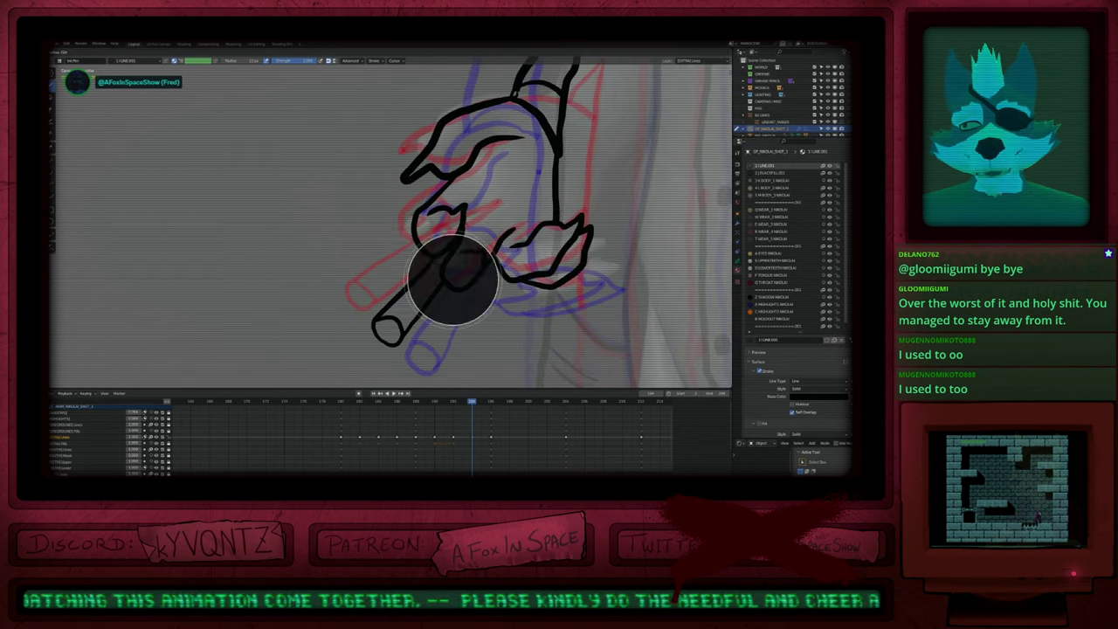
pyautogui.click(448, 280)
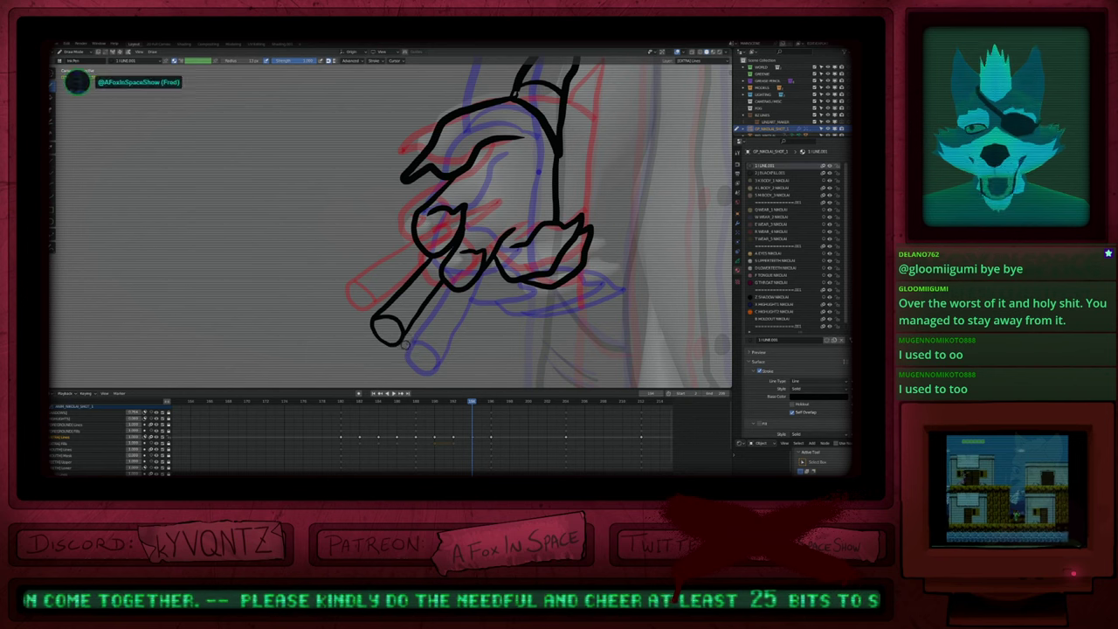
pyautogui.press('f')
pyautogui.click(350, 314)
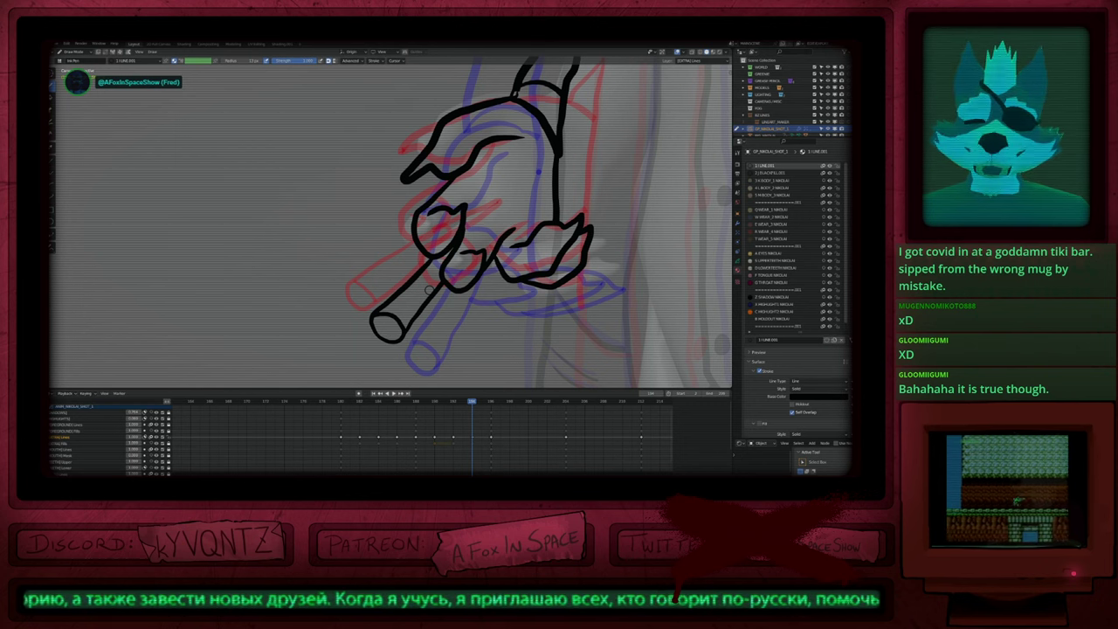
pyautogui.scroll(-2, 439, 249)
pyautogui.moveTo(495, 208)
pyautogui.keyDown('shift'); pyautogui.mouseDown(button='middle')
pyautogui.moveTo(470, 155)
pyautogui.moveTo(402, 286)
pyautogui.moveTo(429, 220)
pyautogui.mouseUp(button='middle'); pyautogui.keyUp('shift')
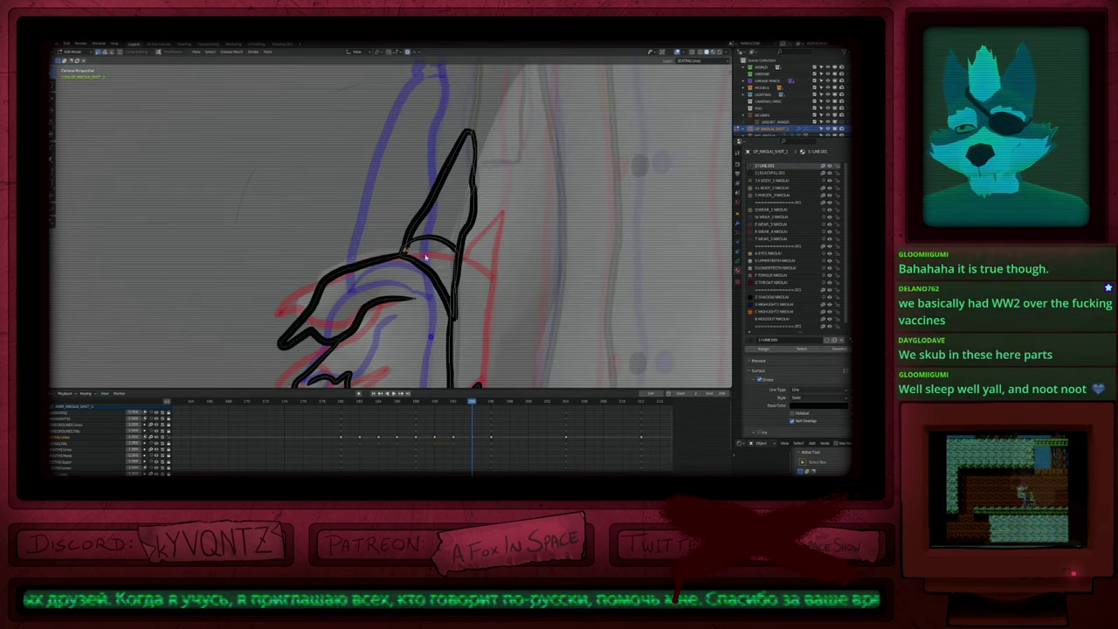
# Step: Nudge the fist's upper strokes with a proportional move, then zoom out to torso and both arms
pyautogui.press('g')
pyautogui.click(421, 257)
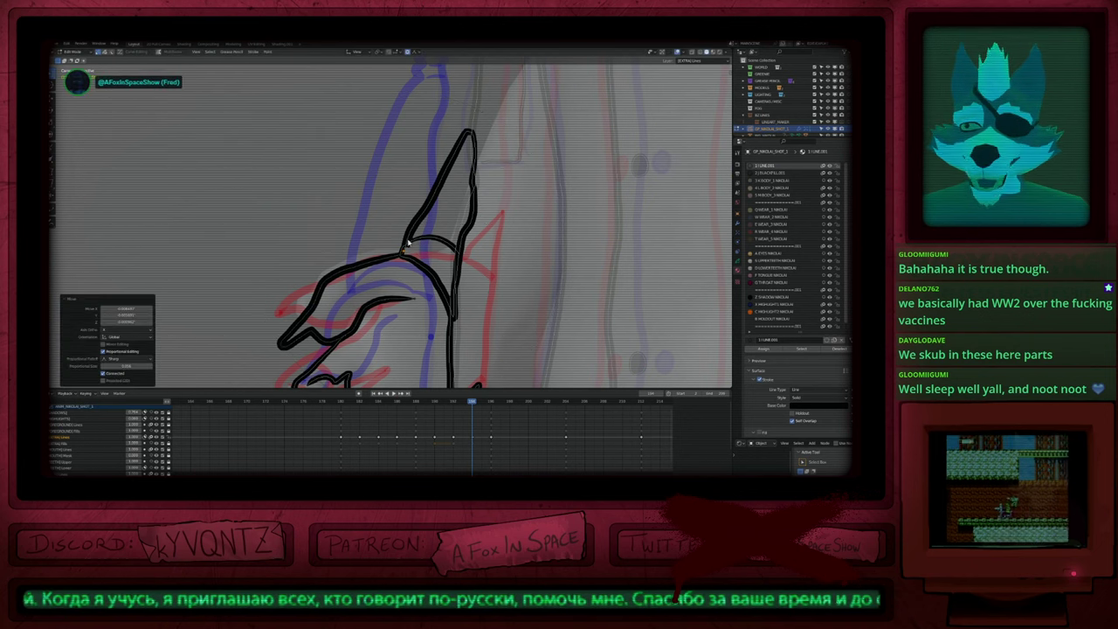
pyautogui.press('Tab')
pyautogui.scroll(-6, 417, 229)
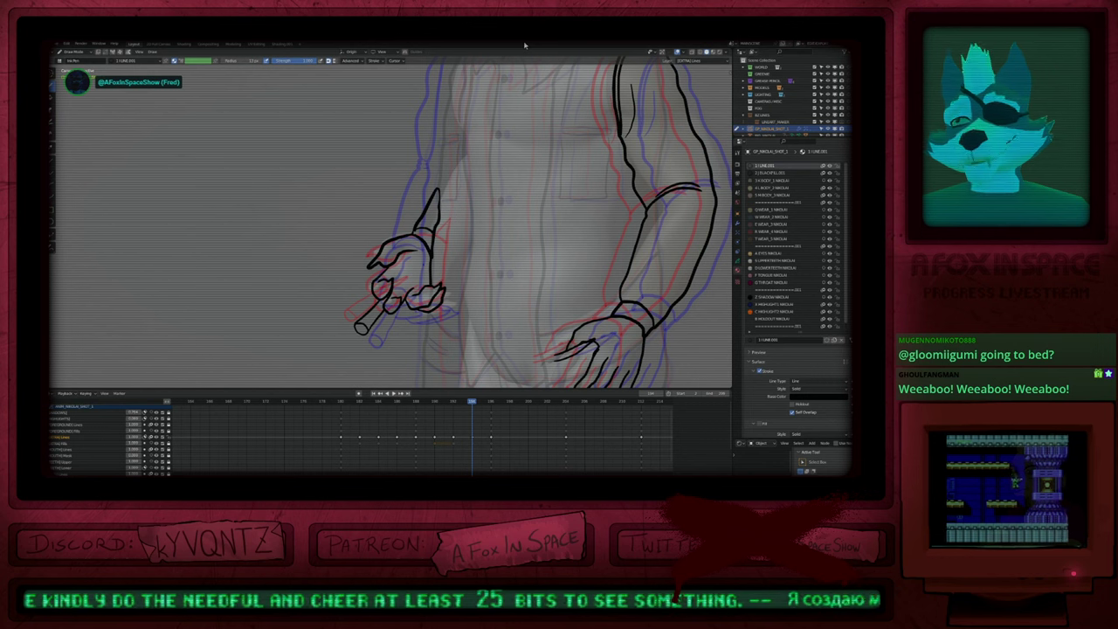
pyautogui.keyDown('shift'); pyautogui.moveTo(522, 183); pyautogui.dragTo(487, 223, button='middle'); pyautogui.keyUp('shift')
pyautogui.scroll(-4, 487, 223)
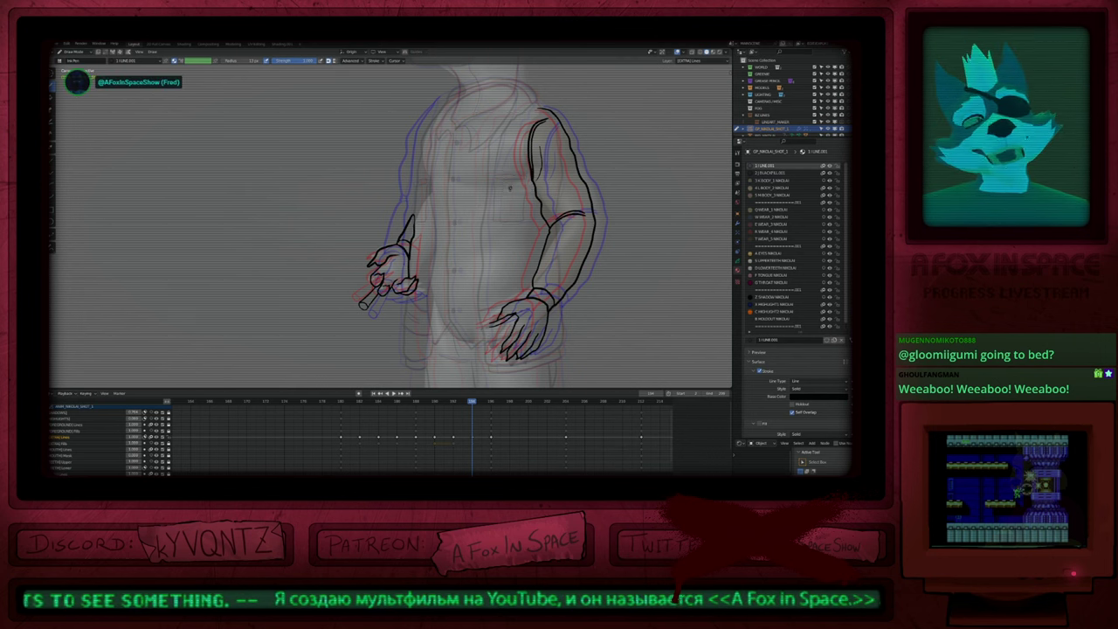
pyautogui.keyDown('ctrl'); pyautogui.moveTo(487, 242); pyautogui.dragTo(468, 266, button='middle'); pyautogui.keyUp('ctrl')
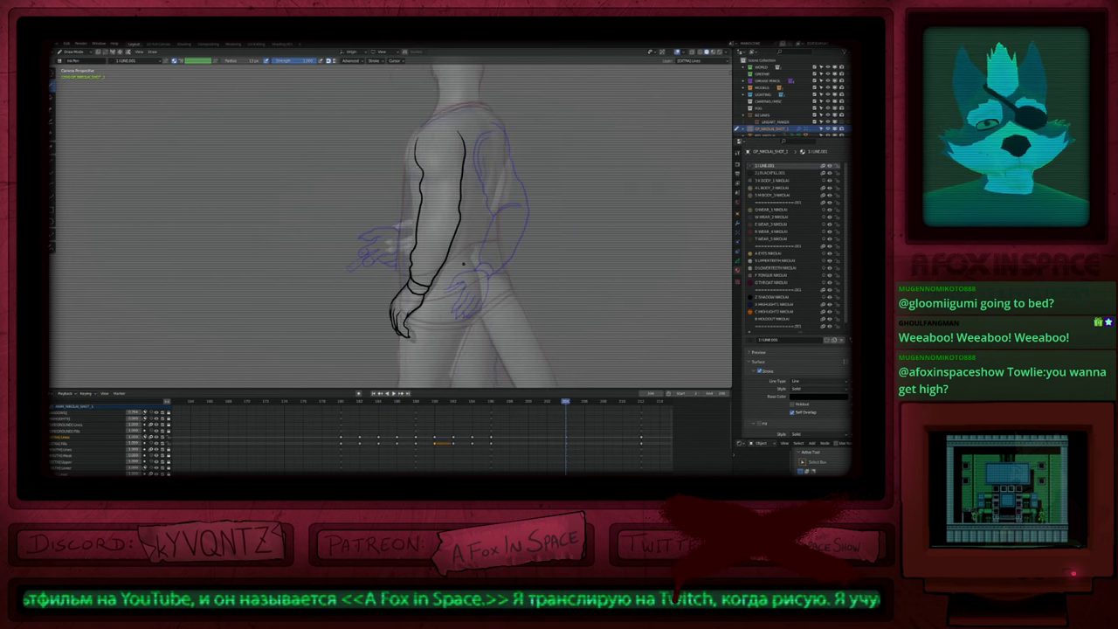
pyautogui.press('Tab')
pyautogui.press('Tab')
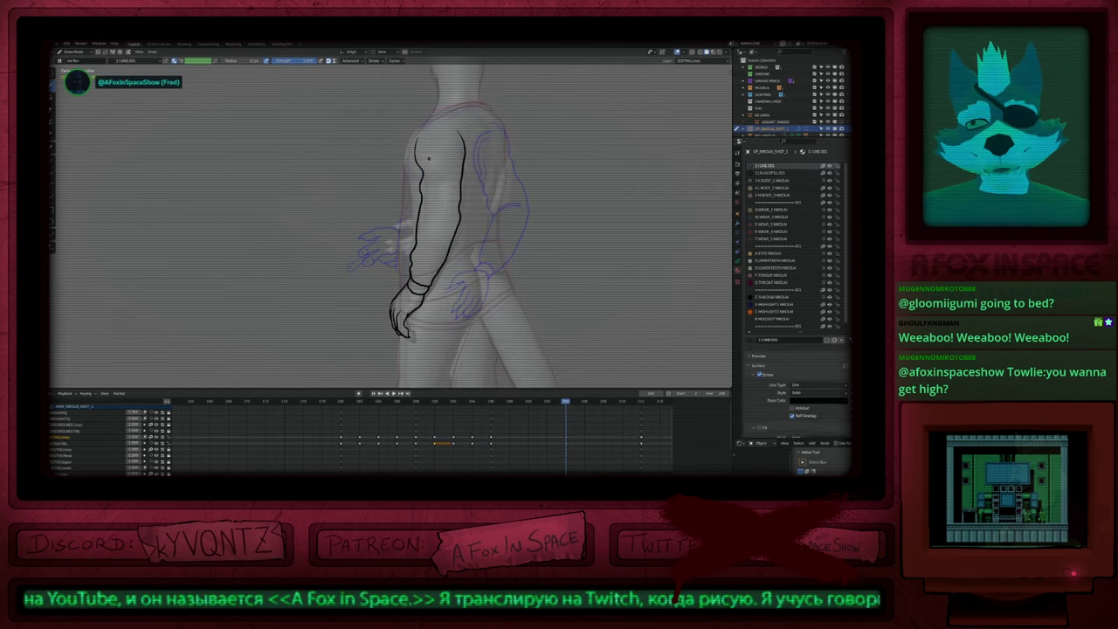
pyautogui.press('Down')
pyautogui.press('Down')
pyautogui.press('Down')
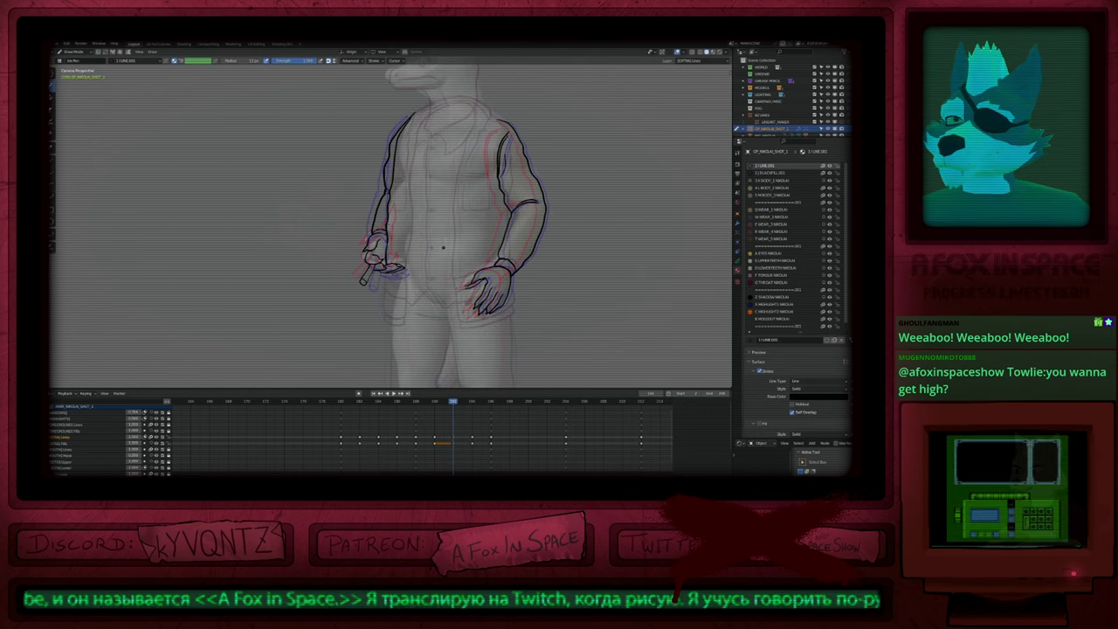
pyautogui.press('Up')
pyautogui.press('Up')
pyautogui.press('Down')
pyautogui.press('Down')
pyautogui.press('Down')
pyautogui.press('Up')
pyautogui.press('Up')
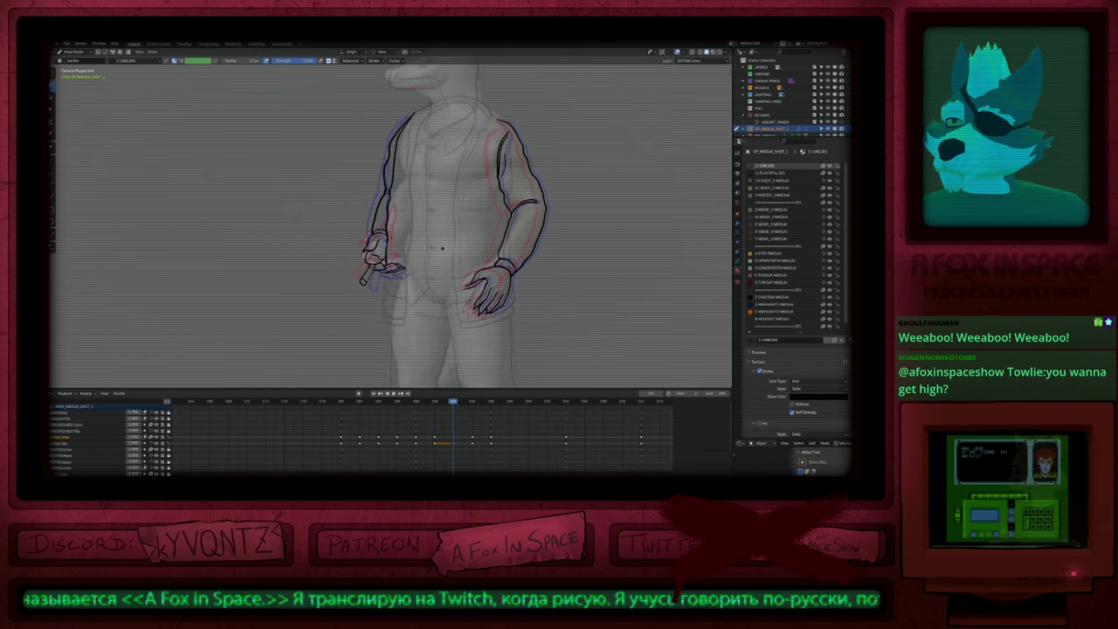
pyautogui.scroll(5, 397, 160)
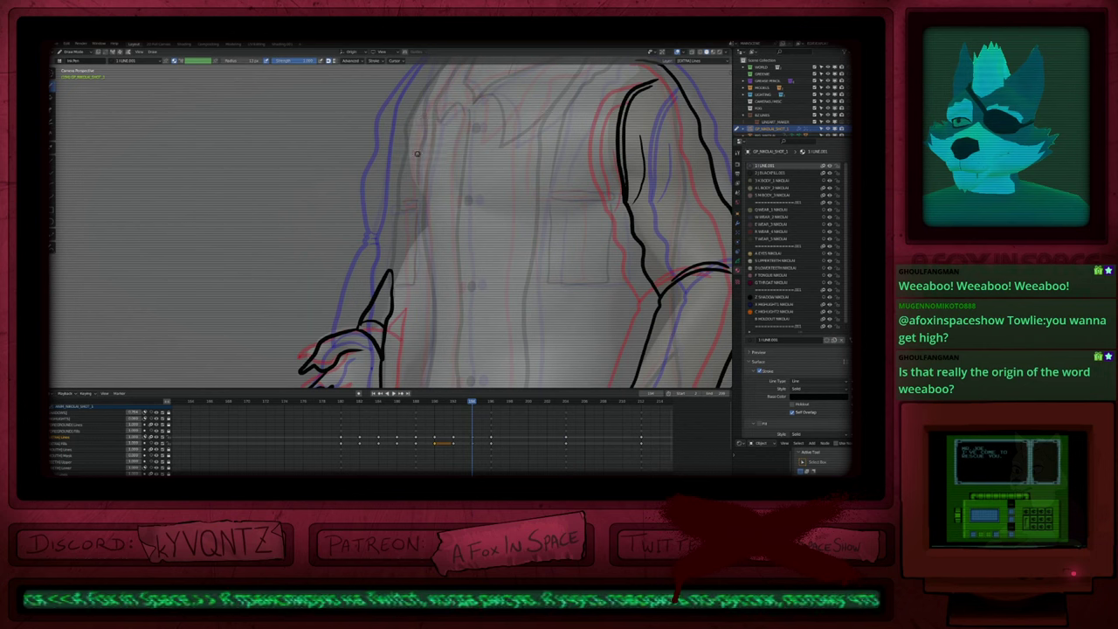
pyautogui.press('Down')
pyautogui.scroll(-3, 416, 188)
# Step: Push the left upper-arm outline inward against the shirt with the sculpt brush
pyautogui.keyDown('shift'); pyautogui.moveTo(408, 212); pyautogui.dragTo(416, 237, button='middle'); pyautogui.keyUp('shift')
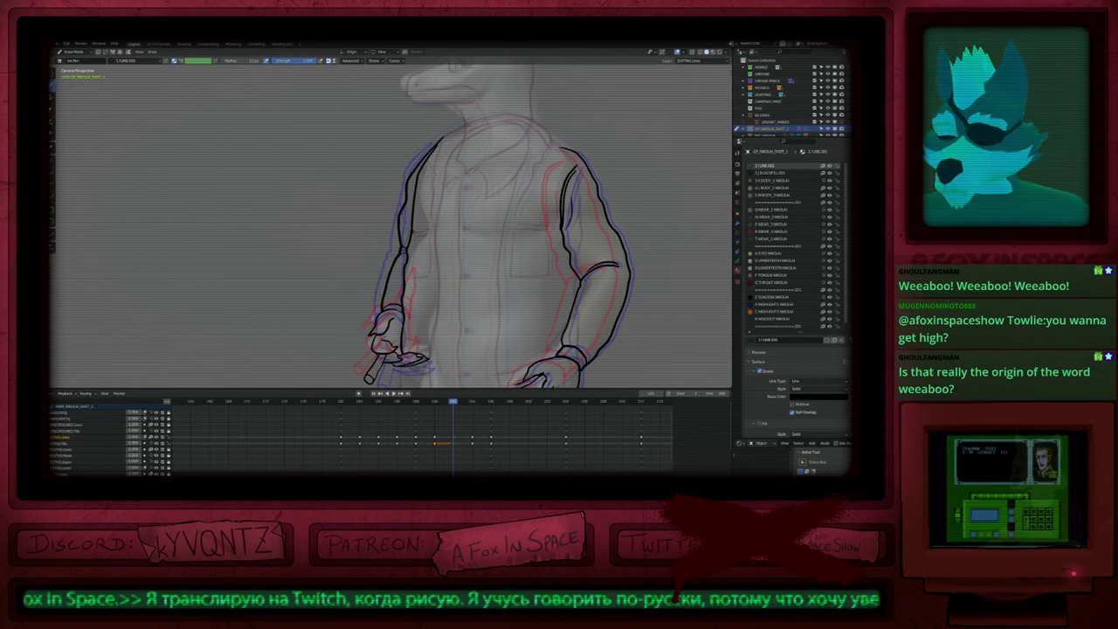
pyautogui.press('f')
pyautogui.press('Escape')
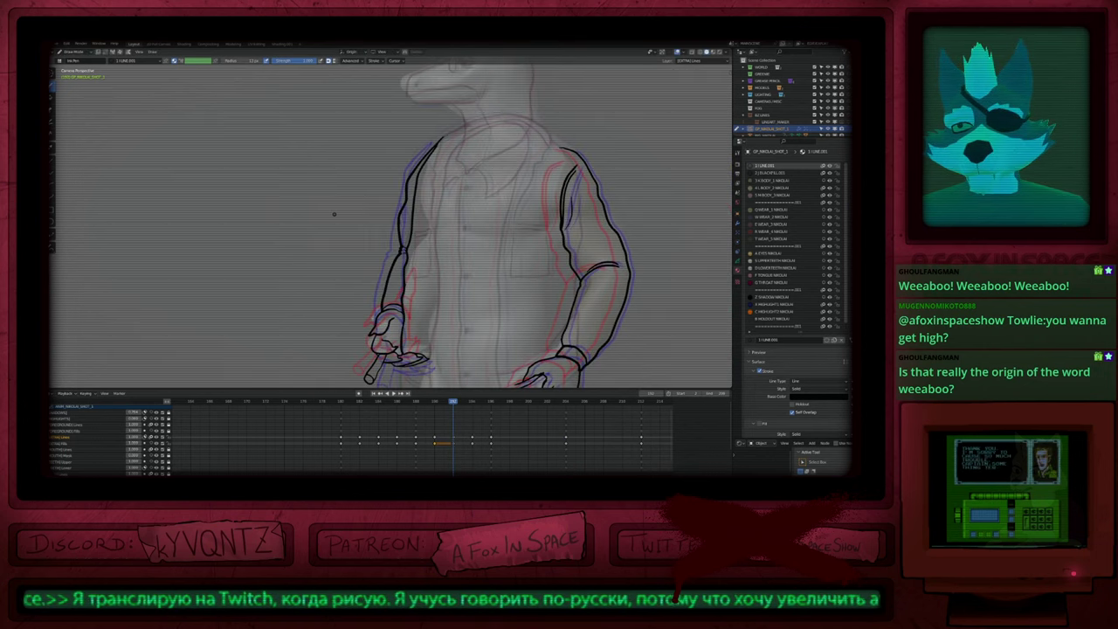
pyautogui.moveTo(355, 193)
pyautogui.mouseDown()
pyautogui.moveTo(361, 155)
pyautogui.moveTo(435, 185)
pyautogui.moveTo(401, 180)
pyautogui.moveTo(413, 200)
pyautogui.mouseUp()
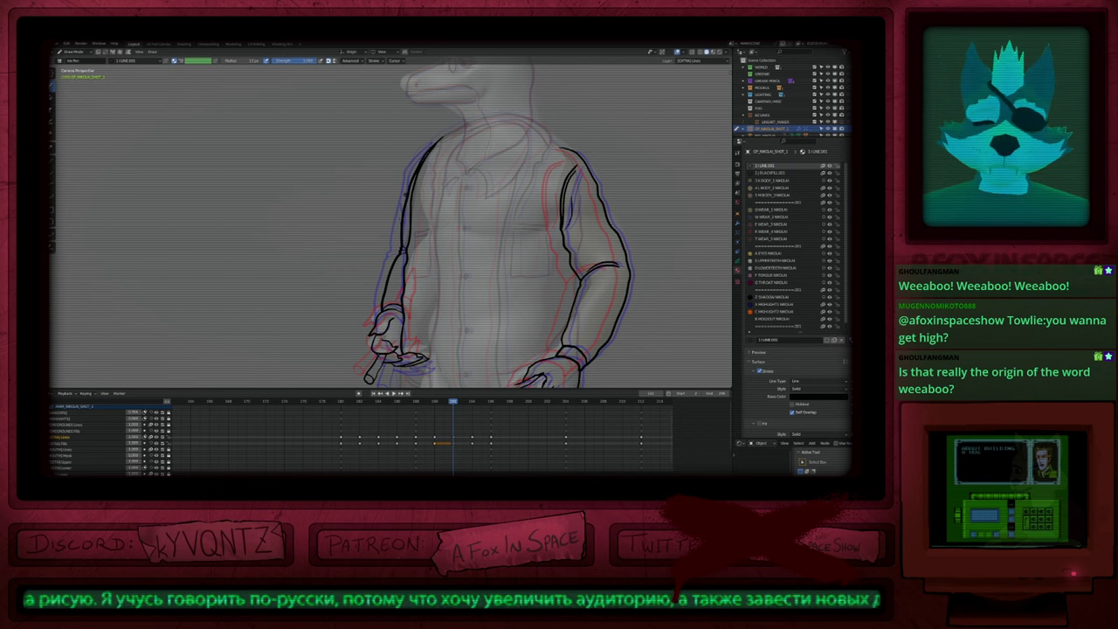
# Step: Pan over the head, hands and legs to inspect the inking, then frame most of the figure
pyautogui.keyDown('shift'); pyautogui.moveTo(455, 158); pyautogui.dragTo(449, 185, button='middle'); pyautogui.keyUp('shift')
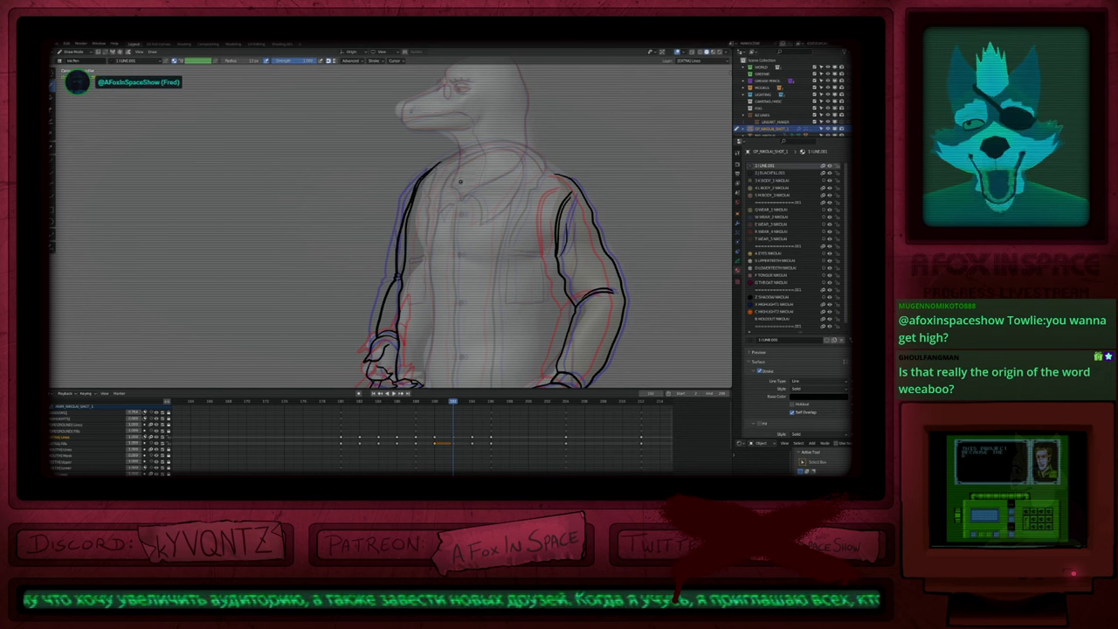
pyautogui.moveTo(499, 308)
pyautogui.keyDown('shift'); pyautogui.mouseDown(button='middle')
pyautogui.moveTo(454, 241)
pyautogui.moveTo(449, 206)
pyautogui.mouseUp(button='middle'); pyautogui.keyUp('shift')
pyautogui.keyDown('shift'); pyautogui.moveTo(413, 326); pyautogui.dragTo(399, 256, button='middle'); pyautogui.keyUp('shift')
pyautogui.scroll(8, 503, 221)
pyautogui.press('Tab')
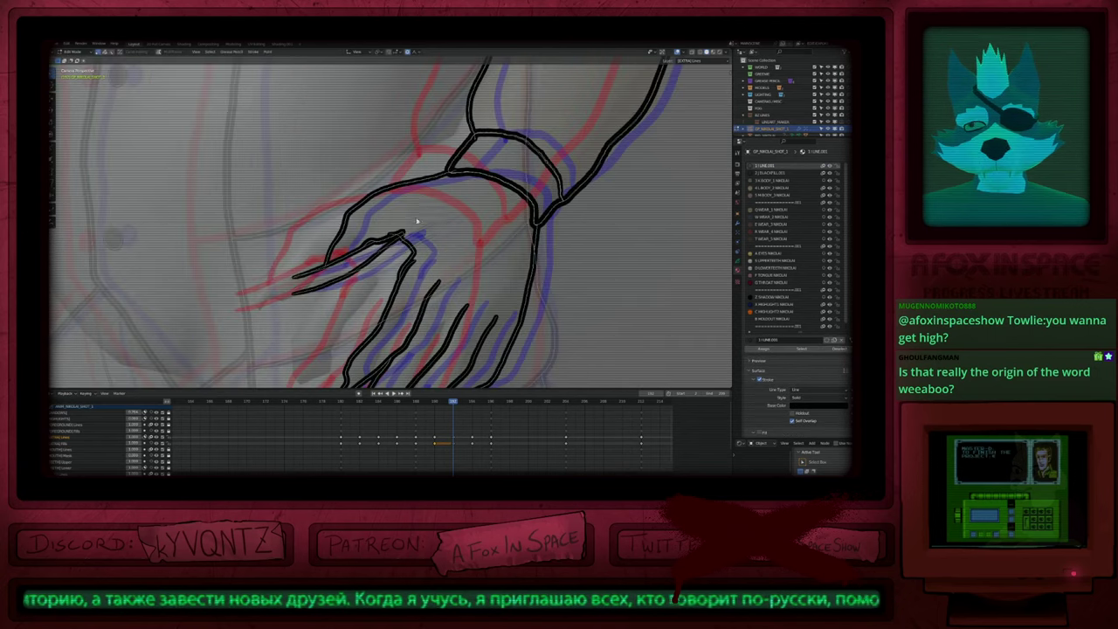
pyautogui.press('Tab')
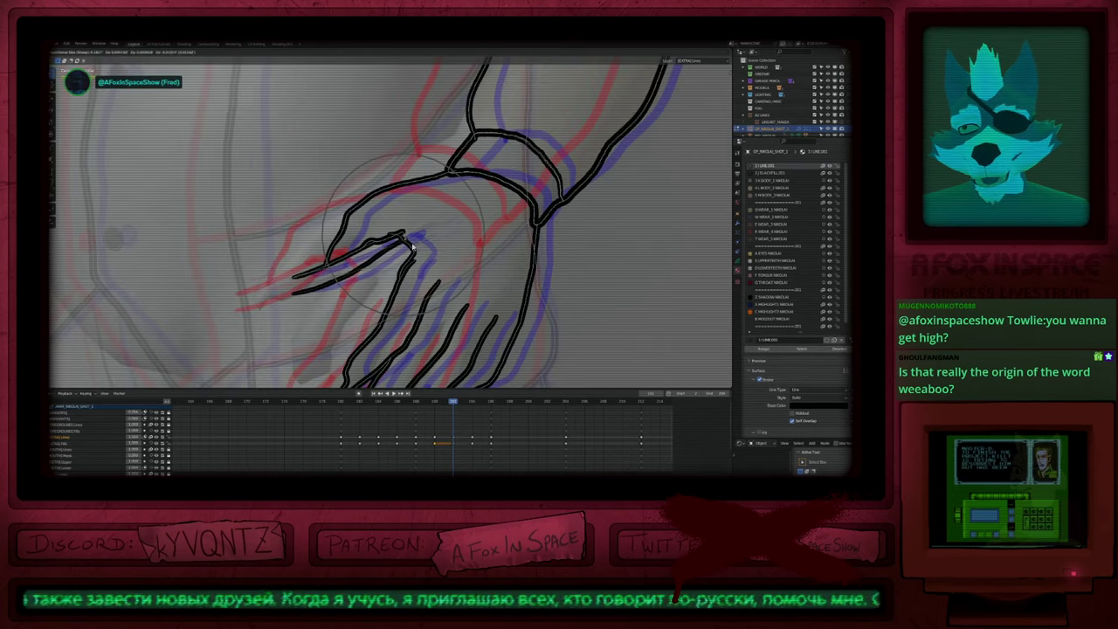
pyautogui.scroll(-10, 429, 198)
pyautogui.keyDown('shift'); pyautogui.moveTo(429, 197); pyautogui.dragTo(446, 242, button='middle'); pyautogui.keyUp('shift')
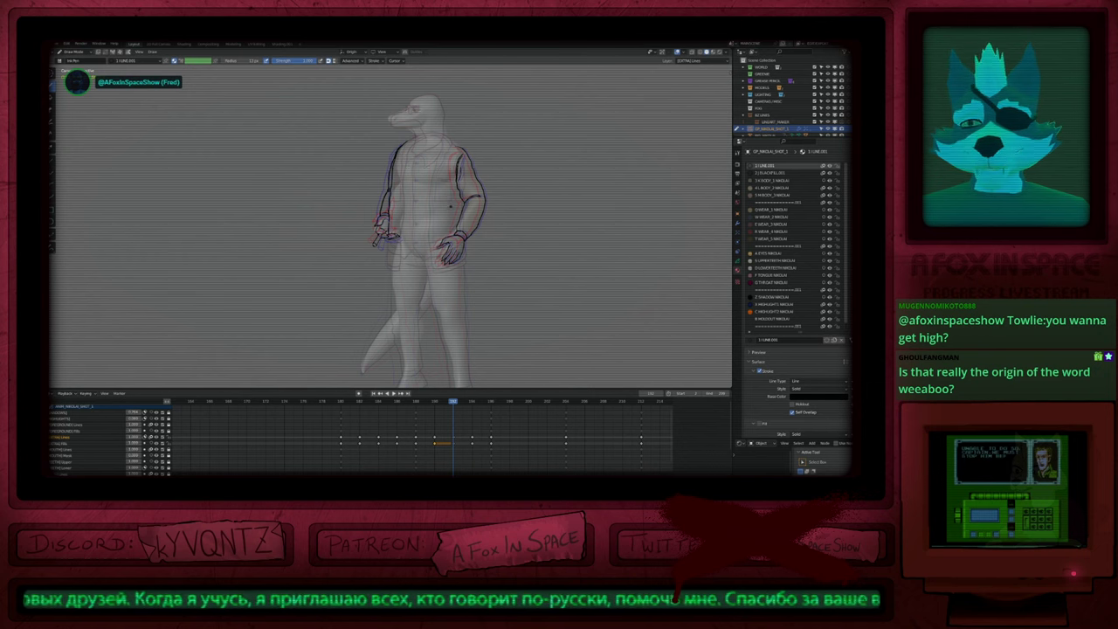
pyautogui.scroll(4, 441, 181)
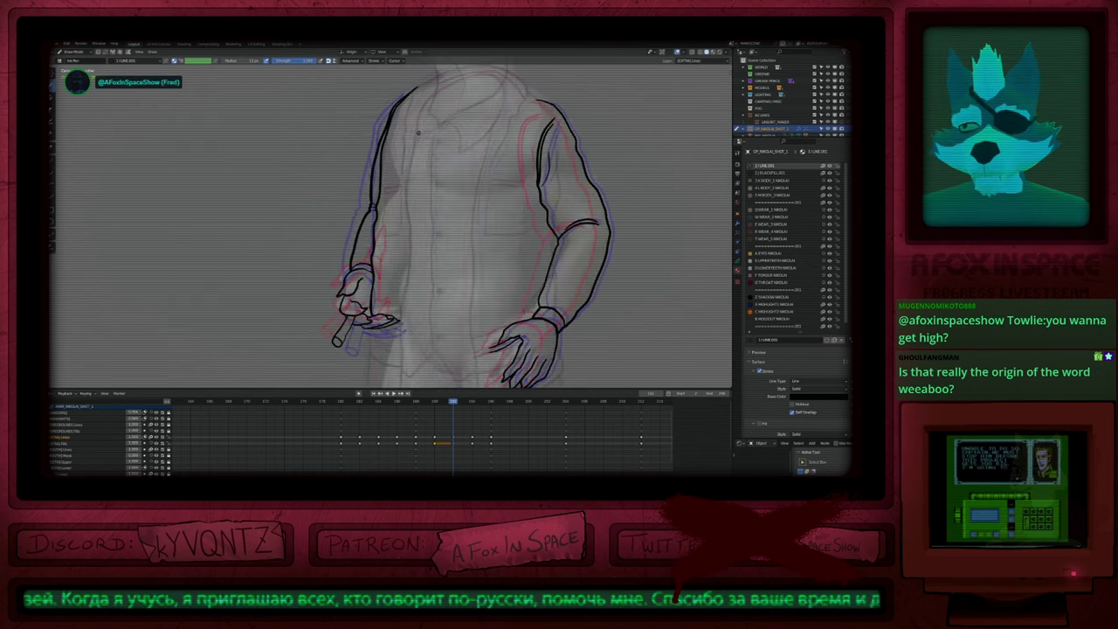
pyautogui.keyDown('shift'); pyautogui.moveTo(441, 181); pyautogui.dragTo(432, 296, button='middle'); pyautogui.keyUp('shift')
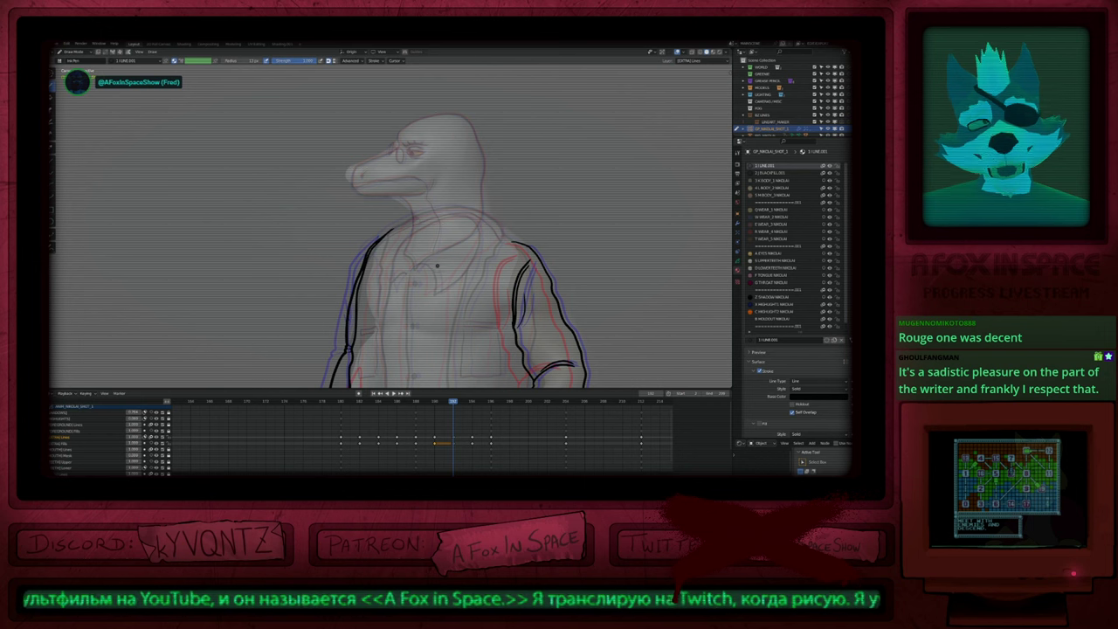
pyautogui.scroll(-8, 438, 265)
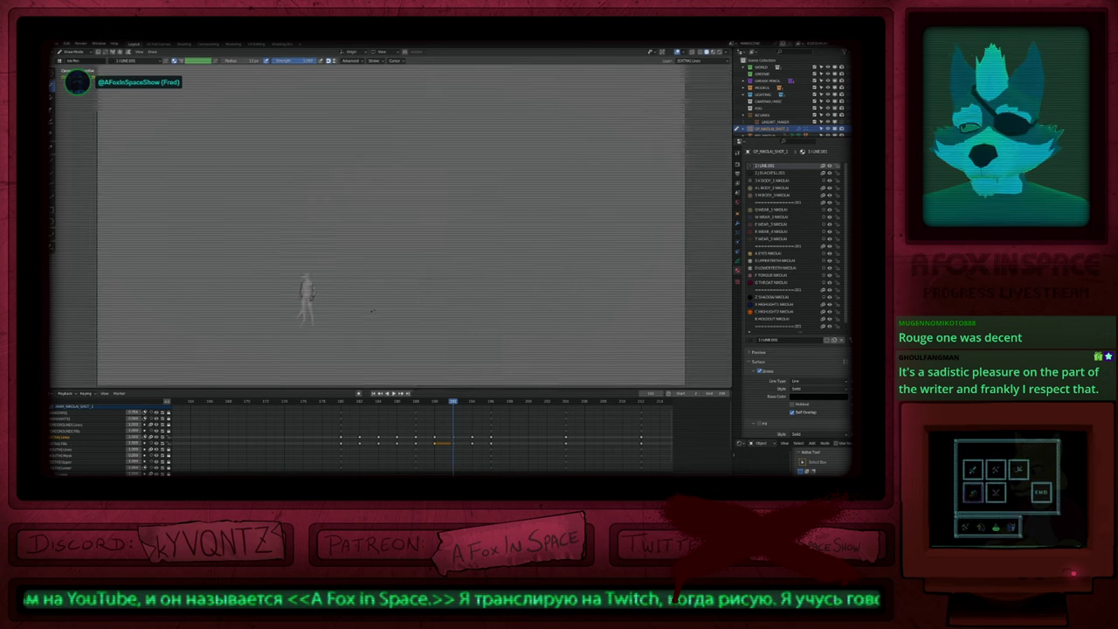
pyautogui.scroll(8, 374, 311)
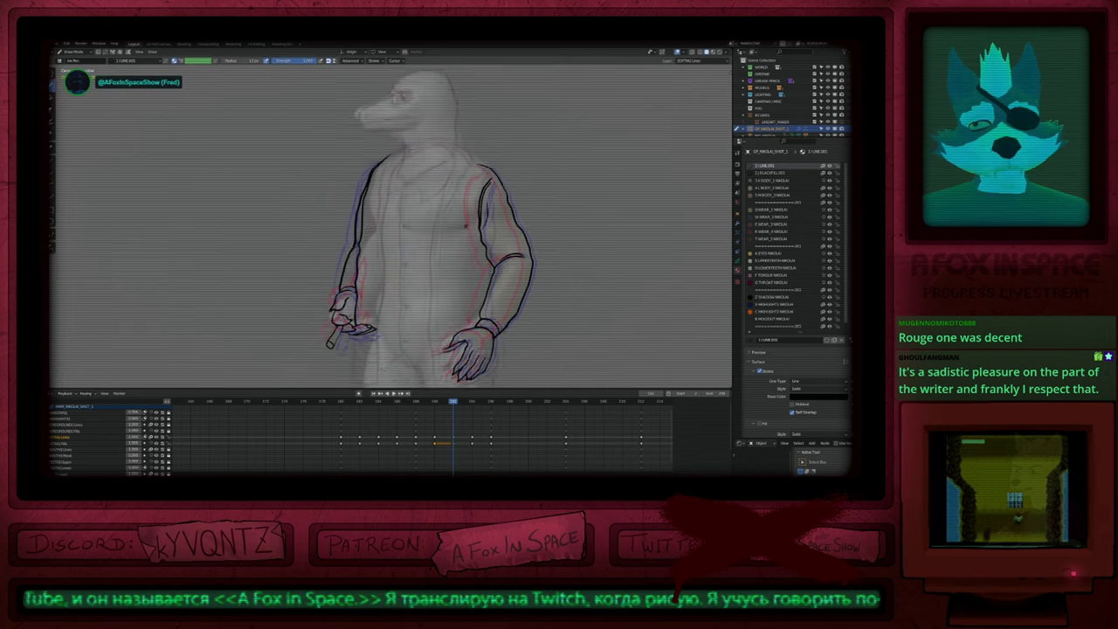
pyautogui.keyDown('shift'); pyautogui.moveTo(460, 284); pyautogui.dragTo(466, 262, button='middle'); pyautogui.keyUp('shift')
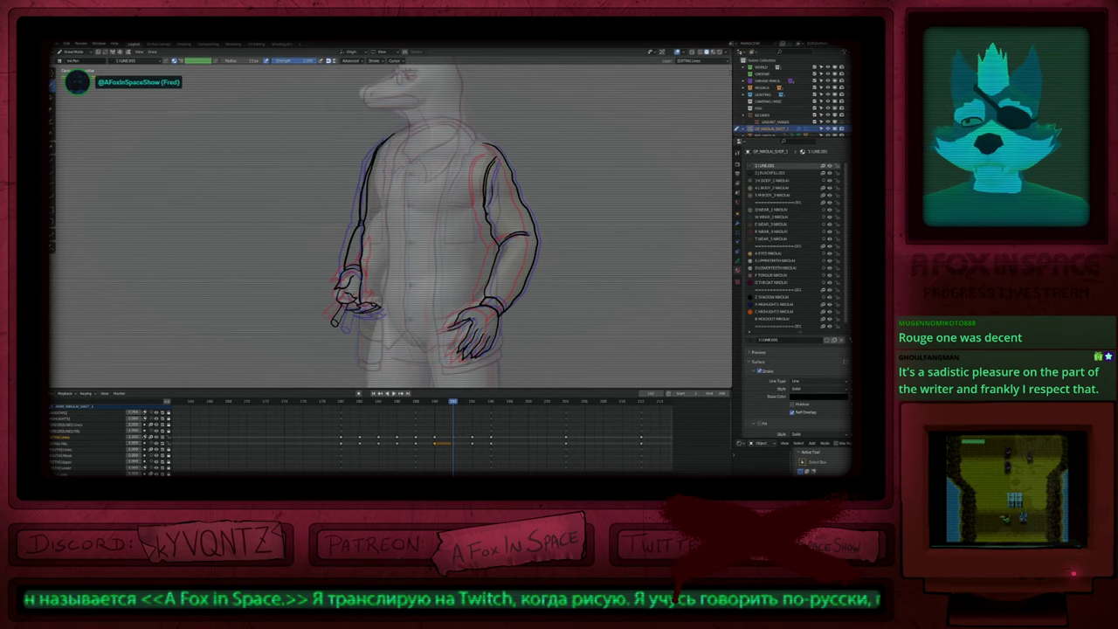
pyautogui.moveTo(470, 290)
pyautogui.keyDown('shift'); pyautogui.mouseDown(button='middle')
pyautogui.moveTo(509, 270)
pyautogui.moveTo(550, 271)
pyautogui.mouseUp(button='middle'); pyautogui.keyUp('shift')
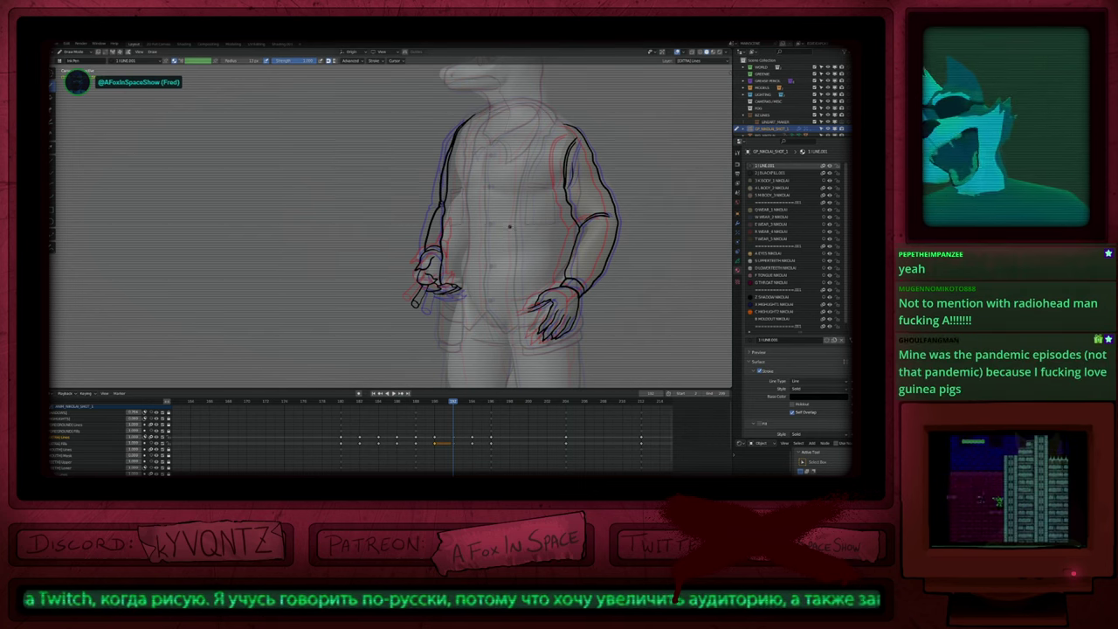
# Step: Flip between keyframes 192, 194 and 196 to check the wrist stroke's motion
pyautogui.scroll(-1, 491, 241)
pyautogui.keyDown('shift'); pyautogui.moveTo(546, 240); pyautogui.dragTo(474, 262, button='middle'); pyautogui.keyUp('shift')
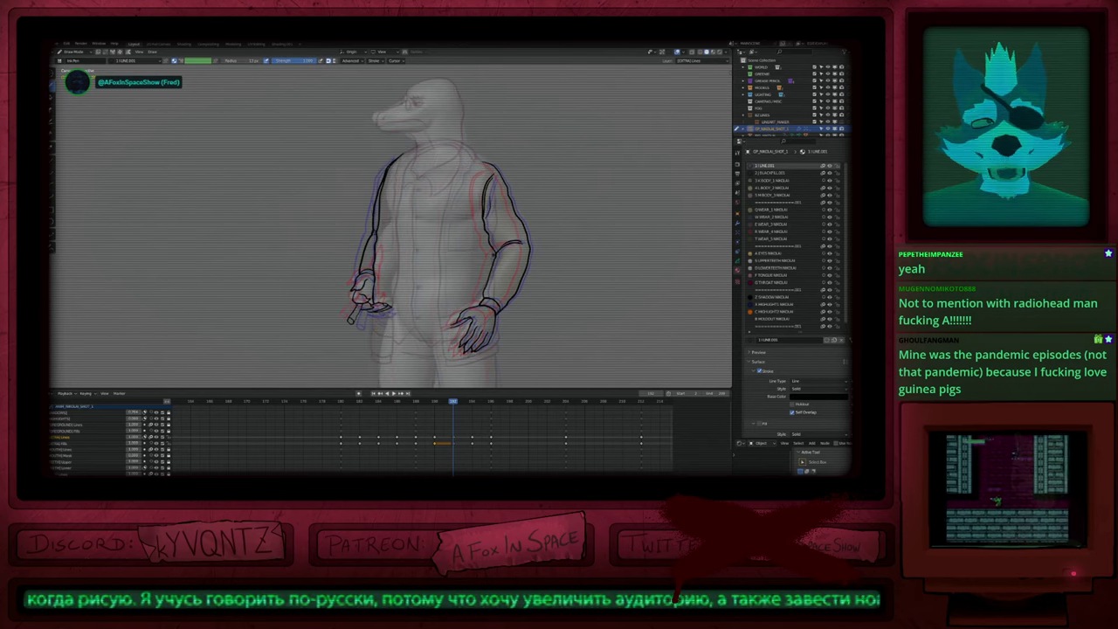
pyautogui.press('Up')
pyautogui.press('Down')
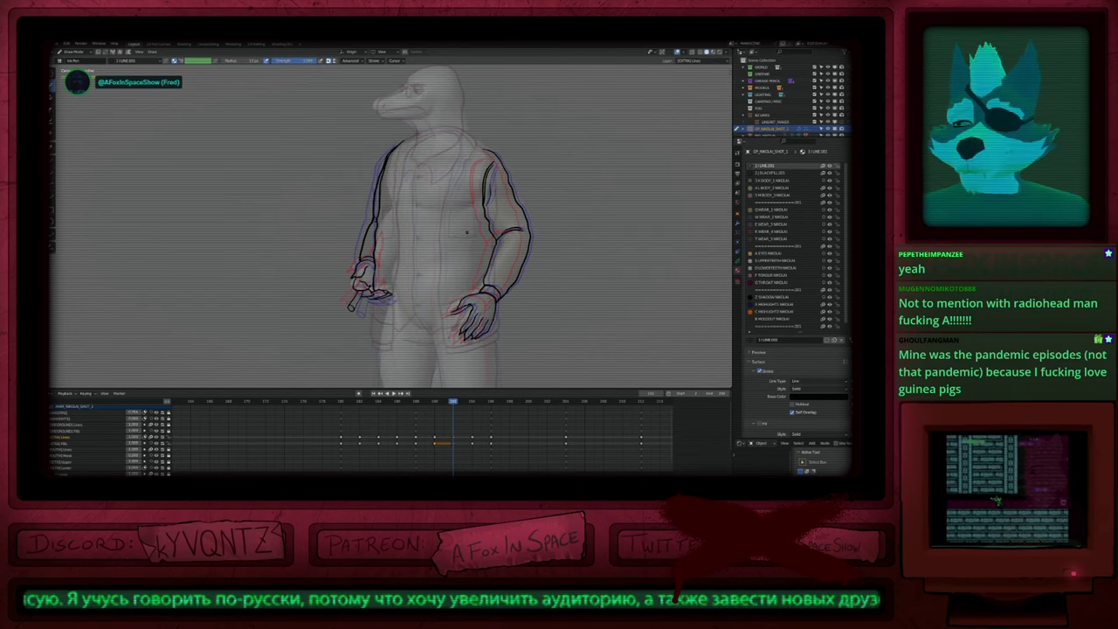
pyautogui.press('Down')
pyautogui.press('Down')
pyautogui.press('Up')
pyautogui.press('Up')
pyautogui.press('Up')
pyautogui.press('Up')
pyautogui.press('Up')
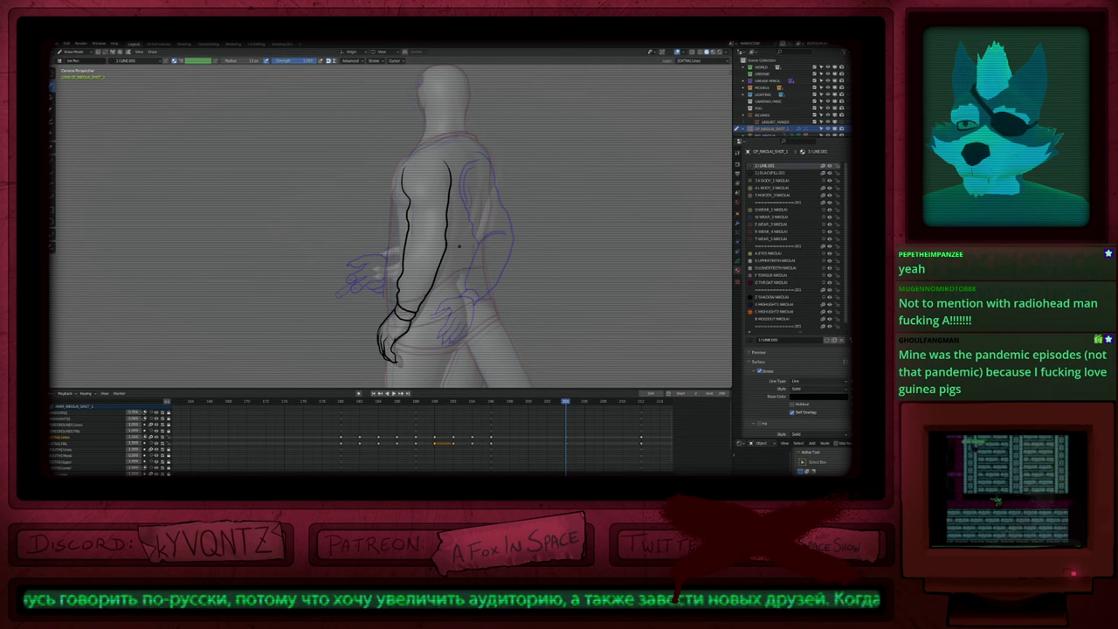
pyautogui.press('Down')
pyautogui.press('Down')
pyautogui.press('Down')
pyautogui.press('Up')
pyautogui.press('Up')
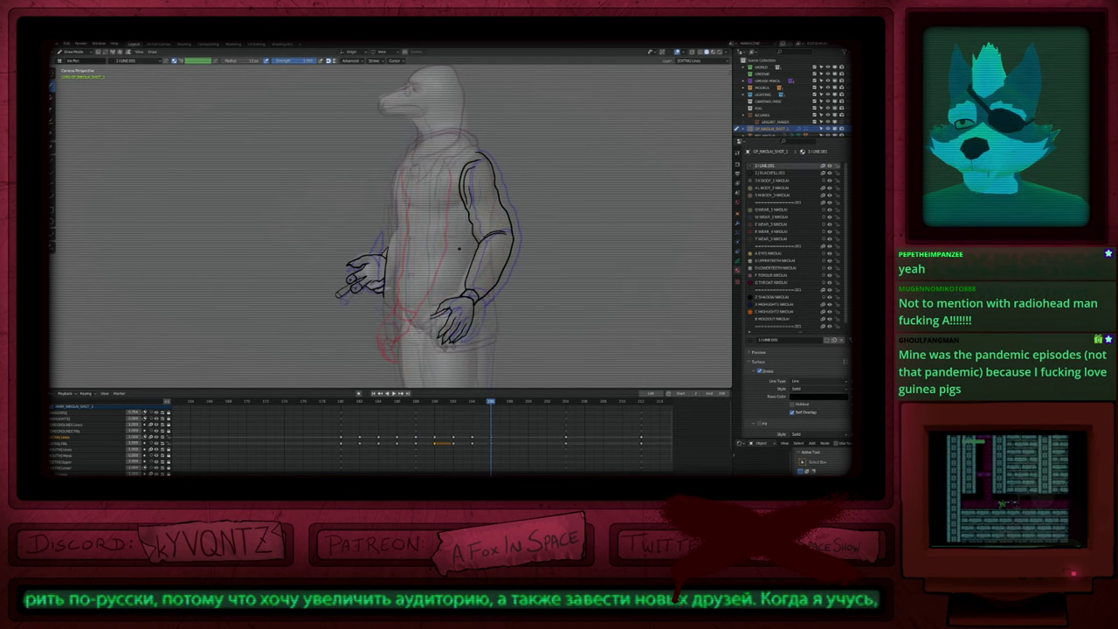
pyautogui.press('Down')
pyautogui.press('Down')
pyautogui.press('Up')
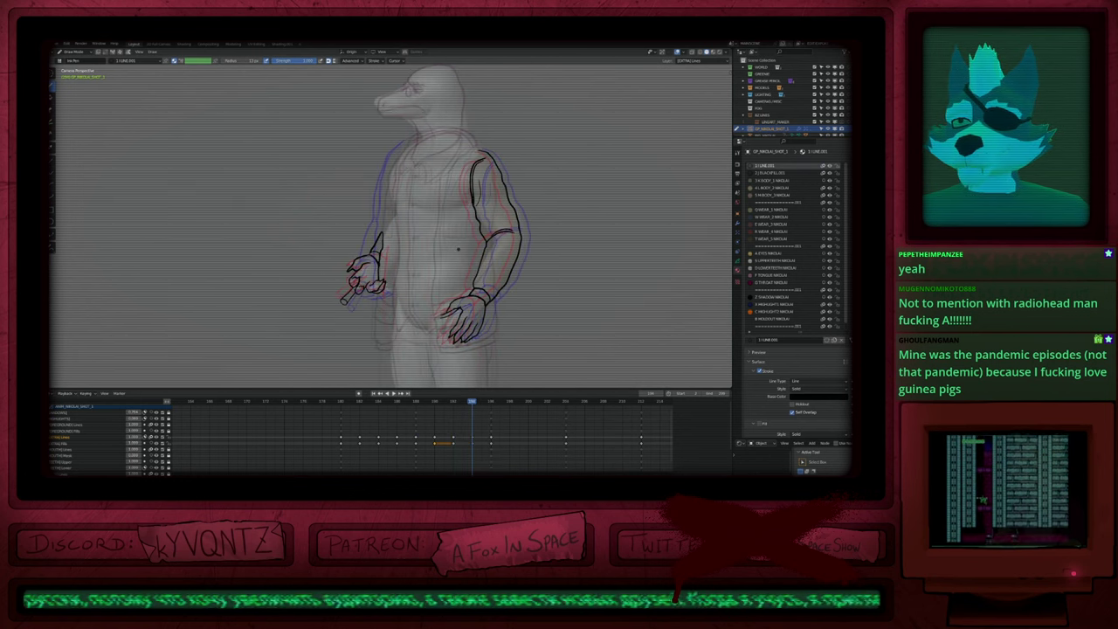
pyautogui.scroll(4, 425, 207)
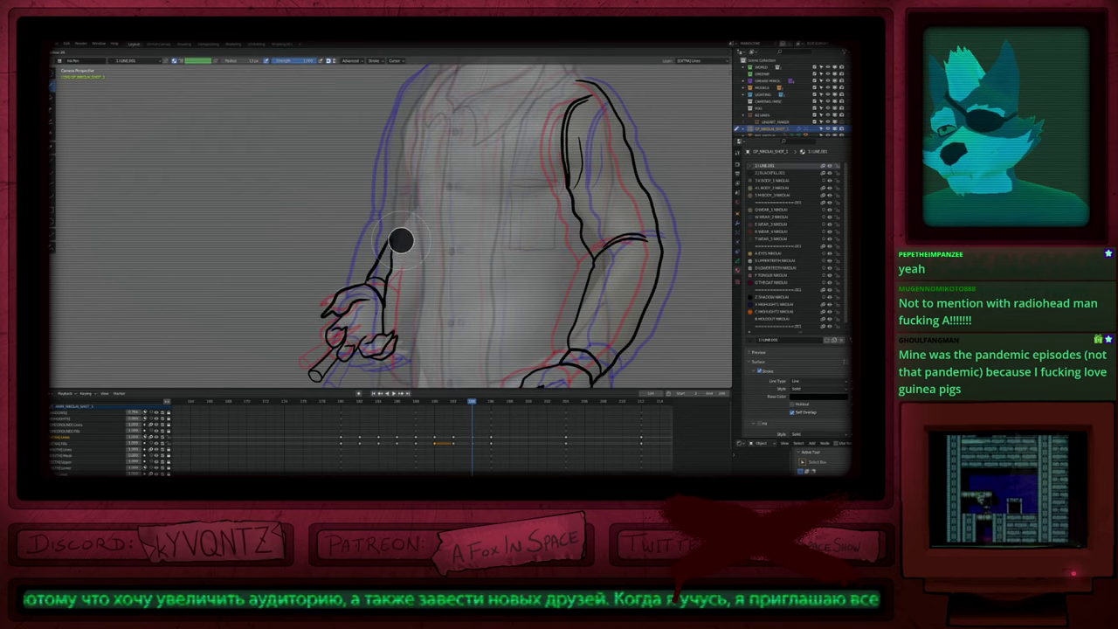
# Step: Replace the short wrist stroke with a longer rising line, then erase its pointed tip
pyautogui.hotkey('ctrl', 'z')
pyautogui.moveTo(371, 278); pyautogui.dragTo(393, 216)
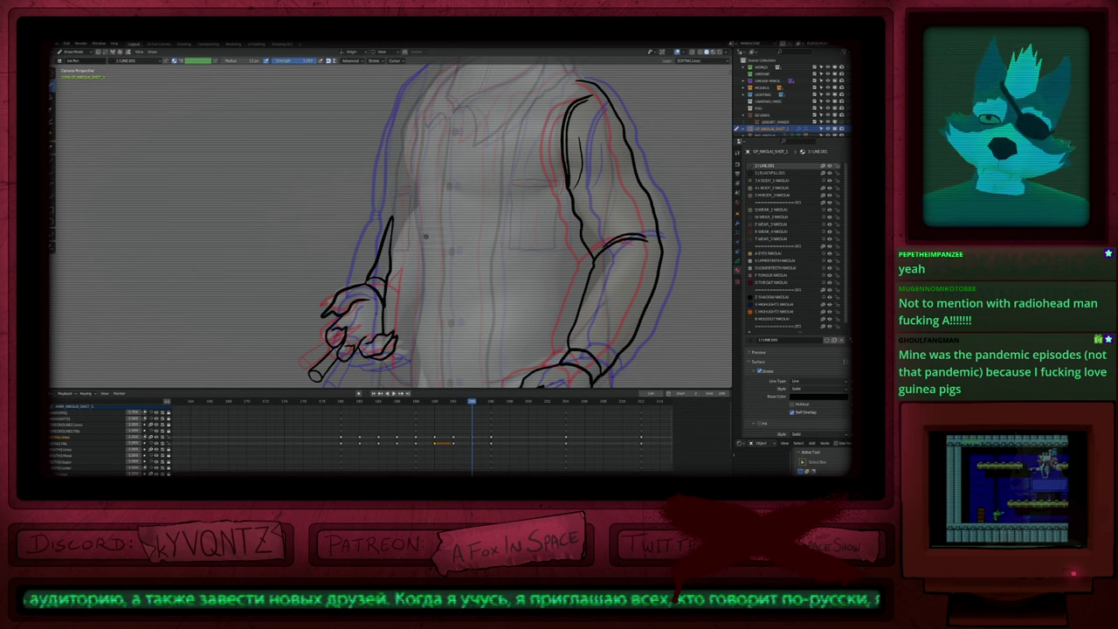
pyautogui.scroll(-3, 405, 245)
pyautogui.keyDown('shift'); pyautogui.moveTo(443, 272); pyautogui.dragTo(449, 246, button='middle'); pyautogui.keyUp('shift')
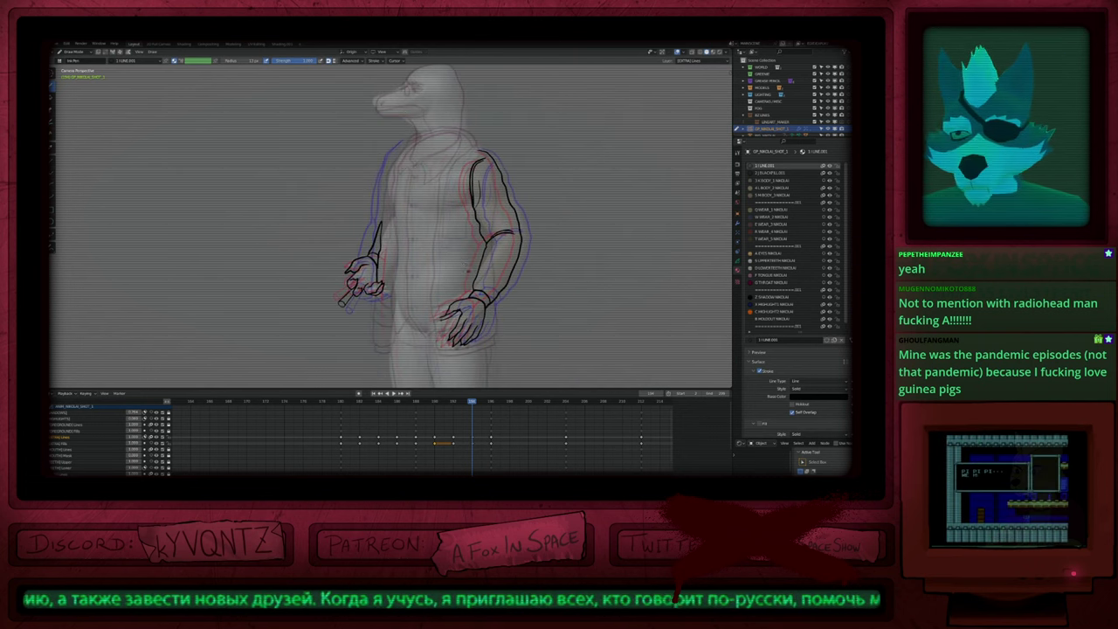
pyautogui.press('o')
pyautogui.press('Down')
pyautogui.press('Up')
pyautogui.press('Up')
pyautogui.press('Up')
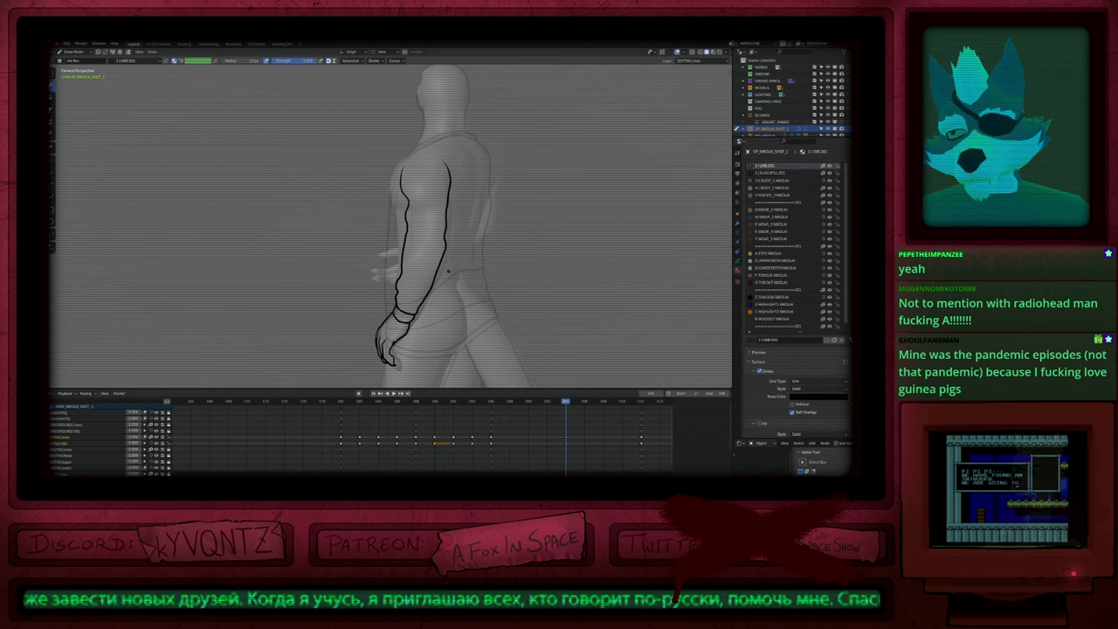
pyautogui.press('Down')
pyautogui.press('Down')
pyautogui.press('Down')
pyautogui.press('Up')
pyautogui.press('Up')
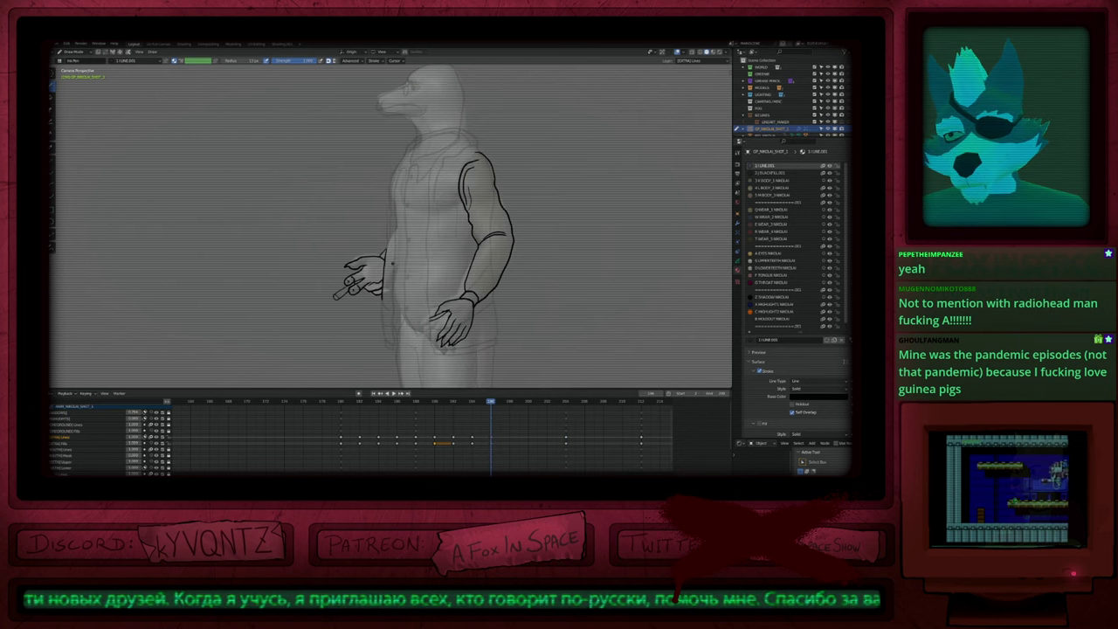
pyautogui.scroll(5, 448, 272)
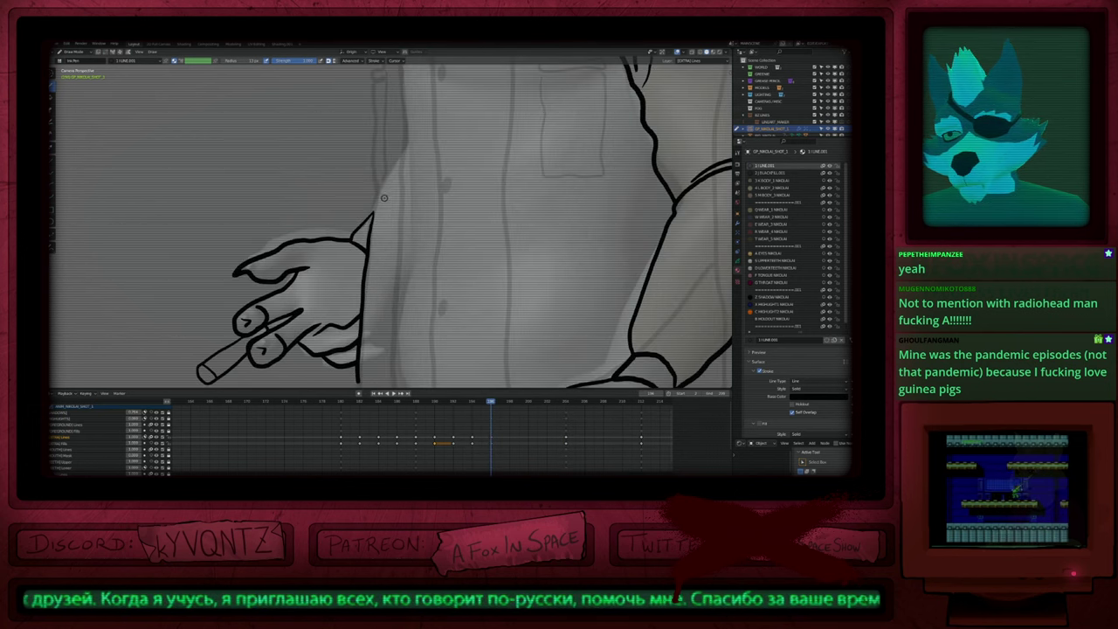
pyautogui.moveTo(375, 209)
pyautogui.keyDown('ctrl'); pyautogui.mouseDown()
pyautogui.moveTo(367, 223)
pyautogui.moveTo(377, 193)
pyautogui.moveTo(368, 244)
pyautogui.mouseUp(); pyautogui.keyUp('ctrl')
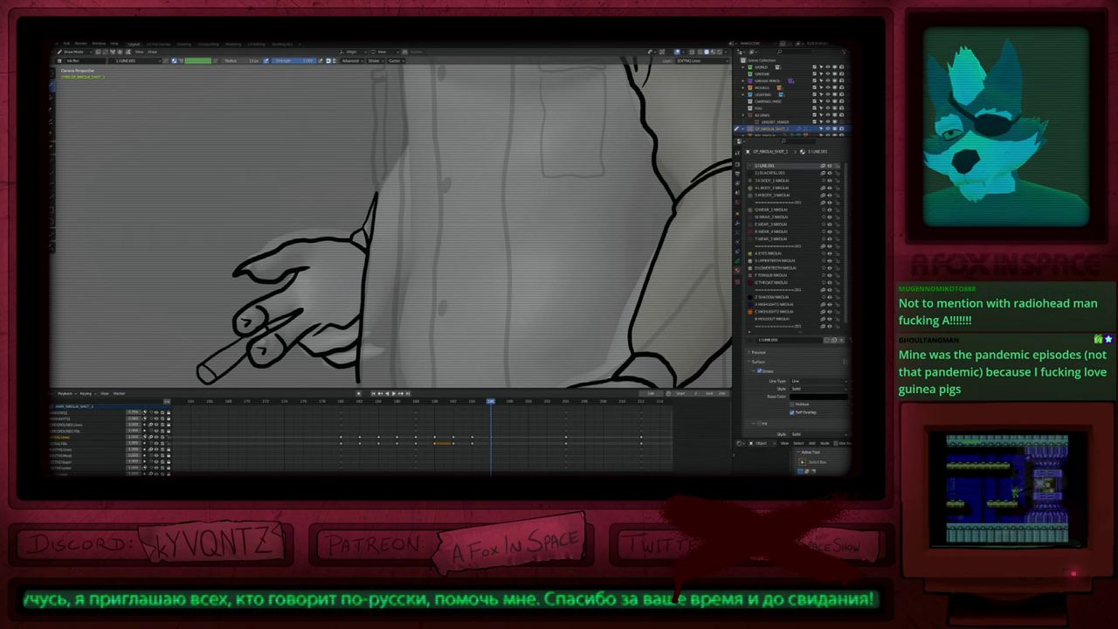
pyautogui.scroll(-5, 420, 274)
pyautogui.press('space')
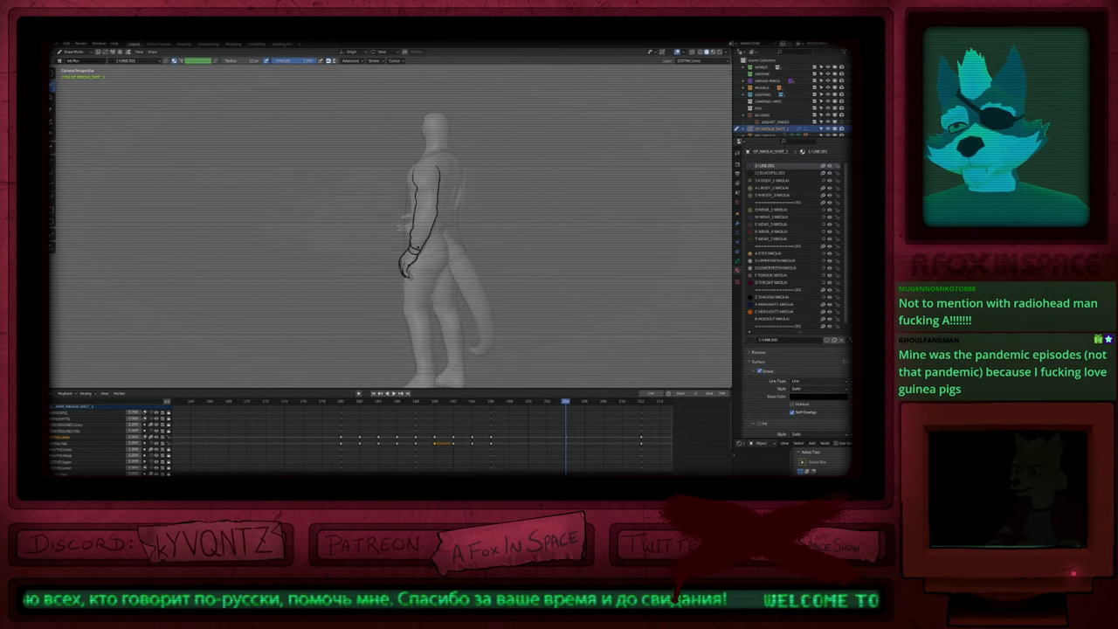
pyautogui.press('Down')
pyautogui.press('Down')
pyautogui.press('Up')
pyautogui.scroll(5, 397, 238)
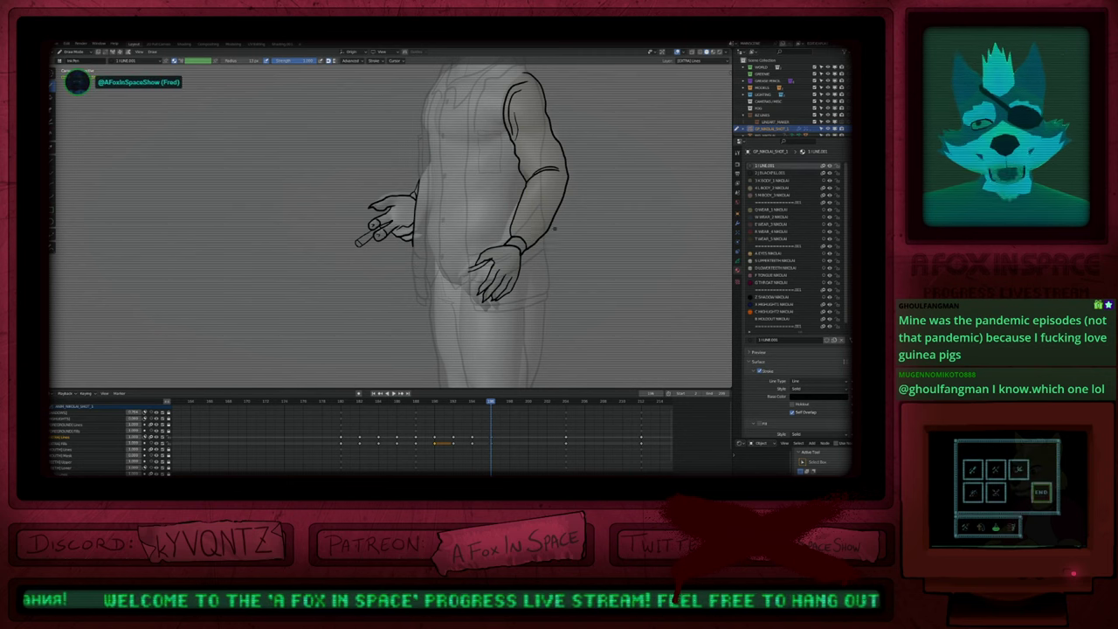
pyautogui.keyDown('shift'); pyautogui.moveTo(486, 140); pyautogui.dragTo(501, 58, button='middle'); pyautogui.keyUp('shift')
pyautogui.keyDown('shift'); pyautogui.moveTo(489, 161); pyautogui.dragTo(488, 206, button='middle'); pyautogui.keyUp('shift')
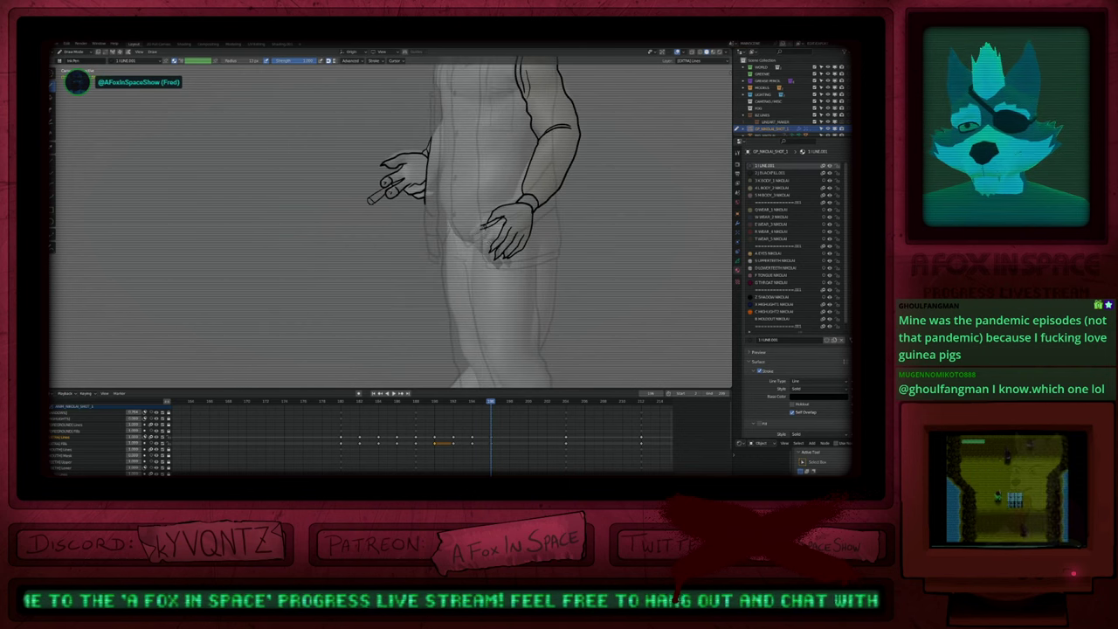
pyautogui.press('Down')
pyautogui.press('Down')
pyautogui.press('Right')
pyautogui.press('Right')
pyautogui.press('Right')
pyautogui.press('Right')
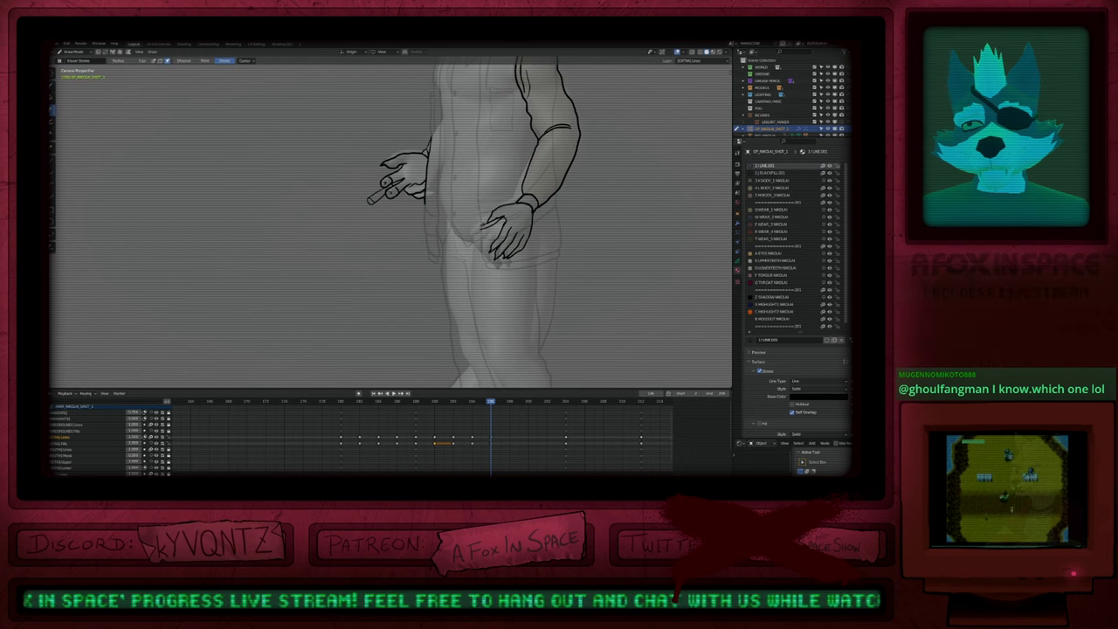
# Step: On the next pose after keyframe 194, resize the brush and redraw the open hand's thumb outline
pyautogui.scroll(5, 488, 224)
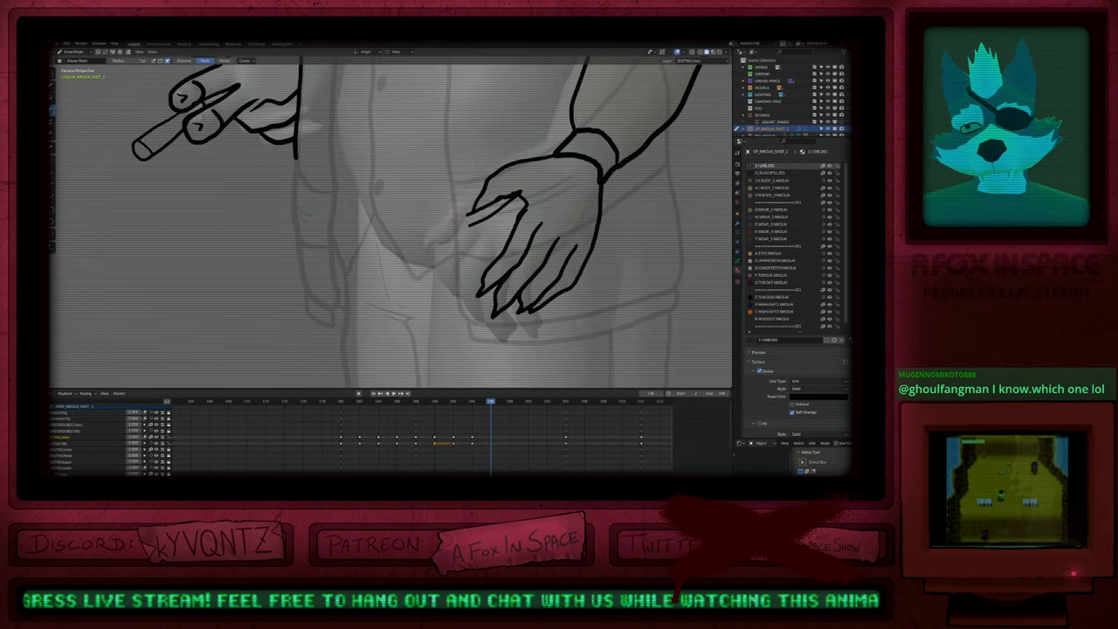
pyautogui.press('d')
pyautogui.press('Down')
pyautogui.press('Right')
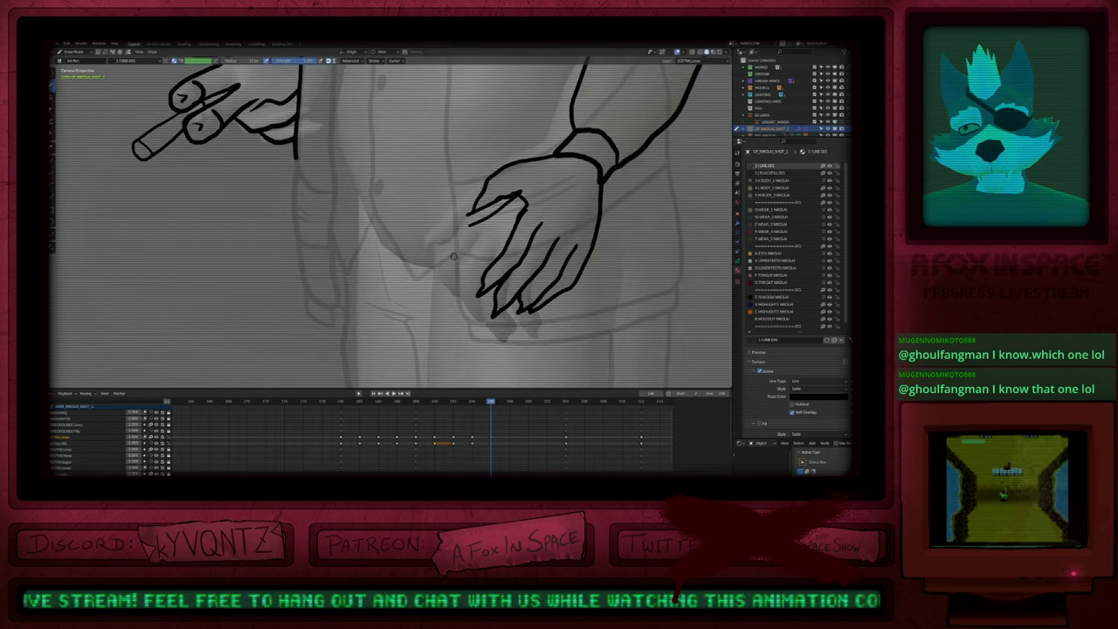
pyautogui.press('f')
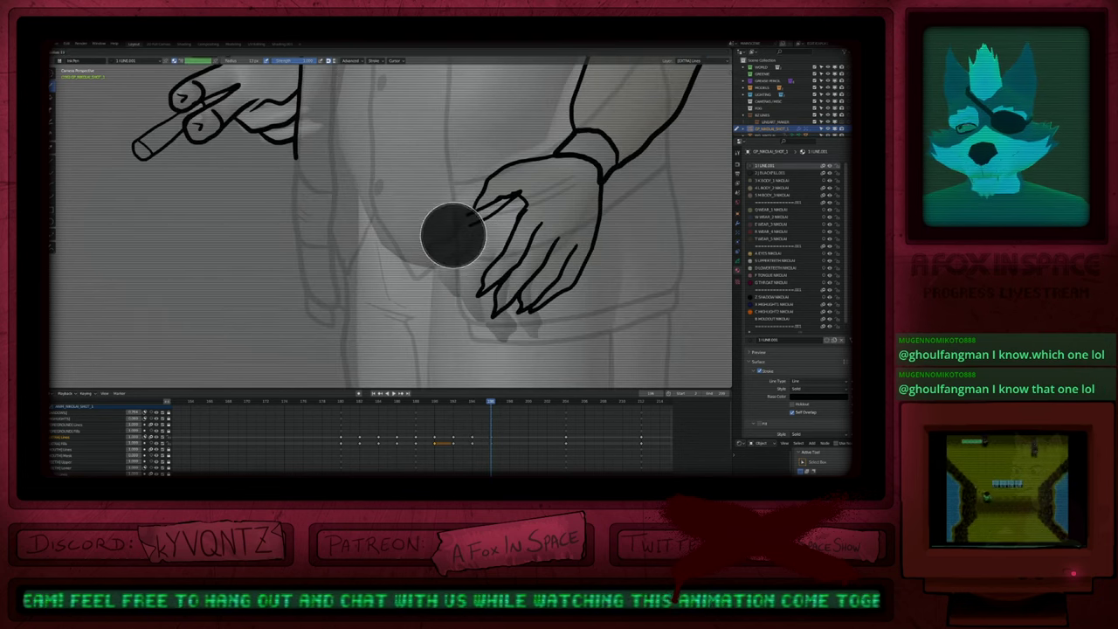
pyautogui.click(458, 185)
pyautogui.moveTo(458, 185); pyautogui.dragTo(522, 206)
# Step: Rework the upper finger and cuff lines, then redraw the lower fingers with a smaller brush
pyautogui.moveTo(494, 159)
pyautogui.mouseDown()
pyautogui.moveTo(549, 184)
pyautogui.moveTo(572, 121)
pyautogui.mouseUp()
pyautogui.moveTo(521, 203); pyautogui.dragTo(506, 208)
pyautogui.keyDown('shift'); pyautogui.moveTo(495, 224); pyautogui.dragTo(453, 279, button='middle'); pyautogui.keyUp('shift')
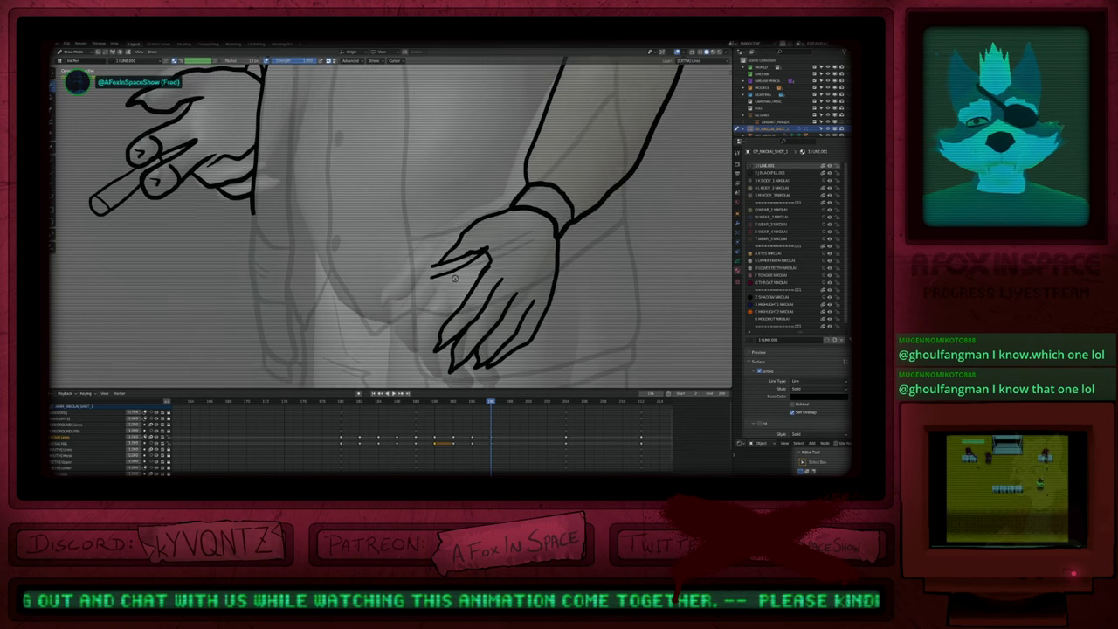
pyautogui.press('f')
pyautogui.click(497, 319)
pyautogui.moveTo(499, 321)
pyautogui.mouseDown()
pyautogui.moveTo(477, 362)
pyautogui.moveTo(503, 340)
pyautogui.moveTo(456, 319)
pyautogui.moveTo(428, 325)
pyautogui.moveTo(435, 348)
pyautogui.mouseUp()
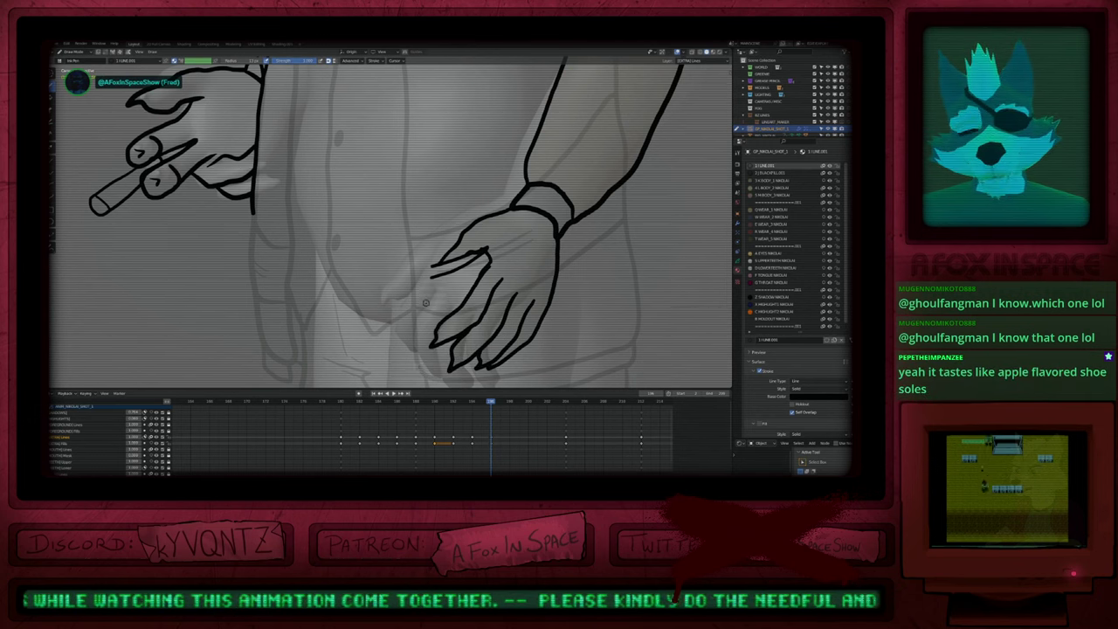
pyautogui.keyDown('shift'); pyautogui.moveTo(425, 304); pyautogui.dragTo(425, 356, button='middle'); pyautogui.keyUp('shift')
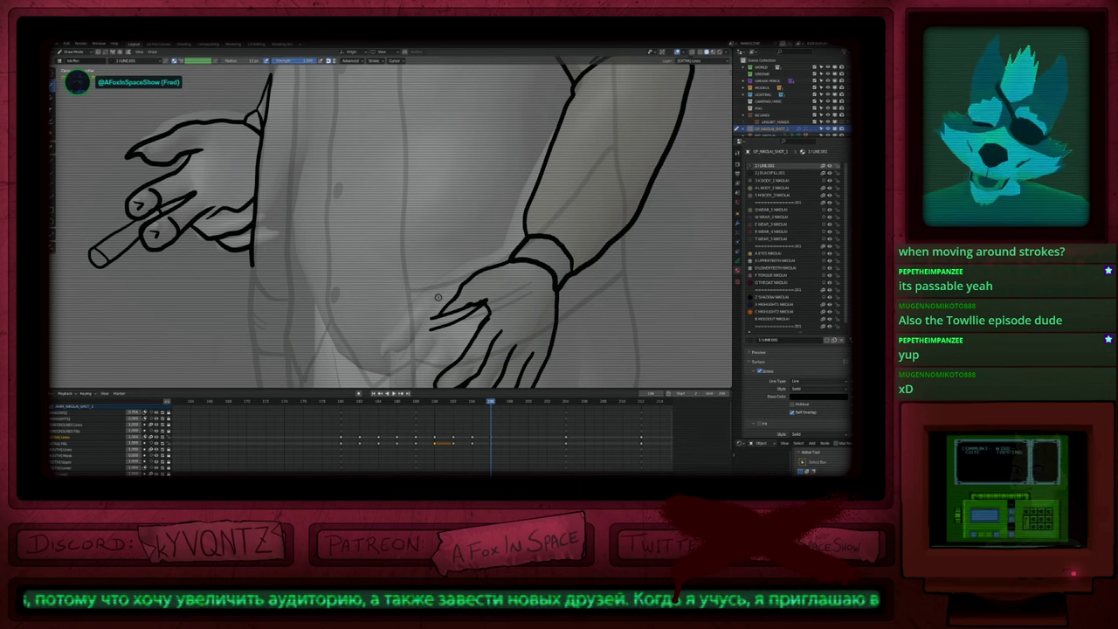
# Step: In Edit Mode, move the open hand's thumb stroke end slightly right with proportional editing
pyautogui.moveTo(439, 298)
pyautogui.keyDown('ctrl'); pyautogui.mouseDown(button='middle')
pyautogui.moveTo(439, 347)
pyautogui.moveTo(442, 258)
pyautogui.moveTo(444, 296)
pyautogui.mouseUp(button='middle'); pyautogui.keyUp('ctrl')
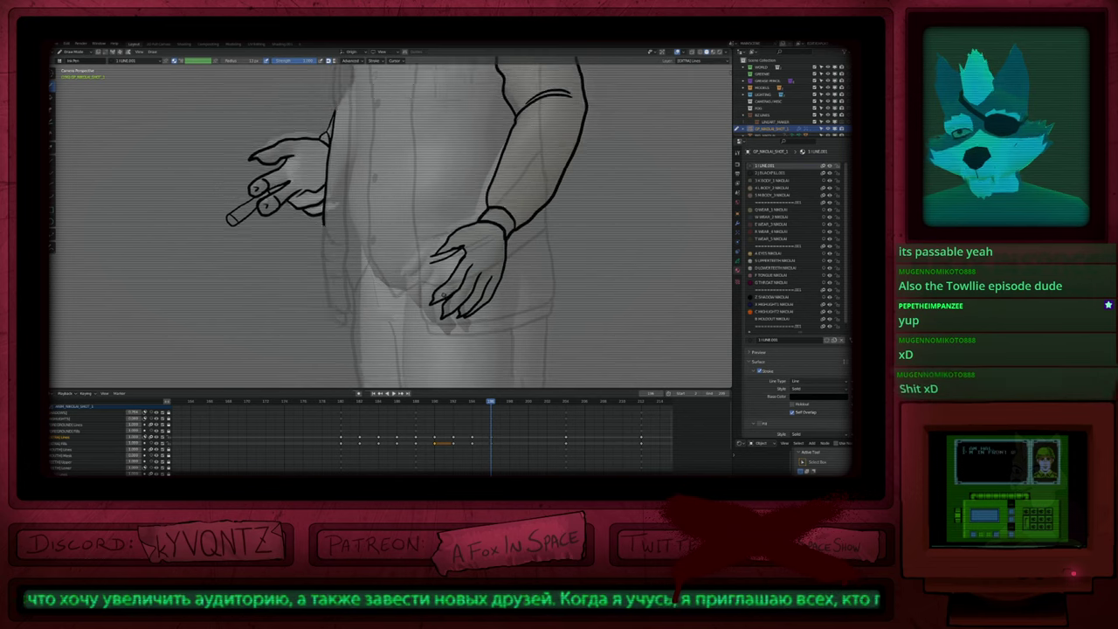
pyautogui.scroll(4, 464, 255)
pyautogui.press('Tab')
pyautogui.click(464, 219)
pyautogui.press('g')
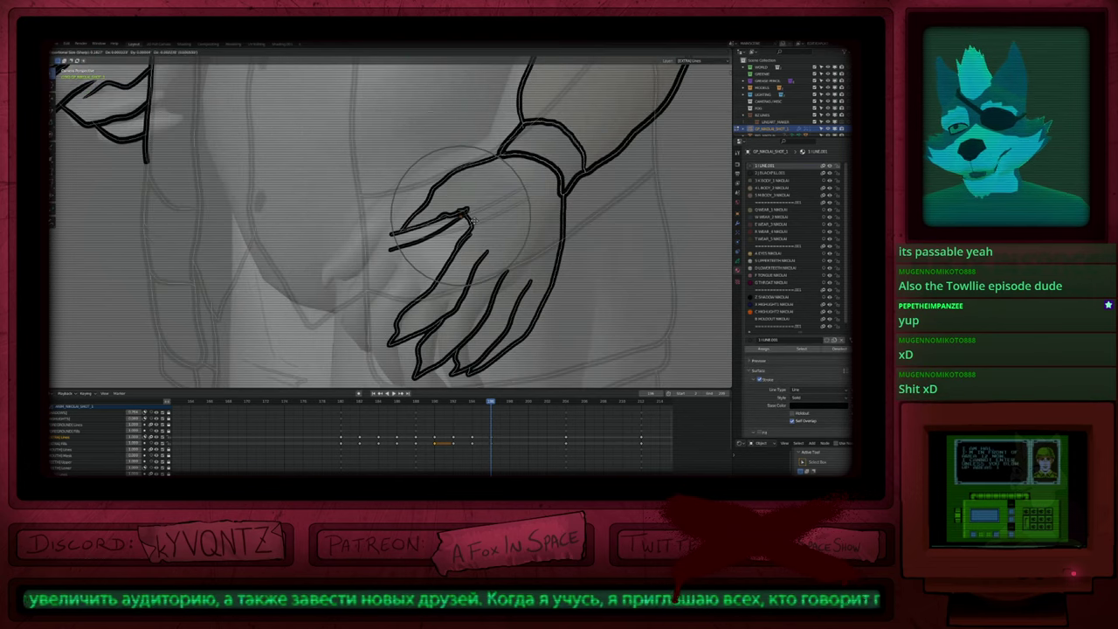
pyautogui.scroll(-4, 478, 222)
pyautogui.scroll(1, 481, 223)
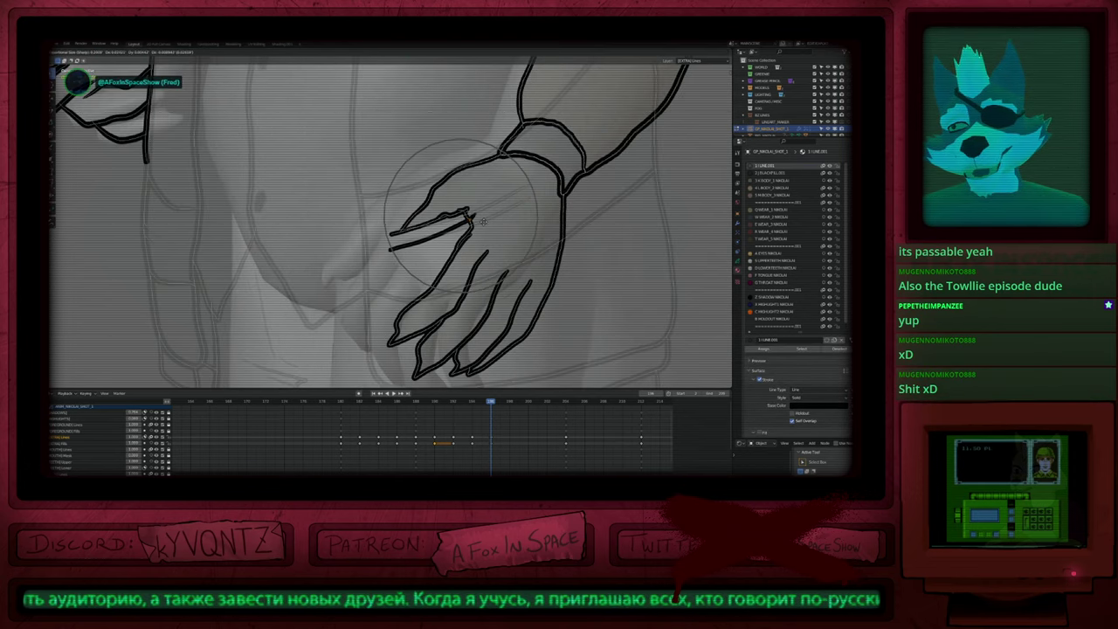
pyautogui.click(474, 219)
pyautogui.press('Tab')
pyautogui.scroll(-3, 473, 219)
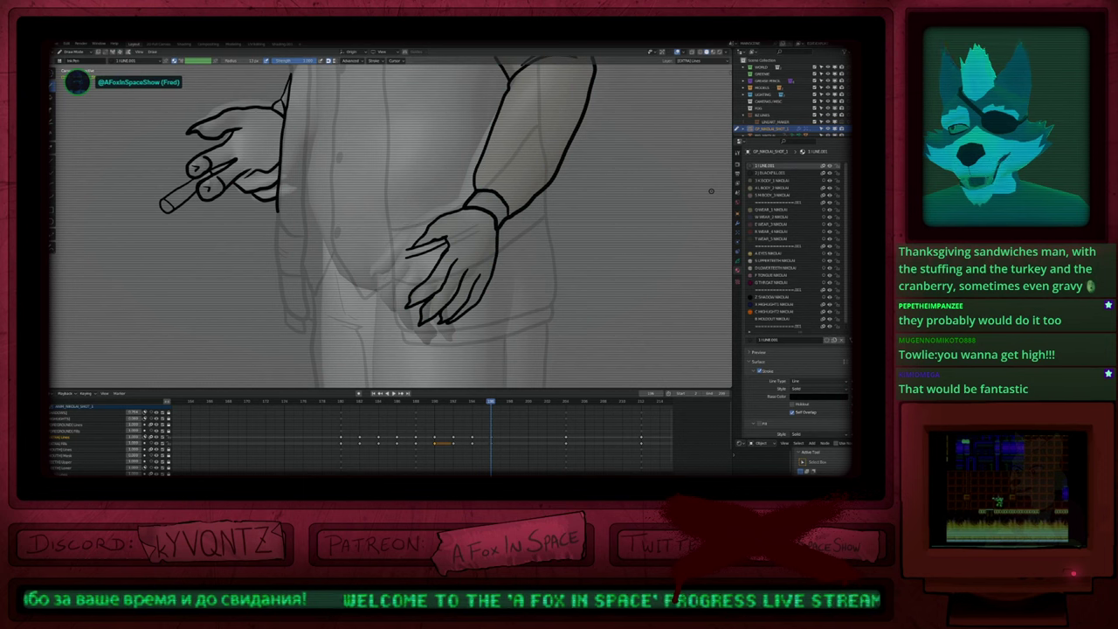
# Step: Move the open hand's stroke points at the hip in Edit Mode using proportional editing
pyautogui.keyDown('shift'); pyautogui.moveTo(477, 161); pyautogui.dragTo(592, 219, button='middle'); pyautogui.keyUp('shift')
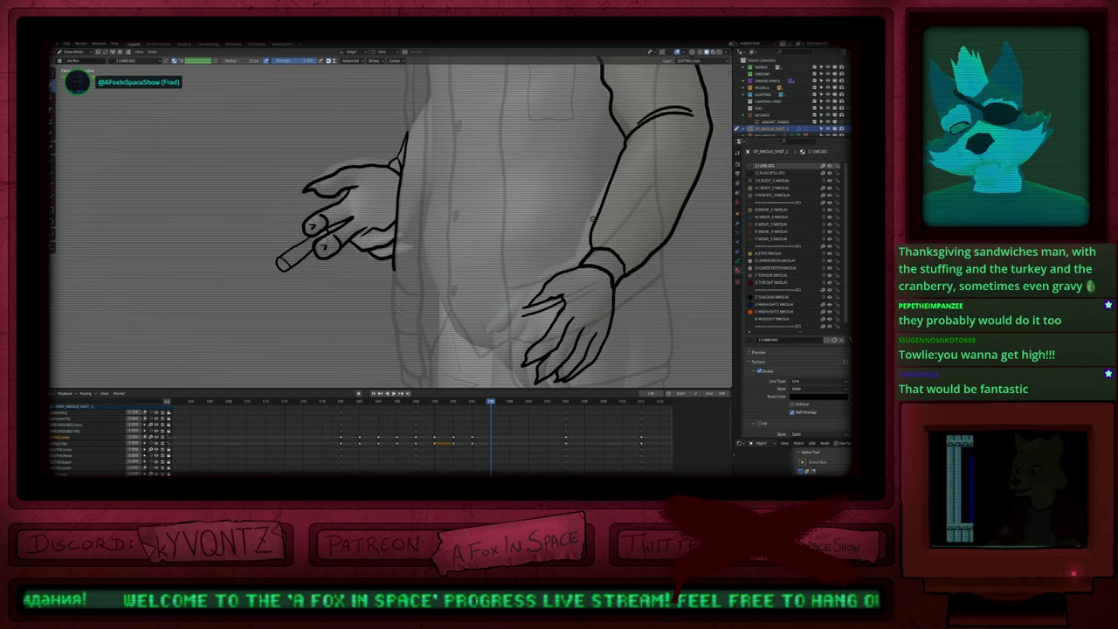
pyautogui.moveTo(535, 236)
pyautogui.keyDown('shift'); pyautogui.mouseDown(button='middle')
pyautogui.moveTo(587, 301)
pyautogui.moveTo(598, 345)
pyautogui.mouseUp(button='middle'); pyautogui.keyUp('shift')
pyautogui.keyDown('shift'); pyautogui.moveTo(610, 118); pyautogui.dragTo(528, 225, button='middle'); pyautogui.keyUp('shift')
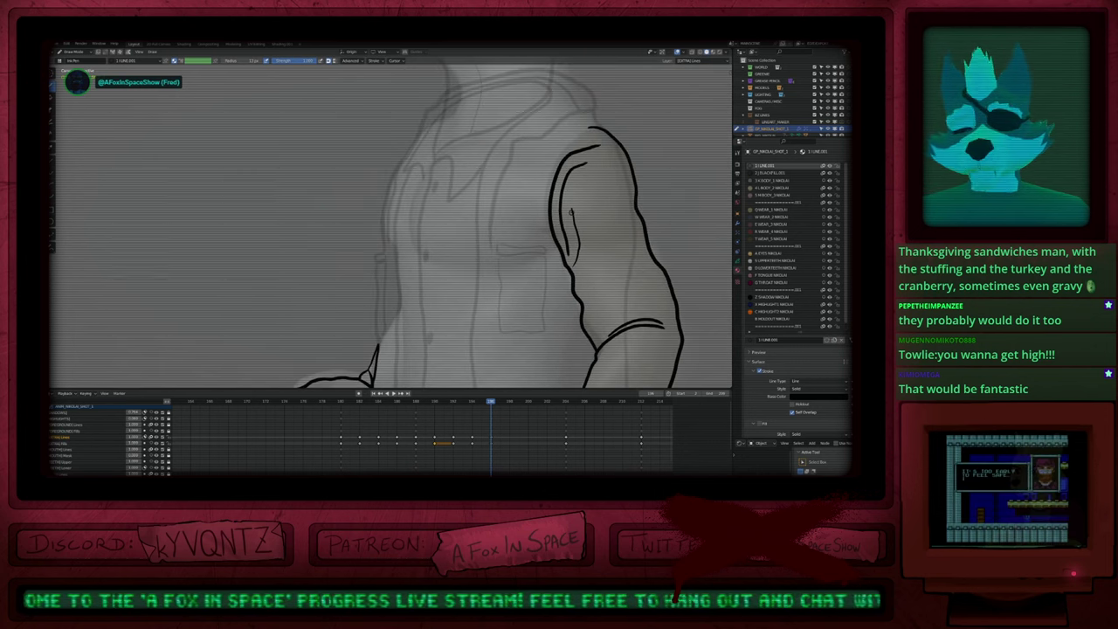
pyautogui.scroll(-3, 521, 267)
pyautogui.keyDown('shift'); pyautogui.moveTo(509, 337); pyautogui.dragTo(525, 181, button='middle'); pyautogui.keyUp('shift')
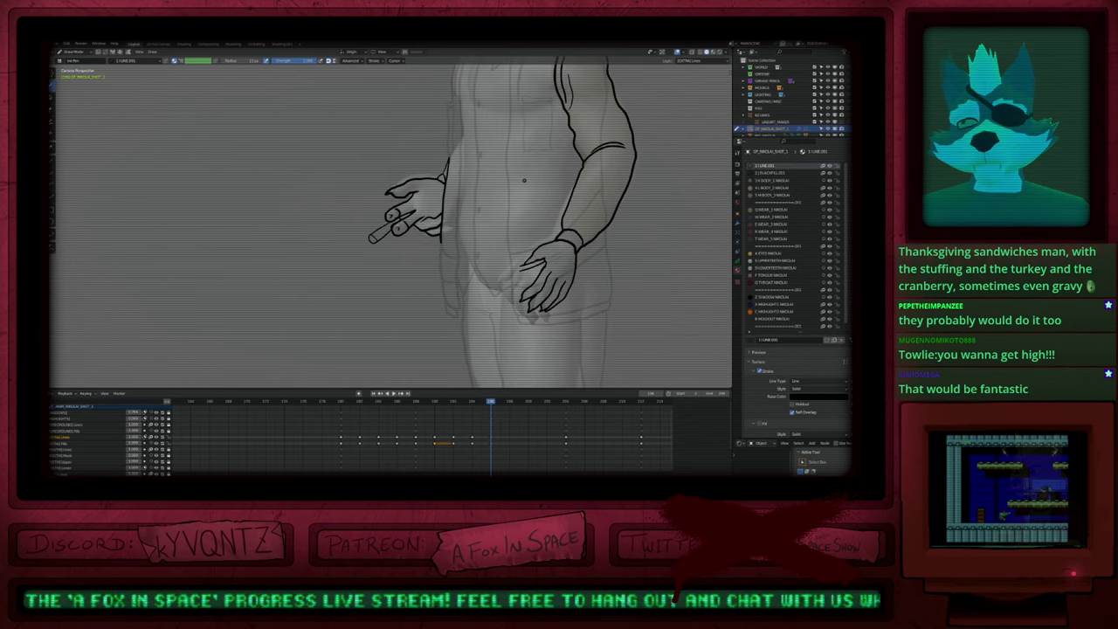
pyautogui.press('Tab')
pyautogui.scroll(4, 539, 294)
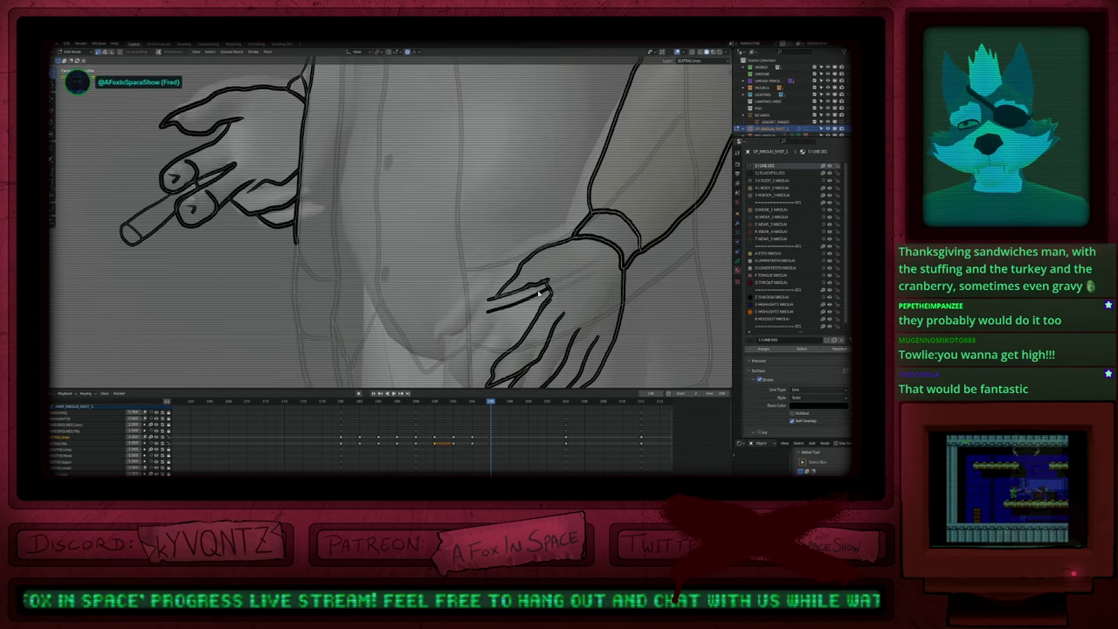
pyautogui.press('g')
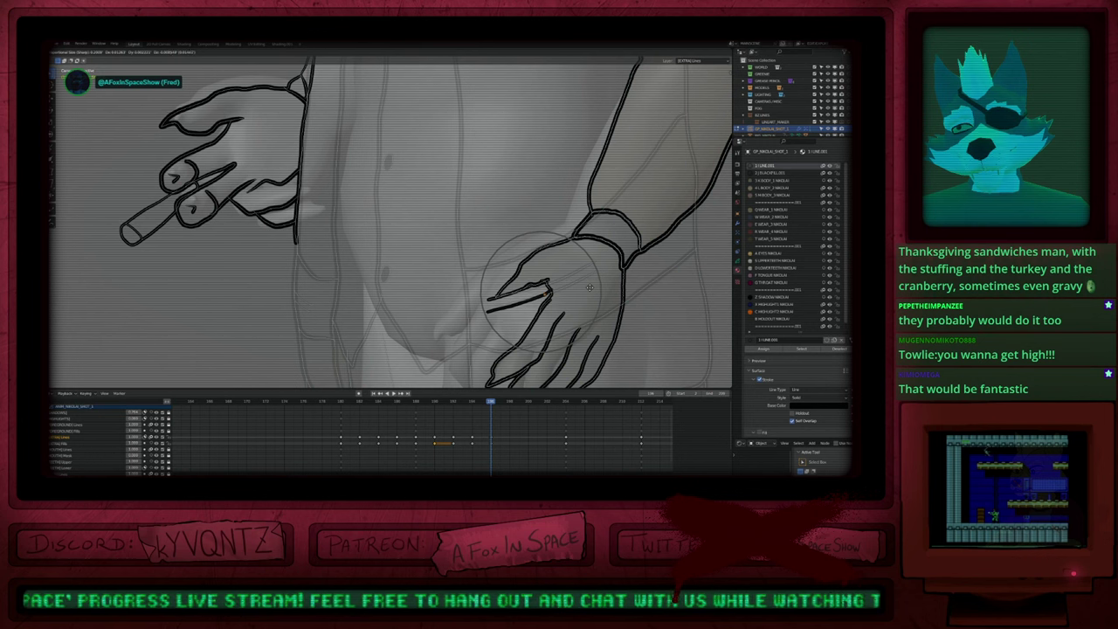
pyautogui.click(590, 288)
pyautogui.scroll(-6, 560, 280)
pyautogui.press('Tab')
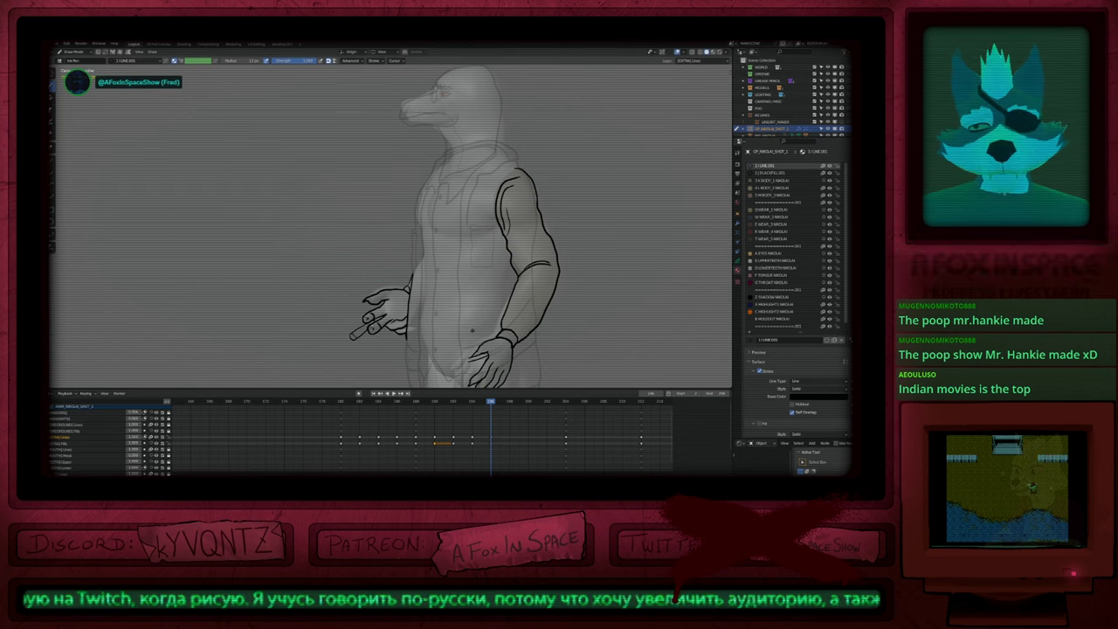
# Step: Zoom in on the cigarette hand and reshape its finger strokes, then return to Draw Mode
pyautogui.keyDown('shift'); pyautogui.moveTo(472, 322); pyautogui.dragTo(515, 296, button='middle'); pyautogui.keyUp('shift')
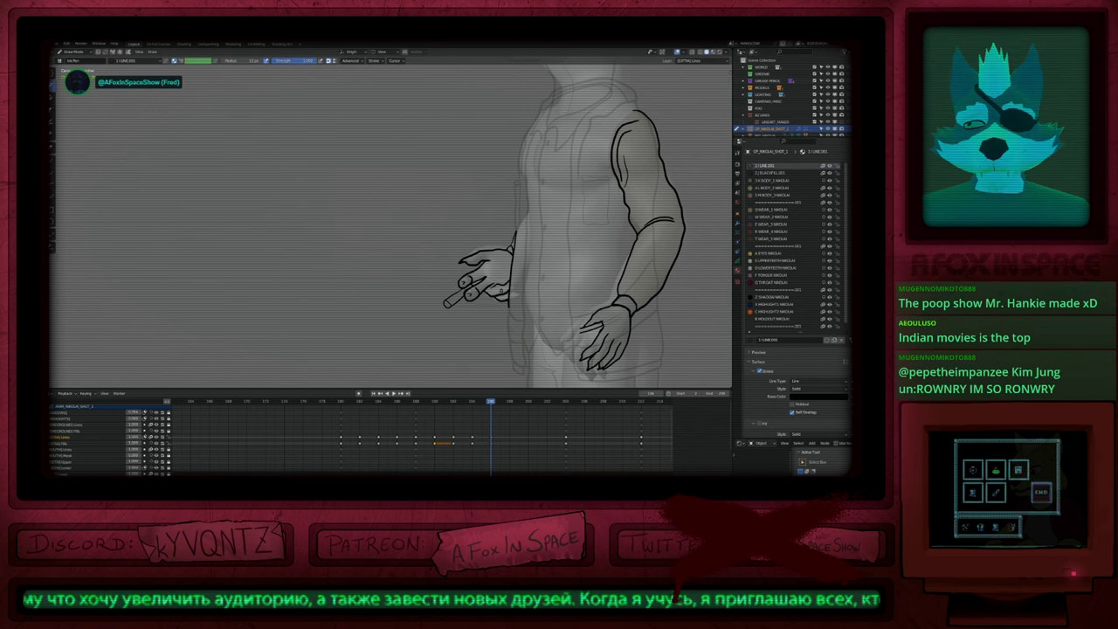
pyautogui.keyDown('shift'); pyautogui.moveTo(646, 236); pyautogui.dragTo(612, 217, button='middle'); pyautogui.keyUp('shift')
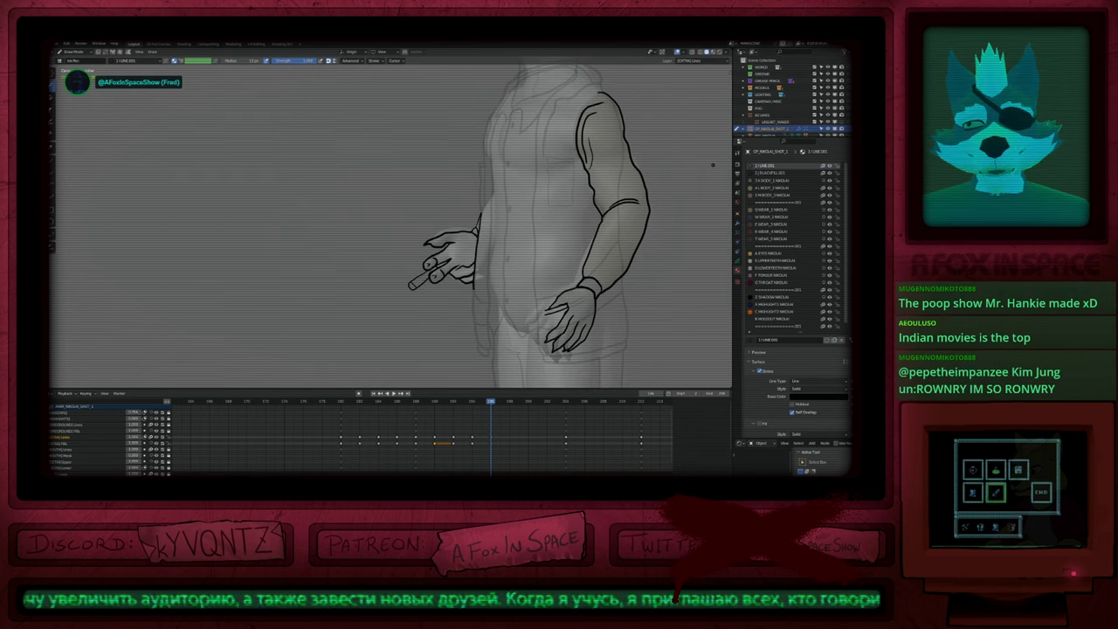
pyautogui.scroll(6, 418, 301)
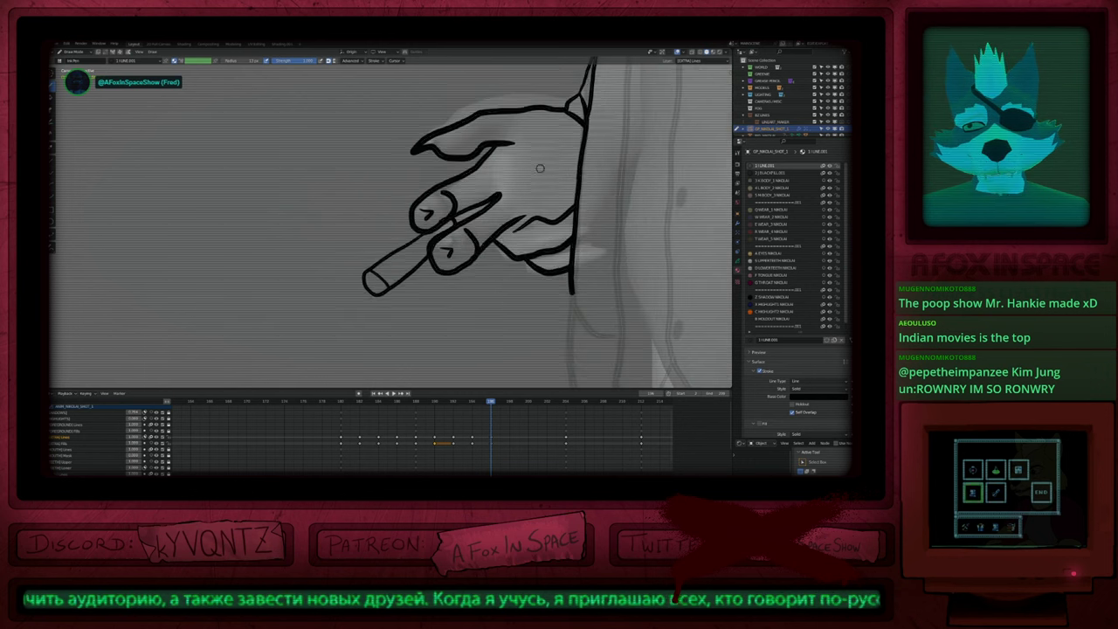
pyautogui.press('f')
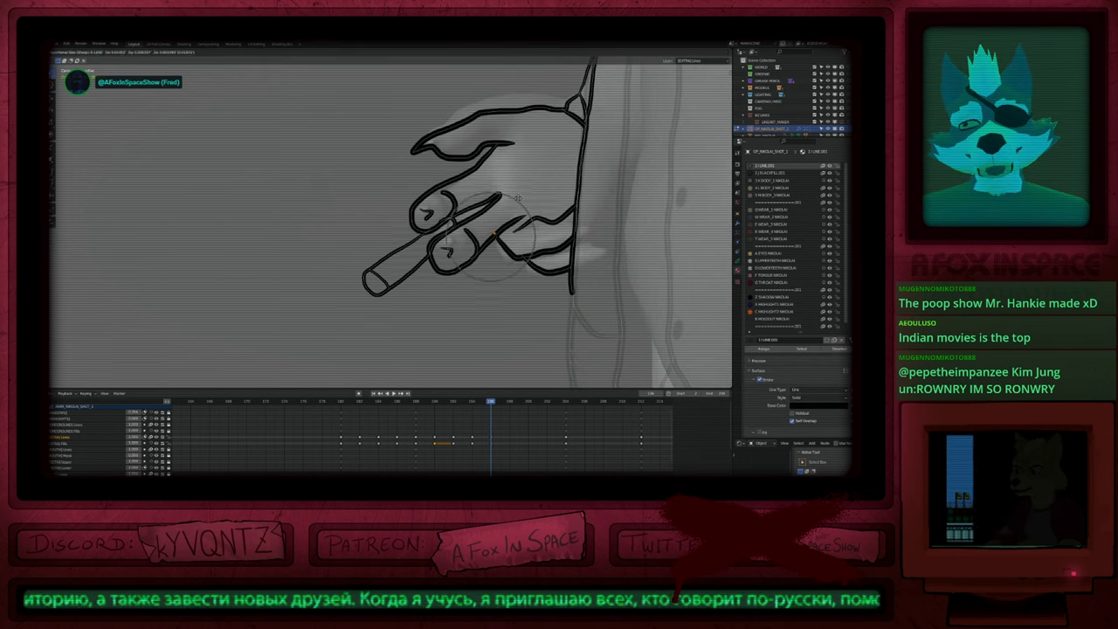
pyautogui.click(525, 196)
pyautogui.press('Tab')
pyautogui.scroll(-5, 568, 188)
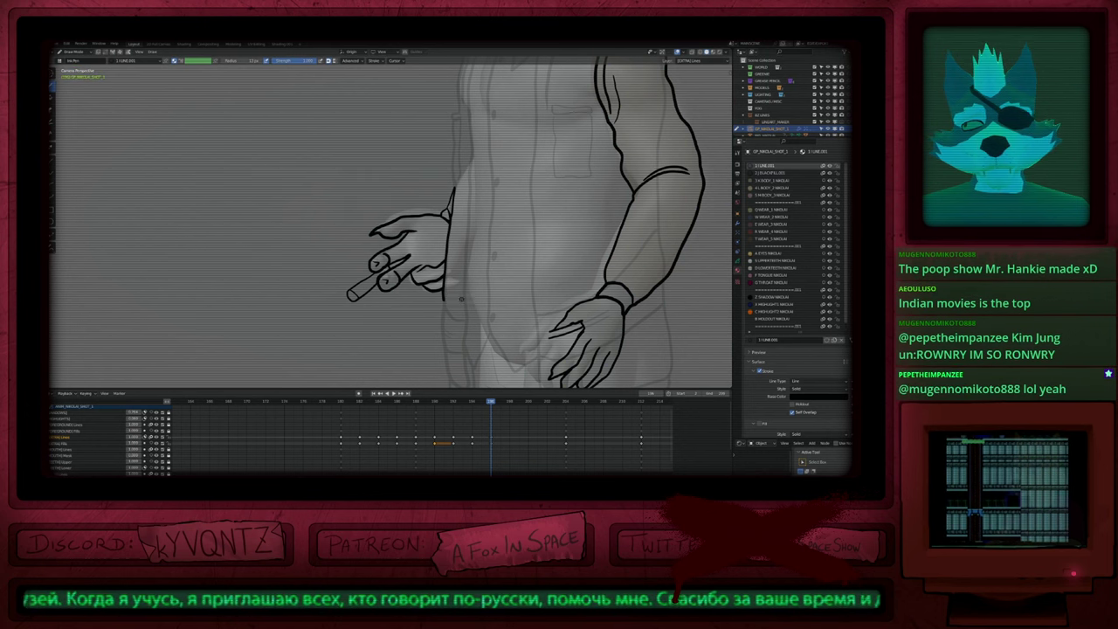
pyautogui.moveTo(478, 209)
pyautogui.keyDown('shift'); pyautogui.mouseDown(button='middle')
pyautogui.moveTo(464, 278)
pyautogui.moveTo(441, 311)
pyautogui.moveTo(429, 282)
pyautogui.moveTo(441, 260)
pyautogui.mouseUp(button='middle'); pyautogui.keyUp('shift')
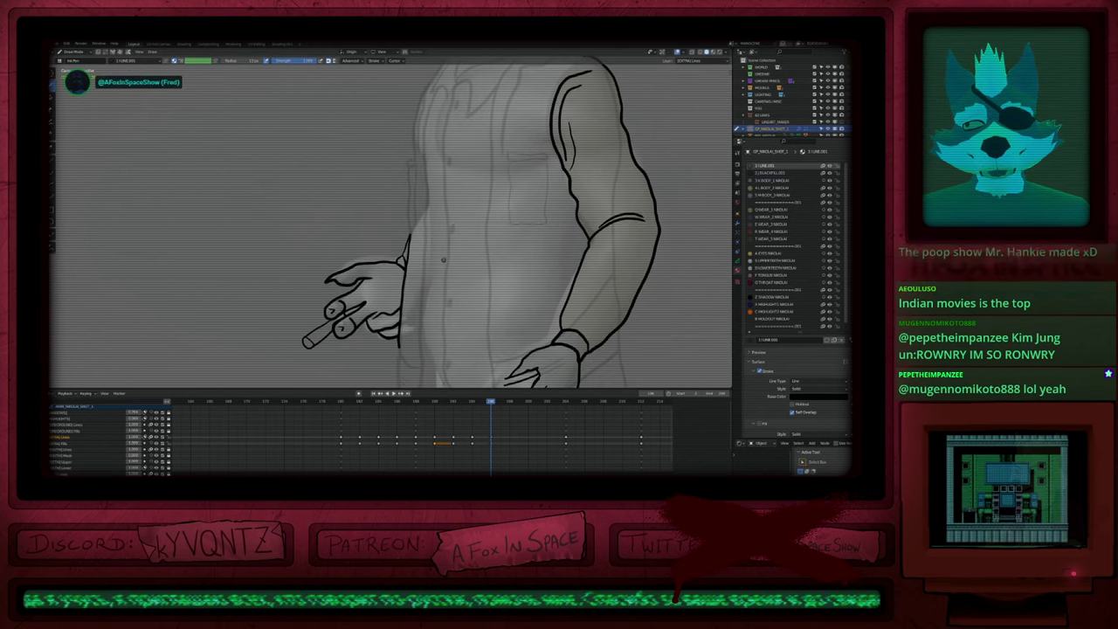
pyautogui.press('Tab')
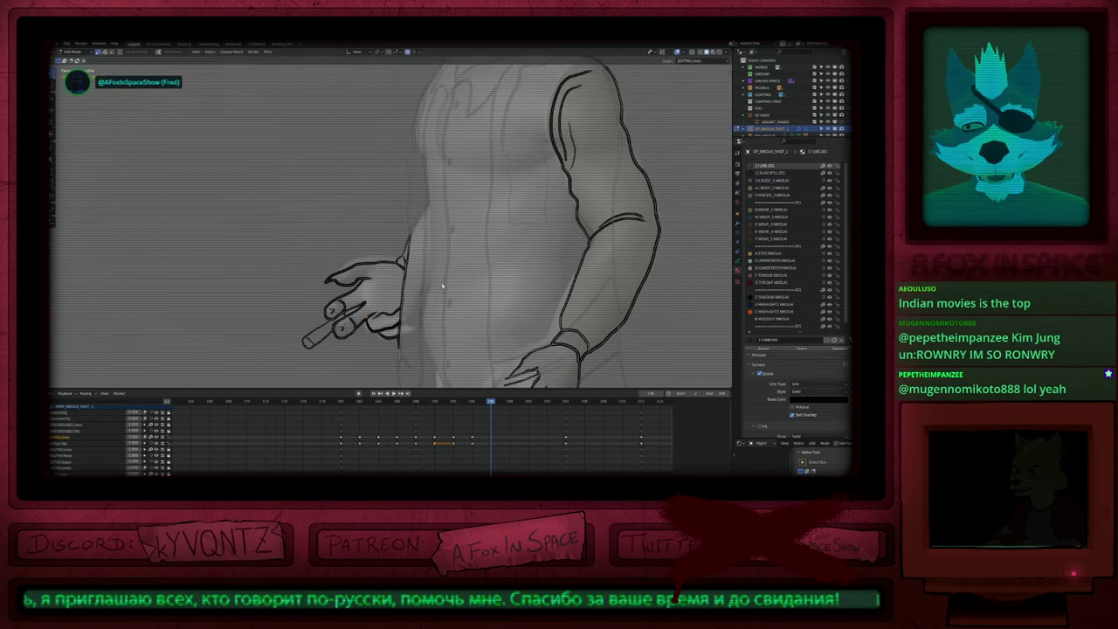
pyautogui.moveTo(444, 282)
pyautogui.mouseDown()
pyautogui.moveTo(460, 320)
pyautogui.moveTo(456, 293)
pyautogui.mouseUp()
pyautogui.press('x')
pyautogui.click(452, 270)
pyautogui.moveTo(452, 270)
pyautogui.keyDown('ctrl'); pyautogui.mouseDown(button='middle')
pyautogui.moveTo(453, 330)
pyautogui.moveTo(443, 285)
pyautogui.mouseUp(button='middle'); pyautogui.keyUp('ctrl')
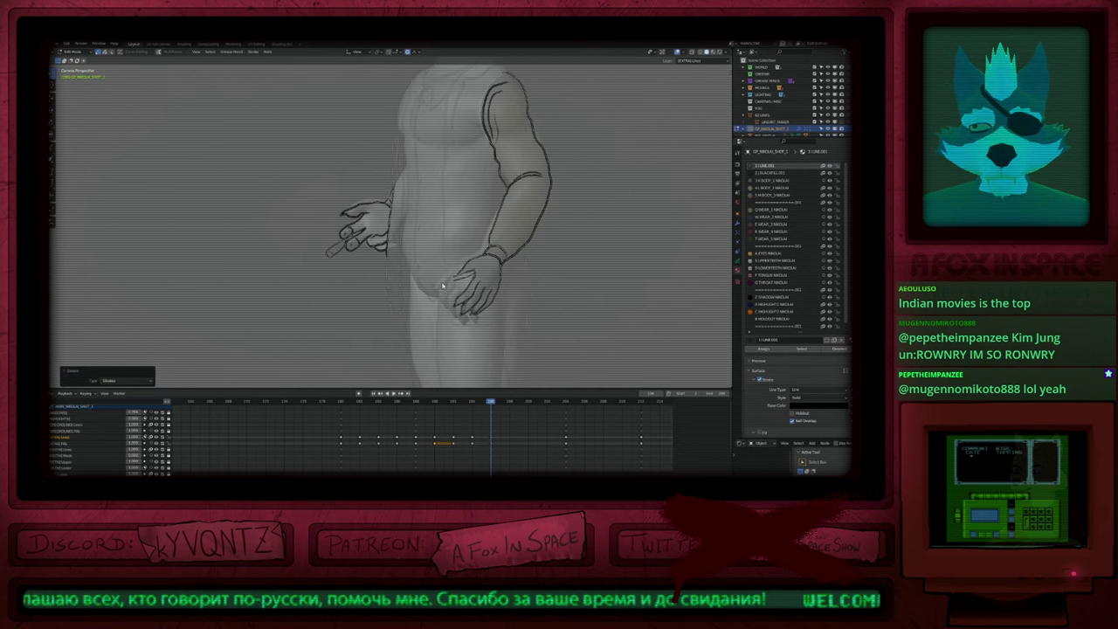
pyautogui.keyDown('shift'); pyautogui.moveTo(413, 245); pyautogui.dragTo(456, 285, button='middle'); pyautogui.keyUp('shift')
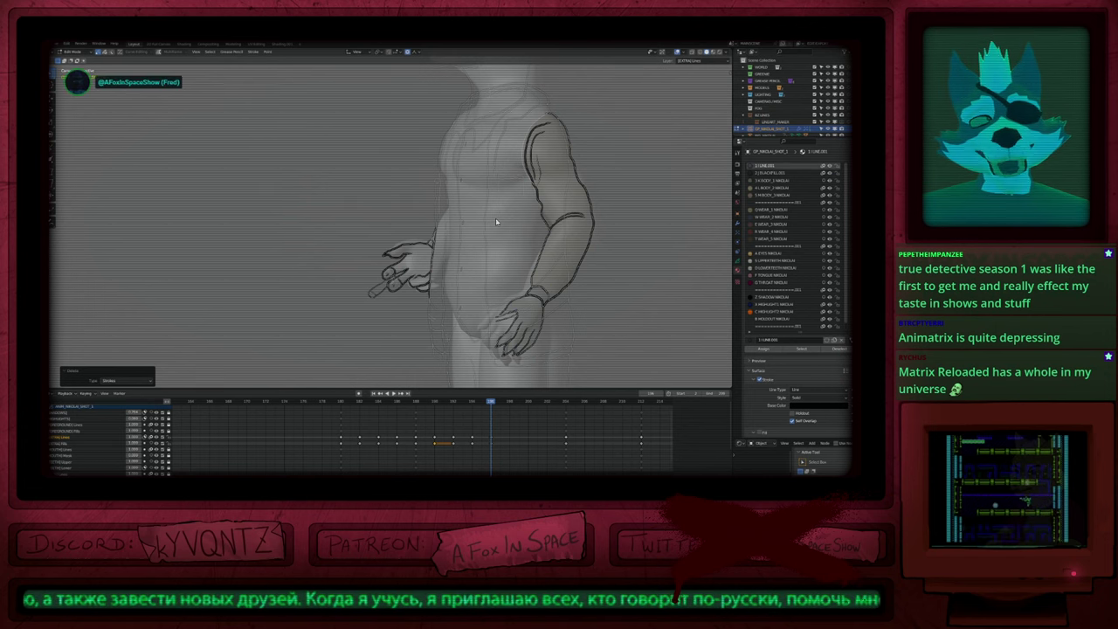
pyautogui.hotkey('ctrl', 'shift', 'o')
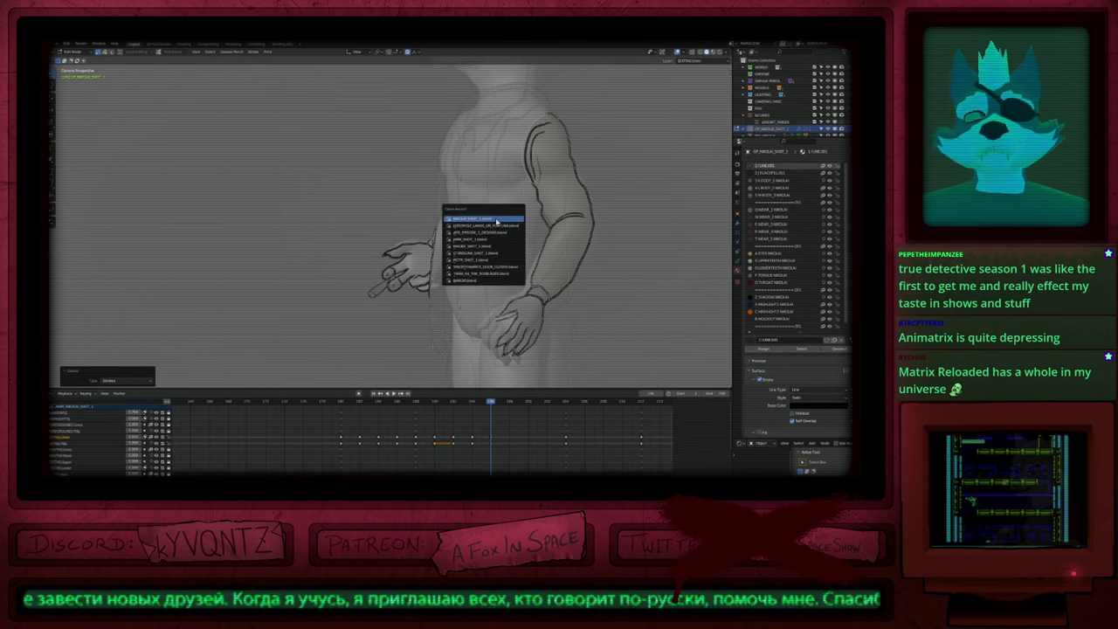
pyautogui.press('Escape')
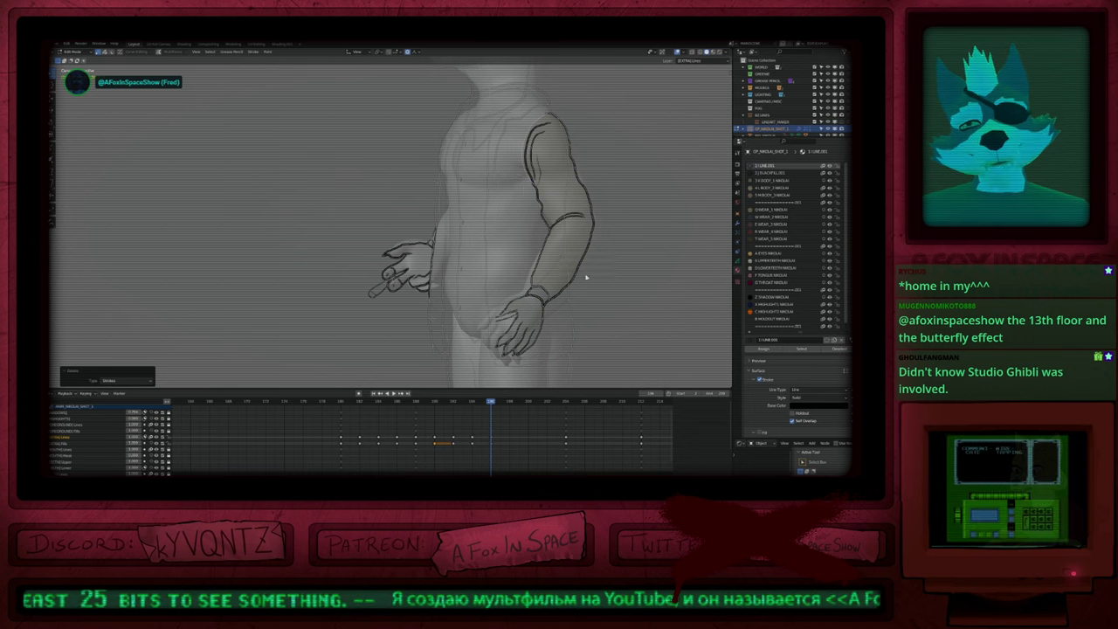
# Step: Scrub between frame 196 and the keyframe at 204 to compare the arm poses
pyautogui.scroll(-1, 534, 253)
pyautogui.keyDown('shift'); pyautogui.moveTo(642, 215); pyautogui.dragTo(617, 224, button='middle'); pyautogui.keyUp('shift')
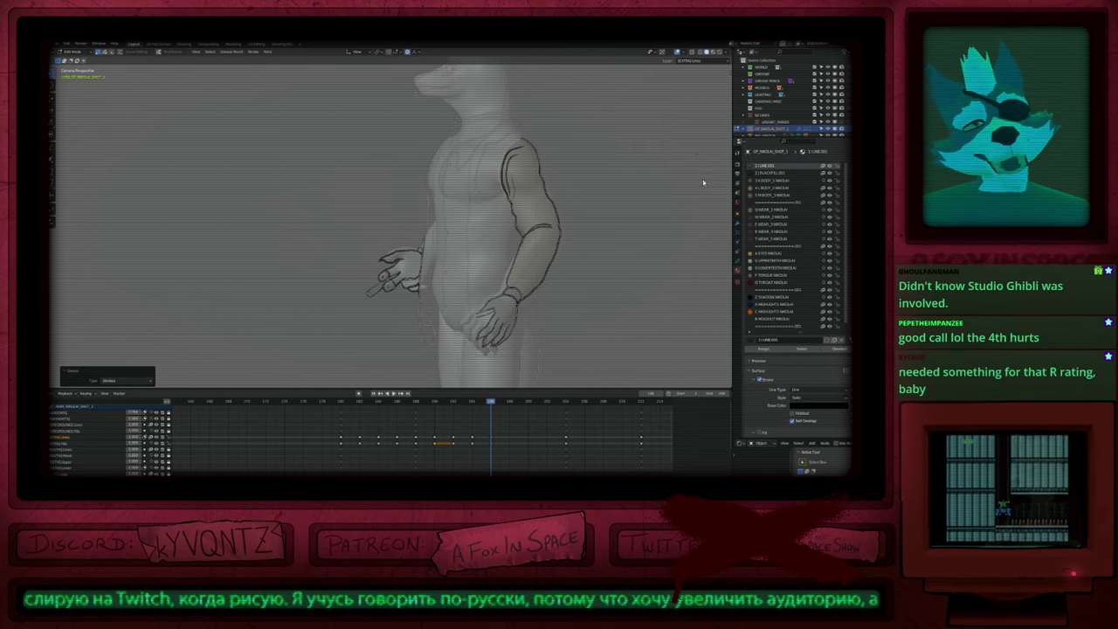
pyautogui.scroll(-1, 664, 178)
pyautogui.press('Down')
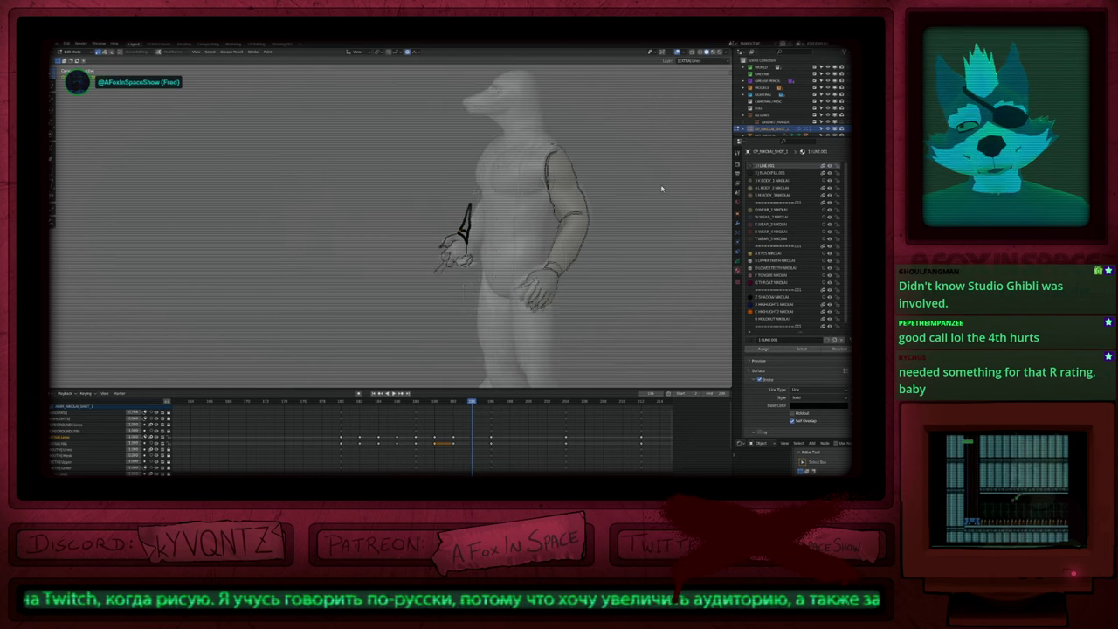
pyautogui.press('Up')
pyautogui.press('Up')
pyautogui.press('Down')
pyautogui.press('Down')
pyautogui.press('Down')
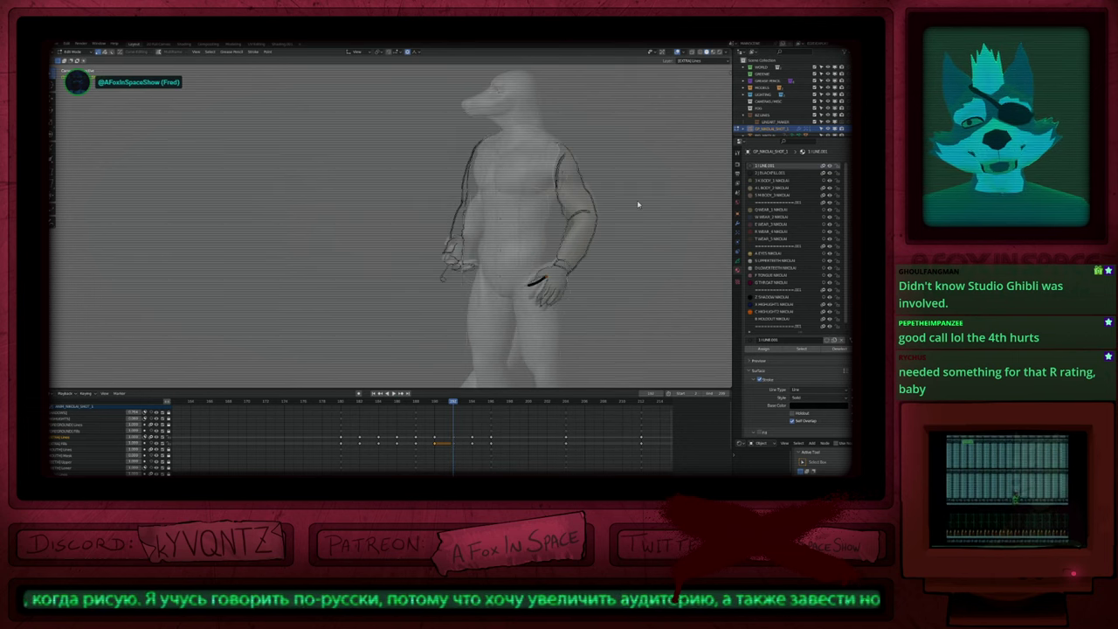
pyautogui.press('Up')
pyautogui.press('Up')
pyautogui.press('Down')
pyautogui.press('Down')
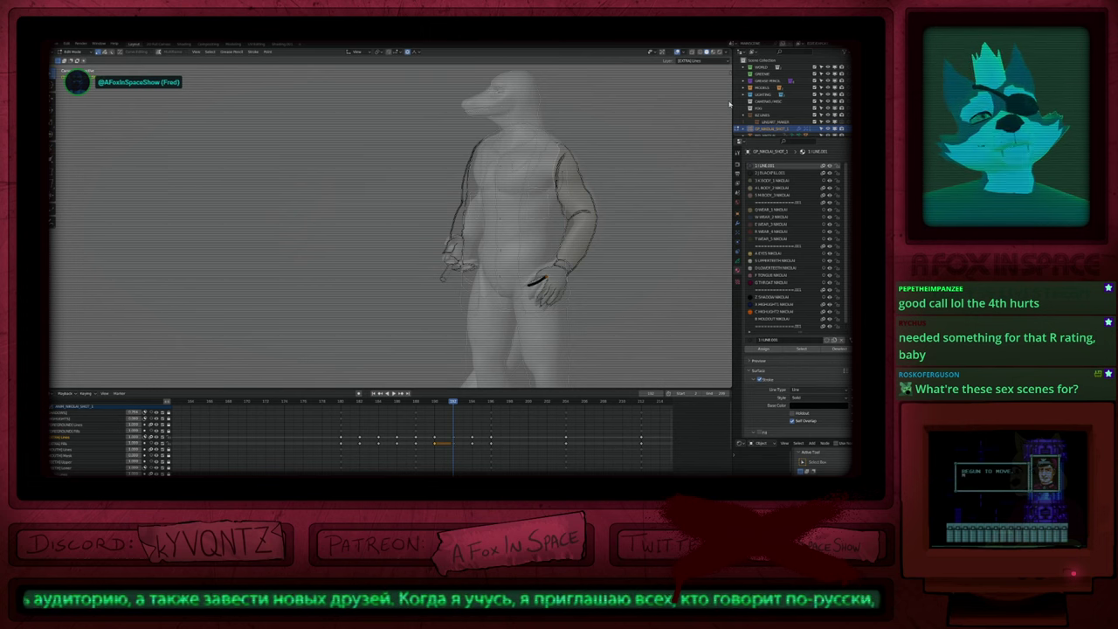
pyautogui.scroll(4, 589, 210)
# Step: Switch the ink object to Draw Mode and maximize the 3D viewport
pyautogui.press('Tab')
pyautogui.moveTo(522, 241)
pyautogui.keyDown('shift'); pyautogui.mouseDown(button='middle')
pyautogui.moveTo(503, 339)
pyautogui.moveTo(502, 239)
pyautogui.mouseUp(button='middle'); pyautogui.keyUp('shift')
pyautogui.hotkey('ctrl', 'space')
pyautogui.scroll(-3, 503, 239)
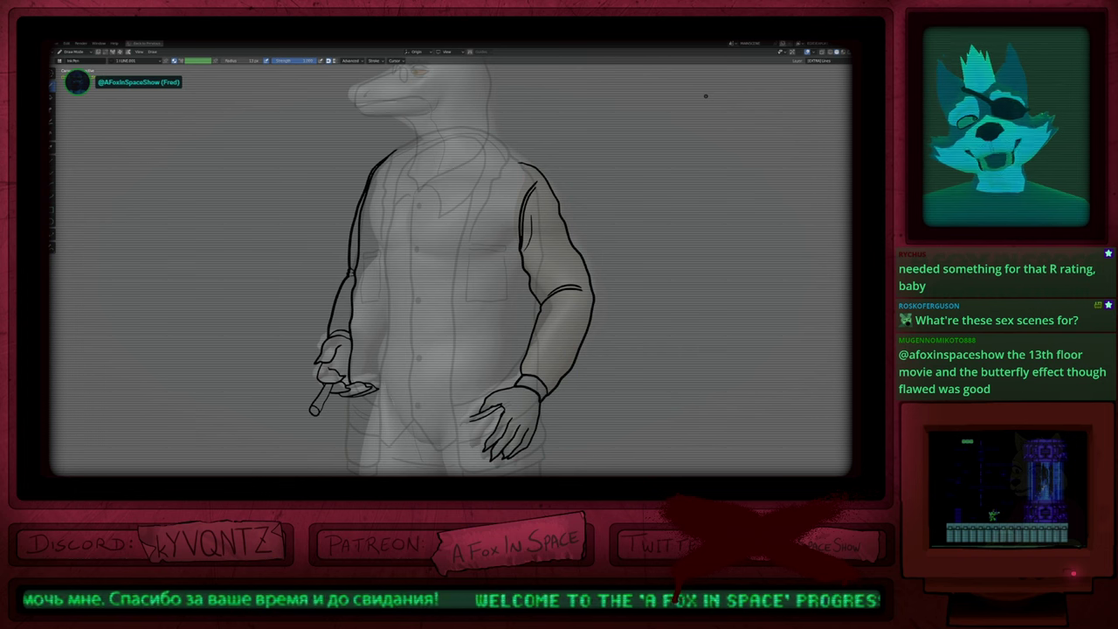
# Step: Undo the last forearm stroke to slightly adjust the forearm line
pyautogui.scroll(-4, 706, 96)
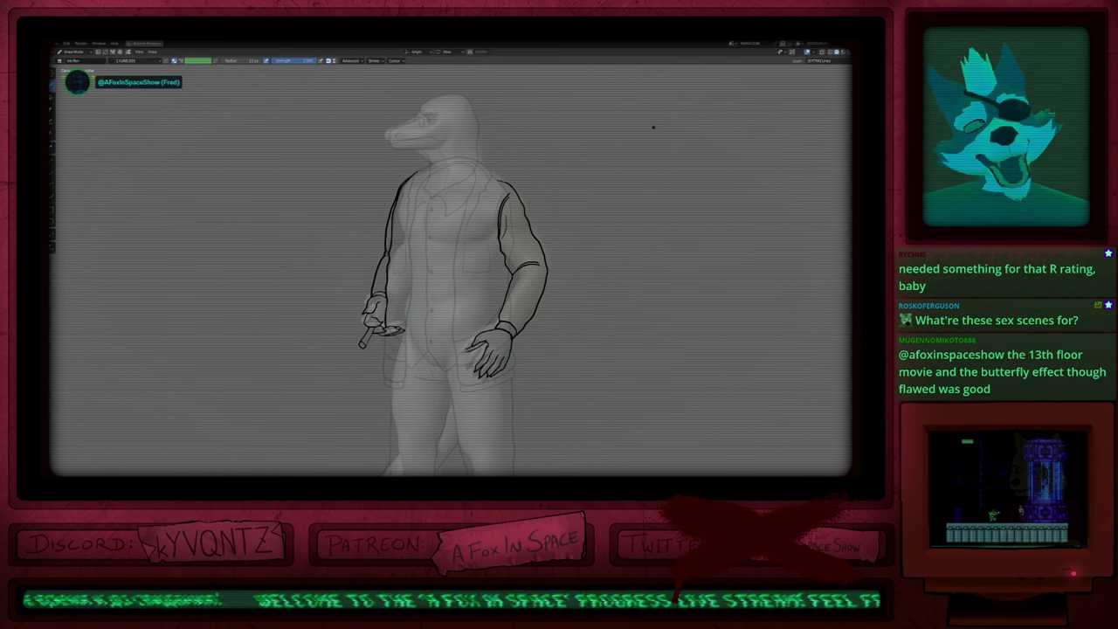
pyautogui.moveTo(567, 221)
pyautogui.keyDown('shift'); pyautogui.mouseDown(button='middle')
pyautogui.moveTo(573, 194)
pyautogui.moveTo(516, 229)
pyautogui.moveTo(582, 134)
pyautogui.mouseUp(button='middle'); pyautogui.keyUp('shift')
pyautogui.scroll(3, 512, 231)
pyautogui.press('f')
pyautogui.press('Escape')
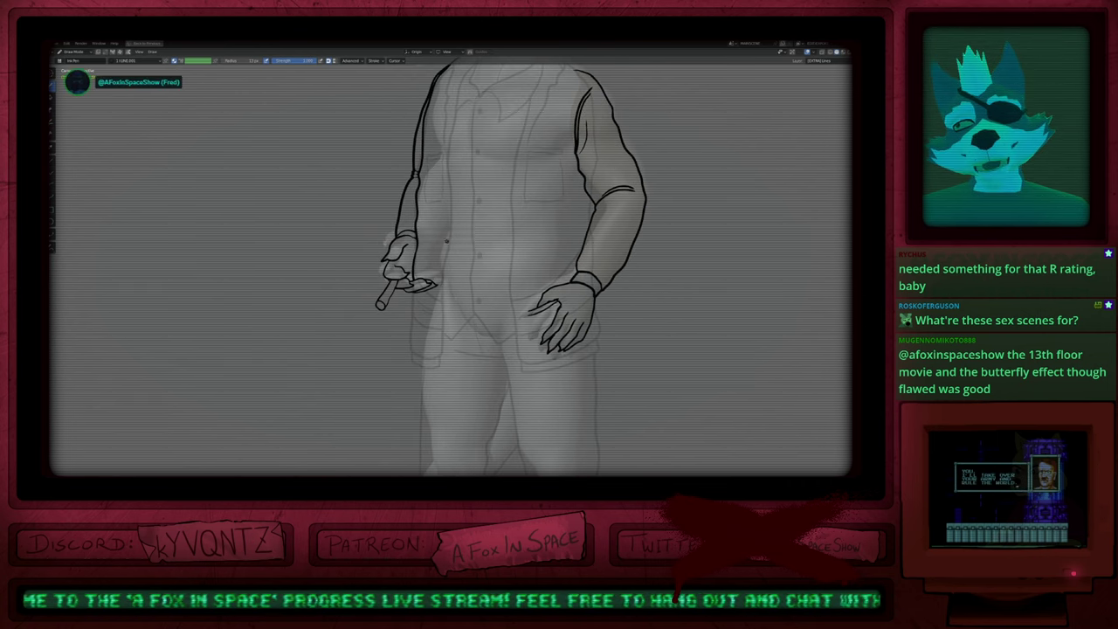
pyautogui.hotkey('ctrl', 'z')
pyautogui.hotkey('ctrl', 'z')
pyautogui.keyDown('shift'); pyautogui.moveTo(451, 170); pyautogui.dragTo(417, 241, button='middle'); pyautogui.keyUp('shift')
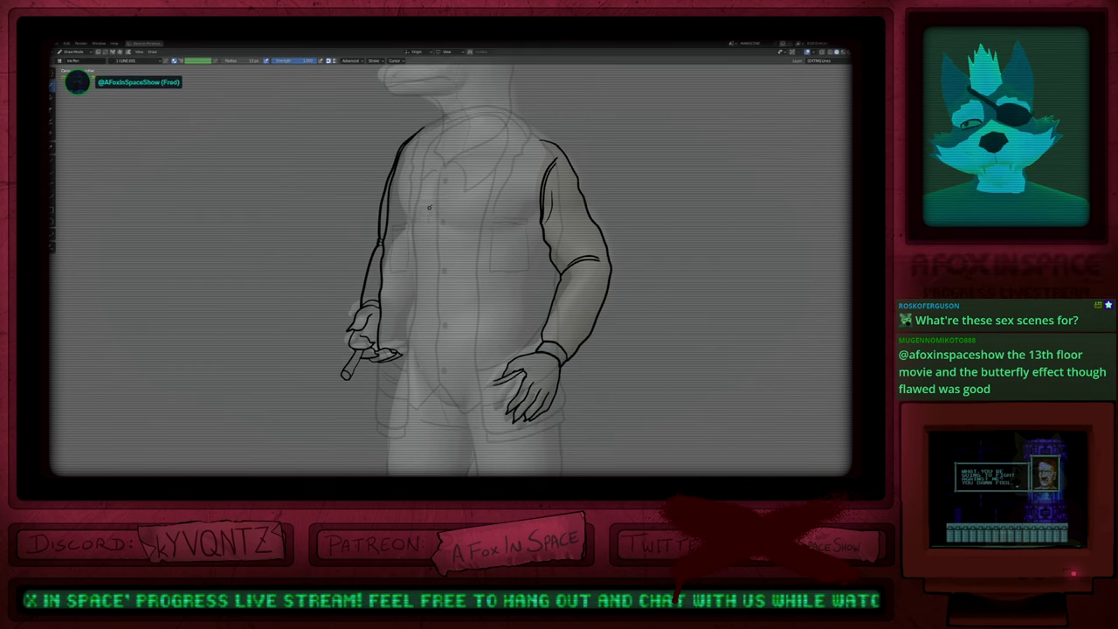
pyautogui.scroll(-5, 401, 257)
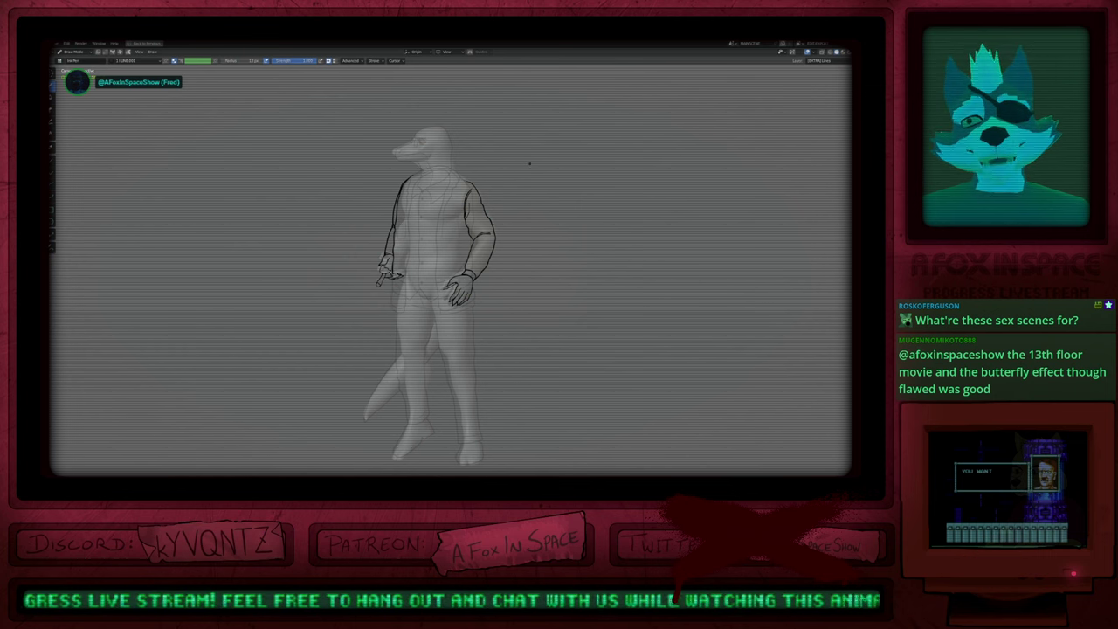
pyautogui.keyDown('shift'); pyautogui.moveTo(452, 194); pyautogui.dragTo(452, 217, button='middle'); pyautogui.keyUp('shift')
pyautogui.scroll(6, 452, 218)
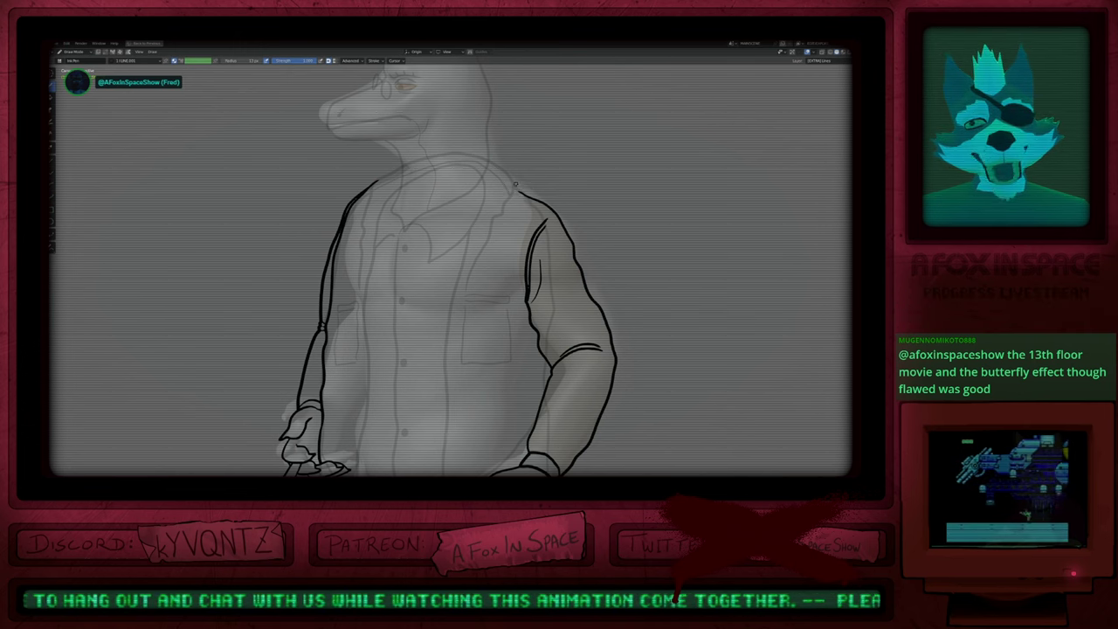
# Step: Step back and forth through neighbouring frames and orbit to check the arm pose
pyautogui.scroll(-5, 467, 192)
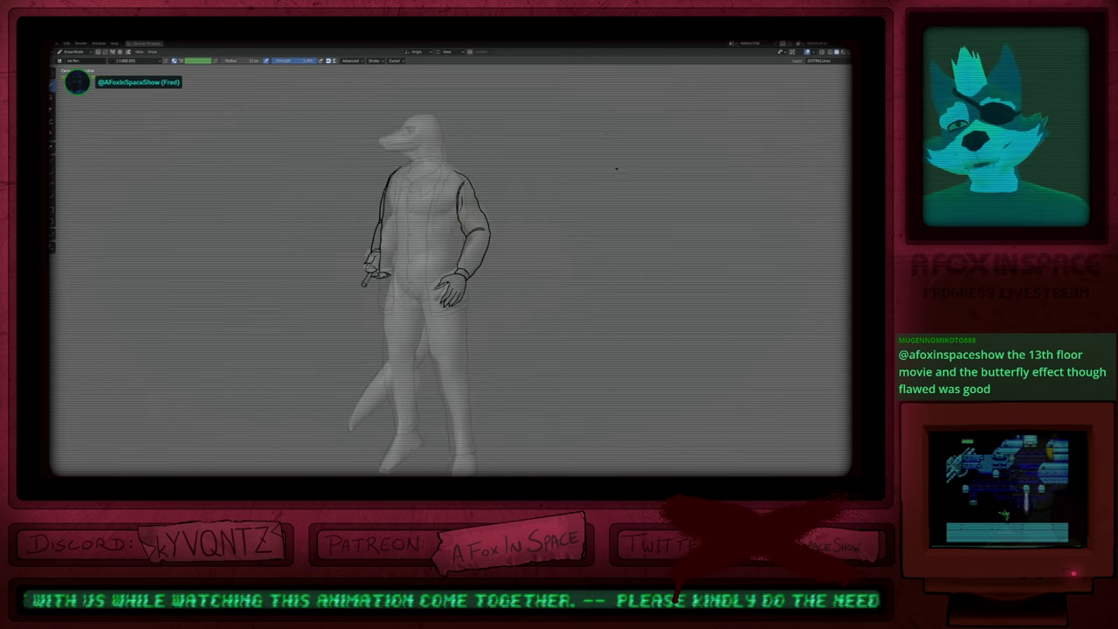
pyautogui.press('Right')
pyautogui.press('Right')
pyautogui.press('Right')
pyautogui.press('Right')
pyautogui.press('Right')
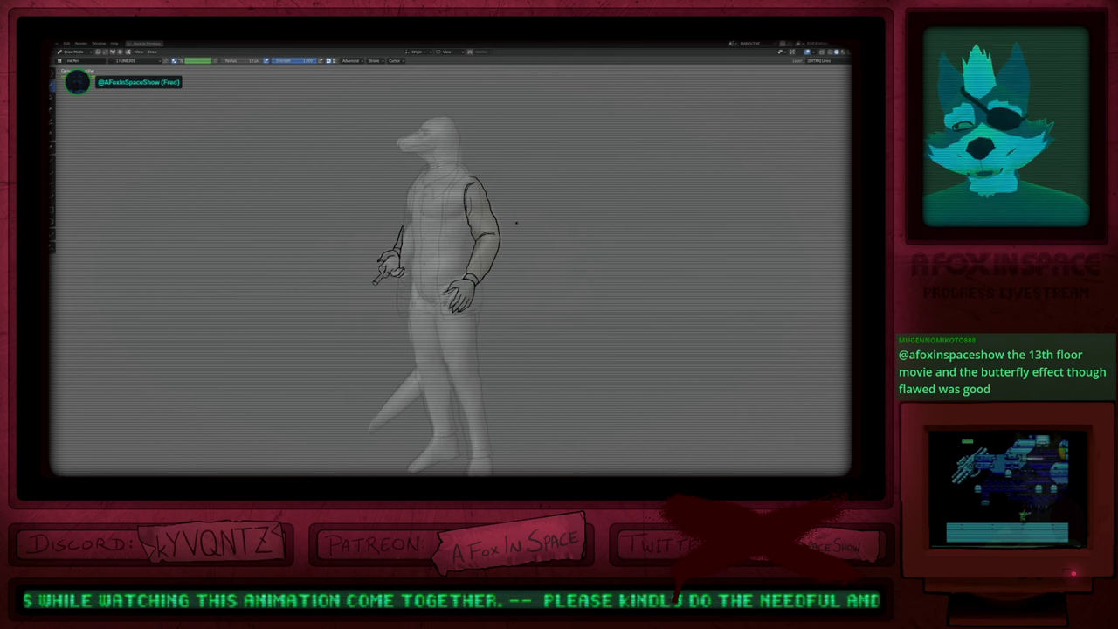
pyautogui.press('Left')
pyautogui.press('Right')
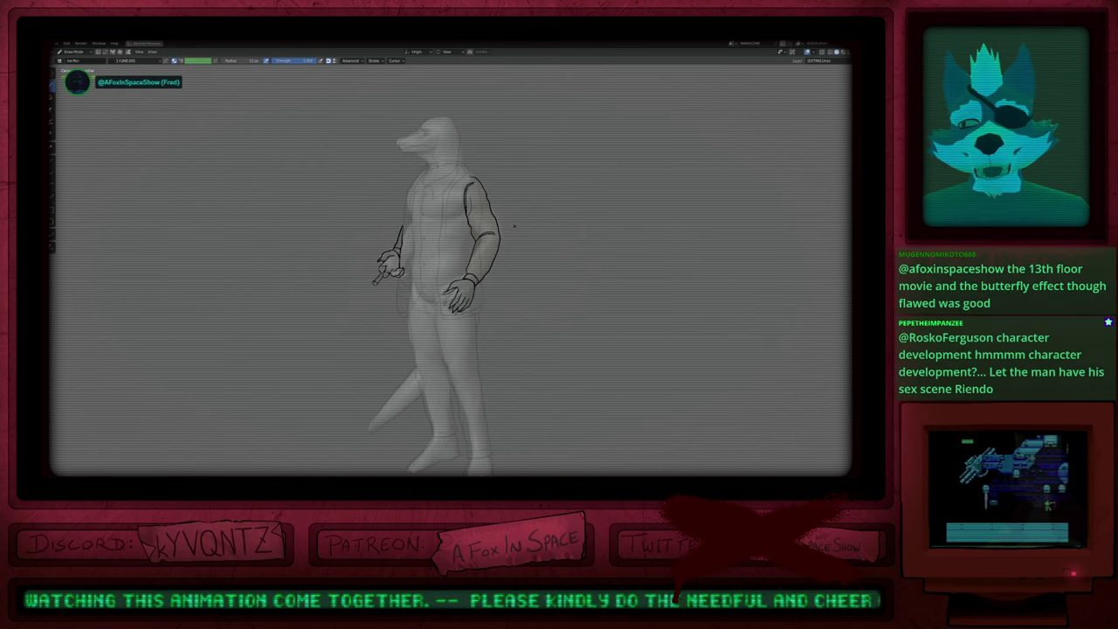
pyautogui.press('Left')
pyautogui.press('Left')
pyautogui.moveTo(432, 252); pyautogui.dragTo(404, 258, button='middle')
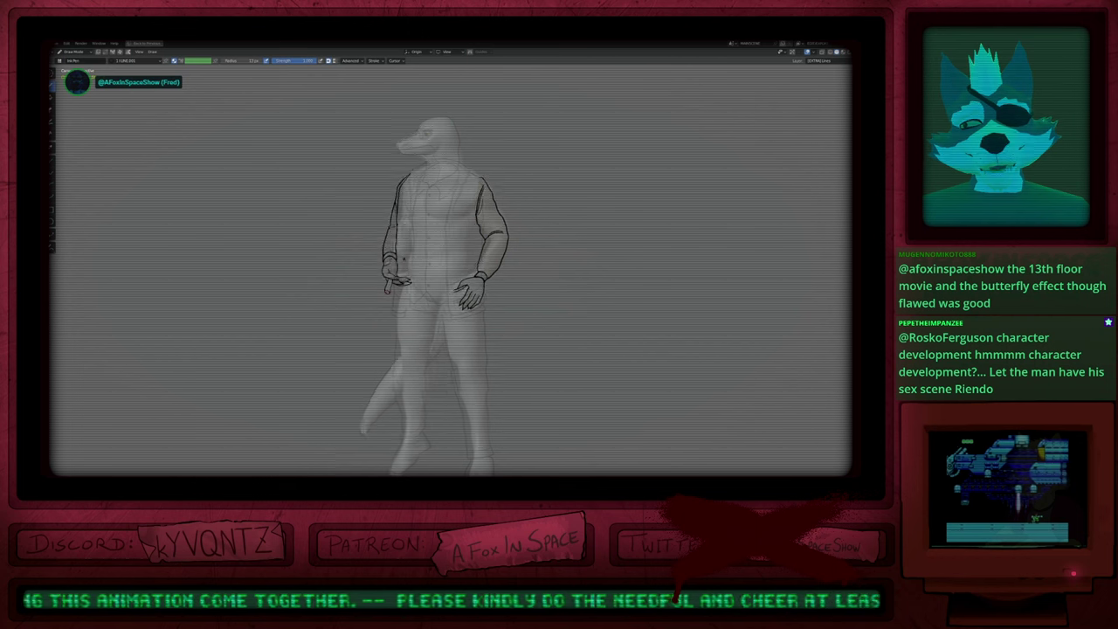
pyautogui.press('Left')
pyautogui.press('Left')
pyautogui.press('Right')
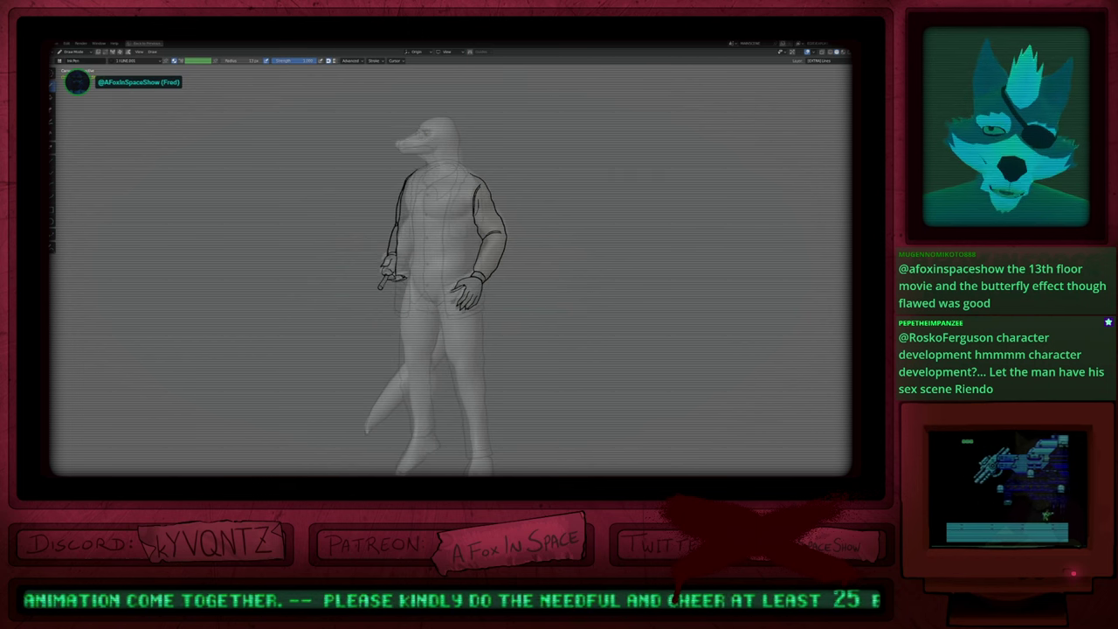
pyautogui.scroll(5, 394, 269)
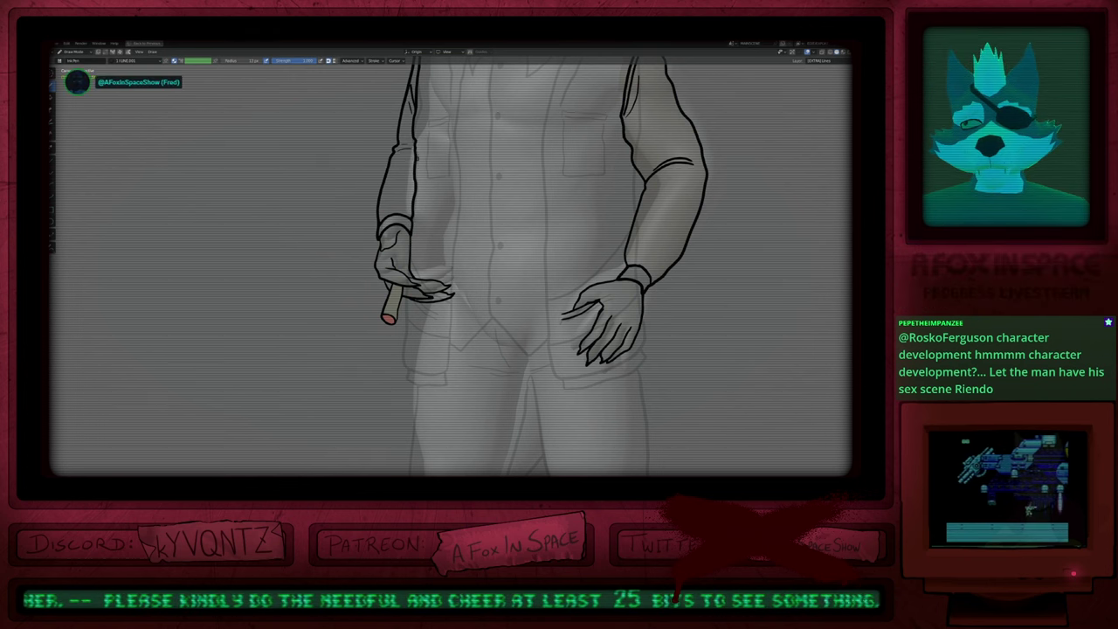
pyautogui.keyDown('shift'); pyautogui.moveTo(556, 226); pyautogui.dragTo(503, 361, button='middle'); pyautogui.keyUp('shift')
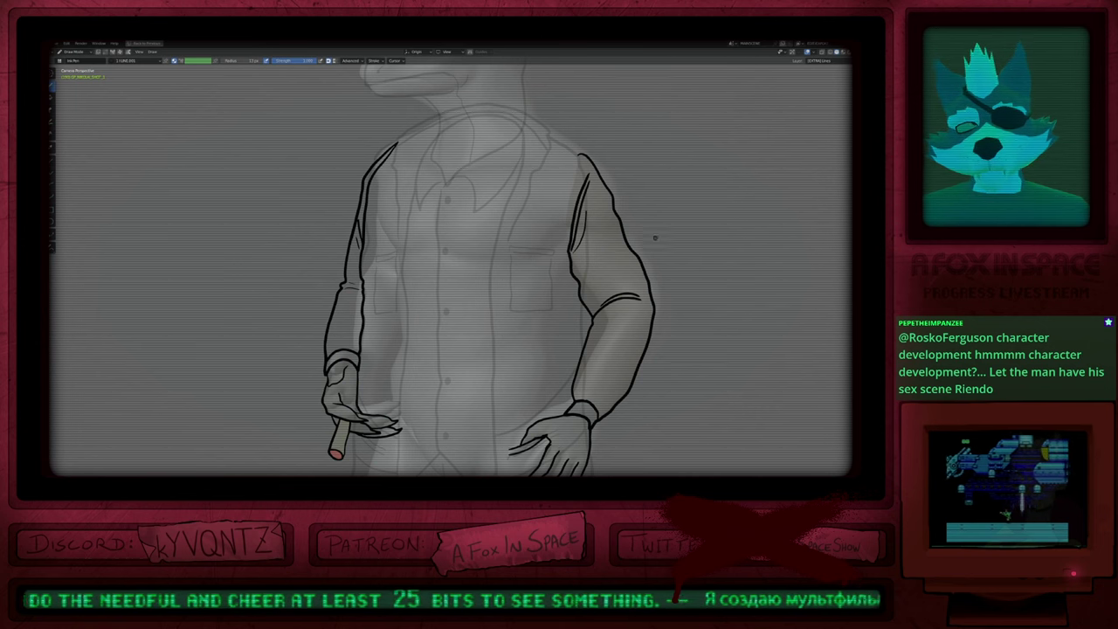
pyautogui.keyDown('shift'); pyautogui.moveTo(516, 209); pyautogui.dragTo(492, 297, button='middle'); pyautogui.keyUp('shift')
pyautogui.keyDown('shift'); pyautogui.moveTo(467, 415); pyautogui.dragTo(492, 249, button='middle'); pyautogui.keyUp('shift')
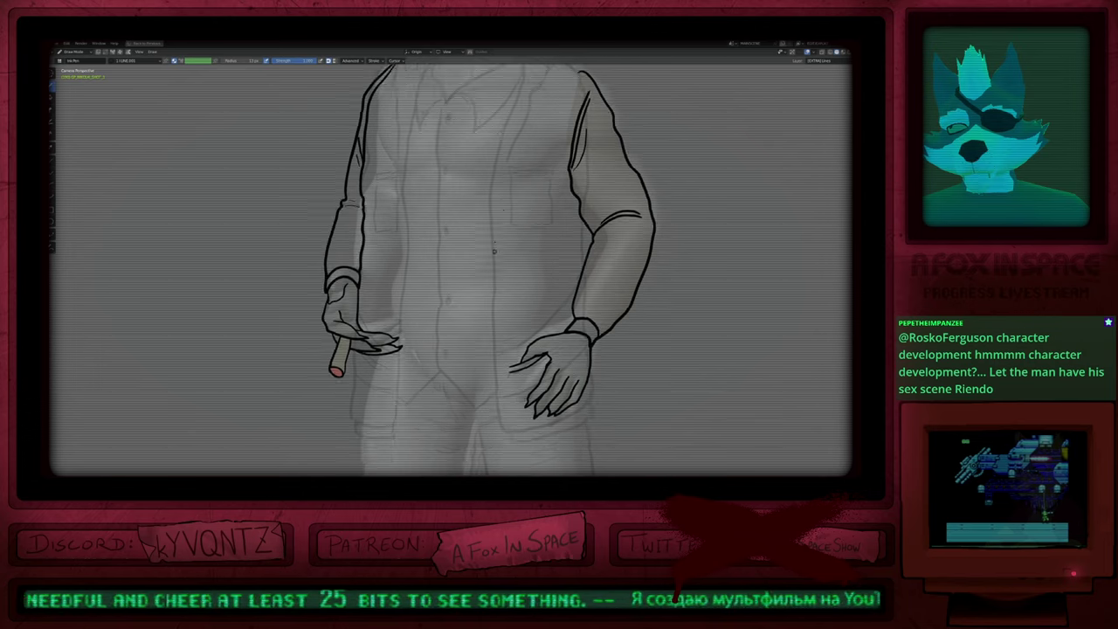
pyautogui.keyDown('shift'); pyautogui.moveTo(482, 339); pyautogui.dragTo(509, 219, button='middle'); pyautogui.keyUp('shift')
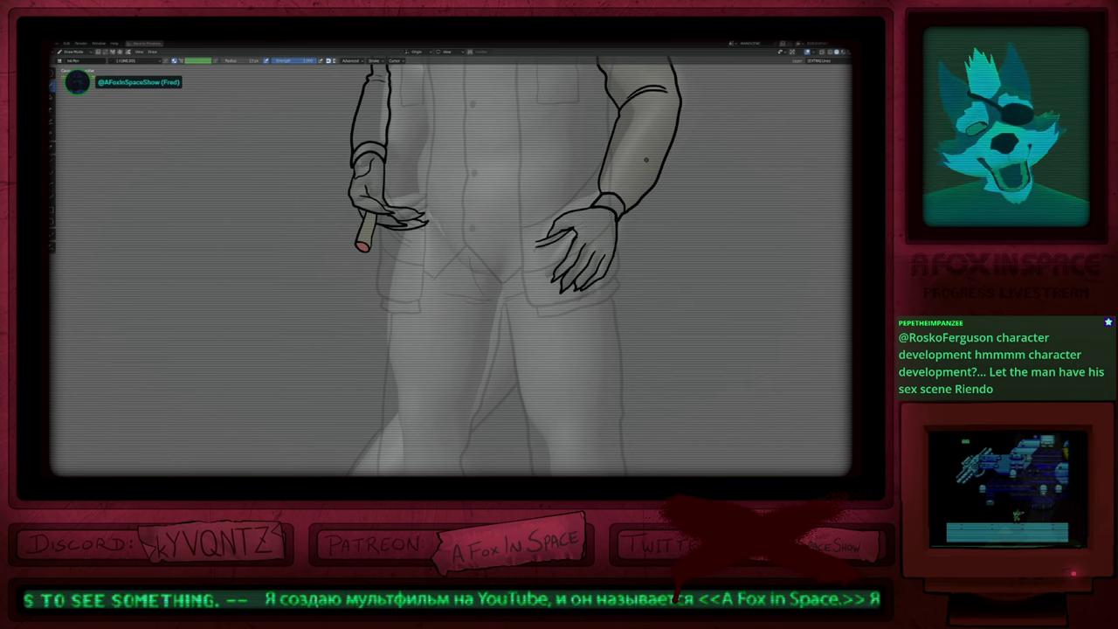
pyautogui.scroll(-2, 490, 258)
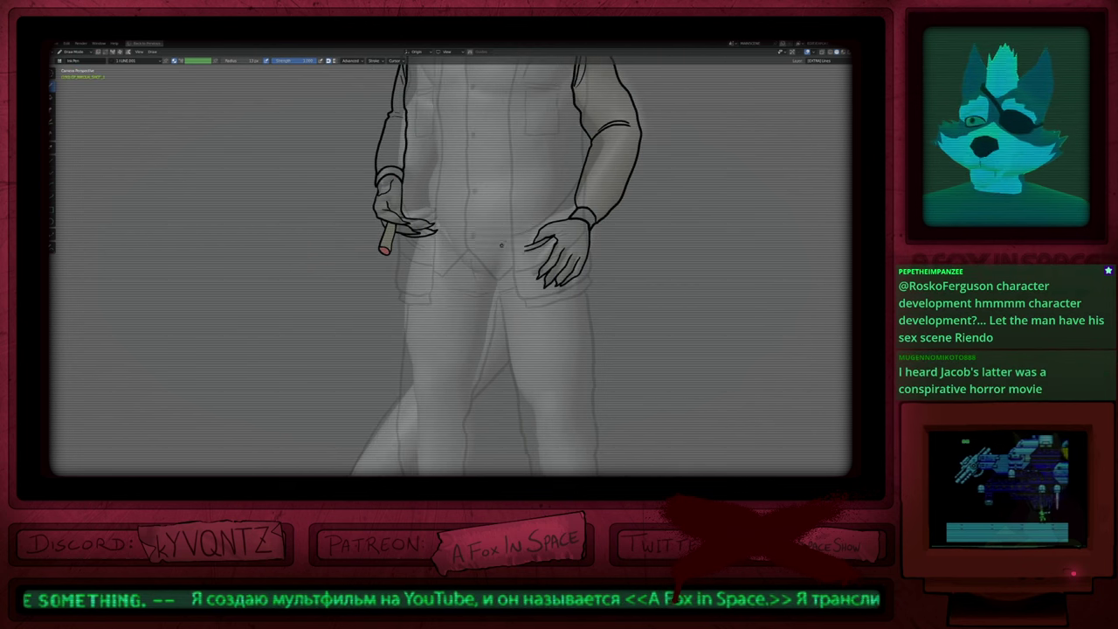
pyautogui.keyDown('shift'); pyautogui.moveTo(501, 245); pyautogui.dragTo(463, 397, button='middle'); pyautogui.keyUp('shift')
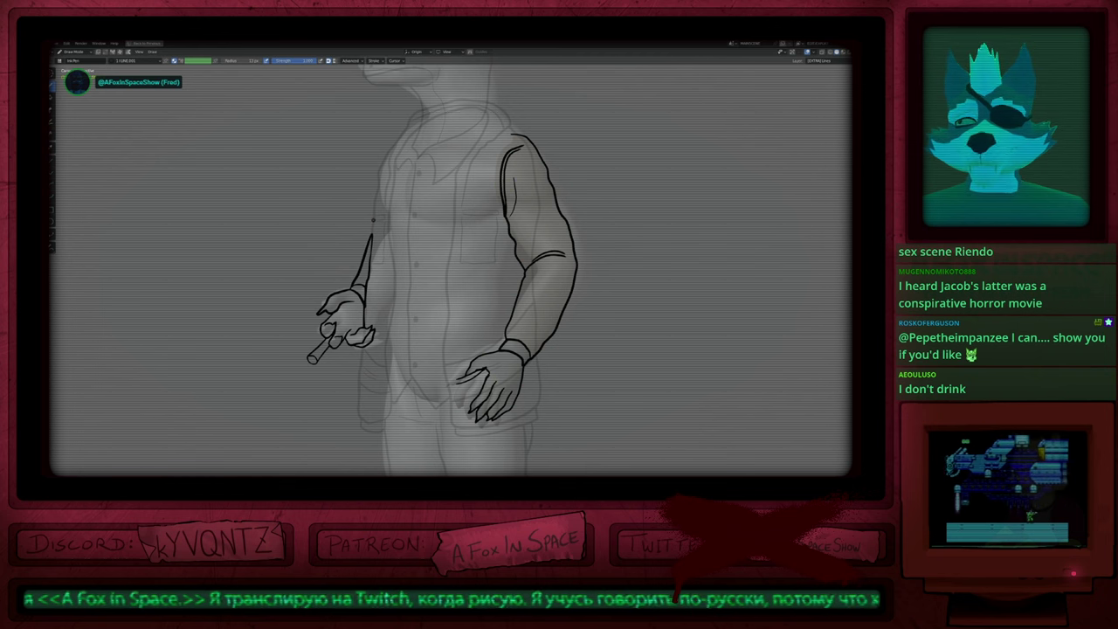
# Step: On the side-turned keyframe, draw three small pointed claw strokes at the hand's fingertips
pyautogui.press('Left')
pyautogui.press('Left')
pyautogui.press('Left')
pyautogui.press('Left')
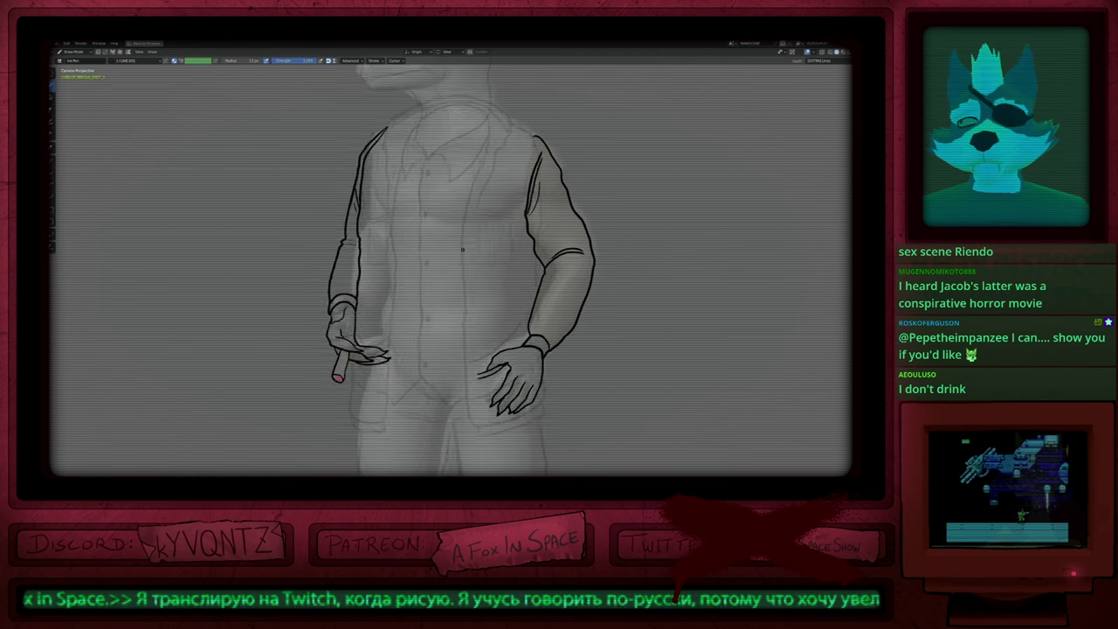
pyautogui.press('Right')
pyautogui.press('Right')
pyautogui.press('Right')
pyautogui.press('Right')
pyautogui.press('Right')
pyautogui.moveTo(459, 247); pyautogui.dragTo(454, 250, button='middle')
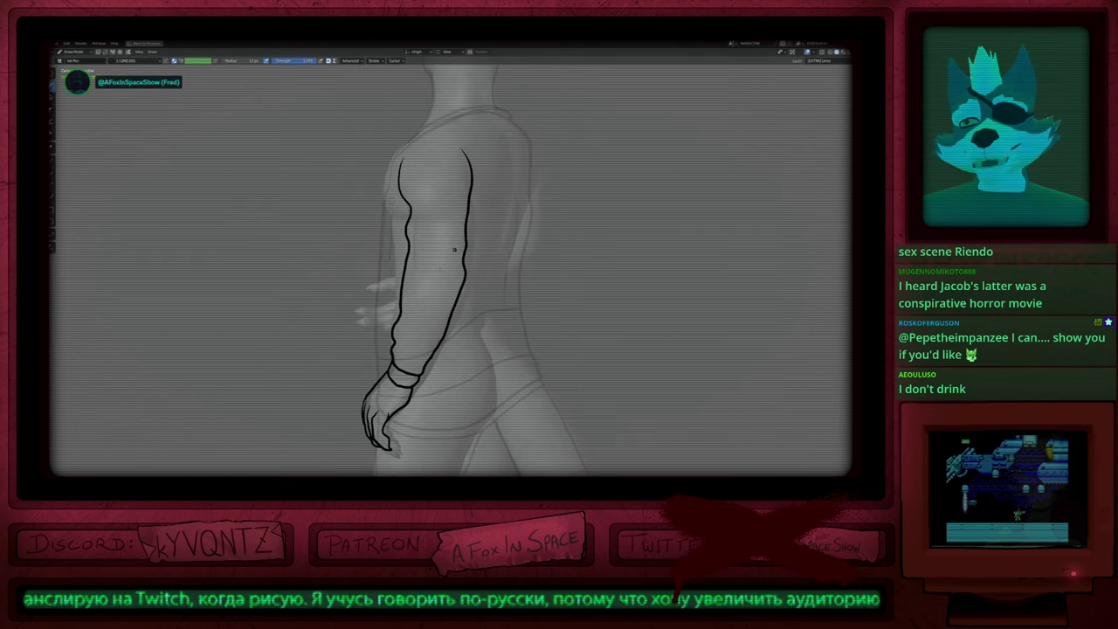
pyautogui.scroll(8, 415, 261)
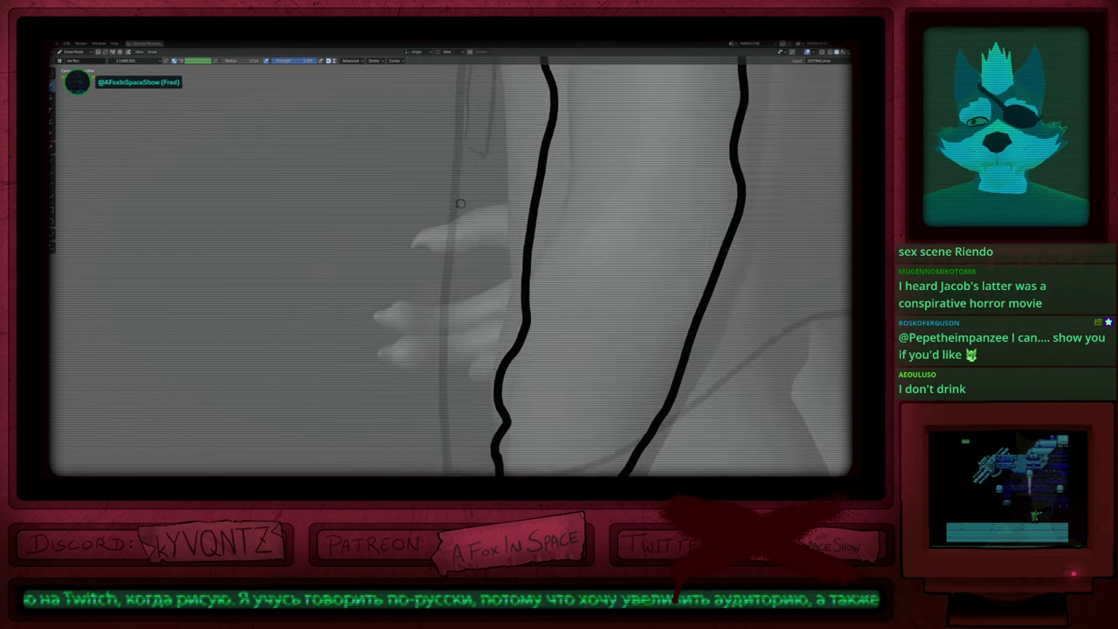
pyautogui.moveTo(448, 261)
pyautogui.mouseDown()
pyautogui.moveTo(454, 218)
pyautogui.moveTo(403, 239)
pyautogui.moveTo(434, 256)
pyautogui.mouseUp()
pyautogui.keyDown('shift'); pyautogui.moveTo(460, 309); pyautogui.dragTo(493, 232, button='middle'); pyautogui.keyUp('shift')
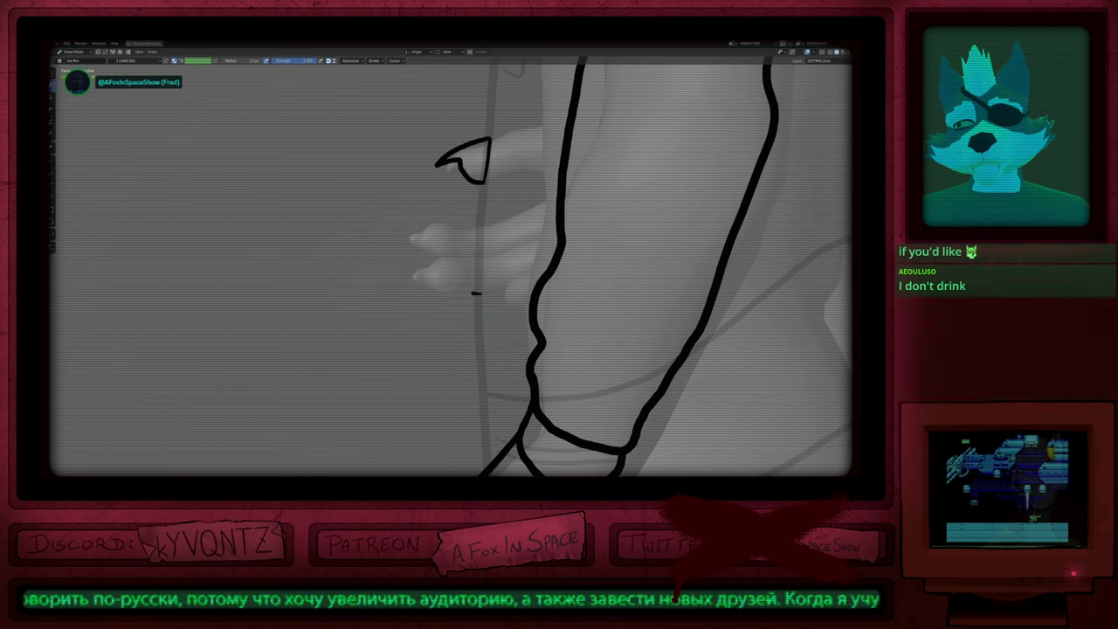
pyautogui.moveTo(477, 292)
pyautogui.mouseDown()
pyautogui.moveTo(403, 265)
pyautogui.moveTo(472, 254)
pyautogui.moveTo(486, 267)
pyautogui.moveTo(481, 299)
pyautogui.mouseUp()
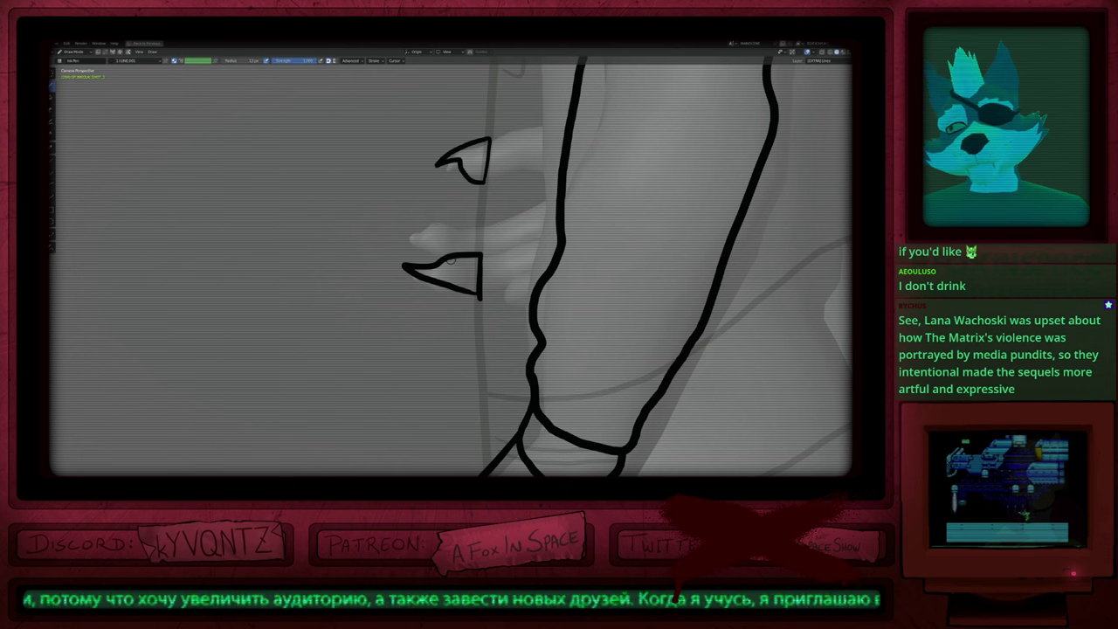
pyautogui.moveTo(449, 259)
pyautogui.mouseDown()
pyautogui.moveTo(391, 231)
pyautogui.moveTo(475, 217)
pyautogui.moveTo(480, 256)
pyautogui.mouseUp()
pyautogui.moveTo(490, 218)
pyautogui.keyDown('ctrl'); pyautogui.mouseDown(button='middle')
pyautogui.moveTo(530, 214)
pyautogui.moveTo(452, 343)
pyautogui.moveTo(482, 290)
pyautogui.mouseUp(button='middle'); pyautogui.keyUp('ctrl')
pyautogui.moveTo(509, 187)
pyautogui.keyDown('shift'); pyautogui.mouseDown(button='middle')
pyautogui.moveTo(492, 265)
pyautogui.moveTo(498, 228)
pyautogui.mouseUp(button='middle'); pyautogui.keyUp('shift')
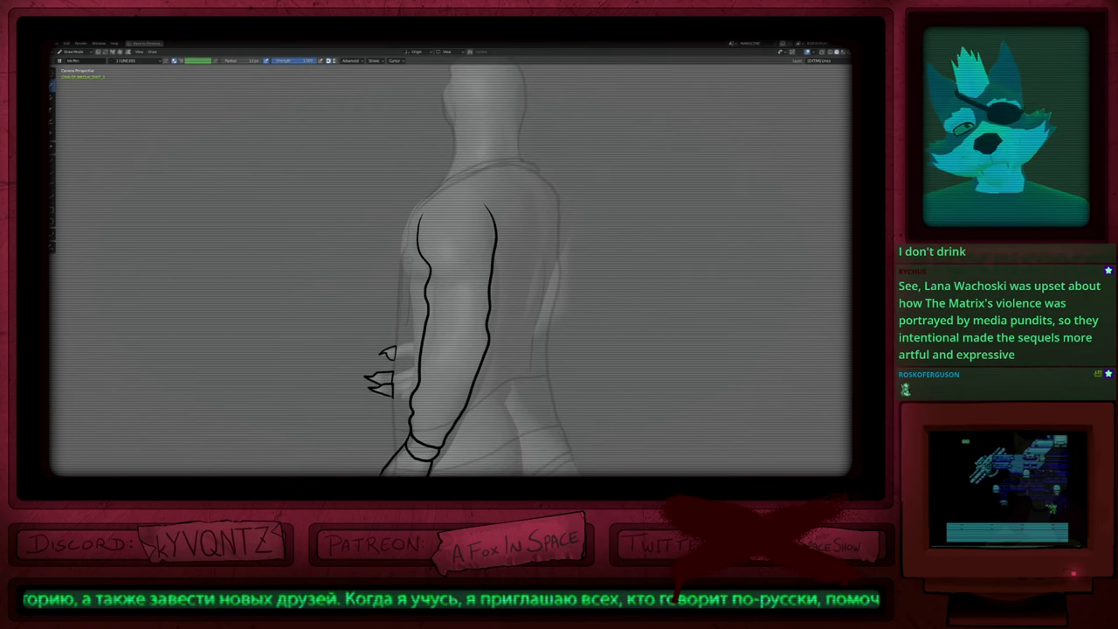
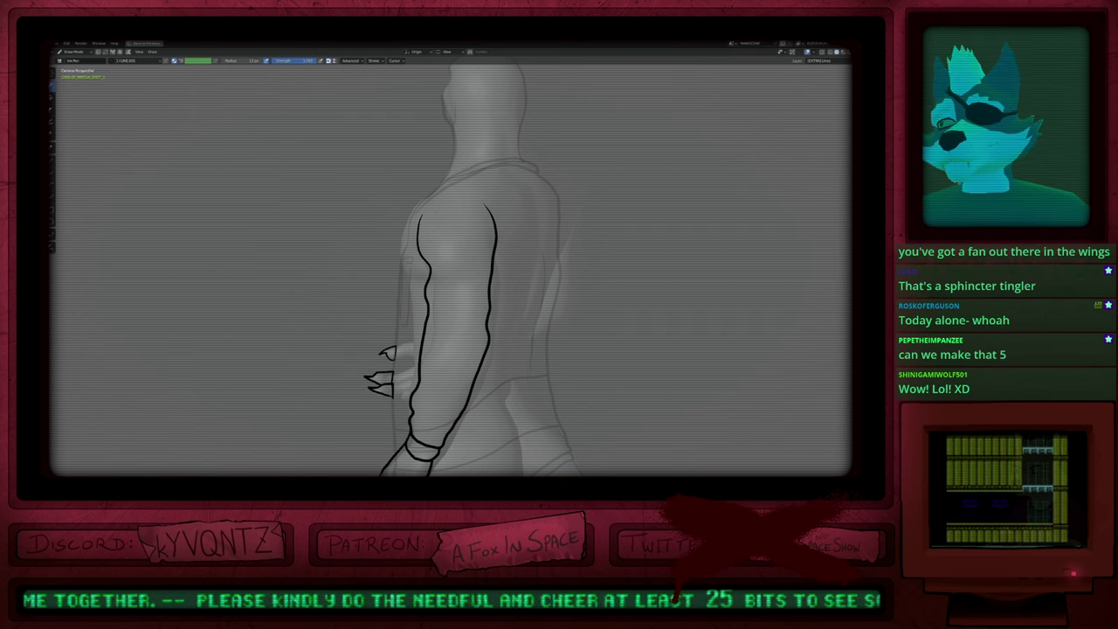
# Step: Pan, zoom and step to neighbouring frames to check the hand and arm pose
pyautogui.keyDown('shift'); pyautogui.moveTo(551, 281); pyautogui.dragTo(586, 197, button='middle'); pyautogui.keyUp('shift')
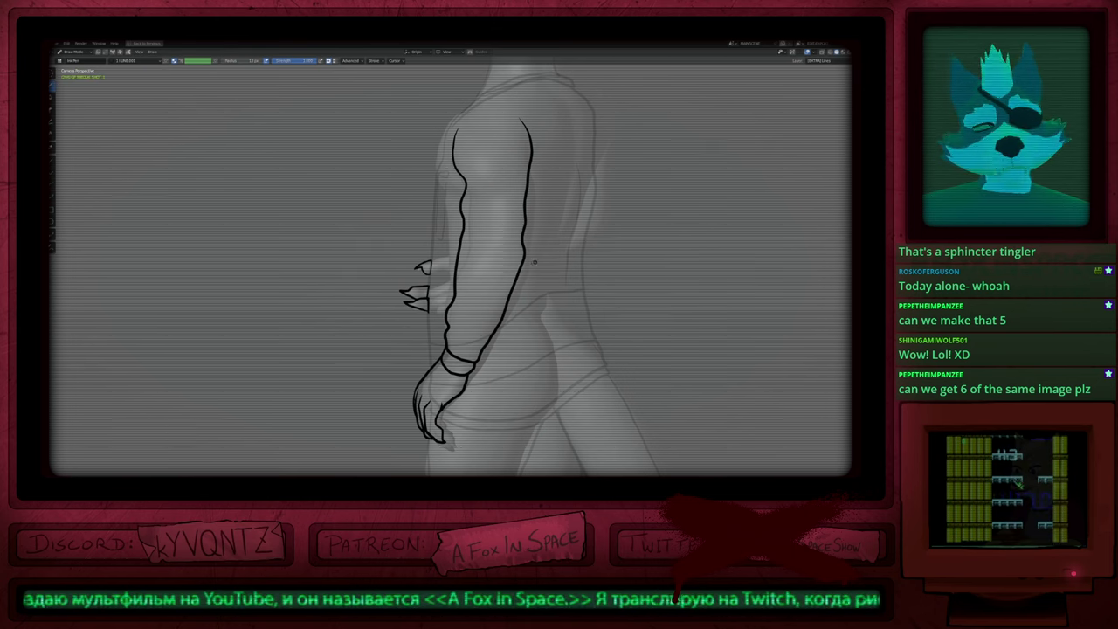
pyautogui.scroll(-2, 535, 262)
pyautogui.keyDown('shift'); pyautogui.moveTo(562, 227); pyautogui.dragTo(491, 398, button='middle'); pyautogui.keyUp('shift')
pyautogui.keyDown('shift'); pyautogui.moveTo(517, 260); pyautogui.dragTo(481, 303, button='middle'); pyautogui.keyUp('shift')
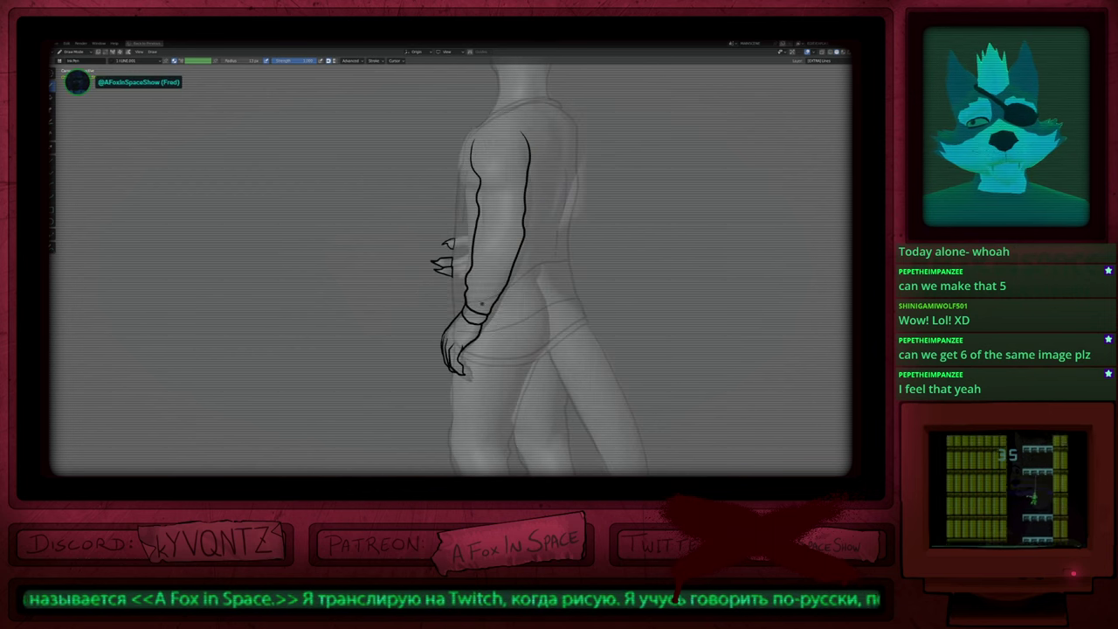
pyautogui.press('Left')
pyautogui.press('Right')
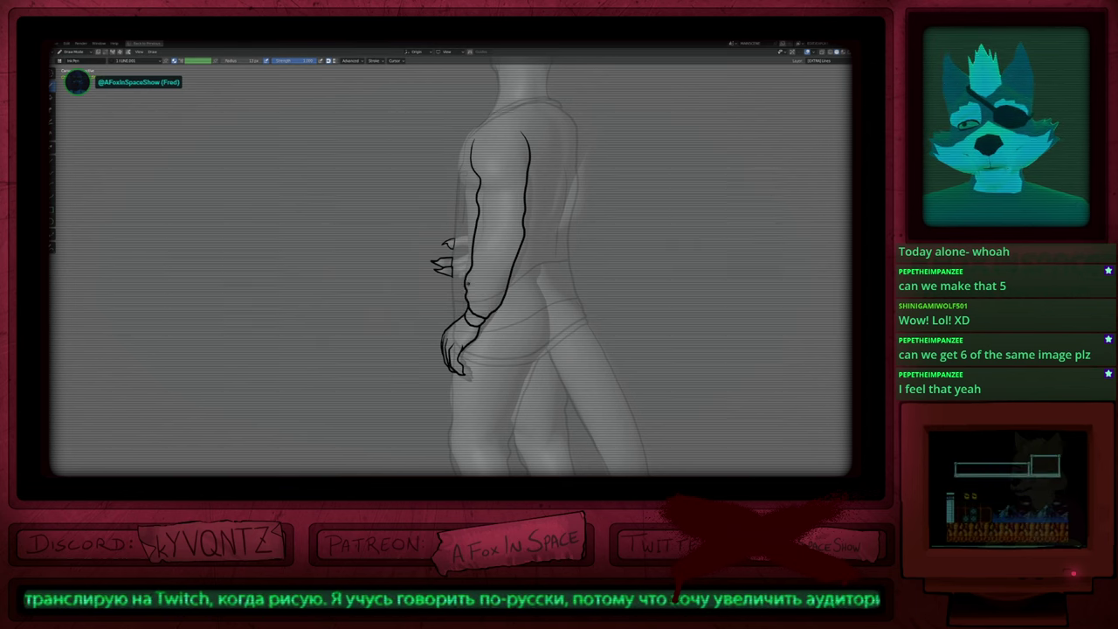
# Step: Resize the drawing brush with F while framing the figure's head and arm
pyautogui.press('f')
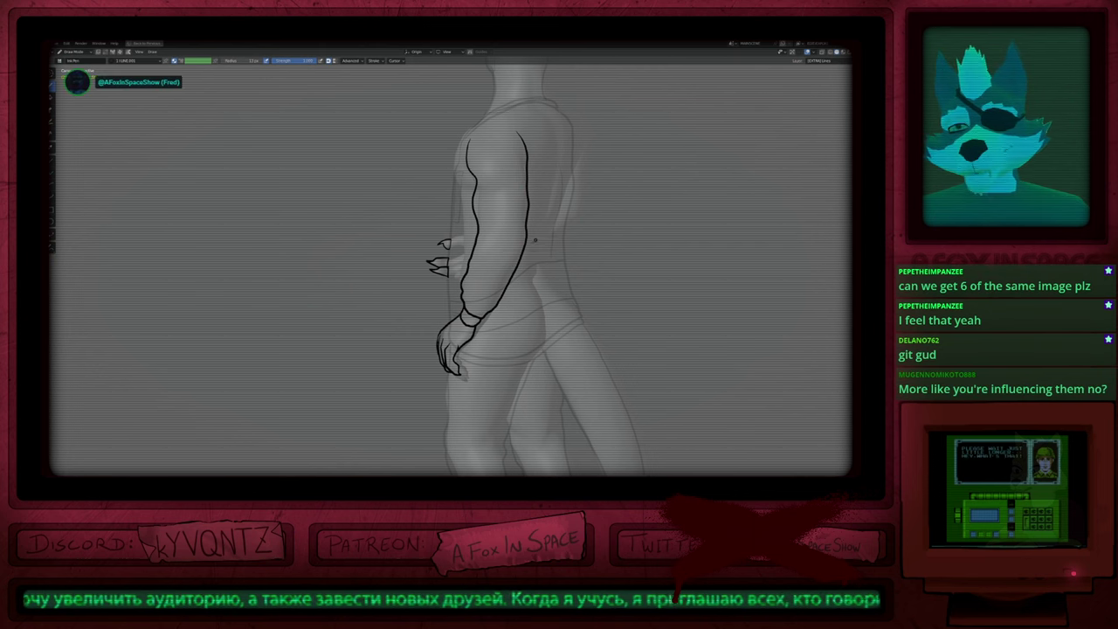
pyautogui.keyDown('shift'); pyautogui.moveTo(534, 239); pyautogui.dragTo(509, 283, button='middle'); pyautogui.keyUp('shift')
pyautogui.moveTo(564, 193)
pyautogui.keyDown('shift'); pyautogui.mouseDown(button='middle')
pyautogui.moveTo(516, 292)
pyautogui.moveTo(512, 347)
pyautogui.moveTo(545, 237)
pyautogui.moveTo(545, 267)
pyautogui.moveTo(542, 257)
pyautogui.mouseUp(button='middle'); pyautogui.keyUp('shift')
pyautogui.press('f')
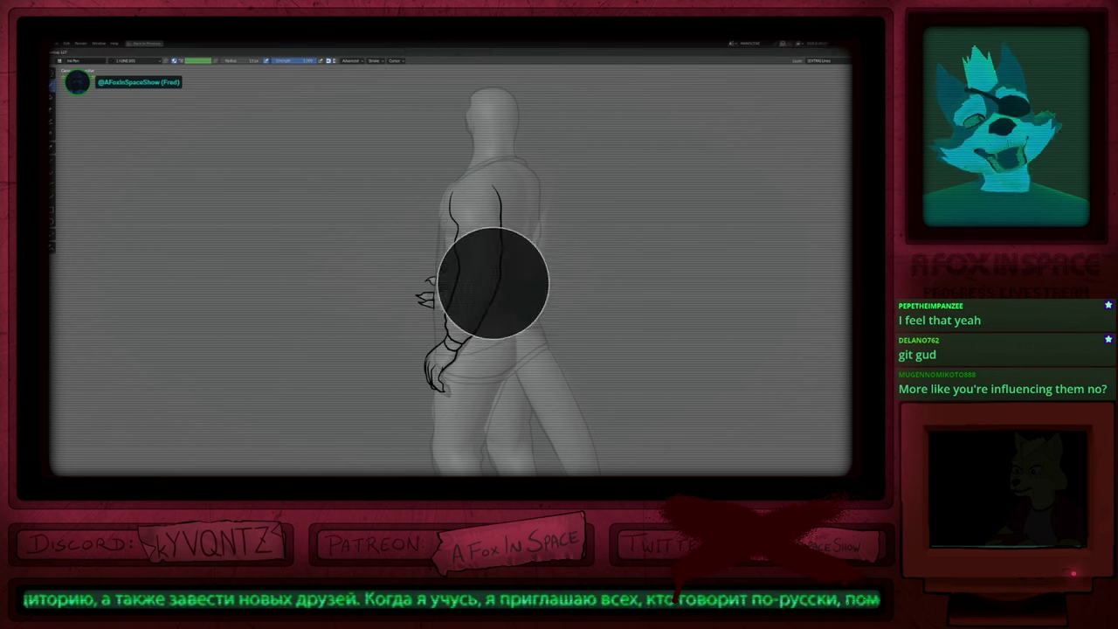
pyautogui.click(490, 279)
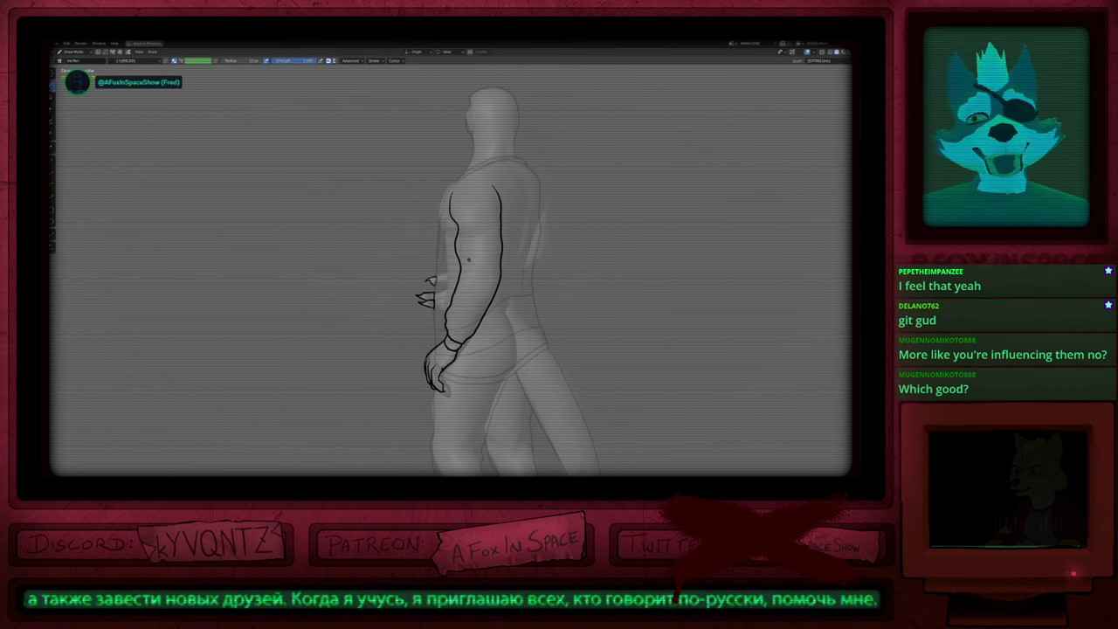
pyautogui.press('f')
pyautogui.click(468, 224)
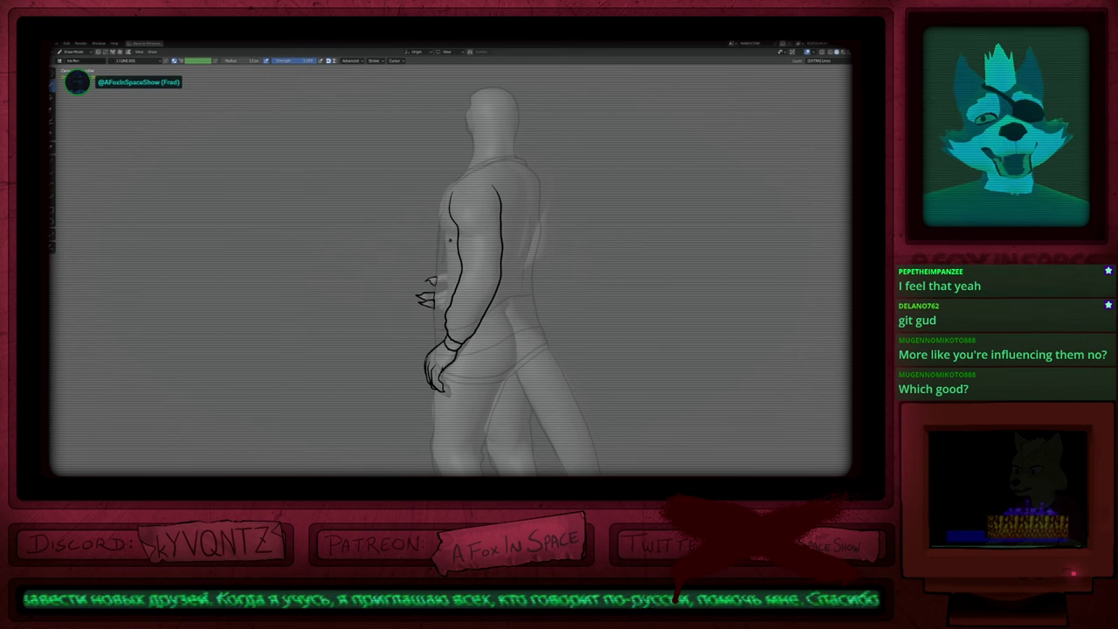
# Step: Redraw the arm's left outline smoother and higher, then undo the top claw's slanted edge
pyautogui.keyDown('shift'); pyautogui.moveTo(461, 227); pyautogui.dragTo(452, 202); pyautogui.keyUp('shift')
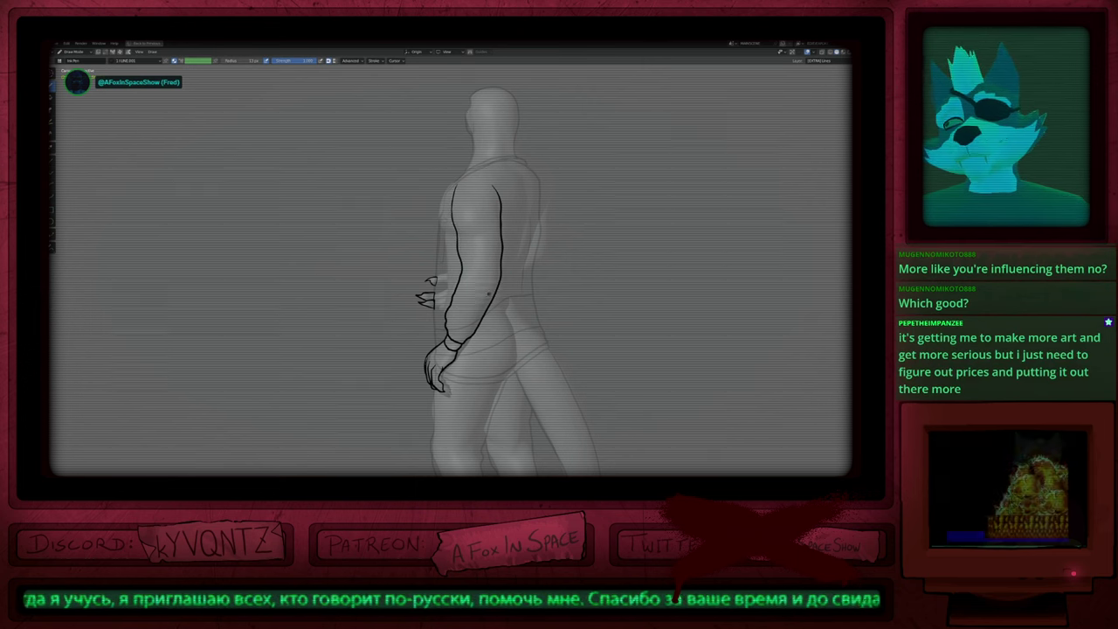
pyautogui.scroll(6, 496, 219)
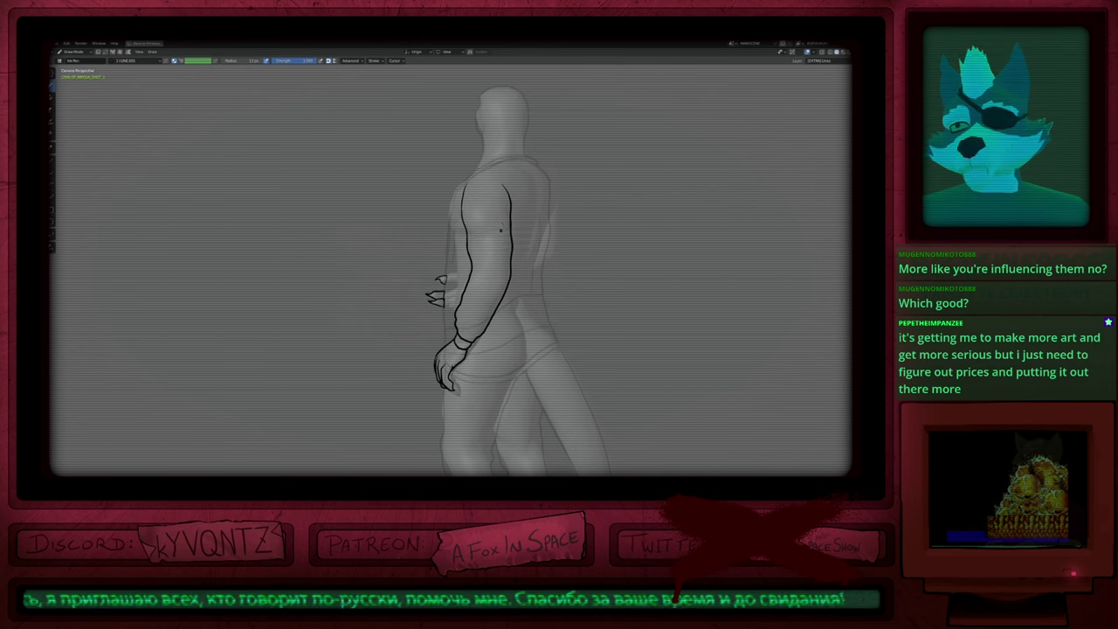
pyautogui.hotkey('ctrl', 'z')
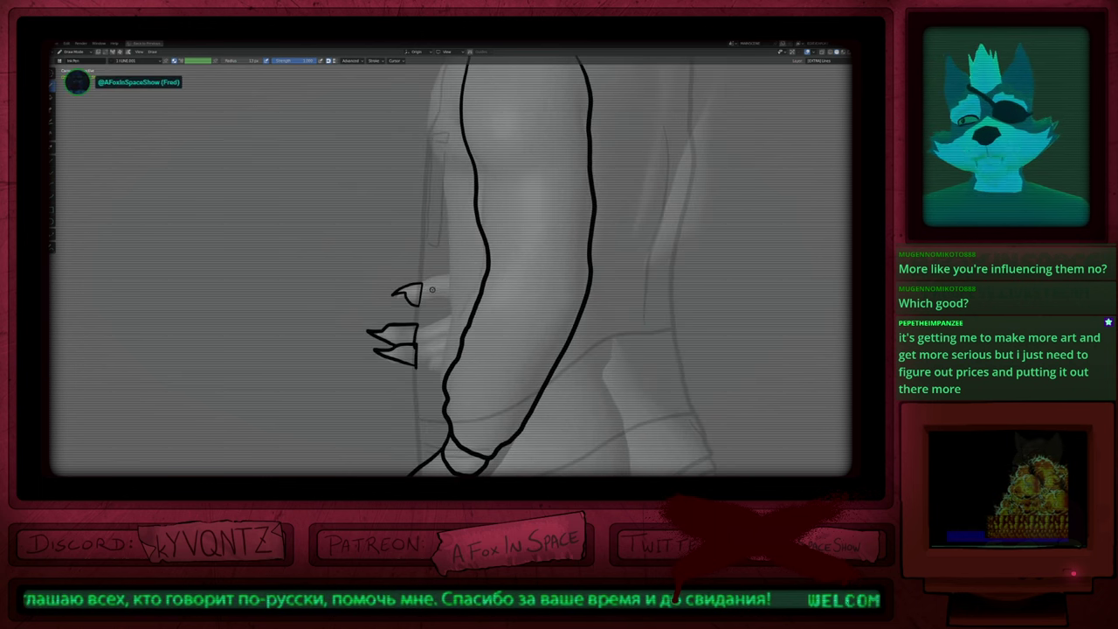
# Step: Undo the redrawn claw edge and change the whole top claw's line thickness in Edit Mode
pyautogui.moveTo(431, 286); pyautogui.dragTo(417, 318)
pyautogui.hotkey('ctrl', 'z')
pyautogui.press('Tab')
pyautogui.hotkey('alt', 's')
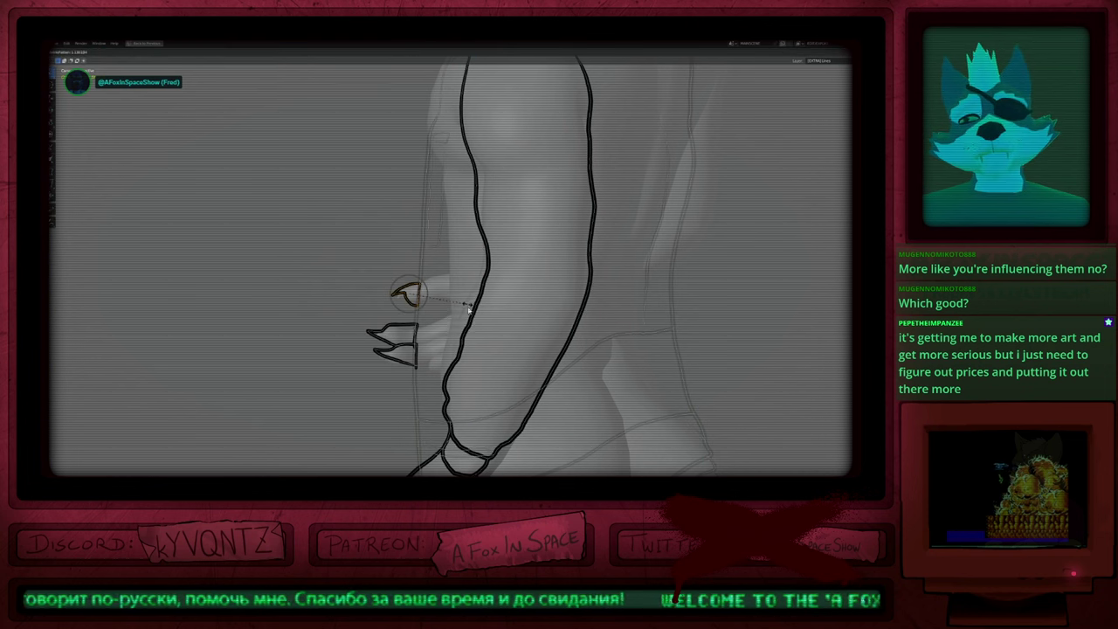
pyautogui.click(470, 308)
# Step: Change the top claw's right-edge thickness and nudge it slightly, then return to Draw Mode
pyautogui.moveTo(414, 274); pyautogui.dragTo(430, 320)
pyautogui.hotkey('alt', 's')
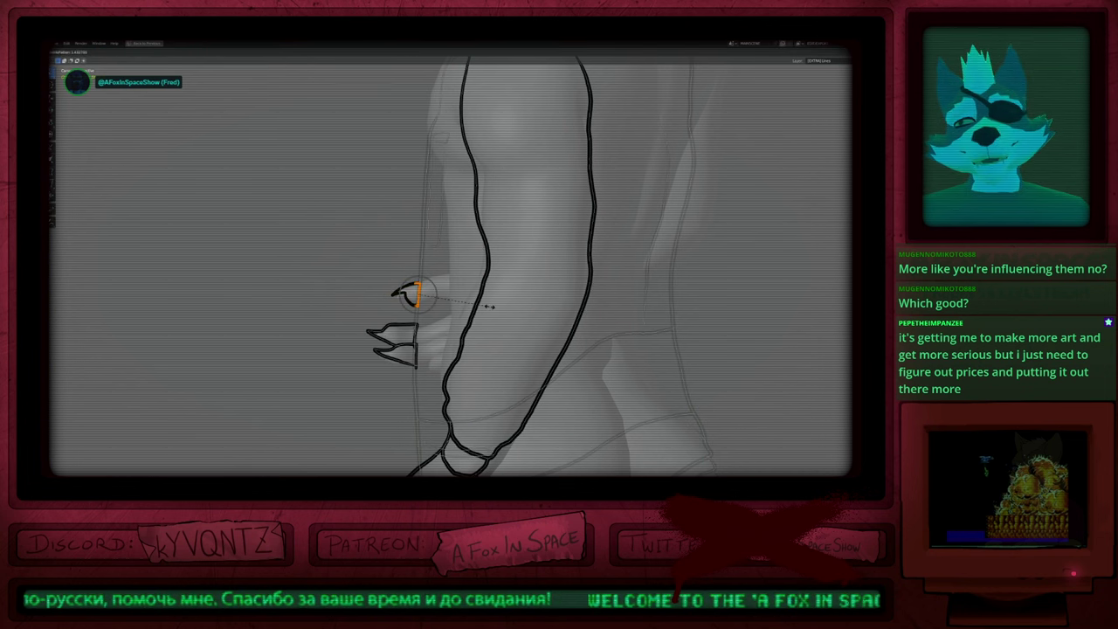
pyautogui.click(494, 308)
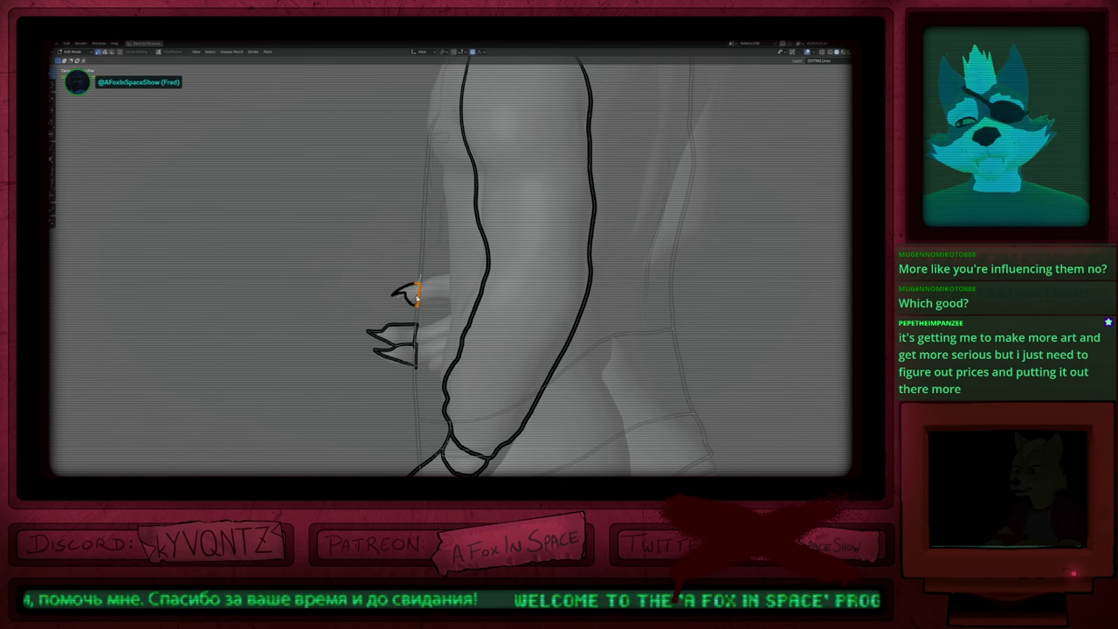
pyautogui.press('s')
pyautogui.click(498, 304)
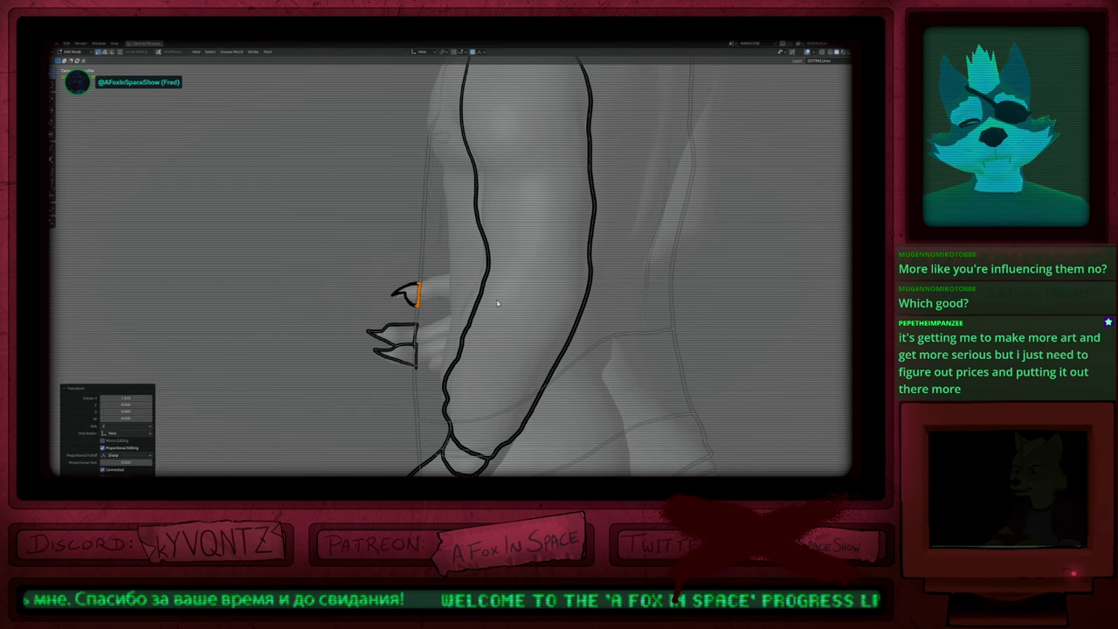
pyautogui.press('Tab')
pyautogui.keyDown('ctrl'); pyautogui.moveTo(476, 268); pyautogui.dragTo(472, 316, button='middle'); pyautogui.keyUp('ctrl')
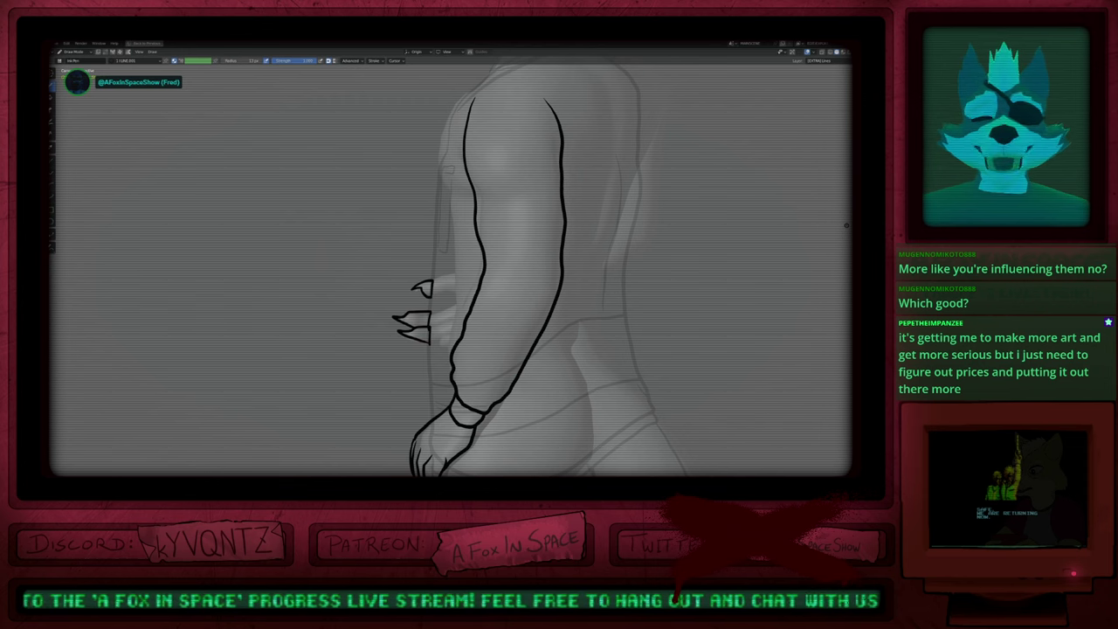
# Step: Select a point on the shoulder line and adjust it with soft falloff
pyautogui.keyDown('ctrl'); pyautogui.moveTo(513, 282); pyautogui.dragTo(517, 300, button='middle'); pyautogui.keyUp('ctrl')
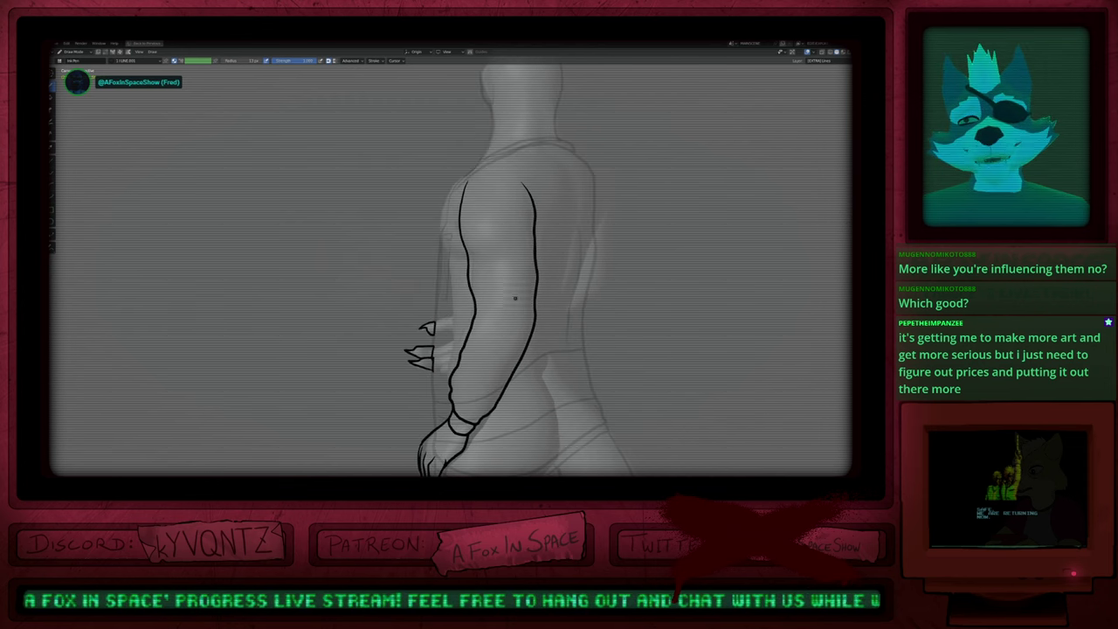
pyautogui.keyDown('shift'); pyautogui.moveTo(520, 258); pyautogui.dragTo(524, 282, button='middle'); pyautogui.keyUp('shift')
pyautogui.hotkey('ctrl', 'Tab')
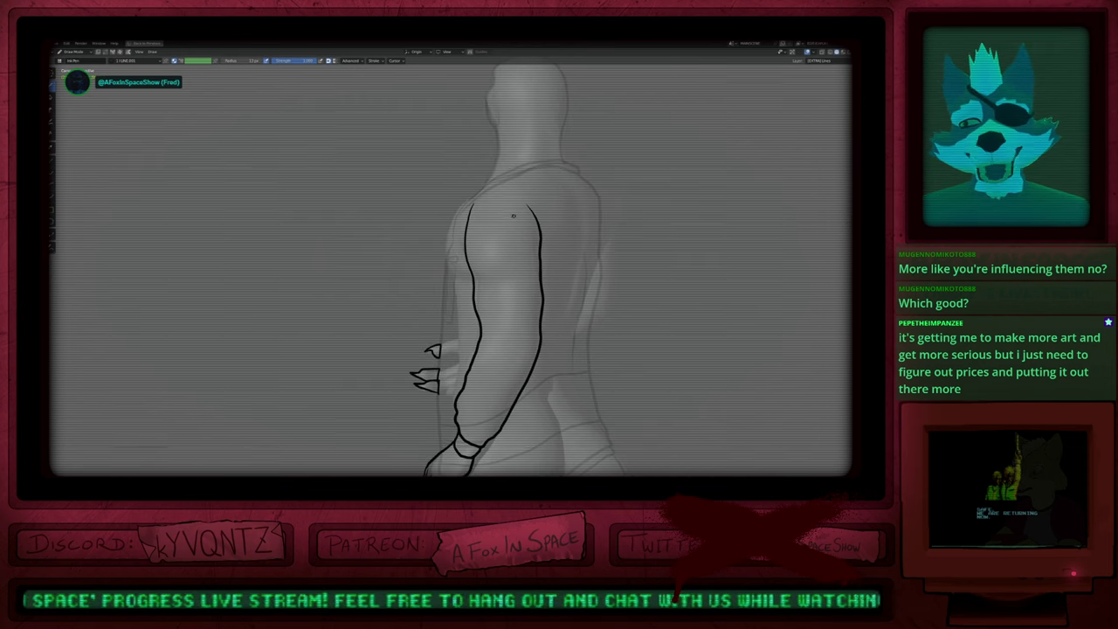
pyautogui.click(532, 212)
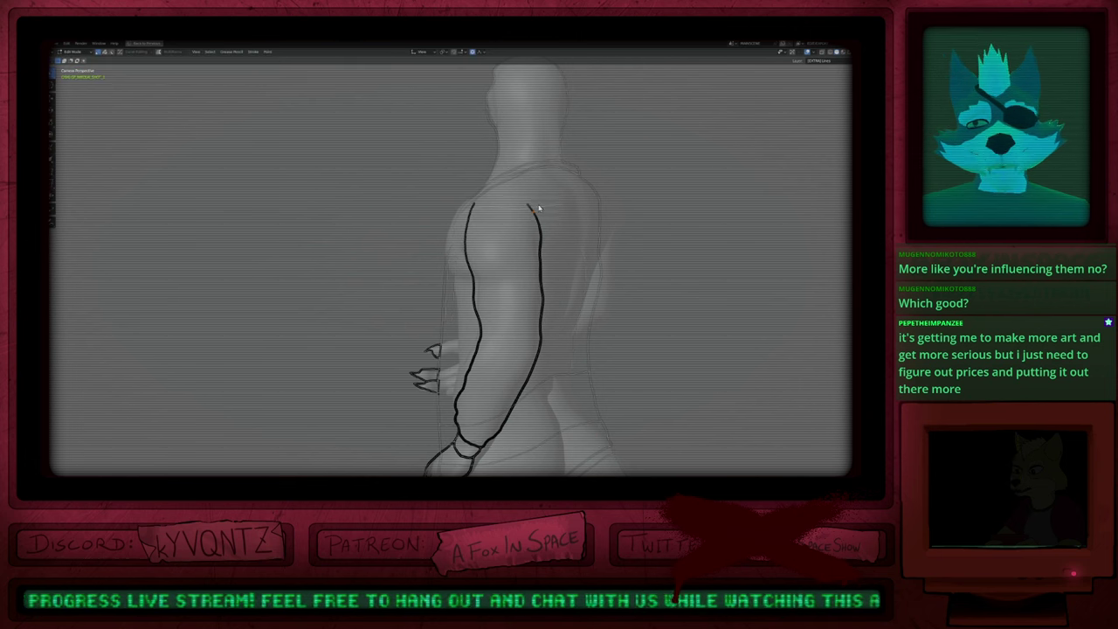
pyautogui.click(539, 206)
pyautogui.hotkey('alt', 's')
pyautogui.scroll(-9, 544, 211)
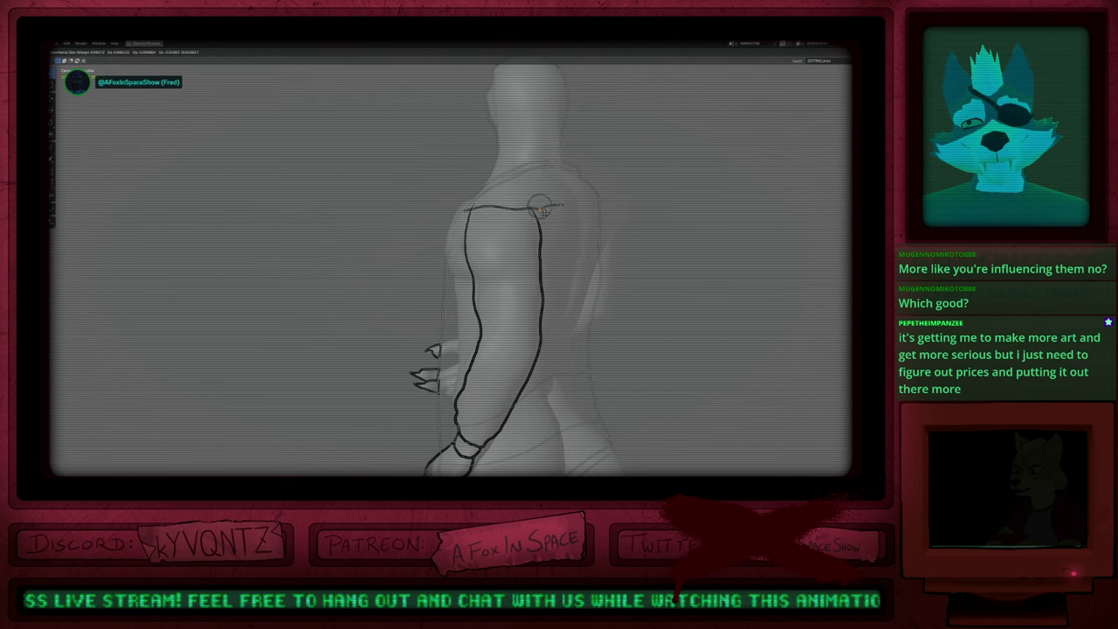
pyautogui.click(543, 215)
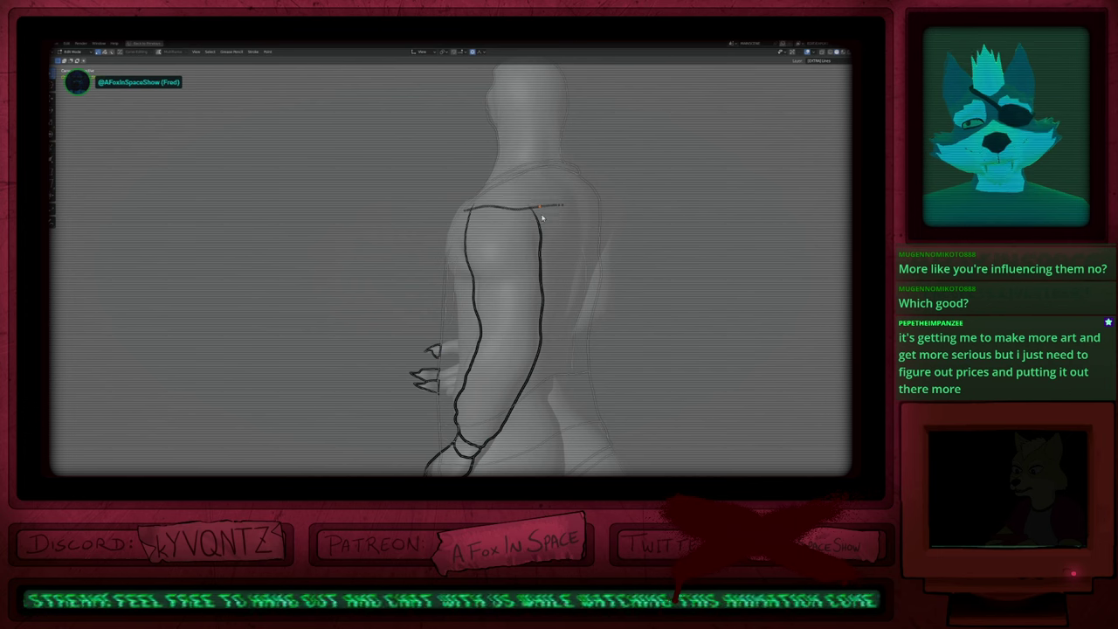
# Step: Move the shoulder stroke with proportional falloff and bend its middle into a curve
pyautogui.rightClick(542, 218)
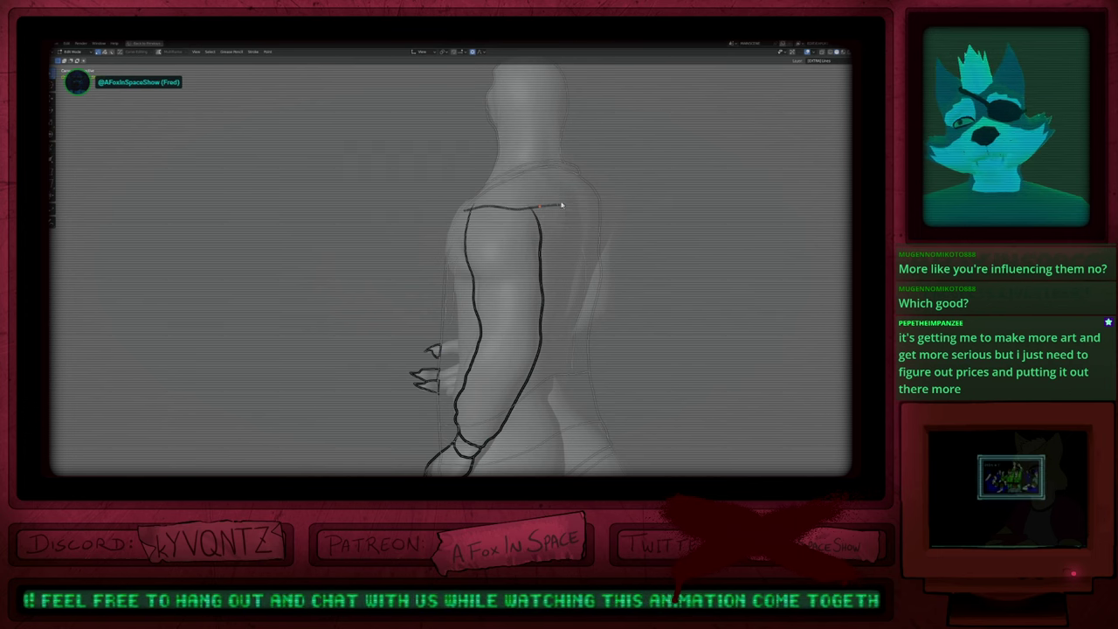
pyautogui.press('g')
pyautogui.scroll(-4, 564, 214)
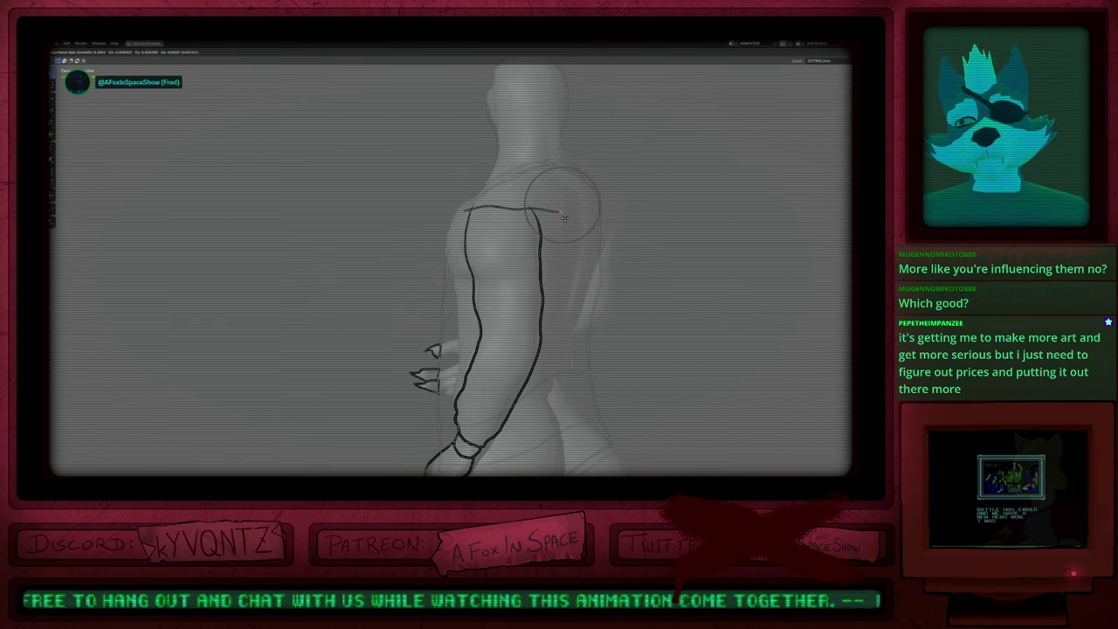
pyautogui.click(564, 219)
pyautogui.press('a')
pyautogui.press('KP_Multiply')
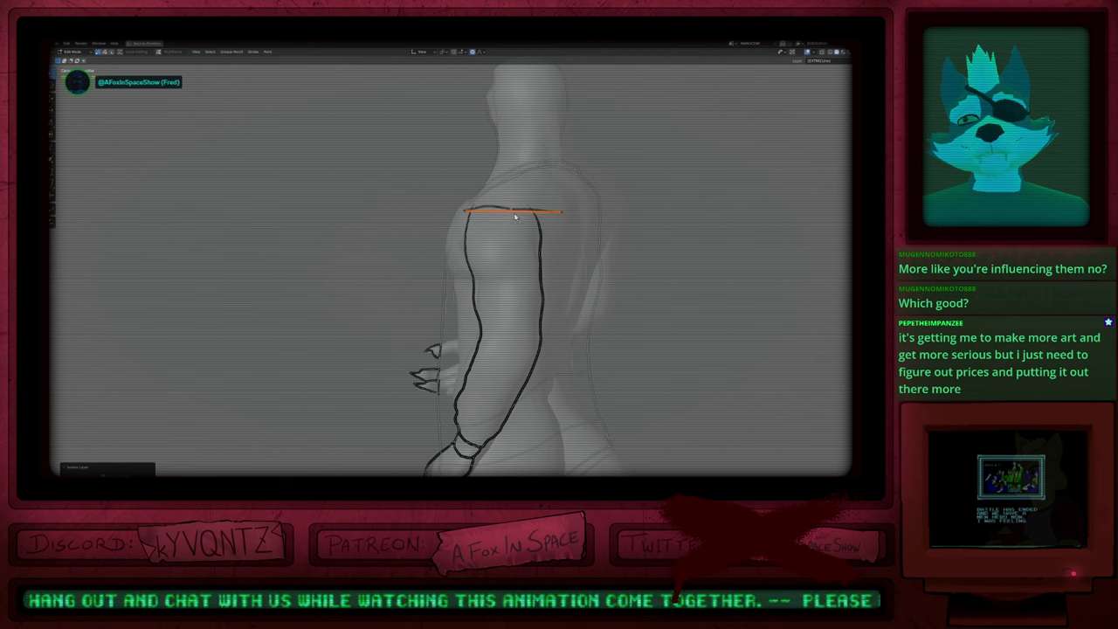
pyautogui.hotkey('ctrl', 'z')
pyautogui.hotkey('ctrl', 'z')
pyautogui.press('g')
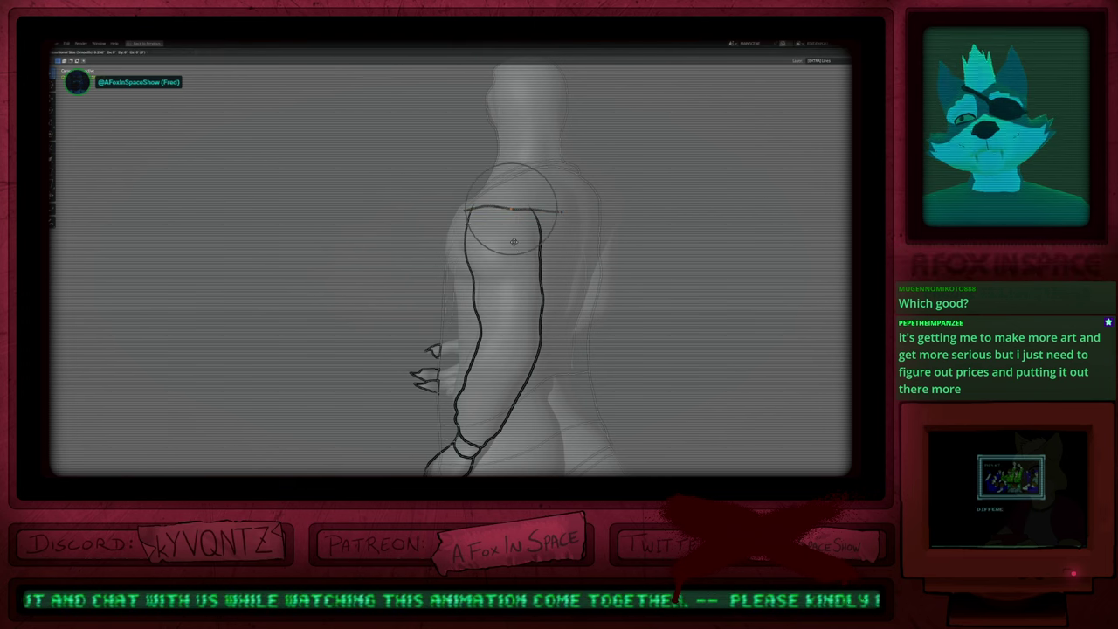
pyautogui.scroll(1, 514, 241)
pyautogui.click(514, 242)
# Step: Move the shoulder stroke's end point and rotate the arm's top segment into place
pyautogui.click(464, 215)
pyautogui.press('g')
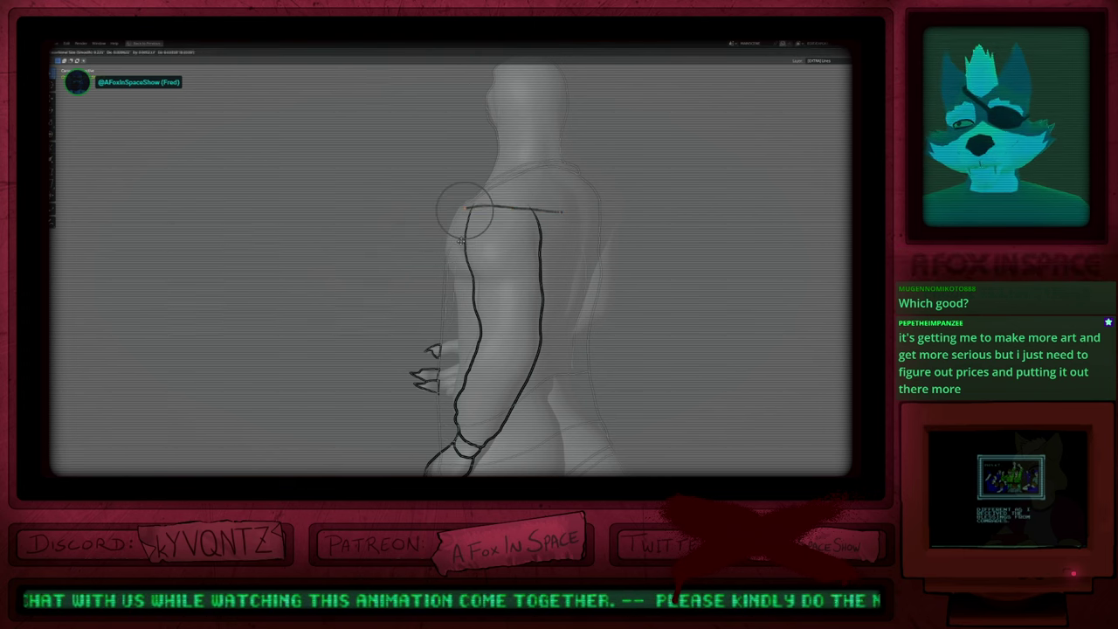
pyautogui.click(498, 246)
pyautogui.press('r')
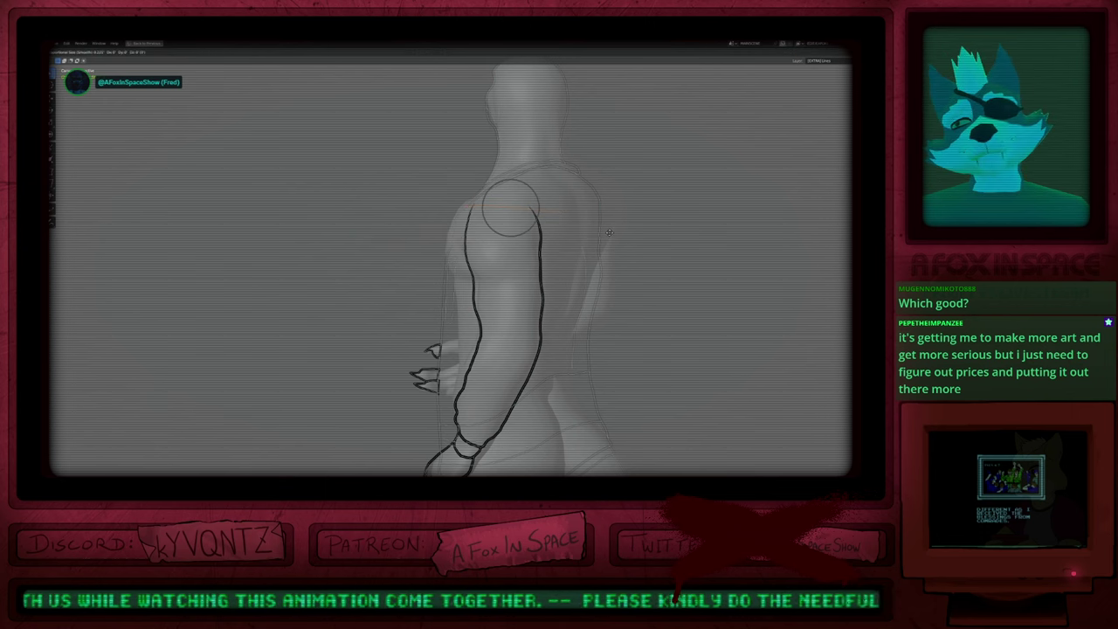
pyautogui.click(588, 251)
pyautogui.press('g')
pyautogui.click(572, 252)
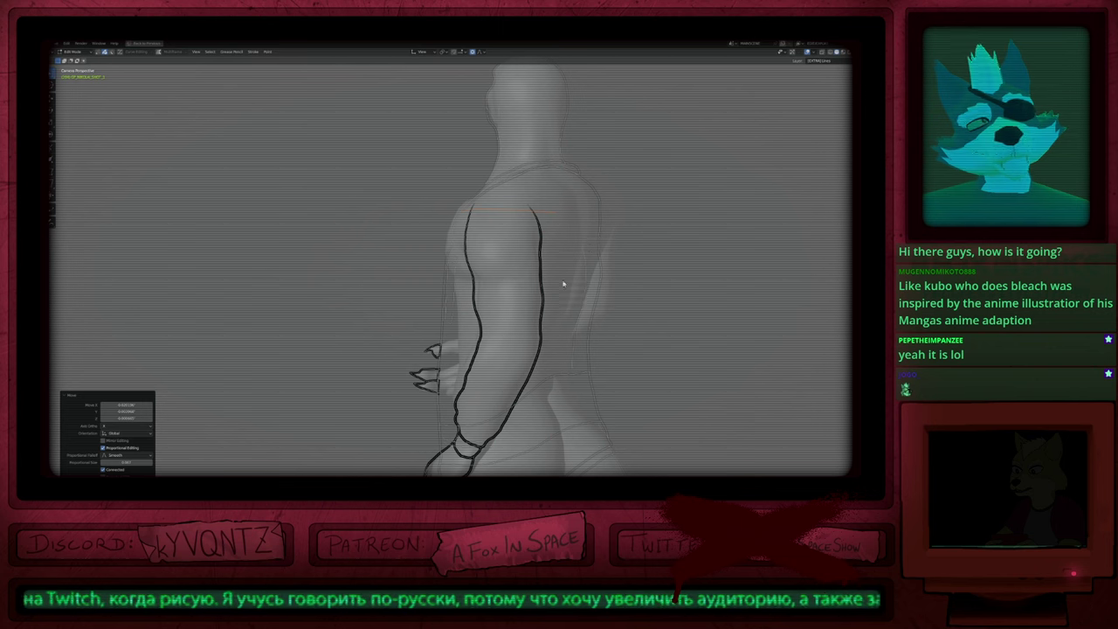
# Step: Resize the brush and redraw the lower claw's vertical edge beside the hip
pyautogui.moveTo(512, 275)
pyautogui.keyDown('ctrl'); pyautogui.mouseDown(button='middle')
pyautogui.moveTo(492, 294)
pyautogui.moveTo(489, 236)
pyautogui.mouseUp(button='middle'); pyautogui.keyUp('ctrl')
pyautogui.press('Tab')
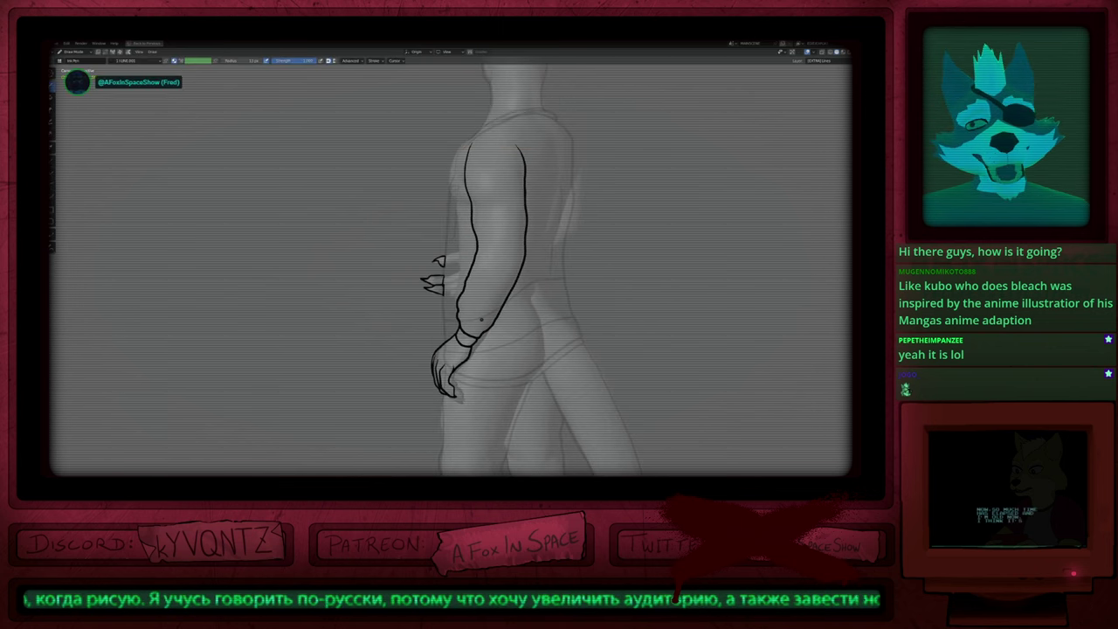
pyautogui.scroll(3, 482, 320)
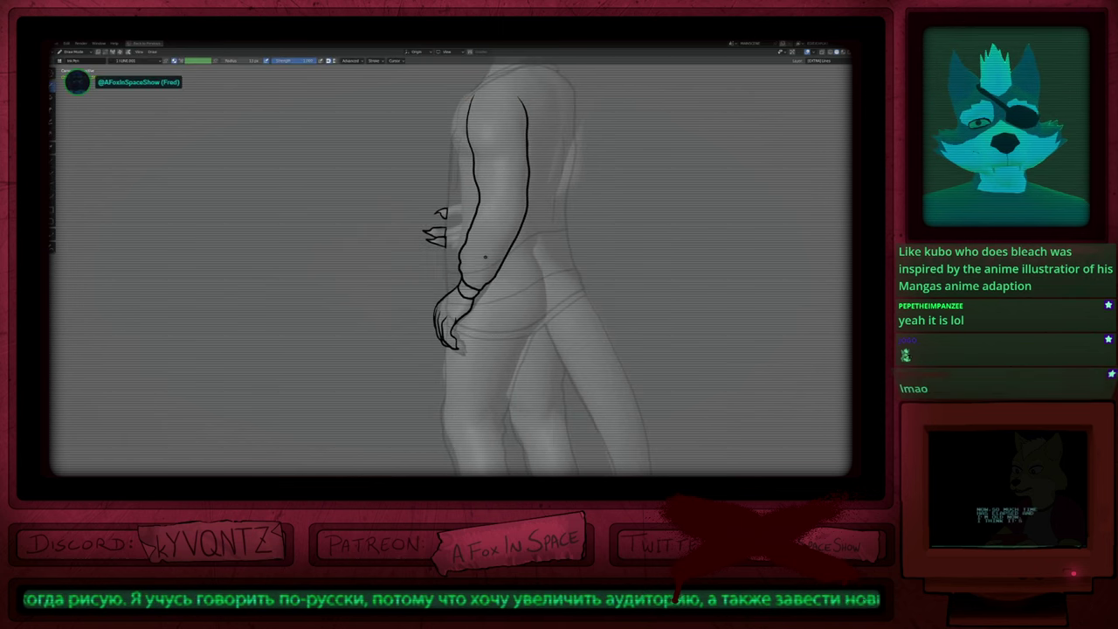
pyautogui.press('f')
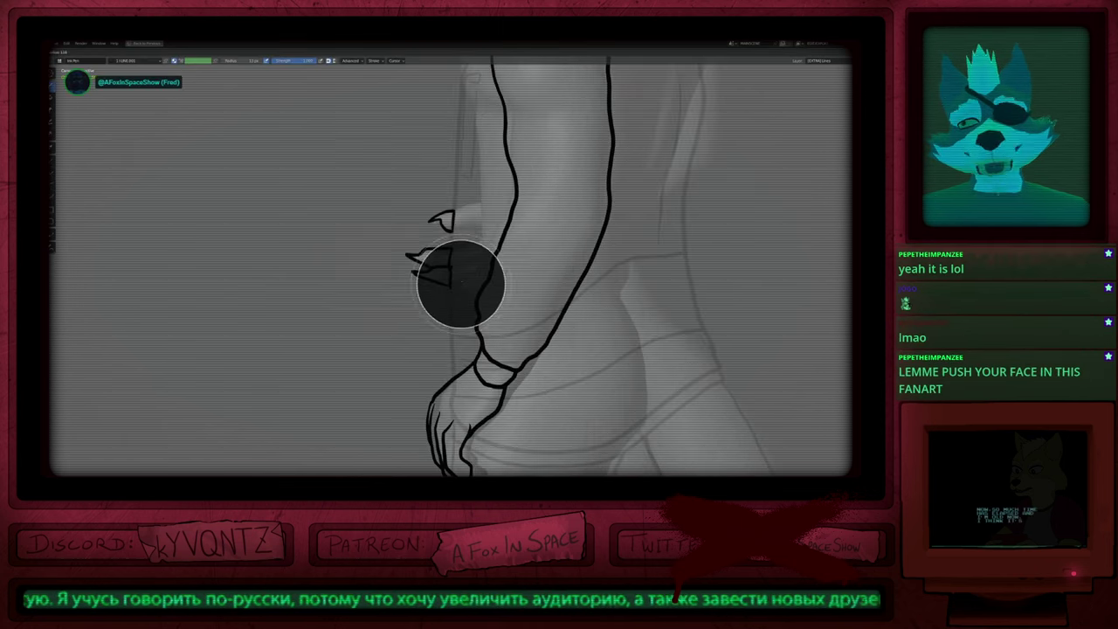
pyautogui.click(468, 283)
pyautogui.moveTo(451, 267); pyautogui.dragTo(450, 286)
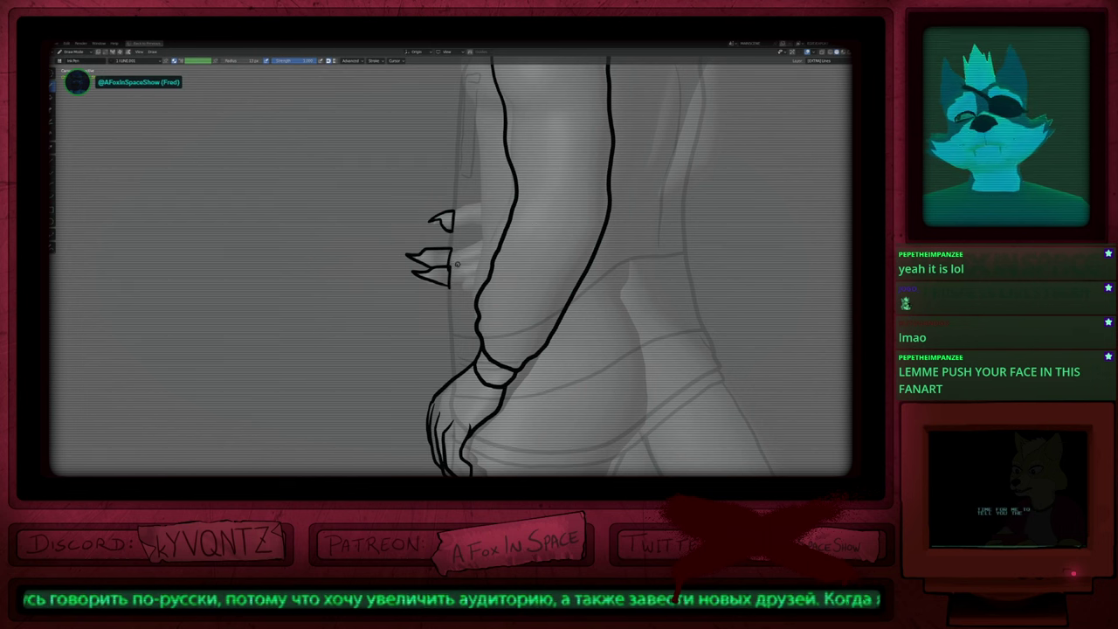
pyautogui.scroll(3, 460, 261)
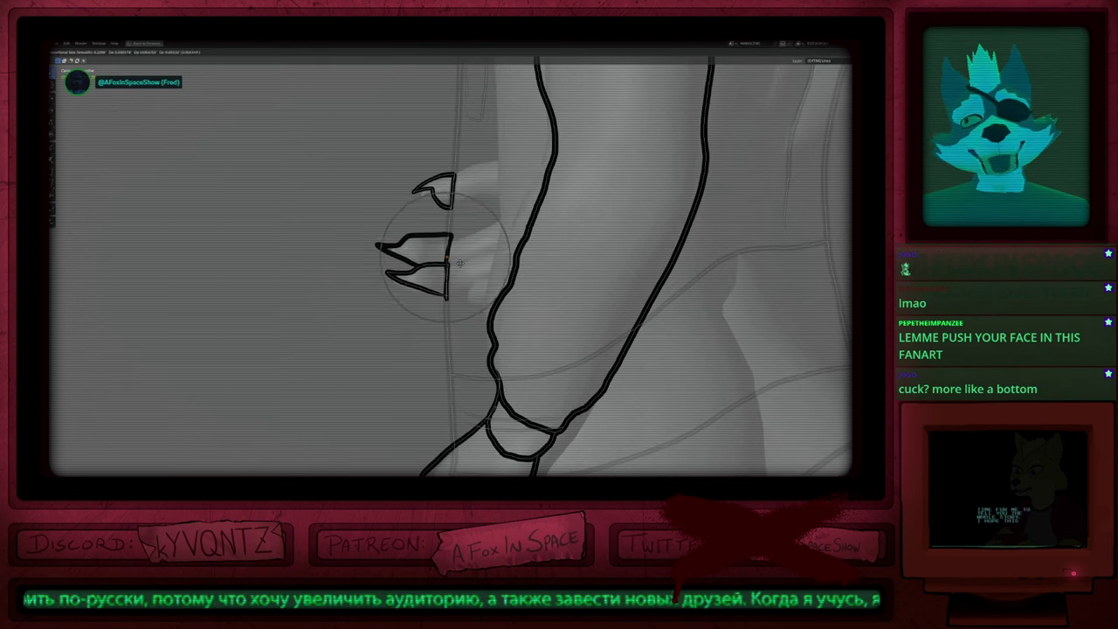
# Step: Nudge a lower claw point into place with proportional move in Edit Mode
pyautogui.press('Tab')
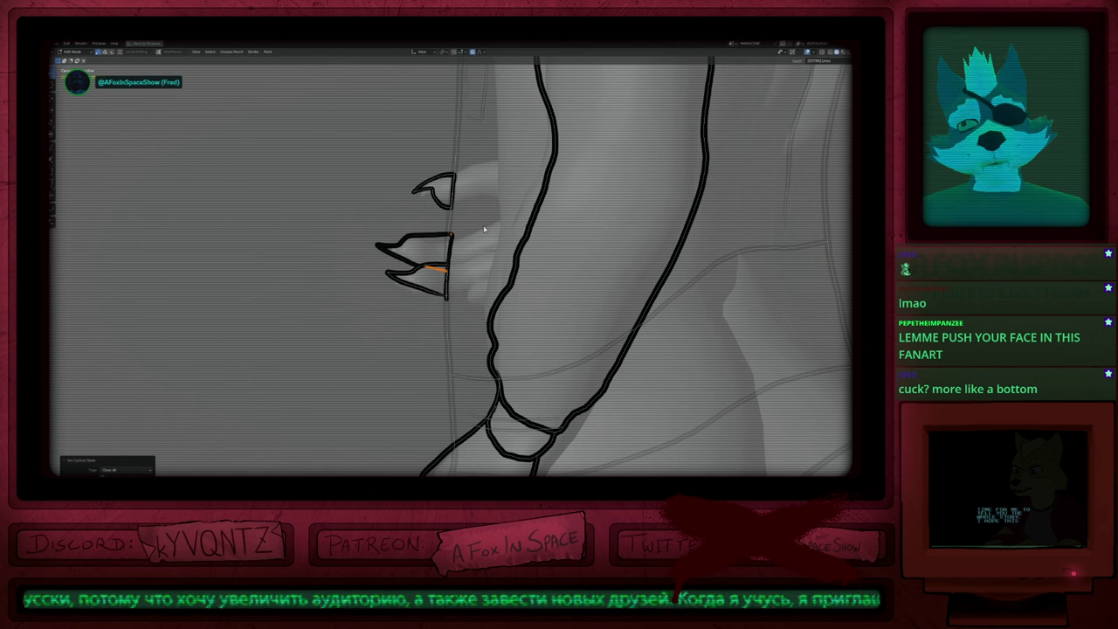
pyautogui.press('g')
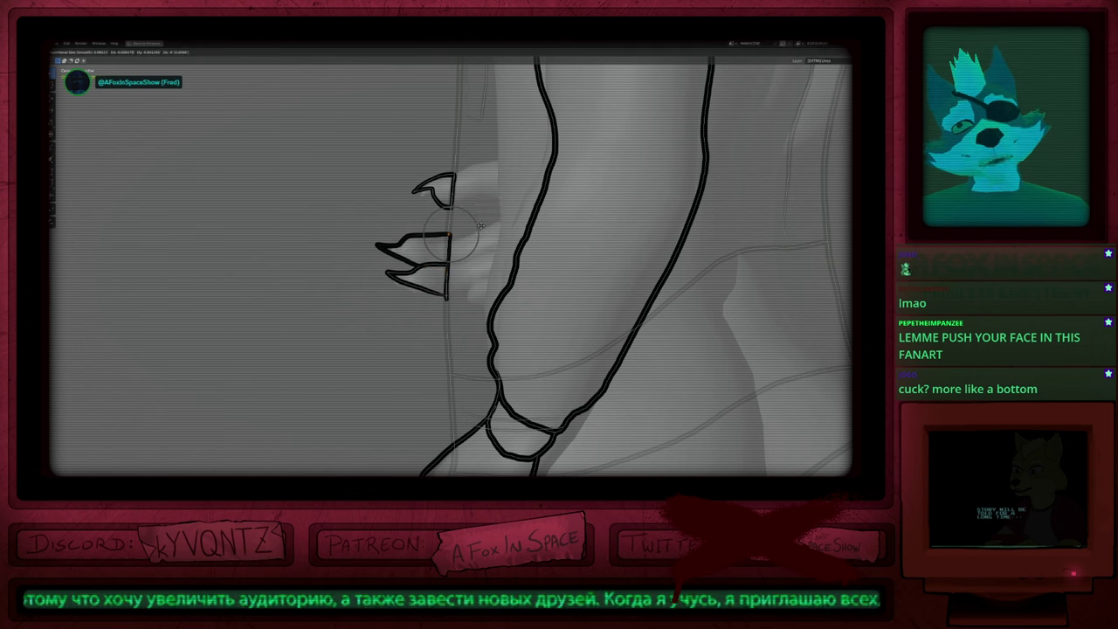
pyautogui.click(477, 229)
pyautogui.press('Tab')
# Step: Zoom and pan around to review the whole arm from shoulder to hand
pyautogui.scroll(-2, 464, 267)
pyautogui.scroll(3, 458, 272)
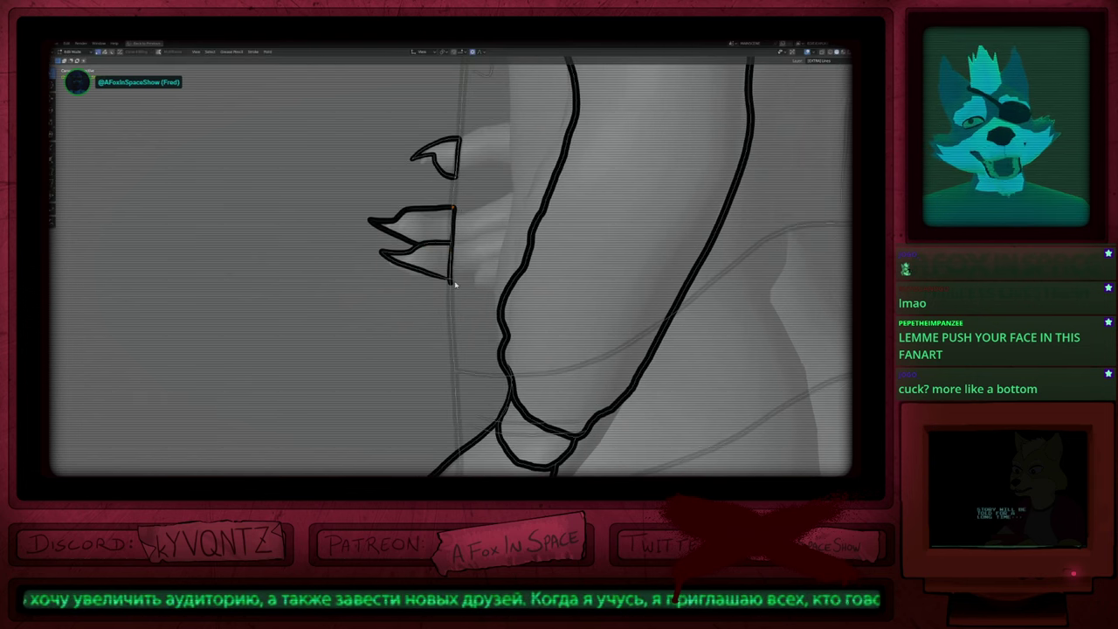
pyautogui.scroll(-2, 462, 278)
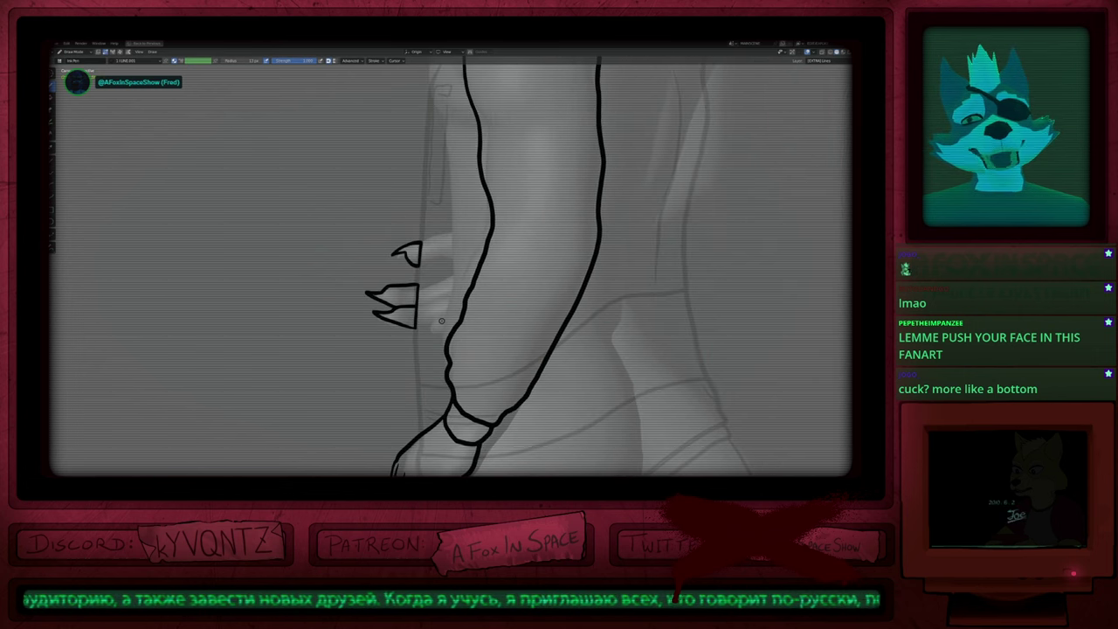
pyautogui.scroll(-3, 435, 289)
pyautogui.keyDown('shift'); pyautogui.moveTo(436, 290); pyautogui.dragTo(397, 441, button='middle'); pyautogui.keyUp('shift')
pyautogui.moveTo(495, 262)
pyautogui.keyDown('shift'); pyautogui.mouseDown(button='middle')
pyautogui.moveTo(448, 346)
pyautogui.moveTo(519, 229)
pyautogui.mouseUp(button='middle'); pyautogui.keyUp('shift')
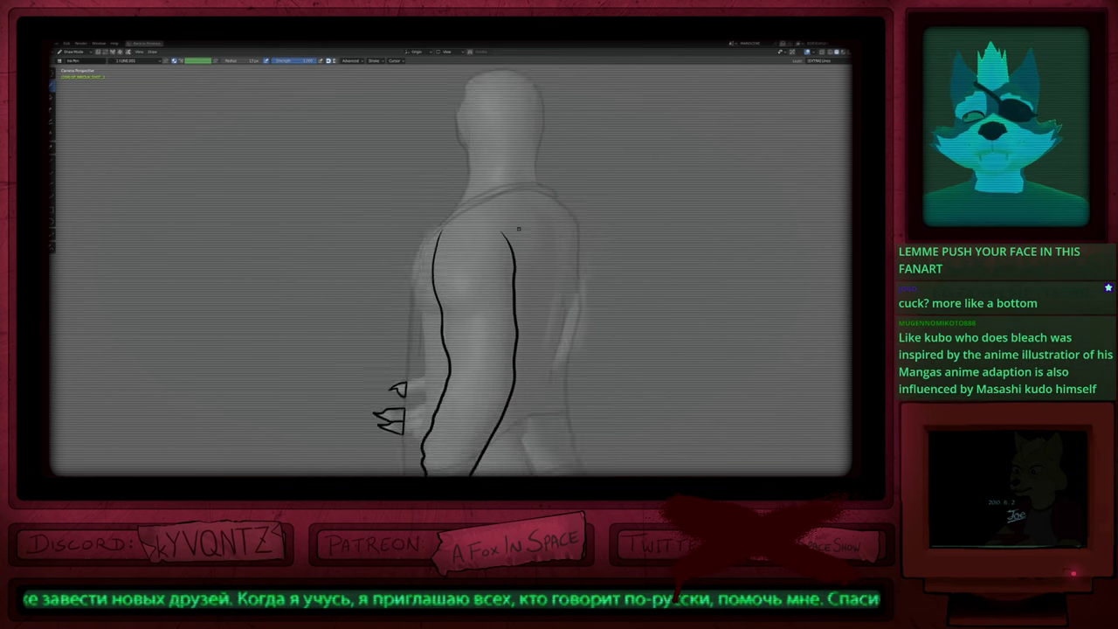
pyautogui.scroll(-2, 520, 229)
pyautogui.moveTo(523, 306)
pyautogui.keyDown('shift'); pyautogui.mouseDown(button='middle')
pyautogui.moveTo(537, 206)
pyautogui.moveTo(520, 284)
pyautogui.mouseUp(button='middle'); pyautogui.keyUp('shift')
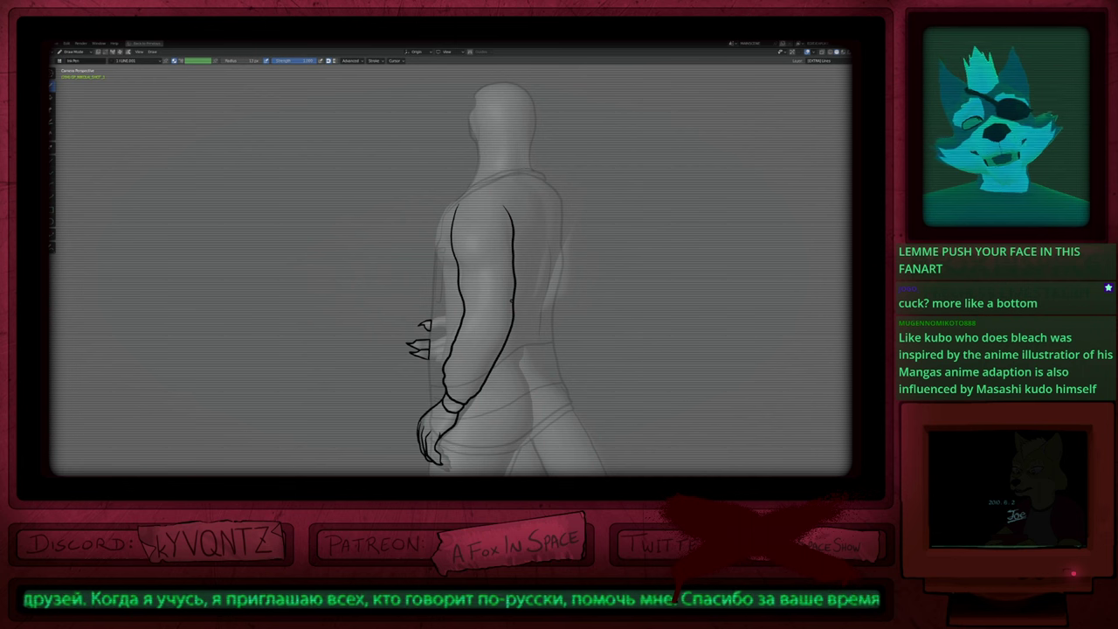
pyautogui.moveTo(504, 257)
pyautogui.keyDown('shift'); pyautogui.mouseDown(button='middle')
pyautogui.moveTo(531, 336)
pyautogui.moveTo(527, 294)
pyautogui.mouseUp(button='middle'); pyautogui.keyUp('shift')
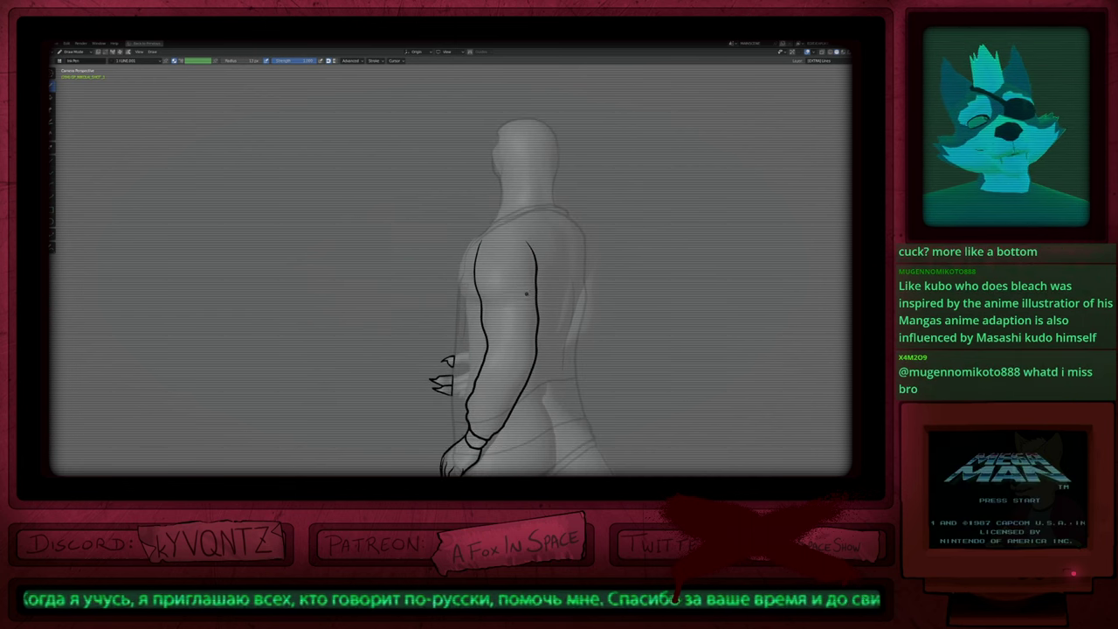
pyautogui.scroll(3, 502, 306)
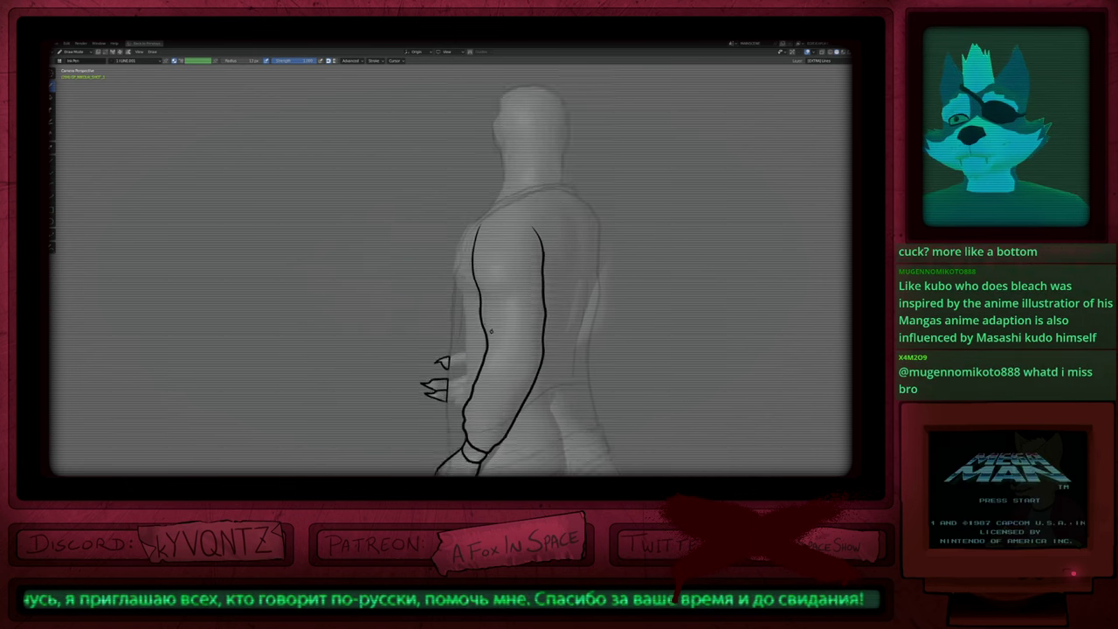
pyautogui.moveTo(499, 280); pyautogui.dragTo(525, 233, button='middle')
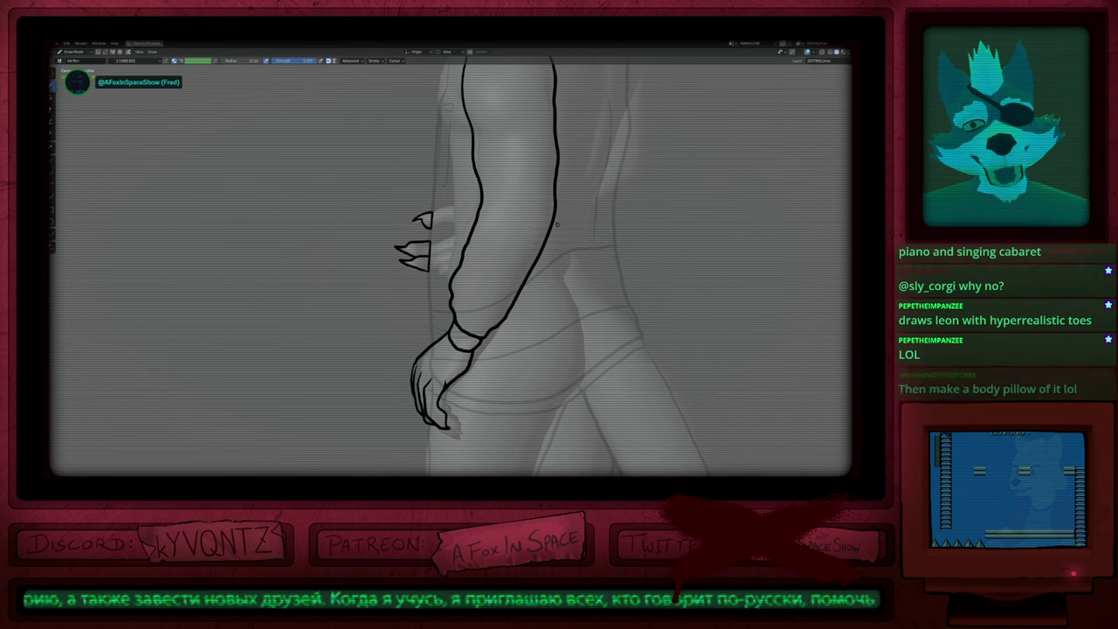
pyautogui.keyDown('shift'); pyautogui.moveTo(569, 120); pyautogui.dragTo(530, 285, button='middle'); pyautogui.keyUp('shift')
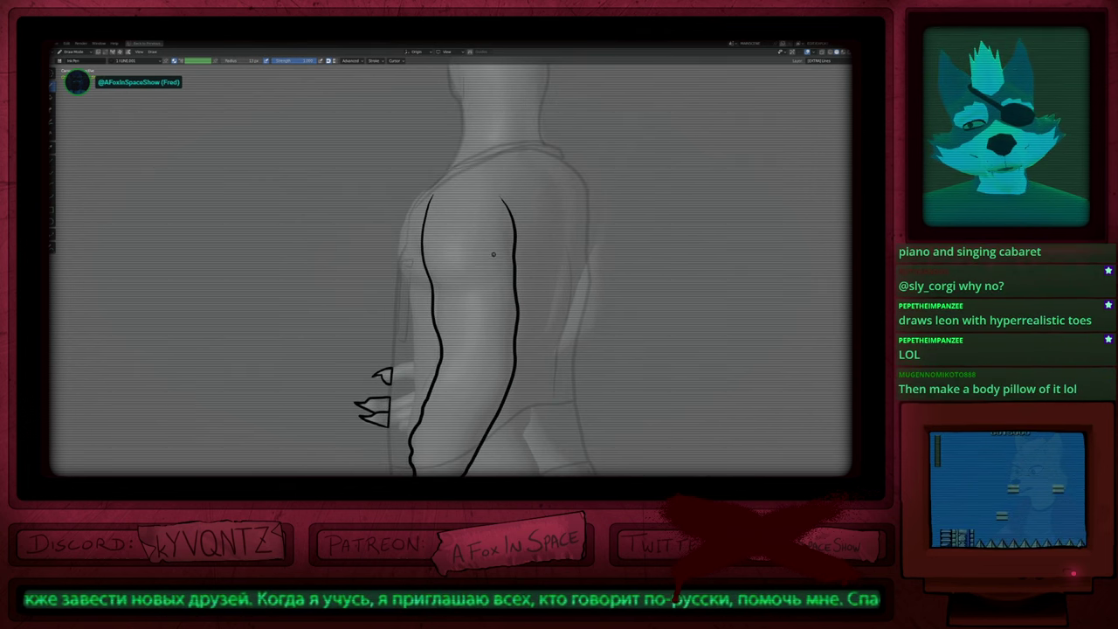
pyautogui.keyDown('shift'); pyautogui.moveTo(477, 332); pyautogui.dragTo(517, 185, button='middle'); pyautogui.keyUp('shift')
pyautogui.moveTo(479, 268)
pyautogui.keyDown('ctrl'); pyautogui.mouseDown(button='middle')
pyautogui.moveTo(489, 337)
pyautogui.moveTo(491, 256)
pyautogui.mouseUp(button='middle'); pyautogui.keyUp('ctrl')
pyautogui.press('Down')
pyautogui.press('Up')
pyautogui.press('Up')
pyautogui.press('Down')
pyautogui.press('Down')
pyautogui.press('Down')
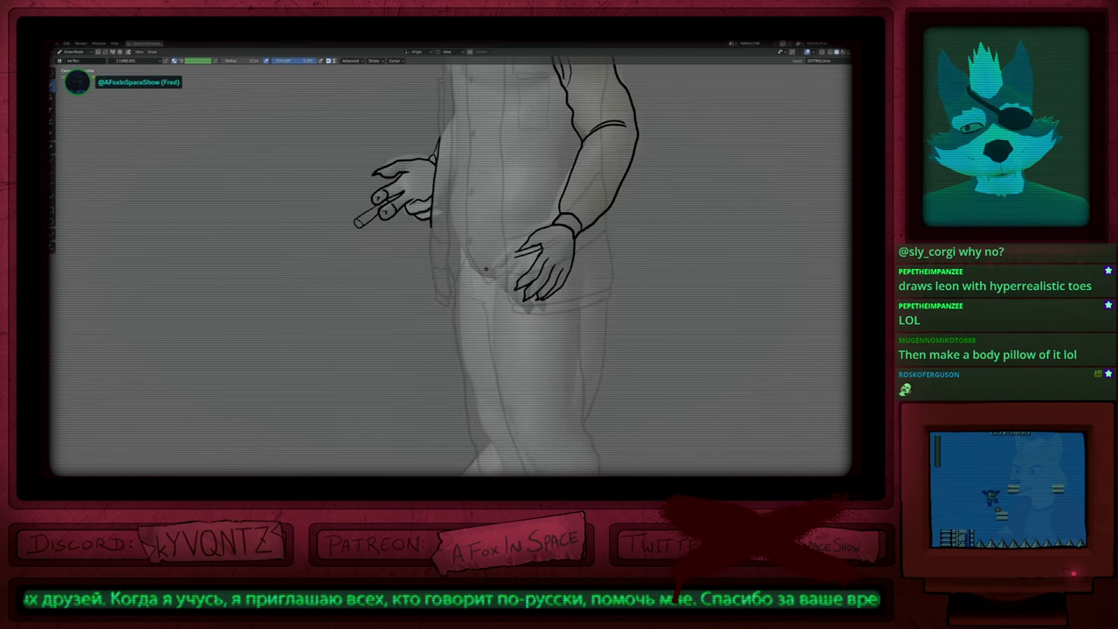
pyautogui.press('Up')
pyautogui.press('Up')
pyautogui.press('Down')
pyautogui.press('Down')
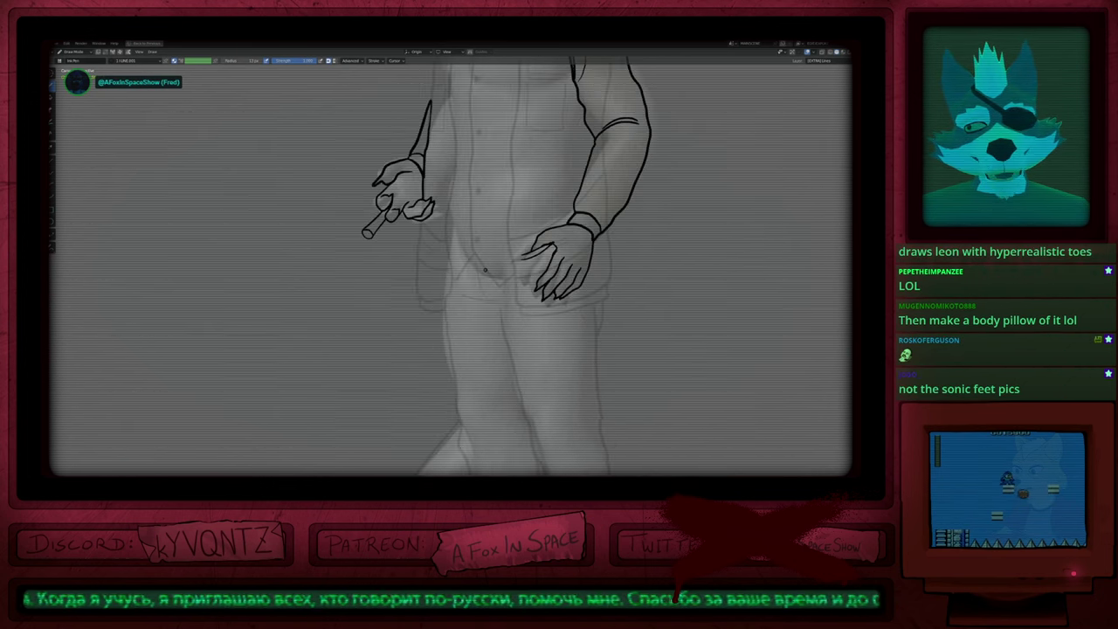
pyautogui.press('Up')
pyautogui.press('Right')
pyautogui.press('Left')
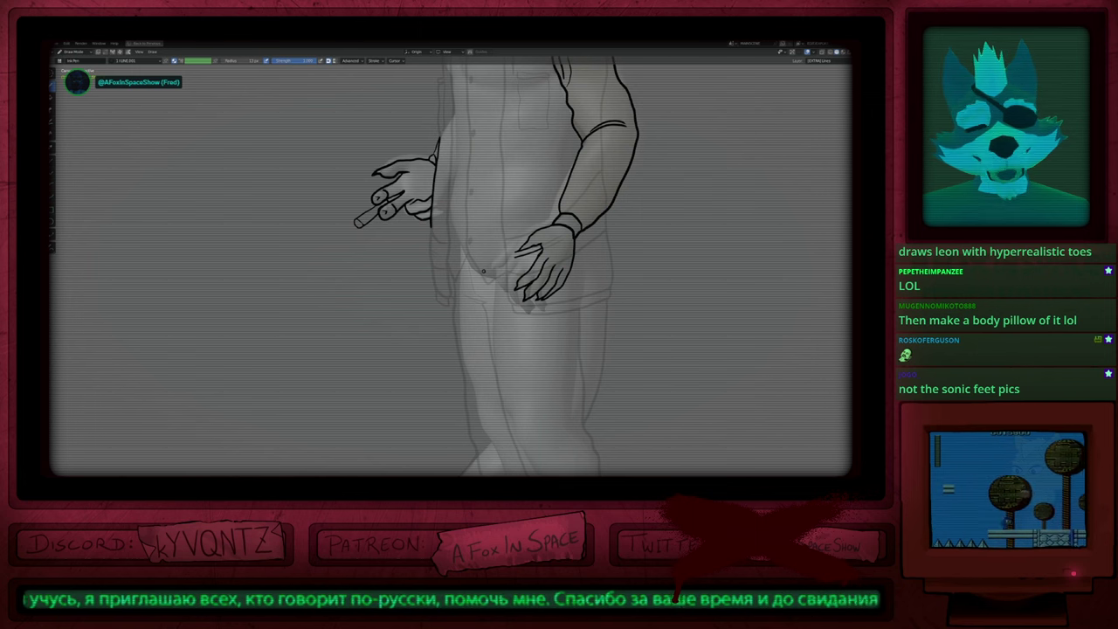
pyautogui.press('Right')
pyautogui.press('Left')
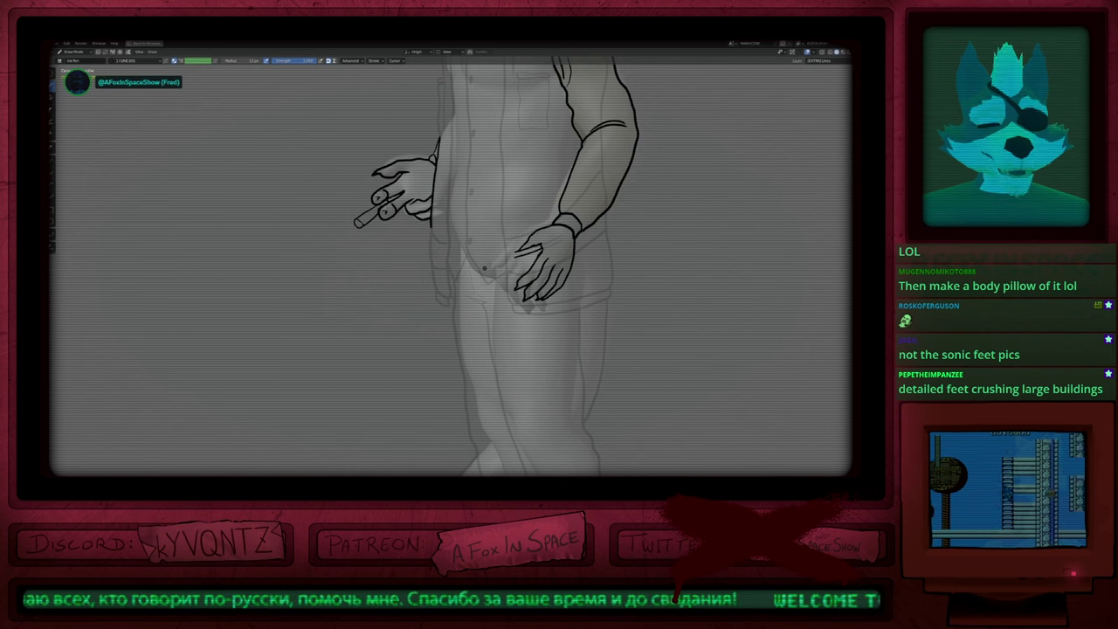
pyautogui.press('Right')
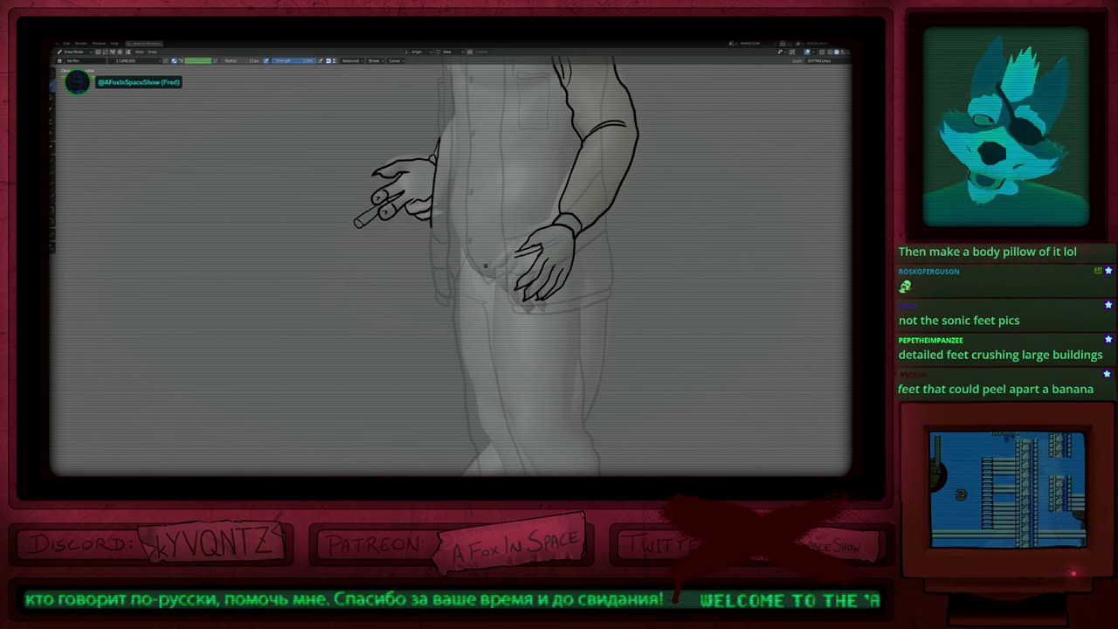
pyautogui.press('Left')
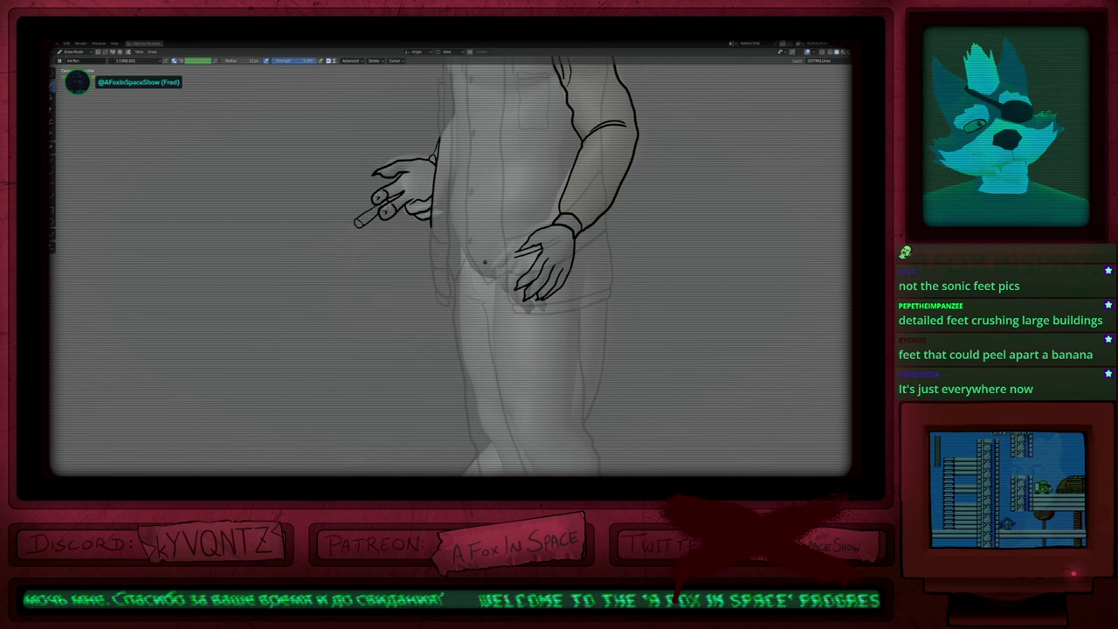
pyautogui.press('Right')
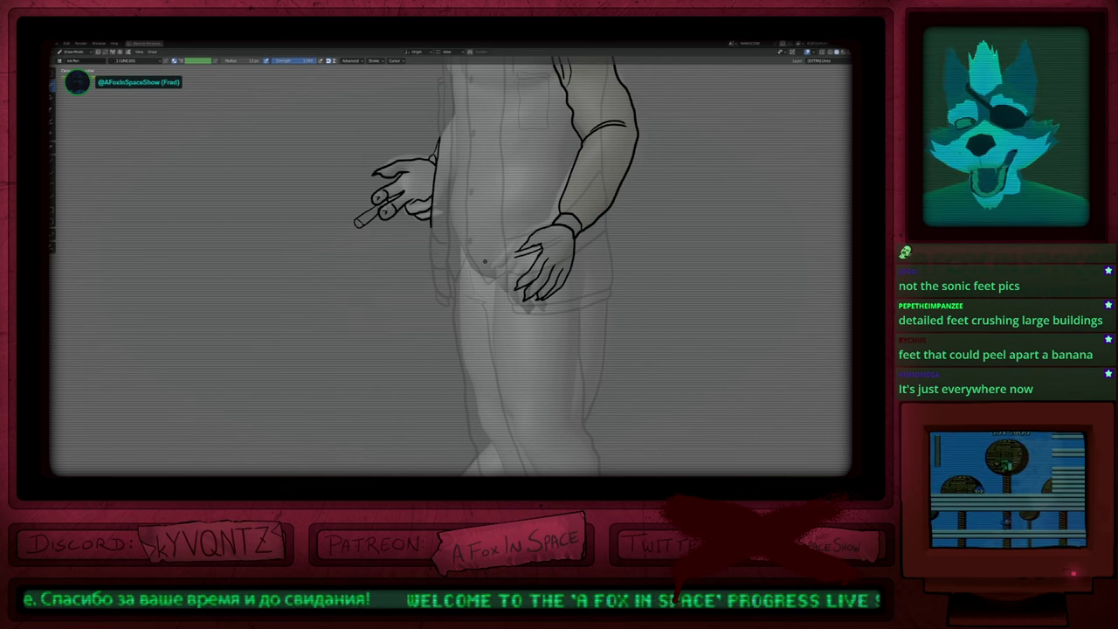
pyautogui.press('Left')
pyautogui.press('Right')
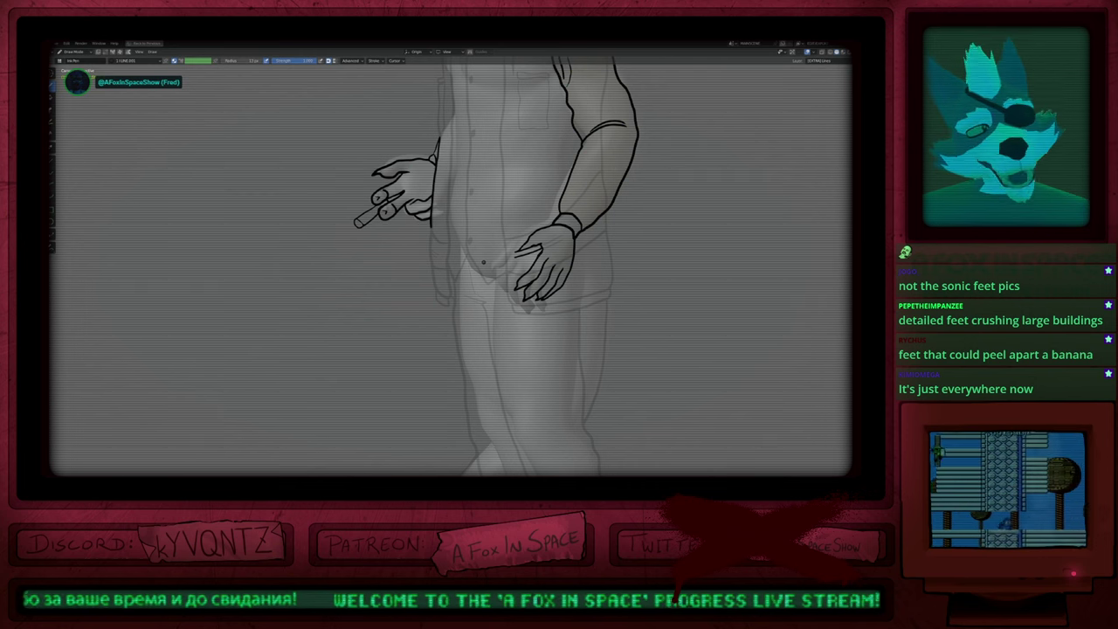
pyautogui.press('Left')
pyautogui.press('Right')
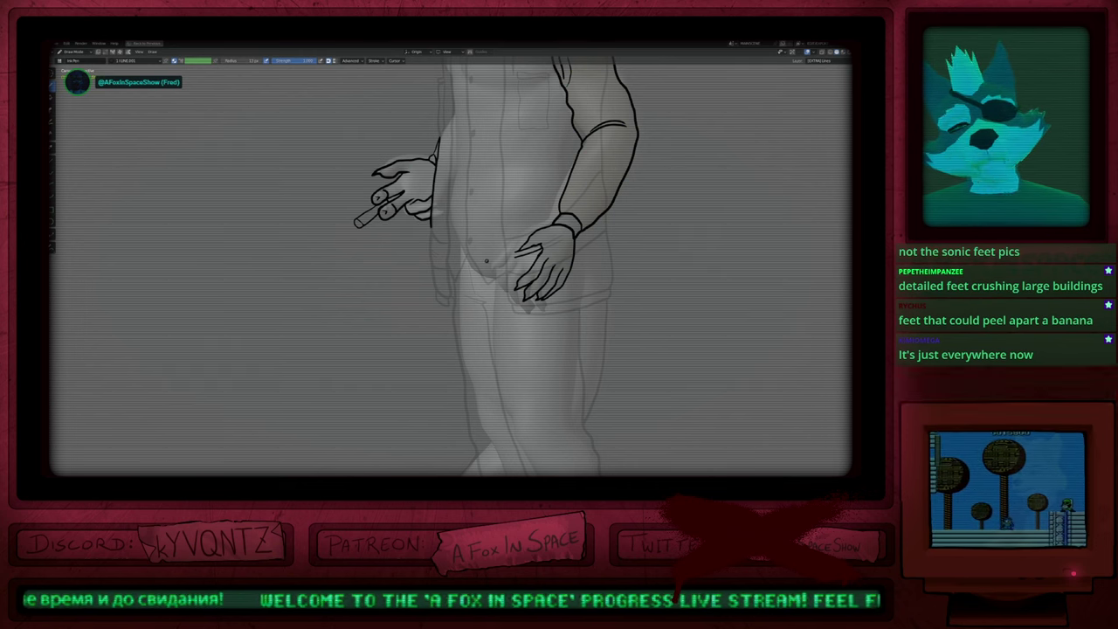
pyautogui.press('Left')
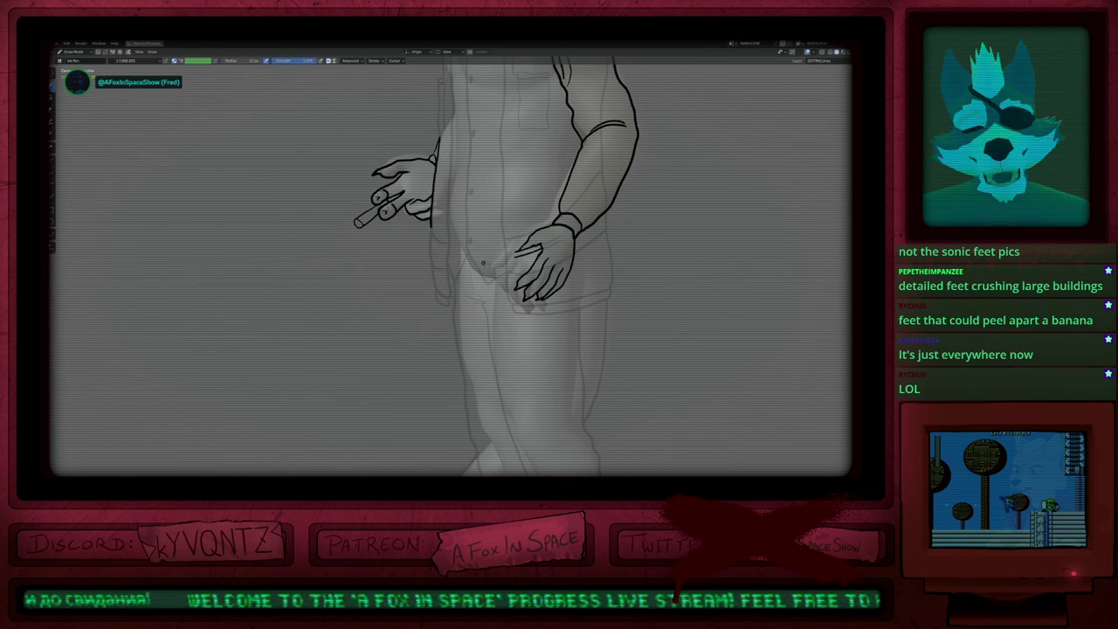
pyautogui.press('Right')
pyautogui.press('Left')
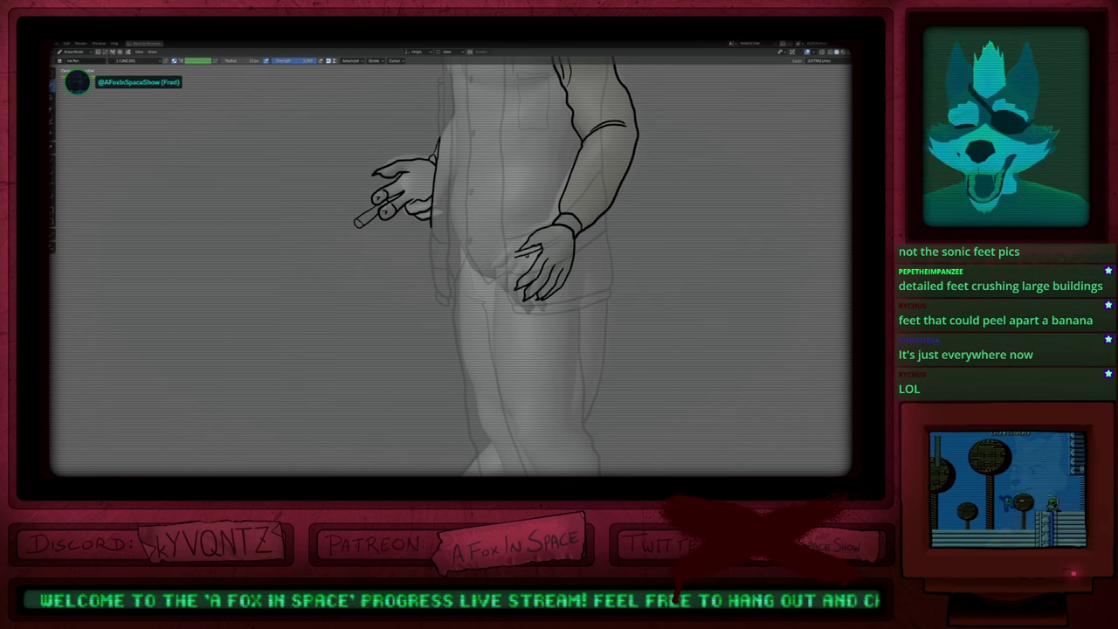
pyautogui.press('Right')
pyautogui.press('Left')
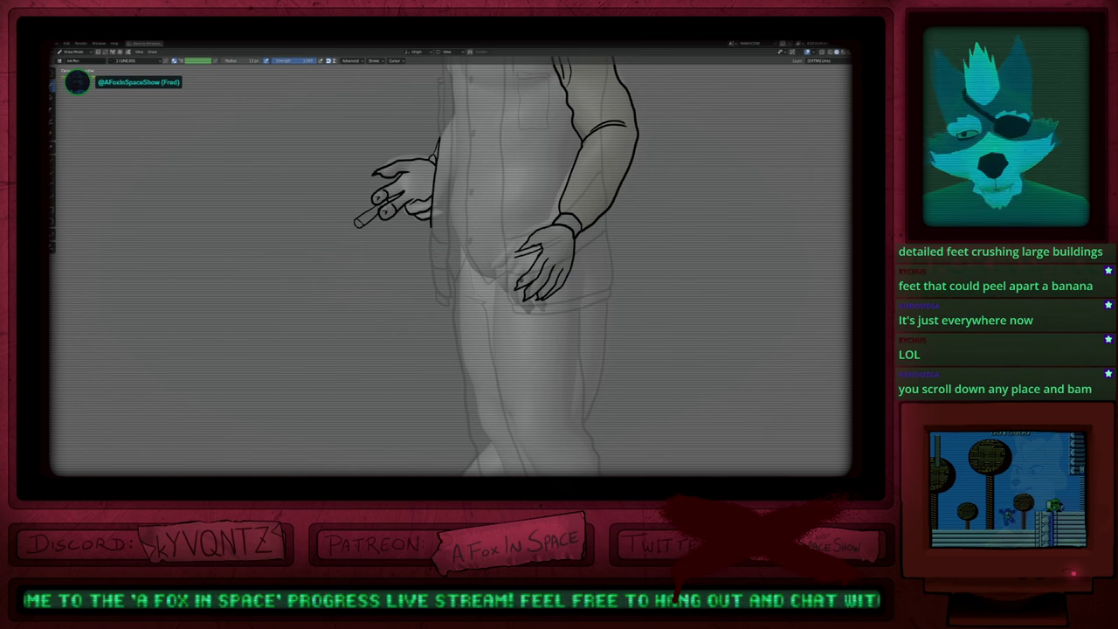
pyautogui.press('Right')
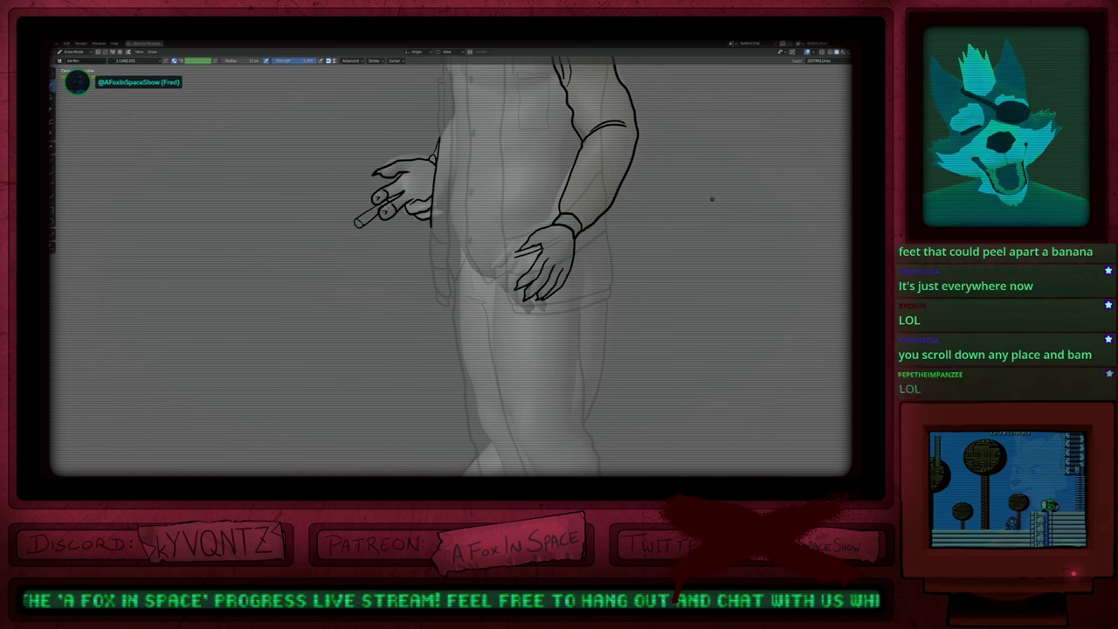
pyautogui.press('Left')
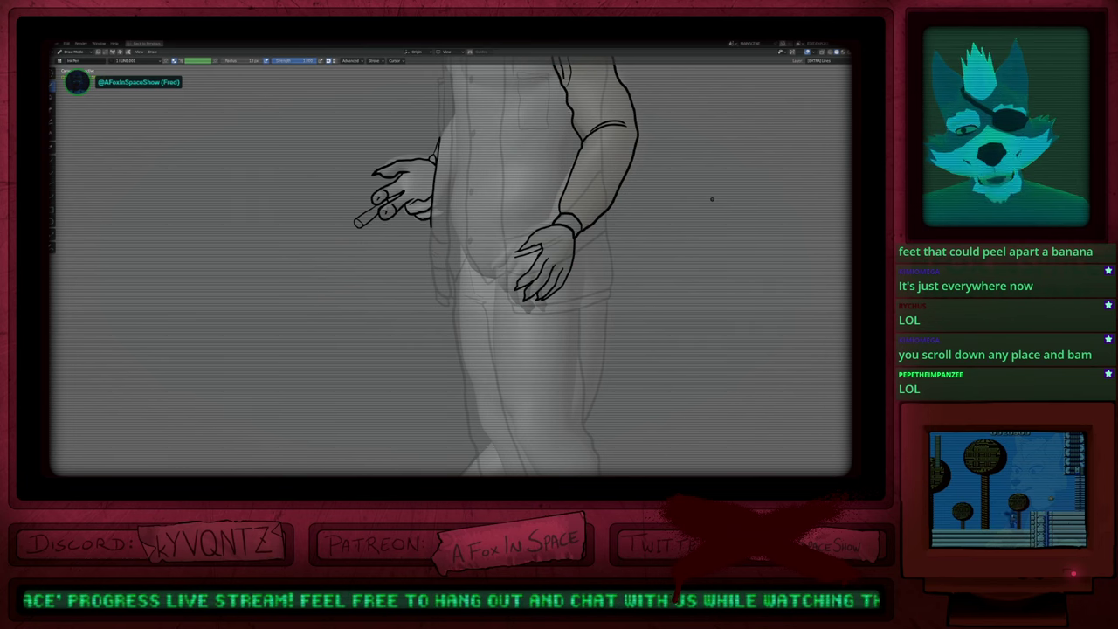
pyautogui.press('Right')
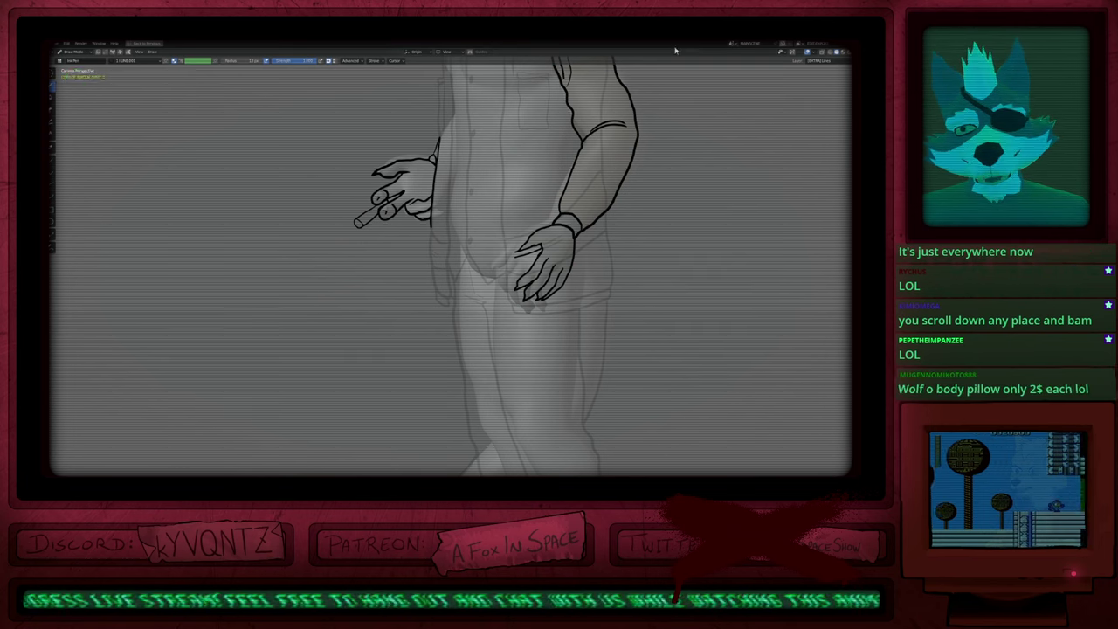
pyautogui.press('Left')
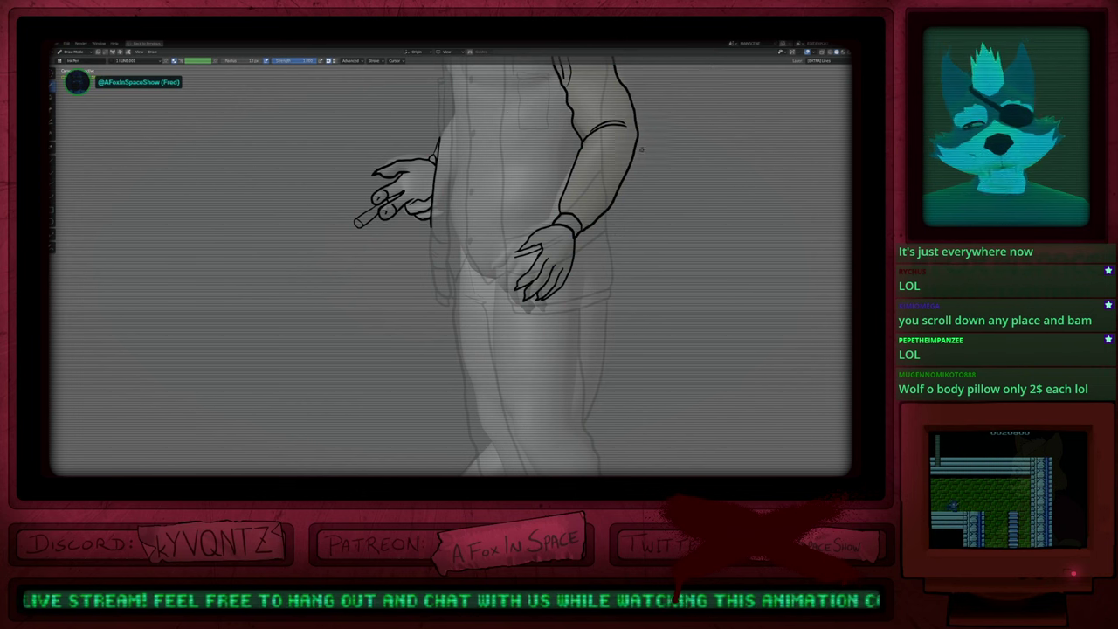
pyautogui.keyDown('ctrl'); pyautogui.moveTo(568, 350); pyautogui.dragTo(568, 410, button='middle'); pyautogui.keyUp('ctrl')
pyautogui.keyDown('shift'); pyautogui.moveTo(561, 208); pyautogui.dragTo(550, 308, button='middle'); pyautogui.keyUp('shift')
pyautogui.press('Left')
pyautogui.press('Left')
pyautogui.press('Left')
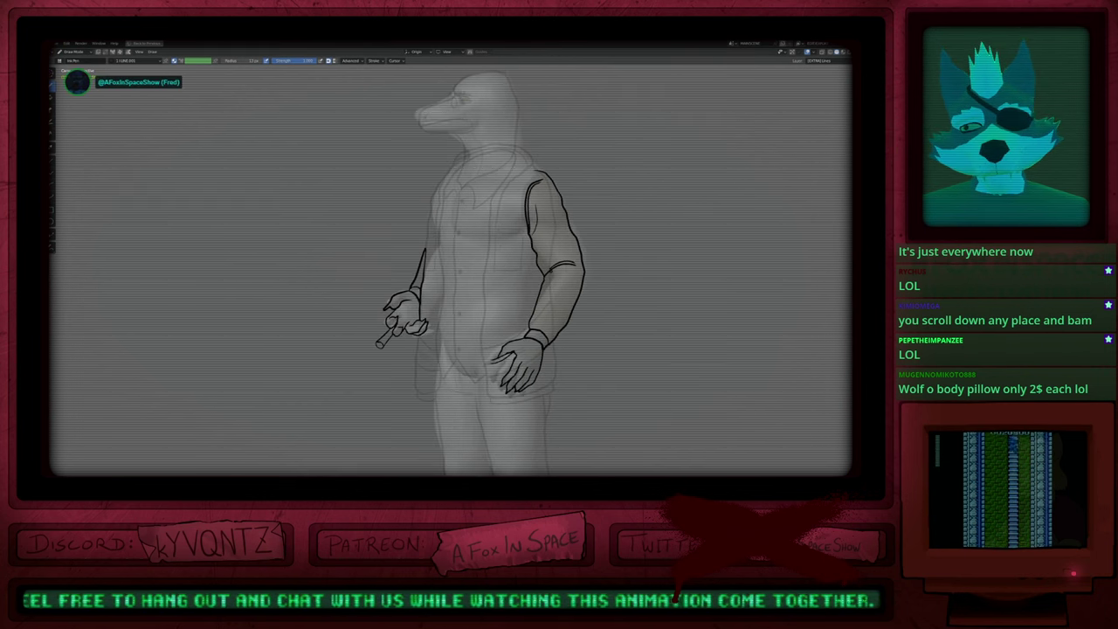
pyautogui.press('Right')
pyautogui.press('Right')
pyautogui.press('Right')
pyautogui.press('Left')
pyautogui.press('Left')
pyautogui.press('Right')
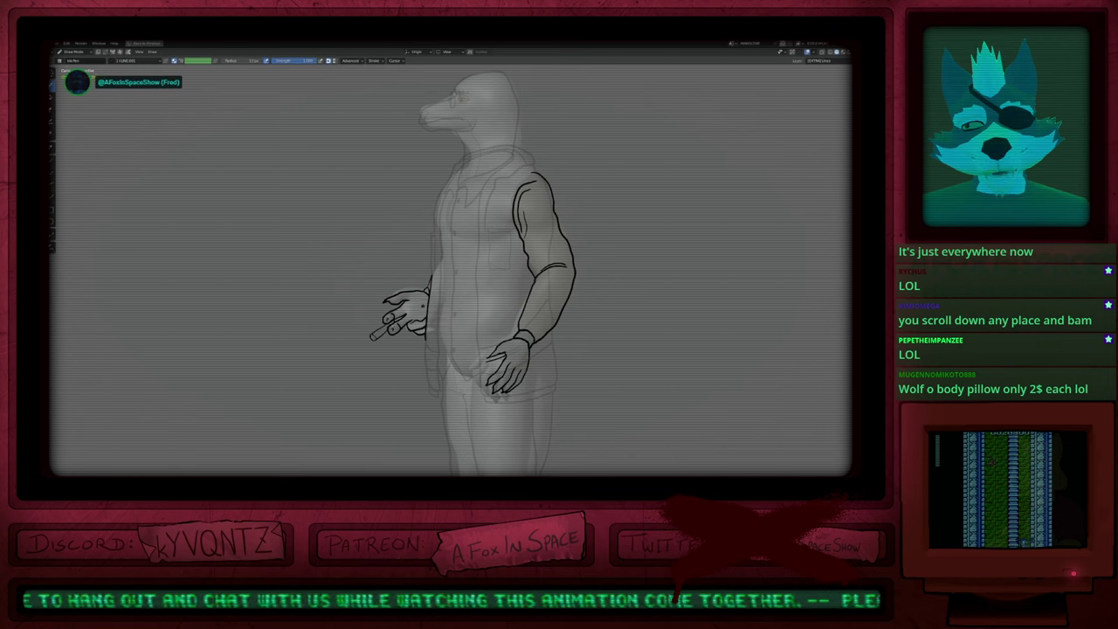
pyautogui.press('f')
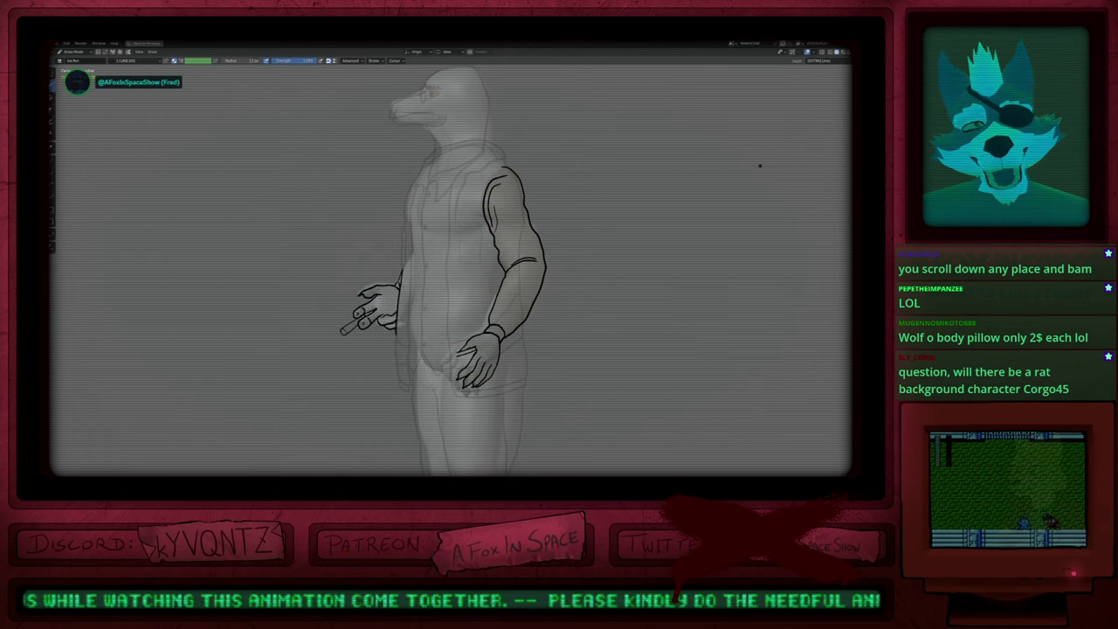
pyautogui.keyDown('shift'); pyautogui.moveTo(465, 277); pyautogui.dragTo(552, 296, button='middle'); pyautogui.keyUp('shift')
pyautogui.scroll(3, 551, 295)
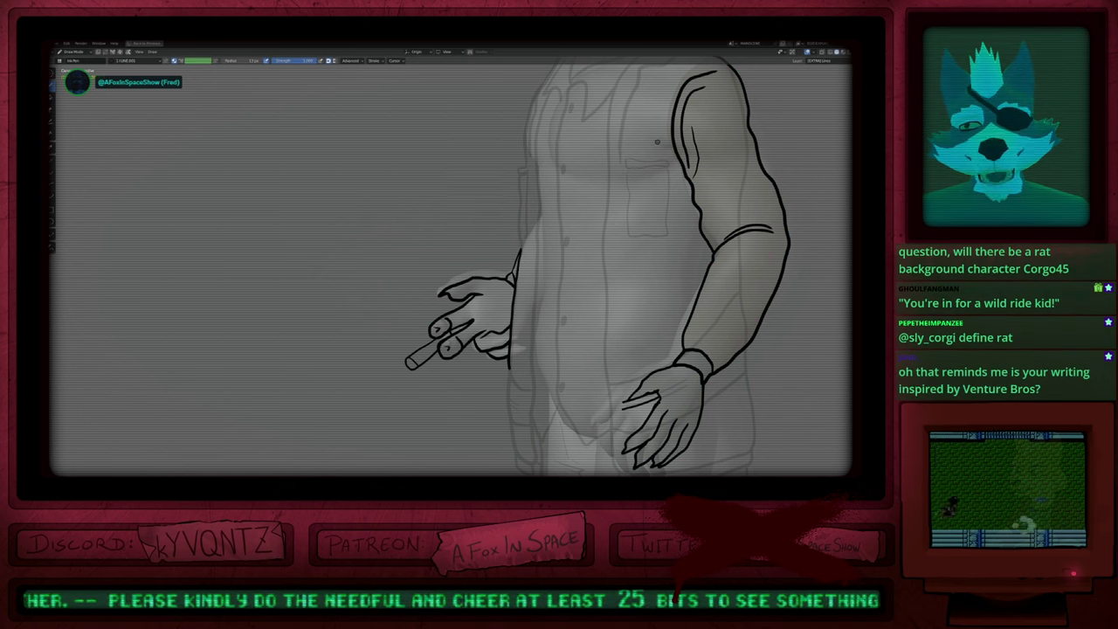
pyautogui.scroll(-3, 657, 141)
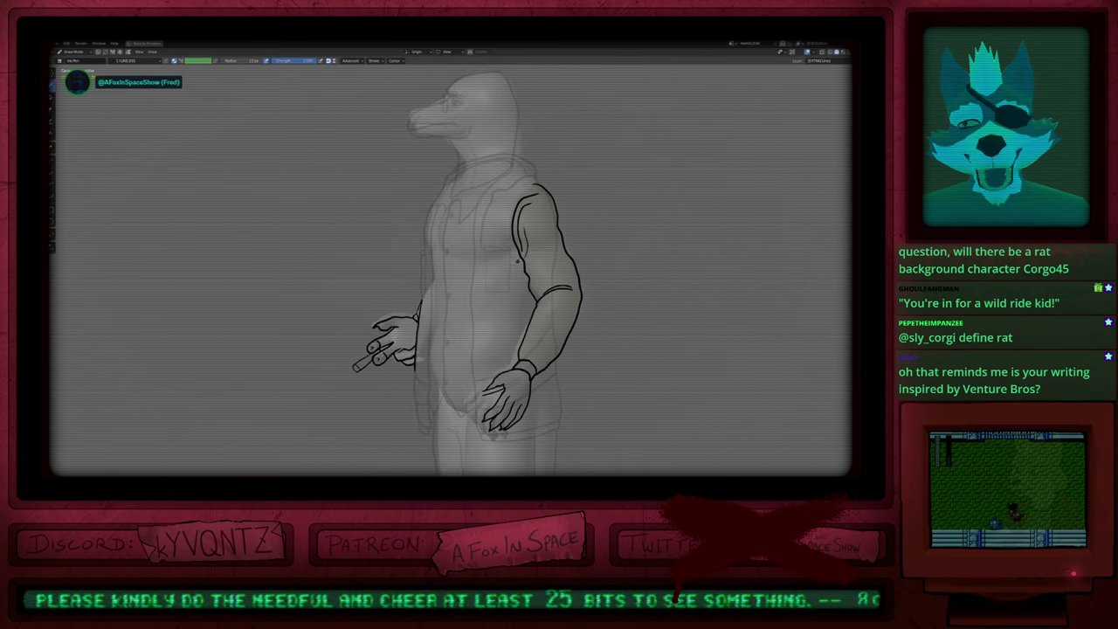
pyautogui.keyDown('shift'); pyautogui.moveTo(468, 280); pyautogui.dragTo(532, 314, button='middle'); pyautogui.keyUp('shift')
pyautogui.keyDown('shift'); pyautogui.moveTo(415, 369); pyautogui.dragTo(428, 339, button='middle'); pyautogui.keyUp('shift')
pyautogui.press('f')
pyautogui.press('Escape')
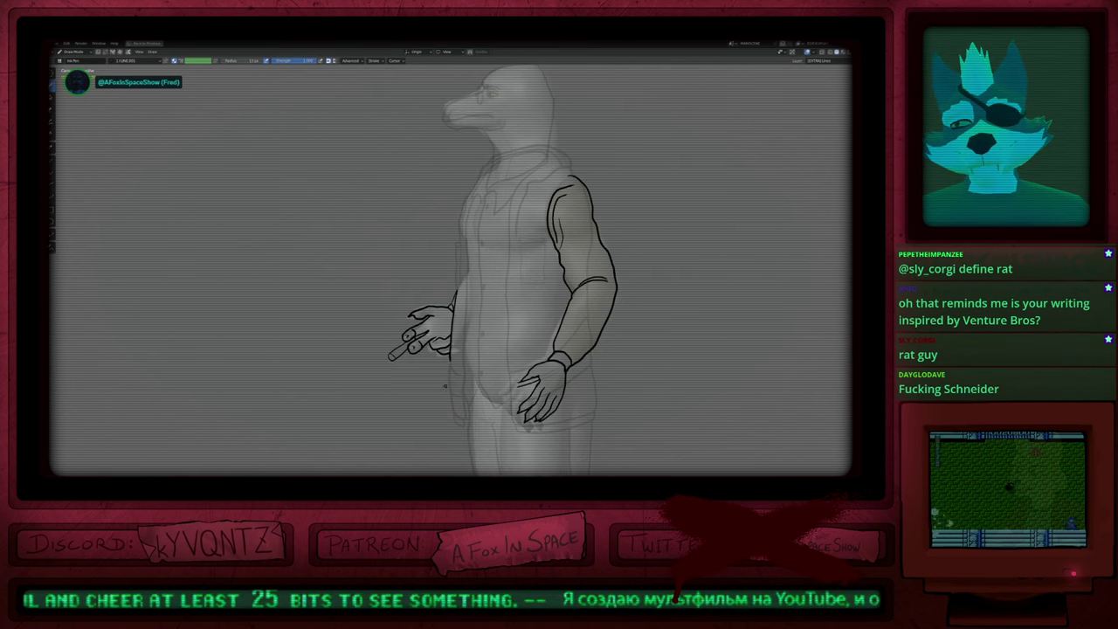
pyautogui.moveTo(531, 286)
pyautogui.keyDown('shift'); pyautogui.mouseDown(button='middle')
pyautogui.moveTo(518, 234)
pyautogui.moveTo(518, 283)
pyautogui.mouseUp(button='middle'); pyautogui.keyUp('shift')
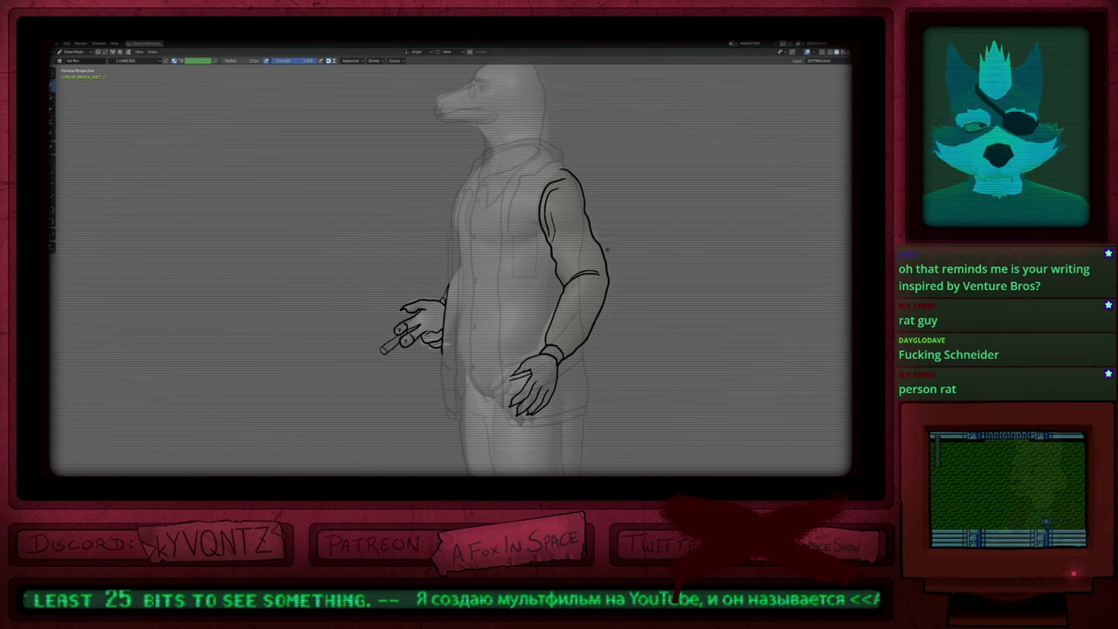
pyautogui.keyDown('shift'); pyautogui.moveTo(513, 277); pyautogui.dragTo(522, 251, button='middle'); pyautogui.keyUp('shift')
pyautogui.keyDown('shift'); pyautogui.moveTo(558, 117); pyautogui.dragTo(522, 228, button='middle'); pyautogui.keyUp('shift')
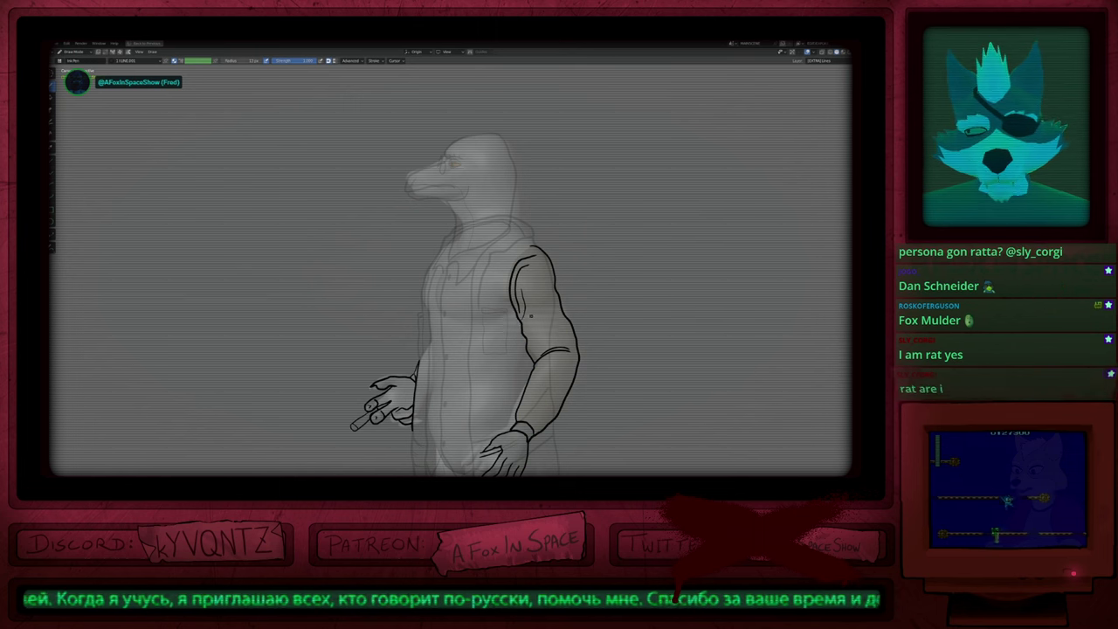
# Step: Draw a new finger line below the claws, then shrink and move it into place
pyautogui.scroll(-1, 694, 212)
pyautogui.keyDown('shift'); pyautogui.moveTo(693, 212); pyautogui.dragTo(704, 120, button='middle'); pyautogui.keyUp('shift')
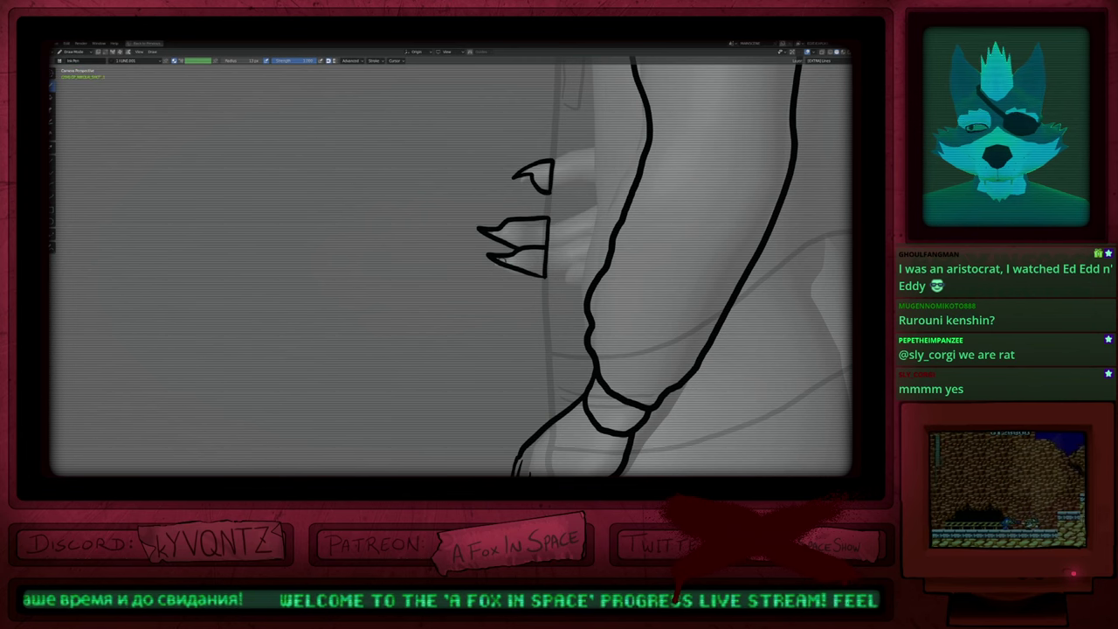
pyautogui.moveTo(468, 291)
pyautogui.mouseDown()
pyautogui.moveTo(472, 310)
pyautogui.moveTo(492, 300)
pyautogui.mouseUp()
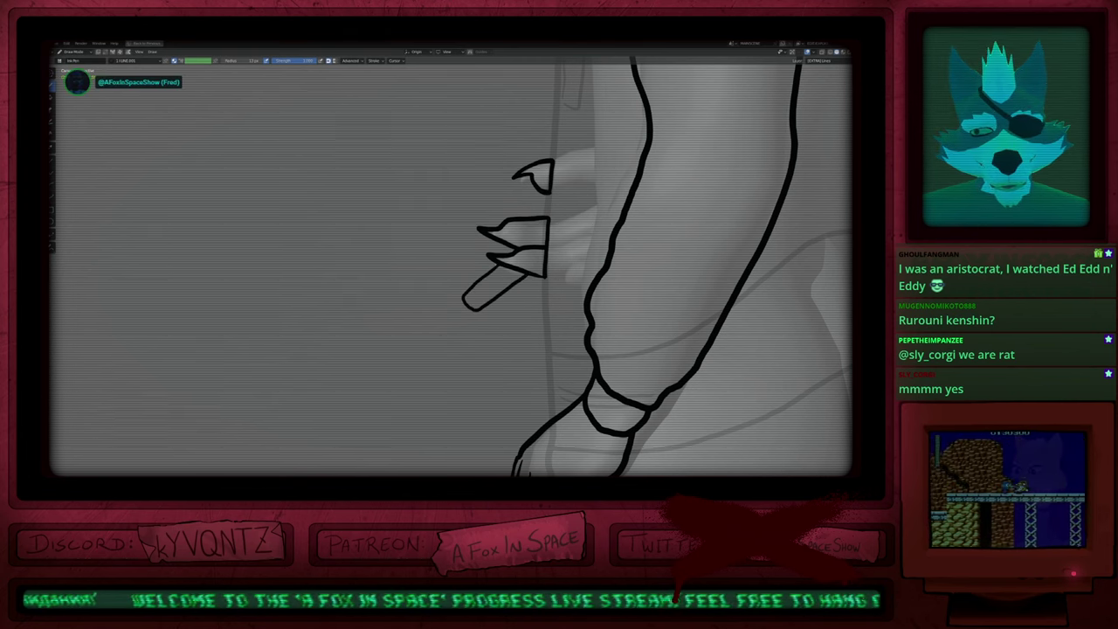
pyautogui.press('Tab')
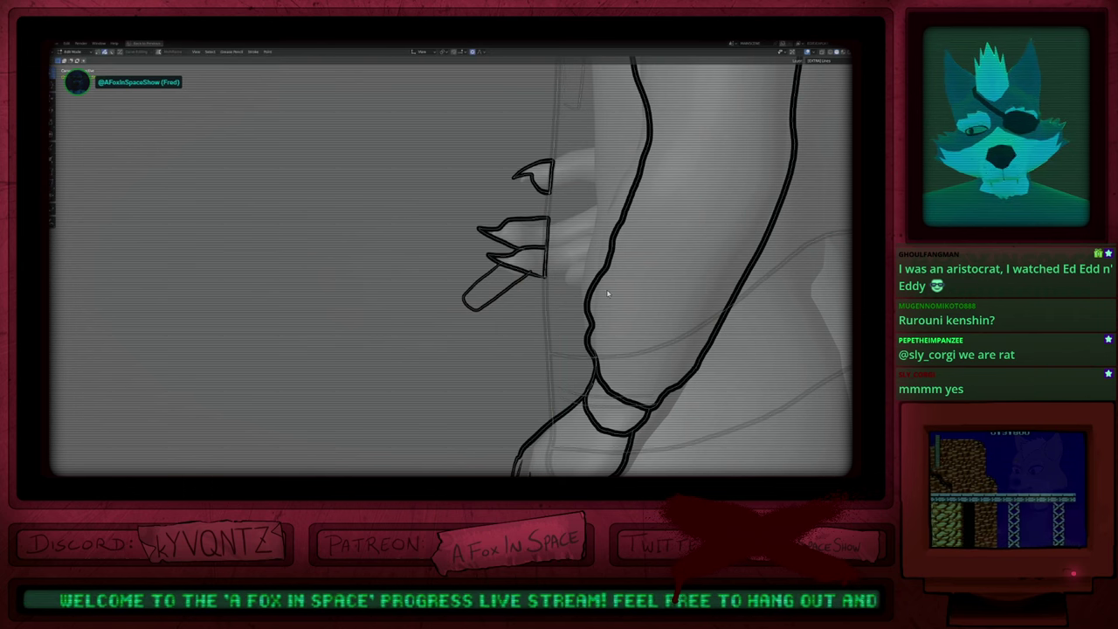
pyautogui.press('s')
pyautogui.click(600, 292)
pyautogui.press('g')
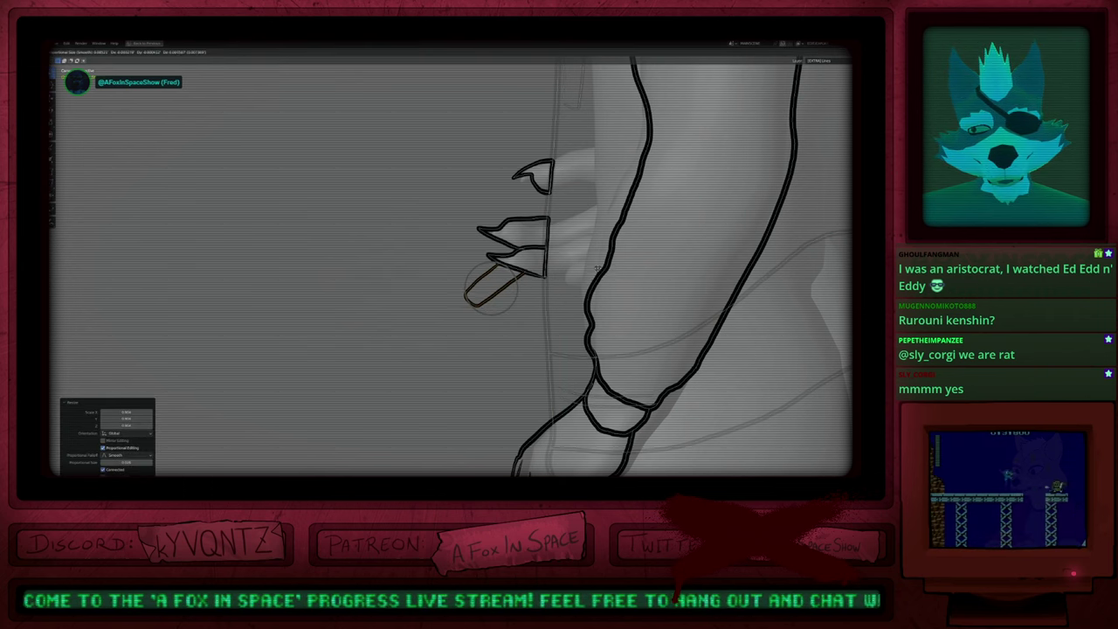
pyautogui.click(599, 271)
pyautogui.press('Tab')
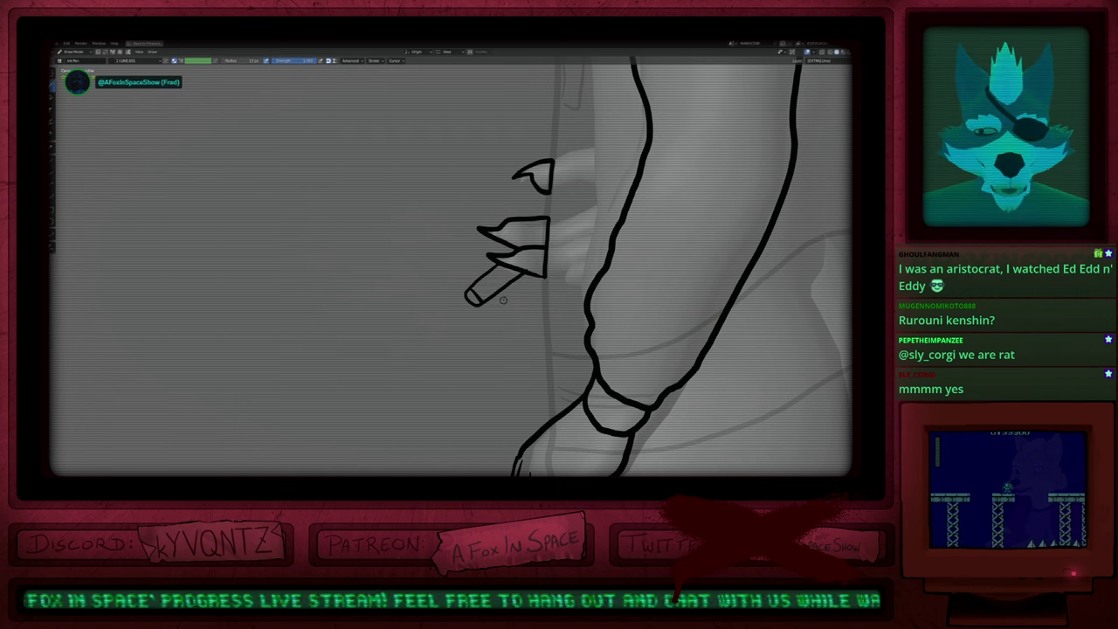
# Step: With a smaller brush, redraw the cigarette's tip and a straighter, thinner upper edge
pyautogui.scroll(-5, 498, 306)
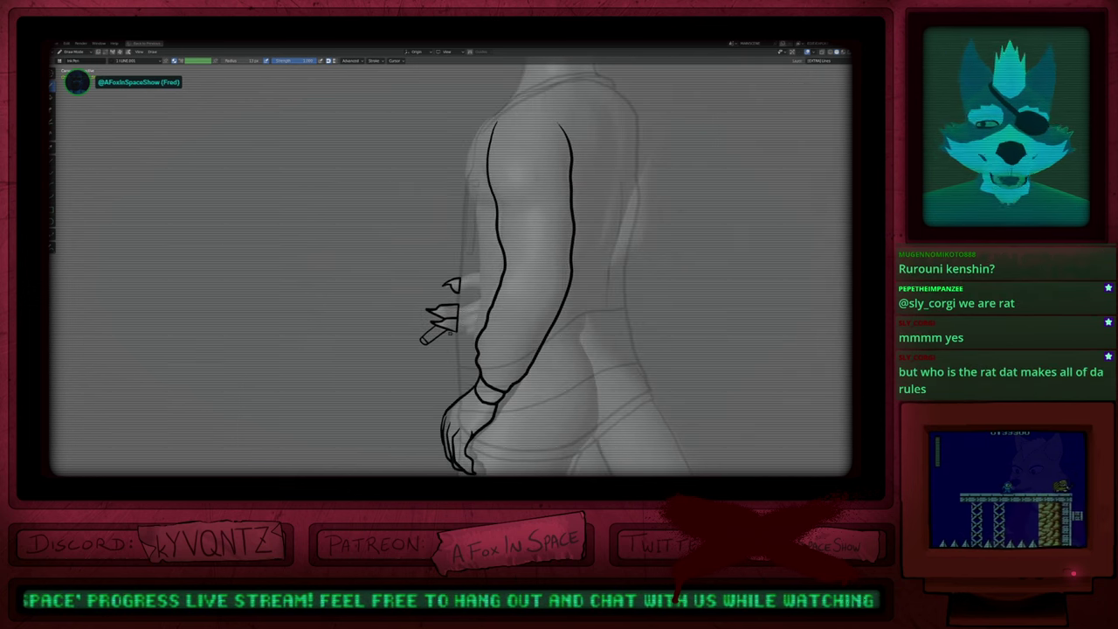
pyautogui.scroll(5, 450, 336)
pyautogui.press('f')
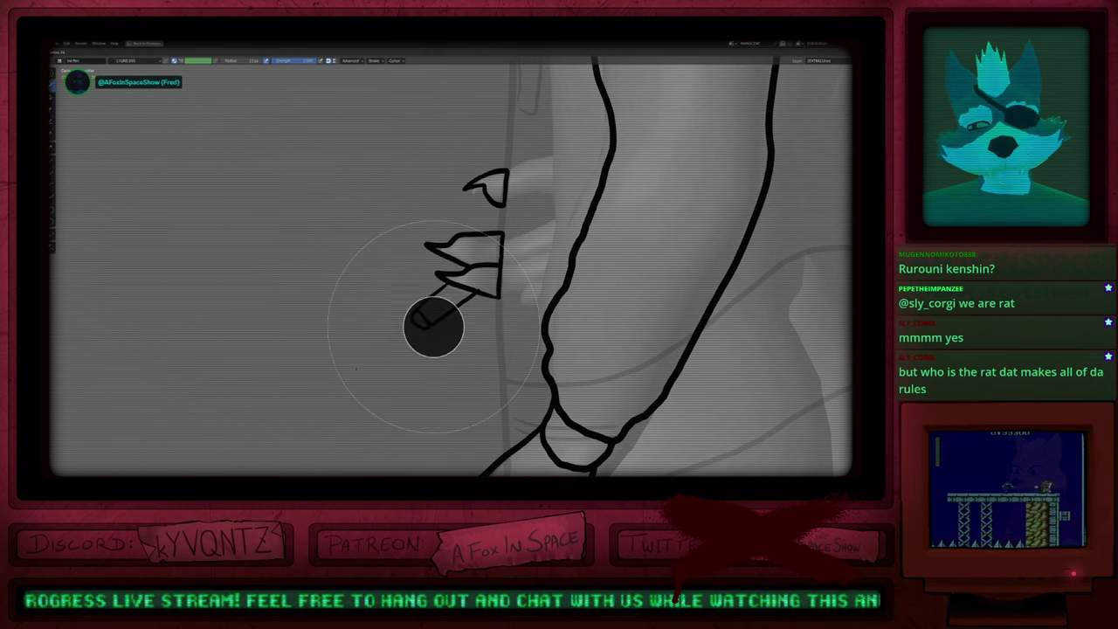
pyautogui.click(356, 368)
pyautogui.moveTo(415, 313); pyautogui.dragTo(433, 331)
pyautogui.hotkey('ctrl', 'z')
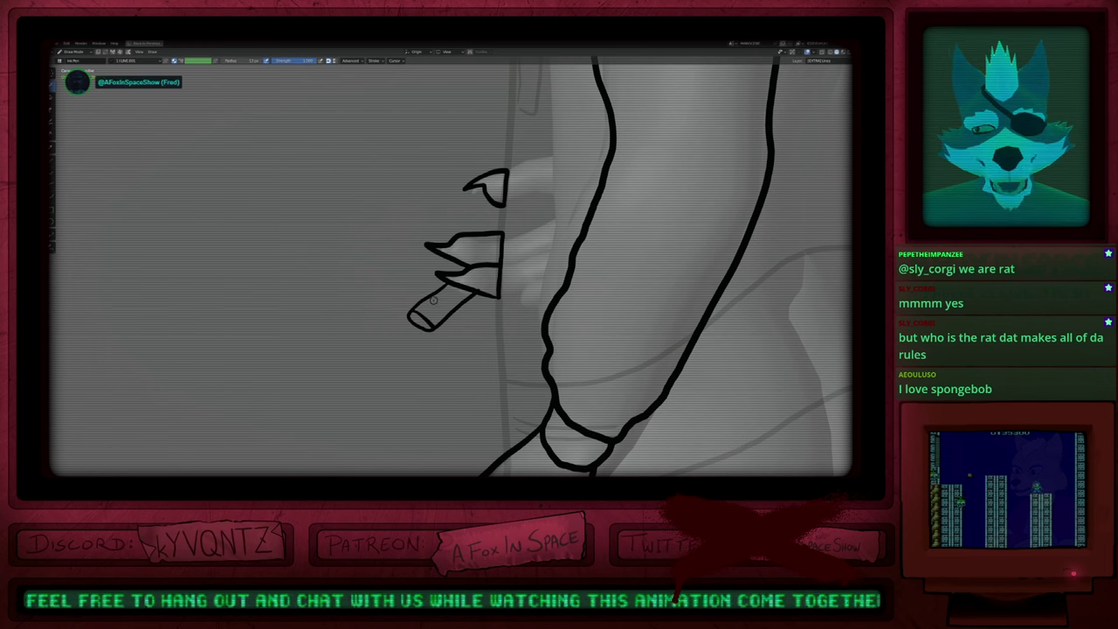
pyautogui.hotkey('ctrl', 'z')
pyautogui.moveTo(411, 311); pyautogui.dragTo(445, 285)
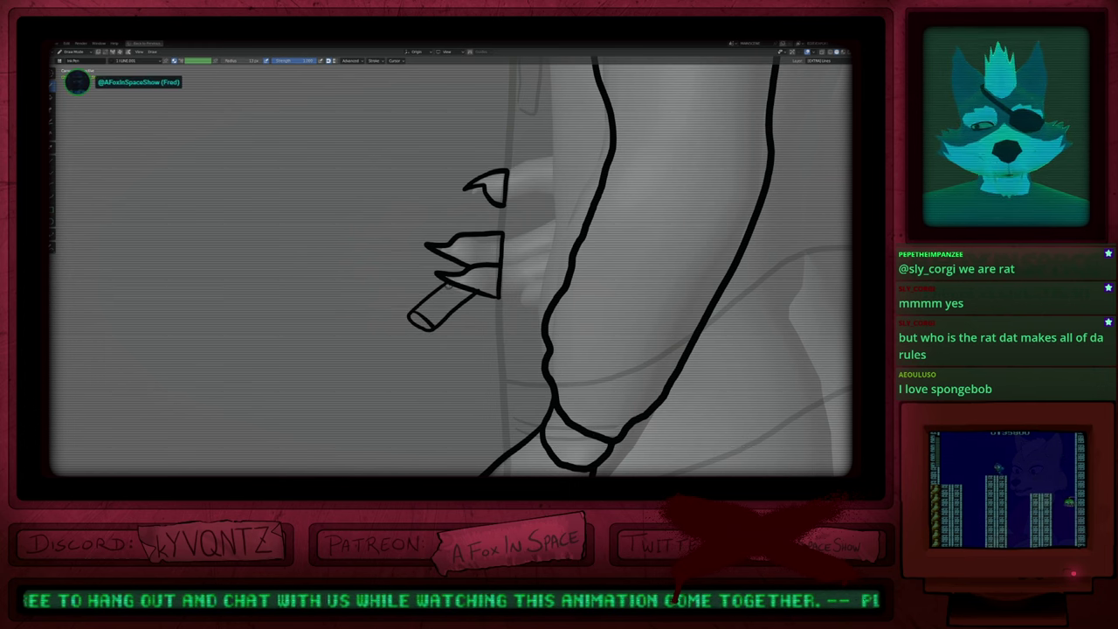
# Step: Zoom out and play back the arm animation, reframing on the figure
pyautogui.press('Tab')
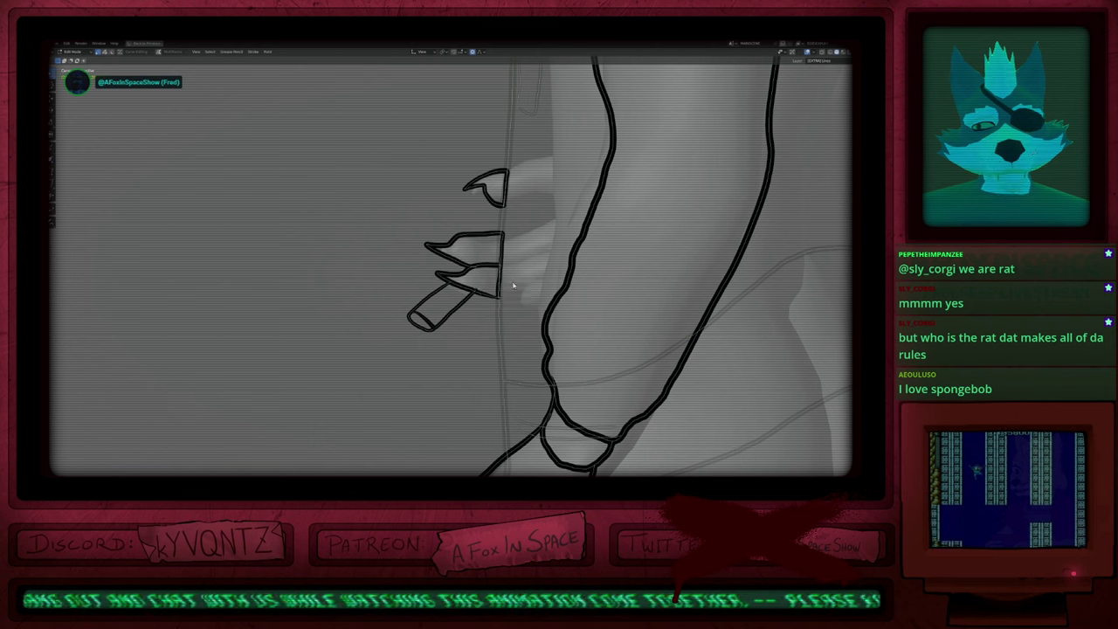
pyautogui.press('Tab')
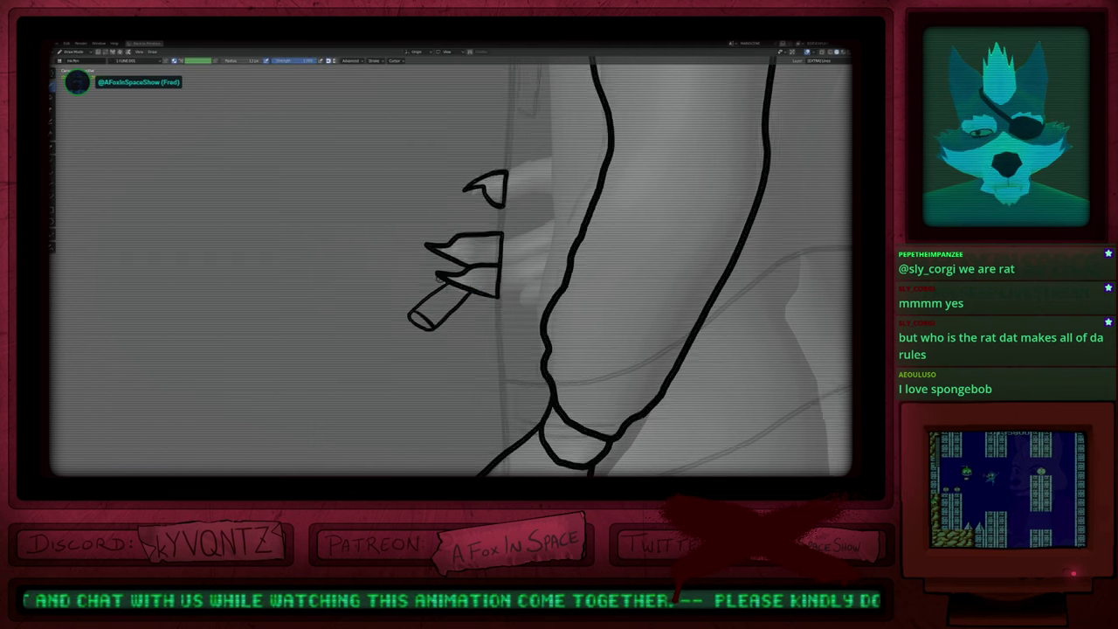
pyautogui.scroll(-3, 441, 279)
pyautogui.moveTo(516, 259)
pyautogui.keyDown('shift'); pyautogui.mouseDown(button='middle')
pyautogui.moveTo(457, 288)
pyautogui.moveTo(470, 294)
pyautogui.mouseUp(button='middle'); pyautogui.keyUp('shift')
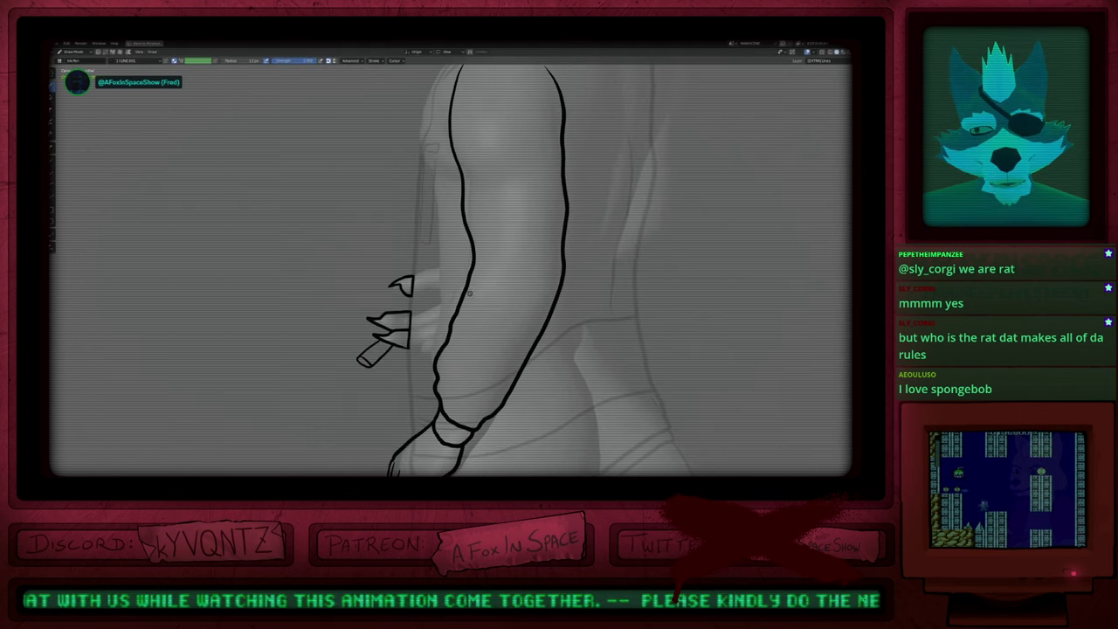
pyautogui.press('space')
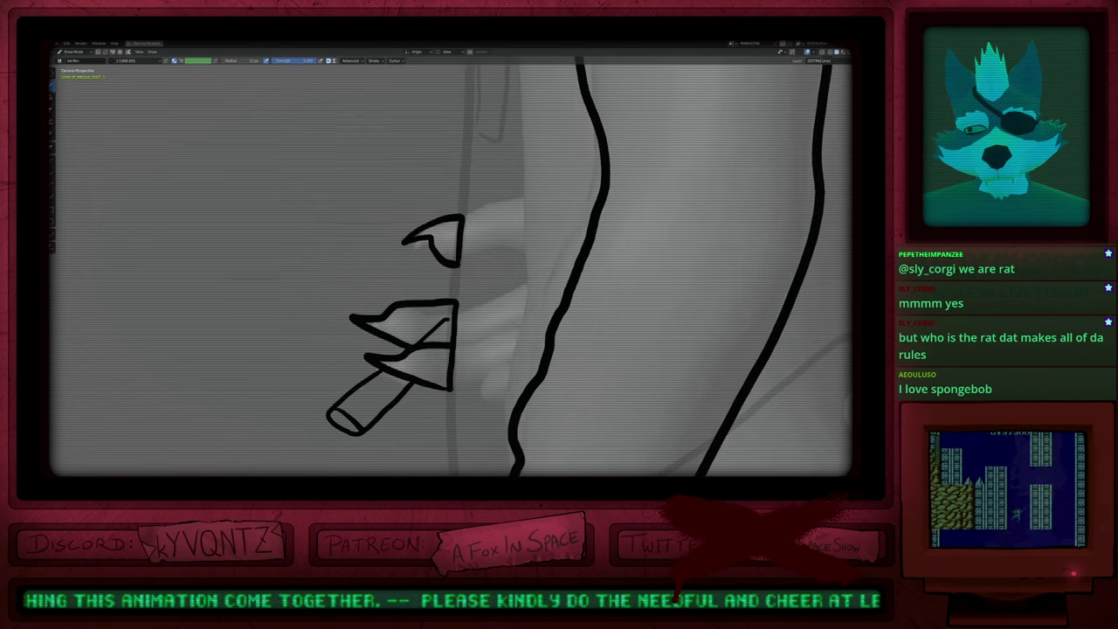
pyautogui.keyDown('shift'); pyautogui.moveTo(478, 372); pyautogui.dragTo(404, 371, button='middle'); pyautogui.keyUp('shift')
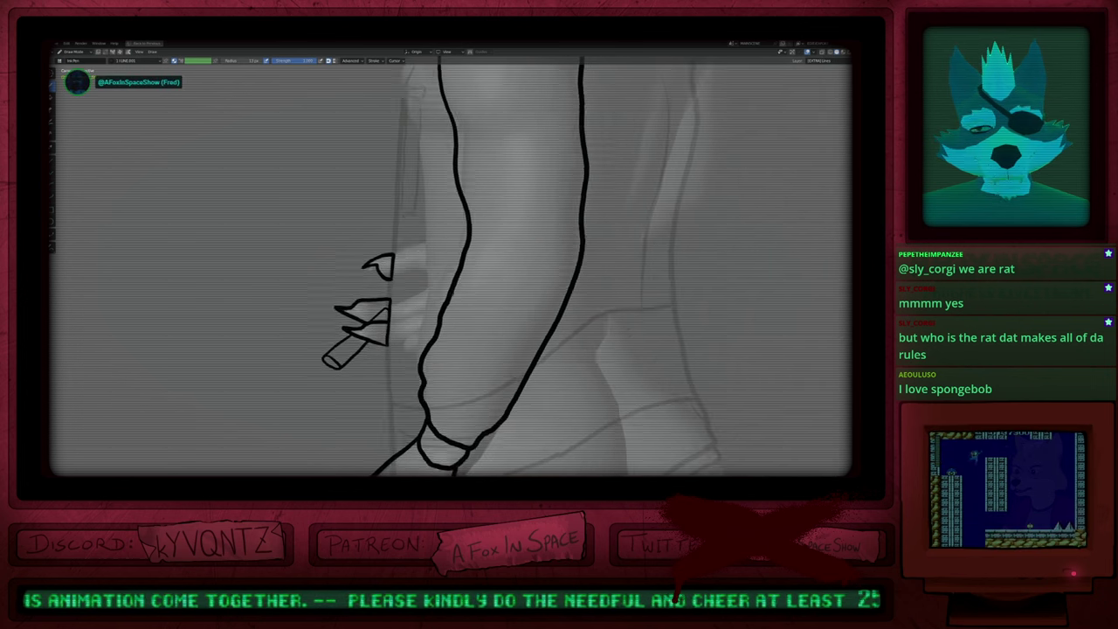
pyautogui.scroll(-3, 464, 332)
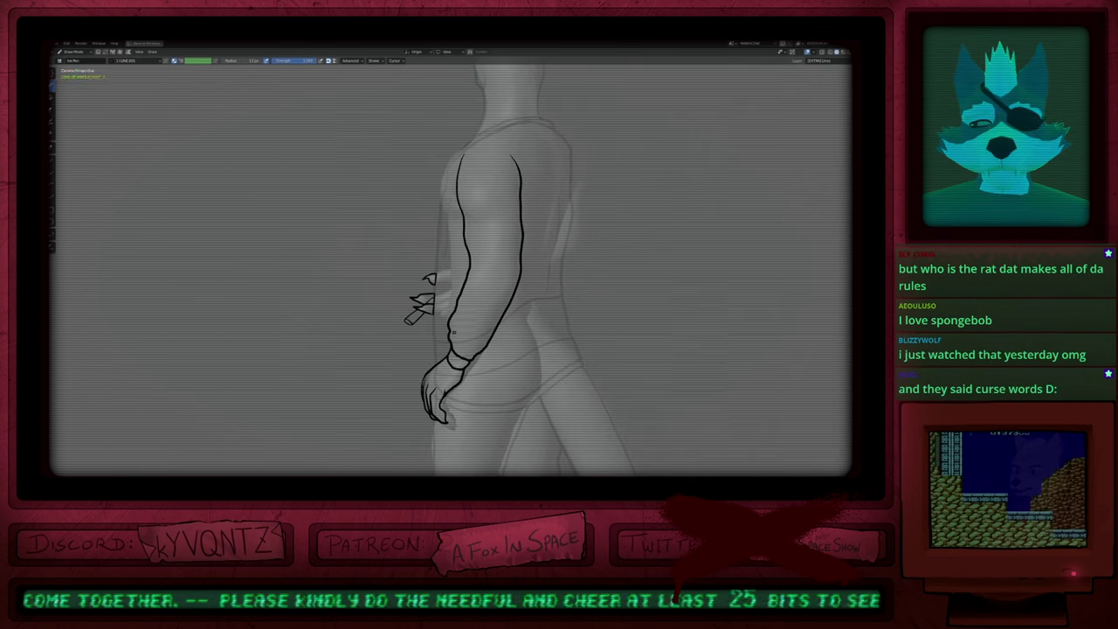
pyautogui.keyDown('shift'); pyautogui.moveTo(481, 311); pyautogui.dragTo(458, 327, button='middle'); pyautogui.keyUp('shift')
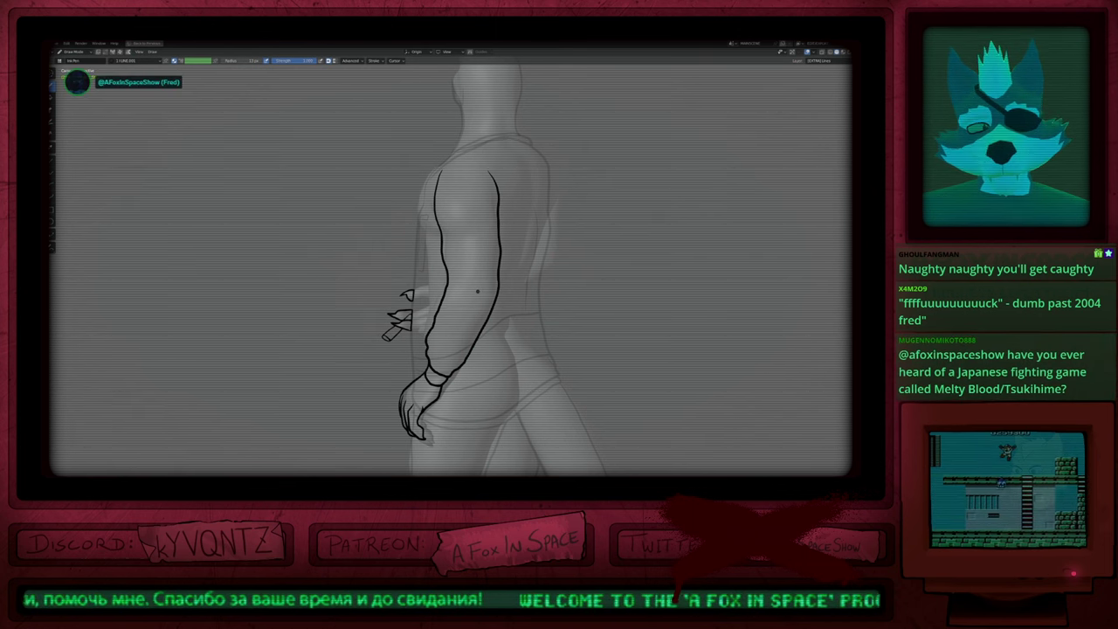
pyautogui.keyDown('ctrl'); pyautogui.moveTo(478, 291); pyautogui.dragTo(507, 320, button='middle'); pyautogui.keyUp('ctrl')
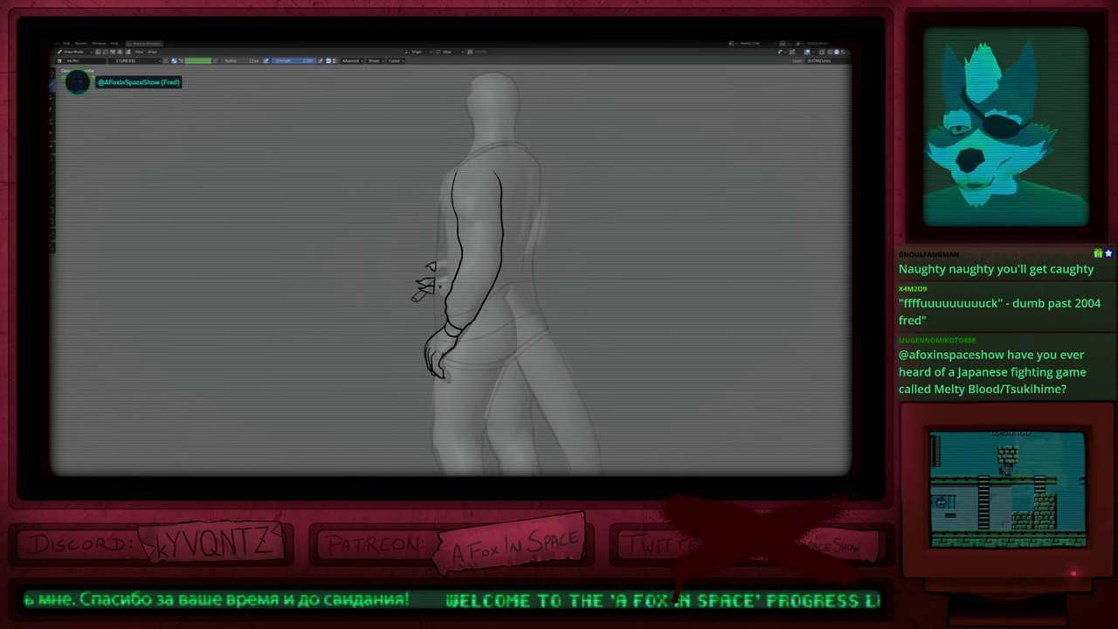
pyautogui.keyDown('ctrl'); pyautogui.moveTo(441, 286); pyautogui.dragTo(464, 324, button='middle'); pyautogui.keyUp('ctrl')
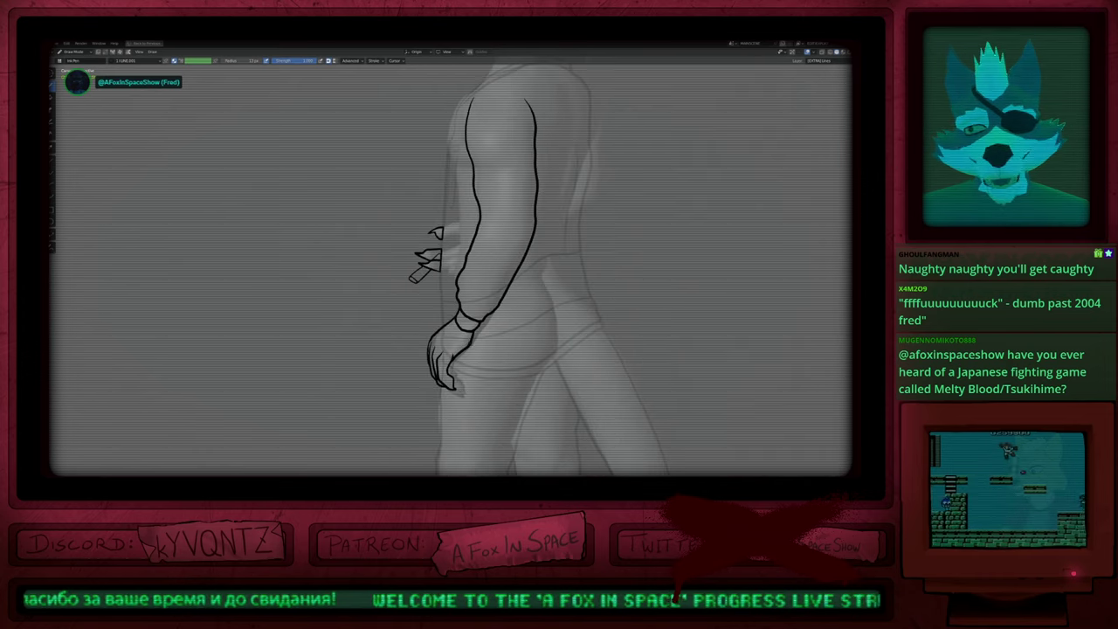
pyautogui.keyDown('shift'); pyautogui.moveTo(484, 418); pyautogui.dragTo(464, 316, button='middle'); pyautogui.keyUp('shift')
pyautogui.moveTo(469, 274)
pyautogui.keyDown('ctrl'); pyautogui.mouseDown(button='middle')
pyautogui.moveTo(534, 320)
pyautogui.moveTo(496, 245)
pyautogui.moveTo(500, 273)
pyautogui.mouseUp(button='middle'); pyautogui.keyUp('ctrl')
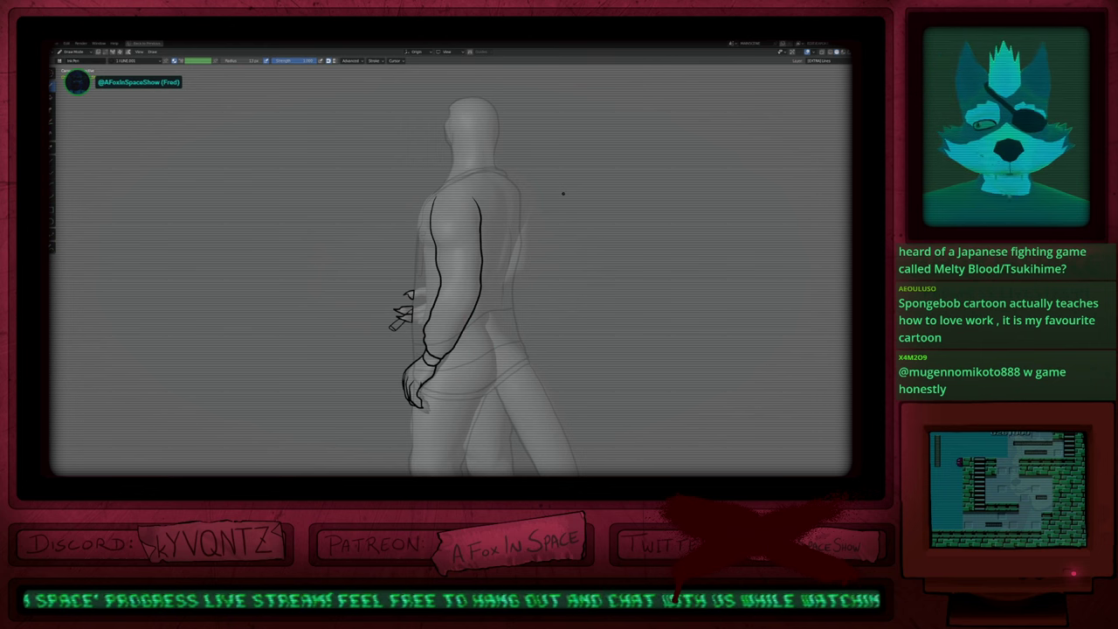
pyautogui.keyDown('ctrl'); pyautogui.moveTo(526, 292); pyautogui.dragTo(506, 343, button='middle'); pyautogui.keyUp('ctrl')
pyautogui.keyDown('shift'); pyautogui.moveTo(507, 343); pyautogui.dragTo(494, 326, button='middle'); pyautogui.keyUp('shift')
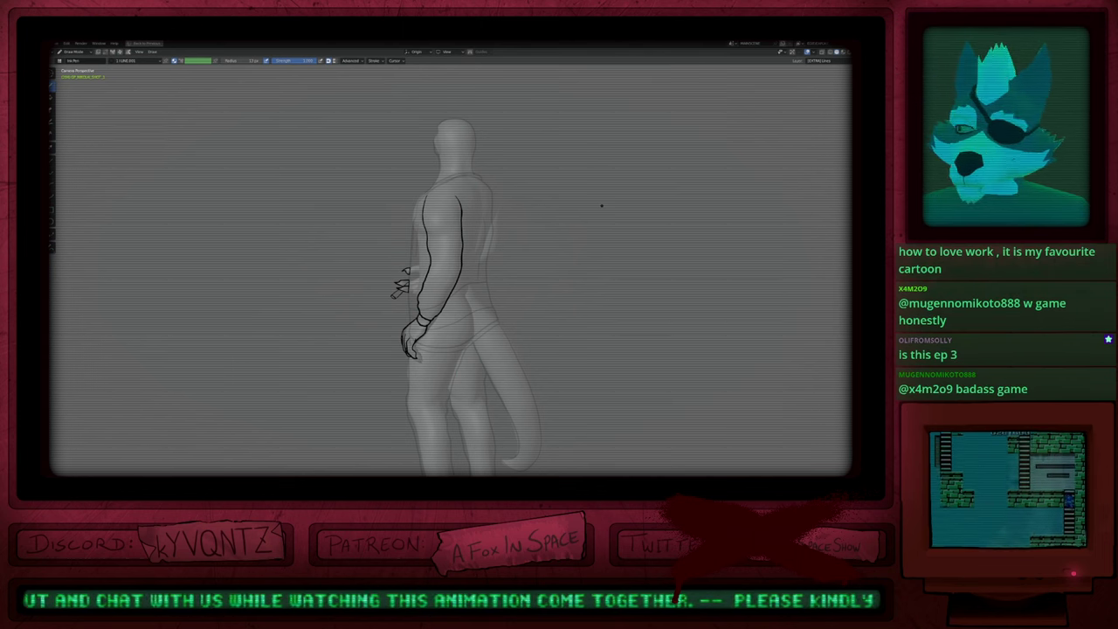
pyautogui.scroll(-3, 486, 272)
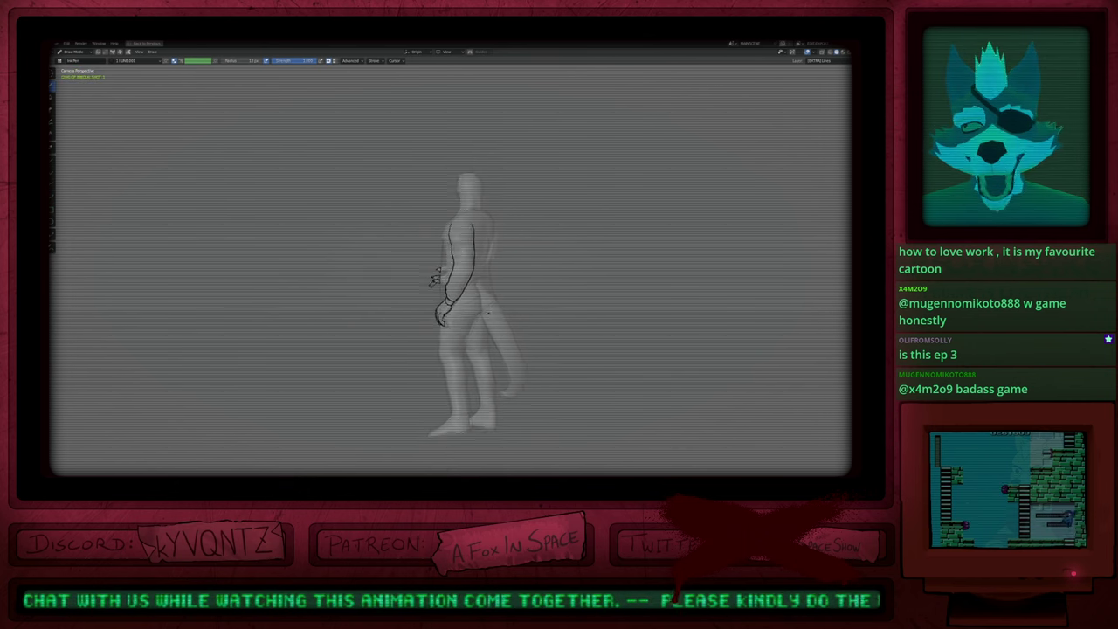
pyautogui.scroll(-3, 549, 272)
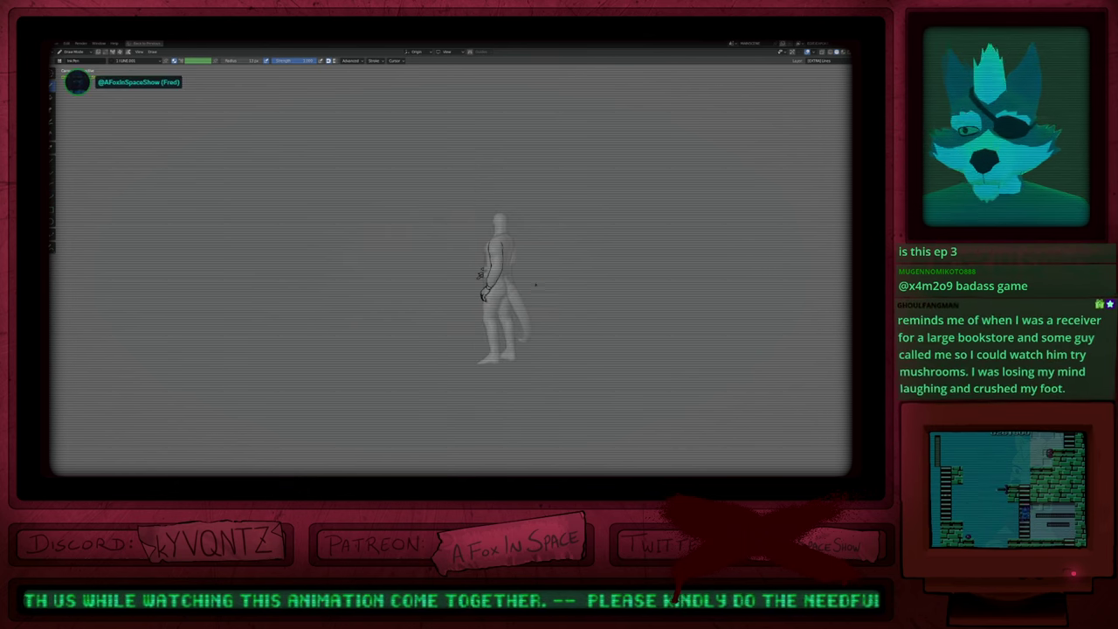
# Step: Open the lizard barbecue scene from recent files and switch to rendered shading
pyautogui.hotkey('ctrl', 'shift', 'o')
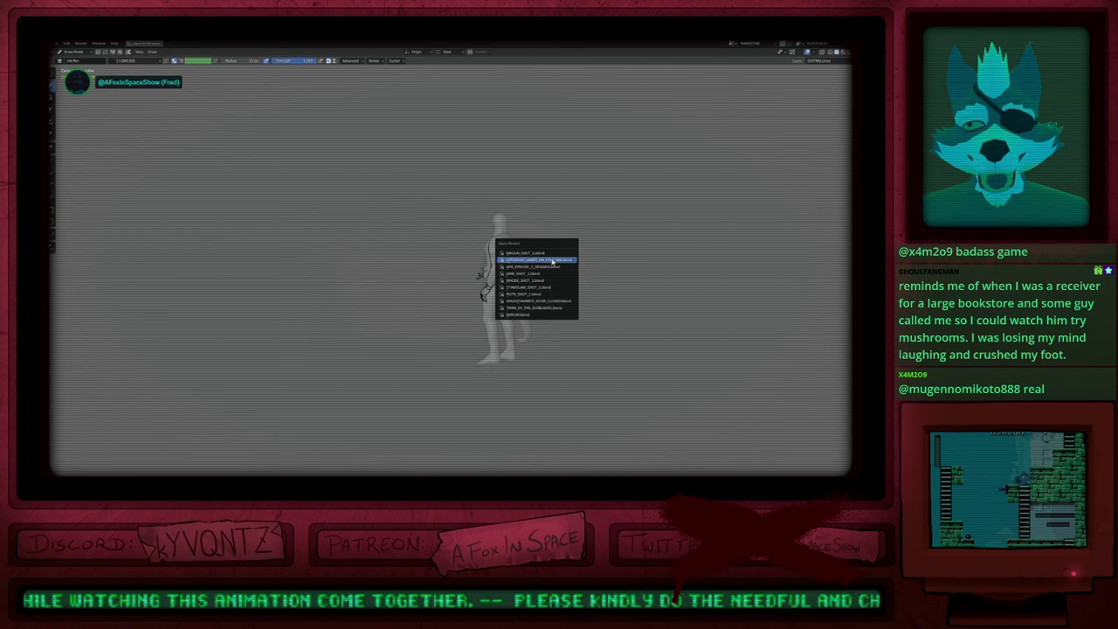
pyautogui.click(554, 266)
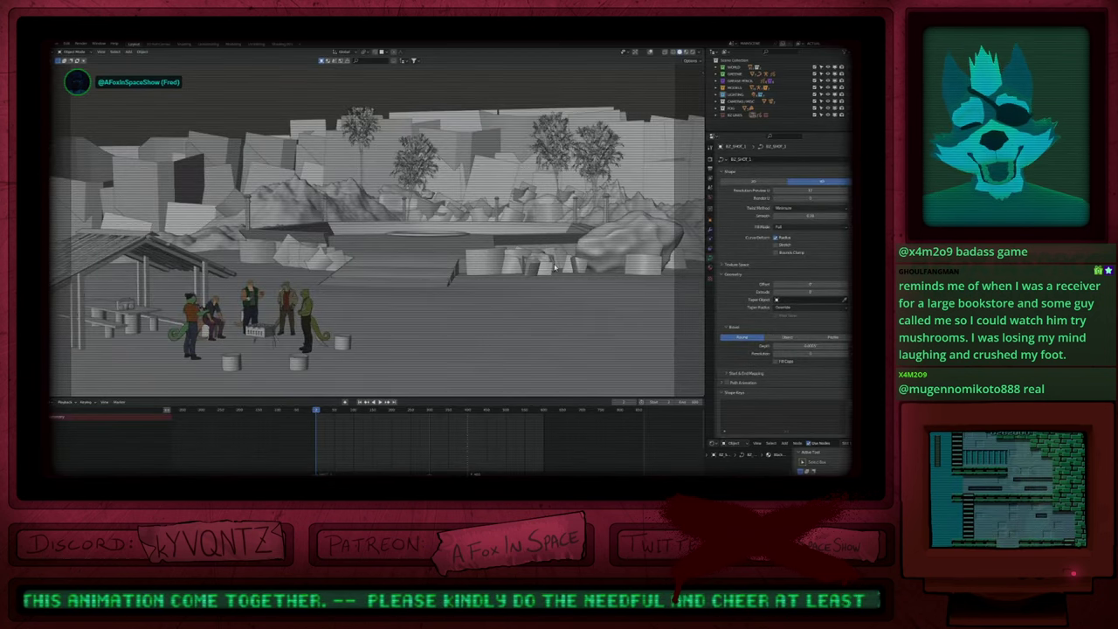
pyautogui.click(546, 284)
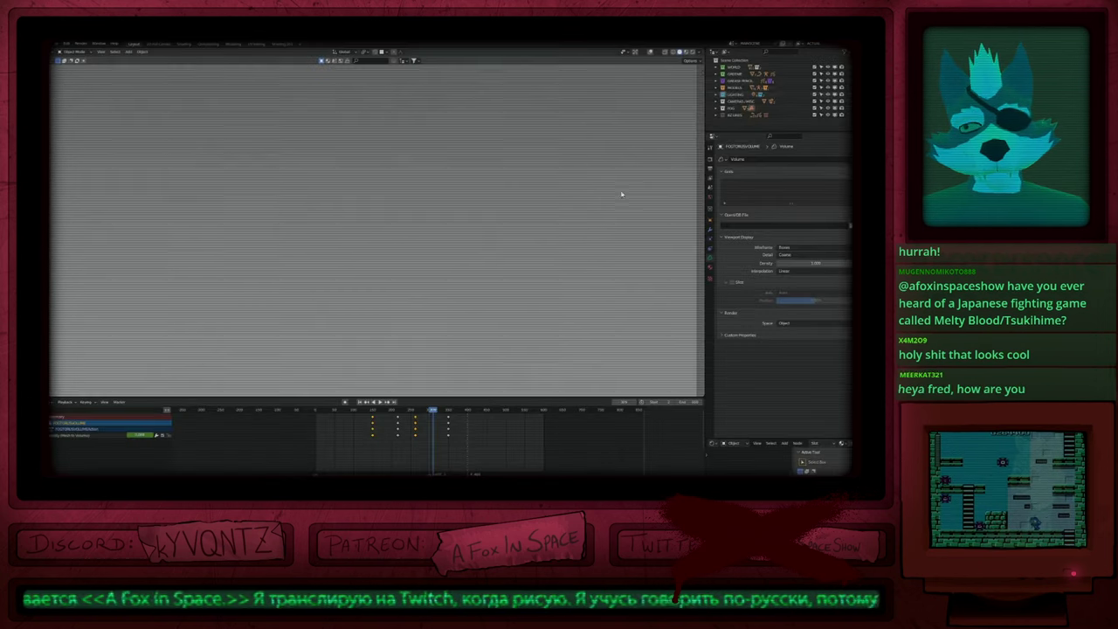
# Step: Hide the FOG collection and maximize the viewport through the camera
pyautogui.click(835, 109)
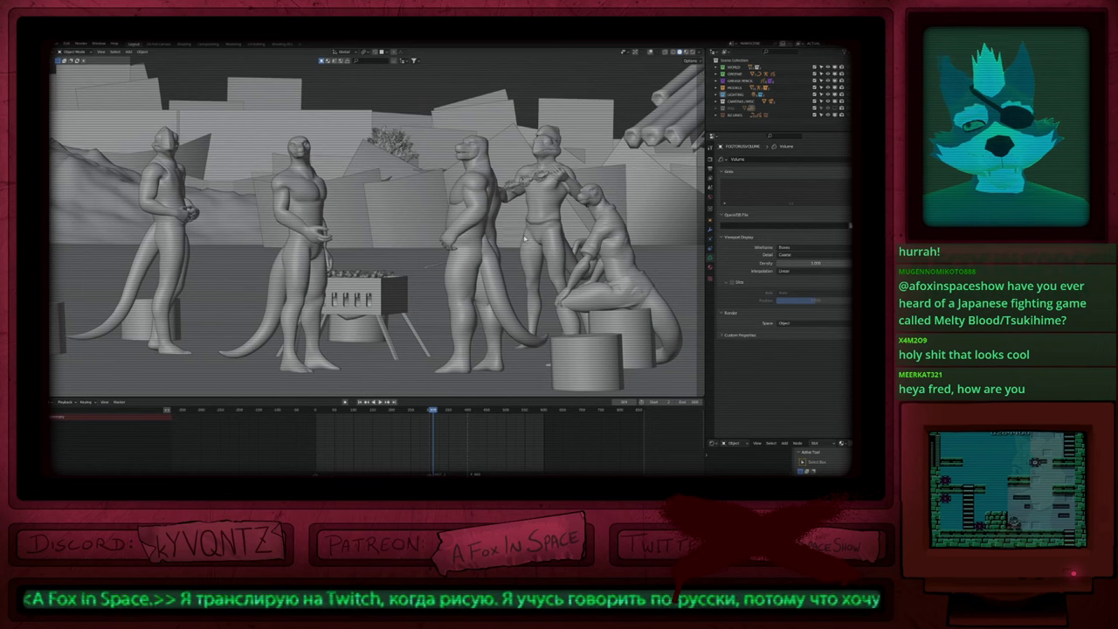
pyautogui.hotkey('ctrl', 'alt', 'space')
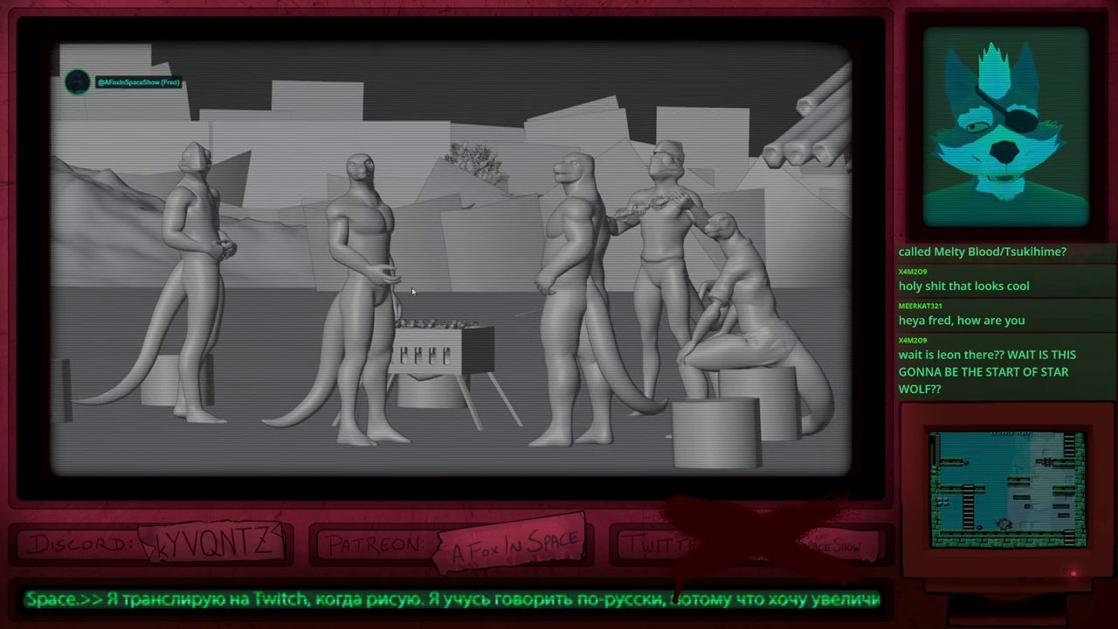
pyautogui.press('KP_0')
pyautogui.moveTo(400, 287); pyautogui.dragTo(426, 302, button='middle')
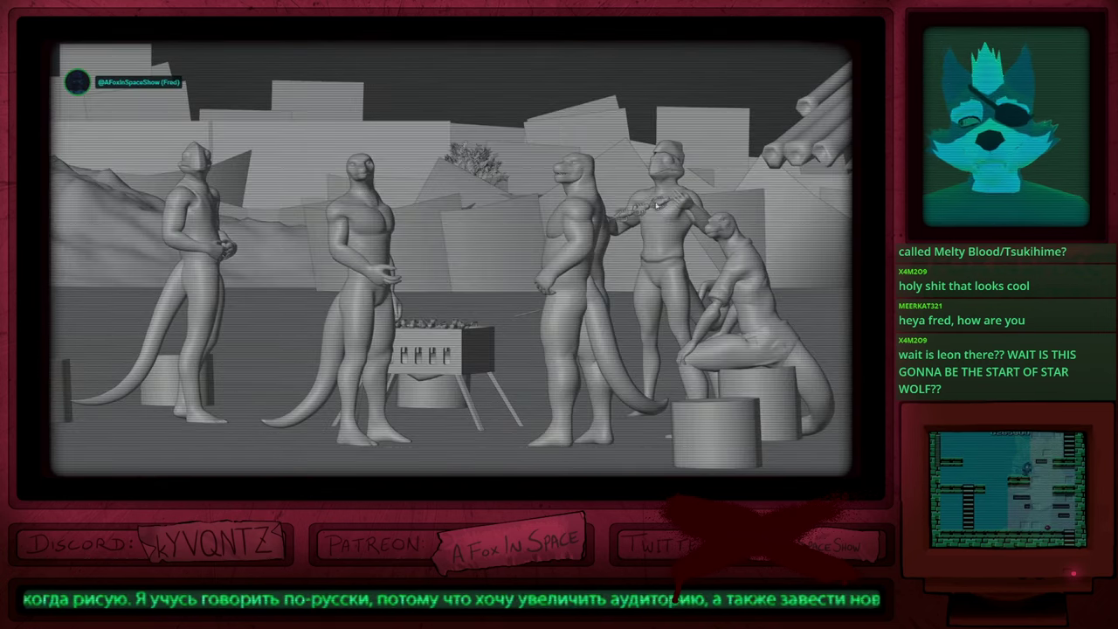
# Step: Cycle the viewport shading through Rendered, Material Preview and back to Solid
pyautogui.press('z')
pyautogui.click(639, 191)
pyautogui.press('z')
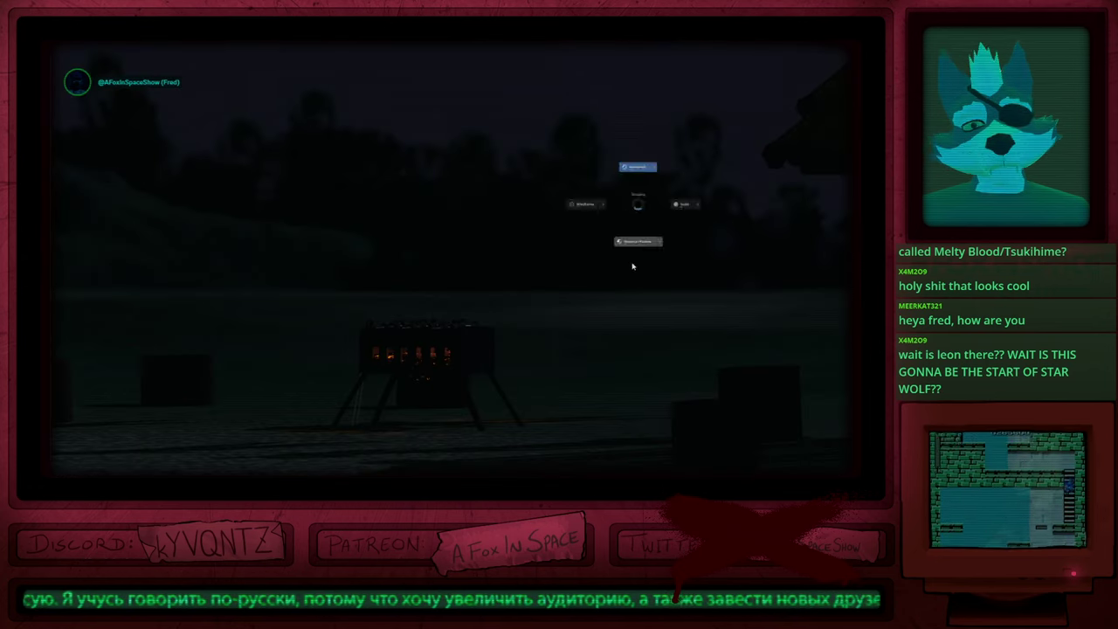
pyautogui.click(634, 262)
pyautogui.press('z')
pyautogui.click(690, 230)
# Step: Leave camera view, zoom in across the characters, and show them in Rendered shading
pyautogui.press('KP_0')
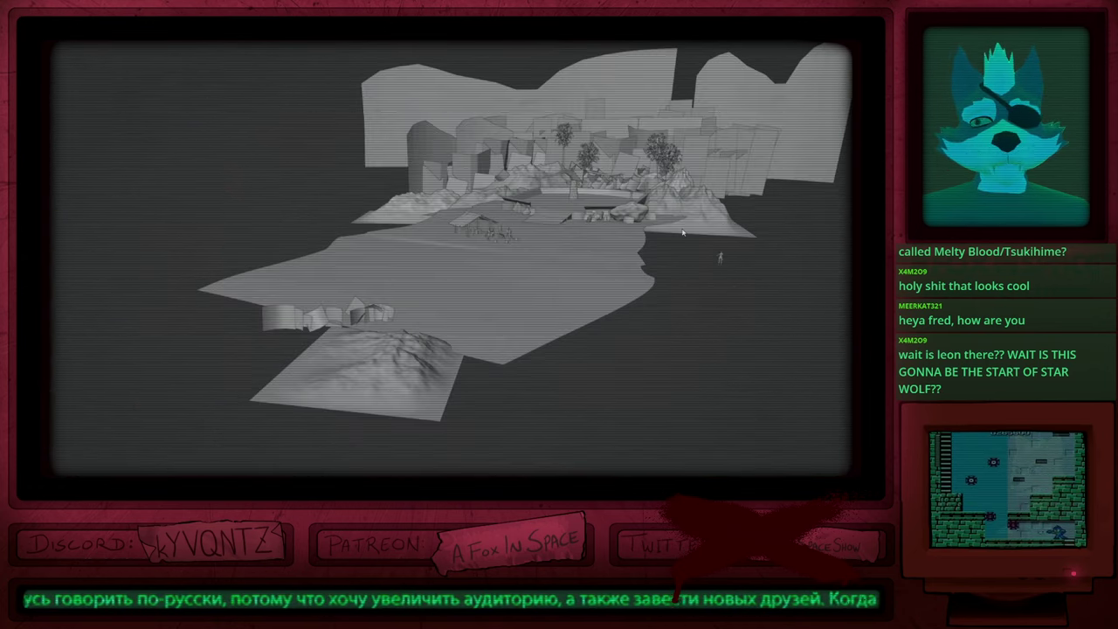
pyautogui.scroll(8, 679, 229)
pyautogui.scroll(4, 342, 387)
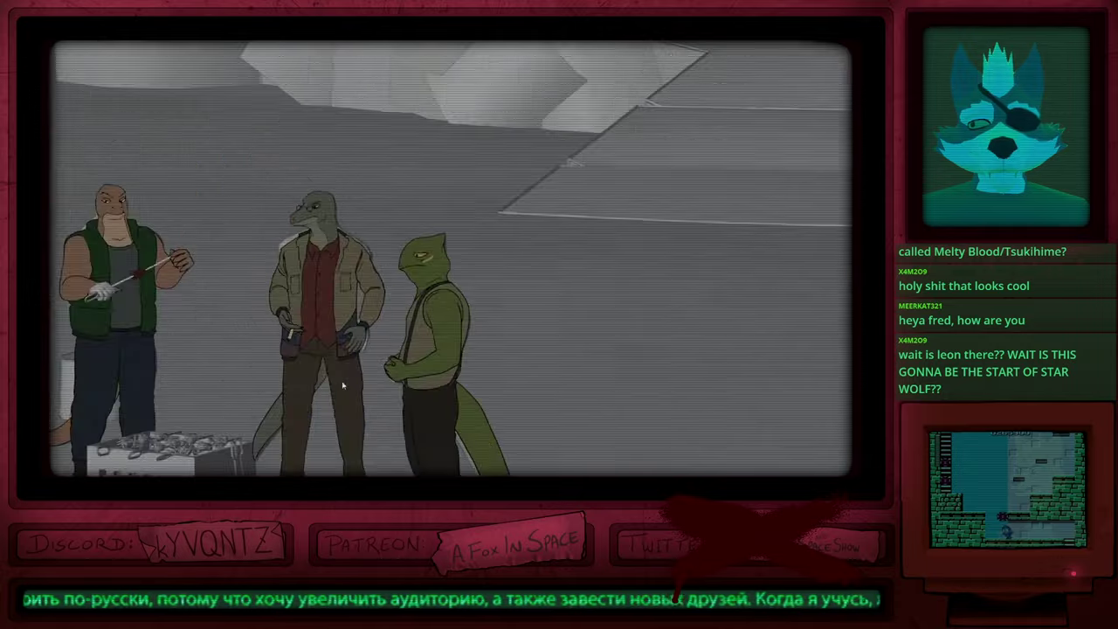
pyautogui.keyDown('shift'); pyautogui.moveTo(342, 387); pyautogui.dragTo(512, 329, button='middle'); pyautogui.keyUp('shift')
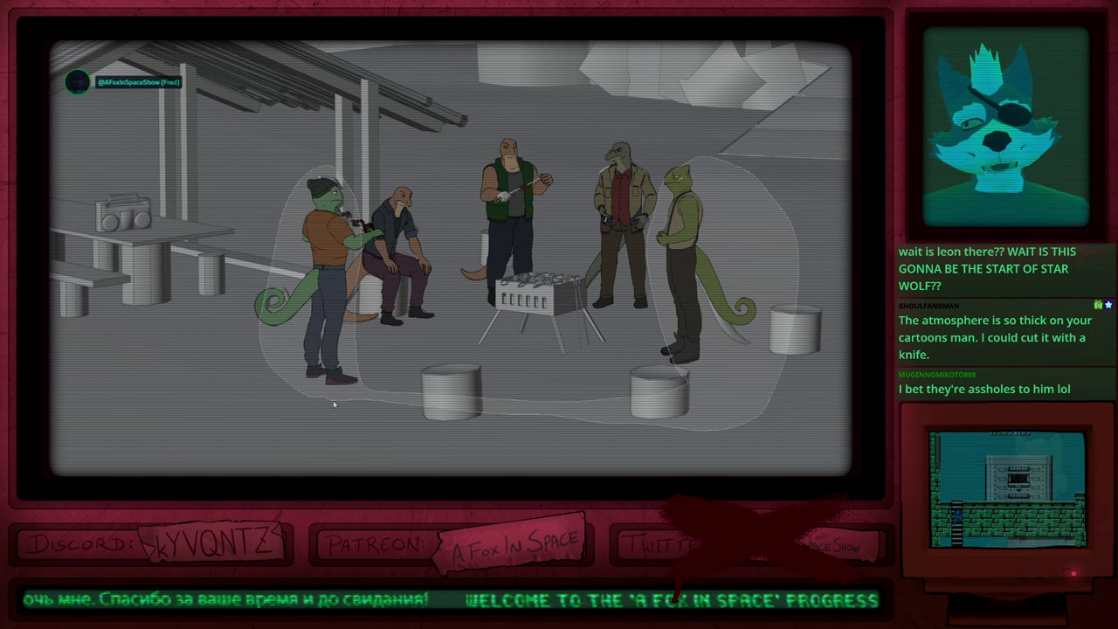
pyautogui.moveTo(334, 403); pyautogui.dragTo(334, 403)
pyautogui.moveTo(660, 285)
pyautogui.keyDown('shift'); pyautogui.mouseDown(button='middle')
pyautogui.moveTo(536, 325)
pyautogui.moveTo(477, 322)
pyautogui.mouseUp(button='middle'); pyautogui.keyUp('shift')
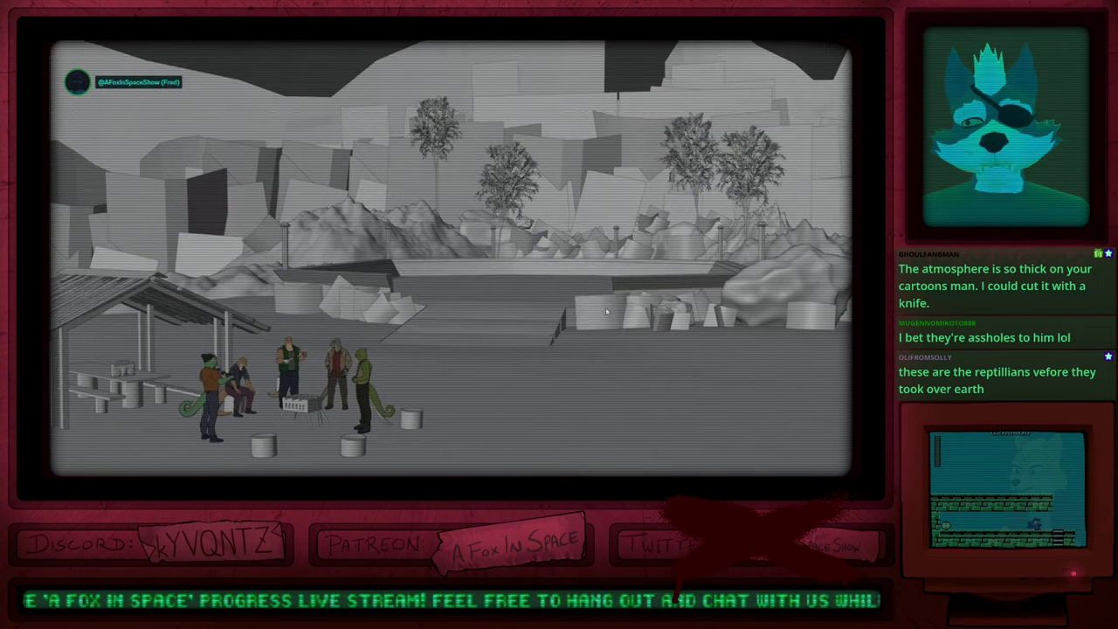
pyautogui.click(606, 249)
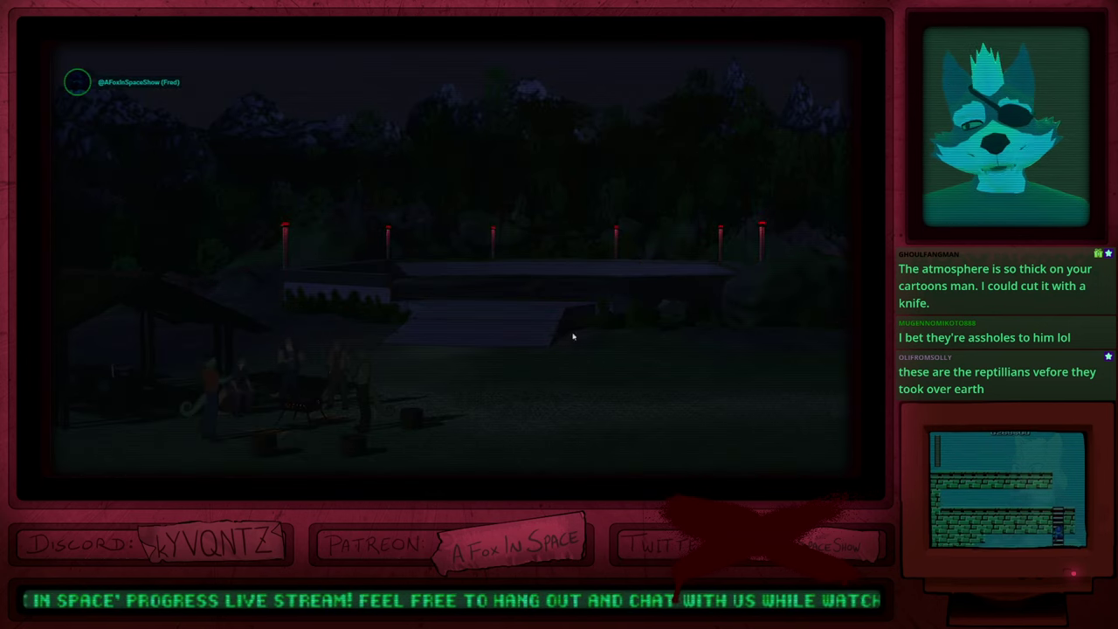
# Step: Show the barbecue scene full-window in Rendered shading, then pick the first recent file
pyautogui.hotkey('ctrl', 'alt', 'space')
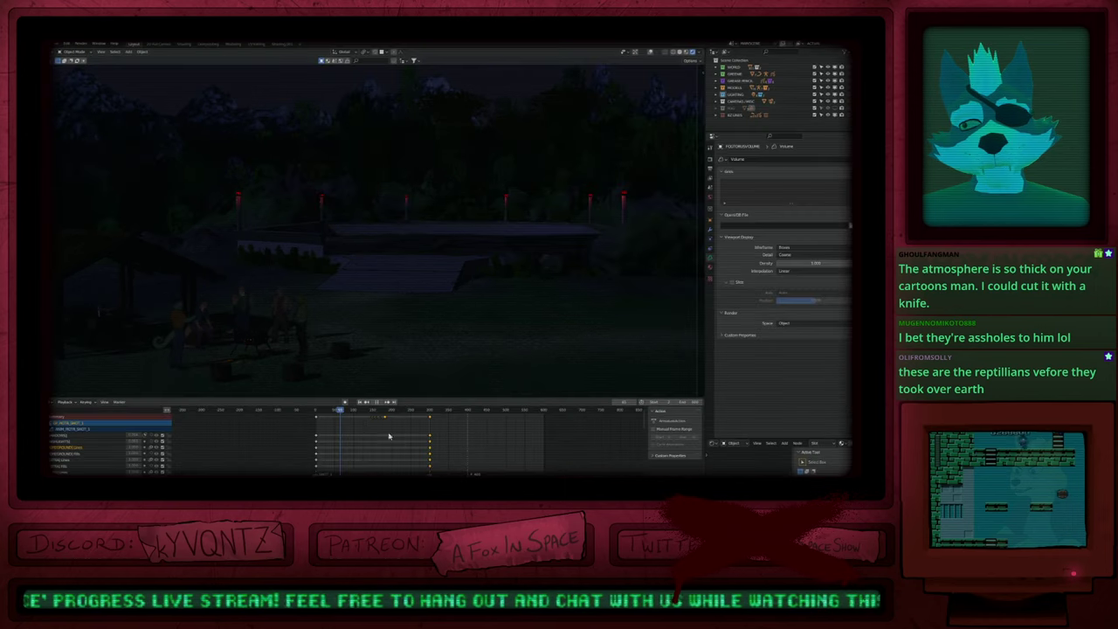
pyautogui.hotkey('ctrl', 'alt', 'space')
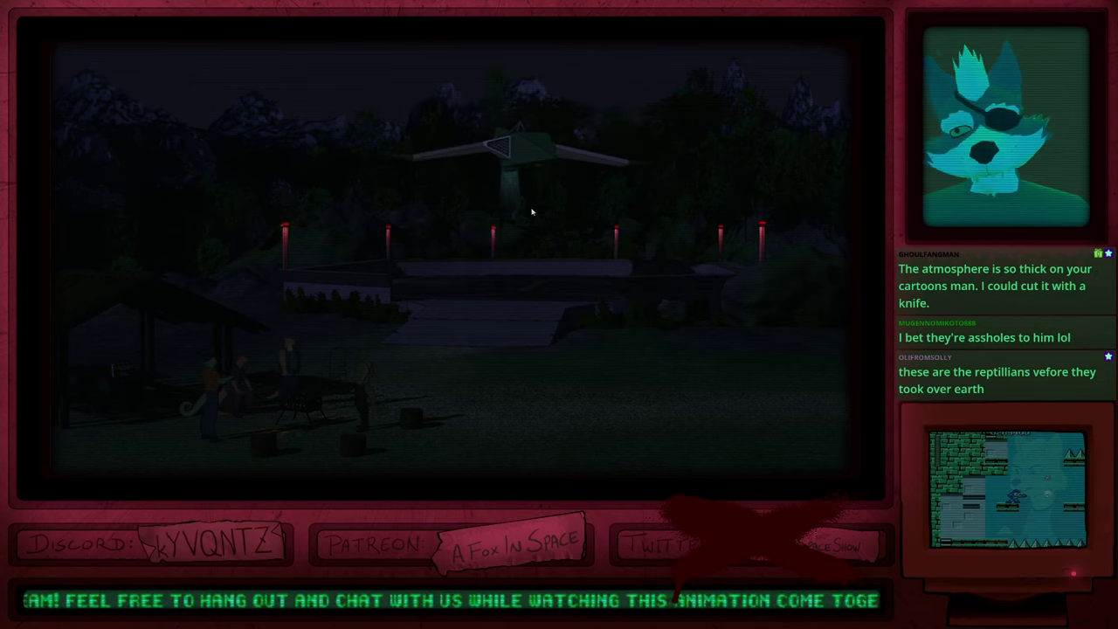
pyautogui.press('z')
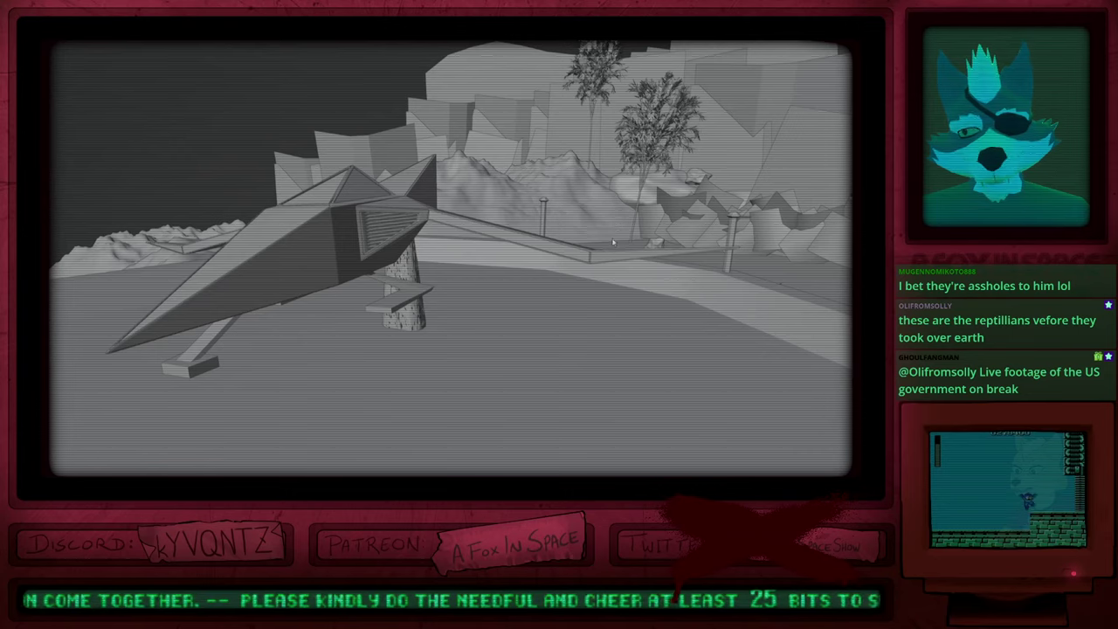
pyautogui.press('z')
pyautogui.click(609, 206)
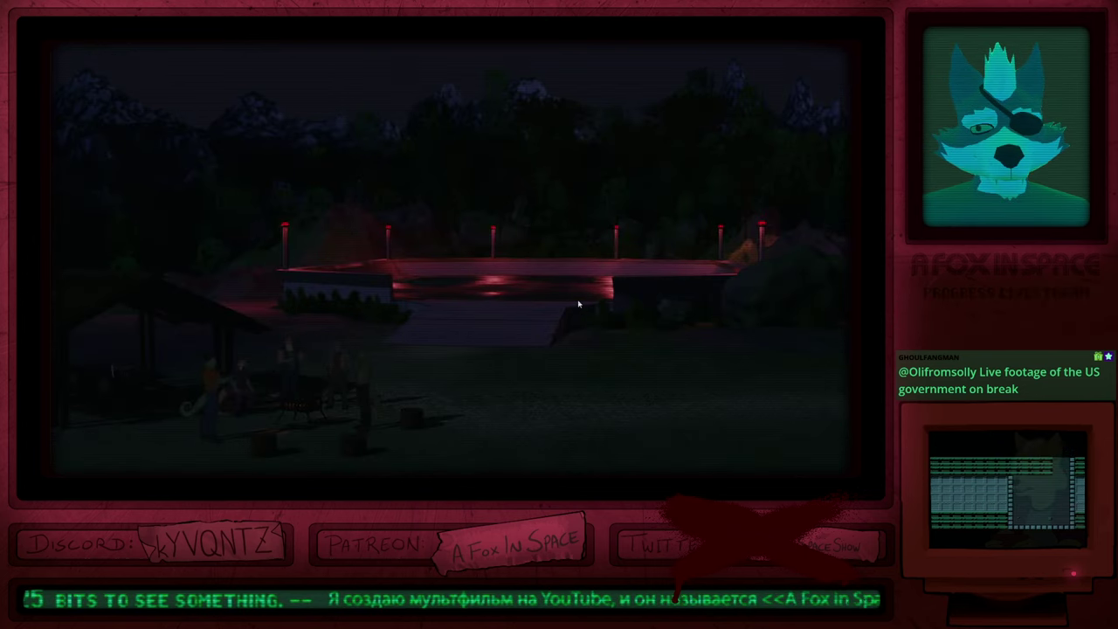
pyautogui.hotkey('ctrl', 'shift', 'o')
pyautogui.click(579, 310)
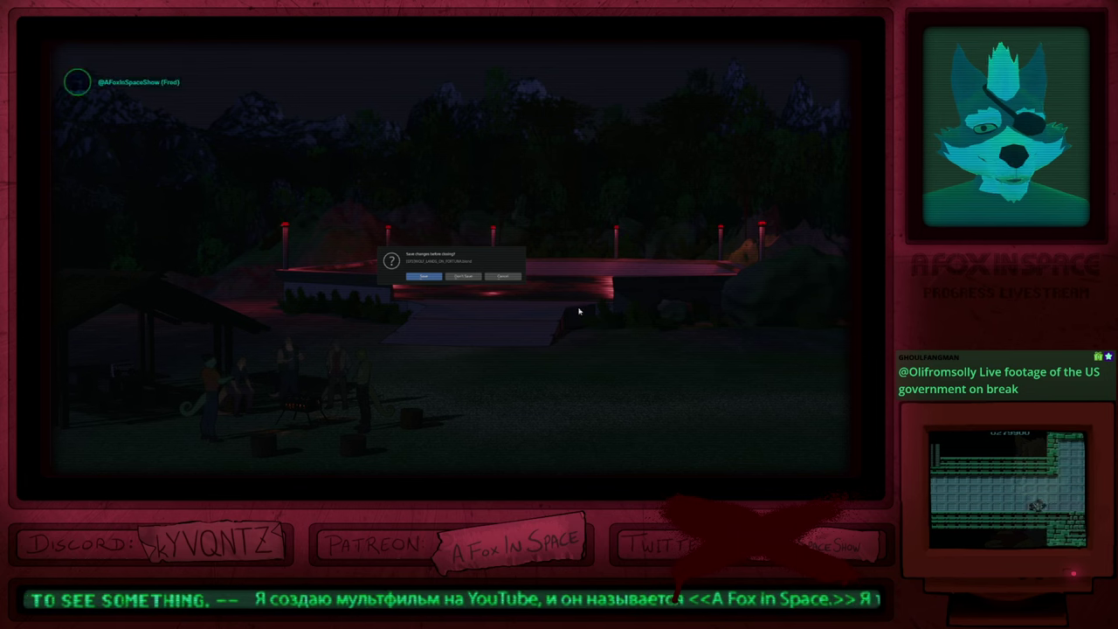
# Step: Discard the barbecue scene's changes and zoom around the reopened inked arm drawing
pyautogui.press('Return')
pyautogui.scroll(8, 520, 263)
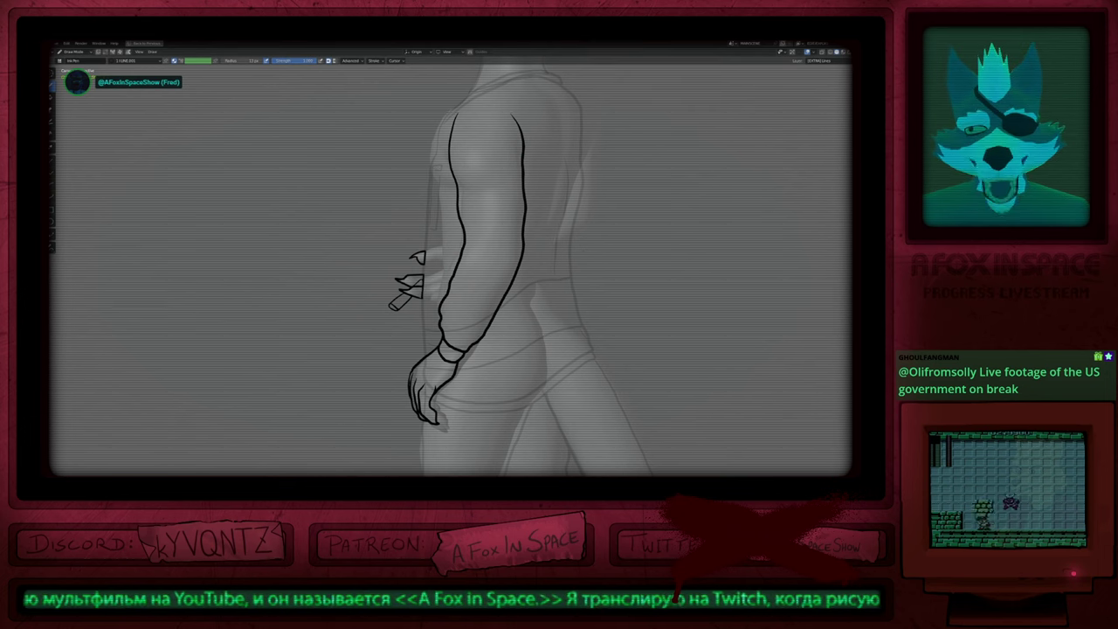
pyautogui.scroll(-2, 496, 427)
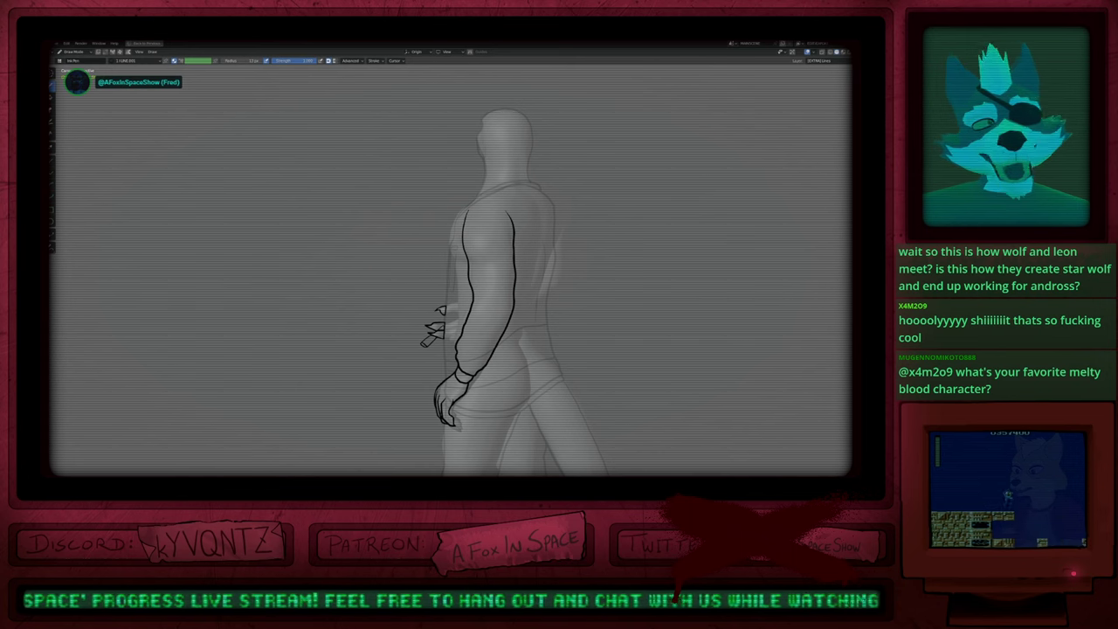
# Step: Zoom out, switch to Object Mode and recentre the whole lizard figure including its tail
pyautogui.scroll(-6, 554, 113)
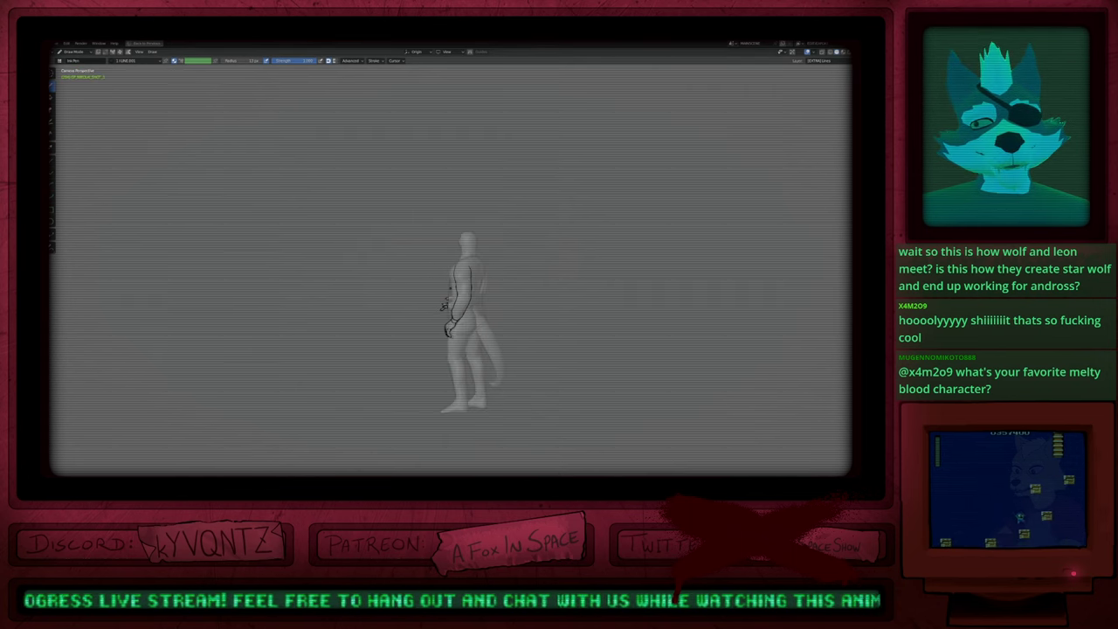
pyautogui.scroll(-3, 449, 271)
pyautogui.hotkey('ctrl', 'Tab')
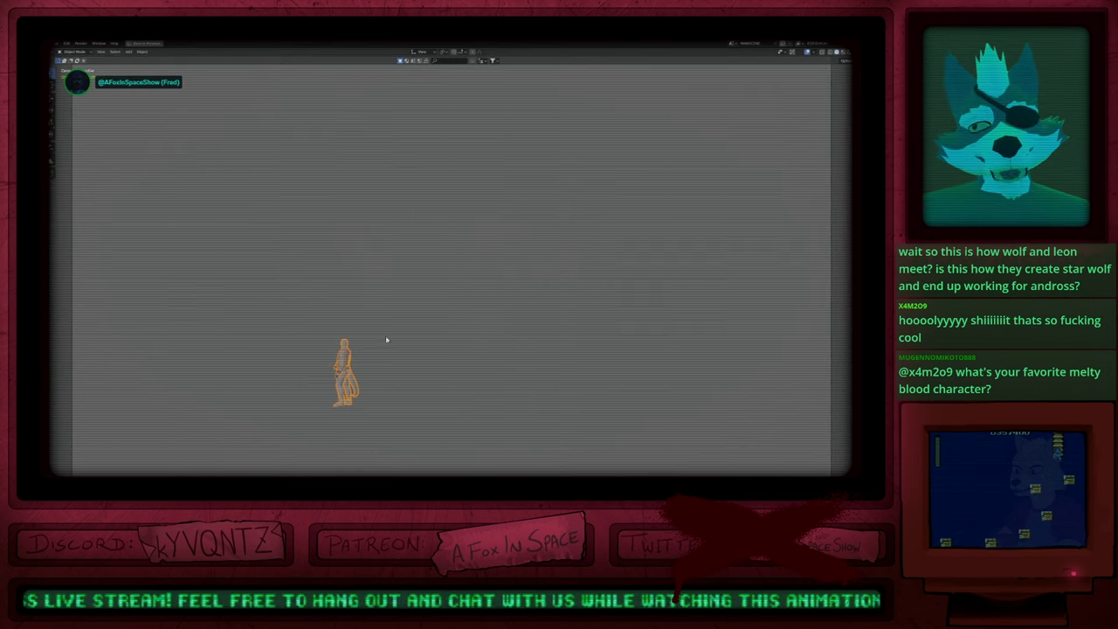
pyautogui.keyDown('shift'); pyautogui.moveTo(359, 377); pyautogui.dragTo(394, 347, button='middle'); pyautogui.keyUp('shift')
pyautogui.scroll(3, 390, 348)
pyautogui.hotkey('ctrl', 'z')
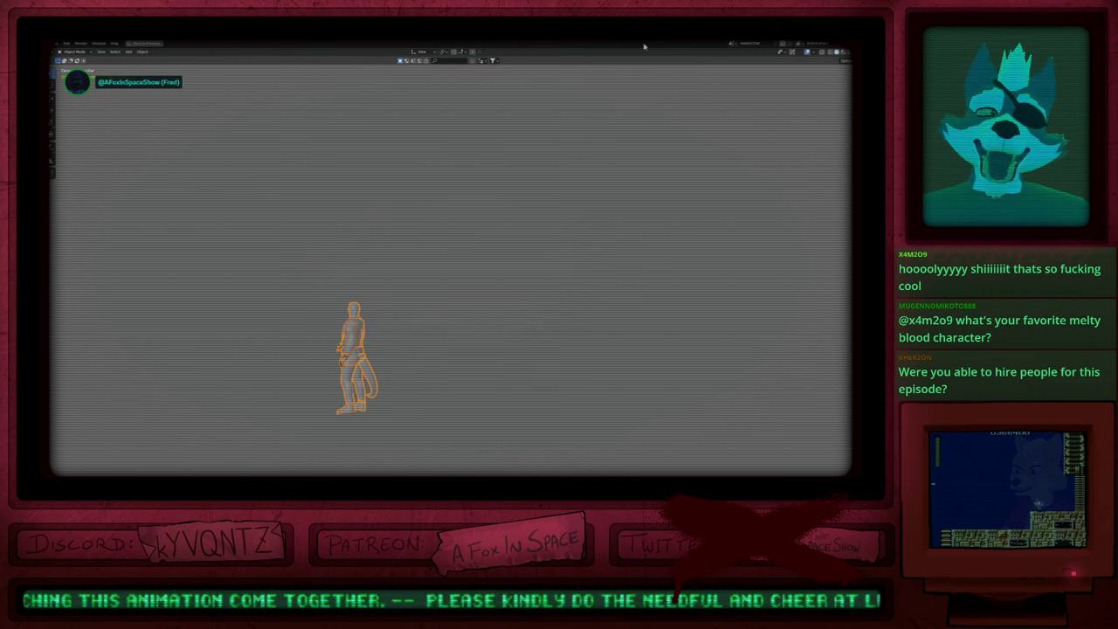
# Step: Preview the lizard in Rendered shading, switch back to Solid, then bring up Open Recent
pyautogui.press('z')
pyautogui.click(492, 322)
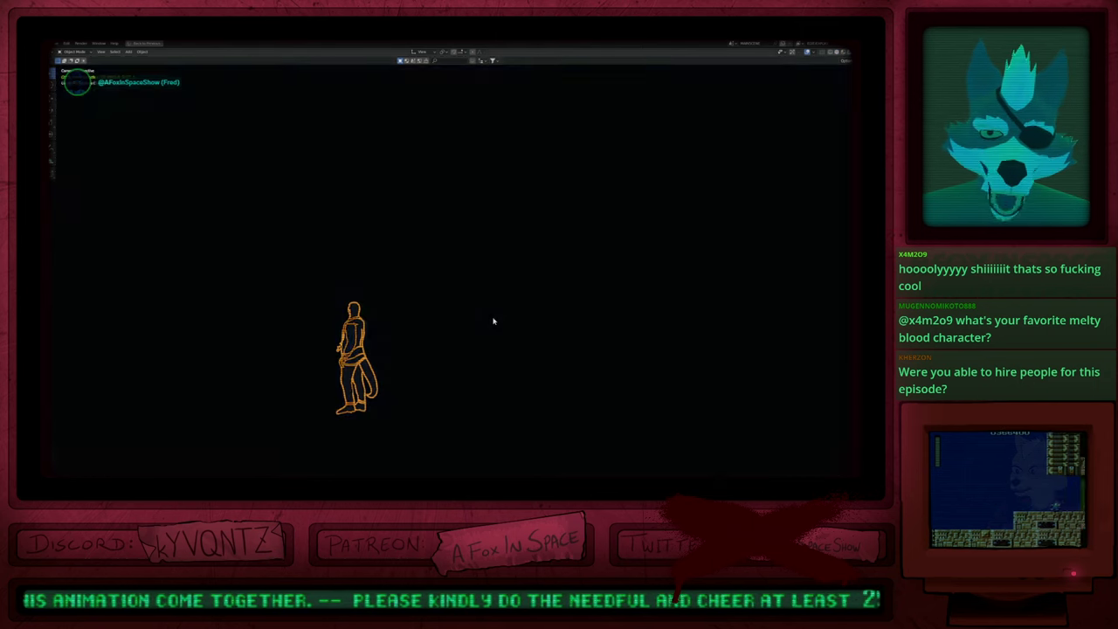
pyautogui.press('z')
pyautogui.click(528, 334)
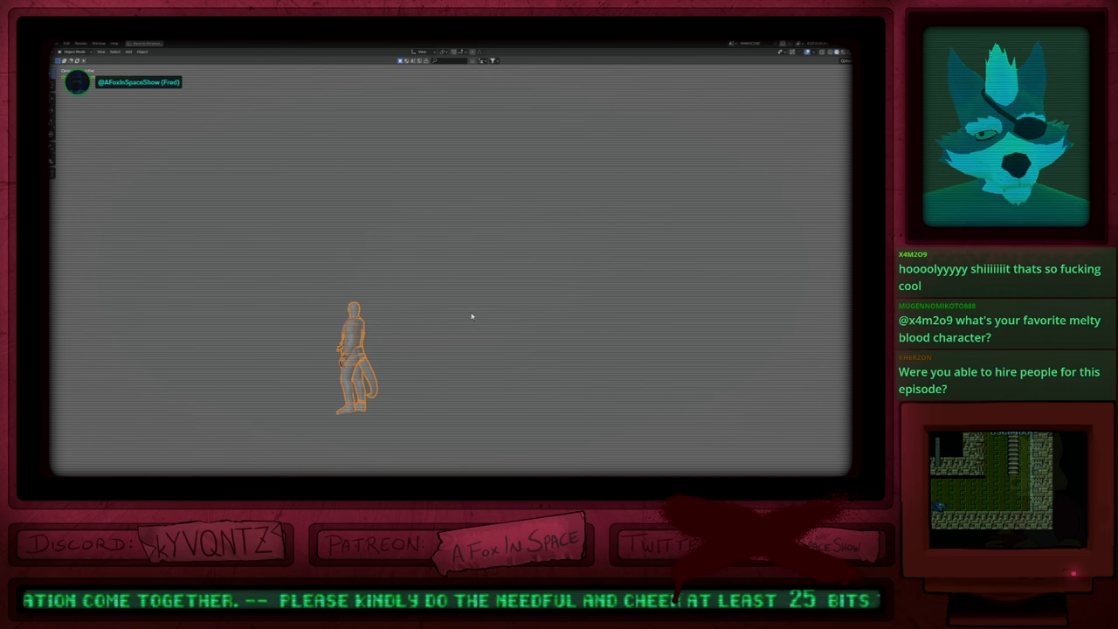
pyautogui.hotkey('ctrl', 'shift', 'o')
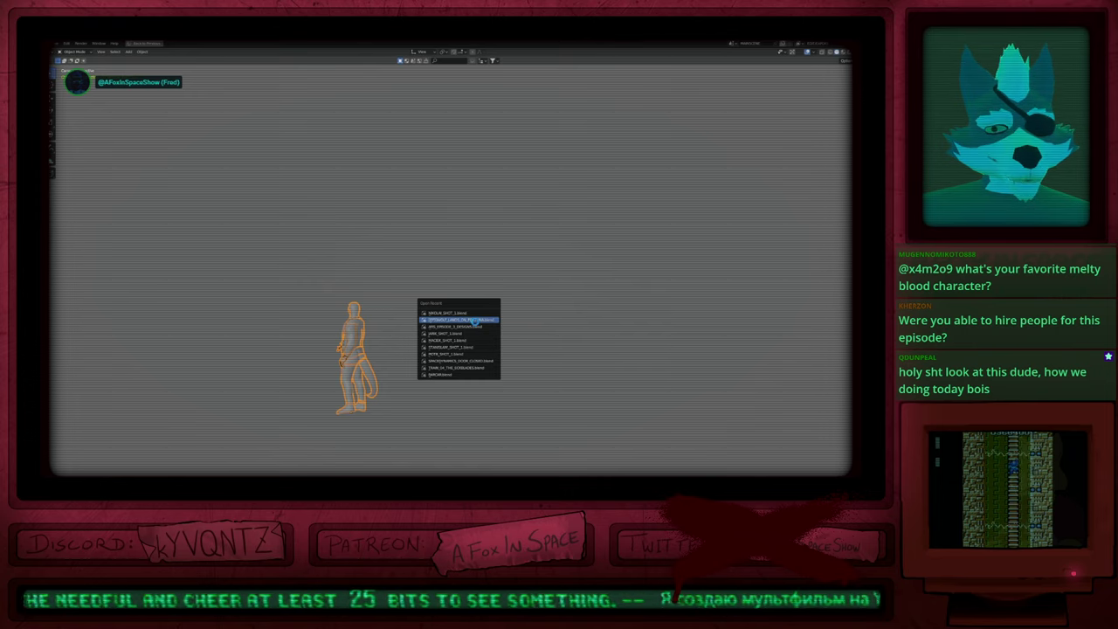
# Step: Open the second recent barbecue file and select the seated lizard, trying a move then cancelling it
pyautogui.click(472, 327)
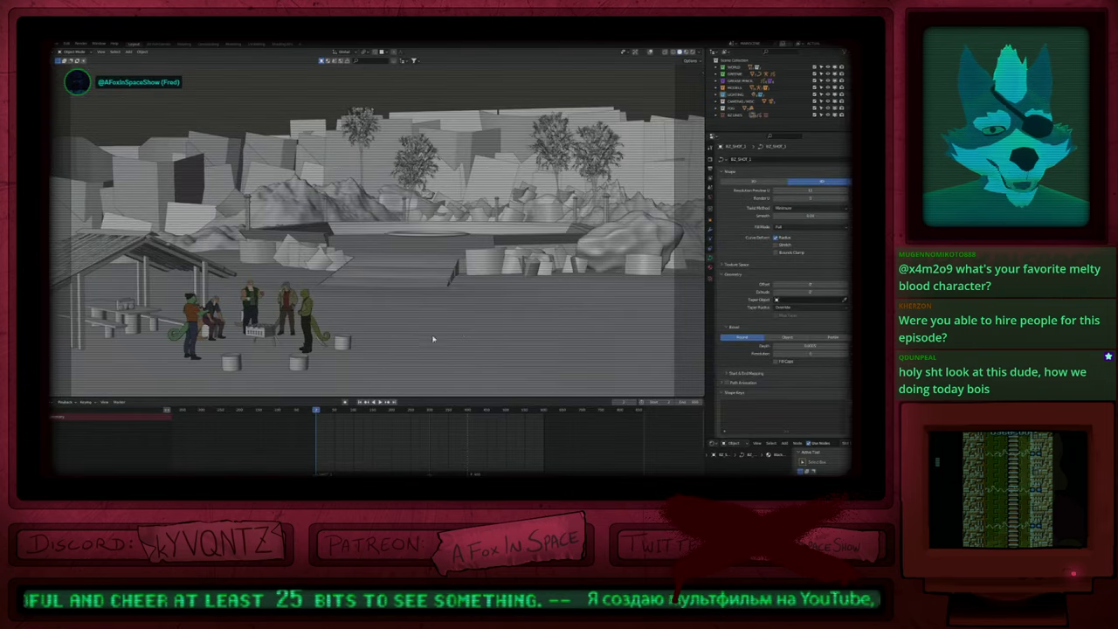
pyautogui.scroll(3, 231, 229)
pyautogui.keyDown('shift'); pyautogui.moveTo(229, 229); pyautogui.dragTo(368, 314, button='middle'); pyautogui.keyUp('shift')
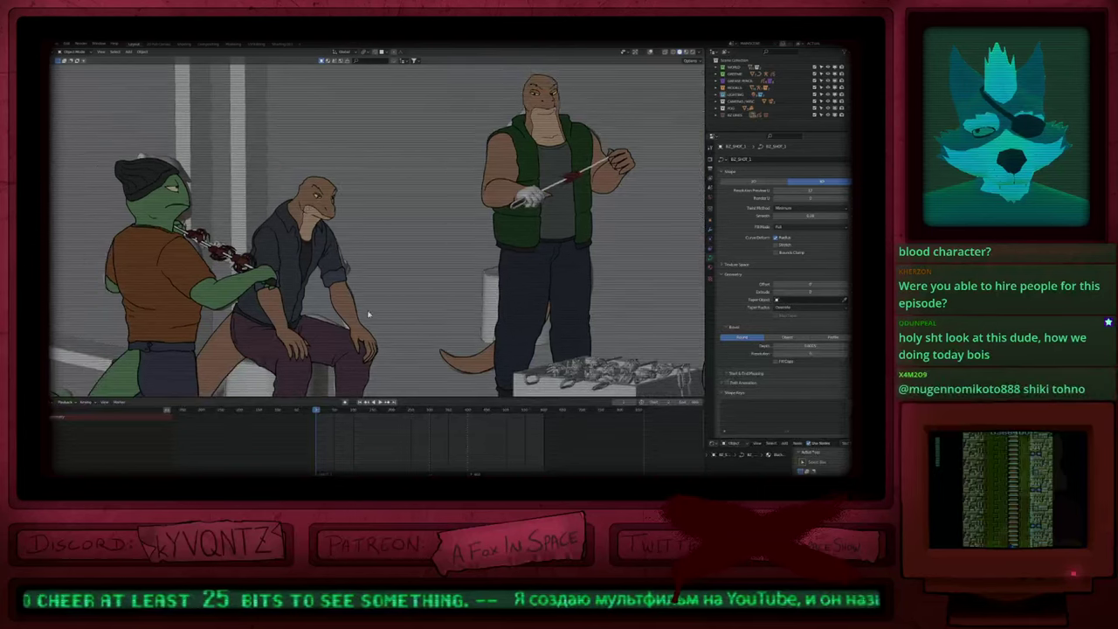
pyautogui.click(306, 204)
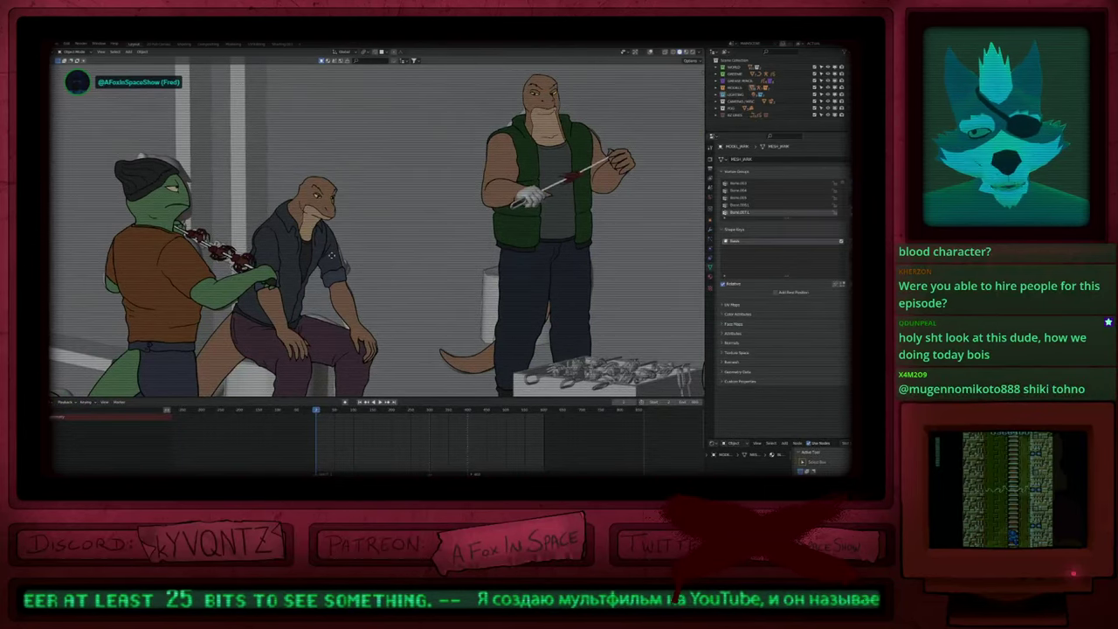
pyautogui.click(323, 236)
pyautogui.press('g')
pyautogui.rightClick(325, 262)
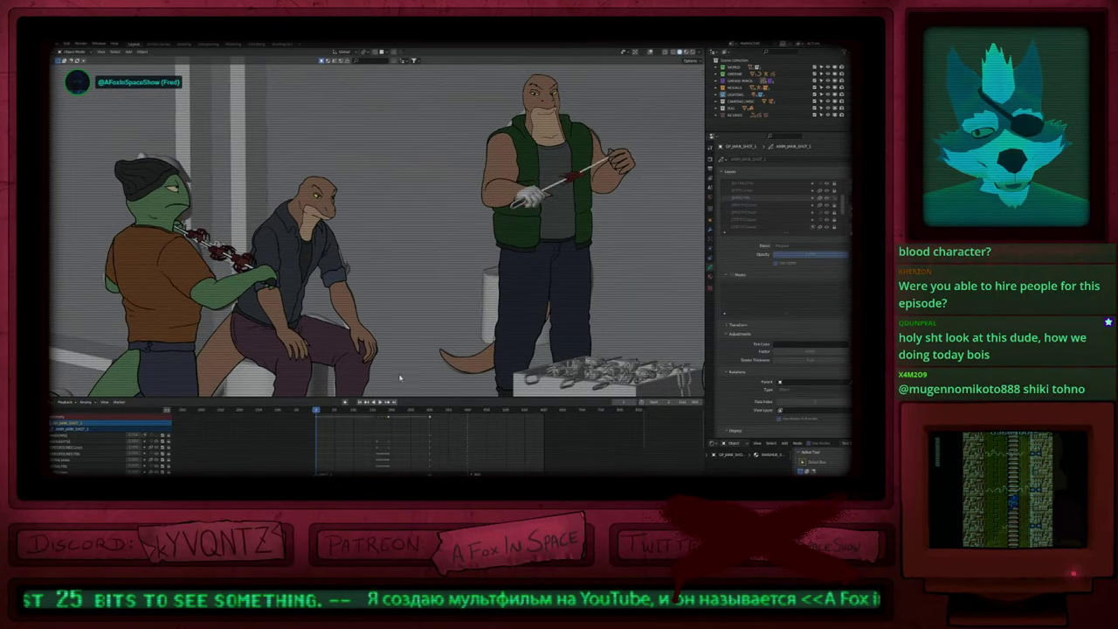
# Step: Scrub the timeline forward, then frame the standing lizards and make the jacketed lizard active
pyautogui.moveTo(372, 415); pyautogui.dragTo(388, 419)
pyautogui.scroll(-3, 379, 305)
pyautogui.keyDown('shift'); pyautogui.moveTo(603, 301); pyautogui.dragTo(262, 266, button='middle'); pyautogui.keyUp('shift')
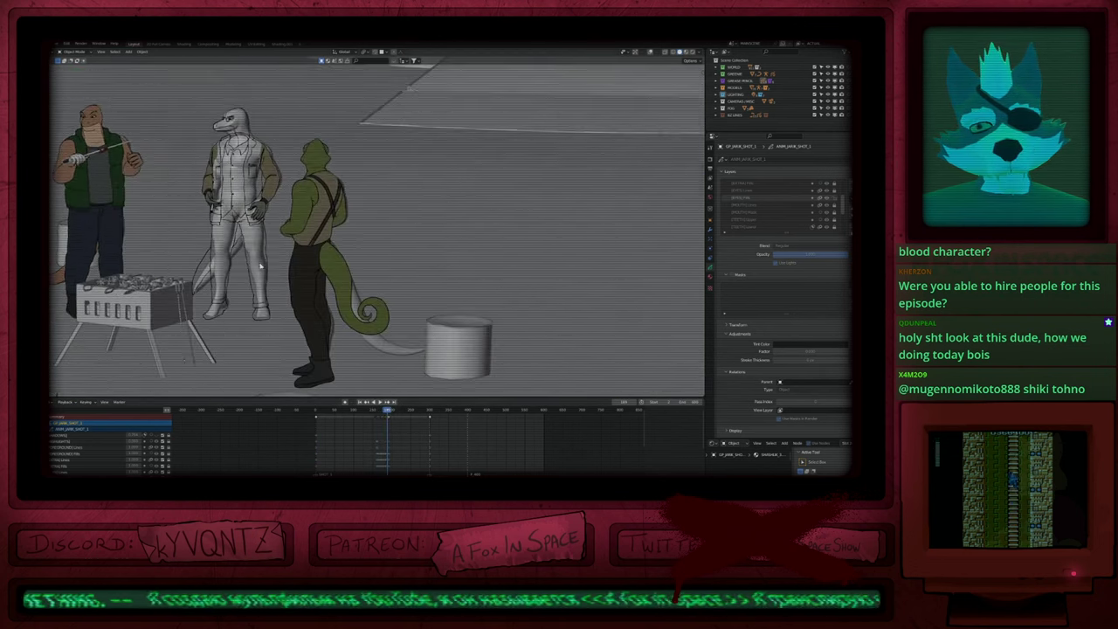
pyautogui.click(336, 206)
pyautogui.keyDown('shift'); pyautogui.moveTo(335, 206); pyautogui.dragTo(407, 256, button='middle'); pyautogui.keyUp('shift')
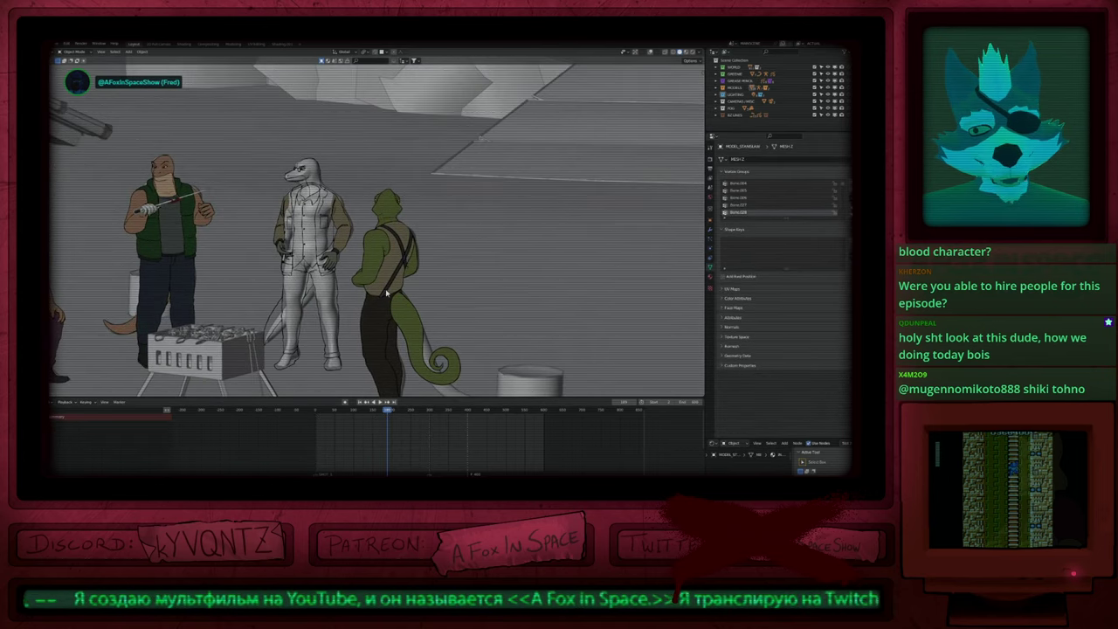
pyautogui.click(392, 324)
# Step: Play the lizards' animation in a maximized viewport, restore the layout, and scrub the poses again
pyautogui.click(373, 412)
pyautogui.press('space')
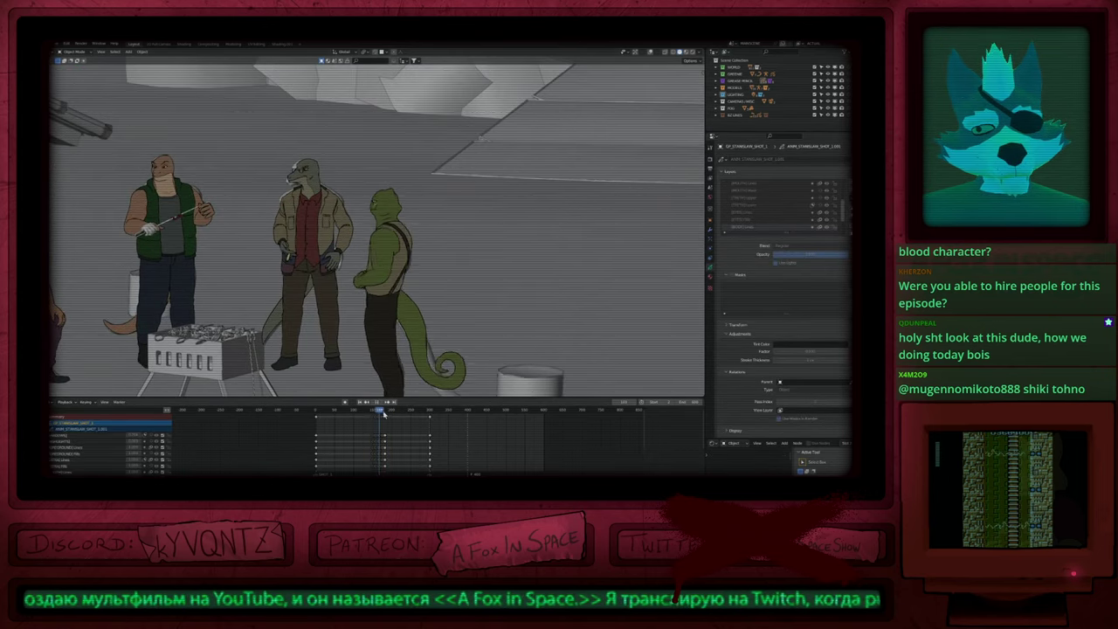
pyautogui.scroll(4, 407, 299)
pyautogui.hotkey('ctrl', 'space')
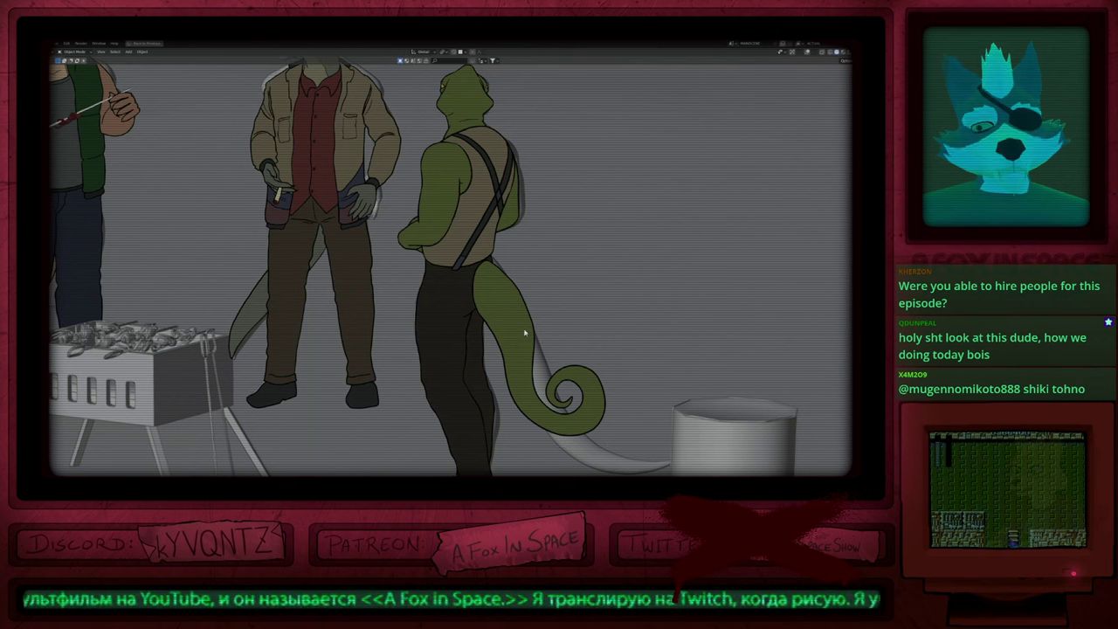
pyautogui.press('space')
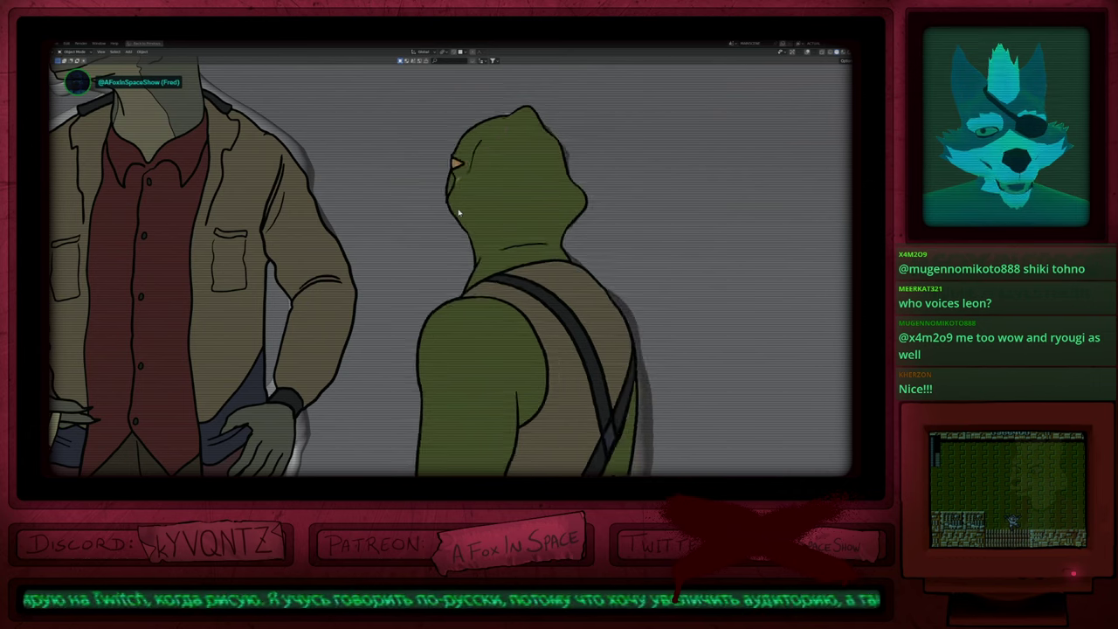
pyautogui.scroll(-7, 489, 240)
pyautogui.hotkey('ctrl', 'space')
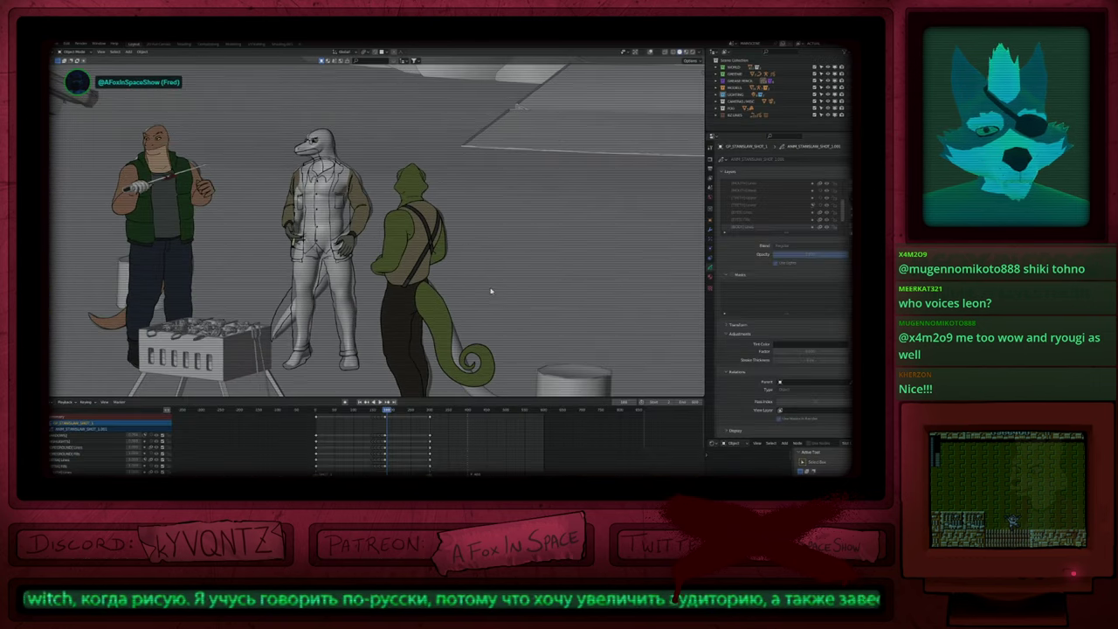
pyautogui.scroll(10, 374, 435)
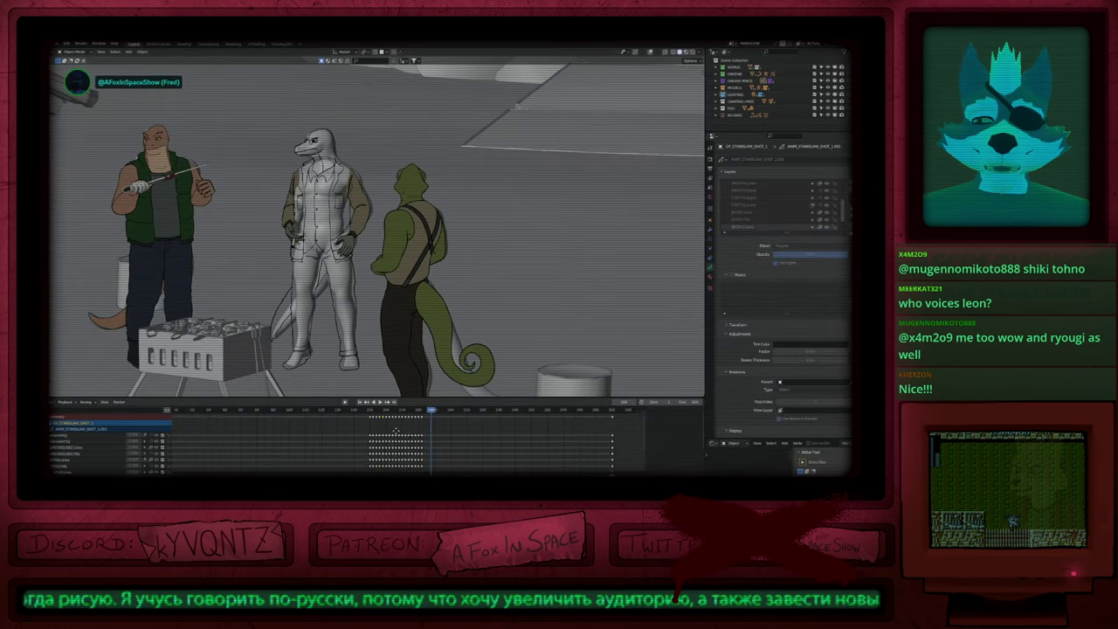
pyautogui.moveTo(369, 411); pyautogui.dragTo(401, 408)
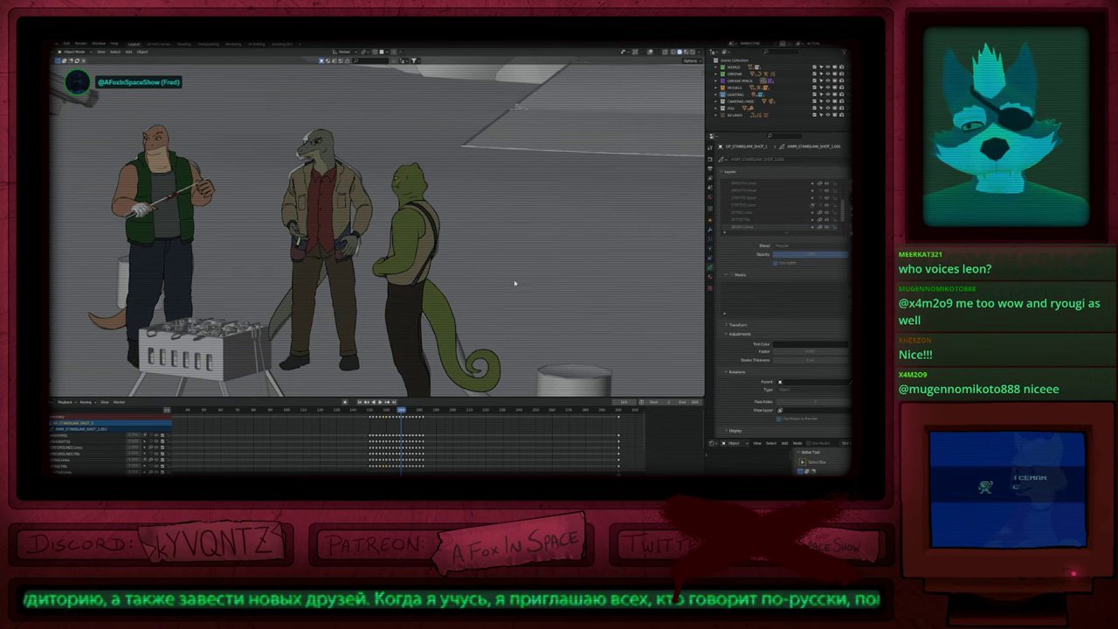
# Step: Switch to the camera view (Numpad 0) and pan to frame the grill scene
pyautogui.press('Home')
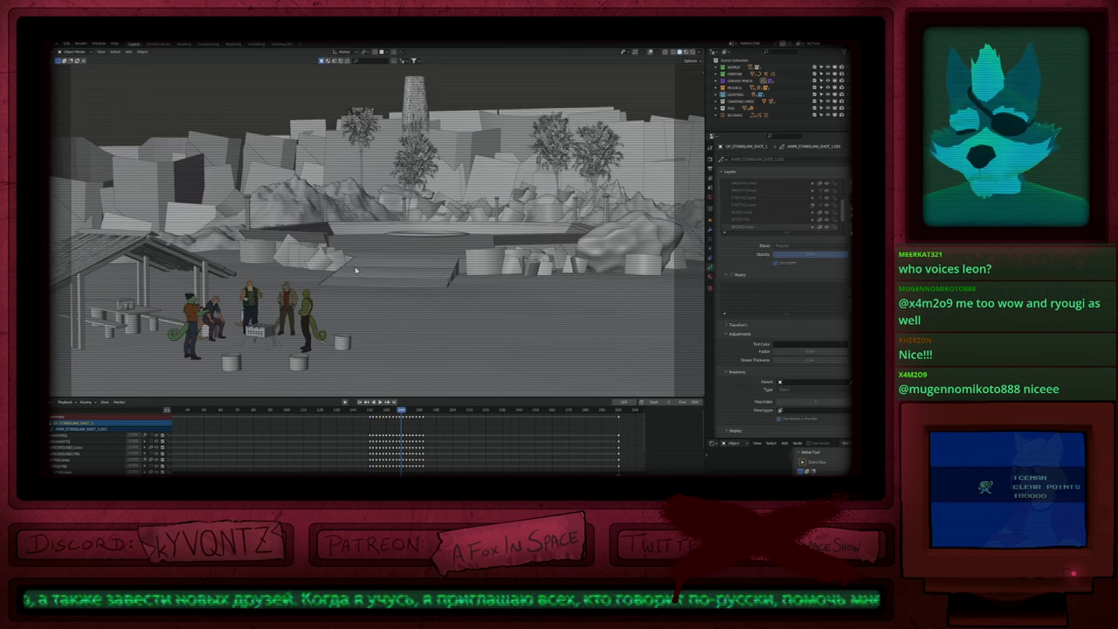
pyautogui.press('KP_0')
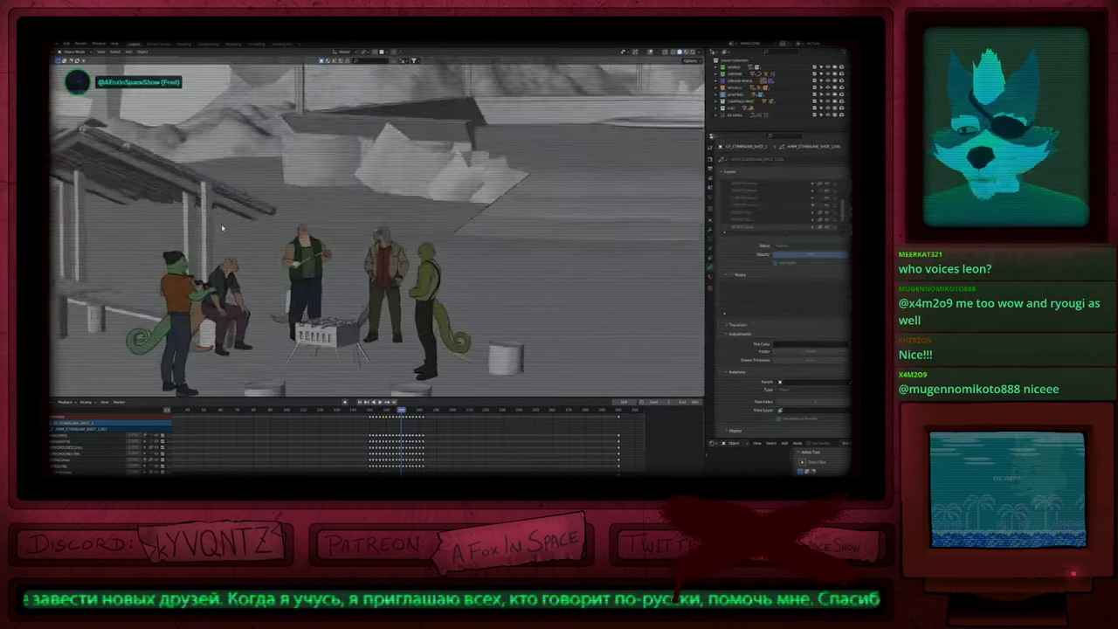
pyautogui.keyDown('shift'); pyautogui.moveTo(321, 301); pyautogui.dragTo(318, 287, button='middle'); pyautogui.keyUp('shift')
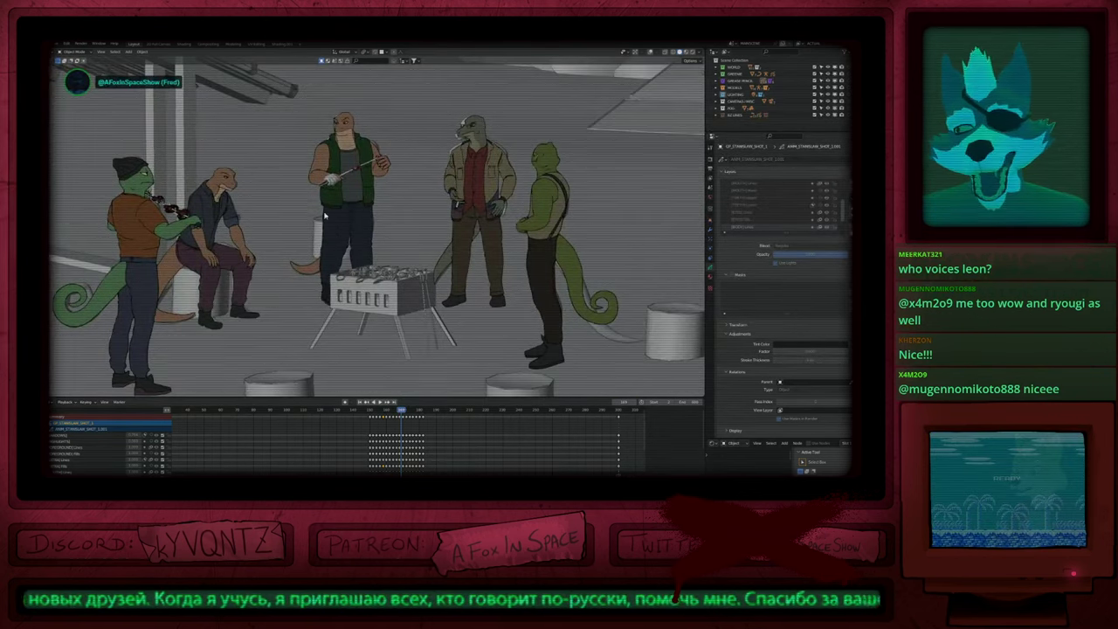
pyautogui.keyDown('shift'); pyautogui.moveTo(311, 204); pyautogui.dragTo(274, 221, button='middle'); pyautogui.keyUp('shift')
# Step: Select the seated lizard's mesh, try moving it then cancel, and select the green lizard
pyautogui.click(185, 212)
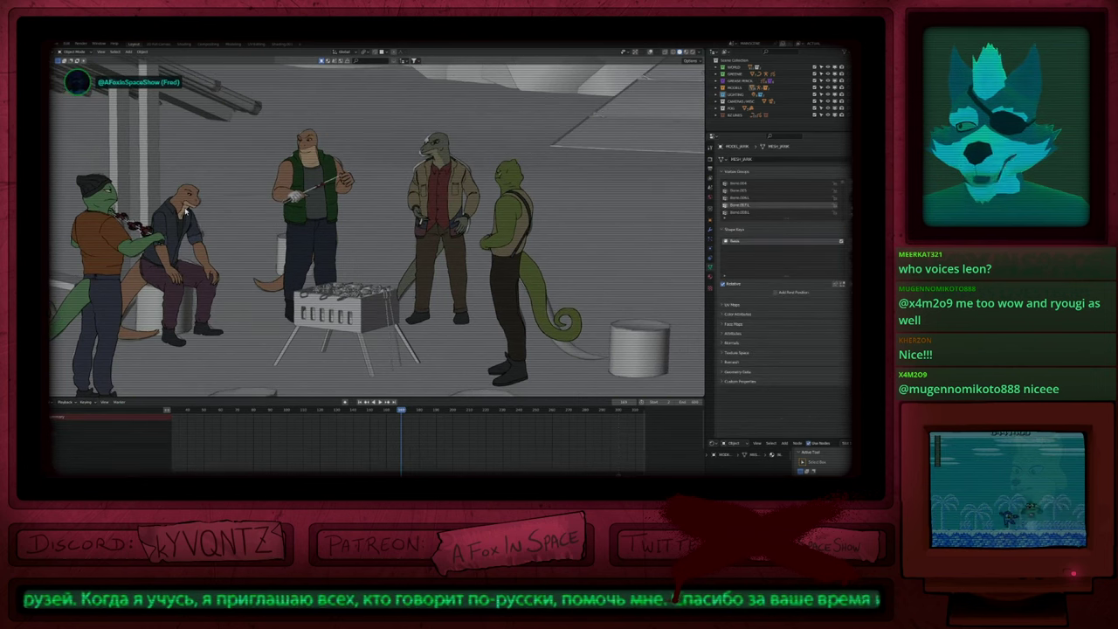
pyautogui.press('Tab')
pyautogui.press('Tab')
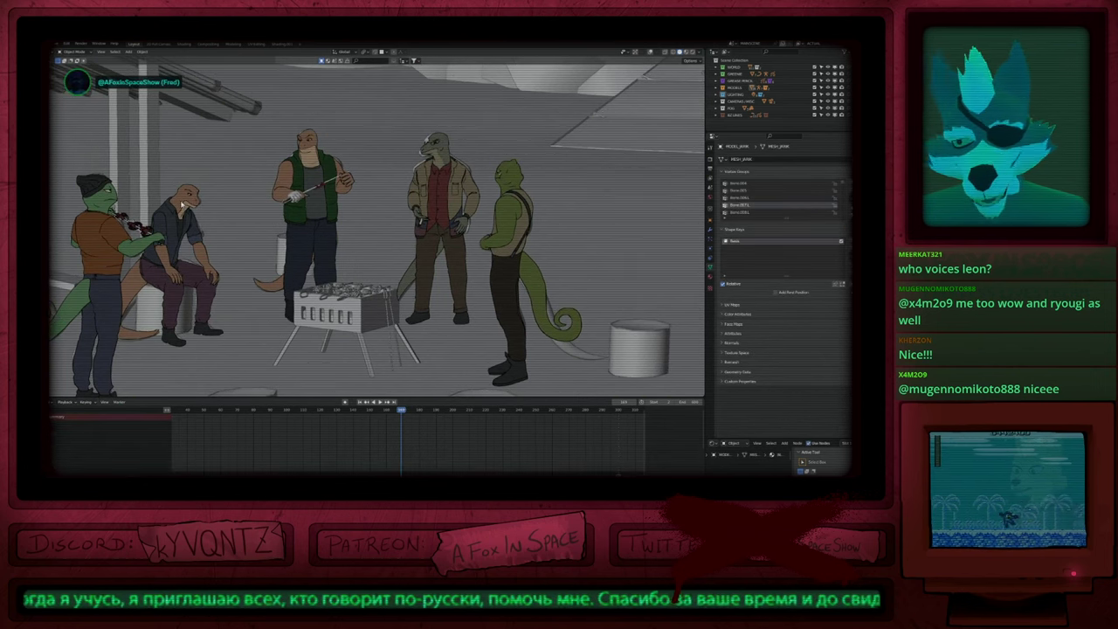
pyautogui.press('g')
pyautogui.rightClick(188, 201)
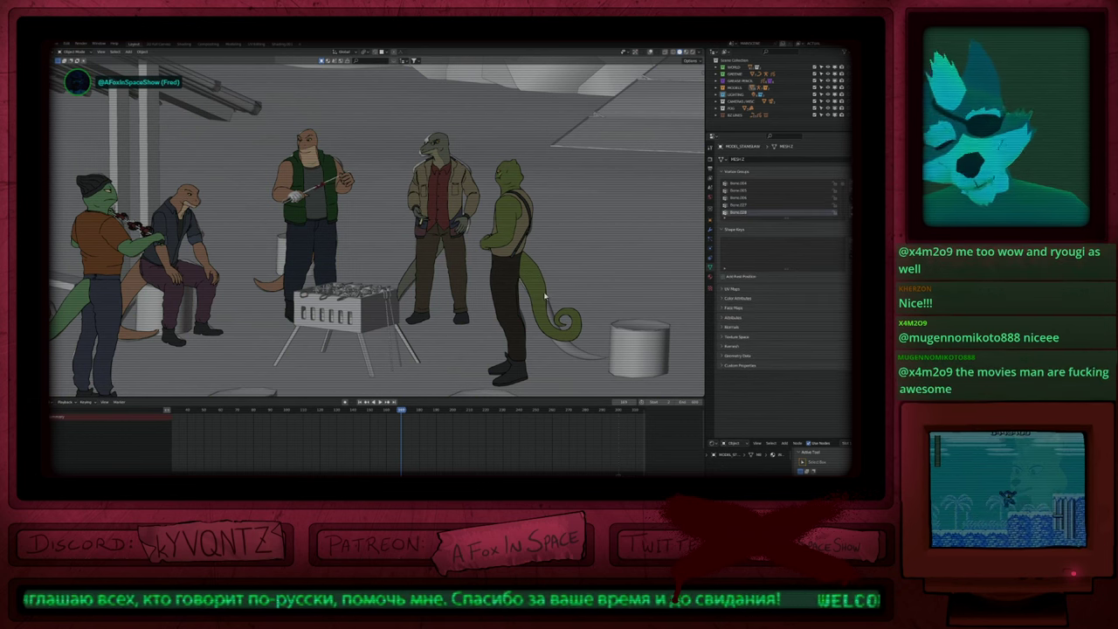
pyautogui.click(518, 238)
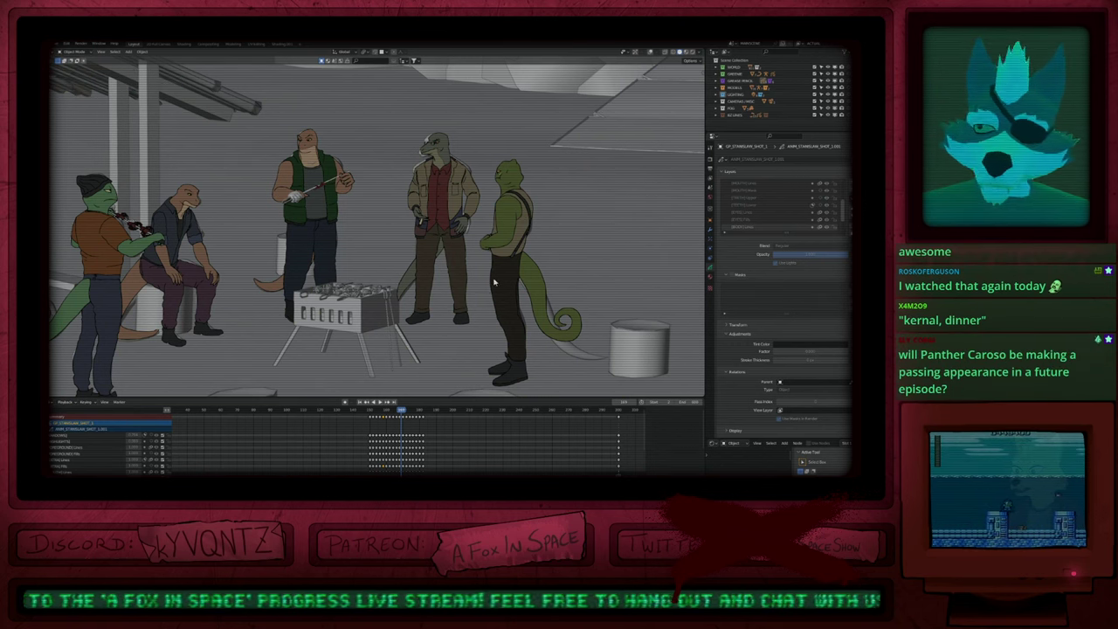
pyautogui.keyDown('shift'); pyautogui.moveTo(534, 272); pyautogui.dragTo(525, 305, button='middle'); pyautogui.keyUp('shift')
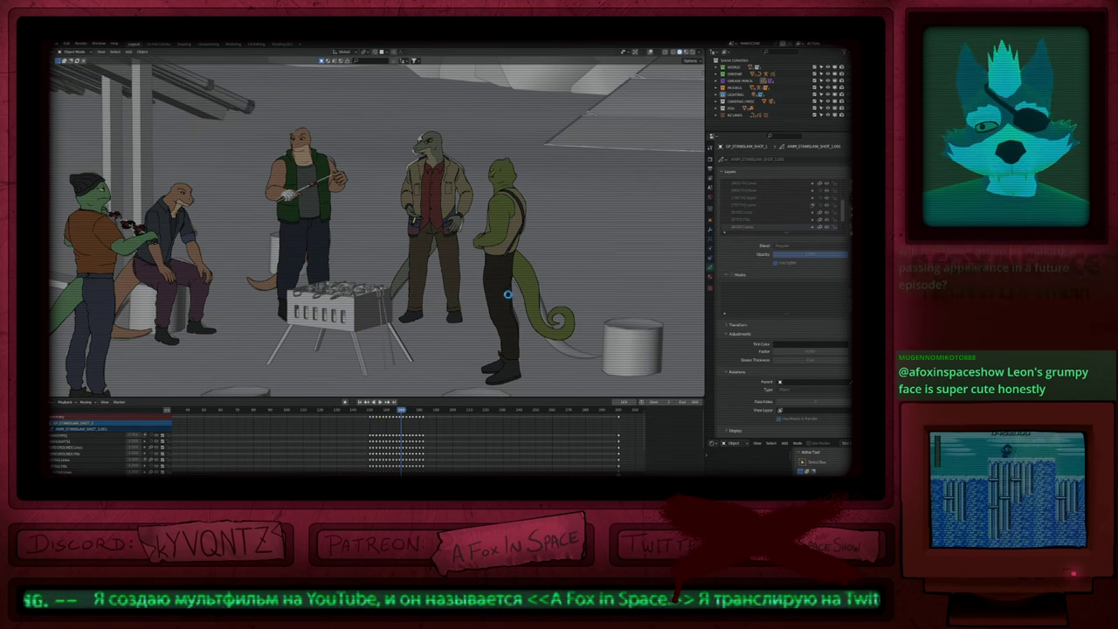
# Step: Open the fox characters file from Open Recent, walk along the line-up, and maximize the viewport
pyautogui.keyDown('shift'); pyautogui.moveTo(470, 299); pyautogui.dragTo(508, 298, button='middle'); pyautogui.keyUp('shift')
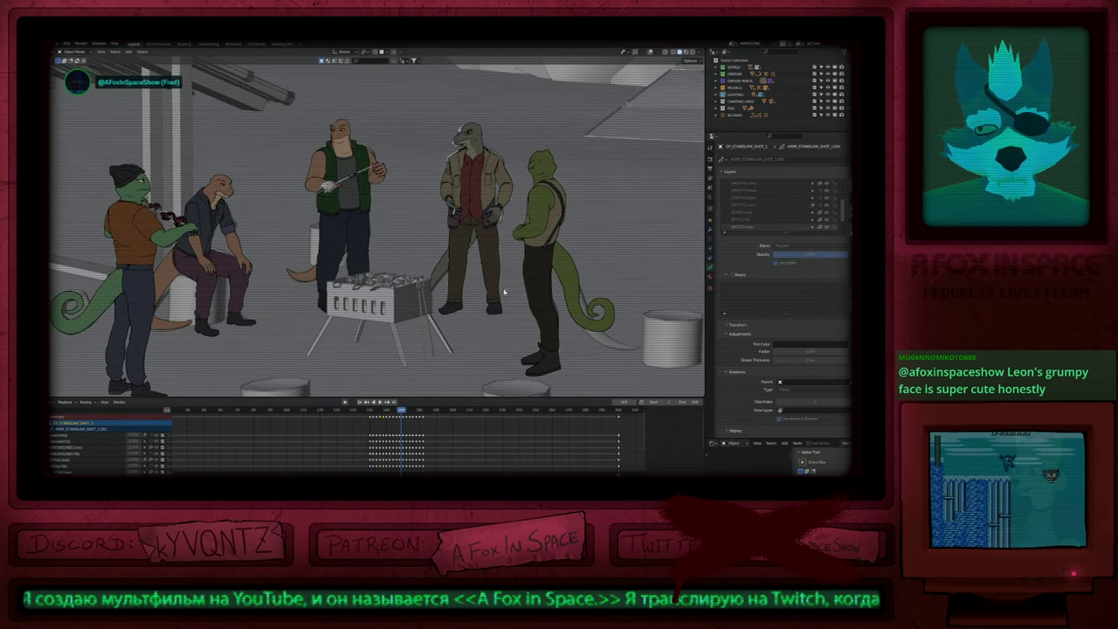
pyautogui.hotkey('ctrl', 'shift', 'o')
pyautogui.click(494, 301)
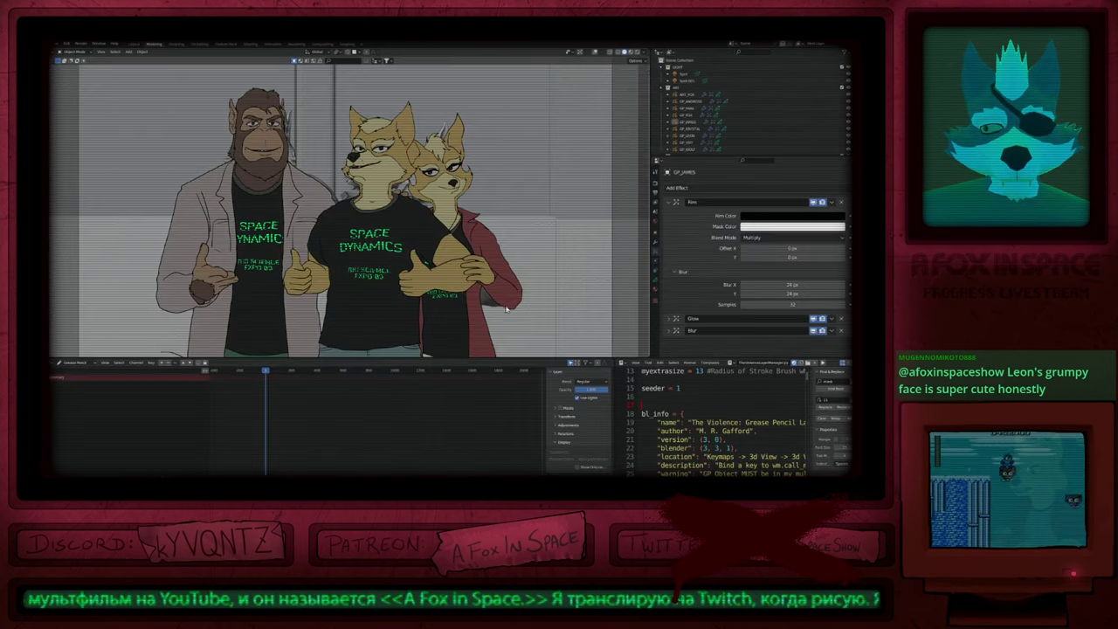
pyautogui.press('d')
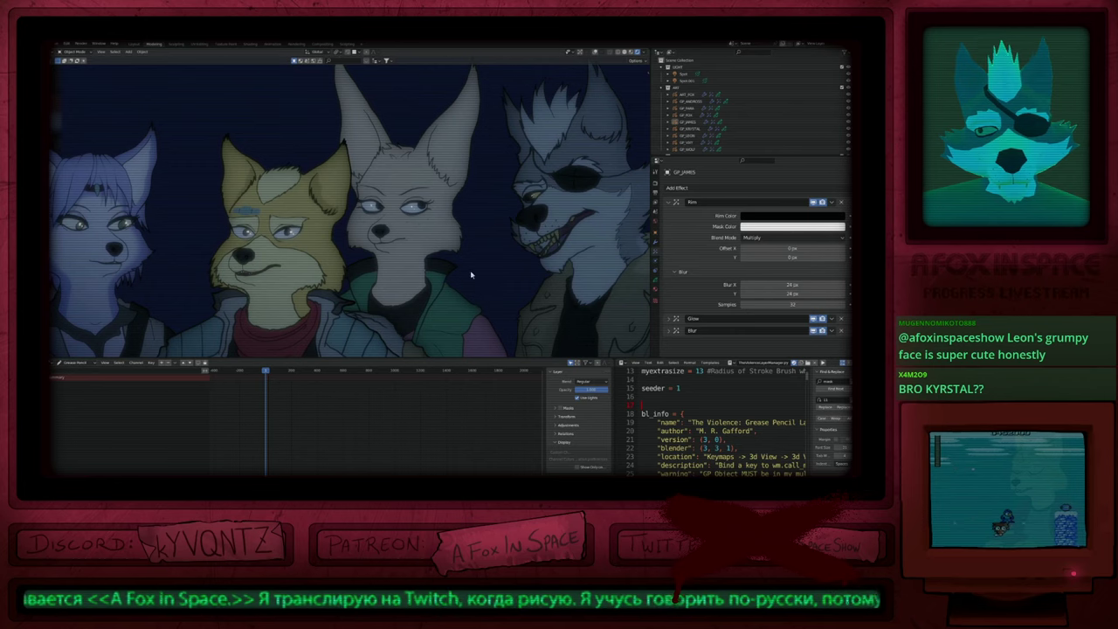
pyautogui.hotkey('ctrl', 'space')
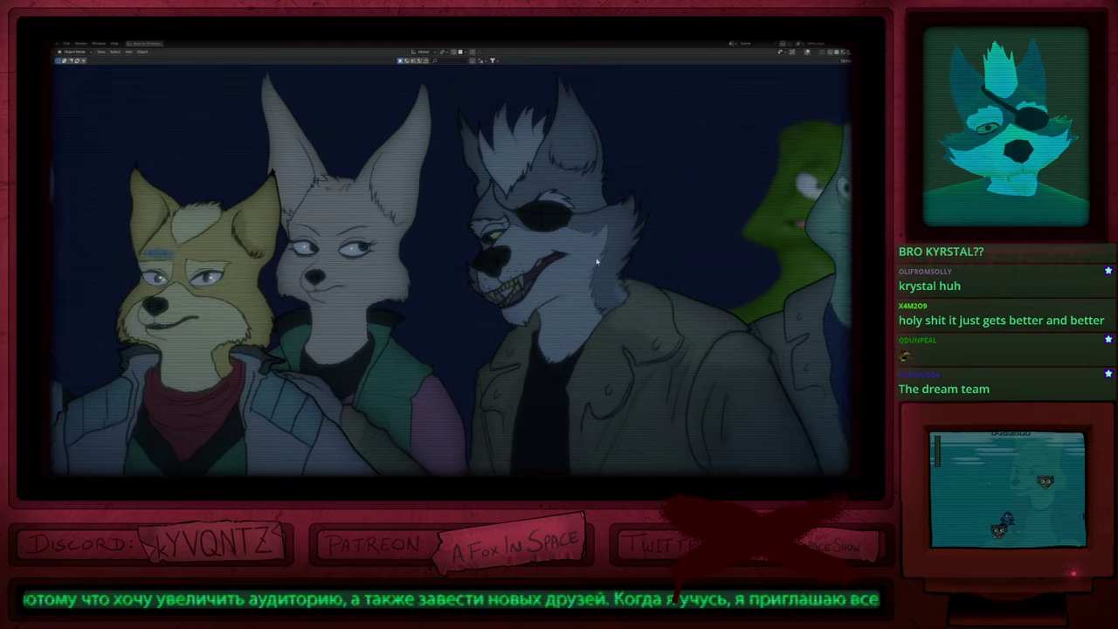
# Step: Revert the fox scene, switch to Rendered shading, and briefly view it fullscreen
pyautogui.press('x')
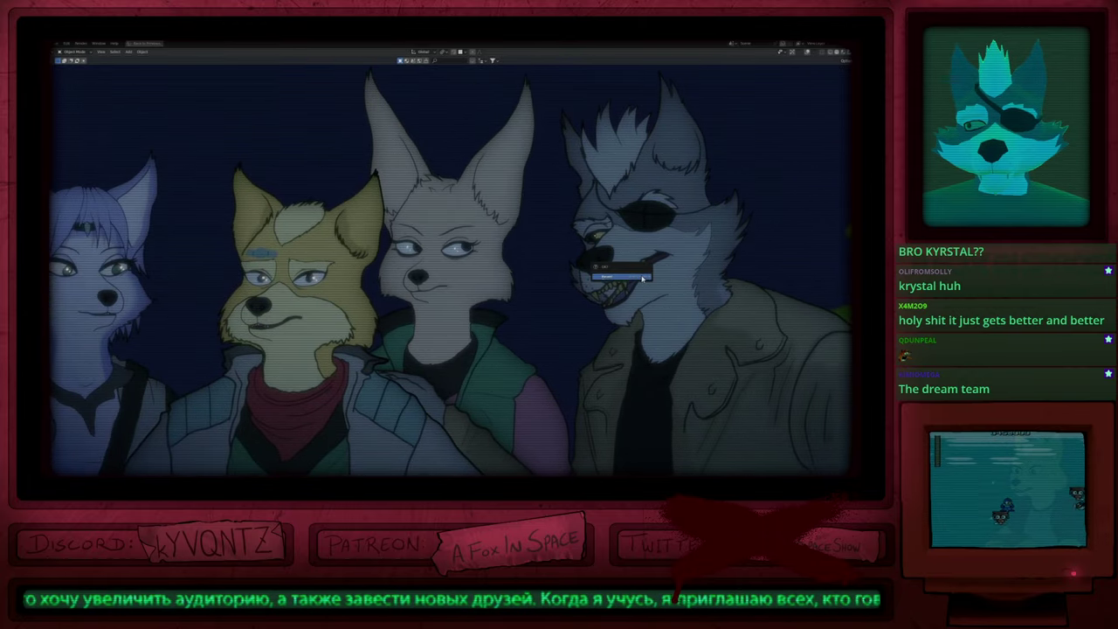
pyautogui.click(643, 278)
pyautogui.press('z')
pyautogui.click(517, 257)
pyautogui.hotkey('ctrl', 'alt', 'space')
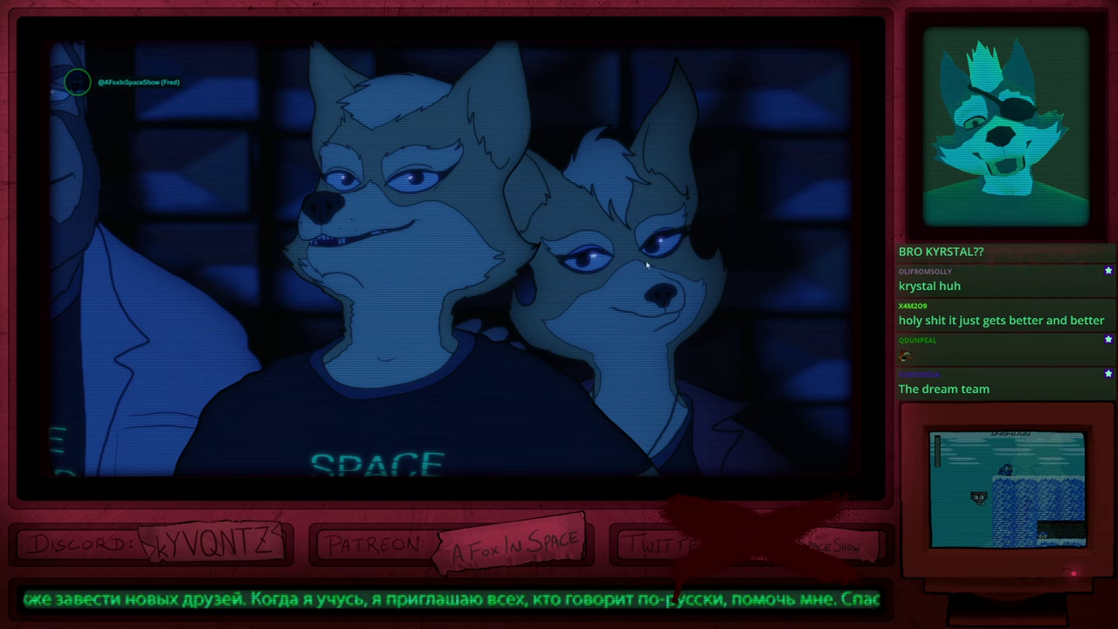
pyautogui.hotkey('ctrl', 'alt', 'space')
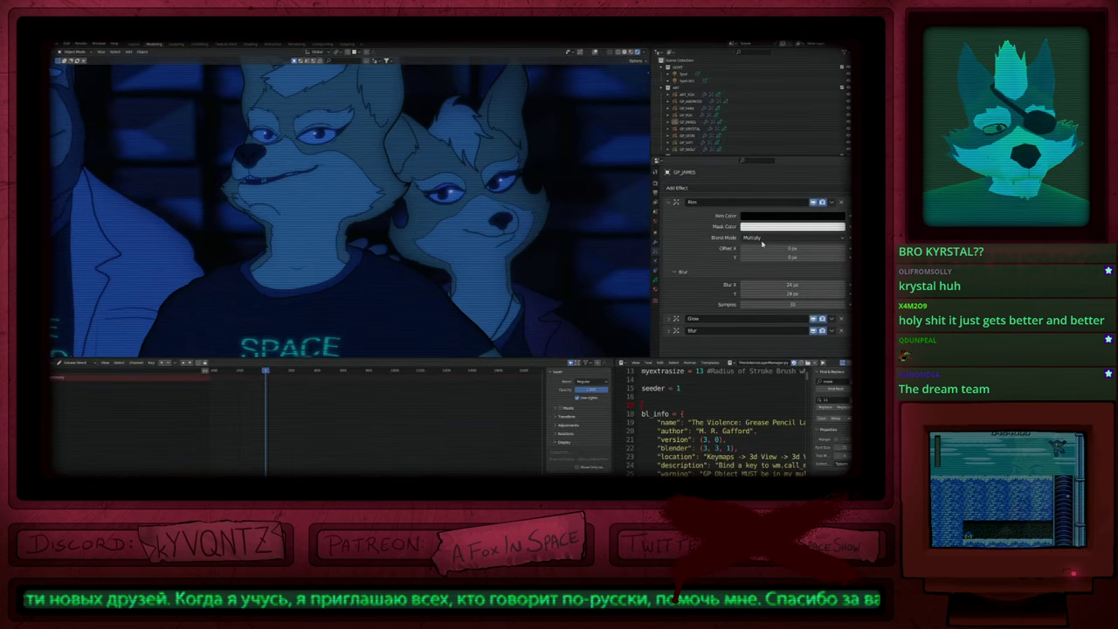
# Step: Set render and viewport samples to 1, then show the viewport fullscreen
pyautogui.click(657, 186)
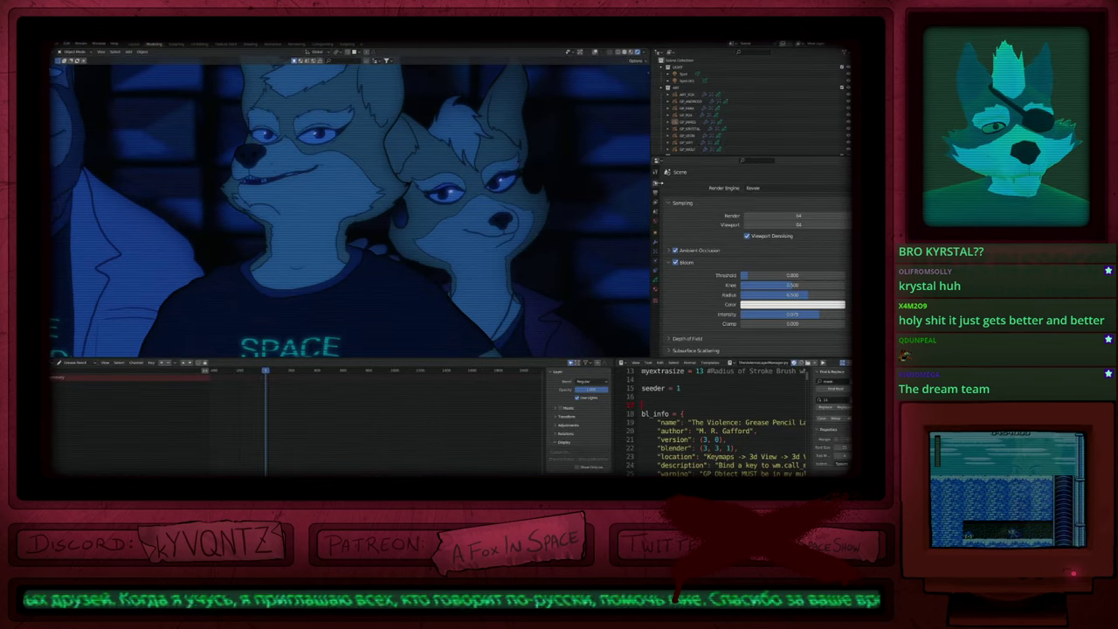
pyautogui.press('Return')
pyautogui.click(779, 225)
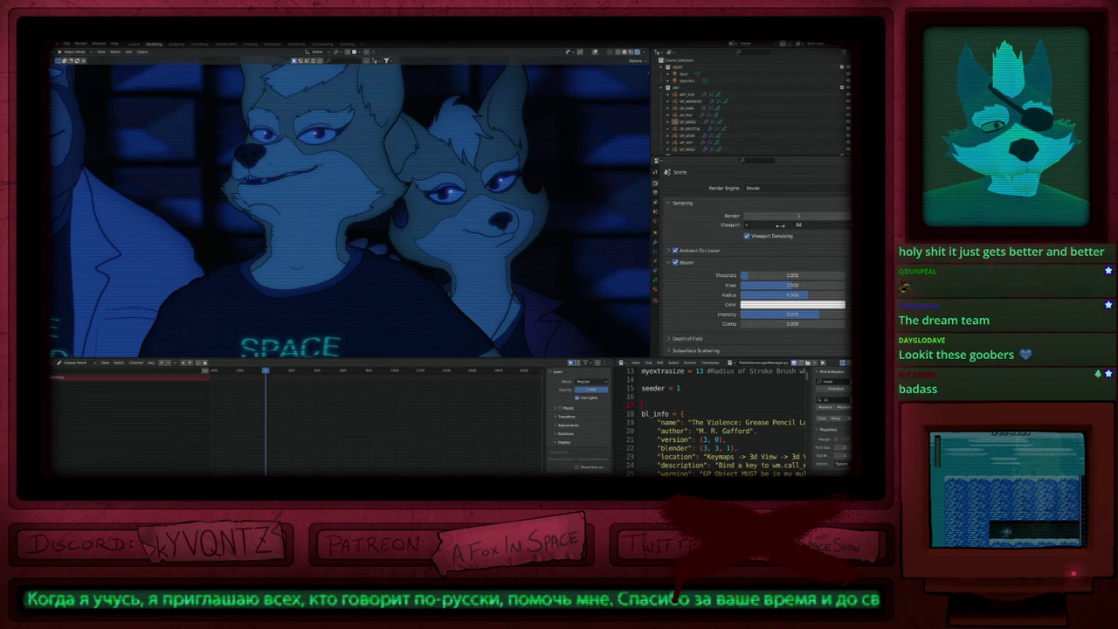
pyautogui.write('1')
pyautogui.press('Return')
pyautogui.hotkey('ctrl', 'alt', 'space')
pyautogui.press('Home')
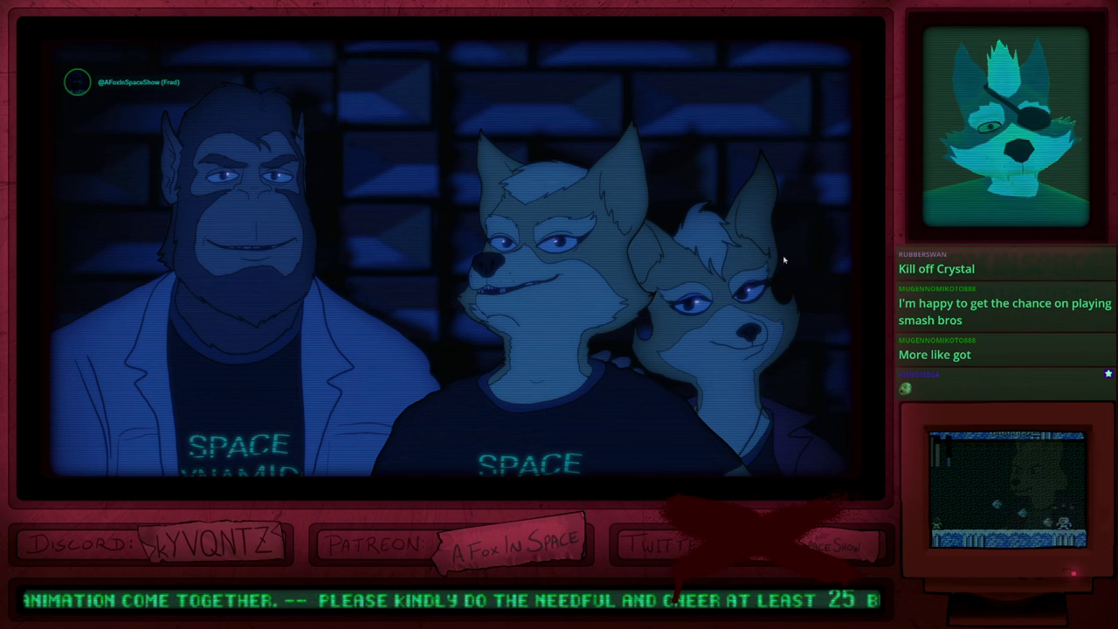
pyautogui.moveTo(819, 137)
pyautogui.mouseDown()
pyautogui.moveTo(454, 75)
pyautogui.moveTo(417, 344)
pyautogui.moveTo(817, 423)
pyautogui.moveTo(849, 156)
pyautogui.mouseUp()
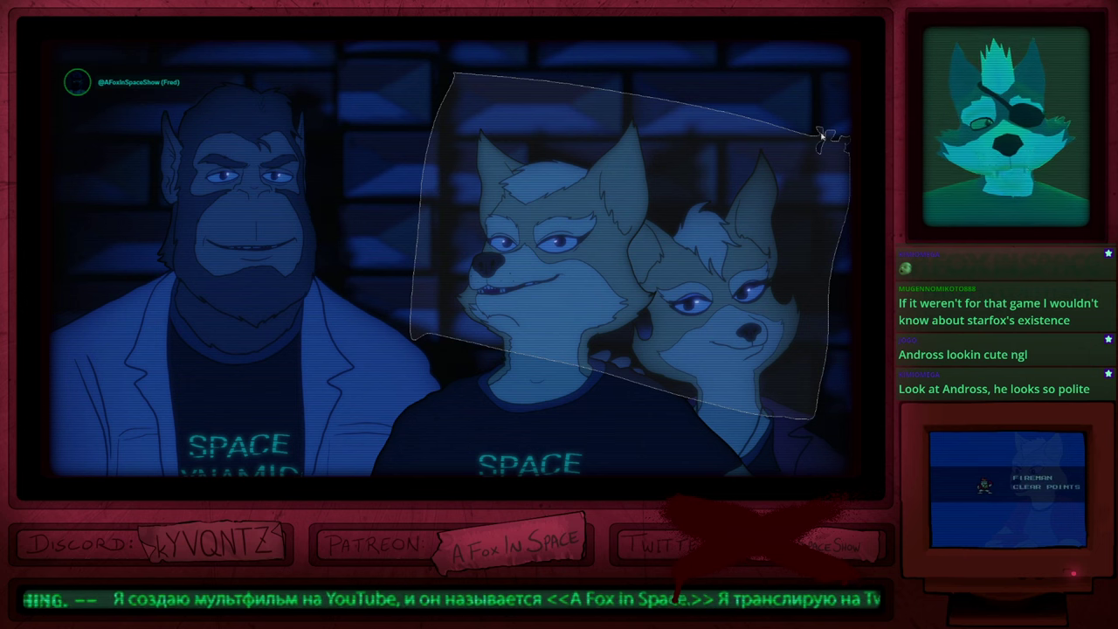
pyautogui.moveTo(823, 137); pyautogui.dragTo(816, 142)
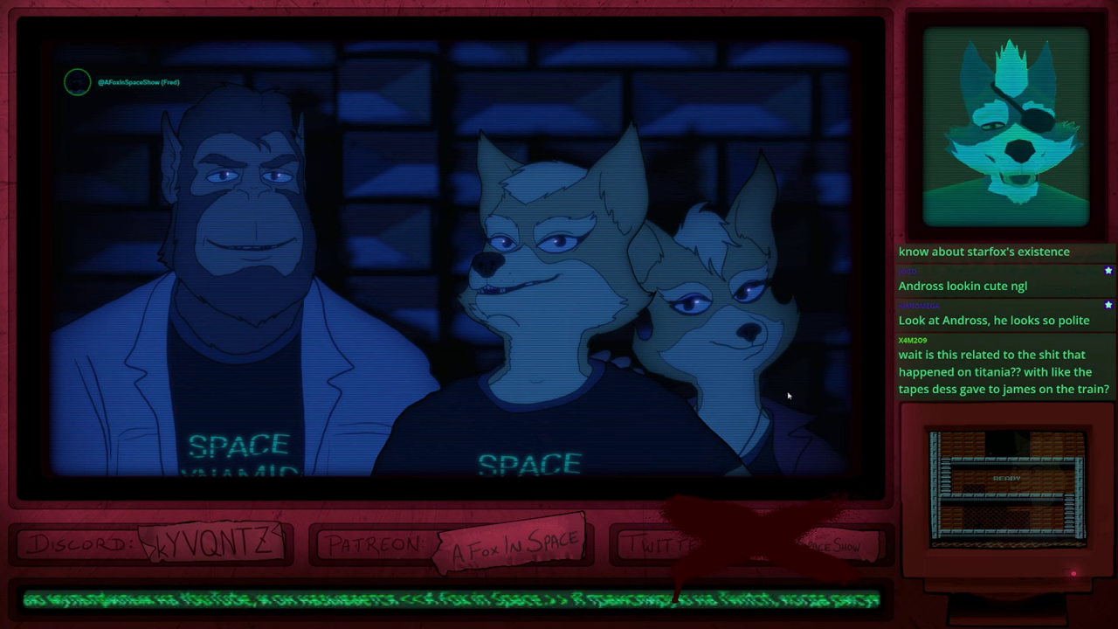
pyautogui.moveTo(790, 398)
pyautogui.mouseDown()
pyautogui.moveTo(410, 337)
pyautogui.moveTo(471, 99)
pyautogui.moveTo(828, 186)
pyautogui.moveTo(792, 394)
pyautogui.mouseUp()
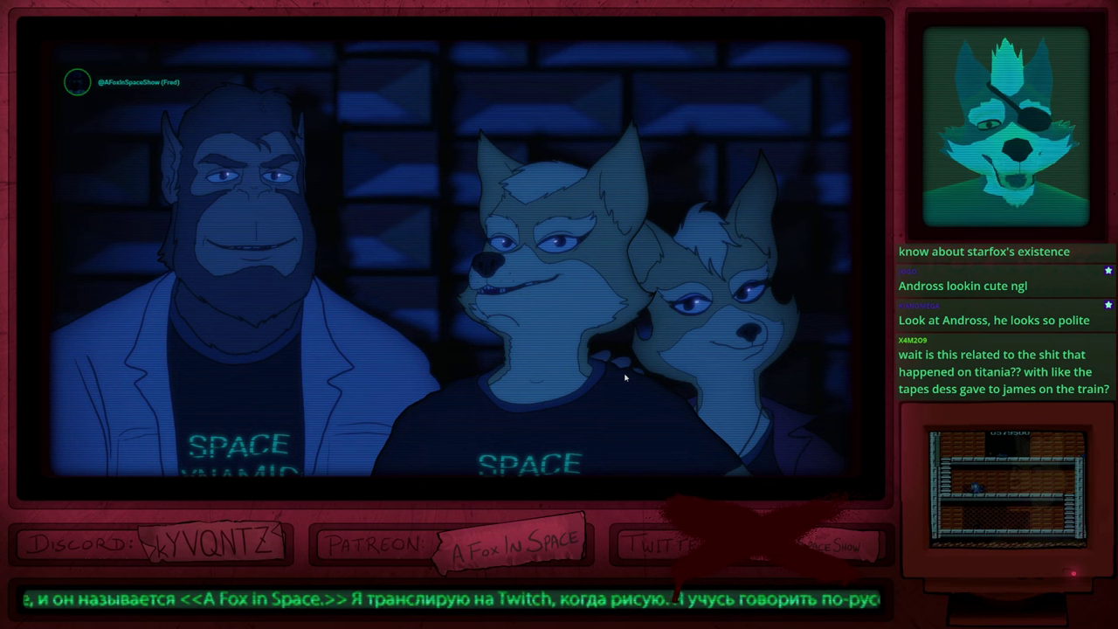
pyautogui.moveTo(429, 70)
pyautogui.mouseDown()
pyautogui.moveTo(119, 72)
pyautogui.moveTo(210, 377)
pyautogui.moveTo(392, 180)
pyautogui.moveTo(387, 118)
pyautogui.mouseUp()
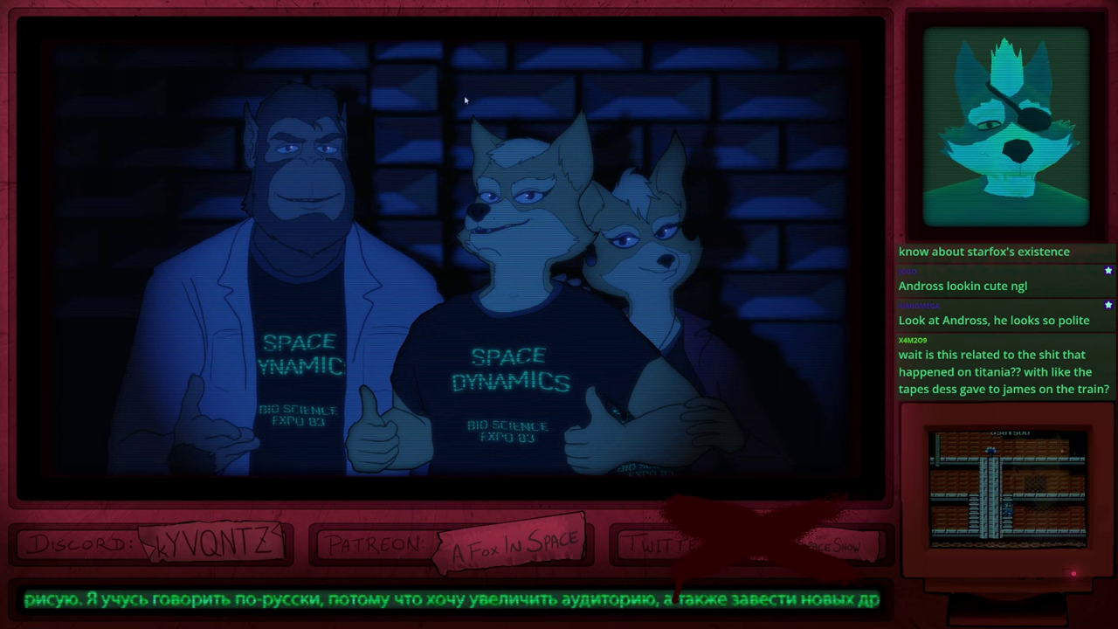
pyautogui.moveTo(322, 58)
pyautogui.mouseDown()
pyautogui.moveTo(261, 53)
pyautogui.moveTo(246, 287)
pyautogui.moveTo(422, 129)
pyautogui.moveTo(409, 280)
pyautogui.moveTo(644, 387)
pyautogui.moveTo(712, 96)
pyautogui.moveTo(374, 73)
pyautogui.moveTo(381, 63)
pyautogui.moveTo(372, 122)
pyautogui.moveTo(365, 64)
pyautogui.moveTo(346, 61)
pyautogui.mouseUp()
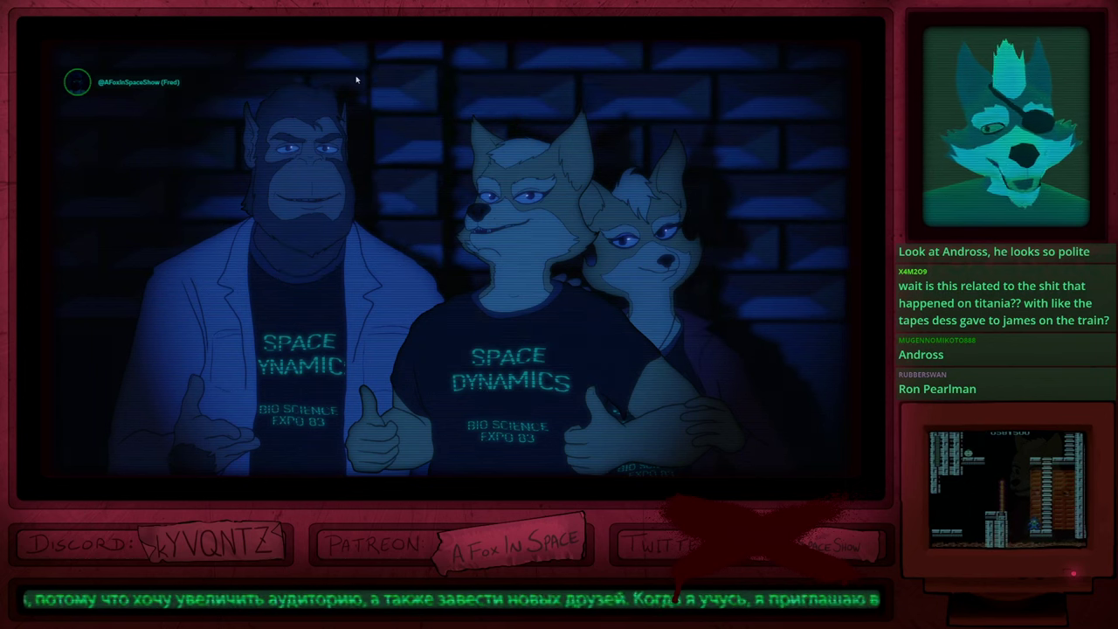
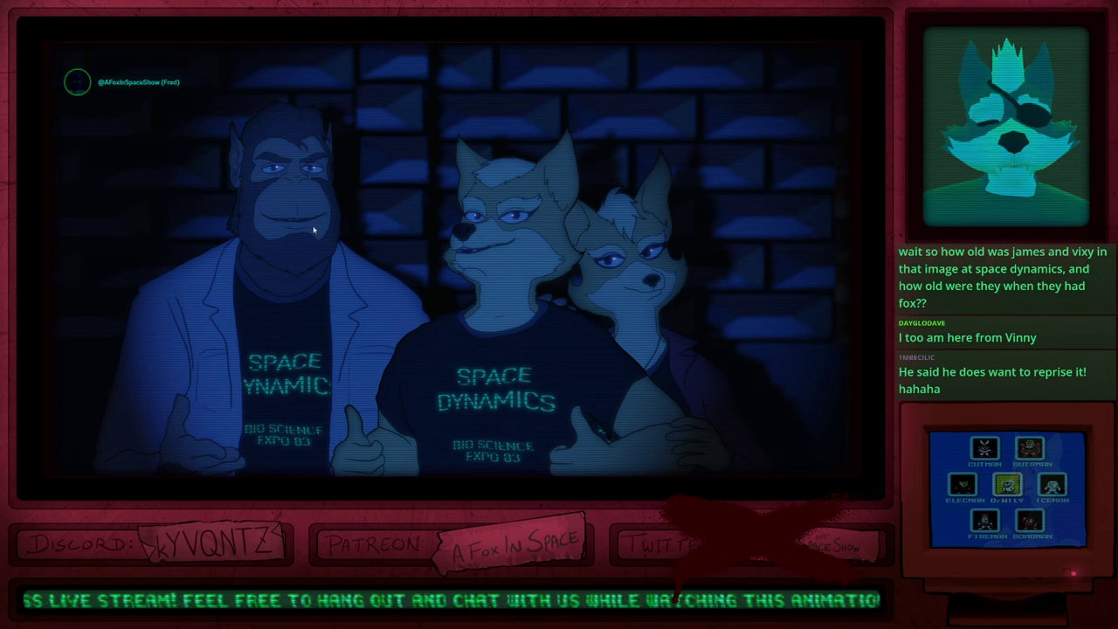
# Step: Pick another project from Open Recent, bringing up the save-changes prompt
pyautogui.hotkey('ctrl', 'shift', 'o')
pyautogui.click(400, 288)
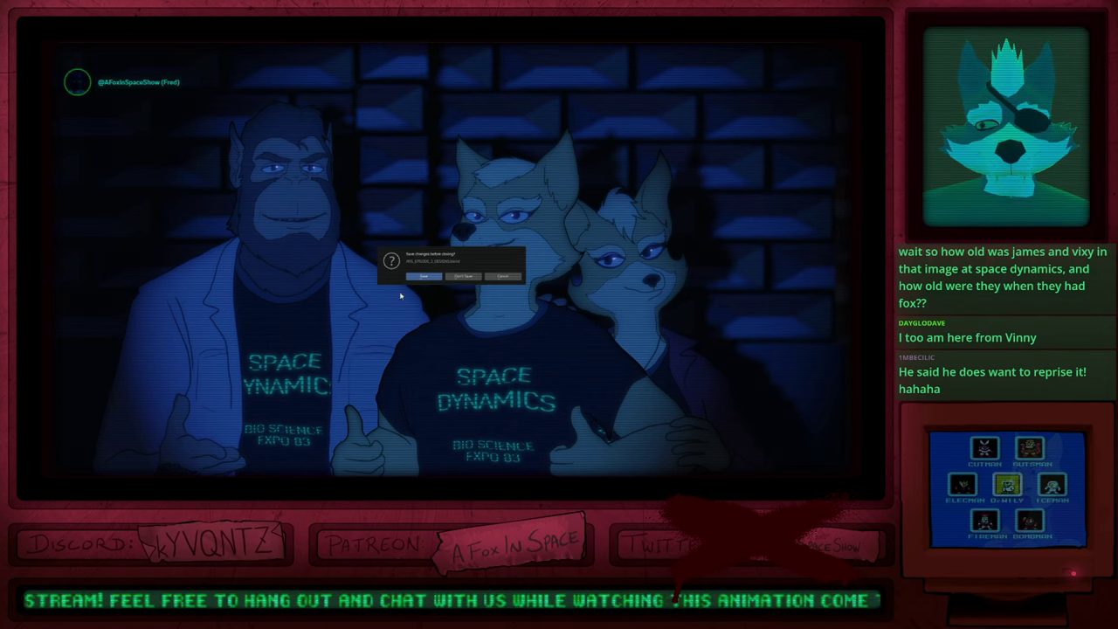
# Step: Choose Don't Save so the lizard characters scene loads
pyautogui.click(463, 276)
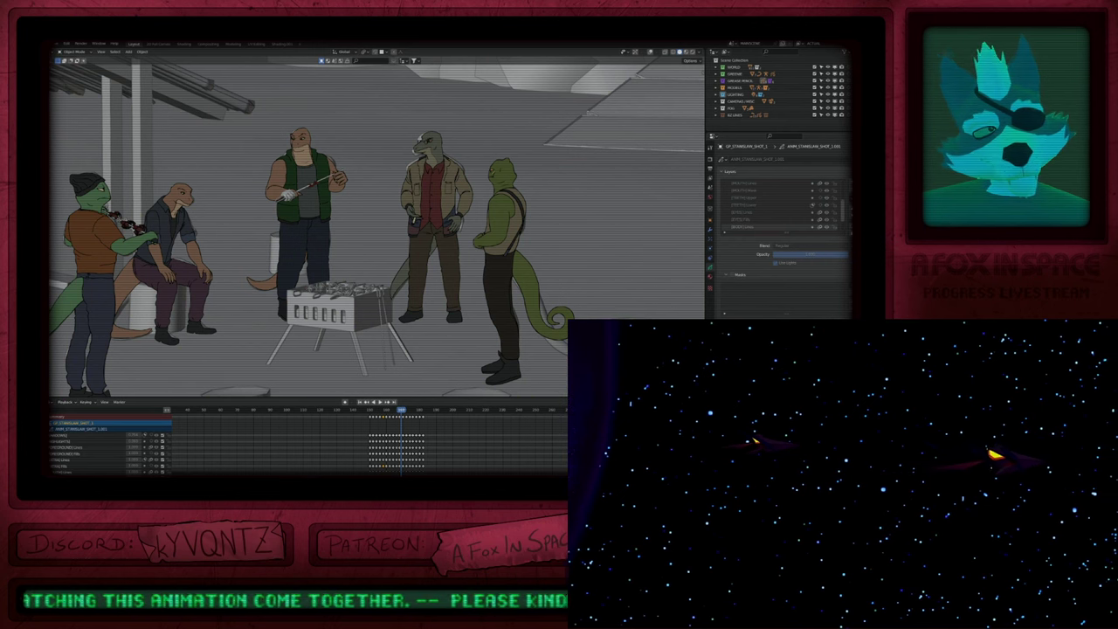
# Step: Select the Plane and play the lizard scene's animation, then open the lone-character file
pyautogui.click(543, 253)
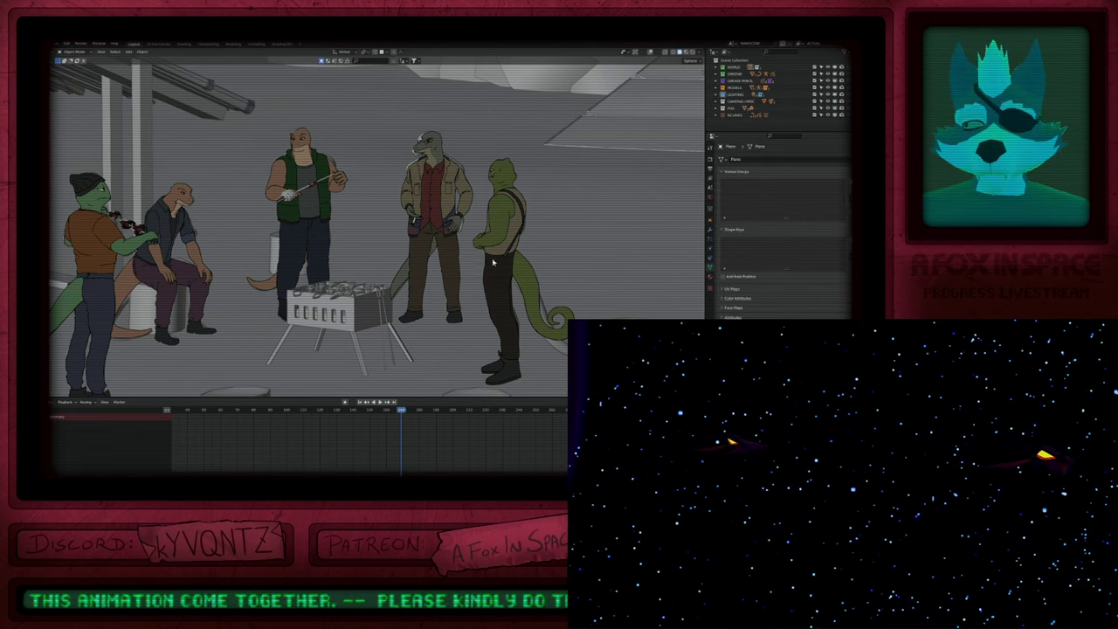
pyautogui.scroll(-5, 466, 289)
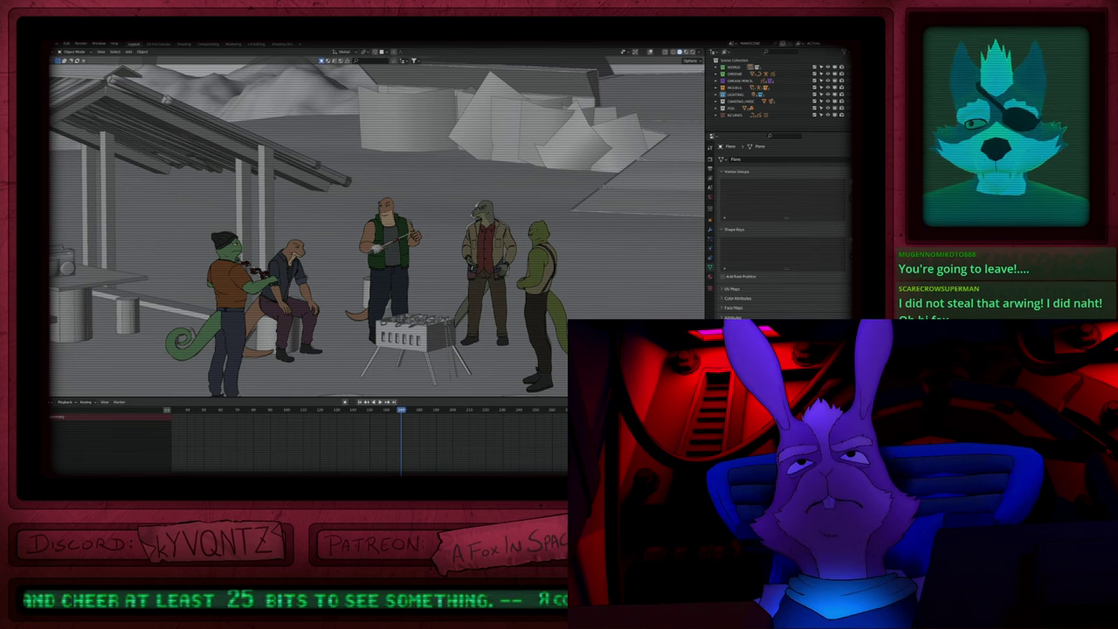
pyautogui.keyDown('shift'); pyautogui.moveTo(458, 311); pyautogui.dragTo(430, 296, button='middle'); pyautogui.keyUp('shift')
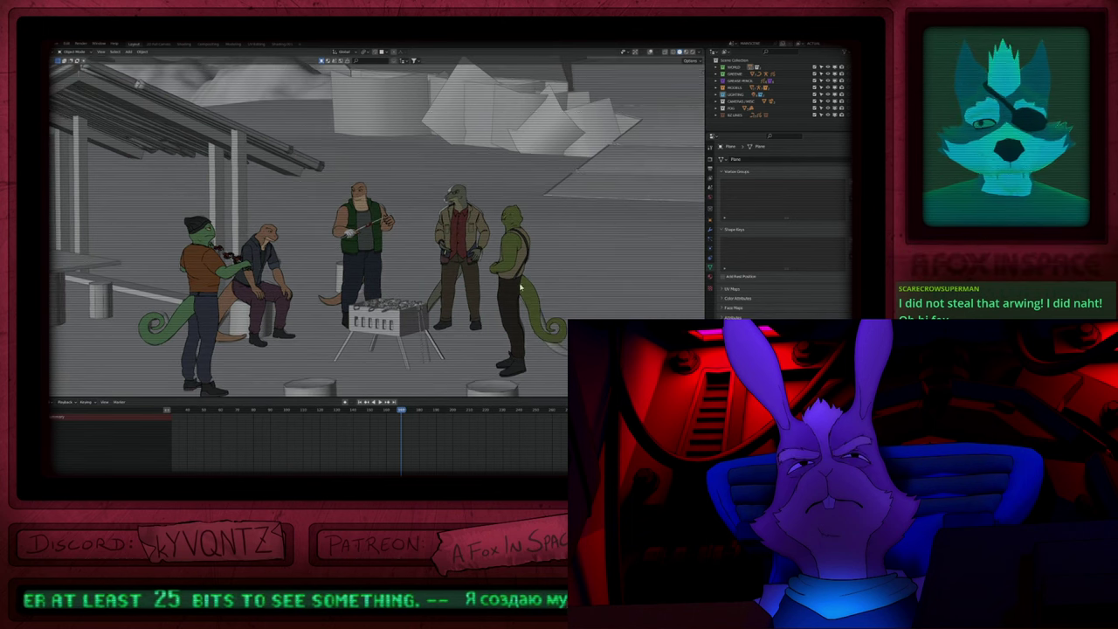
pyautogui.press('space')
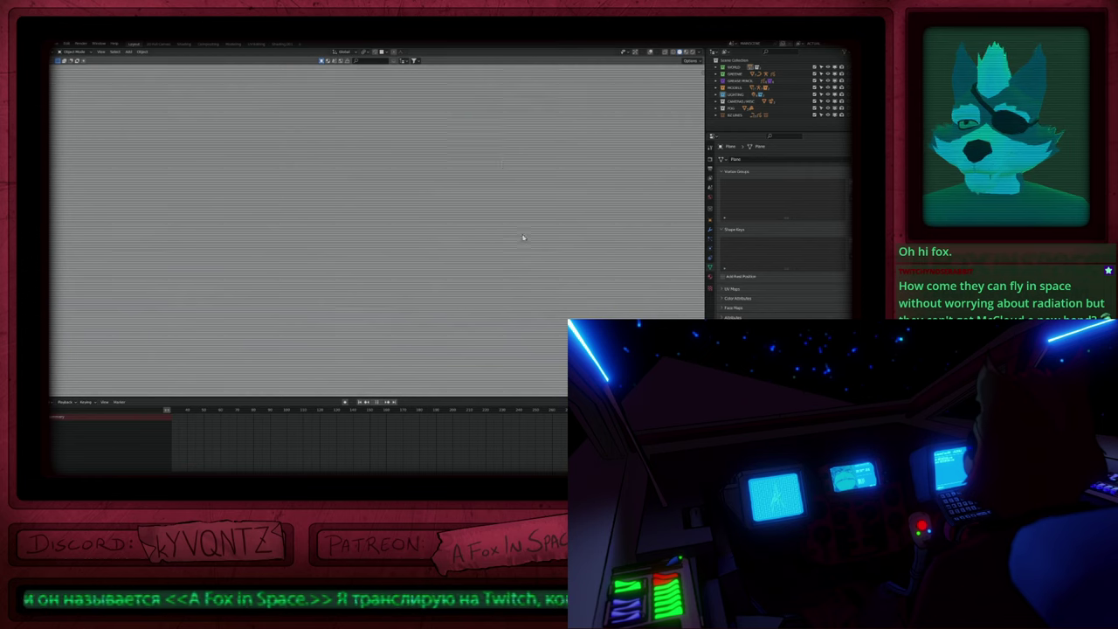
pyautogui.hotkey('ctrl', 'shift', 'o')
pyautogui.click(443, 210)
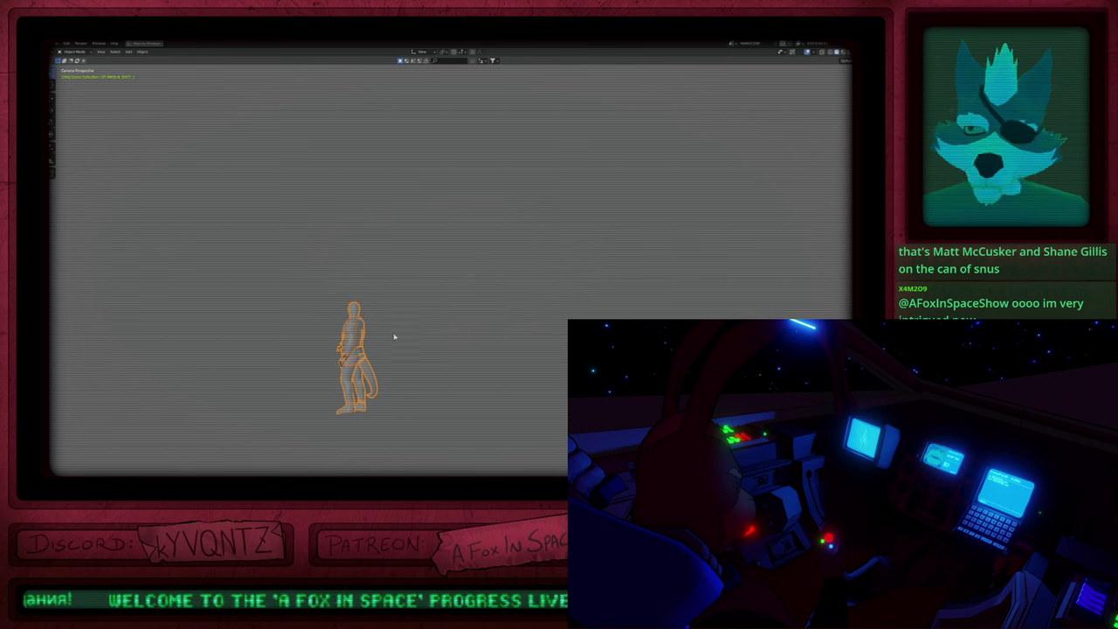
# Step: Zoom in, enter Draw Mode with Ctrl+Tab, and pan to the character's head and arm
pyautogui.scroll(6, 330, 398)
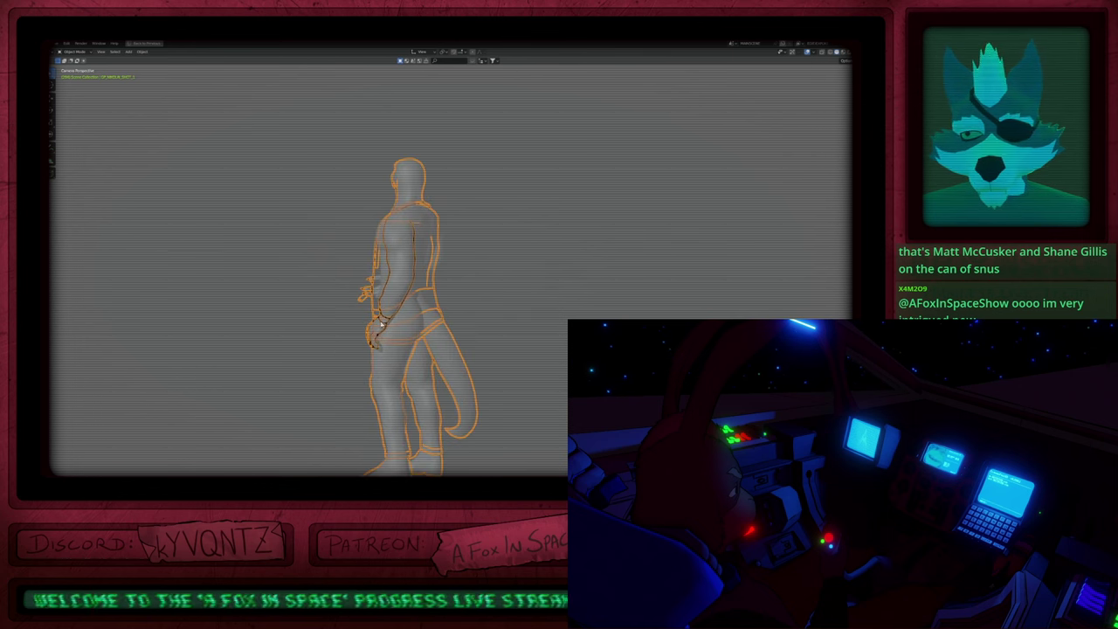
pyautogui.hotkey('ctrl', 'Tab')
pyautogui.scroll(4, 381, 316)
pyautogui.keyDown('shift'); pyautogui.moveTo(460, 226); pyautogui.dragTo(454, 370, button='middle'); pyautogui.keyUp('shift')
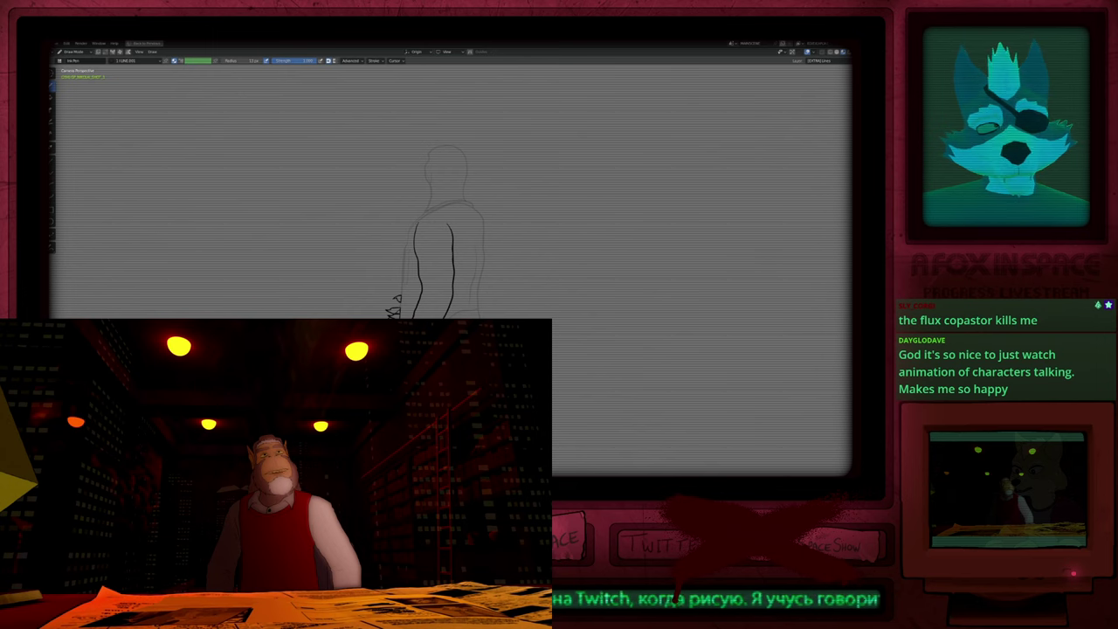
# Step: Nudge the view up, restore the workspace layout, and flip between the arm's keyframe poses
pyautogui.moveTo(431, 277)
pyautogui.keyDown('shift'); pyautogui.mouseDown(button='middle')
pyautogui.moveTo(410, 367)
pyautogui.moveTo(427, 256)
pyautogui.mouseUp(button='middle'); pyautogui.keyUp('shift')
pyautogui.press('Right')
pyautogui.press('Right')
pyautogui.press('Right')
pyautogui.press('Right')
pyautogui.press('Right')
pyautogui.press('Right')
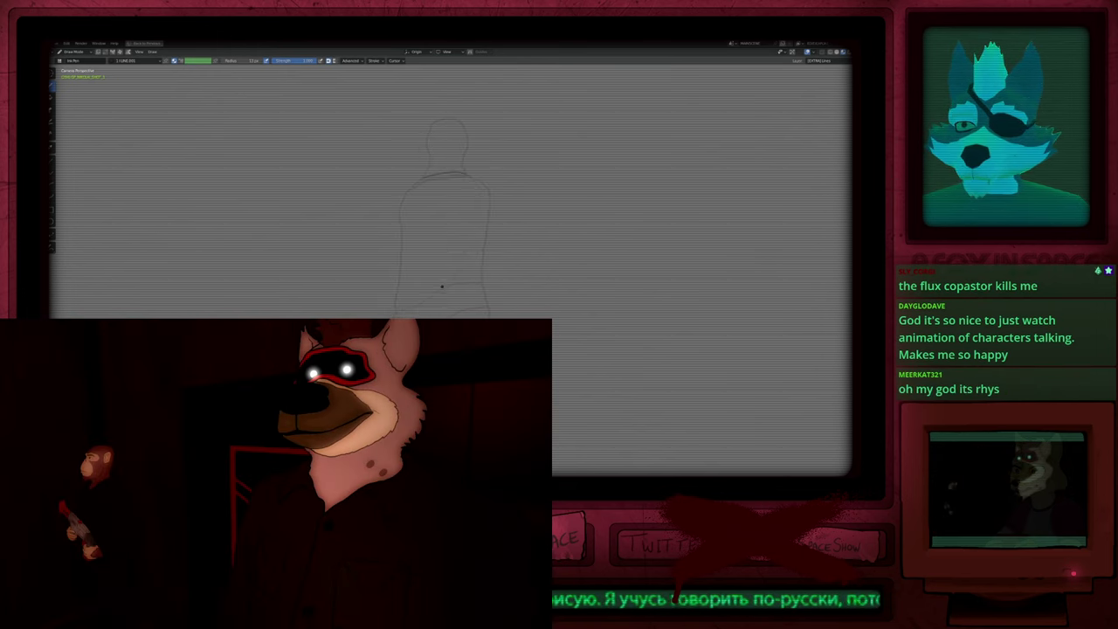
pyautogui.press('Down')
pyautogui.hotkey('ctrl', 'space')
pyautogui.press('Down')
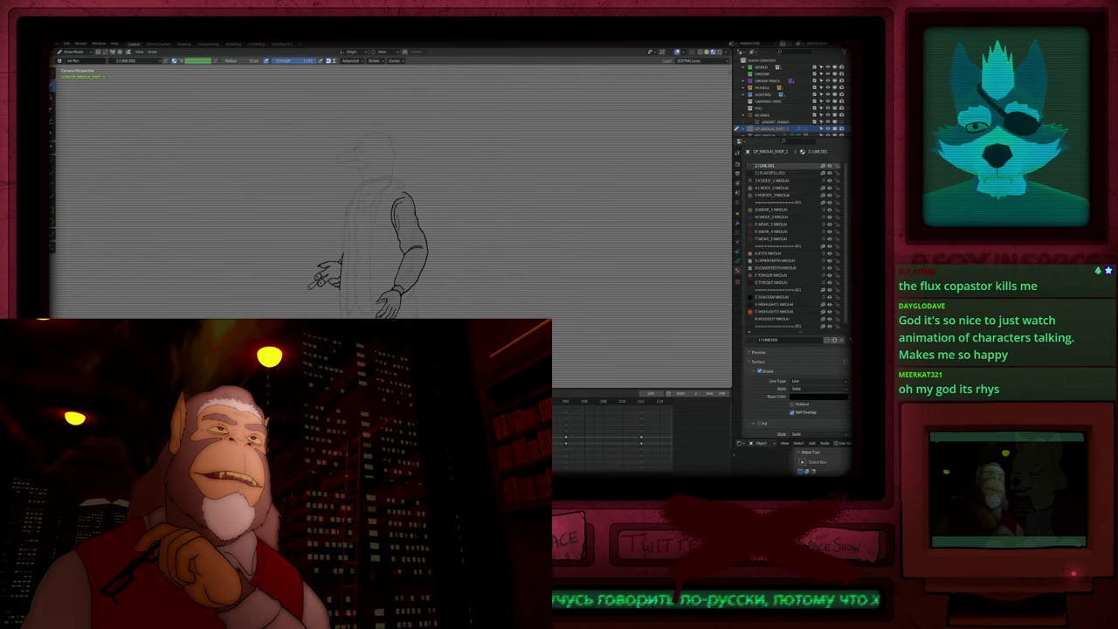
pyautogui.press('Up')
pyautogui.press('Down')
pyautogui.press('Up')
# Step: Zoom in on the inked hand and compare it with neighbouring keyframe drawings around frame 204
pyautogui.keyDown('ctrl'); pyautogui.moveTo(337, 278); pyautogui.dragTo(374, 151, button='middle'); pyautogui.keyUp('ctrl')
pyautogui.press('Down')
pyautogui.press('Up')
pyautogui.press('Down')
pyautogui.press('Up')
pyautogui.press('Up')
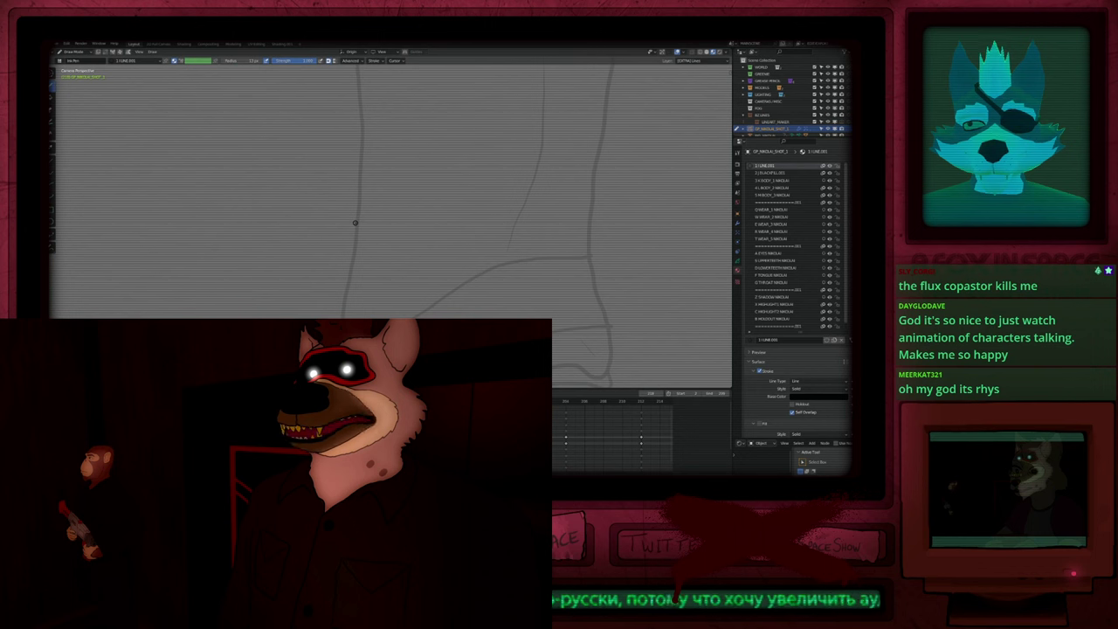
pyautogui.press('Down')
pyautogui.hotkey('ctrl', 'z')
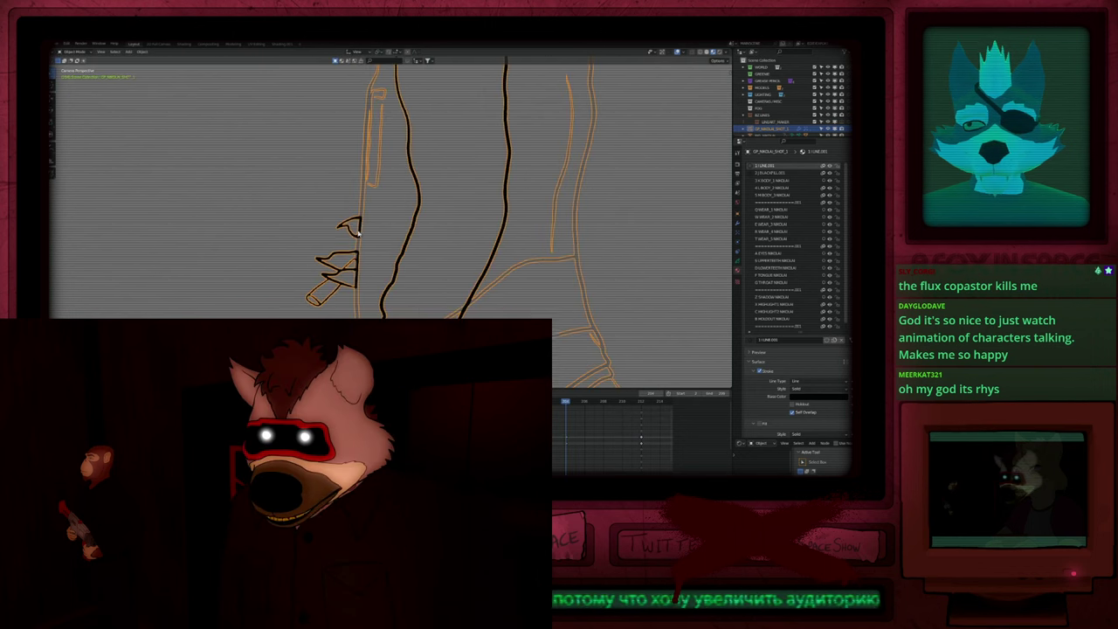
pyautogui.hotkey('ctrl', 'z')
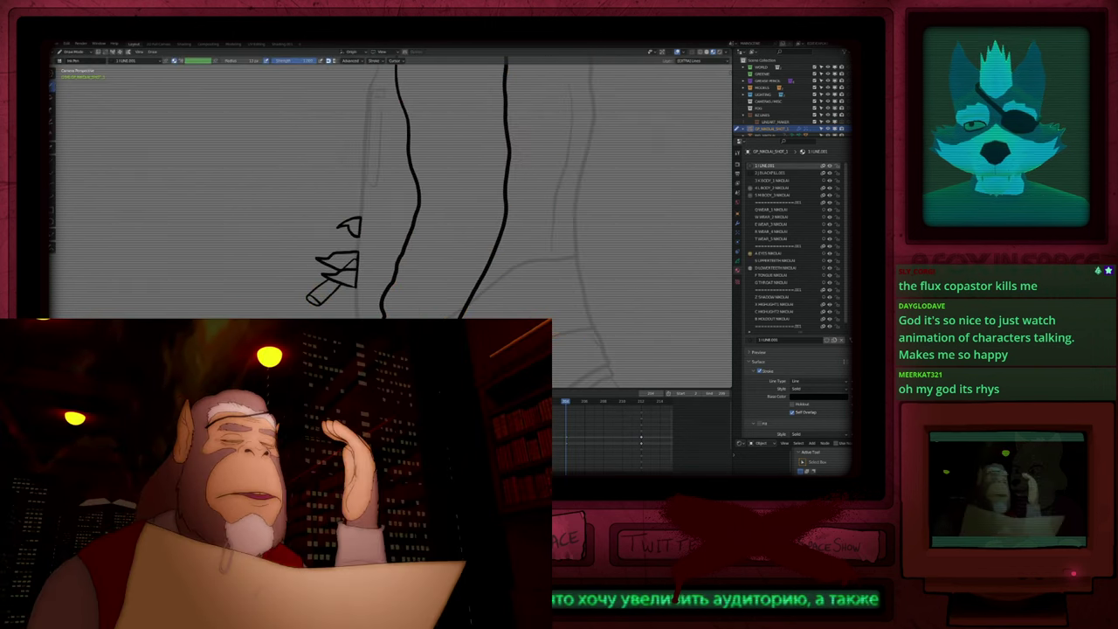
pyautogui.press('Down')
pyautogui.press('Up')
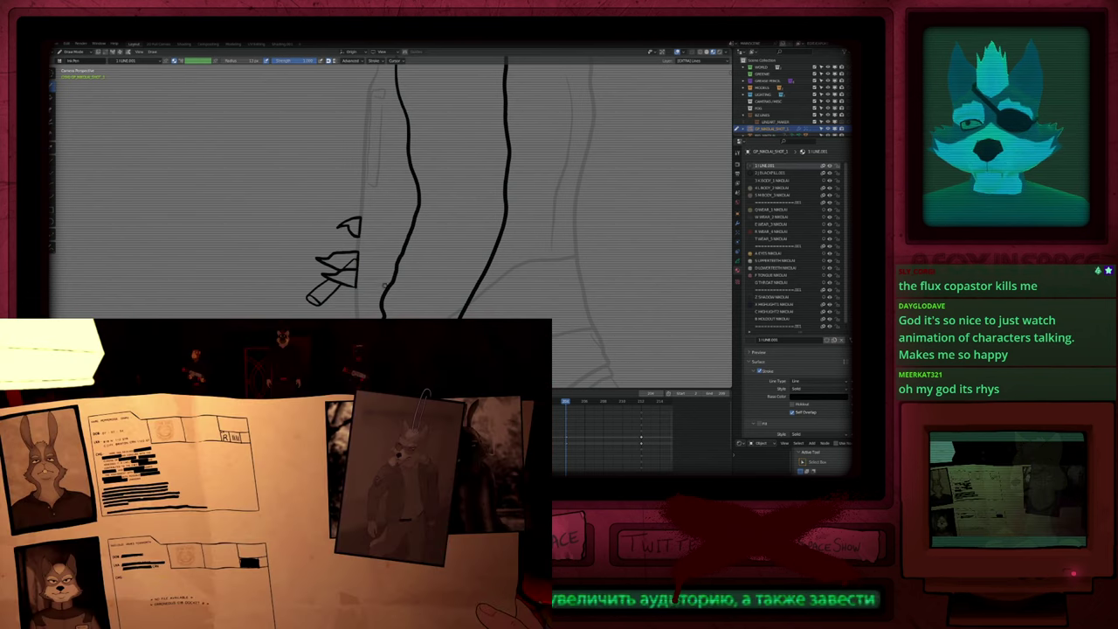
pyautogui.scroll(-4, 388, 271)
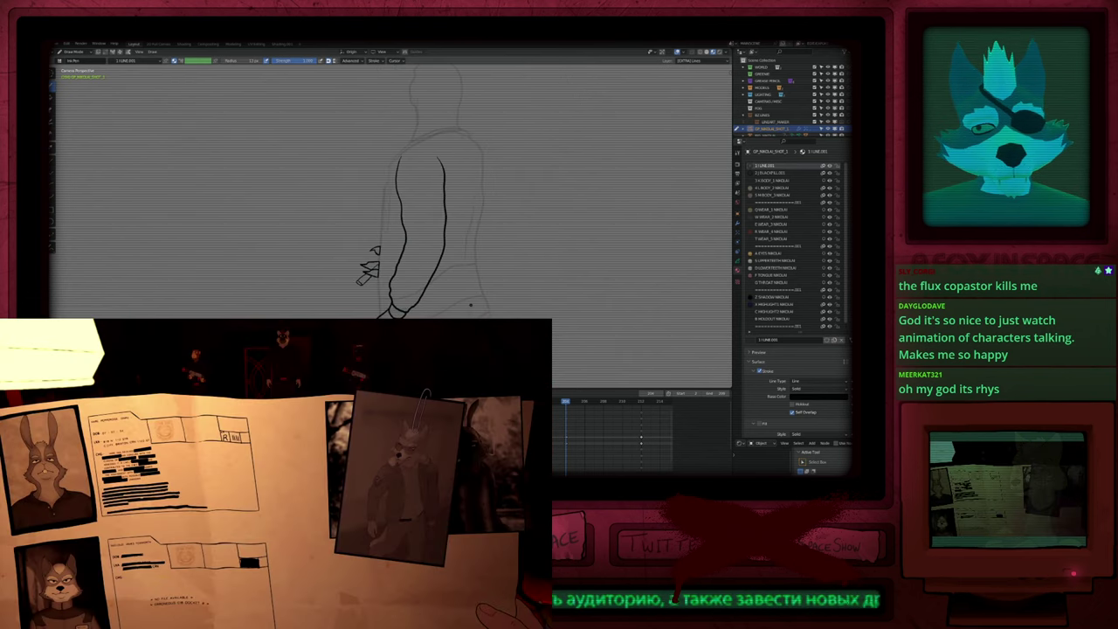
# Step: Toggle between Solid and Material Preview shading while comparing adjacent keyframe poses
pyautogui.press('z')
pyautogui.click(565, 302)
pyautogui.press('Down')
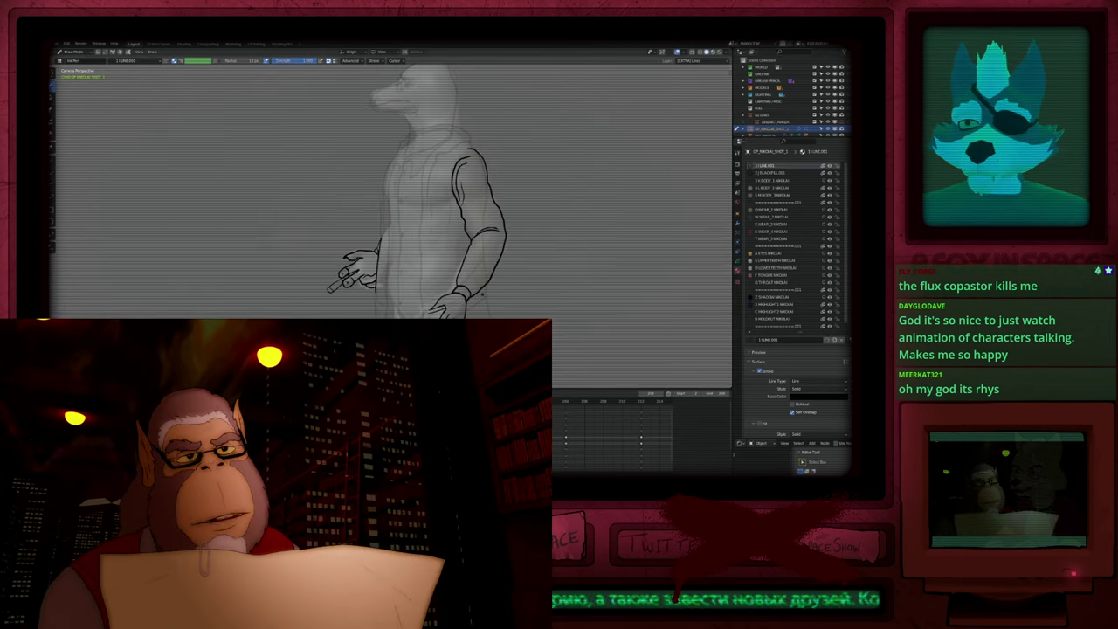
pyautogui.press('Up')
pyautogui.press('z')
pyautogui.click(489, 308)
pyautogui.press('Down')
pyautogui.press('Down')
pyautogui.press('Down')
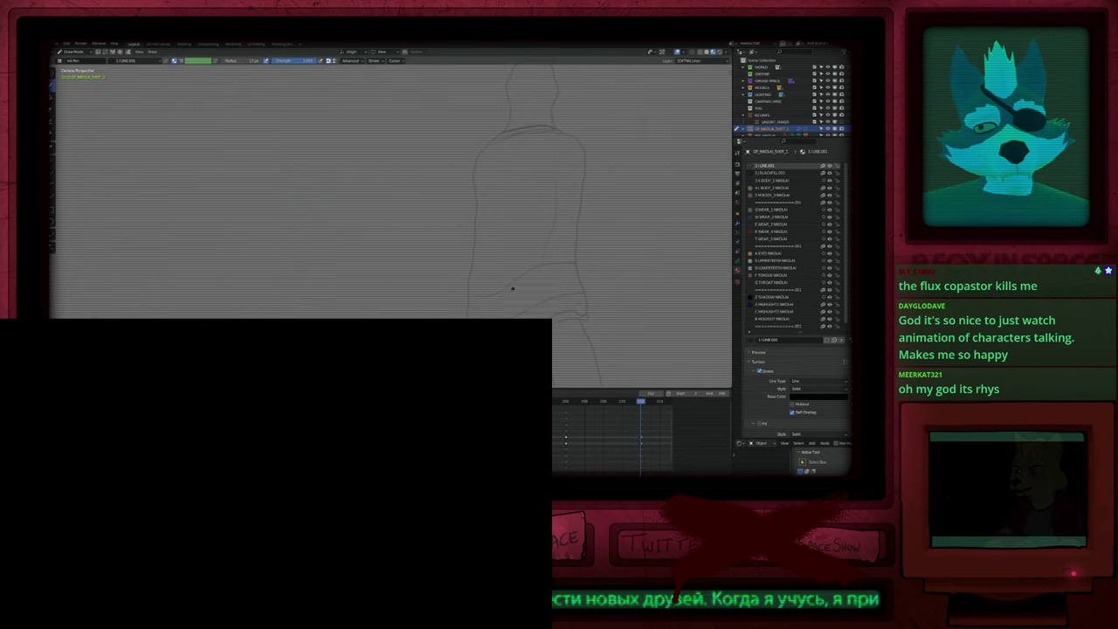
pyautogui.press('Down')
pyautogui.press('z')
pyautogui.click(574, 292)
pyautogui.press('Down')
pyautogui.press('Up')
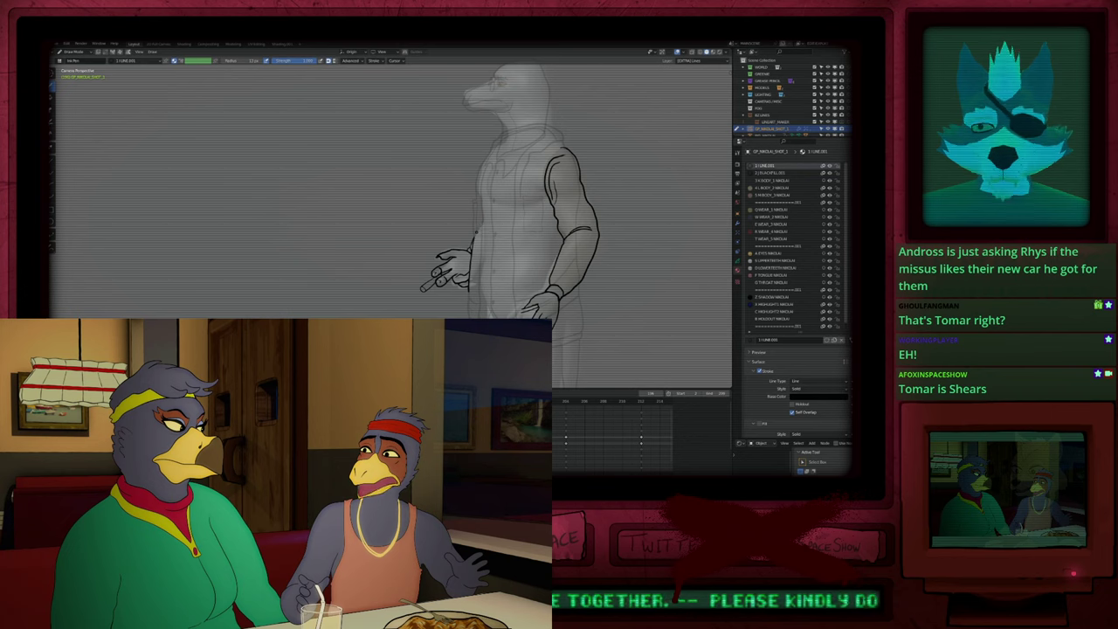
# Step: Reframe the inked figure, step ahead to frame 204, and toggle Edit Mode
pyautogui.keyDown('shift'); pyautogui.moveTo(516, 221); pyautogui.dragTo(496, 276, button='middle'); pyautogui.keyUp('shift')
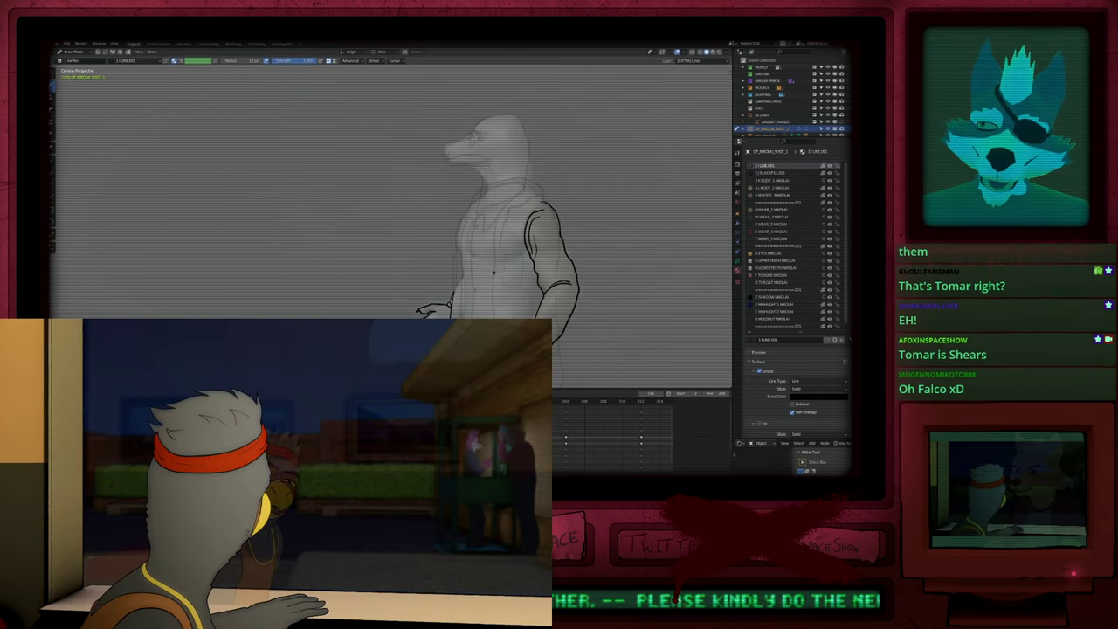
pyautogui.press('Right')
pyautogui.press('Right')
pyautogui.press('Right')
pyautogui.press('Right')
pyautogui.press('Right')
pyautogui.press('Right')
pyautogui.press('Right')
pyautogui.press('Right')
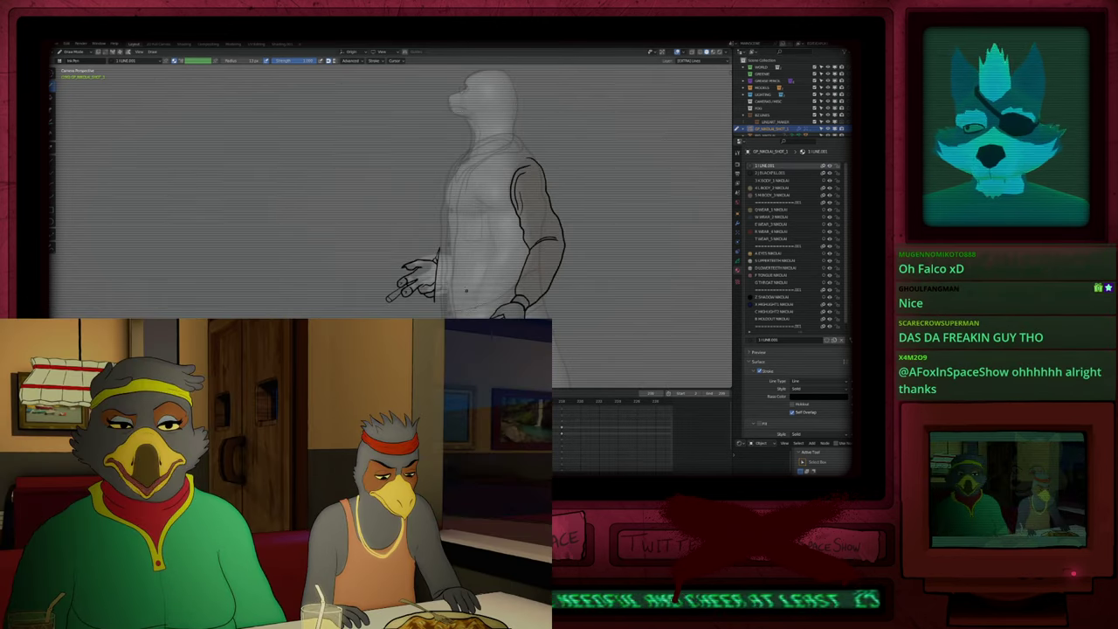
pyautogui.press('Tab')
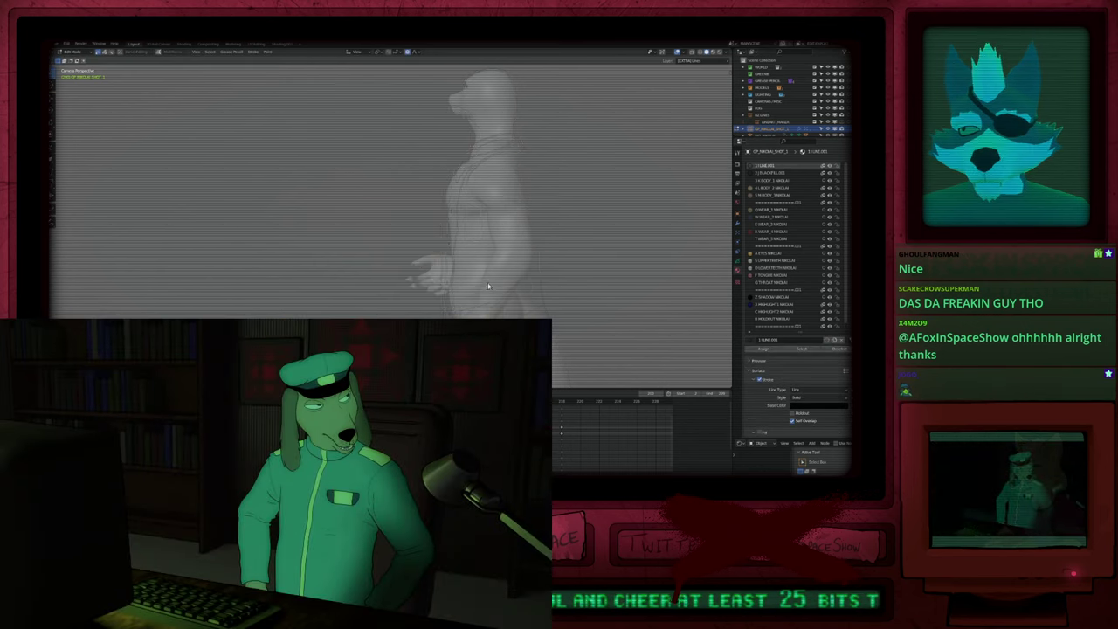
pyautogui.press('Tab')
# Step: Maximize the viewport with Ctrl+Space and frame the second figure's torso
pyautogui.hotkey('ctrl', 'space')
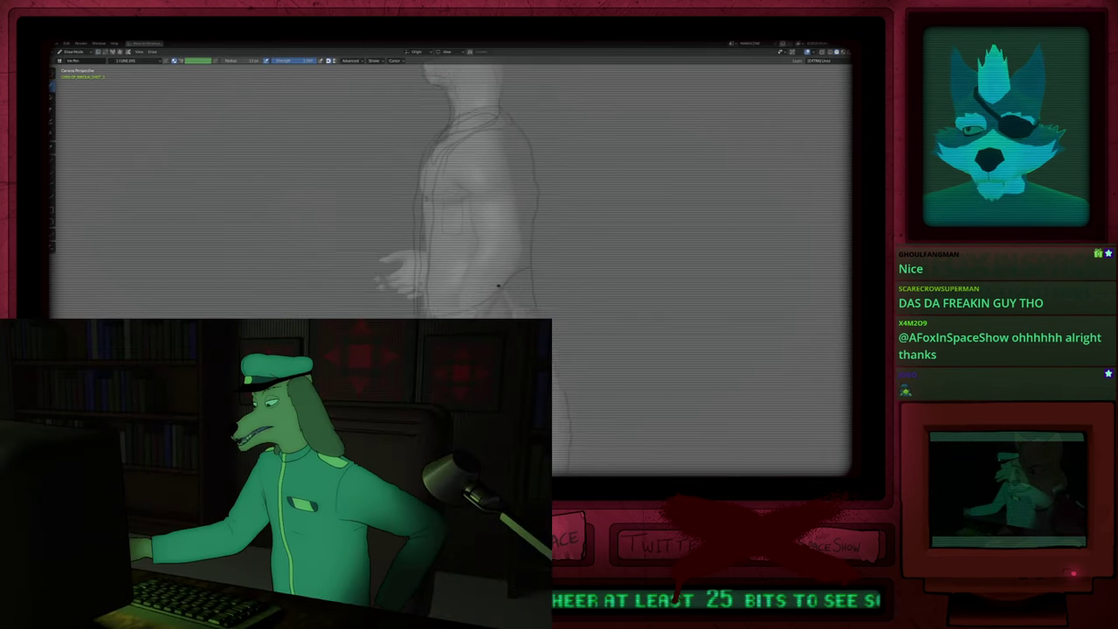
pyautogui.moveTo(469, 265)
pyautogui.keyDown('shift'); pyautogui.mouseDown(button='middle')
pyautogui.moveTo(466, 279)
pyautogui.moveTo(499, 289)
pyautogui.moveTo(513, 239)
pyautogui.moveTo(502, 274)
pyautogui.moveTo(508, 253)
pyautogui.mouseUp(button='middle'); pyautogui.keyUp('shift')
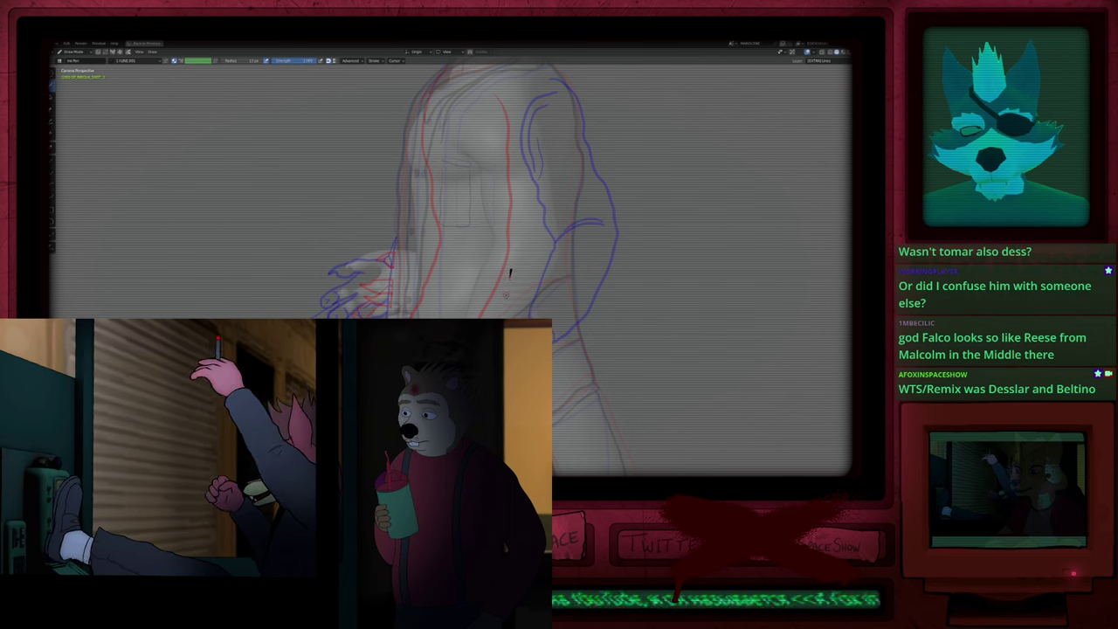
pyautogui.scroll(-5, 510, 273)
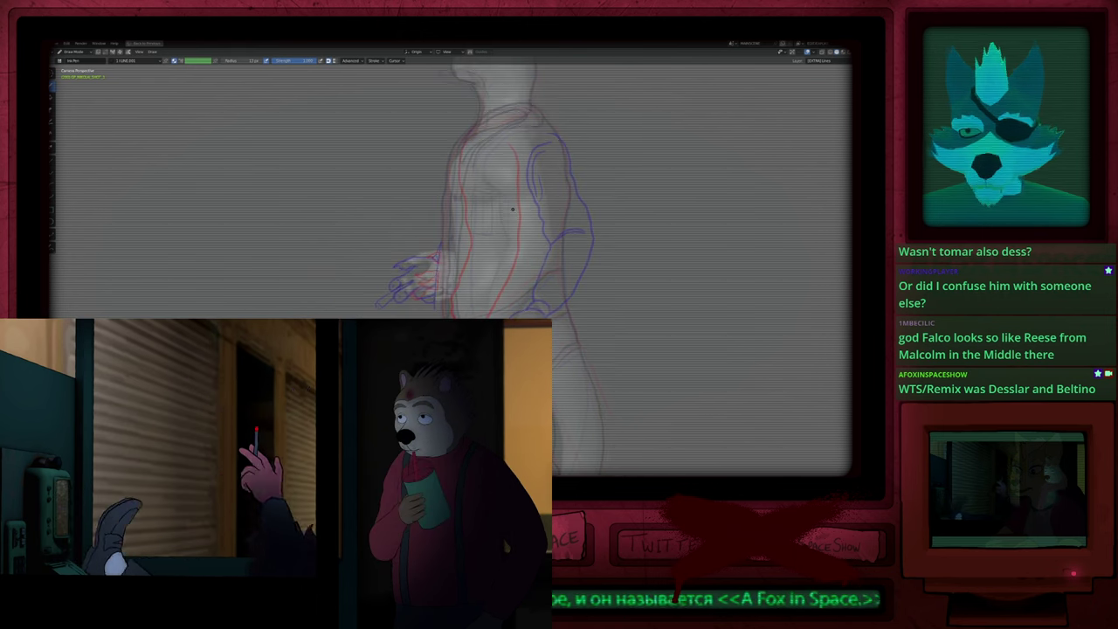
pyautogui.scroll(4, 481, 318)
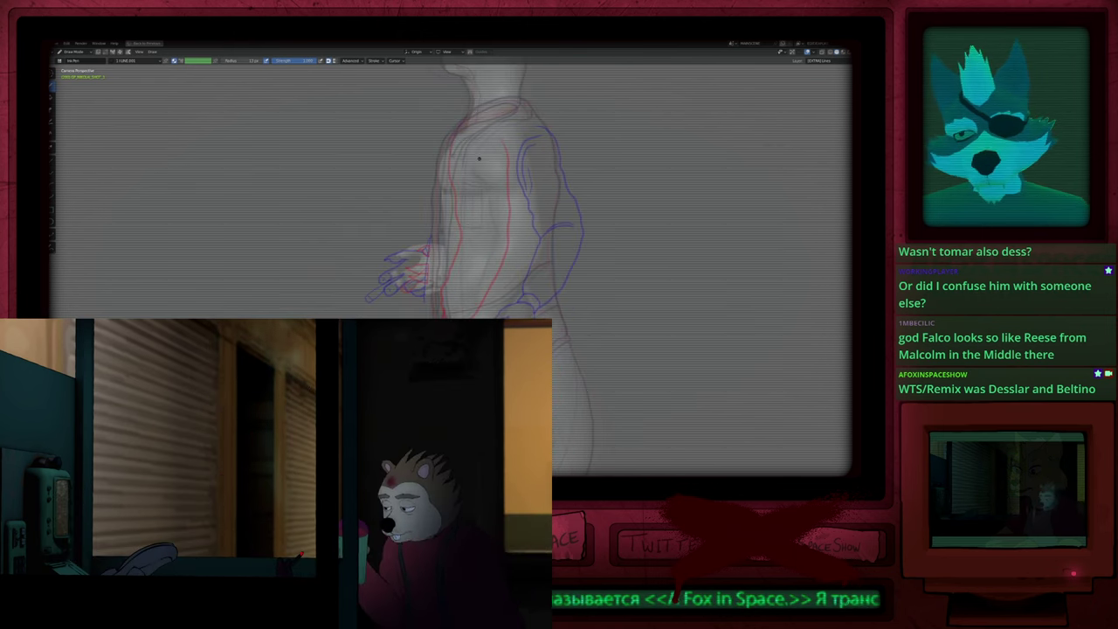
# Step: Draw black ink lines down the inner arm, the cuff, and the top of the sleeve
pyautogui.moveTo(480, 142); pyautogui.dragTo(490, 251)
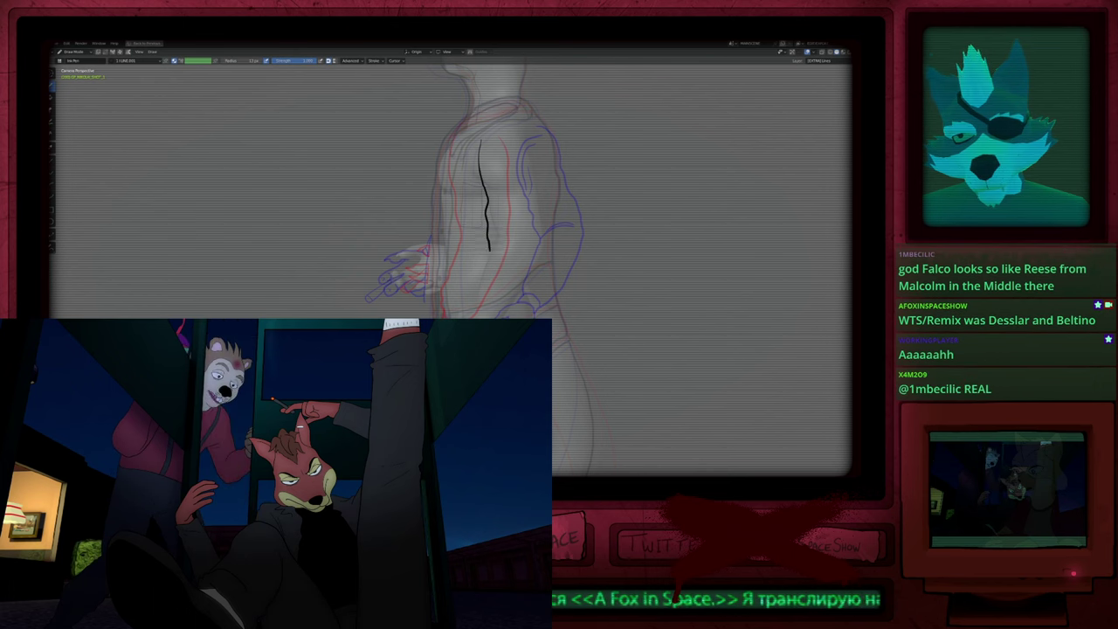
pyautogui.moveTo(472, 299); pyautogui.dragTo(475, 312)
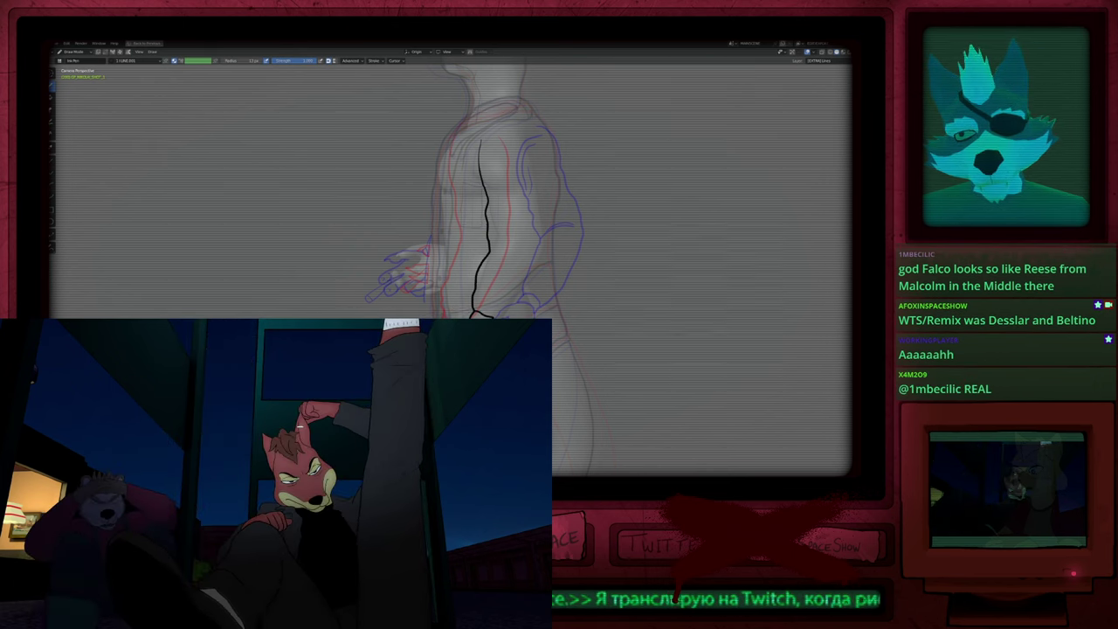
pyautogui.moveTo(494, 316); pyautogui.dragTo(510, 300)
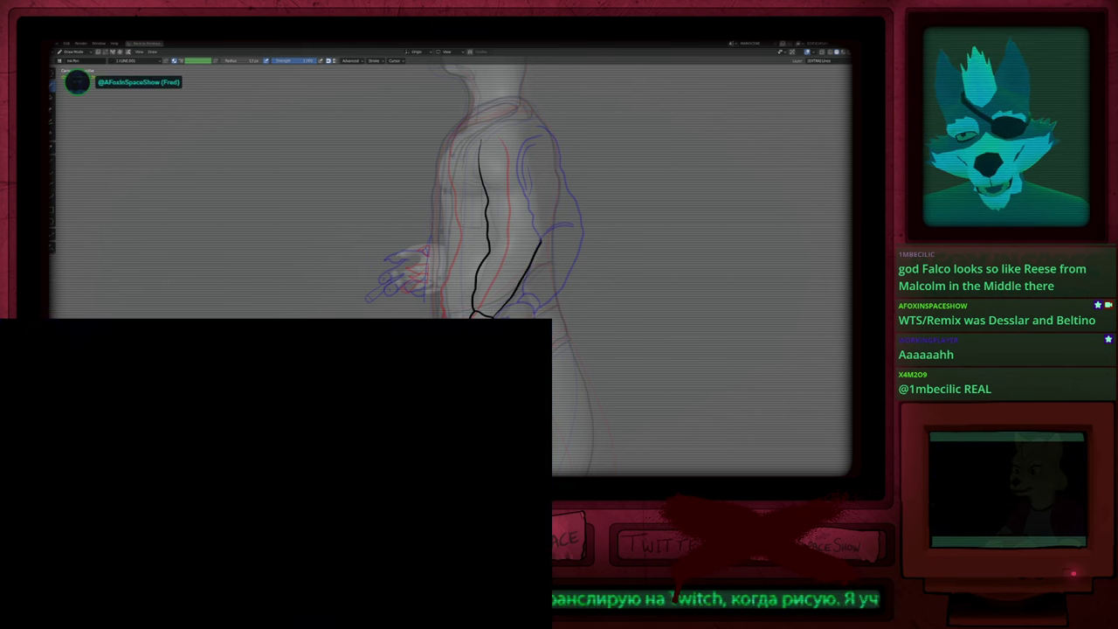
pyautogui.moveTo(521, 131); pyautogui.dragTo(529, 145)
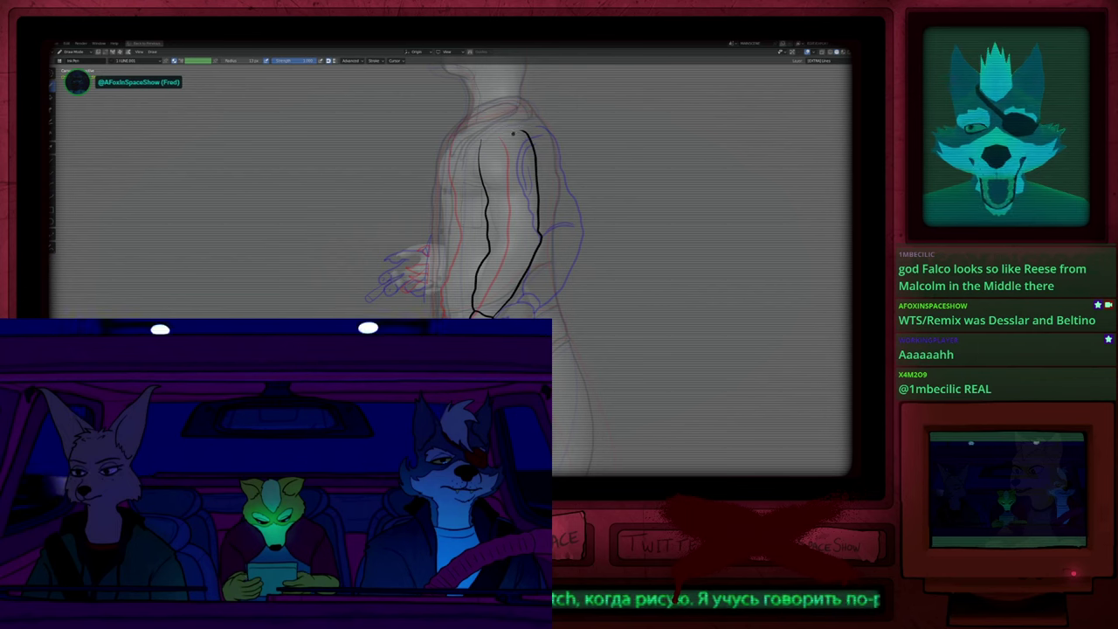
# Step: Smooth the outer arm line with brush strength 1.0, then enter Edit Mode
pyautogui.scroll(4, 512, 132)
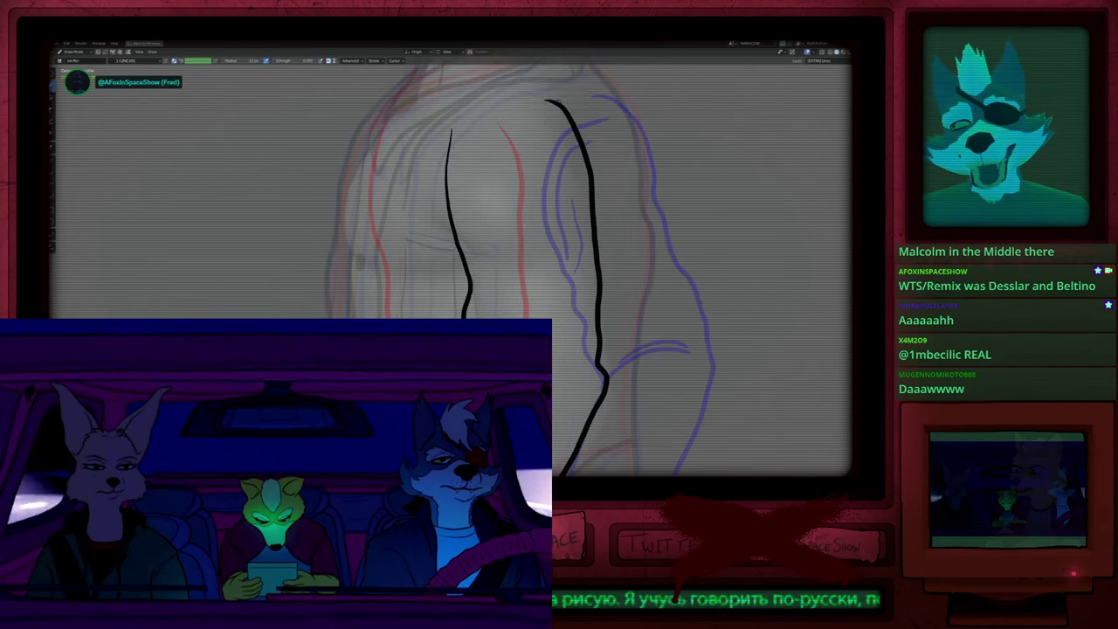
pyautogui.scroll(-5, 512, 175)
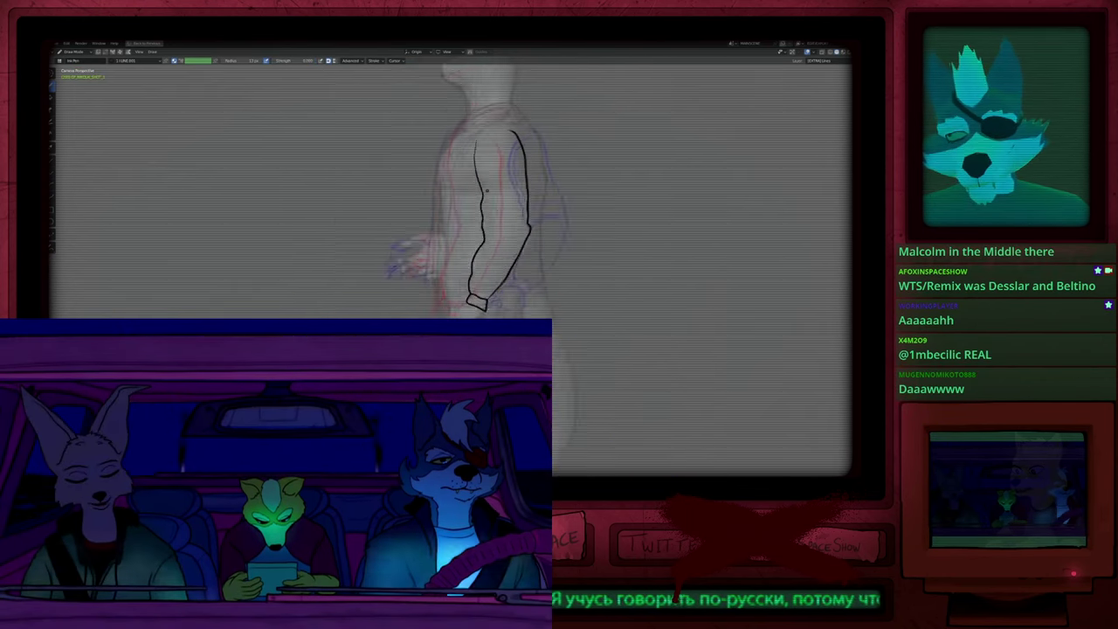
pyautogui.scroll(-2, 531, 262)
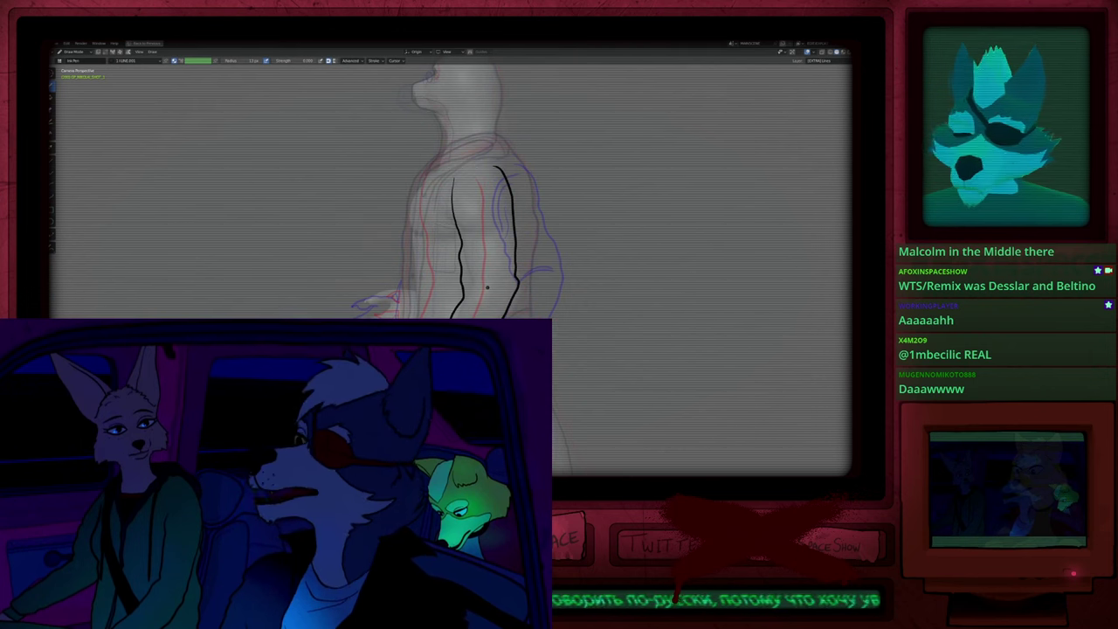
pyautogui.hotkey('shift', 'f')
pyautogui.click(491, 282)
pyautogui.moveTo(463, 236); pyautogui.dragTo(453, 316)
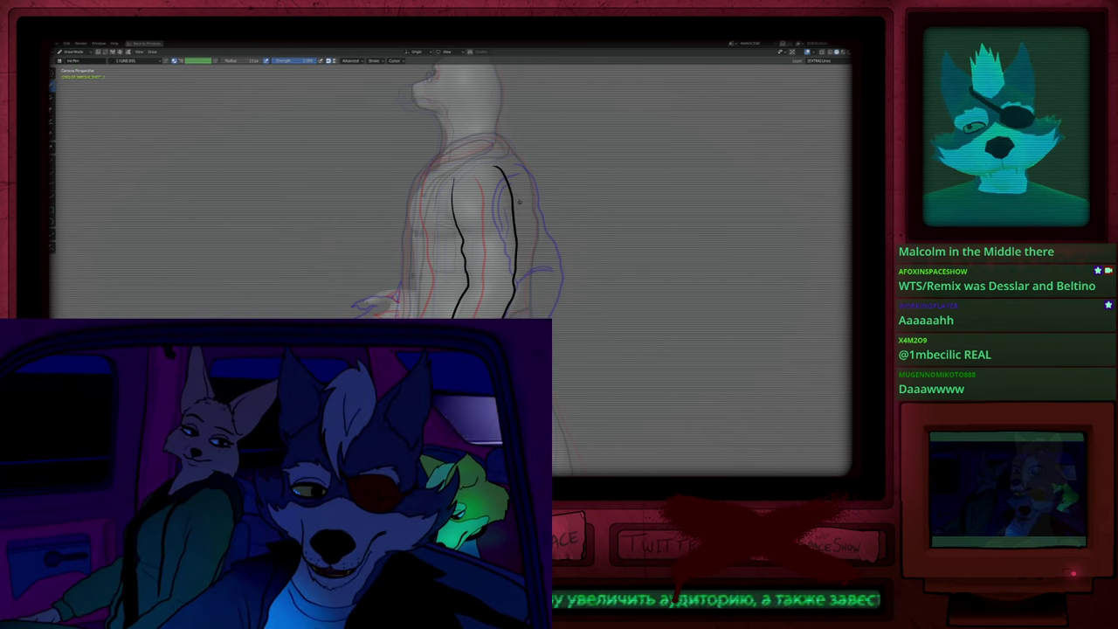
pyautogui.press('Tab')
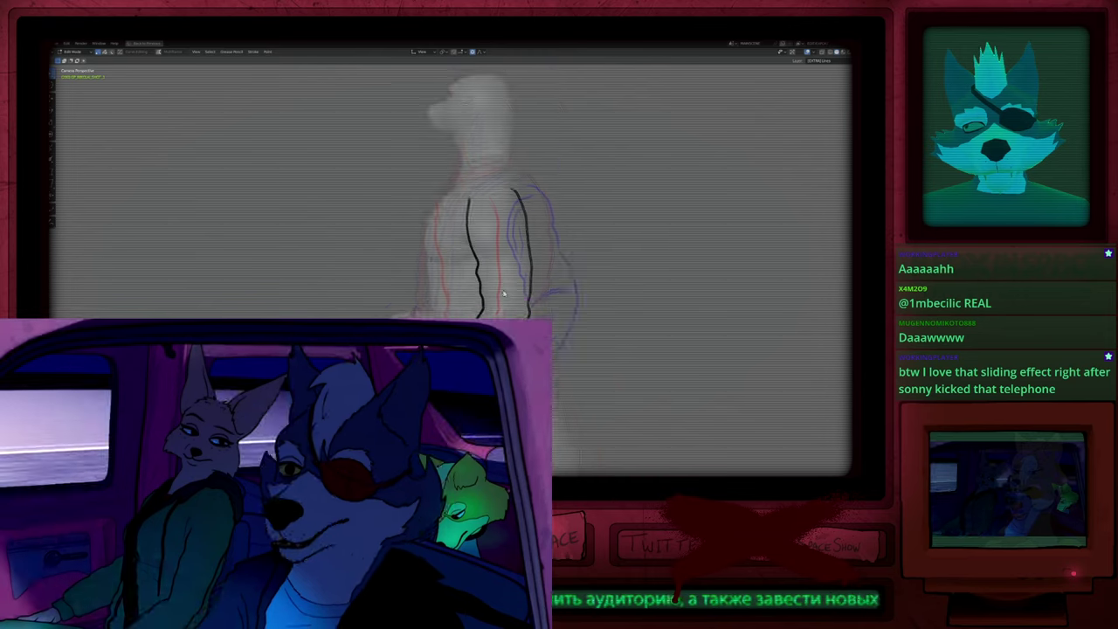
# Step: Pan up to the figure's head, then return to Draw Mode zoomed in on the arm
pyautogui.keyDown('shift'); pyautogui.moveTo(494, 307); pyautogui.dragTo(494, 242, button='middle'); pyautogui.keyUp('shift')
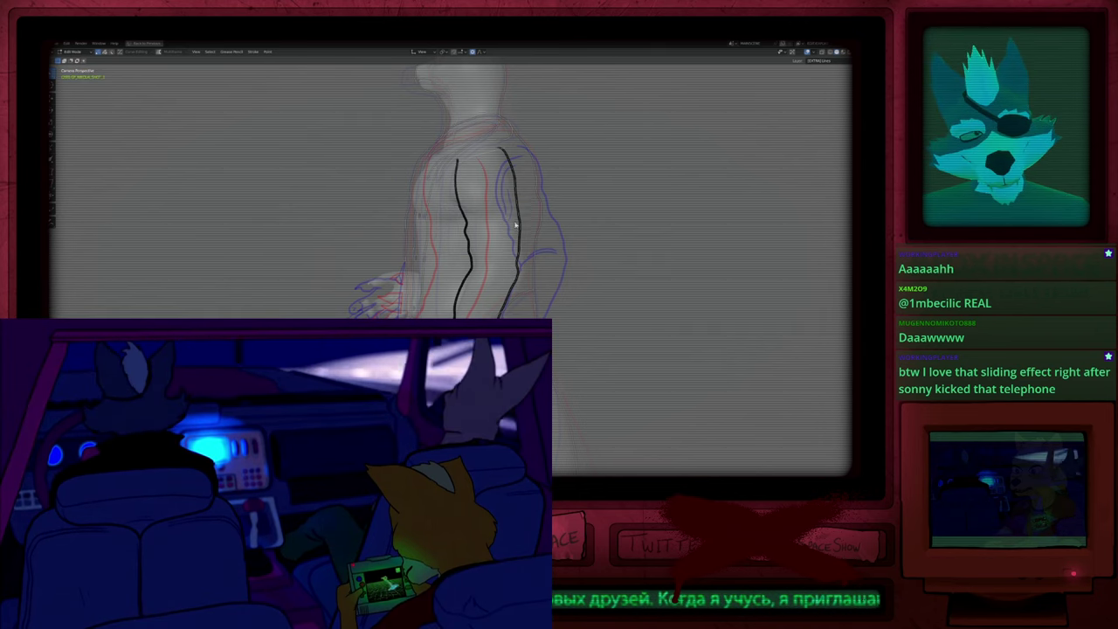
pyautogui.keyDown('shift'); pyautogui.moveTo(515, 226); pyautogui.dragTo(531, 220, button='middle'); pyautogui.keyUp('shift')
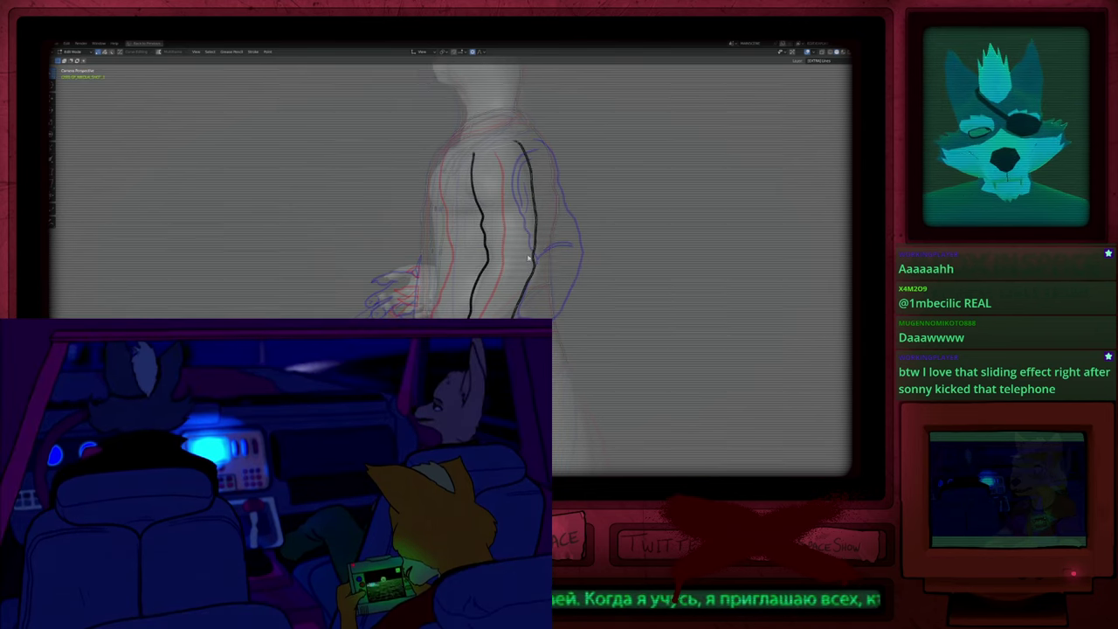
pyautogui.moveTo(513, 232)
pyautogui.keyDown('shift'); pyautogui.mouseDown(button='middle')
pyautogui.moveTo(516, 288)
pyautogui.moveTo(557, 168)
pyautogui.mouseUp(button='middle'); pyautogui.keyUp('shift')
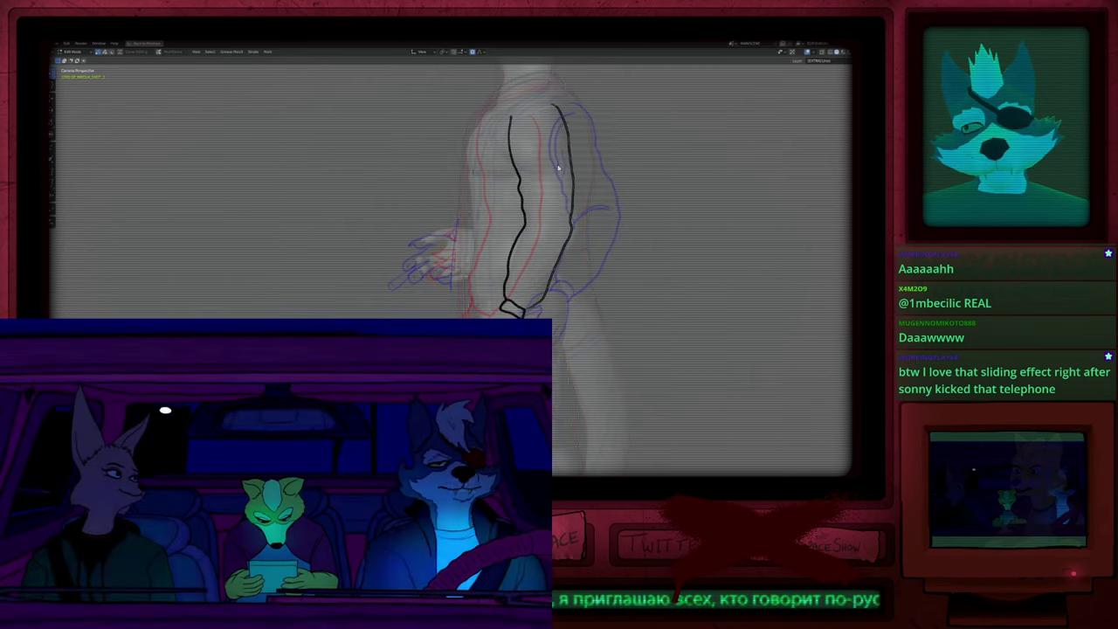
pyautogui.press('Tab')
pyautogui.scroll(2, 512, 291)
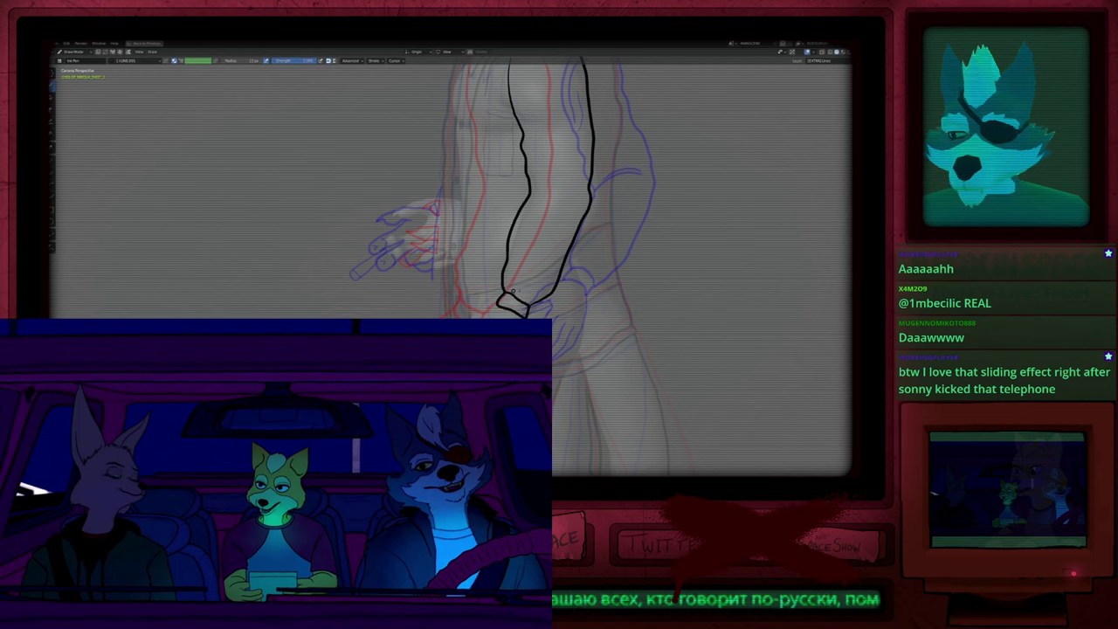
# Step: Enlarge the brush, move the view to the hand, and ink the hand outline from the wrist
pyautogui.press('f')
pyautogui.click(621, 198)
pyautogui.moveTo(508, 306); pyautogui.dragTo(518, 294)
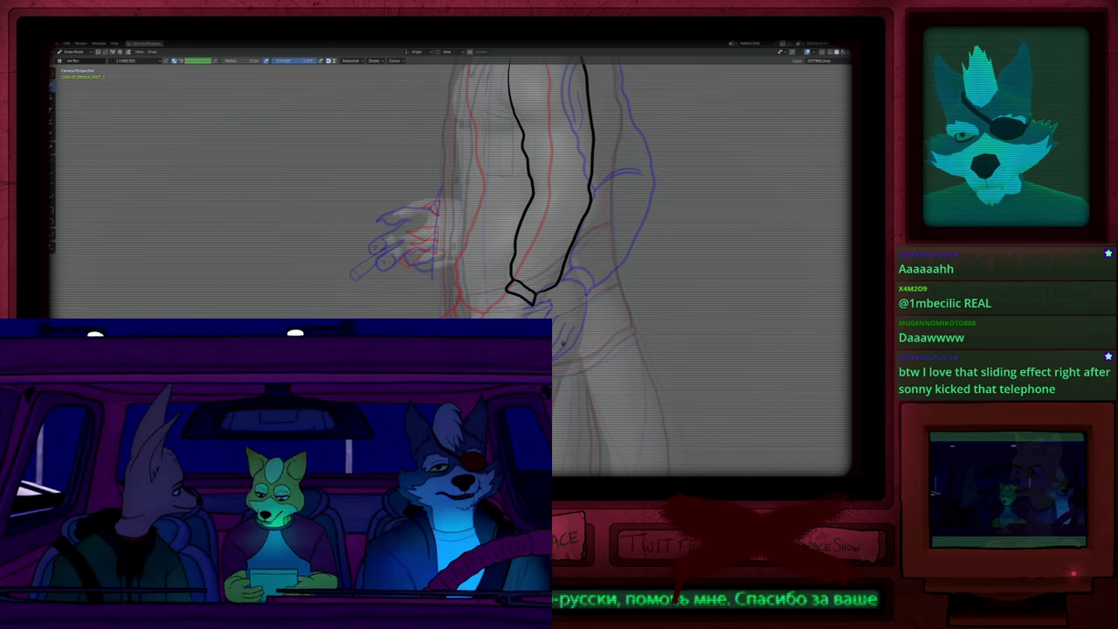
pyautogui.keyDown('shift'); pyautogui.moveTo(560, 344); pyautogui.dragTo(527, 272, button='middle'); pyautogui.keyUp('shift')
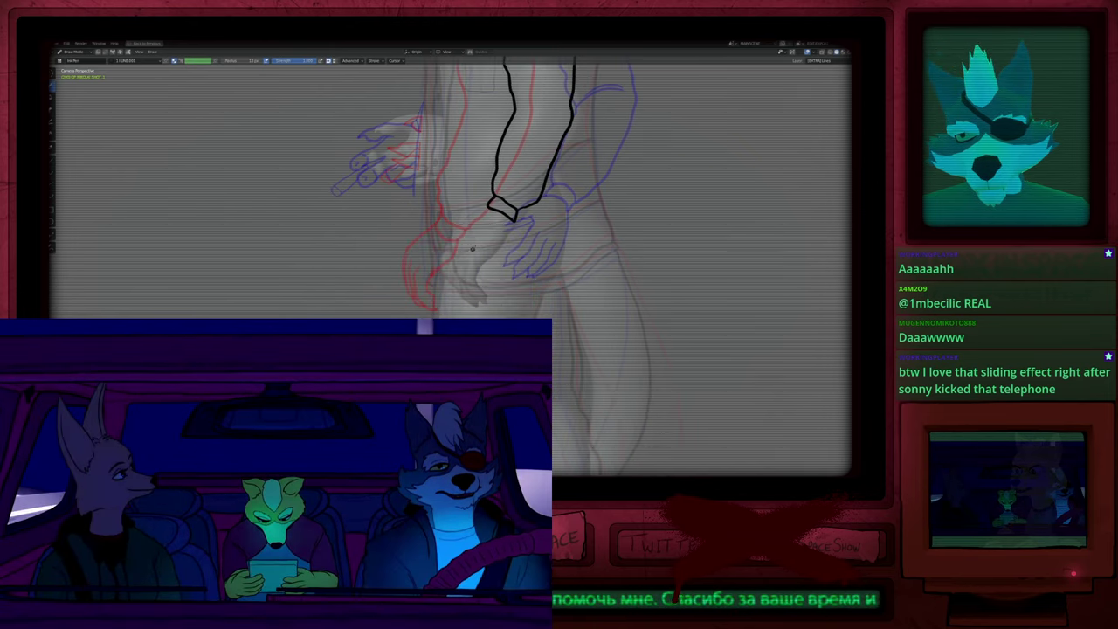
pyautogui.scroll(2, 527, 272)
pyautogui.moveTo(511, 161)
pyautogui.mouseDown()
pyautogui.moveTo(437, 230)
pyautogui.moveTo(422, 275)
pyautogui.moveTo(485, 284)
pyautogui.moveTo(506, 271)
pyautogui.moveTo(541, 208)
pyautogui.mouseUp()
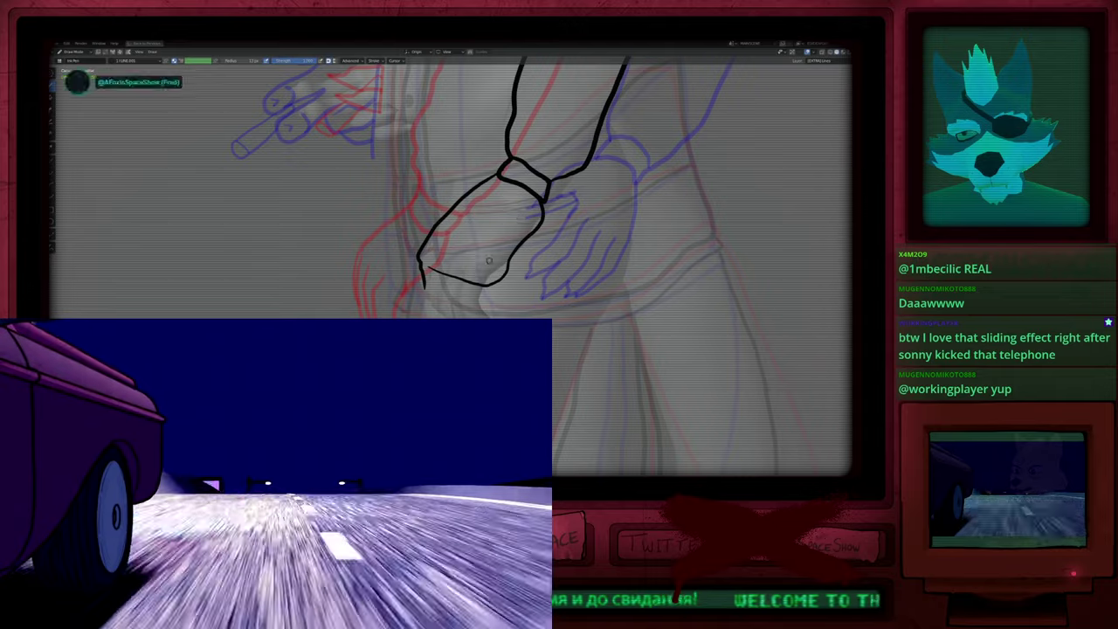
# Step: With a smaller brush, ink two finger lines and erase the stray knuckle marks
pyautogui.press('f')
pyautogui.click(481, 266)
pyautogui.press('f')
pyautogui.click(445, 295)
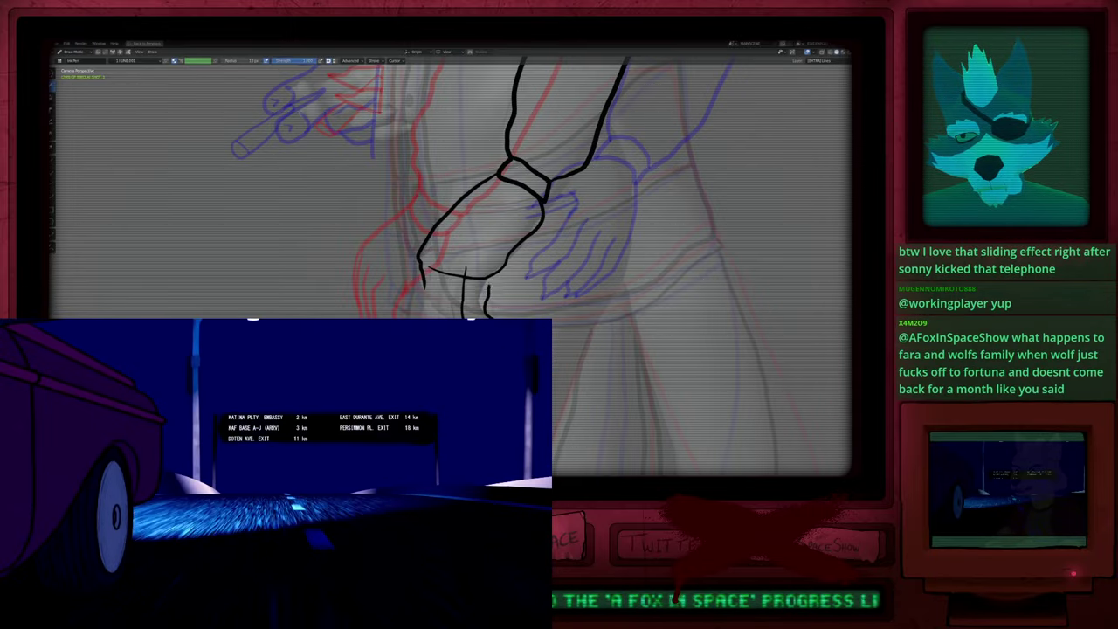
pyautogui.moveTo(495, 259); pyautogui.dragTo(486, 306)
pyautogui.moveTo(448, 251); pyautogui.dragTo(448, 311)
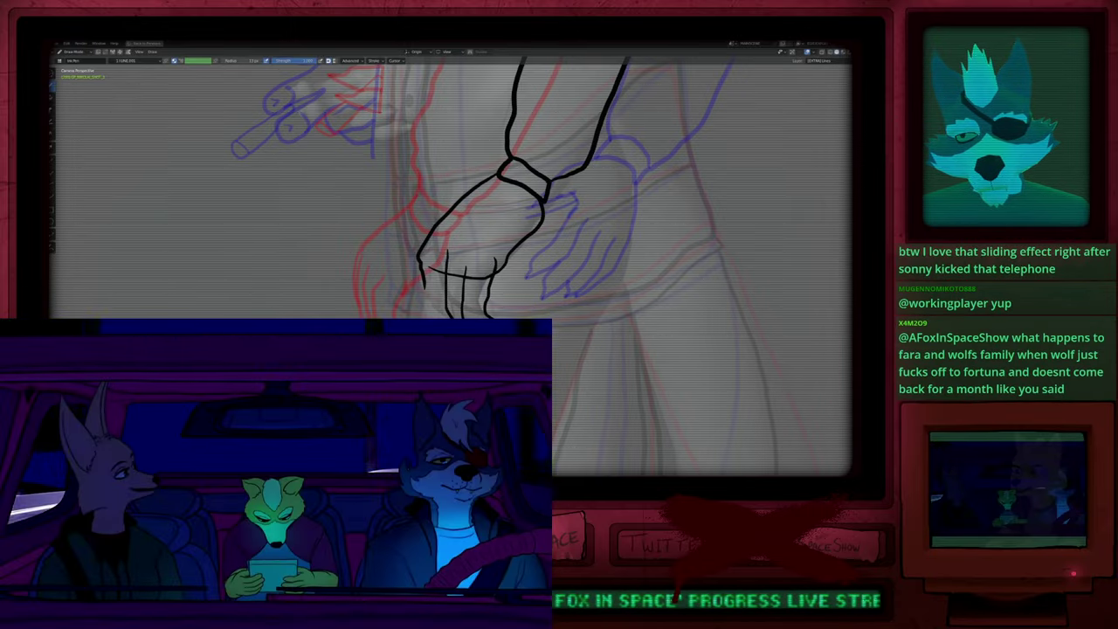
pyautogui.press('e')
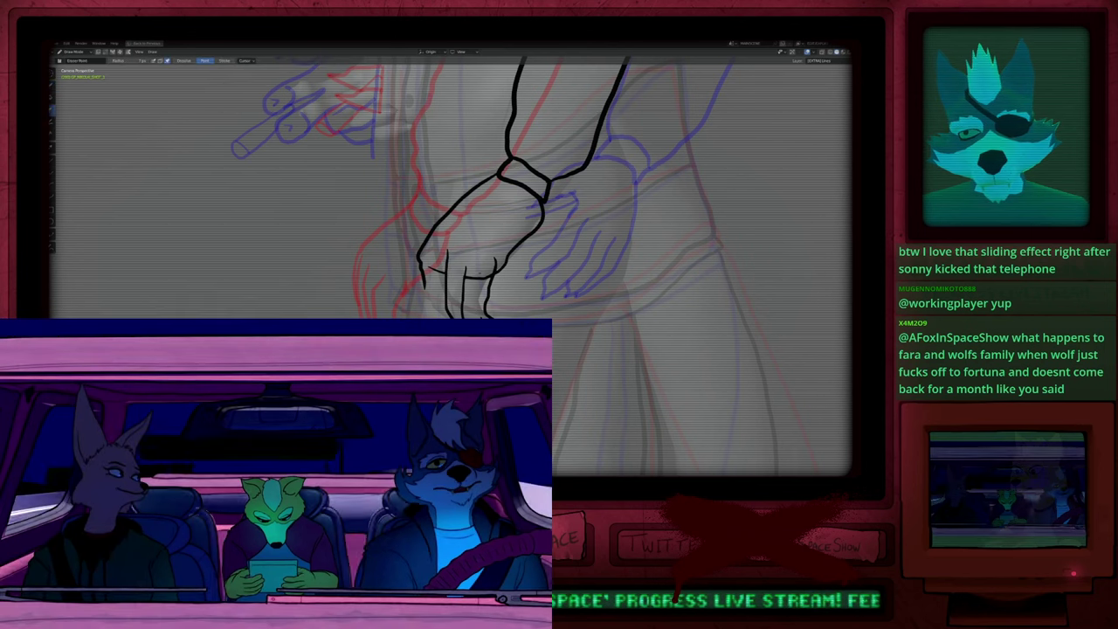
pyautogui.moveTo(451, 275); pyautogui.dragTo(461, 277)
pyautogui.moveTo(476, 279)
pyautogui.mouseDown()
pyautogui.moveTo(489, 274)
pyautogui.moveTo(430, 268)
pyautogui.mouseUp()
pyautogui.press('d')
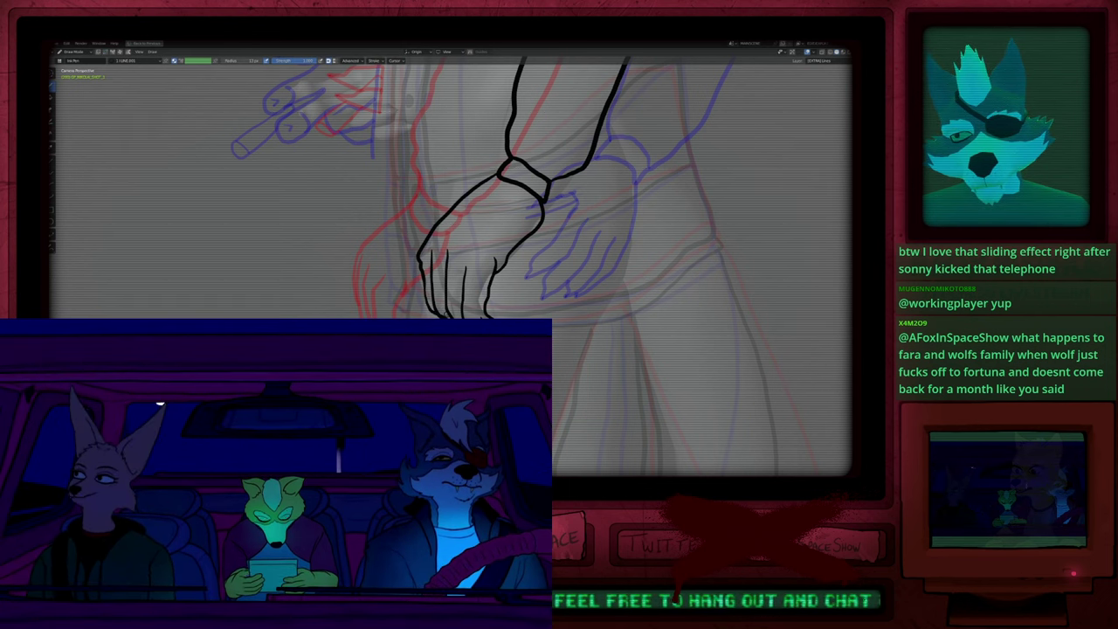
# Step: Write large 'brb' letters in black ink on the blank left side of the canvas
pyautogui.moveTo(463, 254)
pyautogui.keyDown('ctrl'); pyautogui.mouseDown(button='middle')
pyautogui.moveTo(463, 323)
pyautogui.moveTo(463, 254)
pyautogui.mouseUp(button='middle'); pyautogui.keyUp('ctrl')
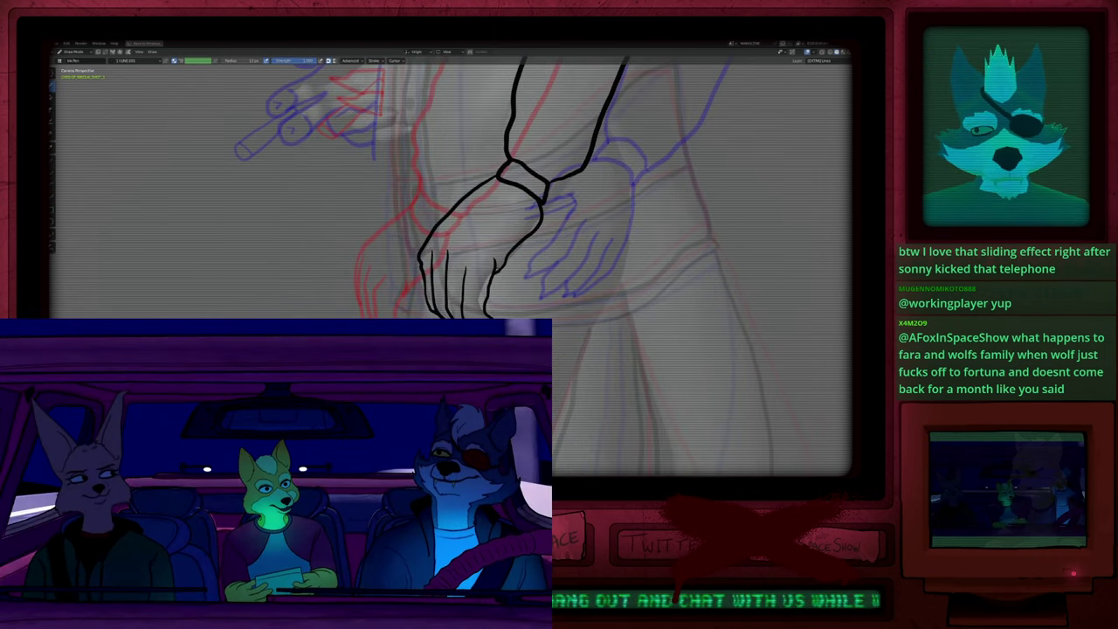
pyautogui.press('f')
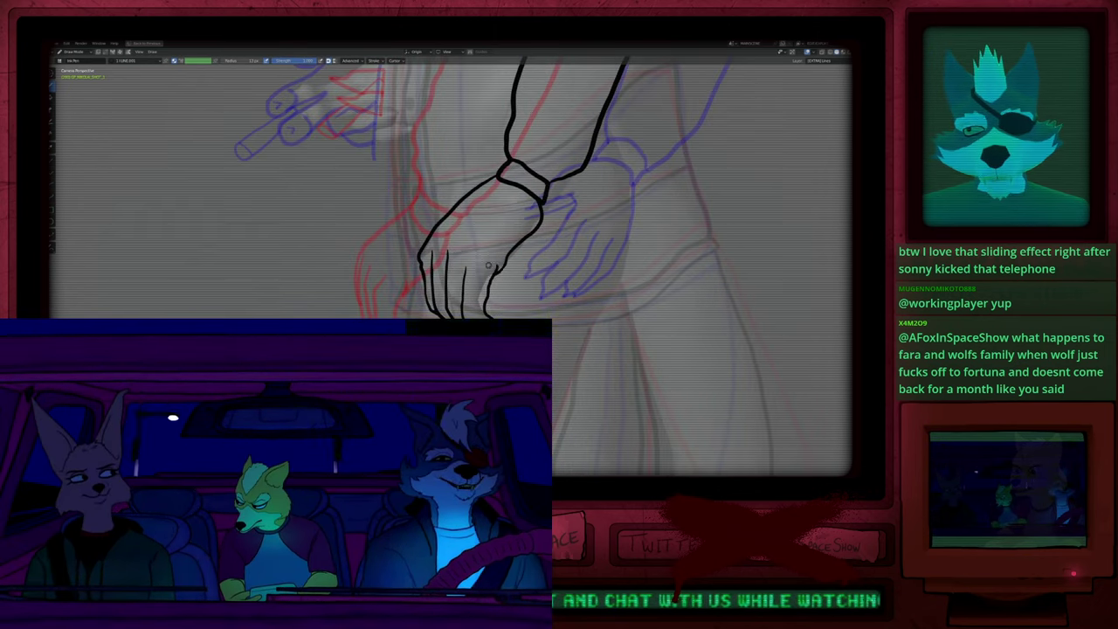
pyautogui.keyDown('shift'); pyautogui.moveTo(78, 209); pyautogui.dragTo(289, 249, button='middle'); pyautogui.keyUp('shift')
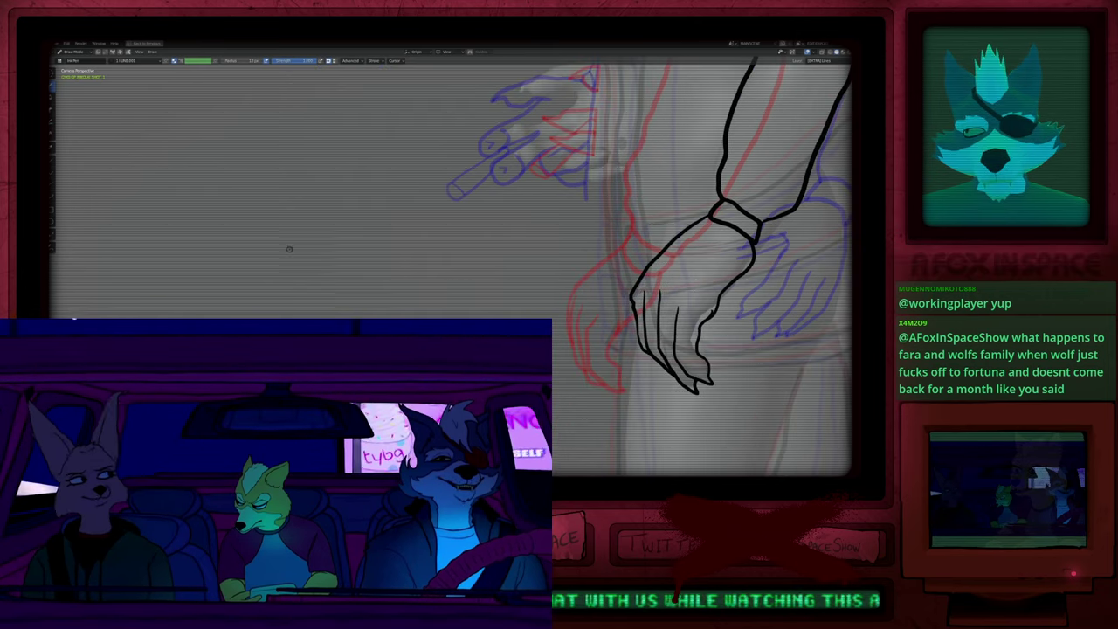
pyautogui.moveTo(290, 249); pyautogui.dragTo(329, 316)
pyautogui.moveTo(439, 234); pyautogui.dragTo(447, 313)
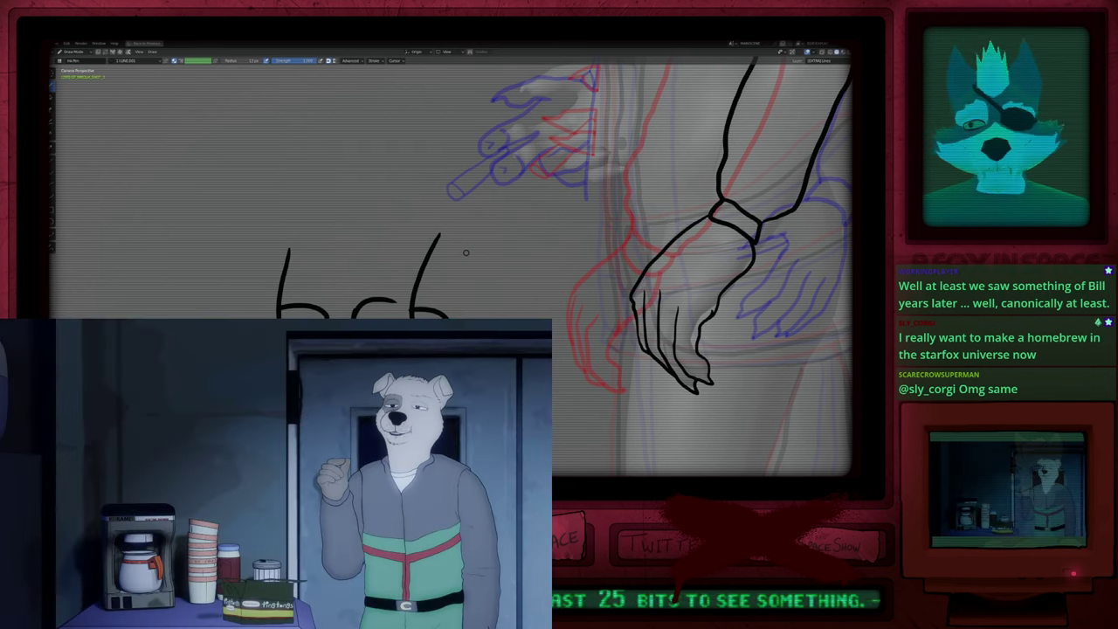
# Step: Undo the scribbled letters and zoom out to show the torso and upper arm
pyautogui.hotkey('ctrl', 'z')
pyautogui.hotkey('ctrl', 'z')
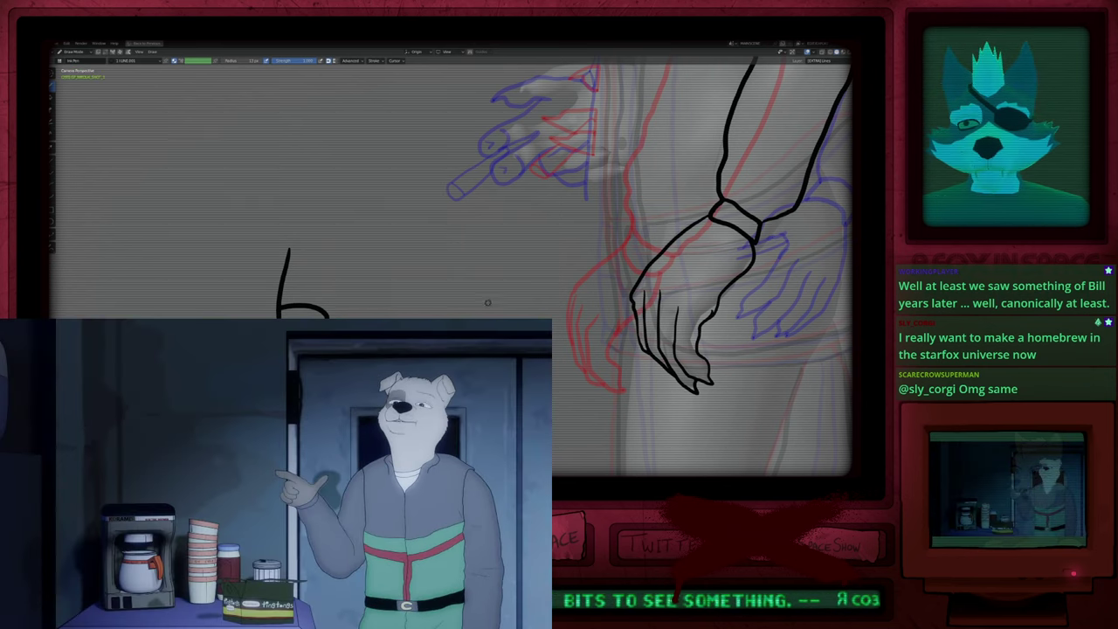
pyautogui.keyDown('ctrl'); pyautogui.moveTo(496, 250); pyautogui.dragTo(450, 292, button='middle'); pyautogui.keyUp('ctrl')
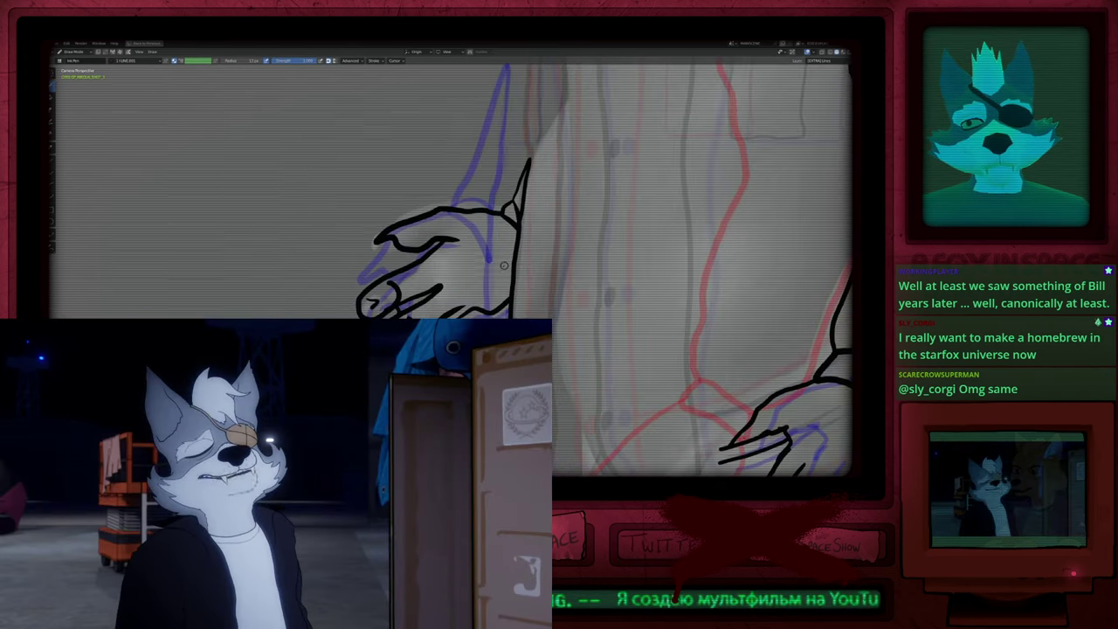
pyautogui.press('Tab')
# Step: Copy the inked hand strokes onto the next drawing and move them slightly higher
pyautogui.moveTo(524, 170)
pyautogui.mouseDown()
pyautogui.moveTo(405, 200)
pyautogui.moveTo(419, 358)
pyautogui.moveTo(524, 341)
pyautogui.mouseUp()
pyautogui.press('2')
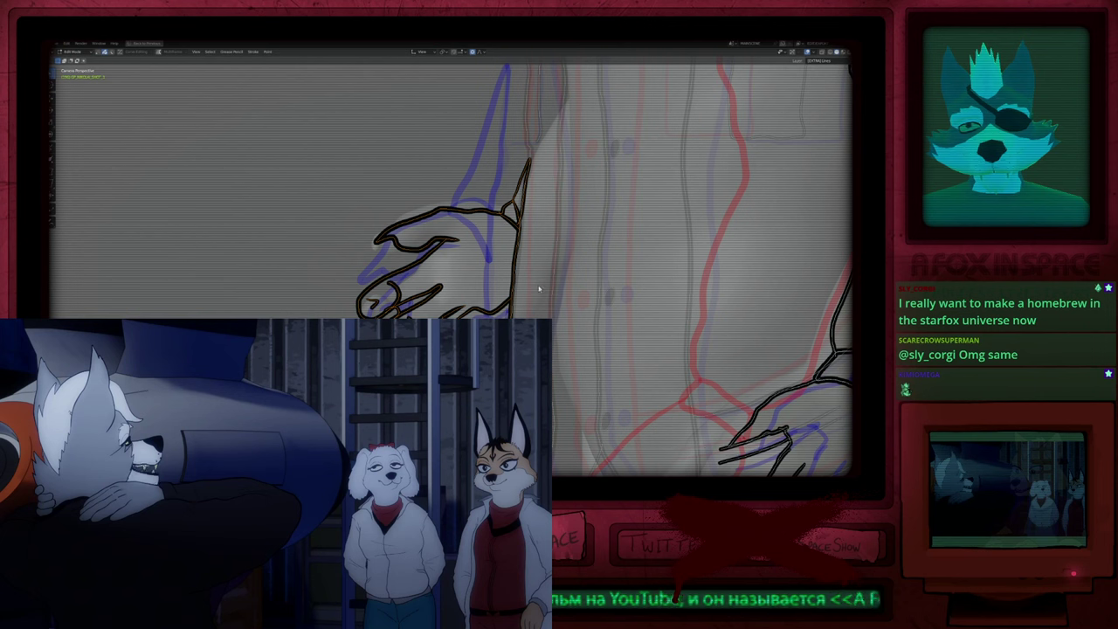
pyautogui.press('Right')
pyautogui.hotkey('ctrl', 'v')
pyautogui.press('g')
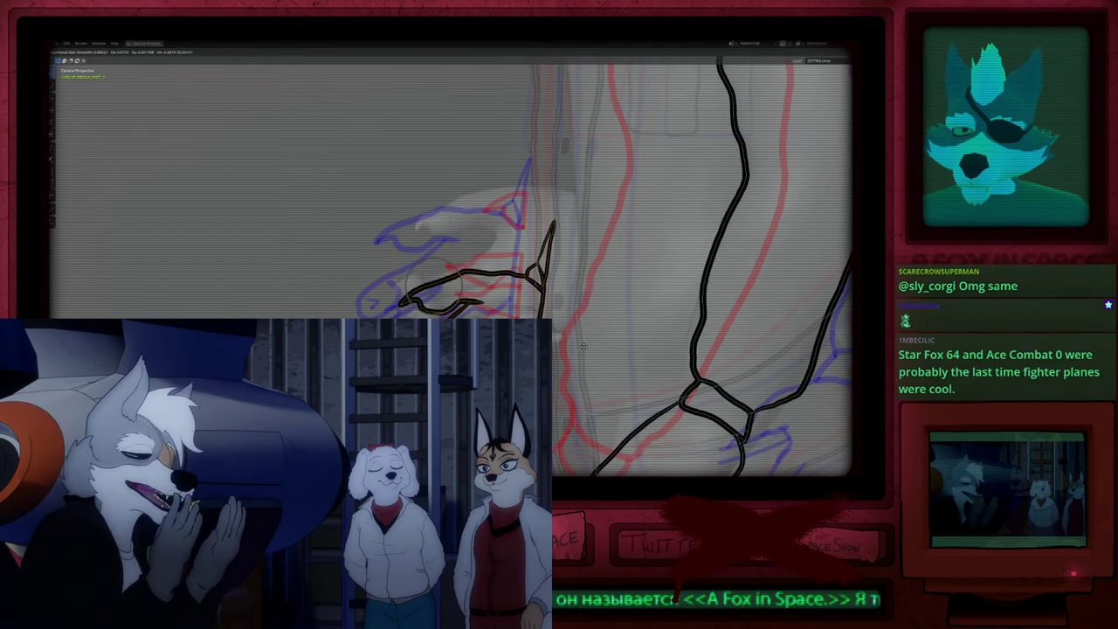
pyautogui.click(608, 278)
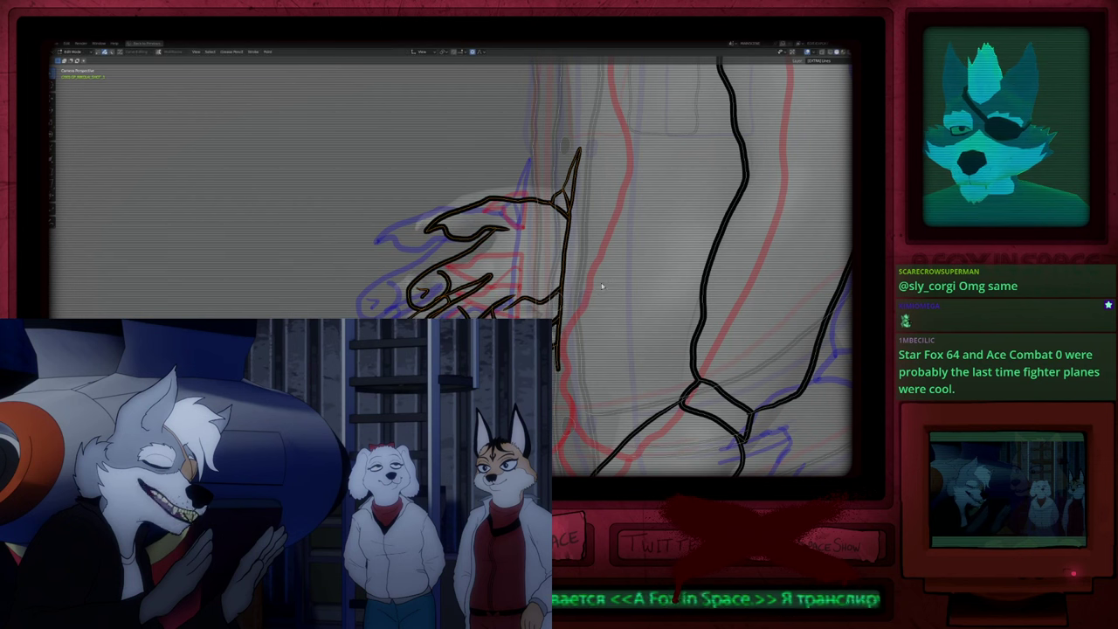
pyautogui.press('Tab')
pyautogui.scroll(-4, 549, 213)
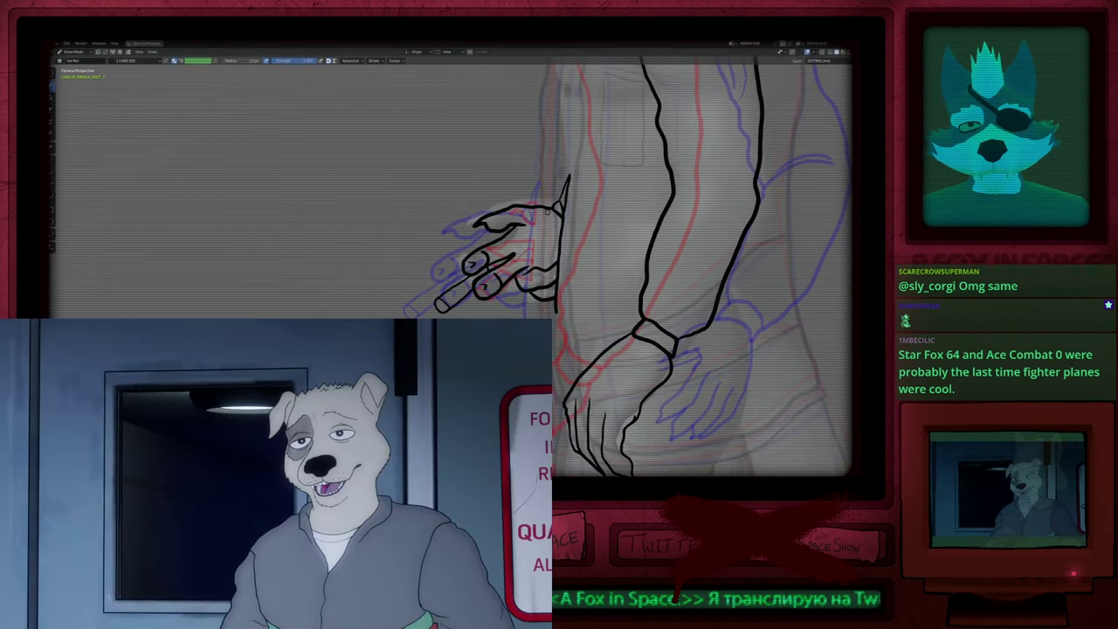
# Step: Erase the stray line beside the cigarette hand and draw a short fresh vertical edge there
pyautogui.press('e')
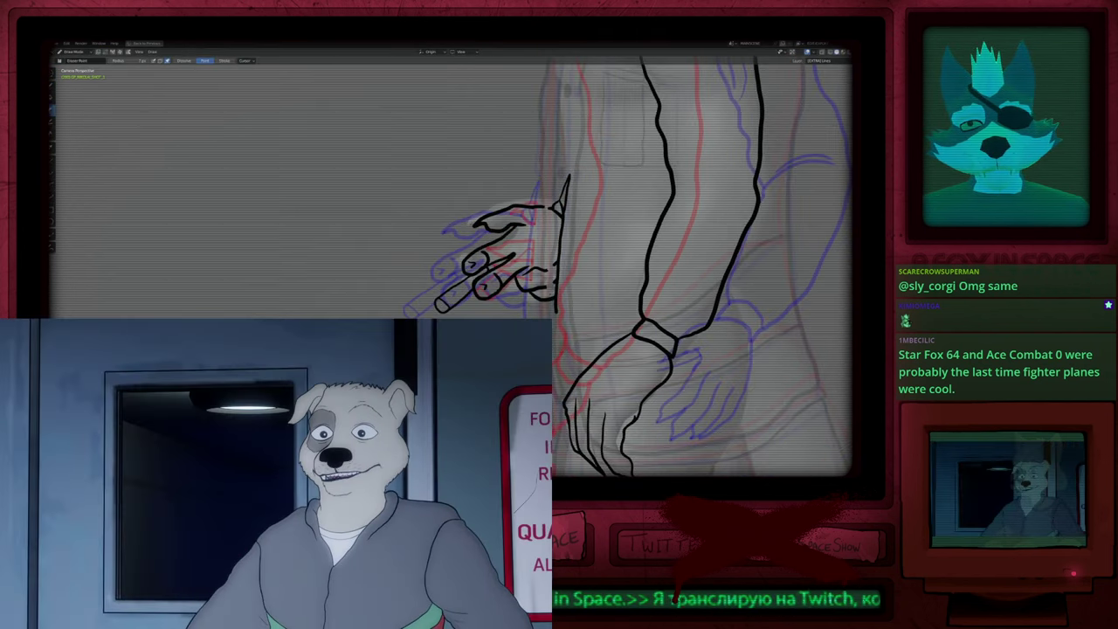
pyautogui.press('e')
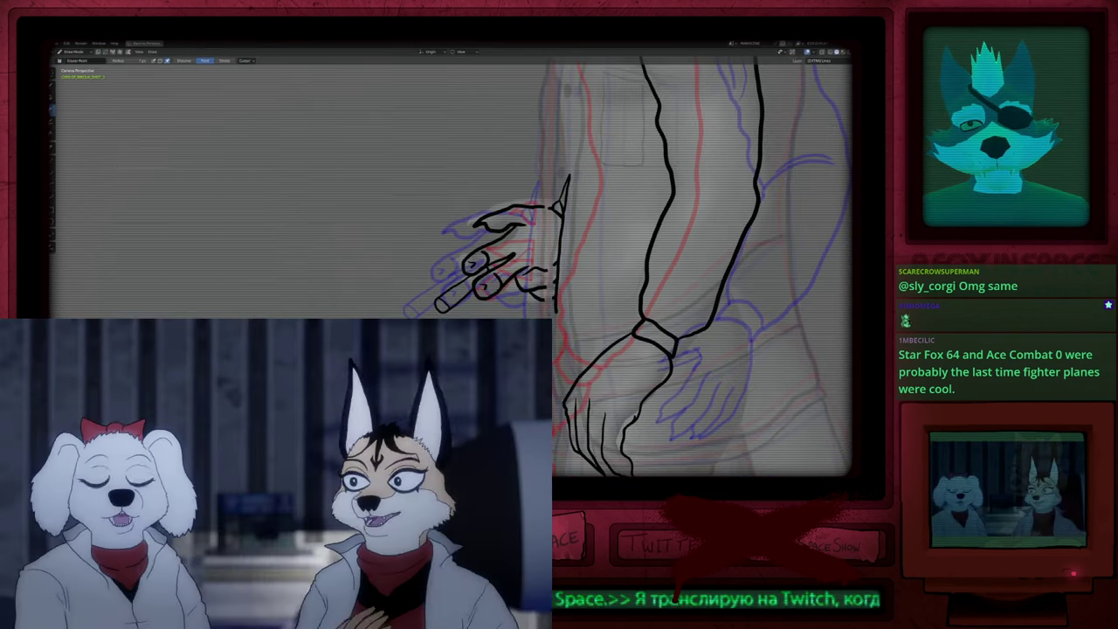
pyautogui.moveTo(552, 208); pyautogui.dragTo(554, 298)
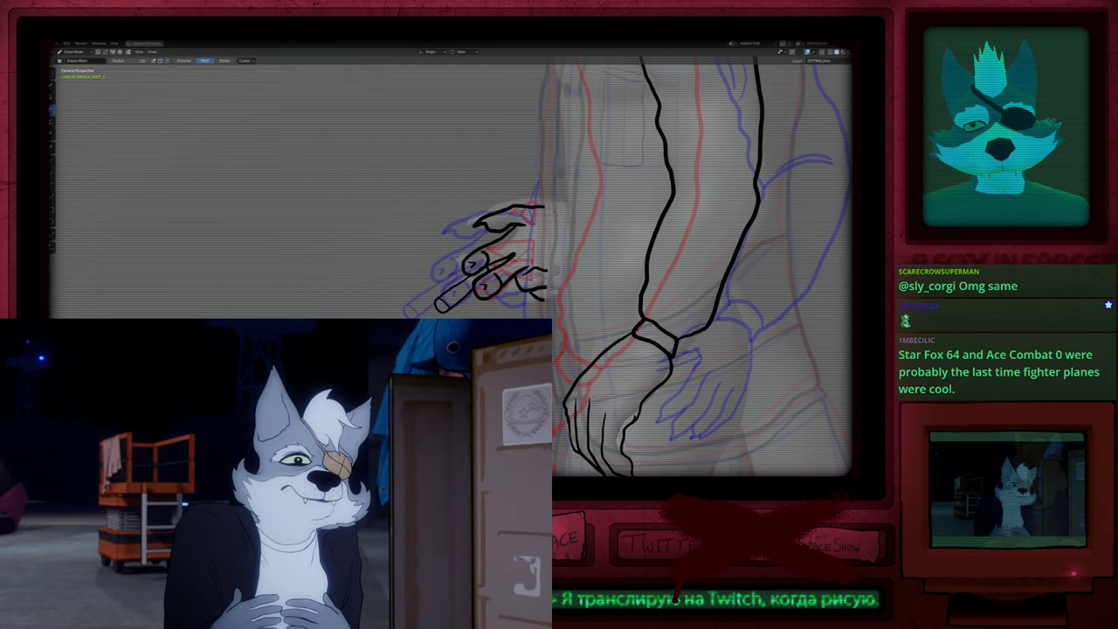
pyautogui.press('d')
pyautogui.moveTo(542, 199); pyautogui.dragTo(543, 300)
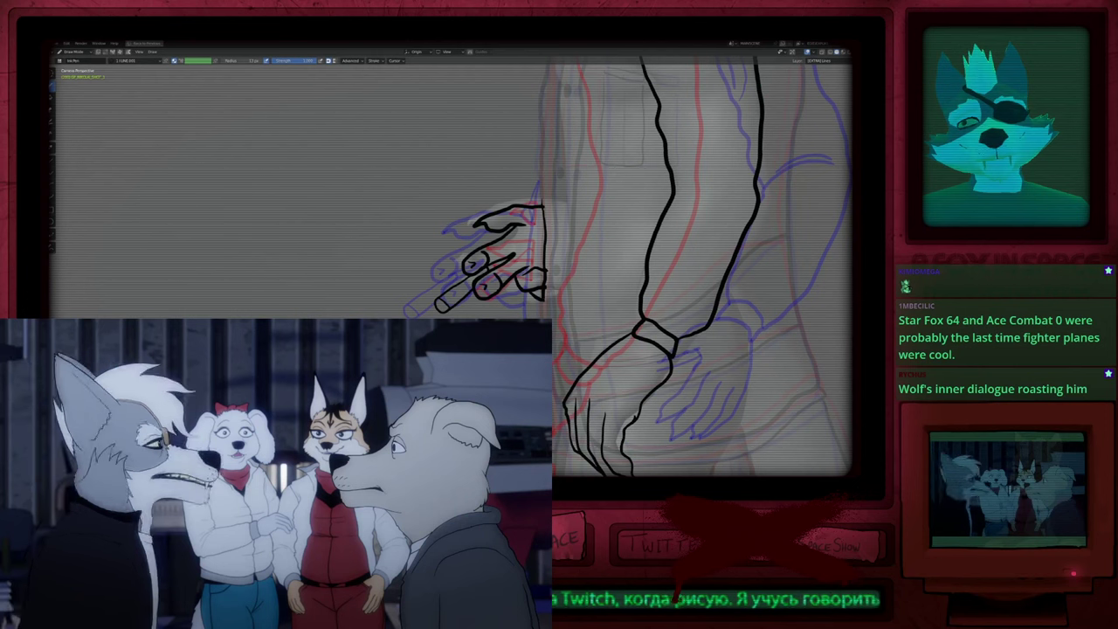
# Step: Briefly toggle Edit Mode, then reframe the view on the arm and hand
pyautogui.scroll(5, 547, 297)
pyautogui.press('Tab')
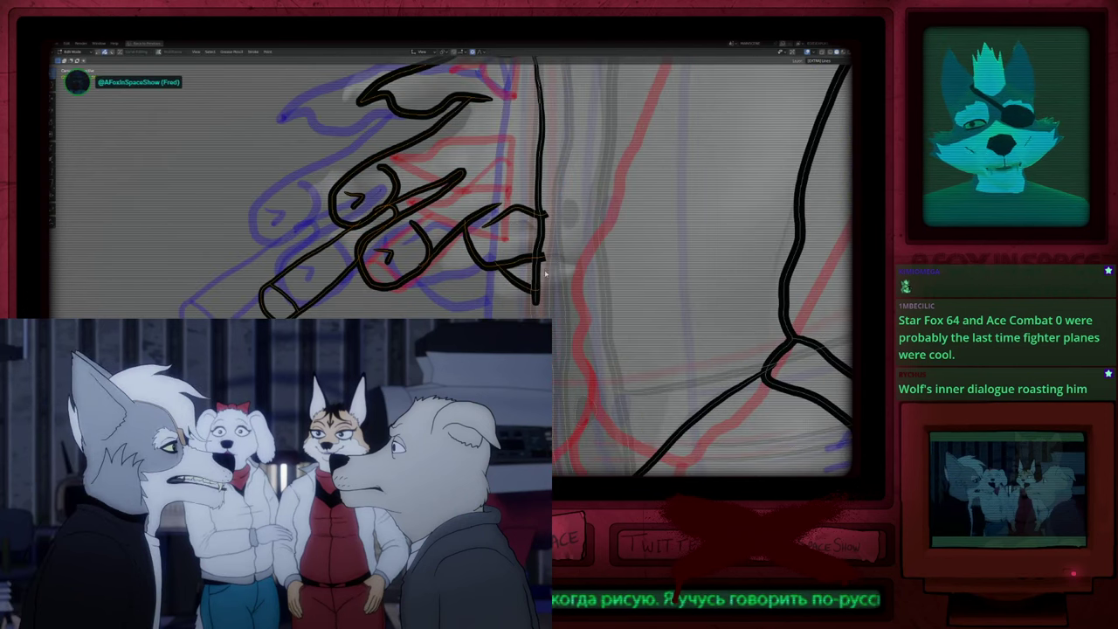
pyautogui.press('Tab')
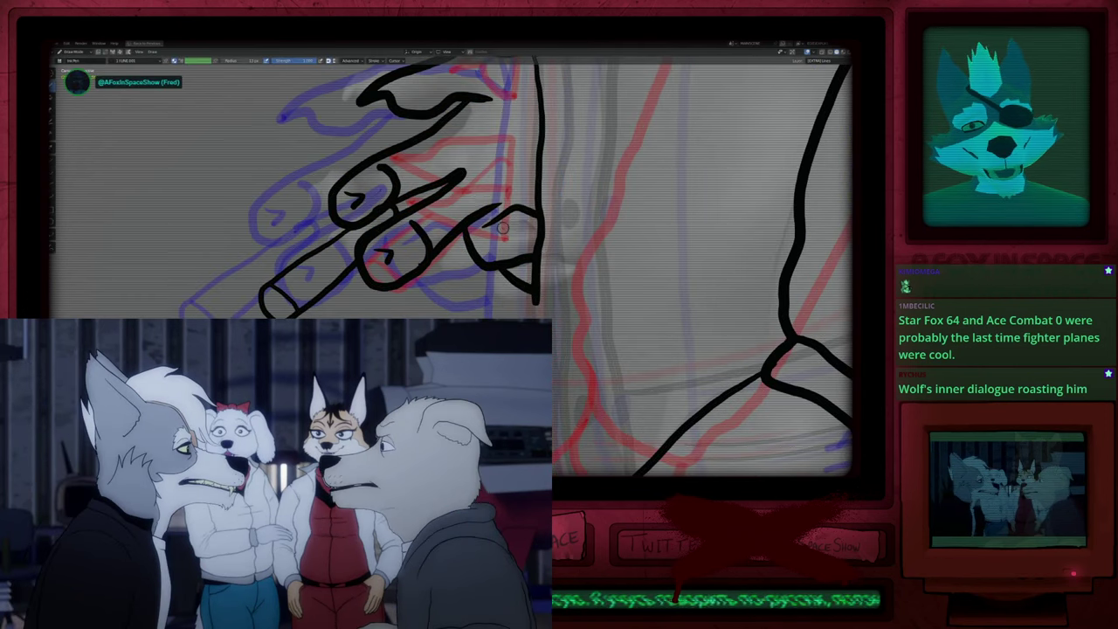
pyautogui.scroll(-4, 545, 250)
pyautogui.moveTo(504, 168)
pyautogui.keyDown('shift'); pyautogui.mouseDown(button='middle')
pyautogui.moveTo(484, 283)
pyautogui.moveTo(499, 297)
pyautogui.moveTo(479, 191)
pyautogui.mouseUp(button='middle'); pyautogui.keyUp('shift')
pyautogui.keyDown('shift'); pyautogui.moveTo(504, 123); pyautogui.dragTo(472, 383, button='middle'); pyautogui.keyUp('shift')
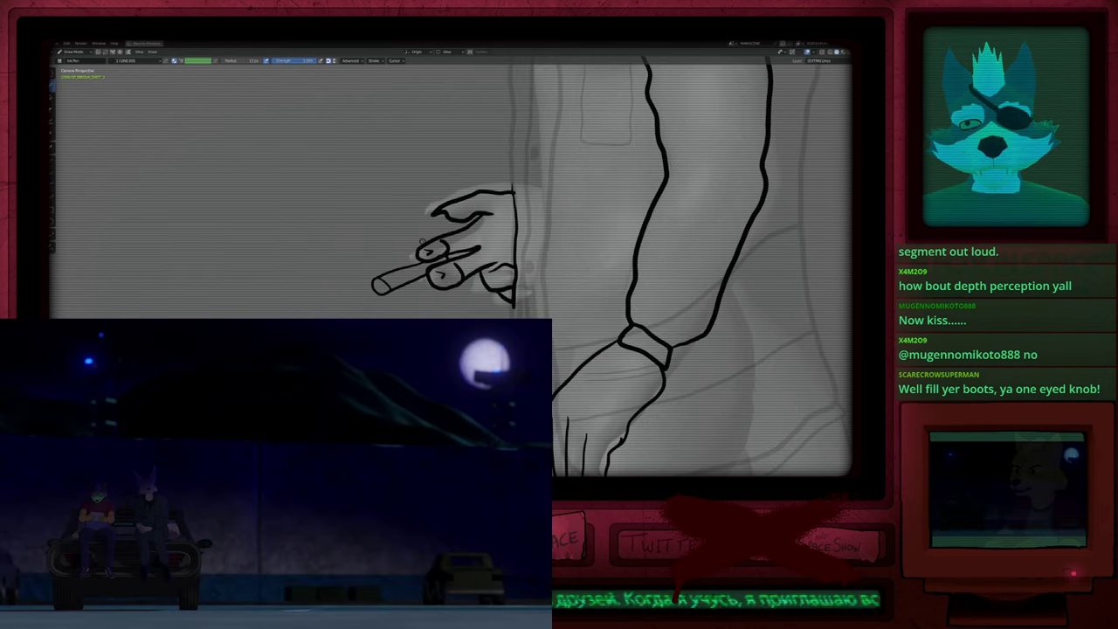
# Step: Erase the upper finger's outline and nail, then redraw a short ink line on the fingers
pyautogui.press('e')
pyautogui.moveTo(423, 242)
pyautogui.mouseDown()
pyautogui.moveTo(443, 276)
pyautogui.moveTo(427, 284)
pyautogui.moveTo(461, 261)
pyautogui.mouseUp()
pyautogui.press('d')
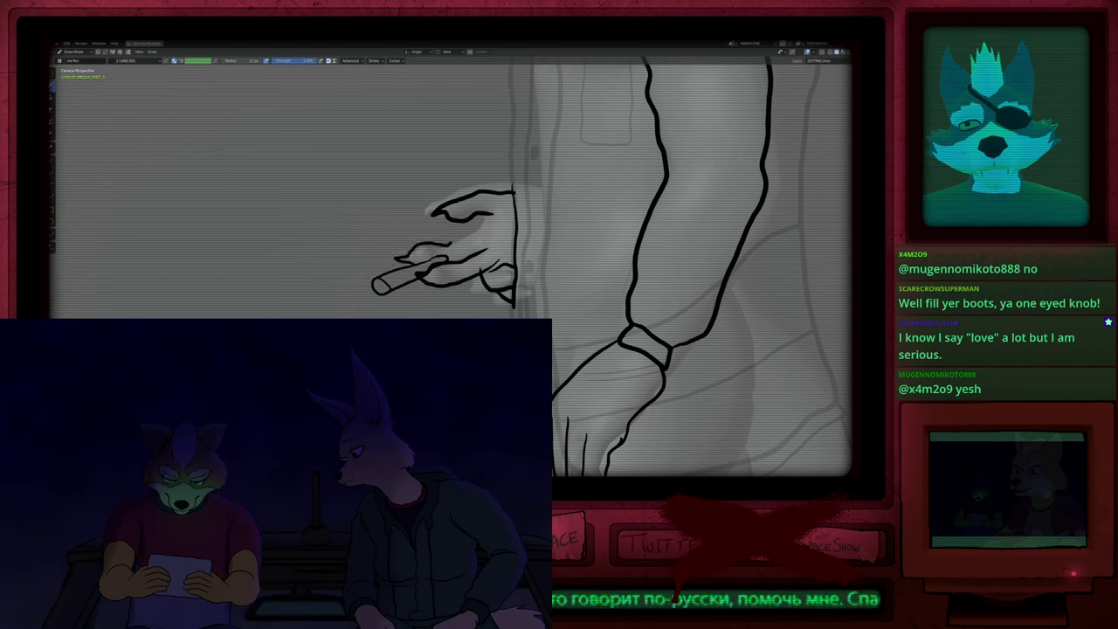
pyautogui.moveTo(449, 244); pyautogui.dragTo(469, 235)
# Step: Play the animation, step to the next drawing, and adjust the brush size
pyautogui.press('space')
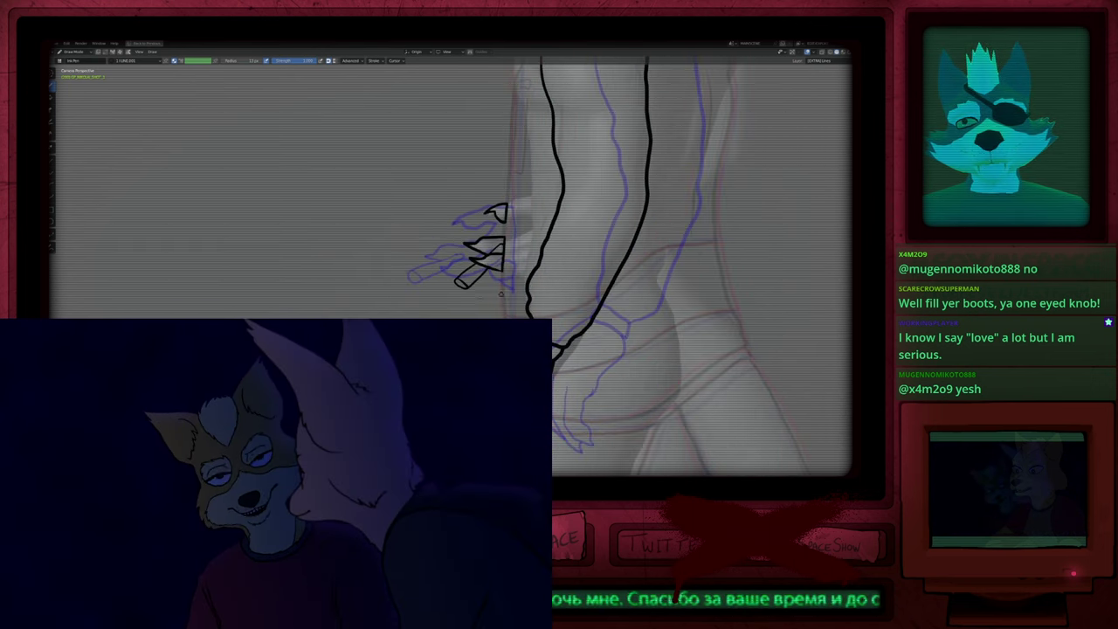
pyautogui.press('Right')
pyautogui.press('f')
pyautogui.click(435, 278)
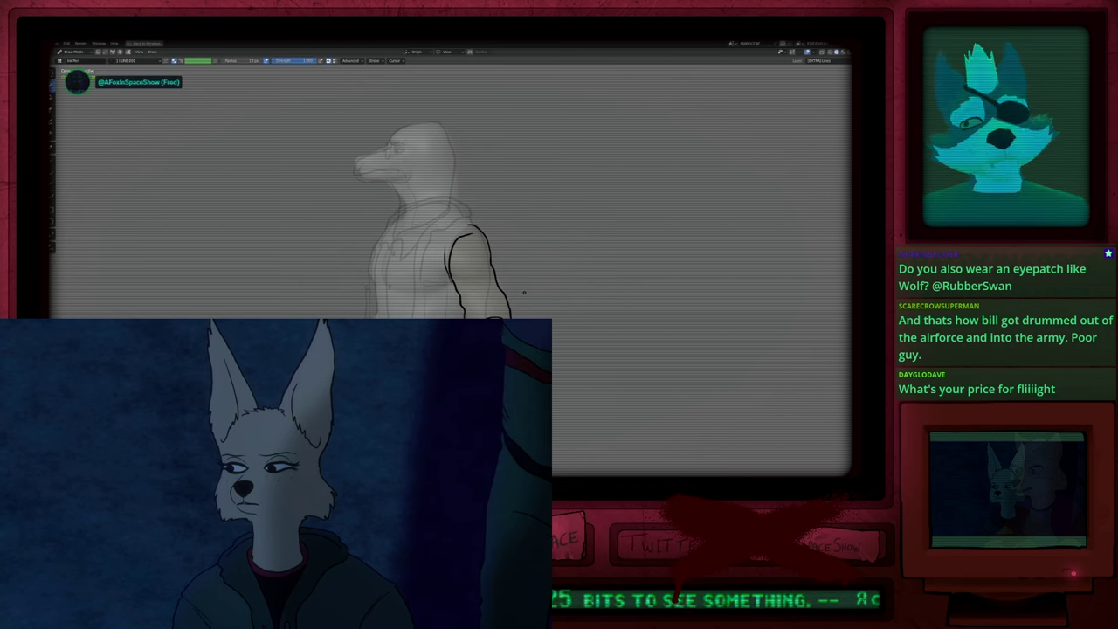
pyautogui.keyDown('shift'); pyautogui.moveTo(496, 307); pyautogui.dragTo(472, 314, button='middle'); pyautogui.keyUp('shift')
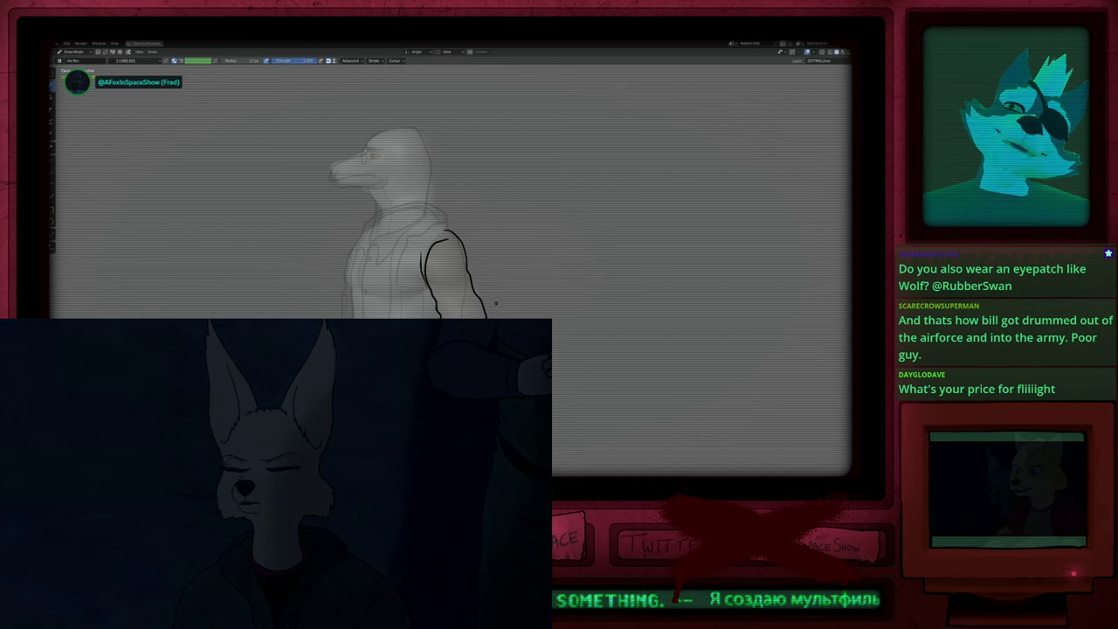
pyautogui.moveTo(462, 300)
pyautogui.keyDown('shift'); pyautogui.mouseDown(button='middle')
pyautogui.moveTo(483, 286)
pyautogui.moveTo(521, 326)
pyautogui.mouseUp(button='middle'); pyautogui.keyUp('shift')
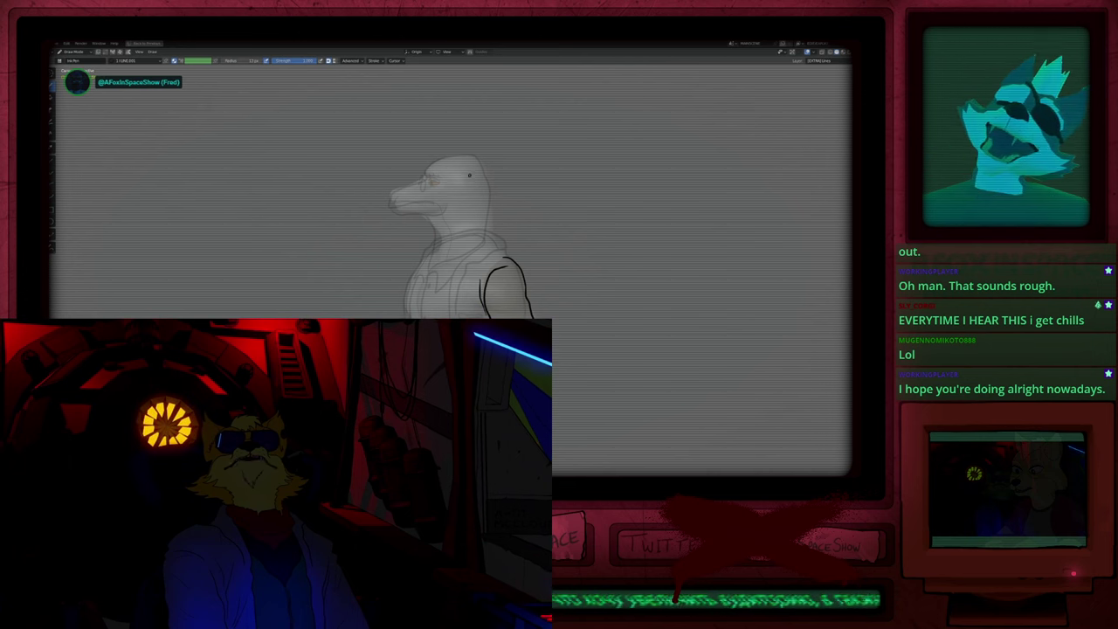
pyautogui.keyDown('shift'); pyautogui.moveTo(498, 300); pyautogui.dragTo(530, 269, button='middle'); pyautogui.keyUp('shift')
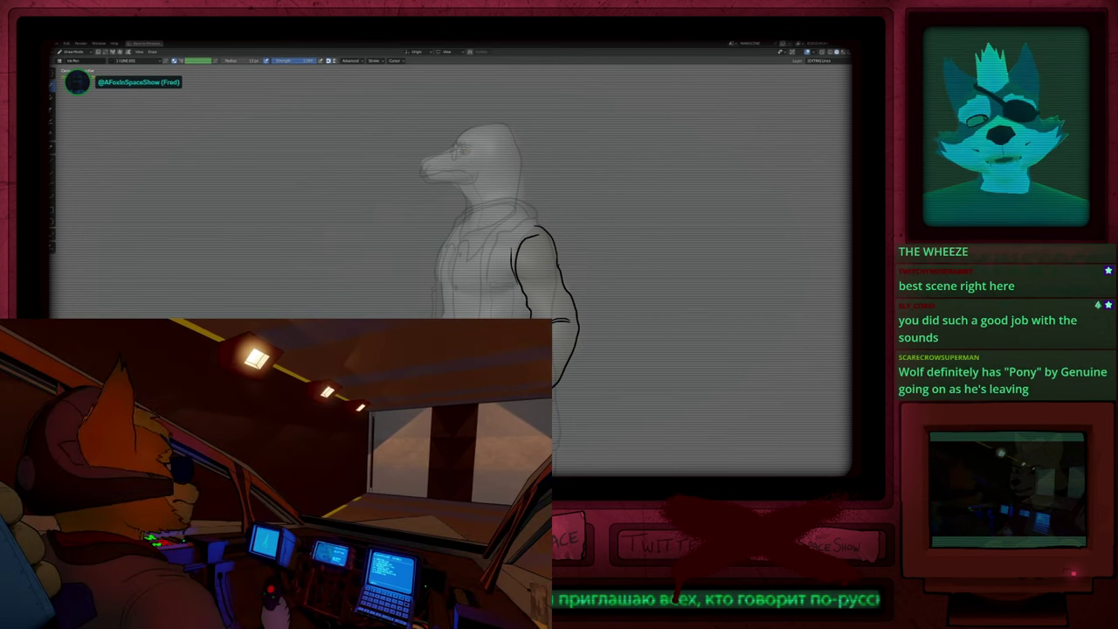
pyautogui.keyDown('shift'); pyautogui.moveTo(516, 322); pyautogui.dragTo(525, 293, button='middle'); pyautogui.keyUp('shift')
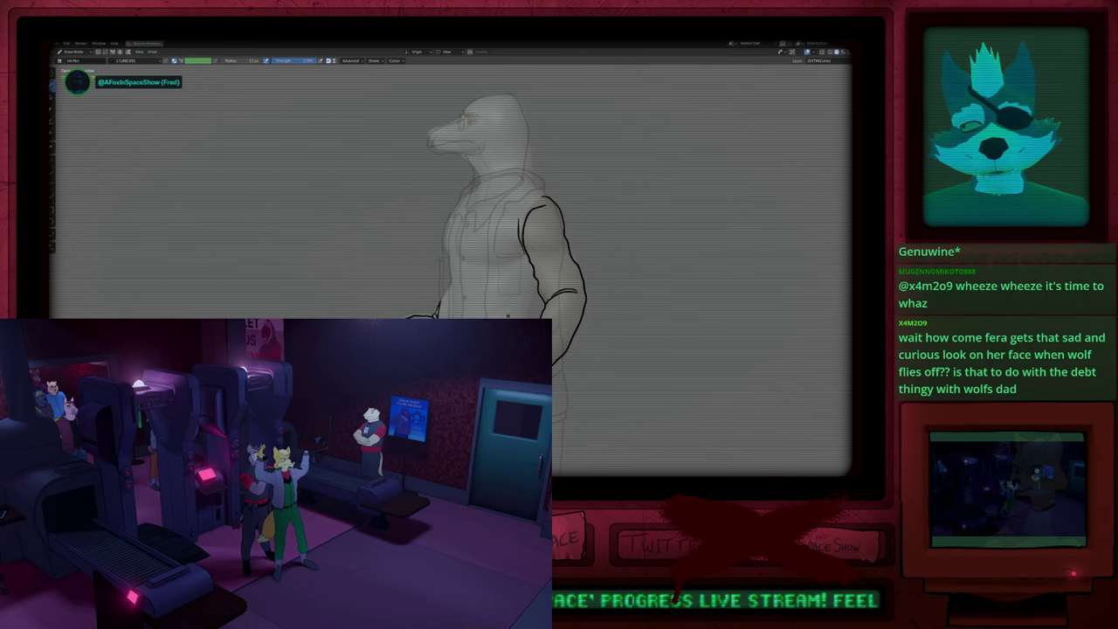
pyautogui.keyDown('shift'); pyautogui.moveTo(464, 245); pyautogui.dragTo(430, 303, button='middle'); pyautogui.keyUp('shift')
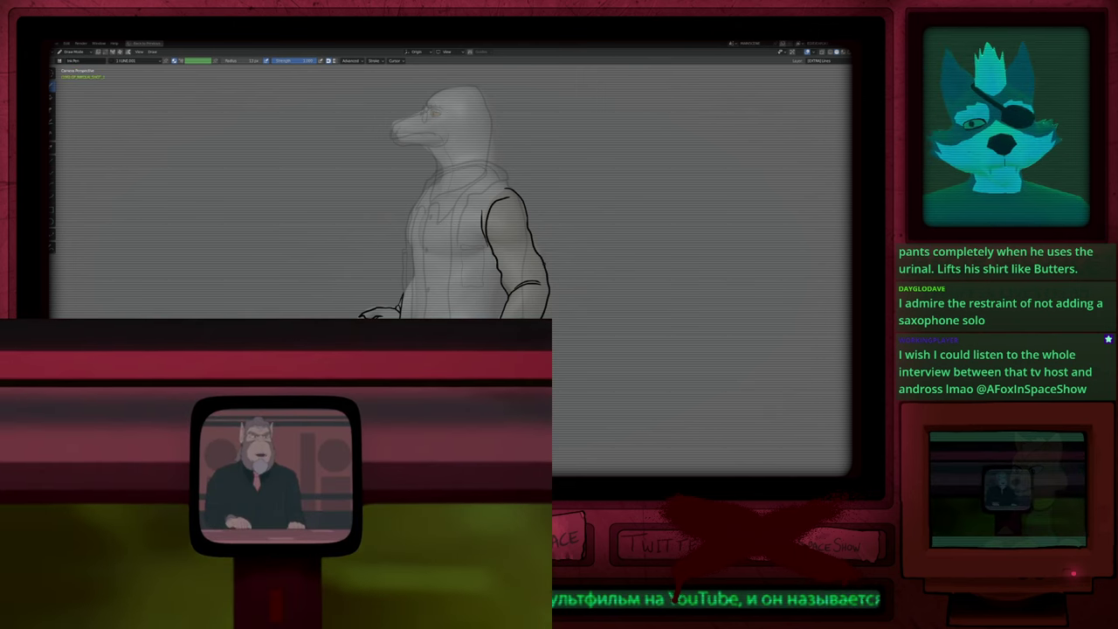
pyautogui.keyDown('shift'); pyautogui.moveTo(566, 237); pyautogui.dragTo(603, 255, button='middle'); pyautogui.keyUp('shift')
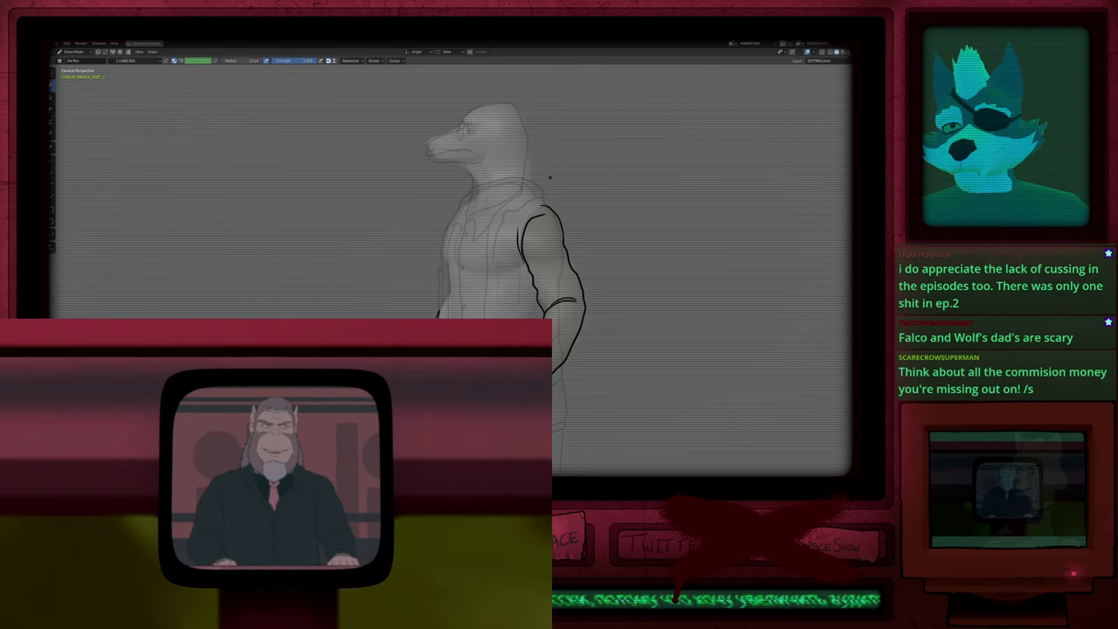
# Step: Zoom in on the lizard's head and pan it into the view's centre, shifted slightly up
pyautogui.scroll(1, 514, 212)
pyautogui.scroll(4, 514, 212)
pyautogui.scroll(-1, 517, 163)
pyautogui.keyDown('shift'); pyautogui.moveTo(516, 163); pyautogui.dragTo(519, 262, button='middle'); pyautogui.keyUp('shift')
pyautogui.scroll(1, 519, 262)
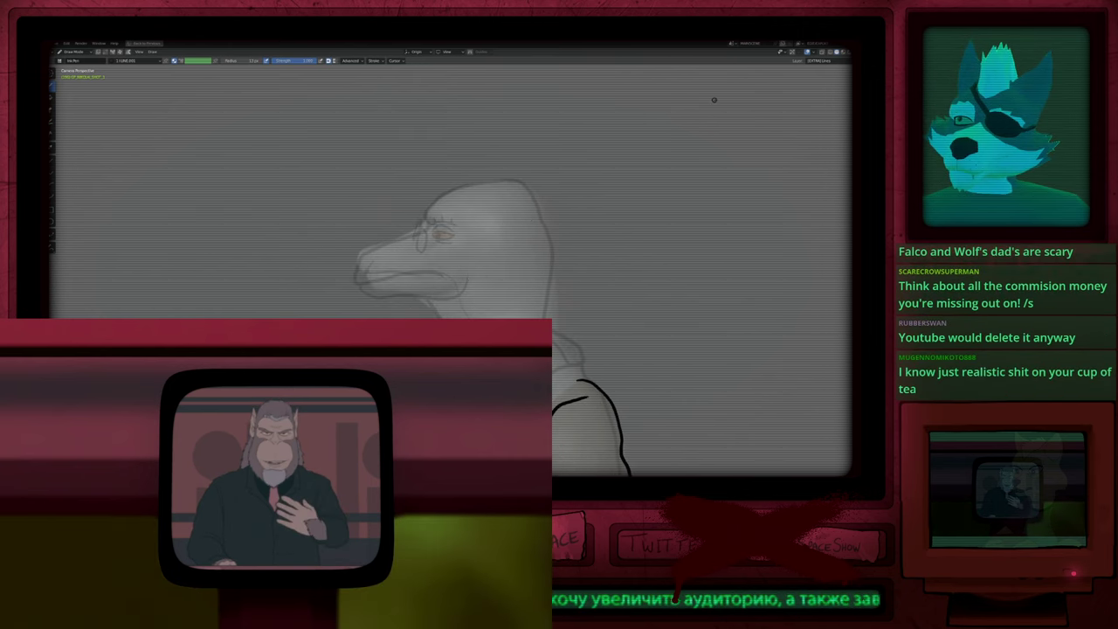
pyautogui.keyDown('shift'); pyautogui.moveTo(517, 282); pyautogui.dragTo(529, 265, button='middle'); pyautogui.keyUp('shift')
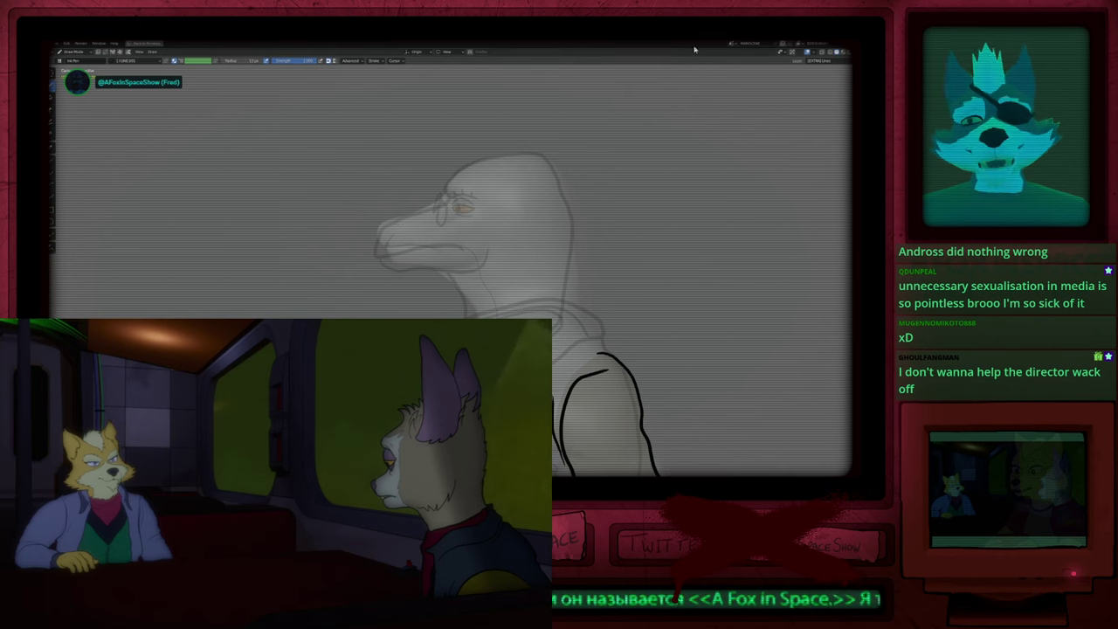
# Step: Switch the viewport to rendered shading and frame the whole figure
pyautogui.press('space')
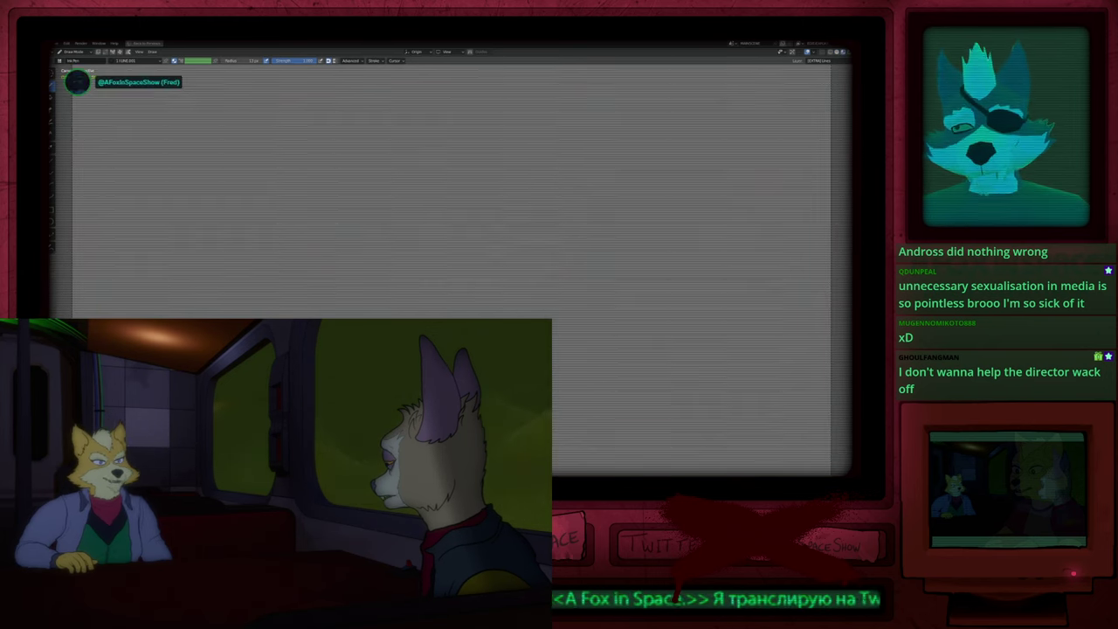
pyautogui.click(550, 277)
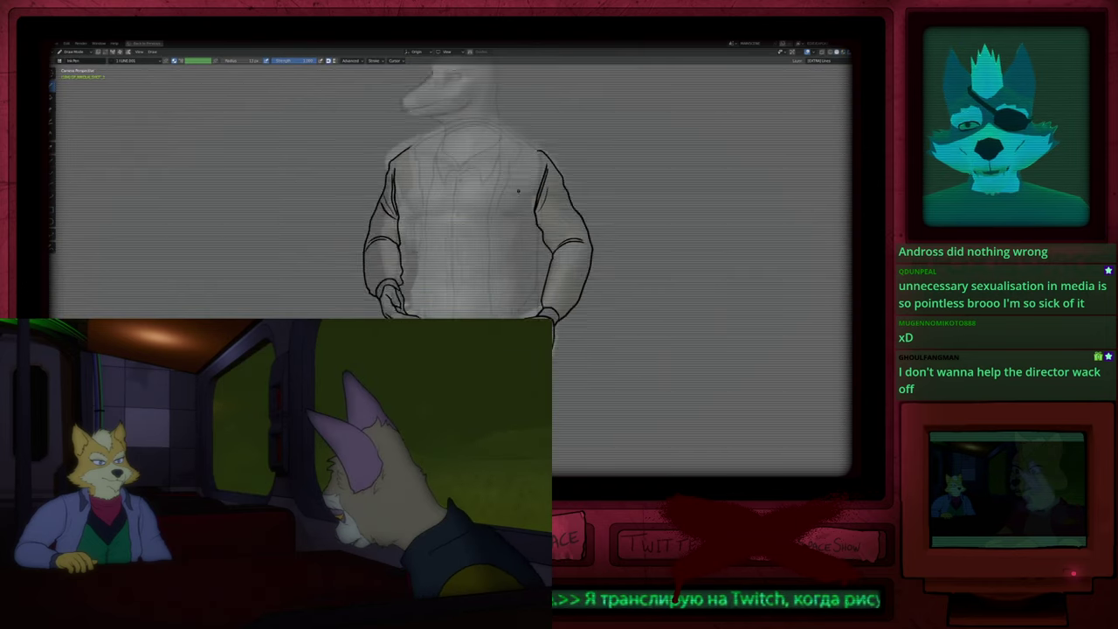
pyautogui.keyDown('shift'); pyautogui.moveTo(459, 188); pyautogui.dragTo(522, 283, button='middle'); pyautogui.keyUp('shift')
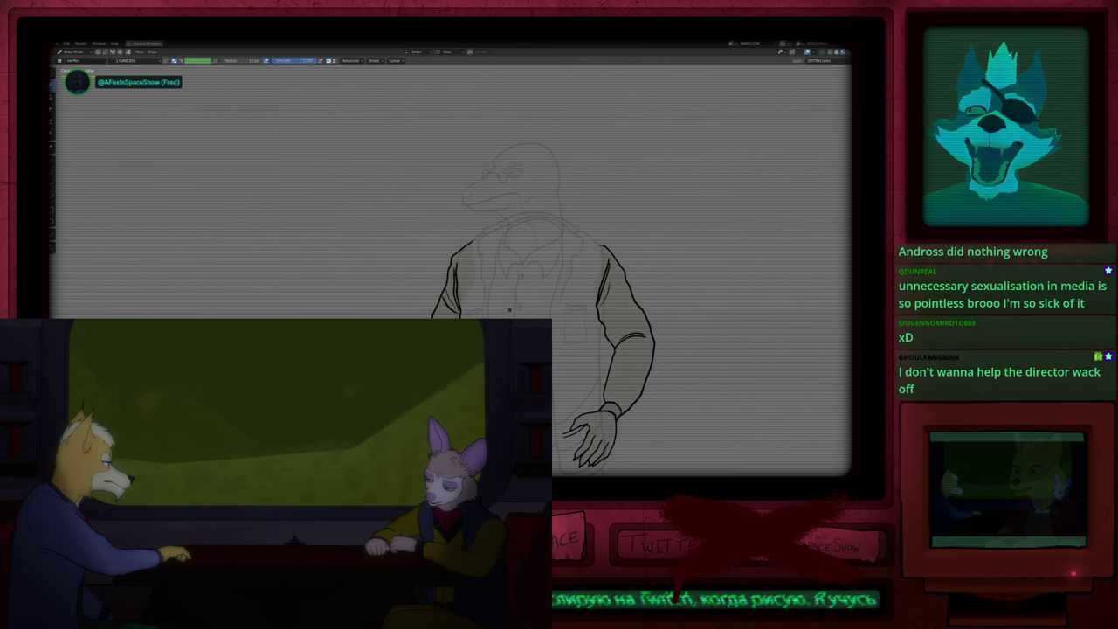
pyautogui.press('z')
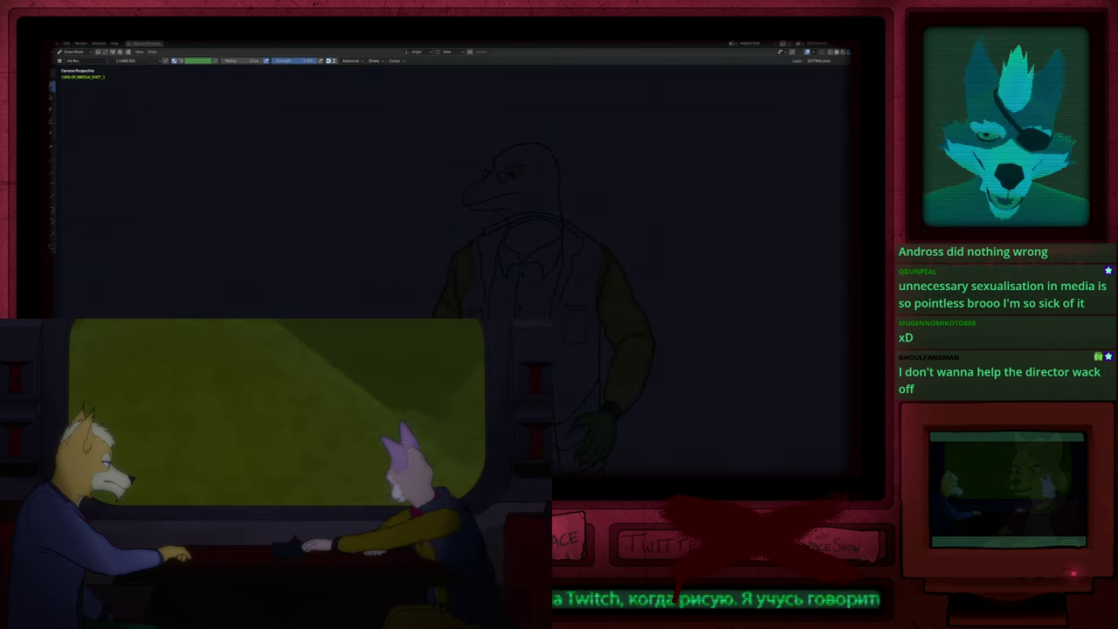
pyautogui.press('z')
pyautogui.press('z')
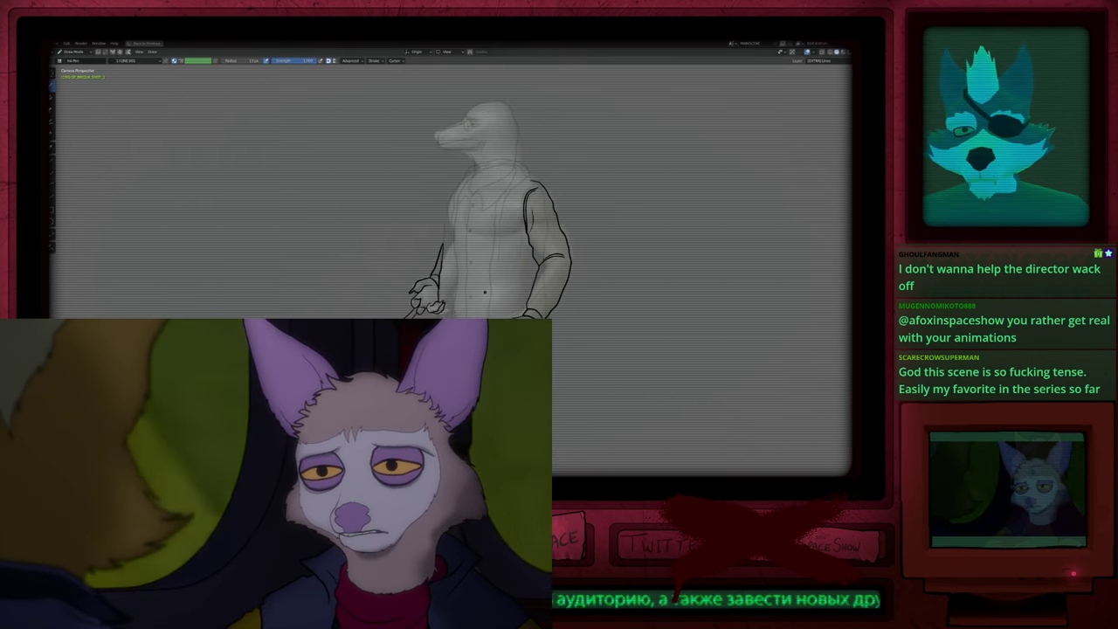
# Step: Restore the full layout, pan to the arm and hand, then maximize the drawing area
pyautogui.hotkey('ctrl', 'space')
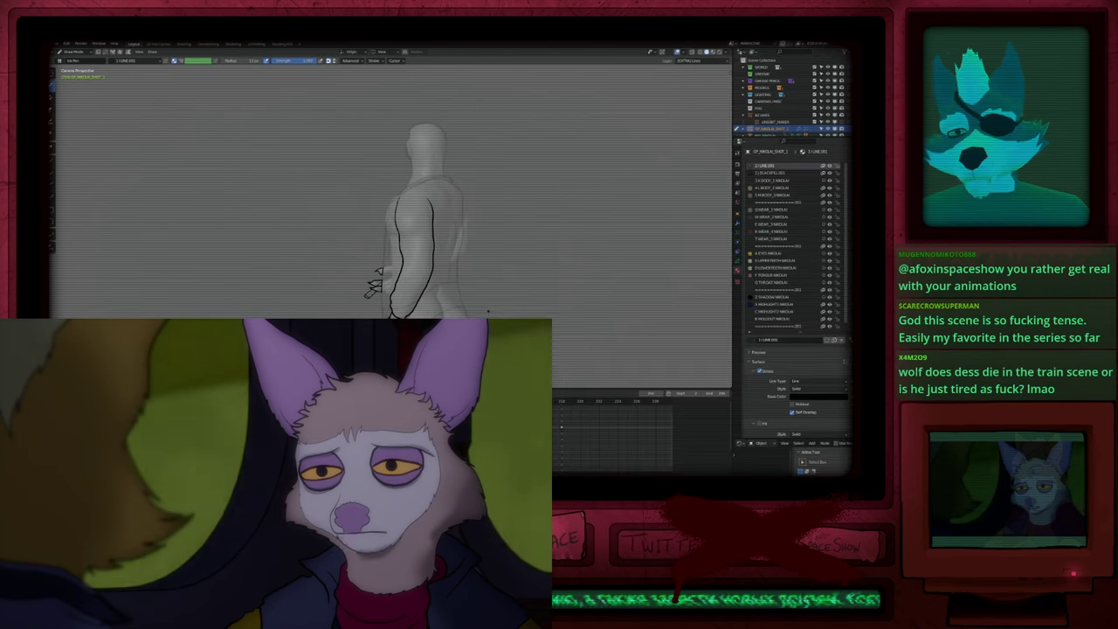
pyautogui.press('z')
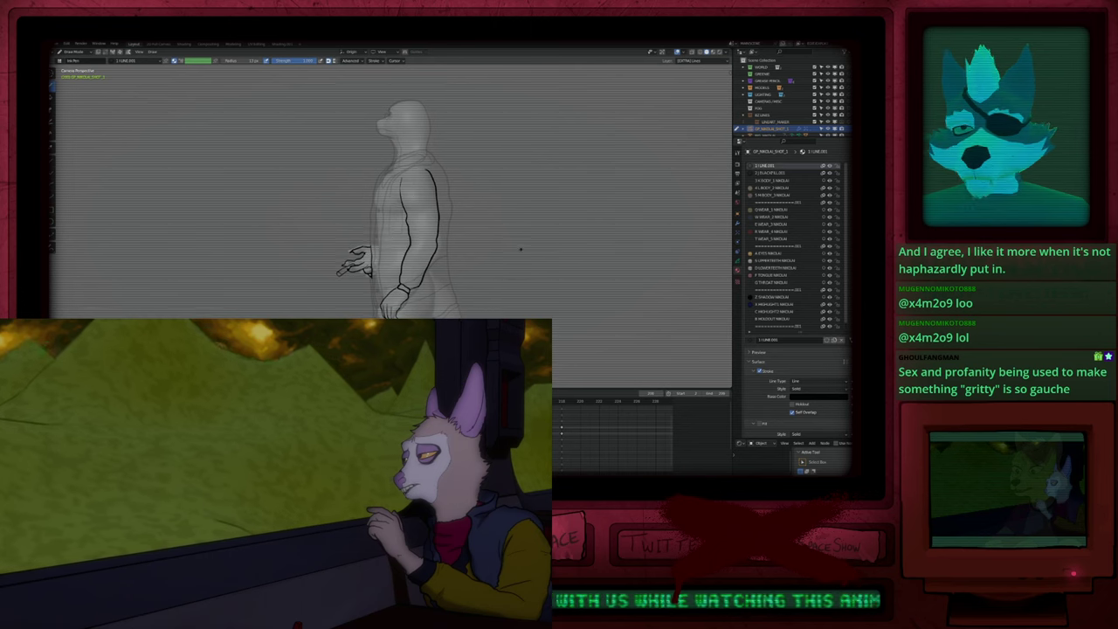
pyautogui.keyDown('shift'); pyautogui.moveTo(519, 249); pyautogui.dragTo(557, 248, button='middle'); pyautogui.keyUp('shift')
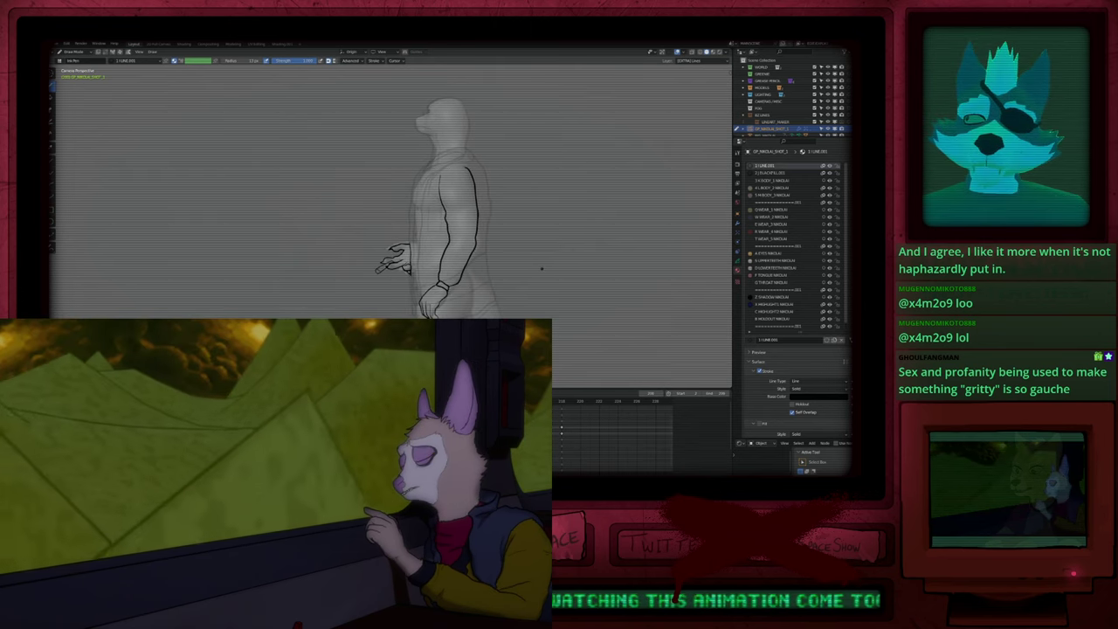
pyautogui.hotkey('ctrl', 'space')
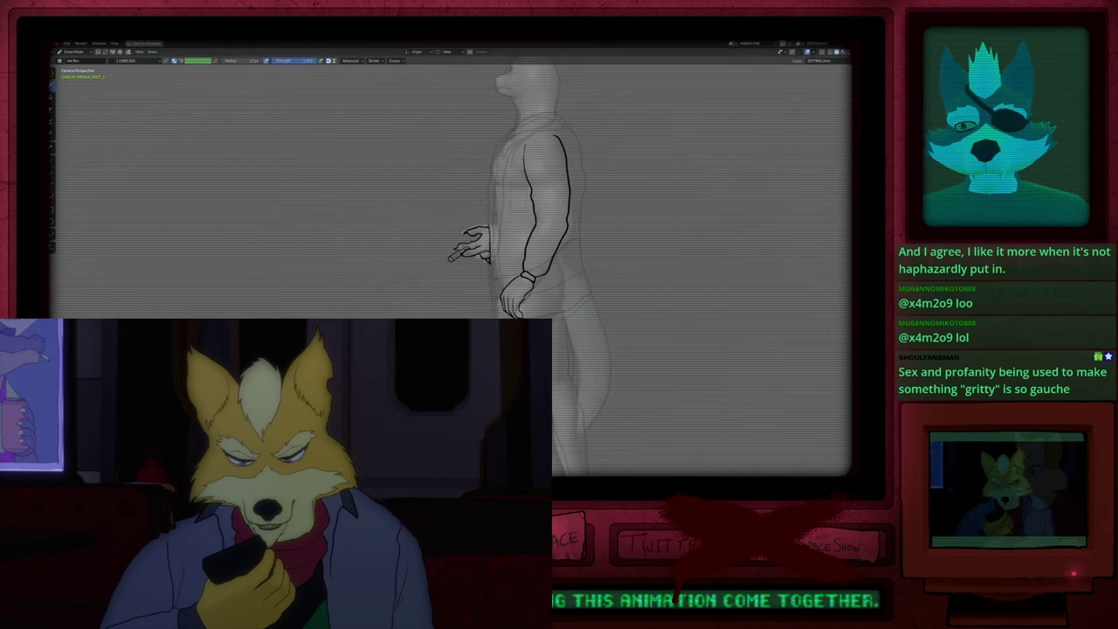
# Step: Zoom and pan the view over the character's head, torso and arms
pyautogui.scroll(3, 455, 231)
pyautogui.keyDown('shift'); pyautogui.moveTo(458, 326); pyautogui.dragTo(442, 524, button='middle'); pyautogui.keyUp('shift')
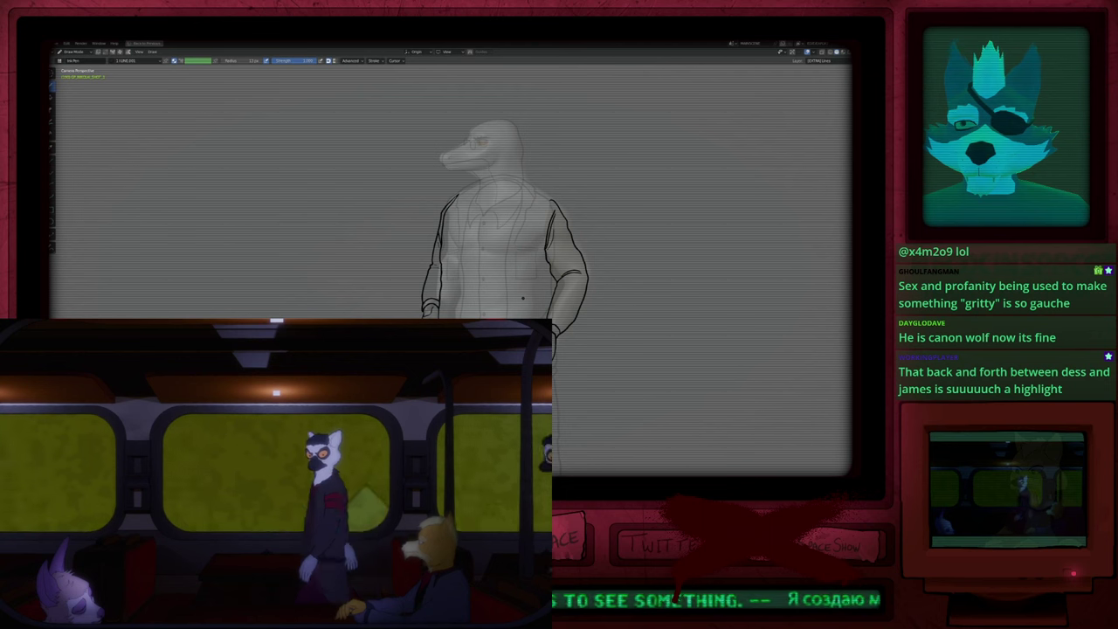
pyautogui.moveTo(522, 245)
pyautogui.keyDown('shift'); pyautogui.mouseDown(button='middle')
pyautogui.moveTo(514, 302)
pyautogui.moveTo(512, 272)
pyautogui.mouseUp(button='middle'); pyautogui.keyUp('shift')
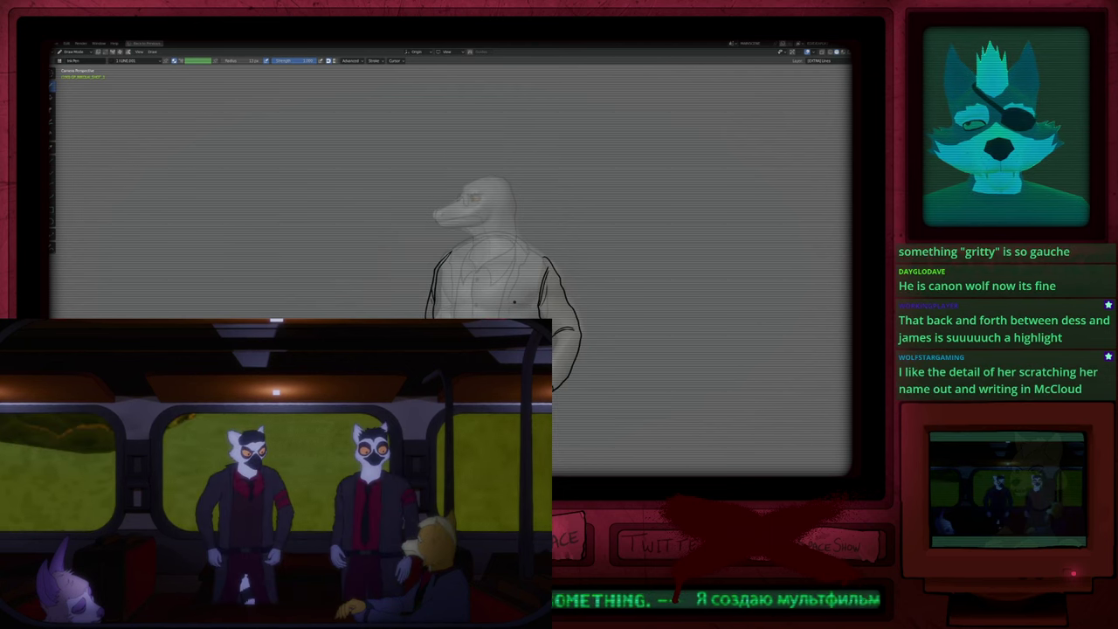
pyautogui.scroll(1, 515, 302)
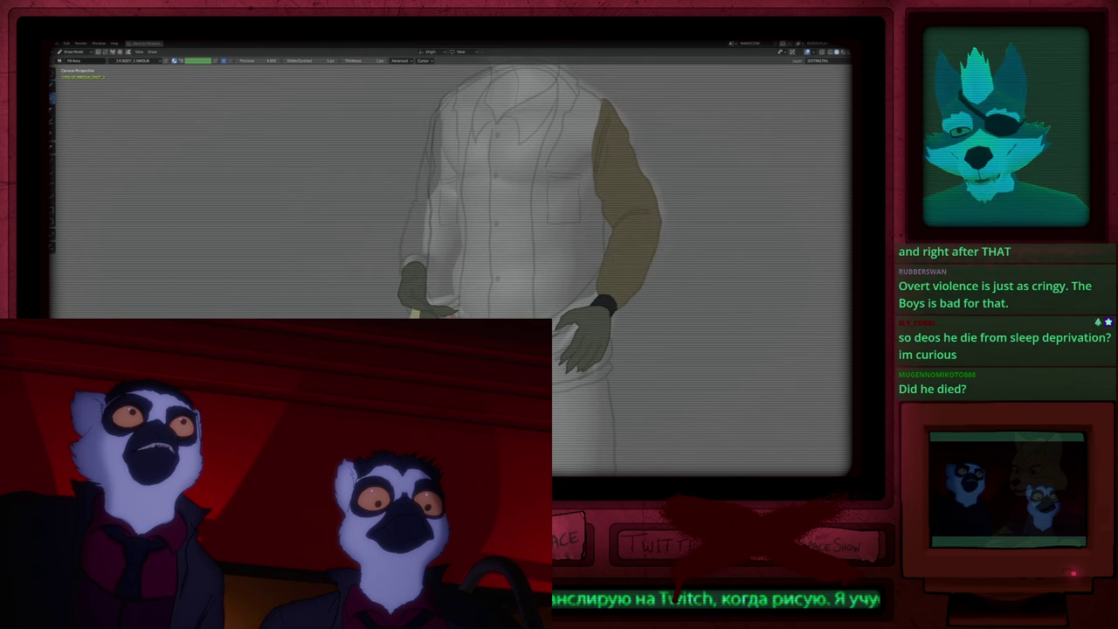
# Step: Delete the left hand's olive fill in Edit Mode, activate [EXTRA] Lines, and return to Draw
pyautogui.press('Tab')
pyautogui.press('l')
pyautogui.press('x')
pyautogui.scroll(5, 456, 308)
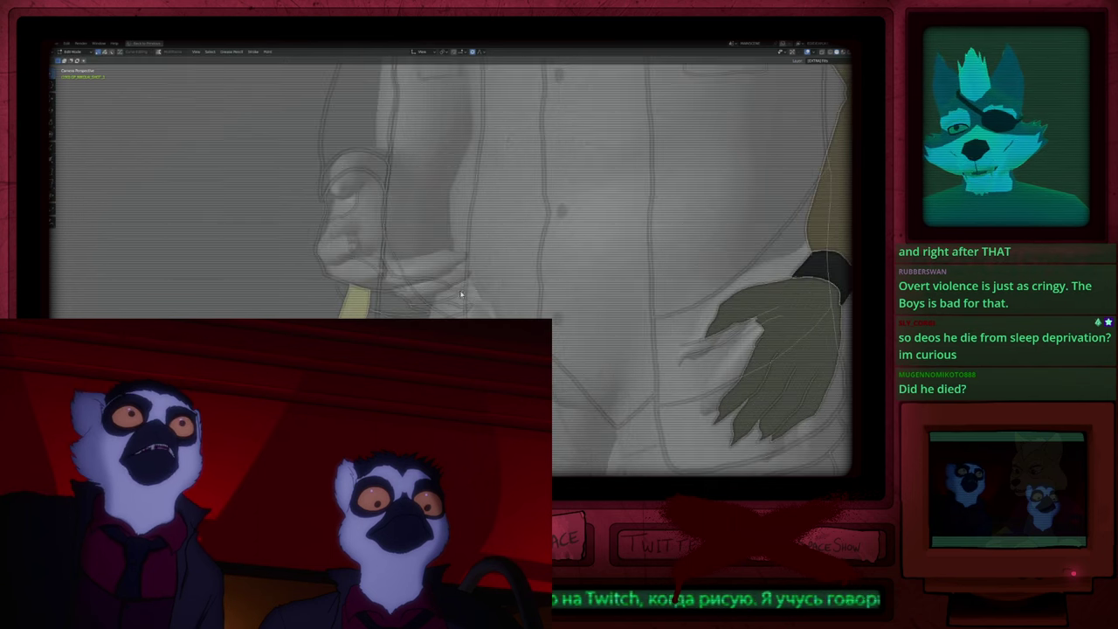
pyautogui.press('y')
pyautogui.click(466, 273)
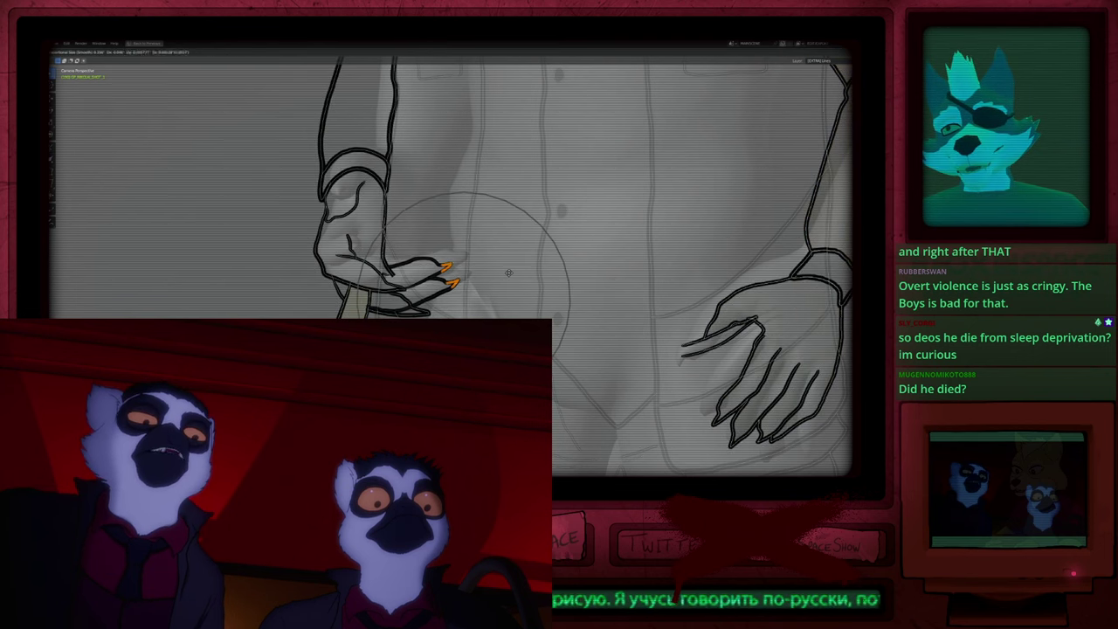
pyautogui.press('Tab')
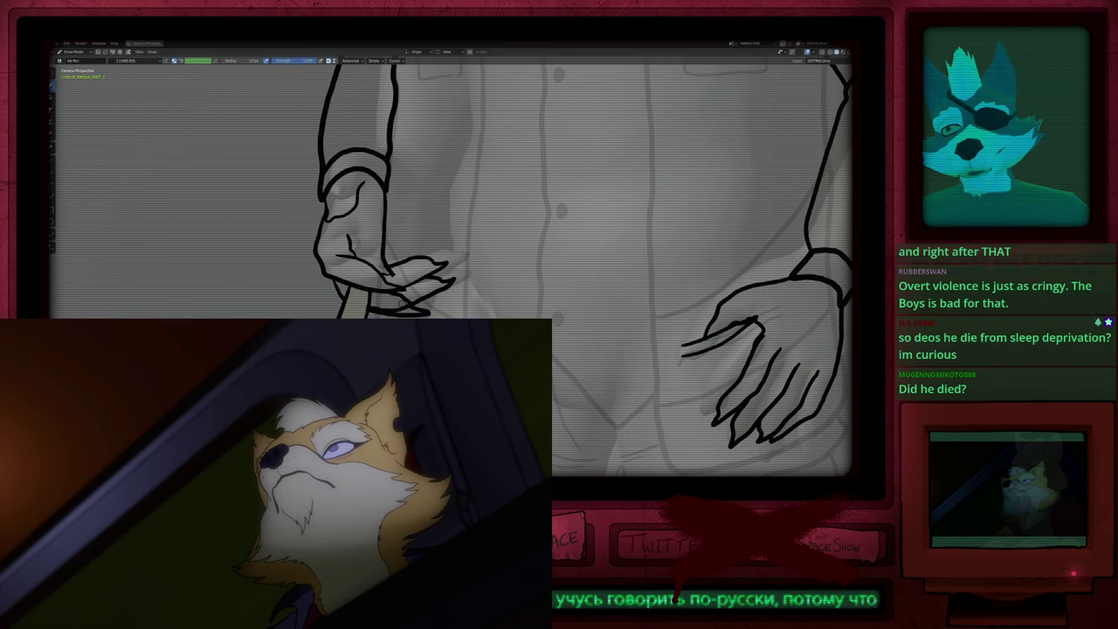
# Step: Pan to the torso and right arm, activate the Fill layer, and fill the left hand olive
pyautogui.scroll(-3, 473, 283)
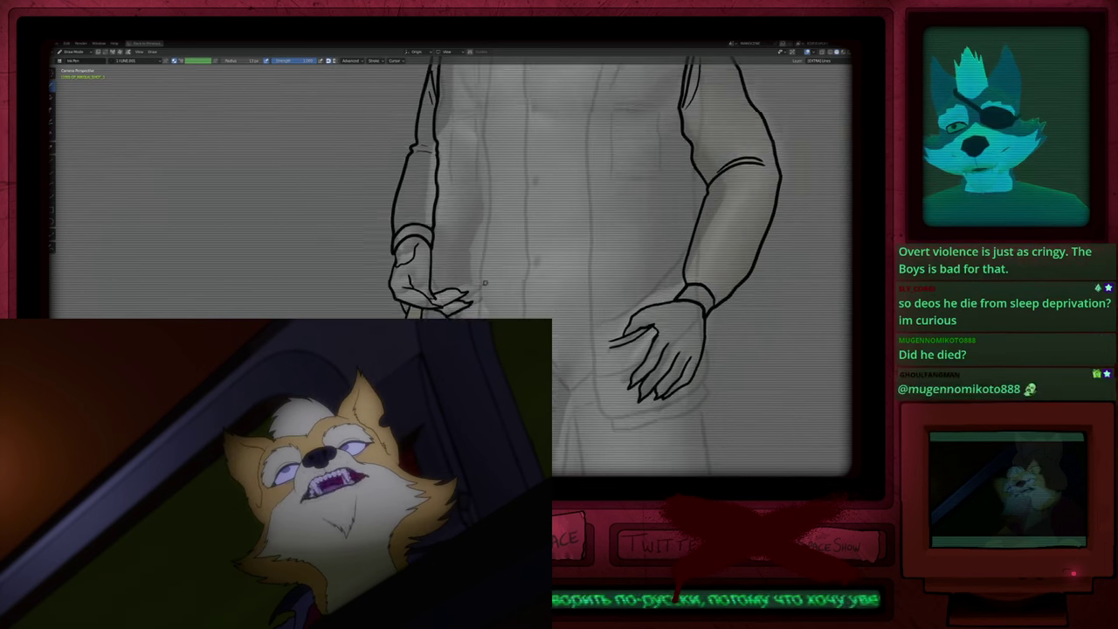
pyautogui.moveTo(526, 239)
pyautogui.keyDown('shift'); pyautogui.mouseDown(button='middle')
pyautogui.moveTo(500, 277)
pyautogui.moveTo(476, 270)
pyautogui.mouseUp(button='middle'); pyautogui.keyUp('shift')
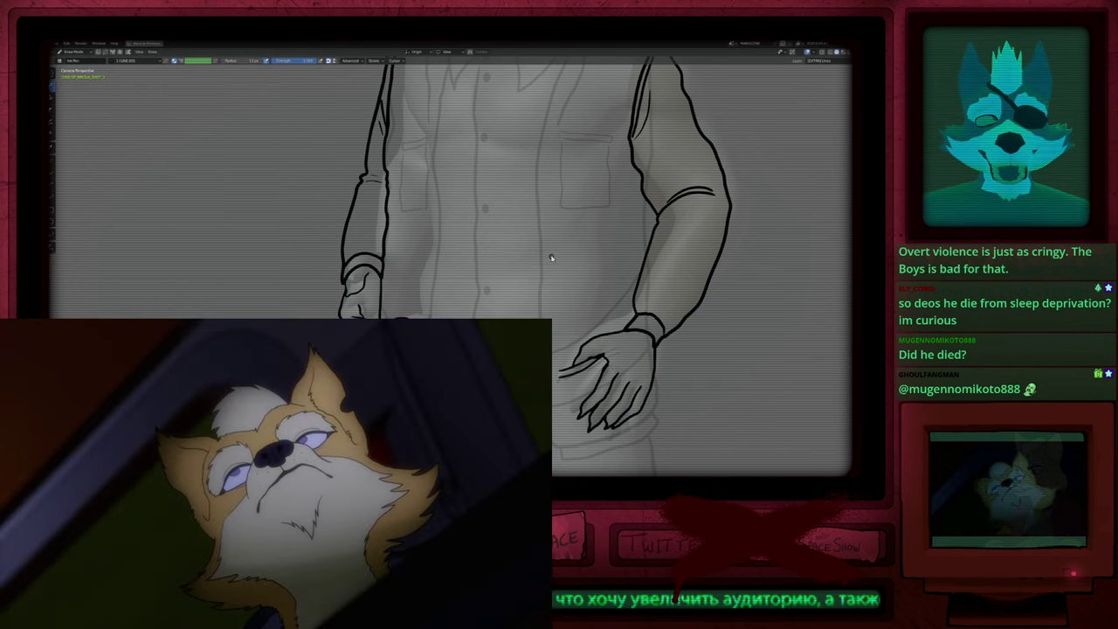
pyautogui.keyDown('ctrl'); pyautogui.moveTo(527, 275); pyautogui.dragTo(518, 282, button='middle'); pyautogui.keyUp('ctrl')
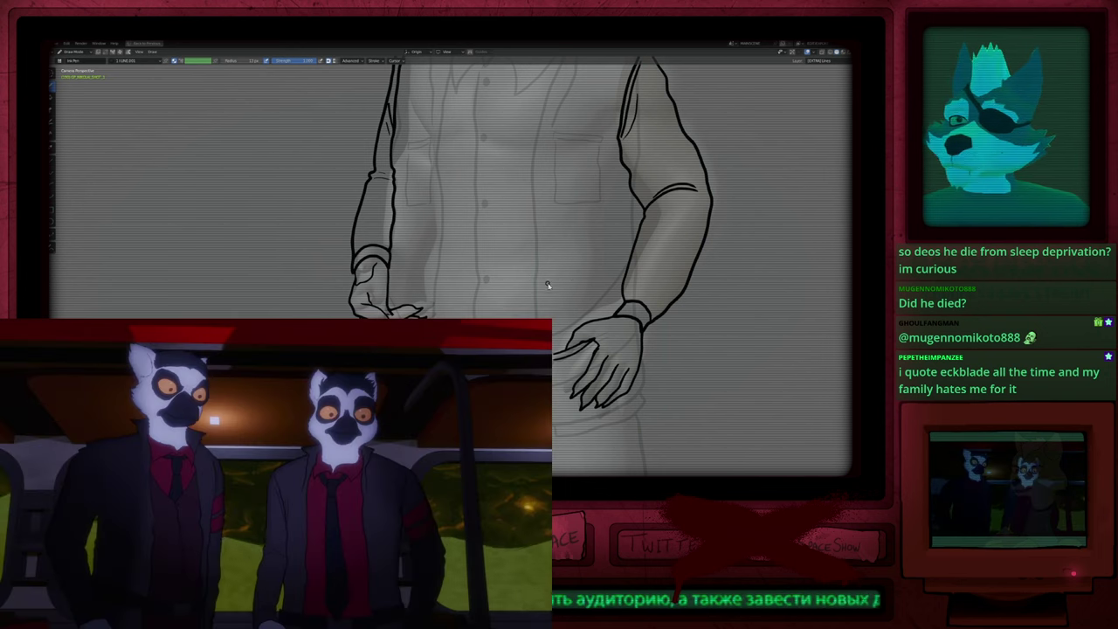
pyautogui.moveTo(465, 299)
pyautogui.keyDown('shift'); pyautogui.mouseDown(button='middle')
pyautogui.moveTo(499, 299)
pyautogui.moveTo(447, 307)
pyautogui.mouseUp(button='middle'); pyautogui.keyUp('shift')
pyautogui.press('y')
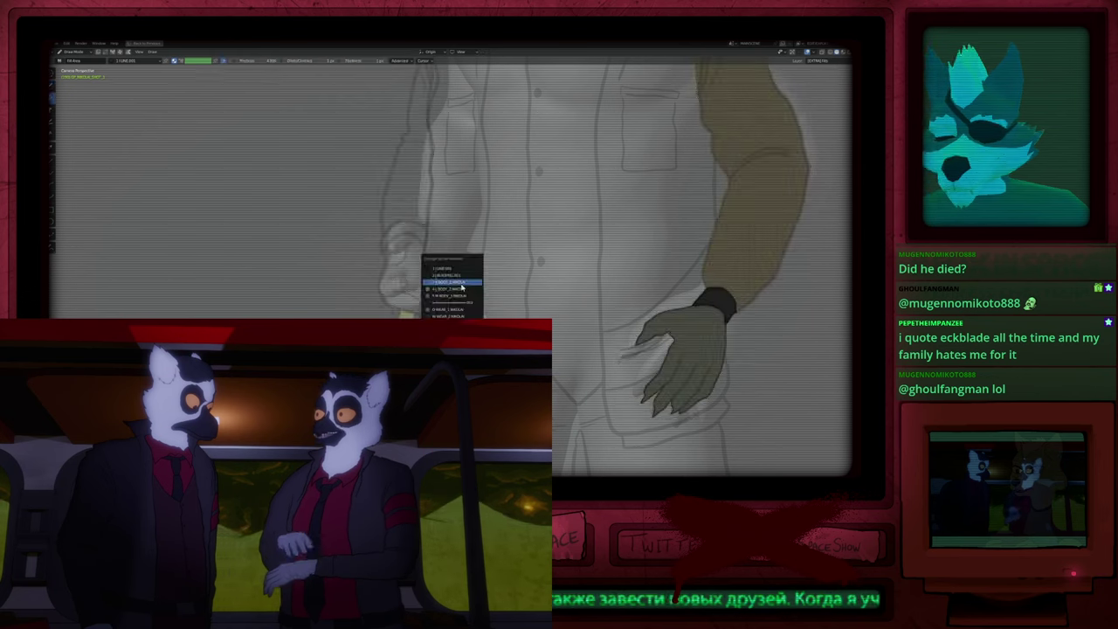
pyautogui.click(461, 285)
pyautogui.click(427, 288)
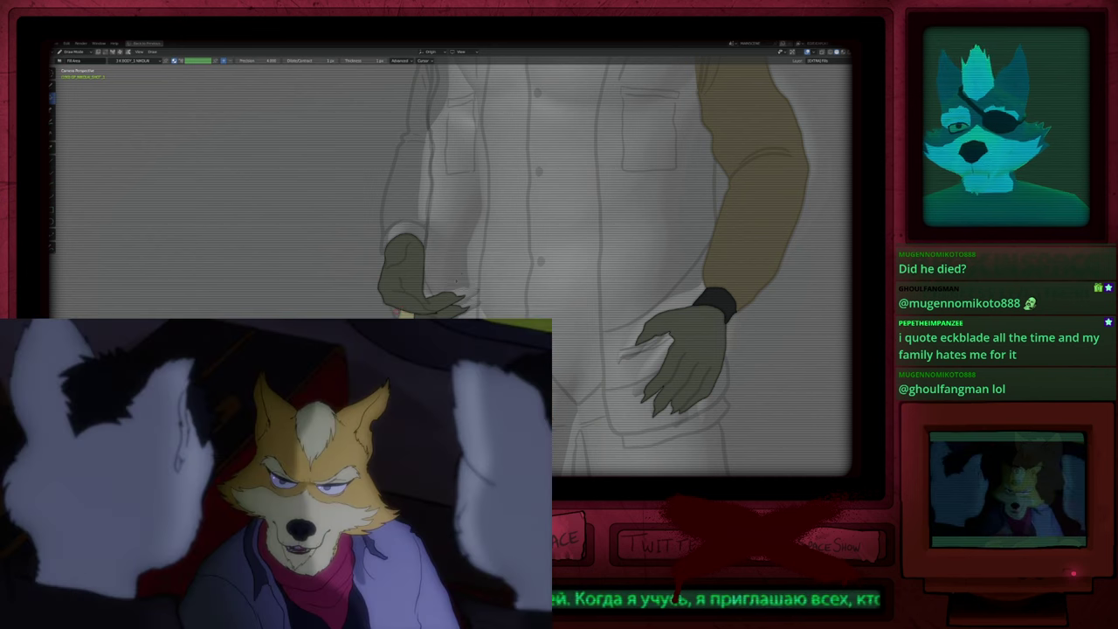
# Step: Fill the remaining sleeve brown, then bring the lizard's head into view
pyautogui.scroll(-5, 476, 254)
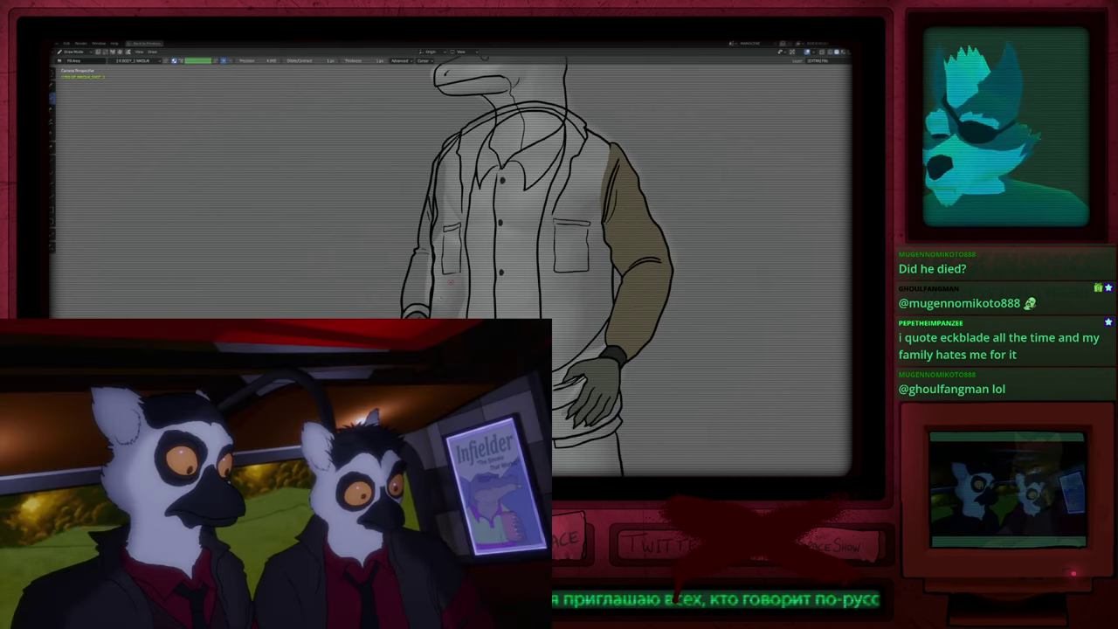
pyautogui.click(424, 287)
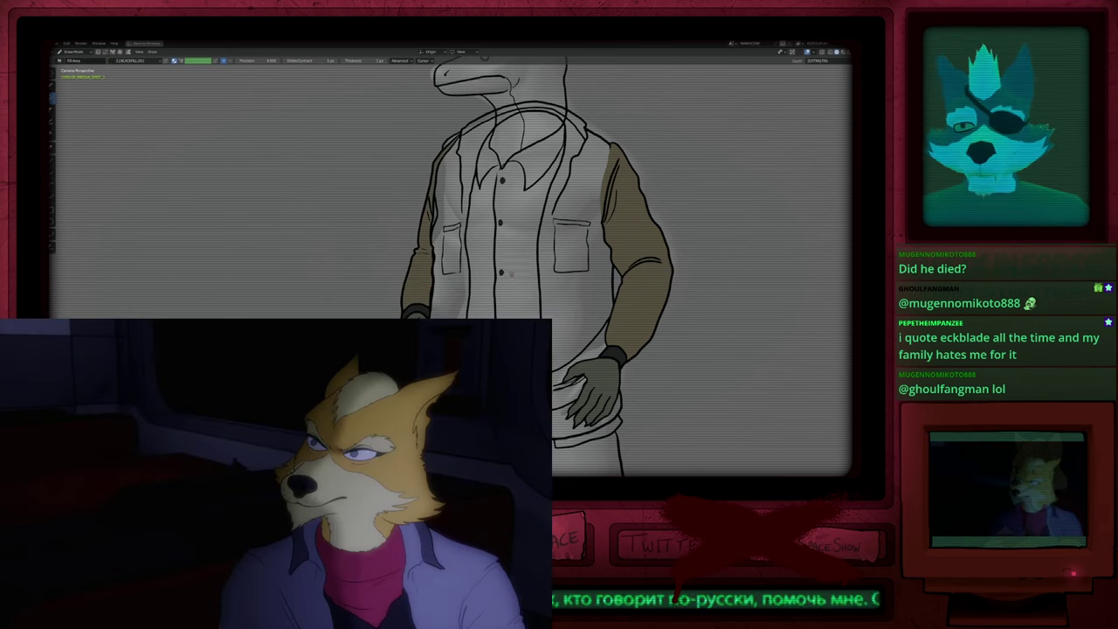
pyautogui.scroll(-3, 512, 274)
pyautogui.keyDown('shift'); pyautogui.moveTo(528, 260); pyautogui.dragTo(456, 290, button='middle'); pyautogui.keyUp('shift')
# Step: Start playback of the lizard animation to review the inked frames
pyautogui.press('h')
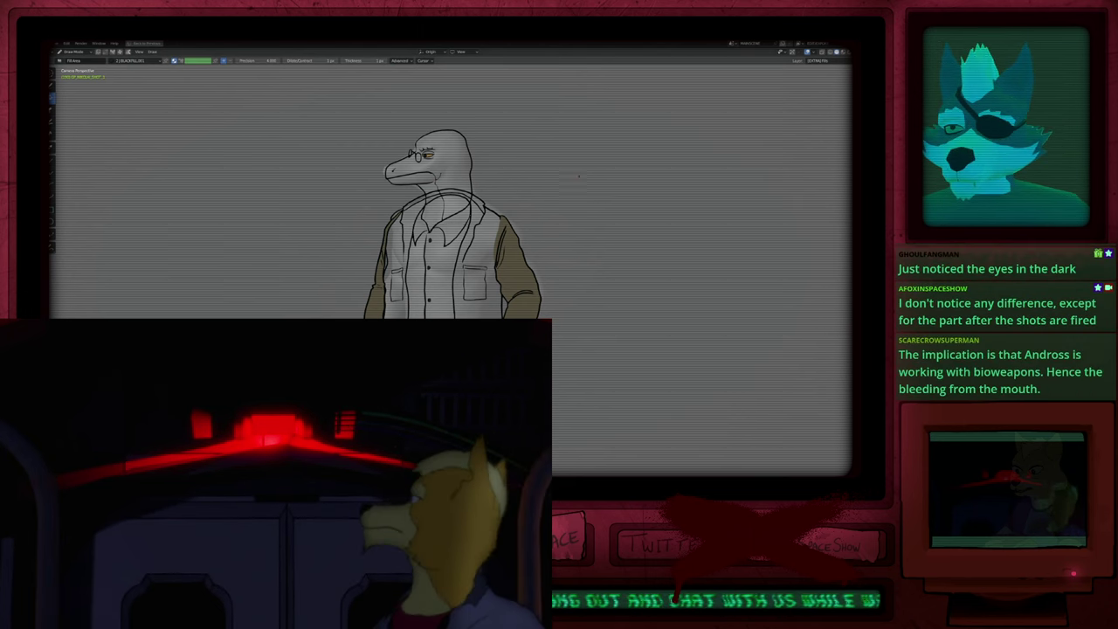
pyautogui.press('space')
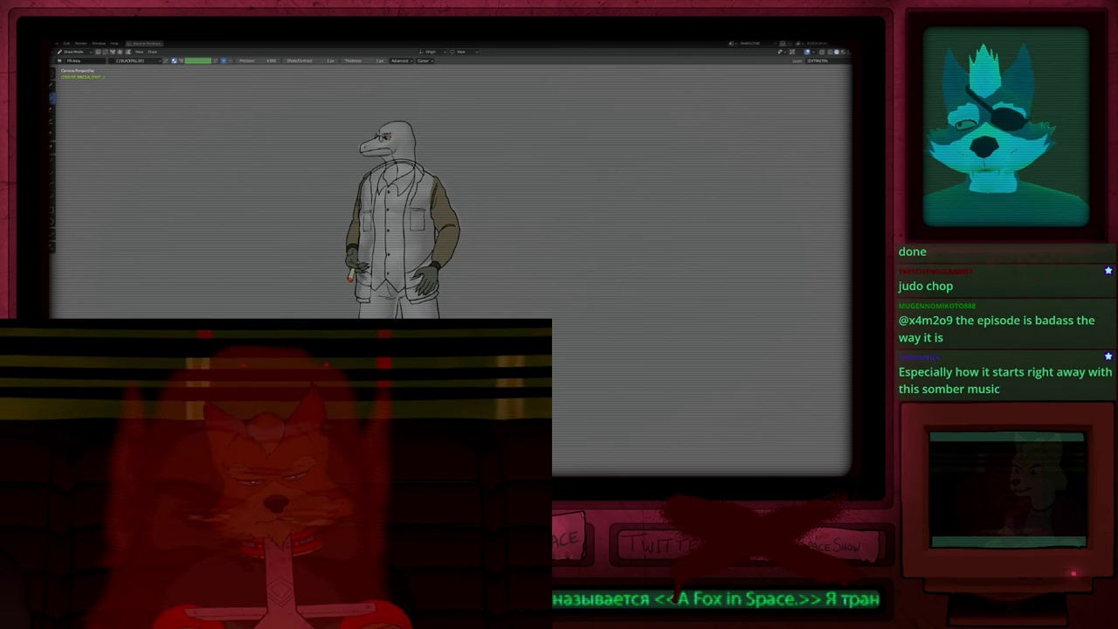
# Step: Pan toward the lizard's head and adjust the zoom while playback continues
pyautogui.moveTo(451, 186)
pyautogui.keyDown('shift'); pyautogui.mouseDown(button='middle')
pyautogui.moveTo(527, 199)
pyautogui.moveTo(525, 229)
pyautogui.mouseUp(button='middle'); pyautogui.keyUp('shift')
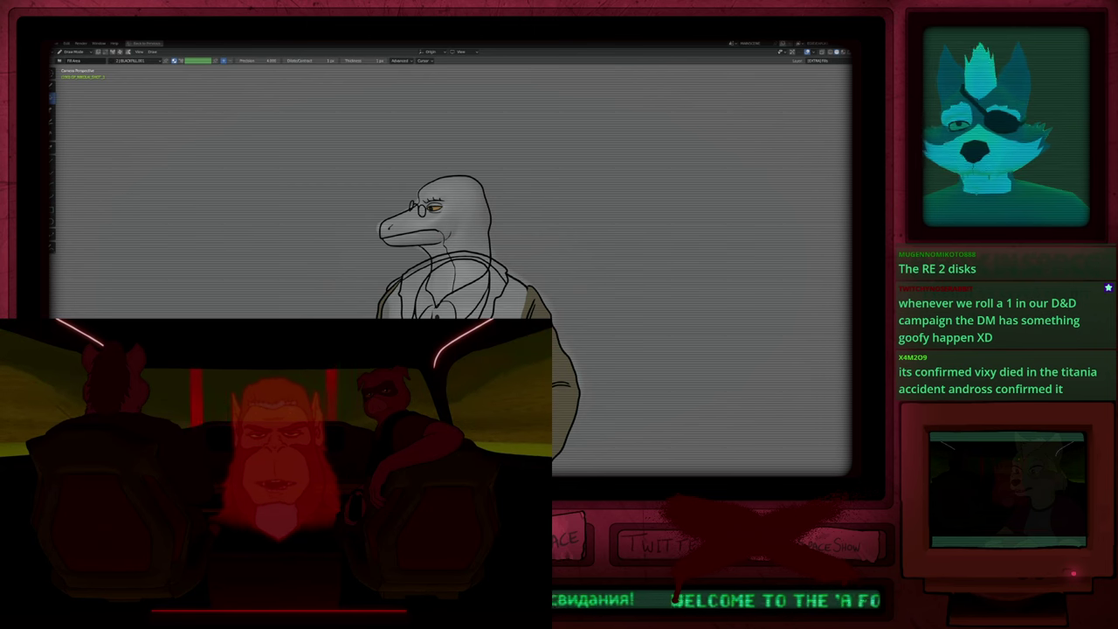
pyautogui.scroll(-2, 458, 339)
# Step: Toggle overlays while panning, step to the next frame, and restore the full workspace
pyautogui.hotkey('shift', 'alt', 'z')
pyautogui.keyDown('shift'); pyautogui.moveTo(458, 339); pyautogui.dragTo(438, 256, button='middle'); pyautogui.keyUp('shift')
pyautogui.hotkey('shift', 'alt', 'z')
pyautogui.press('Right')
pyautogui.press('Right')
pyautogui.press('Right')
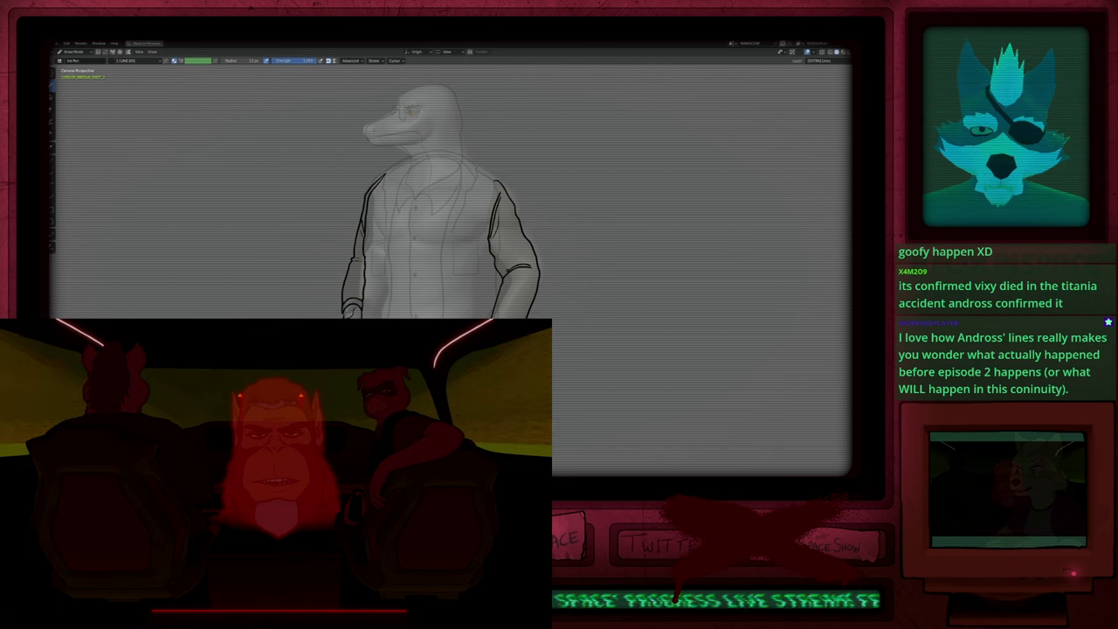
pyautogui.hotkey('ctrl', 'space')
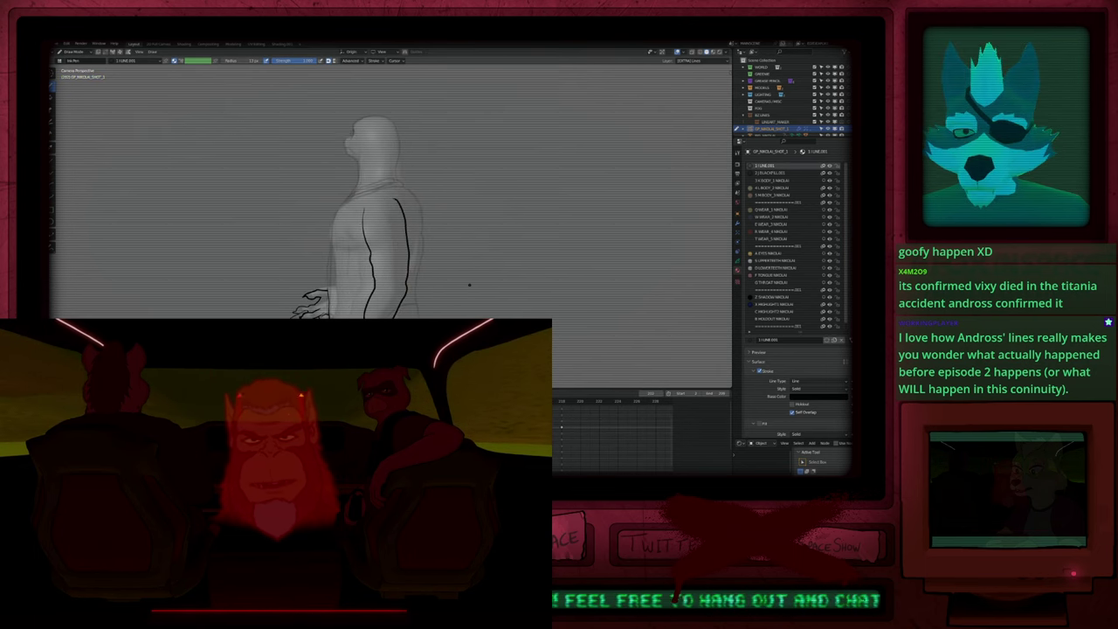
# Step: Select the second character's inked hand strokes and shift them right onto the mesh
pyautogui.press('Left')
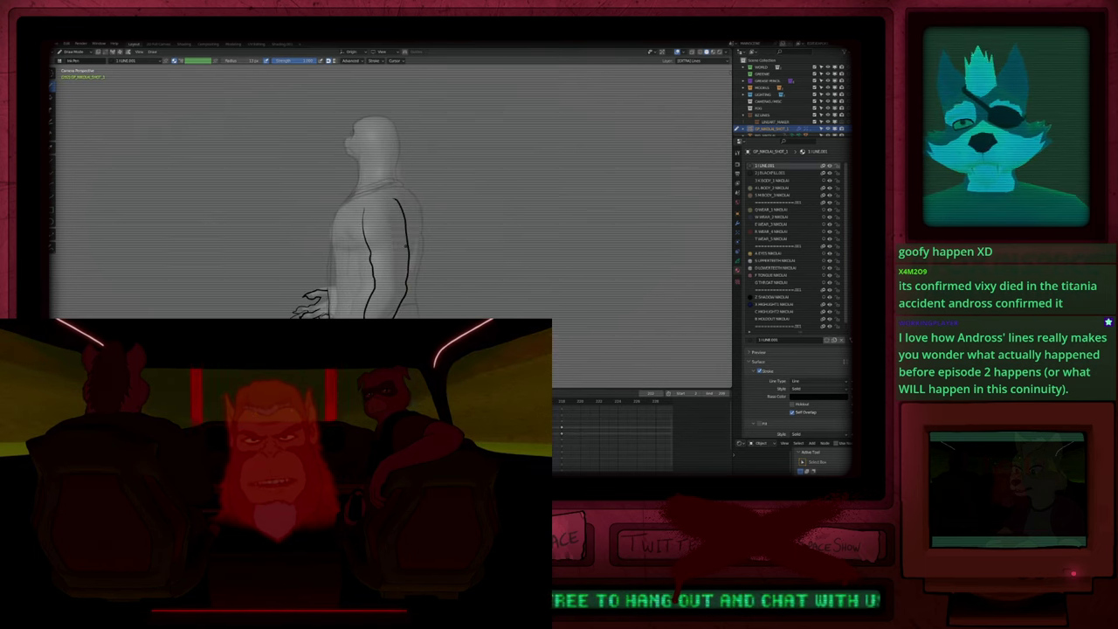
pyautogui.moveTo(338, 309)
pyautogui.keyDown('shift'); pyautogui.mouseDown(button='middle')
pyautogui.moveTo(342, 289)
pyautogui.moveTo(384, 261)
pyautogui.mouseUp(button='middle'); pyautogui.keyUp('shift')
pyautogui.scroll(5, 383, 260)
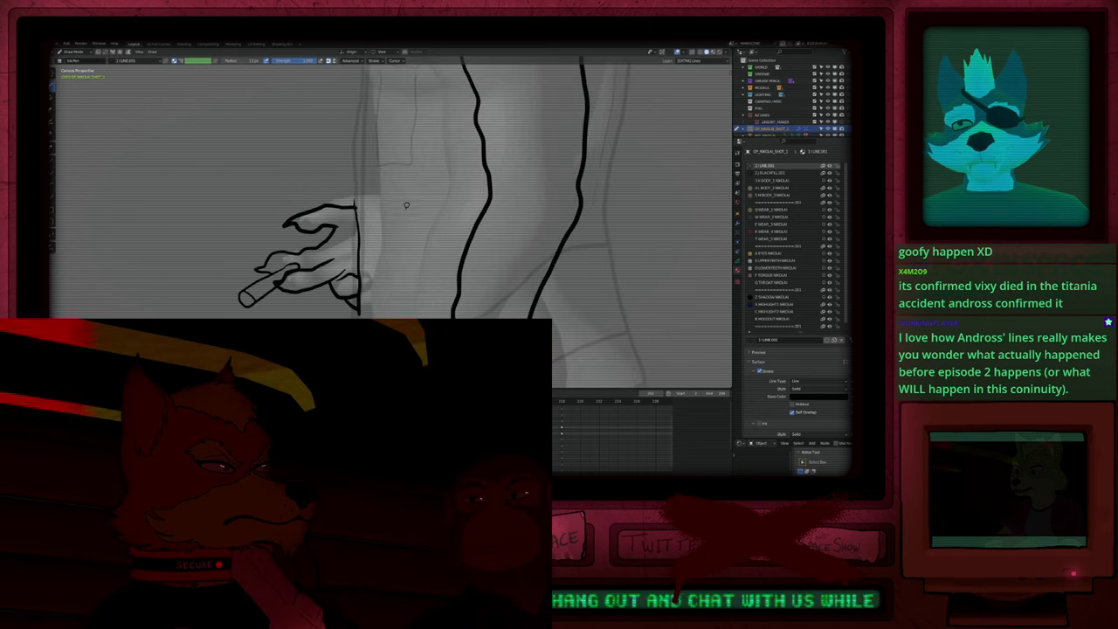
pyautogui.scroll(-1, 398, 249)
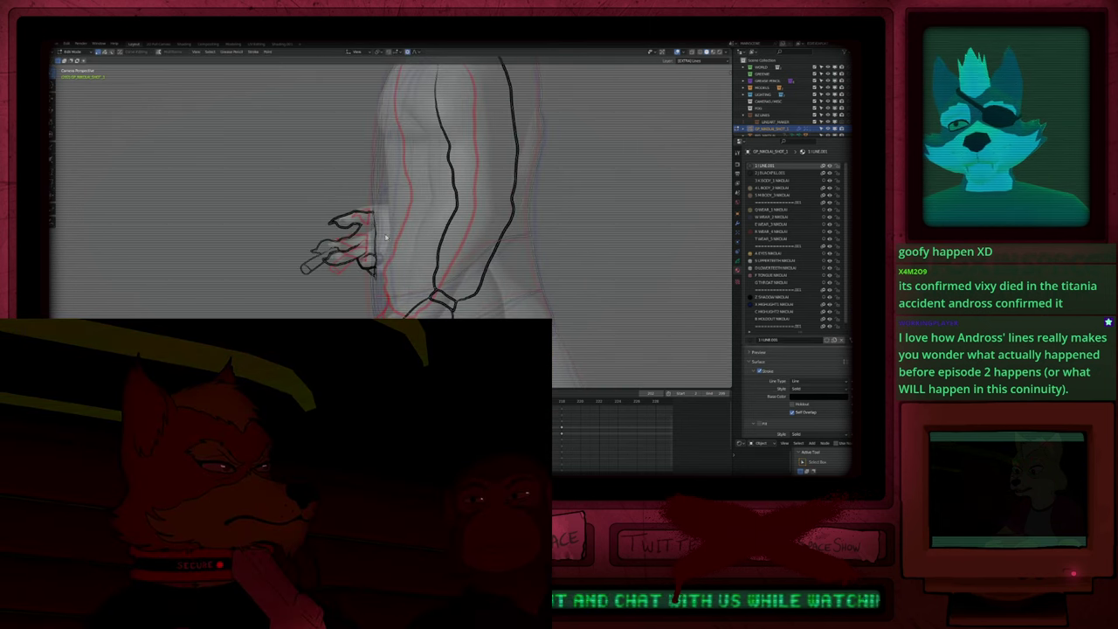
pyautogui.press('Tab')
pyautogui.moveTo(384, 190)
pyautogui.mouseDown()
pyautogui.moveTo(392, 292)
pyautogui.moveTo(395, 278)
pyautogui.mouseUp()
pyautogui.press('g')
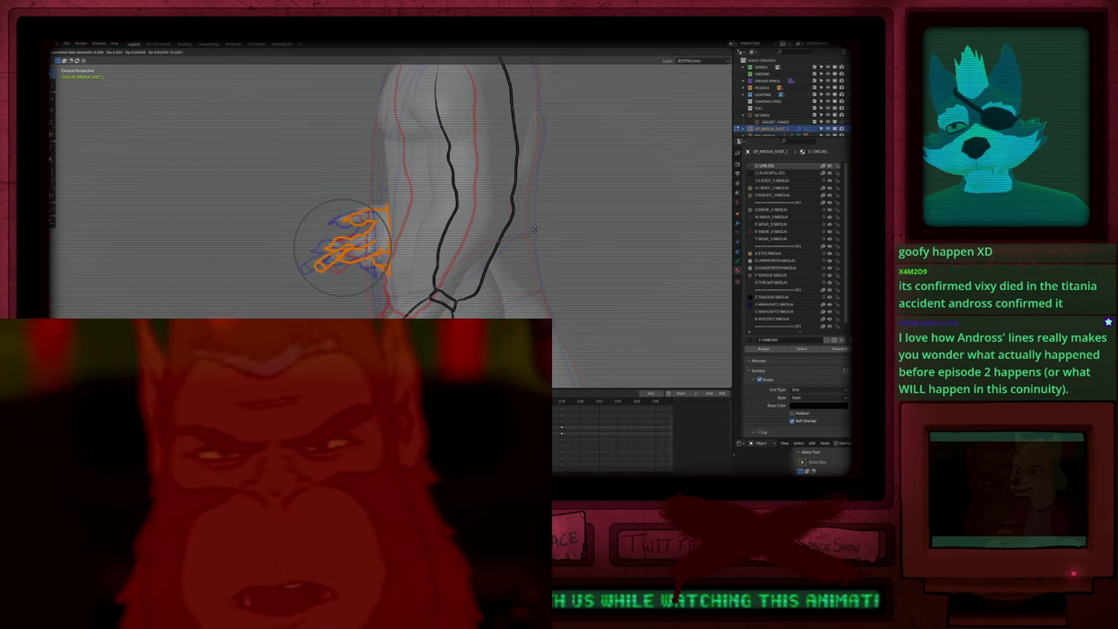
pyautogui.click(403, 262)
# Step: Extend the wrist line downward and erase the stray box lines and leftover dot
pyautogui.scroll(2, 403, 262)
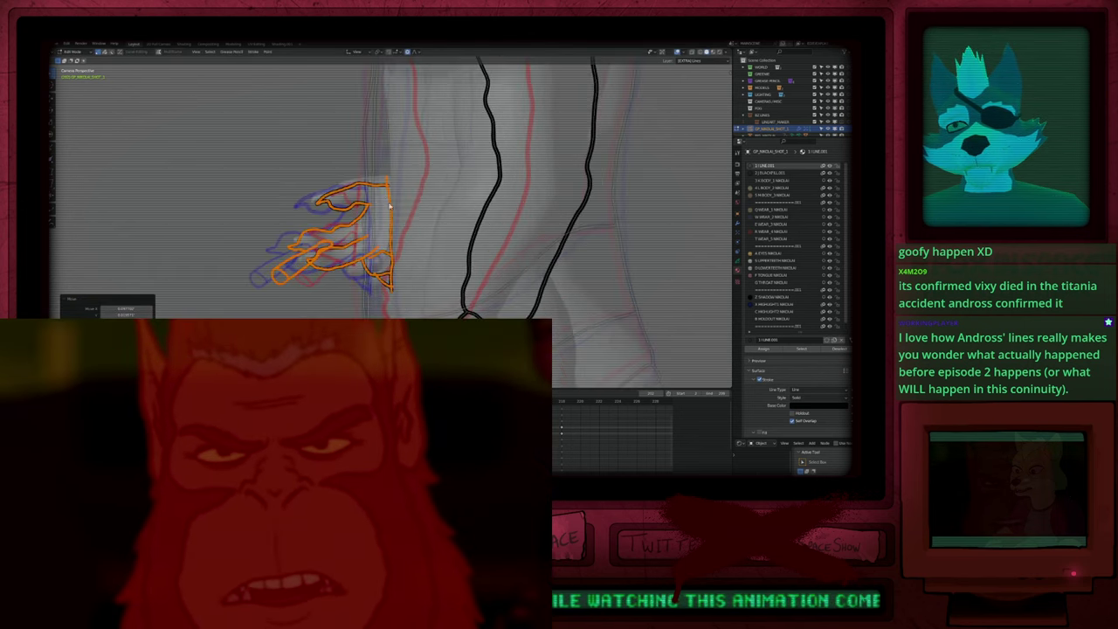
pyautogui.press('Tab')
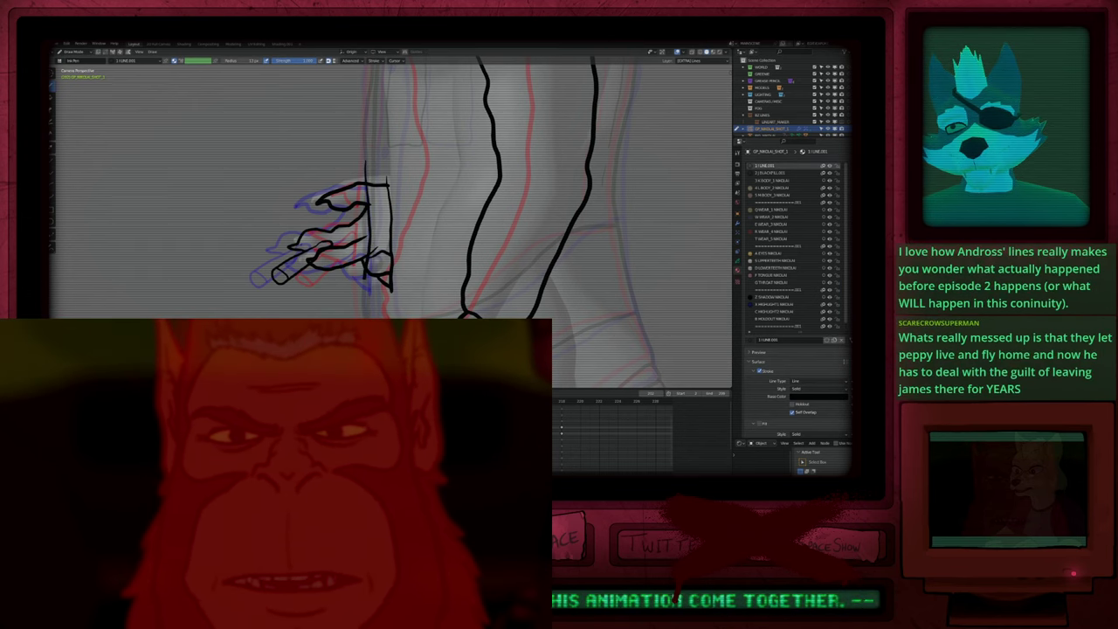
pyautogui.moveTo(365, 278); pyautogui.dragTo(363, 308)
pyautogui.moveTo(388, 174)
pyautogui.keyDown('ctrl'); pyautogui.mouseDown()
pyautogui.moveTo(378, 278)
pyautogui.moveTo(391, 266)
pyautogui.mouseUp(); pyautogui.keyUp('ctrl')
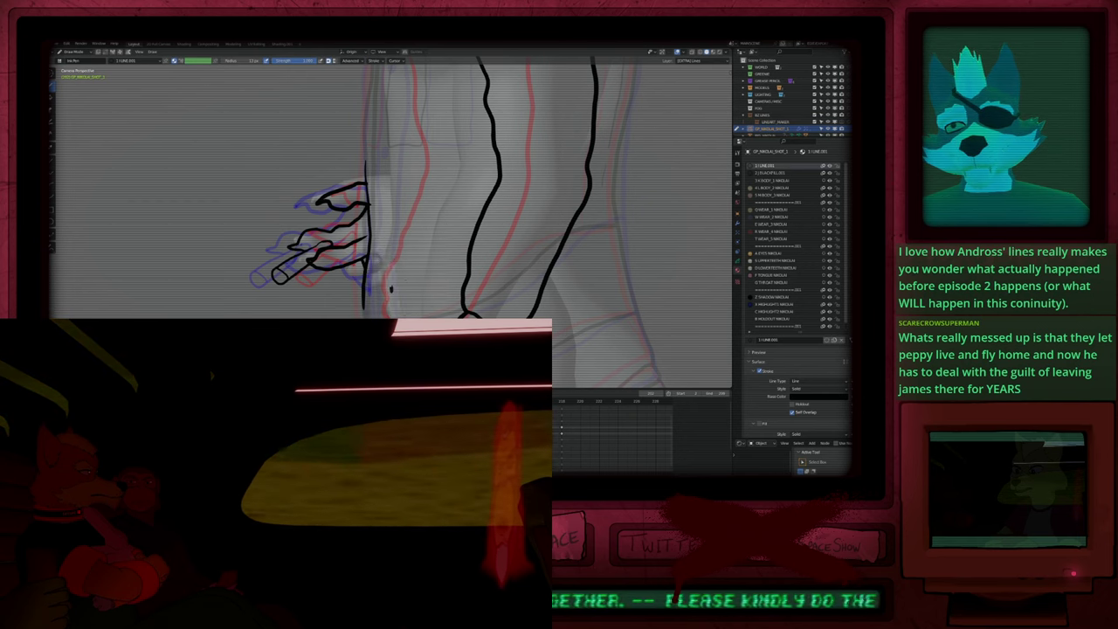
pyautogui.click(52, 111)
pyautogui.moveTo(391, 283); pyautogui.dragTo(392, 294)
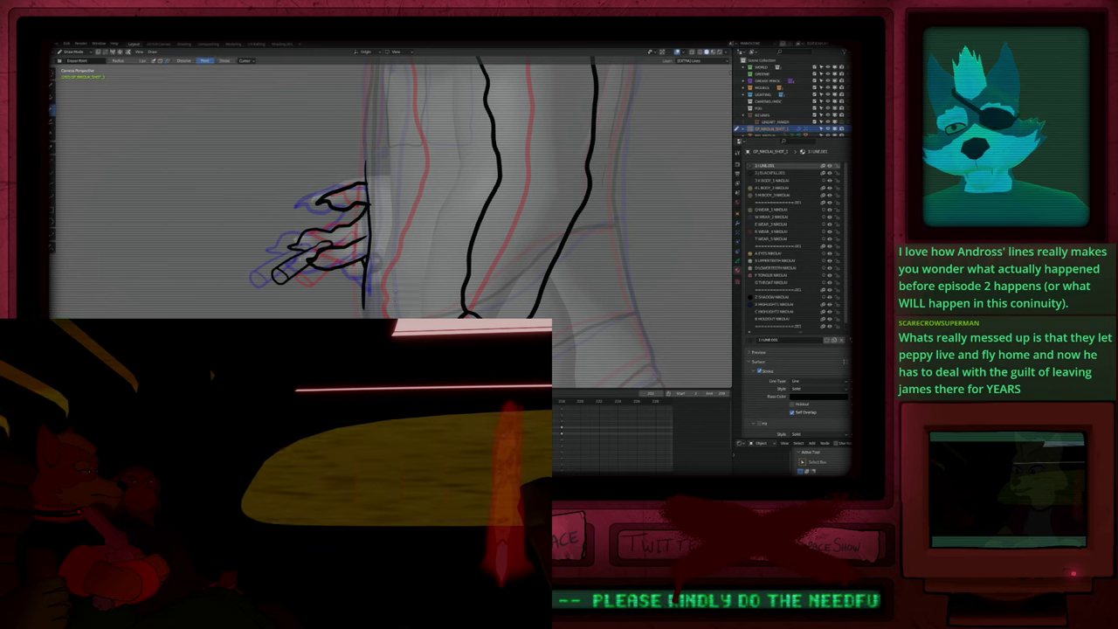
pyautogui.click(52, 85)
pyautogui.scroll(-7, 460, 281)
# Step: Move the whole inked arm left with soft falloff to meet the repositioned hand
pyautogui.press('Left')
pyautogui.press('Left')
pyautogui.press('Left')
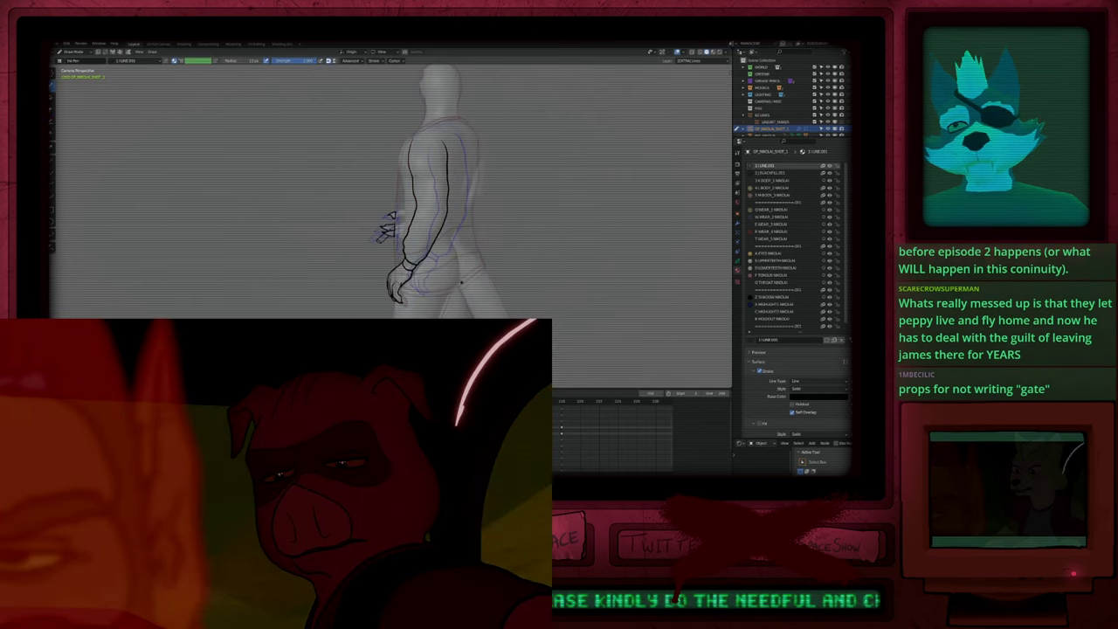
pyautogui.press('Right')
pyautogui.press('Right')
pyautogui.press('Left')
pyautogui.press('Left')
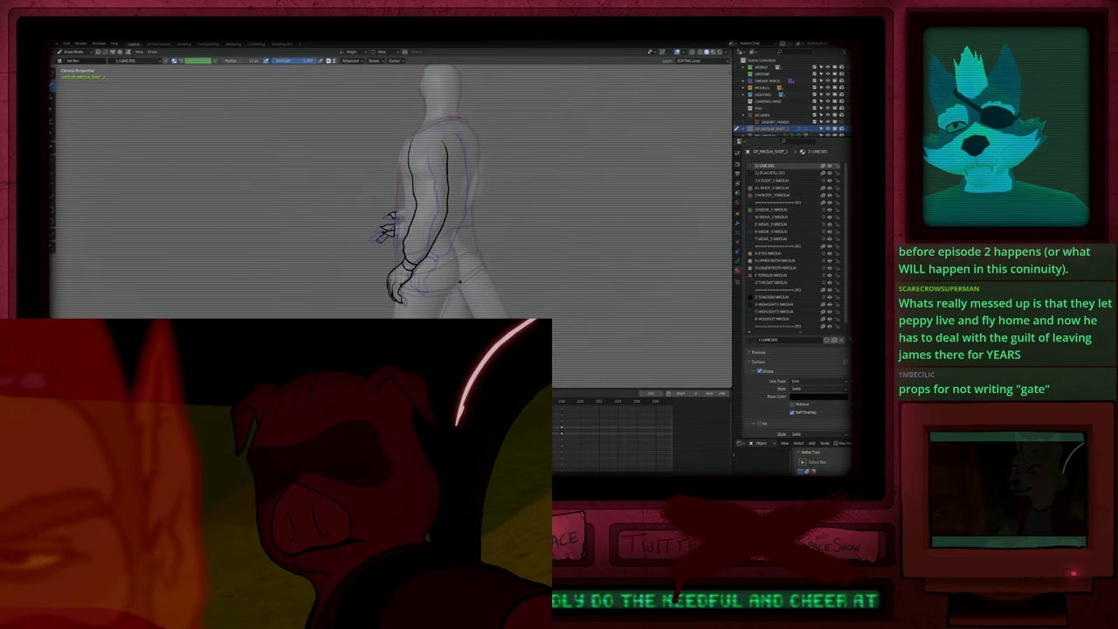
pyautogui.press('Tab')
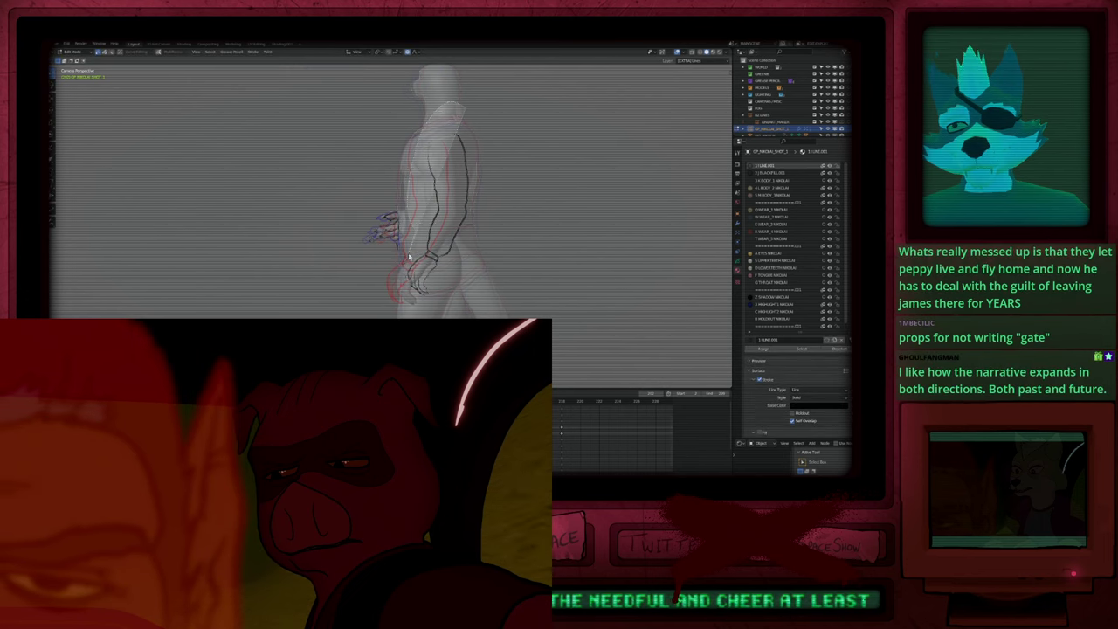
pyautogui.moveTo(409, 256)
pyautogui.mouseDown()
pyautogui.moveTo(551, 165)
pyautogui.moveTo(546, 249)
pyautogui.mouseUp()
pyautogui.press('g')
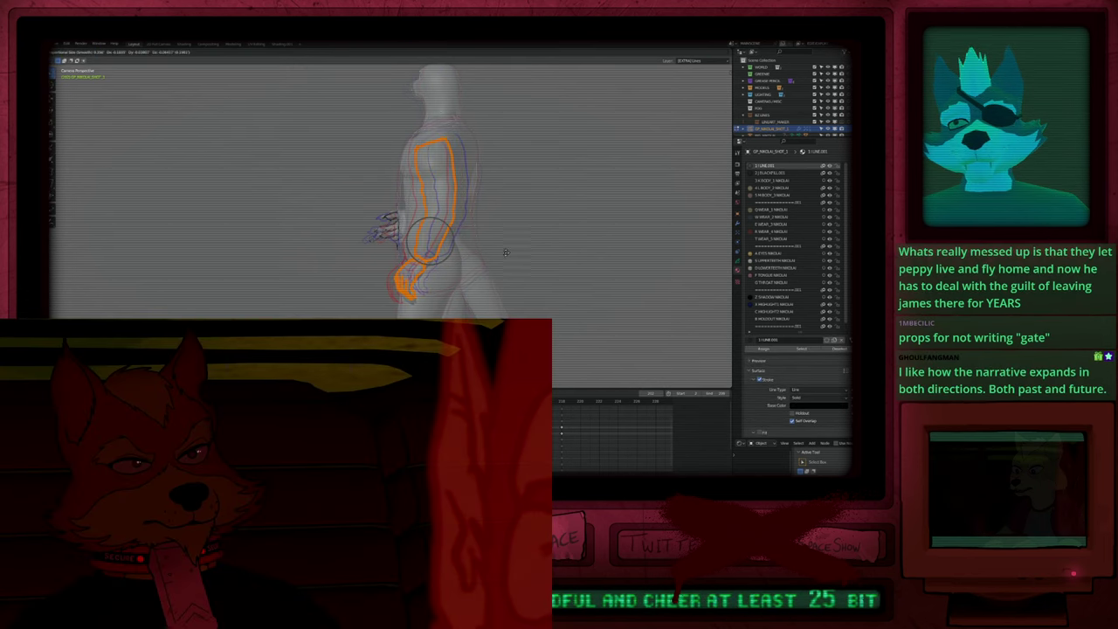
pyautogui.click(514, 255)
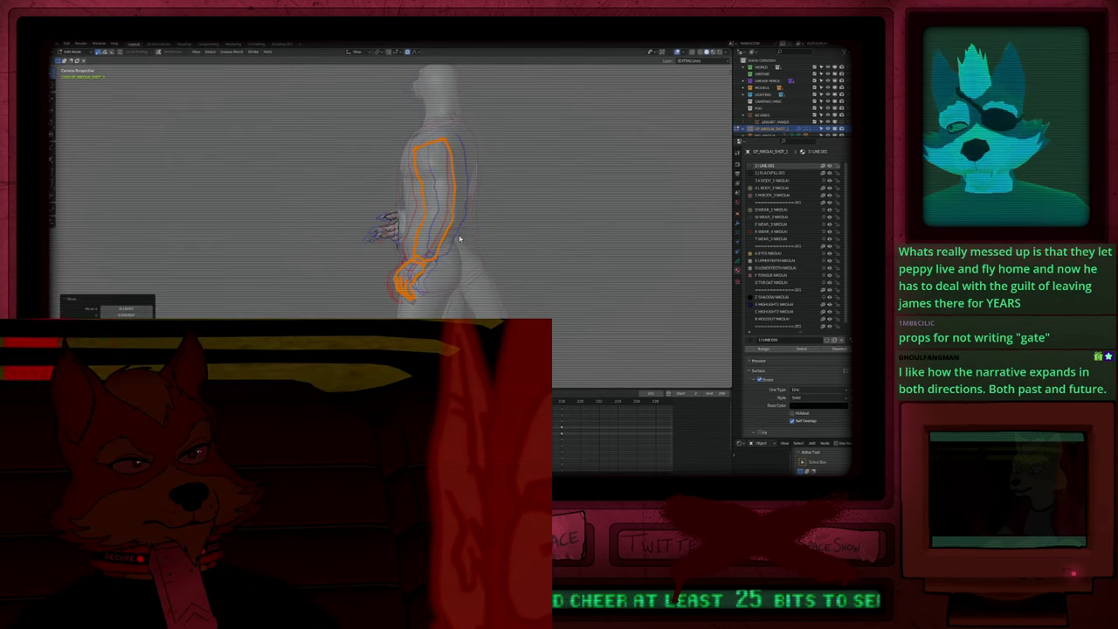
pyautogui.press('Tab')
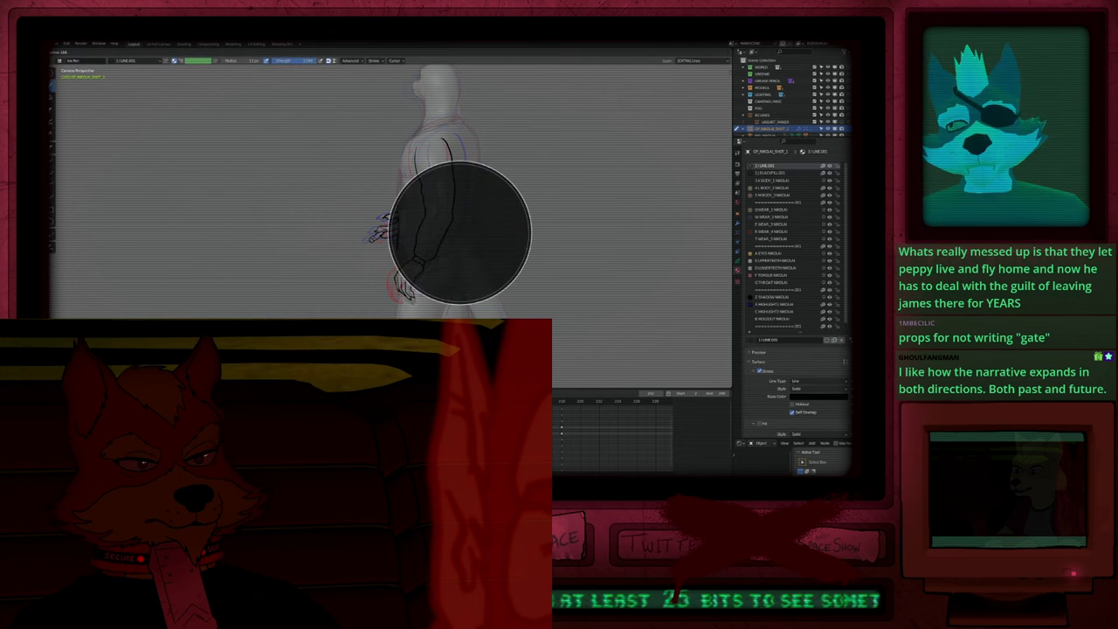
pyautogui.press('Escape')
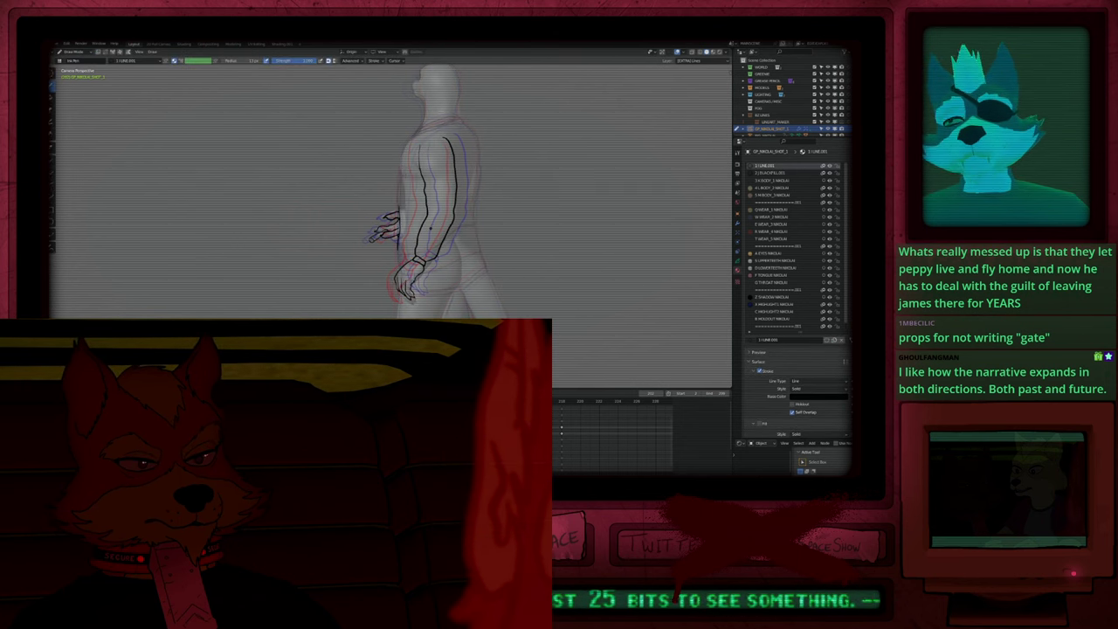
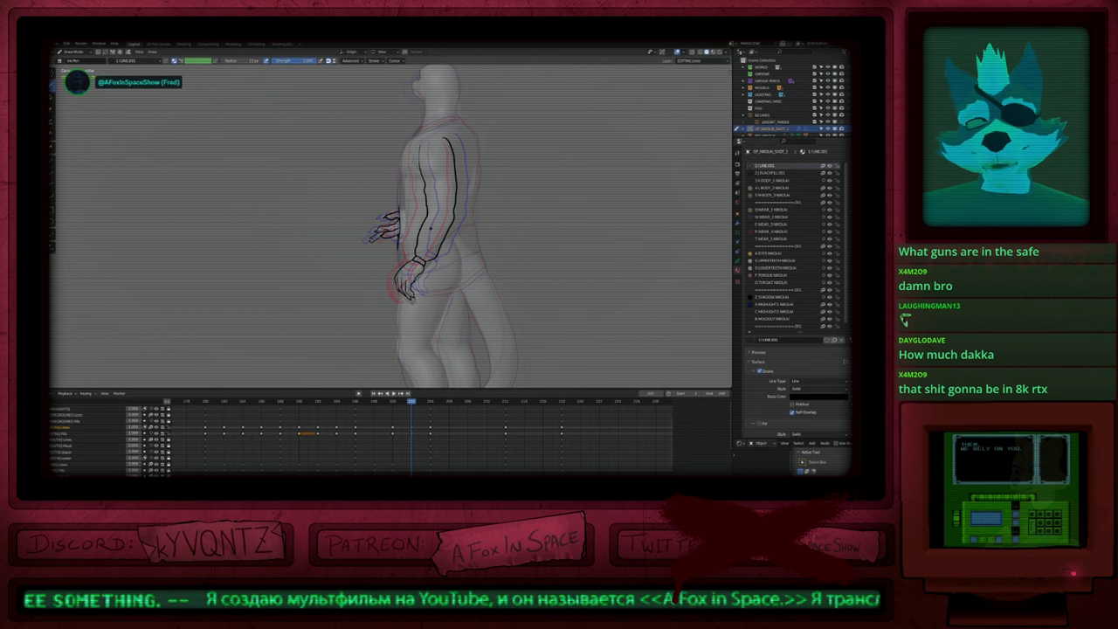
# Step: Bring the Audacity window with the three-minute stereo recording in front of Blender
pyautogui.hotkey('alt', 'Tab')
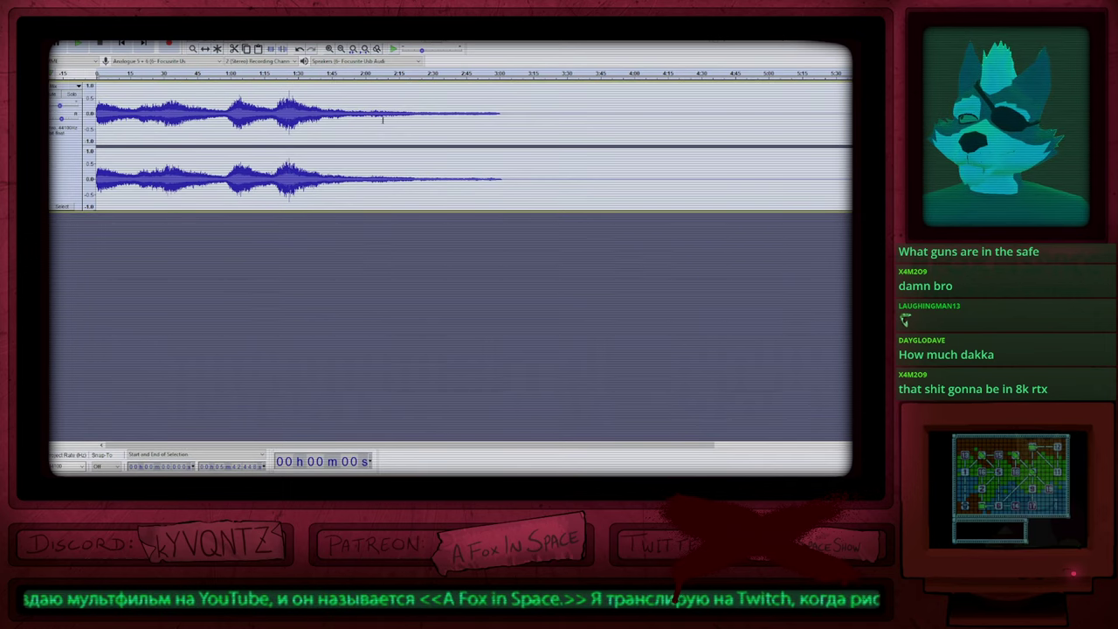
# Step: Play the recording briefly, then select both stereo tracks and Mix and Render them into one
pyautogui.press('space')
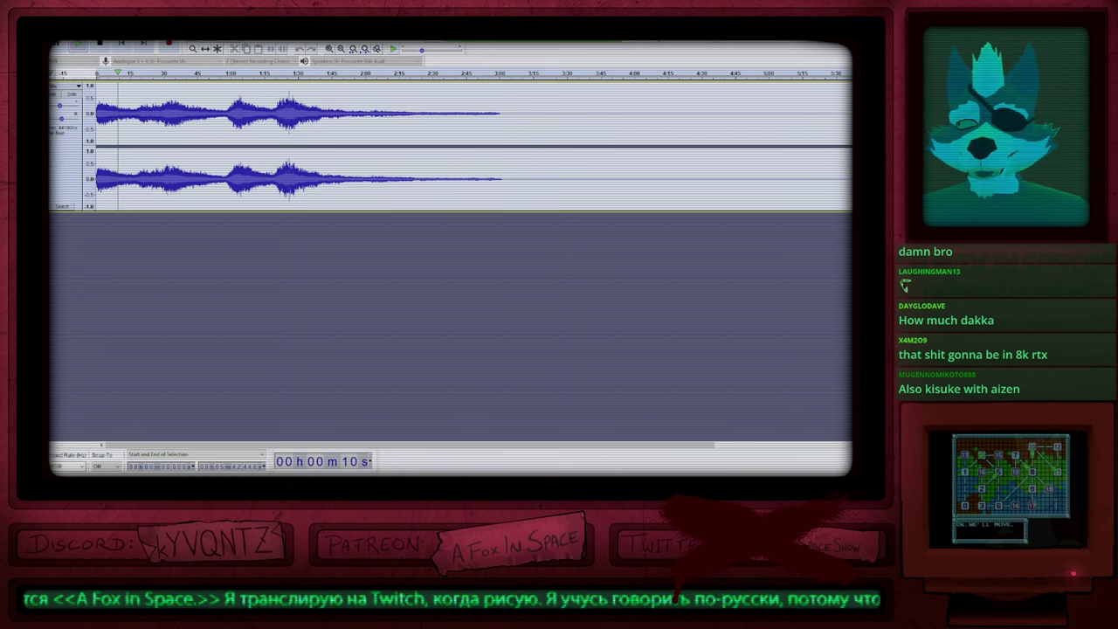
pyautogui.press('space')
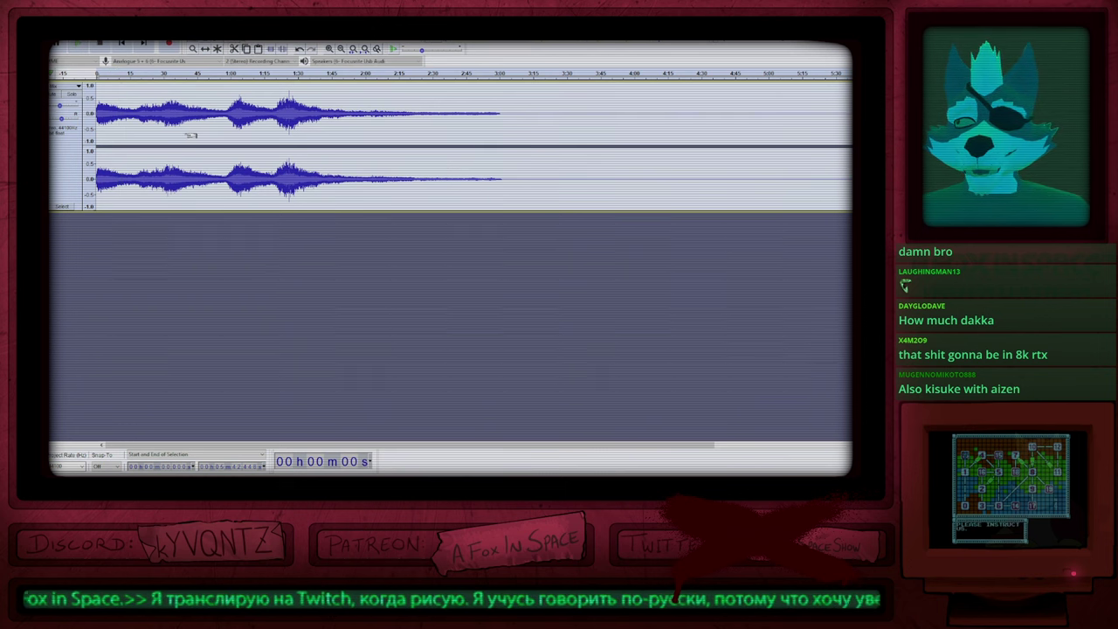
pyautogui.scroll(3, 205, 142)
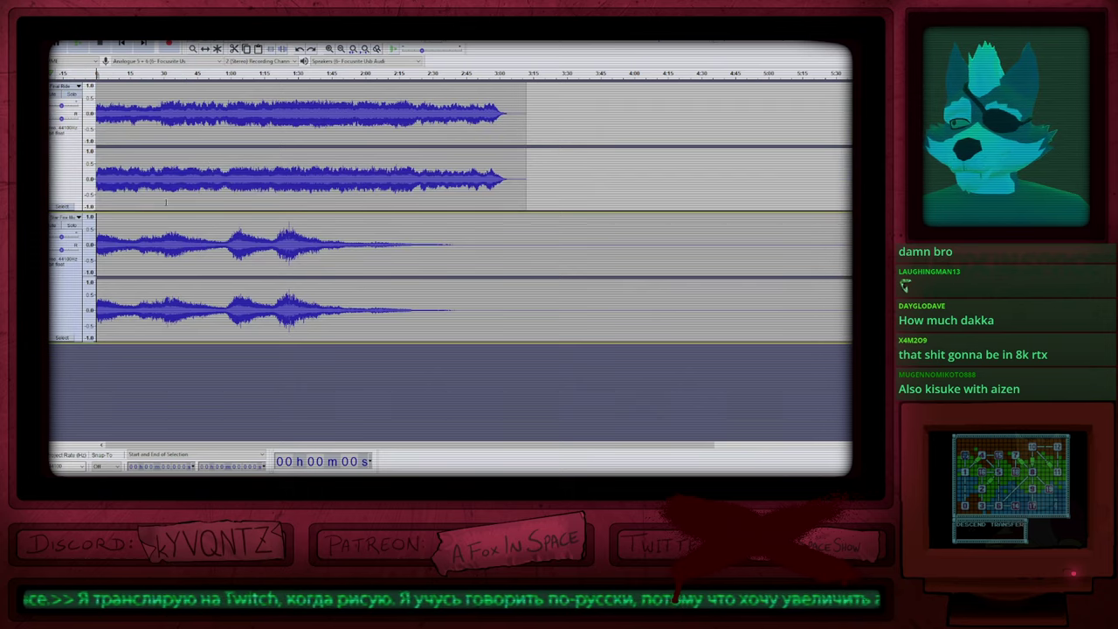
pyautogui.hotkey('ctrl', 'a')
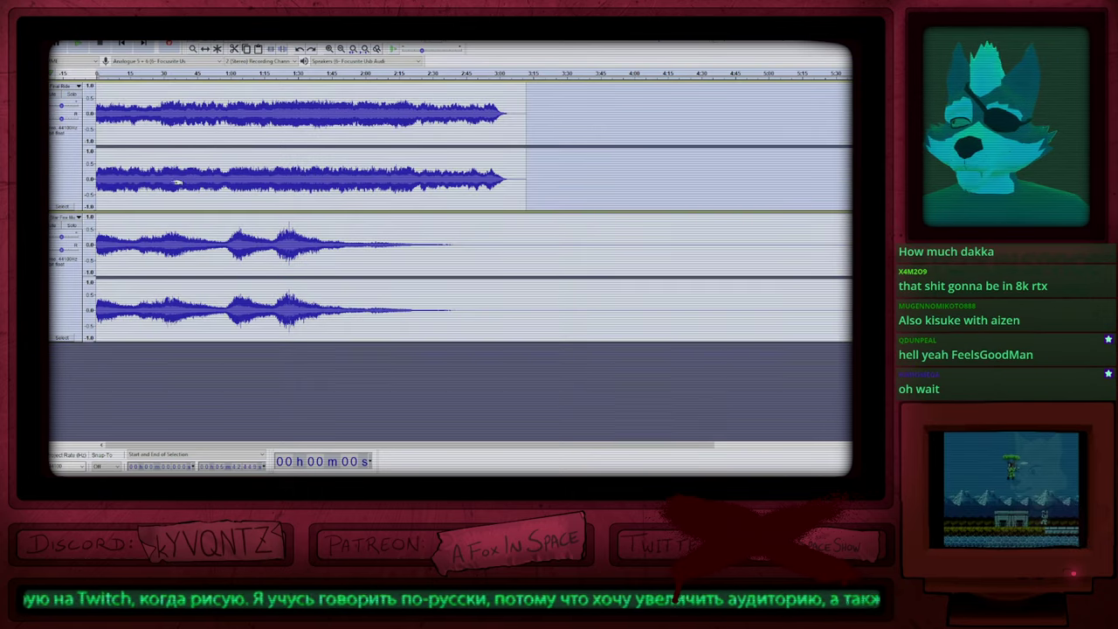
pyautogui.click(144, 55)
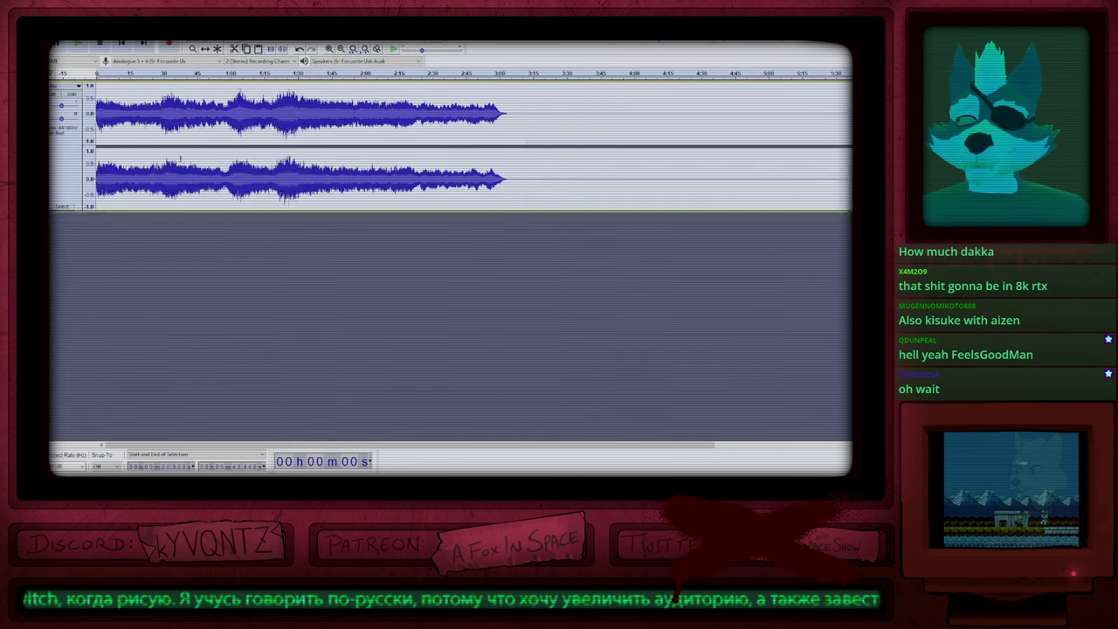
# Step: Play the mixed track, then restart playback from about 0:58
pyautogui.press('space')
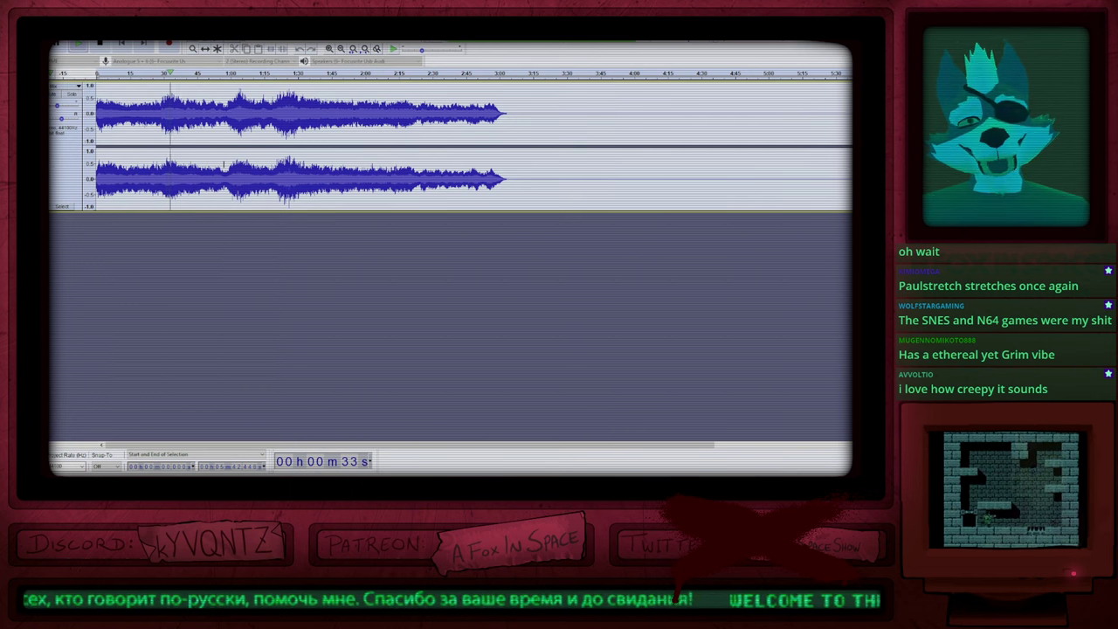
pyautogui.press('space')
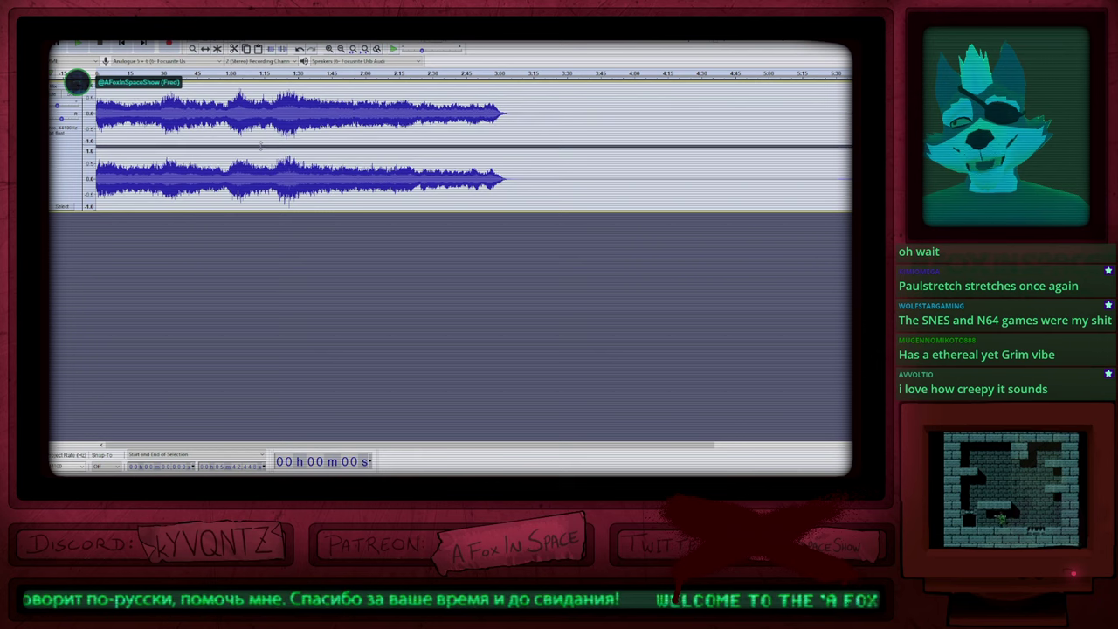
pyautogui.doubleClick(258, 135)
pyautogui.click(226, 123)
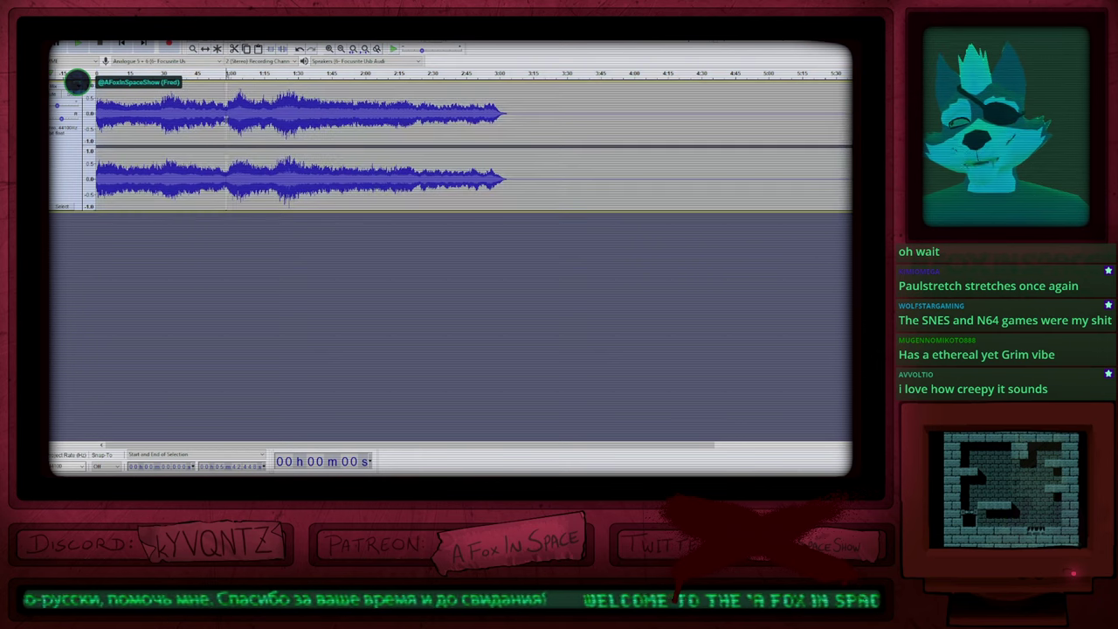
pyautogui.press('space')
pyautogui.press('space')
# Step: Skip playback ahead to 1:06 and 2:12, then undo the track back to the short clip
pyautogui.click(245, 123)
pyautogui.press('space')
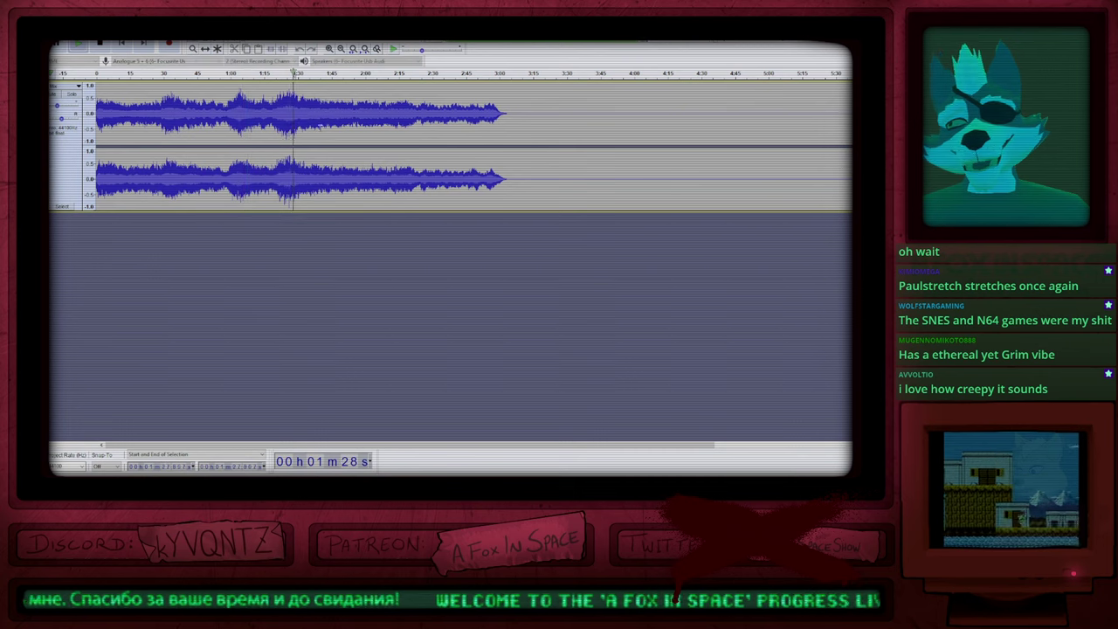
pyautogui.click(391, 126)
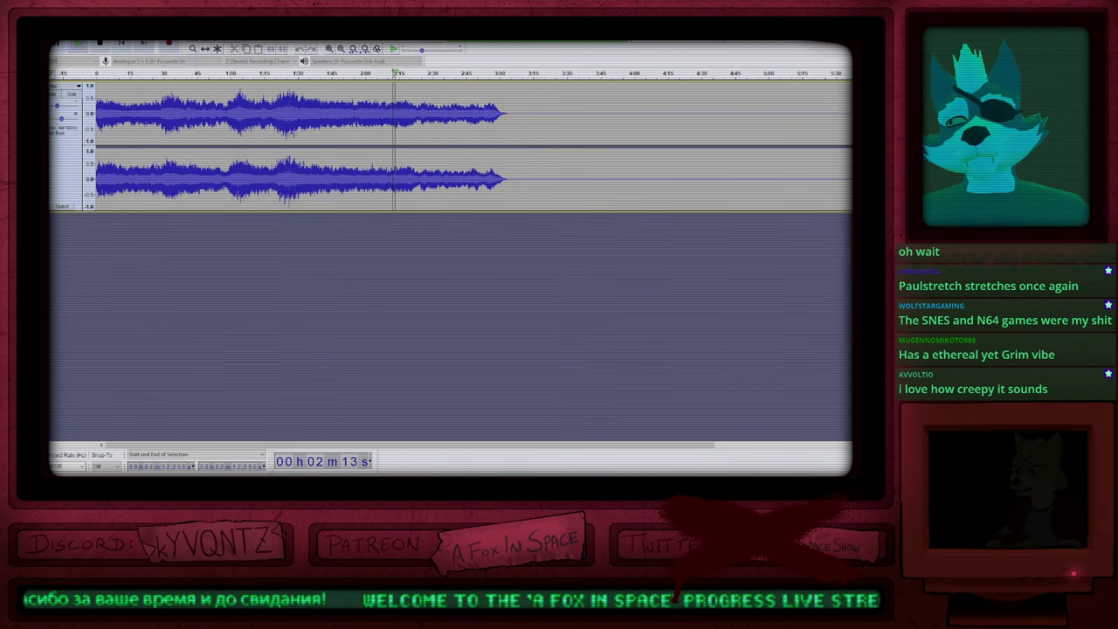
pyautogui.press('space')
pyautogui.hotkey('ctrl', 'a')
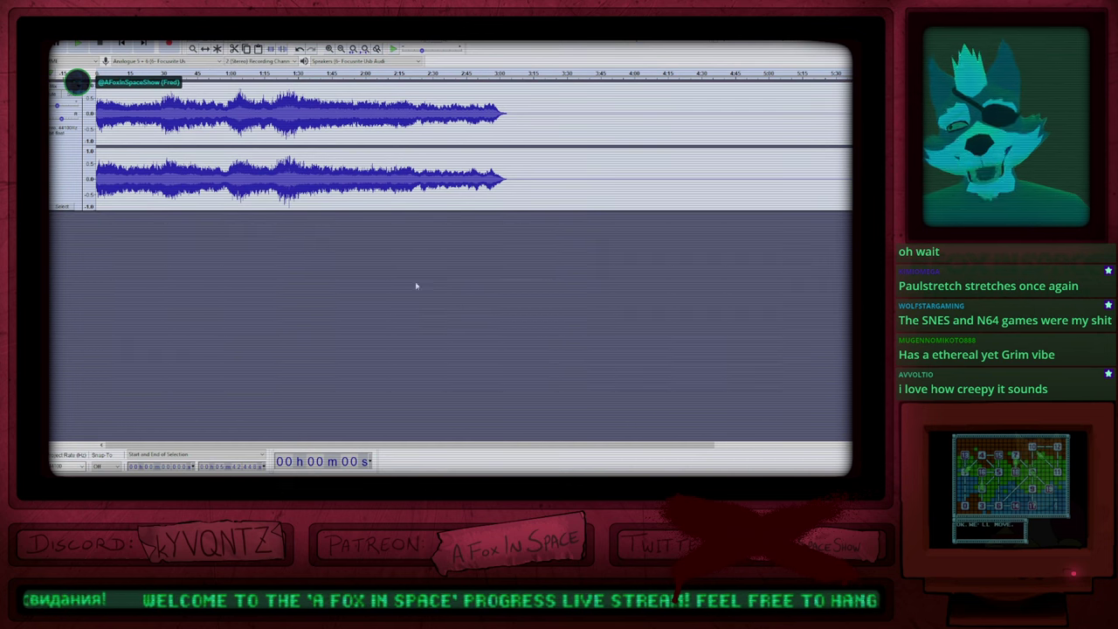
pyautogui.hotkey('ctrl', 'z')
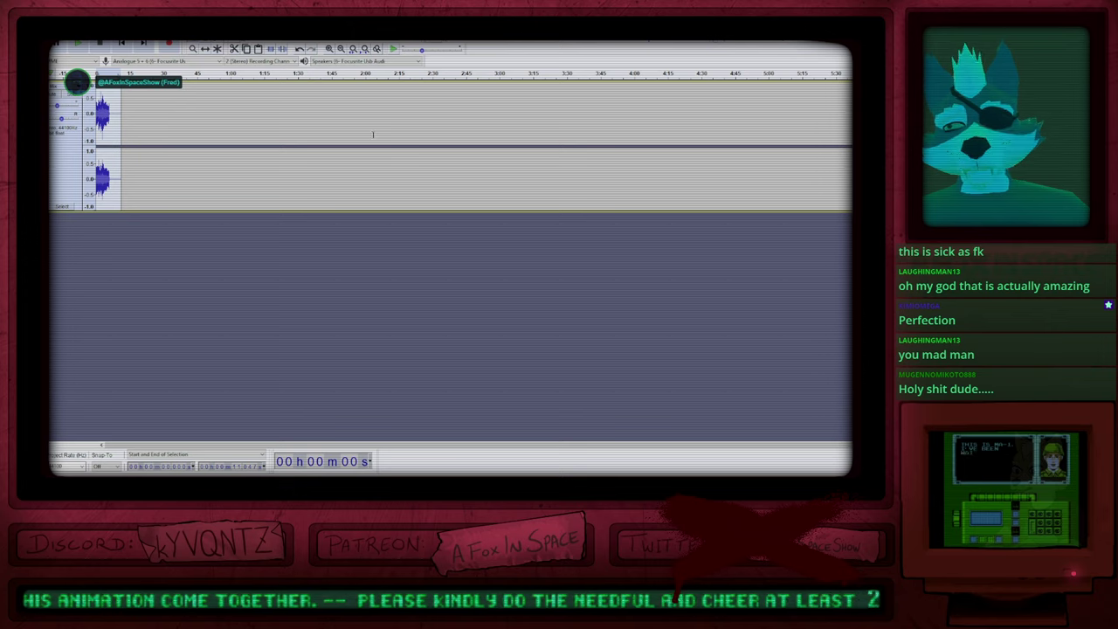
# Step: Play the short clip, then restore the three-minute mixed track and play it
pyautogui.press('space')
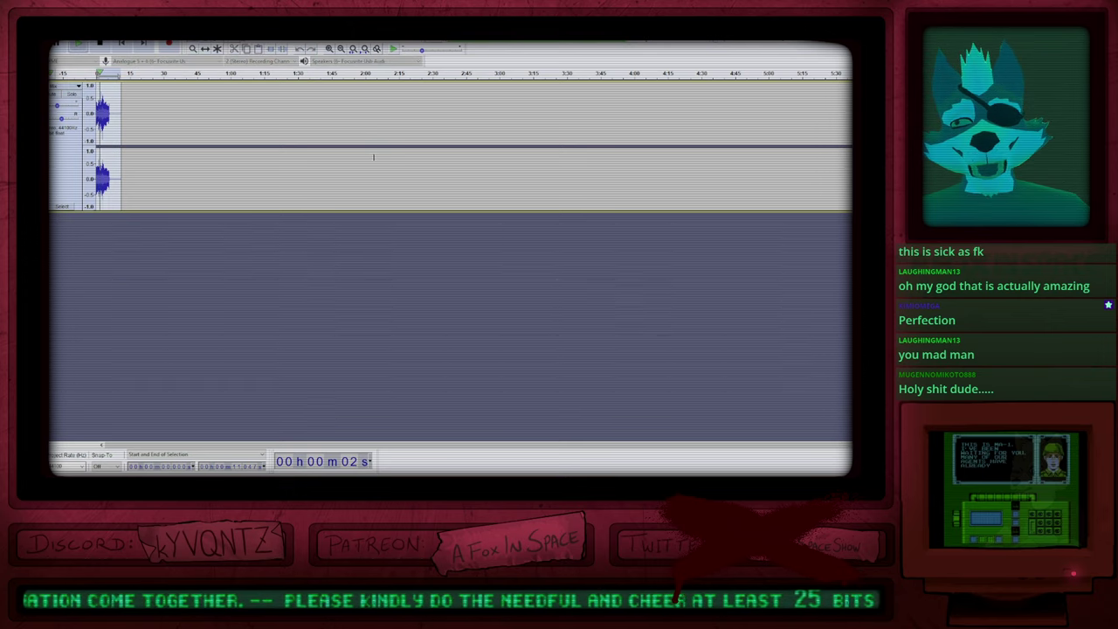
pyautogui.press('space')
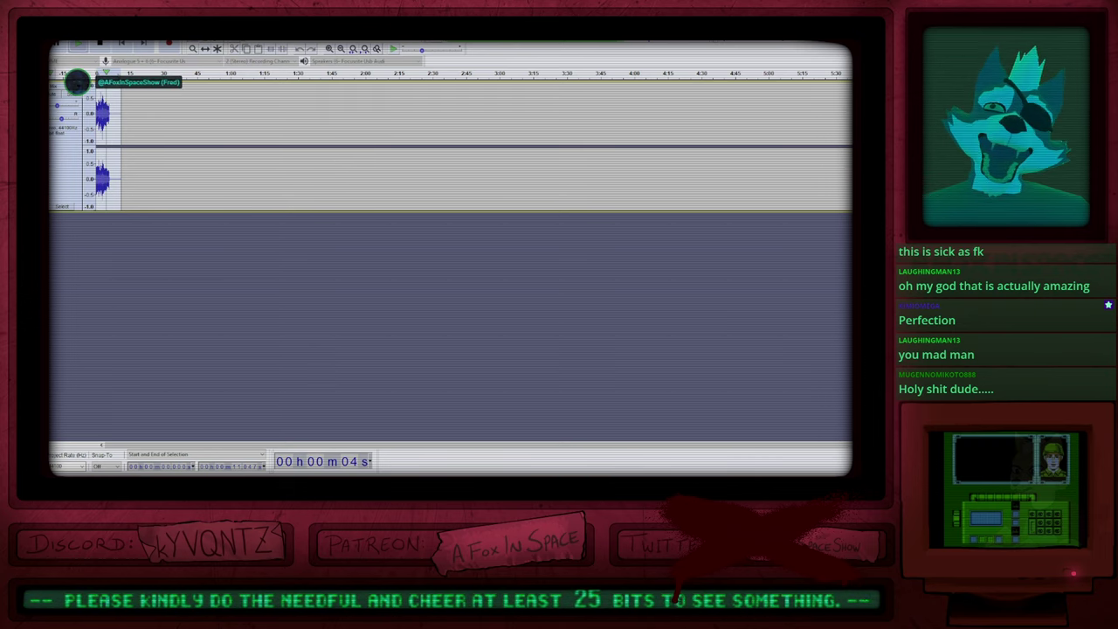
pyautogui.press('space')
pyautogui.hotkey('ctrl', 'z')
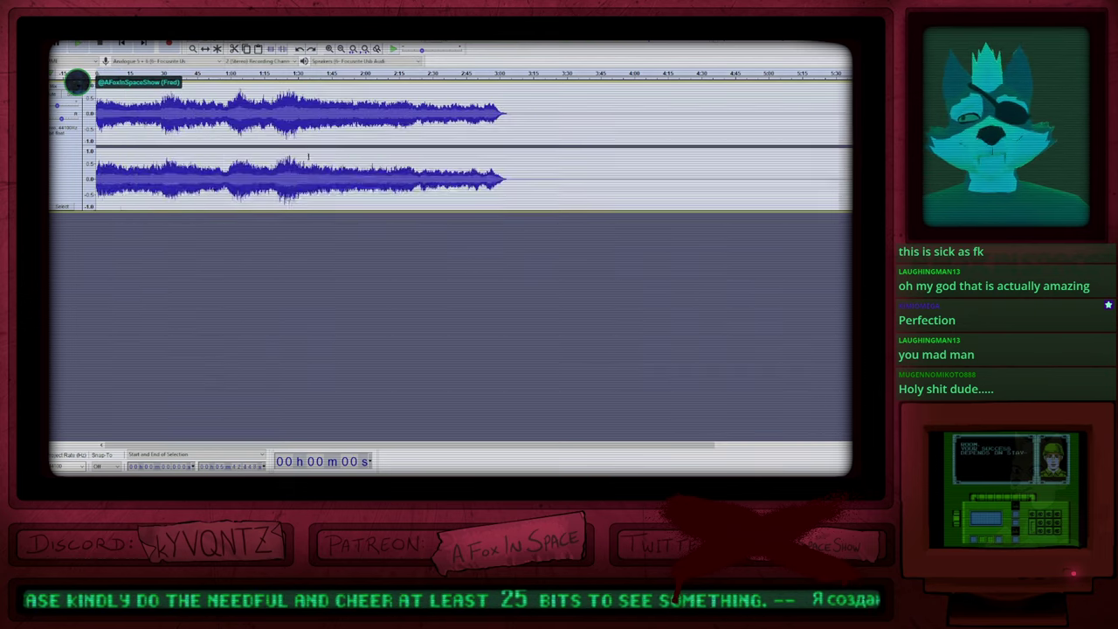
pyautogui.press('space')
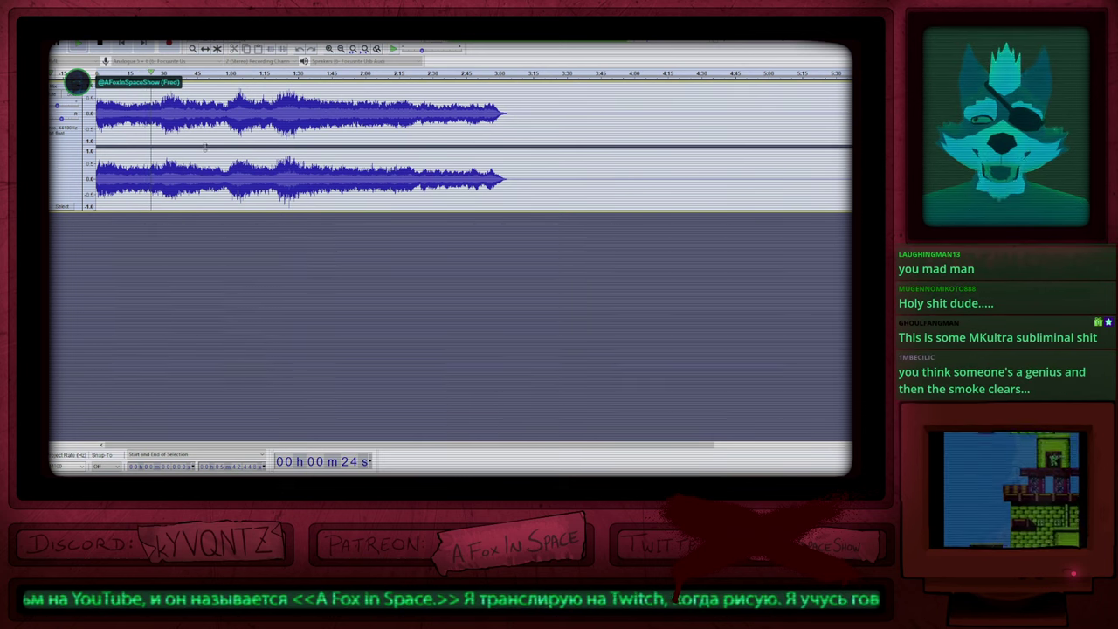
pyautogui.press('space')
# Step: Undo the mix and the added 2:40 track, then play the remaining track from 0:16
pyautogui.hotkey('ctrl', 'z')
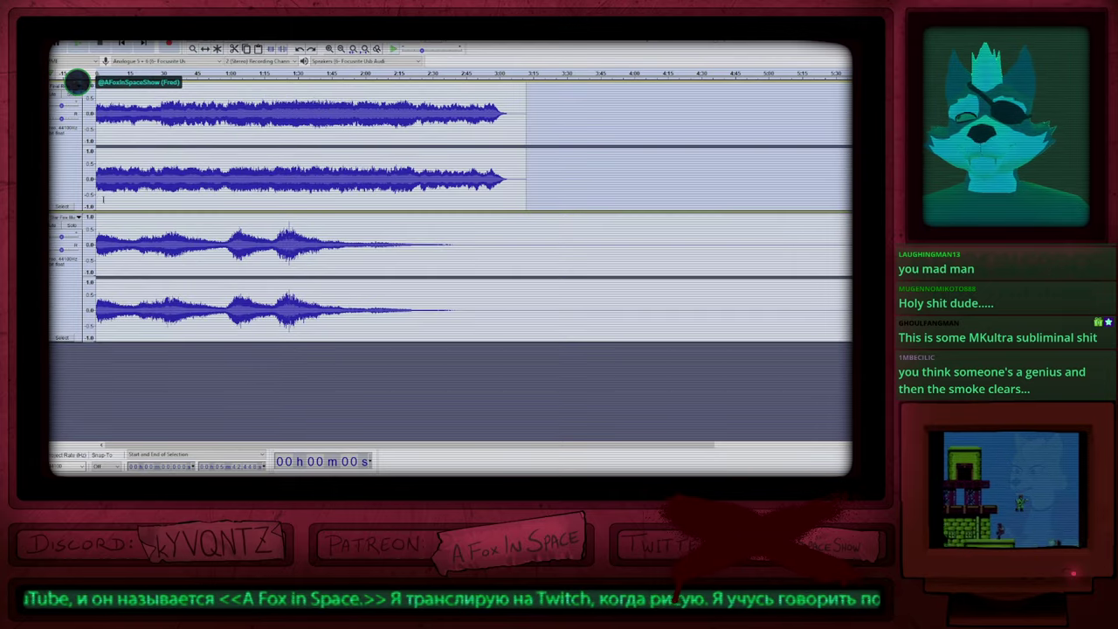
pyautogui.hotkey('ctrl', 'z')
pyautogui.click(132, 157)
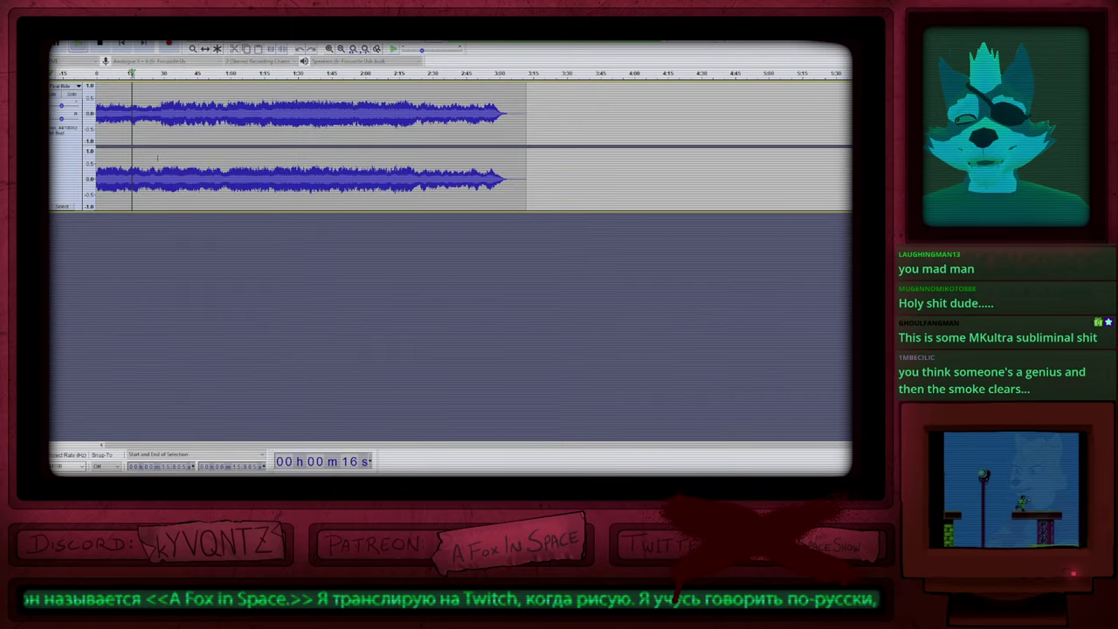
pyautogui.press('space')
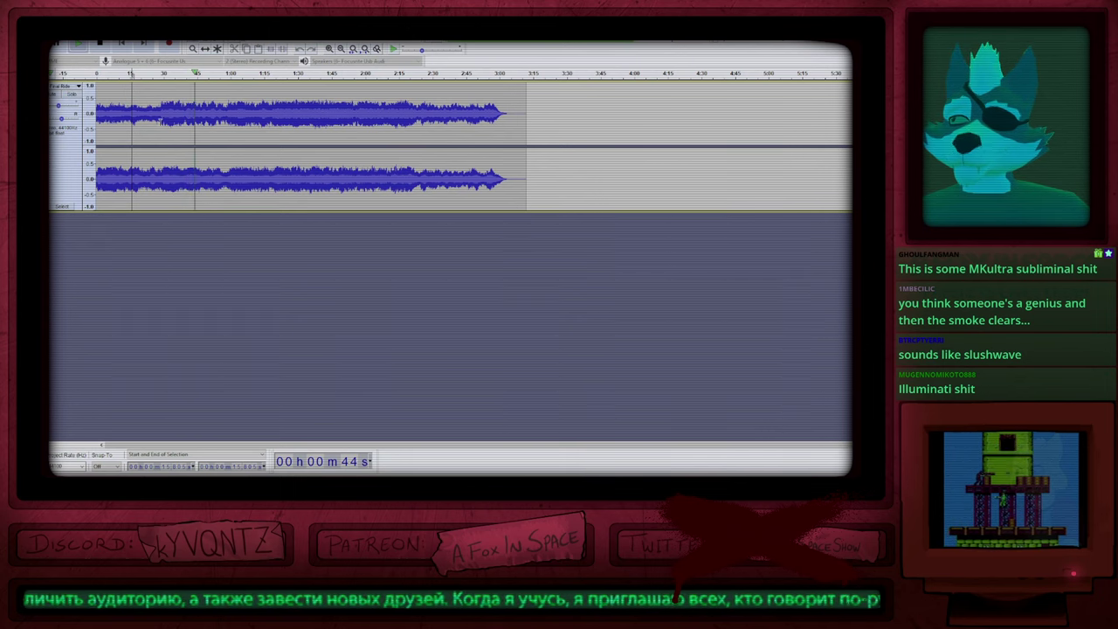
pyautogui.press('space')
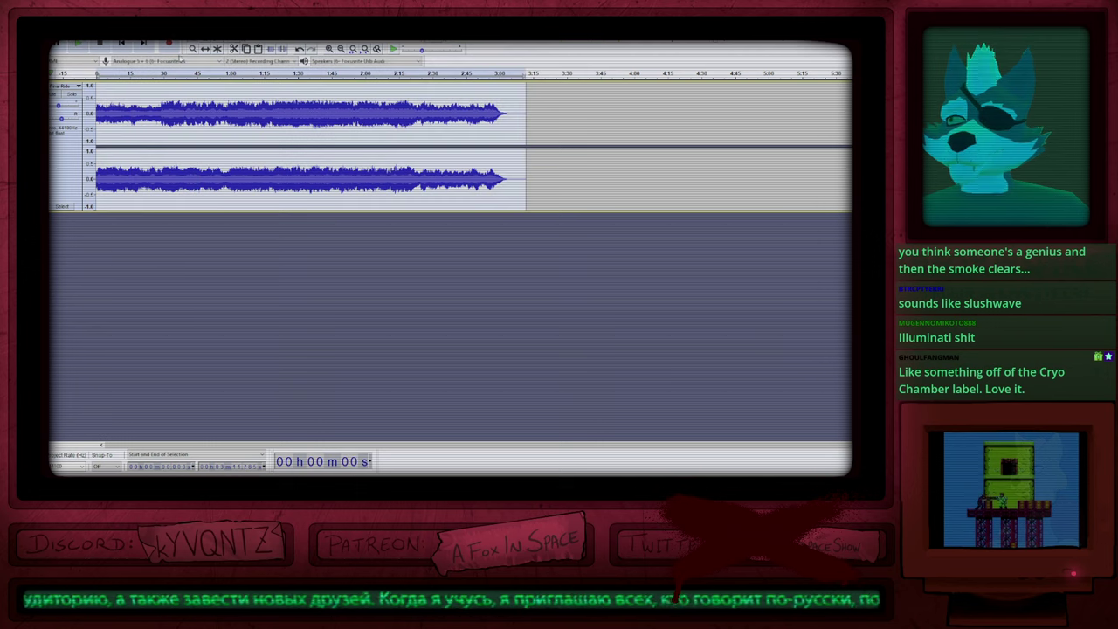
# Step: Shorten the track to a six-second clip, play it, and return to Blender
pyautogui.click(271, 105)
pyautogui.click(297, 149)
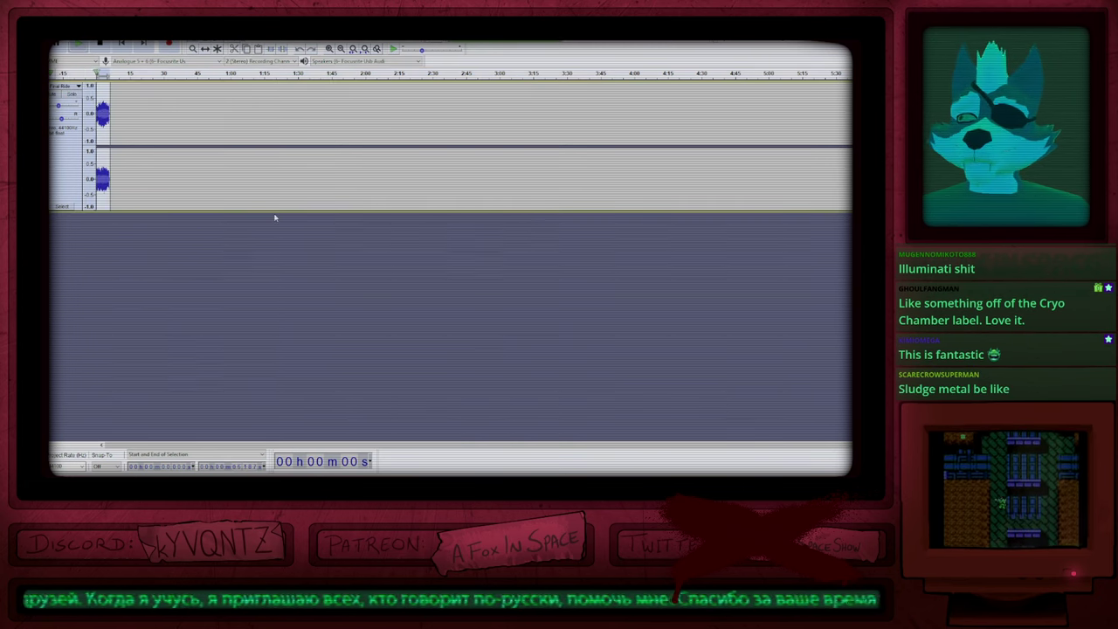
pyautogui.press('space')
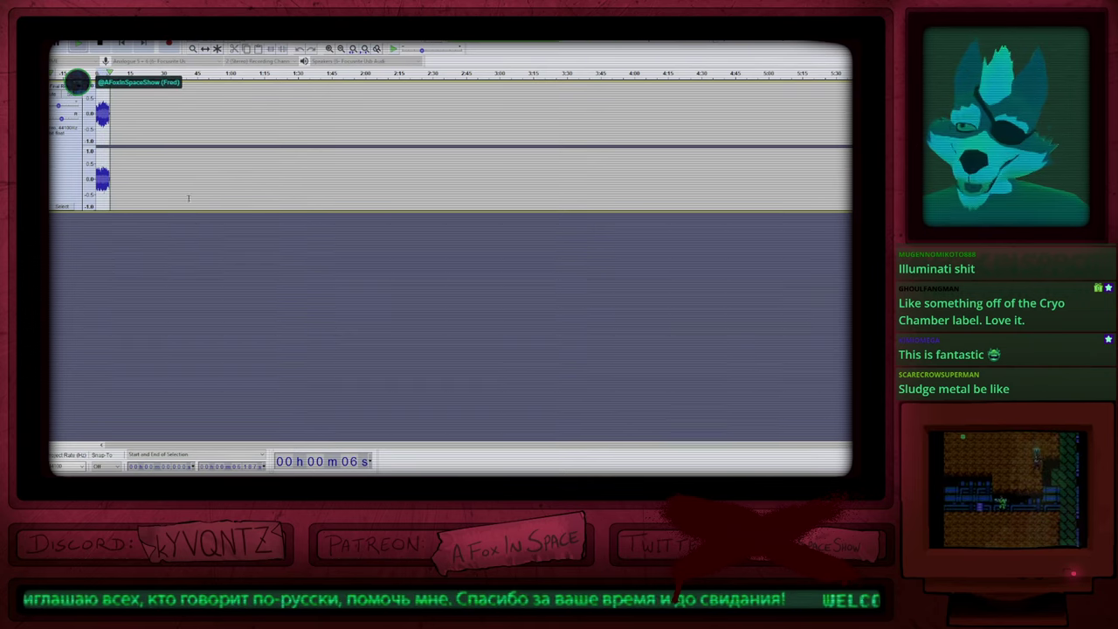
pyautogui.press('space')
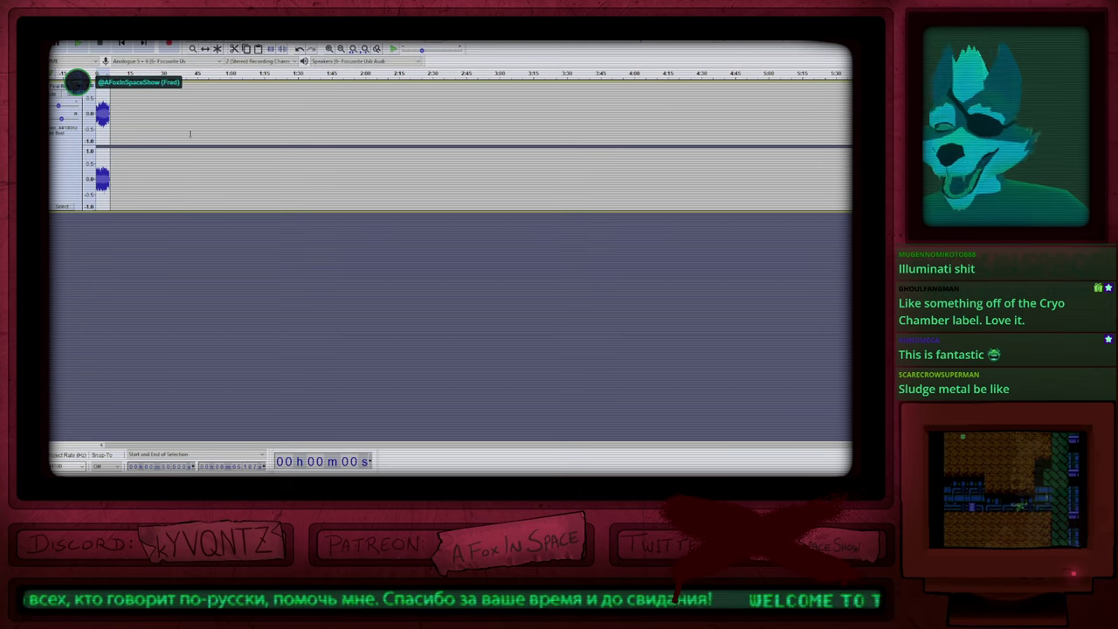
pyautogui.hotkey('alt', 'Tab')
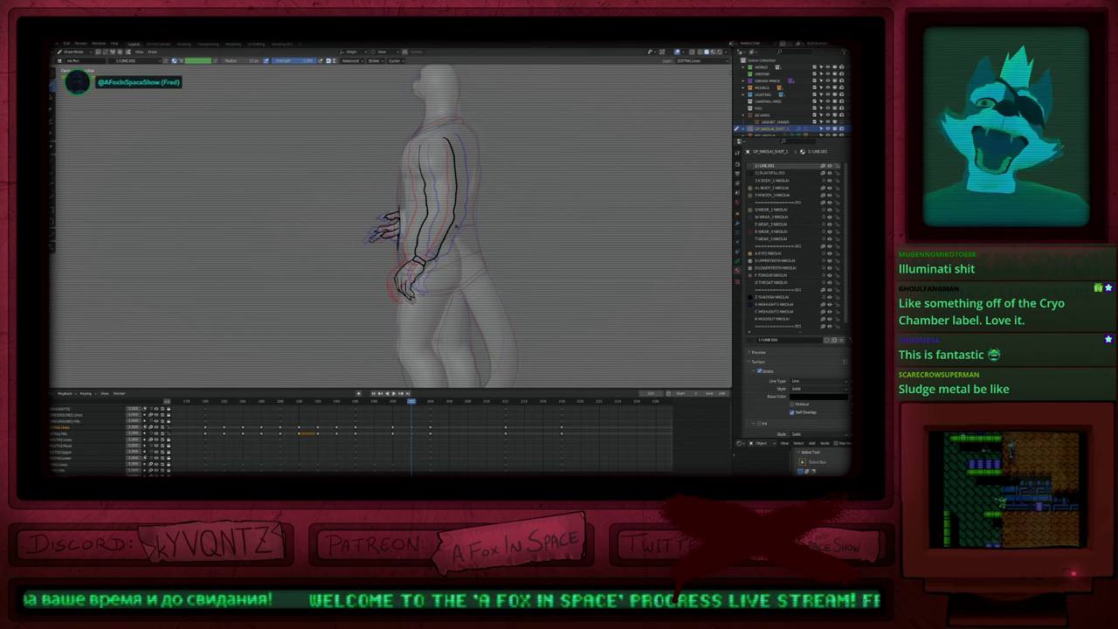
# Step: Inspect the inked arm, head and back in a maximized view, then restore the full workspace
pyautogui.moveTo(456, 227)
pyautogui.keyDown('ctrl'); pyautogui.mouseDown(button='middle')
pyautogui.moveTo(443, 268)
pyautogui.moveTo(444, 143)
pyautogui.mouseUp(button='middle'); pyautogui.keyUp('ctrl')
pyautogui.keyDown('shift'); pyautogui.moveTo(437, 206); pyautogui.dragTo(434, 241, button='middle'); pyautogui.keyUp('shift')
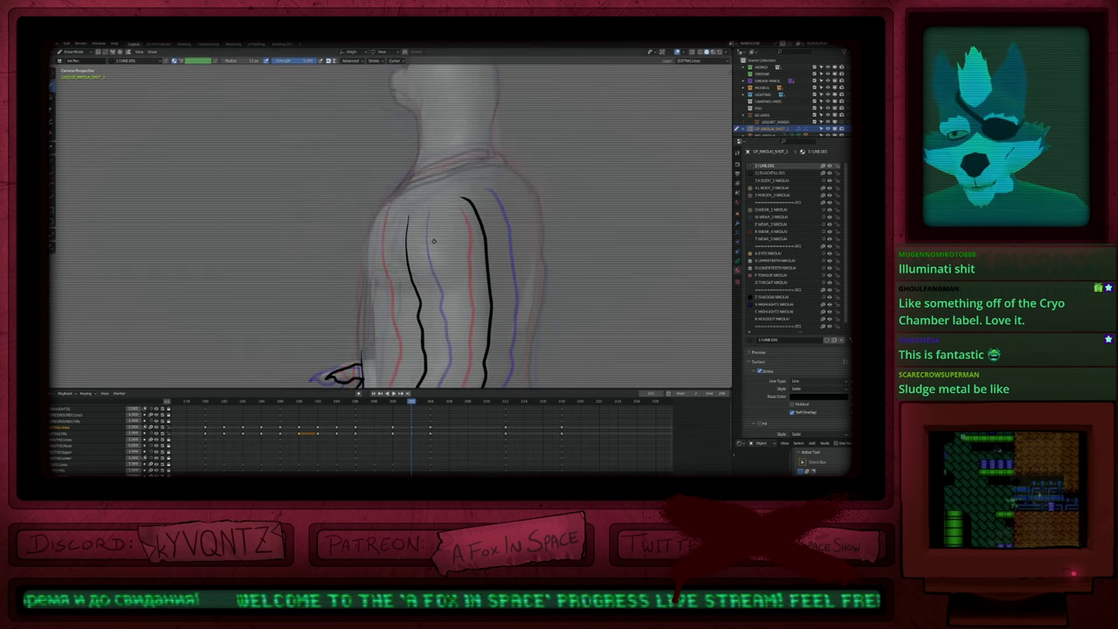
pyautogui.hotkey('ctrl', 'space')
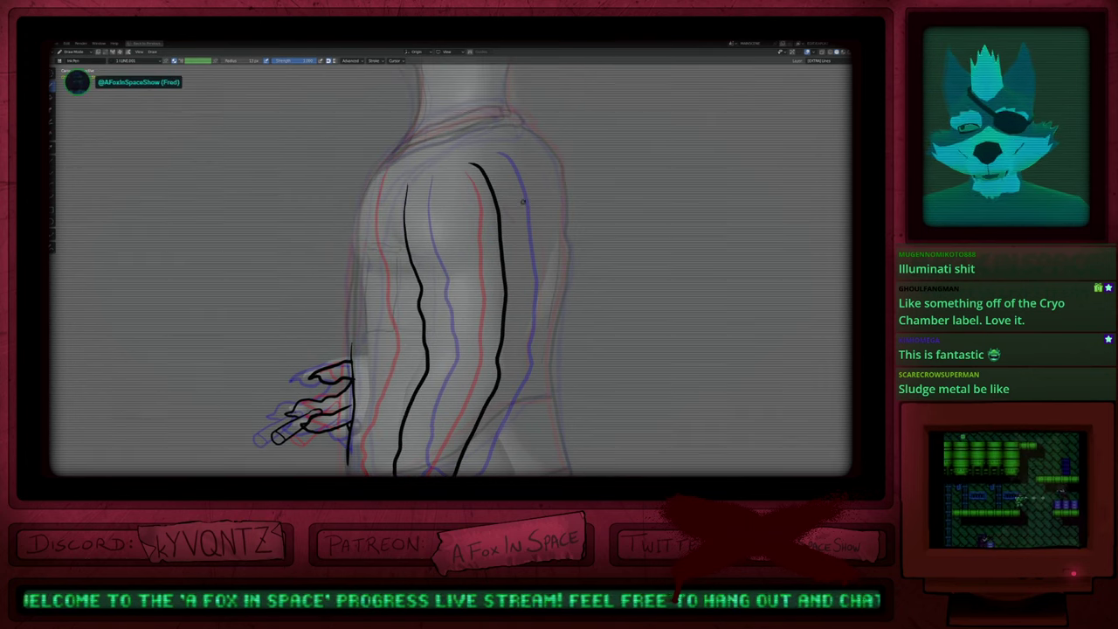
pyautogui.moveTo(523, 202)
pyautogui.keyDown('shift'); pyautogui.mouseDown(button='middle')
pyautogui.moveTo(481, 247)
pyautogui.moveTo(454, 437)
pyautogui.moveTo(472, 284)
pyautogui.moveTo(473, 330)
pyautogui.mouseUp(button='middle'); pyautogui.keyUp('shift')
pyautogui.keyDown('shift'); pyautogui.moveTo(456, 254); pyautogui.dragTo(472, 305, button='middle'); pyautogui.keyUp('shift')
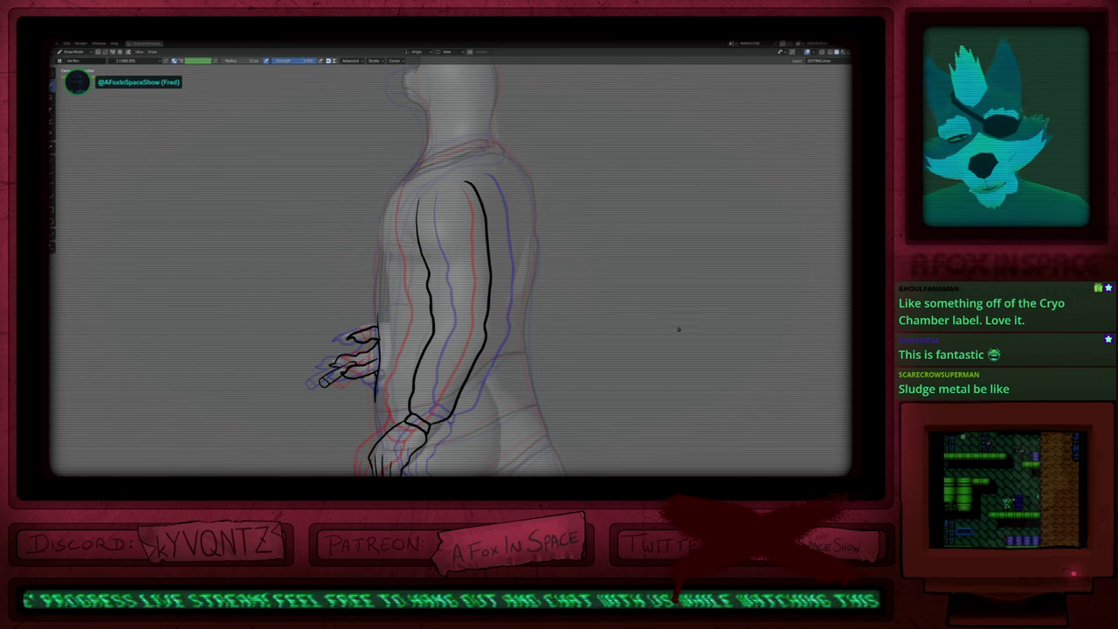
pyautogui.scroll(-1, 489, 273)
pyautogui.keyDown('shift'); pyautogui.moveTo(485, 277); pyautogui.dragTo(459, 322, button='middle'); pyautogui.keyUp('shift')
pyautogui.moveTo(527, 274)
pyautogui.mouseDown(button='middle')
pyautogui.moveTo(507, 297)
pyautogui.moveTo(485, 267)
pyautogui.moveTo(492, 278)
pyautogui.moveTo(446, 309)
pyautogui.moveTo(451, 322)
pyautogui.moveTo(430, 325)
pyautogui.moveTo(447, 323)
pyautogui.moveTo(432, 288)
pyautogui.moveTo(408, 273)
pyautogui.moveTo(410, 243)
pyautogui.mouseUp(button='middle')
pyautogui.hotkey('ctrl', 'space')
# Step: Compare the arm drawing across frames 196, 198 and 200
pyautogui.press('Down')
pyautogui.press('Up')
pyautogui.click(375, 403)
pyautogui.press('Up')
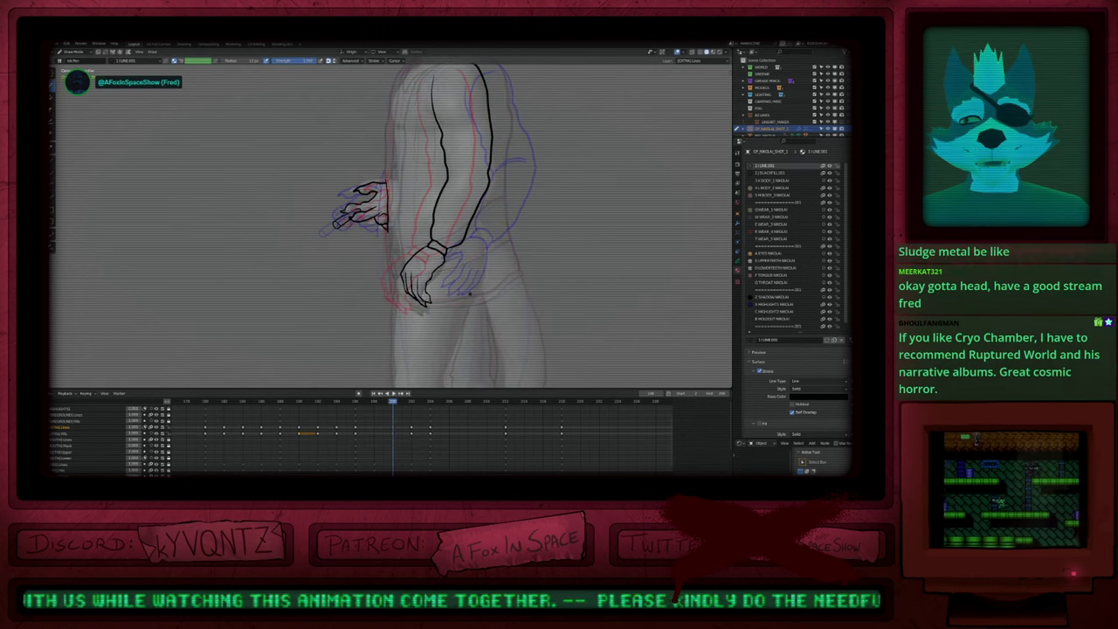
# Step: Duplicate the earlier arm drawing as a new keyframe at frame 198
pyautogui.press('Up')
pyautogui.press('Down')
pyautogui.press('Left')
pyautogui.press('Left')
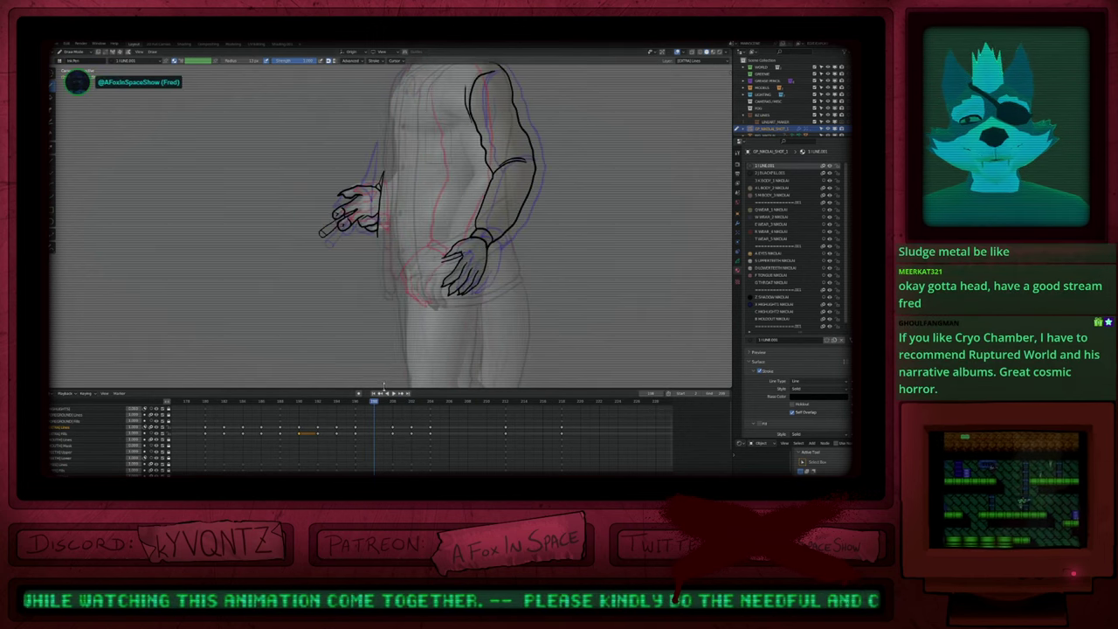
pyautogui.hotkey('shift', 'd')
pyautogui.keyDown('shift'); pyautogui.moveTo(446, 300); pyautogui.dragTo(551, 365, button='middle'); pyautogui.keyUp('shift')
# Step: Resize the brush and adjust the ink strokes of the hand holding the cigarette
pyautogui.press('f')
pyautogui.click(559, 286)
pyautogui.moveTo(425, 257); pyautogui.dragTo(440, 253)
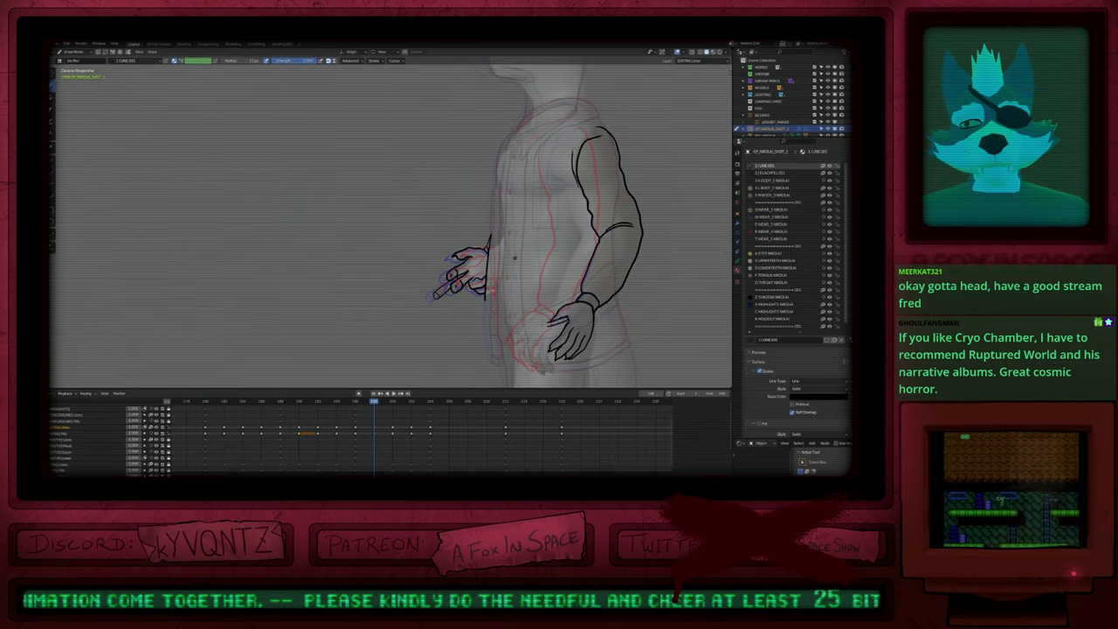
pyautogui.press('f')
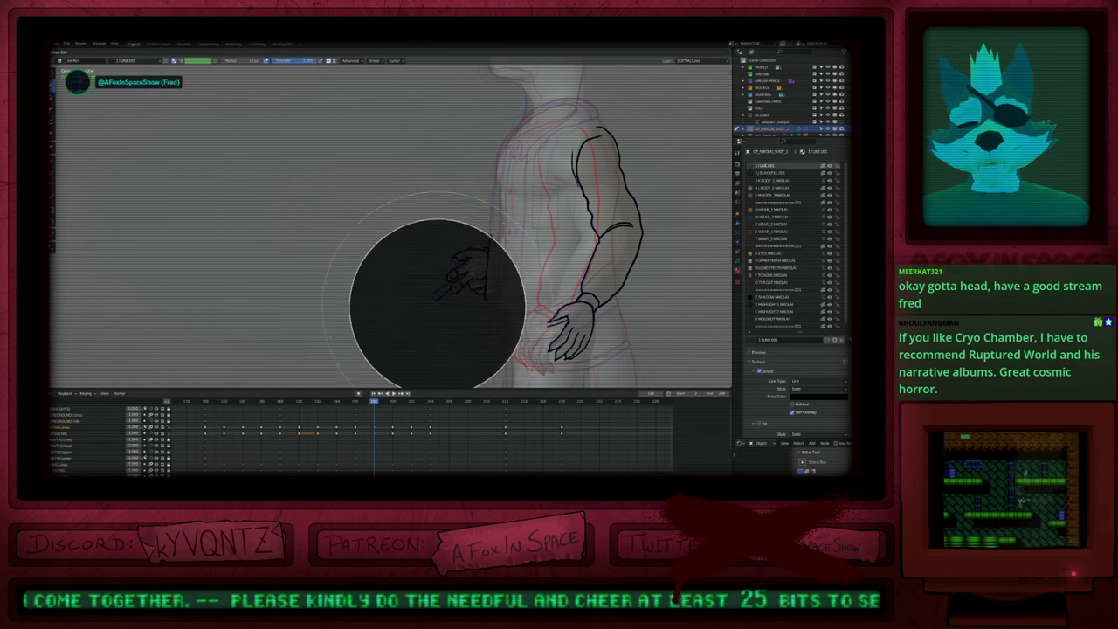
pyautogui.click(433, 309)
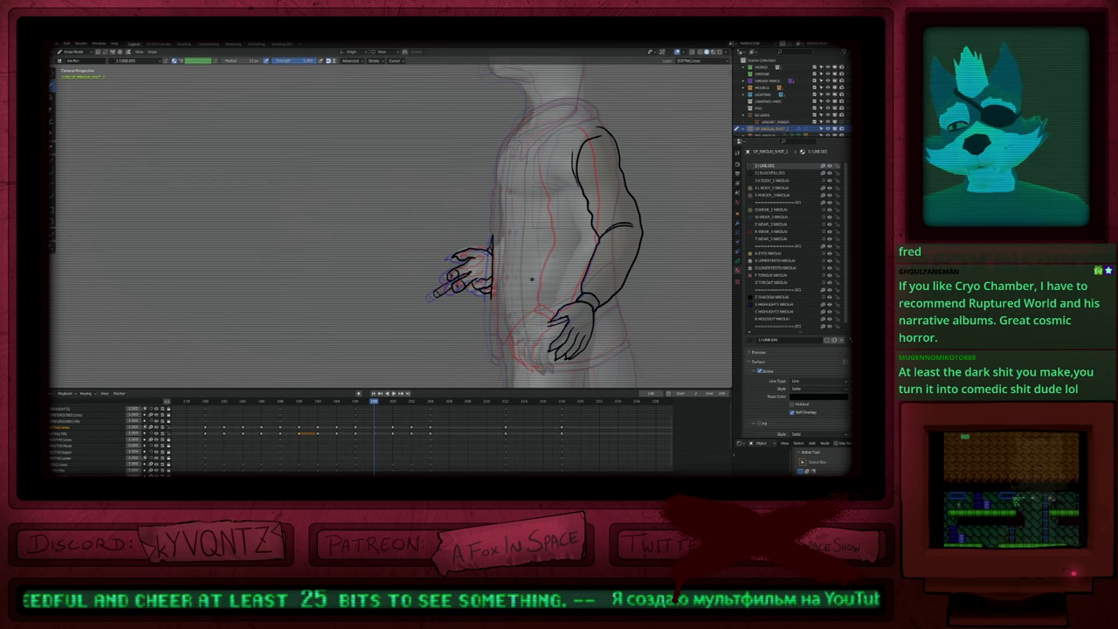
pyautogui.keyDown('shift'); pyautogui.moveTo(532, 279); pyautogui.dragTo(499, 277, button='middle'); pyautogui.keyUp('shift')
# Step: Flip between frames 196, 198 and 200 to compare the hand poses
pyautogui.press('Down')
pyautogui.press('Up')
pyautogui.press('Up')
pyautogui.press('Down')
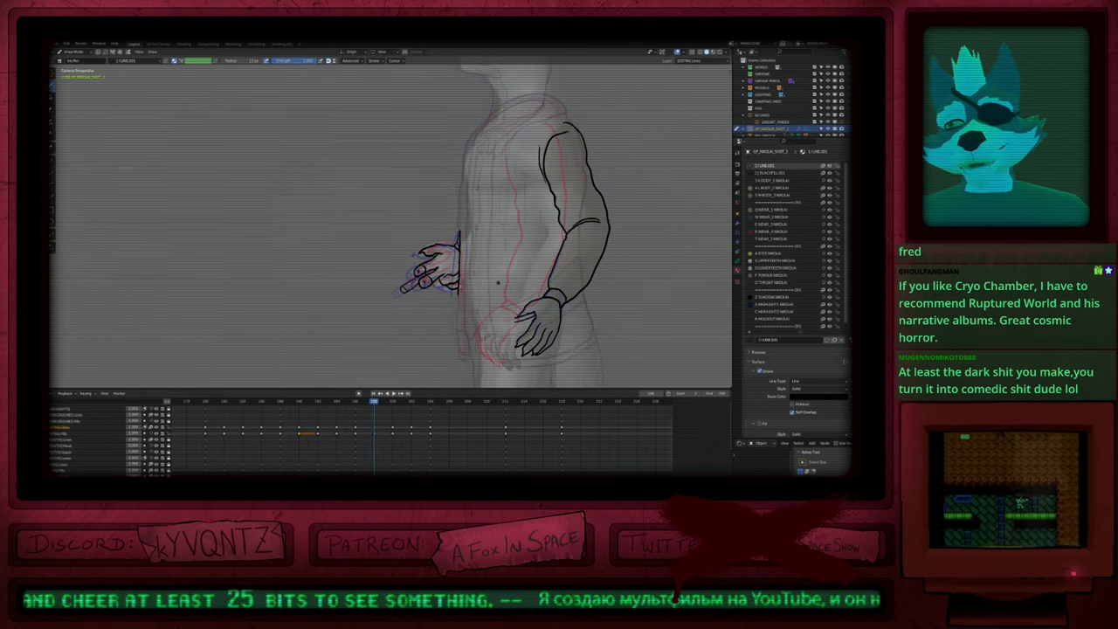
pyautogui.press('Up')
pyautogui.press('Down')
pyautogui.press('Down')
pyautogui.press('Up')
pyautogui.press('Up')
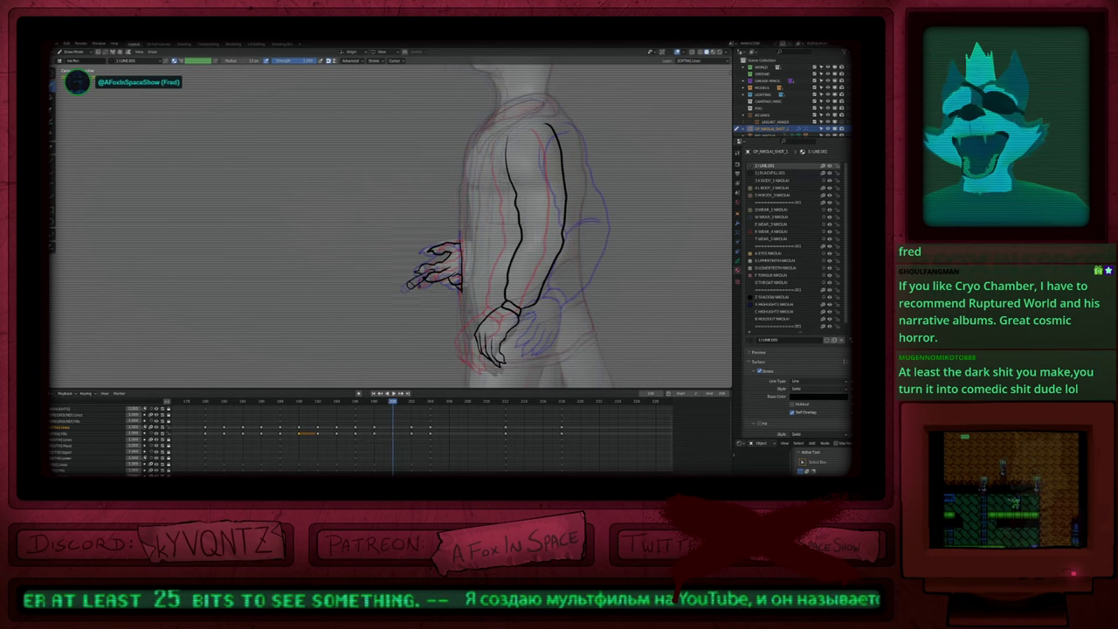
pyautogui.scroll(4, 429, 282)
pyautogui.press('Down')
# Step: Touch up the hand with a resized brush and eraser, then check frames 196 and 194
pyautogui.press('f')
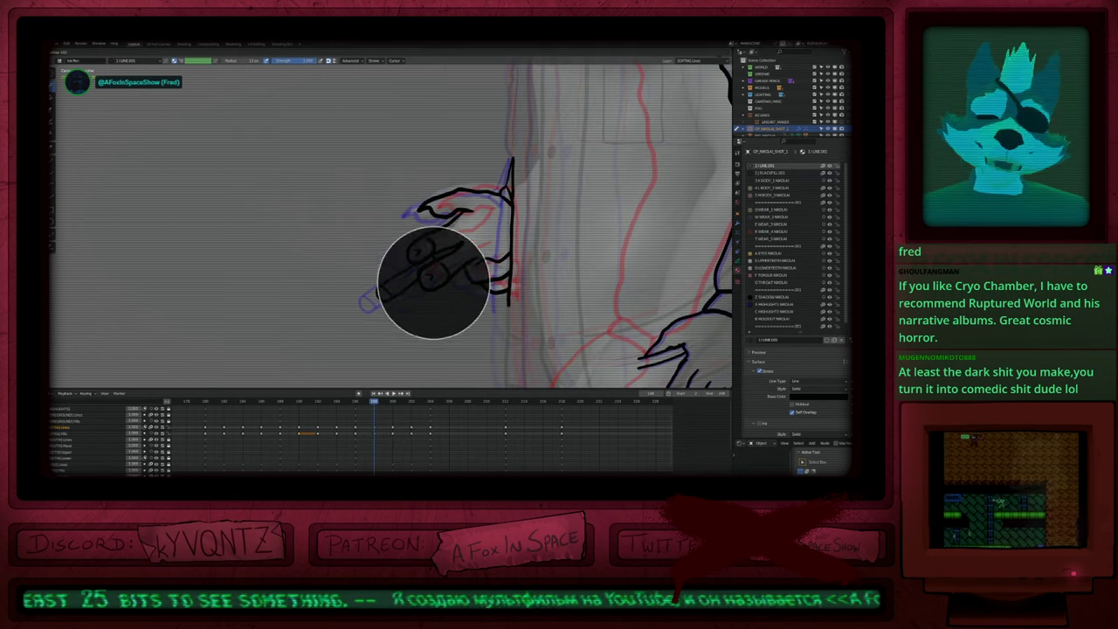
pyautogui.click(417, 285)
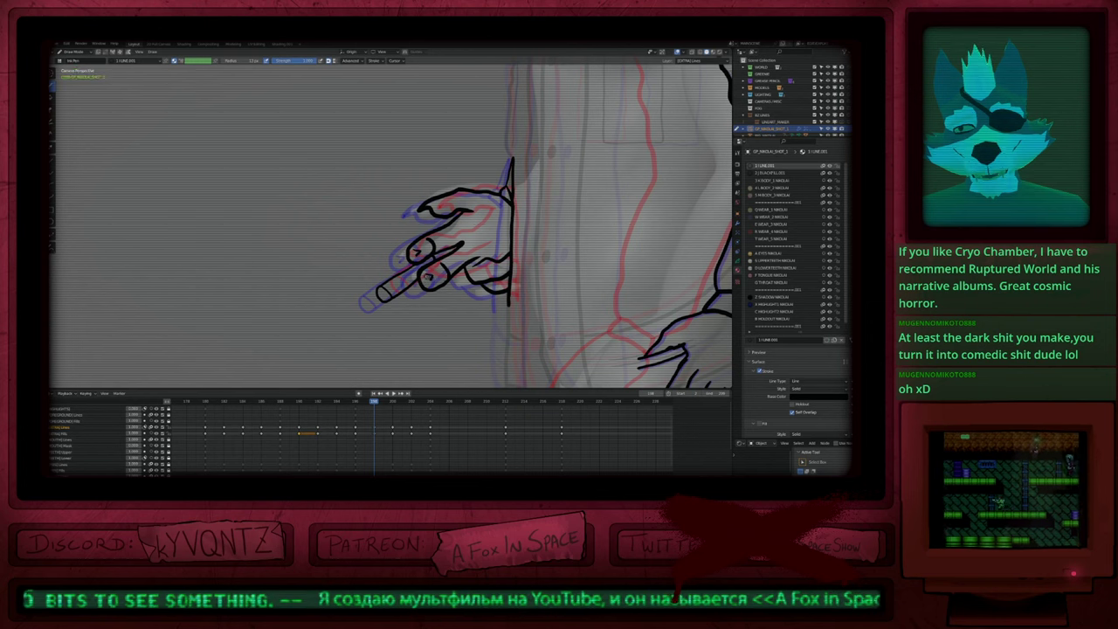
pyautogui.press('e')
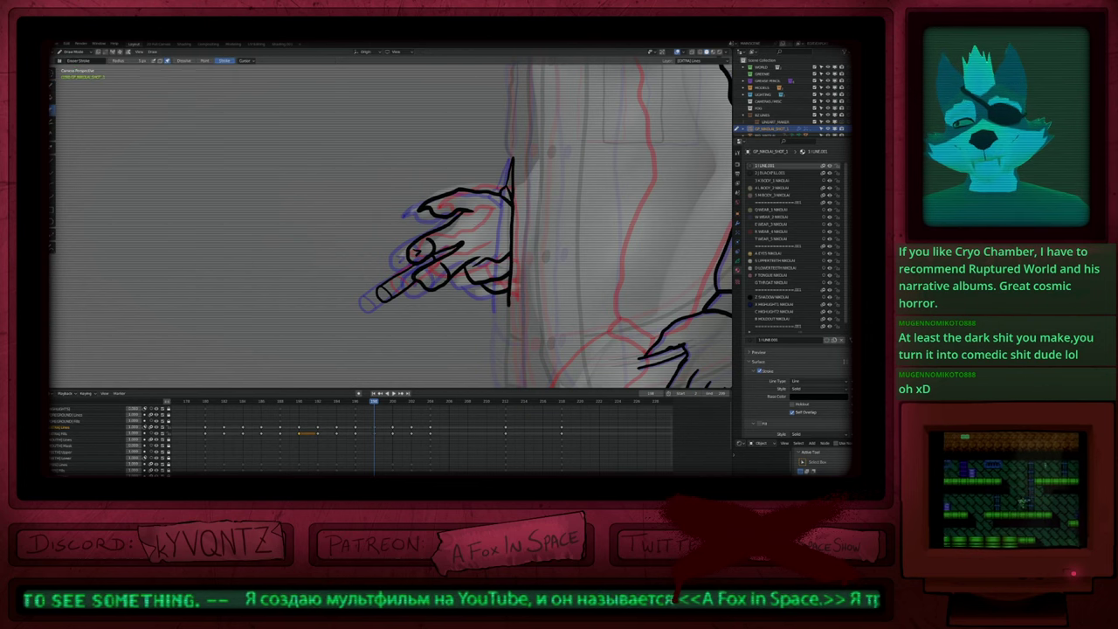
pyautogui.press('d')
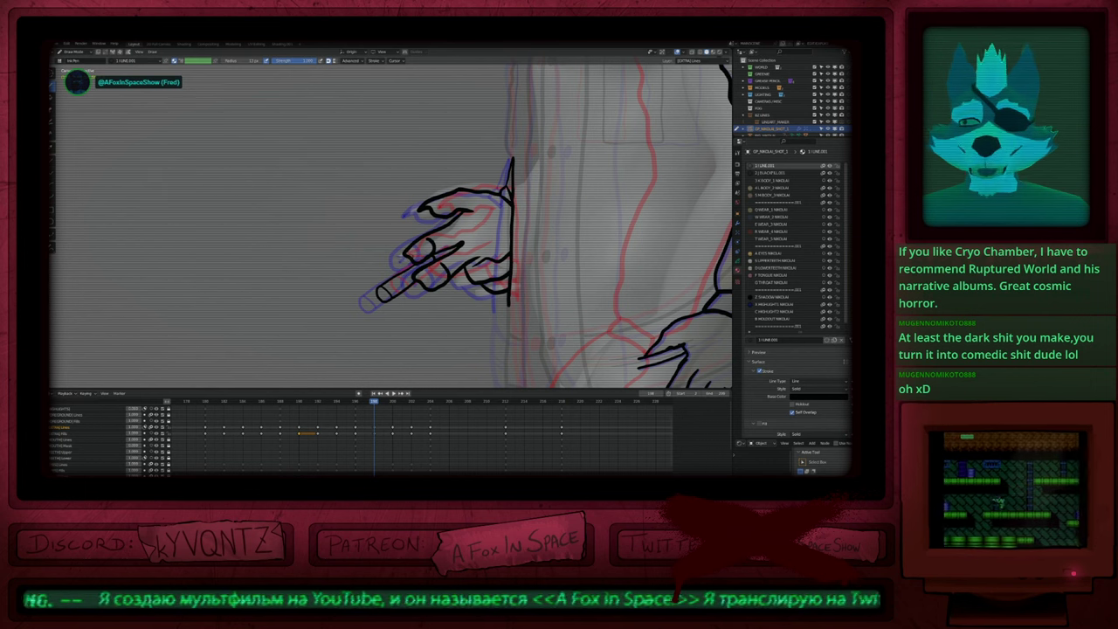
pyautogui.press('Down')
pyautogui.press('Down')
pyautogui.press('Up')
pyautogui.press('Up')
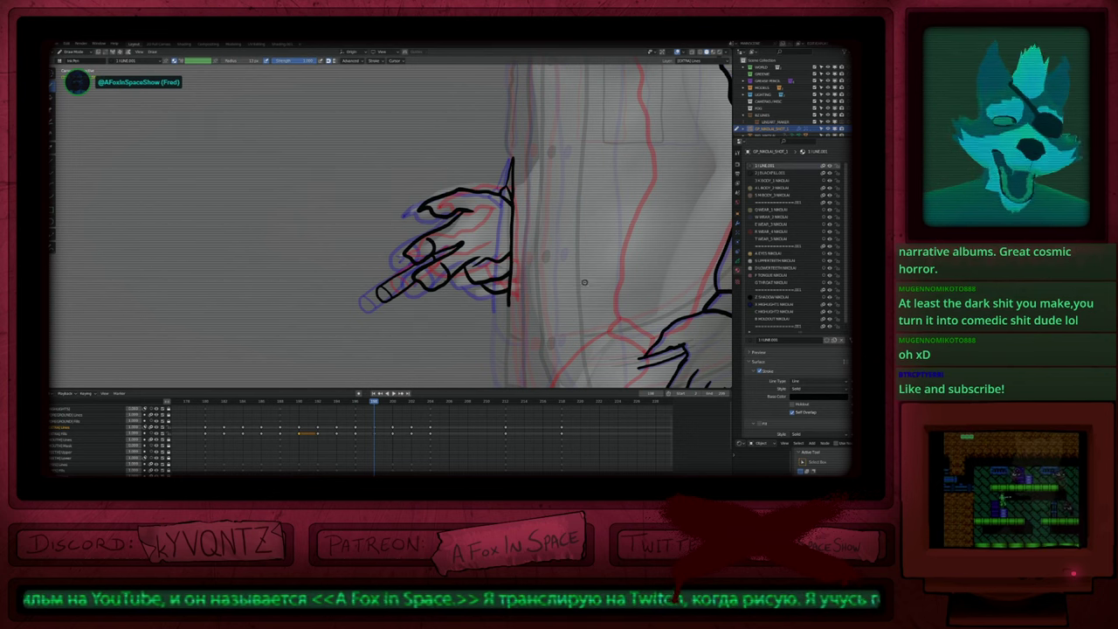
pyautogui.keyDown('shift'); pyautogui.moveTo(532, 298); pyautogui.dragTo(487, 269, button='middle'); pyautogui.keyUp('shift')
pyautogui.scroll(-4, 487, 268)
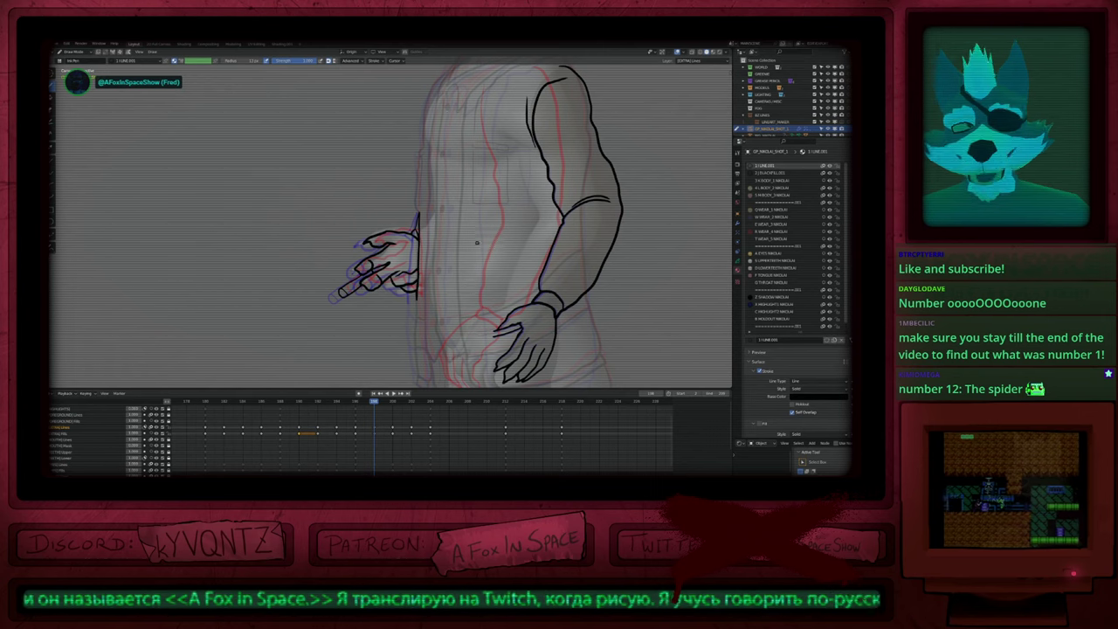
pyautogui.keyDown('shift'); pyautogui.moveTo(445, 282); pyautogui.dragTo(471, 282, button='middle'); pyautogui.keyUp('shift')
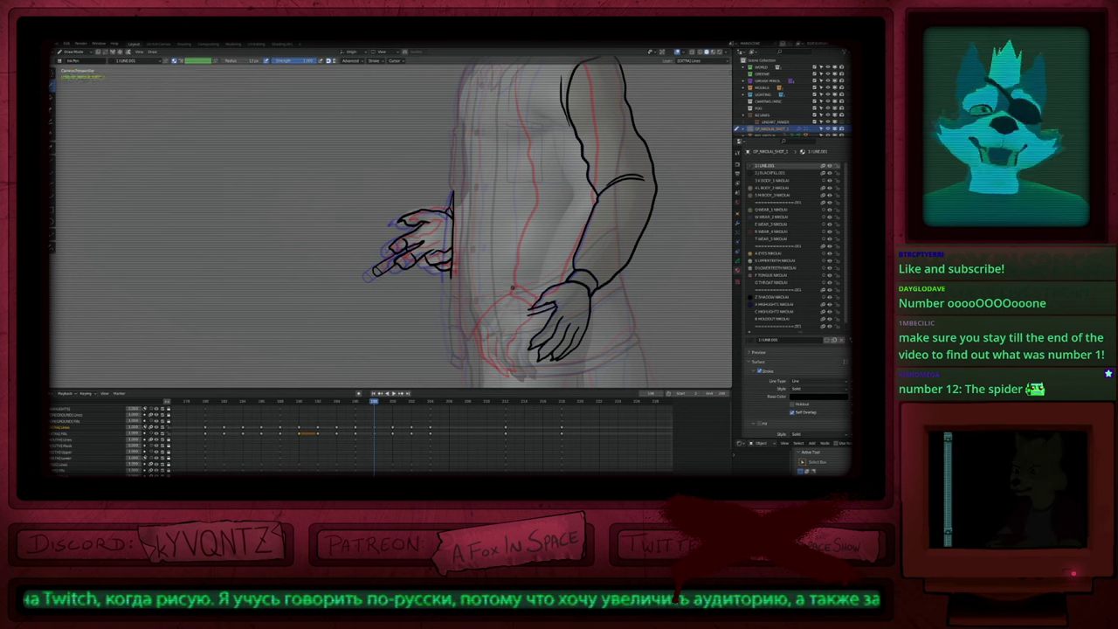
pyautogui.scroll(-1, 460, 286)
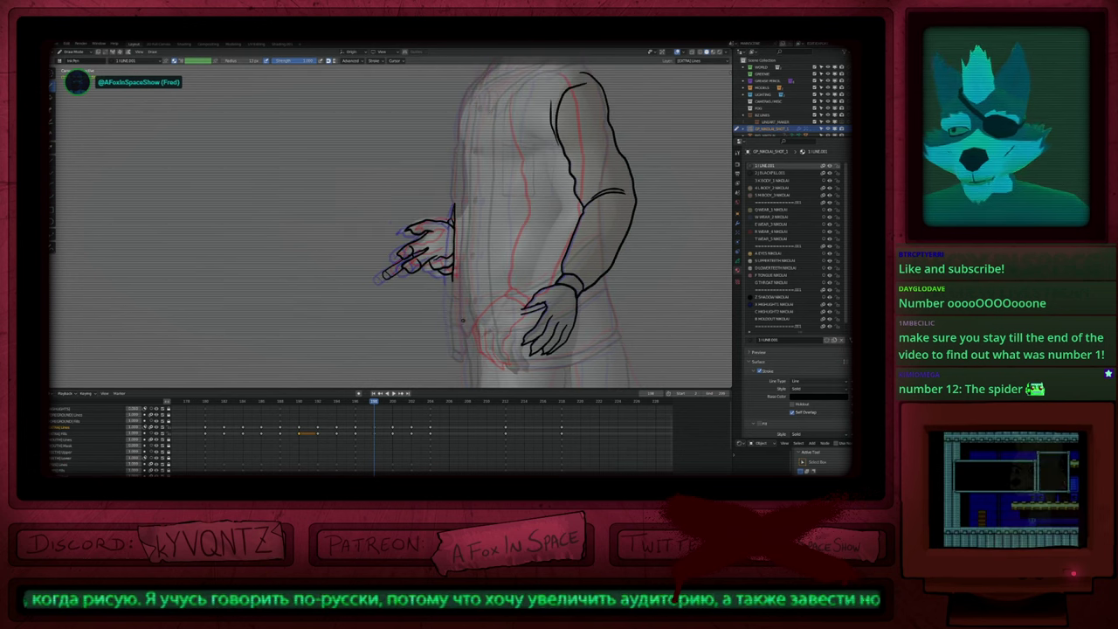
pyautogui.moveTo(495, 234)
pyautogui.keyDown('shift'); pyautogui.mouseDown(button='middle')
pyautogui.moveTo(446, 182)
pyautogui.moveTo(439, 267)
pyautogui.mouseUp(button='middle'); pyautogui.keyUp('shift')
pyautogui.moveTo(476, 197)
pyautogui.keyDown('shift'); pyautogui.mouseDown(button='middle')
pyautogui.moveTo(474, 280)
pyautogui.moveTo(479, 268)
pyautogui.moveTo(489, 310)
pyautogui.moveTo(481, 317)
pyautogui.moveTo(472, 133)
pyautogui.mouseUp(button='middle'); pyautogui.keyUp('shift')
pyautogui.moveTo(458, 367)
pyautogui.keyDown('shift'); pyautogui.mouseDown(button='middle')
pyautogui.moveTo(452, 239)
pyautogui.moveTo(456, 262)
pyautogui.mouseUp(button='middle'); pyautogui.keyUp('shift')
pyautogui.keyDown('shift'); pyautogui.scroll(3, 454, 240); pyautogui.keyUp('shift')
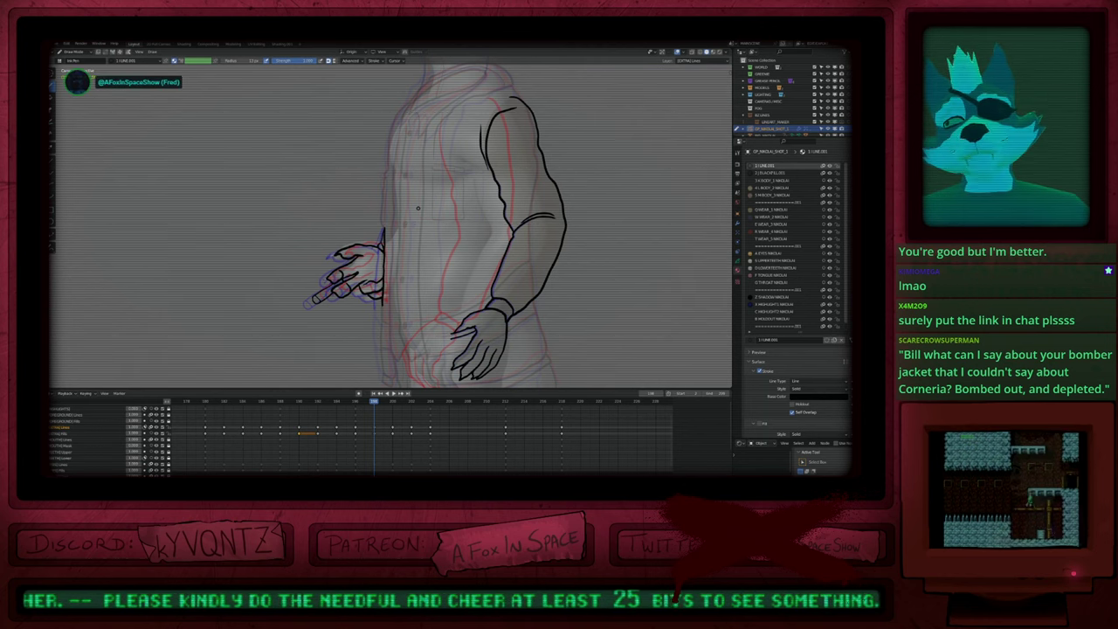
# Step: Look through the scene camera and reframe it to show both hands
pyautogui.press('KP_0')
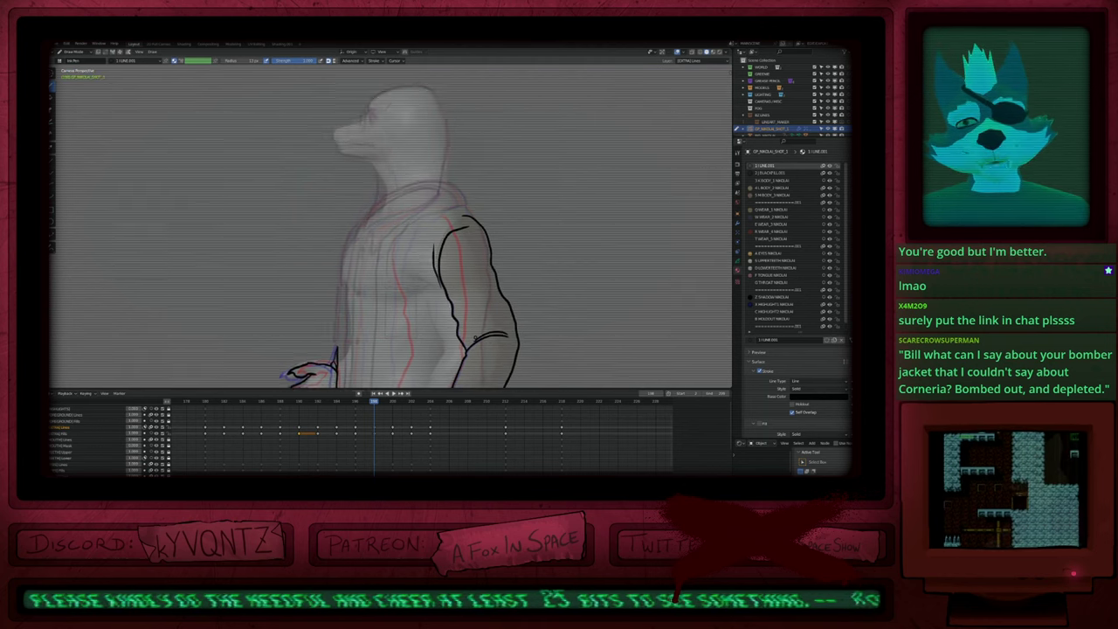
pyautogui.moveTo(475, 338)
pyautogui.keyDown('shift'); pyautogui.mouseDown(button='middle')
pyautogui.moveTo(503, 336)
pyautogui.moveTo(486, 360)
pyautogui.moveTo(497, 204)
pyautogui.moveTo(516, 330)
pyautogui.moveTo(532, 343)
pyautogui.mouseUp(button='middle'); pyautogui.keyUp('shift')
pyautogui.keyDown('shift'); pyautogui.moveTo(556, 305); pyautogui.dragTo(554, 273, button='middle'); pyautogui.keyUp('shift')
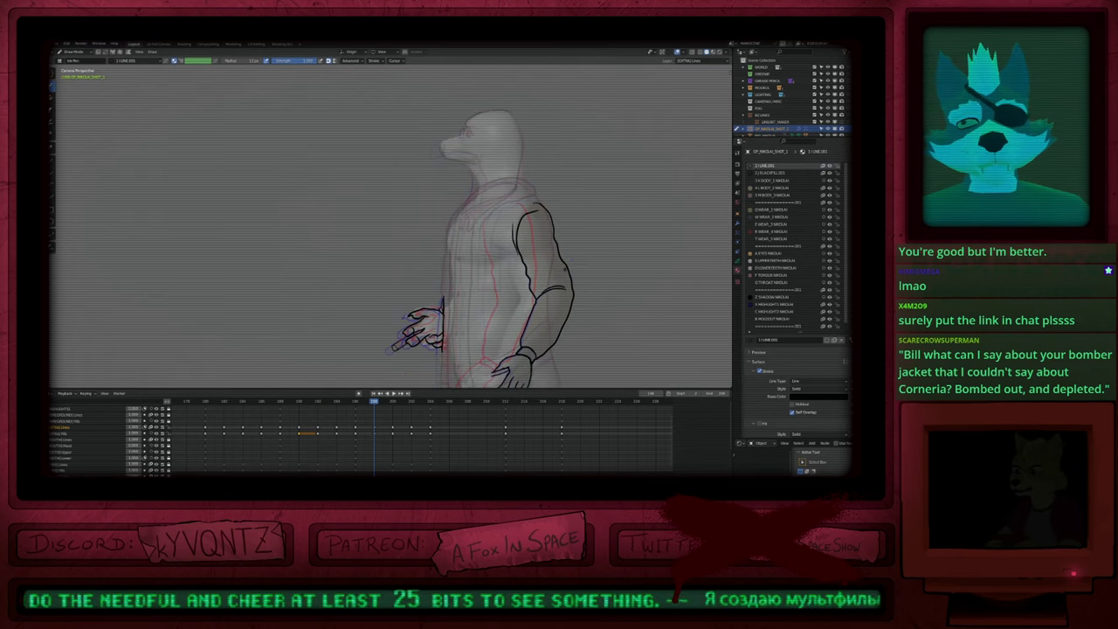
# Step: Step through the arm keyframes from frame 190 to 212 to review the poses
pyautogui.press('Down')
pyautogui.press('Up')
pyautogui.press('Up')
pyautogui.press('Down')
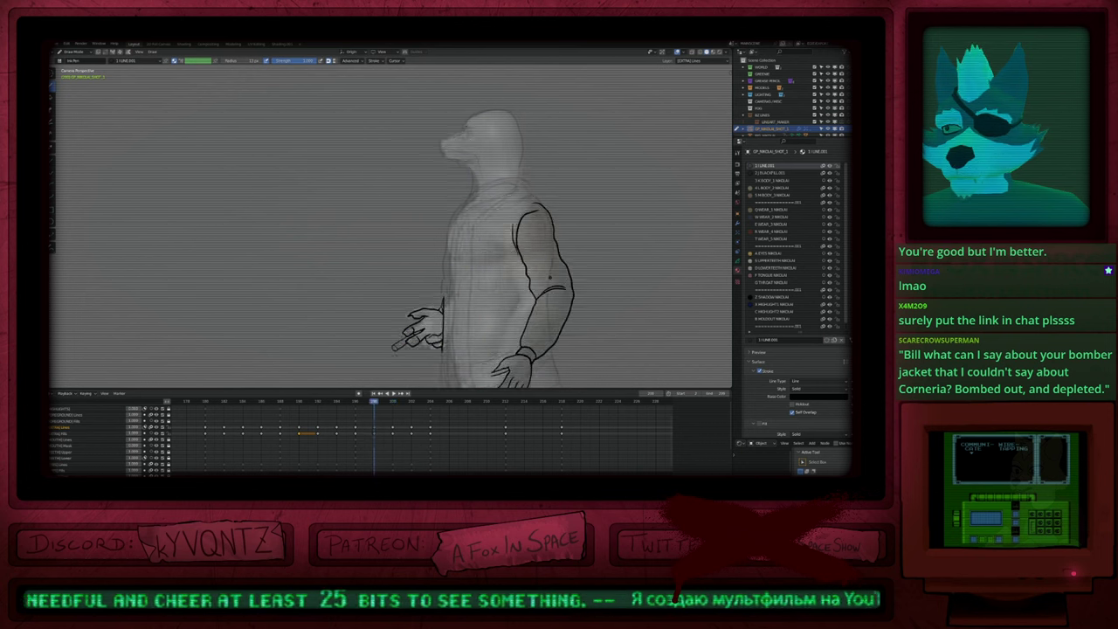
pyautogui.press('Down')
pyautogui.press('Down')
pyautogui.press('Down')
pyautogui.press('Down')
pyautogui.press('Up')
pyautogui.press('Up')
pyautogui.press('Up')
pyautogui.press('Up')
pyautogui.press('Up')
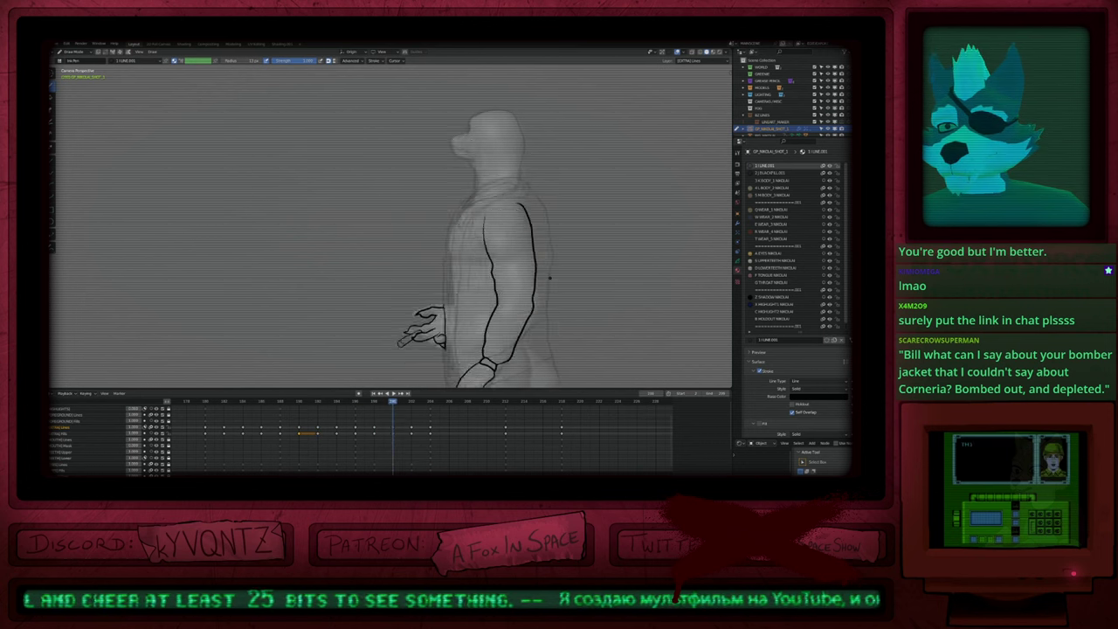
pyautogui.press('Up')
pyautogui.press('Up')
pyautogui.press('Up')
pyautogui.press('Down')
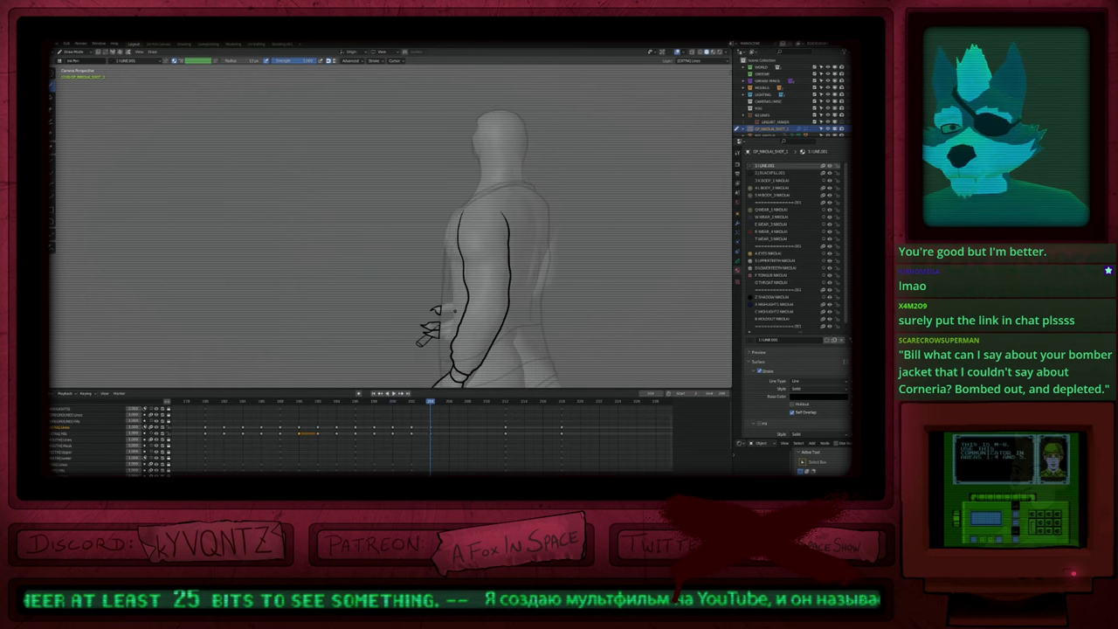
pyautogui.press('Down')
pyautogui.press('Up')
pyautogui.press('Up')
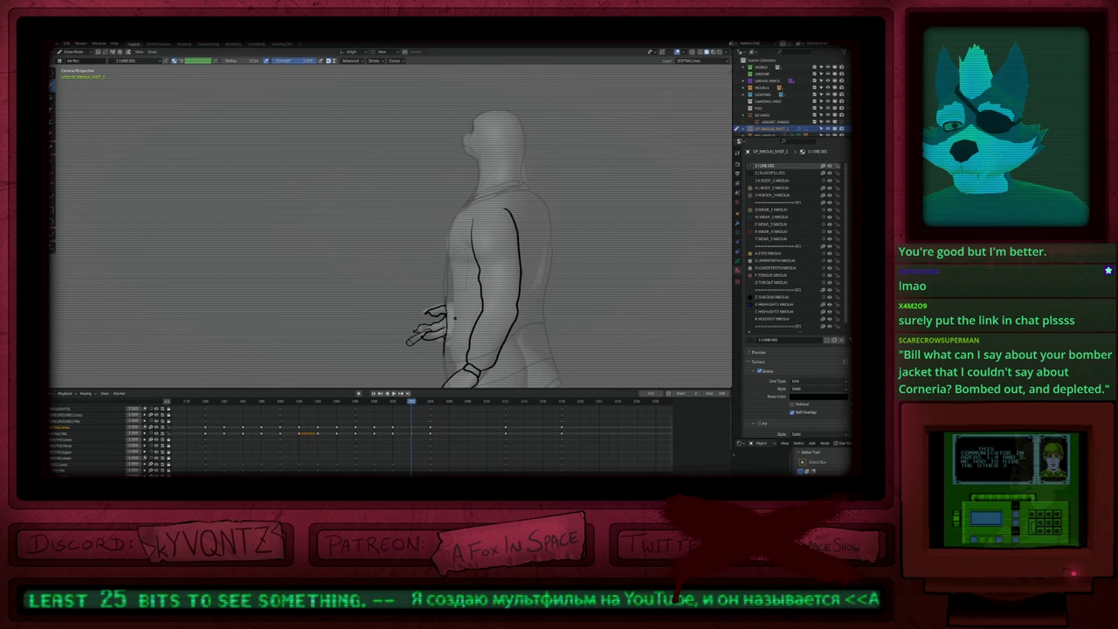
pyautogui.press('Down')
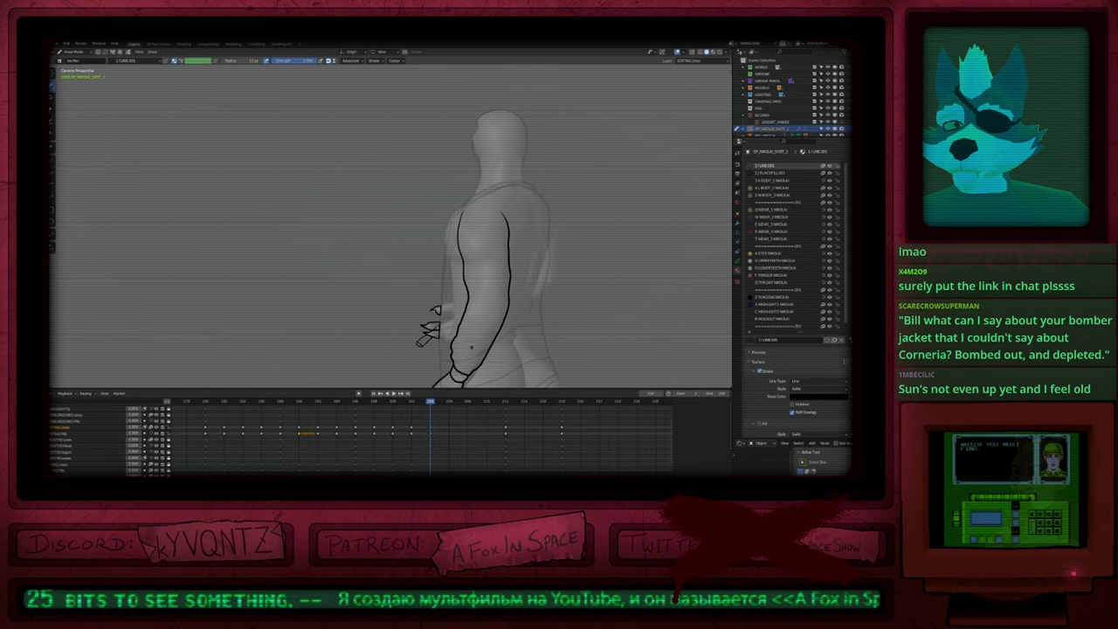
# Step: Frame the whole arm, enter Edit Mode and begin lassoing the arm strokes
pyautogui.keyDown('shift'); pyautogui.moveTo(472, 348); pyautogui.dragTo(475, 258, button='middle'); pyautogui.keyUp('shift')
pyautogui.scroll(-2, 476, 258)
pyautogui.press('Tab')
pyautogui.moveTo(530, 140); pyautogui.dragTo(470, 352)
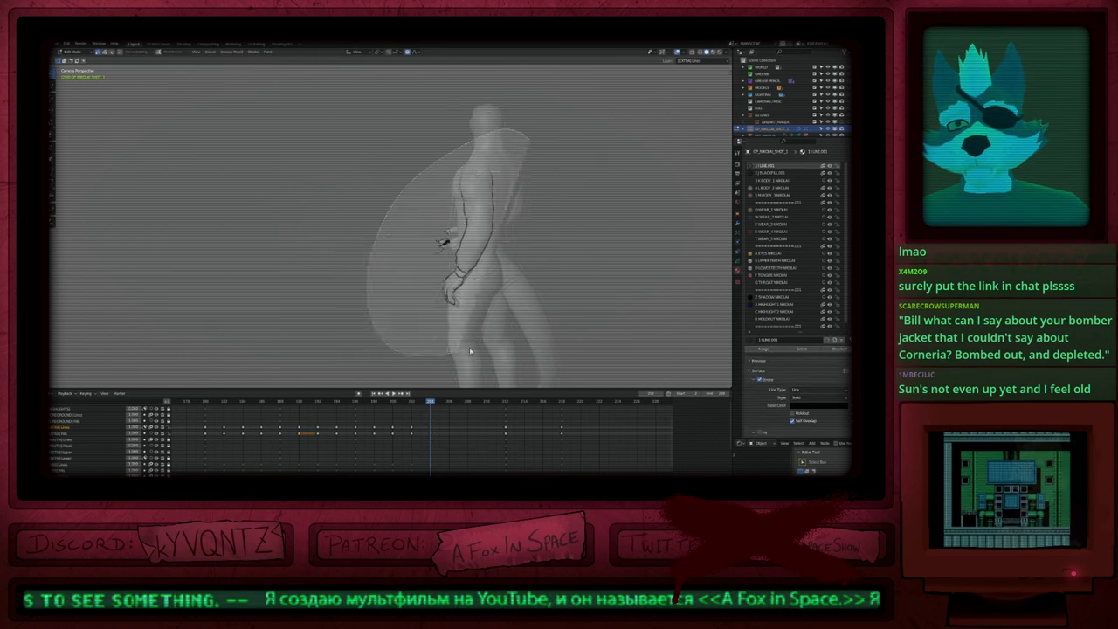
# Step: Select the arm strokes, jump to a later frame, and undo the recent stroke changes
pyautogui.keyDown('ctrl'); pyautogui.moveTo(470, 352); pyautogui.dragTo(473, 353, button='right'); pyautogui.keyUp('ctrl')
pyautogui.click(516, 434)
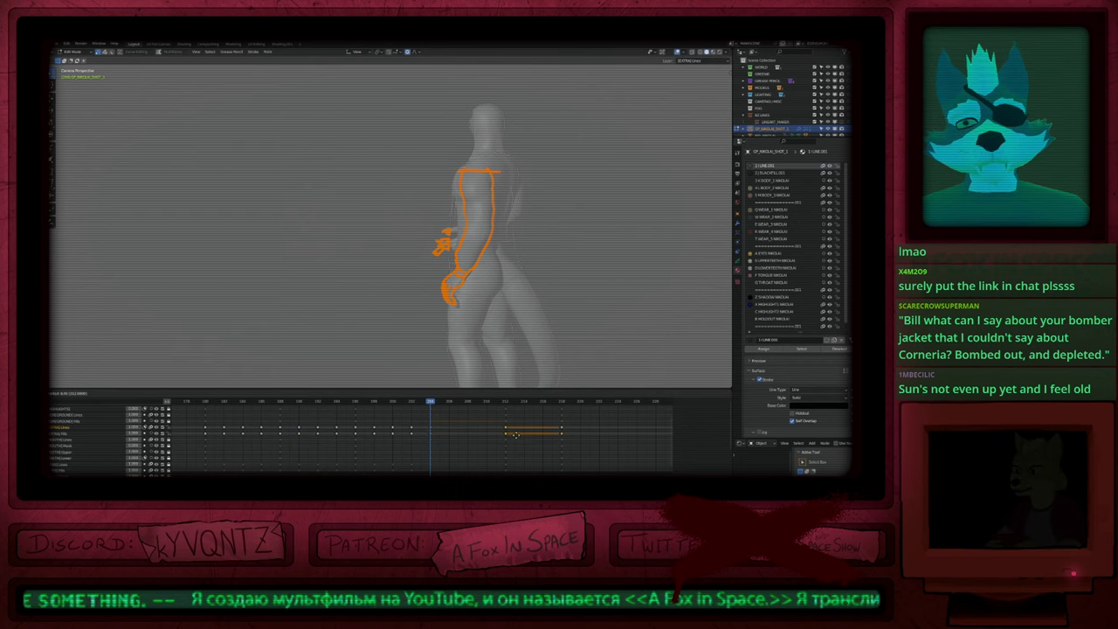
pyautogui.click(506, 402)
pyautogui.press('Tab')
pyautogui.press('f')
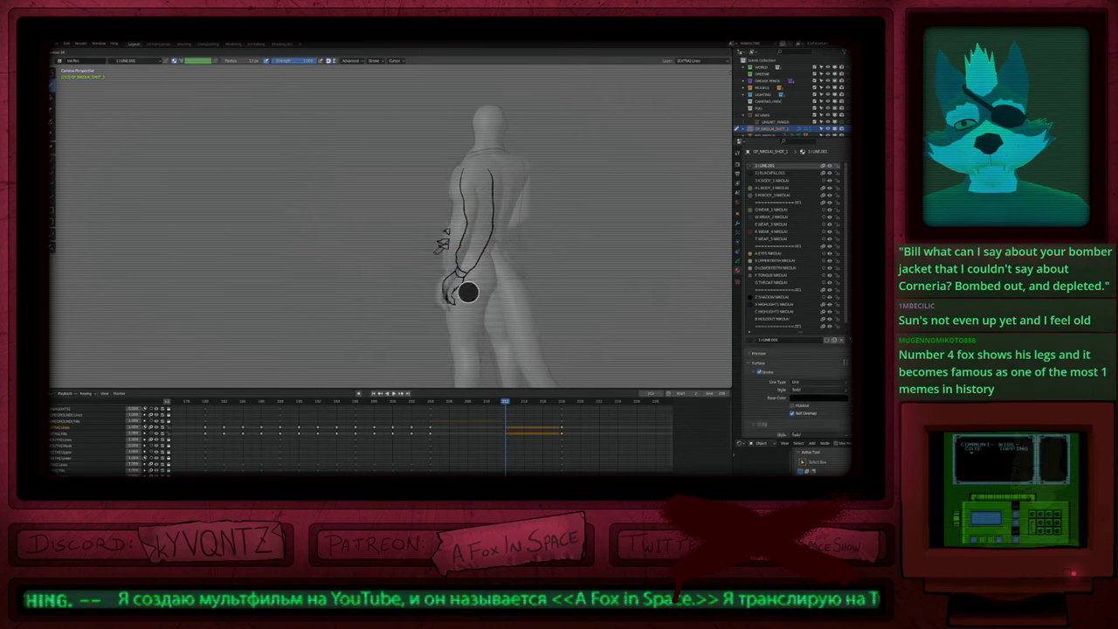
pyautogui.press('Escape')
pyautogui.hotkey('ctrl', 'z')
pyautogui.hotkey('ctrl', 'z')
pyautogui.hotkey('ctrl', 'z')
pyautogui.hotkey('ctrl', 'z')
pyautogui.hotkey('ctrl', 'z')
pyautogui.hotkey('ctrl', 'z')
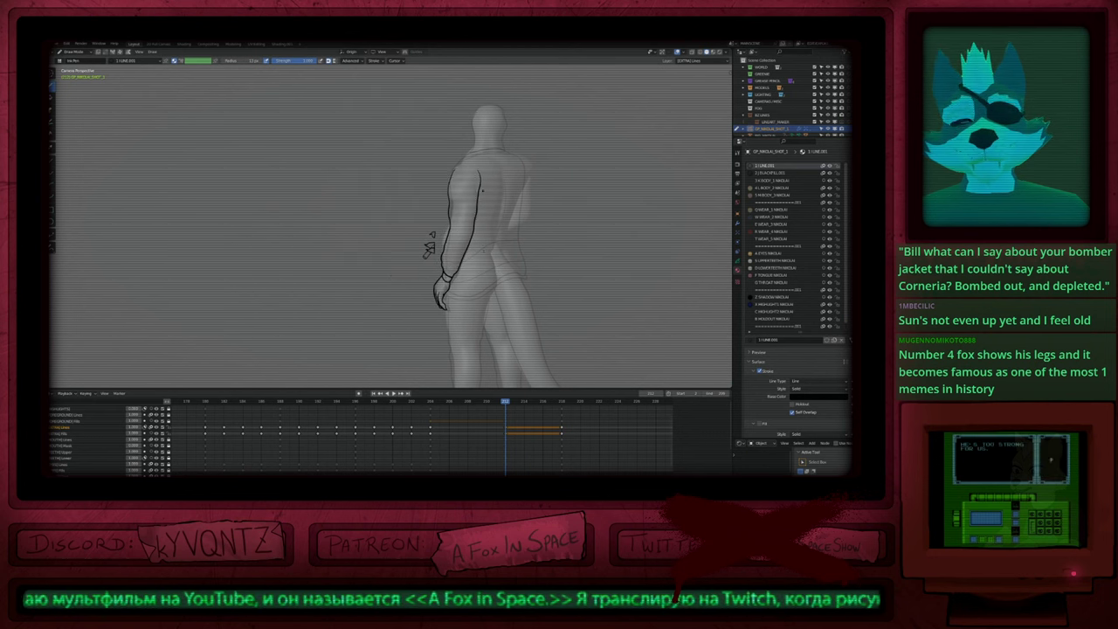
pyautogui.scroll(3, 481, 187)
# Step: With a resized Ink Pen, redraw the arm's outer outline up to the shoulder and its inner line top
pyautogui.press('Tab')
pyautogui.press('Tab')
pyautogui.press('f')
pyautogui.click(479, 141)
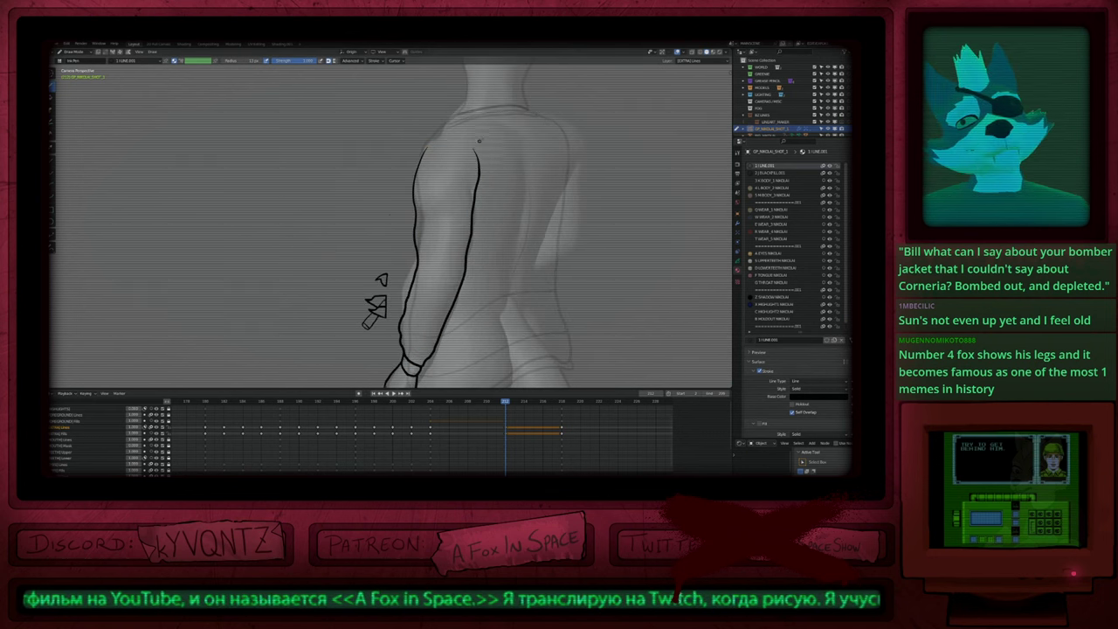
pyautogui.moveTo(419, 164)
pyautogui.mouseDown()
pyautogui.moveTo(435, 136)
pyautogui.moveTo(417, 240)
pyautogui.mouseUp()
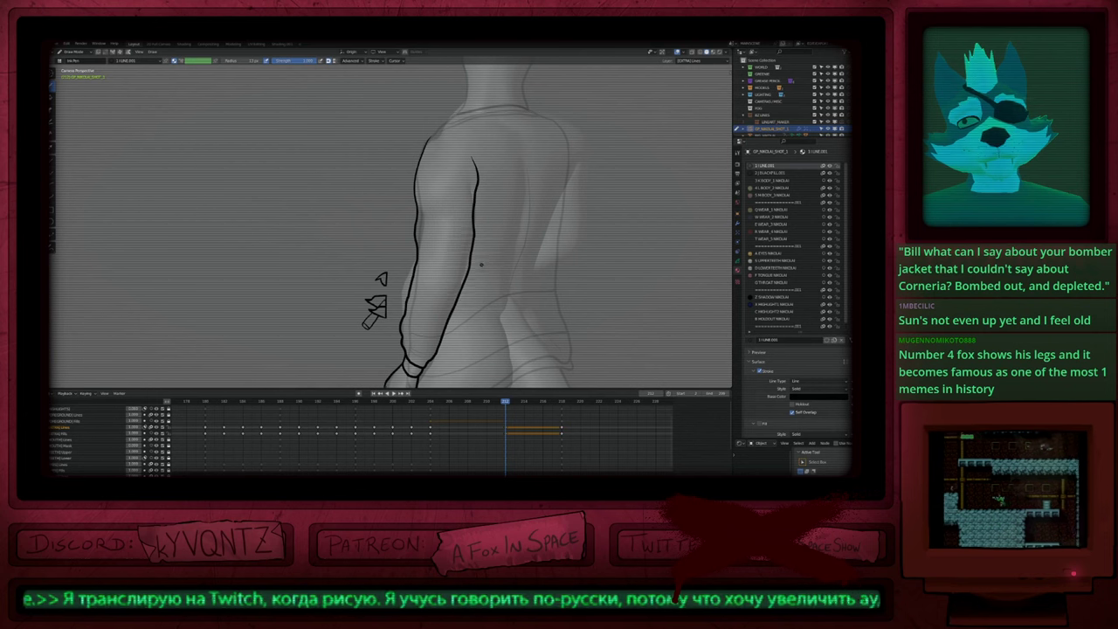
pyautogui.hotkey('ctrl', 'z')
pyautogui.moveTo(475, 210); pyautogui.dragTo(471, 161)
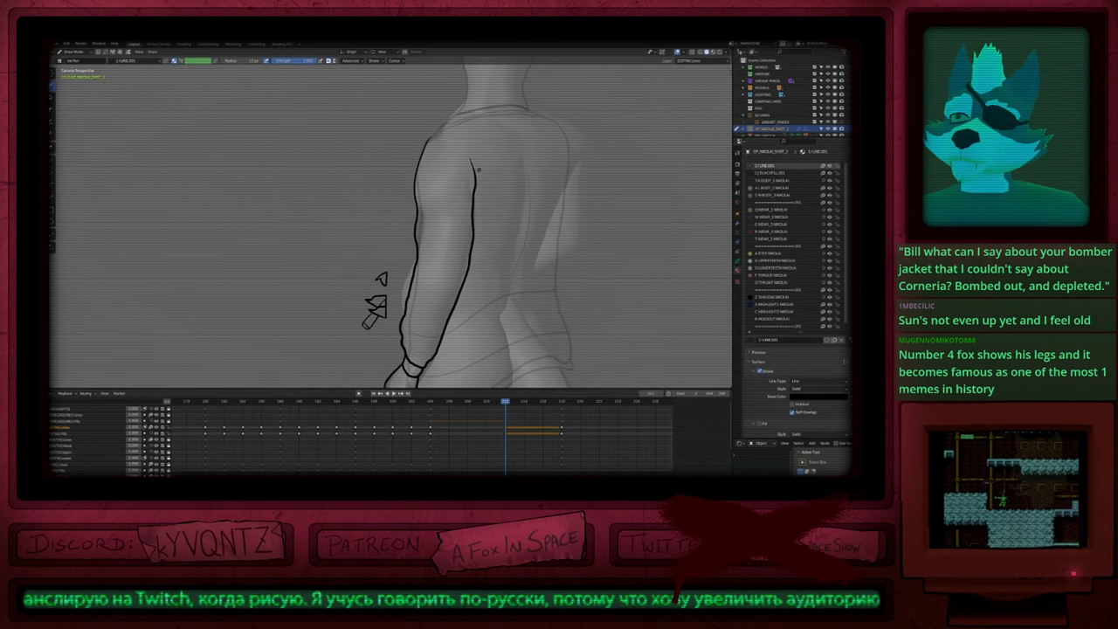
pyautogui.scroll(-6, 479, 169)
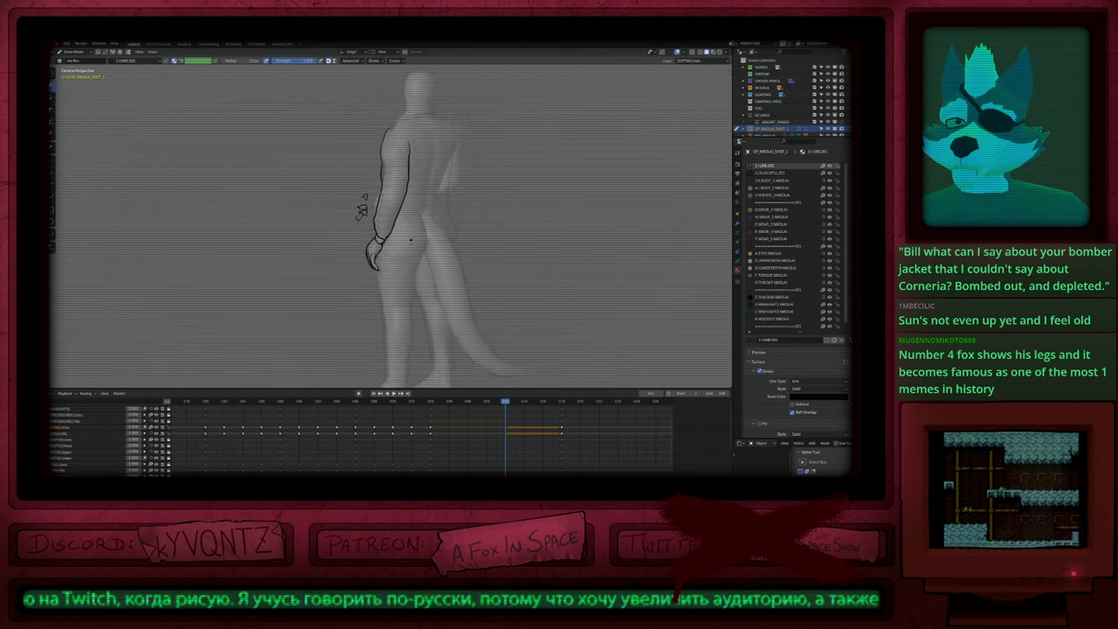
# Step: Interpolate in-betweens for the arm keyframes with Step 2 on all layers
pyautogui.scroll(6, 410, 241)
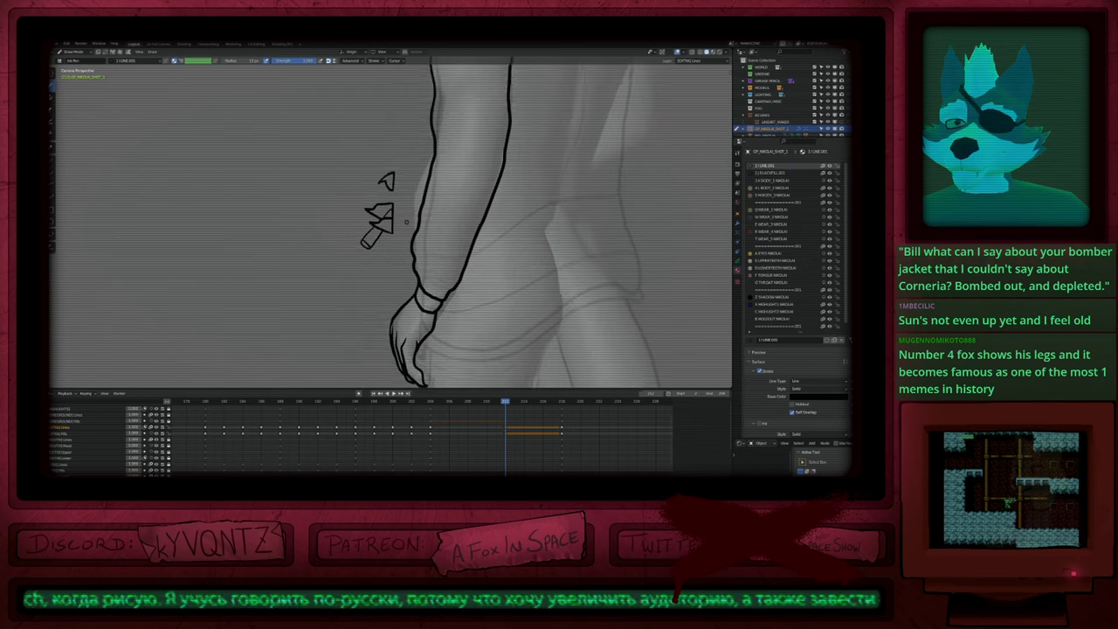
pyautogui.keyDown('shift'); pyautogui.moveTo(406, 222); pyautogui.dragTo(394, 241, button='middle'); pyautogui.keyUp('shift')
pyautogui.press('Down')
pyautogui.click(457, 402)
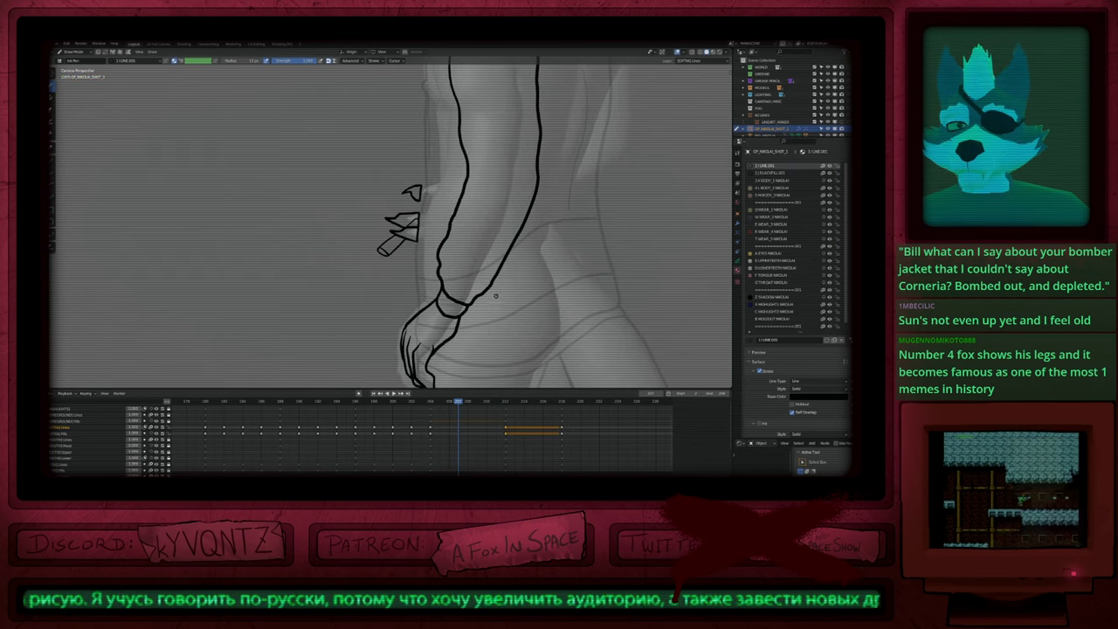
pyautogui.hotkey('ctrl', 'shift', 'e')
pyautogui.click(131, 339)
pyautogui.write('2')
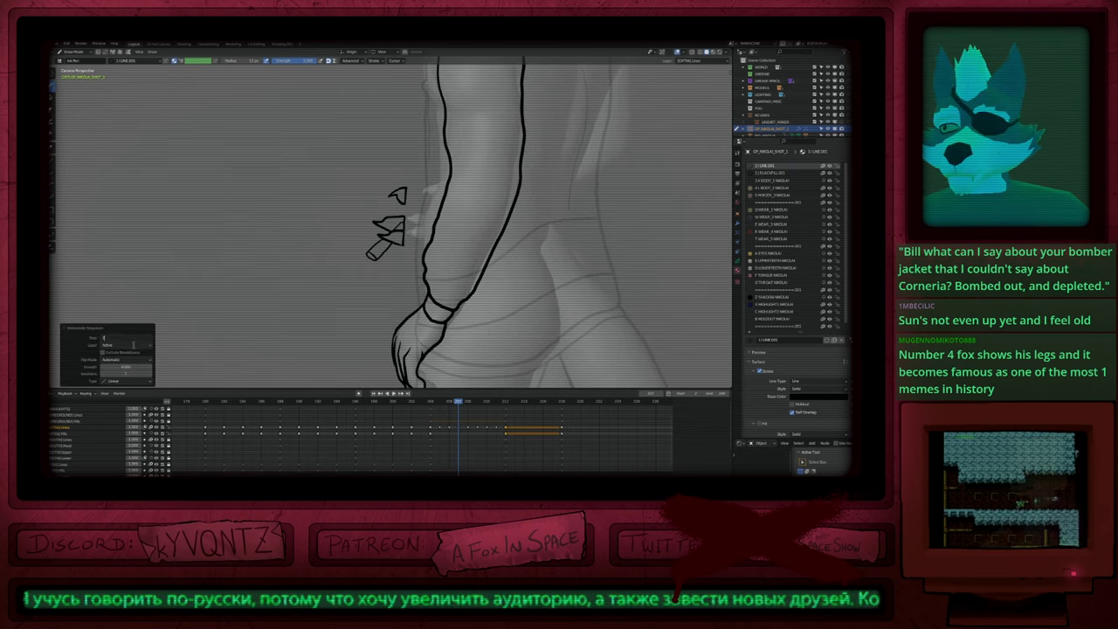
pyautogui.click(129, 345)
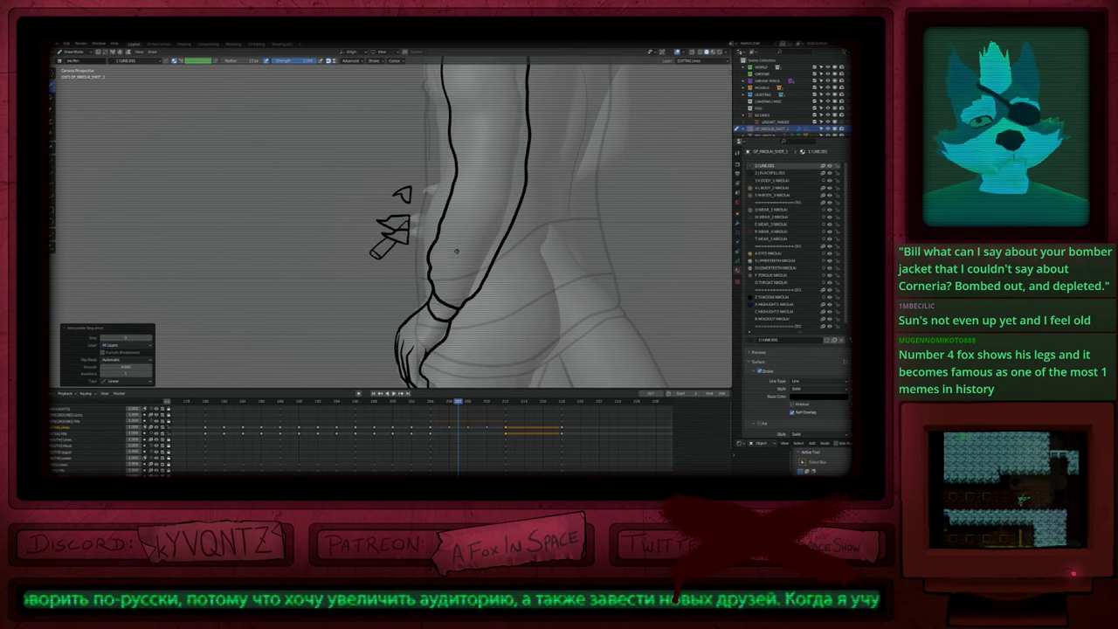
# Step: Play back the animation to review the new in-betweens
pyautogui.scroll(-4, 458, 250)
pyautogui.press('Down')
pyautogui.press('Down')
pyautogui.press('space')
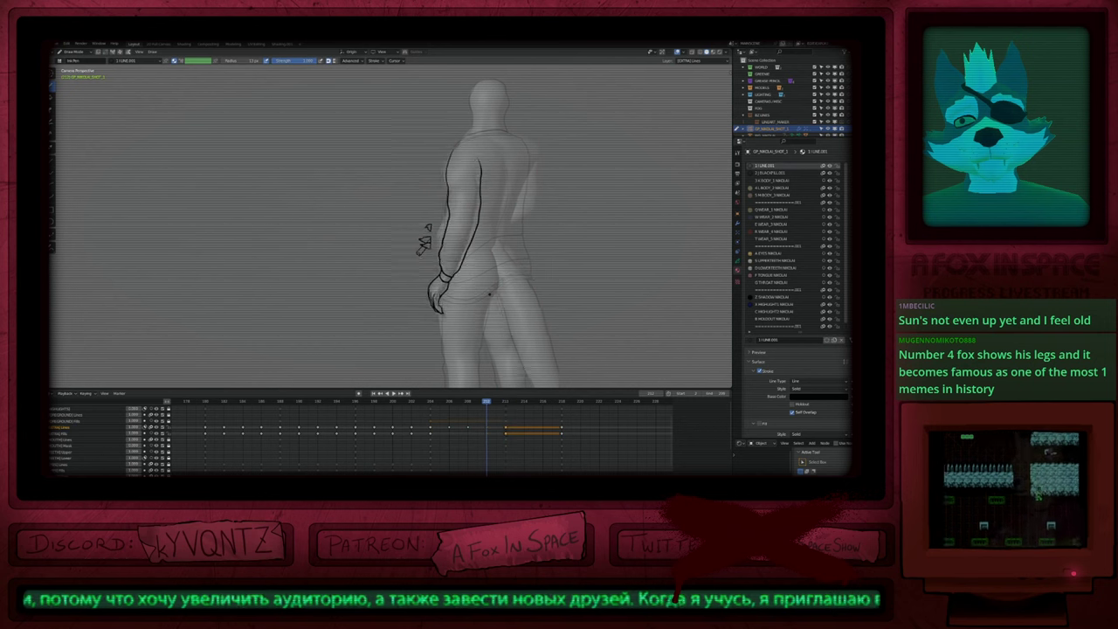
# Step: Erase the stray strokes near the hand with the stroke eraser
pyautogui.scroll(4, 444, 246)
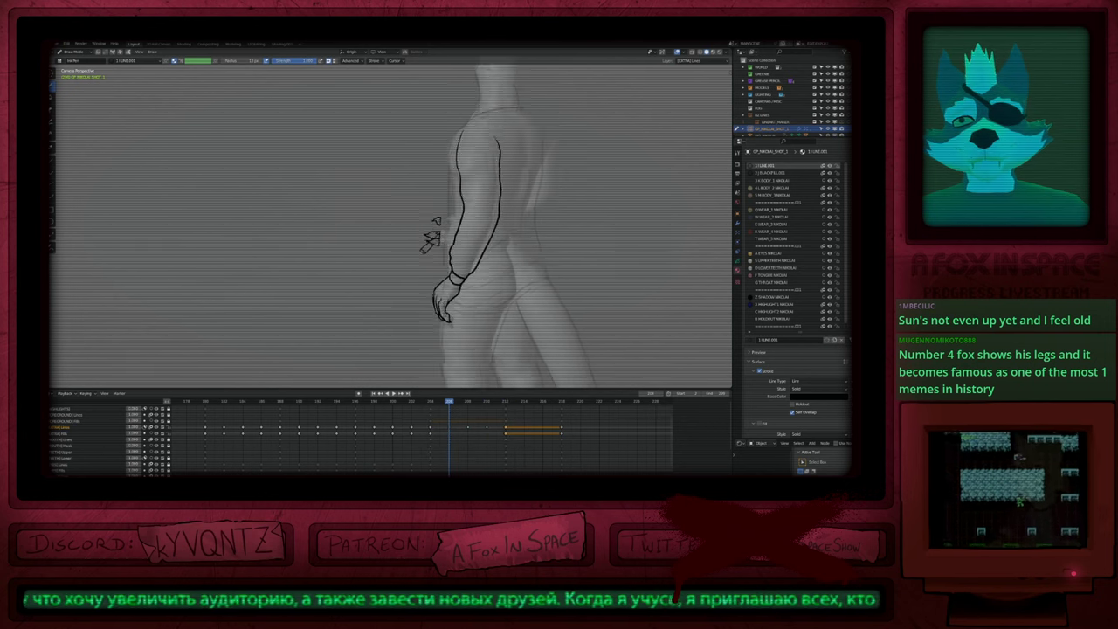
pyautogui.press('e')
pyautogui.moveTo(440, 213); pyautogui.dragTo(427, 244)
pyautogui.press('Up')
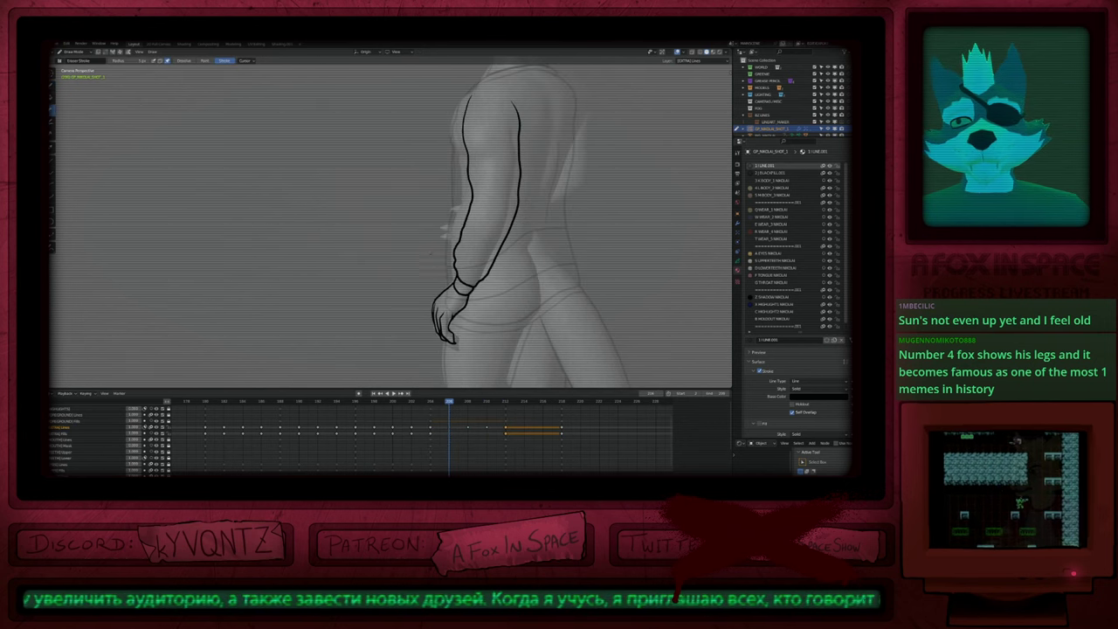
# Step: Erase the stray strokes left of the forearm, stepping through keyframes back to frame 208
pyautogui.press('Up')
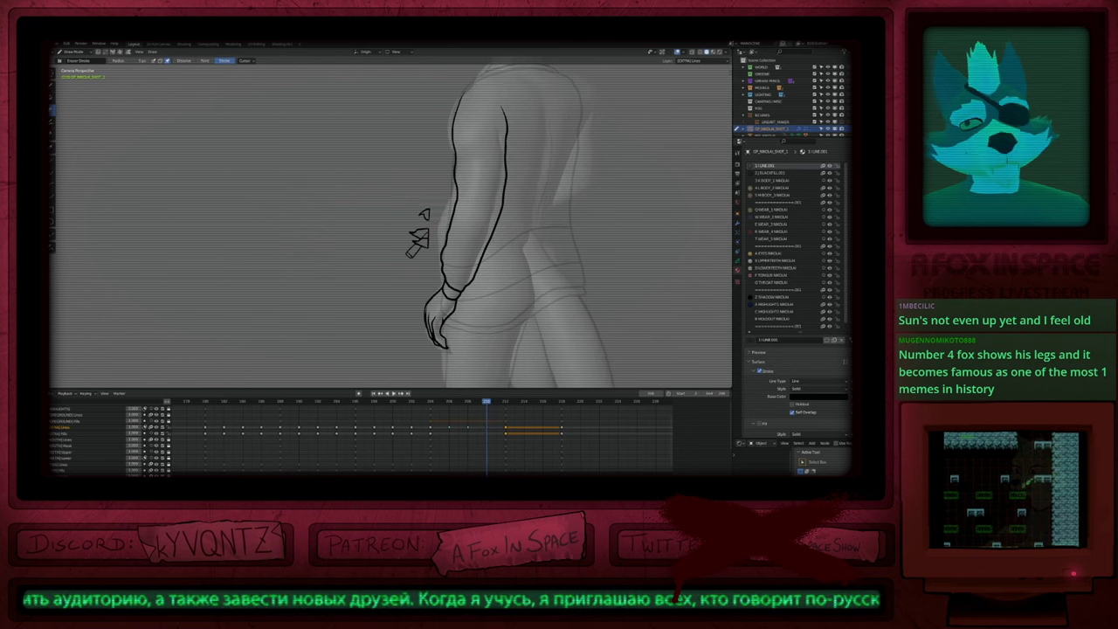
pyautogui.moveTo(427, 212); pyautogui.dragTo(409, 254)
pyautogui.press('Up')
pyautogui.press('e')
pyautogui.press('Up')
pyautogui.press('e')
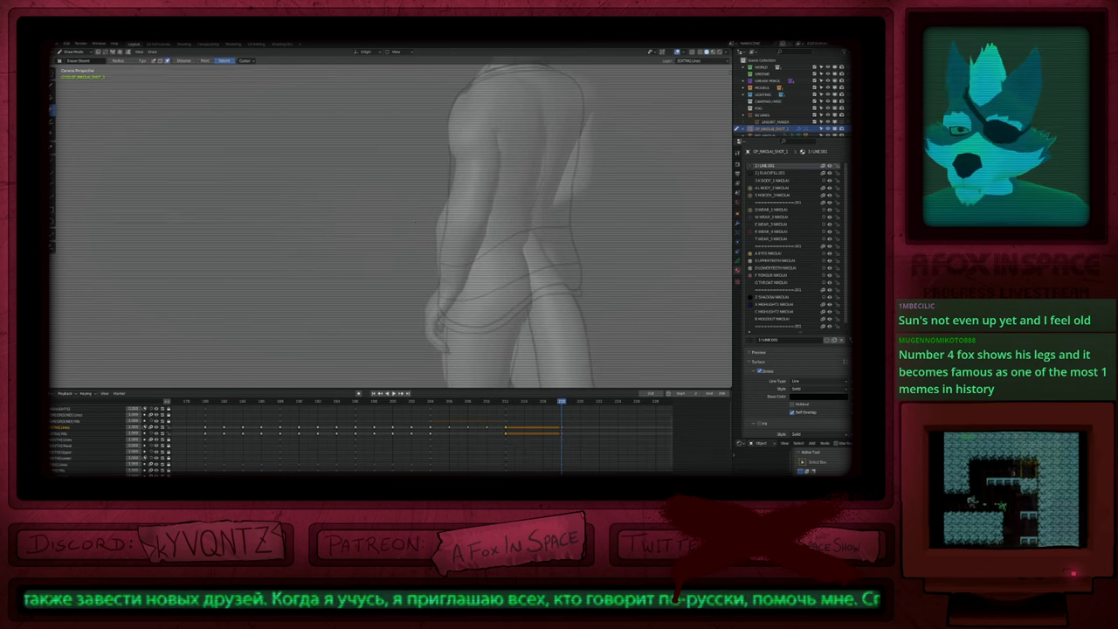
pyautogui.press('e')
pyautogui.press('Down')
pyautogui.press('Down')
pyautogui.press('Down')
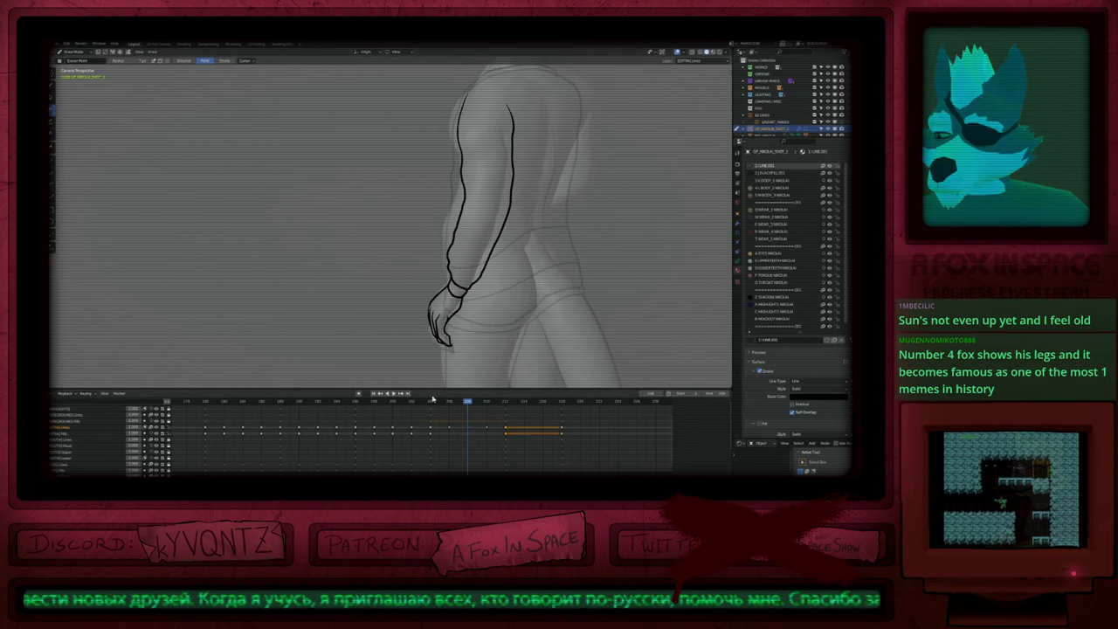
# Step: Duplicate the (EXTRA)Fills keyframe and move the fills keys later to frames 212–218
pyautogui.press('a')
pyautogui.press('r')
pyautogui.click(438, 435)
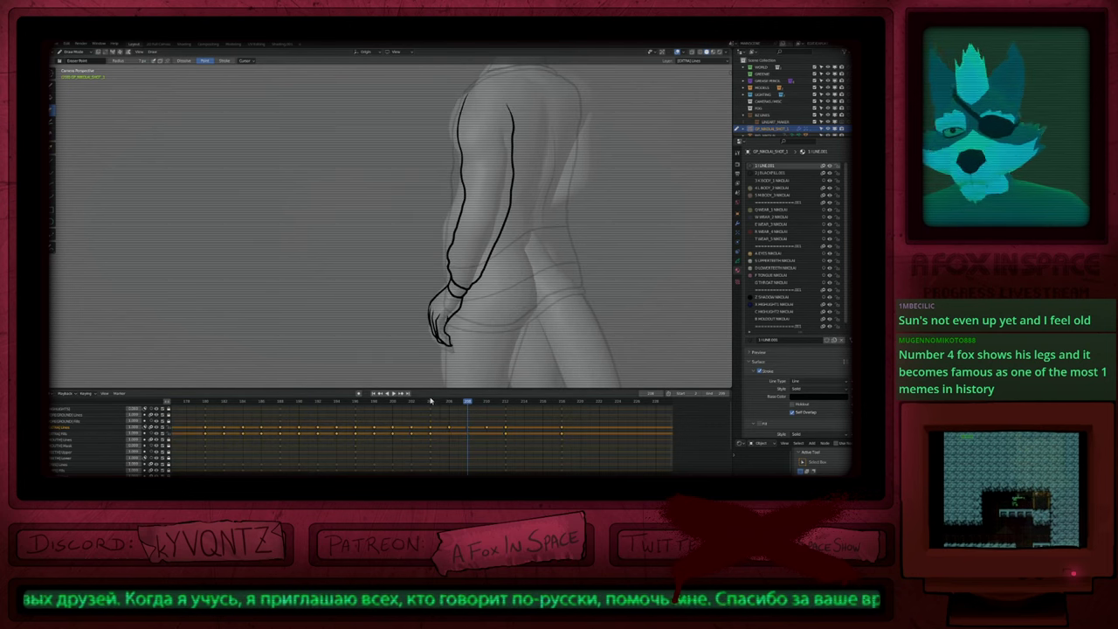
pyautogui.click(433, 436)
pyautogui.hotkey('shift', 'd')
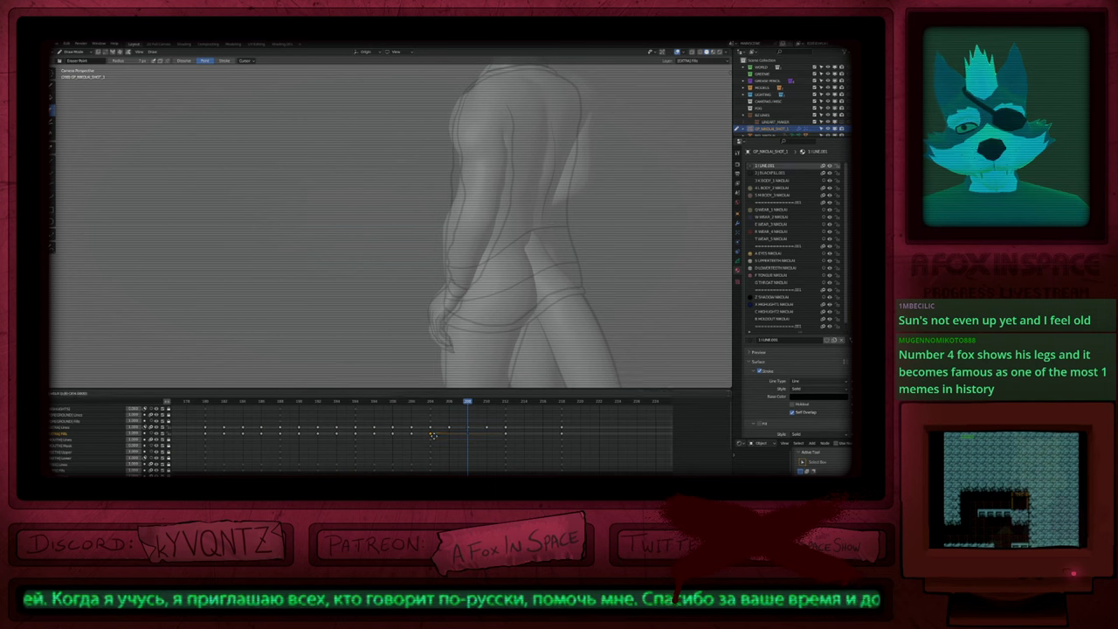
pyautogui.press('4')
pyautogui.press('Return')
pyautogui.hotkey('shift', 'd')
pyautogui.press('4')
pyautogui.press('Return')
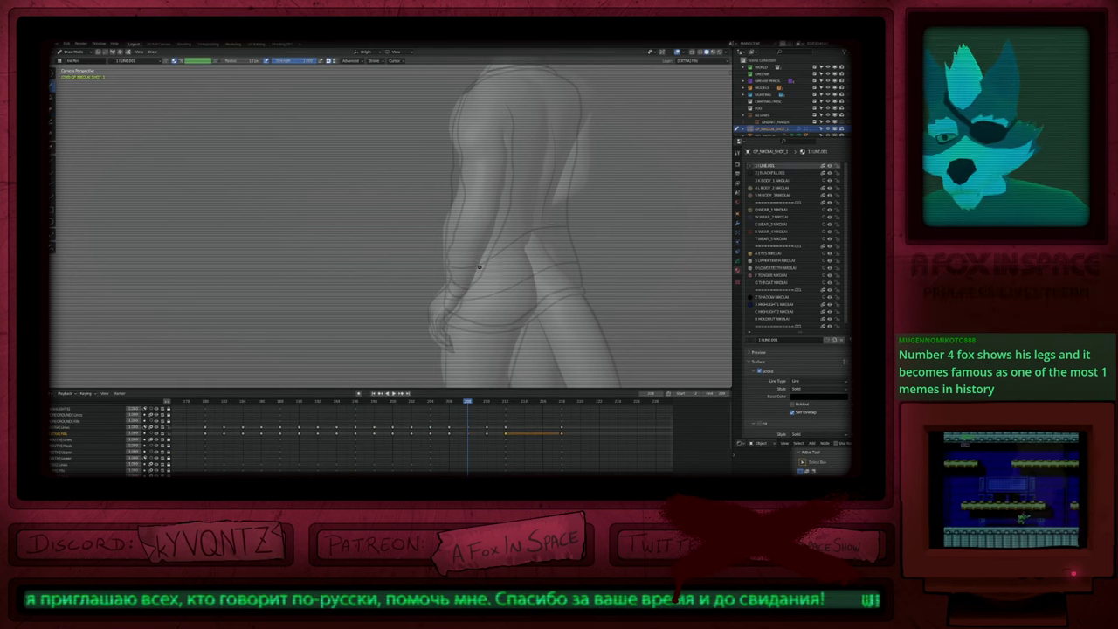
# Step: Return to the (EXTRA)Lines layer with the pen and step through keyframes to frame 206
pyautogui.press('pageup')
pyautogui.press('d')
pyautogui.keyDown('ctrl'); pyautogui.moveTo(492, 245); pyautogui.dragTo(476, 303, button='middle'); pyautogui.keyUp('ctrl')
pyautogui.press('Down')
pyautogui.press('Down')
pyautogui.press('Down')
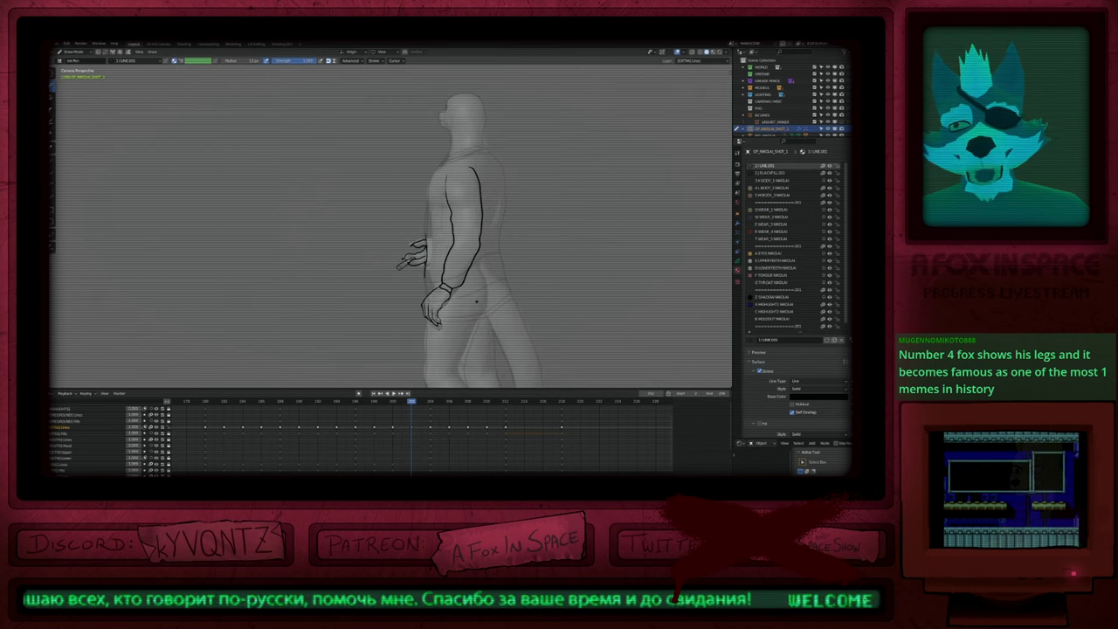
pyautogui.press('Up')
pyautogui.press('Up')
pyautogui.press('Up')
pyautogui.press('Up')
pyautogui.press('Up')
pyautogui.press('Up')
pyautogui.press('Down')
pyautogui.press('Down')
pyautogui.press('Down')
pyautogui.press('Down')
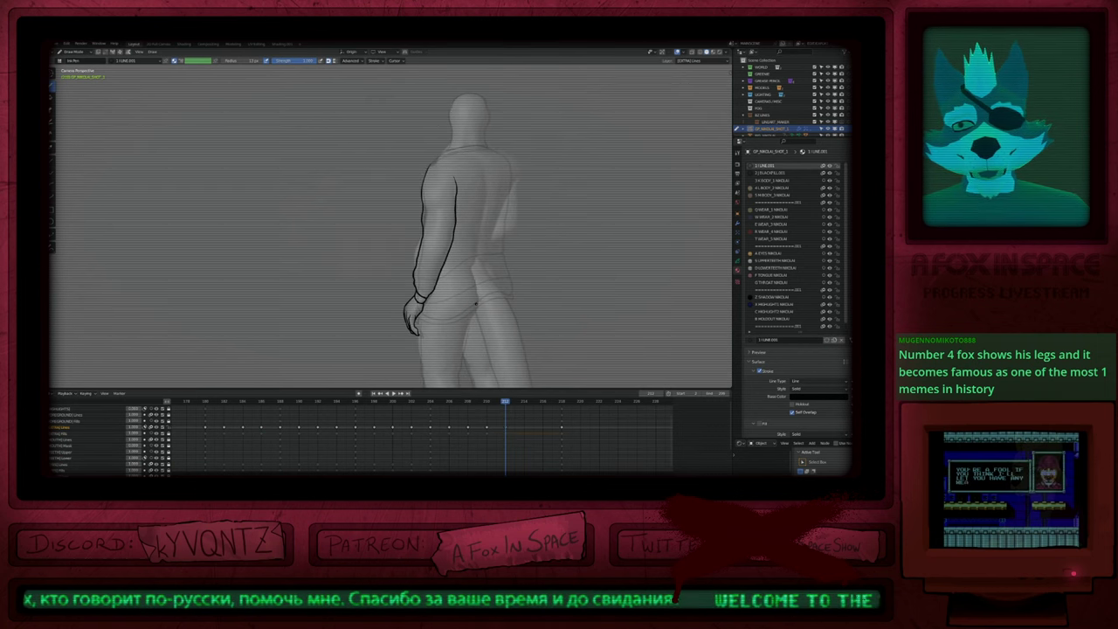
pyautogui.press('Down')
pyautogui.press('Down')
pyautogui.press('Up')
pyautogui.press('Up')
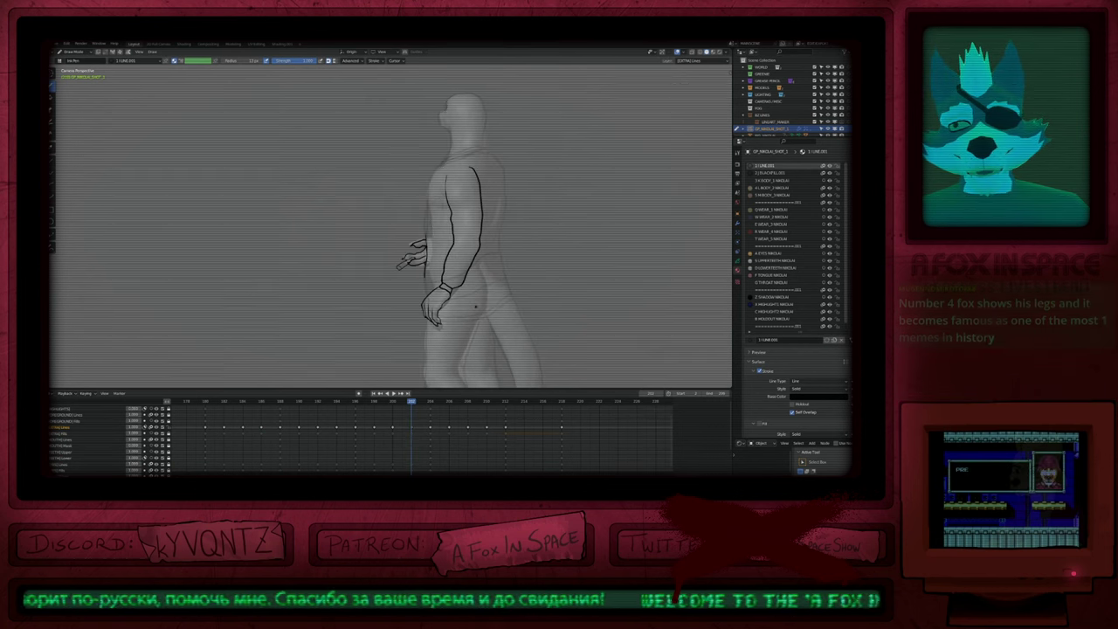
# Step: Extend the arm's back outline downward and compare the poses at frames 206 and 208
pyautogui.scroll(3, 507, 193)
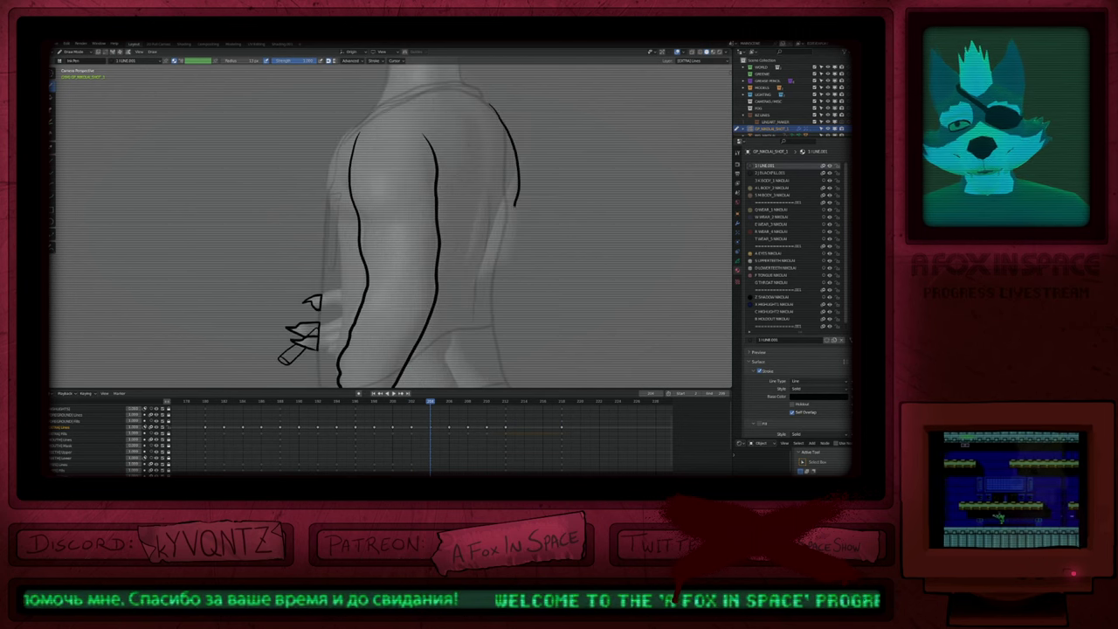
pyautogui.moveTo(514, 206); pyautogui.dragTo(507, 262)
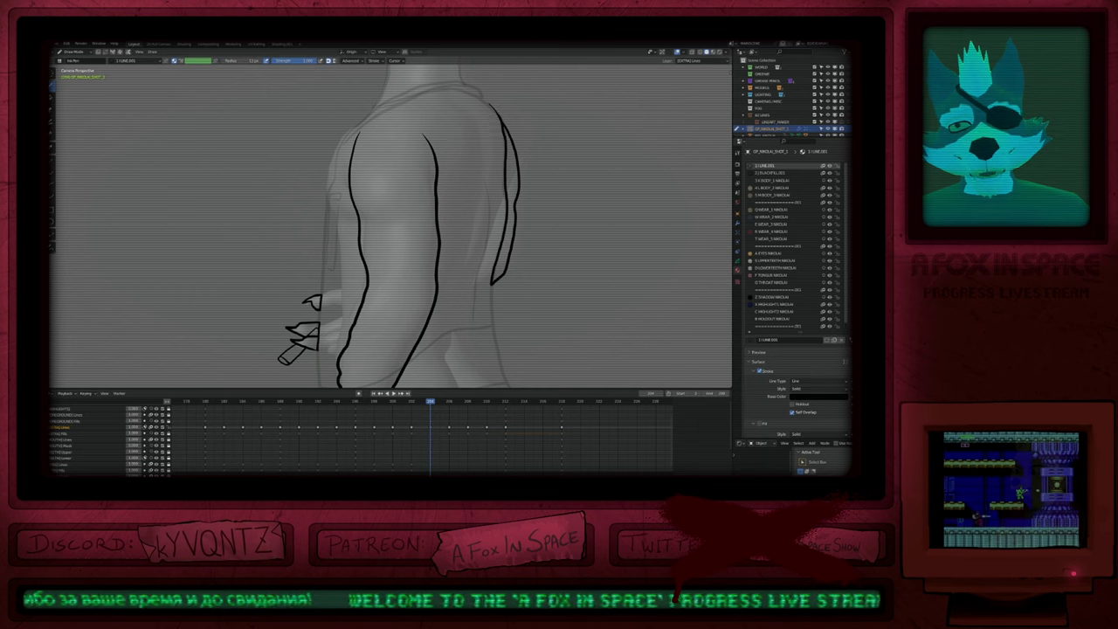
pyautogui.scroll(-3, 488, 245)
pyautogui.keyDown('shift'); pyautogui.moveTo(476, 315); pyautogui.dragTo(502, 263, button='middle'); pyautogui.keyUp('shift')
pyautogui.press('Down')
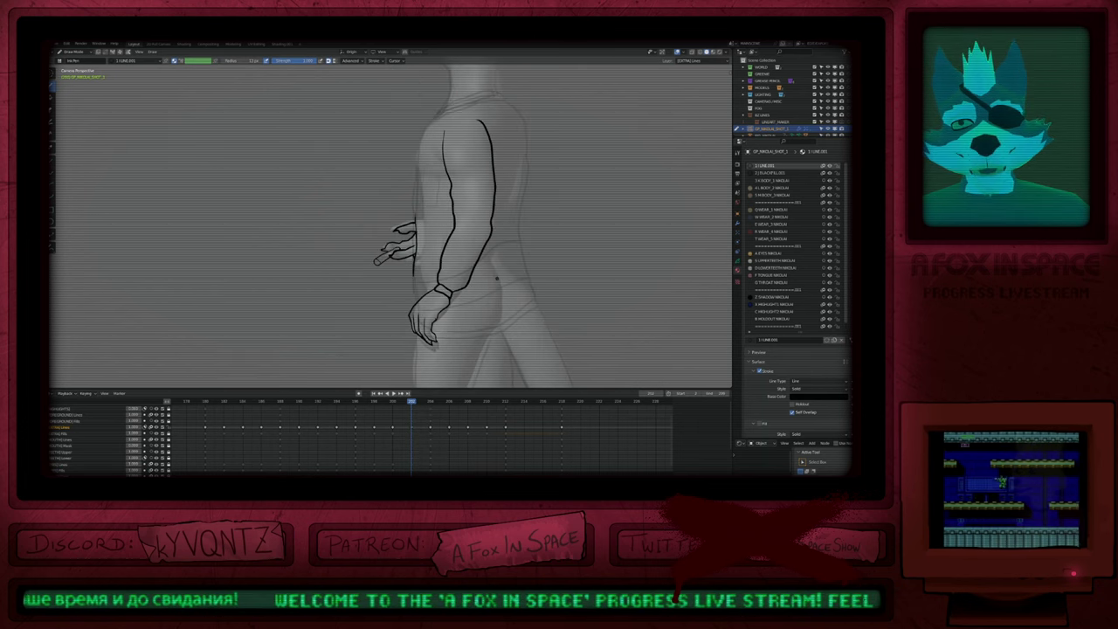
pyautogui.press('Up')
pyautogui.press('Up')
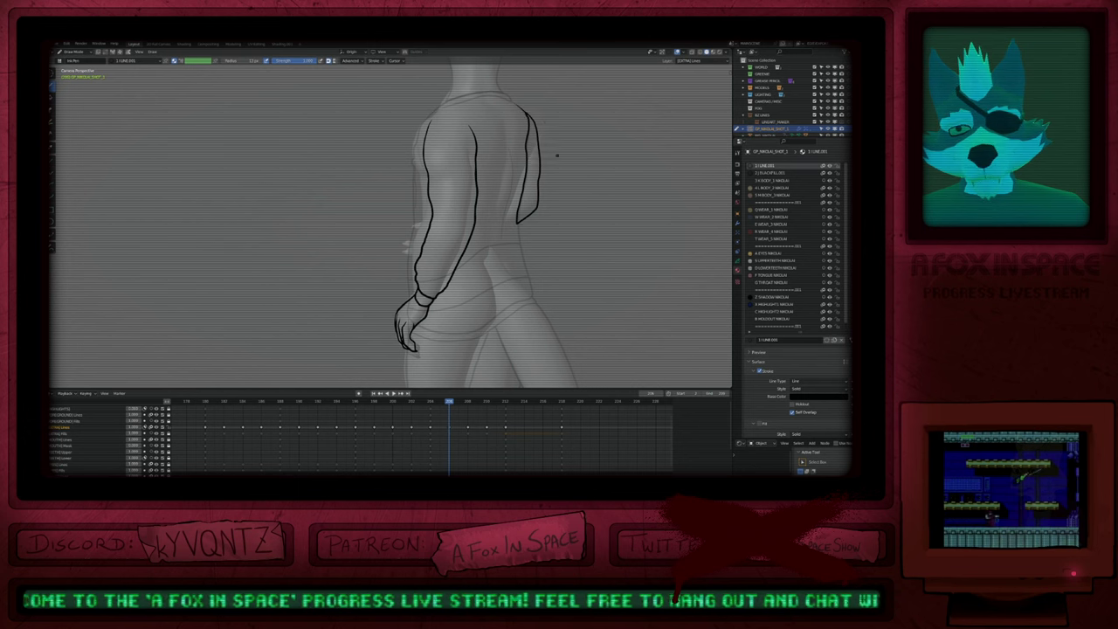
pyautogui.press('Down')
pyautogui.press('Up')
pyautogui.press('Up')
pyautogui.press('Down')
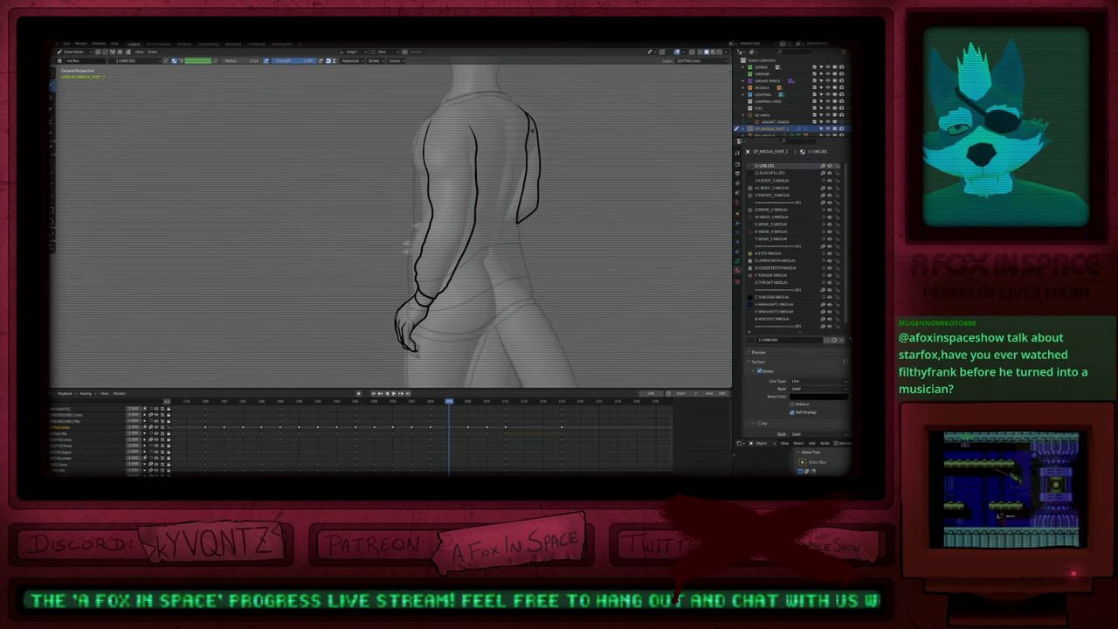
pyautogui.press('Up')
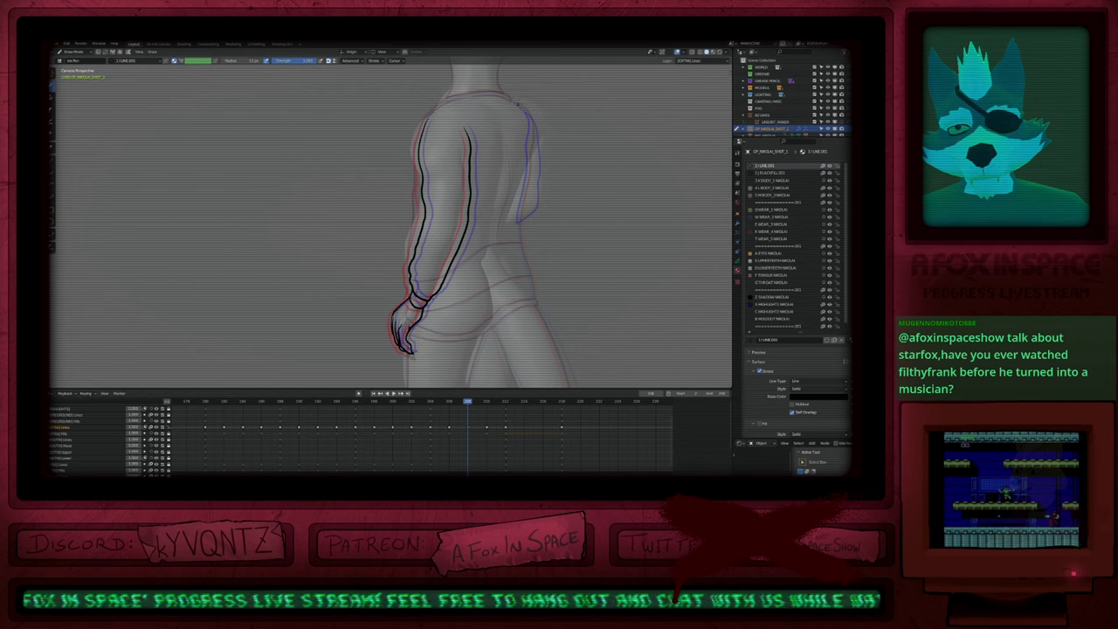
# Step: Ink the far shoulder's back edge in black, then advance to the frame 210 drawing
pyautogui.moveTo(532, 113)
pyautogui.mouseDown()
pyautogui.moveTo(544, 161)
pyautogui.moveTo(533, 217)
pyautogui.mouseUp()
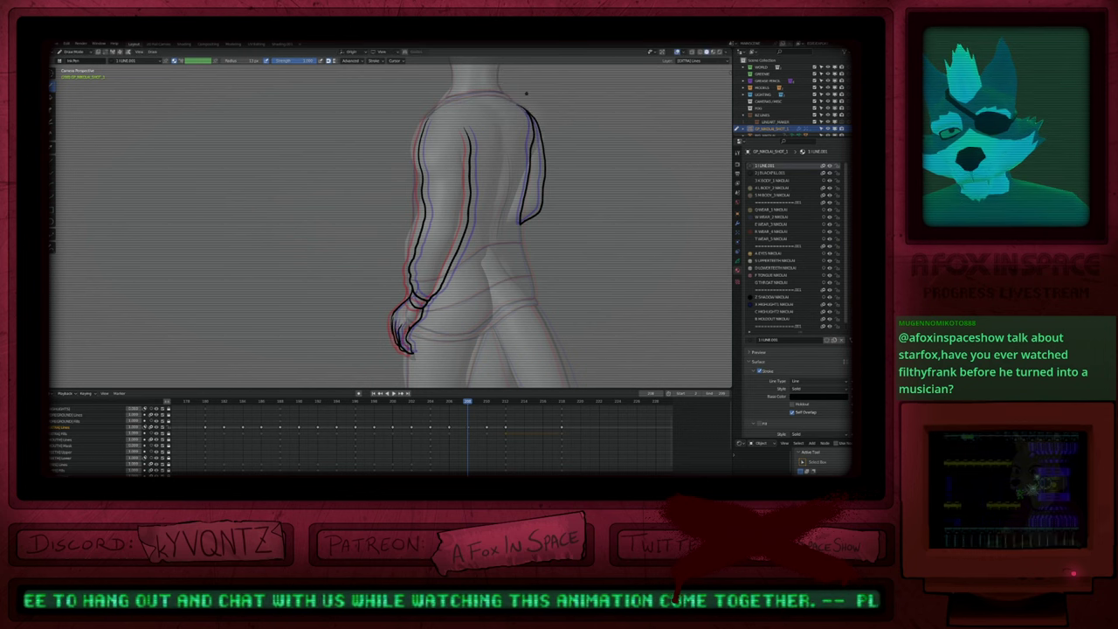
pyautogui.keyDown('shift'); pyautogui.moveTo(535, 230); pyautogui.dragTo(549, 240, button='middle'); pyautogui.keyUp('shift')
pyautogui.press('Down')
pyautogui.press('Up')
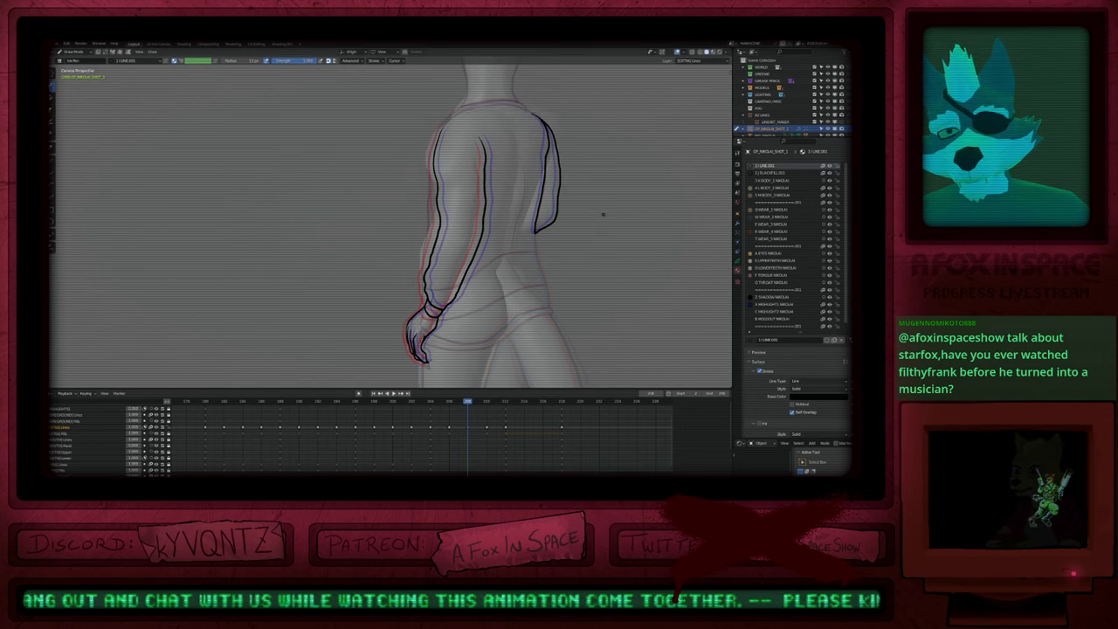
pyautogui.press('Up')
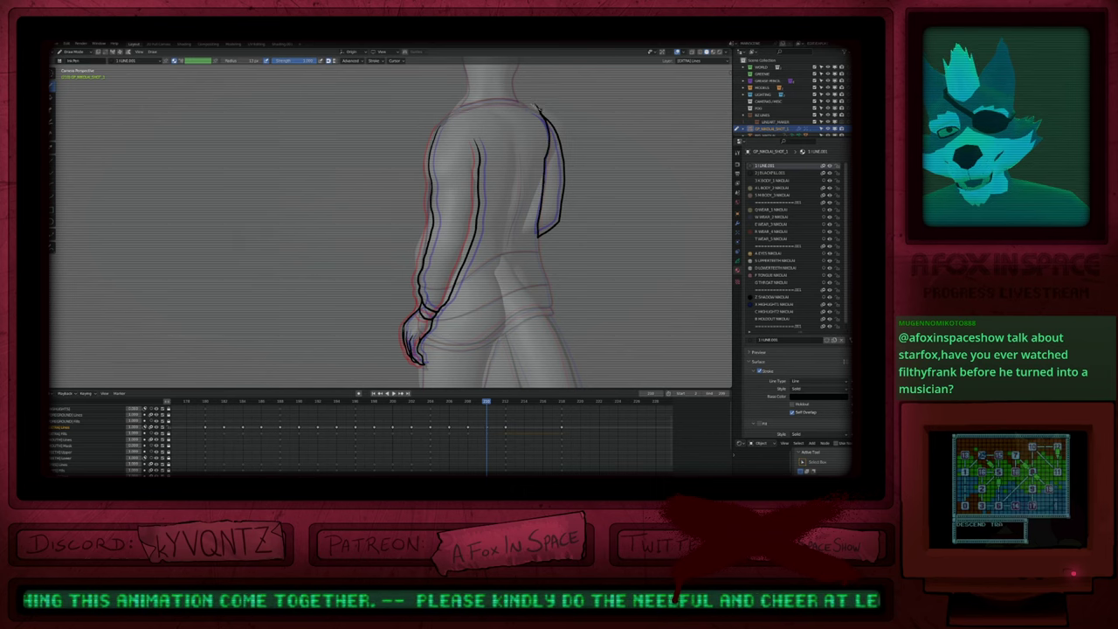
pyautogui.scroll(-2, 585, 208)
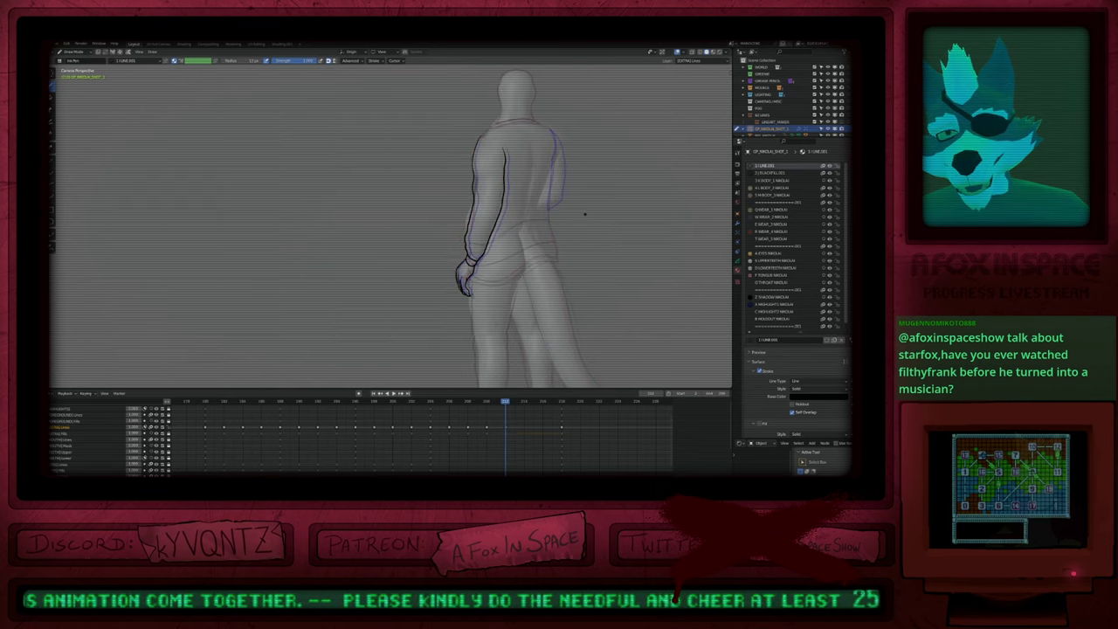
pyautogui.press('Left')
pyautogui.press('Left')
pyautogui.press('Left')
pyautogui.press('Left')
pyautogui.press('Left')
pyautogui.press('Left')
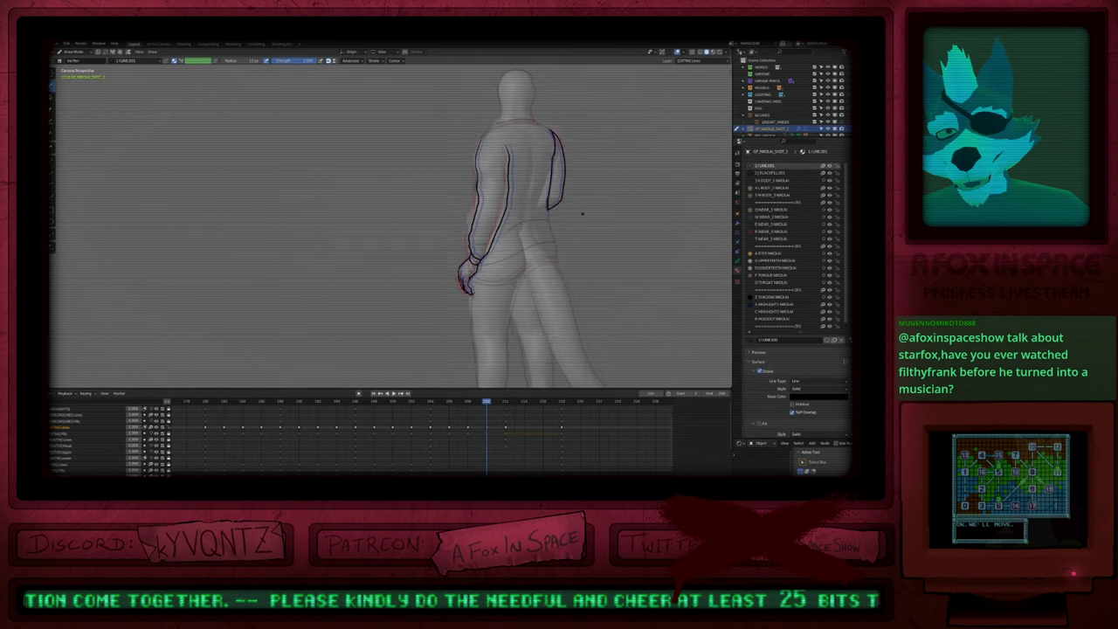
pyautogui.press('Right')
pyautogui.press('Right')
pyautogui.press('Right')
pyautogui.press('Right')
pyautogui.press('Right')
pyautogui.press('Right')
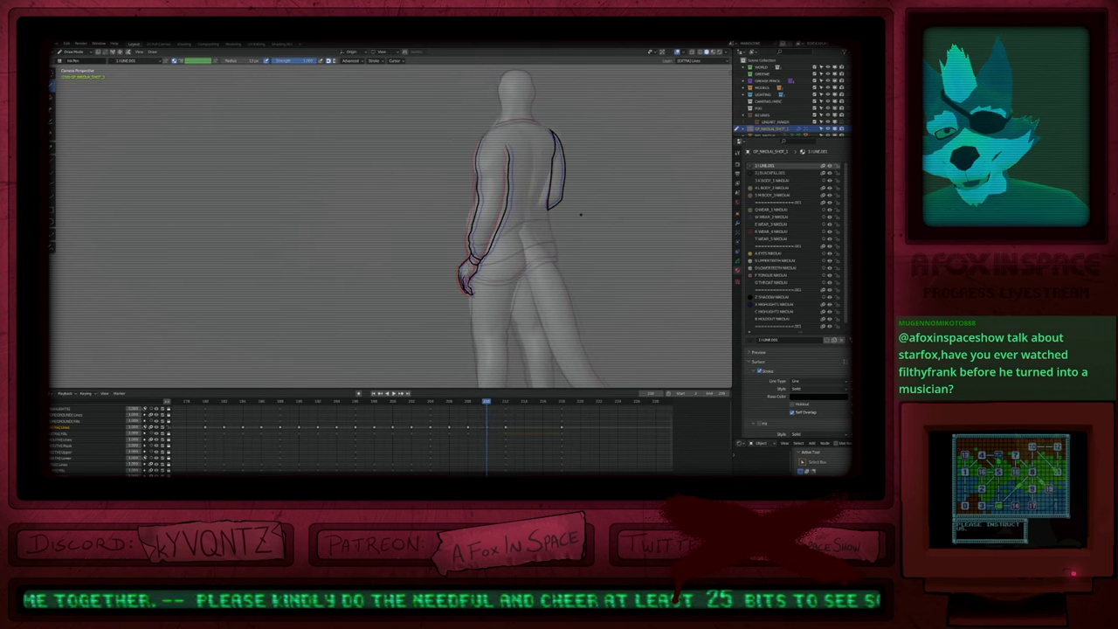
# Step: Redraw the arm's inner outline thicker in black, then check the frame 212 and 218 drawings
pyautogui.keyDown('ctrl'); pyautogui.moveTo(558, 181); pyautogui.dragTo(558, 144, button='middle'); pyautogui.keyUp('ctrl')
pyautogui.press('f')
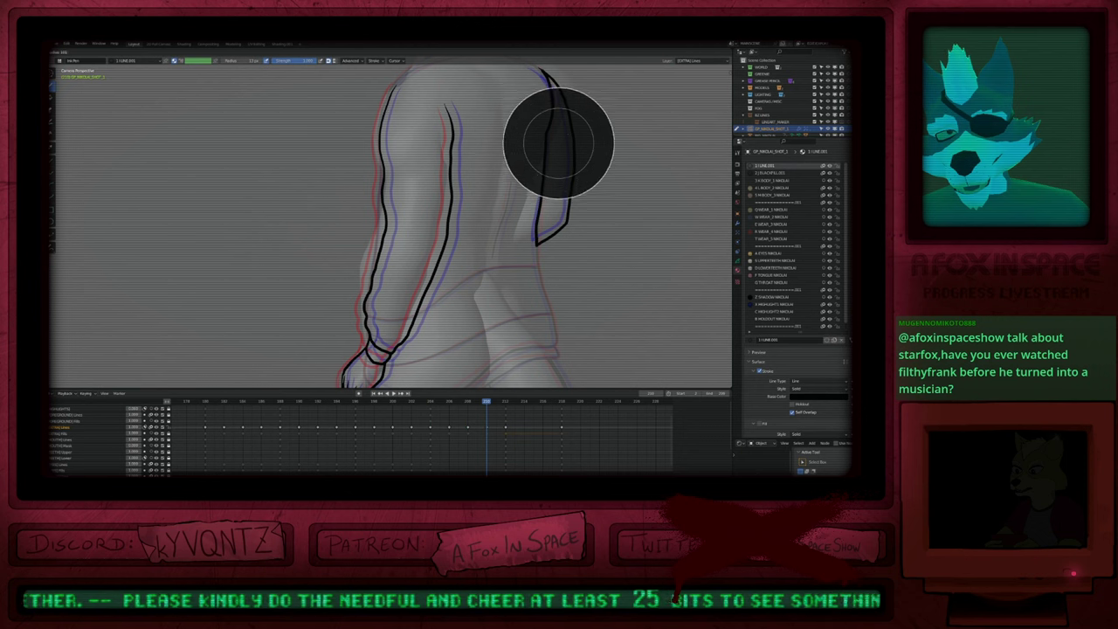
pyautogui.press('Escape')
pyautogui.moveTo(554, 109)
pyautogui.mouseDown()
pyautogui.moveTo(535, 241)
pyautogui.moveTo(558, 233)
pyautogui.mouseUp()
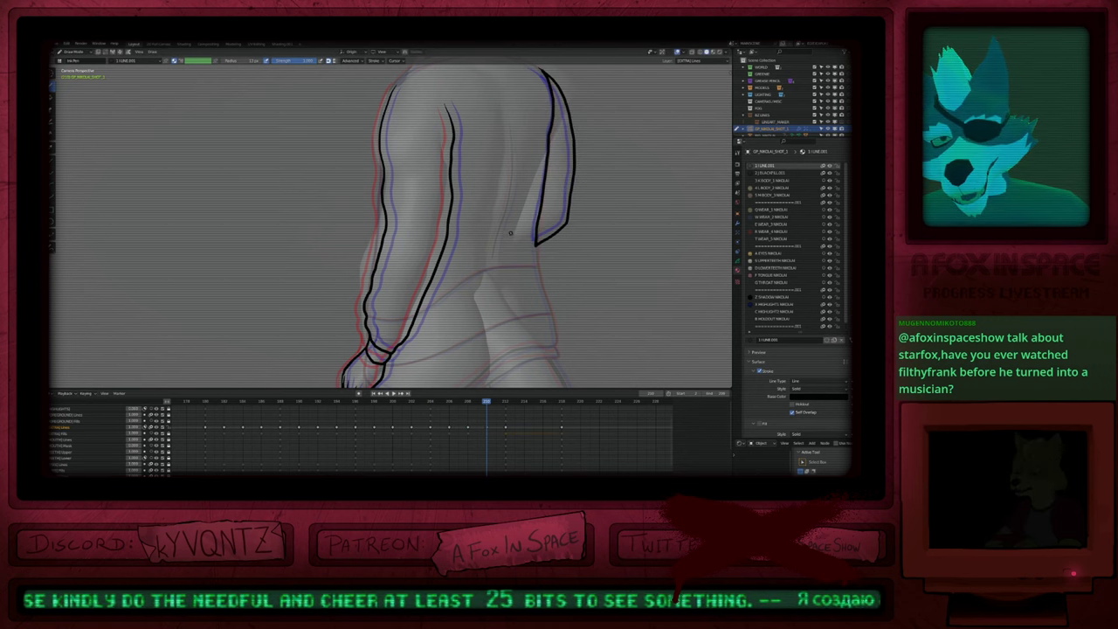
pyautogui.scroll(-5, 537, 240)
pyautogui.keyDown('shift'); pyautogui.moveTo(536, 241); pyautogui.dragTo(509, 299, button='middle'); pyautogui.keyUp('shift')
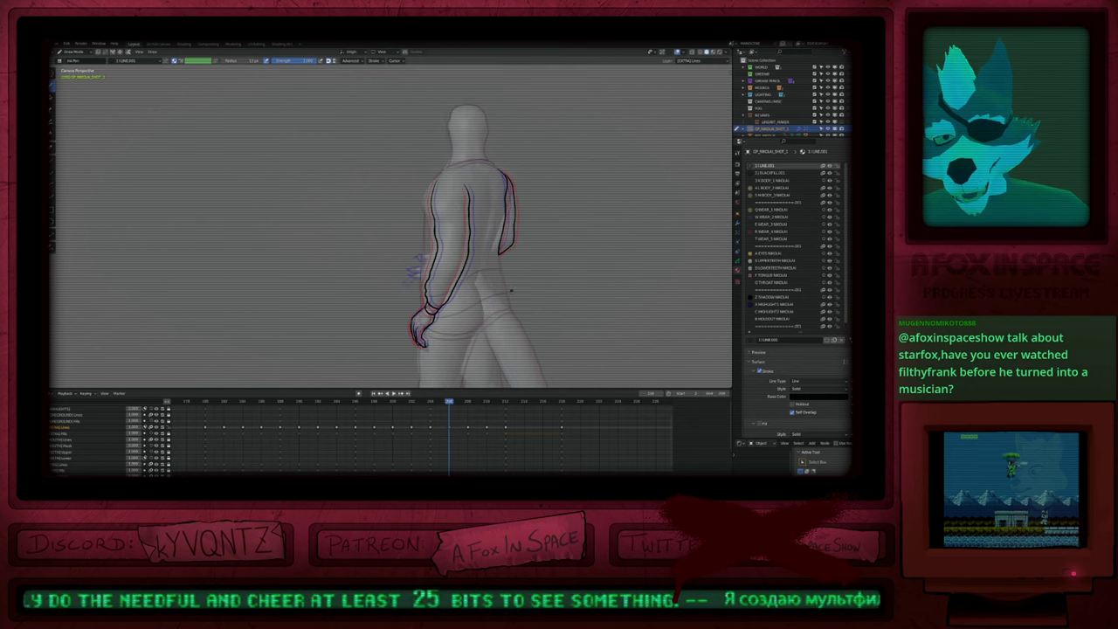
pyautogui.press('Up')
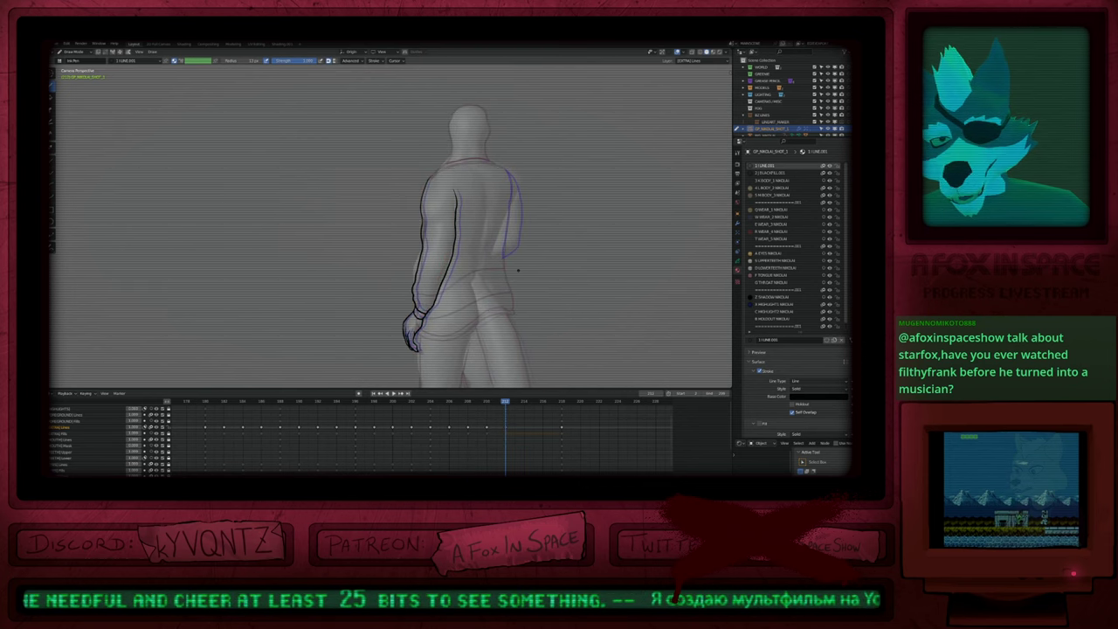
pyautogui.press('Up')
pyautogui.press('Down')
pyautogui.press('Down')
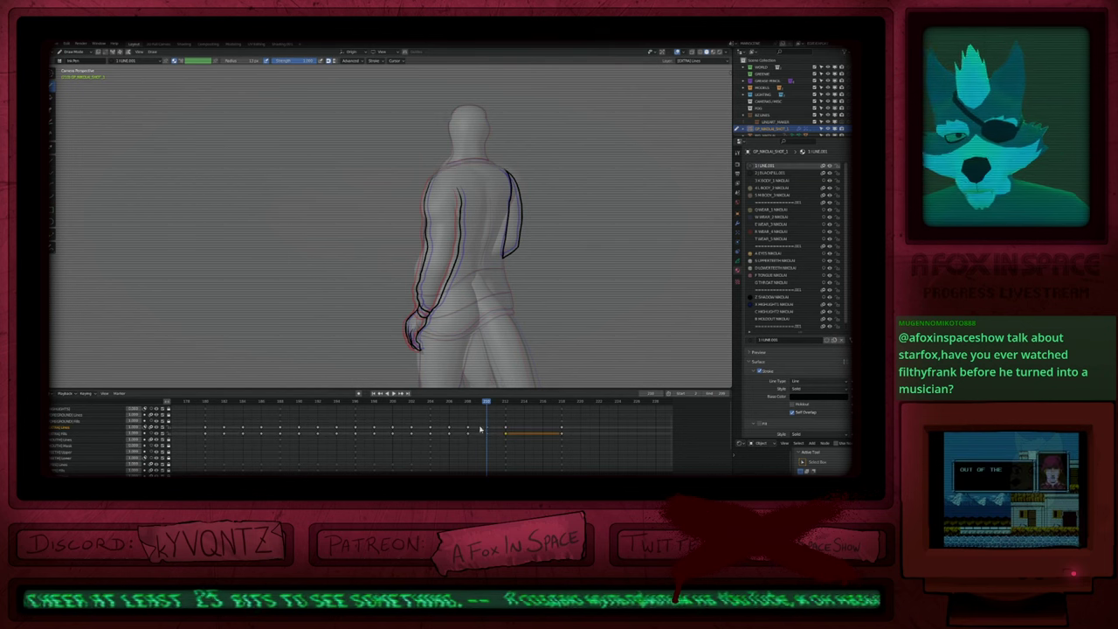
# Step: Shift the frame 210 keys to 211, interpolate the sequence, and review the in-betweens
pyautogui.moveTo(479, 423)
pyautogui.mouseDown()
pyautogui.moveTo(491, 444)
pyautogui.moveTo(507, 445)
pyautogui.mouseUp()
pyautogui.press('g')
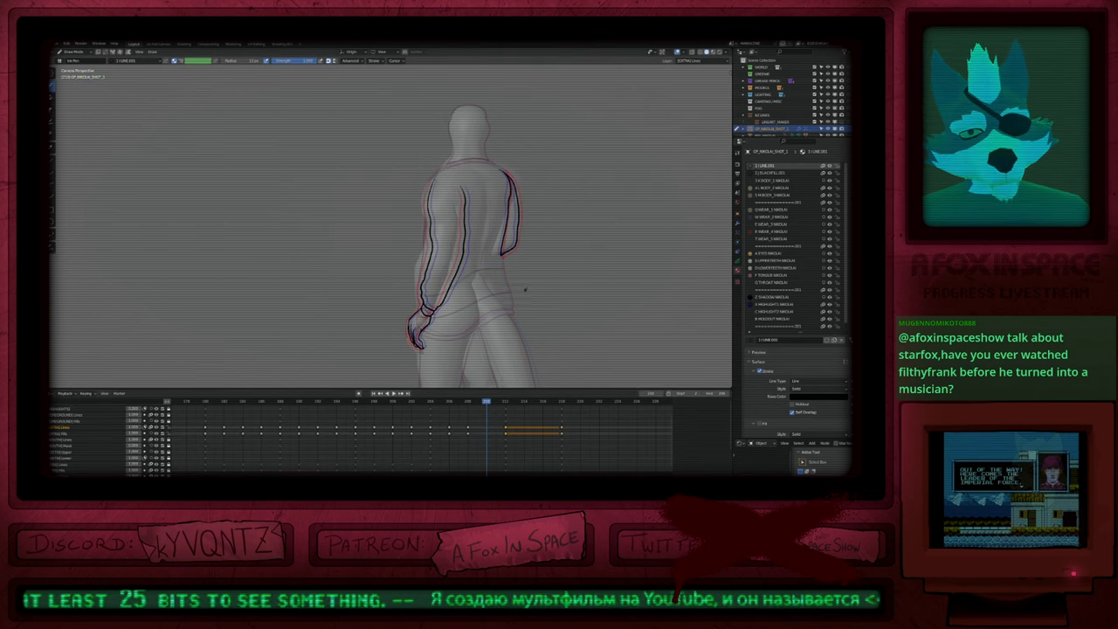
pyautogui.hotkey('ctrl', 'shift', 'e')
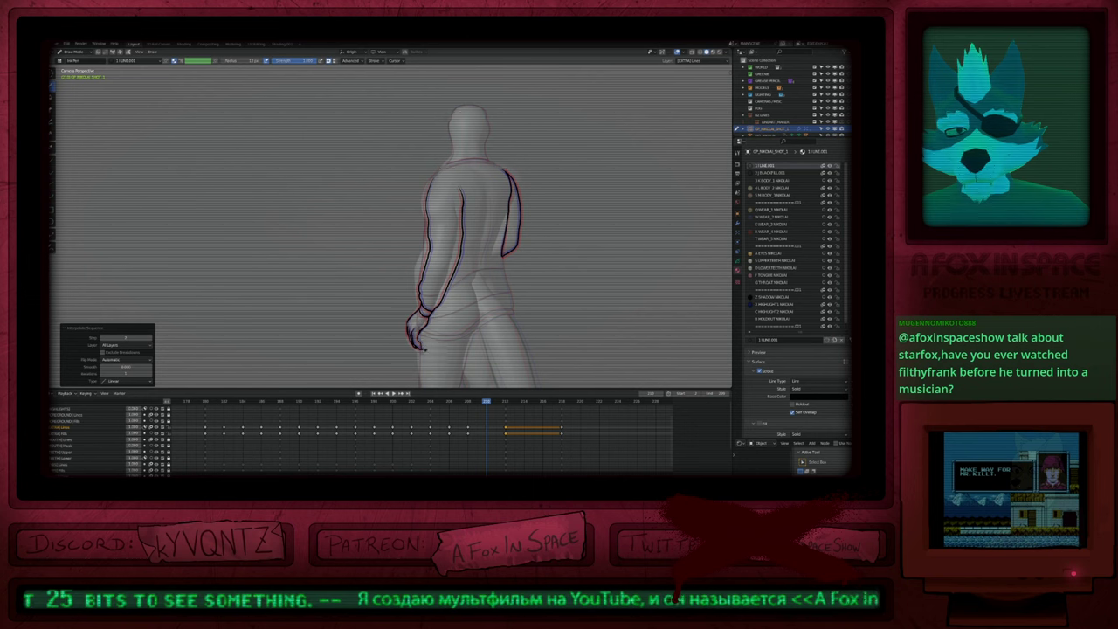
pyautogui.press('a')
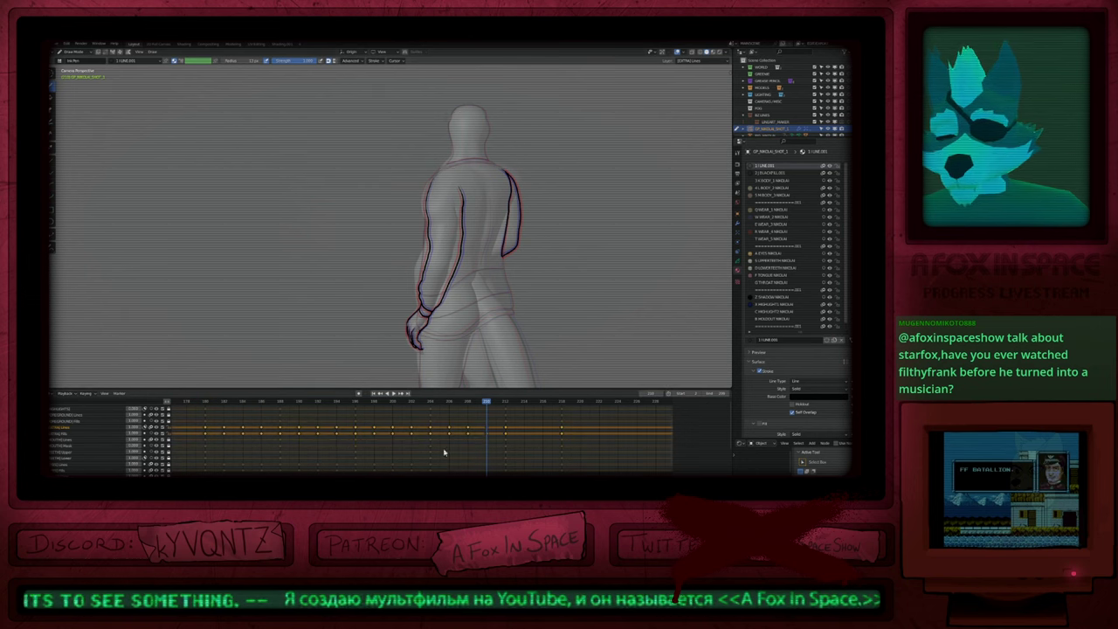
pyautogui.scroll(4, 504, 225)
pyautogui.press('Down')
pyautogui.press('Up')
pyautogui.press('Up')
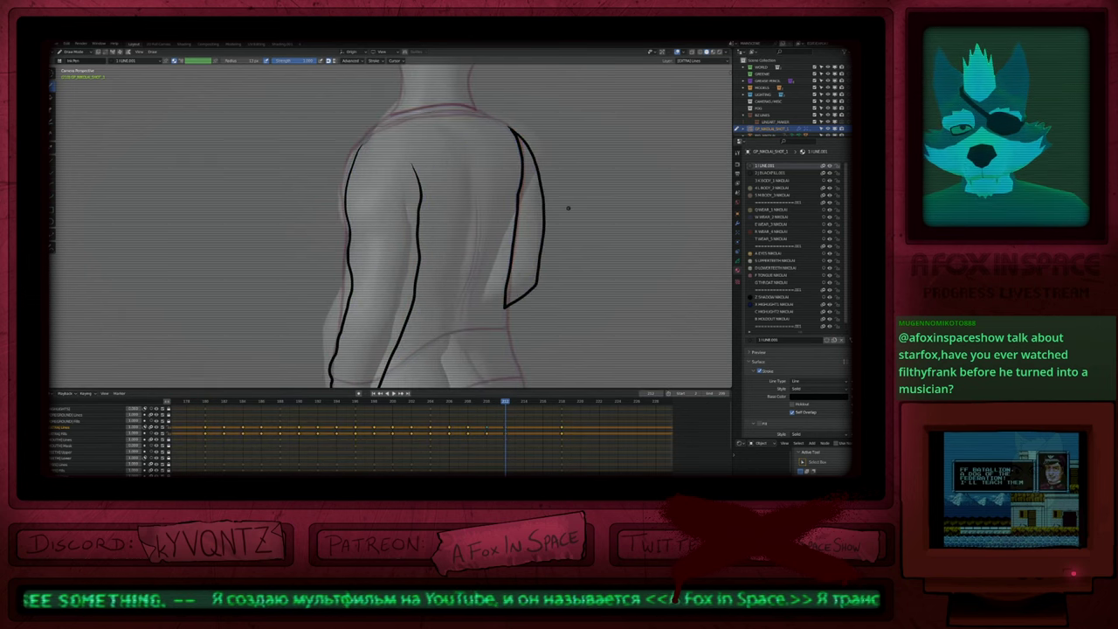
pyautogui.press('Down')
pyautogui.press('Down')
pyautogui.press('Up')
pyautogui.press('Up')
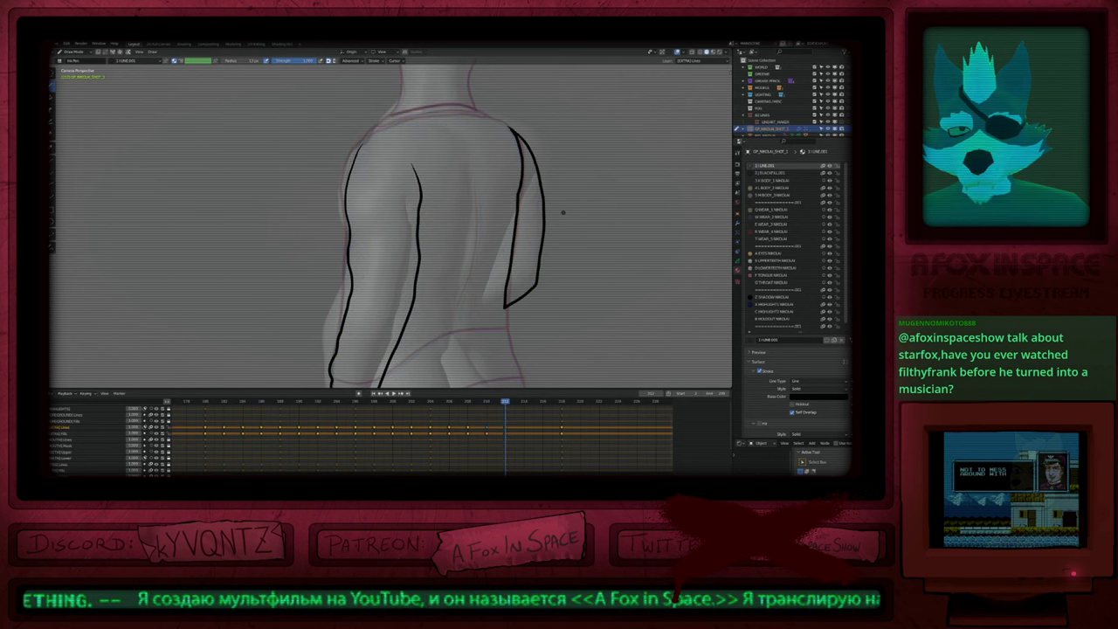
pyautogui.press('Down')
pyautogui.press('Right')
pyautogui.press('Right')
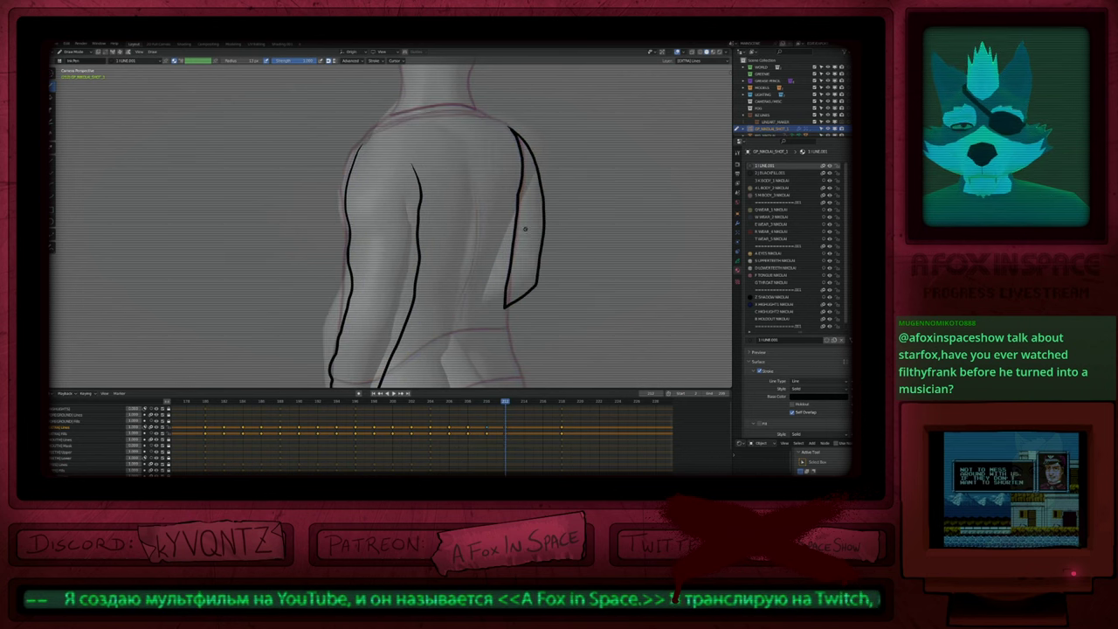
# Step: Insert a blank keyframe at frame 212 and compare it with the frame 218 key
pyautogui.scroll(-5, 525, 228)
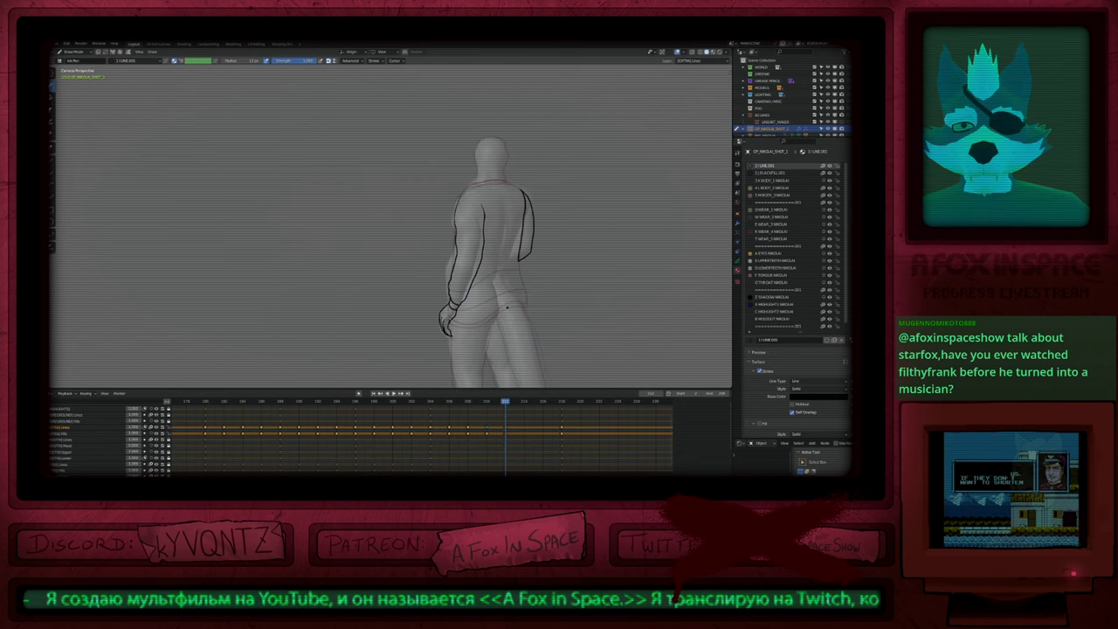
pyautogui.press('i')
pyautogui.click(488, 429)
pyautogui.press('Up')
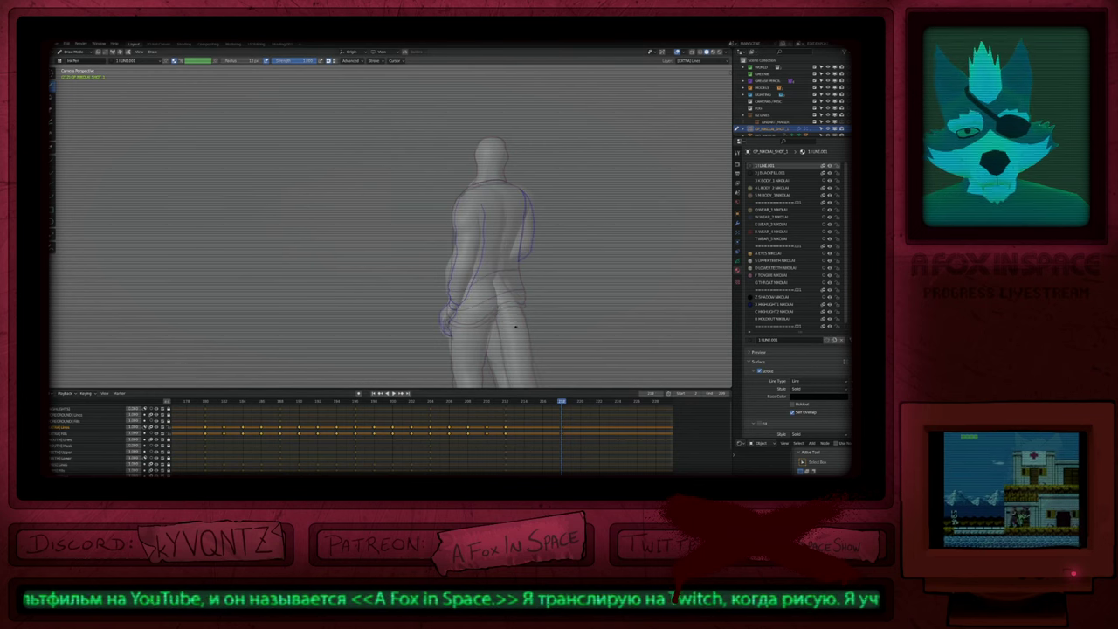
pyautogui.press('Down')
pyautogui.press('Up')
pyautogui.press('Down')
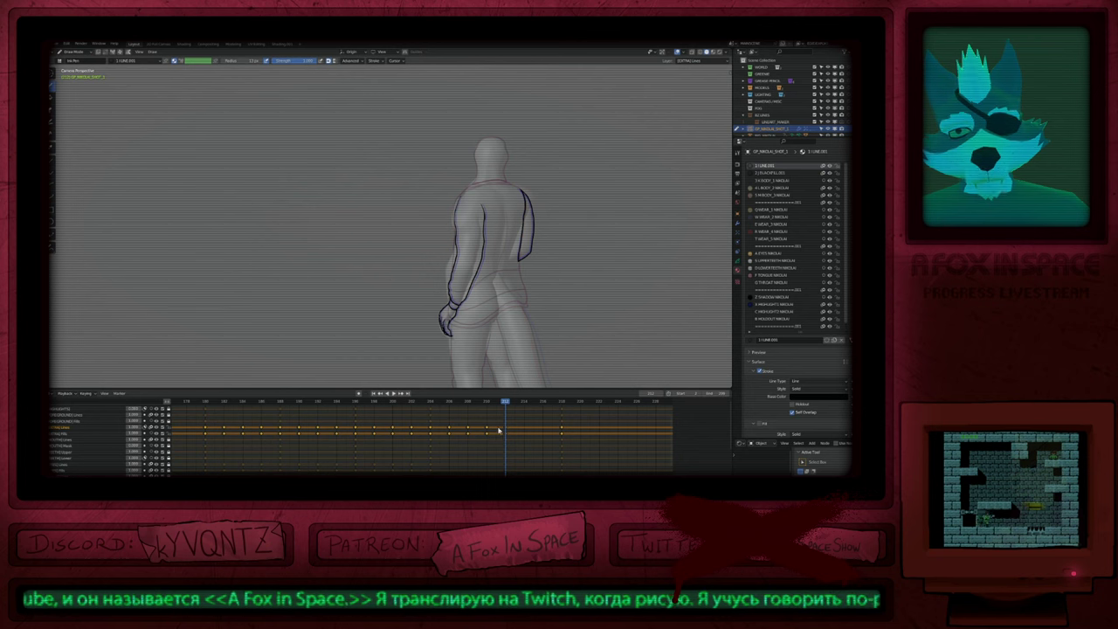
# Step: Move the frame 212 keys to frame 218
pyautogui.moveTo(499, 428); pyautogui.dragTo(516, 441)
pyautogui.hotkey('shift', 'd')
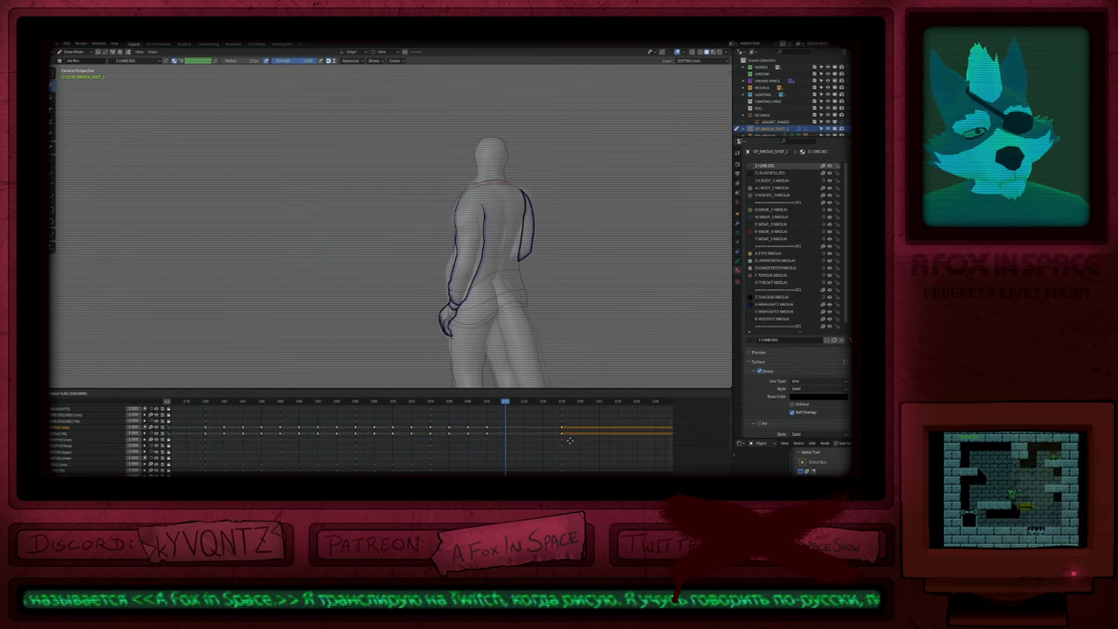
pyautogui.click(570, 441)
pyautogui.press('Up')
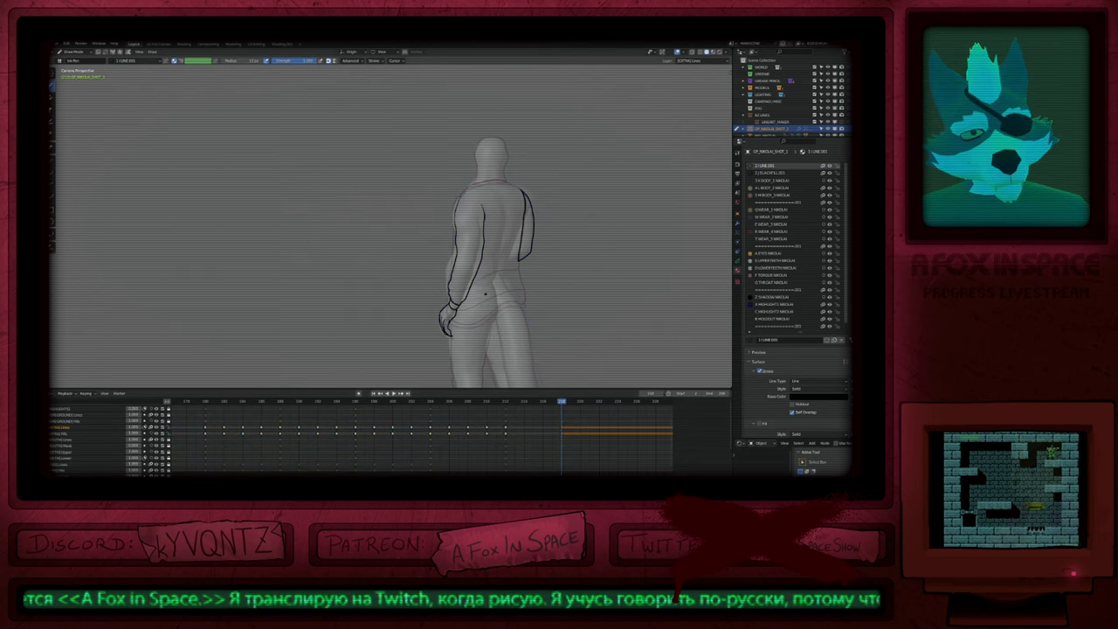
# Step: Push the arm and hand lines left at frame 218, then draw two 6-shaped doodles left of the figure
pyautogui.press('f')
pyautogui.click(608, 287)
pyautogui.moveTo(445, 287); pyautogui.dragTo(431, 287)
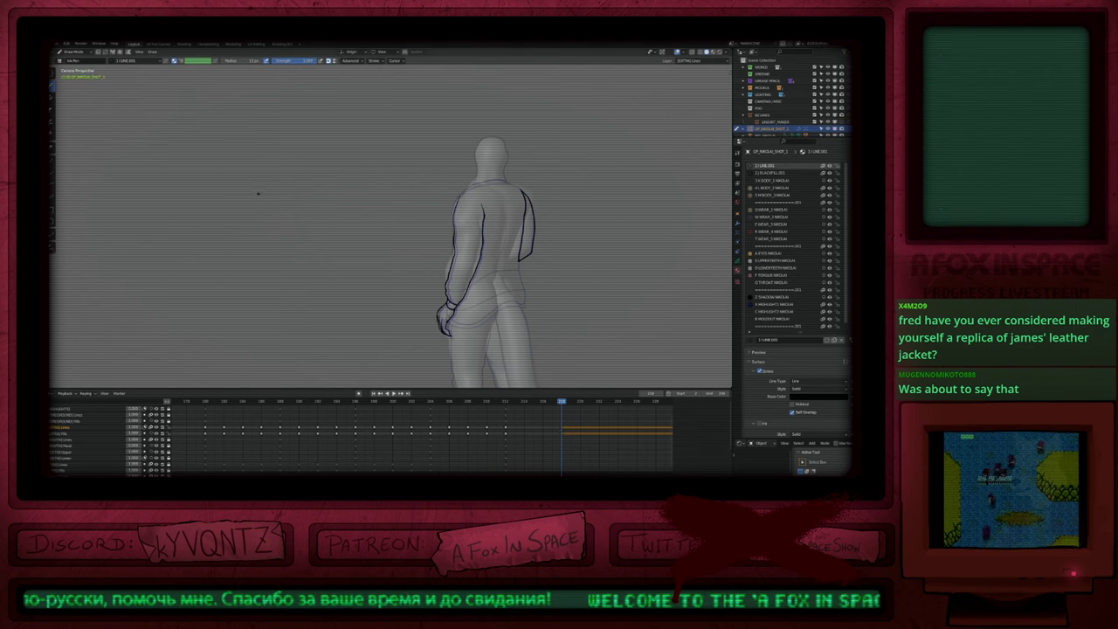
pyautogui.moveTo(248, 160); pyautogui.dragTo(237, 224)
pyautogui.moveTo(358, 164); pyautogui.dragTo(371, 225)
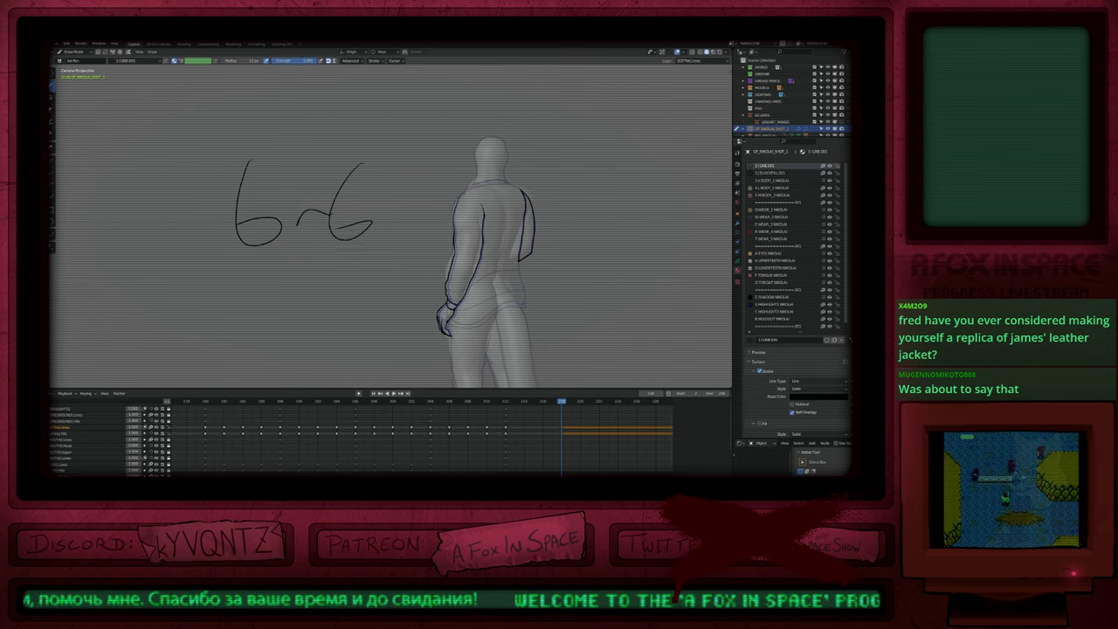
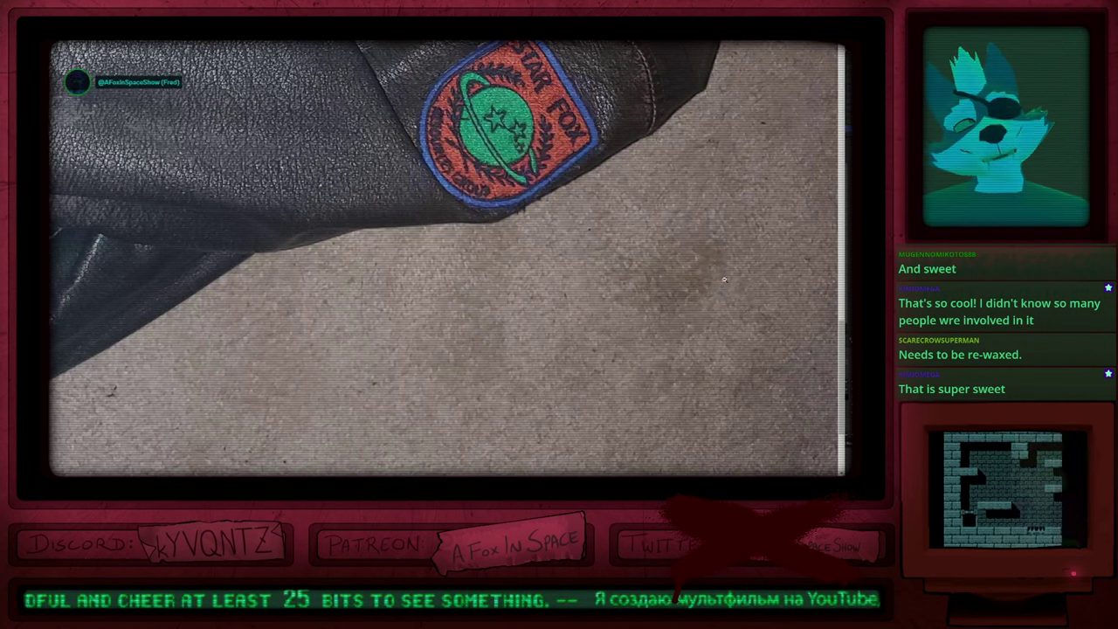
# Step: Fit the whole jacket photo to the webcam window
pyautogui.click(663, 286)
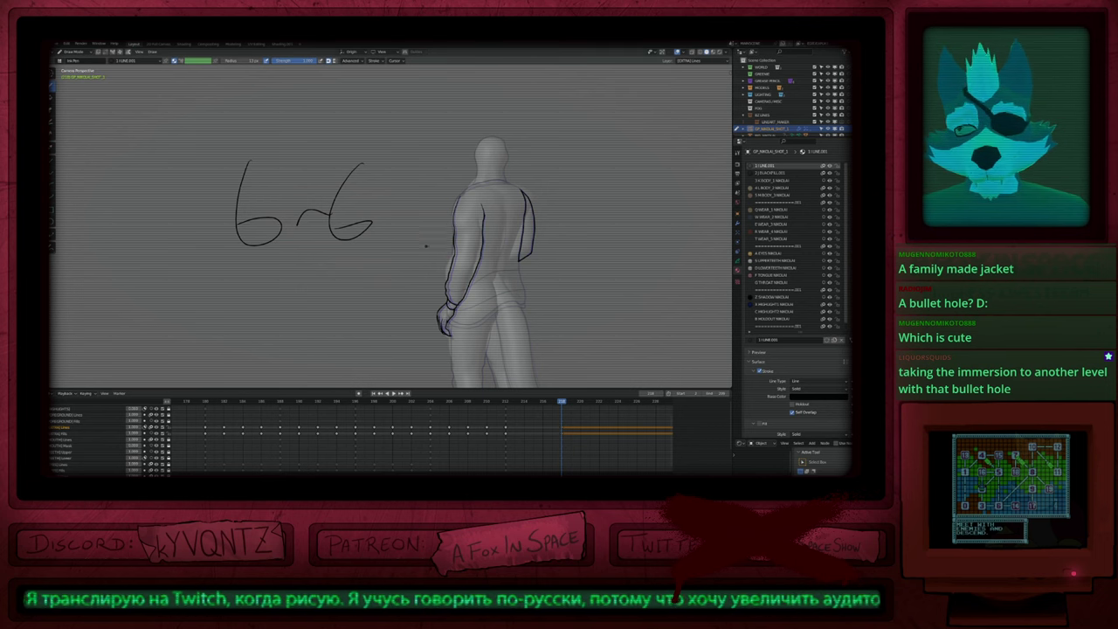
# Step: Undo the 6~6 doodle strokes, pan down to the legs and tail, and play the turnaround
pyautogui.hotkey('ctrl', 'z')
pyautogui.hotkey('ctrl', 'z')
pyautogui.hotkey('ctrl', 'z')
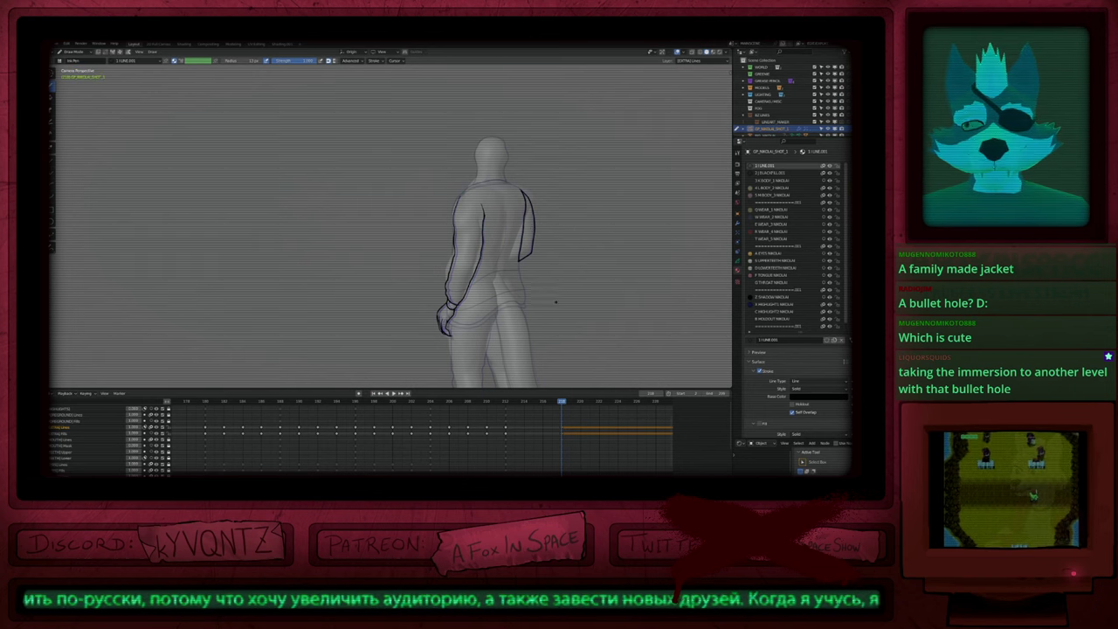
pyautogui.keyDown('shift'); pyautogui.moveTo(550, 283); pyautogui.dragTo(481, 248, button='middle'); pyautogui.keyUp('shift')
pyautogui.keyDown('shift'); pyautogui.moveTo(481, 297); pyautogui.dragTo(494, 266, button='middle'); pyautogui.keyUp('shift')
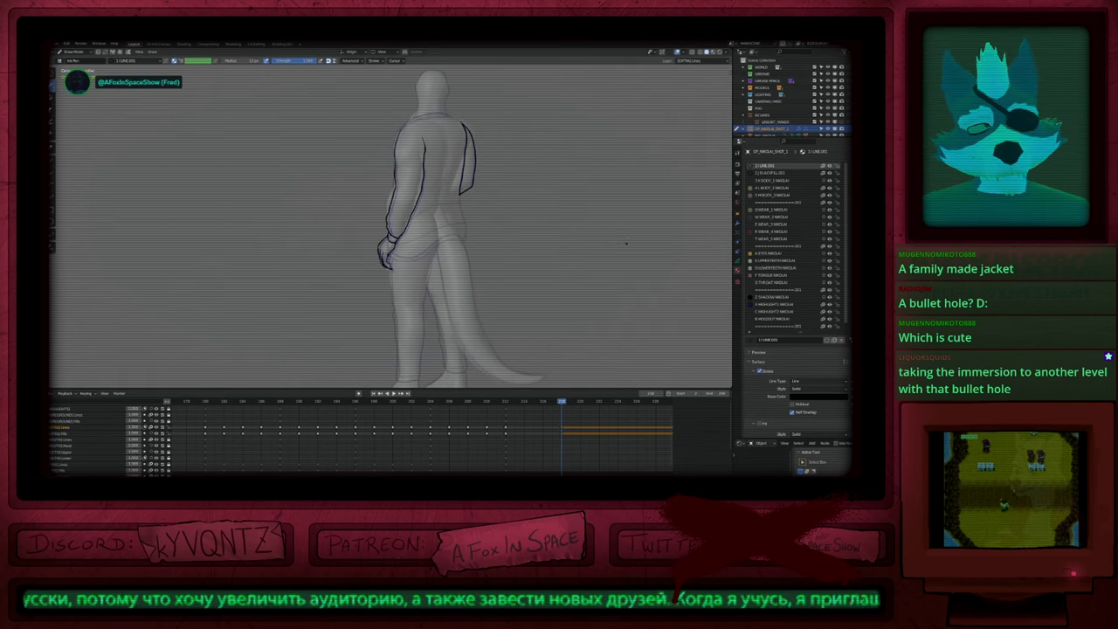
pyautogui.keyDown('shift'); pyautogui.moveTo(573, 250); pyautogui.dragTo(563, 257, button='middle'); pyautogui.keyUp('shift')
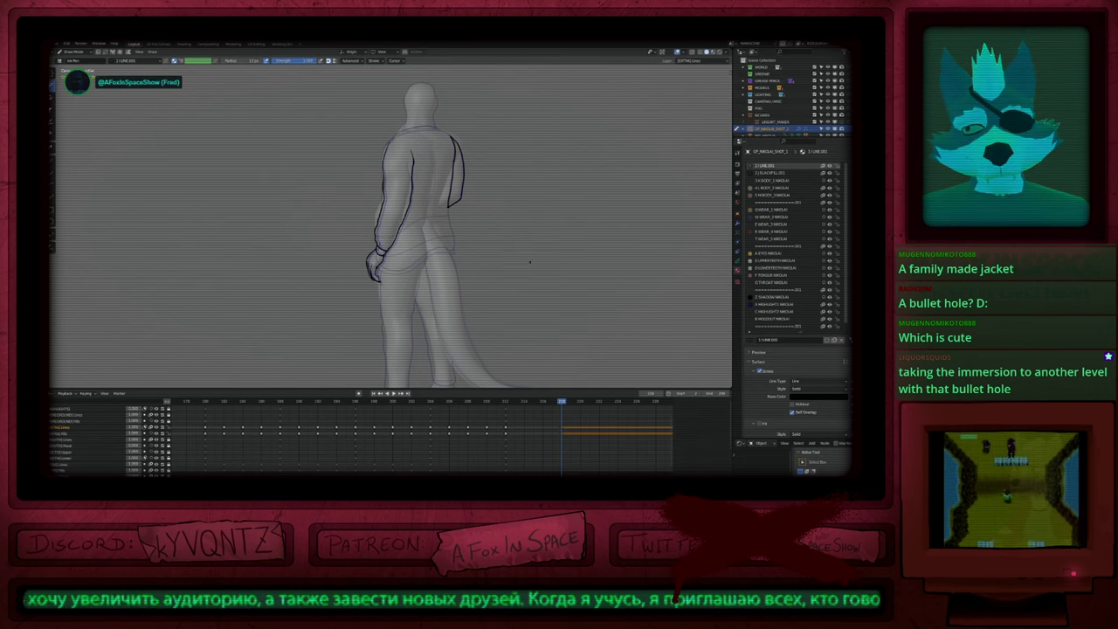
pyautogui.keyDown('shift'); pyautogui.moveTo(529, 251); pyautogui.dragTo(516, 297, button='middle'); pyautogui.keyUp('shift')
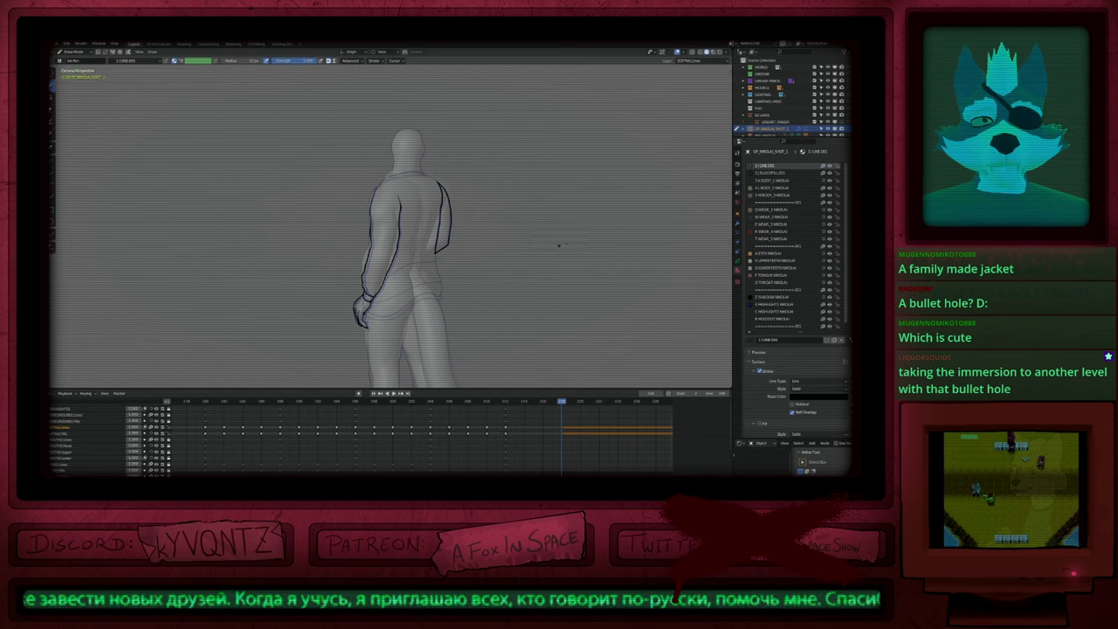
pyautogui.keyDown('shift'); pyautogui.moveTo(489, 324); pyautogui.dragTo(540, 296, button='middle'); pyautogui.keyUp('shift')
pyautogui.press('space')
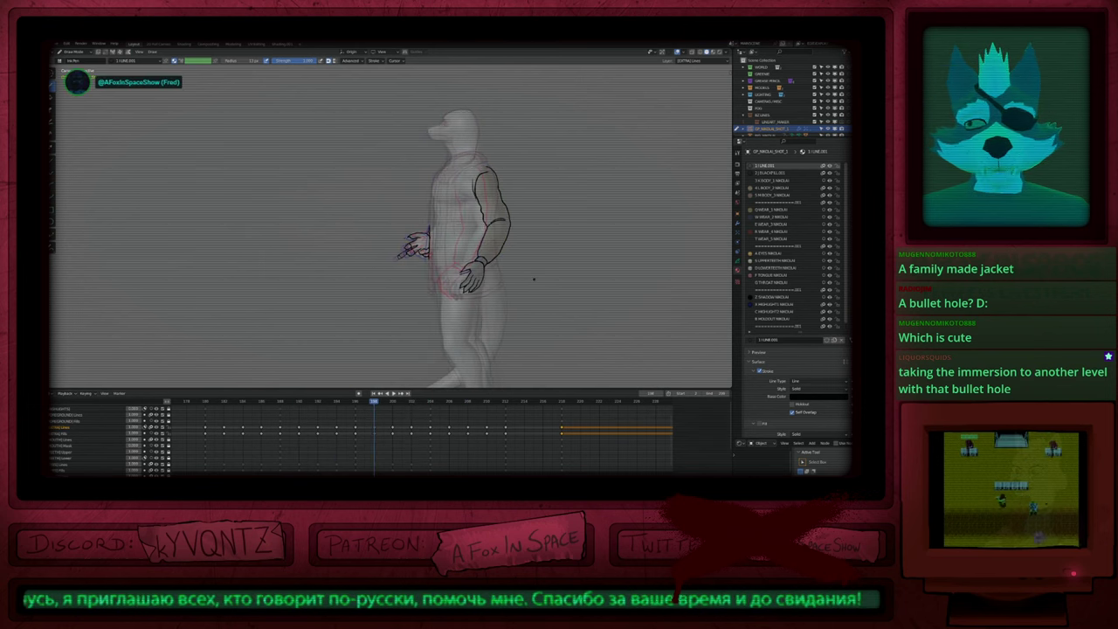
# Step: Advance a couple of frames and pan up from the hands past the shoulders to the head
pyautogui.press('Up')
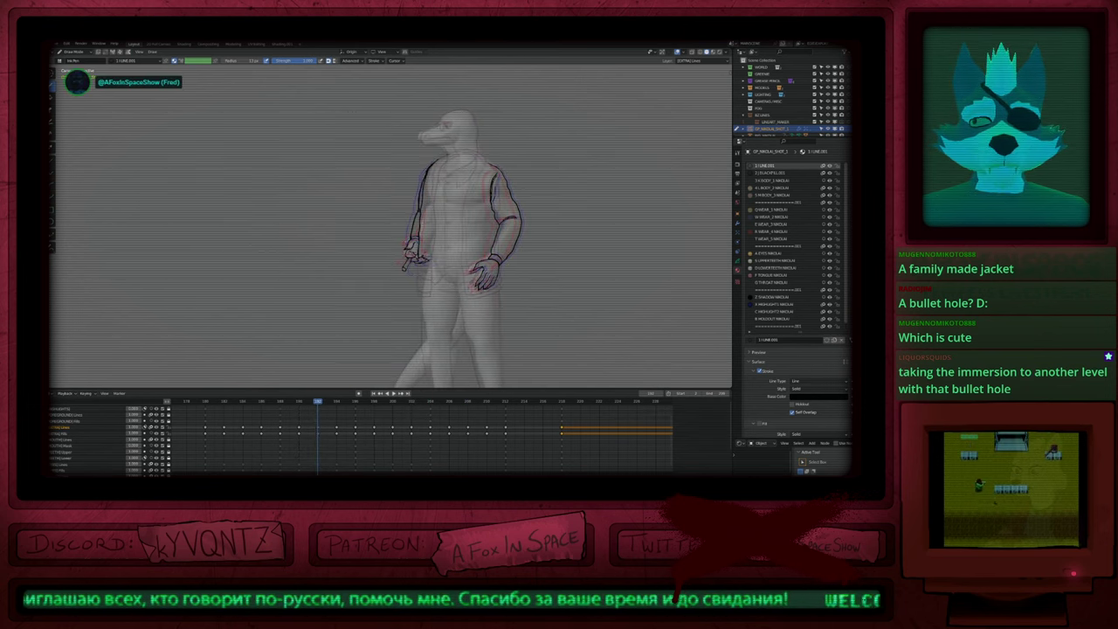
pyautogui.scroll(8, 422, 261)
pyautogui.press('f')
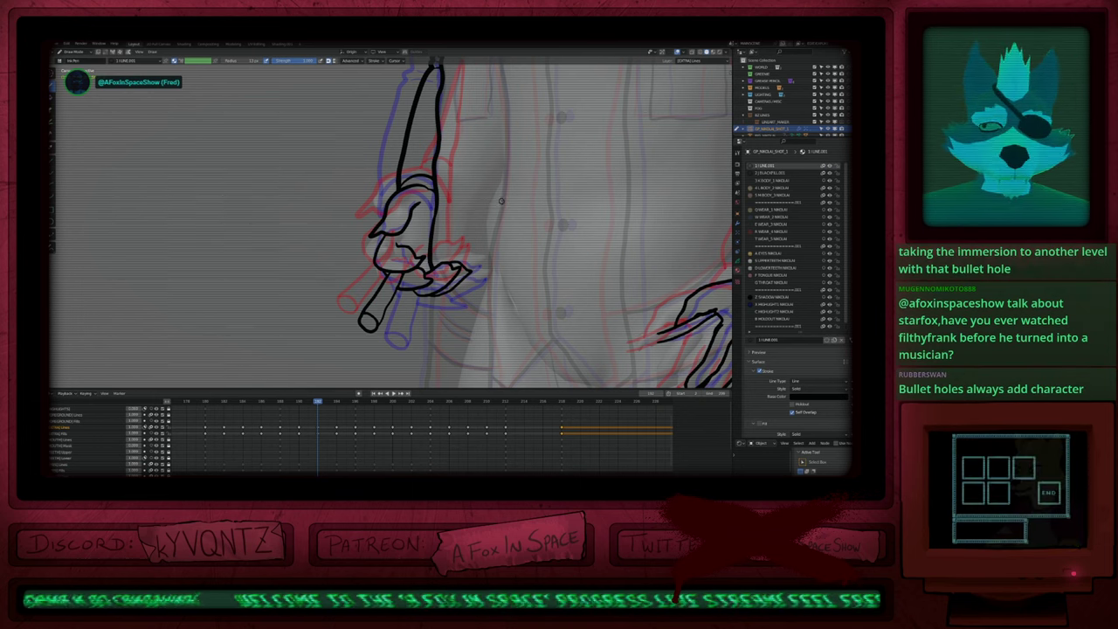
pyautogui.keyDown('shift'); pyautogui.moveTo(518, 179); pyautogui.dragTo(464, 238, button='middle'); pyautogui.keyUp('shift')
pyautogui.keyDown('shift'); pyautogui.moveTo(479, 181); pyautogui.dragTo(469, 242, button='middle'); pyautogui.keyUp('shift')
pyautogui.keyDown('shift'); pyautogui.moveTo(443, 188); pyautogui.dragTo(425, 250, button='middle'); pyautogui.keyUp('shift')
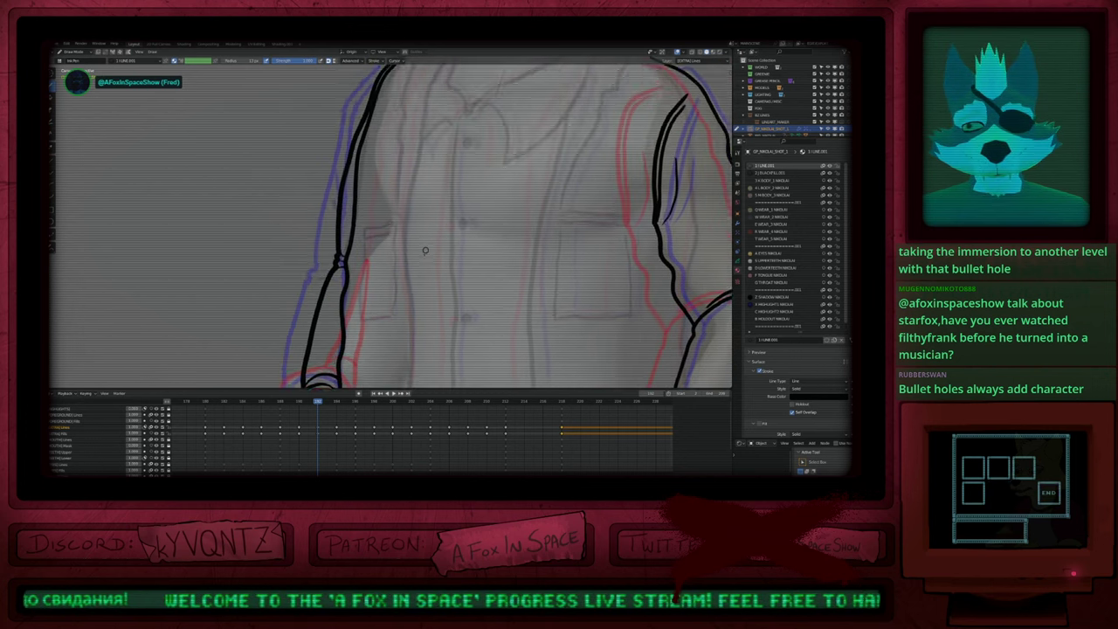
pyautogui.keyDown('shift'); pyautogui.moveTo(472, 173); pyautogui.dragTo(449, 233, button='middle'); pyautogui.keyUp('shift')
pyautogui.keyDown('shift'); pyautogui.moveTo(432, 192); pyautogui.dragTo(412, 292, button='middle'); pyautogui.keyUp('shift')
pyautogui.keyDown('shift'); pyautogui.moveTo(417, 223); pyautogui.dragTo(412, 289, button='middle'); pyautogui.keyUp('shift')
pyautogui.keyDown('shift'); pyautogui.scroll(-8, 411, 288); pyautogui.keyUp('shift')
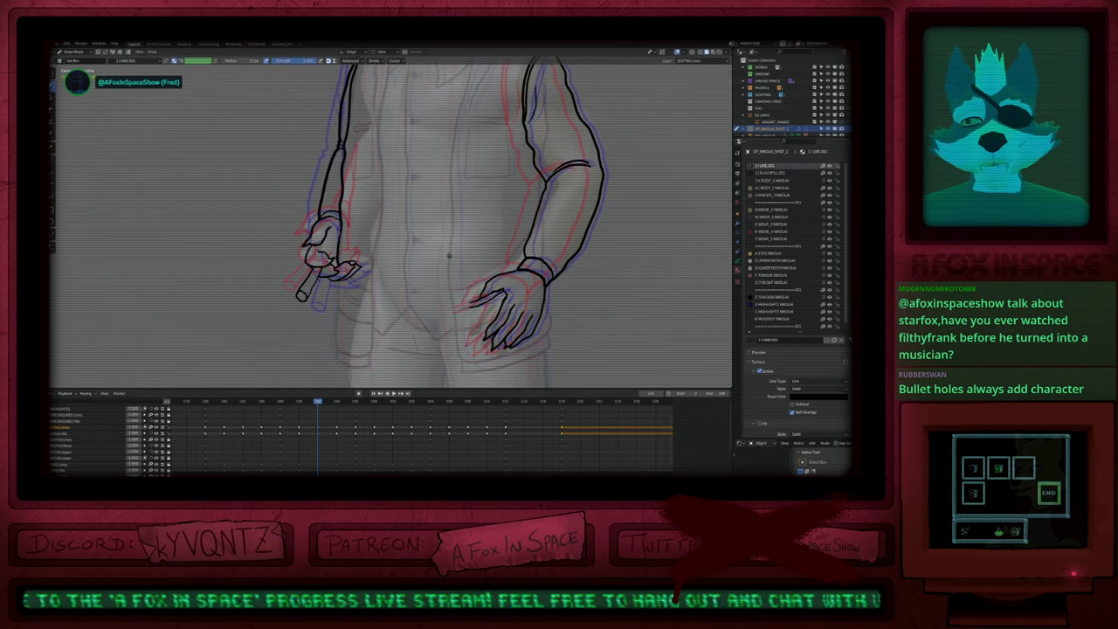
pyautogui.keyDown('shift'); pyautogui.scroll(3, 432, 284); pyautogui.keyUp('shift')
pyautogui.keyDown('shift'); pyautogui.scroll(4, 432, 284); pyautogui.keyUp('shift')
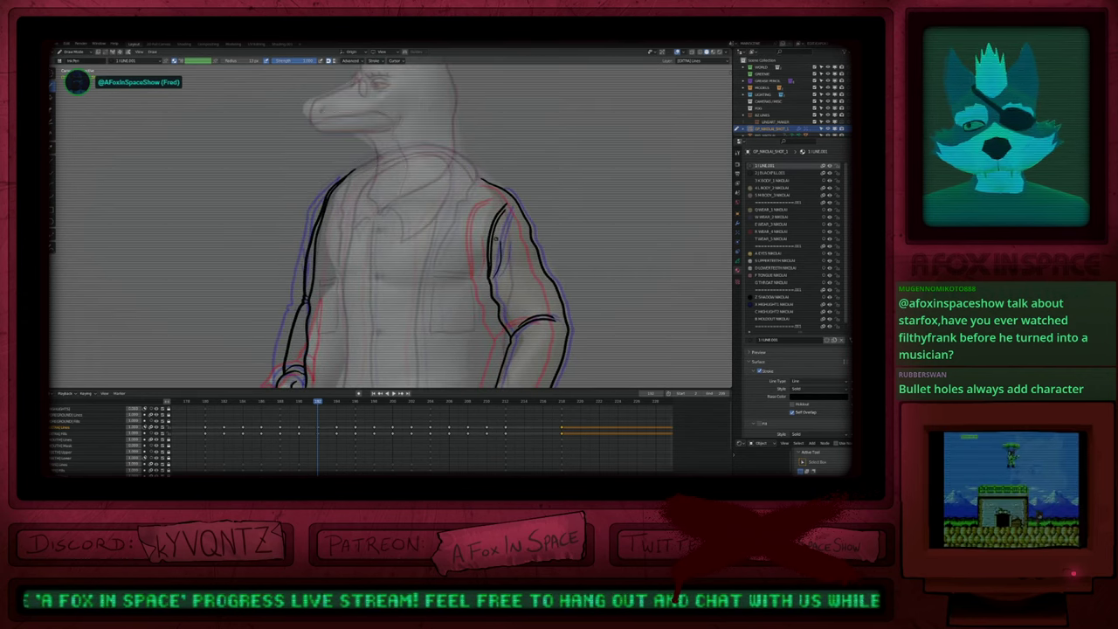
pyautogui.keyDown('shift'); pyautogui.scroll(-4, 510, 187); pyautogui.keyUp('shift')
pyautogui.scroll(-3, 510, 187)
# Step: Step back and forth between keyframes around frame 190, ending on the hand keyframe
pyautogui.press('Down')
pyautogui.press('Down')
pyautogui.press('Up')
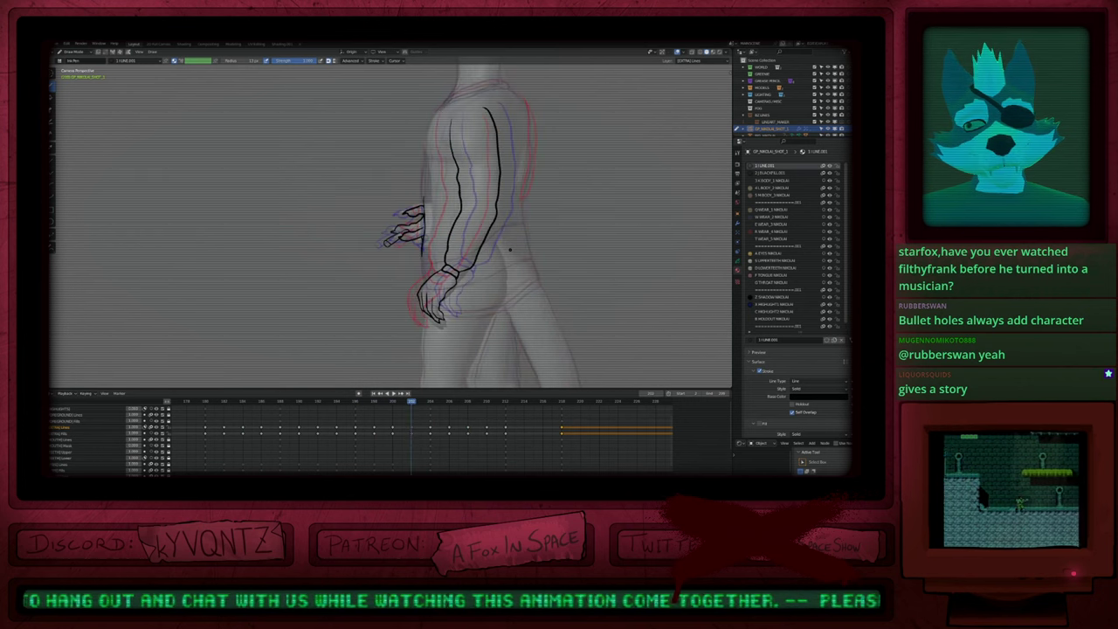
pyautogui.press('Down')
pyautogui.press('Down')
pyautogui.press('Down')
pyautogui.press('Down')
pyautogui.press('Down')
pyautogui.press('Down')
pyautogui.press('Up')
pyautogui.press('Up')
pyautogui.press('Up')
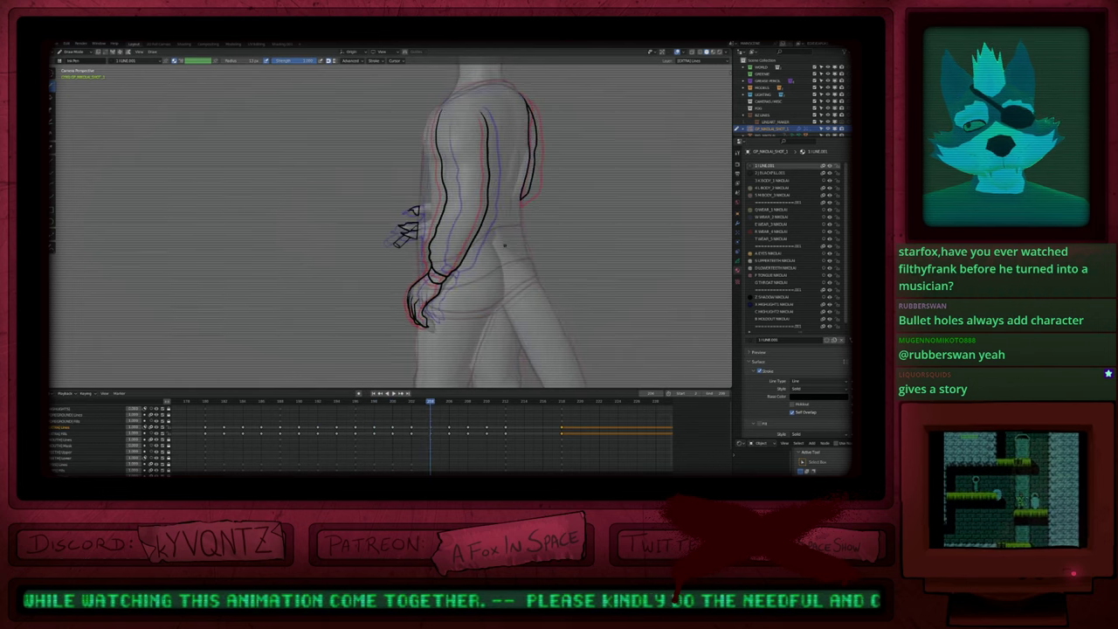
pyautogui.scroll(-5, 454, 192)
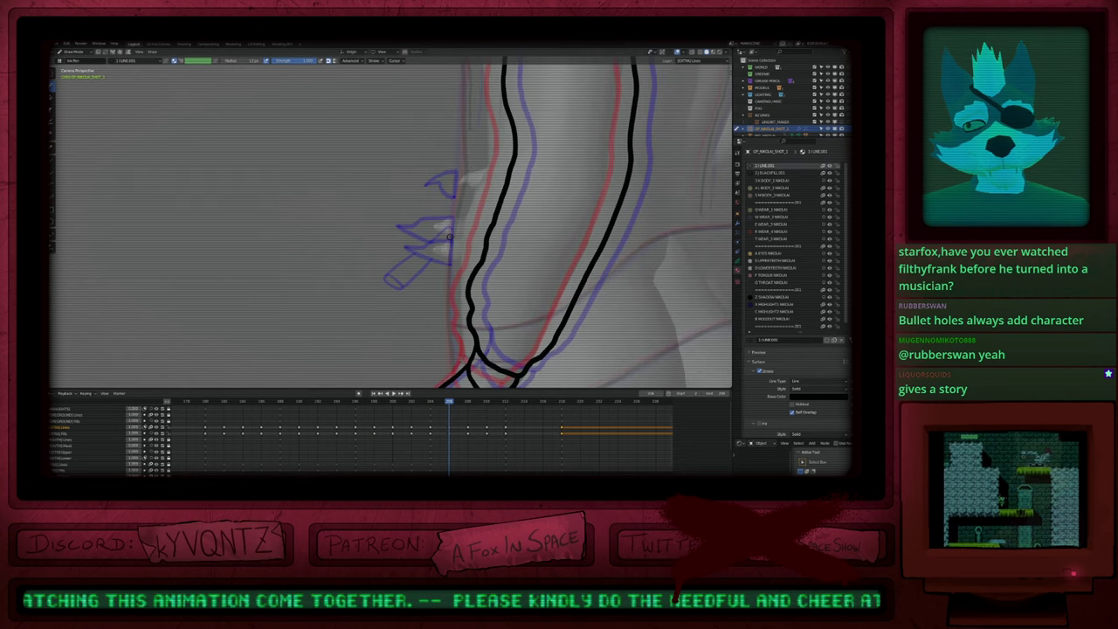
pyautogui.press('Down')
# Step: Copy the spiky hand strokes to the next keyframe and shift them slightly right
pyautogui.press('Tab')
pyautogui.moveTo(470, 166)
pyautogui.mouseDown()
pyautogui.moveTo(427, 313)
pyautogui.moveTo(480, 240)
pyautogui.mouseUp()
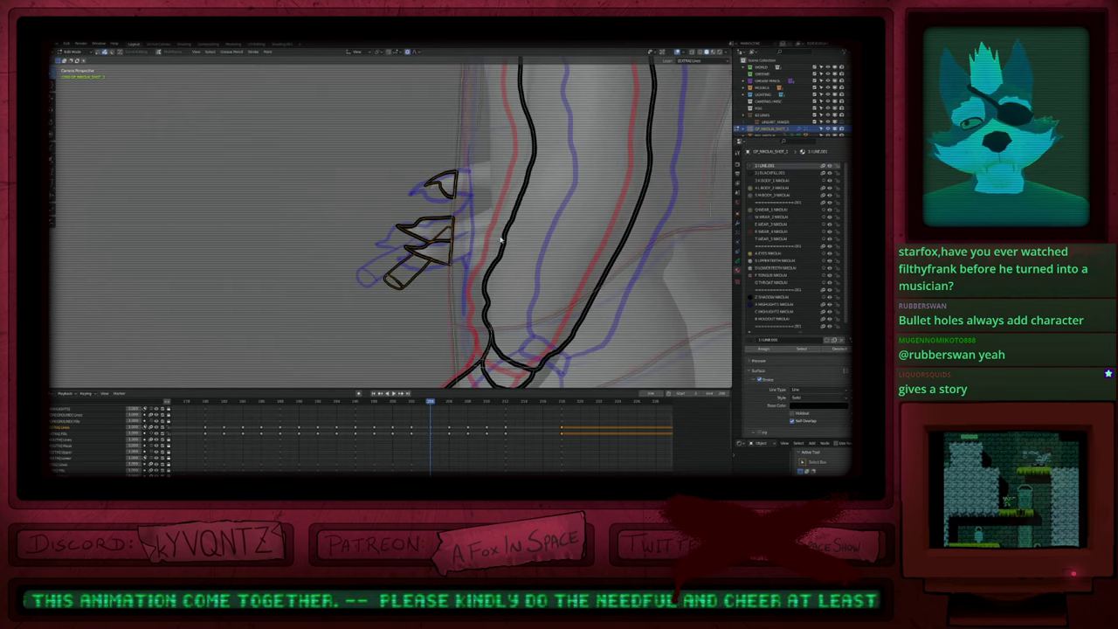
pyautogui.press('Up')
pyautogui.hotkey('ctrl', 'v')
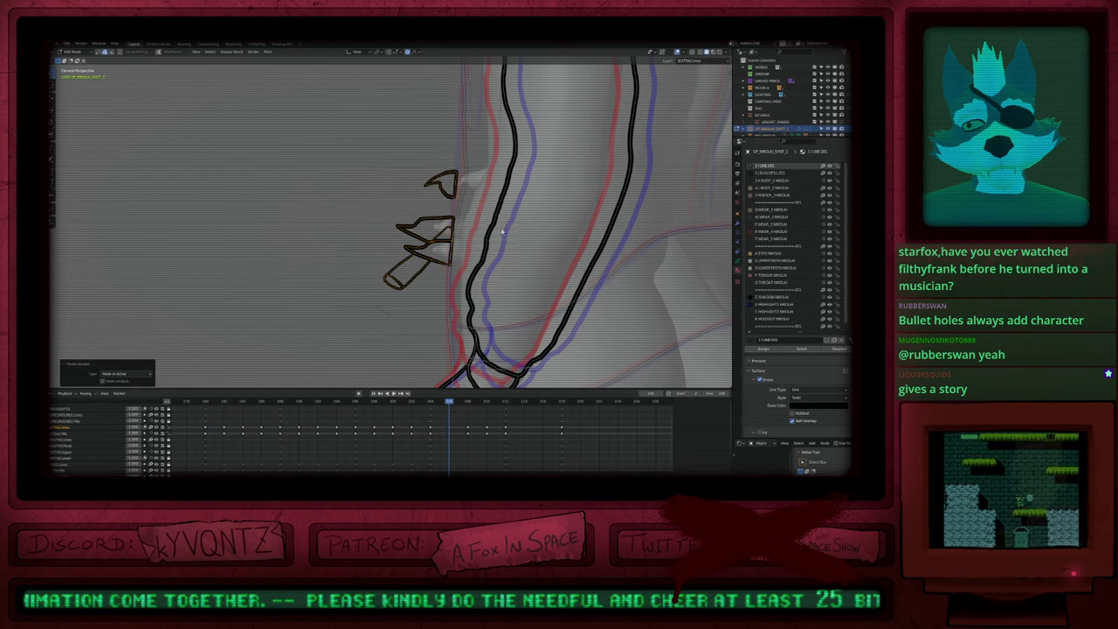
pyautogui.press('g')
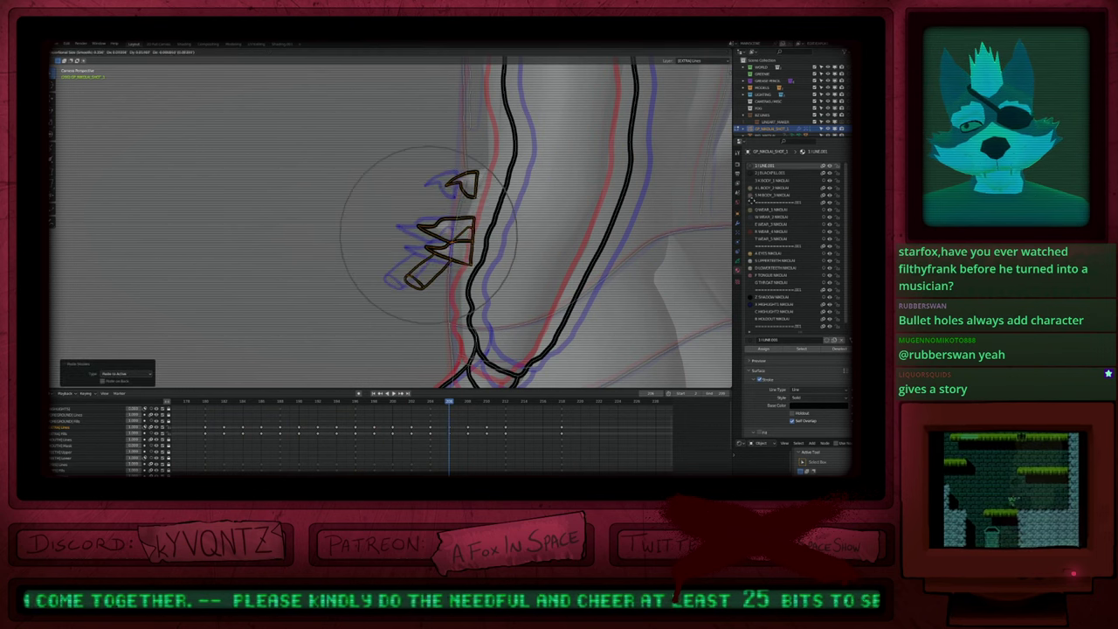
pyautogui.click(617, 201)
# Step: Draw a vertical edge line through the hand and erase the hand strokes and fragments beyond it
pyautogui.press('Tab')
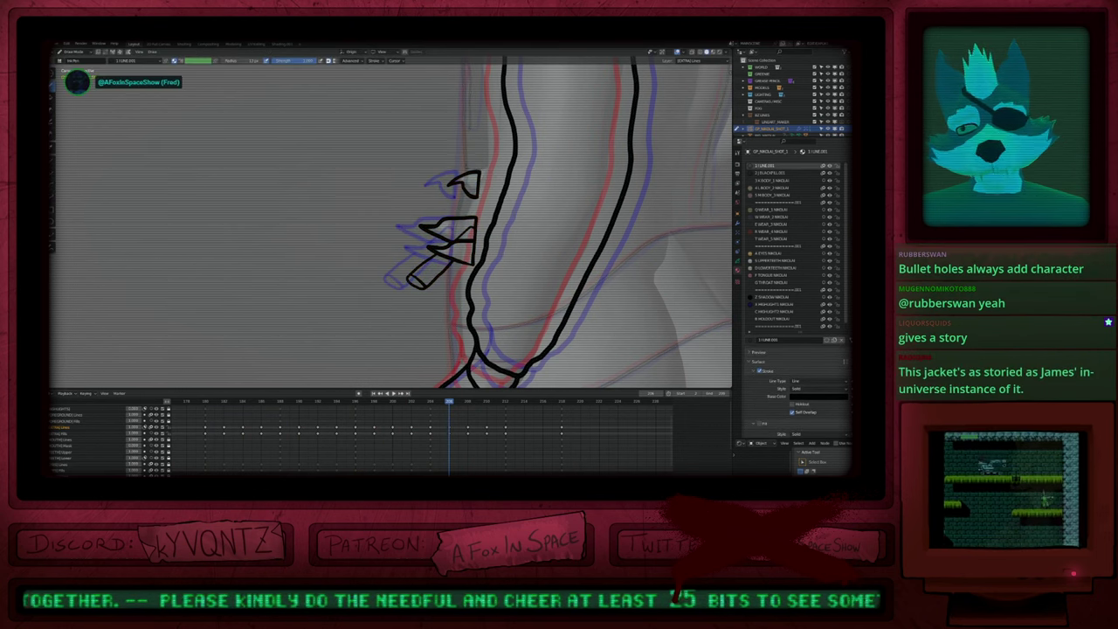
pyautogui.moveTo(458, 225); pyautogui.dragTo(451, 287)
pyautogui.keyDown('ctrl'); pyautogui.moveTo(470, 219); pyautogui.dragTo(470, 259); pyautogui.keyUp('ctrl')
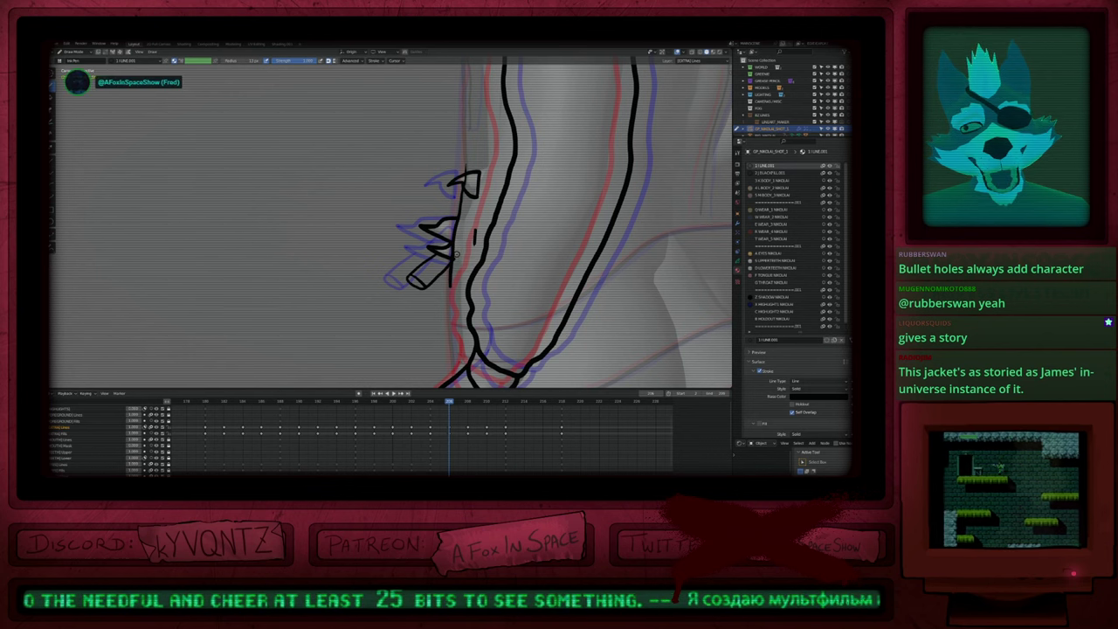
pyautogui.click(52, 110)
pyautogui.moveTo(475, 244); pyautogui.dragTo(476, 228)
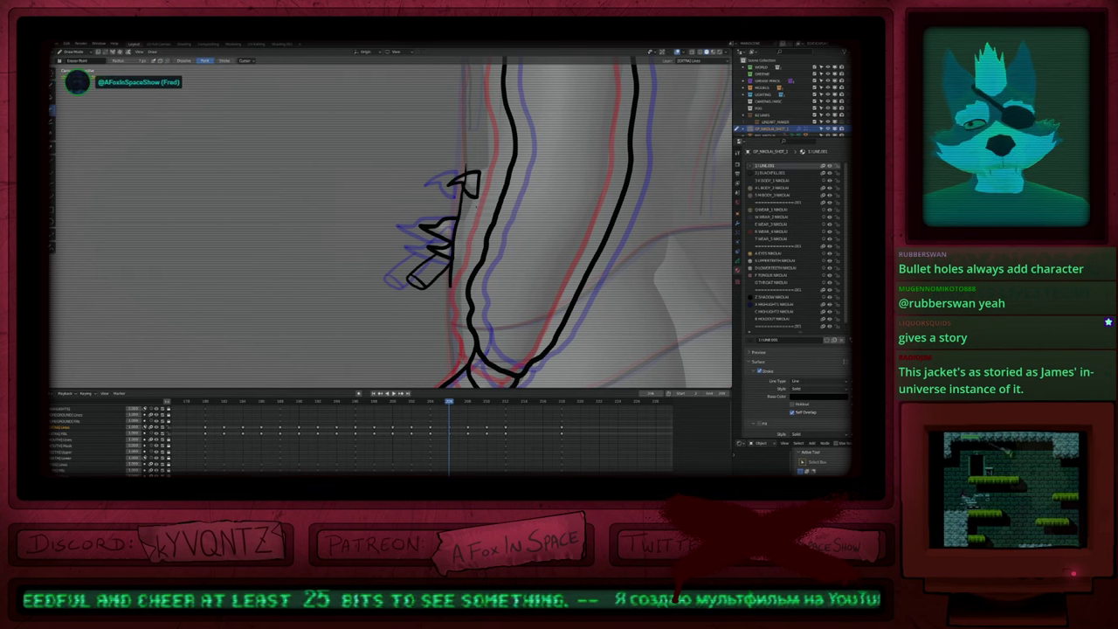
pyautogui.press('d')
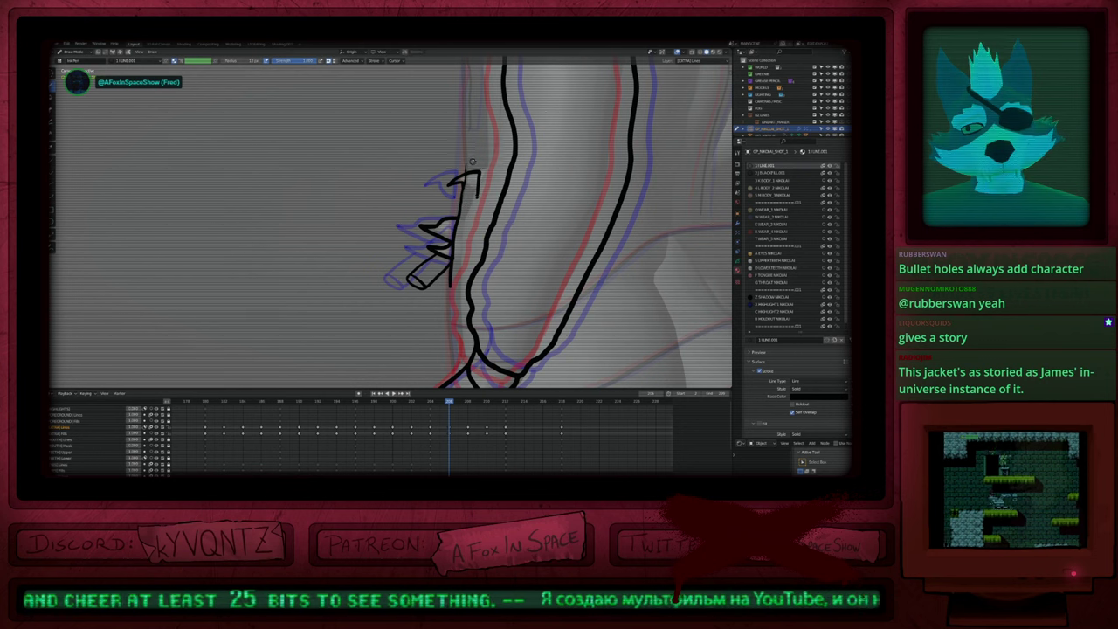
pyautogui.hotkey('ctrl', 'z')
pyautogui.click(53, 110)
pyautogui.press('d')
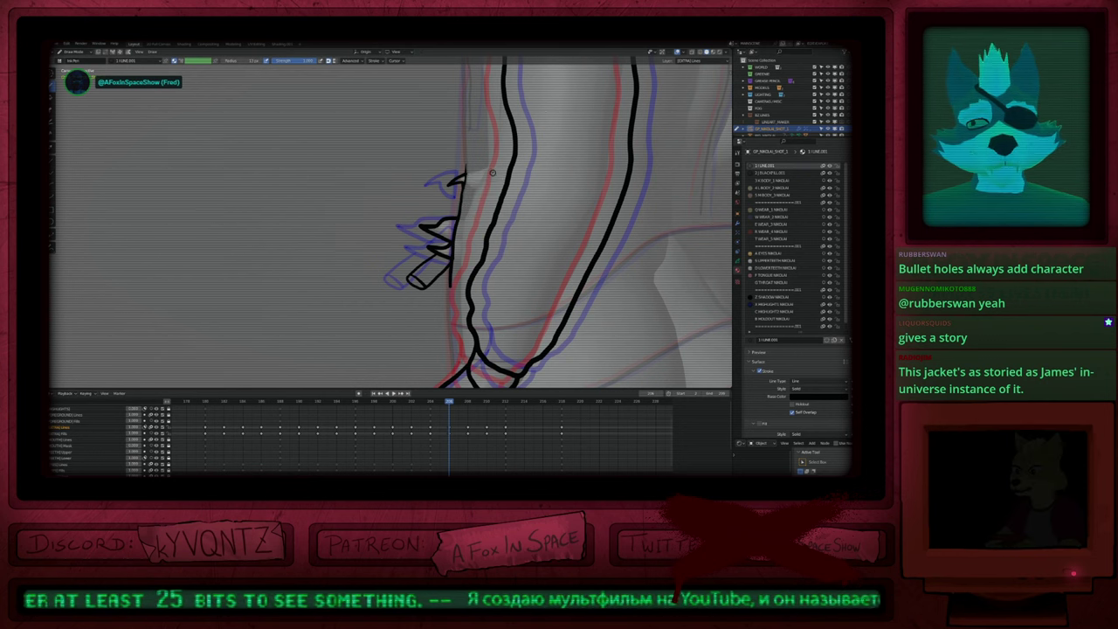
# Step: Frame the back and shoulders in a maximized drawing area
pyautogui.scroll(-4, 490, 179)
pyautogui.moveTo(546, 118)
pyautogui.keyDown('shift'); pyautogui.mouseDown(button='middle')
pyautogui.moveTo(505, 194)
pyautogui.moveTo(537, 200)
pyautogui.moveTo(475, 249)
pyautogui.moveTo(552, 186)
pyautogui.mouseUp(button='middle'); pyautogui.keyUp('shift')
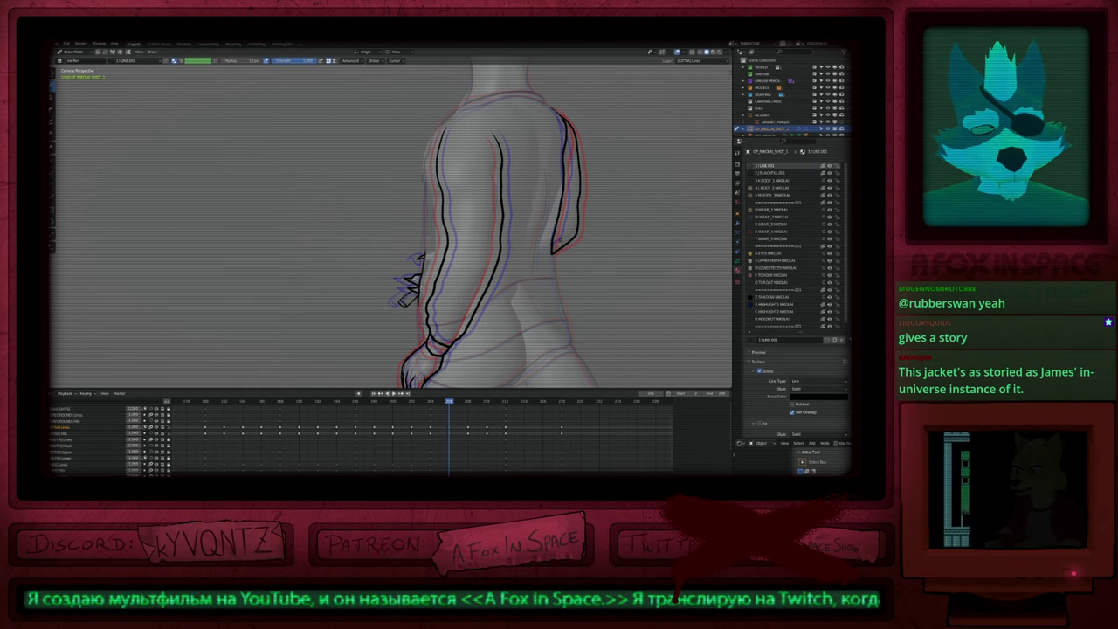
pyautogui.moveTo(560, 240)
pyautogui.keyDown('shift'); pyautogui.mouseDown(button='middle')
pyautogui.moveTo(549, 292)
pyautogui.moveTo(594, 264)
pyautogui.mouseUp(button='middle'); pyautogui.keyUp('shift')
pyautogui.keyDown('shift'); pyautogui.moveTo(587, 320); pyautogui.dragTo(573, 235, button='middle'); pyautogui.keyUp('shift')
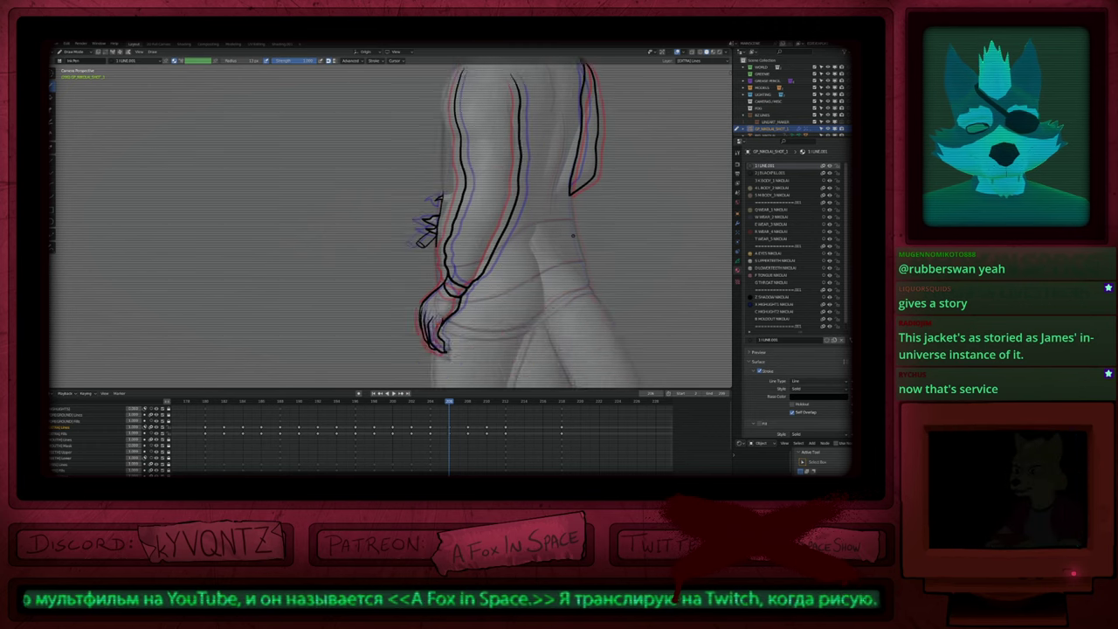
pyautogui.keyDown('shift'); pyautogui.moveTo(583, 194); pyautogui.dragTo(574, 375, button='middle'); pyautogui.keyUp('shift')
pyautogui.moveTo(571, 258)
pyautogui.keyDown('shift'); pyautogui.mouseDown(button='middle')
pyautogui.moveTo(528, 233)
pyautogui.moveTo(549, 187)
pyautogui.mouseUp(button='middle'); pyautogui.keyUp('shift')
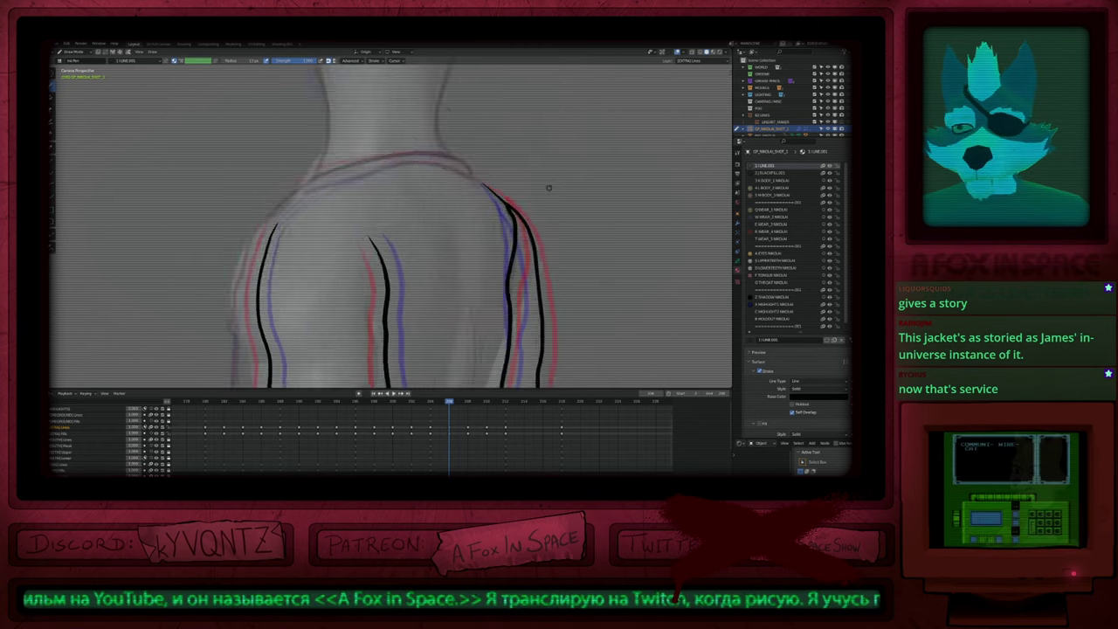
pyautogui.hotkey('ctrl', 'space')
pyautogui.moveTo(490, 316)
pyautogui.keyDown('shift'); pyautogui.mouseDown(button='middle')
pyautogui.moveTo(492, 212)
pyautogui.moveTo(484, 297)
pyautogui.moveTo(499, 242)
pyautogui.moveTo(476, 295)
pyautogui.mouseUp(button='middle'); pyautogui.keyUp('shift')
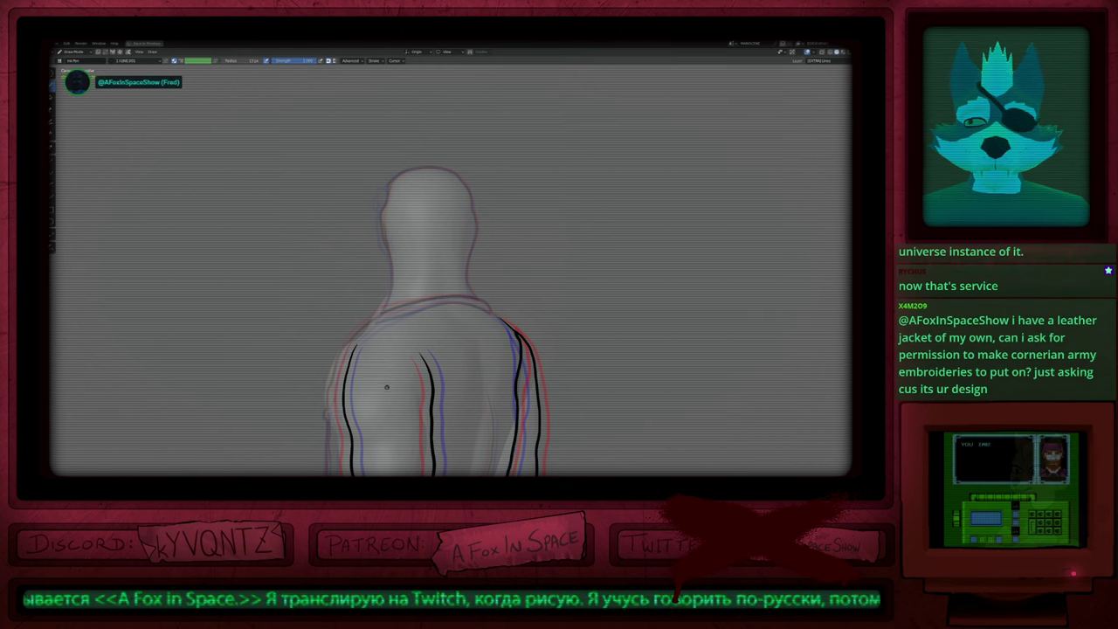
pyautogui.scroll(5, 383, 389)
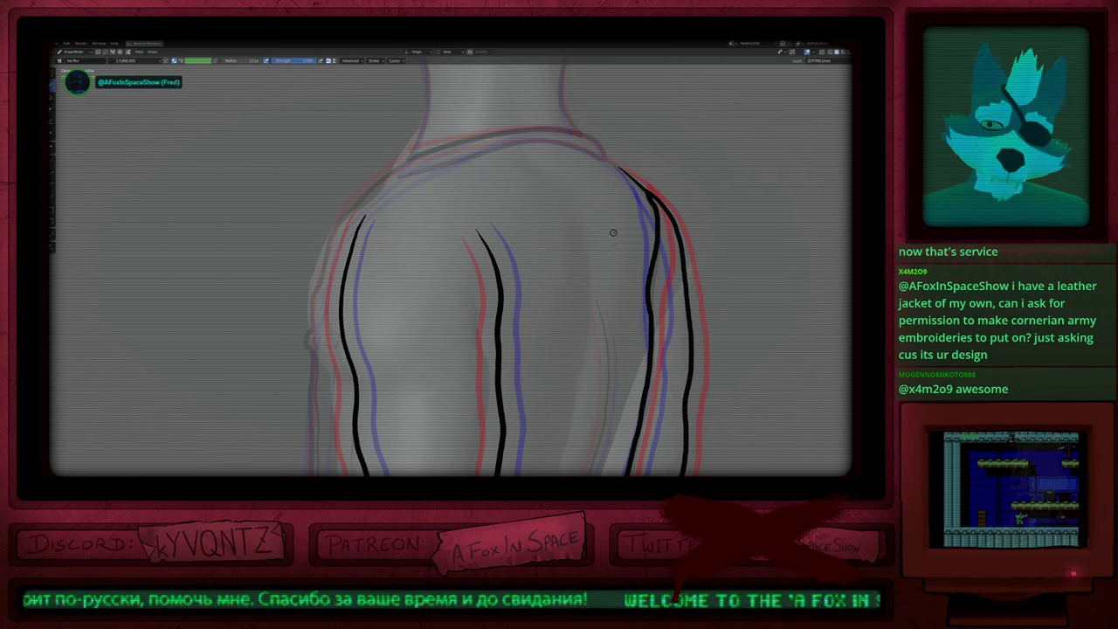
pyautogui.moveTo(487, 280)
pyautogui.keyDown('ctrl'); pyautogui.mouseDown(button='middle')
pyautogui.moveTo(490, 341)
pyautogui.moveTo(483, 241)
pyautogui.mouseUp(button='middle'); pyautogui.keyUp('ctrl')
pyautogui.keyDown('ctrl'); pyautogui.moveTo(483, 240); pyautogui.dragTo(490, 337, button='middle'); pyautogui.keyUp('ctrl')
pyautogui.keyDown('shift'); pyautogui.moveTo(489, 337); pyautogui.dragTo(498, 297, button='middle'); pyautogui.keyUp('shift')
pyautogui.keyDown('shift'); pyautogui.moveTo(506, 212); pyautogui.dragTo(503, 276, button='middle'); pyautogui.keyUp('shift')
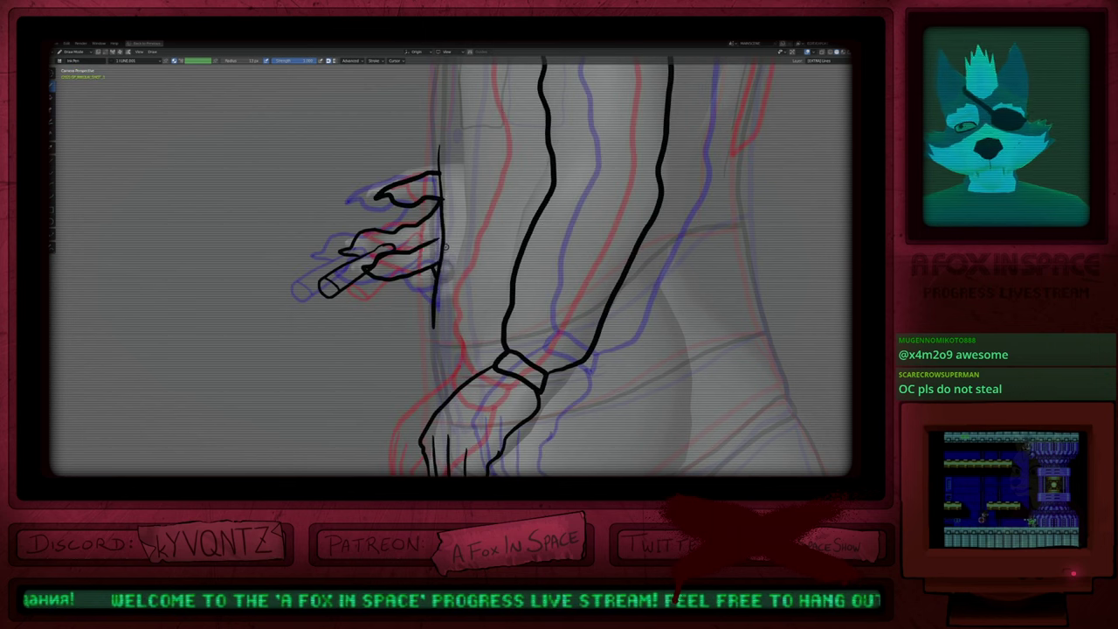
# Step: Redraw the vertical finger line straighter and touch up the strokes along the hand's lower edge
pyautogui.hotkey('ctrl', 'z')
pyautogui.moveTo(437, 147); pyautogui.dragTo(435, 200)
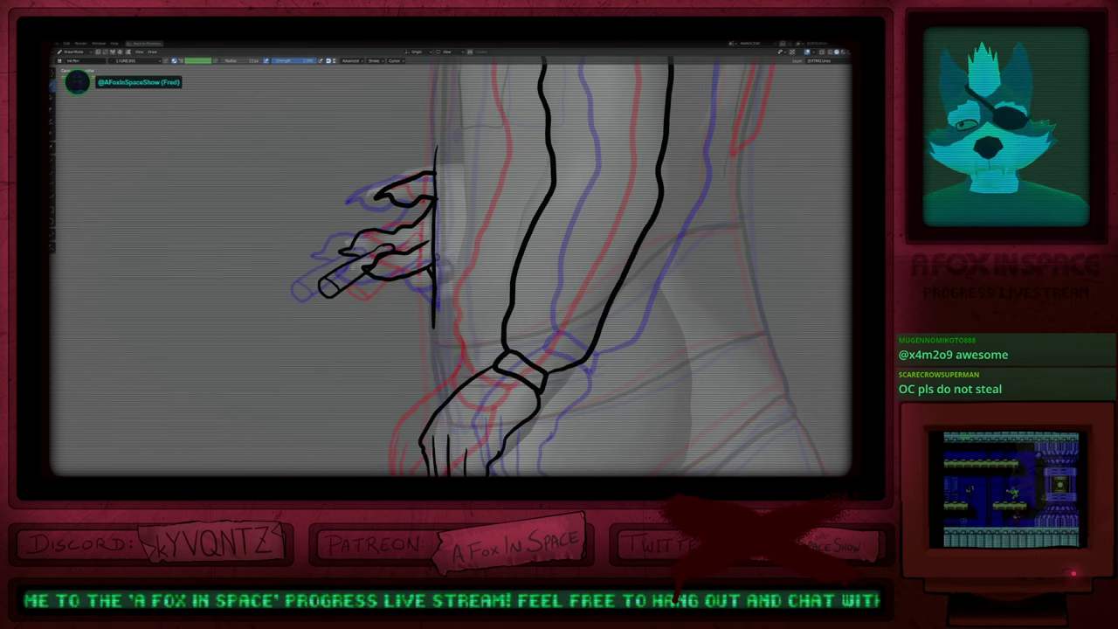
pyautogui.moveTo(429, 265); pyautogui.dragTo(435, 304)
pyautogui.moveTo(454, 223)
pyautogui.keyDown('ctrl'); pyautogui.mouseDown(button='middle')
pyautogui.moveTo(454, 265)
pyautogui.moveTo(401, 347)
pyautogui.mouseUp(button='middle'); pyautogui.keyUp('ctrl')
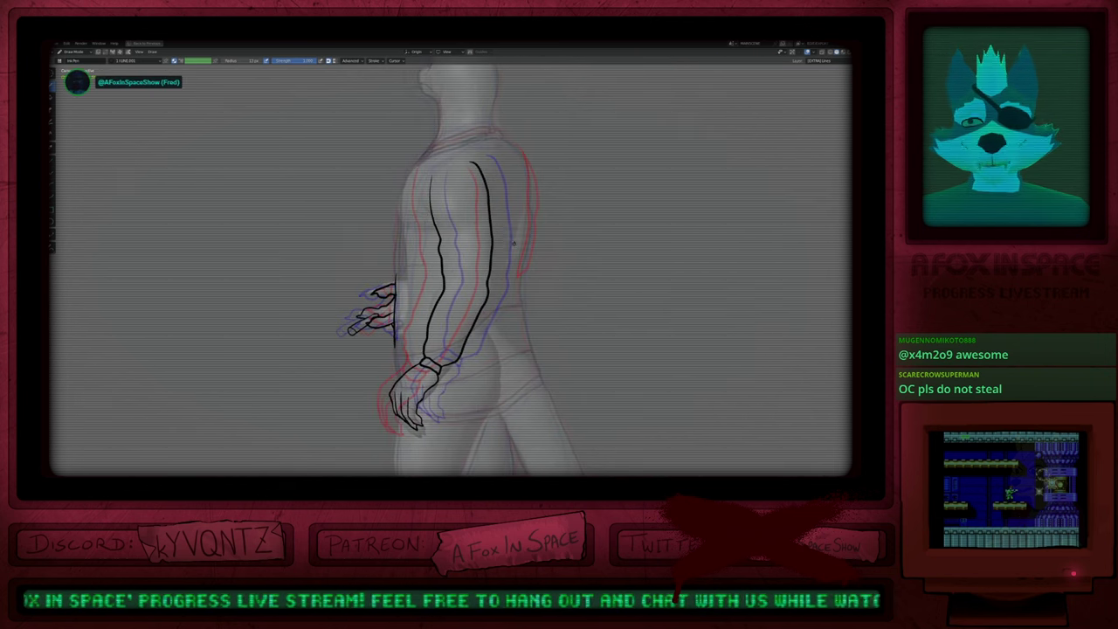
# Step: Compare the current pose with its neighbouring poses, then zoom in on the arms
pyautogui.moveTo(513, 243)
pyautogui.keyDown('shift'); pyautogui.mouseDown(button='middle')
pyautogui.moveTo(486, 228)
pyautogui.moveTo(495, 305)
pyautogui.mouseUp(button='middle'); pyautogui.keyUp('shift')
pyautogui.press('Right')
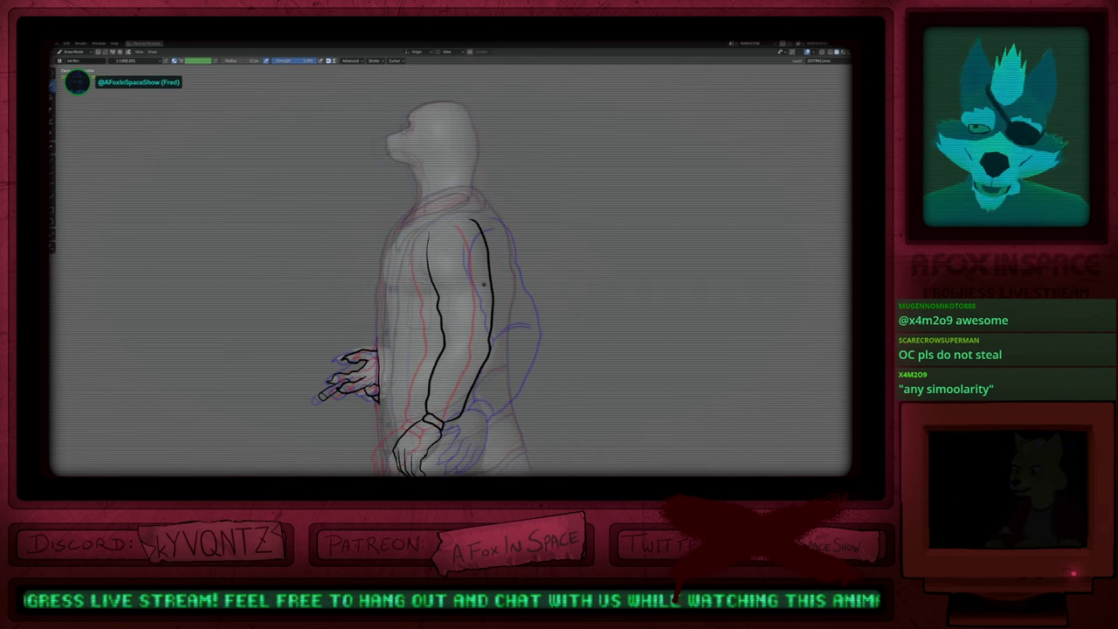
pyautogui.press('Left')
pyautogui.press('Tab')
pyautogui.press('Tab')
pyautogui.press('Left')
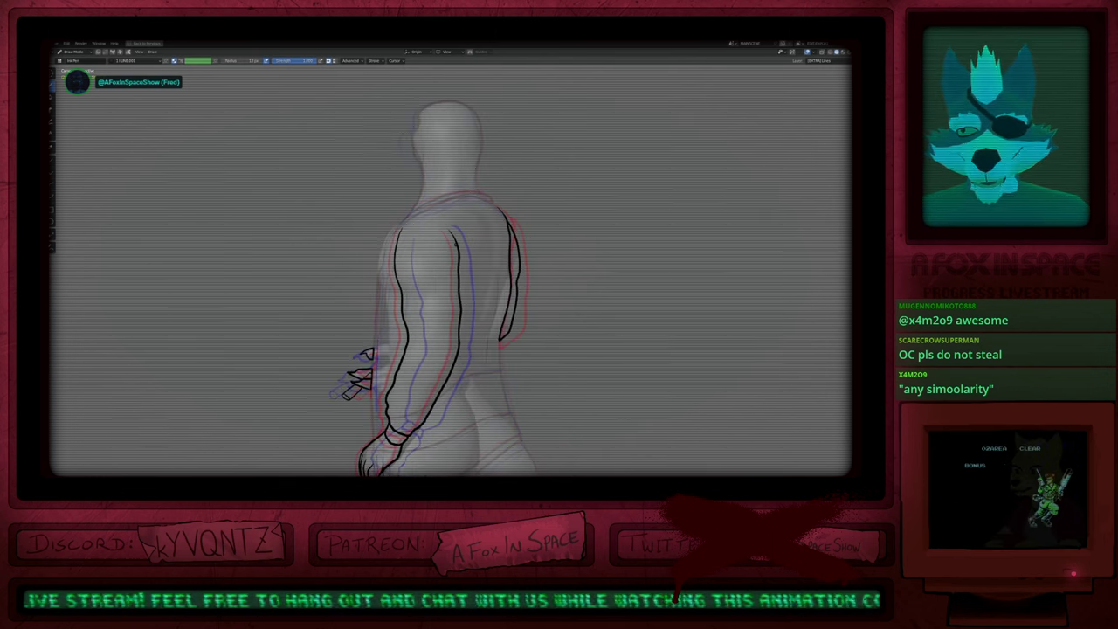
pyautogui.press('Right')
pyautogui.press('Left')
pyautogui.press('Tab')
pyautogui.press('Tab')
pyautogui.moveTo(476, 376)
pyautogui.keyDown('ctrl'); pyautogui.mouseDown(button='middle')
pyautogui.moveTo(480, 237)
pyautogui.moveTo(521, 147)
pyautogui.mouseUp(button='middle'); pyautogui.keyUp('ctrl')
pyautogui.keyDown('ctrl'); pyautogui.moveTo(516, 153); pyautogui.dragTo(496, 267, button='middle'); pyautogui.keyUp('ctrl')
pyautogui.keyDown('shift'); pyautogui.moveTo(496, 311); pyautogui.dragTo(492, 221, button='middle'); pyautogui.keyUp('shift')
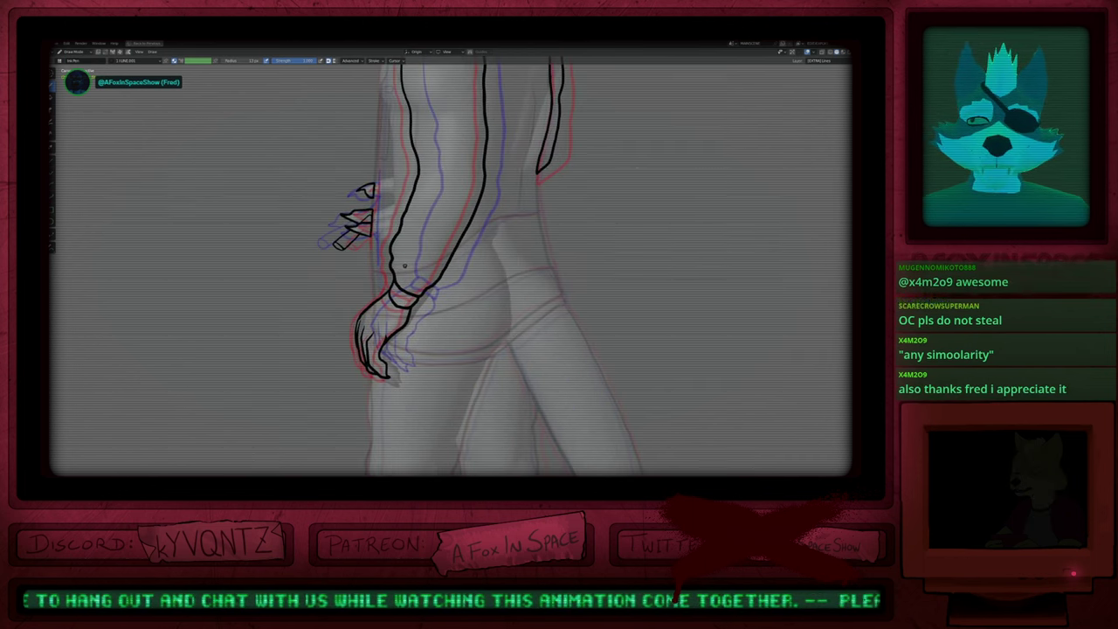
pyautogui.moveTo(478, 240); pyautogui.dragTo(465, 268, button='middle')
# Step: Resize the brush and nudge the sleeve outlines near the elbow leftward
pyautogui.press('f')
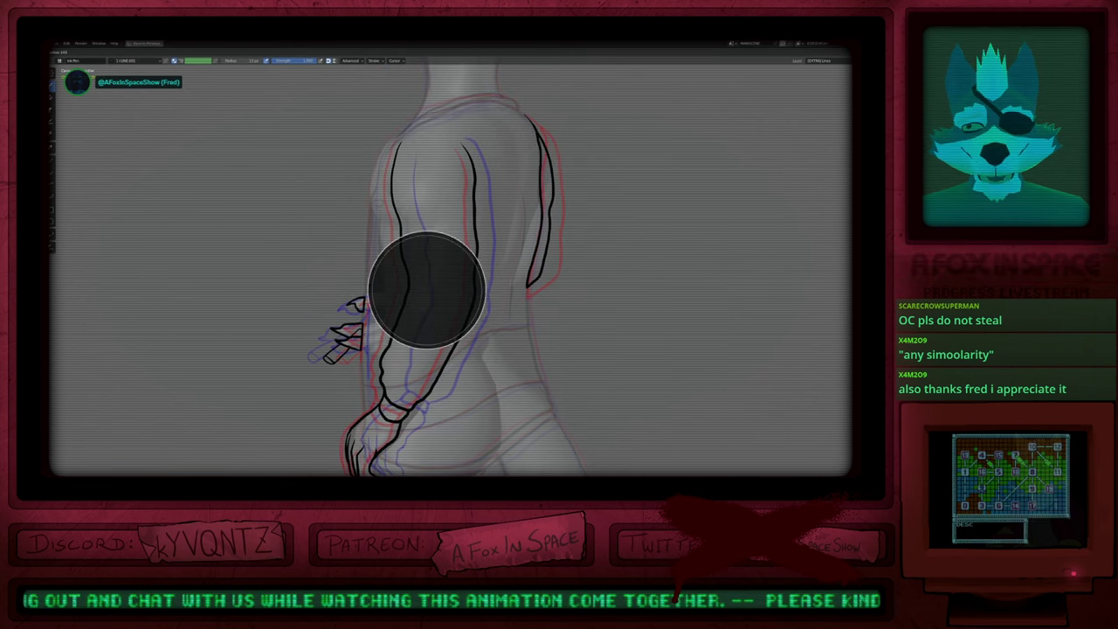
pyautogui.click(502, 290)
pyautogui.moveTo(447, 295); pyautogui.dragTo(443, 300)
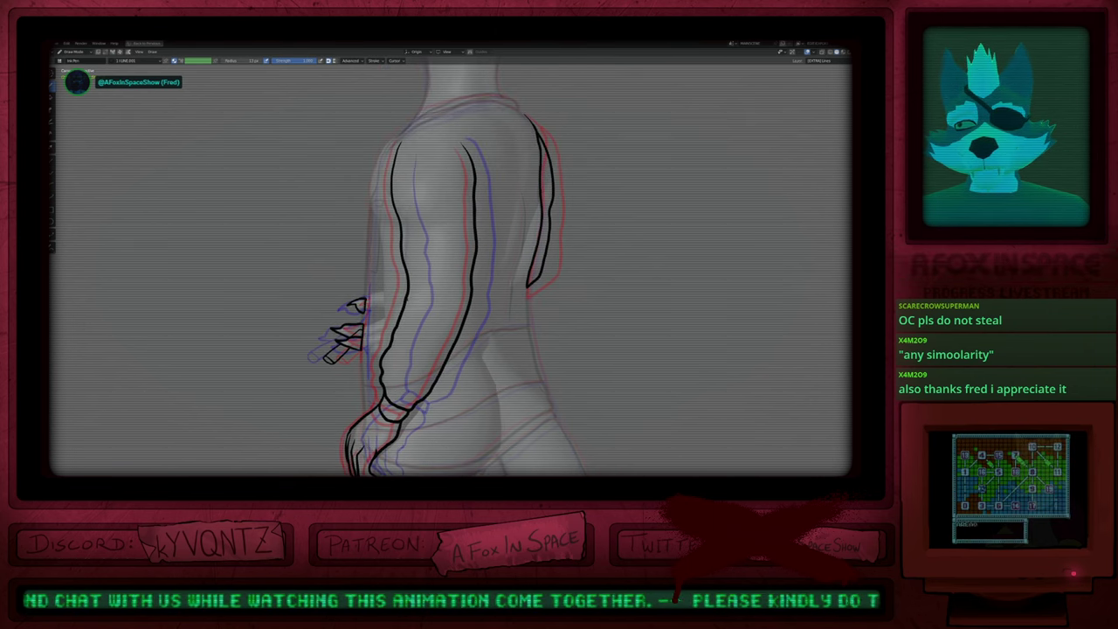
pyautogui.press('f')
pyautogui.click(368, 299)
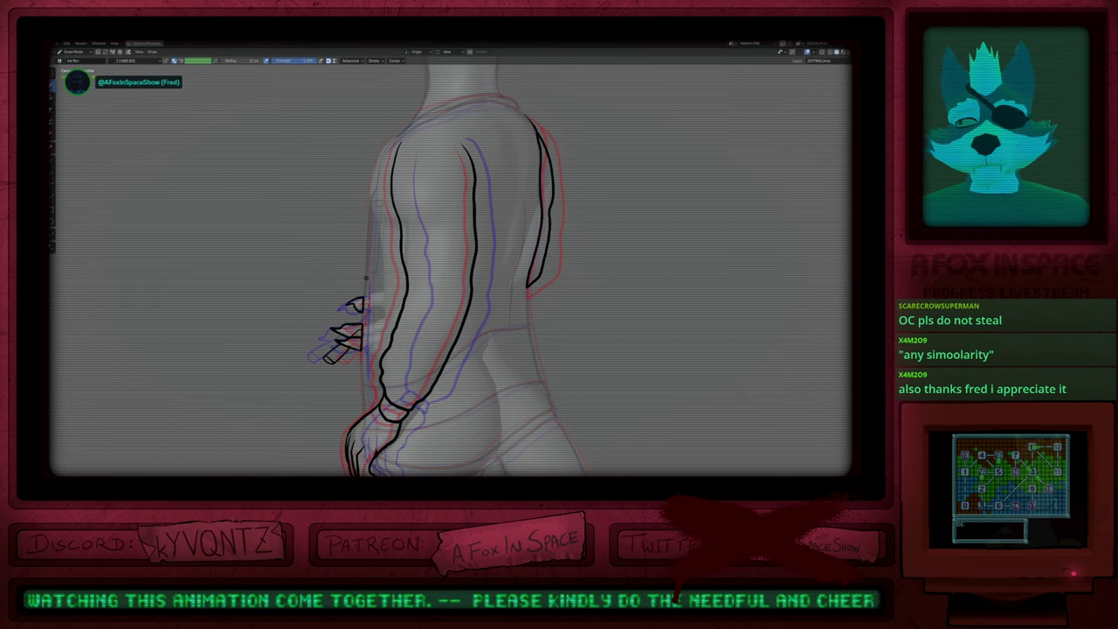
# Step: Push the elbow's sleeve outline outward into a sharper bulge, then switch to the cockpit scene
pyautogui.moveTo(473, 247)
pyautogui.keyDown('shift'); pyautogui.mouseDown(button='middle')
pyautogui.moveTo(426, 231)
pyautogui.moveTo(412, 131)
pyautogui.moveTo(408, 206)
pyautogui.mouseUp(button='middle'); pyautogui.keyUp('shift')
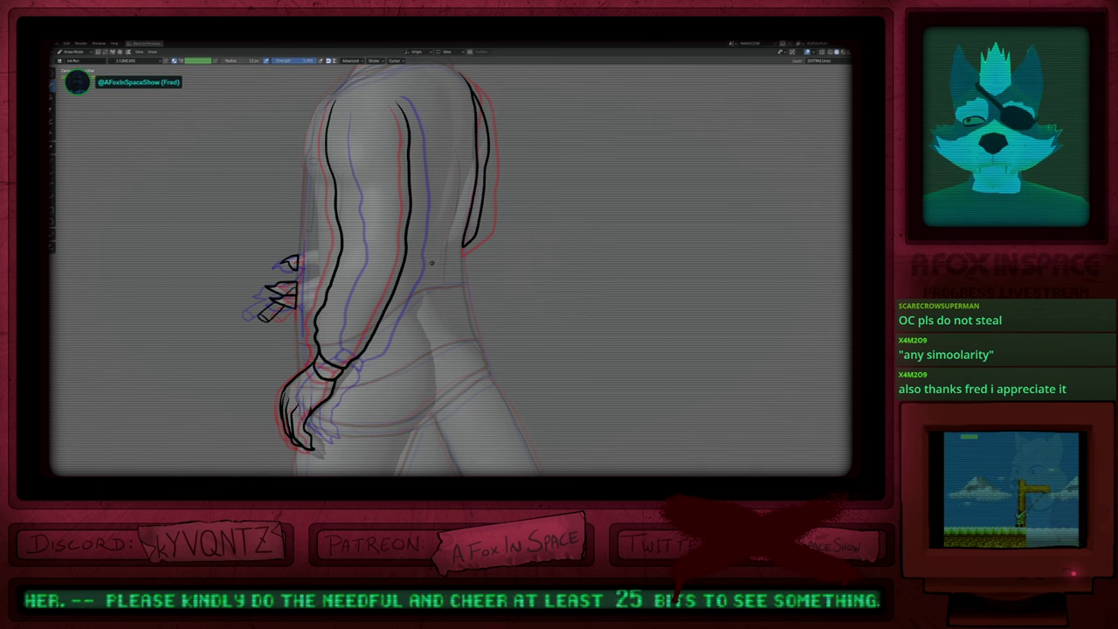
pyautogui.keyDown('shift'); pyautogui.moveTo(432, 263); pyautogui.dragTo(428, 242, button='middle'); pyautogui.keyUp('shift')
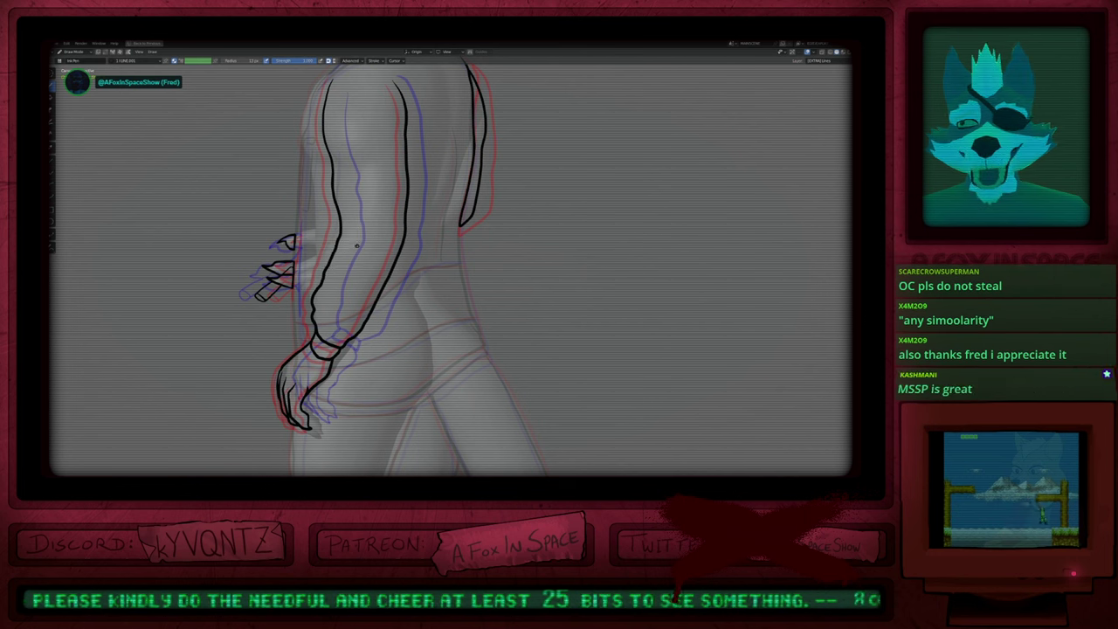
pyautogui.scroll(3, 330, 304)
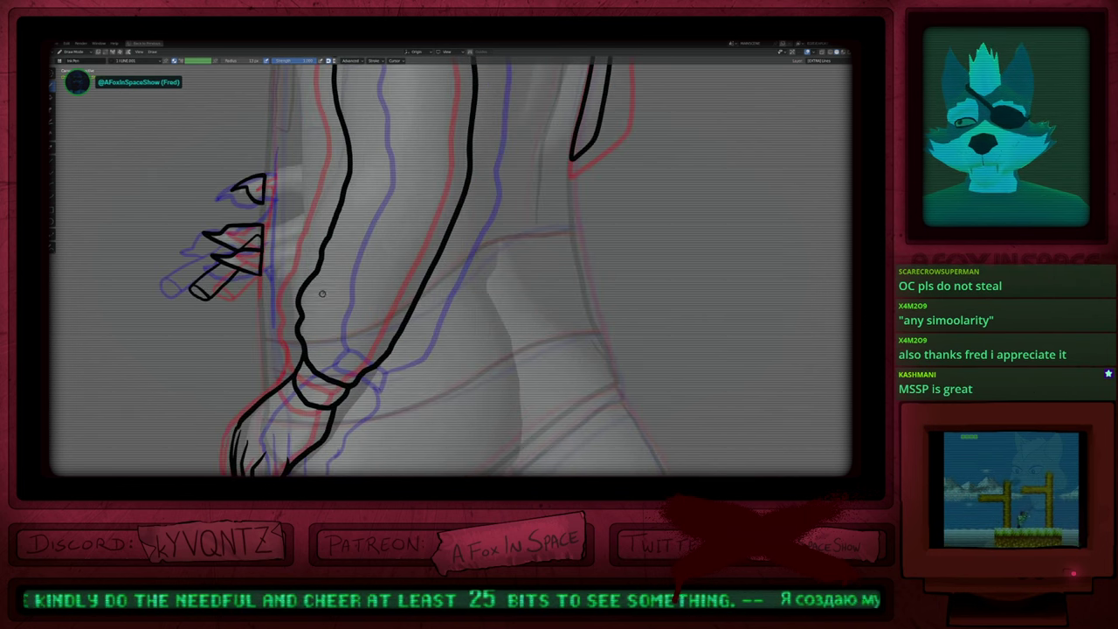
pyautogui.keyDown('shift'); pyautogui.moveTo(405, 152); pyautogui.dragTo(363, 267, button='middle'); pyautogui.keyUp('shift')
pyautogui.moveTo(302, 280); pyautogui.dragTo(326, 281)
pyautogui.moveTo(300, 244)
pyautogui.mouseDown()
pyautogui.moveTo(333, 274)
pyautogui.moveTo(316, 284)
pyautogui.mouseUp()
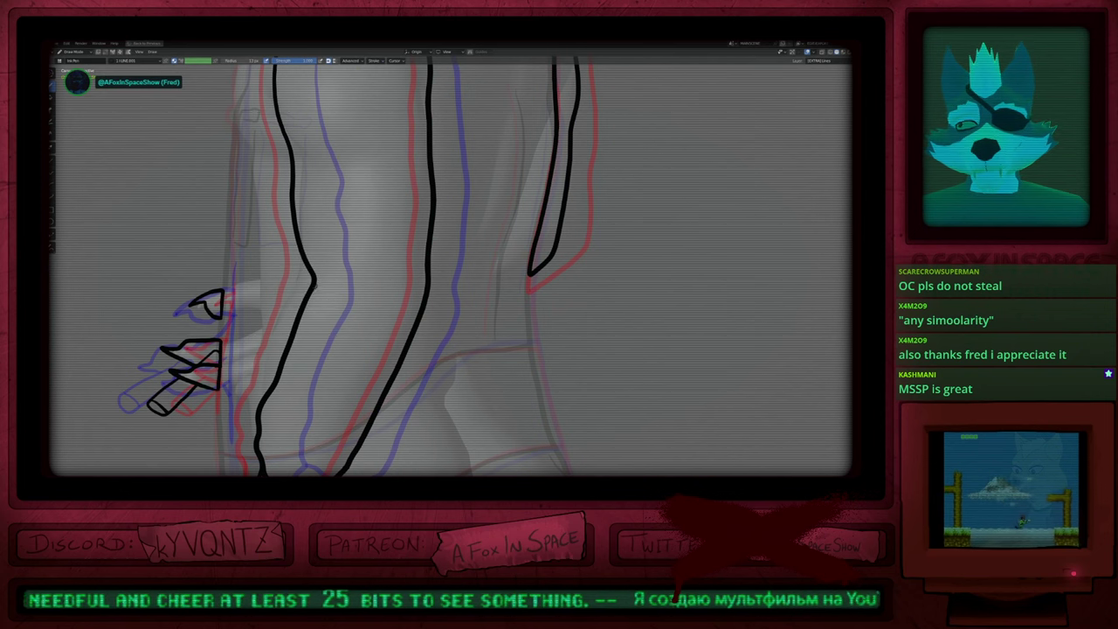
pyautogui.keyDown('shift'); pyautogui.moveTo(316, 267); pyautogui.dragTo(342, 327, button='middle'); pyautogui.keyUp('shift')
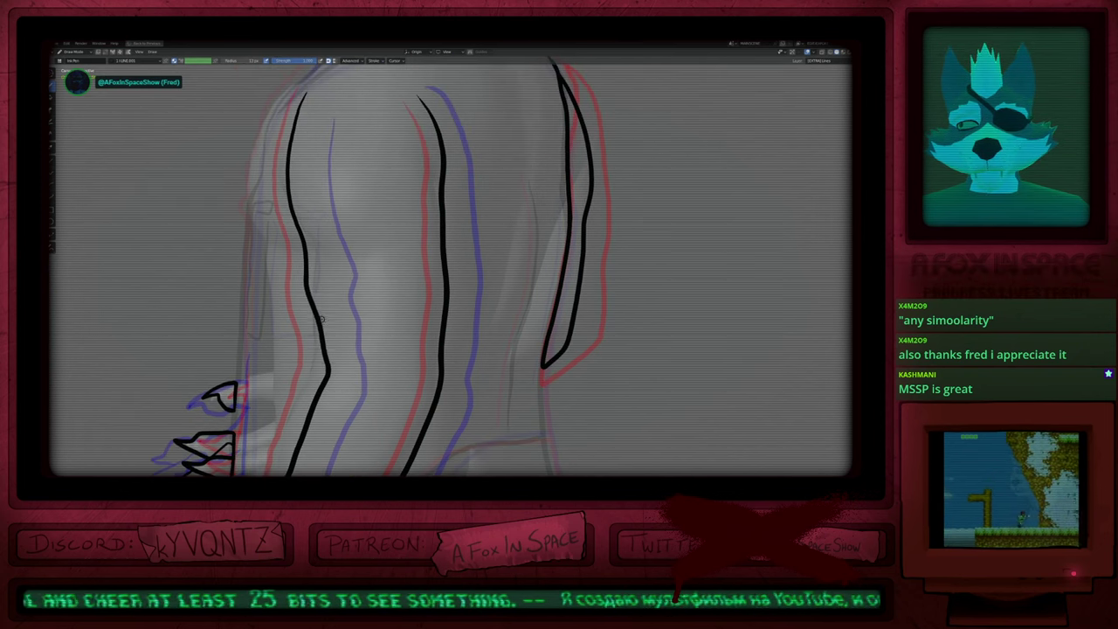
pyautogui.scroll(-6, 377, 222)
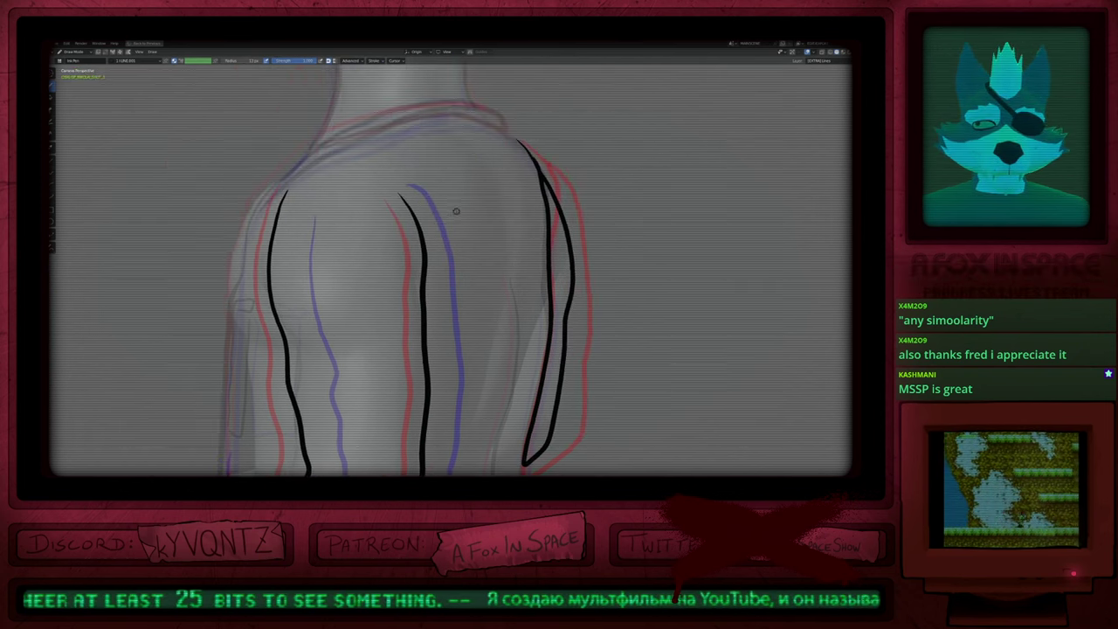
pyautogui.scroll(4, 470, 272)
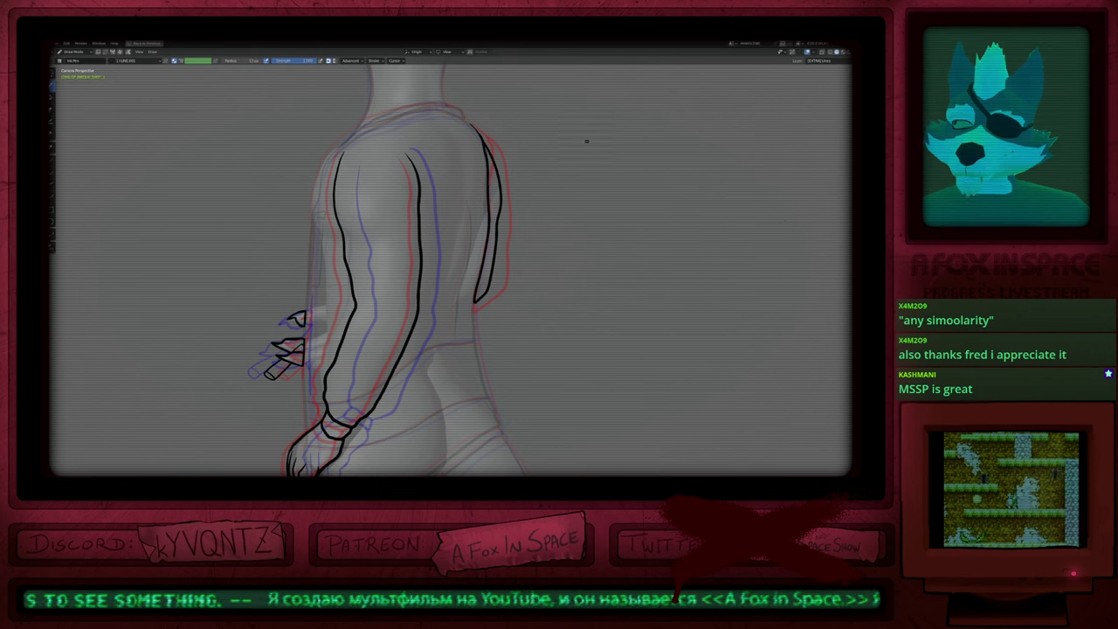
pyautogui.hotkey('shift', 'ctrl', 'o')
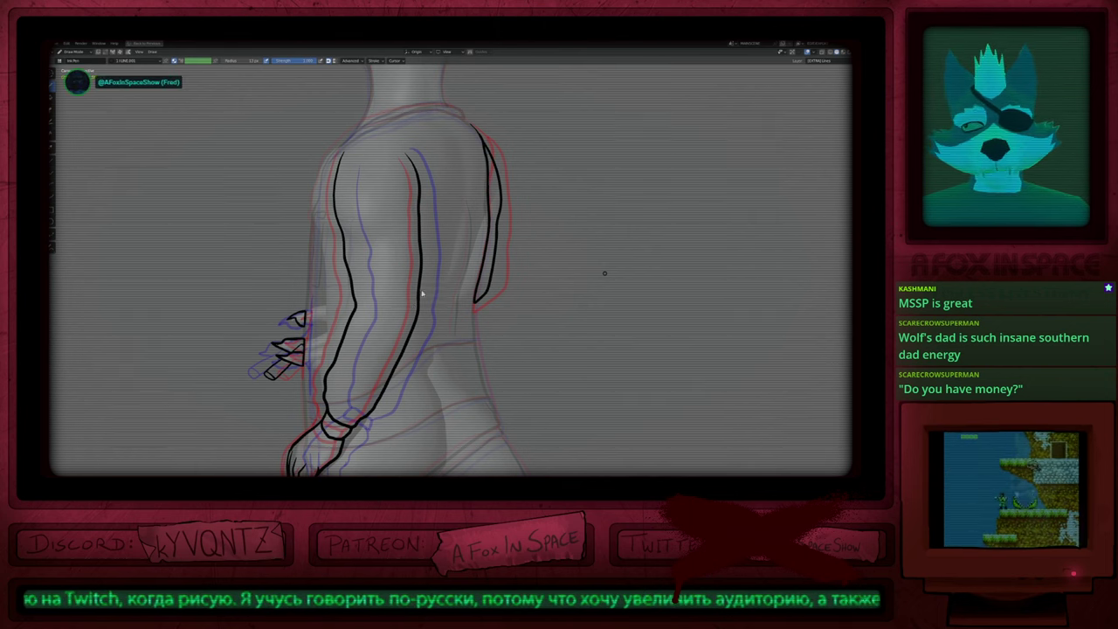
pyautogui.hotkey('alt', 'Tab')
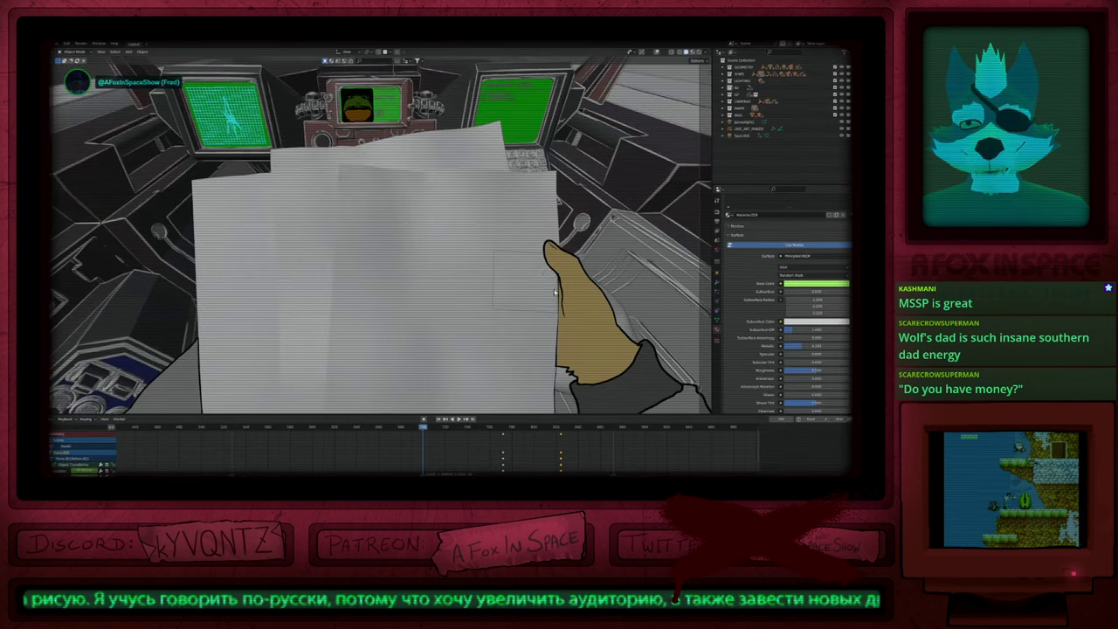
# Step: Step through the fox, rabbit and hand-and-paper cockpit shots, showing the rabbit shot in Rendered shading
pyautogui.press('Down')
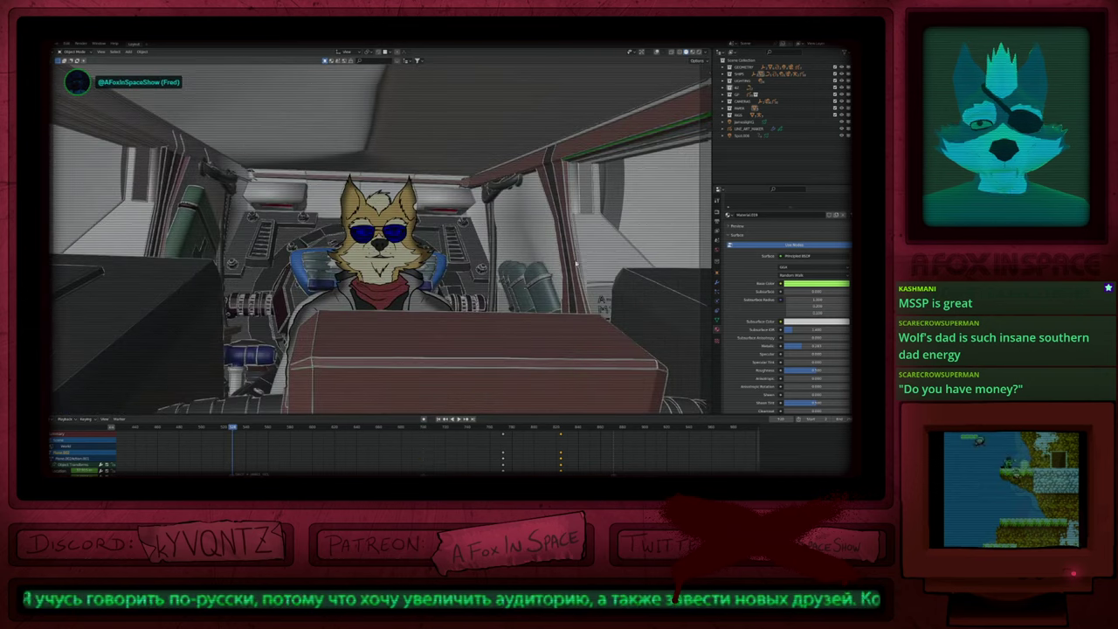
pyautogui.press('Down')
pyautogui.press('Up')
pyautogui.press('Down')
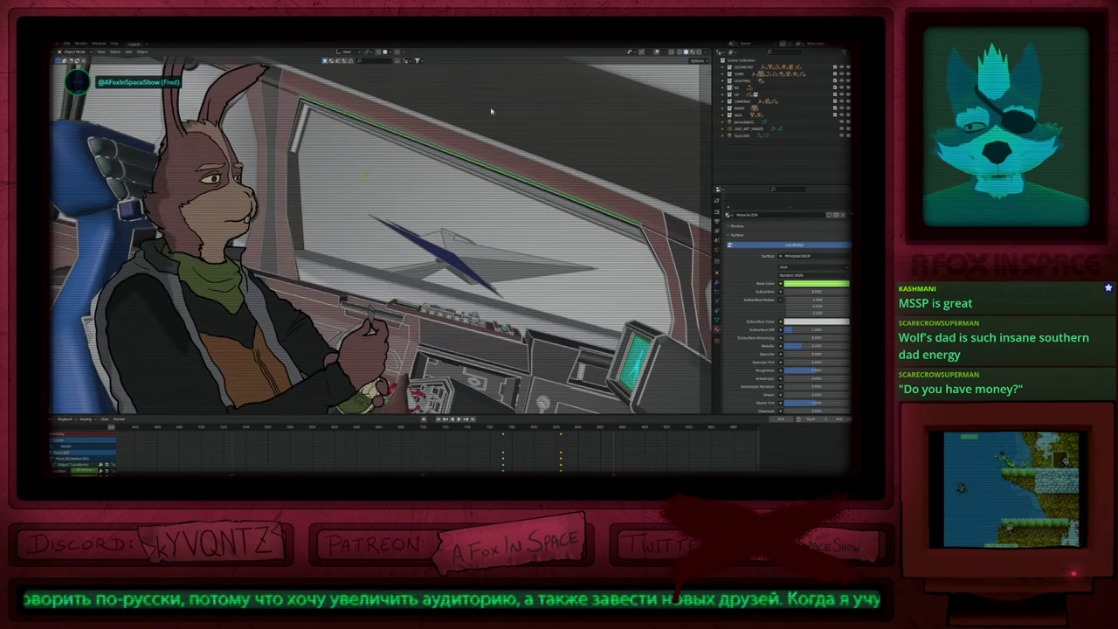
pyautogui.press('Down')
pyautogui.press('Up')
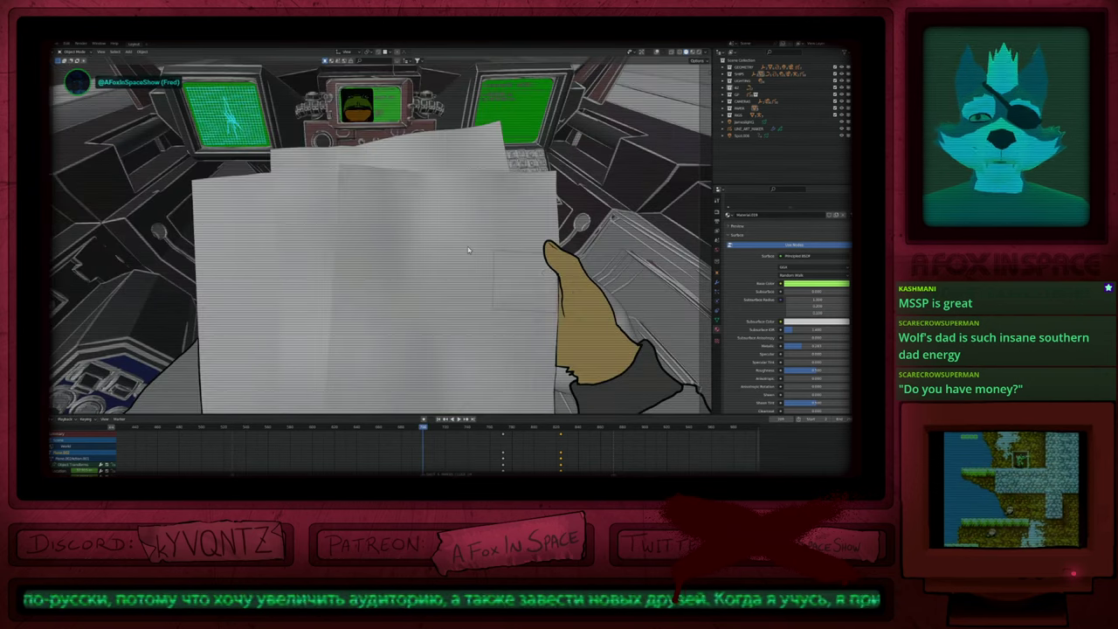
pyautogui.press('Up')
pyautogui.press('Up')
pyautogui.press('Down')
pyautogui.press('Down')
pyautogui.press('Down')
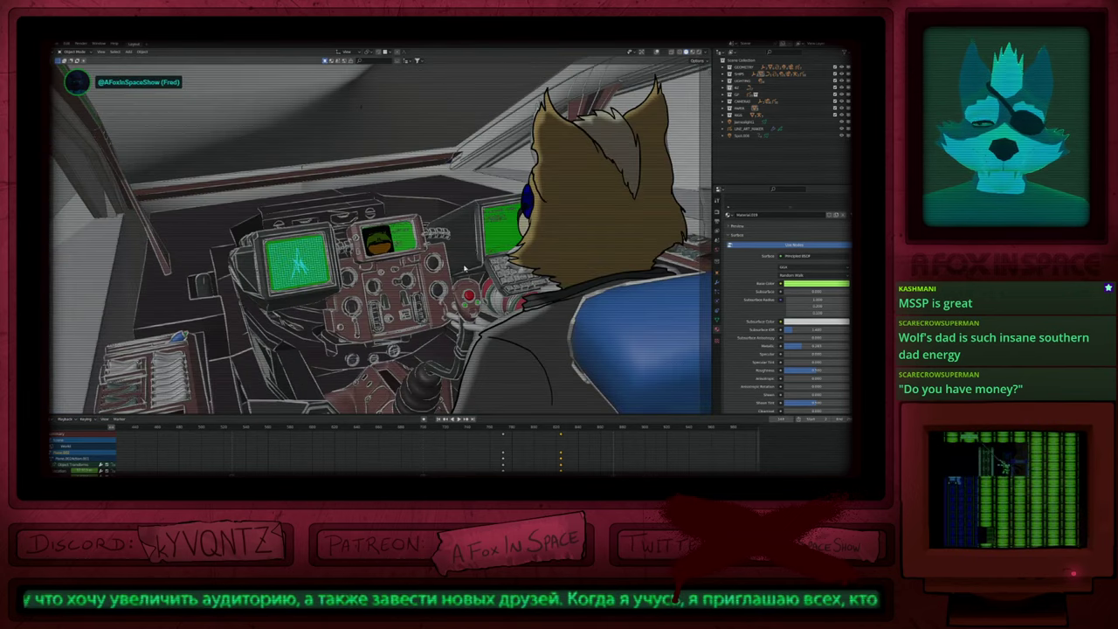
pyautogui.press('Up')
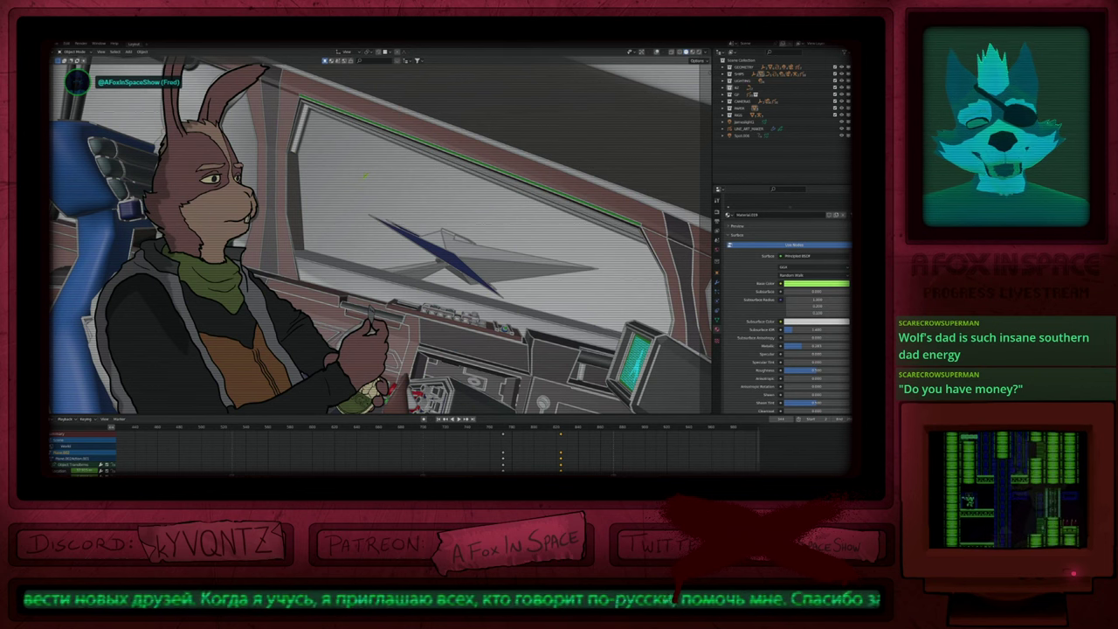
pyautogui.press('z')
pyautogui.click(545, 93)
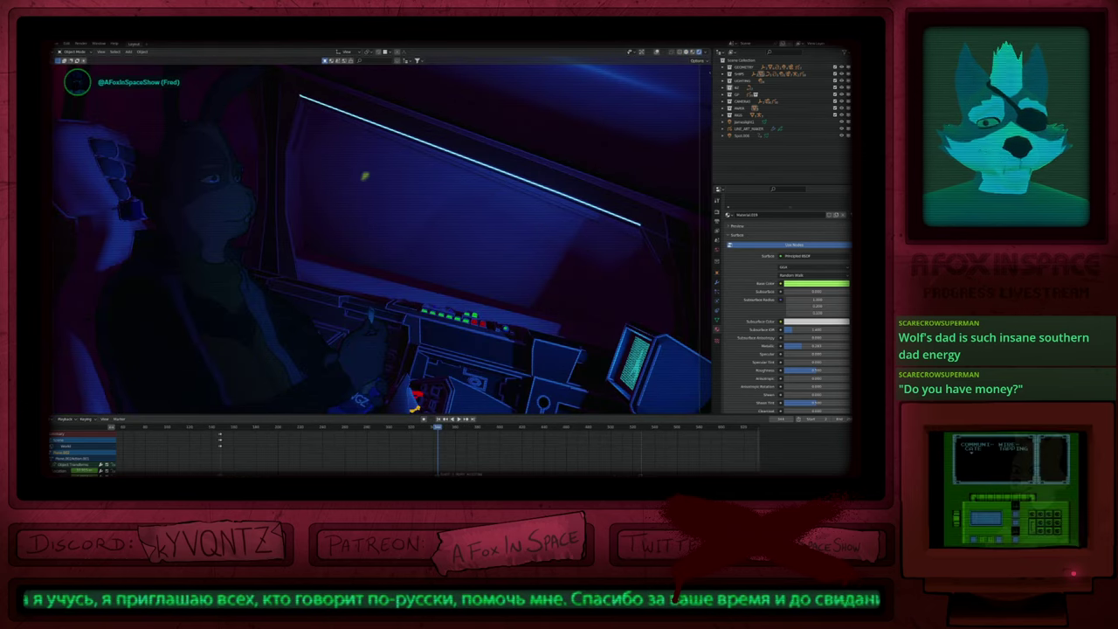
pyautogui.moveTo(368, 464); pyautogui.dragTo(226, 455, button='middle')
pyautogui.moveTo(321, 463); pyautogui.dragTo(275, 456, button='middle')
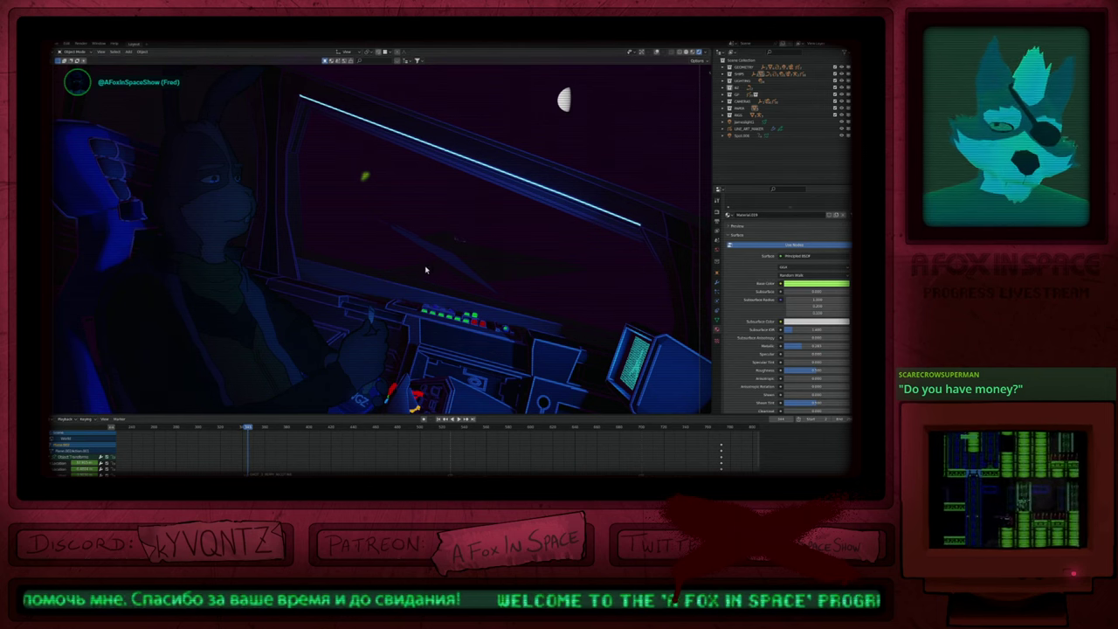
pyautogui.hotkey('shift', 'alt', 'z')
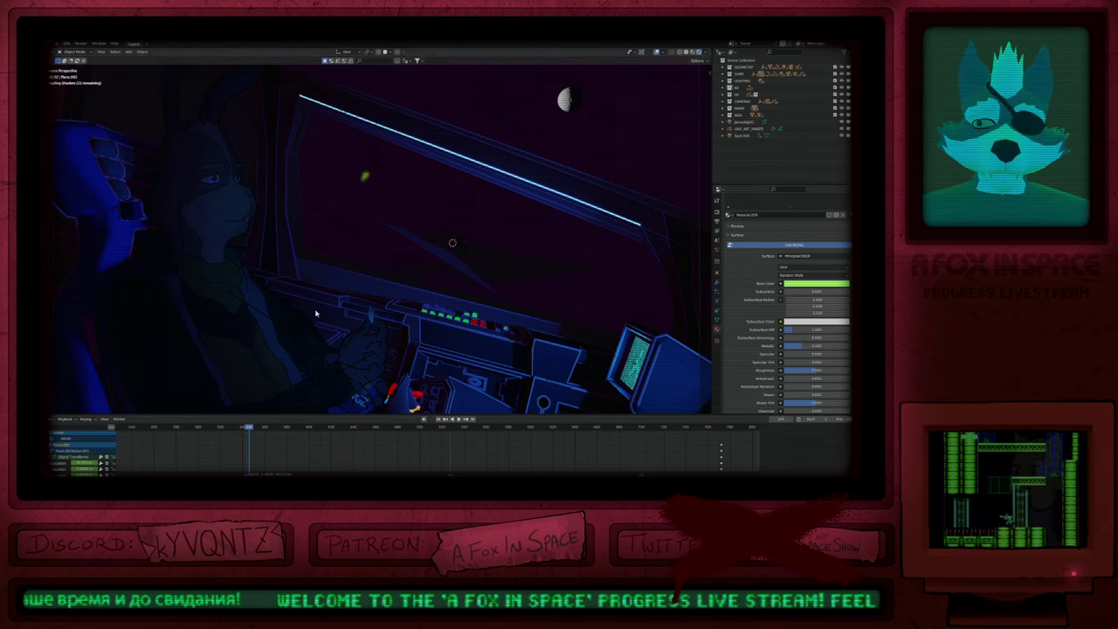
pyautogui.press('space')
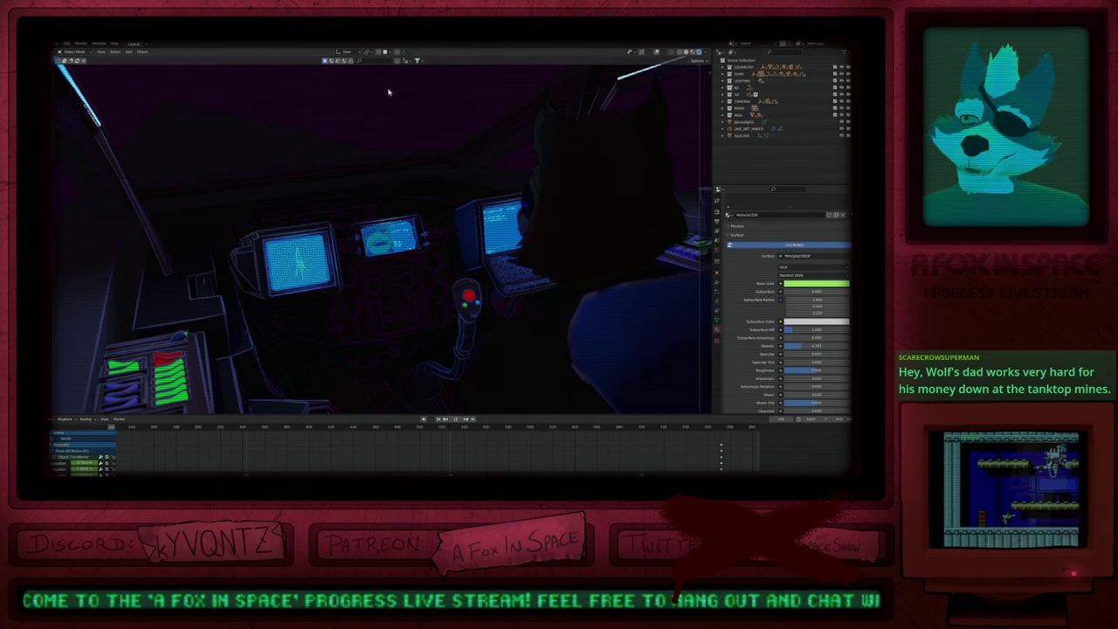
pyautogui.press('space')
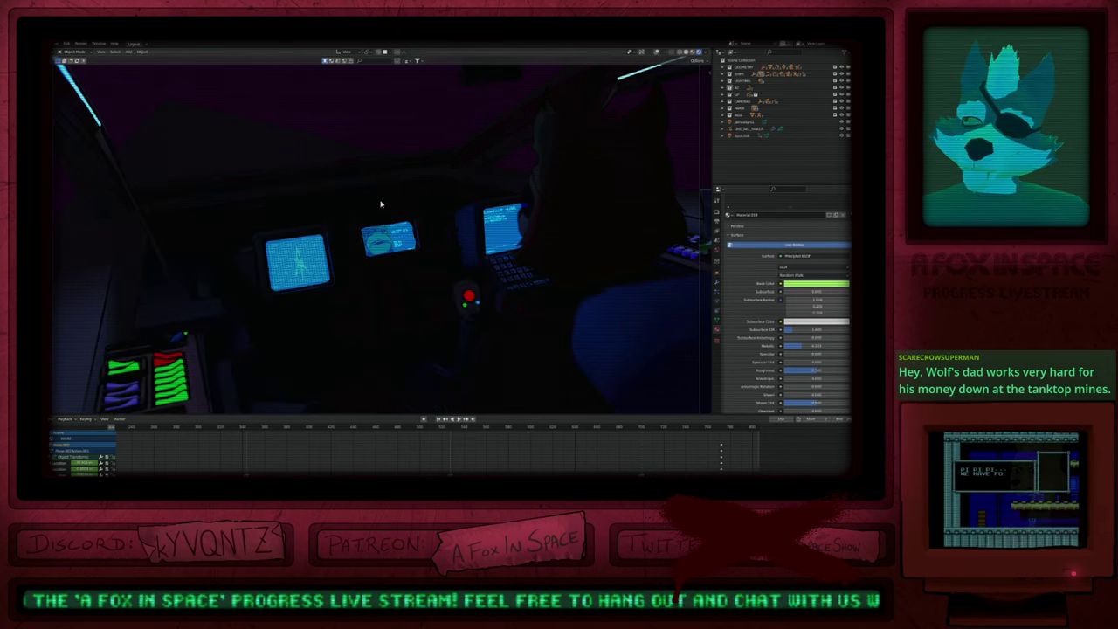
pyautogui.press('Up')
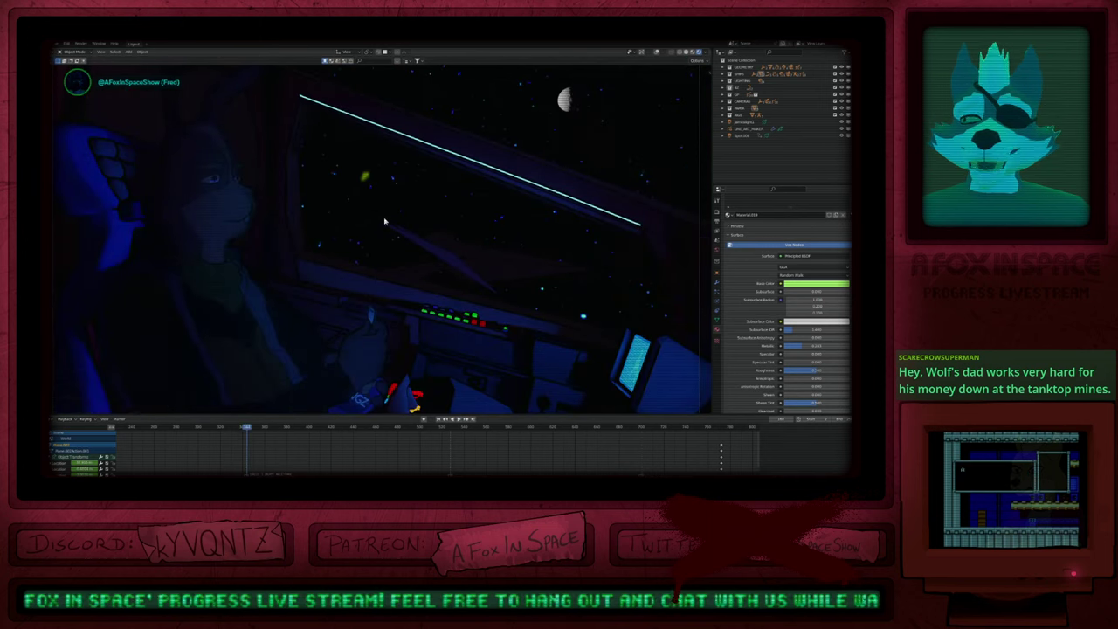
pyautogui.press('space')
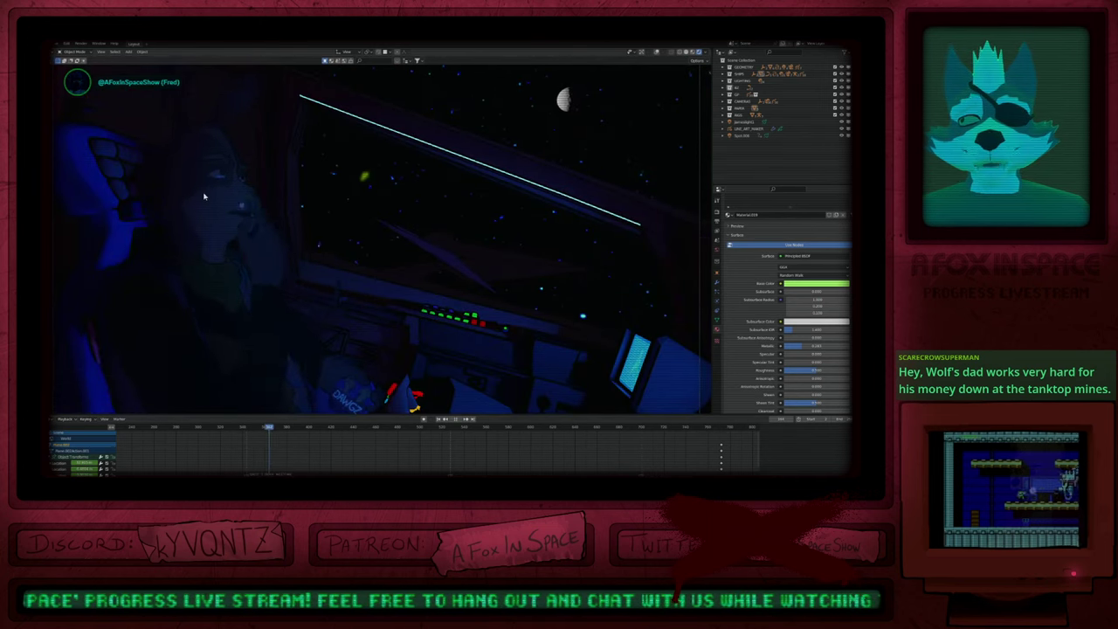
pyautogui.press('Escape')
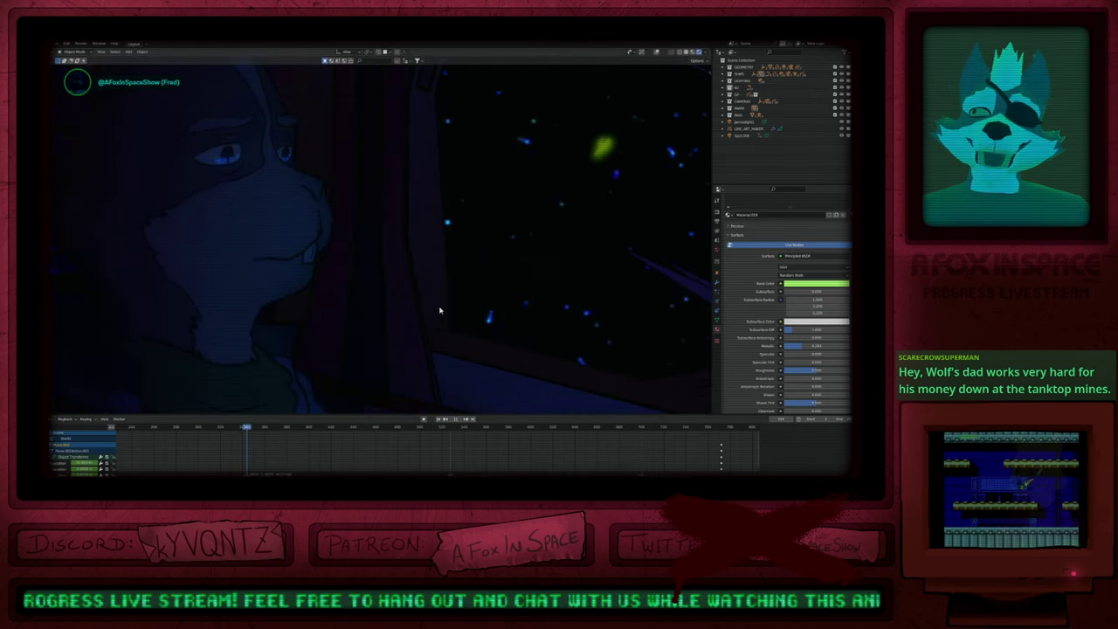
pyautogui.press('space')
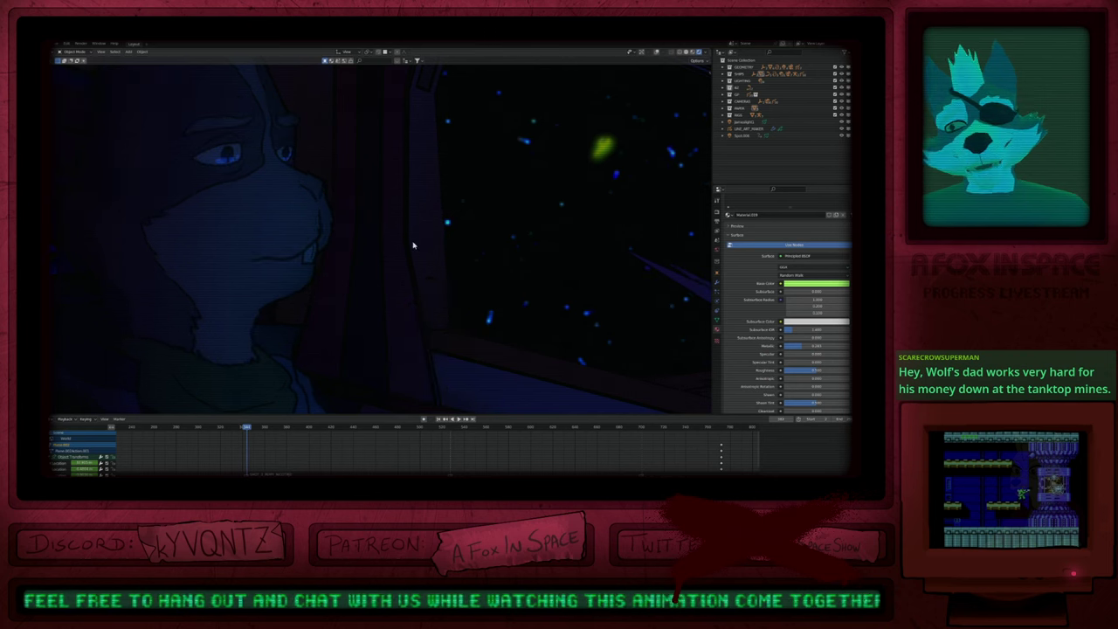
pyautogui.press('Escape')
pyautogui.press('space')
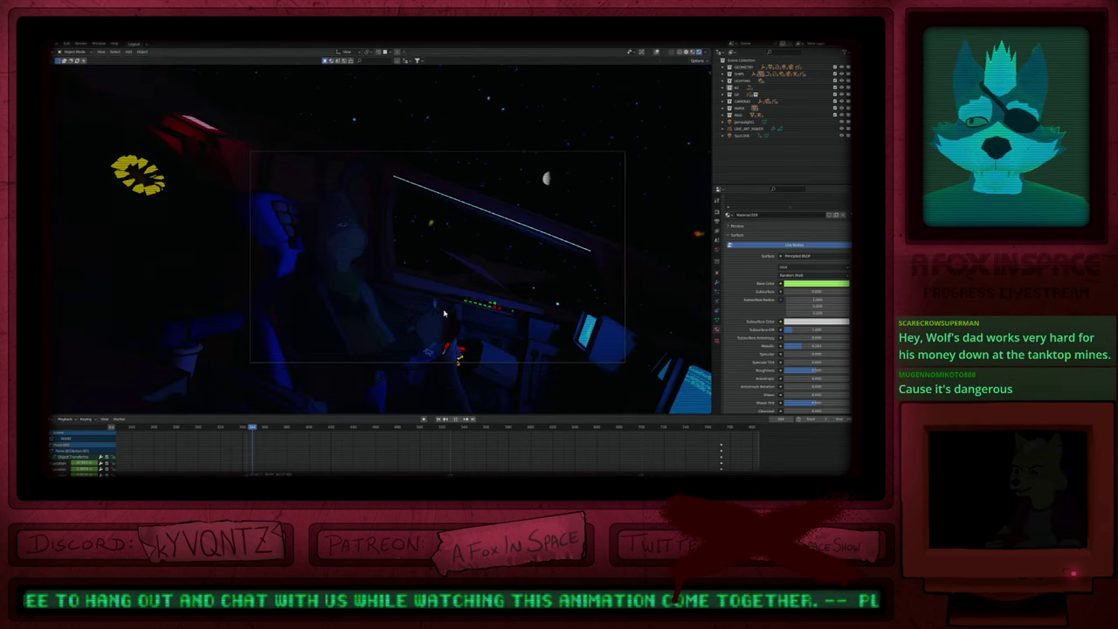
# Step: Zoom in on the DAWGZ tin in the pilot's hand, maximize the 3D view, and switch to full-colour shading
pyautogui.scroll(6, 356, 244)
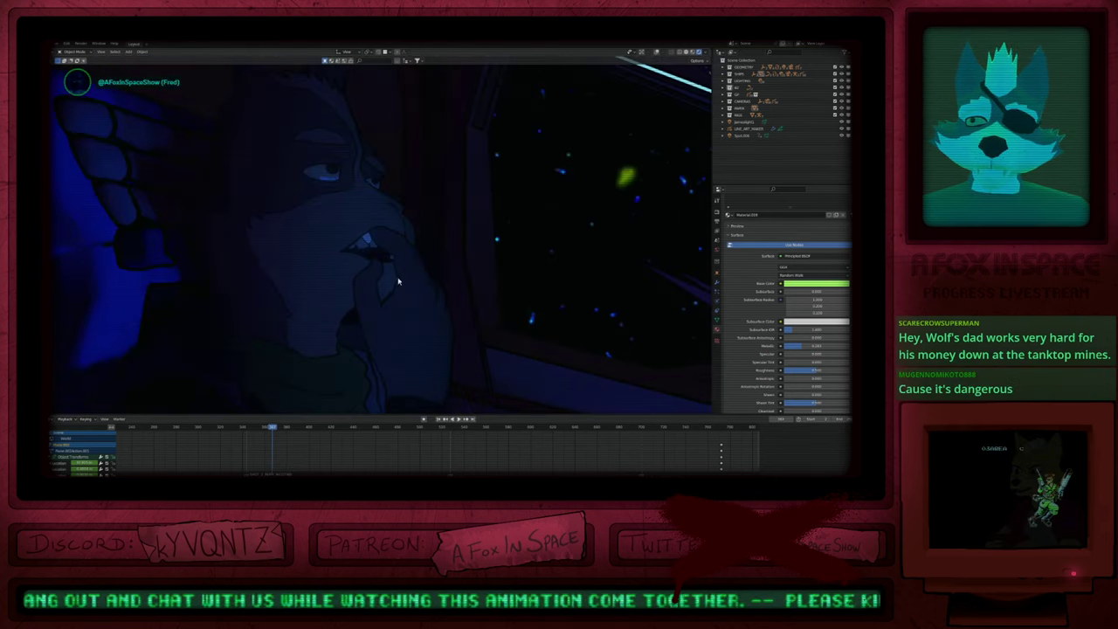
pyautogui.moveTo(399, 282)
pyautogui.keyDown('shift'); pyautogui.mouseDown(button='middle')
pyautogui.moveTo(307, 184)
pyautogui.moveTo(262, 109)
pyautogui.mouseUp(button='middle'); pyautogui.keyUp('shift')
pyautogui.keyDown('shift'); pyautogui.moveTo(355, 232); pyautogui.dragTo(274, 83, button='middle'); pyautogui.keyUp('shift')
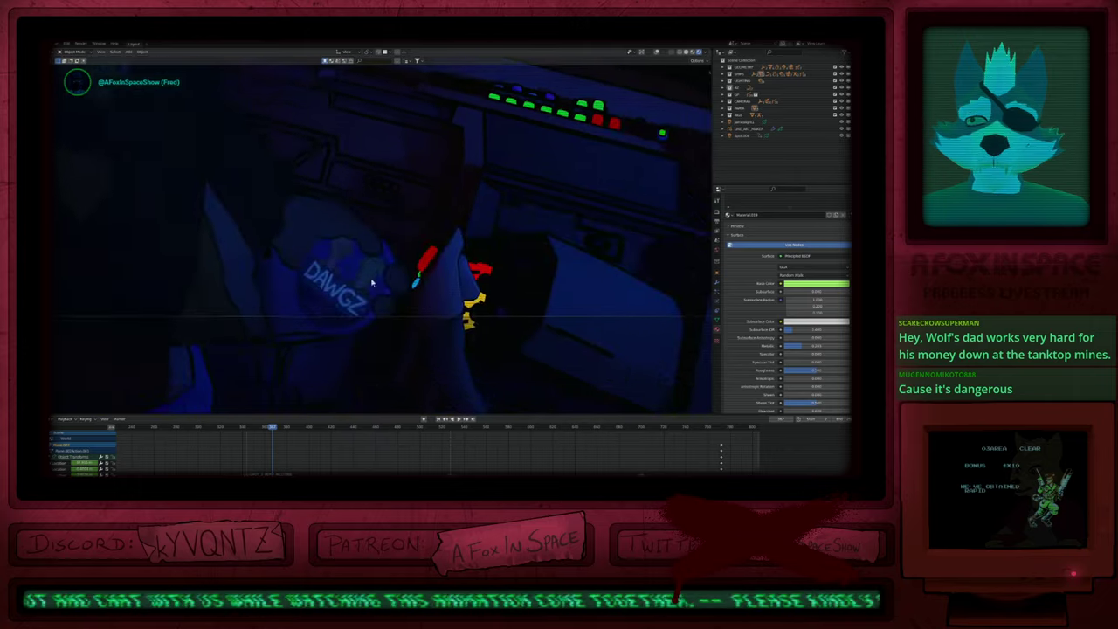
pyautogui.scroll(6, 371, 282)
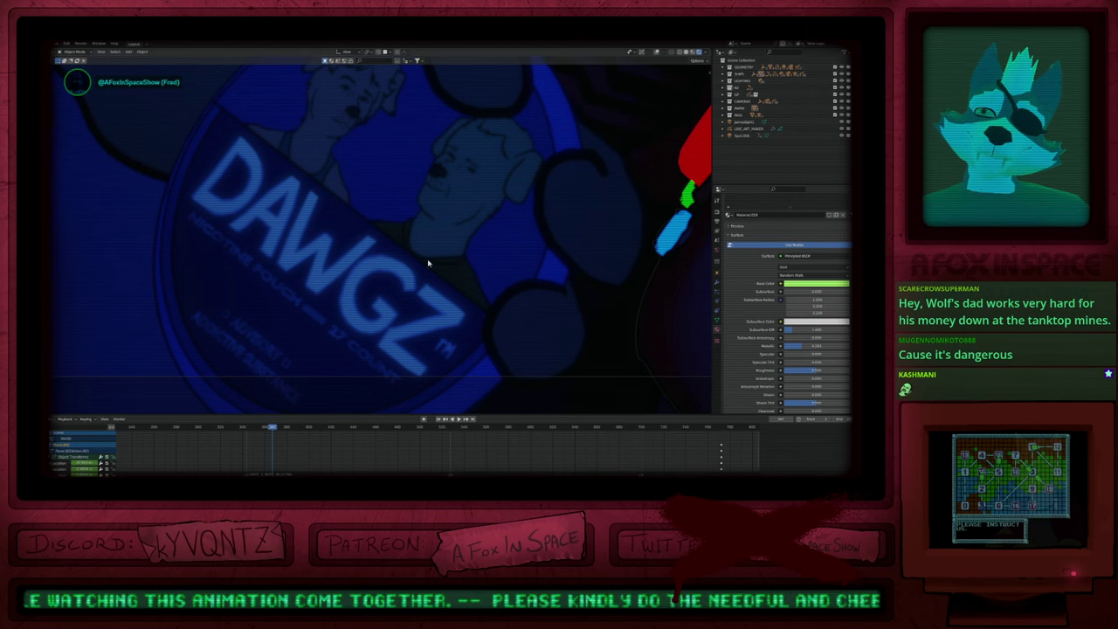
pyautogui.hotkey('ctrl', 'space')
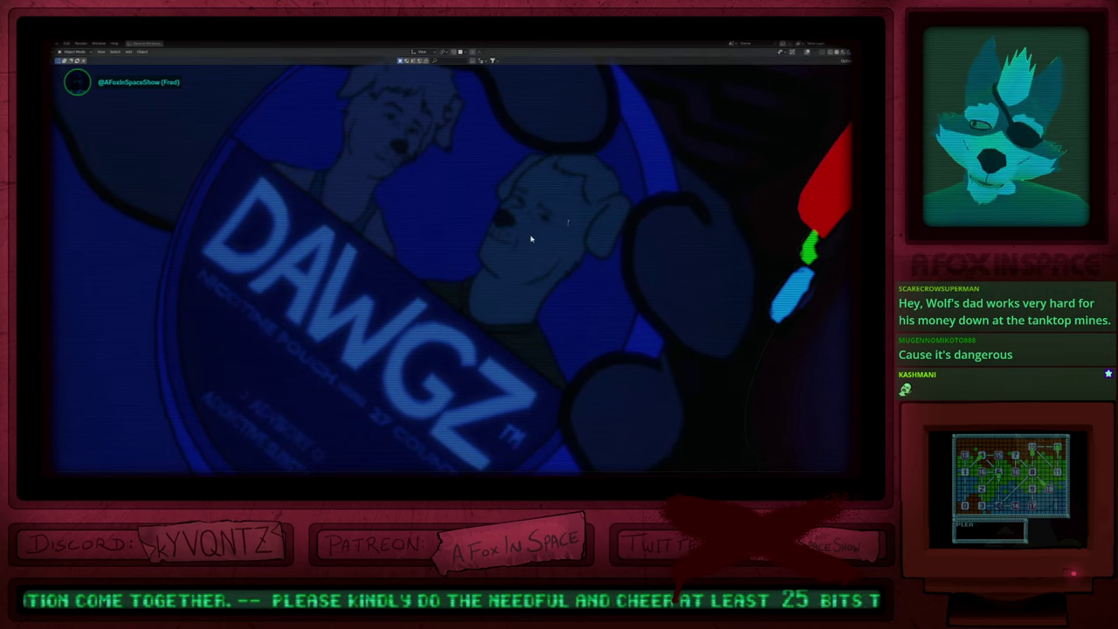
pyautogui.press('z')
pyautogui.click(537, 284)
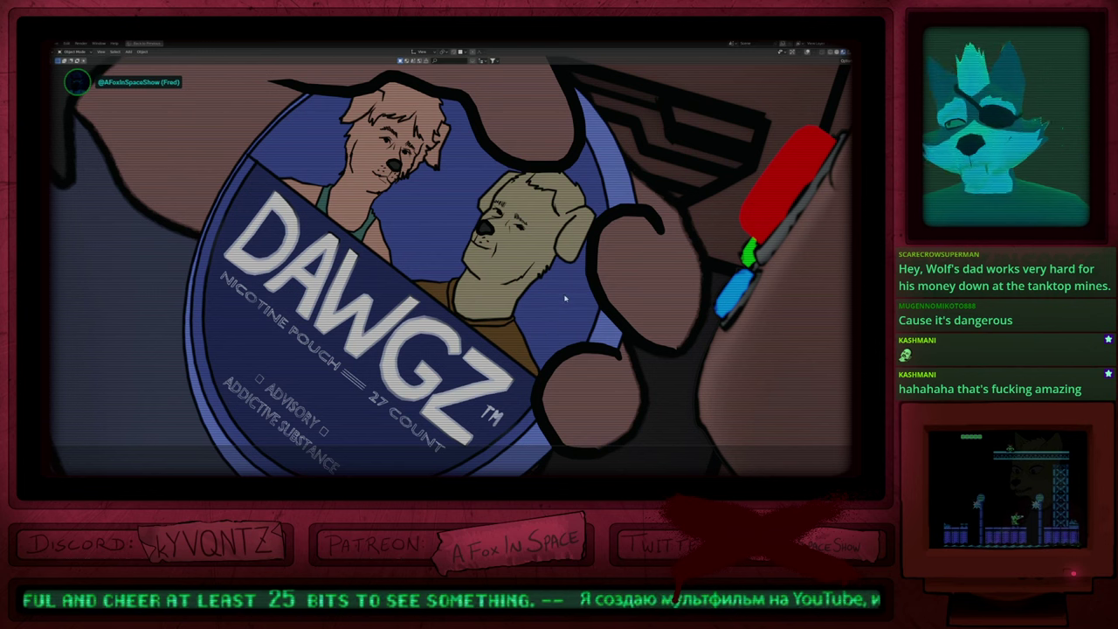
# Step: Pull back from the tin to frame the console and windshield
pyautogui.keyDown('ctrl'); pyautogui.moveTo(568, 290); pyautogui.dragTo(539, 433, button='middle'); pyautogui.keyUp('ctrl')
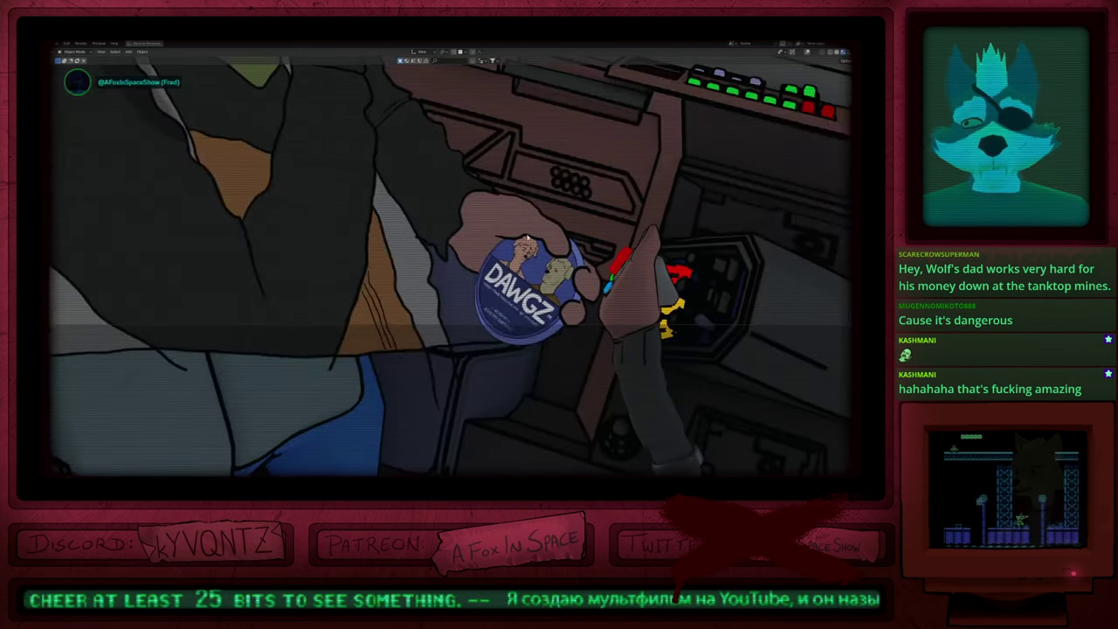
pyautogui.keyDown('shift'); pyautogui.moveTo(540, 231); pyautogui.dragTo(505, 346, button='middle'); pyautogui.keyUp('shift')
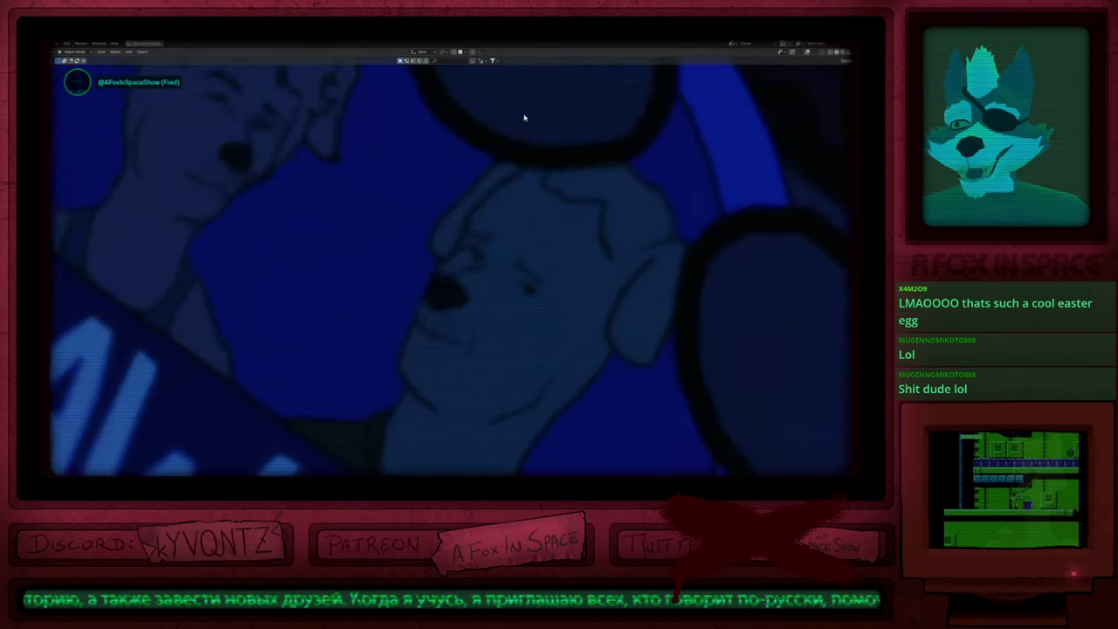
pyautogui.scroll(-5, 522, 123)
pyautogui.moveTo(443, 239)
pyautogui.mouseDown()
pyautogui.moveTo(312, 402)
pyautogui.moveTo(379, 443)
pyautogui.moveTo(478, 216)
pyautogui.moveTo(379, 333)
pyautogui.mouseUp()
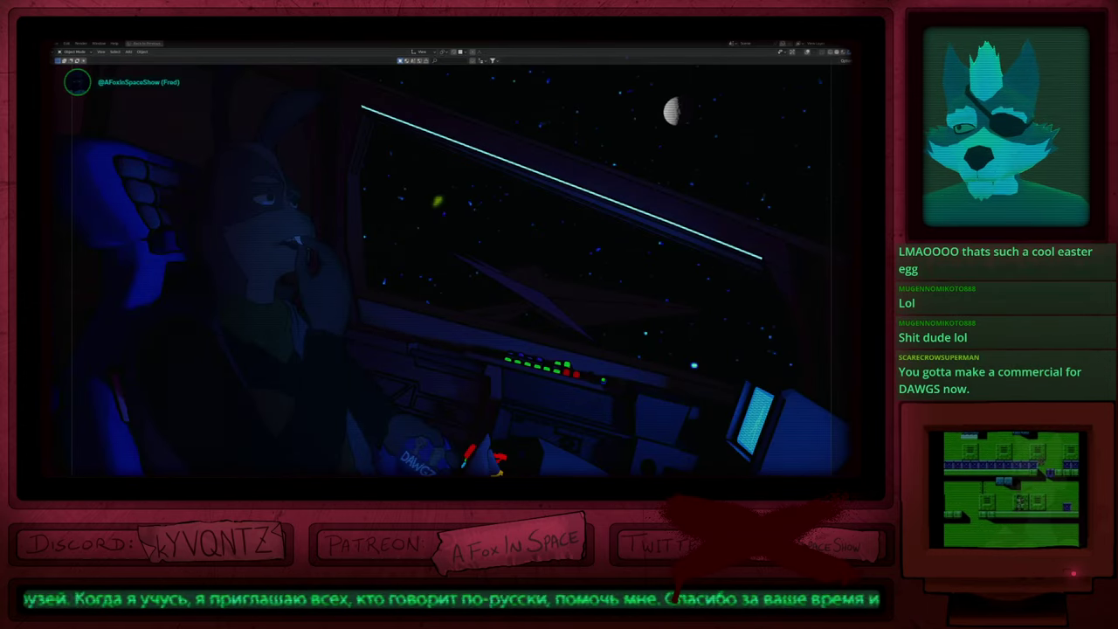
# Step: Open the recent arm-drawing .blend file, discarding the cockpit scene's unsaved changes
pyautogui.hotkey('ctrl', 'shift', 'o')
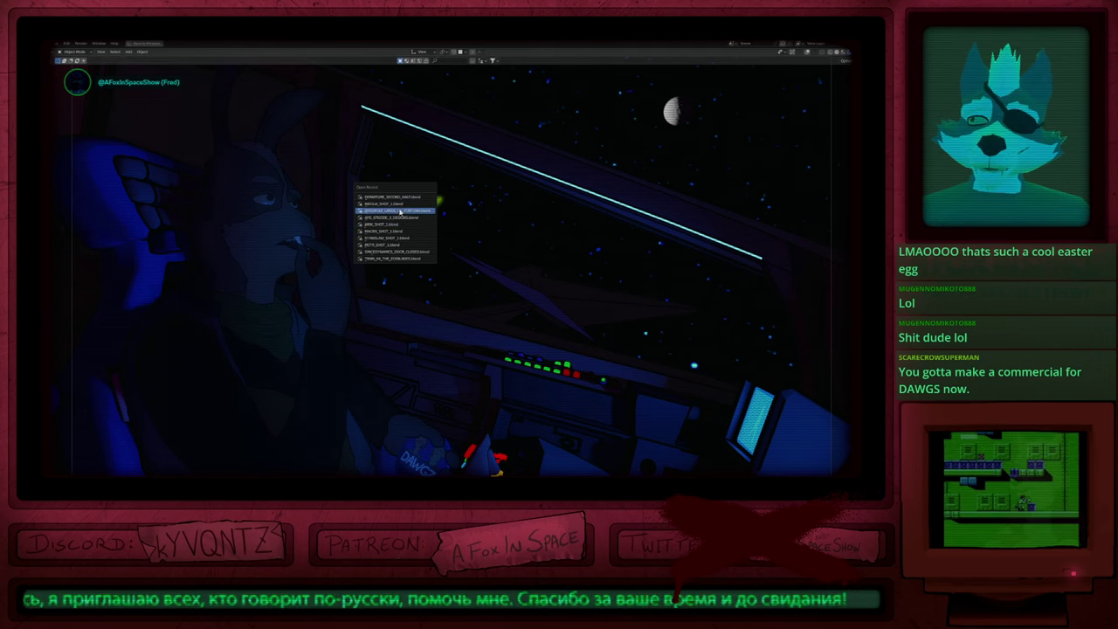
pyautogui.click(400, 212)
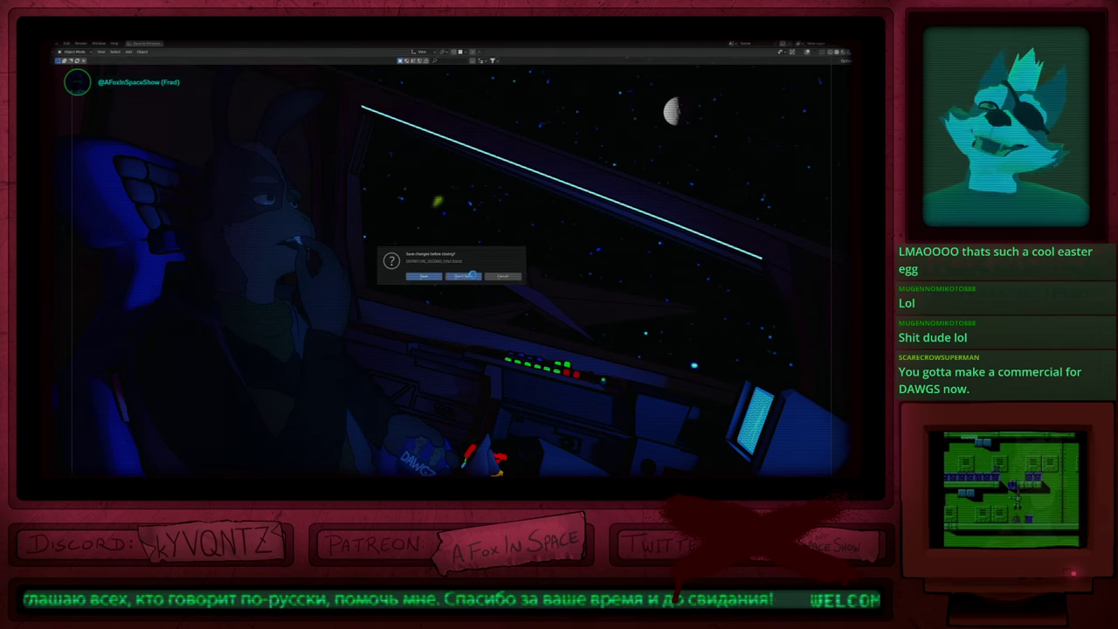
pyautogui.click(467, 276)
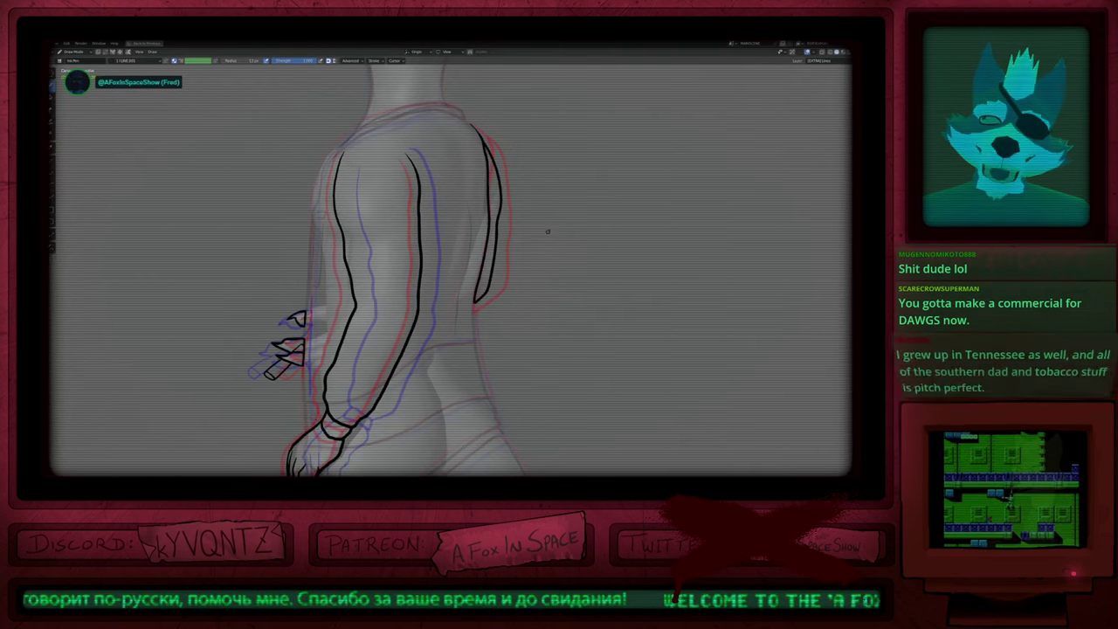
# Step: Orbit around the figure and flip between neighbouring frames of the onion-skinned arm
pyautogui.scroll(2, 330, 349)
pyautogui.keyDown('shift'); pyautogui.moveTo(344, 348); pyautogui.dragTo(434, 246, button='middle'); pyautogui.keyUp('shift')
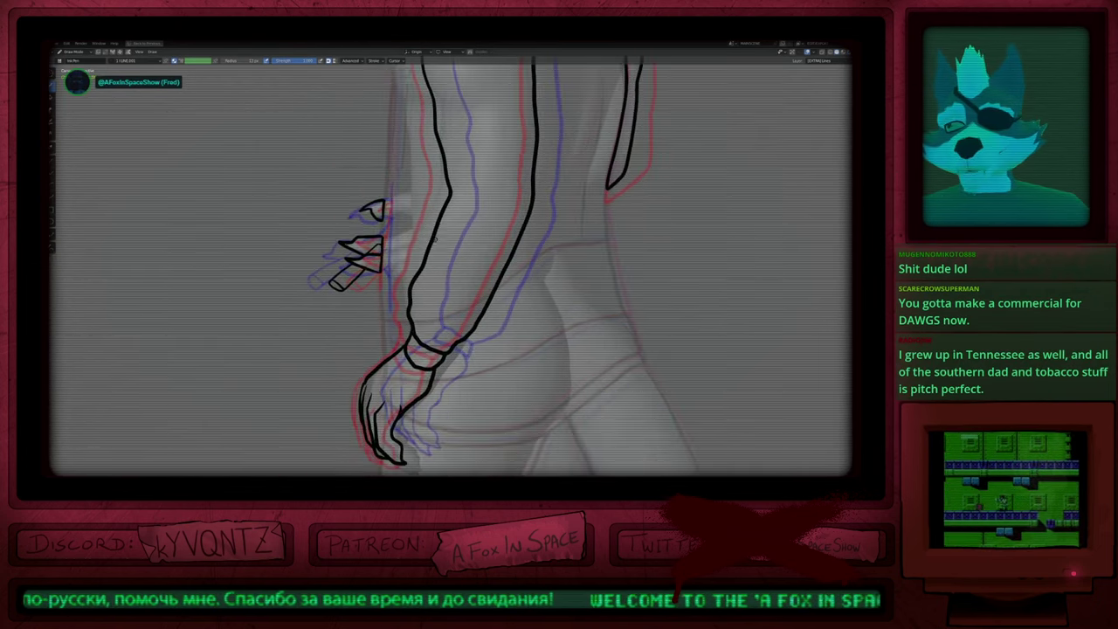
pyautogui.moveTo(521, 272)
pyautogui.mouseDown(button='middle')
pyautogui.moveTo(561, 271)
pyautogui.moveTo(500, 262)
pyautogui.mouseUp(button='middle')
pyautogui.scroll(-4, 501, 262)
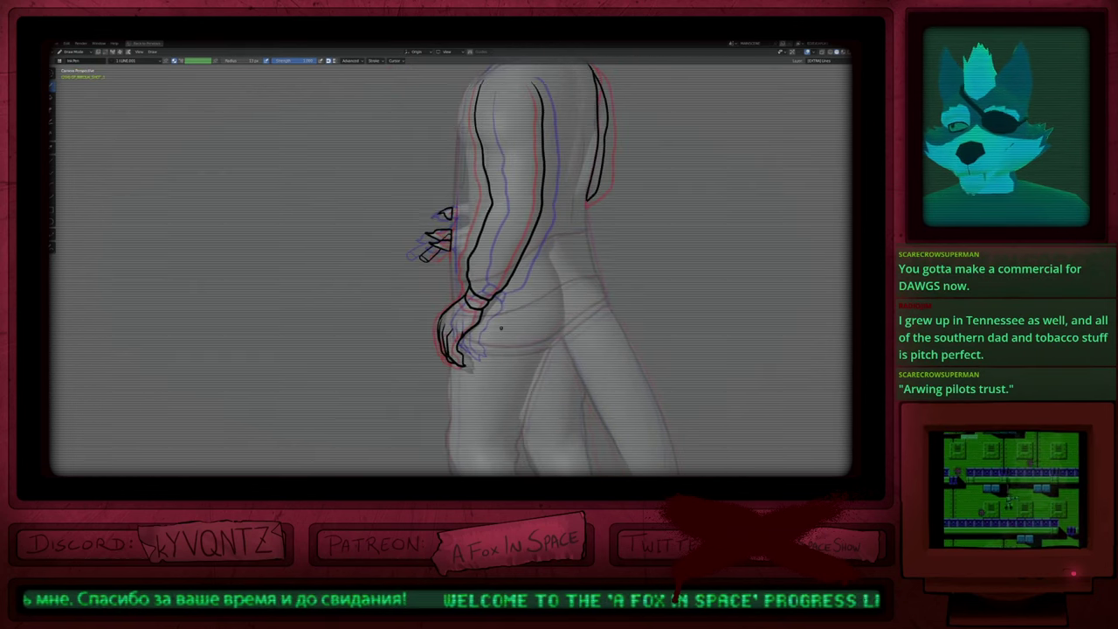
pyautogui.keyDown('shift'); pyautogui.moveTo(499, 327); pyautogui.dragTo(481, 367, button='middle'); pyautogui.keyUp('shift')
pyautogui.press('Right')
pyautogui.press('Left')
pyautogui.press('Left')
pyautogui.press('Left')
pyautogui.press('Left')
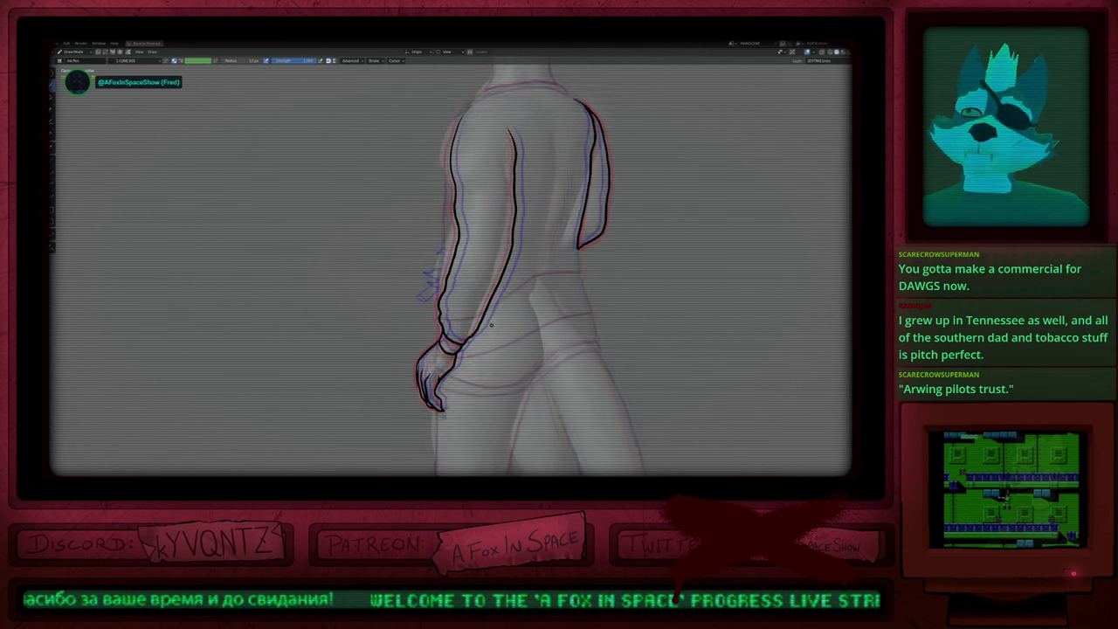
pyautogui.moveTo(461, 287); pyautogui.dragTo(434, 310, button='middle')
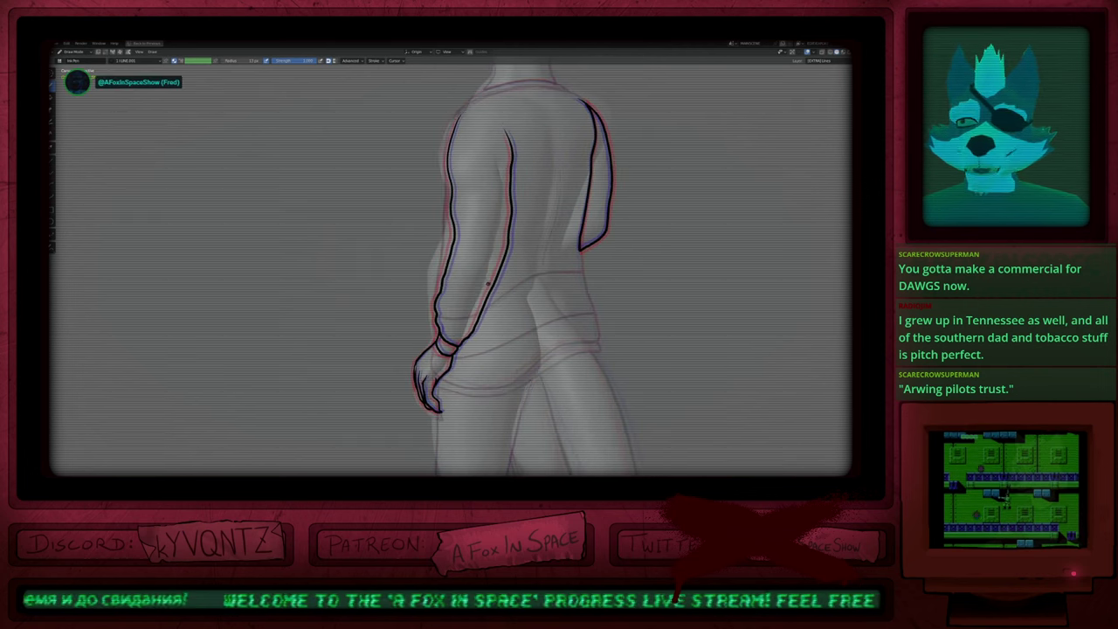
pyautogui.moveTo(488, 284); pyautogui.dragTo(454, 279, button='middle')
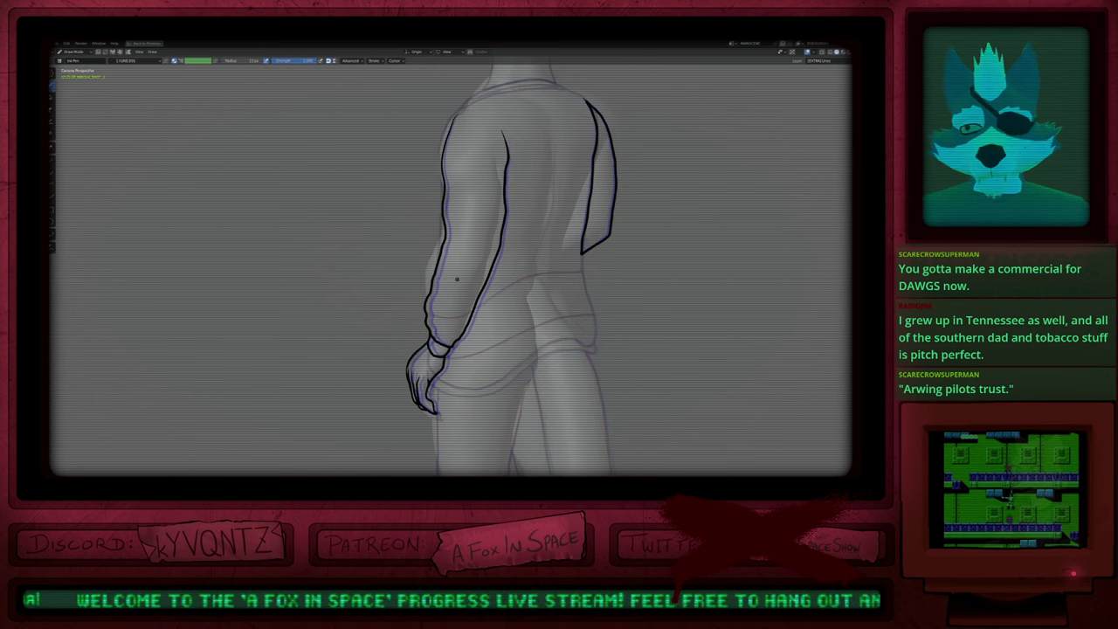
pyautogui.press('Left')
pyautogui.press('Left')
pyautogui.press('Right')
pyautogui.press('Right')
pyautogui.press('Right')
pyautogui.press('Left')
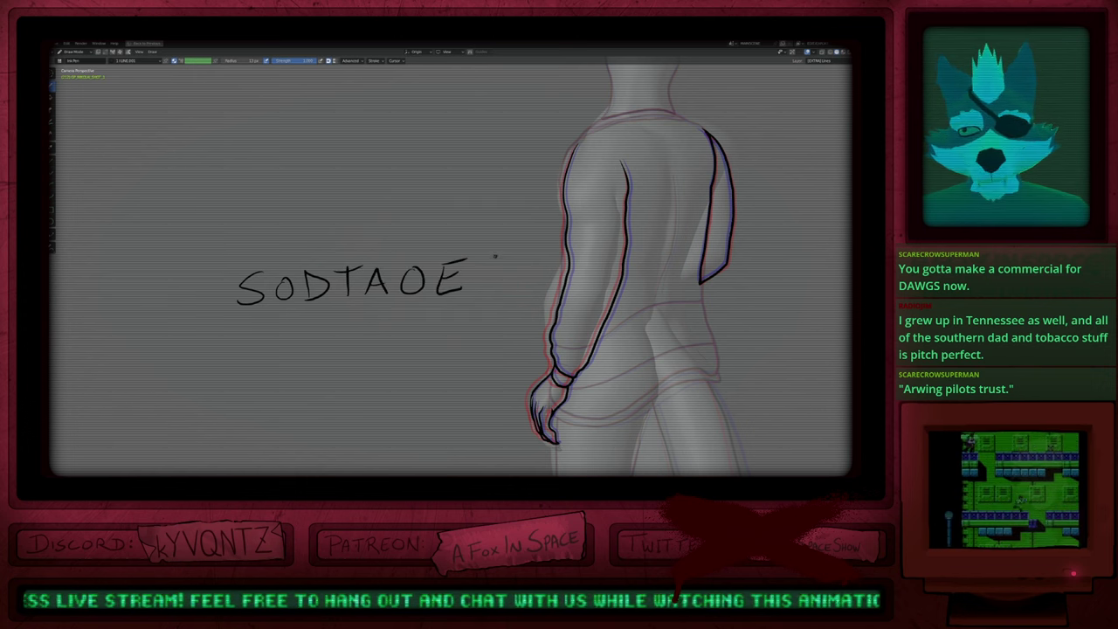
# Step: Lasso-select and delete the hand-written SODTAOE letter strokes, then return to Draw Mode
pyautogui.press('Tab')
pyautogui.moveTo(507, 245)
pyautogui.mouseDown()
pyautogui.moveTo(255, 253)
pyautogui.moveTo(512, 304)
pyautogui.moveTo(518, 293)
pyautogui.mouseUp()
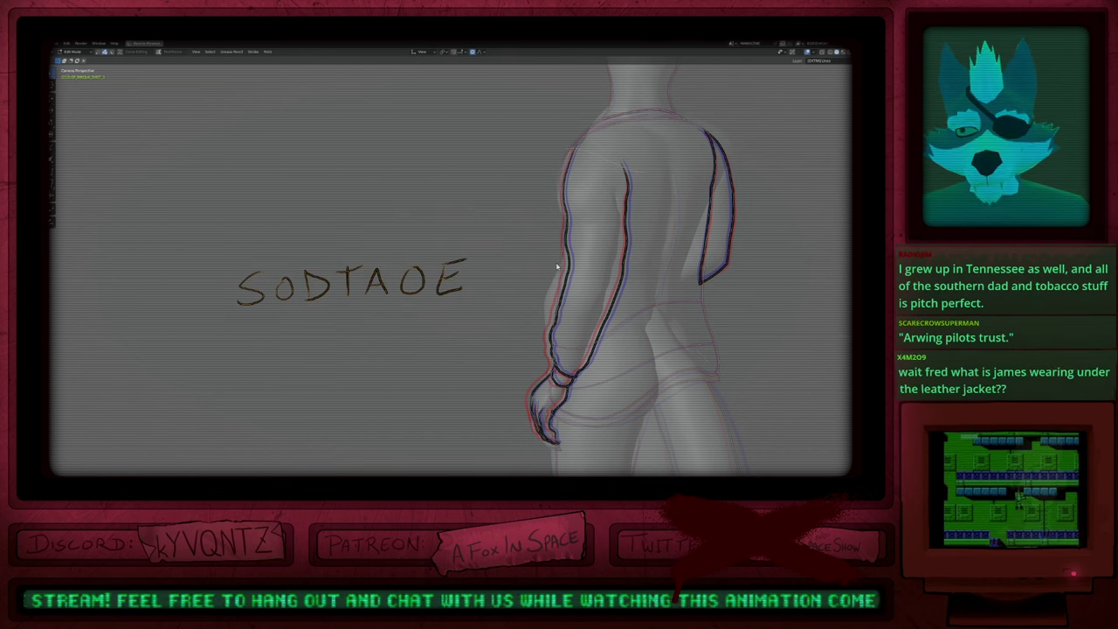
pyautogui.press('x')
pyautogui.moveTo(557, 202)
pyautogui.keyDown('shift'); pyautogui.mouseDown(button='middle')
pyautogui.moveTo(432, 426)
pyautogui.moveTo(406, 418)
pyautogui.mouseUp(button='middle'); pyautogui.keyUp('shift')
pyautogui.press('Tab')
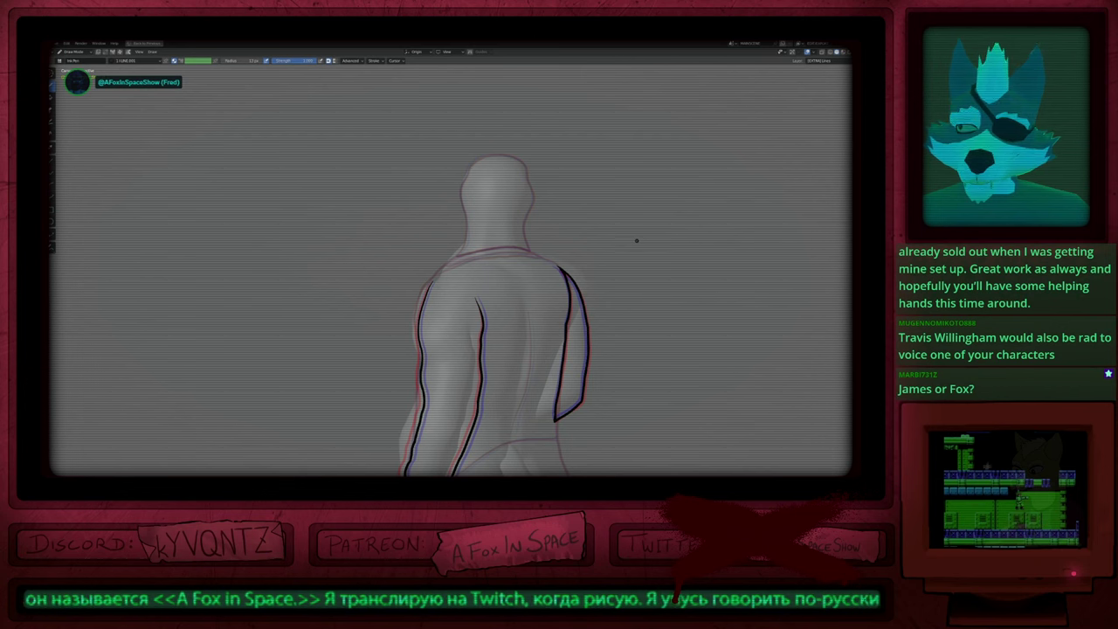
# Step: Frame the hand and hips in the viewport, briefly toggling into stroke edit mode
pyautogui.scroll(-3, 499, 325)
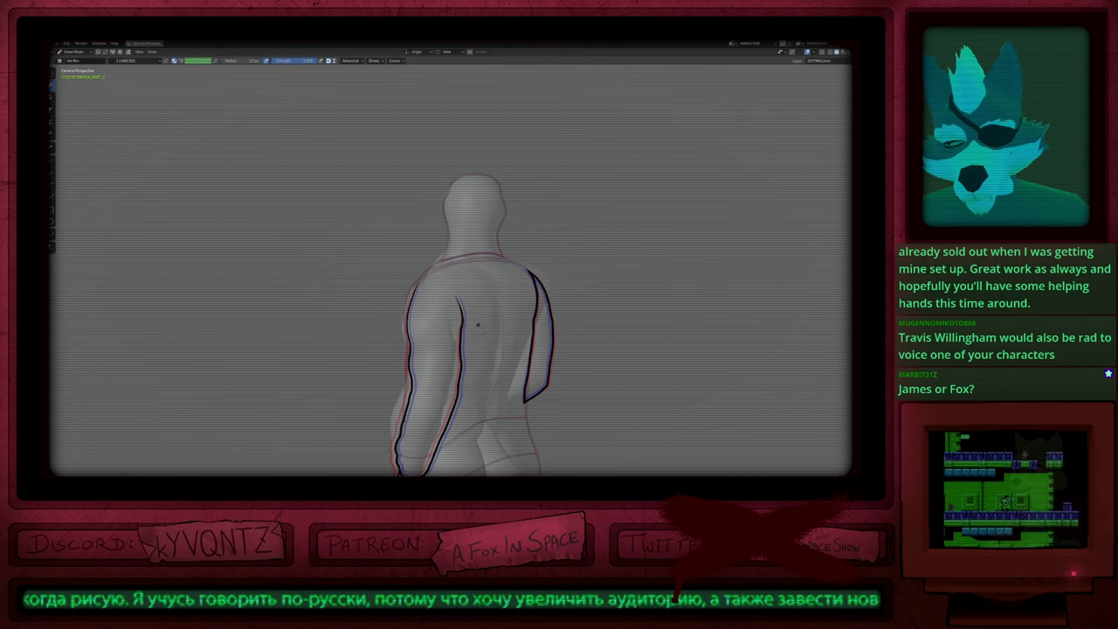
pyautogui.keyDown('shift'); pyautogui.moveTo(478, 324); pyautogui.dragTo(481, 254, button='middle'); pyautogui.keyUp('shift')
pyautogui.moveTo(479, 357)
pyautogui.keyDown('shift'); pyautogui.mouseDown(button='middle')
pyautogui.moveTo(476, 234)
pyautogui.moveTo(469, 341)
pyautogui.mouseUp(button='middle'); pyautogui.keyUp('shift')
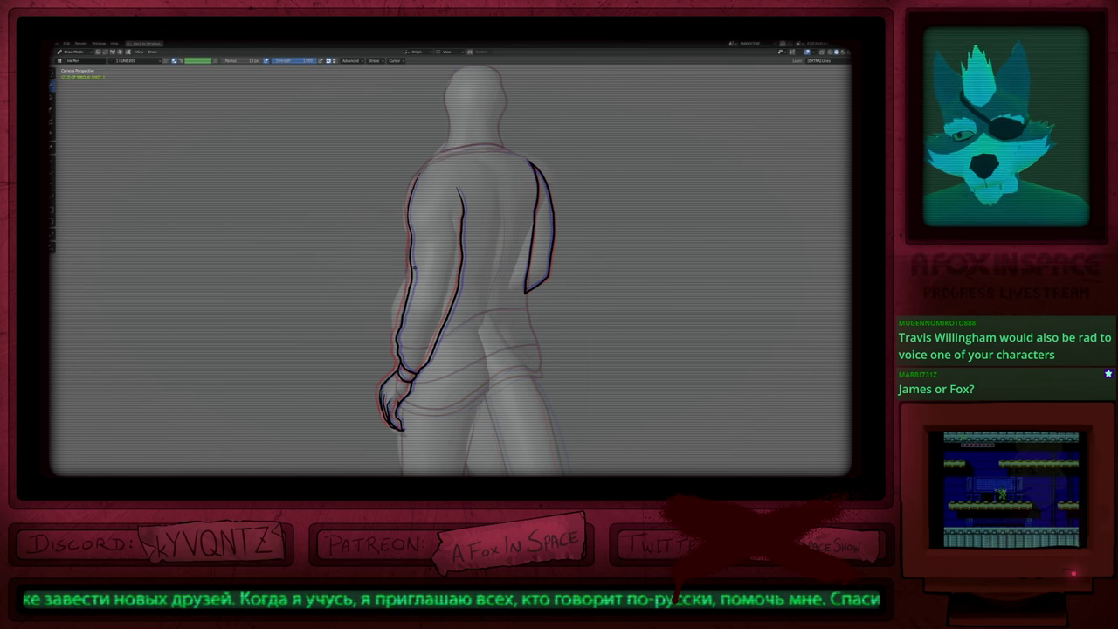
pyautogui.keyDown('shift'); pyautogui.moveTo(482, 260); pyautogui.dragTo(481, 282, button='middle'); pyautogui.keyUp('shift')
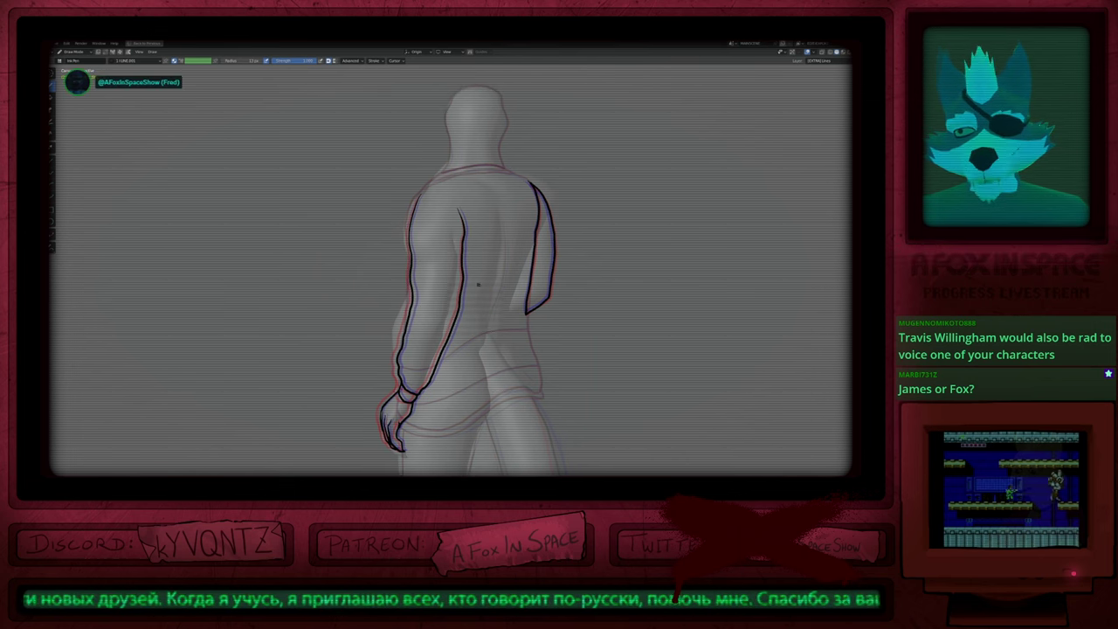
pyautogui.press('Tab')
pyautogui.keyDown('shift'); pyautogui.moveTo(504, 222); pyautogui.dragTo(475, 245, button='middle'); pyautogui.keyUp('shift')
pyautogui.keyDown('shift'); pyautogui.moveTo(458, 344); pyautogui.dragTo(514, 246, button='middle'); pyautogui.keyUp('shift')
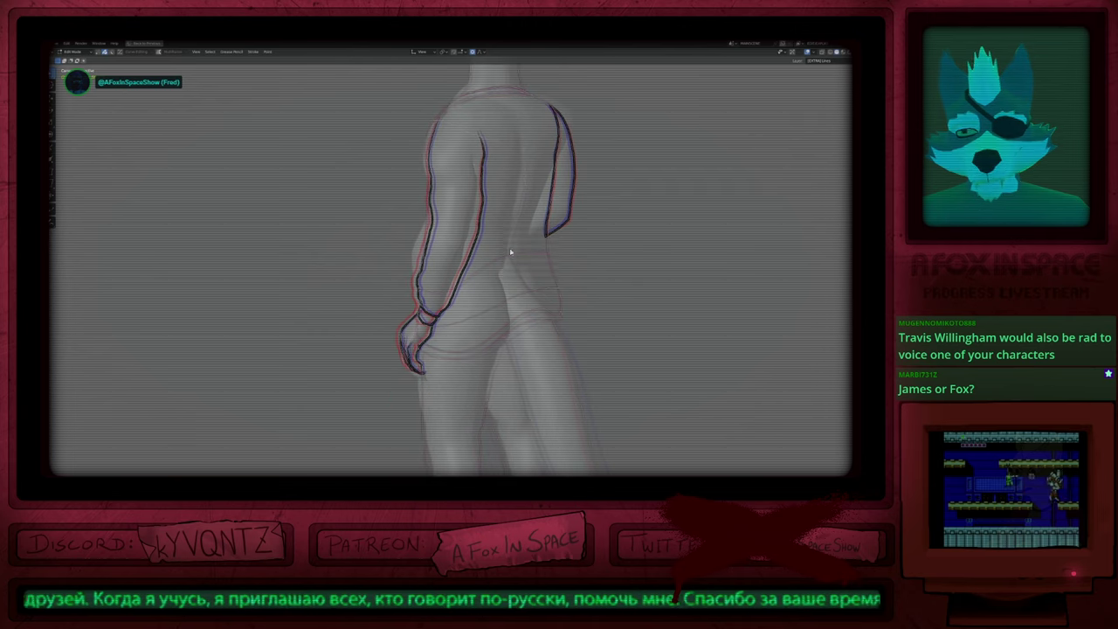
pyautogui.scroll(3, 456, 348)
pyautogui.keyDown('shift'); pyautogui.moveTo(456, 350); pyautogui.dragTo(480, 275, button='middle'); pyautogui.keyUp('shift')
pyautogui.scroll(-5, 457, 281)
pyautogui.press('Tab')
# Step: Restore the timeline panels, jump ahead a keyframe and add a short vertical stroke on the arm
pyautogui.hotkey('ctrl', 'space')
pyautogui.press('Up')
pyautogui.press('Up')
pyautogui.press('Up')
pyautogui.press('Up')
pyautogui.press('Up')
pyautogui.press('Up')
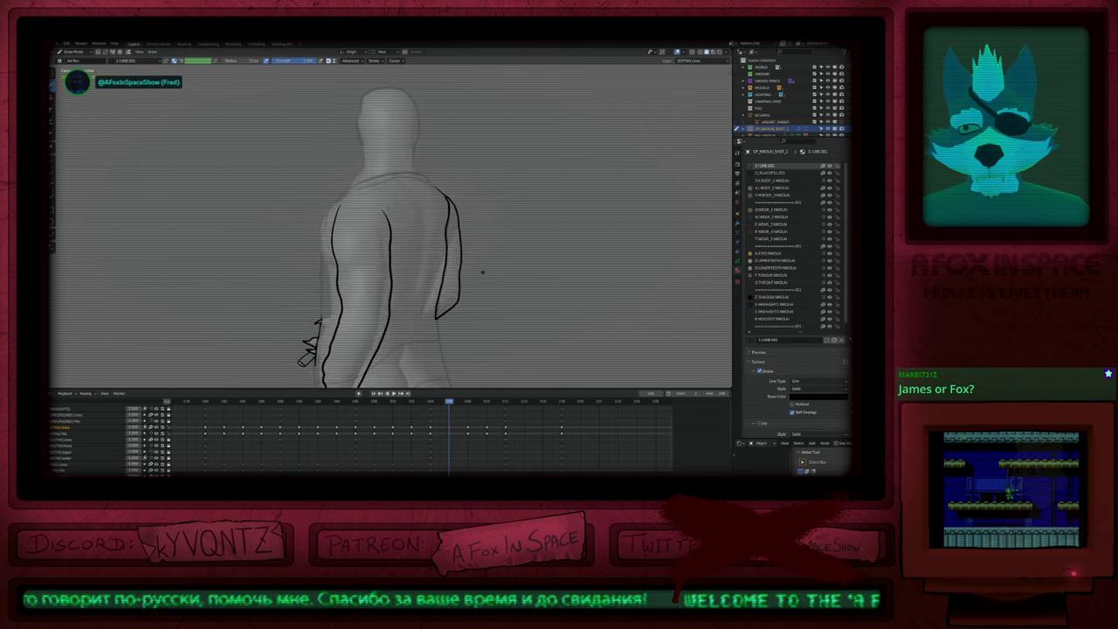
pyautogui.scroll(5, 445, 256)
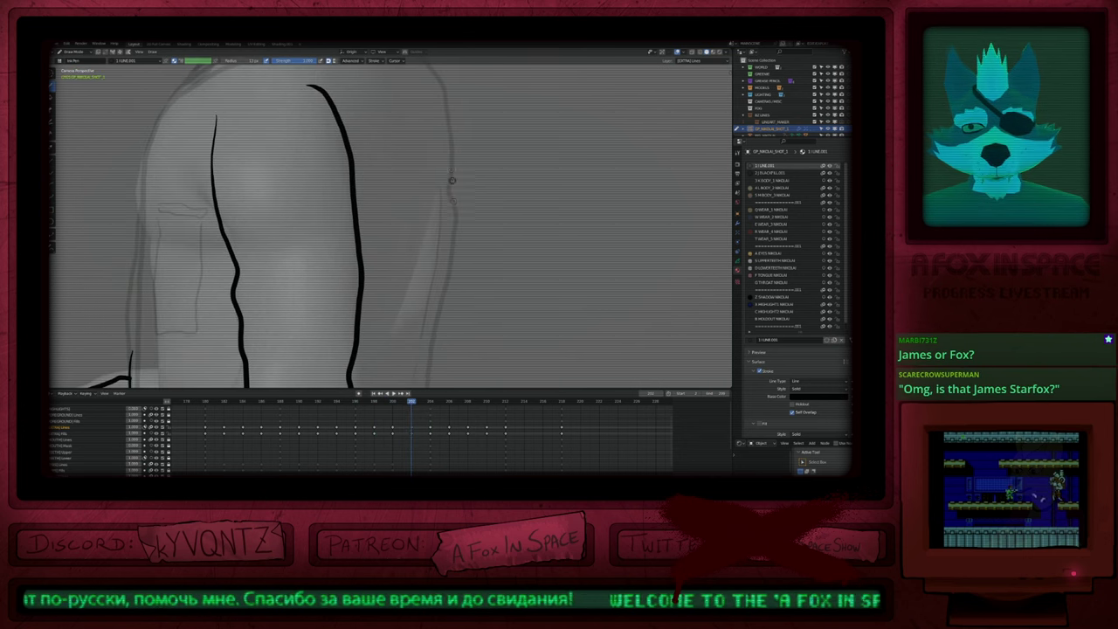
pyautogui.moveTo(452, 159); pyautogui.dragTo(454, 216)
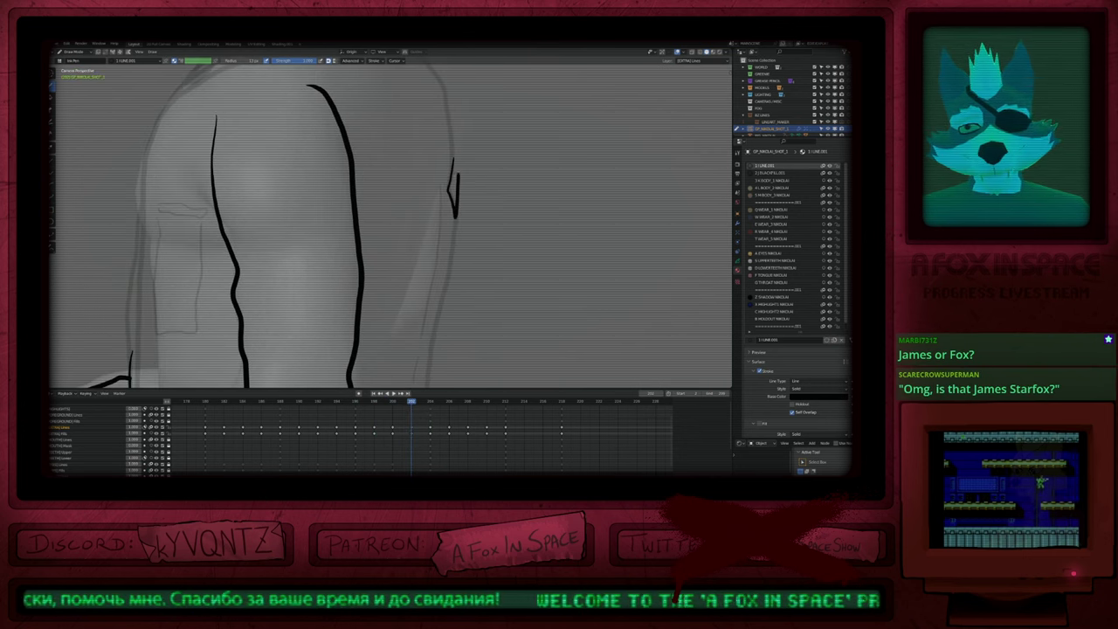
pyautogui.scroll(-5, 474, 163)
# Step: Compare poses by stepping between keyframes 200 and 204, recentering the figure
pyautogui.press('Down')
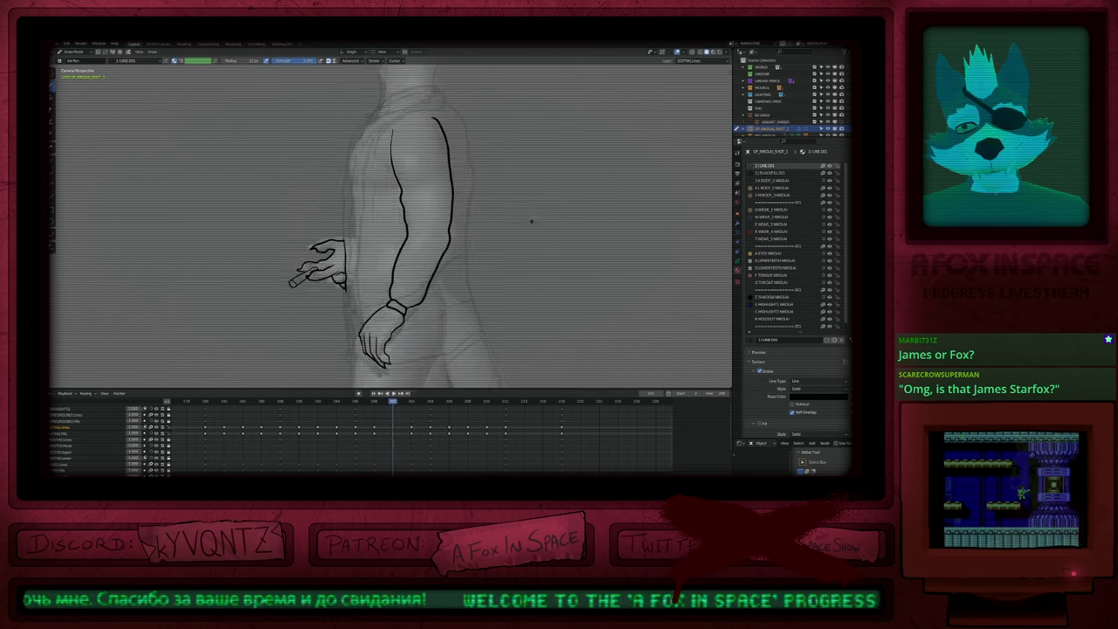
pyautogui.press('Up')
pyautogui.press('Up')
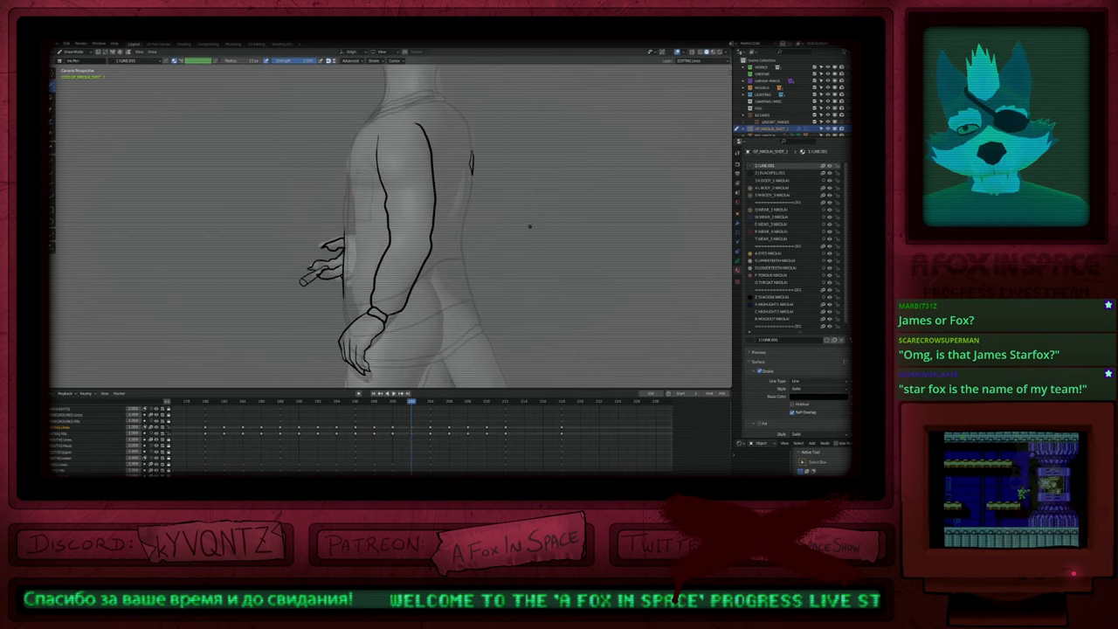
pyautogui.press('Up')
pyautogui.press('Up')
pyautogui.press('Up')
pyautogui.press('Down')
pyautogui.press('f')
pyautogui.press('Escape')
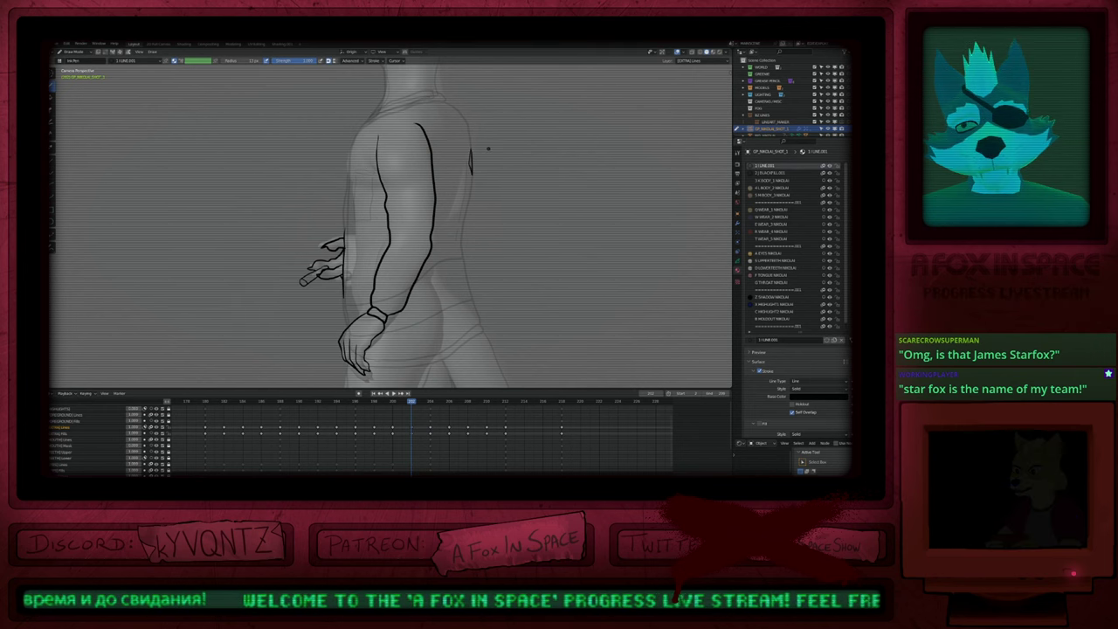
pyautogui.scroll(-3, 477, 243)
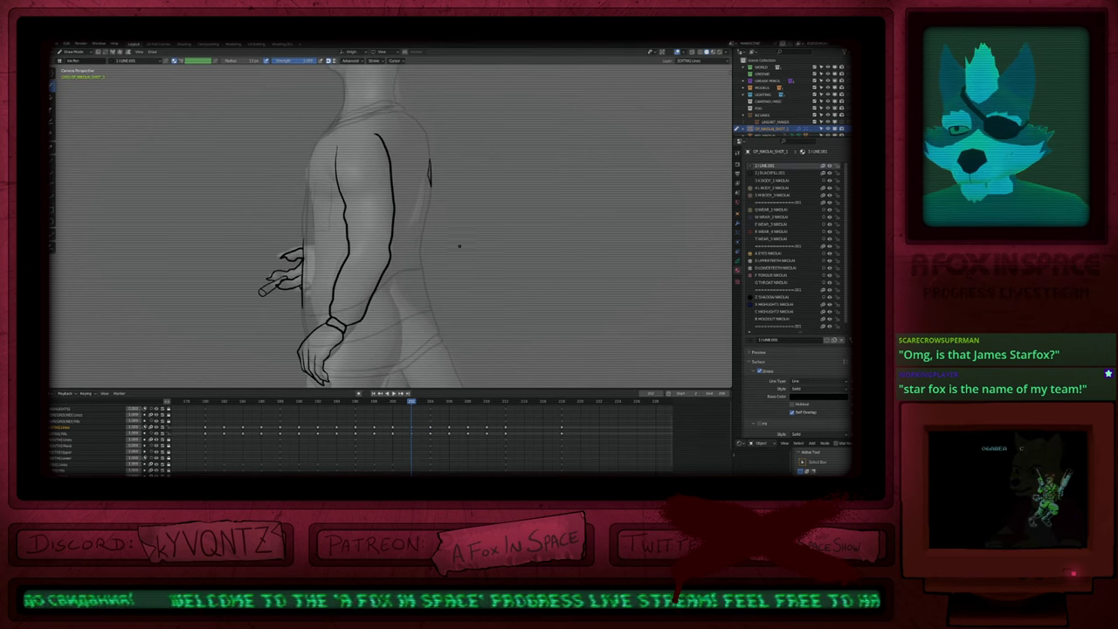
pyautogui.moveTo(452, 256)
pyautogui.keyDown('shift'); pyautogui.mouseDown(button='middle')
pyautogui.moveTo(469, 146)
pyautogui.moveTo(469, 267)
pyautogui.mouseUp(button='middle'); pyautogui.keyUp('shift')
pyautogui.keyDown('shift'); pyautogui.moveTo(469, 267); pyautogui.dragTo(480, 267); pyautogui.keyUp('shift')
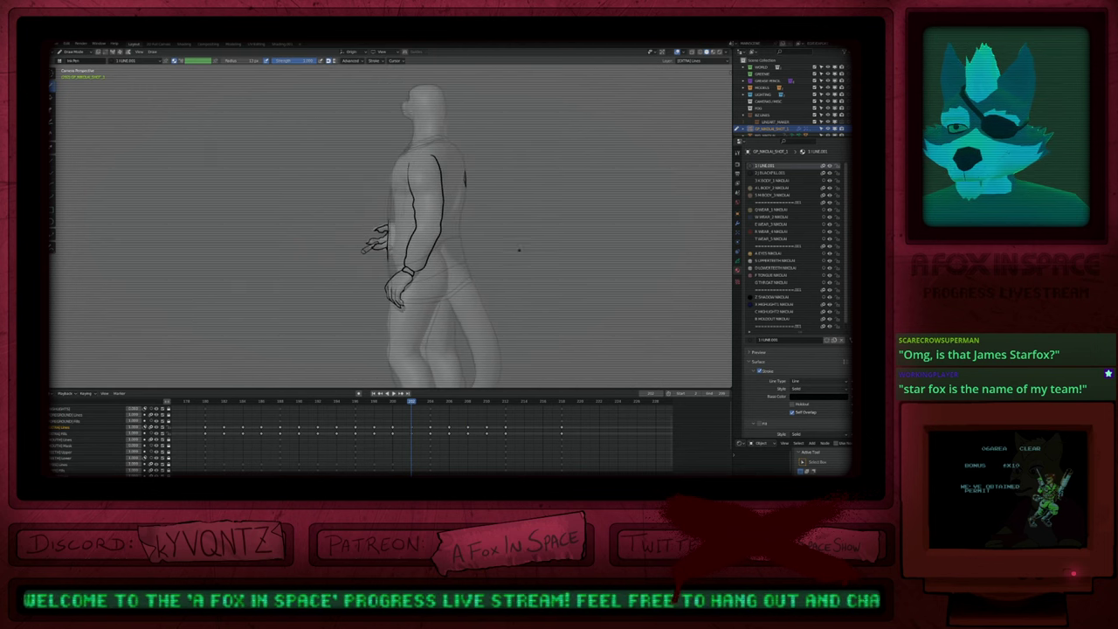
pyautogui.press('Down')
pyautogui.press('Down')
pyautogui.press('Down')
pyautogui.press('Down')
pyautogui.press('Down')
pyautogui.press('Down')
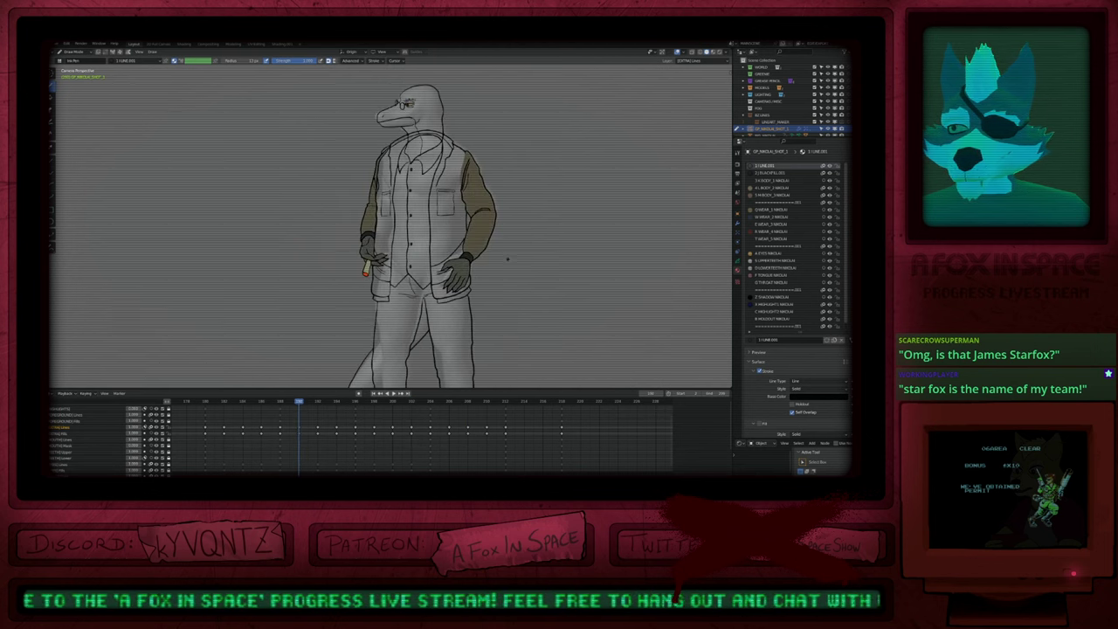
# Step: Switch to Material Preview shading and play the turnaround from the front pose
pyautogui.press('z')
pyautogui.click(511, 296)
pyautogui.press('Down')
pyautogui.press('Down')
pyautogui.press('Down')
pyautogui.press('Down')
pyautogui.press('Down')
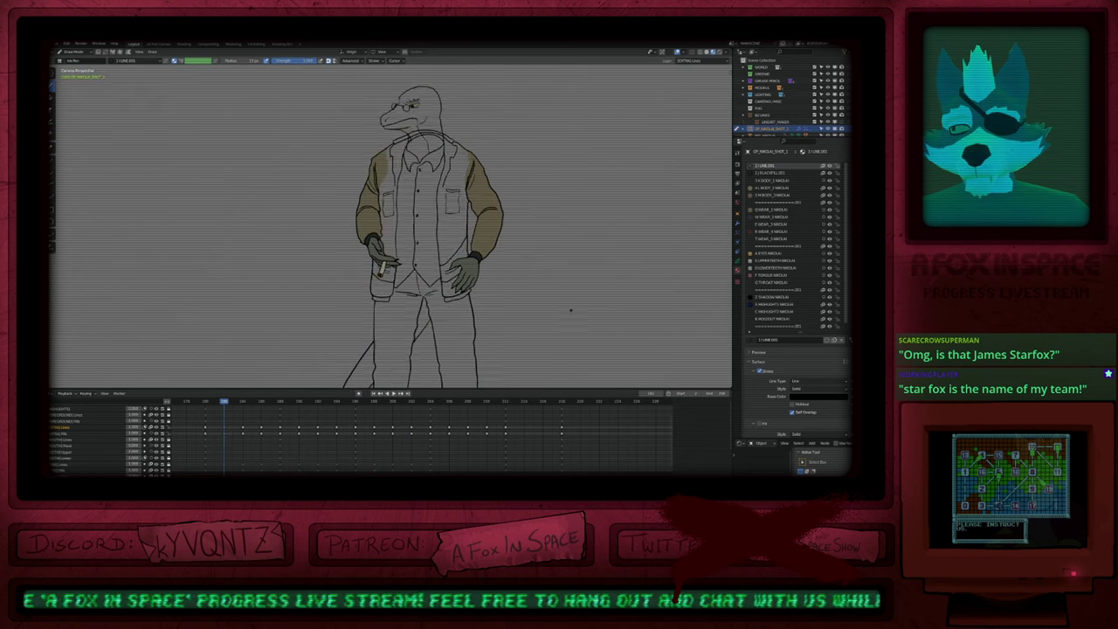
pyautogui.press('space')
pyautogui.press('Right')
pyautogui.press('Right')
pyautogui.press('Right')
pyautogui.press('Right')
pyautogui.press('Right')
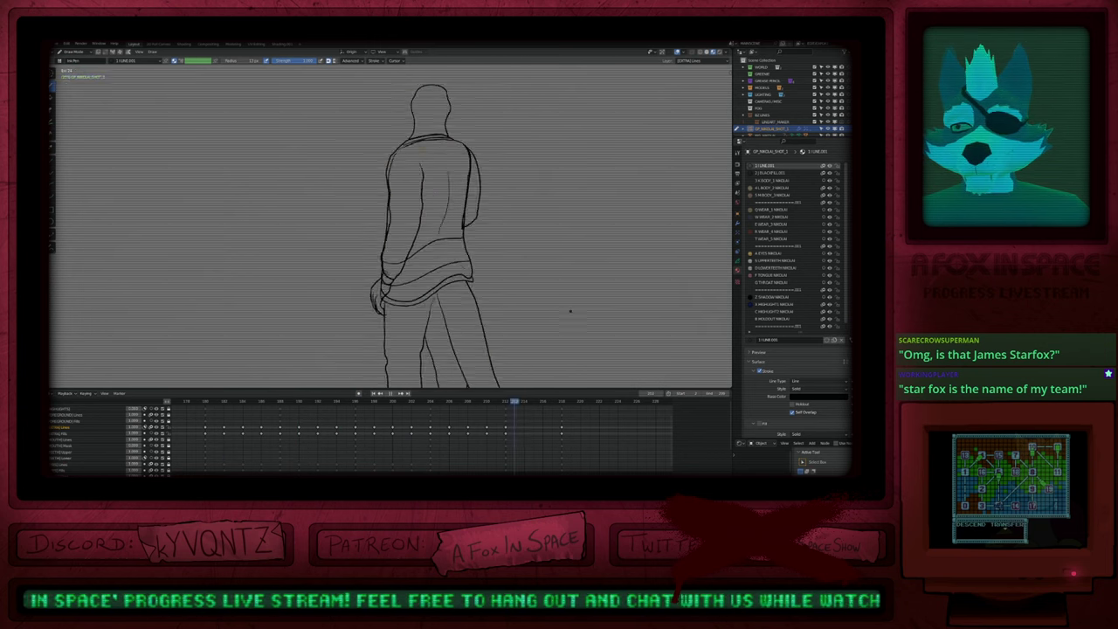
pyautogui.press('Left')
pyautogui.press('Left')
pyautogui.press('Left')
pyautogui.press('Left')
pyautogui.press('Left')
pyautogui.press('Left')
pyautogui.press('Left')
pyautogui.press('Left')
pyautogui.press('Left')
pyautogui.press('Left')
pyautogui.press('Left')
pyautogui.press('Left')
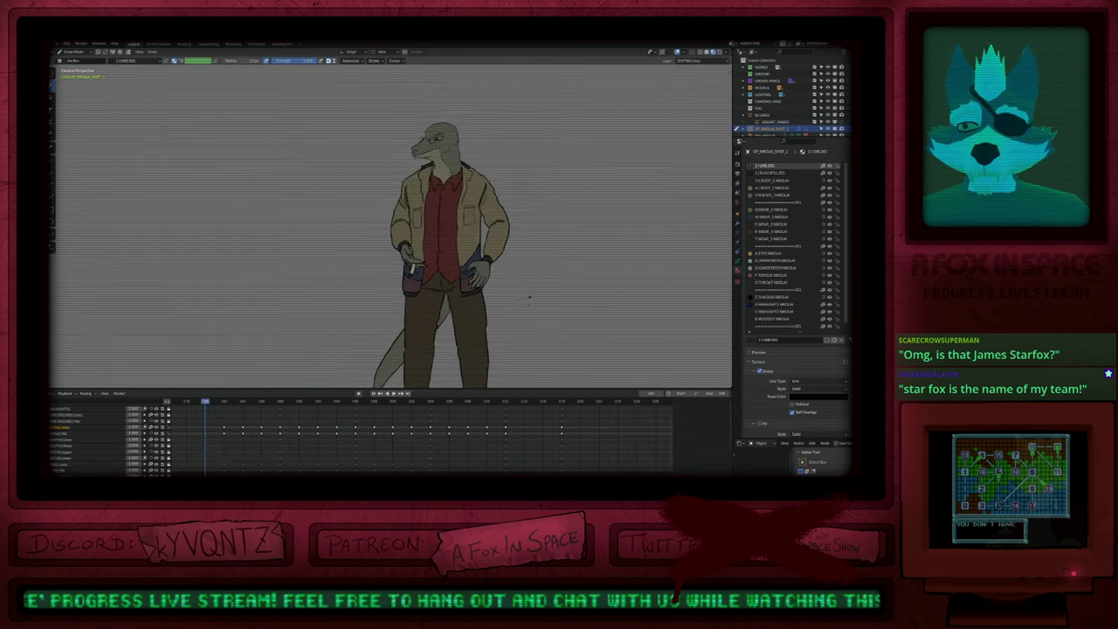
pyautogui.press('space')
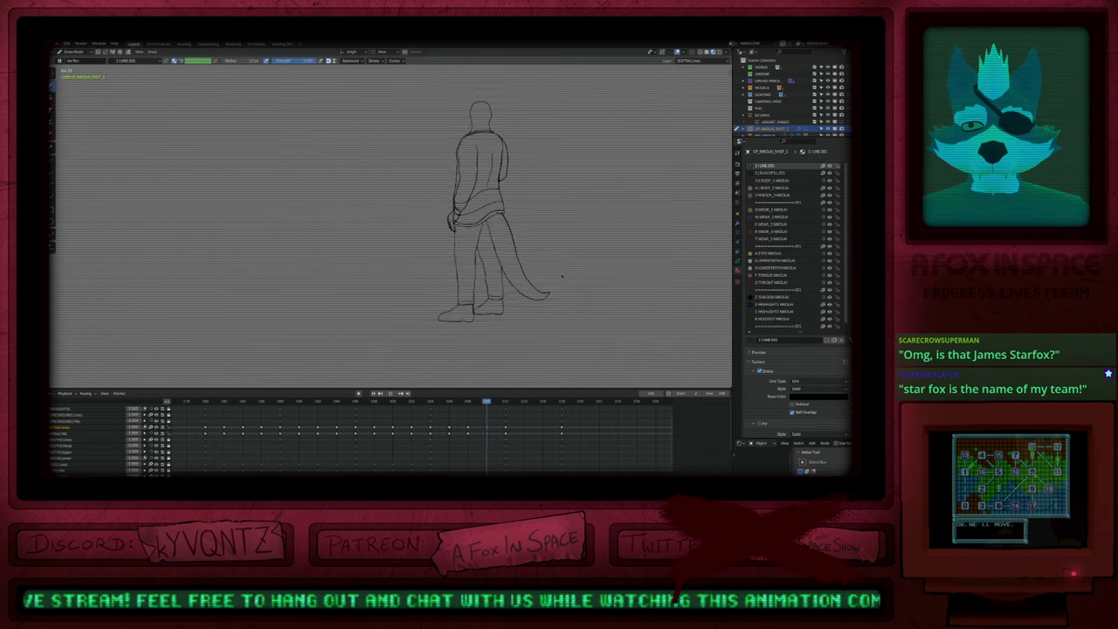
pyautogui.press('Escape')
pyautogui.press('space')
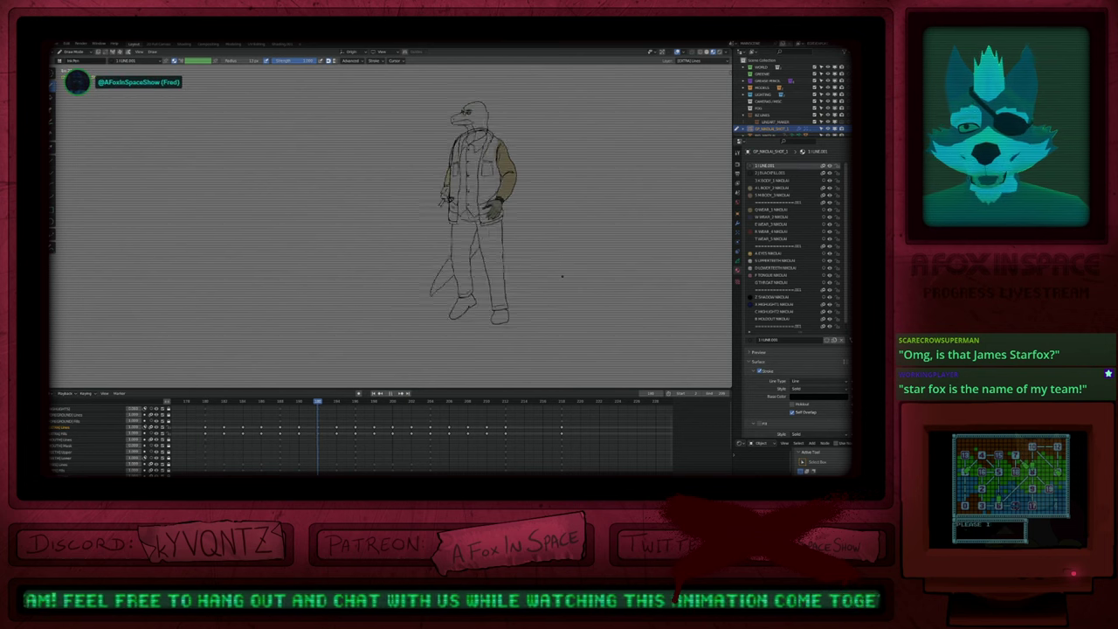
pyautogui.press('Escape')
# Step: Stop playback at frame 210 and zoom in on the rear-view waistband
pyautogui.press('space')
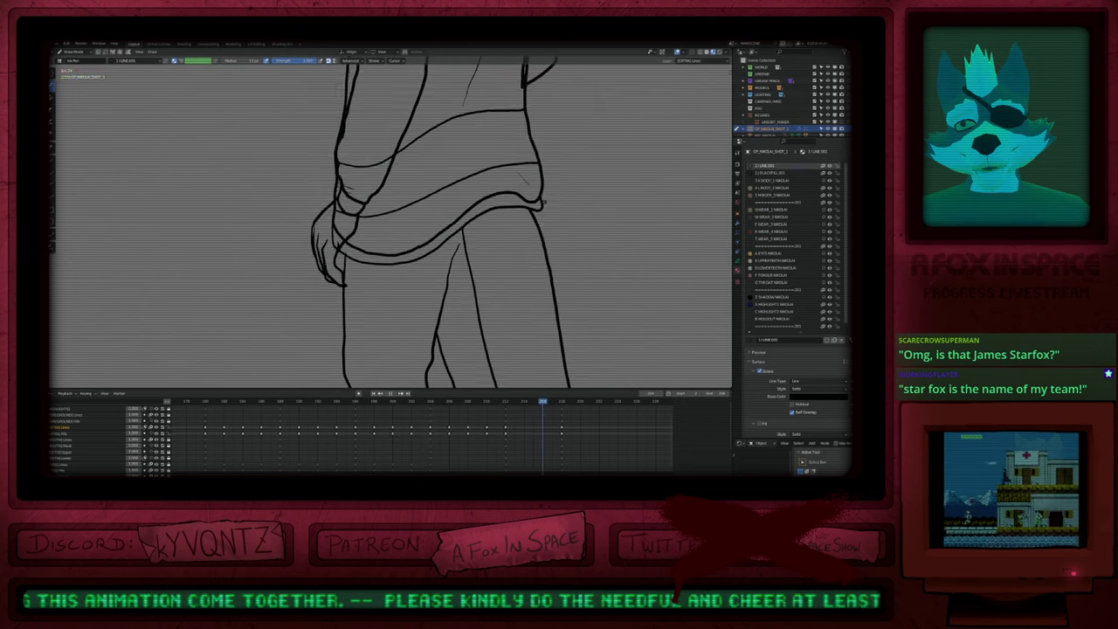
pyautogui.moveTo(487, 402); pyautogui.dragTo(487, 402)
pyautogui.scroll(2, 533, 201)
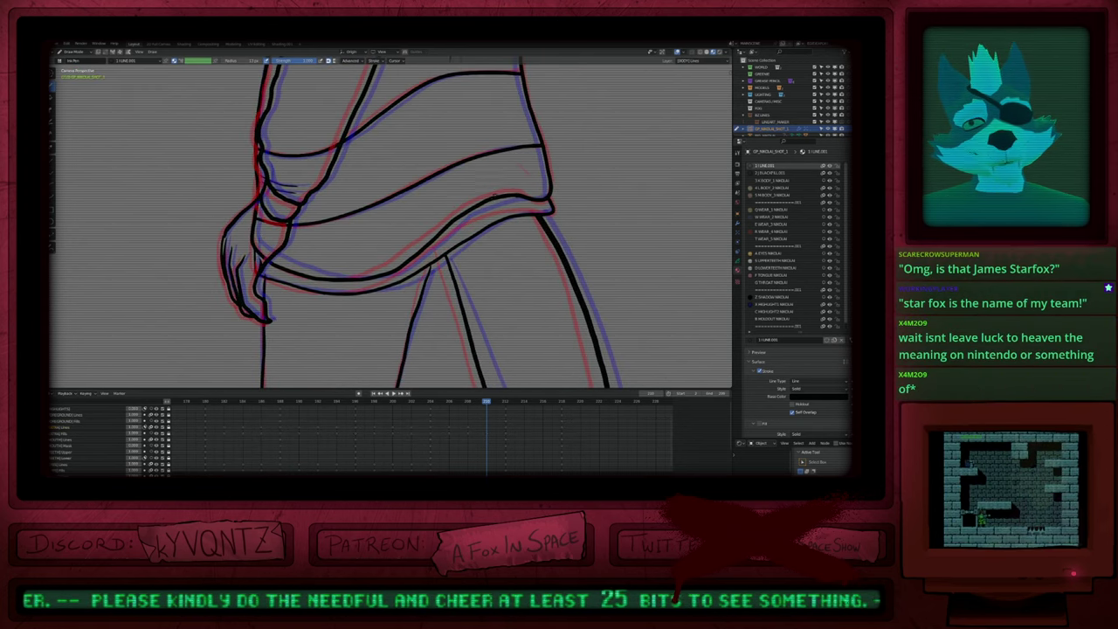
pyautogui.scroll(-2, 512, 329)
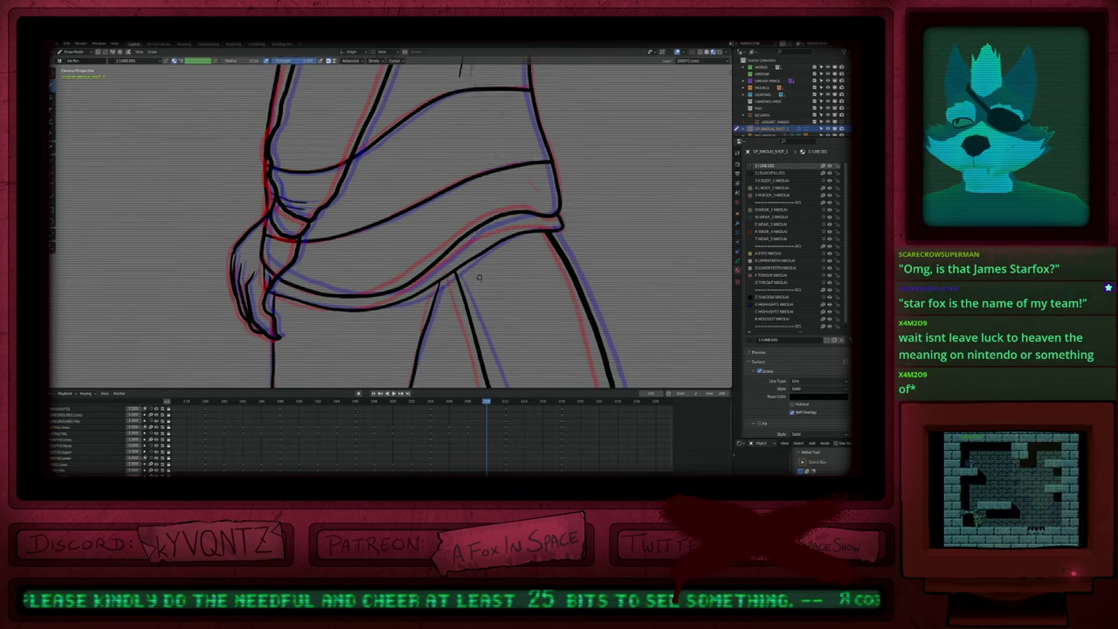
pyautogui.scroll(-3, 512, 329)
pyautogui.moveTo(512, 329)
pyautogui.keyDown('shift'); pyautogui.mouseDown(button='middle')
pyautogui.moveTo(502, 306)
pyautogui.moveTo(426, 290)
pyautogui.moveTo(422, 302)
pyautogui.moveTo(457, 329)
pyautogui.moveTo(476, 313)
pyautogui.mouseUp(button='middle'); pyautogui.keyUp('shift')
# Step: Toggle between Object and Draw mode, then zoom out to reveal the legs and tail
pyautogui.press('Tab')
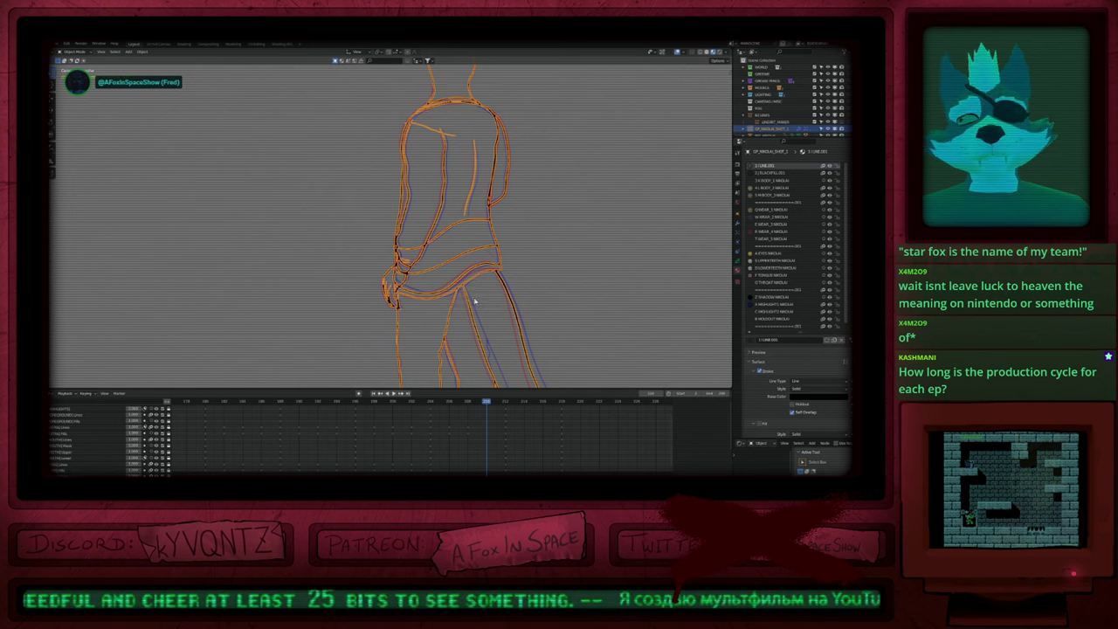
pyautogui.hotkey('ctrl', 'Tab')
pyautogui.moveTo(445, 180)
pyautogui.keyDown('shift'); pyautogui.mouseDown(button='middle')
pyautogui.moveTo(501, 169)
pyautogui.moveTo(496, 219)
pyautogui.mouseUp(button='middle'); pyautogui.keyUp('shift')
pyautogui.keyDown('shift'); pyautogui.moveTo(544, 252); pyautogui.dragTo(520, 230, button='middle'); pyautogui.keyUp('shift')
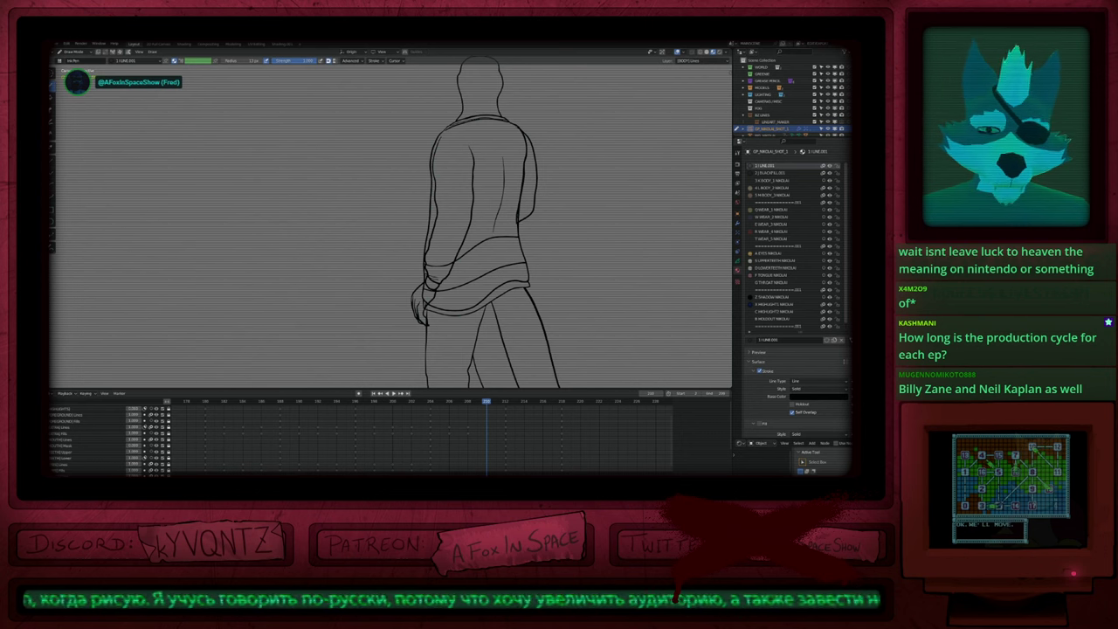
pyautogui.keyDown('ctrl'); pyautogui.moveTo(465, 295); pyautogui.dragTo(465, 315, button='middle'); pyautogui.keyUp('ctrl')
pyautogui.moveTo(606, 208)
pyautogui.keyDown('shift'); pyautogui.mouseDown(button='middle')
pyautogui.moveTo(622, 284)
pyautogui.moveTo(626, 212)
pyautogui.mouseUp(button='middle'); pyautogui.keyUp('shift')
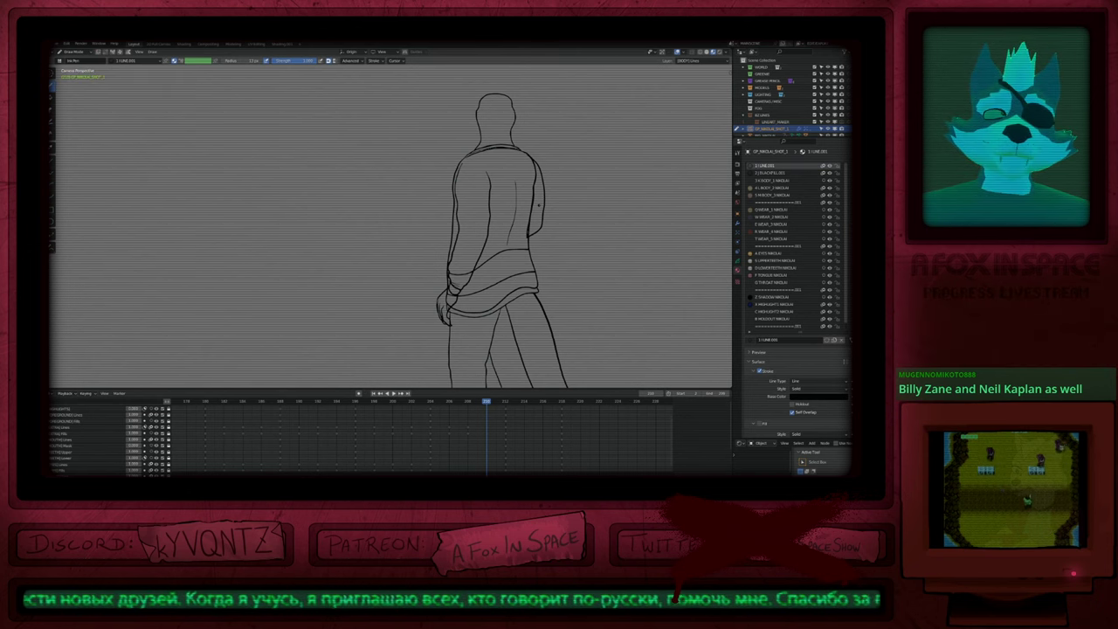
pyautogui.keyDown('ctrl'); pyautogui.moveTo(520, 264); pyautogui.dragTo(511, 224, button='middle'); pyautogui.keyUp('ctrl')
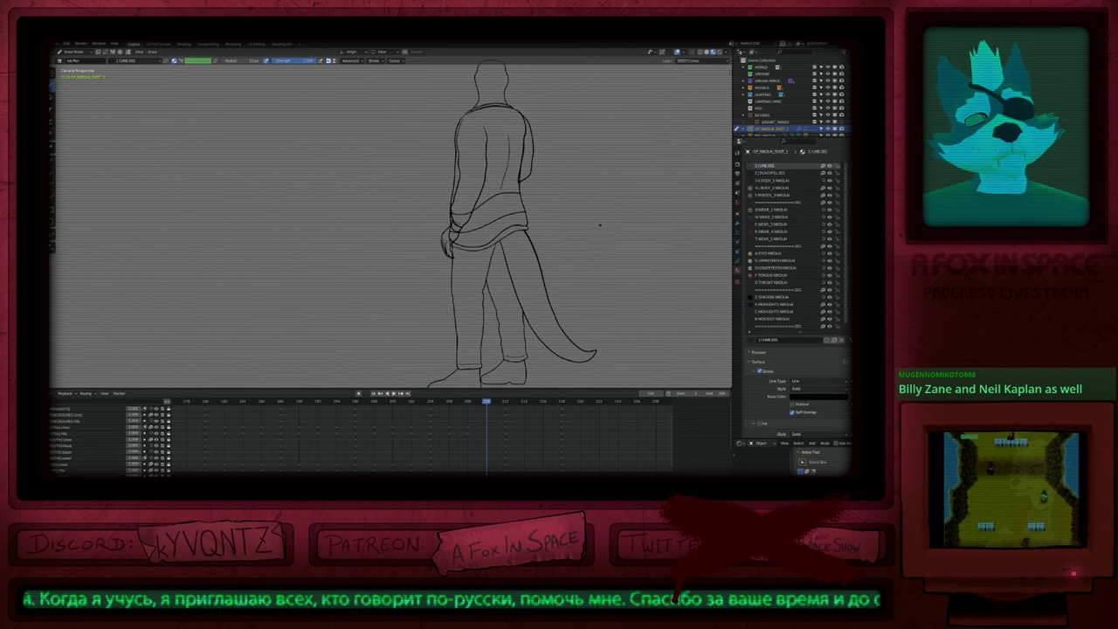
pyautogui.moveTo(600, 226)
pyautogui.keyDown('shift'); pyautogui.mouseDown(button='middle')
pyautogui.moveTo(619, 262)
pyautogui.moveTo(585, 288)
pyautogui.moveTo(550, 274)
pyautogui.moveTo(555, 298)
pyautogui.moveTo(549, 232)
pyautogui.mouseUp(button='middle'); pyautogui.keyUp('shift')
# Step: Step back through neighbouring keyframes around frame 208 to earlier rear-view drawings
pyautogui.press('Down')
pyautogui.press('Up')
pyautogui.press('Down')
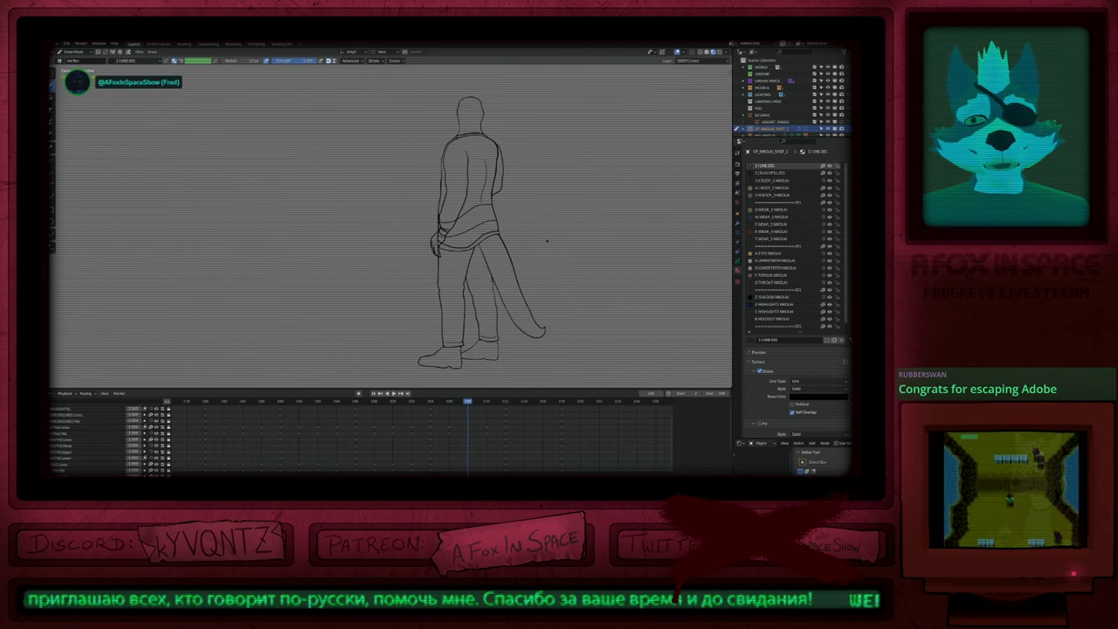
pyautogui.press('Left')
pyautogui.press('Left')
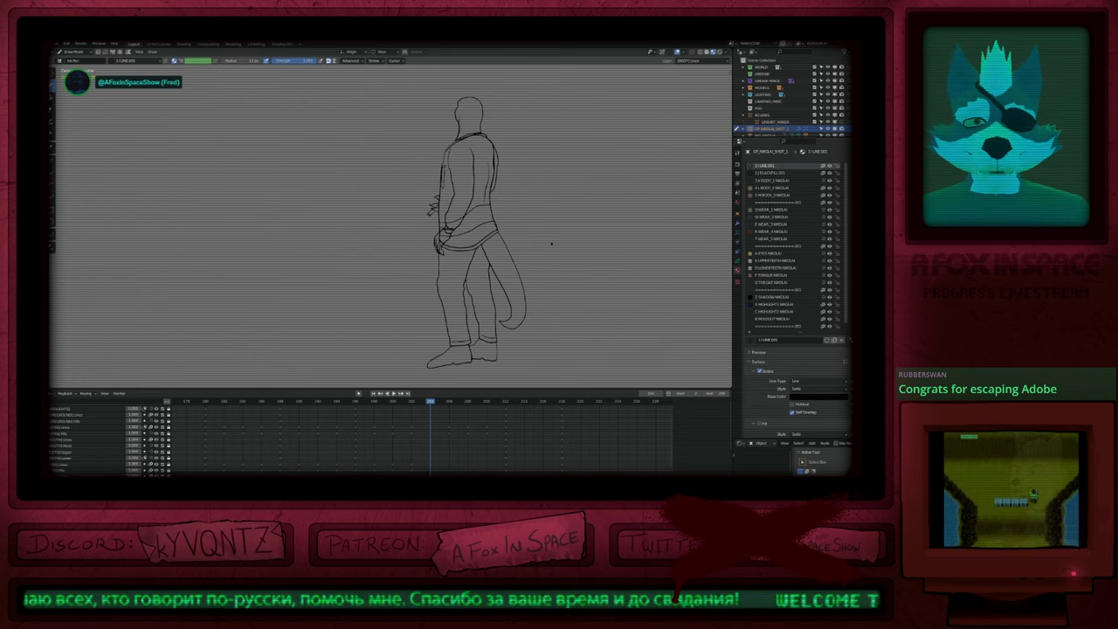
pyautogui.hotkey('shift', 'h')
# Step: Compare the body drawings by flipping between frames 180 and 182
pyautogui.keyDown('shift'); pyautogui.moveTo(487, 225); pyautogui.dragTo(533, 273, button='middle'); pyautogui.keyUp('shift')
pyautogui.hotkey('shift', 'h')
pyautogui.press('Down')
pyautogui.press('Down')
pyautogui.press('Down')
pyautogui.press('Down')
pyautogui.press('Down')
pyautogui.press('Left')
pyautogui.press('Left')
pyautogui.press('Left')
pyautogui.press('Left')
pyautogui.press('Left')
pyautogui.press('Left')
pyautogui.press('Left')
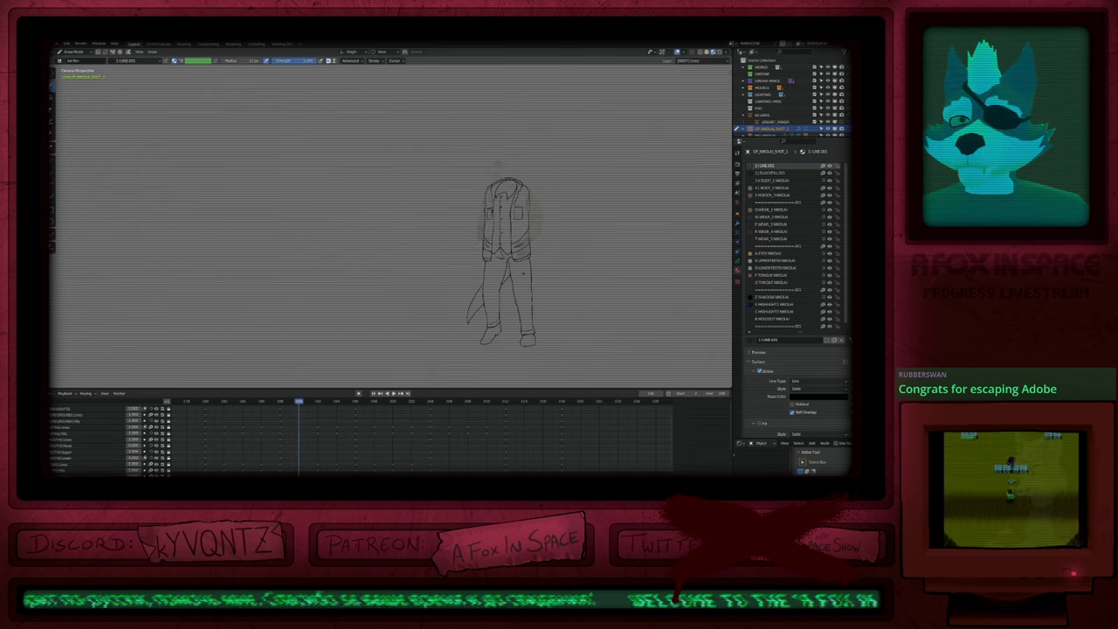
pyautogui.press('Up')
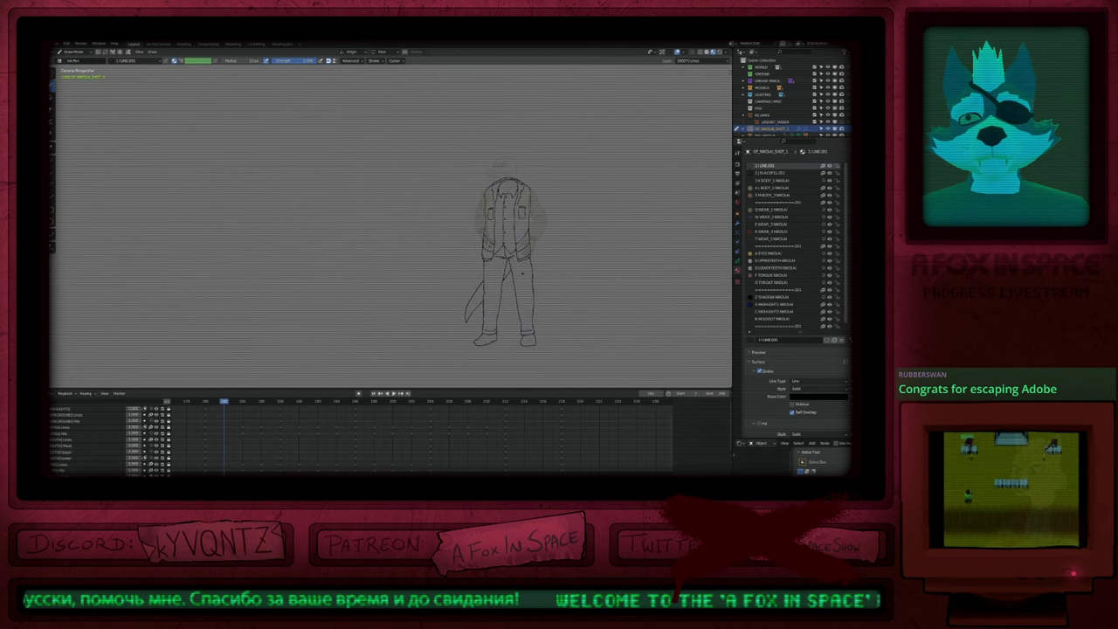
pyautogui.press('Down')
pyautogui.press('Up')
pyautogui.scroll(2, 500, 325)
pyautogui.scroll(2, 506, 297)
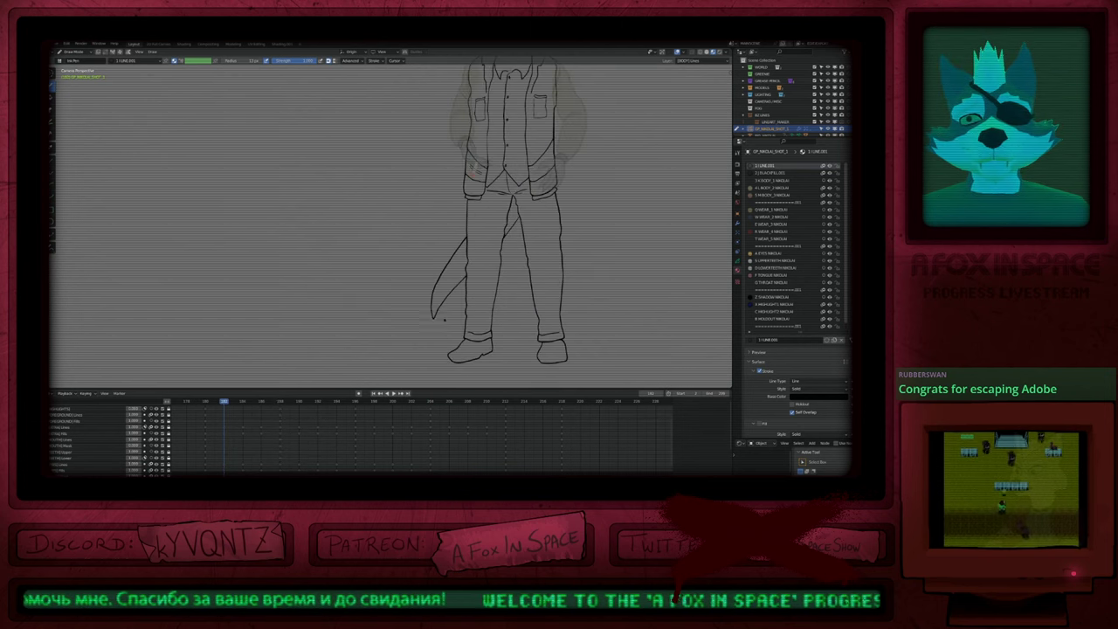
pyautogui.keyDown('shift'); pyautogui.moveTo(442, 341); pyautogui.dragTo(398, 254, button='middle'); pyautogui.keyUp('shift')
pyautogui.scroll(-2, 422, 313)
# Step: Select keyframes 182–196 for multiframe overlay, then return to the coloured frame 180
pyautogui.moveTo(225, 464); pyautogui.dragTo(247, 402, button='middle')
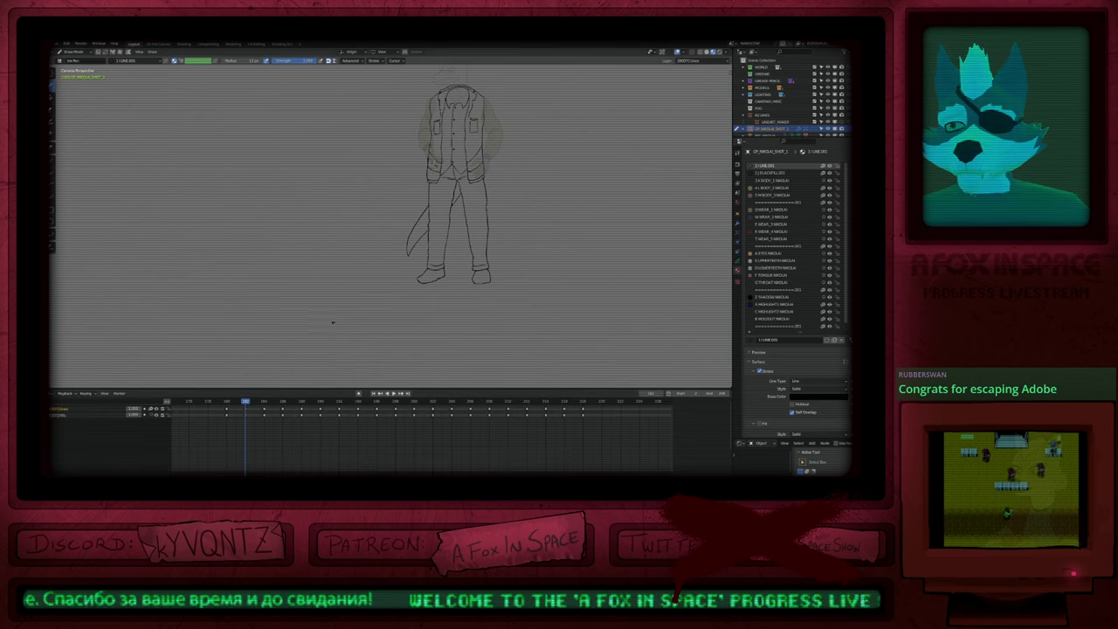
pyautogui.moveTo(239, 423); pyautogui.dragTo(592, 407)
pyautogui.keyDown('shift'); pyautogui.moveTo(501, 249); pyautogui.dragTo(516, 285, button='middle'); pyautogui.keyUp('shift')
pyautogui.click(129, 52)
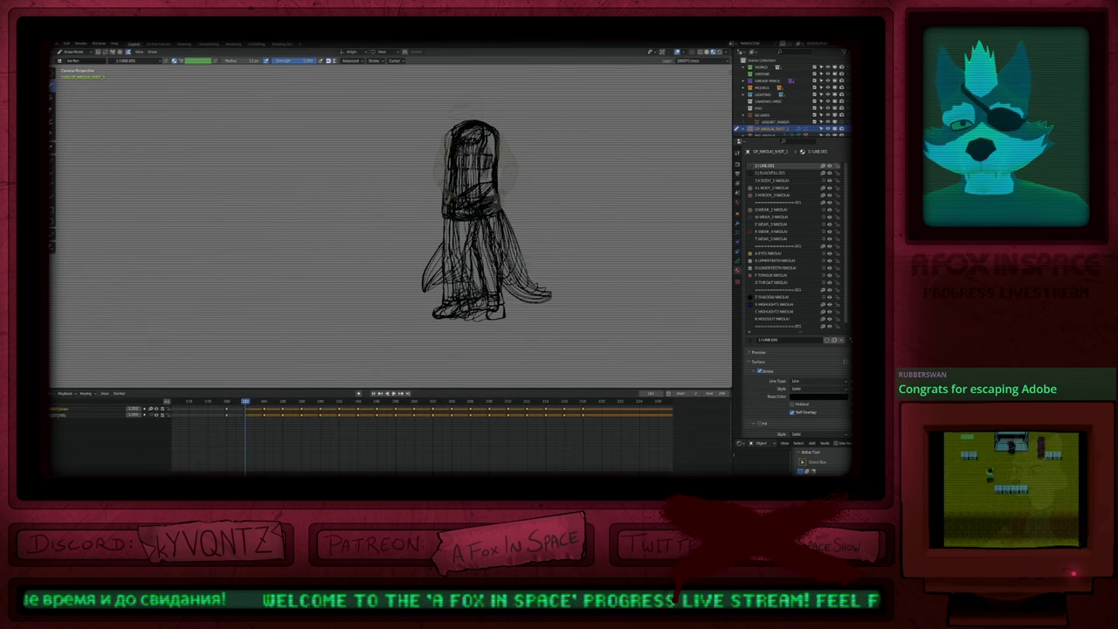
pyautogui.click(129, 51)
pyautogui.moveTo(233, 431); pyautogui.dragTo(383, 406)
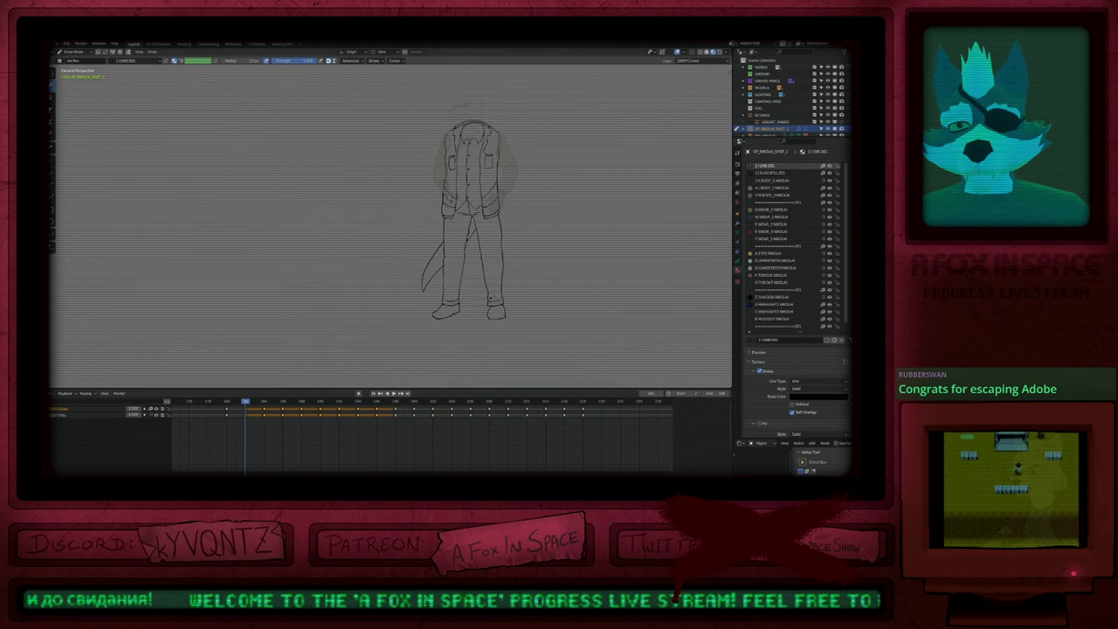
pyautogui.press('q')
pyautogui.scroll(3, 504, 278)
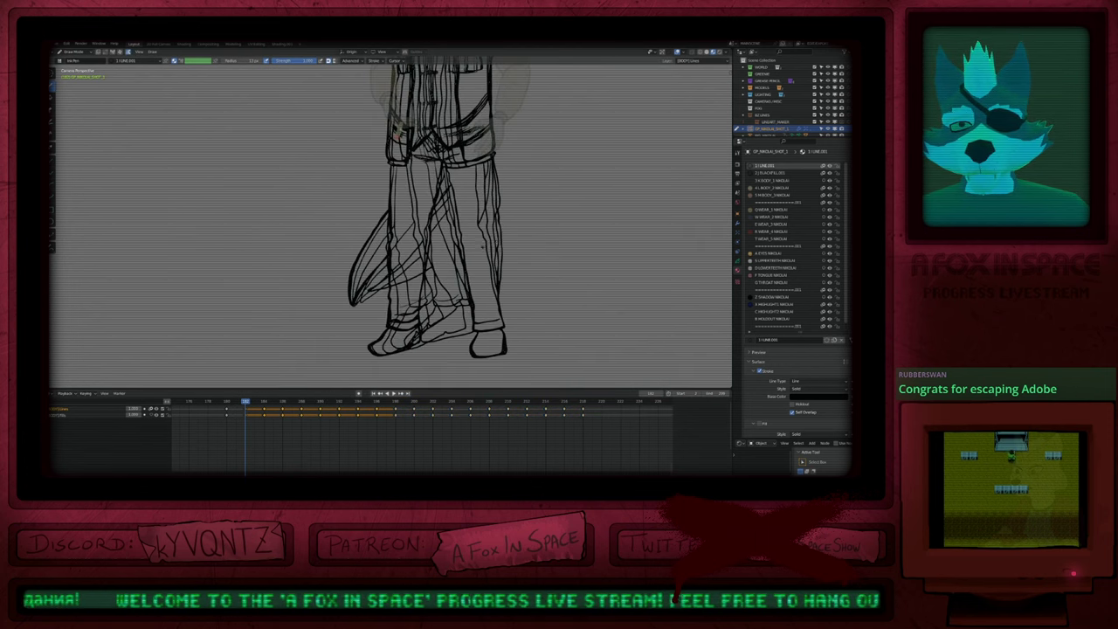
pyautogui.press('q')
pyautogui.keyDown('shift'); pyautogui.moveTo(483, 248); pyautogui.dragTo(495, 256, button='middle'); pyautogui.keyUp('shift')
pyautogui.press('Down')
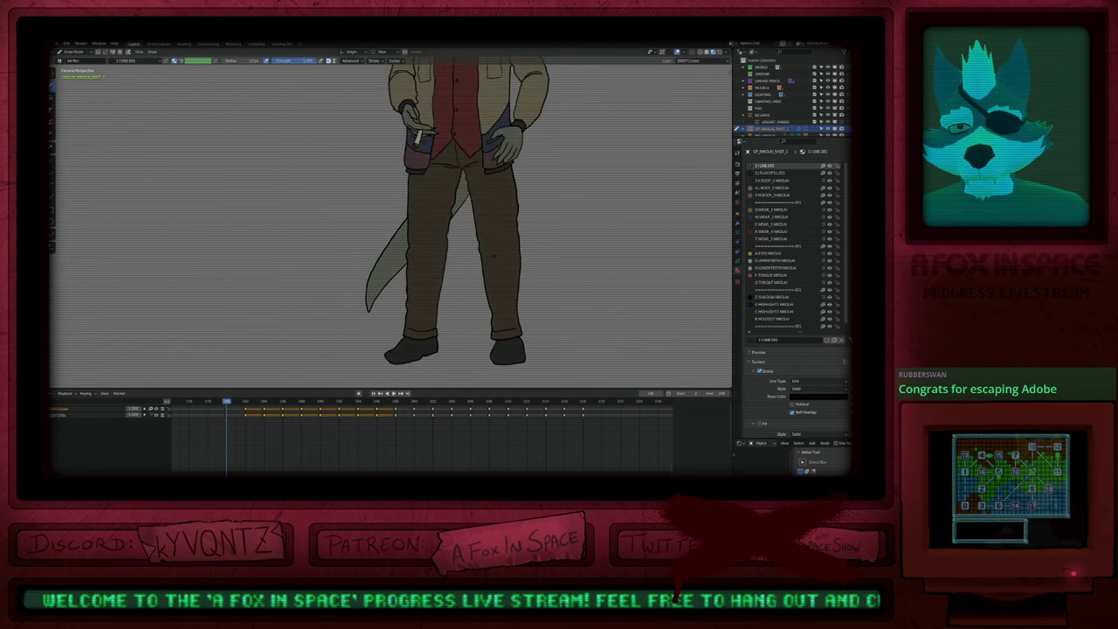
# Step: Make a clothing fill material active and unhide the line art and hands with Alt+H
pyautogui.press('u')
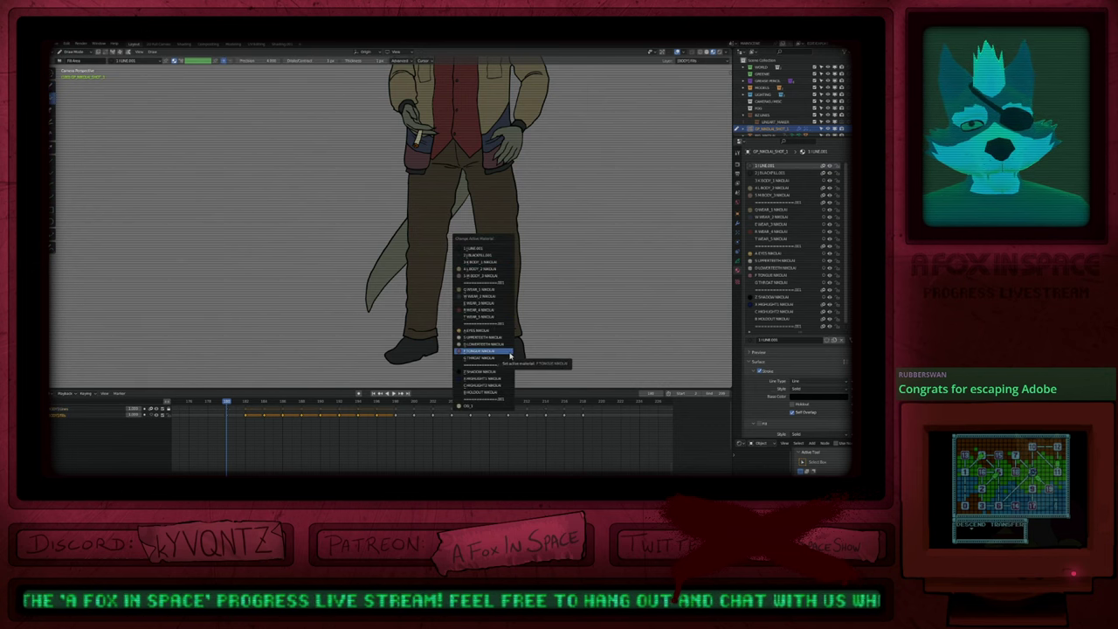
pyautogui.click(509, 317)
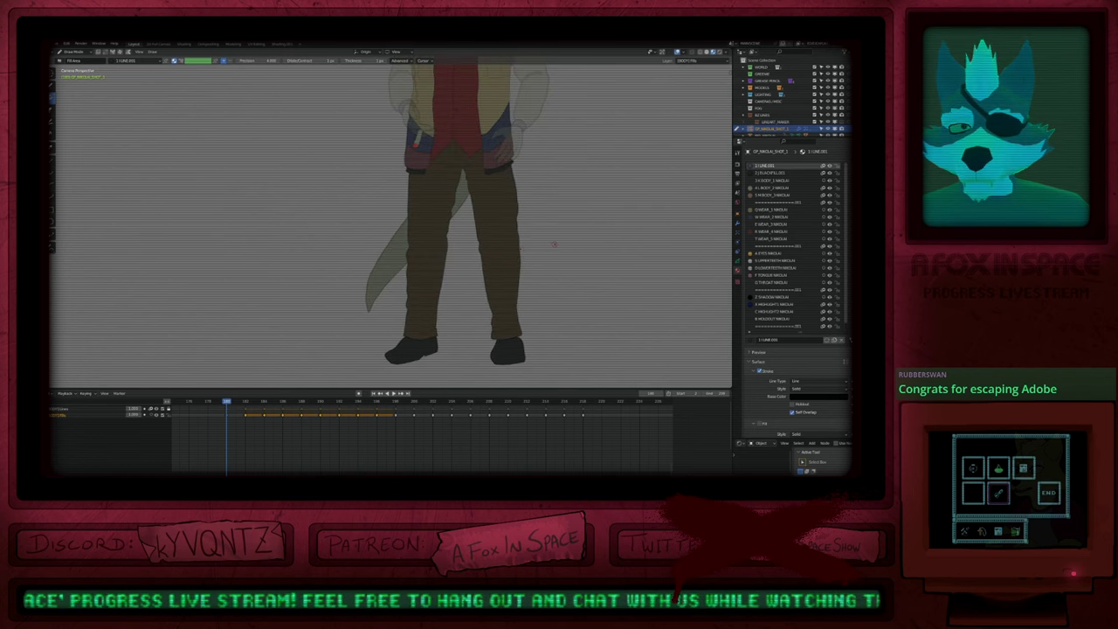
pyautogui.hotkey('alt', 'h')
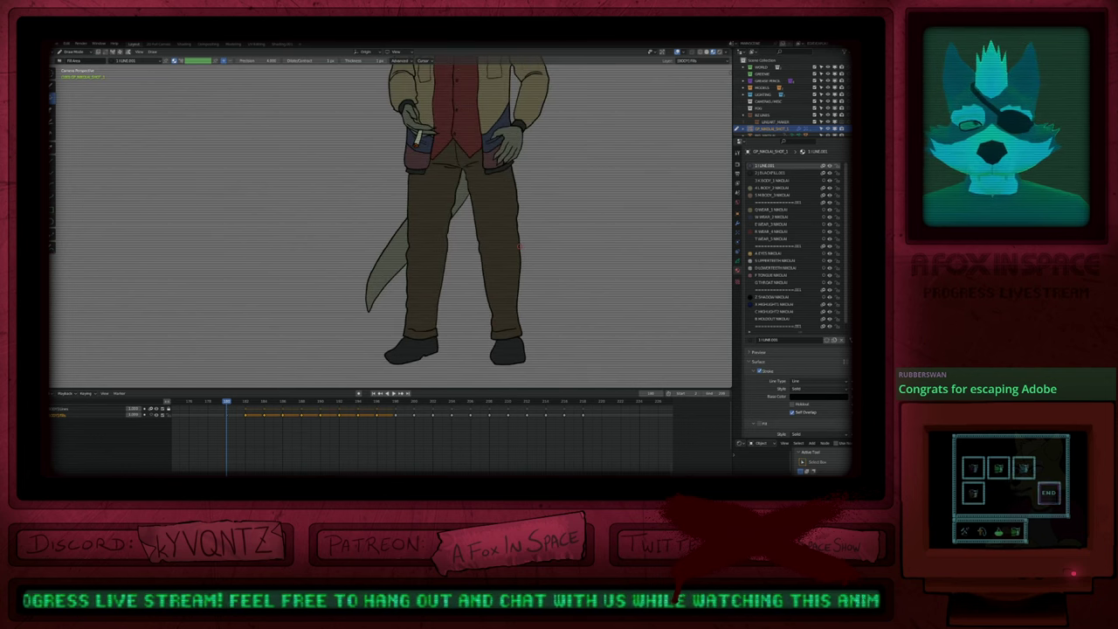
pyautogui.press('u')
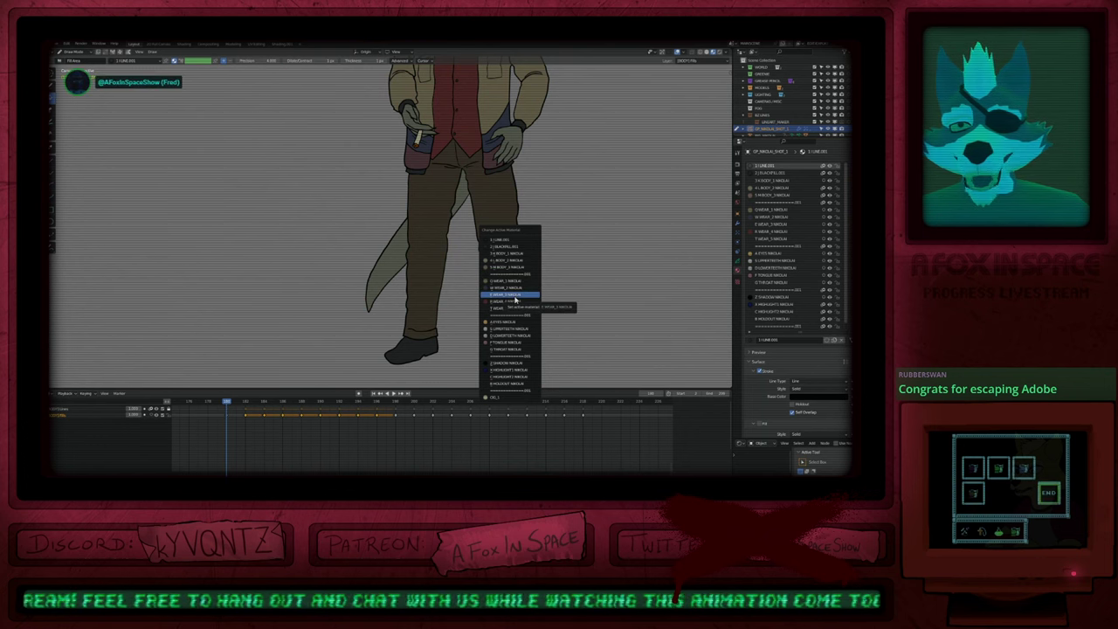
# Step: Toggle the pants material layer's visibility to check its fill, then restore the Fills layer
pyautogui.keyDown('shift'); pyautogui.moveTo(555, 225); pyautogui.dragTo(497, 275, button='middle'); pyautogui.keyUp('shift')
pyautogui.scroll(-3, 497, 275)
pyautogui.hotkey('ctrl', 'Tab')
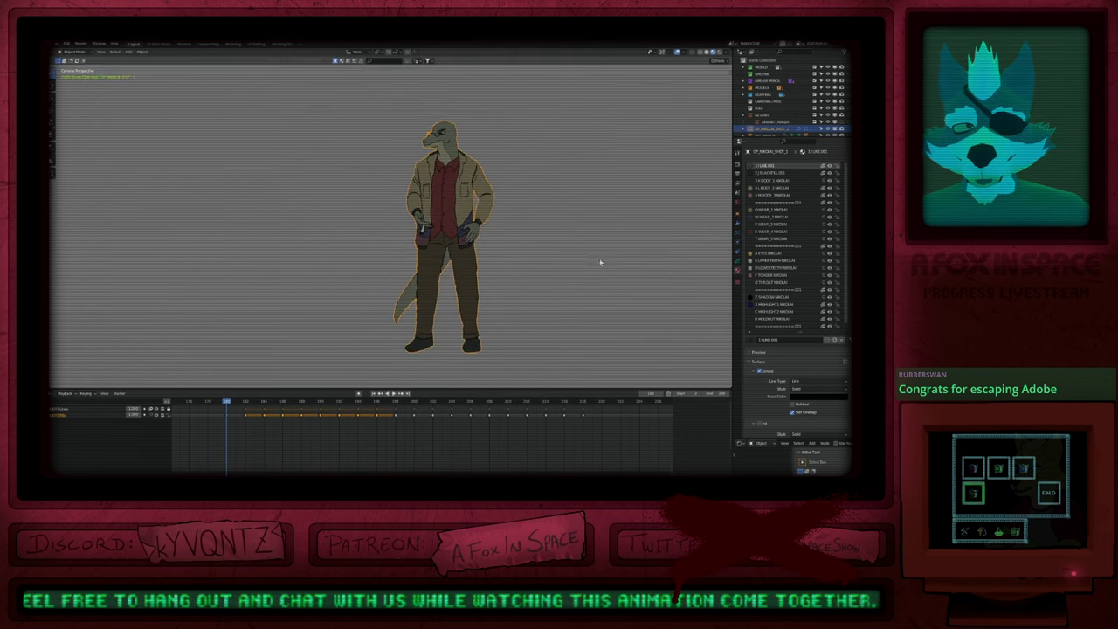
pyautogui.moveTo(831, 174); pyautogui.dragTo(828, 256)
pyautogui.click(830, 239)
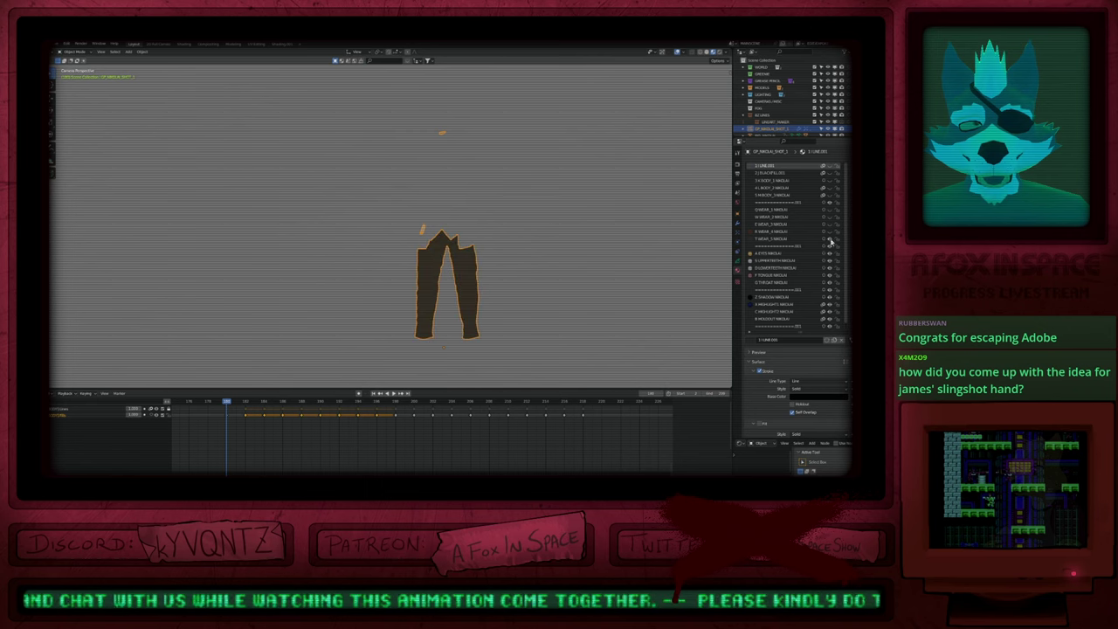
pyautogui.click(830, 239)
pyautogui.click(830, 239)
pyautogui.click(830, 239)
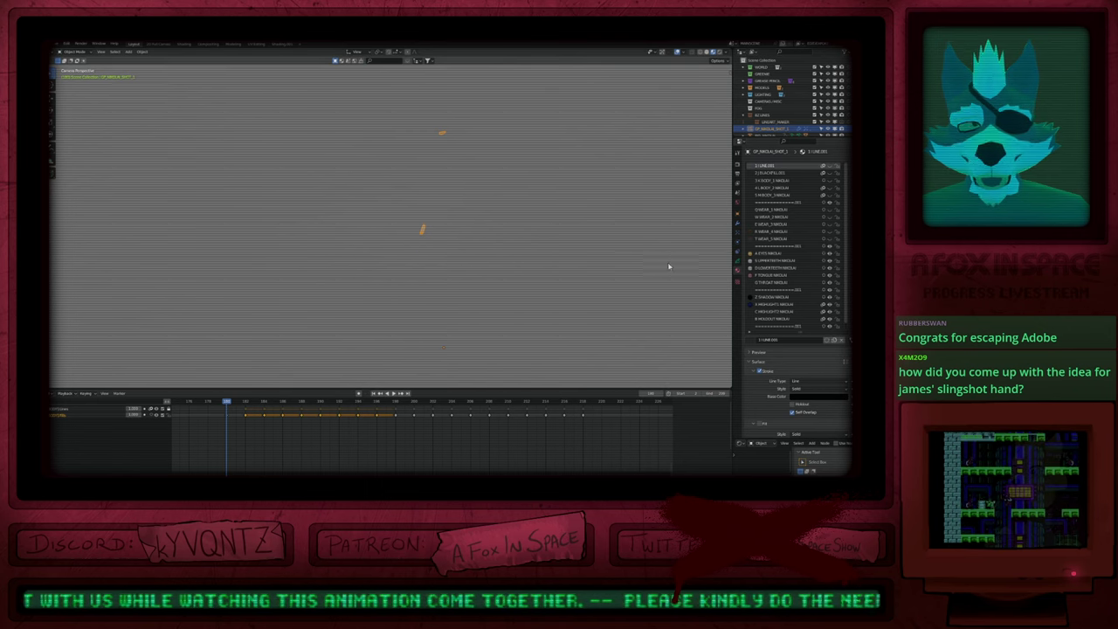
pyautogui.hotkey('ctrl', 'z')
pyautogui.hotkey('ctrl', 'z')
pyautogui.hotkey('ctrl', 'z')
pyautogui.hotkey('ctrl', 'z')
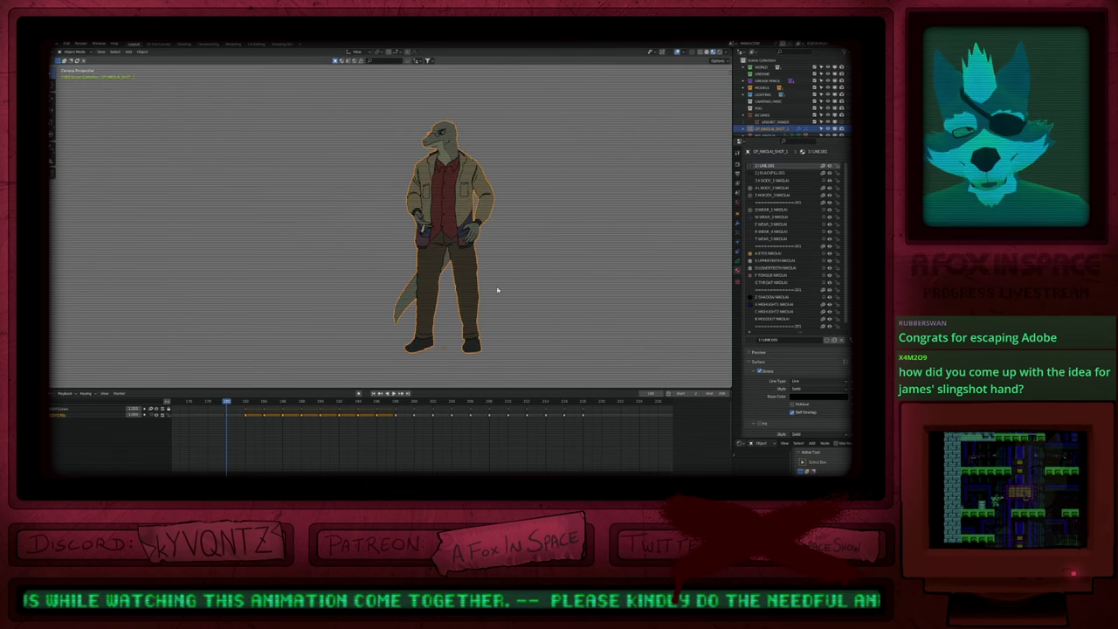
pyautogui.hotkey('ctrl', 'z')
pyautogui.hotkey('ctrl', 'shift', 'z')
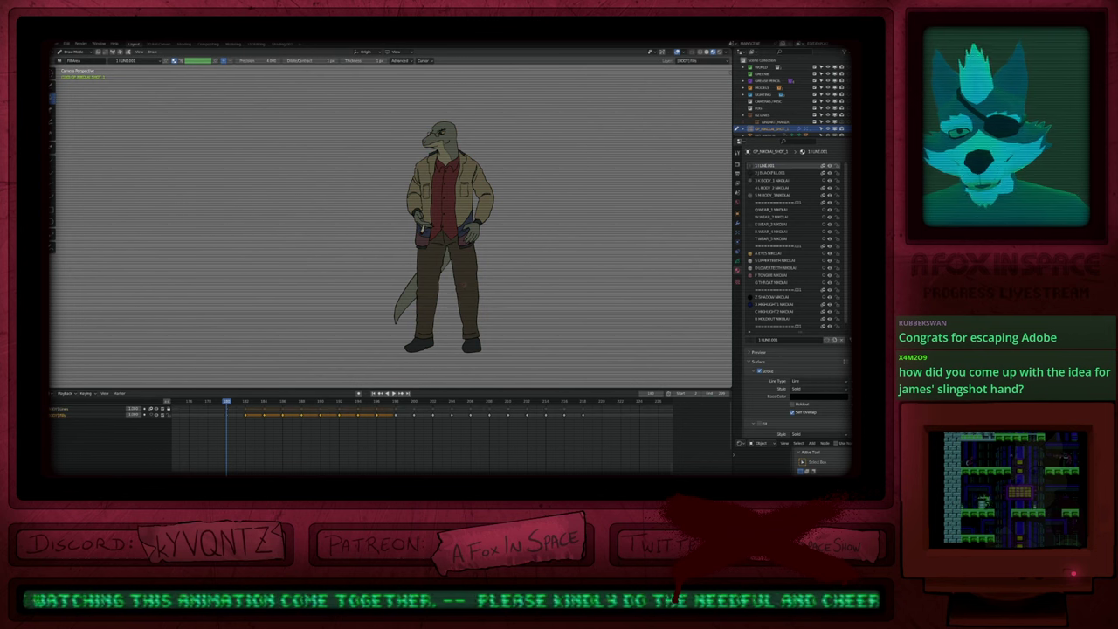
# Step: Pick WEAR_3 and fill the trousers dark brown on the next keyframe drawings
pyautogui.press('Up')
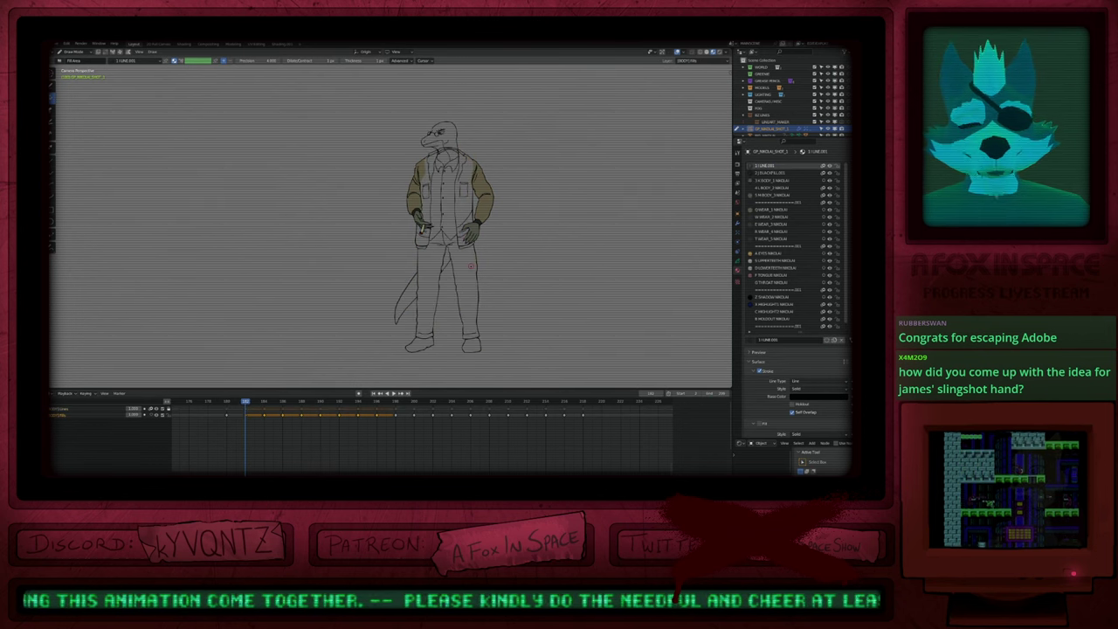
pyautogui.press('u')
pyautogui.click(461, 328)
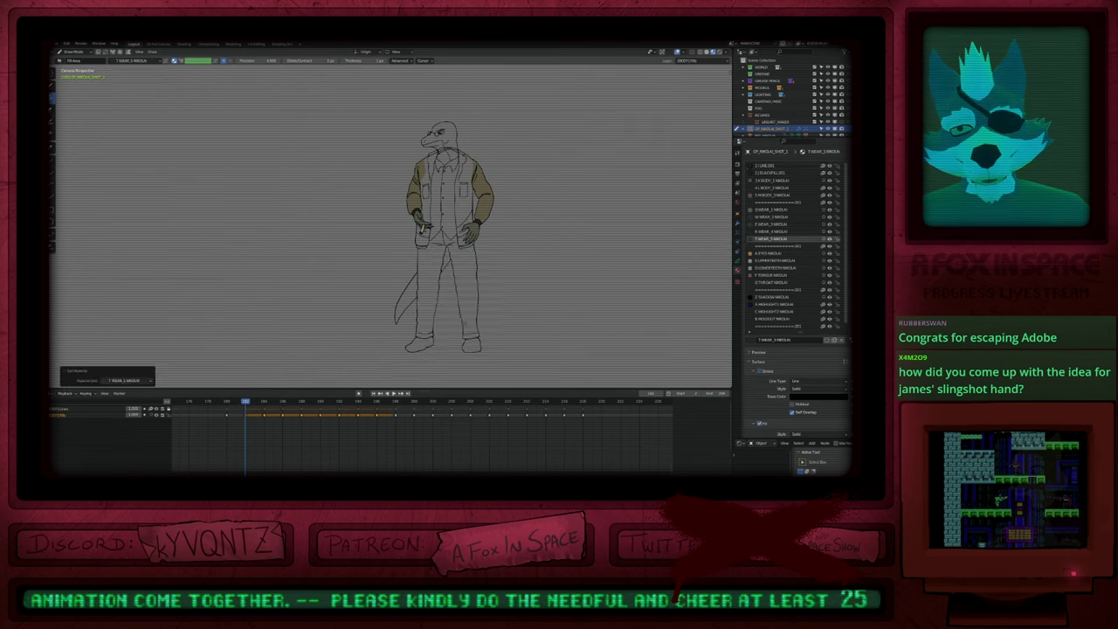
pyautogui.scroll(4, 482, 260)
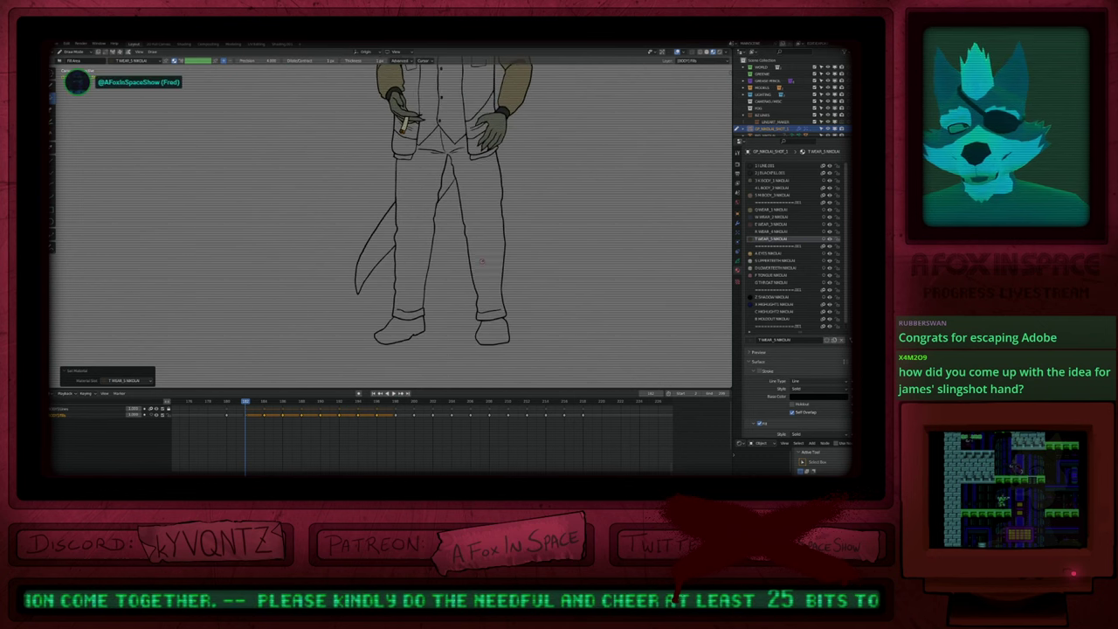
pyautogui.scroll(-2, 481, 261)
pyautogui.click(423, 238)
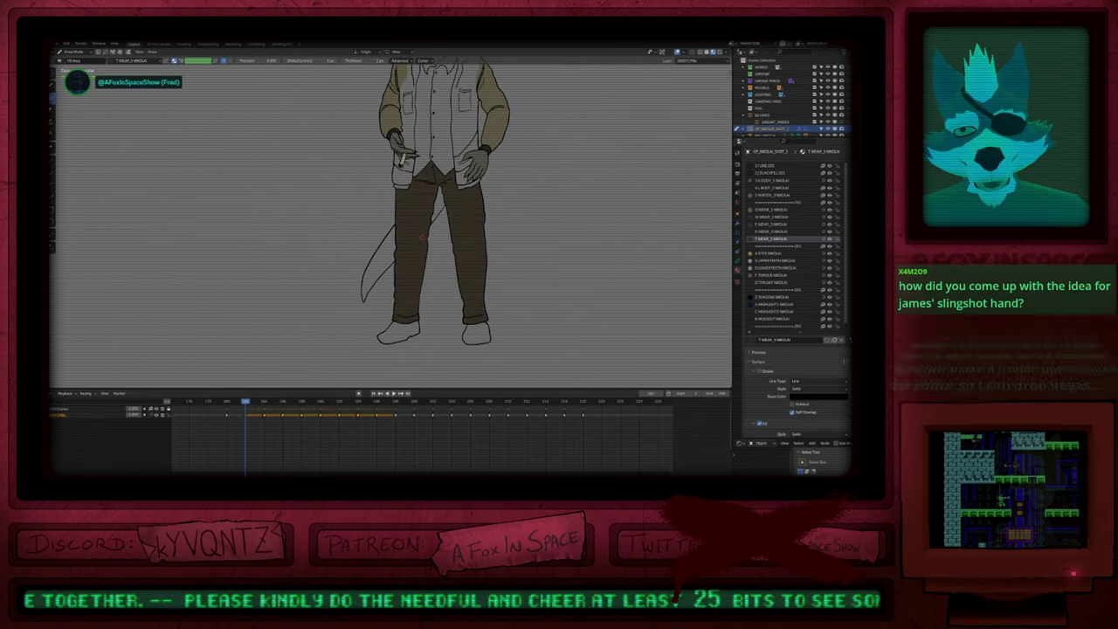
pyautogui.press('Right')
pyautogui.press('Right')
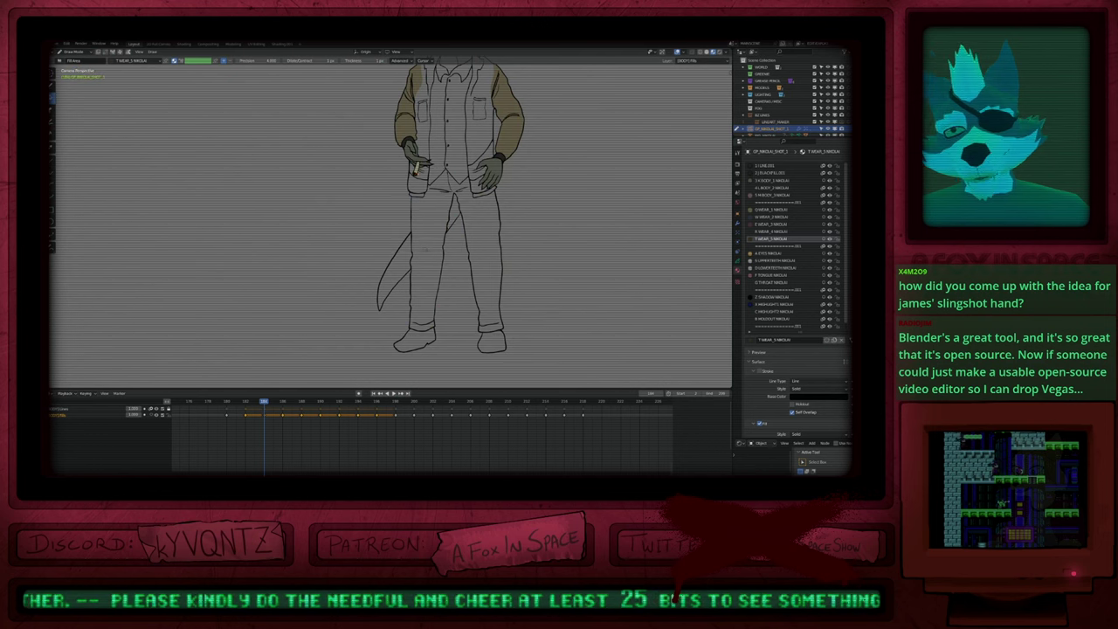
pyautogui.press('Right')
pyautogui.press('Right')
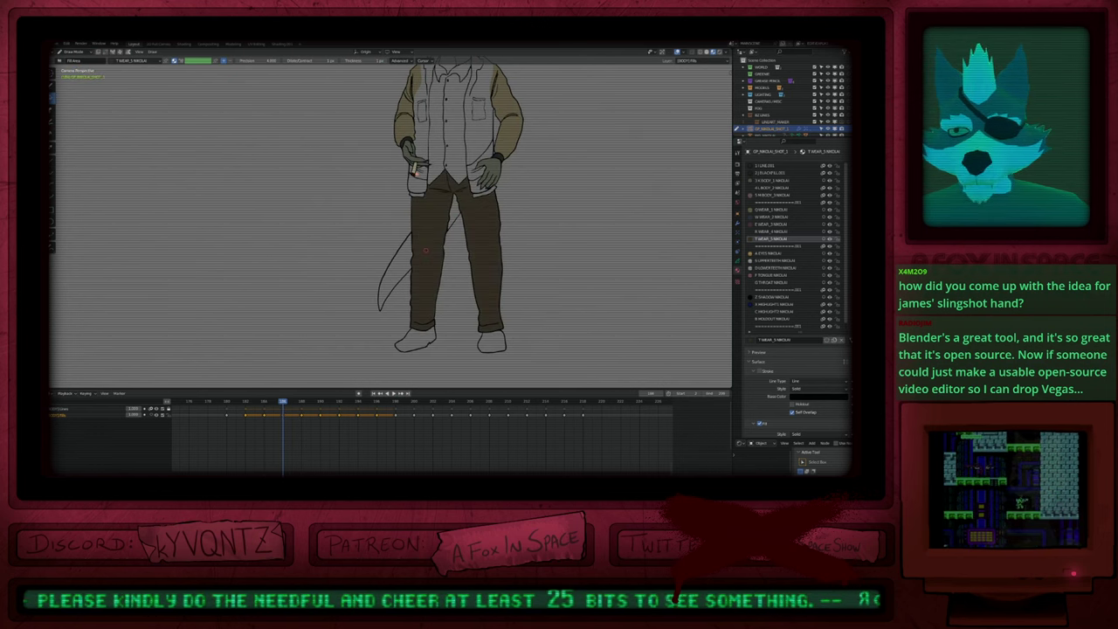
pyautogui.press('Right')
pyautogui.press('Right')
pyautogui.click(425, 248)
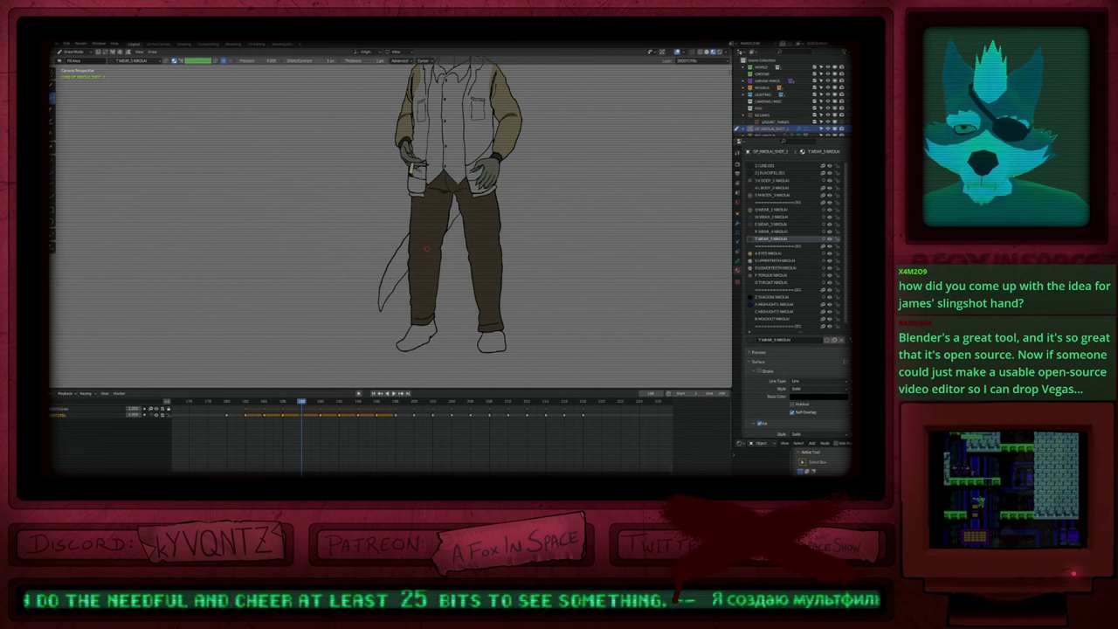
# Step: Fill the trousers dark brown on each following drawing, including the back leg's narrow strip
pyautogui.press('Right')
pyautogui.press('Right')
pyautogui.click(425, 249)
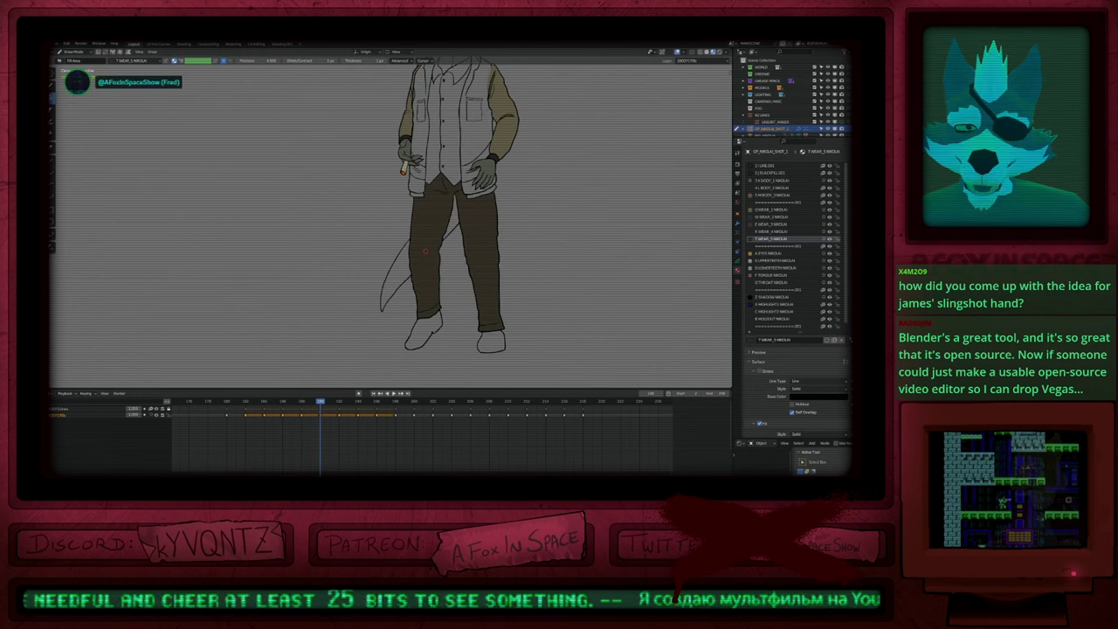
pyautogui.press('Right')
pyautogui.press('Right')
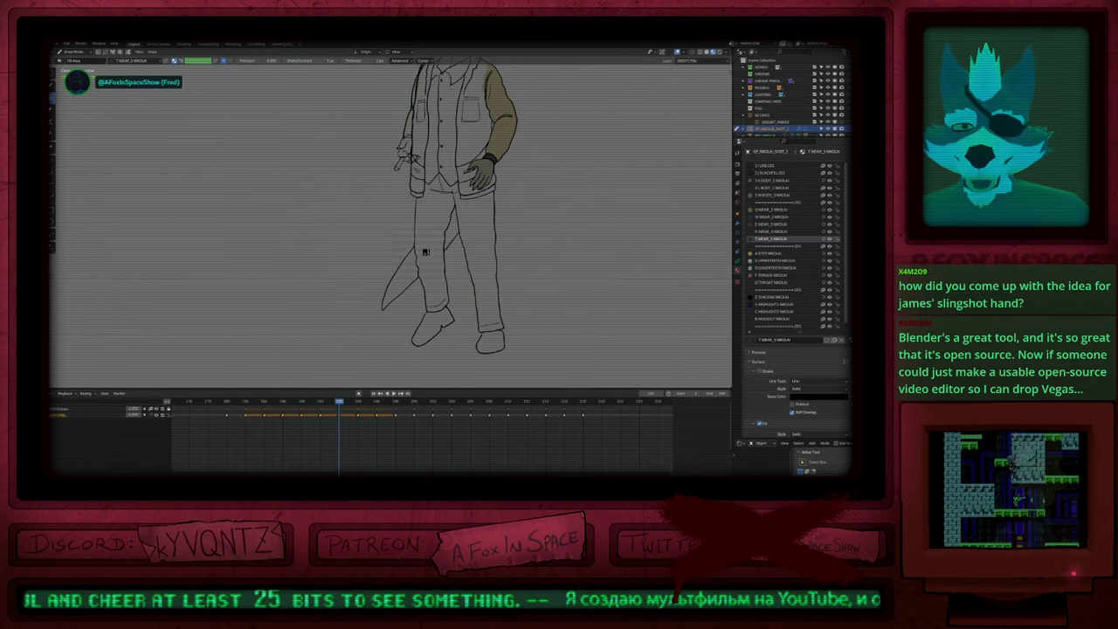
pyautogui.click(426, 252)
pyautogui.press('Right')
pyautogui.press('Right')
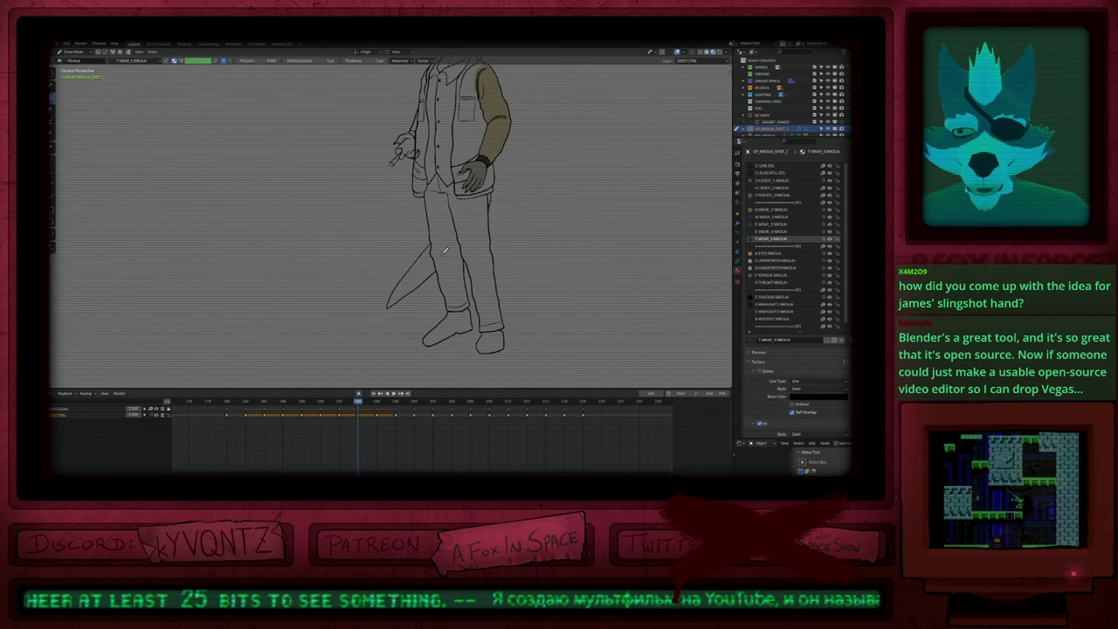
pyautogui.click(469, 249)
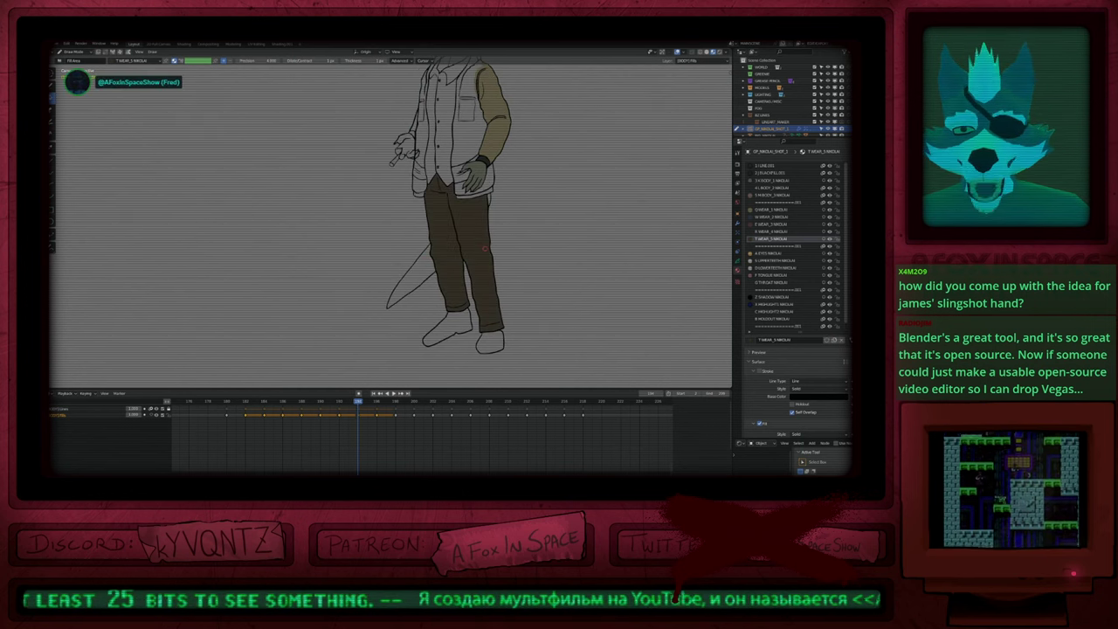
pyautogui.press('Right')
pyautogui.press('Right')
pyautogui.click(460, 249)
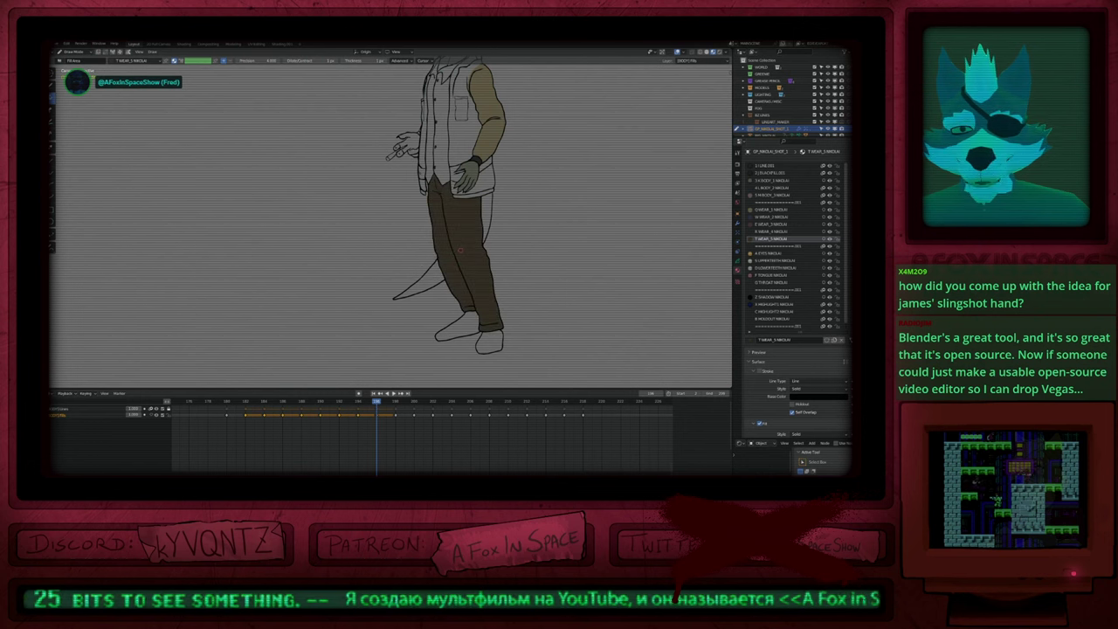
pyautogui.press('Right')
pyautogui.press('Right')
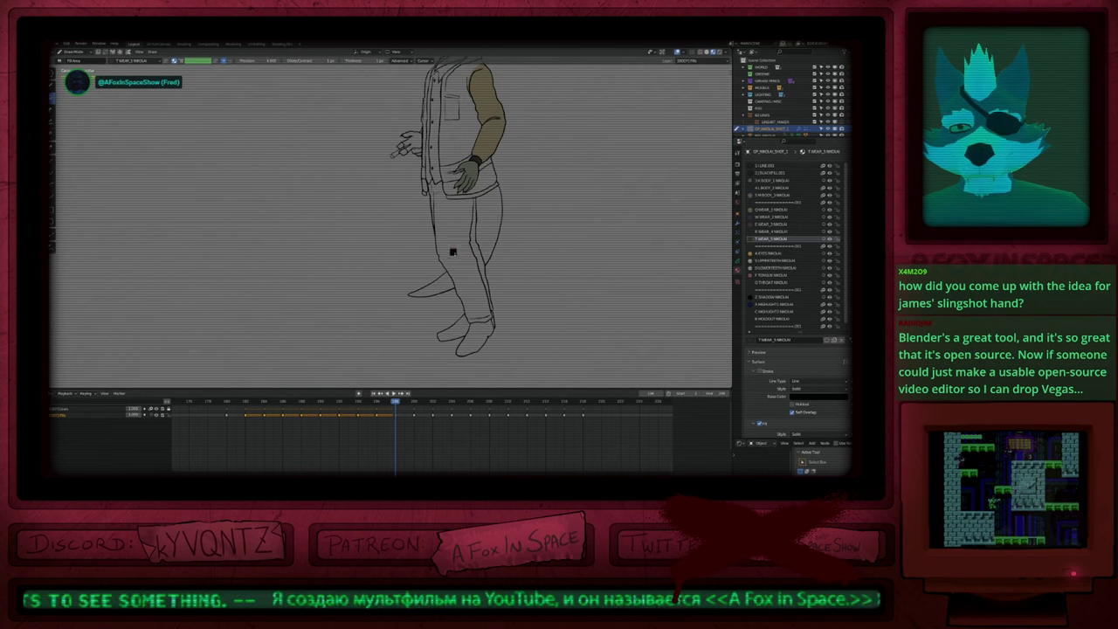
pyautogui.click(453, 253)
pyautogui.click(478, 247)
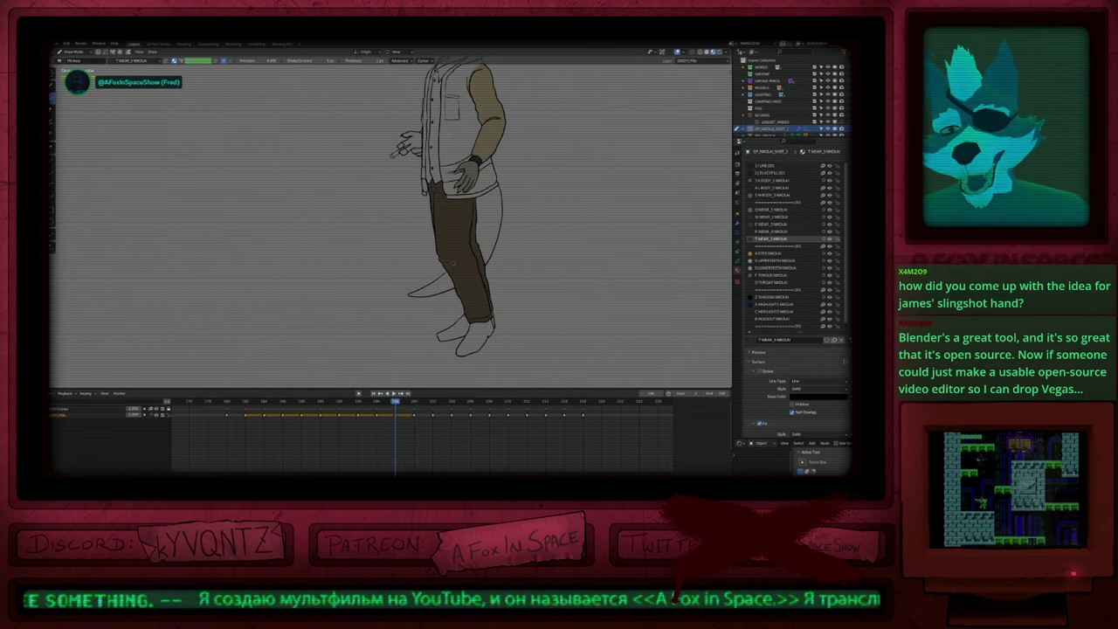
pyautogui.press('Right')
pyautogui.press('Right')
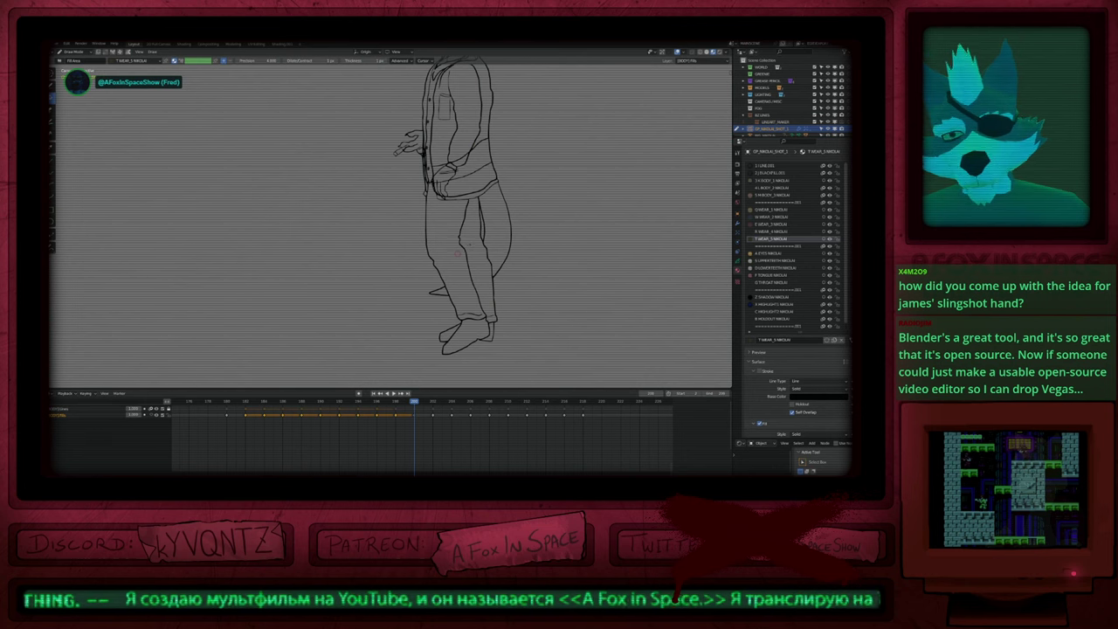
pyautogui.click(459, 254)
pyautogui.press('Left')
pyautogui.press('Left')
pyautogui.press('Right')
pyautogui.press('Right')
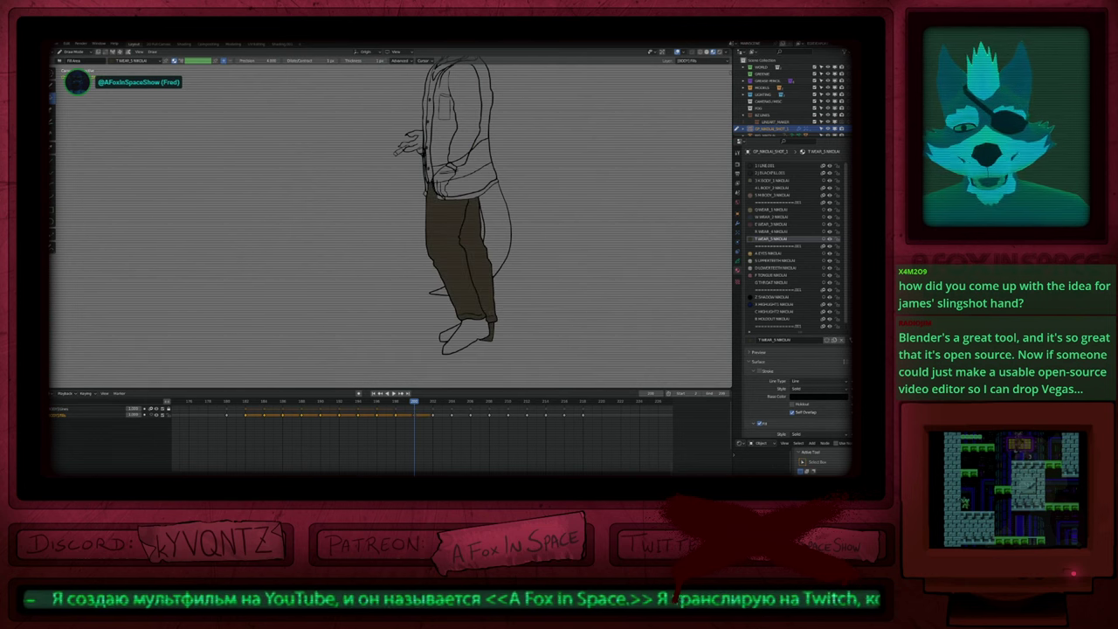
pyautogui.scroll(4, 493, 323)
# Step: Pick the trouser material and fill the trousers dark brown on the current drawing
pyautogui.press('Tab')
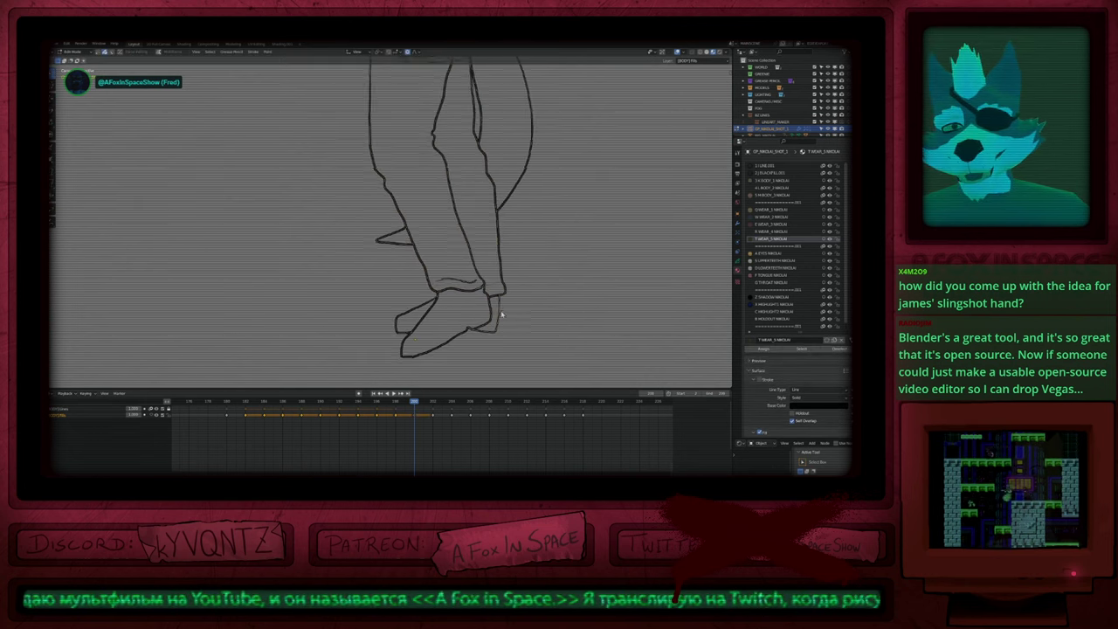
pyautogui.scroll(4, 503, 313)
pyautogui.scroll(-10, 483, 269)
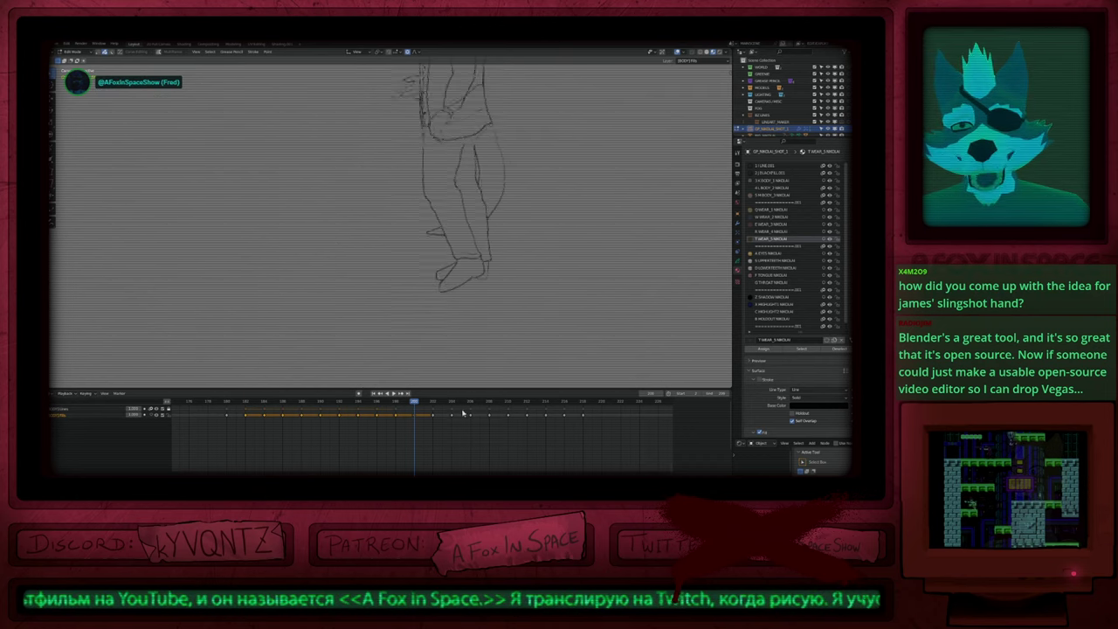
pyautogui.scroll(5, 484, 231)
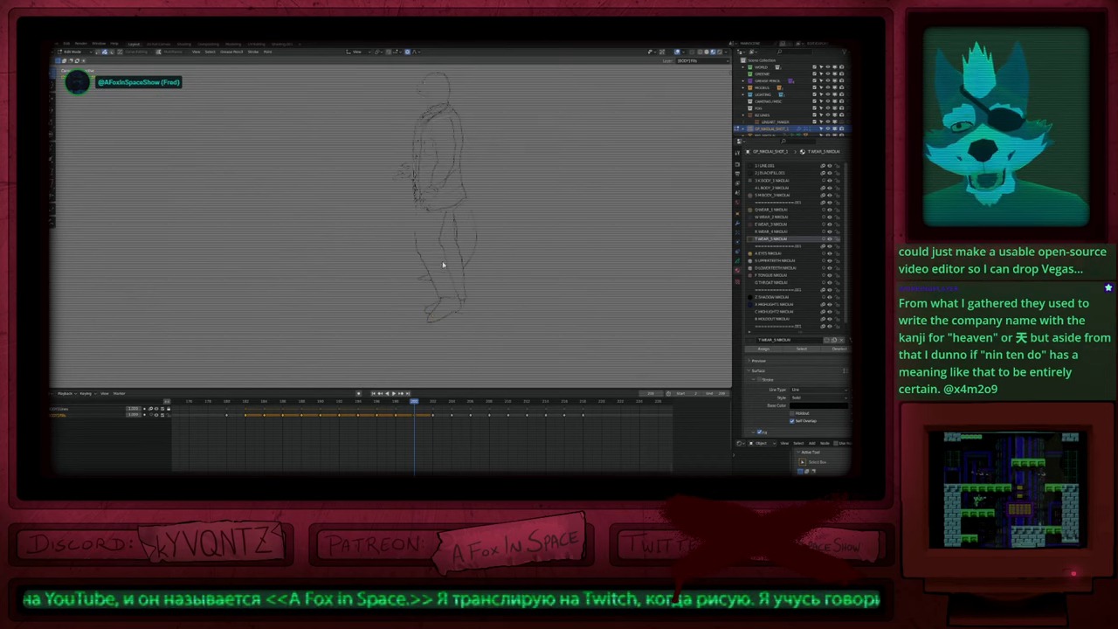
pyautogui.press('Tab')
pyautogui.press('u')
pyautogui.click(441, 261)
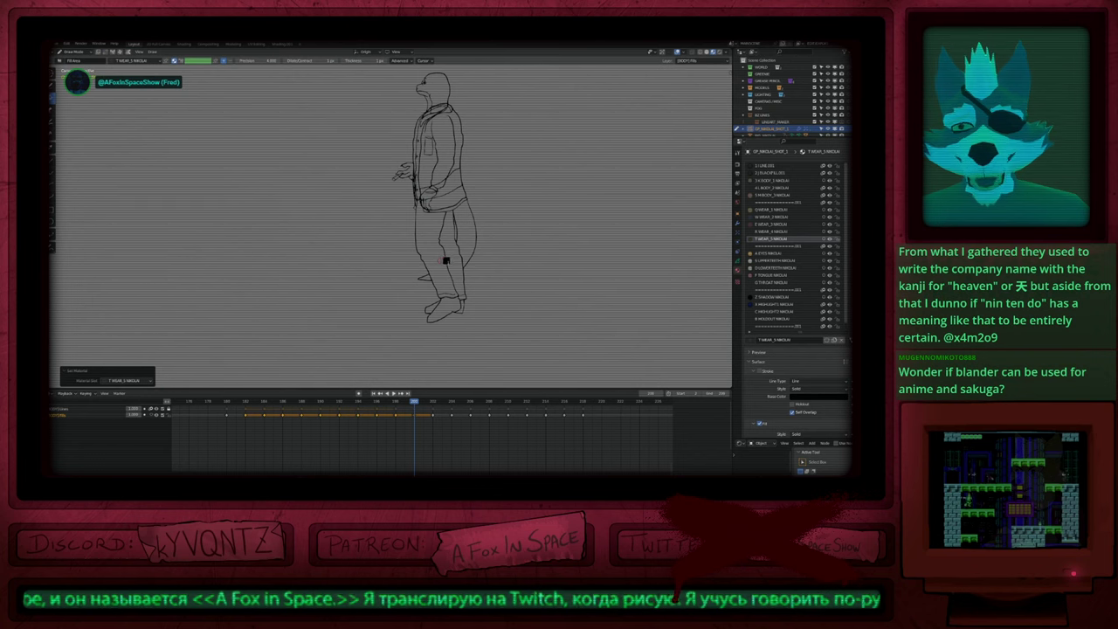
pyautogui.click(446, 261)
# Step: Fill both trouser legs dark brown on the next five keyframe drawings
pyautogui.press('Up')
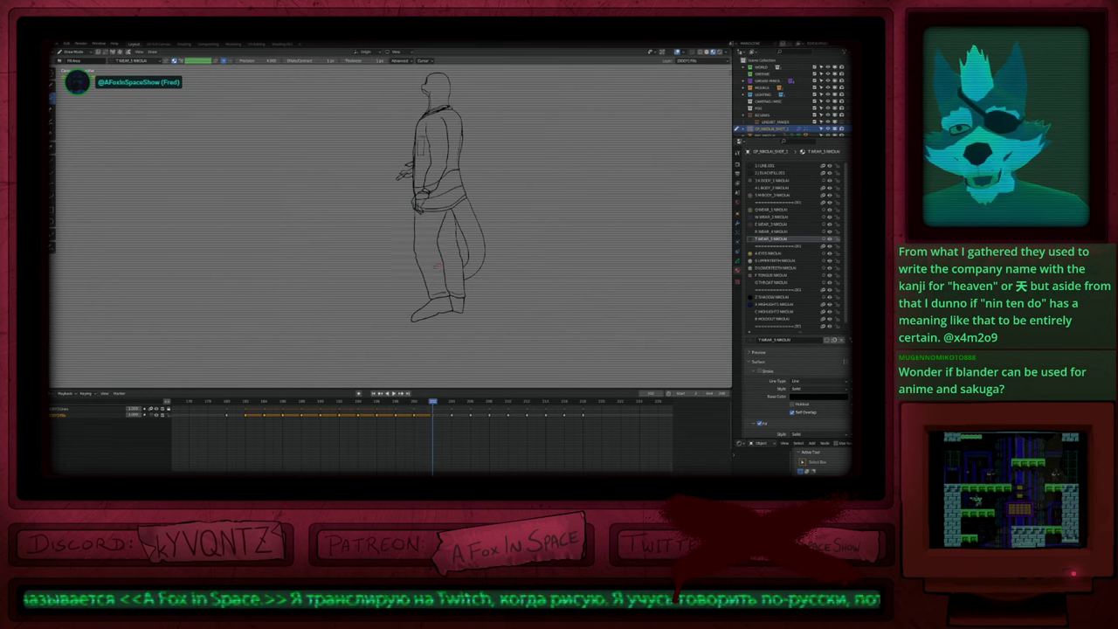
pyautogui.click(439, 262)
pyautogui.press('Up')
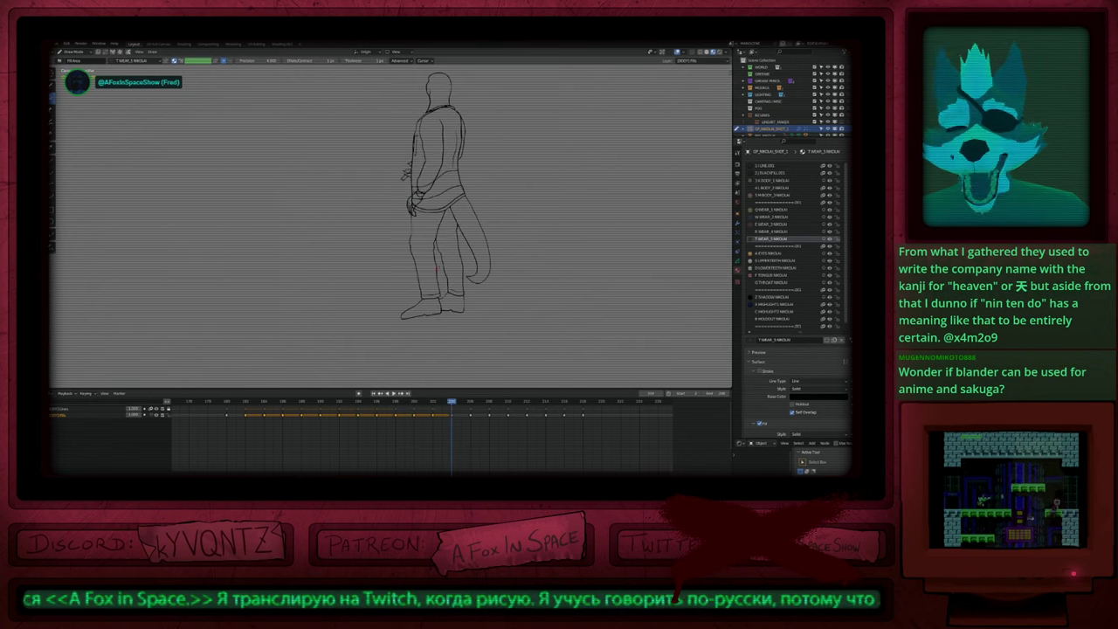
pyautogui.click(435, 271)
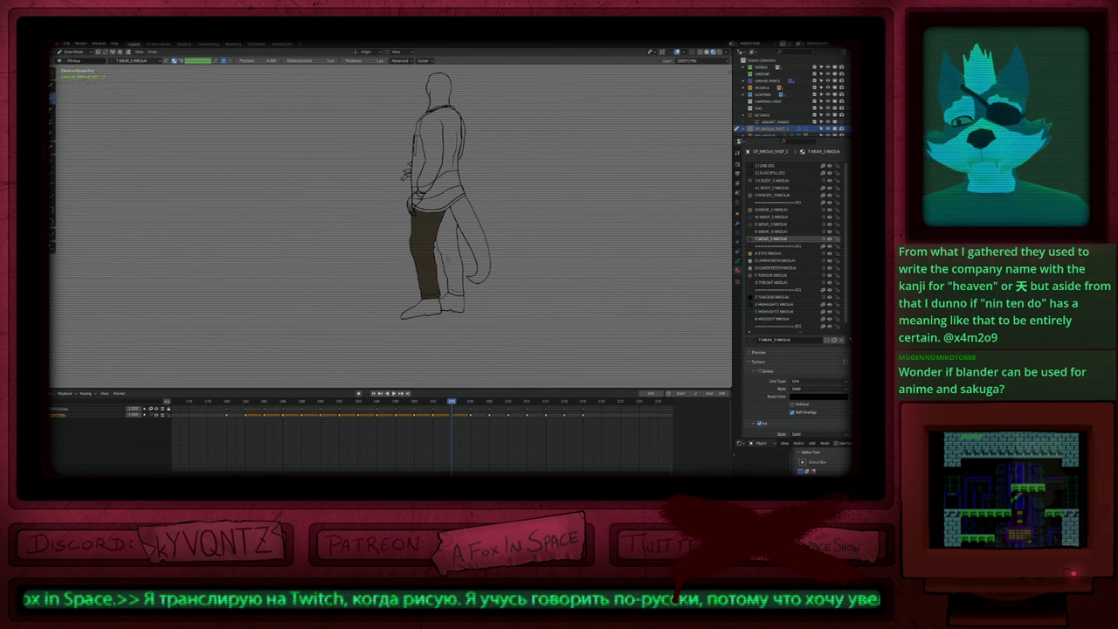
pyautogui.click(447, 259)
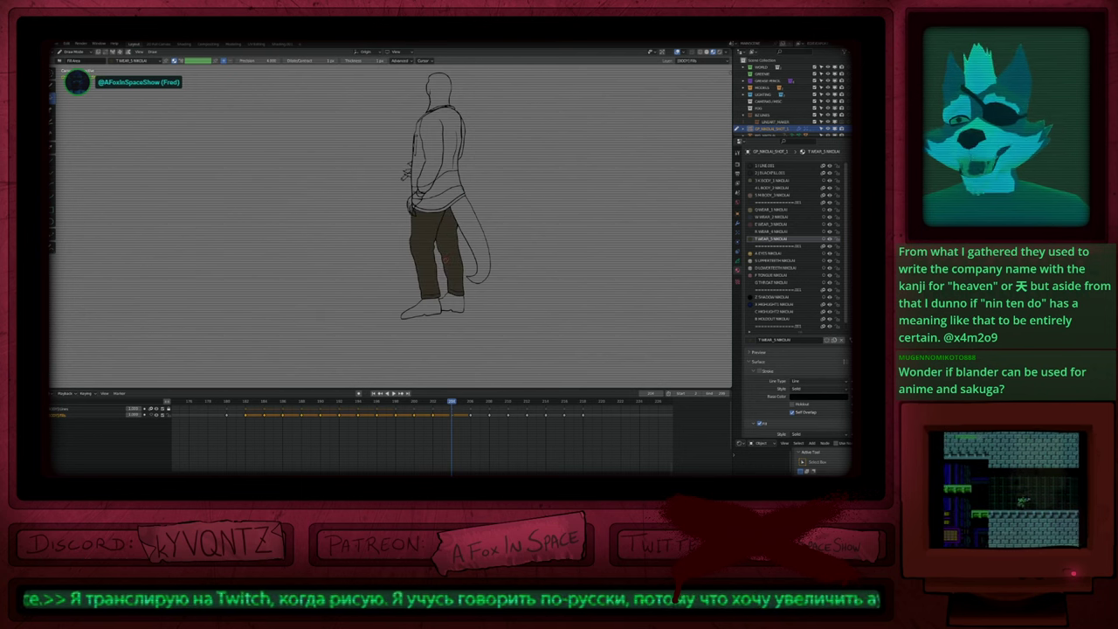
pyautogui.press('Up')
pyautogui.click(426, 265)
pyautogui.press('Up')
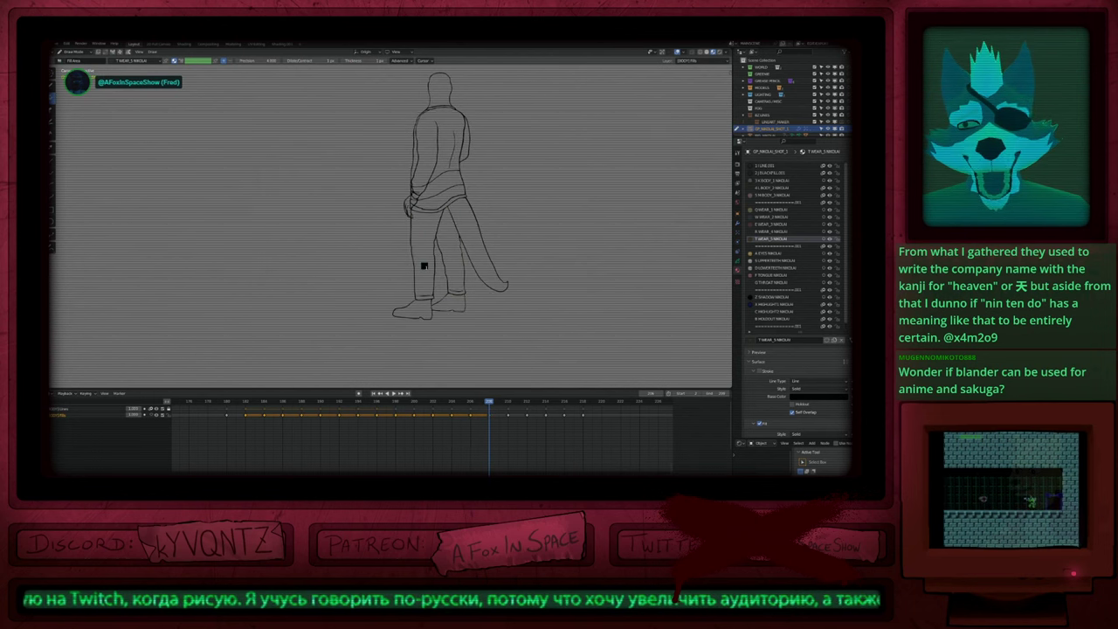
pyautogui.click(425, 266)
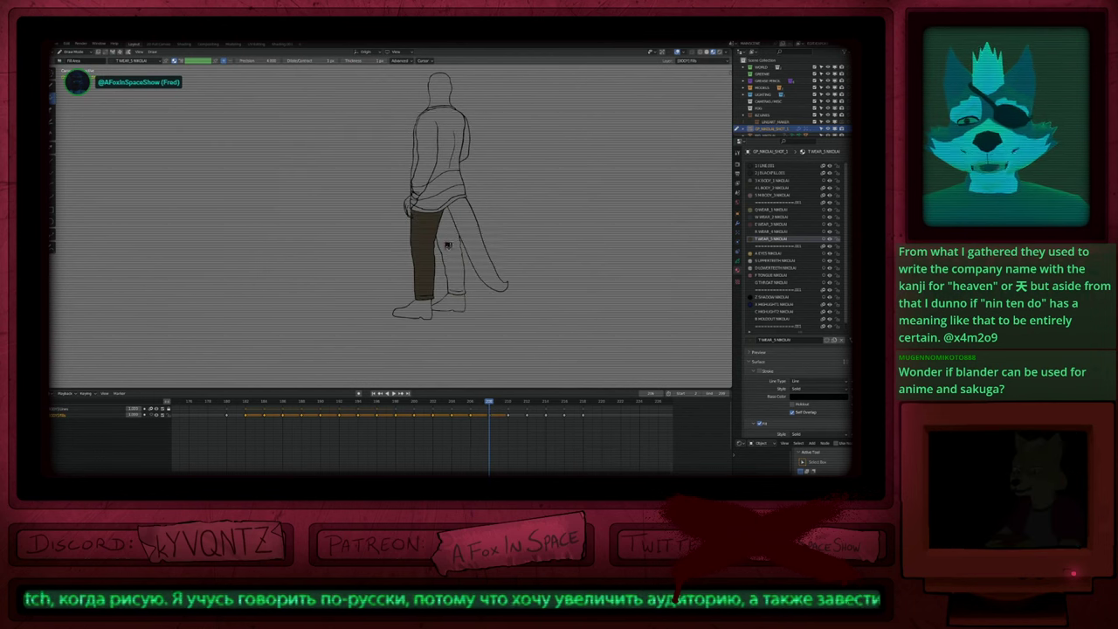
pyautogui.click(448, 248)
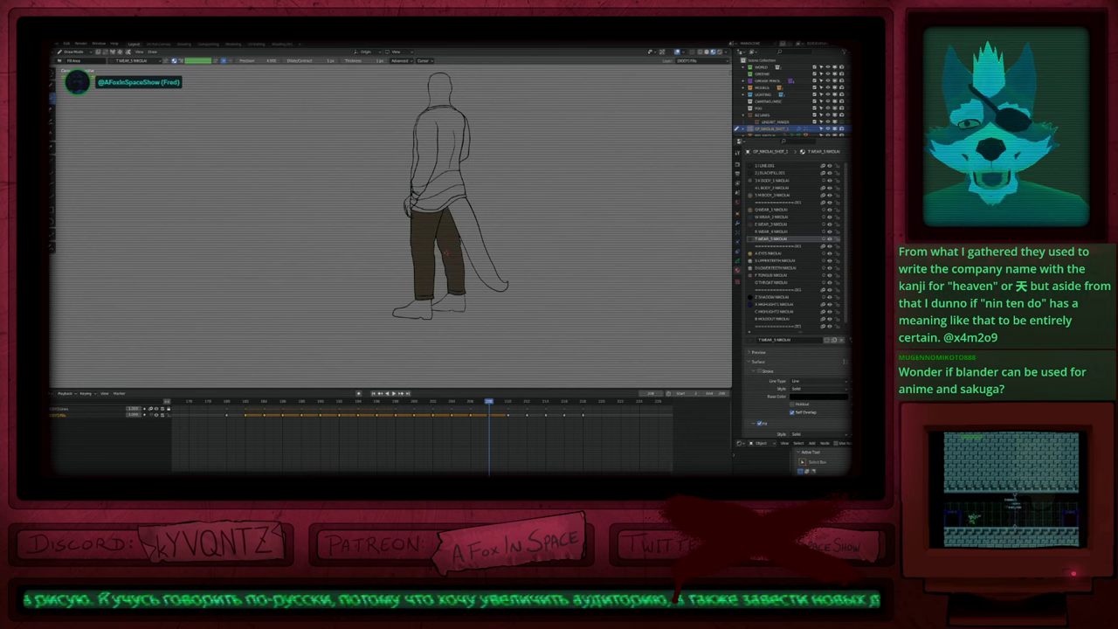
pyautogui.press('Up')
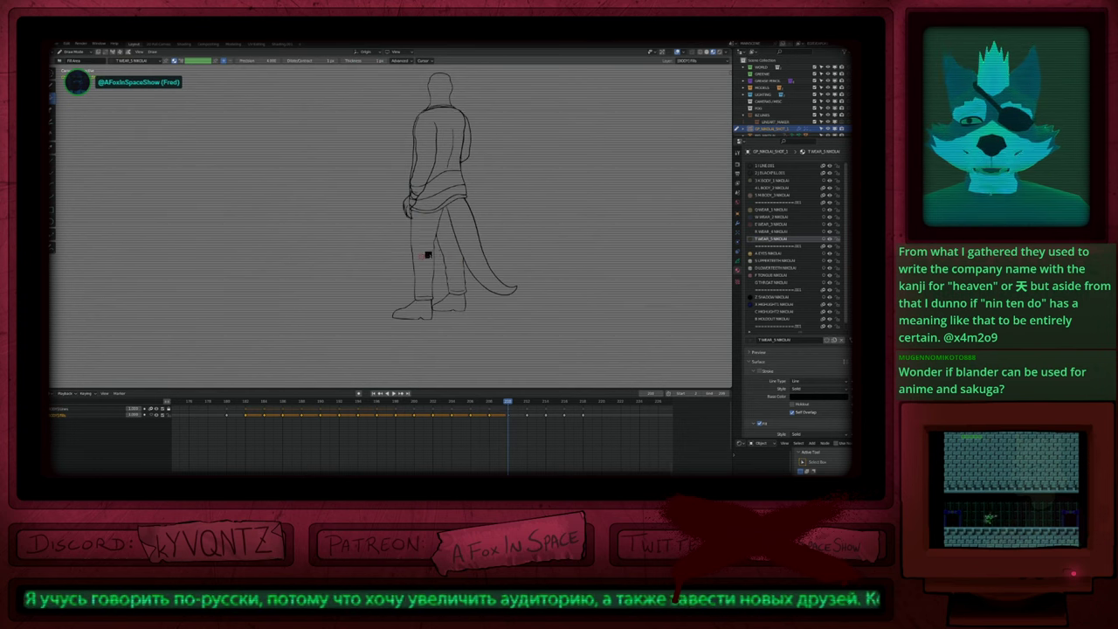
pyautogui.click(420, 257)
pyautogui.click(448, 248)
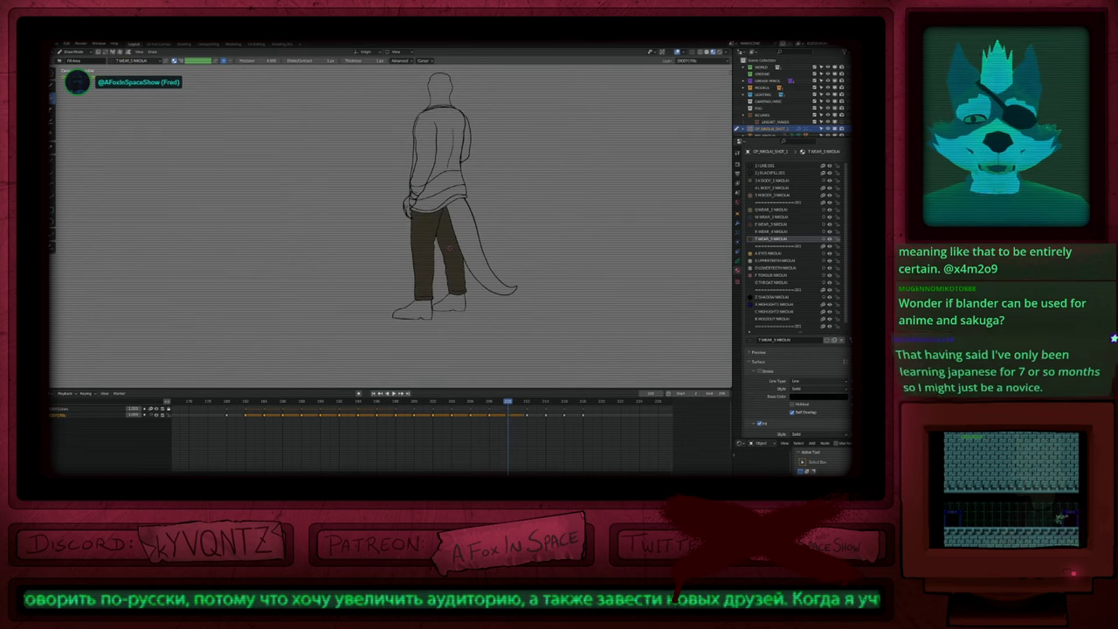
# Step: Fill the trousers on the last four keyframes, then play the animation to review
pyautogui.press('Up')
pyautogui.click(448, 248)
pyautogui.click(423, 256)
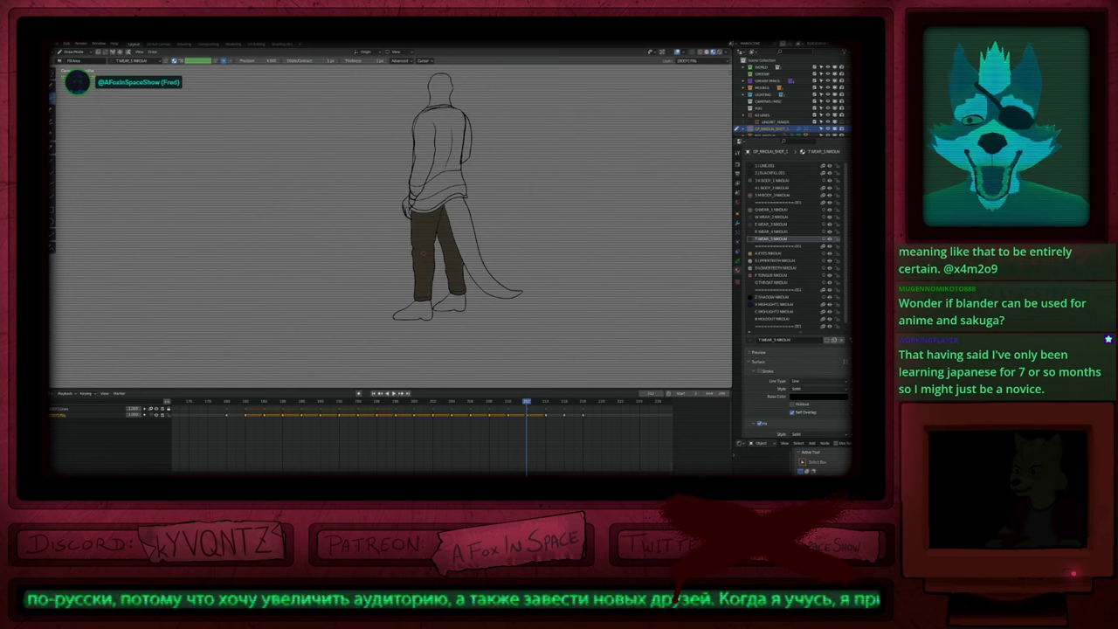
pyautogui.press('Up')
pyautogui.click(427, 257)
pyautogui.click(445, 243)
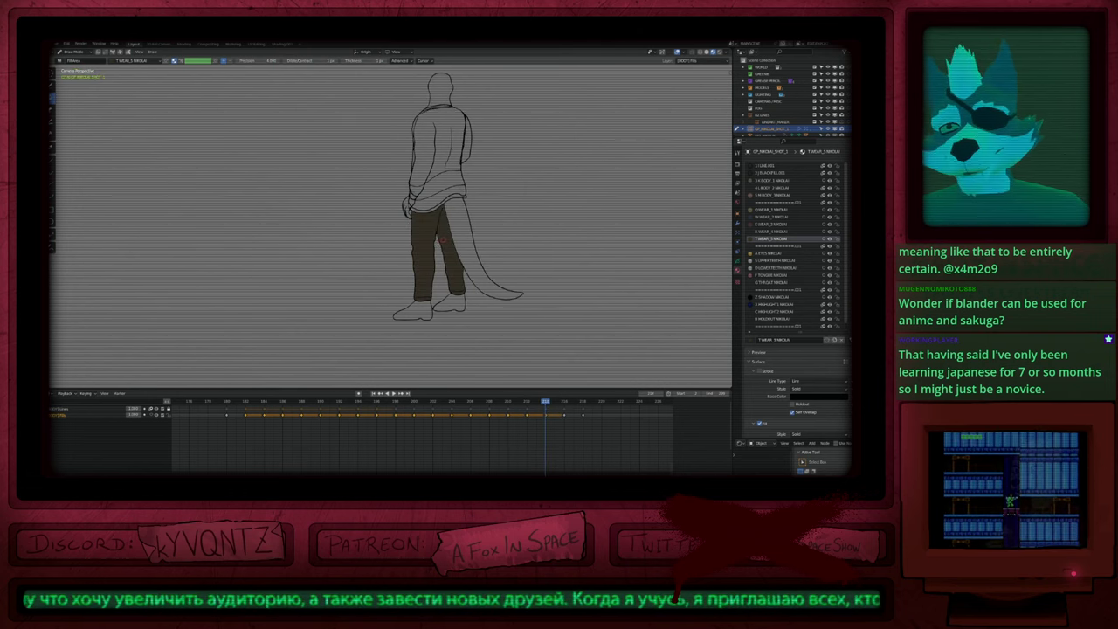
pyautogui.press('Up')
pyautogui.click(444, 239)
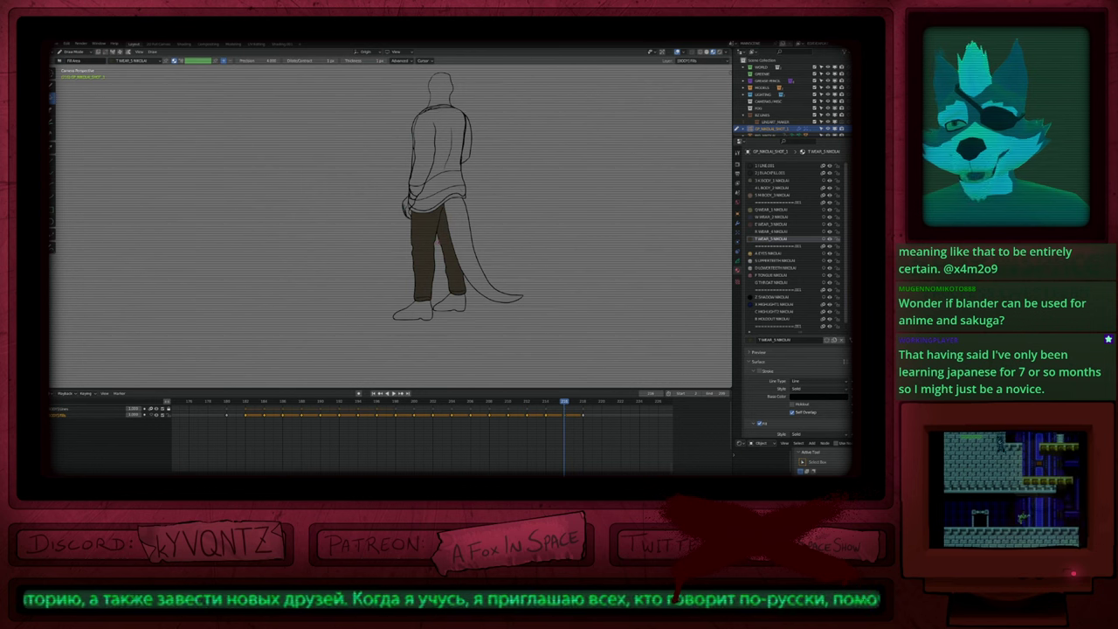
pyautogui.press('Up')
pyautogui.click(437, 240)
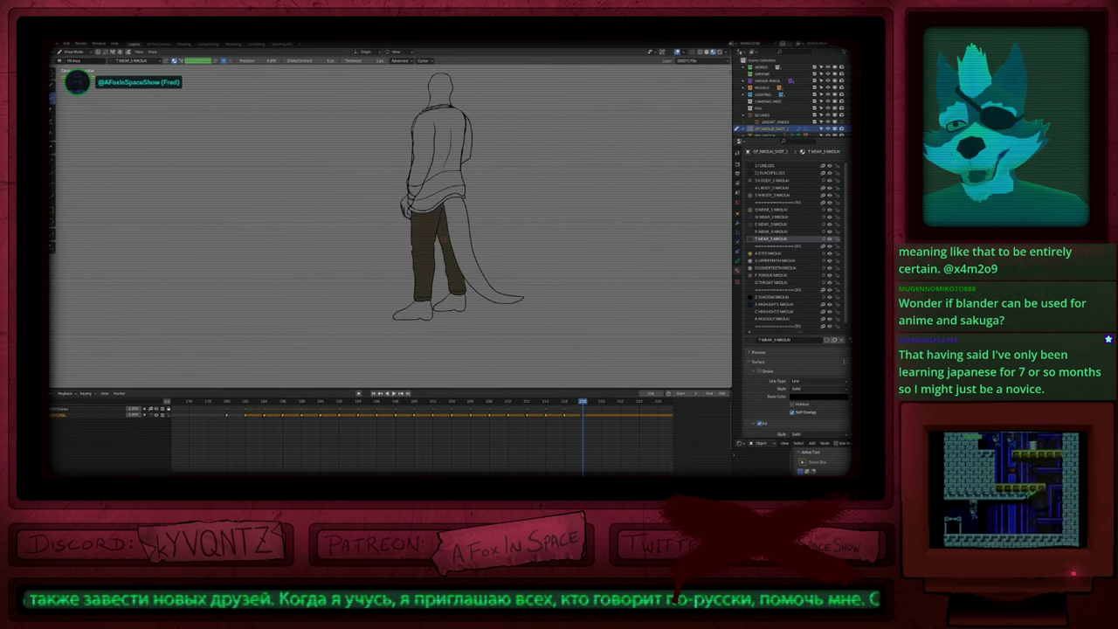
pyautogui.press('Up')
pyautogui.press('Down')
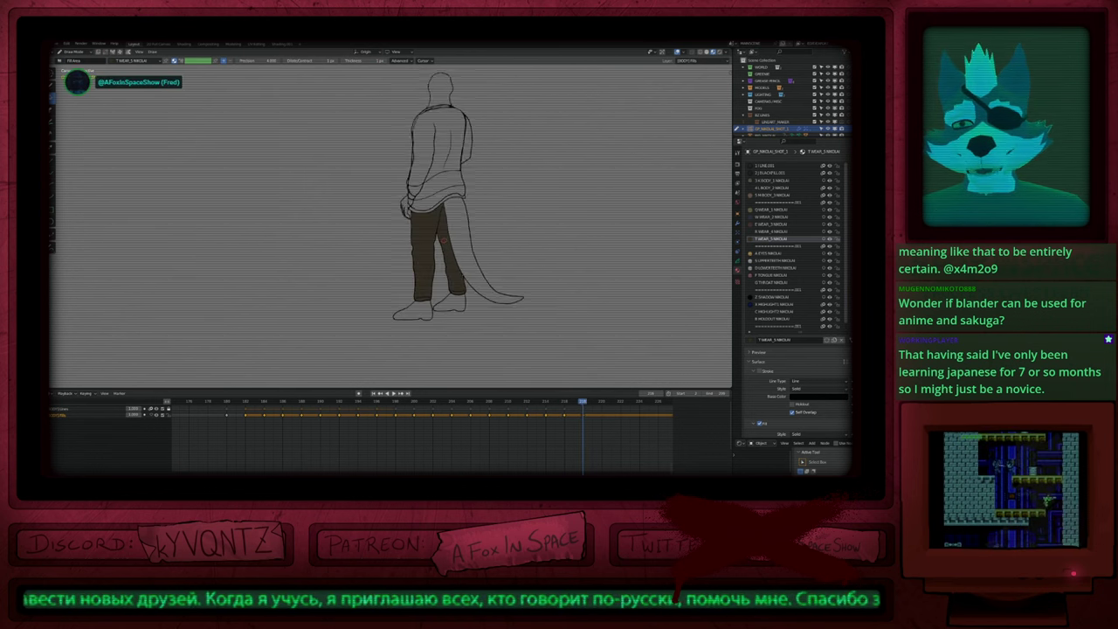
pyautogui.press('space')
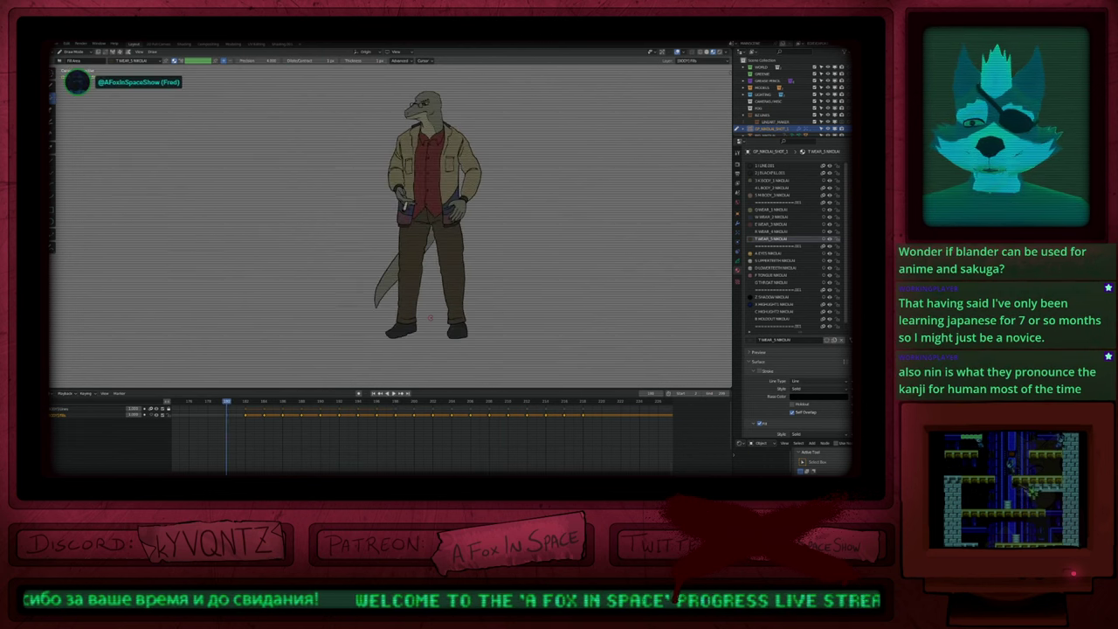
# Step: Switch to the body material and fill the tail olive on the first three keyframes
pyautogui.press('3')
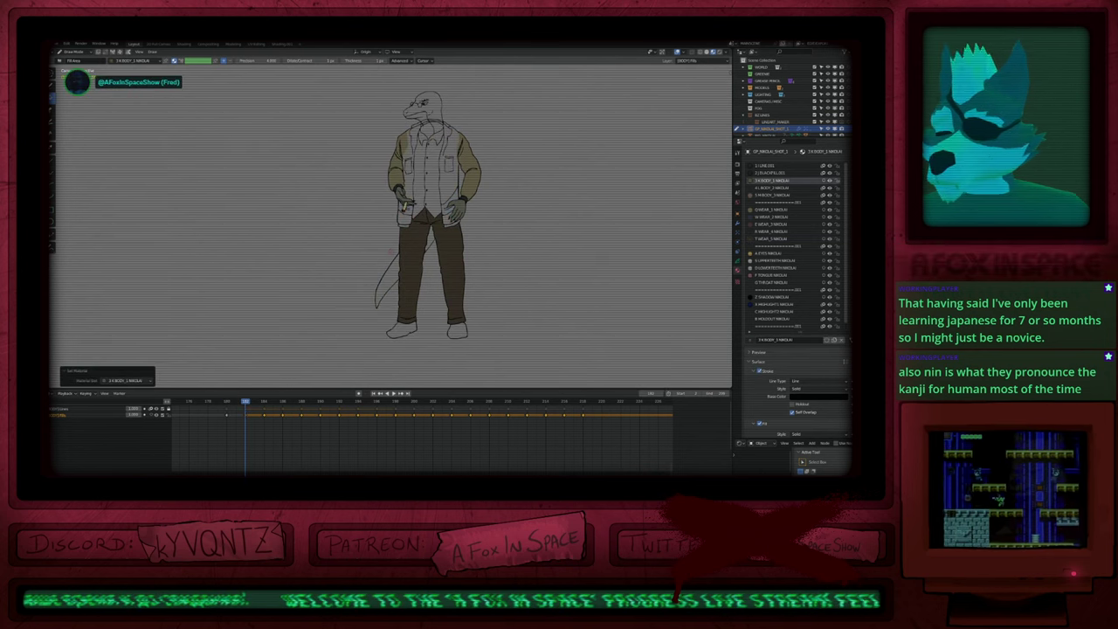
pyautogui.click(407, 262)
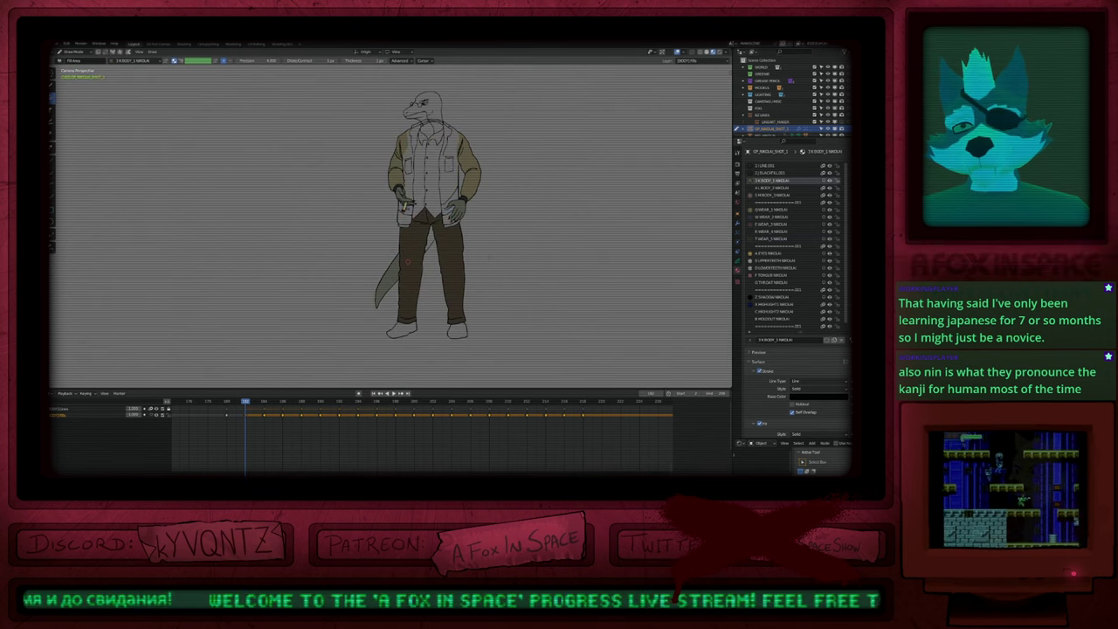
pyautogui.press('Up')
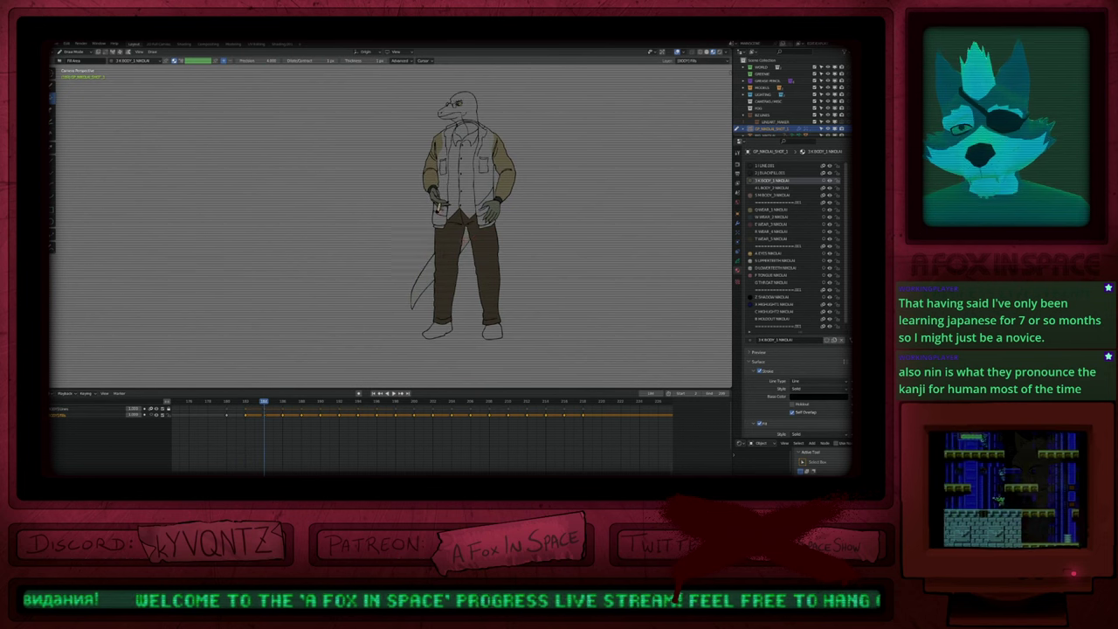
pyautogui.click(430, 268)
pyautogui.press('Right')
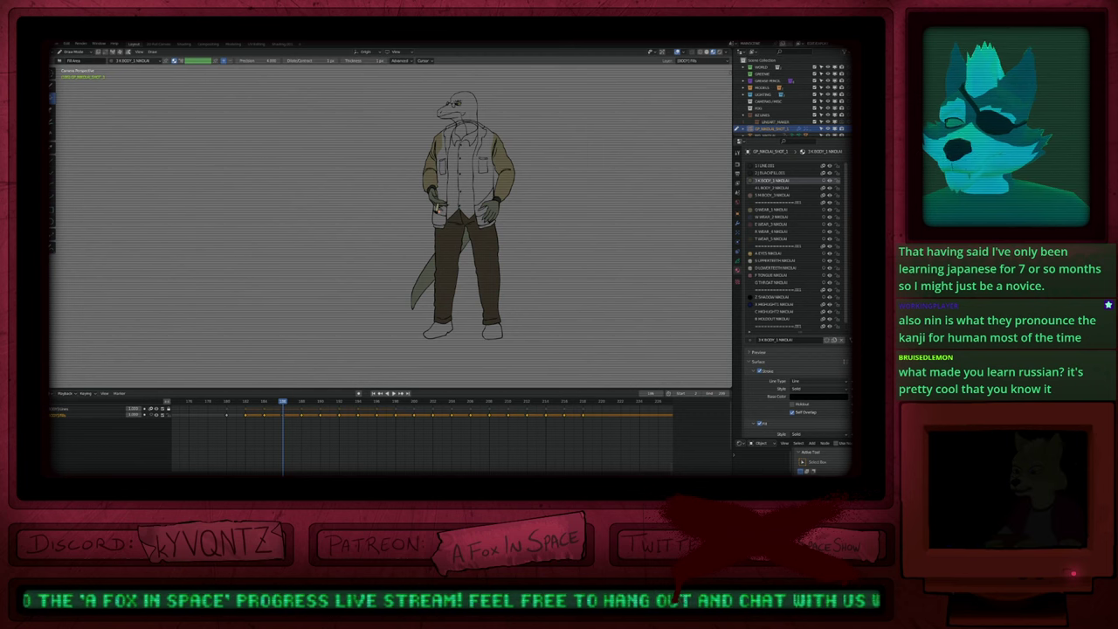
pyautogui.moveTo(516, 268)
pyautogui.keyDown('shift'); pyautogui.mouseDown(button='middle')
pyautogui.moveTo(520, 257)
pyautogui.moveTo(502, 271)
pyautogui.moveTo(513, 264)
pyautogui.mouseUp(button='middle'); pyautogui.keyUp('shift')
pyautogui.press('Up')
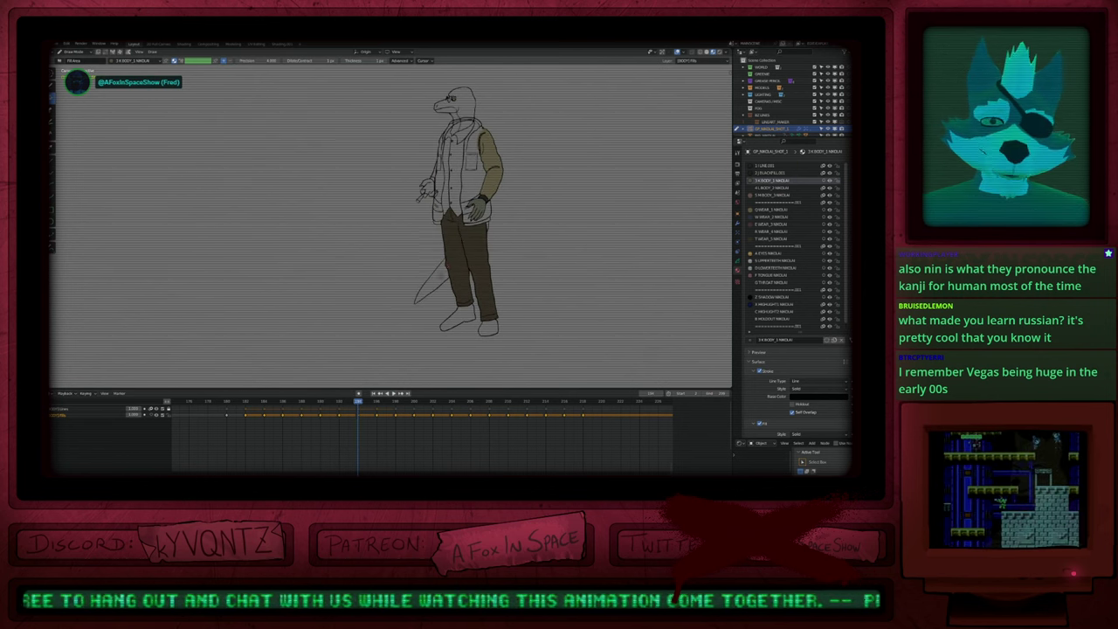
pyautogui.press('Down')
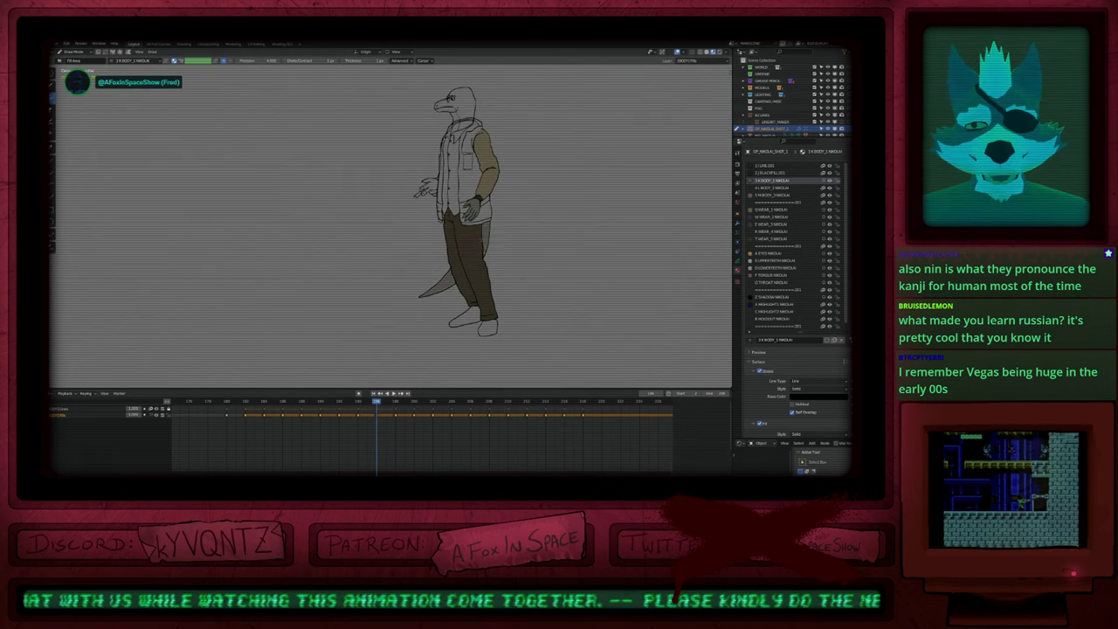
pyautogui.click(494, 262)
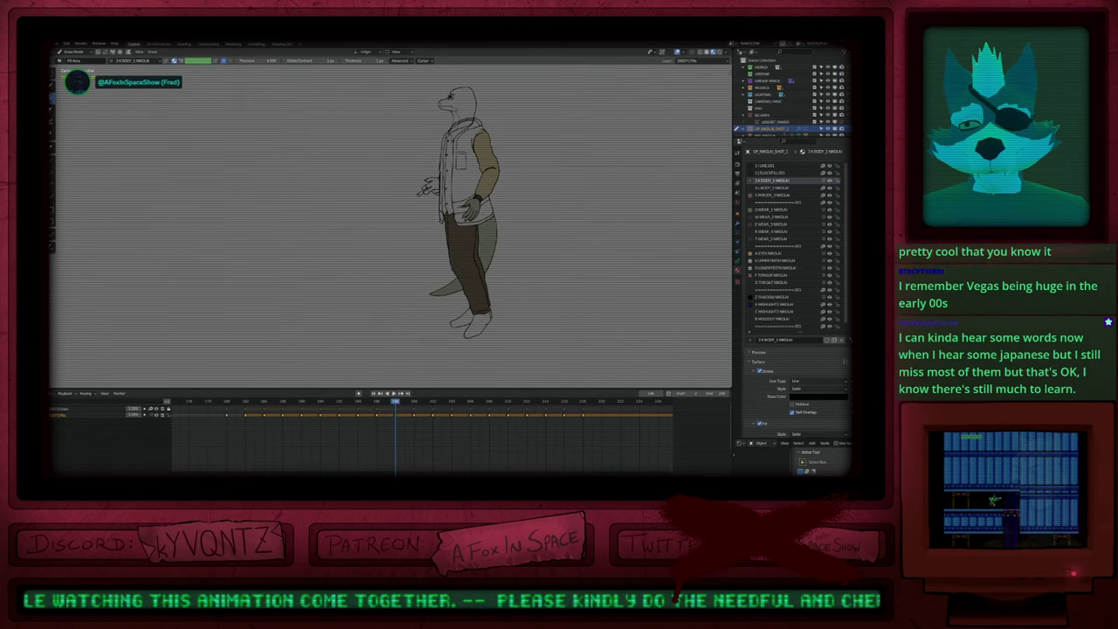
# Step: Fill the tail dark olive on the next five keyframe drawings
pyautogui.press('Up')
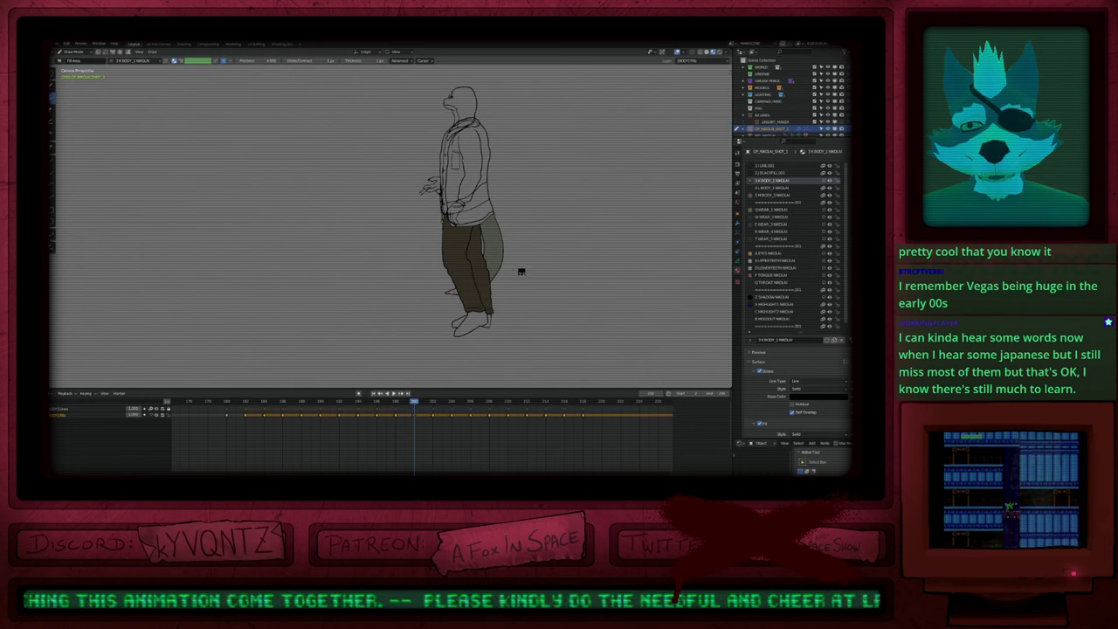
pyautogui.press('Up')
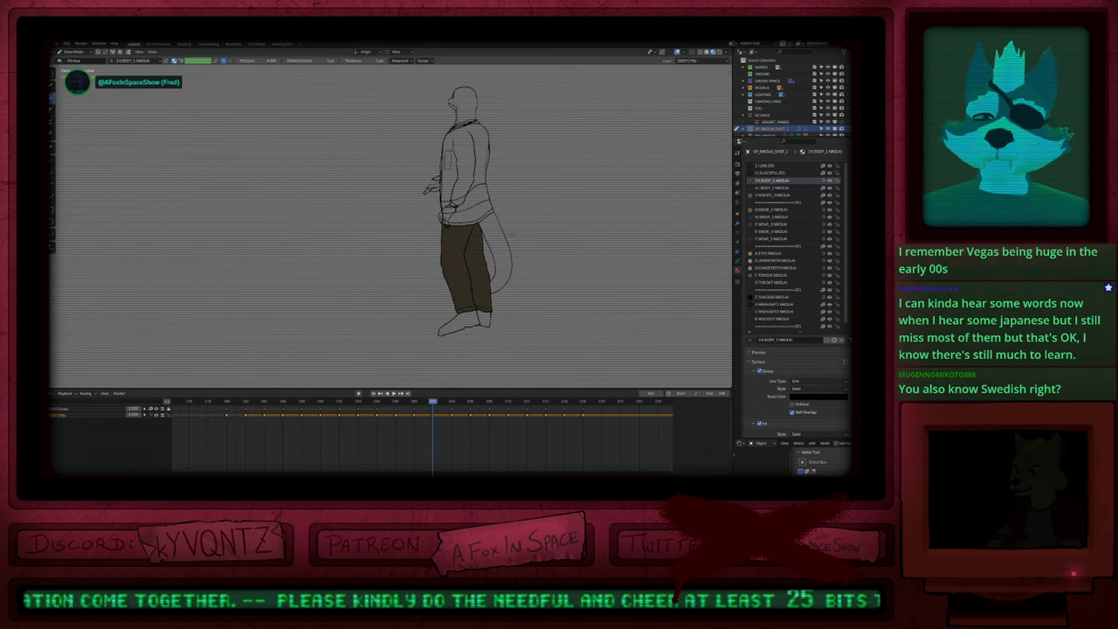
pyautogui.click(506, 254)
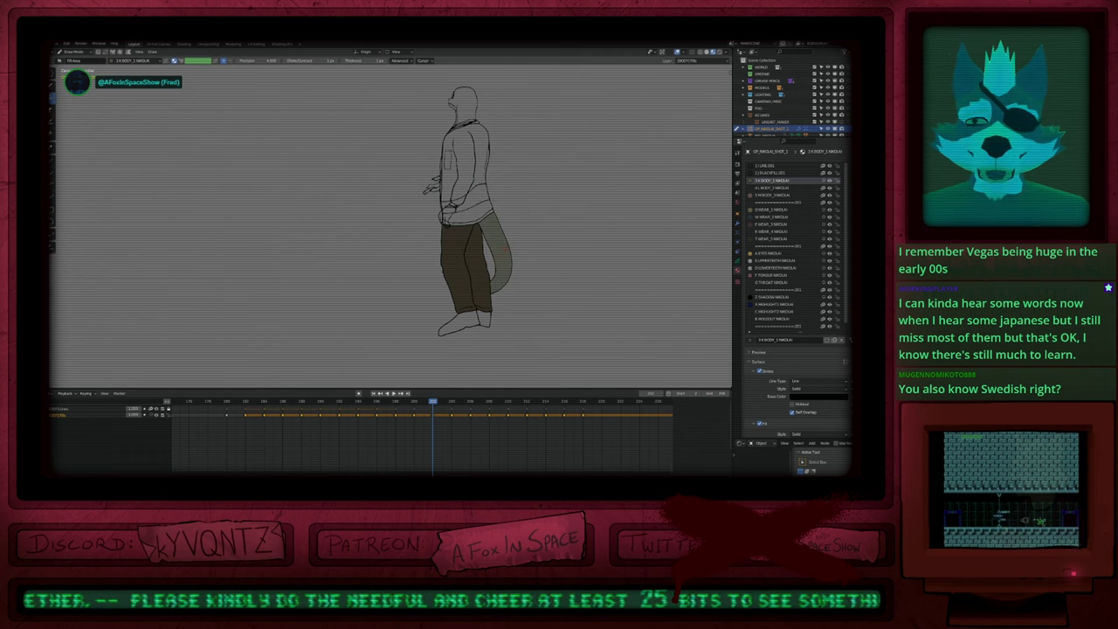
pyautogui.press('Up')
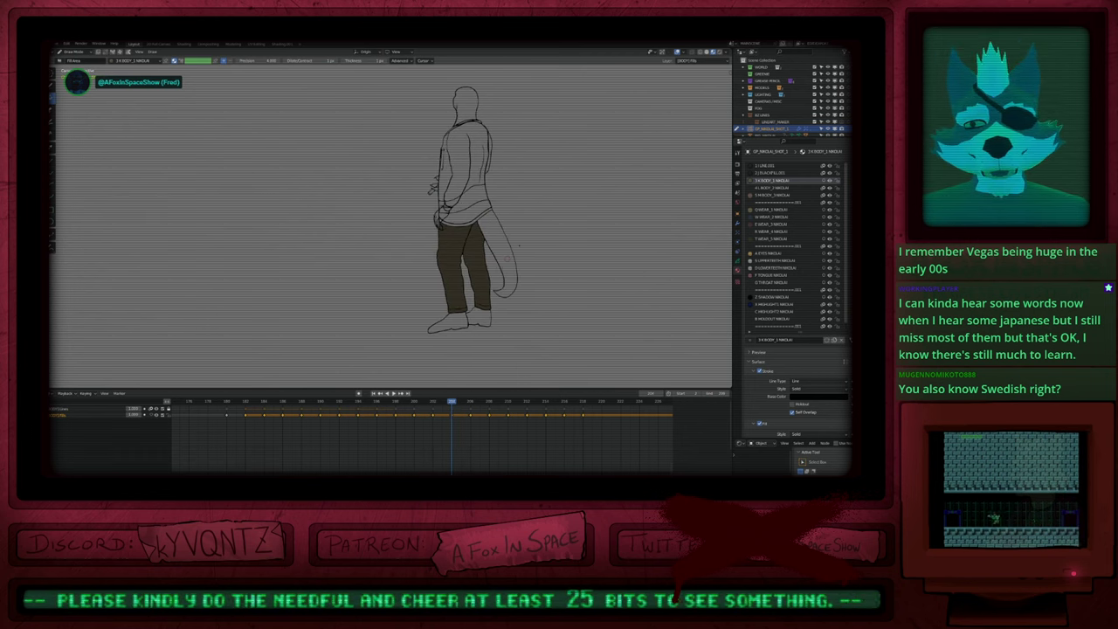
pyautogui.click(516, 253)
pyautogui.press('Up')
pyautogui.press('Down')
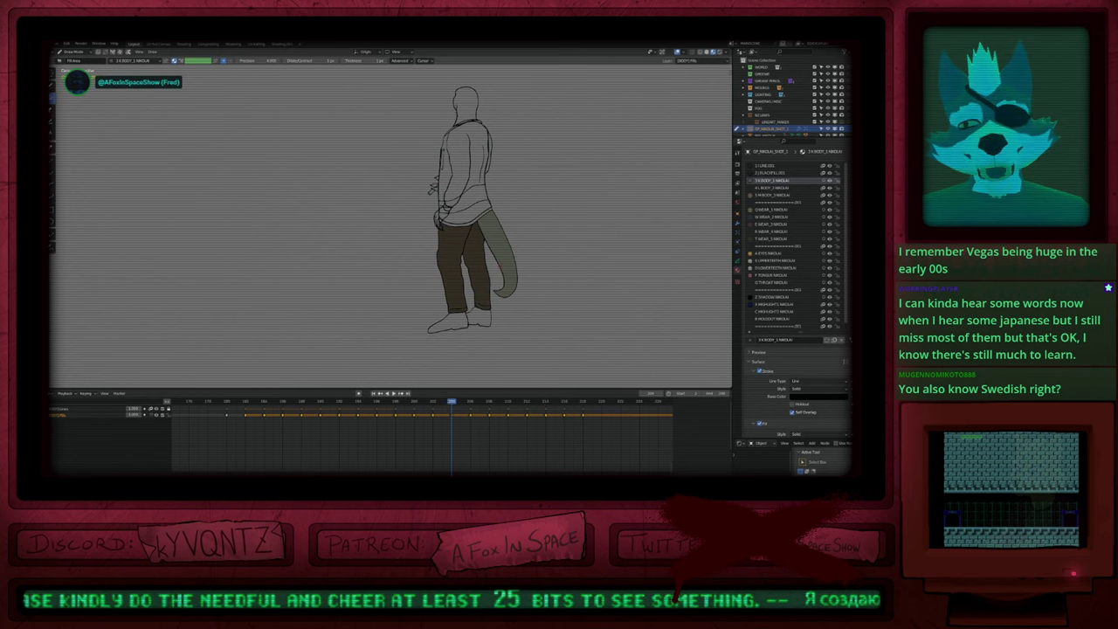
pyautogui.press('Up')
pyautogui.click(495, 288)
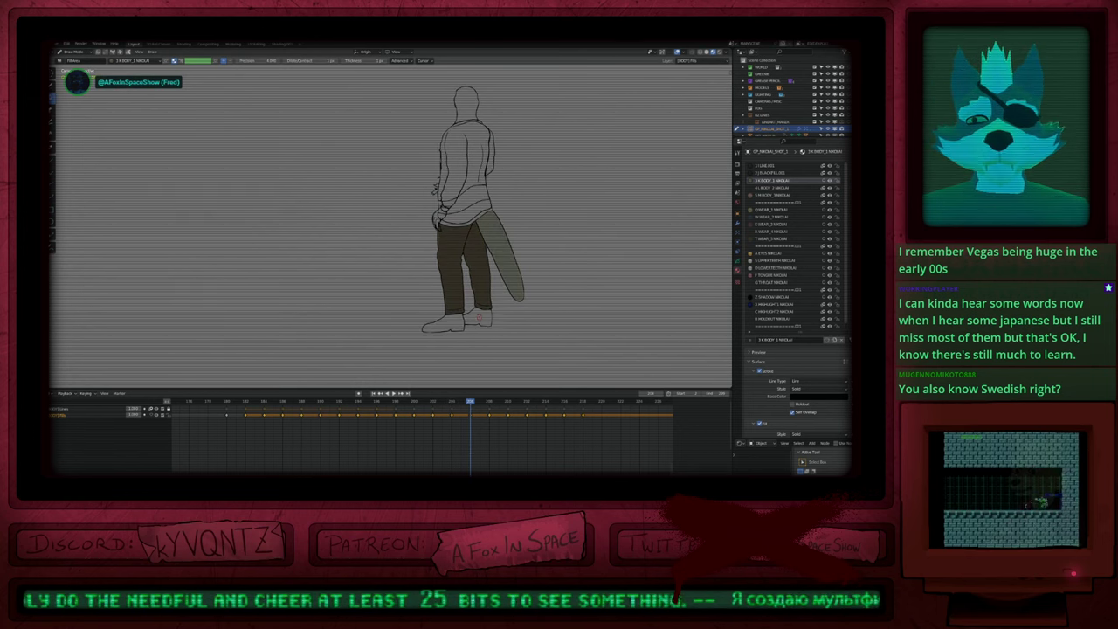
pyautogui.press('Up')
pyautogui.click(505, 264)
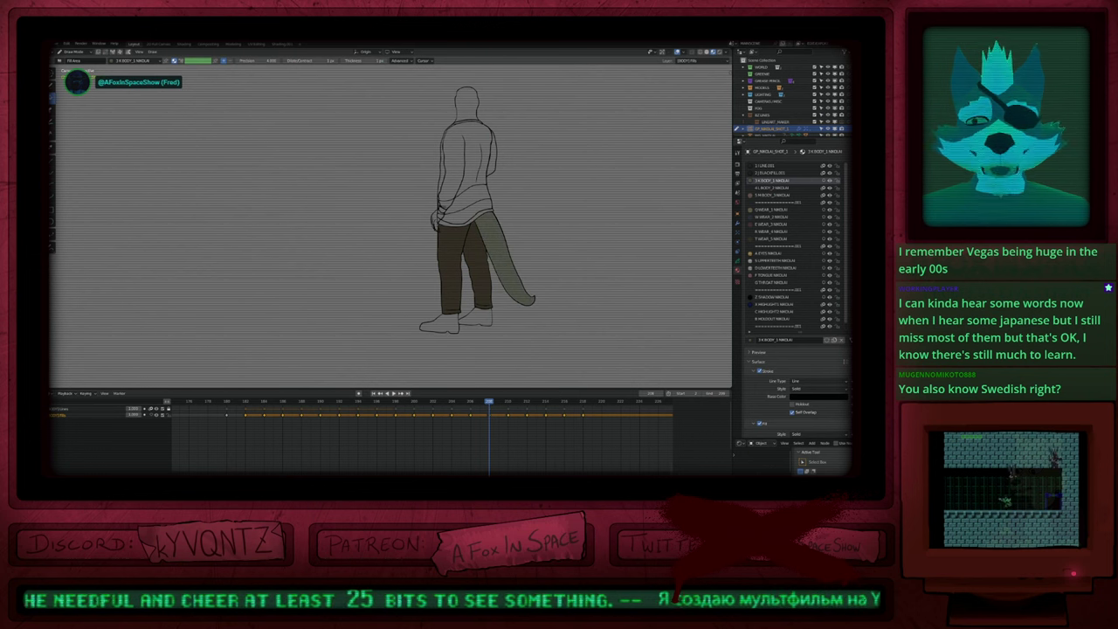
pyautogui.press('Up')
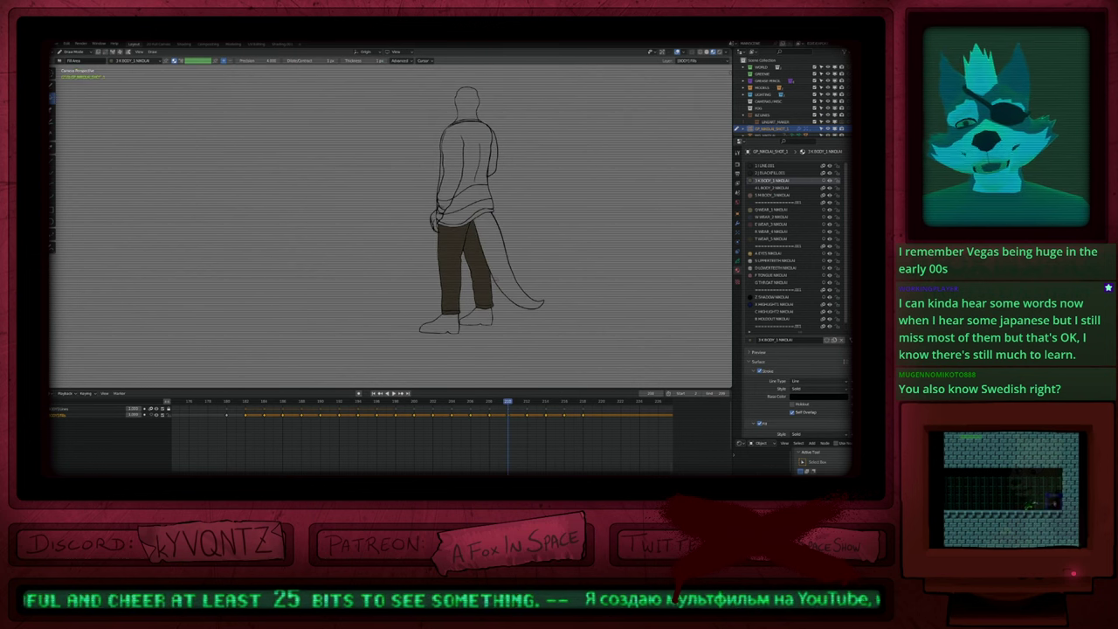
pyautogui.click(502, 276)
# Step: Fill the tail olive on the final four keyframes, including the last one
pyautogui.press('Up')
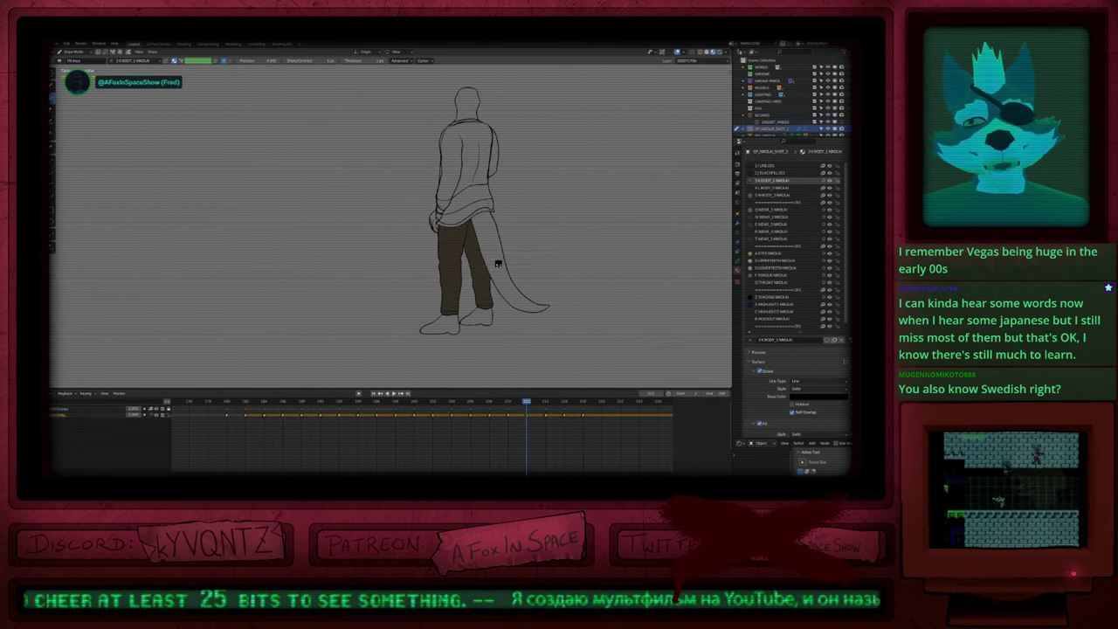
pyautogui.click(498, 264)
pyautogui.press('Up')
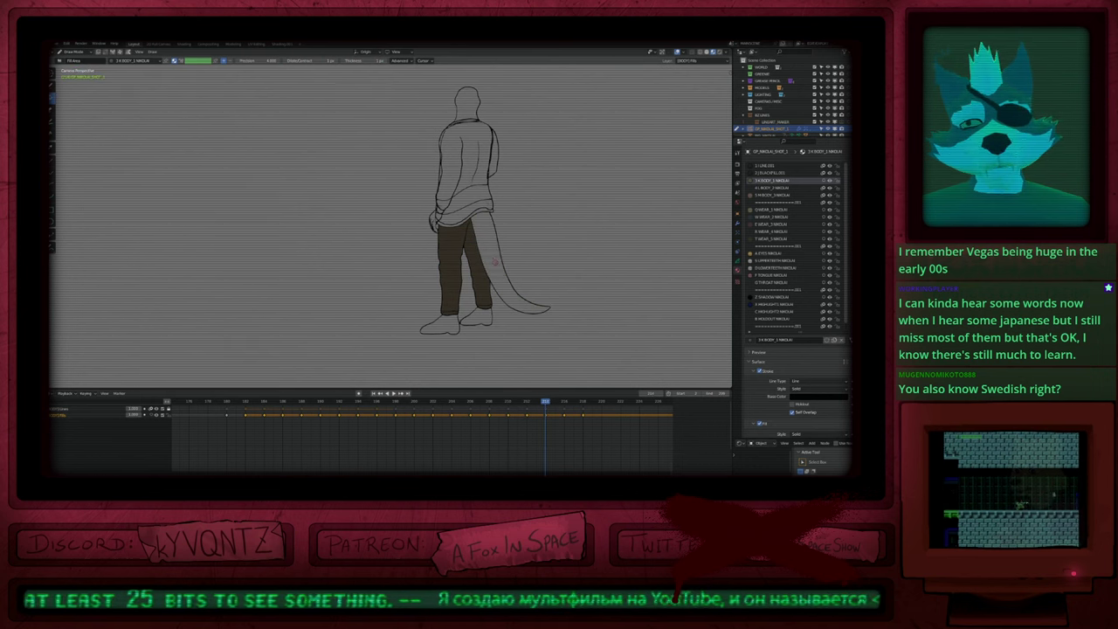
pyautogui.click(492, 261)
pyautogui.press('Up')
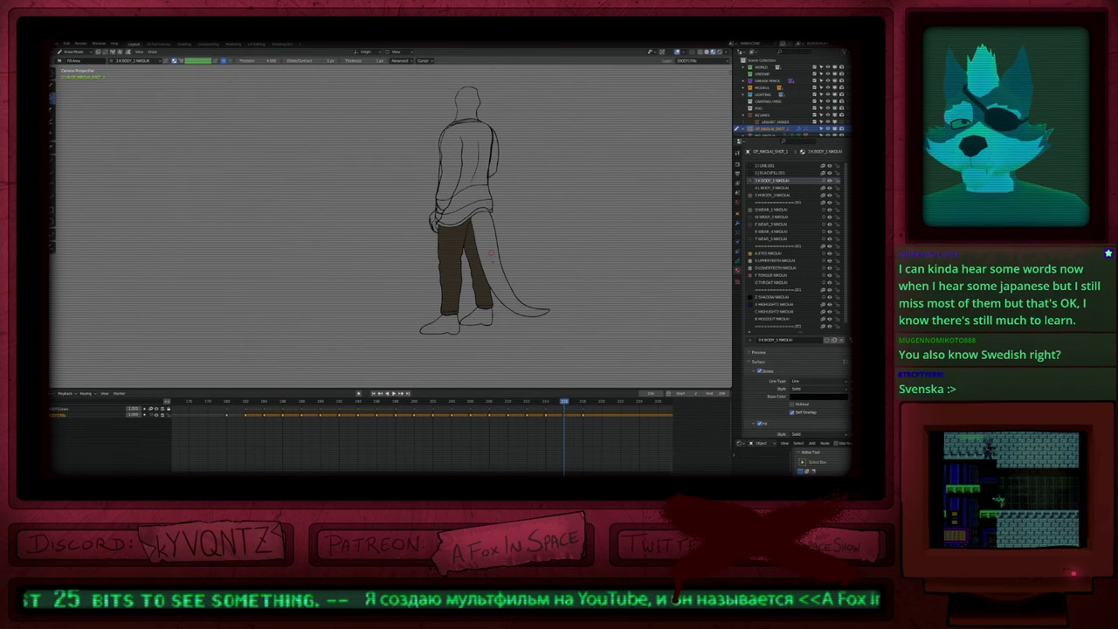
pyautogui.click(491, 261)
pyautogui.press('Up')
pyautogui.click(490, 258)
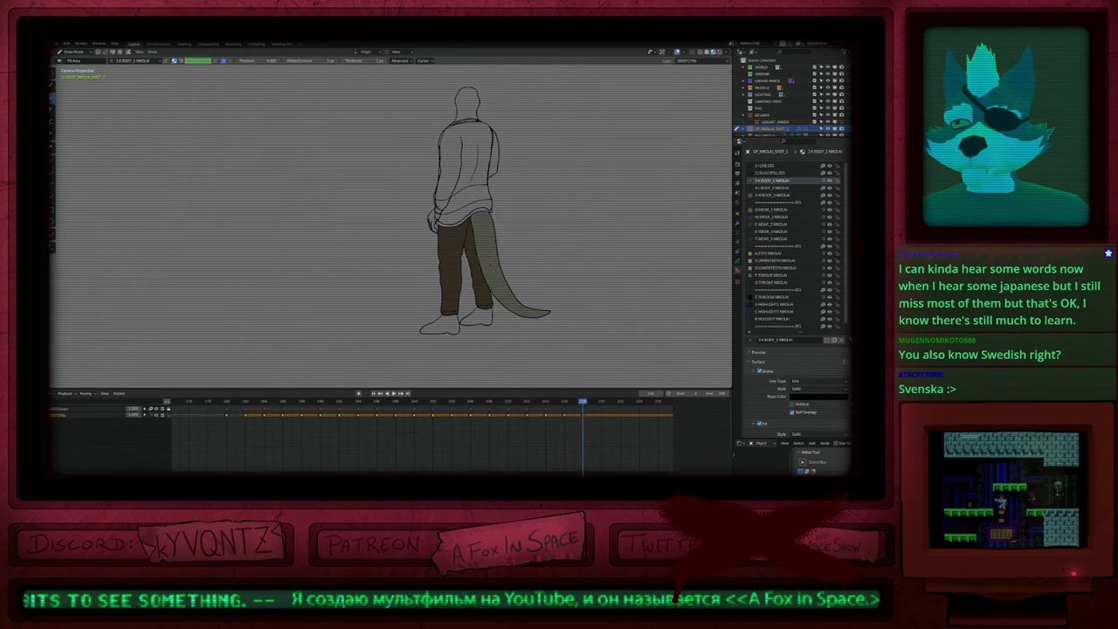
# Step: Step back through the earlier keyframe poses to review the tail fills
pyautogui.press('Up')
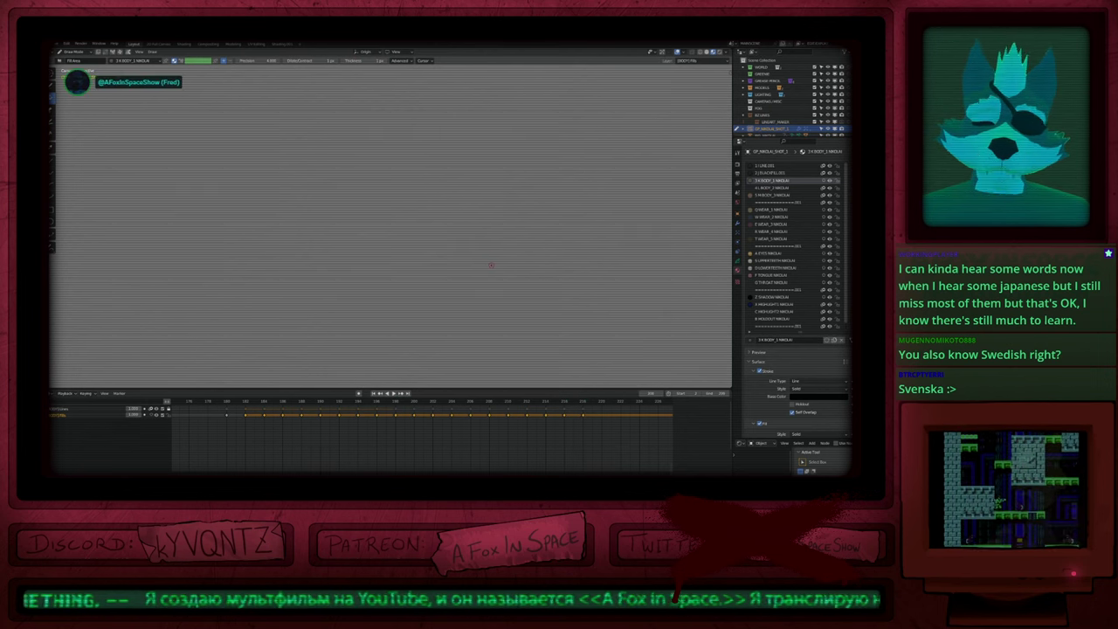
pyautogui.press('Down')
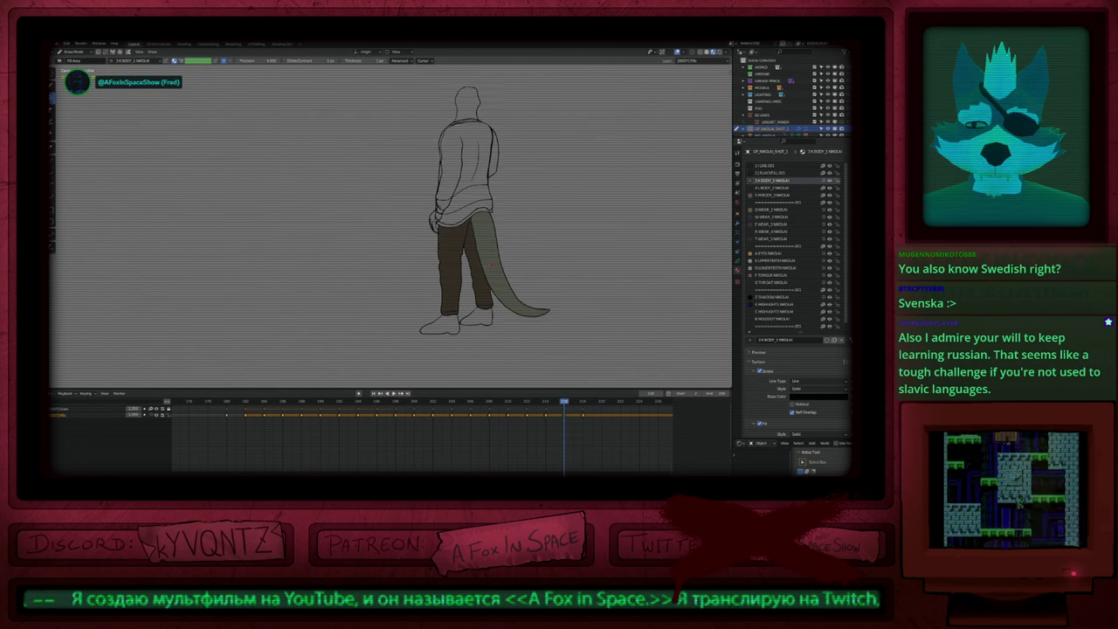
pyautogui.press('Down')
pyautogui.press('Down')
pyautogui.press('Down')
pyautogui.press('Down')
pyautogui.press('Down')
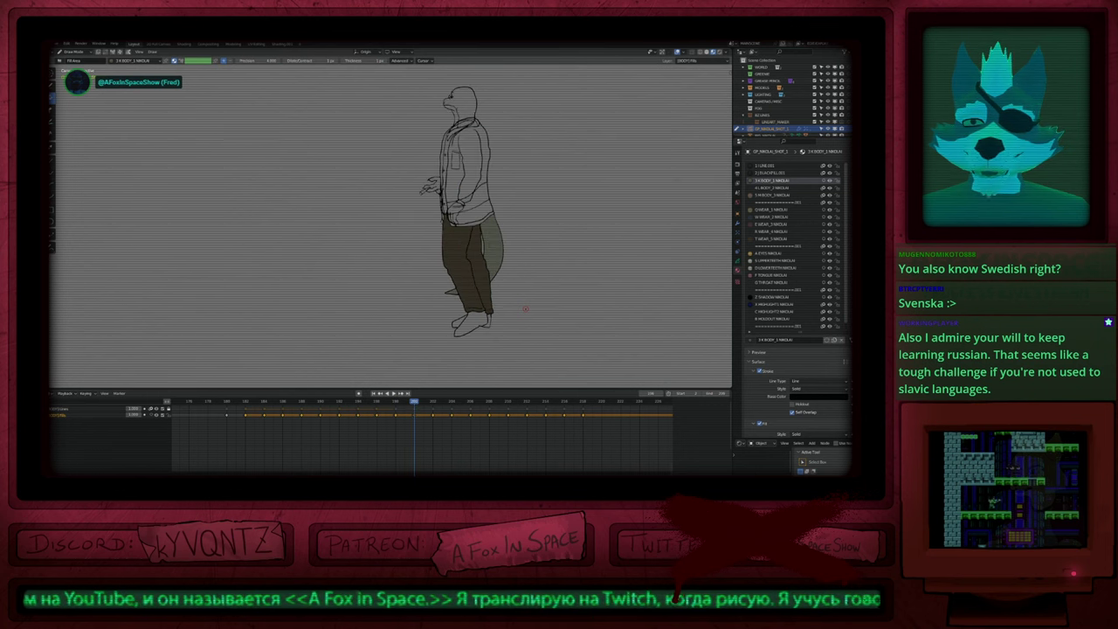
pyautogui.press('Down')
pyautogui.press('Up')
pyautogui.press('Up')
pyautogui.press('Up')
pyautogui.press('Up')
pyautogui.press('Up')
pyautogui.press('Up')
pyautogui.press('Up')
pyautogui.hotkey('shift', 'Left')
pyautogui.press('Down')
pyautogui.press('Down')
pyautogui.press('Down')
pyautogui.press('Down')
pyautogui.press('Down')
pyautogui.press('Down')
pyautogui.press('Down')
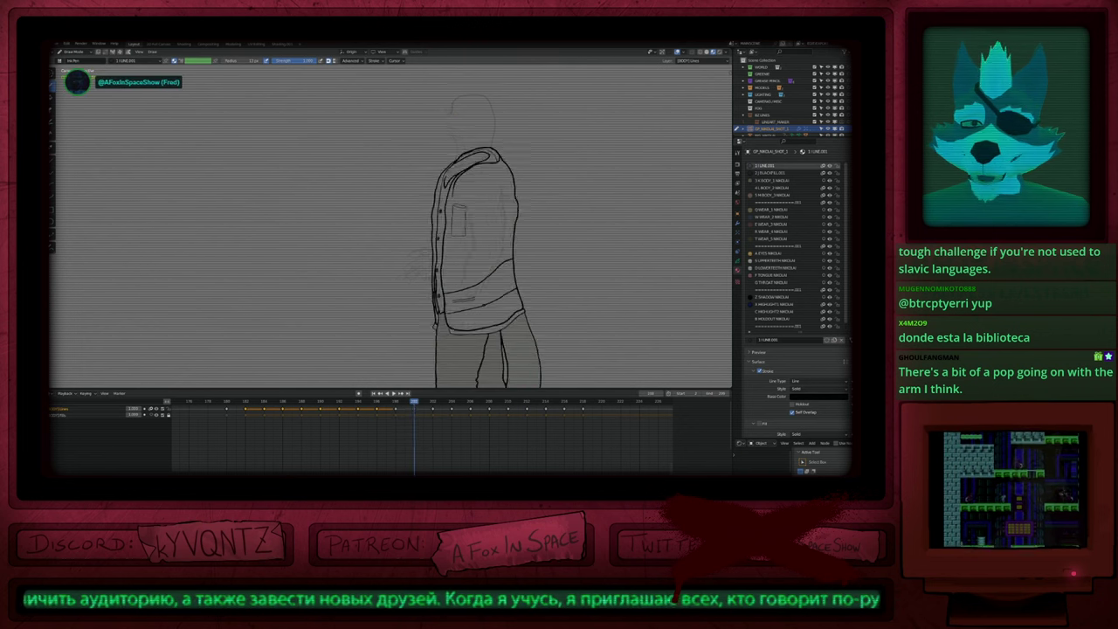
pyautogui.press('u')
pyautogui.click(484, 306)
pyautogui.press('Down')
pyautogui.press('Down')
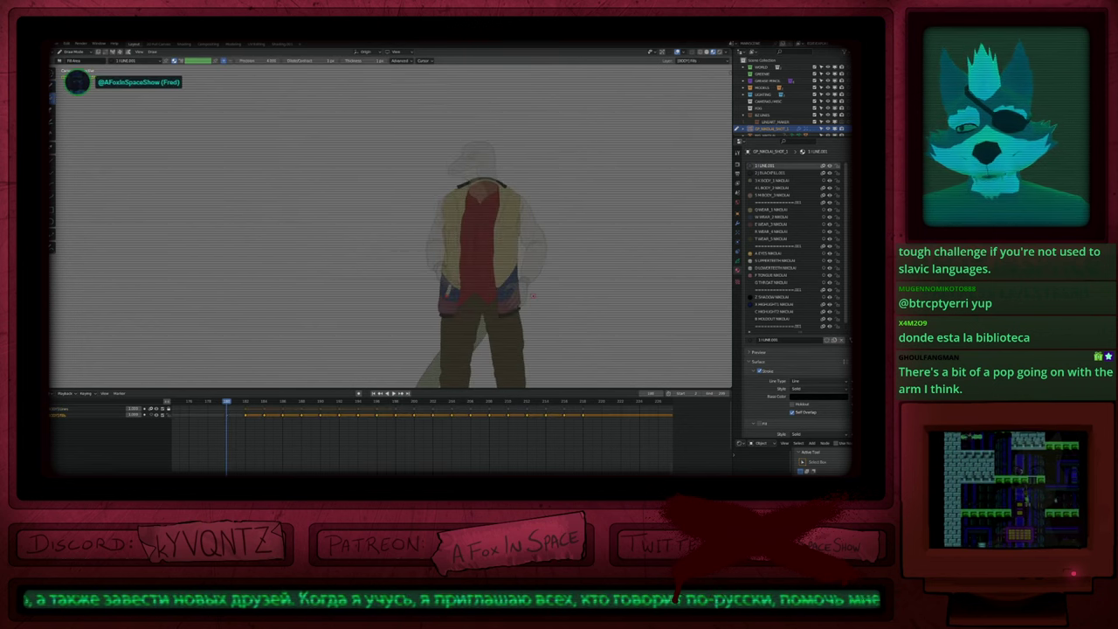
pyautogui.press('u')
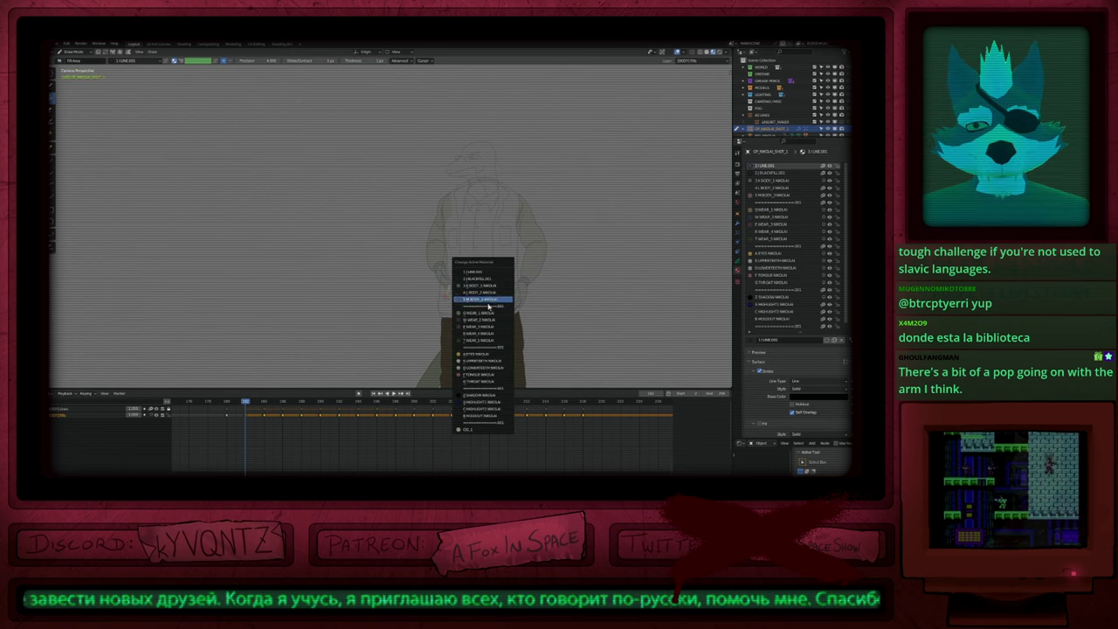
pyautogui.click(480, 327)
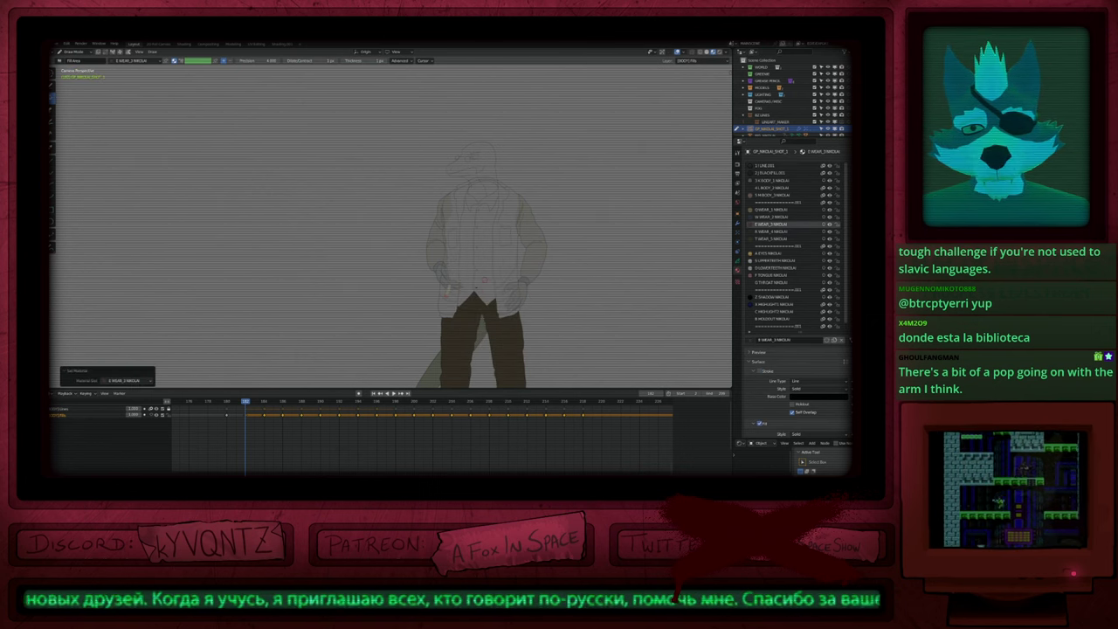
pyautogui.press('u')
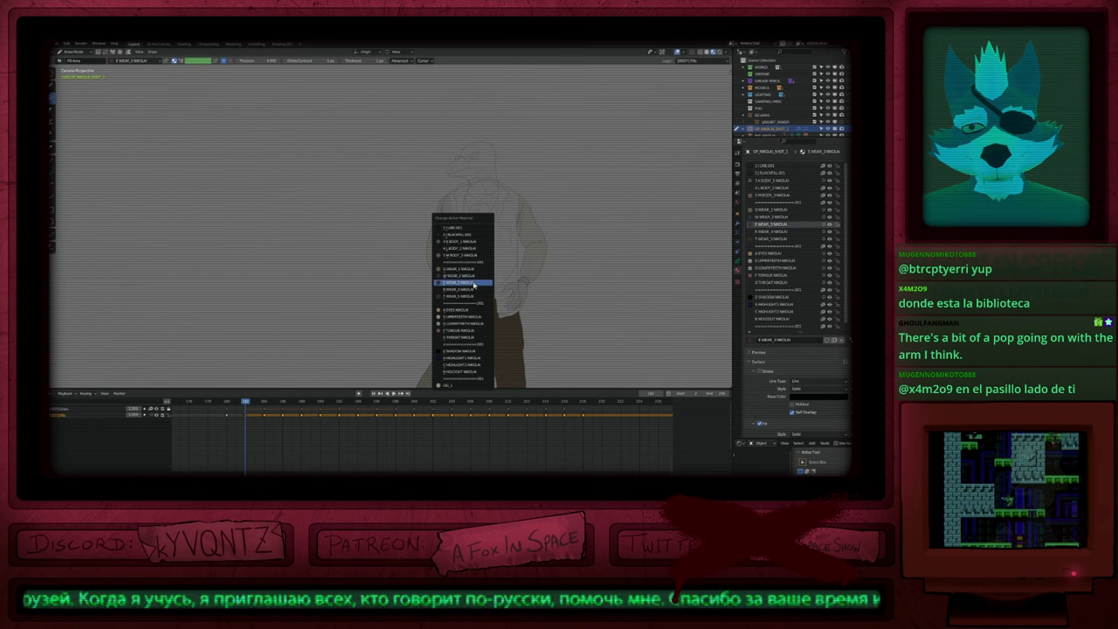
pyautogui.click(472, 289)
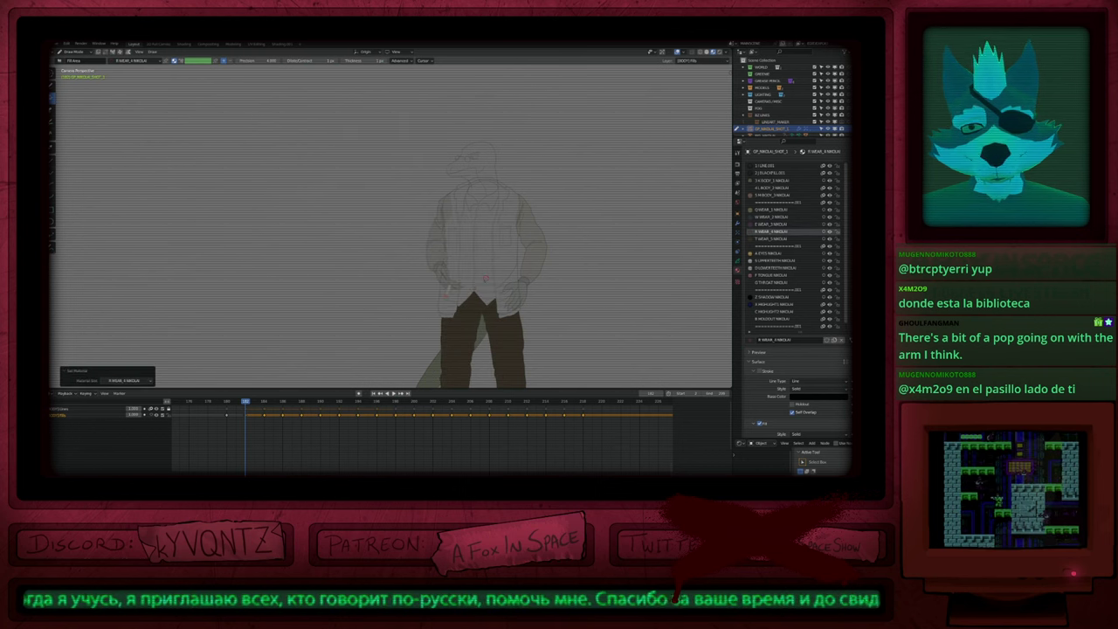
pyautogui.click(485, 279)
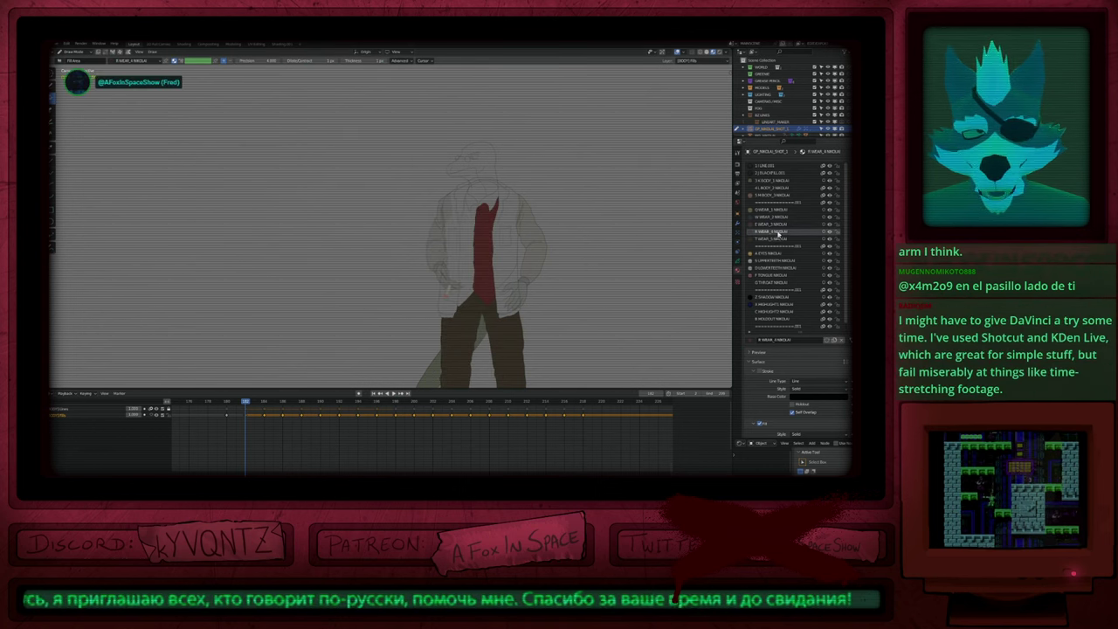
pyautogui.scroll(-2, 769, 262)
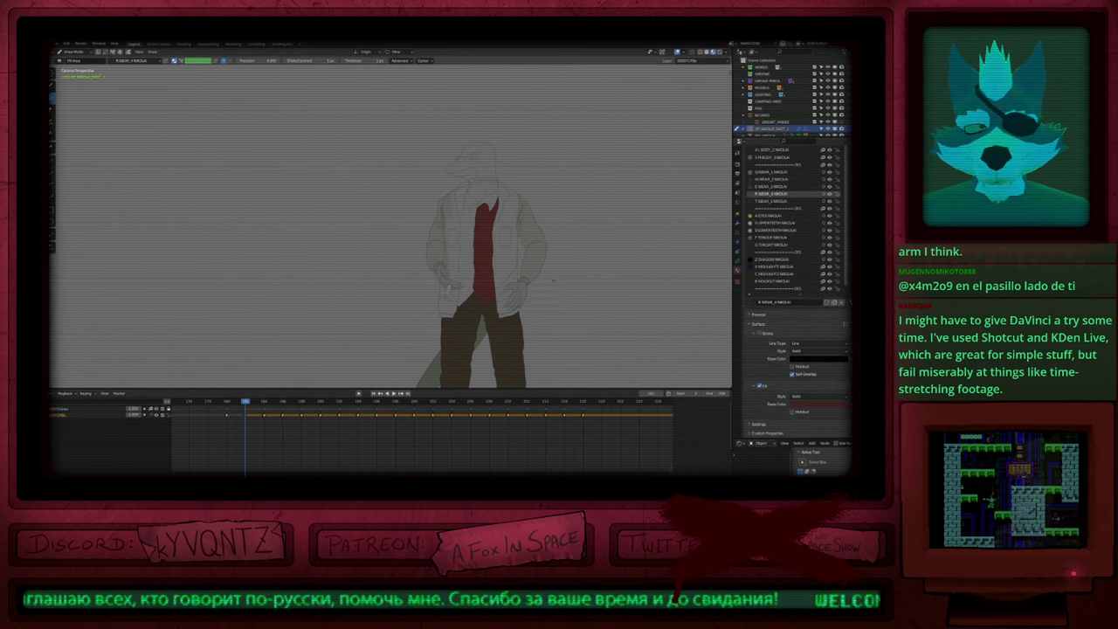
pyautogui.press('Escape')
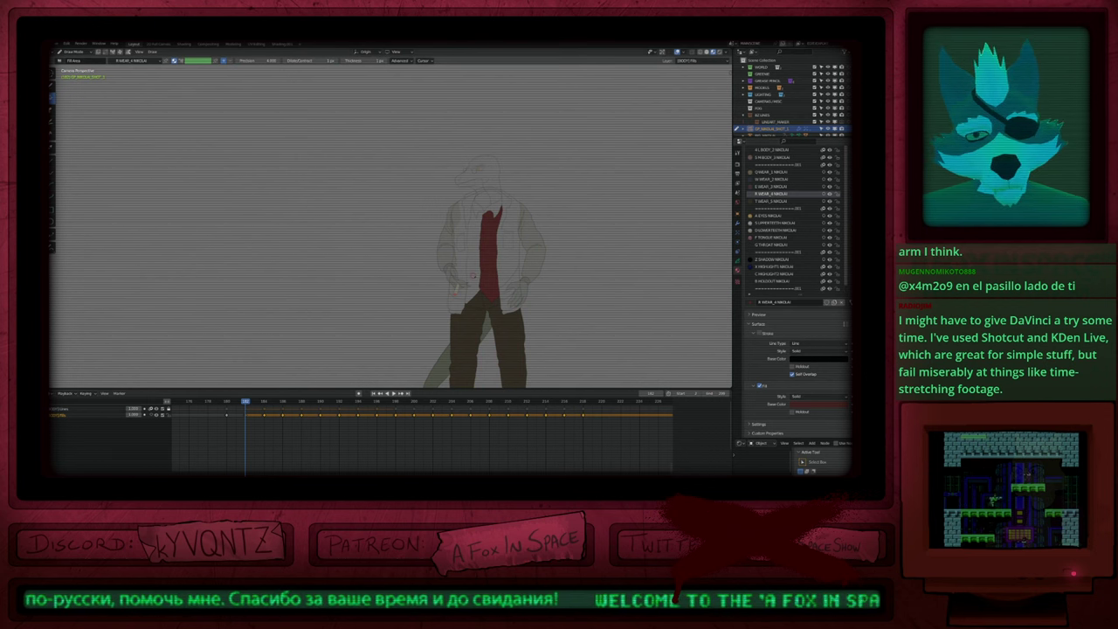
pyautogui.press('u')
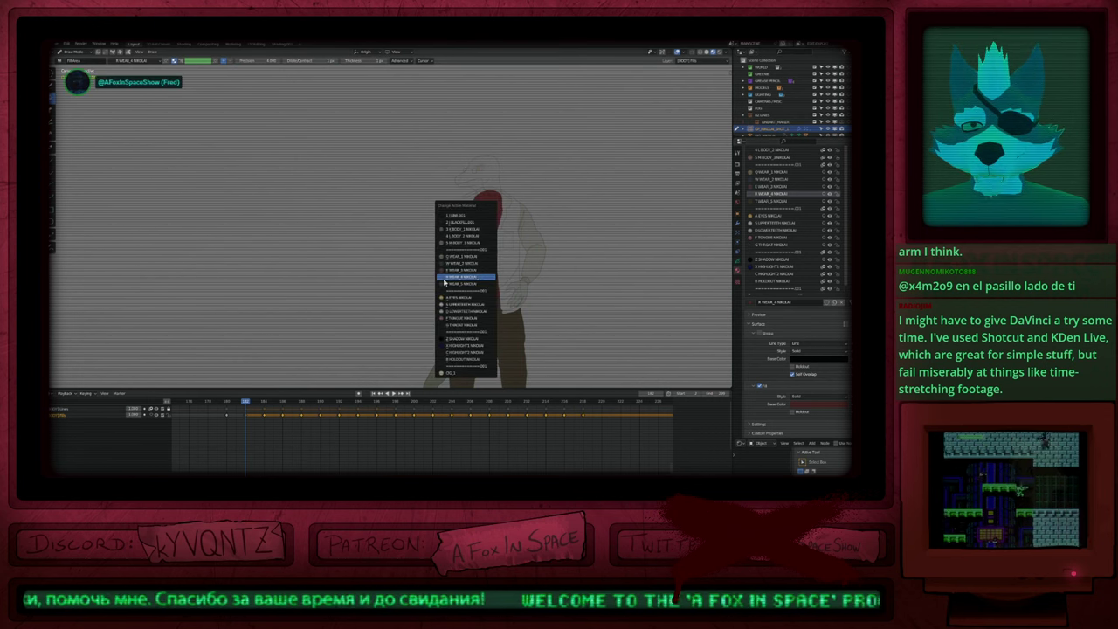
pyautogui.click(445, 279)
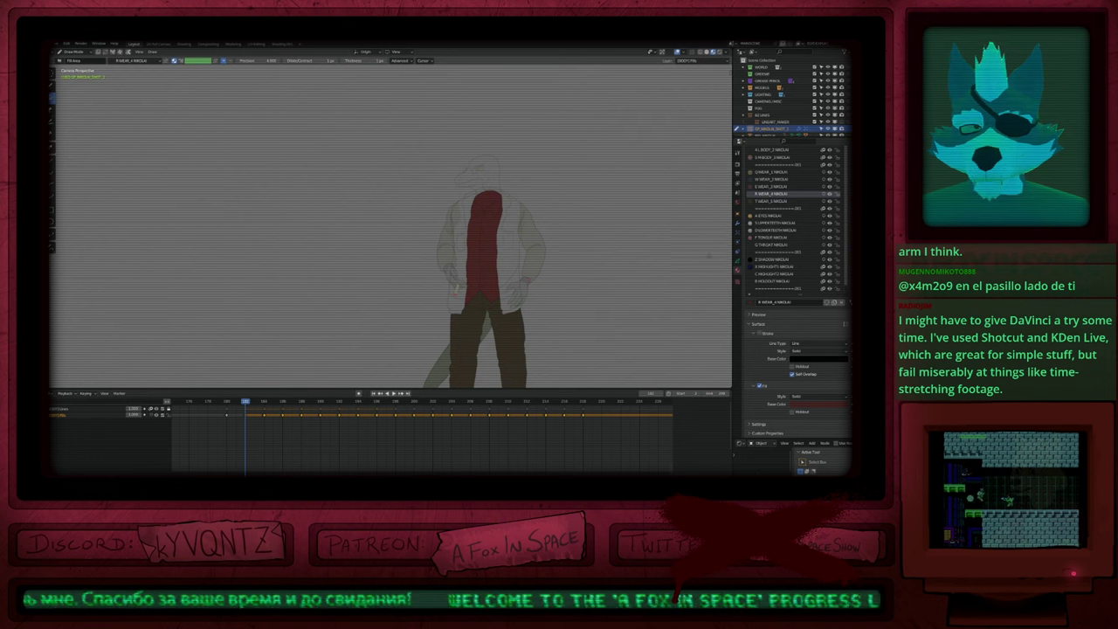
pyautogui.press('pageup')
pyautogui.press('pageup')
pyautogui.press('pageup')
pyautogui.press('pageup')
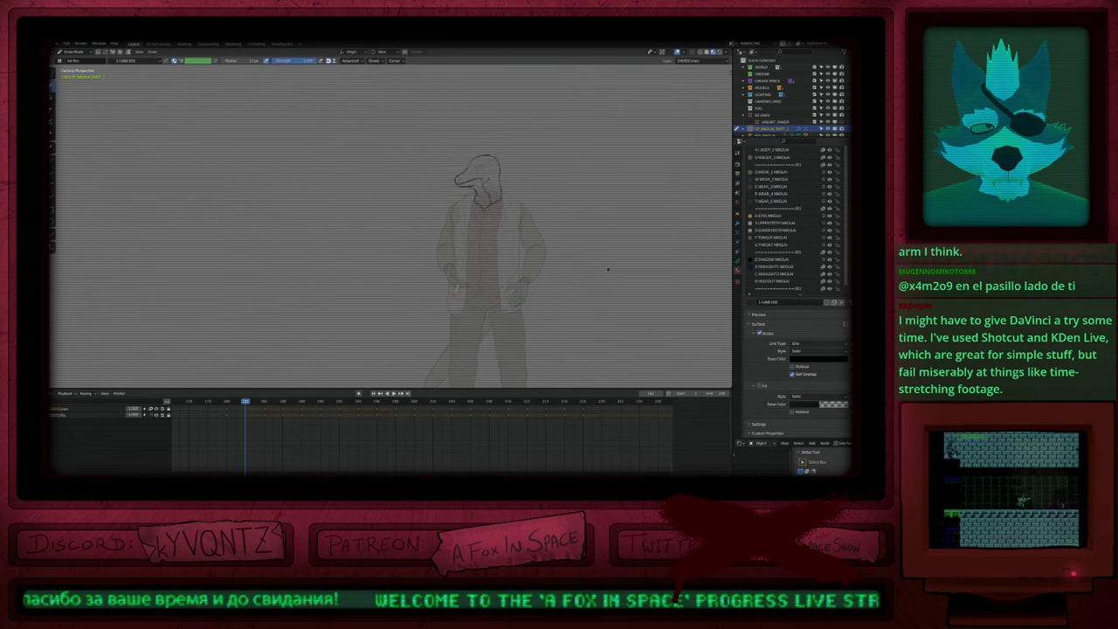
pyautogui.press('pagedown')
pyautogui.press('pagedown')
pyautogui.press('pagedown')
pyautogui.press('pagedown')
pyautogui.press('u')
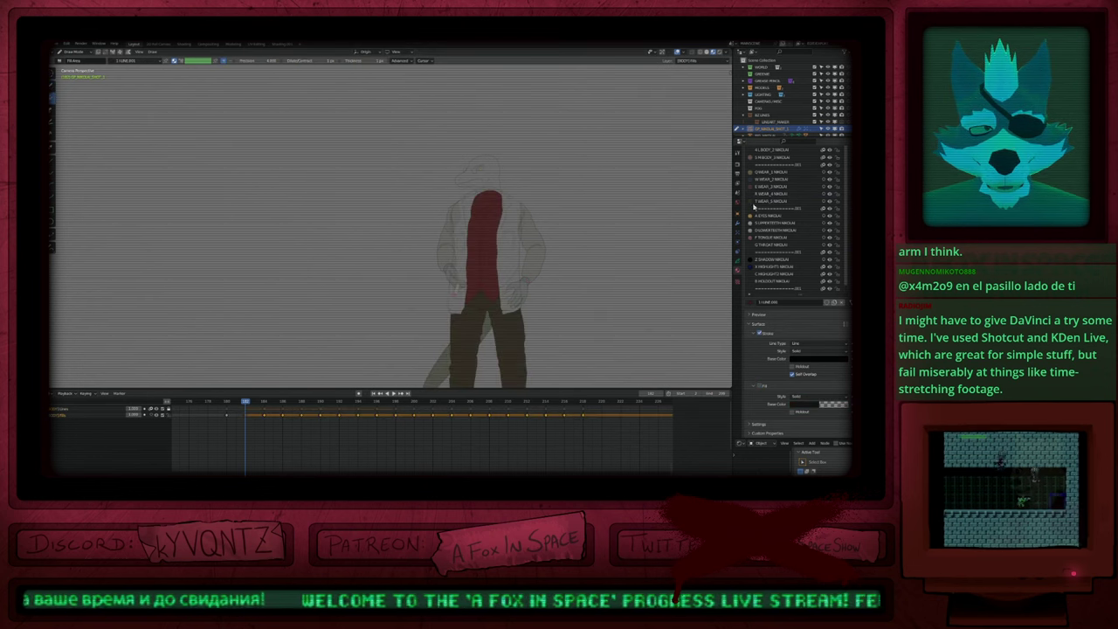
pyautogui.click(761, 193)
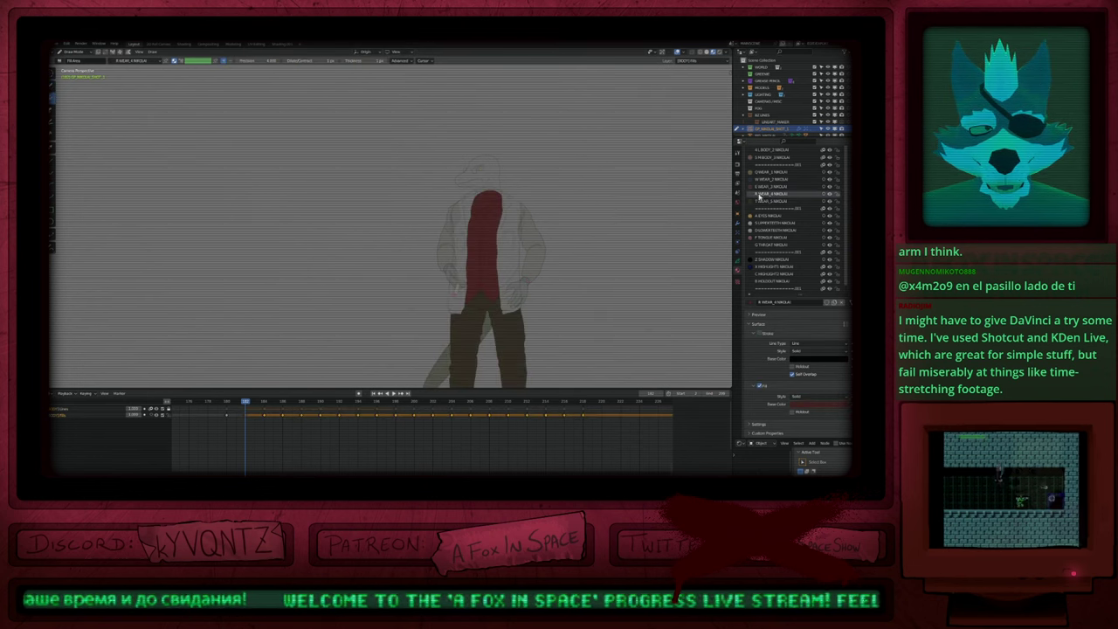
pyautogui.click(753, 315)
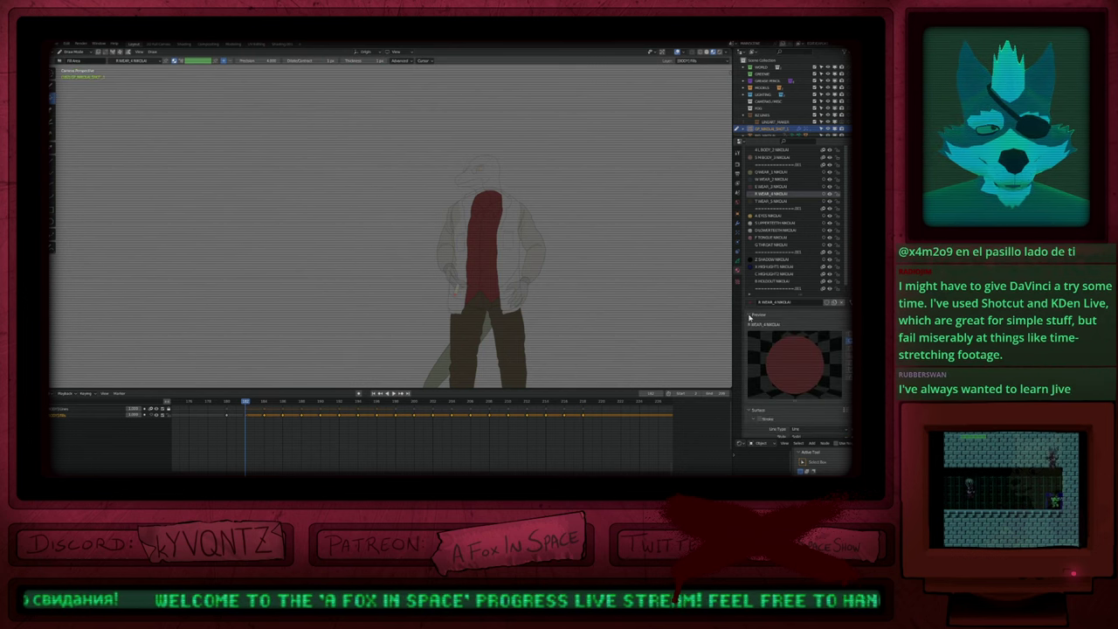
pyautogui.click(773, 200)
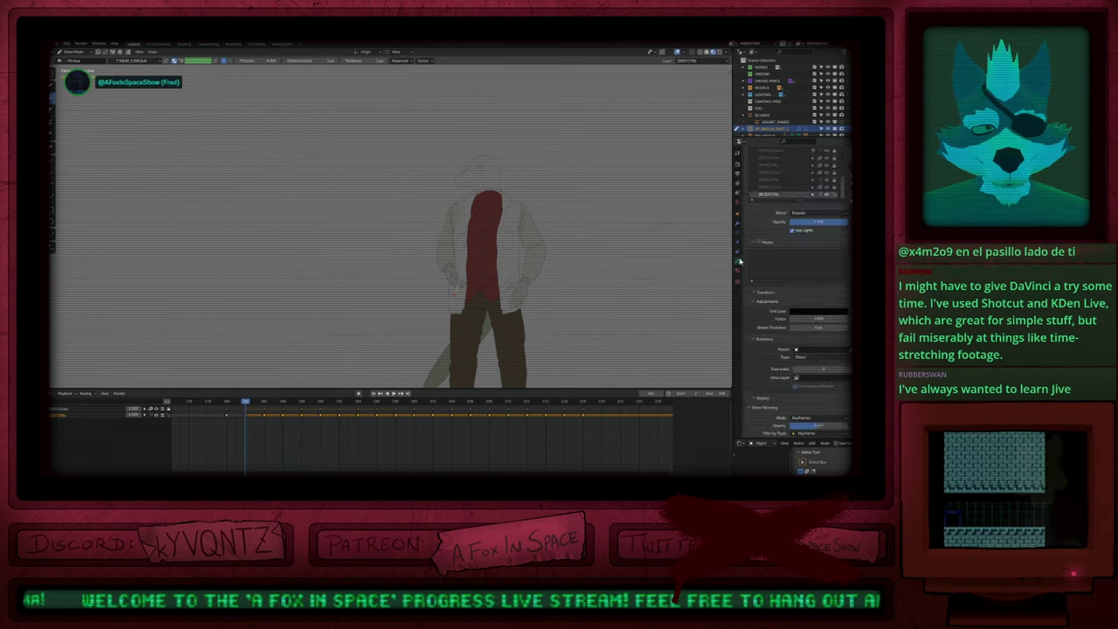
pyautogui.click(771, 194)
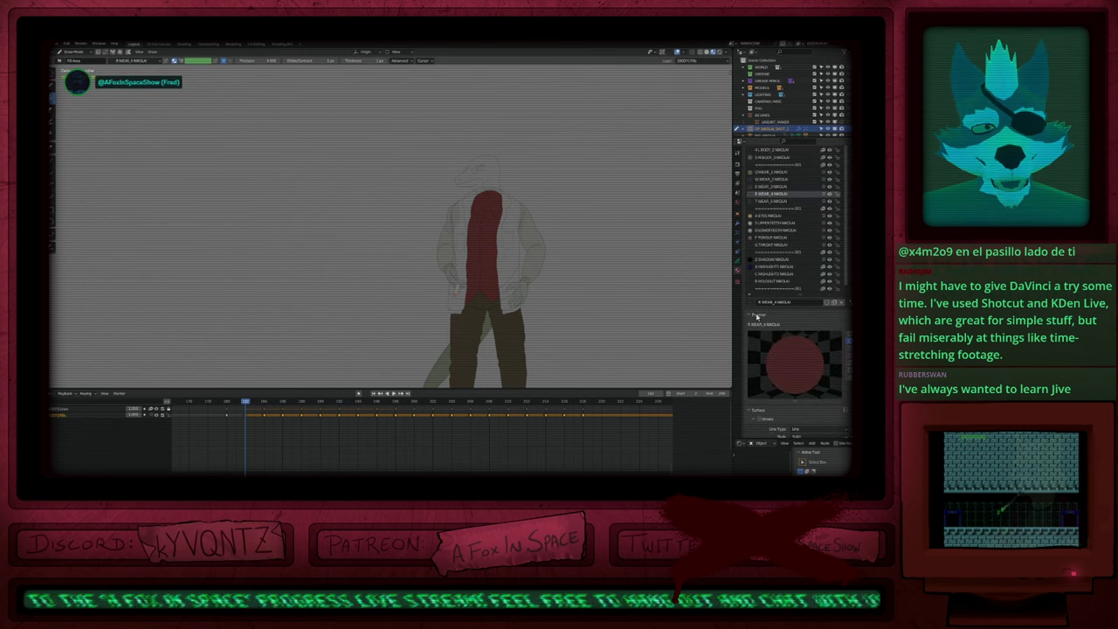
pyautogui.scroll(-3, 798, 359)
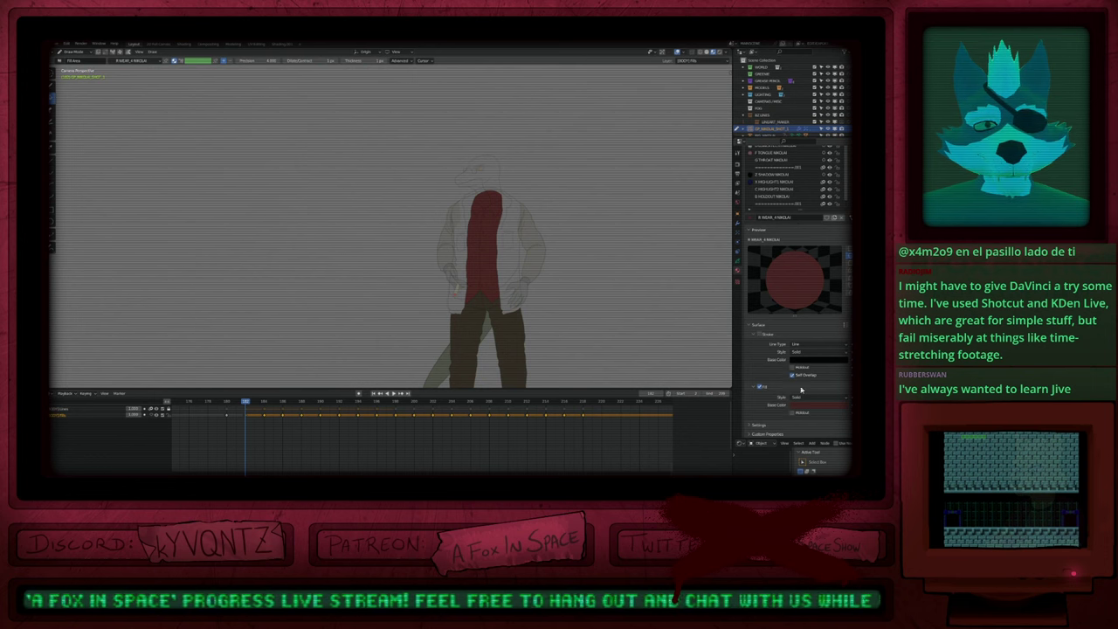
pyautogui.click(761, 387)
pyautogui.click(761, 388)
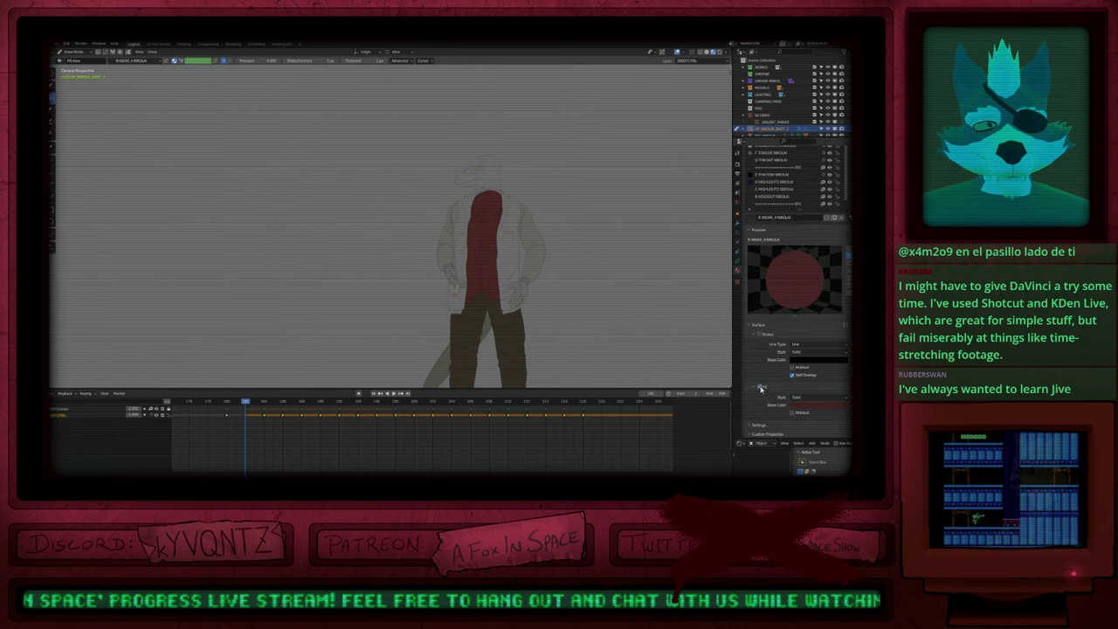
pyautogui.scroll(4, 747, 267)
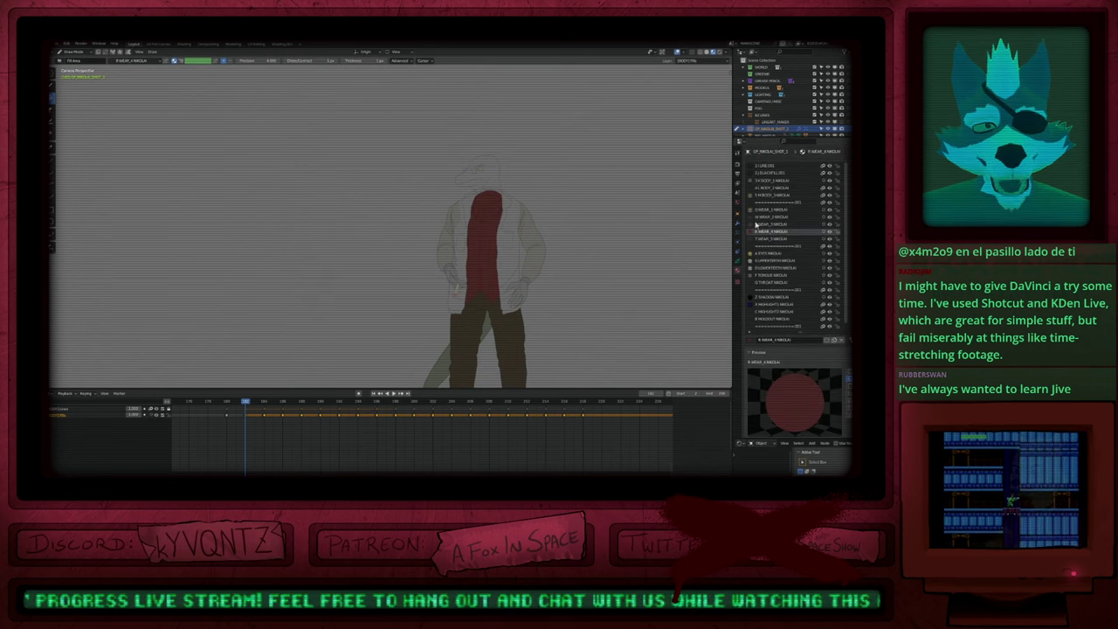
pyautogui.scroll(-4, 761, 382)
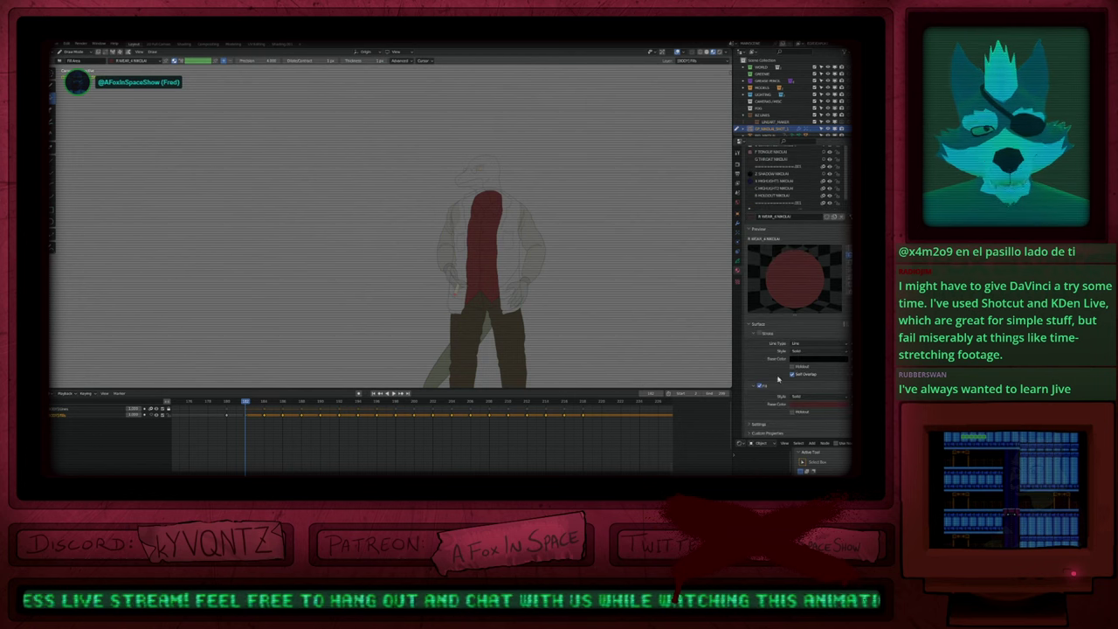
pyautogui.click(761, 388)
pyautogui.click(761, 388)
pyautogui.scroll(4, 758, 236)
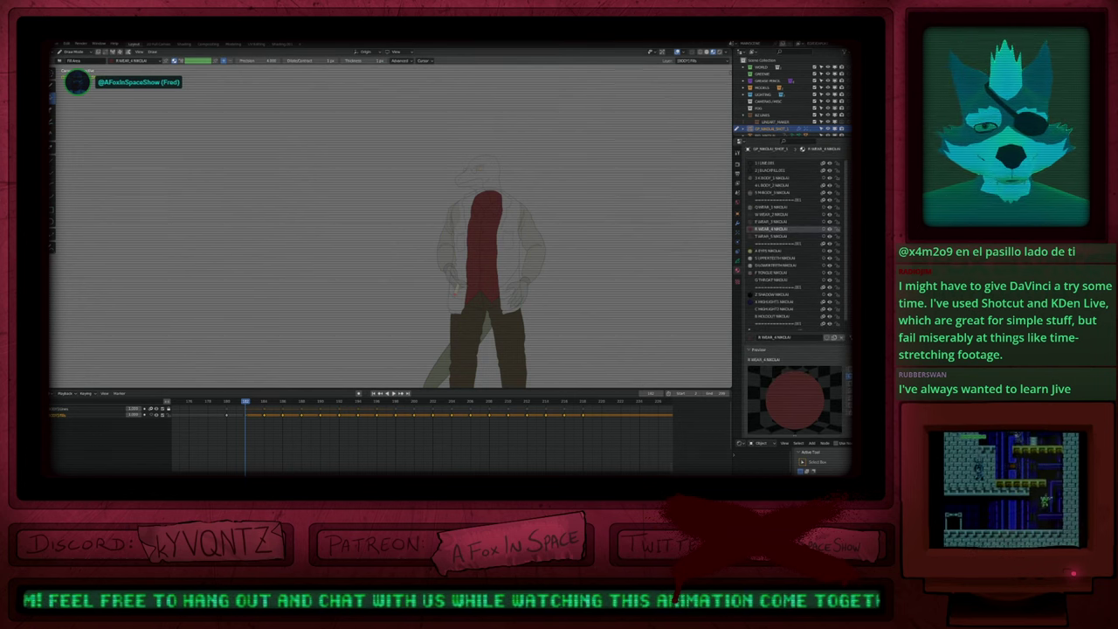
pyautogui.press('d')
pyautogui.moveTo(518, 277)
pyautogui.keyDown('shift'); pyautogui.mouseDown(button='middle')
pyautogui.moveTo(467, 269)
pyautogui.moveTo(500, 263)
pyautogui.mouseUp(button='middle'); pyautogui.keyUp('shift')
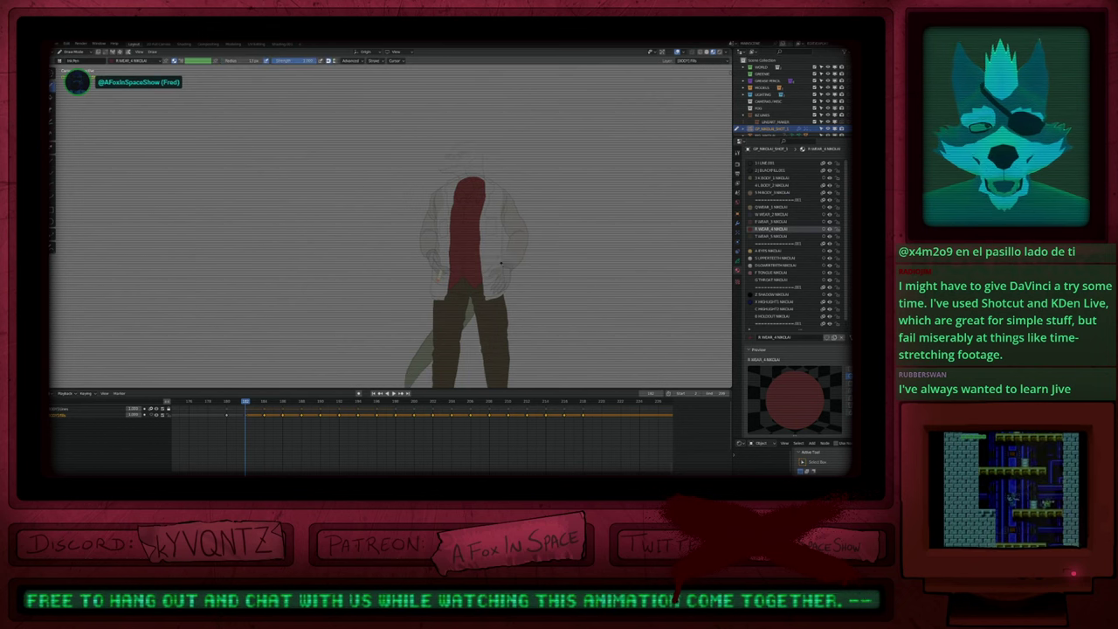
pyautogui.scroll(1, 764, 282)
pyautogui.click(772, 186)
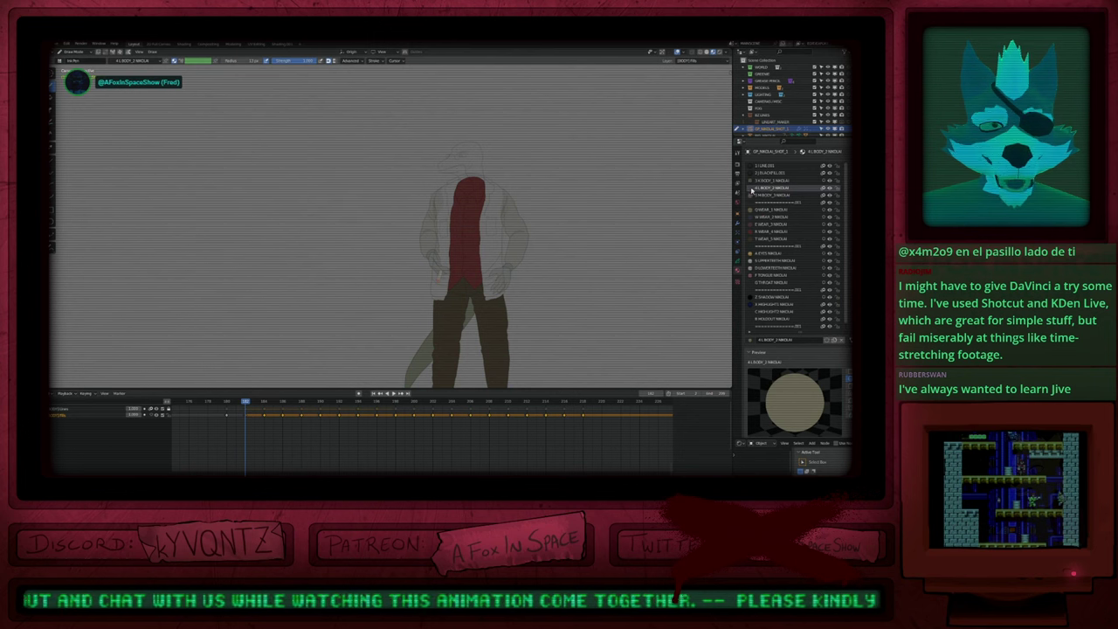
pyautogui.press('u')
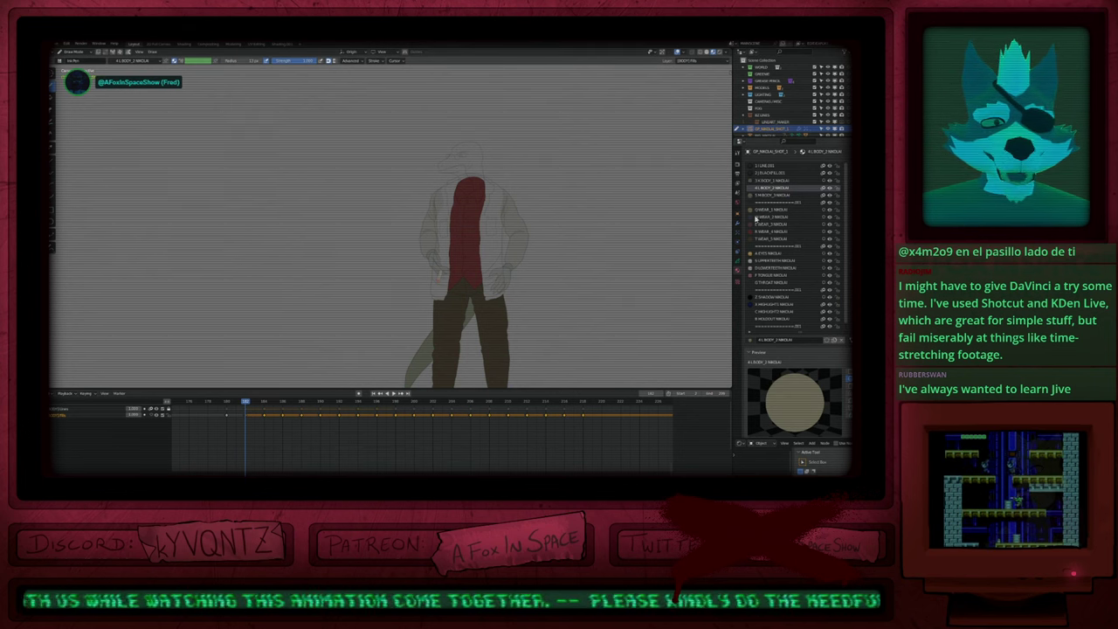
pyautogui.scroll(-7, 755, 218)
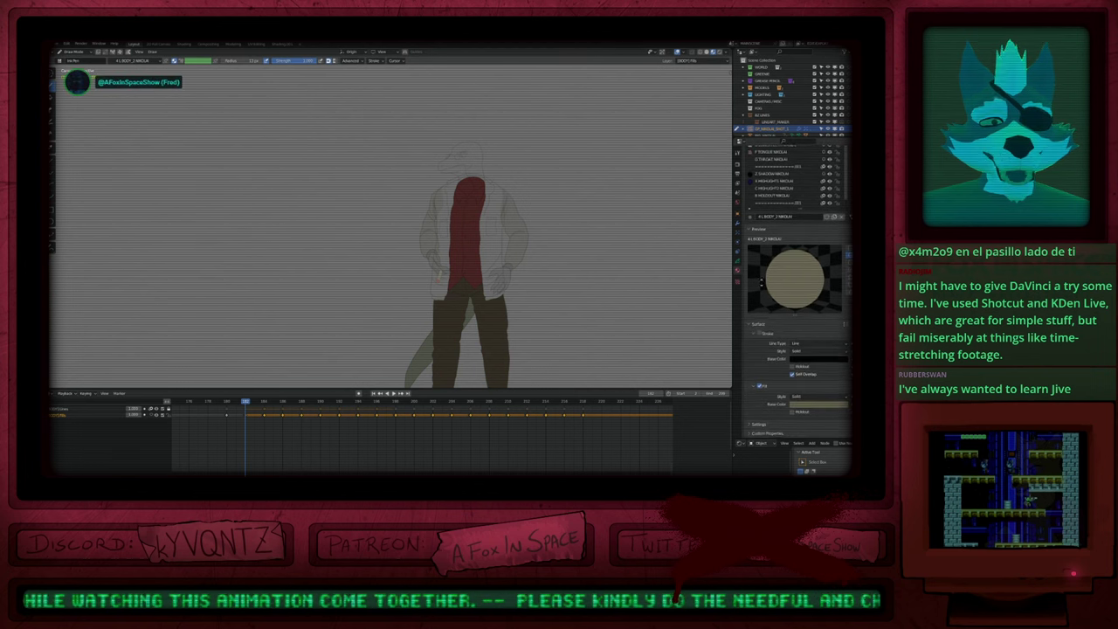
pyautogui.scroll(6, 756, 349)
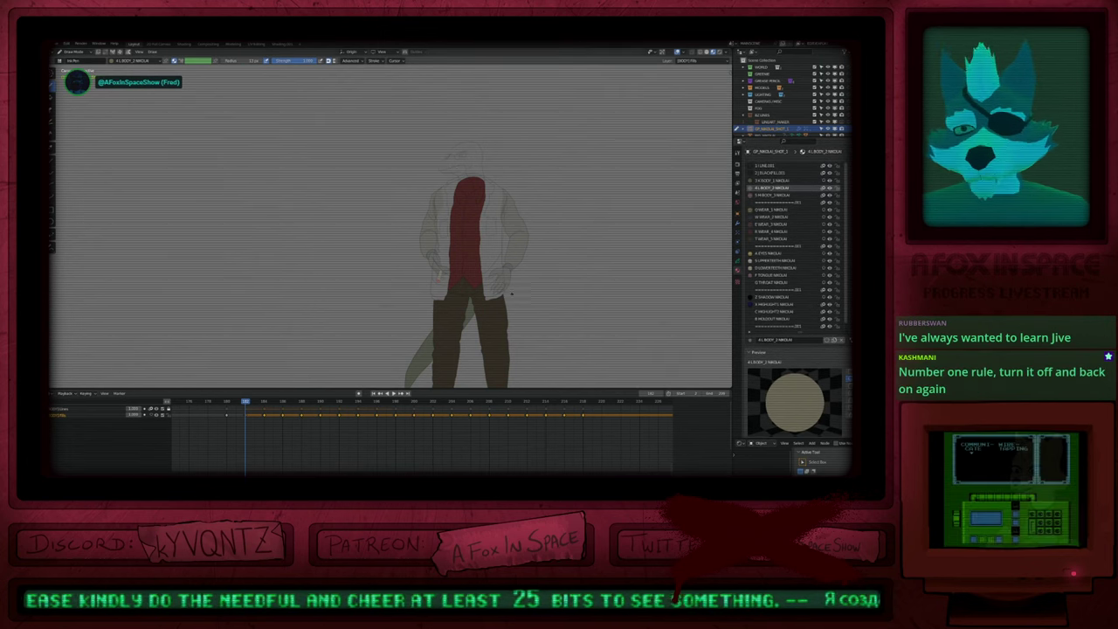
pyautogui.moveTo(470, 290)
pyautogui.keyDown('shift'); pyautogui.mouseDown(button='middle')
pyautogui.moveTo(507, 281)
pyautogui.moveTo(486, 310)
pyautogui.moveTo(474, 267)
pyautogui.mouseUp(button='middle'); pyautogui.keyUp('shift')
# Step: On frame 182, fill the vest around the scarf tan with the WEAR_1 material
pyautogui.press('f')
pyautogui.press('u')
pyautogui.press('Down')
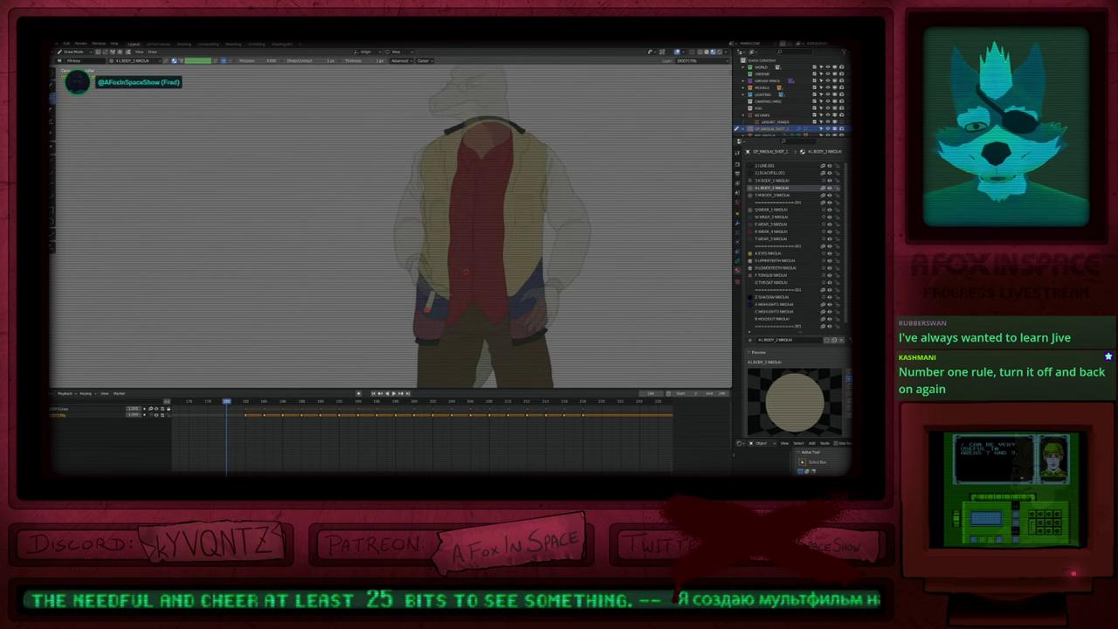
pyautogui.press('Up')
pyautogui.press('u')
pyautogui.click(500, 248)
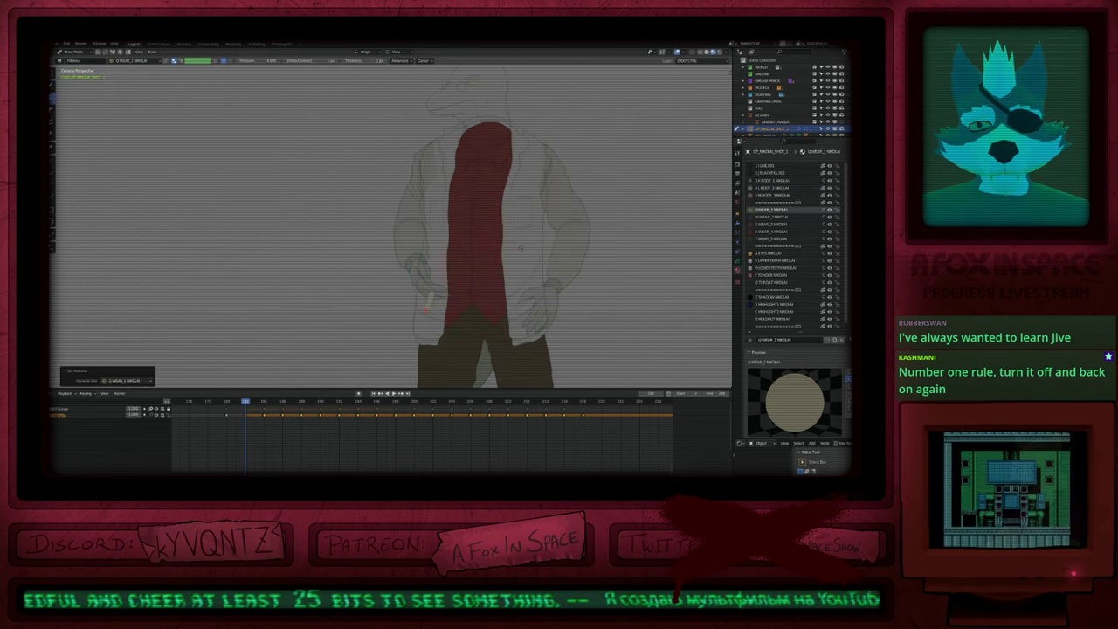
pyautogui.click(521, 248)
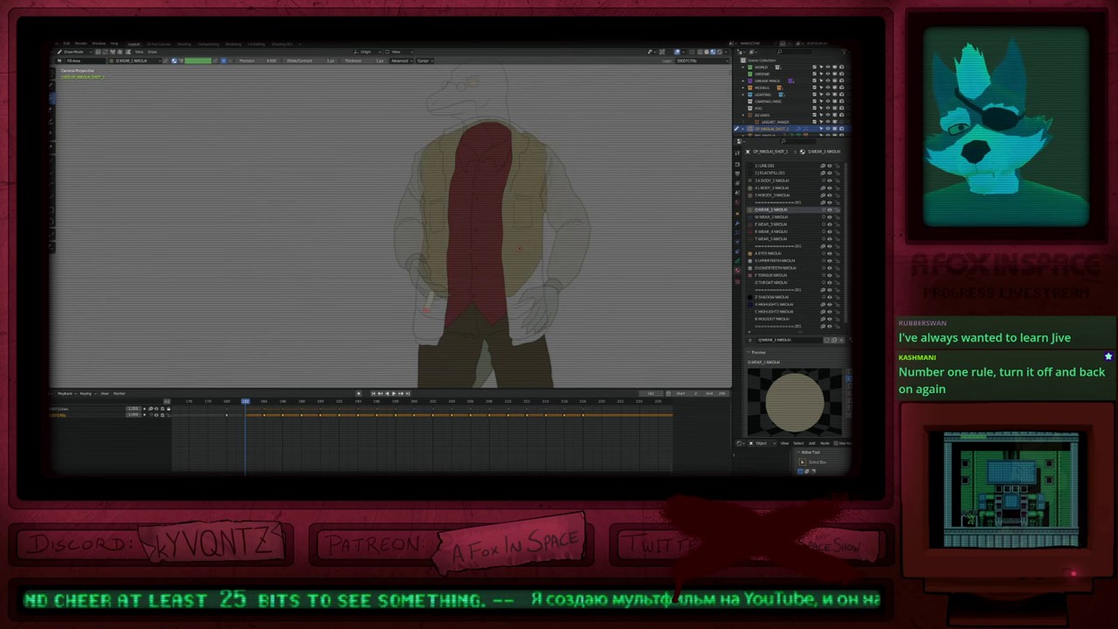
# Step: Fill the collar arc black with 2 BLACKFILL.001 on frame 182
pyautogui.press('Down')
pyautogui.press('Up')
pyautogui.press('u')
pyautogui.press('2')
pyautogui.click(521, 129)
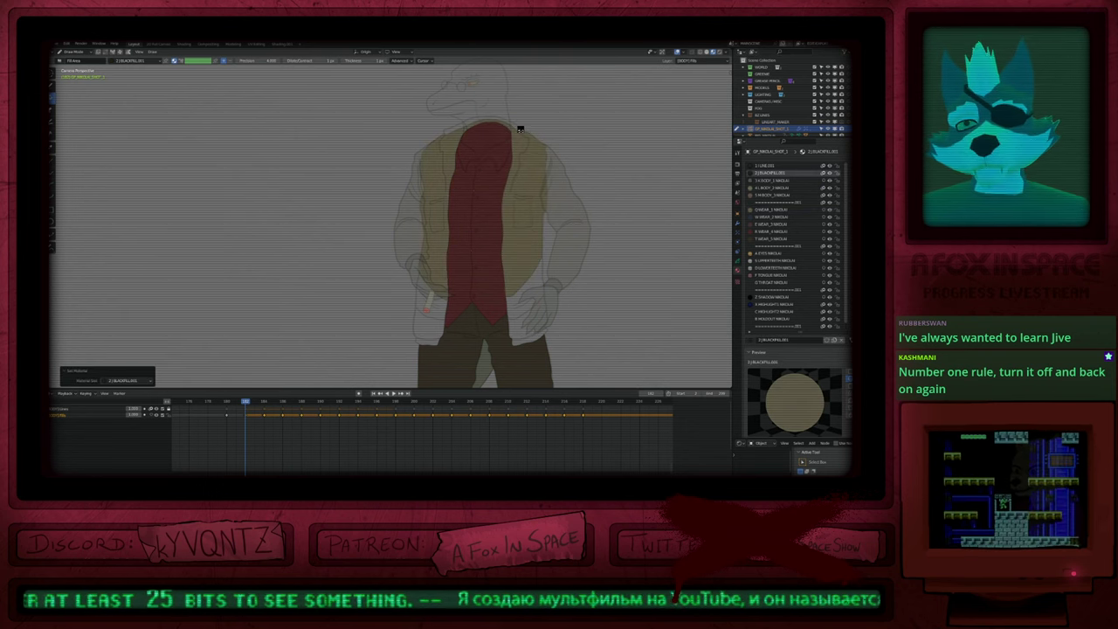
pyautogui.click(521, 129)
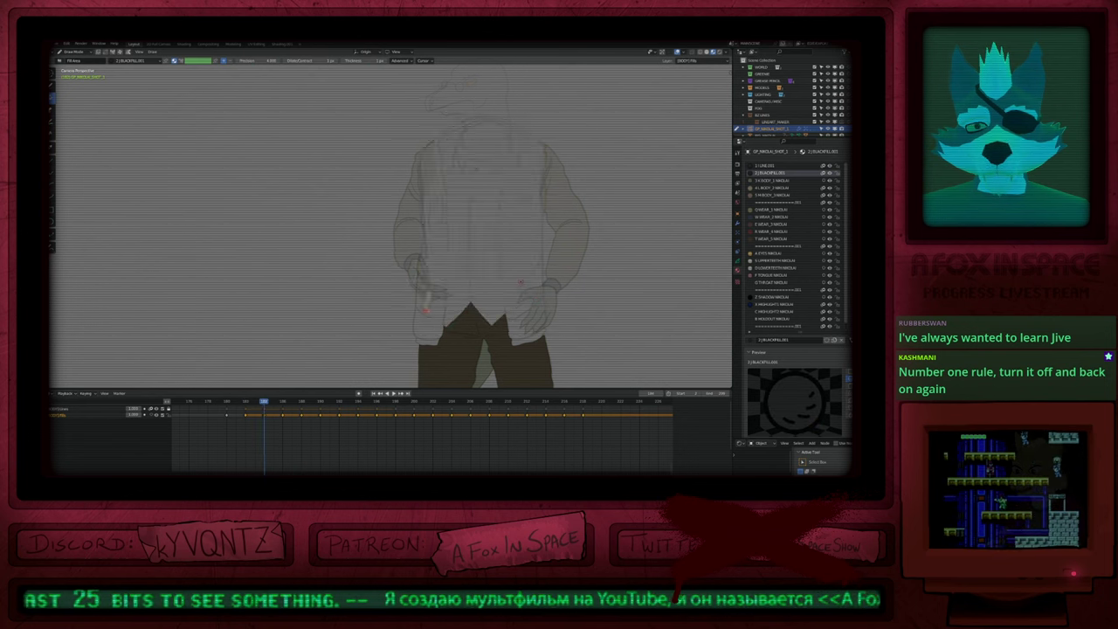
# Step: Fill both jacket cuffs black on frame 182 using 2 BLACKFILL.001
pyautogui.press('u')
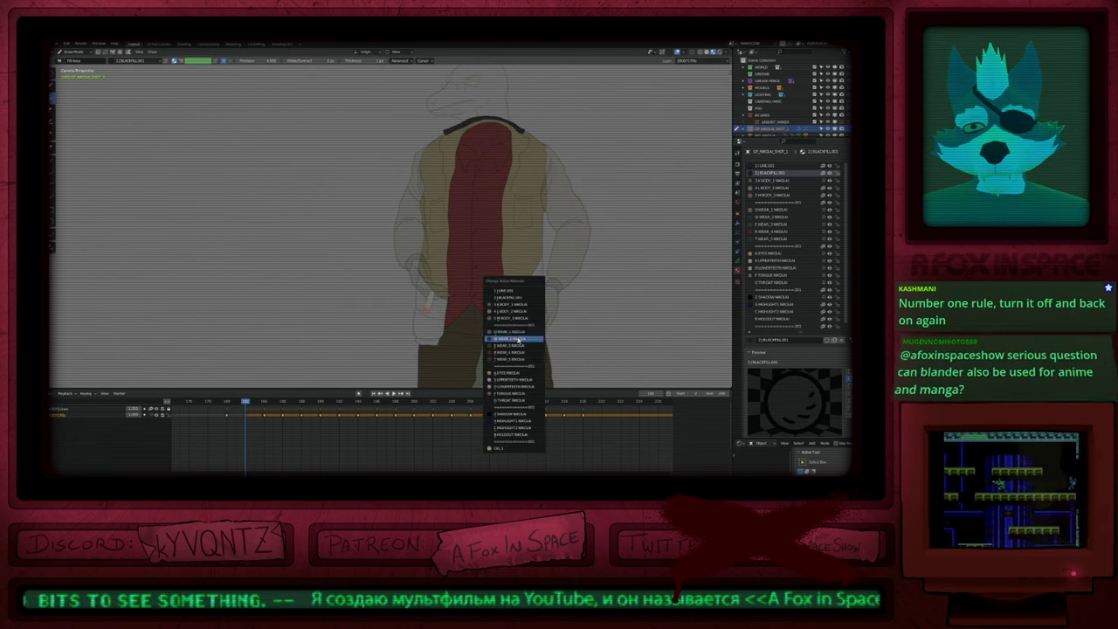
pyautogui.click(514, 338)
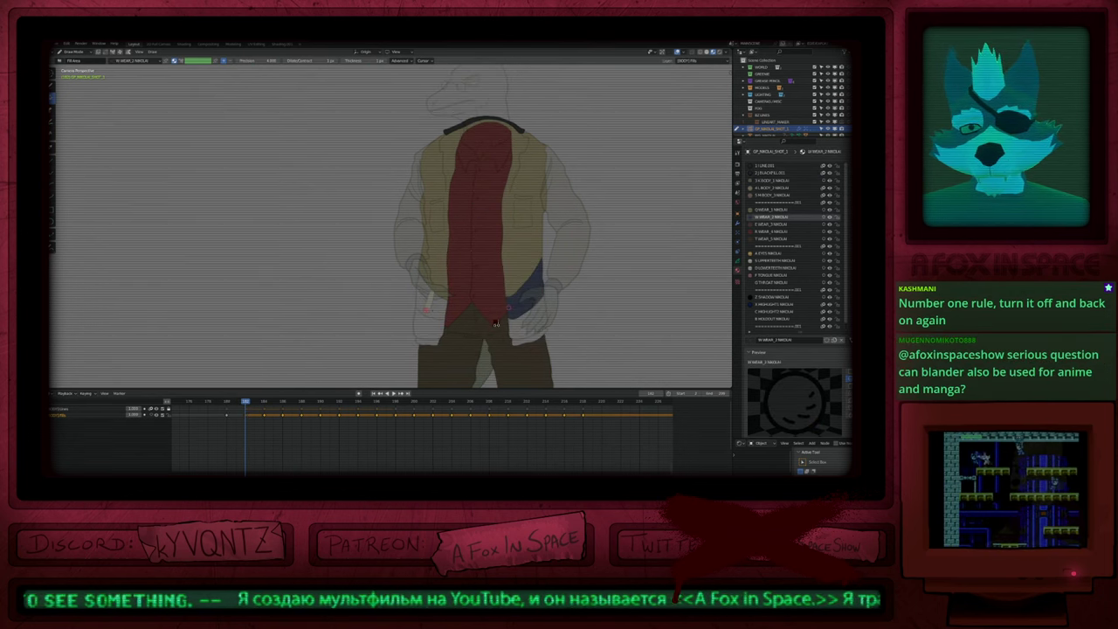
pyautogui.press('u')
pyautogui.click(510, 329)
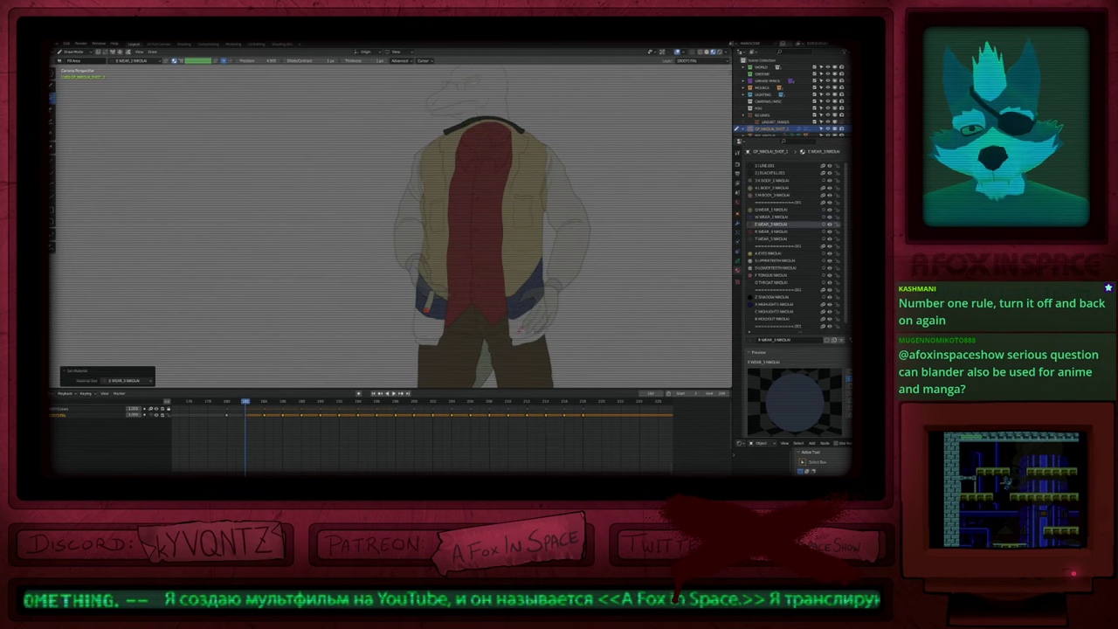
pyautogui.press('u')
pyautogui.click(456, 341)
pyautogui.click(430, 342)
pyautogui.click(538, 331)
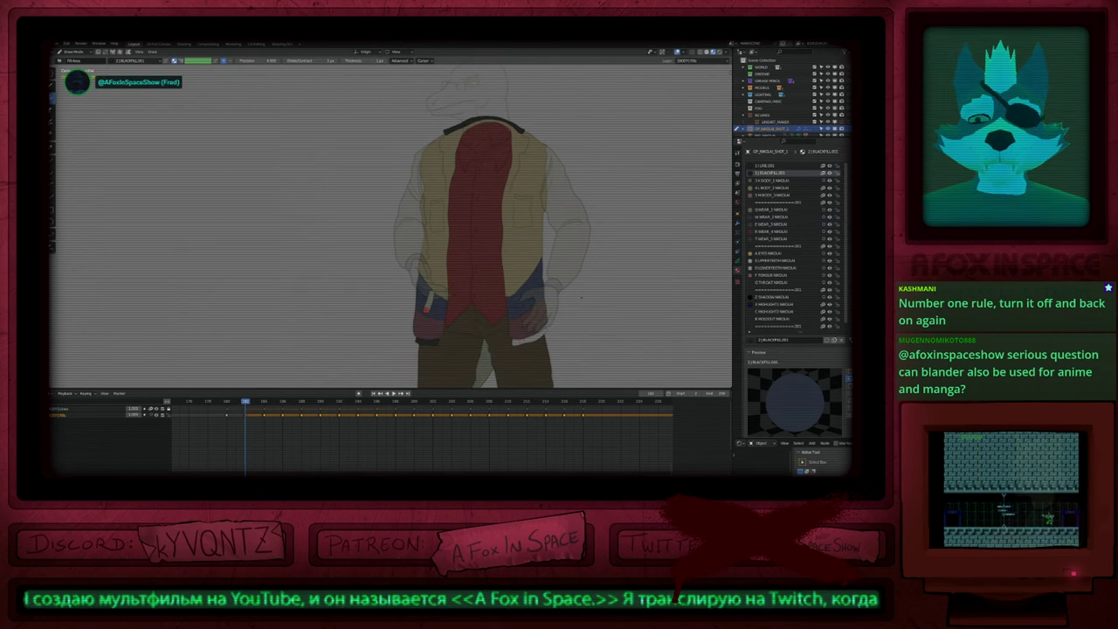
# Step: Move to frame 184 and fill the vest panels beige with WEAR_1
pyautogui.press('Down')
pyautogui.press('Up')
pyautogui.press('Up')
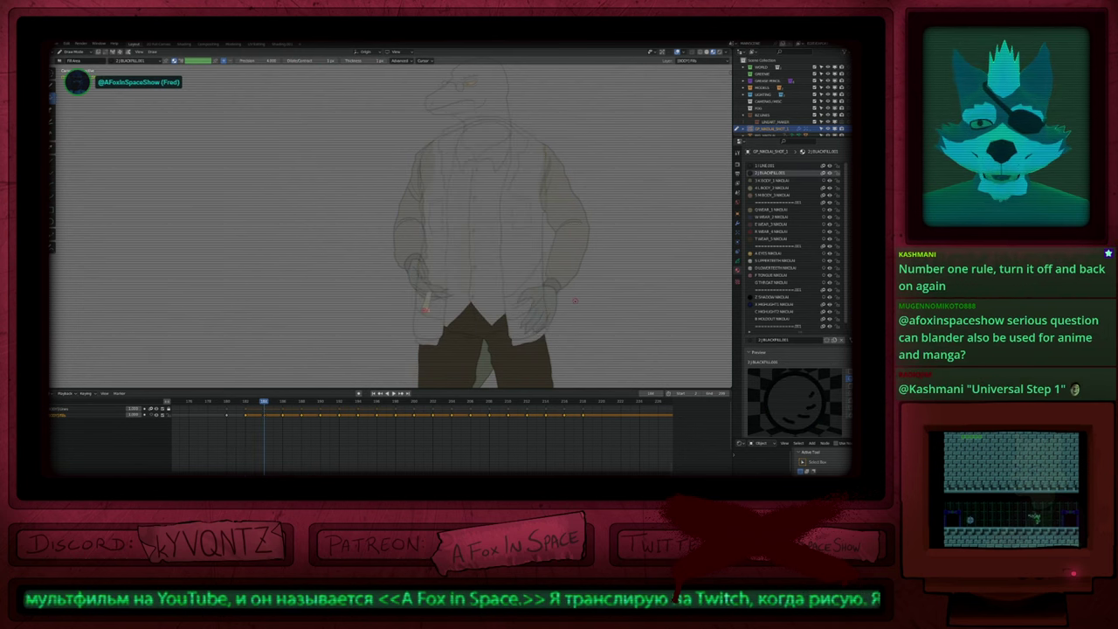
pyautogui.press('Left')
pyautogui.press('Right')
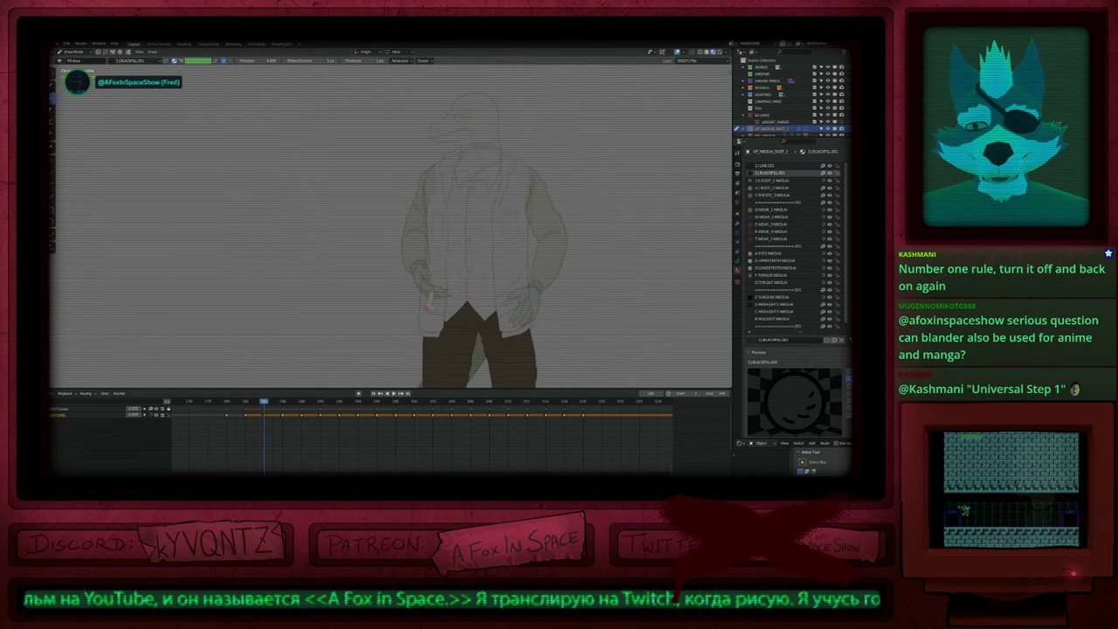
pyautogui.press('u')
pyautogui.click(453, 271)
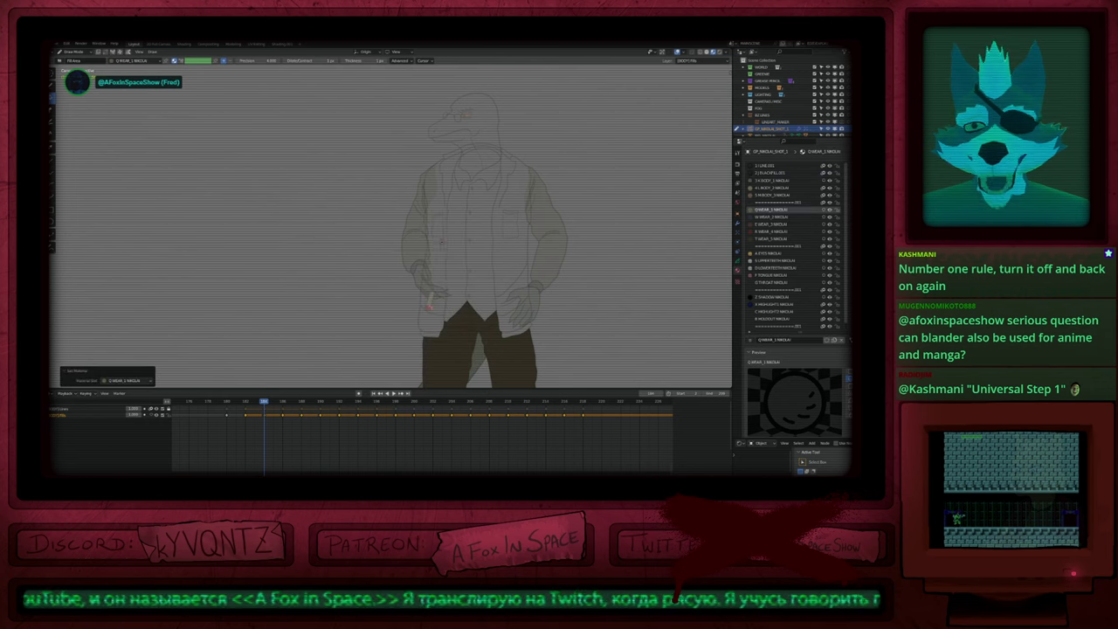
pyautogui.click(442, 244)
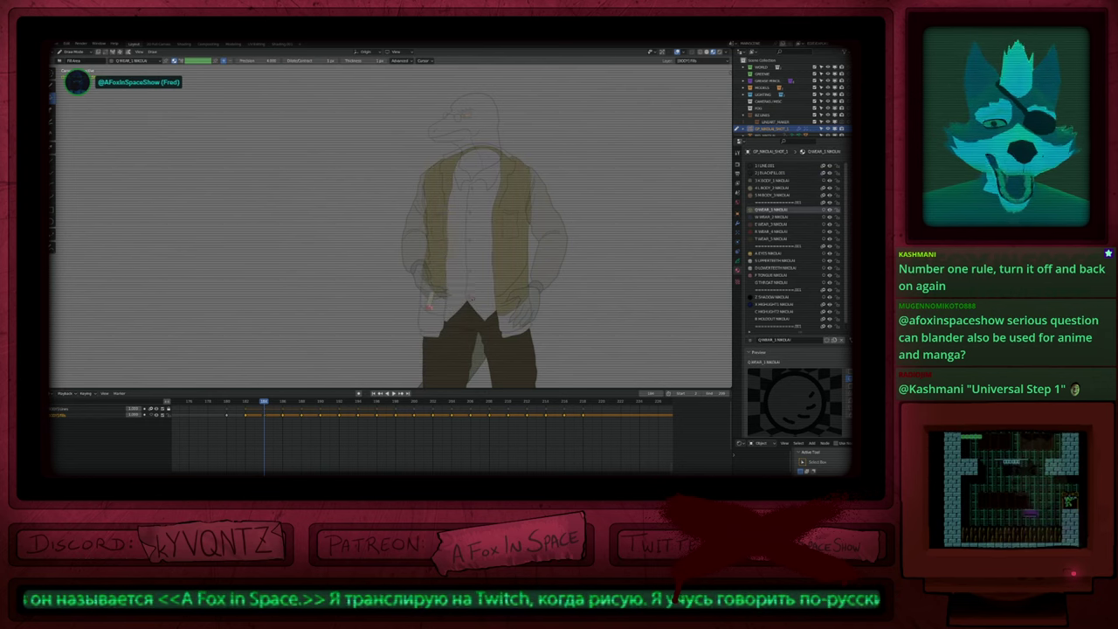
pyautogui.hotkey('ctrl', 'z')
pyautogui.keyDown('ctrl'); pyautogui.moveTo(513, 282); pyautogui.dragTo(510, 370, button='middle'); pyautogui.keyUp('ctrl')
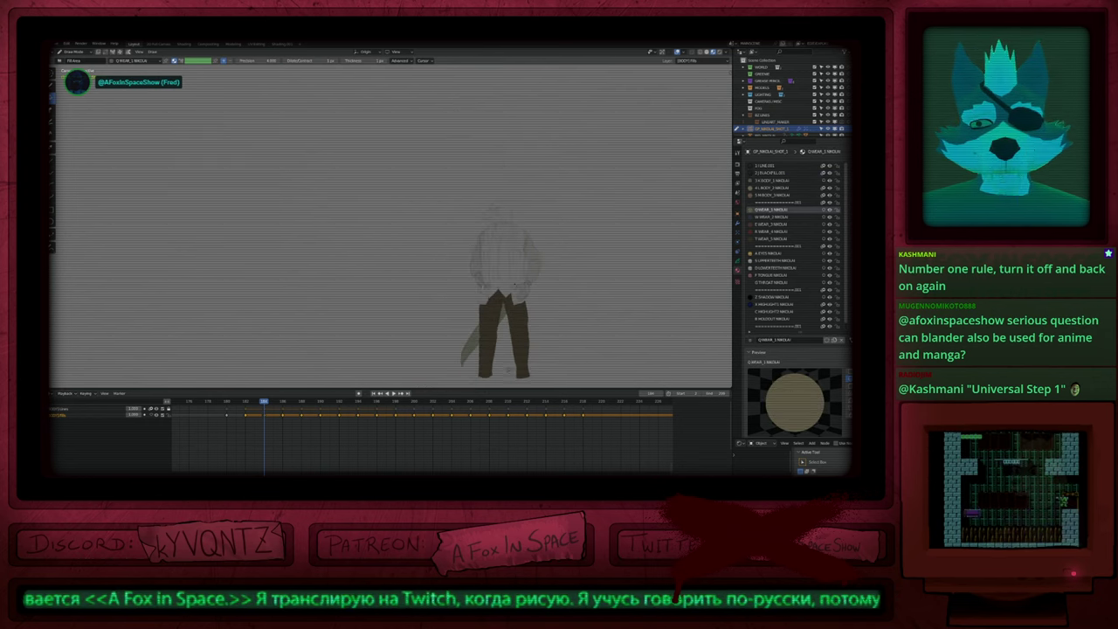
pyautogui.click(516, 267)
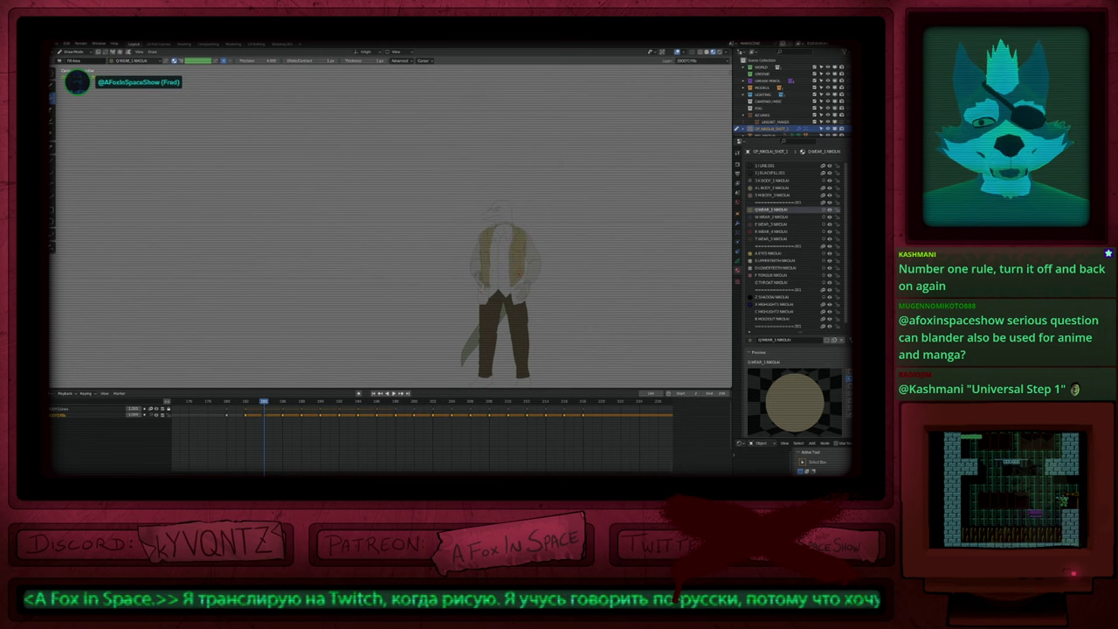
pyautogui.scroll(5, 518, 273)
# Step: Make W WEAR_2 the active layer and fill both lower vest halves dark blue
pyautogui.press('y')
pyautogui.click(524, 276)
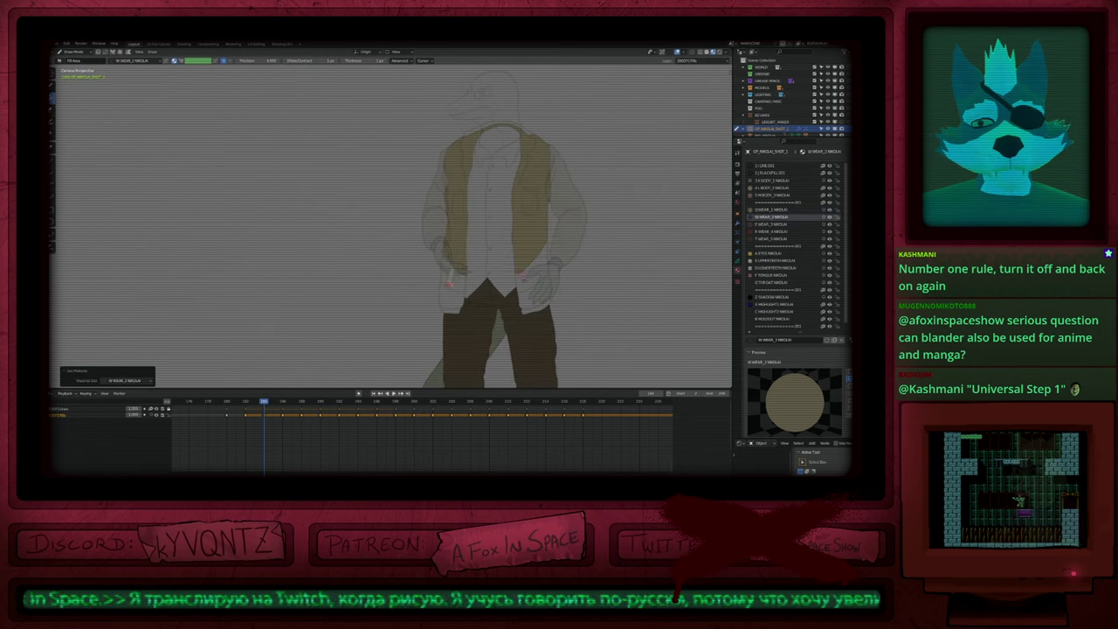
pyautogui.click(527, 276)
pyautogui.click(459, 277)
# Step: Fill both halves of the shirt dark red on the layer below
pyautogui.press('u')
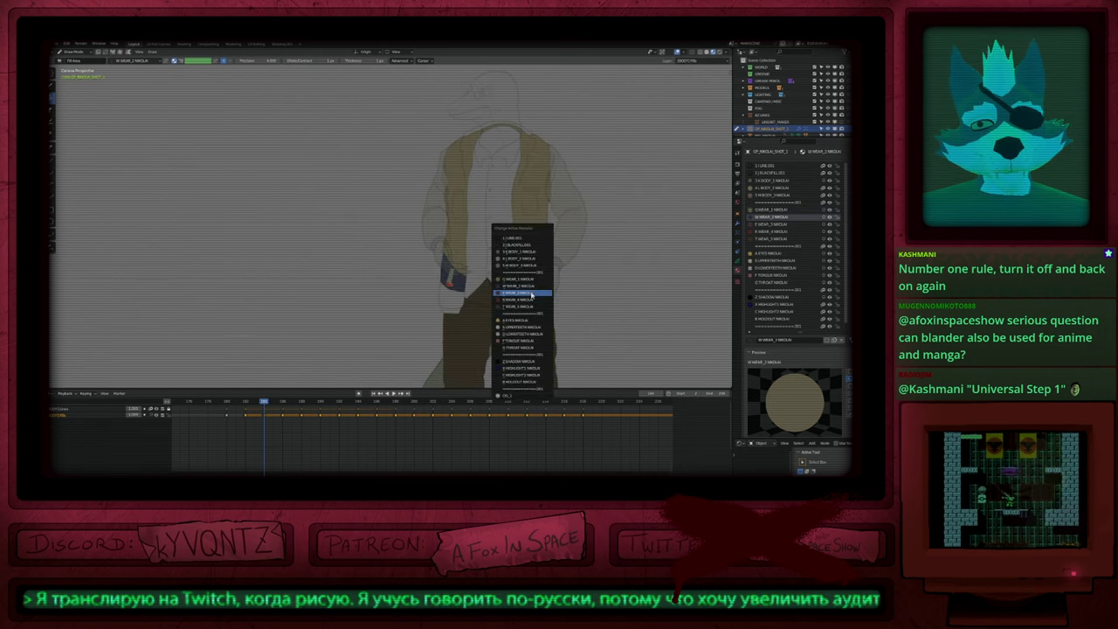
pyautogui.click(531, 294)
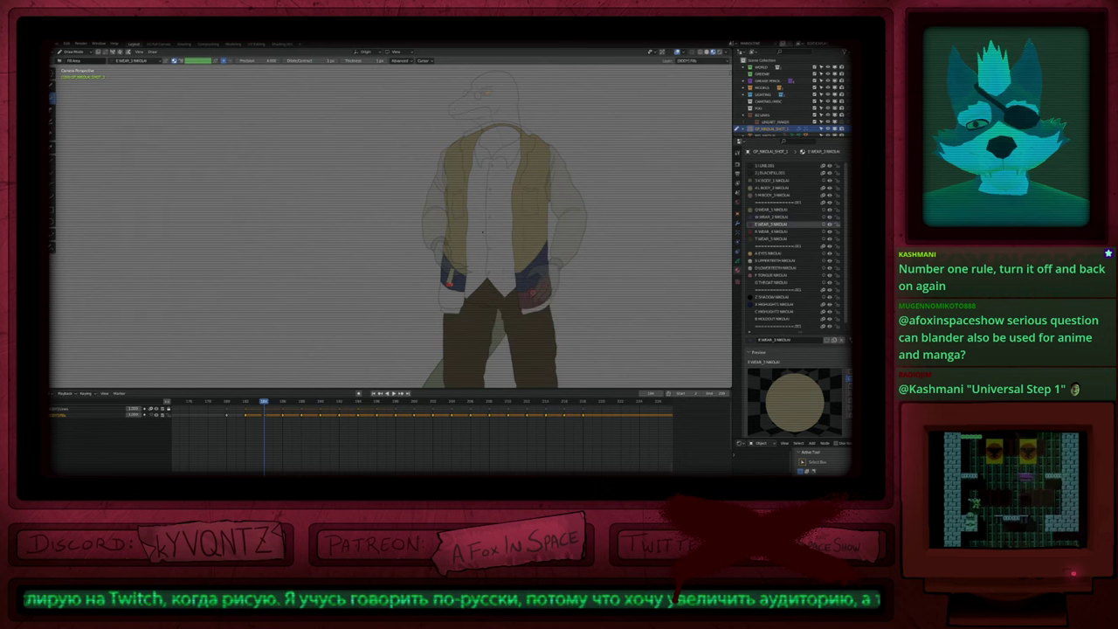
pyautogui.press('y')
pyautogui.click(479, 243)
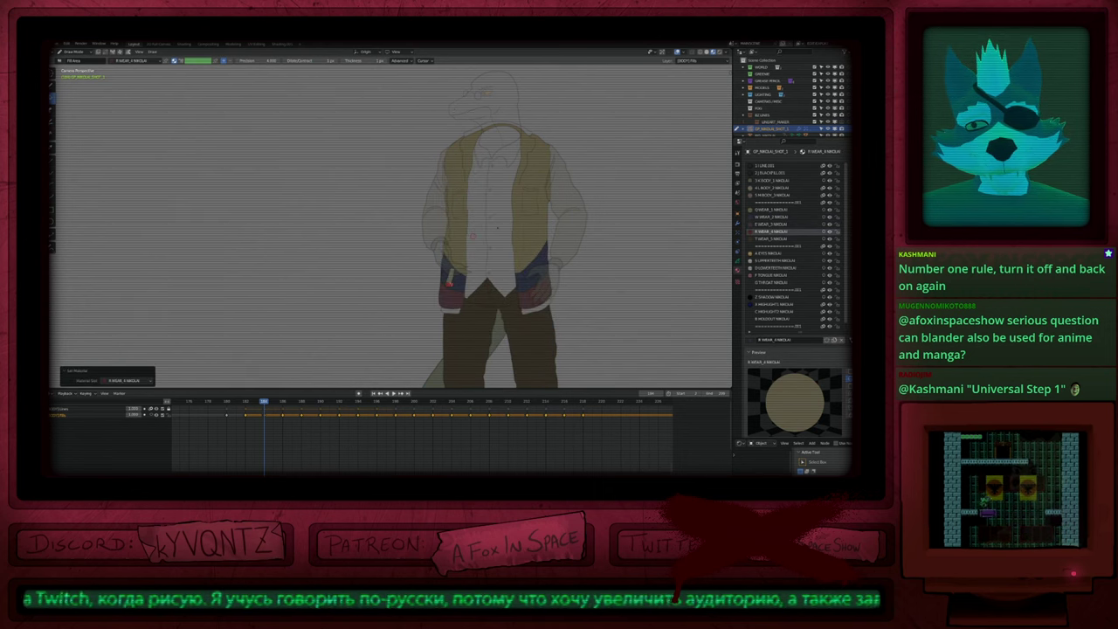
pyautogui.click(473, 236)
pyautogui.click(498, 229)
# Step: Fill the cuffs and collar black, then play and compare frames 180 and 182
pyautogui.press('u')
pyautogui.press('2')
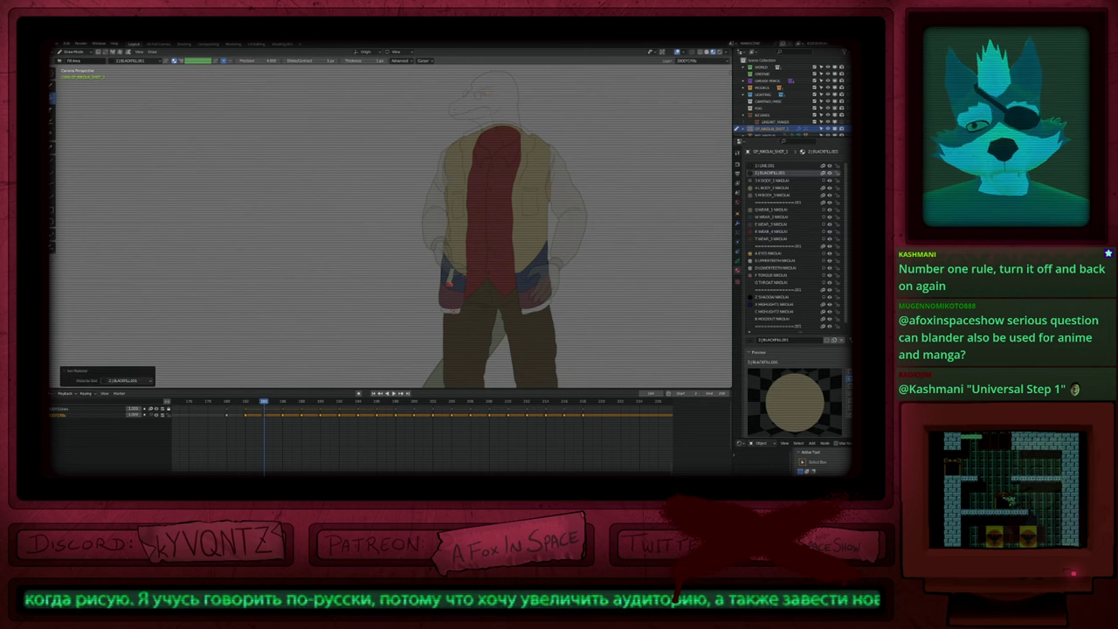
pyautogui.click(454, 311)
pyautogui.click(533, 309)
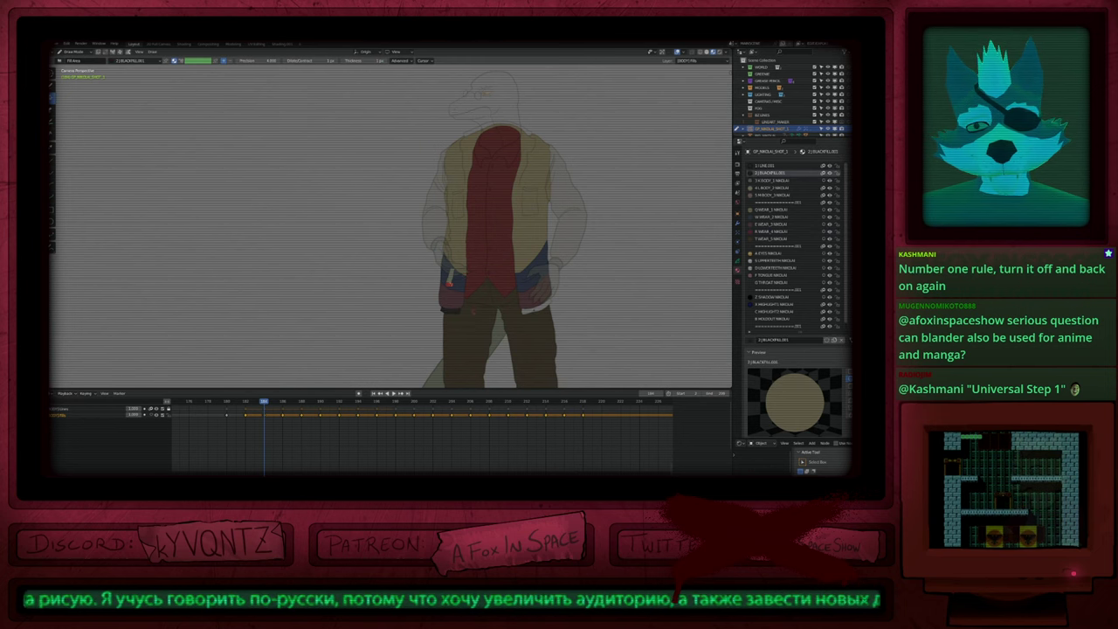
pyautogui.click(527, 131)
pyautogui.press('space')
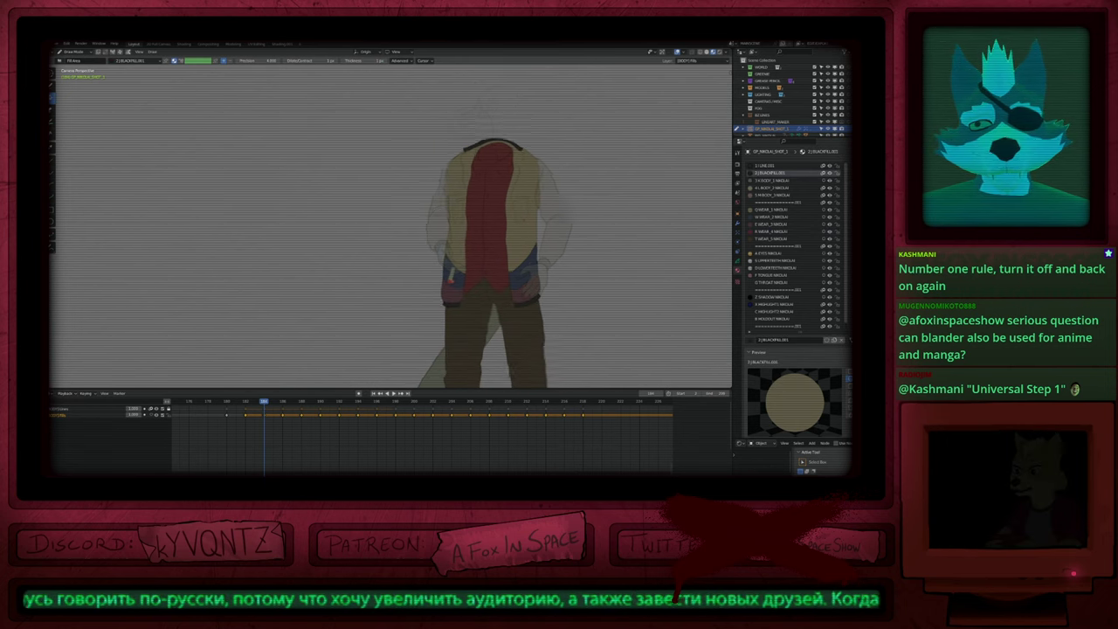
pyautogui.press('Down')
pyautogui.press('Down')
pyautogui.press('Up')
pyautogui.press('Up')
pyautogui.press('Up')
# Step: On frame 186, fill the vest yellow-brown and both lower vest panels dark blue with W WEAR_2 NIKOLAI
pyautogui.press('u')
pyautogui.press('q')
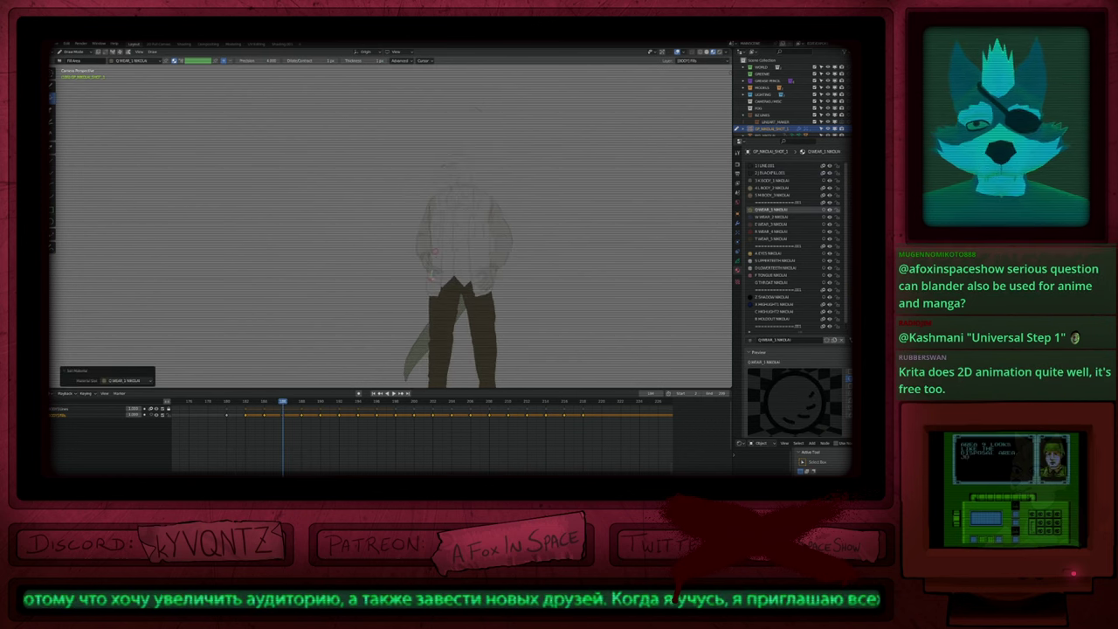
pyautogui.click(437, 253)
pyautogui.press('u')
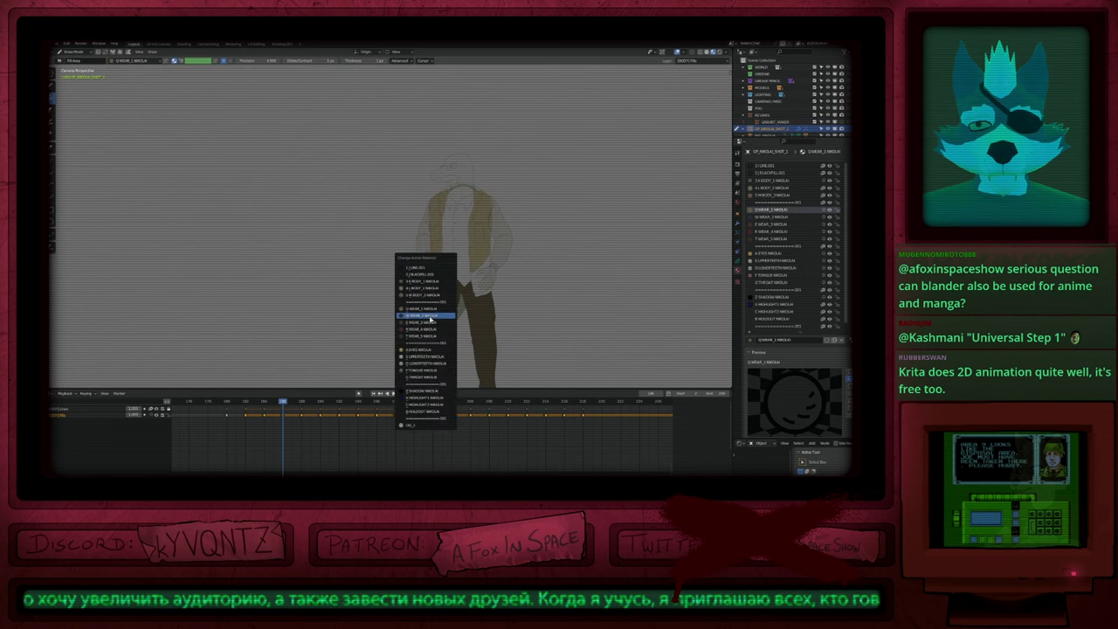
pyautogui.click(428, 314)
pyautogui.click(435, 280)
pyautogui.click(480, 275)
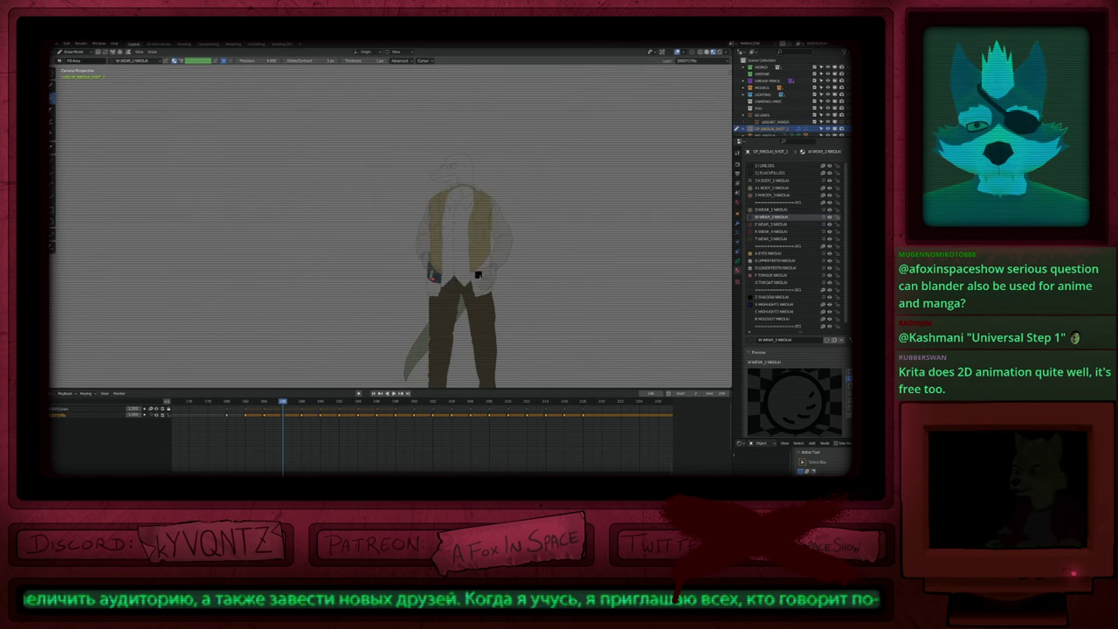
# Step: Fill both pockets dark red with E WEAR_3 NIKOLAI and the shirt red with R WEAR_4 NIKOLAI
pyautogui.press('u')
pyautogui.press('e')
pyautogui.click(478, 287)
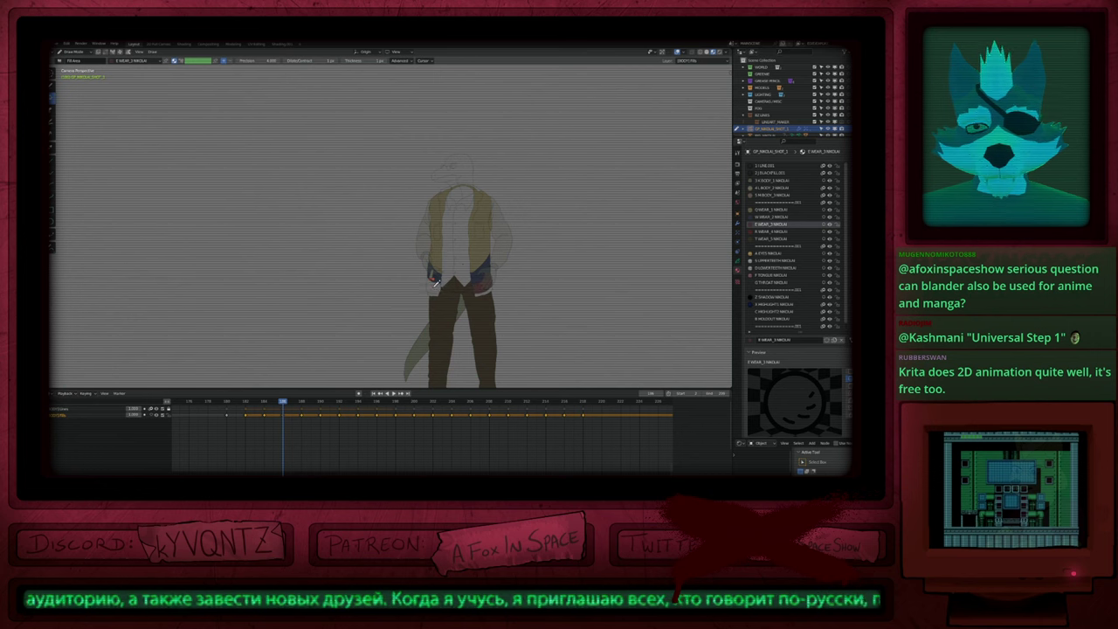
pyautogui.click(433, 286)
pyautogui.press('u')
pyautogui.press('r')
pyautogui.click(463, 244)
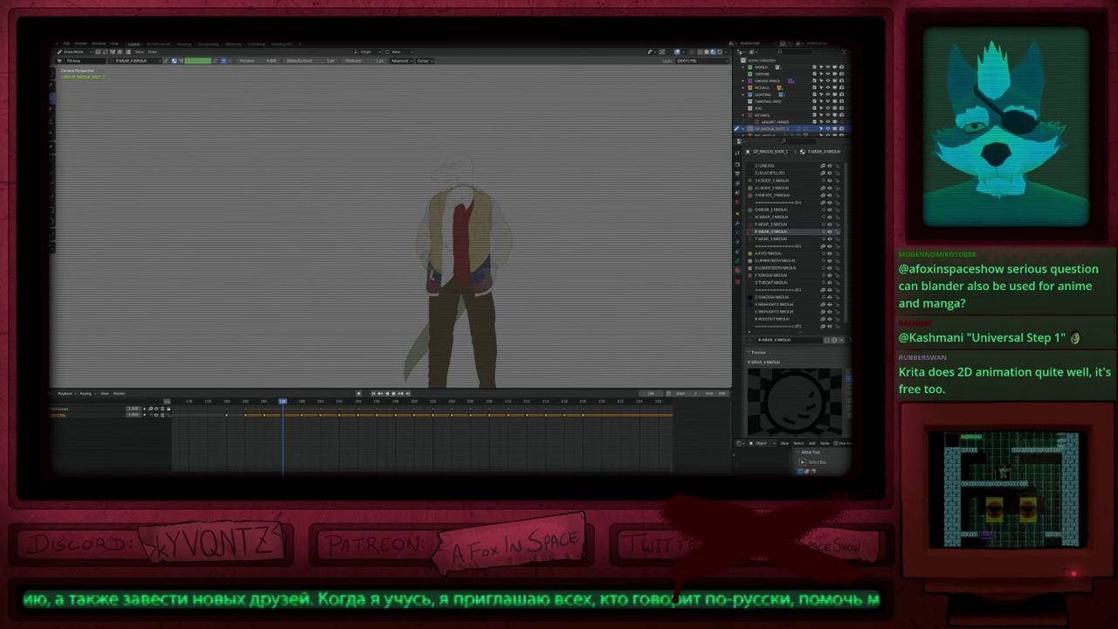
pyautogui.click(447, 252)
# Step: Fill the strips under both pockets and the collar top black, then jump to the next keyframe
pyautogui.press('u')
pyautogui.click(436, 294)
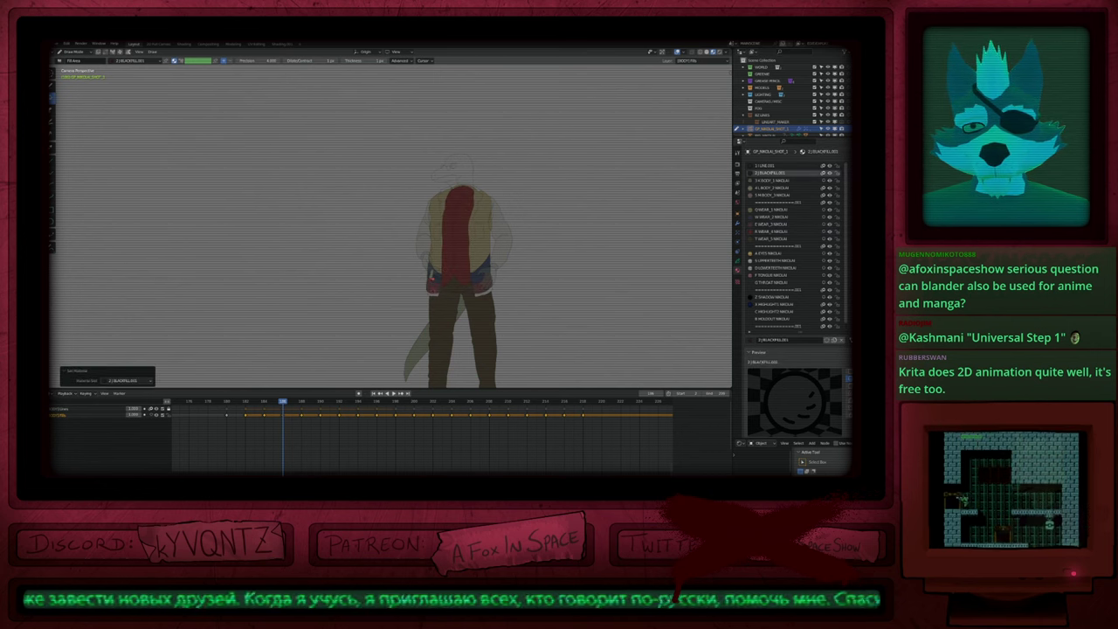
pyautogui.click(437, 295)
pyautogui.click(481, 295)
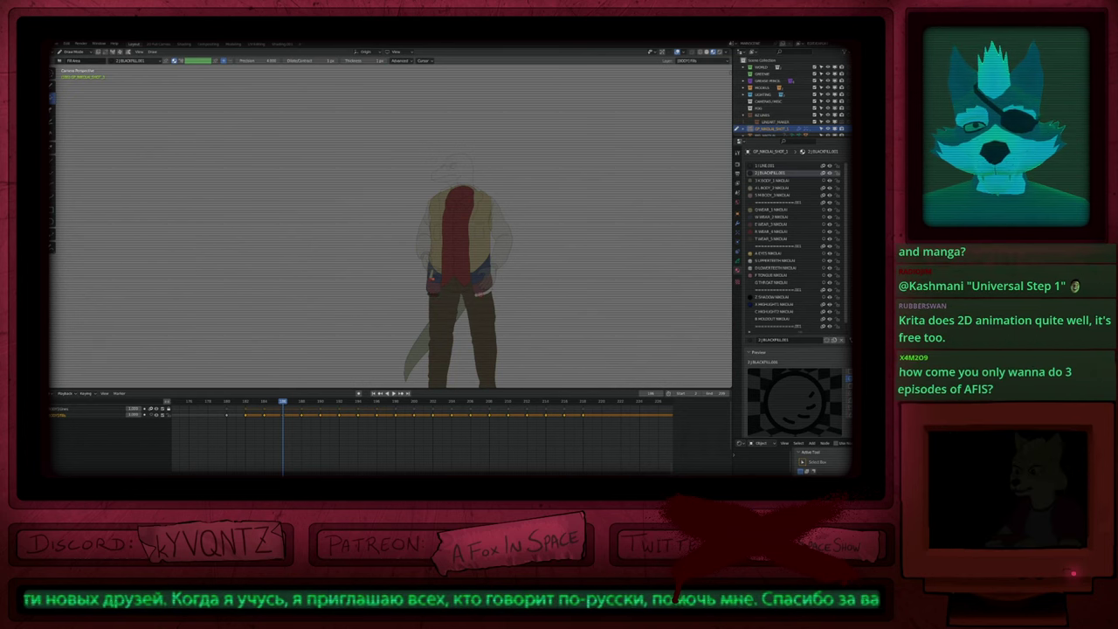
pyautogui.click(459, 185)
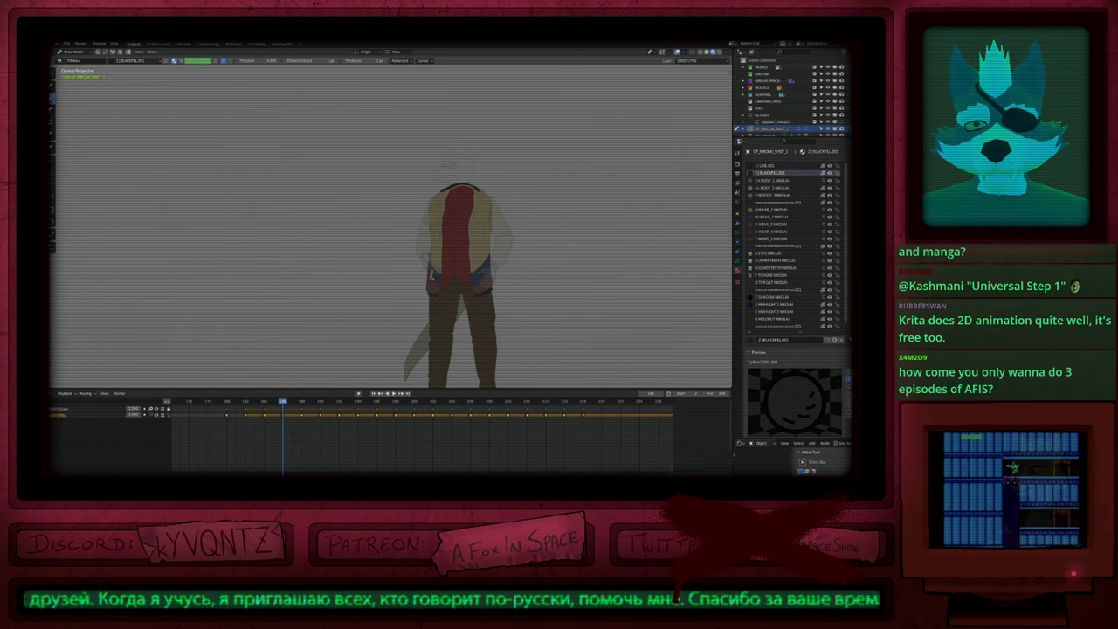
pyautogui.press('Up')
# Step: Fill the vest tan with WEAR_1 NIKOLAI and the trim area navy blue with W WEAR_2 NIKOLAI
pyautogui.press('u')
pyautogui.click(438, 250)
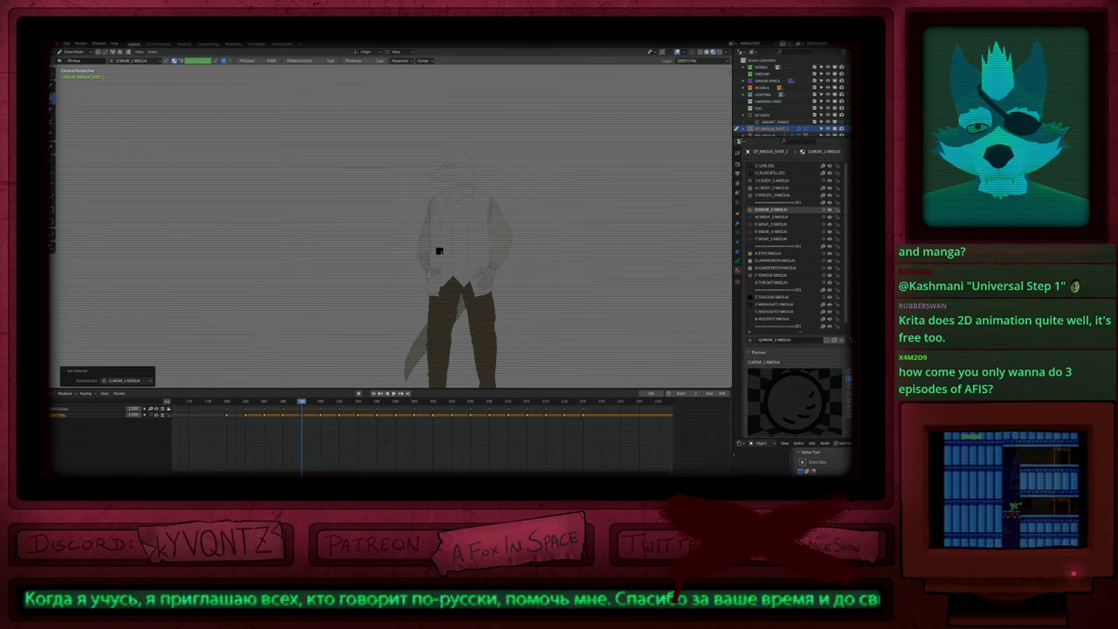
pyautogui.click(438, 249)
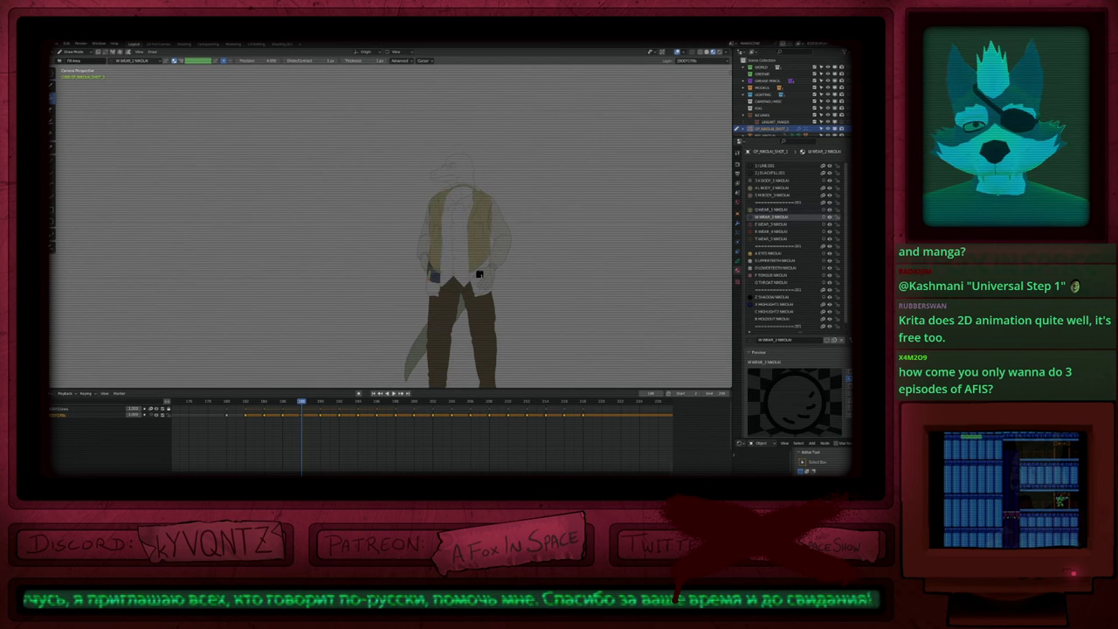
pyautogui.press('u')
pyautogui.press('e')
pyautogui.click(482, 285)
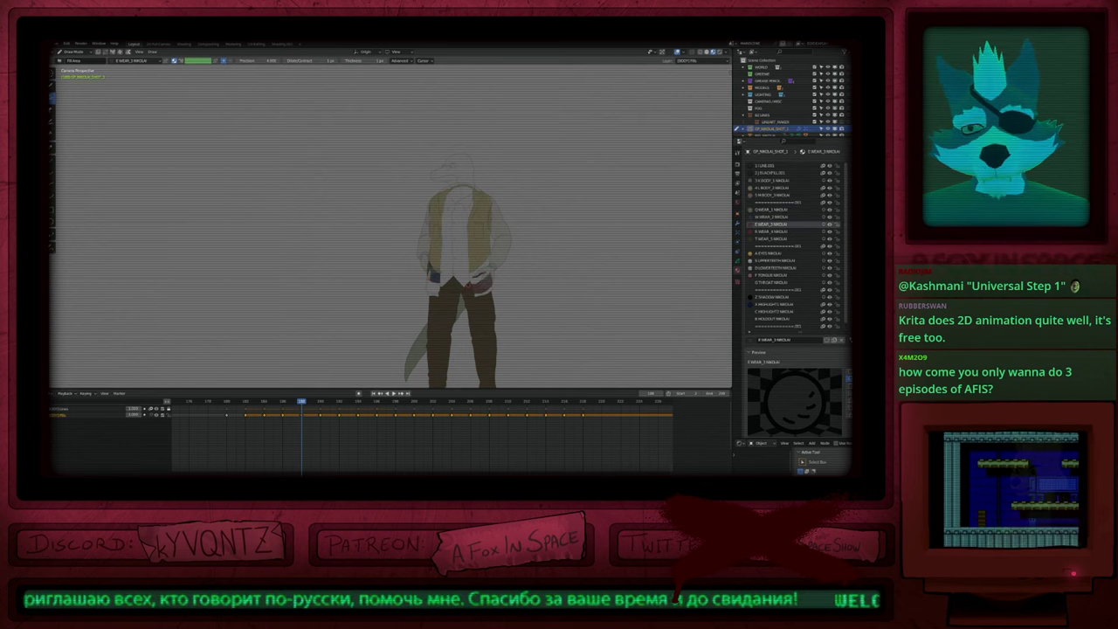
pyautogui.hotkey('ctrl', 'z')
pyautogui.press('u')
pyautogui.press('w')
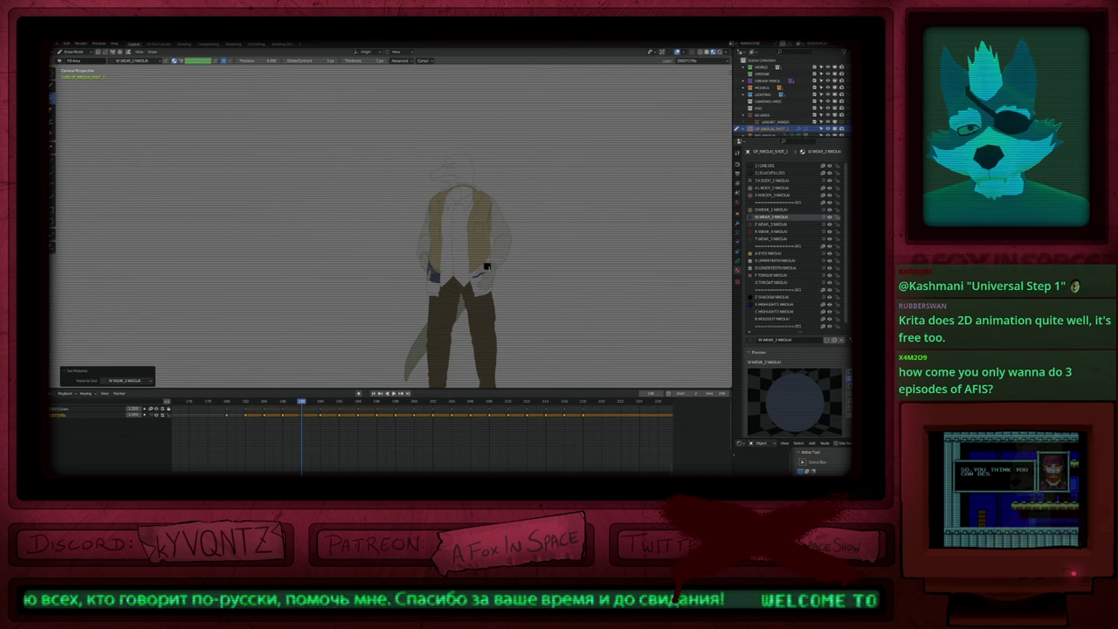
pyautogui.click(487, 267)
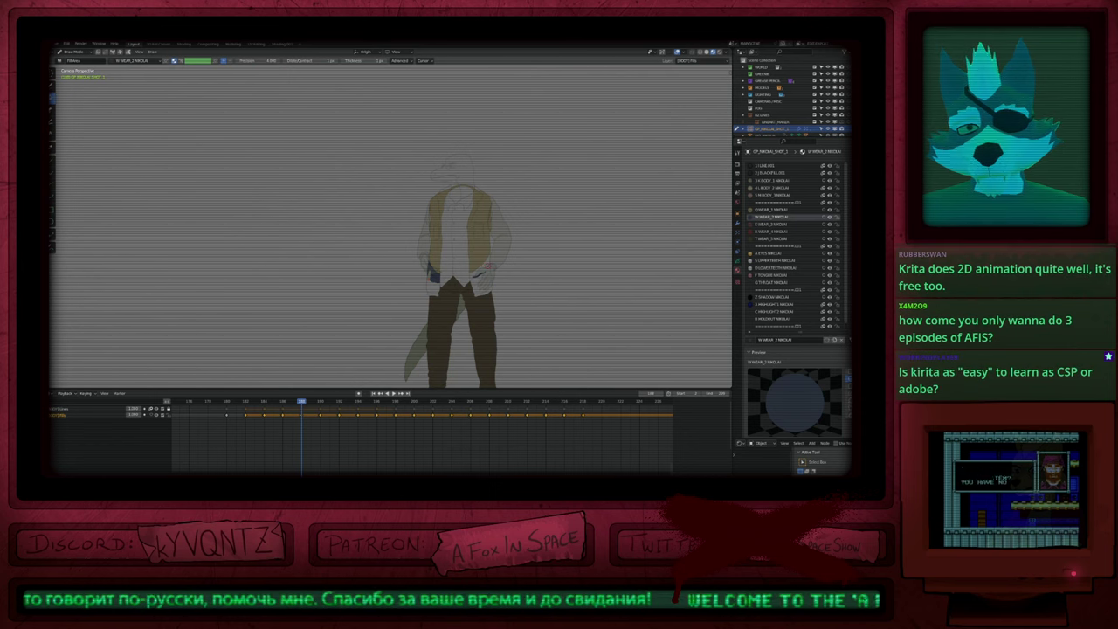
# Step: Fill both lower trims dark red with E WEAR_3, then the trouser gaps and collar band black
pyautogui.press('u')
pyautogui.press('e')
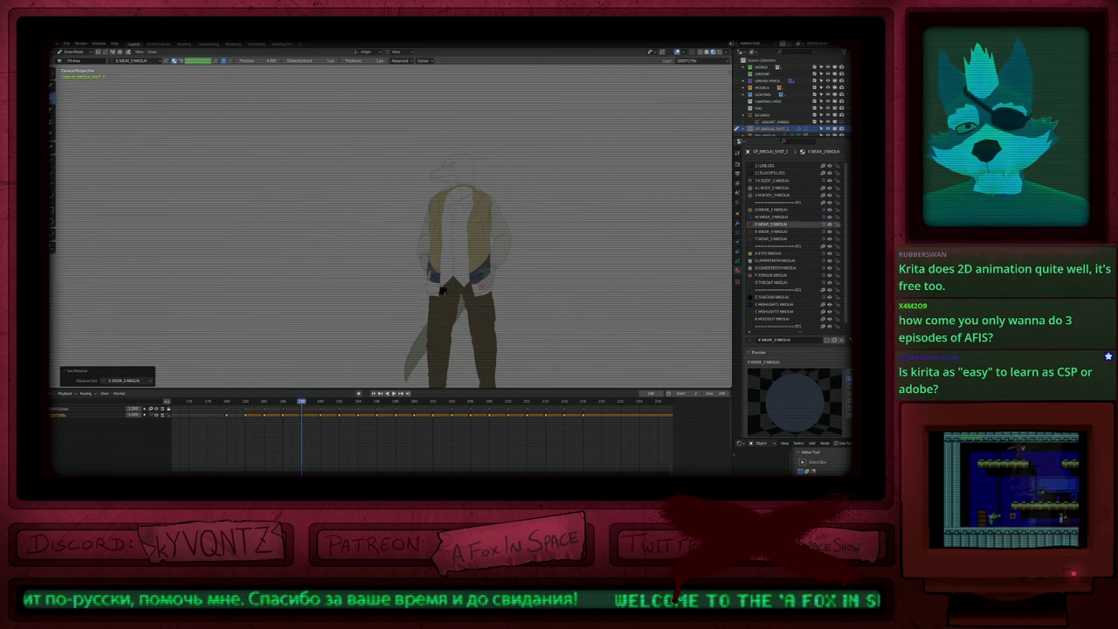
pyautogui.click(477, 285)
pyautogui.click(437, 290)
pyautogui.press('u')
pyautogui.press('2')
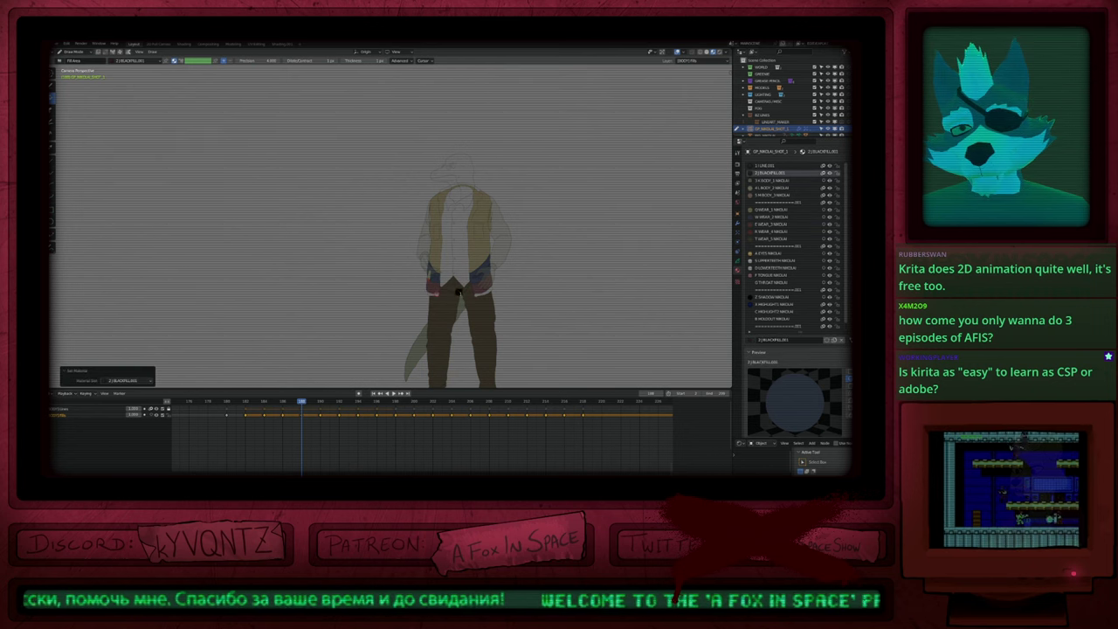
pyautogui.click(436, 294)
pyautogui.click(480, 293)
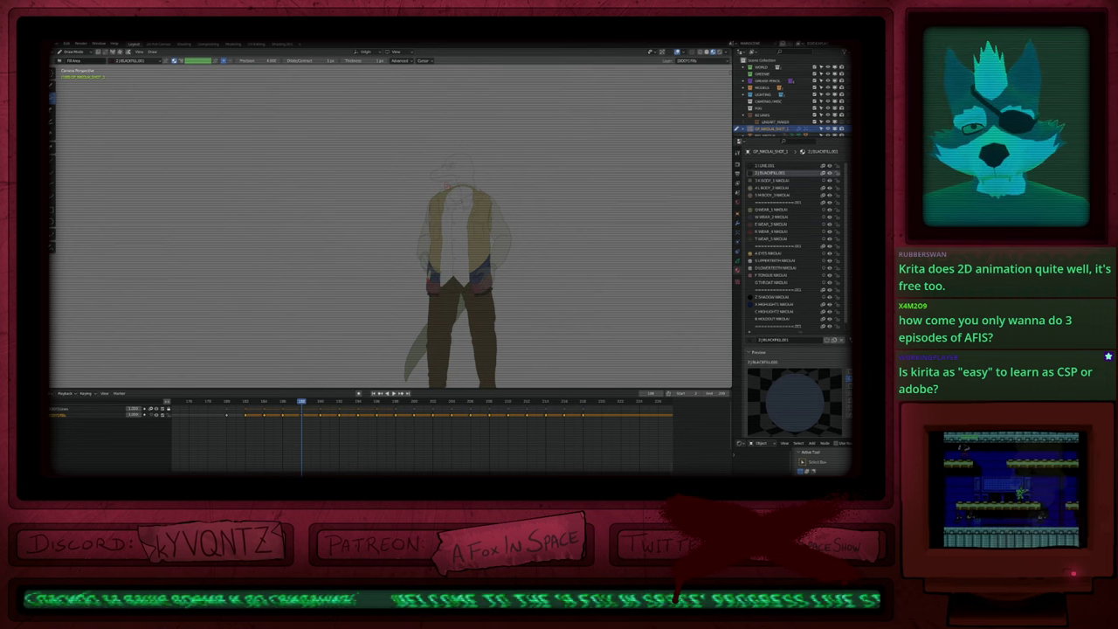
pyautogui.click(460, 185)
# Step: Fill the shirt strip and upper chest red with R WEAR_4 NIKOLAI
pyautogui.press('u')
pyautogui.click(457, 230)
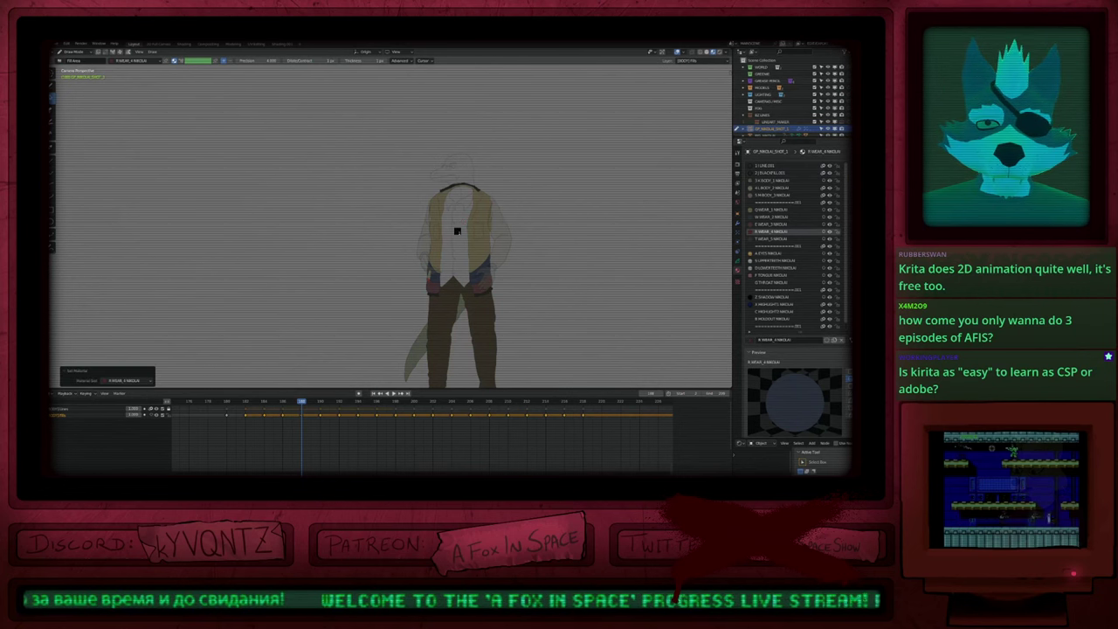
pyautogui.click(458, 232)
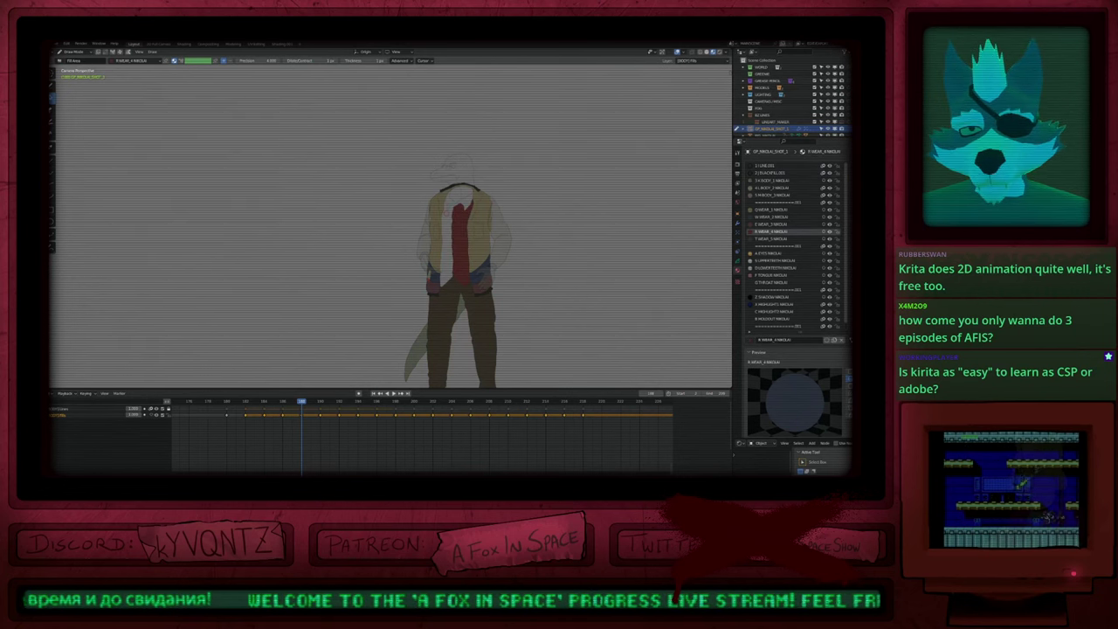
pyautogui.click(458, 205)
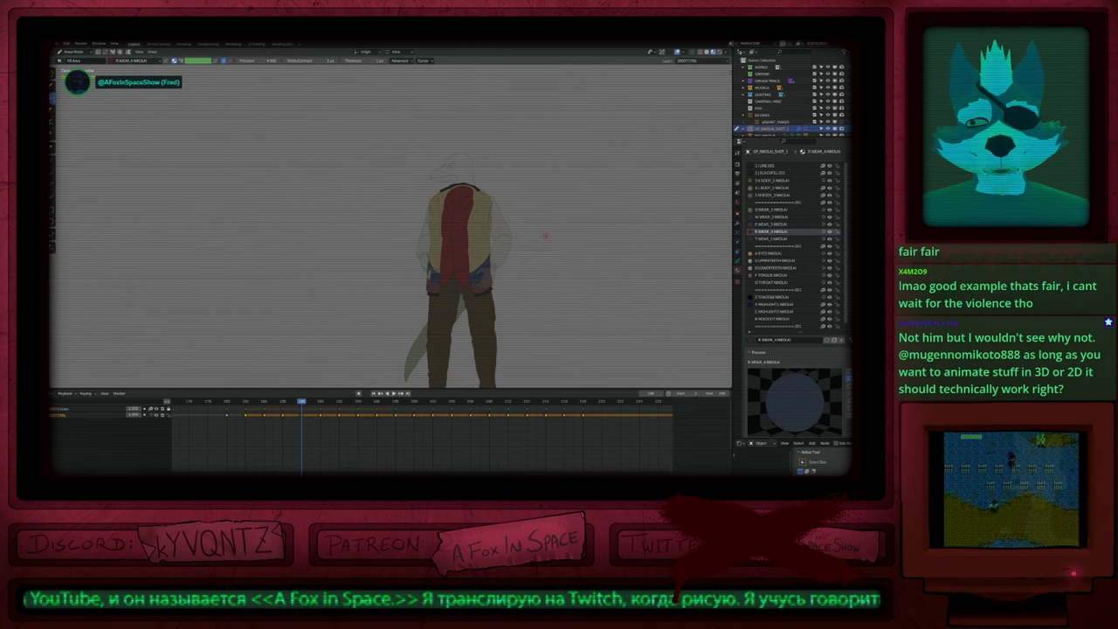
# Step: Reframe the character, switch to the Ink Pen brush with LINE.001, and make HEAD Lines the active layer
pyautogui.scroll(3, 468, 216)
pyautogui.keyDown('shift'); pyautogui.moveTo(468, 217); pyautogui.dragTo(455, 303, button='middle'); pyautogui.keyUp('shift')
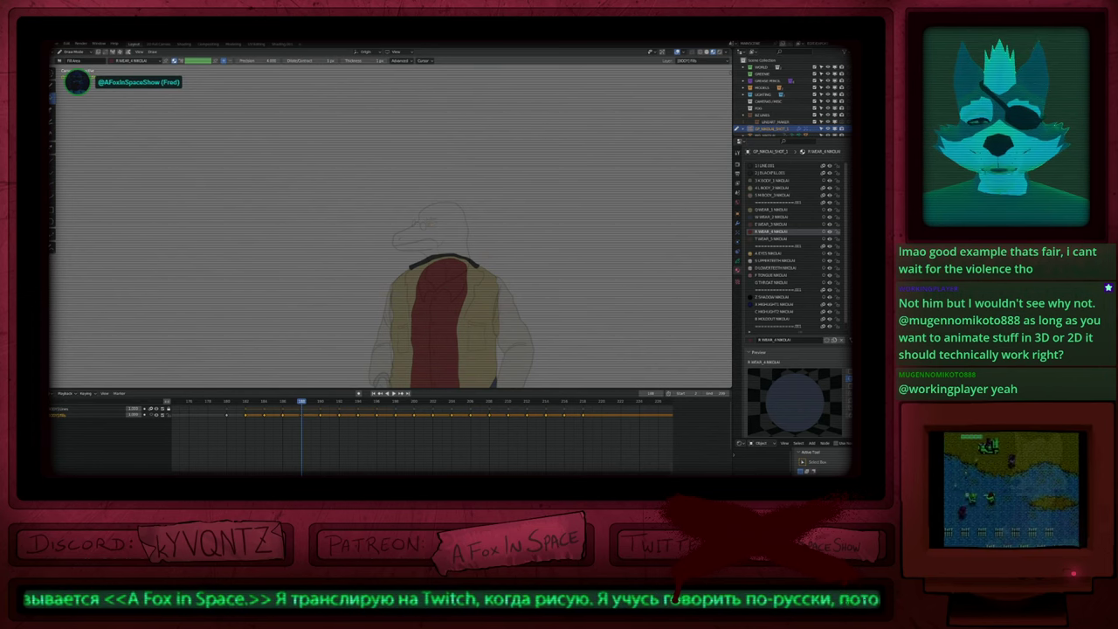
pyautogui.keyDown('shift'); pyautogui.moveTo(455, 303); pyautogui.dragTo(500, 165, button='middle'); pyautogui.keyUp('shift')
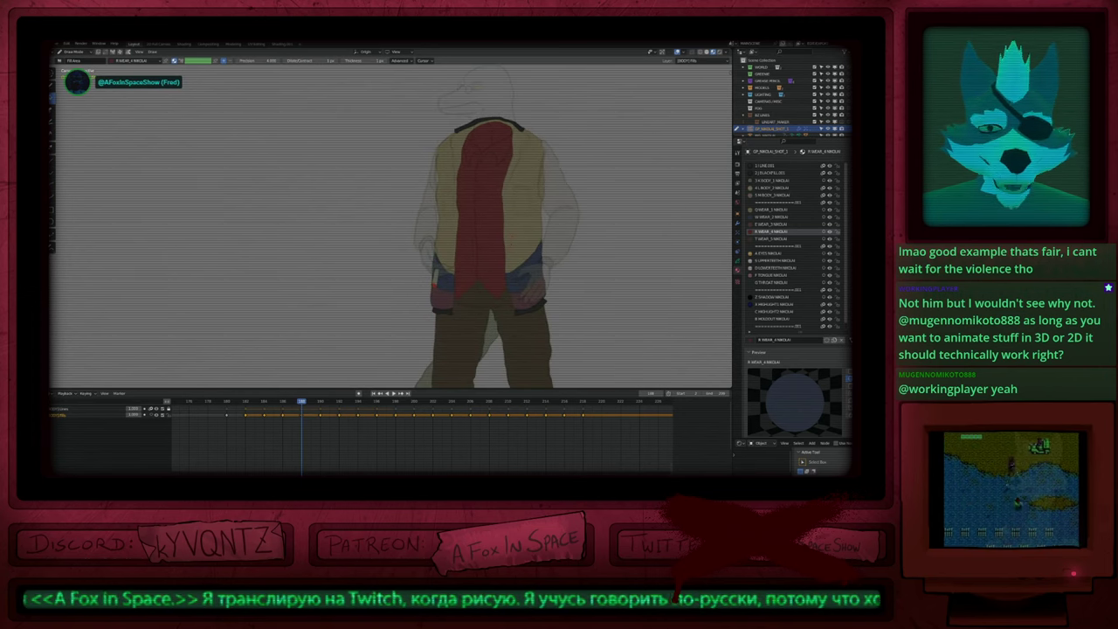
pyautogui.keyDown('shift'); pyautogui.moveTo(487, 243); pyautogui.dragTo(491, 252, button='middle'); pyautogui.keyUp('shift')
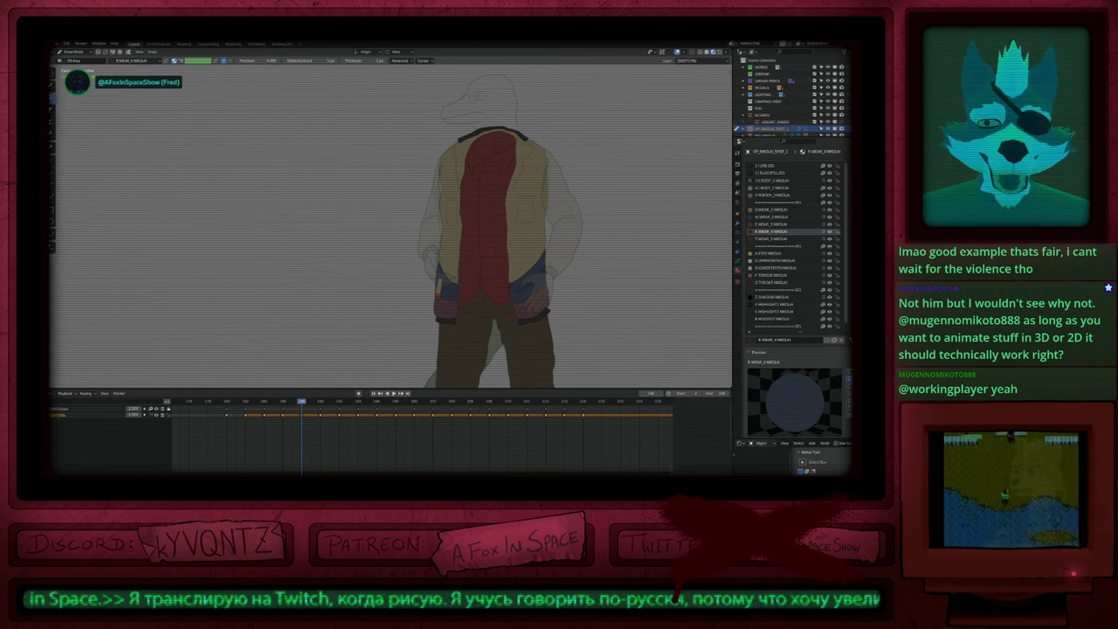
pyautogui.press('1')
pyautogui.press('pageup')
pyautogui.keyDown('shift'); pyautogui.moveTo(516, 211); pyautogui.dragTo(498, 314, button='middle'); pyautogui.keyUp('shift')
pyautogui.moveTo(502, 262)
pyautogui.keyDown('ctrl'); pyautogui.mouseDown(button='middle')
pyautogui.moveTo(512, 207)
pyautogui.moveTo(502, 255)
pyautogui.mouseUp(button='middle'); pyautogui.keyUp('ctrl')
pyautogui.press('pagedown')
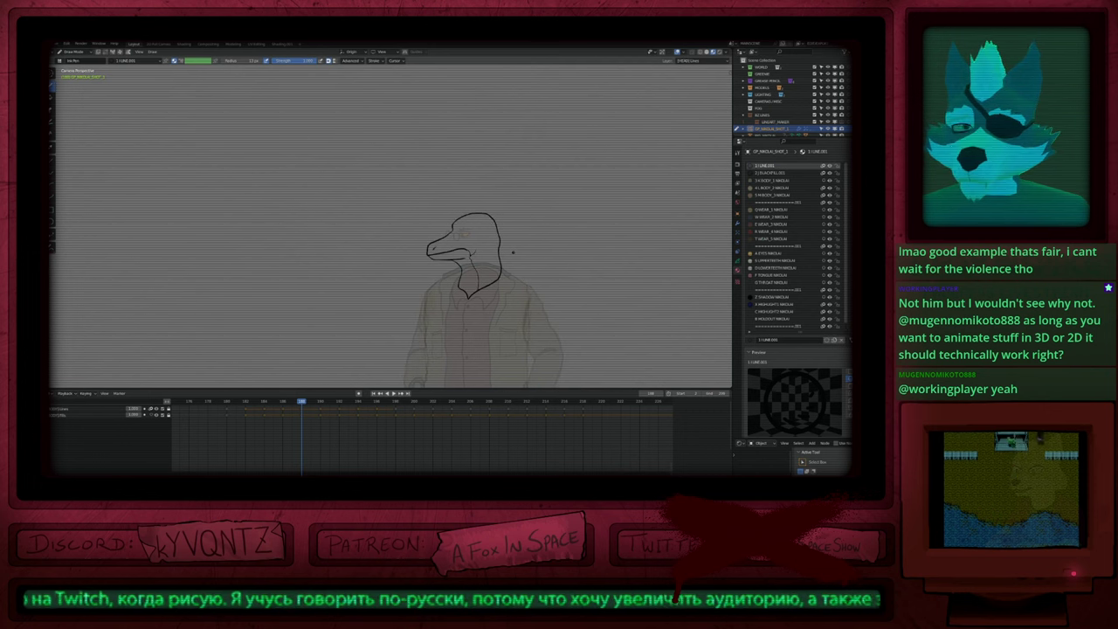
# Step: Step through the head keyframes to a later head pose
pyautogui.hotkey('shift', 'Left')
pyautogui.click(243, 402)
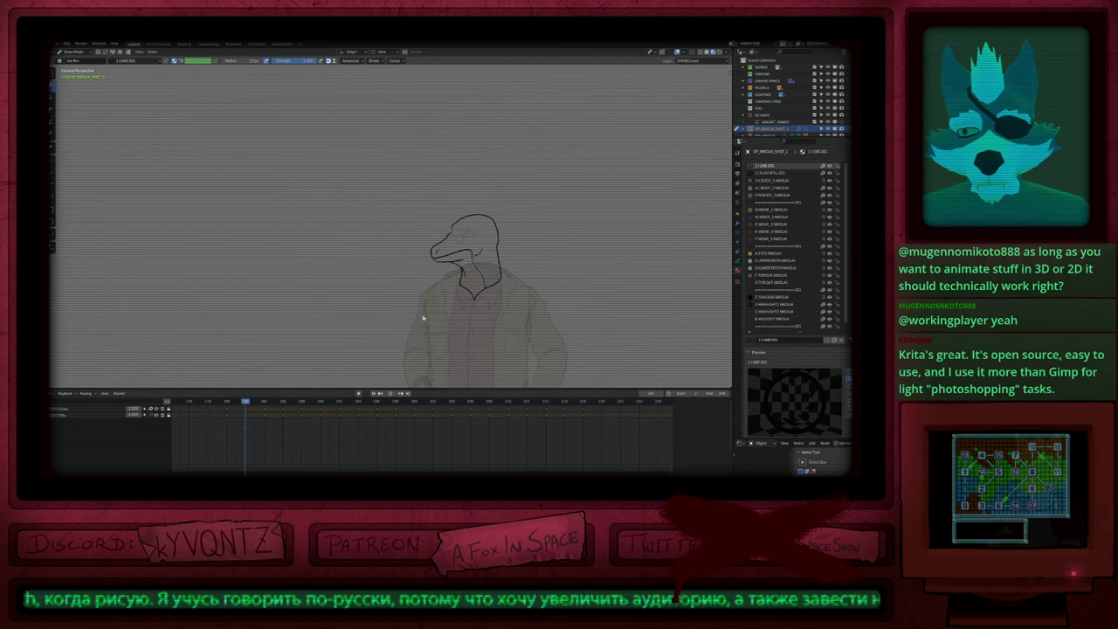
pyautogui.press('Up')
pyautogui.press('Up')
pyautogui.press('Up')
pyautogui.press('Up')
pyautogui.press('Up')
pyautogui.press('Up')
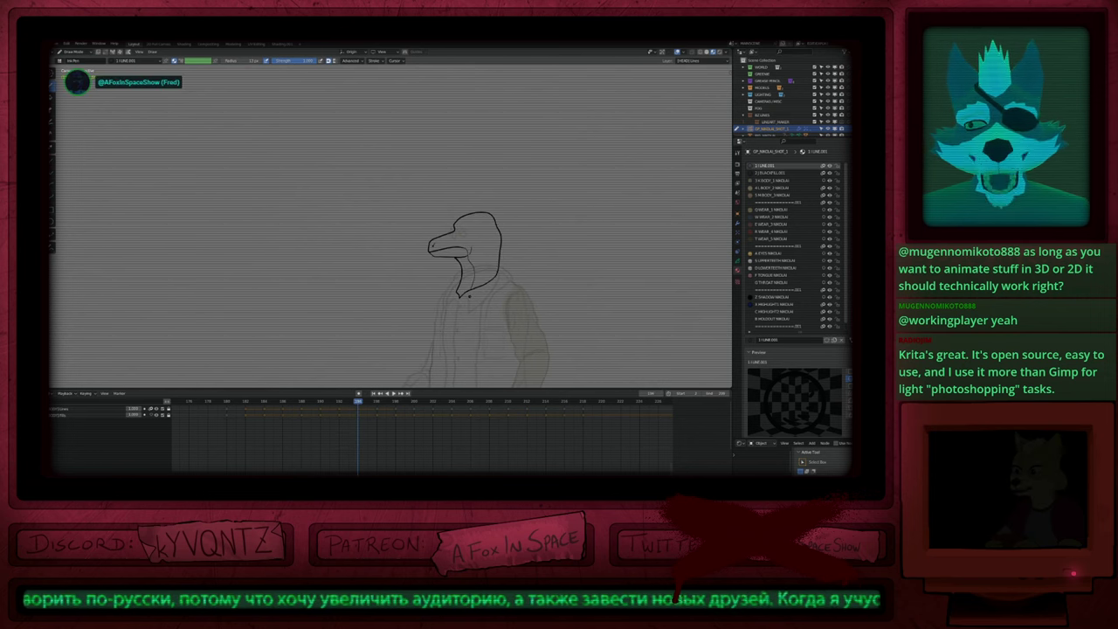
# Step: Zoom into the neck, resize the brush, and redraw the neck line's tip slightly left
pyautogui.scroll(5, 459, 301)
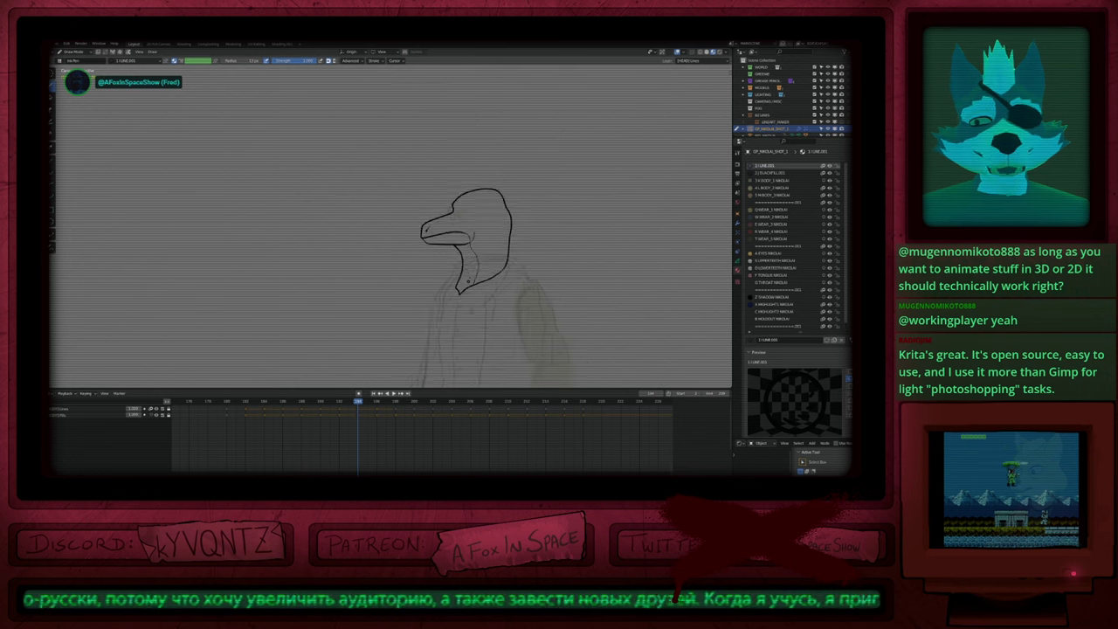
pyautogui.press('f')
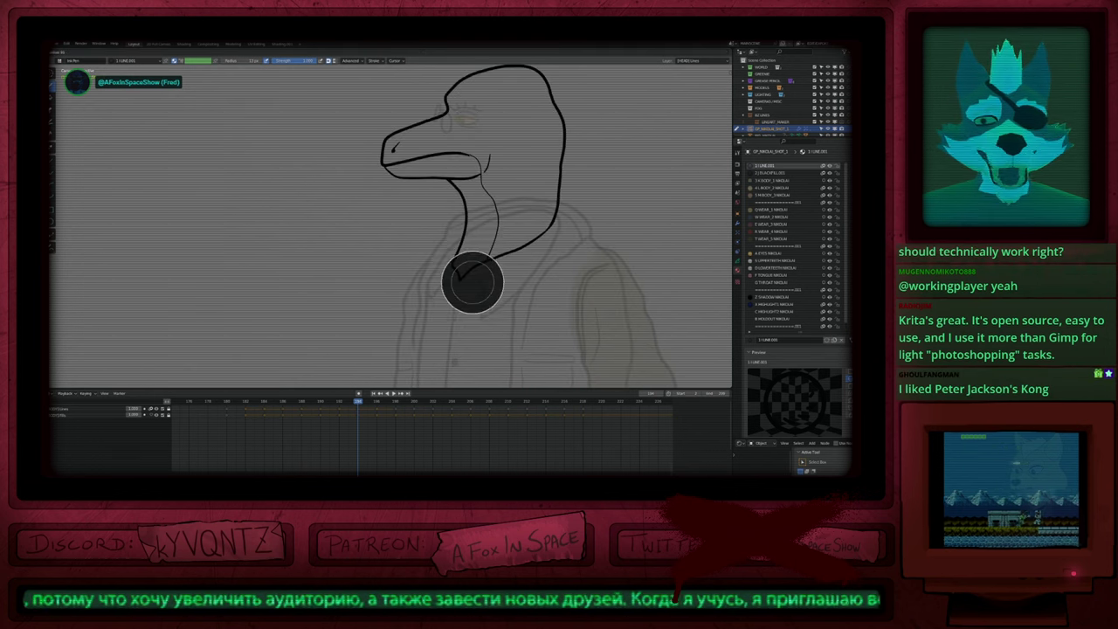
pyautogui.click(482, 285)
pyautogui.moveTo(481, 285); pyautogui.dragTo(466, 283)
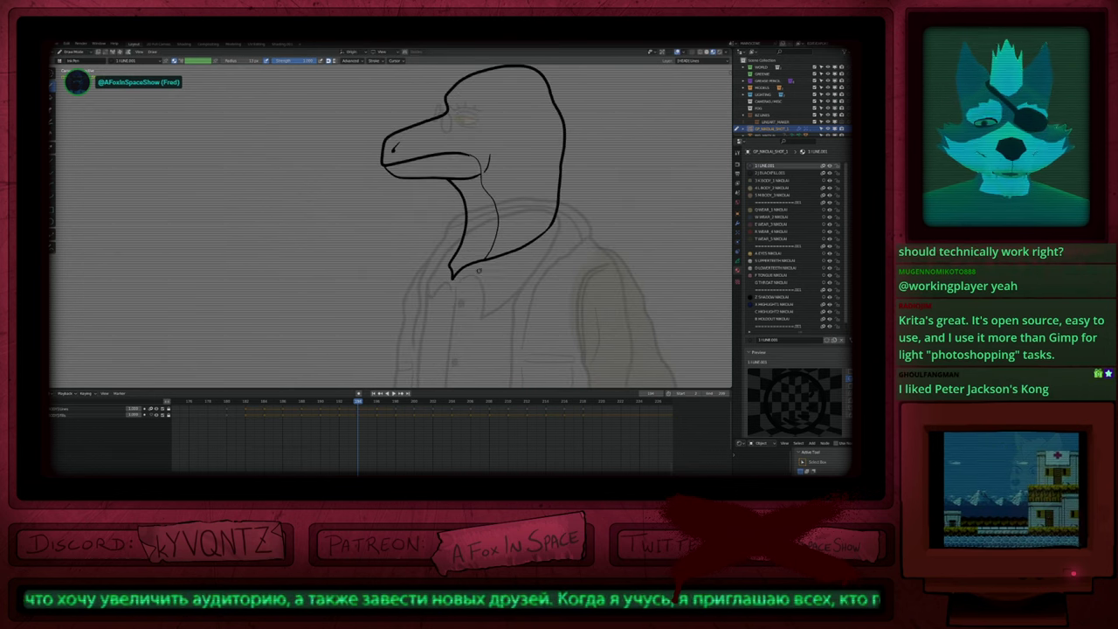
pyautogui.scroll(-3, 492, 323)
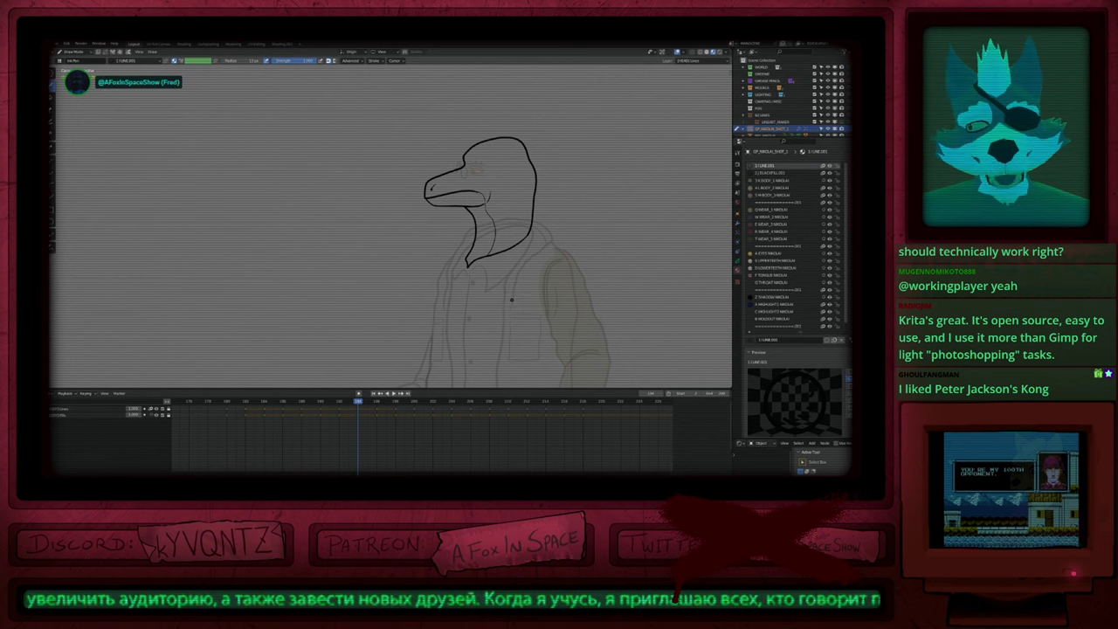
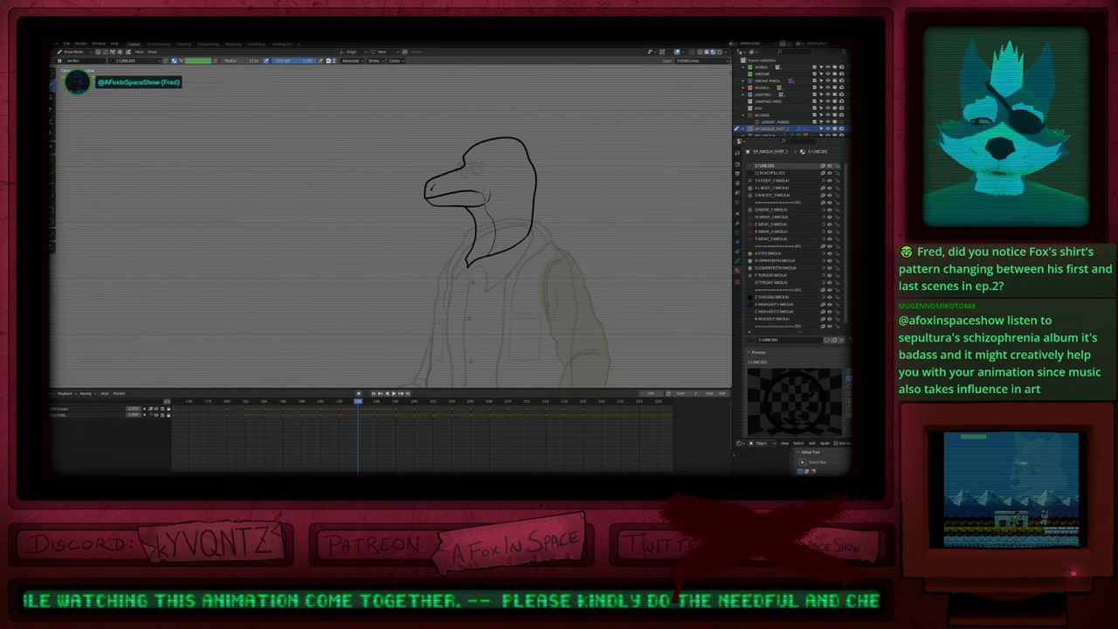
# Step: Zoom onto the lizard's head and step back and forth through the inked head frames
pyautogui.scroll(-1, 535, 259)
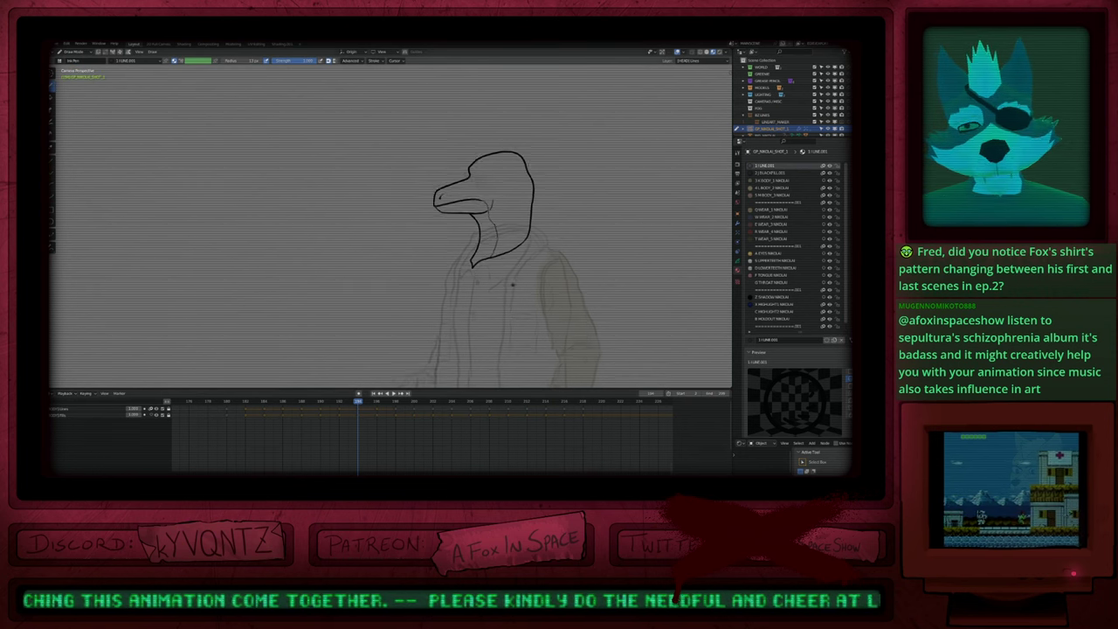
pyautogui.keyDown('shift'); pyautogui.moveTo(508, 313); pyautogui.dragTo(499, 215, button='middle'); pyautogui.keyUp('shift')
pyautogui.keyDown('shift'); pyautogui.moveTo(522, 157); pyautogui.dragTo(510, 287, button='middle'); pyautogui.keyUp('shift')
pyautogui.scroll(3, 509, 286)
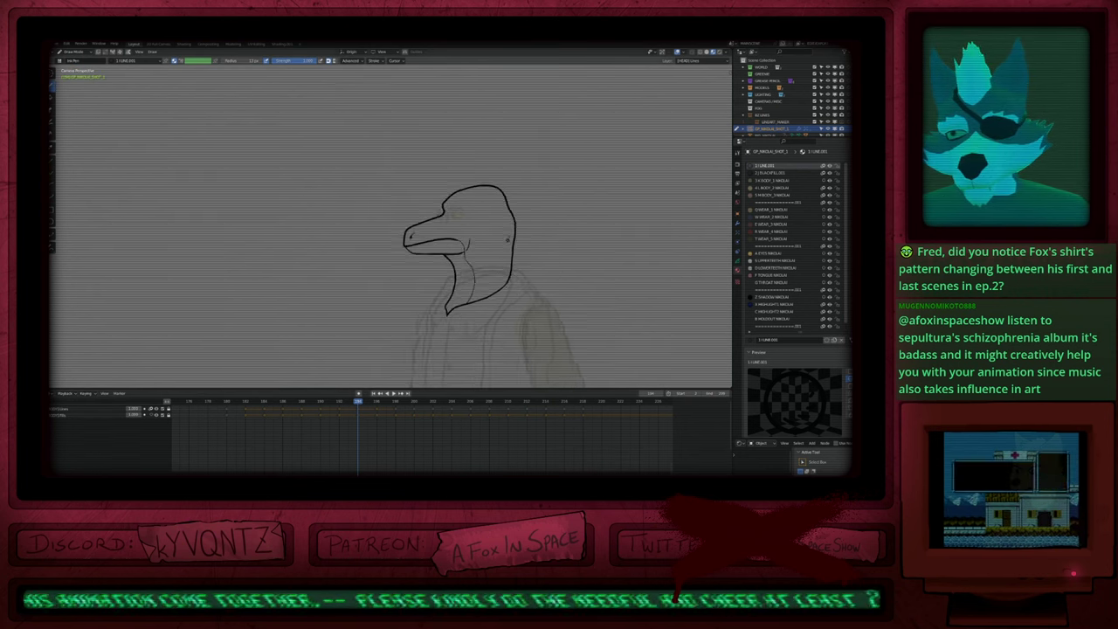
pyautogui.press('Down')
pyautogui.press('Up')
pyautogui.press('Up')
pyautogui.press('Up')
pyautogui.press('Up')
pyautogui.press('Up')
pyautogui.press('Down')
pyautogui.press('Down')
pyautogui.press('Down')
pyautogui.press('Down')
pyautogui.press('Down')
pyautogui.press('Right')
pyautogui.press('Right')
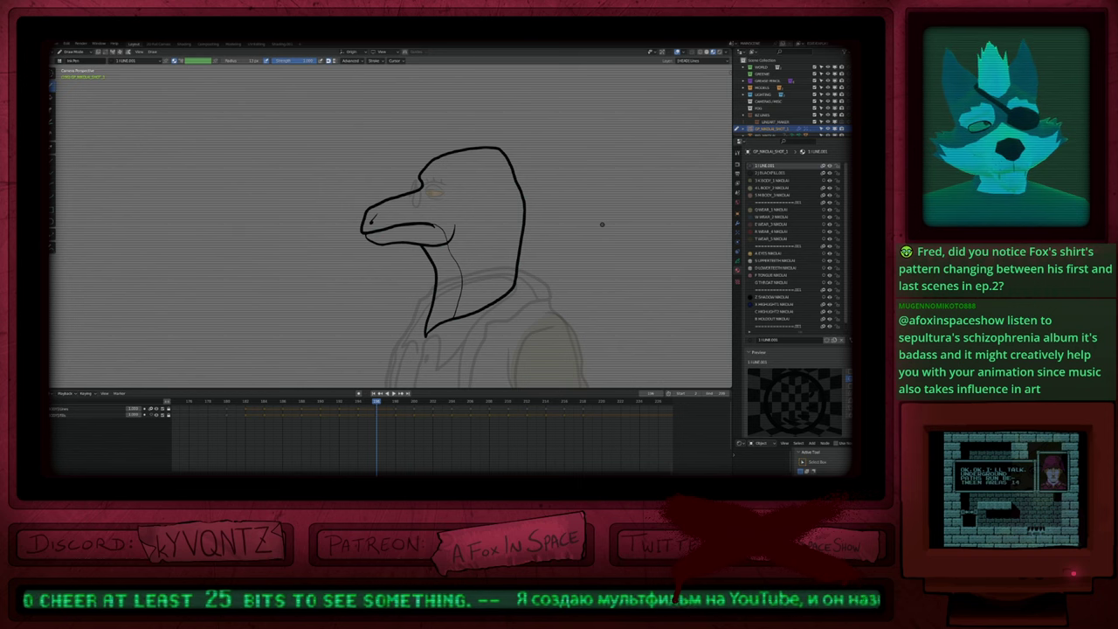
# Step: Return to frame 192 and zoom out to show the whole figure
pyautogui.press('Left')
pyautogui.press('Left')
pyautogui.press('Left')
pyautogui.press('Left')
pyautogui.press('Left')
pyautogui.press('Left')
pyautogui.press('Left')
pyautogui.press('Left')
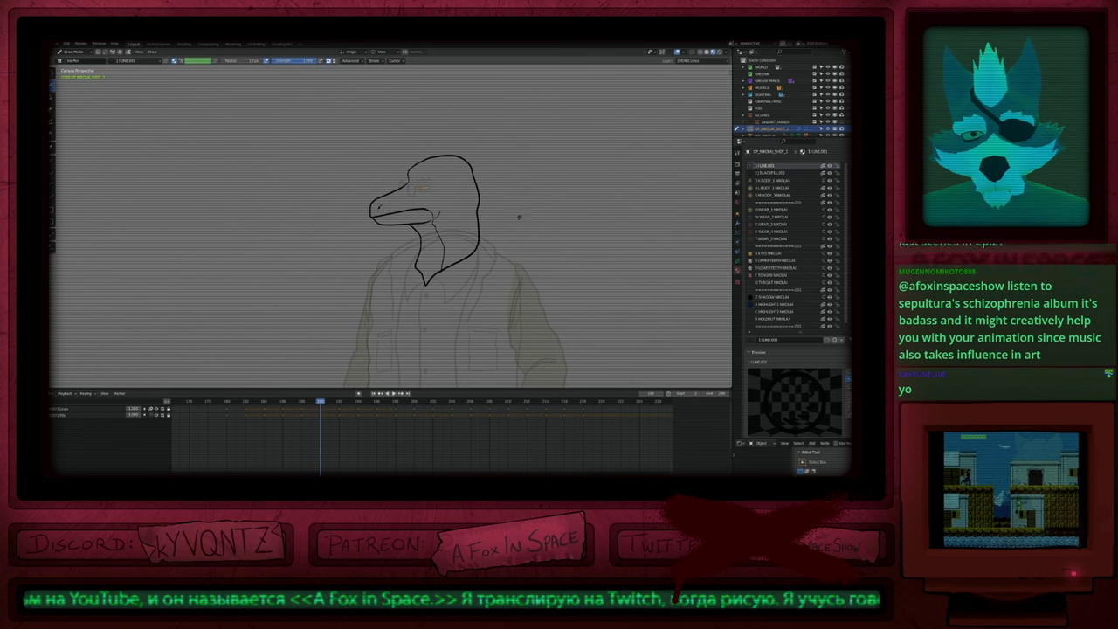
pyautogui.scroll(-2, 440, 280)
pyautogui.keyDown('shift'); pyautogui.moveTo(470, 368); pyautogui.dragTo(484, 269, button='middle'); pyautogui.keyUp('shift')
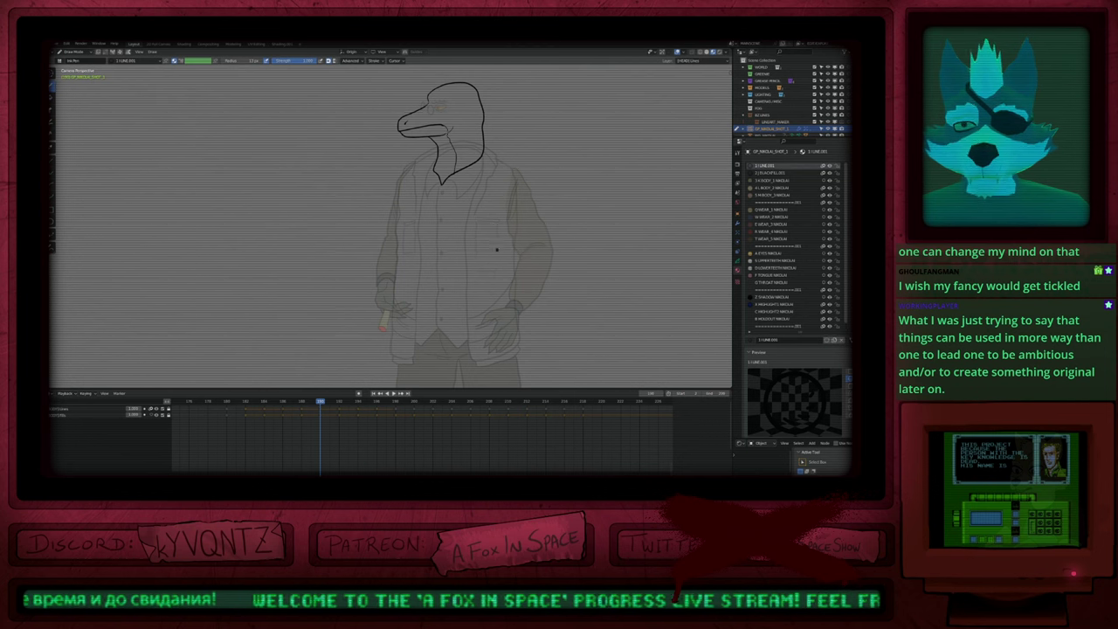
pyautogui.keyDown('shift'); pyautogui.moveTo(497, 250); pyautogui.dragTo(494, 335, button='middle'); pyautogui.keyUp('shift')
pyautogui.press('Down')
pyautogui.press('Up')
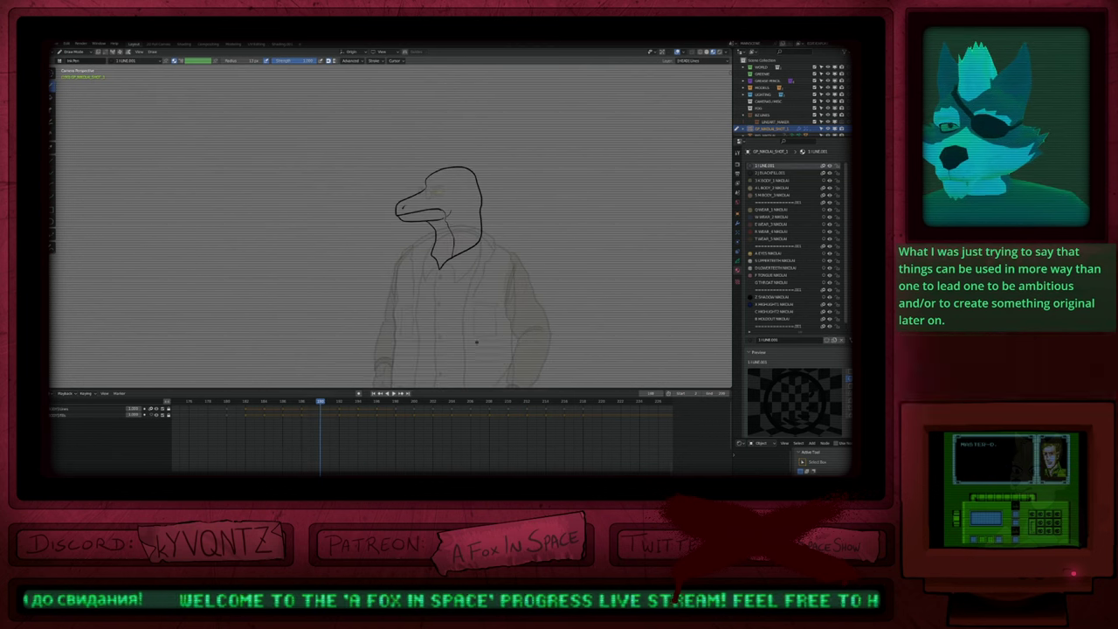
pyautogui.hotkey('ctrl', 'Tab')
pyautogui.hotkey('ctrl', 'Tab')
pyautogui.hotkey('ctrl', 'Tab')
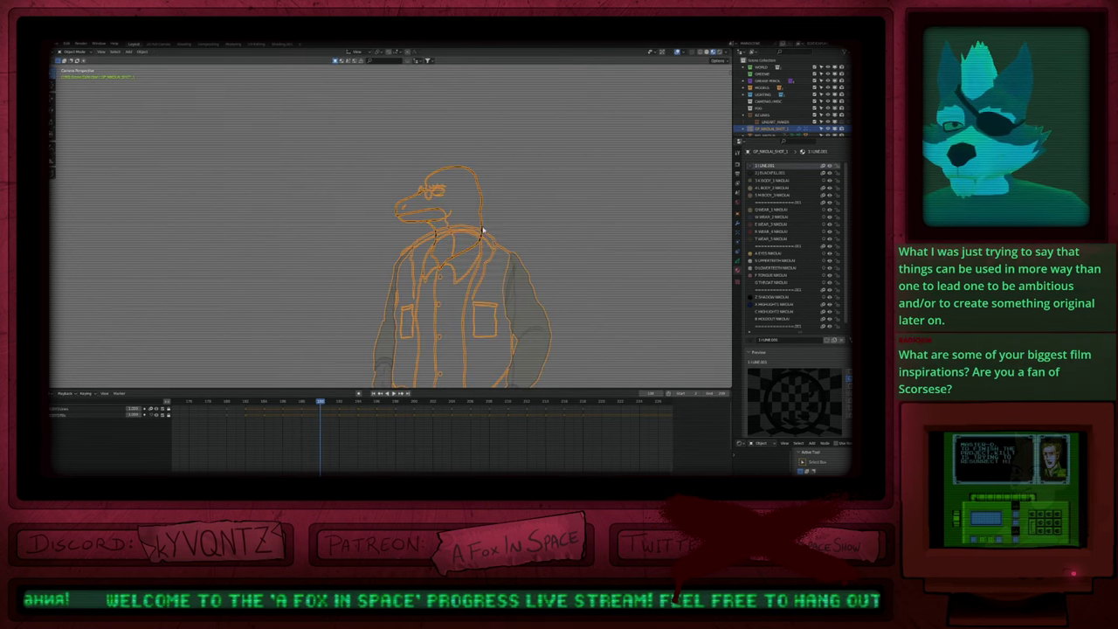
pyautogui.hotkey('ctrl', 'Tab')
pyautogui.keyDown('shift'); pyautogui.moveTo(503, 263); pyautogui.dragTo(523, 281, button='middle'); pyautogui.keyUp('shift')
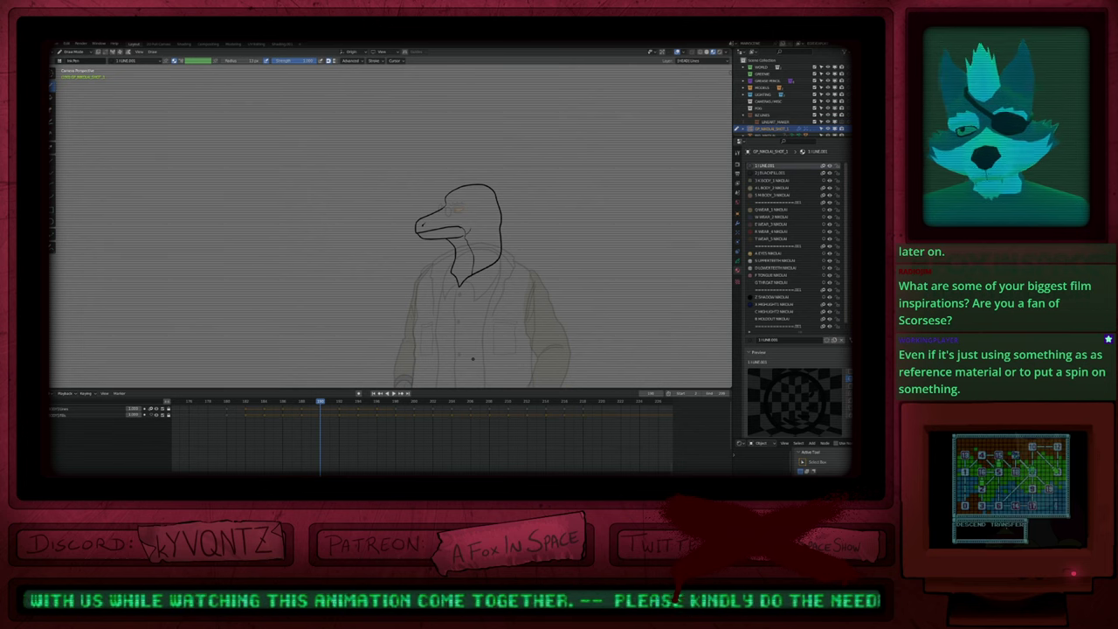
pyautogui.keyDown('shift'); pyautogui.moveTo(534, 242); pyautogui.dragTo(554, 240, button='middle'); pyautogui.keyUp('shift')
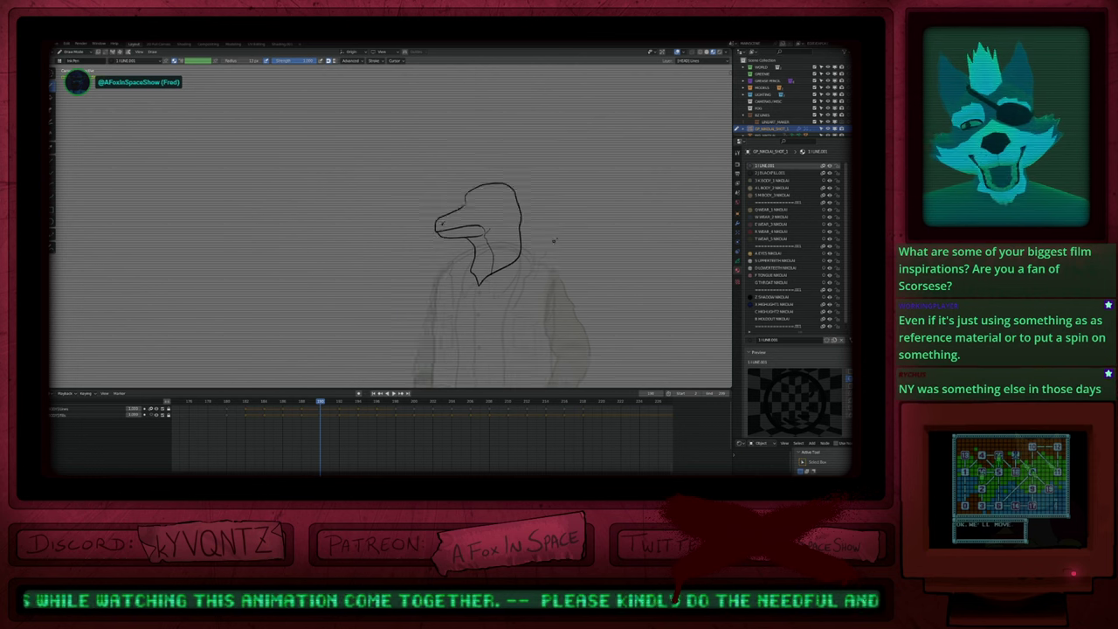
pyautogui.scroll(-6, 494, 284)
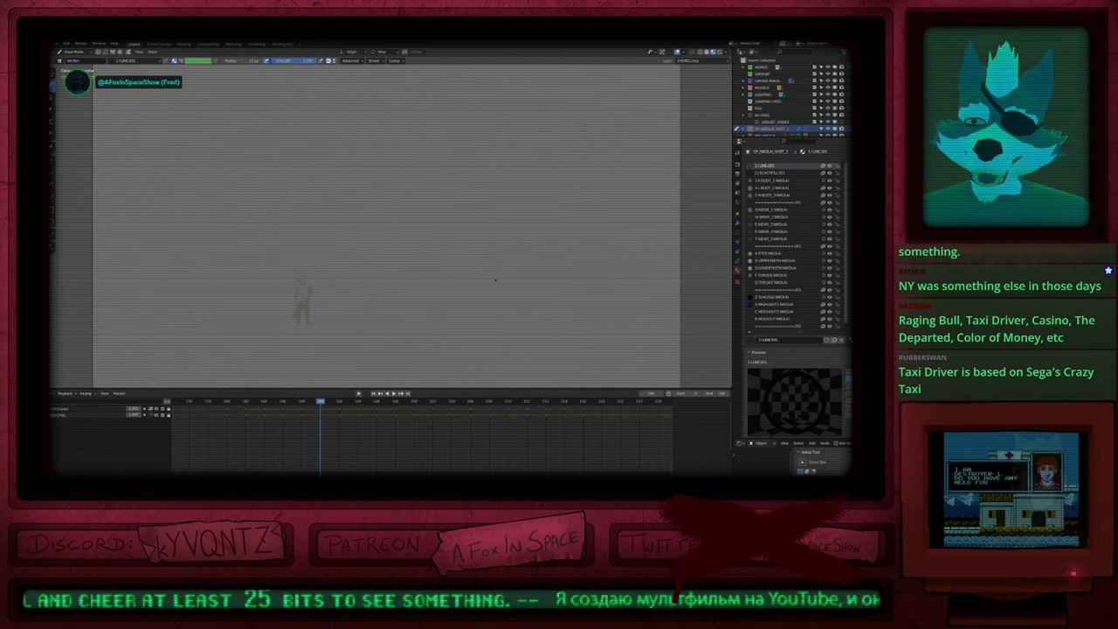
# Step: Fly toward the figure with Walk Navigation, then cancel to restore the view
pyautogui.hotkey('shift', '`')
pyautogui.press('w')
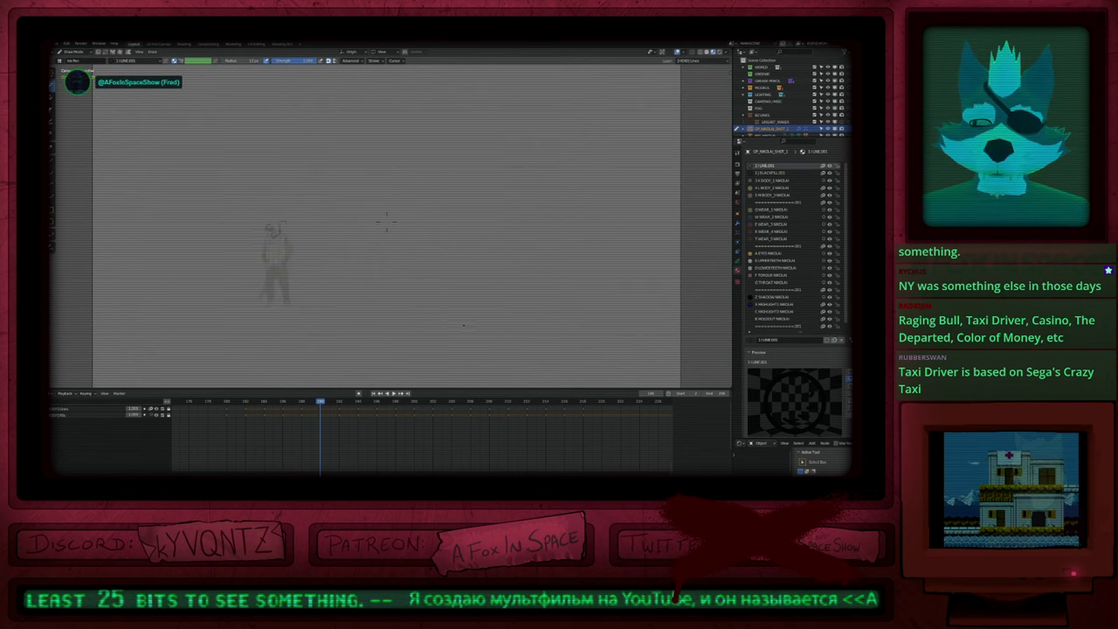
pyautogui.press('w')
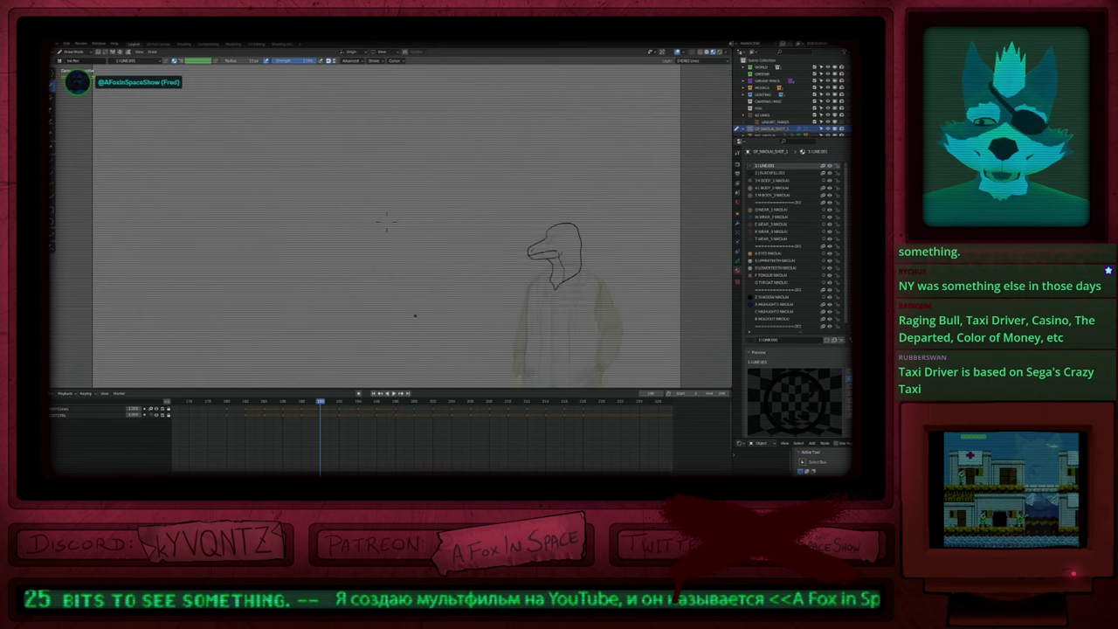
pyautogui.press('Escape')
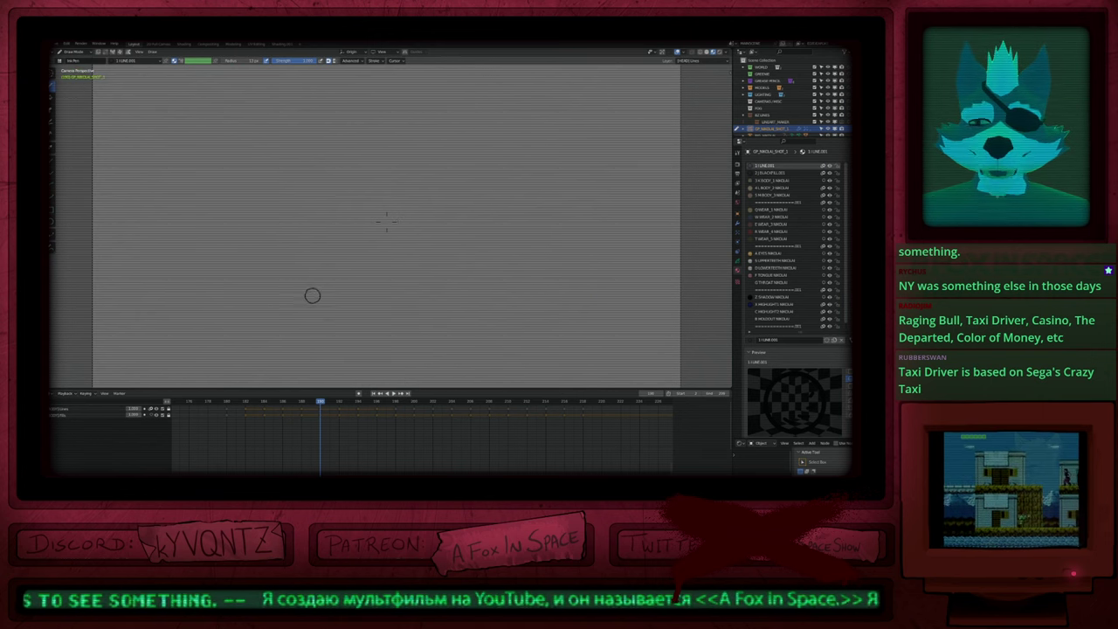
# Step: Walk the view forward, back and sideways, zoom out, and return to Object Mode
pyautogui.hotkey('shift', '`')
pyautogui.press('w')
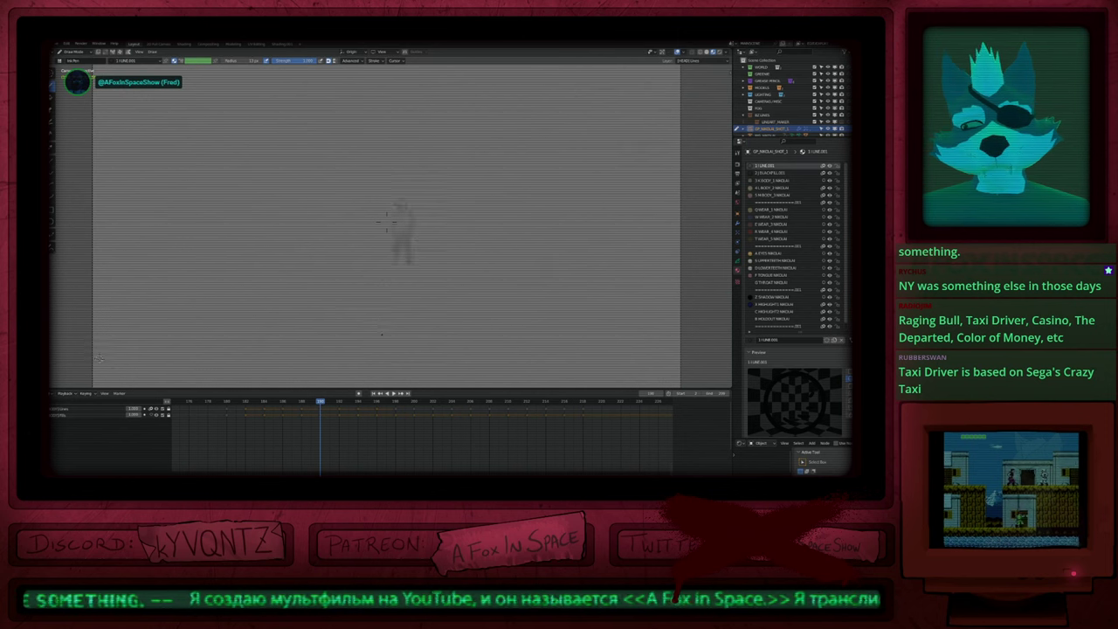
pyautogui.scroll(8, 384, 222)
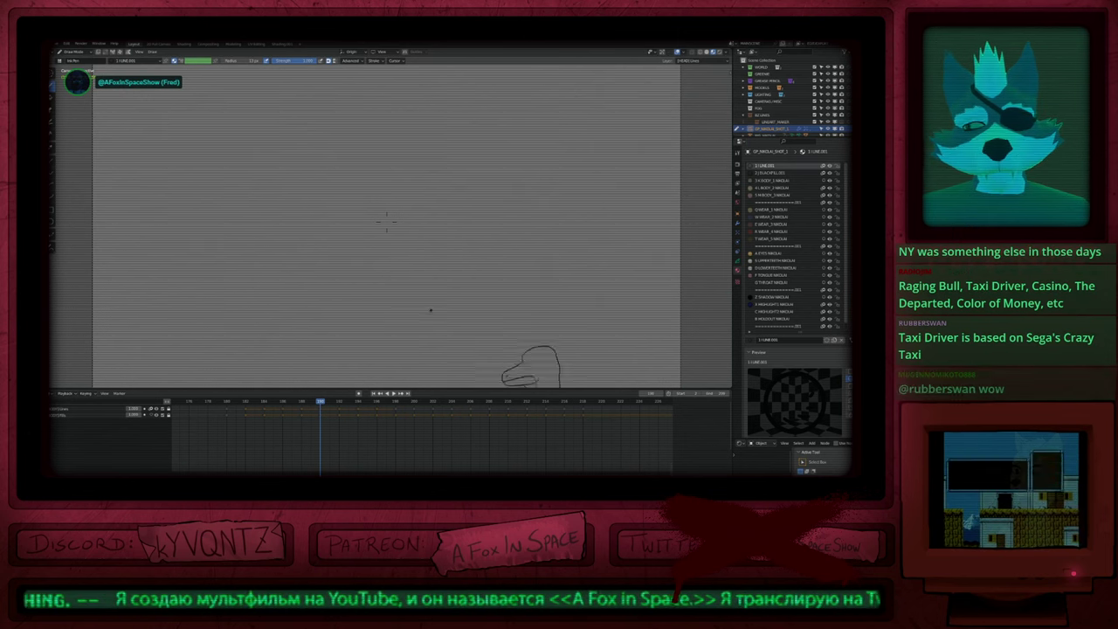
pyautogui.press('s')
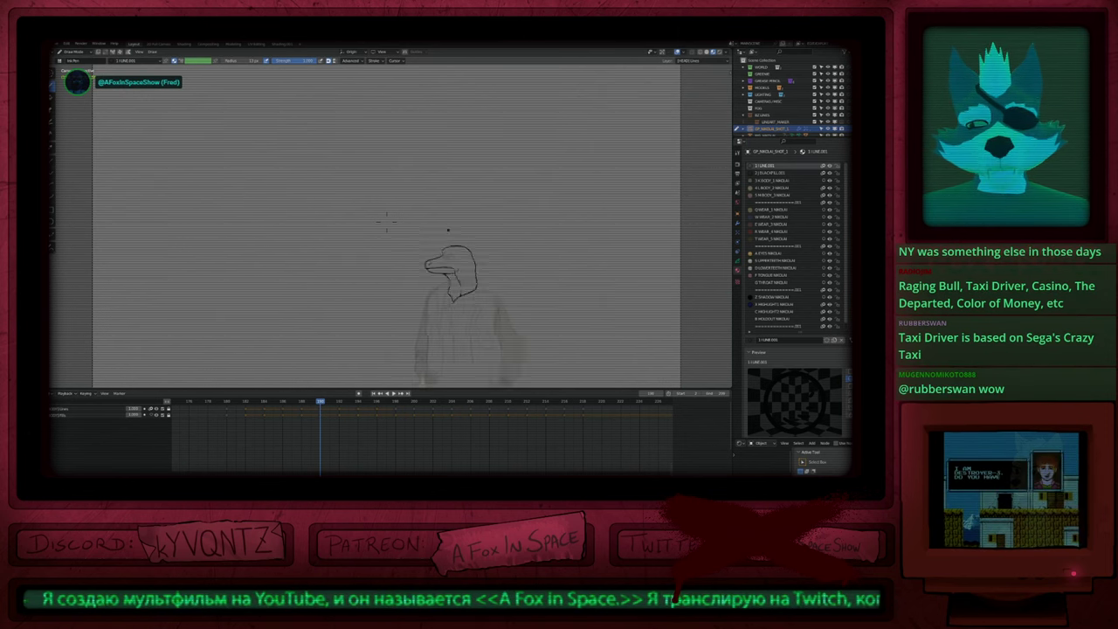
pyautogui.press('s')
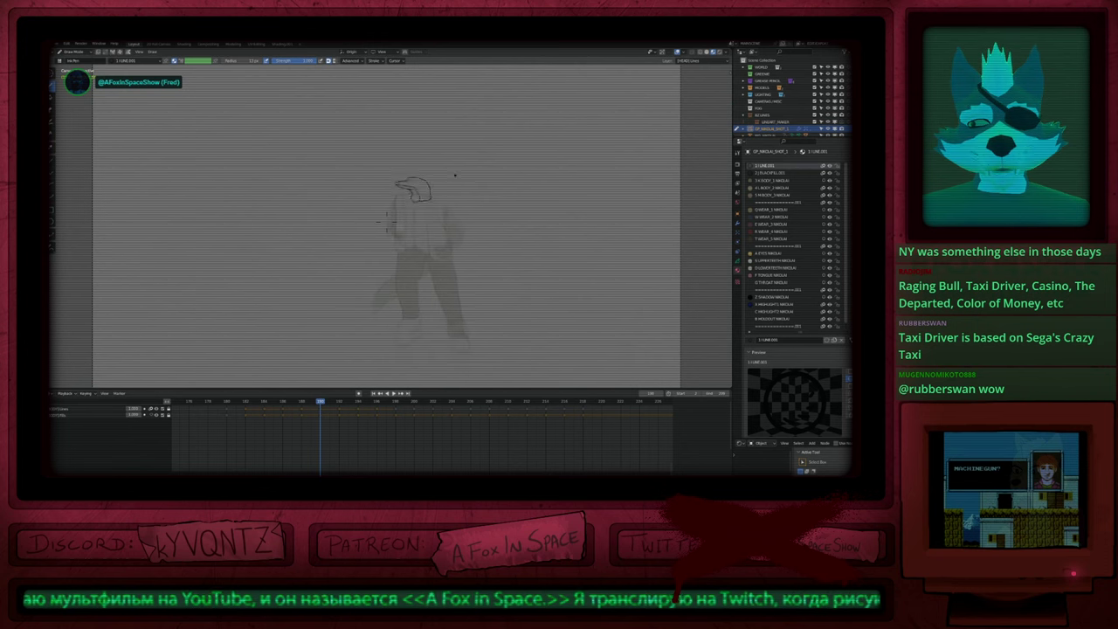
pyautogui.scroll(5, 455, 156)
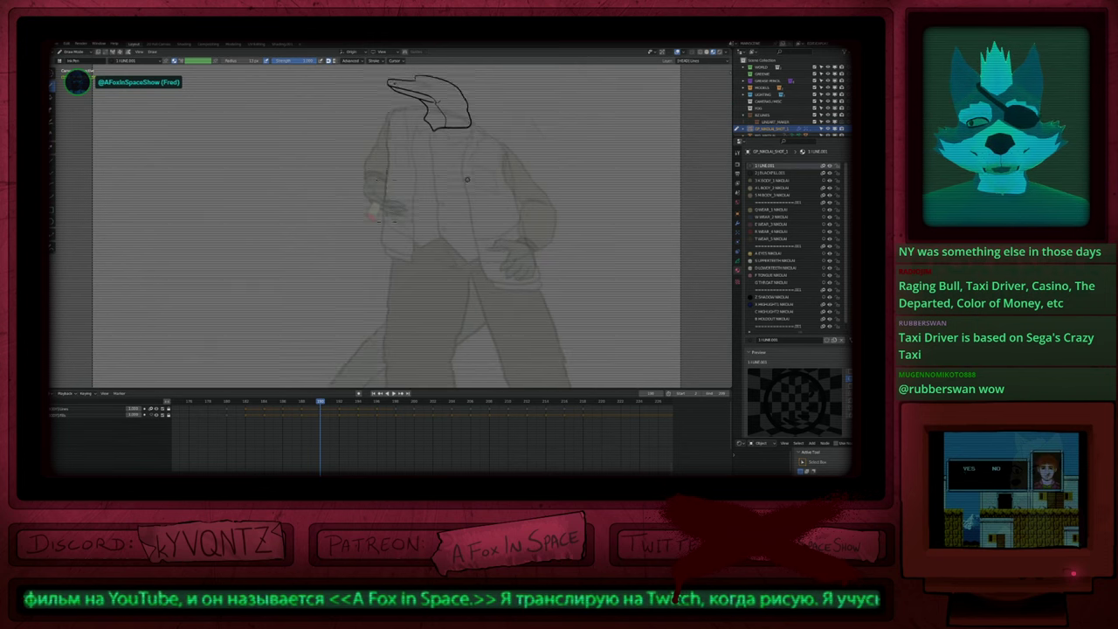
pyautogui.press('d')
pyautogui.scroll(-8, 407, 320)
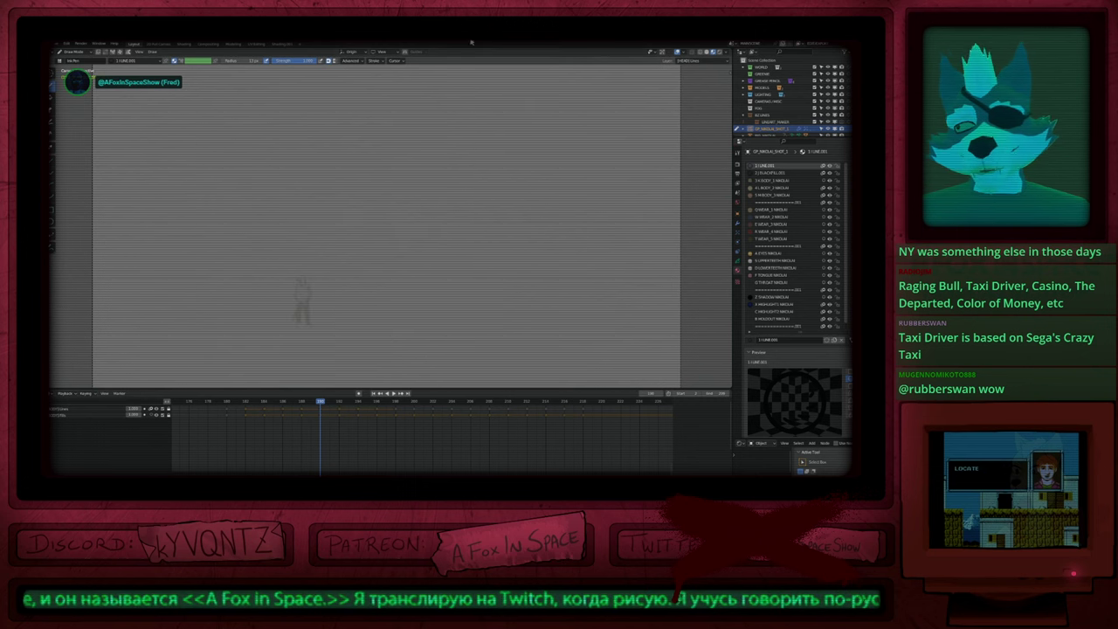
pyautogui.hotkey('ctrl', 'Tab')
# Step: Select the lizard's grease pencil drawing object
pyautogui.click(333, 308)
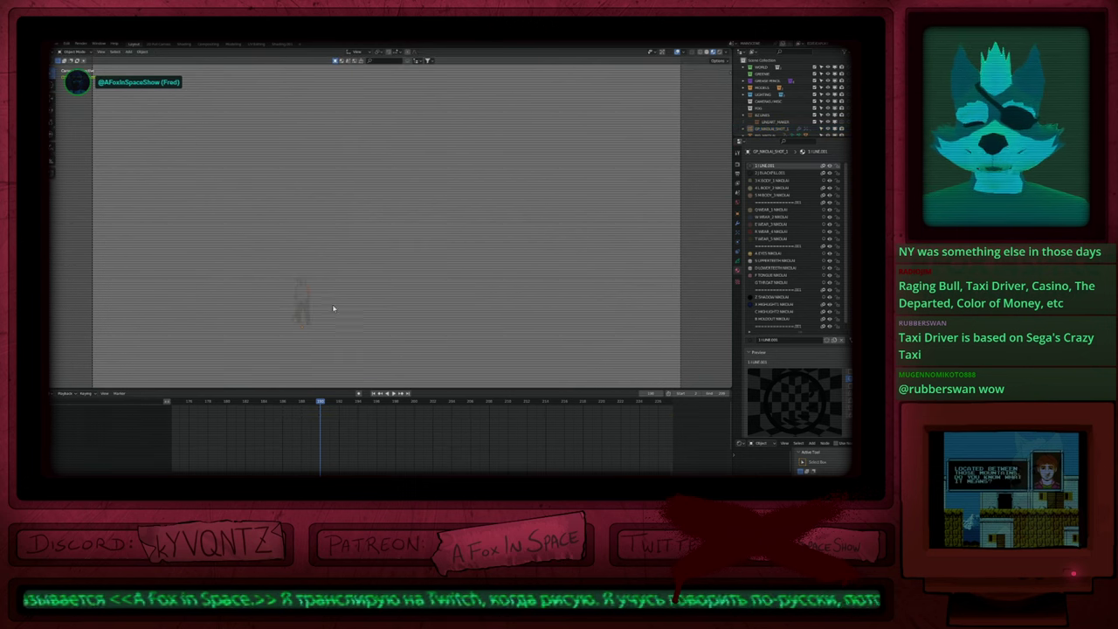
pyautogui.click(305, 298)
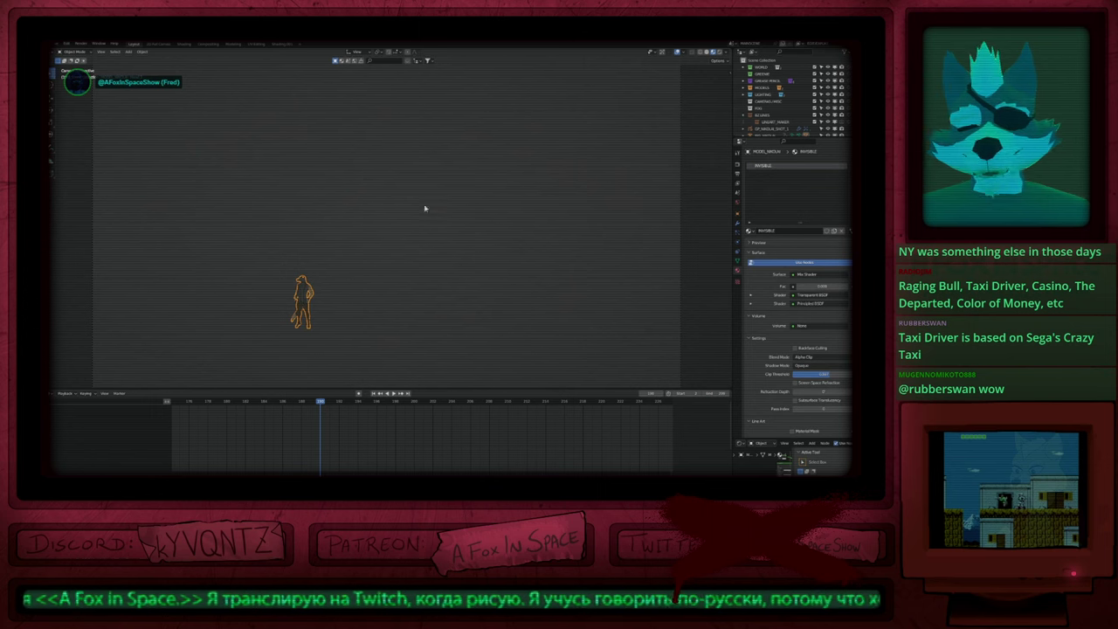
pyautogui.click(445, 264)
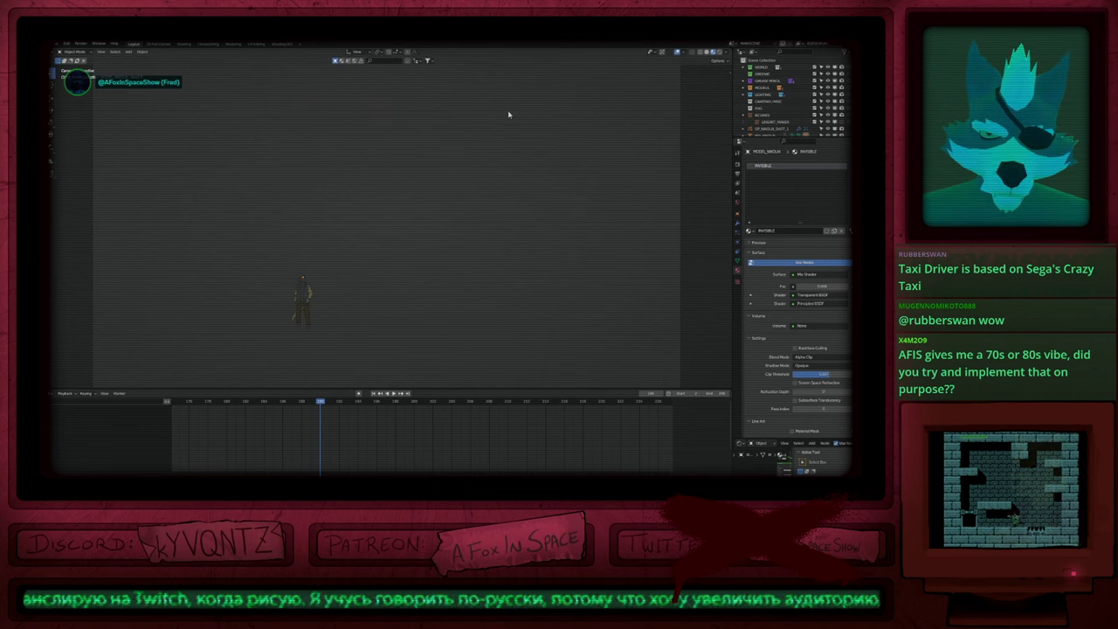
pyautogui.click(301, 310)
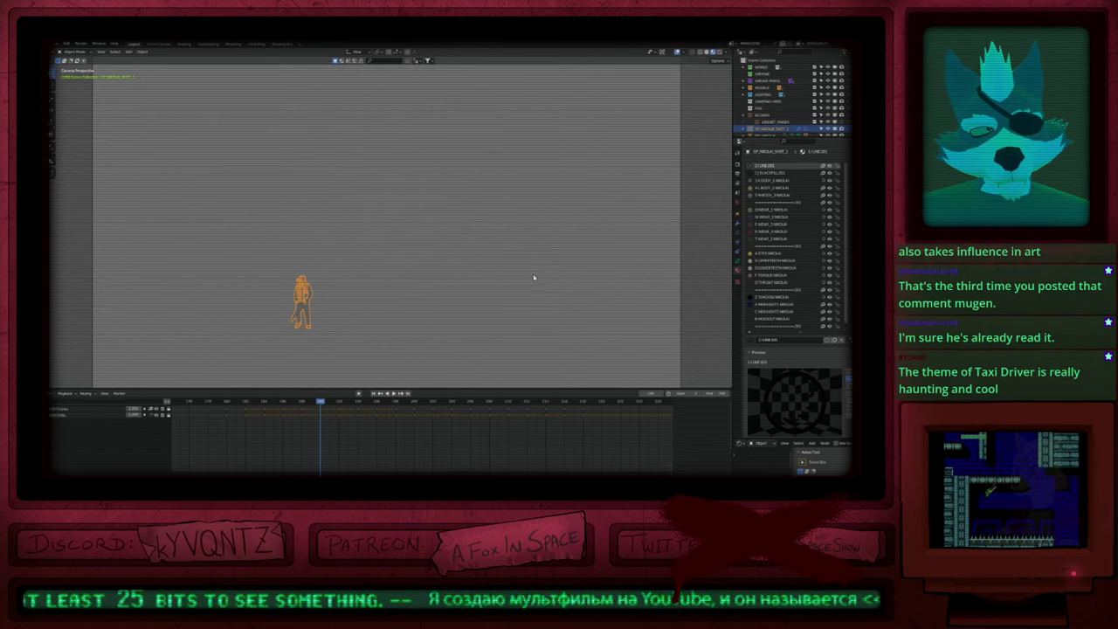
# Step: Fit the camera frame, zoom onto the character, and enter Draw Mode on the drawing
pyautogui.keyDown('shift'); pyautogui.moveTo(508, 278); pyautogui.dragTo(530, 267, button='middle'); pyautogui.keyUp('shift')
pyautogui.scroll(-2, 531, 262)
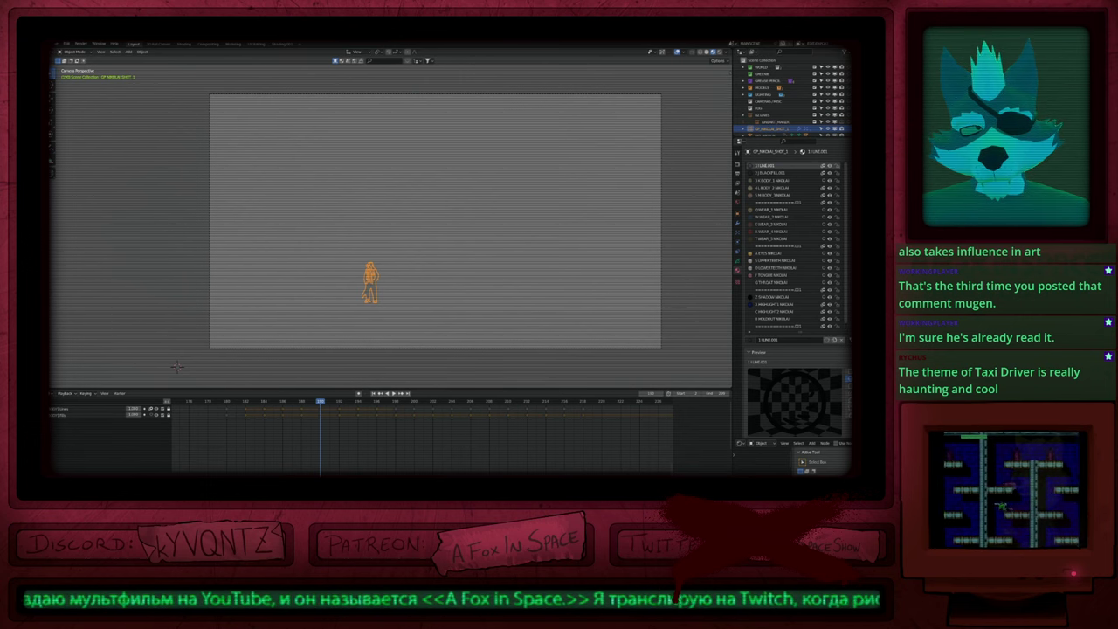
pyautogui.scroll(2, 472, 309)
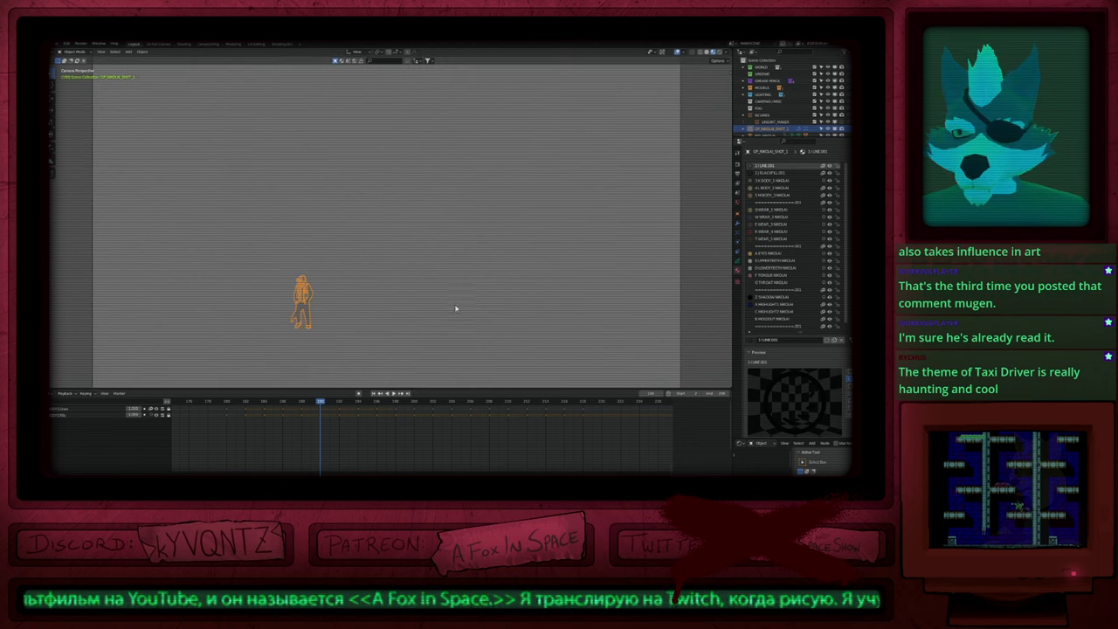
pyautogui.click(396, 277)
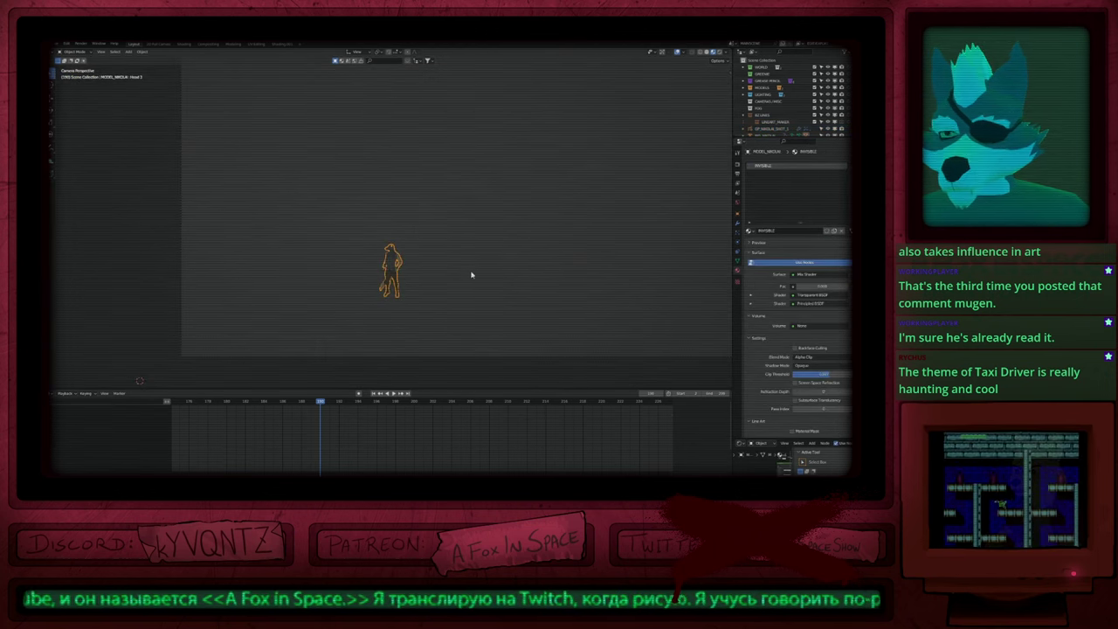
pyautogui.press('Home')
pyautogui.moveTo(319, 315)
pyautogui.keyDown('ctrl'); pyautogui.mouseDown(button='middle')
pyautogui.moveTo(347, 224)
pyautogui.moveTo(324, 249)
pyautogui.moveTo(447, 269)
pyautogui.mouseUp(button='middle'); pyautogui.keyUp('ctrl')
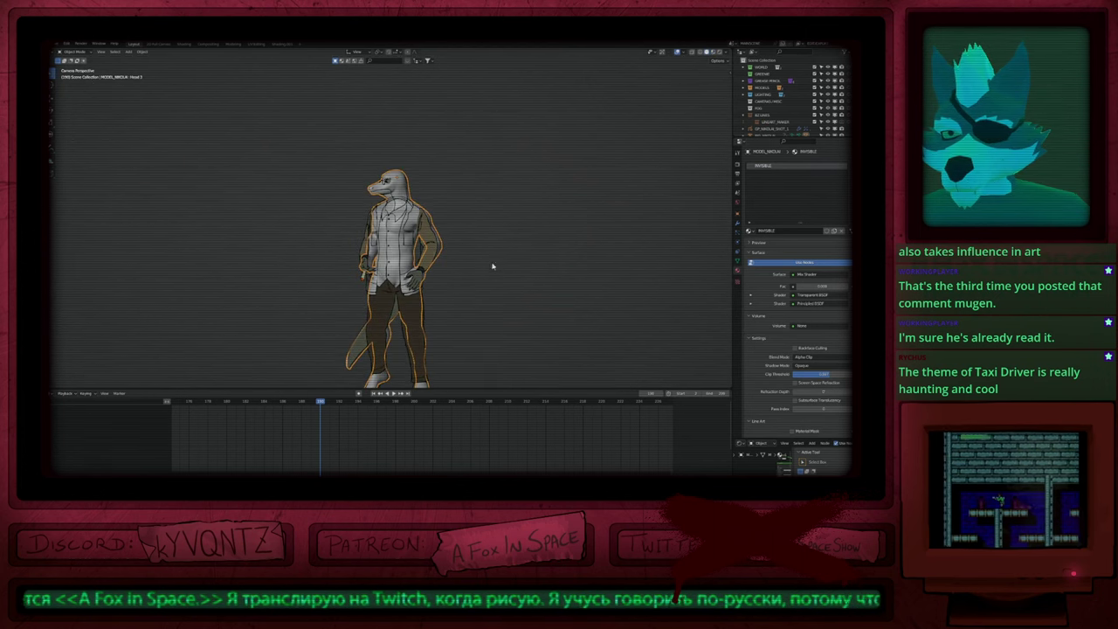
pyautogui.click(363, 249)
pyautogui.keyDown('ctrl'); pyautogui.moveTo(369, 285); pyautogui.dragTo(375, 229, button='middle'); pyautogui.keyUp('ctrl')
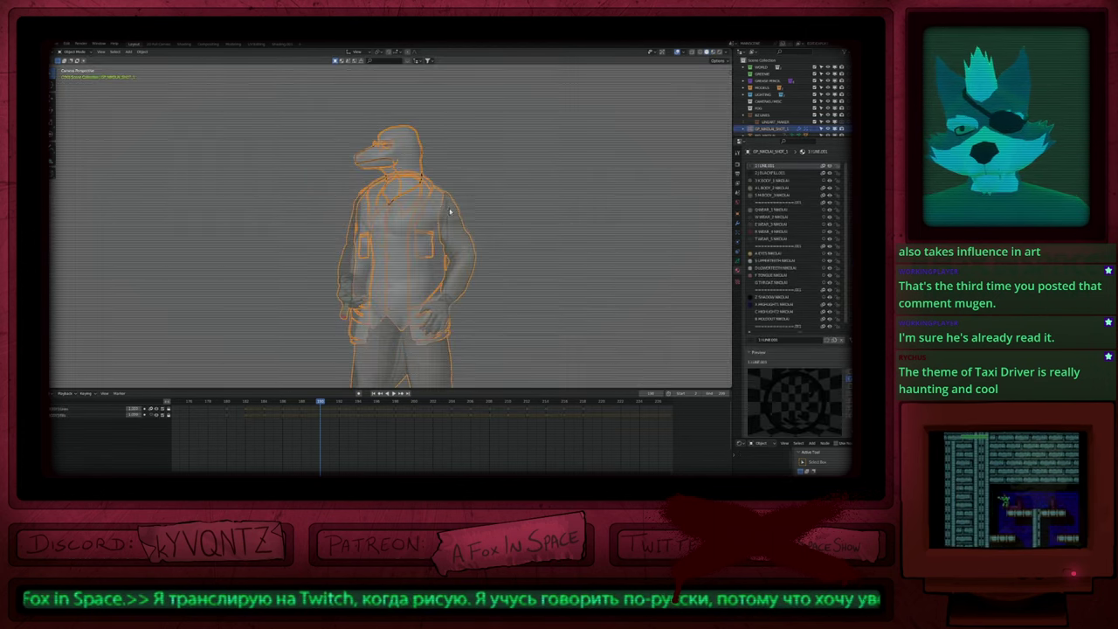
pyautogui.hotkey('ctrl', 'Tab')
pyautogui.keyDown('shift'); pyautogui.moveTo(474, 220); pyautogui.dragTo(503, 229, button='middle'); pyautogui.keyUp('shift')
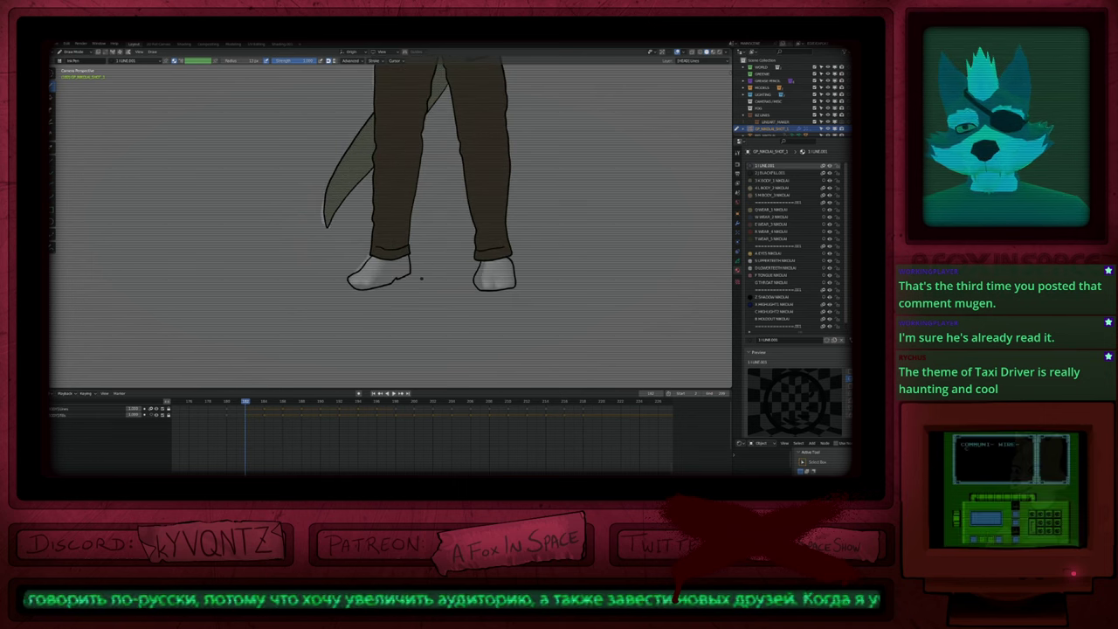
# Step: Fill both shoes black with BLACKFILL on the current frame and frames 184 and 186
pyautogui.press('2')
pyautogui.click(391, 262)
pyautogui.click(489, 272)
pyautogui.press('Up')
pyautogui.click(396, 267)
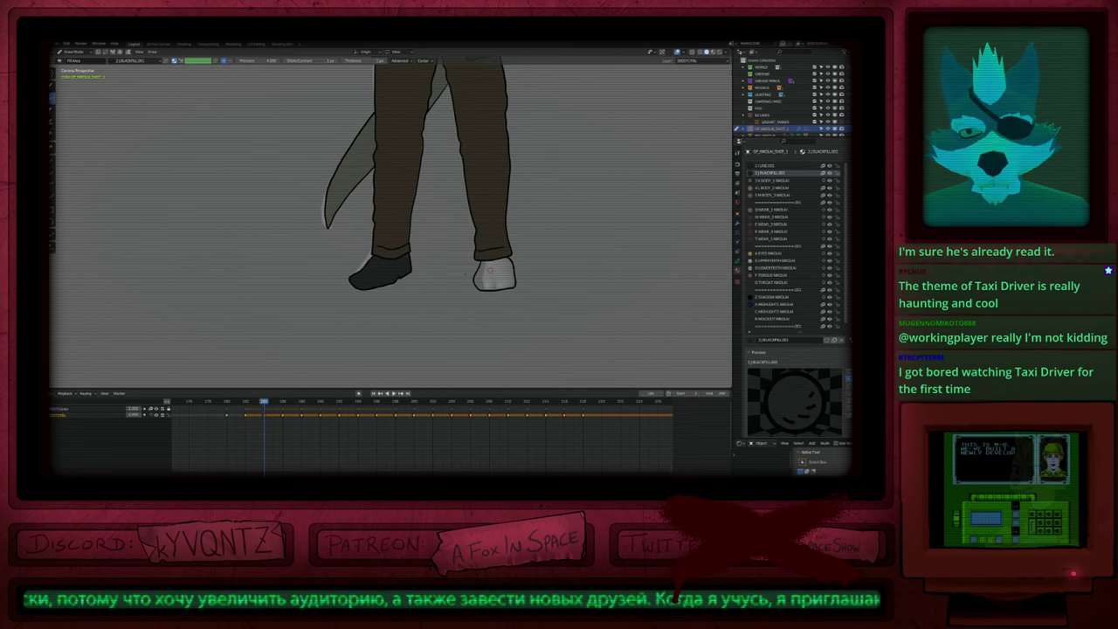
pyautogui.click(490, 272)
pyautogui.press('Up')
pyautogui.click(395, 266)
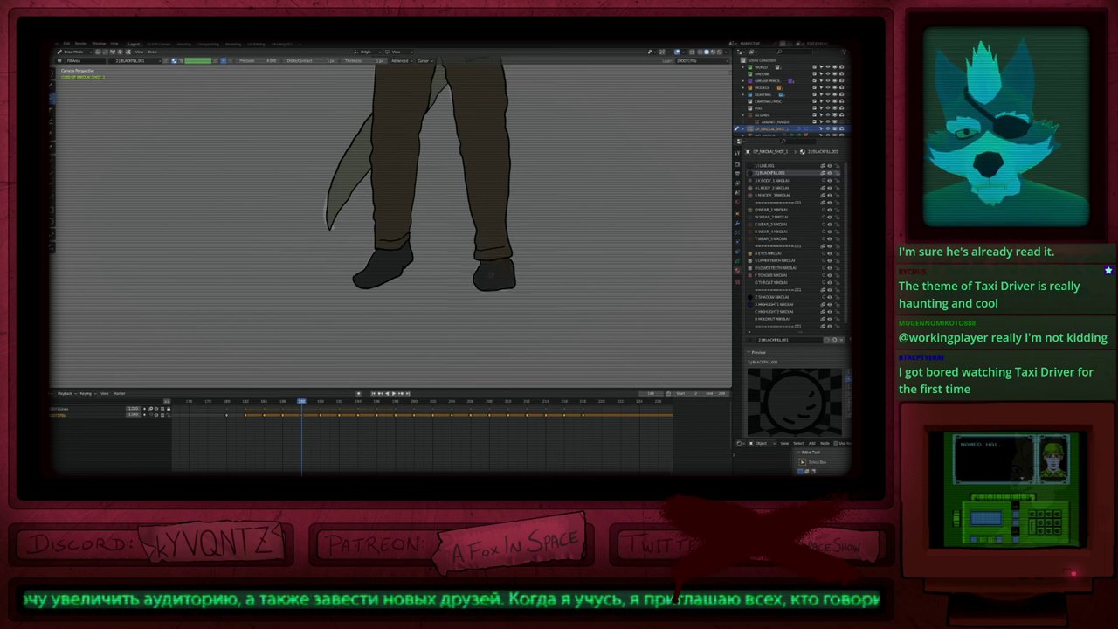
# Step: Fill the shoes dark, keeping the fill precision at 4.000, and fill the next keyframe's shoe
pyautogui.click(391, 260)
pyautogui.click(495, 272)
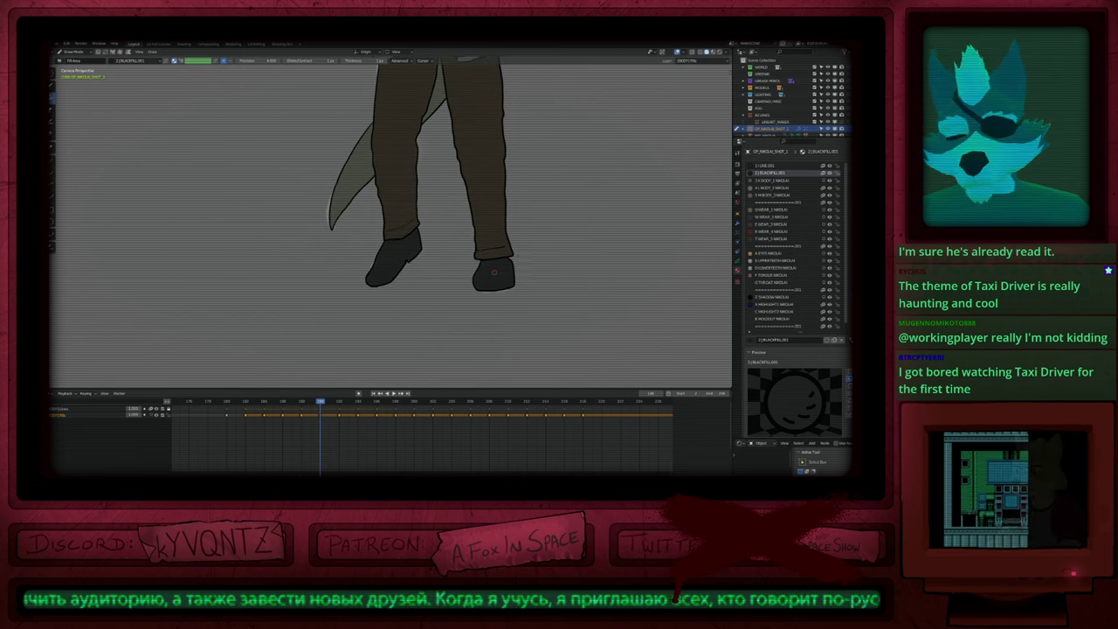
pyautogui.press('n')
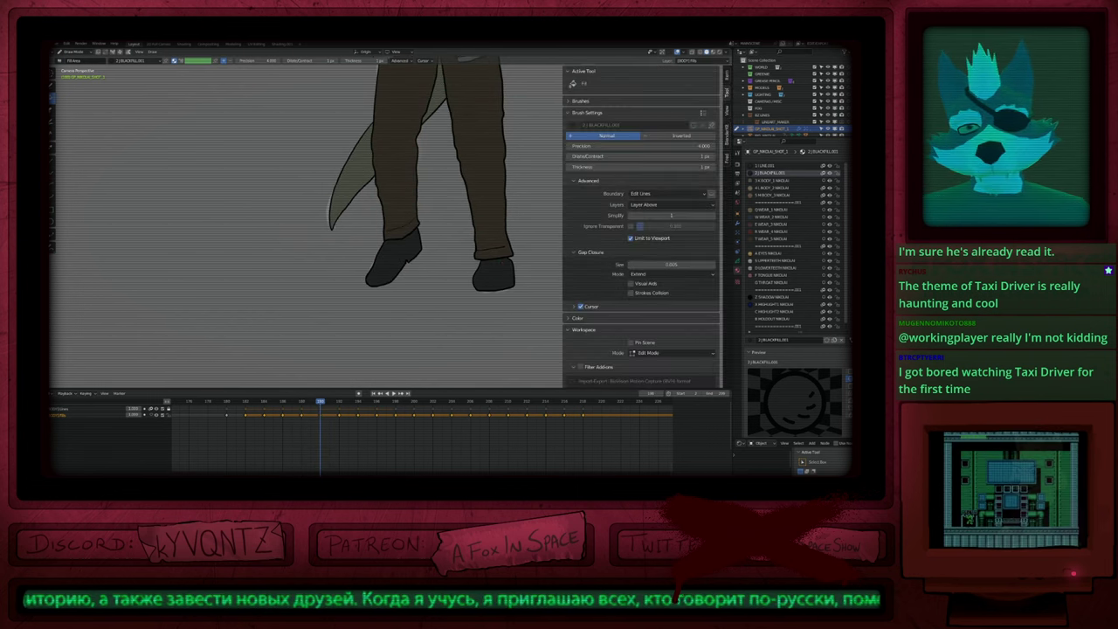
pyautogui.click(654, 146)
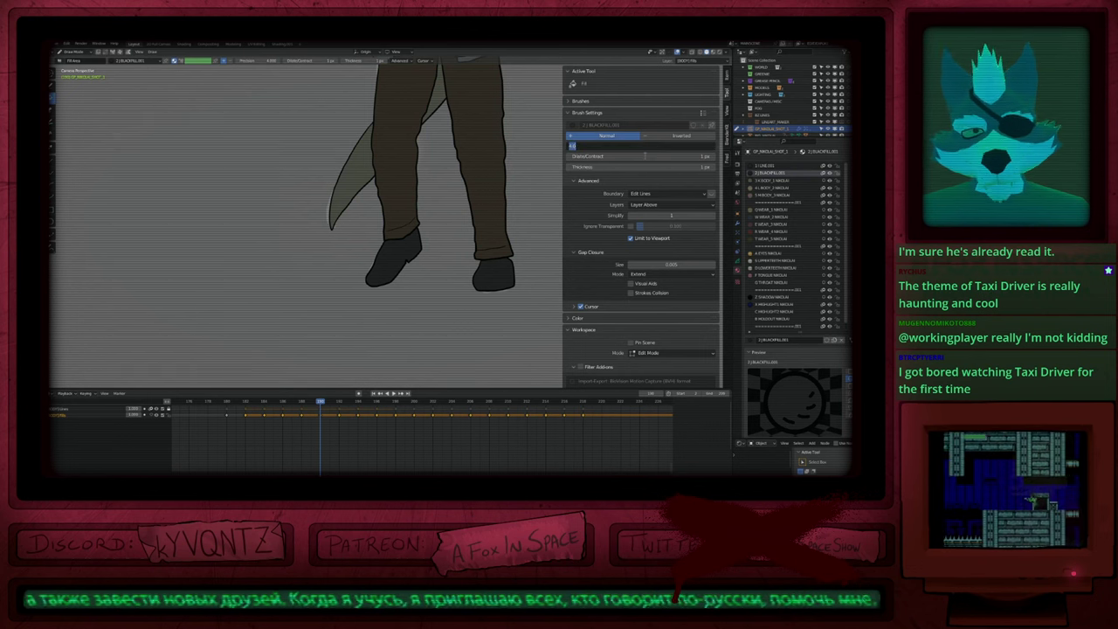
pyautogui.press('Escape')
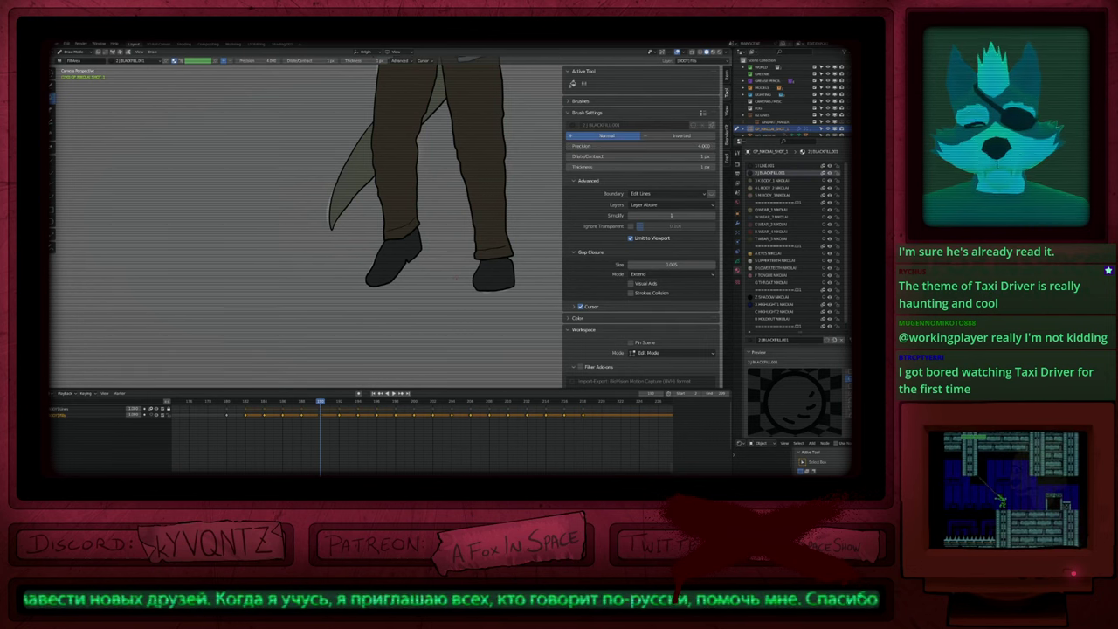
pyautogui.press('Up')
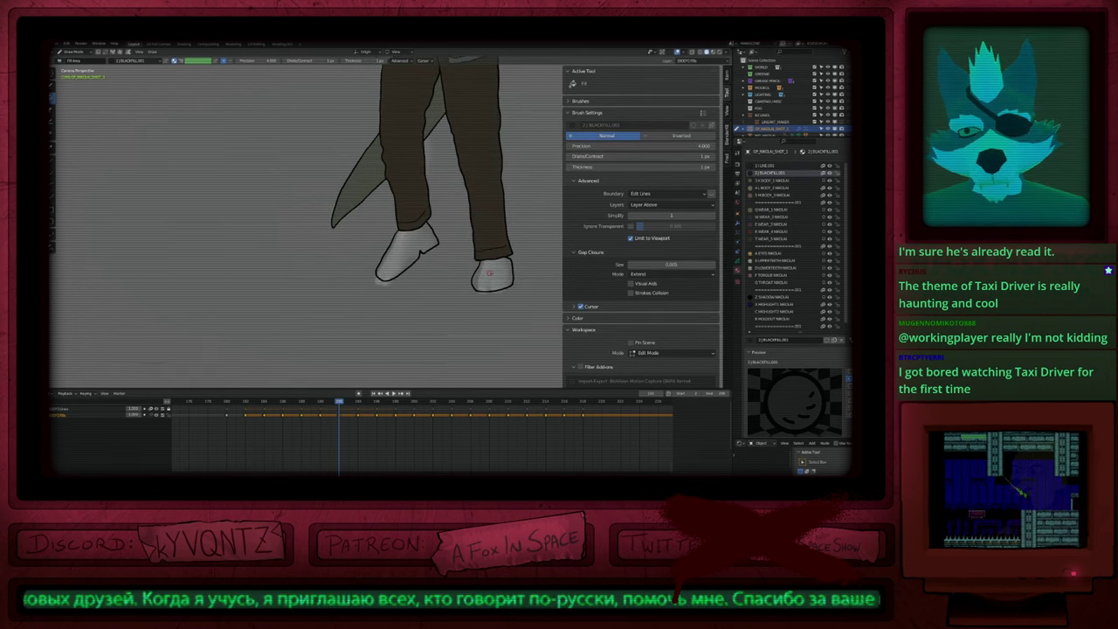
pyautogui.click(415, 252)
pyautogui.press('n')
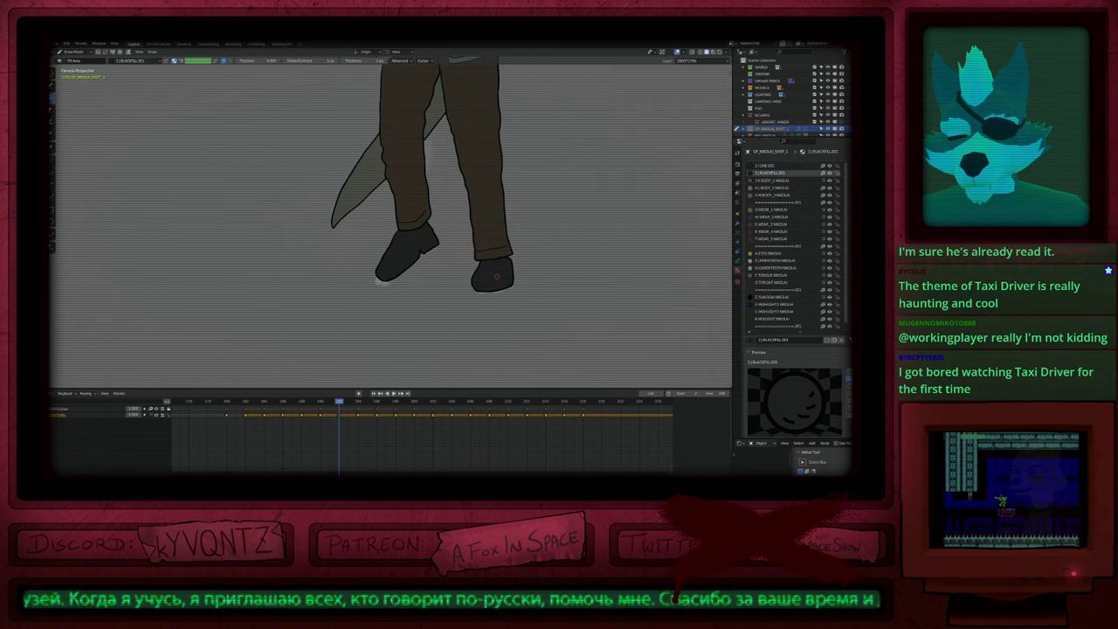
# Step: Fill both shoes dark across the next four keyframes, including a leftover heel patch
pyautogui.press('Up')
pyautogui.click(490, 269)
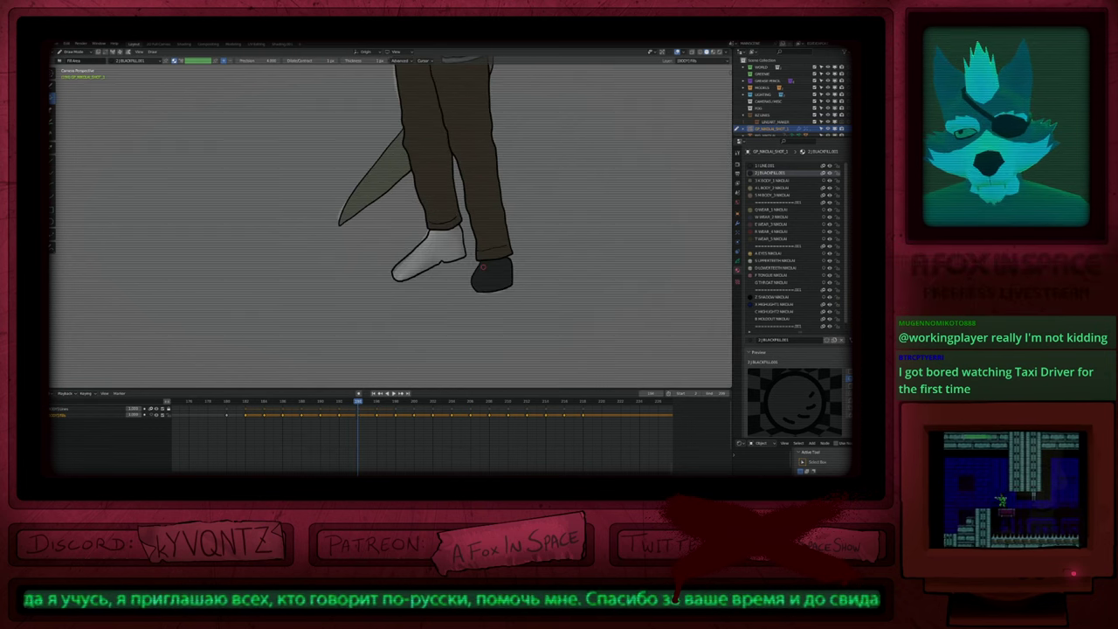
pyautogui.click(432, 255)
pyautogui.press('Up')
pyautogui.click(500, 274)
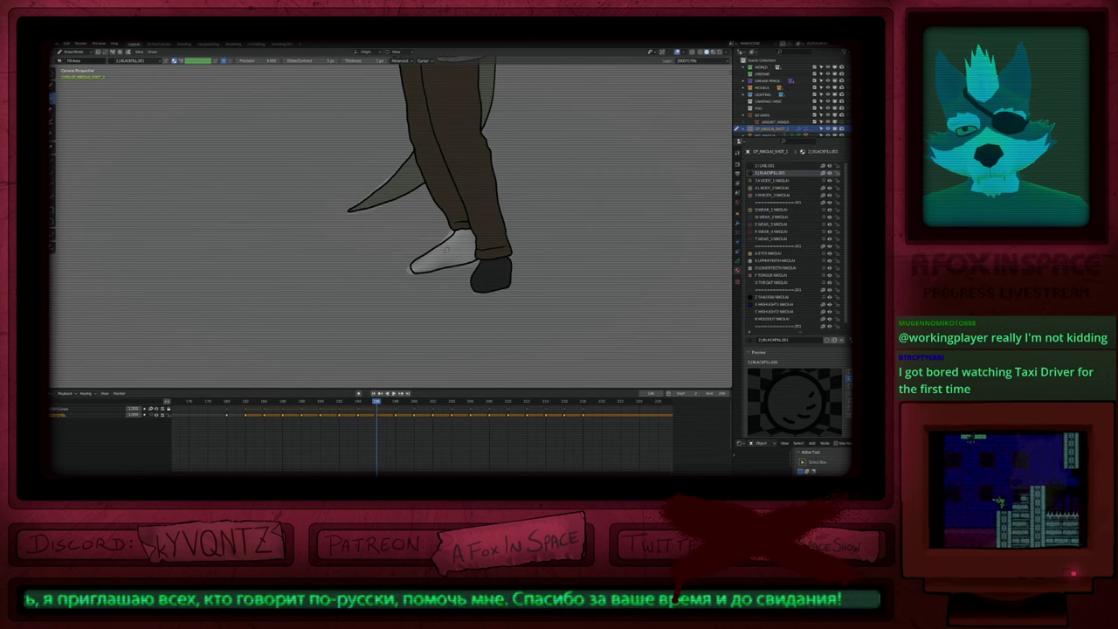
pyautogui.click(447, 254)
pyautogui.press('Up')
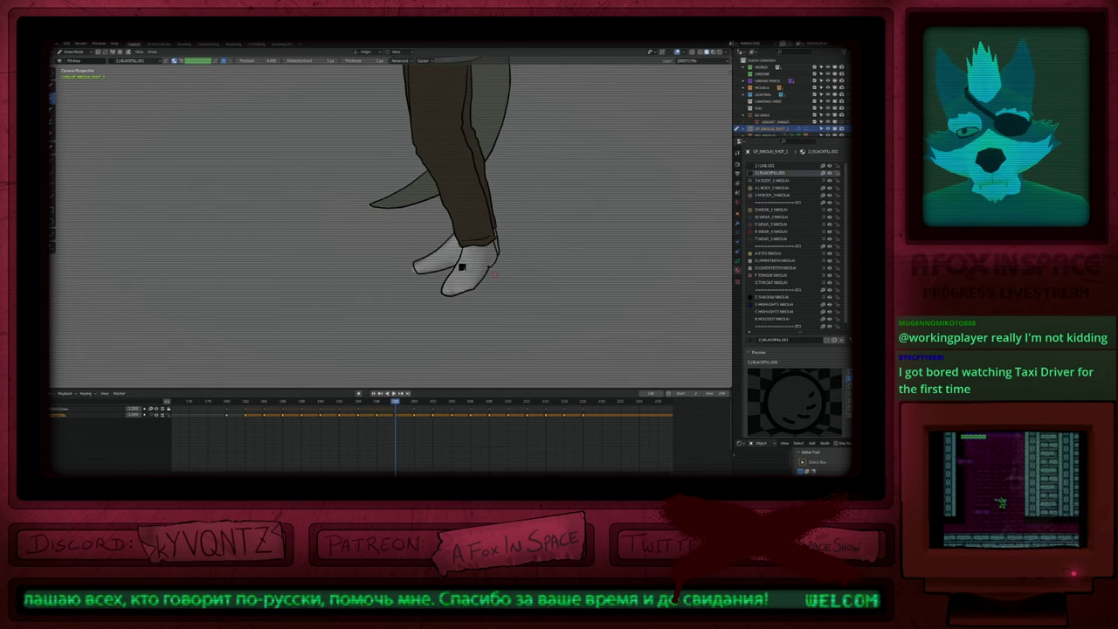
pyautogui.click(494, 245)
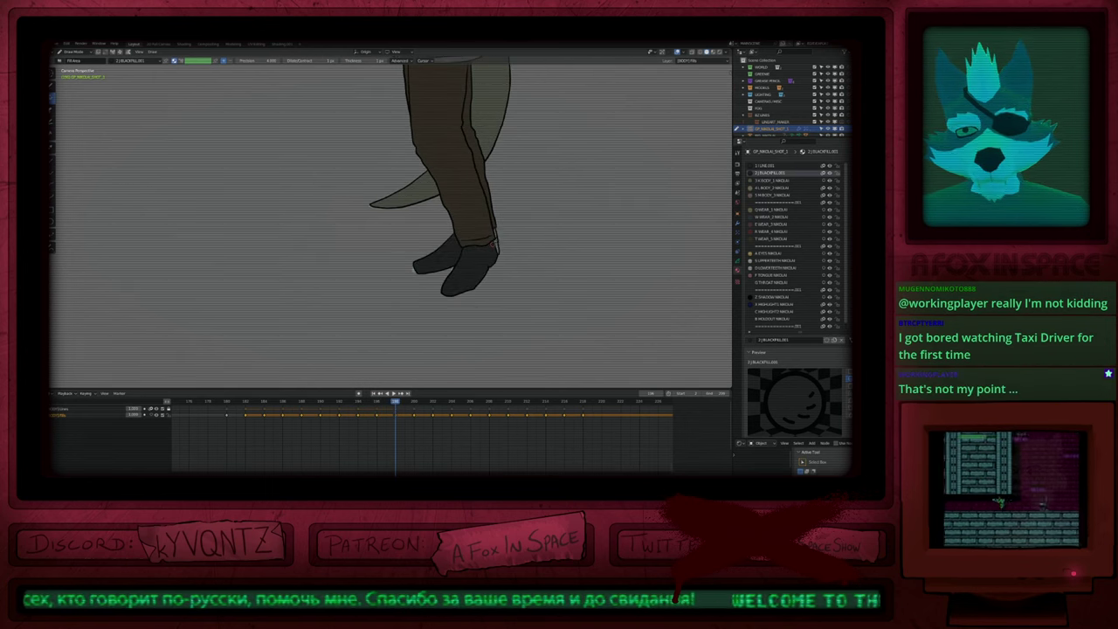
pyautogui.press('Up')
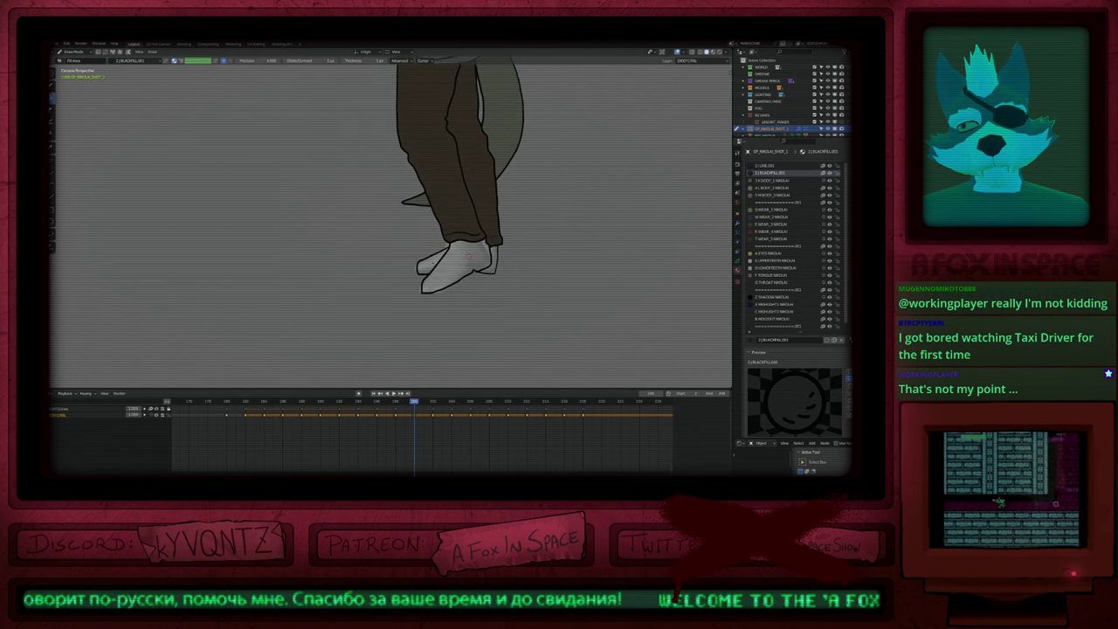
pyautogui.click(476, 273)
pyautogui.click(430, 262)
pyautogui.click(490, 265)
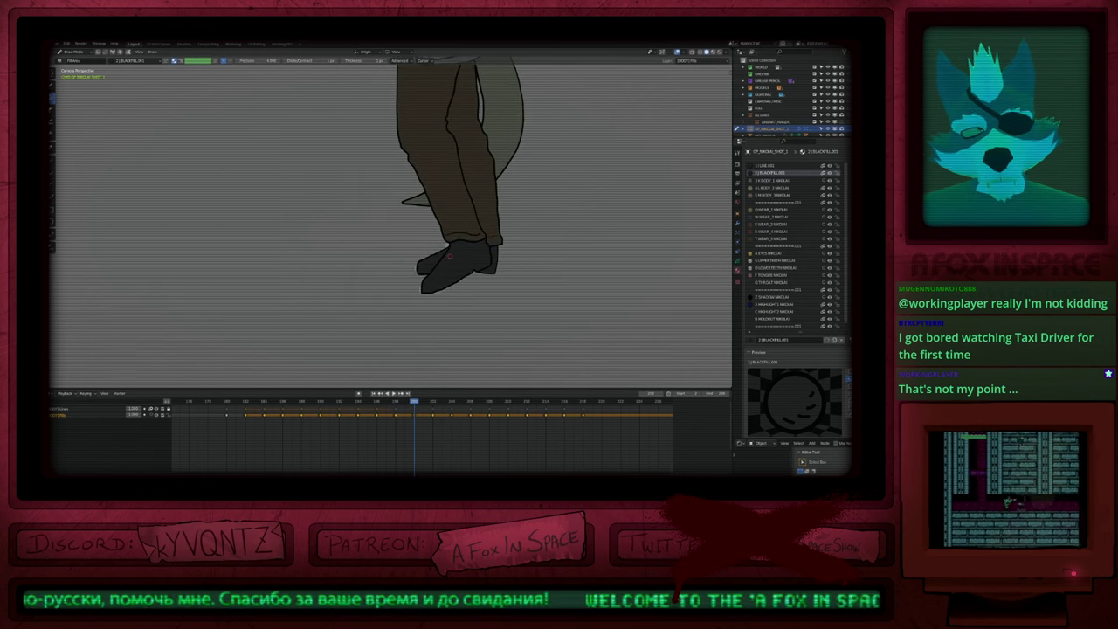
# Step: Fill the shoes on the next keyframes, undoing one bad fill and refilling both shoes
pyautogui.press('Up')
pyautogui.click(433, 262)
pyautogui.press('Up')
pyautogui.click(441, 257)
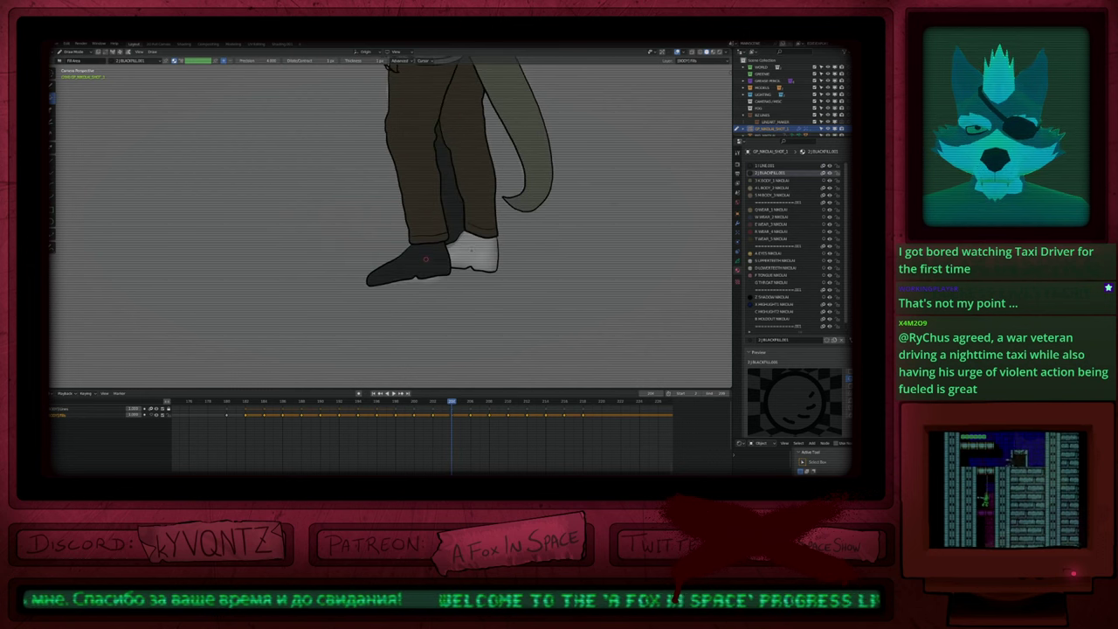
pyautogui.click(472, 256)
pyautogui.hotkey('ctrl', 'z')
pyautogui.hotkey('ctrl', 'z')
pyautogui.scroll(-6, 434, 287)
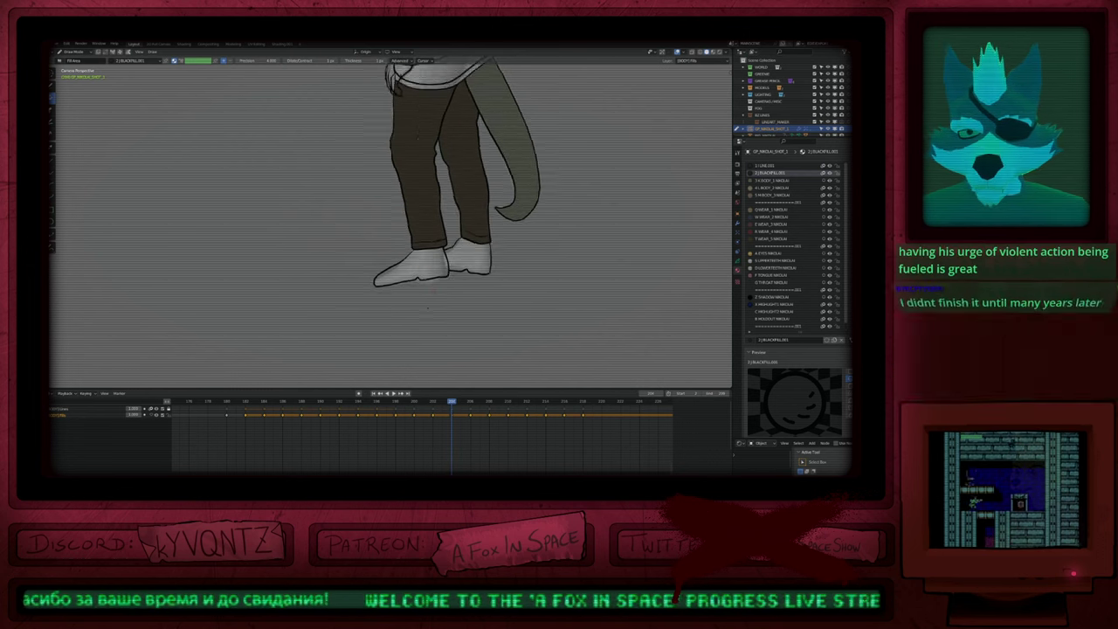
pyautogui.press('Up')
pyautogui.click(430, 282)
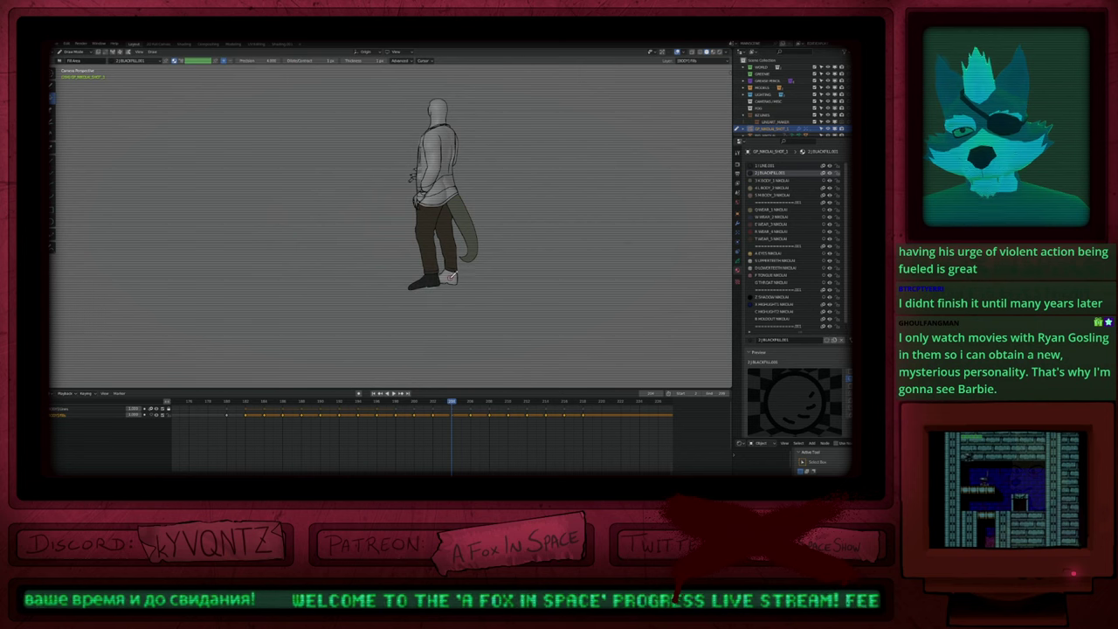
pyautogui.click(450, 278)
# Step: Fill both shoes dark on the following three poses and the right shoe on the next
pyautogui.press('Up')
pyautogui.click(430, 280)
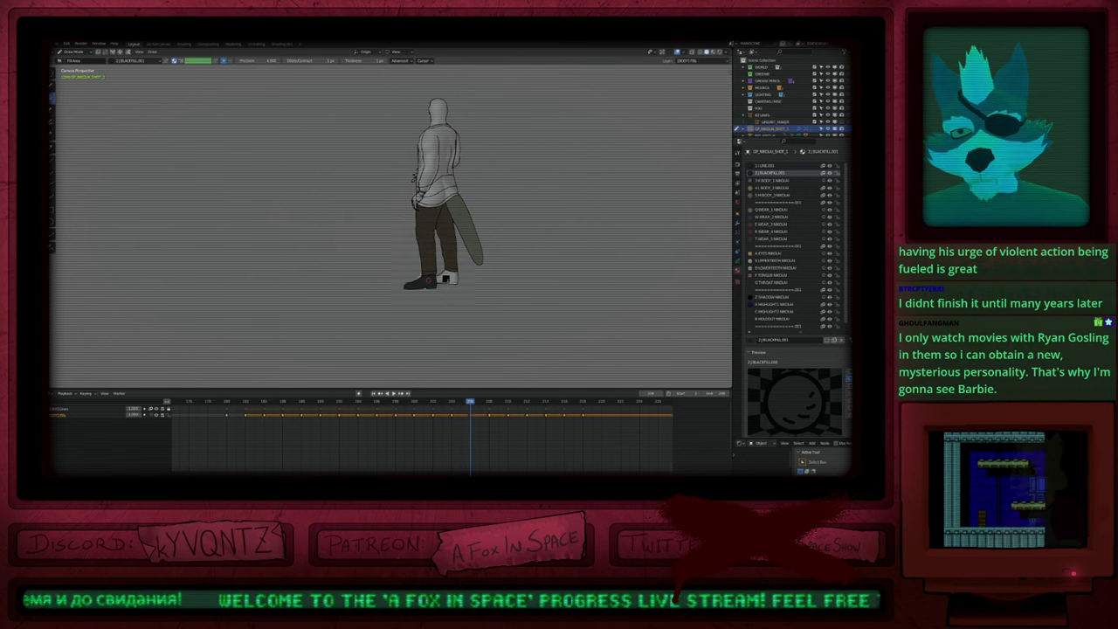
pyautogui.click(448, 278)
pyautogui.press('Up')
pyautogui.click(418, 282)
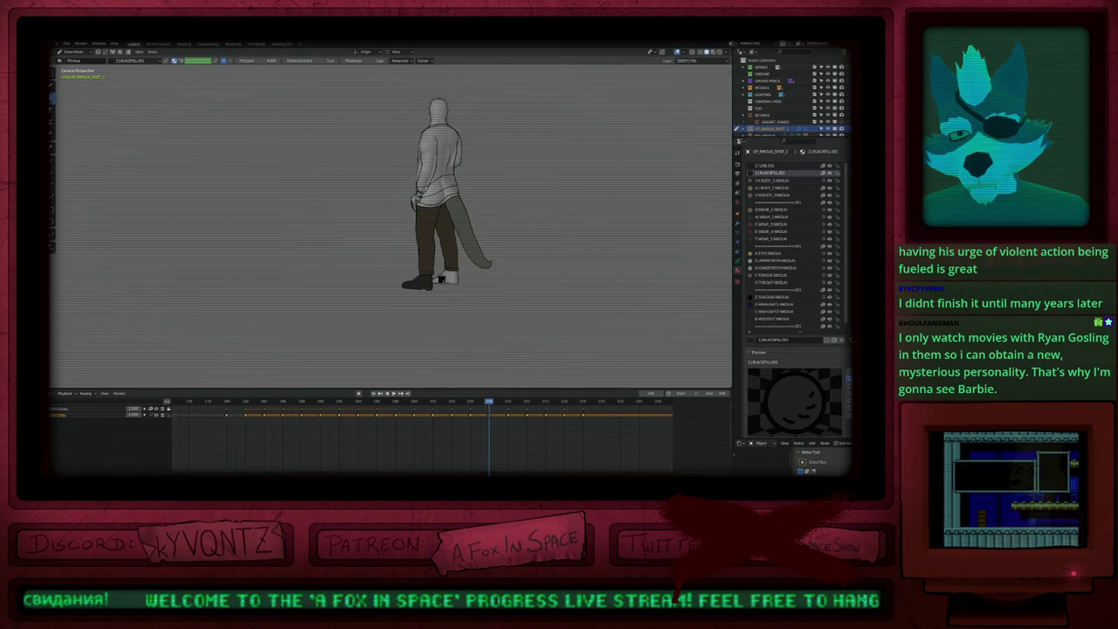
pyautogui.click(445, 278)
pyautogui.press('Up')
pyautogui.click(418, 284)
pyautogui.click(448, 278)
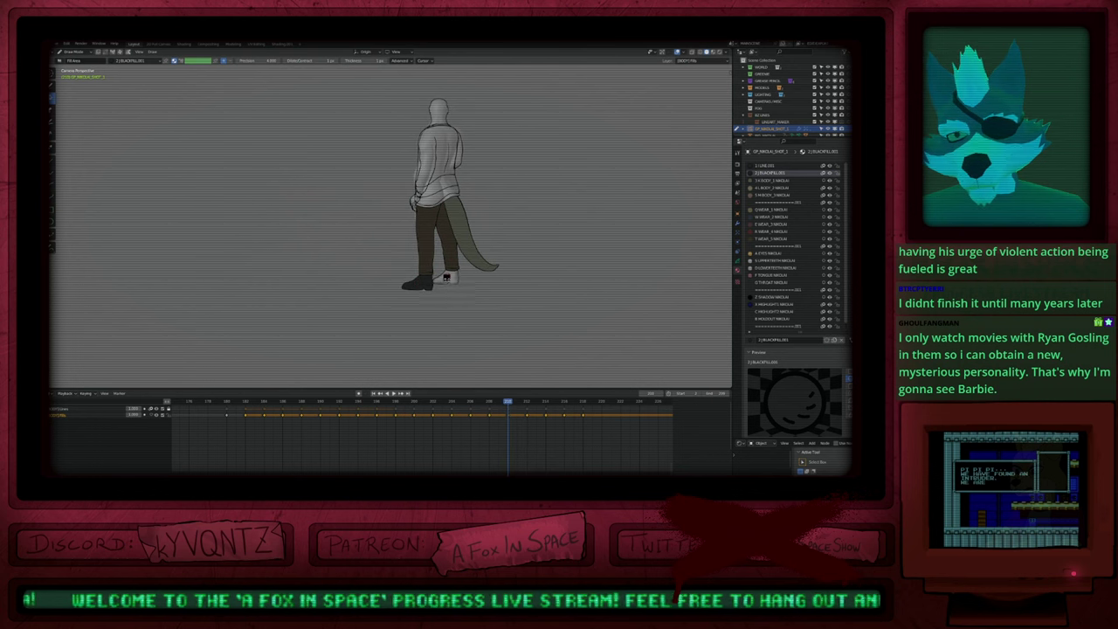
pyautogui.press('Up')
pyautogui.scroll(5, 432, 282)
pyautogui.scroll(3, 412, 275)
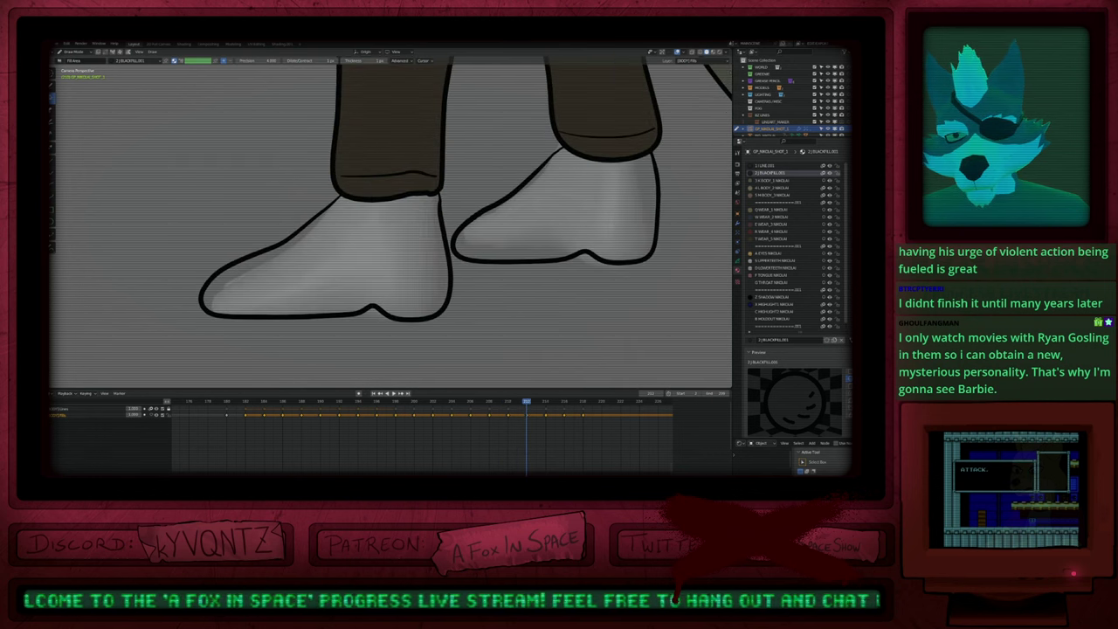
pyautogui.click(505, 227)
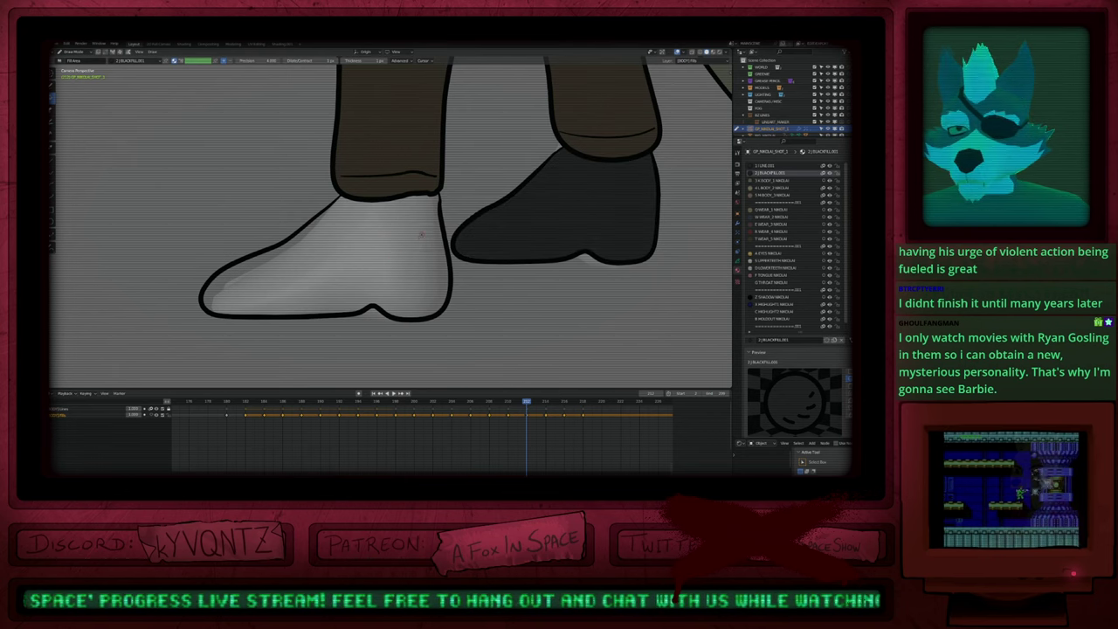
# Step: Fill the remaining white shoe black and compare it with the neighbouring keyframes
pyautogui.scroll(-8, 399, 261)
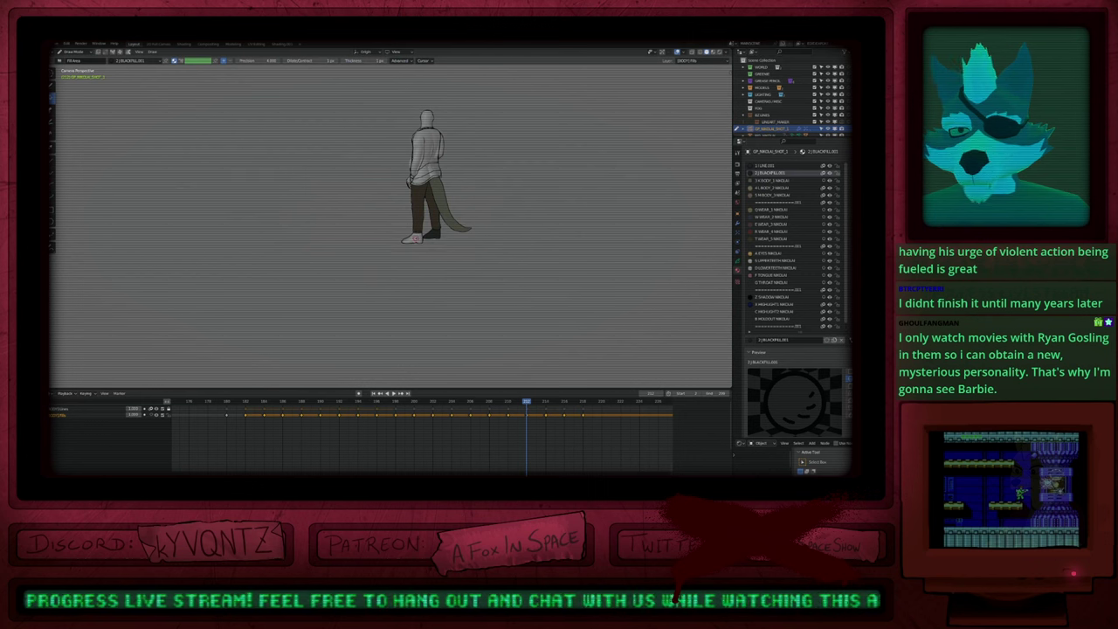
pyautogui.scroll(2, 412, 237)
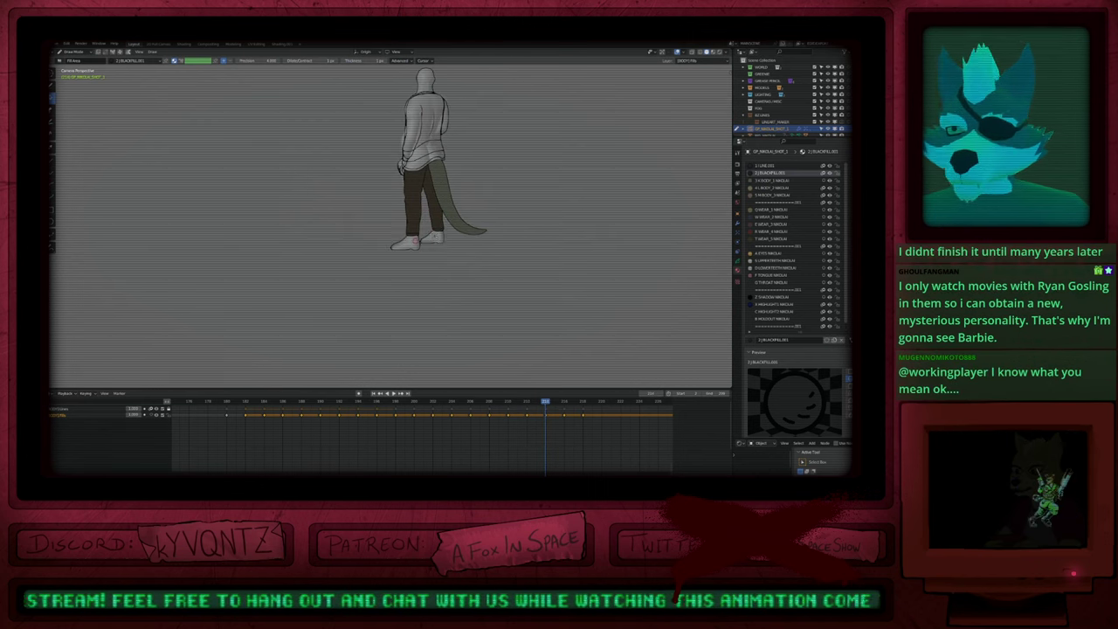
pyautogui.scroll(8, 418, 236)
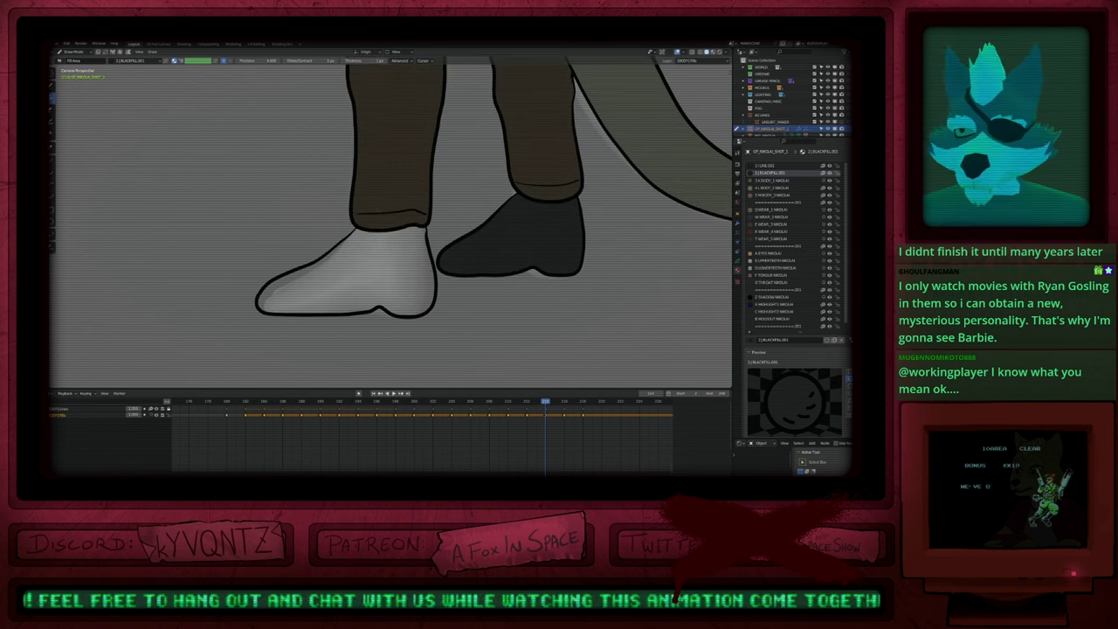
pyautogui.press('1')
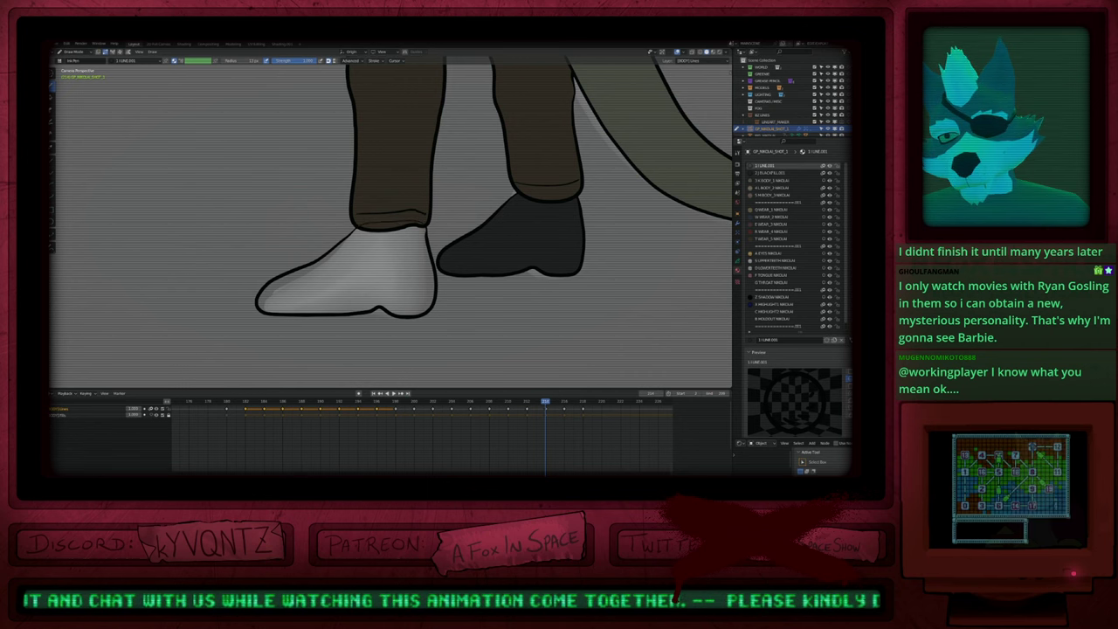
pyautogui.scroll(-6, 380, 221)
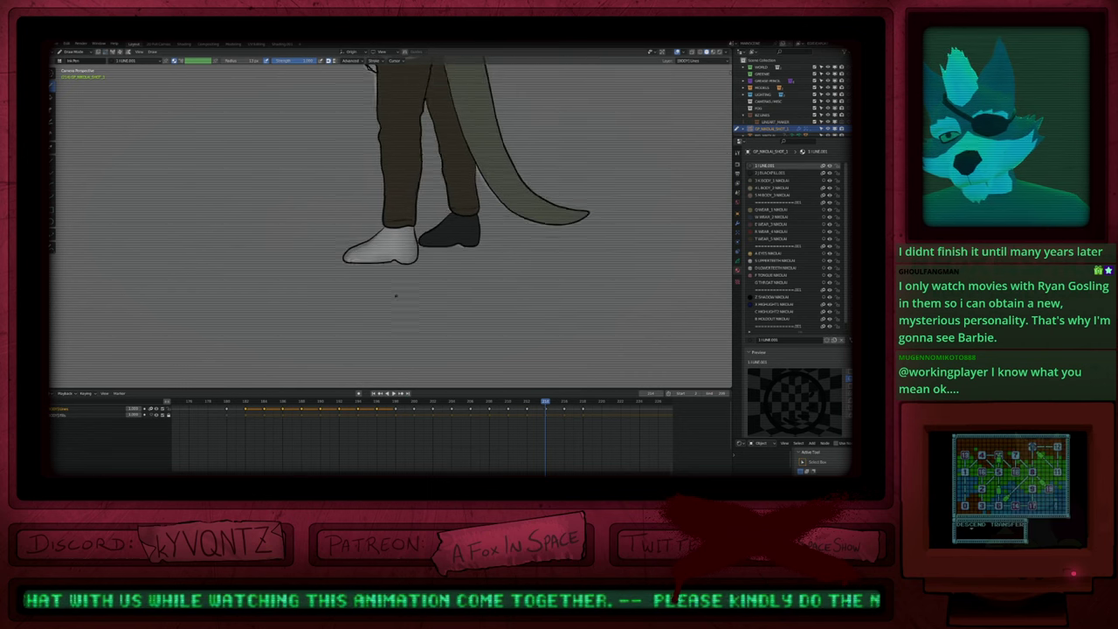
pyautogui.hotkey('ctrl', 'Tab')
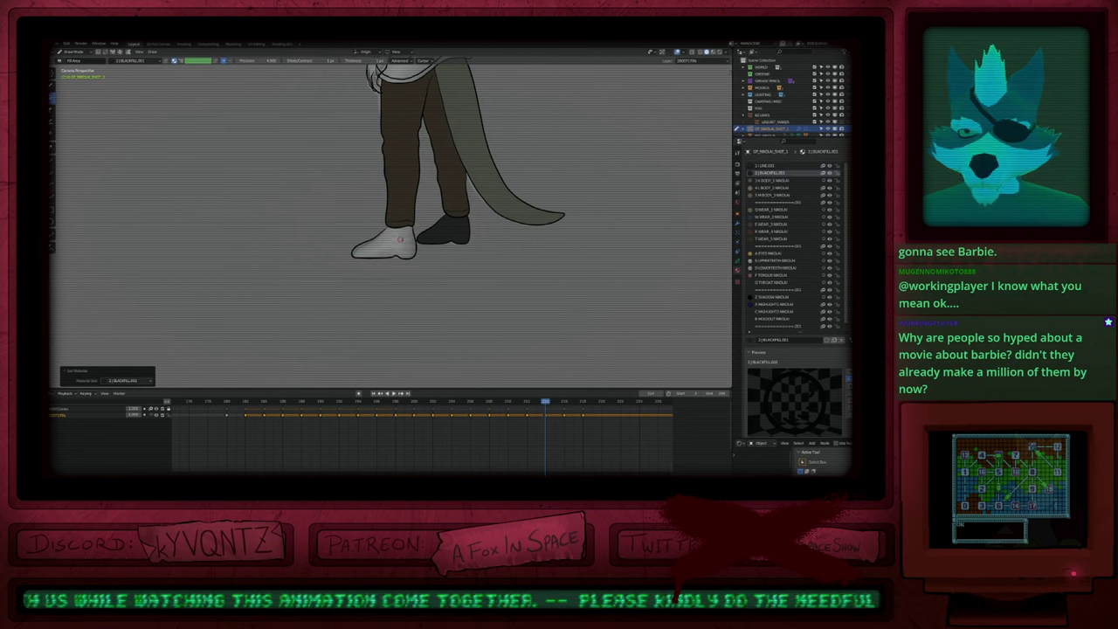
pyautogui.click(402, 241)
pyautogui.scroll(-2, 419, 285)
pyautogui.keyDown('shift'); pyautogui.moveTo(419, 285); pyautogui.dragTo(446, 265, button='middle'); pyautogui.keyUp('shift')
pyautogui.press('Down')
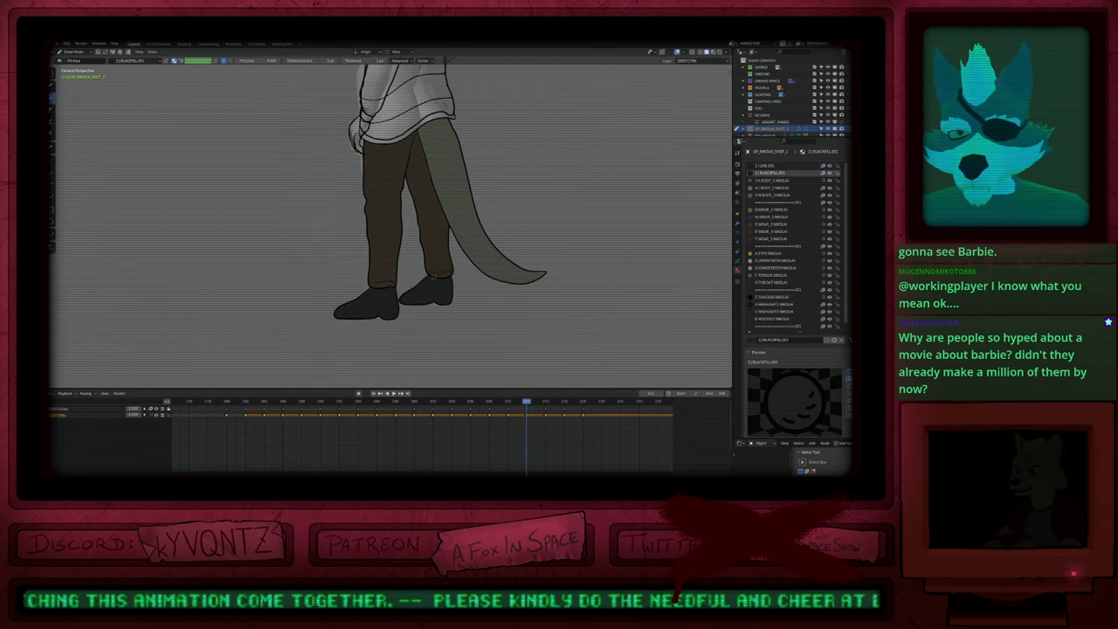
pyautogui.press('Up')
pyautogui.press('Up')
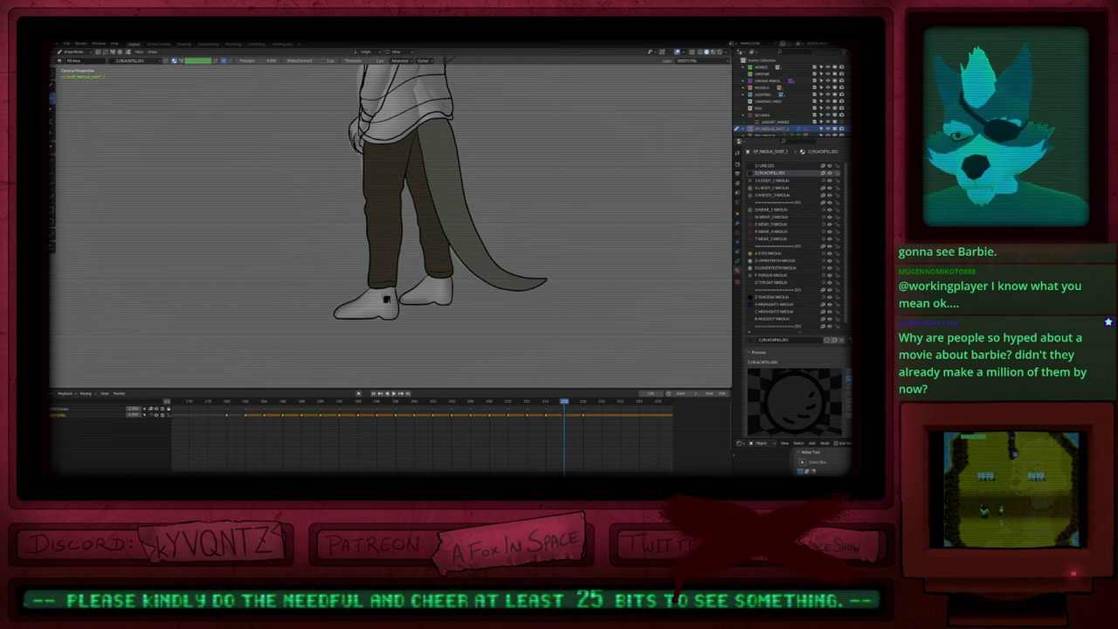
# Step: Switch to the line layer and undo an extra cuff line on the right leg
pyautogui.press('d')
pyautogui.scroll(9, 380, 300)
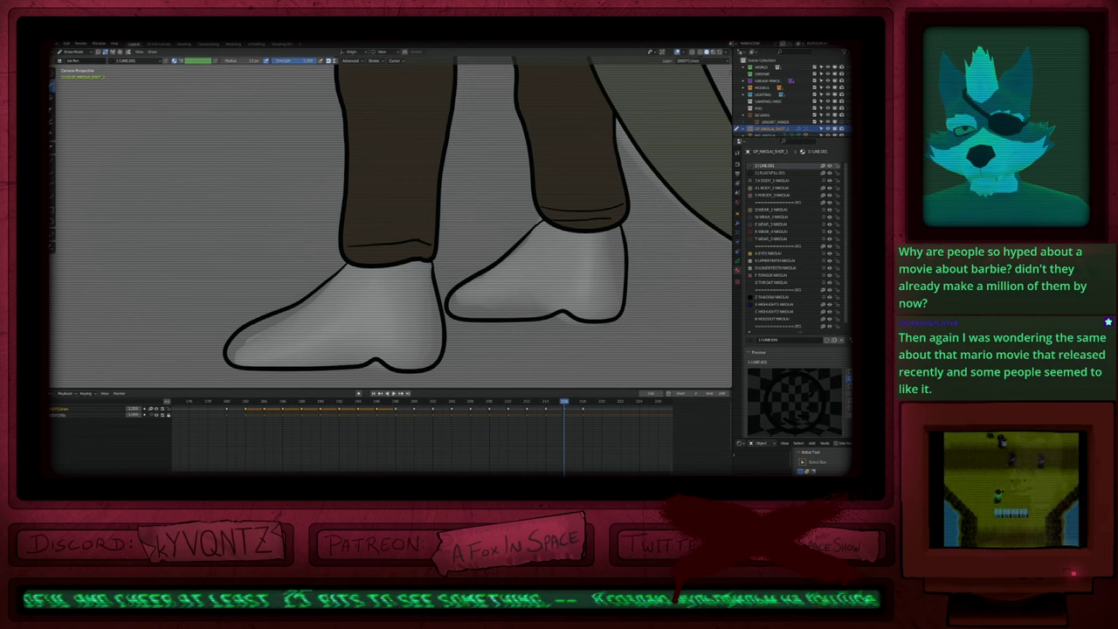
pyautogui.hotkey('ctrl', 'z')
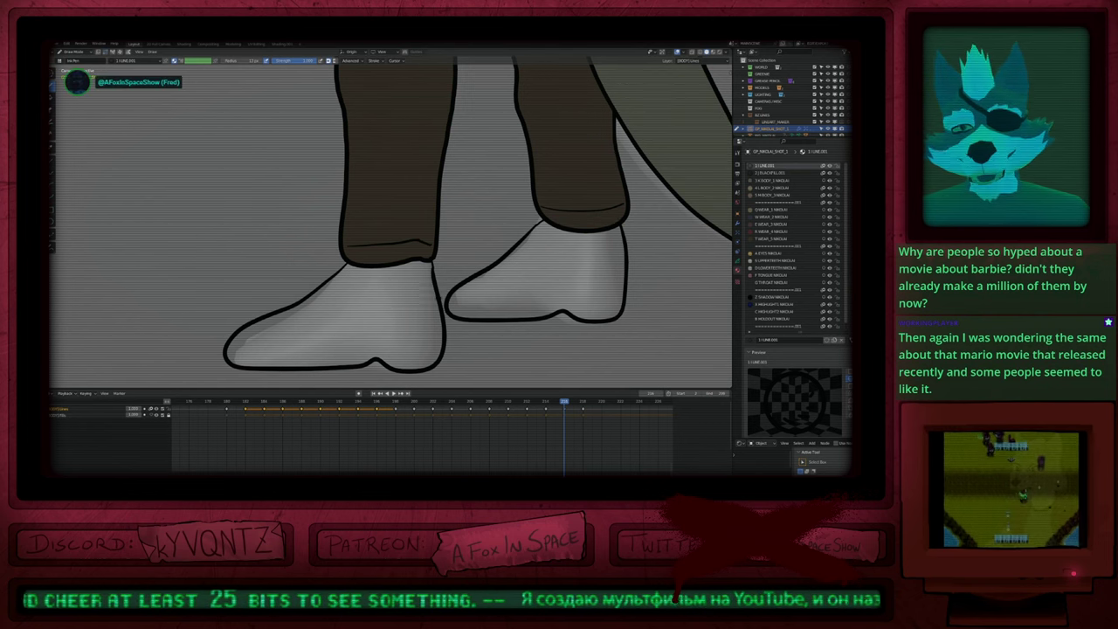
pyautogui.keyDown('shift'); pyautogui.moveTo(427, 302); pyautogui.dragTo(414, 273, button='middle'); pyautogui.keyUp('shift')
pyautogui.scroll(-1, 414, 273)
# Step: Fill the back shoe dark on BLACKFILL, then ink a short line along the front trouser cuff
pyautogui.press('2')
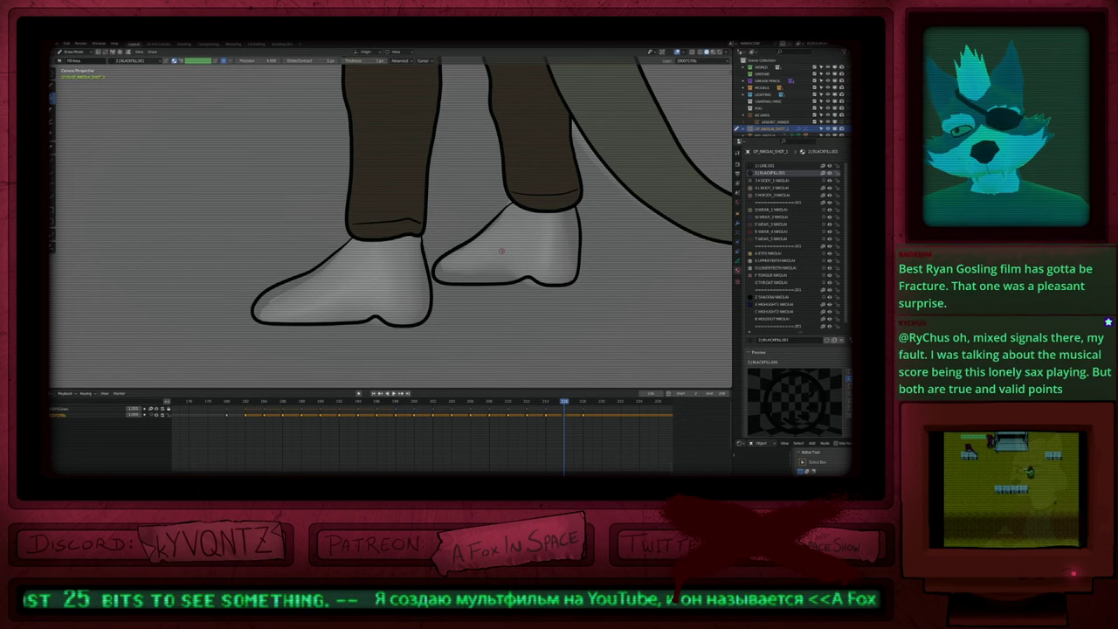
pyautogui.scroll(-3, 386, 270)
pyautogui.click(506, 253)
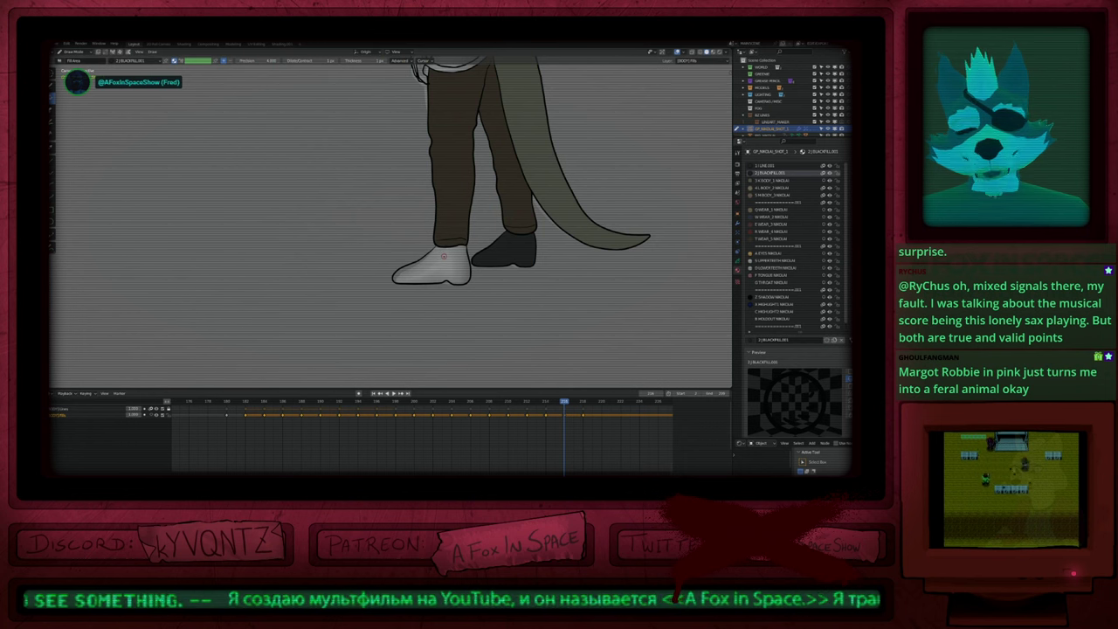
pyautogui.press('1')
pyautogui.scroll(3, 443, 256)
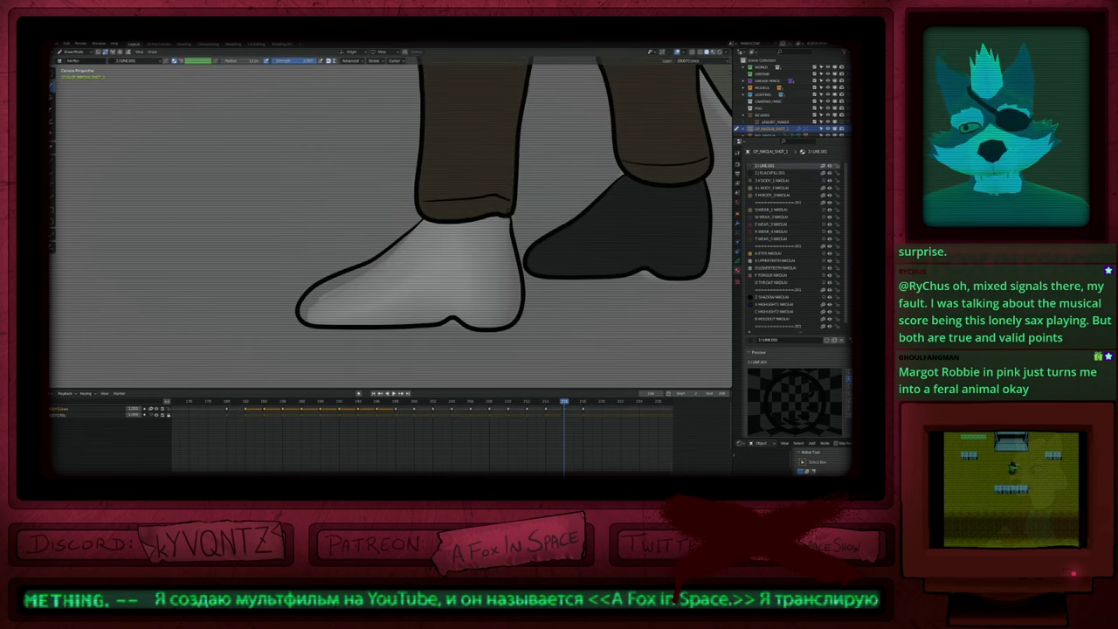
pyautogui.moveTo(506, 205); pyautogui.dragTo(447, 209)
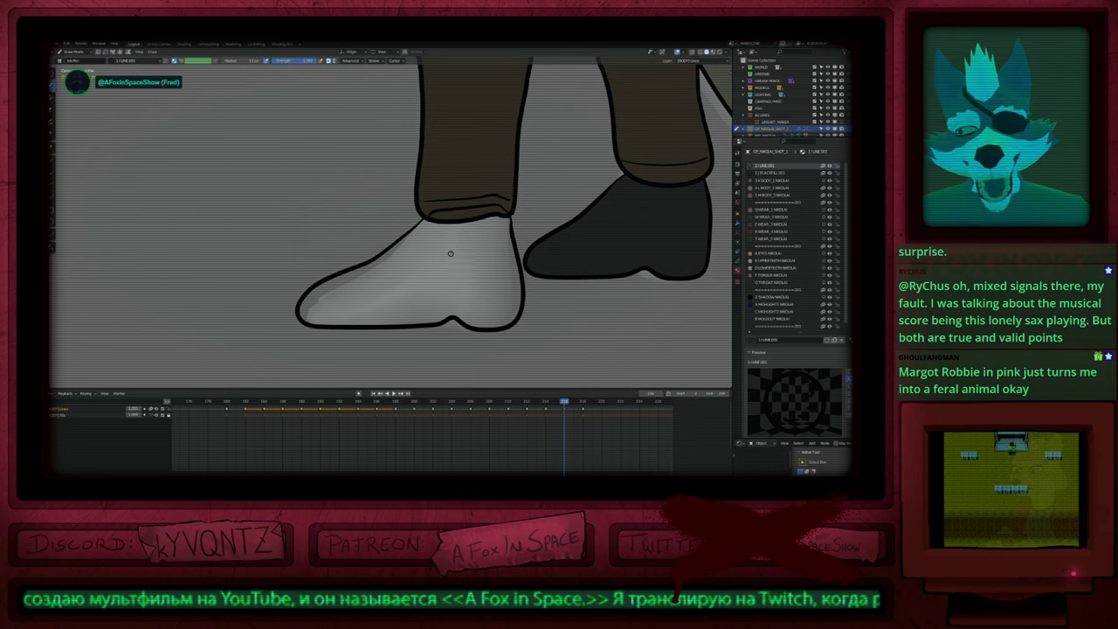
pyautogui.press('2')
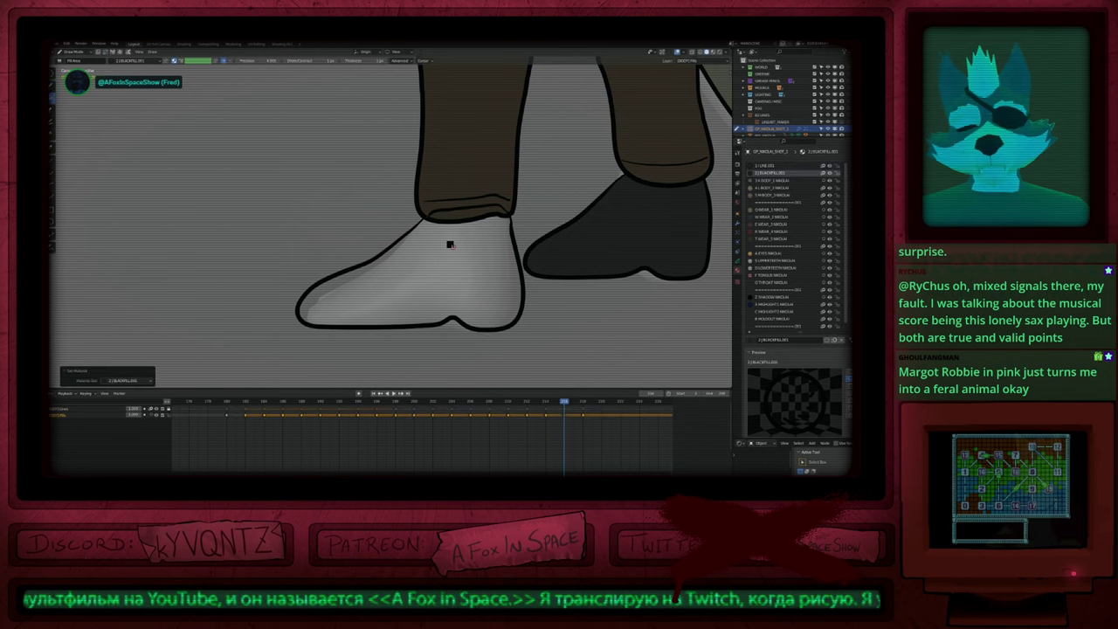
# Step: Return to the line layer and try closing and smoothing the ankle stroke, undoing each attempt
pyautogui.press('1')
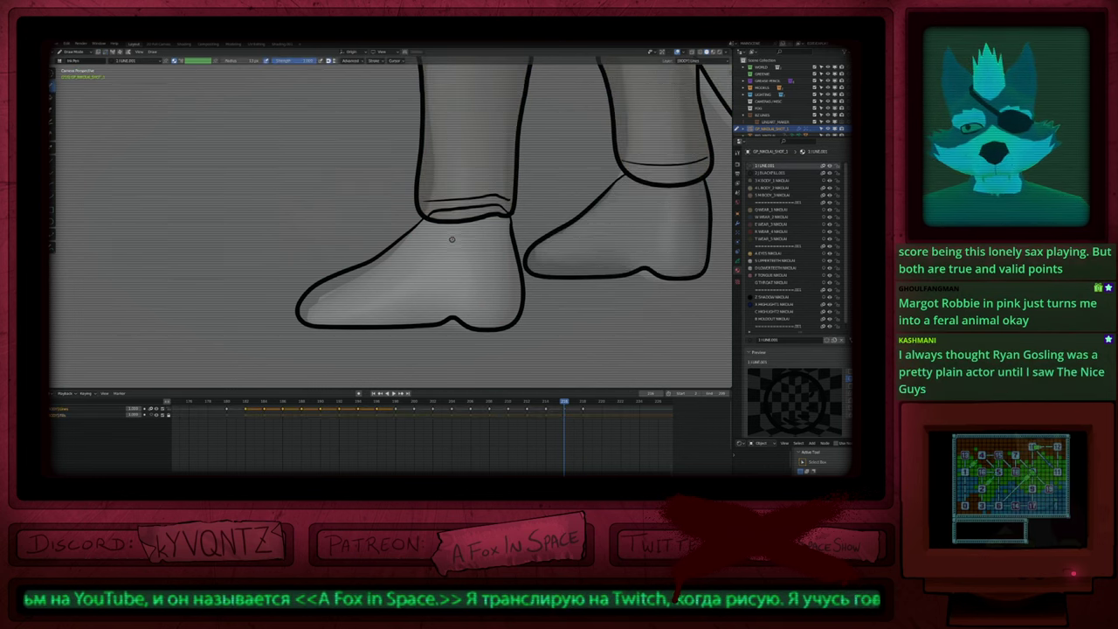
pyautogui.press('Tab')
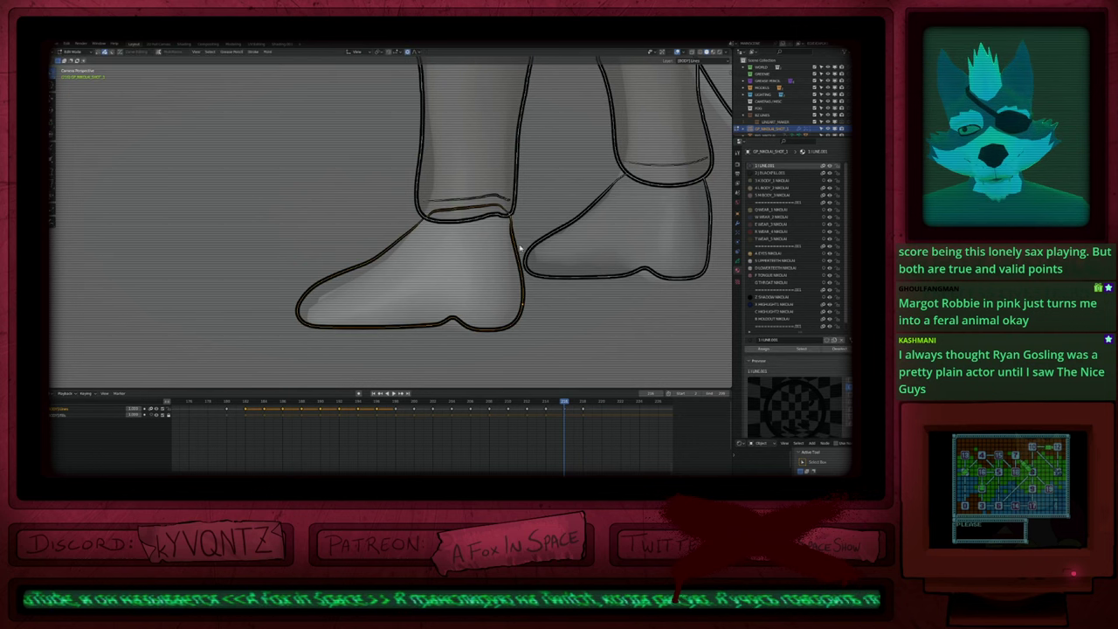
pyautogui.press('Tab')
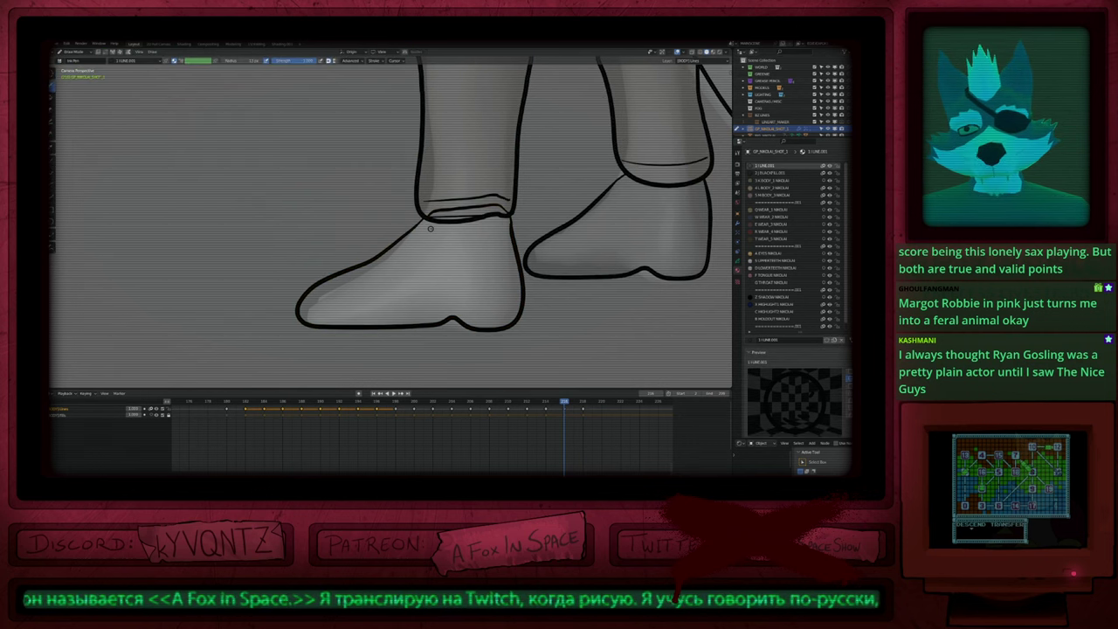
pyautogui.press('Tab')
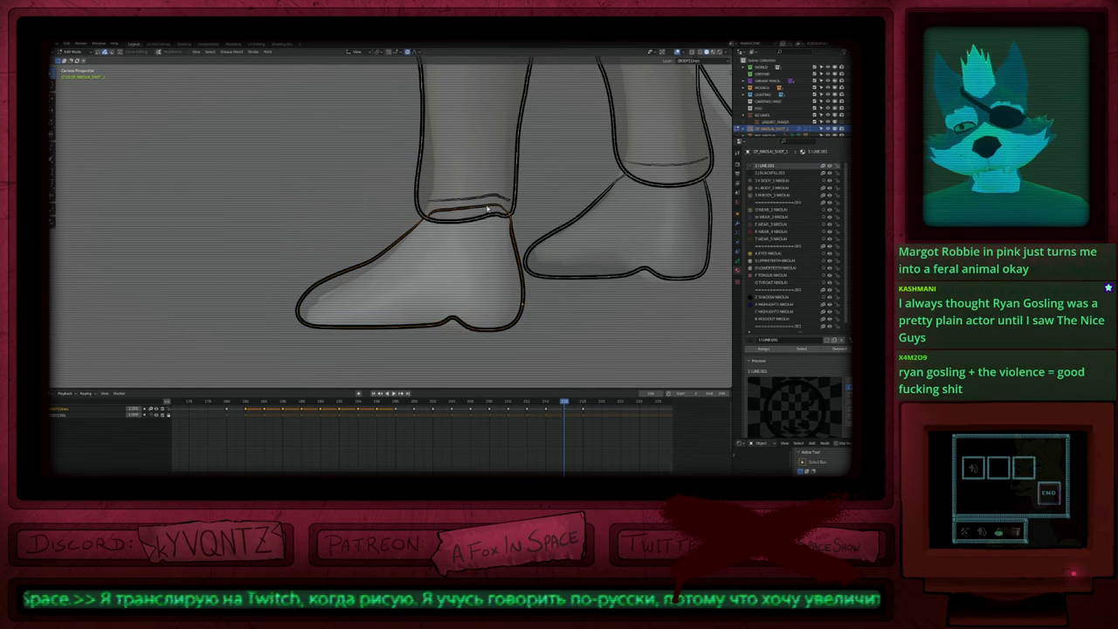
pyautogui.press('f')
pyautogui.scroll(4, 447, 221)
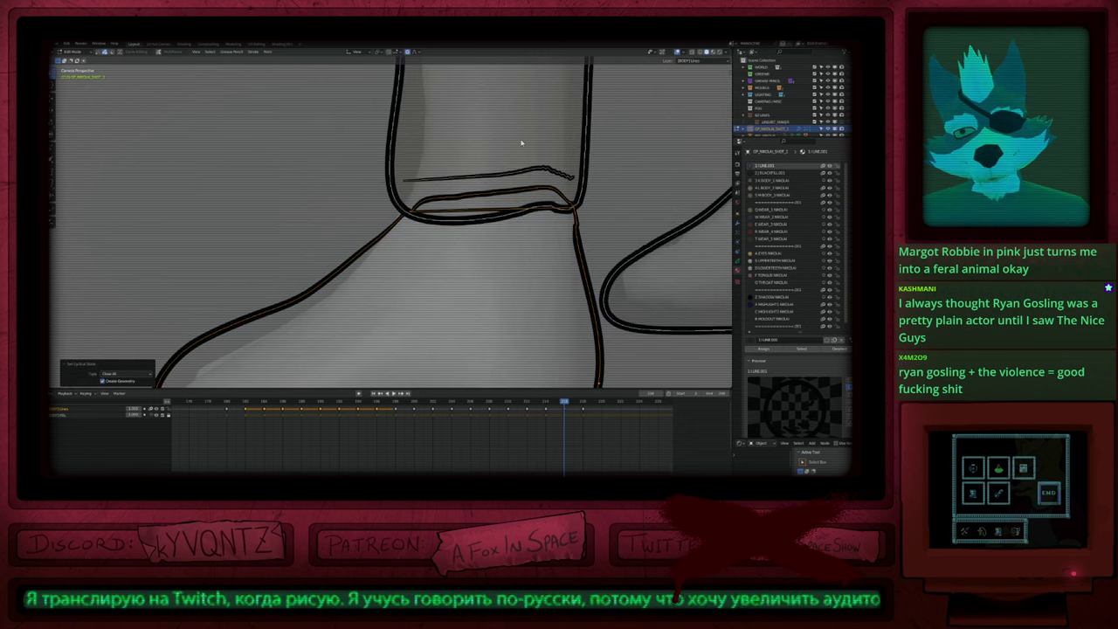
pyautogui.hotkey('ctrl', 'z')
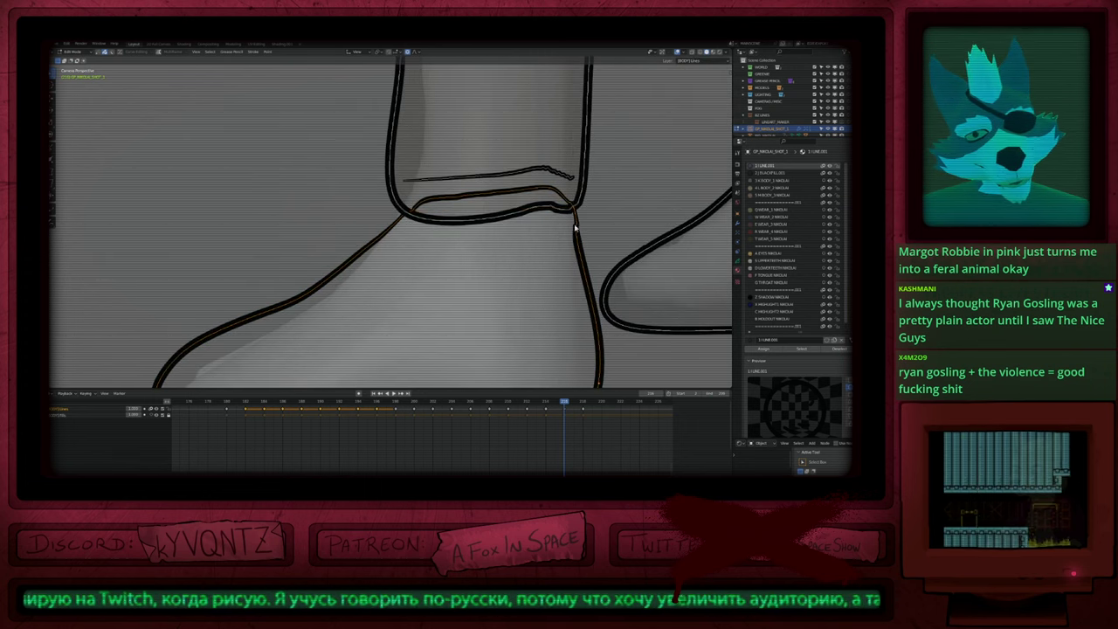
pyautogui.hotkey('shift', 's')
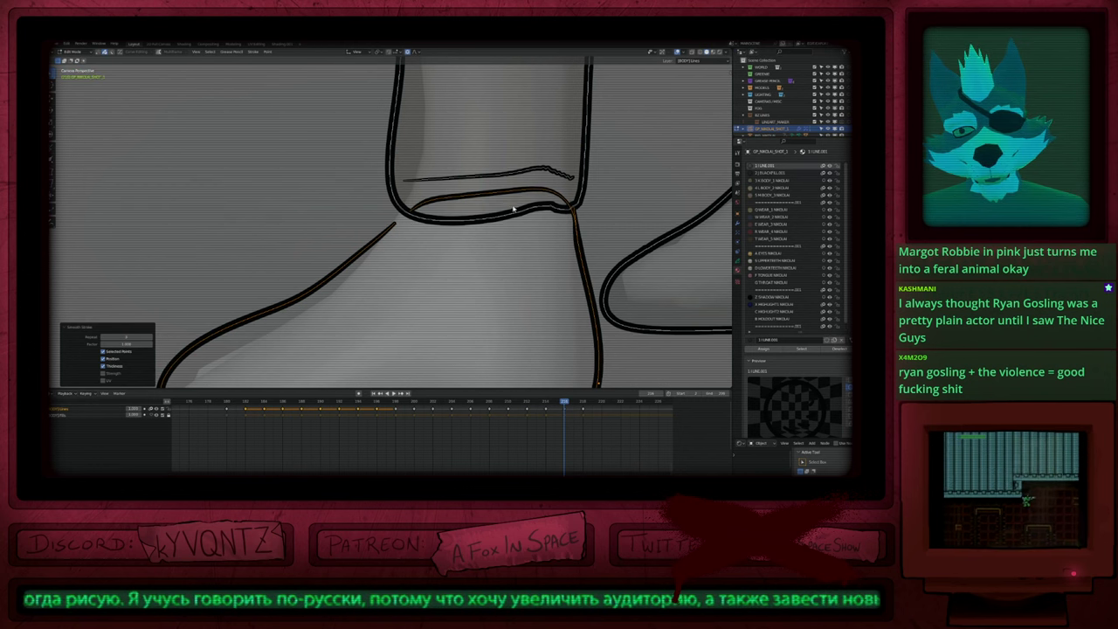
pyautogui.press('f')
pyautogui.hotkey('ctrl', 'z')
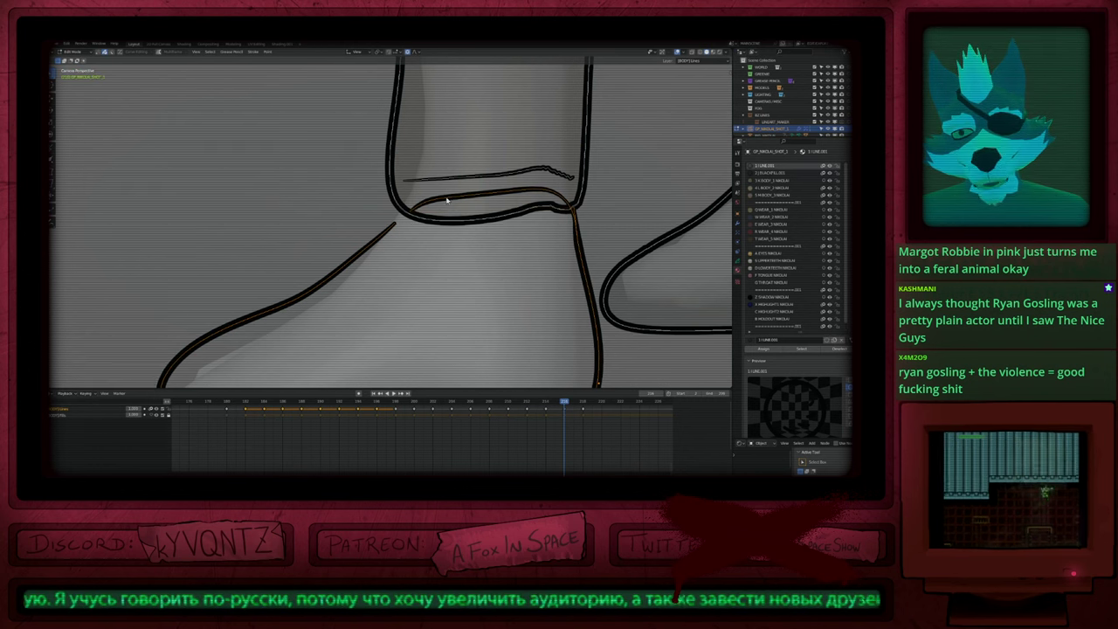
pyautogui.scroll(-3, 575, 241)
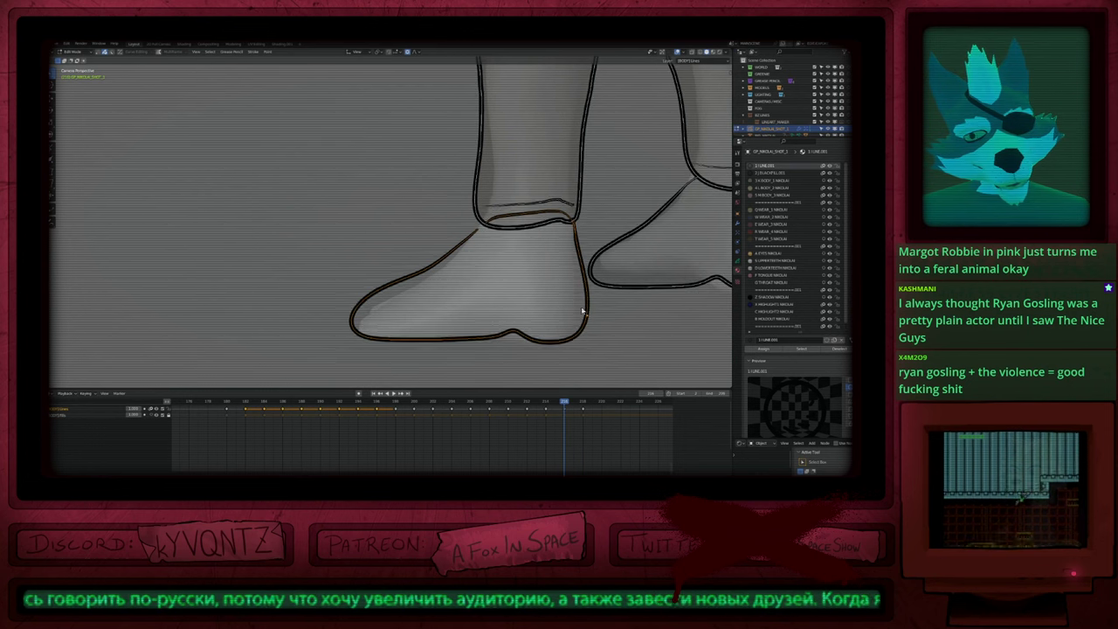
# Step: Select and delete the front foot outline stroke, then restore it with undo
pyautogui.click(587, 314)
pyautogui.click(594, 325)
pyautogui.scroll(3, 598, 297)
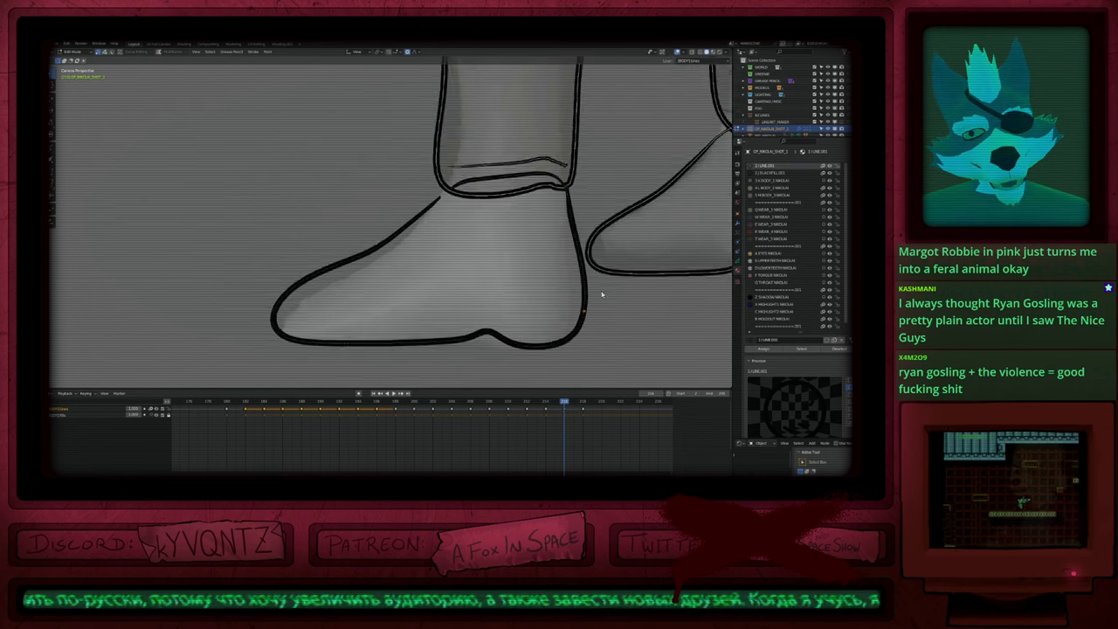
pyautogui.press('g')
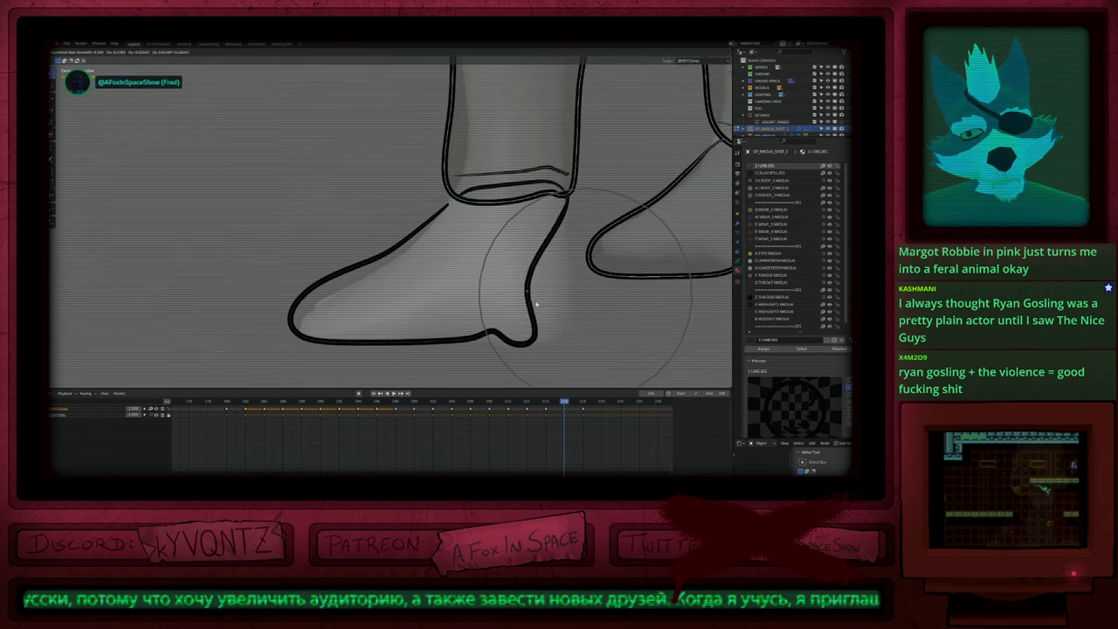
pyautogui.rightClick(532, 303)
pyautogui.press('x')
pyautogui.click(576, 204)
pyautogui.press('x')
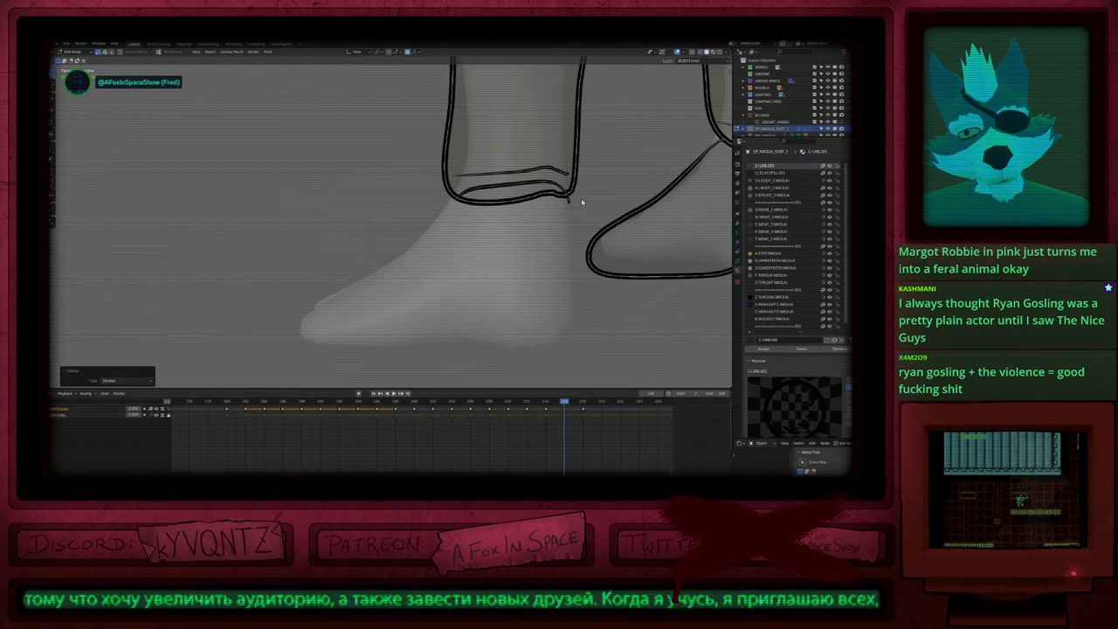
pyautogui.hotkey('ctrl', 'z')
pyautogui.scroll(3, 537, 191)
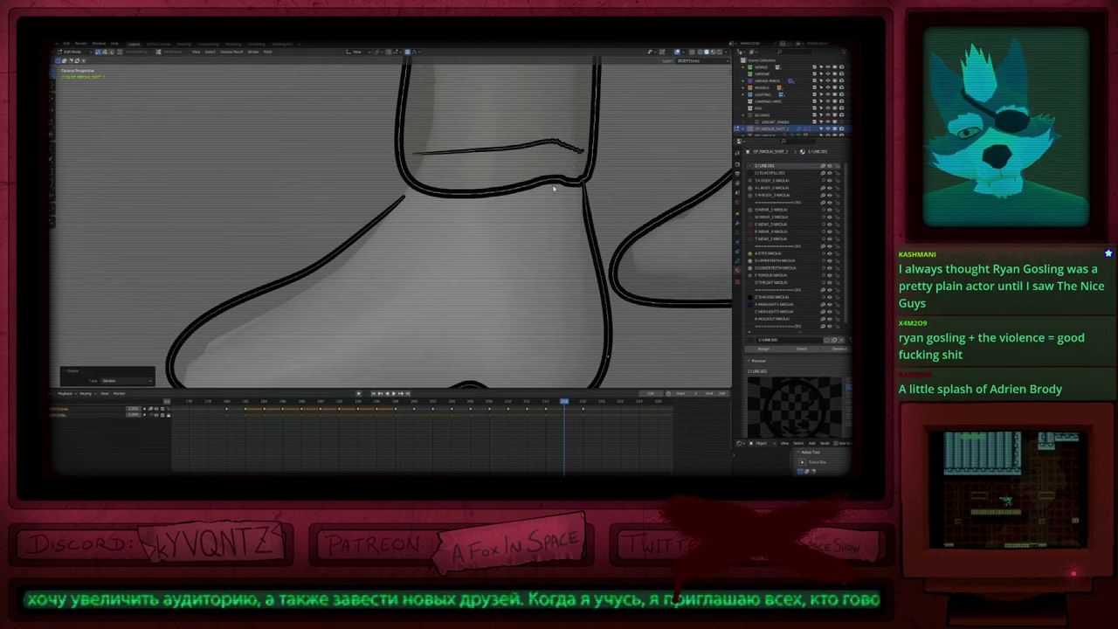
# Step: Delete short pieces of the front foot outline one by one
pyautogui.click(586, 206)
pyautogui.press('x')
pyautogui.click(589, 192)
pyautogui.press('x')
pyautogui.click(594, 245)
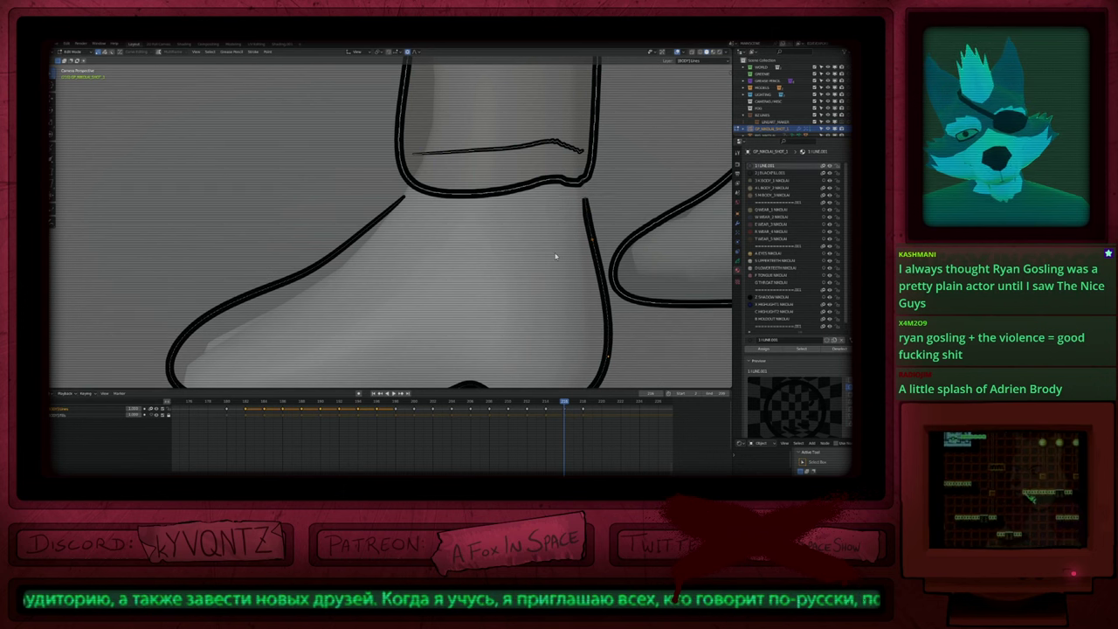
pyautogui.press('x')
pyautogui.hotkey('ctrl', 'z')
pyautogui.press('g')
pyautogui.rightClick(574, 258)
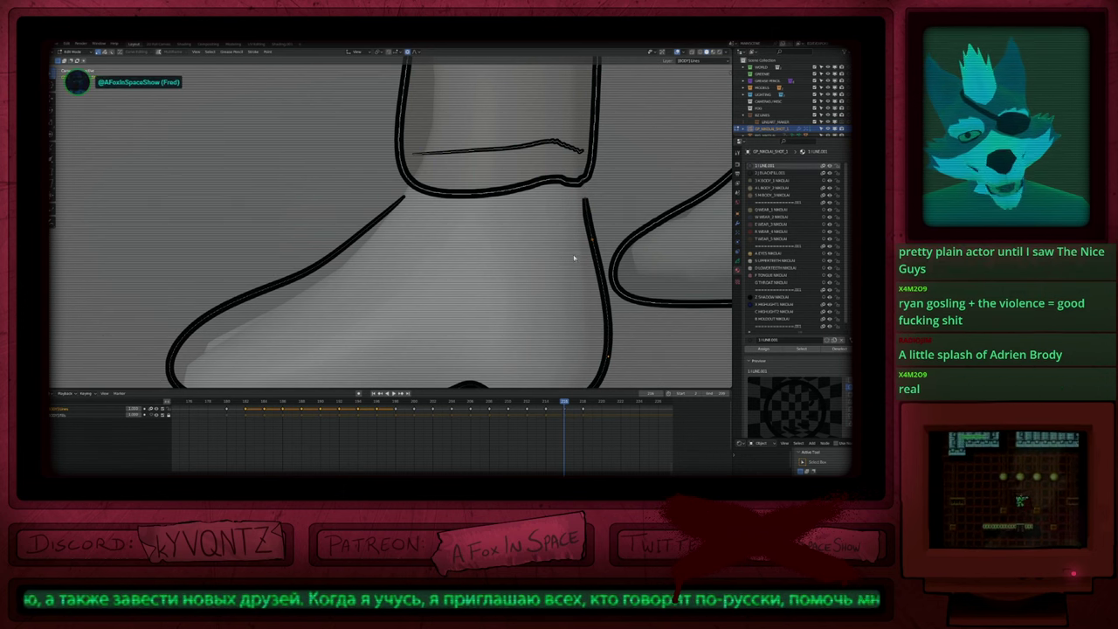
pyautogui.press('x')
# Step: Delete more outline pieces, restore them with undo, and select the whole foot outline stroke
pyautogui.click(590, 218)
pyautogui.press('x')
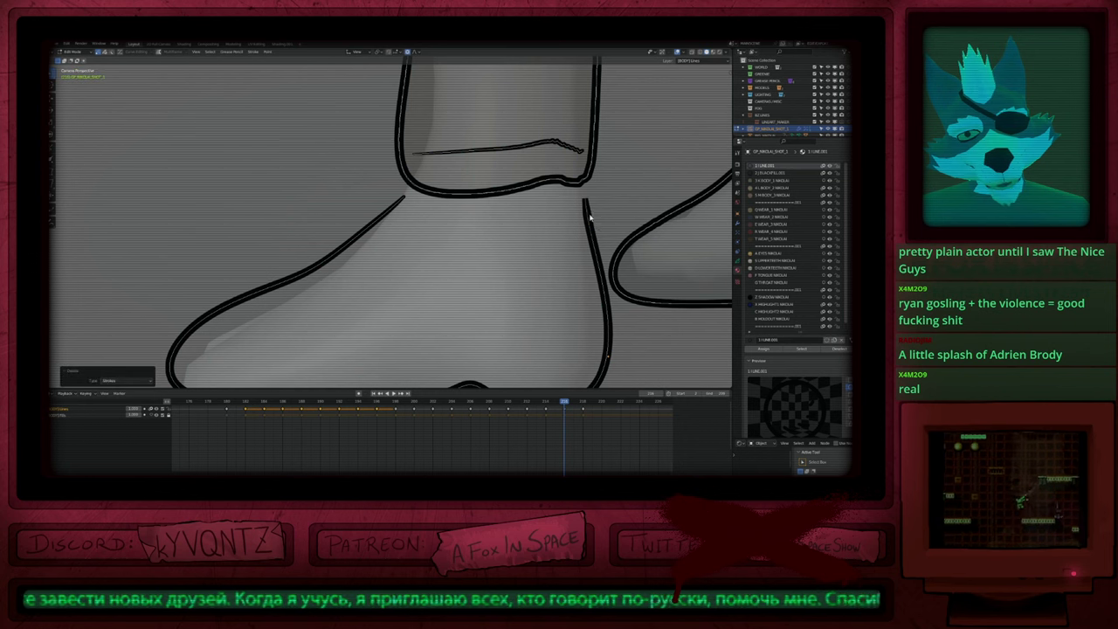
pyautogui.click(601, 224)
pyautogui.press('x')
pyautogui.hotkey('ctrl', 'z')
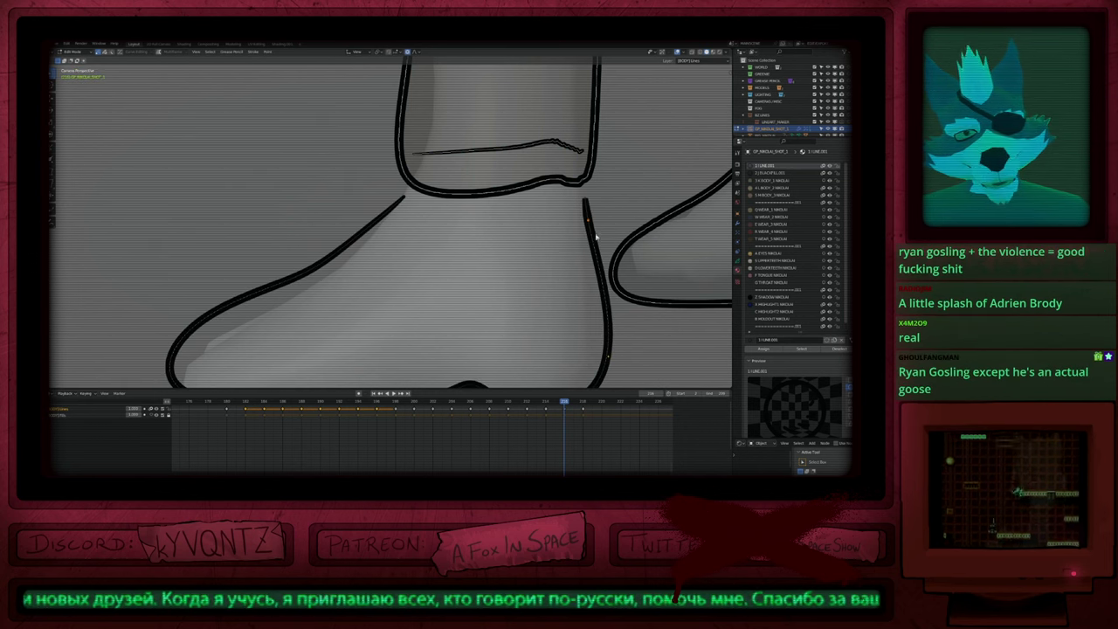
pyautogui.press('g')
pyautogui.rightClick(577, 255)
pyautogui.press('l')
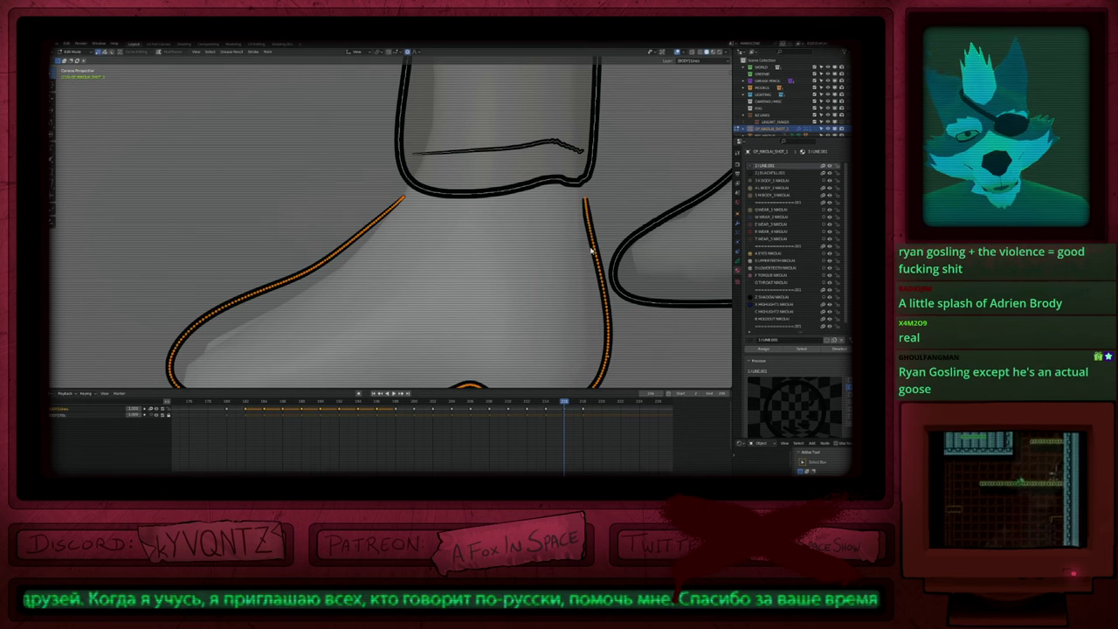
# Step: Draw a trial line across the front ankle, test closing it into a loop, then delete it
pyautogui.press('Tab')
pyautogui.moveTo(577, 164); pyautogui.dragTo(448, 170)
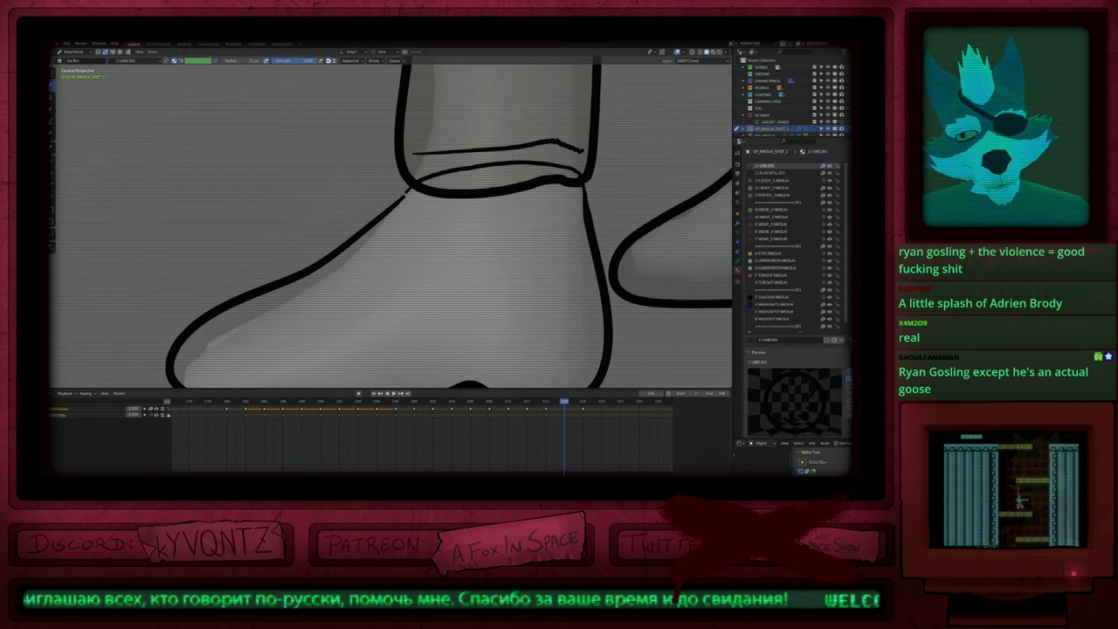
pyautogui.press('Tab')
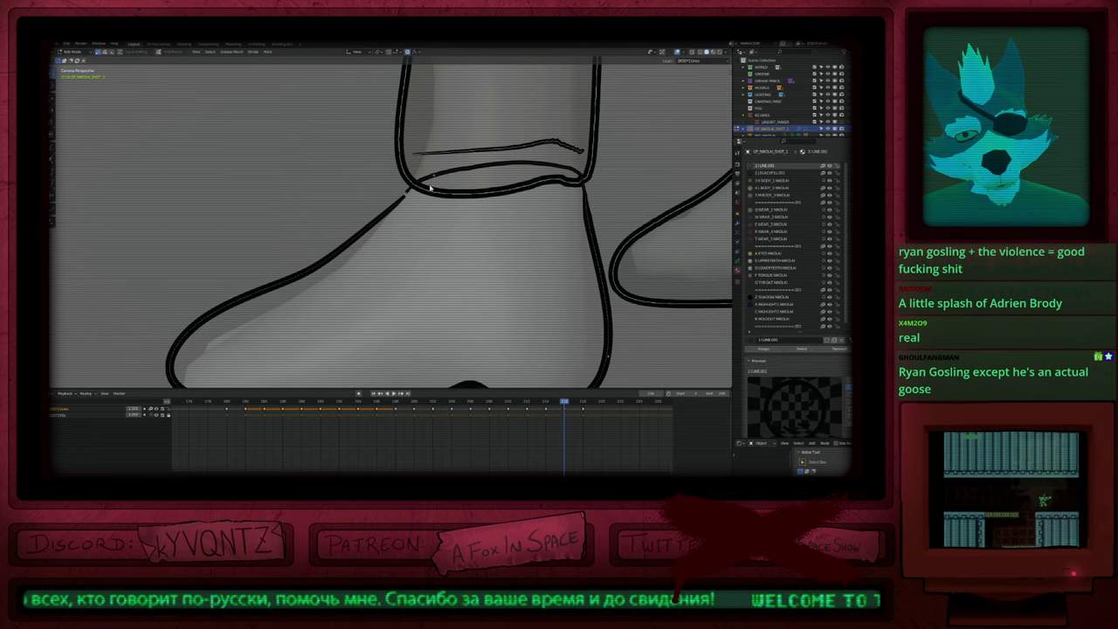
pyautogui.press('f')
pyautogui.scroll(-5, 501, 315)
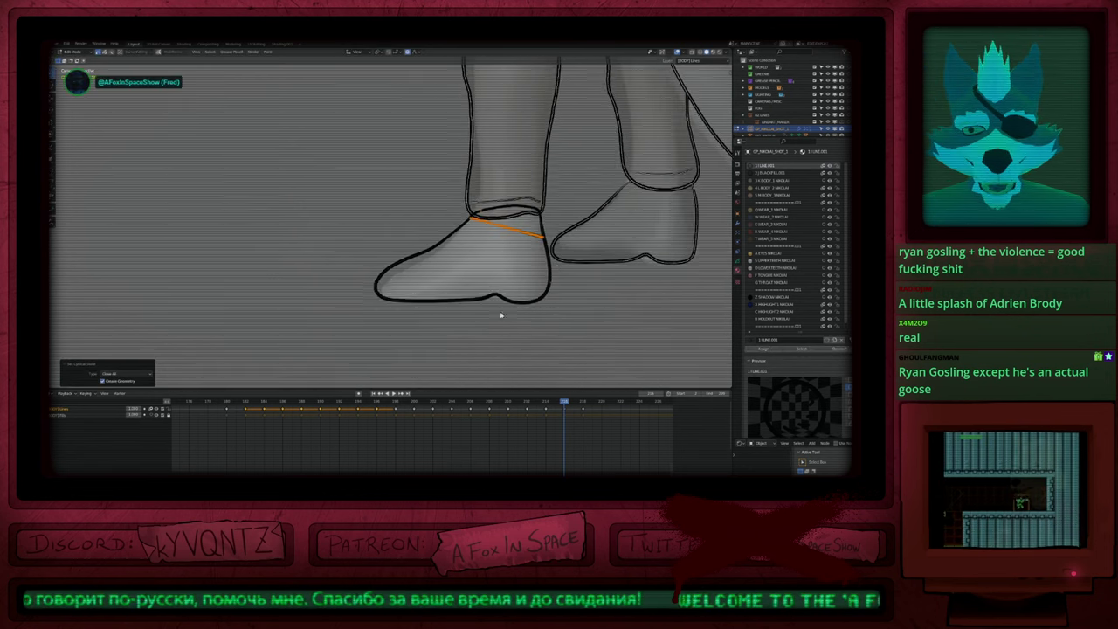
pyautogui.scroll(5, 560, 223)
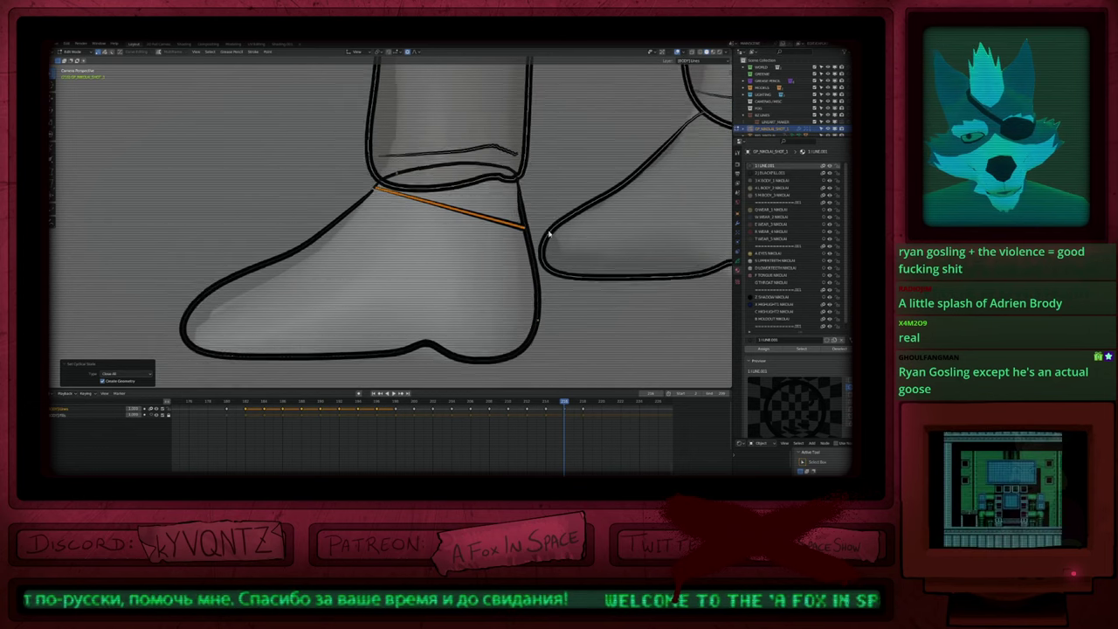
pyautogui.scroll(-1, 495, 236)
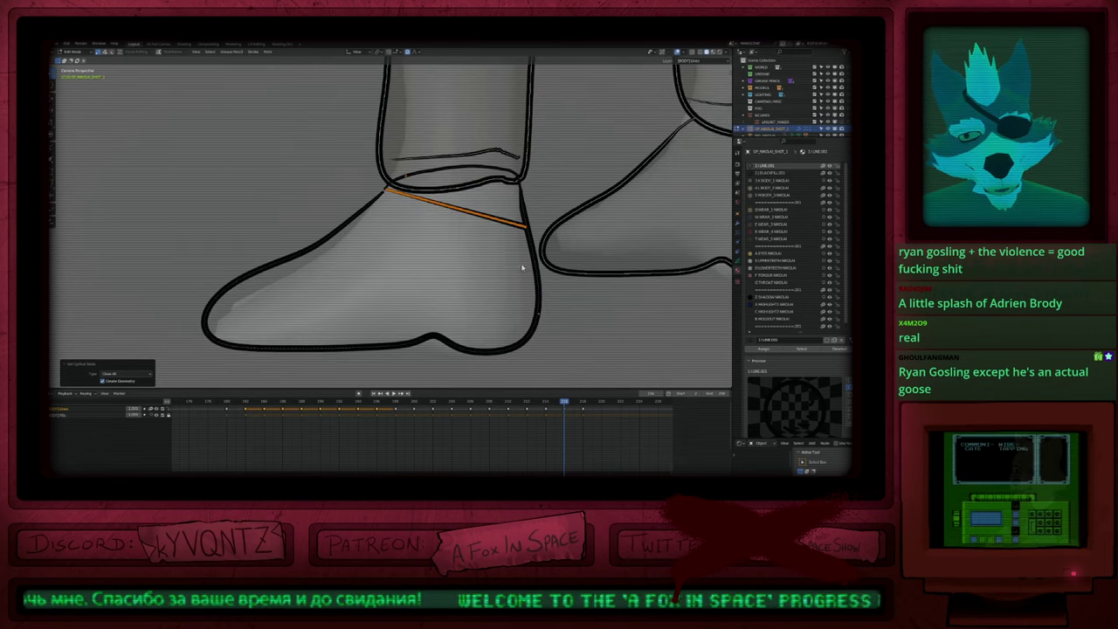
pyautogui.hotkey('ctrl', 'z')
pyautogui.press('x')
# Step: Delete the front foot outline, ankle curve and leftover heel strokes, then pan over the foot
pyautogui.click(521, 194)
pyautogui.press('x')
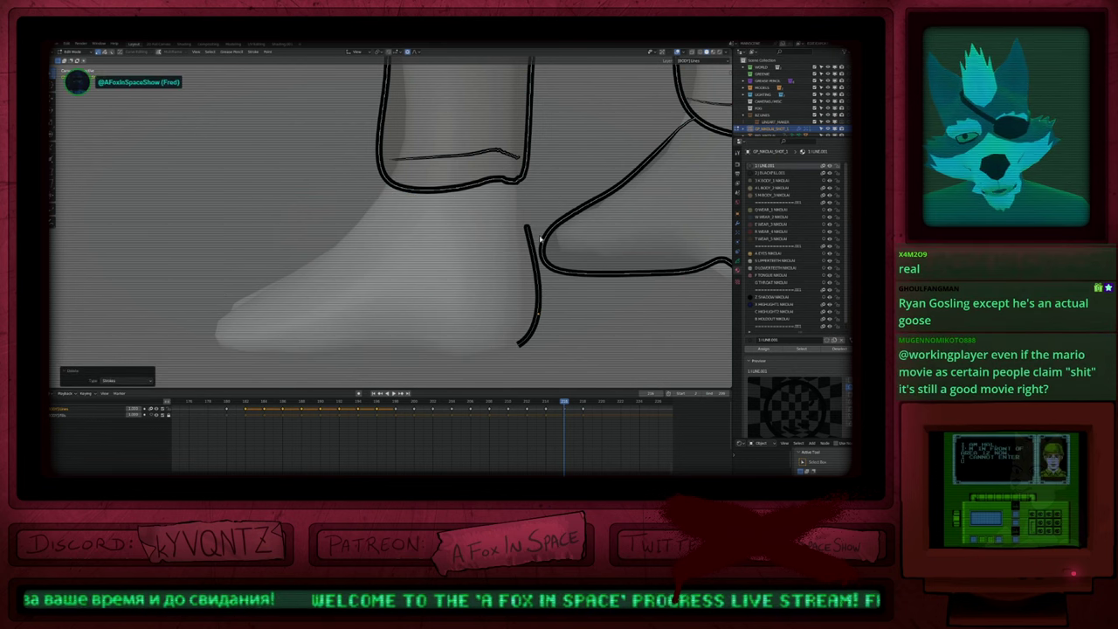
pyautogui.hotkey('ctrl', 'z')
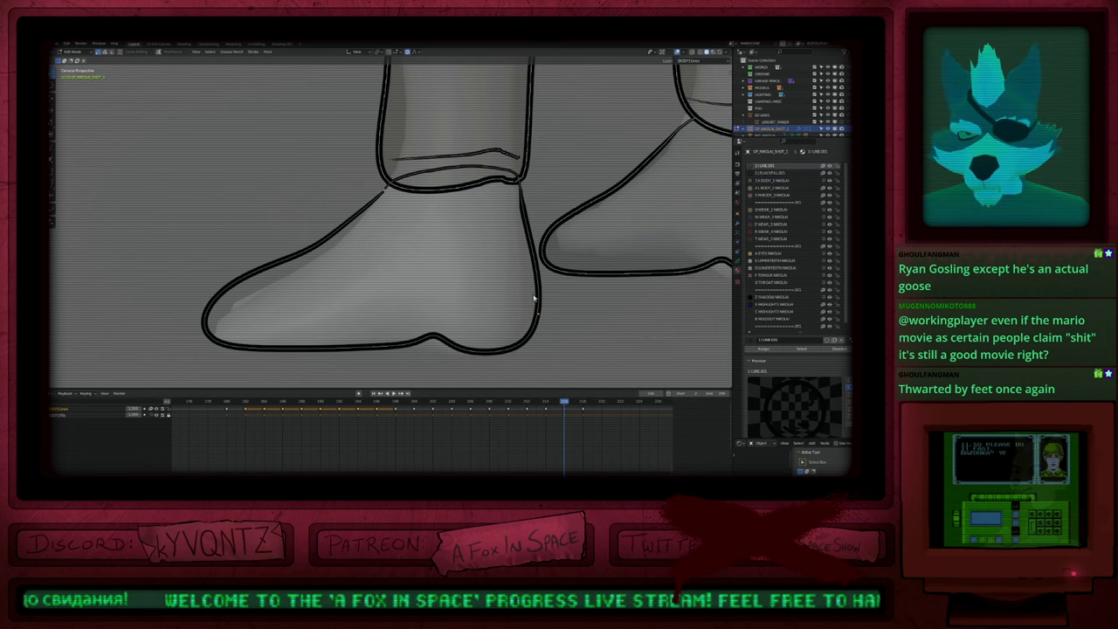
pyautogui.click(526, 218)
pyautogui.press('x')
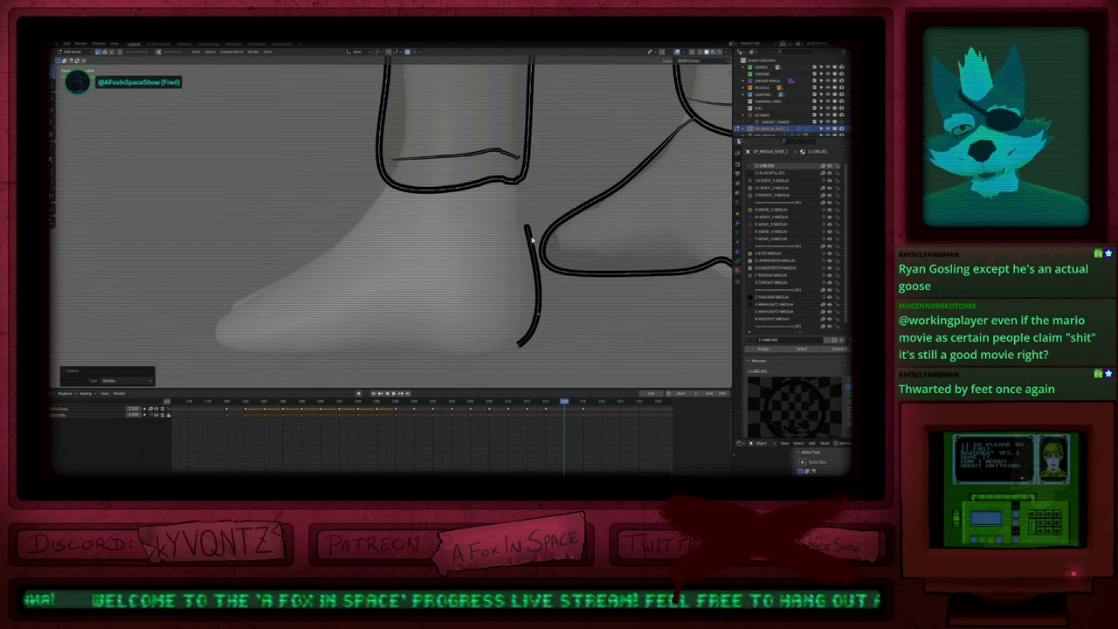
pyautogui.click(540, 248)
pyautogui.press('x')
pyautogui.click(542, 250)
pyautogui.press('Tab')
pyautogui.keyDown('shift'); pyautogui.moveTo(534, 229); pyautogui.dragTo(561, 194, button='middle'); pyautogui.keyUp('shift')
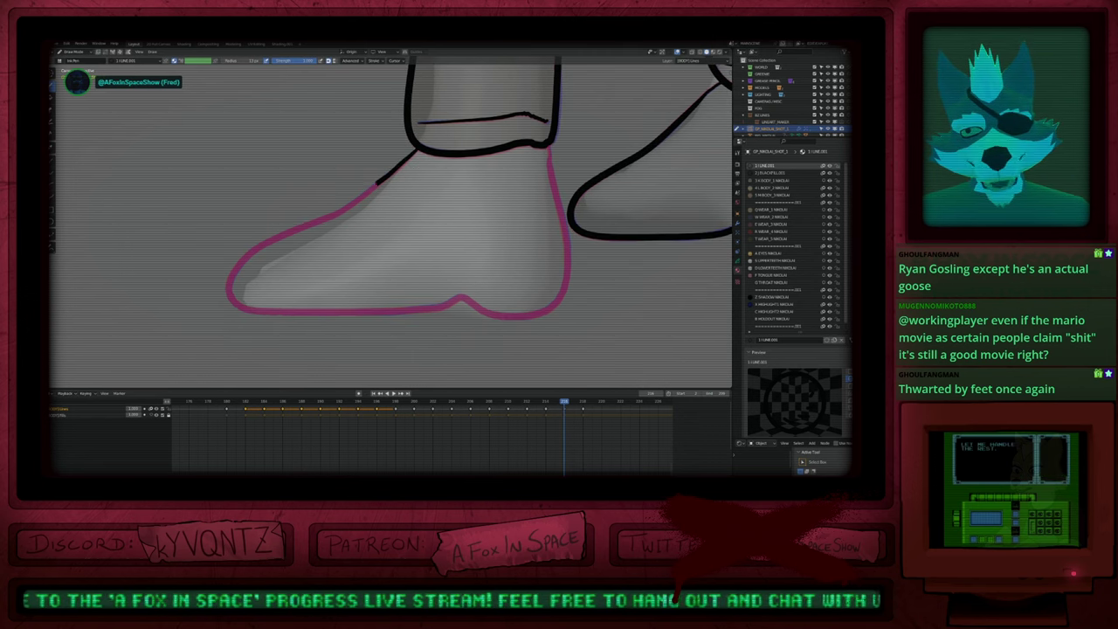
# Step: Ink the heel line, close the ankle cuff stroke into a loop, and zoom out to both legs
pyautogui.moveTo(375, 183)
pyautogui.mouseDown()
pyautogui.moveTo(271, 238)
pyautogui.moveTo(226, 289)
pyautogui.moveTo(255, 312)
pyautogui.moveTo(444, 304)
pyautogui.moveTo(542, 315)
pyautogui.moveTo(564, 279)
pyautogui.moveTo(545, 148)
pyautogui.moveTo(493, 133)
pyautogui.moveTo(423, 146)
pyautogui.mouseUp()
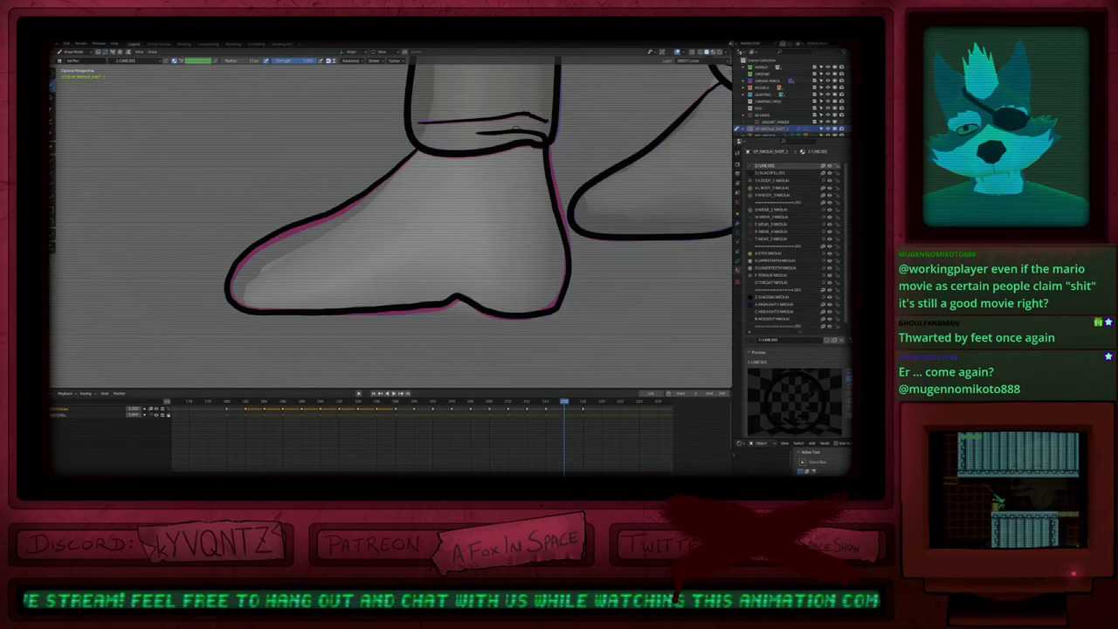
pyautogui.press('Tab')
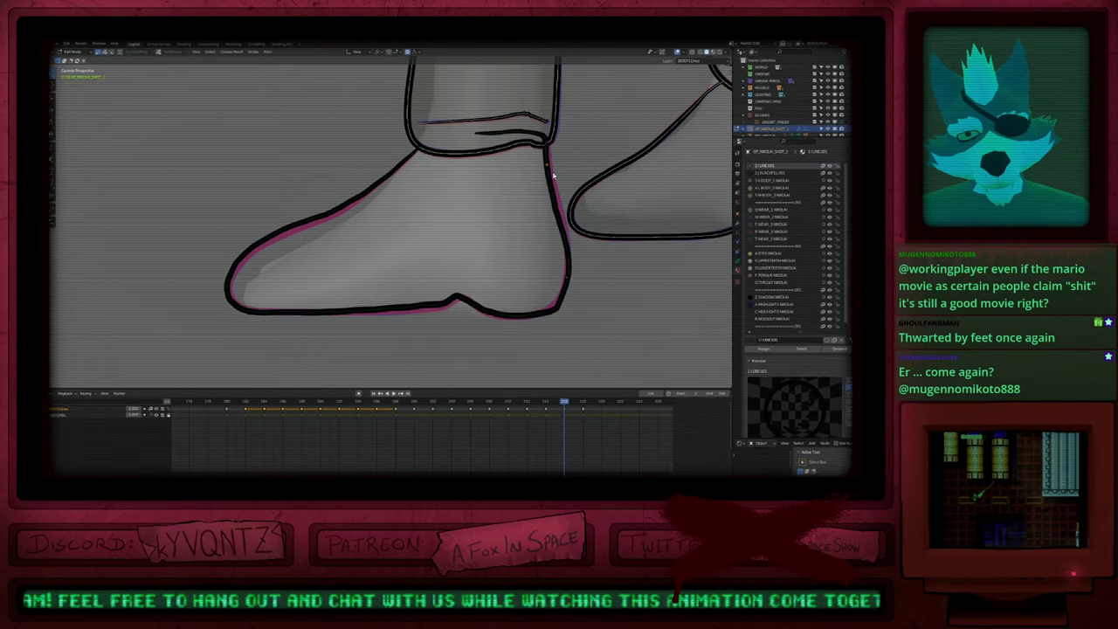
pyautogui.press('f')
pyautogui.press('Tab')
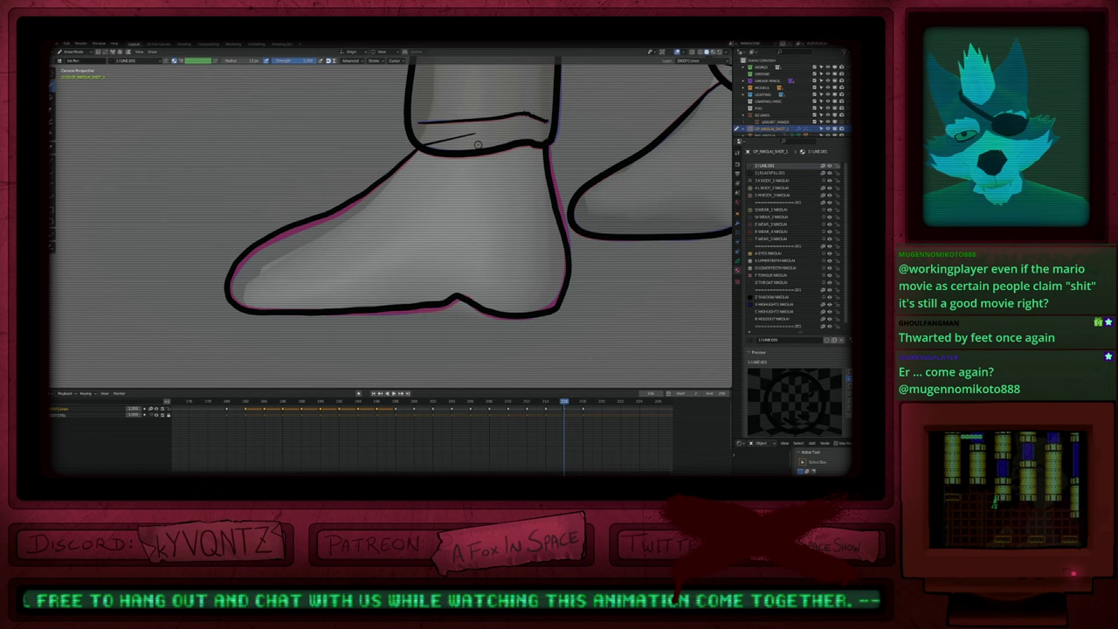
pyautogui.keyDown('ctrl'); pyautogui.moveTo(503, 207); pyautogui.dragTo(474, 281, button='middle'); pyautogui.keyUp('ctrl')
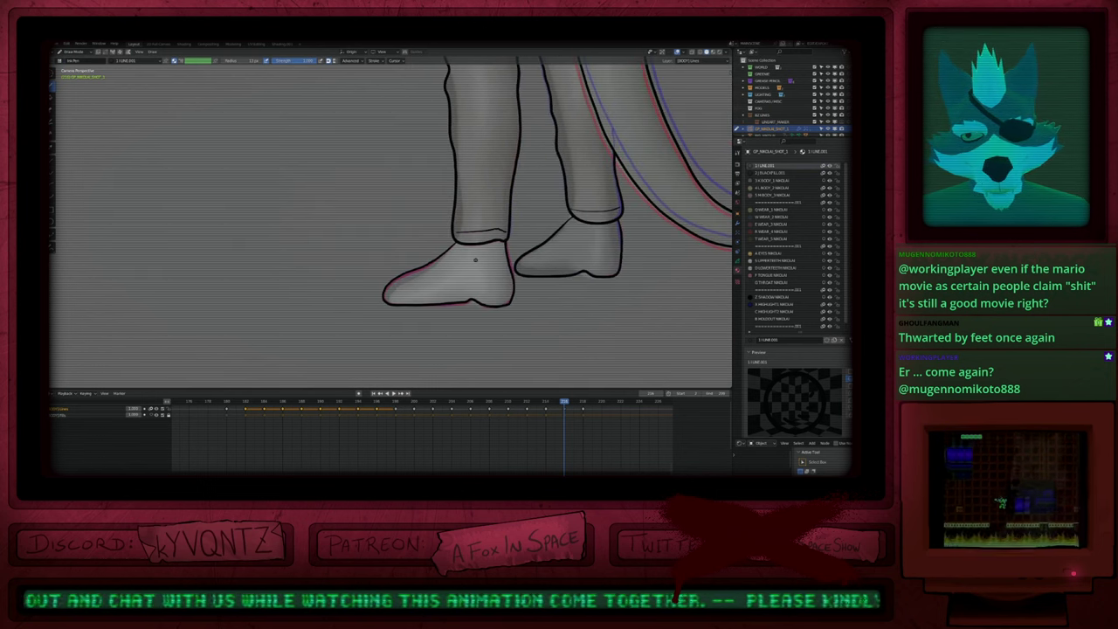
# Step: Fill both shoes with the 2 BLACKFILL.001 material, redoing the left shoe's fill
pyautogui.press('u')
pyautogui.click(472, 267)
pyautogui.click(470, 269)
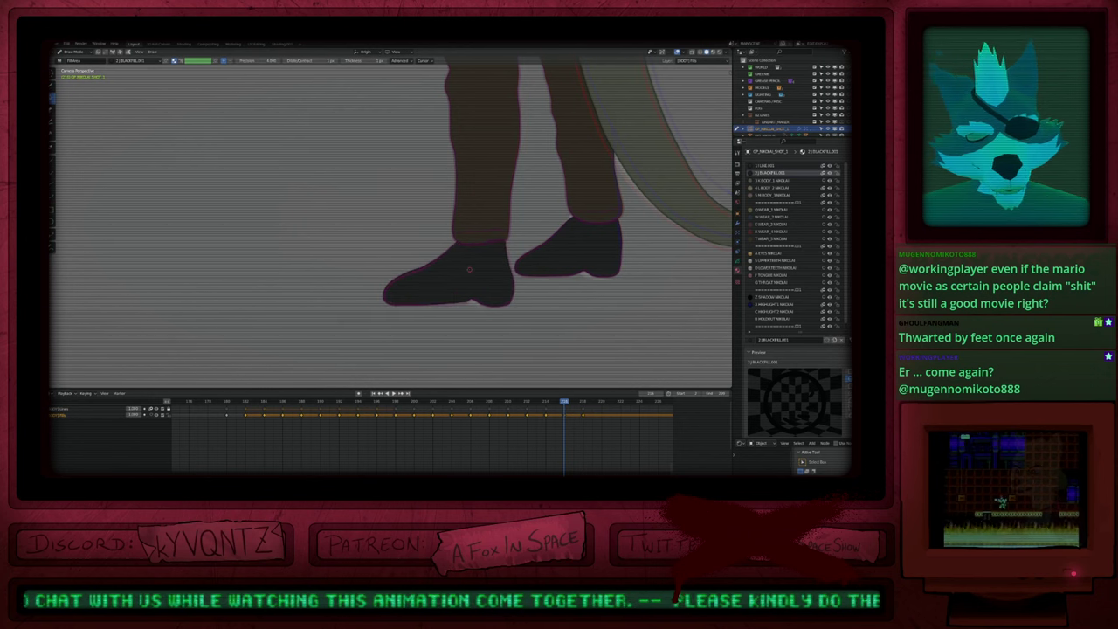
pyautogui.keyDown('shift'); pyautogui.moveTo(551, 249); pyautogui.dragTo(582, 252, button='middle'); pyautogui.keyUp('shift')
pyautogui.hotkey('ctrl', 'z')
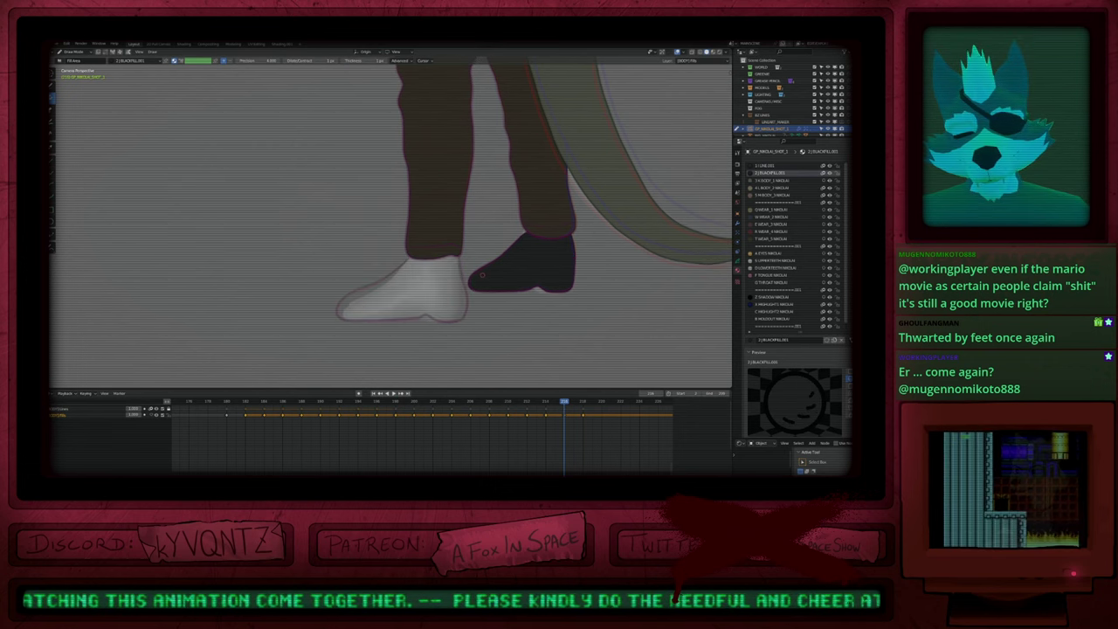
pyautogui.click(448, 279)
pyautogui.press('d')
# Step: Zoom out and flip between keyframes 194, 196 and 198 to compare, settling on 196
pyautogui.scroll(-4, 438, 292)
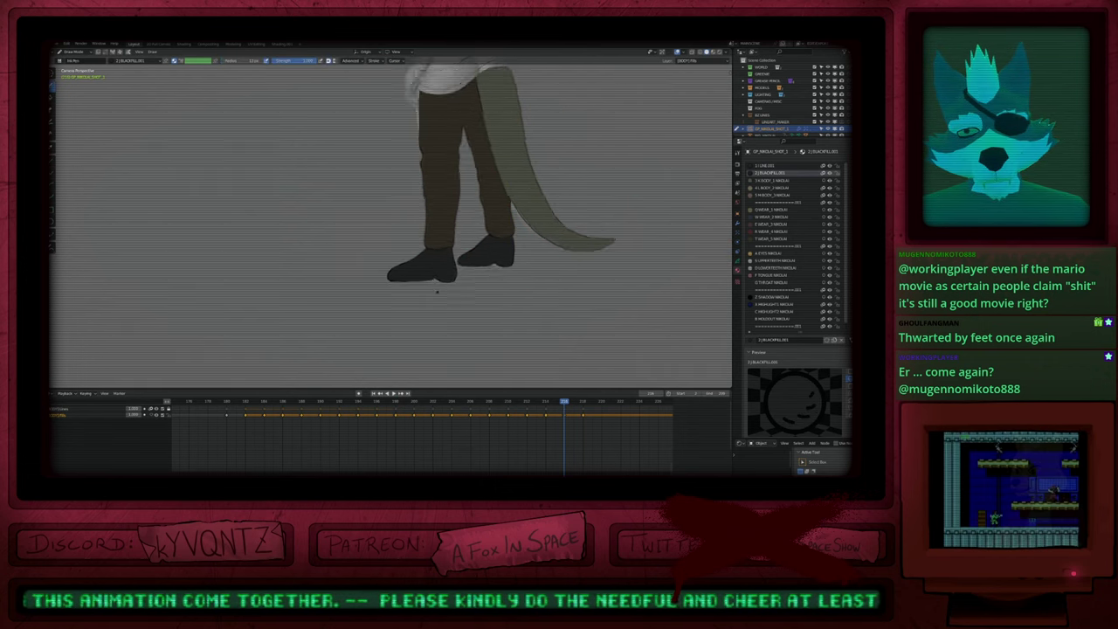
pyautogui.scroll(-5, 437, 292)
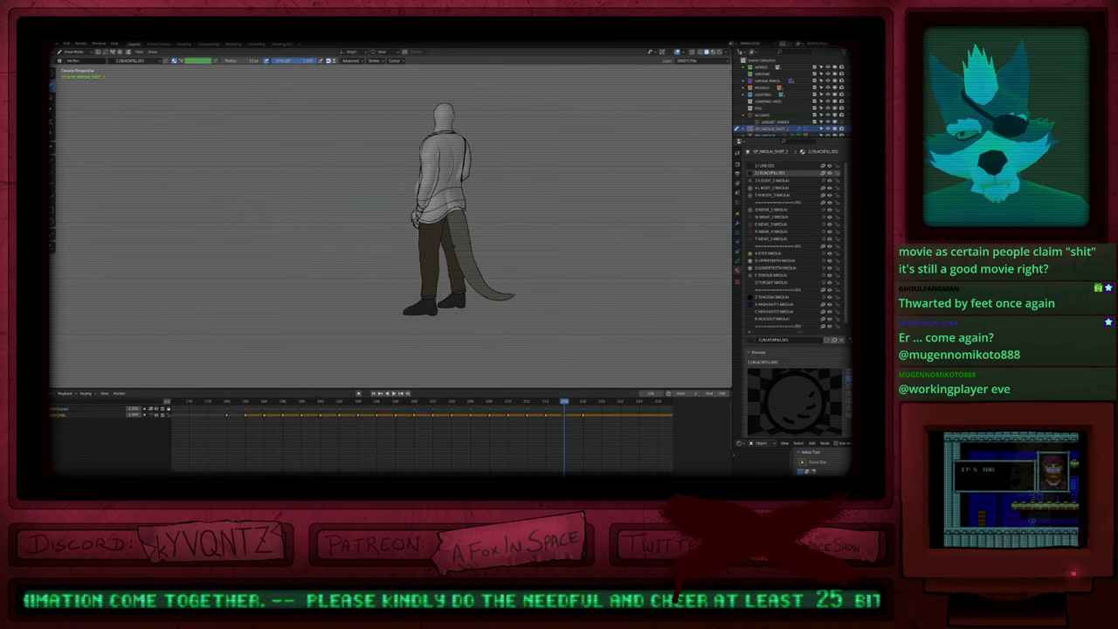
pyautogui.press('Down')
pyautogui.press('Down')
pyautogui.press('Down')
pyautogui.press('Down')
pyautogui.press('Down')
pyautogui.press('Down')
pyautogui.press('Down')
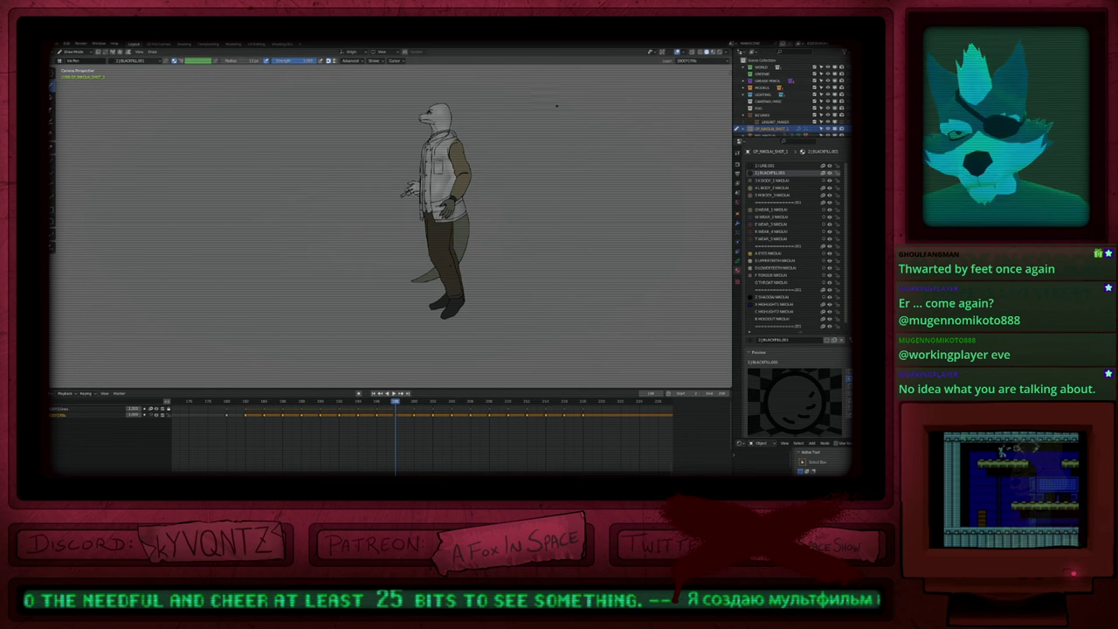
pyautogui.press('Left')
pyautogui.press('Left')
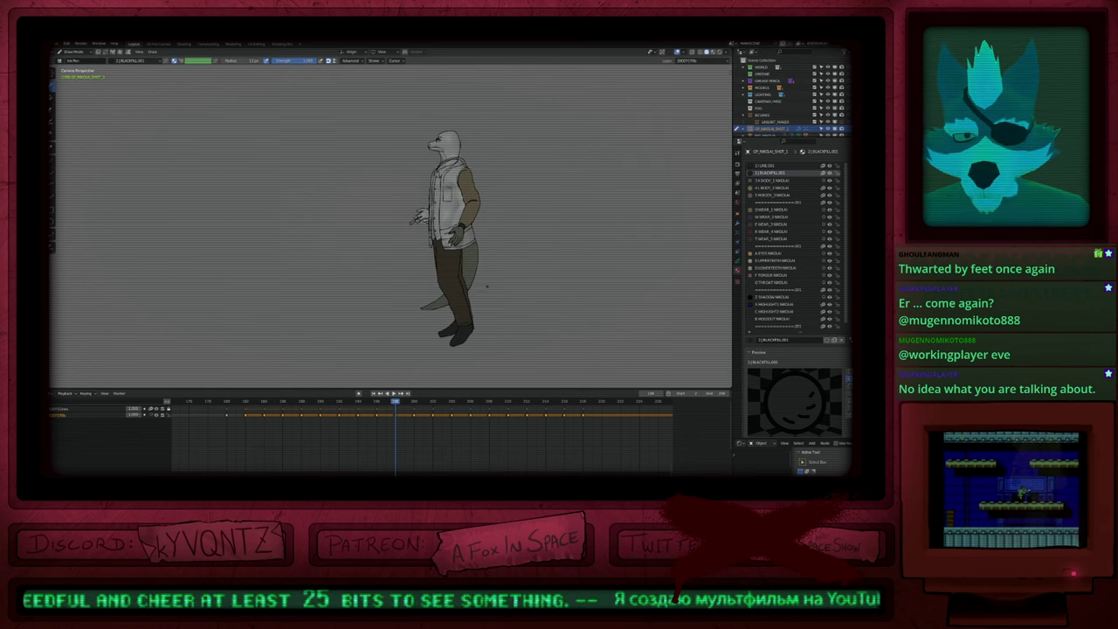
pyautogui.press('Down')
pyautogui.press('Up')
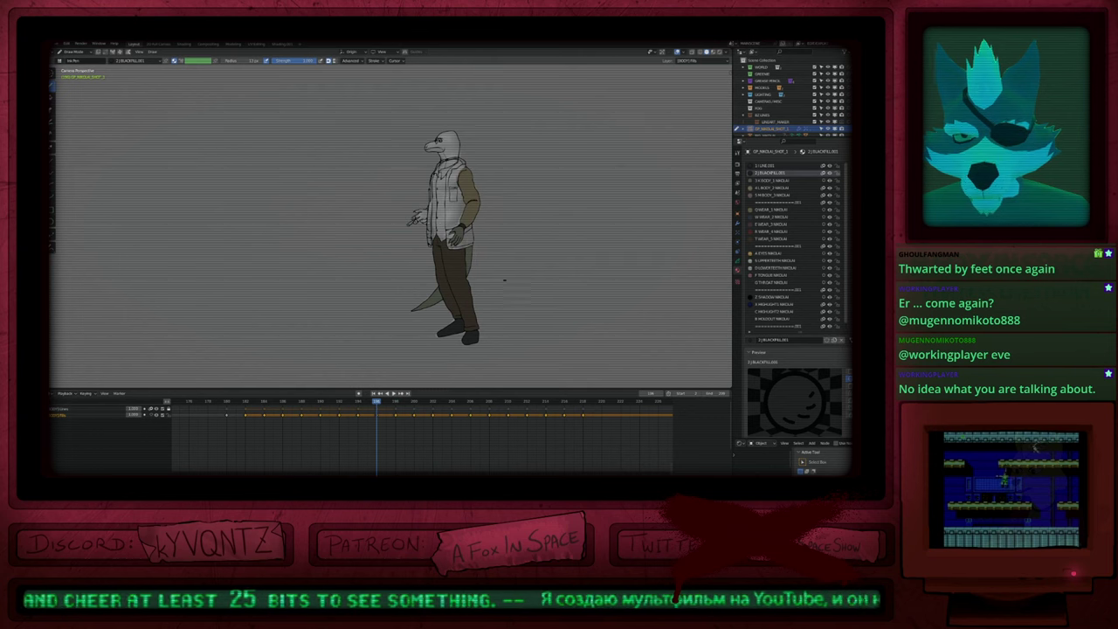
pyautogui.press('Up')
pyautogui.press('Up')
pyautogui.press('Up')
pyautogui.press('Down')
pyautogui.press('Down')
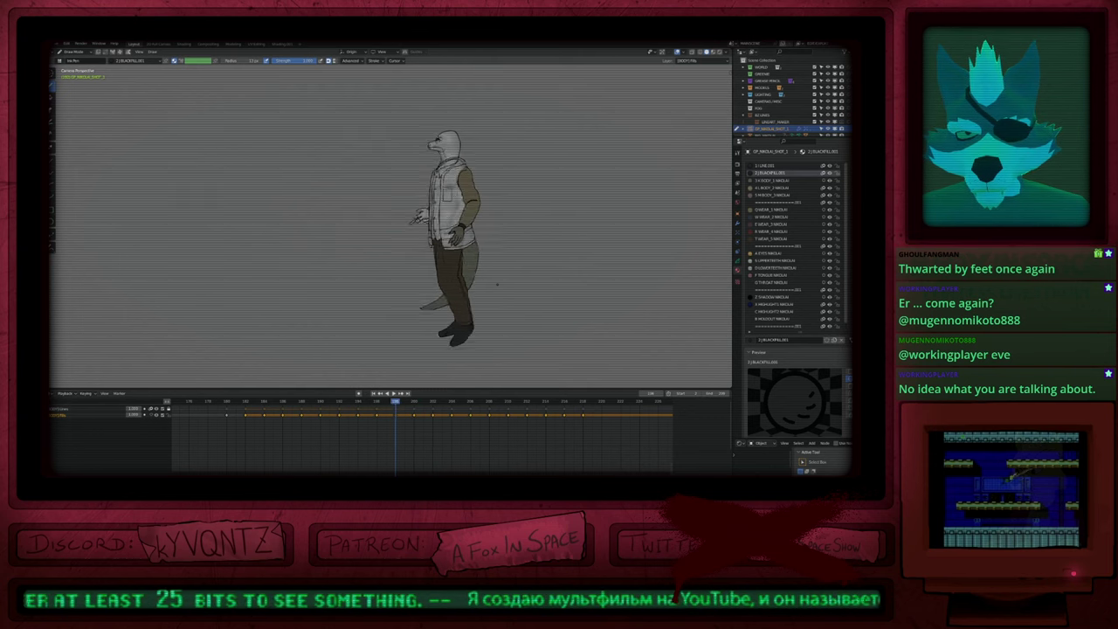
pyautogui.press('Down')
pyautogui.press('Up')
pyautogui.press('Down')
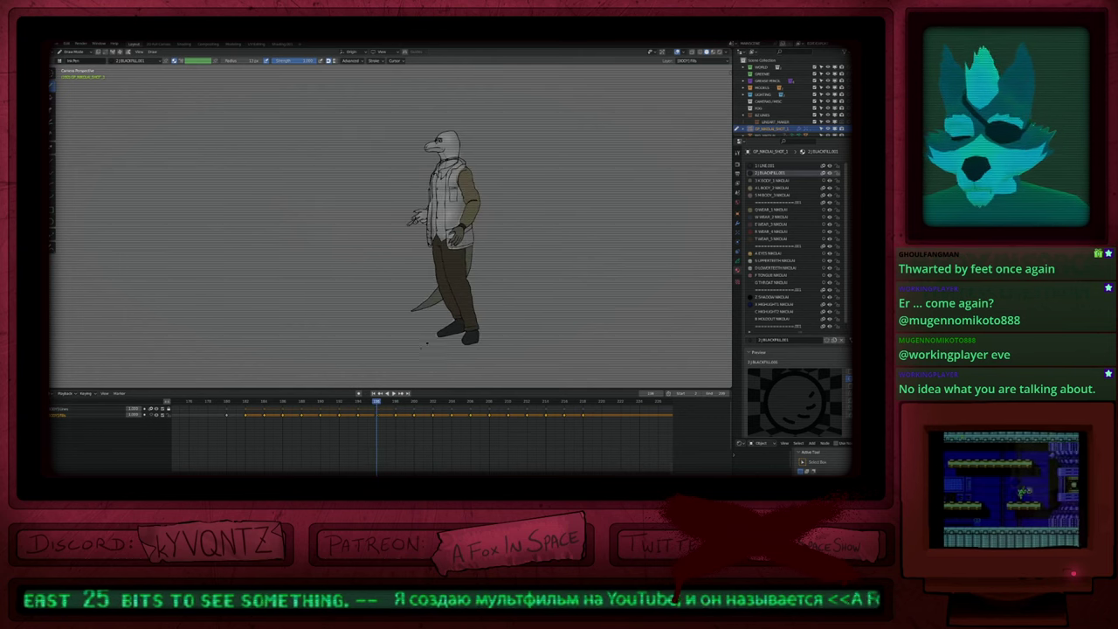
pyautogui.moveTo(379, 408)
pyautogui.mouseDown(button='middle')
pyautogui.moveTo(379, 443)
pyautogui.moveTo(373, 405)
pyautogui.mouseUp(button='middle')
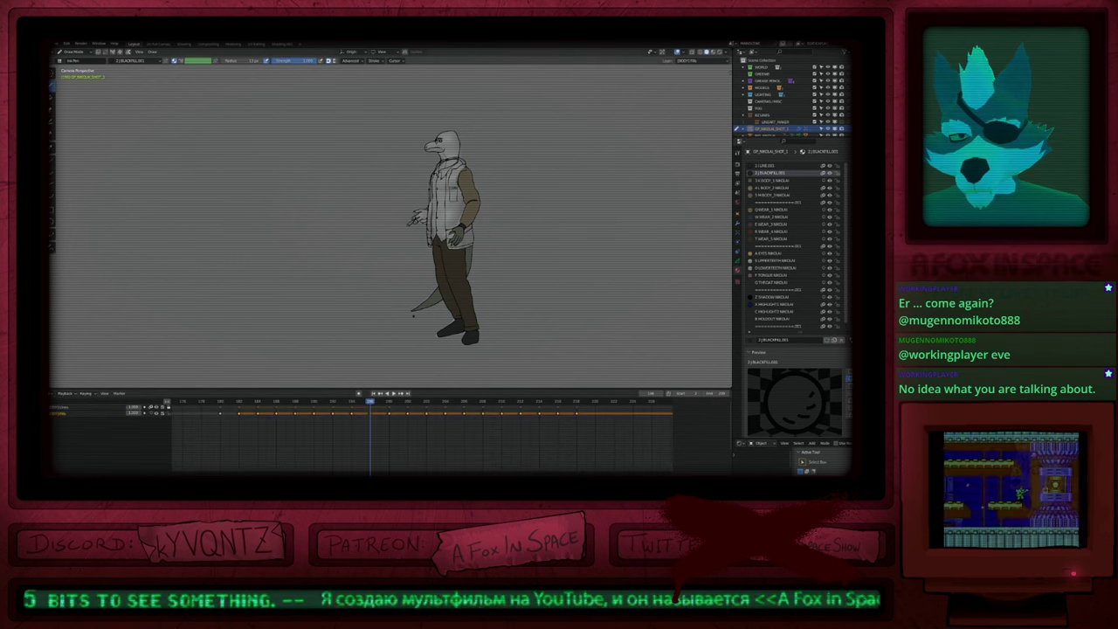
# Step: Isolate the line and fill layers, then review the keyframes and move to the next uncoloured drawing
pyautogui.press('1')
pyautogui.scroll(4, 466, 311)
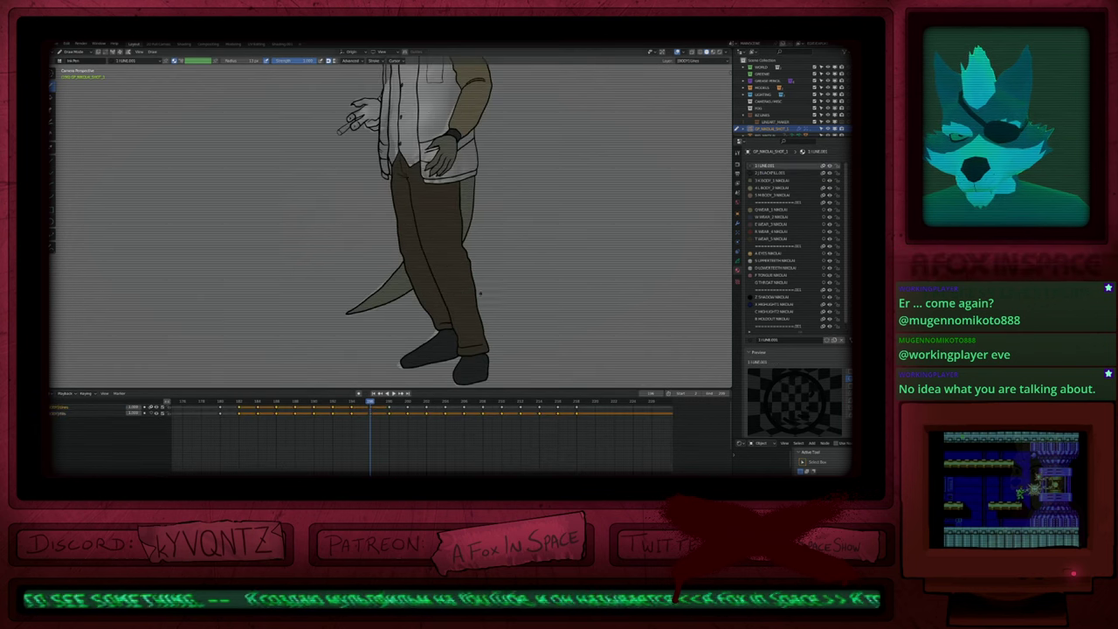
pyautogui.keyDown('shift'); pyautogui.moveTo(467, 311); pyautogui.dragTo(466, 265, button='middle'); pyautogui.keyUp('shift')
pyautogui.hotkey('shift', 'h')
pyautogui.click(157, 415)
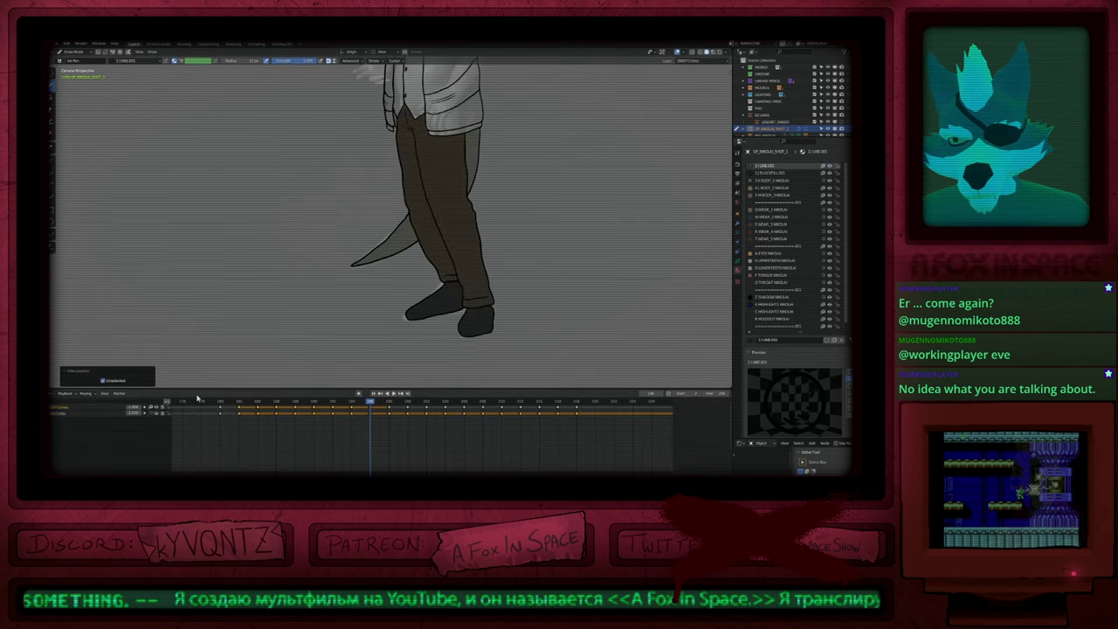
pyautogui.scroll(-4, 534, 284)
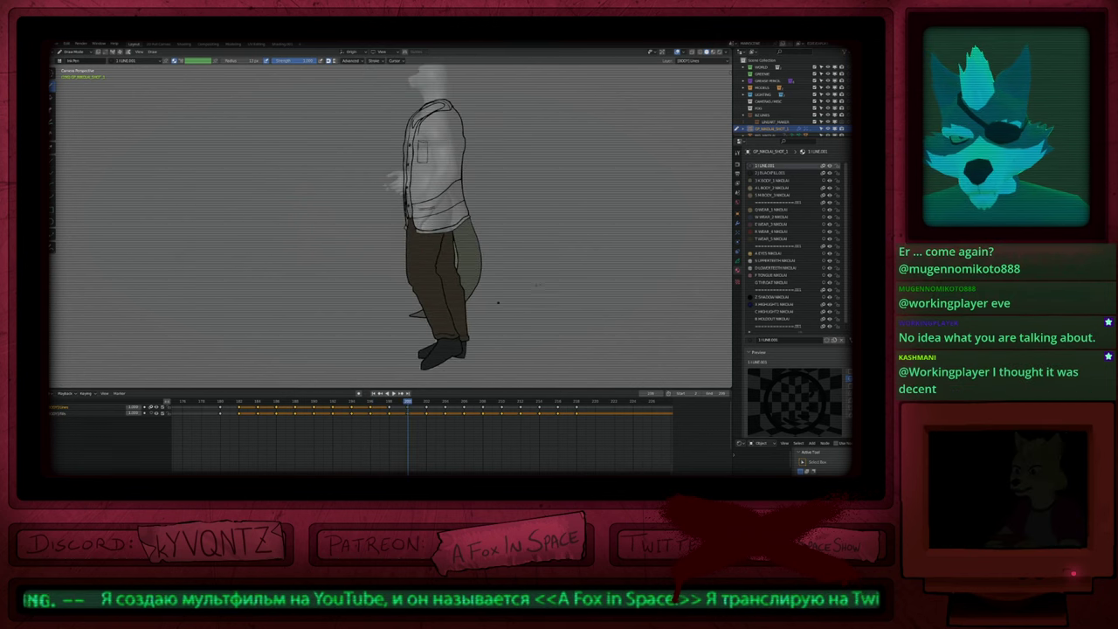
pyautogui.press('Down')
pyautogui.press('Up')
pyautogui.press('Up')
pyautogui.press('Up')
pyautogui.press('Up')
pyautogui.press('Up')
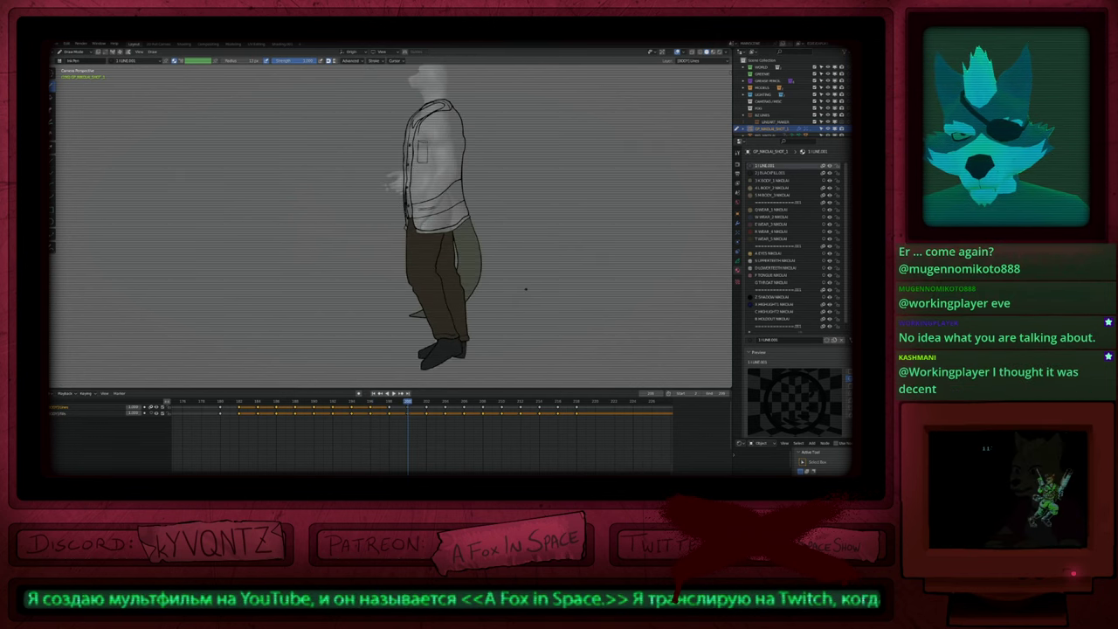
pyautogui.hotkey('shift', 'ctrl', 'space')
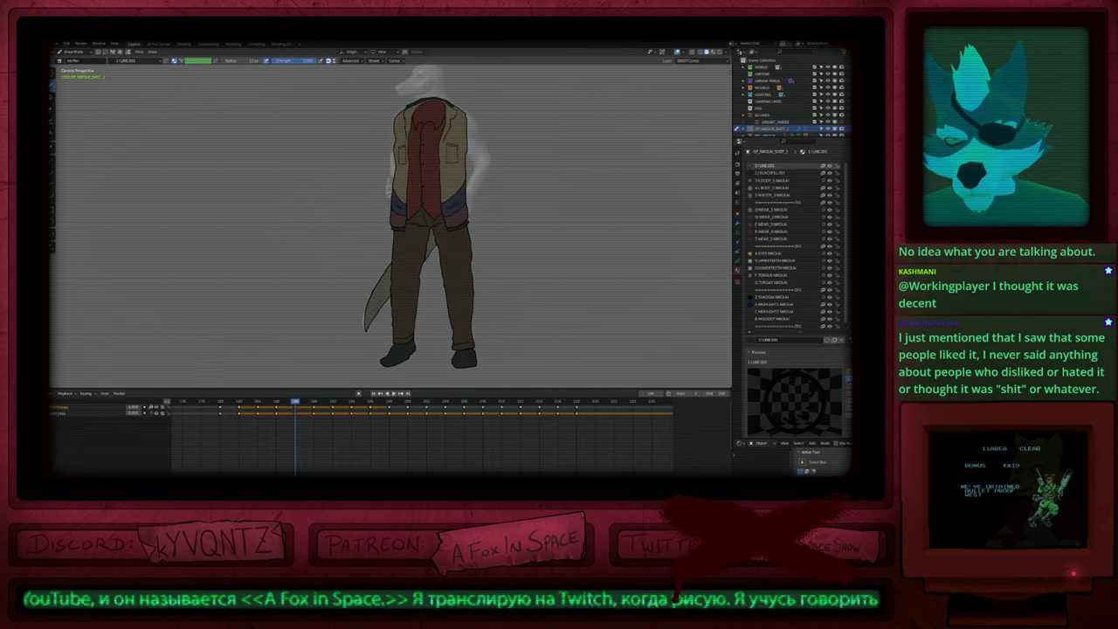
pyautogui.press('Up')
pyautogui.keyDown('shift'); pyautogui.moveTo(441, 173); pyautogui.dragTo(450, 268, button='middle'); pyautogui.keyUp('shift')
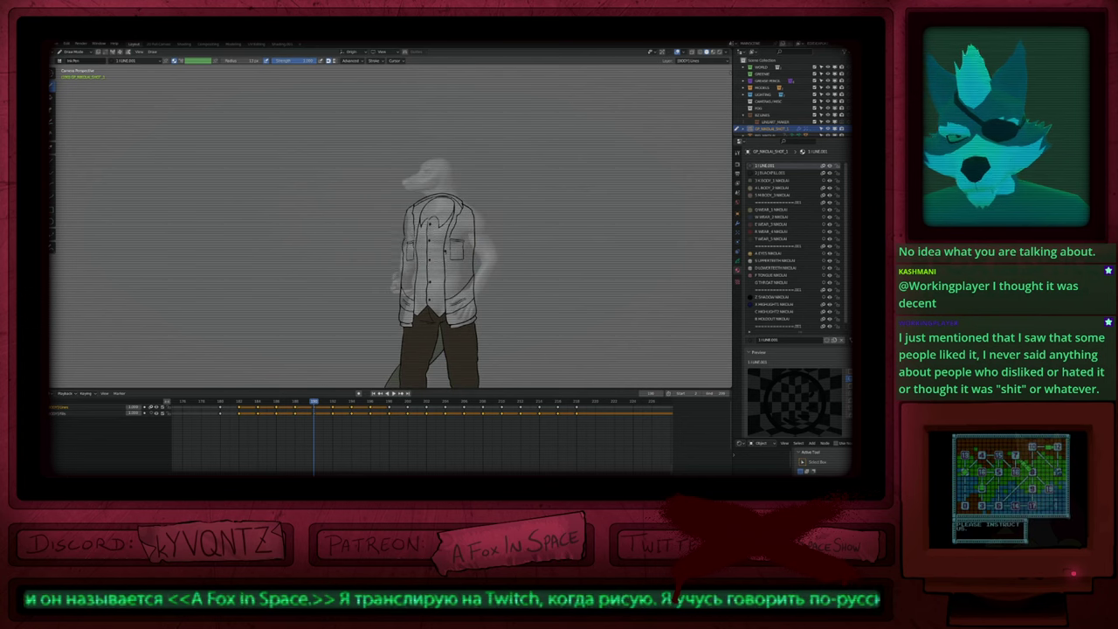
# Step: Fill the jacket brown with WEAR_1 and the lower shirt band dark blue with WEAR_2
pyautogui.press('q')
pyautogui.click(453, 276)
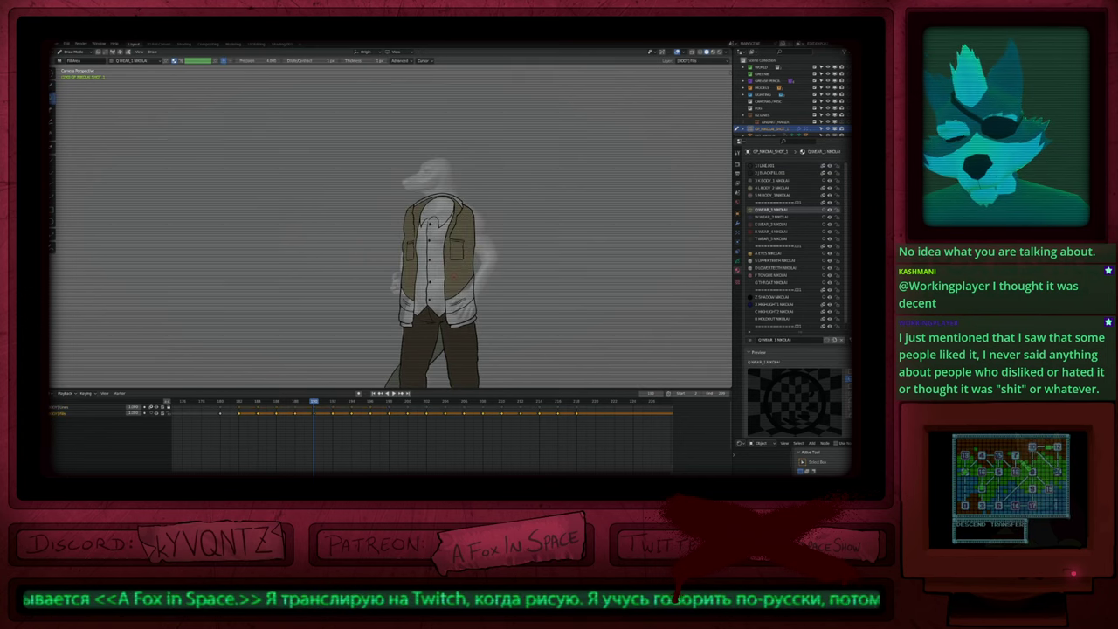
pyautogui.press('u')
pyautogui.press('w')
pyautogui.click(459, 302)
pyautogui.click(410, 305)
# Step: Fill the cuffs red and maroon with WEAR_3, then the under-cuff strip and collar with BLACKFILL.001
pyautogui.click(769, 223)
pyautogui.click(407, 316)
pyautogui.click(460, 314)
pyautogui.press('u')
pyautogui.press('2')
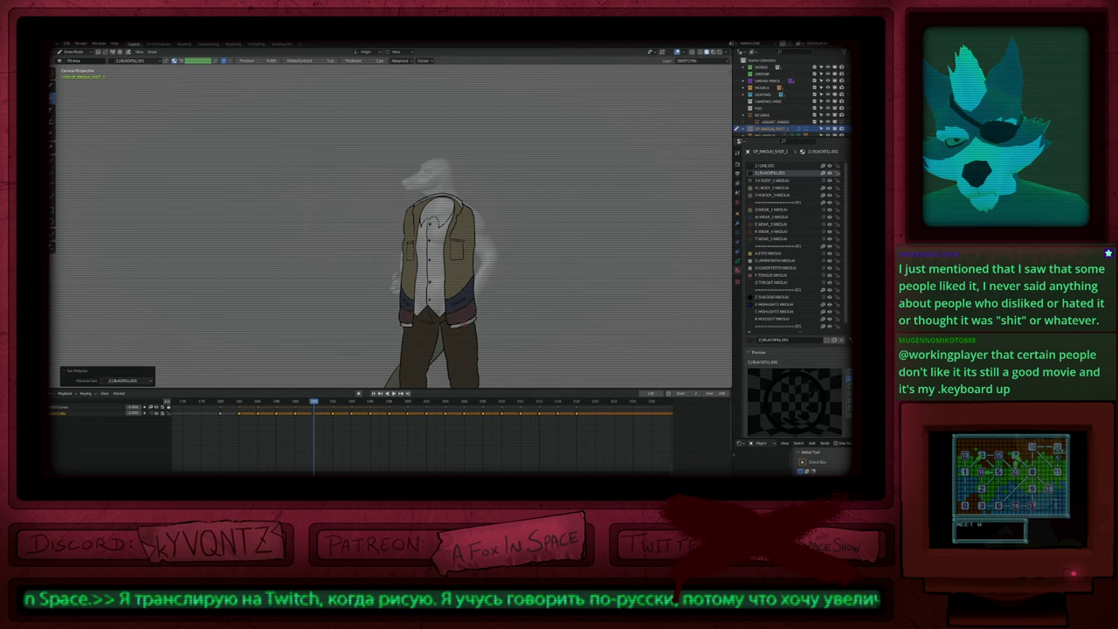
pyautogui.click(452, 325)
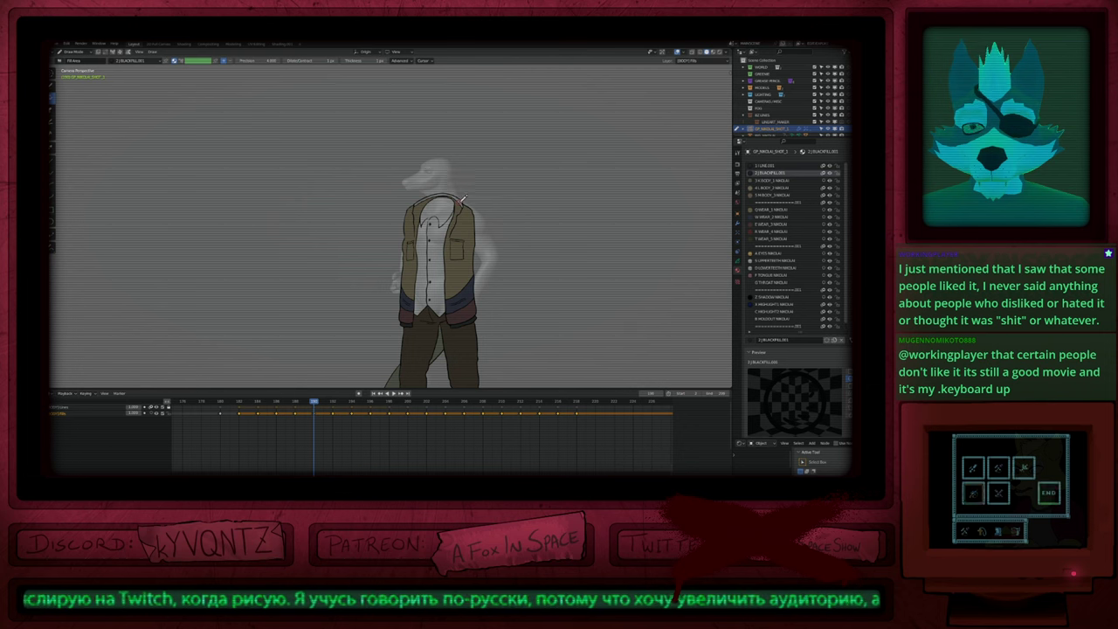
pyautogui.click(460, 202)
# Step: Fill the shirt dark red with WEAR_4; on the next keyframe, fill the shirt parts, collar and jacket
pyautogui.press('u')
pyautogui.press('r')
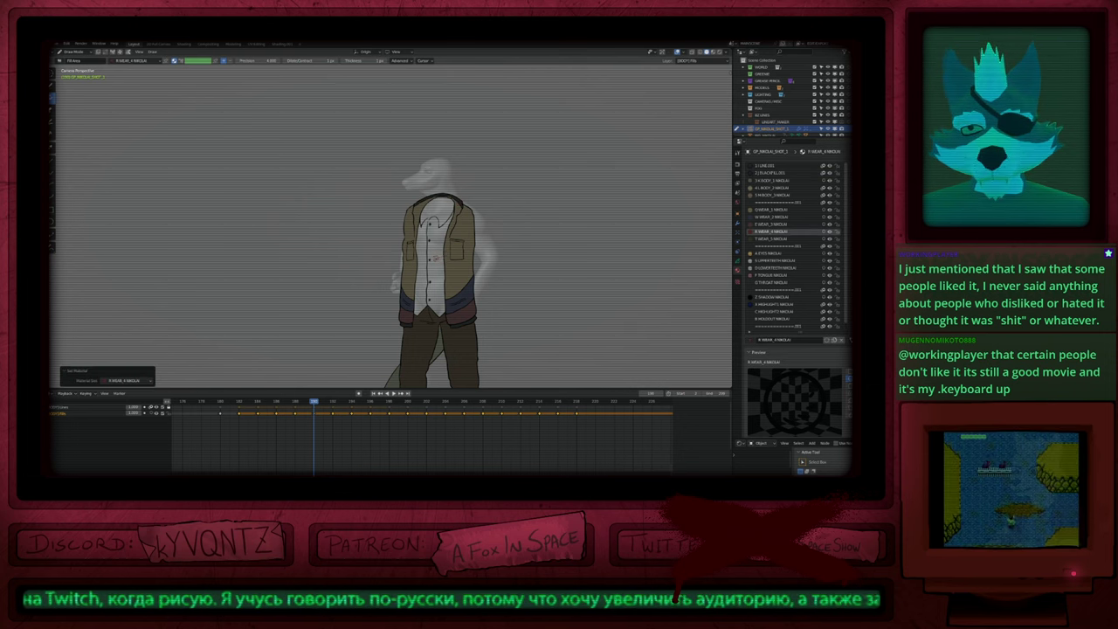
pyautogui.click(437, 259)
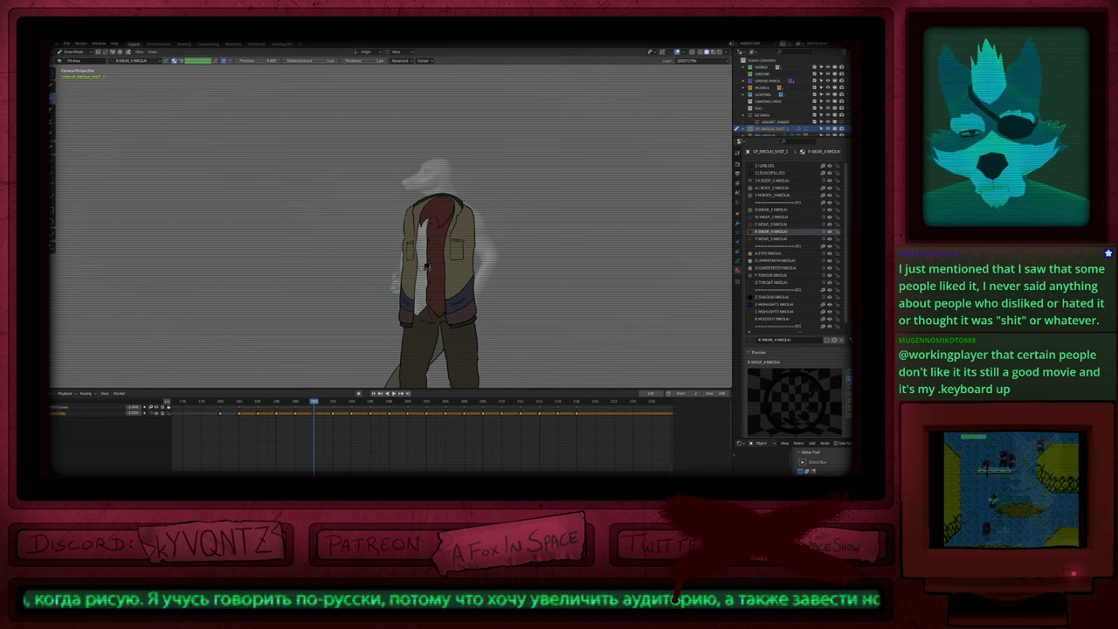
pyautogui.press('Up')
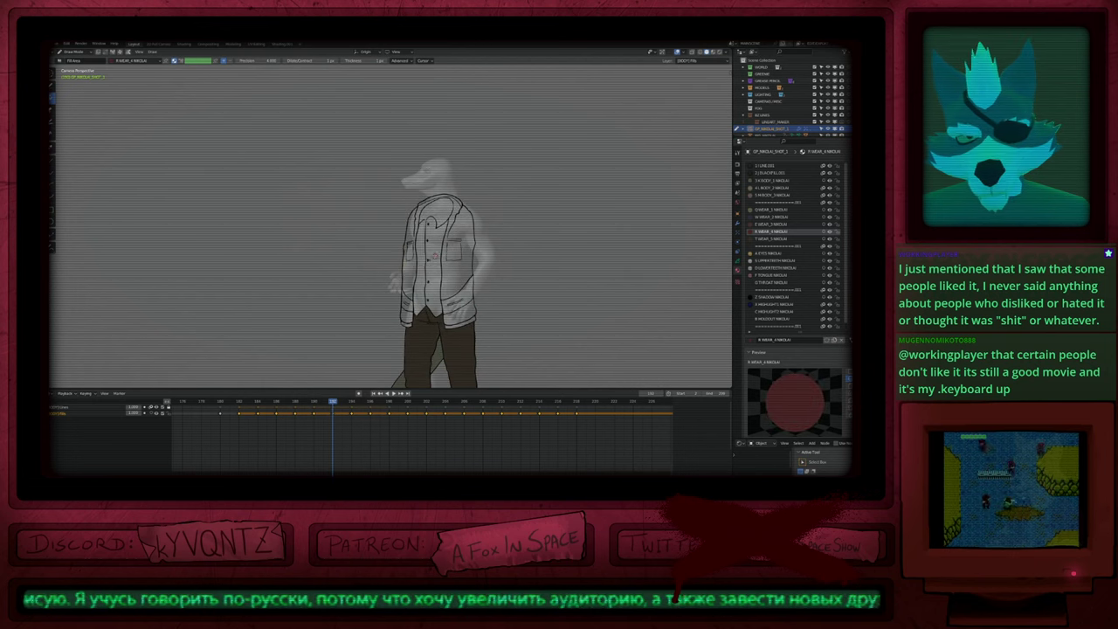
pyautogui.click(434, 257)
pyautogui.click(426, 260)
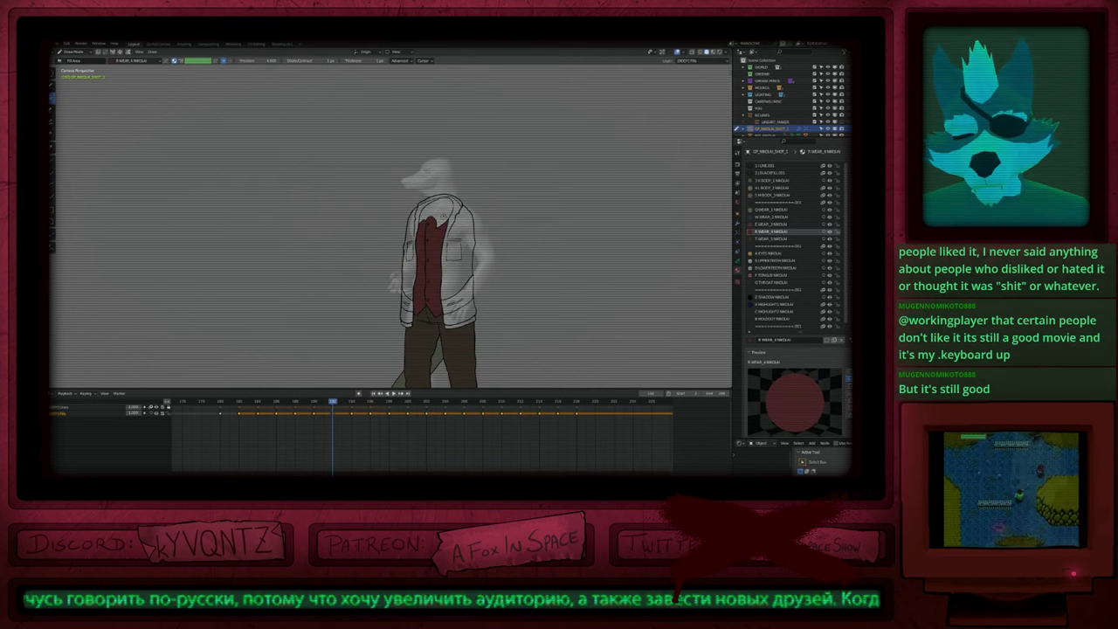
pyautogui.click(442, 206)
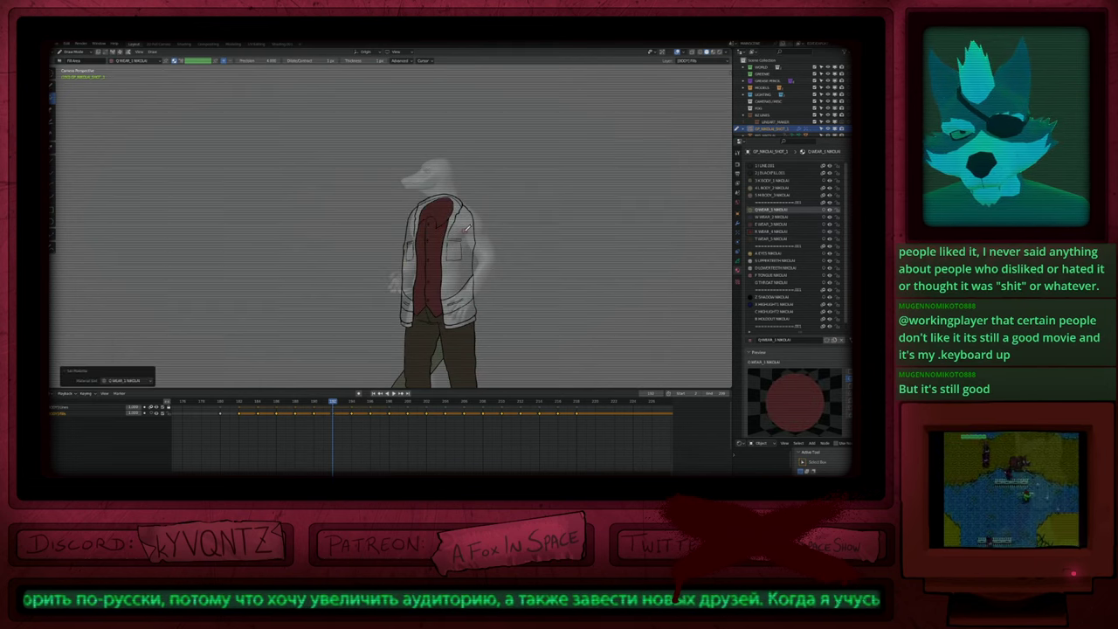
pyautogui.click(464, 232)
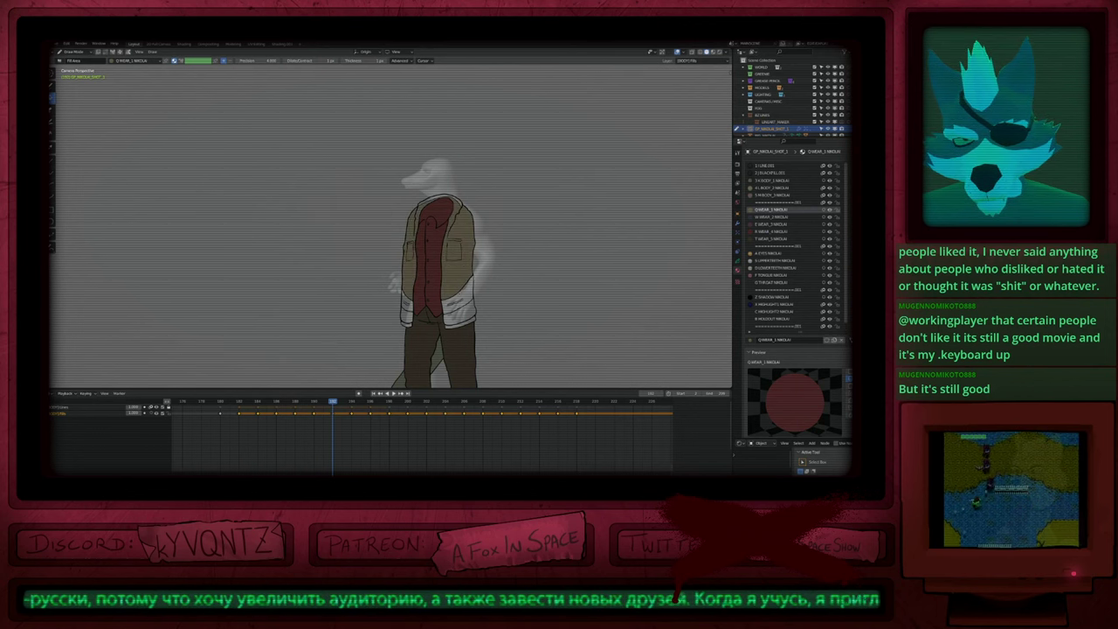
# Step: Fill the waist bands dark blue with WEAR_2, then the shirt hem and left cuff with WEAR_3
pyautogui.press('u')
pyautogui.press('w')
pyautogui.click(408, 299)
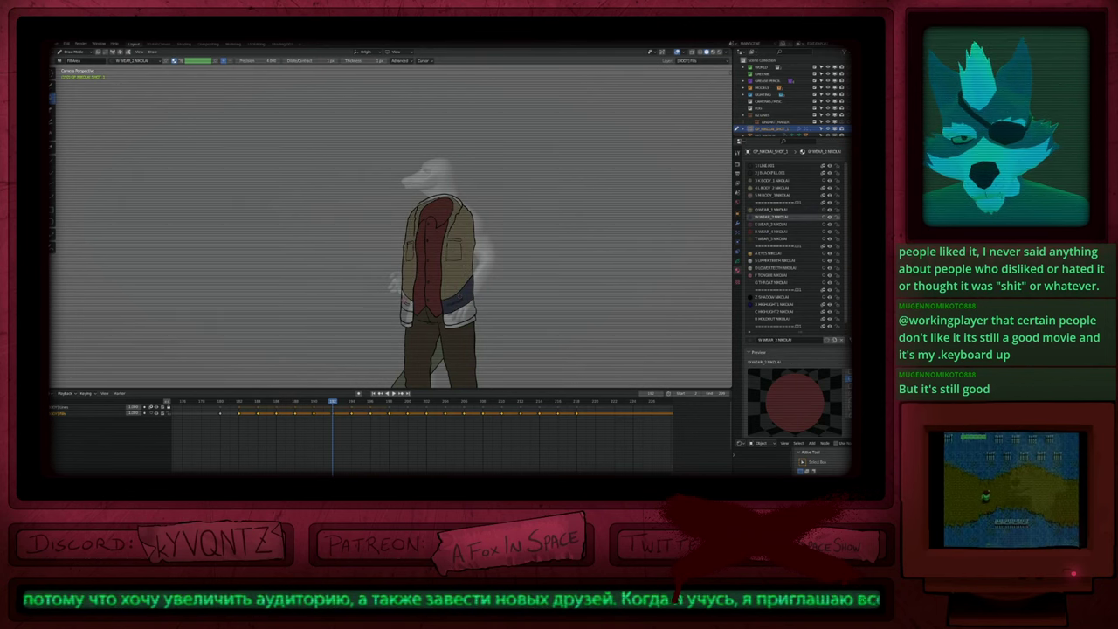
pyautogui.click(406, 305)
pyautogui.press('u')
pyautogui.press('e')
pyautogui.press('e')
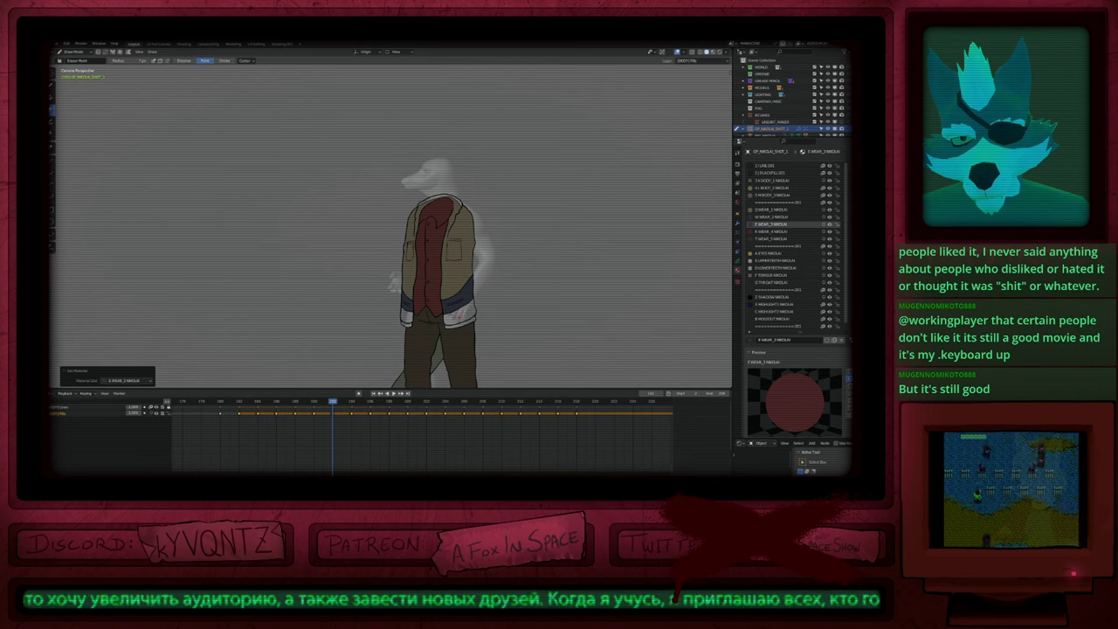
pyautogui.press('f')
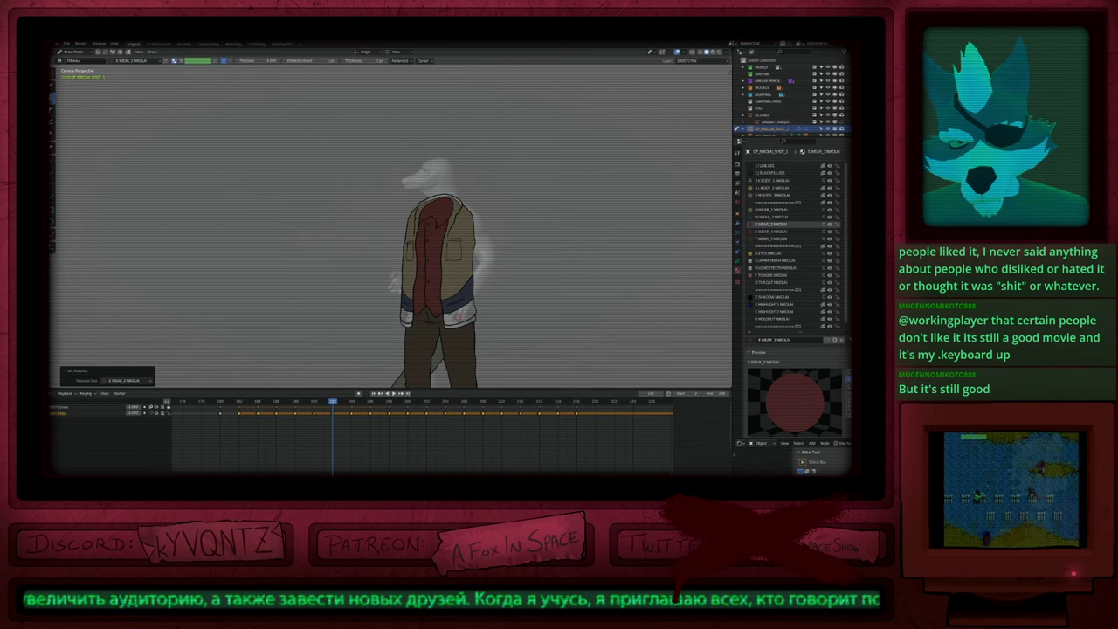
pyautogui.click(428, 320)
pyautogui.click(407, 316)
# Step: Fill the right cuff lining dark with the 2 BLACKFILL material
pyautogui.press('u')
pyautogui.press('2')
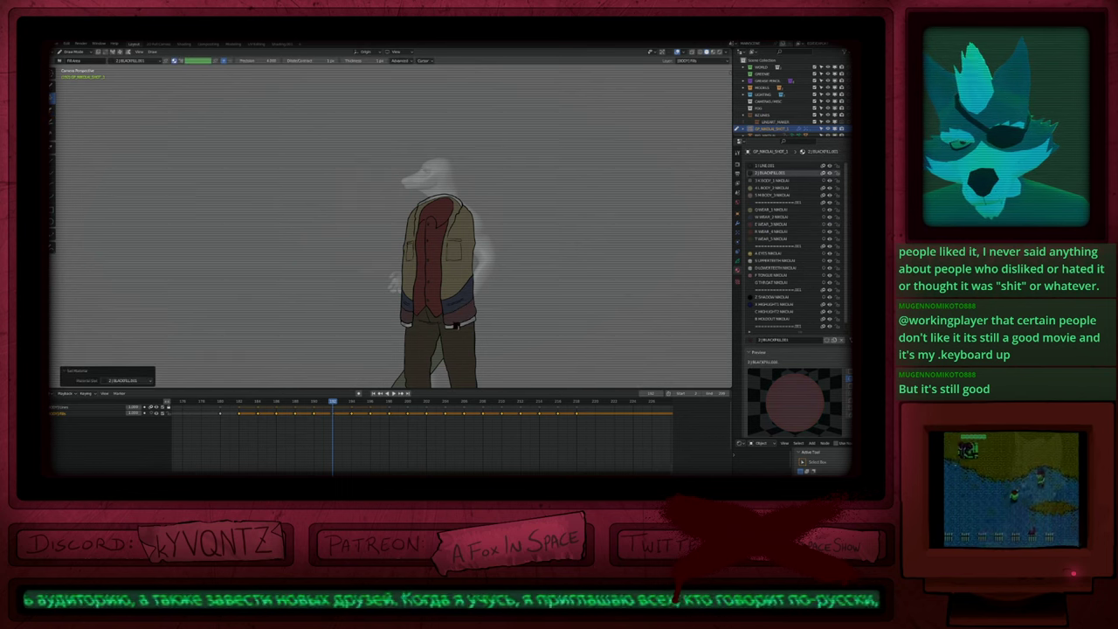
pyautogui.click(457, 326)
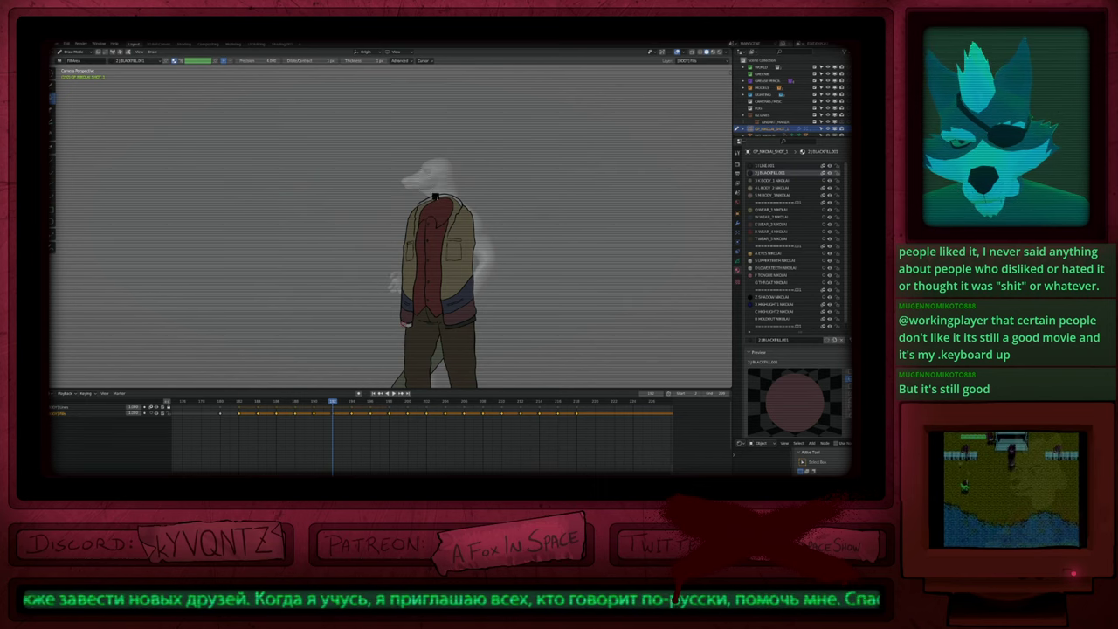
pyautogui.scroll(6, 403, 349)
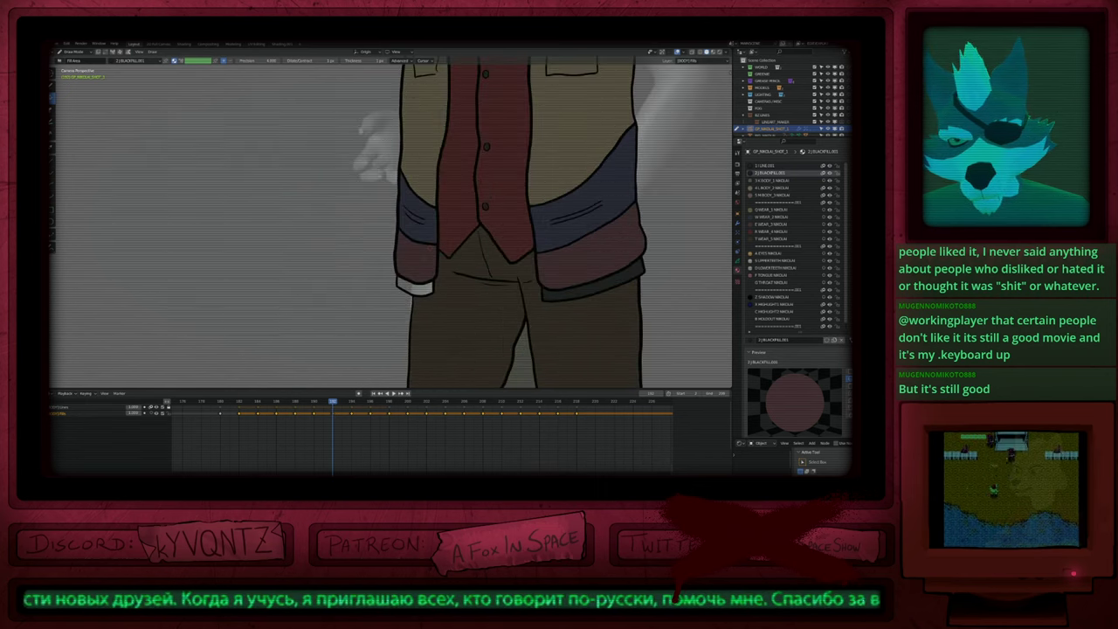
# Step: Check the line strokes in edit mode, then fill the hand area dark
pyautogui.press('u')
pyautogui.press('1')
pyautogui.press('Tab')
pyautogui.press('a')
pyautogui.scroll(5, 425, 291)
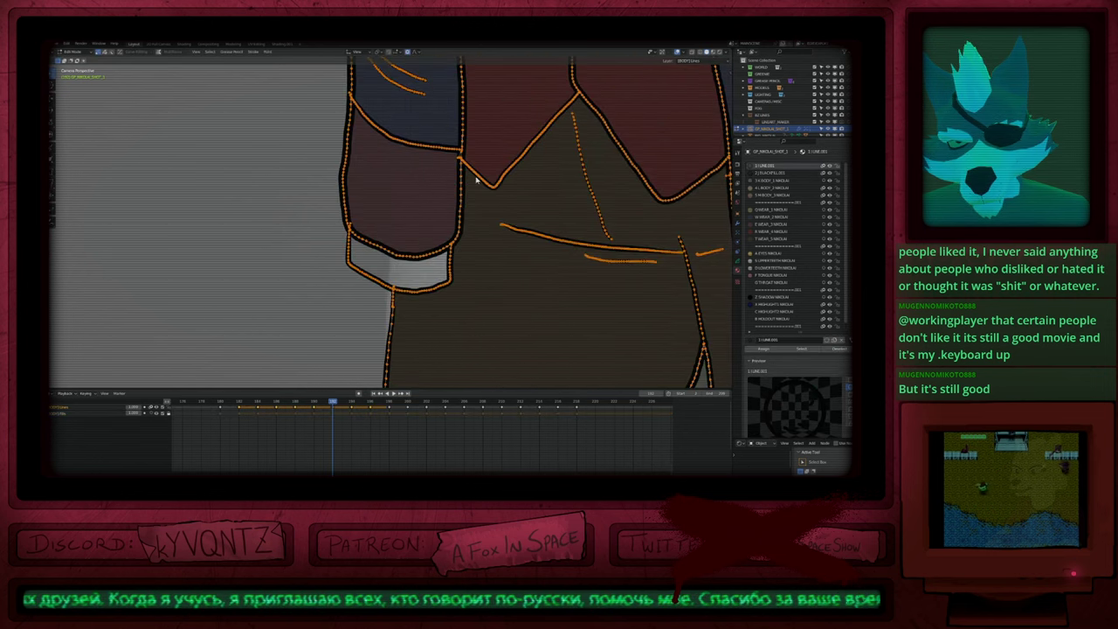
pyautogui.scroll(-4, 426, 291)
pyautogui.scroll(-5, 439, 278)
pyautogui.press('Tab')
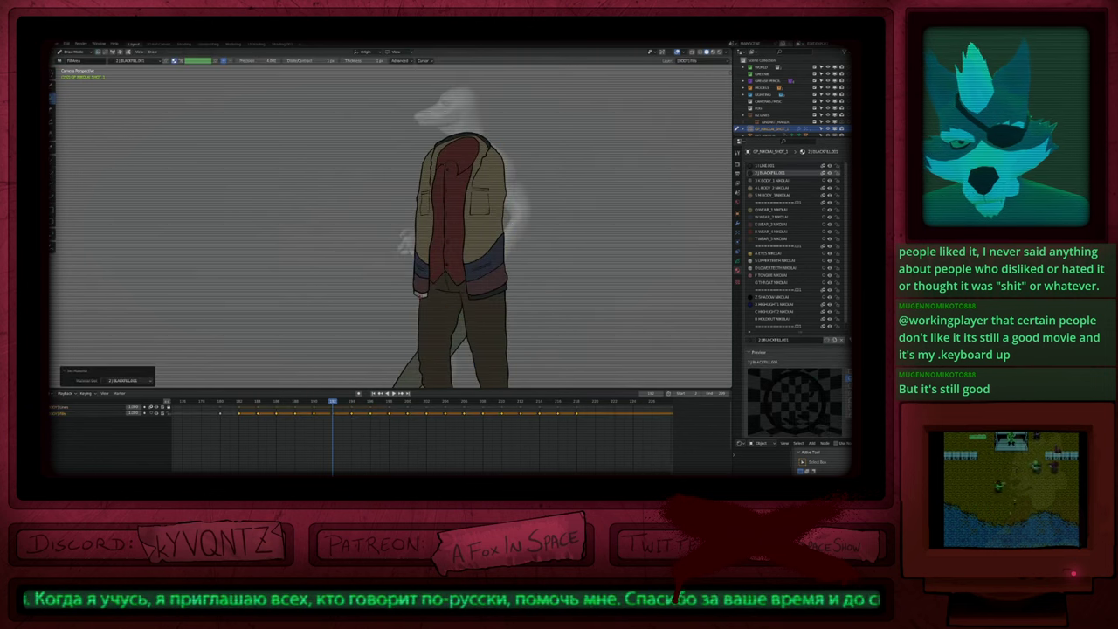
pyautogui.click(421, 294)
pyautogui.scroll(-3, 437, 262)
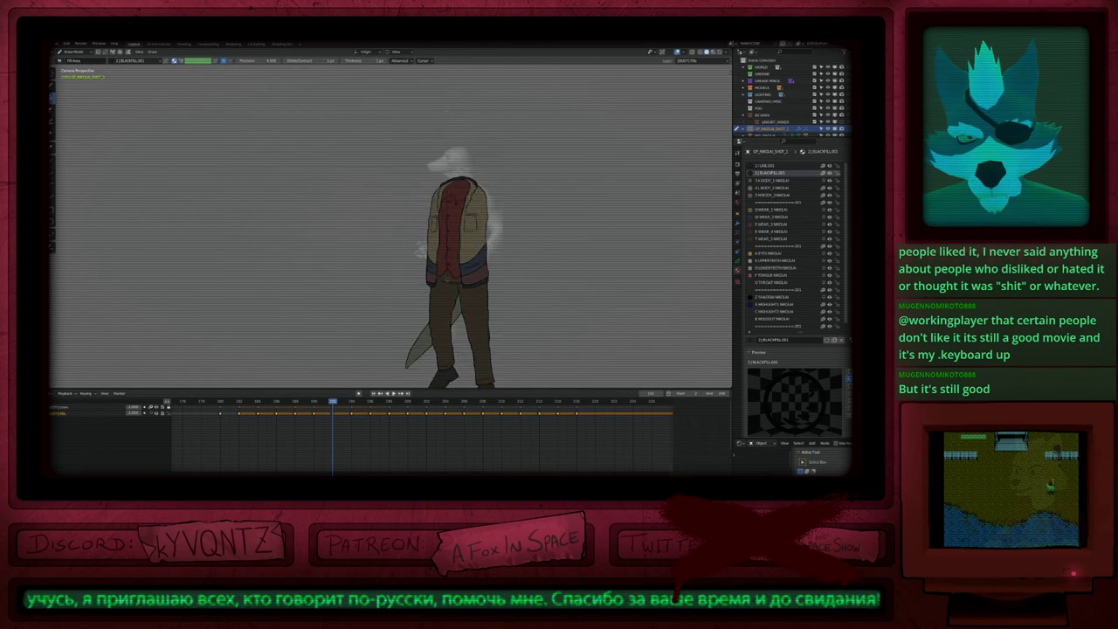
# Step: Advance to frame 194 and select the WEAR_1 fill material
pyautogui.press('Up')
pyautogui.scroll(2, 468, 236)
pyautogui.press('u')
pyautogui.click(472, 236)
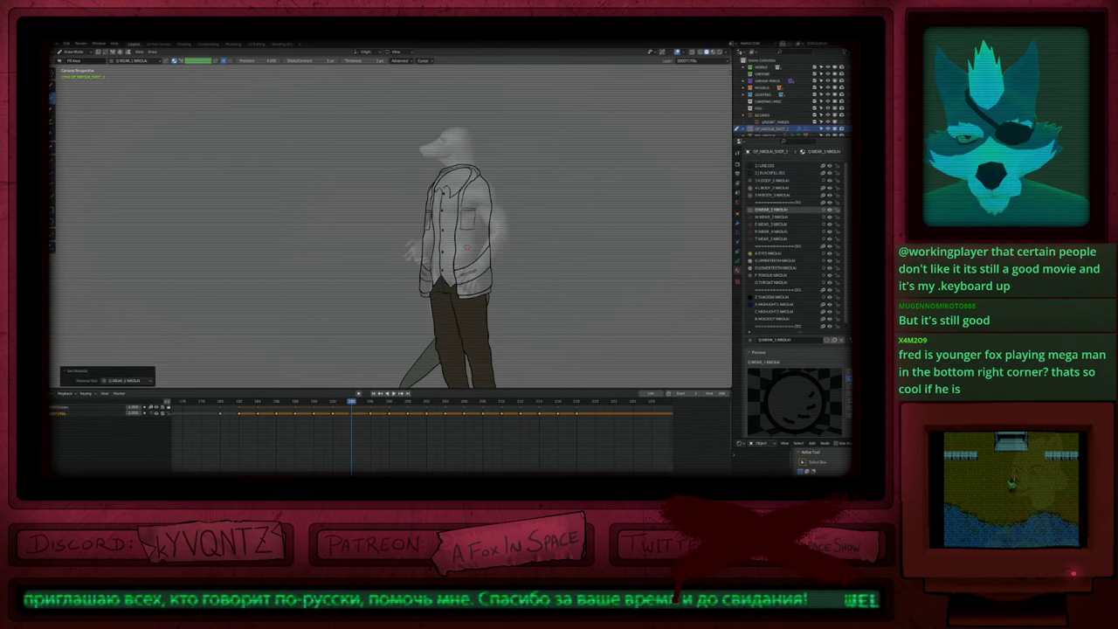
# Step: On frame 194, fill the jacket brown and both jacket hems navy
pyautogui.press('u')
pyautogui.click(453, 276)
pyautogui.click(464, 275)
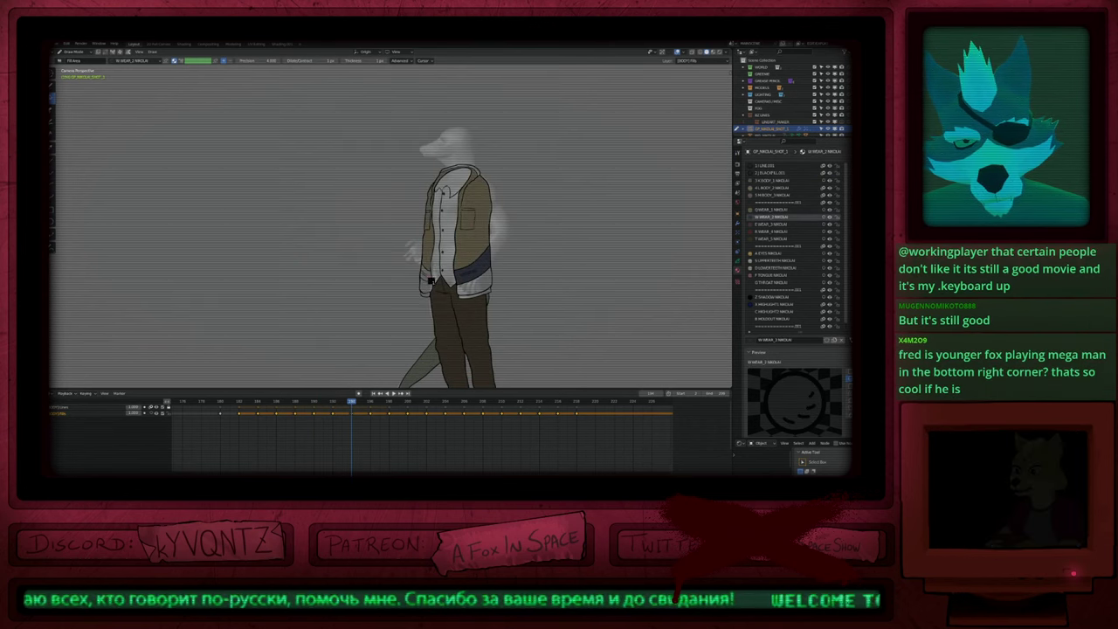
pyautogui.click(428, 276)
# Step: Fill the band area and a cuff piece dark with BLACKFILL.001, and the shirt red with WEAR_4
pyautogui.press('u')
pyautogui.press('e')
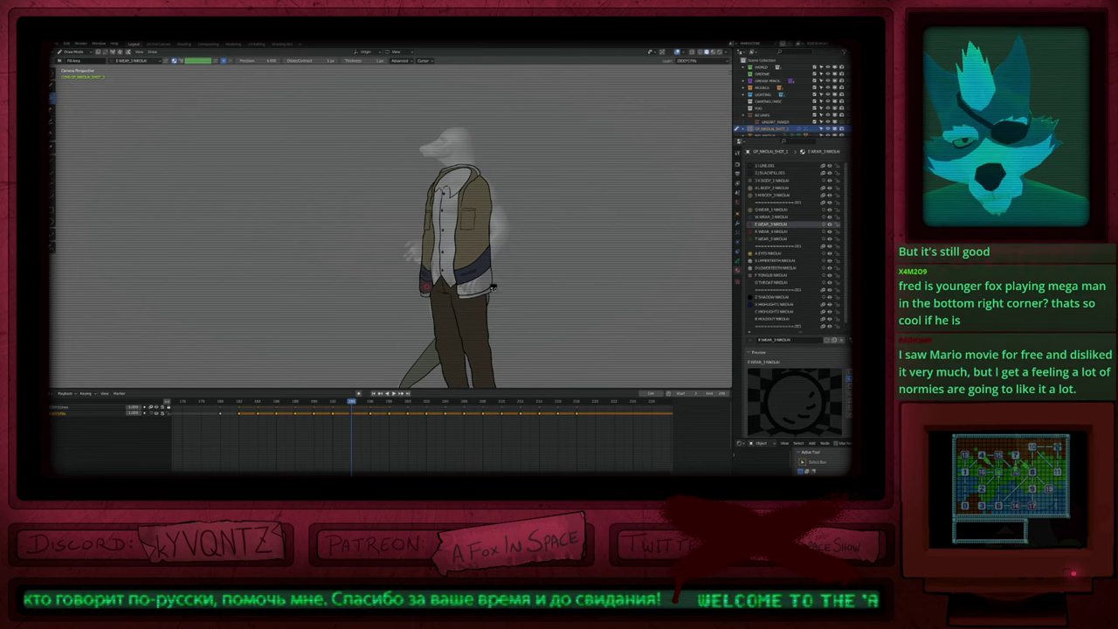
pyautogui.press('u')
pyautogui.click(492, 286)
pyautogui.click(427, 295)
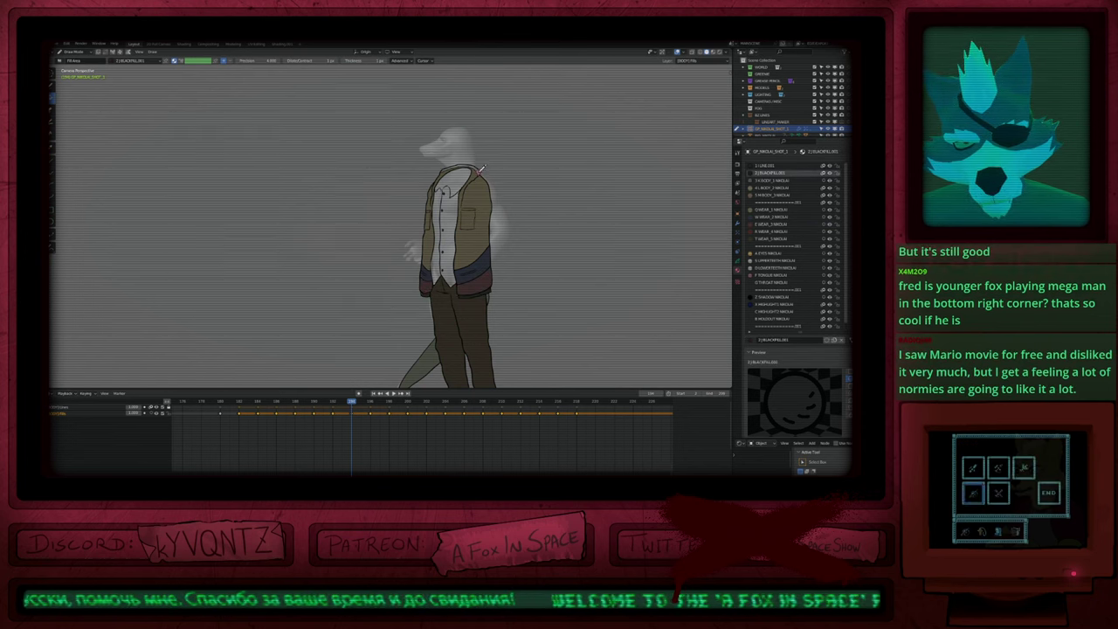
pyautogui.press('u')
pyautogui.press('r')
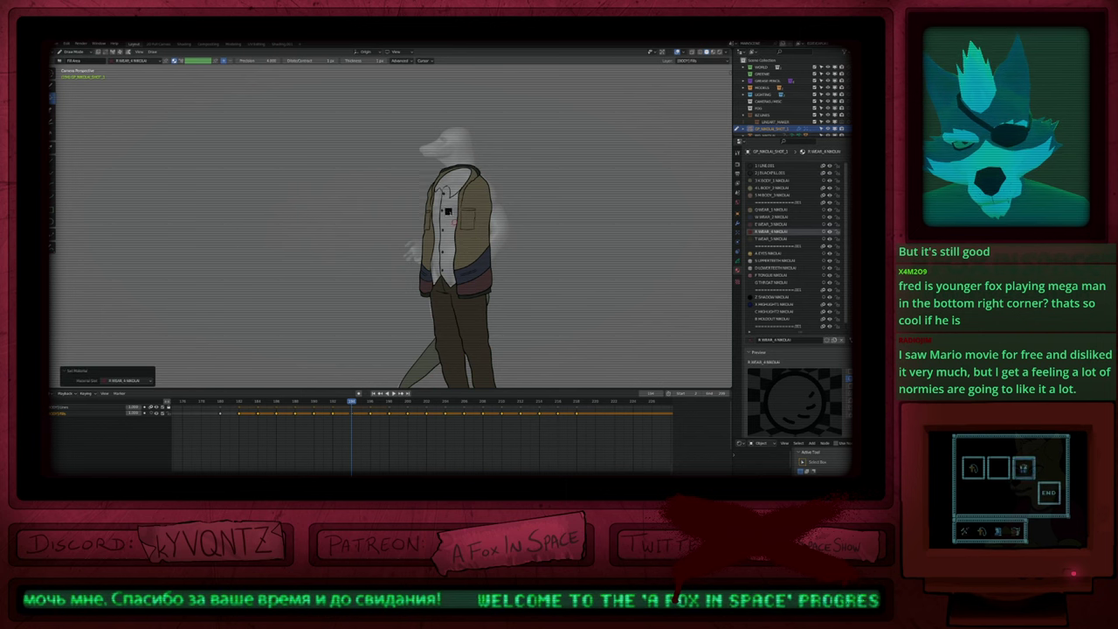
pyautogui.click(450, 212)
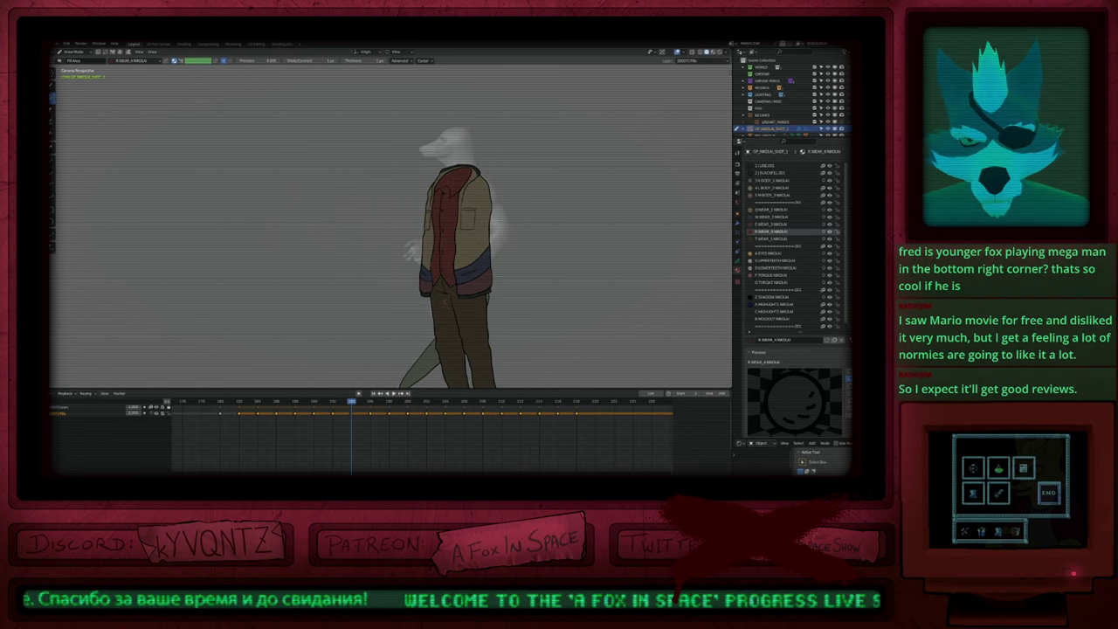
# Step: Move to frame 196 and fill the jacket olive with WEAR_1
pyautogui.scroll(-1, 480, 303)
pyautogui.keyDown('shift'); pyautogui.moveTo(510, 300); pyautogui.dragTo(485, 263, button='middle'); pyautogui.keyUp('shift')
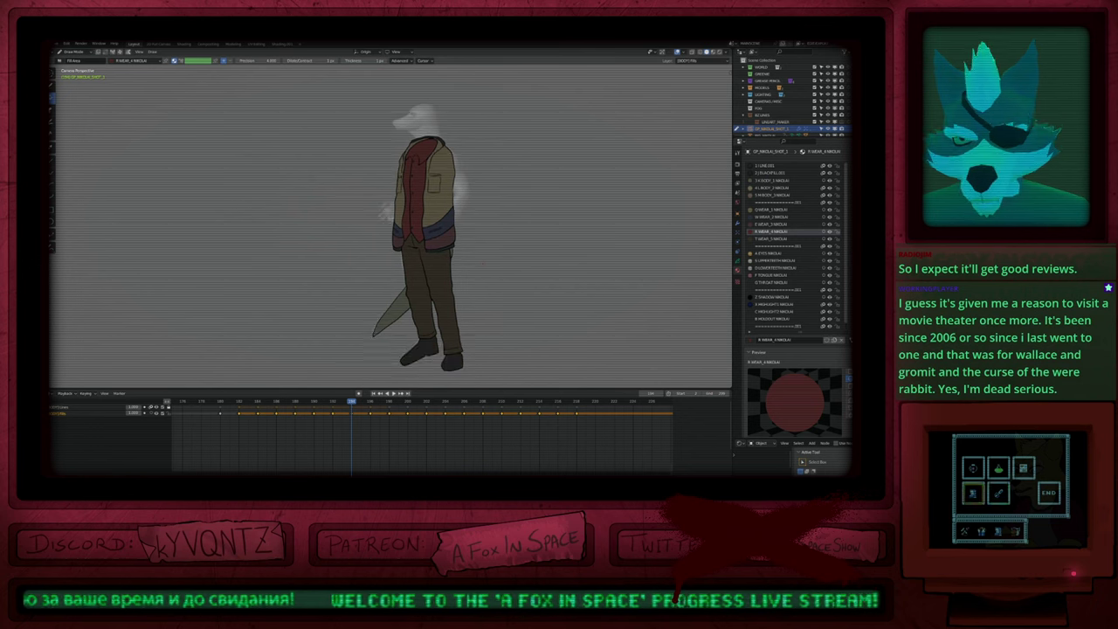
pyautogui.press('Down')
pyautogui.press('Up')
pyautogui.press('Up')
pyautogui.keyDown('shift'); pyautogui.moveTo(464, 188); pyautogui.dragTo(479, 266, button='middle'); pyautogui.keyUp('shift')
pyautogui.press('u')
pyautogui.press('q')
pyautogui.click(456, 236)
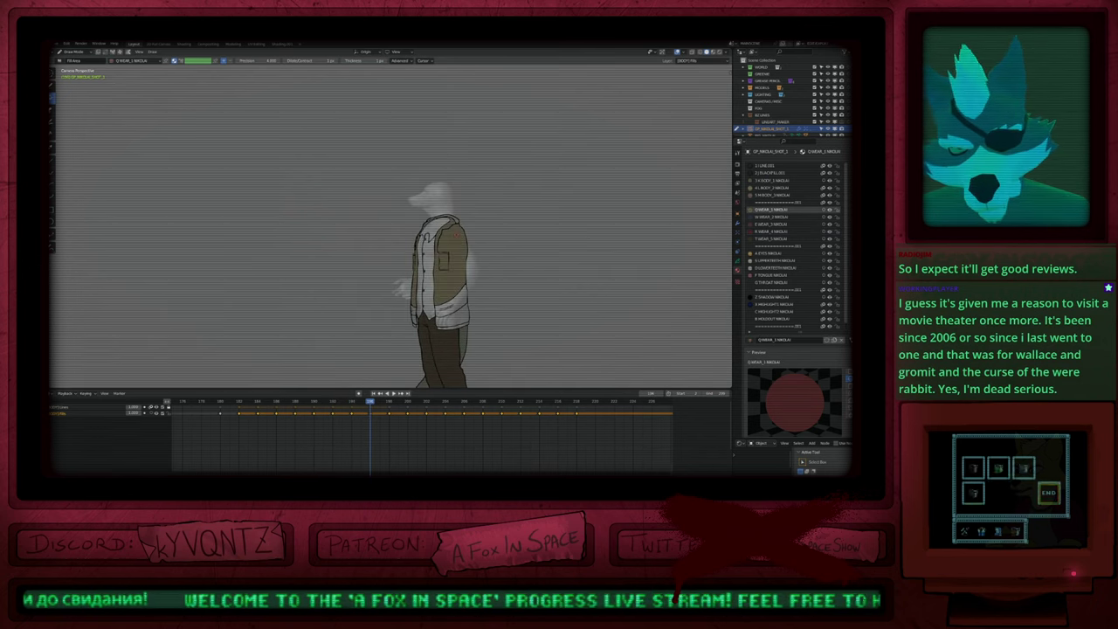
# Step: Fill the shirt's centre strip, collar and left panel dark red
pyautogui.press('u')
pyautogui.press('2')
pyautogui.press('q')
pyautogui.click(429, 252)
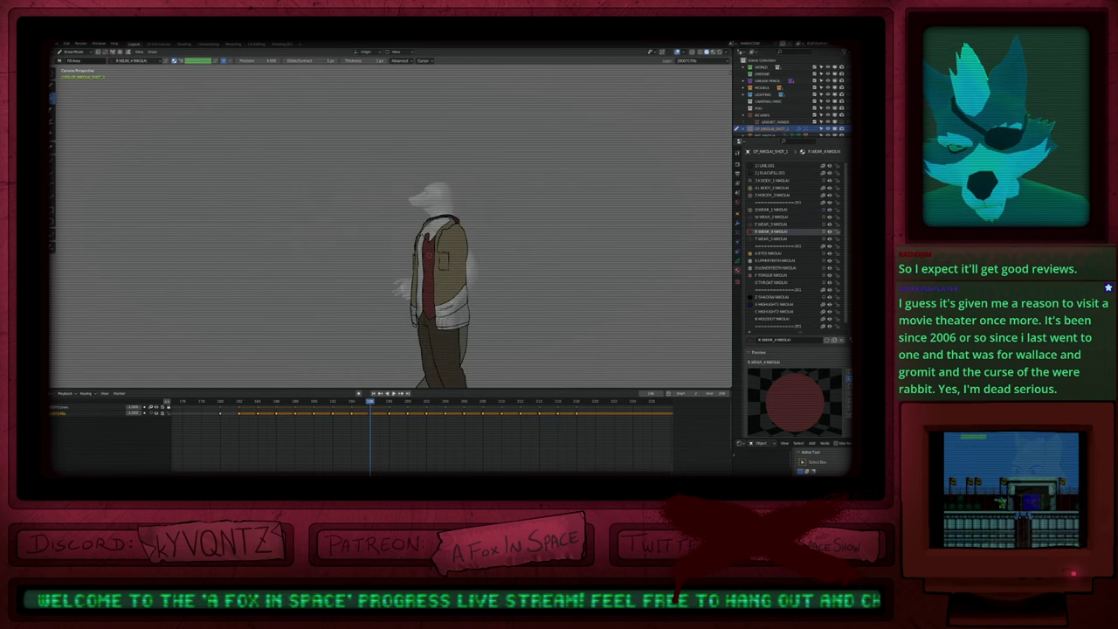
pyautogui.click(434, 227)
pyautogui.click(420, 260)
# Step: Fill the jacket's bottom hem and small left hem piece with WEAR_3
pyautogui.press('u')
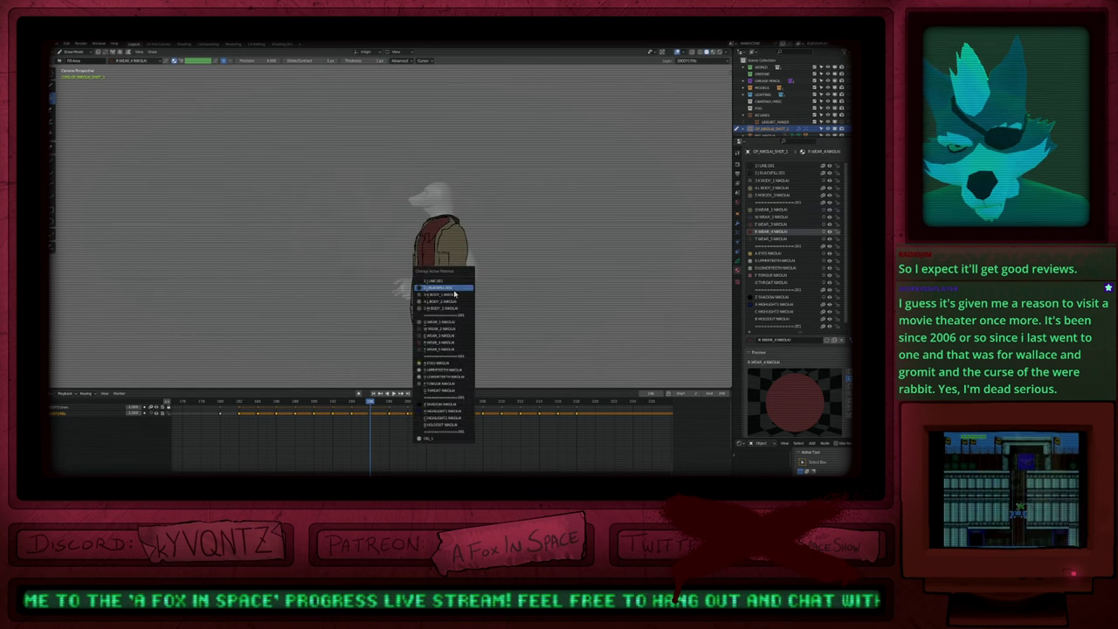
pyautogui.press('w')
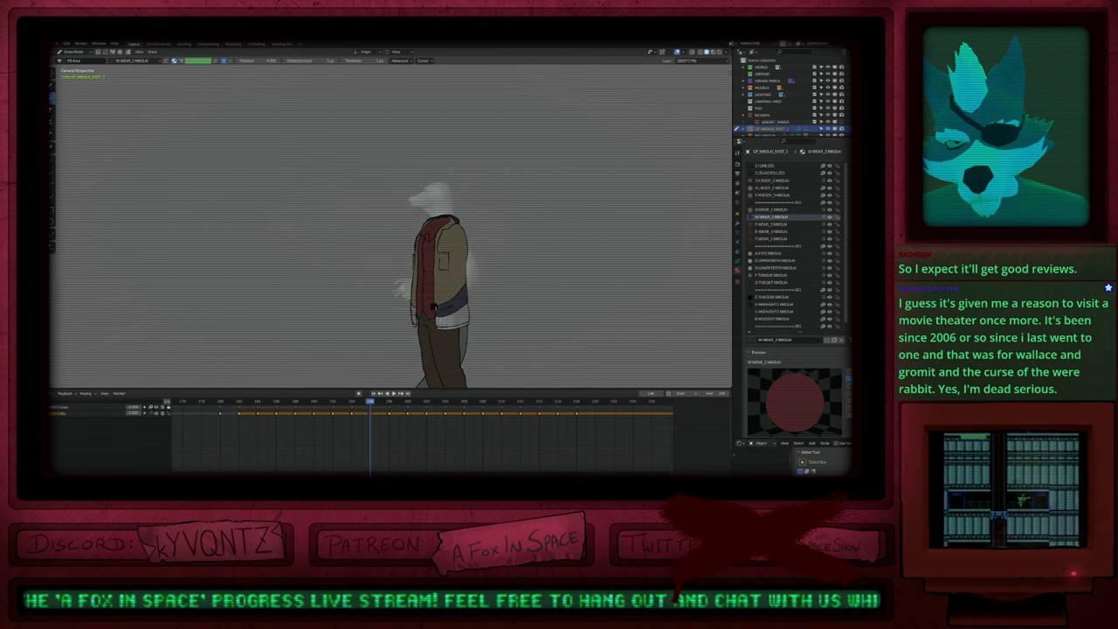
pyautogui.press('u')
pyautogui.press('e')
pyautogui.click(446, 322)
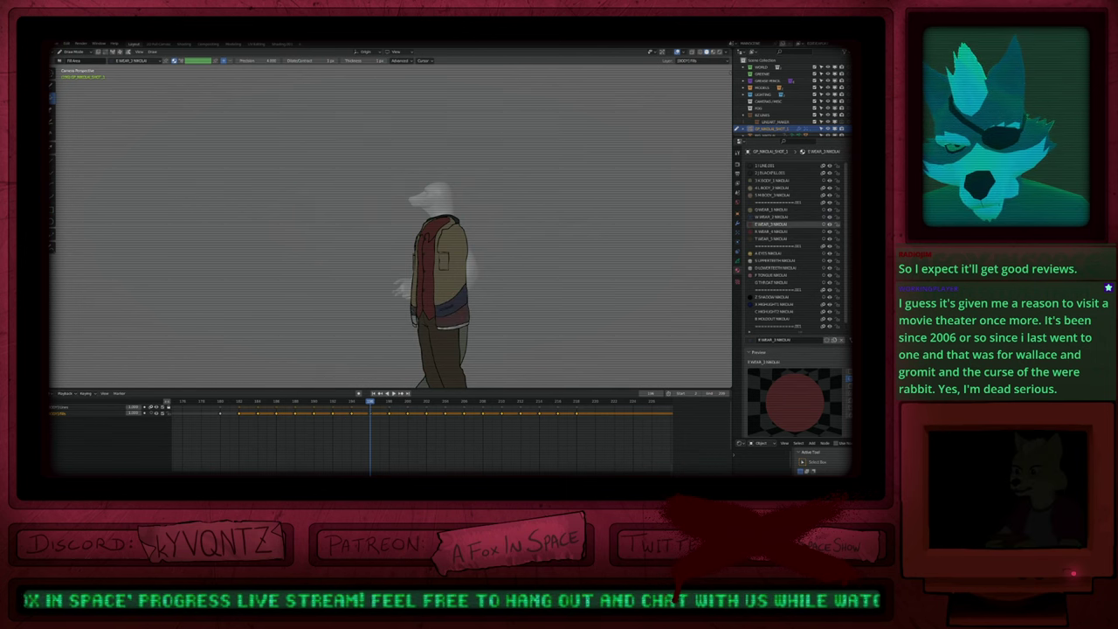
pyautogui.click(416, 317)
pyautogui.scroll(5, 423, 342)
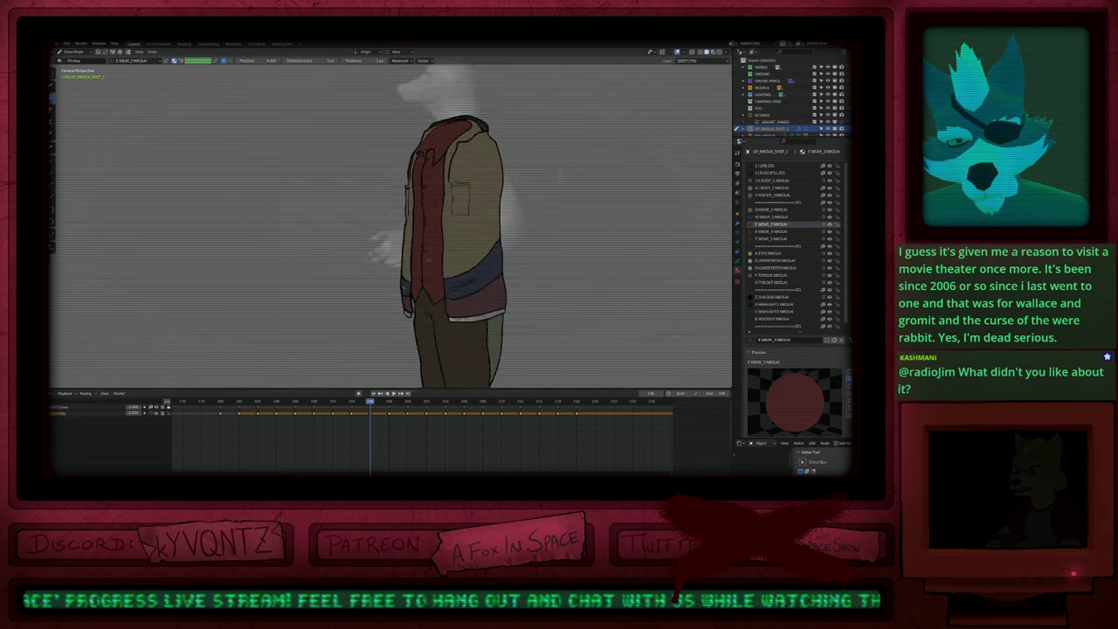
# Step: Delete the mistaken cuff fill and refill the left cuff blue with WEAR_2
pyautogui.press('Tab')
pyautogui.click(399, 266)
pyautogui.press('l')
pyautogui.press('x')
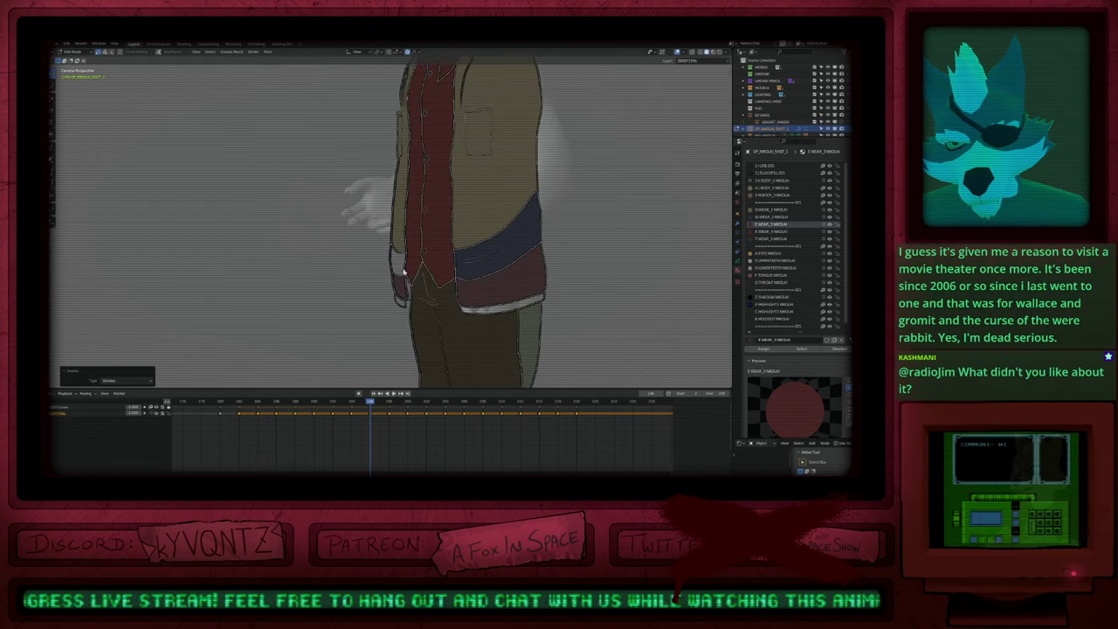
pyautogui.press('Tab')
pyautogui.press('u')
pyautogui.press('w')
pyautogui.click(399, 263)
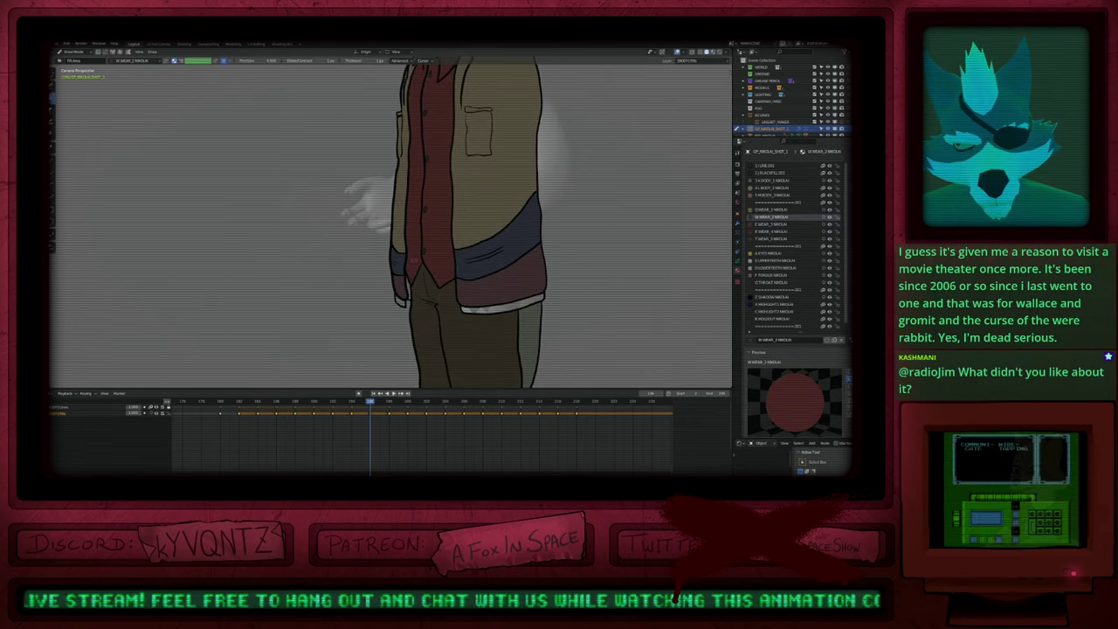
# Step: Fill the left sleeve opening black and a cuff piece with WEAR_3, then jump to frame 198
pyautogui.press('u')
pyautogui.press('2')
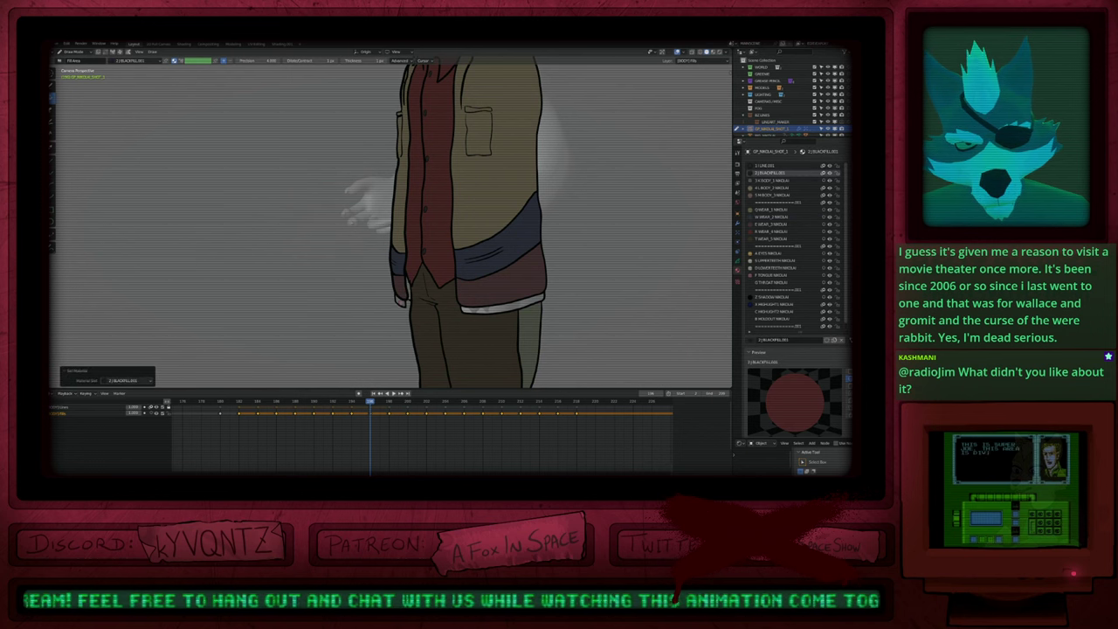
pyautogui.click(402, 303)
pyautogui.press('u')
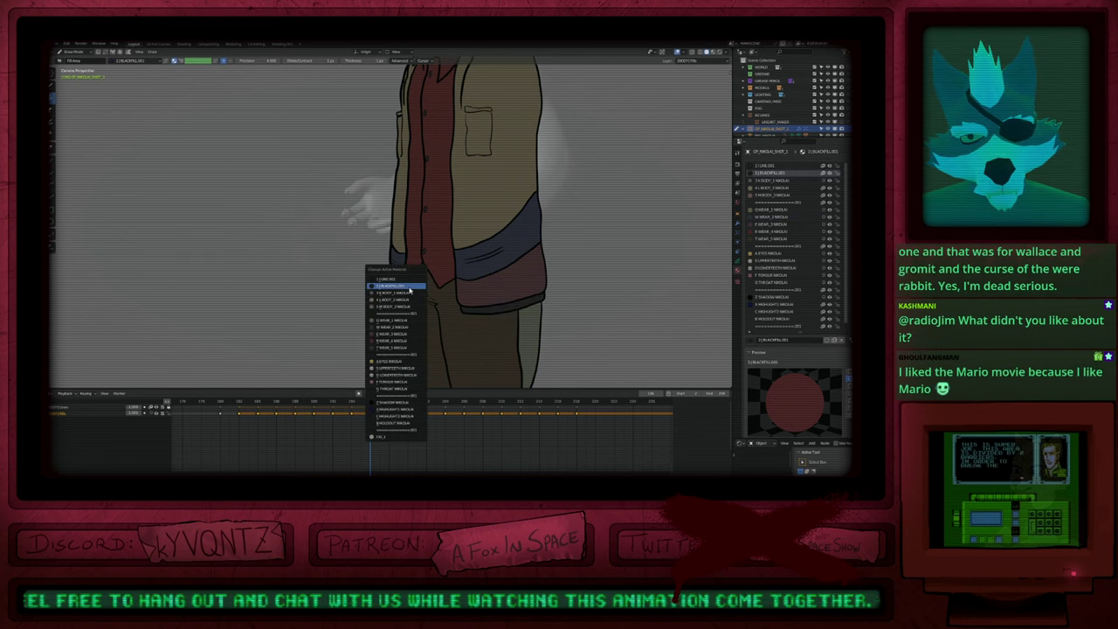
pyautogui.press('e')
pyautogui.click(409, 287)
pyautogui.scroll(-5, 436, 287)
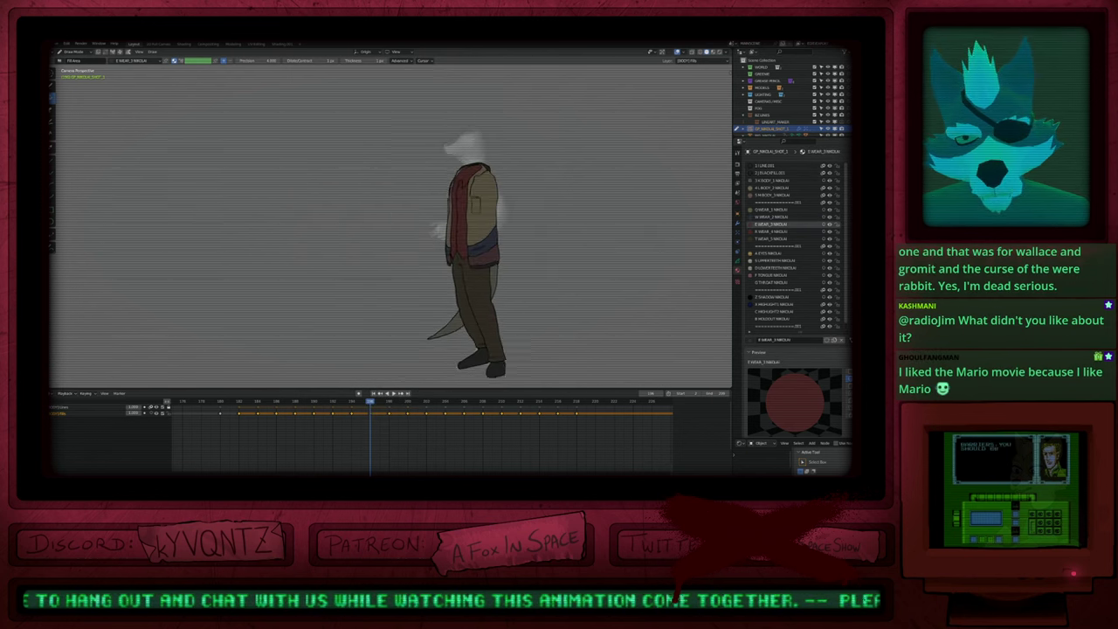
pyautogui.moveTo(498, 270)
pyautogui.keyDown('shift'); pyautogui.mouseDown(button='middle')
pyautogui.moveTo(487, 321)
pyautogui.moveTo(492, 264)
pyautogui.mouseUp(button='middle'); pyautogui.keyUp('shift')
pyautogui.press('Up')
# Step: Pick the Q WEAR_1 fill material, then select all strokes on the lines layer in edit mode
pyautogui.scroll(3, 449, 250)
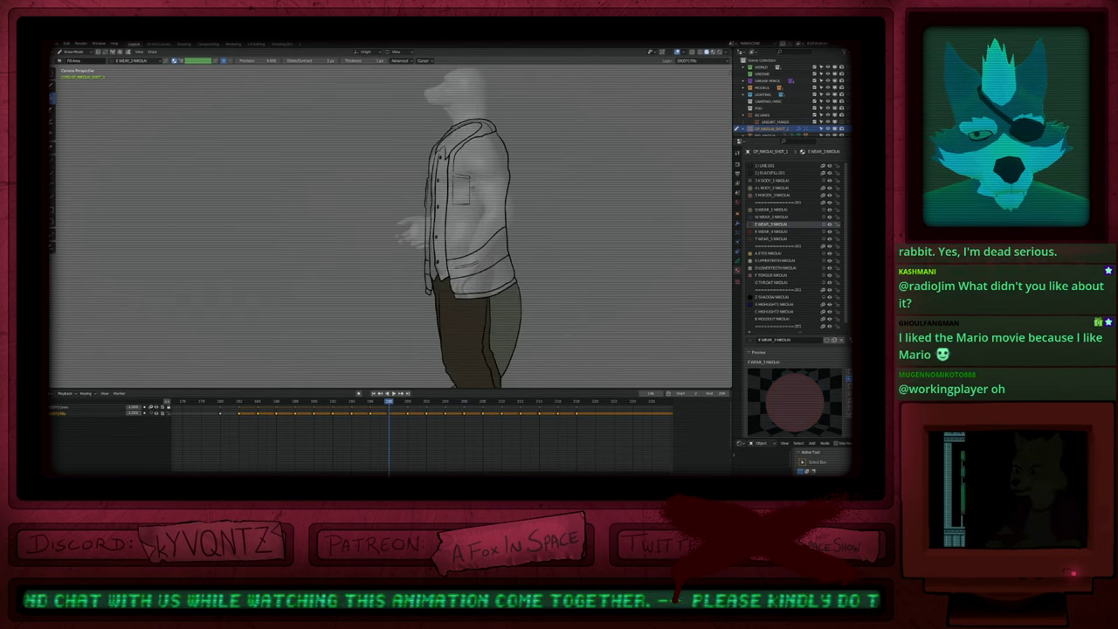
pyautogui.press('u')
pyautogui.press('q')
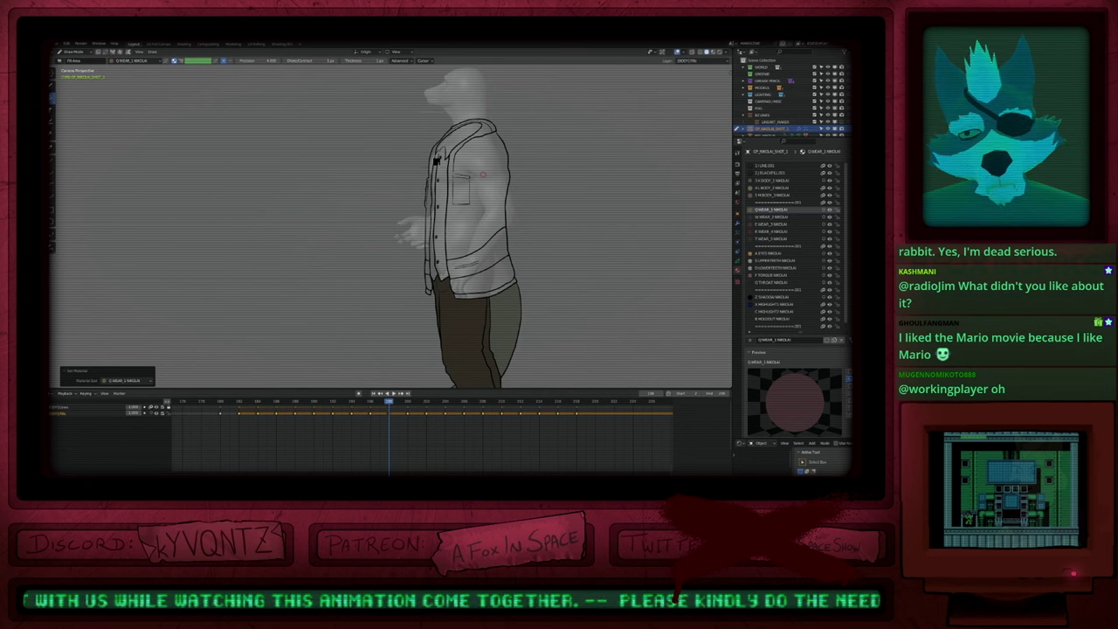
pyautogui.press('1')
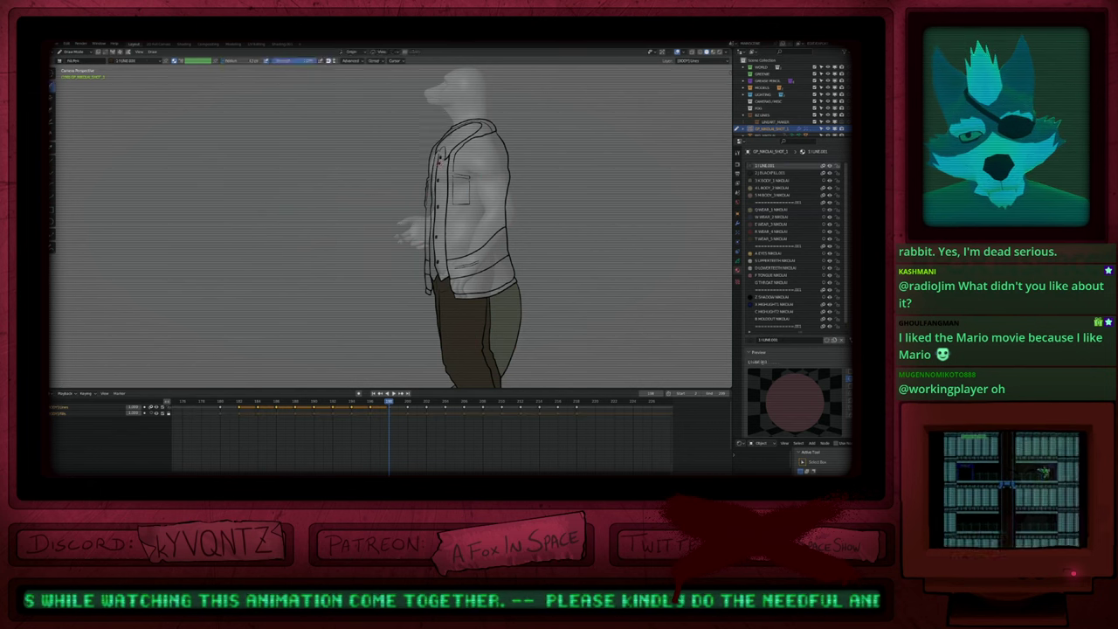
pyautogui.press('Tab')
pyautogui.press('2')
pyautogui.press('a')
# Step: Inspect the collar's line strokes up close, then return to drawing on the figure
pyautogui.moveTo(466, 138)
pyautogui.keyDown('ctrl'); pyautogui.mouseDown(button='middle')
pyautogui.moveTo(507, 110)
pyautogui.moveTo(517, 162)
pyautogui.moveTo(491, 243)
pyautogui.mouseUp(button='middle'); pyautogui.keyUp('ctrl')
pyautogui.hotkey('alt', 'a')
pyautogui.keyDown('ctrl'); pyautogui.moveTo(491, 243); pyautogui.dragTo(594, 152, button='middle'); pyautogui.keyUp('ctrl')
pyautogui.scroll(1, 576, 178)
pyautogui.press('a')
pyautogui.press('Tab')
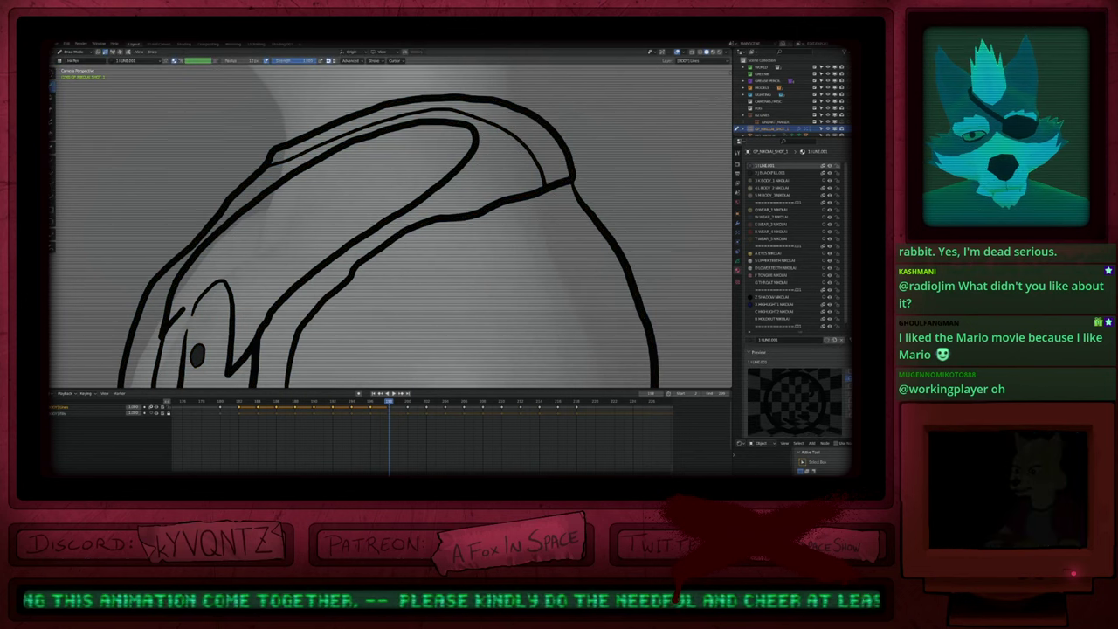
pyautogui.scroll(-8, 549, 154)
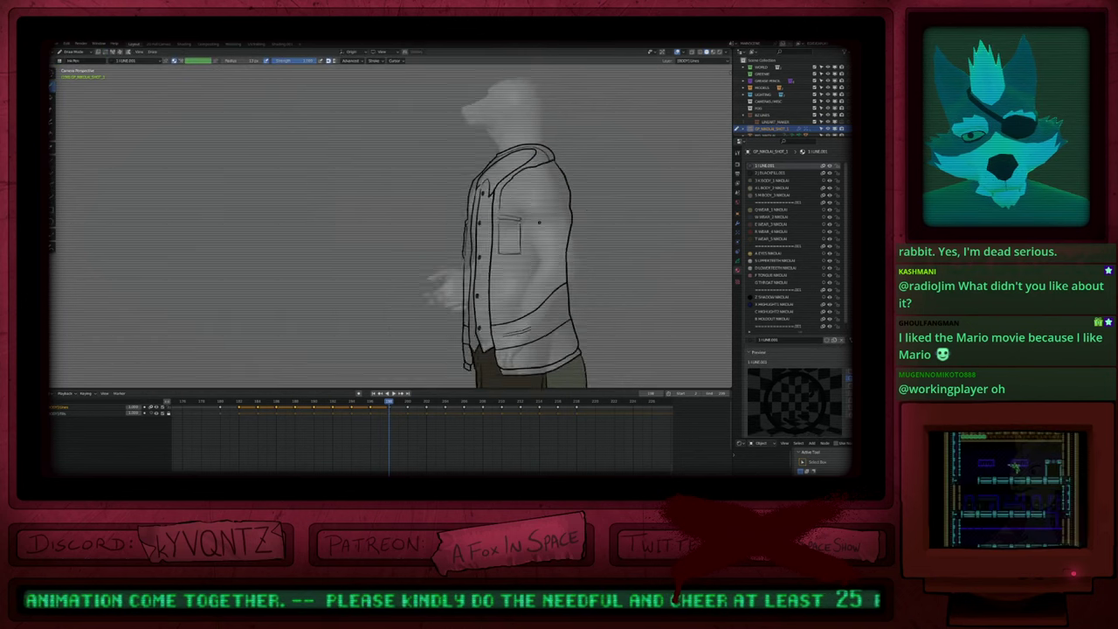
# Step: Fill the jacket body and sleeve brown, the collar black and the lower band navy
pyautogui.press('q')
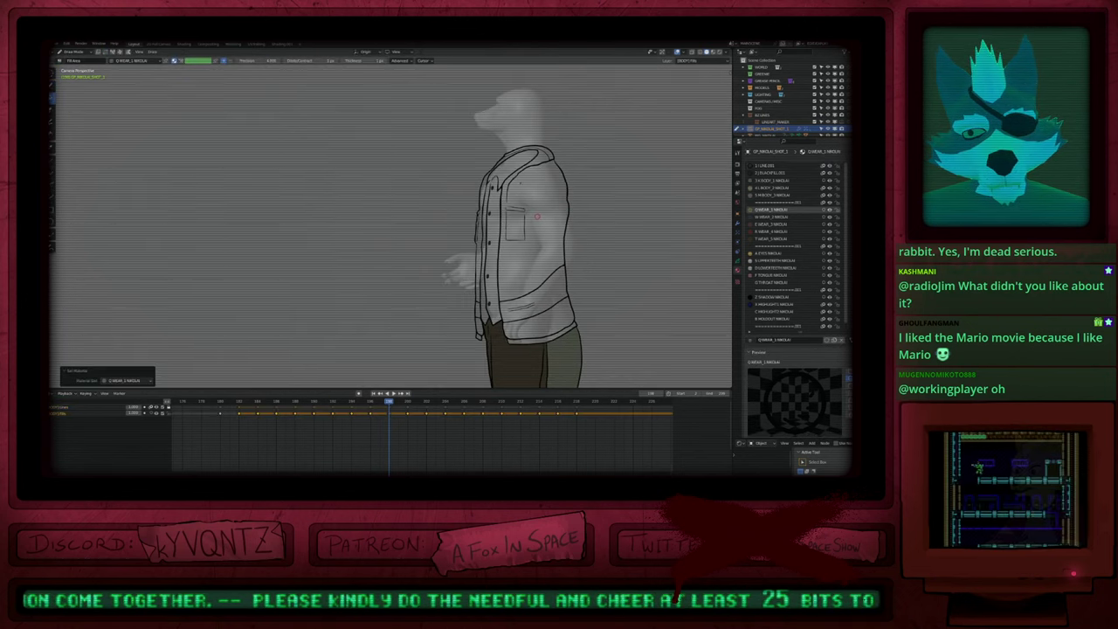
pyautogui.click(537, 216)
pyautogui.press('2')
pyautogui.click(547, 155)
pyautogui.press('u')
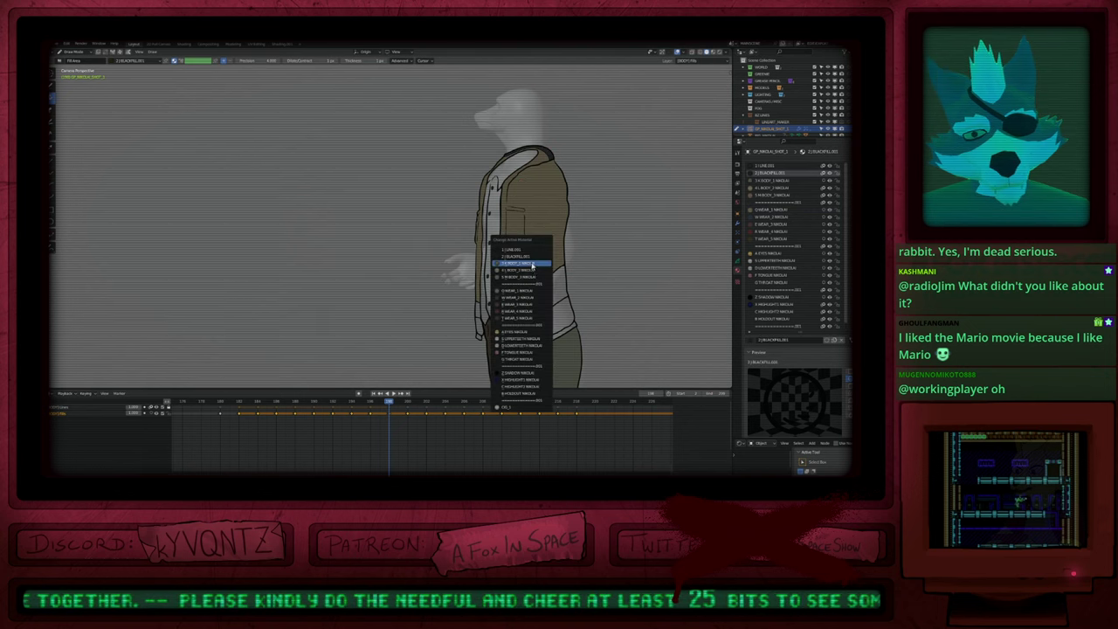
pyautogui.press('w')
pyautogui.click(538, 301)
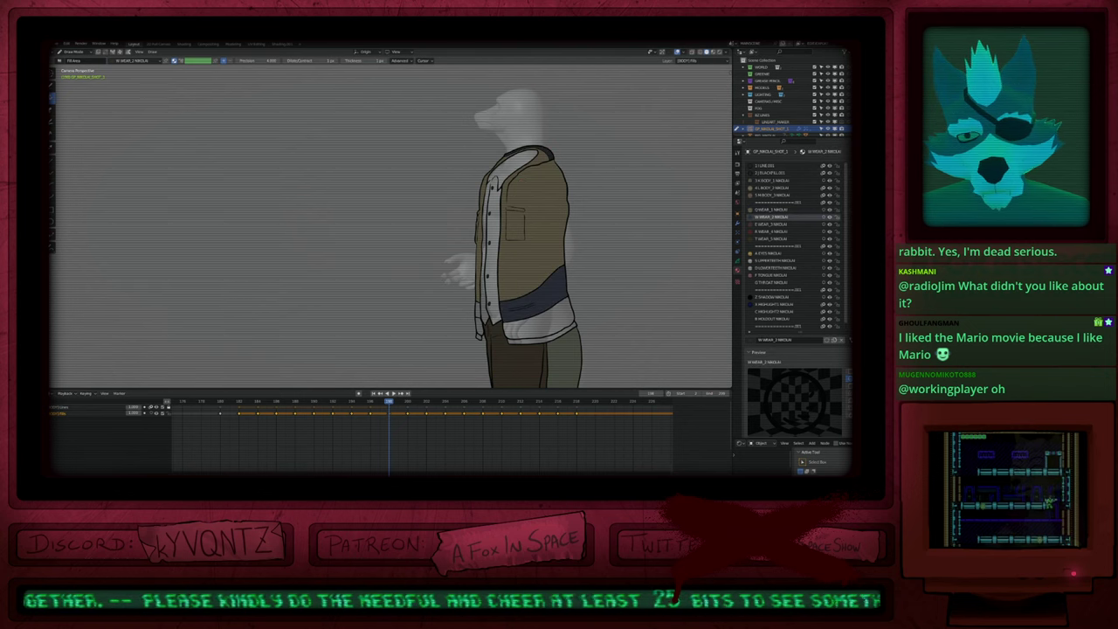
# Step: Fill the lower sleeve and hem band maroon, then the cuff tip and hem strip black
pyautogui.press('e')
pyautogui.click(481, 330)
pyautogui.click(527, 327)
pyautogui.press('r')
pyautogui.click(492, 290)
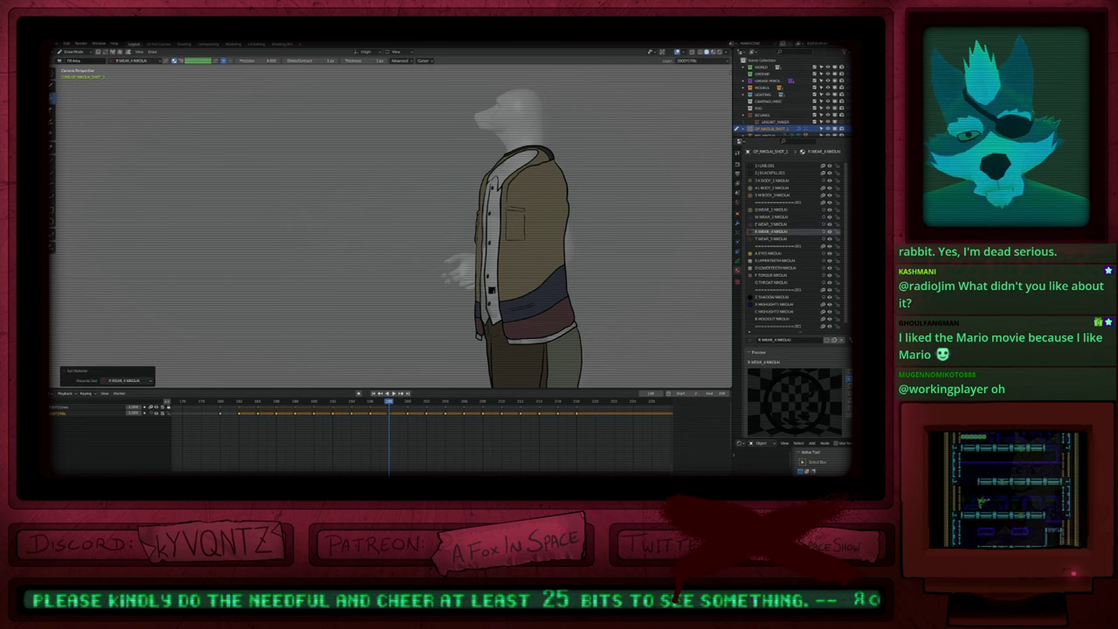
pyautogui.press('2')
pyautogui.click(480, 337)
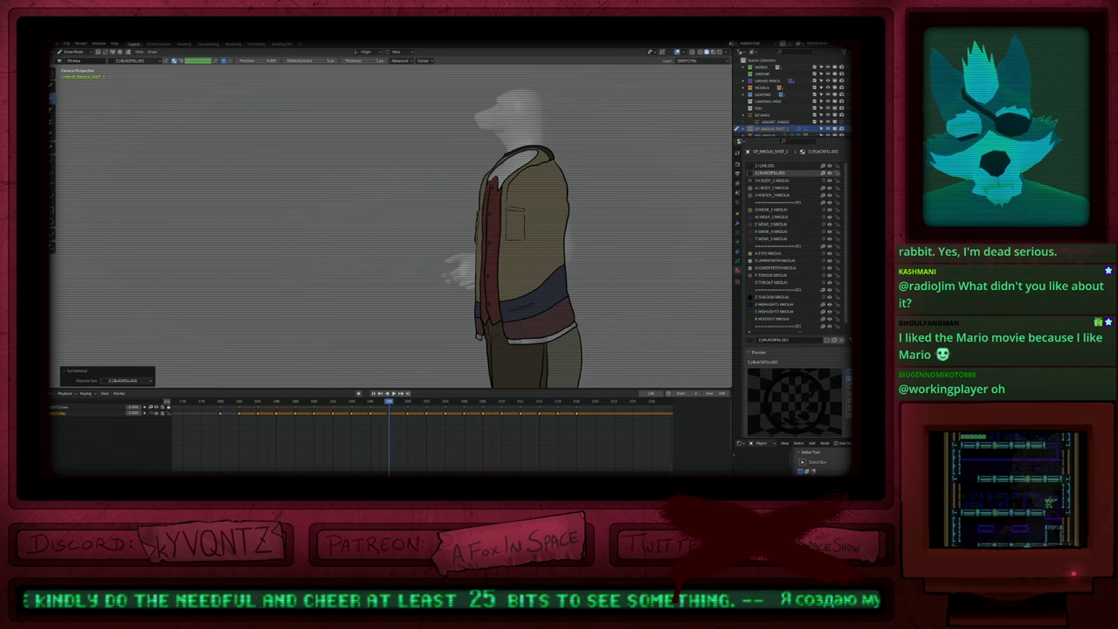
pyautogui.click(532, 340)
# Step: Fill the inner collar red, reframe the whole figure and advance to frame 200
pyautogui.press('u')
pyautogui.press('r')
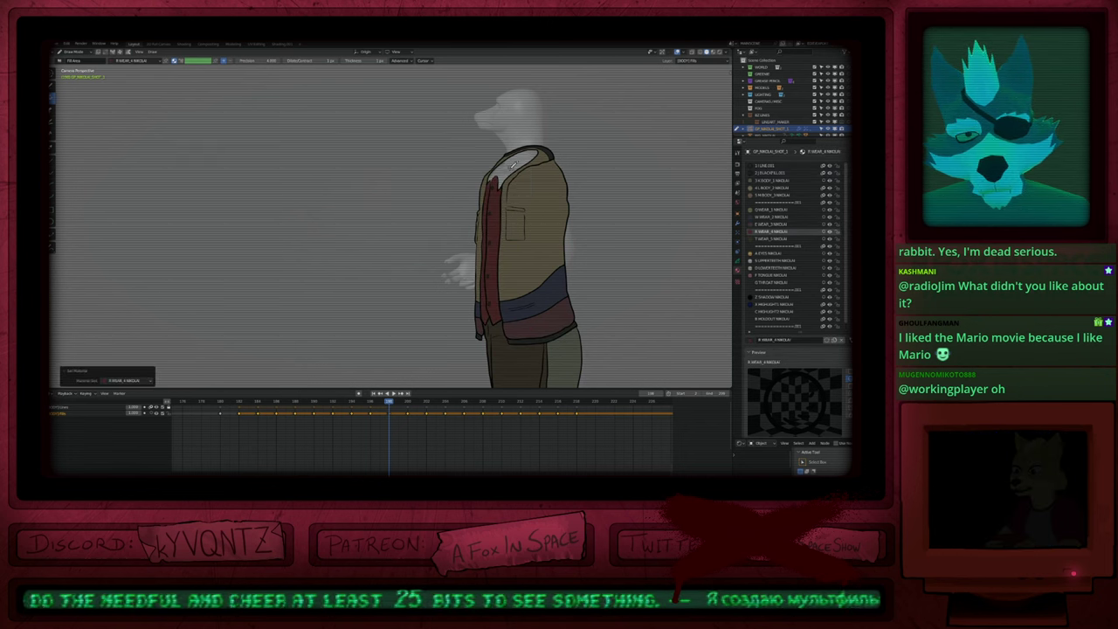
pyautogui.click(512, 172)
pyautogui.scroll(-2, 491, 254)
pyautogui.keyDown('shift'); pyautogui.moveTo(491, 253); pyautogui.dragTo(502, 211, button='middle'); pyautogui.keyUp('shift')
pyautogui.press('Up')
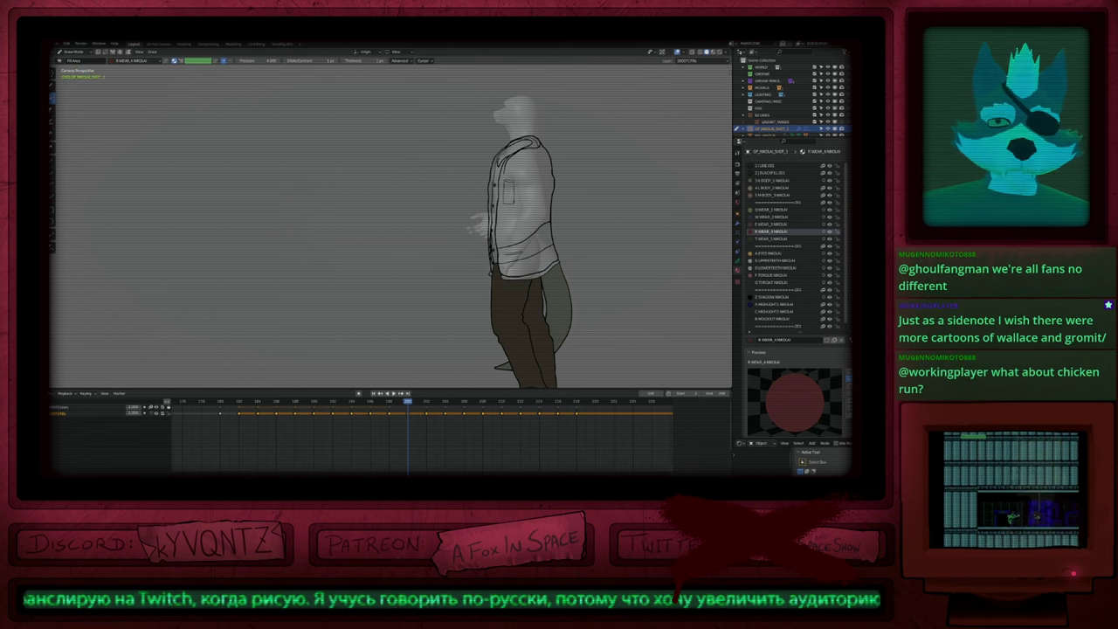
# Step: On frame 200, fill the jacket's main area with the Q jacket colour, checking the previous drawing
pyautogui.keyDown('shift'); pyautogui.moveTo(527, 223); pyautogui.dragTo(485, 259, button='middle'); pyautogui.keyUp('shift')
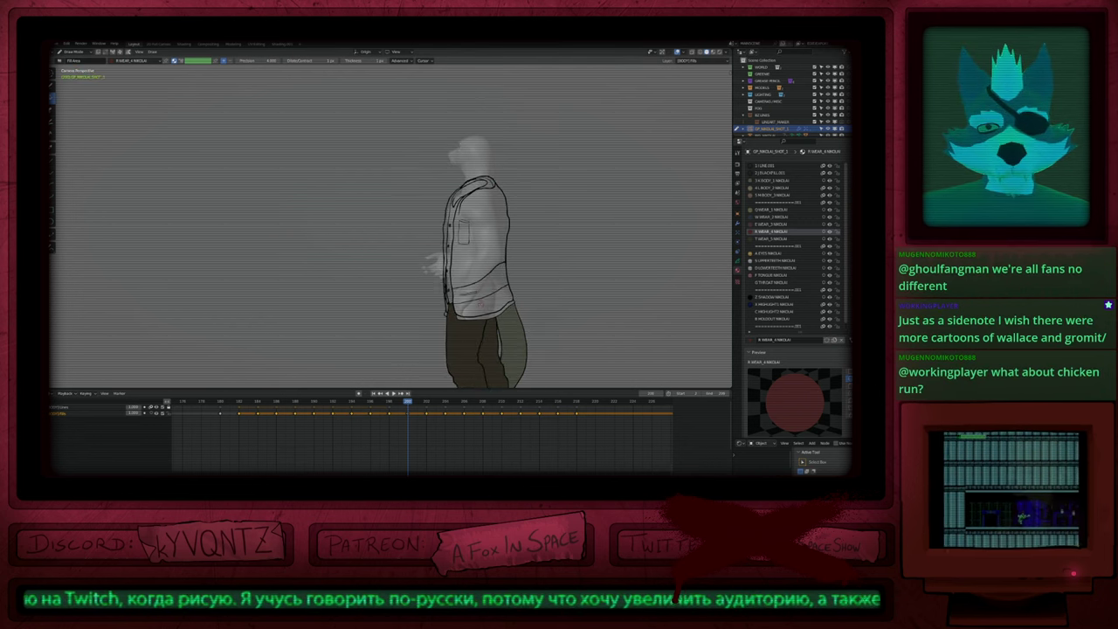
pyautogui.scroll(2, 485, 260)
pyautogui.press('u')
pyautogui.press('q')
pyautogui.press('Down')
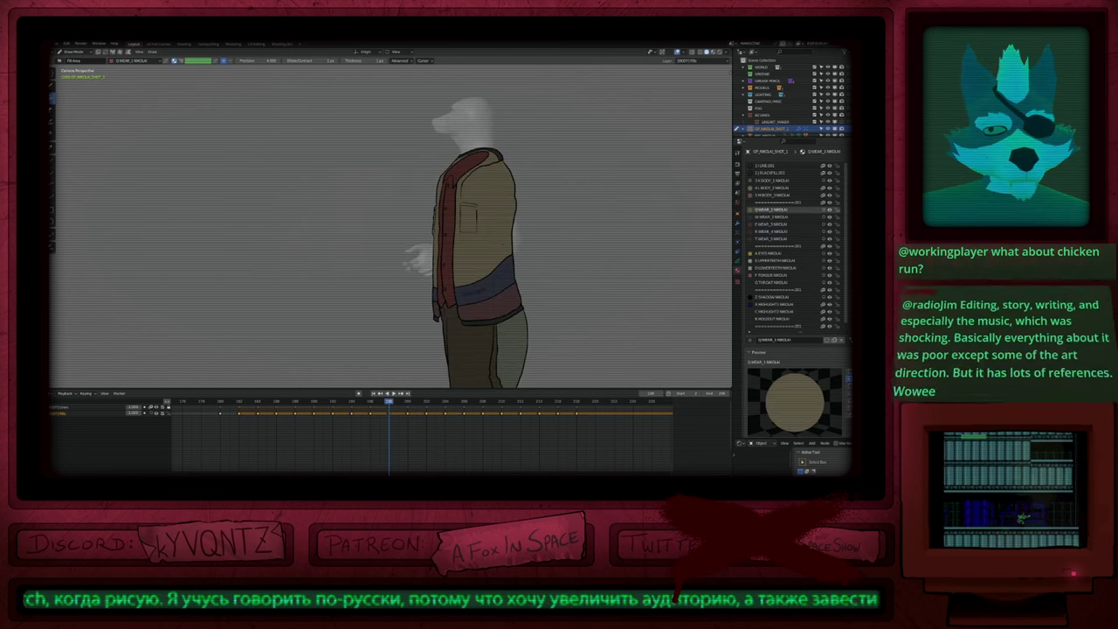
pyautogui.press('Up')
pyautogui.click(490, 256)
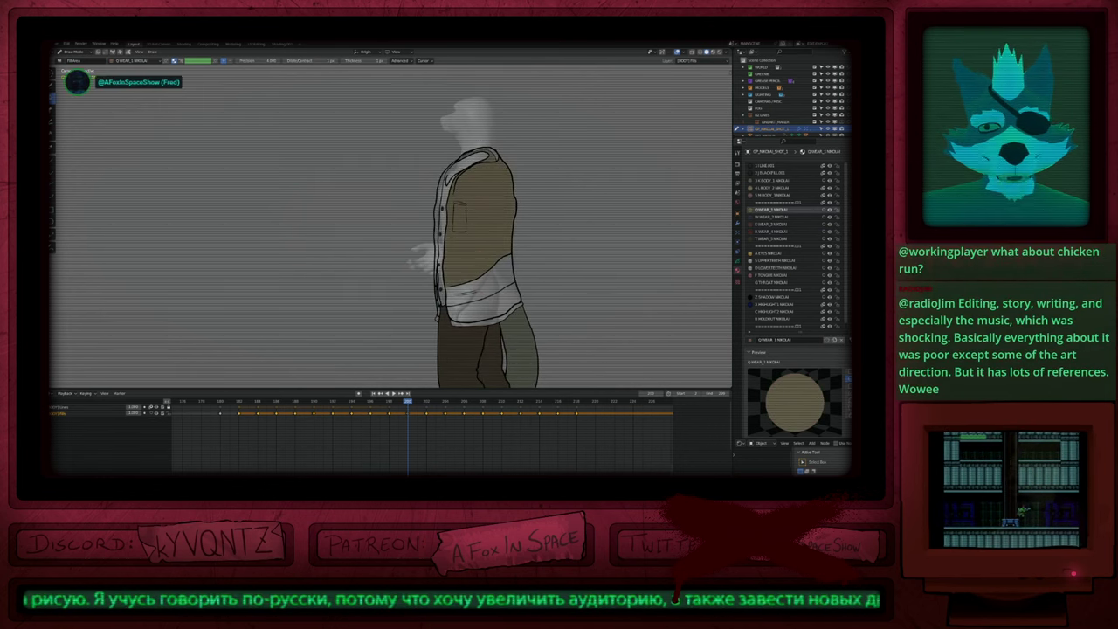
# Step: Fill the inner collar black, the collar and front strip dark red, and the left edge olive
pyautogui.press('u')
pyautogui.press('2')
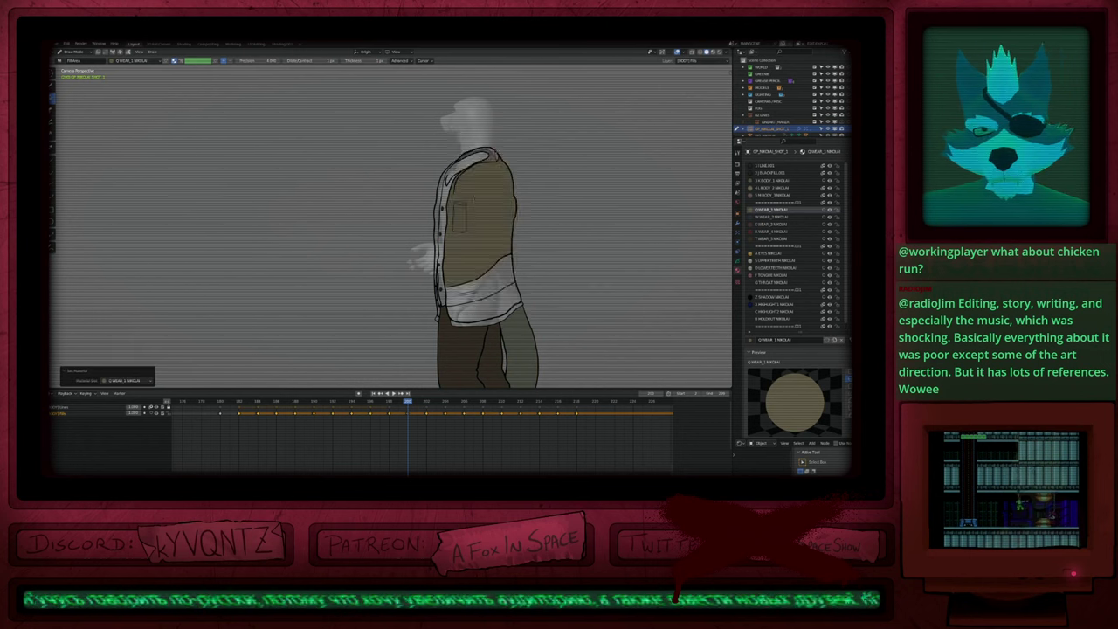
pyautogui.click(496, 153)
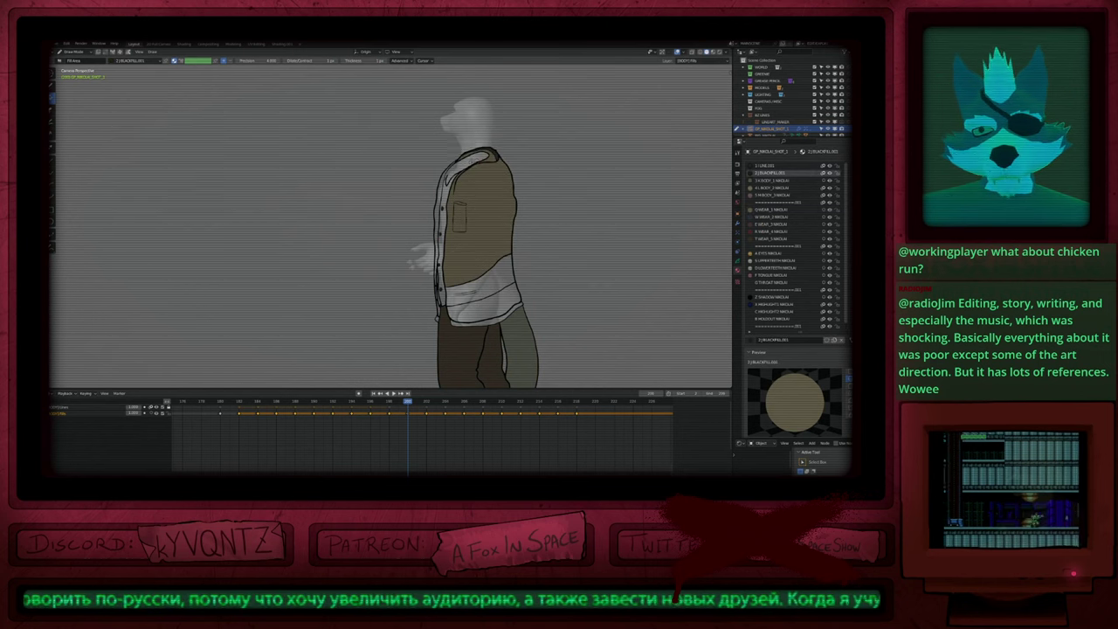
pyautogui.press('u')
pyautogui.press('r')
pyautogui.click(465, 164)
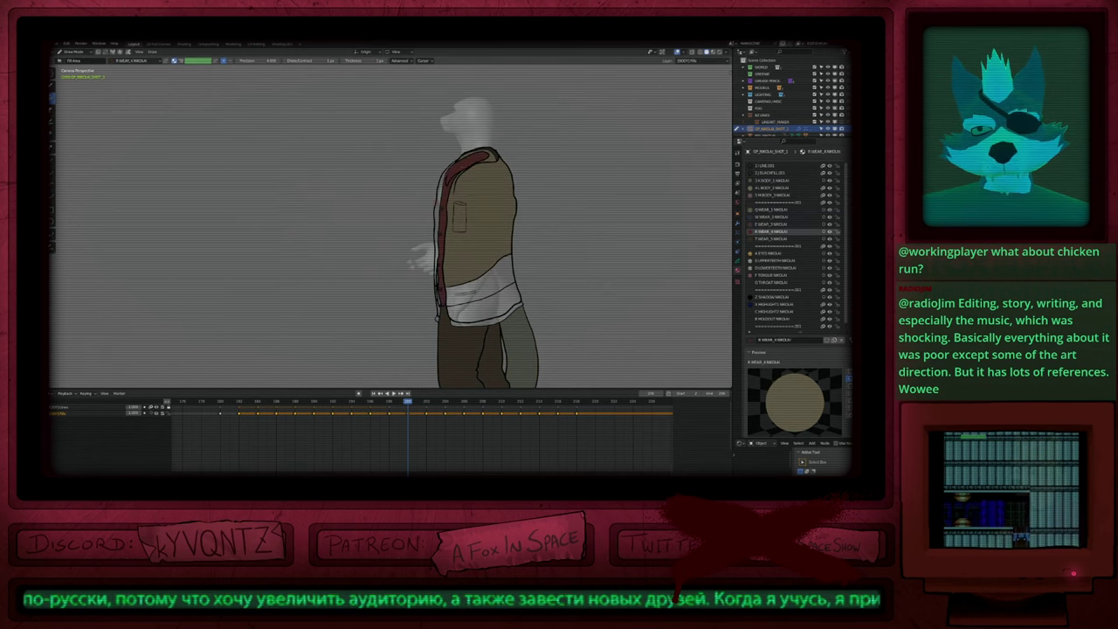
pyautogui.press('u')
pyautogui.press('q')
pyautogui.click(440, 195)
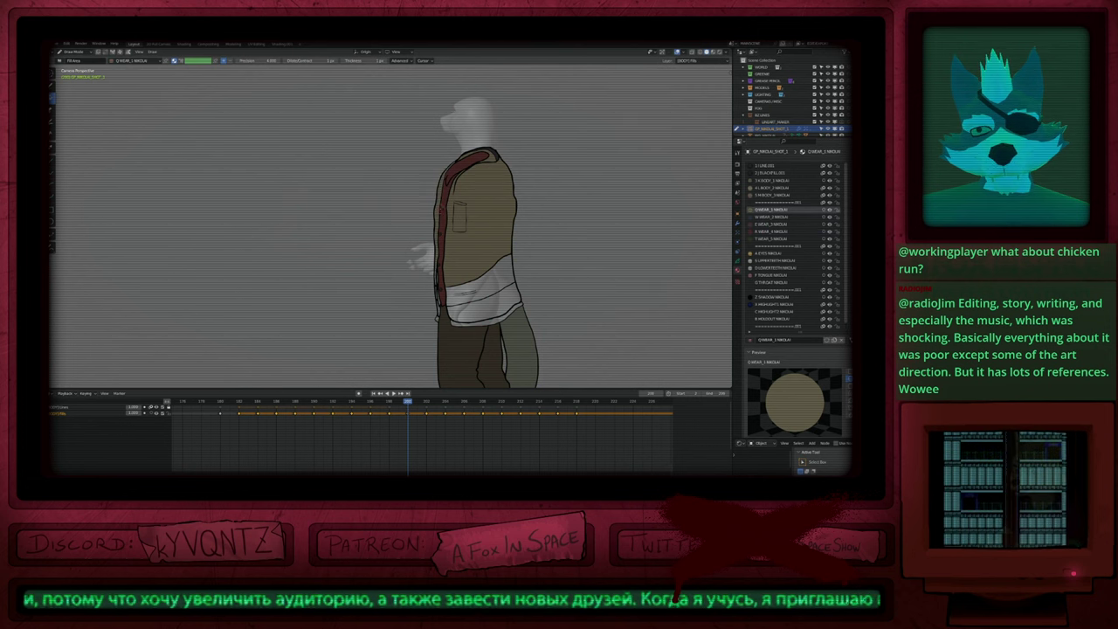
# Step: Zoom in on the lower jacket and fill the waist band navy and lower shirt band dark red
pyautogui.scroll(5, 437, 292)
pyautogui.keyDown('shift'); pyautogui.moveTo(443, 301); pyautogui.dragTo(444, 260, button='middle'); pyautogui.keyUp('shift')
pyautogui.press('u')
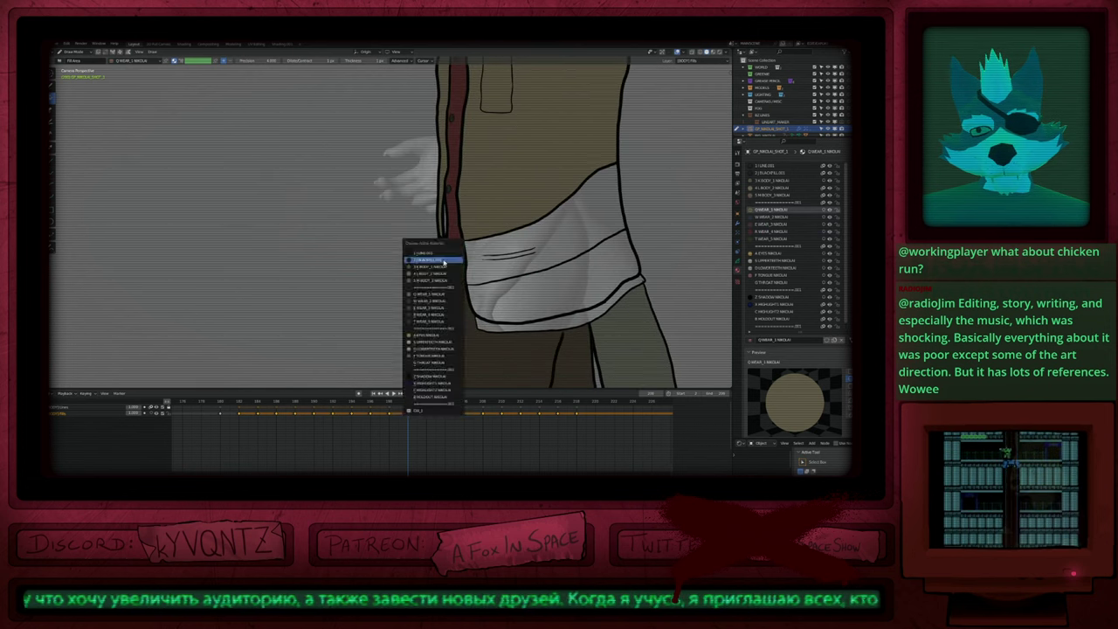
pyautogui.press('w')
pyautogui.click(443, 258)
pyautogui.press('u')
pyautogui.press('e')
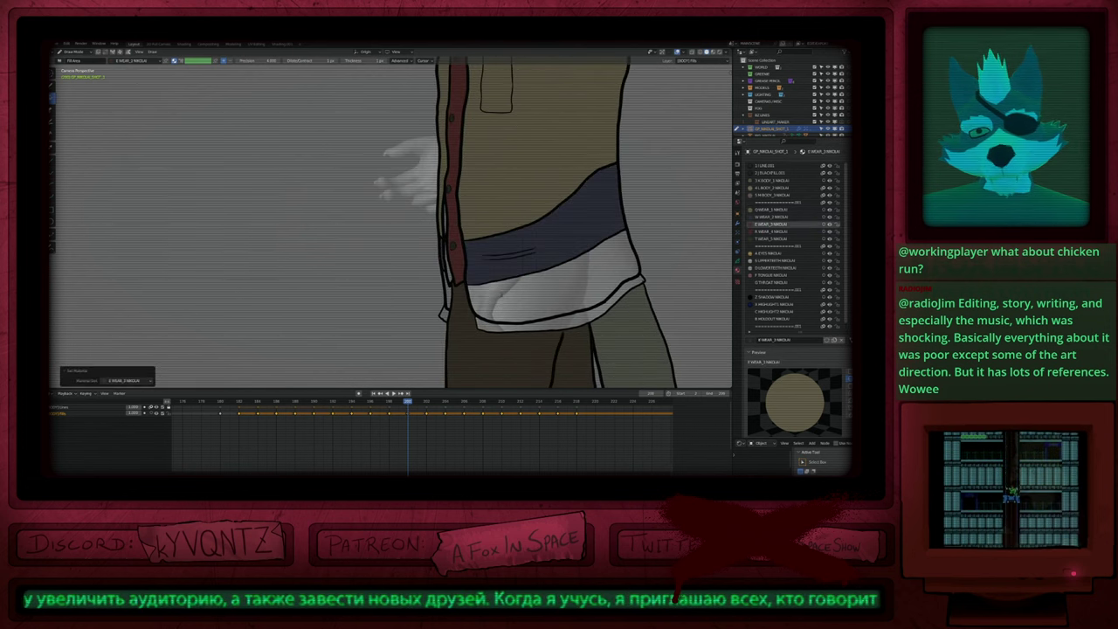
pyautogui.click(450, 285)
pyautogui.press('u')
pyautogui.press('r')
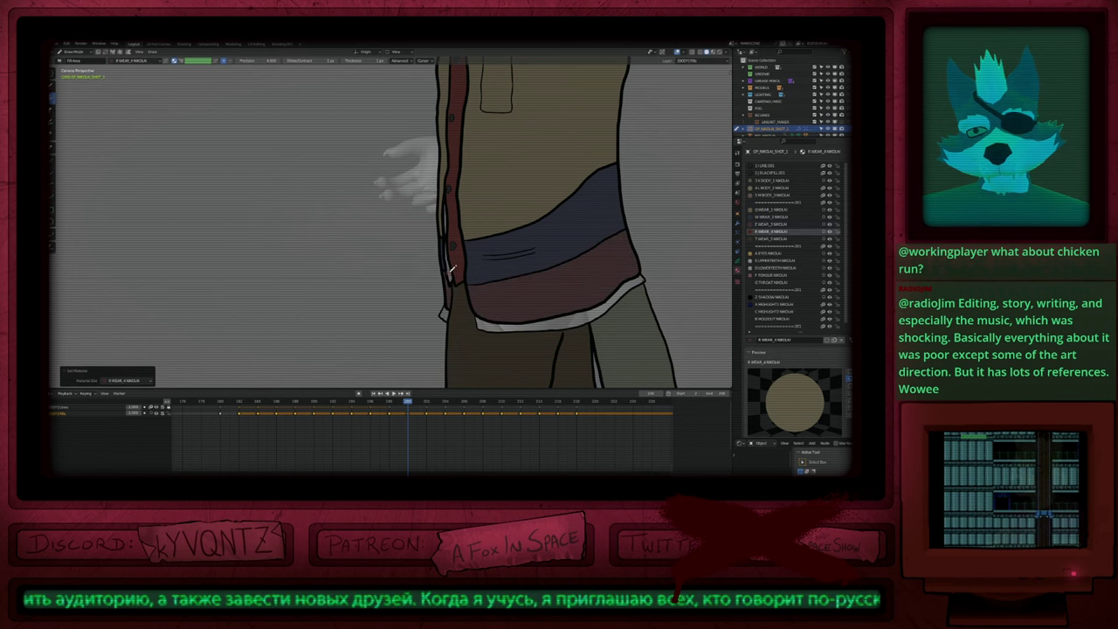
# Step: Fill the hem gap and shirt hem band black, then advance to frame 202
pyautogui.press('u')
pyautogui.press('j')
pyautogui.click(444, 314)
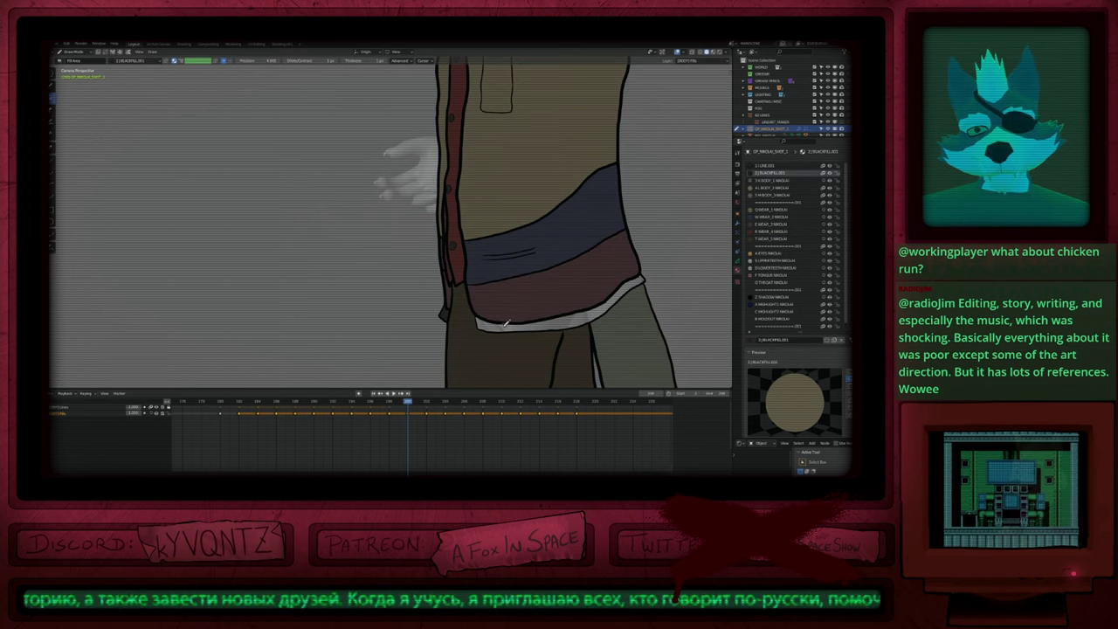
pyautogui.click(503, 326)
pyautogui.scroll(-6, 502, 327)
pyautogui.keyDown('shift'); pyautogui.moveTo(503, 327); pyautogui.dragTo(499, 296, button='middle'); pyautogui.keyUp('shift')
pyautogui.press('Up')
# Step: On frame 202, compare with the previous drawing and fill the neck collar dark red
pyautogui.scroll(3, 498, 262)
pyautogui.press('u')
pyautogui.press('q')
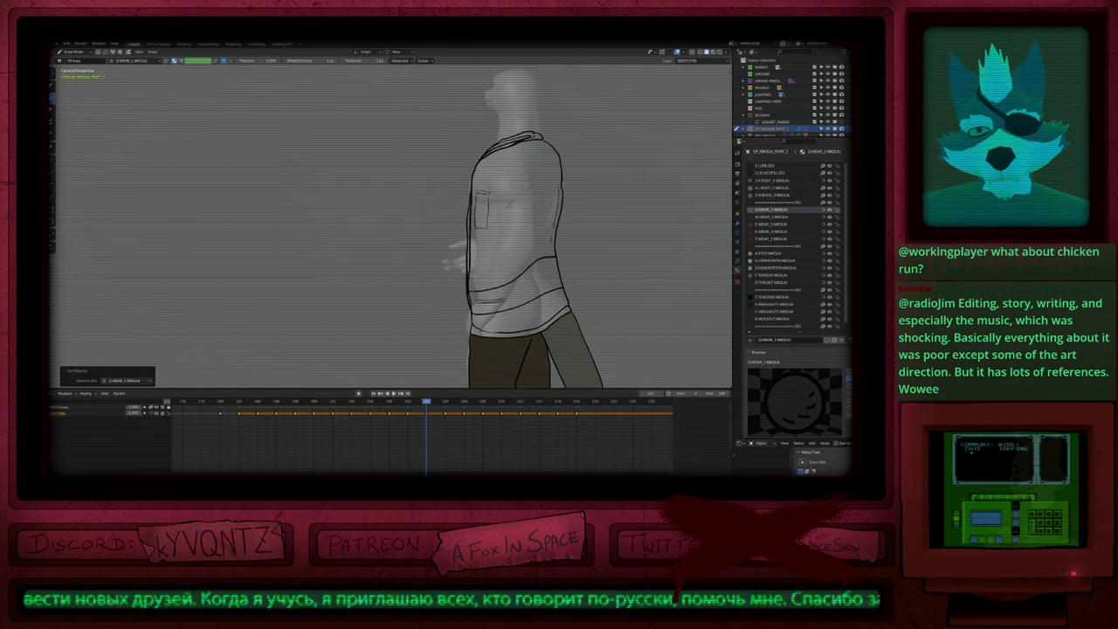
pyautogui.press('Down')
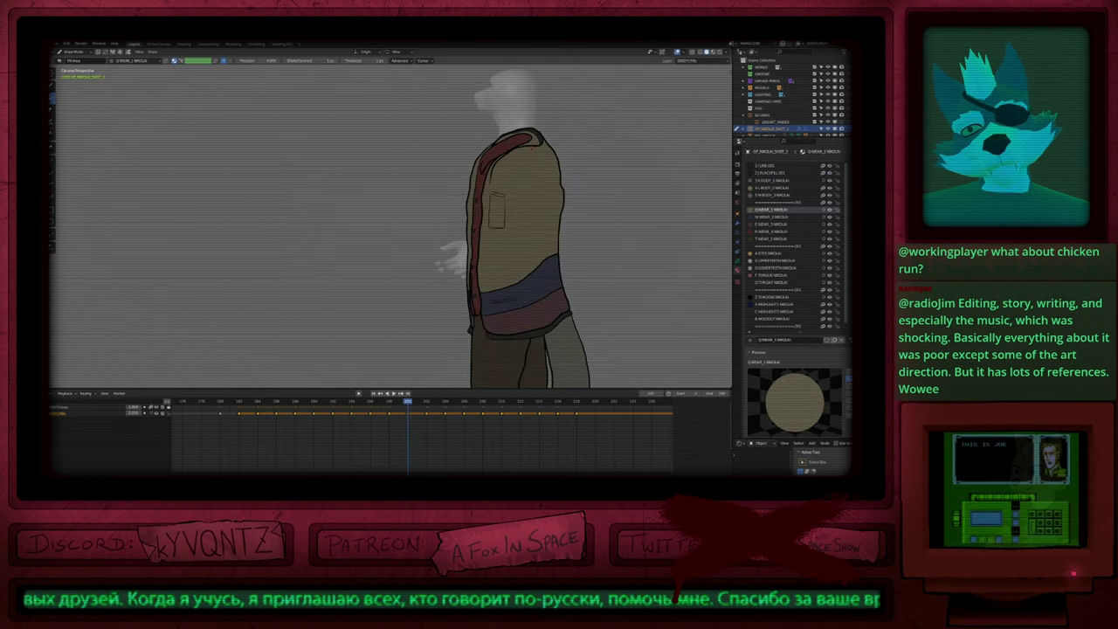
pyautogui.press('Up')
pyautogui.click(539, 134)
pyautogui.press('u')
pyautogui.press('2')
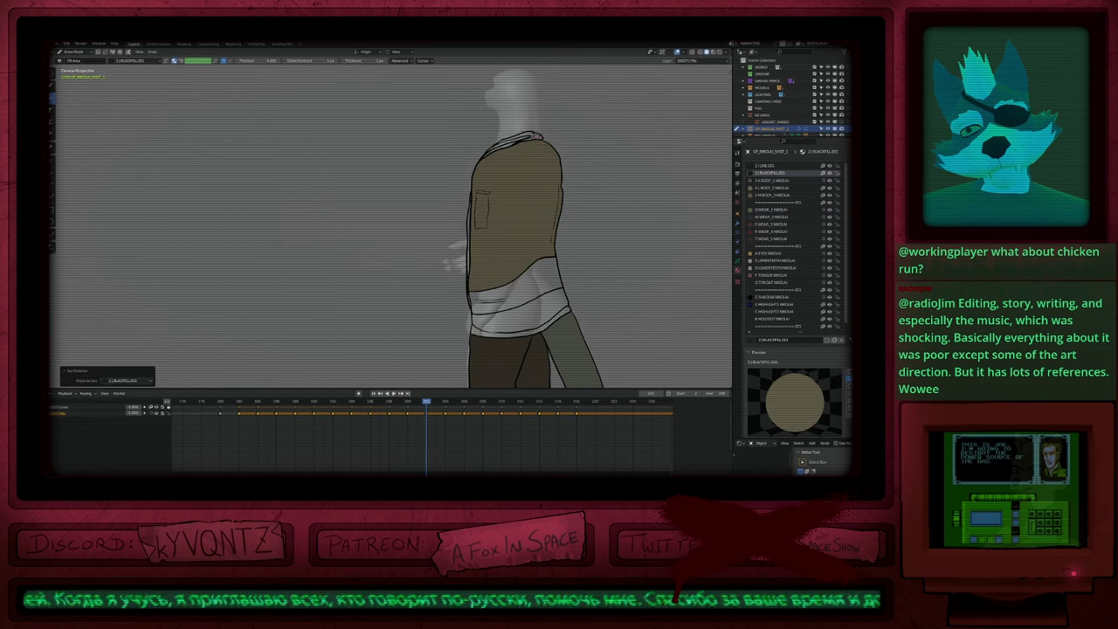
pyautogui.press('u')
pyautogui.press('q')
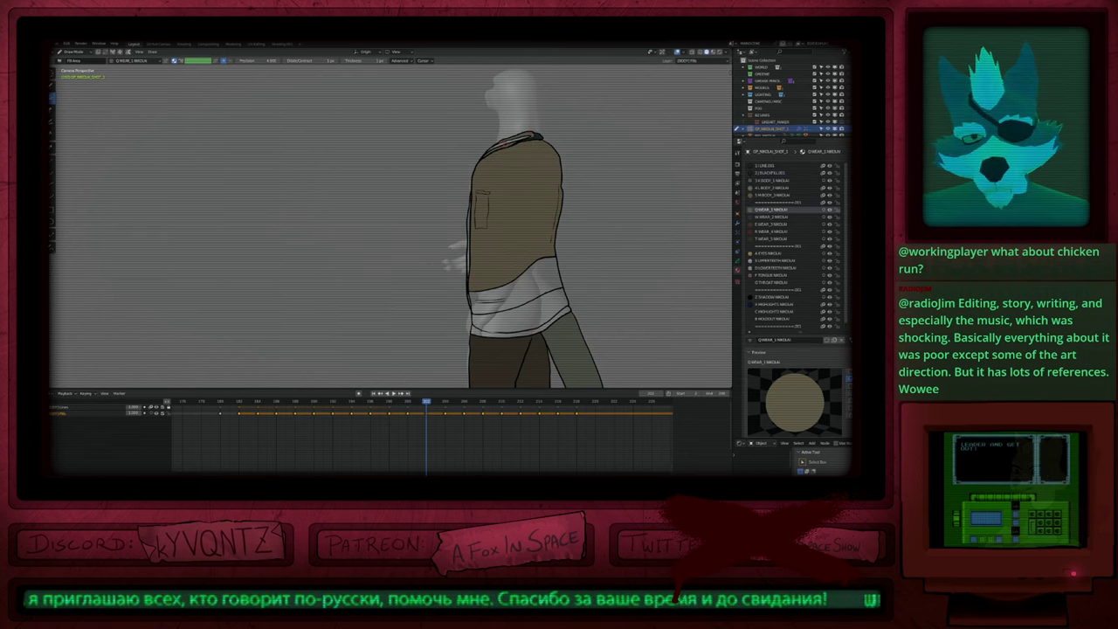
pyautogui.press('u')
pyautogui.press('r')
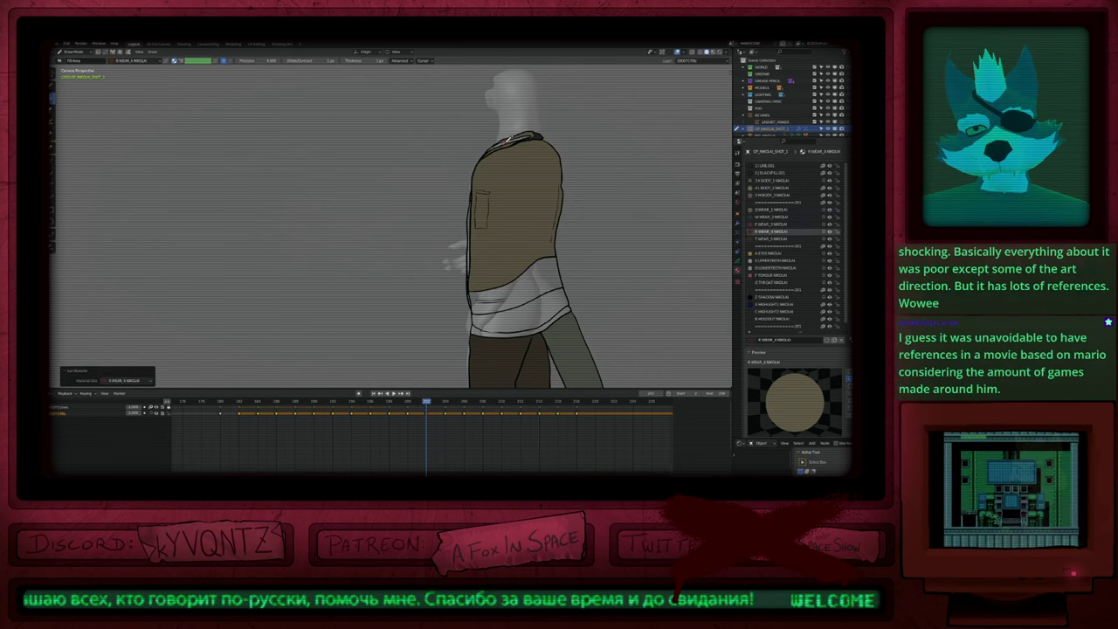
pyautogui.click(506, 144)
# Step: Fill the waist stripe navy and the white hem band black
pyautogui.press('u')
pyautogui.press('w')
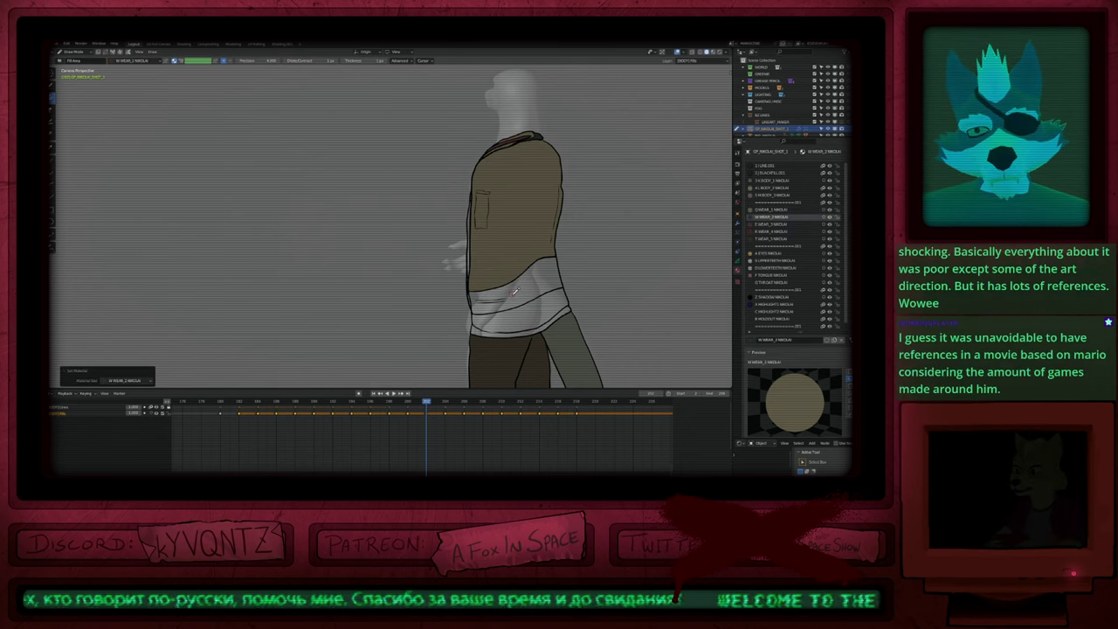
pyautogui.click(512, 296)
pyautogui.press('u')
pyautogui.press('r')
pyautogui.press('Down')
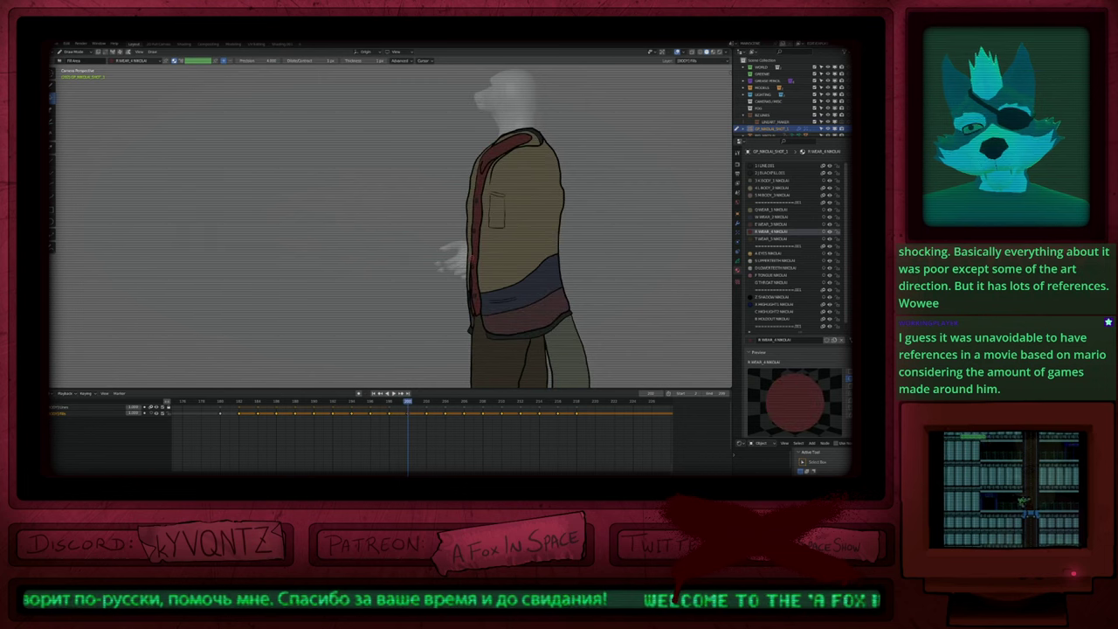
pyautogui.press('Up')
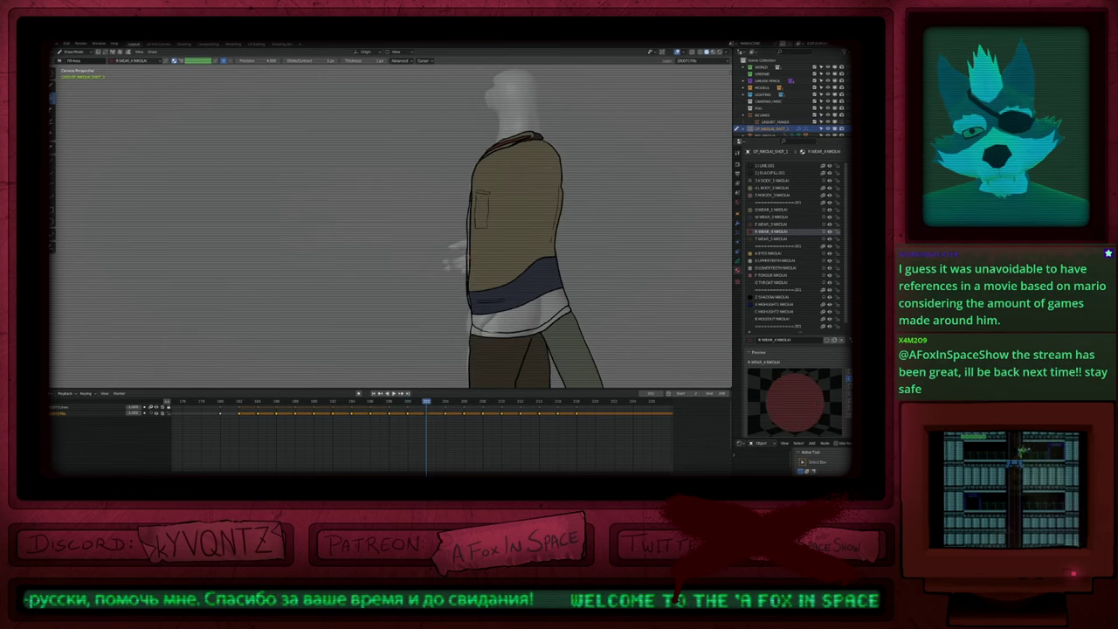
pyautogui.press('u')
pyautogui.click(496, 320)
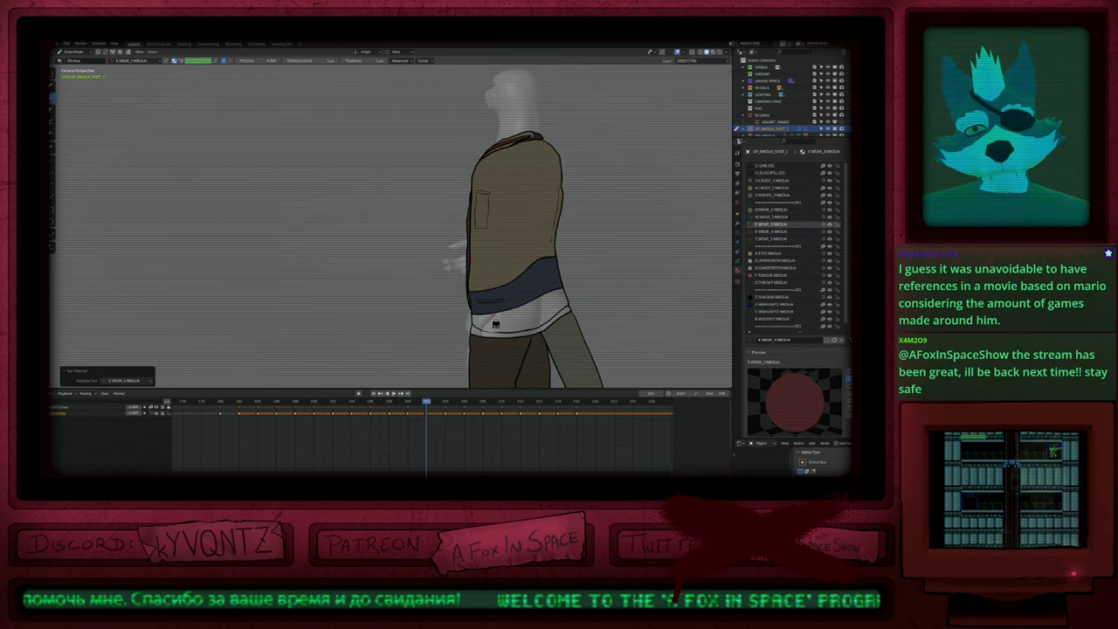
pyautogui.click(476, 332)
# Step: Fill the white shirt hem band black on the current drawing
pyautogui.scroll(-2, 540, 265)
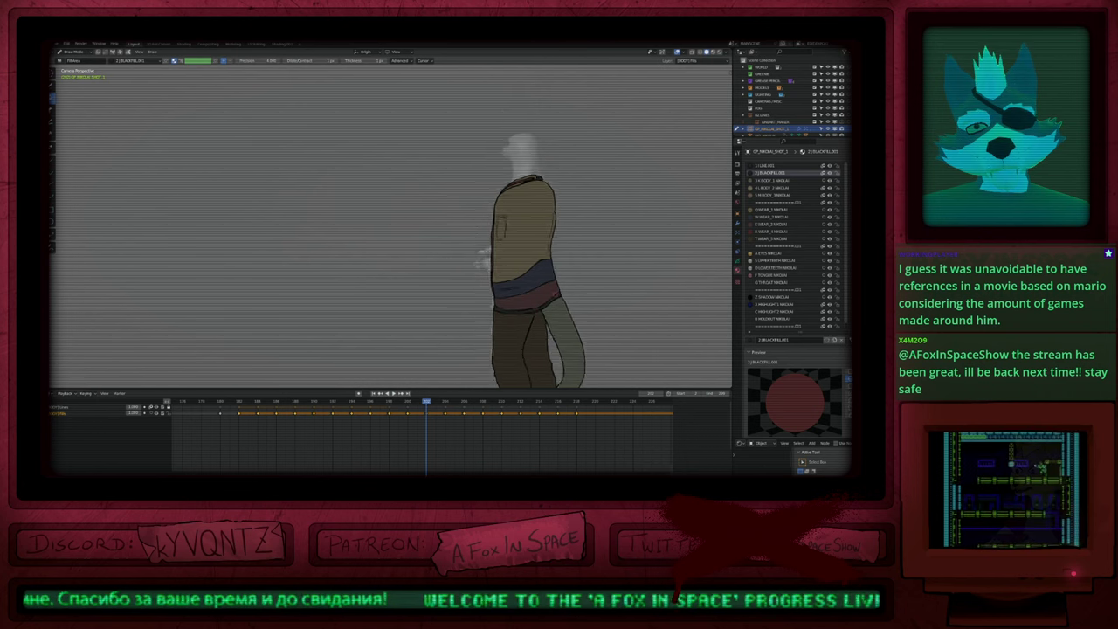
pyautogui.press('Down')
pyautogui.press('Up')
pyautogui.press('Up')
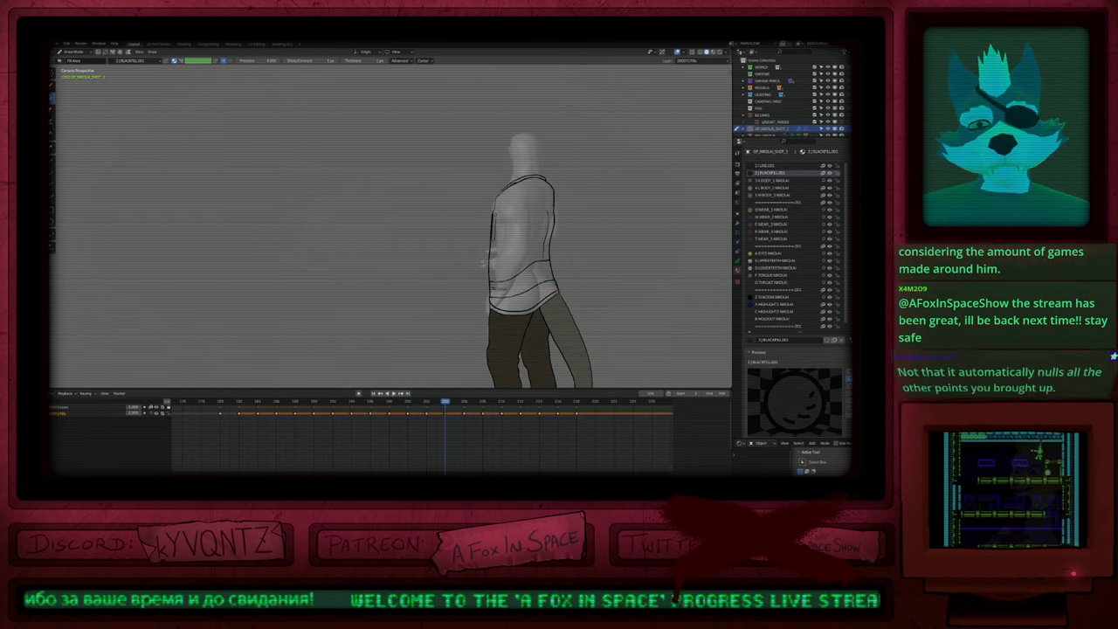
pyautogui.press('u')
pyautogui.click(494, 307)
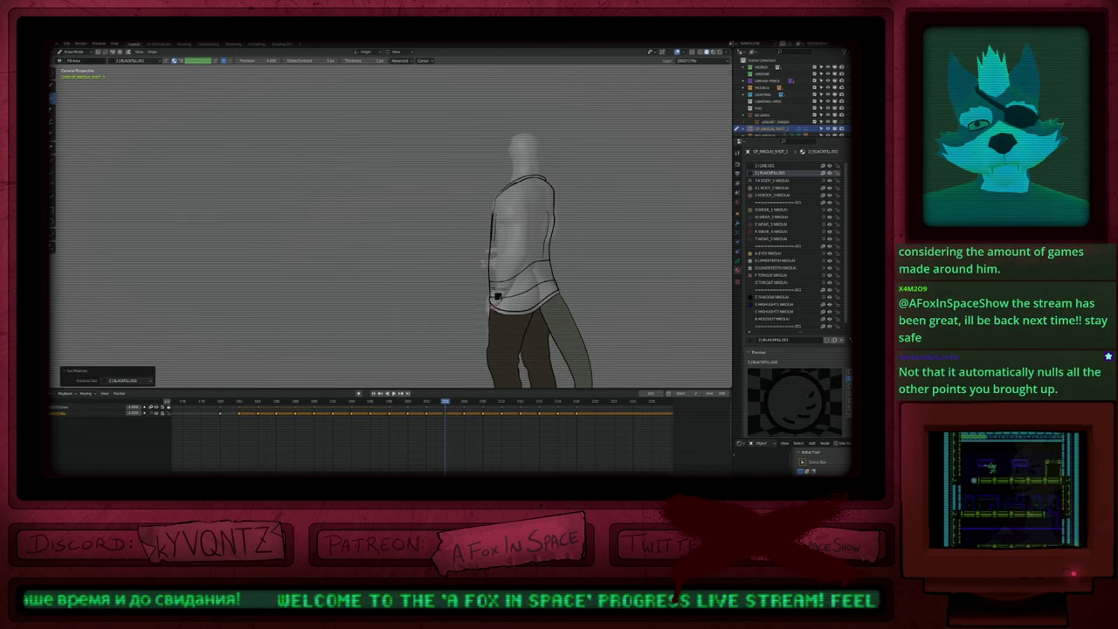
pyautogui.click(494, 303)
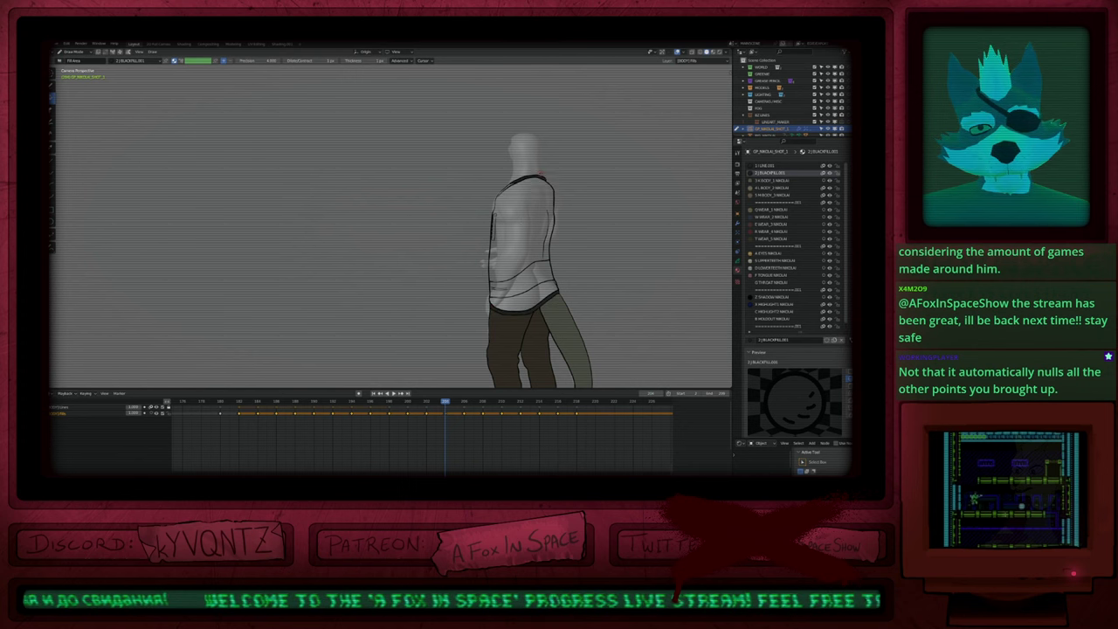
# Step: Fill the shirt torso brown (WEAR_1), the upper band blue (WEAR_2) and the hem band red (WEAR_3)
pyautogui.scroll(2, 531, 193)
pyautogui.keyDown('shift'); pyautogui.moveTo(505, 181); pyautogui.dragTo(515, 188, button='middle'); pyautogui.keyUp('shift')
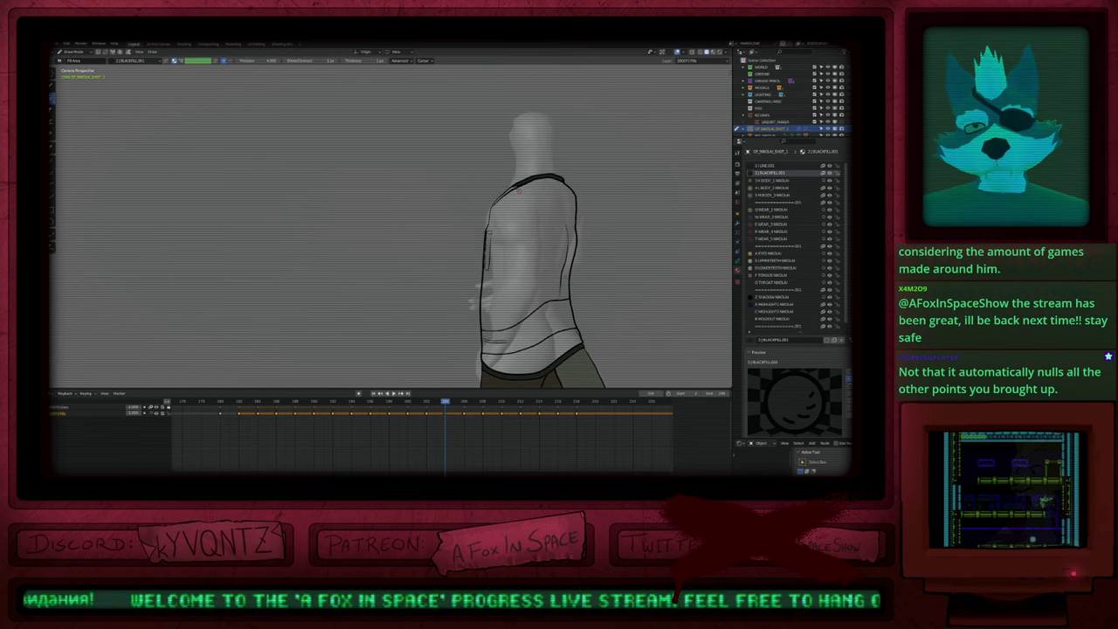
pyautogui.press('u')
pyautogui.press('q')
pyautogui.click(519, 207)
pyautogui.press('u')
pyautogui.press('w')
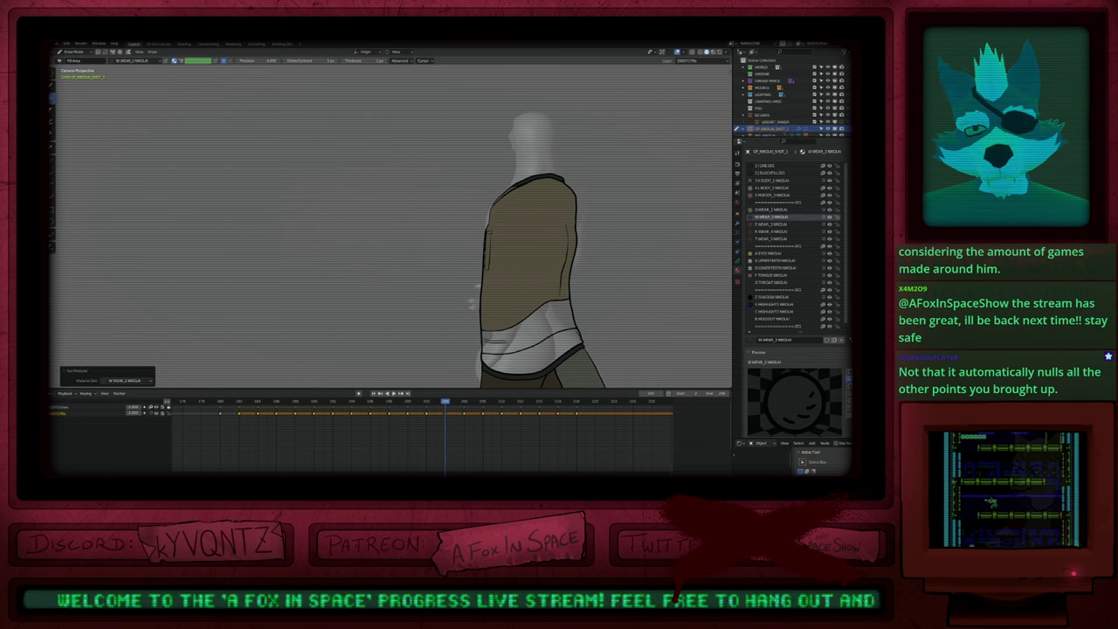
pyautogui.click(519, 332)
pyautogui.press('u')
pyautogui.press('e')
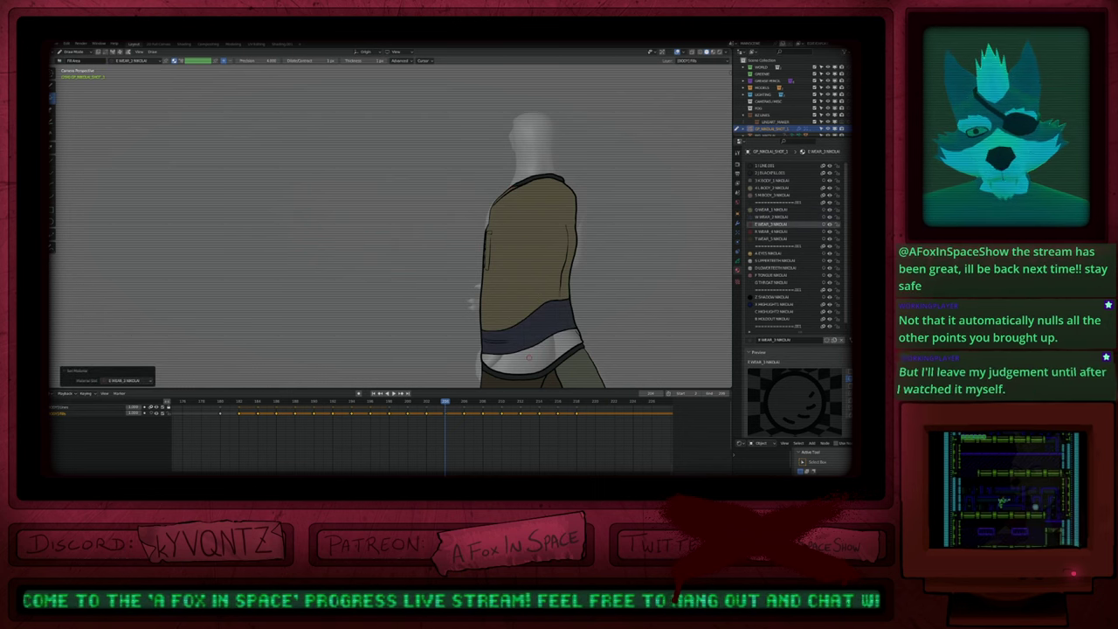
pyautogui.click(522, 349)
pyautogui.keyDown('ctrl'); pyautogui.moveTo(485, 262); pyautogui.dragTo(478, 234, button='middle'); pyautogui.keyUp('ctrl')
# Step: On the next drawing, fill the torso brown, upper band blue, lower band dark red, hem black
pyautogui.press('Up')
pyautogui.press('u')
pyautogui.press('q')
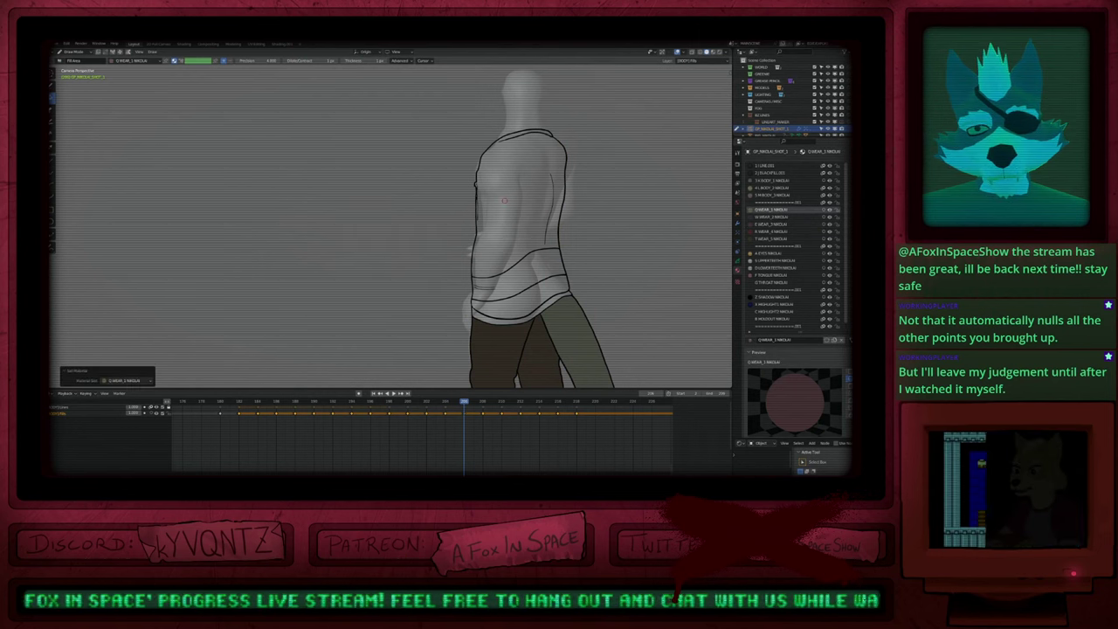
pyautogui.click(517, 234)
pyautogui.press('u')
pyautogui.press('w')
pyautogui.click(520, 282)
pyautogui.press('u')
pyautogui.press('e')
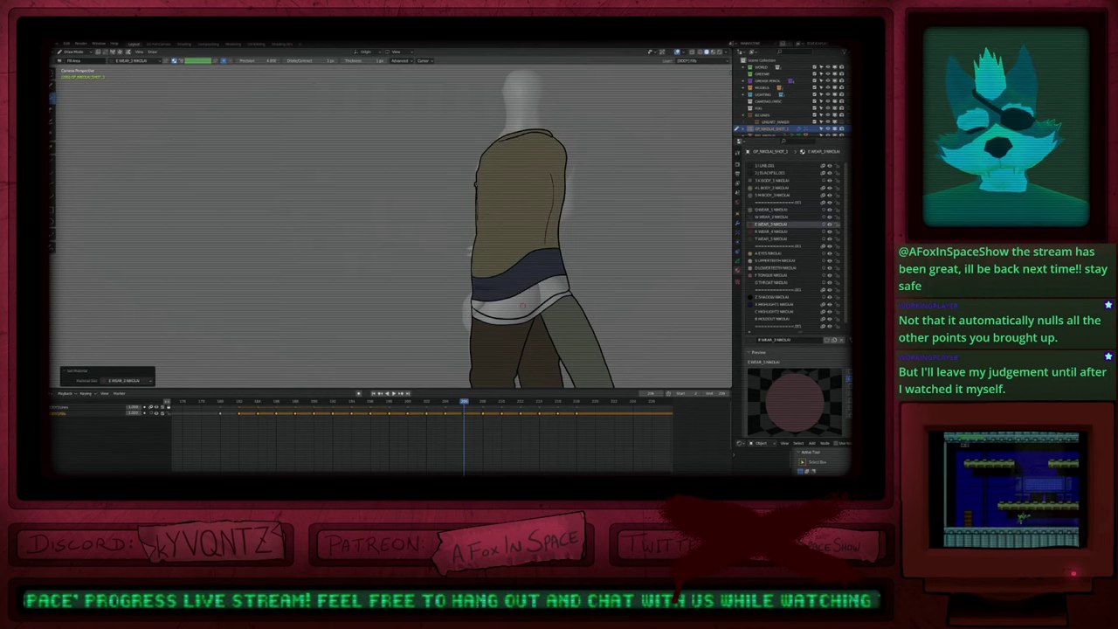
pyautogui.click(511, 306)
pyautogui.press('u')
pyautogui.press('2')
pyautogui.click(496, 320)
# Step: On the following drawing, fill the torso brown, the band below it blue and the hem black
pyautogui.press('Up')
pyautogui.press('u')
pyautogui.press('q')
pyautogui.click(516, 242)
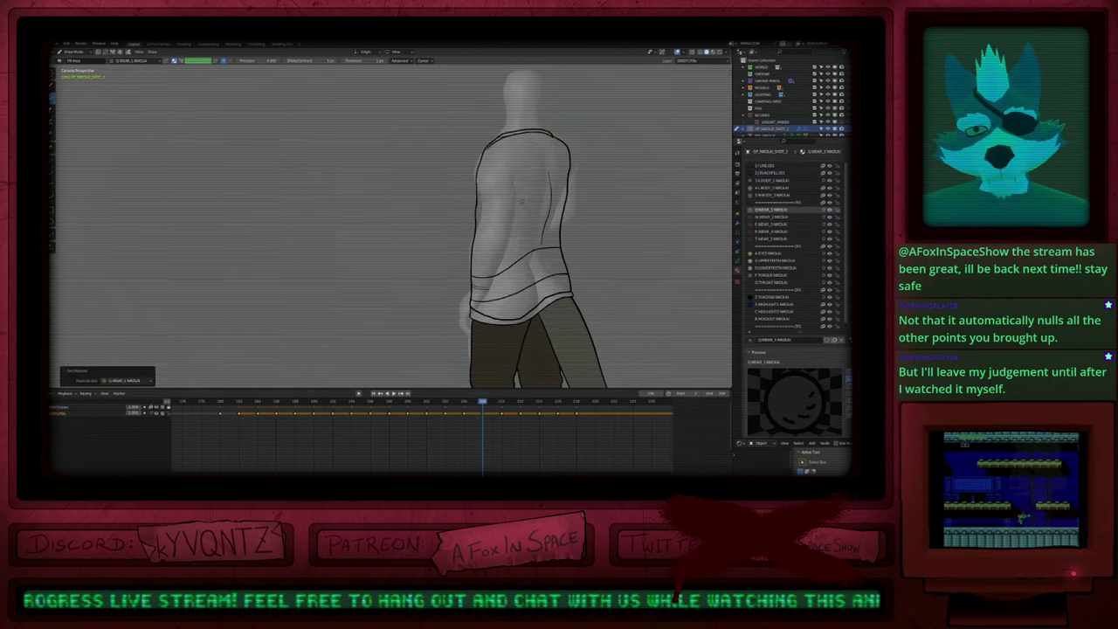
pyautogui.press('u')
pyautogui.press('w')
pyautogui.click(513, 287)
pyautogui.press('u')
pyautogui.press('e')
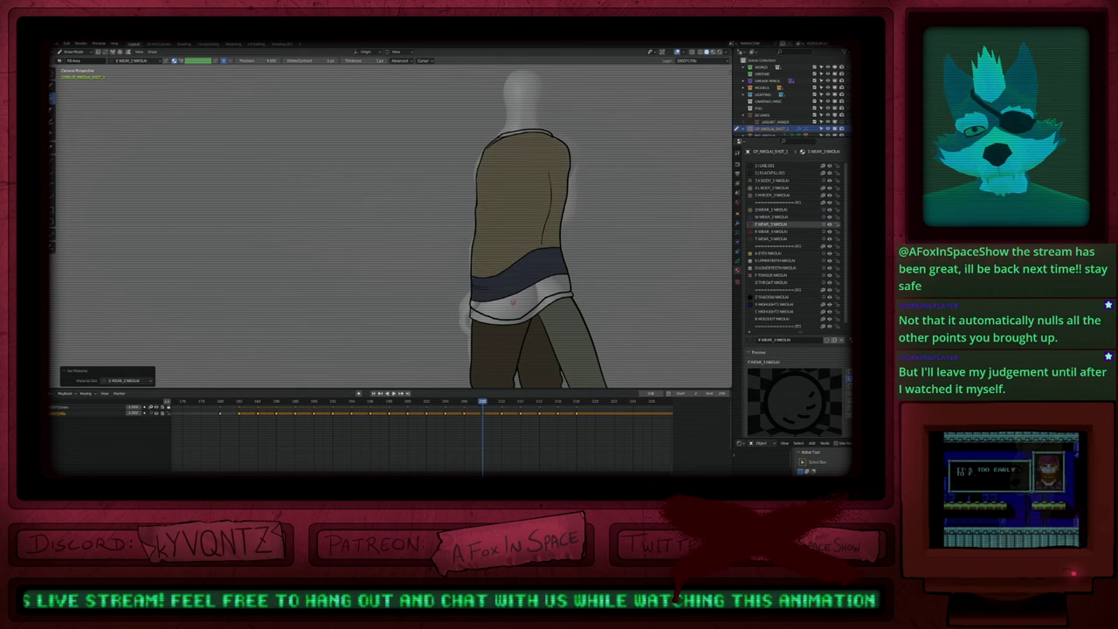
pyautogui.hotkey('ctrl', 'shift', 'z')
pyautogui.click(480, 315)
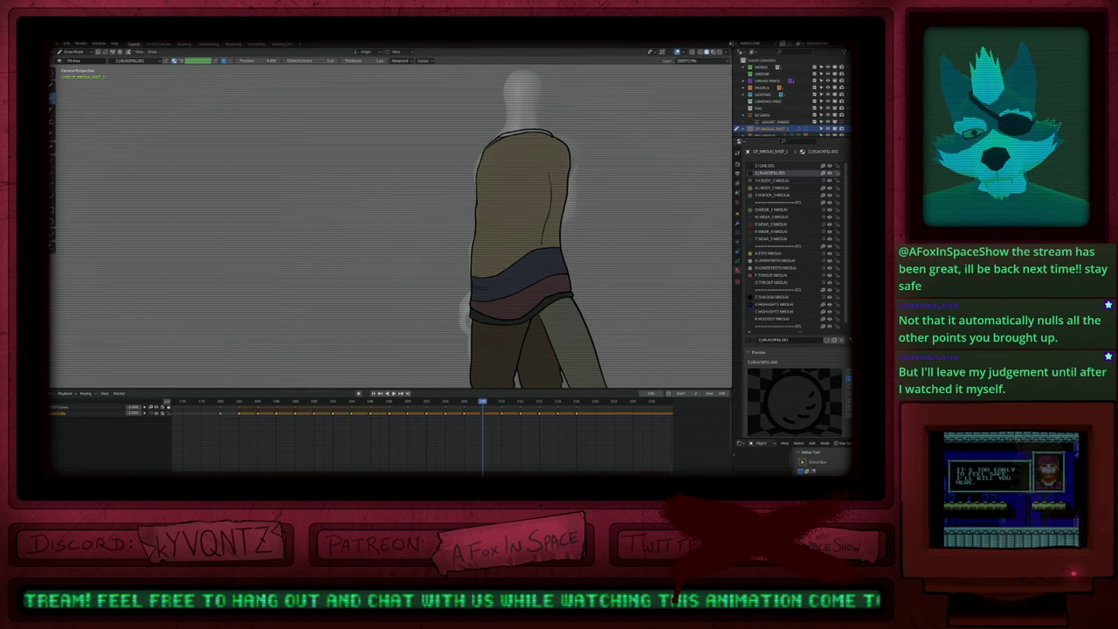
# Step: On the next drawing, fill the shirt torso brown and the collar opening black
pyautogui.press('Up')
pyautogui.press('u')
pyautogui.press('q')
pyautogui.click(512, 186)
pyautogui.press('Down')
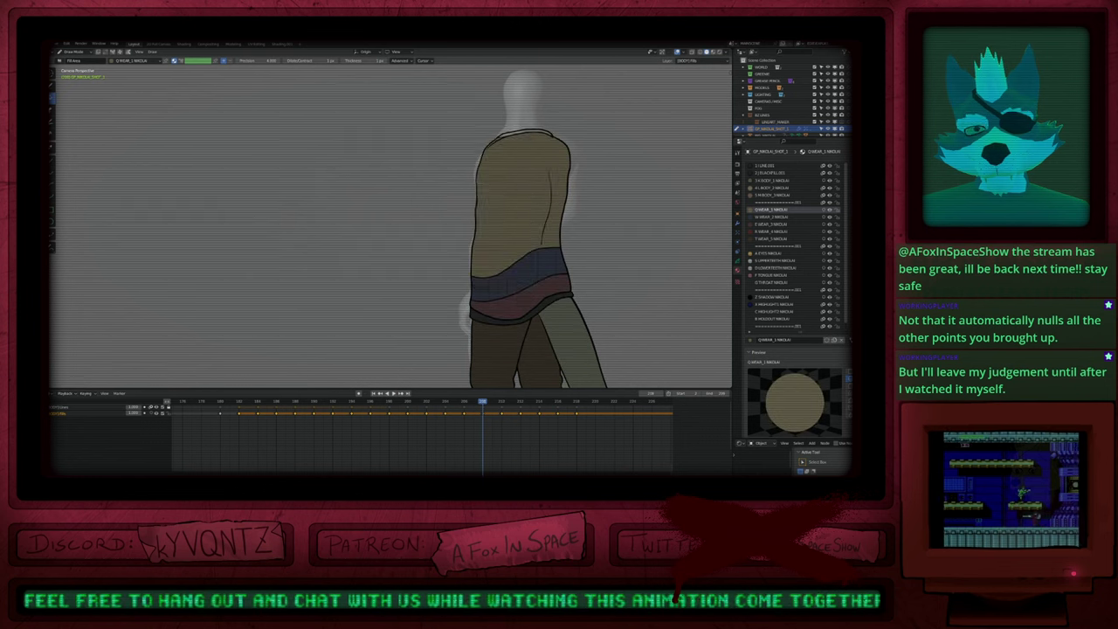
pyautogui.press('u')
pyautogui.press('2')
pyautogui.click(512, 135)
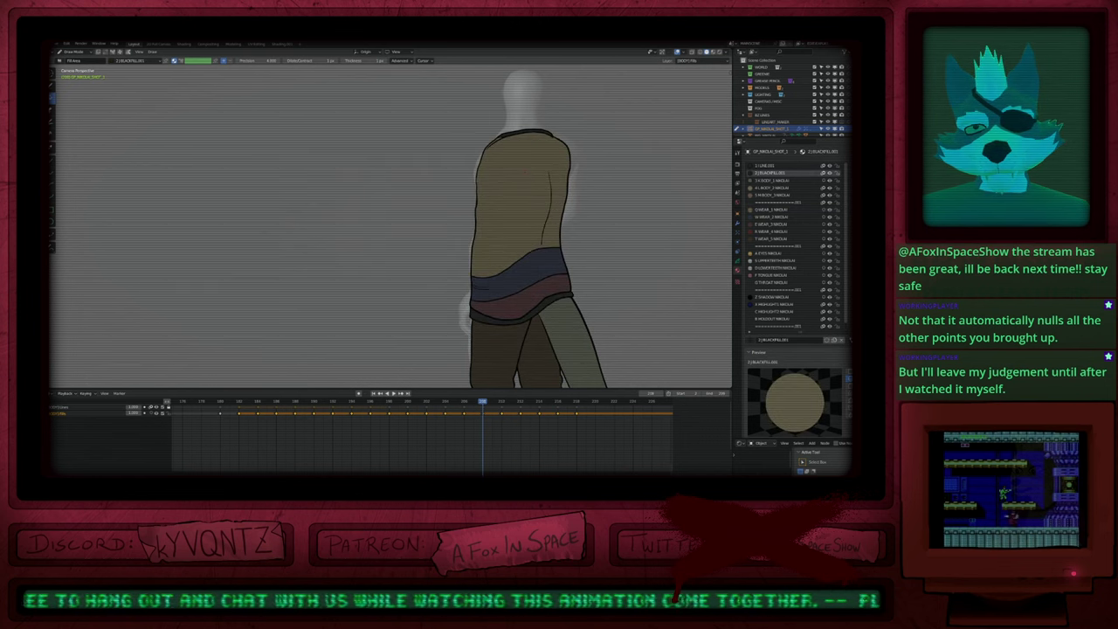
# Step: Compare neighbouring drawings, delete a stray tan fill stroke and remove a stray line by the shoulder
pyautogui.press('Down')
pyautogui.press('Up')
pyautogui.press('Down')
pyautogui.press('Down')
pyautogui.press('Down')
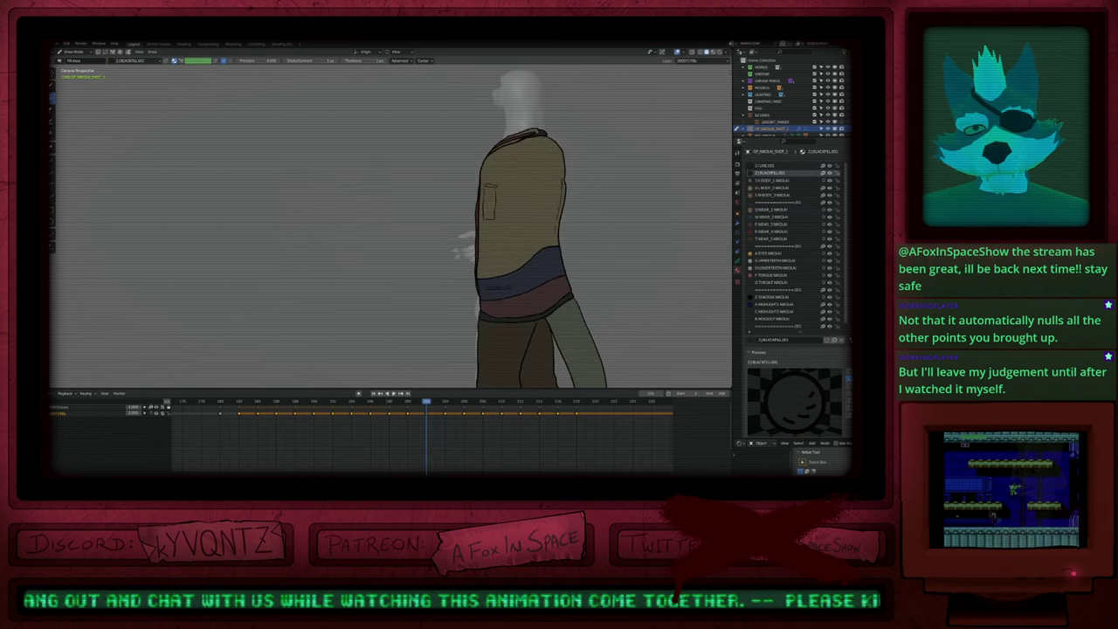
pyautogui.press('Up')
pyautogui.press('Up')
pyautogui.press('Up')
pyautogui.hotkey('ctrl', 'z')
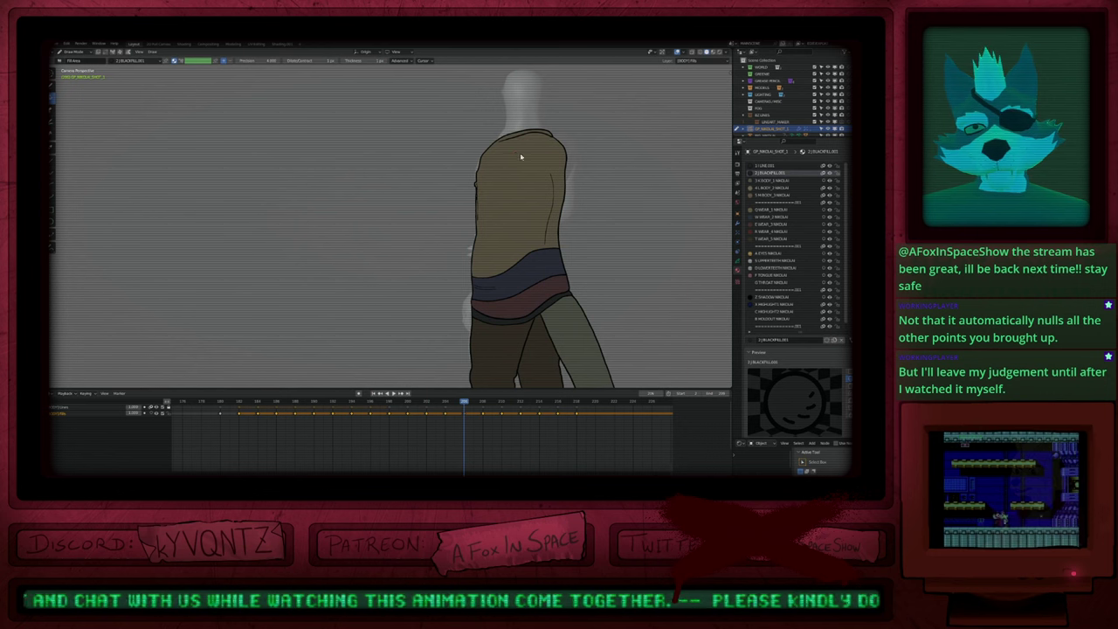
pyautogui.press('x')
pyautogui.click(512, 142)
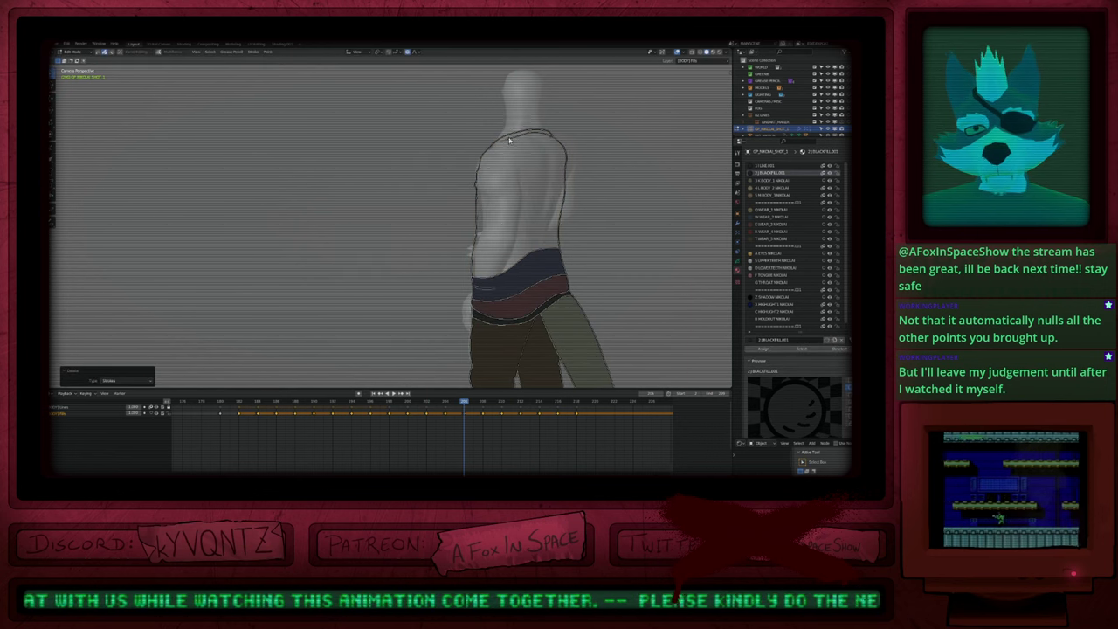
pyautogui.press('Tab')
pyautogui.hotkey('ctrl', 'z')
# Step: Step back and forth through the drawings to check fills, undoing a mistaken change
pyautogui.press('Down')
pyautogui.press('Up')
pyautogui.press('Up')
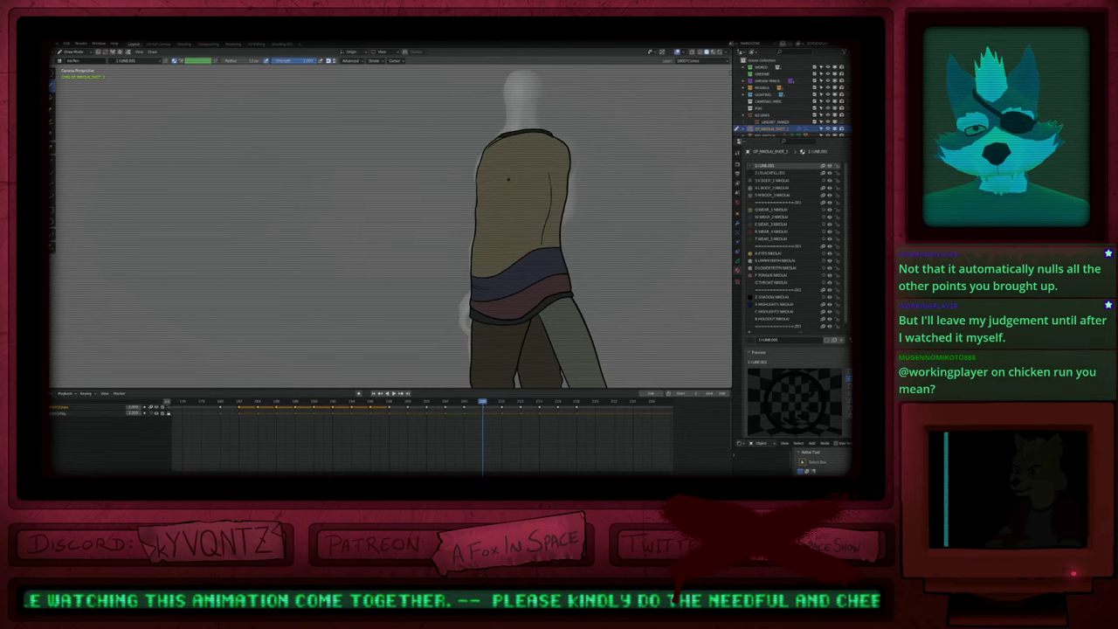
pyautogui.press('Down')
pyautogui.press('Down')
pyautogui.press('Up')
pyautogui.press('2')
pyautogui.hotkey('ctrl', 'z')
pyautogui.hotkey('ctrl', 'z')
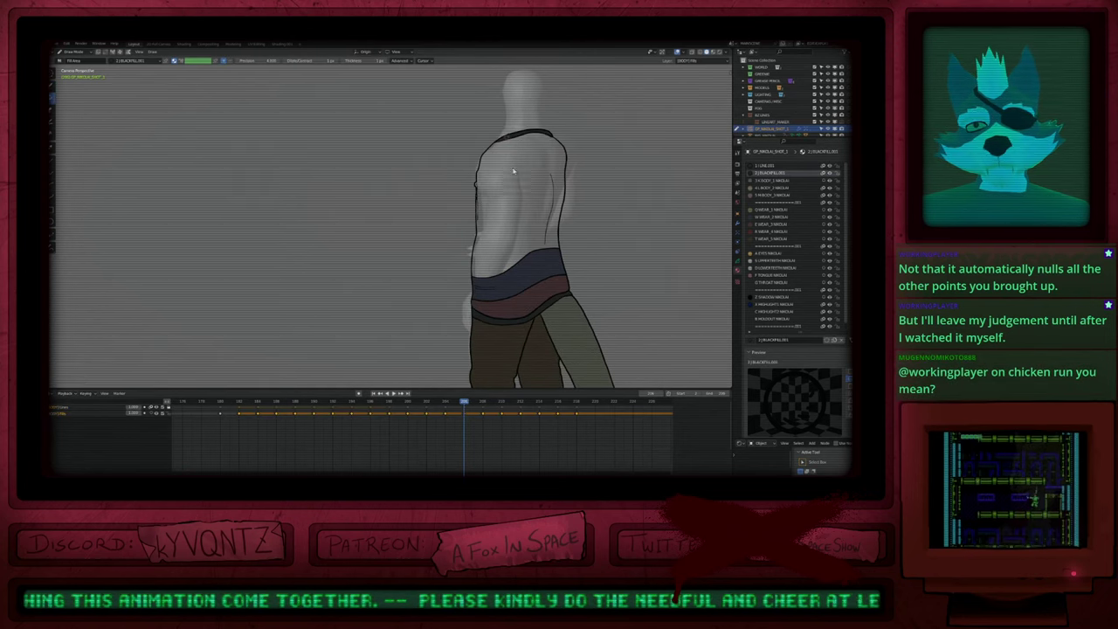
pyautogui.press('Up')
pyautogui.press('Up')
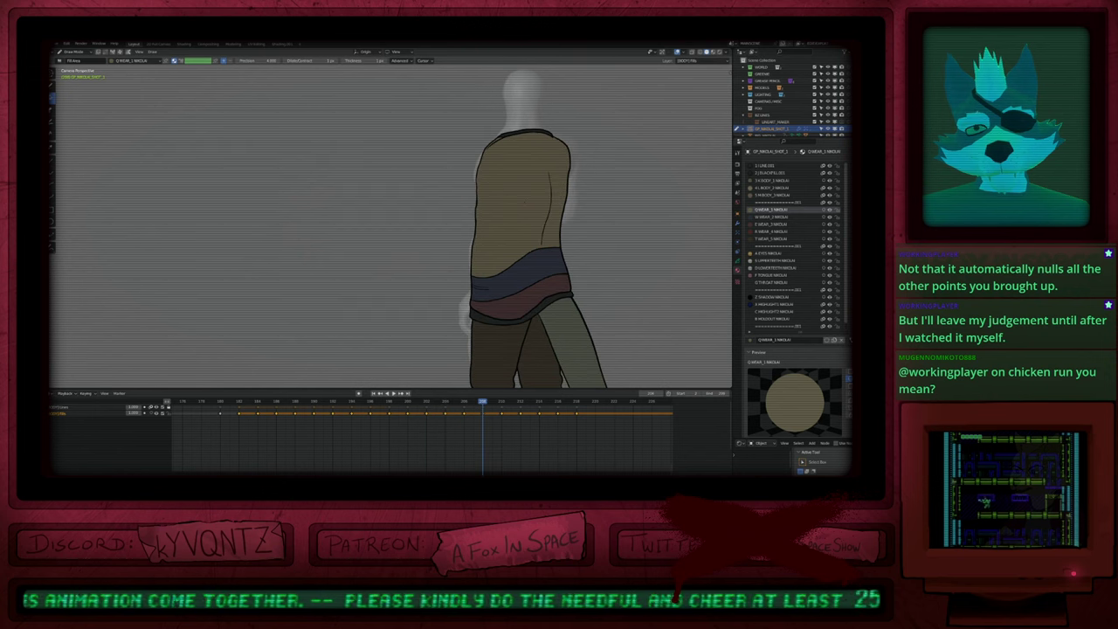
pyautogui.press('Up')
# Step: On this drawing, fill the collar opening black, the waistband red and the hem strip black
pyautogui.press('u')
pyautogui.press('w')
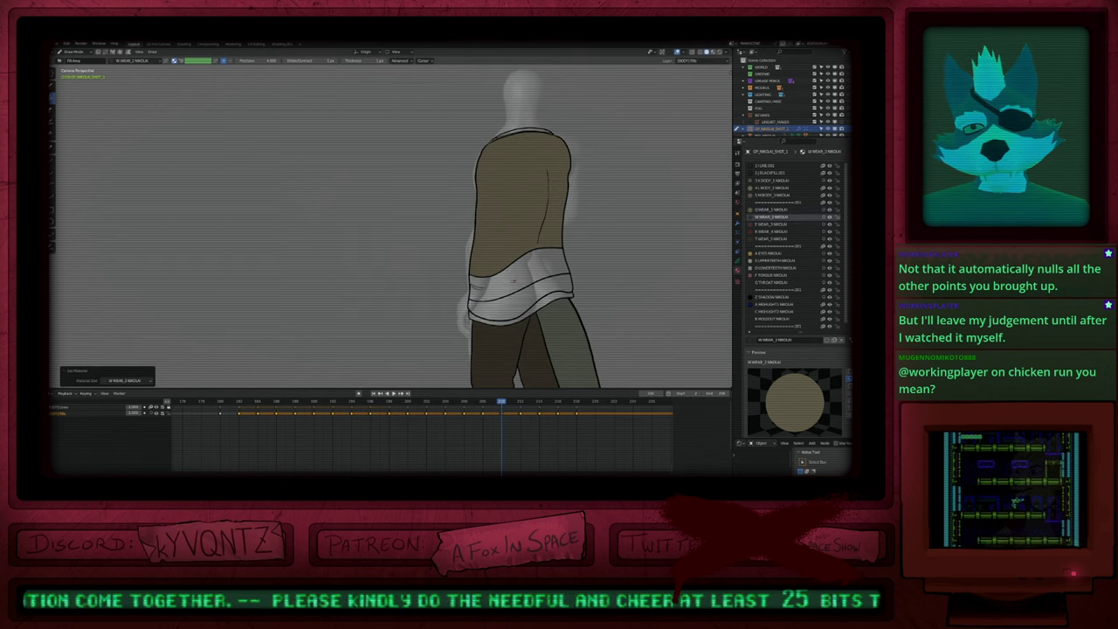
pyautogui.press('u')
pyautogui.click(521, 124)
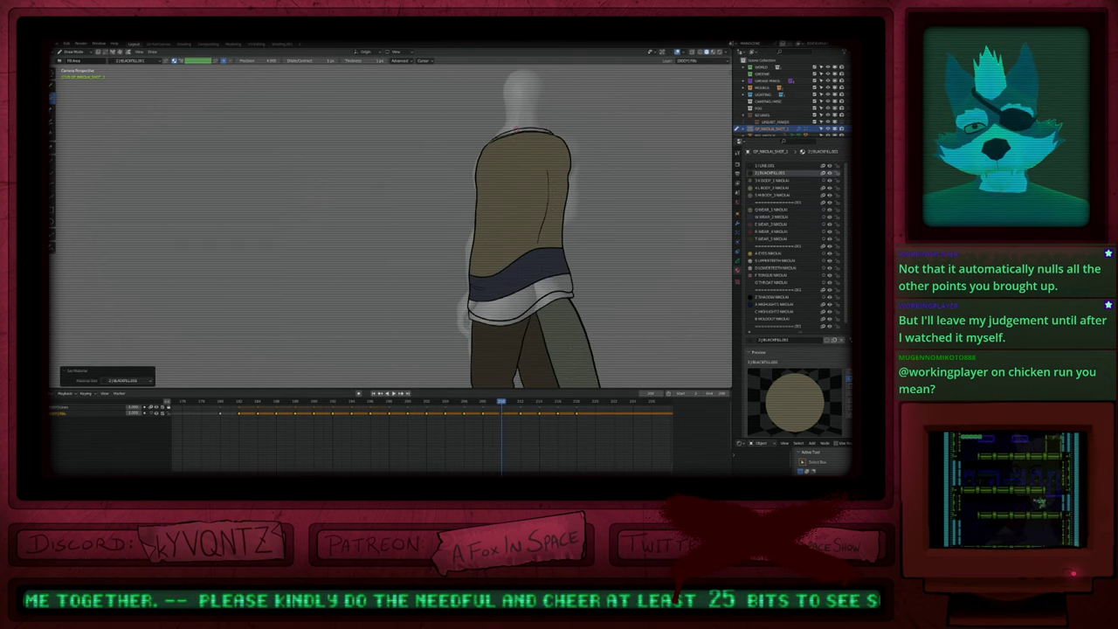
pyautogui.click(517, 129)
pyautogui.press('u')
pyautogui.press('e')
pyautogui.click(502, 304)
pyautogui.press('u')
pyautogui.press('2')
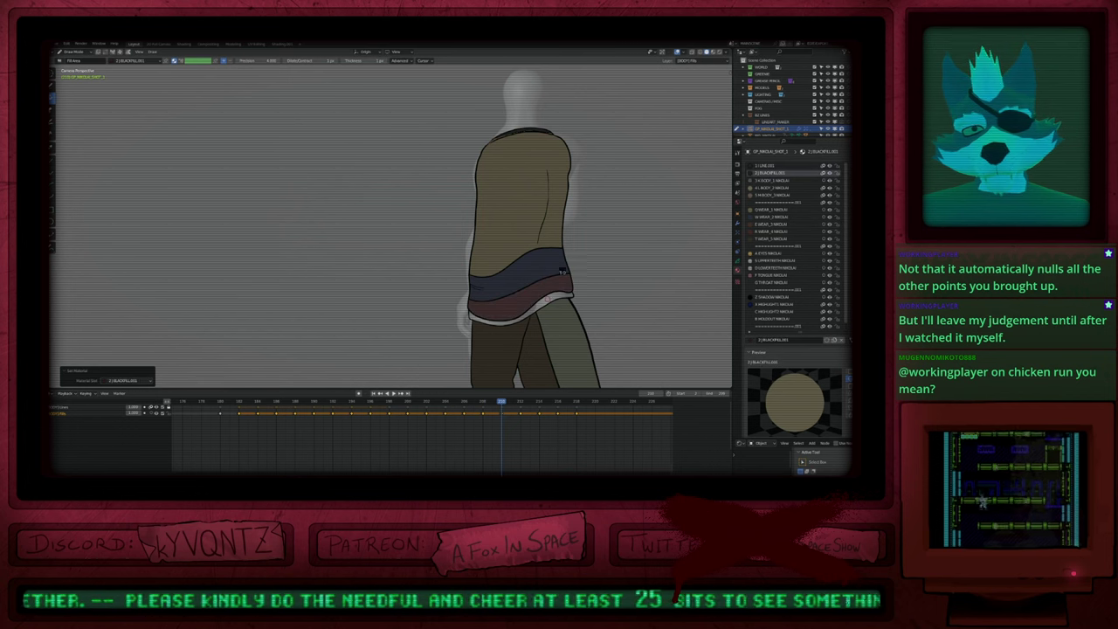
pyautogui.click(556, 295)
# Step: On the next drawing, fill torso brown, collar black, waistband navy, lower band maroon, hem black
pyautogui.press('Up')
pyautogui.press('u')
pyautogui.click(522, 168)
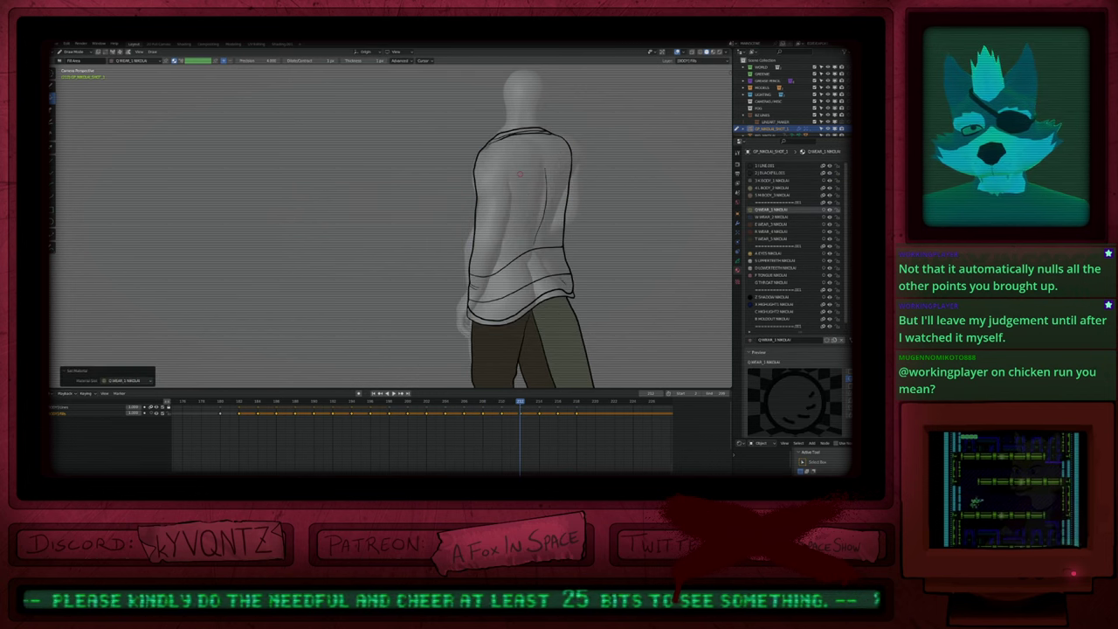
pyautogui.click(519, 174)
pyautogui.press('u')
pyautogui.press('2')
pyautogui.click(505, 137)
pyautogui.press('u')
pyautogui.press('w')
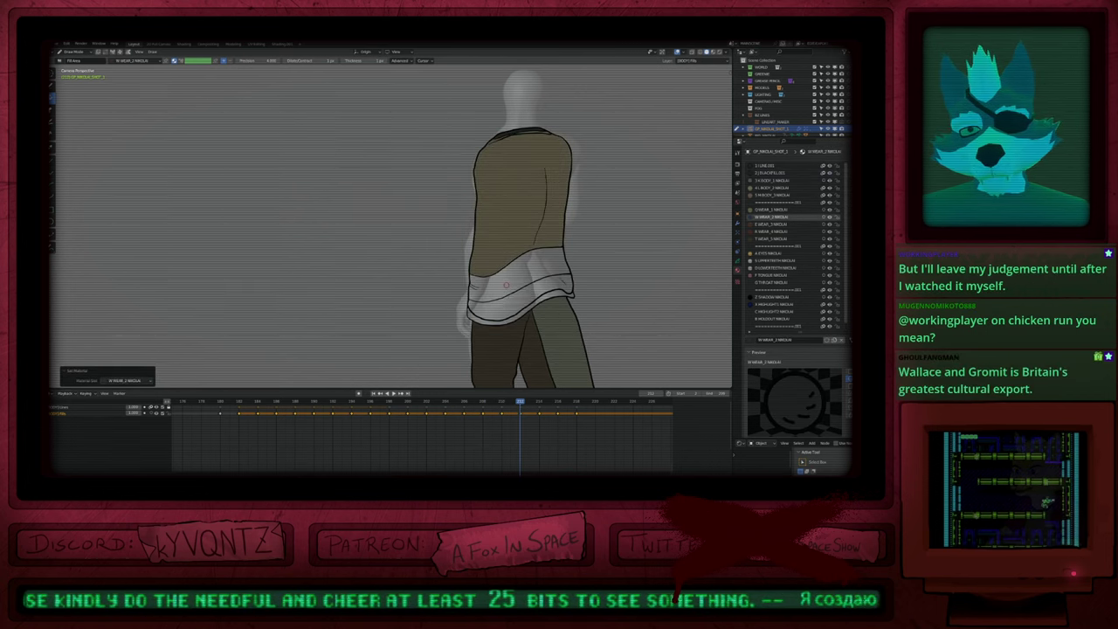
pyautogui.click(506, 286)
pyautogui.press('u')
pyautogui.press('e')
pyautogui.press('u')
pyautogui.click(507, 304)
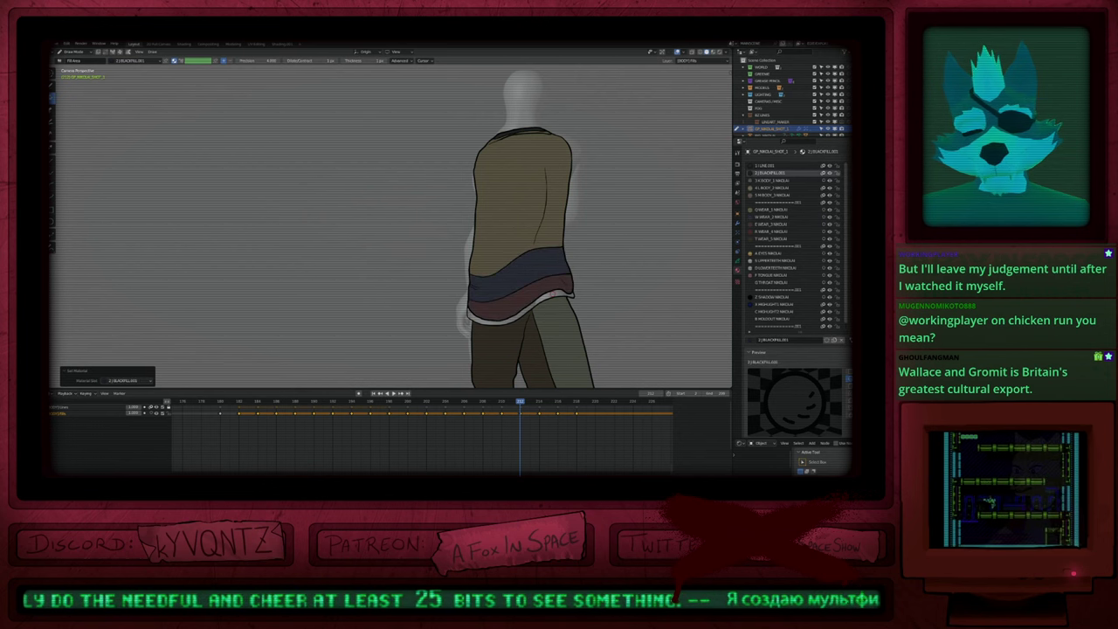
pyautogui.click(506, 320)
# Step: On the last drawing, fill the torso brown, the band below navy and the strip under the waistband
pyautogui.press('Up')
pyautogui.press('u')
pyautogui.press('q')
pyautogui.press('u')
pyautogui.click(512, 130)
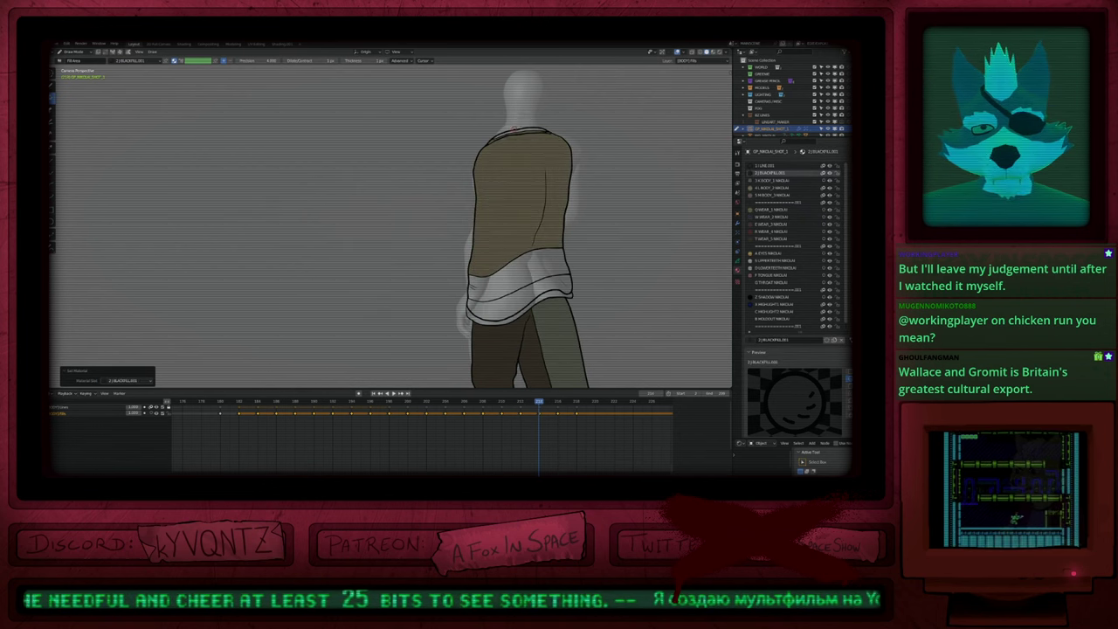
pyautogui.press('u')
pyautogui.click(517, 291)
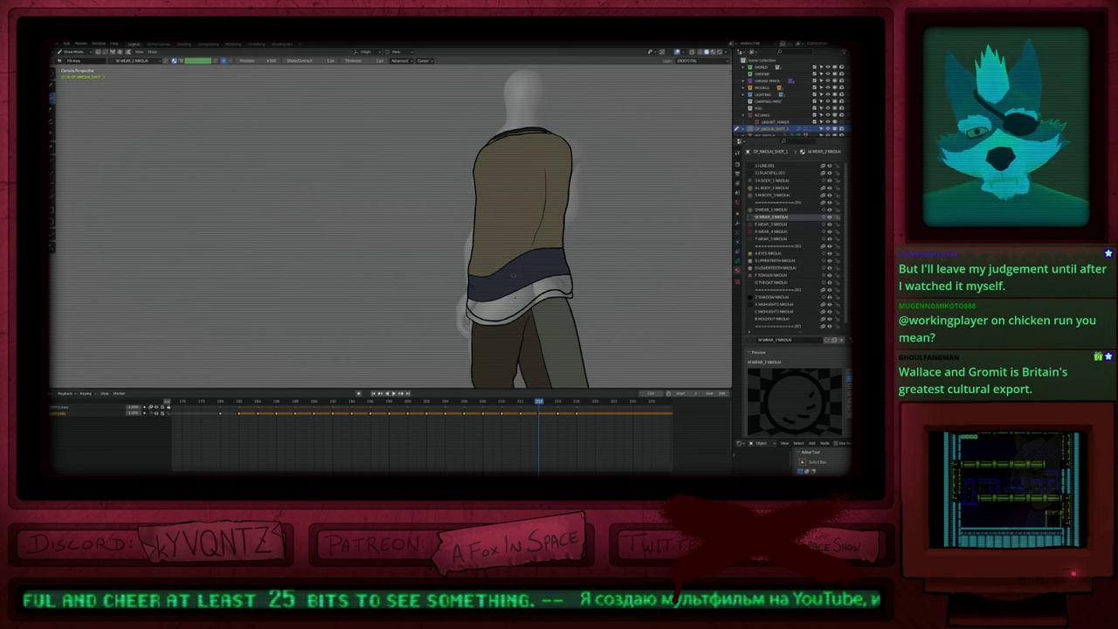
pyautogui.press('u')
pyautogui.click(551, 294)
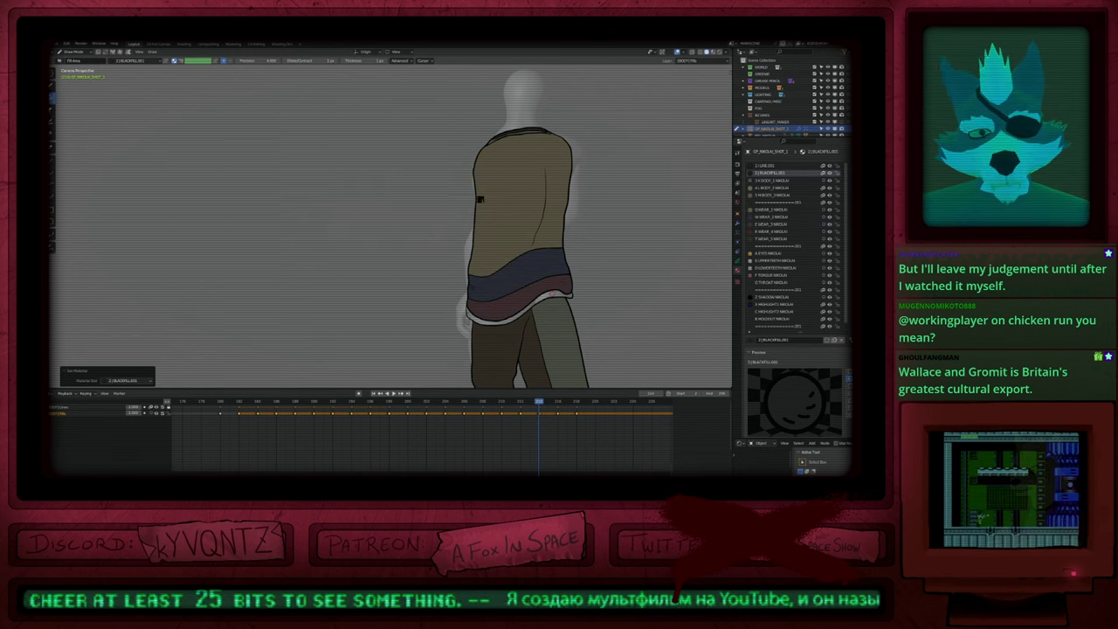
pyautogui.click(512, 212)
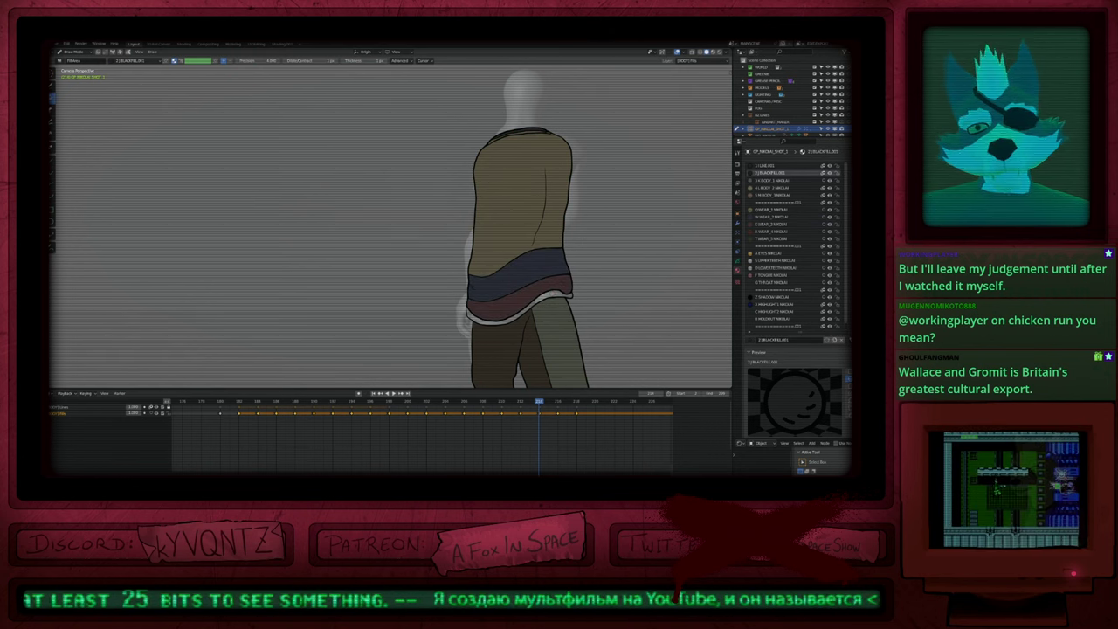
pyautogui.press('Up')
pyautogui.press('Down')
# Step: On the next drawing, fill the shirt torso brown and the hem bands blue and maroon
pyautogui.scroll(-3, 525, 308)
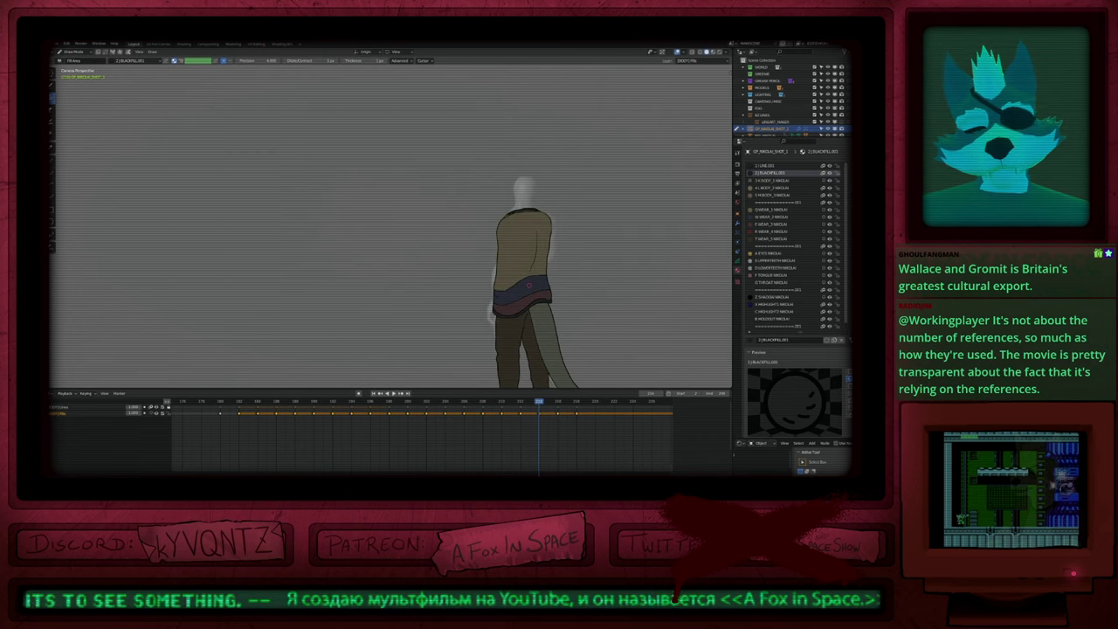
pyautogui.press('Up')
pyautogui.scroll(3, 517, 251)
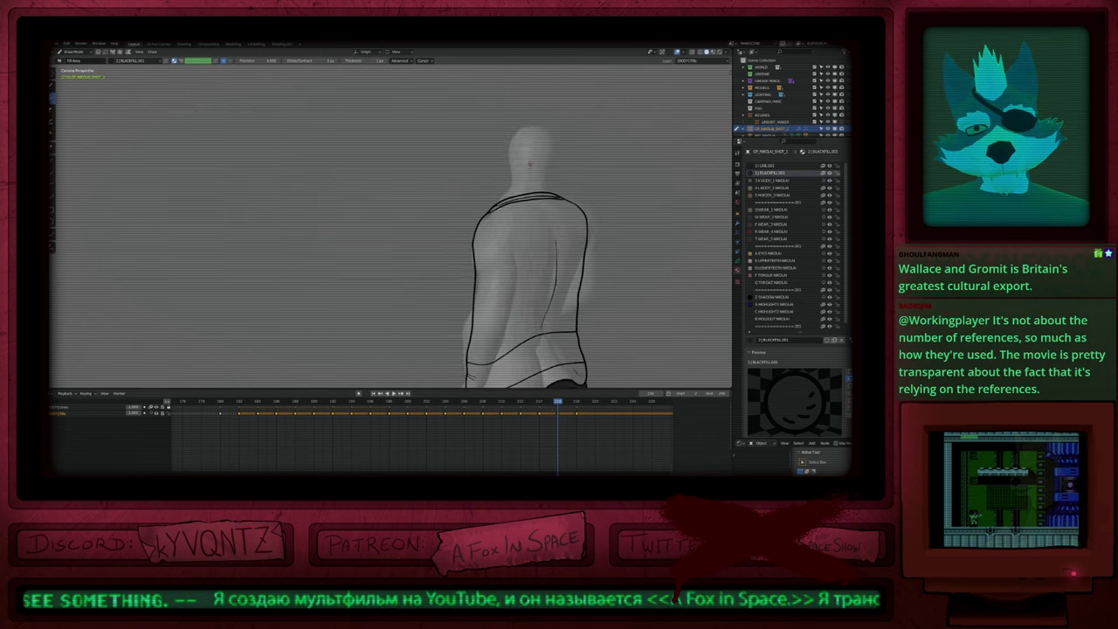
pyautogui.press('u')
pyautogui.press('q')
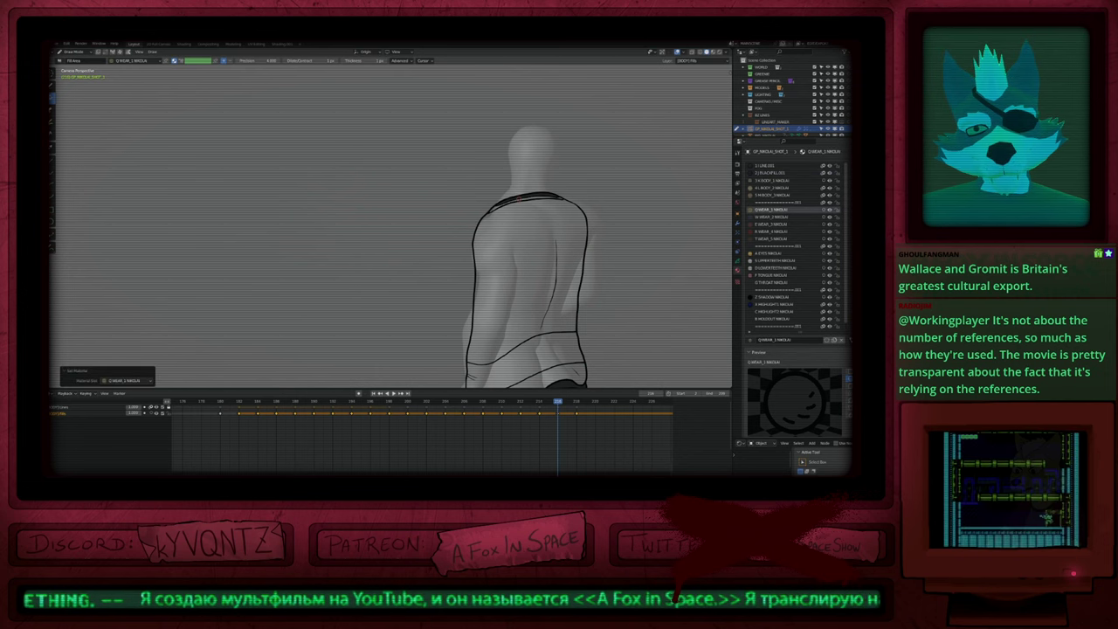
pyautogui.click(524, 240)
pyautogui.scroll(-1, 524, 263)
pyautogui.keyDown('shift'); pyautogui.moveTo(516, 346); pyautogui.dragTo(530, 233, button='middle'); pyautogui.keyUp('shift')
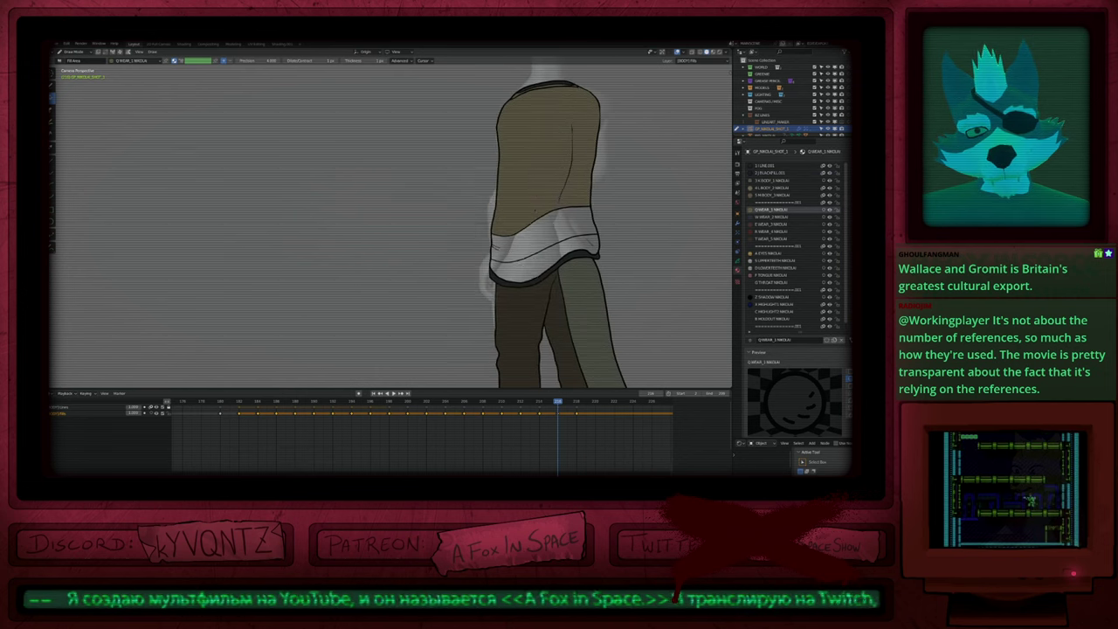
pyautogui.press('u')
pyautogui.press('e')
pyautogui.click(537, 252)
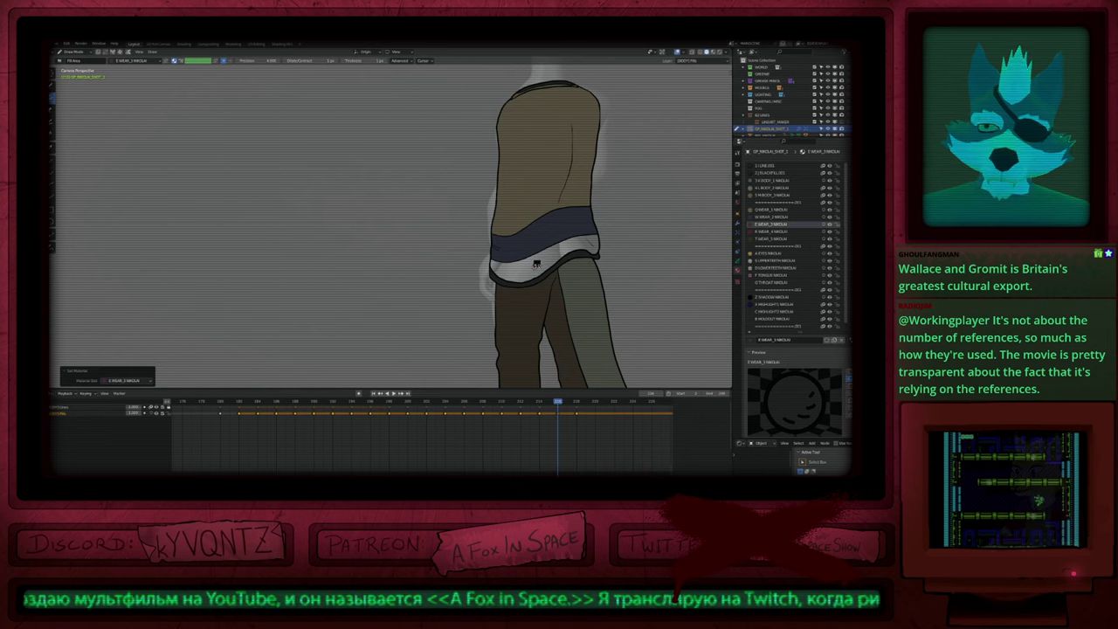
pyautogui.click(538, 265)
# Step: Move to frame 218, fill the upper shirt olive with WEAR_1 and make W.WEAR_2 active
pyautogui.press('Down')
pyautogui.press('Down')
pyautogui.press('Down')
pyautogui.press('Up')
pyautogui.press('Up')
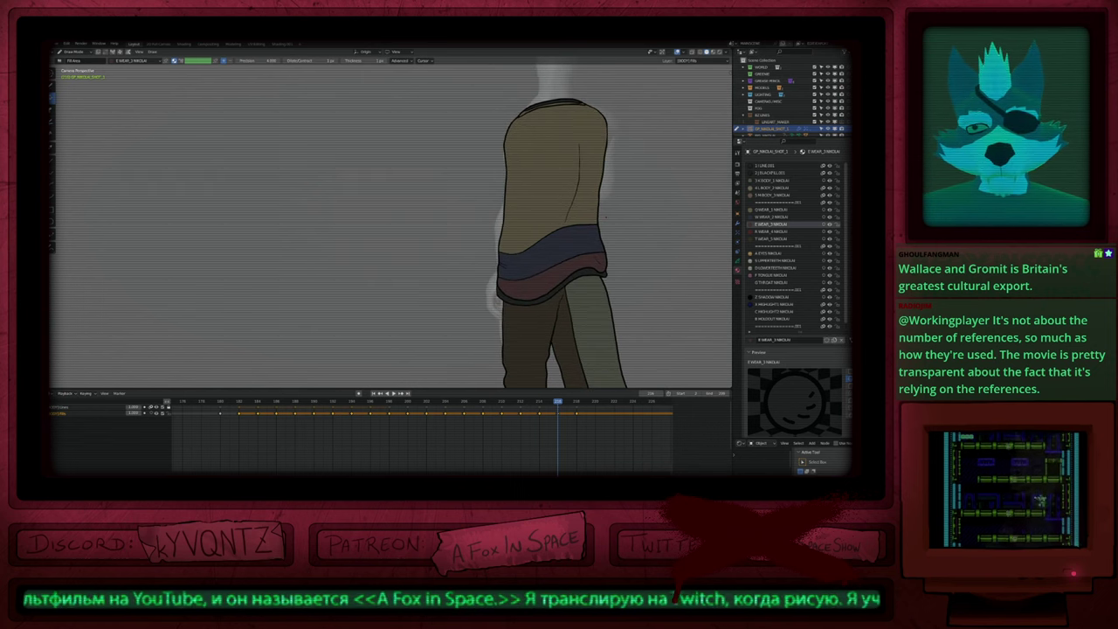
pyautogui.press('Right')
pyautogui.press('Right')
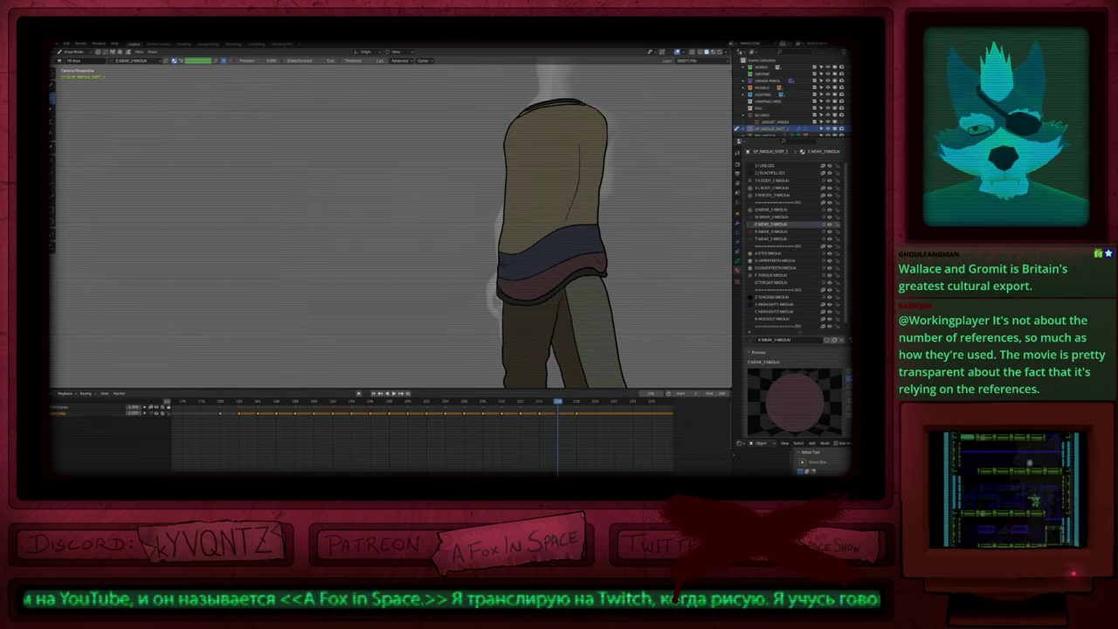
pyautogui.press('Up')
pyautogui.press('u')
pyautogui.press('q')
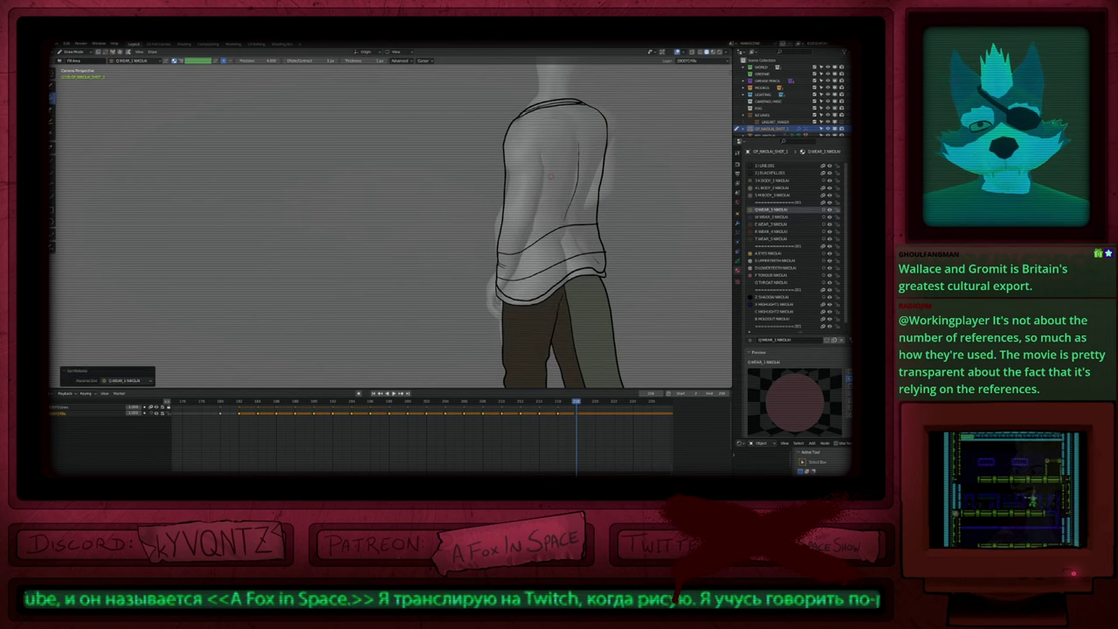
pyautogui.click(551, 176)
pyautogui.press('u')
pyautogui.press('2')
pyautogui.click(534, 255)
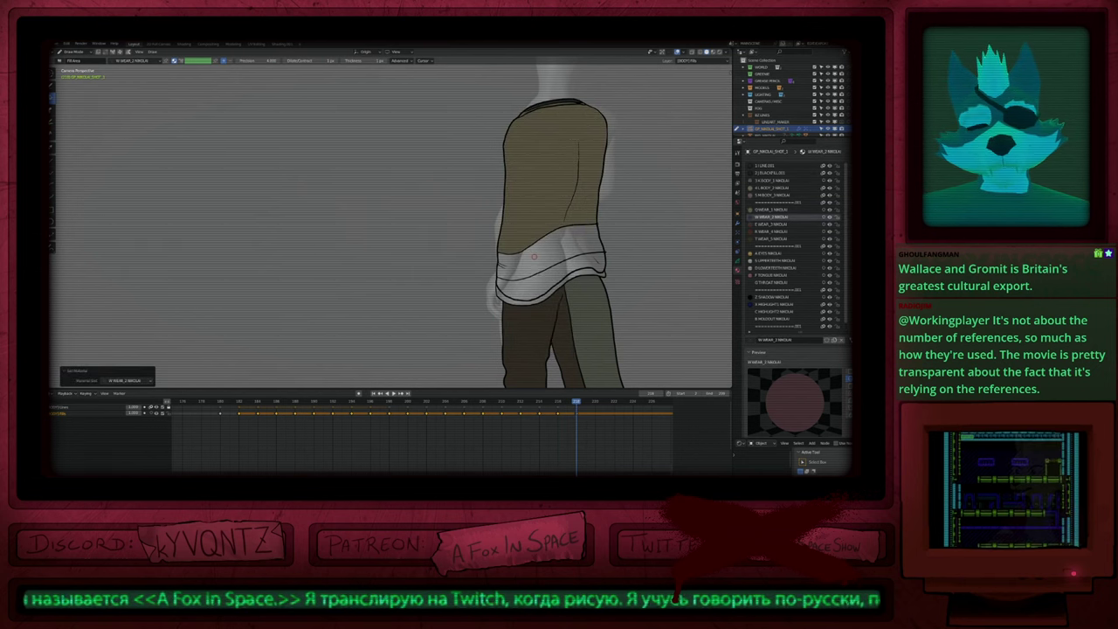
# Step: Fill the lower shirt band dark red and the white hem black
pyautogui.press('u')
pyautogui.press('e')
pyautogui.click(549, 283)
pyautogui.press('u')
pyautogui.press('2')
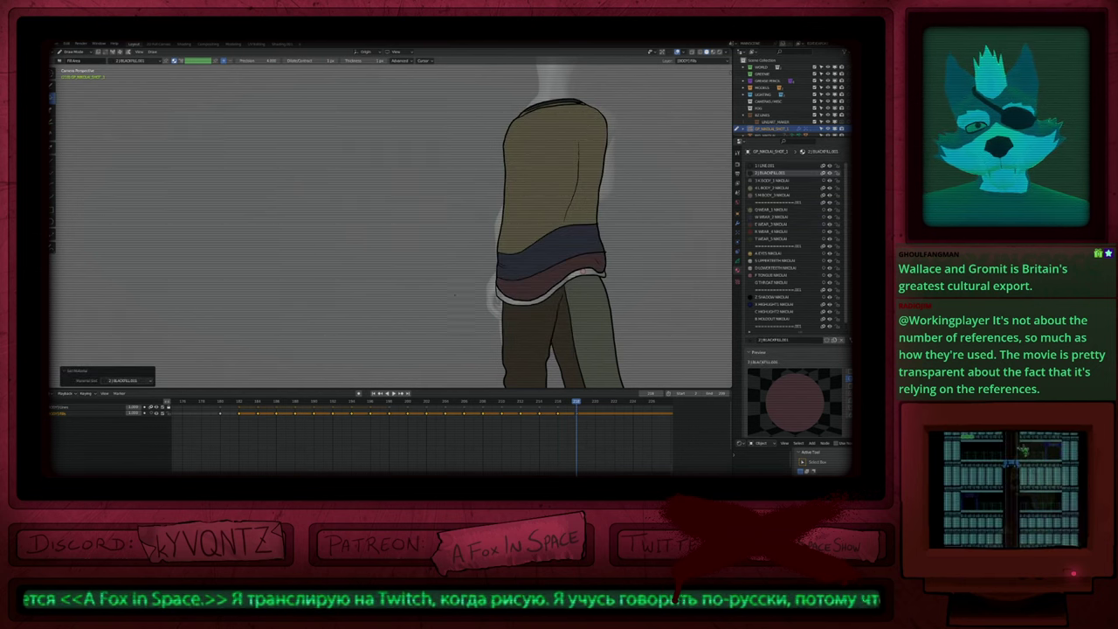
pyautogui.click(586, 271)
# Step: Compare earlier drawings, play the animation and frame the whole character in view
pyautogui.hotkey('shift', 'Left')
pyautogui.hotkey('shift', 'Right')
pyautogui.press('Down')
pyautogui.press('Down')
pyautogui.press('Down')
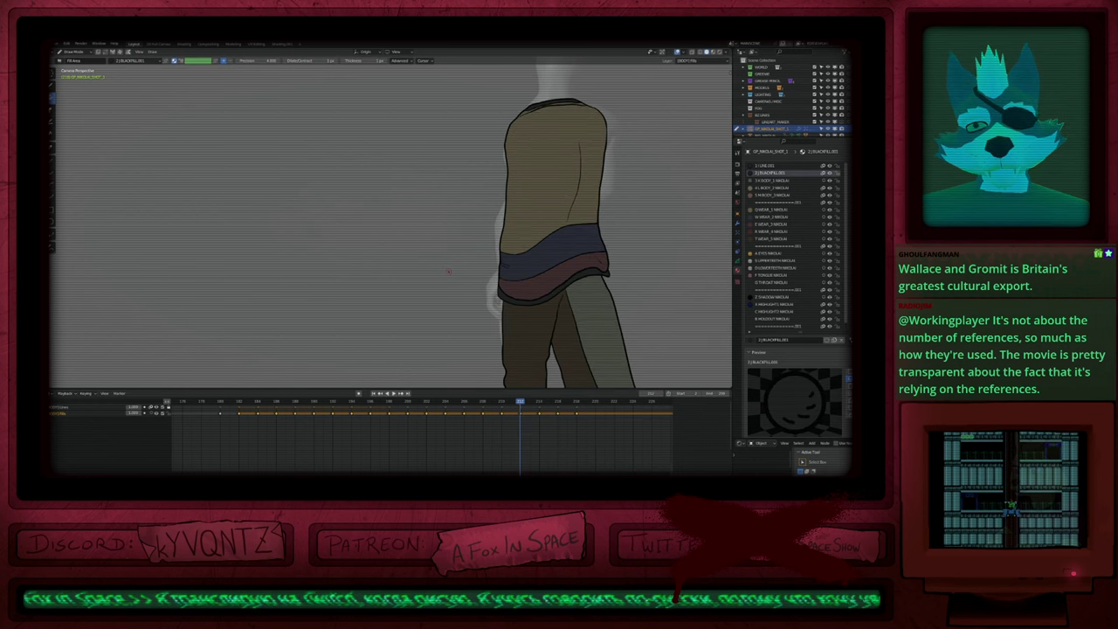
pyautogui.press('Left')
pyautogui.press('Left')
pyautogui.press('Left')
pyautogui.press('Left')
pyautogui.press('Left')
pyautogui.press('Left')
pyautogui.press('Left')
pyautogui.press('Left')
pyautogui.press('Left')
pyautogui.press('Left')
pyautogui.press('Left')
pyautogui.press('Left')
pyautogui.press('Left')
pyautogui.press('Left')
pyautogui.press('Left')
pyautogui.press('Left')
pyautogui.press('Left')
pyautogui.press('Left')
pyautogui.press('Left')
pyautogui.press('Left')
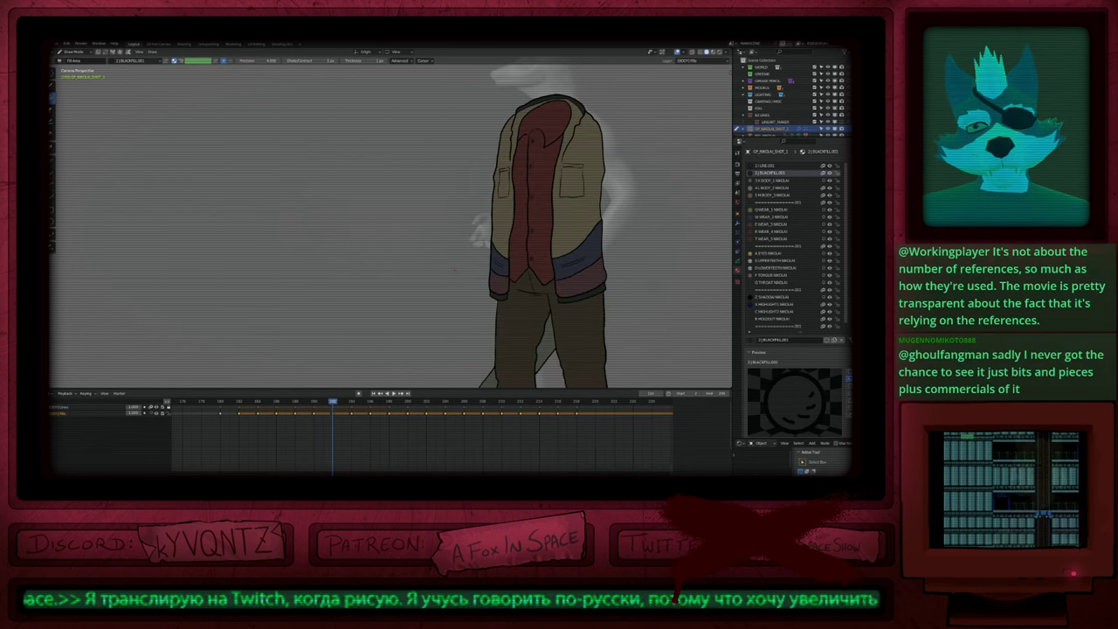
pyautogui.press('Left')
pyautogui.press('Left')
pyautogui.press('Left')
pyautogui.press('Left')
pyautogui.press('Left')
pyautogui.press('Left')
pyautogui.press('Left')
pyautogui.press('Left')
pyautogui.press('Left')
pyautogui.press('Left')
pyautogui.press('Left')
pyautogui.press('Left')
pyautogui.press('Left')
pyautogui.press('Left')
pyautogui.press('Left')
pyautogui.press('Left')
pyautogui.press('Left')
pyautogui.press('Left')
pyautogui.press('Left')
pyautogui.press('Left')
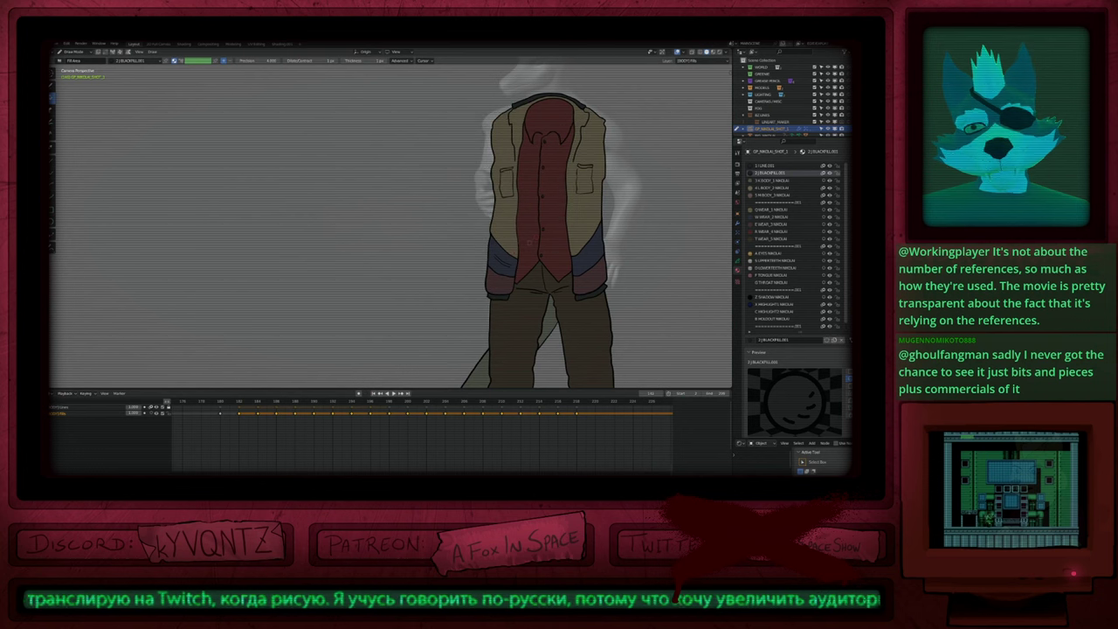
pyautogui.press('space')
pyautogui.press('space')
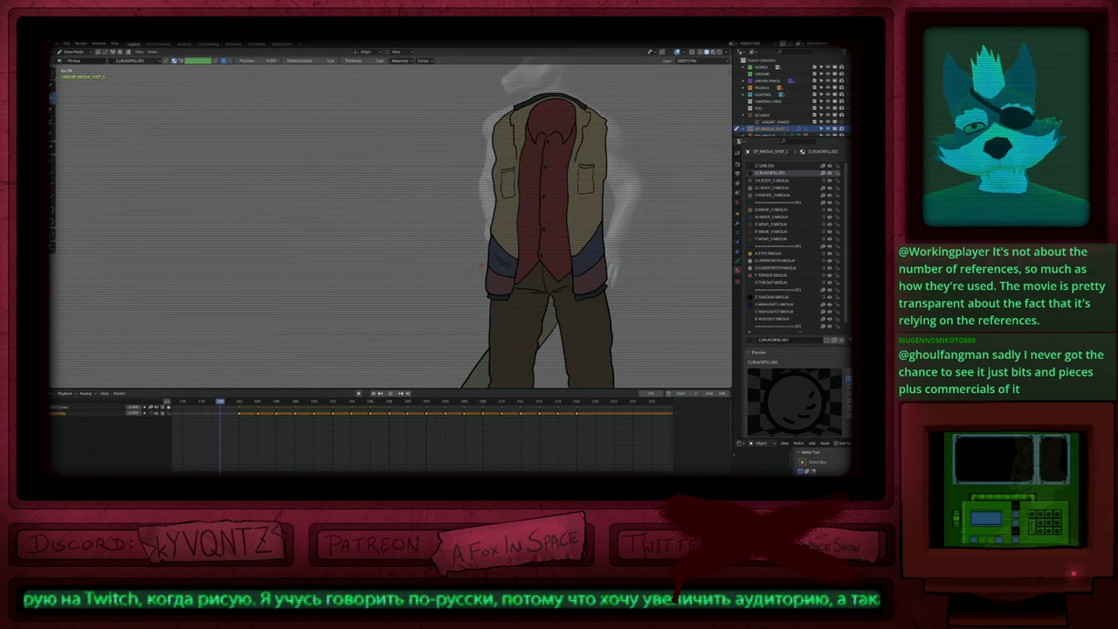
pyautogui.press('Home')
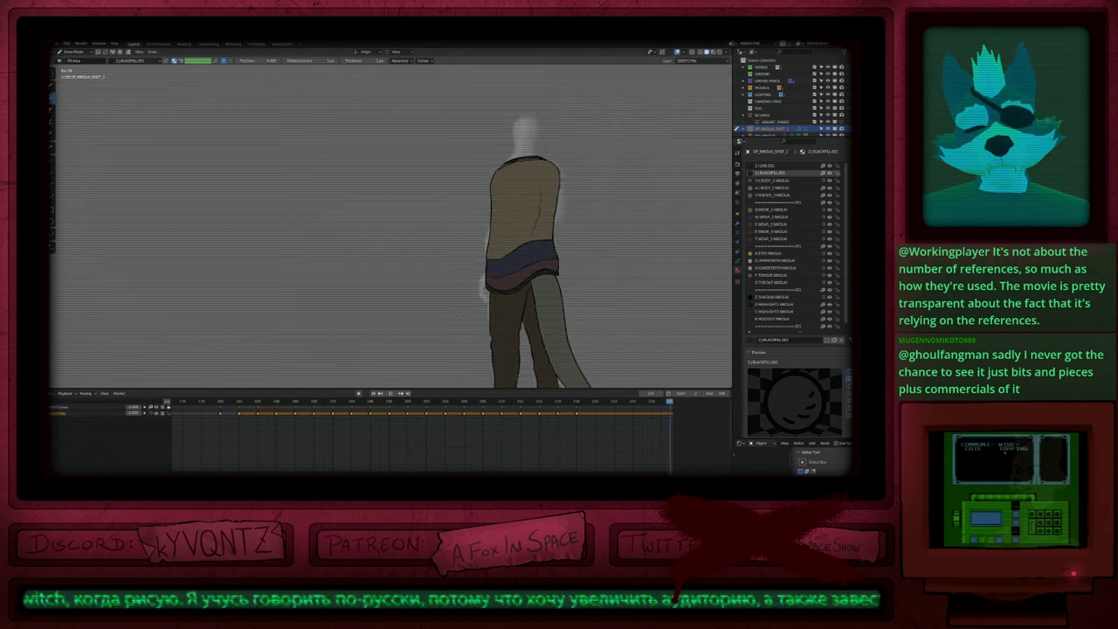
# Step: In camera view, pick the BLACKFILL material and fill the rear shoe dark
pyautogui.press('KP_0')
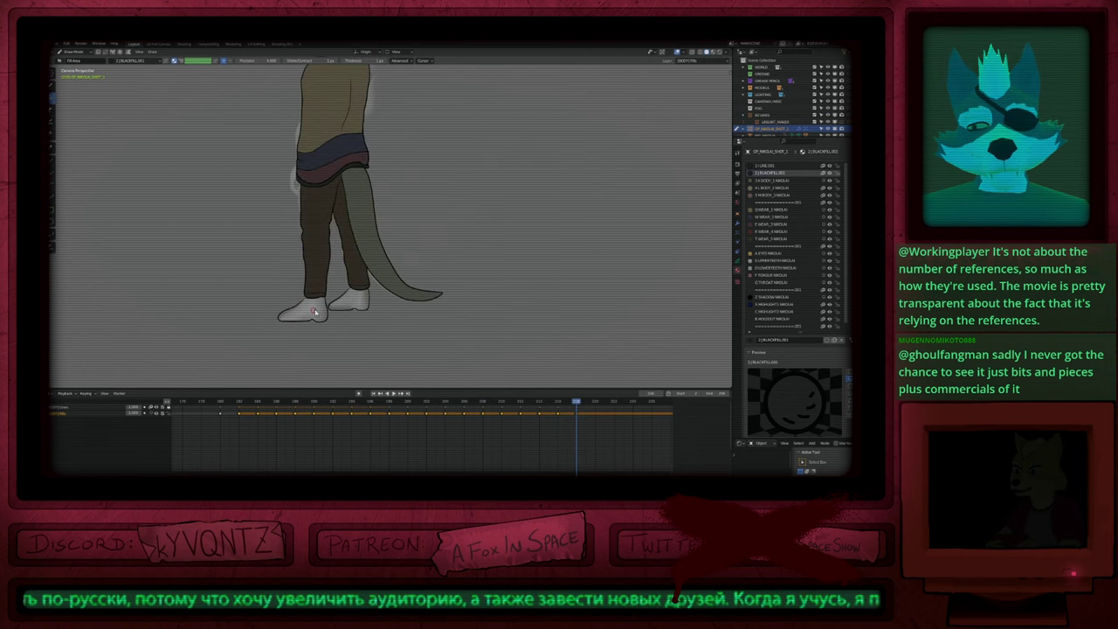
pyautogui.press('u')
pyautogui.press('2')
pyautogui.click(315, 309)
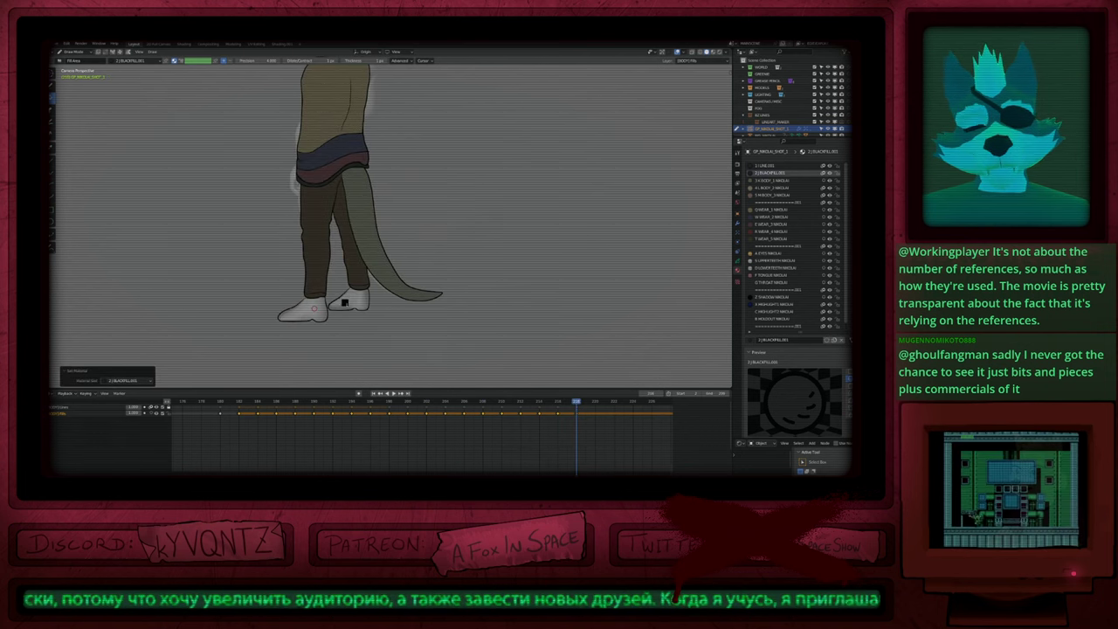
# Step: Return to the Fill tool and fill the front white shoe with the dark colour
pyautogui.scroll(8, 312, 307)
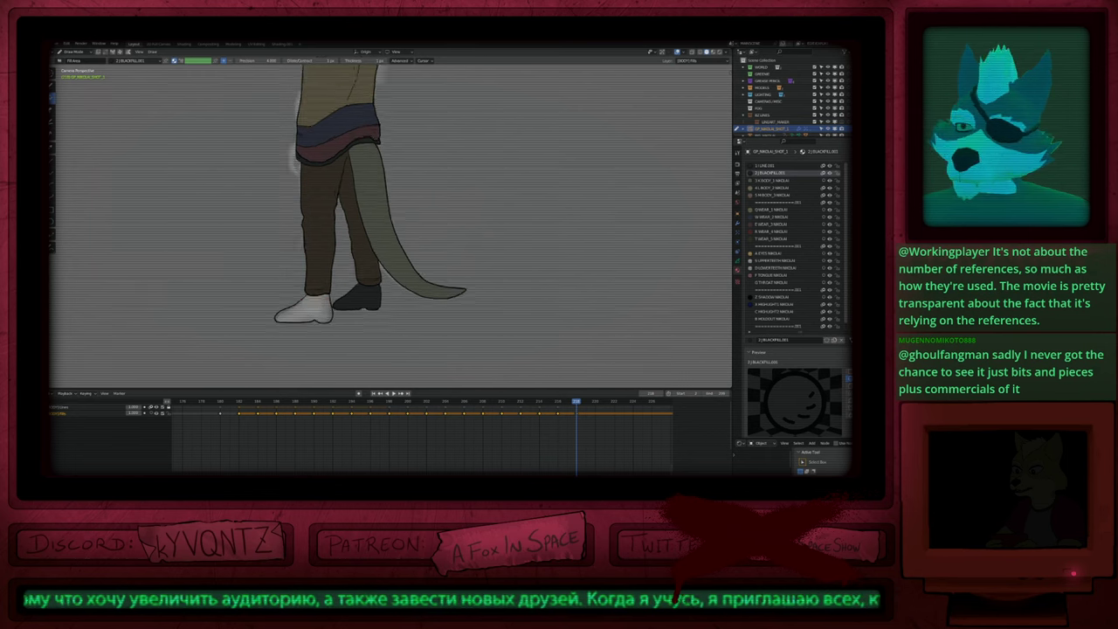
pyautogui.press('1')
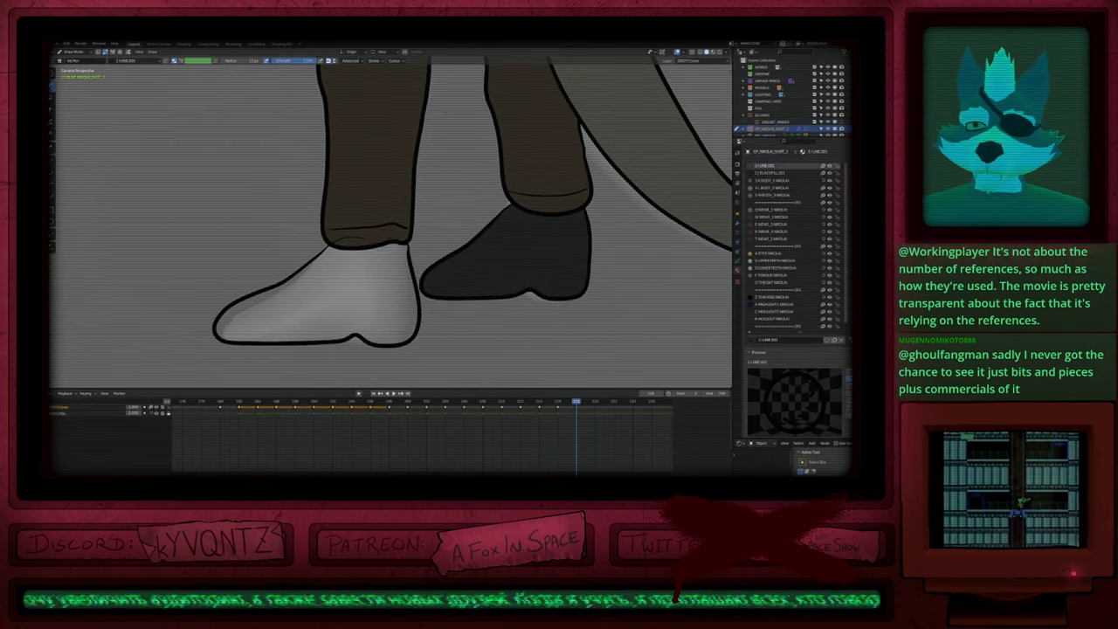
pyautogui.scroll(-5, 372, 262)
pyautogui.press('2')
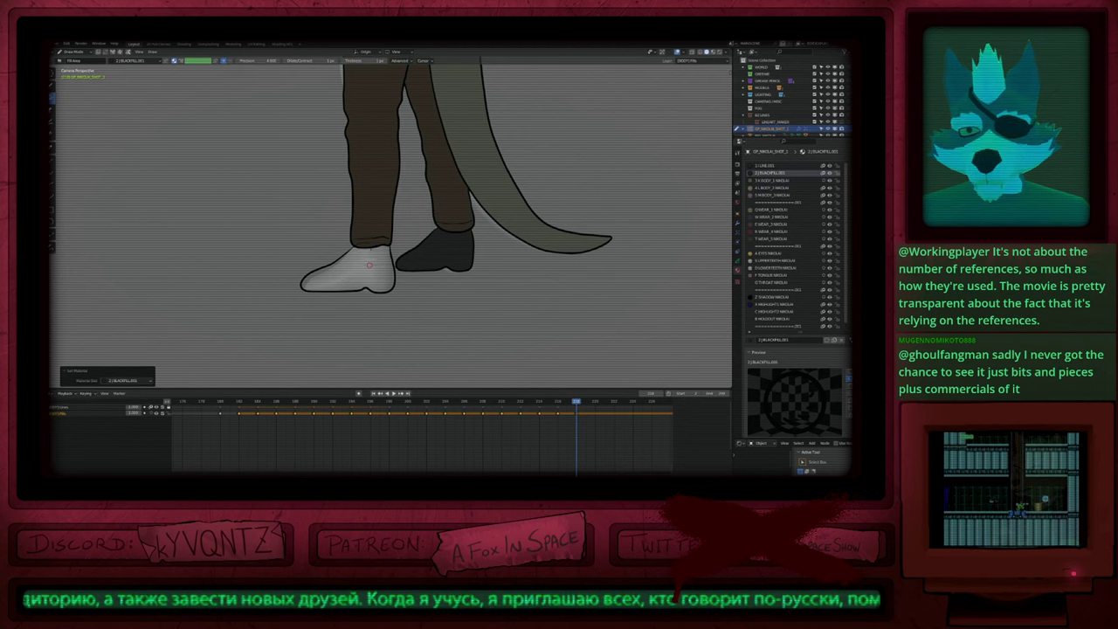
pyautogui.press('d')
pyautogui.scroll(4, 369, 264)
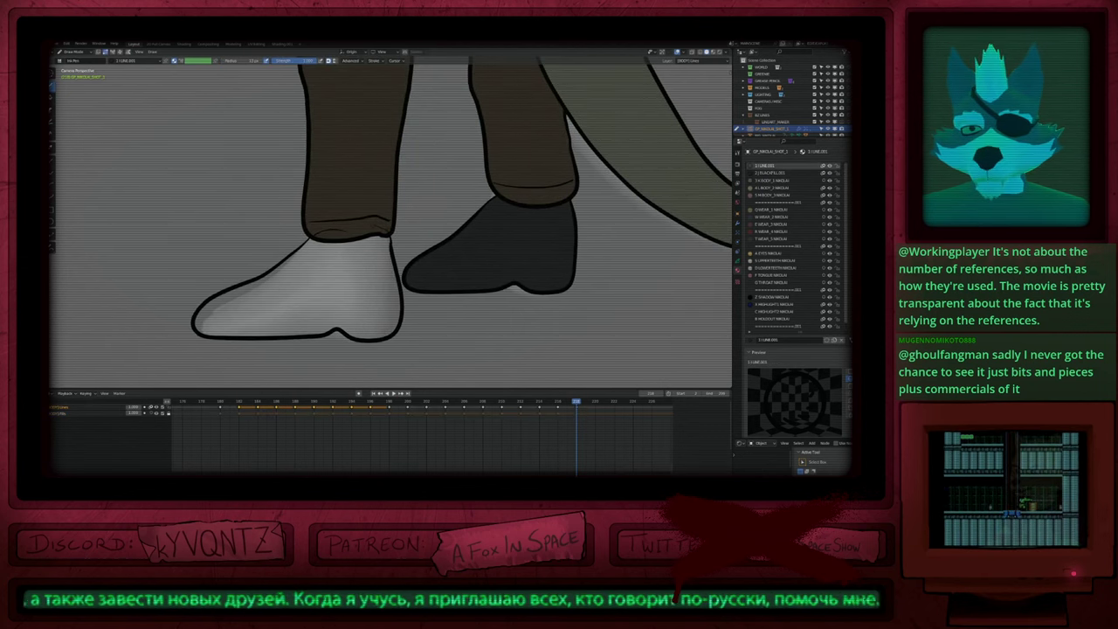
pyautogui.scroll(-4, 369, 258)
pyautogui.press('f')
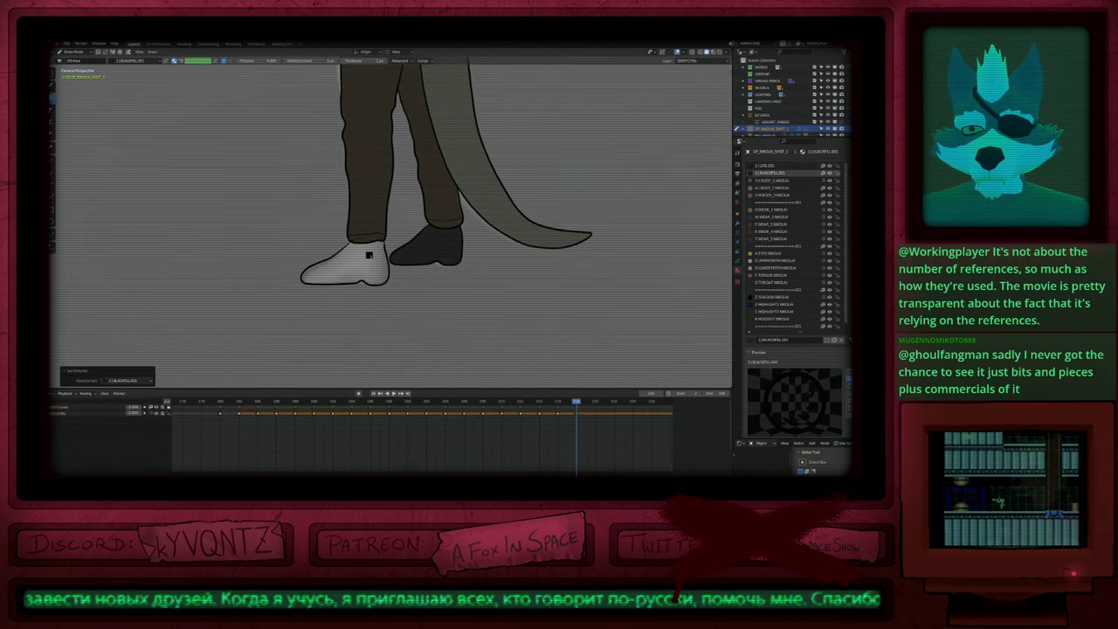
pyautogui.click(368, 254)
pyautogui.press('d')
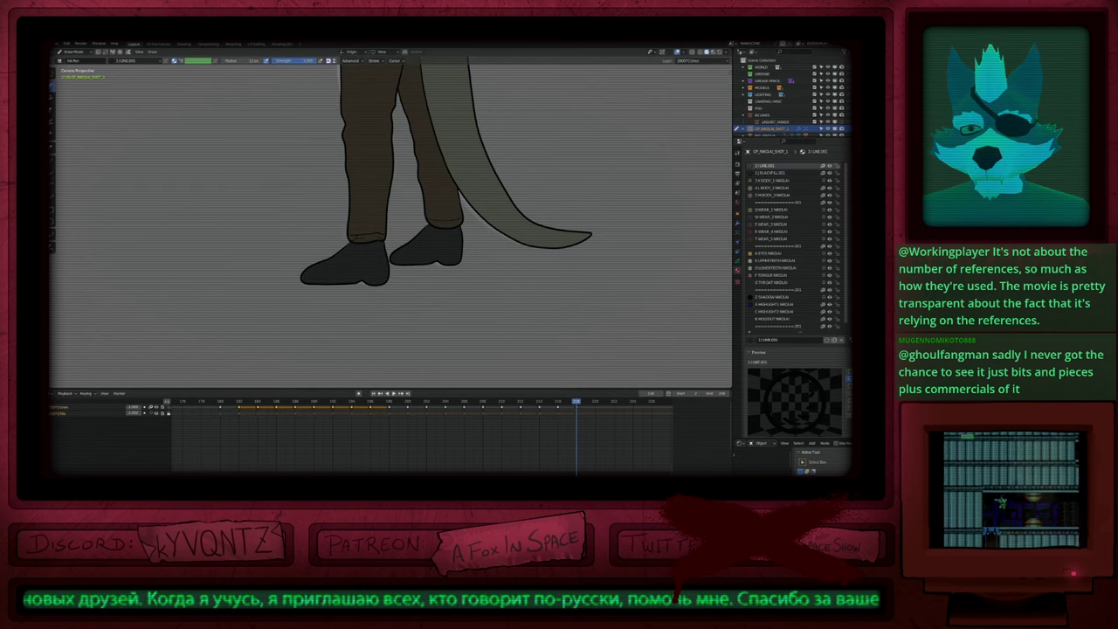
pyautogui.scroll(-4, 365, 311)
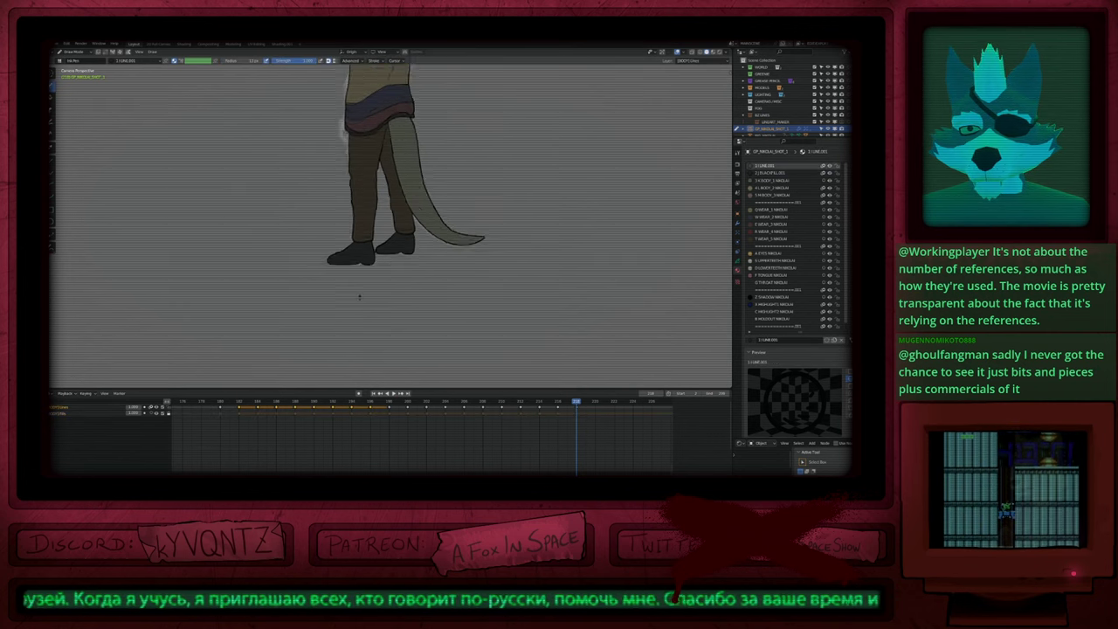
pyautogui.press('Left')
pyautogui.press('Left')
pyautogui.press('Left')
pyautogui.press('Left')
pyautogui.press('Left')
pyautogui.press('Left')
pyautogui.press('Down')
pyautogui.press('Down')
pyautogui.press('Down')
pyautogui.press('Down')
pyautogui.press('Down')
pyautogui.press('Down')
pyautogui.press('Down')
pyautogui.press('Down')
pyautogui.press('Down')
pyautogui.press('Down')
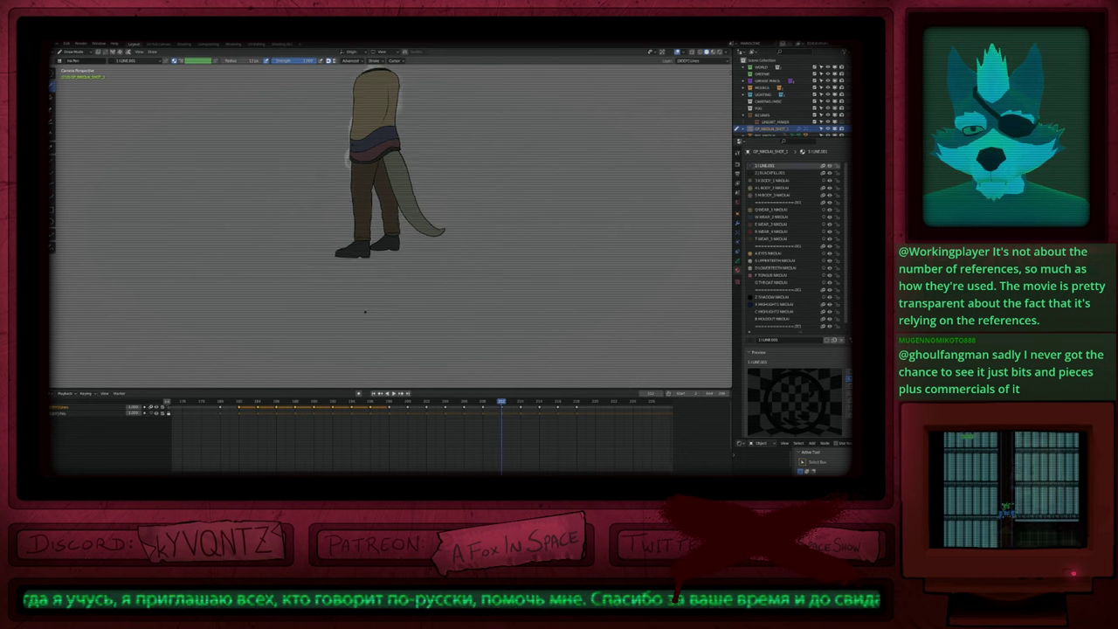
pyautogui.press('Down')
pyautogui.press('Down')
pyautogui.press('Down')
pyautogui.press('Down')
pyautogui.press('Down')
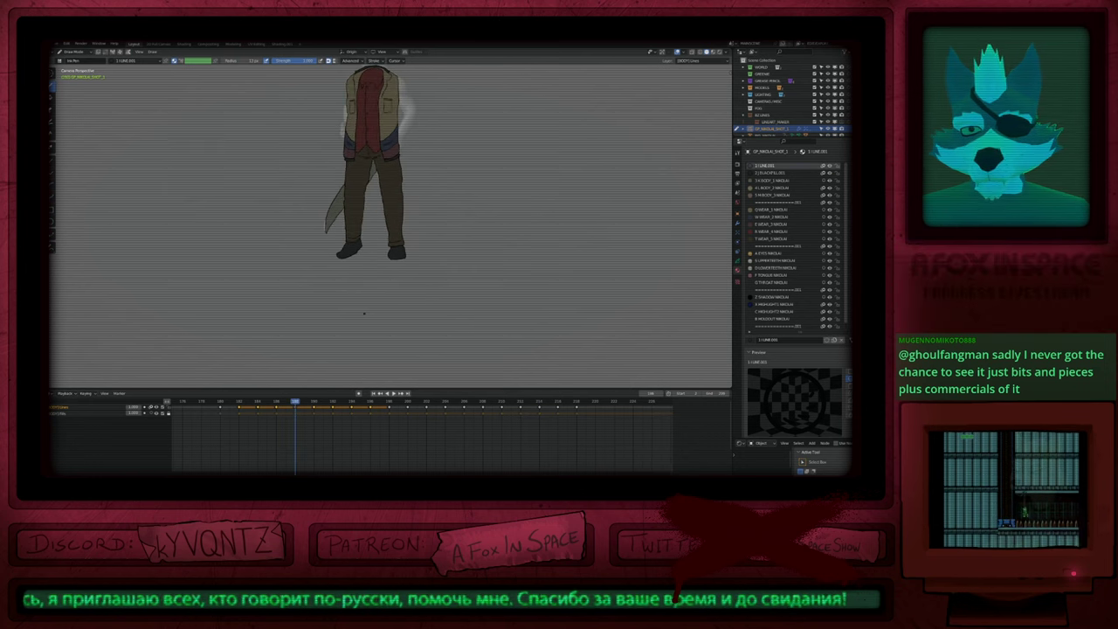
pyautogui.press('space')
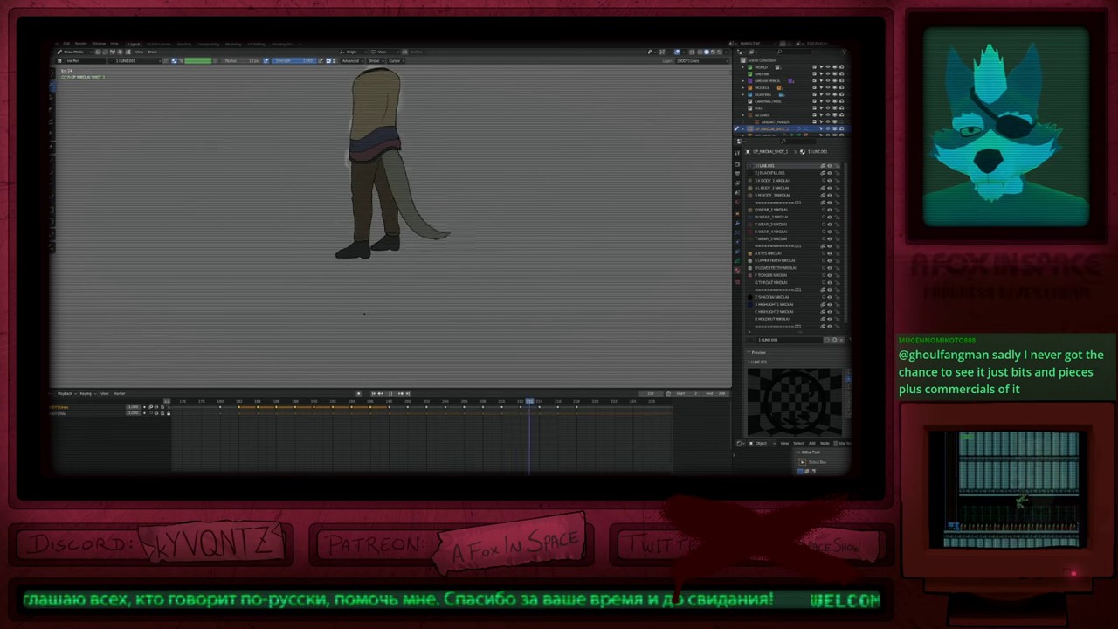
pyautogui.press('space')
pyautogui.hotkey('ctrl', 'shift', 'space')
pyautogui.press('Left')
pyautogui.press('Left')
pyautogui.press('Left')
pyautogui.press('Left')
pyautogui.press('Left')
pyautogui.press('Left')
pyautogui.press('Left')
pyautogui.press('Left')
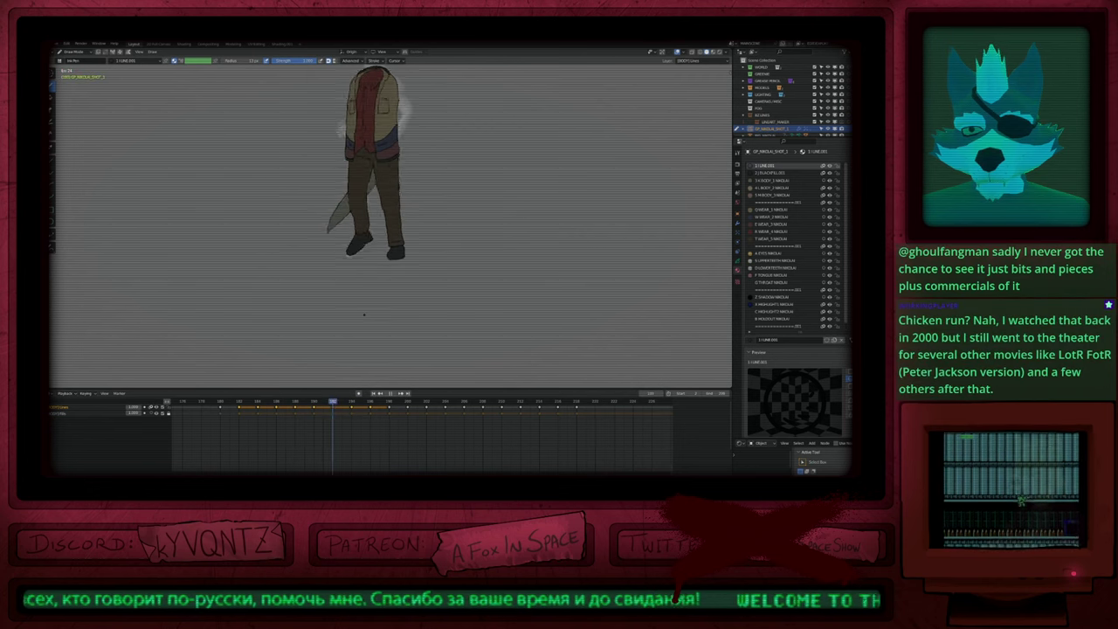
pyautogui.press('Right')
pyautogui.press('Right')
pyautogui.press('Right')
pyautogui.press('Right')
pyautogui.press('Right')
pyautogui.press('Right')
pyautogui.press('Right')
pyautogui.press('Right')
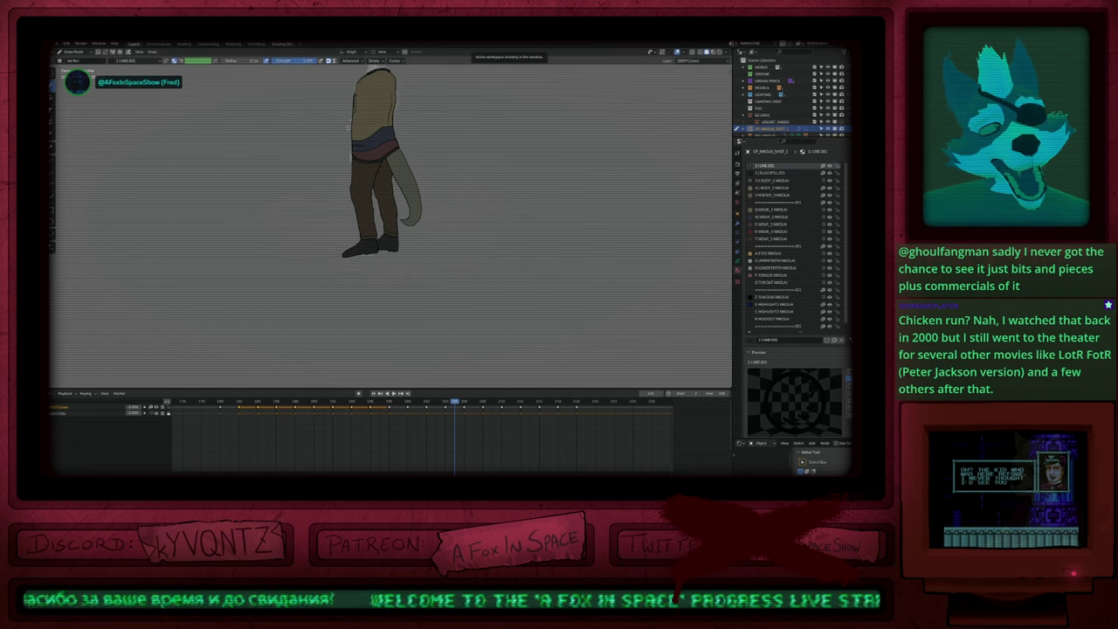
pyautogui.keyDown('ctrl'); pyautogui.moveTo(467, 303); pyautogui.dragTo(498, 256, button='middle'); pyautogui.keyUp('ctrl')
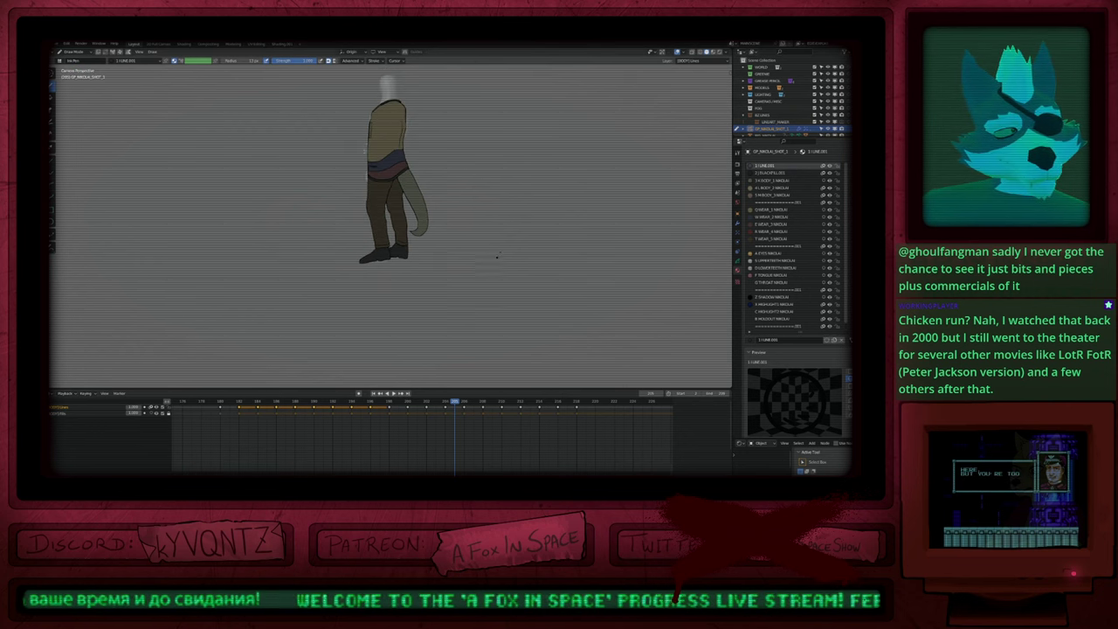
pyautogui.keyDown('shift'); pyautogui.moveTo(515, 218); pyautogui.dragTo(549, 265, button='middle'); pyautogui.keyUp('shift')
pyautogui.moveTo(455, 275)
pyautogui.keyDown('ctrl'); pyautogui.mouseDown(button='middle')
pyautogui.moveTo(489, 227)
pyautogui.moveTo(484, 282)
pyautogui.mouseUp(button='middle'); pyautogui.keyUp('ctrl')
pyautogui.press('Down')
pyautogui.press('Down')
pyautogui.press('Down')
pyautogui.press('Down')
pyautogui.press('Down')
pyautogui.press('Down')
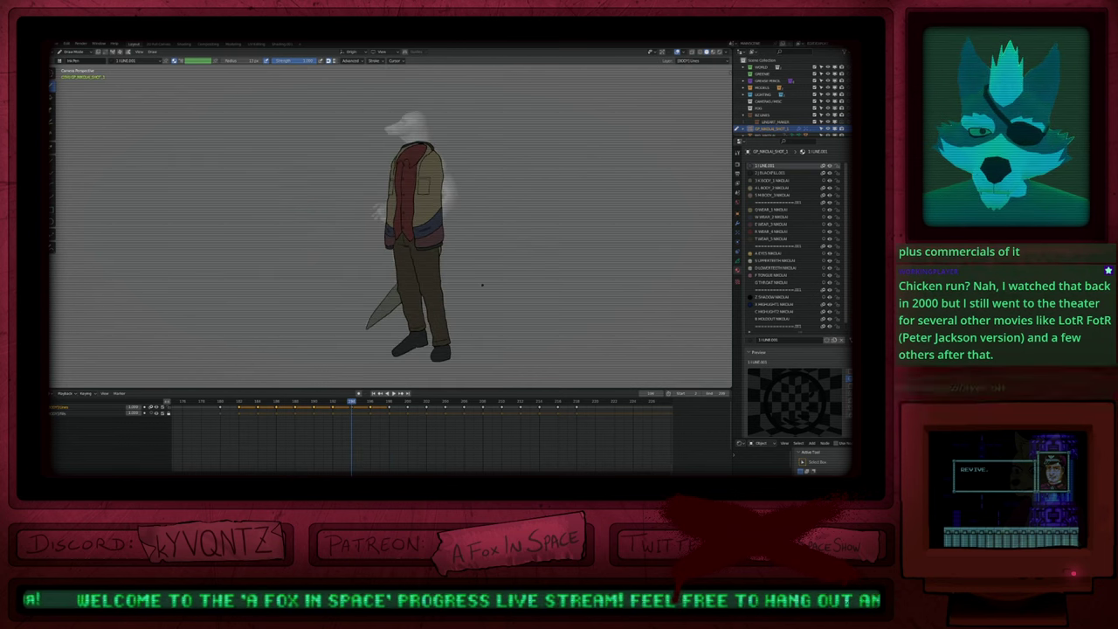
pyautogui.press('Left')
pyautogui.press('Left')
pyautogui.press('Left')
pyautogui.press('Left')
pyautogui.press('Left')
pyautogui.press('Left')
pyautogui.press('Left')
pyautogui.press('Left')
pyautogui.press('Left')
pyautogui.press('Left')
pyautogui.press('Left')
pyautogui.press('Left')
# Step: Check the drawings around frame 180, then jump to the first frame and play the animation
pyautogui.press('Up')
pyautogui.press('Up')
pyautogui.hotkey('shift', 'h')
pyautogui.press('Down')
pyautogui.press('Down')
pyautogui.press('Down')
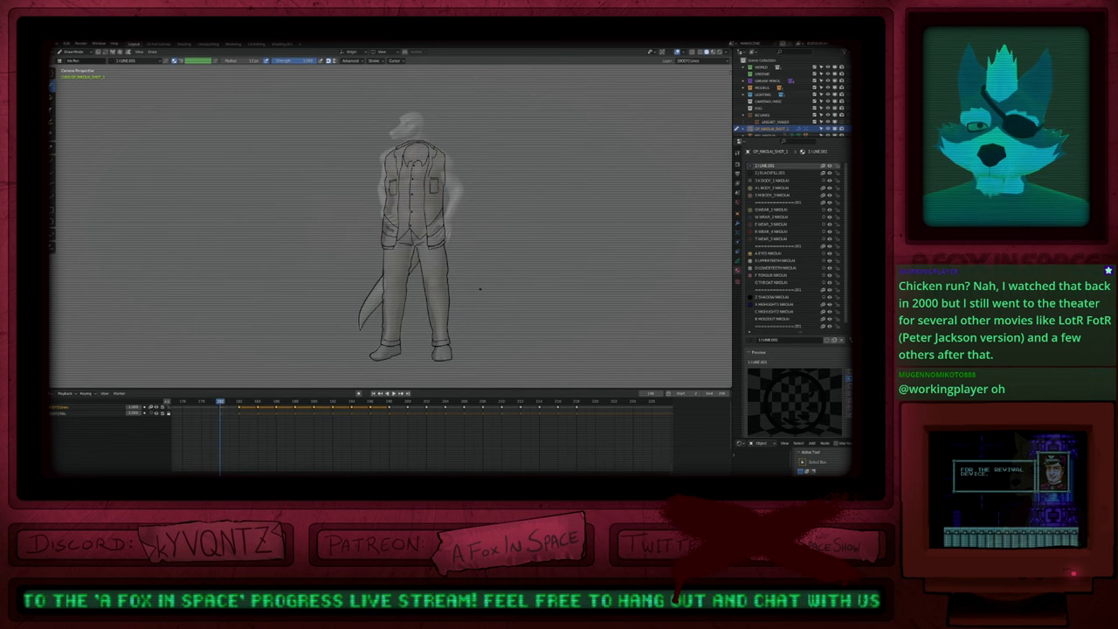
pyautogui.hotkey('shift', 'Left')
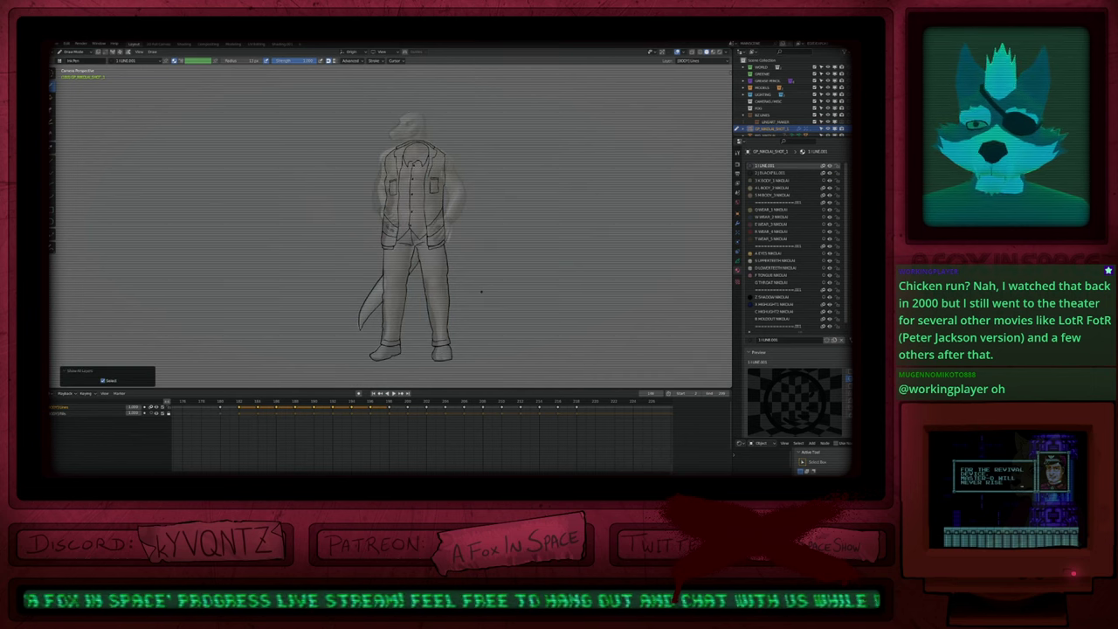
pyautogui.press('space')
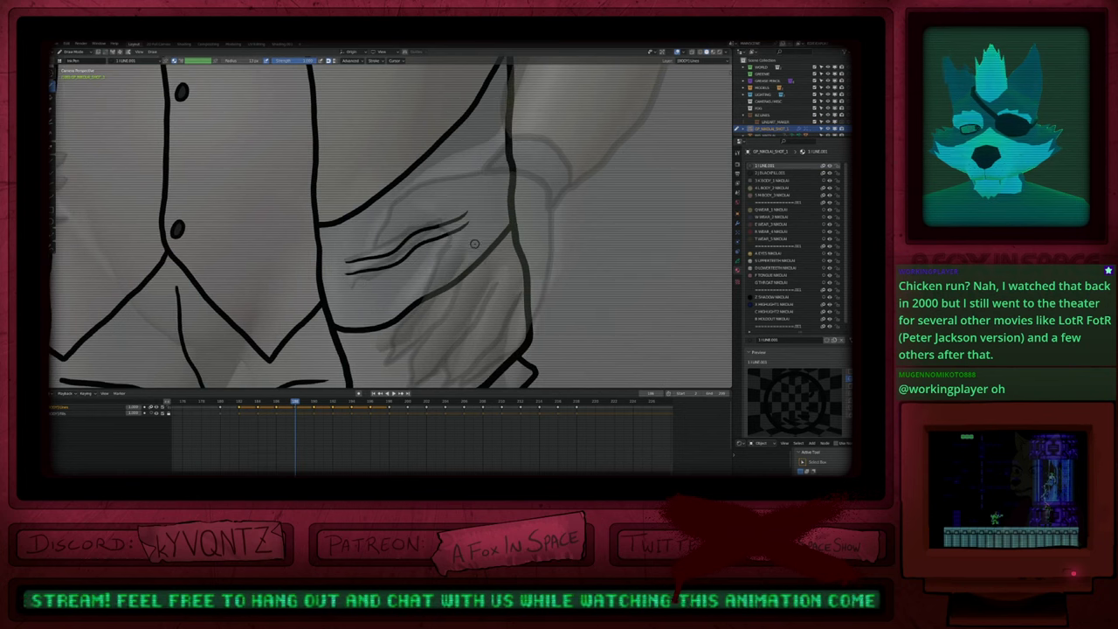
# Step: On the arm and hand layer, erase stray finger and thumb-tip lines from the first hand drawings
pyautogui.press('pageup')
pyautogui.press('e')
pyautogui.moveTo(384, 264); pyautogui.dragTo(374, 250)
pyautogui.press('e')
pyautogui.hotkey('ctrl', 'z')
pyautogui.hotkey('ctrl', 'shift', 'z')
pyautogui.press('Down')
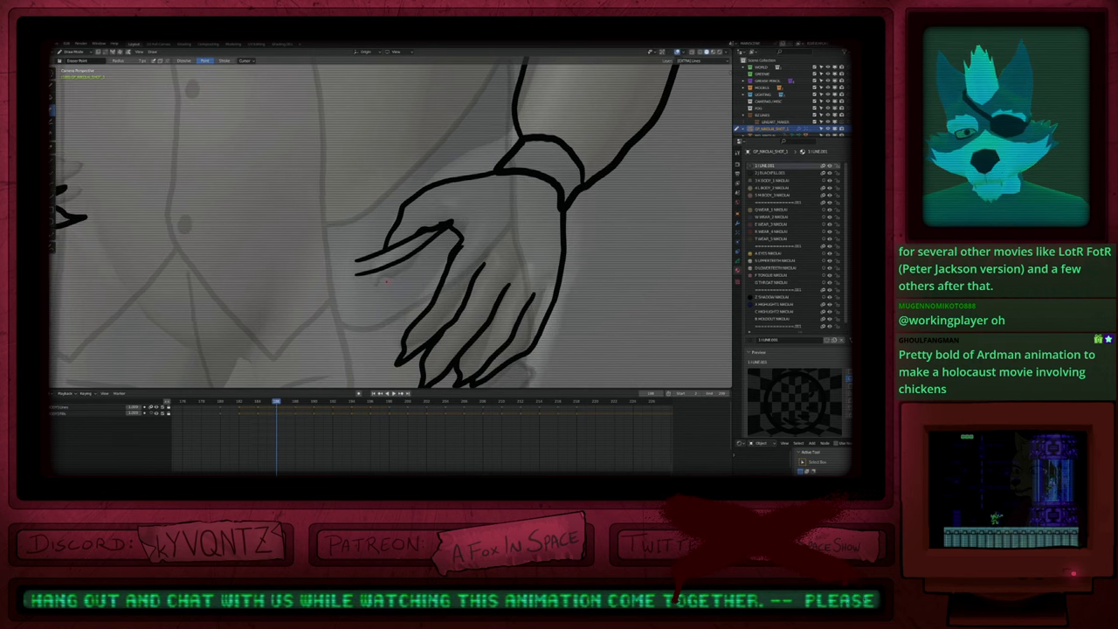
pyautogui.press('Up')
pyautogui.press('Up')
pyautogui.press('Up')
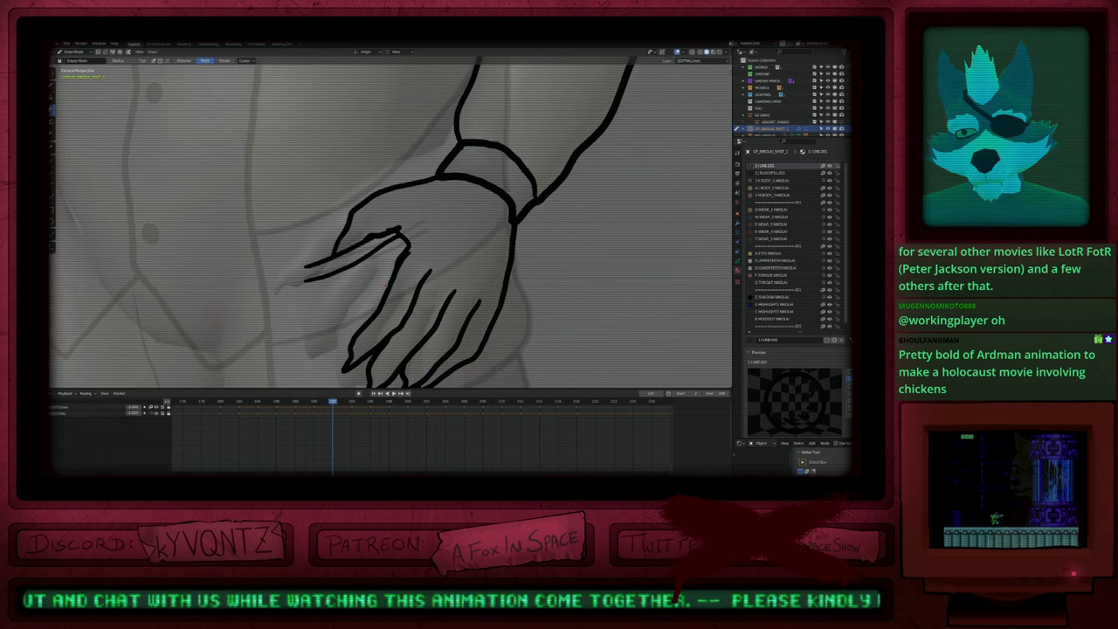
pyautogui.press('Down')
pyautogui.moveTo(337, 260); pyautogui.dragTo(343, 287)
# Step: Erase stray strokes near the thumb and hand on the following keyframes, then review the poses
pyautogui.press('Up')
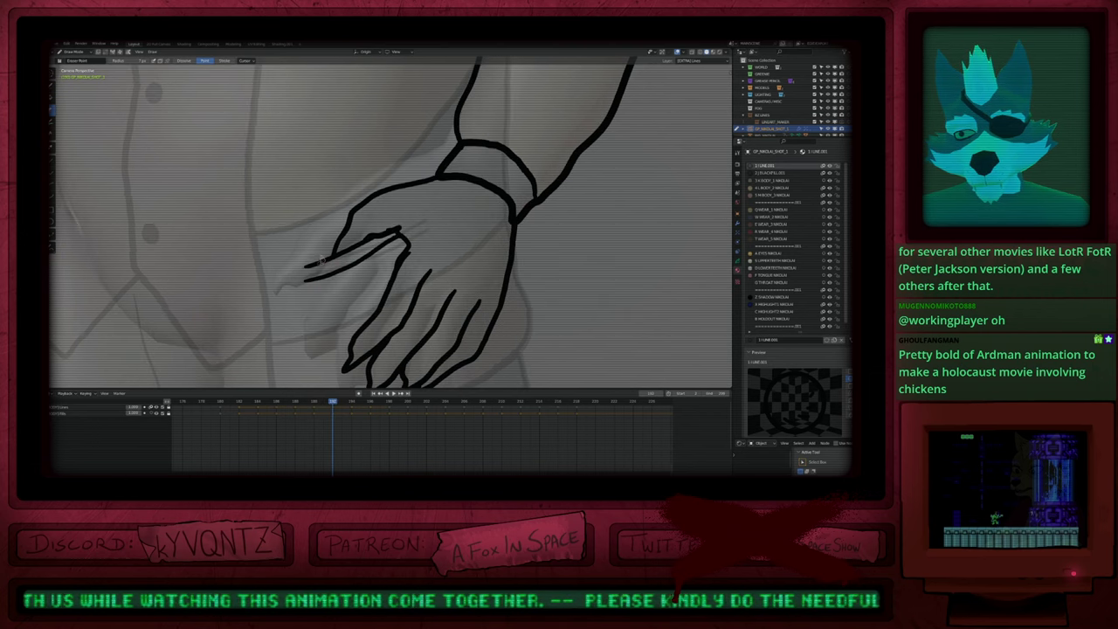
pyautogui.press('Up')
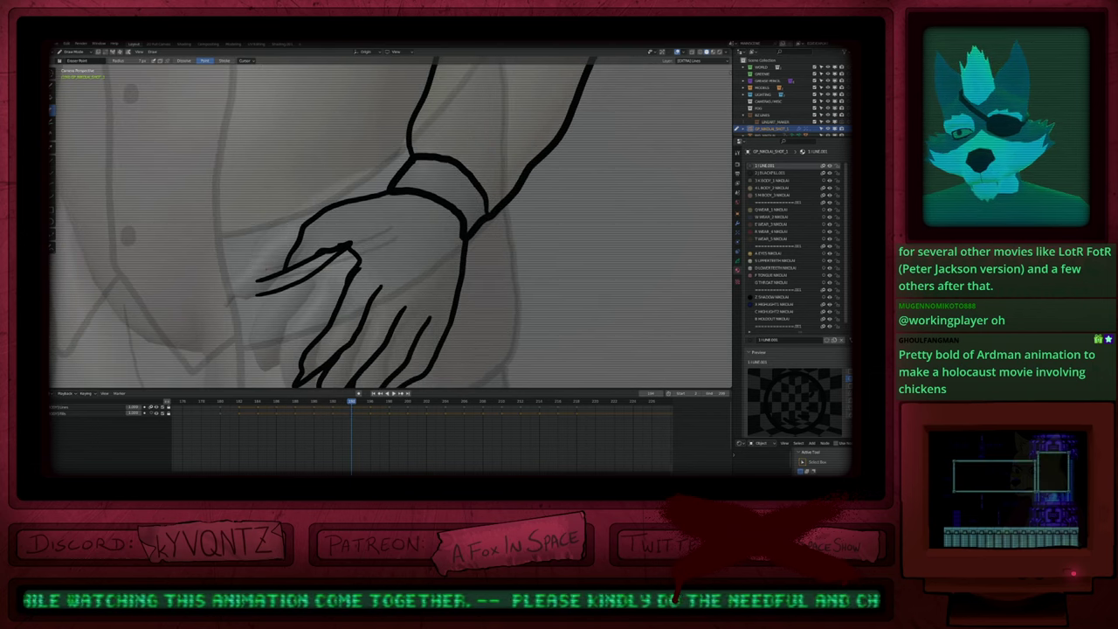
pyautogui.moveTo(267, 273)
pyautogui.mouseDown()
pyautogui.moveTo(277, 281)
pyautogui.moveTo(264, 297)
pyautogui.mouseUp()
pyautogui.keyDown('shift'); pyautogui.moveTo(245, 295); pyautogui.dragTo(392, 282, button='middle'); pyautogui.keyUp('shift')
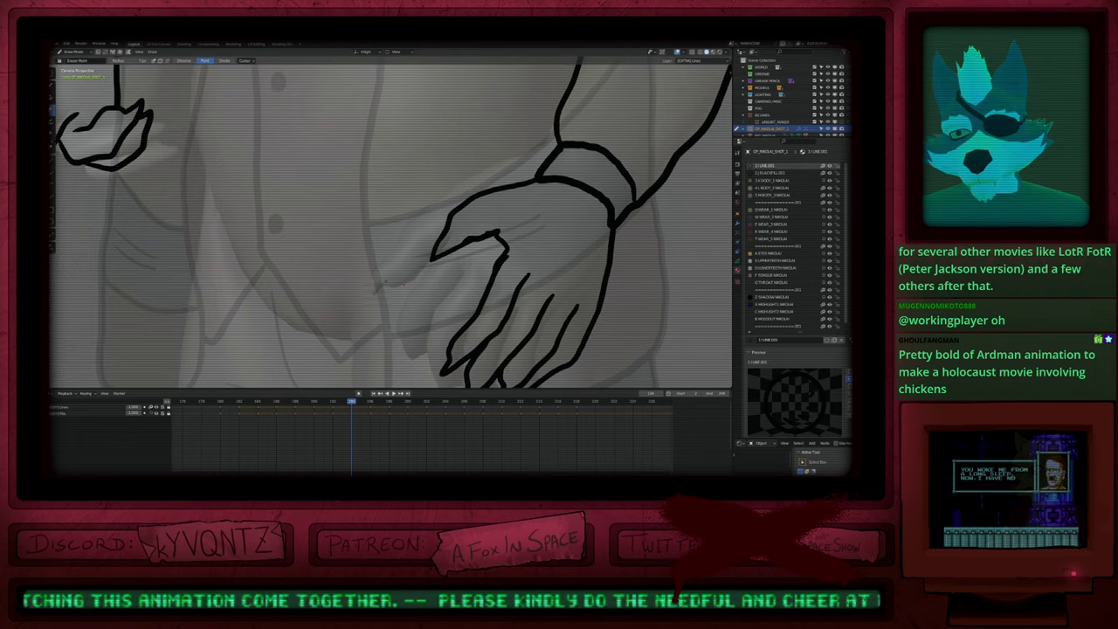
pyautogui.press('Up')
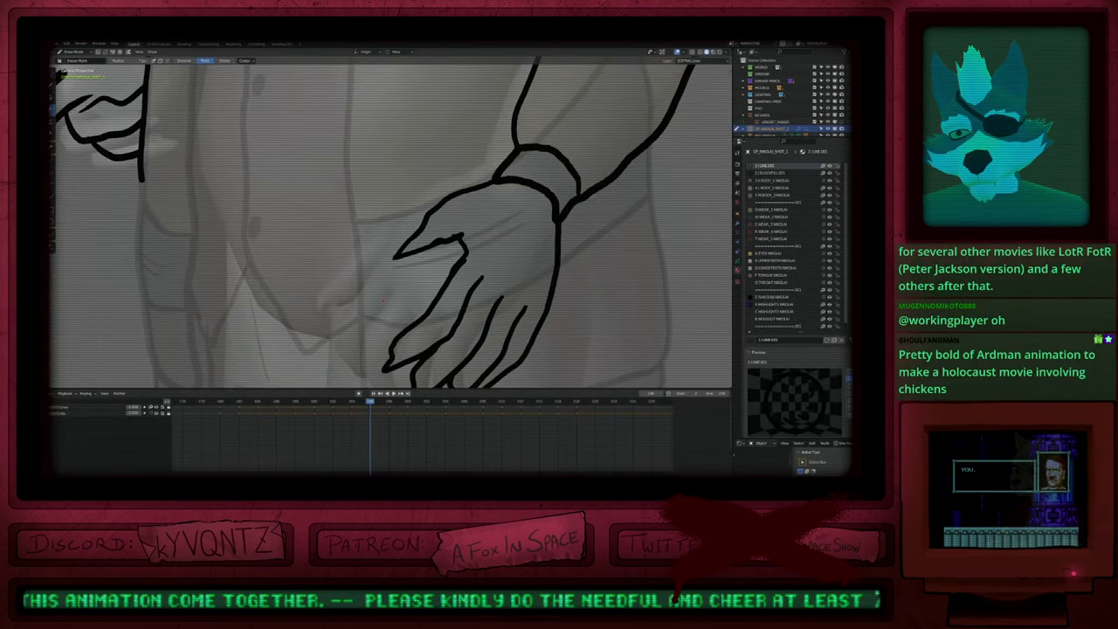
pyautogui.press('Up')
pyautogui.moveTo(384, 277); pyautogui.dragTo(461, 250)
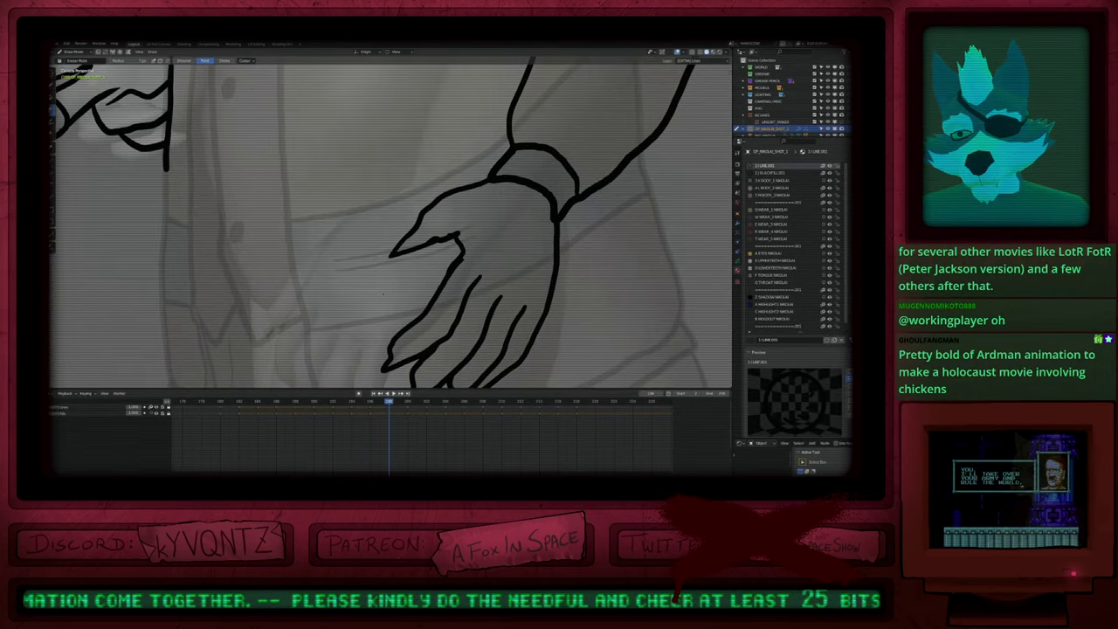
pyautogui.press('Up')
pyautogui.press('Down')
pyautogui.press('Down')
pyautogui.press('Down')
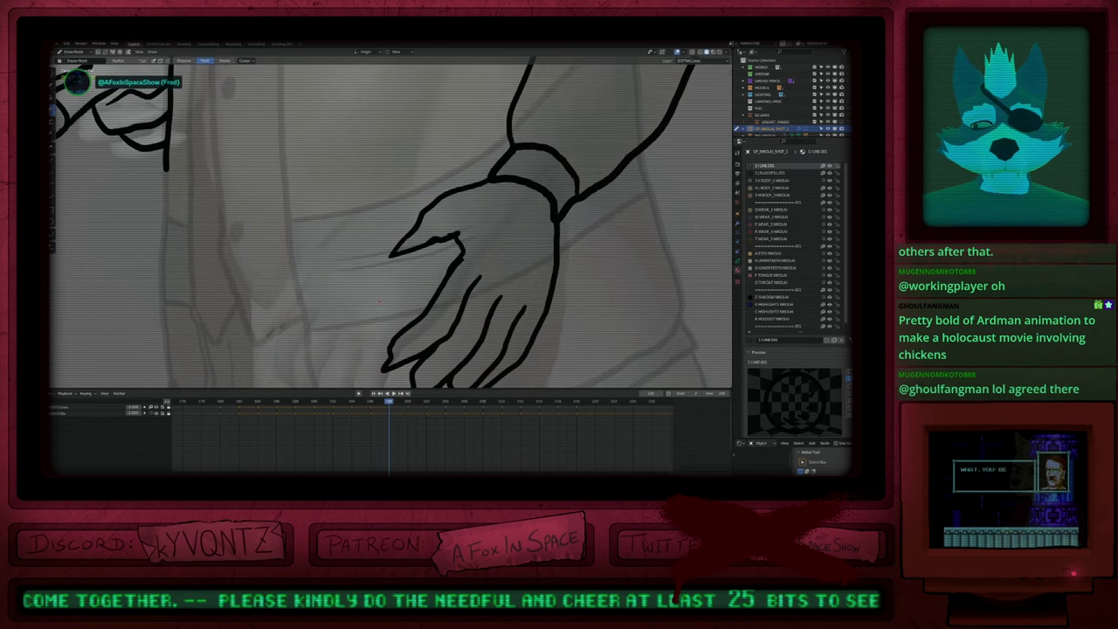
pyautogui.press('Down')
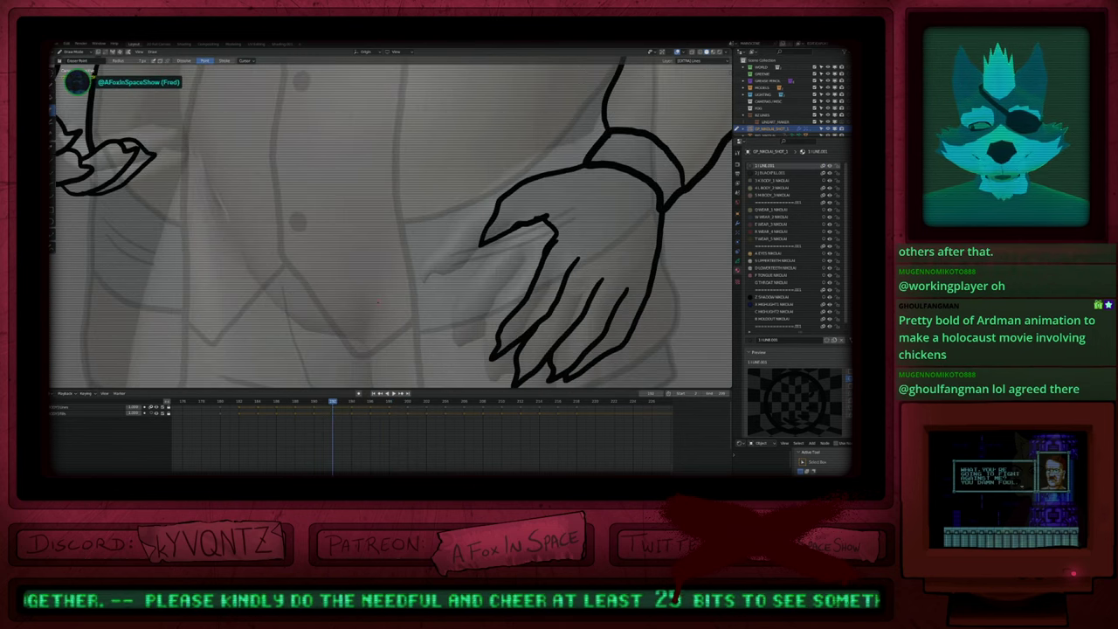
pyautogui.press('Up')
pyautogui.press('Up')
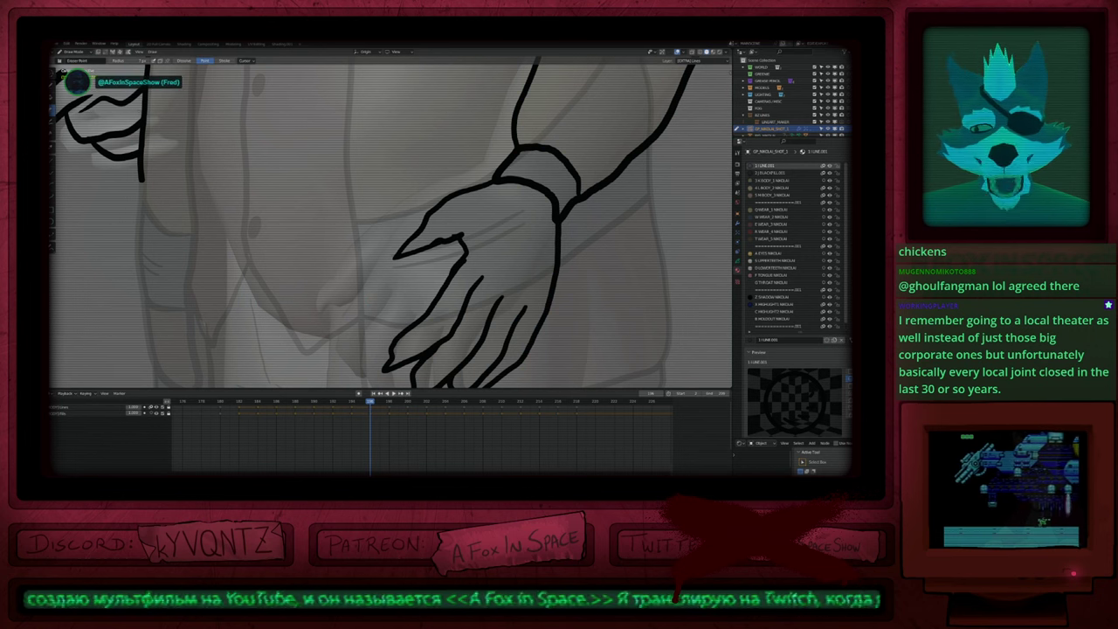
pyautogui.scroll(-4, 479, 218)
pyautogui.keyDown('shift'); pyautogui.moveTo(478, 218); pyautogui.dragTo(509, 288, button='middle'); pyautogui.keyUp('shift')
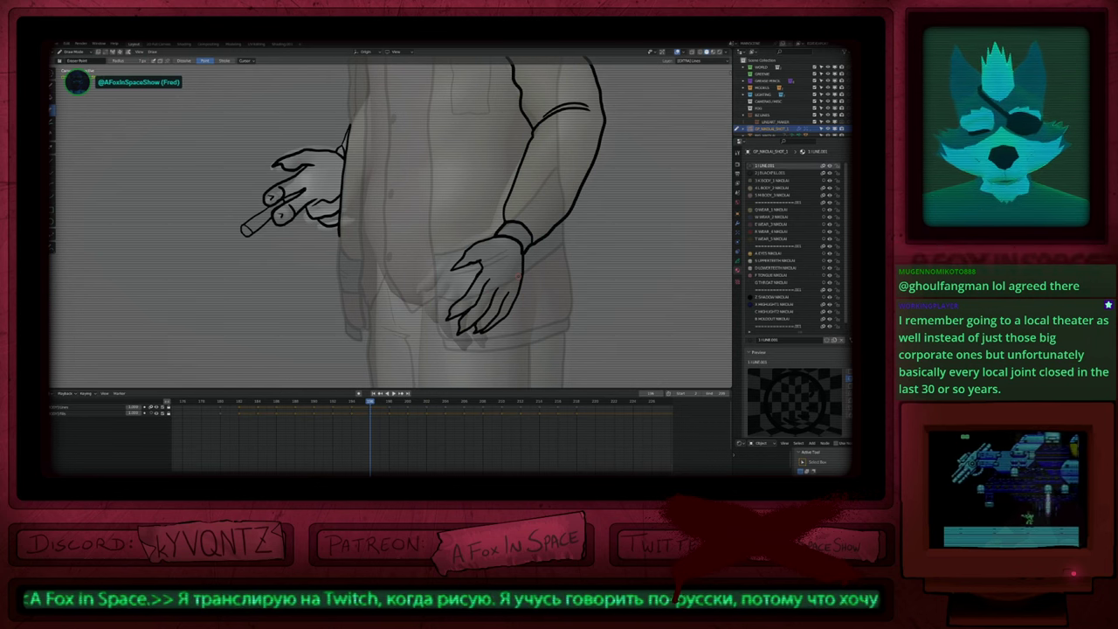
pyautogui.keyDown('shift'); pyautogui.moveTo(519, 276); pyautogui.dragTo(517, 254, button='middle'); pyautogui.keyUp('shift')
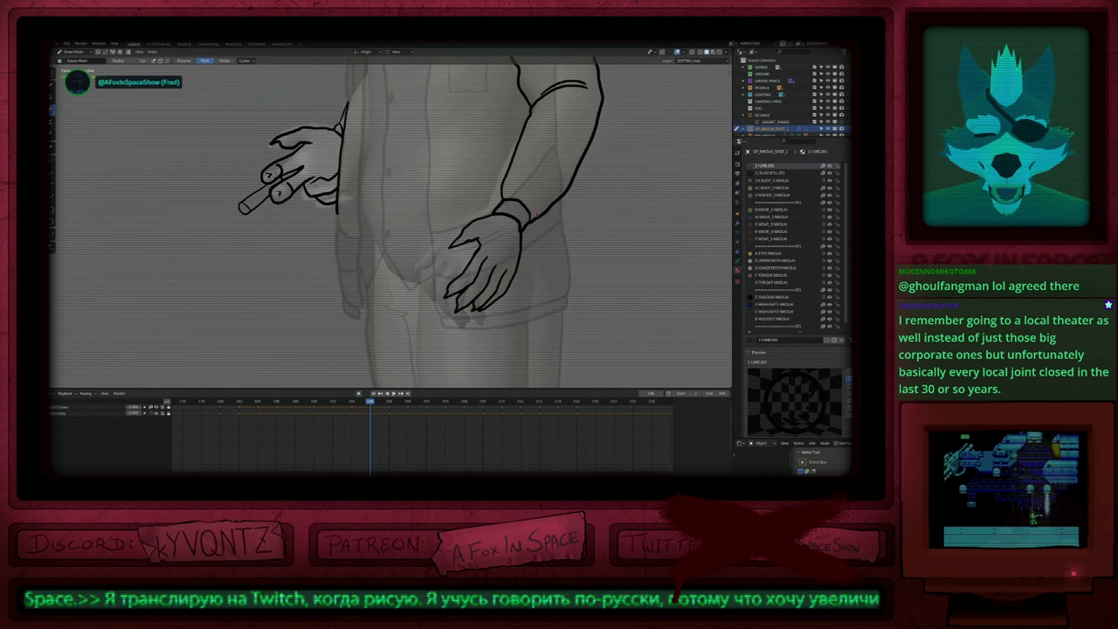
pyautogui.press('Down')
pyautogui.press('Down')
pyautogui.press('Down')
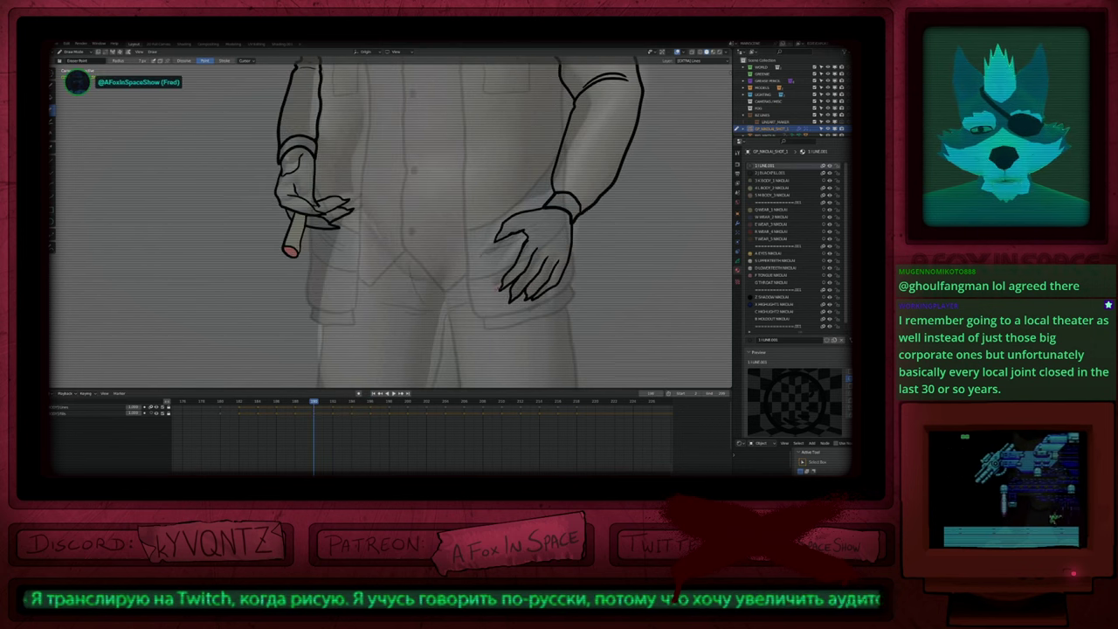
pyautogui.press('Up')
pyautogui.press('Up')
pyautogui.press('Right')
pyautogui.press('Right')
pyautogui.press('Right')
pyautogui.press('Right')
pyautogui.press('Right')
pyautogui.press('Right')
pyautogui.press('Right')
pyautogui.press('Right')
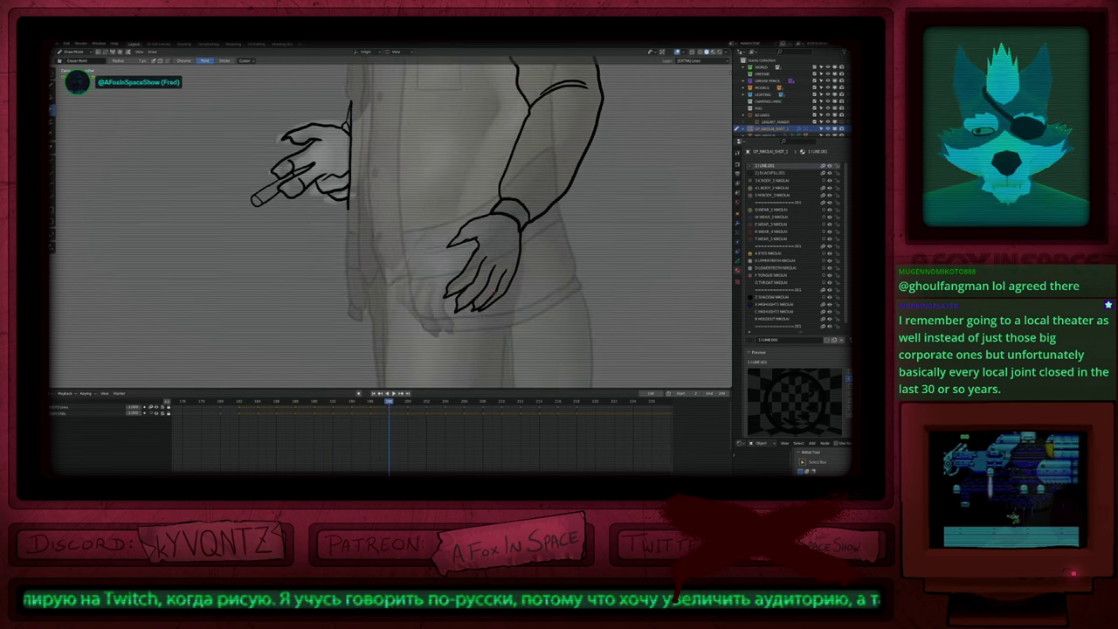
pyautogui.press('Right')
pyautogui.press('Right')
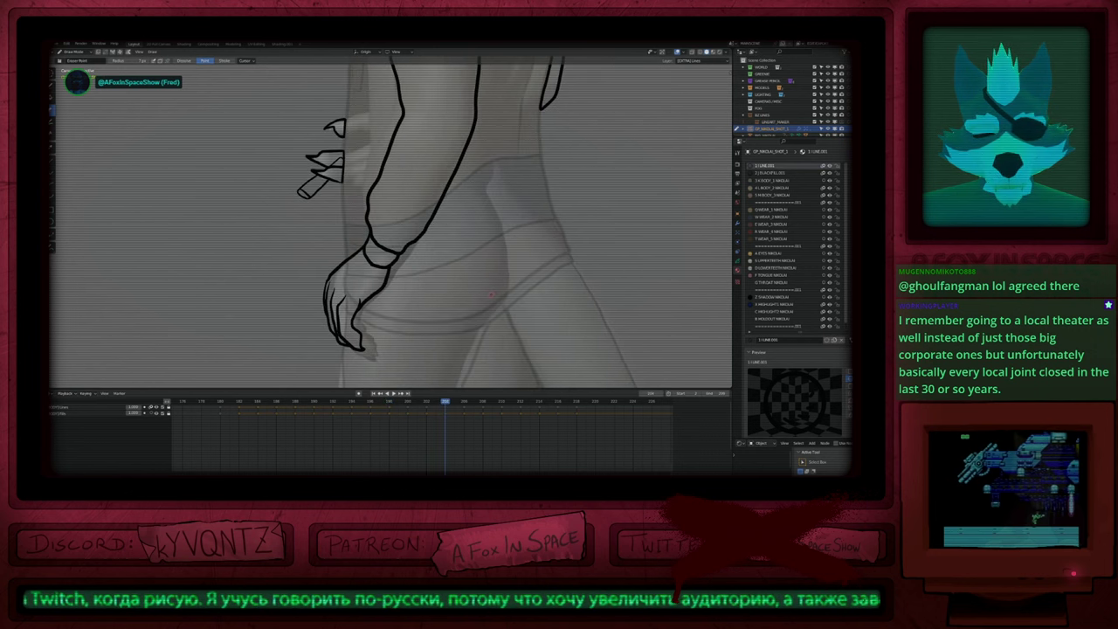
pyautogui.press('Left')
pyautogui.press('Left')
pyautogui.press('Left')
pyautogui.press('Left')
pyautogui.press('Left')
pyautogui.press('Left')
pyautogui.press('Left')
pyautogui.press('Left')
pyautogui.press('Left')
pyautogui.press('Left')
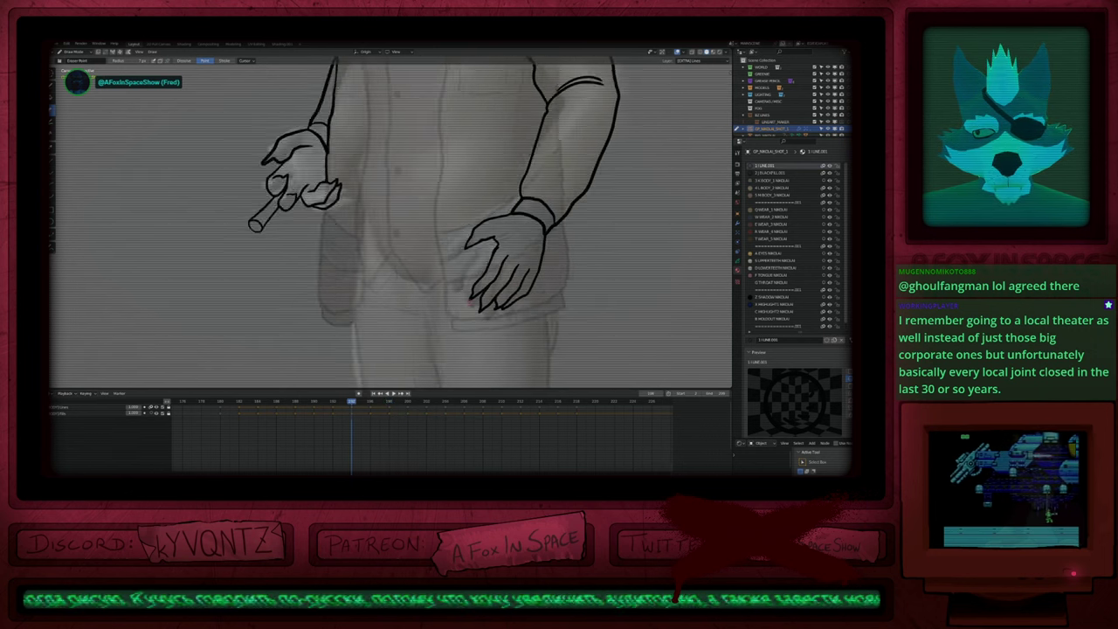
pyautogui.press('Down')
pyautogui.press('Down')
pyautogui.press('Up')
pyautogui.press('Up')
pyautogui.press('Up')
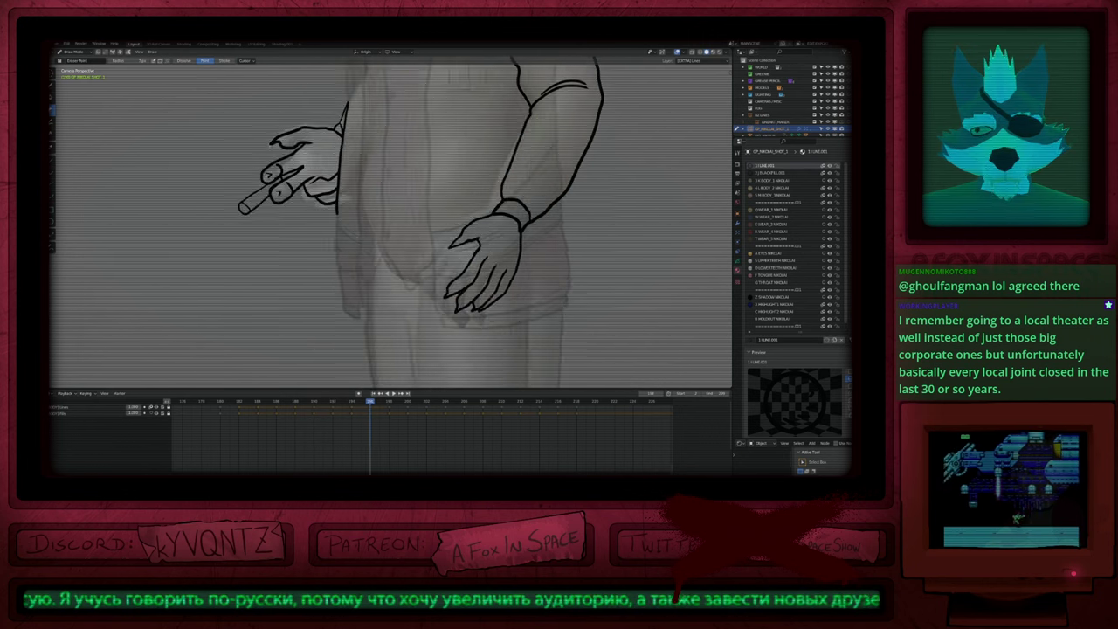
pyautogui.press('Right')
pyautogui.press('Right')
pyautogui.press('Right')
pyautogui.press('Right')
pyautogui.press('Right')
pyautogui.press('Right')
pyautogui.press('Right')
pyautogui.press('Right')
pyautogui.press('Right')
pyautogui.press('Right')
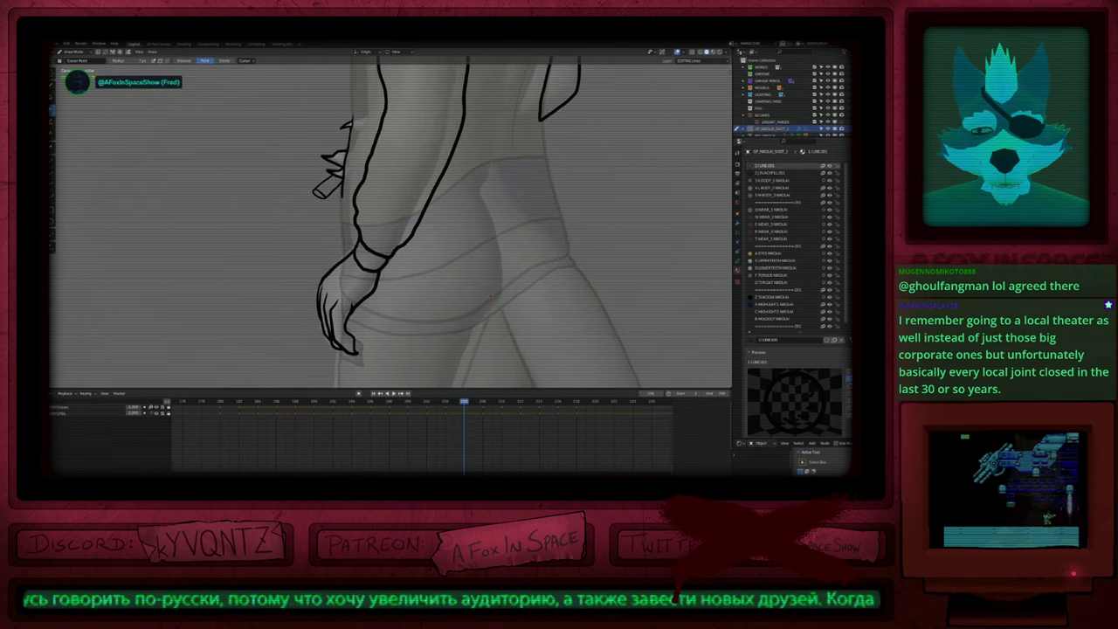
pyautogui.press('Left')
pyautogui.press('Left')
pyautogui.press('Left')
pyautogui.press('Left')
pyautogui.press('Left')
pyautogui.press('Left')
pyautogui.press('Left')
pyautogui.press('Left')
pyautogui.press('Left')
pyautogui.press('Left')
pyautogui.press('Left')
pyautogui.press('Left')
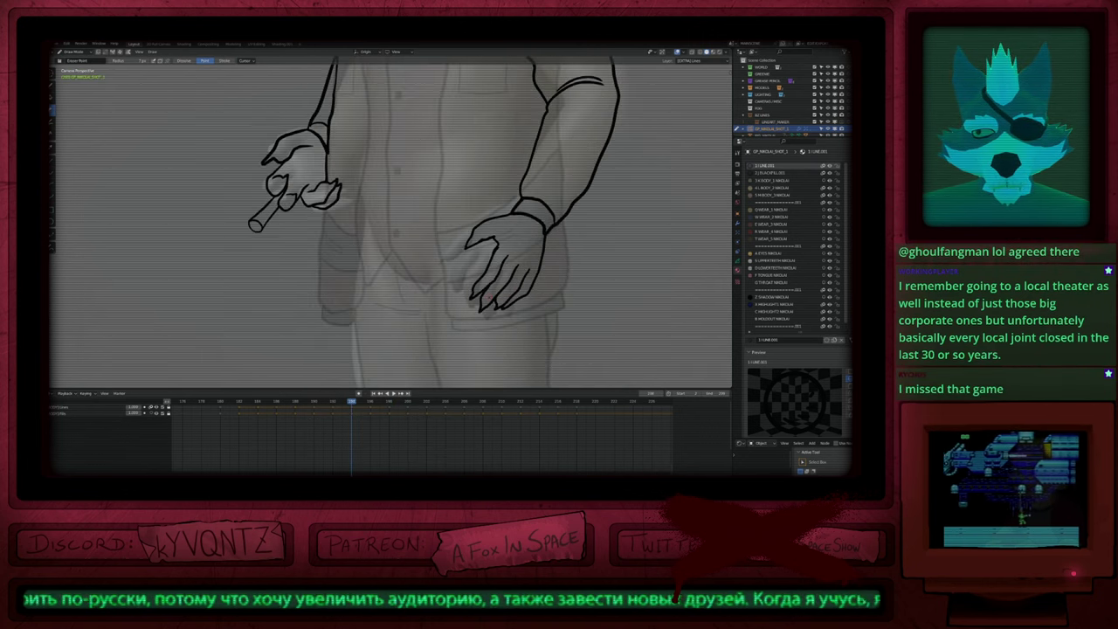
pyautogui.press('Down')
pyautogui.scroll(-3, 489, 298)
# Step: Frame the torso and both hands, then step back through keyframes to around frame 182
pyautogui.keyDown('shift'); pyautogui.moveTo(489, 298); pyautogui.dragTo(527, 333, button='middle'); pyautogui.keyUp('shift')
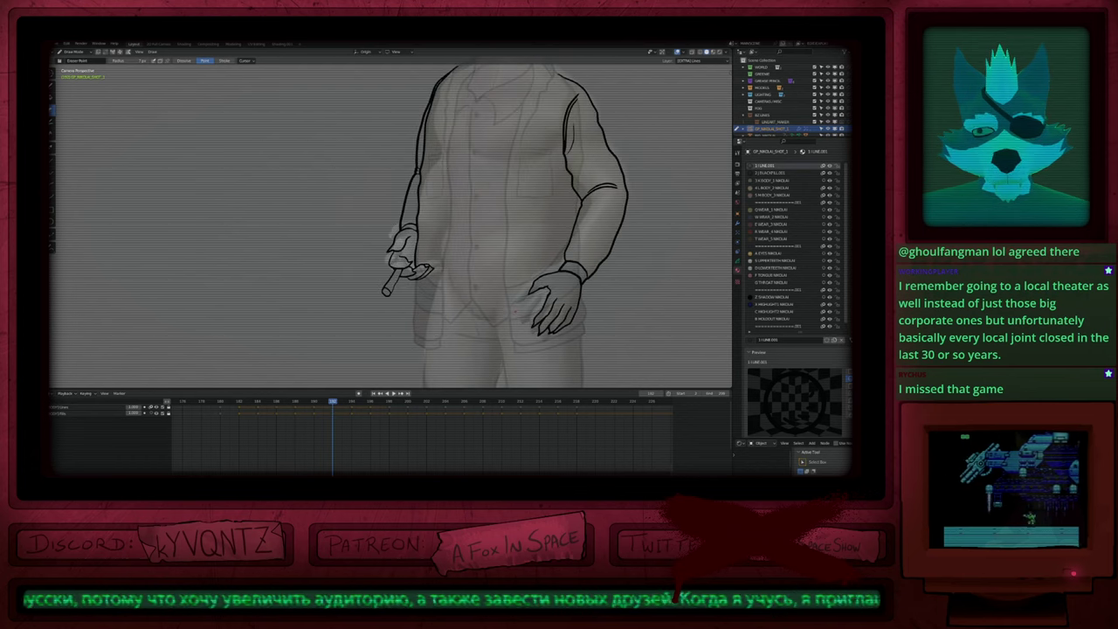
pyautogui.press('Left')
pyautogui.press('Left')
pyautogui.press('Left')
pyautogui.press('Left')
pyautogui.press('Left')
pyautogui.press('Left')
pyautogui.press('Left')
pyautogui.press('Left')
pyautogui.press('Left')
pyautogui.press('Left')
pyautogui.press('Up')
pyautogui.press('Up')
pyautogui.press('Up')
pyautogui.press('Up')
pyautogui.press('Down')
pyautogui.press('Down')
pyautogui.press('Down')
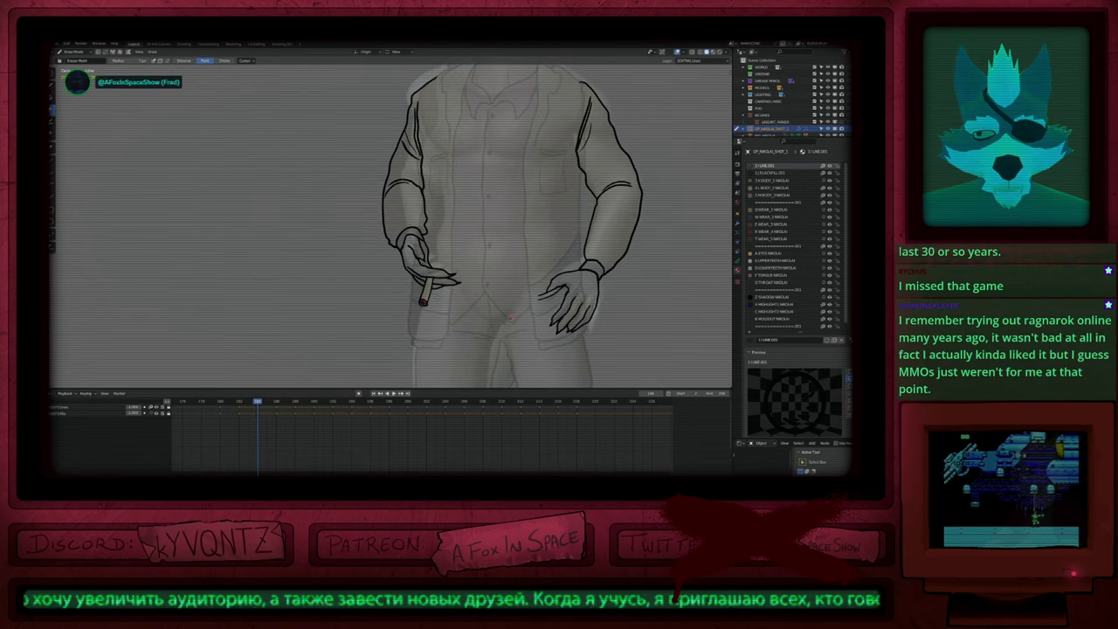
pyautogui.press('Left')
pyautogui.press('Left')
pyautogui.press('Left')
pyautogui.press('Left')
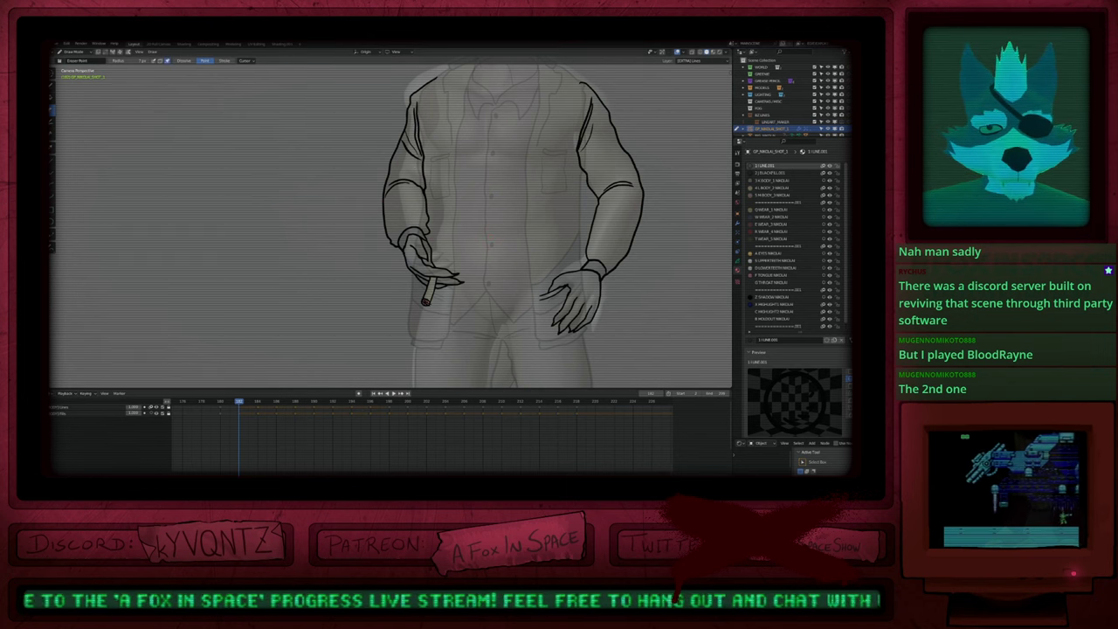
# Step: With the ink pen, shift the figure right and handwrite a large 'brb' on the empty left canvas
pyautogui.scroll(-3, 483, 310)
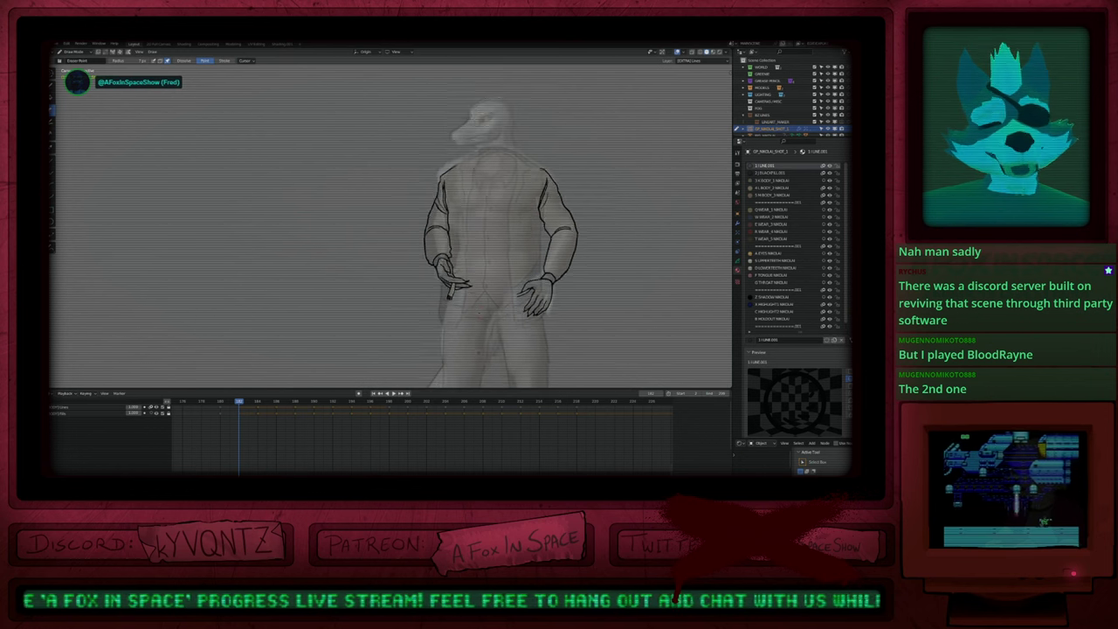
pyautogui.press('d')
pyautogui.moveTo(508, 293)
pyautogui.keyDown('shift'); pyautogui.mouseDown(button='middle')
pyautogui.moveTo(459, 304)
pyautogui.moveTo(498, 286)
pyautogui.mouseUp(button='middle'); pyautogui.keyUp('shift')
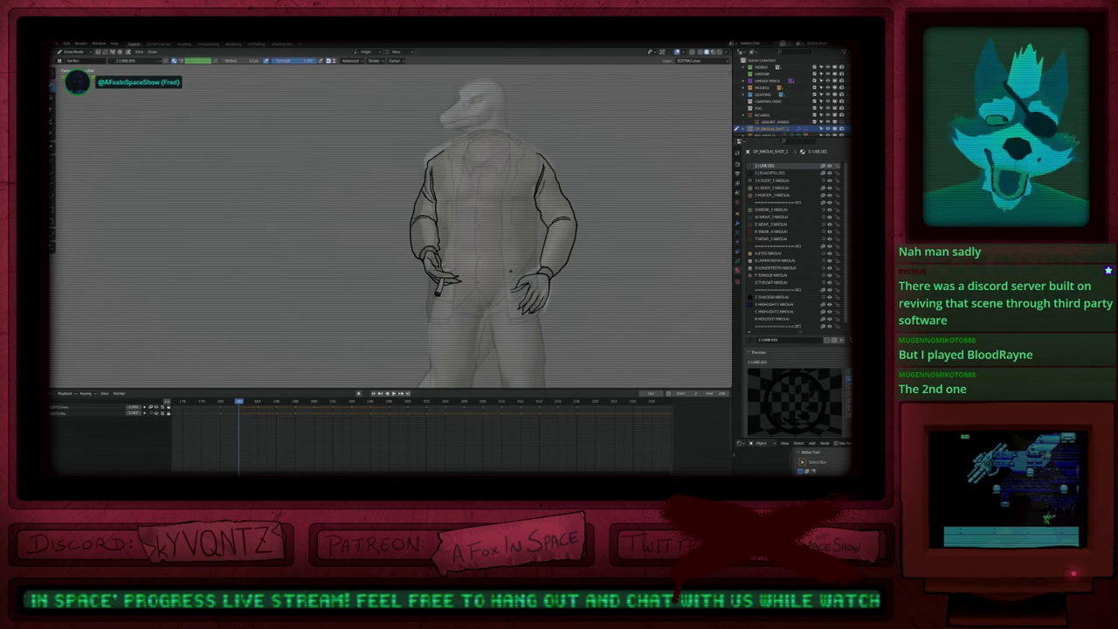
pyautogui.keyDown('shift'); pyautogui.moveTo(371, 303); pyautogui.dragTo(455, 286, button='middle'); pyautogui.keyUp('shift')
pyautogui.moveTo(203, 165)
pyautogui.mouseDown()
pyautogui.moveTo(189, 199)
pyautogui.moveTo(231, 229)
pyautogui.moveTo(296, 227)
pyautogui.mouseUp()
pyautogui.moveTo(342, 167)
pyautogui.mouseDown()
pyautogui.moveTo(347, 245)
pyautogui.moveTo(320, 234)
pyautogui.mouseUp()
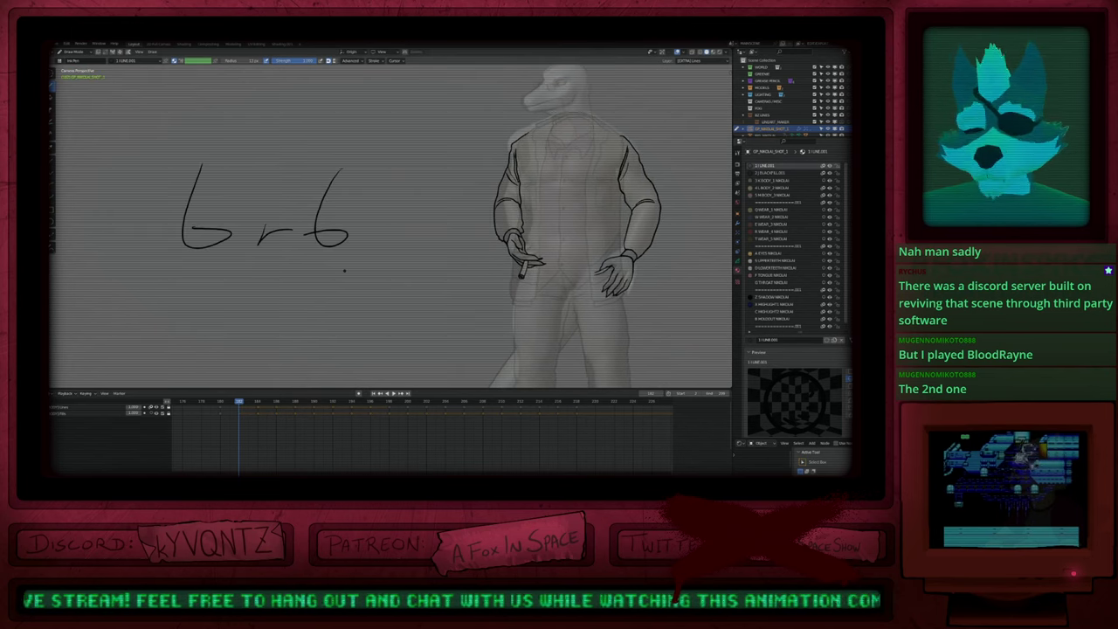
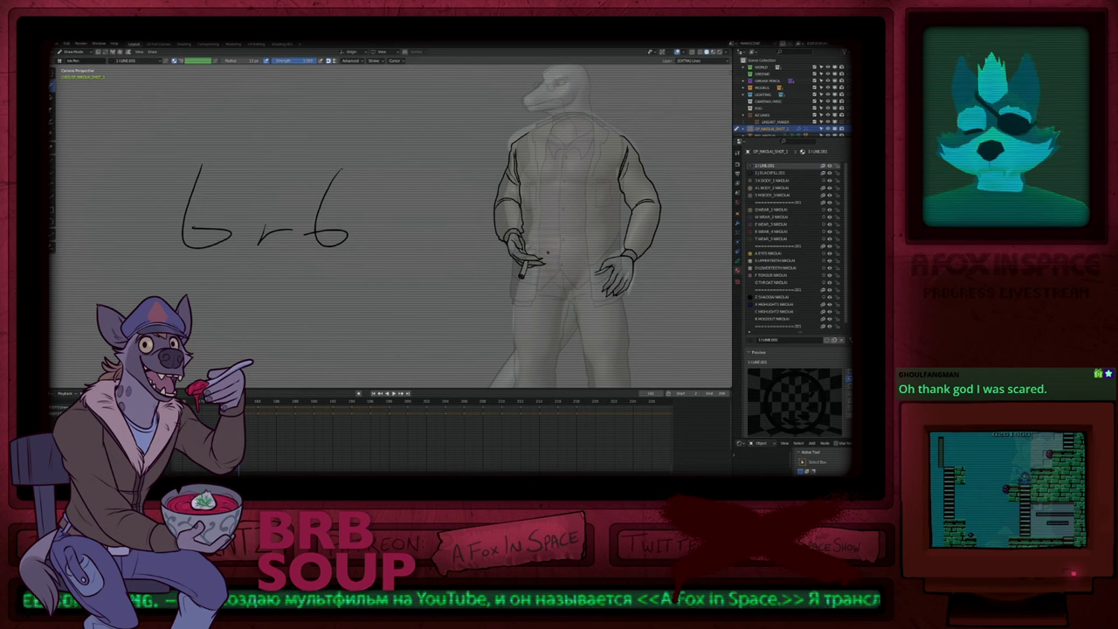
# Step: Undo the handwritten 'brb' strokes and pan back onto the character's inked torso
pyautogui.hotkey('ctrl', 'z')
pyautogui.hotkey('ctrl', 'z')
pyautogui.hotkey('ctrl', 'z')
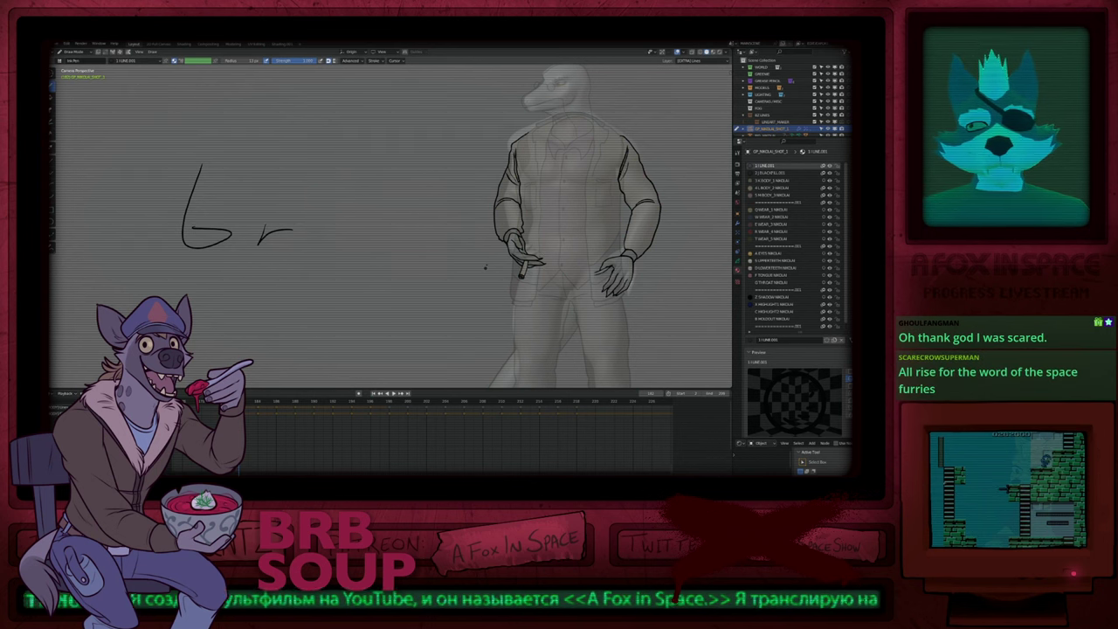
pyautogui.moveTo(577, 245)
pyautogui.keyDown('shift'); pyautogui.mouseDown(button='middle')
pyautogui.moveTo(438, 285)
pyautogui.moveTo(472, 288)
pyautogui.moveTo(554, 243)
pyautogui.mouseUp(button='middle'); pyautogui.keyUp('shift')
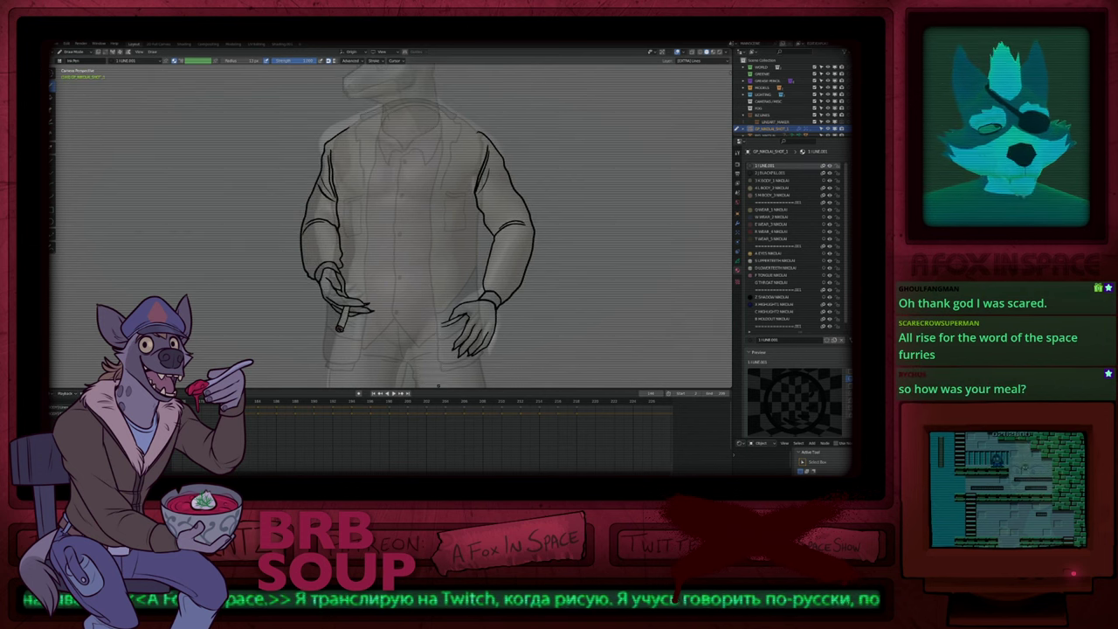
# Step: Pan the timeline to frame 140 and flip back and forth through the arm drawings
pyautogui.moveTo(387, 427)
pyautogui.mouseDown(button='middle')
pyautogui.moveTo(465, 428)
pyautogui.moveTo(446, 452)
pyautogui.moveTo(376, 432)
pyautogui.mouseUp(button='middle')
pyautogui.moveTo(357, 402); pyautogui.dragTo(375, 379)
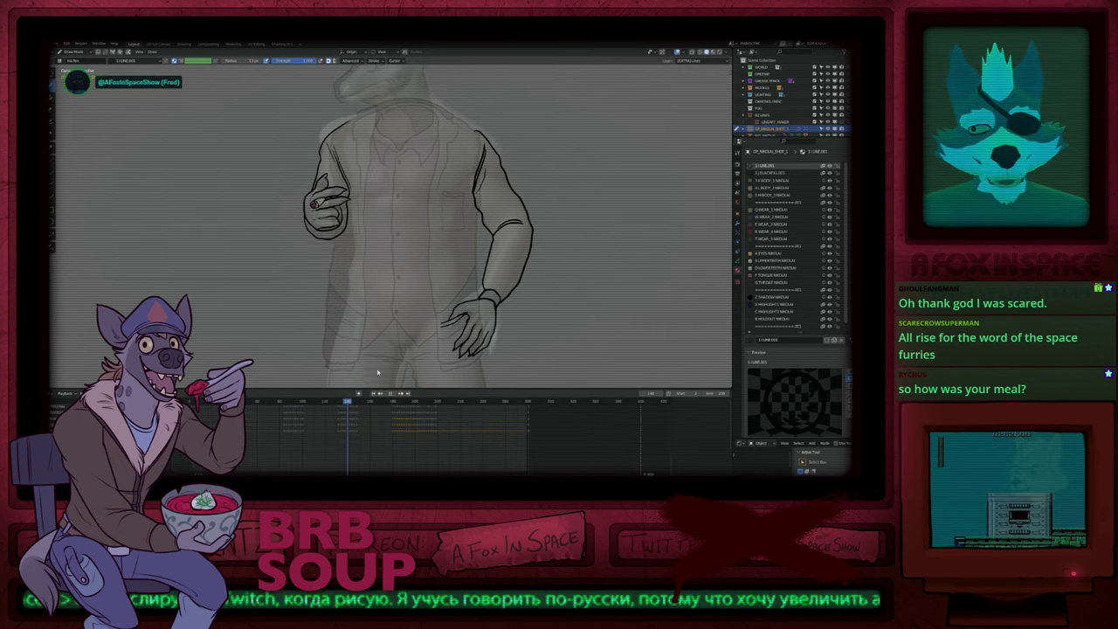
pyautogui.press('space')
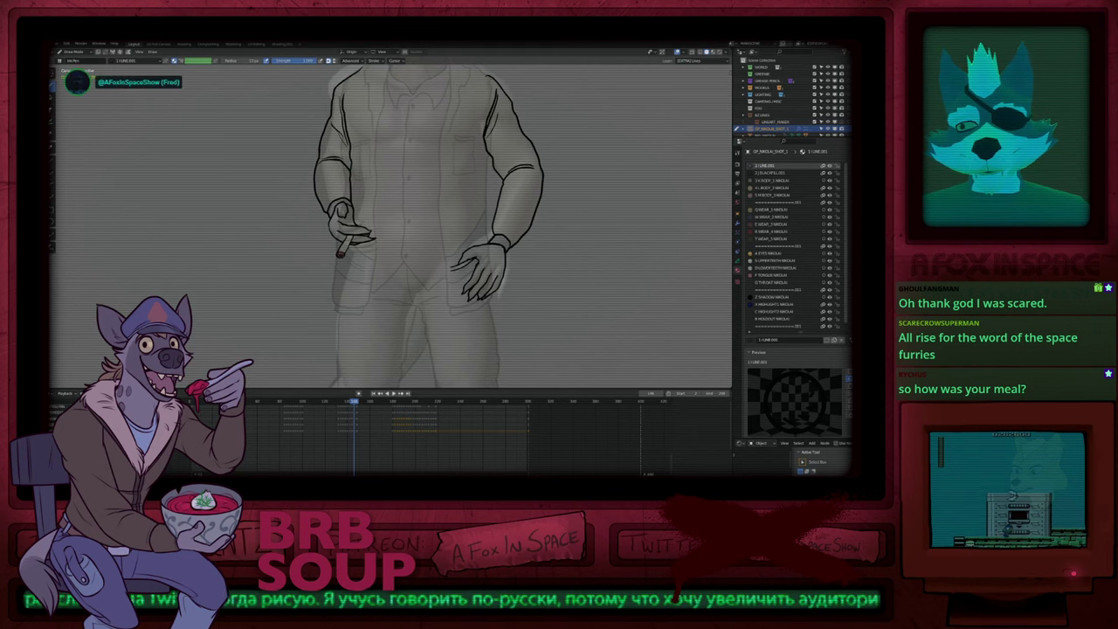
pyautogui.press('Up')
pyautogui.press('Up')
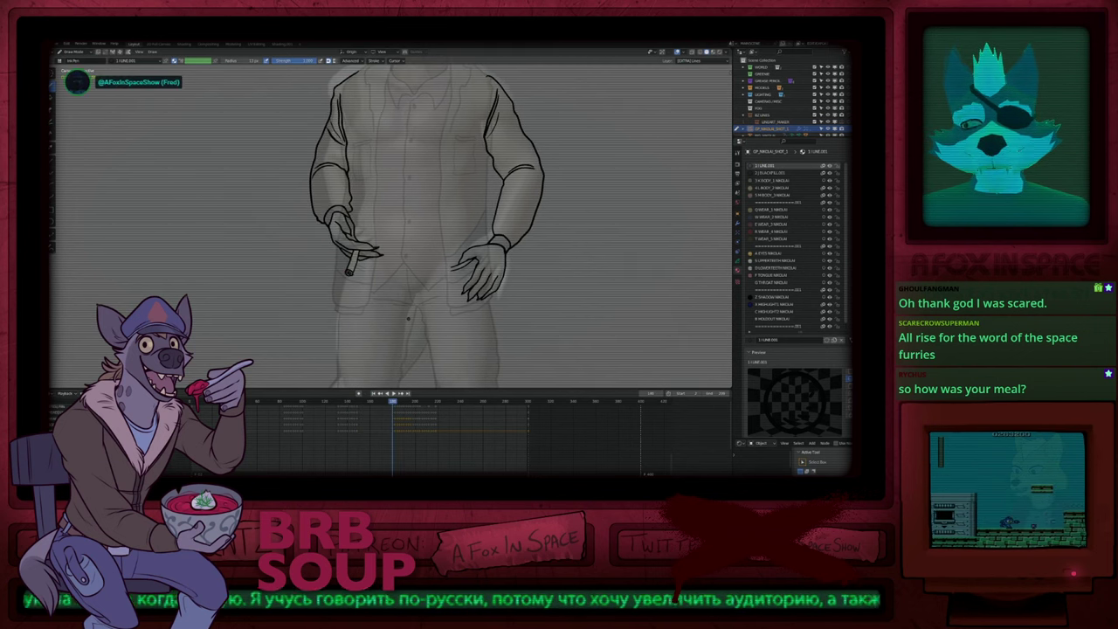
pyautogui.press('Down')
pyautogui.press('Up')
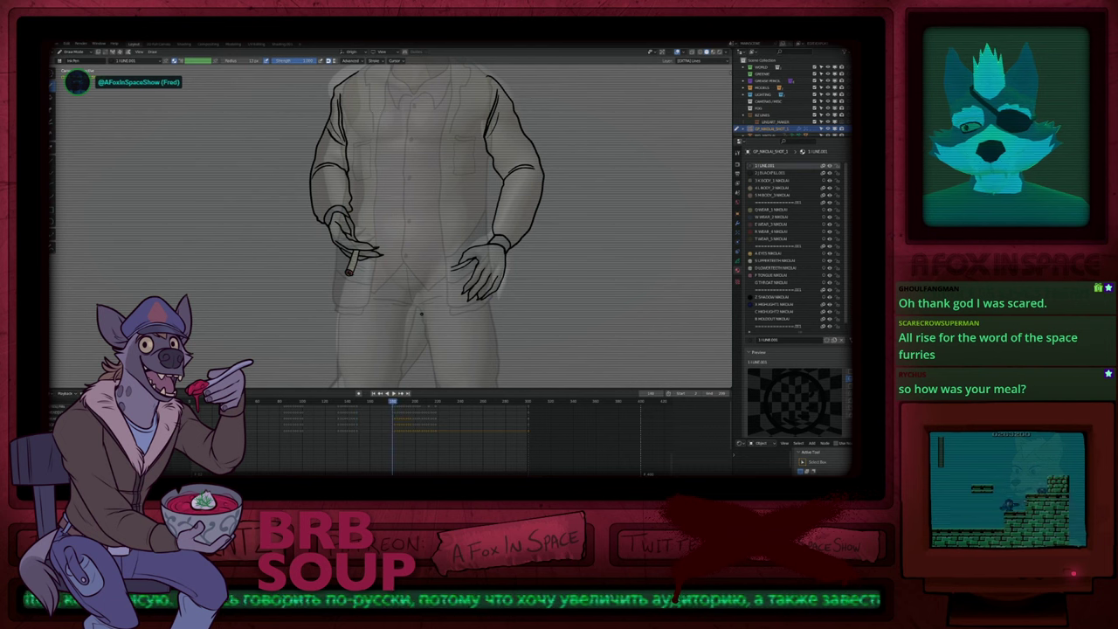
pyautogui.press('Up')
pyautogui.press('Up')
pyautogui.press('Up')
pyautogui.press('Up')
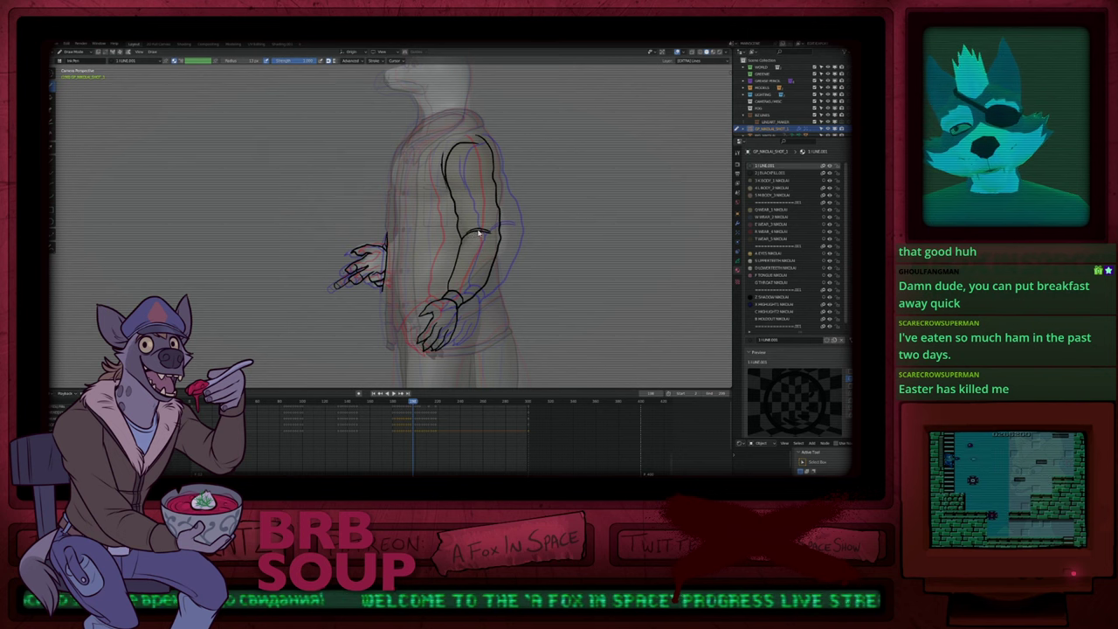
# Step: In Edit Mode, scale and move the elbow area and shift an arm stroke with soft falloff
pyautogui.press('Tab')
pyautogui.press('s')
pyautogui.click(549, 257)
pyautogui.press('g')
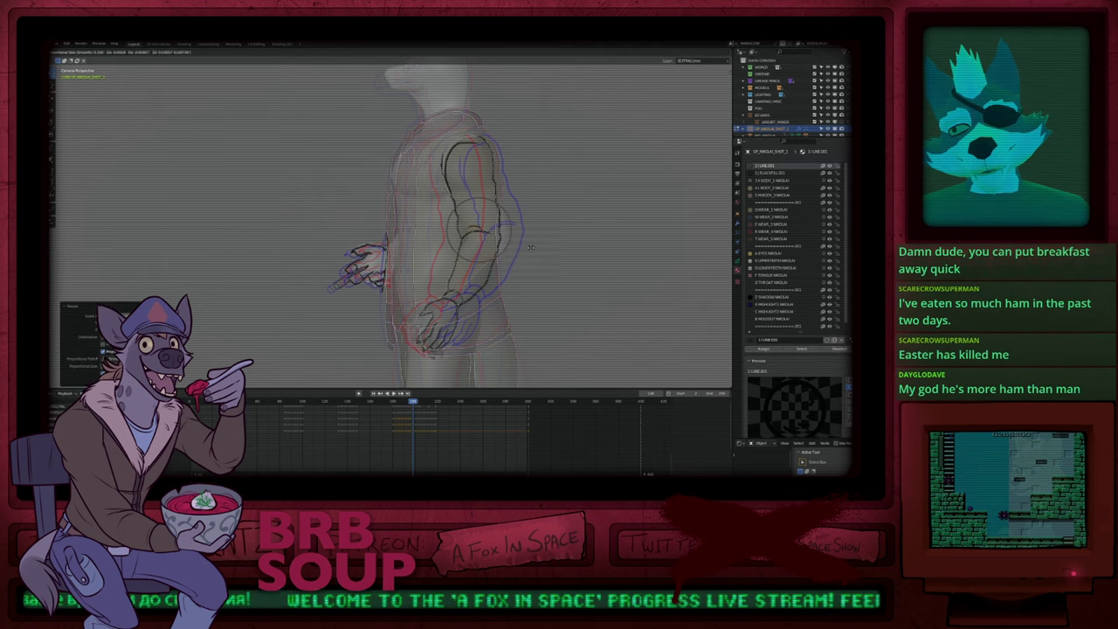
pyautogui.click(540, 257)
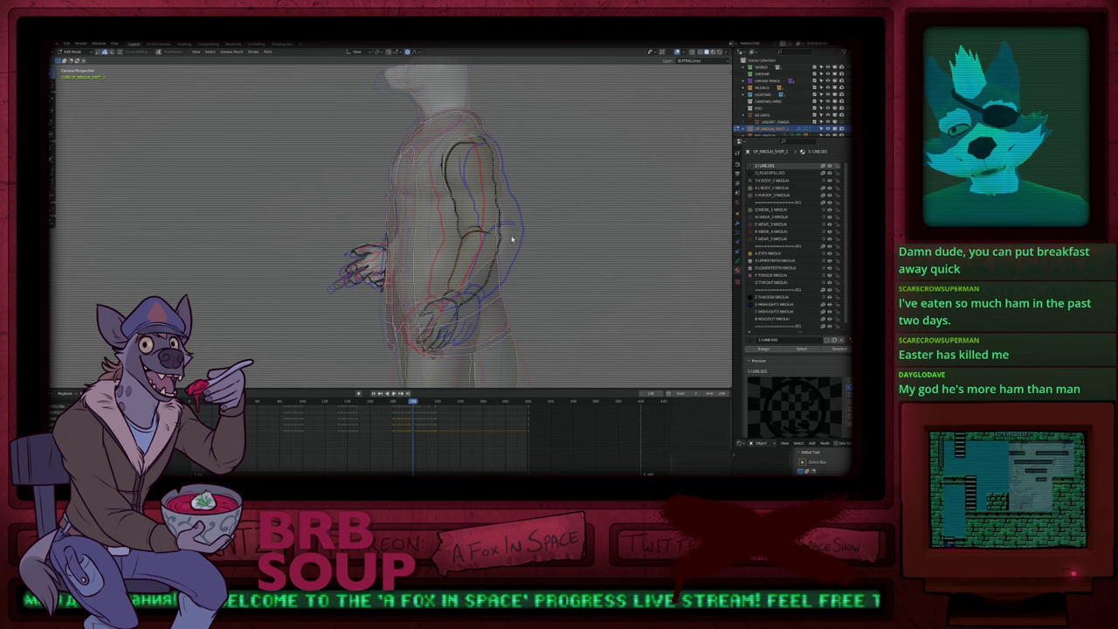
pyautogui.click(494, 236)
pyautogui.press('g')
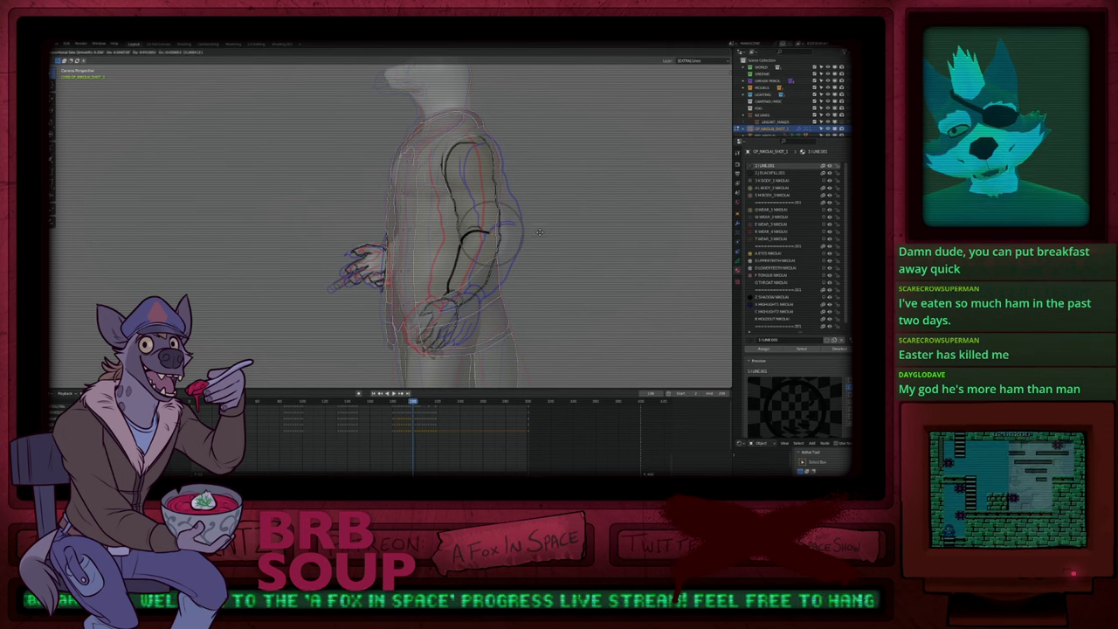
pyautogui.click(535, 228)
pyautogui.press('Tab')
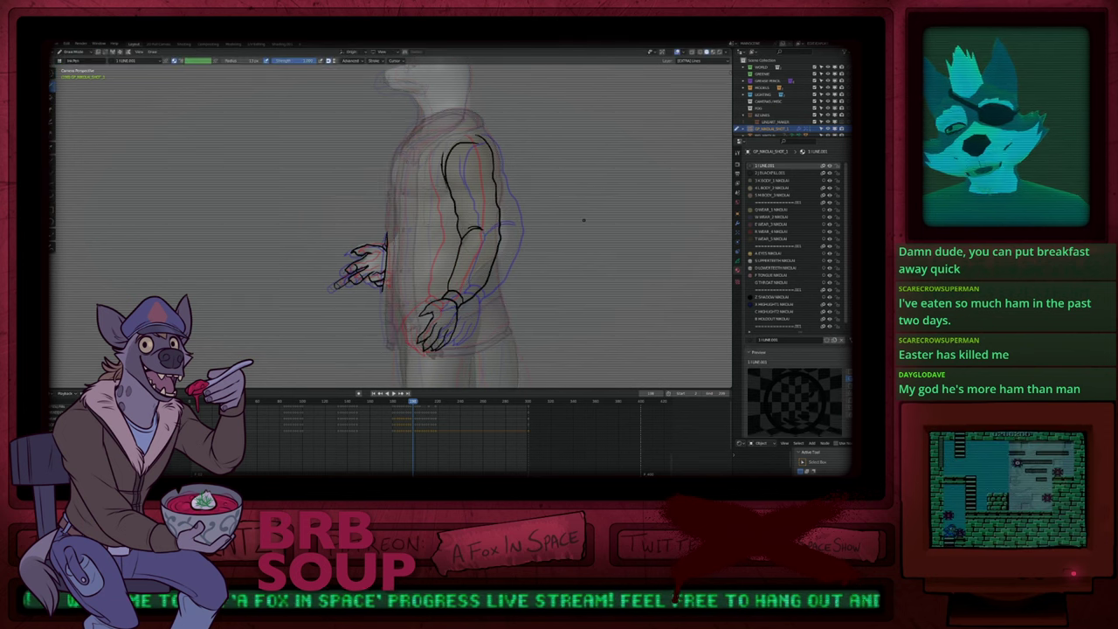
# Step: Compare the edited arm with neighbouring drawings, advancing to around frame 200
pyautogui.press('Down')
pyautogui.press('Up')
pyautogui.press('Up')
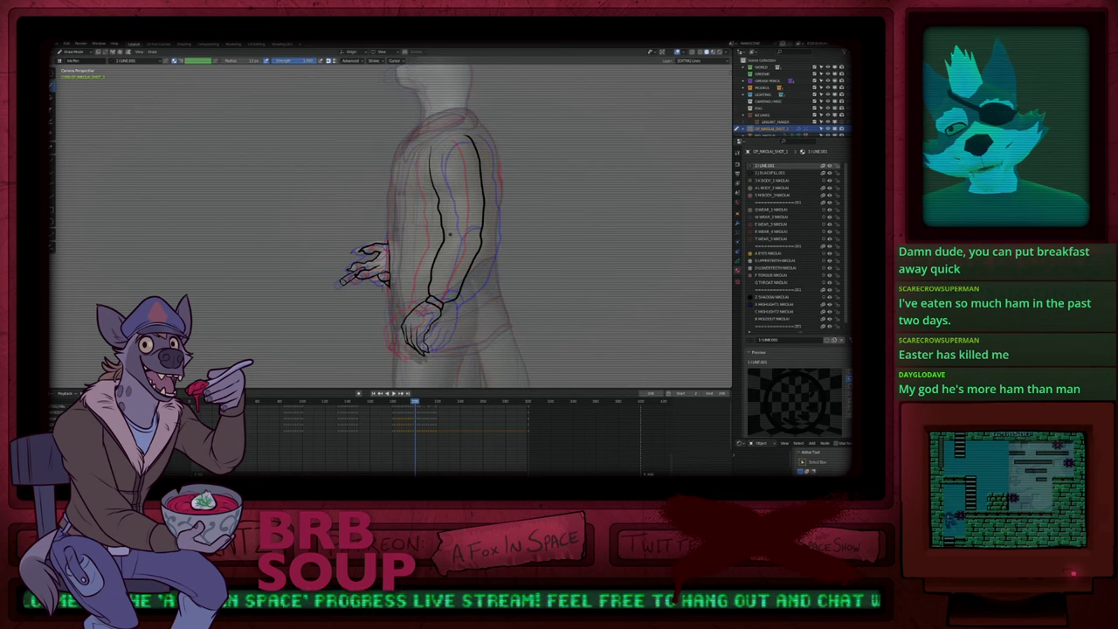
pyautogui.press('Down')
pyautogui.press('Up')
pyautogui.press('Up')
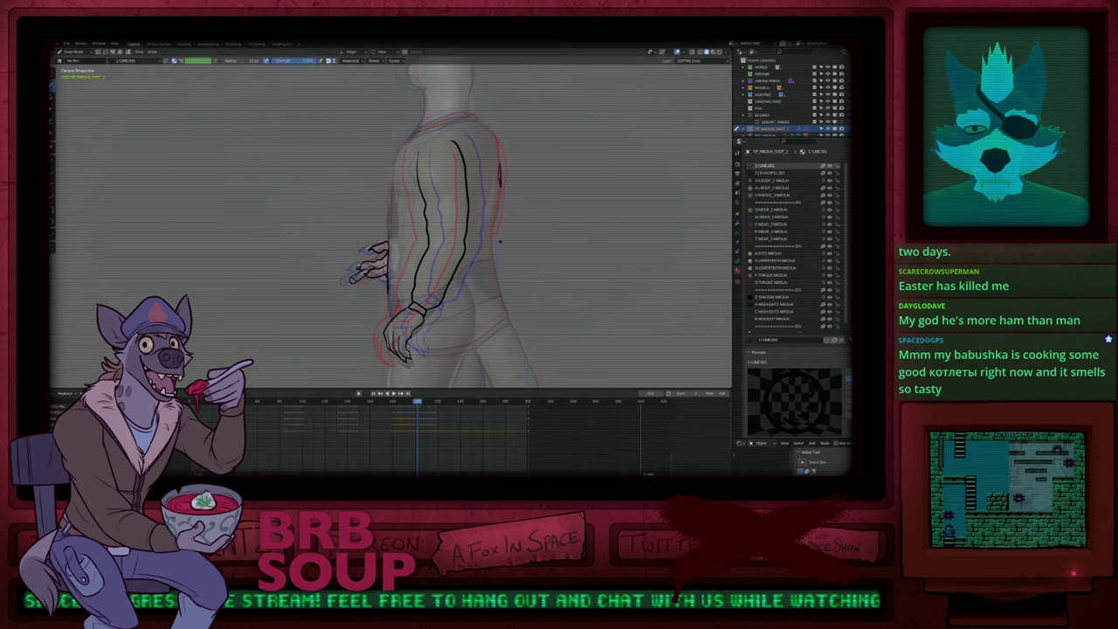
pyautogui.press('Left')
pyautogui.press('Left')
pyautogui.press('Left')
pyautogui.press('Left')
pyautogui.press('Left')
pyautogui.press('Left')
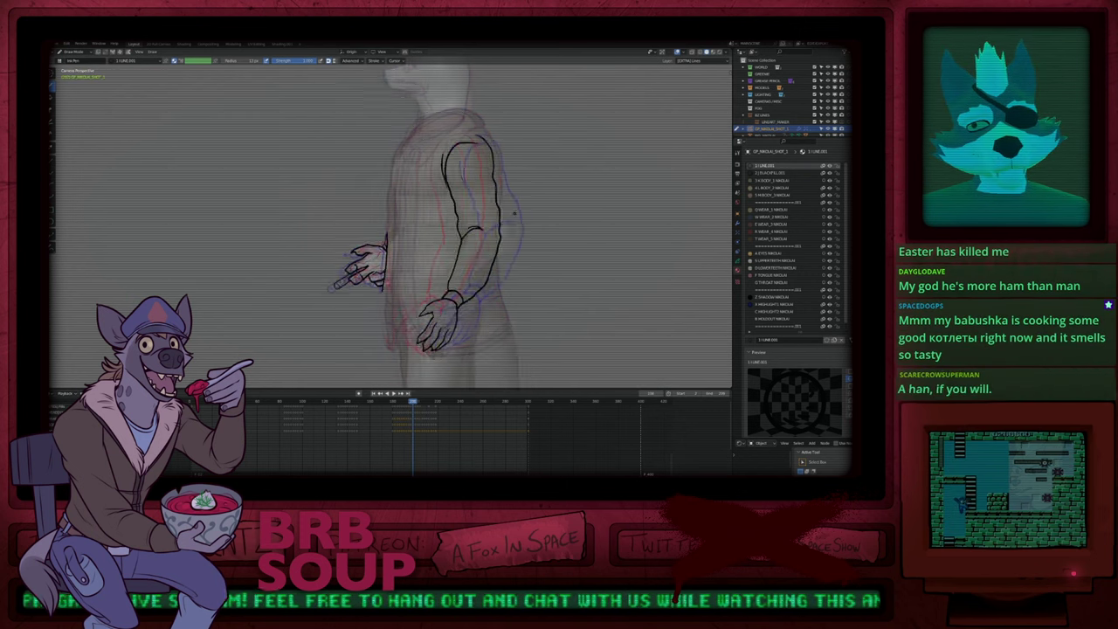
pyautogui.press('Right')
pyautogui.press('Right')
pyautogui.press('Right')
pyautogui.press('Right')
pyautogui.press('Right')
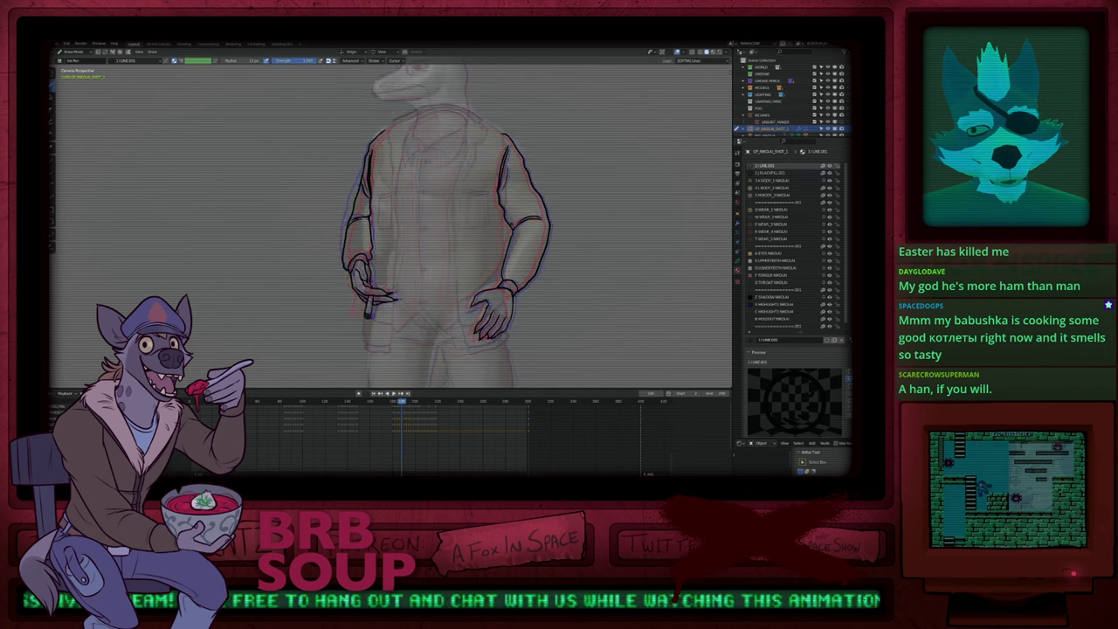
pyautogui.press('Right')
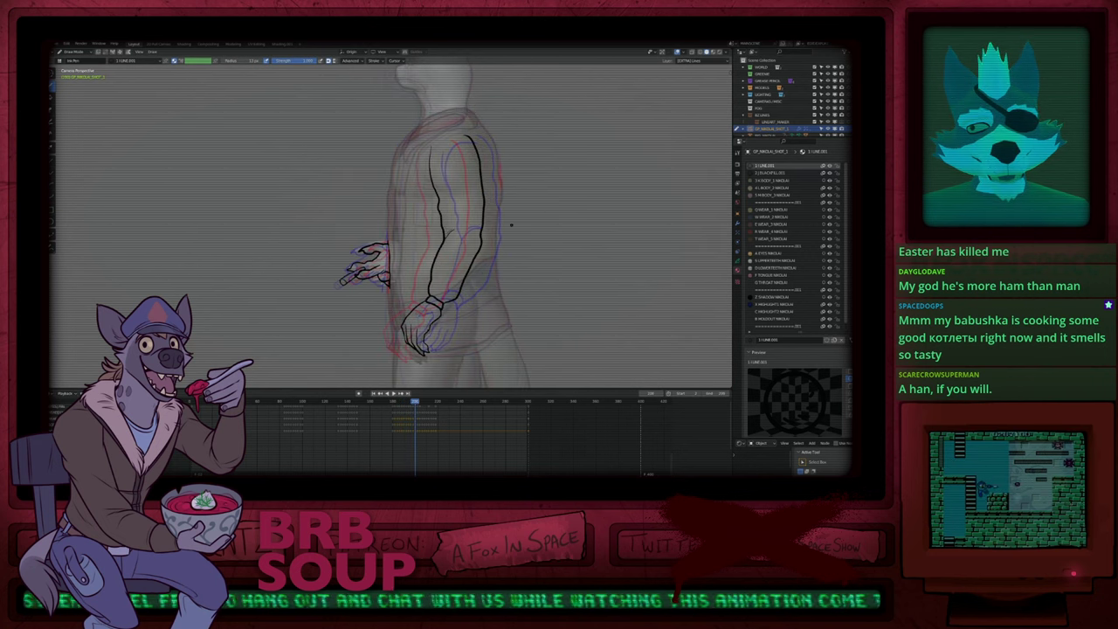
pyautogui.scroll(5, 512, 226)
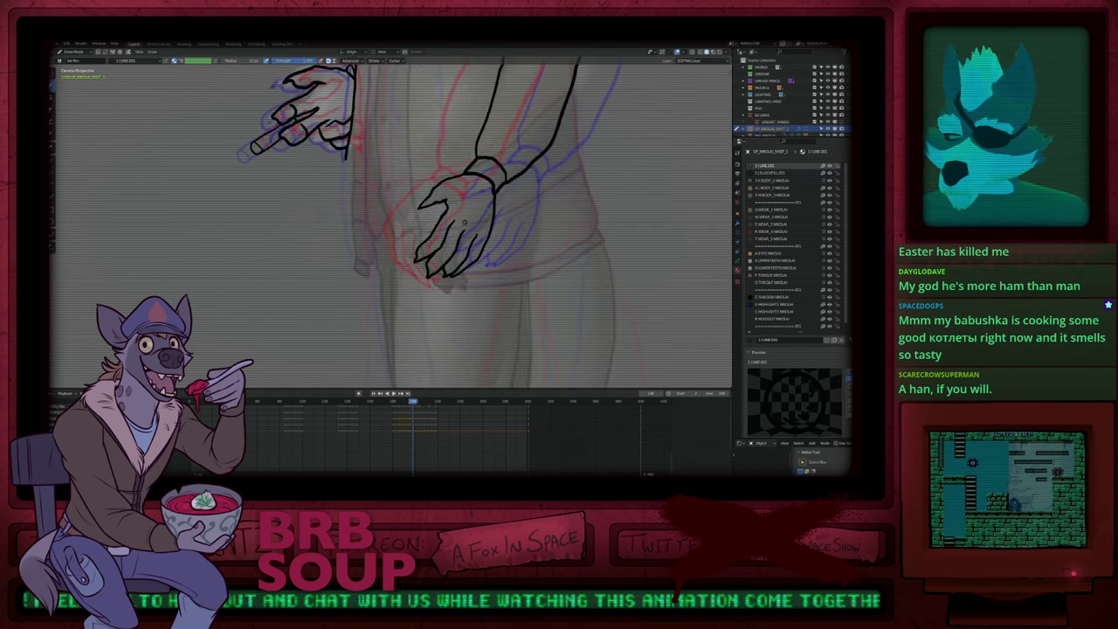
# Step: Erase the old hand outline, touch up the cuff, and ink the top of the hand from the cuff
pyautogui.moveTo(486, 232)
pyautogui.mouseDown()
pyautogui.moveTo(477, 253)
pyautogui.moveTo(432, 212)
pyautogui.moveTo(454, 249)
pyautogui.moveTo(428, 208)
pyautogui.moveTo(446, 202)
pyautogui.mouseUp()
pyautogui.press('e')
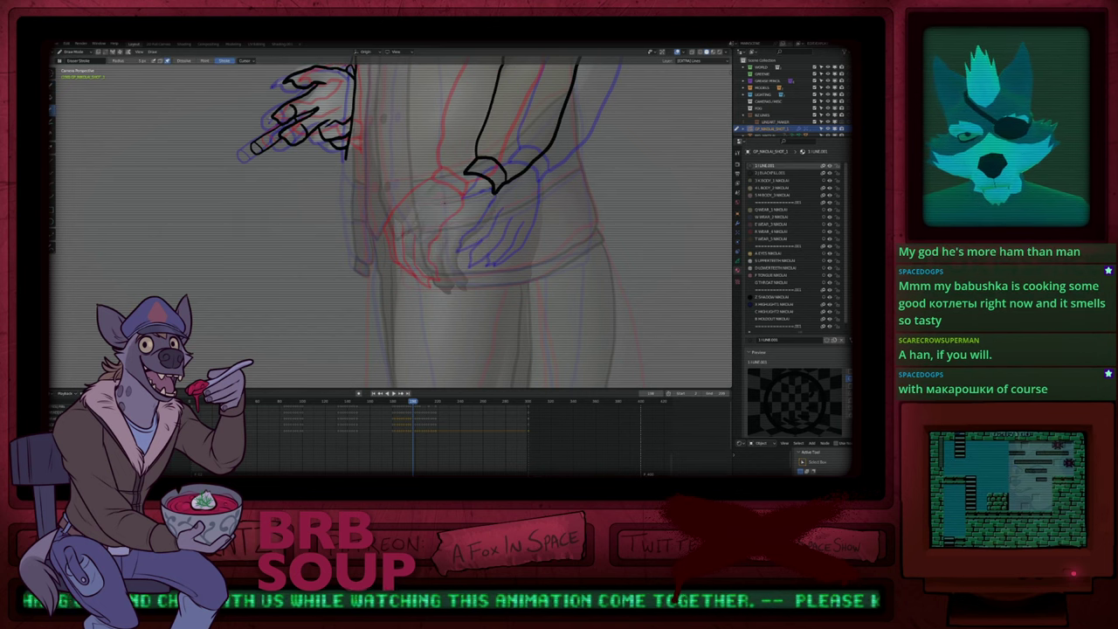
pyautogui.press('e')
pyautogui.press('b')
pyautogui.moveTo(457, 198)
pyautogui.keyDown('ctrl'); pyautogui.mouseDown(button='middle')
pyautogui.moveTo(464, 182)
pyautogui.moveTo(504, 197)
pyautogui.mouseUp(button='middle'); pyautogui.keyUp('ctrl')
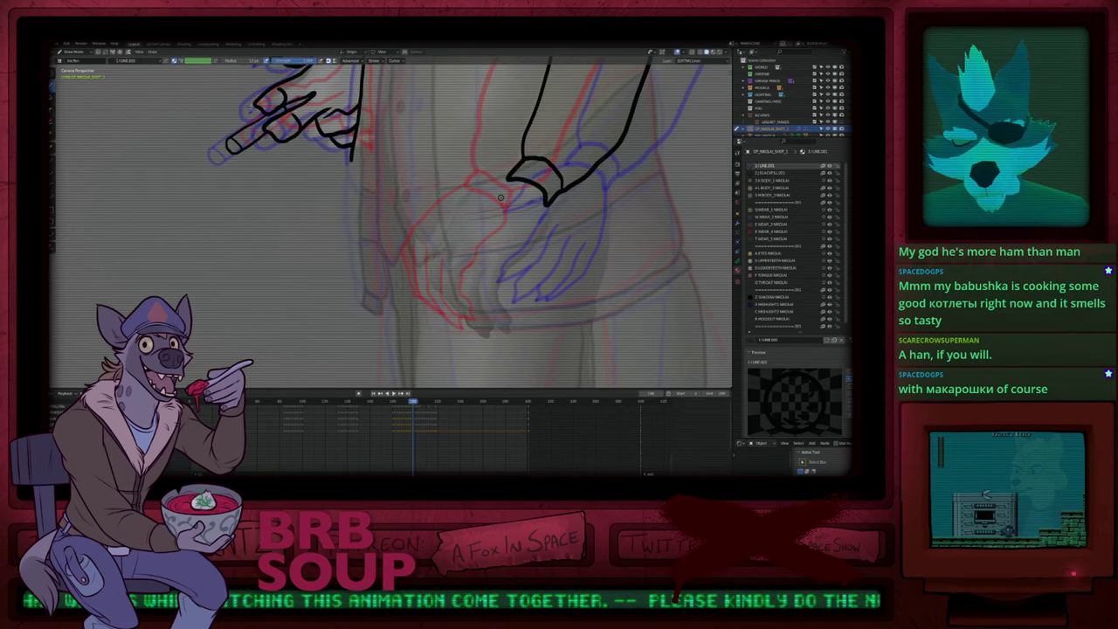
pyautogui.press('f')
pyautogui.click(563, 200)
pyautogui.moveTo(509, 179); pyautogui.dragTo(504, 176)
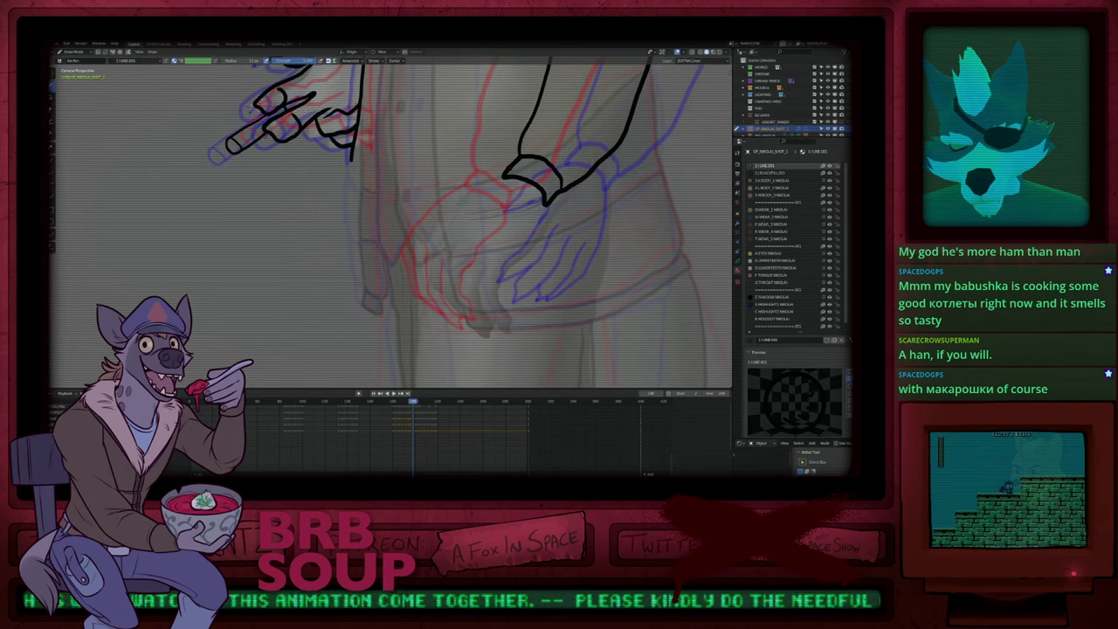
pyautogui.keyDown('shift'); pyautogui.moveTo(505, 179); pyautogui.dragTo(536, 157, button='middle'); pyautogui.keyUp('shift')
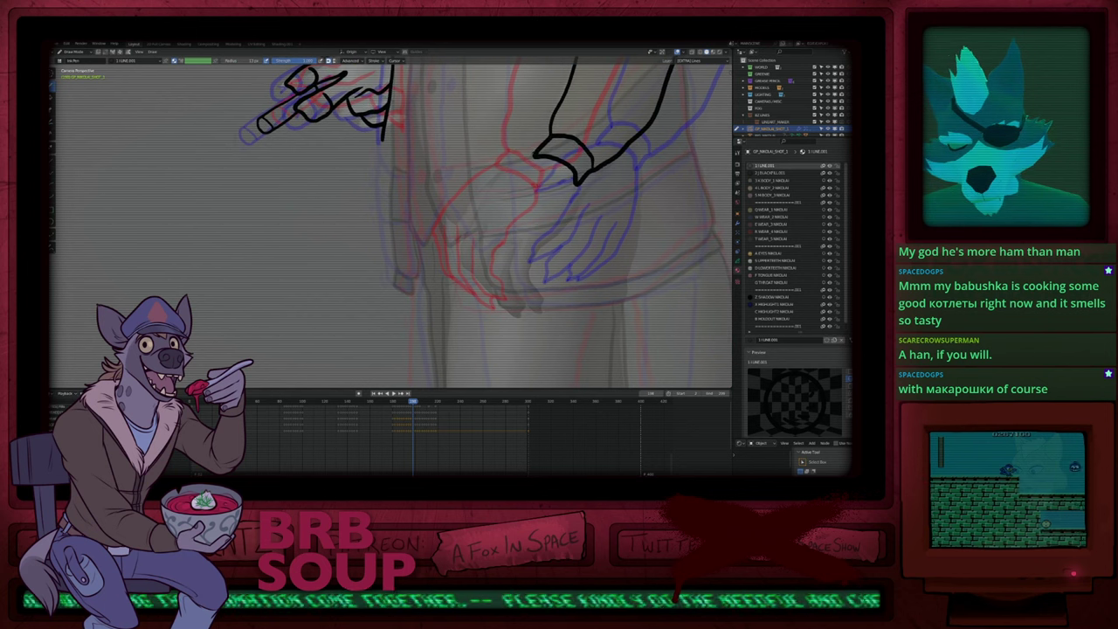
pyautogui.moveTo(536, 157); pyautogui.dragTo(467, 216)
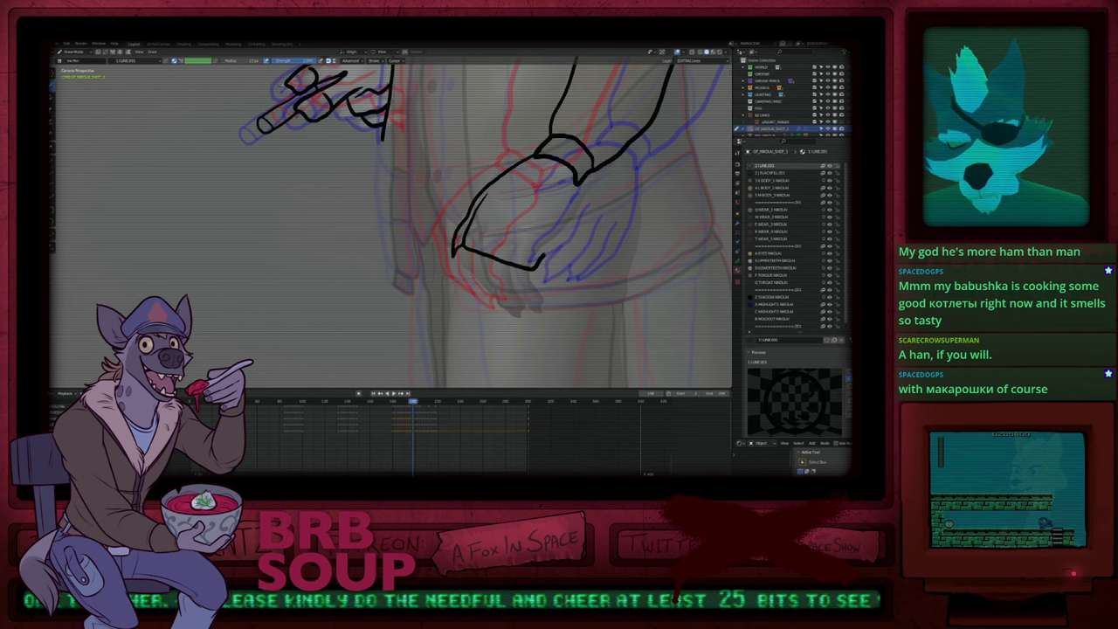
pyautogui.moveTo(544, 256); pyautogui.dragTo(550, 243)
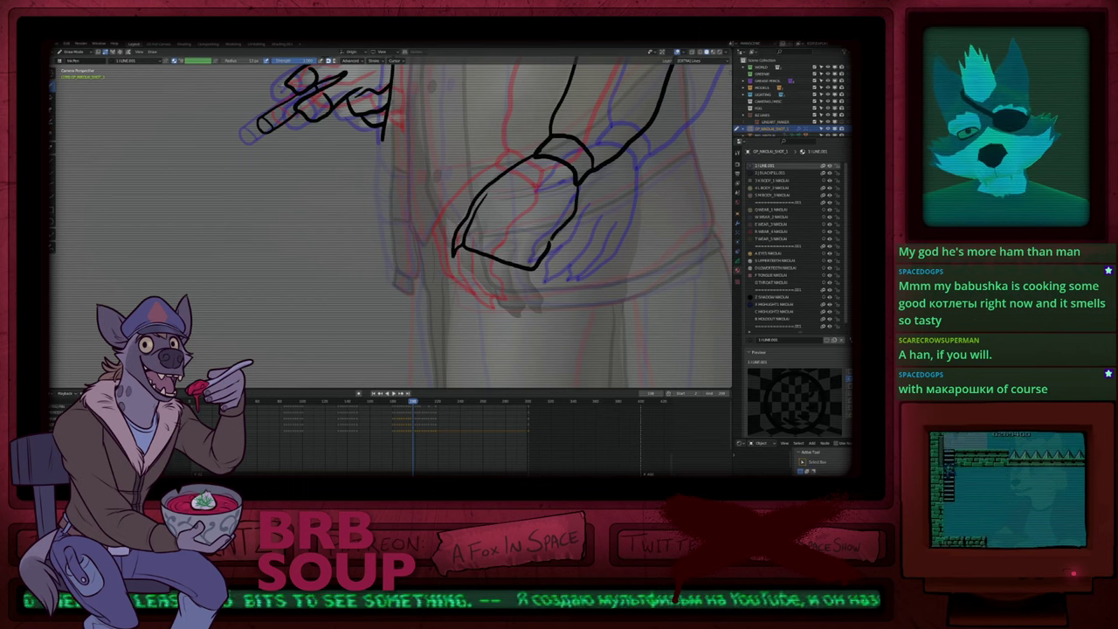
# Step: With a resized brush, redraw the hand's bottom edge higher and add a short line down the hand
pyautogui.press('f')
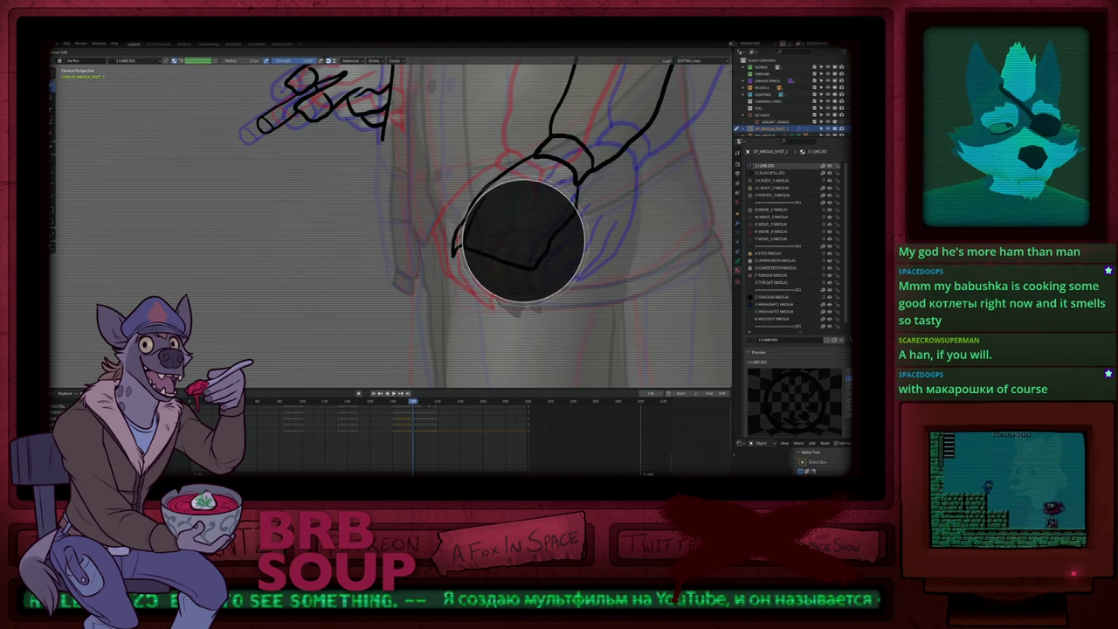
pyautogui.click(517, 251)
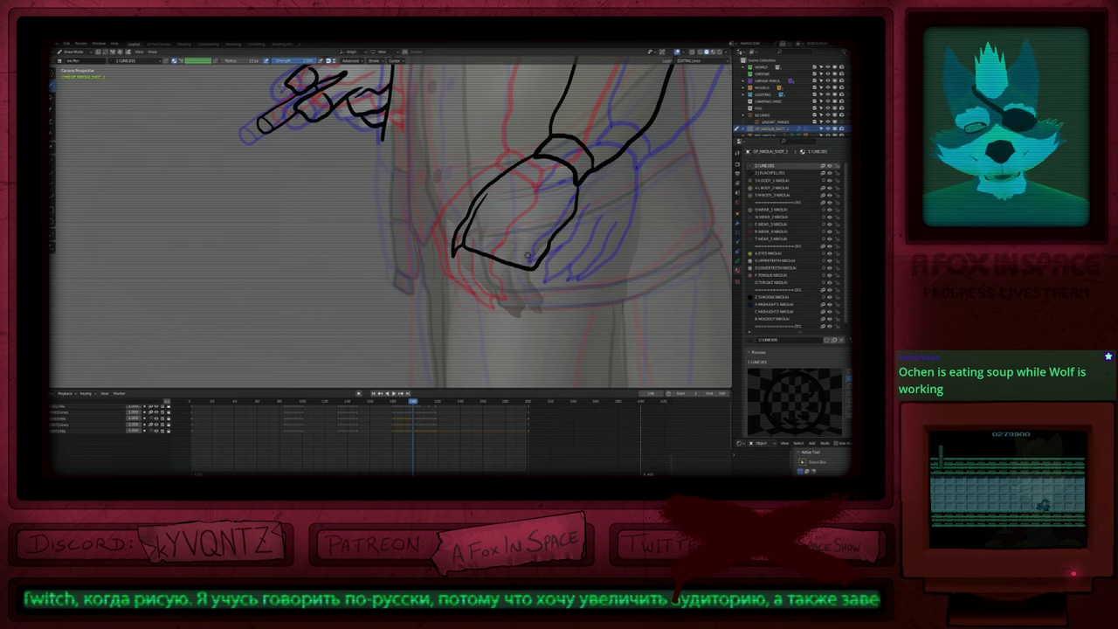
pyautogui.moveTo(525, 281)
pyautogui.keyDown('shift'); pyautogui.mouseDown(button='middle')
pyautogui.moveTo(459, 296)
pyautogui.moveTo(453, 276)
pyautogui.mouseUp(button='middle'); pyautogui.keyUp('shift')
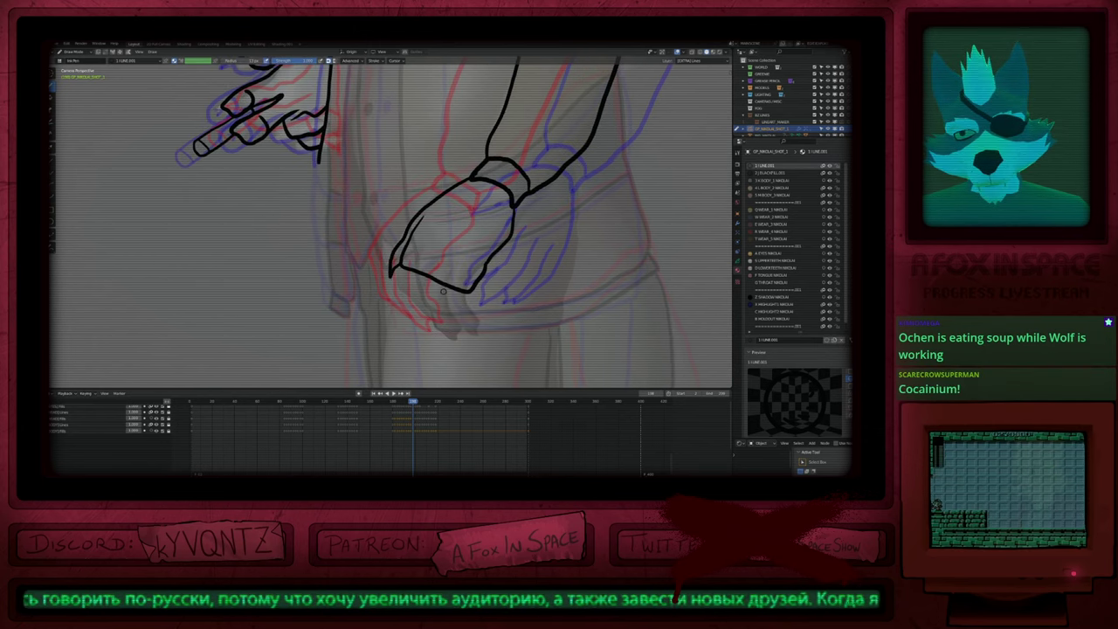
pyautogui.moveTo(444, 291); pyautogui.dragTo(473, 289)
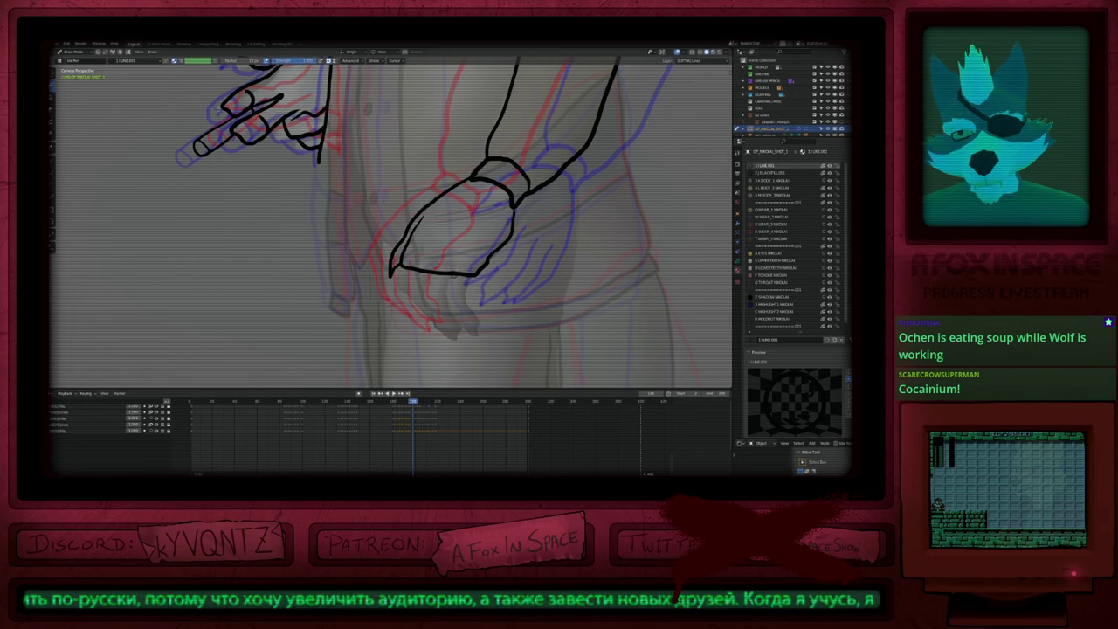
pyautogui.keyDown('shift'); pyautogui.moveTo(450, 258); pyautogui.dragTo(452, 221, button='middle'); pyautogui.keyUp('shift')
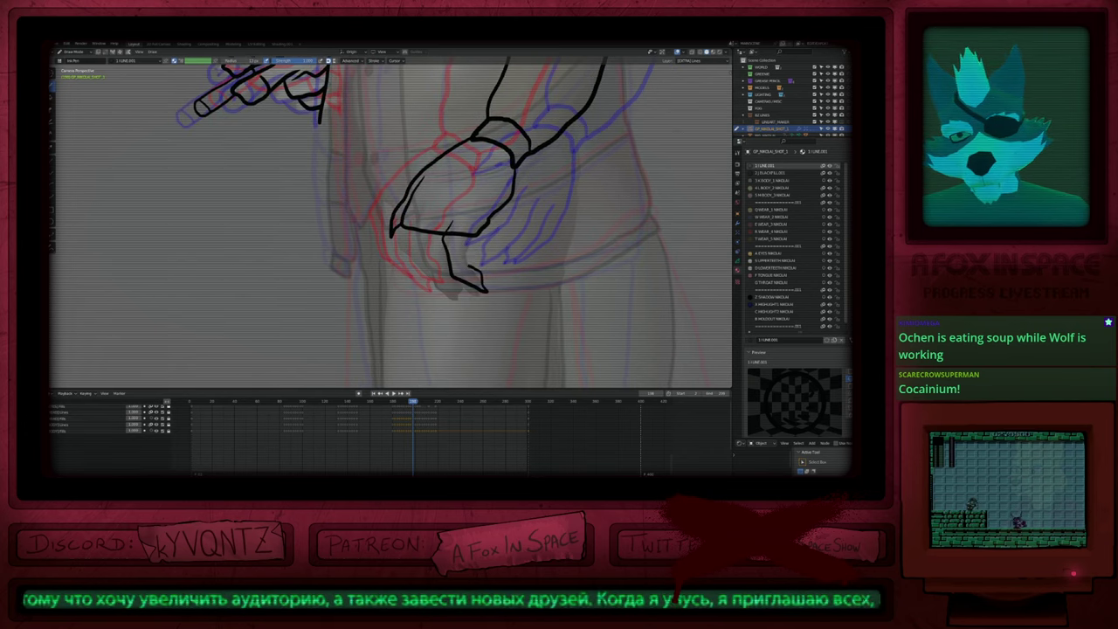
pyautogui.moveTo(469, 231)
pyautogui.mouseDown()
pyautogui.moveTo(468, 256)
pyautogui.moveTo(432, 278)
pyautogui.moveTo(472, 289)
pyautogui.mouseUp()
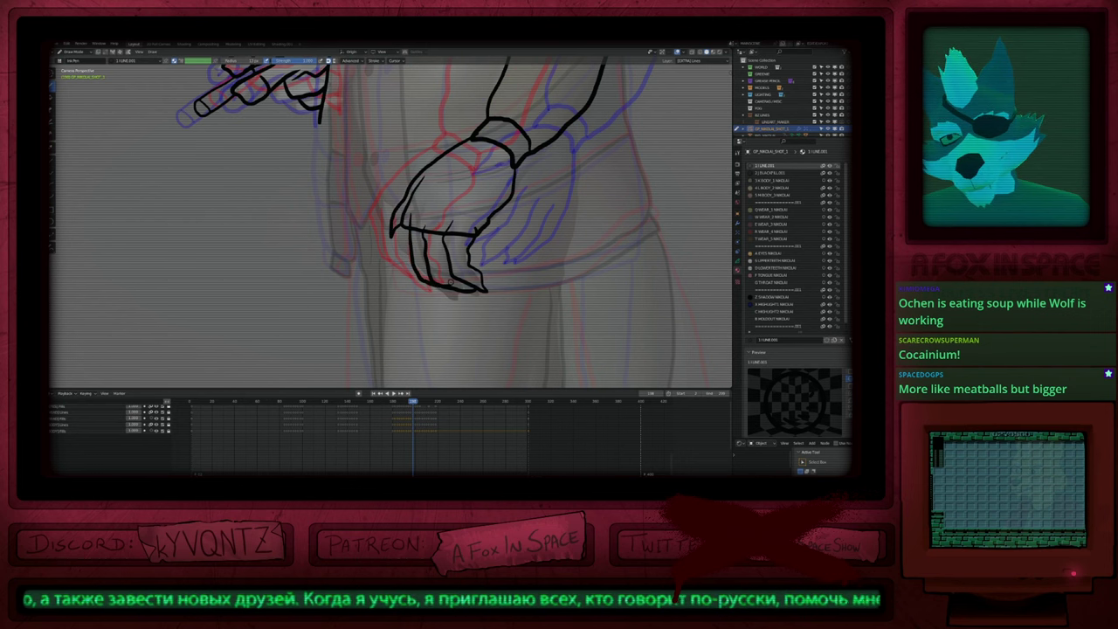
# Step: Erase the finger stroke in Stroke mode, undo it, and return to inking
pyautogui.press('e')
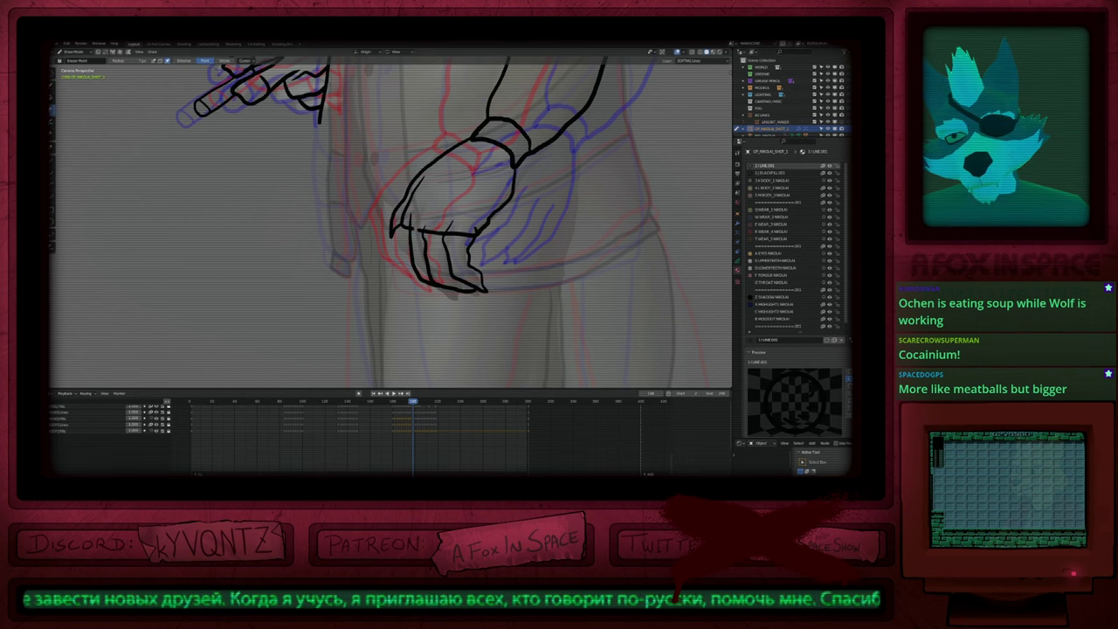
pyautogui.press('d')
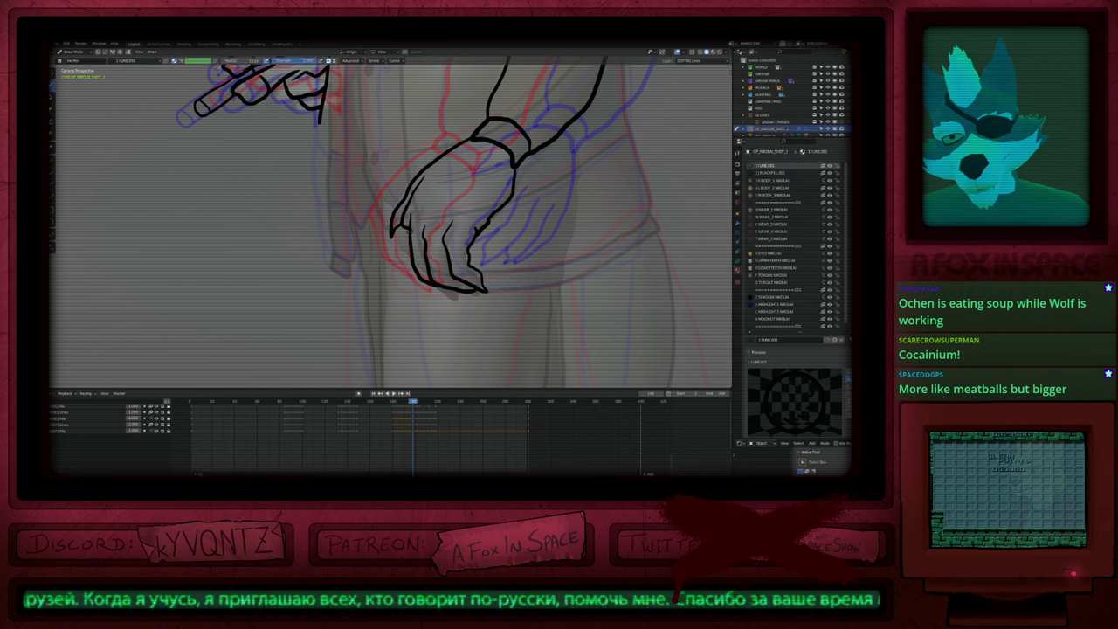
pyautogui.press('e')
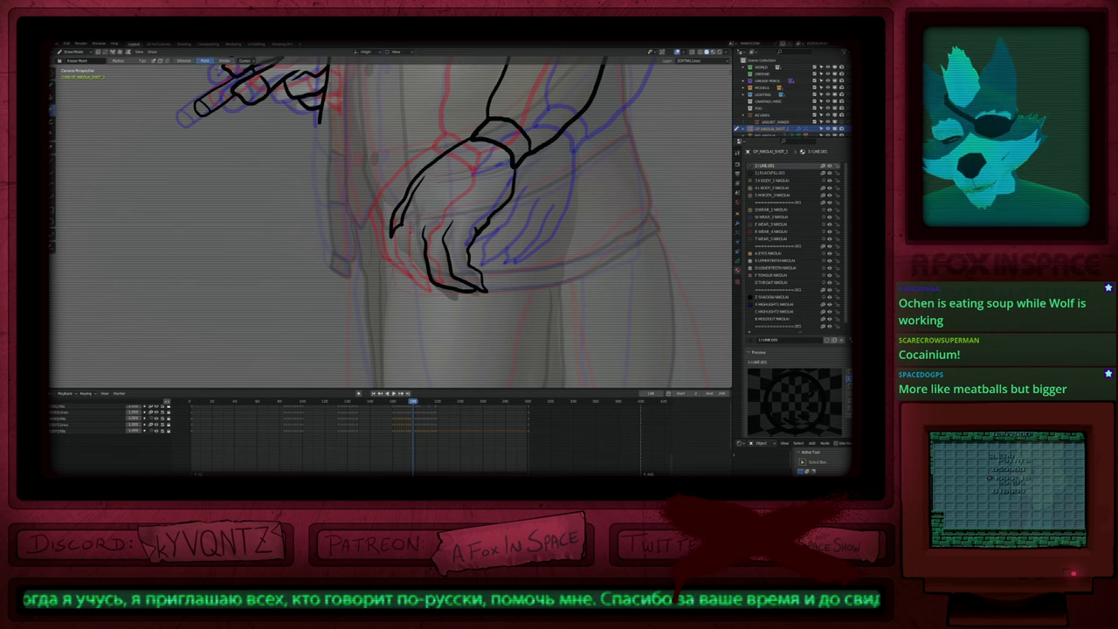
pyautogui.press('e')
pyautogui.click(409, 229)
pyautogui.hotkey('ctrl', 'z')
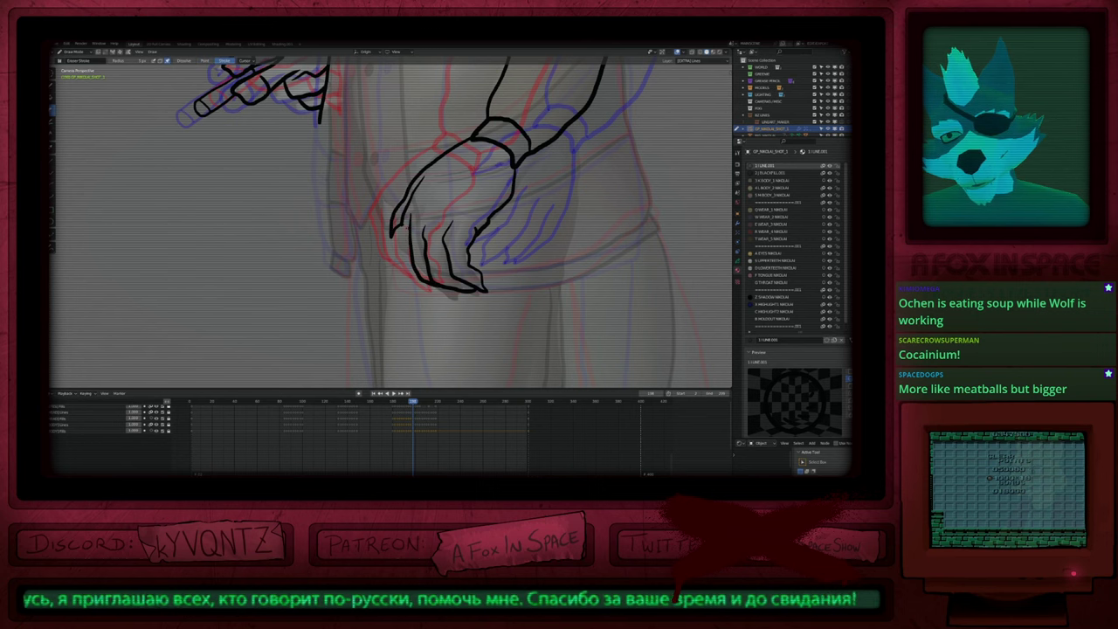
pyautogui.press('d')
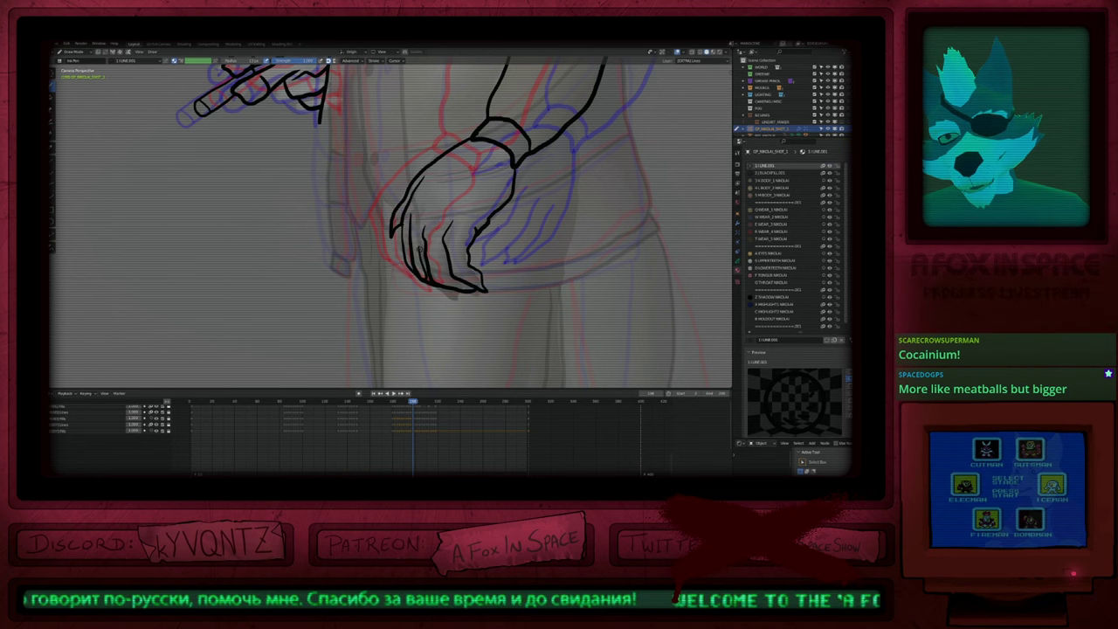
# Step: Shrink the brush and nudge the resting hand's finger lines into place
pyautogui.scroll(-5, 419, 251)
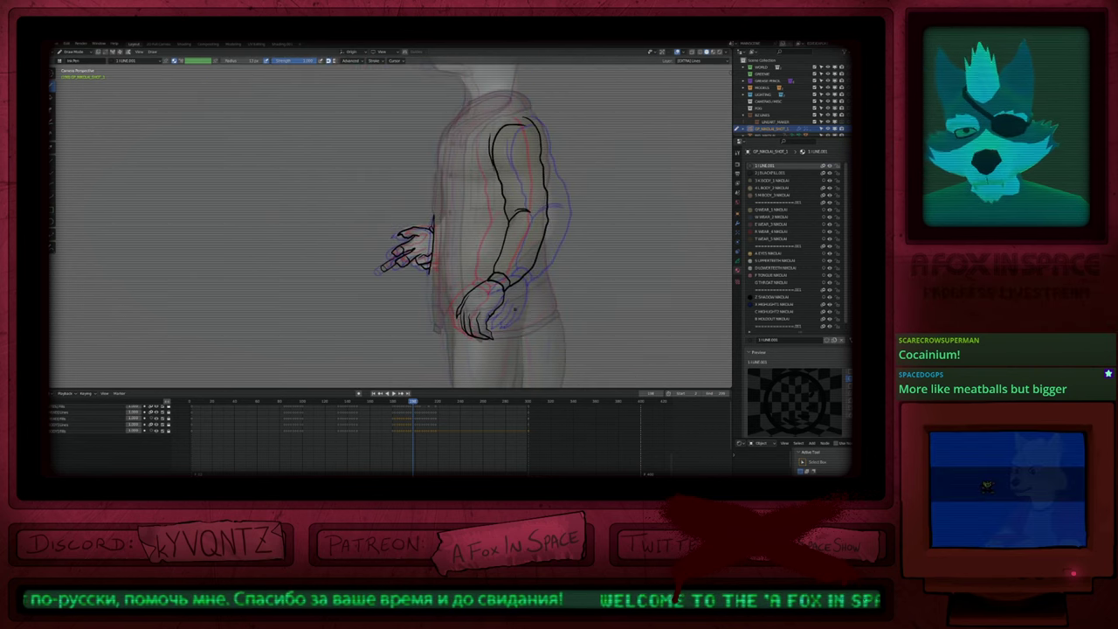
pyautogui.press('f')
pyautogui.click(538, 324)
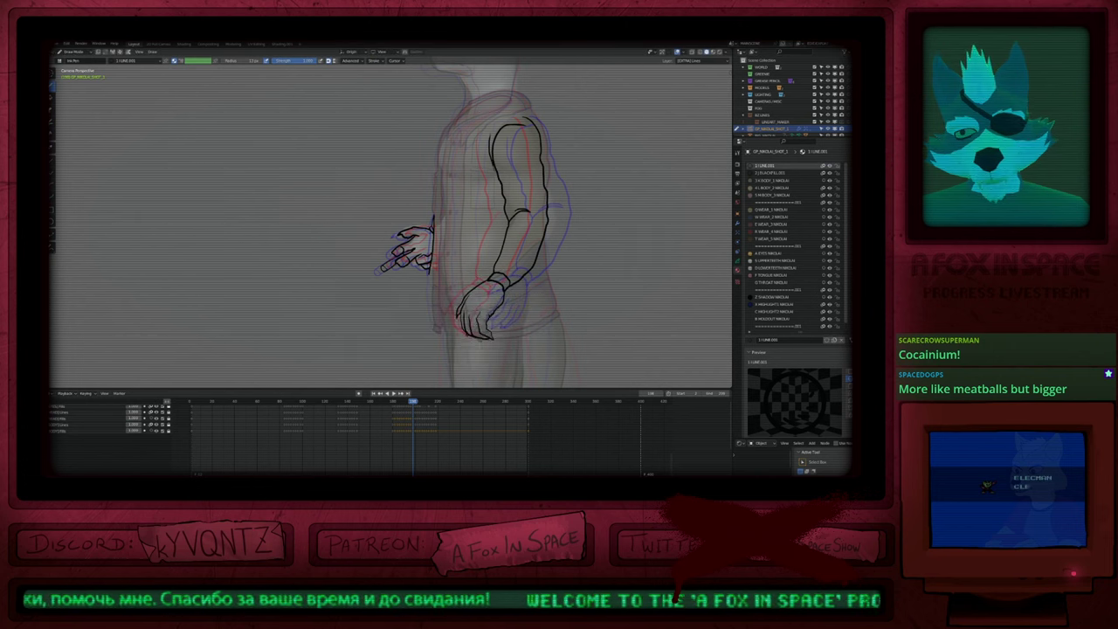
pyautogui.moveTo(477, 336); pyautogui.dragTo(480, 331)
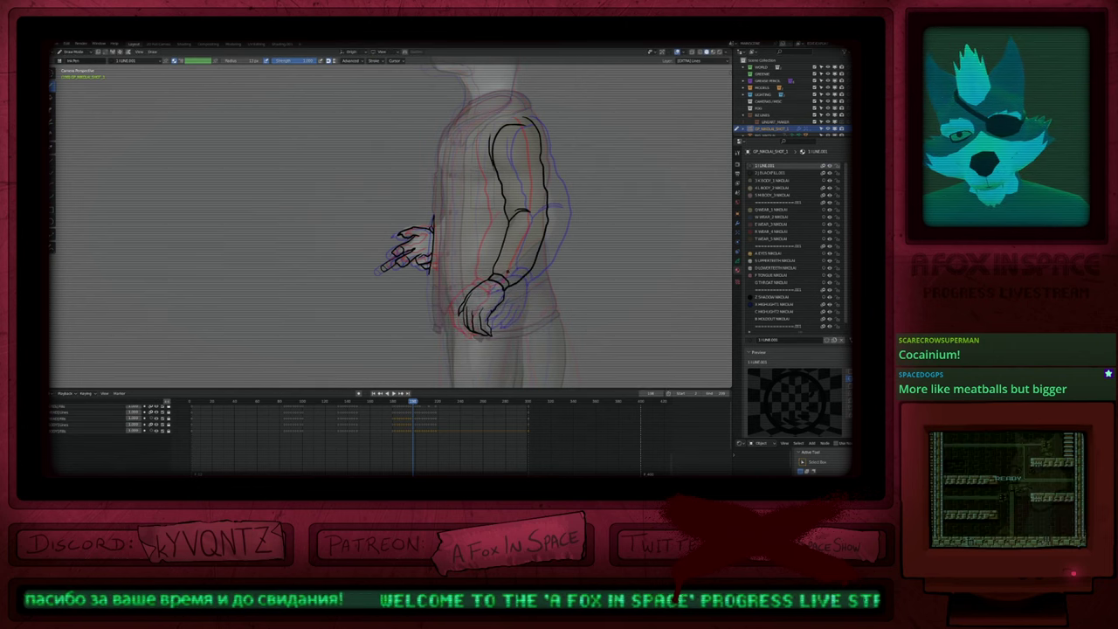
pyautogui.press('f')
pyautogui.click(518, 302)
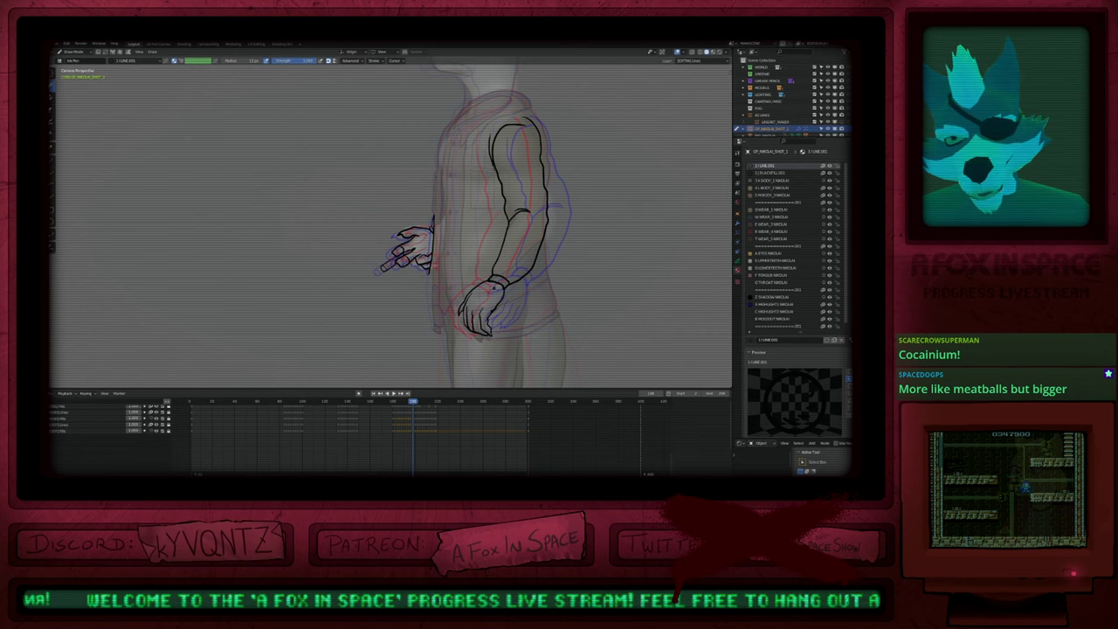
pyautogui.moveTo(499, 326)
pyautogui.keyDown('shift'); pyautogui.mouseDown(button='middle')
pyautogui.moveTo(474, 302)
pyautogui.moveTo(474, 258)
pyautogui.mouseUp(button='middle'); pyautogui.keyUp('shift')
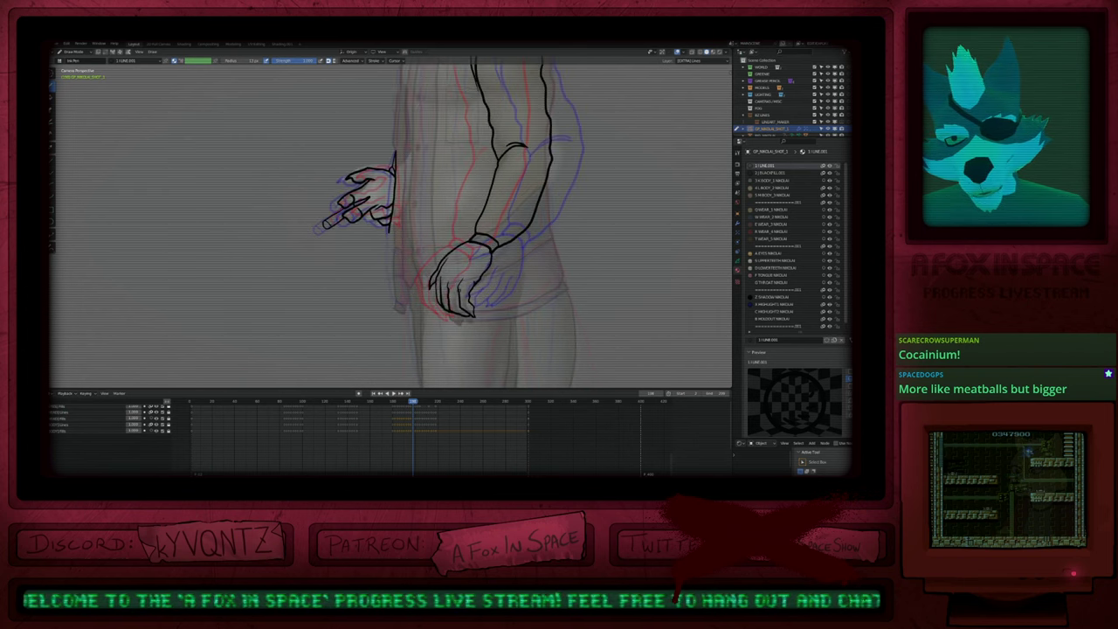
# Step: Move back about two frames and flip between neighbouring drawings to compare the hands
pyautogui.scroll(3, 454, 323)
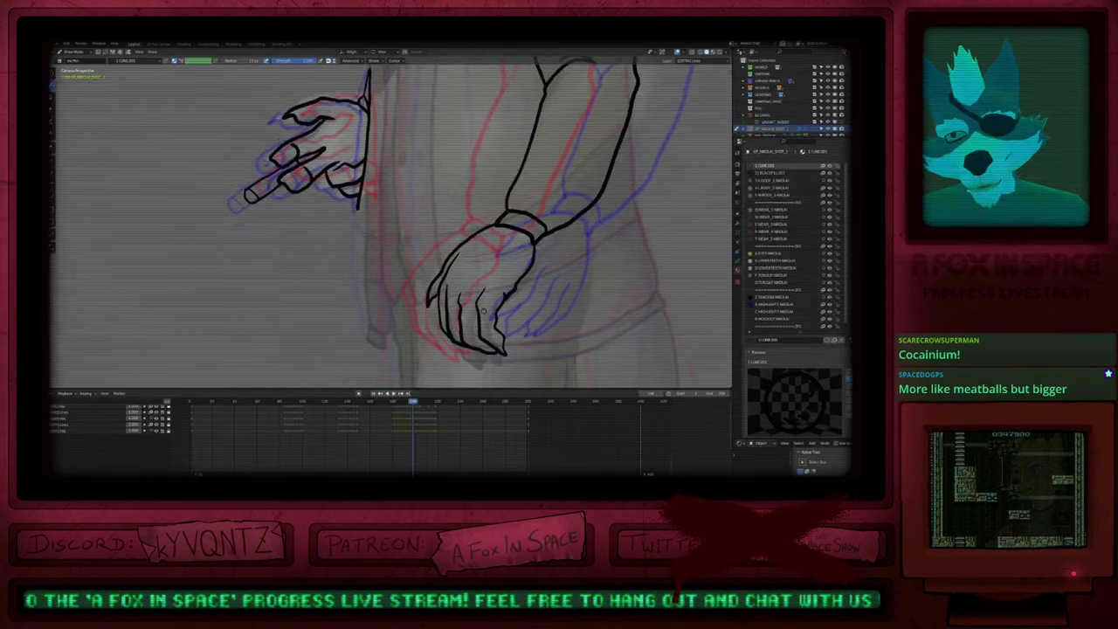
pyautogui.scroll(-4, 483, 310)
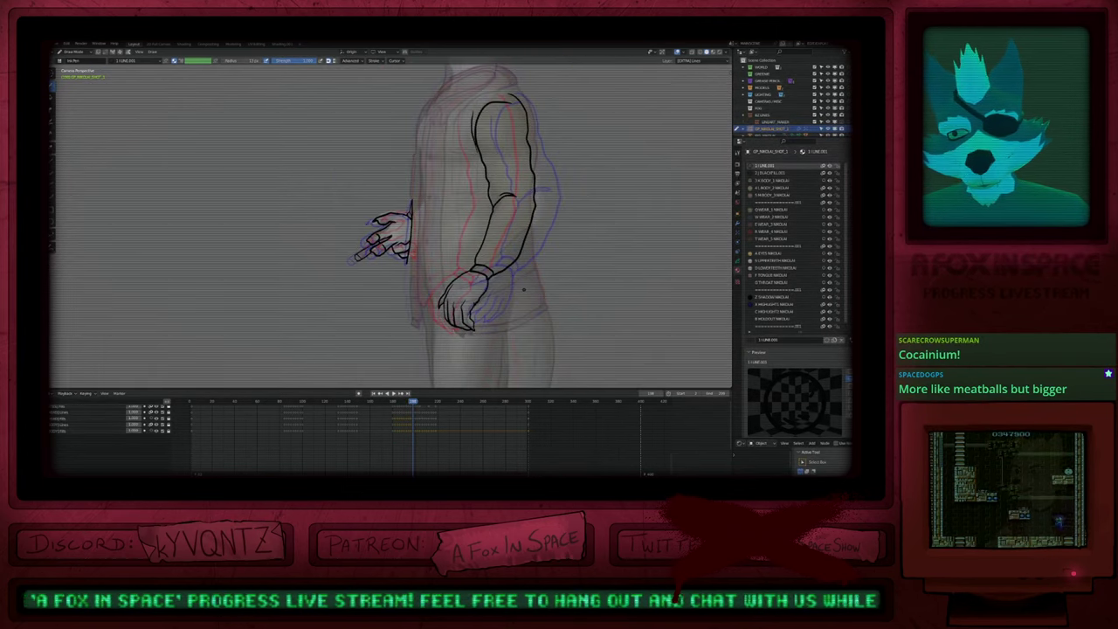
pyautogui.keyDown('alt'); pyautogui.moveTo(524, 289); pyautogui.dragTo(517, 289, button='middle'); pyautogui.keyUp('alt')
pyautogui.press('Right')
pyautogui.press('Right')
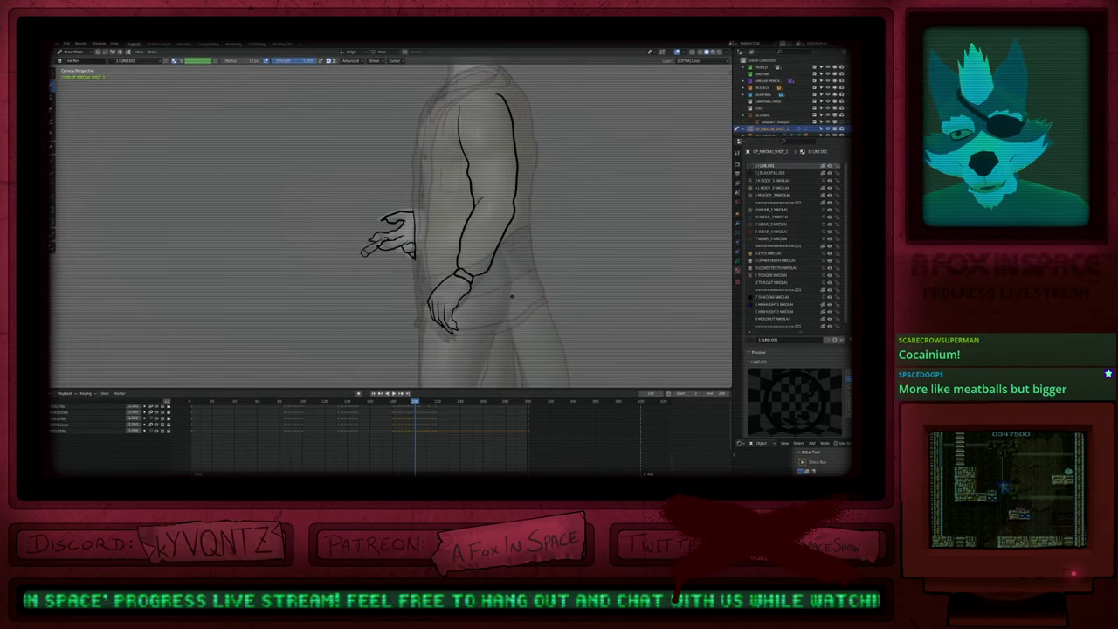
pyautogui.press('Left')
pyautogui.press('Left')
pyautogui.press('Left')
pyautogui.press('Left')
pyautogui.press('Right')
pyautogui.press('Right')
pyautogui.press('Right')
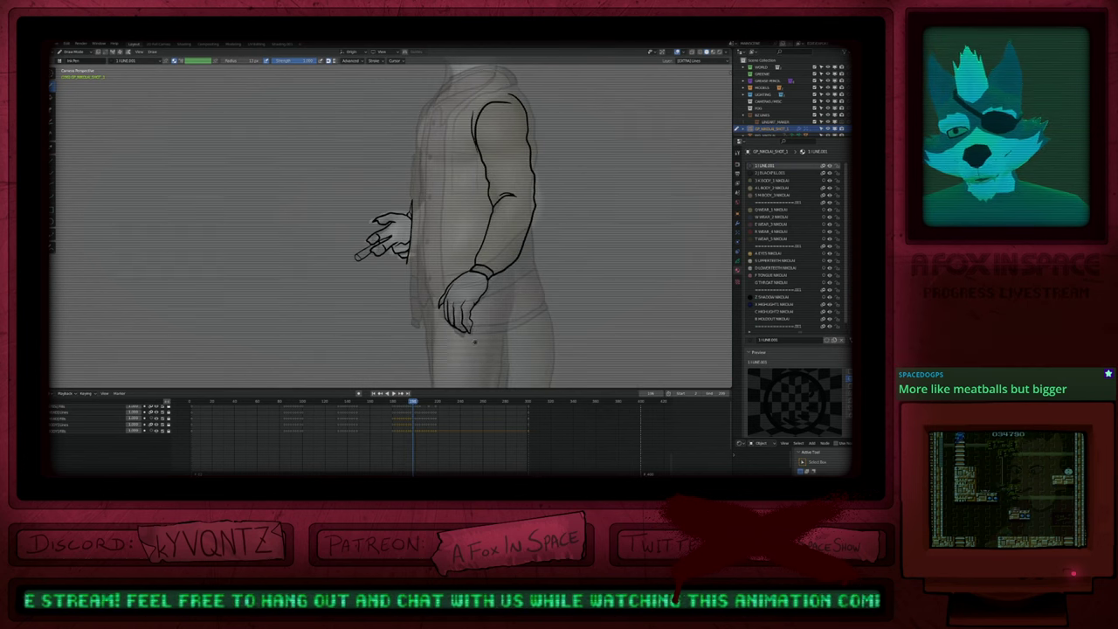
pyautogui.press('Left')
pyautogui.press('Right')
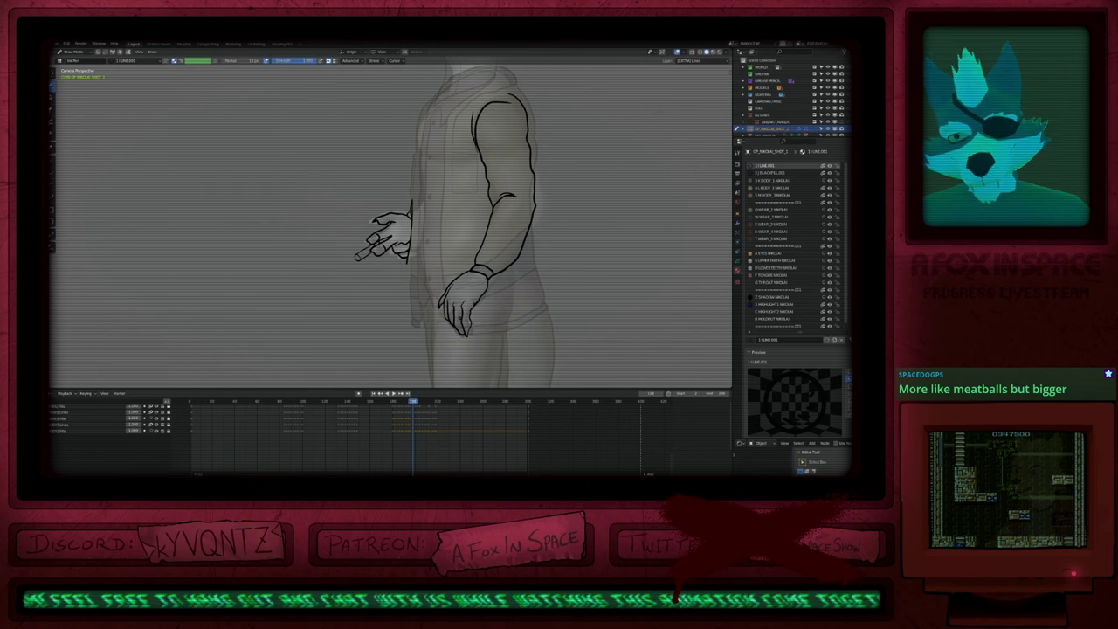
pyautogui.scroll(4, 473, 324)
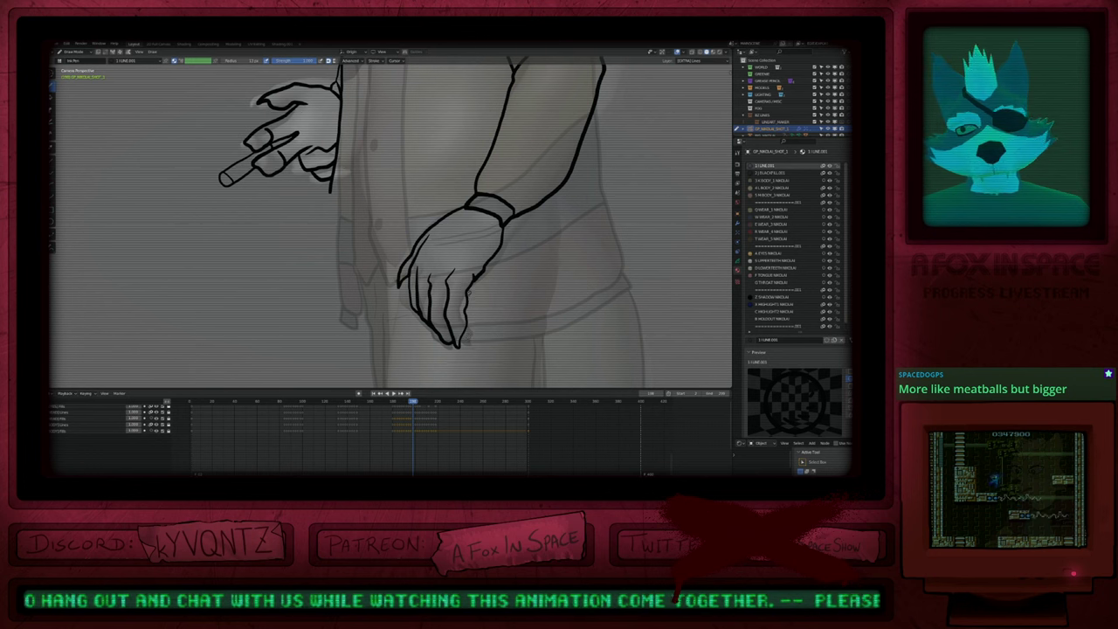
pyautogui.scroll(-4, 472, 334)
pyautogui.press('Left')
pyautogui.press('Right')
pyautogui.press('Right')
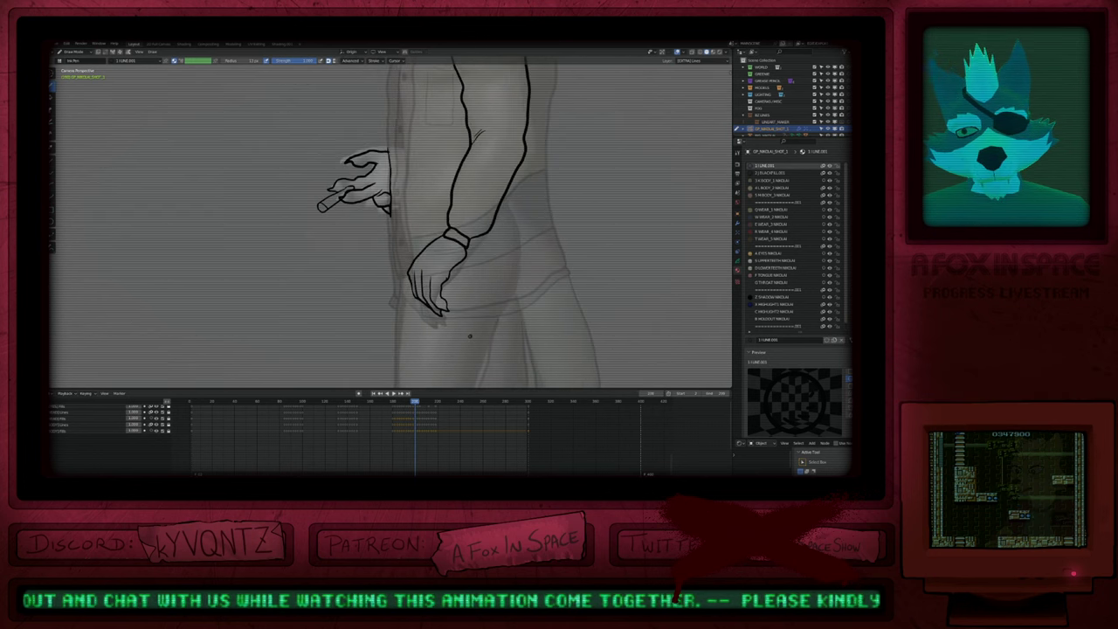
pyautogui.press('Right')
pyautogui.press('Left')
pyautogui.press('Left')
pyautogui.press('Left')
pyautogui.press('Left')
pyautogui.press('Left')
pyautogui.press('Left')
pyautogui.press('Left')
pyautogui.press('Left')
pyautogui.press('Left')
pyautogui.press('Left')
pyautogui.press('Left')
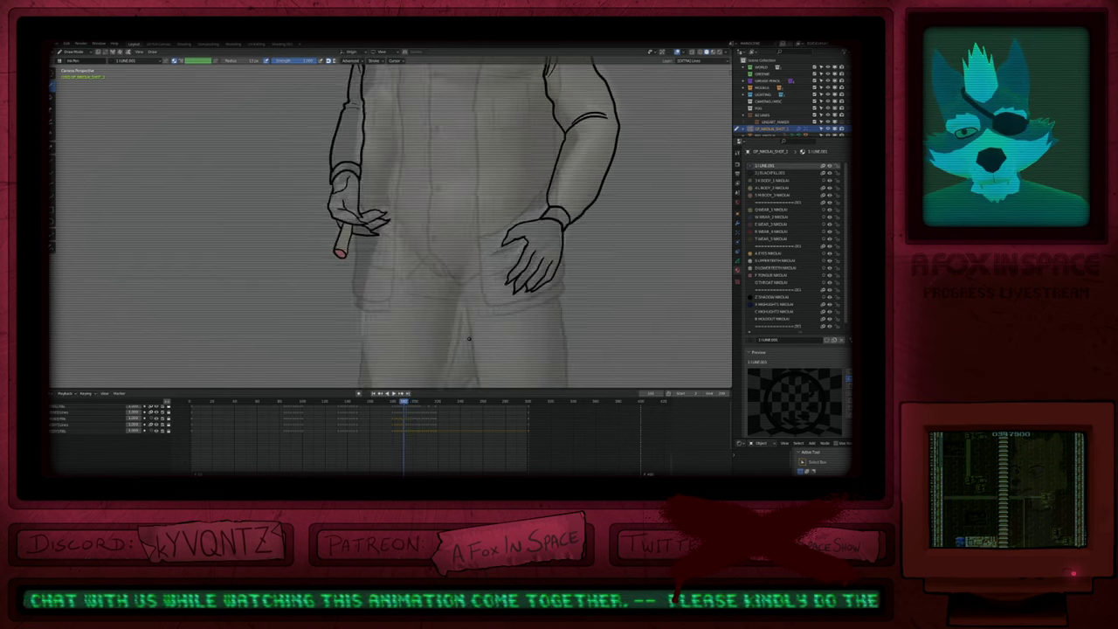
# Step: Step forward and back through the inked arm-and-hand drawings to compare poses
pyautogui.press('Right')
pyautogui.press('Right')
pyautogui.press('Right')
pyautogui.press('Right')
pyautogui.press('Right')
pyautogui.press('Right')
pyautogui.press('Right')
pyautogui.press('Right')
pyautogui.press('Left')
pyautogui.press('Left')
pyautogui.press('Left')
pyautogui.press('Left')
pyautogui.press('Left')
pyautogui.press('Left')
pyautogui.press('Up')
pyautogui.press('Up')
pyautogui.press('Down')
pyautogui.press('f')
pyautogui.press('Escape')
pyautogui.press('f')
pyautogui.press('Escape')
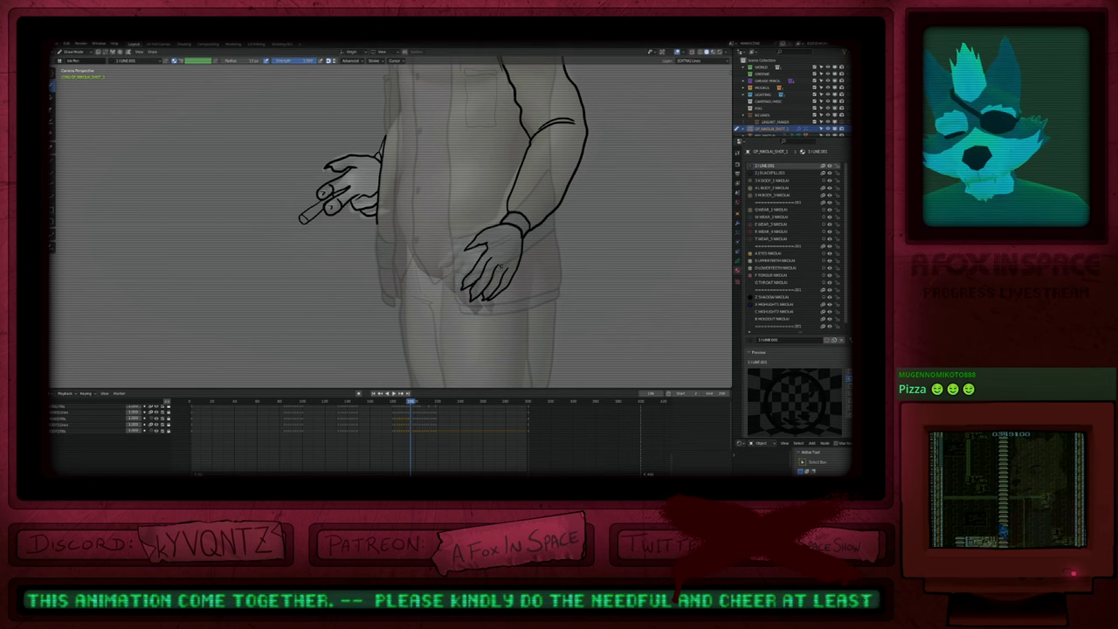
pyautogui.moveTo(410, 415); pyautogui.dragTo(408, 471, button='middle')
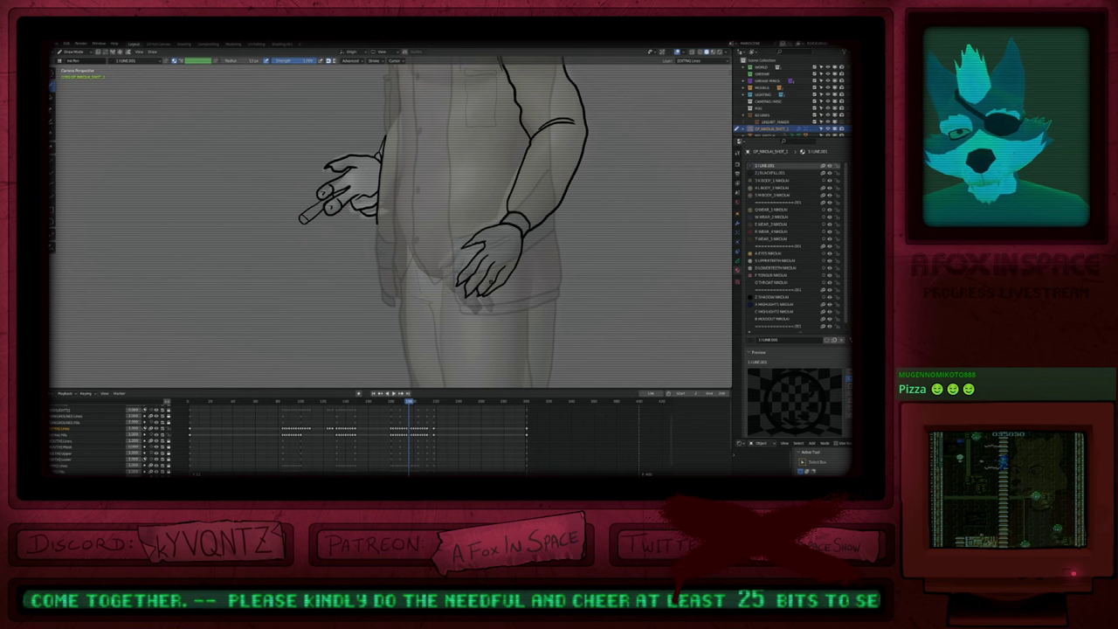
pyautogui.press('Down')
pyautogui.press('Up')
pyautogui.press('Up')
pyautogui.press('Up')
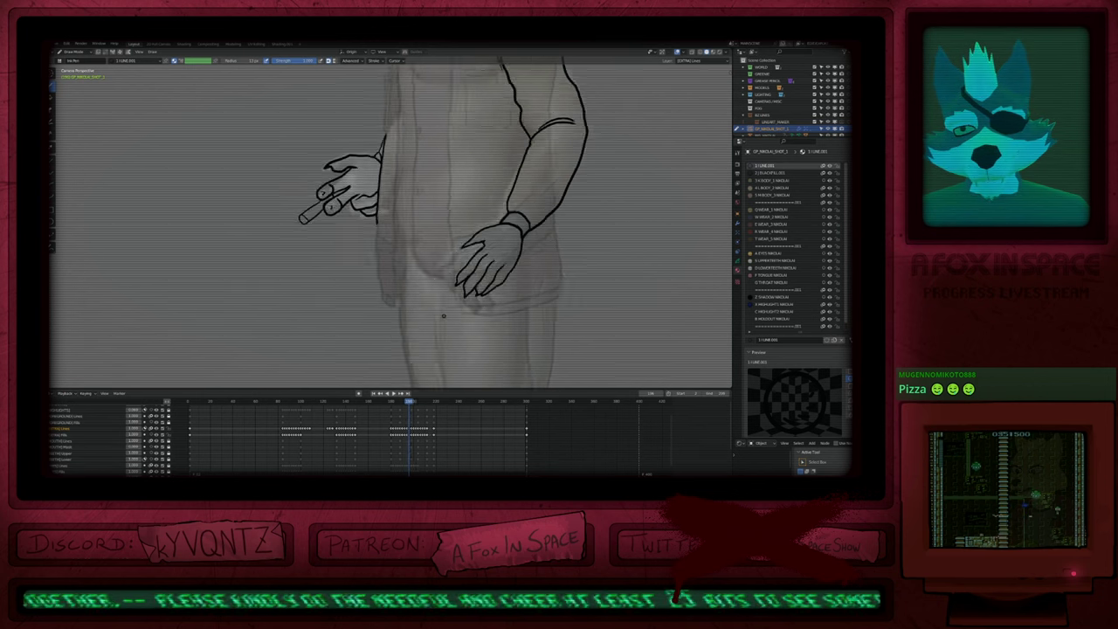
pyautogui.press('Left')
pyautogui.press('Left')
pyautogui.press('Left')
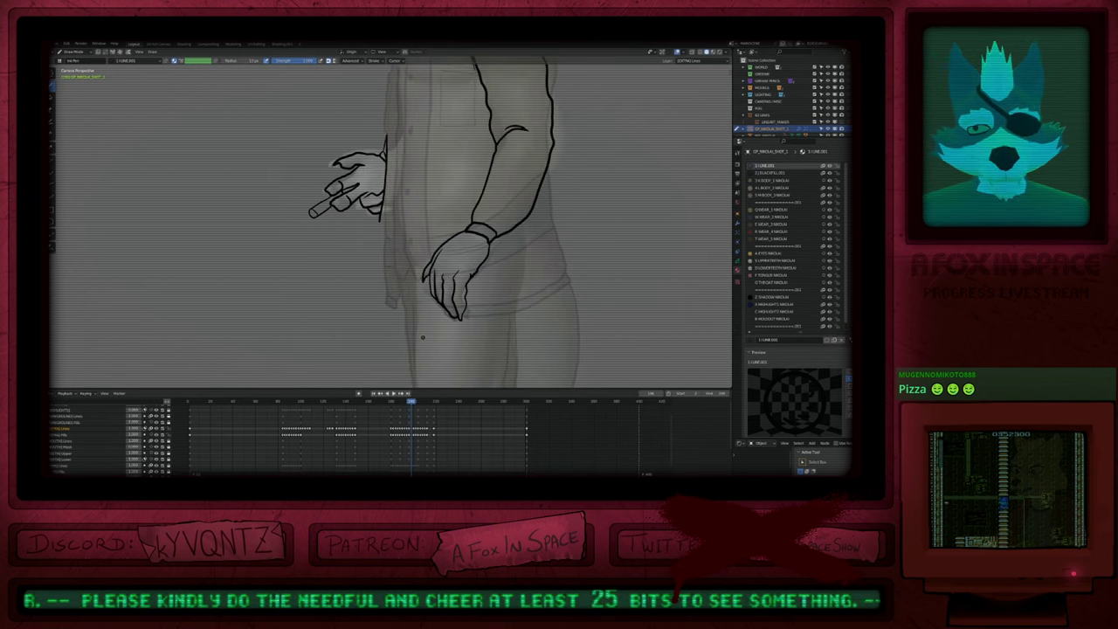
pyautogui.press('Left')
# Step: With onion skins on, pull the wrist and cuff lines left and adjust the finger lines
pyautogui.press('o')
pyautogui.press('f')
pyautogui.press('Escape')
pyautogui.moveTo(531, 222); pyautogui.dragTo(520, 227)
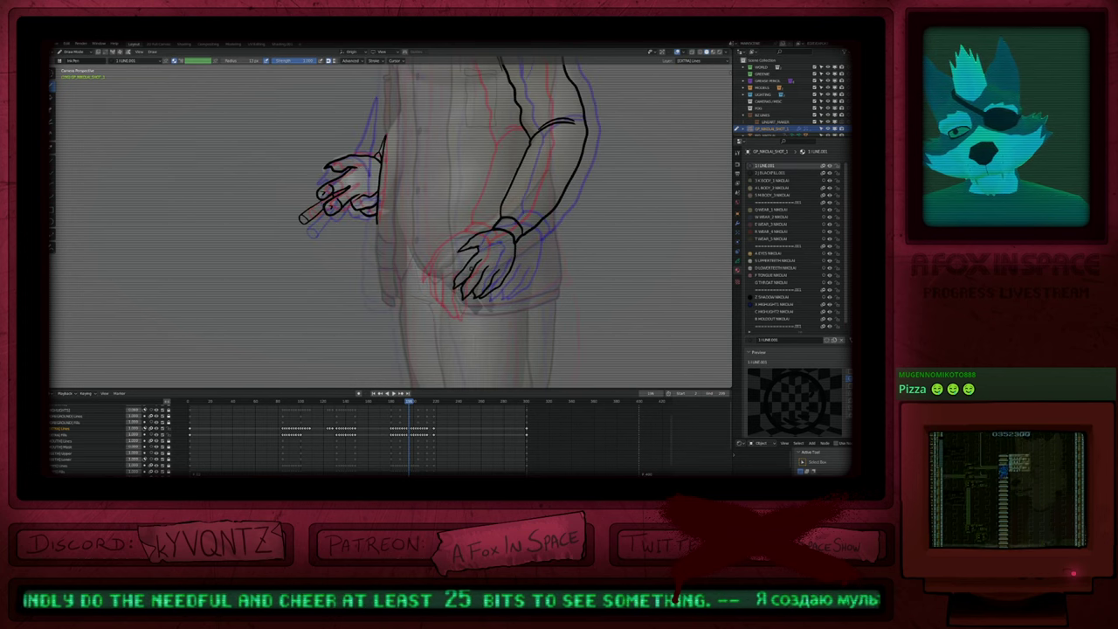
pyautogui.moveTo(479, 307); pyautogui.dragTo(496, 302)
pyautogui.press('o')
# Step: Flip through neighbouring drawings, settling on the front-facing pose holding the cigarette
pyautogui.press('Left')
pyautogui.press('Up')
pyautogui.press('Up')
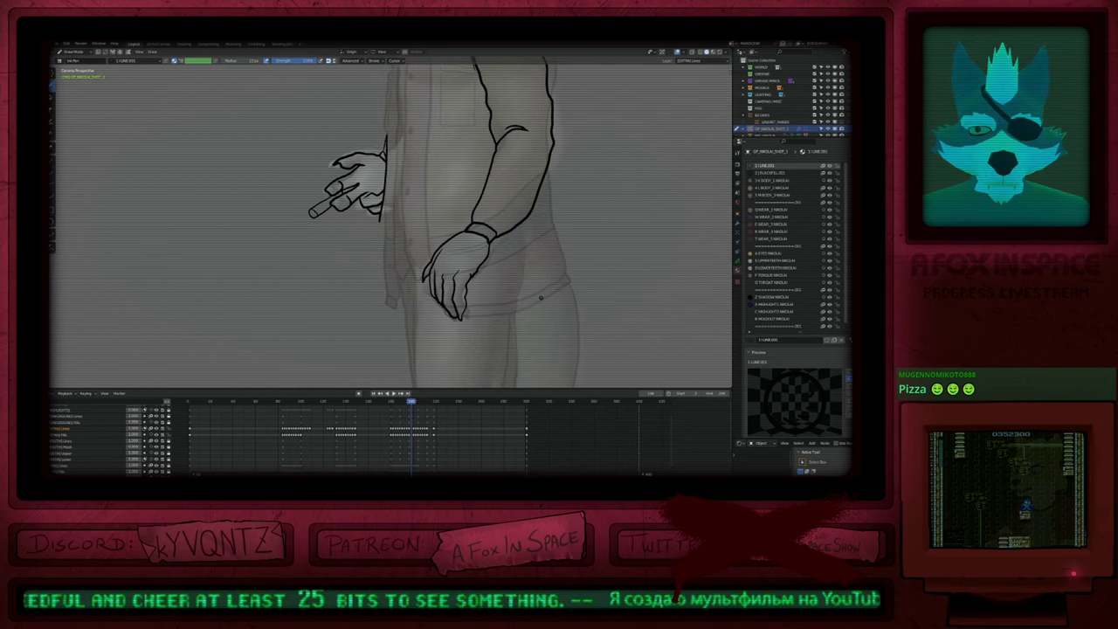
pyautogui.press('Up')
pyautogui.press('Up')
pyautogui.press('Down')
pyautogui.press('Down')
pyautogui.press('Down')
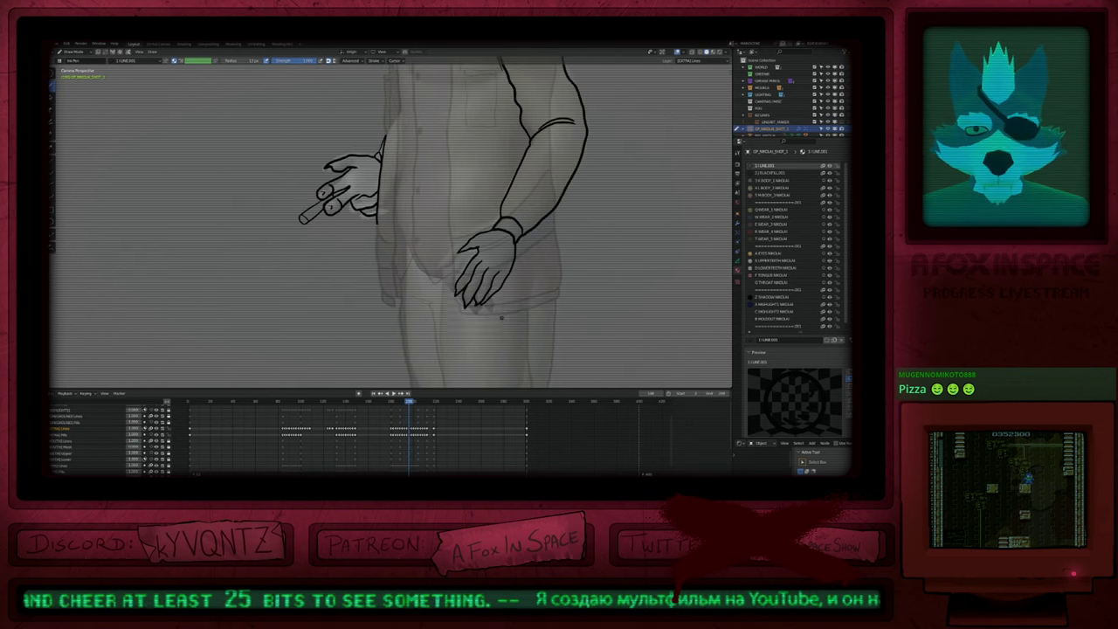
pyautogui.press('Up')
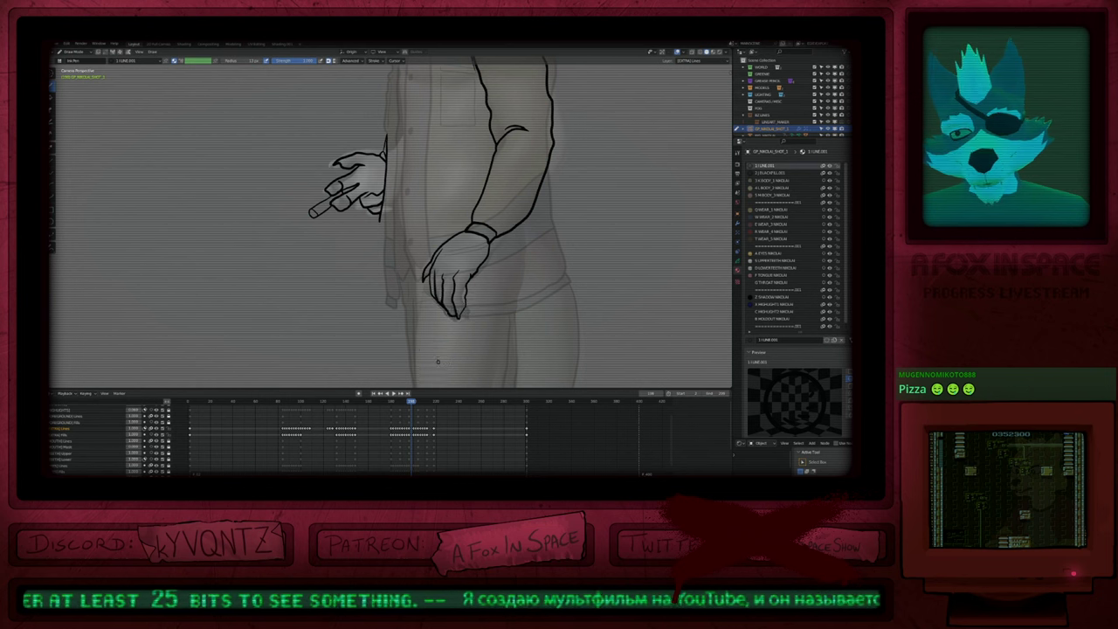
pyautogui.press('f')
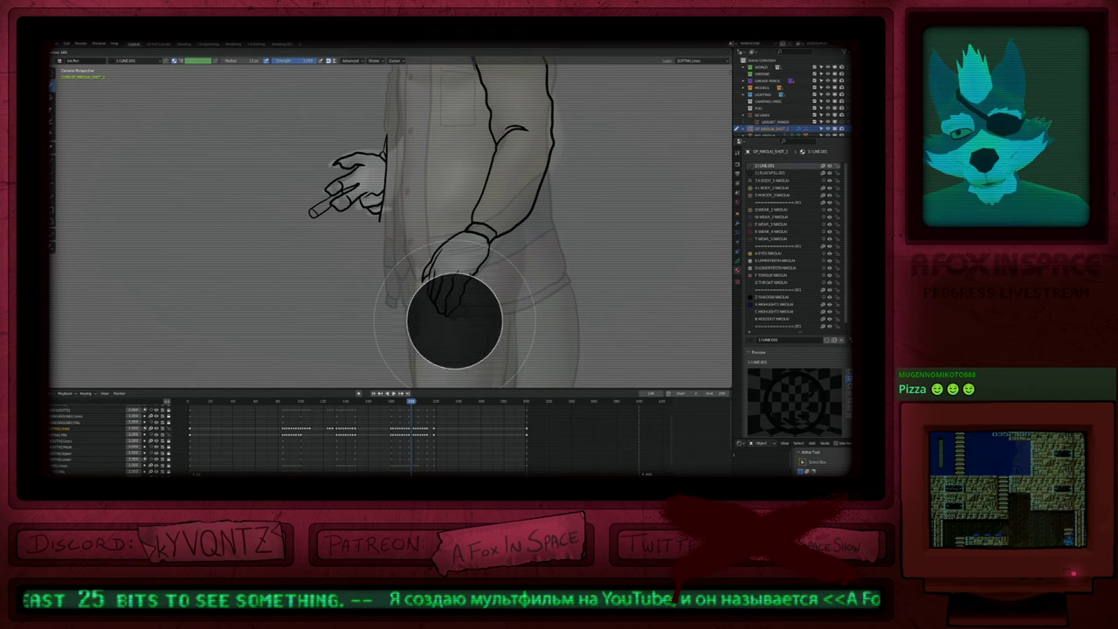
pyautogui.click(407, 329)
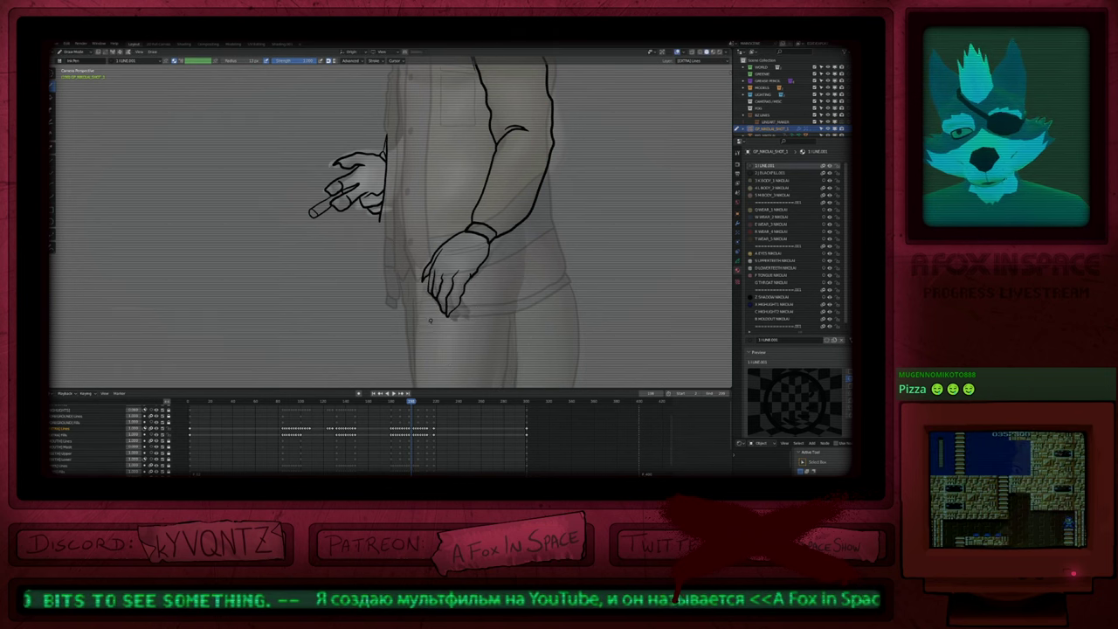
pyautogui.press('Left')
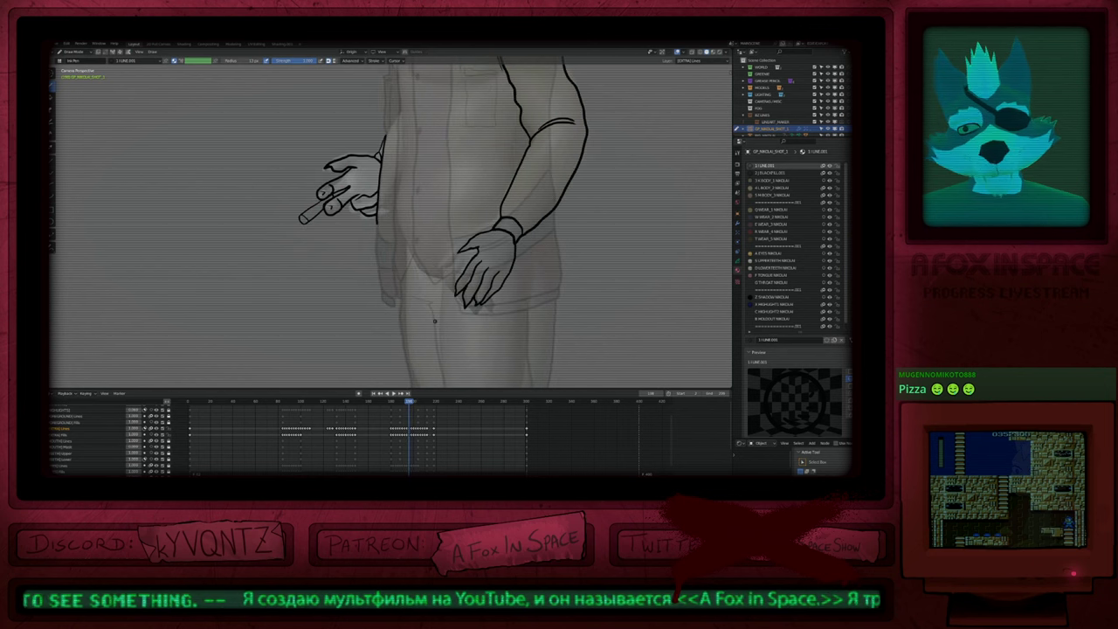
pyautogui.press('Right')
pyautogui.press('f')
pyautogui.click(439, 338)
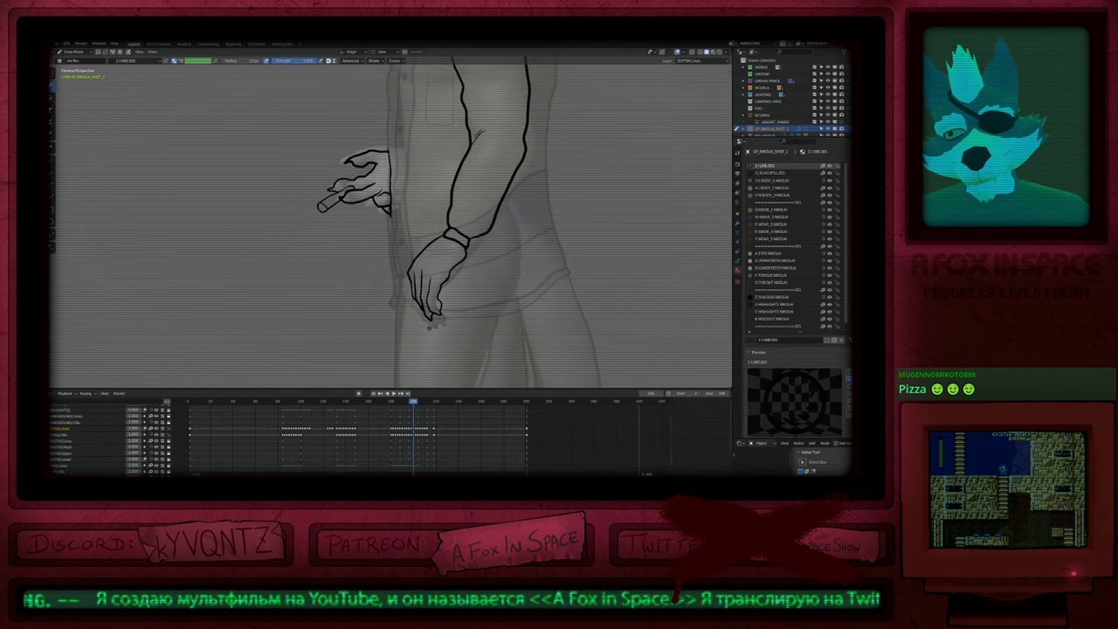
pyautogui.press('Right')
pyautogui.press('Left')
pyautogui.press('Left')
pyautogui.press('Left')
pyautogui.press('Left')
pyautogui.press('Left')
pyautogui.press('Left')
pyautogui.press('Left')
pyautogui.press('Left')
pyautogui.press('Left')
pyautogui.press('Left')
pyautogui.press('Left')
pyautogui.press('Left')
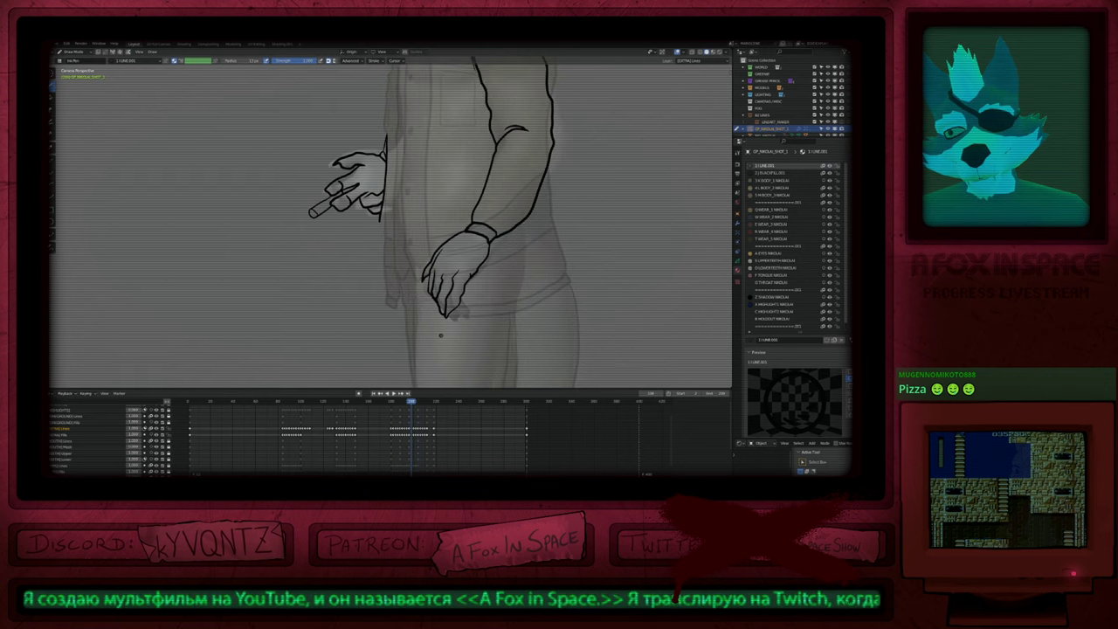
pyautogui.press('Right')
pyautogui.press('Right')
pyautogui.press('Right')
pyautogui.press('Right')
pyautogui.press('Right')
pyautogui.press('Right')
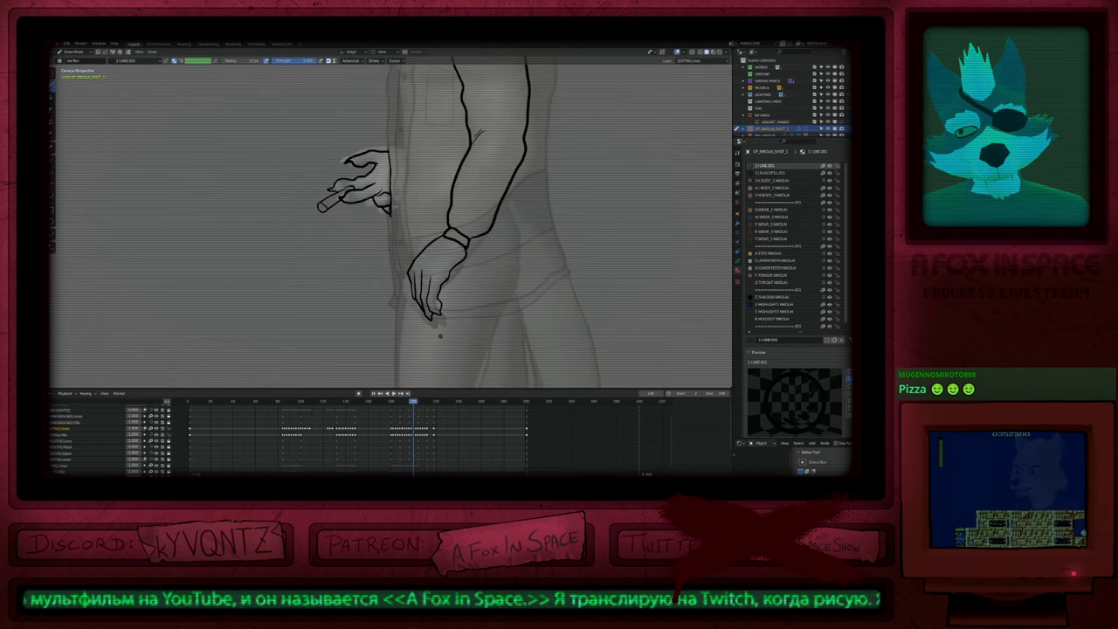
pyautogui.press('Left')
pyautogui.press('Left')
pyautogui.press('Left')
pyautogui.press('Left')
pyautogui.press('Left')
pyautogui.press('Left')
pyautogui.press('Left')
pyautogui.press('Left')
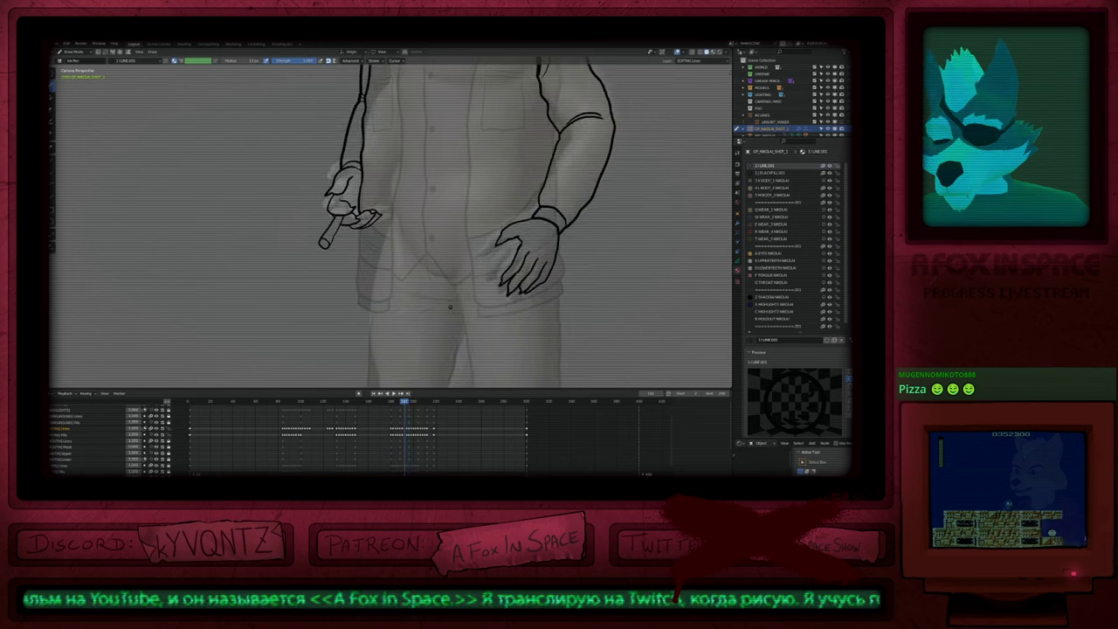
# Step: Activate the Fills layer with the Fill tool and go to frame 190
pyautogui.press('u')
pyautogui.click(453, 306)
pyautogui.keyDown('shift'); pyautogui.moveTo(392, 185); pyautogui.dragTo(416, 298, button='middle'); pyautogui.keyUp('shift')
pyautogui.press('Left')
pyautogui.press('Left')
pyautogui.press('Left')
pyautogui.press('Left')
pyautogui.press('Left')
pyautogui.press('Left')
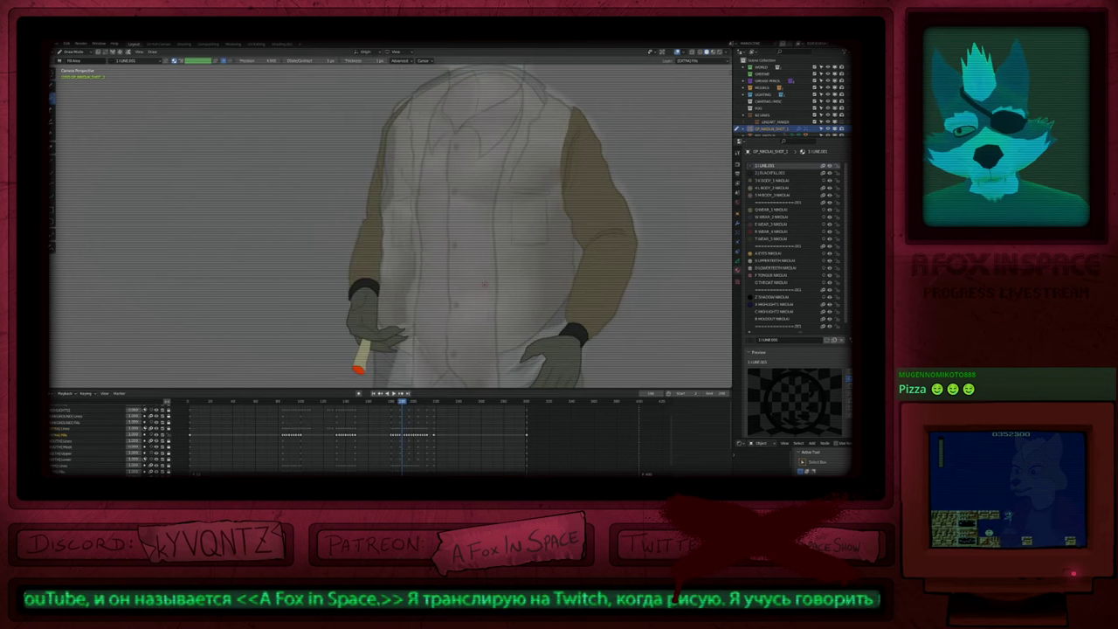
pyautogui.press('Right')
pyautogui.press('Right')
pyautogui.press('Right')
pyautogui.press('Right')
pyautogui.press('Right')
pyautogui.press('Right')
pyautogui.press('Right')
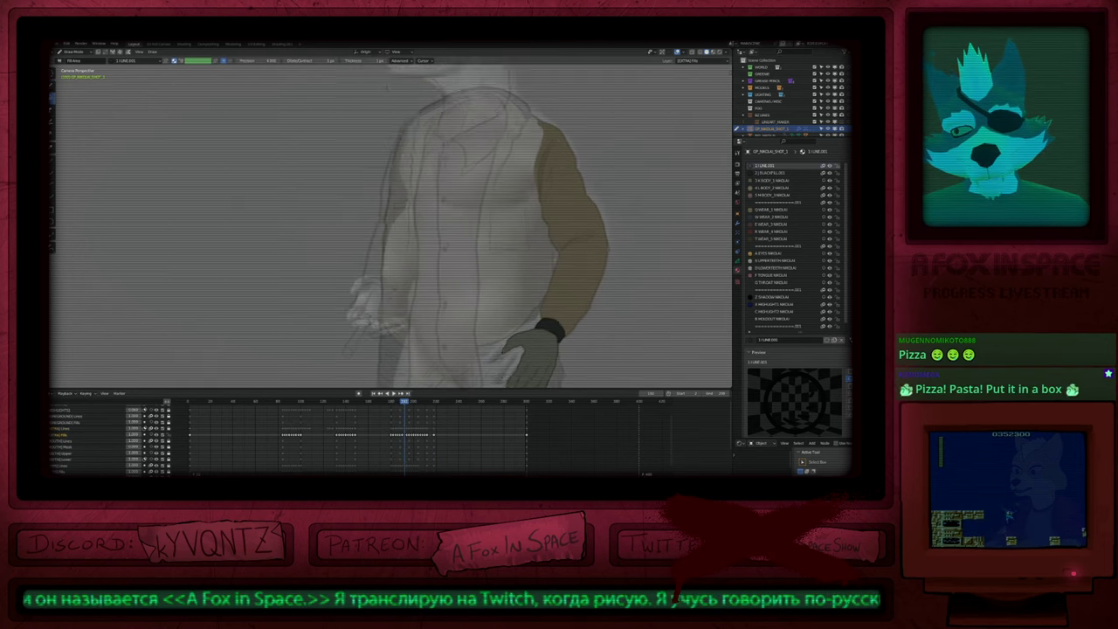
# Step: Fill the cigarette pale yellow with CIG_1 and the holding hand green with BODY_1
pyautogui.press('u')
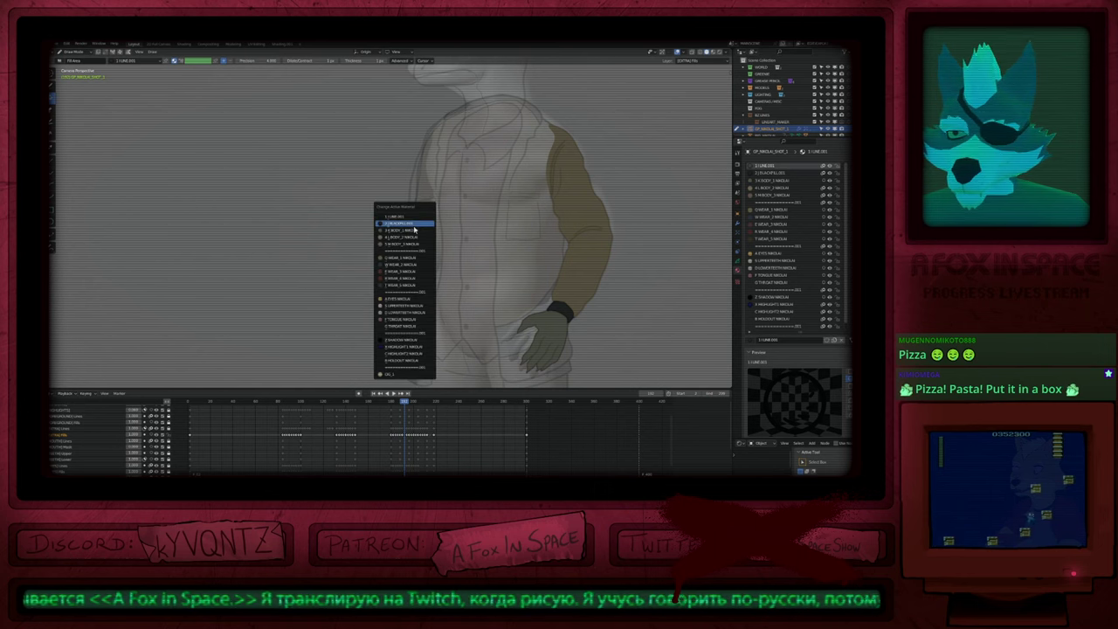
pyautogui.press('c')
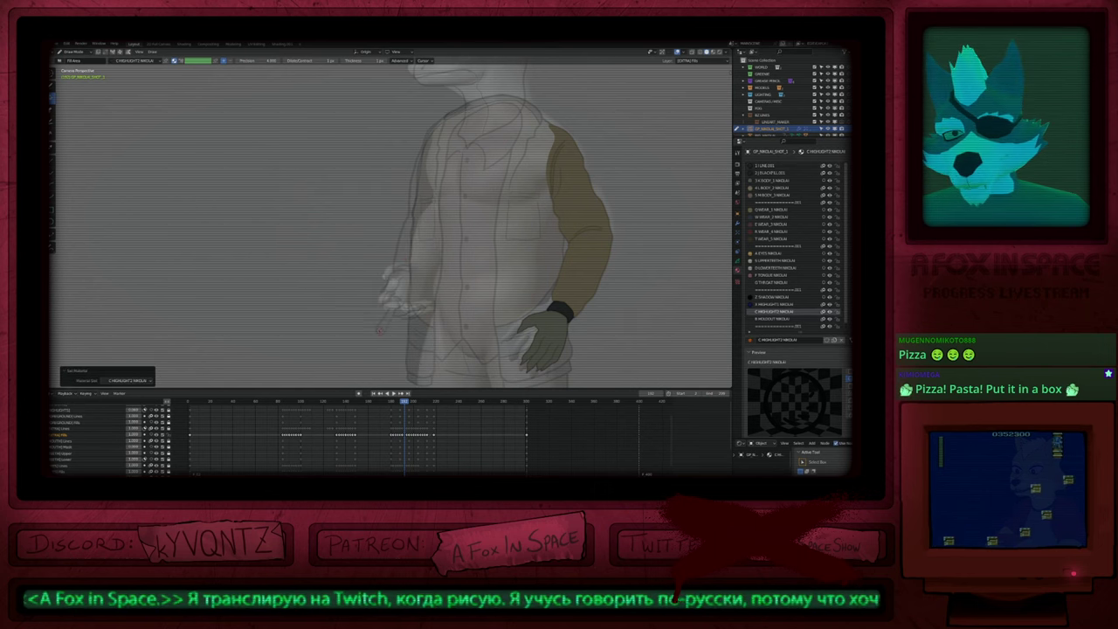
pyautogui.press('u')
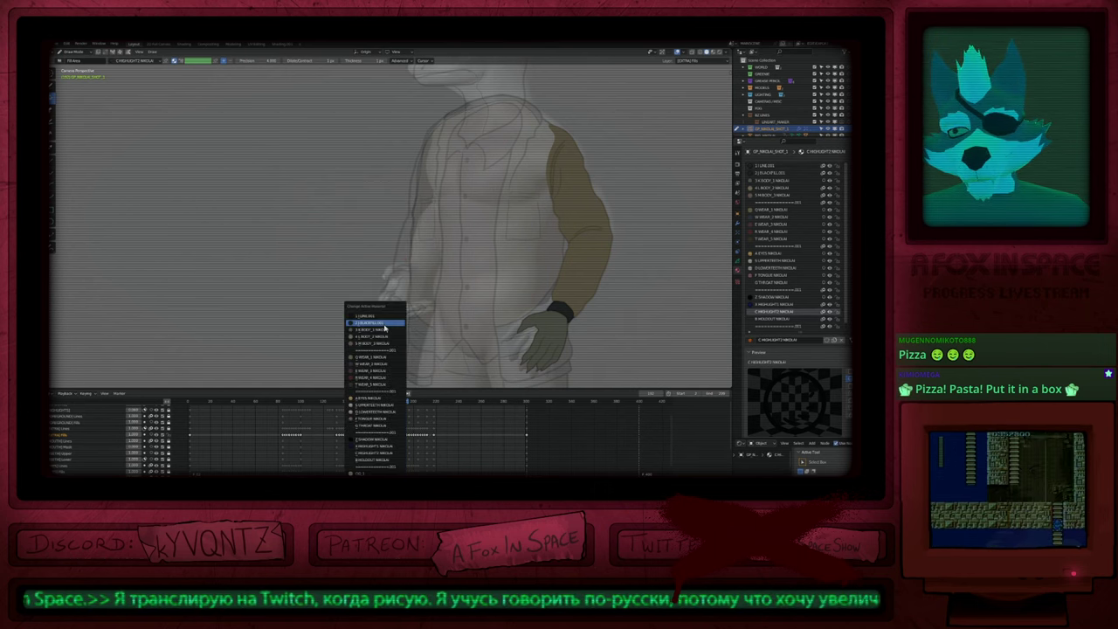
pyautogui.click(365, 474)
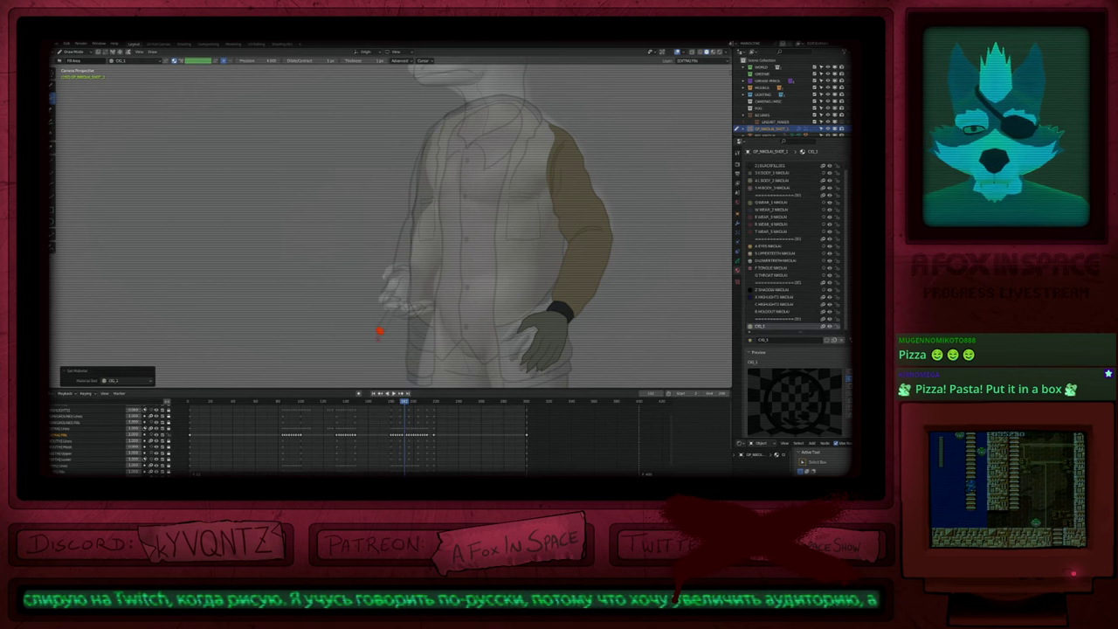
pyautogui.click(387, 318)
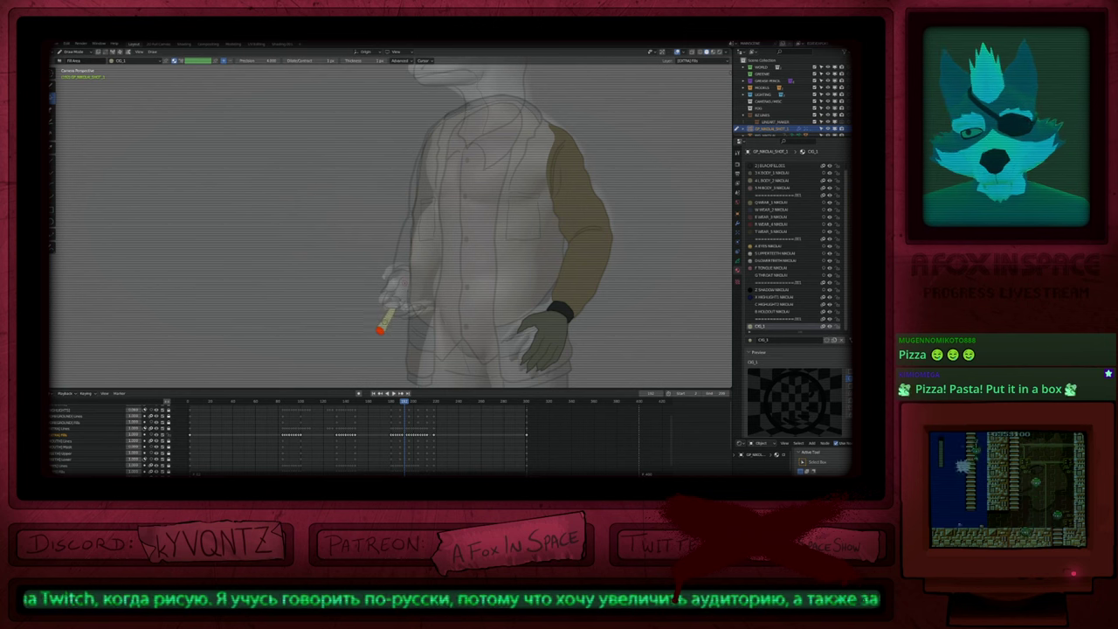
pyautogui.press('u')
pyautogui.press('3')
pyautogui.click(405, 290)
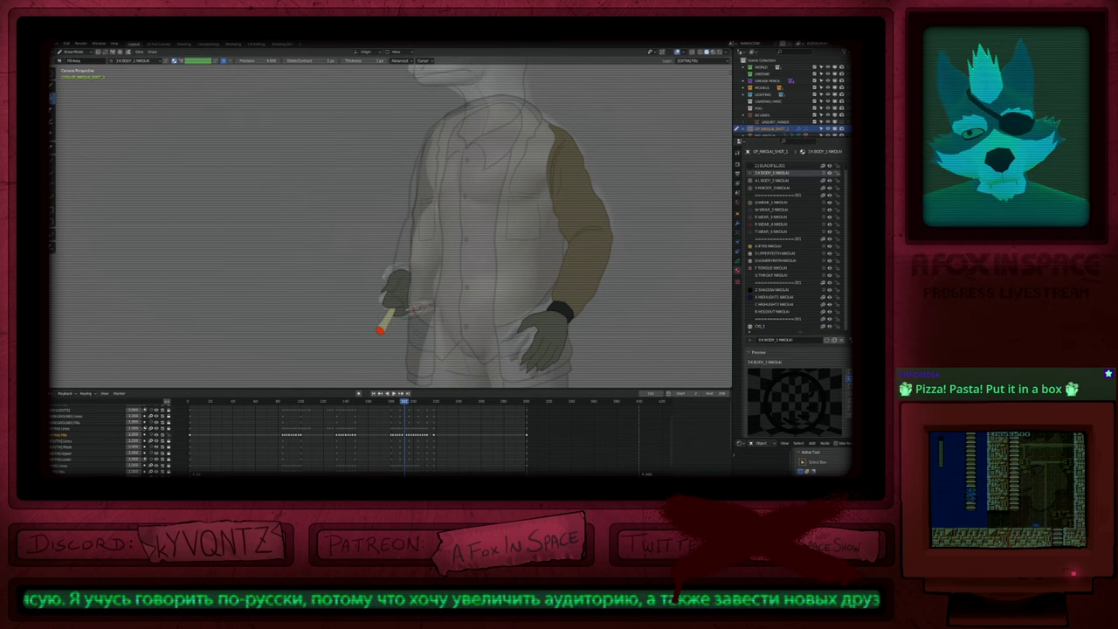
# Step: Fill the near sleeve brown with WEAR_1 and its cuff black with BLACKFILL
pyautogui.press('u')
pyautogui.click(409, 236)
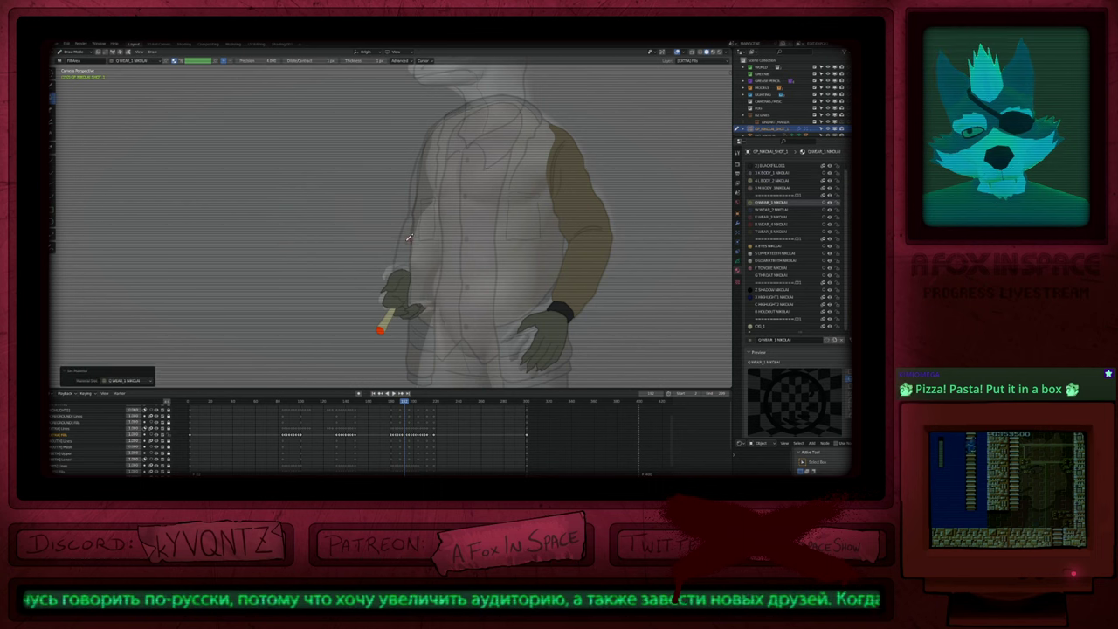
pyautogui.click(409, 239)
pyautogui.press('u')
pyautogui.press('2')
pyautogui.click(402, 269)
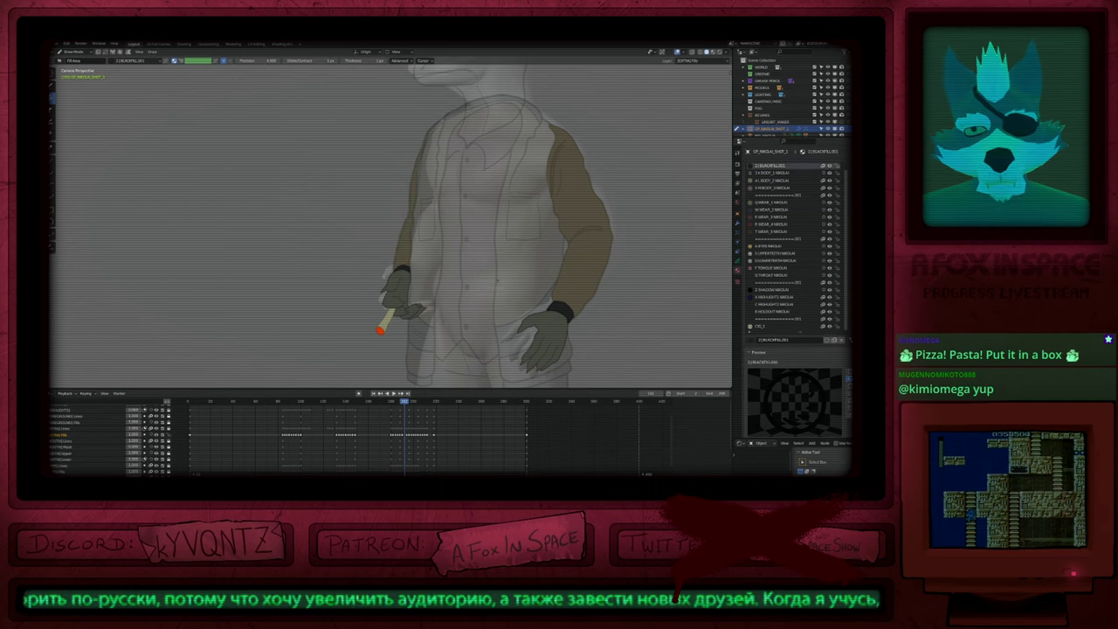
# Step: Check the filled frames, panning over the body, then switch back to the ink lines
pyautogui.keyDown('shift'); pyautogui.moveTo(503, 273); pyautogui.dragTo(484, 258, button='middle'); pyautogui.keyUp('shift')
pyautogui.scroll(-3, 484, 258)
pyautogui.press('Down')
pyautogui.press('Down')
pyautogui.press('Down')
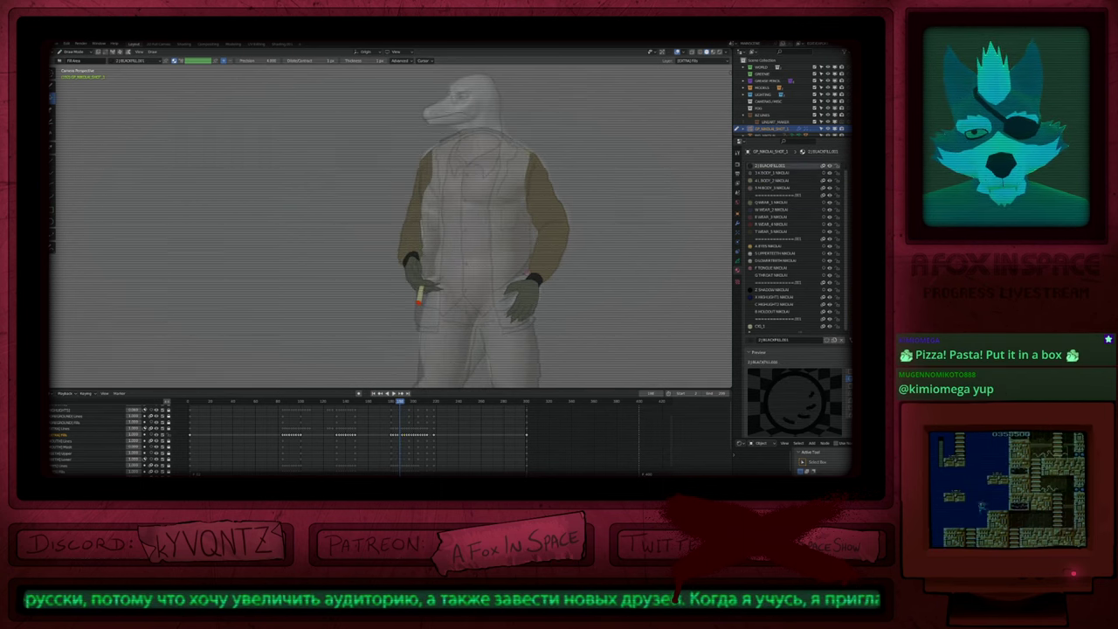
pyautogui.press('Down')
pyautogui.press('Up')
pyautogui.press('Up')
pyautogui.press('Up')
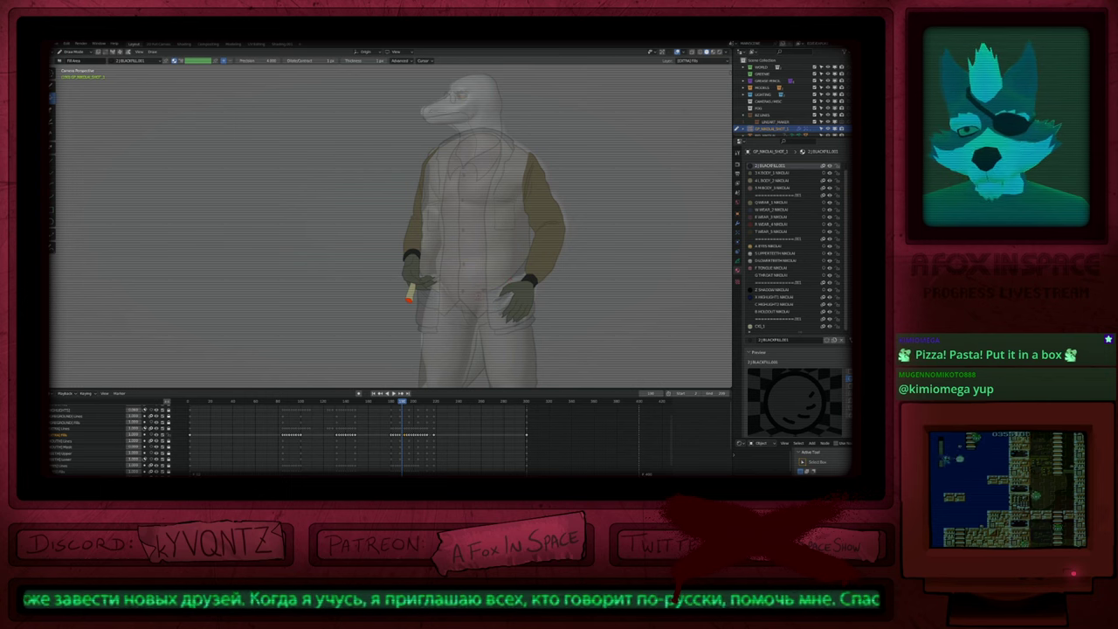
pyautogui.scroll(-1, 478, 296)
pyautogui.keyDown('shift'); pyautogui.moveTo(478, 295); pyautogui.dragTo(507, 249, button='middle'); pyautogui.keyUp('shift')
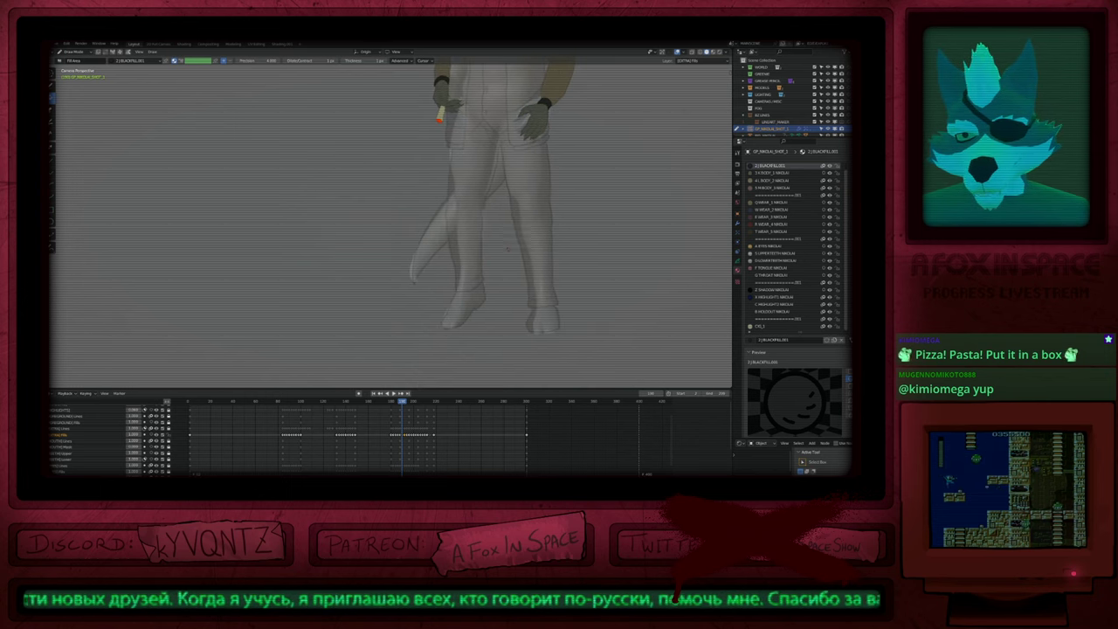
pyautogui.keyDown('shift'); pyautogui.moveTo(393, 105); pyautogui.dragTo(393, 244, button='middle'); pyautogui.keyUp('shift')
pyautogui.keyDown('shift'); pyautogui.moveTo(505, 302); pyautogui.dragTo(502, 307, button='middle'); pyautogui.keyUp('shift')
pyautogui.keyDown('shift'); pyautogui.moveTo(390, 249); pyautogui.dragTo(382, 303, button='middle'); pyautogui.keyUp('shift')
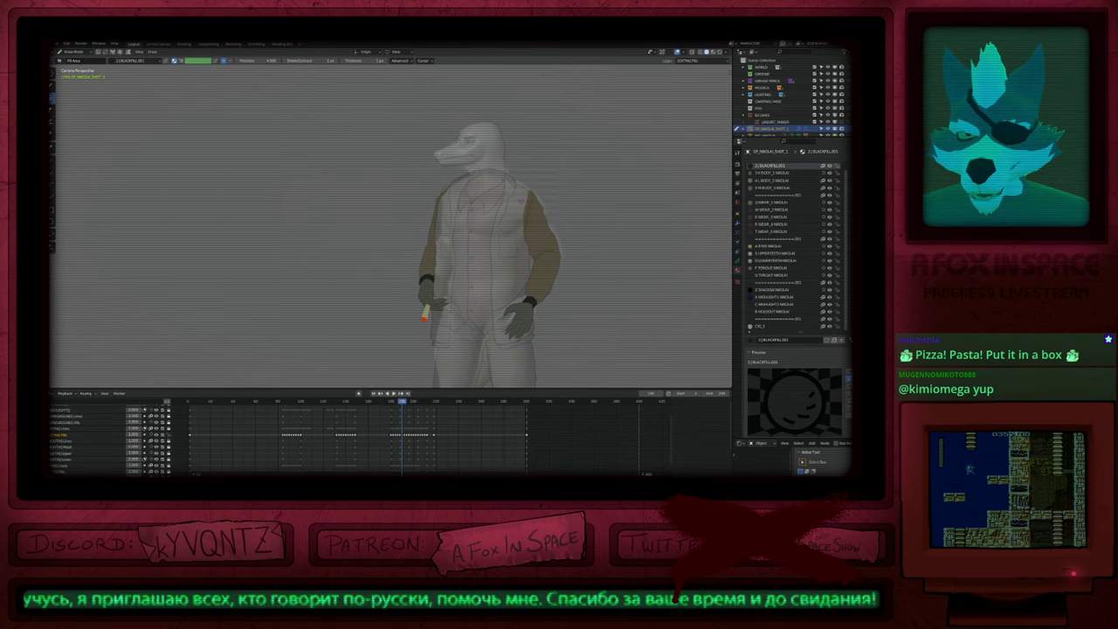
pyautogui.scroll(3, 489, 158)
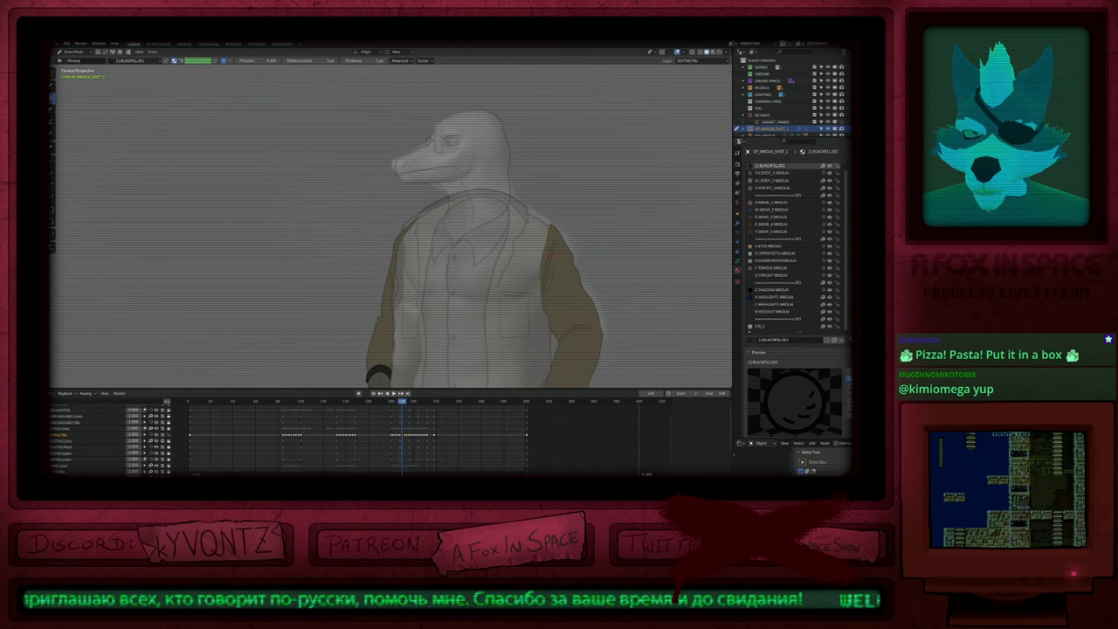
pyautogui.press('pagedown')
# Step: Switch to the Lines layers and lower the pen's stroke strength and brush size
pyautogui.press('d')
pyautogui.hotkey('shift', 'f')
pyautogui.click(555, 240)
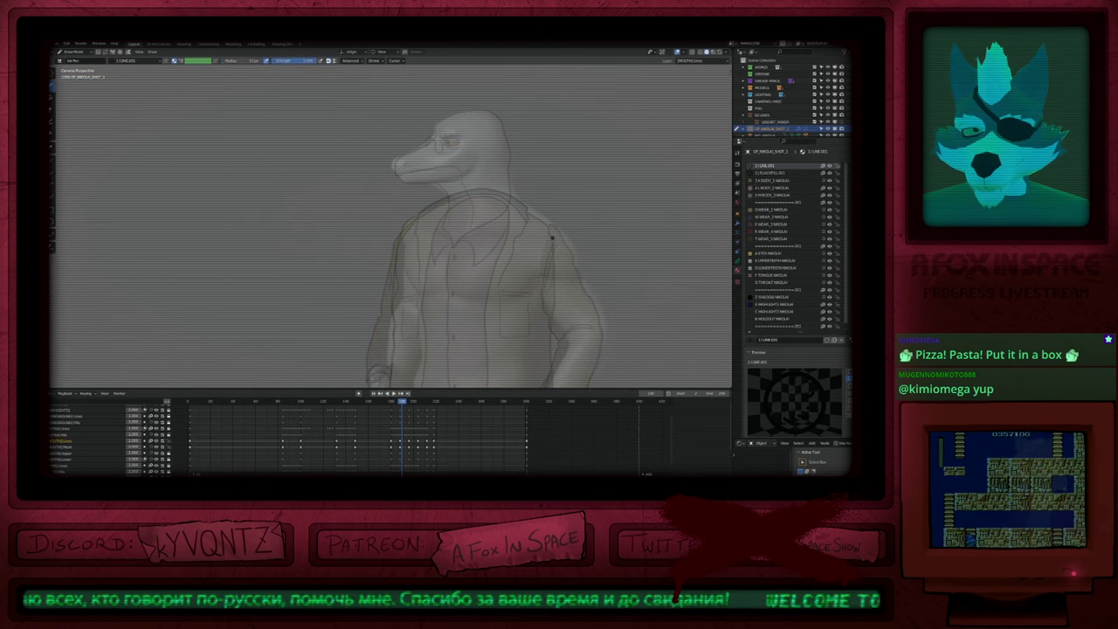
pyautogui.press('pageup')
pyautogui.press('pageup')
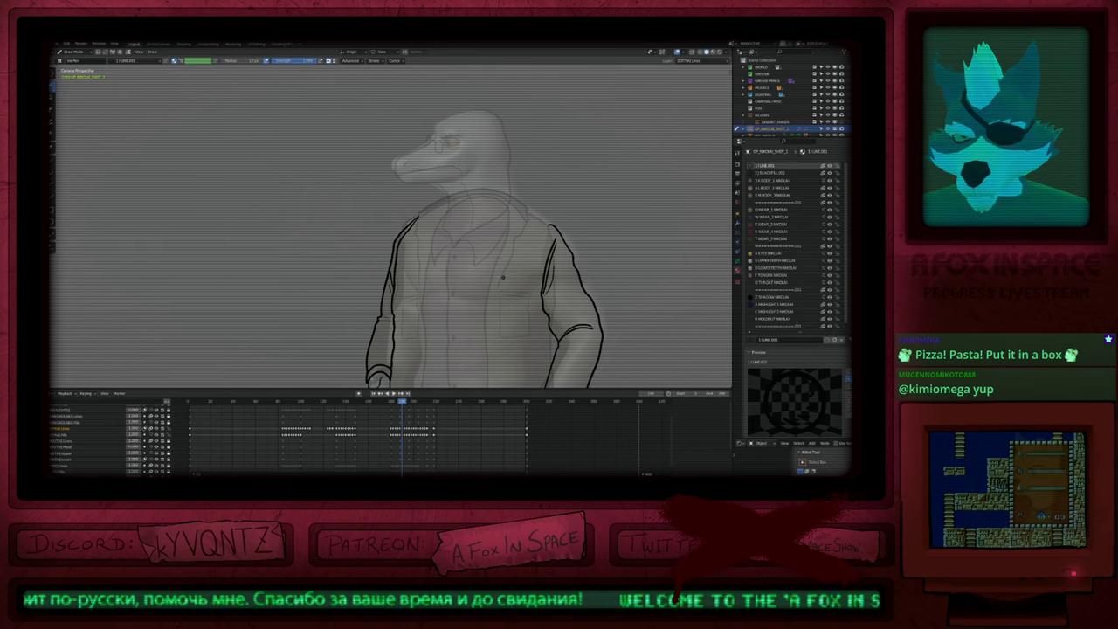
pyautogui.press('f')
pyautogui.click(559, 210)
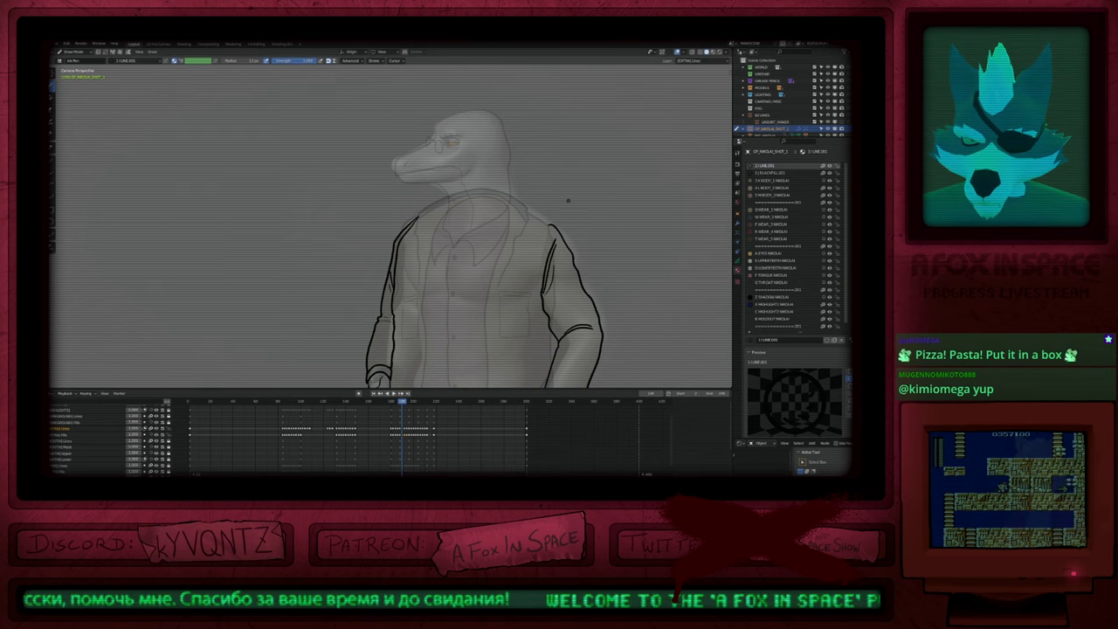
# Step: Show all layers at full colour and play the animation through the turn to side view
pyautogui.moveTo(494, 249)
pyautogui.keyDown('ctrl'); pyautogui.mouseDown(button='middle')
pyautogui.moveTo(495, 318)
pyautogui.moveTo(500, 191)
pyautogui.mouseUp(button='middle'); pyautogui.keyUp('ctrl')
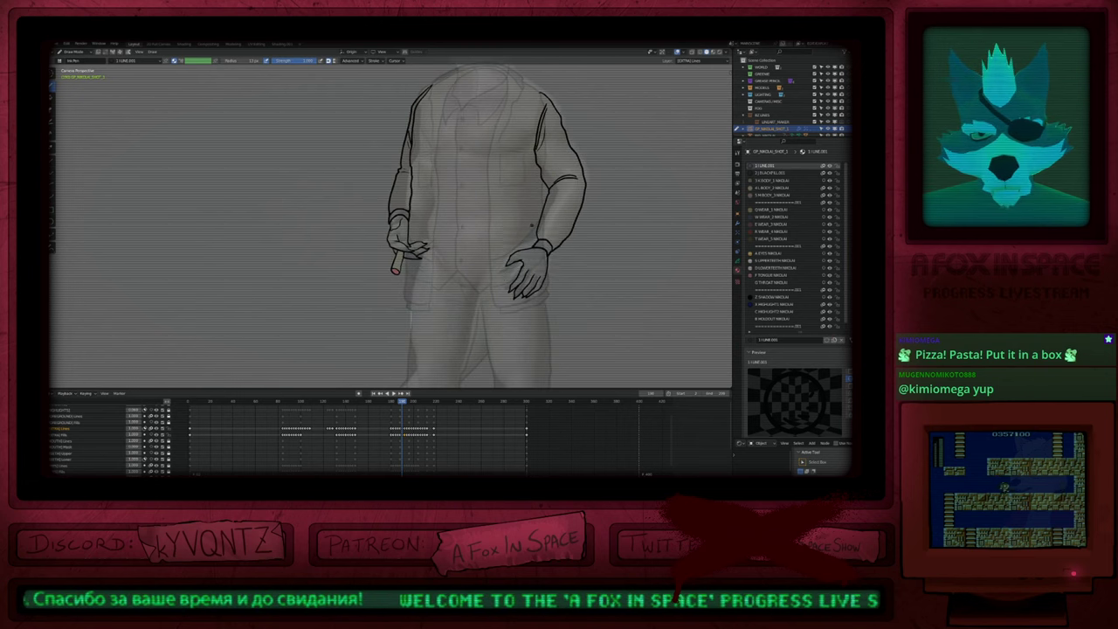
pyautogui.moveTo(531, 227)
pyautogui.keyDown('shift'); pyautogui.mouseDown(button='middle')
pyautogui.moveTo(527, 329)
pyautogui.moveTo(539, 166)
pyautogui.moveTo(529, 284)
pyautogui.mouseUp(button='middle'); pyautogui.keyUp('shift')
pyautogui.hotkey('shift', 'alt', 'z')
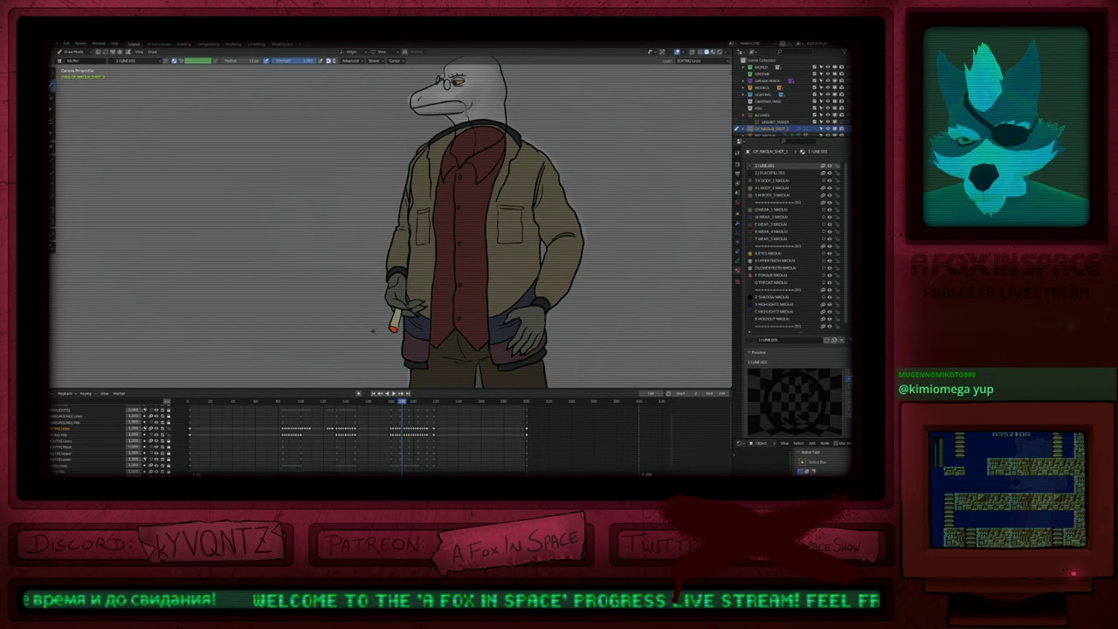
pyautogui.press('Down')
pyautogui.press('Down')
pyautogui.press('Left')
pyautogui.press('Left')
pyautogui.press('Left')
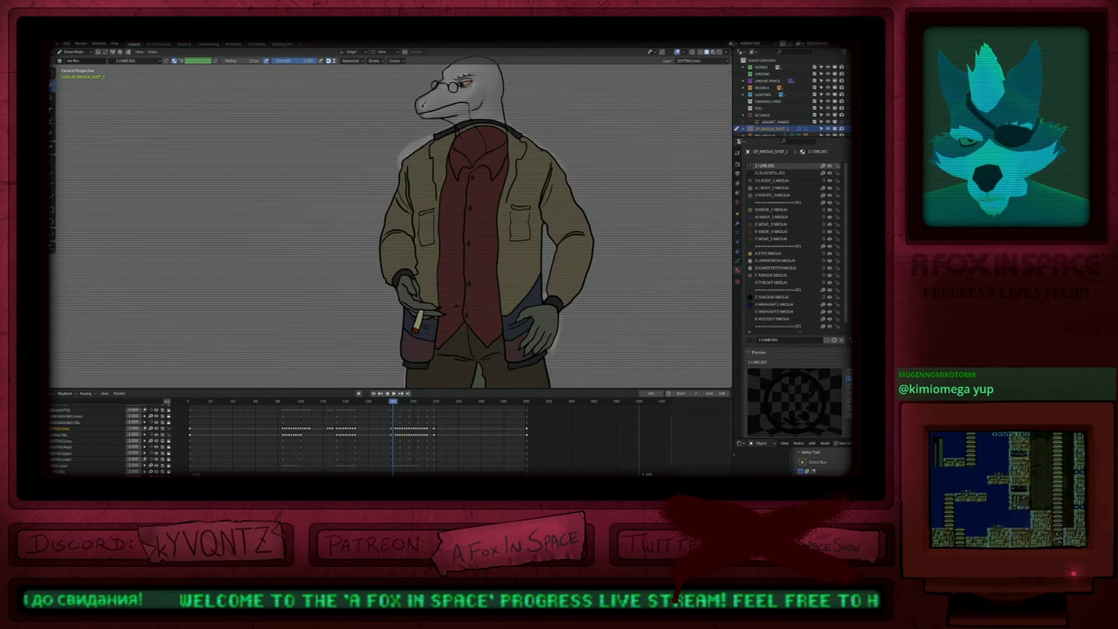
pyautogui.press('space')
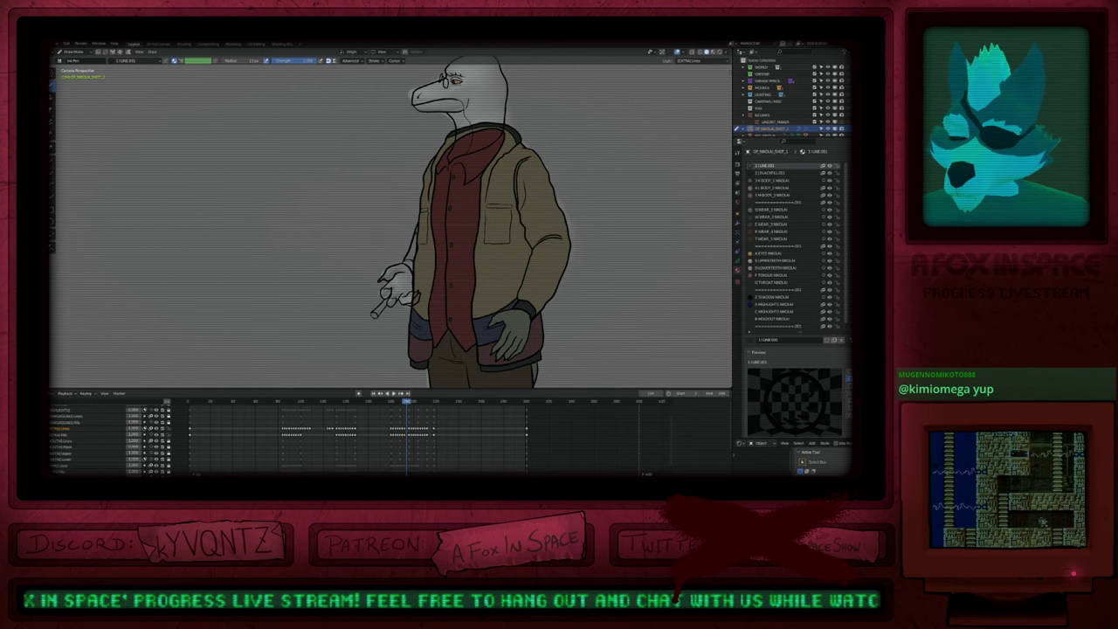
# Step: Fill the sleeve end with the WEAR_1 brown, the cuff black, and the cigarette hand with skin colour
pyautogui.press('u')
pyautogui.press('q')
pyautogui.click(413, 253)
pyautogui.press('2')
pyautogui.click(410, 262)
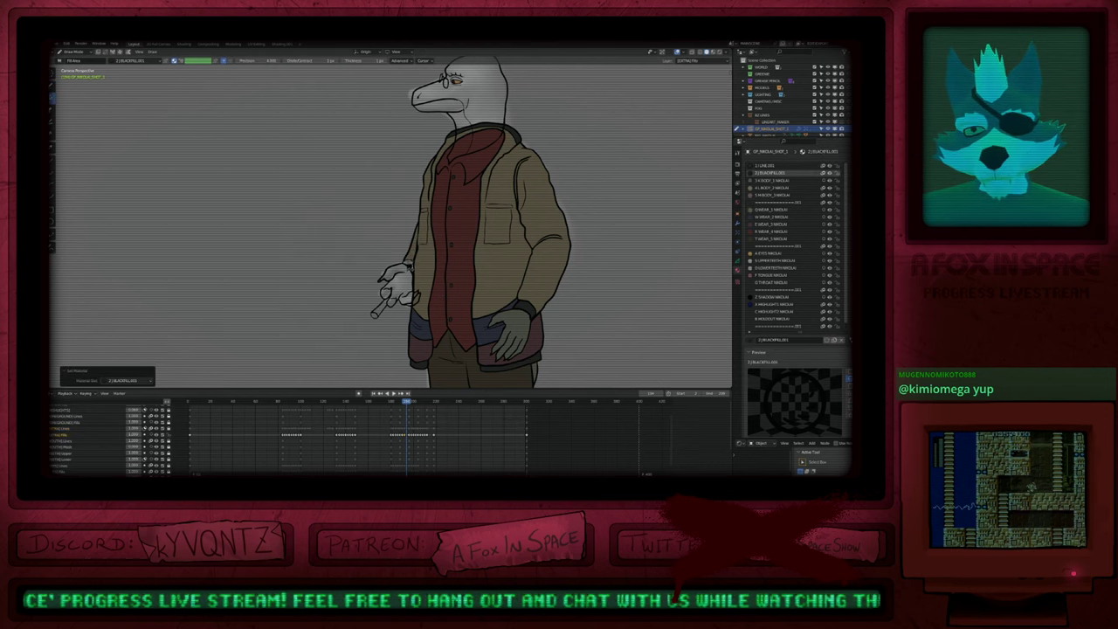
pyautogui.press('3')
pyautogui.click(403, 291)
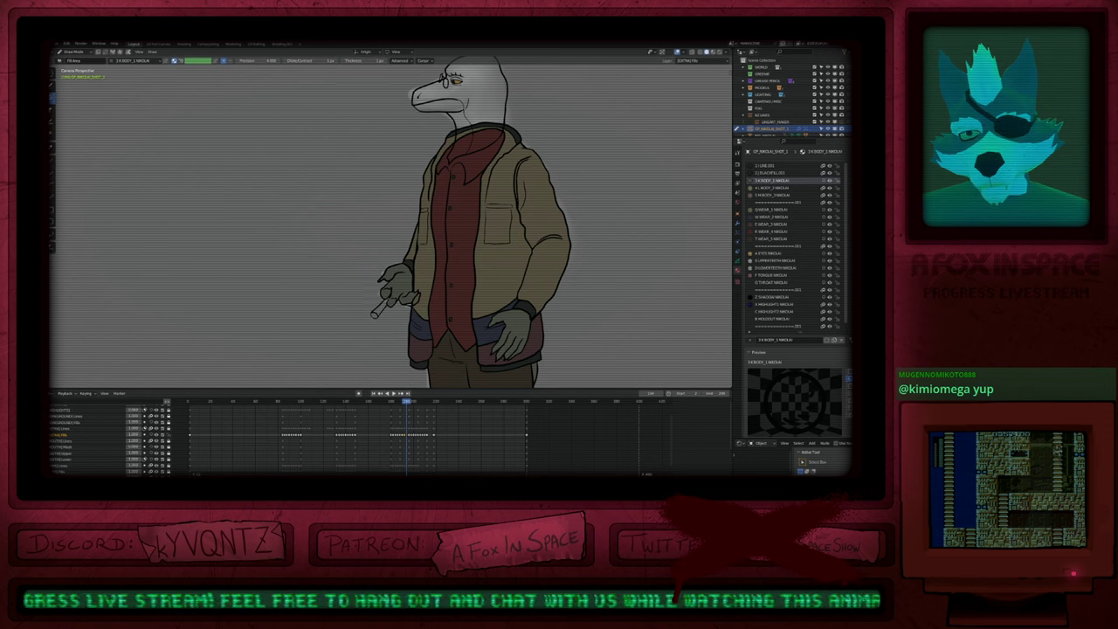
# Step: Fill the cigarette with the cream CEL_1 colour, undoing a stray lighter sleeve fill
pyautogui.press('u')
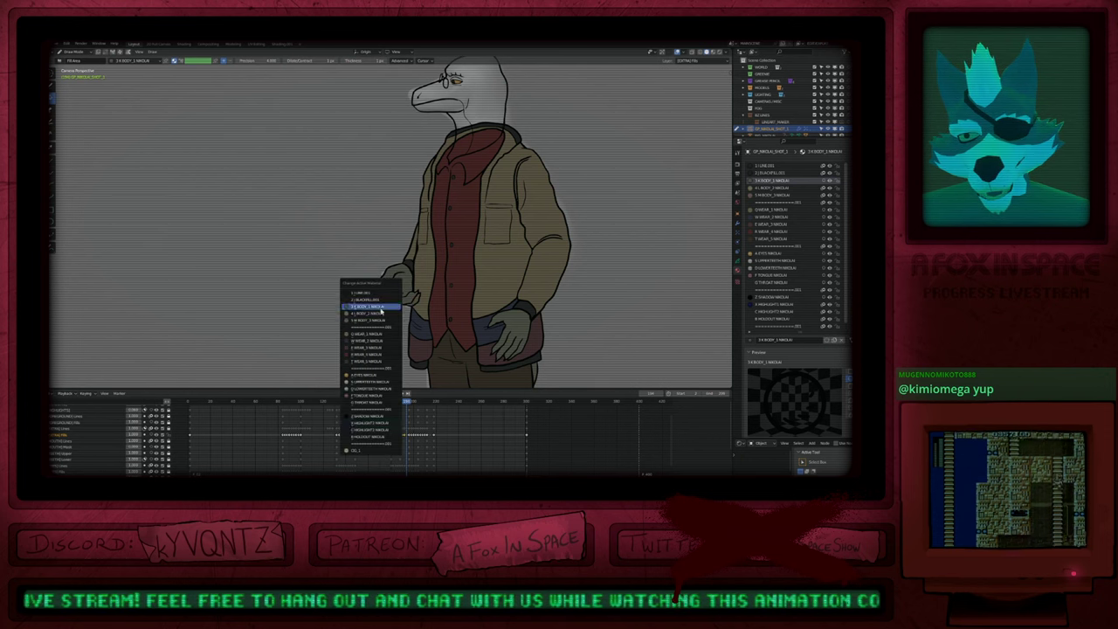
pyautogui.click(371, 447)
pyautogui.press('u')
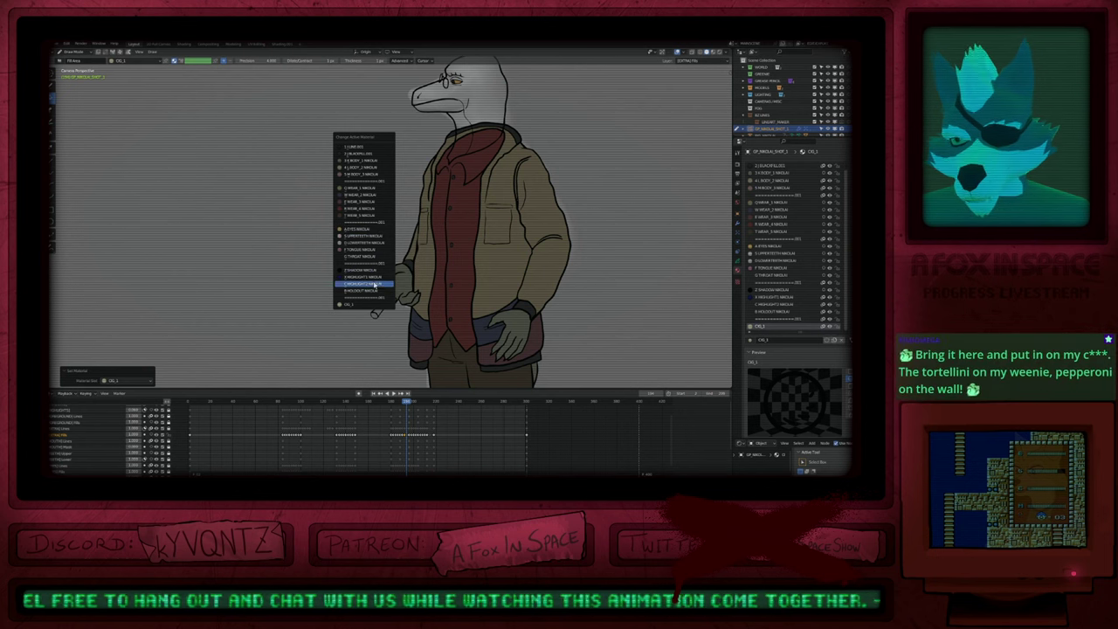
pyautogui.click(381, 285)
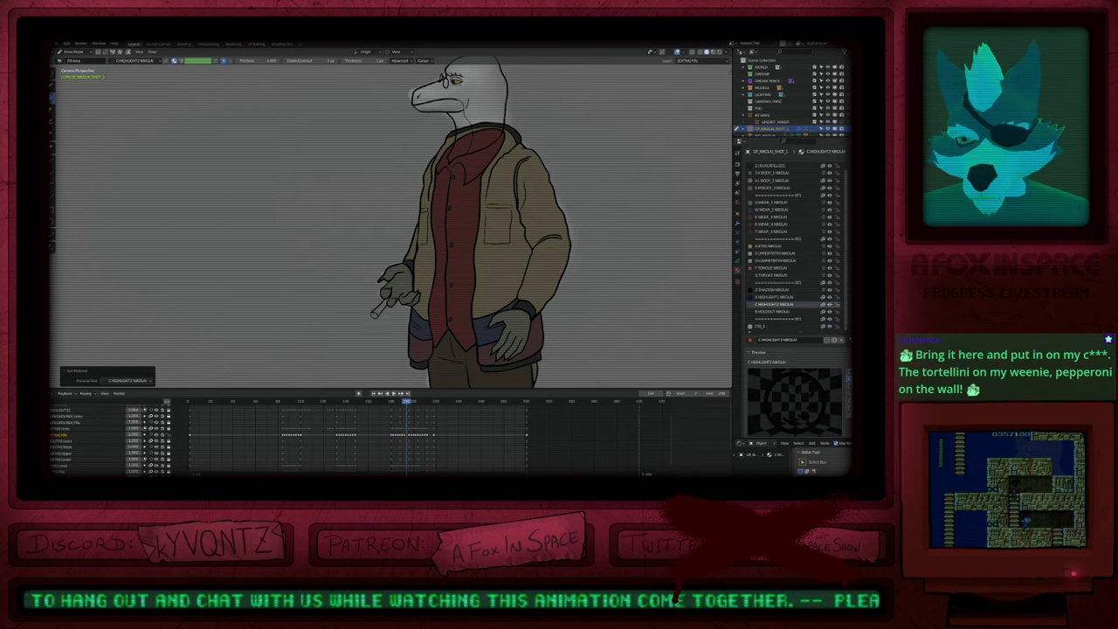
pyautogui.press('u')
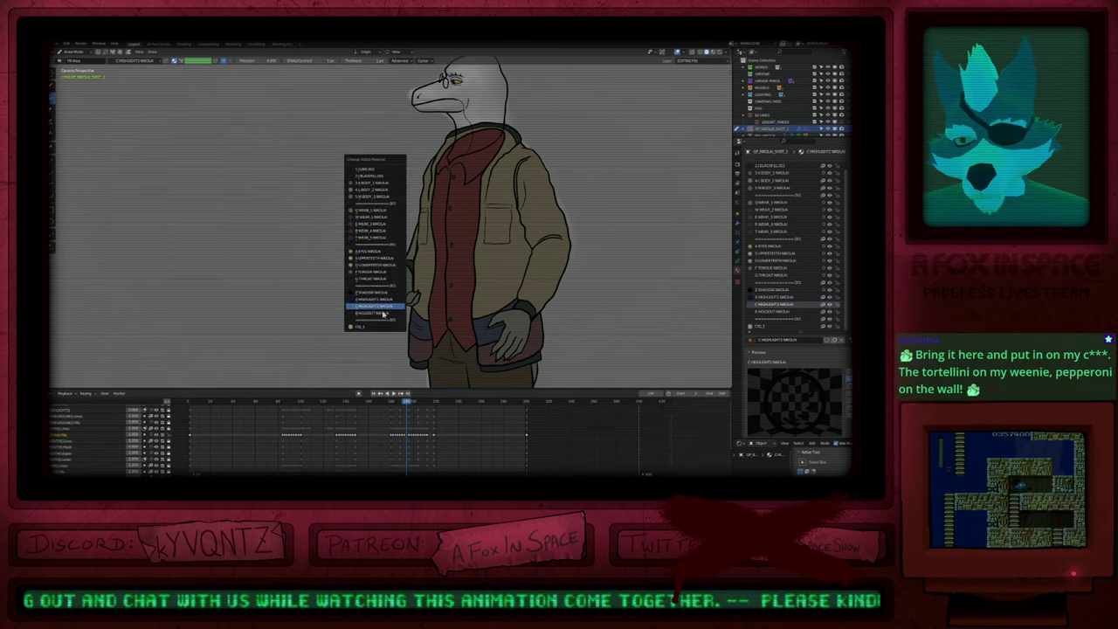
pyautogui.click(375, 329)
pyautogui.click(381, 307)
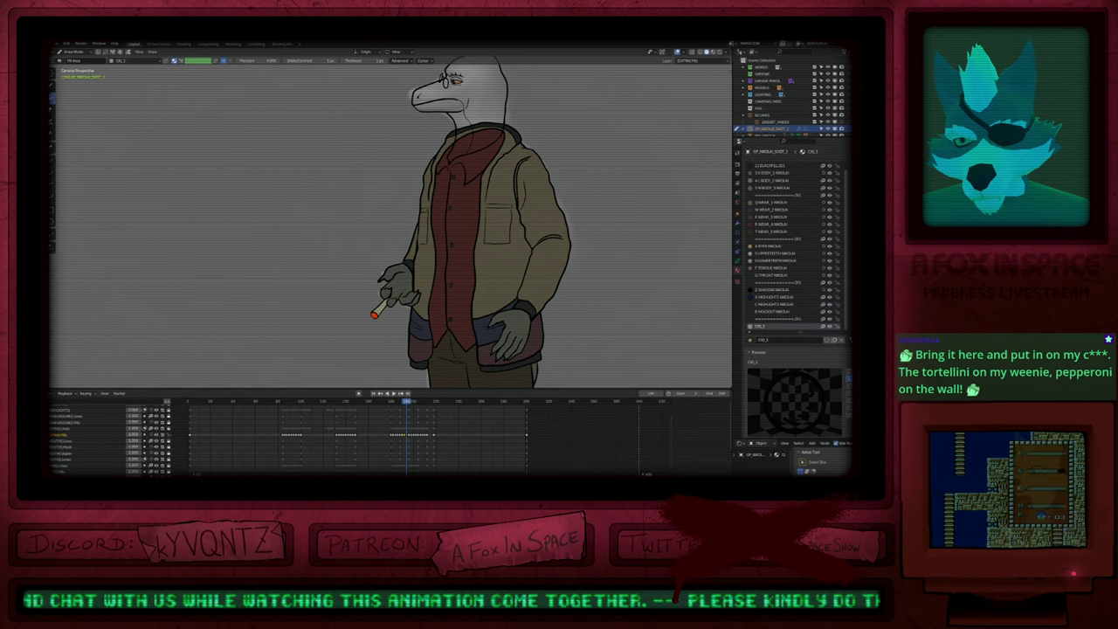
pyautogui.keyDown('shift'); pyautogui.moveTo(381, 309); pyautogui.dragTo(318, 337, button='middle'); pyautogui.keyUp('shift')
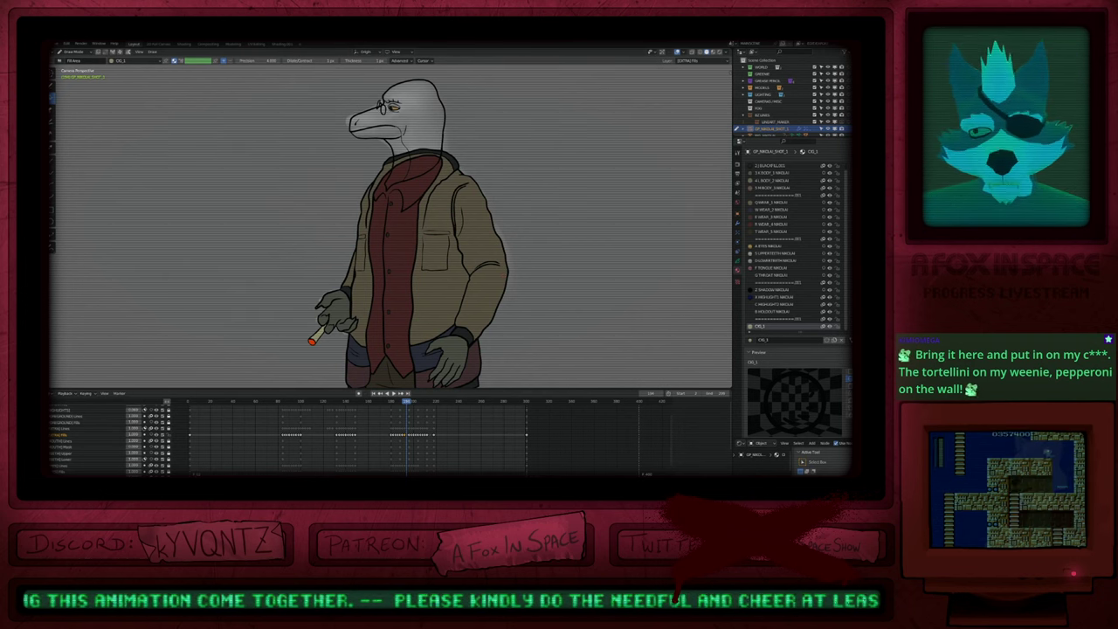
pyautogui.click(483, 291)
pyautogui.hotkey('ctrl', 'z')
pyautogui.keyDown('shift'); pyautogui.moveTo(483, 289); pyautogui.dragTo(524, 273, button='middle'); pyautogui.keyUp('shift')
# Step: On the next drawing, fill the hand with BODY_1 colour and the sleeve cuff with the jacket colour
pyautogui.press('Down')
pyautogui.press('Up')
pyautogui.press('Up')
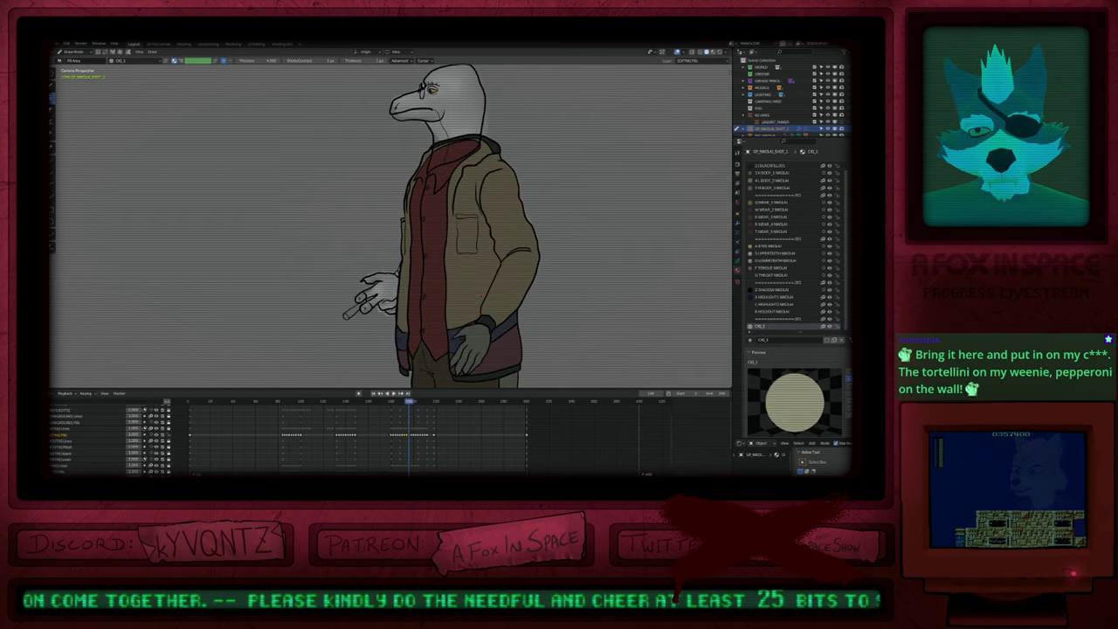
pyautogui.press('y')
pyautogui.click(391, 282)
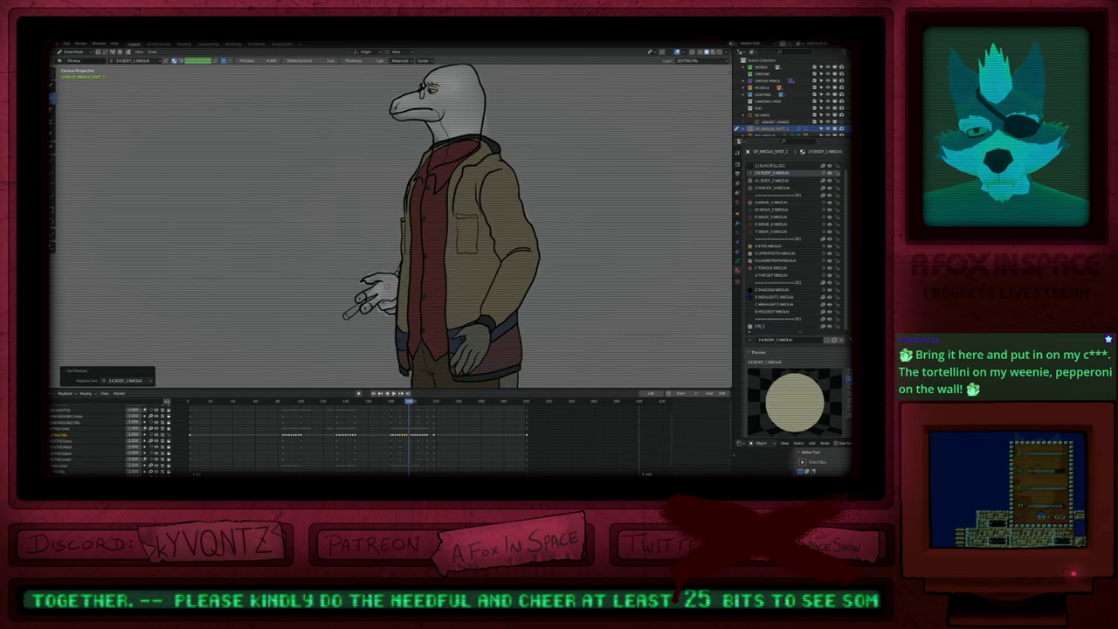
pyautogui.click(387, 287)
pyautogui.press('u')
pyautogui.press('2')
pyautogui.press('u')
pyautogui.press('q')
pyautogui.click(399, 270)
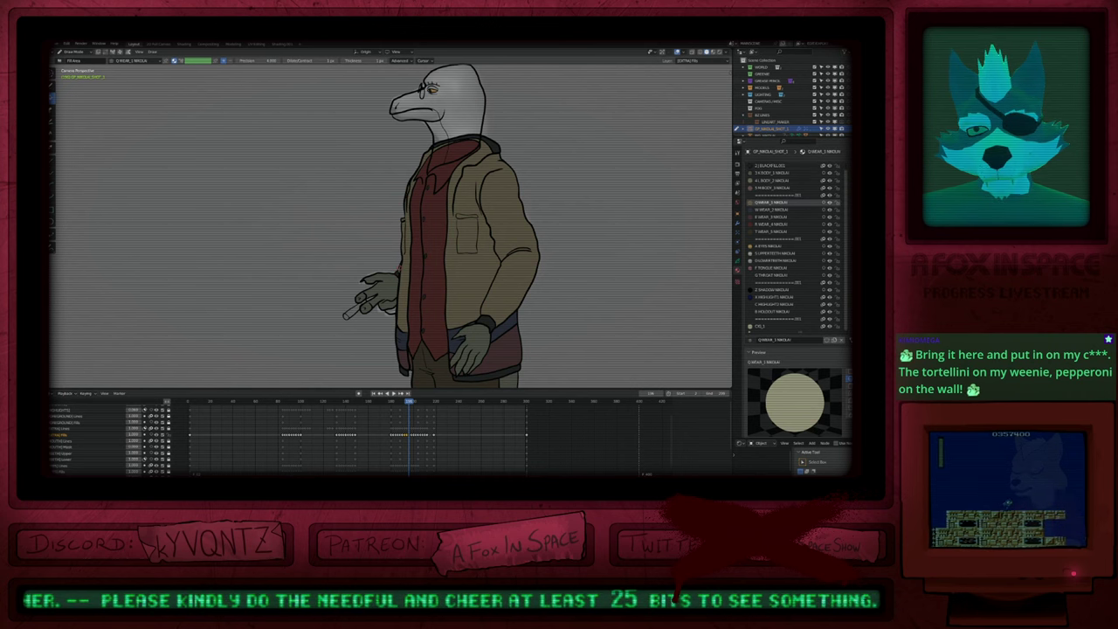
# Step: Fill that drawing's cigarette body with the cream cel colour
pyautogui.press('u')
pyautogui.press('3')
pyautogui.press('u')
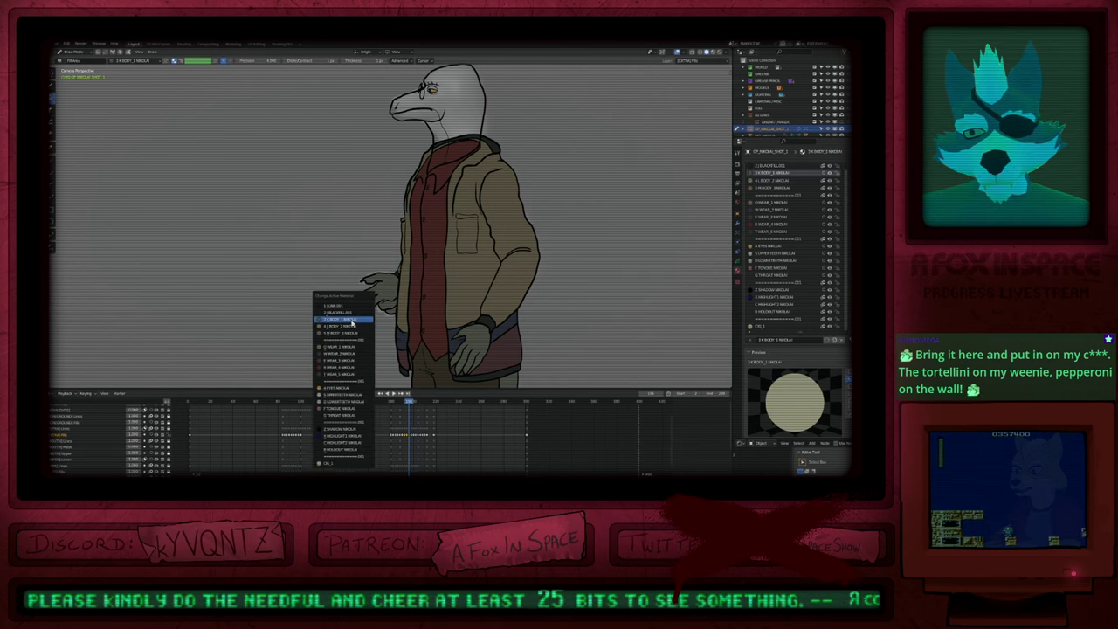
pyautogui.click(339, 442)
pyautogui.press('u')
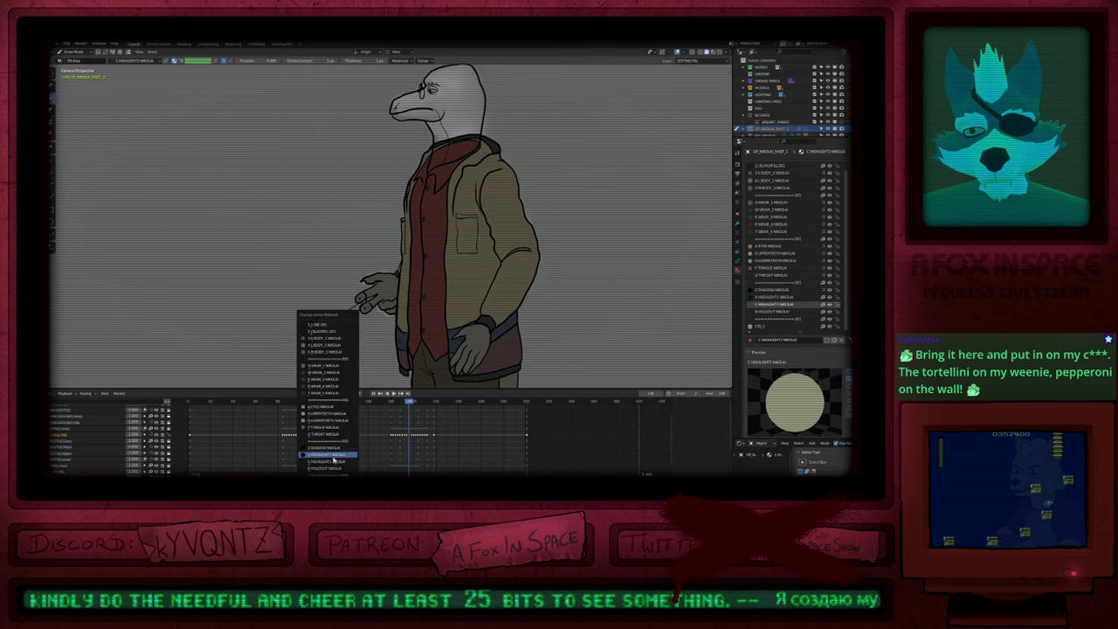
pyautogui.click(343, 324)
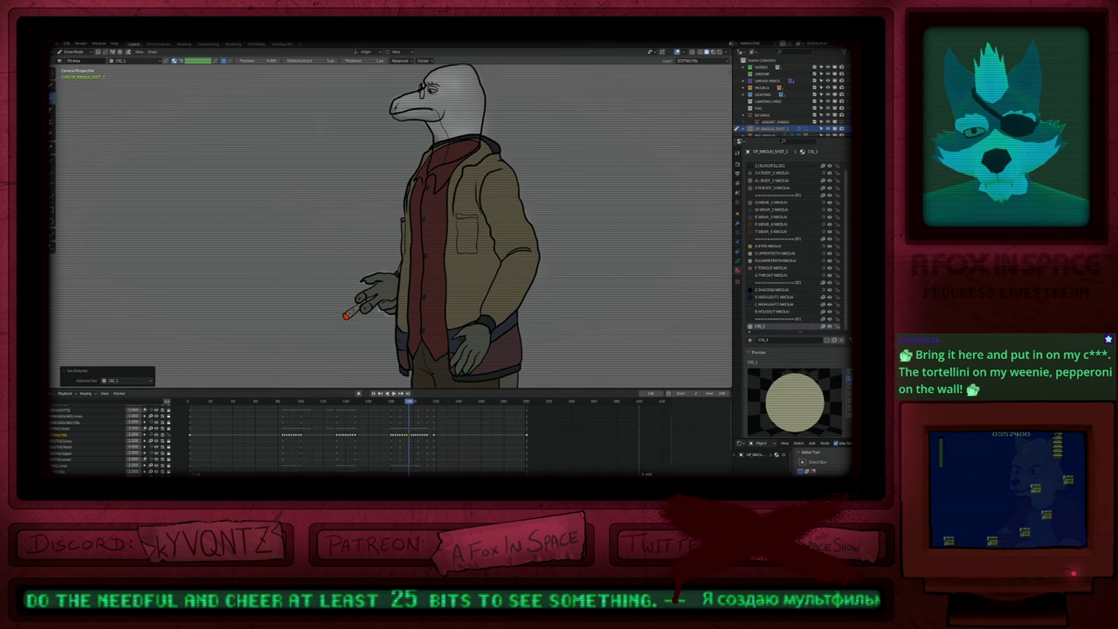
pyautogui.click(354, 311)
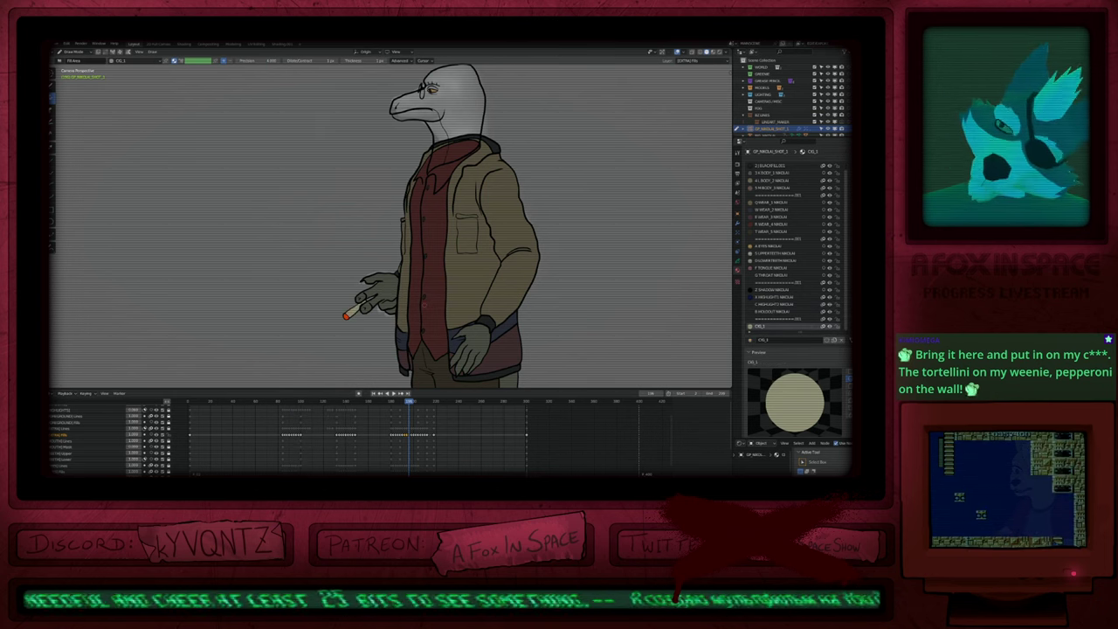
pyautogui.keyDown('shift'); pyautogui.moveTo(420, 316); pyautogui.dragTo(467, 350, button='middle'); pyautogui.keyUp('shift')
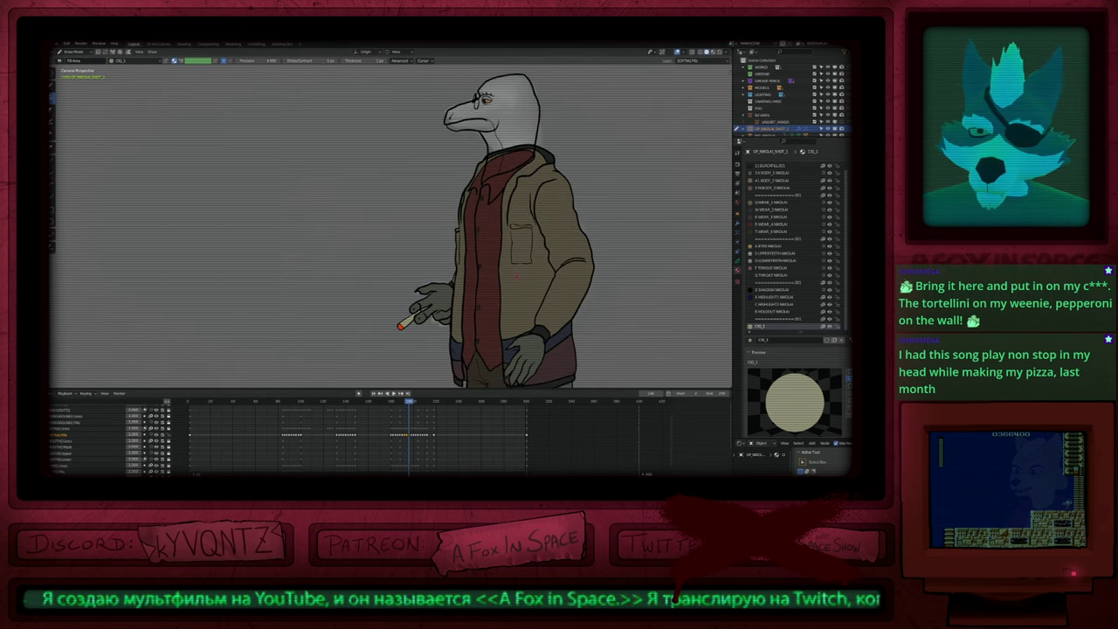
pyautogui.keyDown('shift'); pyautogui.moveTo(517, 276); pyautogui.dragTo(533, 175, button='middle'); pyautogui.keyUp('shift')
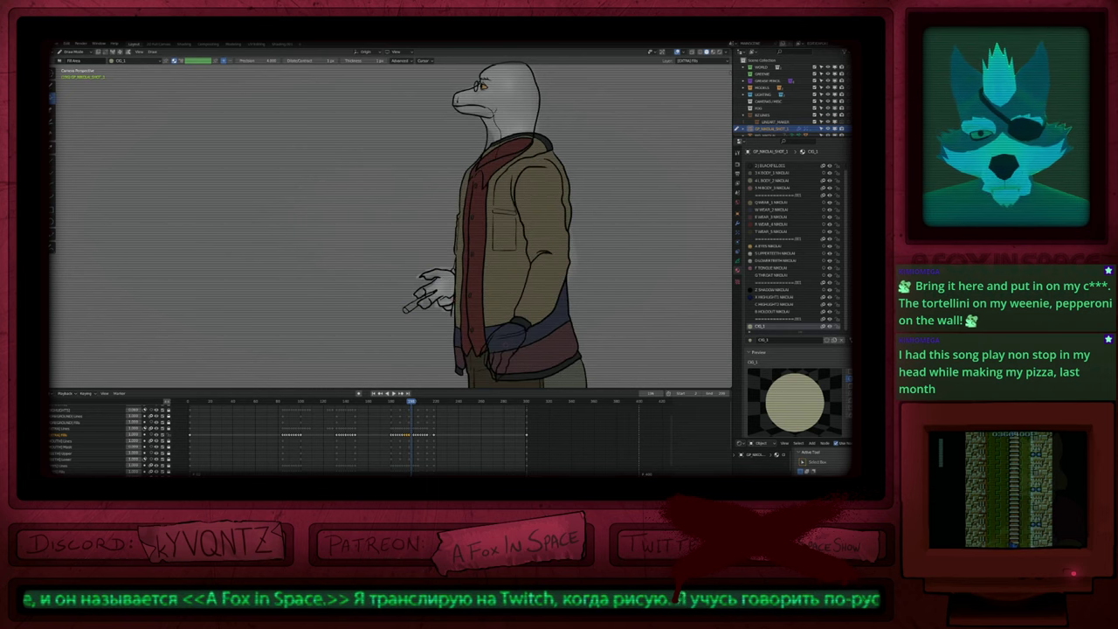
# Step: Fill the lower hand with body colour and a small sleeve gap with the jacket colour
pyautogui.press('u')
pyautogui.press('3')
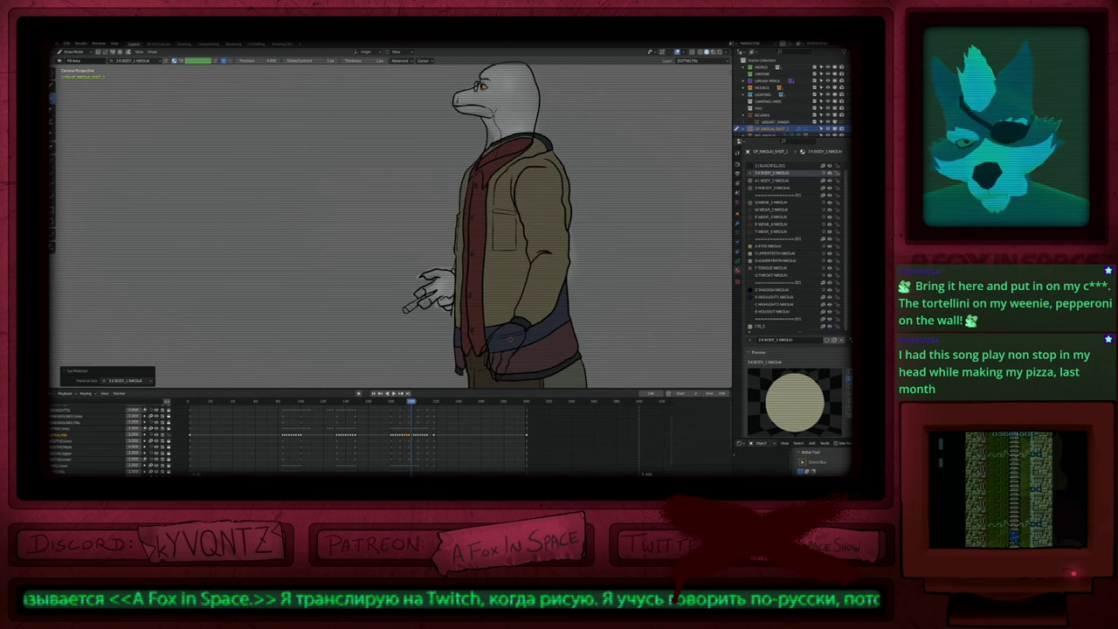
pyautogui.click(507, 353)
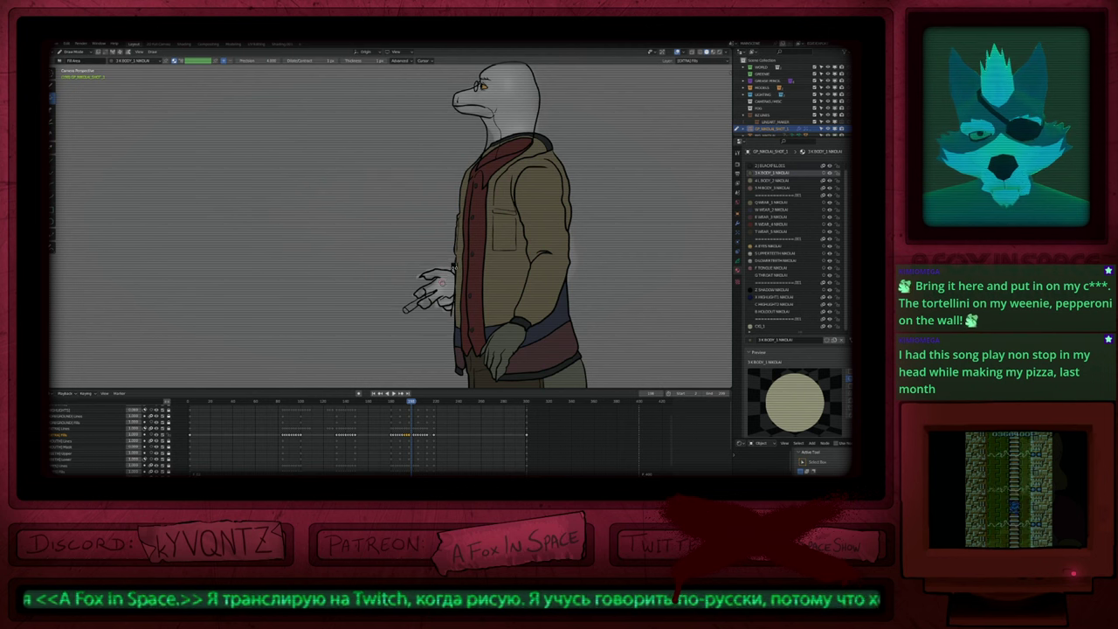
pyautogui.press('y')
pyautogui.click(452, 268)
pyautogui.press('u')
pyautogui.press('q')
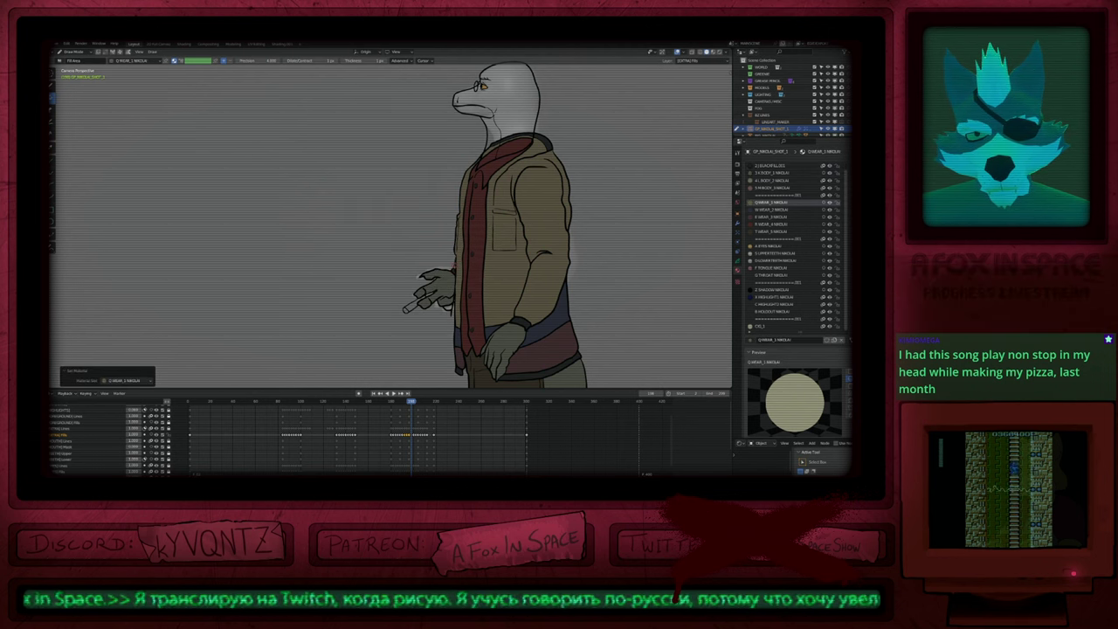
pyautogui.click(453, 265)
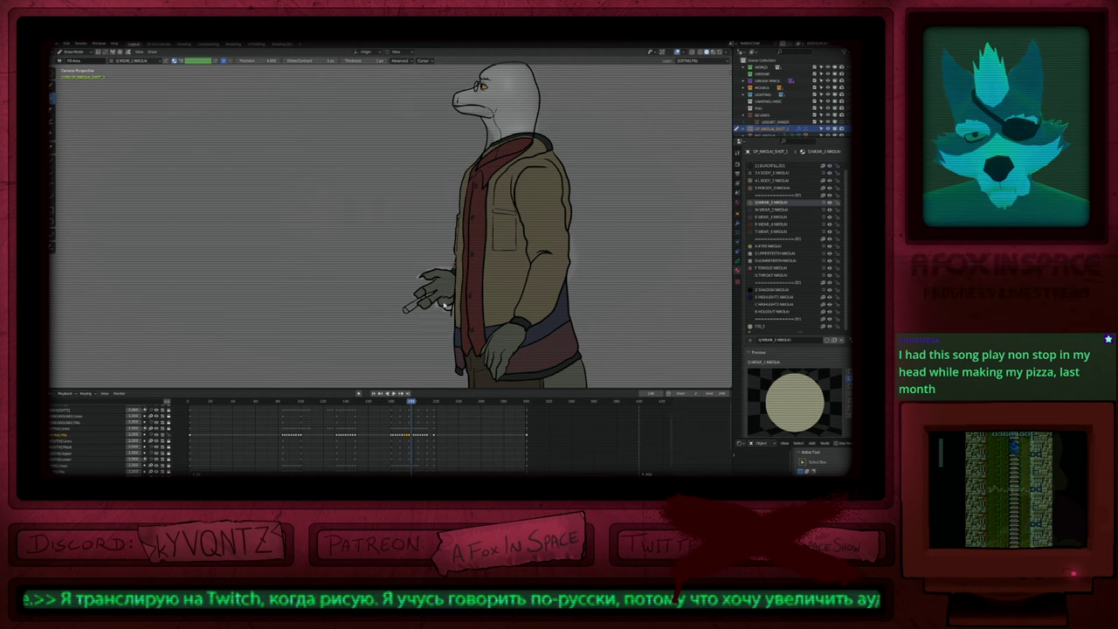
# Step: Fill the cigarette cream with a C HIGHLIGHT2 orange-red tip, then advance to the next walk drawing
pyautogui.press('y')
pyautogui.click(446, 302)
pyautogui.press('y')
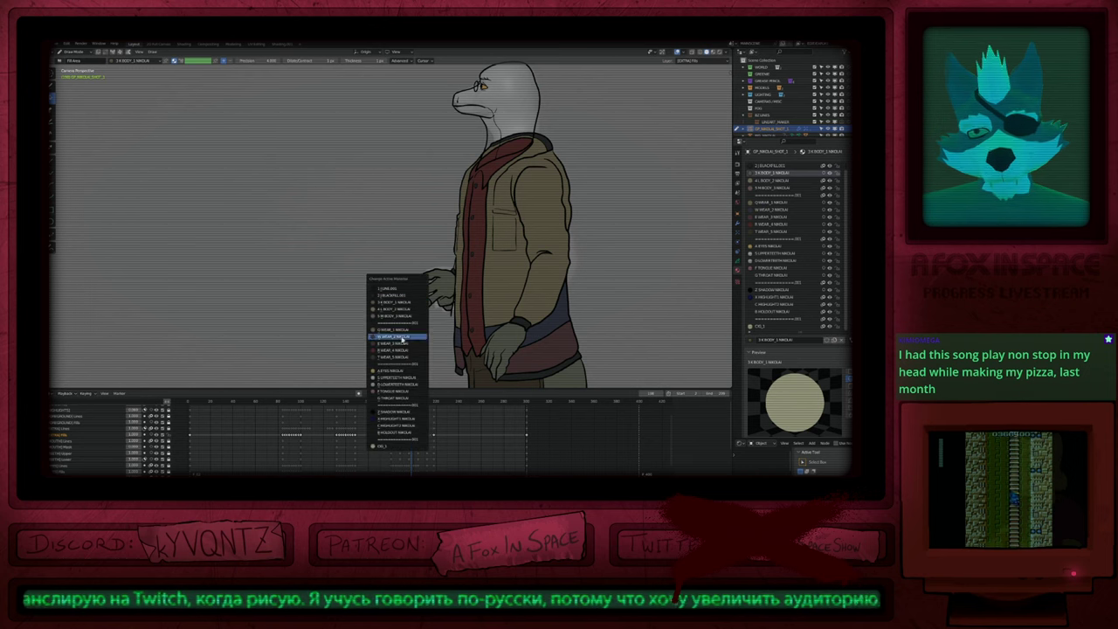
pyautogui.click(382, 446)
pyautogui.click(410, 308)
pyautogui.press('u')
pyautogui.press('c')
pyautogui.click(408, 309)
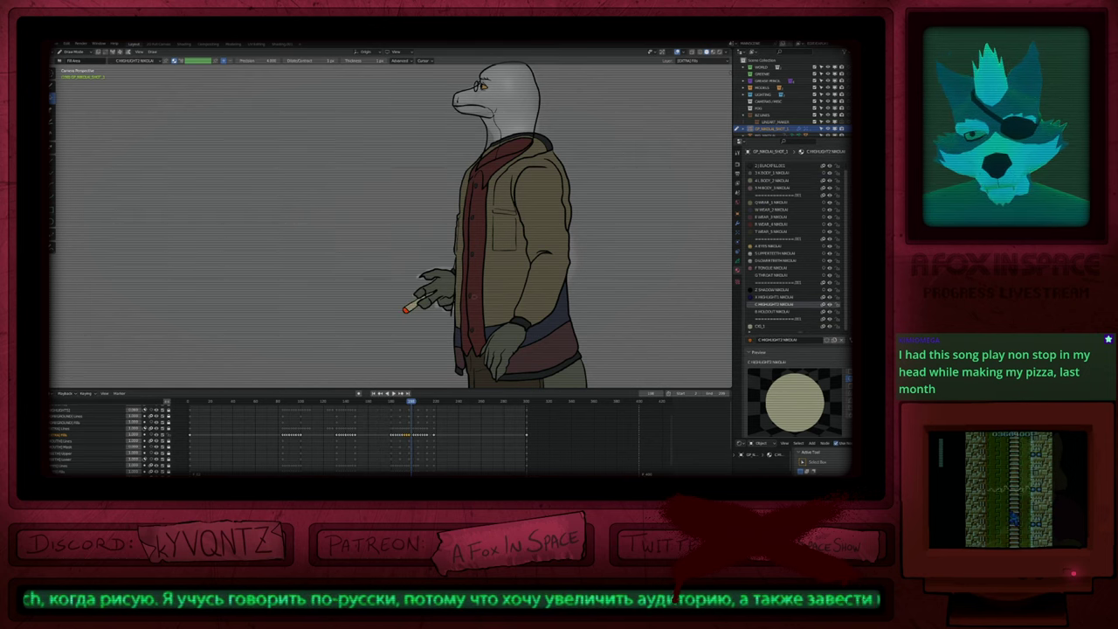
pyautogui.press('Down')
pyautogui.press('Right')
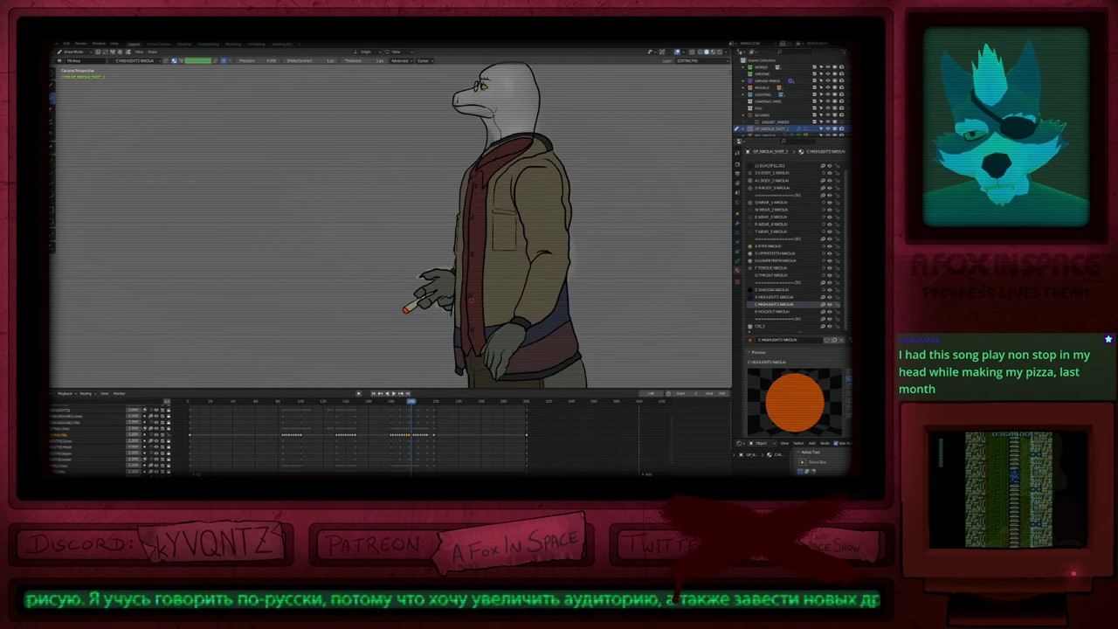
pyautogui.press('Right')
# Step: Fill part of the cigarette hand with the body colour
pyautogui.press('u')
pyautogui.press('3')
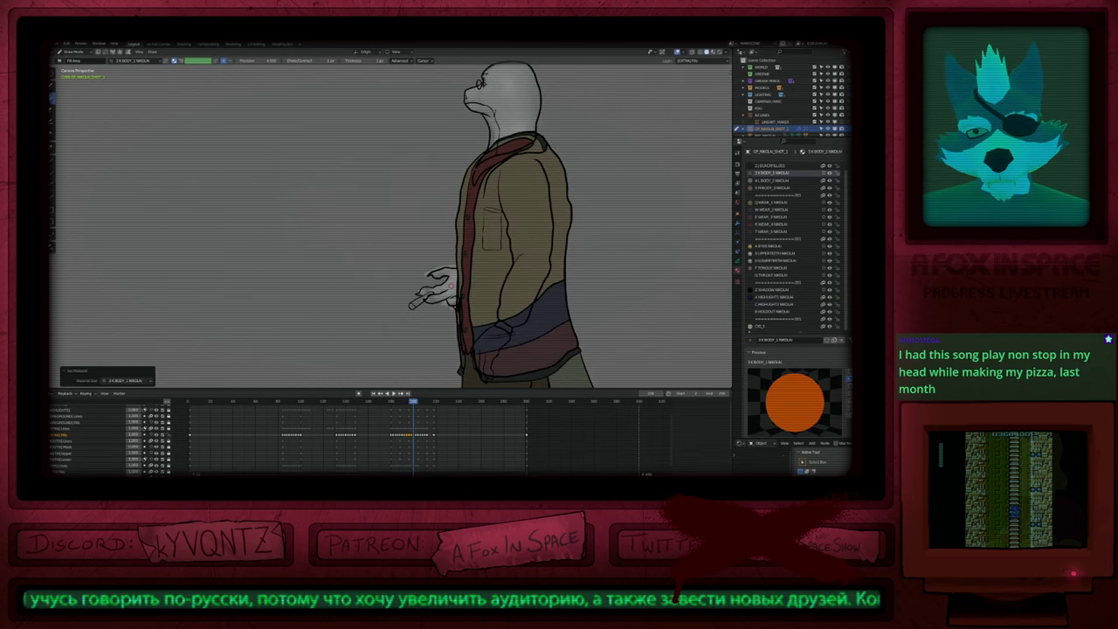
pyautogui.press('u')
pyautogui.click(418, 441)
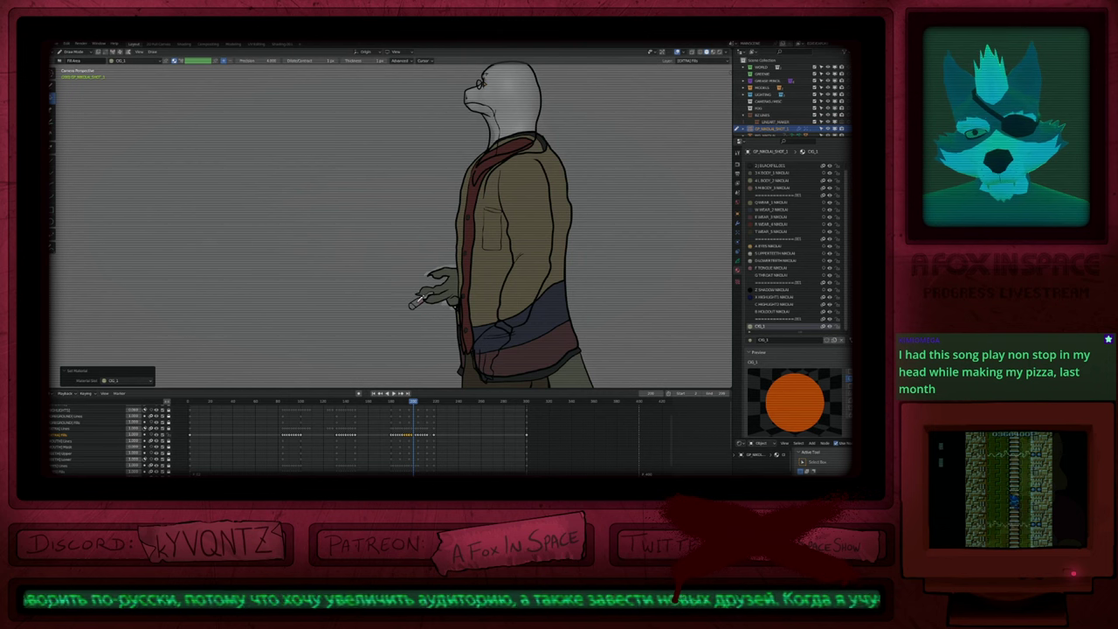
pyautogui.click(416, 302)
pyautogui.press('u')
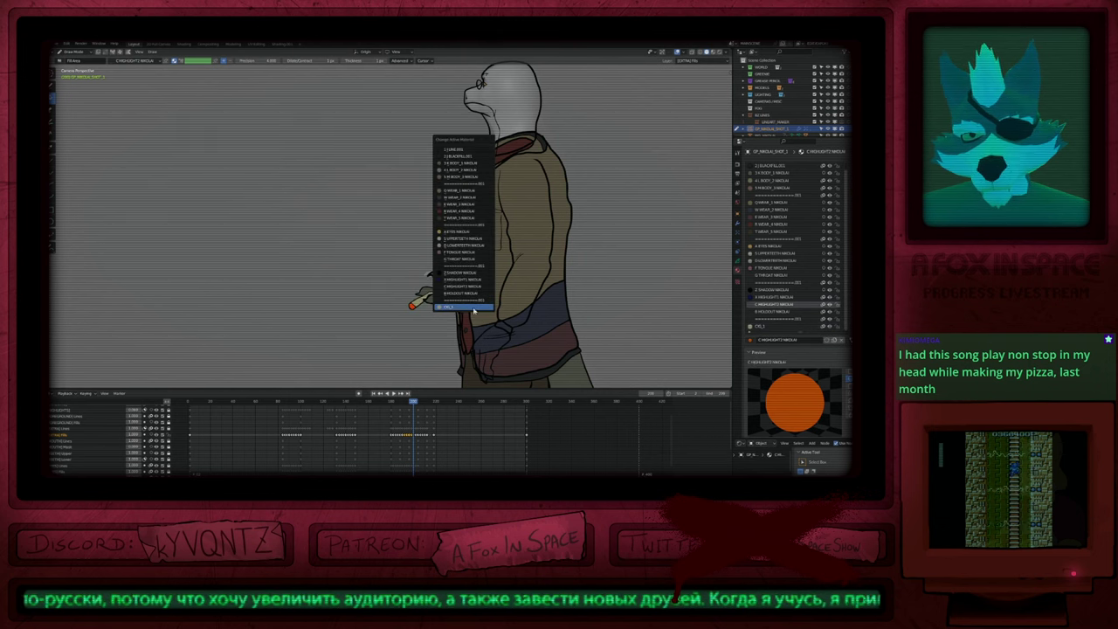
pyautogui.press('3')
pyautogui.click(450, 299)
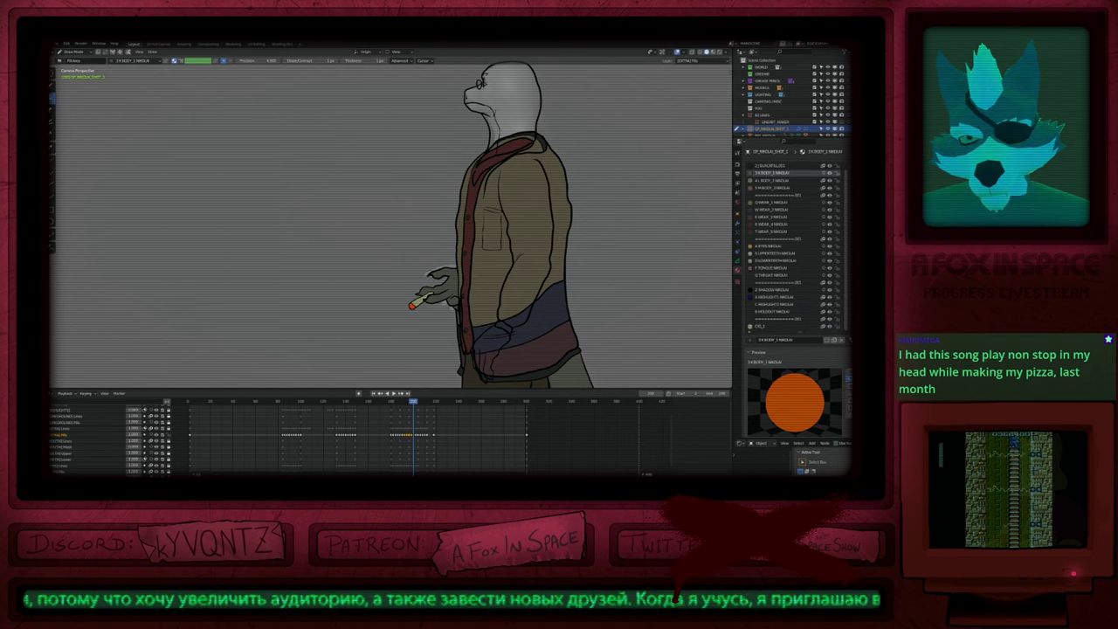
pyautogui.keyDown('shift'); pyautogui.moveTo(450, 299); pyautogui.dragTo(423, 283, button='middle'); pyautogui.keyUp('shift')
# Step: Fill the lower hand with the body colour and reframe to show the legs
pyautogui.press('u')
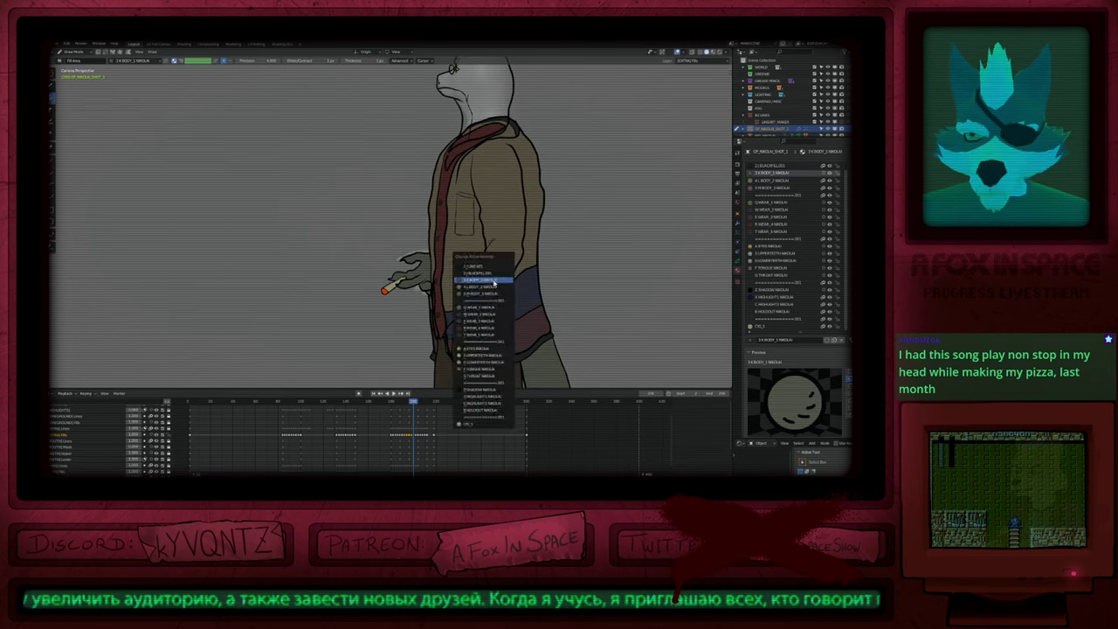
pyautogui.click(496, 275)
pyautogui.press('u')
pyautogui.click(478, 305)
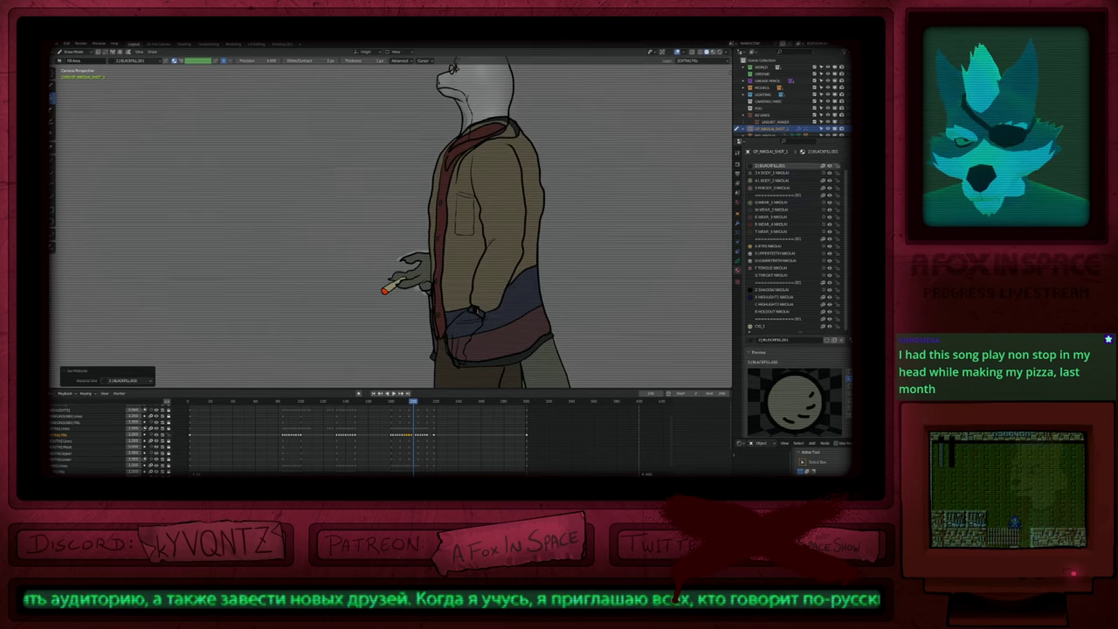
pyautogui.press('u')
pyautogui.press('3')
pyautogui.click(463, 325)
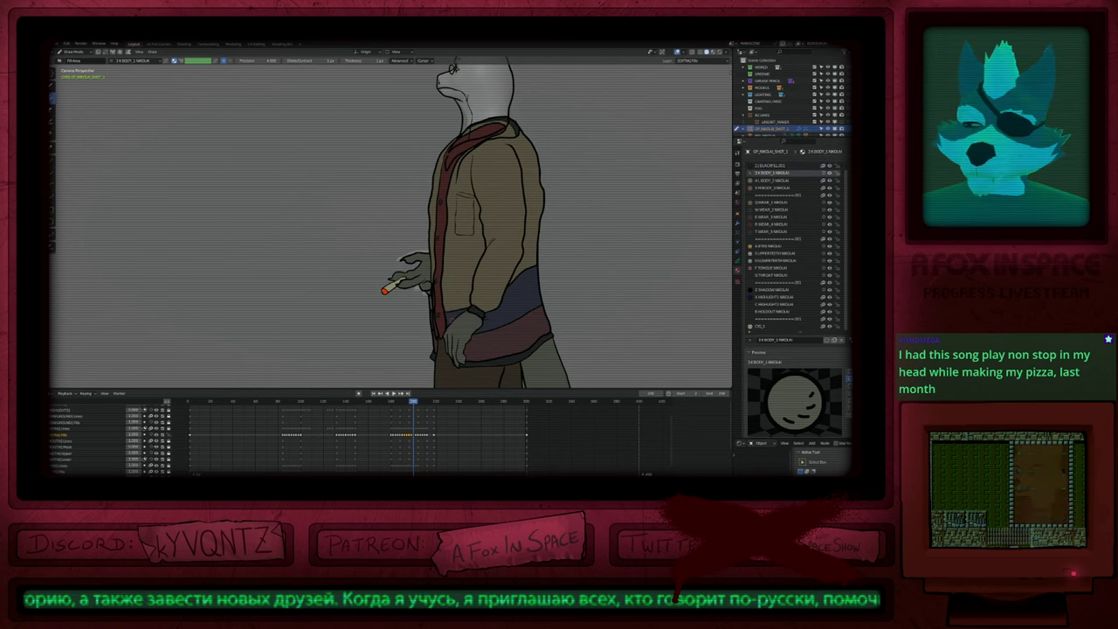
pyautogui.moveTo(461, 272)
pyautogui.keyDown('ctrl'); pyautogui.mouseDown(button='middle')
pyautogui.moveTo(467, 337)
pyautogui.moveTo(499, 202)
pyautogui.moveTo(499, 326)
pyautogui.mouseUp(button='middle'); pyautogui.keyUp('ctrl')
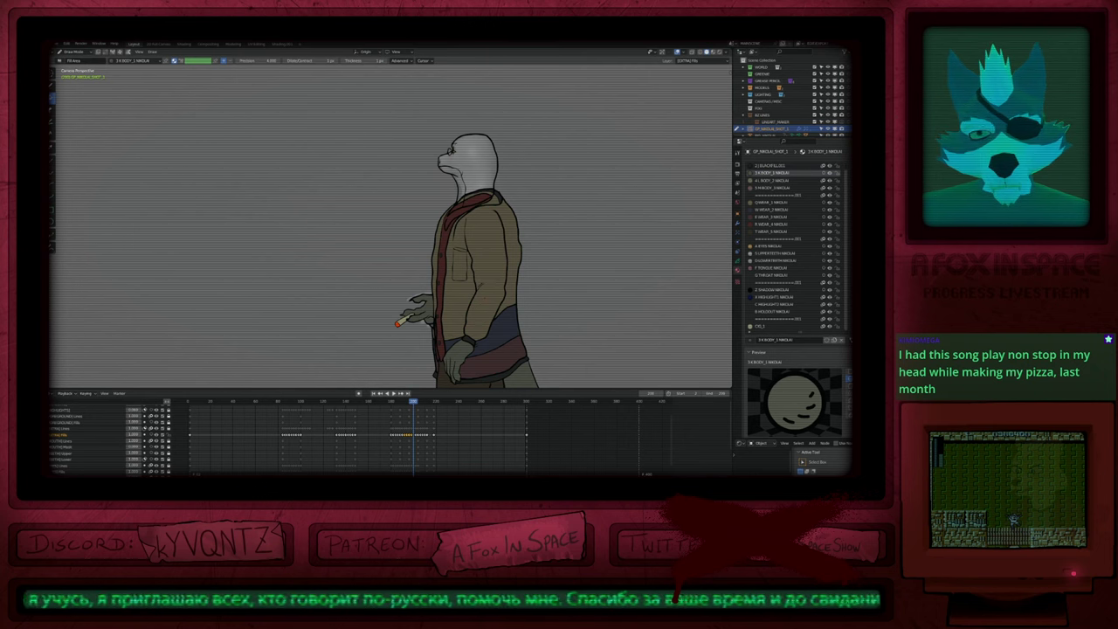
pyautogui.keyDown('shift'); pyautogui.moveTo(476, 341); pyautogui.dragTo(477, 302, button='middle'); pyautogui.keyUp('shift')
# Step: Fill the finger gaps beside the jacket and select the CIG_1 cigarette material
pyautogui.press('Left')
pyautogui.press('Right')
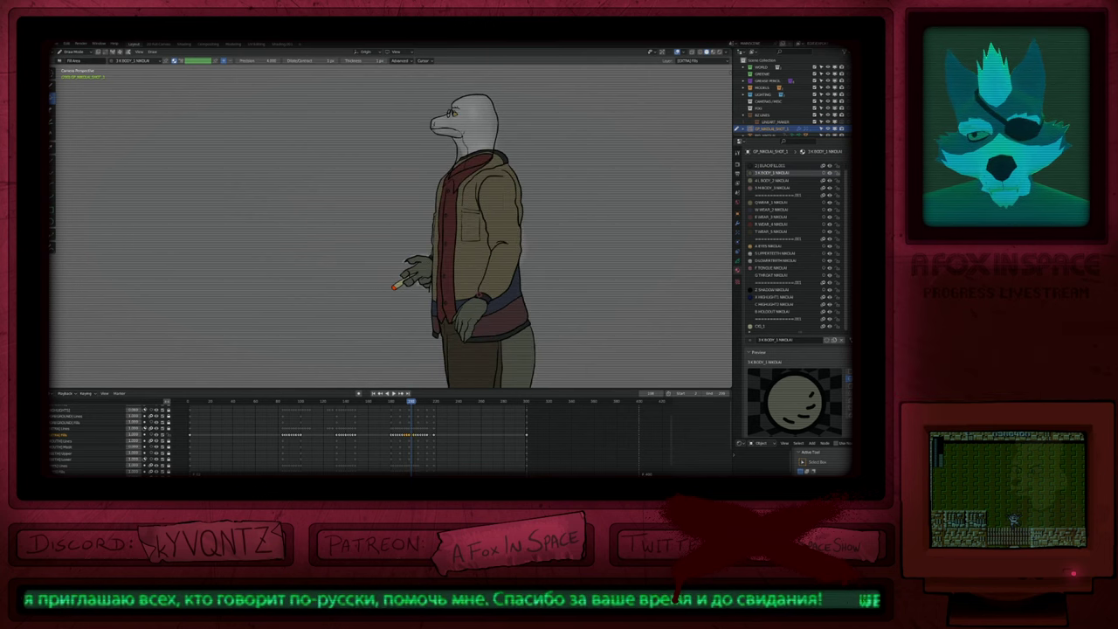
pyautogui.press('Right')
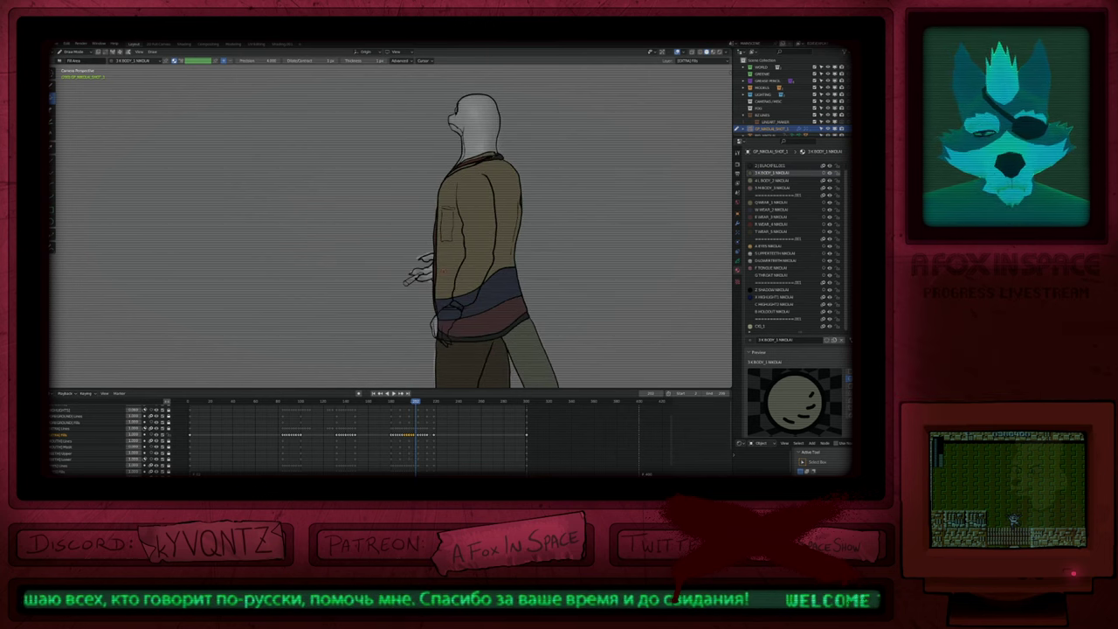
pyautogui.click(442, 275)
pyautogui.click(429, 268)
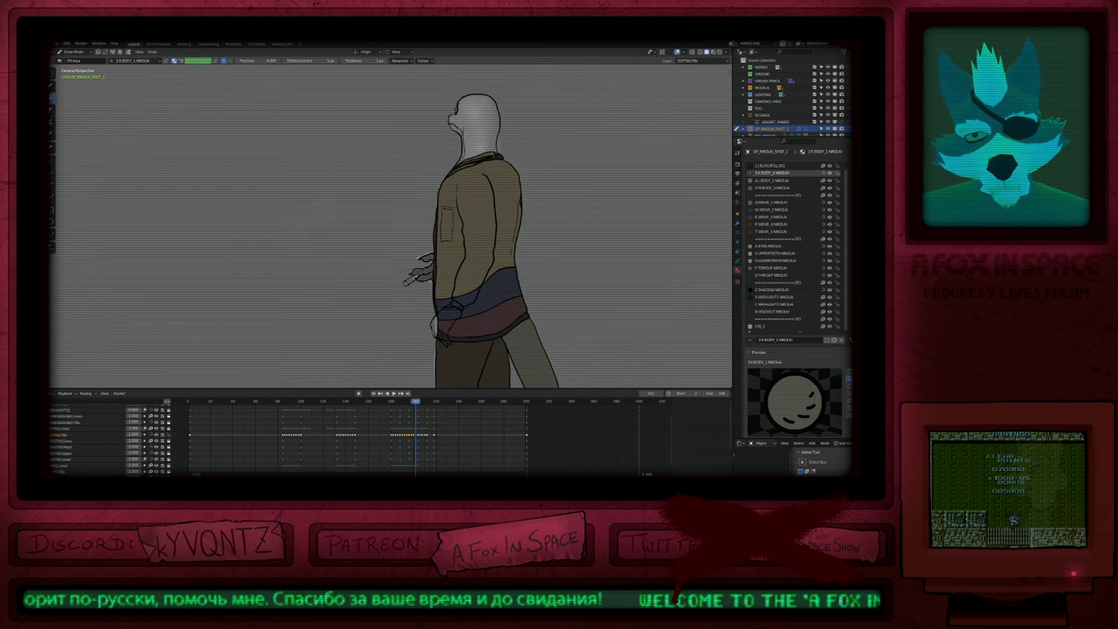
pyautogui.press('u')
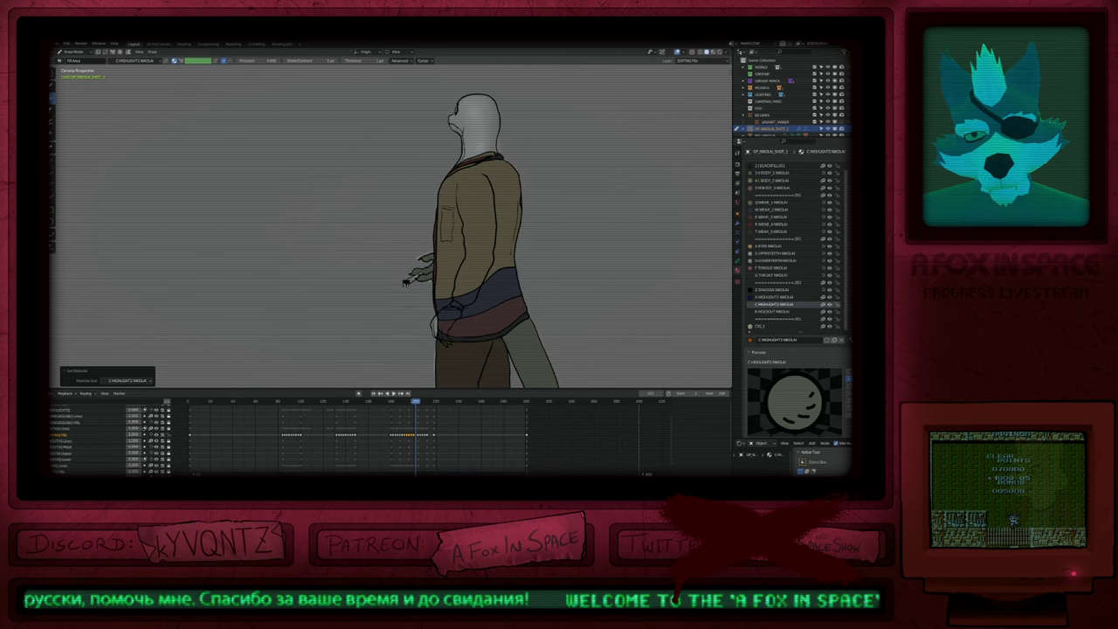
pyautogui.press('u')
pyautogui.click(381, 428)
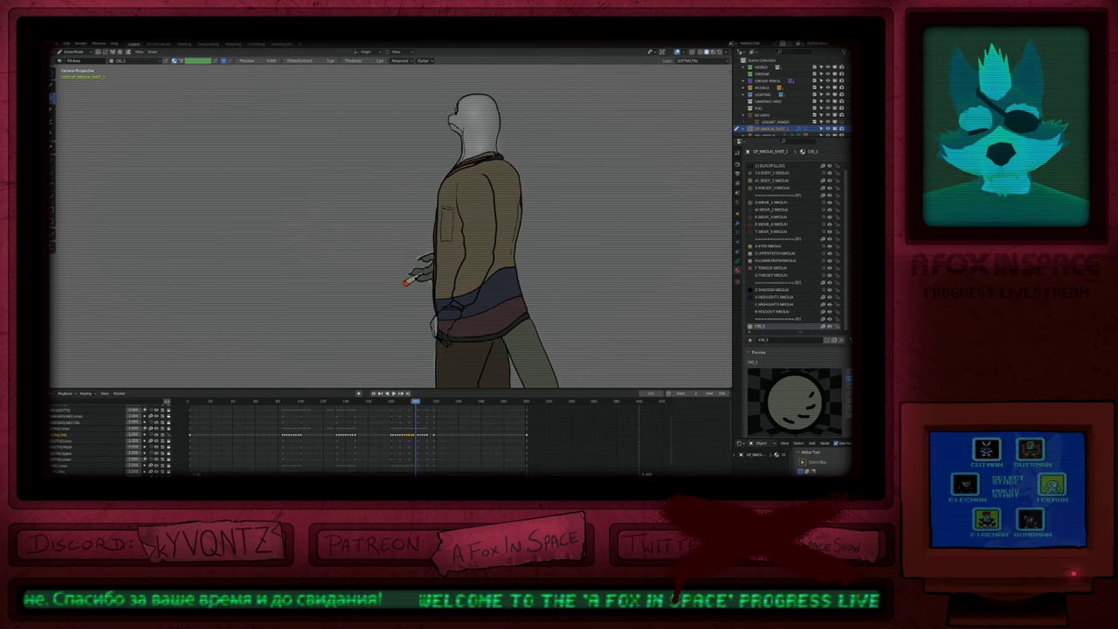
# Step: Fill the hand with body colour, then on frame 204 fill the lower hand too
pyautogui.press('u')
pyautogui.press('q')
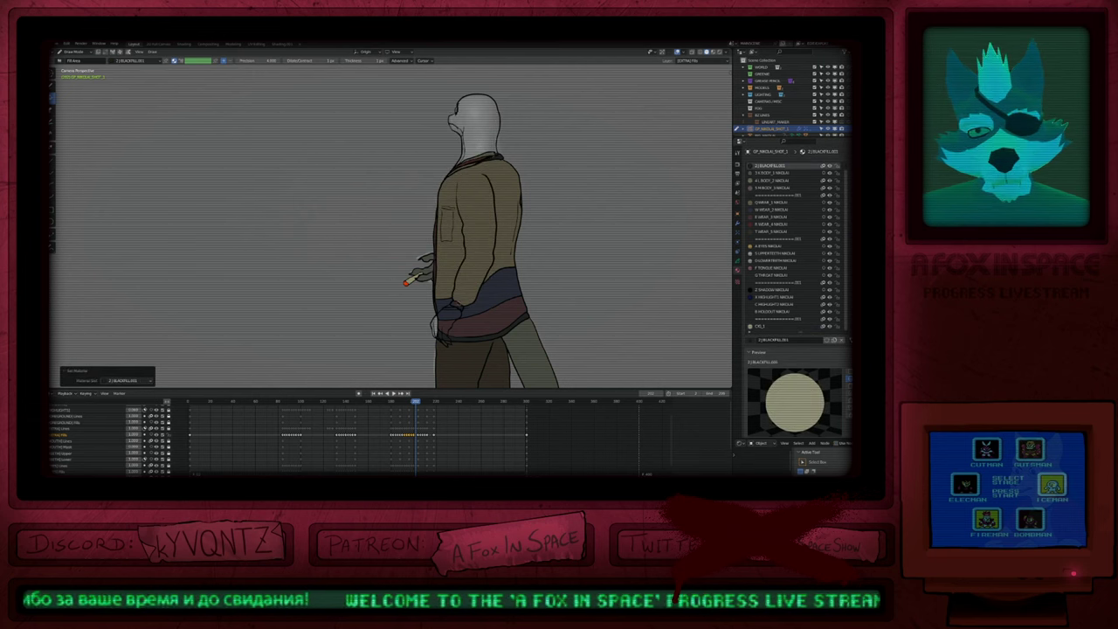
pyautogui.press('u')
pyautogui.click(447, 318)
pyautogui.click(449, 319)
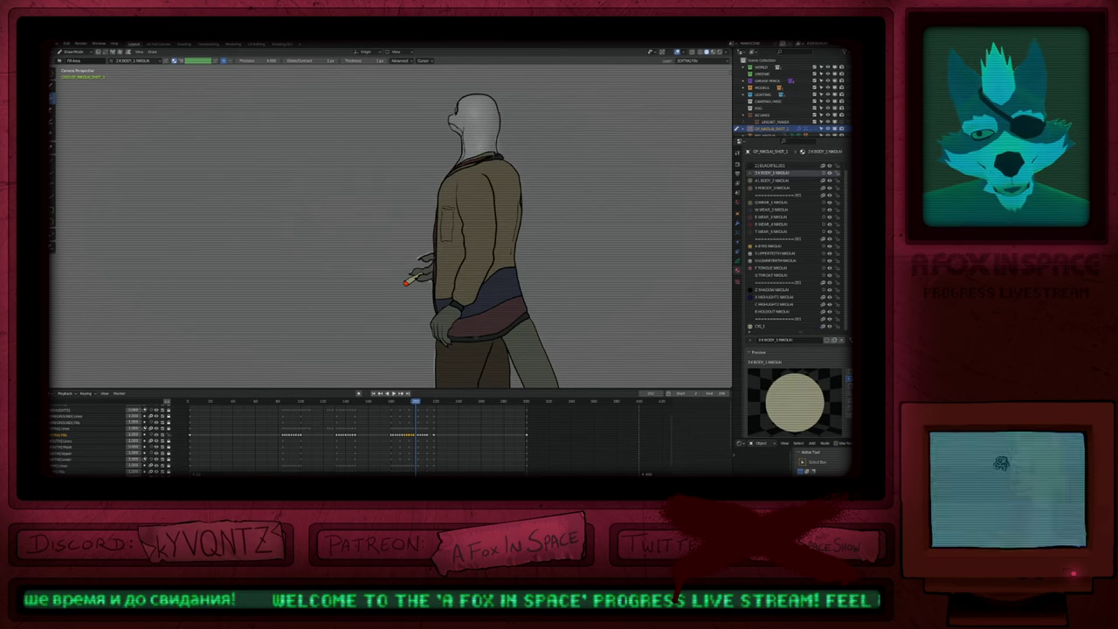
pyautogui.keyDown('shift'); pyautogui.moveTo(474, 338); pyautogui.dragTo(496, 312, button='middle'); pyautogui.keyUp('shift')
pyautogui.press('Up')
pyautogui.click(457, 295)
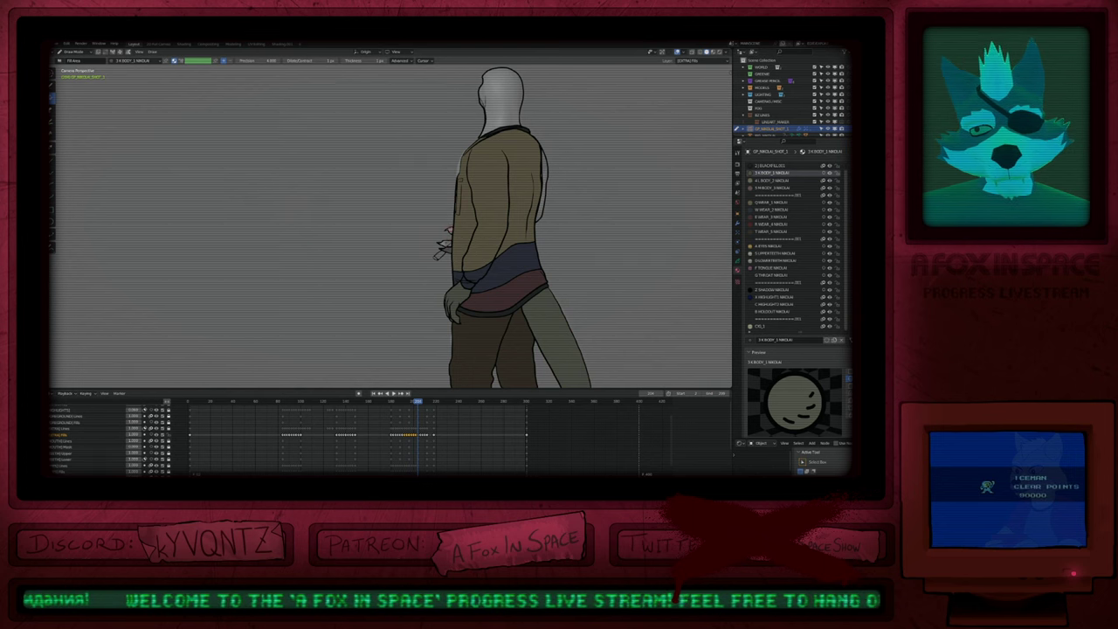
# Step: Fill the cigarette body pale yellow with the CIG_1 material
pyautogui.press('u')
pyautogui.press('c')
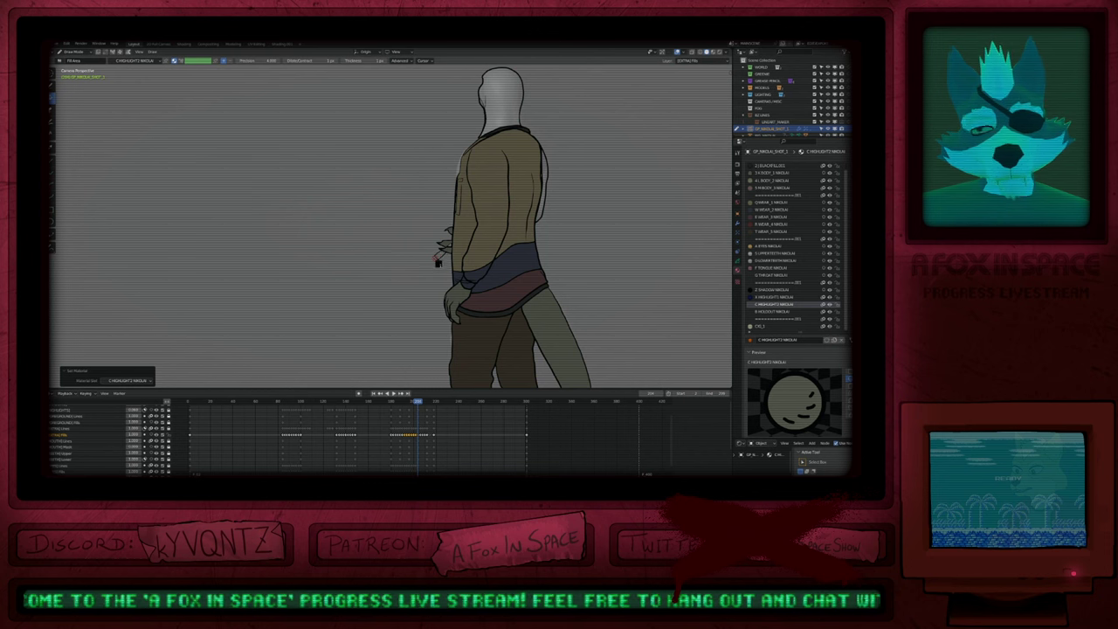
pyautogui.scroll(5, 437, 259)
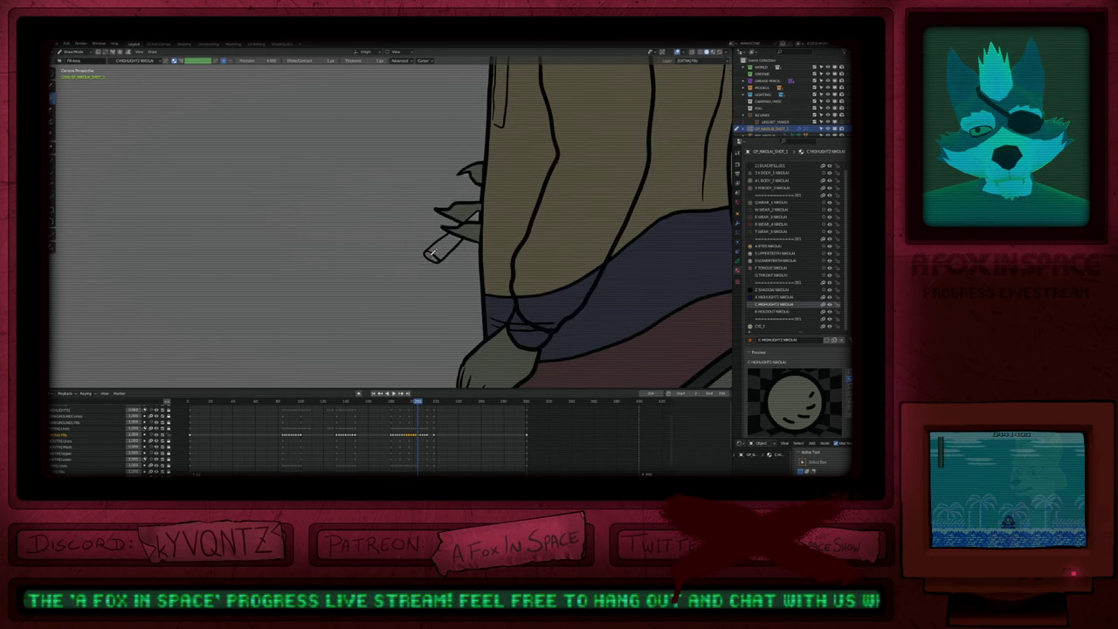
pyautogui.press('u')
pyautogui.click(418, 394)
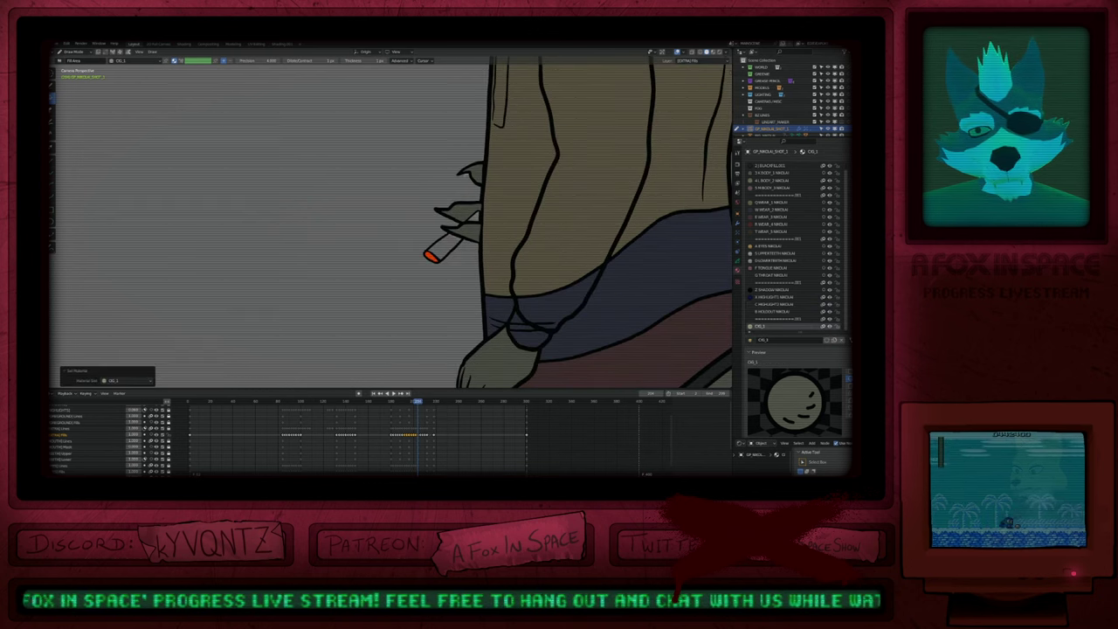
pyautogui.click(448, 247)
pyautogui.scroll(-2, 577, 222)
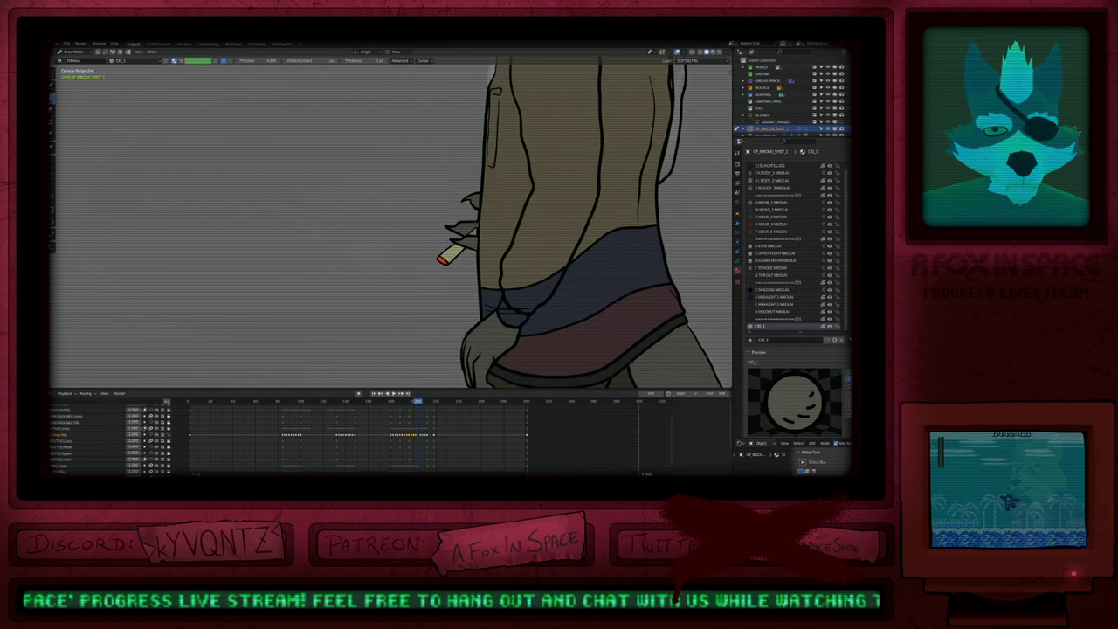
# Step: Step back to the earlier drawing and switch to the body material
pyautogui.press('Left')
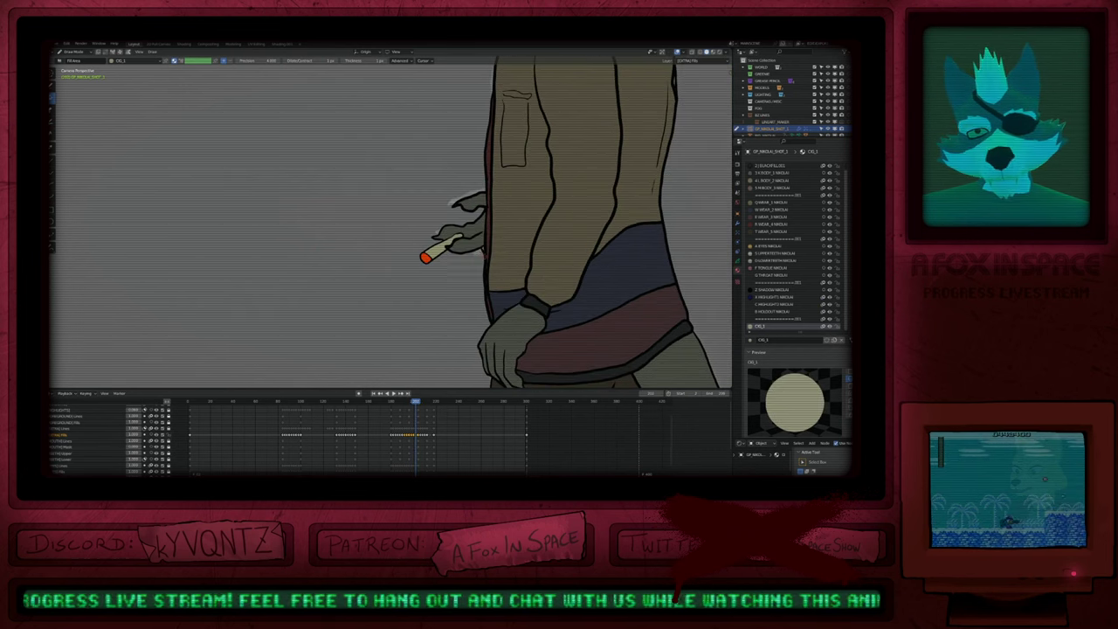
pyautogui.press('Right')
pyautogui.press('Down')
pyautogui.press('u')
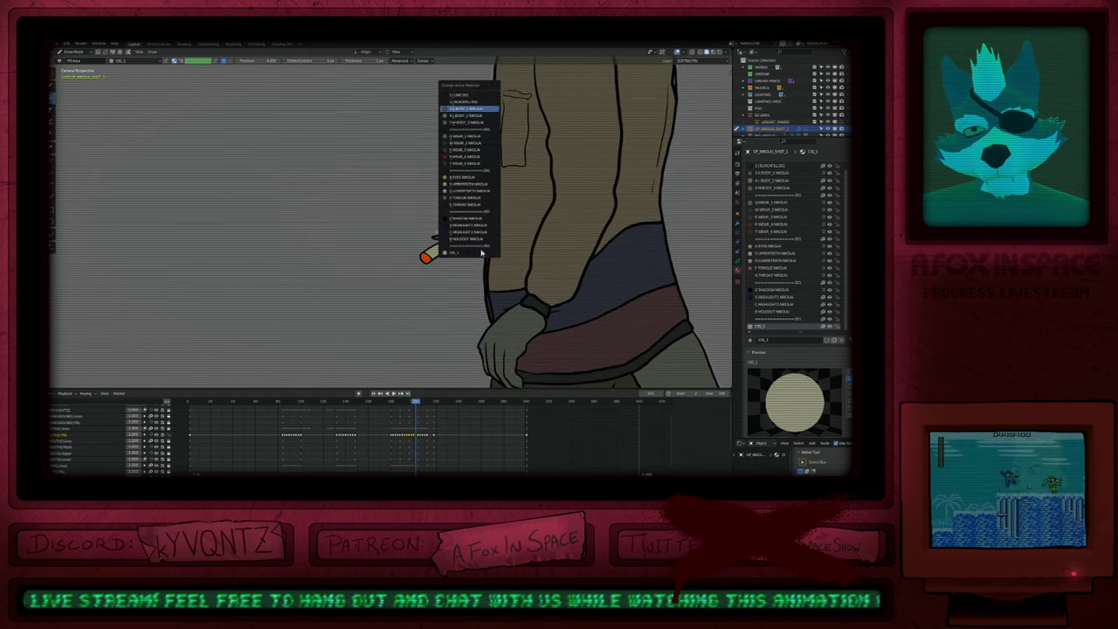
pyautogui.press('3')
pyautogui.scroll(-6, 490, 247)
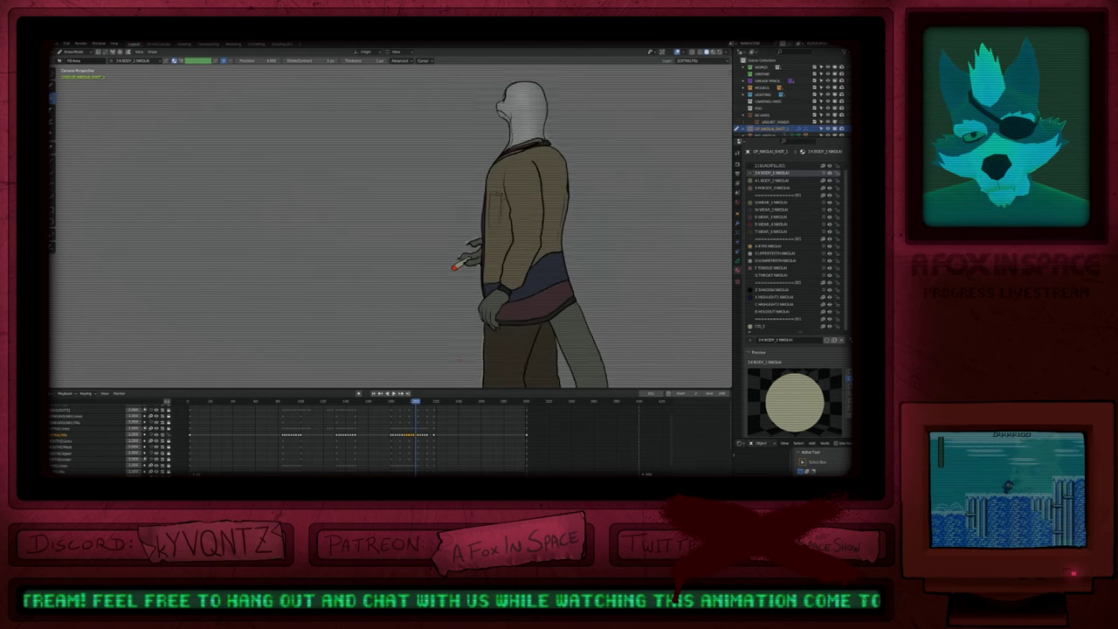
# Step: On the next drawing, fill the back arm brown with Q.WEAR_1 and the wrist with 2.BLACKFILL
pyautogui.press('Right')
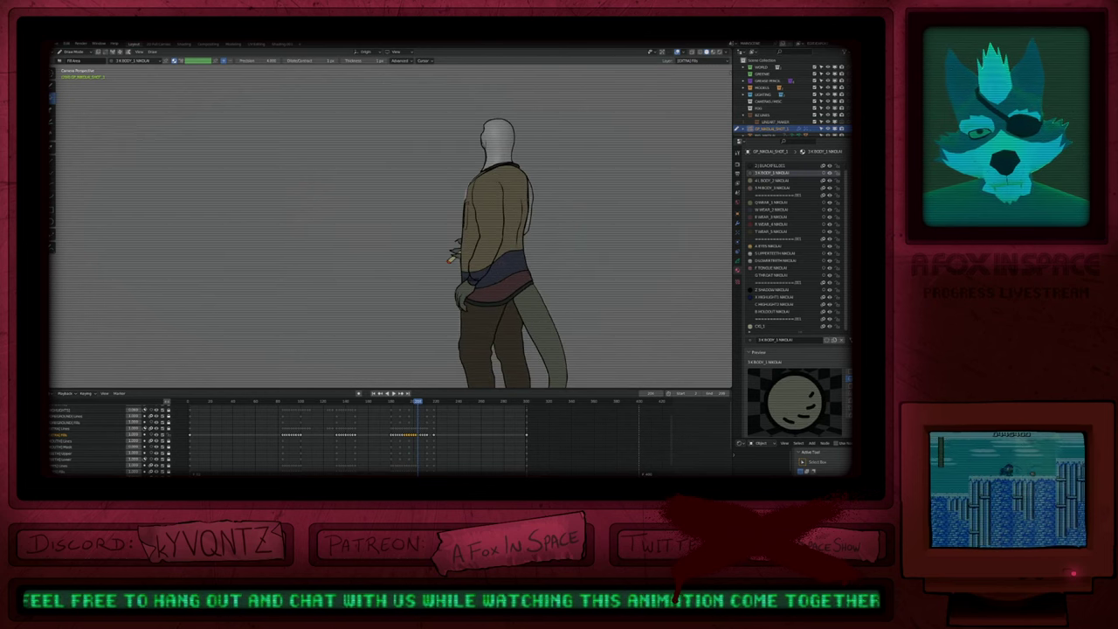
pyautogui.scroll(2, 524, 184)
pyautogui.press('u')
pyautogui.click(532, 180)
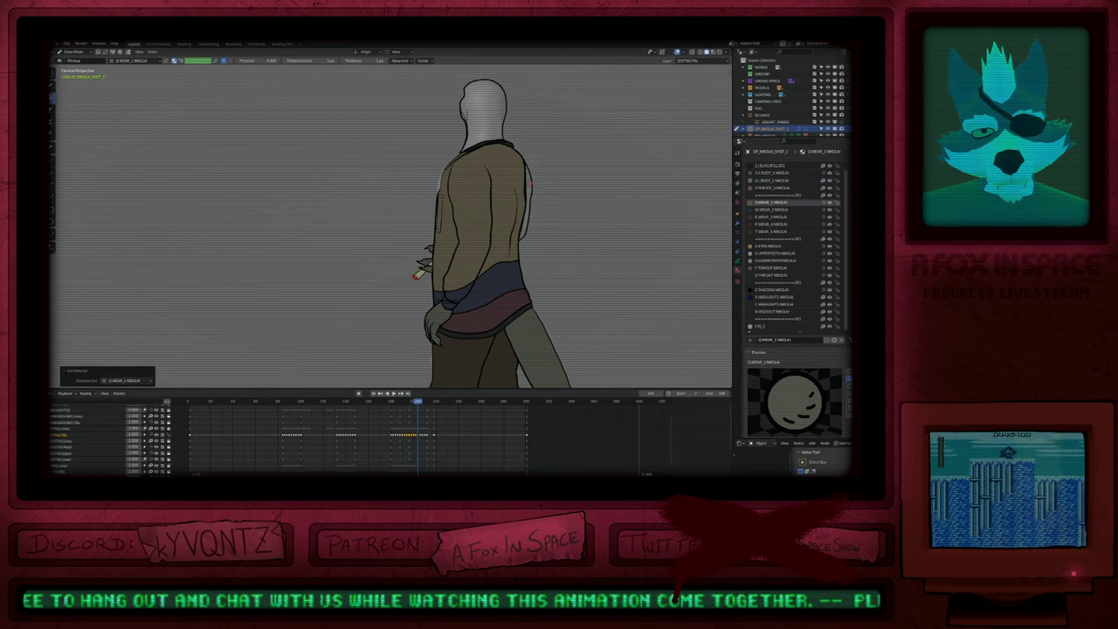
pyautogui.click(528, 184)
pyautogui.press('u')
pyautogui.click(447, 300)
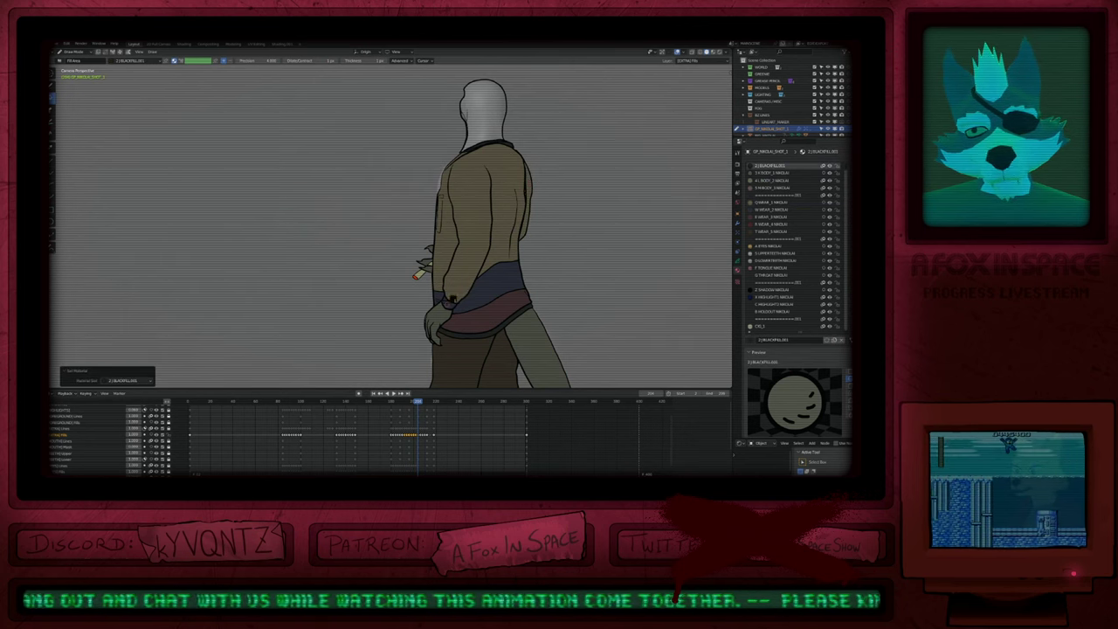
pyautogui.click(450, 304)
# Step: On frame 206, fill the jacket and right-arm areas with Q.WEAR_1 and the hand with BODY_1
pyautogui.press('Up')
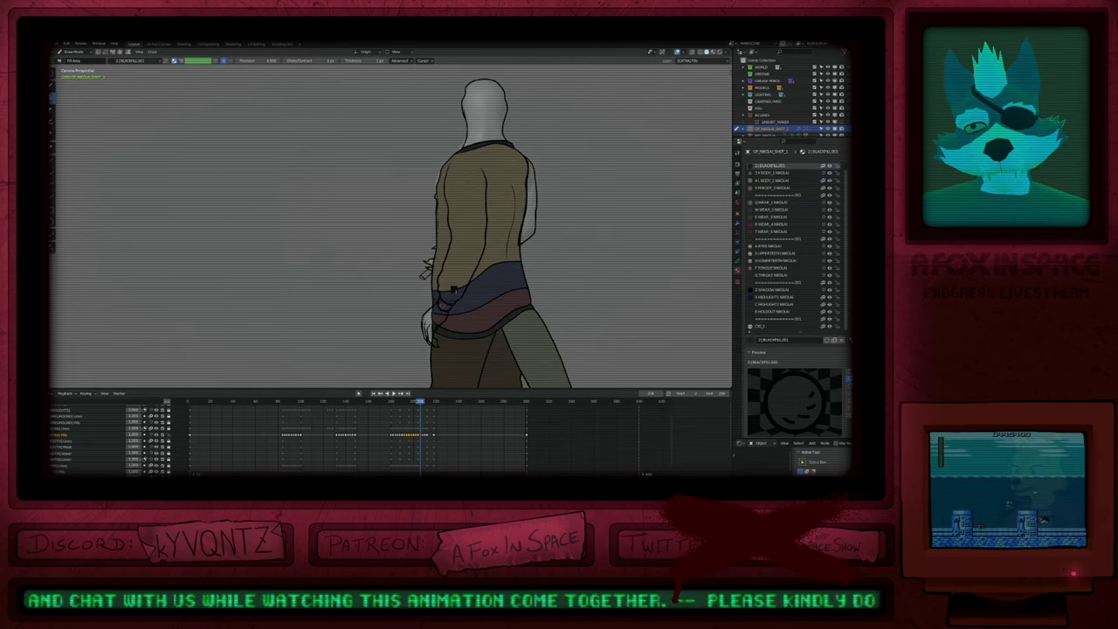
pyautogui.press('u')
pyautogui.click(454, 289)
pyautogui.click(524, 228)
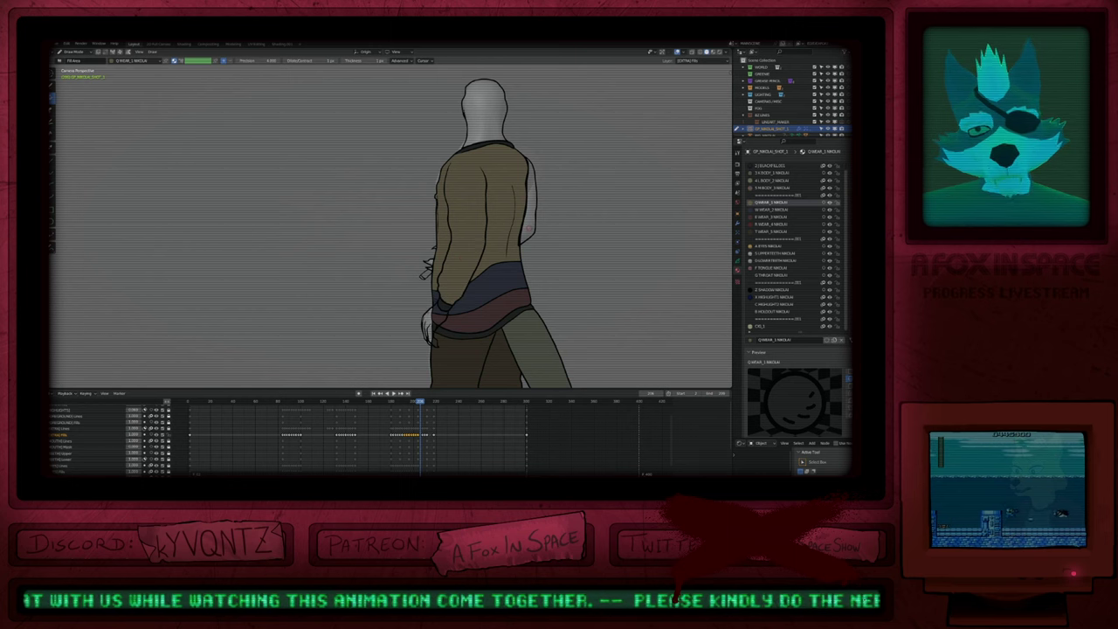
pyautogui.click(529, 229)
pyautogui.press('u')
pyautogui.press('3')
pyautogui.click(430, 262)
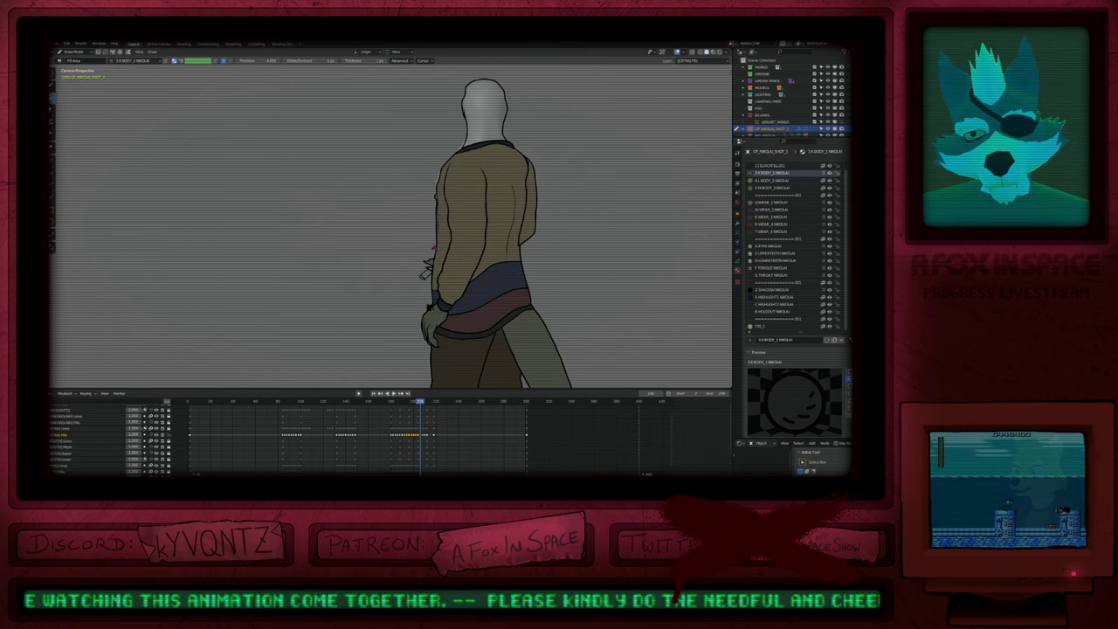
# Step: Select the CIG_1 cigarette material, then switch to the C.HIGHLIGHT2 material
pyautogui.scroll(5, 426, 273)
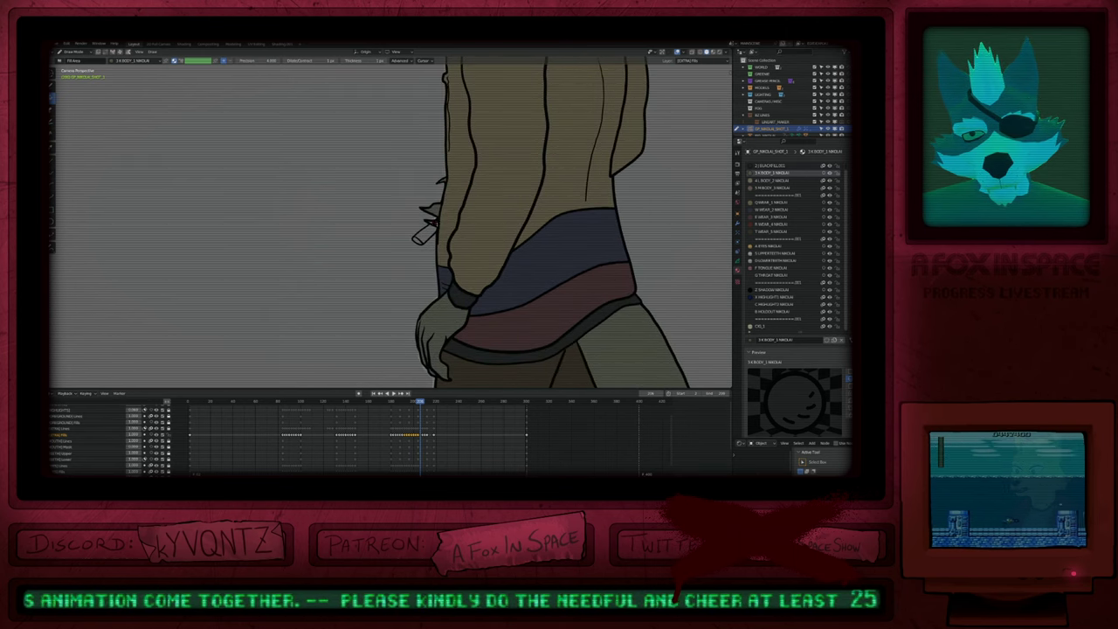
pyautogui.press('u')
pyautogui.click(395, 428)
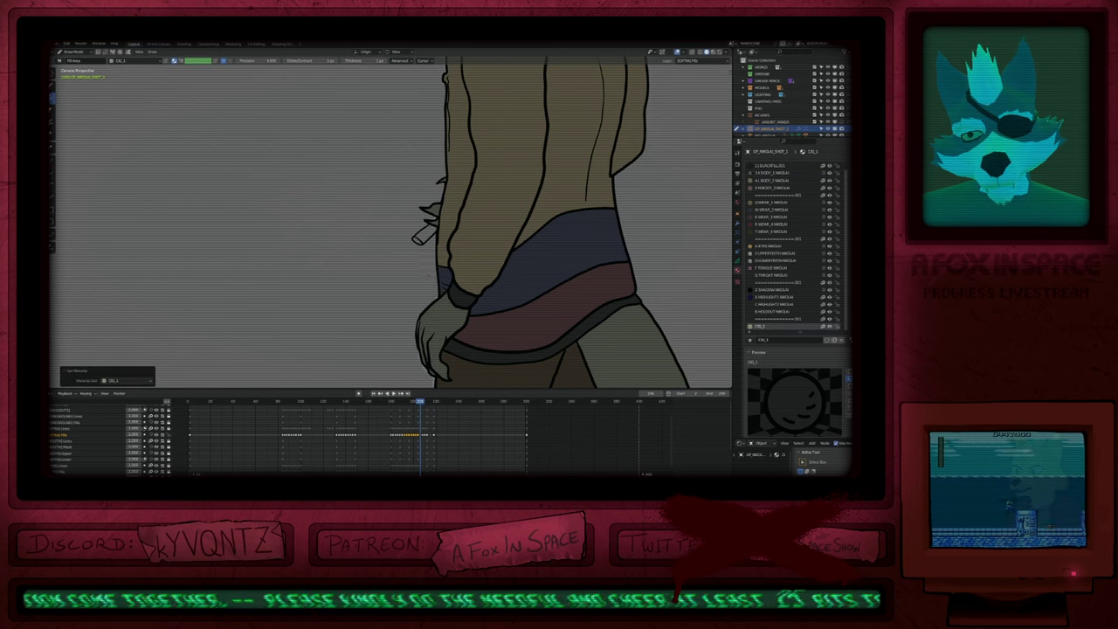
pyautogui.press('u')
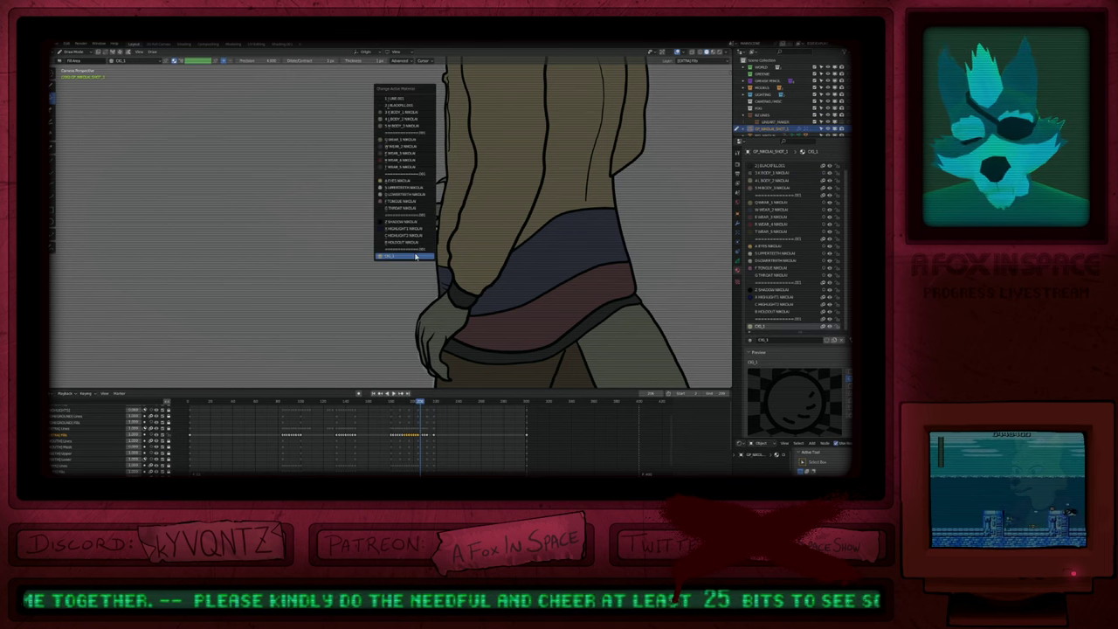
pyautogui.click(416, 256)
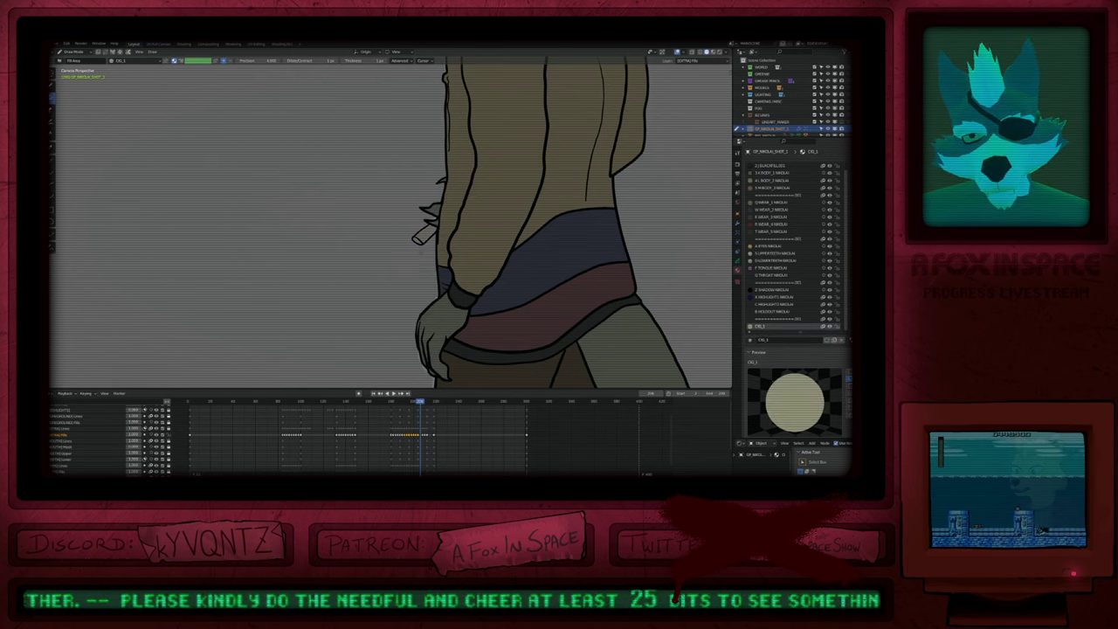
pyautogui.scroll(-5, 422, 247)
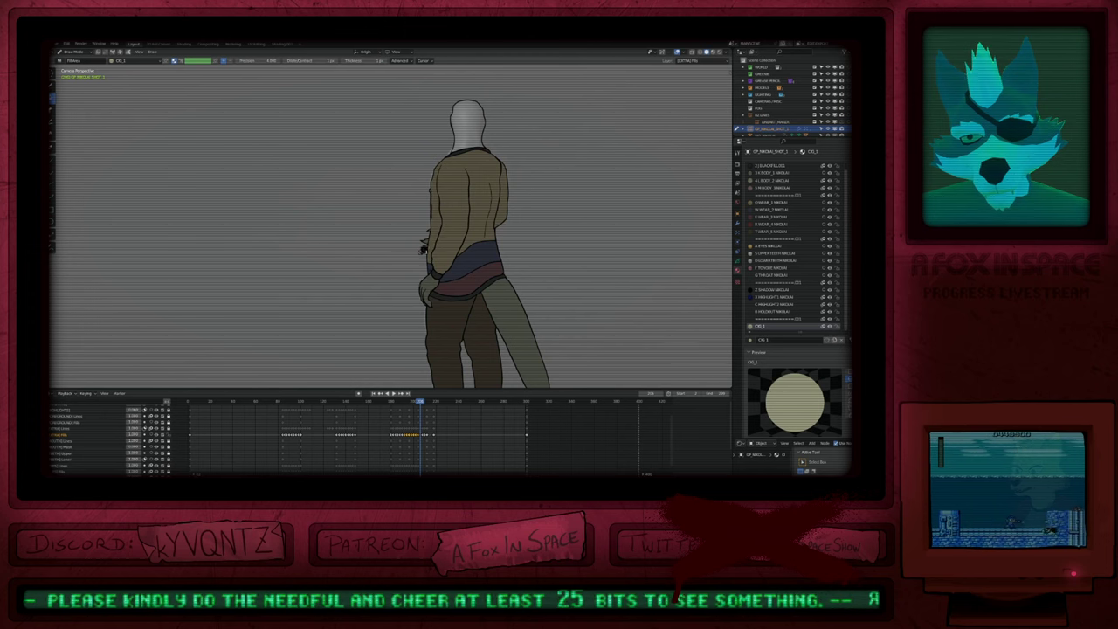
pyautogui.scroll(5, 422, 249)
pyautogui.press('u')
pyautogui.click(423, 244)
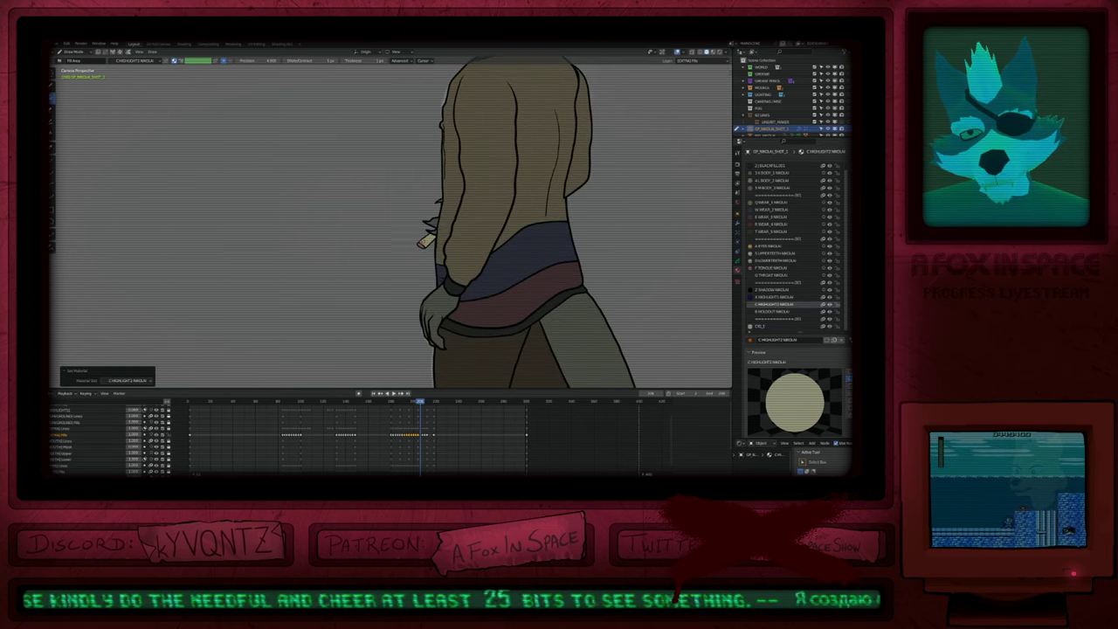
pyautogui.scroll(-5, 423, 242)
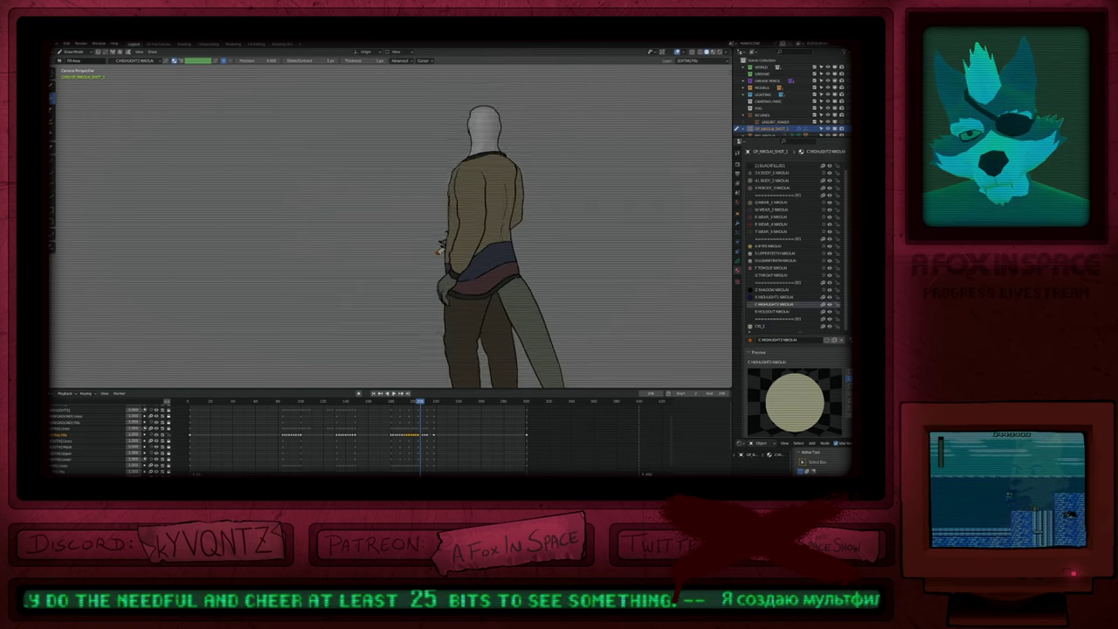
# Step: On the next drawing, fill the sleeve cuff with 2.BLACKFILL.001
pyautogui.press('Up')
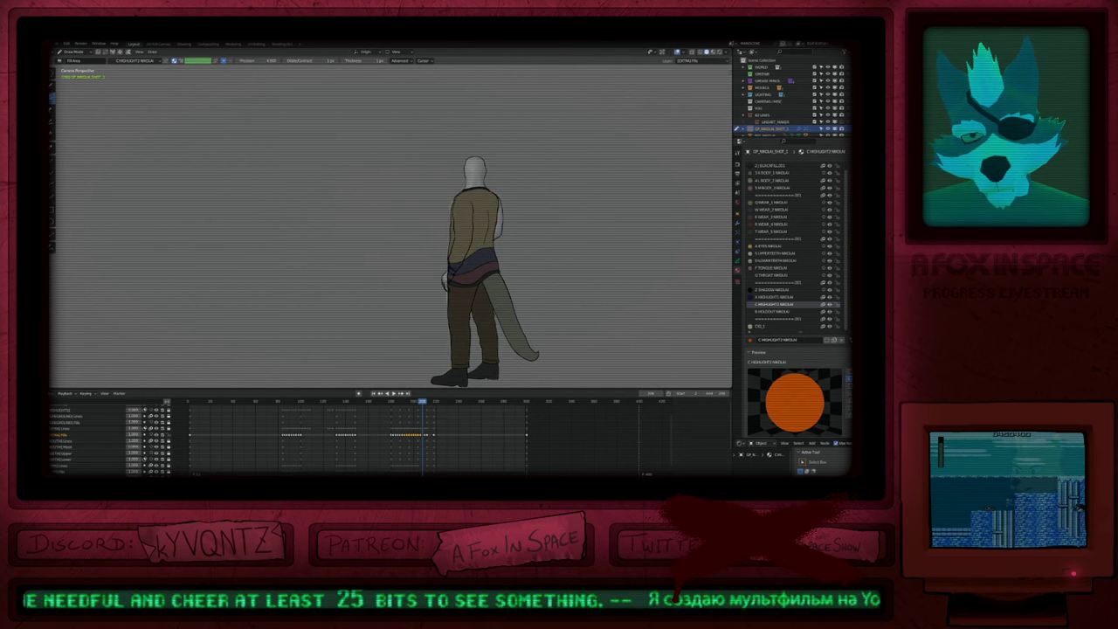
pyautogui.press('u')
pyautogui.press('q')
pyautogui.press('u')
pyautogui.click(447, 97)
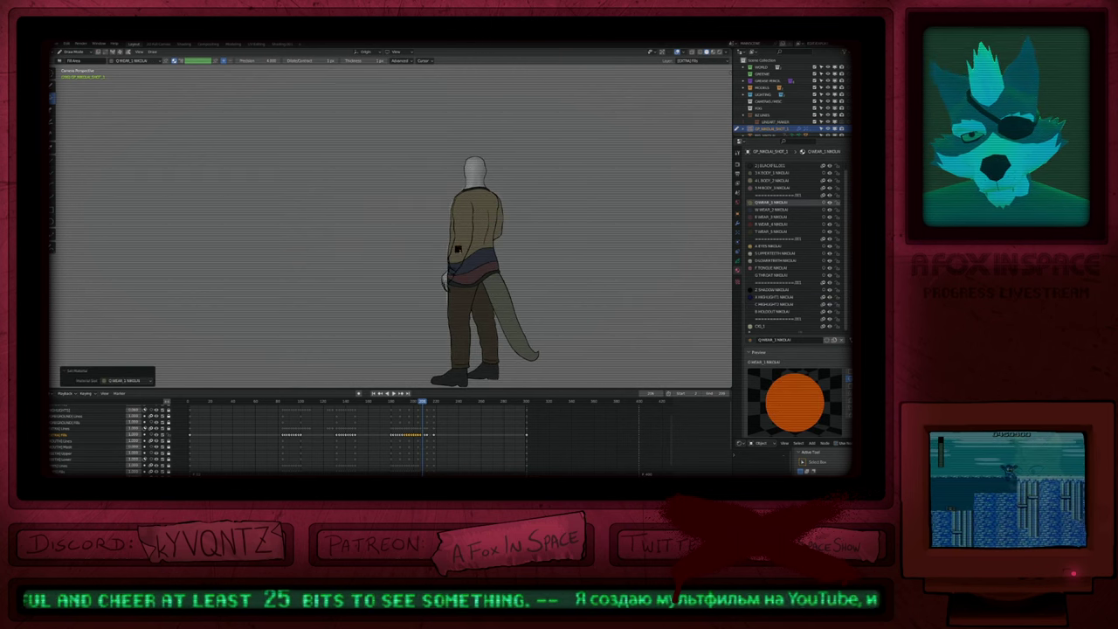
pyautogui.click(453, 273)
# Step: Fill the hand beige with the BODY_1 skin material, undoing the stray fill first
pyautogui.press('u')
pyautogui.press('3')
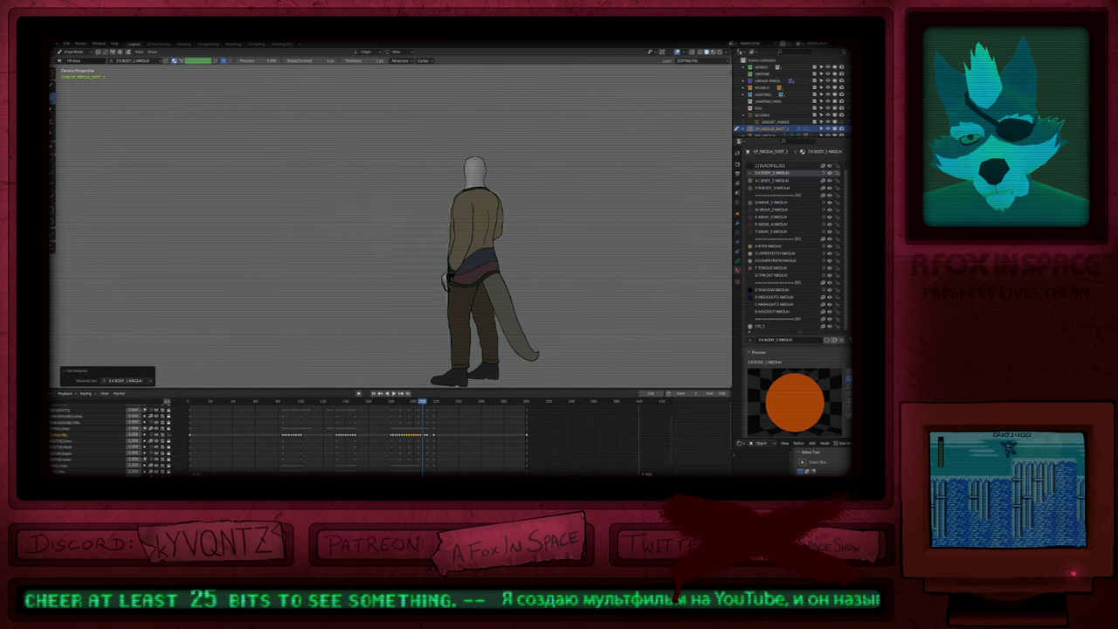
pyautogui.click(448, 280)
pyautogui.scroll(3, 456, 287)
pyautogui.scroll(4, 450, 273)
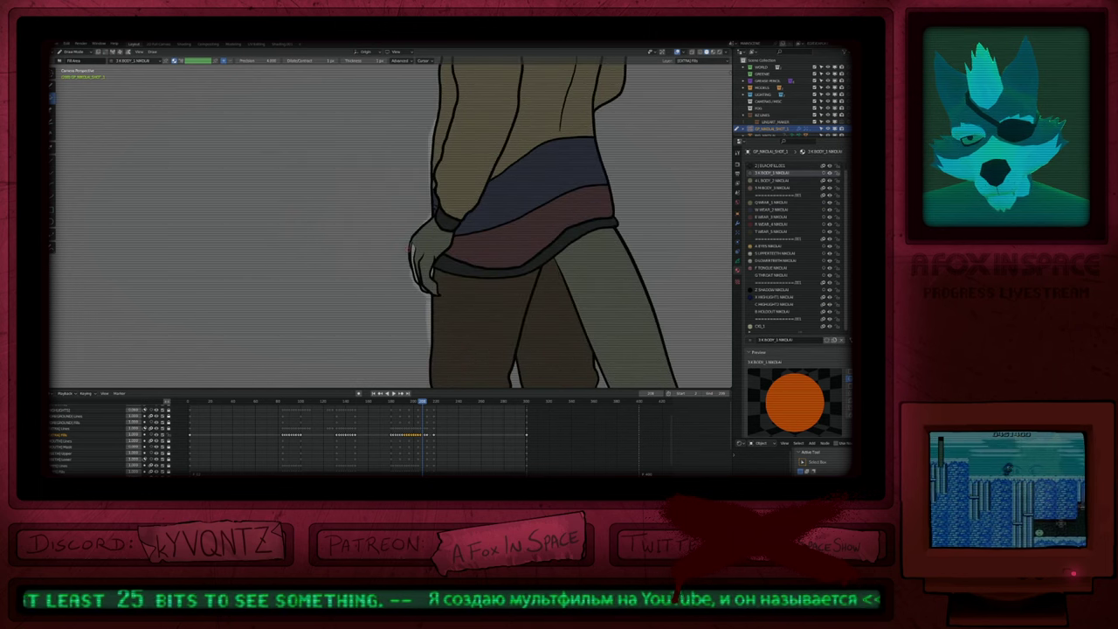
pyautogui.hotkey('ctrl', 'z')
pyautogui.click(426, 257)
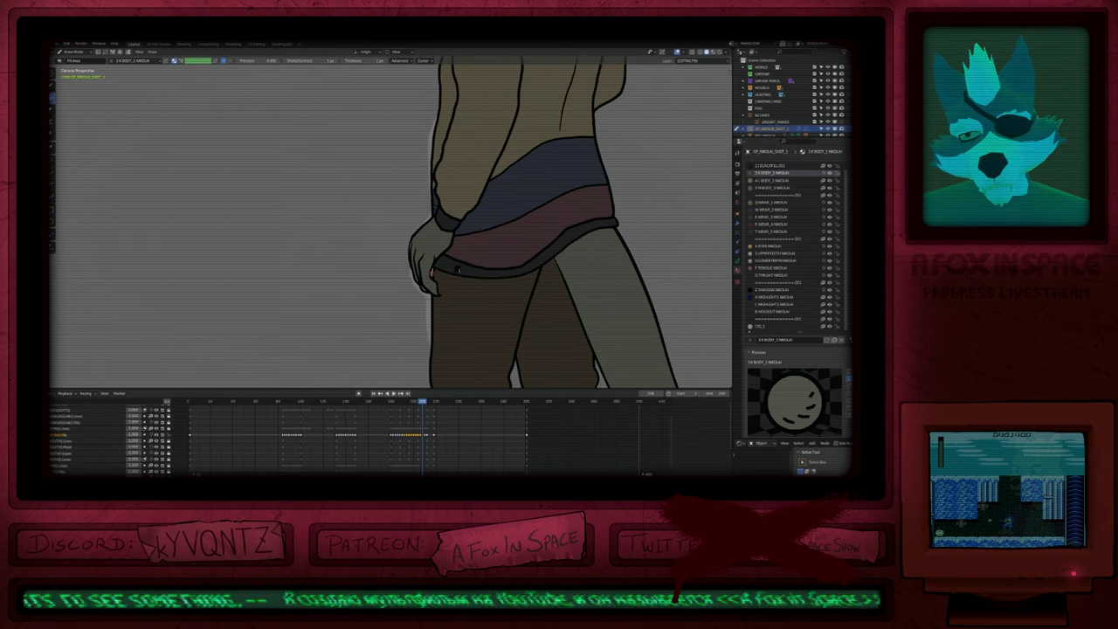
# Step: Show and hide the fill tool settings, then pan down to check the coloured legs and boots
pyautogui.press('n')
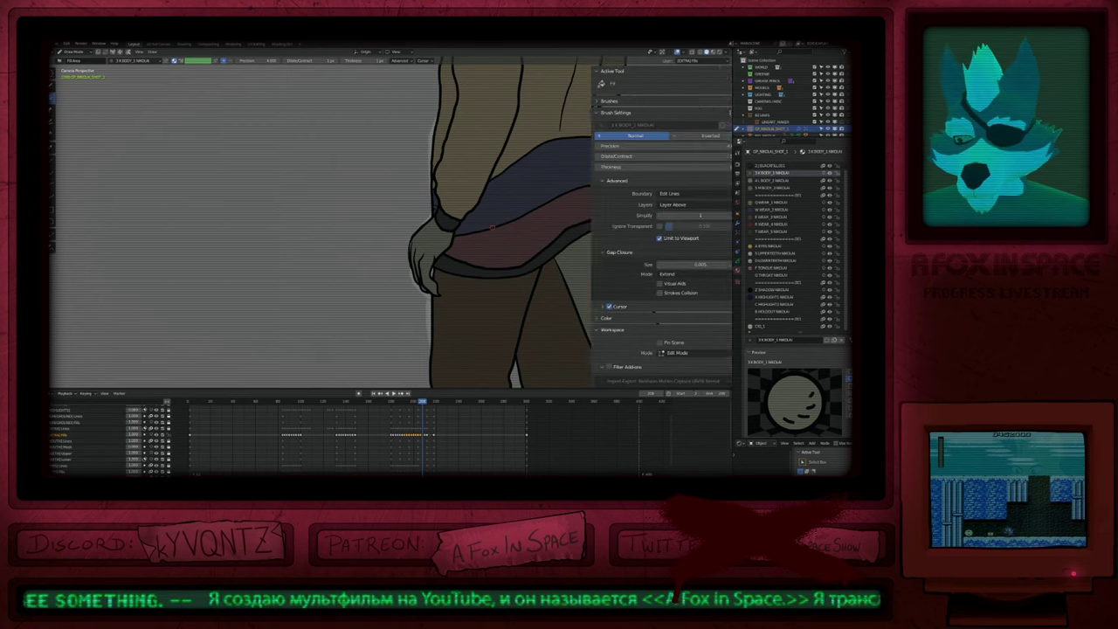
pyautogui.keyDown('shift'); pyautogui.moveTo(532, 225); pyautogui.dragTo(457, 344, button='middle'); pyautogui.keyUp('shift')
pyautogui.scroll(-5, 393, 227)
pyautogui.press('n')
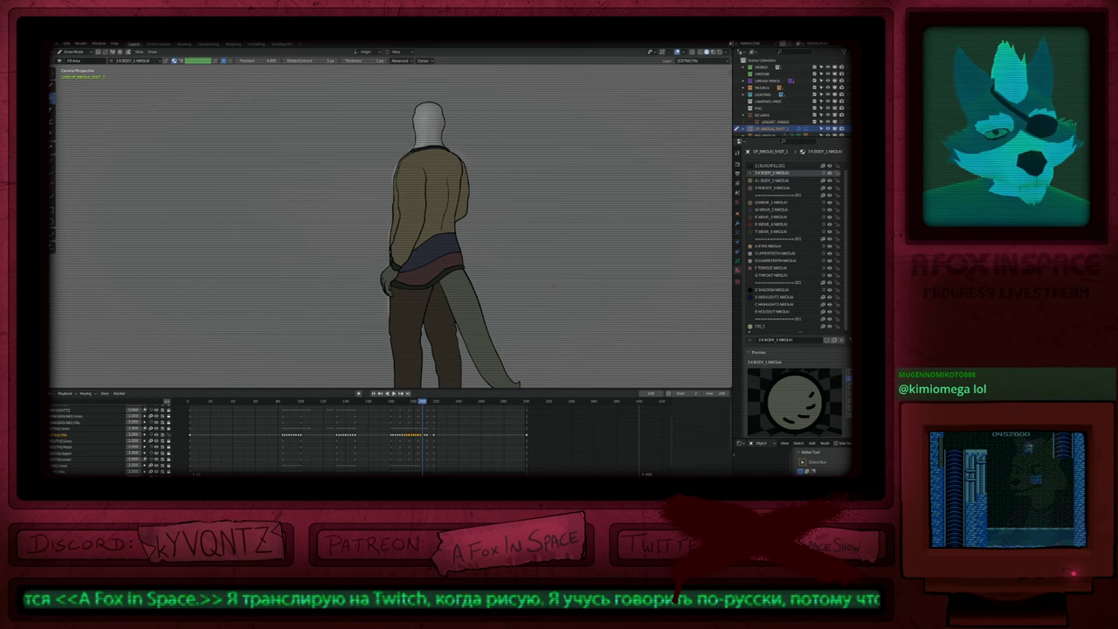
pyautogui.scroll(-1, 500, 306)
pyautogui.keyDown('shift'); pyautogui.moveTo(495, 312); pyautogui.dragTo(529, 227, button='middle'); pyautogui.keyUp('shift')
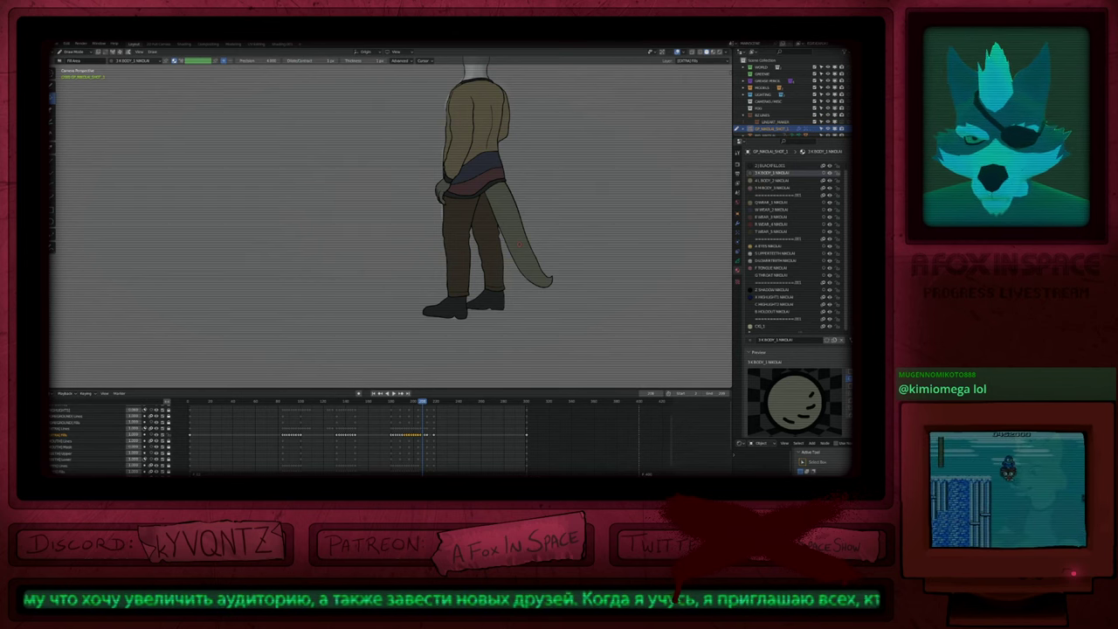
# Step: Step back and forth through the walk frames to reach the frame being coloured
pyautogui.press('Left')
pyautogui.press('Left')
pyautogui.press('Left')
pyautogui.press('Left')
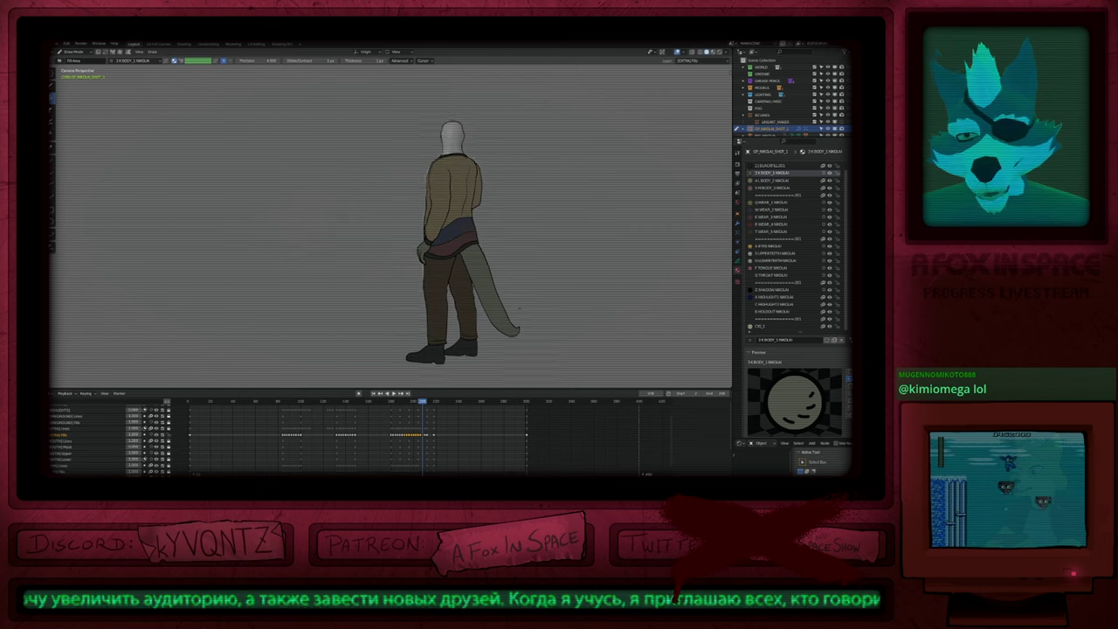
pyautogui.press('Right')
pyautogui.press('Right')
pyautogui.press('Right')
pyautogui.press('Right')
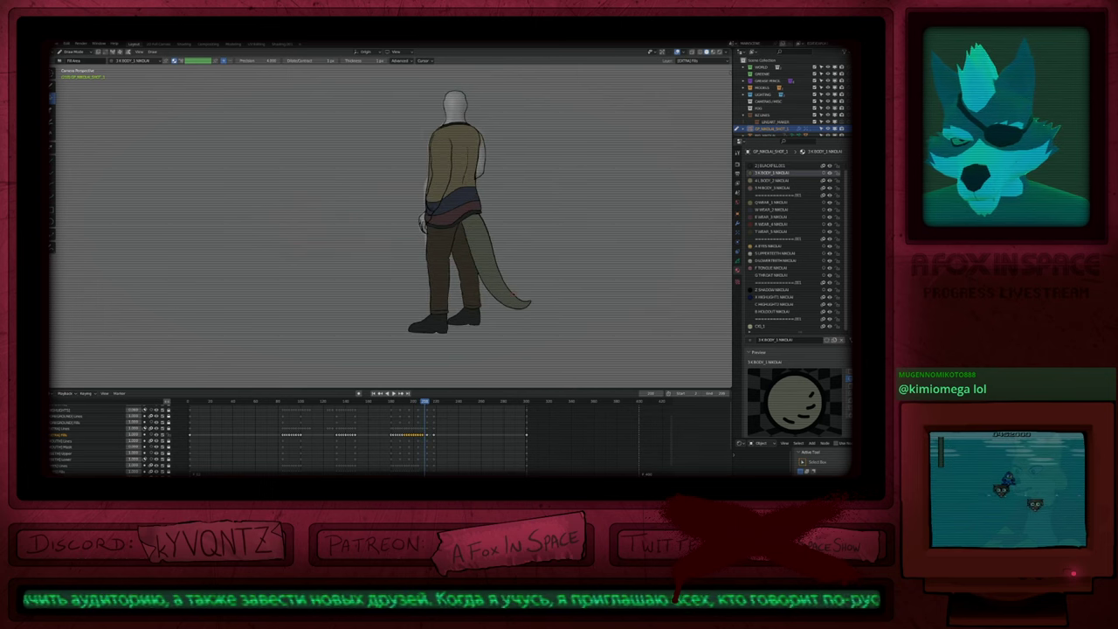
pyautogui.press('Left')
pyautogui.press('Left')
pyautogui.press('Right')
pyautogui.press('Right')
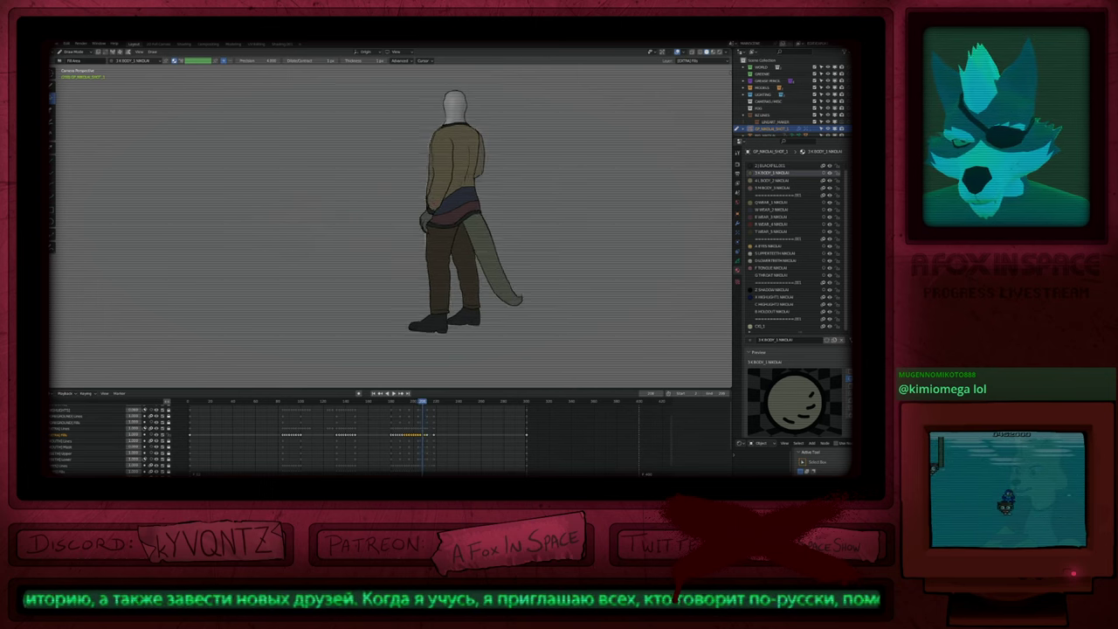
pyautogui.keyDown('shift'); pyautogui.moveTo(466, 200); pyautogui.dragTo(469, 267, button='middle'); pyautogui.keyUp('shift')
pyautogui.scroll(4, 469, 268)
pyautogui.press('Left')
pyautogui.press('Left')
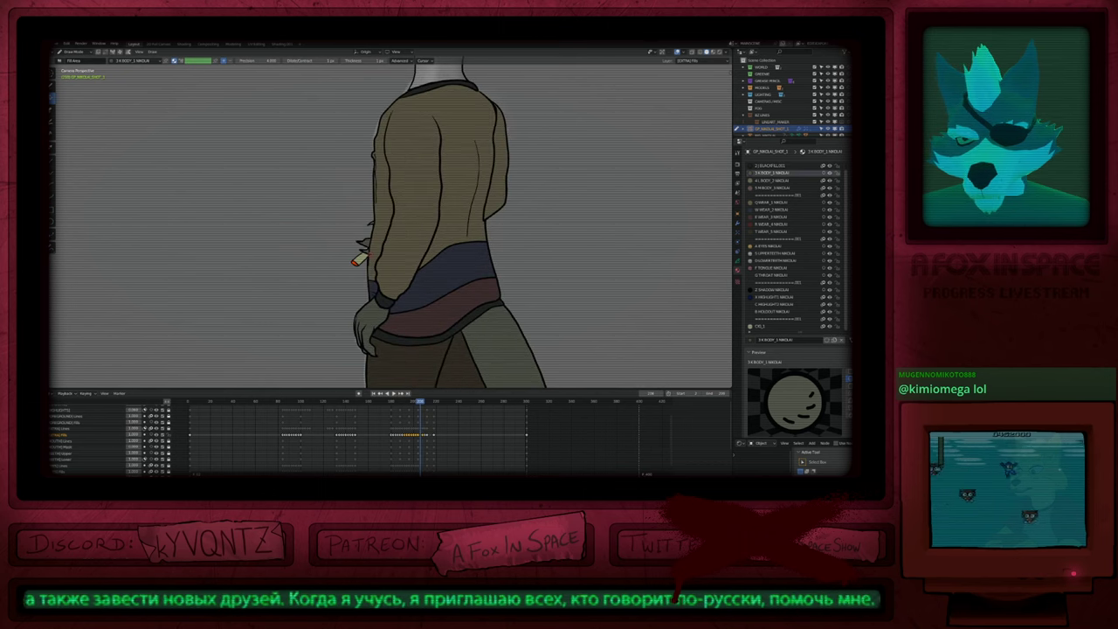
pyautogui.press('Right')
pyautogui.press('Right')
pyautogui.press('Right')
pyautogui.press('Right')
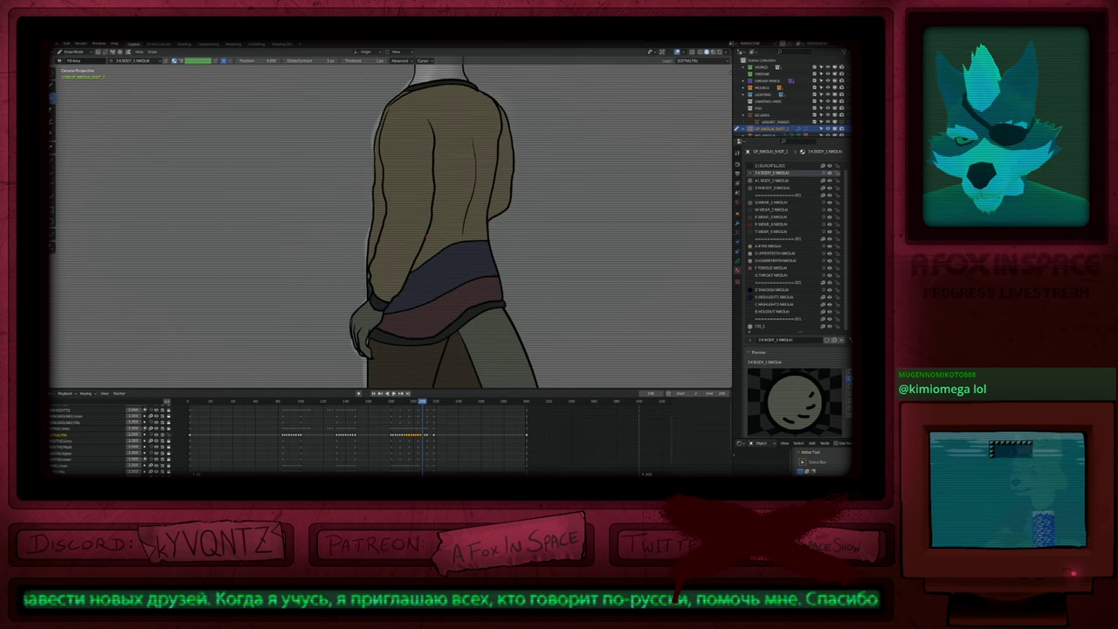
# Step: Fill the right sleeve and lower left sleeve tan with the Q.WEAR_1 jacket material
pyautogui.press('u')
pyautogui.press('q')
pyautogui.click(503, 202)
pyautogui.click(393, 264)
pyautogui.click(387, 287)
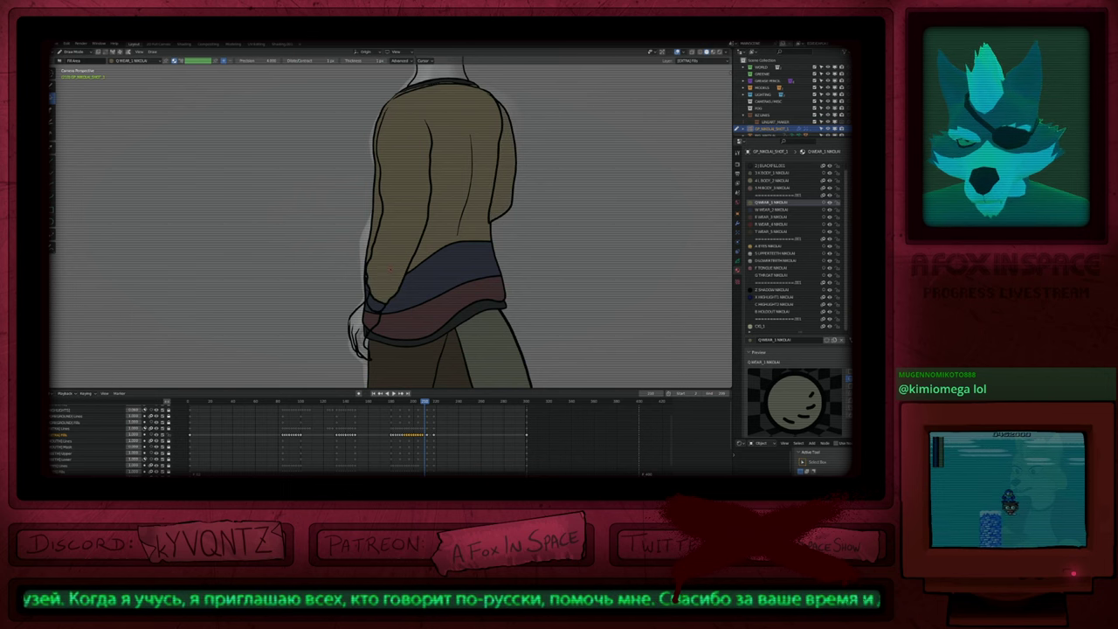
# Step: Fill the sleeve cuff black with BLACKFILL.001 and the hand with the BODY skin material
pyautogui.press('u')
pyautogui.press('2')
pyautogui.click(375, 308)
pyautogui.press('u')
pyautogui.press('3')
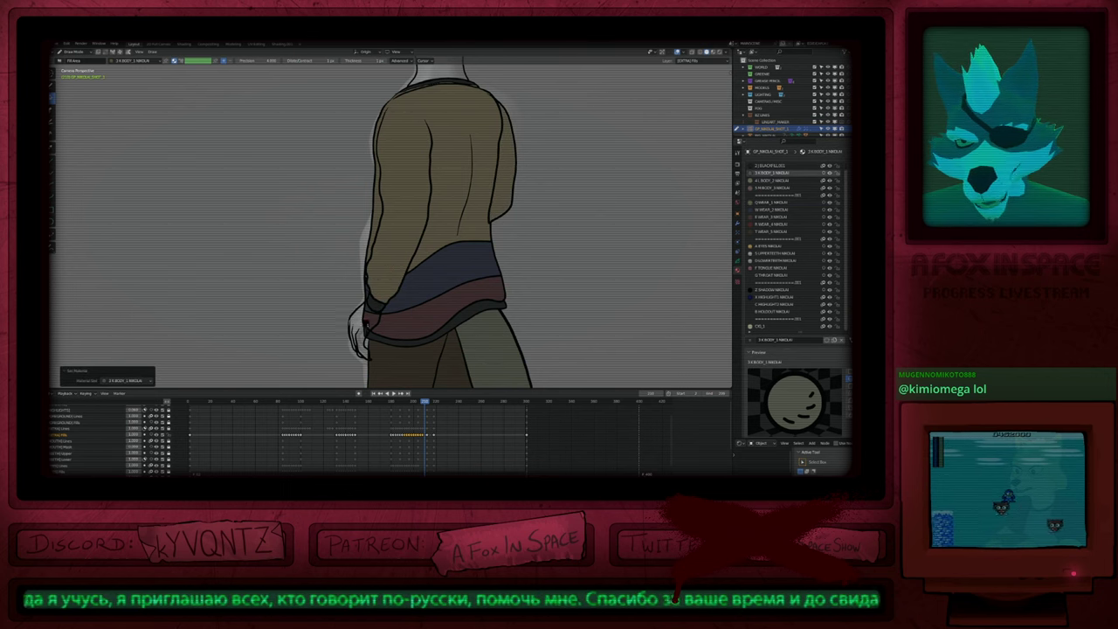
pyautogui.click(367, 322)
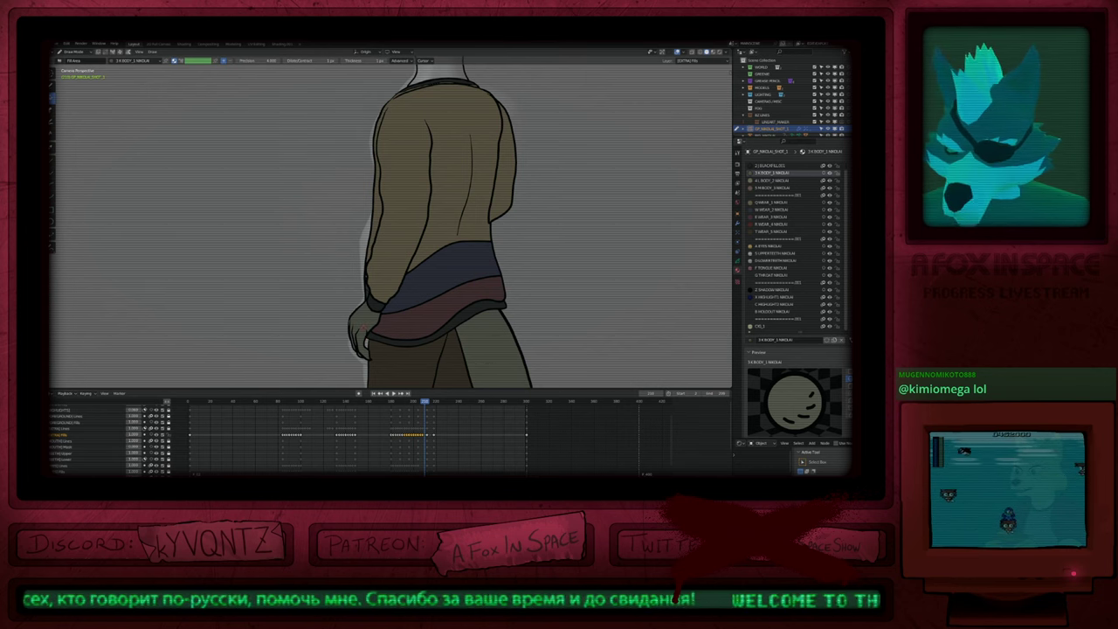
# Step: Switch to the Ink Pen, review earlier frames, and bring up the recent files list
pyautogui.scroll(-1, 450, 291)
pyautogui.keyDown('shift'); pyautogui.moveTo(450, 291); pyautogui.dragTo(443, 104, button='middle'); pyautogui.keyUp('shift')
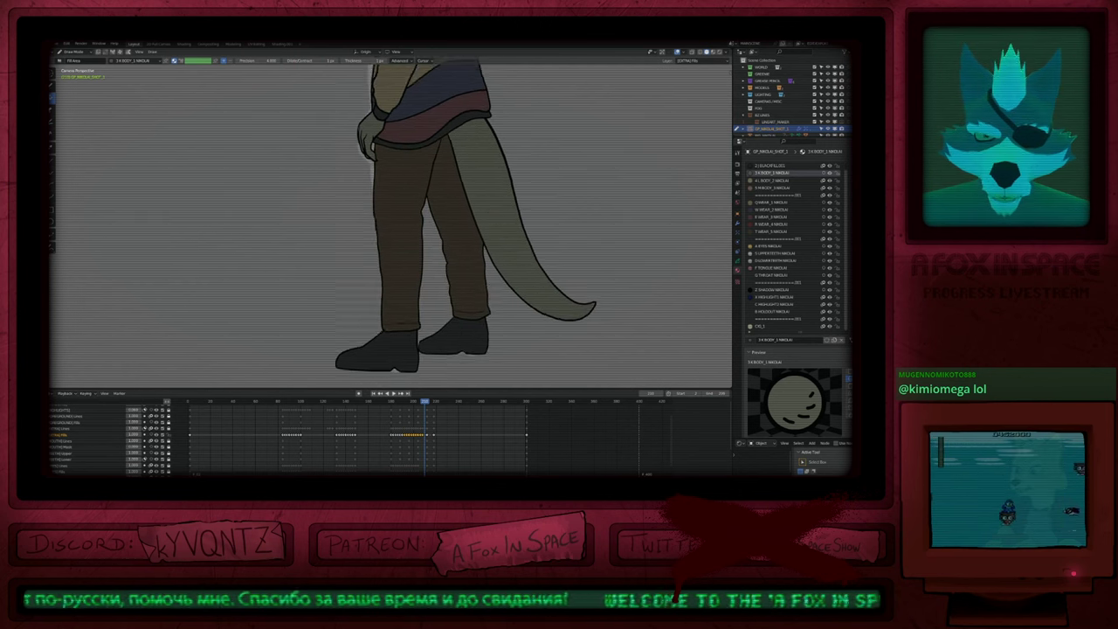
pyautogui.keyDown('shift'); pyautogui.scroll(8, 469, 222); pyautogui.keyUp('shift')
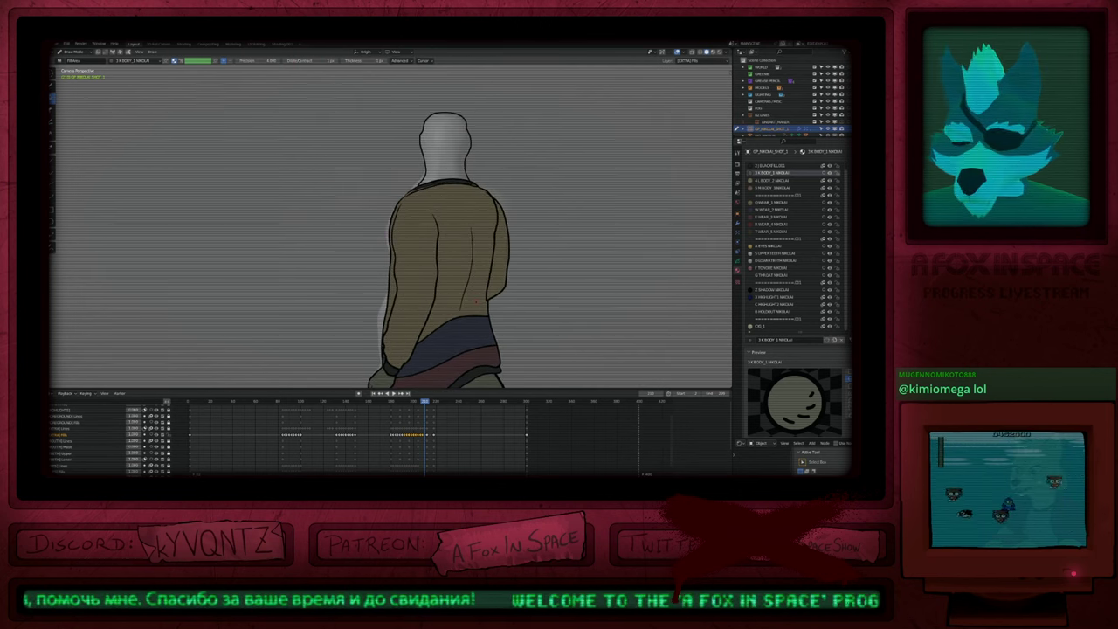
pyautogui.press('1')
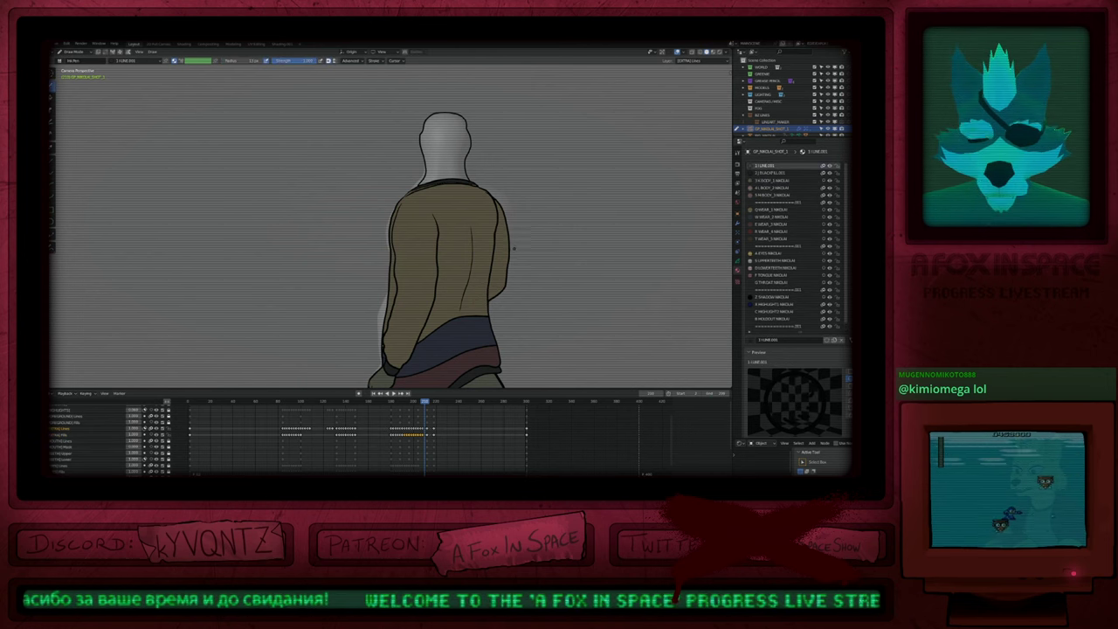
pyautogui.keyDown('shift'); pyautogui.scroll(1, 514, 249); pyautogui.keyUp('shift')
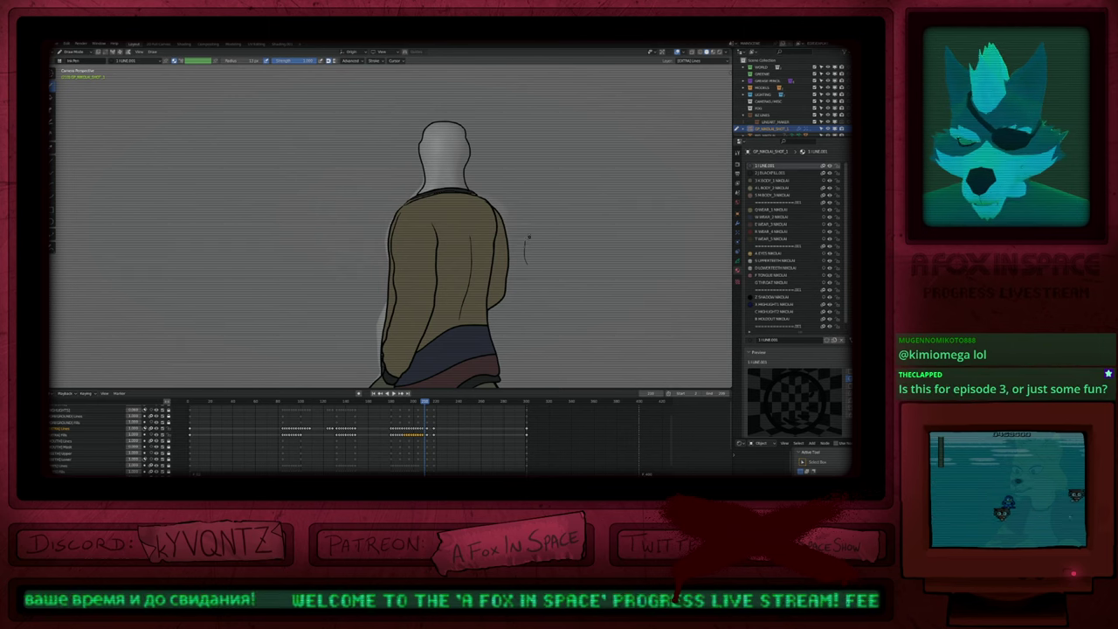
pyautogui.keyDown('ctrl'); pyautogui.moveTo(529, 226); pyautogui.dragTo(491, 259, button='middle'); pyautogui.keyUp('ctrl')
pyautogui.press('Down')
pyautogui.press('Down')
pyautogui.press('Down')
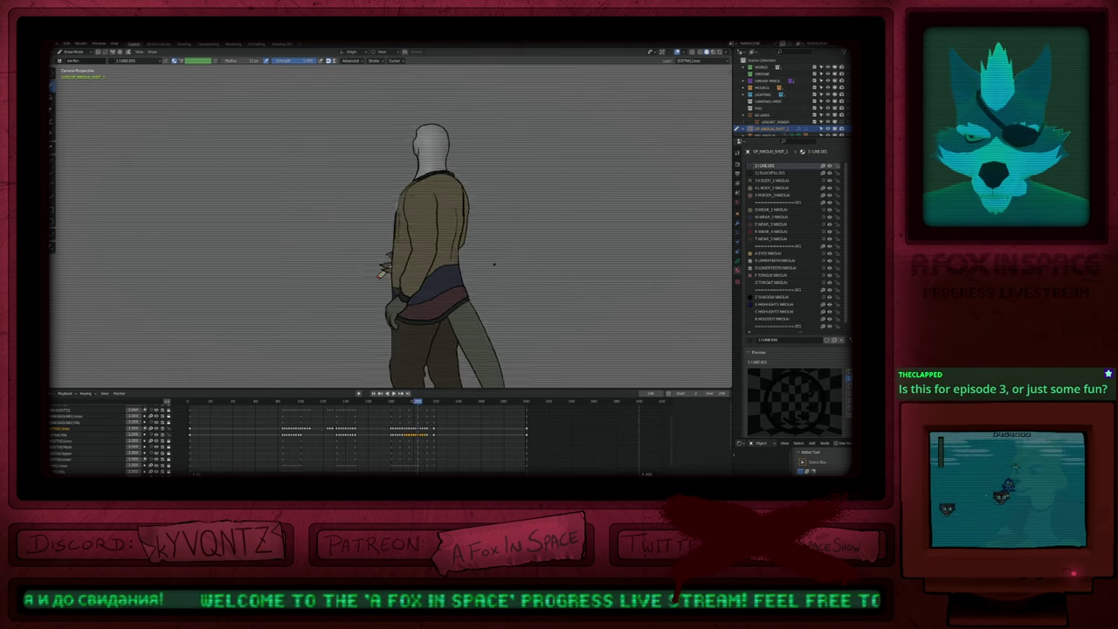
pyautogui.press('Left')
pyautogui.press('Left')
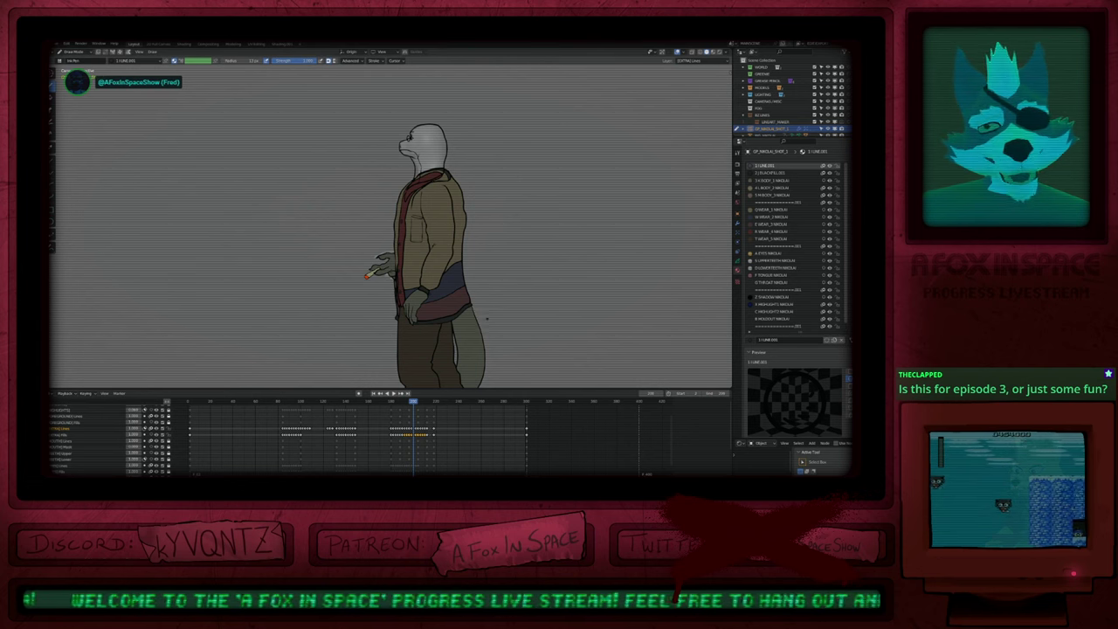
pyautogui.hotkey('ctrl', 'shift', 'o')
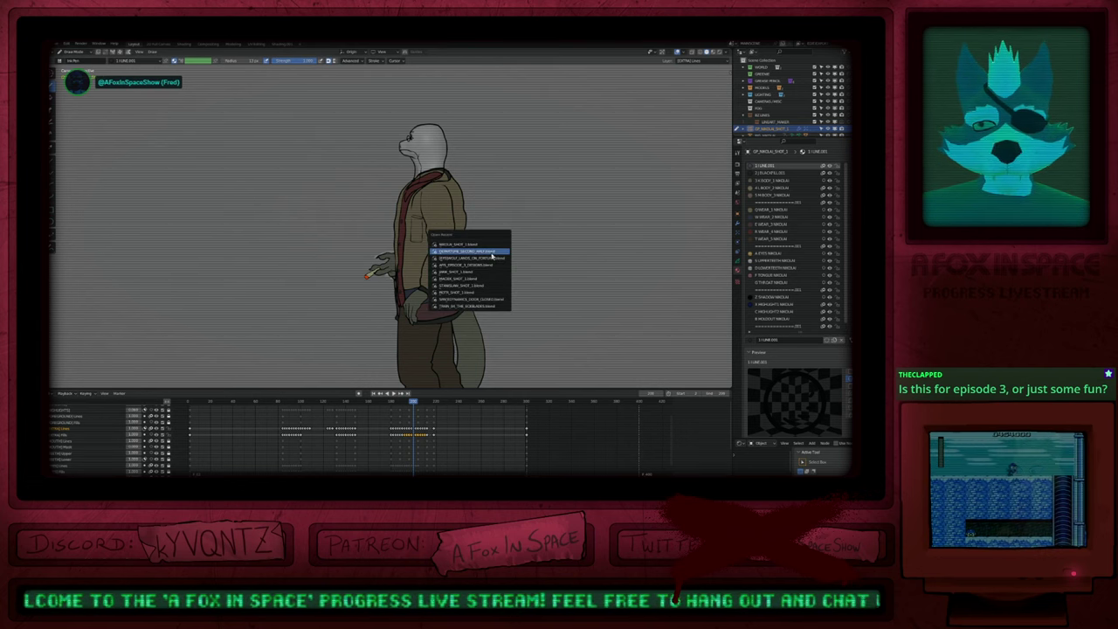
# Step: Open a recent night campsite scene, view it in rendered shading, and play the animation
pyautogui.click(492, 261)
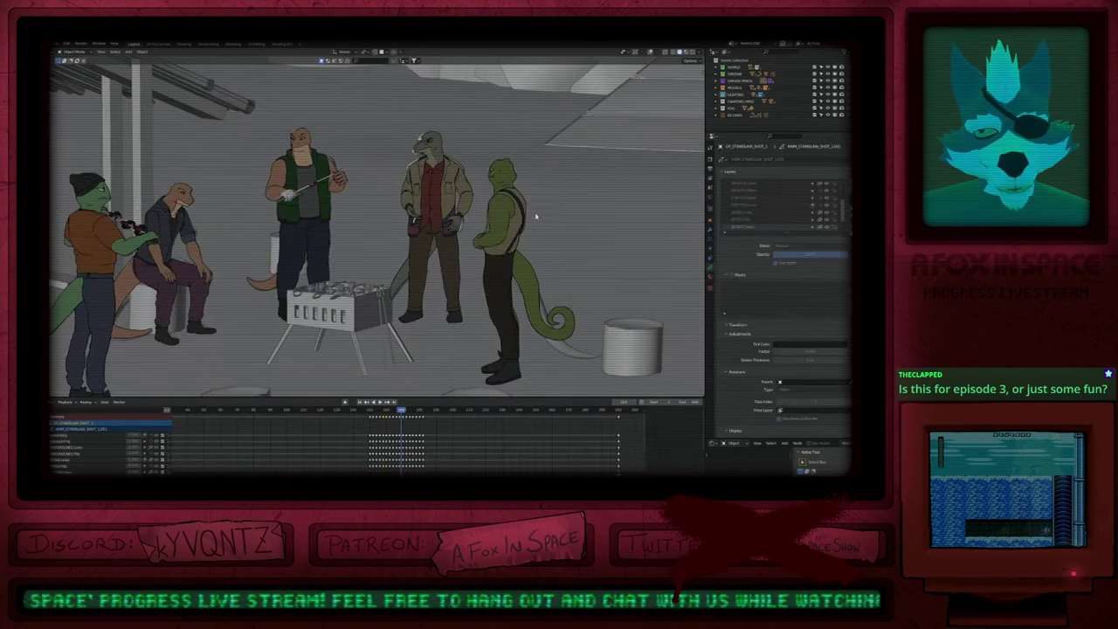
pyautogui.press('KP_0')
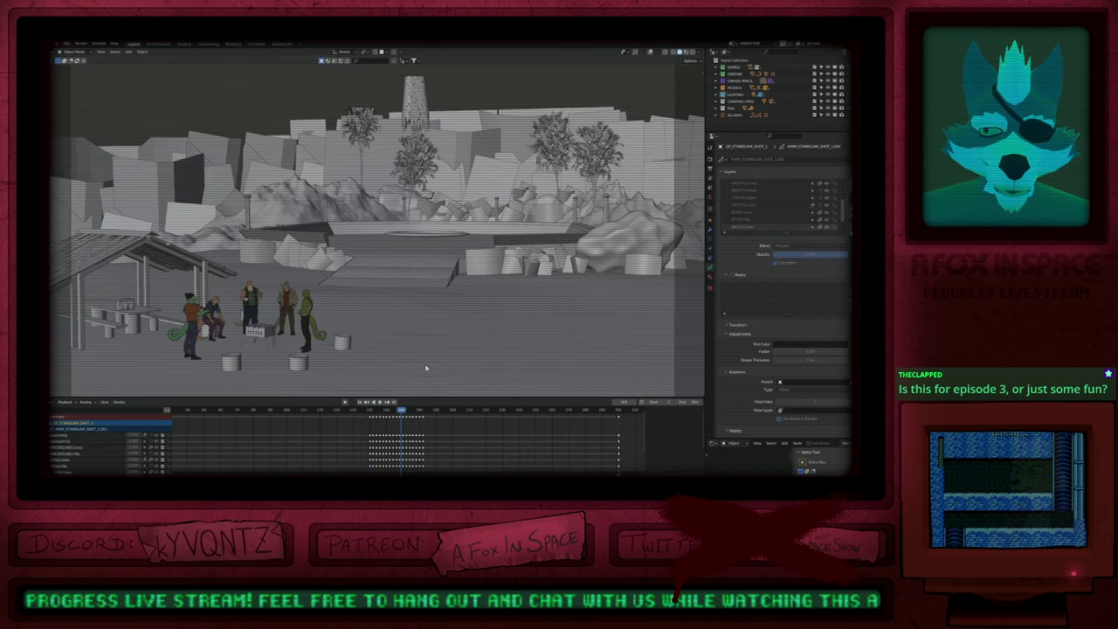
pyautogui.press('z')
pyautogui.click(422, 323)
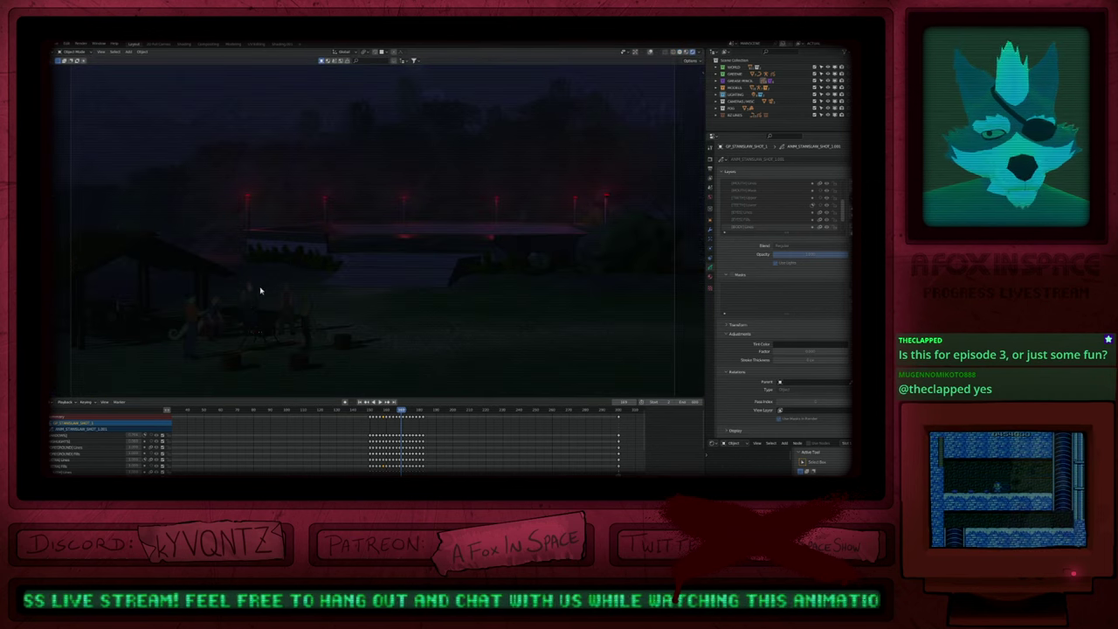
pyautogui.scroll(10, 223, 311)
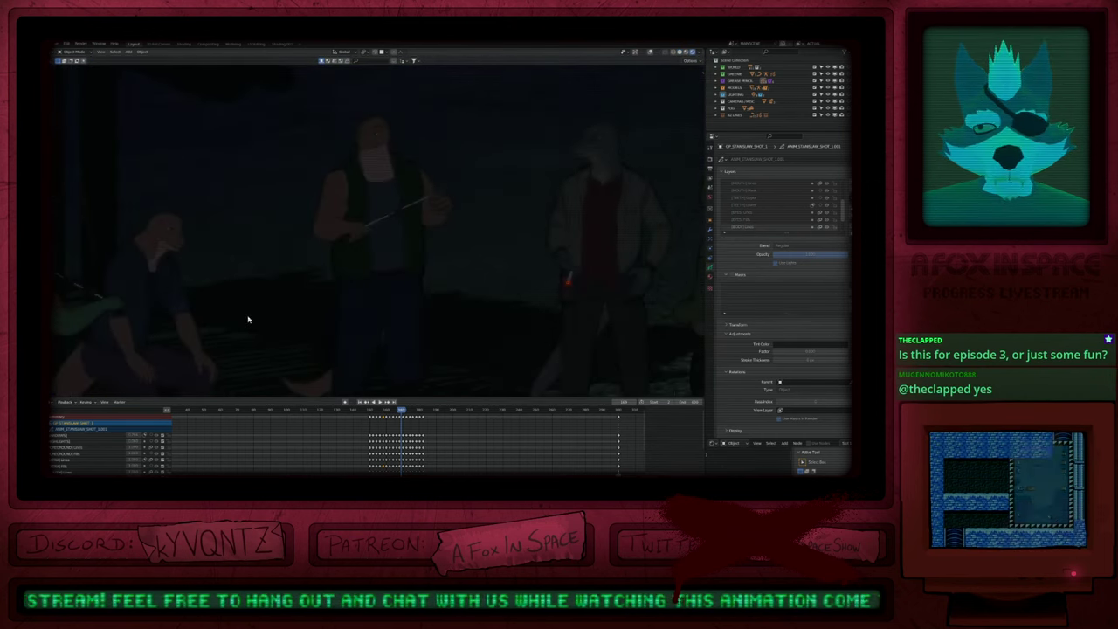
pyautogui.scroll(-2, 269, 143)
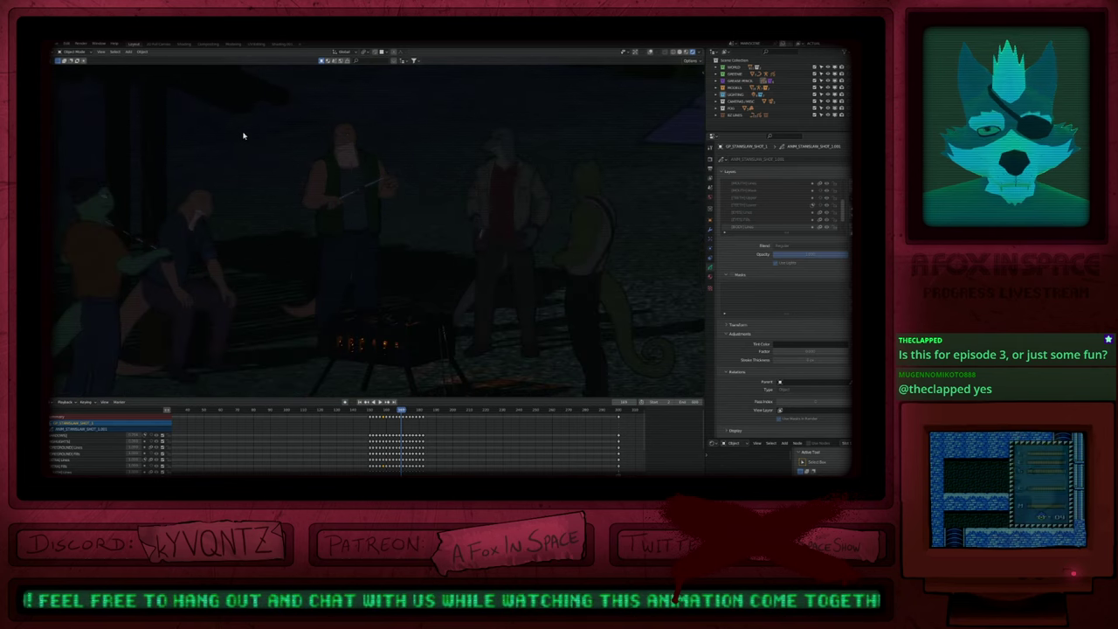
pyautogui.moveTo(584, 138); pyautogui.dragTo(563, 146, button='middle')
pyautogui.press('KP_0')
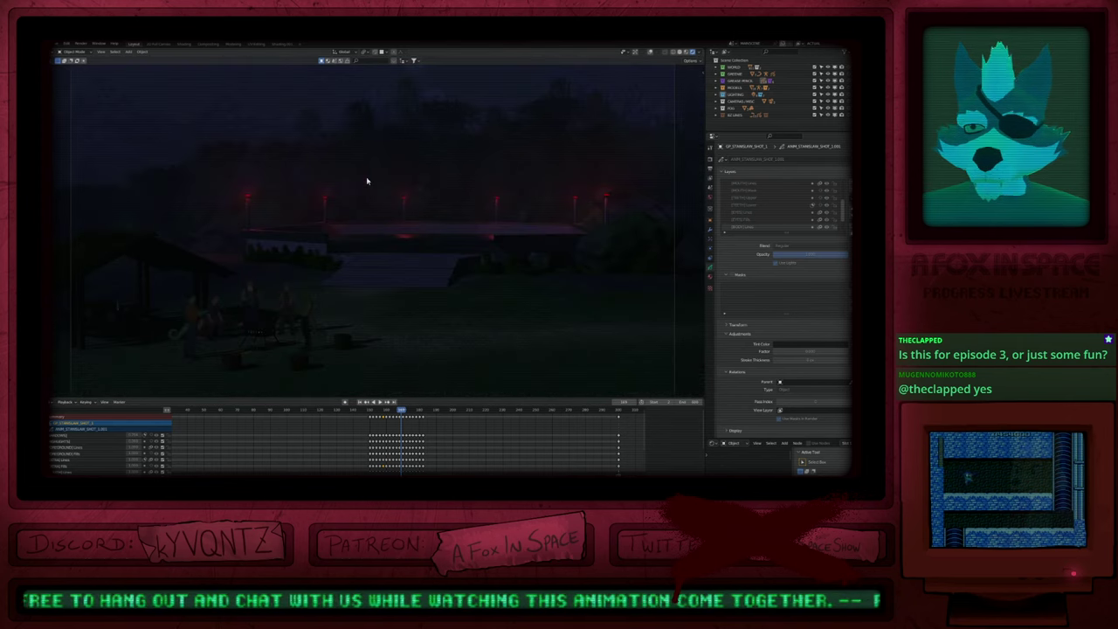
pyautogui.press('space')
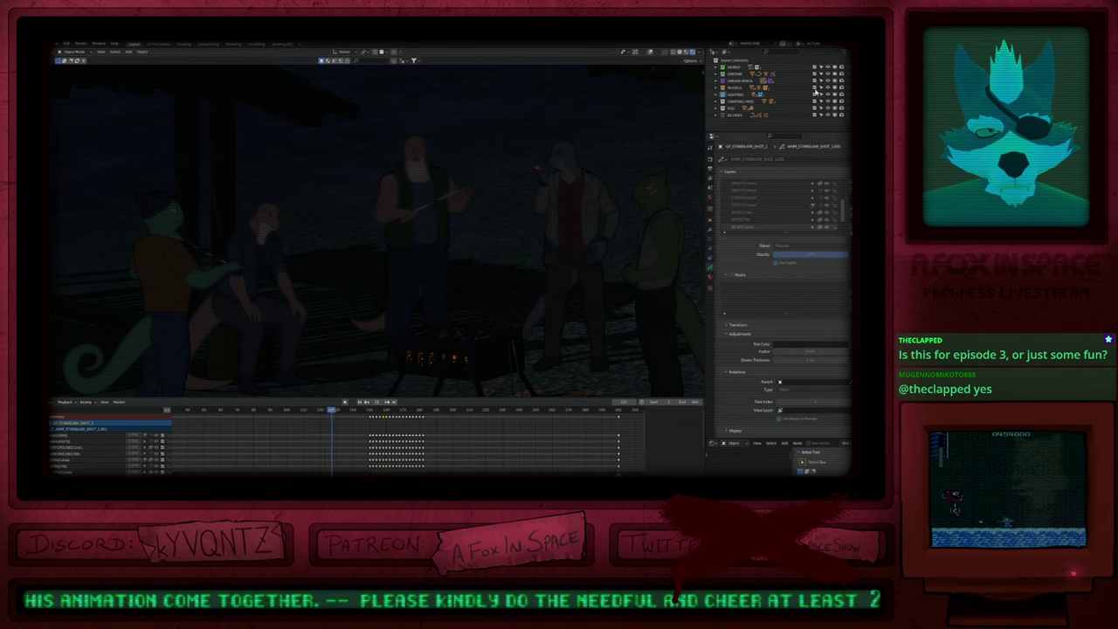
# Step: Toggle the MODELS collection off and on, then reopen the most recent lizard shot file
pyautogui.click(816, 89)
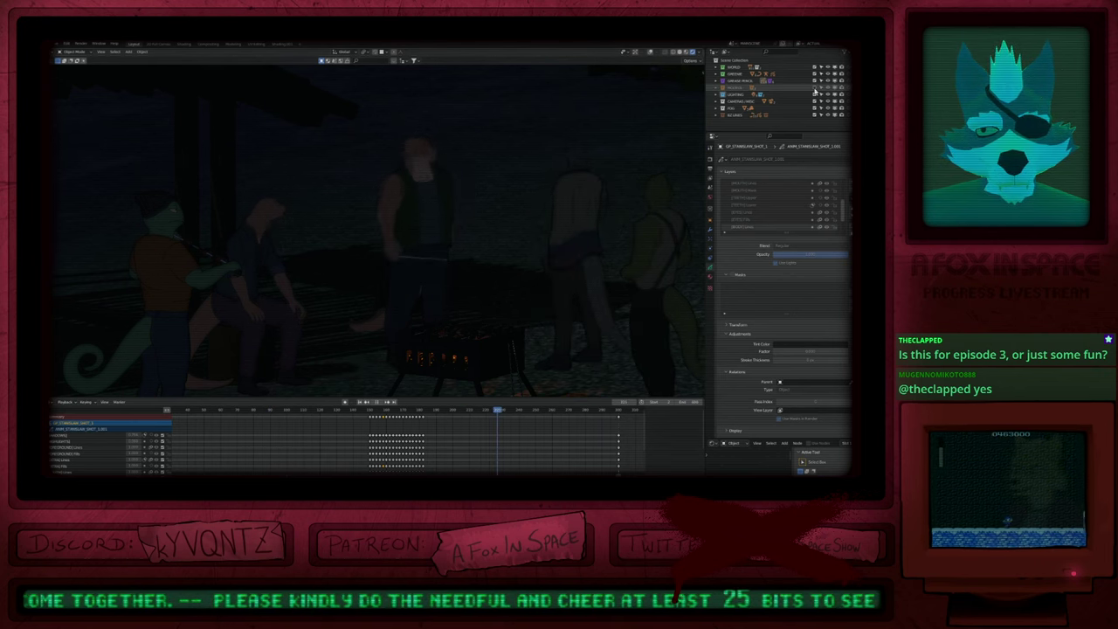
pyautogui.click(816, 88)
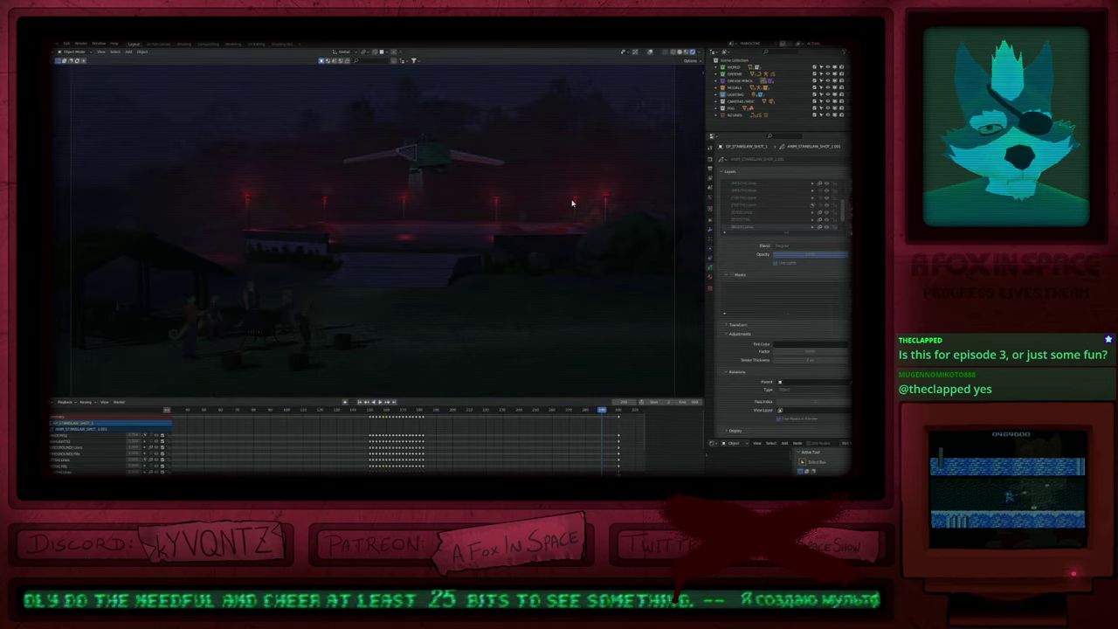
pyautogui.hotkey('ctrl', 'shift', 'o')
pyautogui.click(572, 201)
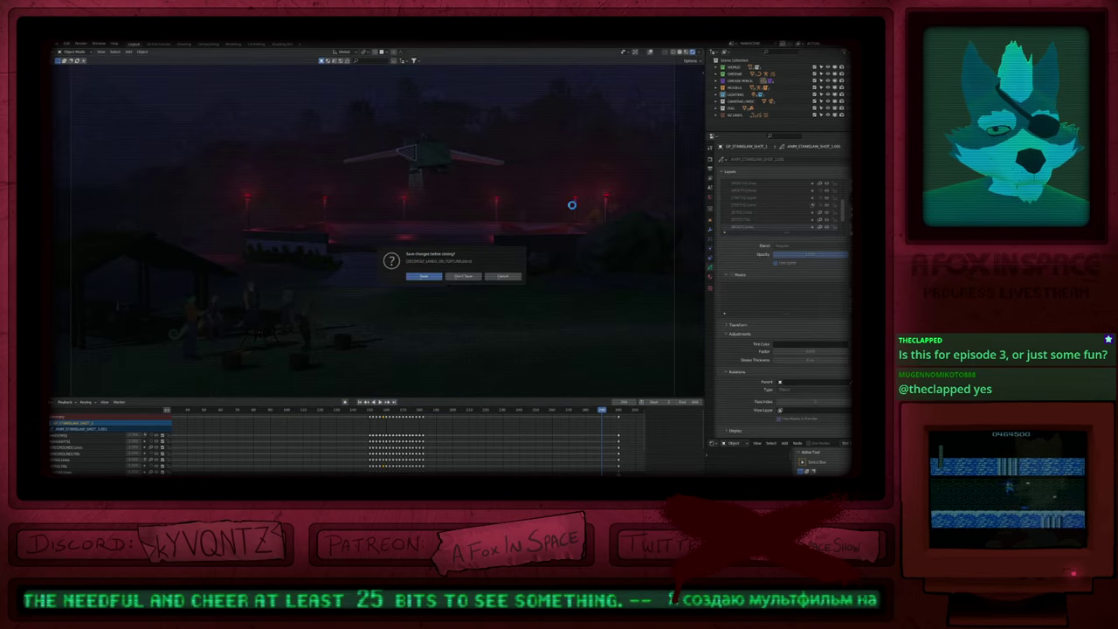
pyautogui.click(433, 276)
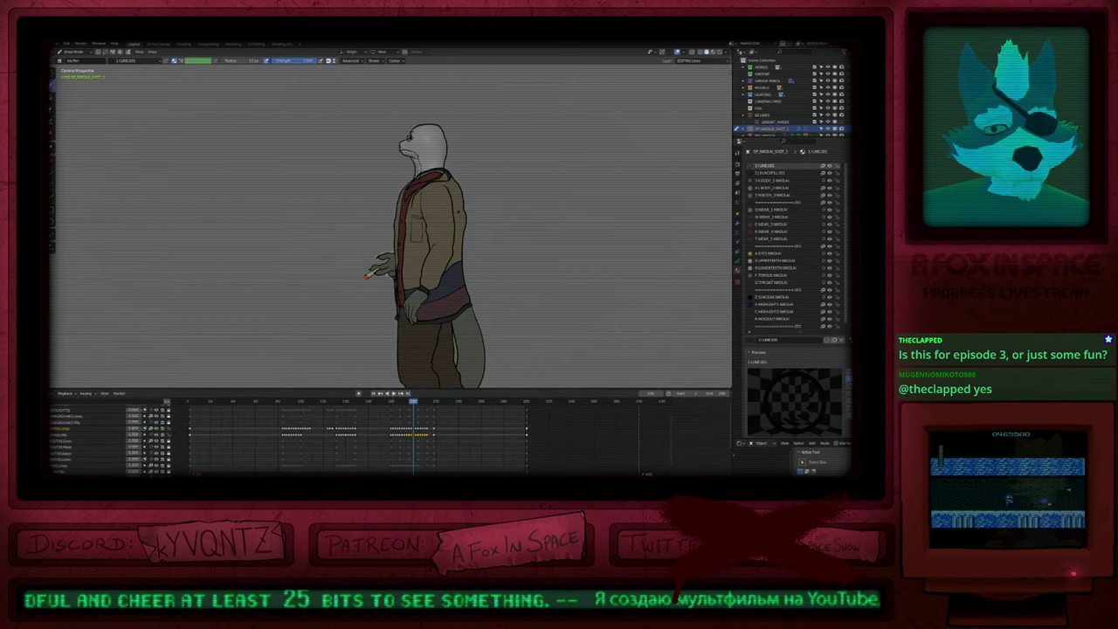
# Step: Fit the camera frame, frame the character's torso and scrub back to earlier frames
pyautogui.press('Home')
pyautogui.scroll(5, 302, 310)
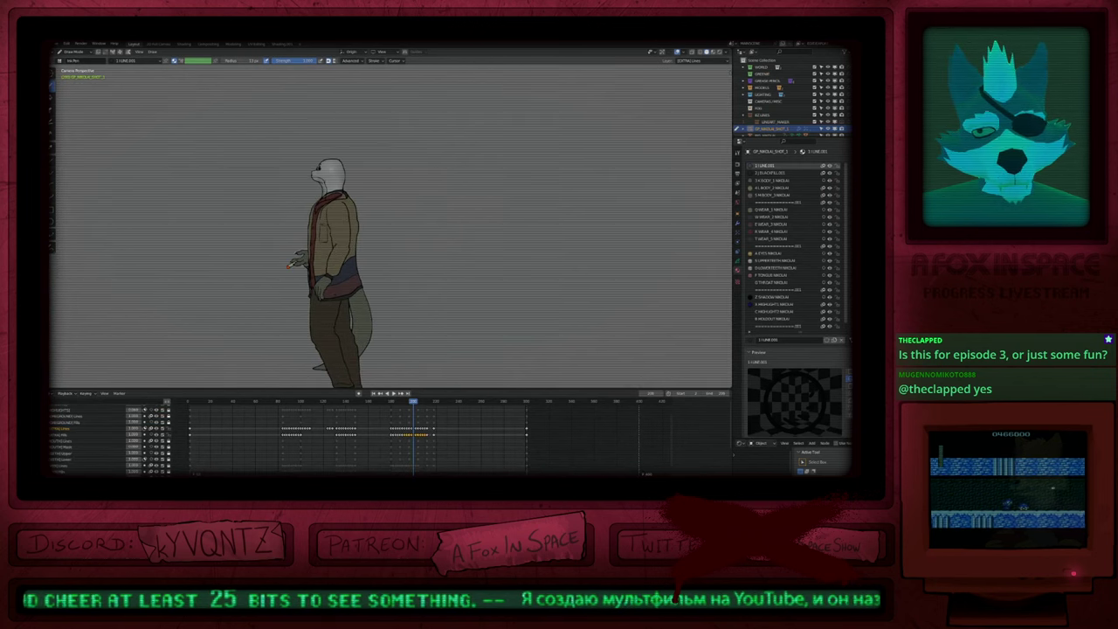
pyautogui.keyDown('shift'); pyautogui.moveTo(302, 301); pyautogui.dragTo(356, 247, button='middle'); pyautogui.keyUp('shift')
pyautogui.moveTo(347, 402); pyautogui.dragTo(422, 409)
pyautogui.scroll(3, 428, 163)
pyautogui.keyDown('shift'); pyautogui.moveTo(428, 162); pyautogui.dragTo(465, 212, button='middle'); pyautogui.keyUp('shift')
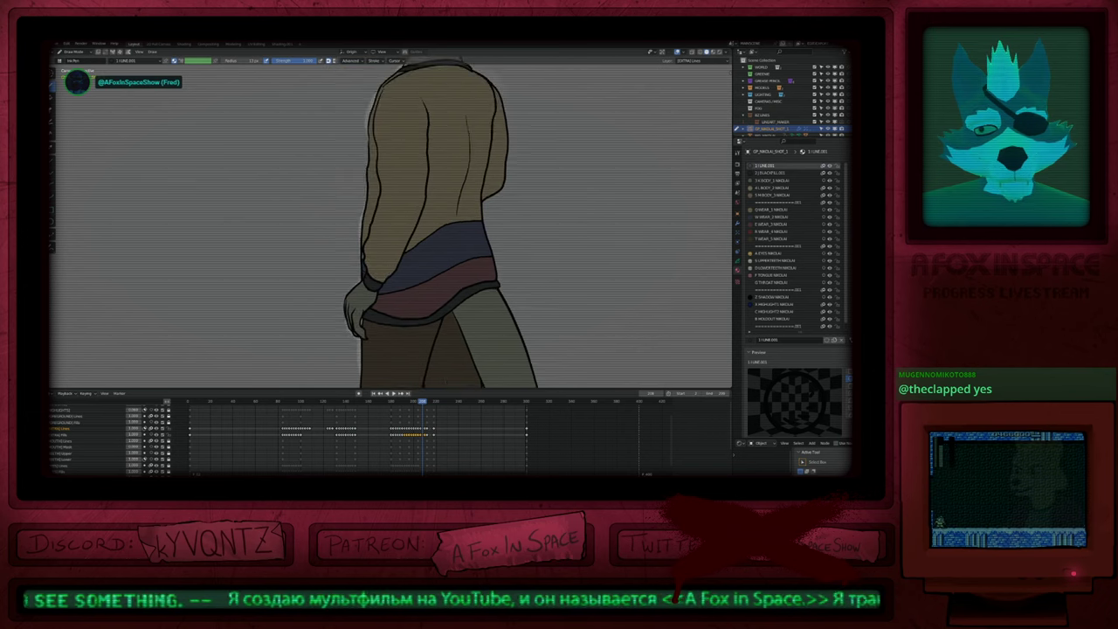
# Step: Compare poses across neighbouring keyframes and settle on frame 212
pyautogui.press('Up')
pyautogui.press('Up')
pyautogui.press('Up')
pyautogui.press('Left')
pyautogui.press('Left')
pyautogui.press('Left')
pyautogui.press('Left')
pyautogui.press('Left')
pyautogui.press('Left')
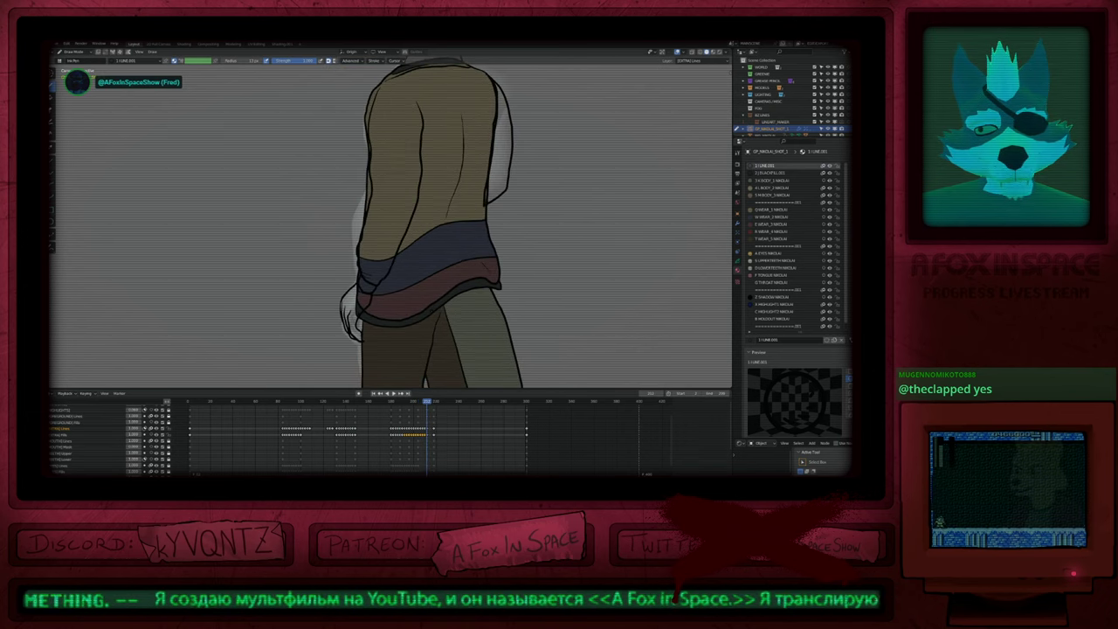
pyautogui.press('Right')
pyautogui.press('Right')
pyautogui.press('Right')
pyautogui.press('Right')
pyautogui.press('Right')
pyautogui.press('Right')
pyautogui.press('Right')
pyautogui.press('Right')
pyautogui.press('Right')
pyautogui.press('Right')
pyautogui.press('Right')
pyautogui.press('Right')
pyautogui.press('Right')
pyautogui.press('Right')
pyautogui.press('Left')
pyautogui.press('Left')
pyautogui.press('Left')
pyautogui.press('Left')
pyautogui.press('Left')
pyautogui.press('Left')
pyautogui.press('Left')
pyautogui.press('Left')
pyautogui.moveTo(434, 409)
pyautogui.mouseDown()
pyautogui.moveTo(421, 409)
pyautogui.moveTo(444, 409)
pyautogui.moveTo(425, 409)
pyautogui.mouseUp()
pyautogui.press('Up')
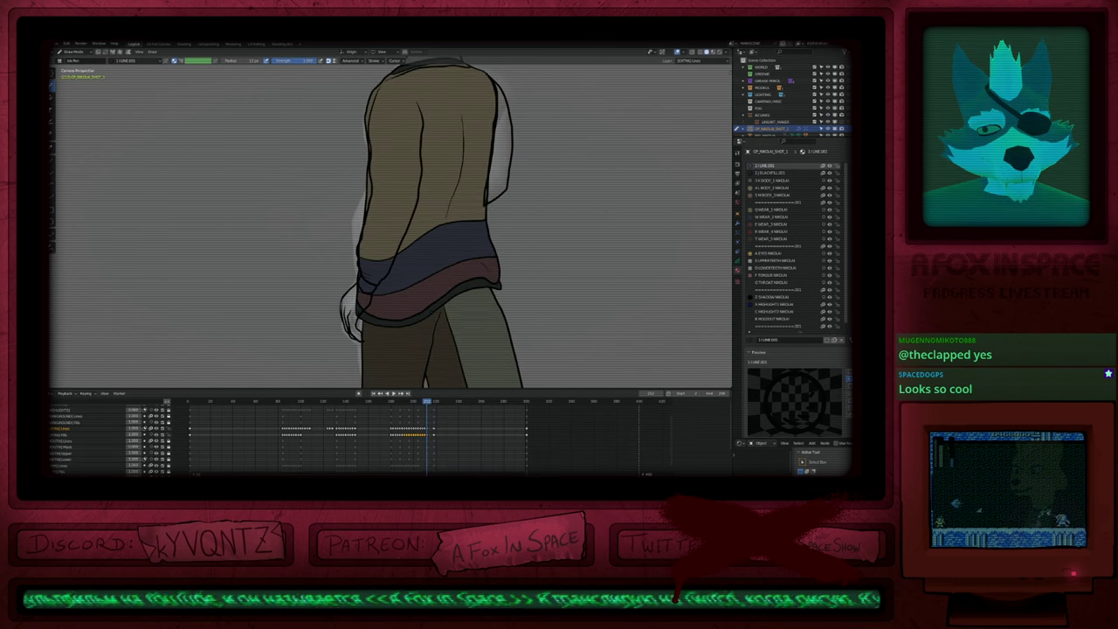
pyautogui.press('Down')
pyautogui.press('Down')
pyautogui.press('Up')
pyautogui.press('Up')
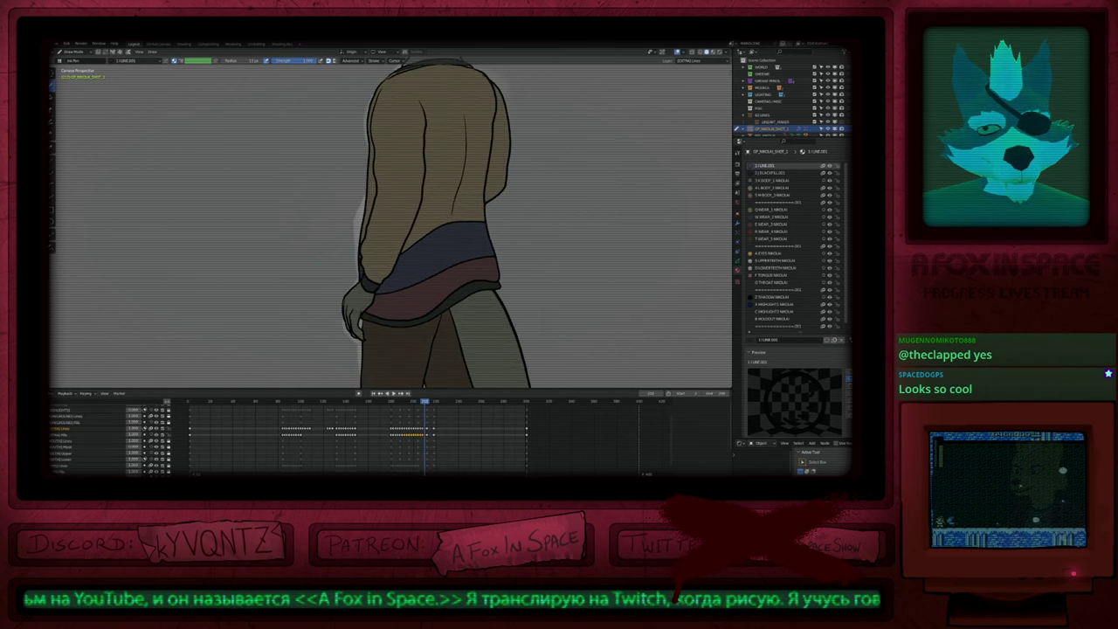
# Step: On frame 212, fill both sleeves with WEAR, the near cuff with BLACKFILL and the hand with BODY
pyautogui.press('q')
pyautogui.click(394, 198)
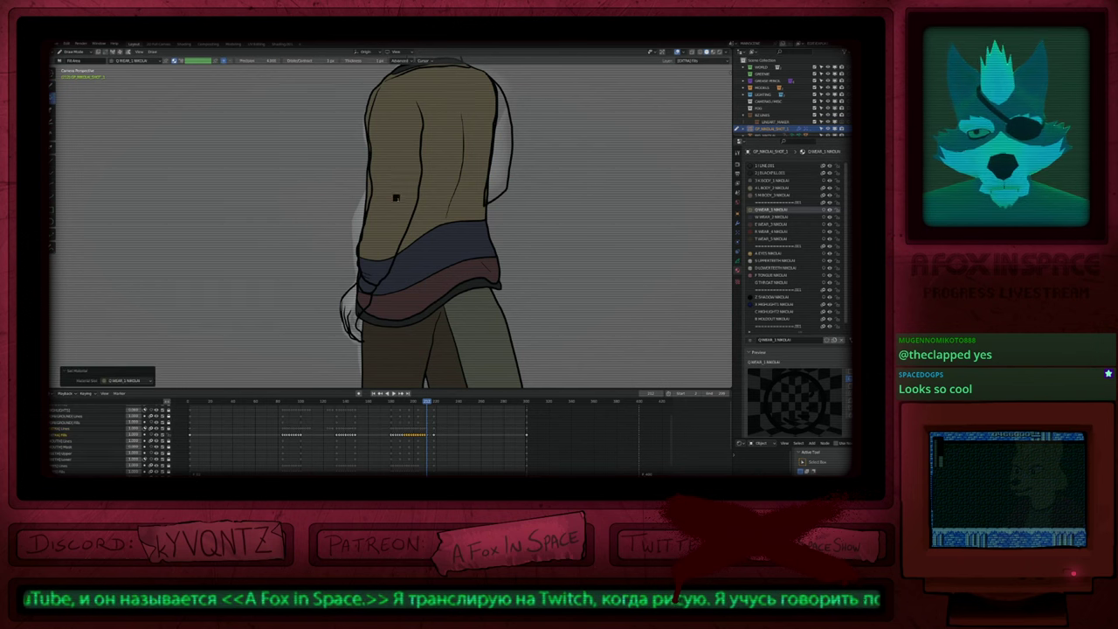
pyautogui.click(503, 173)
pyautogui.press('2')
pyautogui.click(369, 284)
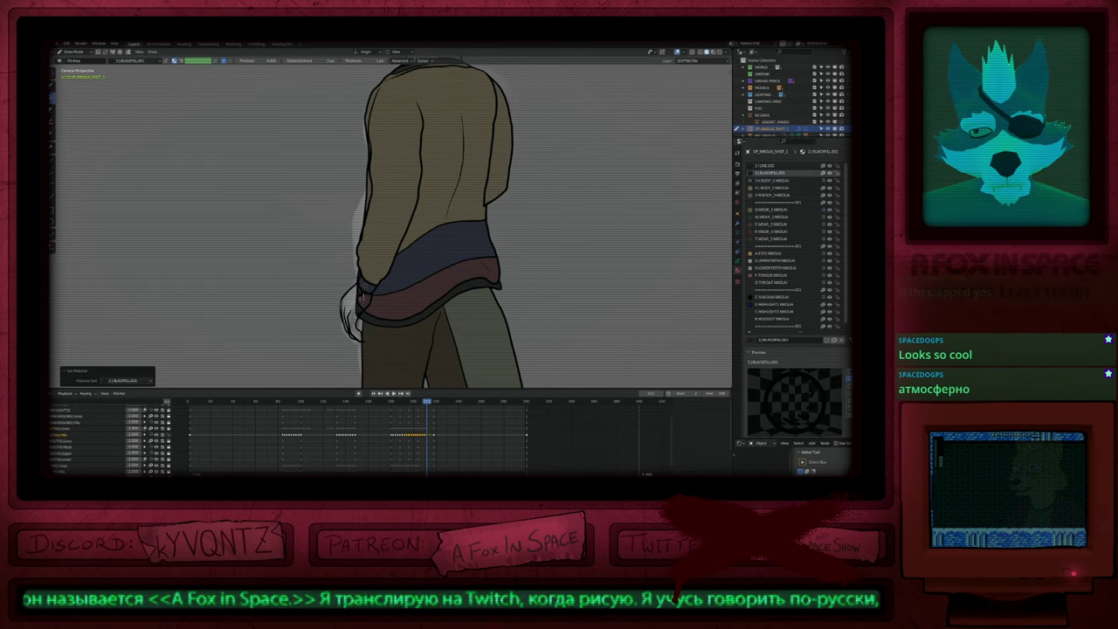
pyautogui.press('3')
pyautogui.click(347, 320)
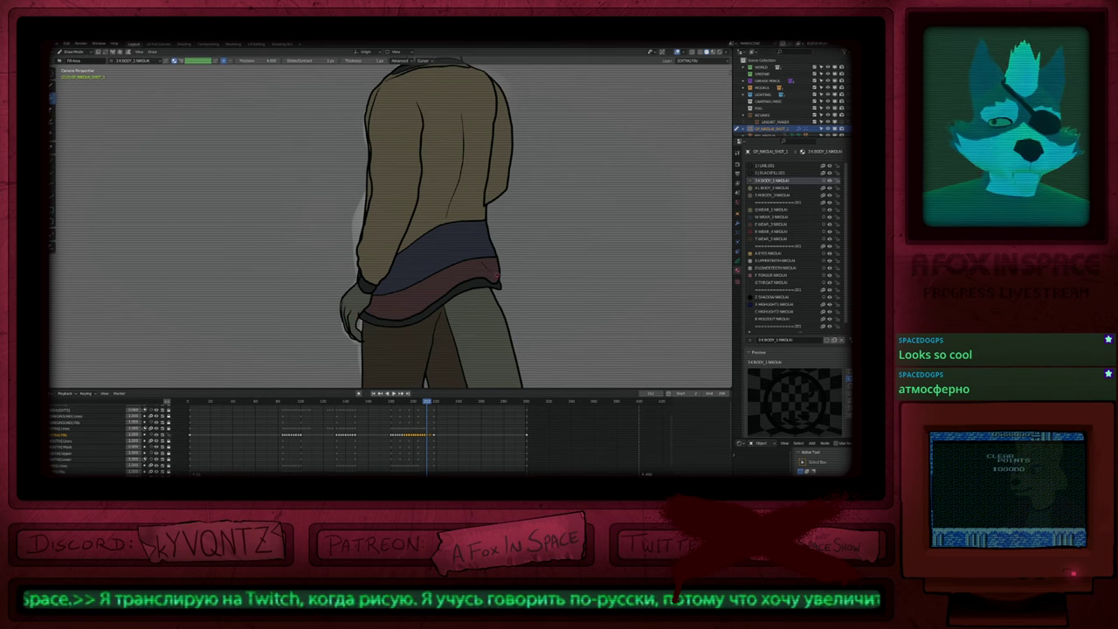
# Step: Reframe the view to check the character's feet and head
pyautogui.scroll(-4, 437, 227)
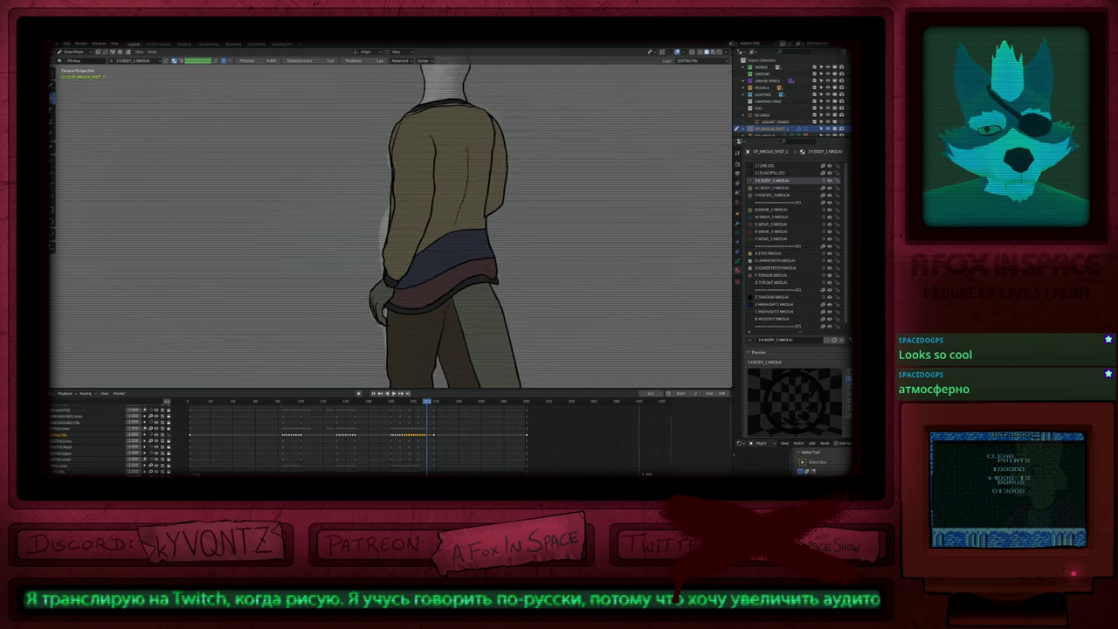
pyautogui.keyDown('shift'); pyautogui.moveTo(499, 235); pyautogui.dragTo(497, 205, button='middle'); pyautogui.keyUp('shift')
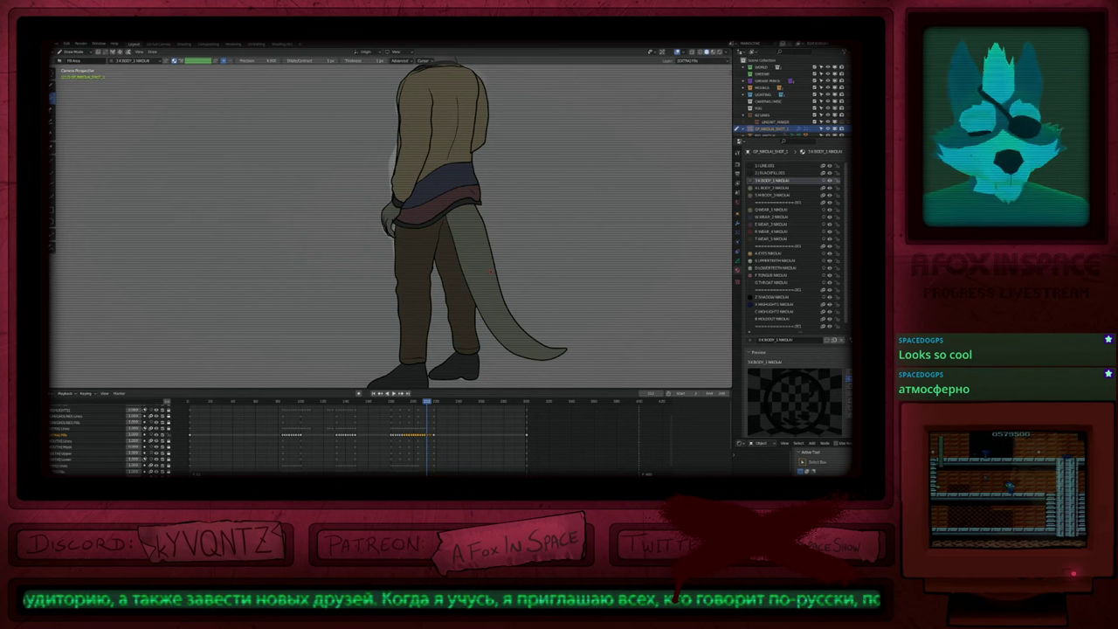
pyautogui.scroll(-2, 453, 282)
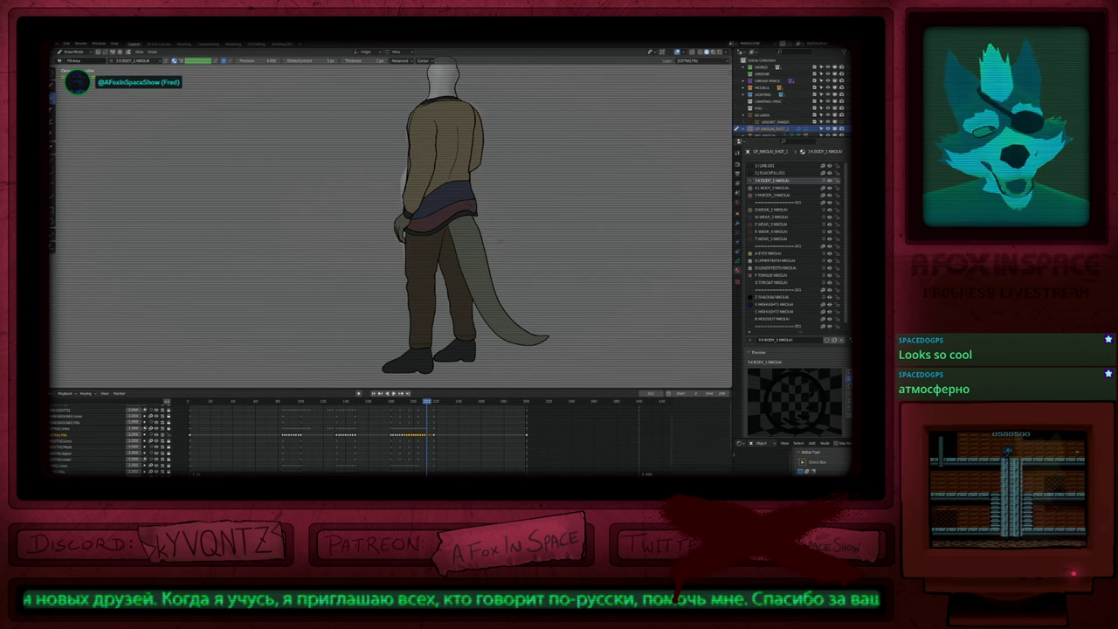
pyautogui.keyDown('shift'); pyautogui.moveTo(455, 304); pyautogui.dragTo(454, 290, button='middle'); pyautogui.keyUp('shift')
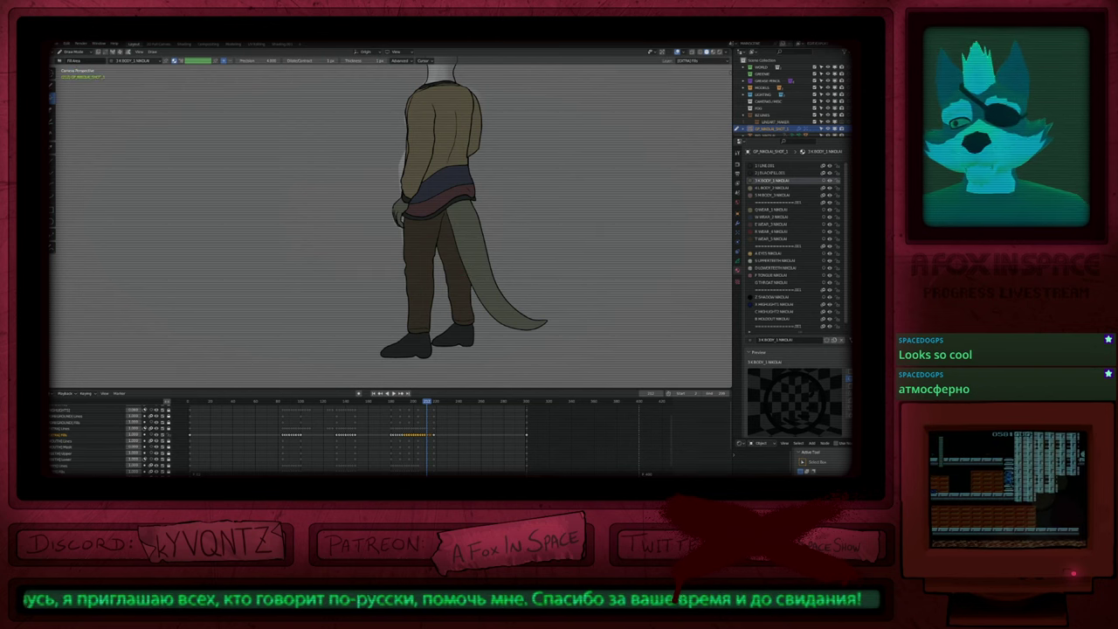
pyautogui.keyDown('shift'); pyautogui.moveTo(454, 201); pyautogui.dragTo(454, 321, button='middle'); pyautogui.keyUp('shift')
# Step: Step back and forth through the walk drawings to the next unfilled frame
pyautogui.press('Up')
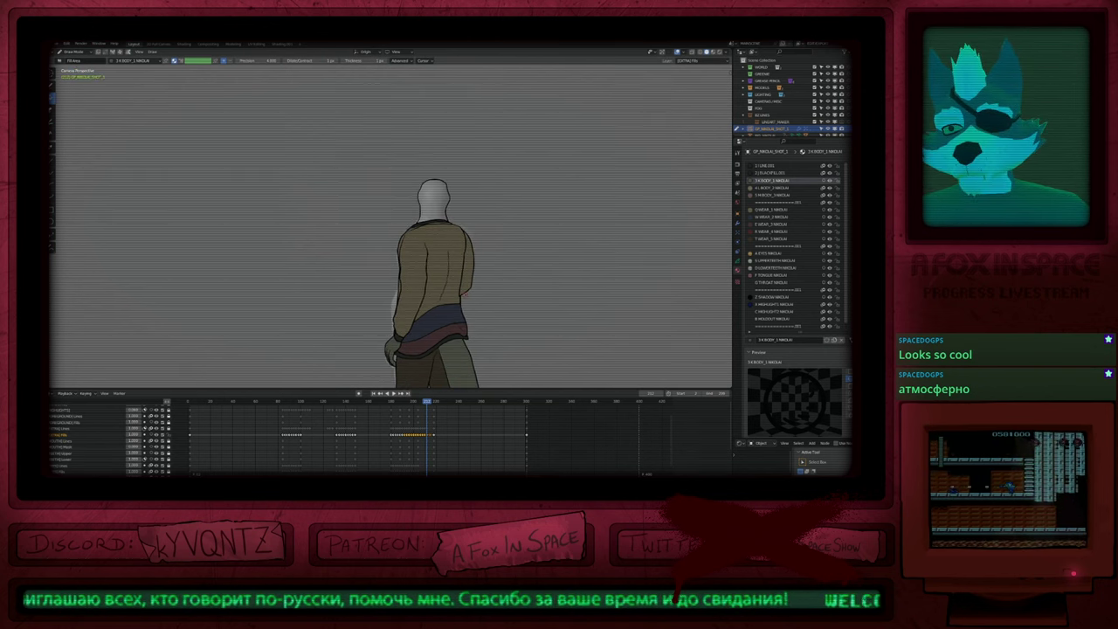
pyautogui.press('Down')
pyautogui.press('Down')
pyautogui.press('Down')
pyautogui.press('Down')
pyautogui.press('Down')
pyautogui.press('Down')
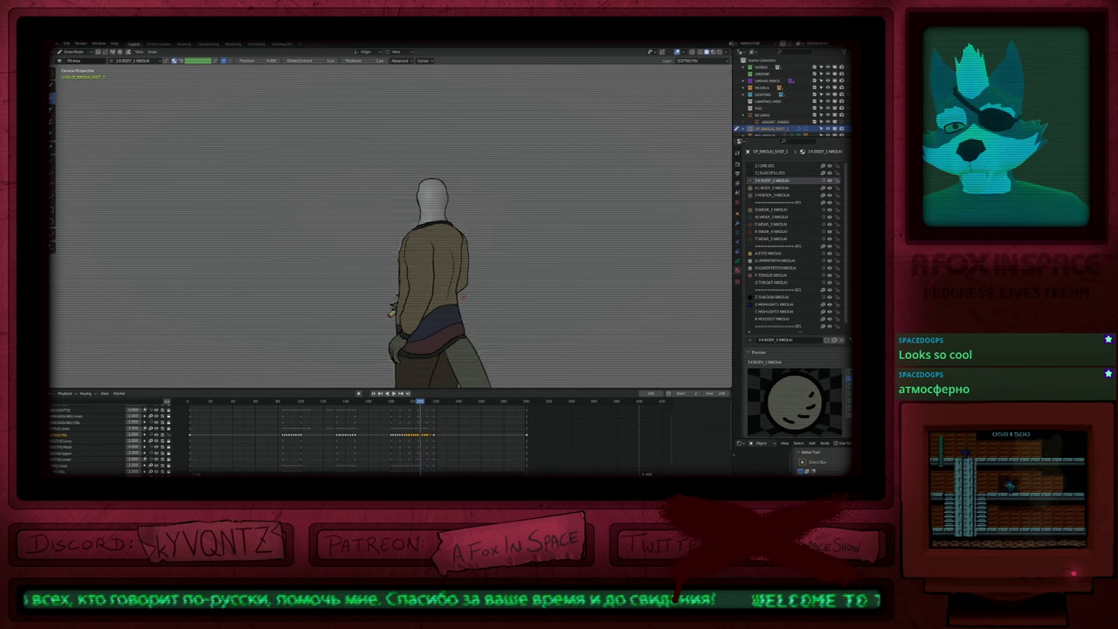
pyautogui.press('Up')
pyautogui.press('Up')
pyautogui.press('Up')
pyautogui.press('Up')
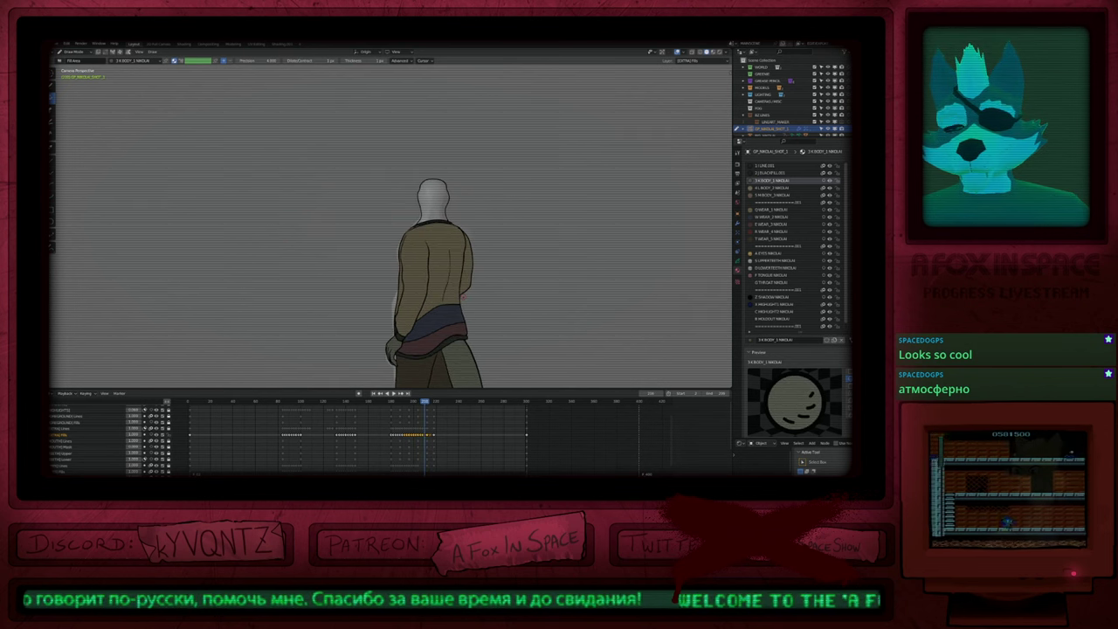
pyautogui.press('Down')
pyautogui.press('Down')
pyautogui.press('Left')
pyautogui.press('Left')
pyautogui.press('Right')
pyautogui.press('Right')
pyautogui.press('Right')
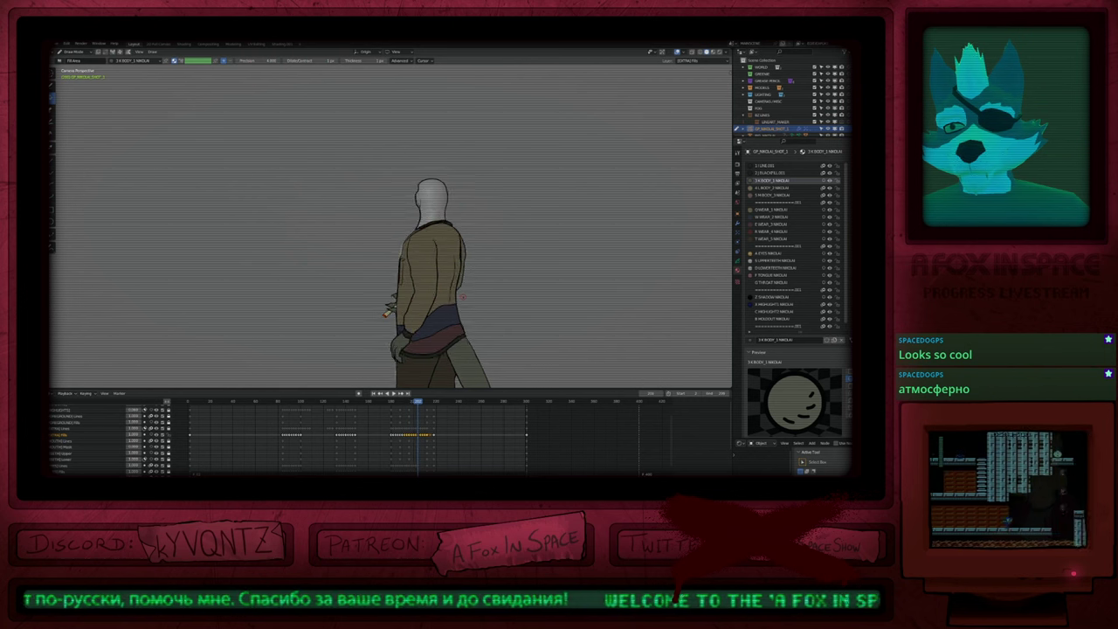
pyautogui.press('Right')
pyautogui.press('Right')
pyautogui.press('Right')
pyautogui.press('Right')
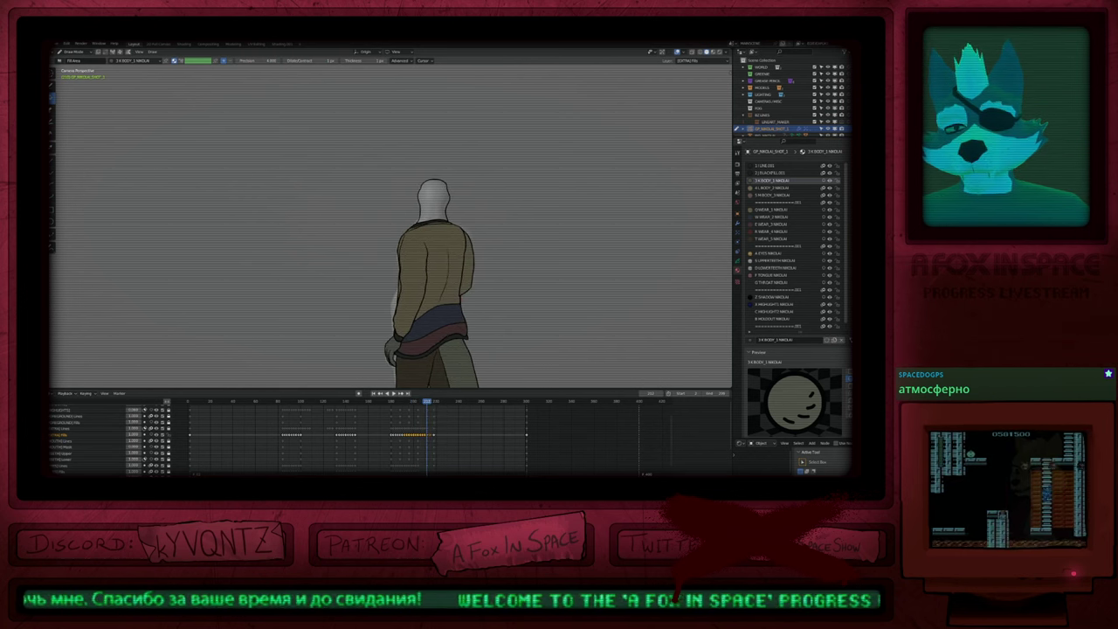
pyautogui.press('Right')
pyautogui.press('Right')
pyautogui.press('Right')
# Step: Fill the right sleeve with WEAR and its cuff with BLACKFILL, then pick BODY
pyautogui.press('u')
pyautogui.press('q')
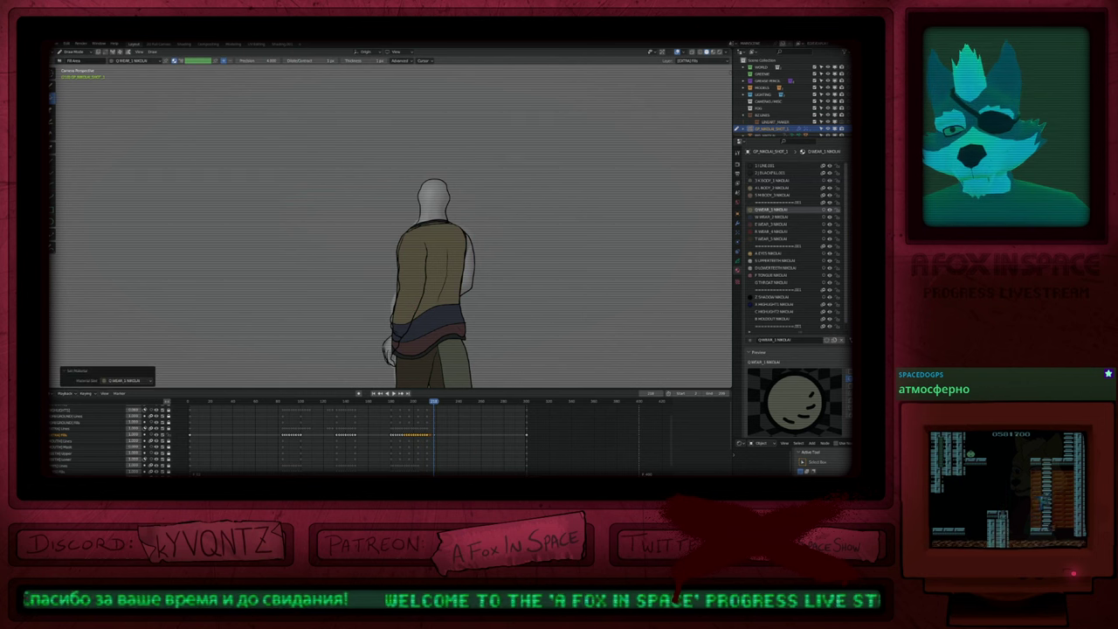
pyautogui.click(469, 273)
pyautogui.press('u')
pyautogui.press('2')
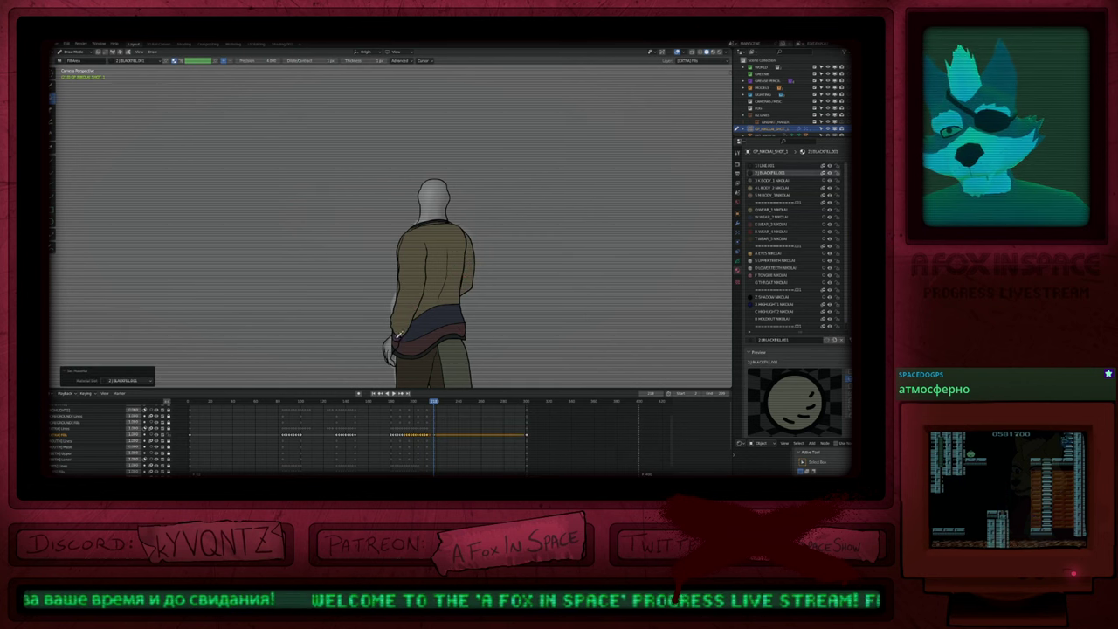
pyautogui.click(397, 338)
pyautogui.press('u')
pyautogui.click(393, 346)
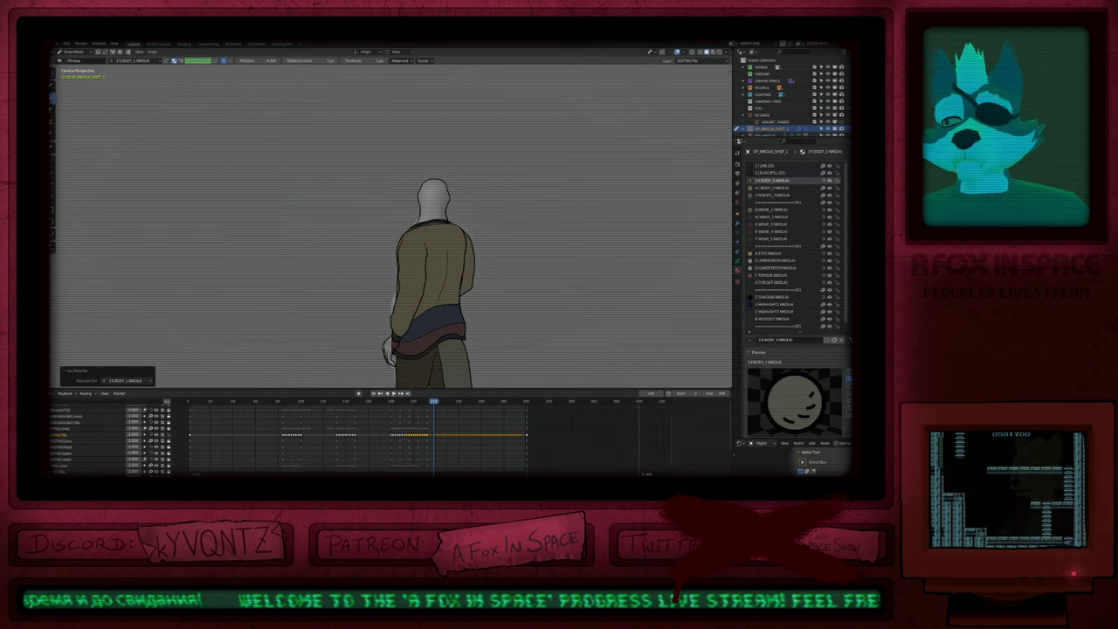
# Step: Return to Draw mode and move from frame 212 to frame 215
pyautogui.click(427, 402)
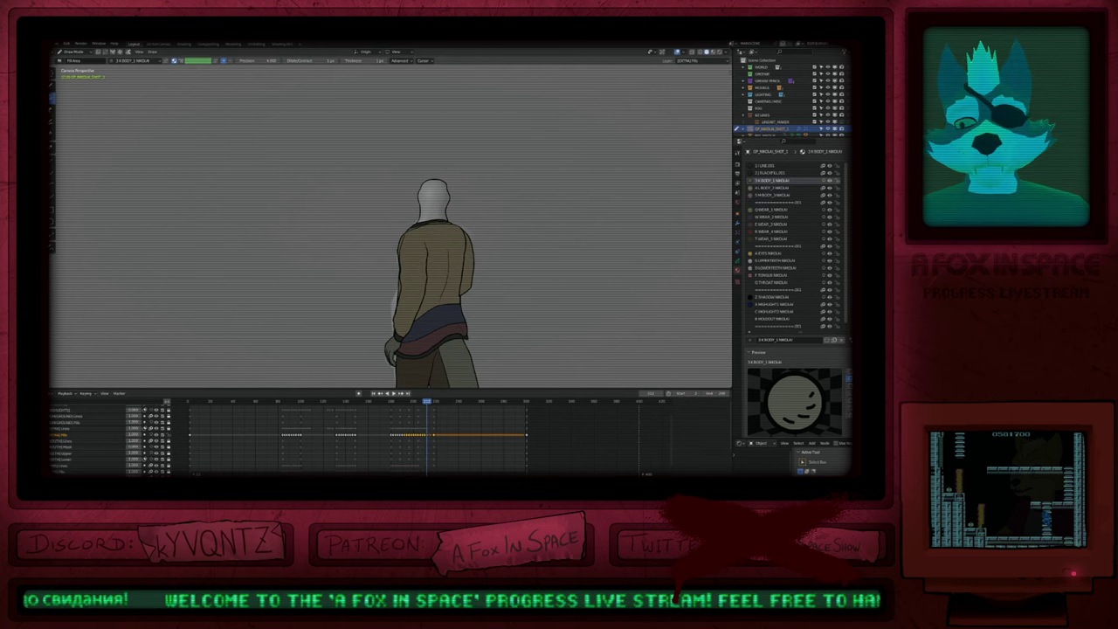
pyautogui.scroll(12, 425, 424)
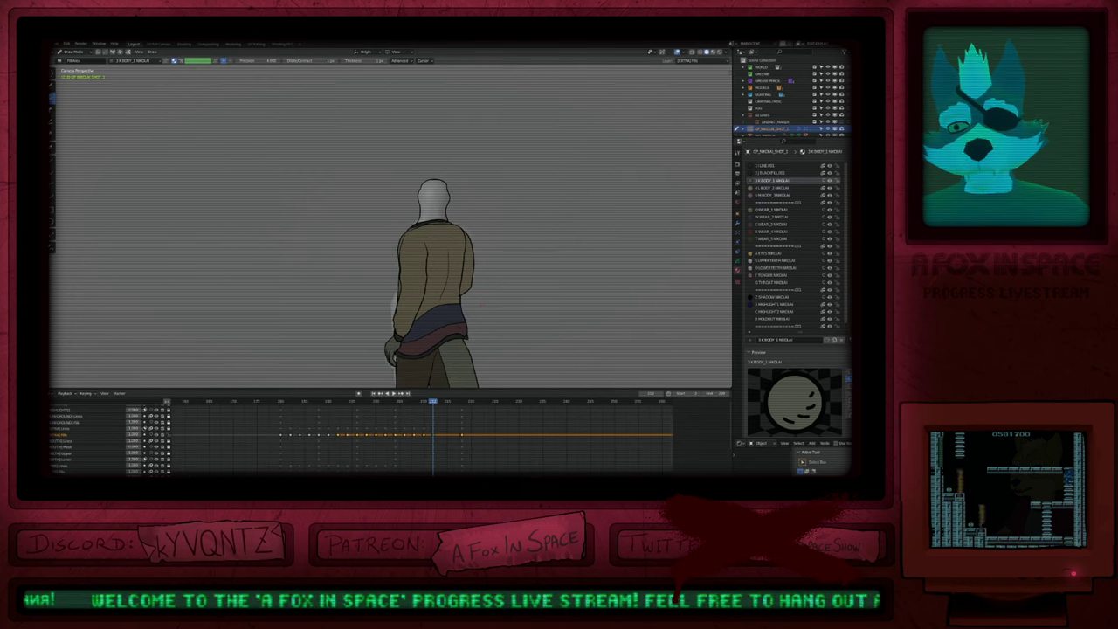
pyautogui.press('d')
pyautogui.click(448, 403)
# Step: Run Interpolate Sequence with step 3 across all layers, then undo the result
pyautogui.hotkey('ctrl', 'shift', 'e')
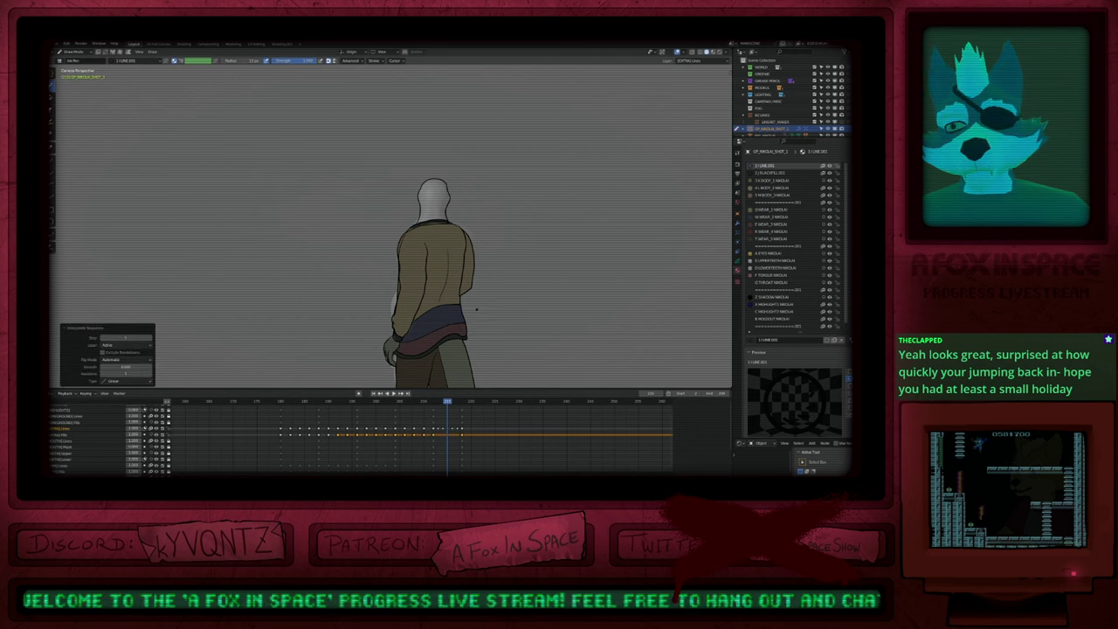
pyautogui.keyDown('shift'); pyautogui.moveTo(420, 288); pyautogui.dragTo(421, 252, button='middle'); pyautogui.keyUp('shift')
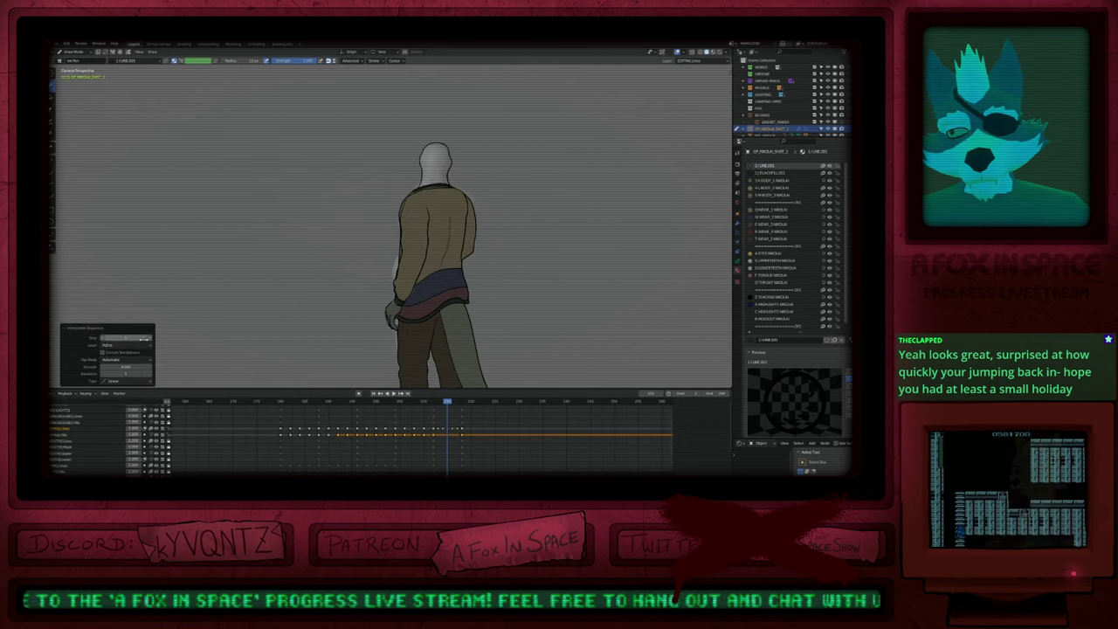
pyautogui.doubleClick(131, 338)
pyautogui.write('3')
pyautogui.press('Return')
pyautogui.click(141, 346)
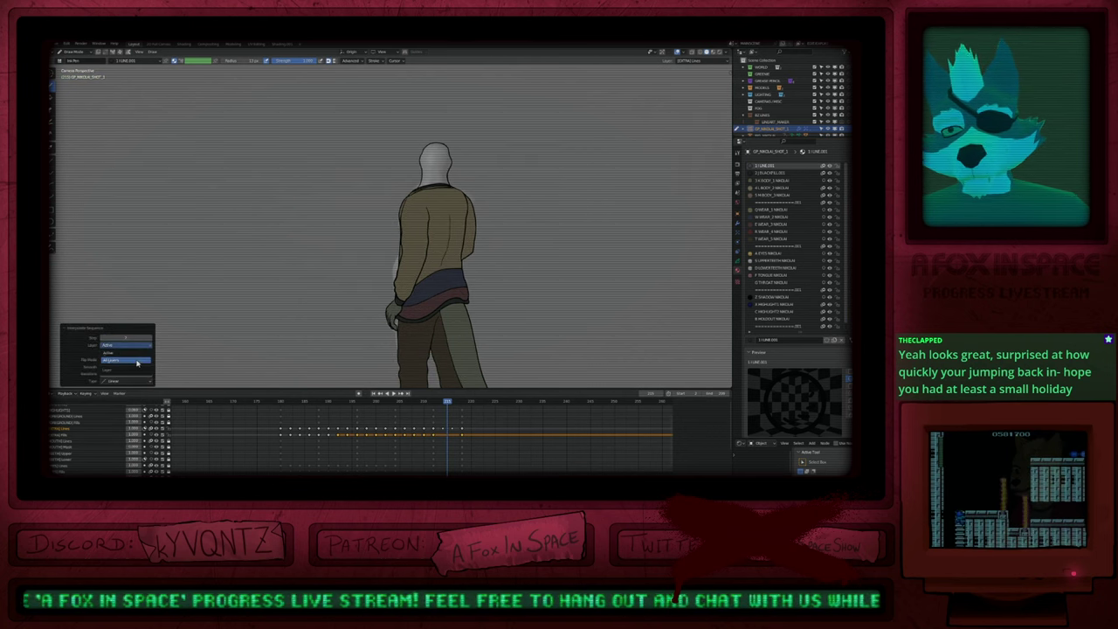
pyautogui.click(139, 360)
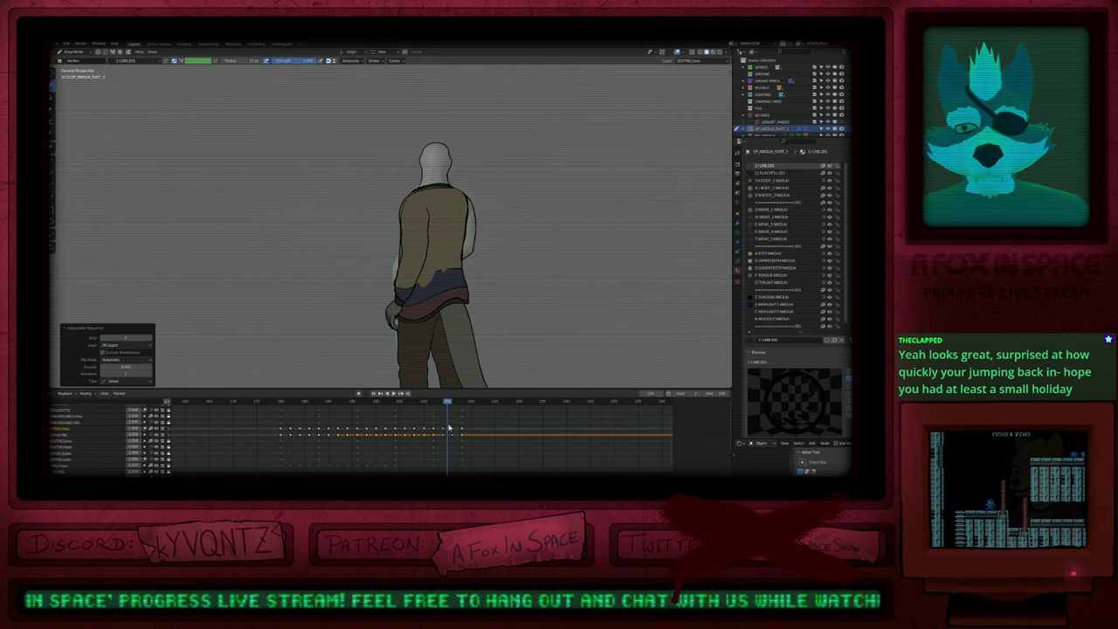
pyautogui.hotkey('ctrl', 'z')
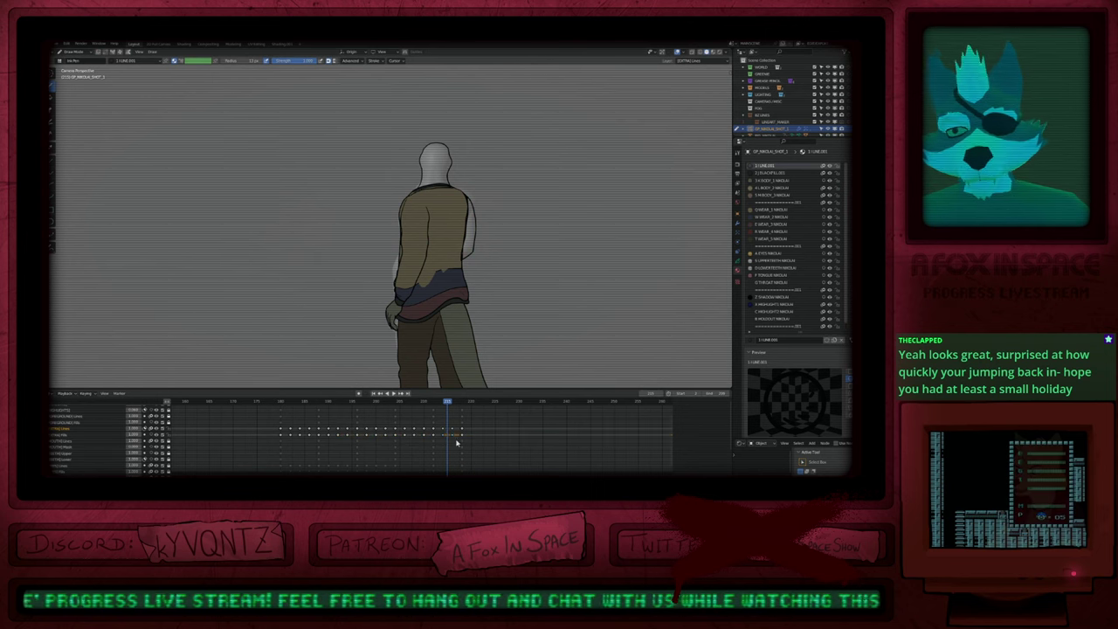
# Step: Play back the animation, select all keyframes and return to the earlier back-view frame
pyautogui.press('space')
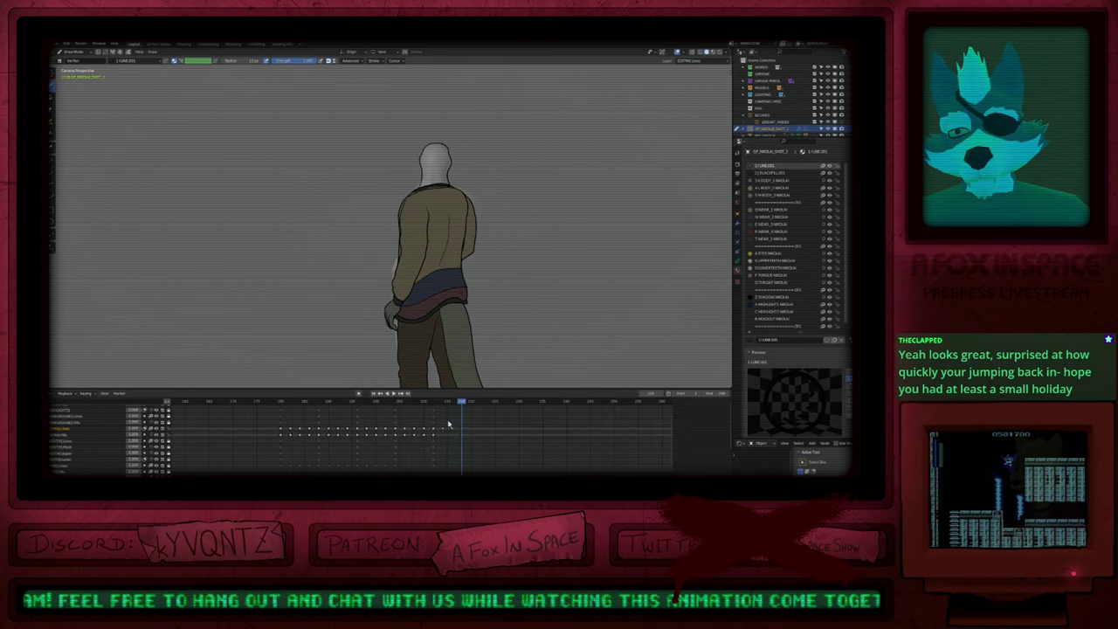
pyautogui.press('a')
pyautogui.press('r')
pyautogui.click(449, 421)
pyautogui.click(444, 403)
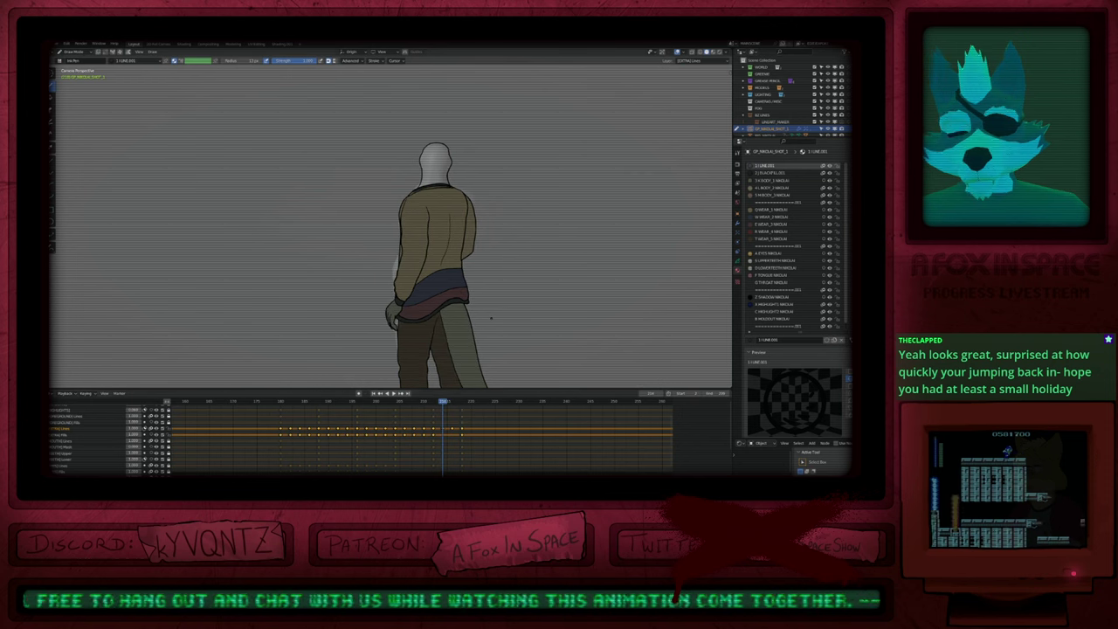
# Step: Duplicate the back-view keyframe and shift the copy one frame later
pyautogui.press('pagedown')
pyautogui.press('f')
pyautogui.hotkey('shift', 'd')
pyautogui.press('Tab')
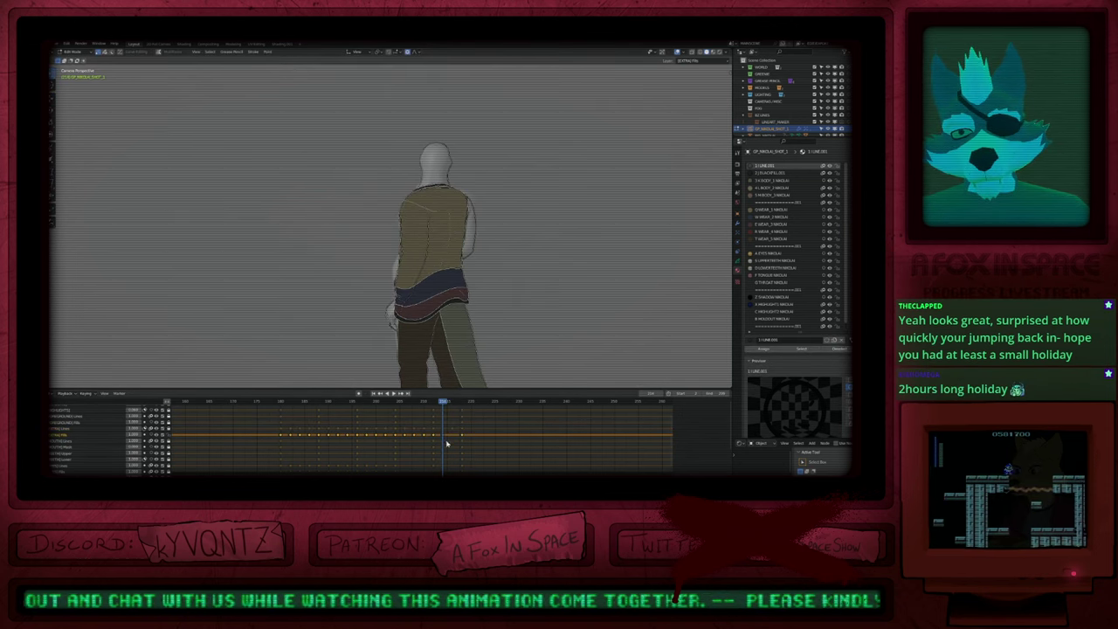
pyautogui.moveTo(445, 436); pyautogui.dragTo(454, 436)
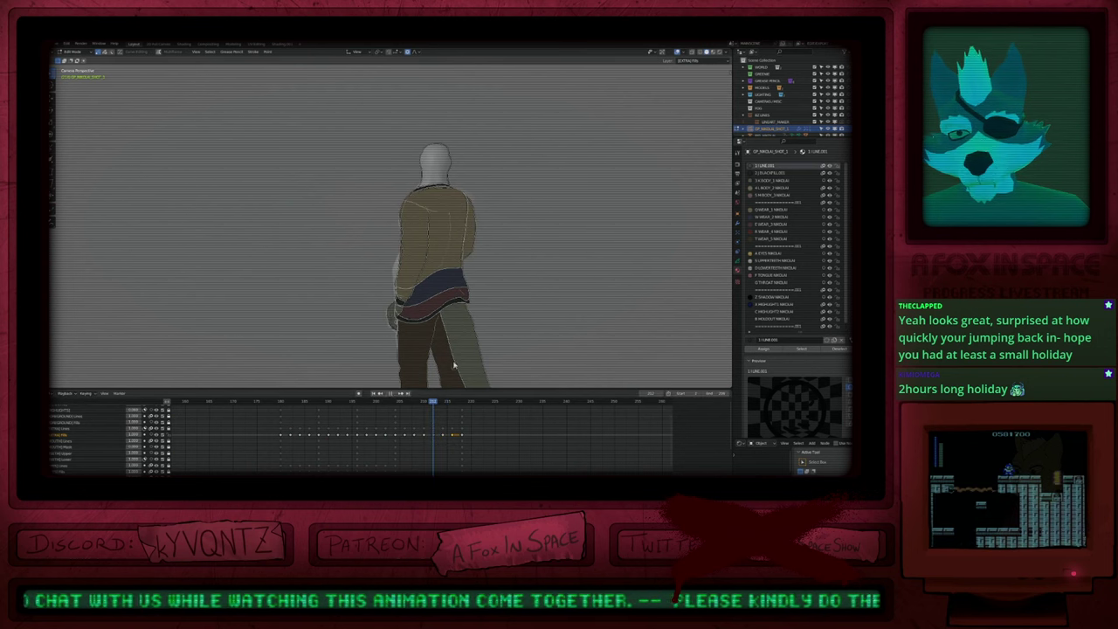
pyautogui.press('Up')
pyautogui.press('Up')
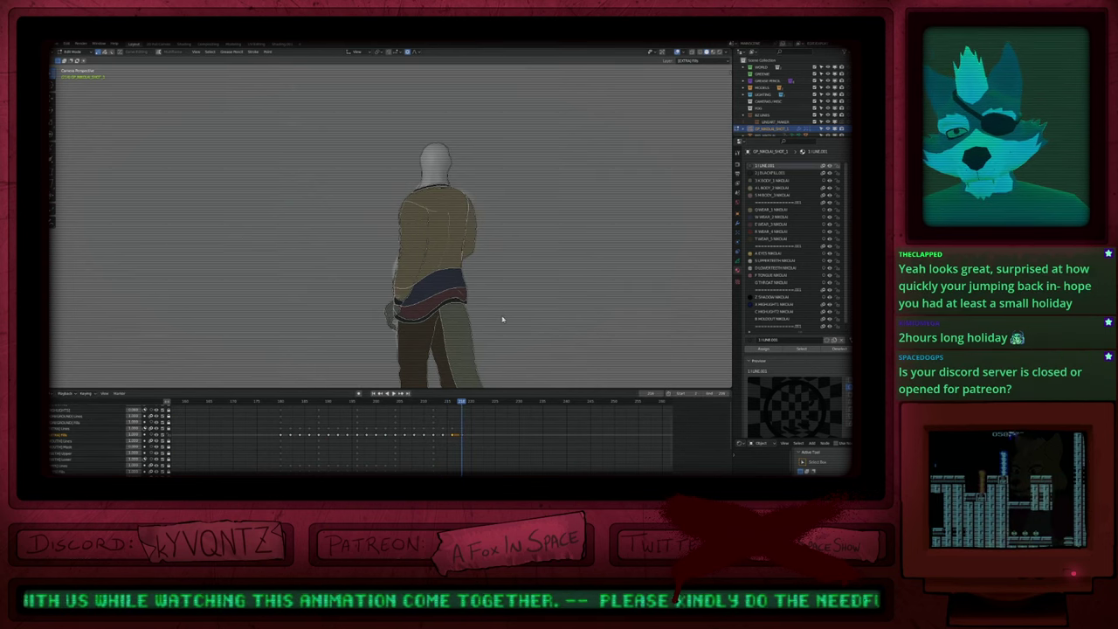
pyautogui.press('Down')
pyautogui.press('Down')
pyautogui.press('Down')
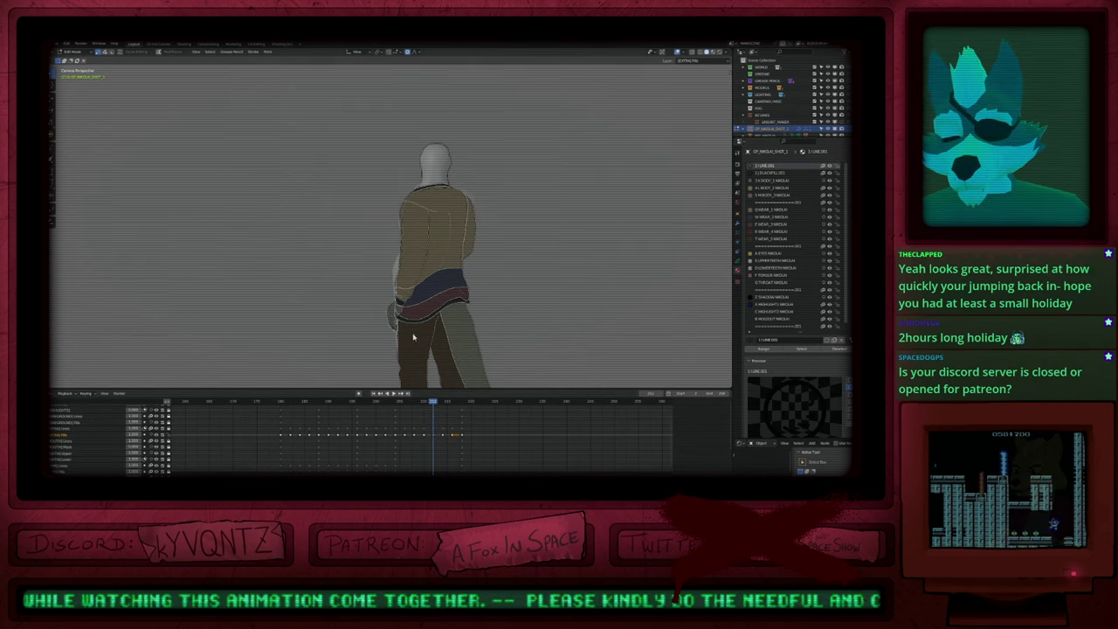
# Step: Back in Draw mode, make Q WEAR_1 the active material and advance a frame
pyautogui.press('Tab')
pyautogui.press('u')
pyautogui.press('q')
pyautogui.press('Up')
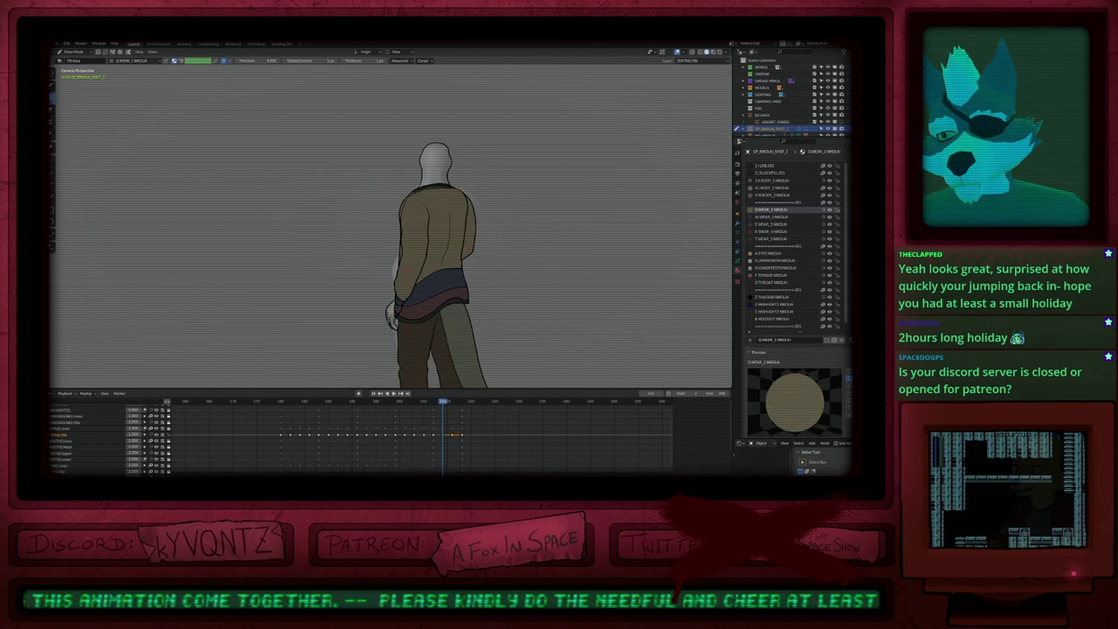
# Step: Step through keyframes, switching the active material to BLACKFILL.001 and then the BODY_1 body material
pyautogui.press('Up')
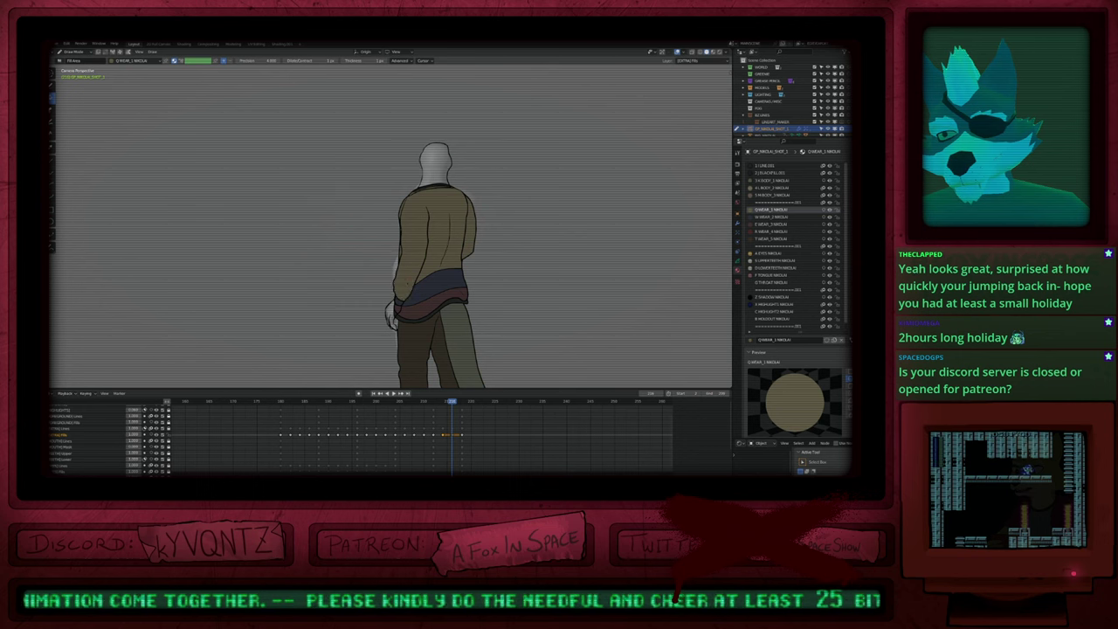
pyautogui.press('Up')
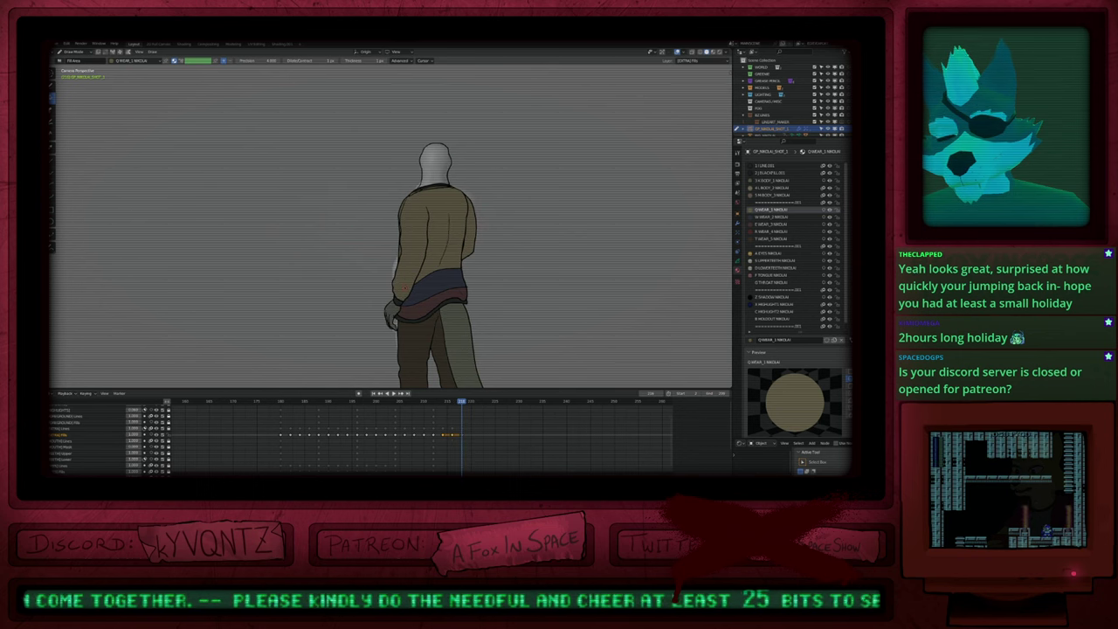
pyautogui.press('Down')
pyautogui.press('u')
pyautogui.press('2')
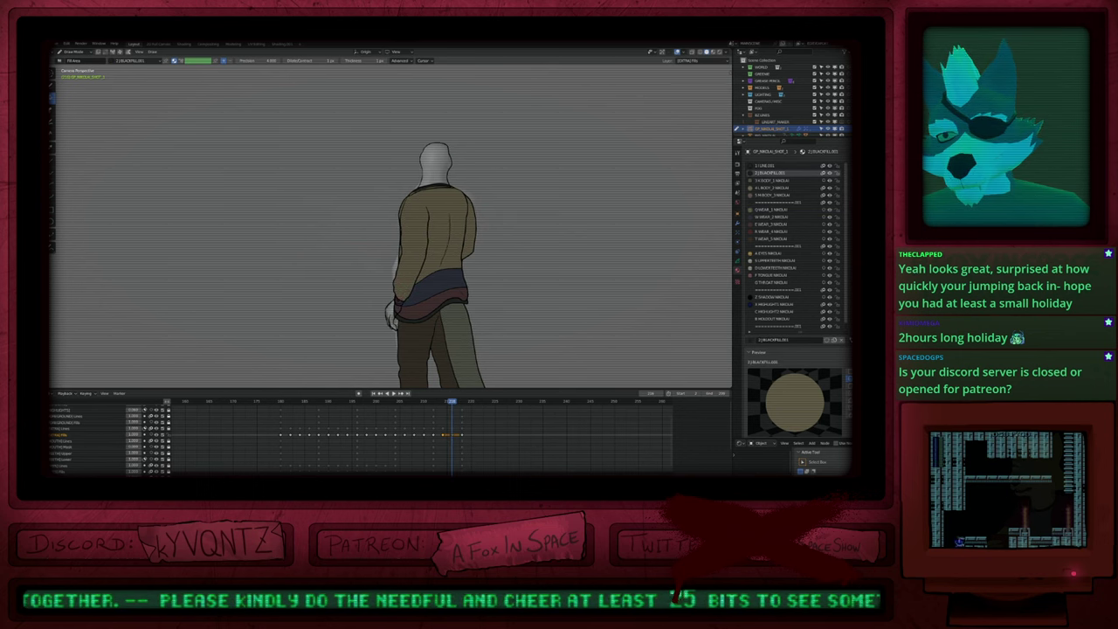
pyautogui.press('Down')
pyautogui.press('Down')
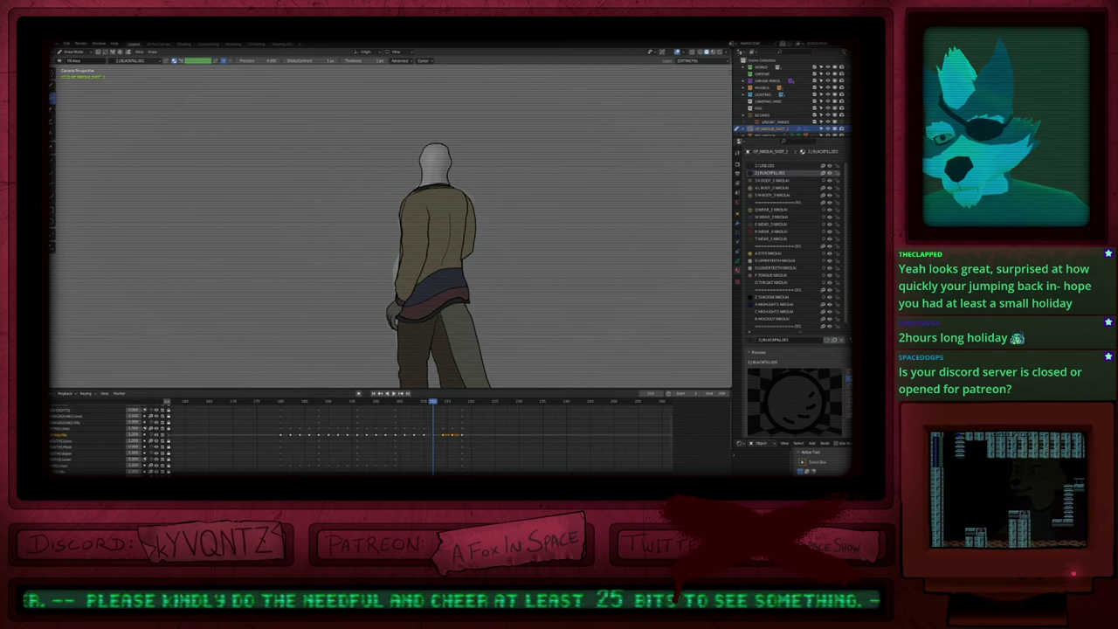
pyautogui.press('u')
pyautogui.click(398, 311)
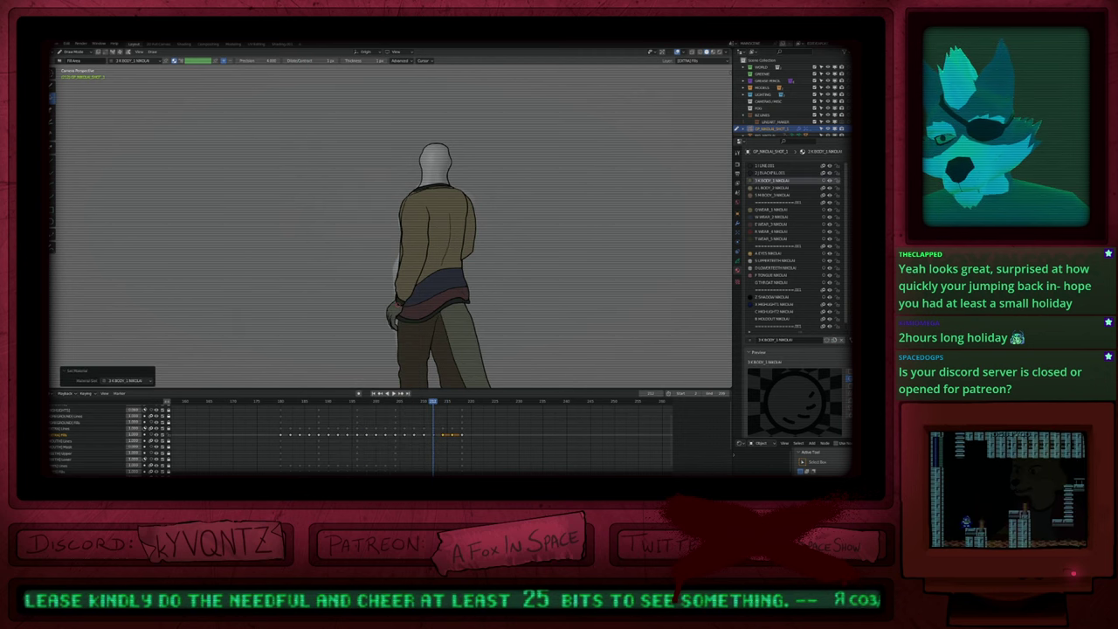
# Step: Step back and forth through the keyframes, zooming in to inspect the hips and hand
pyautogui.press('Up')
pyautogui.press('Up')
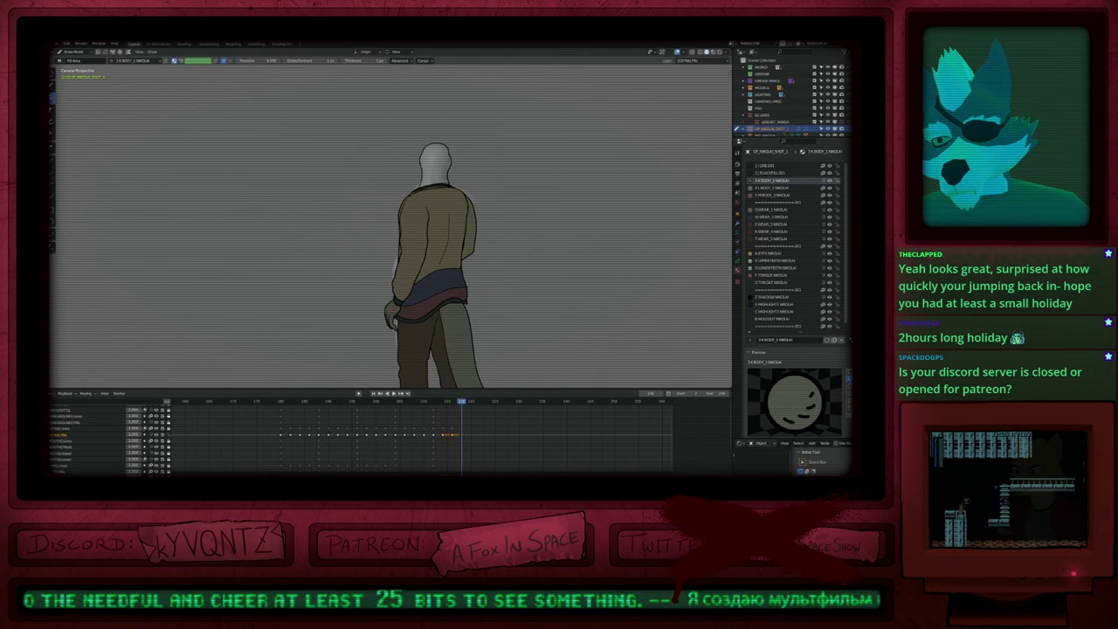
pyautogui.press('Up')
pyautogui.click(393, 315)
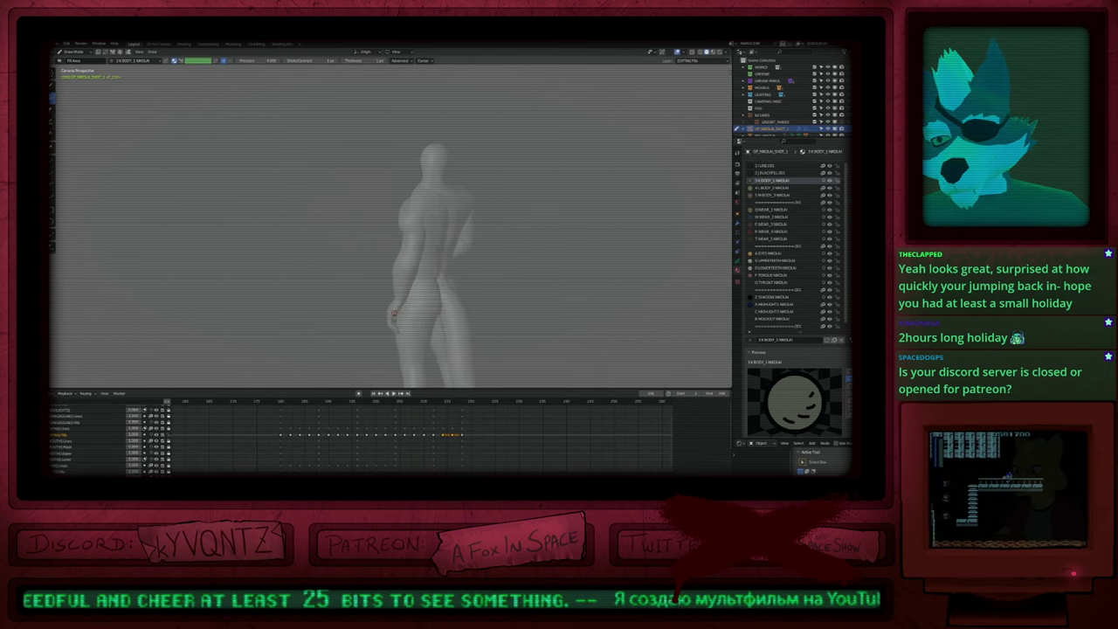
pyautogui.press('Down')
pyautogui.press('Down')
pyautogui.press('Down')
pyautogui.press('Down')
pyautogui.press('Up')
pyautogui.press('Up')
pyautogui.press('Up')
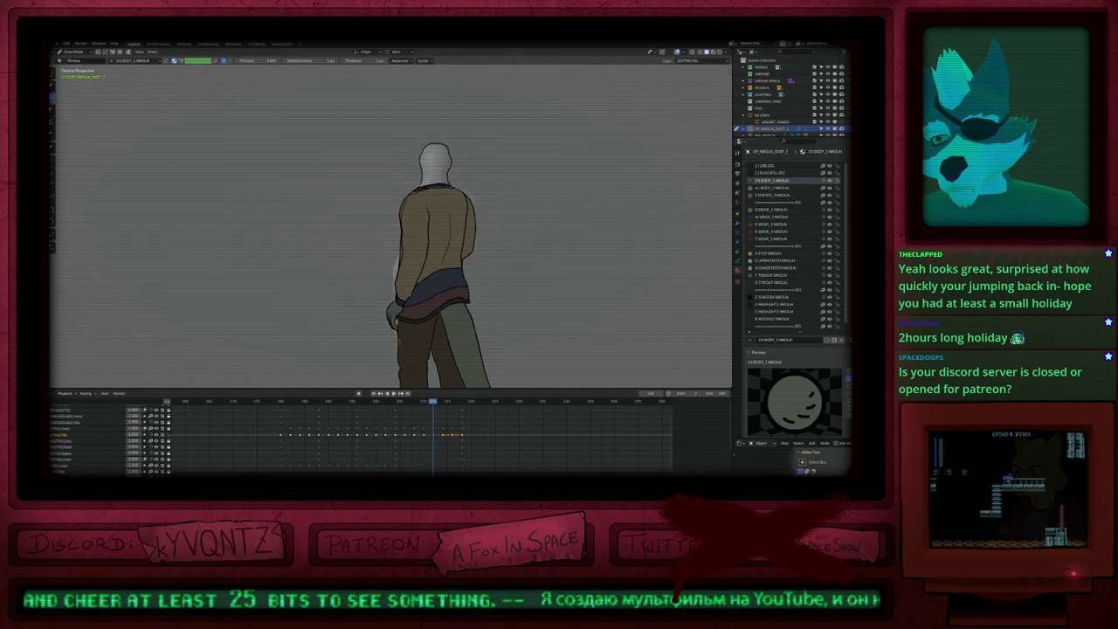
pyautogui.scroll(6, 398, 341)
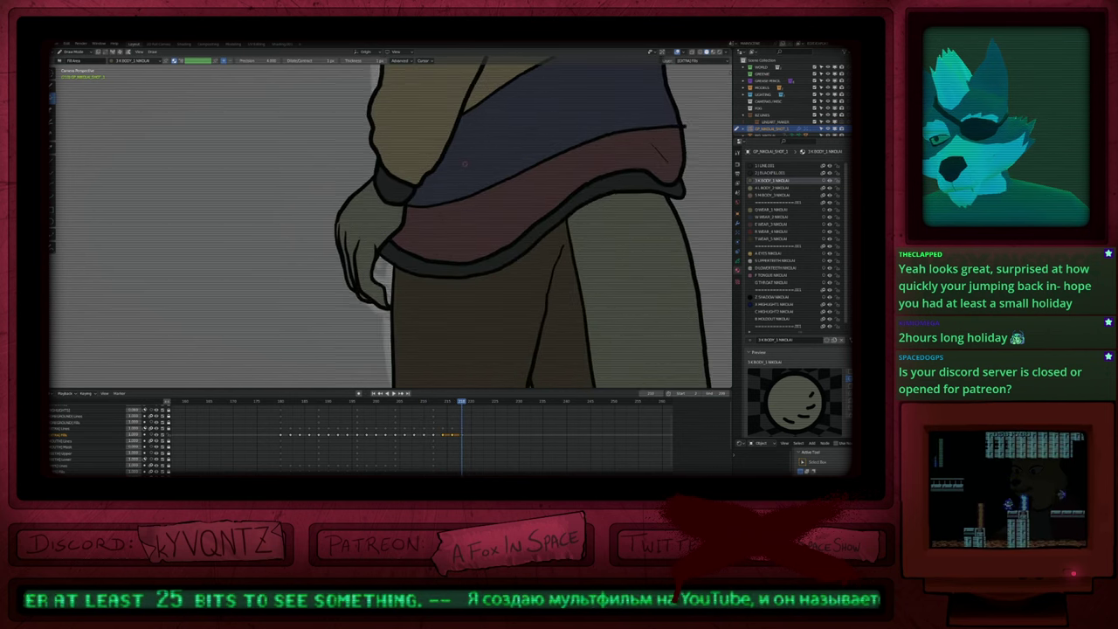
pyautogui.press('Down')
pyautogui.press('Down')
pyautogui.press('Down')
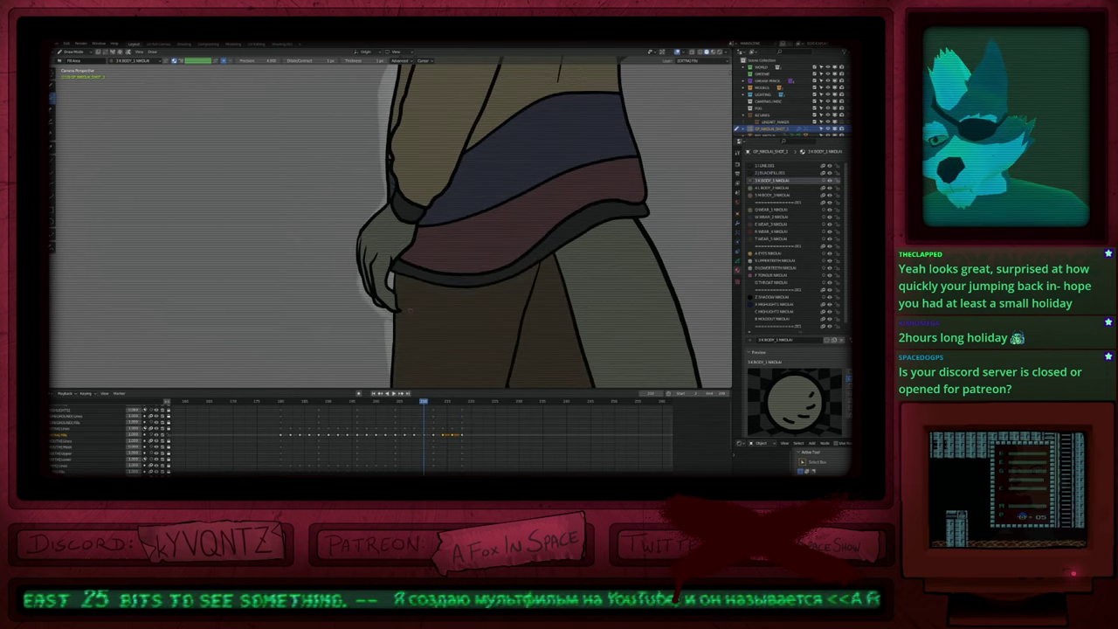
pyautogui.scroll(-4, 410, 311)
pyautogui.press('Up')
pyautogui.press('Up')
pyautogui.press('Up')
pyautogui.press('Up')
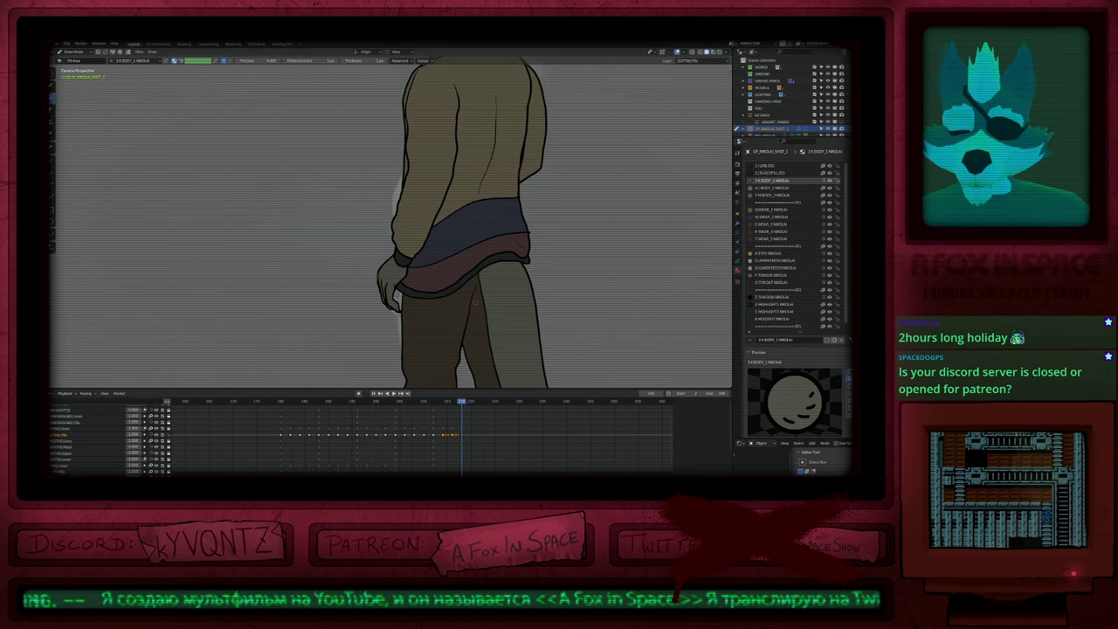
# Step: Zoom out to frame the whole character and switch it to Object mode
pyautogui.scroll(-4, 479, 264)
pyautogui.moveTo(499, 284)
pyautogui.keyDown('shift'); pyautogui.mouseDown(button='middle')
pyautogui.moveTo(483, 193)
pyautogui.moveTo(480, 307)
pyautogui.moveTo(483, 226)
pyautogui.moveTo(485, 271)
pyautogui.mouseUp(button='middle'); pyautogui.keyUp('shift')
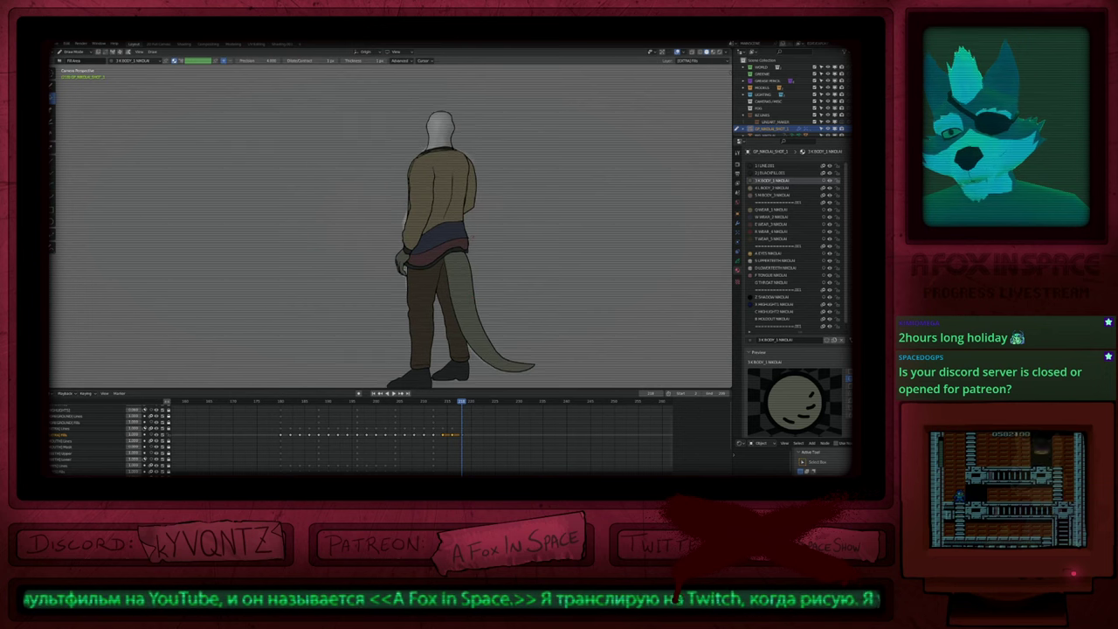
pyautogui.moveTo(468, 203)
pyautogui.keyDown('shift'); pyautogui.mouseDown(button='middle')
pyautogui.moveTo(469, 263)
pyautogui.moveTo(486, 287)
pyautogui.mouseUp(button='middle'); pyautogui.keyUp('shift')
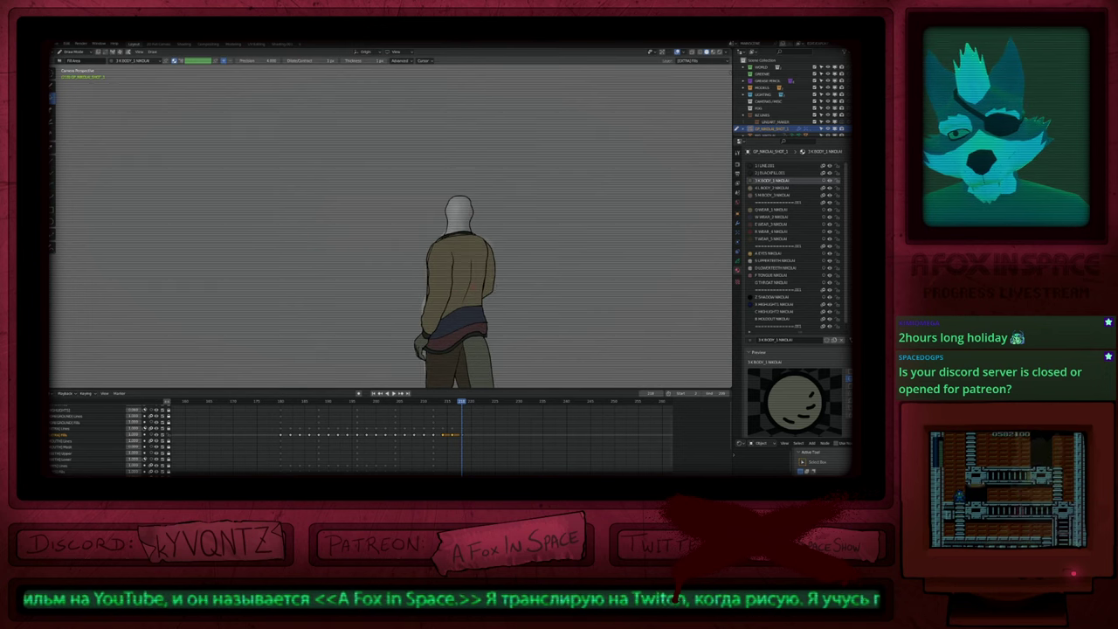
pyautogui.hotkey('ctrl', 'Tab')
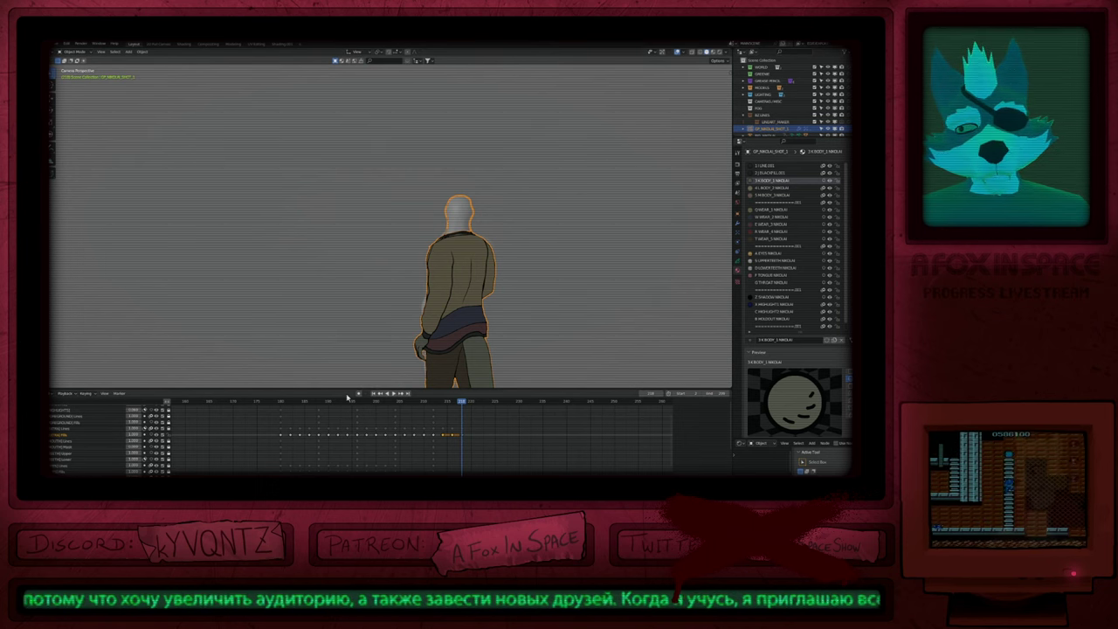
# Step: In Draw mode with the viewport maximized, sketch an arrow left of the character
pyautogui.hotkey('ctrl', 'Tab')
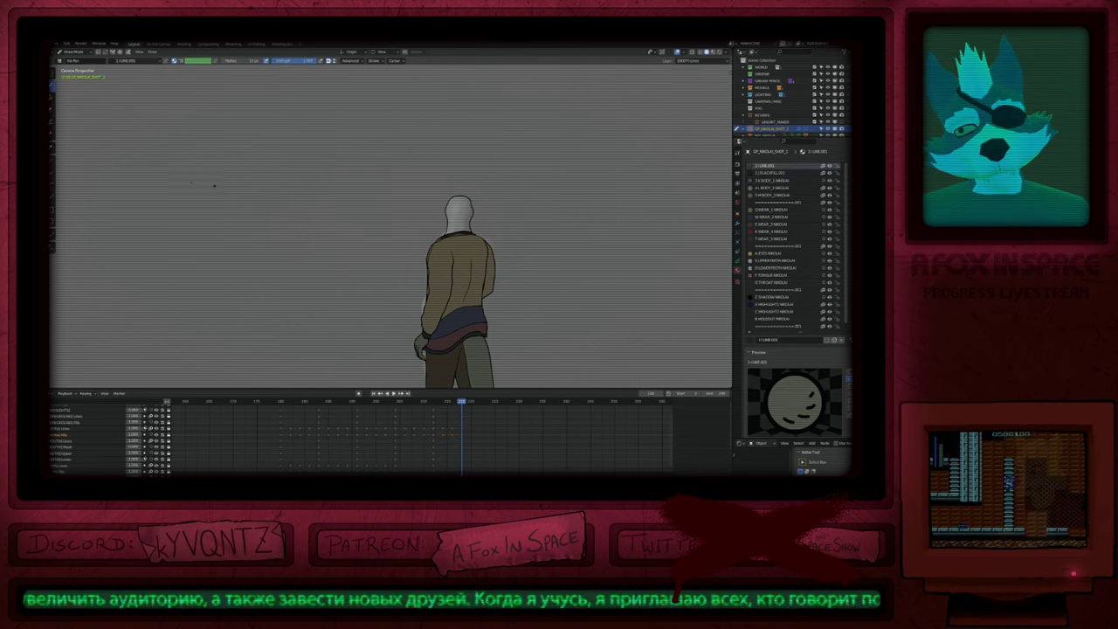
pyautogui.hotkey('ctrl', 'alt', 'space')
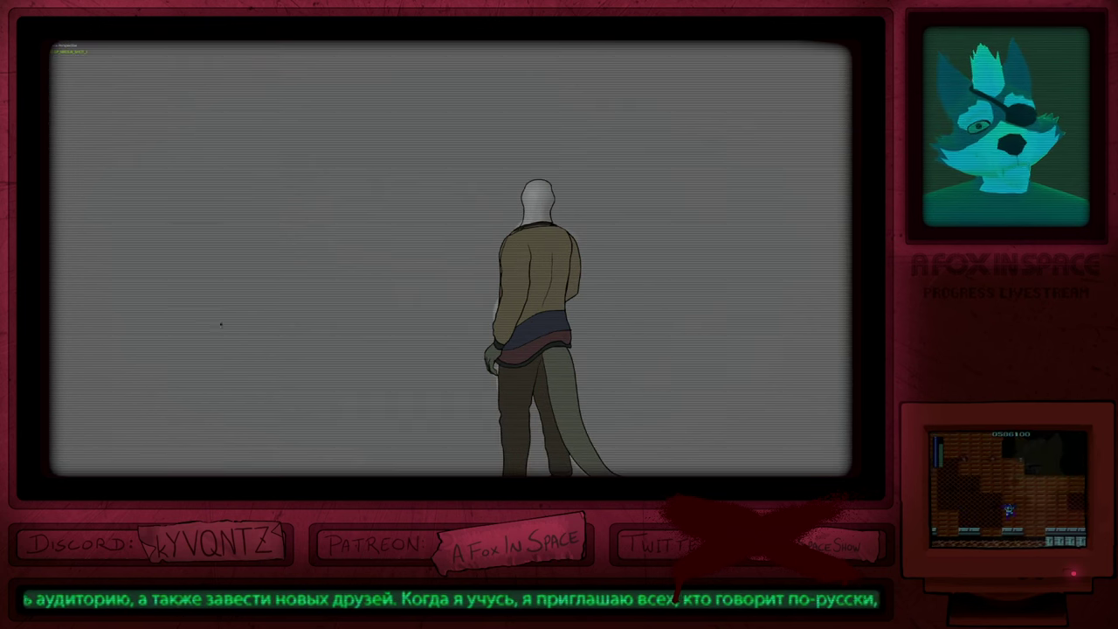
pyautogui.moveTo(209, 258); pyautogui.dragTo(202, 399)
pyautogui.moveTo(207, 437)
pyautogui.mouseDown()
pyautogui.moveTo(210, 476)
pyautogui.moveTo(176, 443)
pyautogui.mouseUp()
pyautogui.moveTo(221, 476); pyautogui.dragTo(264, 414)
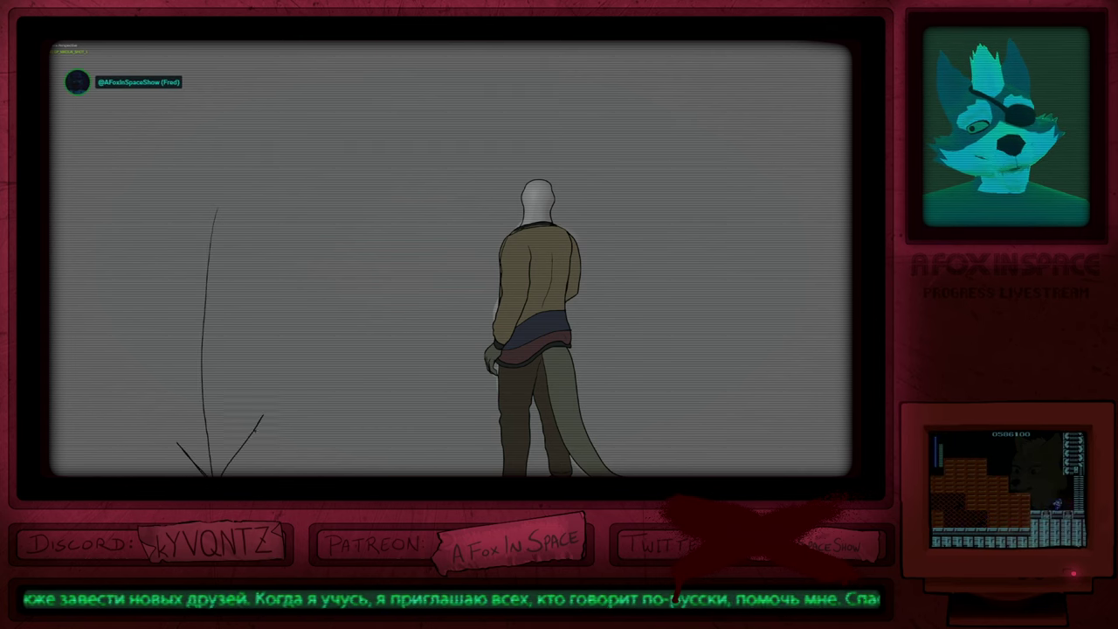
# Step: Delete the arrow strokes in Edit mode and reselect the character object
pyautogui.press('Tab')
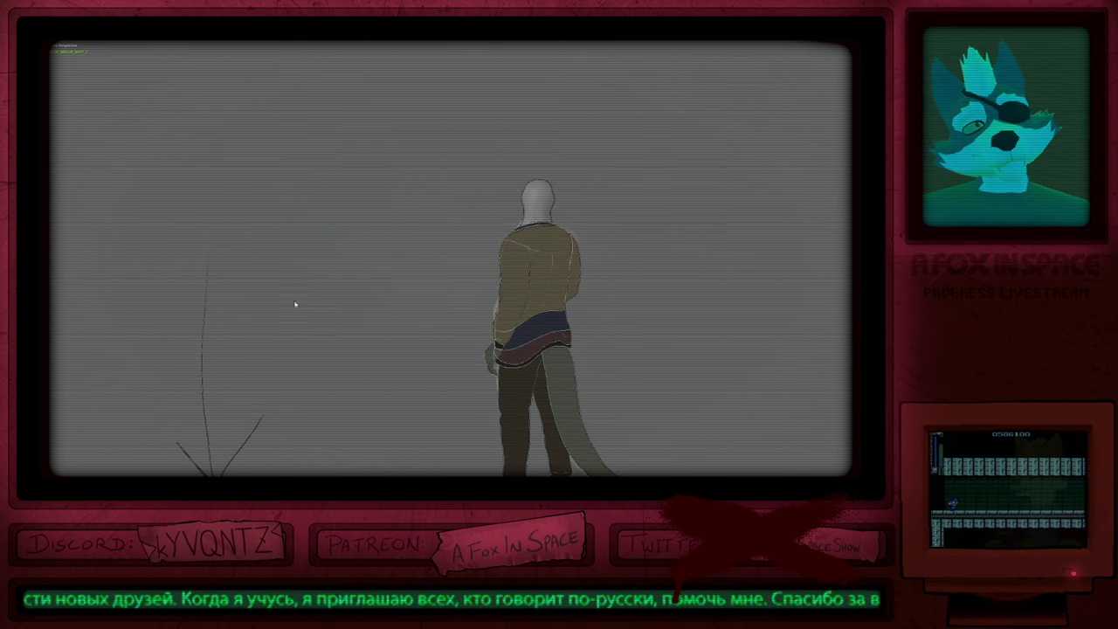
pyautogui.press('g')
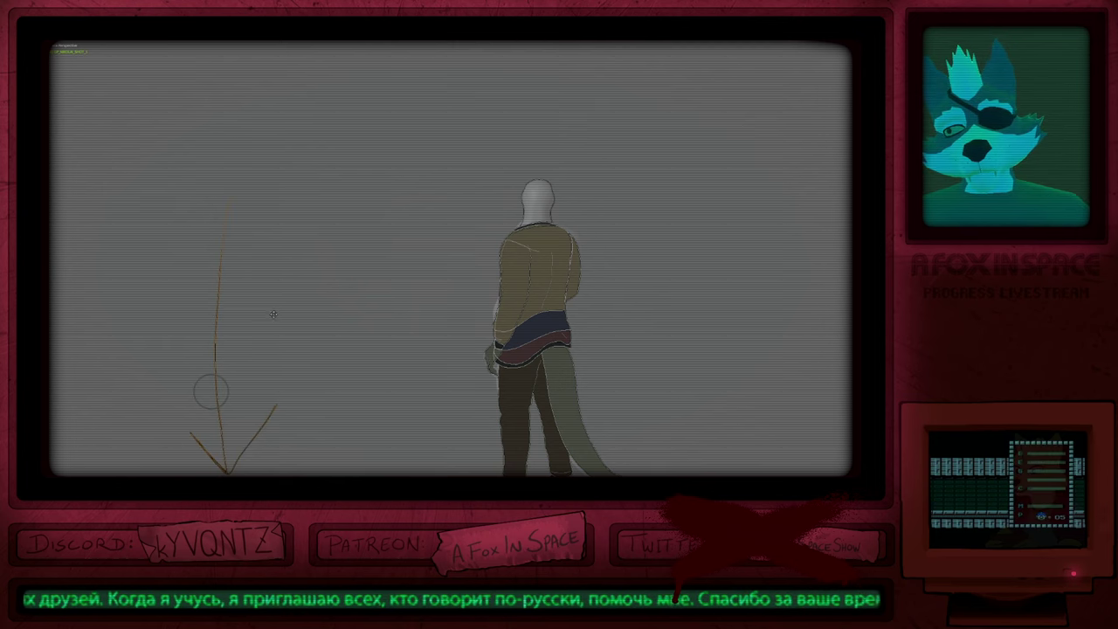
pyautogui.press('Escape')
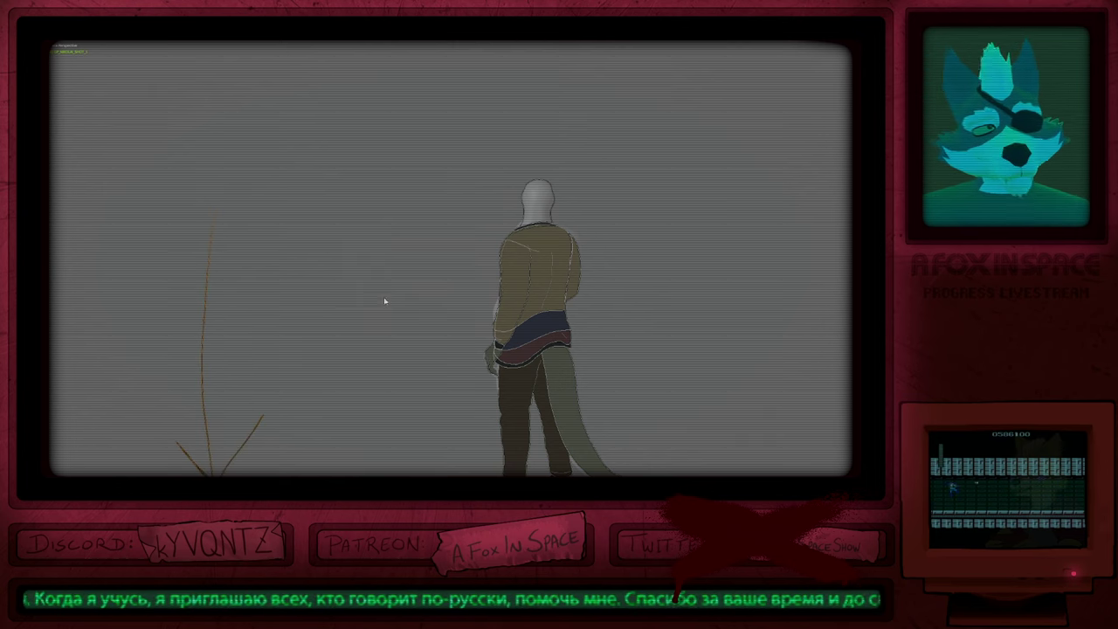
pyautogui.press('x')
pyautogui.press('Tab')
pyautogui.click(457, 319)
pyautogui.keyDown('shift'); pyautogui.moveTo(498, 326); pyautogui.dragTo(476, 281, button='middle'); pyautogui.keyUp('shift')
# Step: Exit the maximized view, centre the character and make its 3D head mesh active, showing the INVISIBLE material
pyautogui.hotkey('ctrl', 'alt', 'space')
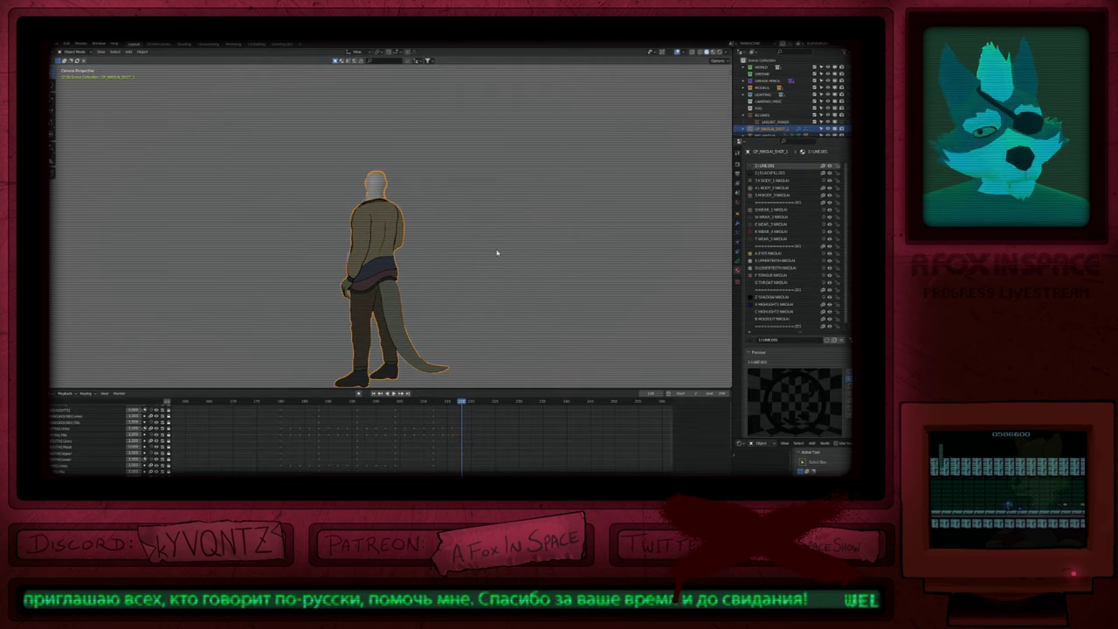
pyautogui.keyDown('shift'); pyautogui.moveTo(429, 314); pyautogui.dragTo(504, 305, button='middle'); pyautogui.keyUp('shift')
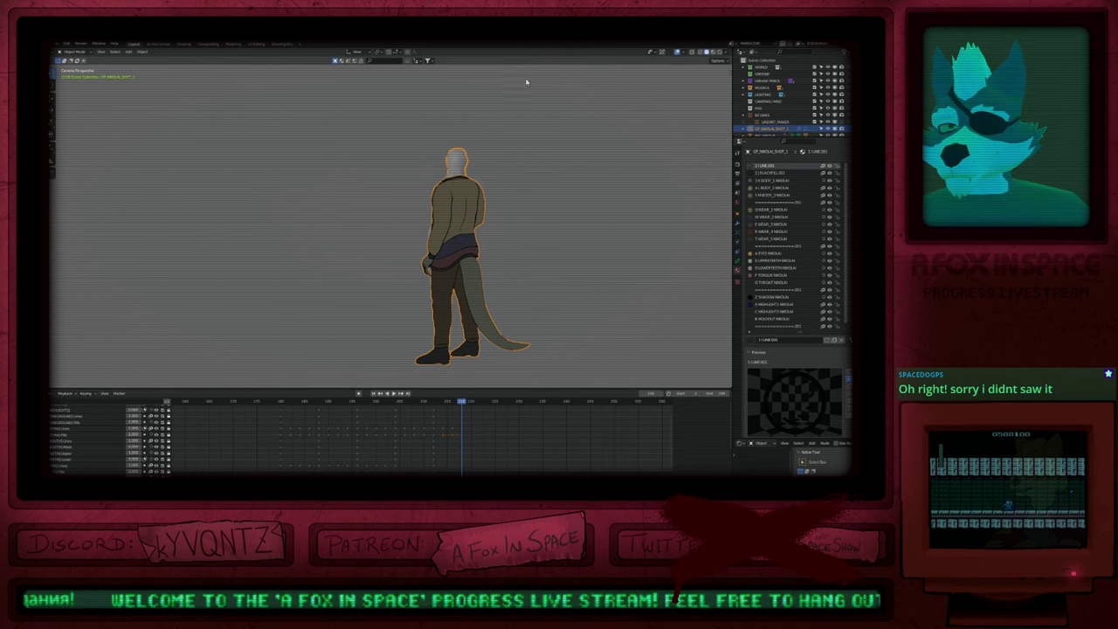
pyautogui.click(487, 286)
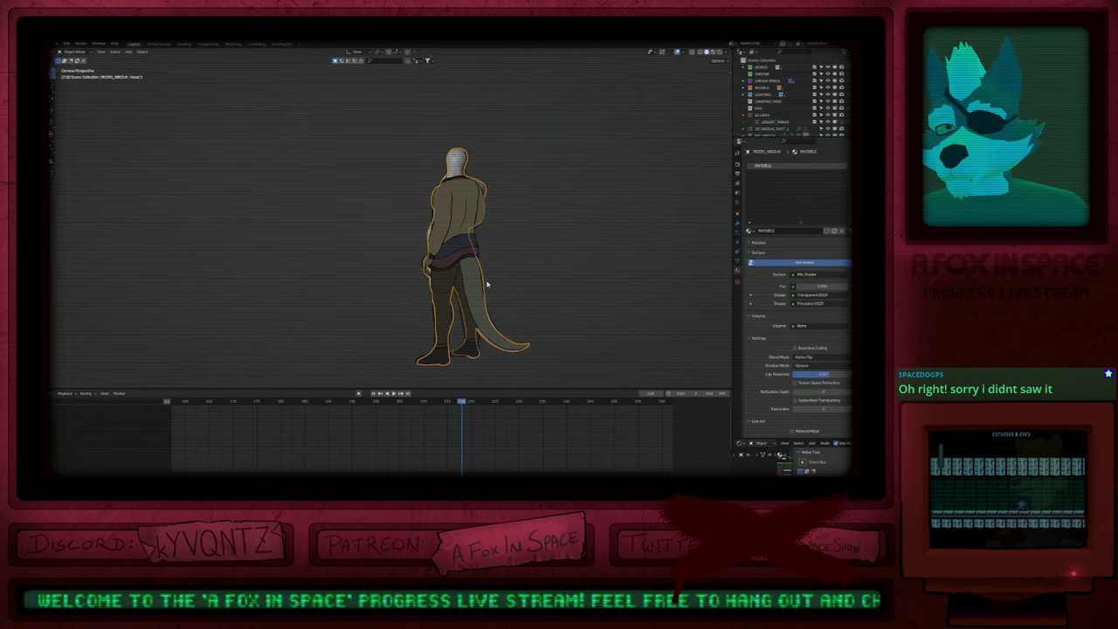
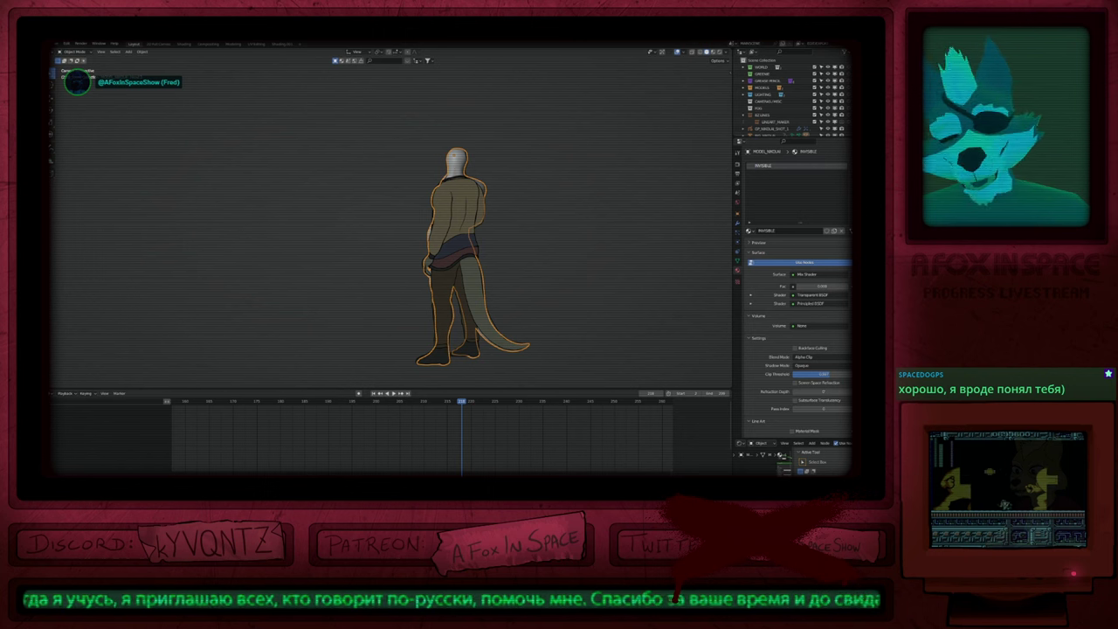
# Step: Select GP_NIKOLAI_SHOT_1 and scrub its turnaround from frame 192 back to around frame 180
pyautogui.scroll(5, 497, 274)
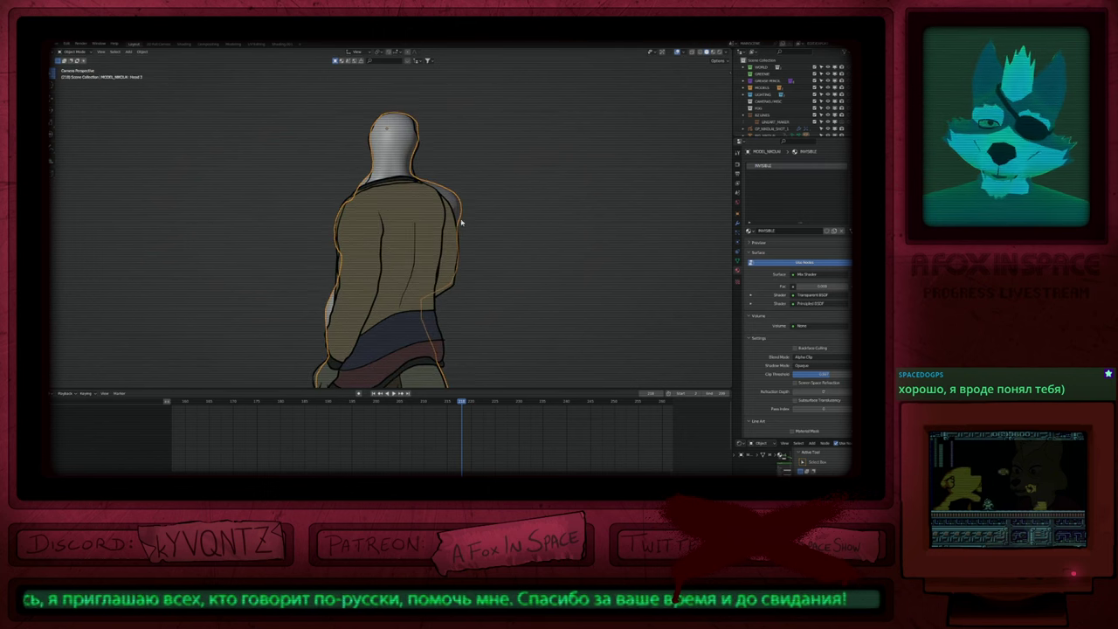
pyautogui.click(453, 268)
pyautogui.press('Left')
pyautogui.press('Left')
pyautogui.press('Left')
pyautogui.press('Left')
pyautogui.press('Left')
pyautogui.press('Left')
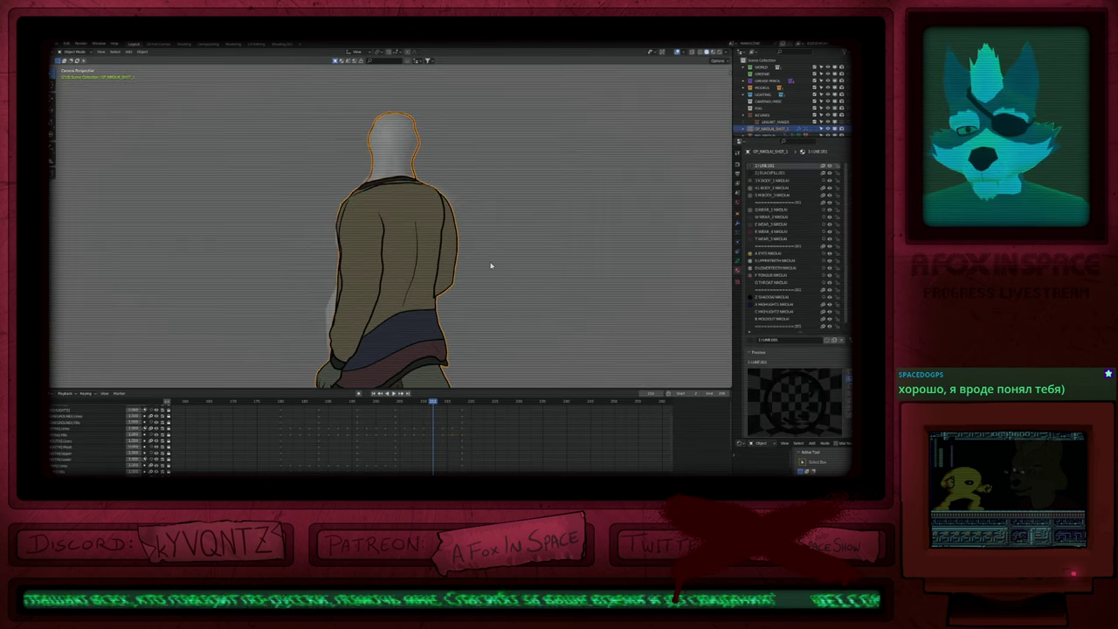
pyautogui.press('Left')
pyautogui.press('Left')
pyautogui.press('Left')
pyautogui.press('Left')
pyautogui.press('Left')
pyautogui.press('Left')
pyautogui.press('Left')
pyautogui.press('Left')
pyautogui.press('Left')
pyautogui.press('Left')
pyautogui.press('Left')
pyautogui.press('Left')
pyautogui.press('Left')
pyautogui.press('Left')
pyautogui.press('Left')
pyautogui.press('Left')
pyautogui.press('Left')
pyautogui.press('Left')
pyautogui.press('Left')
pyautogui.press('Left')
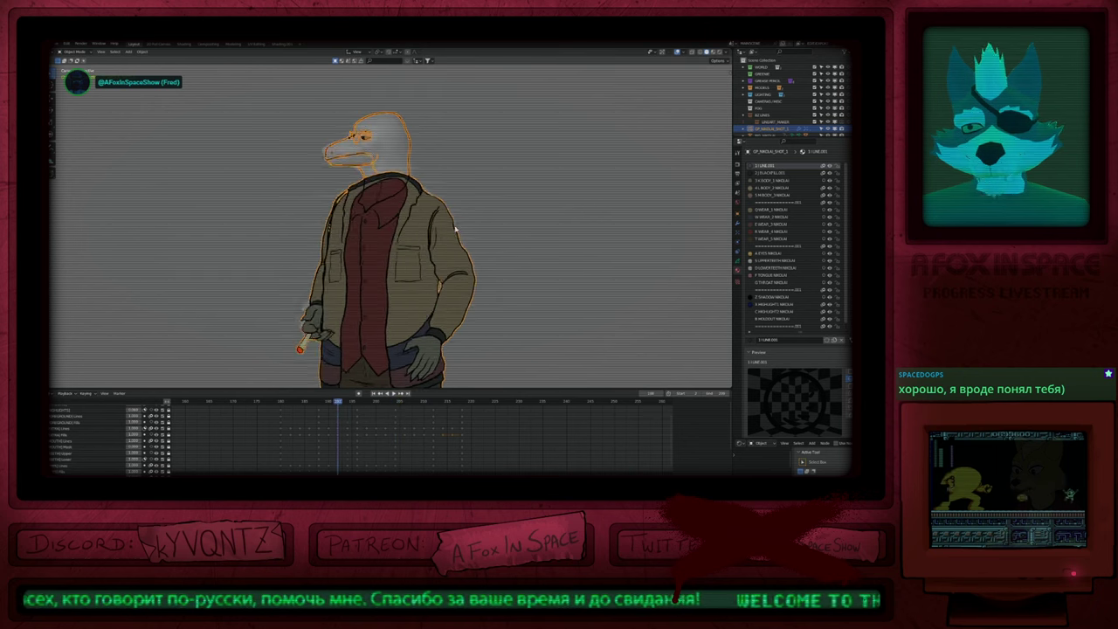
pyautogui.scroll(-5, 454, 231)
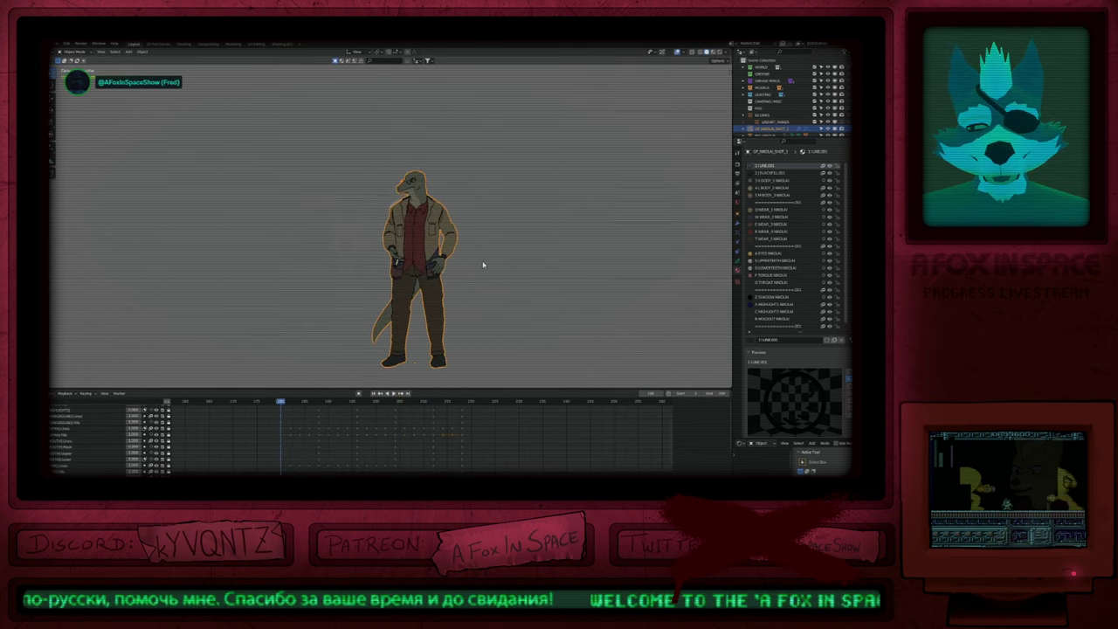
pyautogui.press('Up')
pyautogui.press('Up')
pyautogui.press('Up')
pyautogui.press('Up')
pyautogui.press('Up')
pyautogui.press('Up')
pyautogui.press('Up')
pyautogui.press('Up')
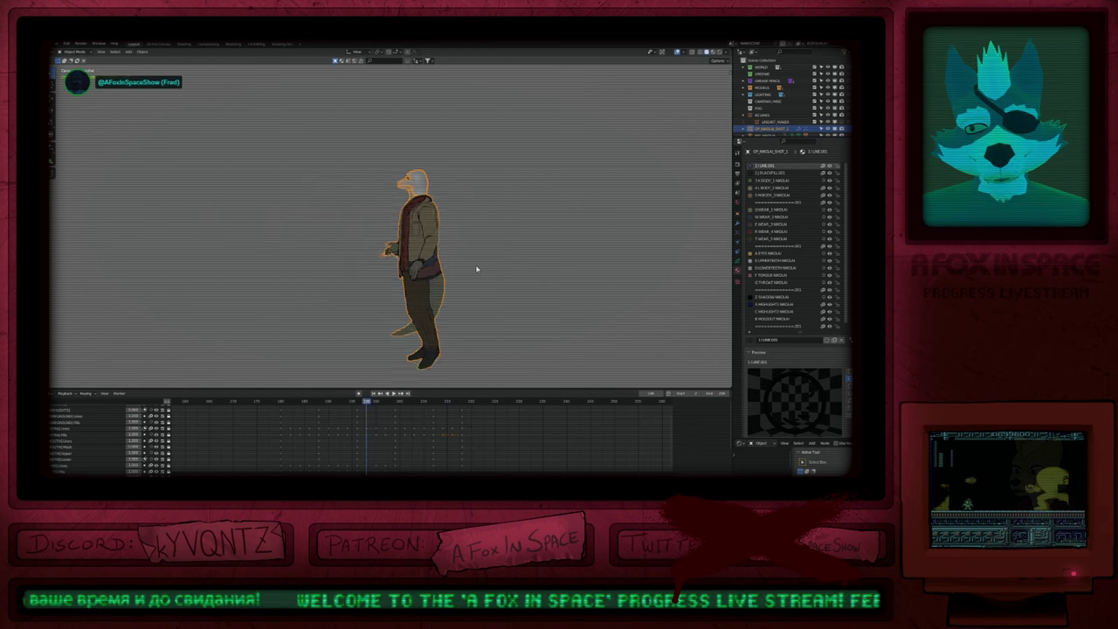
pyautogui.press('Down')
pyautogui.press('Down')
pyautogui.press('Down')
pyautogui.press('Down')
# Step: Enter Draw mode and compare the drawings on frames 180 and 182
pyautogui.hotkey('ctrl', 'Tab')
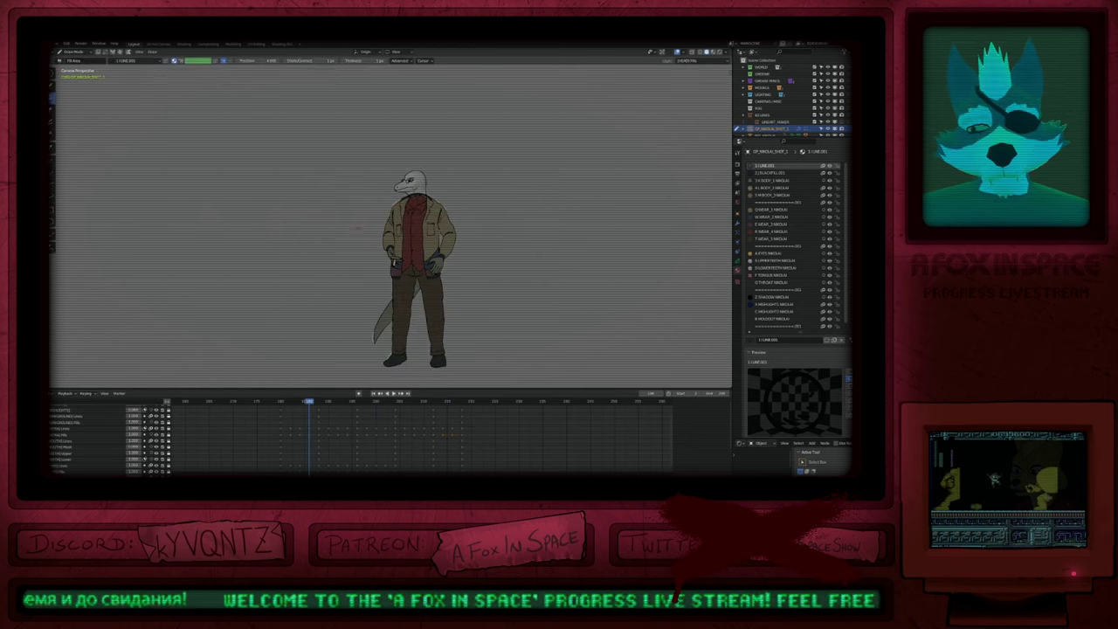
pyautogui.scroll(1, 409, 166)
pyautogui.scroll(4, 394, 179)
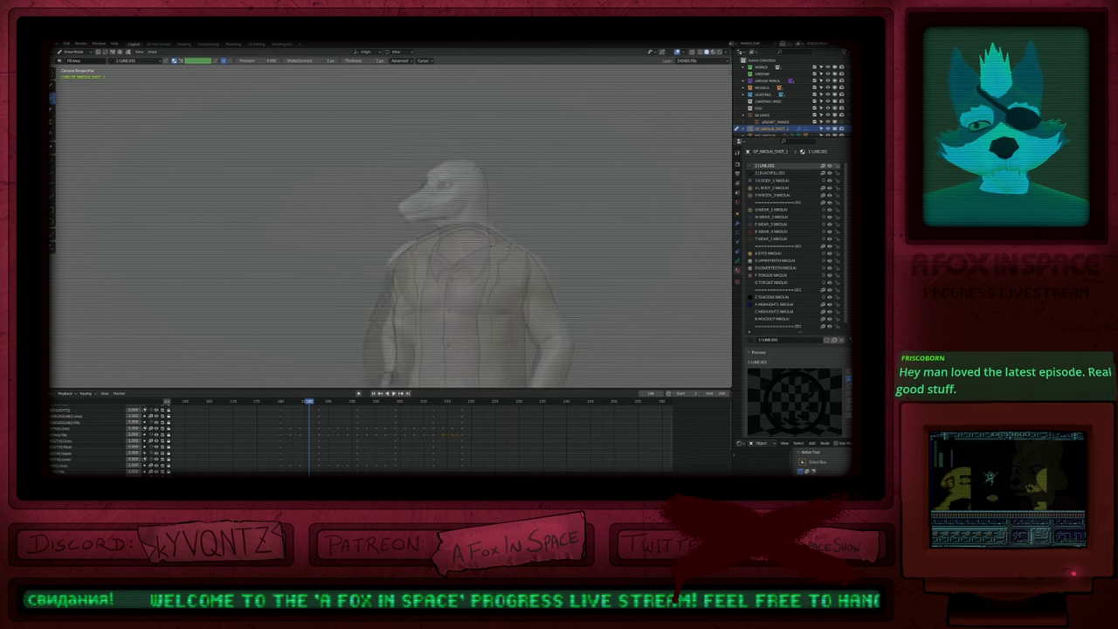
pyautogui.press('Down')
pyautogui.press('Down')
pyautogui.press('Down')
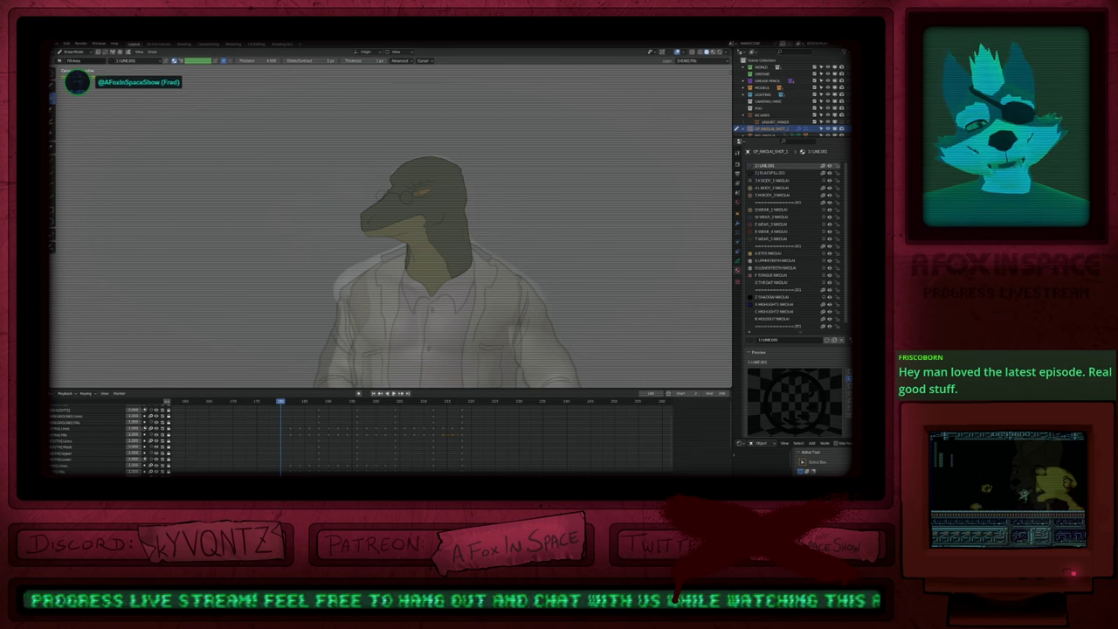
pyautogui.press('Up')
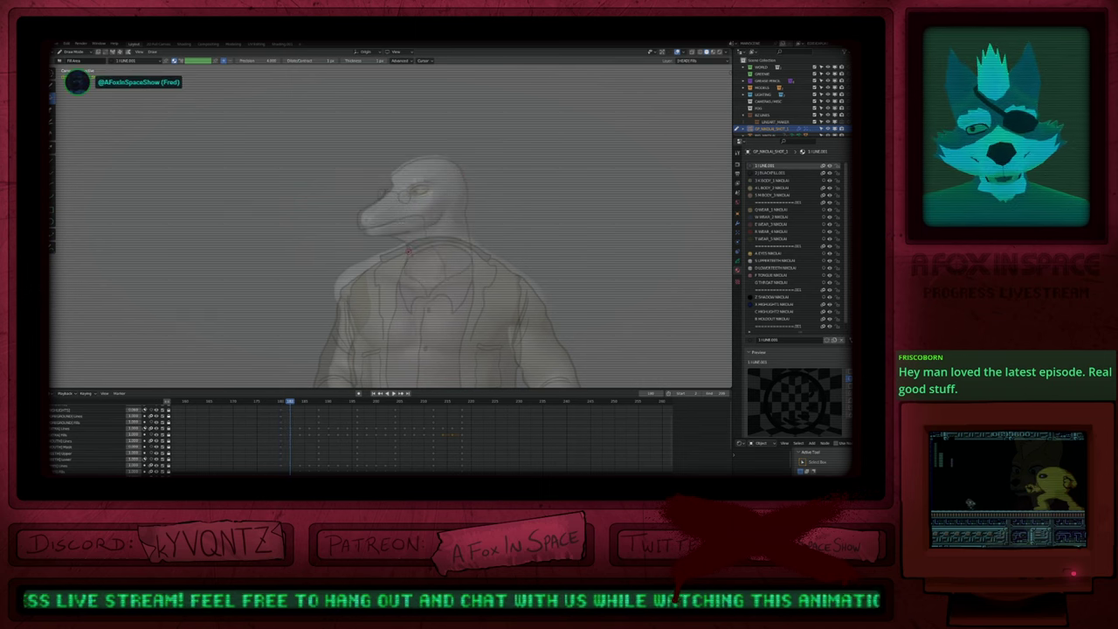
pyautogui.press('Down')
pyautogui.press('Up')
# Step: Fill the head dark green with BODY_1, and the throat and jaw with BODY_2 on frames 182 and 184
pyautogui.press('u')
pyautogui.press('3')
pyautogui.click(439, 224)
pyautogui.press('u')
pyautogui.press('4')
pyautogui.click(429, 240)
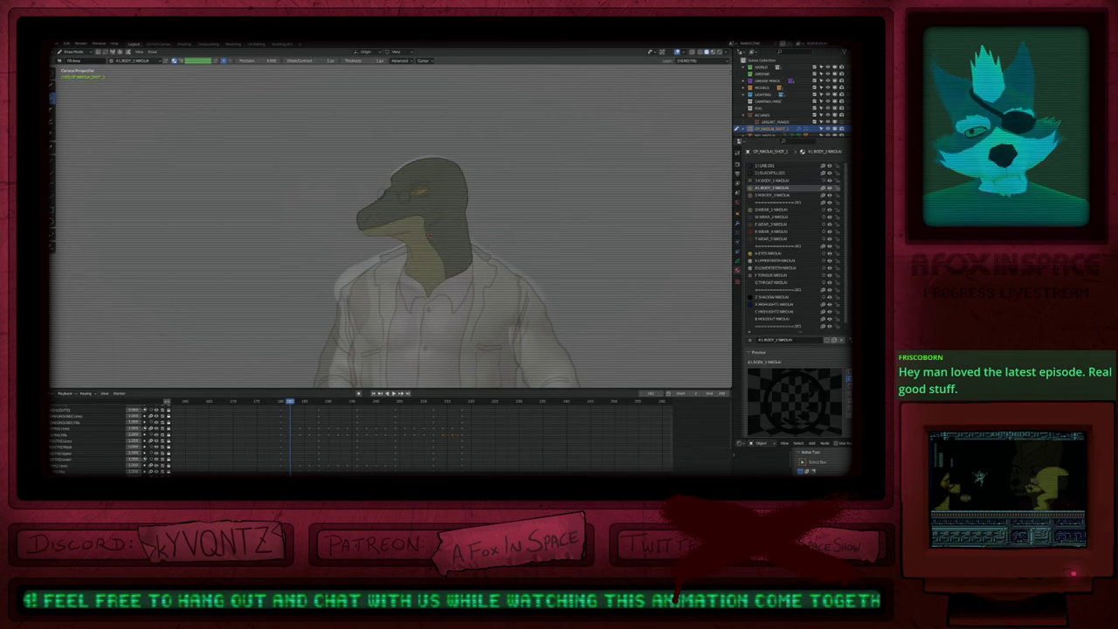
pyautogui.press('Up')
pyautogui.click(427, 240)
# Step: Advance through the next drawings and extend the olive fill down the neck to the collar
pyautogui.press('Right')
pyautogui.press('Right')
pyautogui.press('Right')
pyautogui.press('Right')
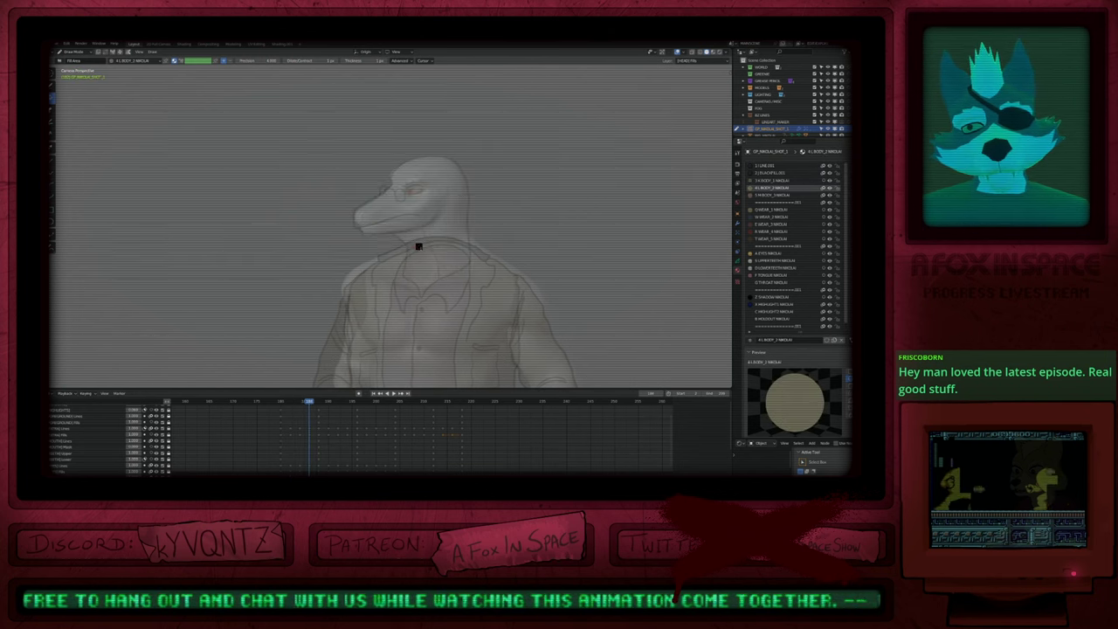
pyautogui.press('Right')
pyautogui.press('Right')
pyautogui.press('Right')
pyautogui.press('Right')
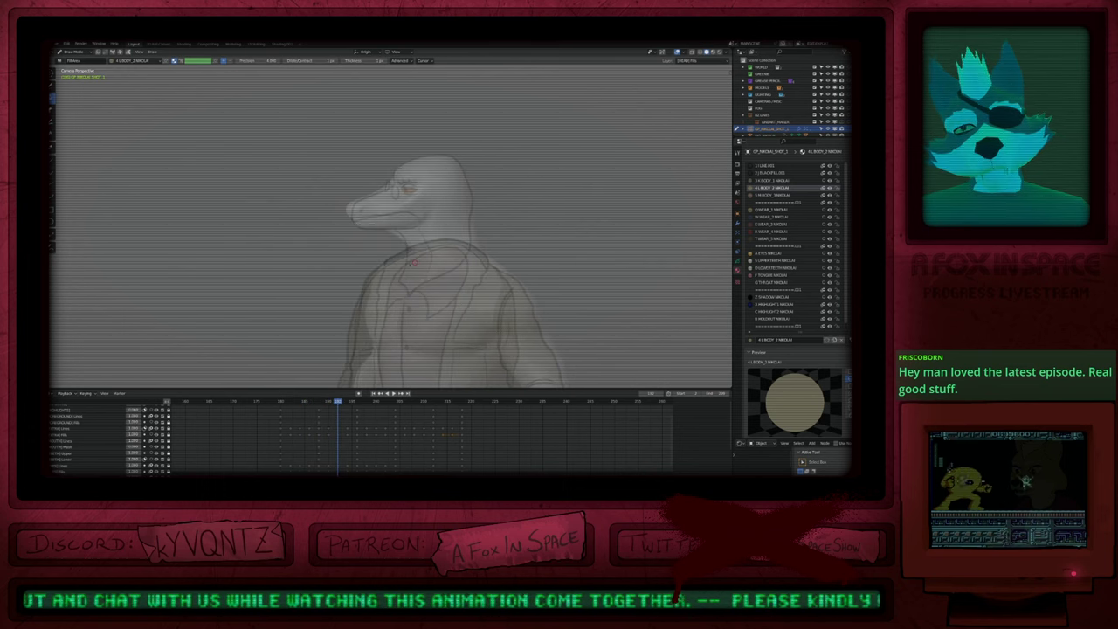
pyautogui.press('Right')
pyautogui.press('Right')
pyautogui.press('Right')
pyautogui.press('Right')
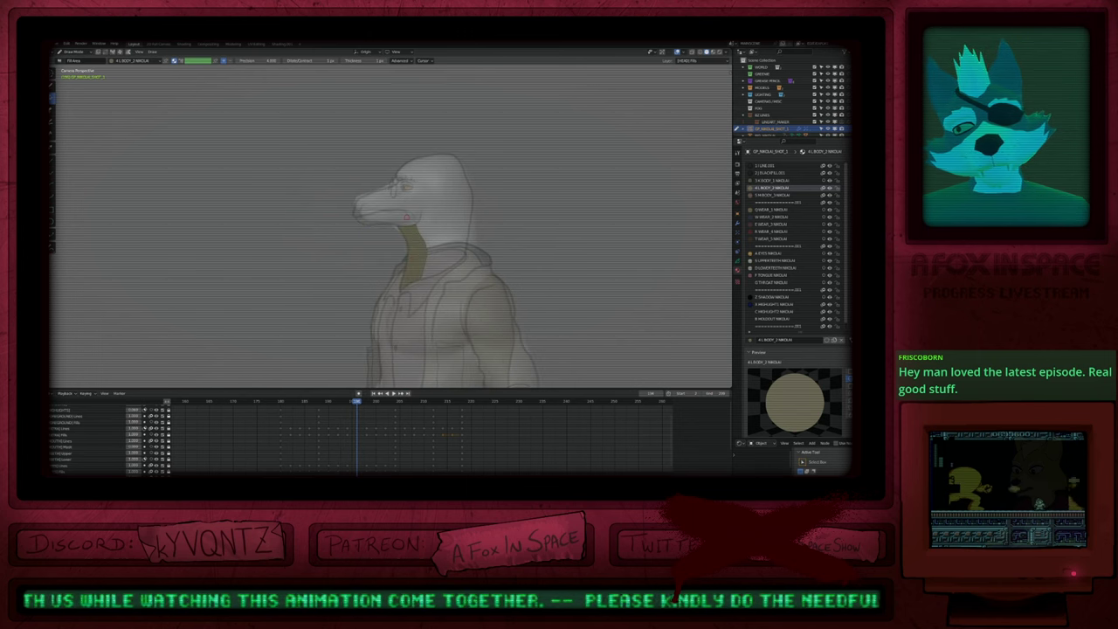
pyautogui.press('Right')
pyautogui.press('Right')
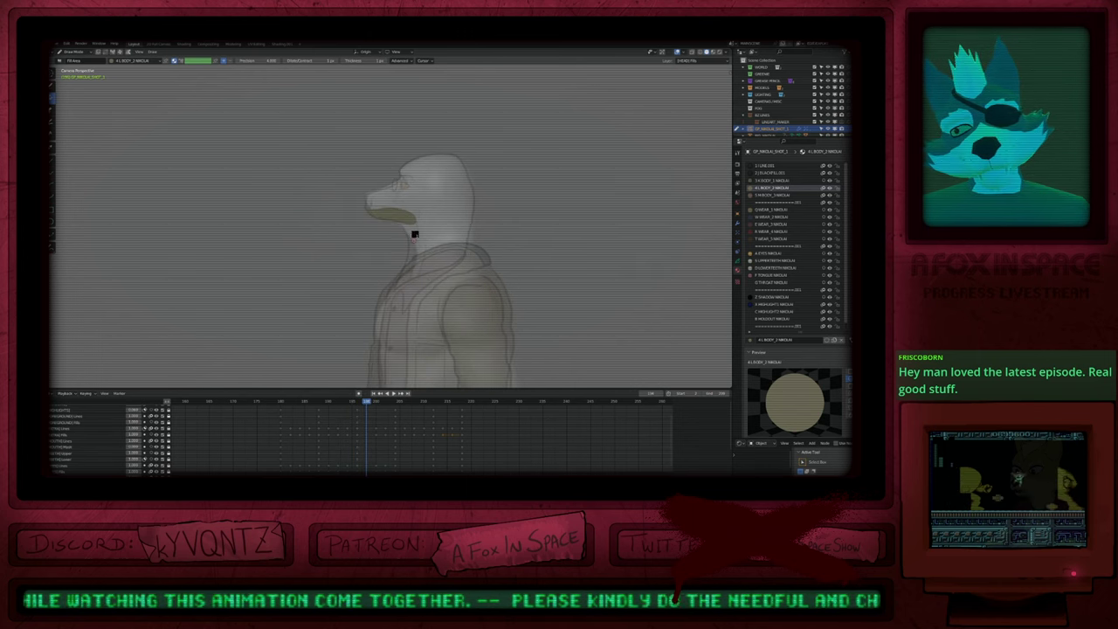
pyautogui.press('Right')
pyautogui.press('Right')
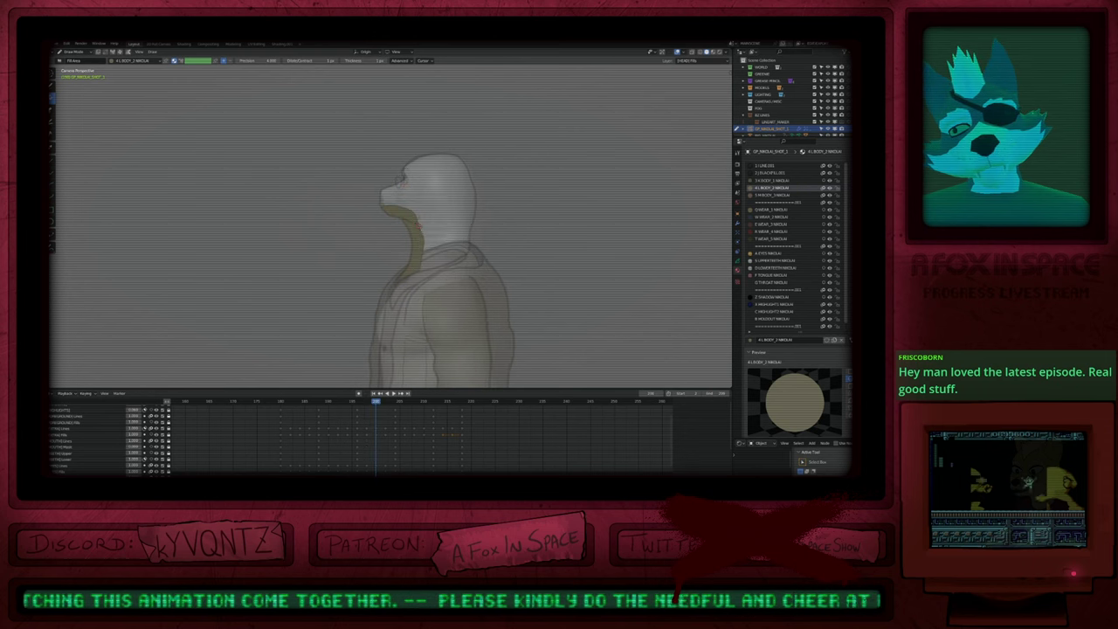
# Step: Step forward through the later drawings toward the character's back view
pyautogui.press('Right')
pyautogui.press('Right')
pyautogui.moveTo(416, 214)
pyautogui.mouseDown()
pyautogui.moveTo(419, 249)
pyautogui.moveTo(392, 283)
pyautogui.moveTo(418, 264)
pyautogui.moveTo(420, 218)
pyautogui.mouseUp()
pyautogui.press('Right')
pyautogui.press('Right')
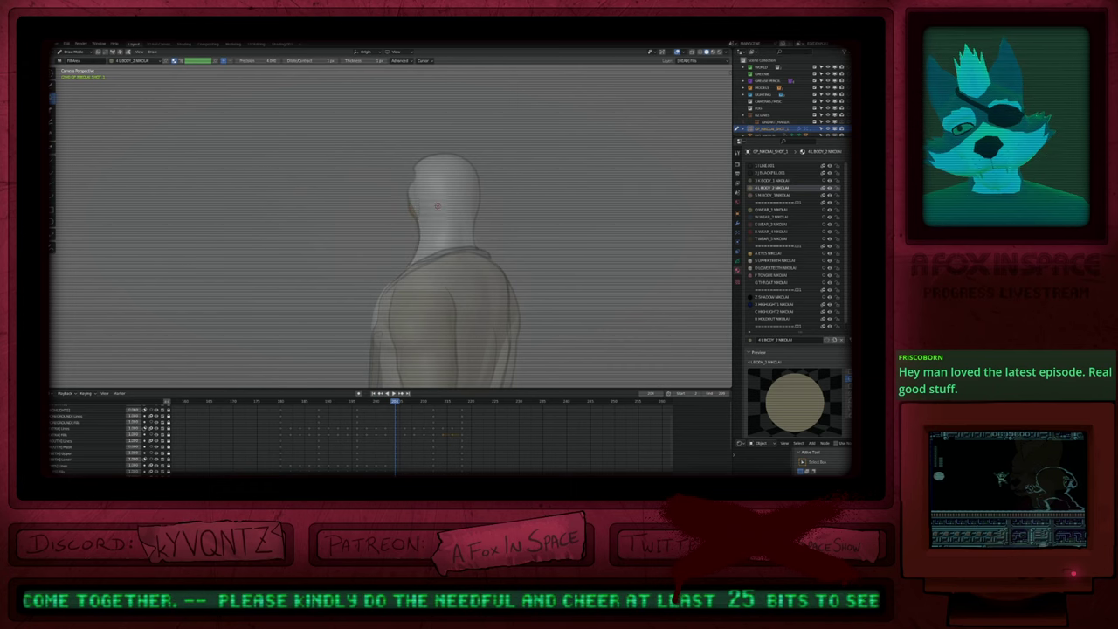
pyautogui.press('Right')
pyautogui.press('Right')
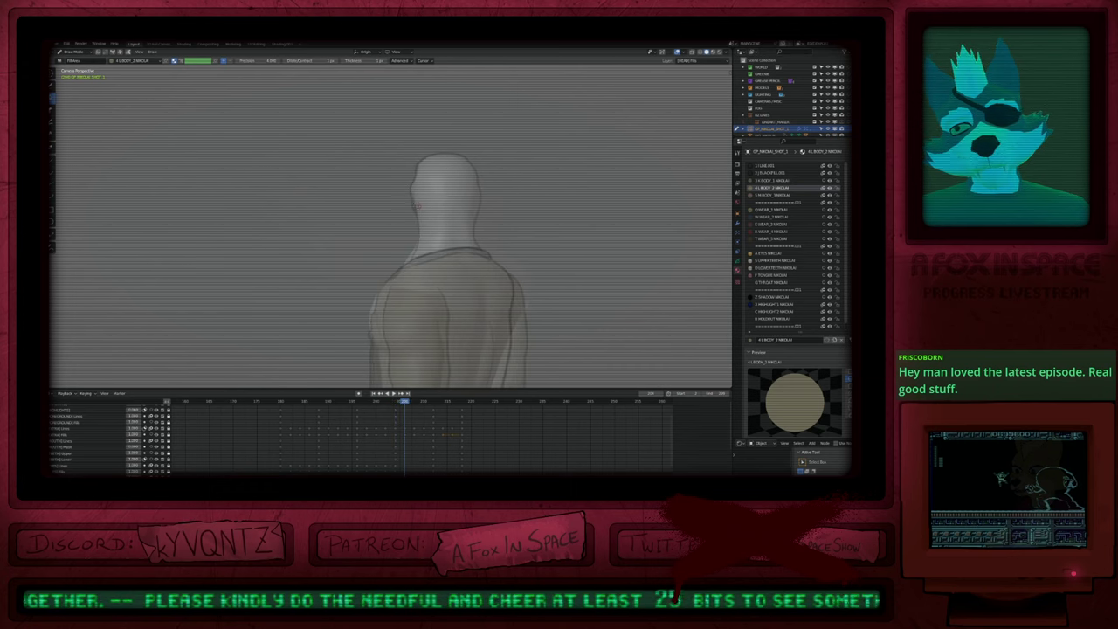
pyautogui.scroll(5, 418, 203)
pyautogui.scroll(-5, 455, 107)
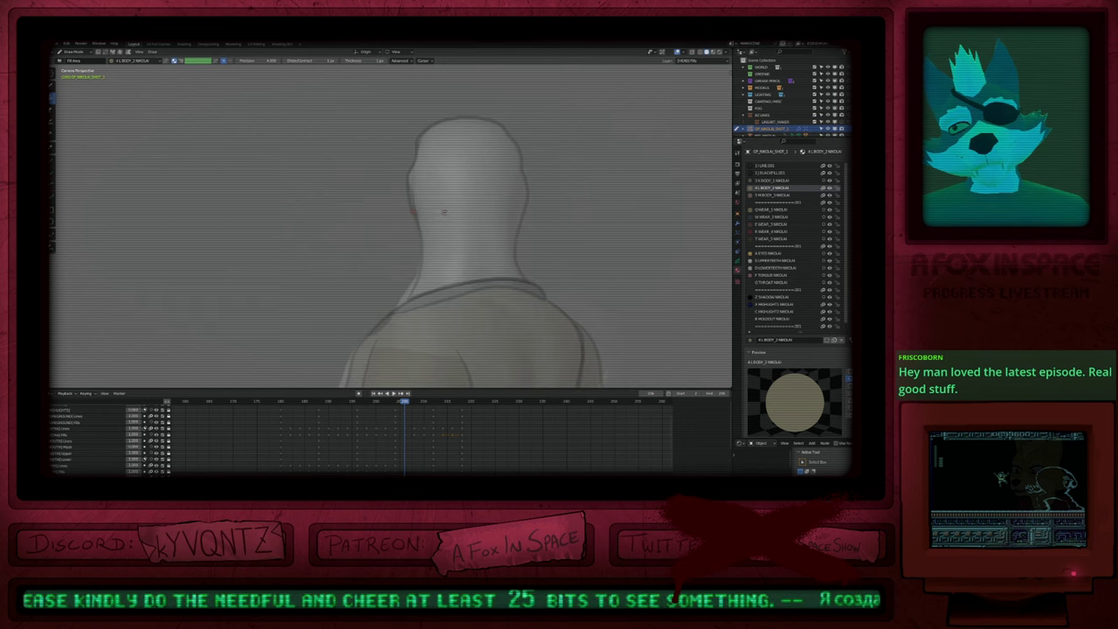
pyautogui.scroll(-4, 444, 212)
pyautogui.press('Right')
pyautogui.press('Right')
pyautogui.press('Right')
pyautogui.press('Right')
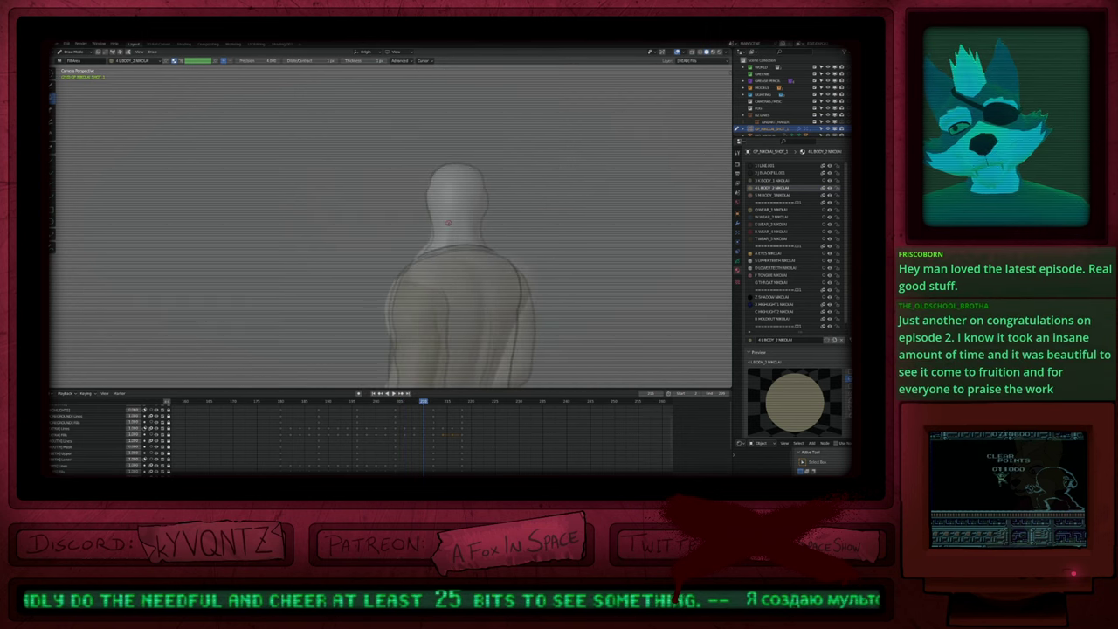
pyautogui.press('Right')
pyautogui.press('Right')
pyautogui.press('Right')
pyautogui.press('Right')
pyautogui.press('Right')
pyautogui.press('Right')
pyautogui.press('Right')
pyautogui.press('Right')
# Step: Make layer 3 BODY_1 active, fill the head, and switch to Material Preview shading
pyautogui.press('y')
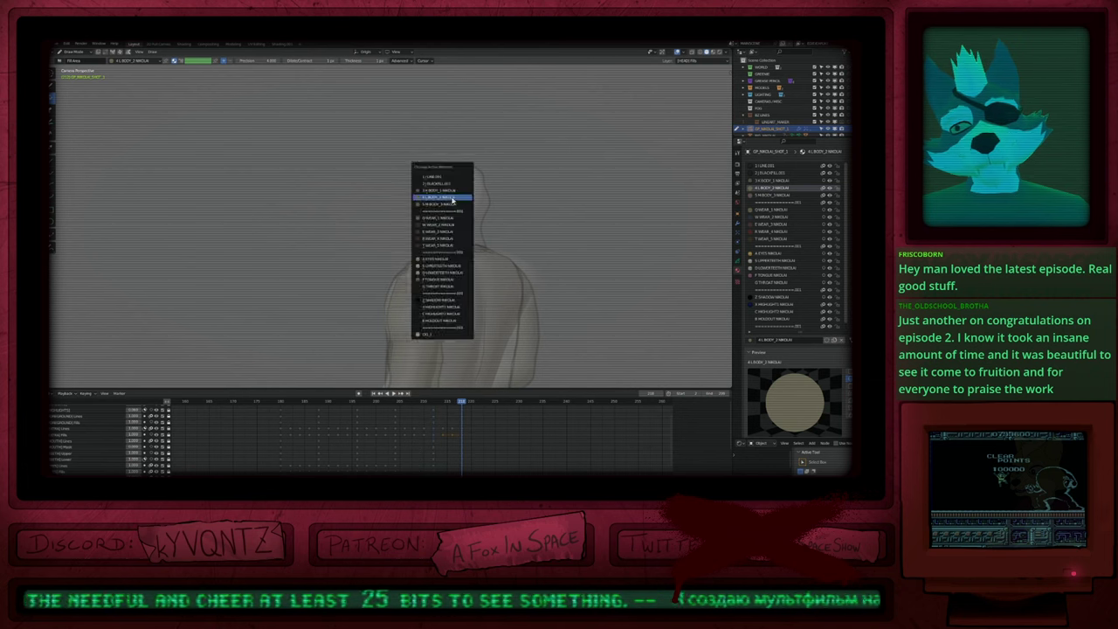
pyautogui.click(452, 192)
pyautogui.press('Left')
pyautogui.press('Left')
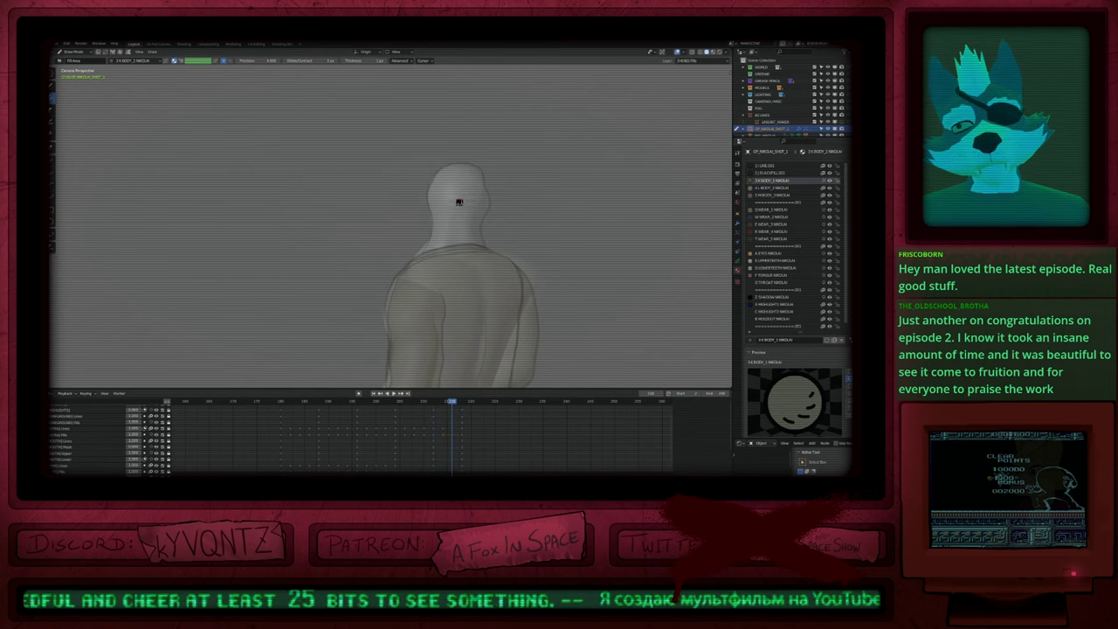
pyautogui.click(460, 203)
pyautogui.press('z')
pyautogui.click(458, 244)
# Step: Fill the head dark on frames 212, 210, 208 and 206
pyautogui.press('Left')
pyautogui.press('Left')
pyautogui.press('Left')
pyautogui.press('Left')
pyautogui.click(457, 200)
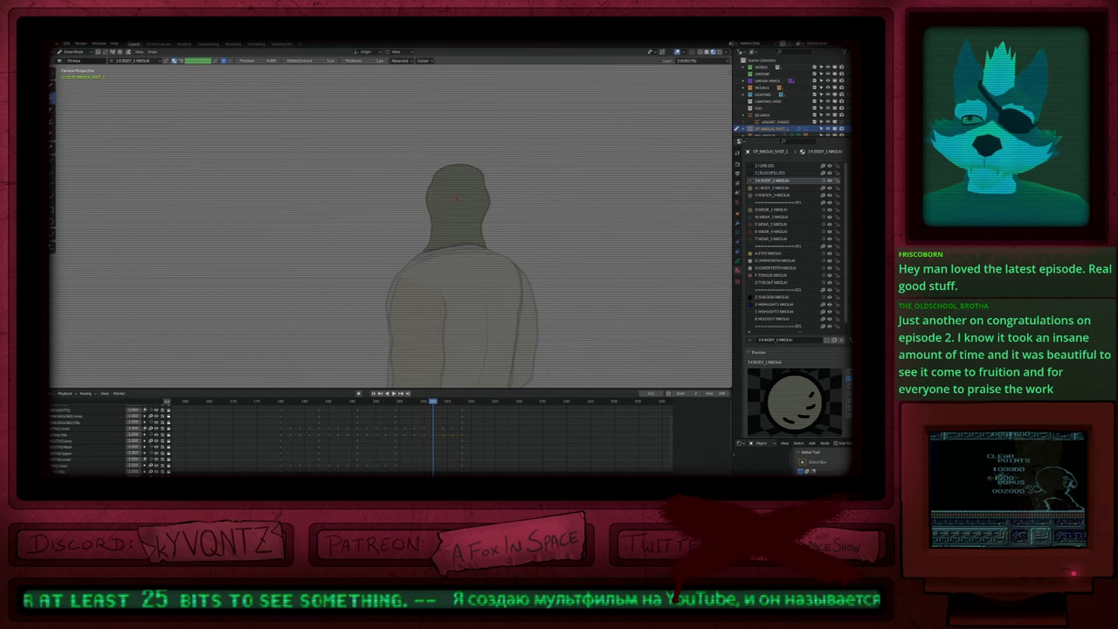
pyautogui.press('Left')
pyautogui.press('Left')
pyautogui.click(456, 202)
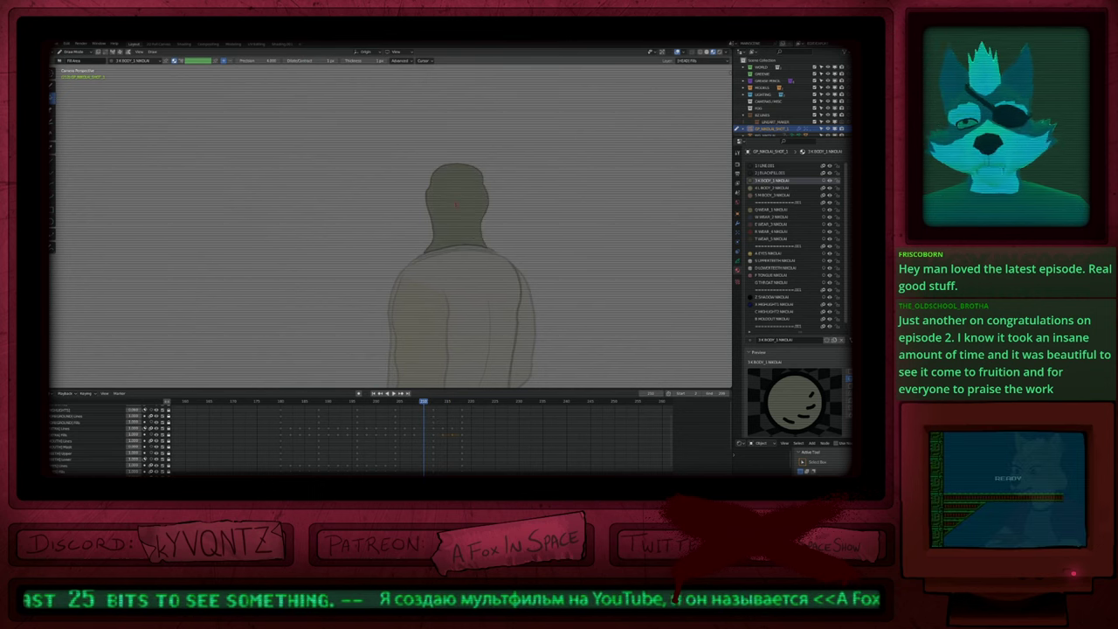
pyautogui.press('Left')
pyautogui.press('Left')
pyautogui.click(457, 206)
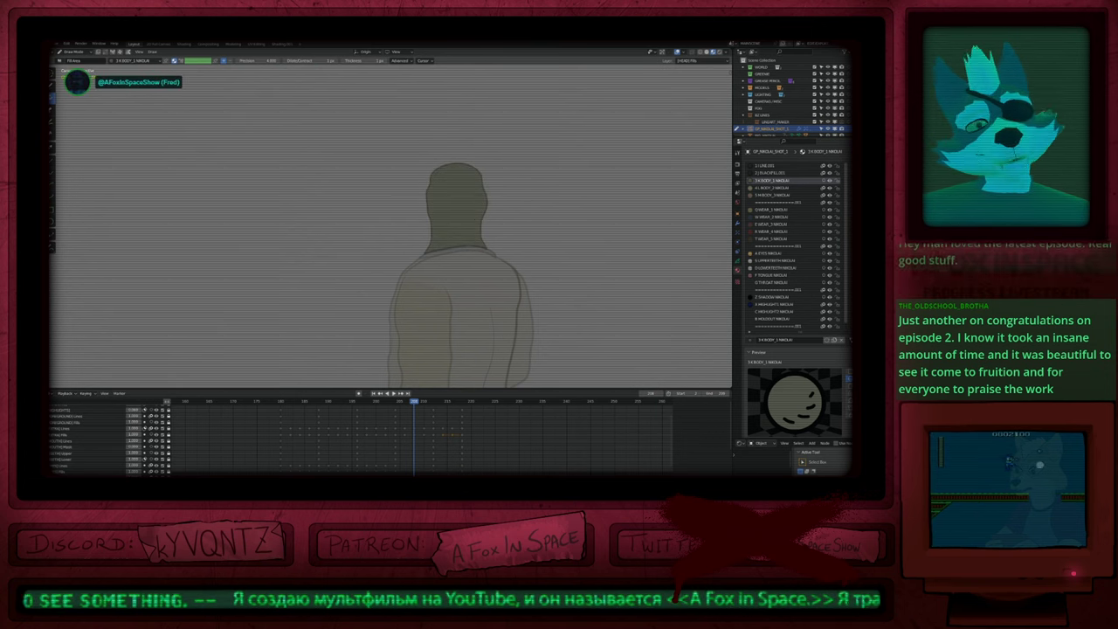
pyautogui.press('Left')
pyautogui.press('Left')
pyautogui.click(458, 209)
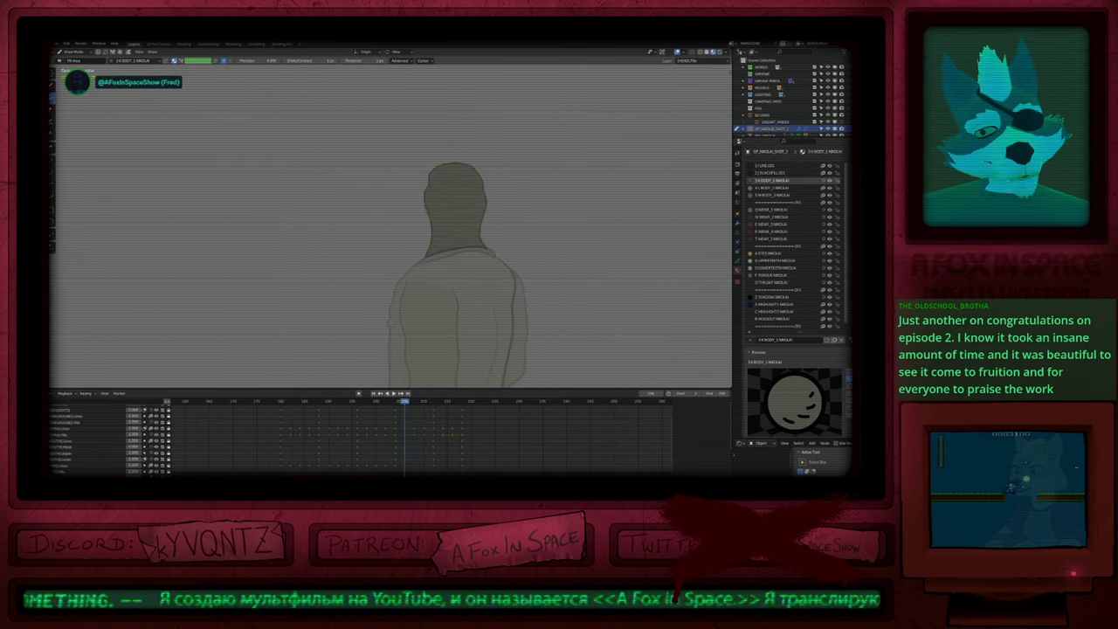
# Step: Fill the head dark on each of the next four earlier drawings
pyautogui.press('Left')
pyautogui.click(498, 217)
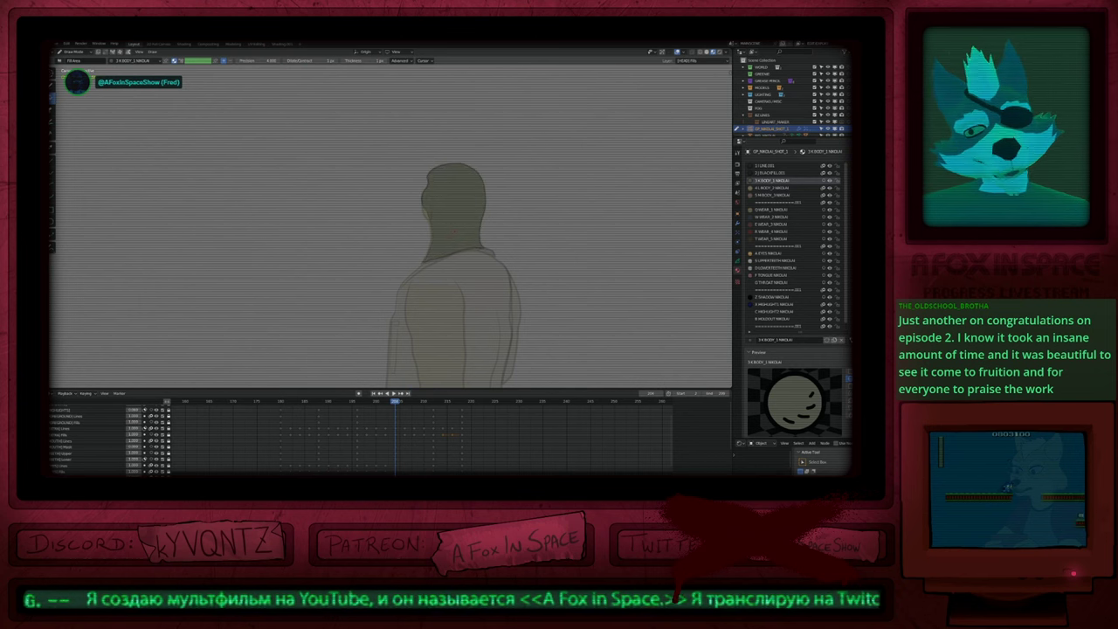
pyautogui.press('Left')
pyautogui.click(459, 229)
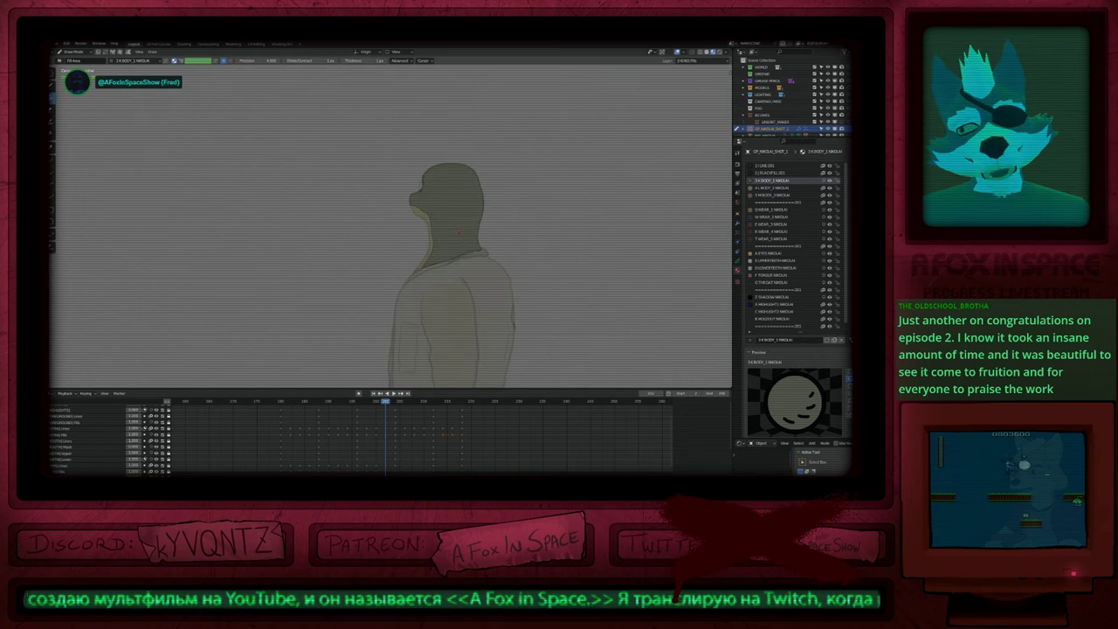
pyautogui.press('Left')
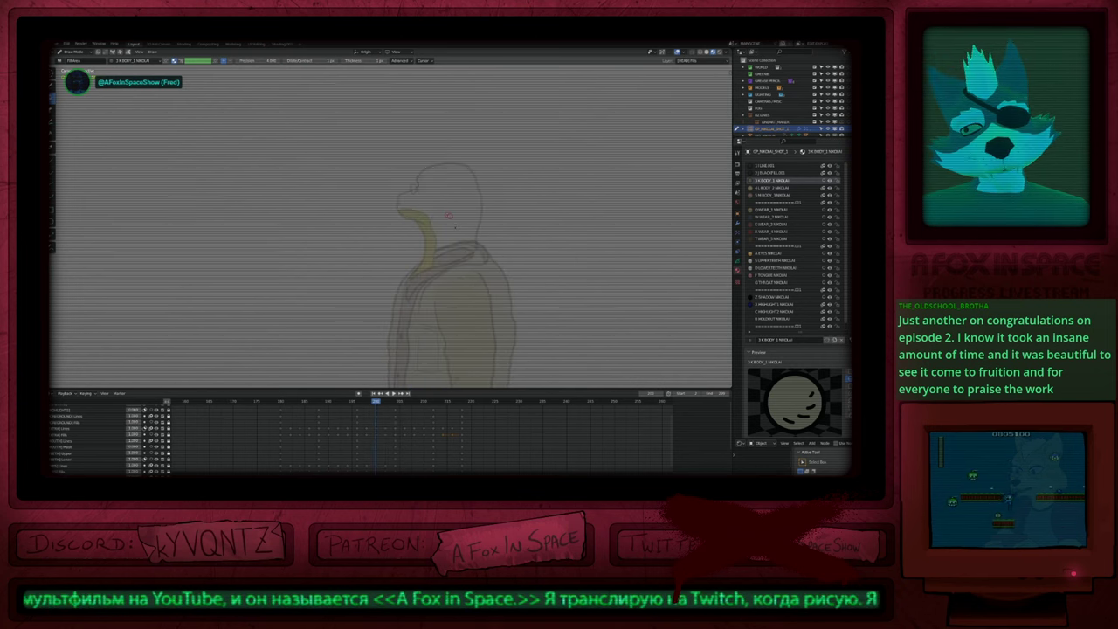
pyautogui.click(455, 229)
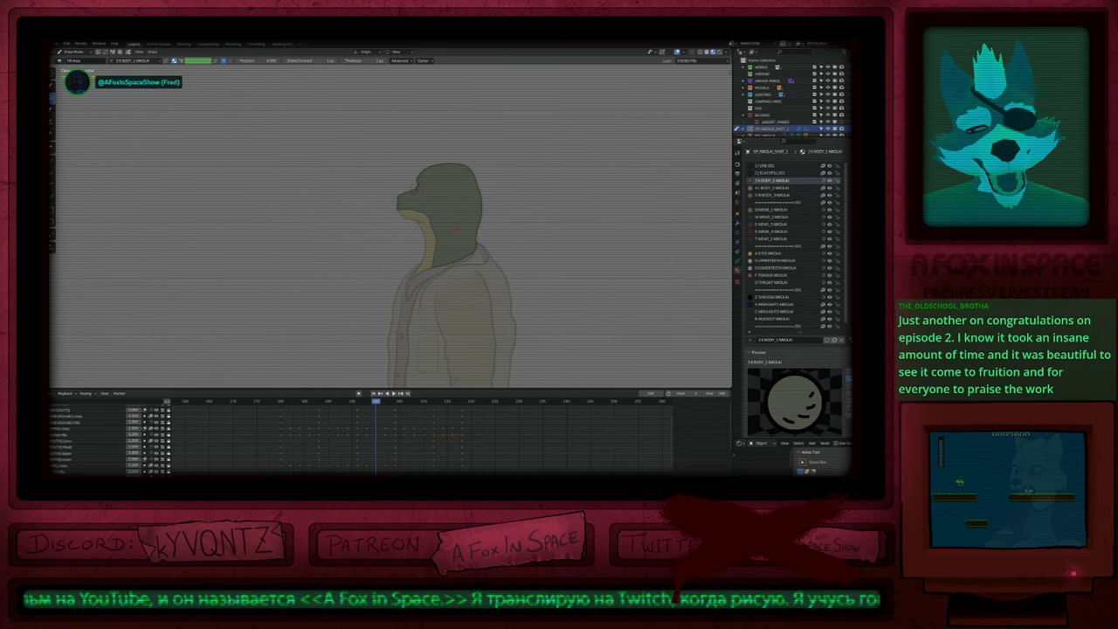
pyautogui.press('Left')
pyautogui.click(454, 227)
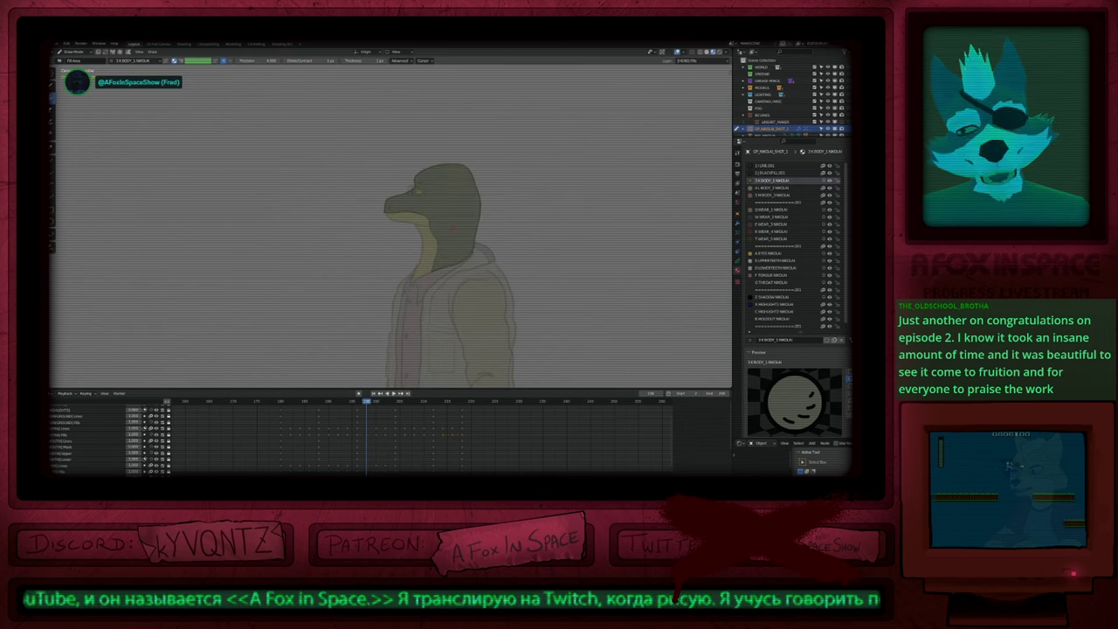
# Step: Fill the head dark on the three drawings before those
pyautogui.press('Left')
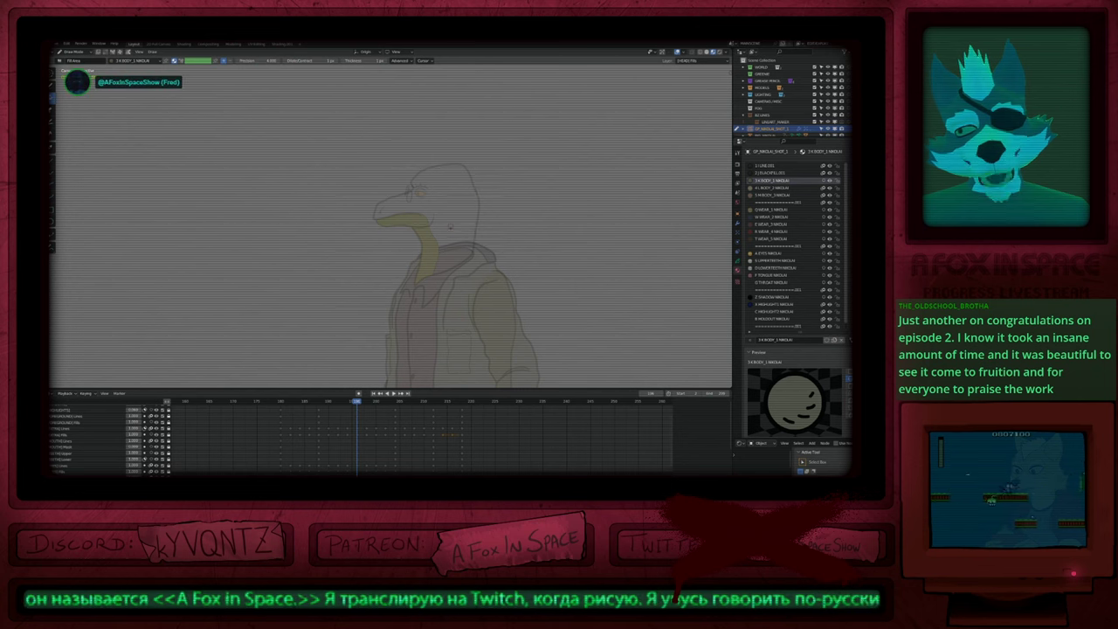
pyautogui.click(449, 230)
pyautogui.press('Left')
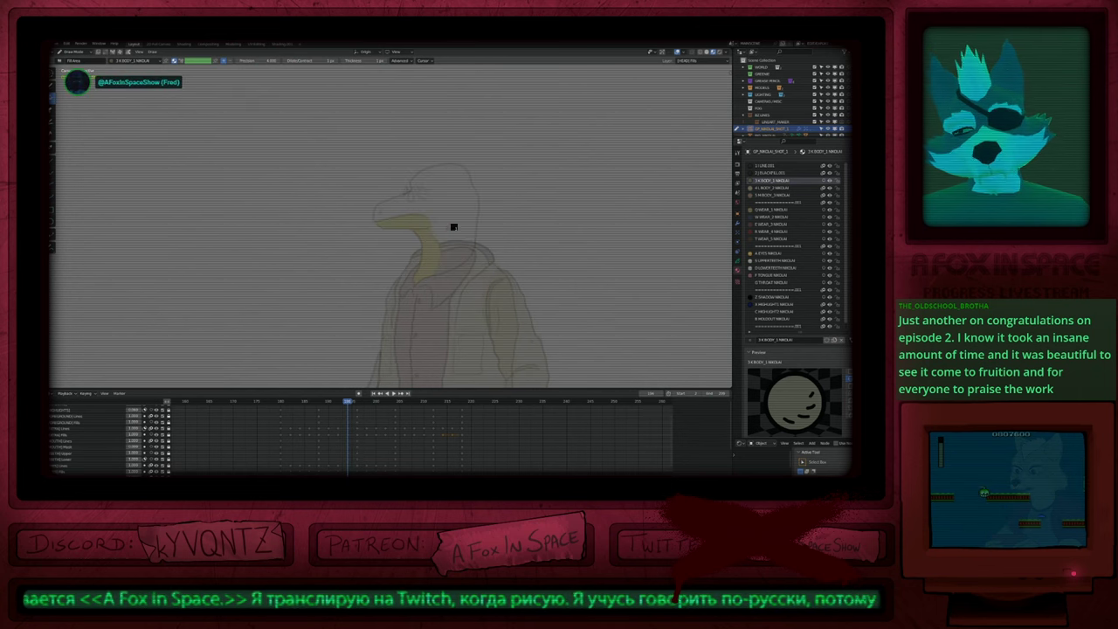
pyautogui.click(449, 228)
pyautogui.press('Left')
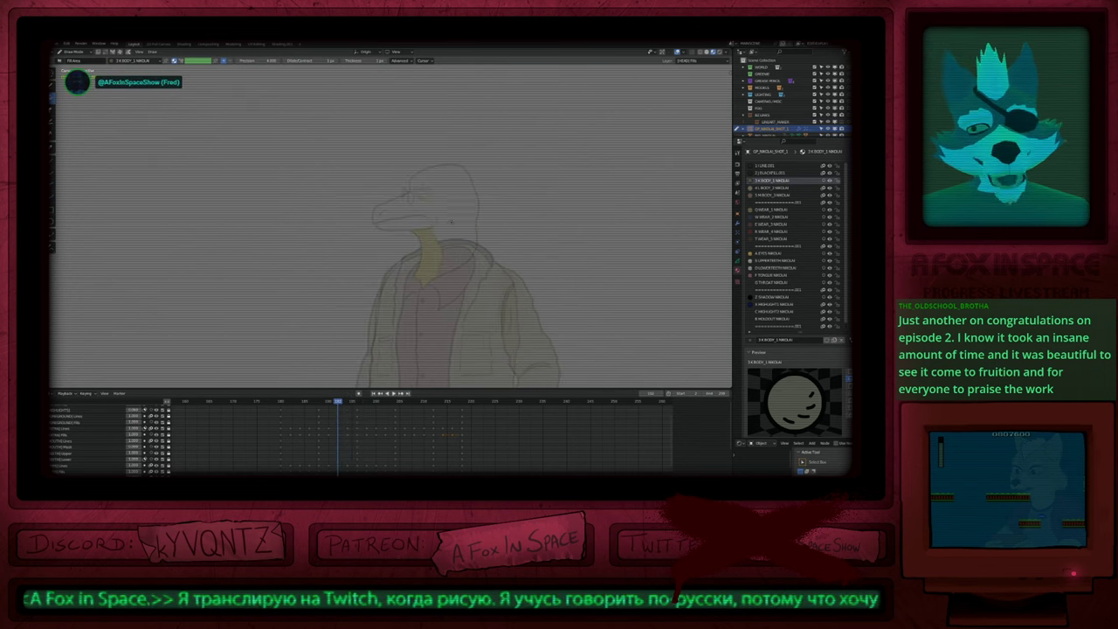
pyautogui.click(452, 222)
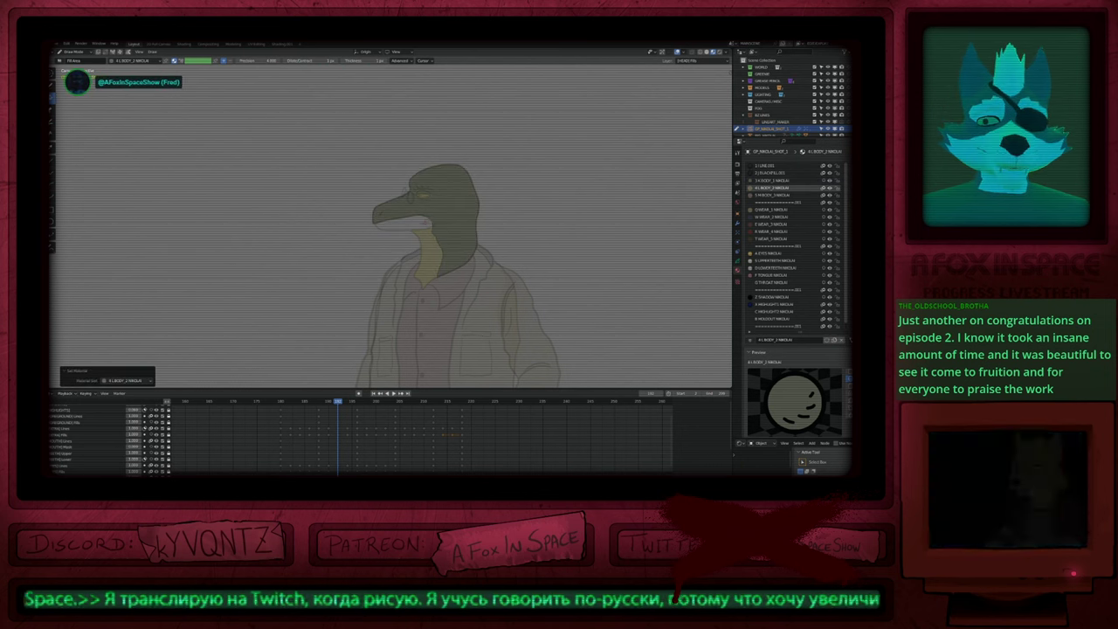
# Step: Fill the lower jaw yellow, then fill the previous drawing's head with BODY_1 and check neighbouring frames
pyautogui.click(423, 222)
pyautogui.press('Down')
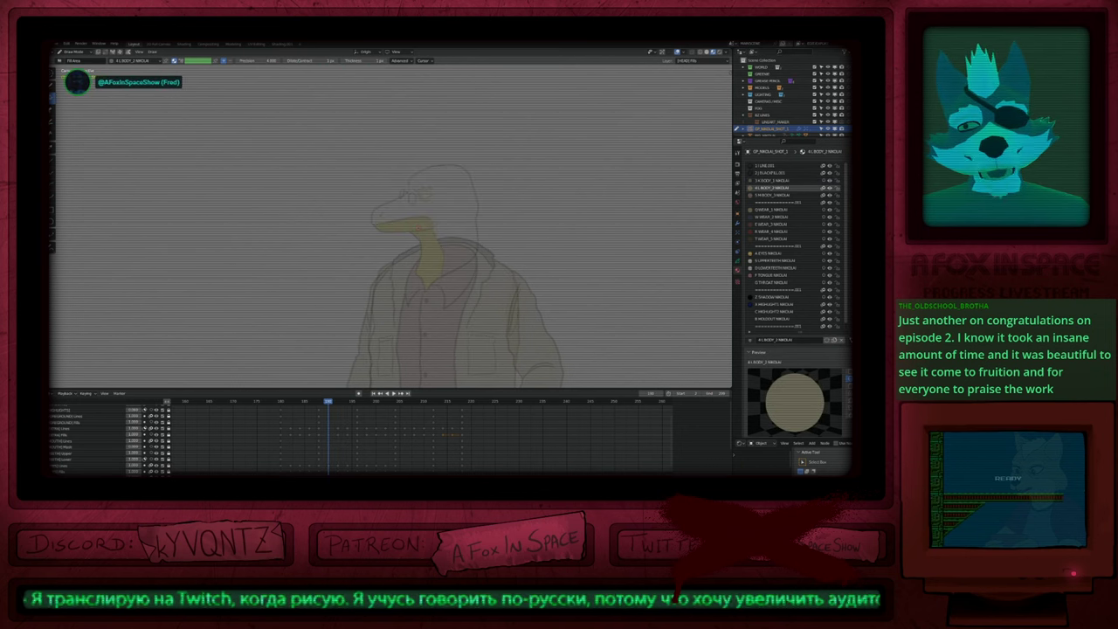
pyautogui.press('u')
pyautogui.press('3')
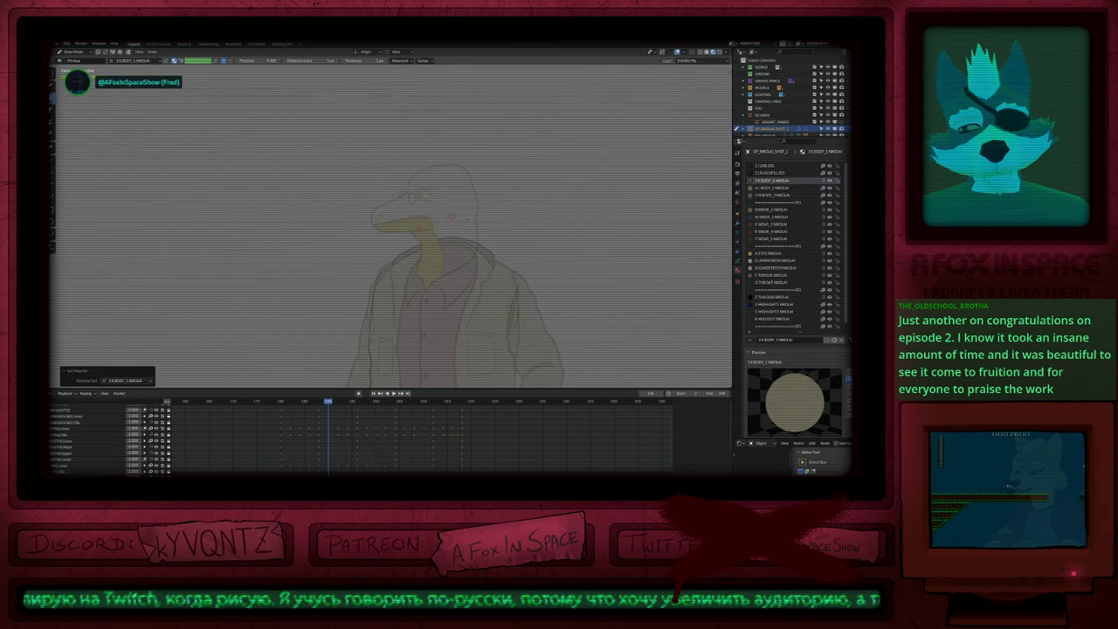
pyautogui.click(465, 221)
pyautogui.press('Up')
pyautogui.press('Up')
pyautogui.press('Up')
pyautogui.press('Up')
pyautogui.press('Up')
pyautogui.press('Up')
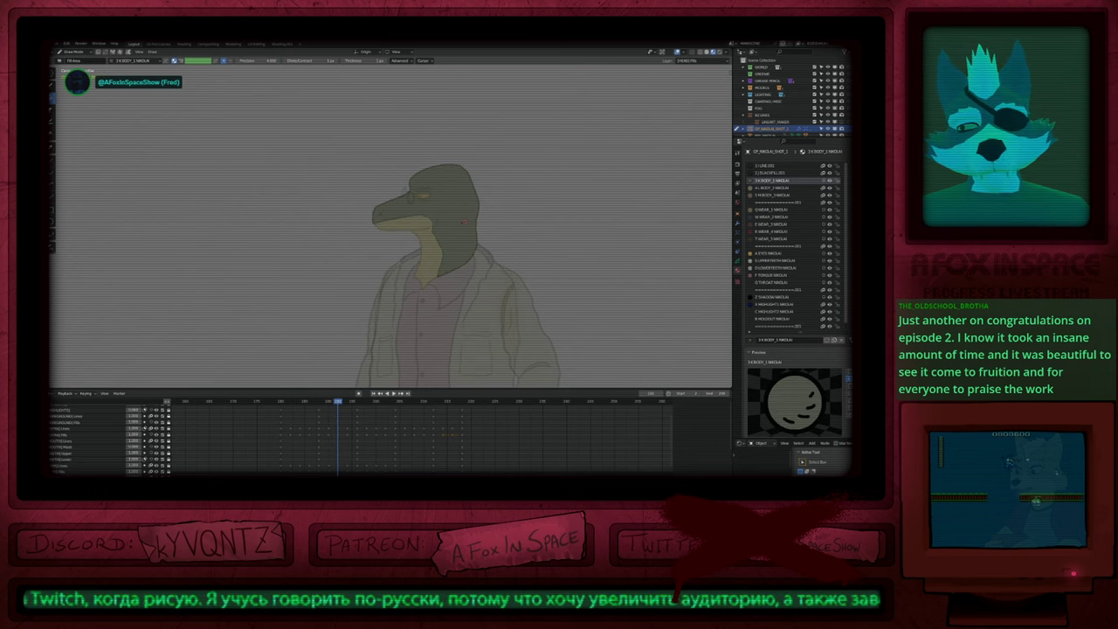
pyautogui.press('Up')
pyautogui.press('Up')
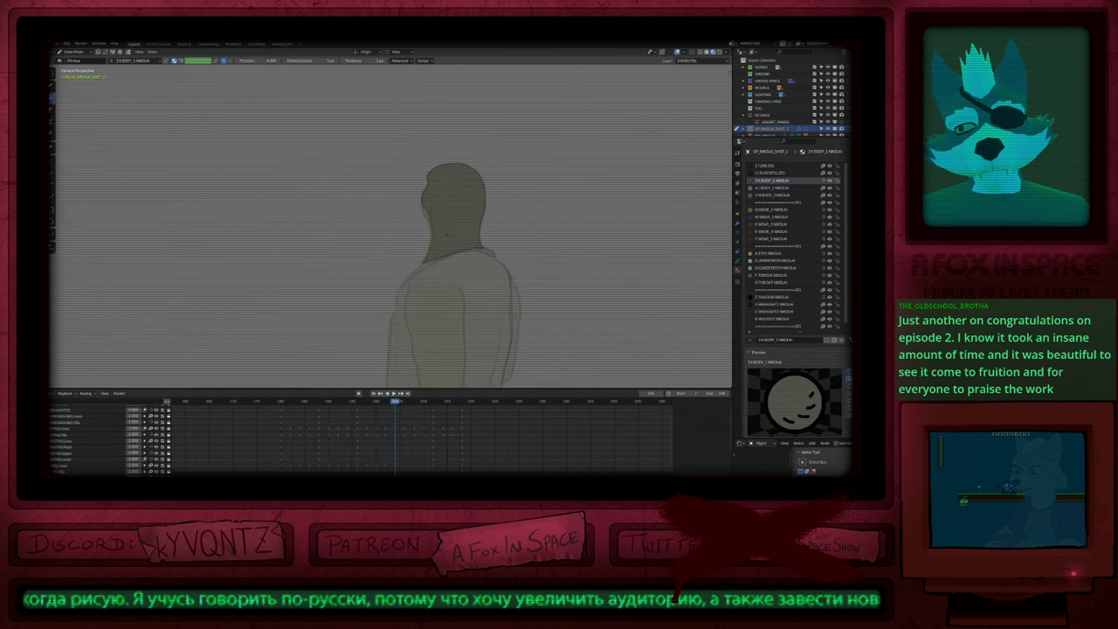
pyautogui.press('Down')
pyautogui.press('Down')
pyautogui.press('Down')
pyautogui.press('Down')
pyautogui.press('Down')
pyautogui.press('Down')
pyautogui.press('Down')
pyautogui.press('Down')
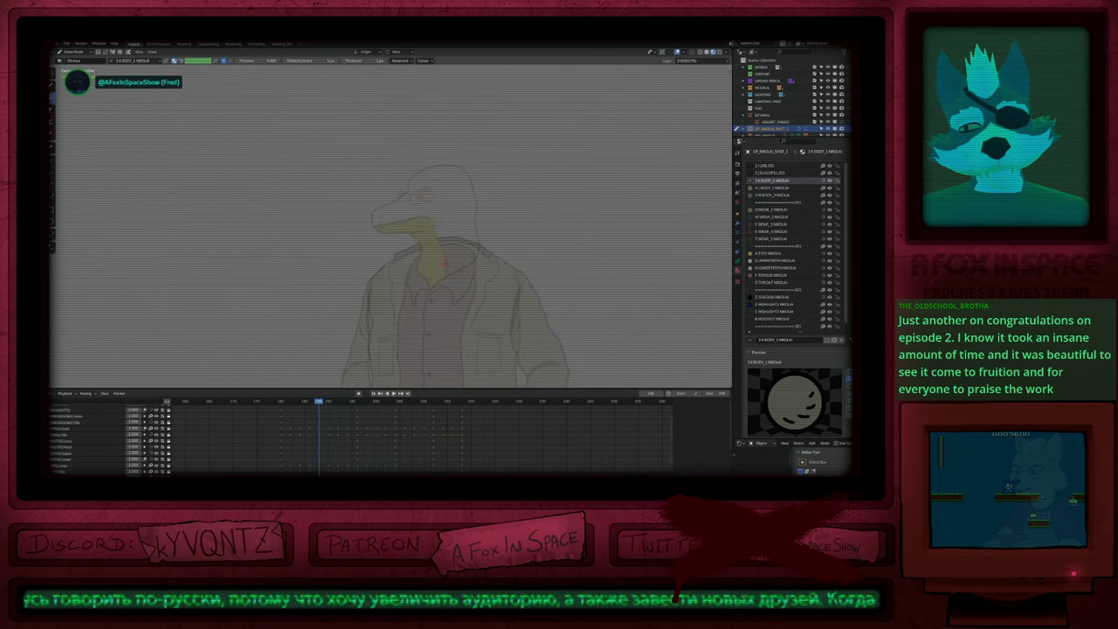
# Step: Make the body fill layer active, fill the head on two more drawings, and review the keyframes
pyautogui.press('y')
pyautogui.click(458, 241)
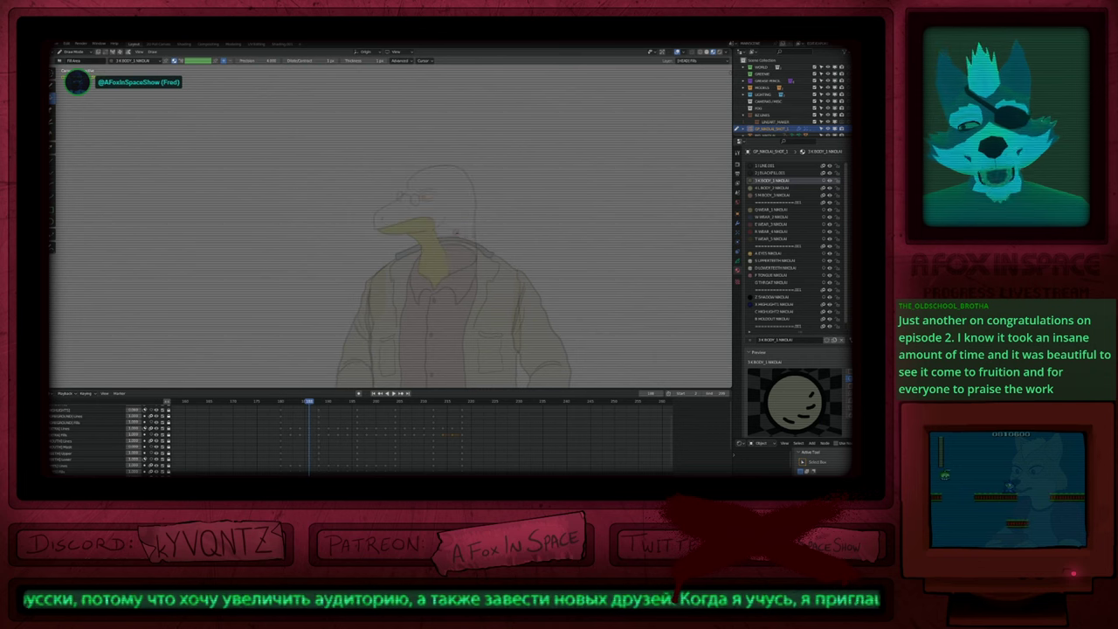
pyautogui.click(456, 233)
pyautogui.press('Left')
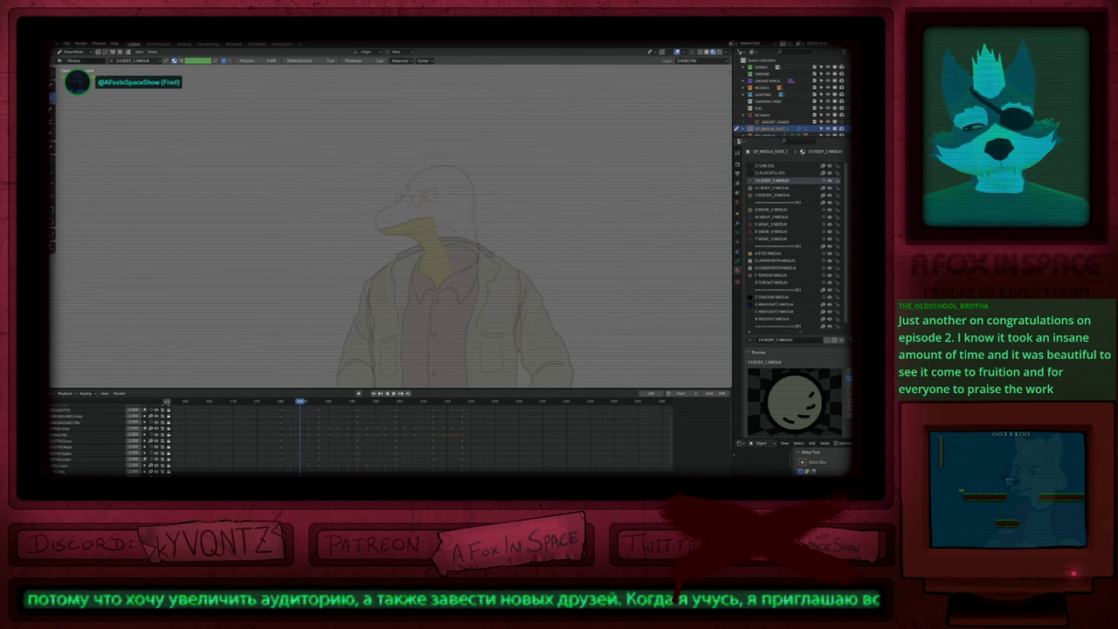
pyautogui.click(456, 232)
pyautogui.press('Left')
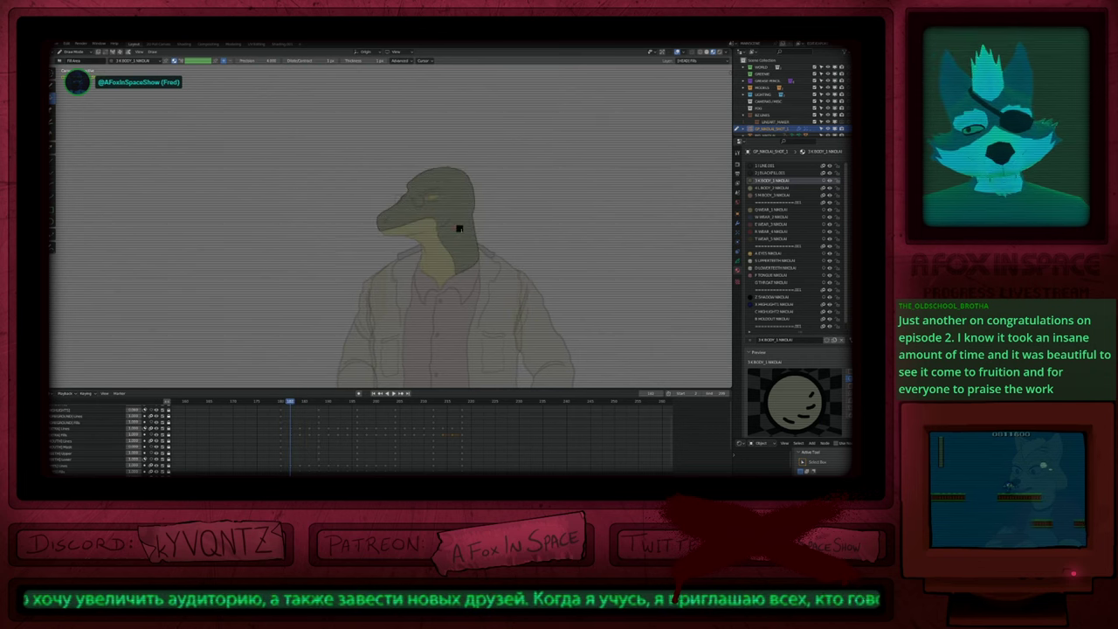
pyautogui.press('Down')
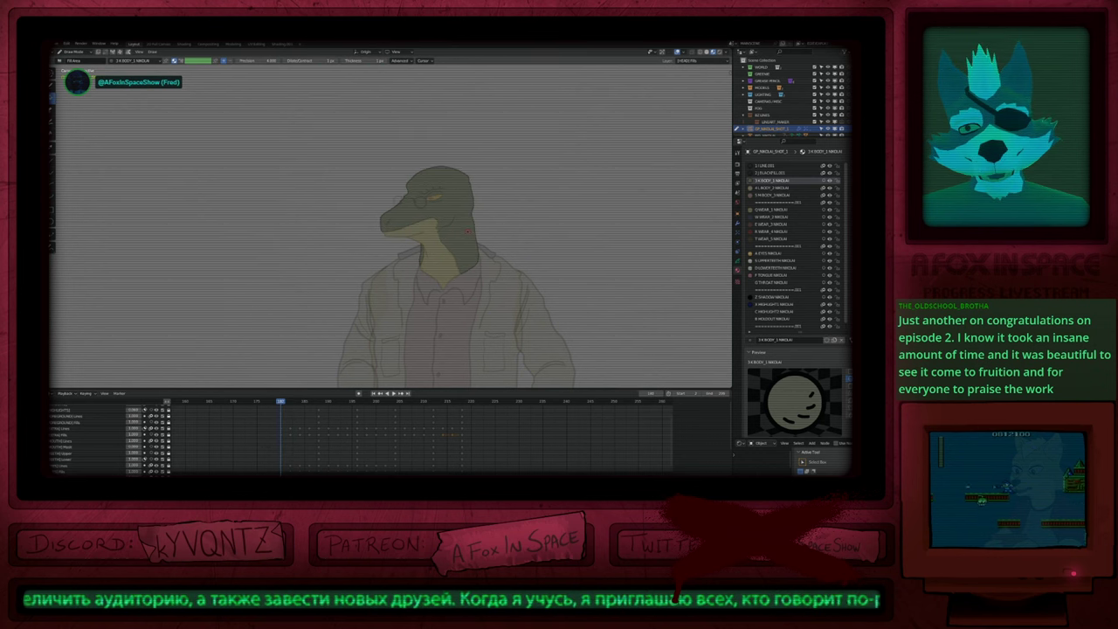
pyautogui.press('Up')
pyautogui.press('Up')
pyautogui.press('Up')
pyautogui.press('Up')
pyautogui.press('Up')
pyautogui.press('Up')
pyautogui.press('Up')
pyautogui.press('Up')
pyautogui.press('Up')
pyautogui.press('Up')
pyautogui.press('Up')
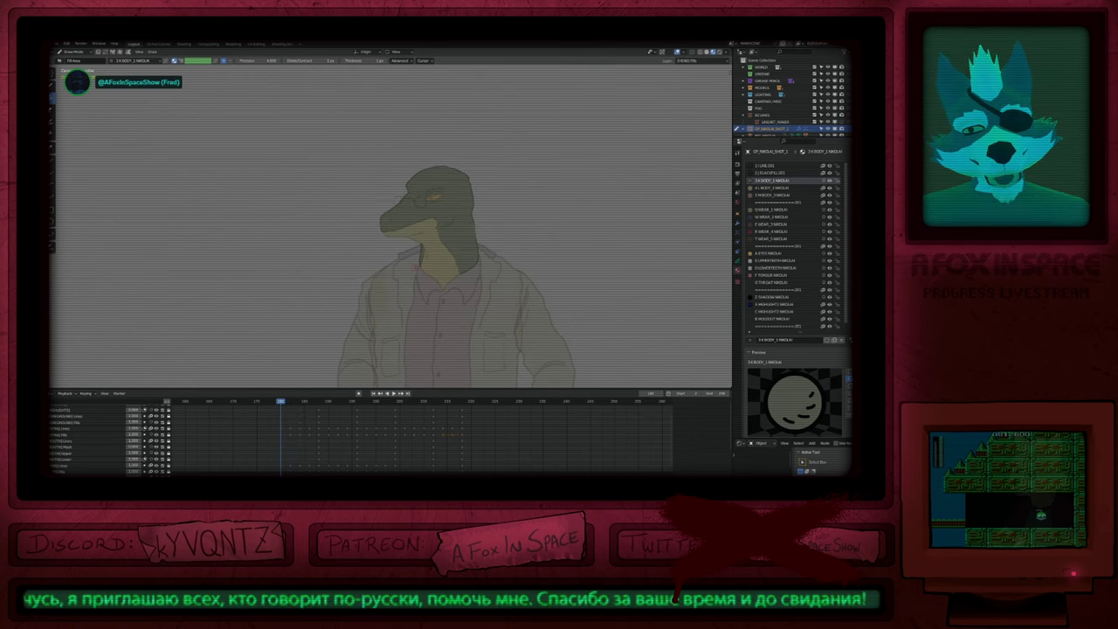
pyautogui.press('Right')
pyautogui.press('Right')
# Step: Draw an extra ink line beside the neck outline on the line layer
pyautogui.press('1')
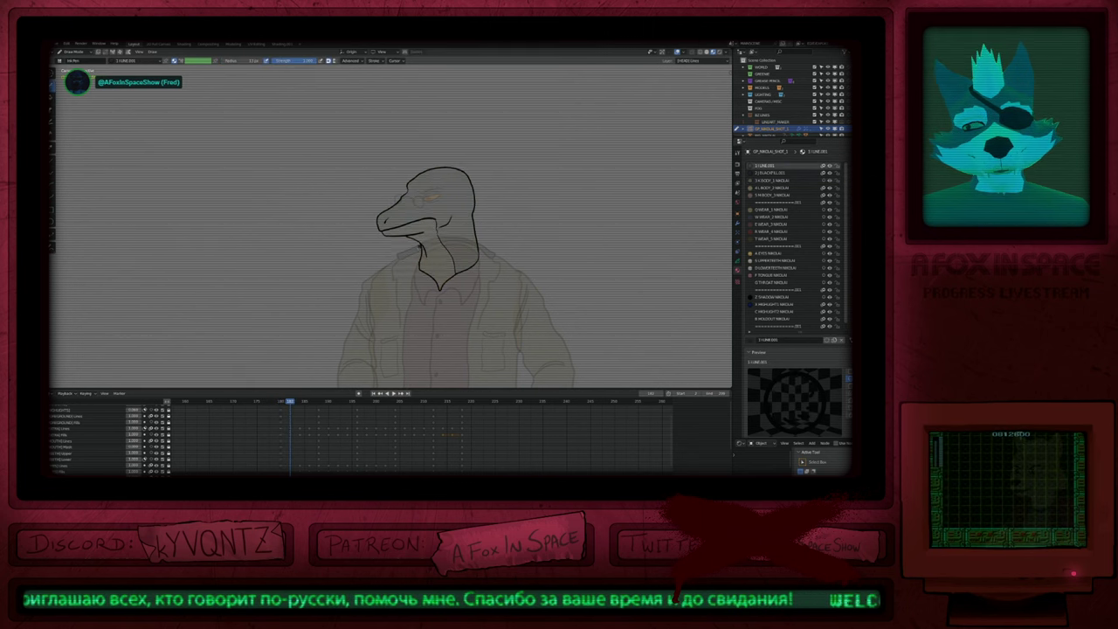
pyautogui.keyDown('ctrl'); pyautogui.moveTo(417, 262); pyautogui.dragTo(439, 125, button='middle'); pyautogui.keyUp('ctrl')
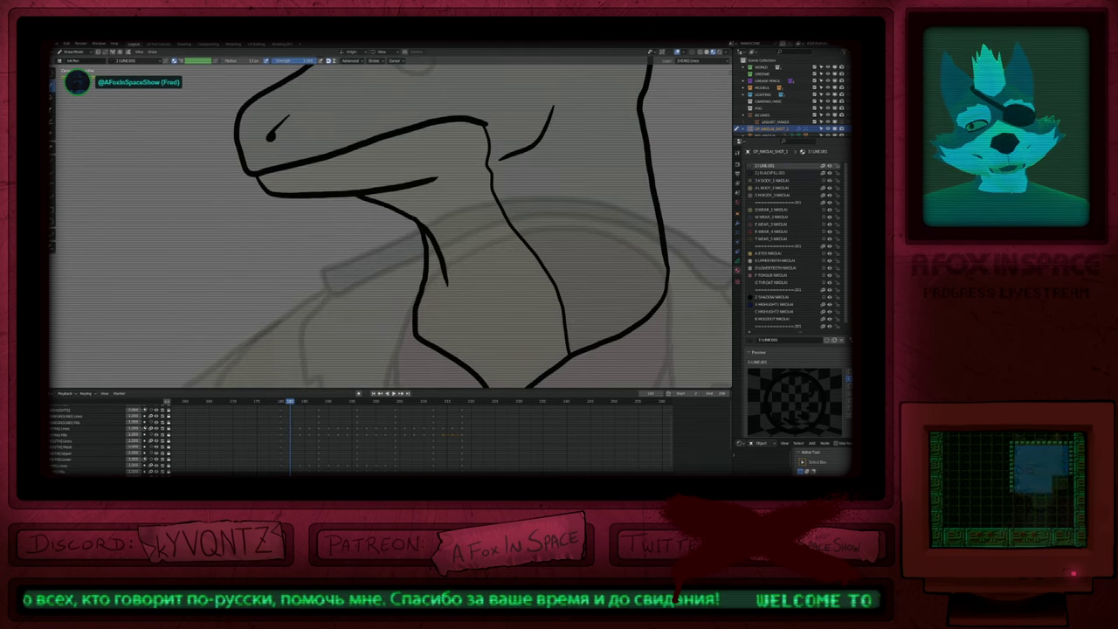
pyautogui.moveTo(414, 219); pyautogui.dragTo(421, 277)
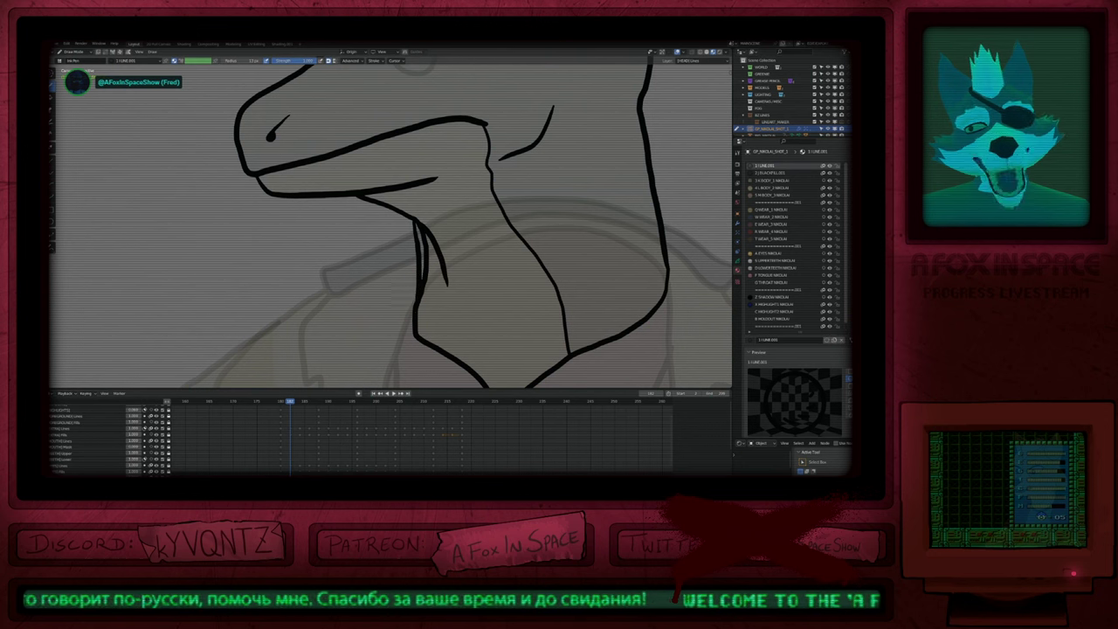
pyautogui.press('y')
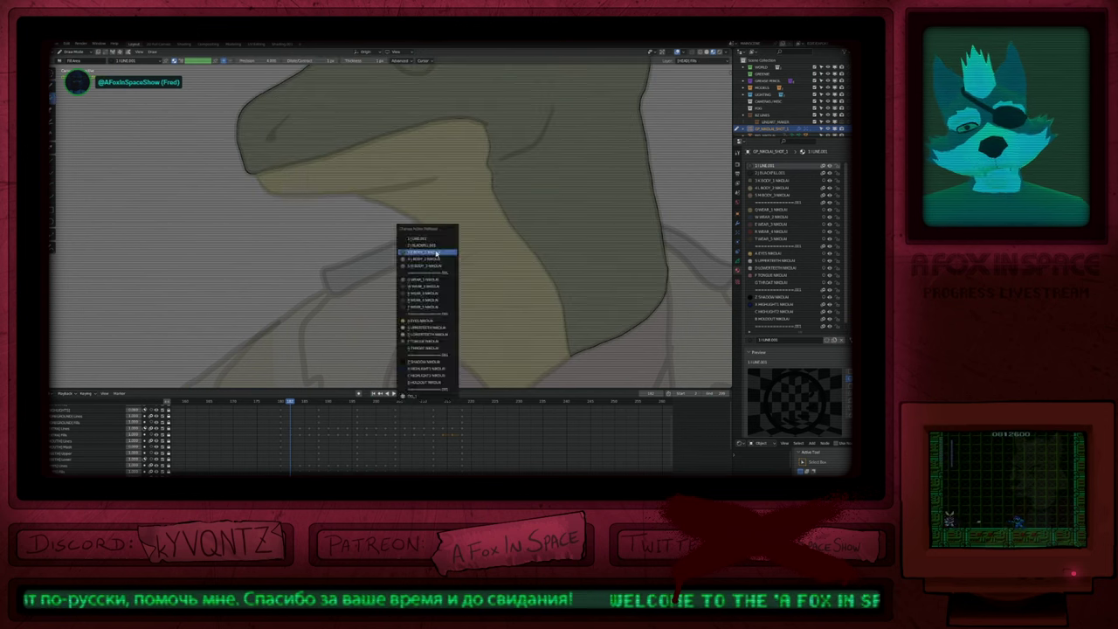
pyautogui.click(427, 250)
# Step: Recentre the character, compare neighbouring drawings on the line layer, and play the head-turn animation
pyautogui.scroll(-7, 426, 250)
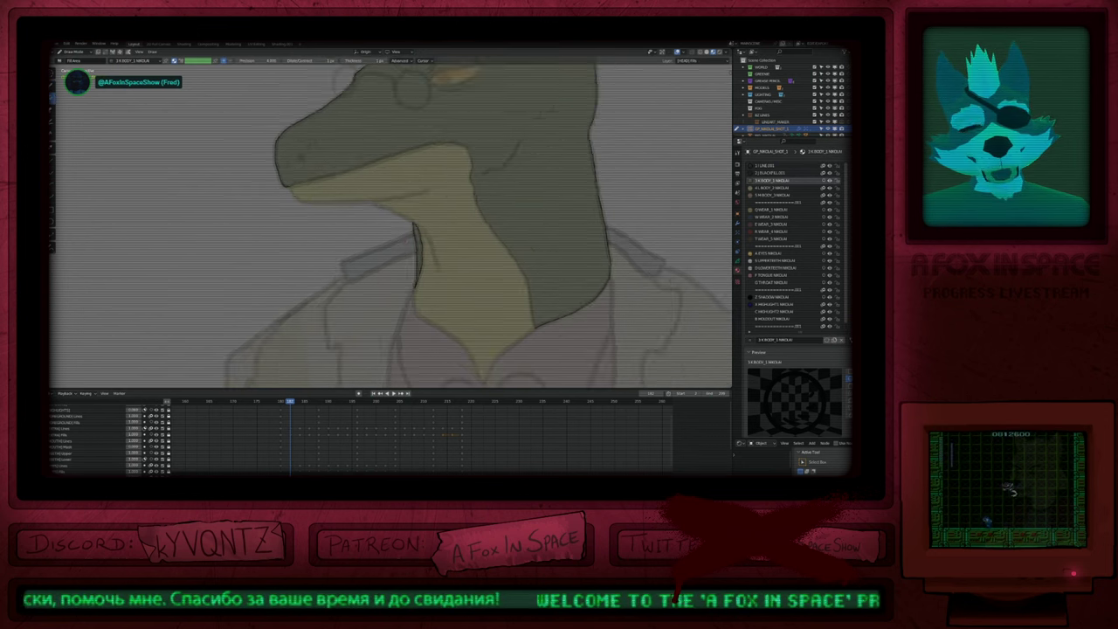
pyautogui.keyDown('shift'); pyautogui.moveTo(445, 257); pyautogui.dragTo(426, 283, button='middle'); pyautogui.keyUp('shift')
pyautogui.press('1')
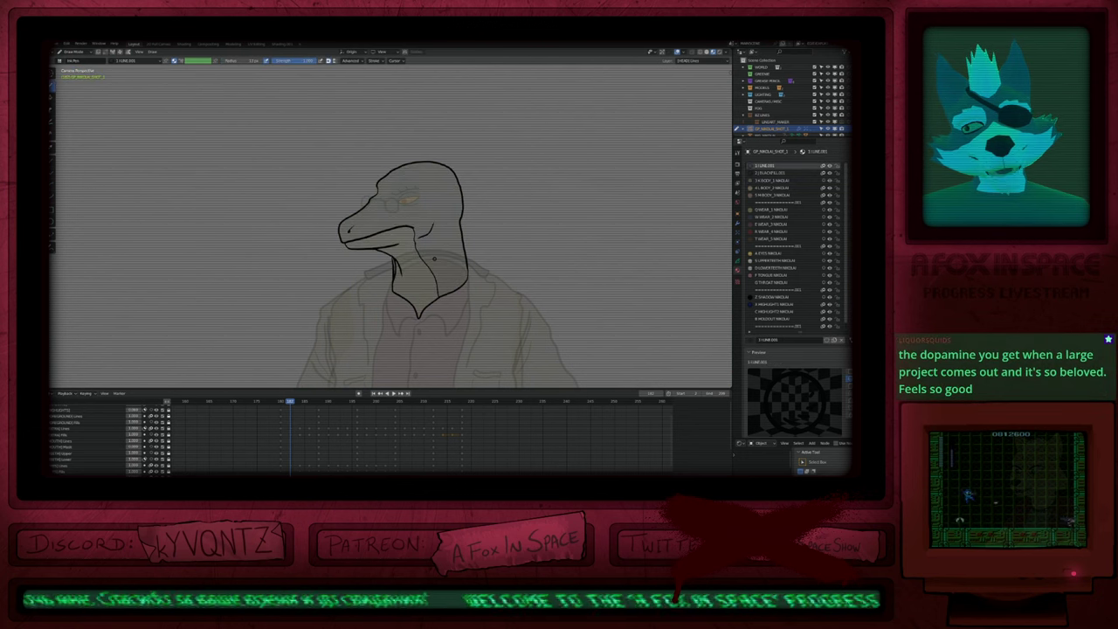
pyautogui.press('Up')
pyautogui.press('Down')
pyautogui.press('Down')
pyautogui.press('Up')
pyautogui.press('Up')
pyautogui.scroll(4, 395, 262)
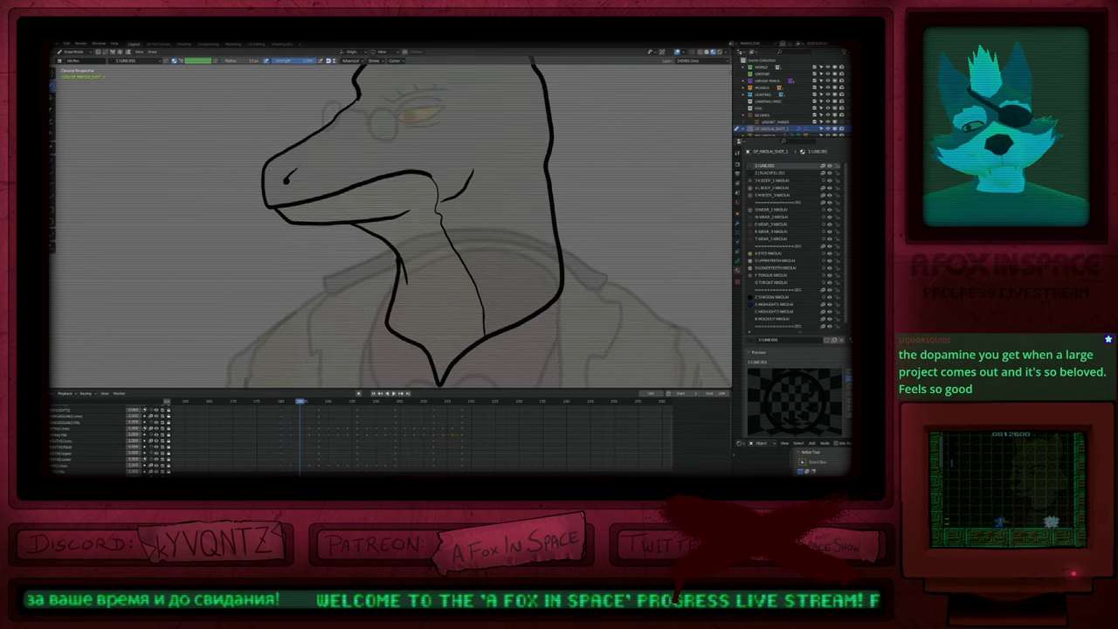
pyautogui.click(402, 256)
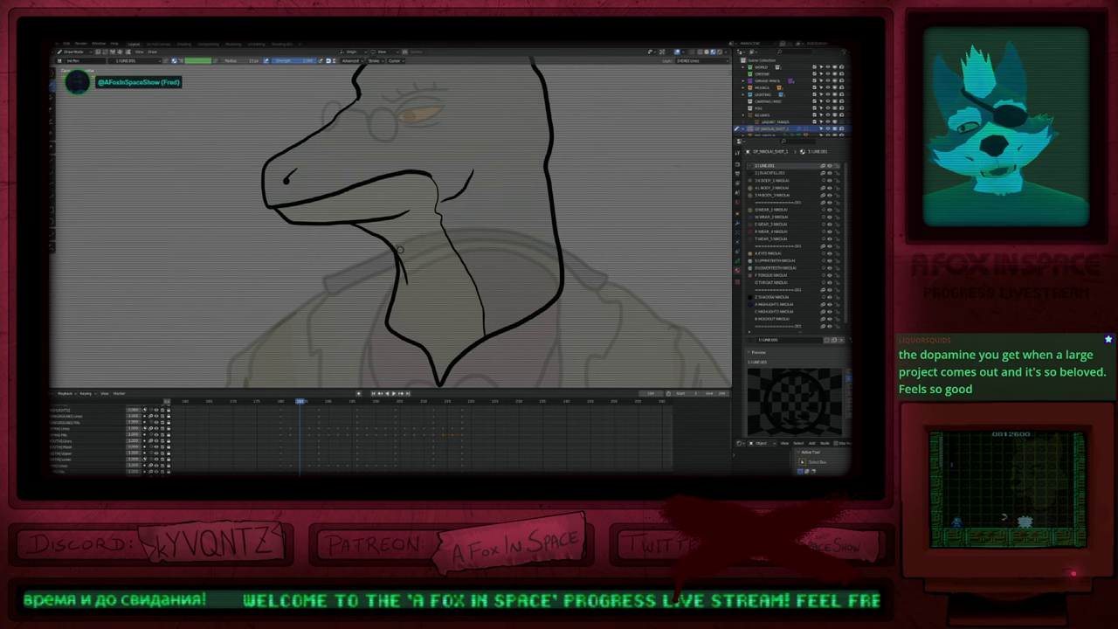
pyautogui.scroll(-3, 421, 254)
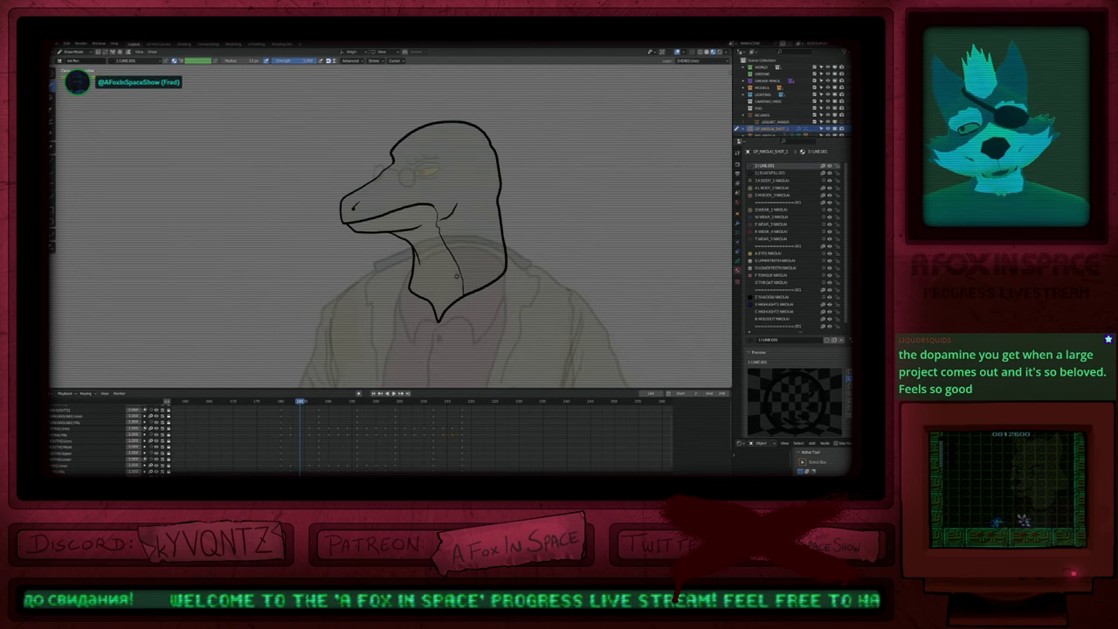
pyautogui.press('space')
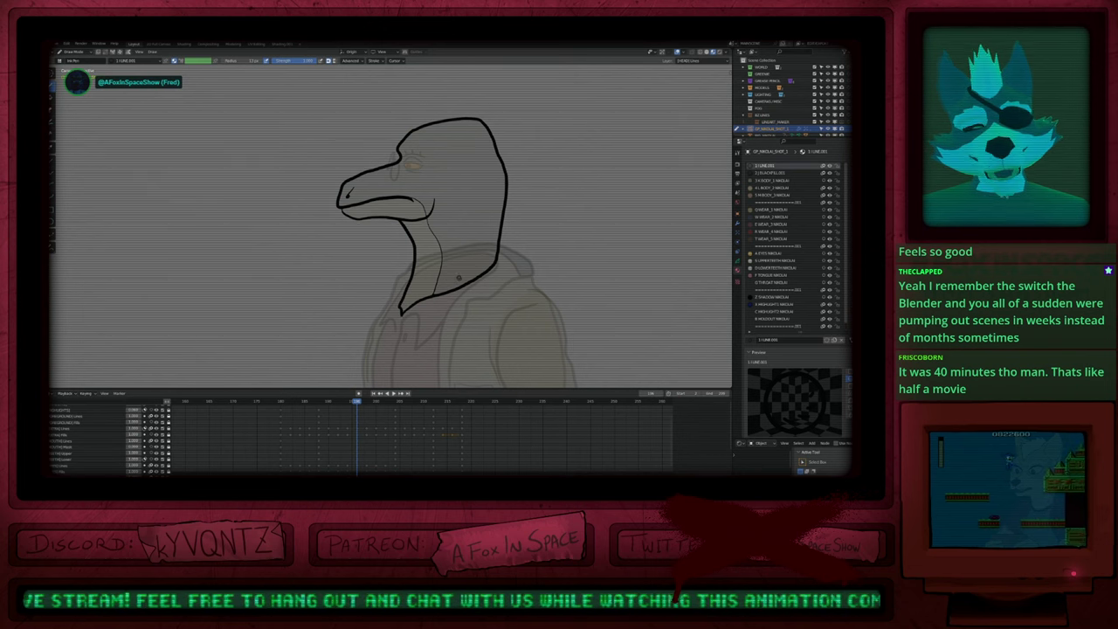
pyautogui.press('Down')
pyautogui.press('Down')
pyautogui.press('Down')
pyautogui.press('Up')
pyautogui.press('Up')
pyautogui.press('Up')
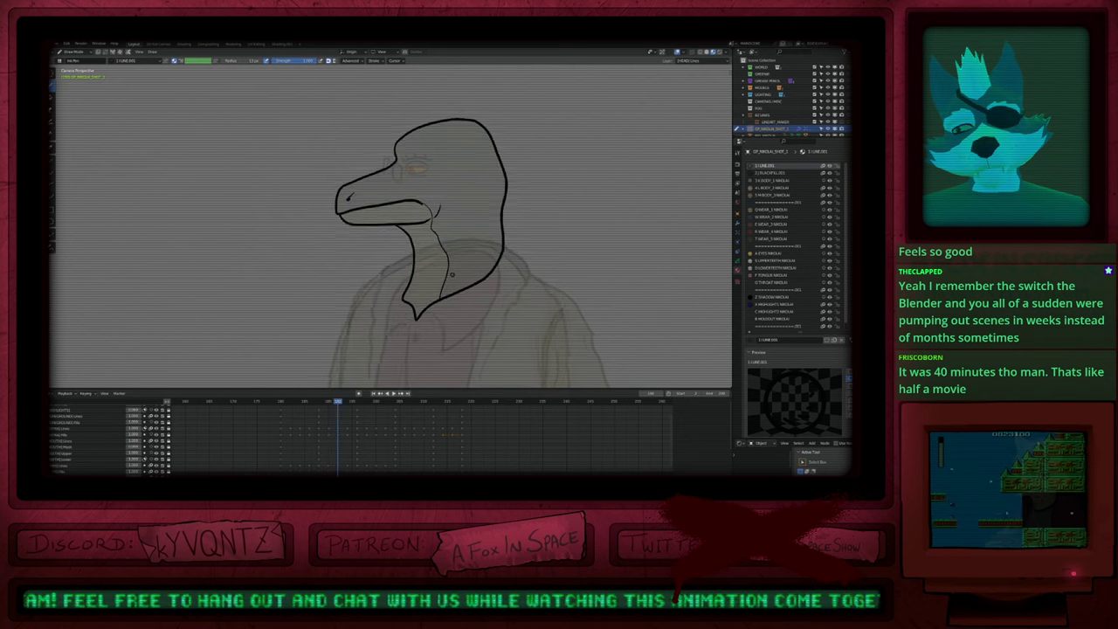
pyautogui.press('Down')
pyautogui.press('Down')
pyautogui.press('Down')
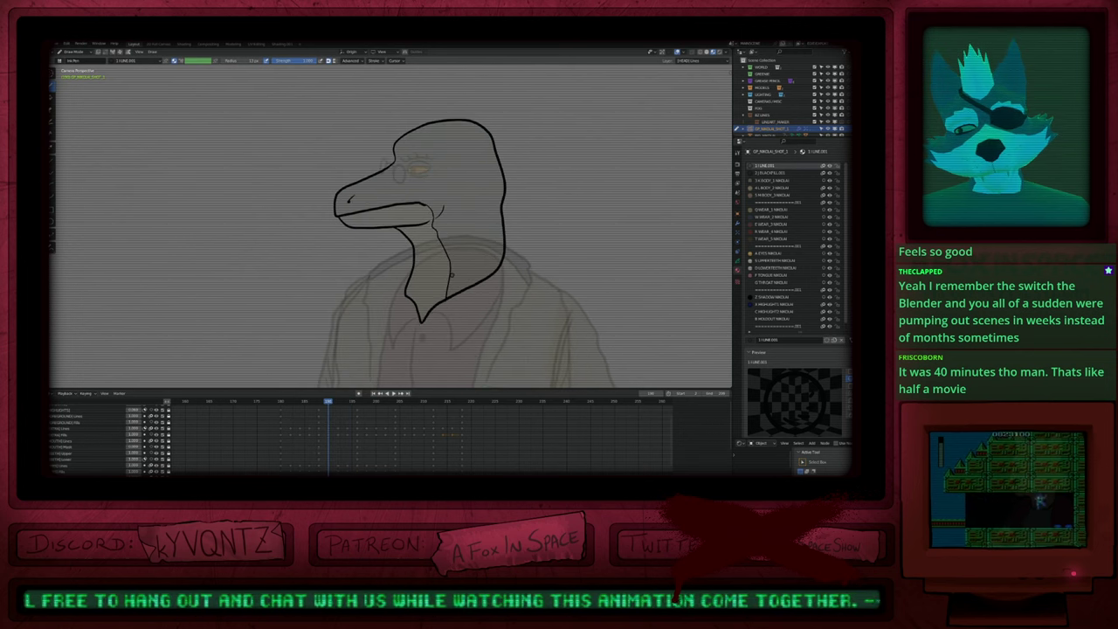
pyautogui.press('Up')
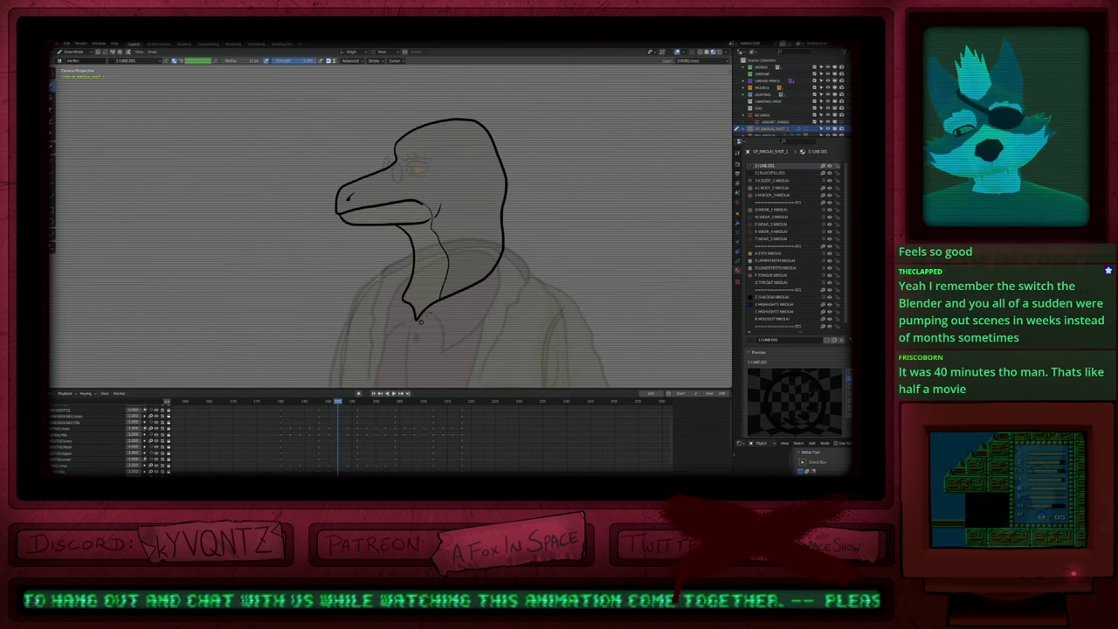
pyautogui.press('f')
pyautogui.click(444, 304)
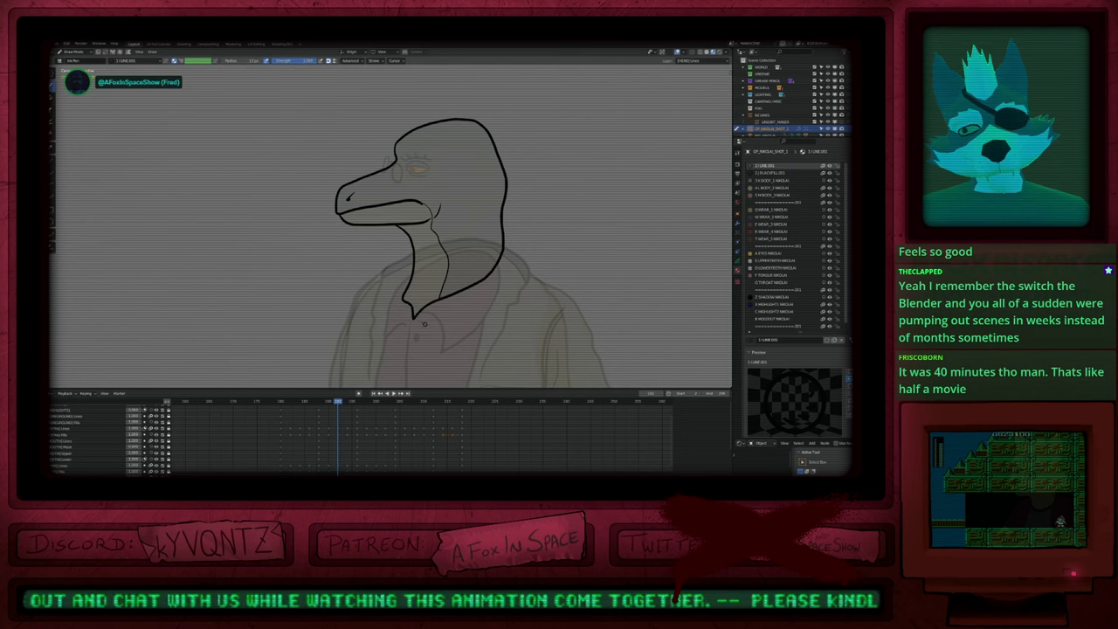
pyautogui.press('Right')
pyautogui.press('Right')
pyautogui.press('Right')
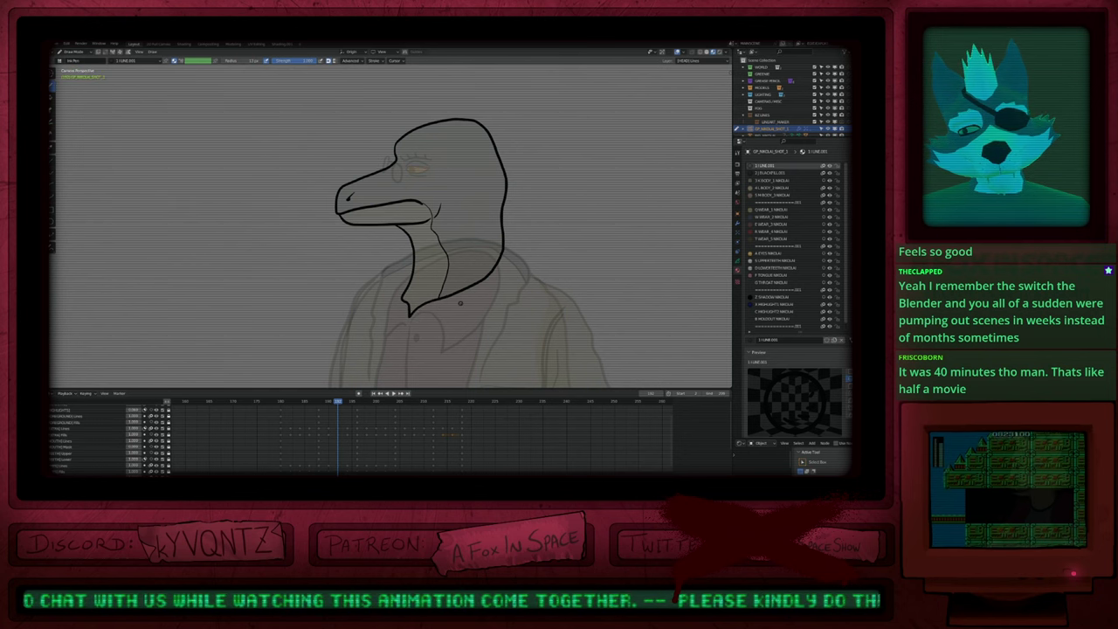
pyautogui.press('Left')
pyautogui.press('Left')
pyautogui.press('Left')
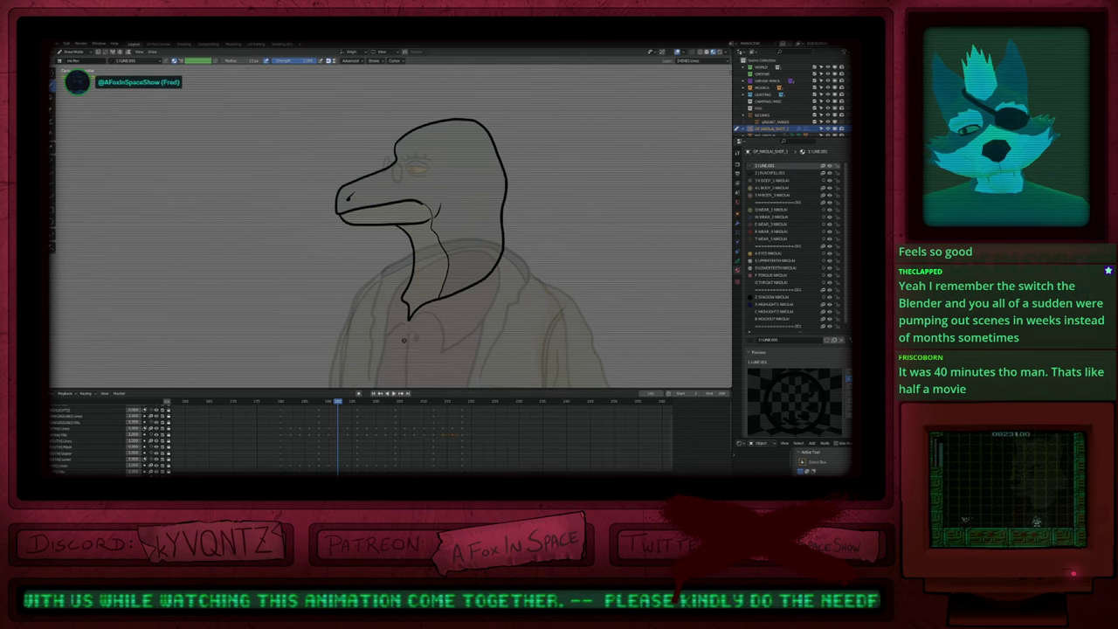
pyautogui.press('Left')
pyautogui.press('Left')
pyautogui.press('Left')
pyautogui.press('Left')
pyautogui.press('Left')
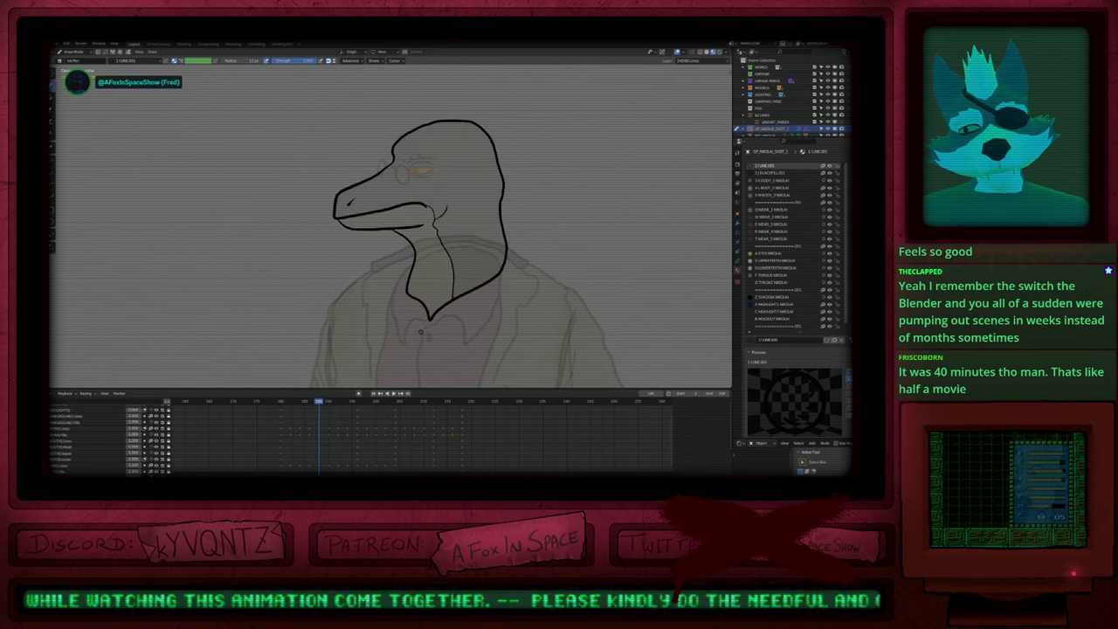
pyautogui.press('Right')
pyautogui.press('Right')
pyautogui.press('Right')
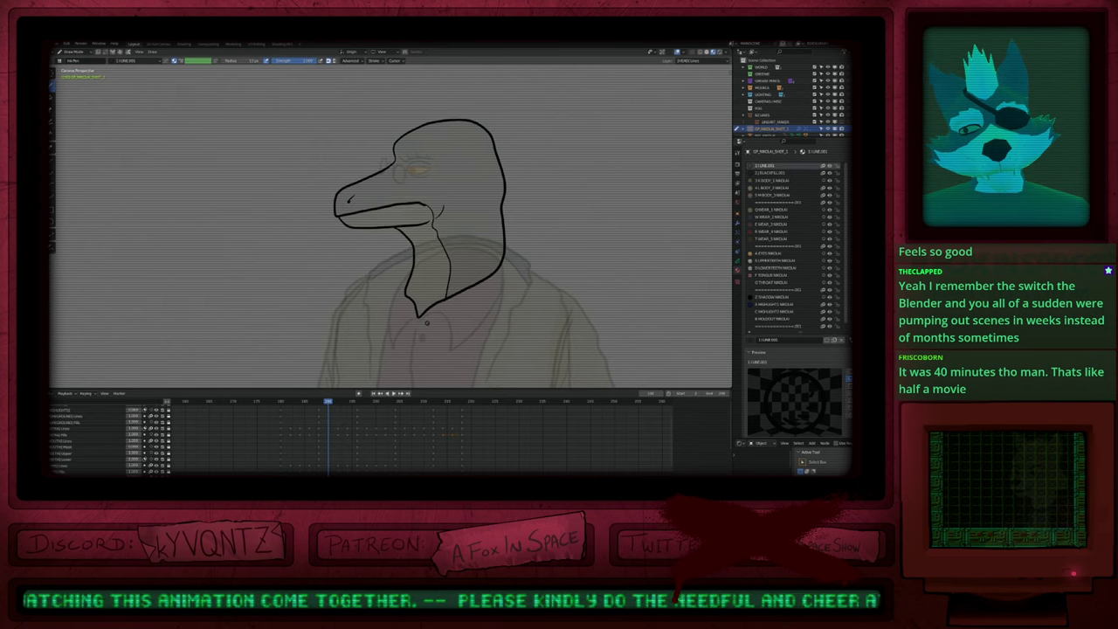
pyautogui.press('Left')
pyautogui.press('Left')
pyautogui.press('Left')
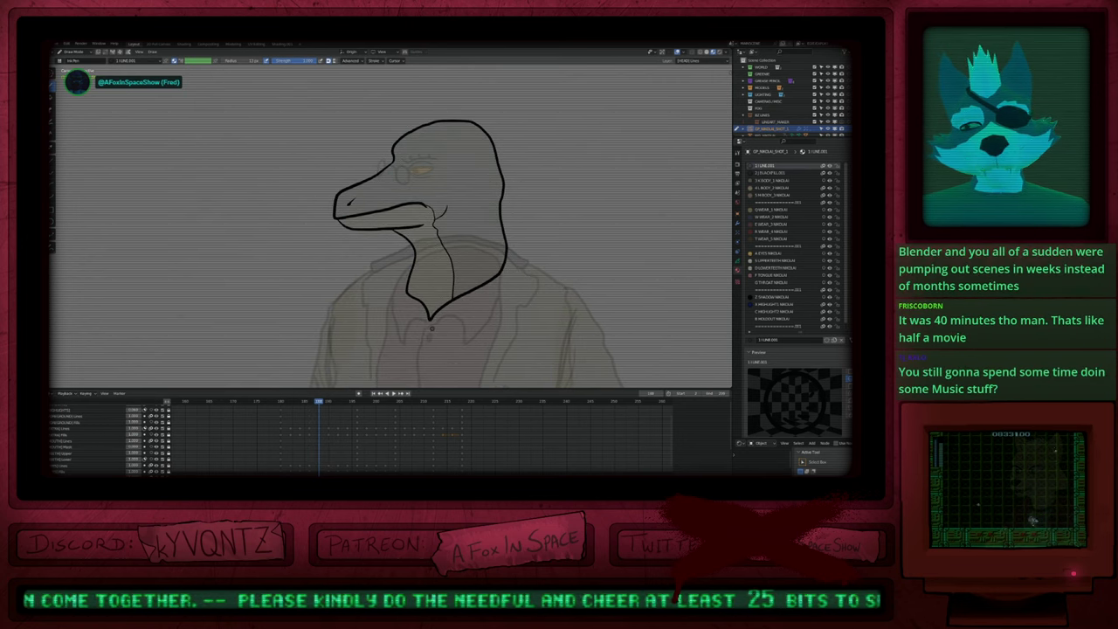
pyautogui.press('Right')
pyautogui.press('Right')
pyautogui.press('Right')
pyautogui.press('Down')
pyautogui.press('Down')
pyautogui.press('Down')
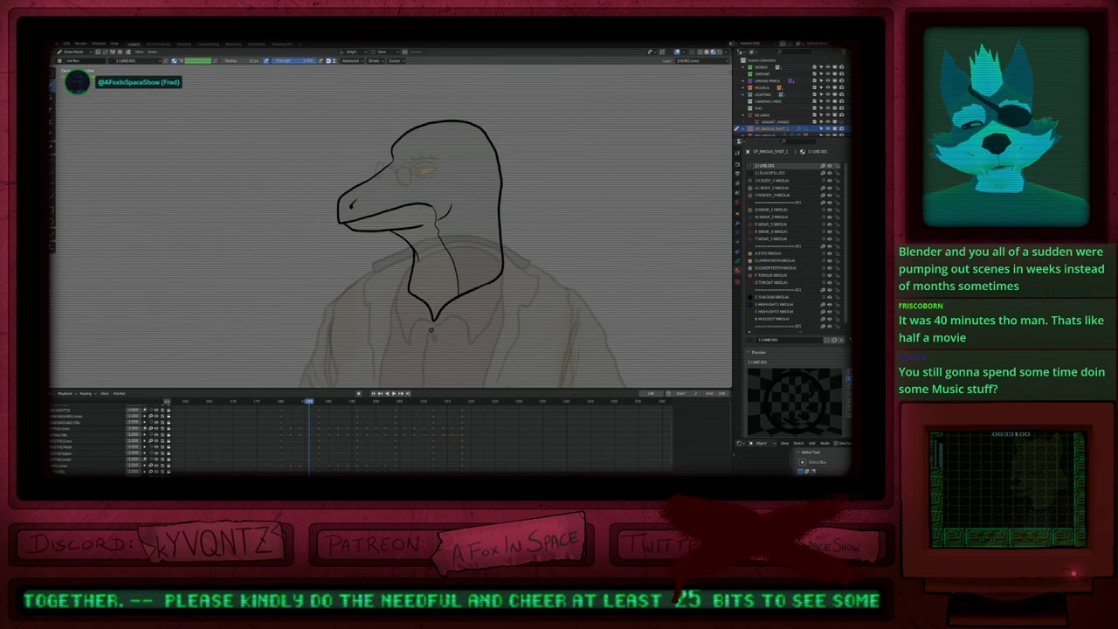
pyautogui.press('Up')
pyautogui.press('Up')
pyautogui.press('Left')
pyautogui.press('Left')
pyautogui.press('Left')
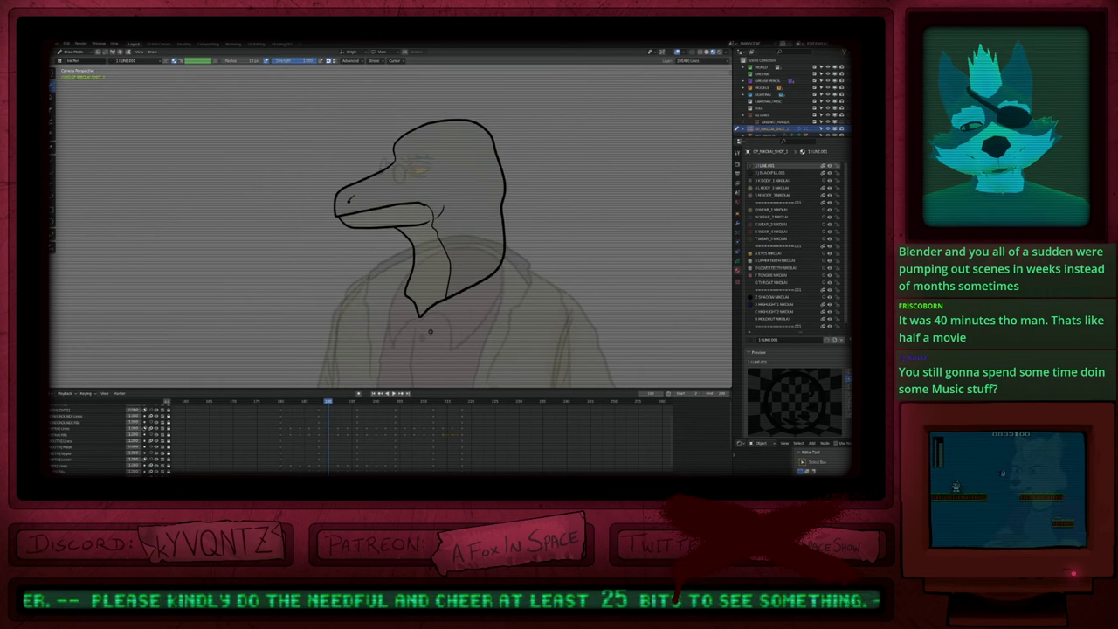
pyautogui.press('Right')
pyautogui.press('Right')
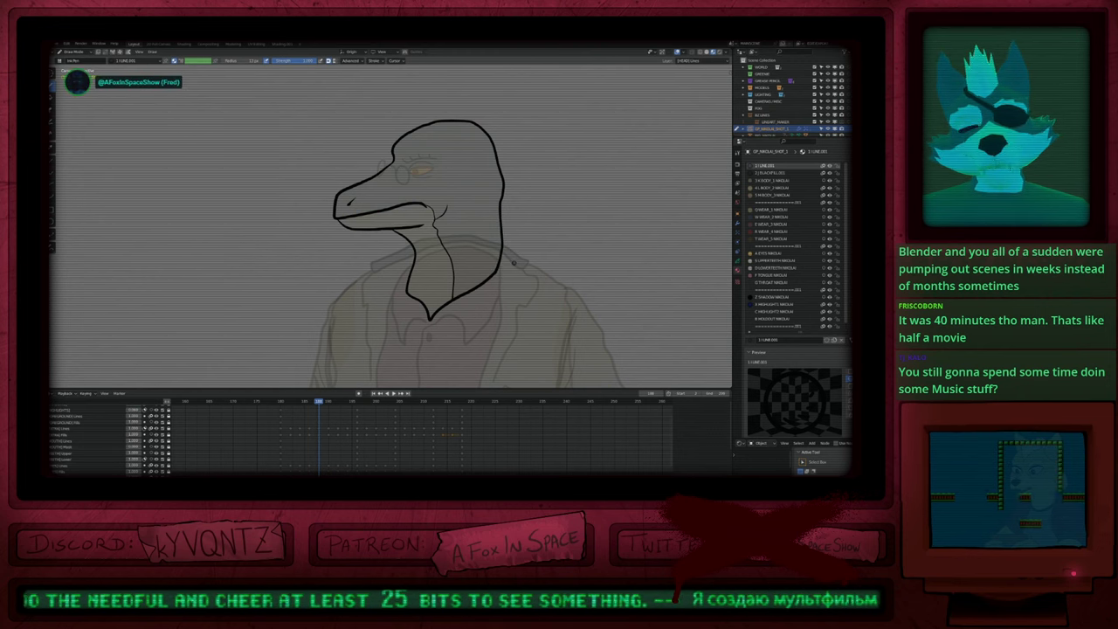
pyautogui.press('Left')
pyautogui.press('Left')
pyautogui.press('Left')
pyautogui.press('Left')
pyautogui.press('Left')
pyautogui.press('Left')
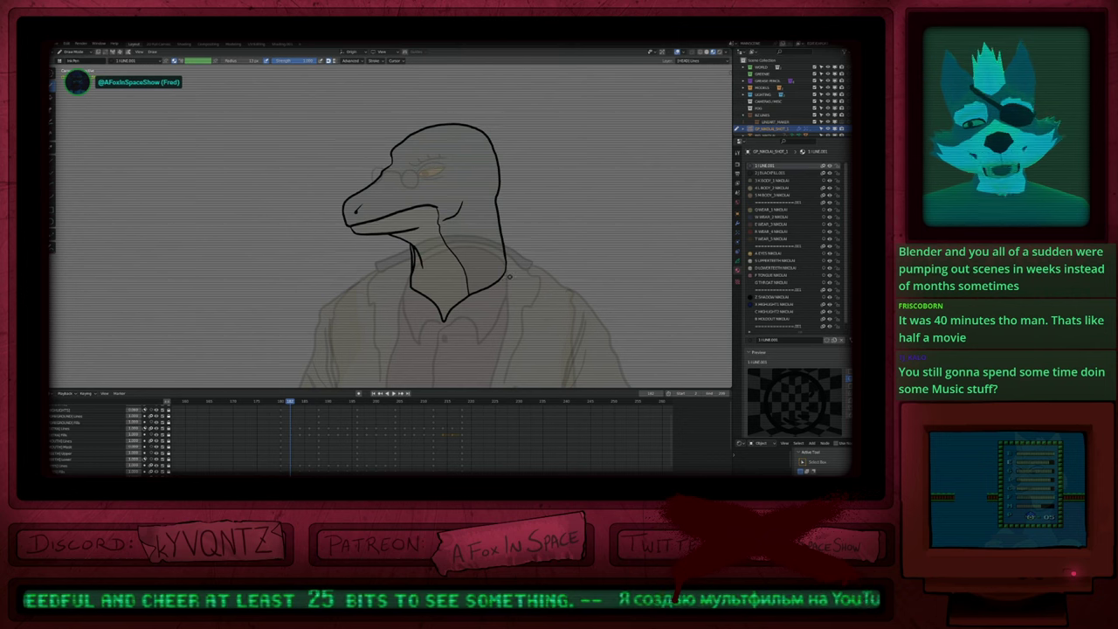
pyautogui.press('Right')
pyautogui.press('Right')
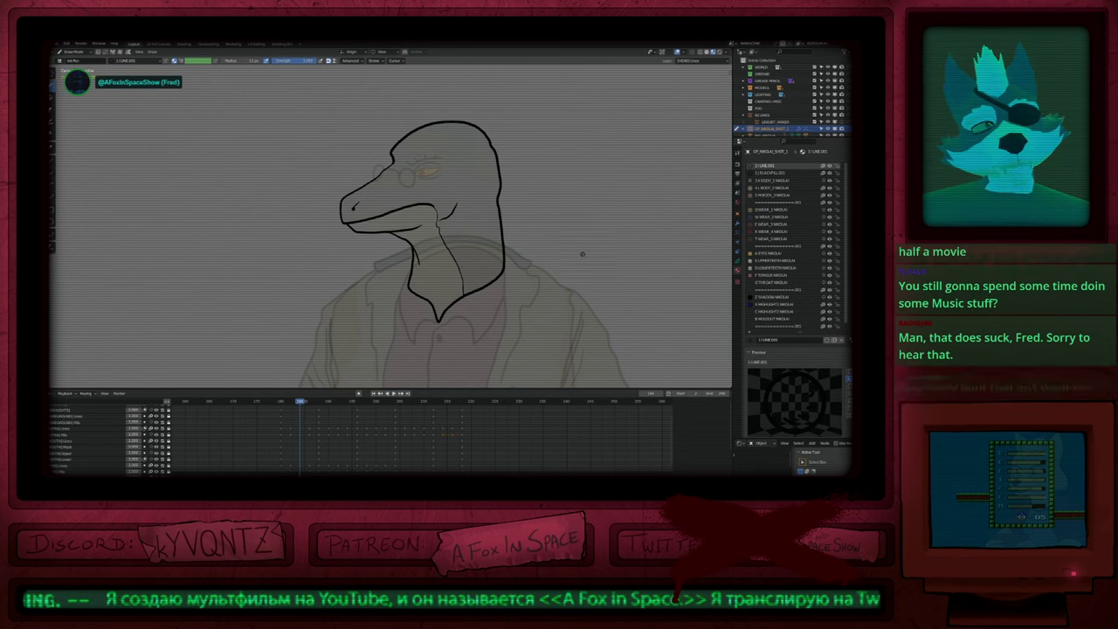
# Step: Fit the camera frame with Home, centre the character, and step through the drawing frames
pyautogui.scroll(-3, 465, 264)
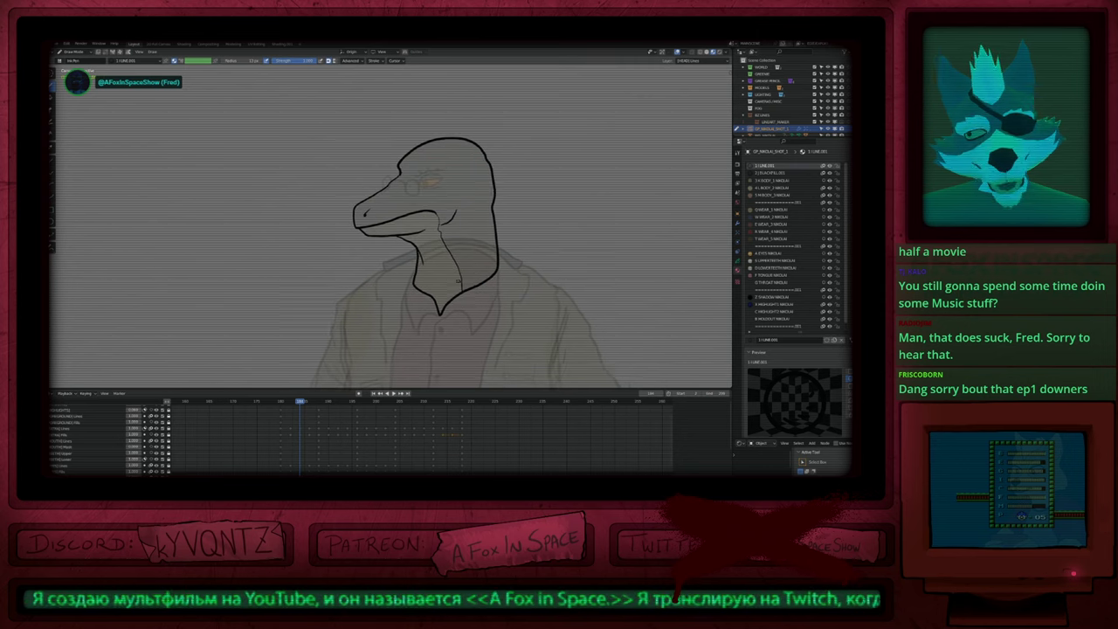
pyautogui.press('Home')
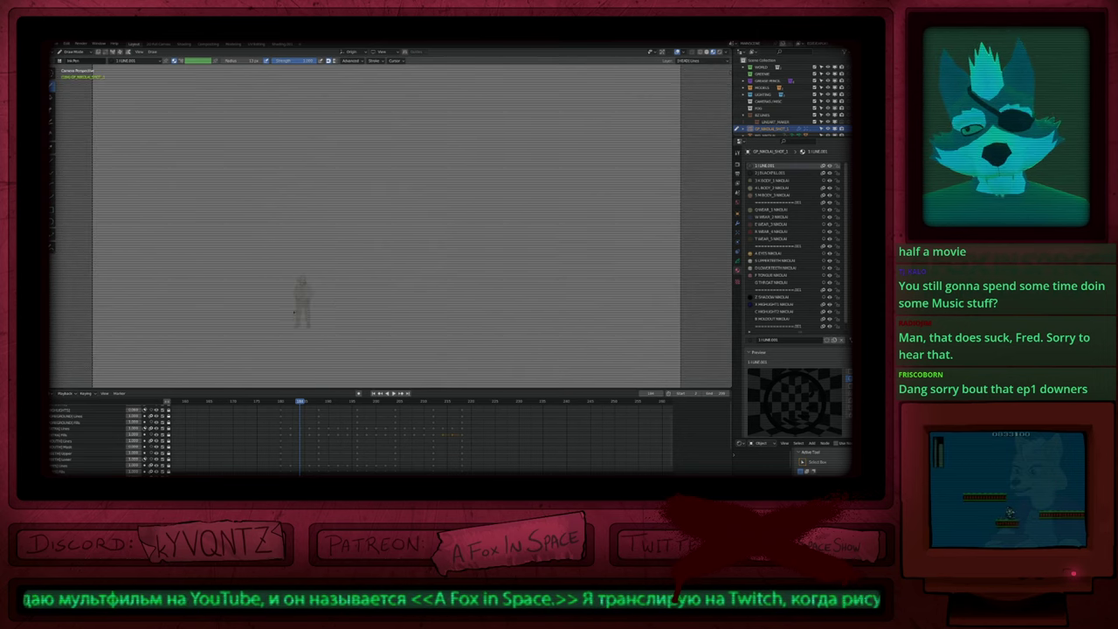
pyautogui.scroll(8, 295, 312)
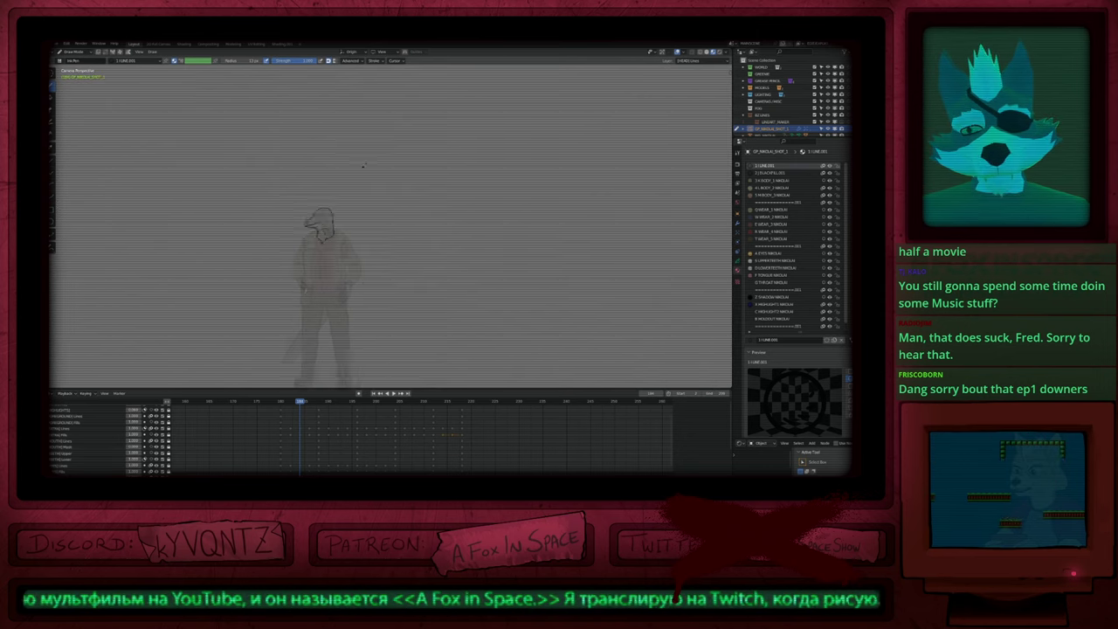
pyautogui.keyDown('shift'); pyautogui.moveTo(384, 279); pyautogui.dragTo(470, 284, button='middle'); pyautogui.keyUp('shift')
pyautogui.scroll(2, 489, 266)
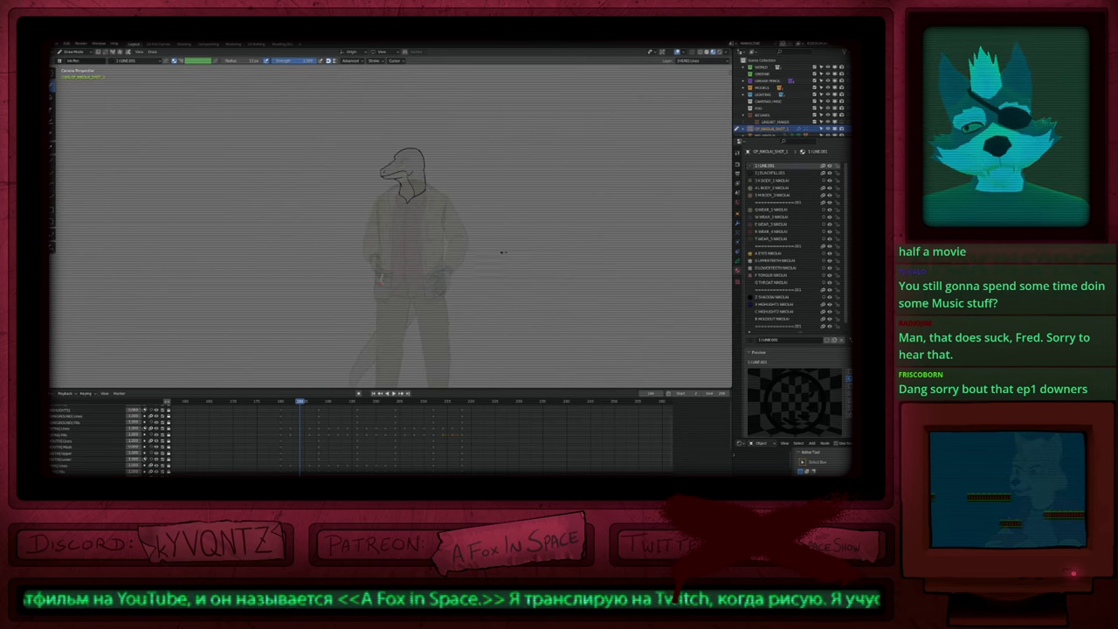
pyautogui.press('Down')
pyautogui.press('Down')
pyautogui.press('Down')
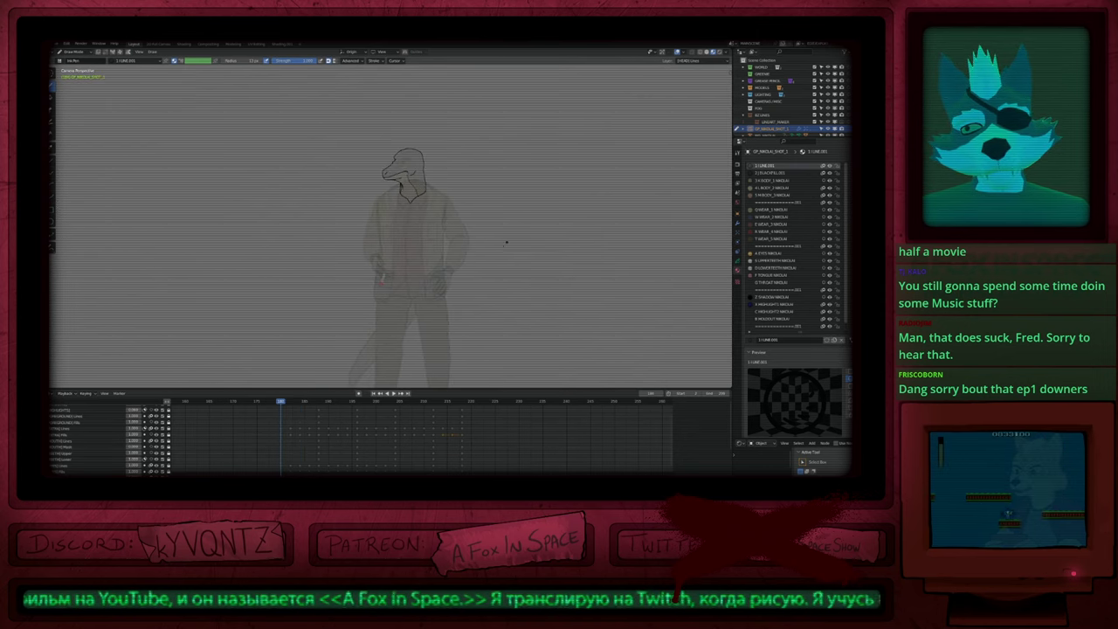
pyautogui.press('Up')
pyautogui.press('Up')
pyautogui.press('Up')
pyautogui.press('Up')
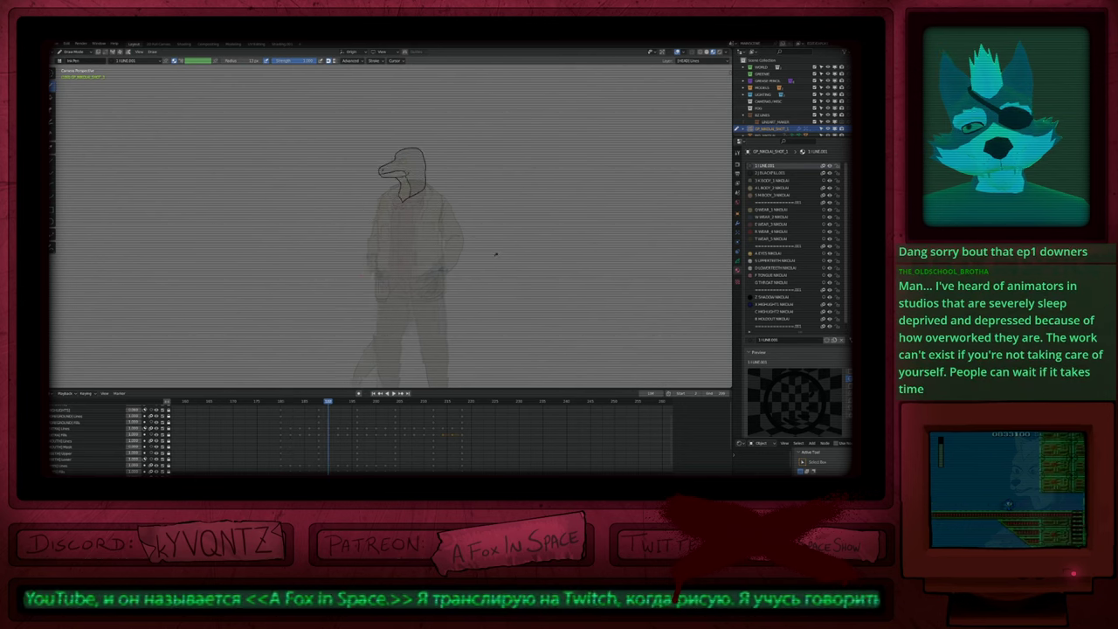
# Step: Play the animation, compare adjacent drawings, and adjust the brush size
pyautogui.press('space')
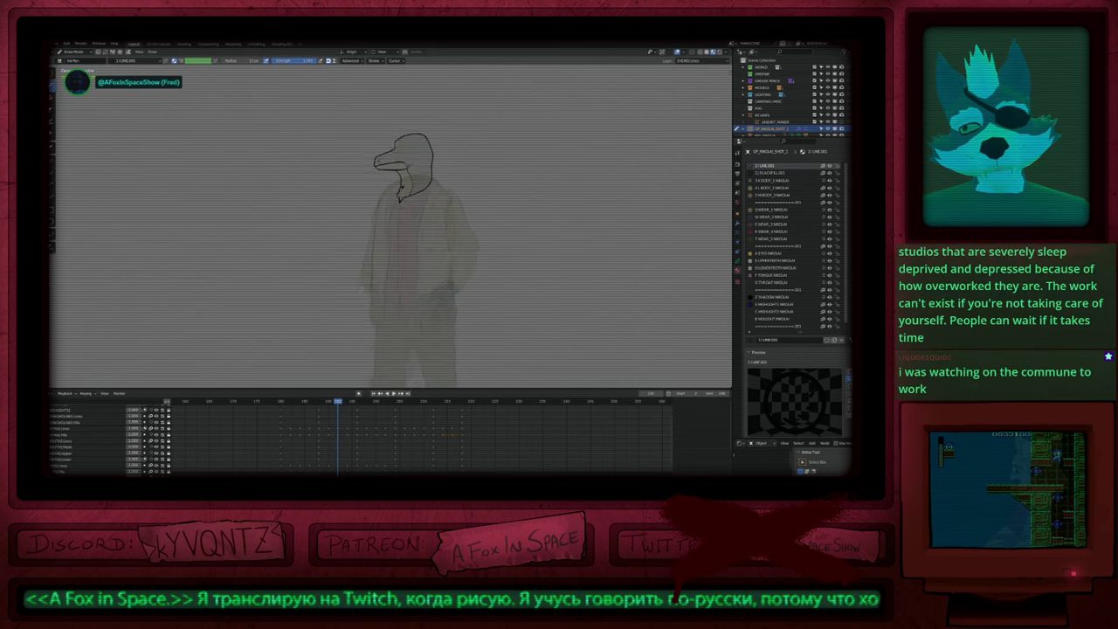
pyautogui.scroll(5, 406, 211)
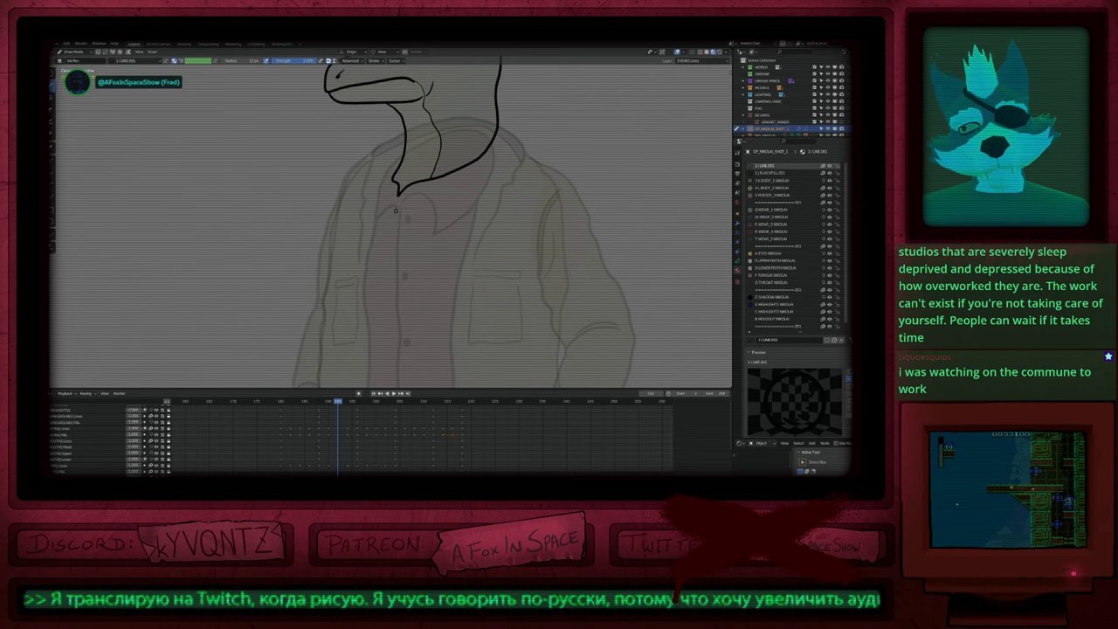
pyautogui.scroll(-5, 402, 253)
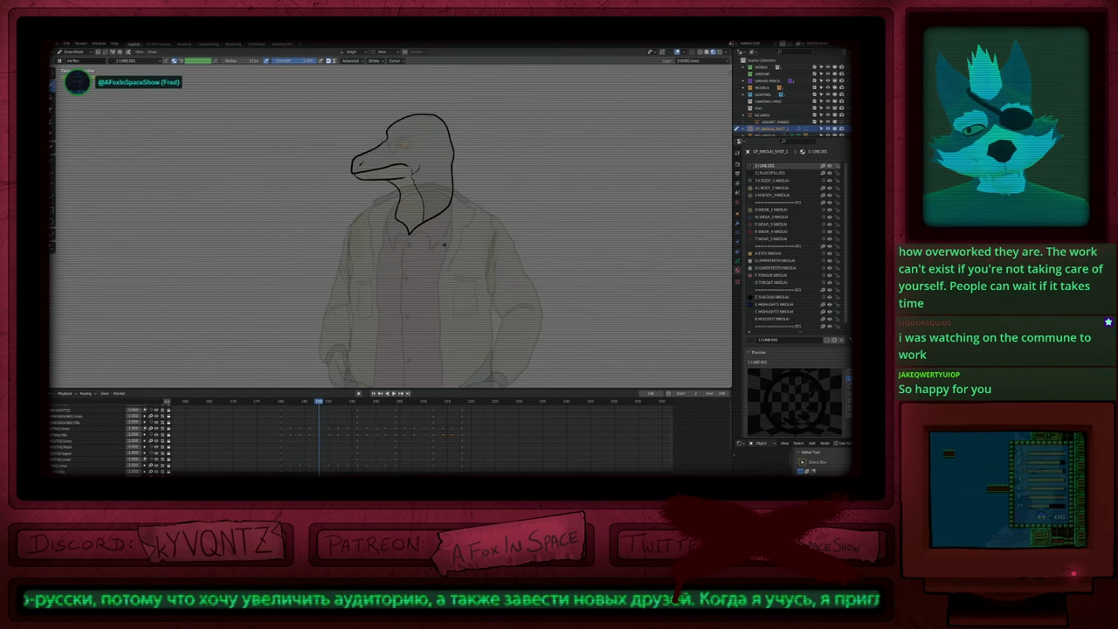
pyautogui.press('Down')
pyautogui.press('Up')
pyautogui.press('f')
pyautogui.click(392, 209)
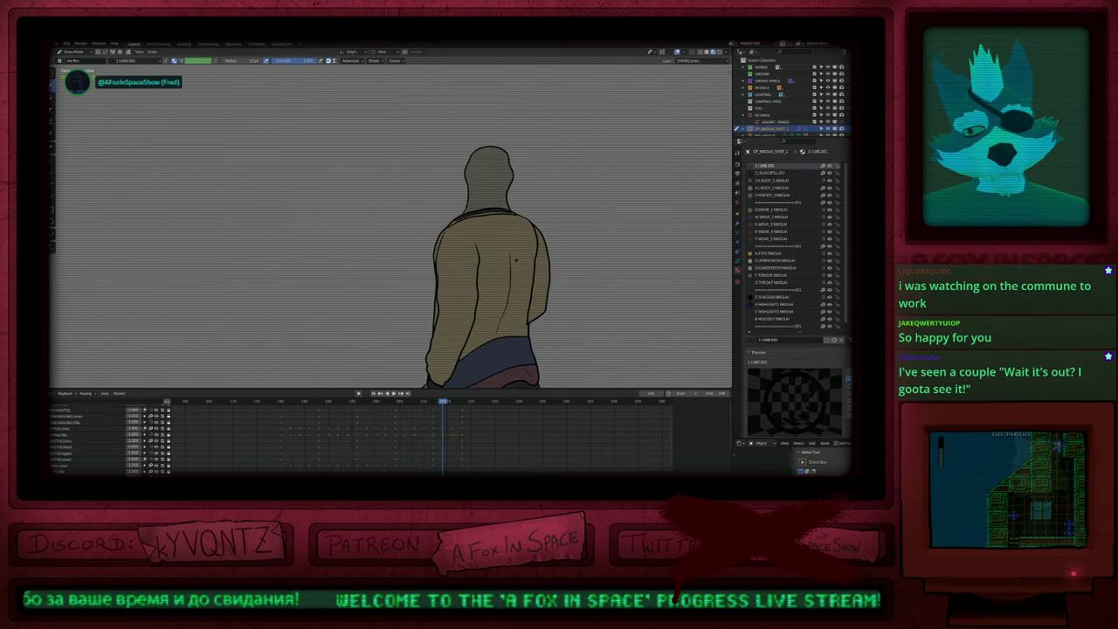
# Step: Return to Object Mode and open STANDLAM_SHOT_1.blend from the recent files list
pyautogui.hotkey('ctrl', 'Tab')
pyautogui.keyDown('ctrl'); pyautogui.moveTo(299, 306); pyautogui.dragTo(441, 281, button='middle'); pyautogui.keyUp('ctrl')
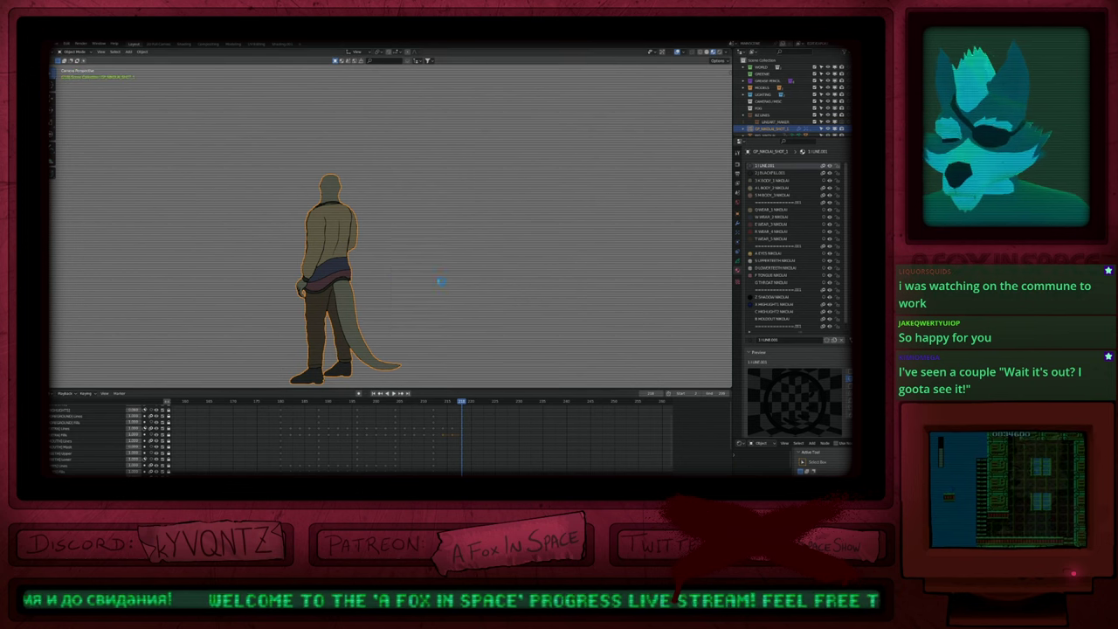
pyautogui.hotkey('ctrl', 'shift', 'o')
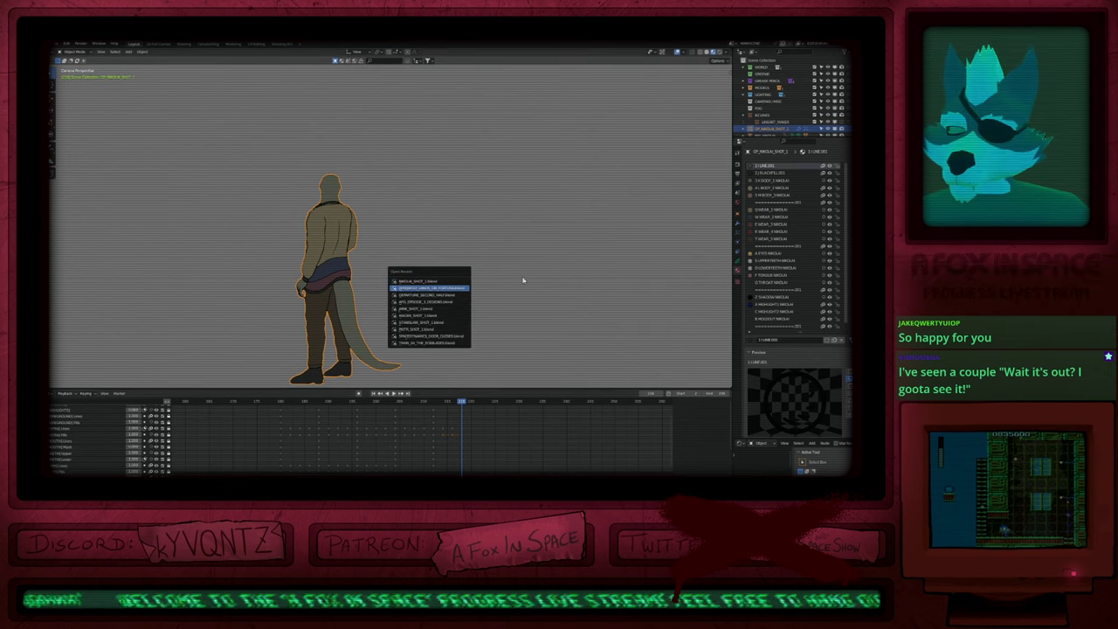
pyautogui.press('Down')
pyautogui.press('Down')
pyautogui.press('Down')
pyautogui.press('Down')
pyautogui.press('Down')
pyautogui.press('Return')
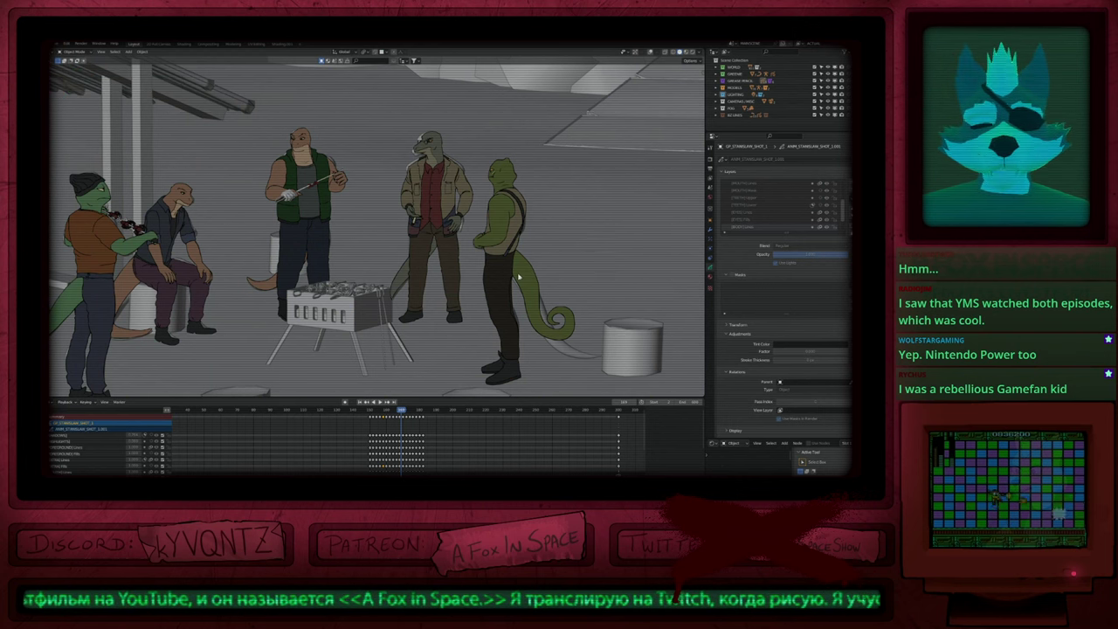
# Step: Pan across the campfire scene, hide MODELS and FOG, toggle CHROMA, and turn on overlays
pyautogui.scroll(-2, 519, 277)
pyautogui.keyDown('shift'); pyautogui.moveTo(462, 295); pyautogui.dragTo(552, 295, button='middle'); pyautogui.keyUp('shift')
pyautogui.press('Left')
pyautogui.press('Left')
pyautogui.press('Left')
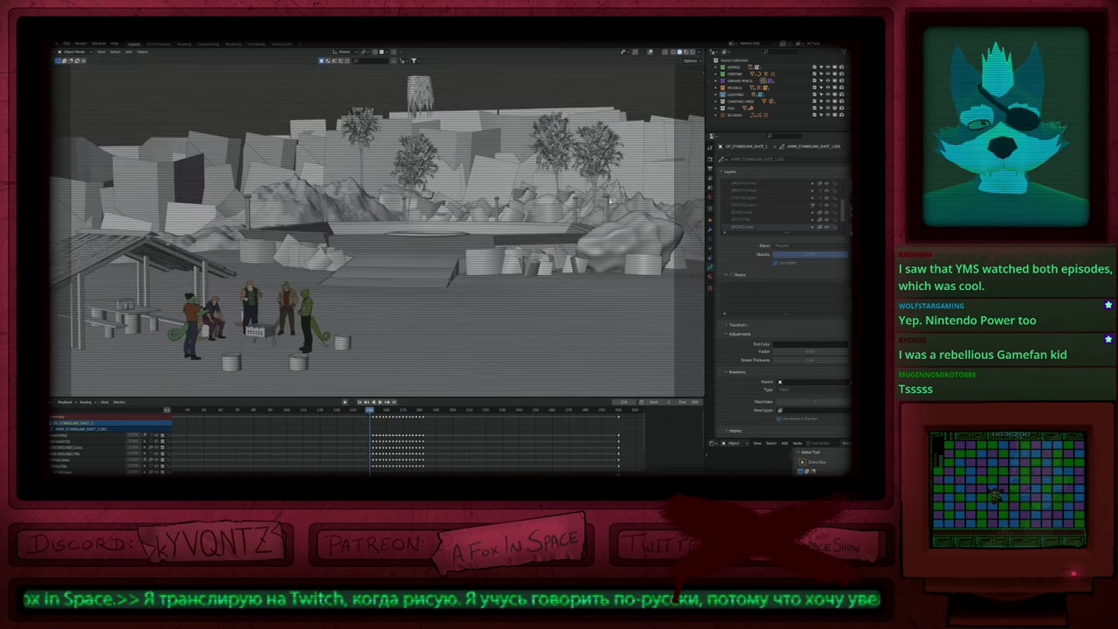
pyautogui.click(814, 90)
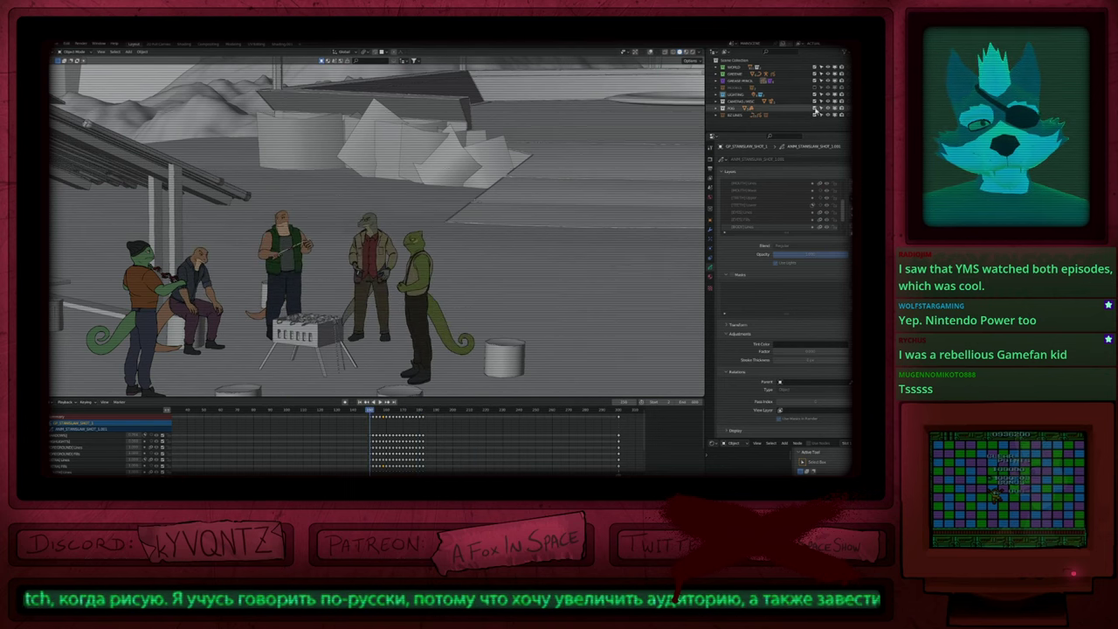
pyautogui.click(815, 108)
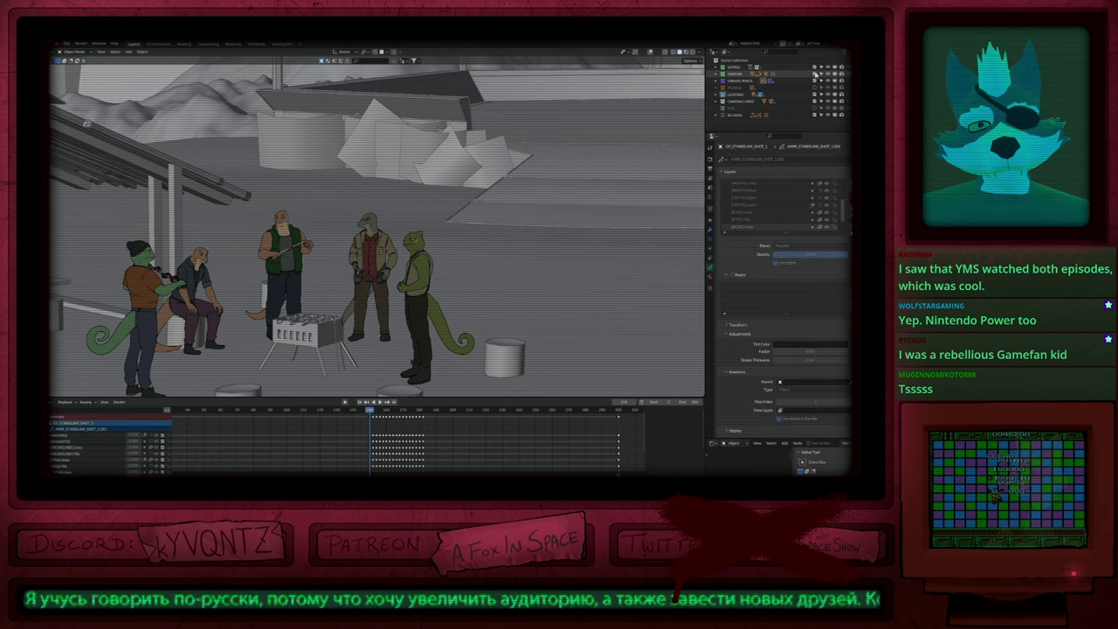
pyautogui.click(815, 73)
pyautogui.click(815, 73)
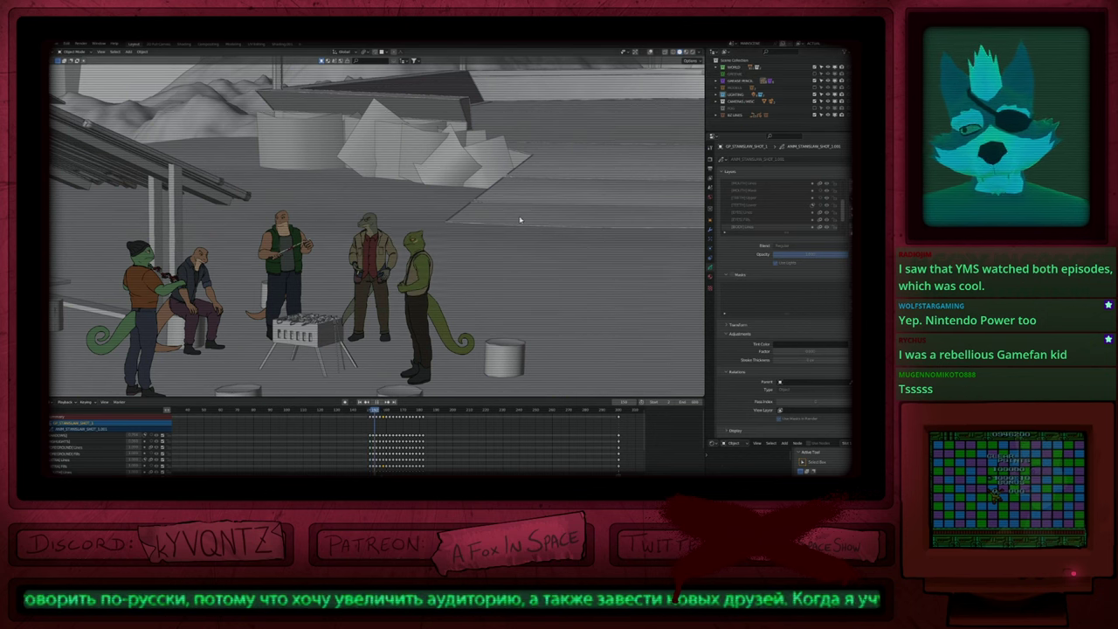
pyautogui.hotkey('alt', 'shift', 'z')
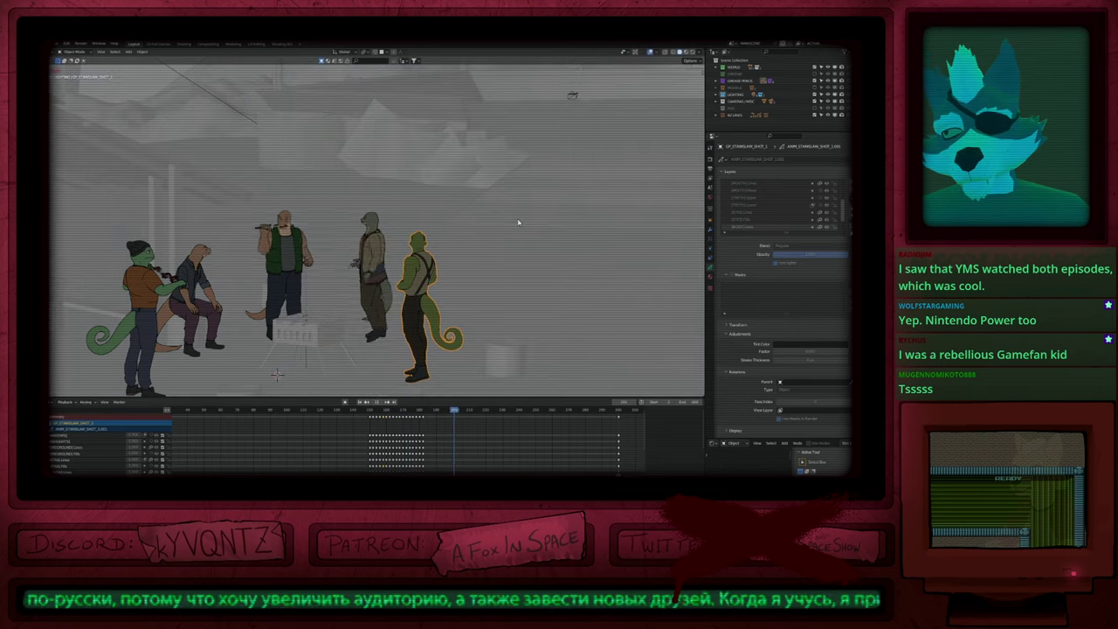
# Step: Play the shot in rendered shading without and then with the character collections
pyautogui.click(815, 81)
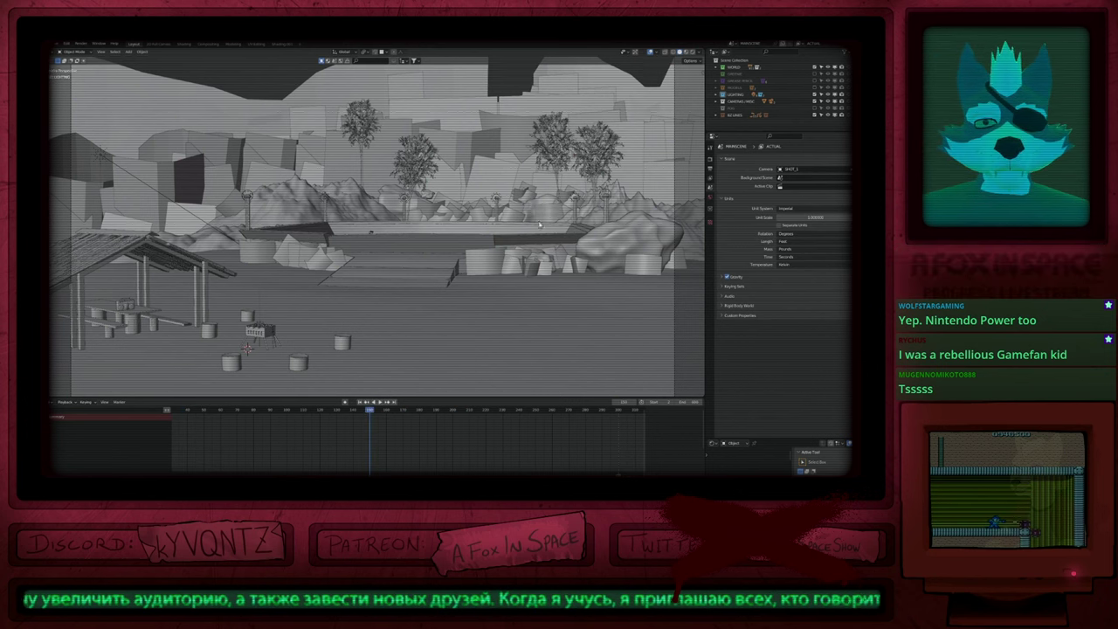
pyautogui.hotkey('shift', 'Left')
pyautogui.press('z')
pyautogui.click(556, 236)
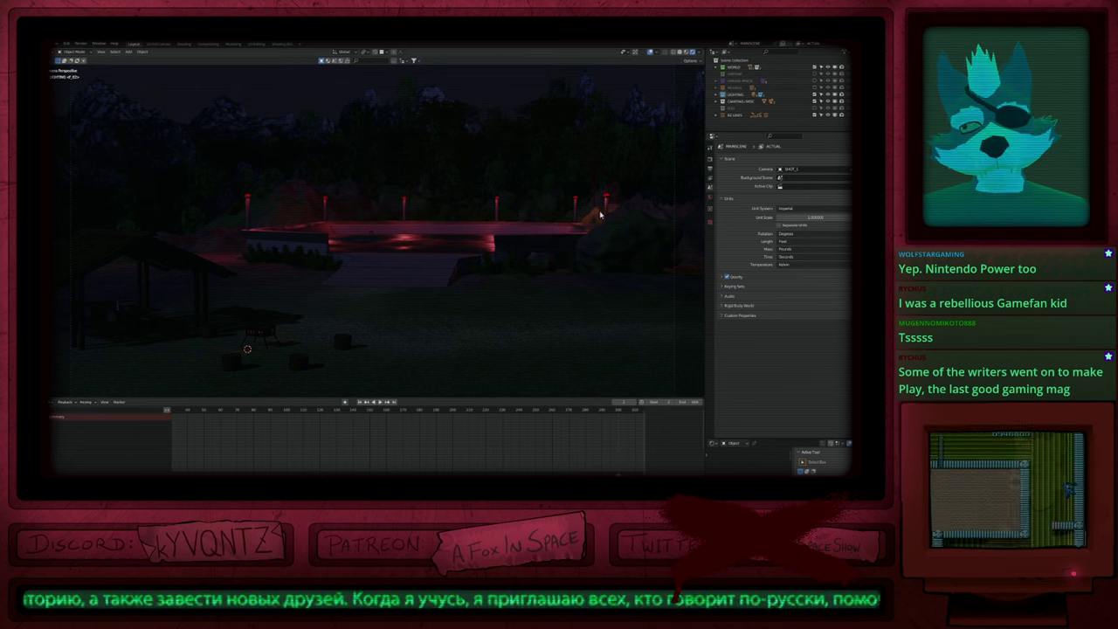
pyautogui.press('space')
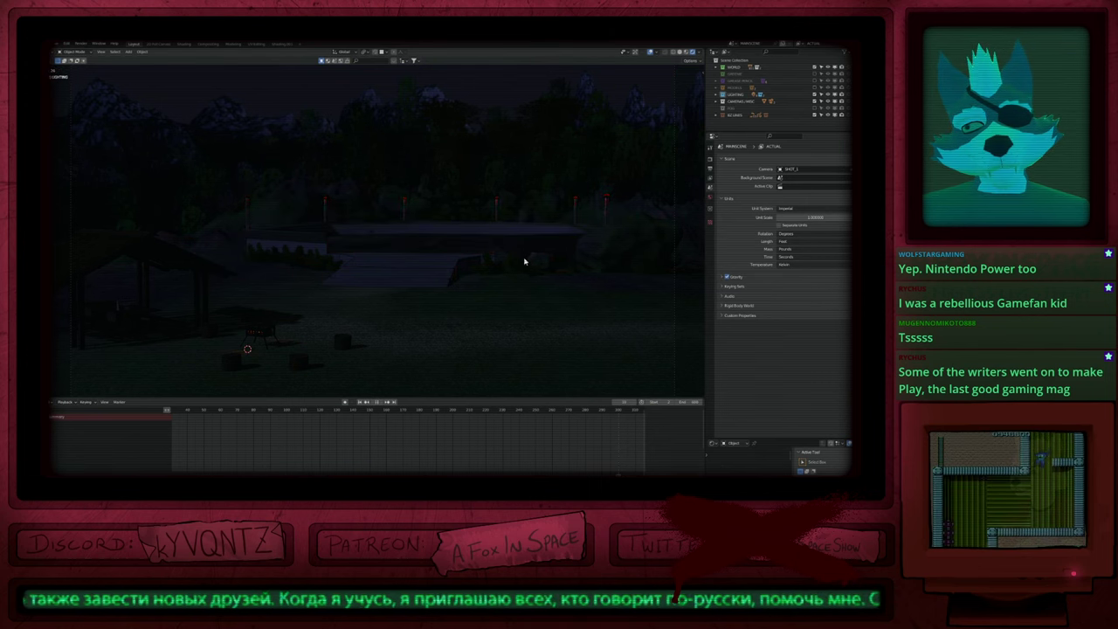
pyautogui.press('space')
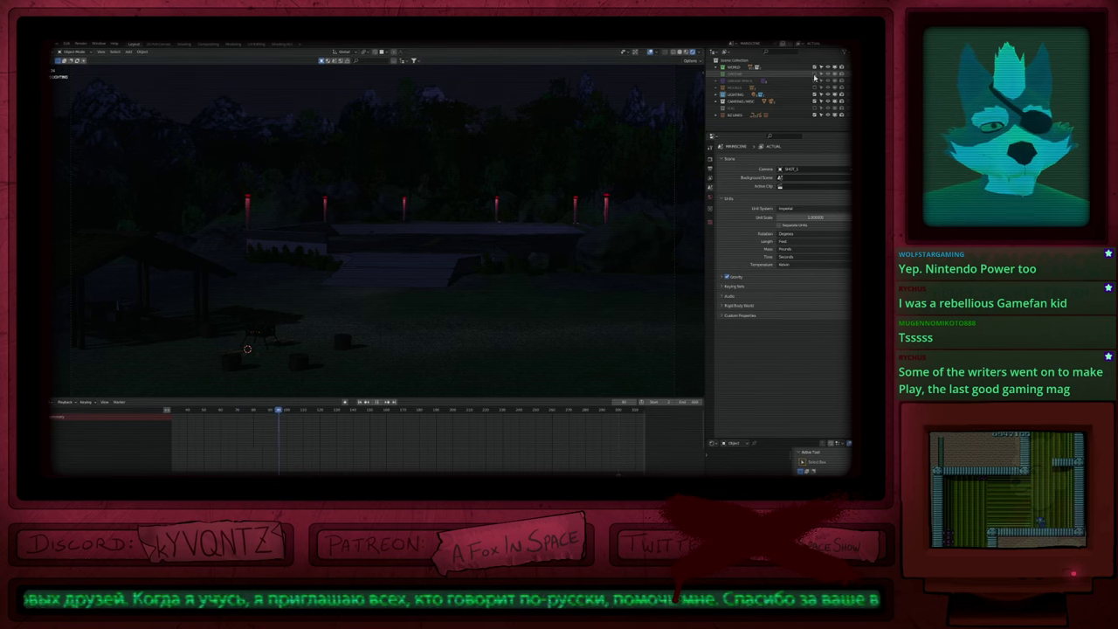
pyautogui.moveTo(815, 97); pyautogui.dragTo(814, 109)
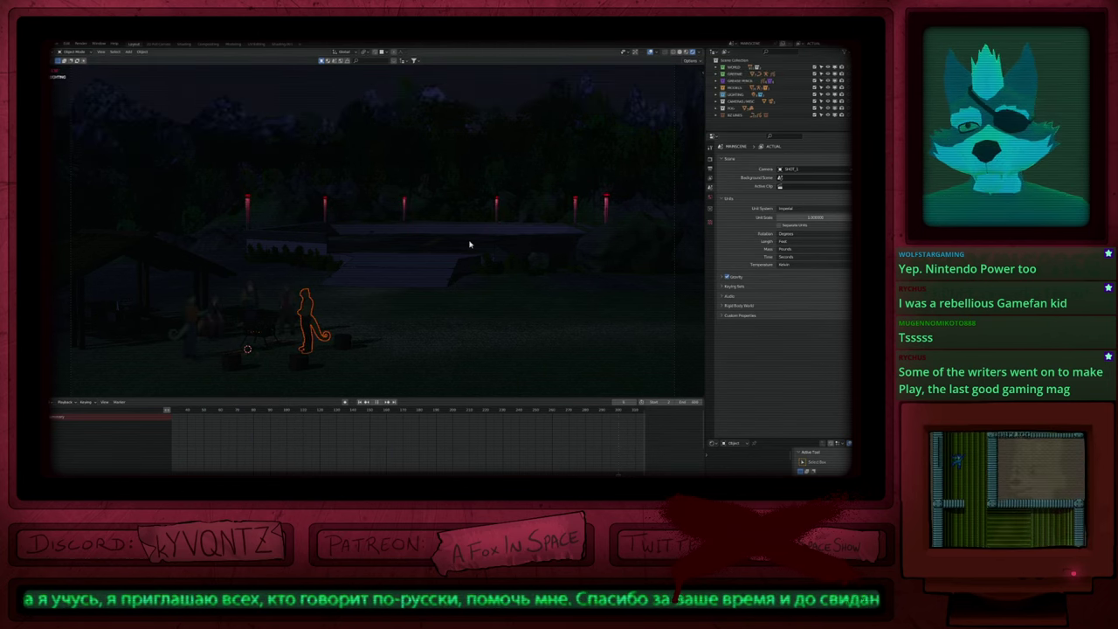
pyautogui.press('space')
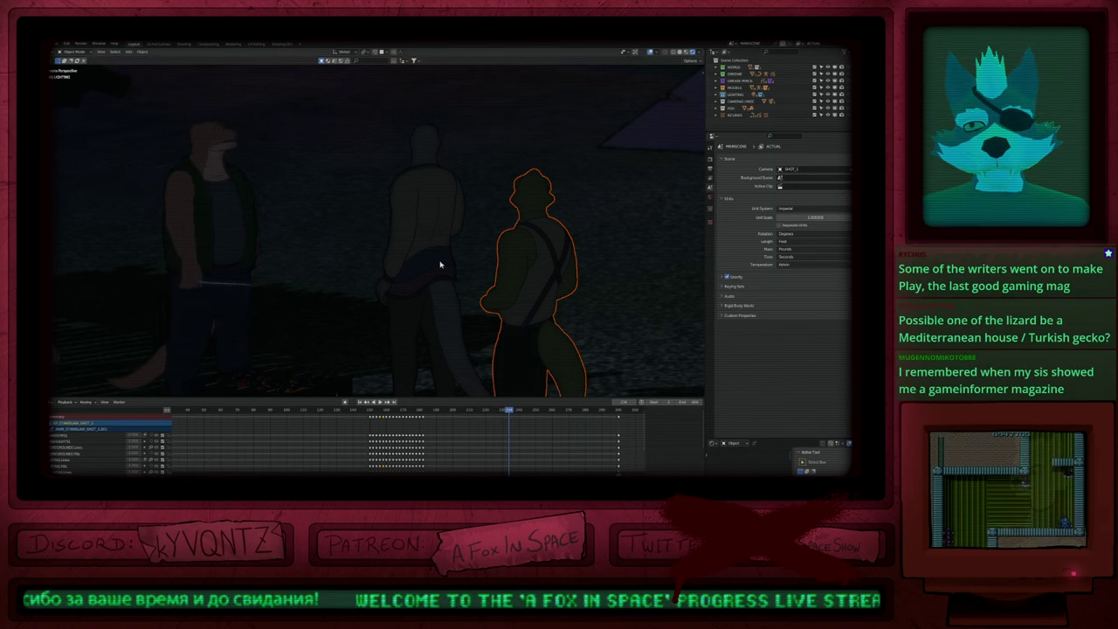
pyautogui.hotkey('ctrl', 'shift', 'o')
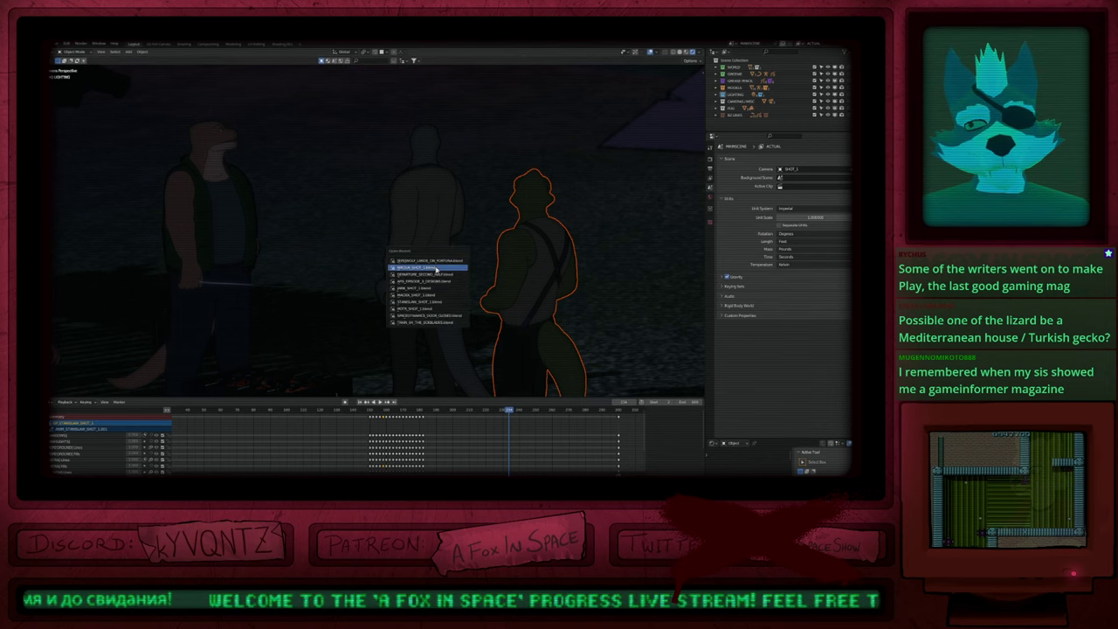
# Step: Open NIKOLAI_SHOT_1.blend, recentre the lizard, and play its turnaround animation
pyautogui.click(434, 267)
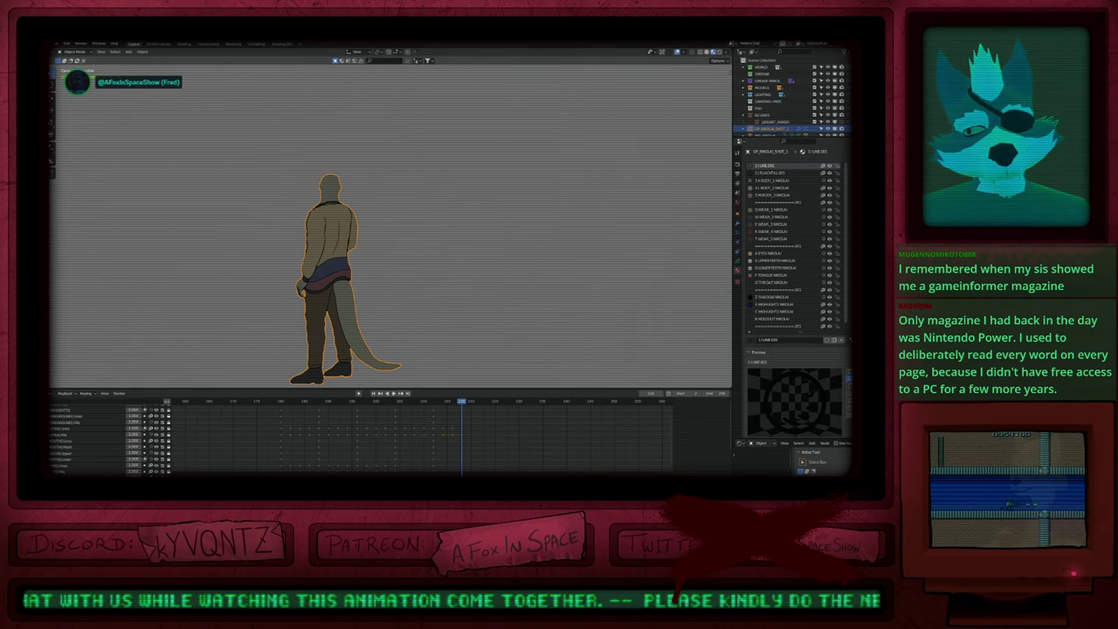
pyautogui.keyDown('shift'); pyautogui.moveTo(425, 284); pyautogui.dragTo(466, 260); pyautogui.keyUp('shift')
pyautogui.keyDown('shift'); pyautogui.moveTo(466, 259); pyautogui.dragTo(465, 284, button='middle'); pyautogui.keyUp('shift')
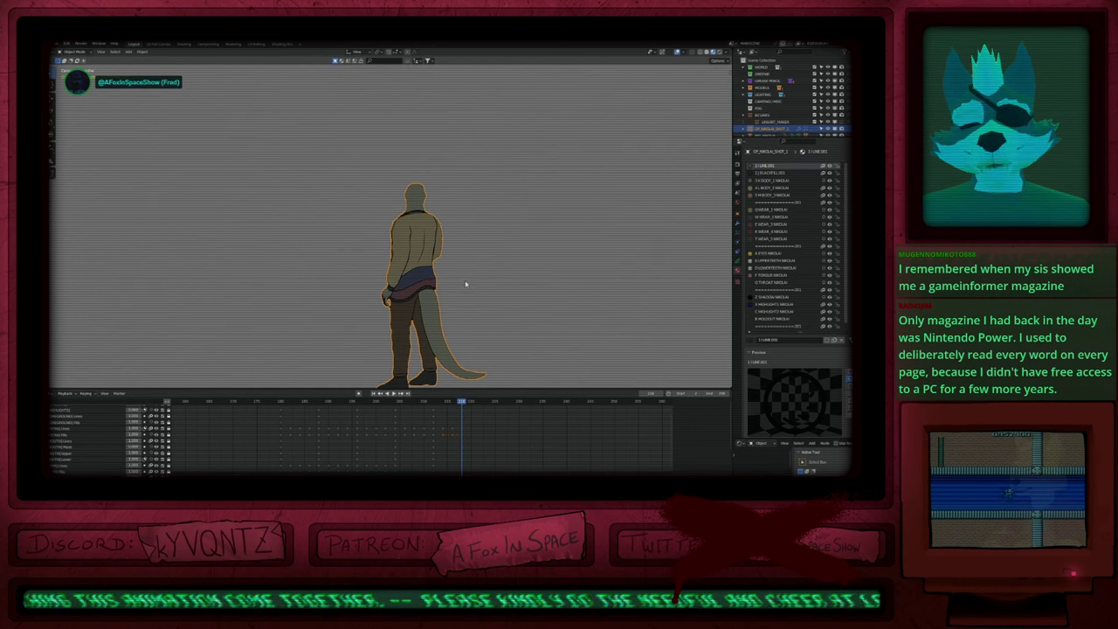
pyautogui.press('space')
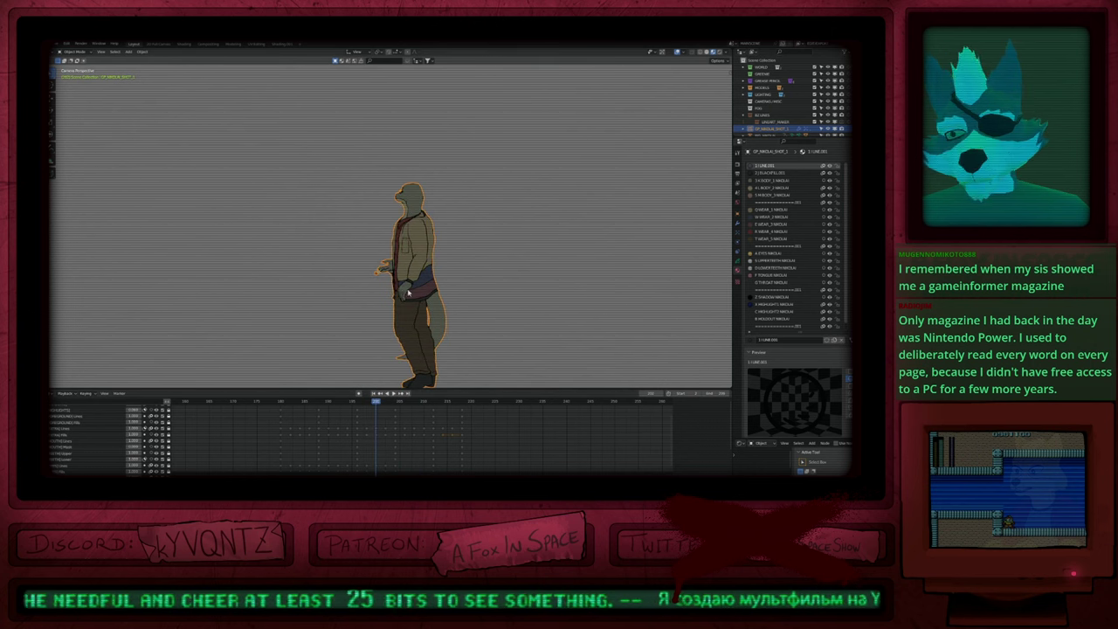
# Step: In Draw Mode, zoom to the lizard's torso and move the frame-188 Highlight keyframe earlier
pyautogui.hotkey('ctrl', 'Tab')
pyautogui.scroll(6, 400, 287)
pyautogui.press('z')
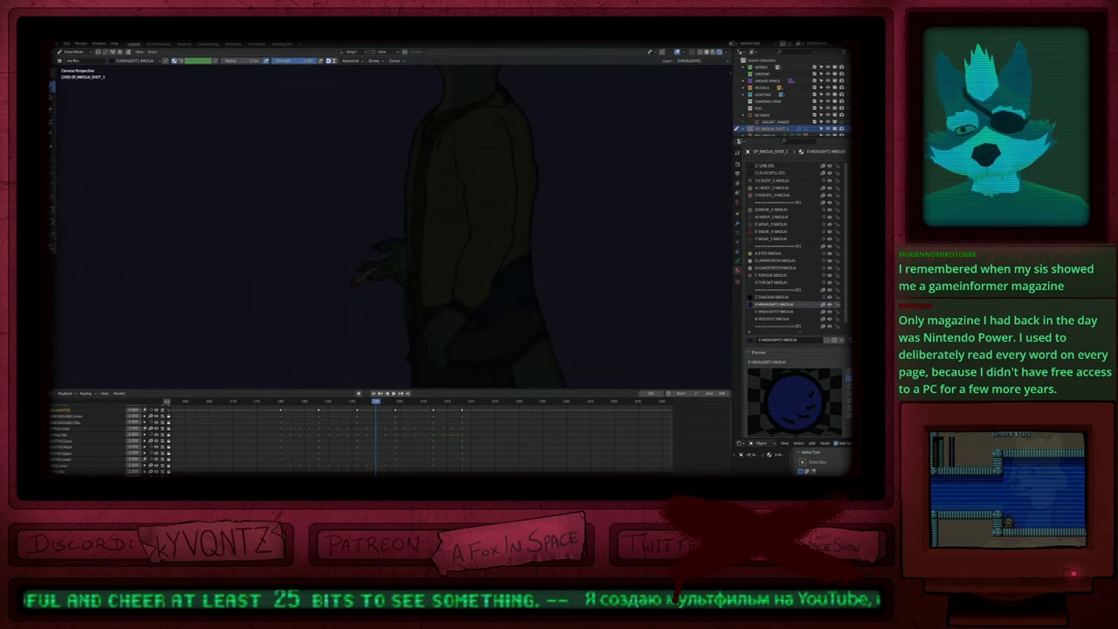
pyautogui.press('Down')
pyautogui.press('Down')
pyautogui.press('Down')
pyautogui.press('Down')
pyautogui.press('Down')
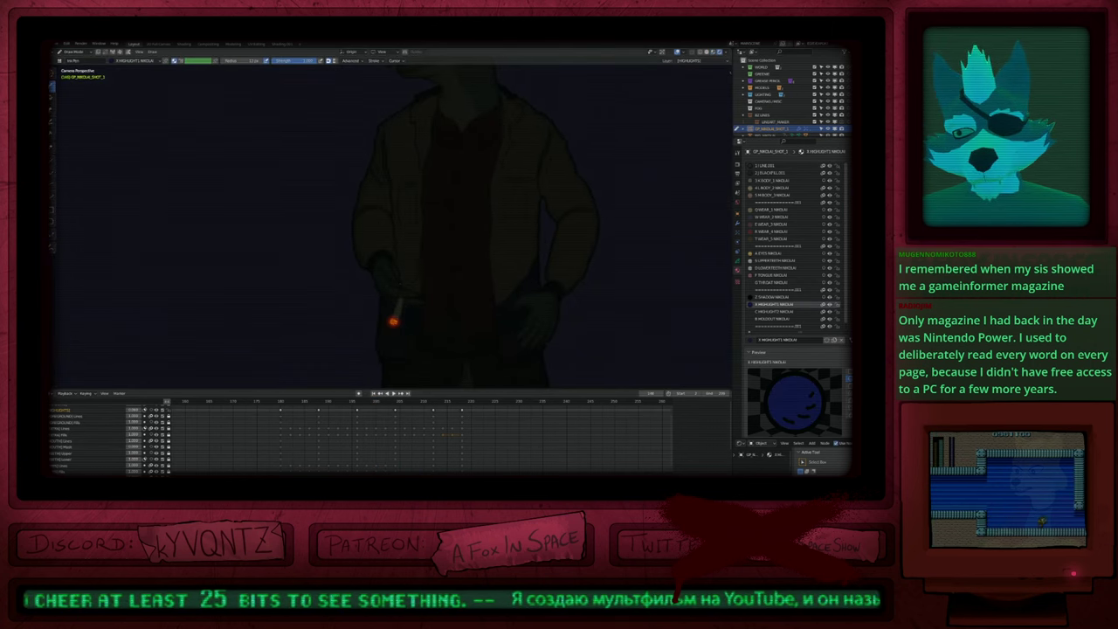
pyautogui.press('Up')
pyautogui.moveTo(342, 446)
pyautogui.mouseDown(button='middle')
pyautogui.moveTo(331, 423)
pyautogui.moveTo(357, 459)
pyautogui.mouseUp(button='middle')
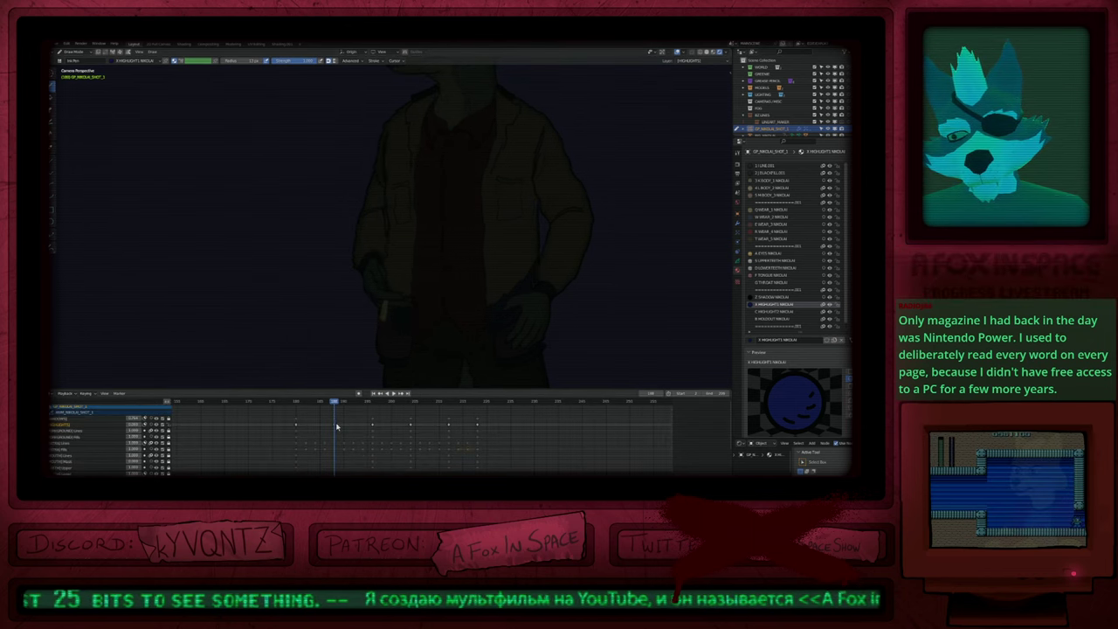
pyautogui.moveTo(334, 428); pyautogui.dragTo(306, 427)
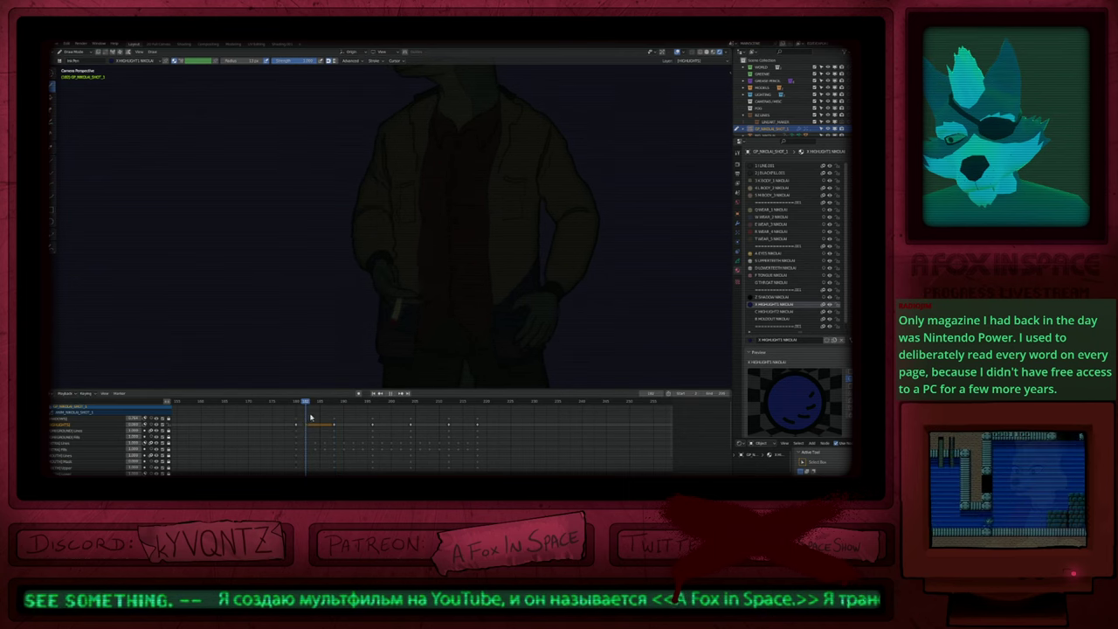
# Step: Flip between neighbouring frames to compare the cigarette-tip glow
pyautogui.click(307, 411)
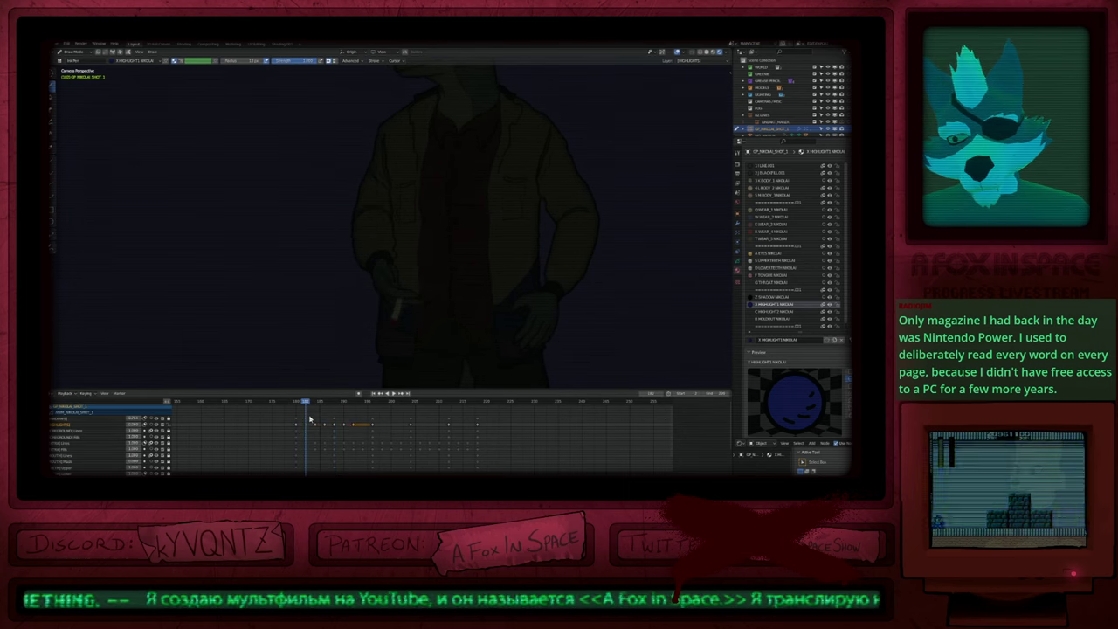
pyautogui.hotkey('ctrl', 'z')
pyautogui.hotkey('ctrl', 'z')
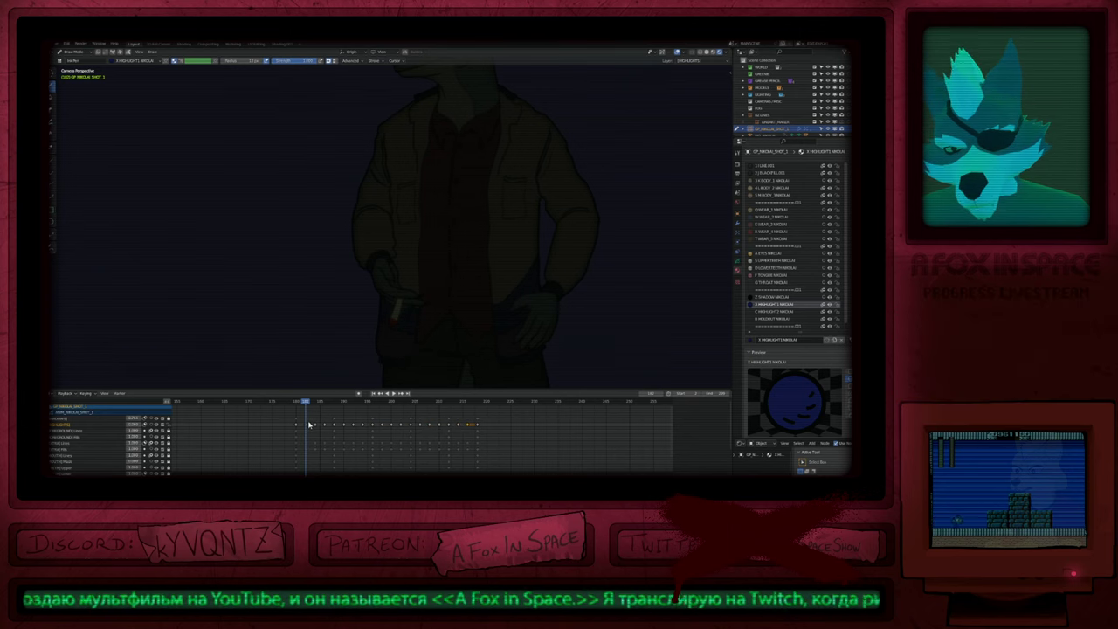
pyautogui.click(298, 403)
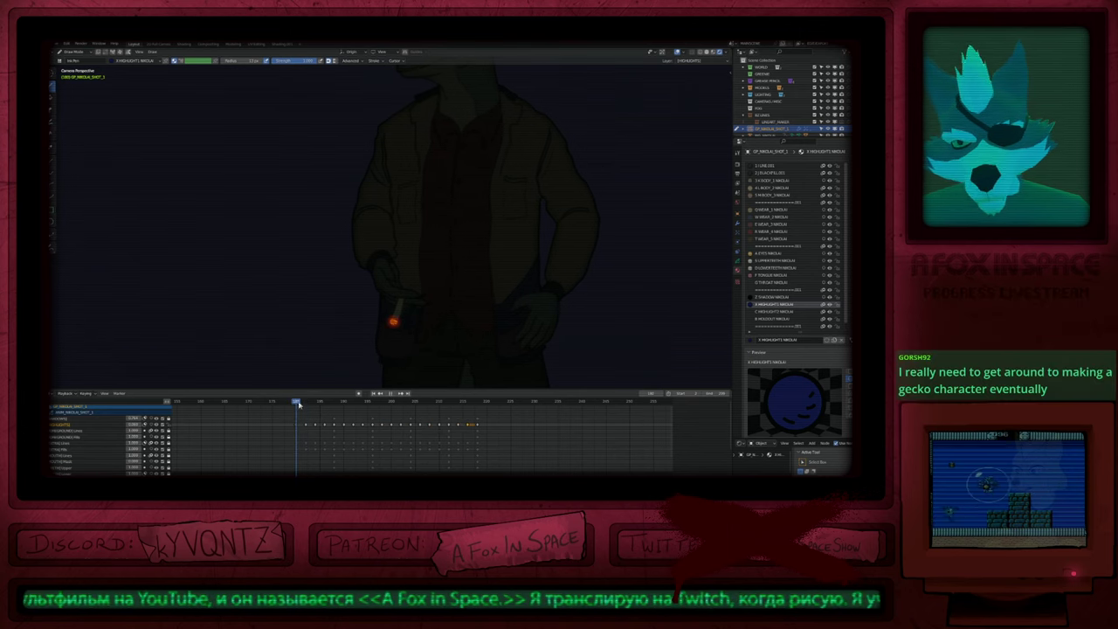
pyautogui.click(307, 403)
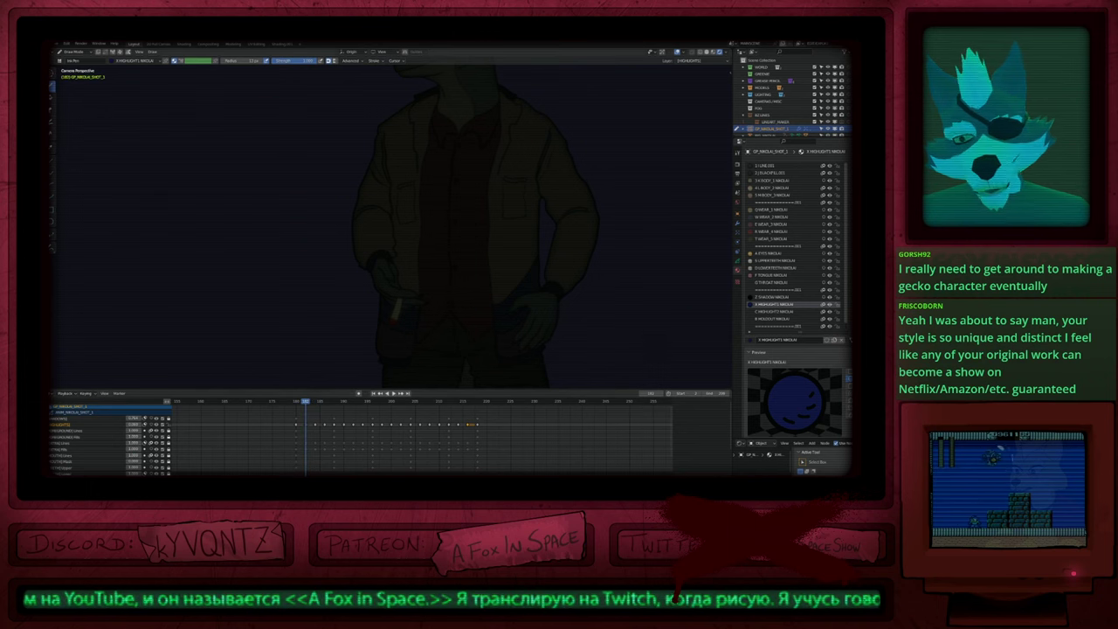
pyautogui.click(298, 403)
pyautogui.click(307, 403)
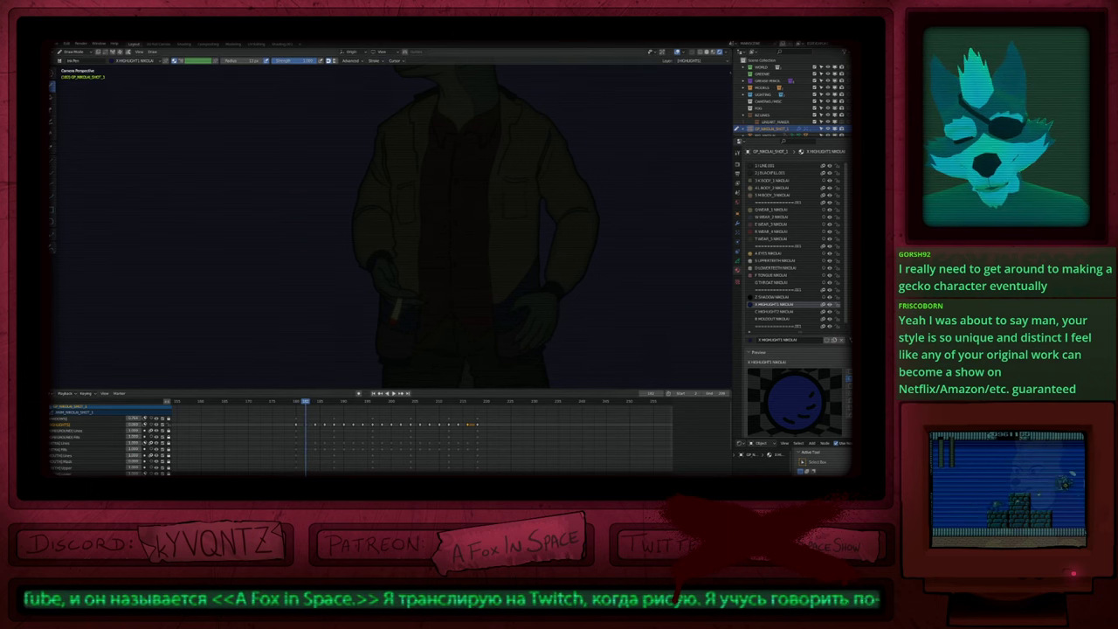
pyautogui.moveTo(312, 447); pyautogui.dragTo(315, 385, button='middle')
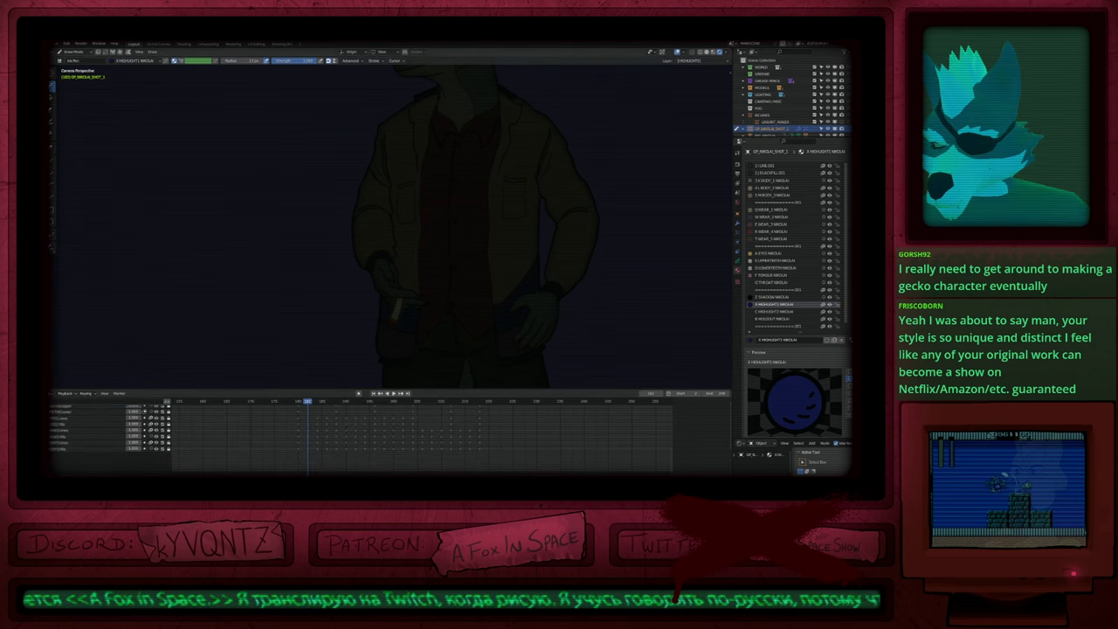
# Step: Make (EXTRA)Fills the active layer, isolate it, and box-select its keyframe row
pyautogui.press('y')
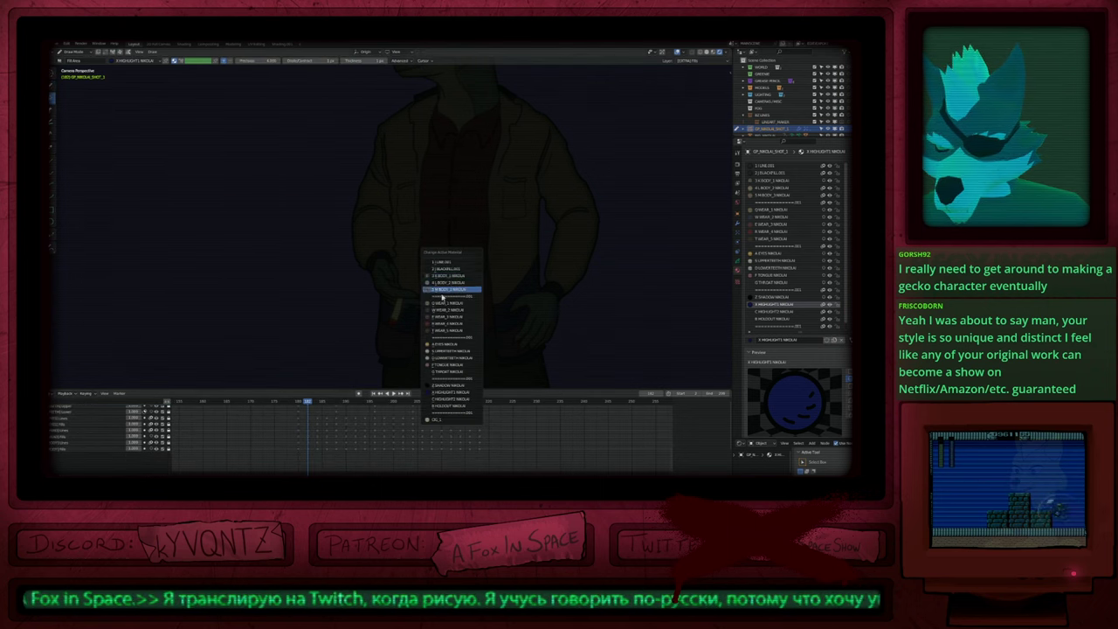
pyautogui.click(442, 291)
pyautogui.moveTo(323, 409); pyautogui.dragTo(325, 435, button='middle')
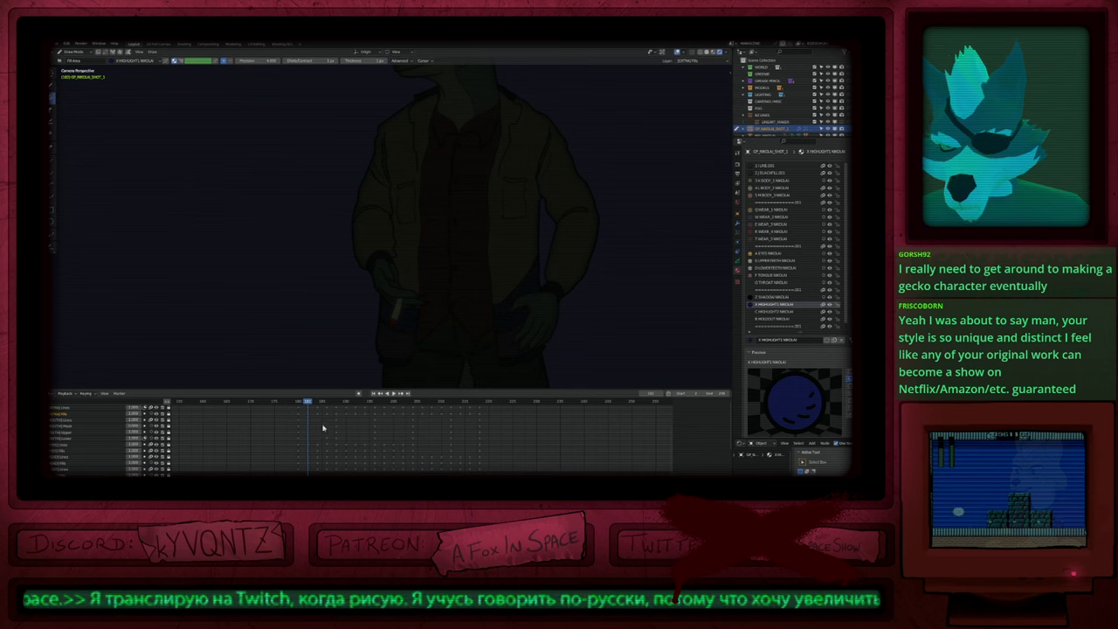
pyautogui.scroll(-4, 321, 436)
pyautogui.scroll(5, 319, 437)
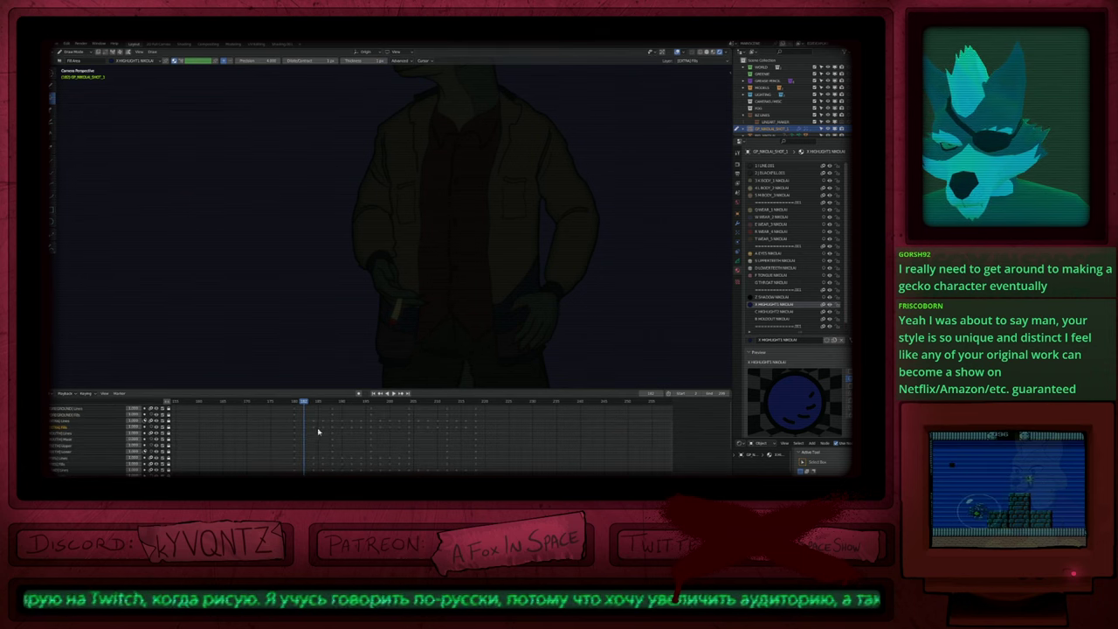
pyautogui.press('KP_Multiply')
pyautogui.press('KP_Multiply')
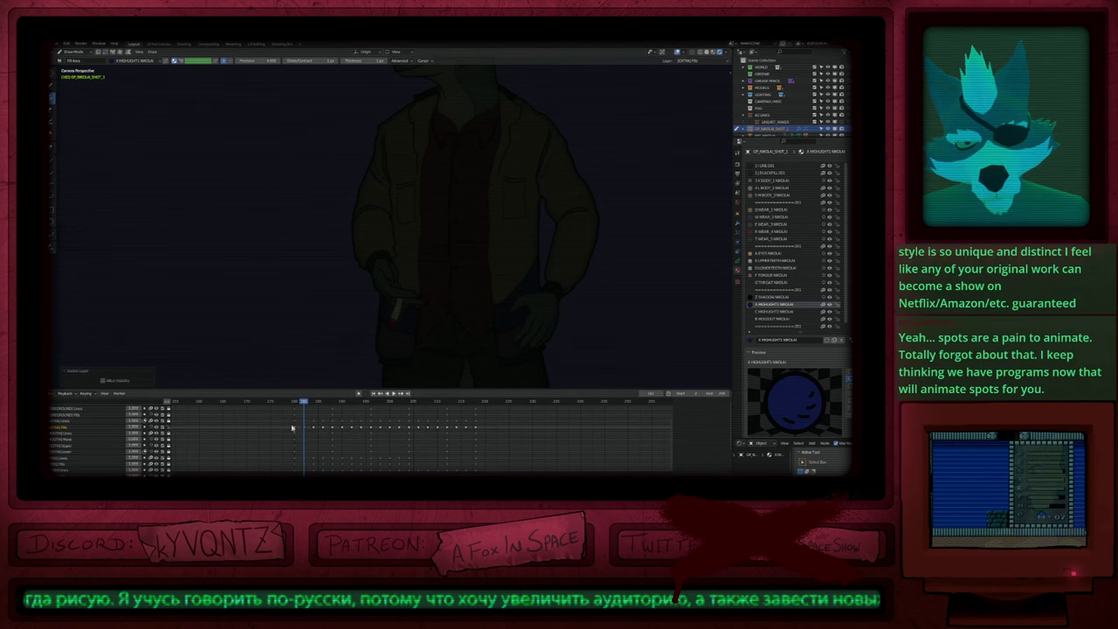
pyautogui.moveTo(299, 429); pyautogui.dragTo(484, 434)
# Step: In Edit Mode, deselect all, then isolate the C HIGHLIGHT2 NIKOLAI material
pyautogui.press('Tab')
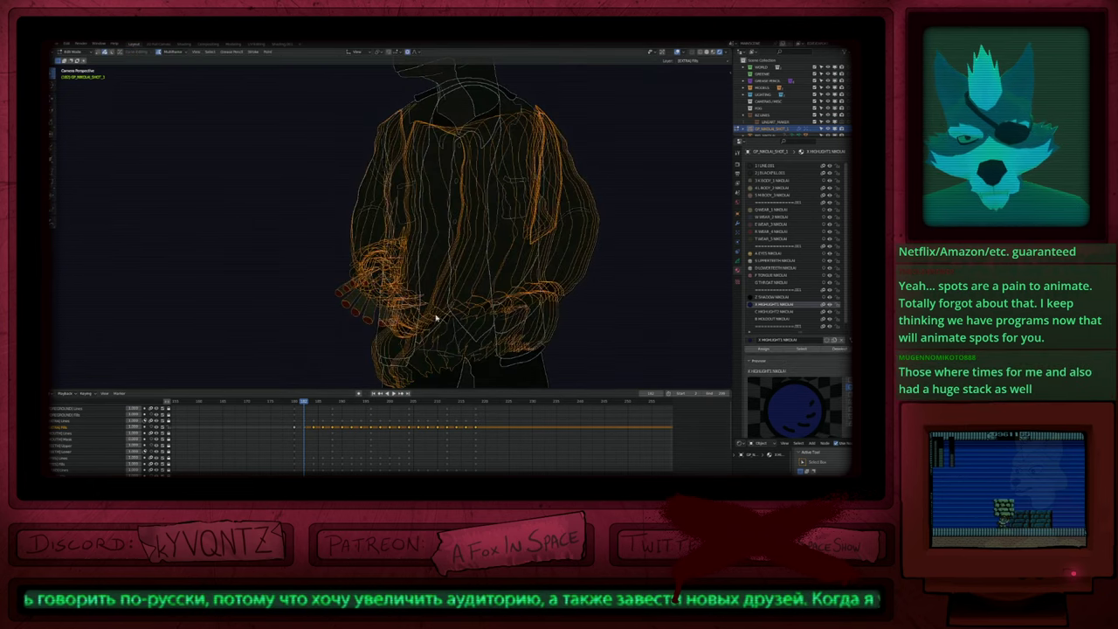
pyautogui.hotkey('alt', 'a')
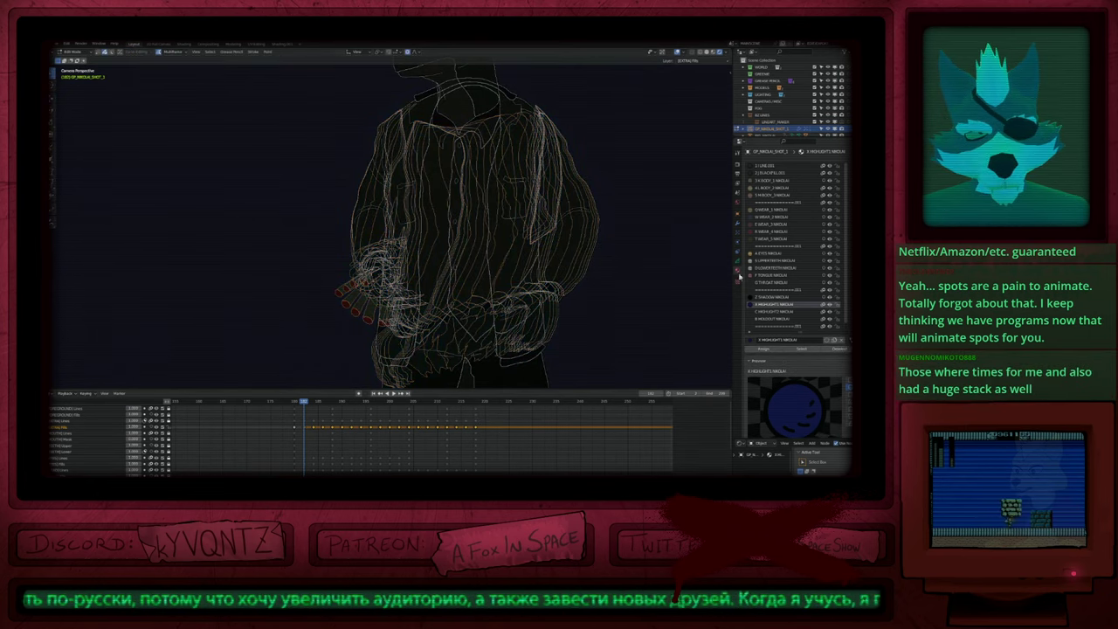
pyautogui.scroll(-2, 791, 262)
pyautogui.scroll(2, 767, 359)
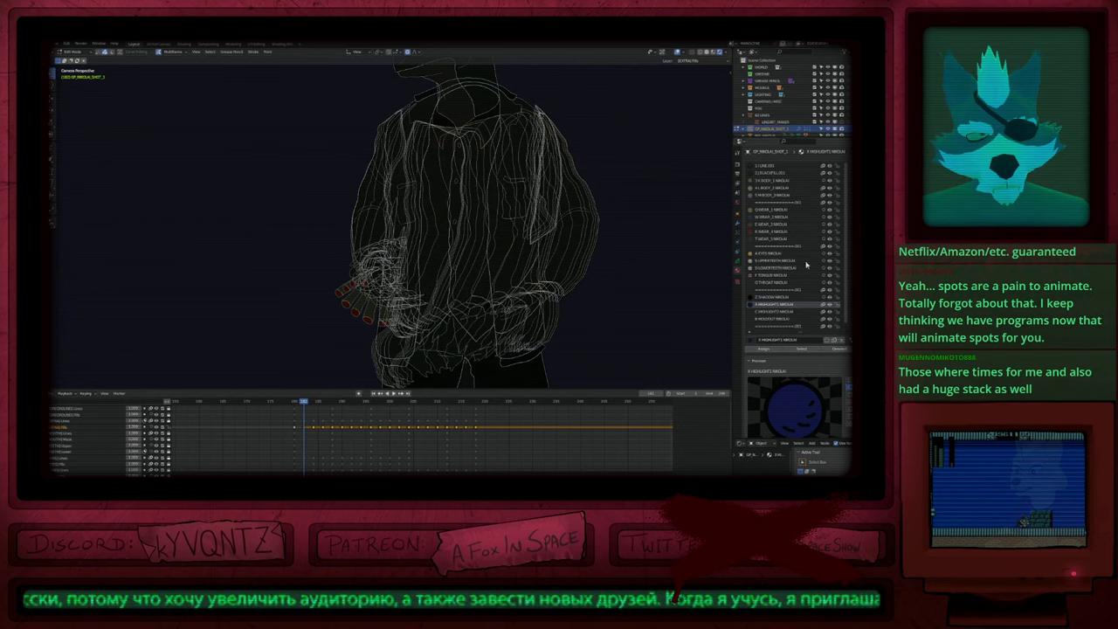
pyautogui.click(771, 320)
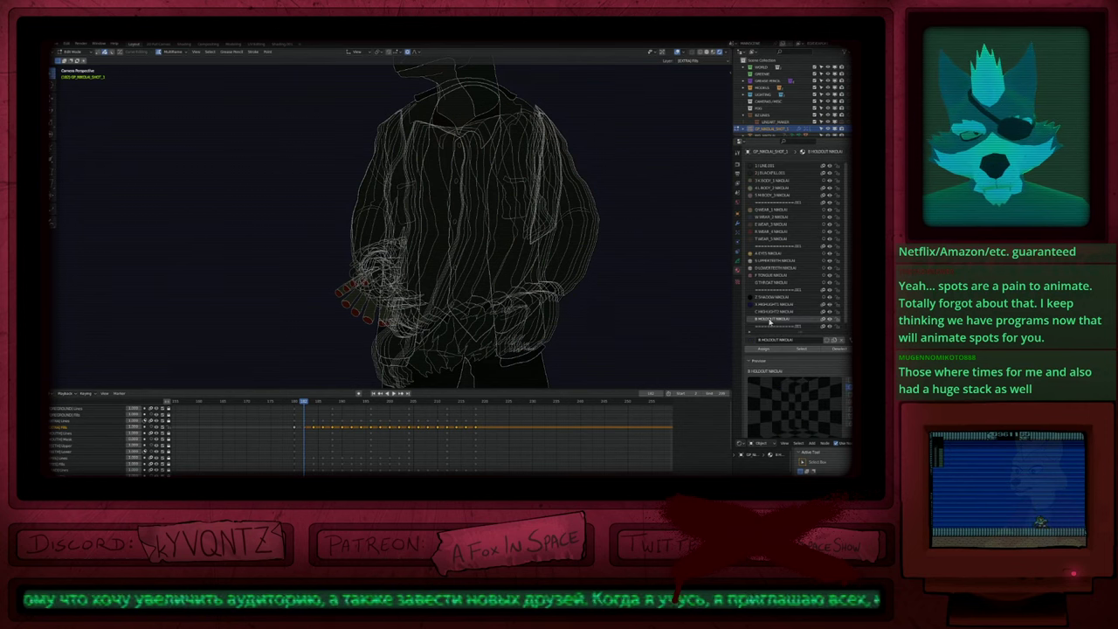
pyautogui.click(771, 312)
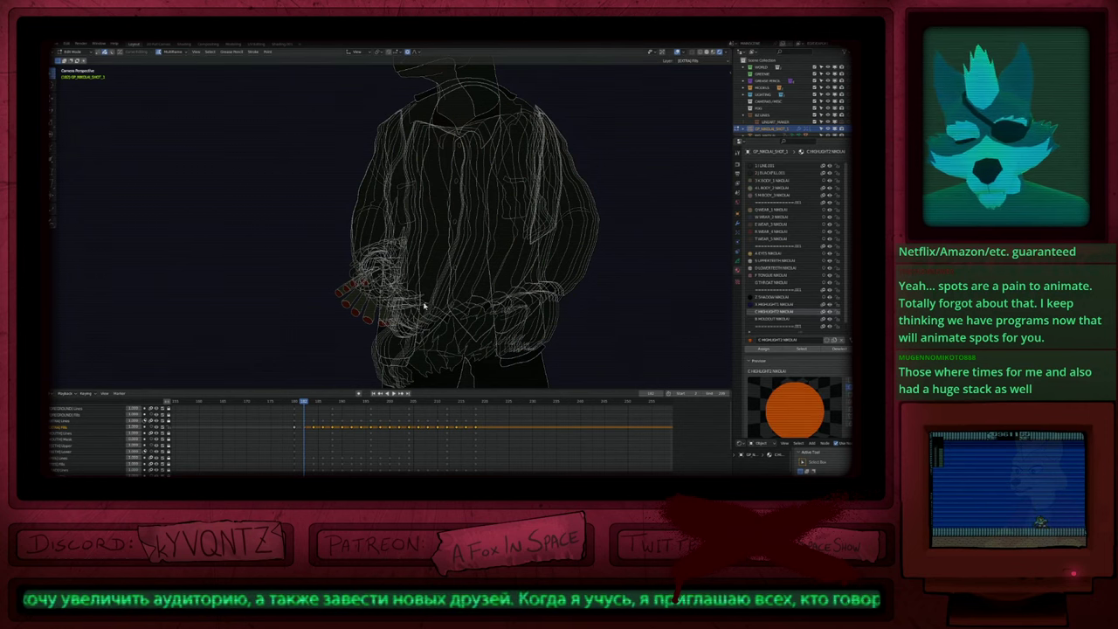
pyautogui.press('KP_Multiply')
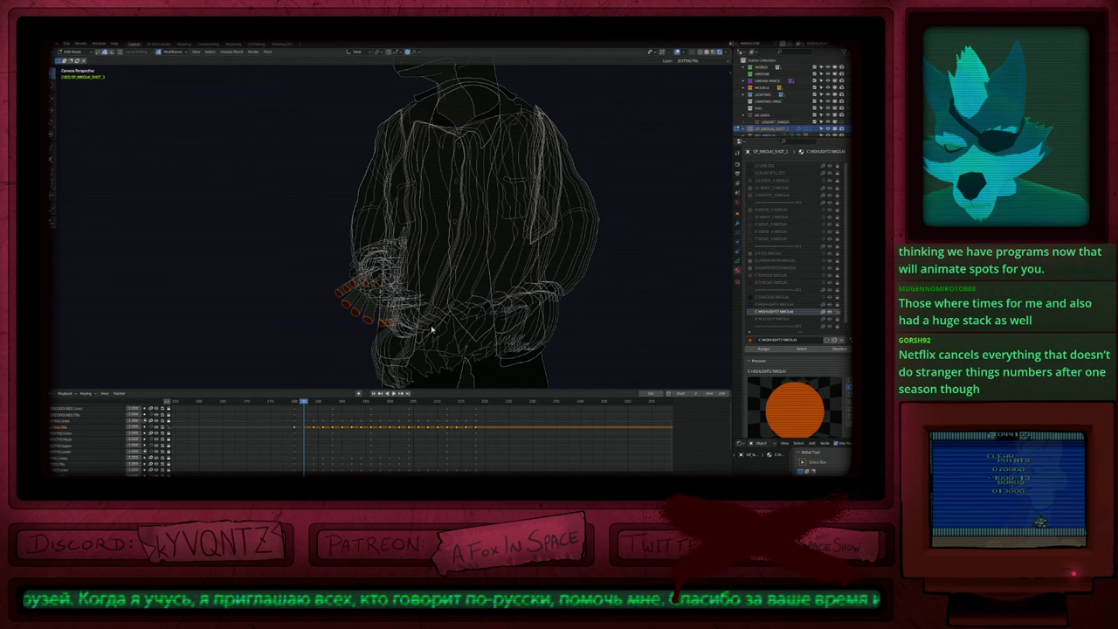
# Step: Undo a test move of the hand highlight strokes, unlock materials, and reselect C HIGHLIGHT2 NIKOLAI
pyautogui.press('g')
pyautogui.click(440, 311)
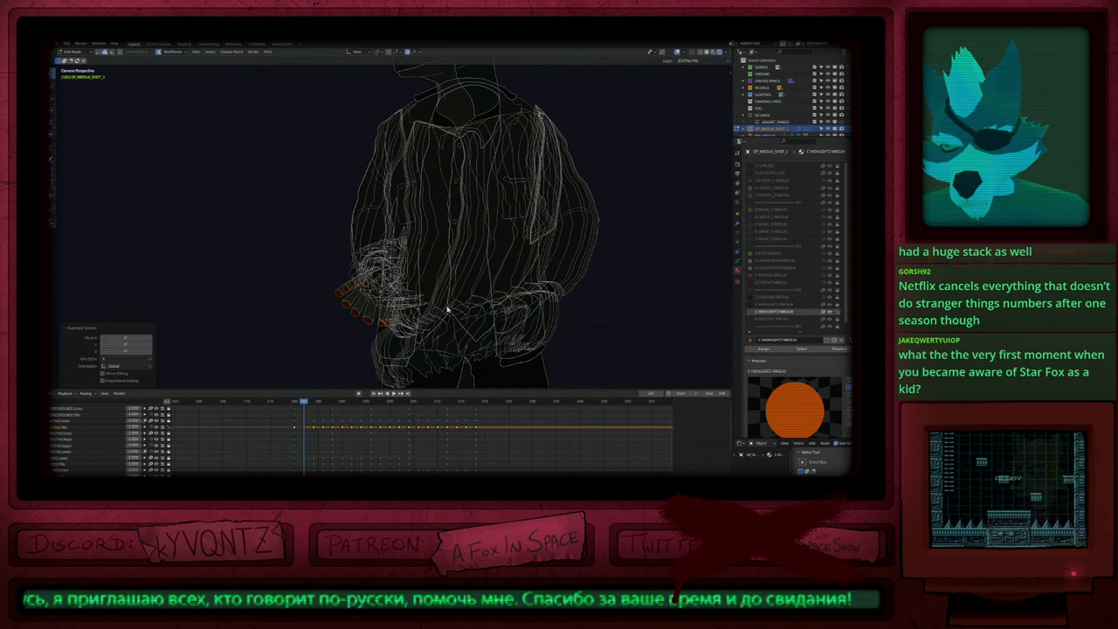
pyautogui.hotkey('ctrl', 'z')
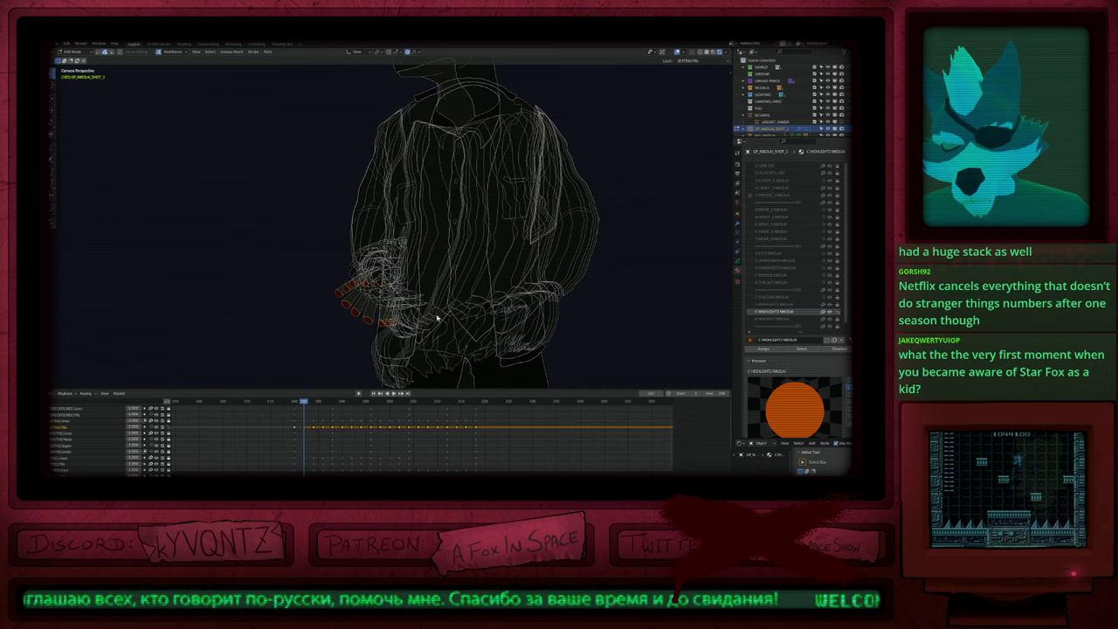
pyautogui.hotkey('ctrl', 'z')
pyautogui.hotkey('ctrl', 'z')
pyautogui.hotkey('ctrl', 'z')
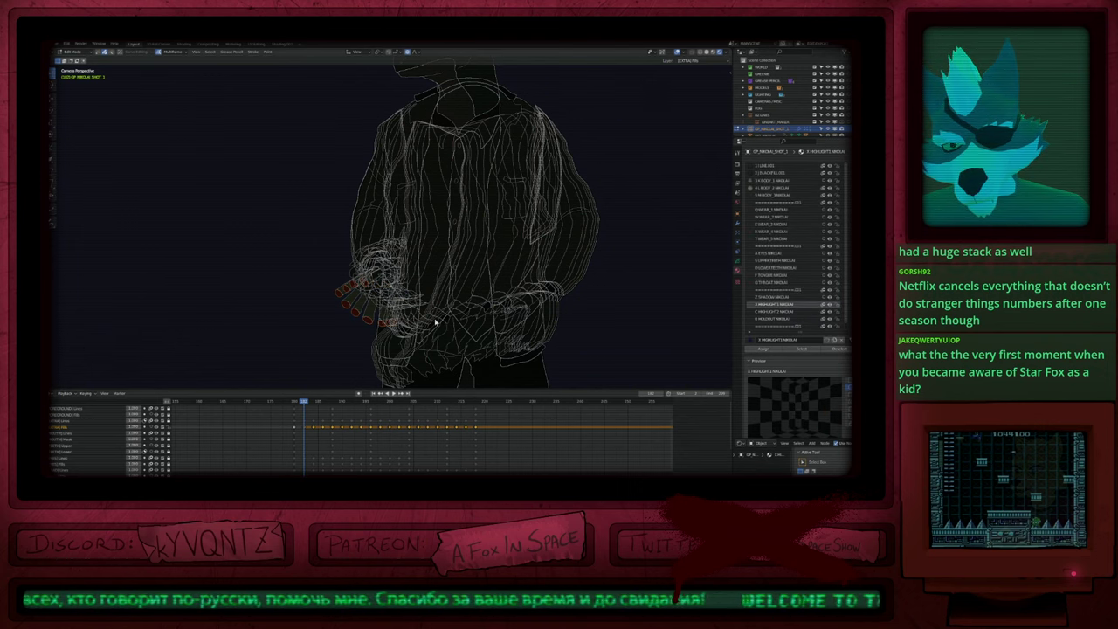
pyautogui.press('Up')
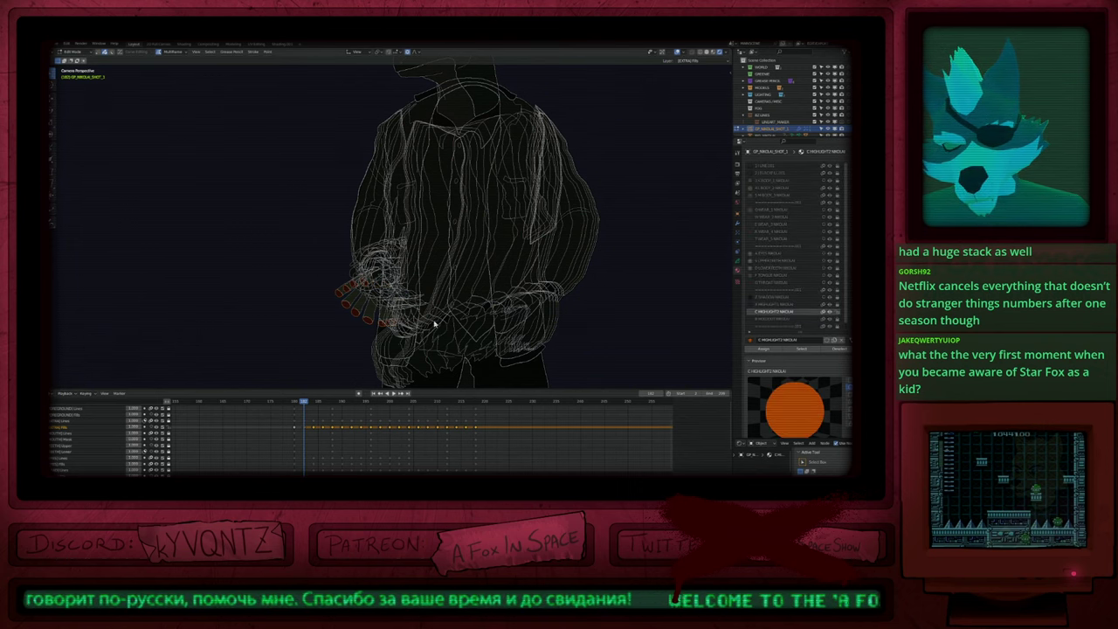
pyautogui.press('Down')
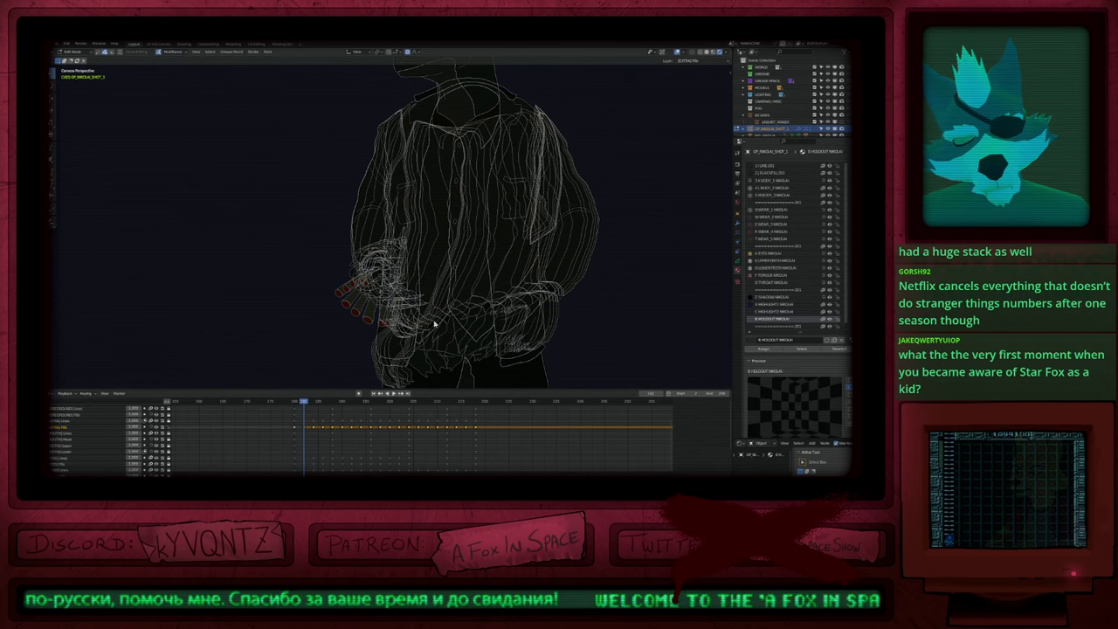
pyautogui.press('Up')
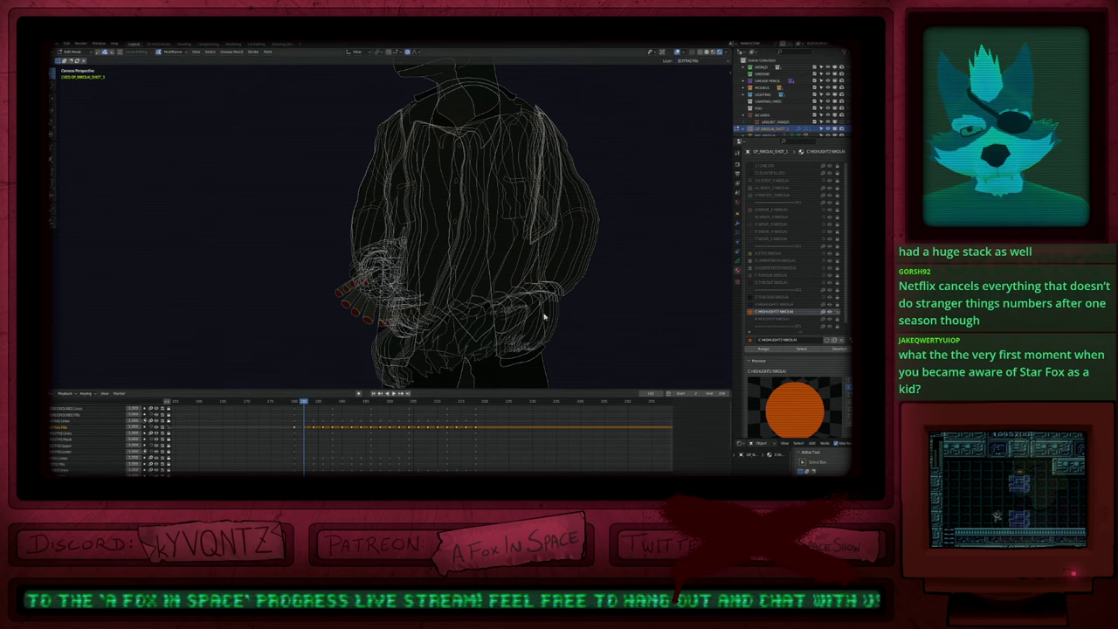
pyautogui.keyDown('shift'); pyautogui.moveTo(527, 330); pyautogui.dragTo(386, 338, button='middle'); pyautogui.keyUp('shift')
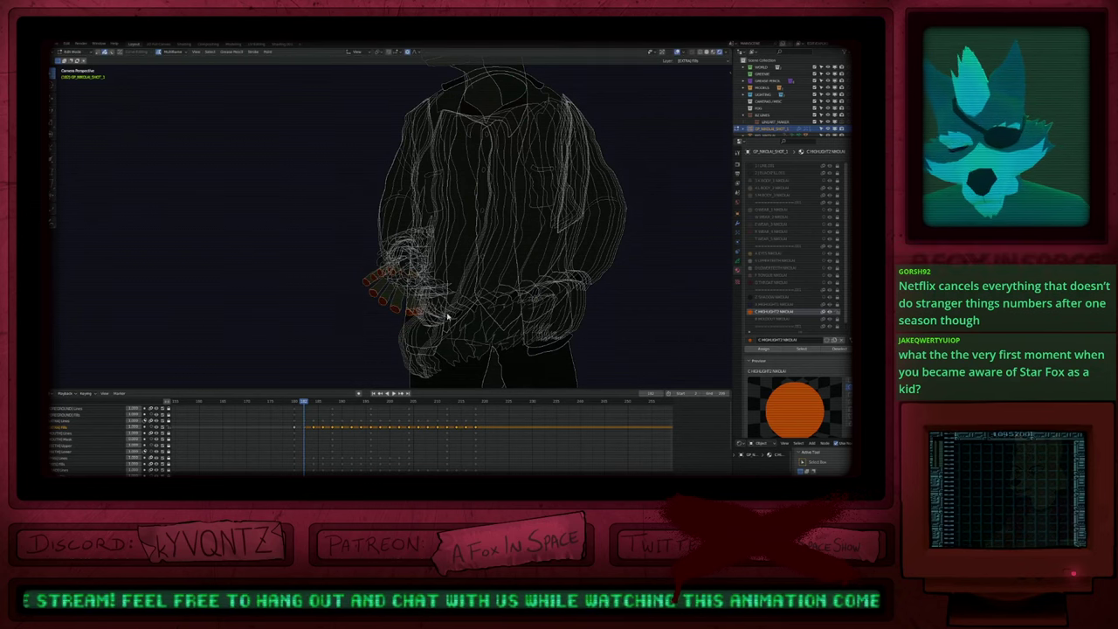
# Step: Try moving the orange ember strokes to another layer, undo it, and reposition them near the hand
pyautogui.press('g')
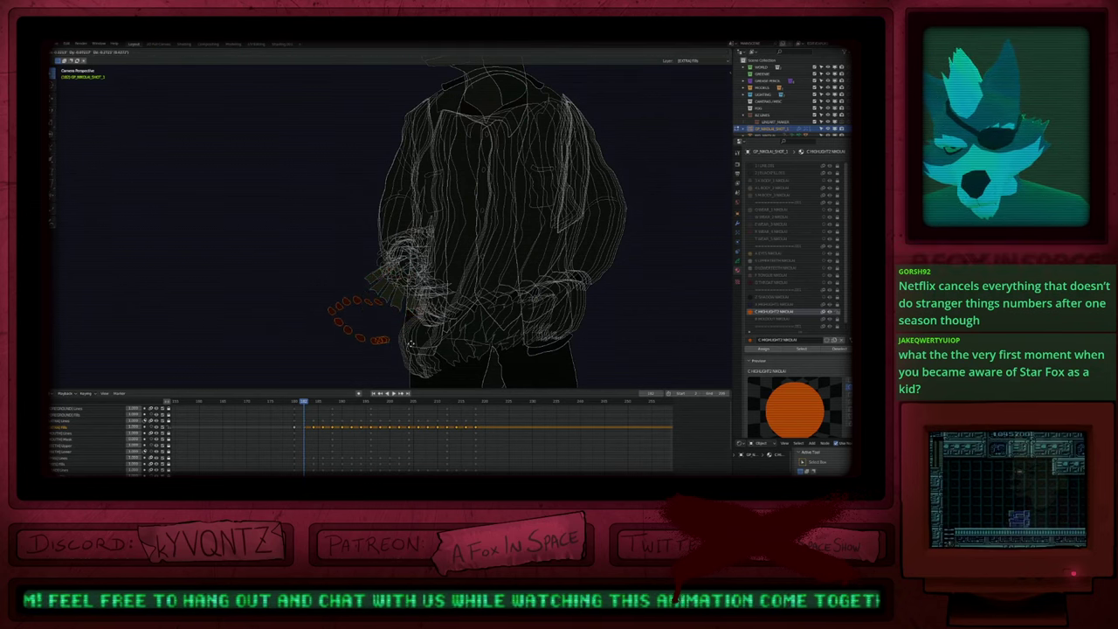
pyautogui.rightClick(417, 343)
pyautogui.press('m')
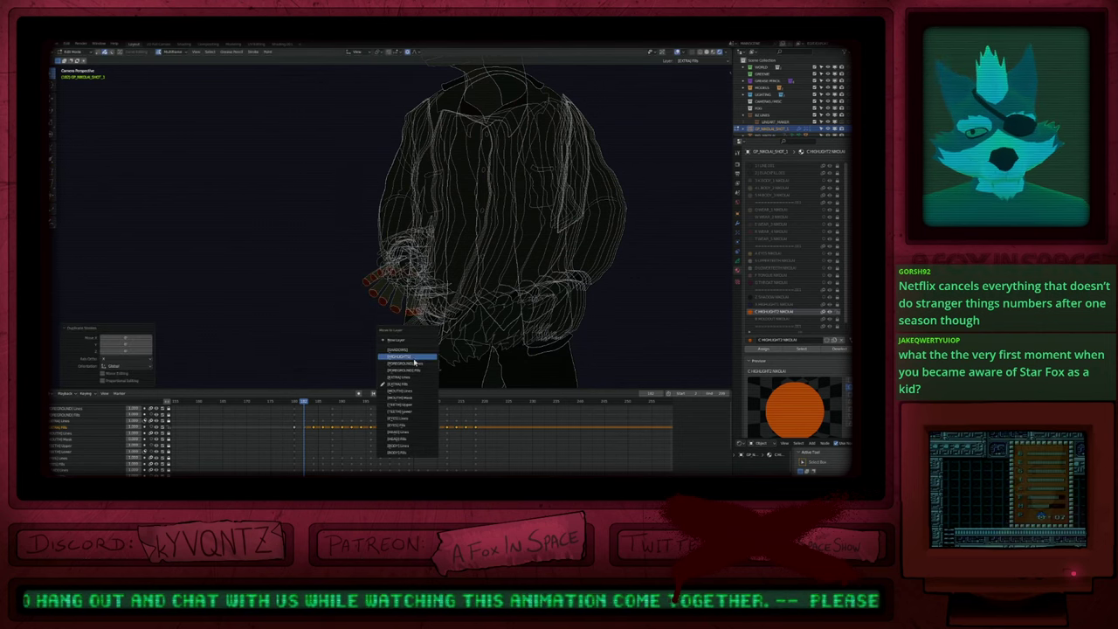
pyautogui.click(414, 357)
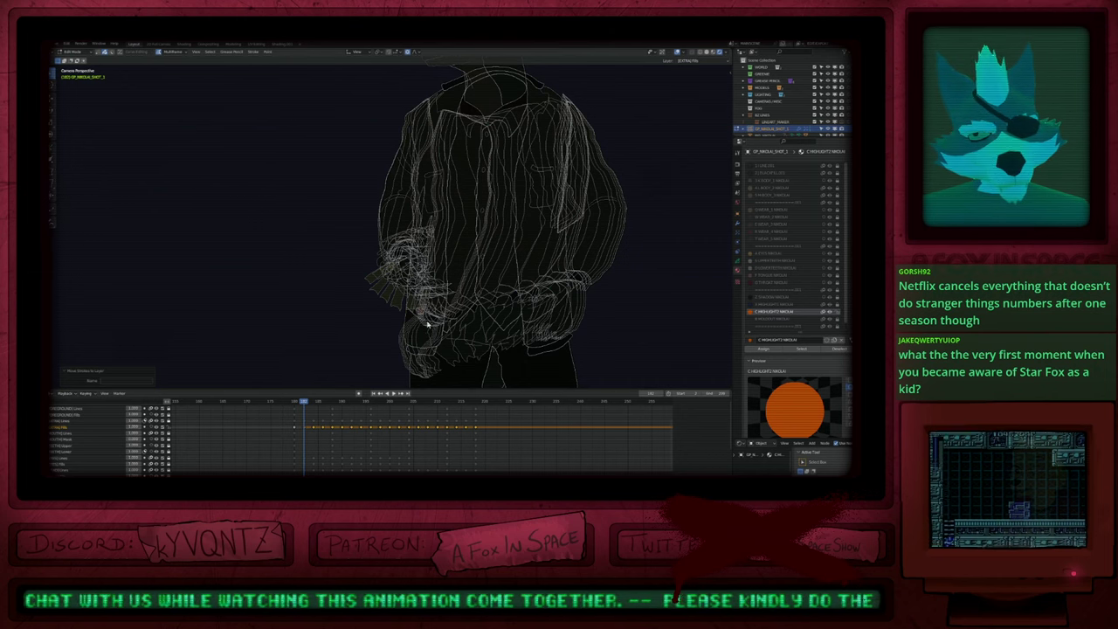
pyautogui.hotkey('ctrl', 'z')
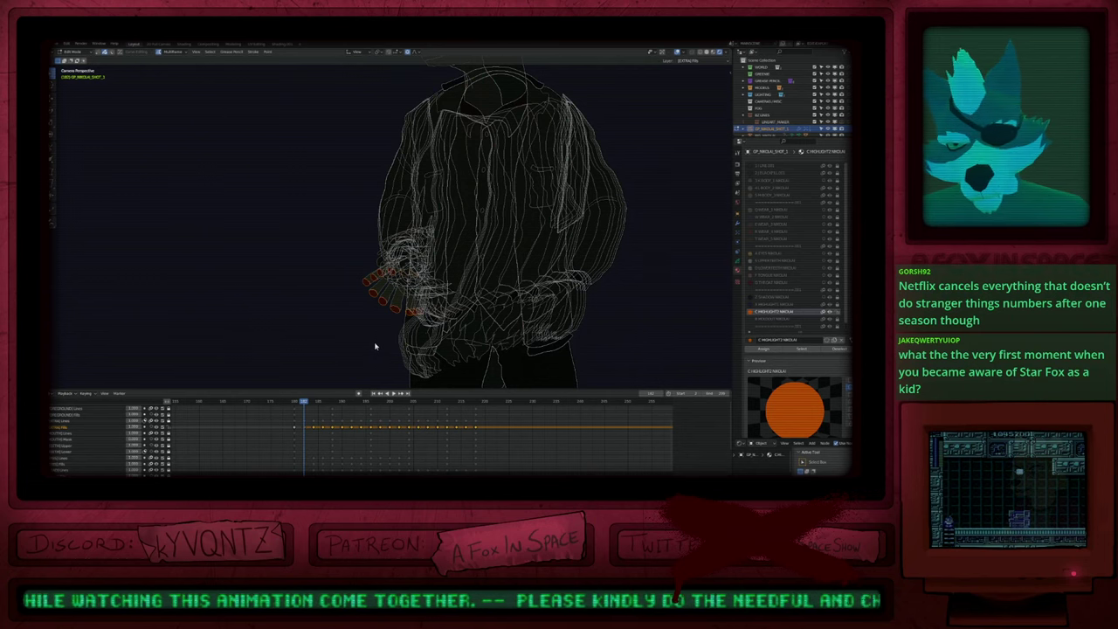
pyautogui.press('Tab')
pyautogui.press('Tab')
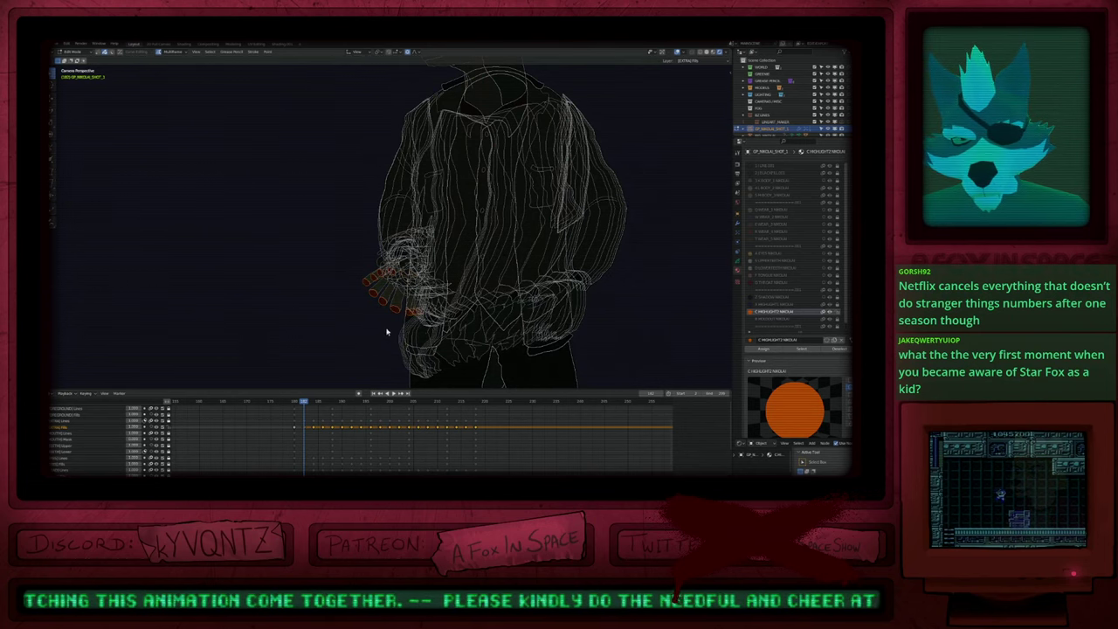
pyautogui.press('g')
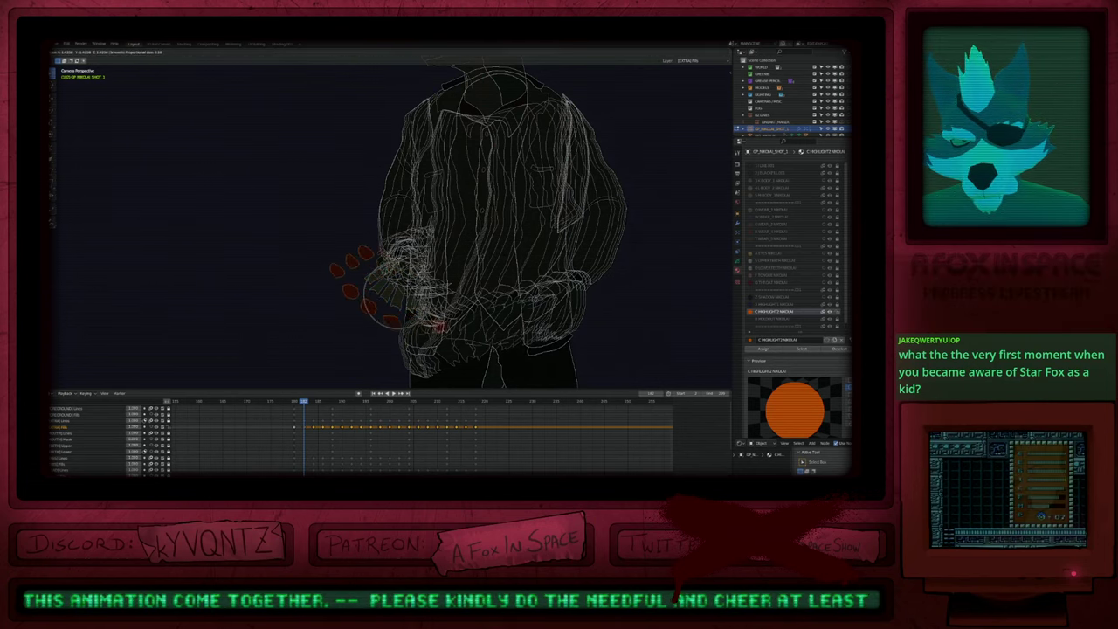
pyautogui.click(386, 350)
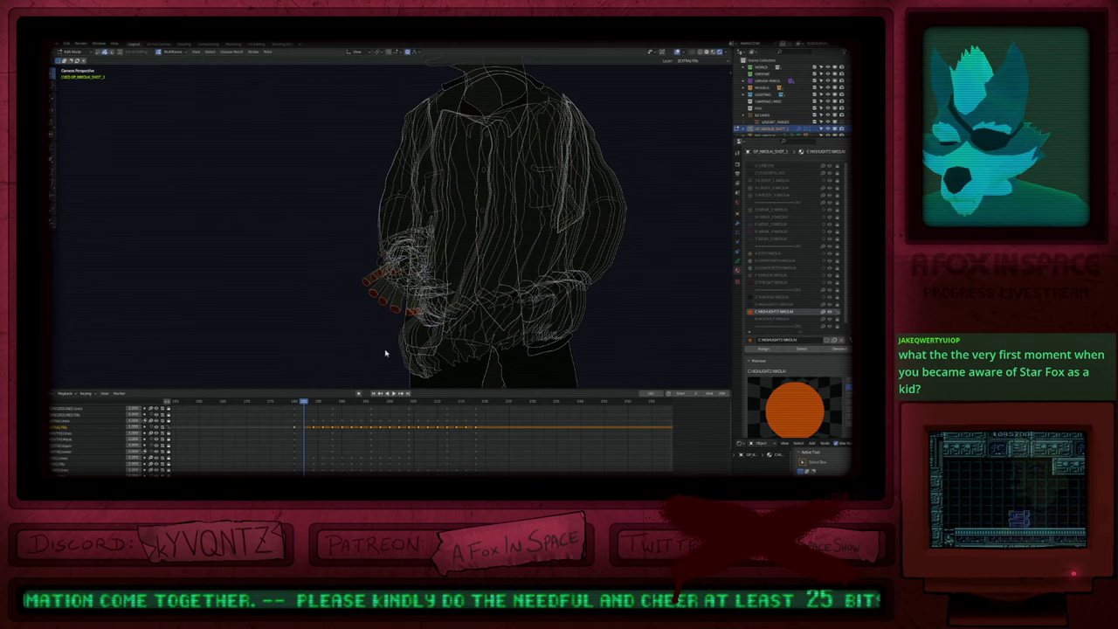
pyautogui.press('Tab')
# Step: On the first several keyframes, duplicate the ember strokes and move the copies to HIGHLIGHTS
pyautogui.press('Down')
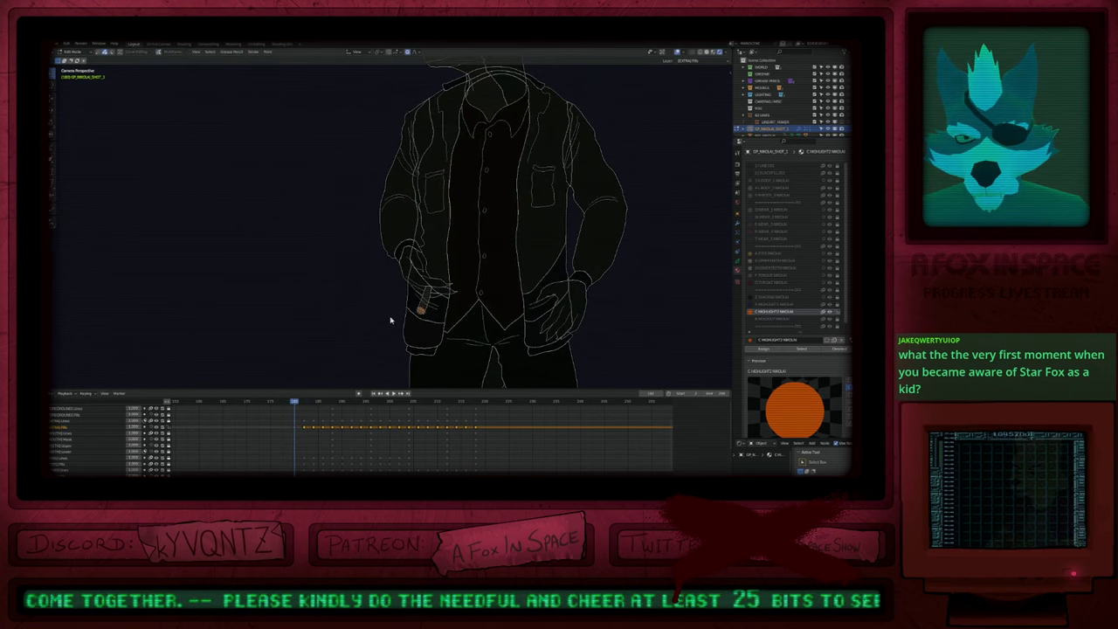
pyautogui.press('Up')
pyautogui.hotkey('shift', 'd')
pyautogui.rightClick(368, 342)
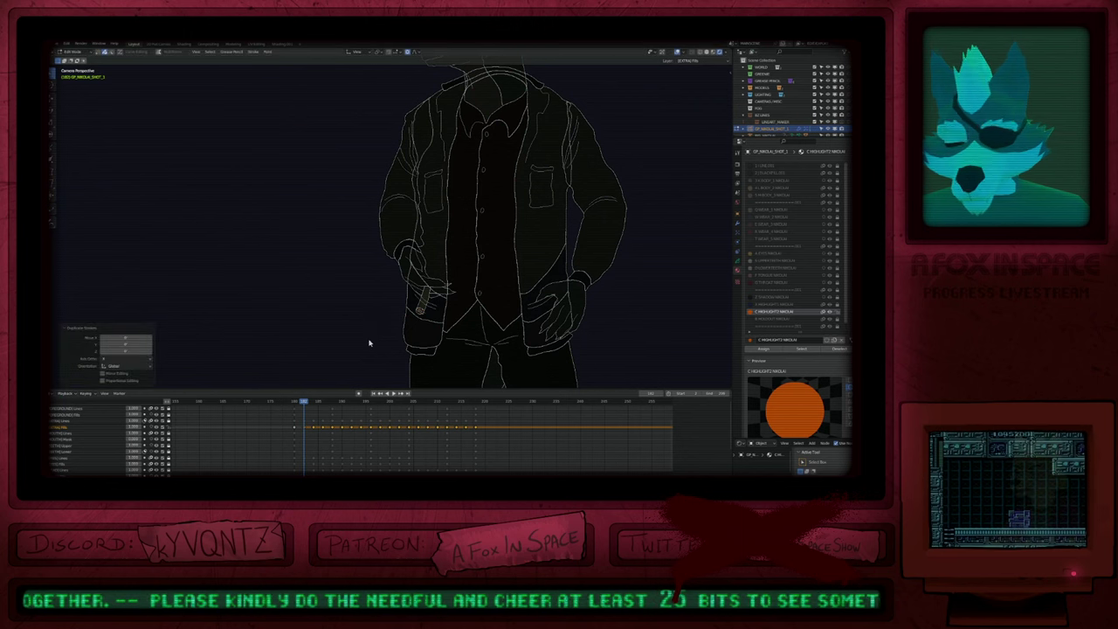
pyautogui.press('m')
pyautogui.click(369, 342)
pyautogui.press('Up')
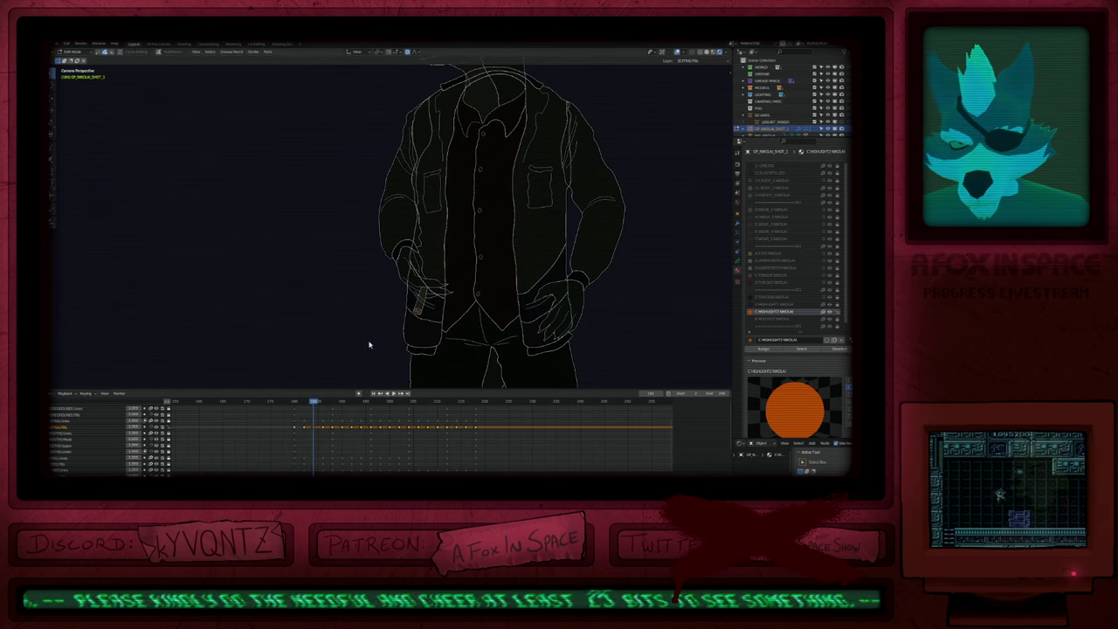
pyautogui.hotkey('shift', 'd')
pyautogui.click(326, 321)
pyautogui.press('m')
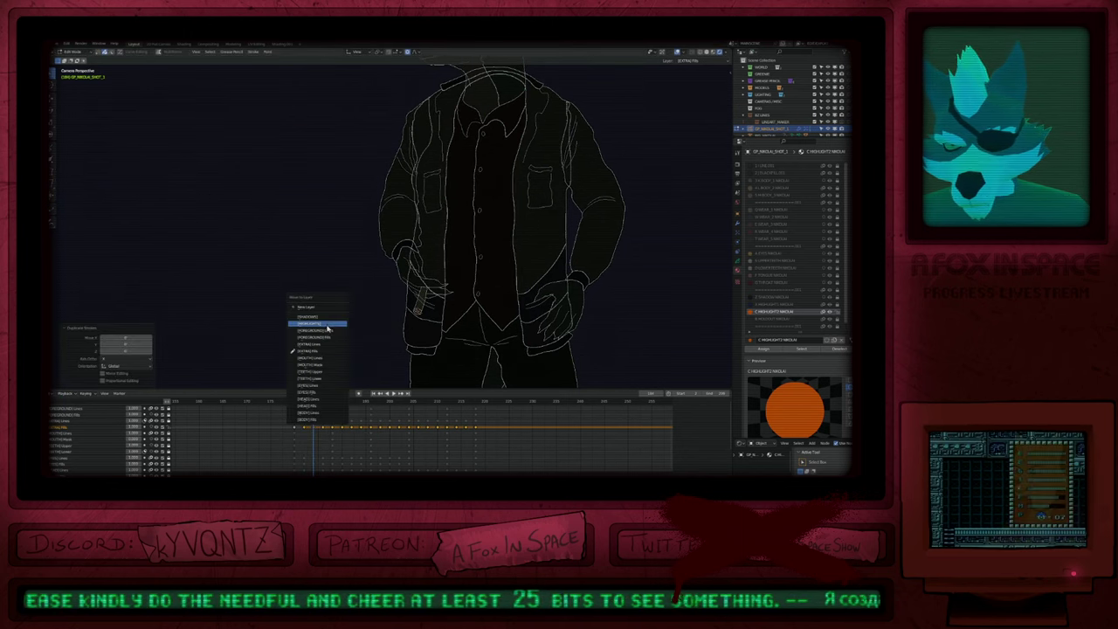
pyautogui.click(329, 325)
pyautogui.press('Up')
pyautogui.hotkey('shift', 'd')
pyautogui.rightClick(317, 346)
pyautogui.press('m')
pyautogui.click(325, 344)
pyautogui.press('Up')
pyautogui.hotkey('shift', 'd')
pyautogui.click(328, 343)
pyautogui.press('m')
pyautogui.click(328, 343)
pyautogui.press('Up')
pyautogui.click(343, 351)
pyautogui.press('m')
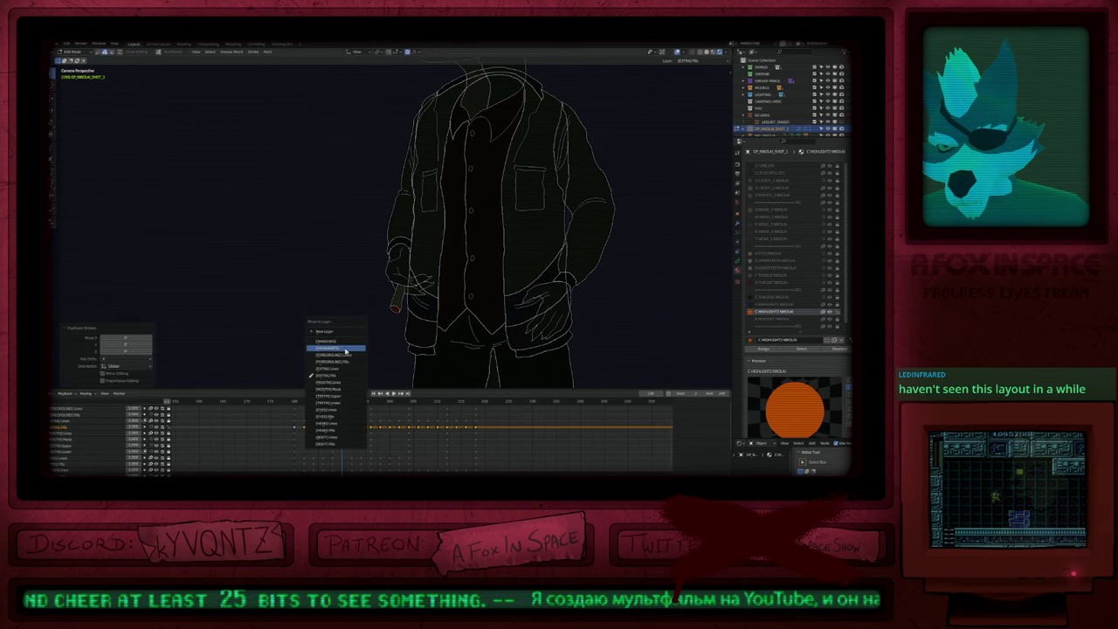
pyautogui.click(336, 348)
pyautogui.press('Up')
pyautogui.hotkey('shift', 'd')
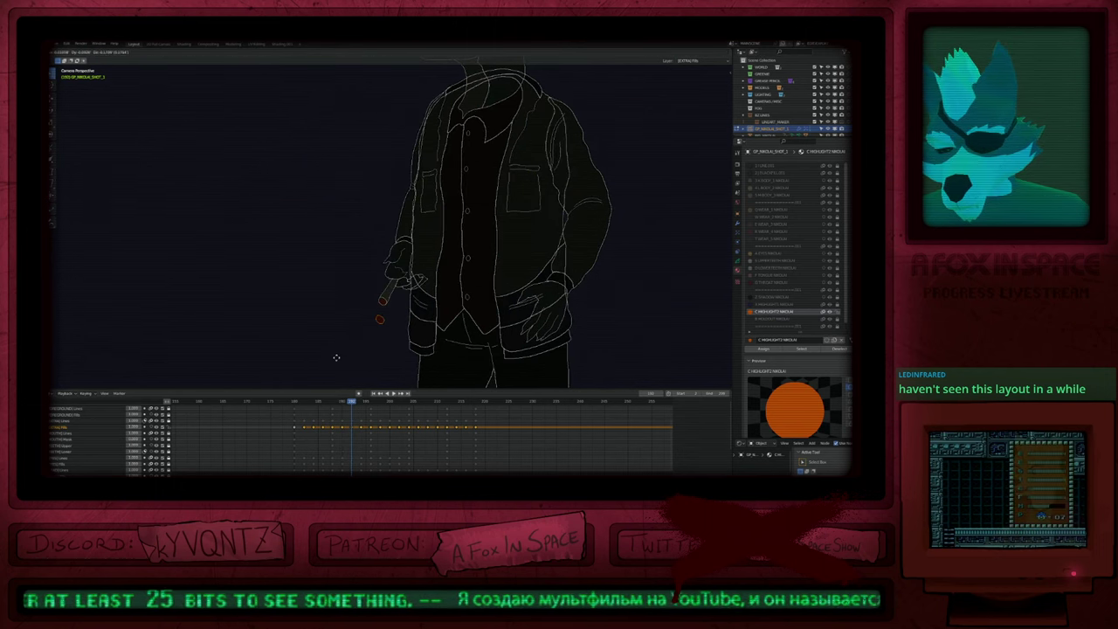
pyautogui.click(335, 350)
pyautogui.press('m')
pyautogui.click(335, 351)
pyautogui.press('Up')
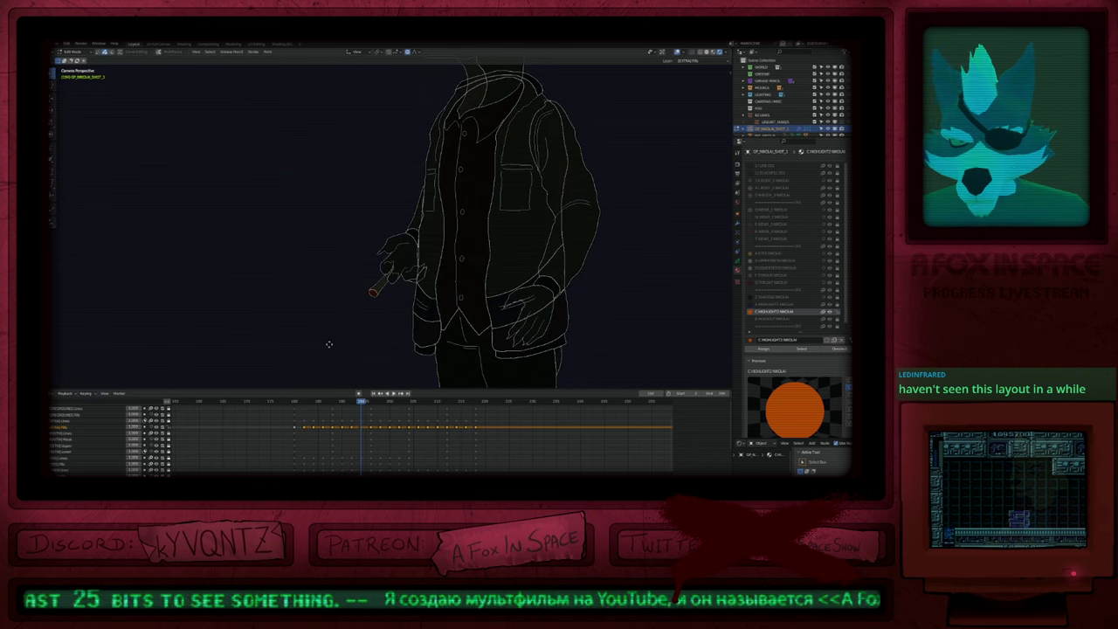
# Step: Repeat for the remaining keyframes, copying each frame's ember strokes onto HIGHLIGHTS
pyautogui.hotkey('shift', 'd')
pyautogui.click(313, 342)
pyautogui.press('m')
pyautogui.click(313, 341)
pyautogui.press('Up')
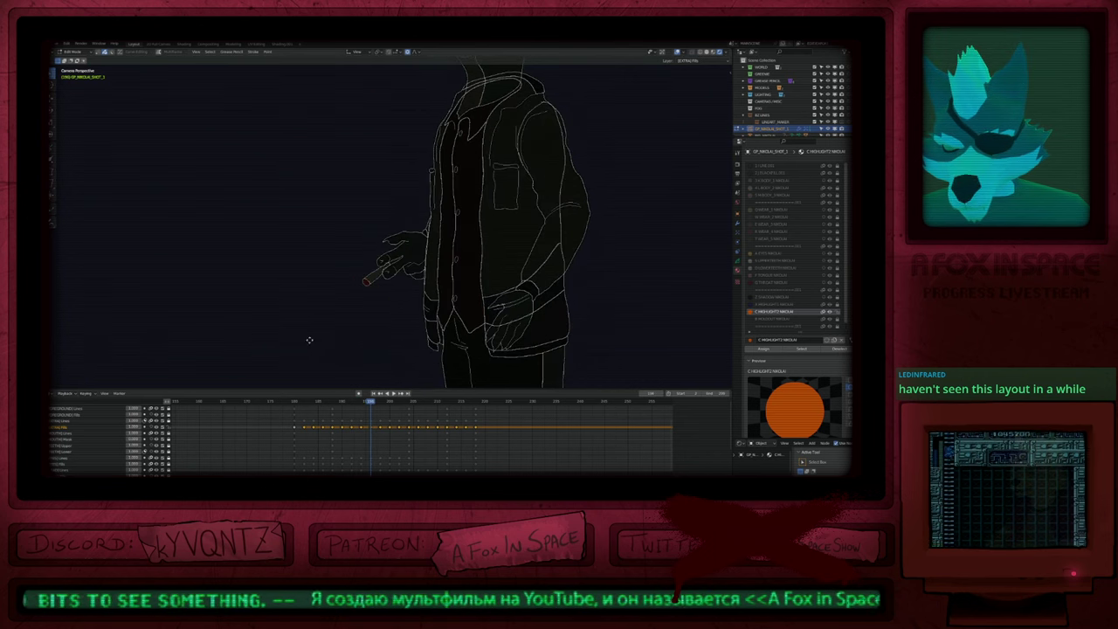
pyautogui.hotkey('shift', 'd')
pyautogui.click(297, 335)
pyautogui.press('m')
pyautogui.click(298, 337)
pyautogui.press('Up')
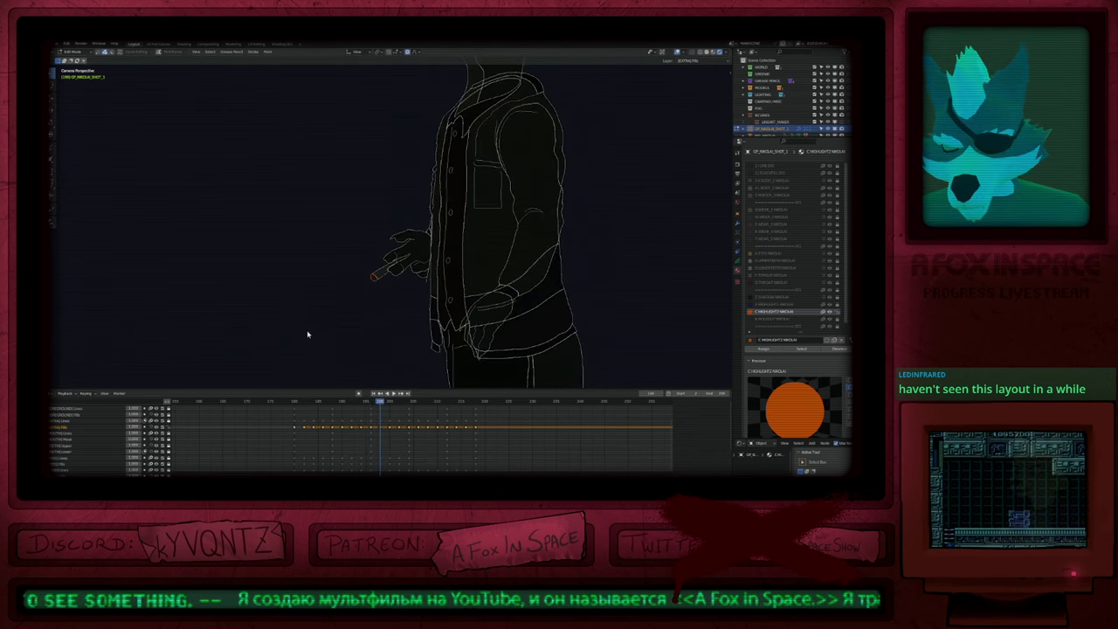
pyautogui.hotkey('shift', 'd')
pyautogui.click(293, 322)
pyautogui.press('m')
pyautogui.click(315, 333)
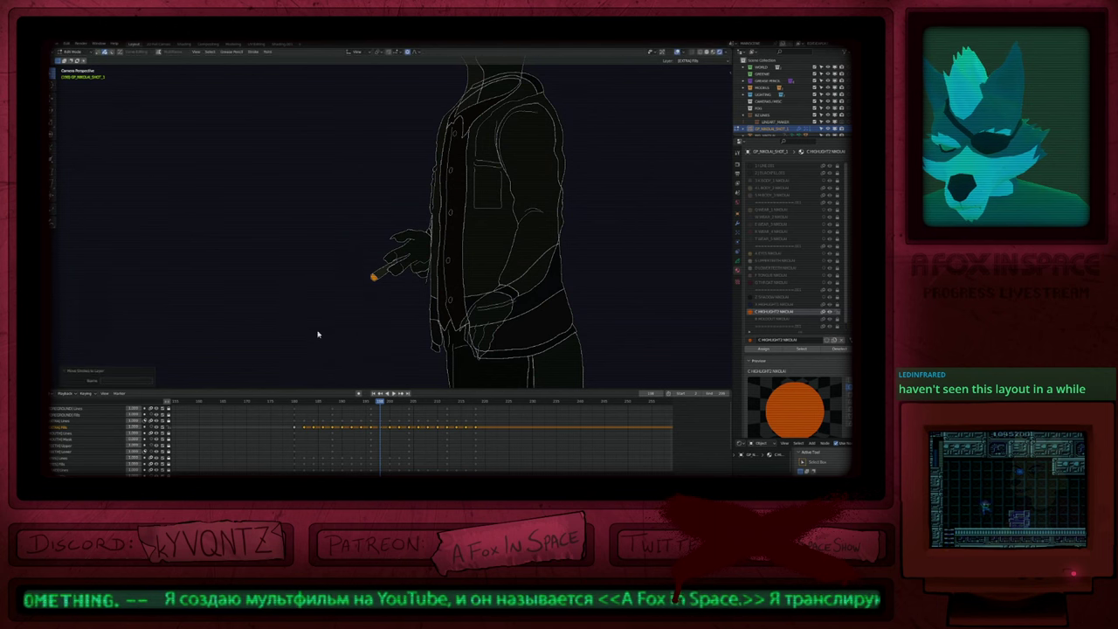
pyautogui.press('Up')
pyautogui.hotkey('shift', 'd')
pyautogui.click(294, 306)
pyautogui.press('m')
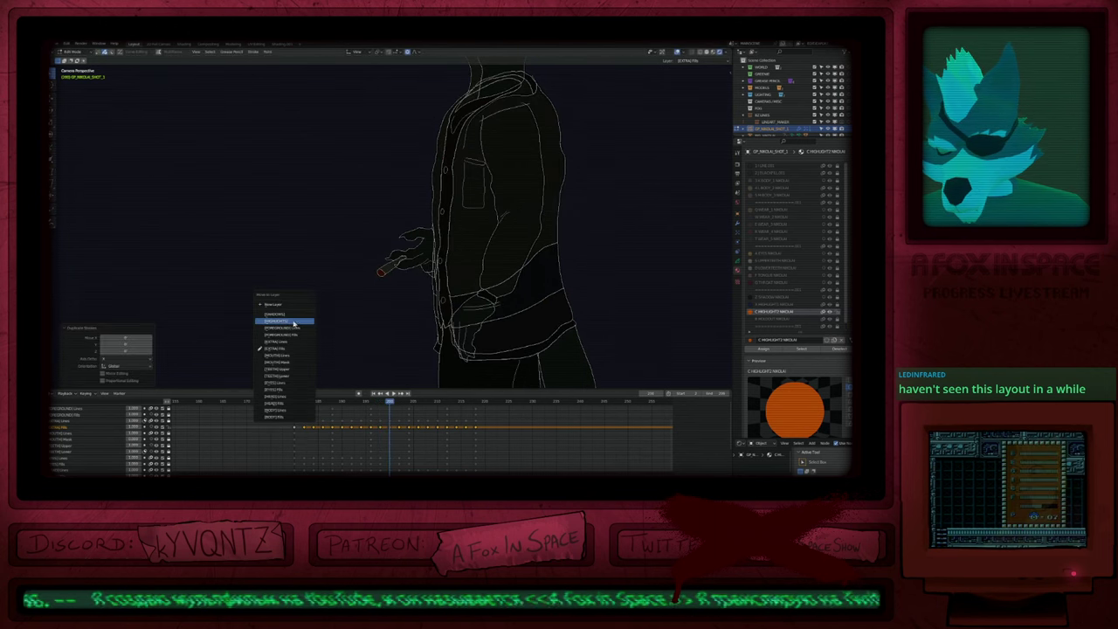
pyautogui.click(294, 323)
pyautogui.press('Up')
pyautogui.hotkey('shift', 'd')
pyautogui.click(282, 295)
pyautogui.press('m')
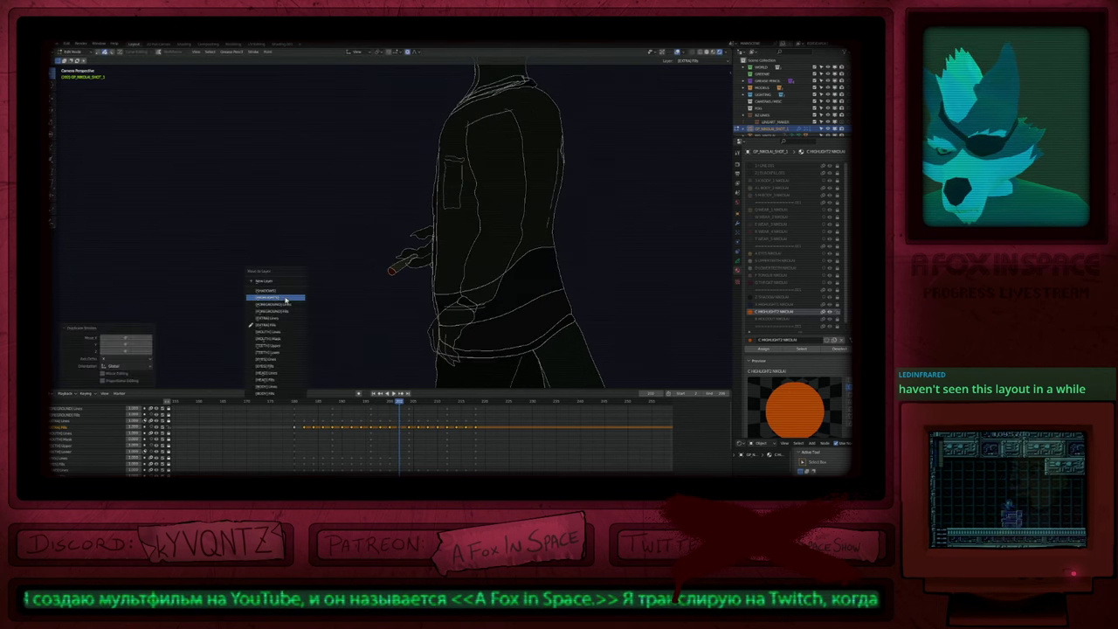
pyautogui.click(294, 316)
pyautogui.press('Up')
pyautogui.click(292, 307)
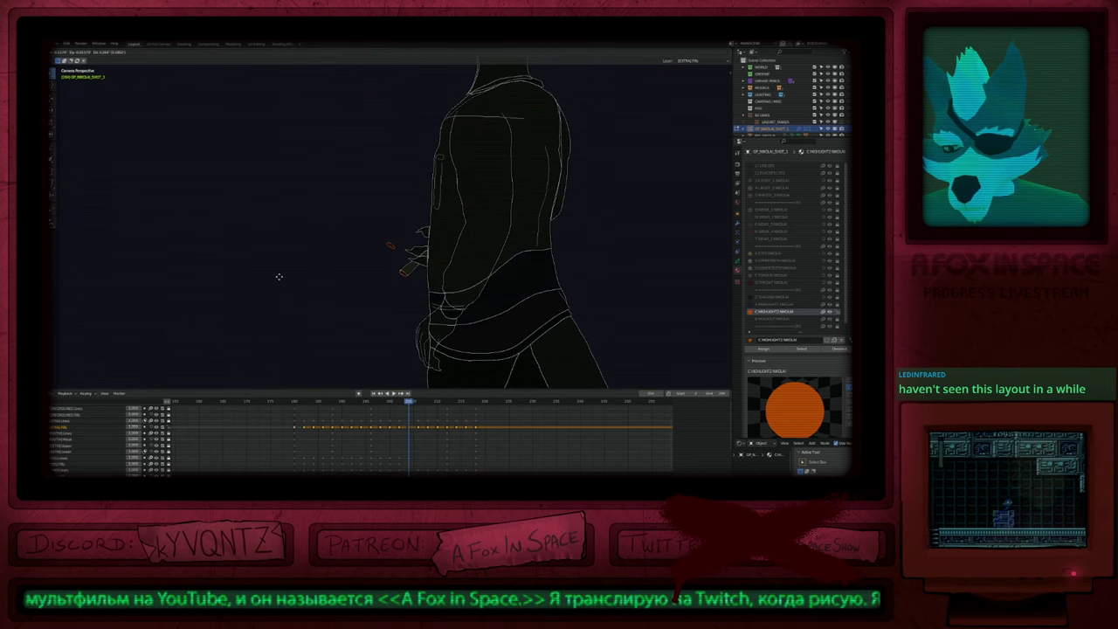
pyautogui.press('m')
pyautogui.click(291, 307)
pyautogui.press('Up')
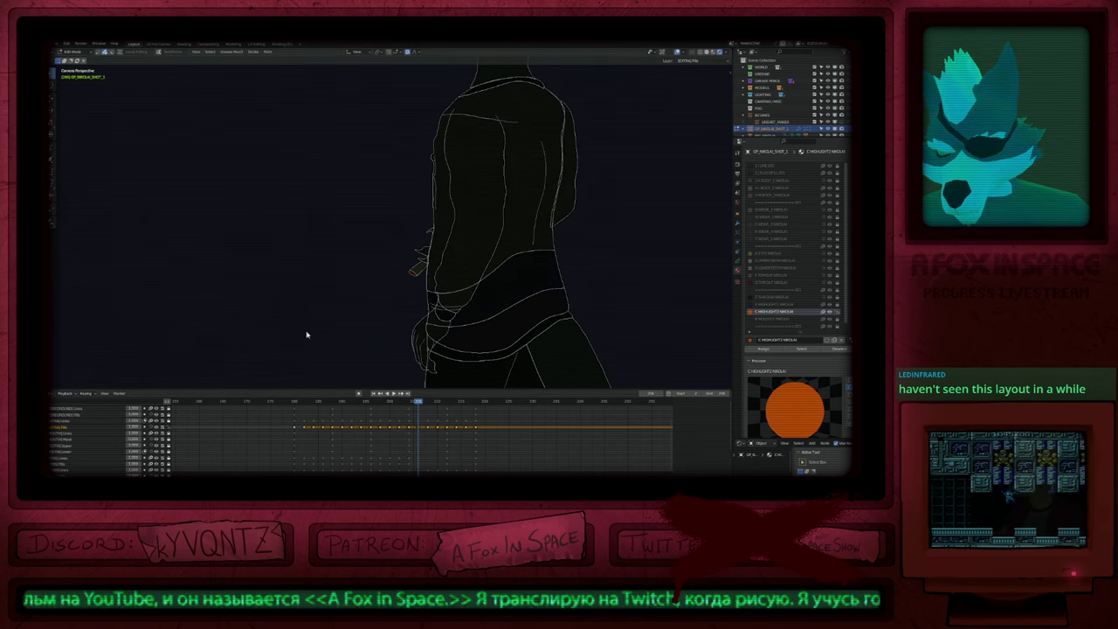
pyautogui.hotkey('shift', 'd')
pyautogui.click(291, 294)
pyautogui.press('m')
pyautogui.click(291, 294)
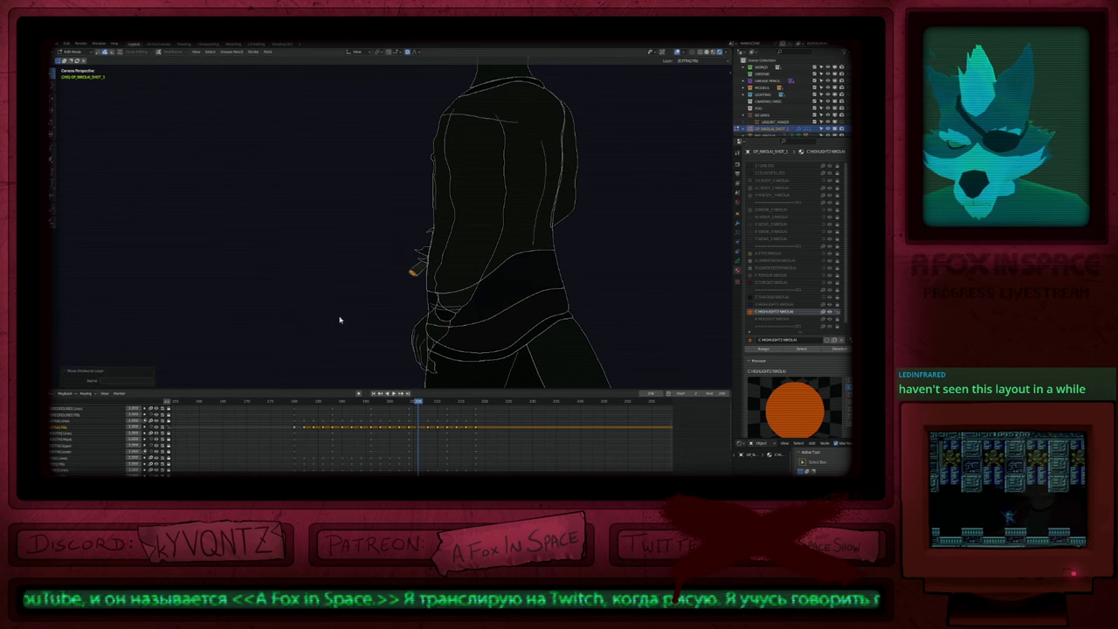
pyautogui.press('Up')
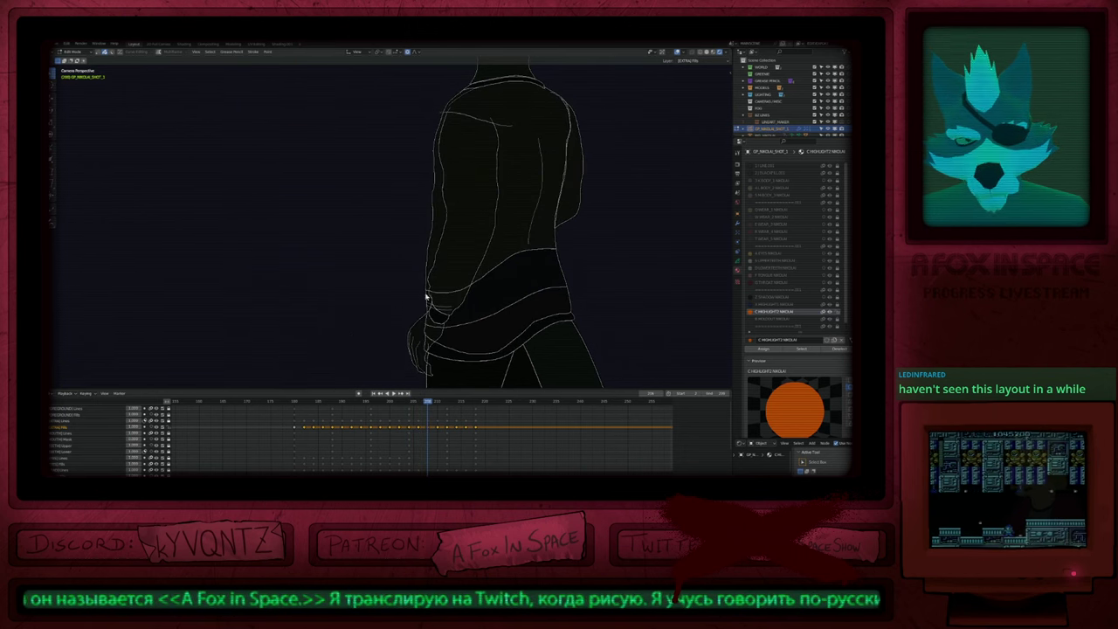
# Step: Step back through the keyframes to review, then return to Draw Mode
pyautogui.press('Down')
pyautogui.press('Down')
pyautogui.press('Down')
pyautogui.press('Down')
pyautogui.press('Down')
pyautogui.press('Down')
pyautogui.press('Down')
pyautogui.press('Down')
pyautogui.press('Down')
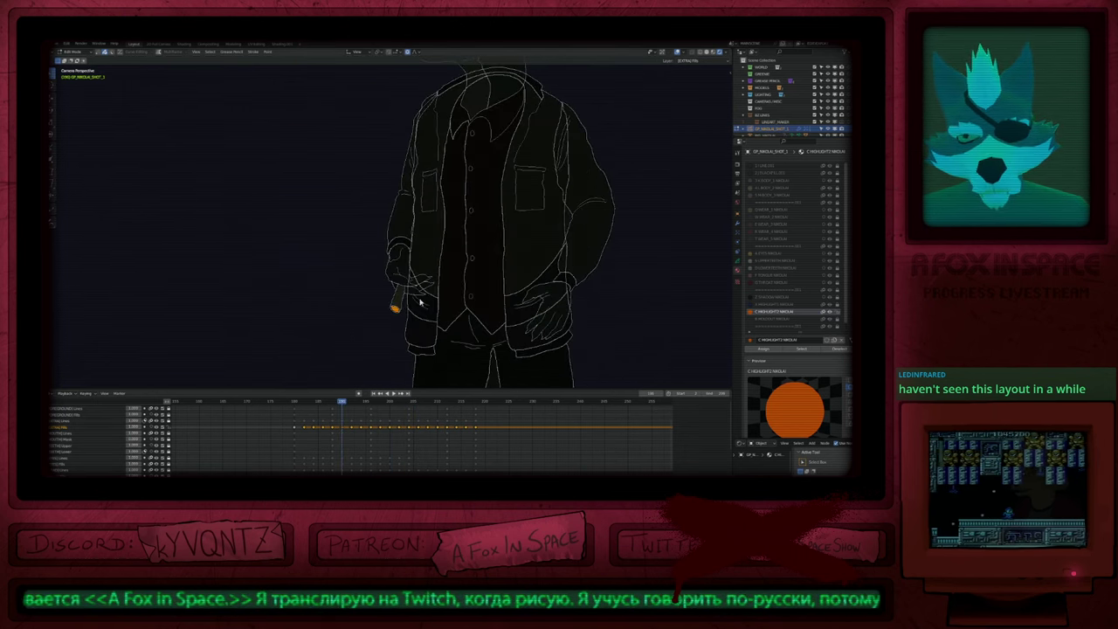
pyautogui.press('Down')
pyautogui.press('Down')
pyautogui.press('Down')
pyautogui.press('Down')
pyautogui.press('Down')
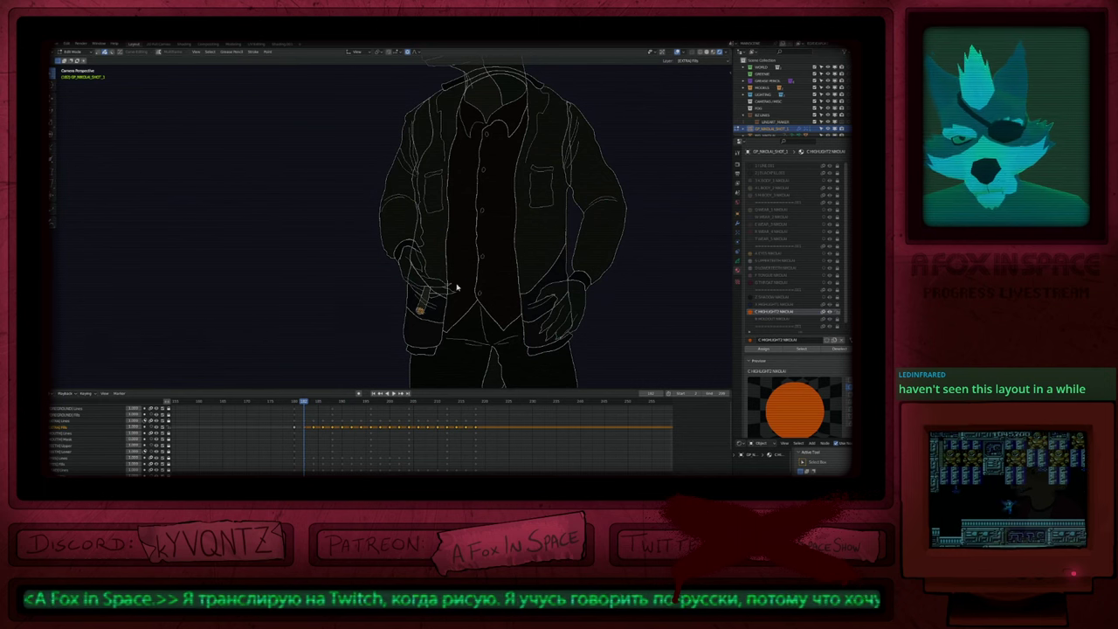
pyautogui.press('Tab')
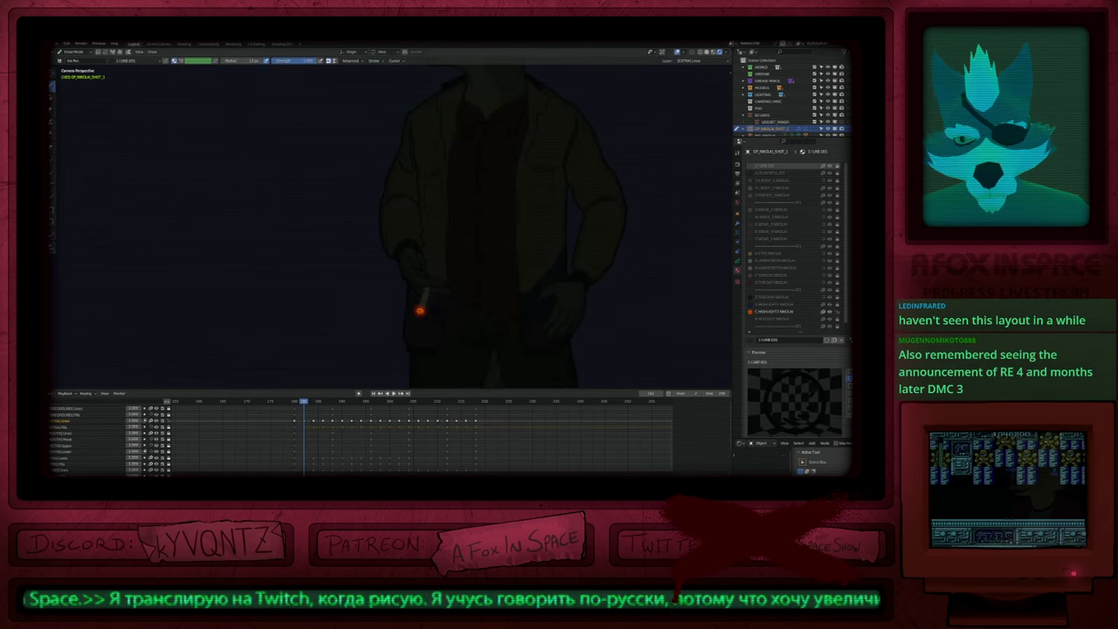
pyautogui.press('Up')
pyautogui.press('Up')
pyautogui.press('Up')
pyautogui.press('Up')
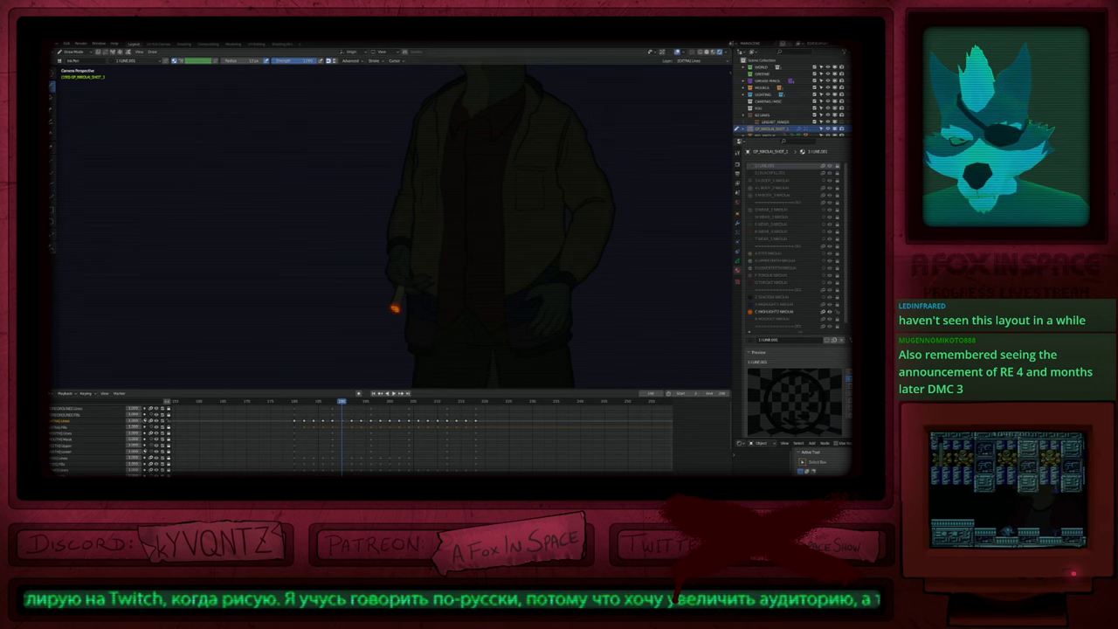
pyautogui.press('Up')
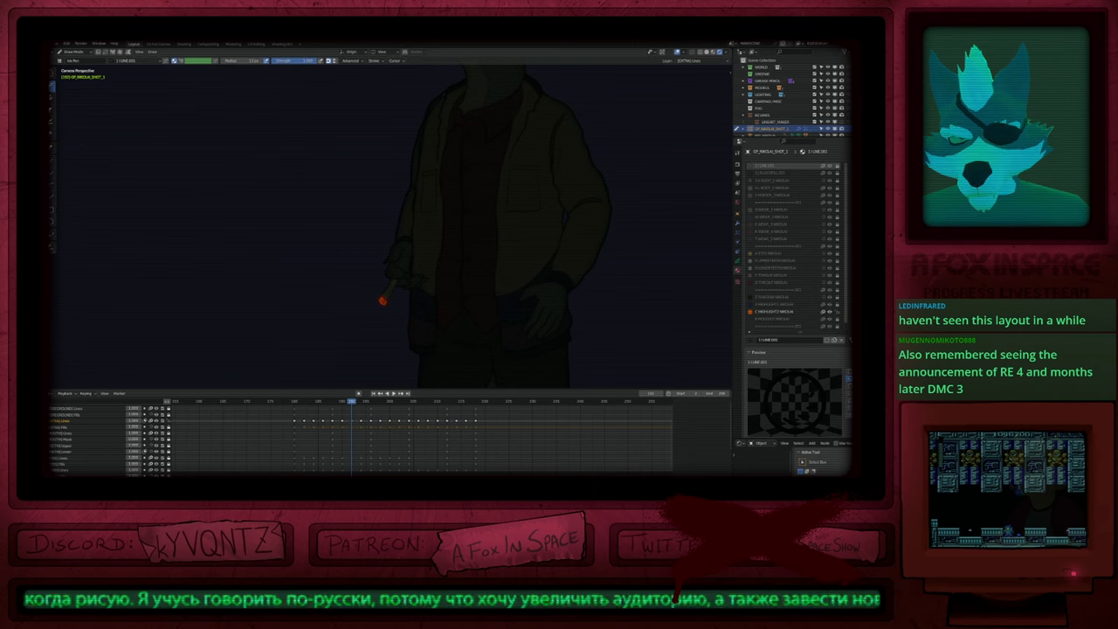
pyautogui.press('Up')
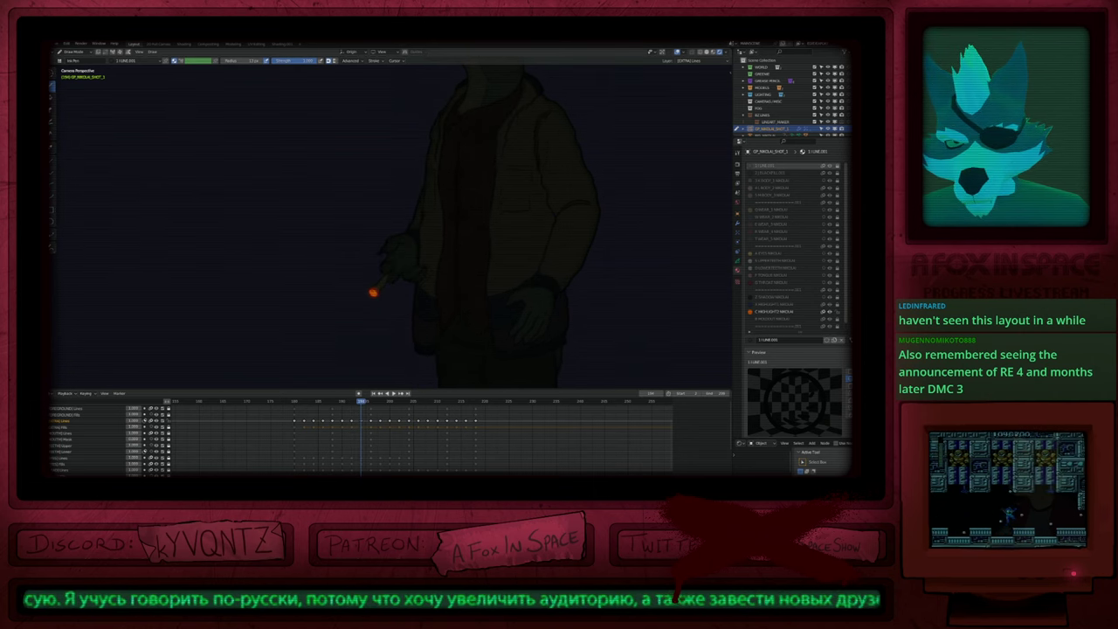
pyautogui.press('Up')
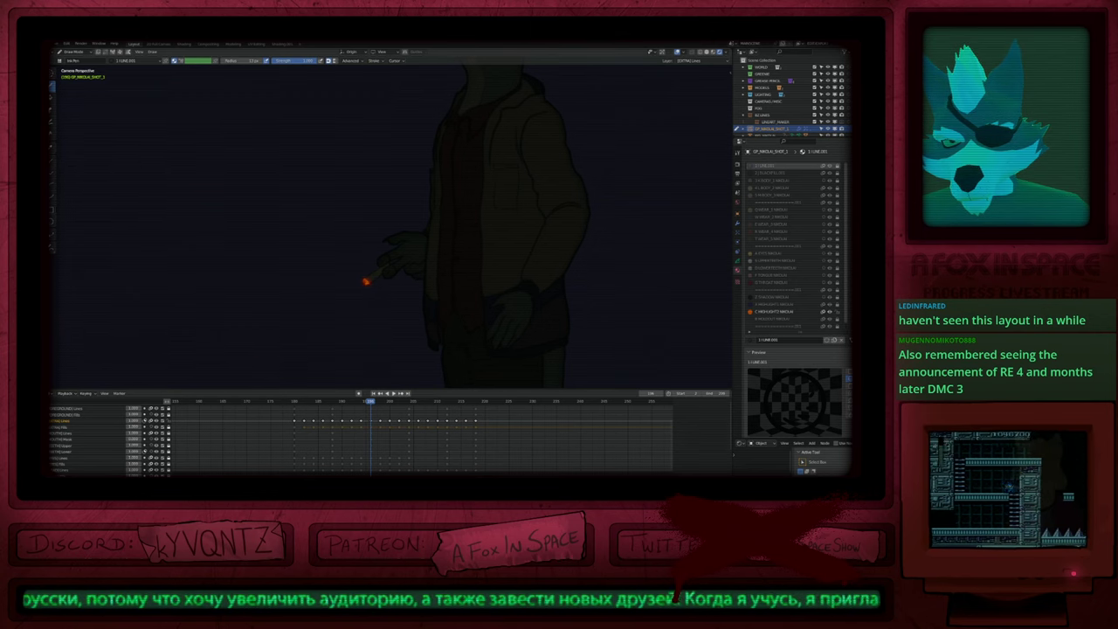
pyautogui.press('Up')
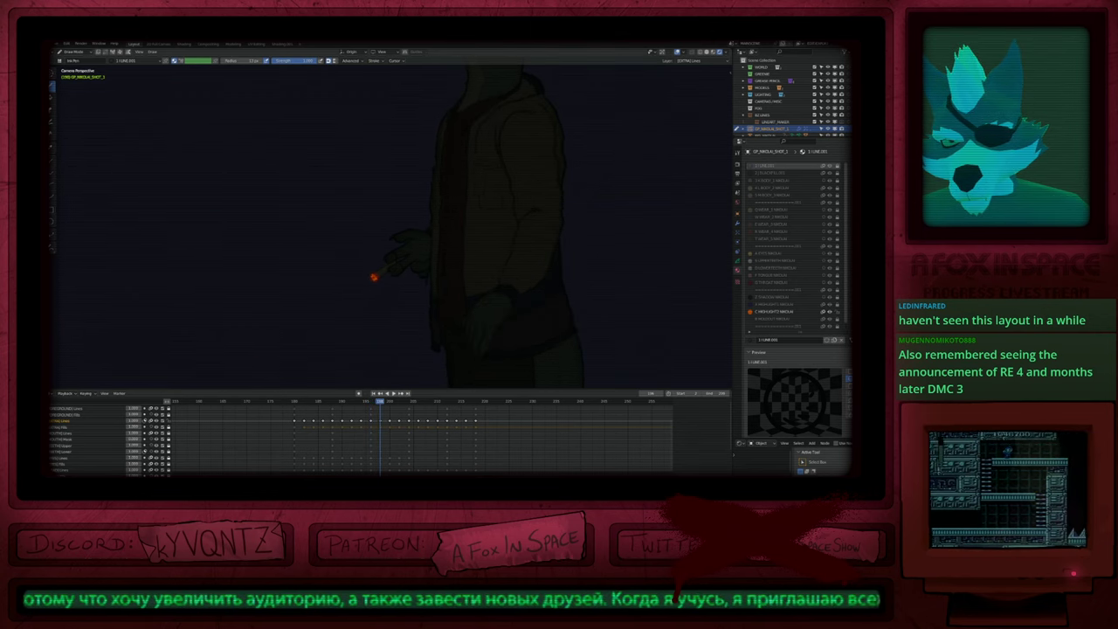
pyautogui.press('Up')
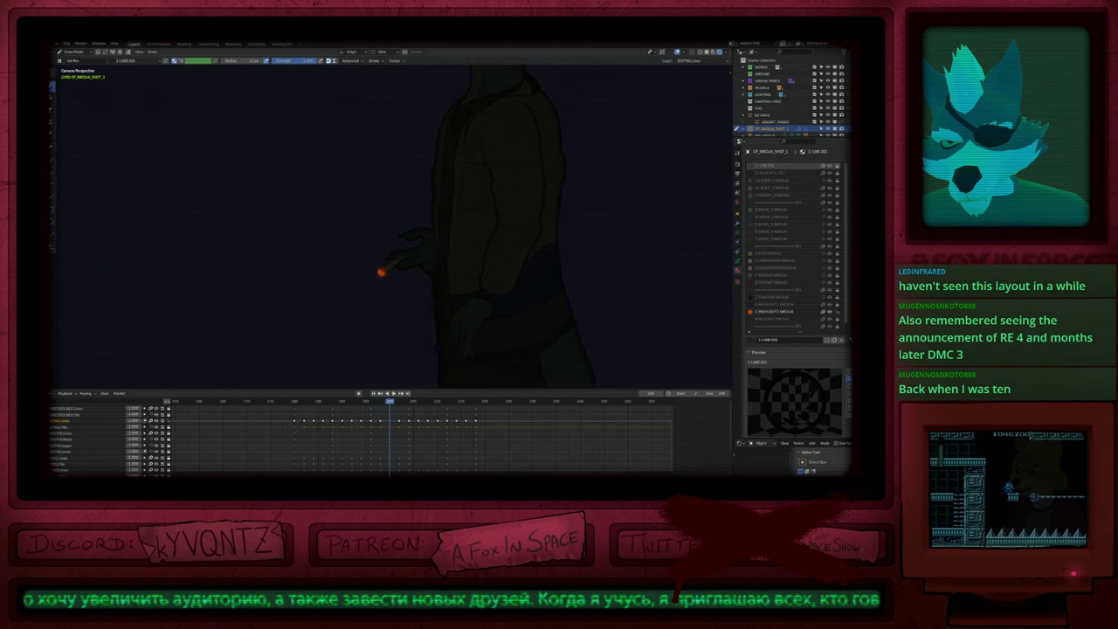
pyautogui.press('Up')
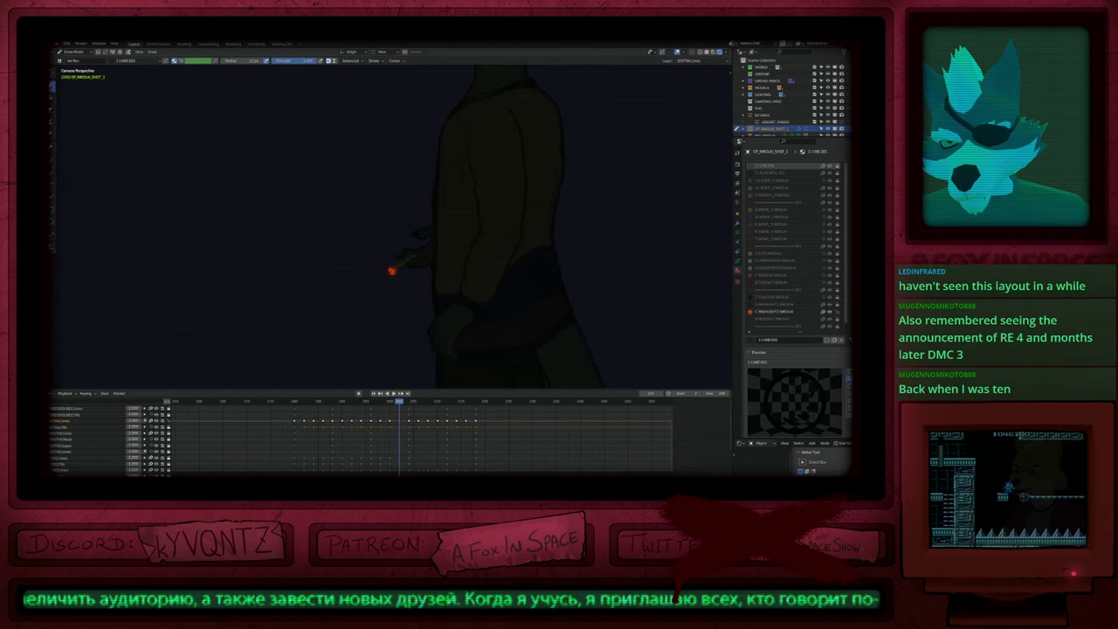
pyautogui.press('Up')
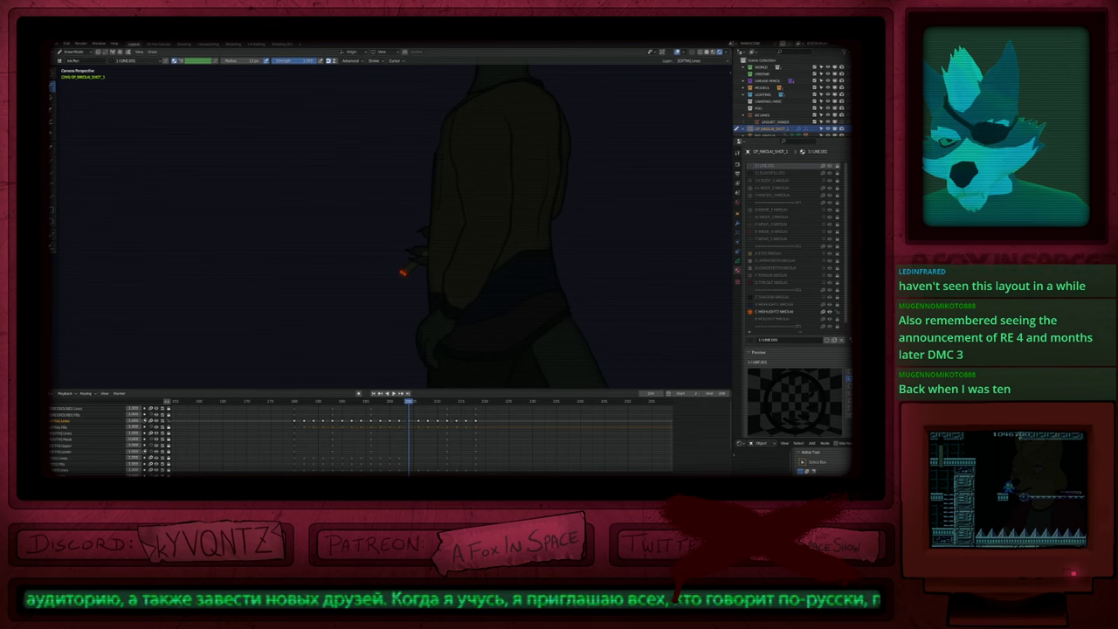
pyautogui.press('Up')
pyautogui.press('Up')
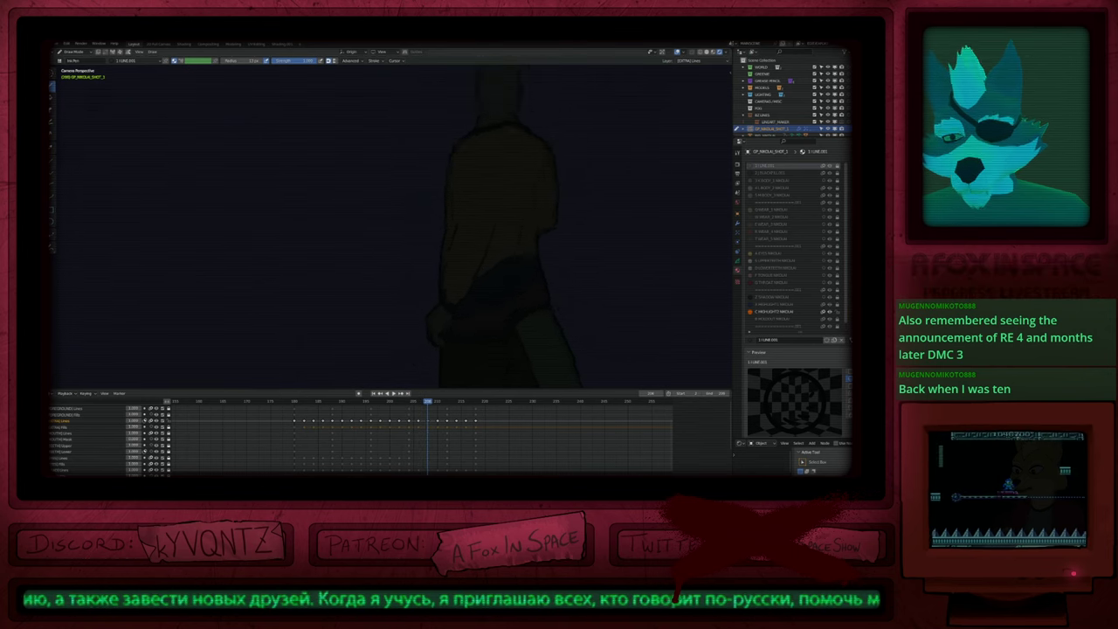
pyautogui.press('Down')
pyautogui.press('Down')
pyautogui.press('Down')
pyautogui.press('Down')
pyautogui.press('Down')
pyautogui.press('Down')
pyautogui.press('Down')
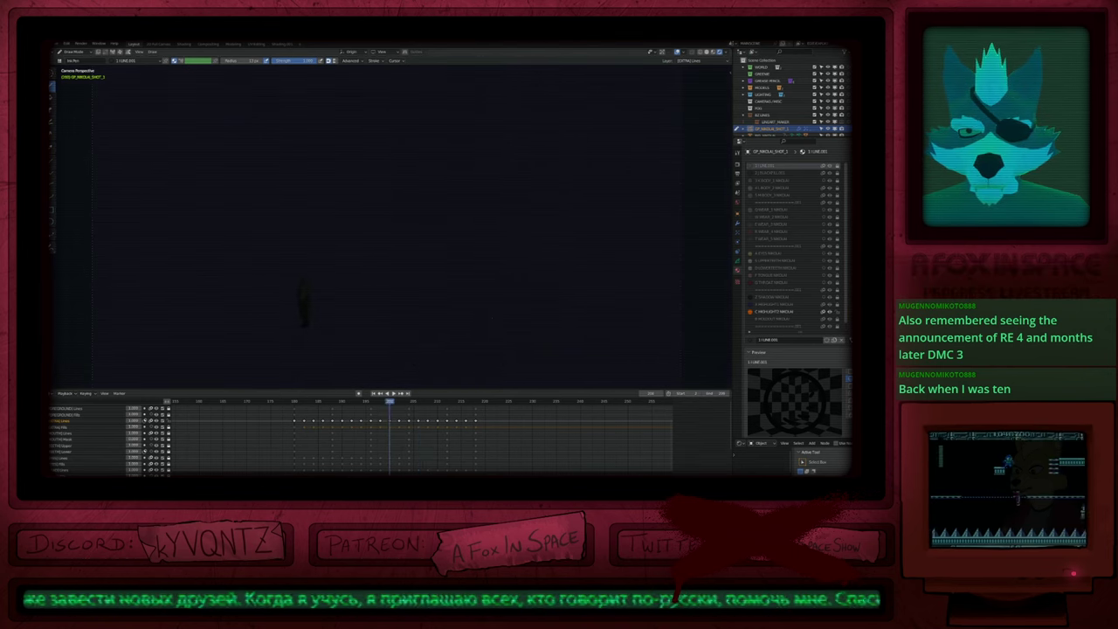
pyautogui.press('Down')
pyautogui.press('Down')
pyautogui.press('Down')
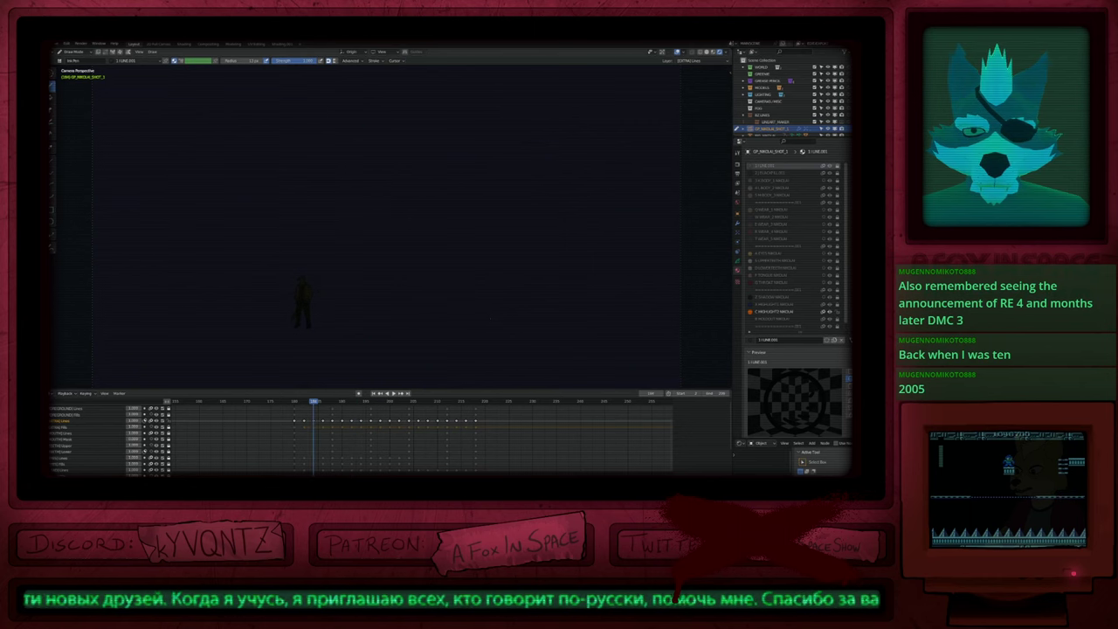
pyautogui.press('Down')
pyautogui.press('Down')
pyautogui.press('space')
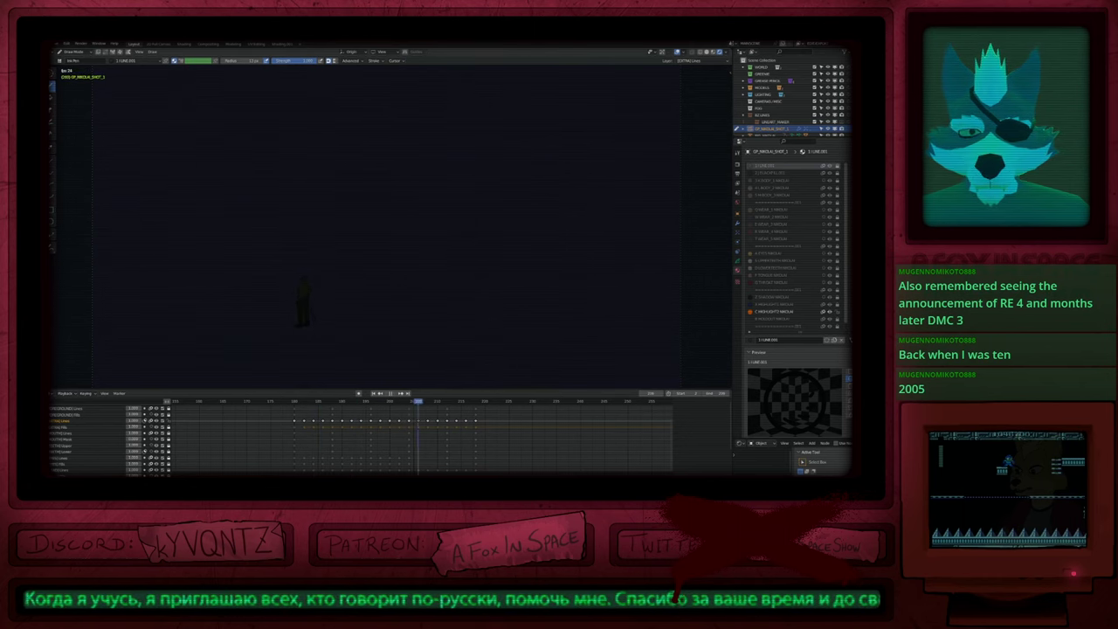
pyautogui.press('space')
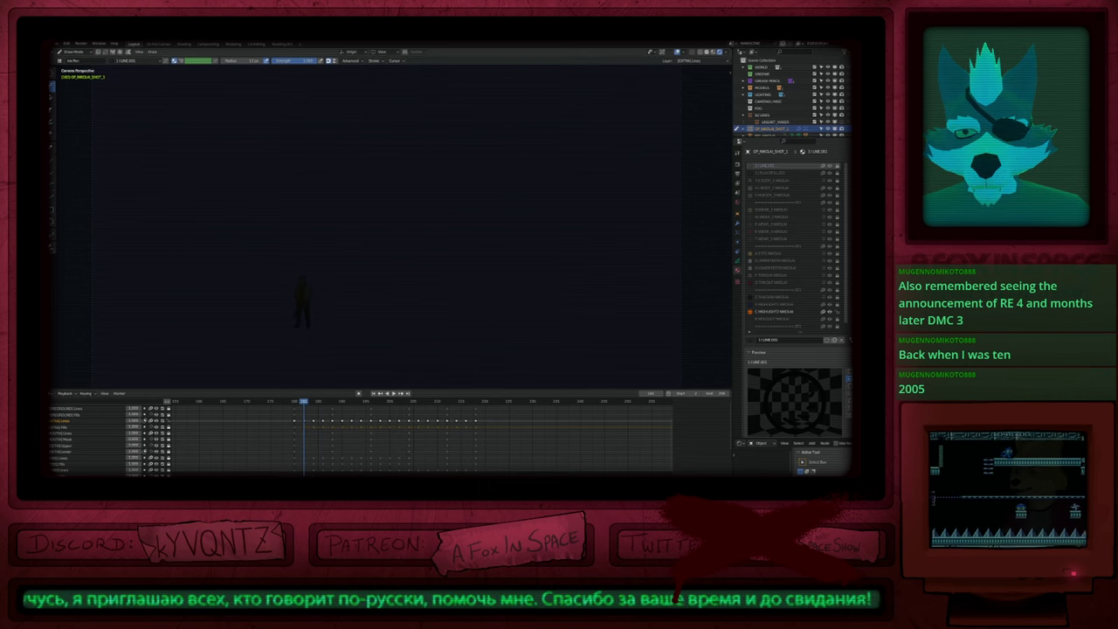
pyautogui.press('Up')
pyautogui.scroll(13, 289, 304)
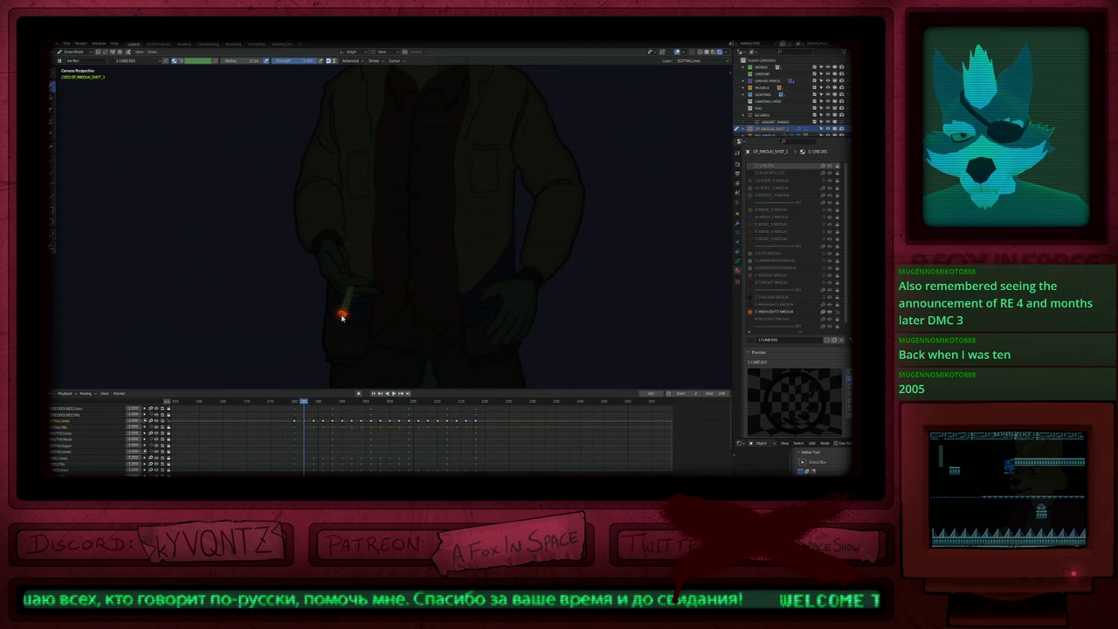
# Step: Enter stroke editing and isolate the cigarette ember's layer
pyautogui.press('Tab')
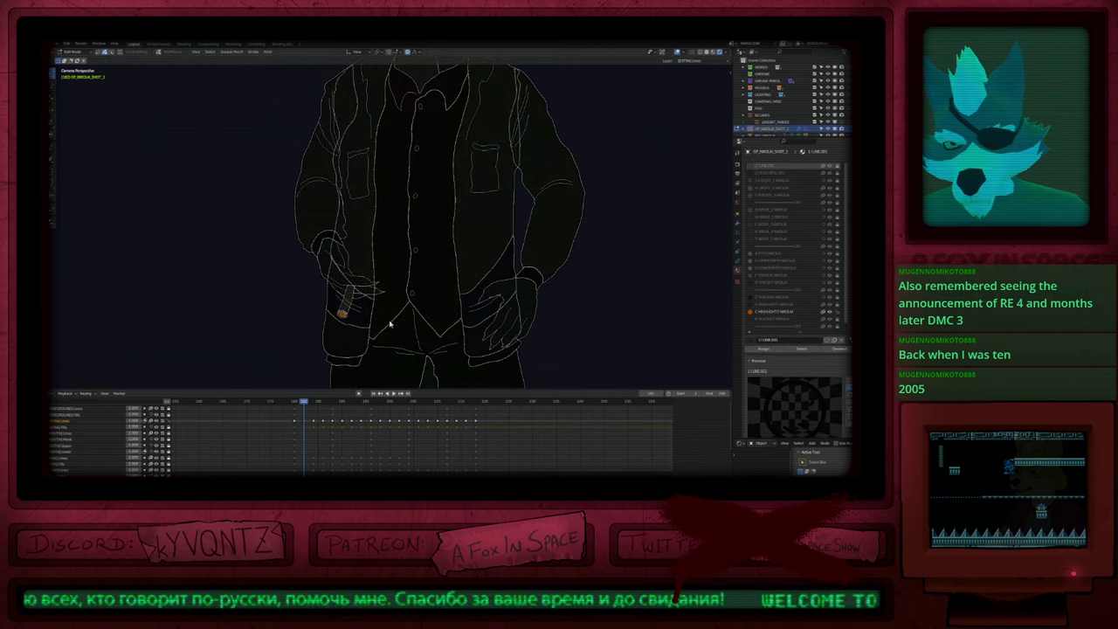
pyautogui.scroll(5, 416, 326)
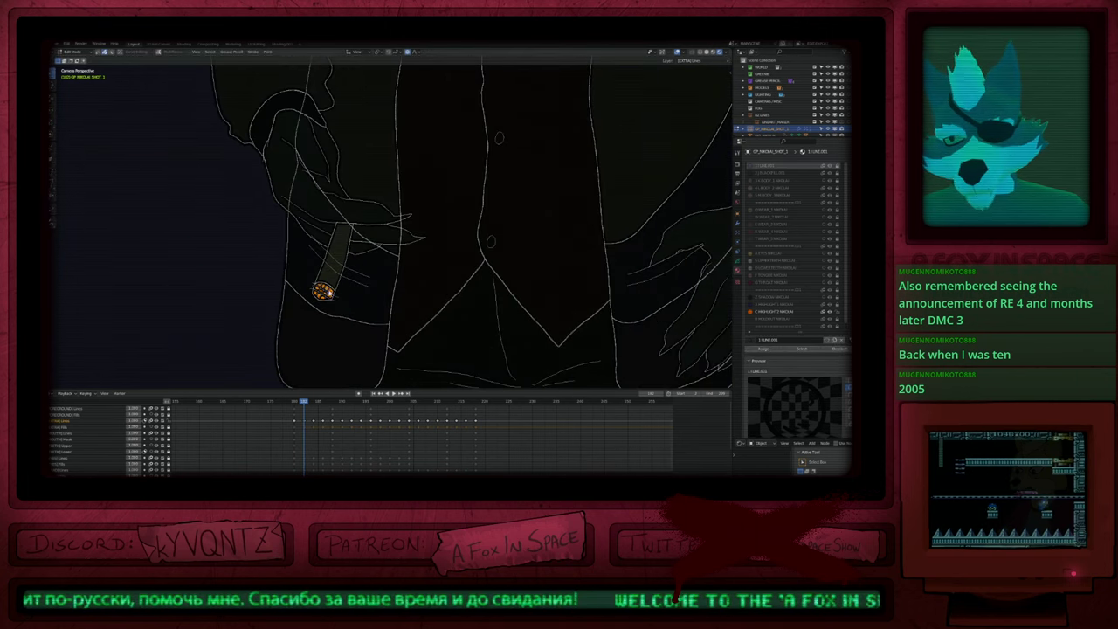
pyautogui.press('KP_Multiply')
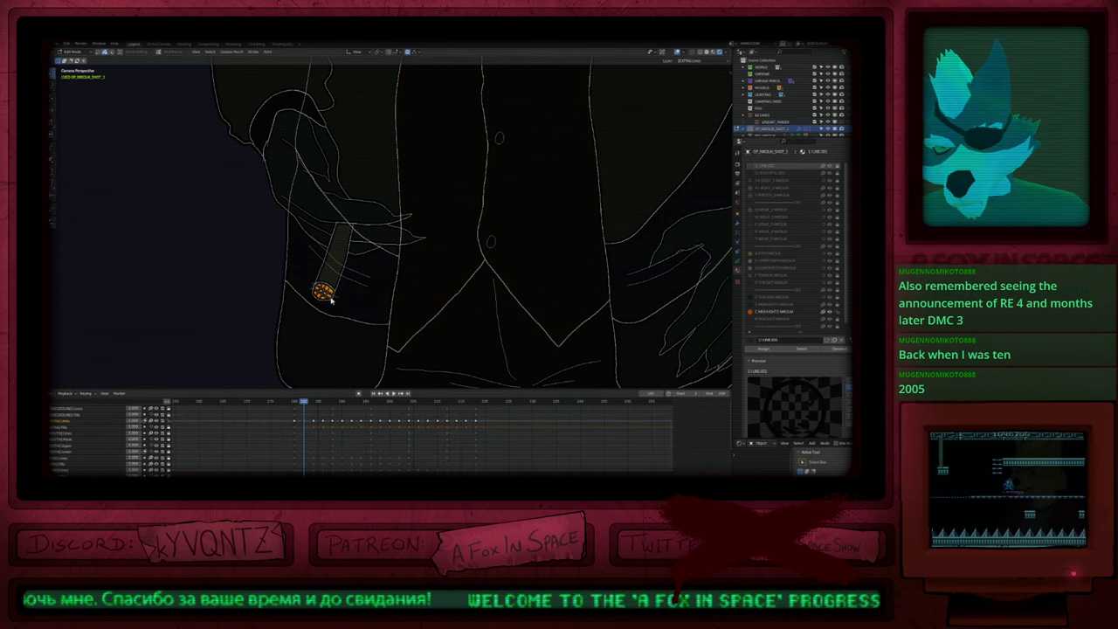
pyautogui.hotkey('ctrl', 'z')
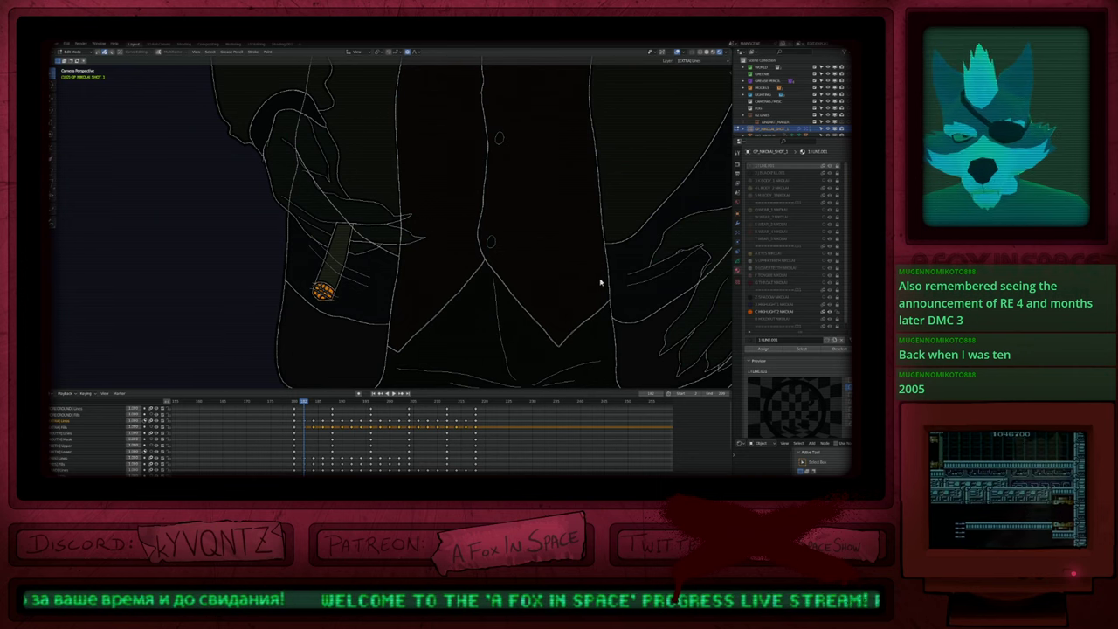
pyautogui.press('KP_Multiply')
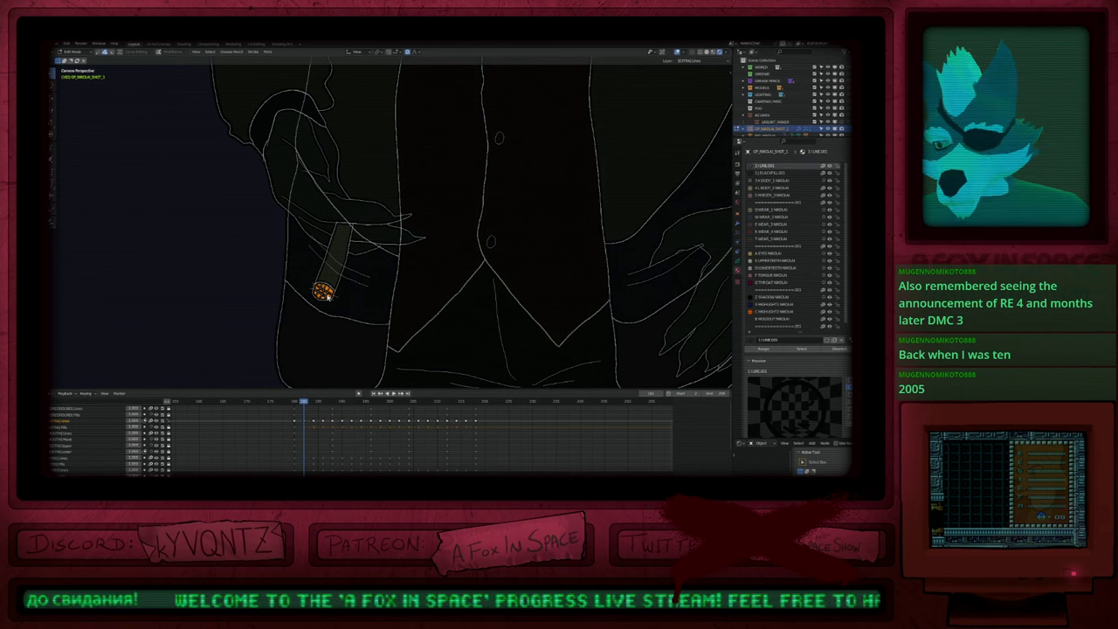
pyautogui.press('Tab')
pyautogui.press('Tab')
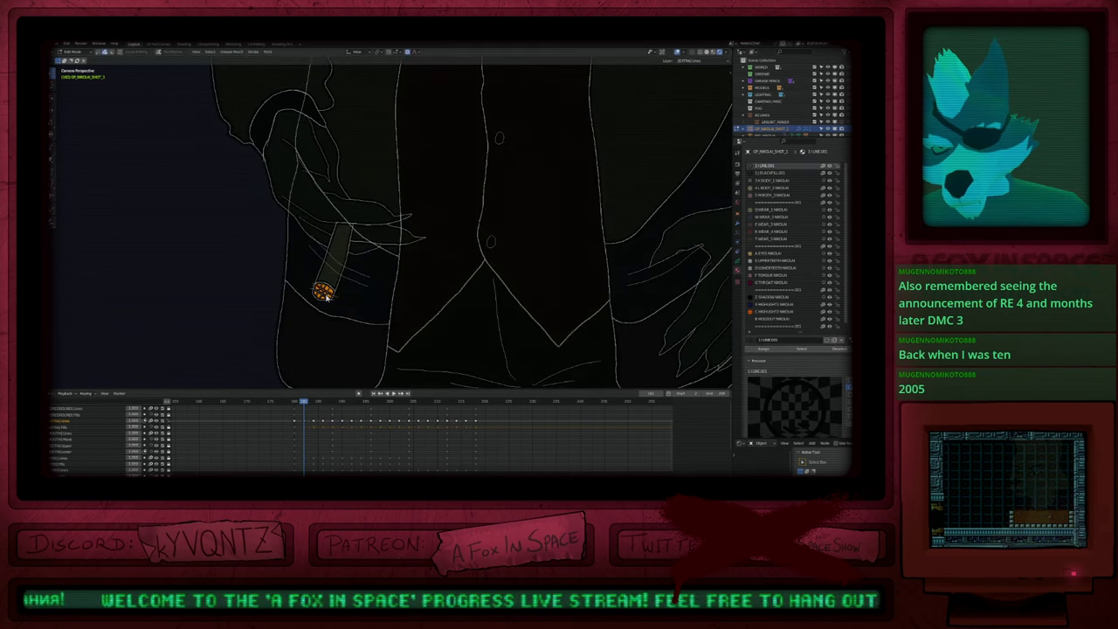
# Step: Nudge the cigarette stroke slightly to a new position in the hand
pyautogui.press('g')
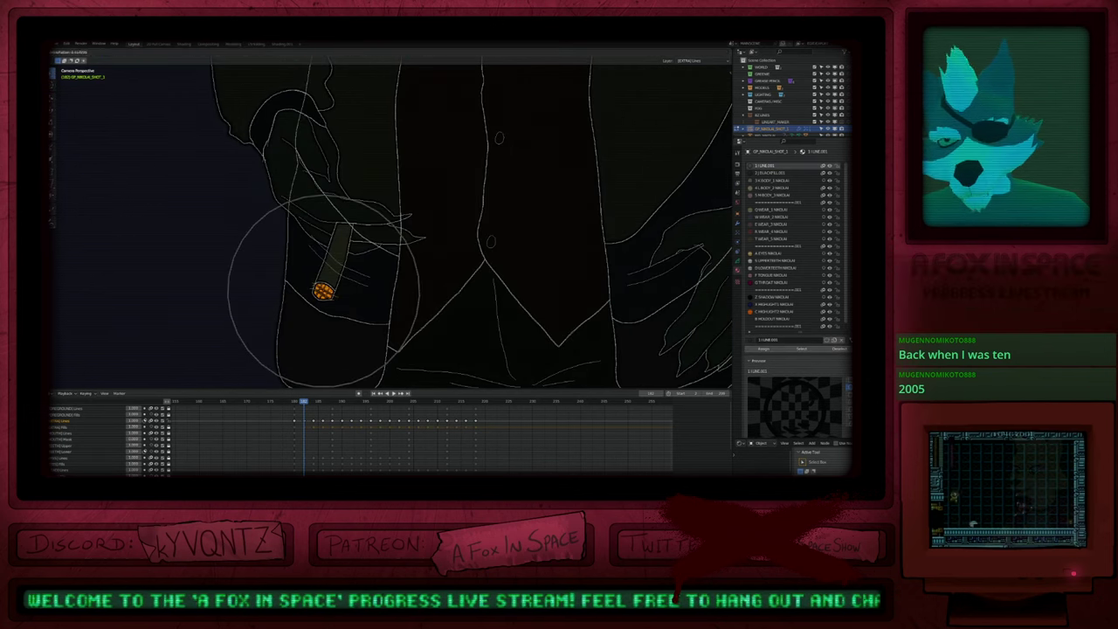
pyautogui.click(435, 288)
pyautogui.press('Home')
pyautogui.press('Tab')
pyautogui.hotkey('ctrl', 'Tab')
pyautogui.hotkey('ctrl', 'Tab')
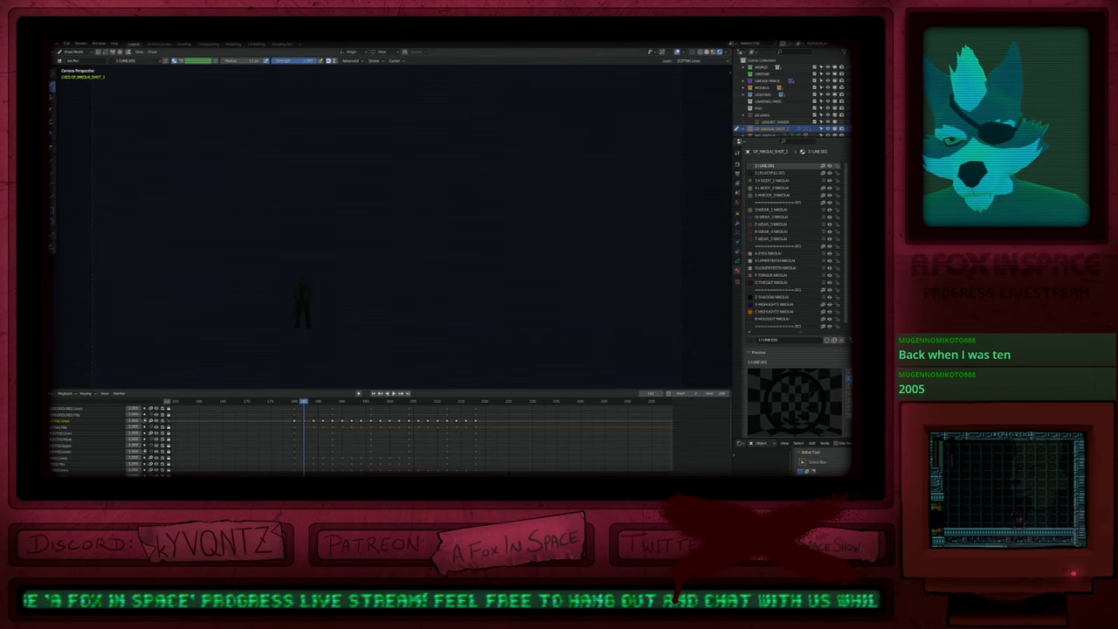
# Step: Delete the stray ember strokes on the frame 180 and 182 poses
pyautogui.press('Tab')
pyautogui.press('Tab')
pyautogui.press('Down')
pyautogui.press('Up')
pyautogui.press('Up')
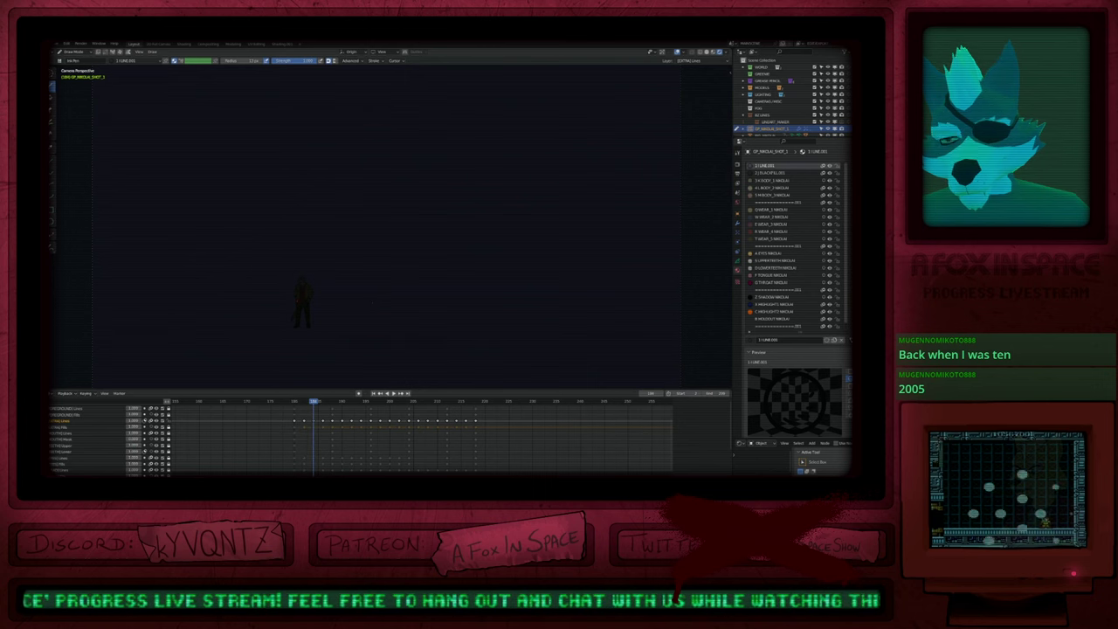
pyautogui.press('Tab')
pyautogui.keyDown('ctrl'); pyautogui.moveTo(302, 302); pyautogui.dragTo(350, 162, button='middle'); pyautogui.keyUp('ctrl')
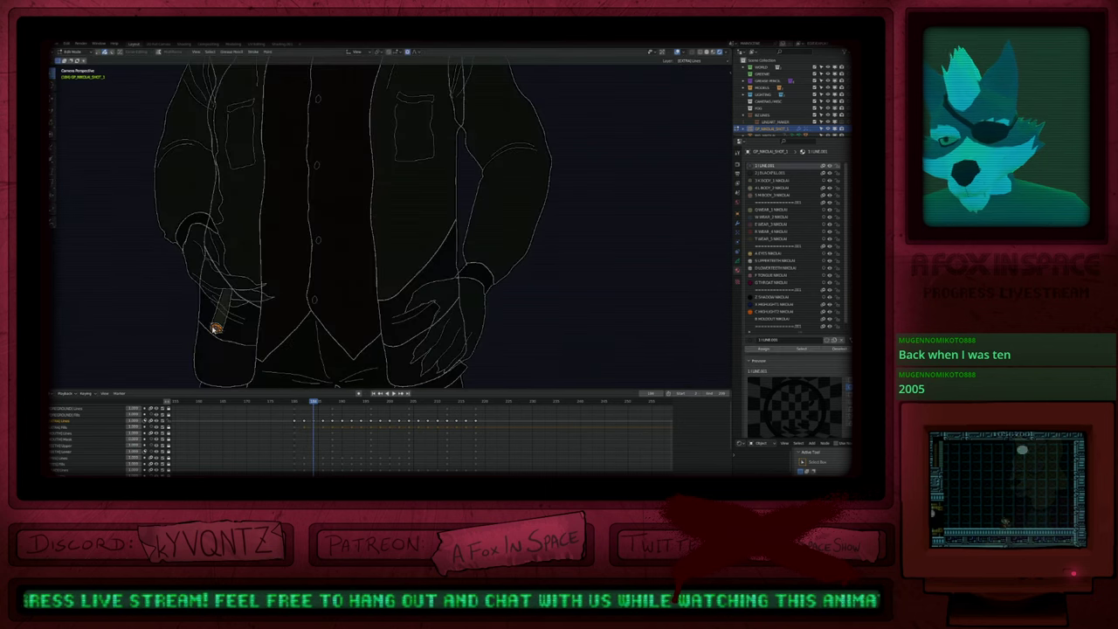
pyautogui.press('x')
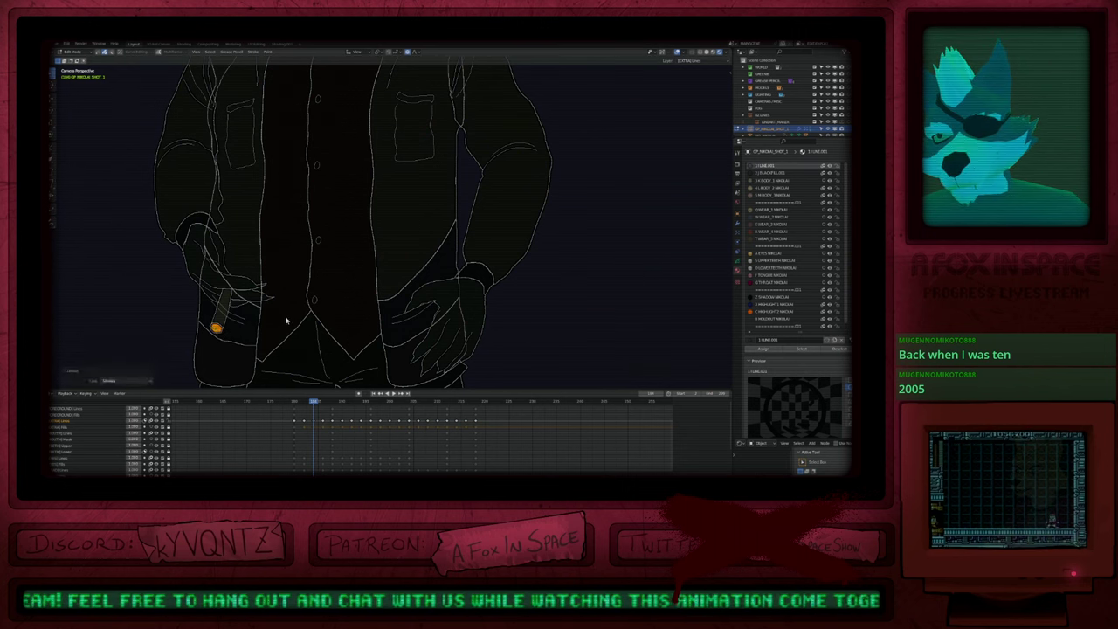
pyautogui.press('Down')
pyautogui.press('Down')
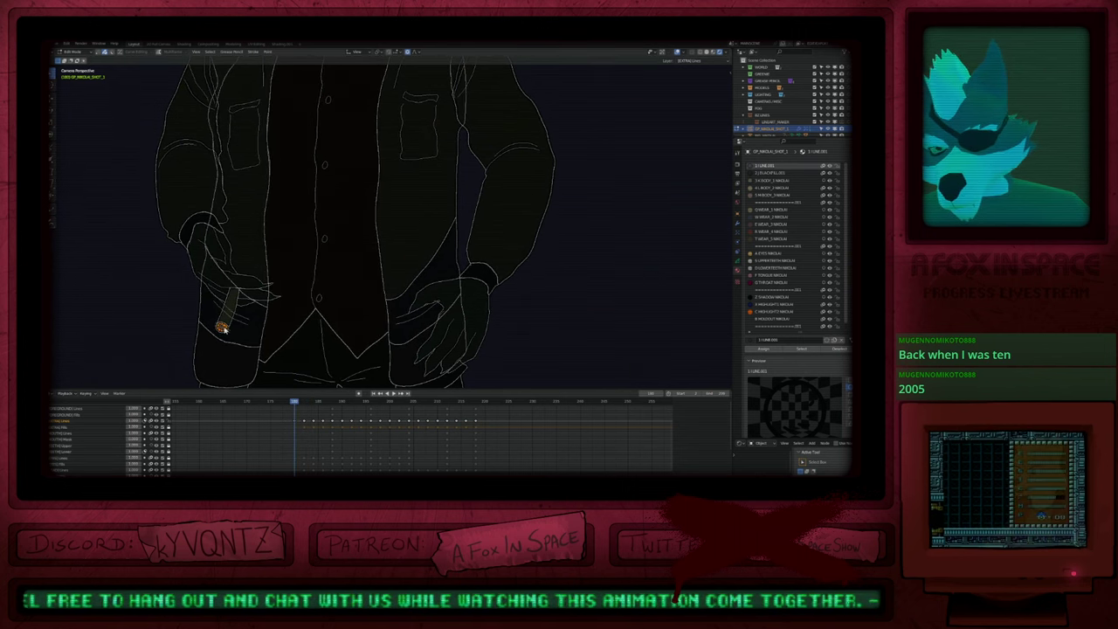
pyautogui.press('x')
pyautogui.press('Tab')
pyautogui.press('Home')
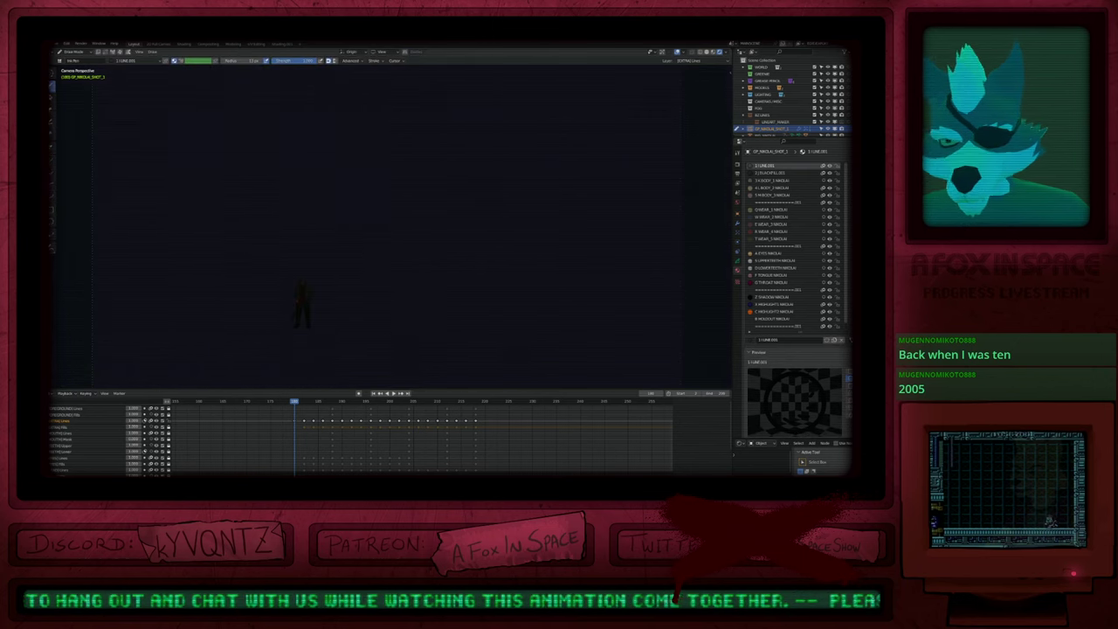
# Step: Step through the keyframes around frame 180 to check the ember
pyautogui.press('Down')
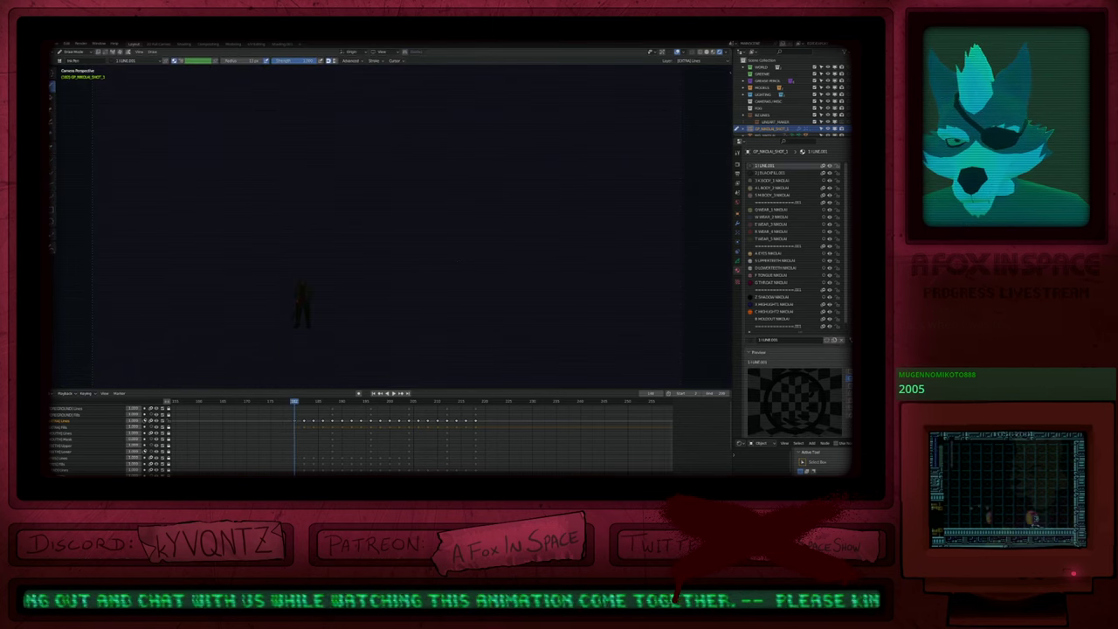
pyautogui.press('Up')
pyautogui.press('Up')
pyautogui.press('Up')
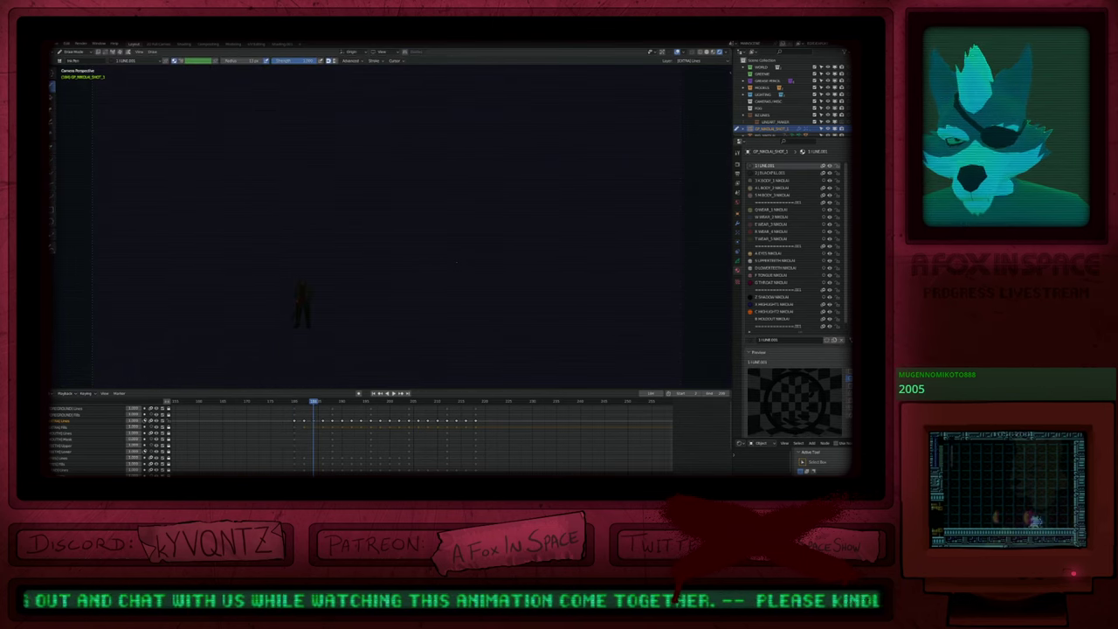
pyautogui.press('Down')
pyautogui.press('Down')
pyautogui.press('Down')
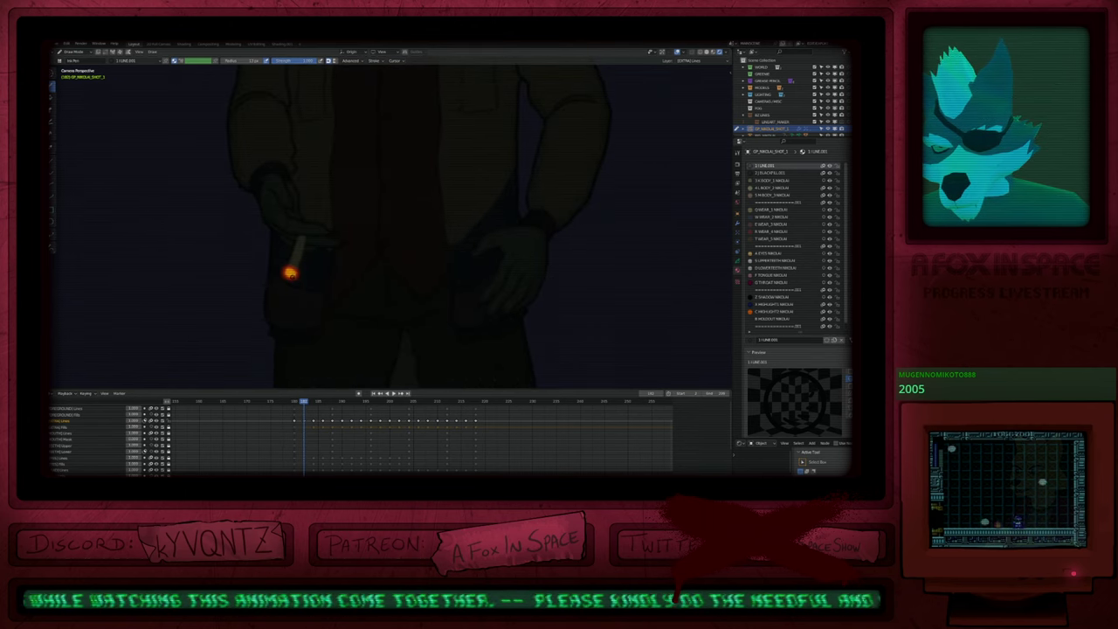
pyautogui.press('Escape')
pyautogui.press('Tab')
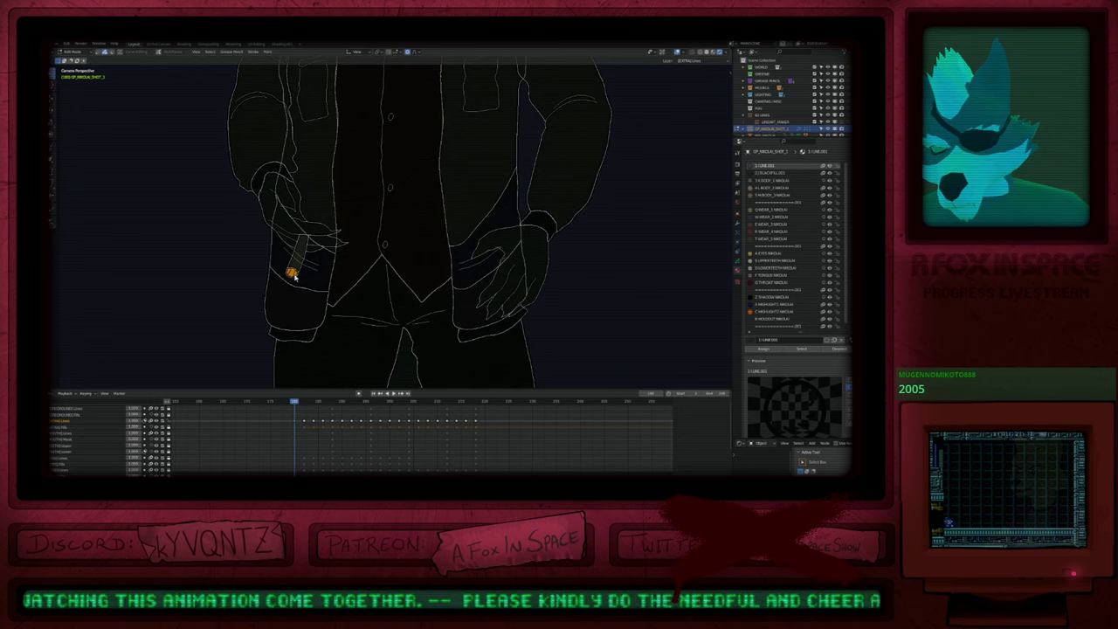
pyautogui.press('Tab')
pyautogui.press('Up')
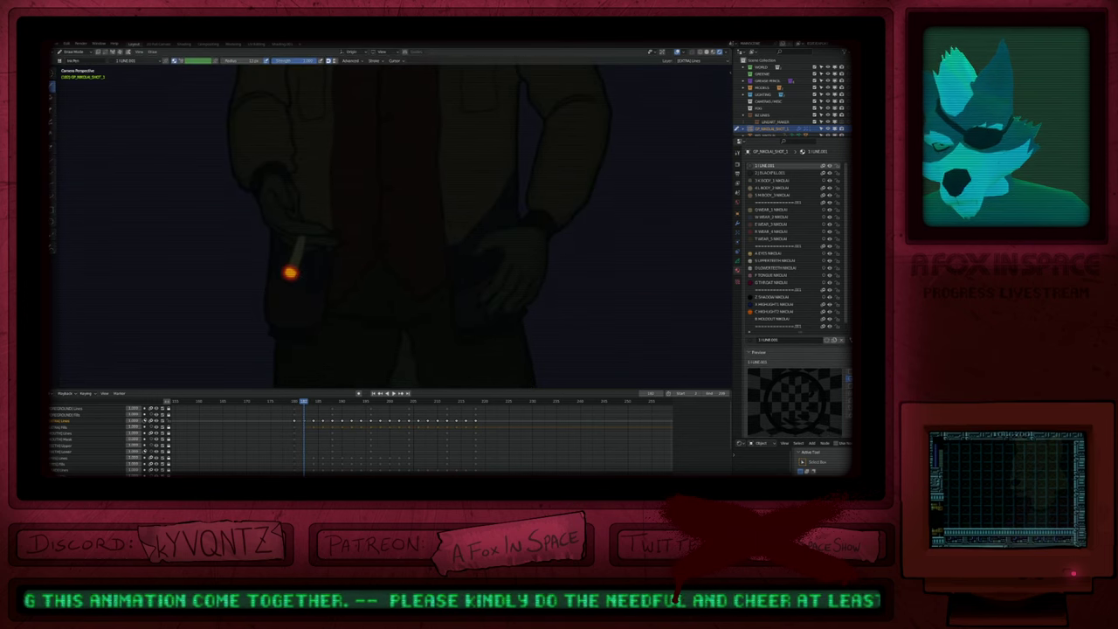
pyautogui.press('Up')
pyautogui.press('Up')
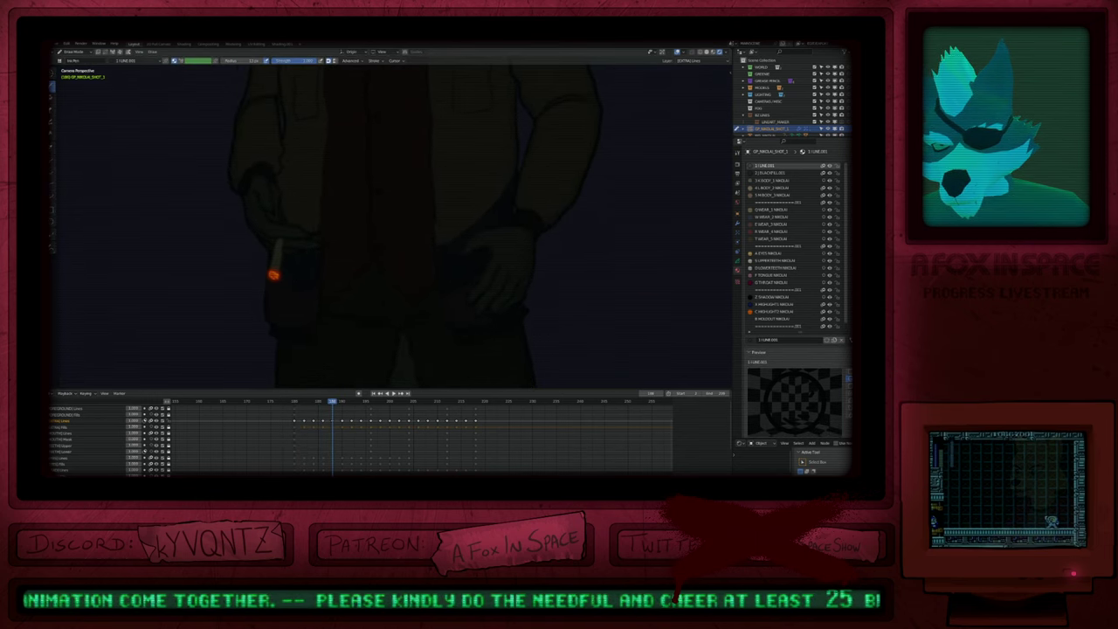
# Step: Select the ember strokes on the next keyframe, then step back three keyframes
pyautogui.press('Tab')
pyautogui.press('a')
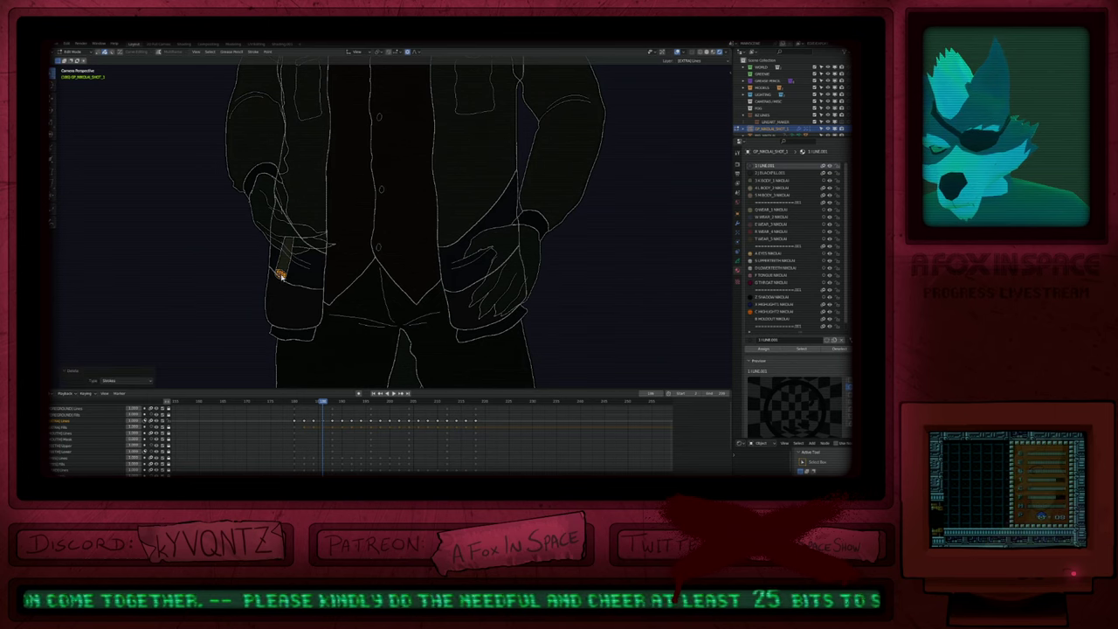
pyautogui.press('Tab')
pyautogui.press('Home')
pyautogui.press('Tab')
pyautogui.press('Tab')
pyautogui.press('Down')
pyautogui.press('Down')
pyautogui.press('Down')
pyautogui.hotkey('ctrl', 'space')
# Step: Play the figure's drawn animation and step through its poses
pyautogui.press('Home')
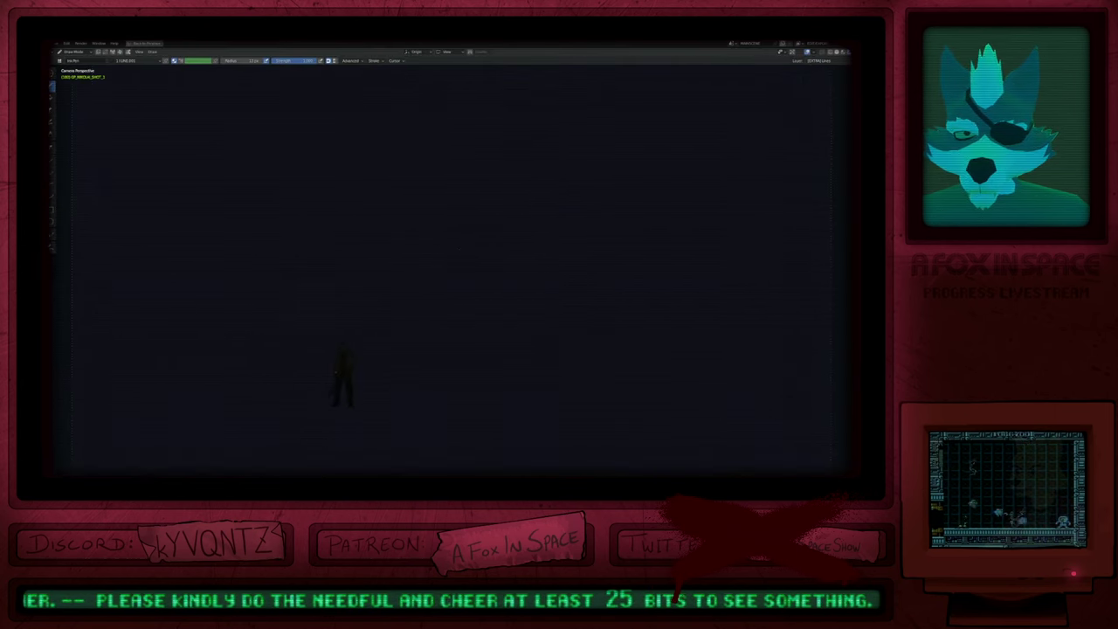
pyautogui.press('space')
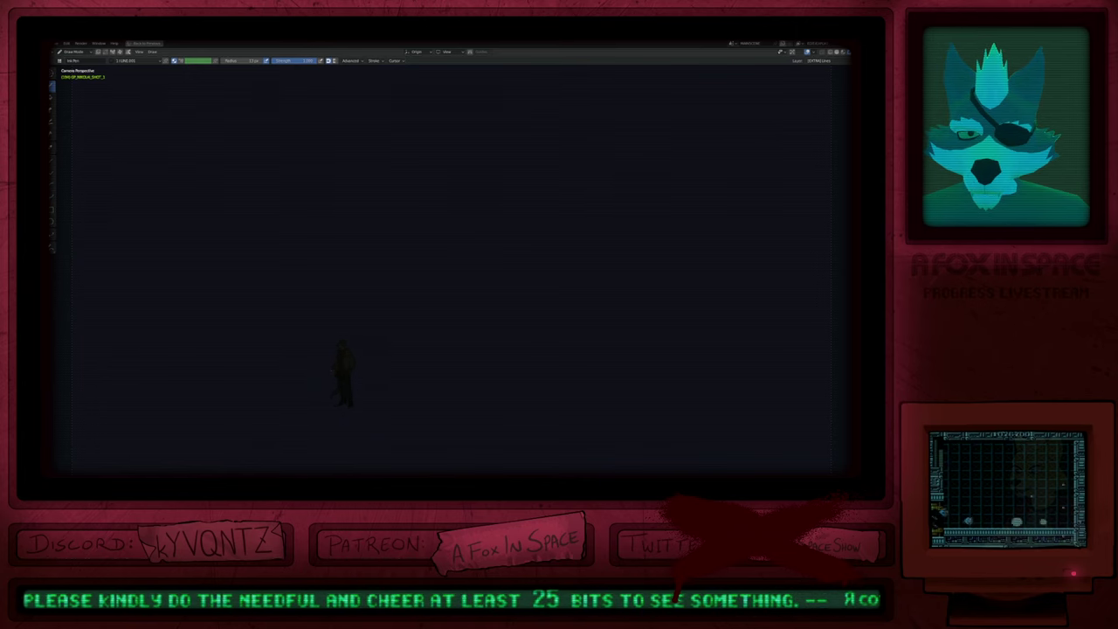
pyautogui.press('Tab')
pyautogui.press('Down')
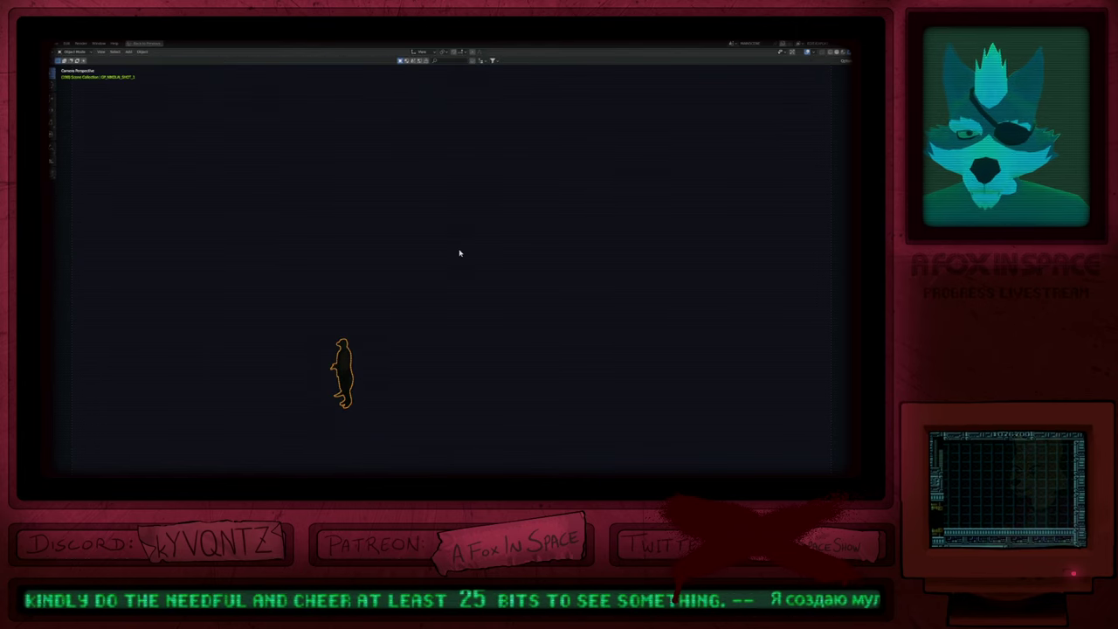
pyautogui.press('Tab')
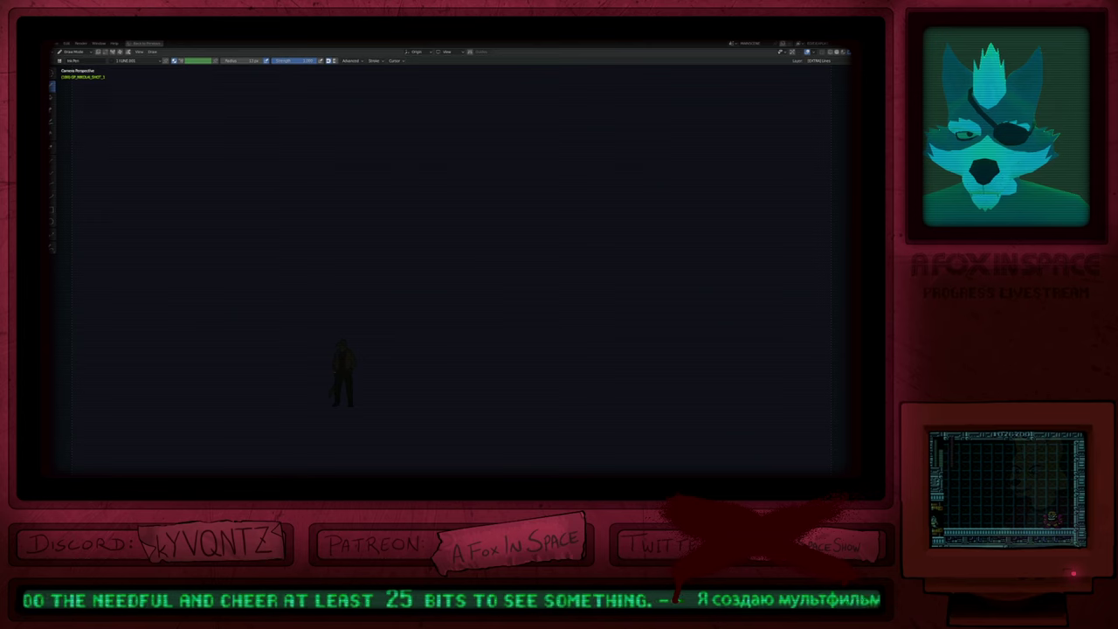
pyautogui.press('space')
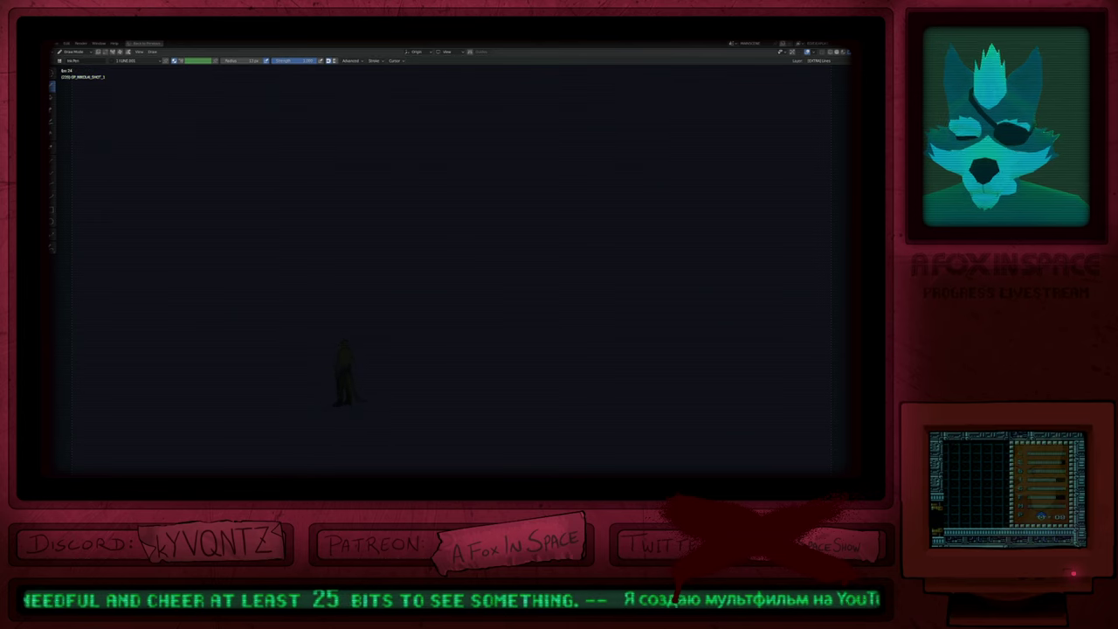
# Step: Save the file and open the recent STANDLAM_SHOT_1 barbecue shot
pyautogui.hotkey('ctrl', 'Tab')
pyautogui.hotkey('ctrl', 's')
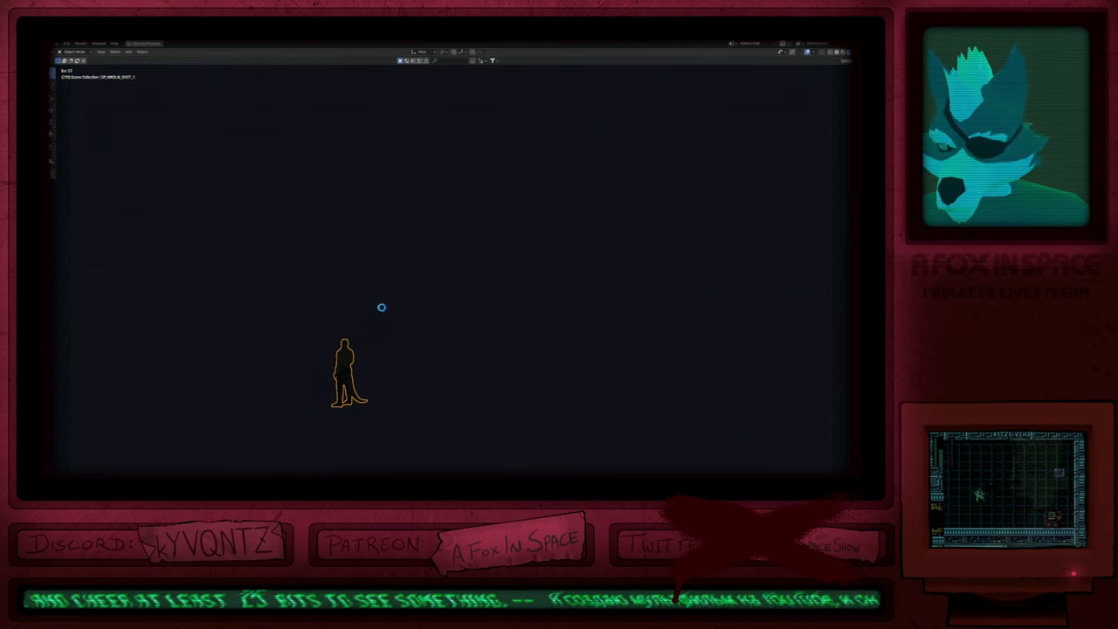
pyautogui.hotkey('shift', 'ctrl', 'o')
pyautogui.click(383, 312)
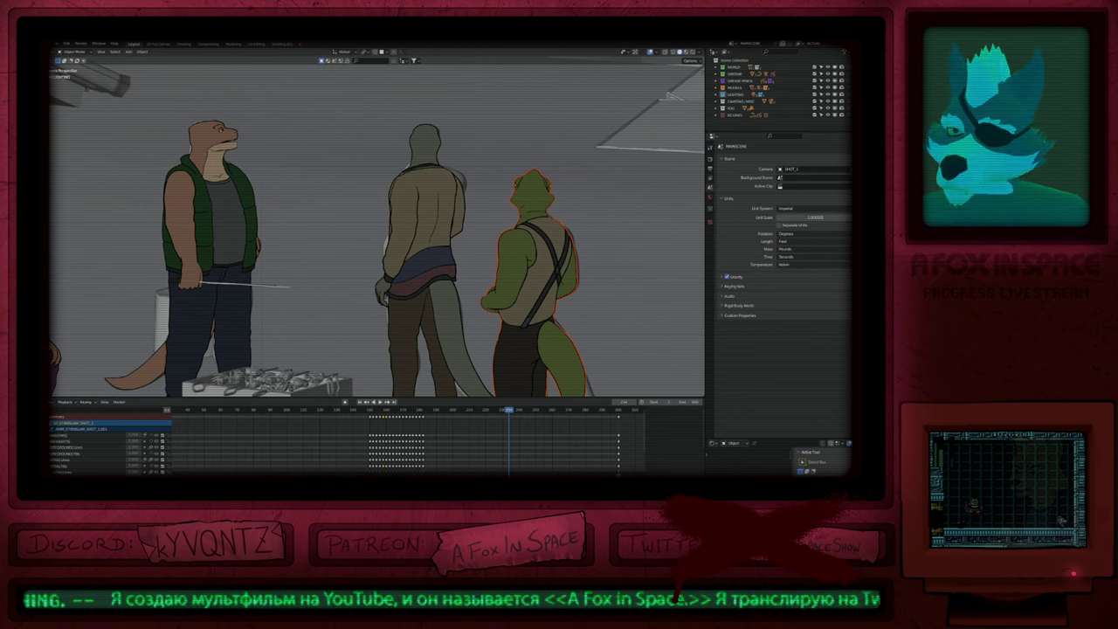
# Step: Rewind to the start frame and preview the shot in Rendered shading
pyautogui.scroll(-8, 504, 199)
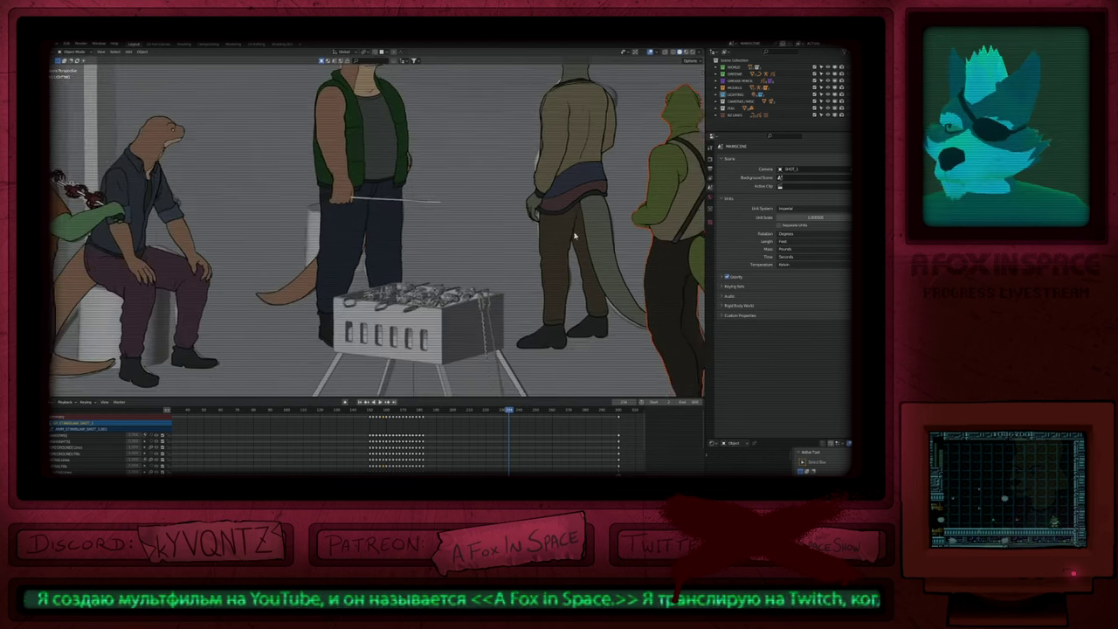
pyautogui.keyDown('shift'); pyautogui.moveTo(516, 299); pyautogui.dragTo(503, 310, button='middle'); pyautogui.keyUp('shift')
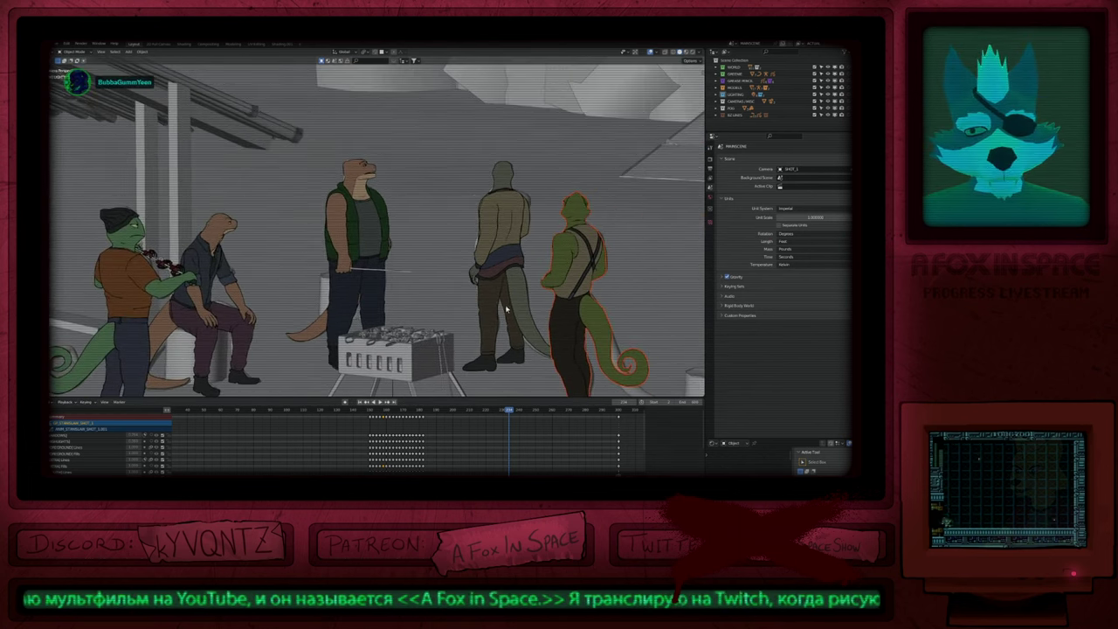
pyautogui.hotkey('shift', 'Left')
pyautogui.press('z')
pyautogui.click(510, 276)
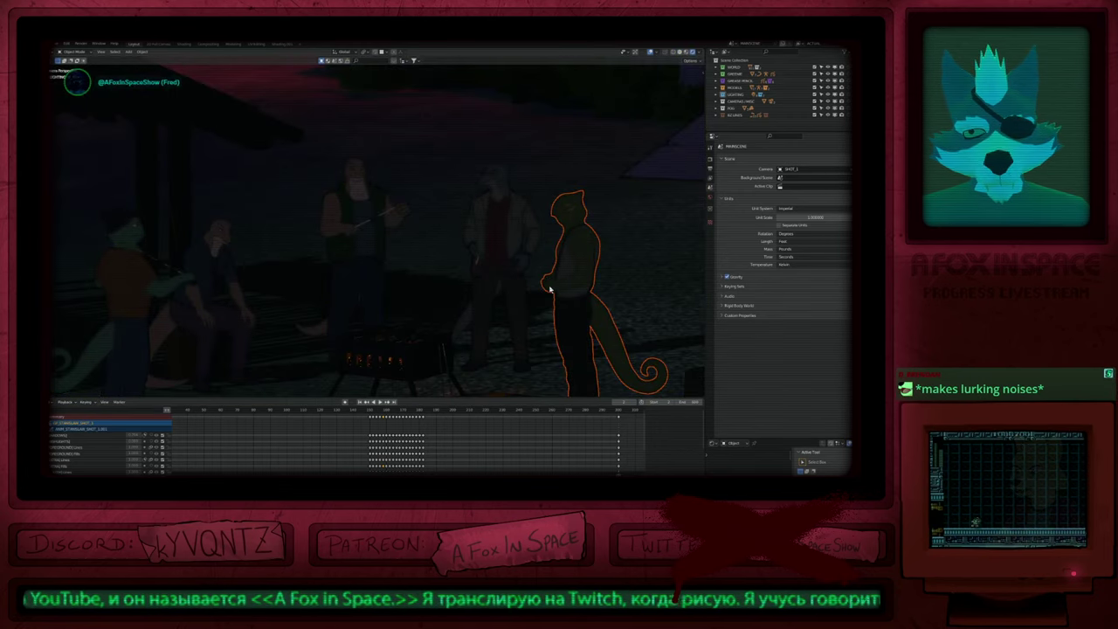
pyautogui.press('Home')
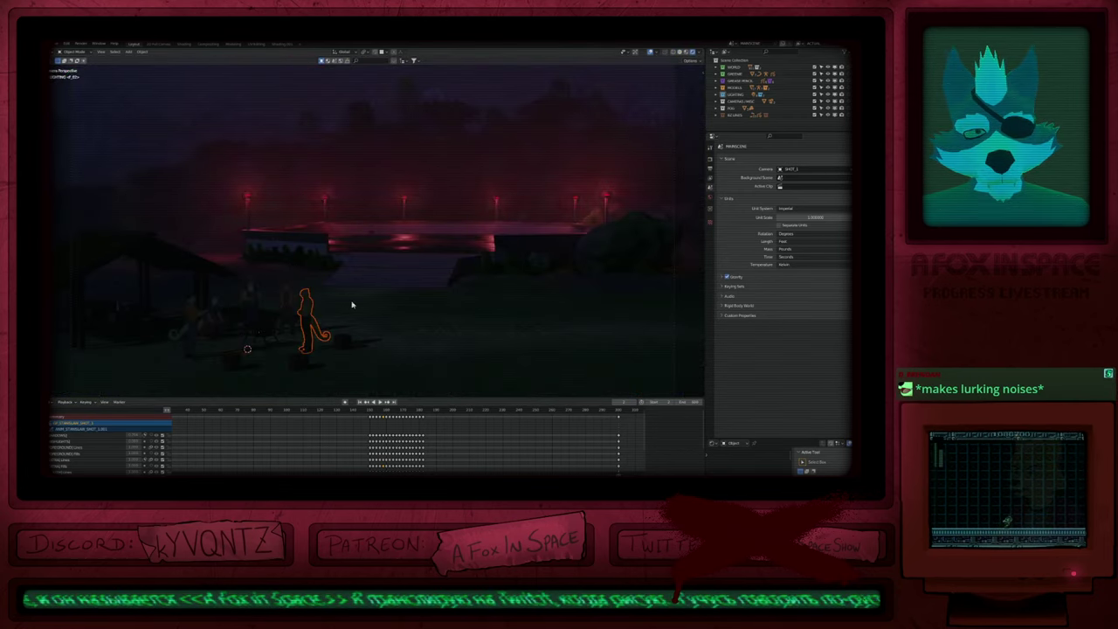
# Step: Select the middle character and hide everything else around it
pyautogui.click(352, 305)
pyautogui.keyDown('ctrl'); pyautogui.moveTo(250, 305); pyautogui.dragTo(337, 121, button='middle'); pyautogui.keyUp('ctrl')
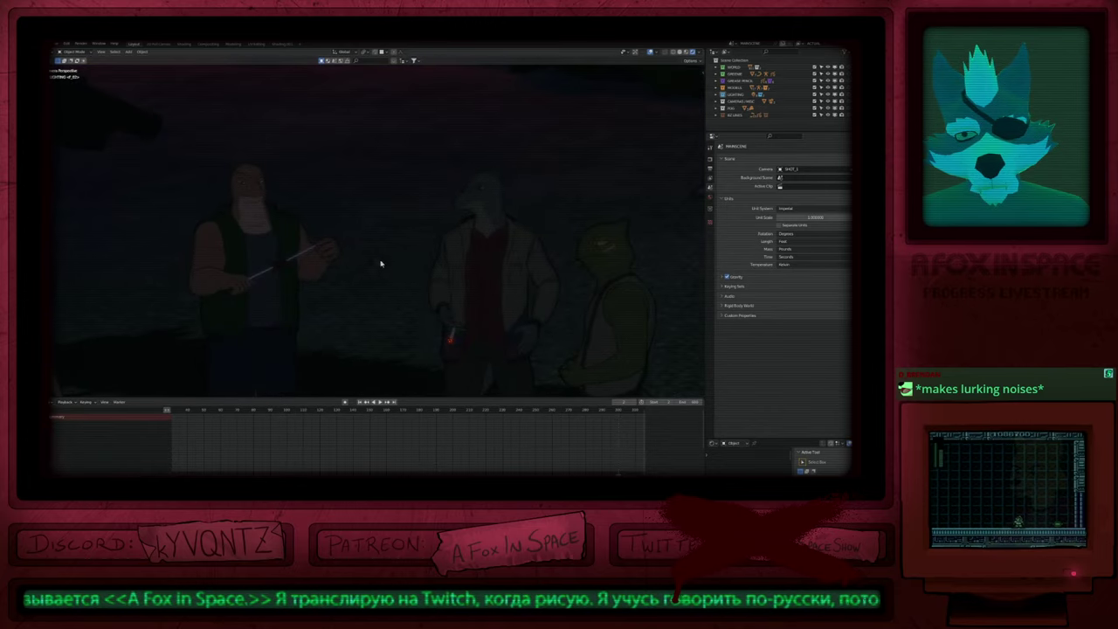
pyautogui.click(471, 253)
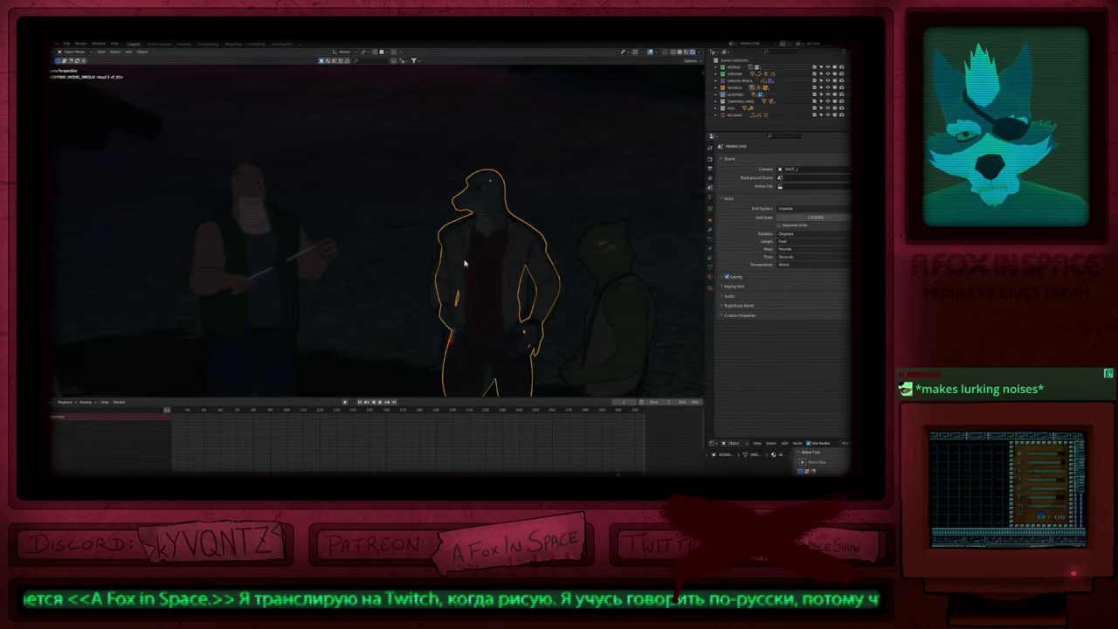
pyautogui.click(437, 308)
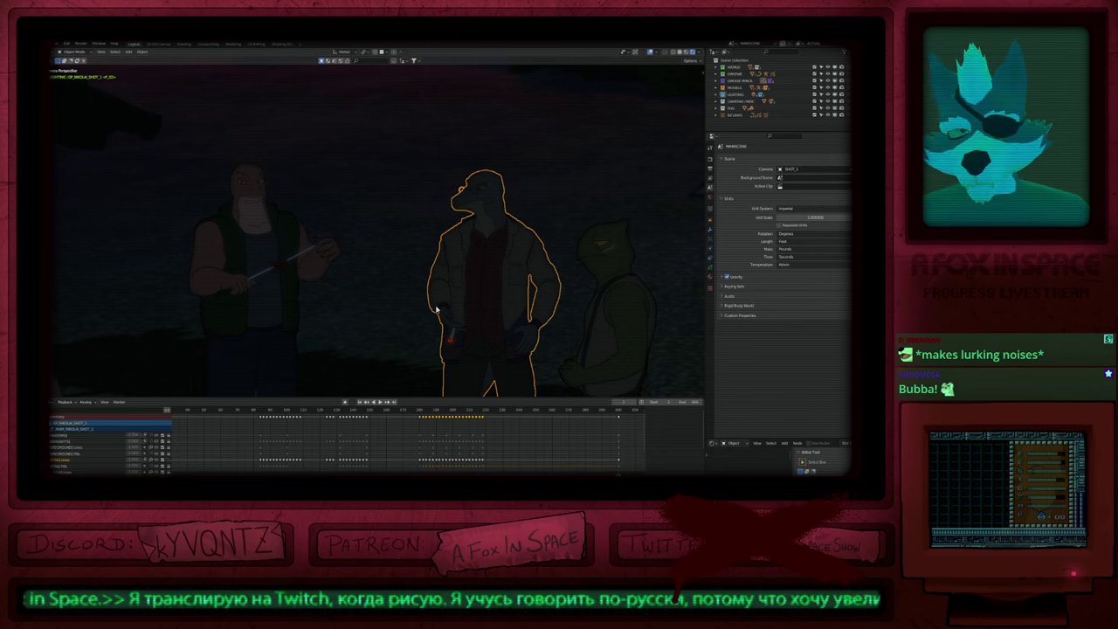
pyautogui.hotkey('shift', 'h')
# Step: Toggle Solid and back to Rendered, play the isolated character, then deselect all
pyautogui.press('z')
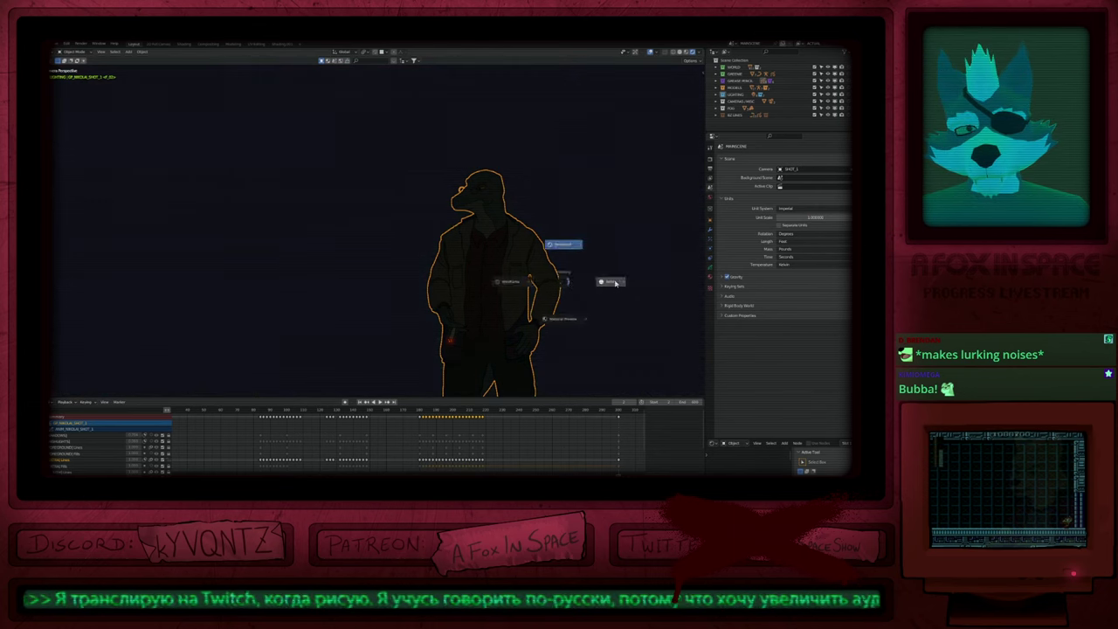
pyautogui.click(612, 282)
pyautogui.press('z')
pyautogui.click(509, 260)
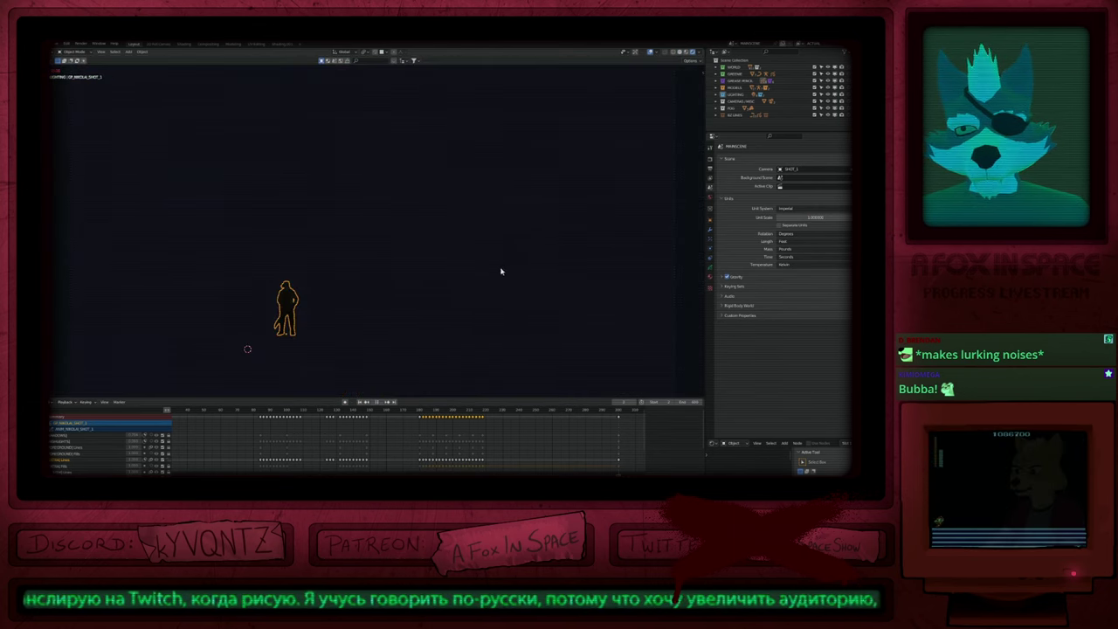
pyautogui.press('space')
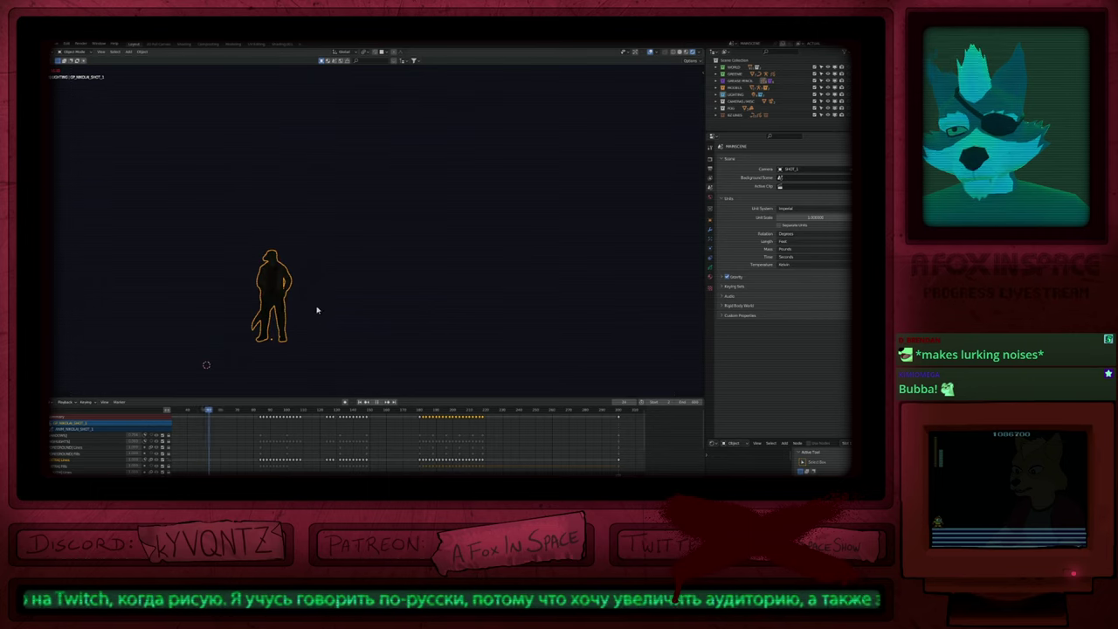
pyautogui.click(405, 306)
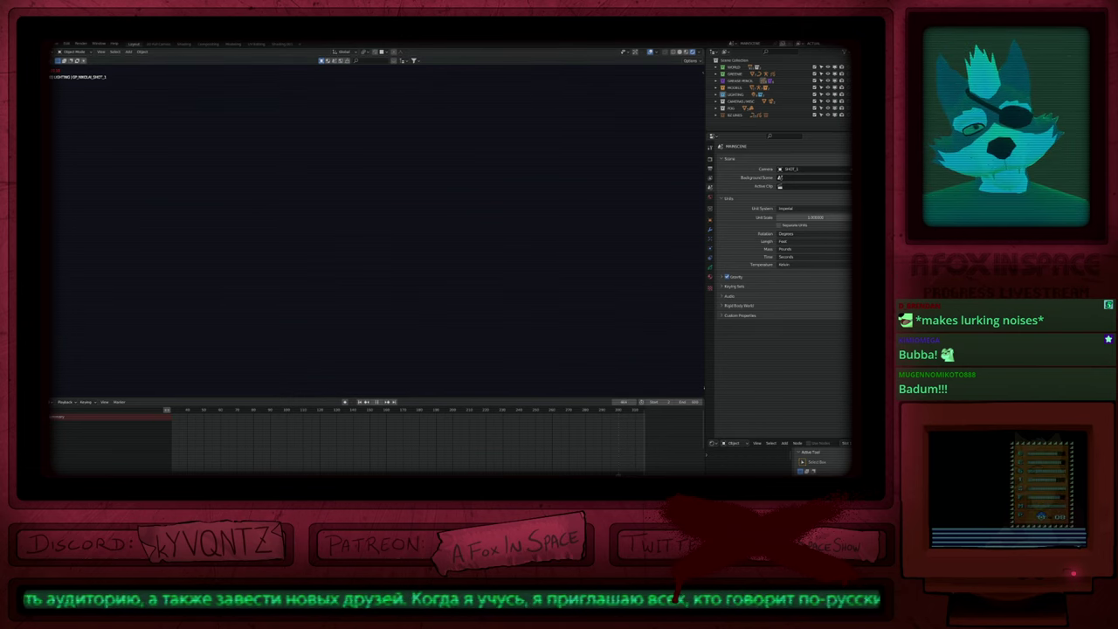
pyautogui.press('Escape')
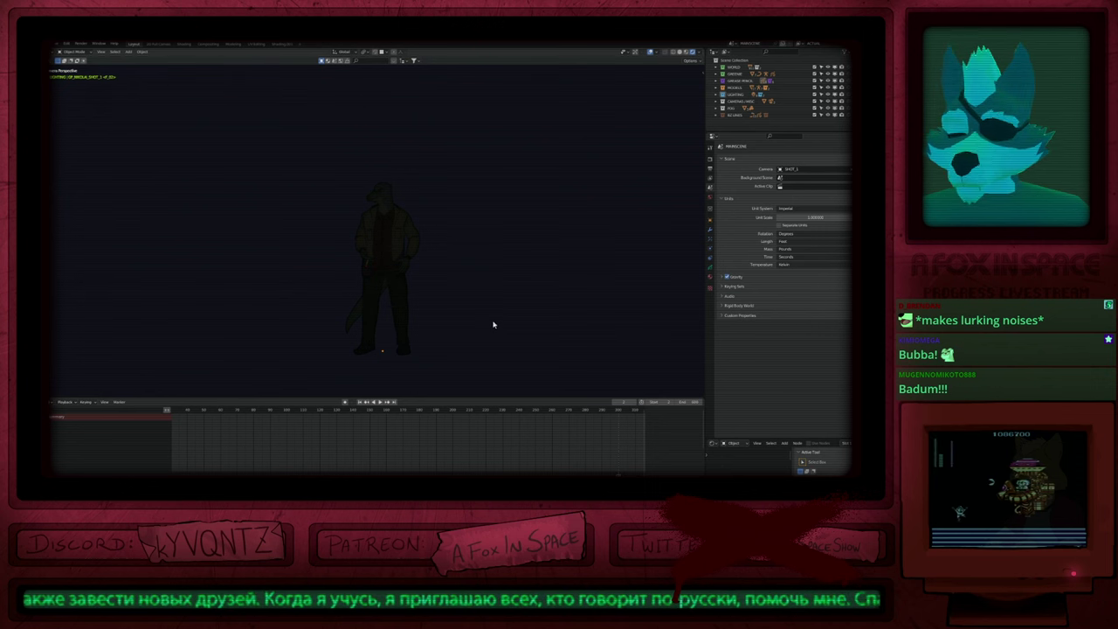
pyautogui.hotkey('alt', 'a')
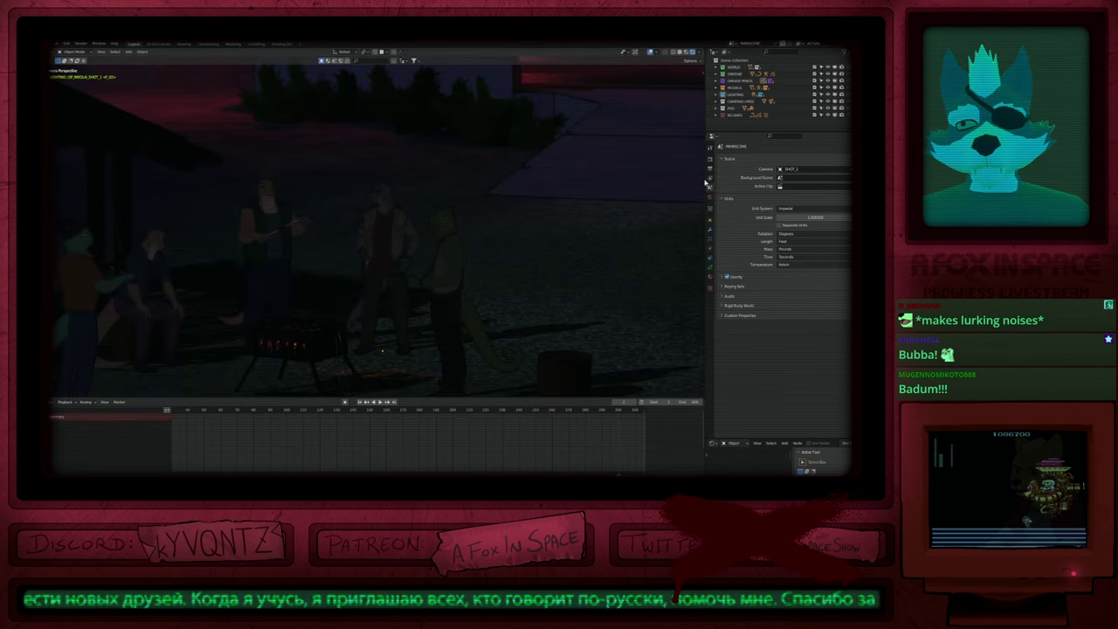
# Step: Disable a collection, orbit around the campfire group, play the shot, and leave camera view
pyautogui.click(815, 88)
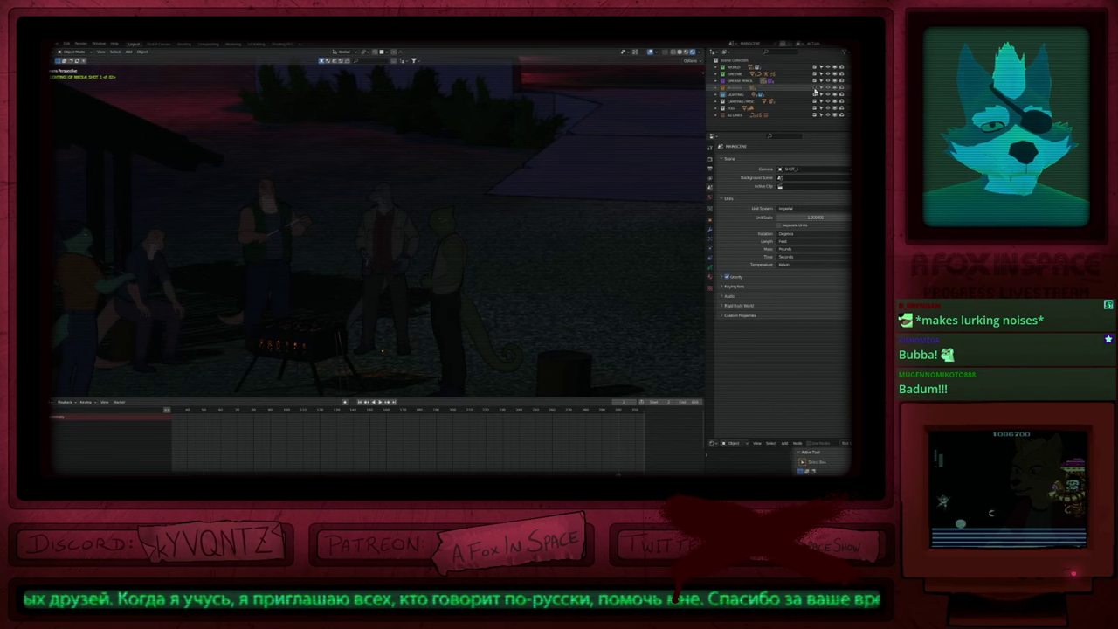
pyautogui.moveTo(395, 262); pyautogui.dragTo(489, 243, button='middle')
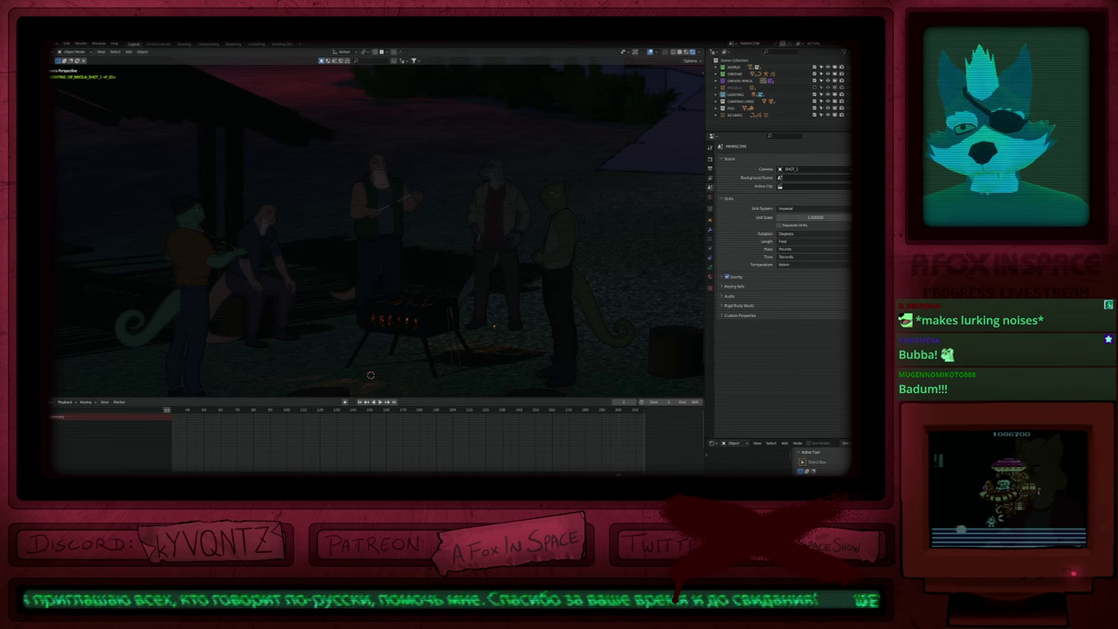
pyautogui.press('space')
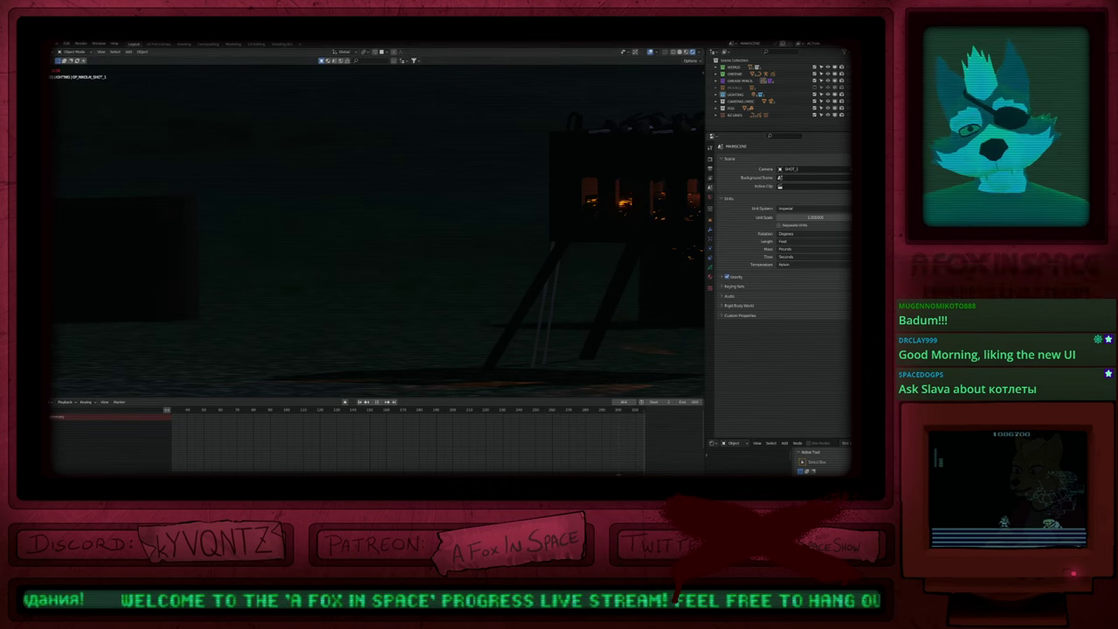
pyautogui.press('KP_0')
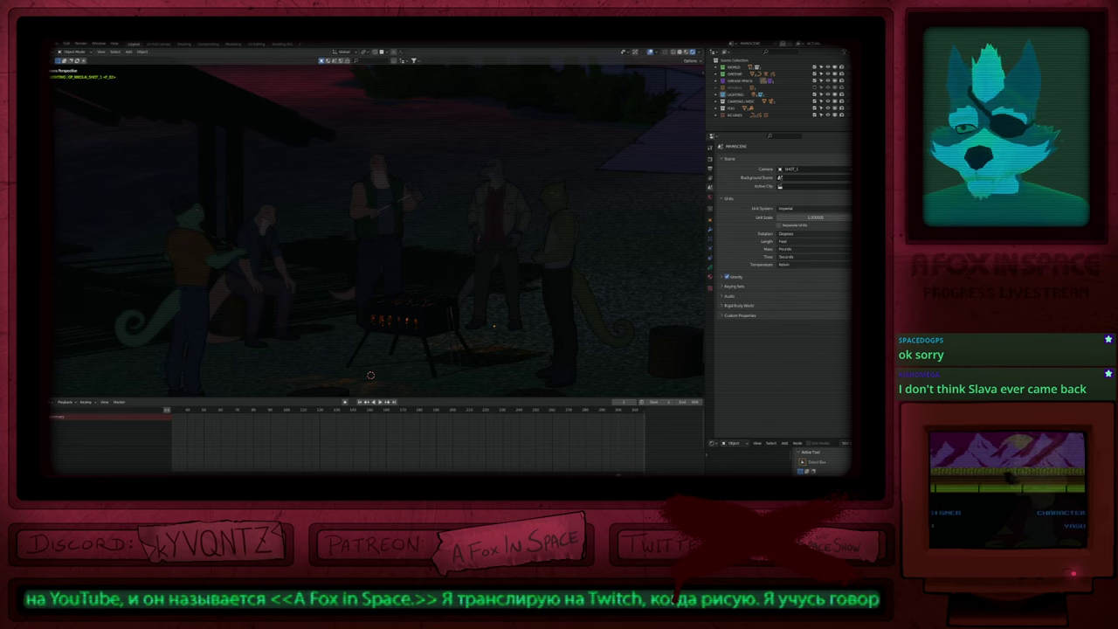
# Step: Maximize the viewport and fit the camera frame near the characters
pyautogui.keyDown('shift'); pyautogui.moveTo(551, 285); pyautogui.dragTo(561, 323, button='middle'); pyautogui.keyUp('shift')
pyautogui.hotkey('ctrl', 'space')
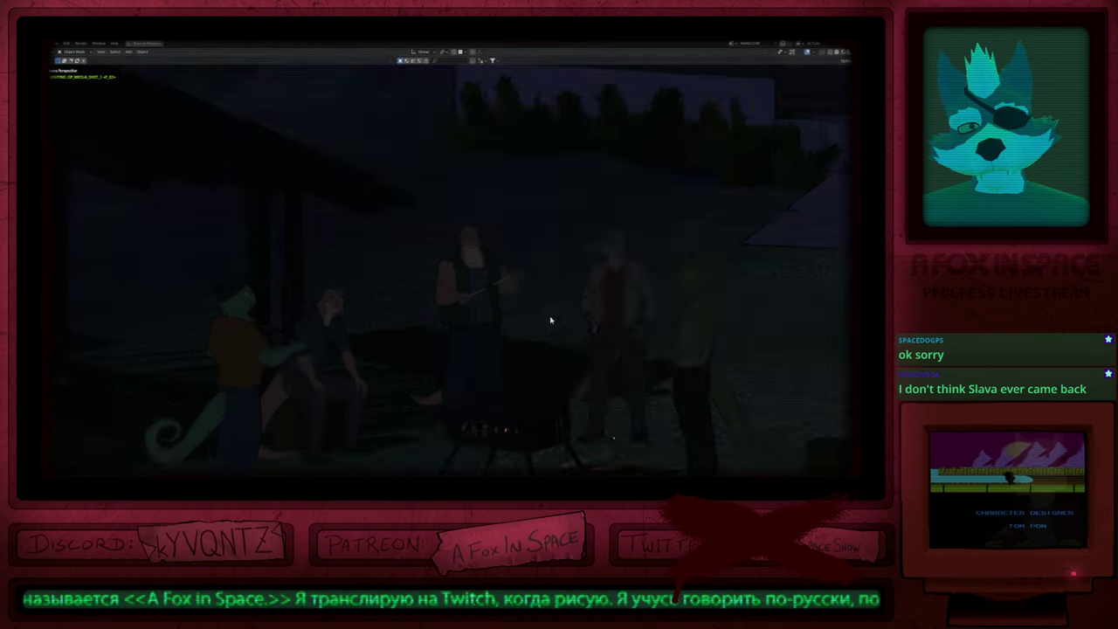
pyautogui.press('Home')
pyautogui.scroll(8, 405, 358)
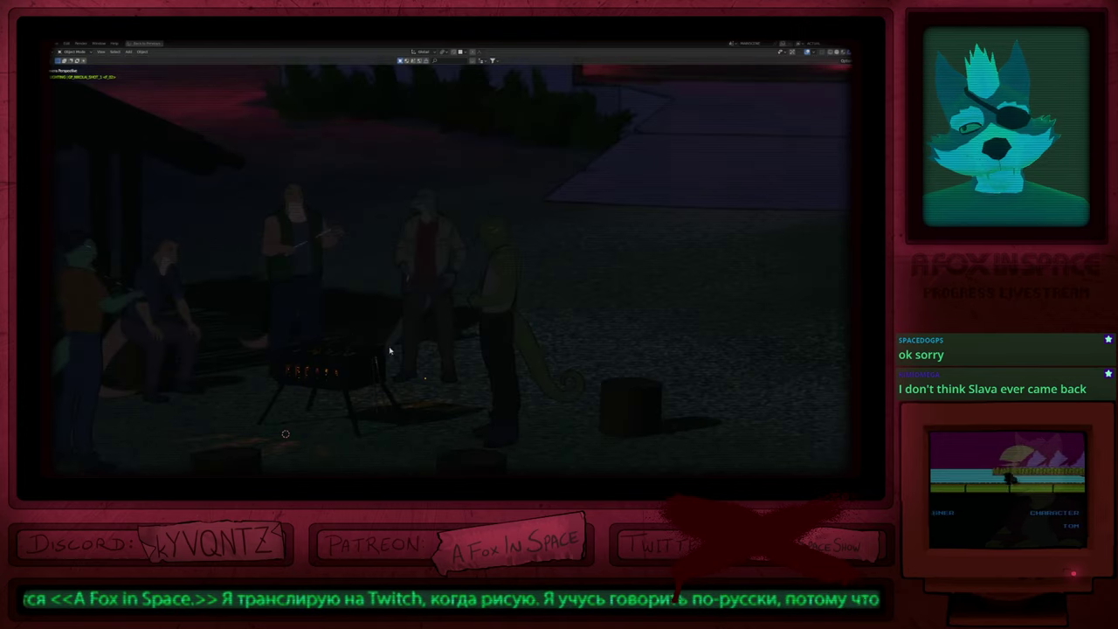
pyautogui.keyDown('shift'); pyautogui.moveTo(649, 242); pyautogui.dragTo(612, 272, button='middle'); pyautogui.keyUp('shift')
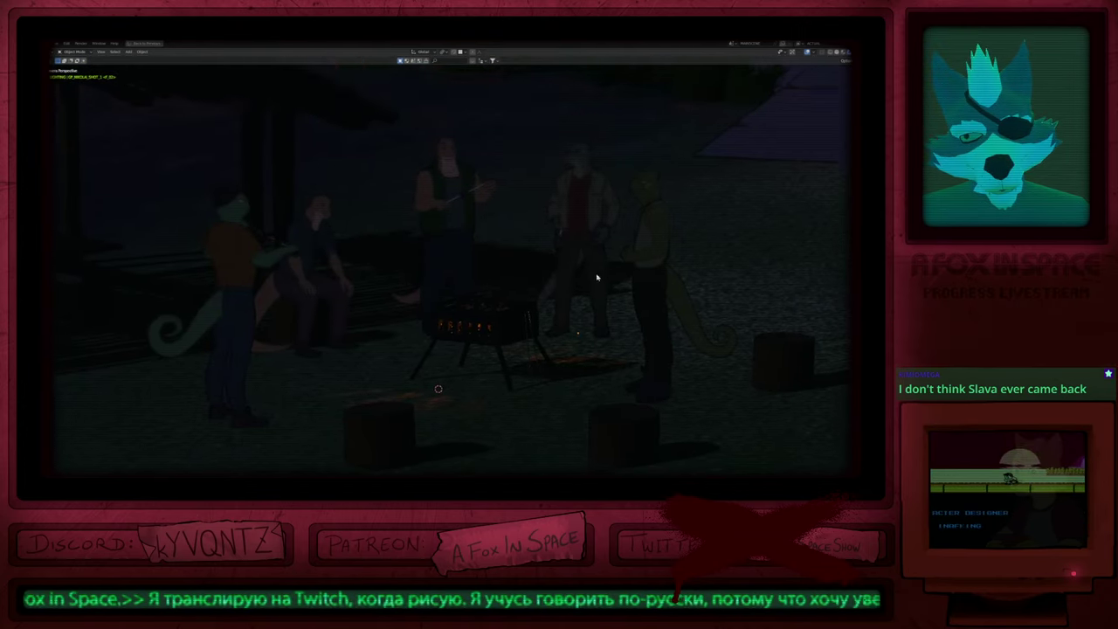
pyautogui.hotkey('ctrl', 'space')
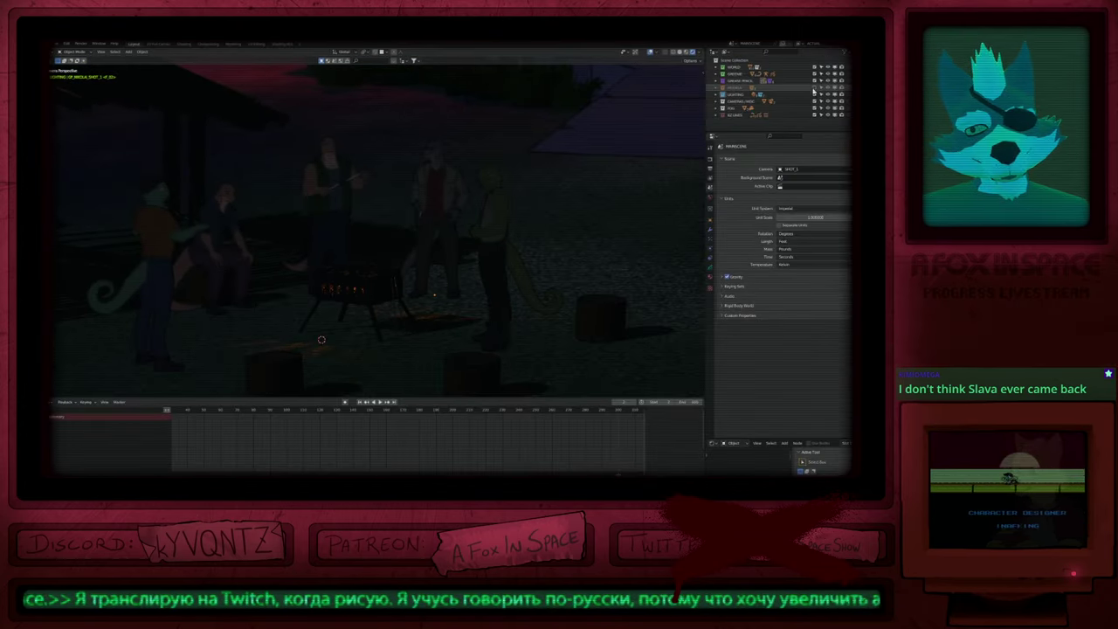
pyautogui.hotkey('ctrl', 'space')
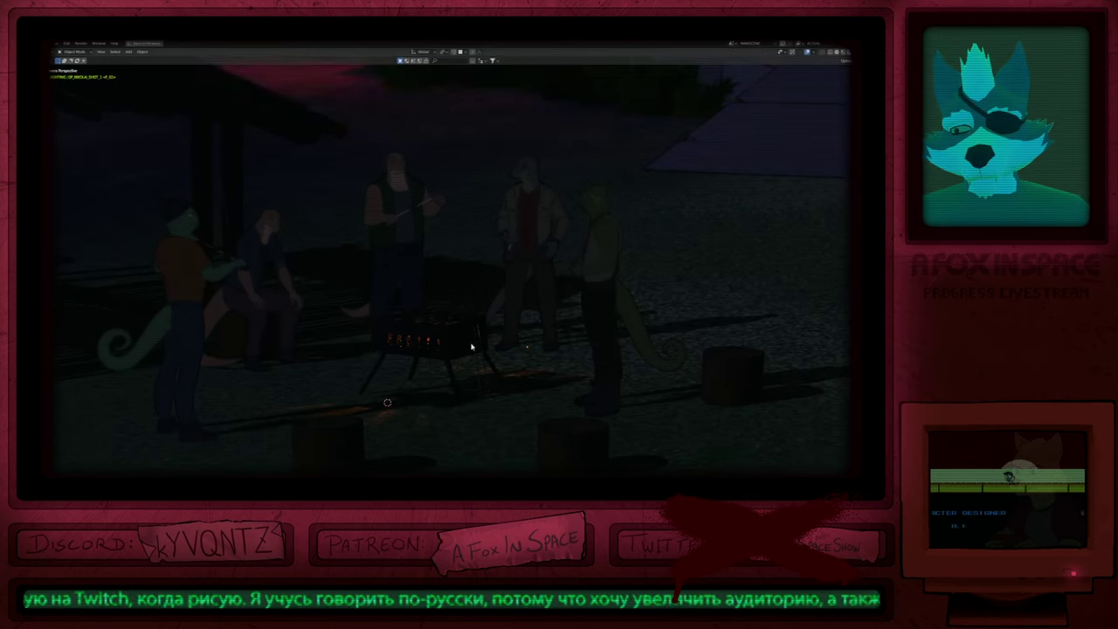
pyautogui.keyDown('shift'); pyautogui.moveTo(510, 321); pyautogui.dragTo(478, 333, button='middle'); pyautogui.keyUp('shift')
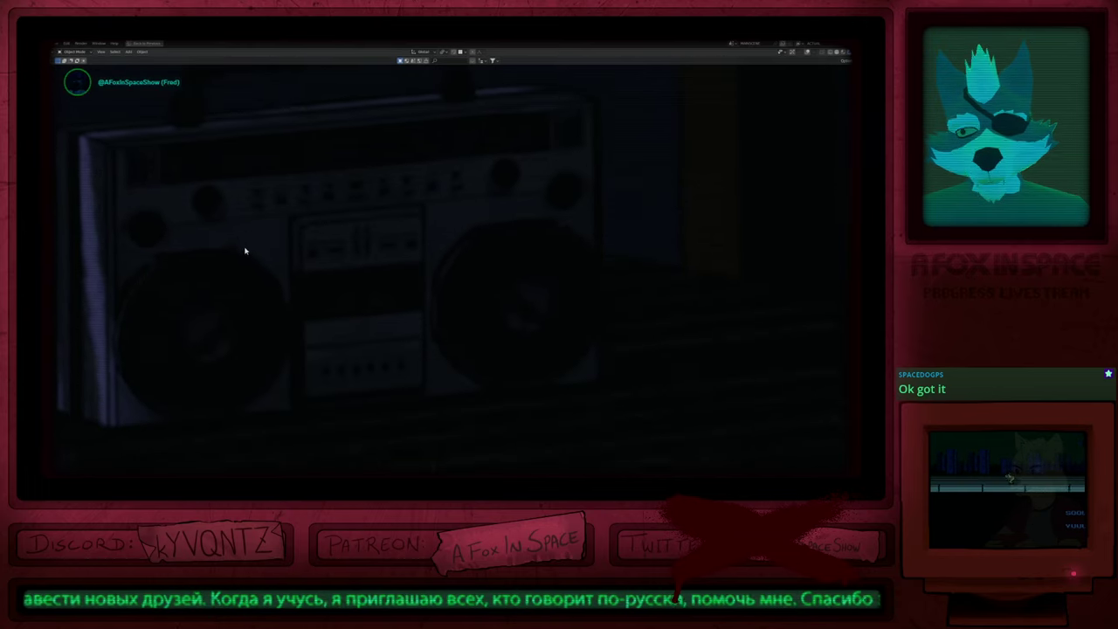
# Step: Lasso-select the boombox, then pan across to frame all five characters
pyautogui.moveTo(149, 343)
pyautogui.mouseDown()
pyautogui.moveTo(144, 180)
pyautogui.moveTo(323, 117)
pyautogui.moveTo(444, 174)
pyautogui.moveTo(469, 322)
pyautogui.moveTo(163, 366)
pyautogui.mouseUp()
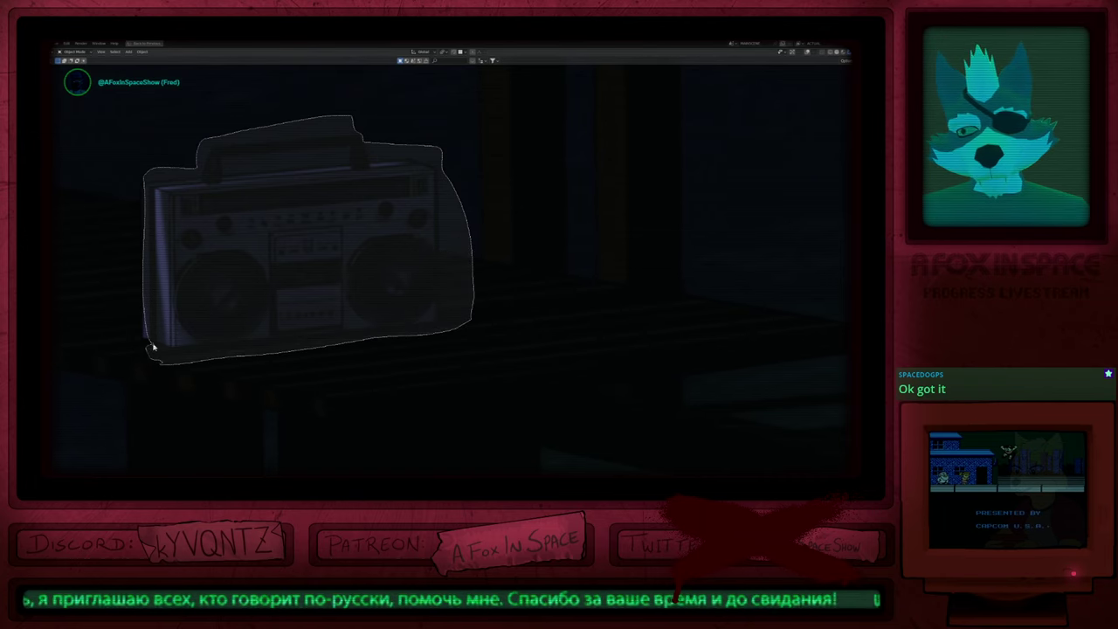
pyautogui.moveTo(152, 348)
pyautogui.mouseDown()
pyautogui.moveTo(164, 353)
pyautogui.moveTo(137, 230)
pyautogui.moveTo(175, 170)
pyautogui.moveTo(277, 120)
pyautogui.moveTo(386, 143)
pyautogui.moveTo(464, 247)
pyautogui.moveTo(445, 337)
pyautogui.moveTo(187, 366)
pyautogui.mouseUp()
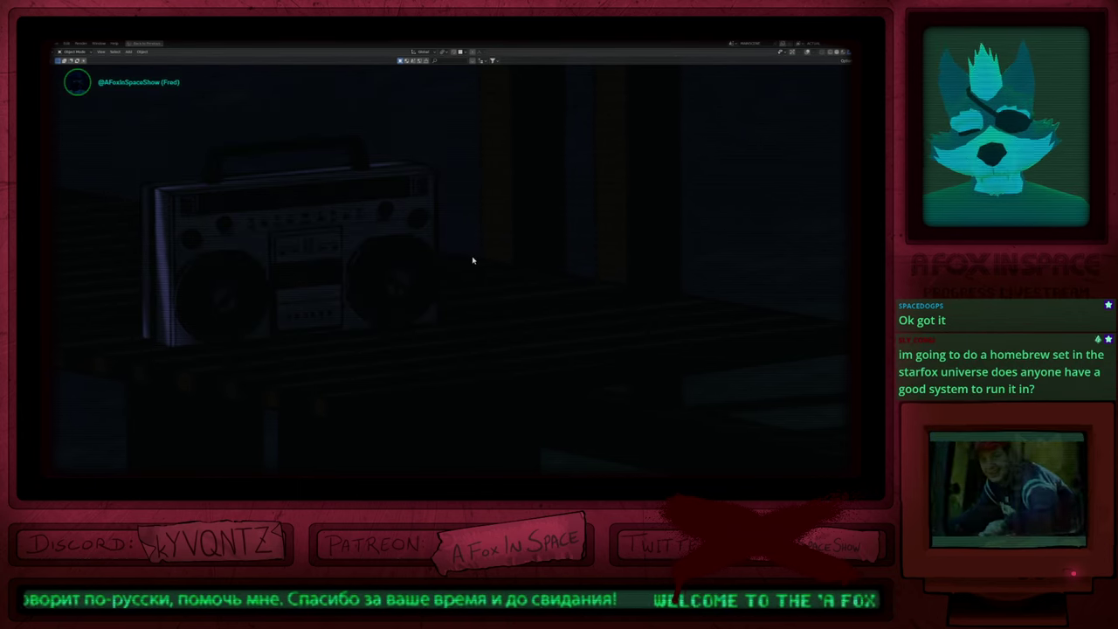
pyautogui.keyDown('shift'); pyautogui.moveTo(526, 269); pyautogui.dragTo(318, 393, button='middle'); pyautogui.keyUp('shift')
pyautogui.keyDown('shift'); pyautogui.moveTo(511, 348); pyautogui.dragTo(311, 370, button='middle'); pyautogui.keyUp('shift')
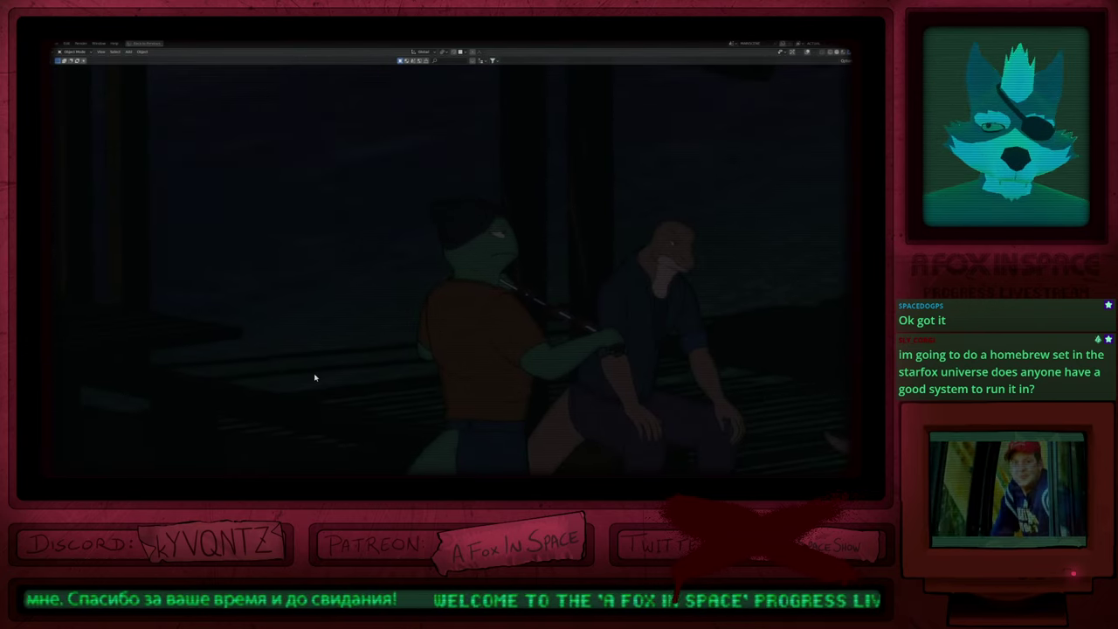
pyautogui.keyDown('shift'); pyautogui.moveTo(613, 300); pyautogui.dragTo(434, 302, button='middle'); pyautogui.keyUp('shift')
pyautogui.keyDown('shift'); pyautogui.moveTo(504, 298); pyautogui.dragTo(455, 312, button='middle'); pyautogui.keyUp('shift')
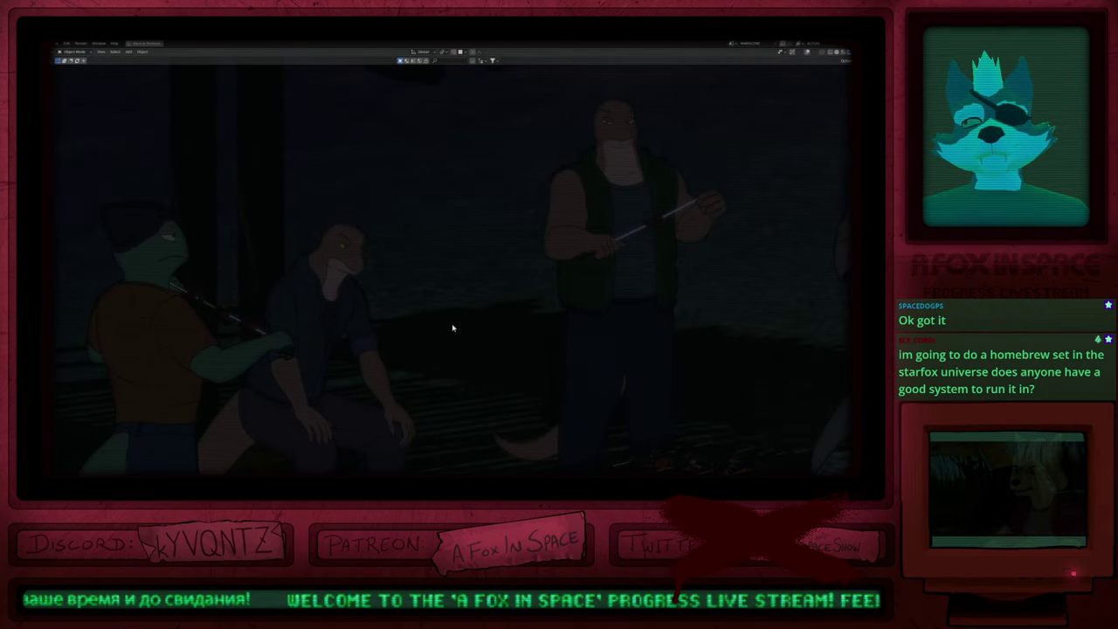
pyautogui.keyDown('shift'); pyautogui.moveTo(574, 308); pyautogui.dragTo(434, 323, button='middle'); pyautogui.keyUp('shift')
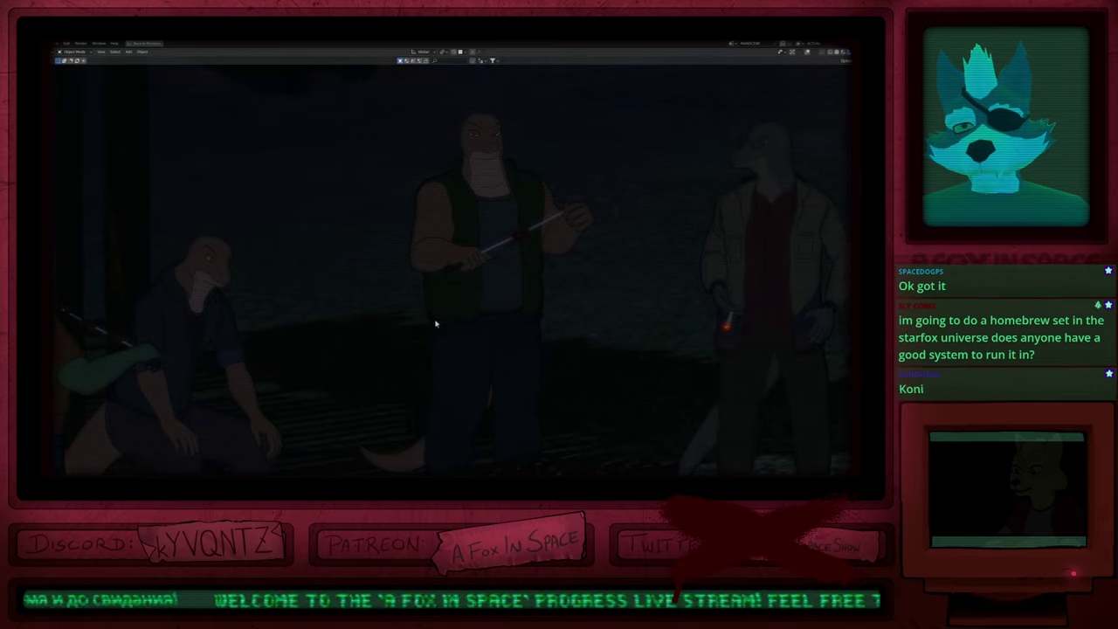
pyautogui.keyDown('shift'); pyautogui.moveTo(606, 300); pyautogui.dragTo(447, 318, button='middle'); pyautogui.keyUp('shift')
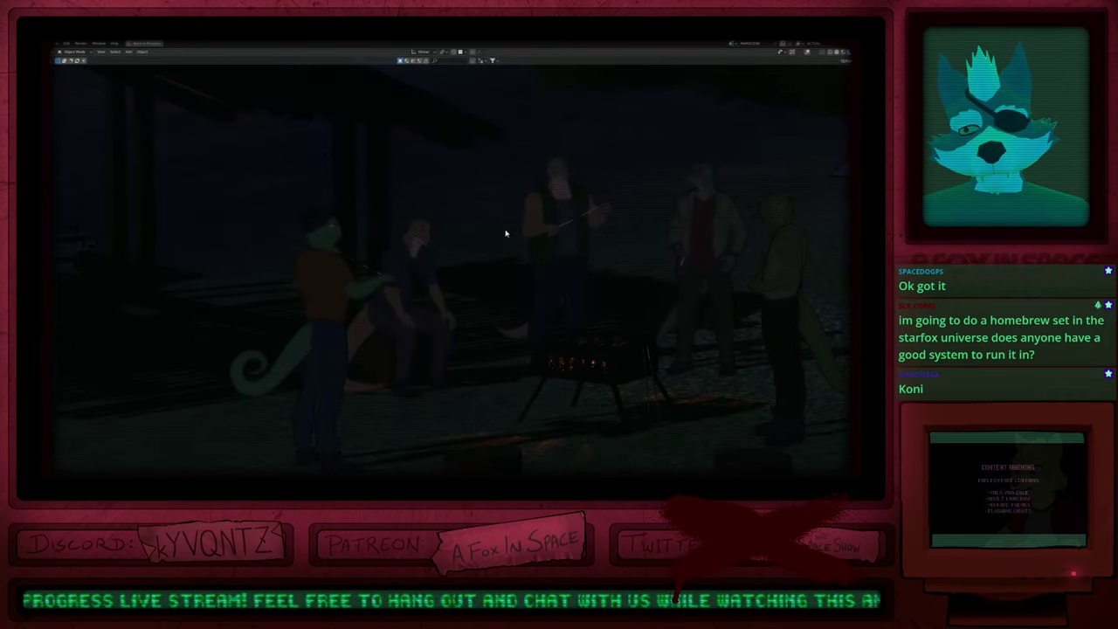
# Step: Switch to grey Solid shading with viewport overlays turned on
pyautogui.press('z')
pyautogui.click(510, 314)
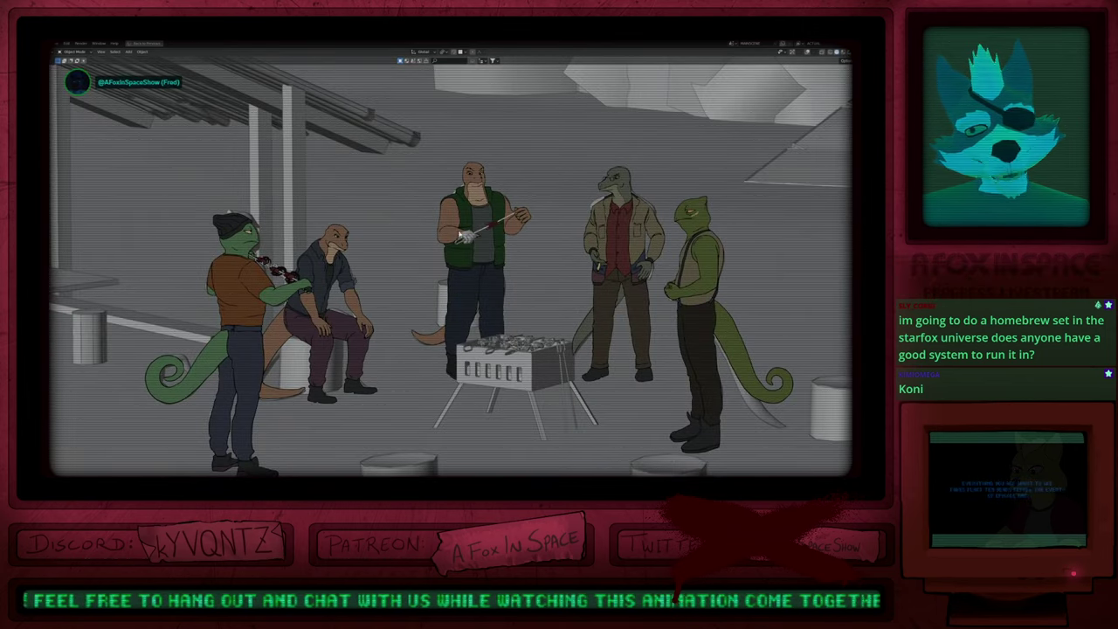
pyautogui.hotkey('alt', 'shift', 'z')
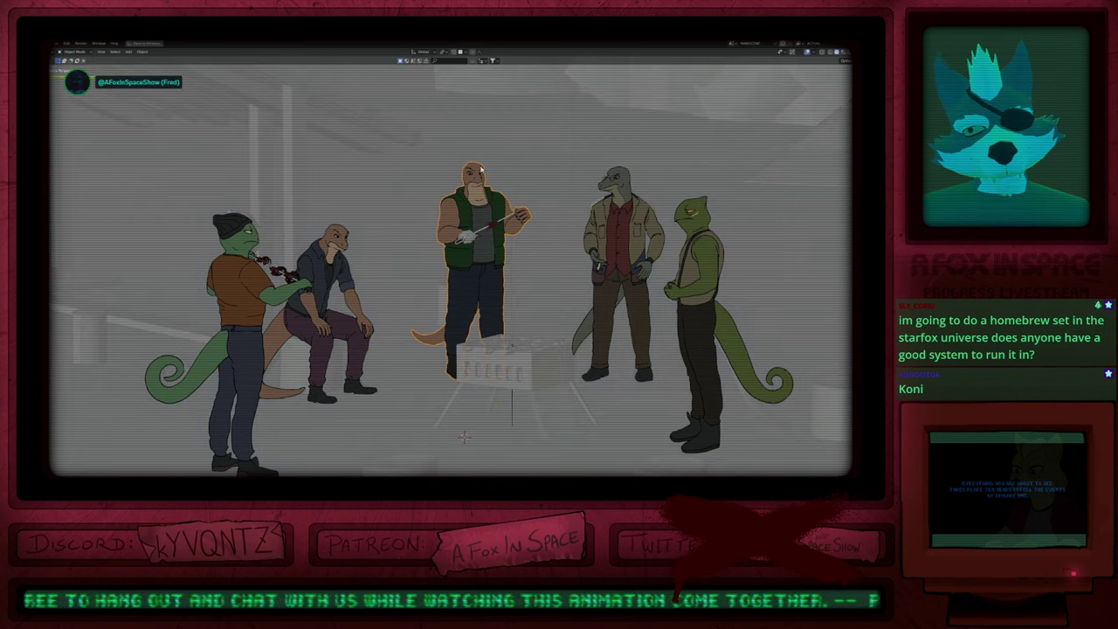
pyautogui.scroll(7, 483, 173)
pyautogui.scroll(-4, 320, 198)
pyautogui.scroll(4, 409, 212)
pyautogui.scroll(-5, 391, 222)
# Step: Switch to Material Preview, return to camera view, and restore the full layout
pyautogui.press('z')
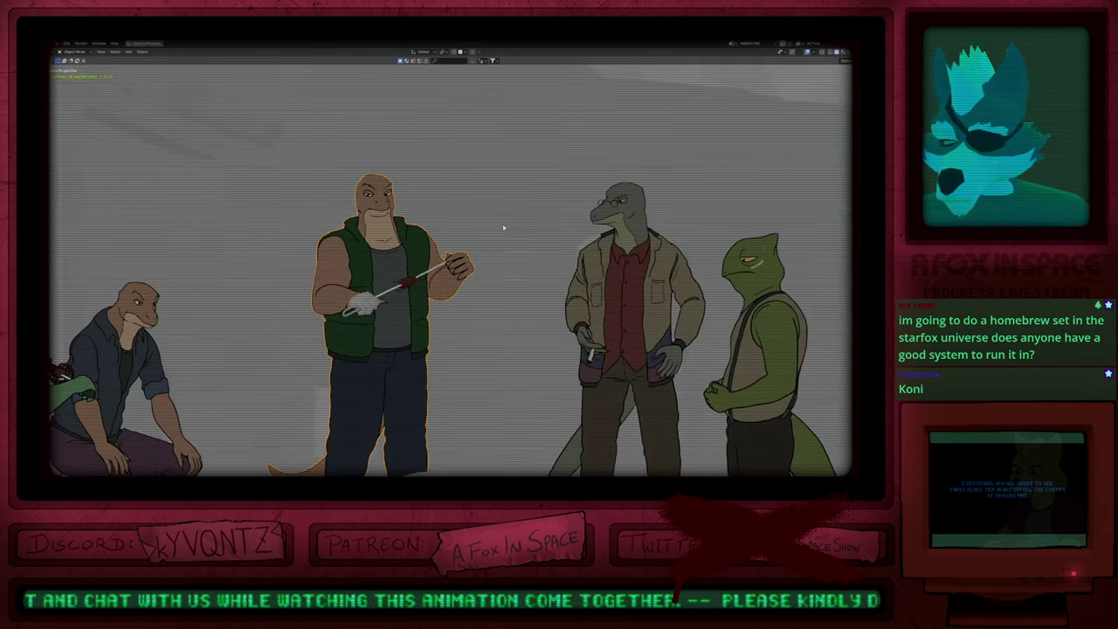
pyautogui.click(499, 300)
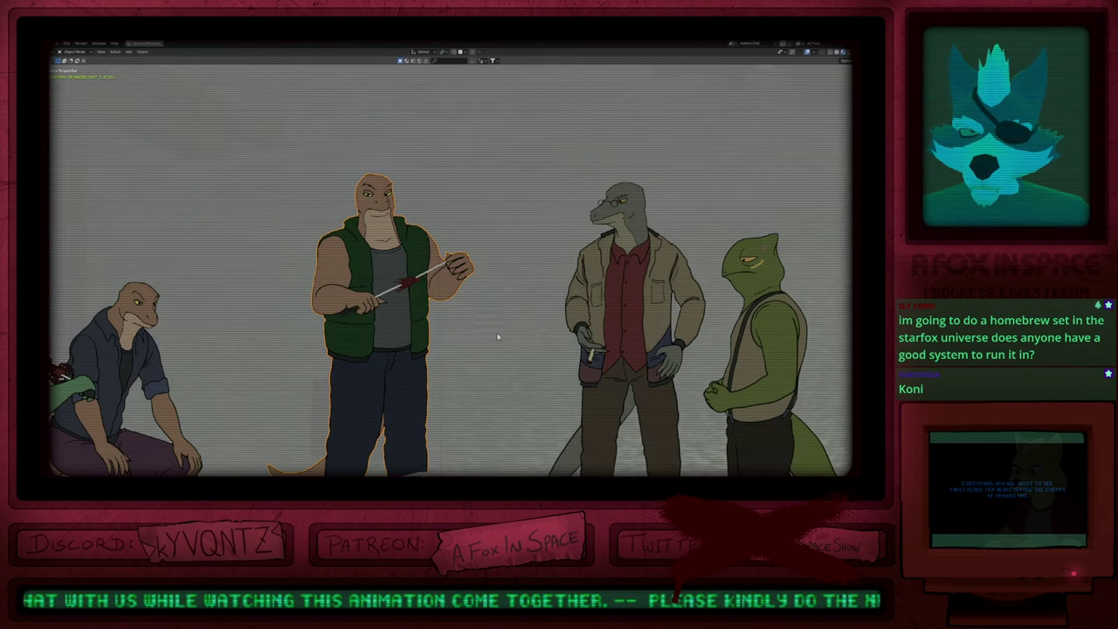
pyautogui.press('Home')
pyautogui.press('KP_0')
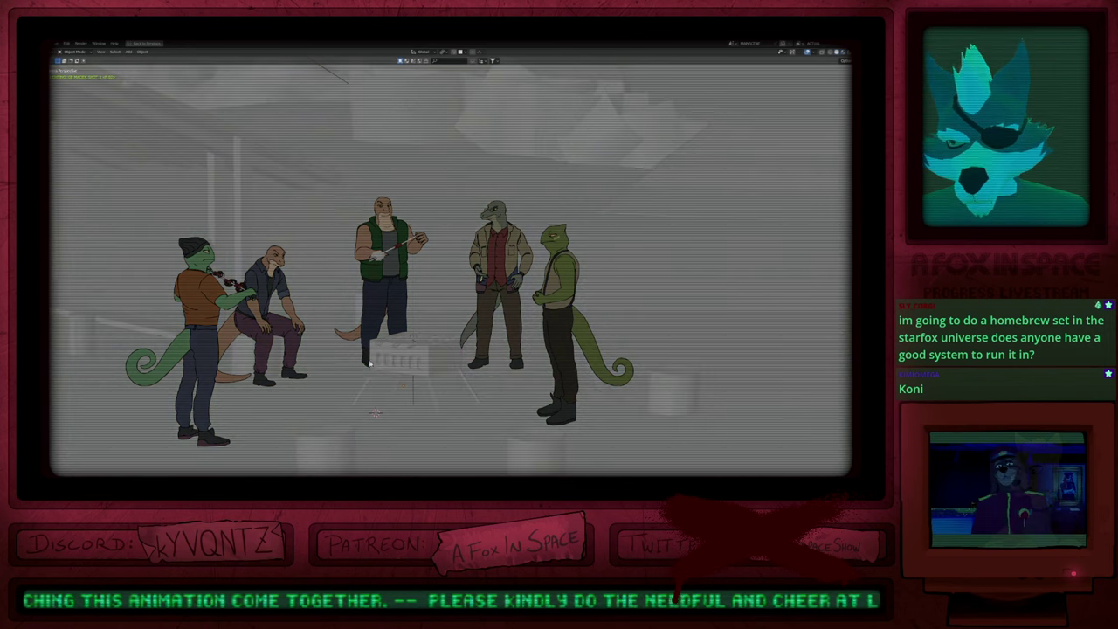
pyautogui.hotkey('ctrl', 'space')
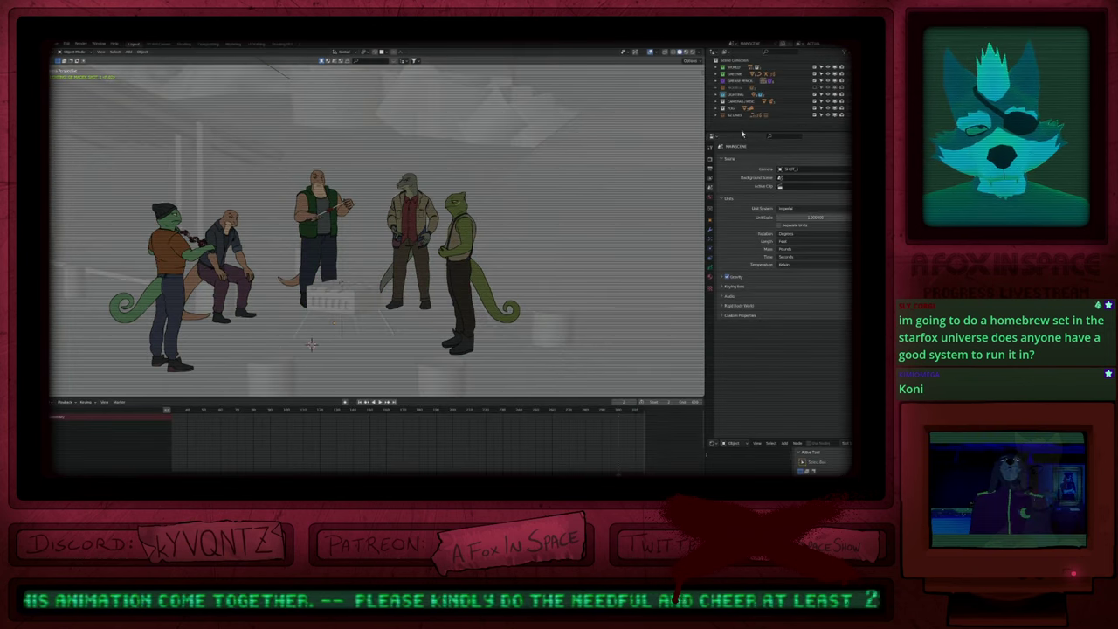
# Step: Toggle overlays, turn X-ray off, and restore the multi-panel layout
pyautogui.hotkey('ctrl', 'space')
pyautogui.hotkey('alt', 'shift', 'z')
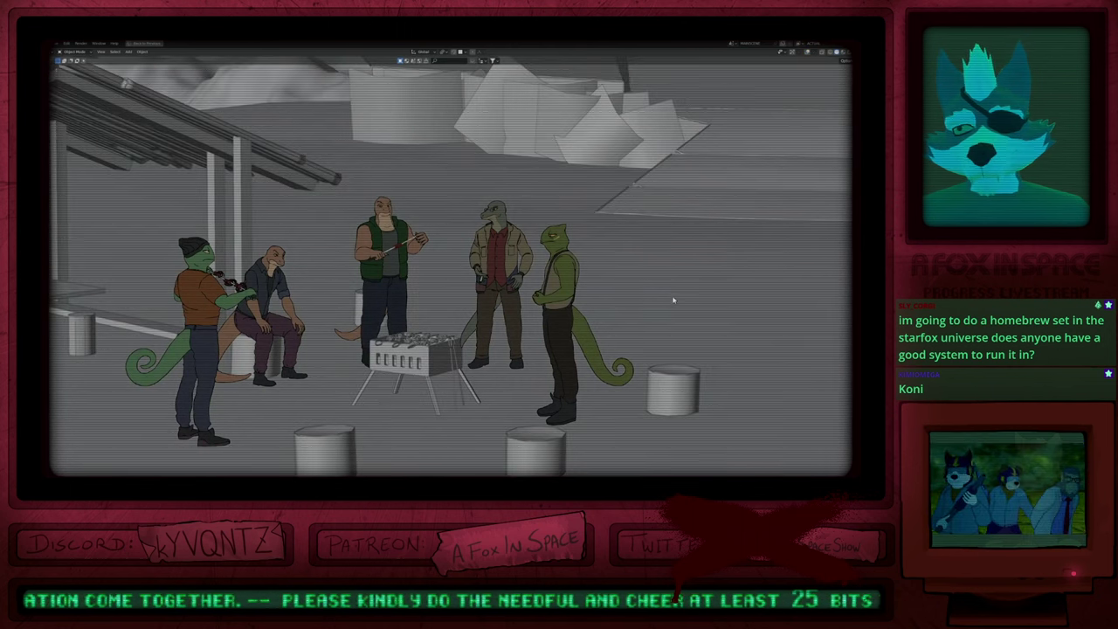
pyautogui.press('Home')
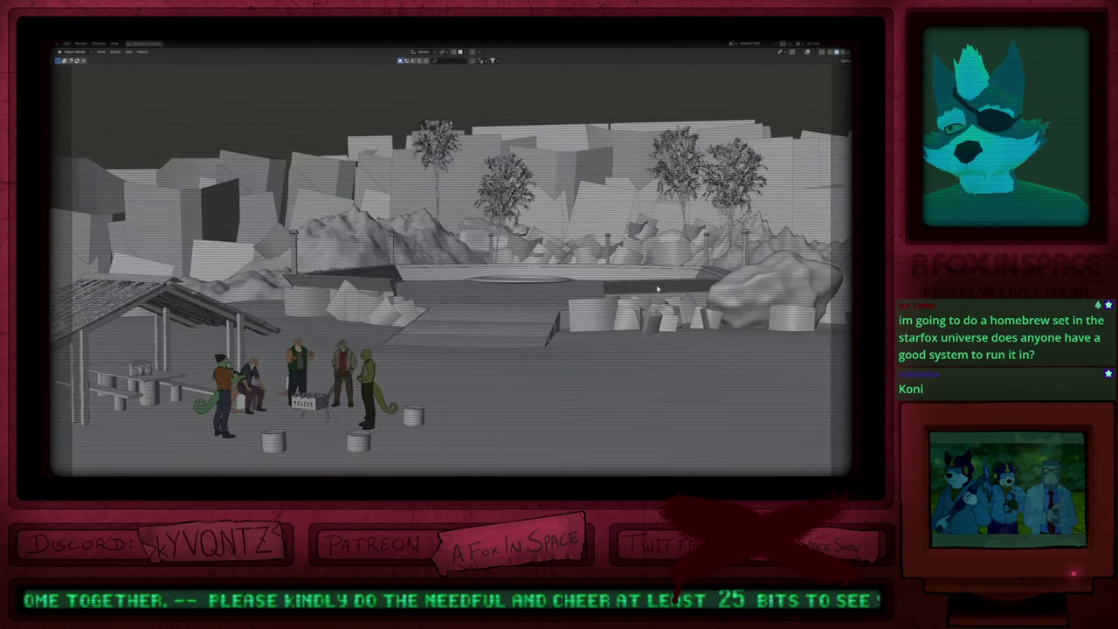
pyautogui.hotkey('alt', 'shift', 'z')
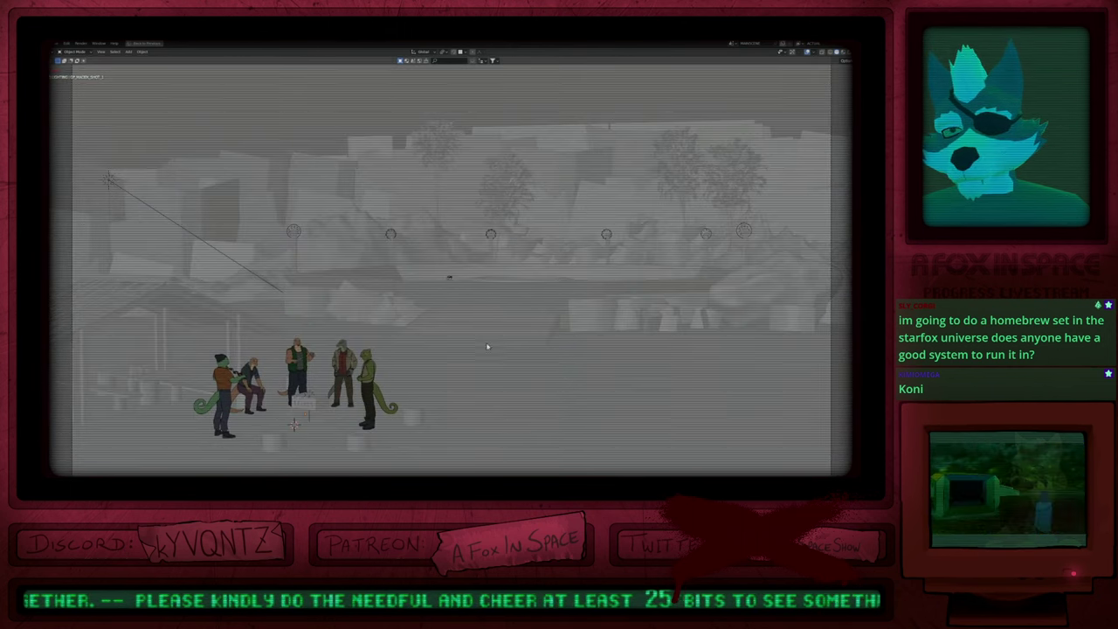
pyautogui.hotkey('alt', 'z')
pyautogui.hotkey('ctrl', 'space')
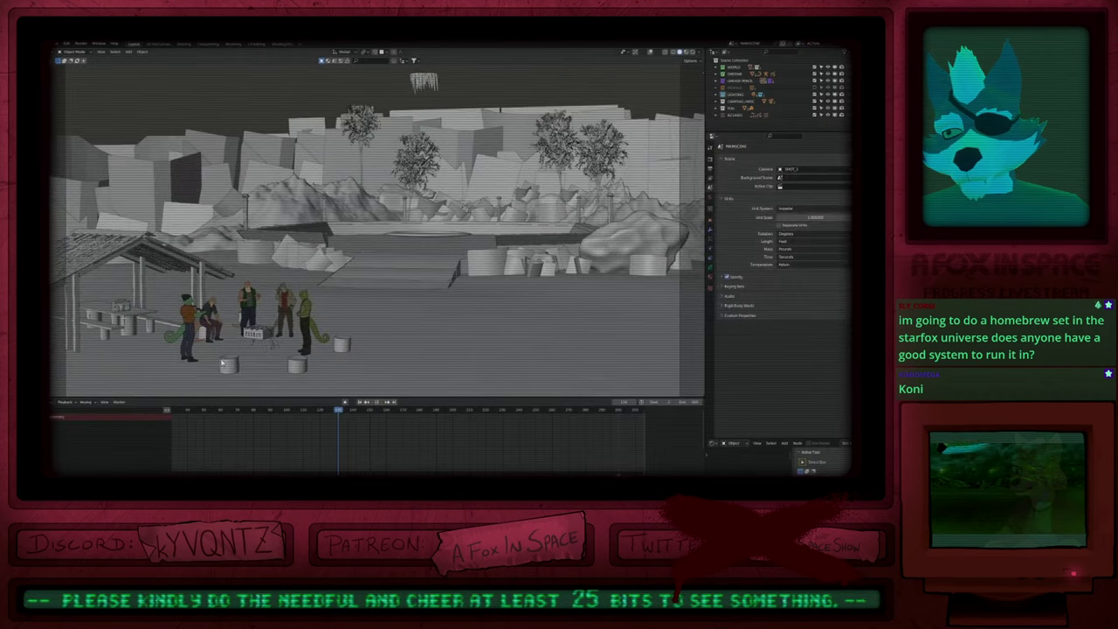
# Step: Hide the tower's collection, test hiding the others, and select the lizard character
pyautogui.click(815, 74)
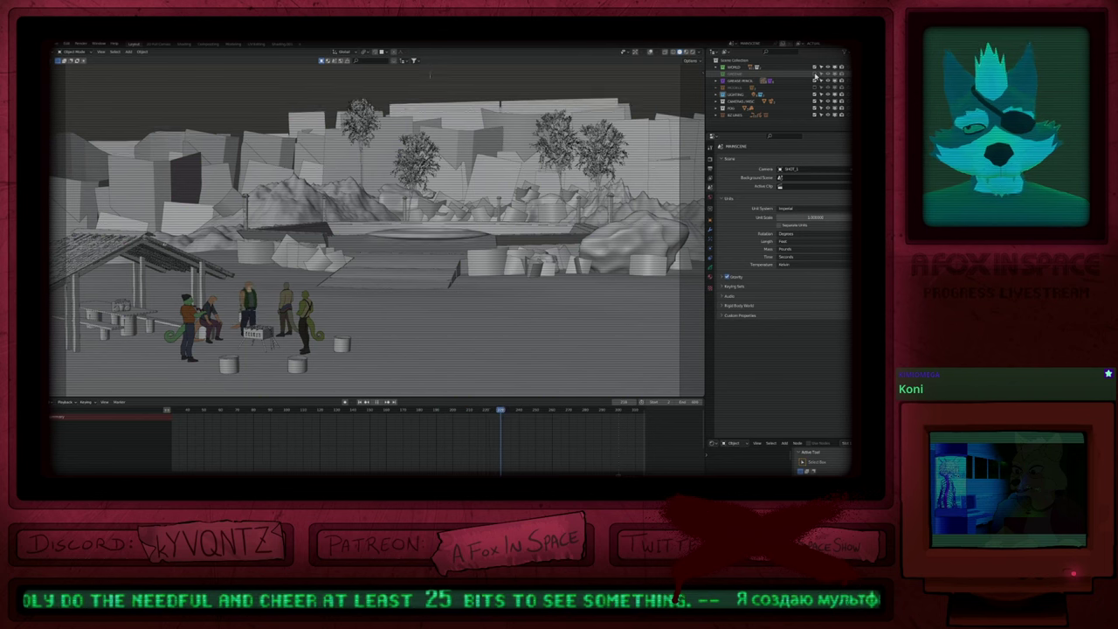
pyautogui.hotkey('alt', 'z')
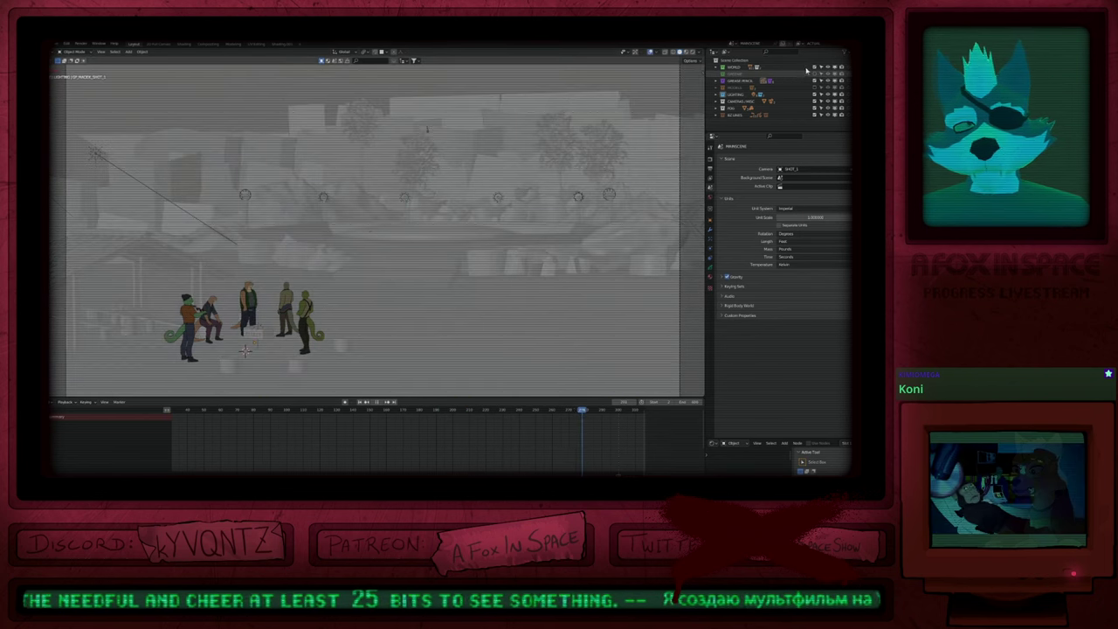
pyautogui.click(816, 68)
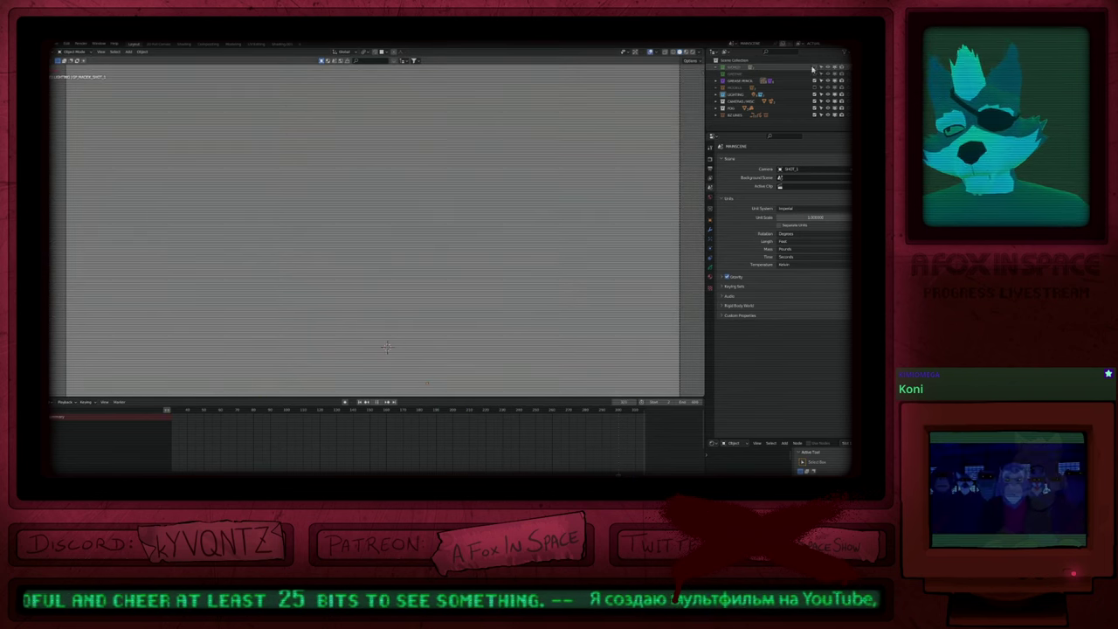
pyautogui.click(816, 68)
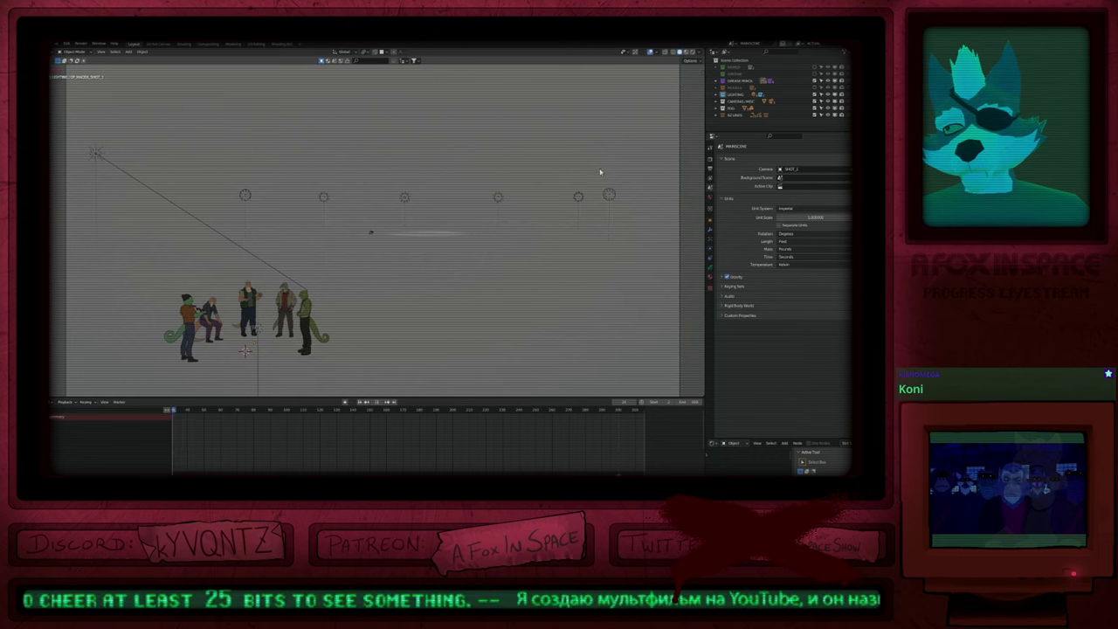
pyautogui.click(815, 80)
pyautogui.click(815, 80)
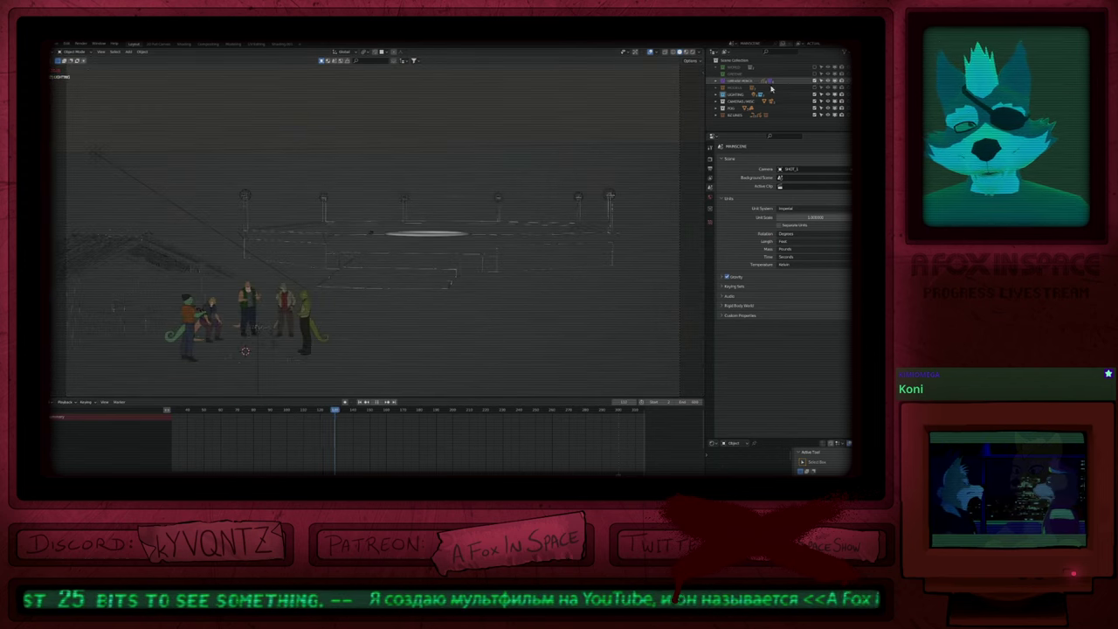
pyautogui.click(304, 298)
pyautogui.hotkey('alt', 'shift', 'z')
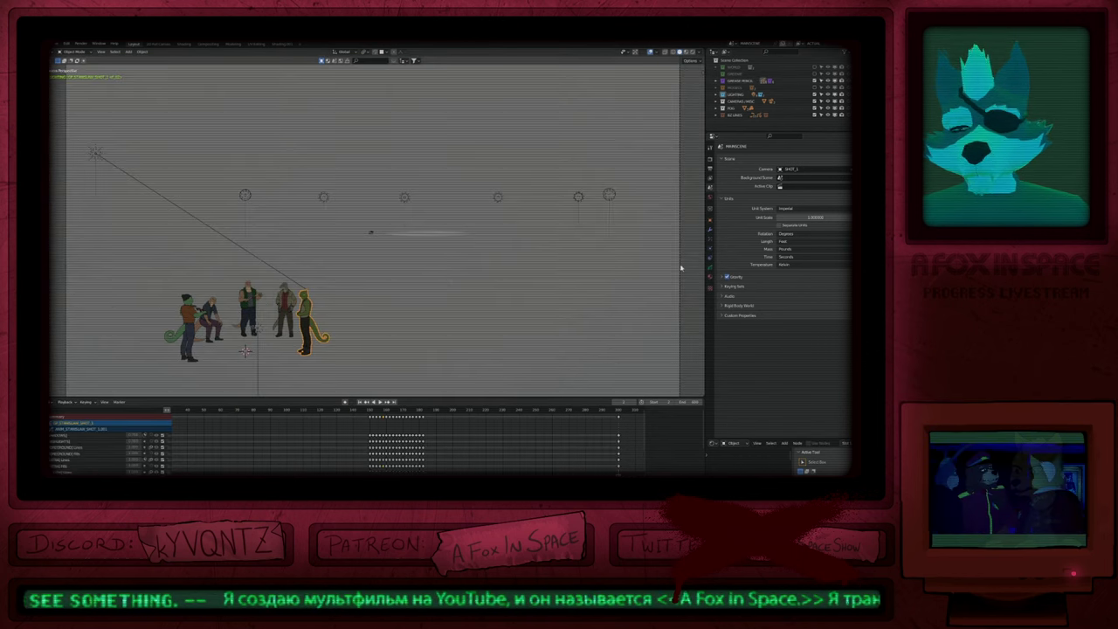
pyautogui.click(712, 230)
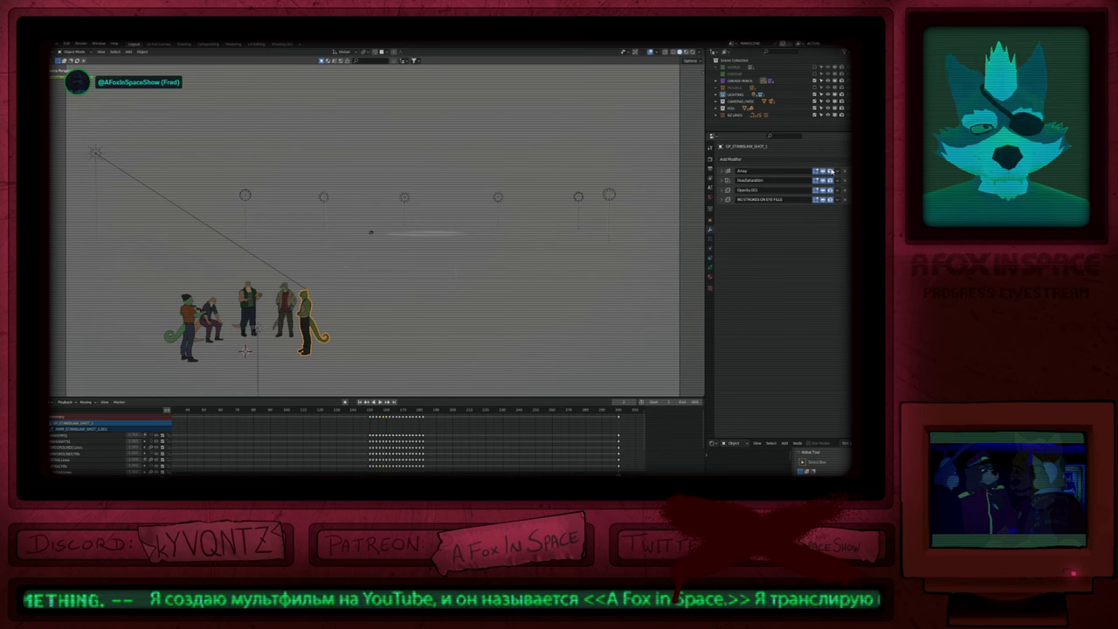
pyautogui.click(285, 300)
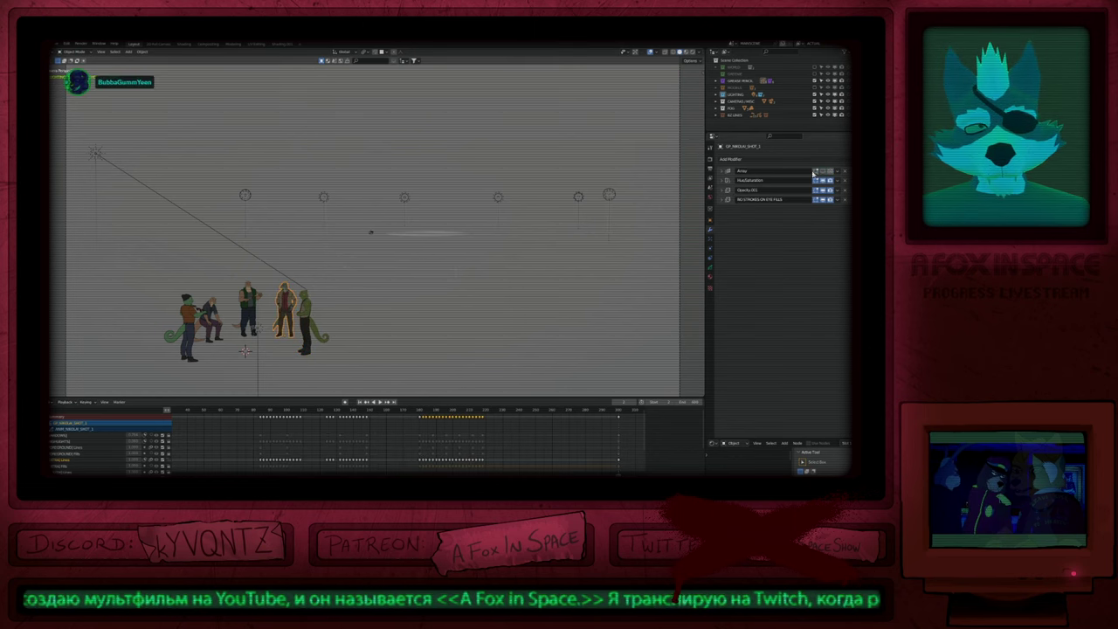
pyautogui.click(251, 298)
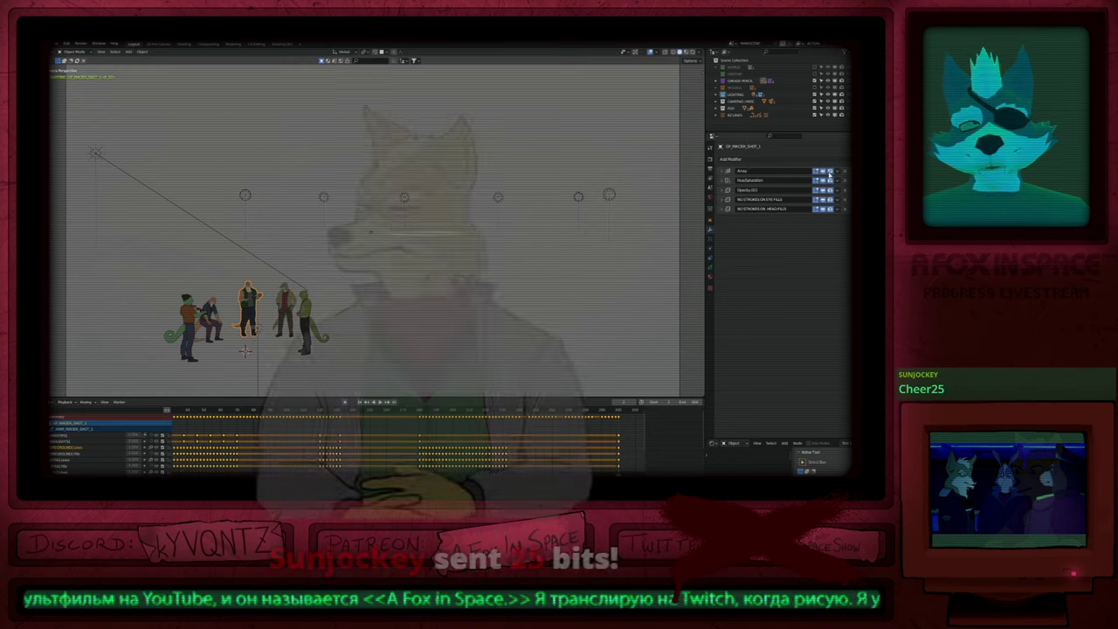
pyautogui.click(246, 352)
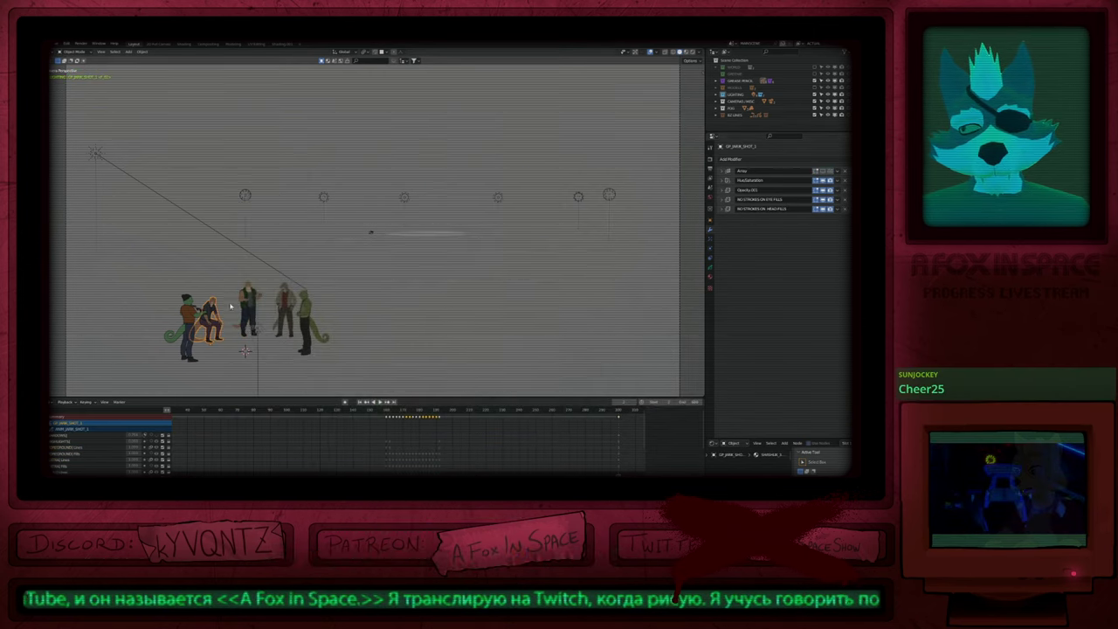
pyautogui.click(187, 325)
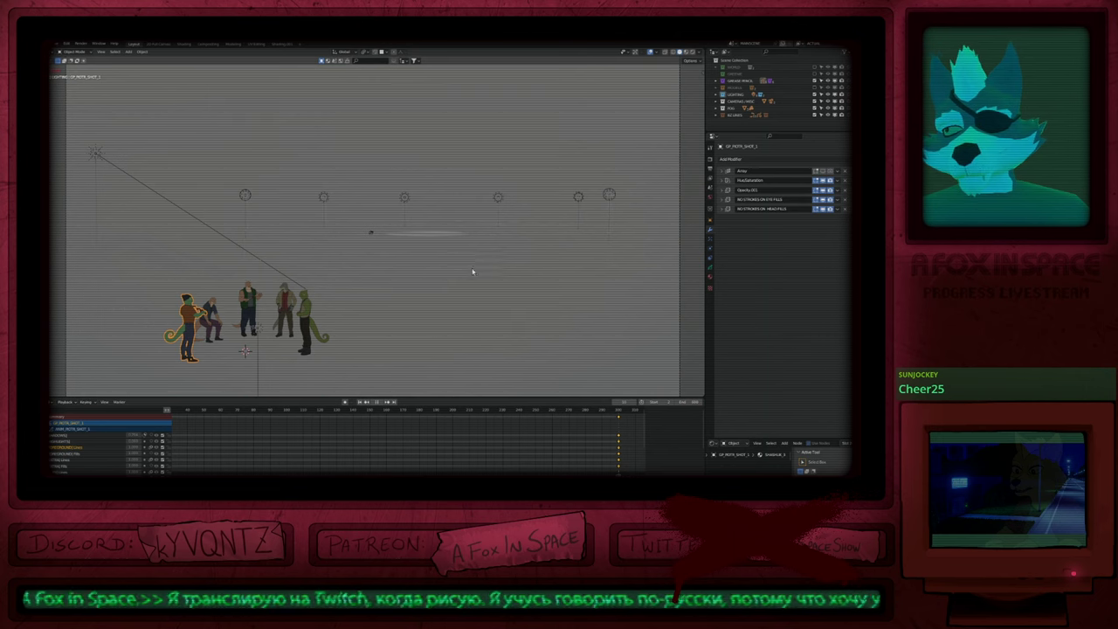
pyautogui.press('space')
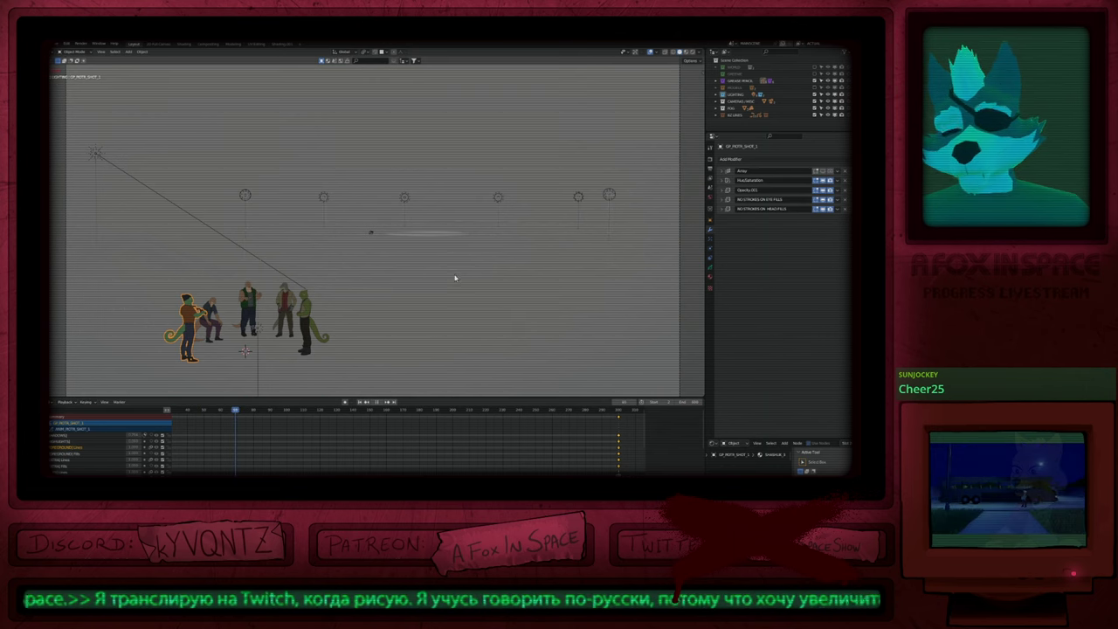
pyautogui.hotkey('ctrl', 'z')
pyautogui.hotkey('ctrl', 'z')
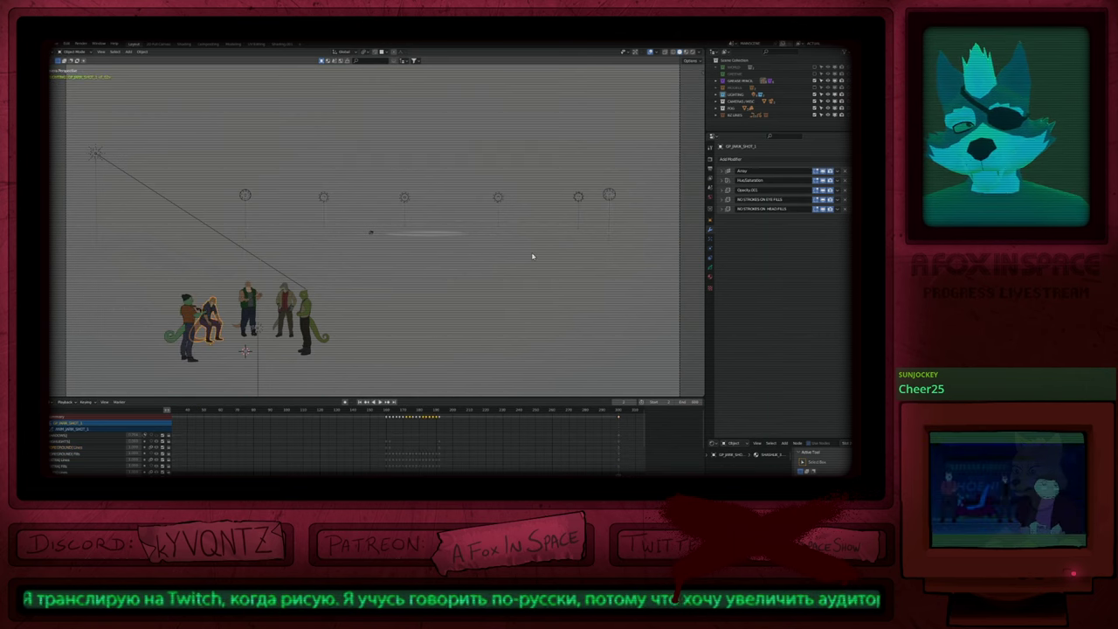
pyautogui.hotkey('ctrl', 'z')
pyautogui.hotkey('ctrl', 'z')
pyautogui.hotkey('ctrl', 'z')
pyautogui.hotkey('ctrl', 'z')
pyautogui.hotkey('ctrl', 'z')
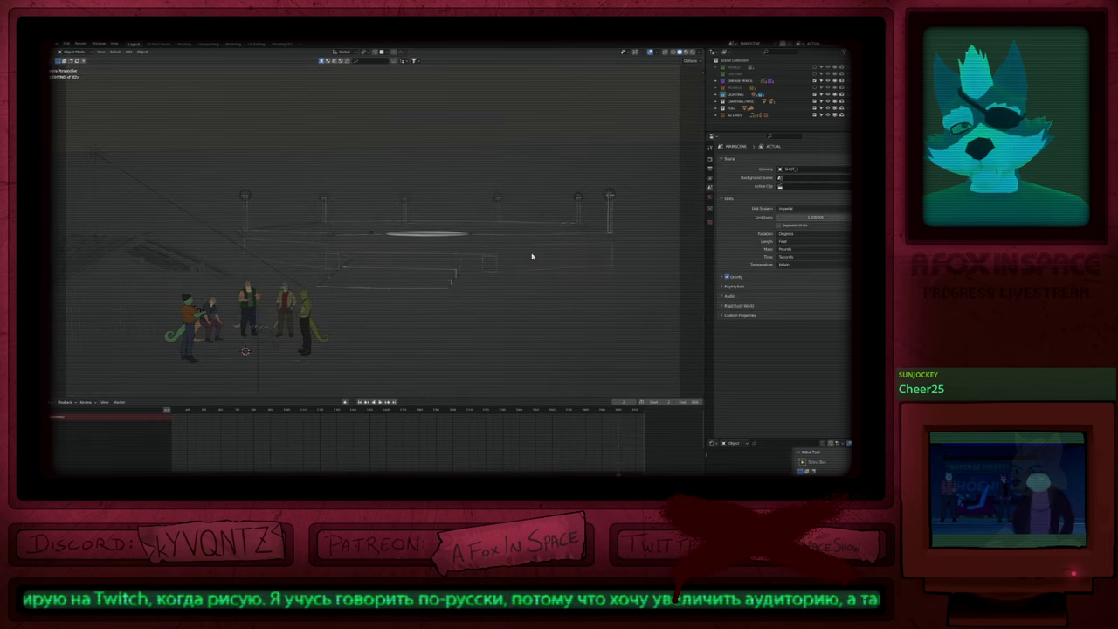
pyautogui.hotkey('ctrl', 'z')
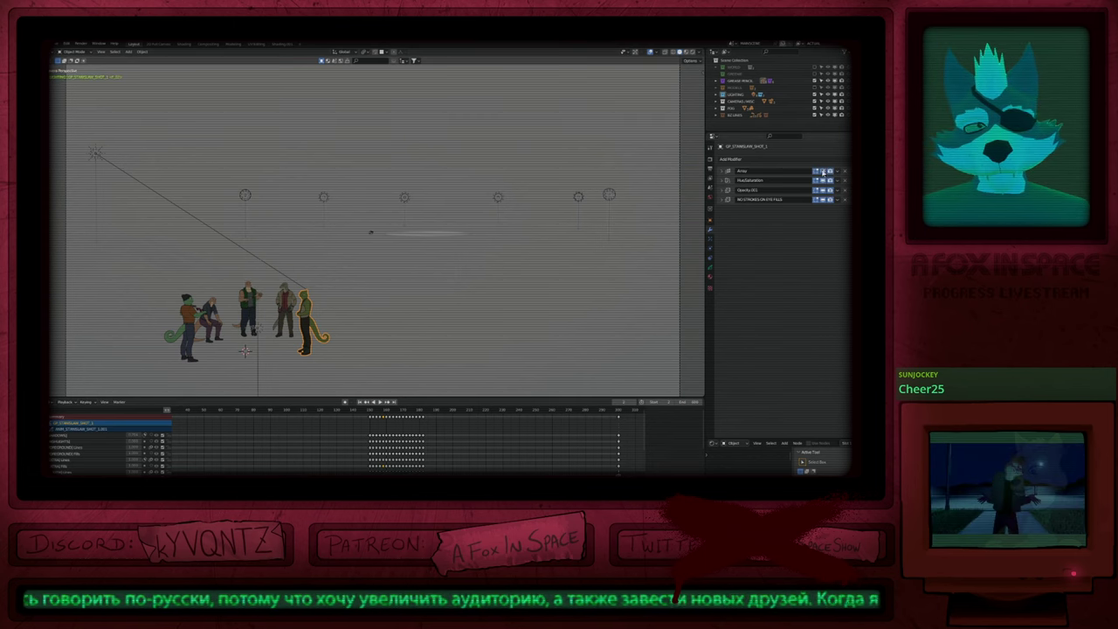
pyautogui.click(285, 307)
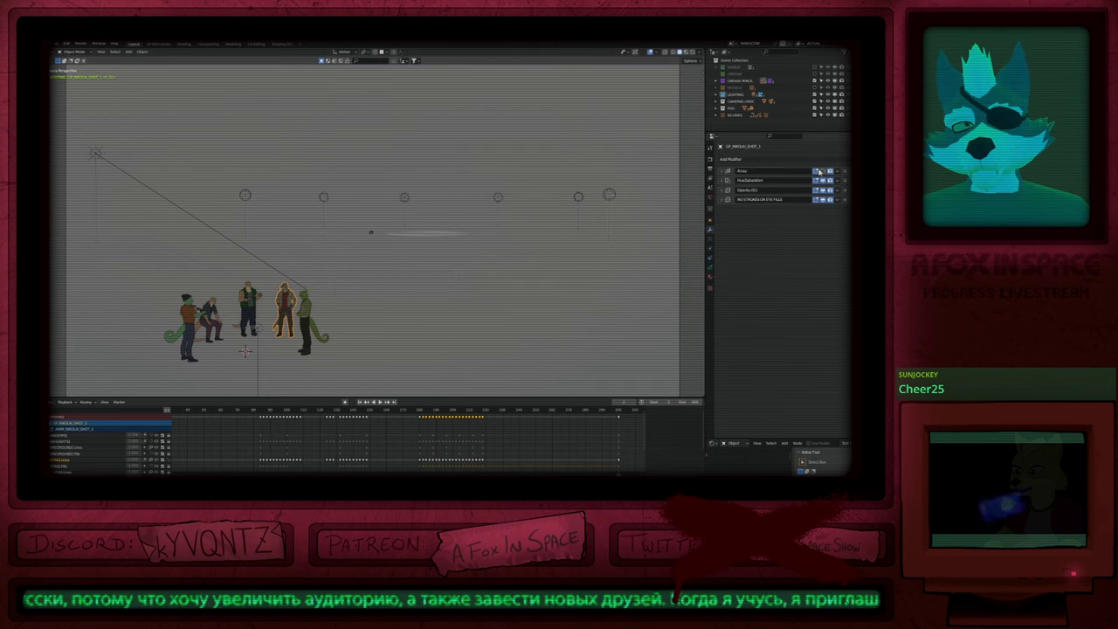
pyautogui.click(248, 307)
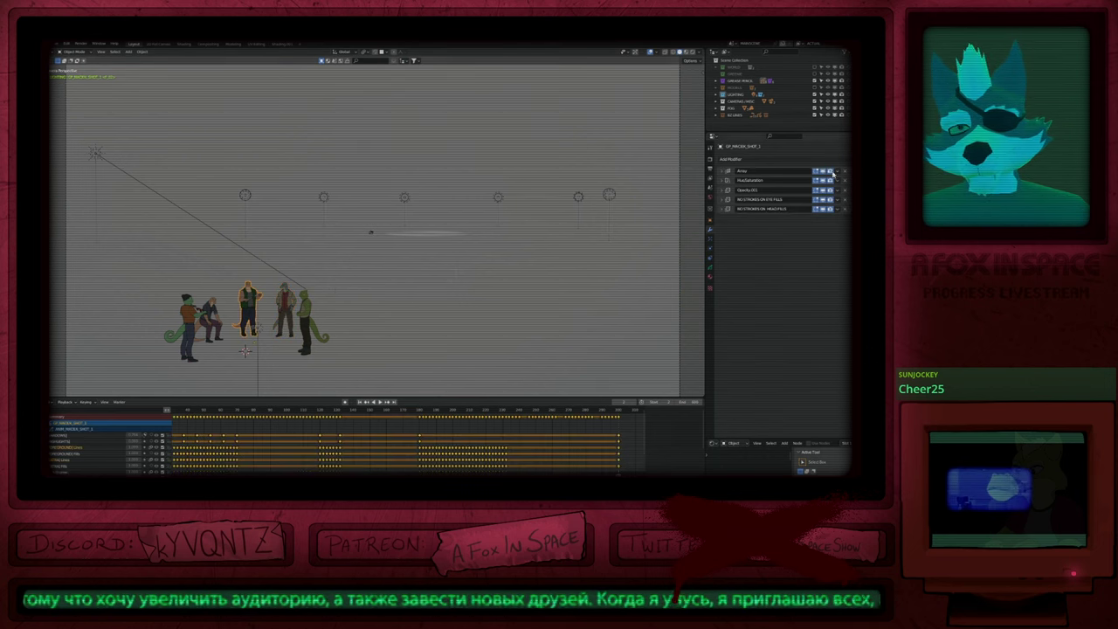
pyautogui.click(210, 303)
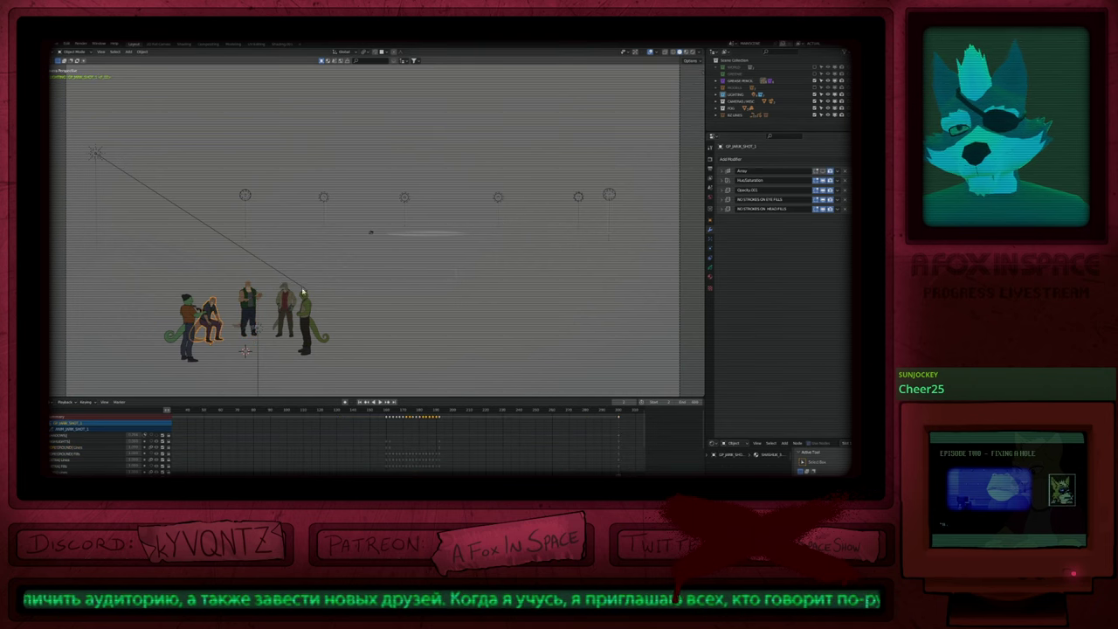
pyautogui.click(186, 303)
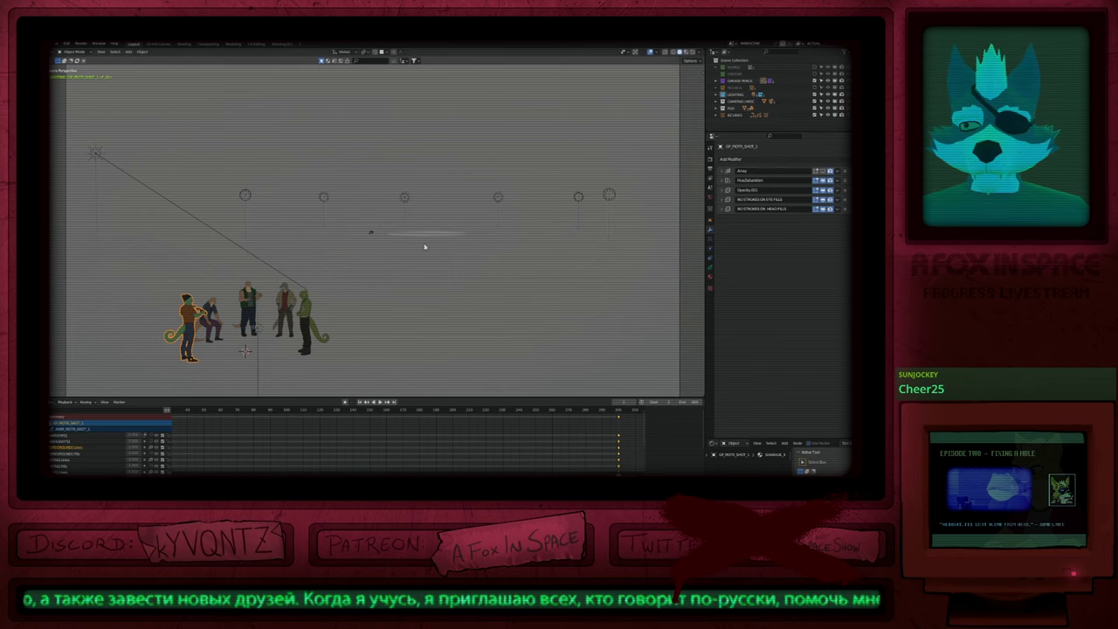
pyautogui.press('space')
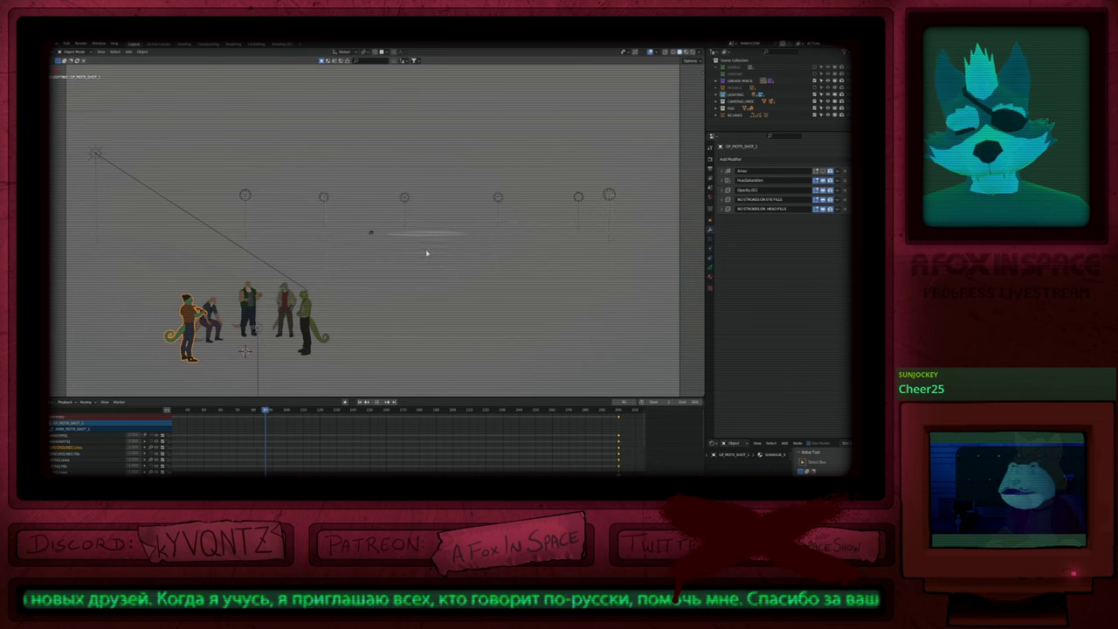
pyautogui.press('Escape')
# Step: Enable the two top collections and play the night scene in Rendered shading
pyautogui.press('z')
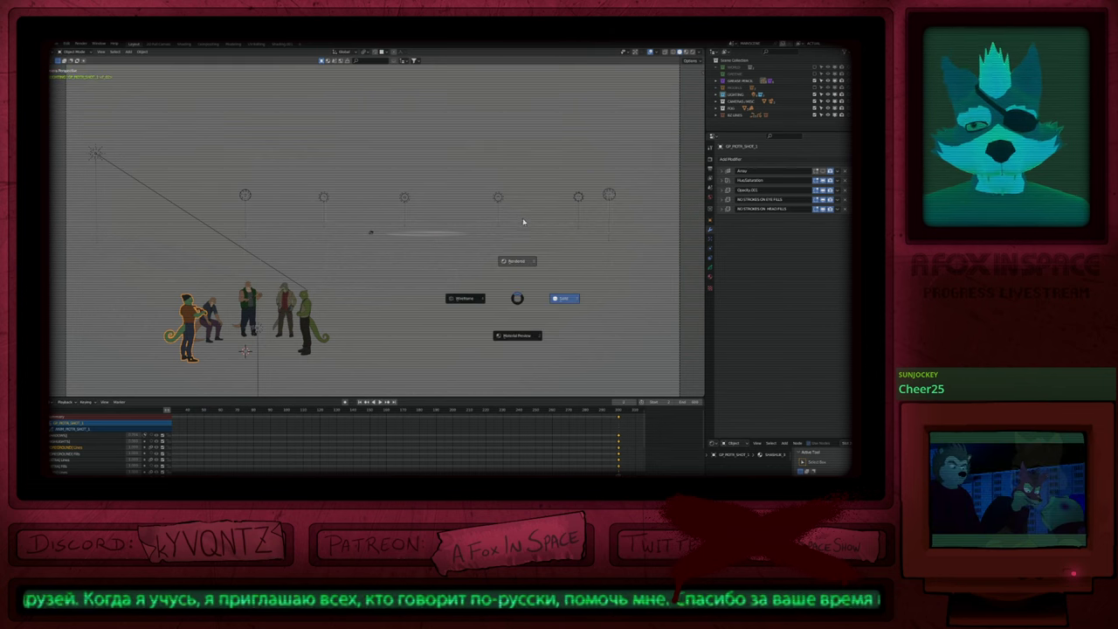
pyautogui.click(523, 218)
pyautogui.click(392, 332)
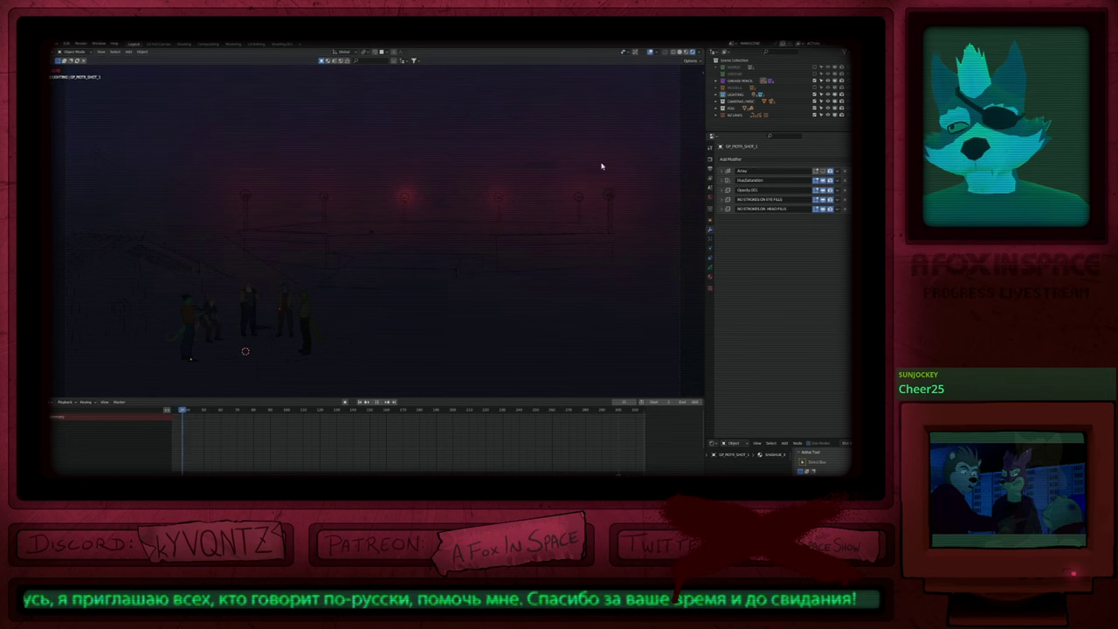
pyautogui.press('Escape')
pyautogui.moveTo(815, 67); pyautogui.dragTo(815, 75)
pyautogui.press('a')
pyautogui.press('a')
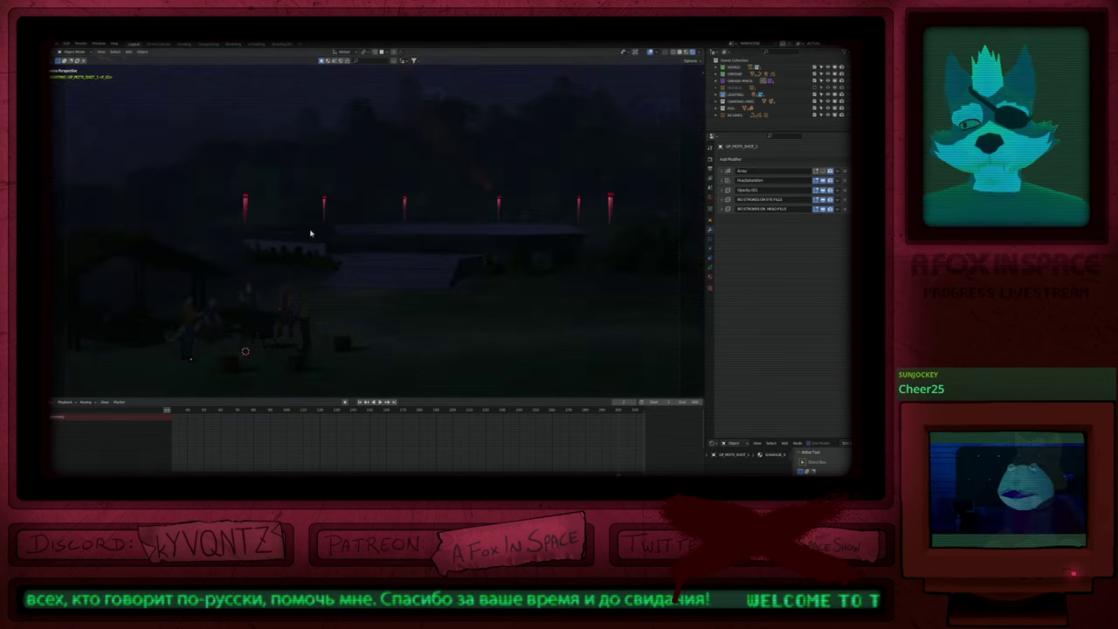
pyautogui.press('space')
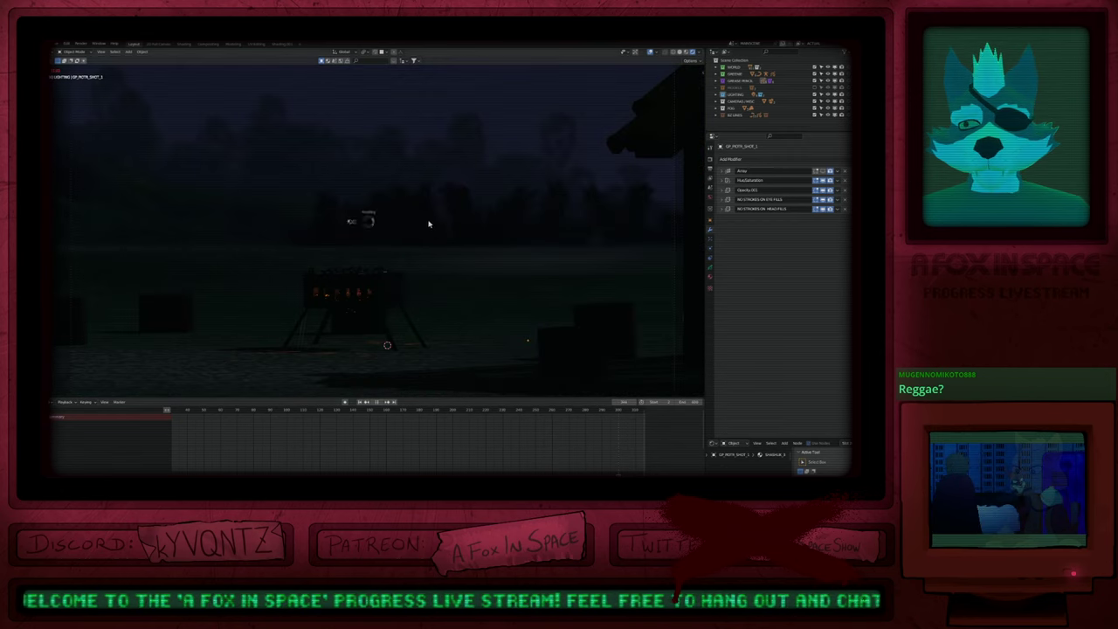
# Step: Stop playback, hide the FOG collection, and enable the MODELS collection
pyautogui.click(430, 225)
pyautogui.press('space')
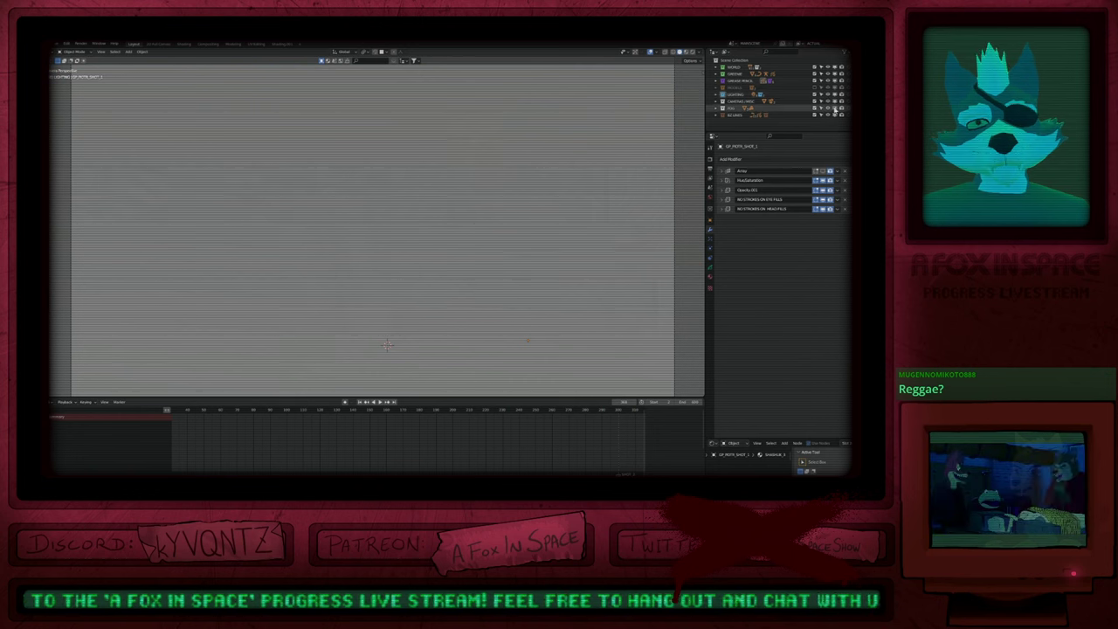
pyautogui.click(828, 109)
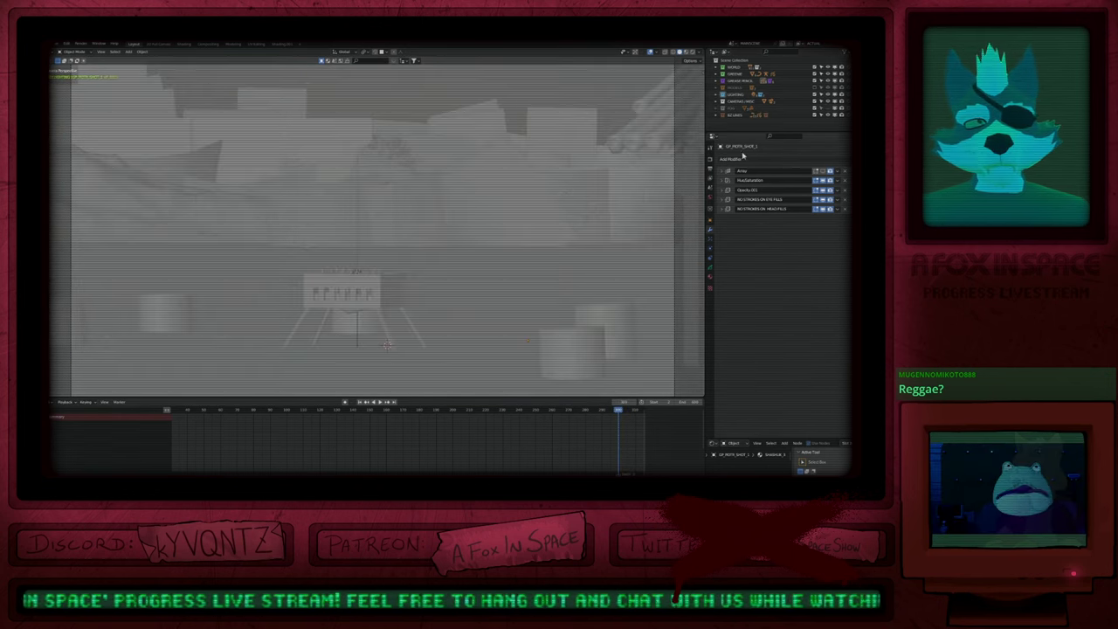
pyautogui.click(815, 88)
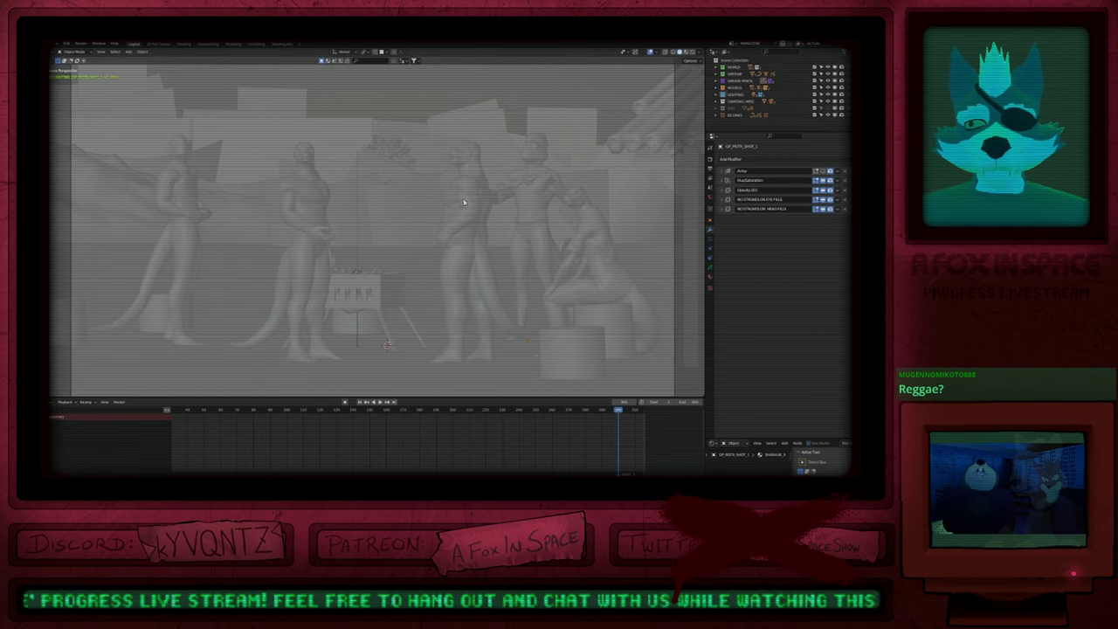
# Step: Return to camera view and expand the MODELS and MESHES collections in the Outliner
pyautogui.keyDown('shift'); pyautogui.moveTo(300, 220); pyautogui.dragTo(320, 248, button='middle'); pyautogui.keyUp('shift')
pyautogui.moveTo(408, 299); pyautogui.dragTo(416, 287, button='middle')
pyautogui.press('KP_0')
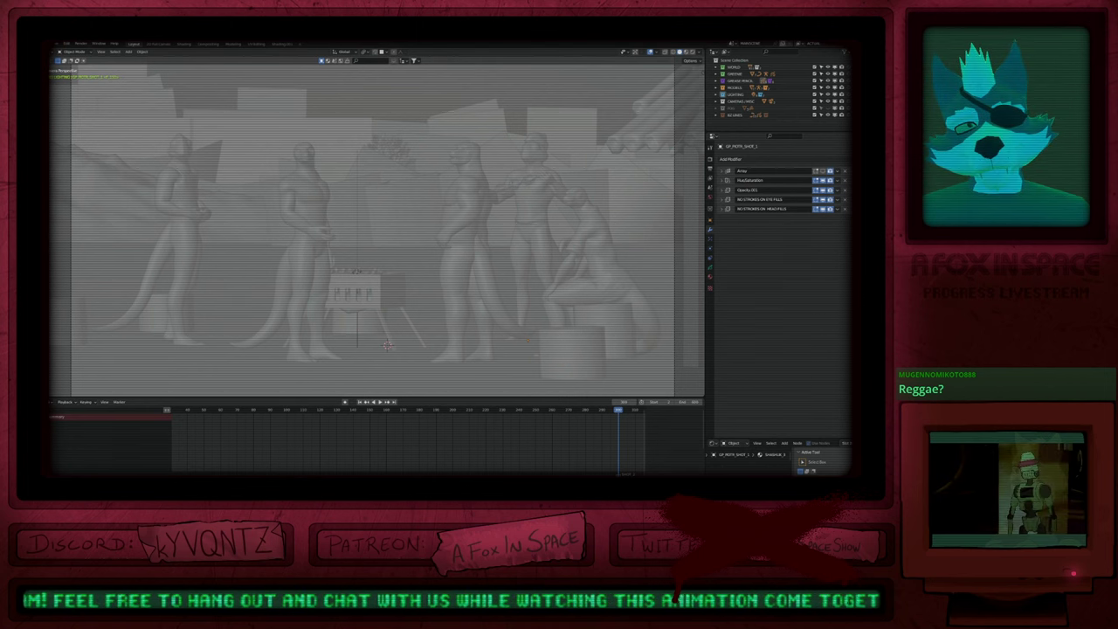
pyautogui.click(719, 87)
pyautogui.click(724, 101)
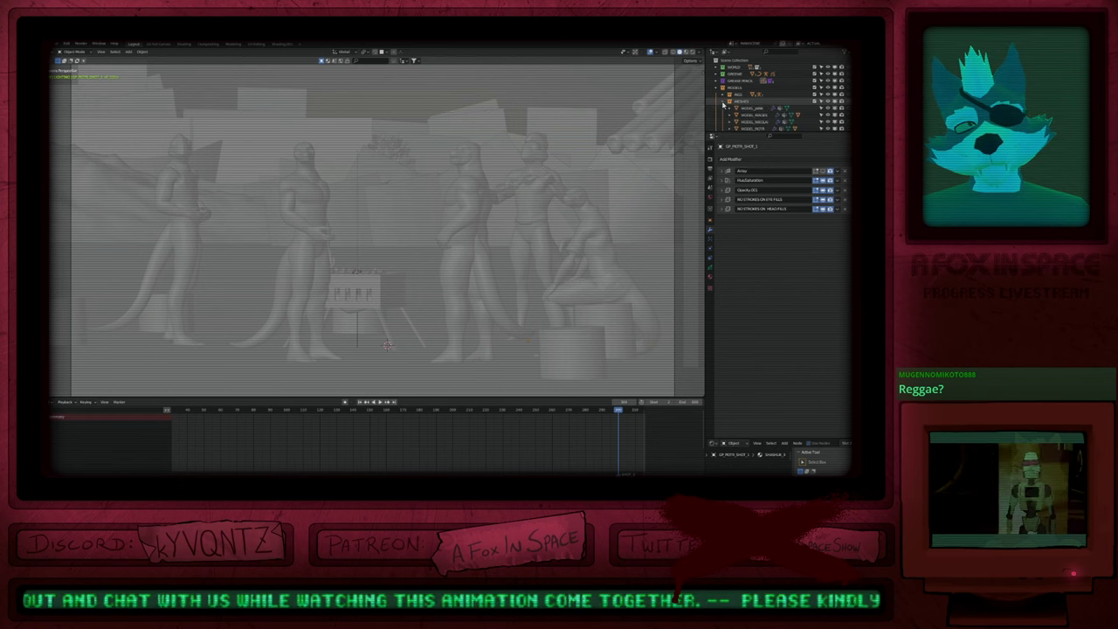
pyautogui.click(738, 81)
# Step: Browse the model objects, expanding MODEL_RACER and then MODEL_STARBLAB to reveal its mesh
pyautogui.scroll(-5, 738, 81)
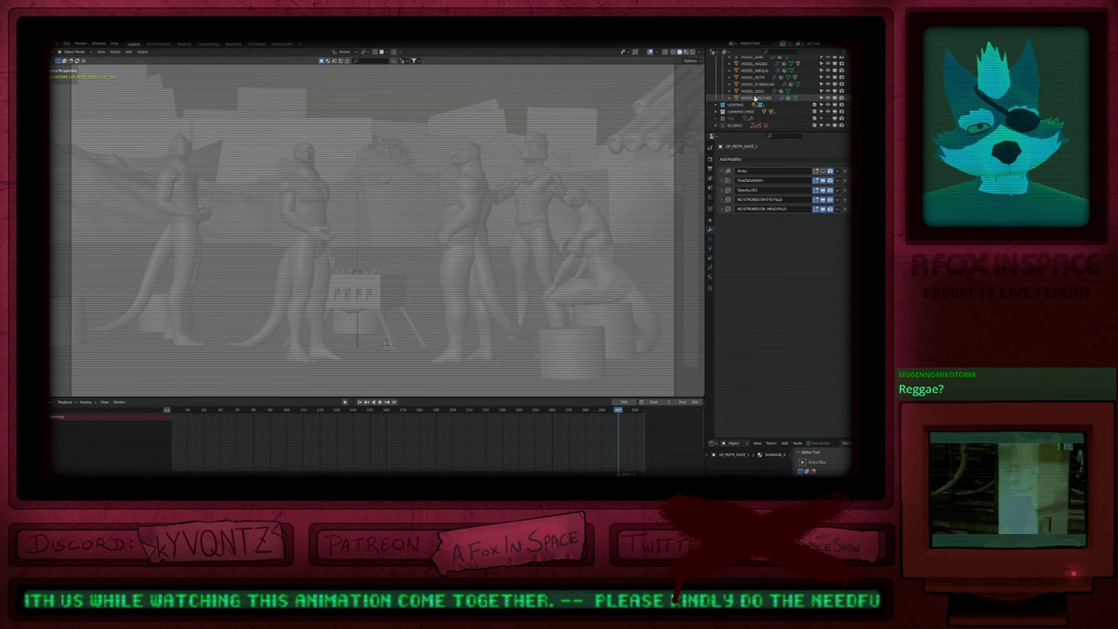
pyautogui.scroll(5, 729, 92)
pyautogui.click(729, 91)
pyautogui.click(728, 92)
pyautogui.click(729, 100)
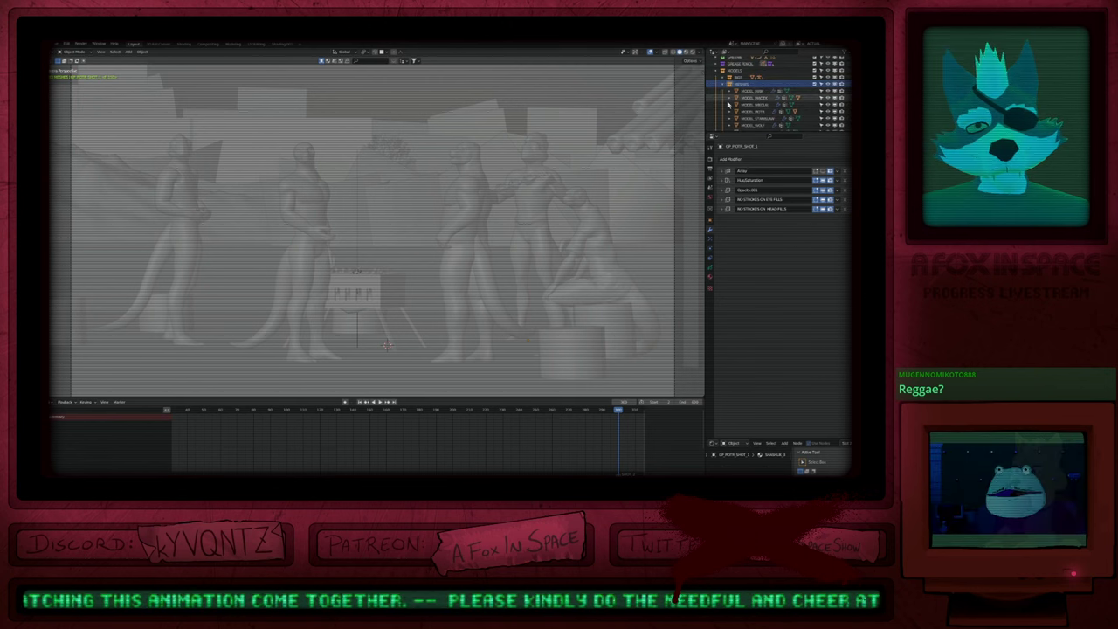
pyautogui.scroll(-5, 731, 98)
pyautogui.click(731, 87)
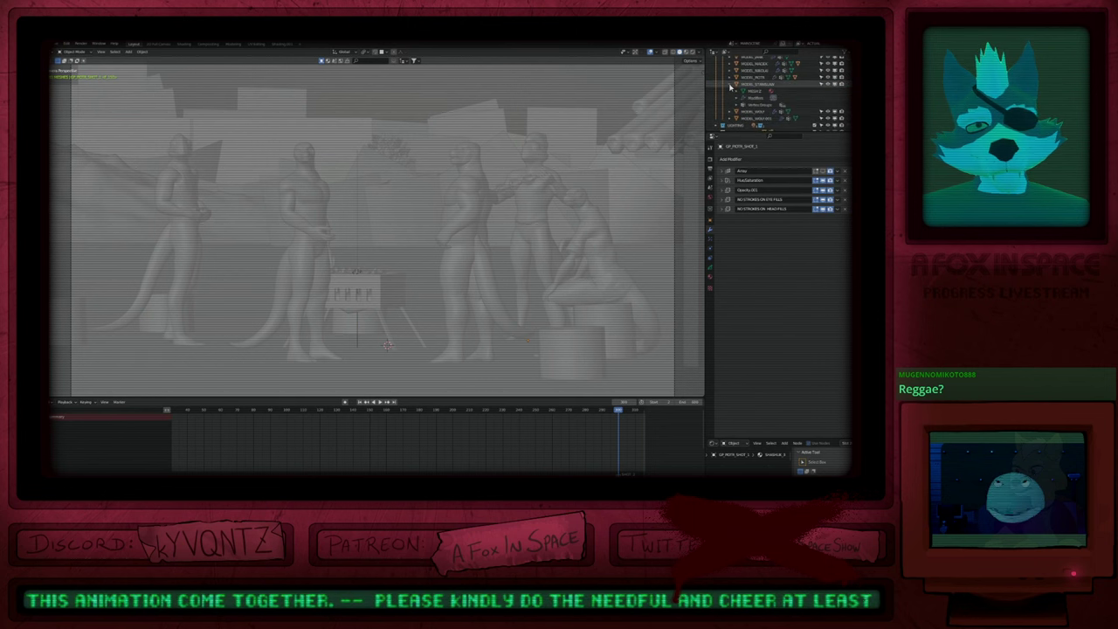
# Step: Rename the leftmost character's mesh to MESH_STANISLAW
pyautogui.click(754, 91)
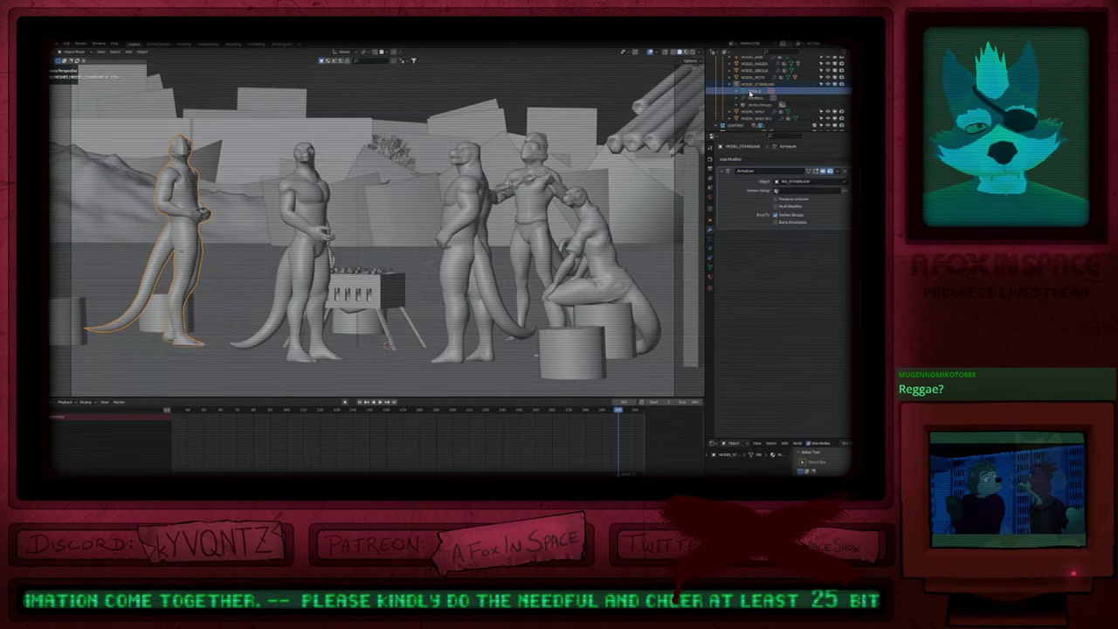
pyautogui.doubleClick(756, 91)
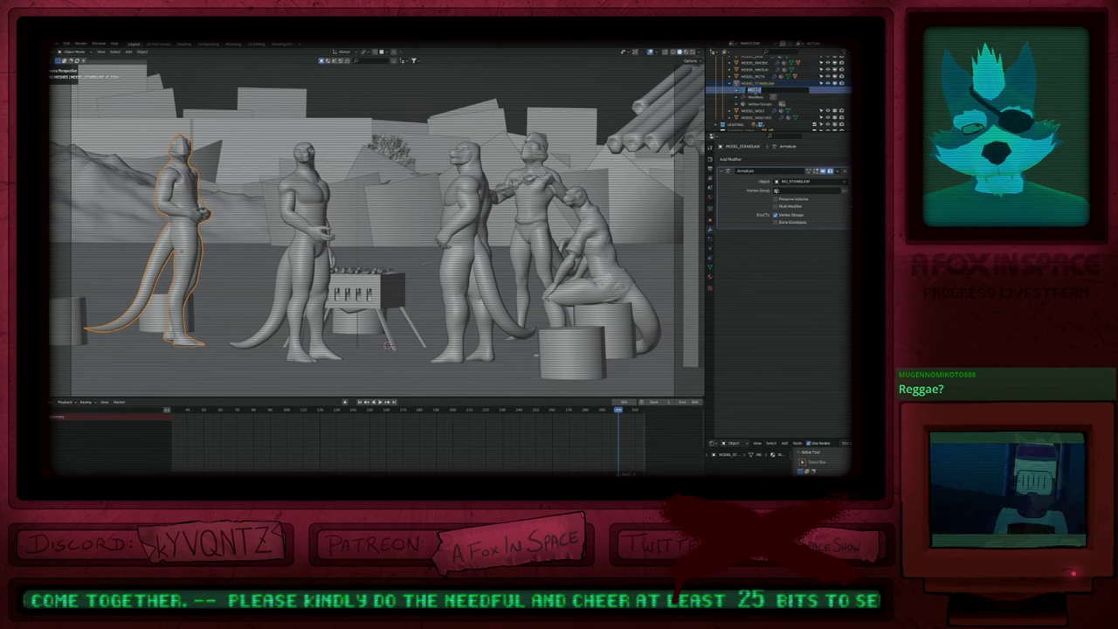
pyautogui.write('MESH_ST')
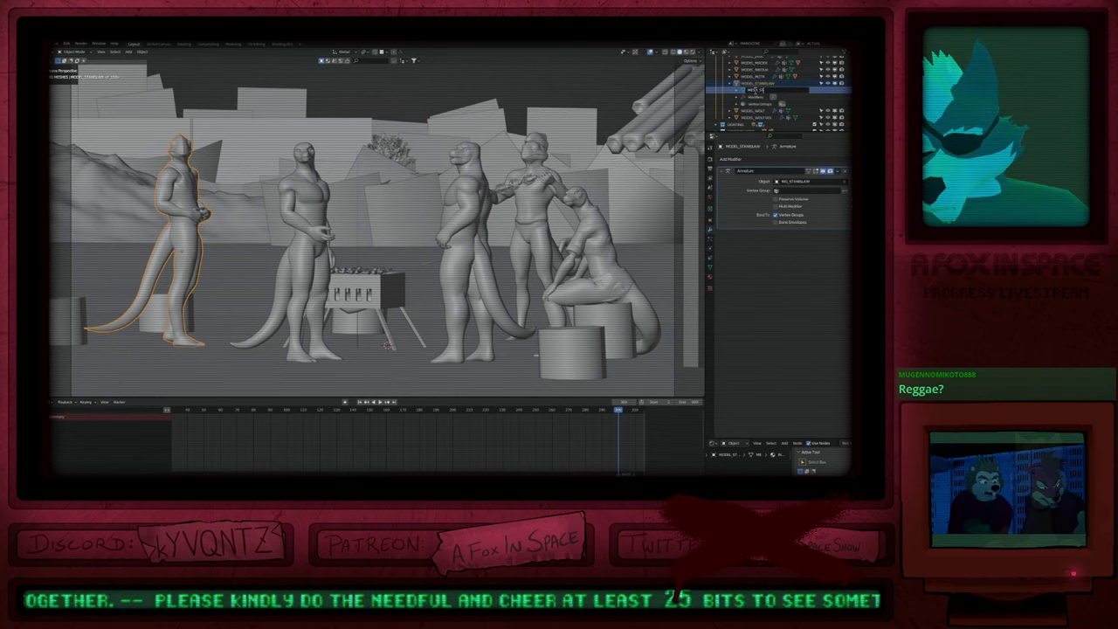
pyautogui.write('ANISLAW')
pyautogui.press('Return')
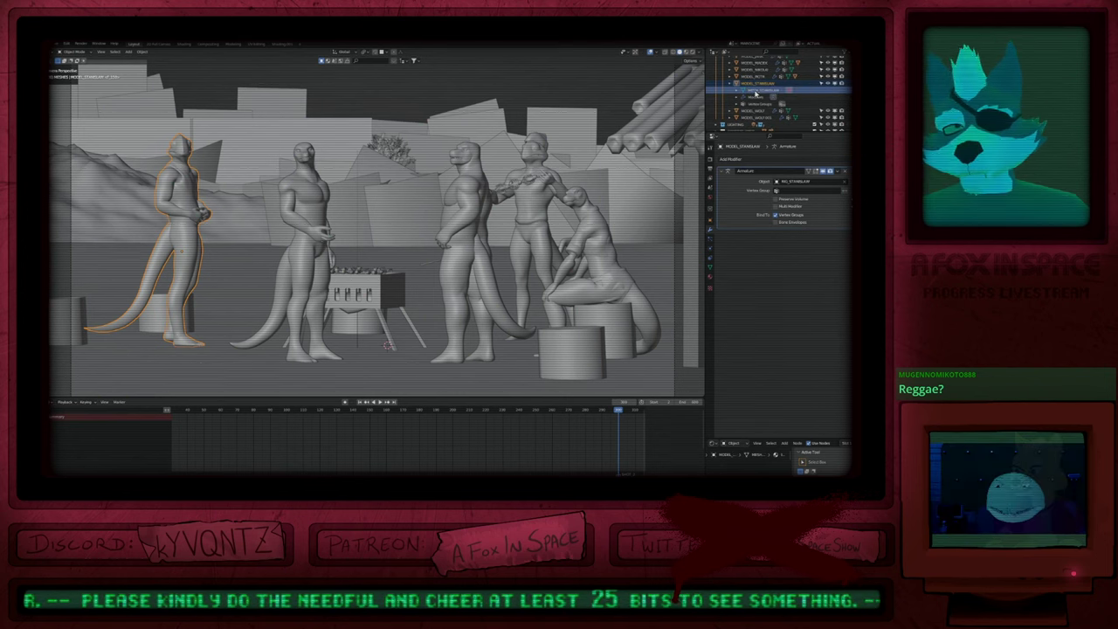
# Step: Expand MODEL_WOLF.001 in the Outliner and rename its Plane mesh to MESH_WOLFB
pyautogui.click(730, 84)
pyautogui.click(731, 91)
pyautogui.scroll(-1, 734, 91)
pyautogui.click(753, 89)
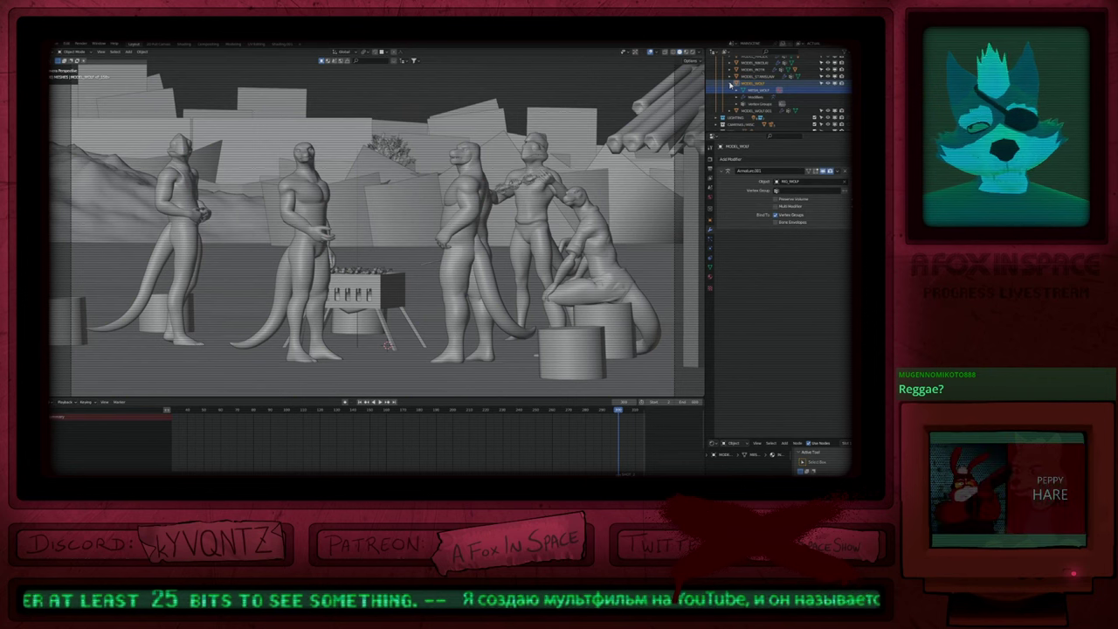
pyautogui.click(729, 87)
pyautogui.click(729, 90)
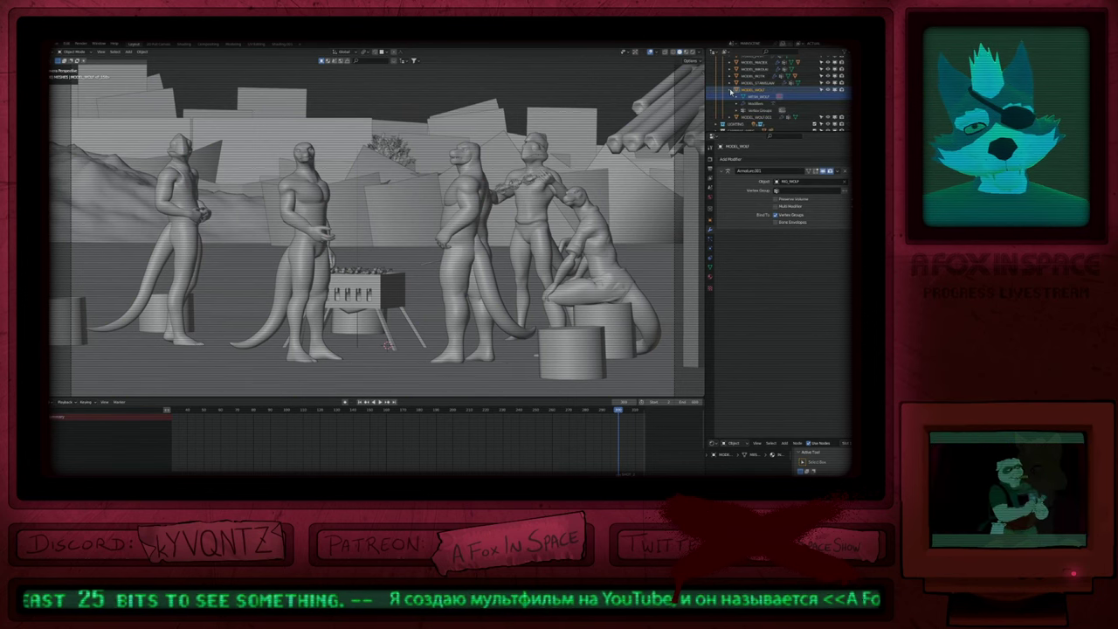
pyautogui.click(730, 91)
pyautogui.click(729, 97)
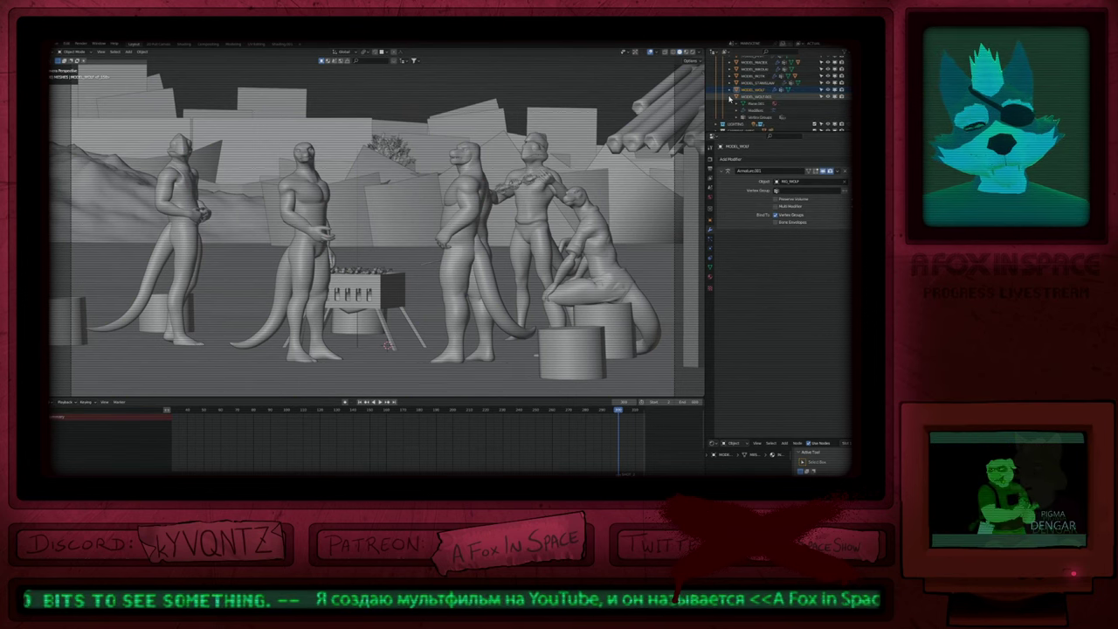
pyautogui.doubleClick(759, 104)
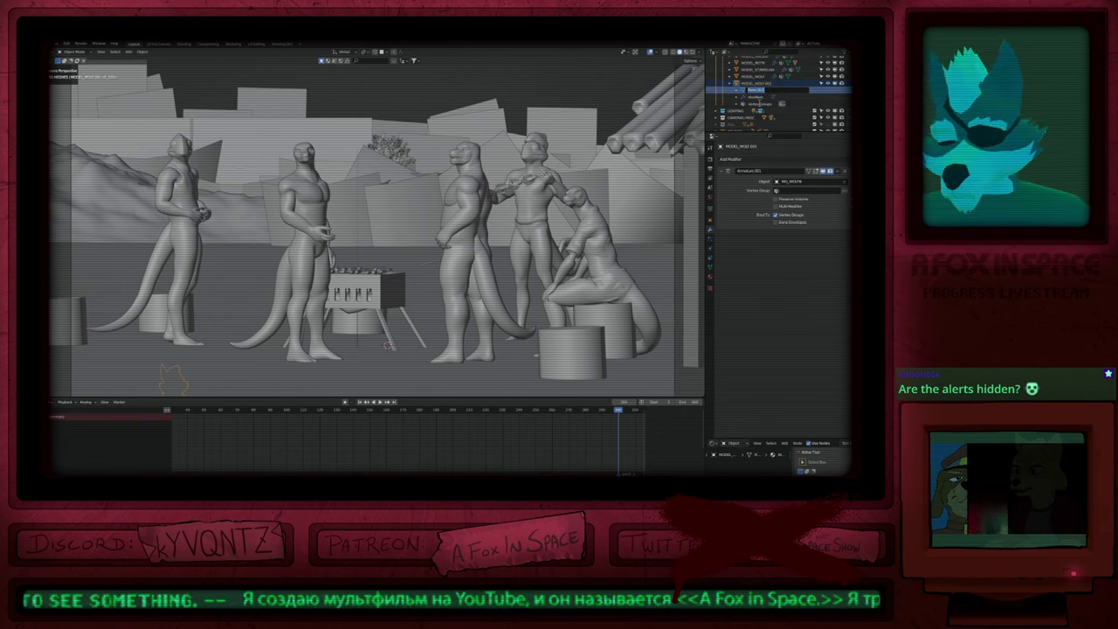
pyautogui.write('MESH_WOLF')
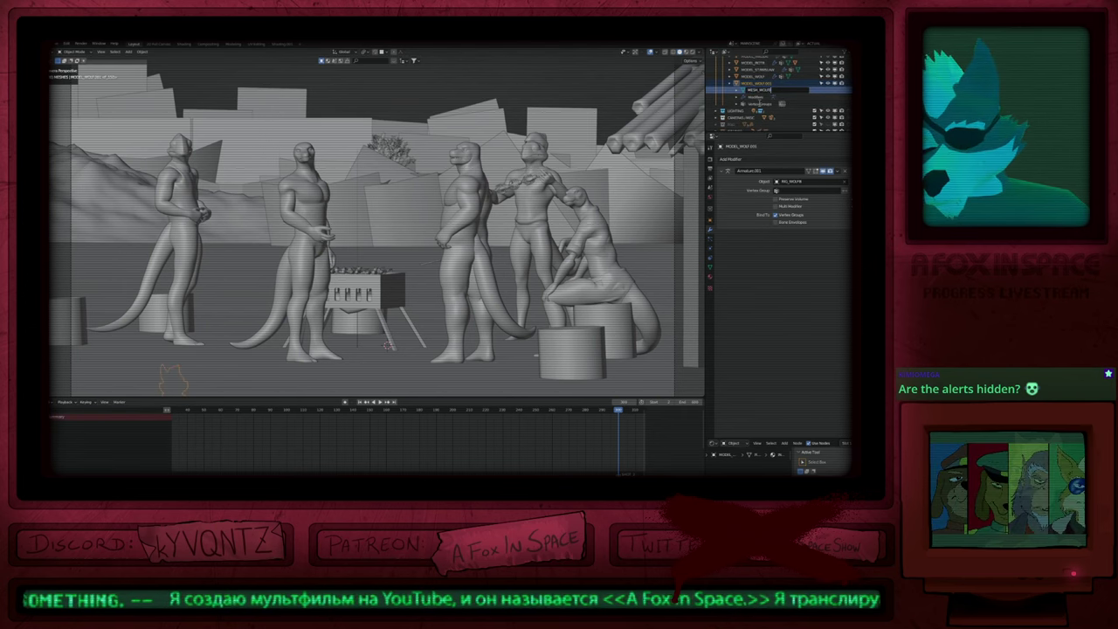
pyautogui.press('Return')
# Step: Rename the MODEL_WOLF.001 object to MODEL_WOLFB, removing the .001 suffix
pyautogui.doubleClick(763, 84)
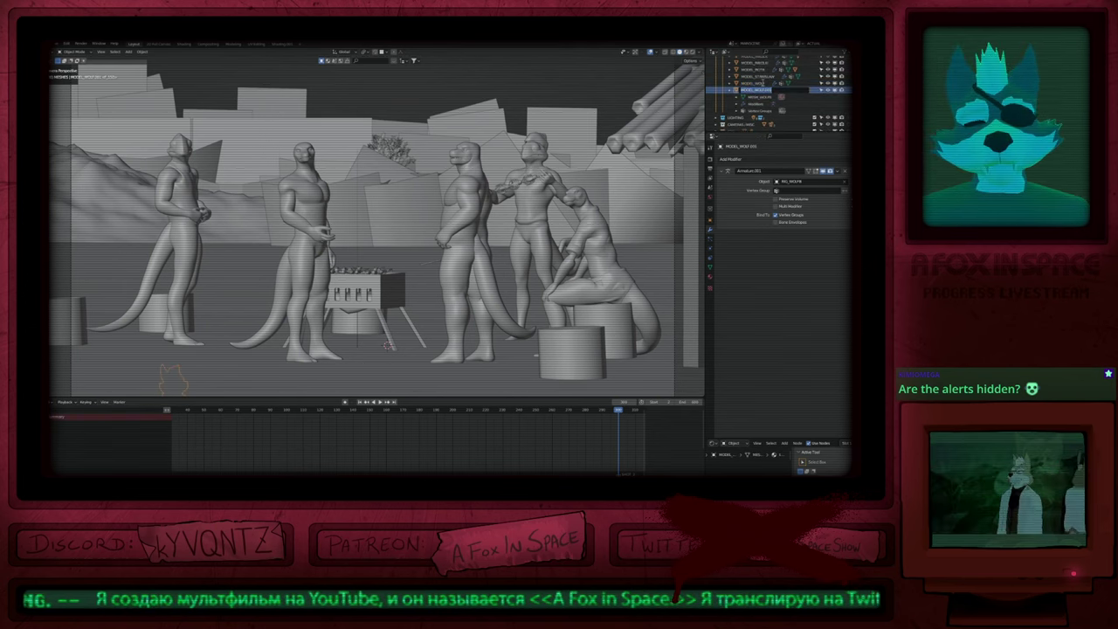
pyautogui.press('Right')
pyautogui.press('BackSpace')
pyautogui.press('BackSpace')
pyautogui.press('BackSpace')
pyautogui.press('BackSpace')
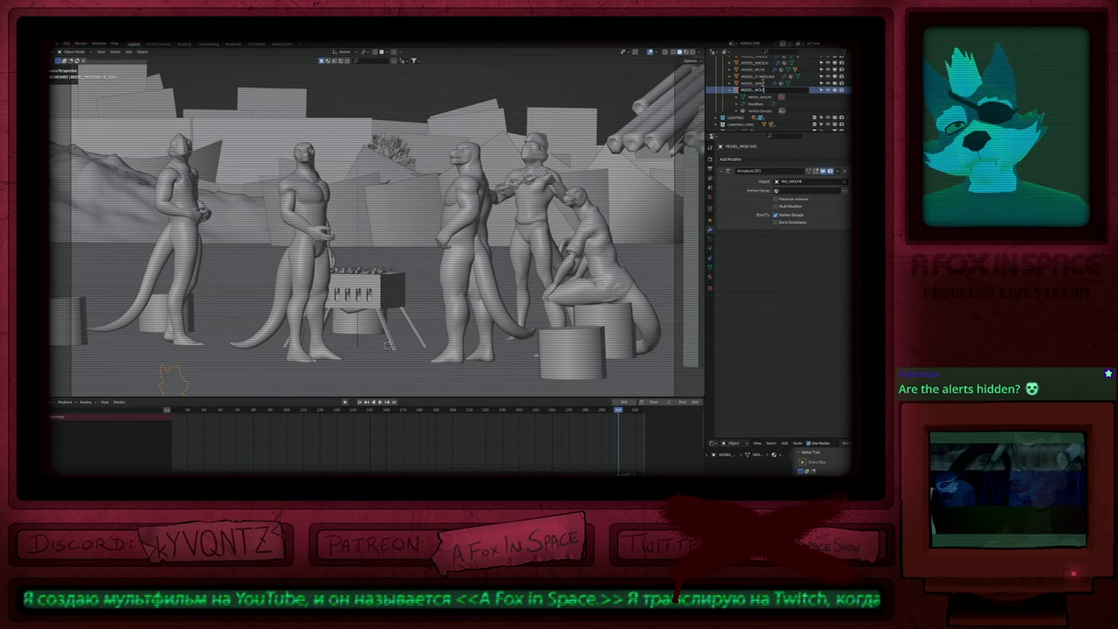
pyautogui.press('Return')
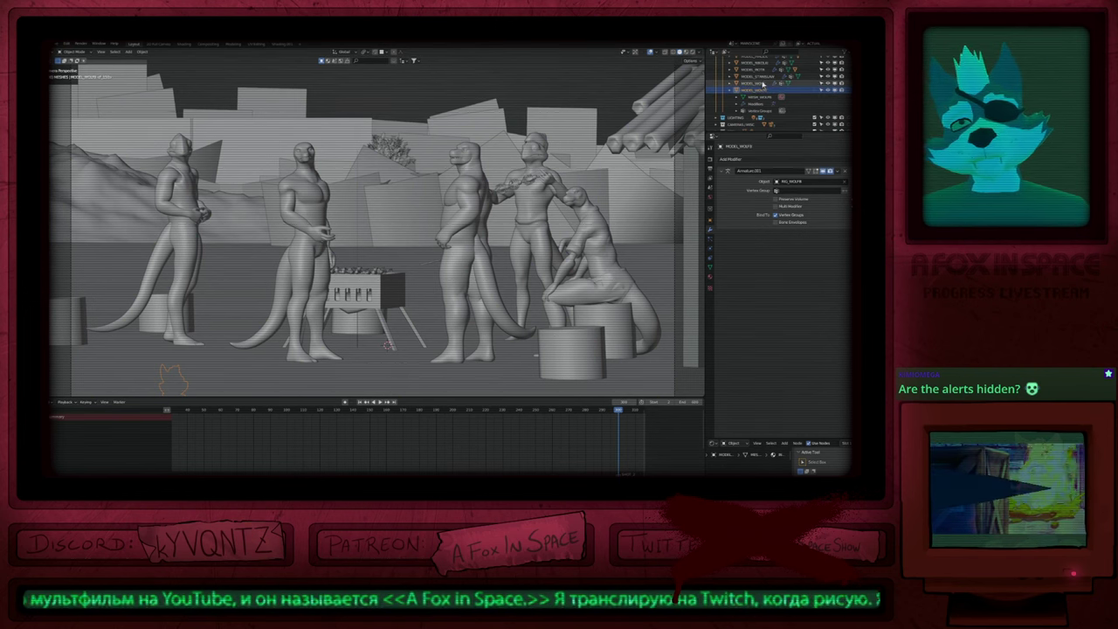
pyautogui.click(730, 90)
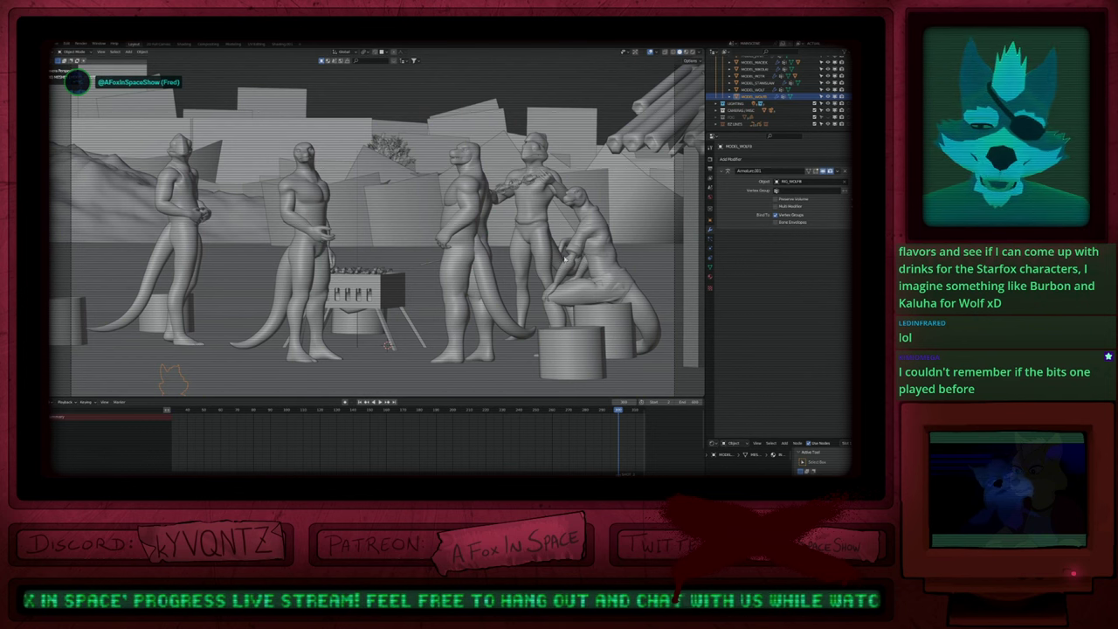
# Step: Show the rigs, put RIG_MACIEK in pose mode, and maximize the 3D view to the camera frame
pyautogui.click(478, 278)
pyautogui.hotkey('shift', 'alt', 'z')
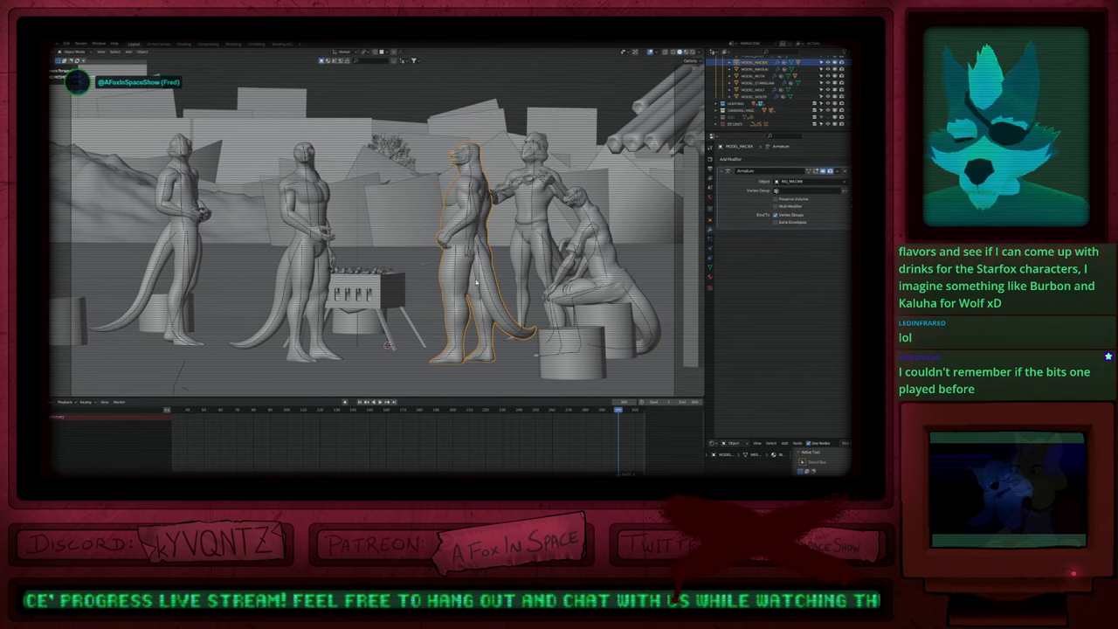
pyautogui.click(467, 233)
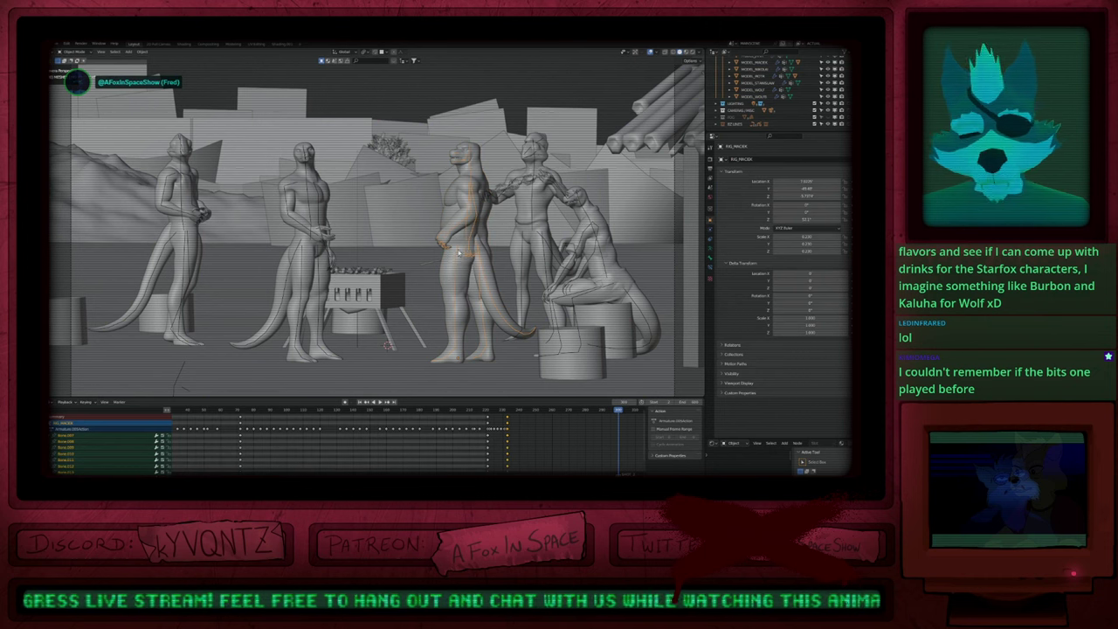
pyautogui.hotkey('ctrl', 'Tab')
pyautogui.keyDown('shift'); pyautogui.moveTo(442, 261); pyautogui.dragTo(470, 276, button='middle'); pyautogui.keyUp('shift')
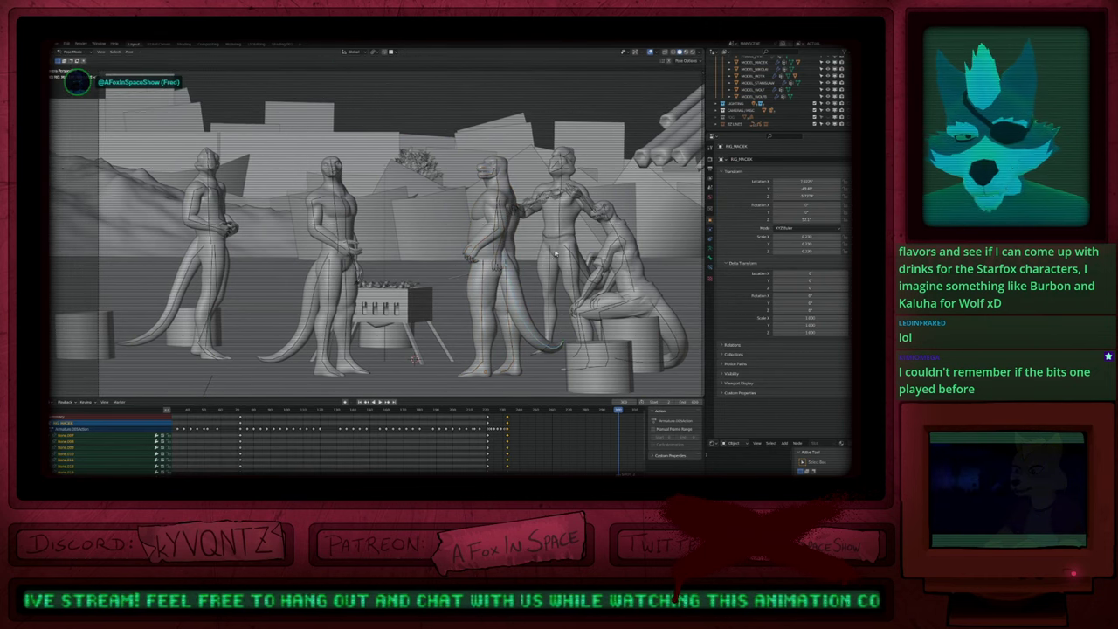
pyautogui.hotkey('ctrl', 'space')
pyautogui.press('Home')
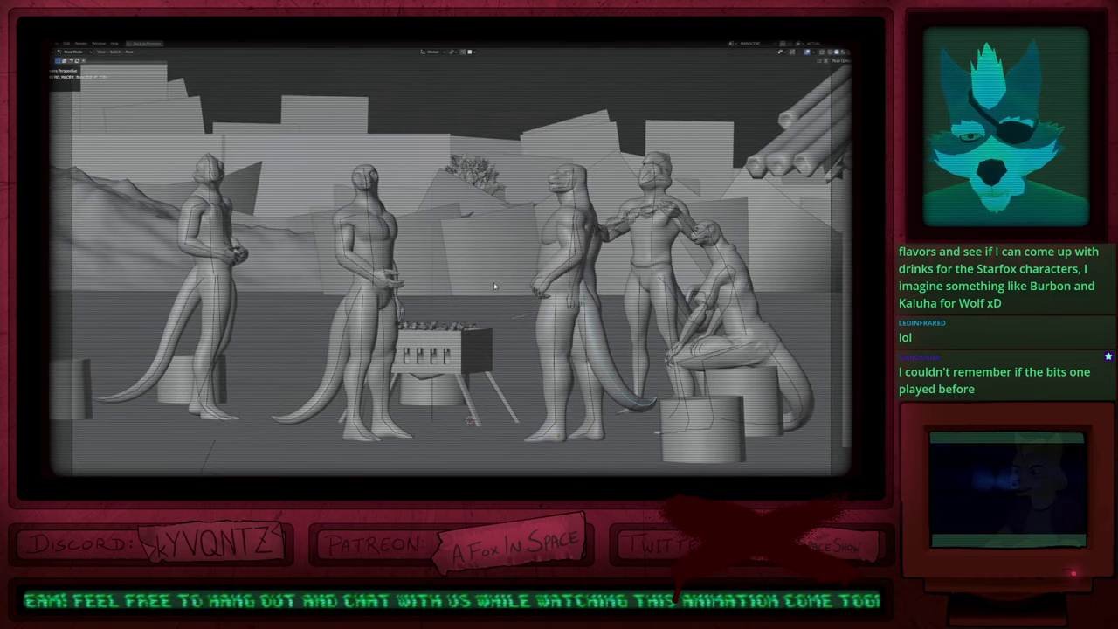
# Step: Select the hand-held object and each character model and rig around the grill in turn
pyautogui.click(394, 292)
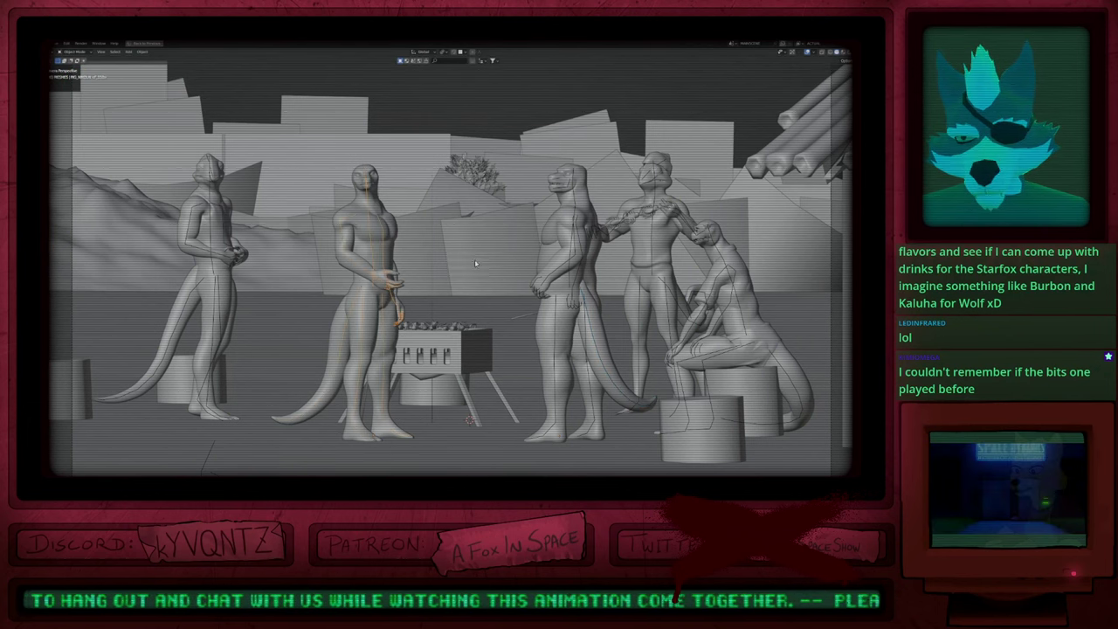
pyautogui.keyDown('shift'); pyautogui.moveTo(532, 251); pyautogui.dragTo(471, 323, button='middle'); pyautogui.keyUp('shift')
pyautogui.keyDown('shift'); pyautogui.moveTo(576, 302); pyautogui.dragTo(674, 263, button='middle'); pyautogui.keyUp('shift')
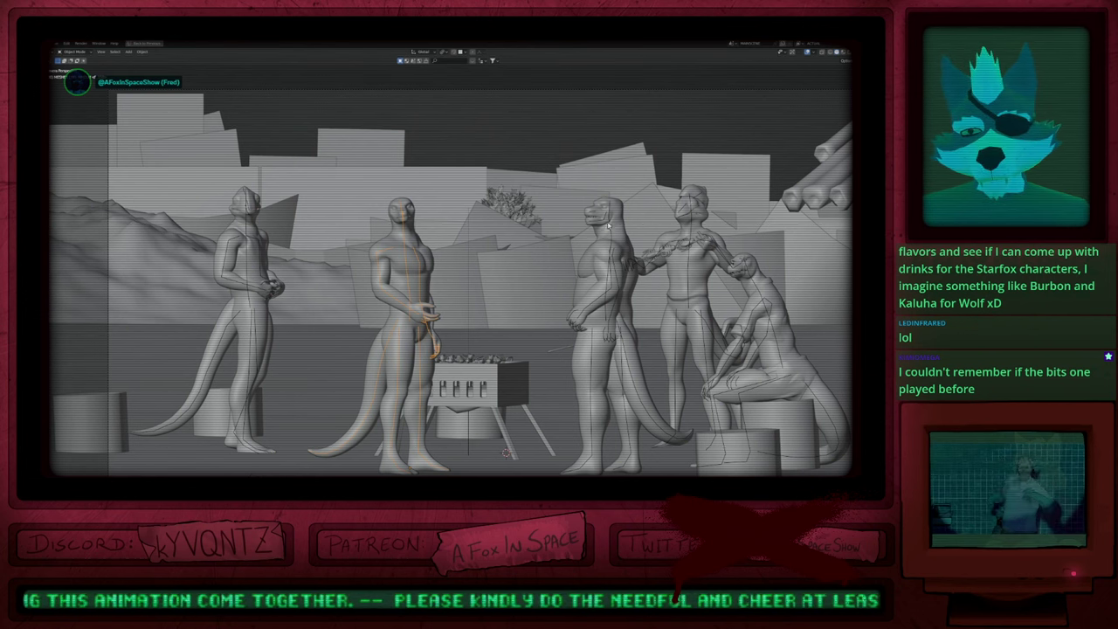
pyautogui.click(644, 239)
pyautogui.click(690, 215)
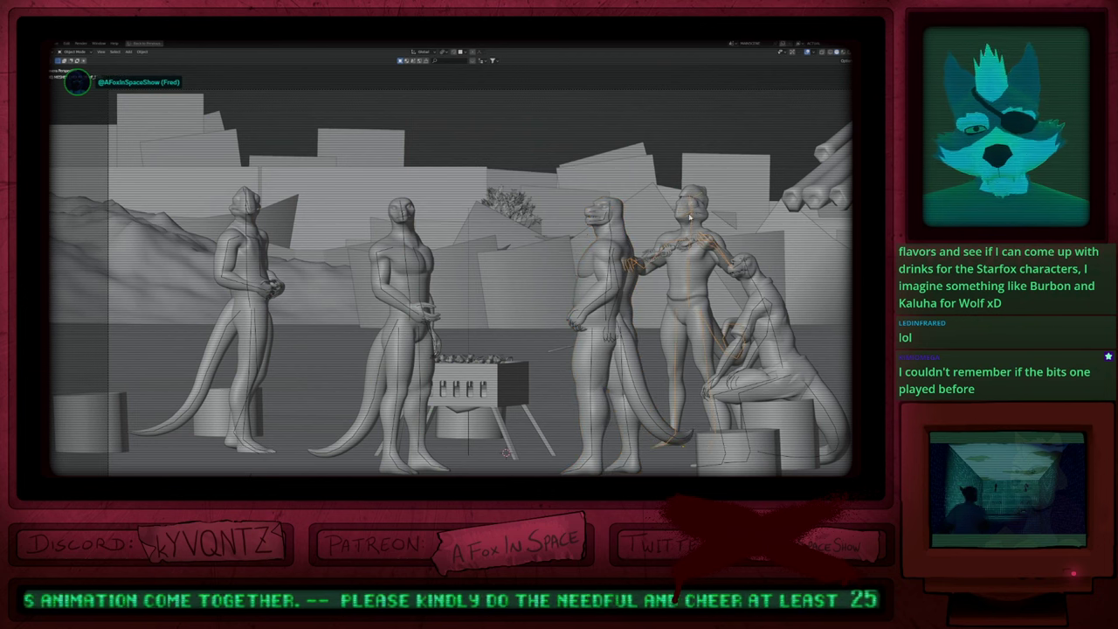
pyautogui.click(609, 224)
pyautogui.click(404, 256)
pyautogui.click(248, 247)
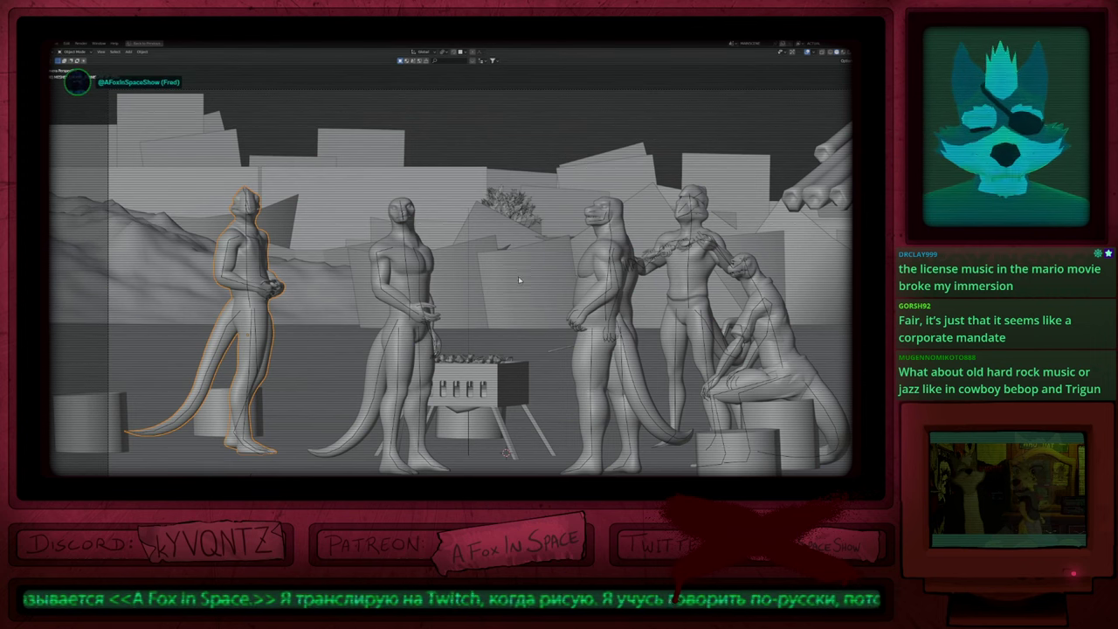
# Step: Re-centre the camera frame, select the characters, and switch to the wide camera shot
pyautogui.press('Home')
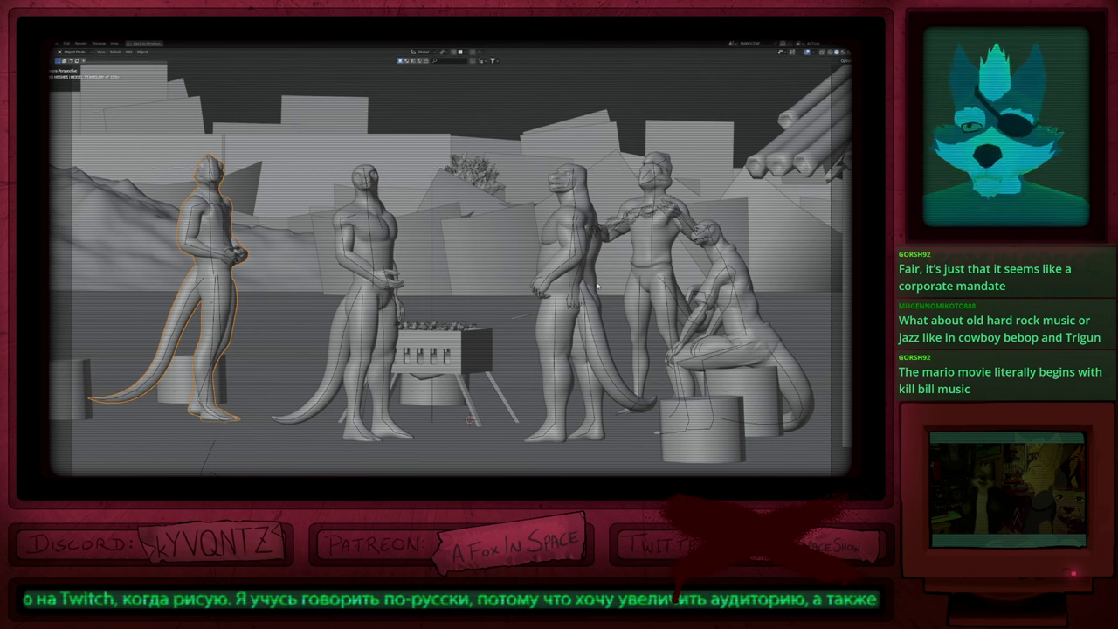
pyautogui.click(571, 262)
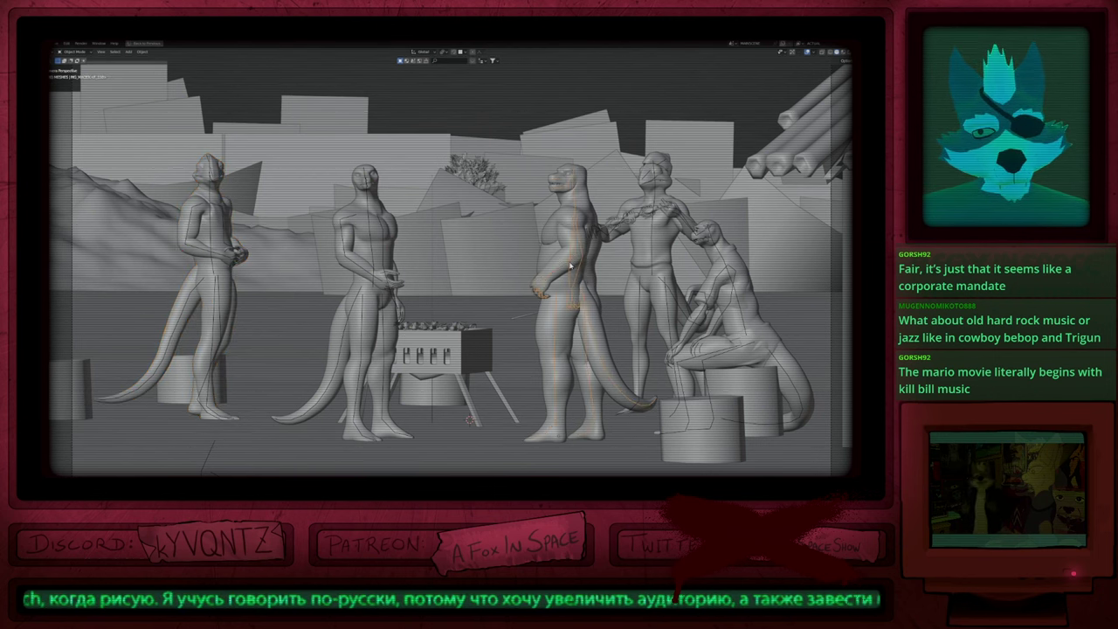
pyautogui.click(213, 254)
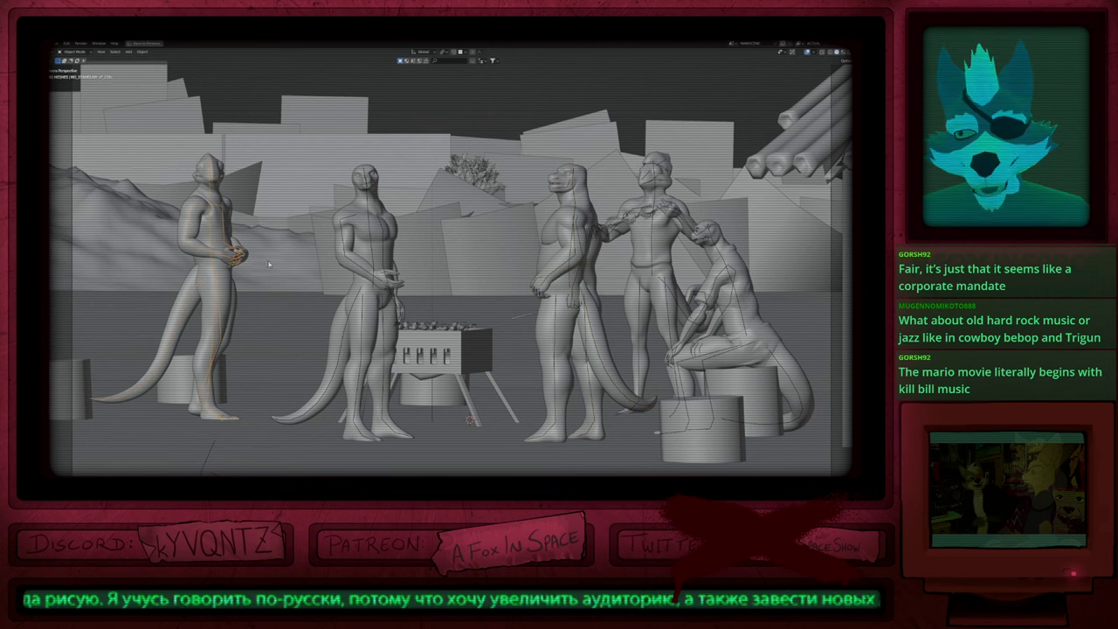
pyautogui.click(378, 271)
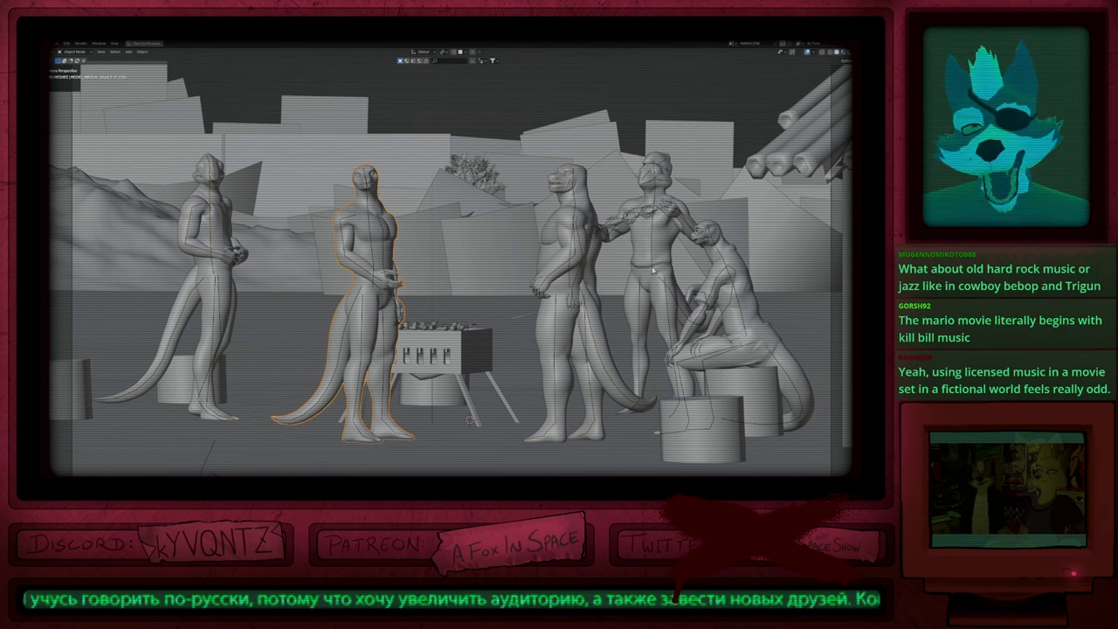
pyautogui.click(652, 272)
pyautogui.click(726, 273)
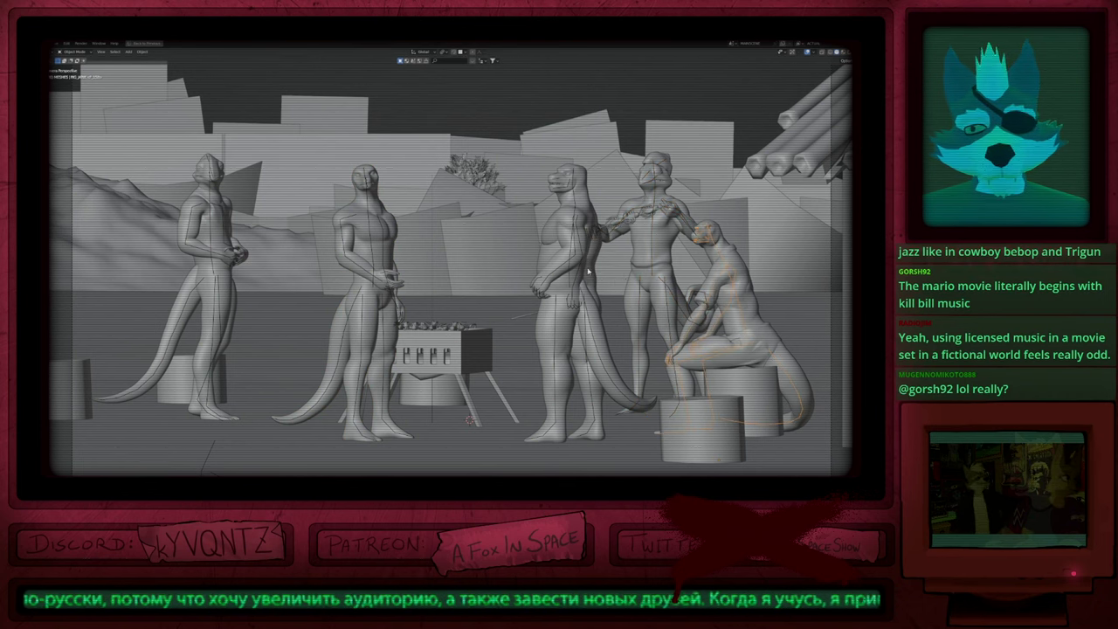
pyautogui.press('Down')
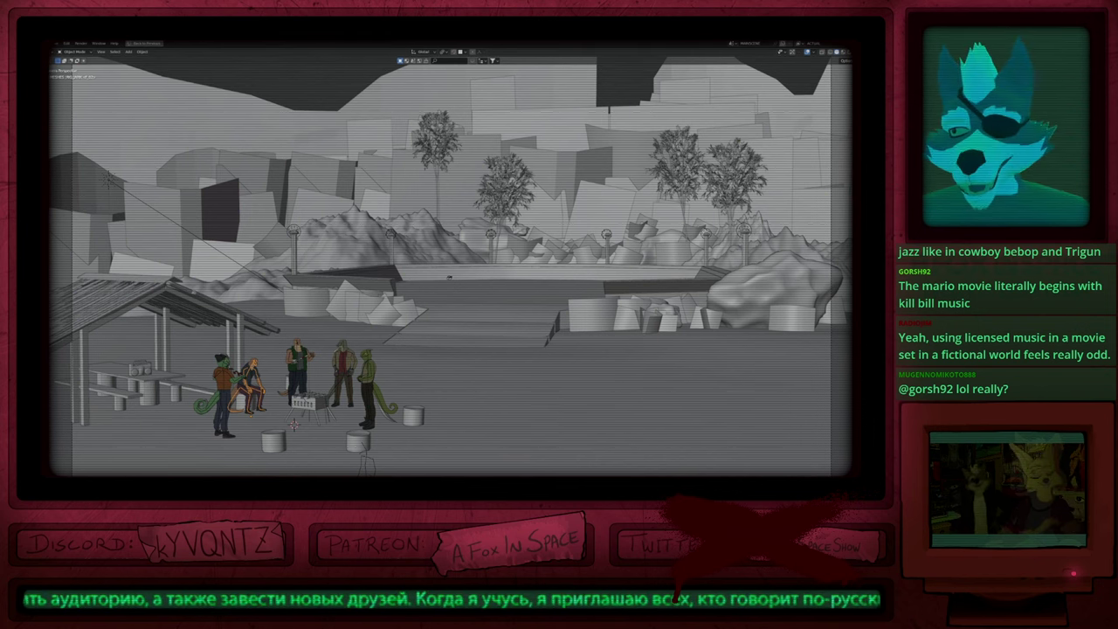
# Step: Reframe the camera view, turn off viewport overlays, and restore the normal panel layout
pyautogui.scroll(5, 254, 427)
pyautogui.scroll(2, 269, 405)
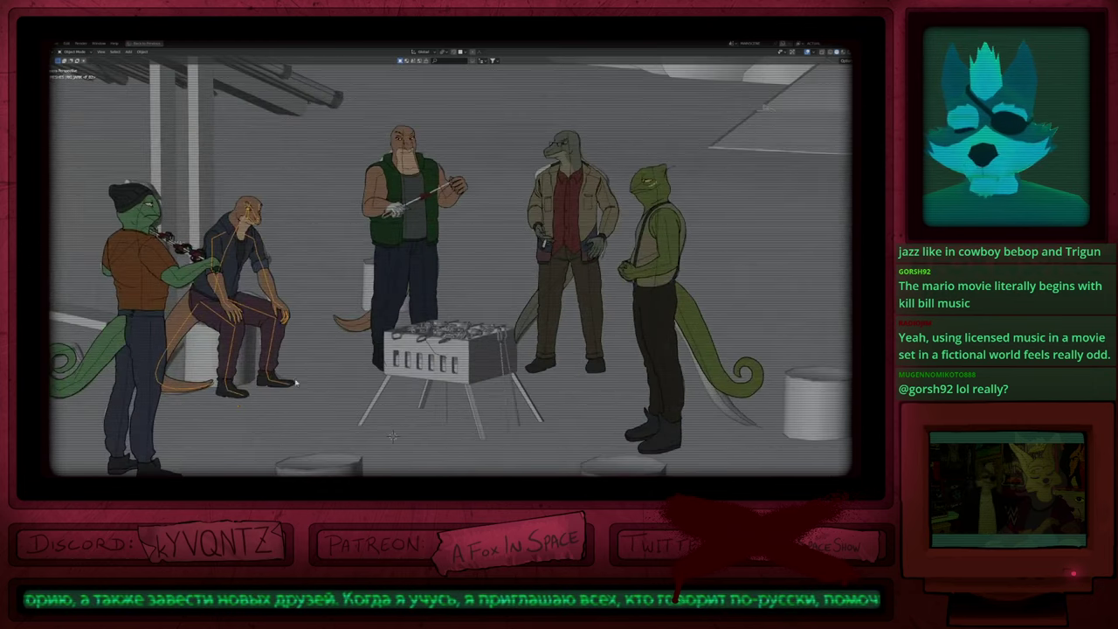
pyautogui.keyDown('shift'); pyautogui.moveTo(276, 400); pyautogui.dragTo(336, 348, button='middle'); pyautogui.keyUp('shift')
pyautogui.scroll(-2, 352, 334)
pyautogui.press('a')
pyautogui.press('a')
pyautogui.hotkey('alt', 'shift', 'z')
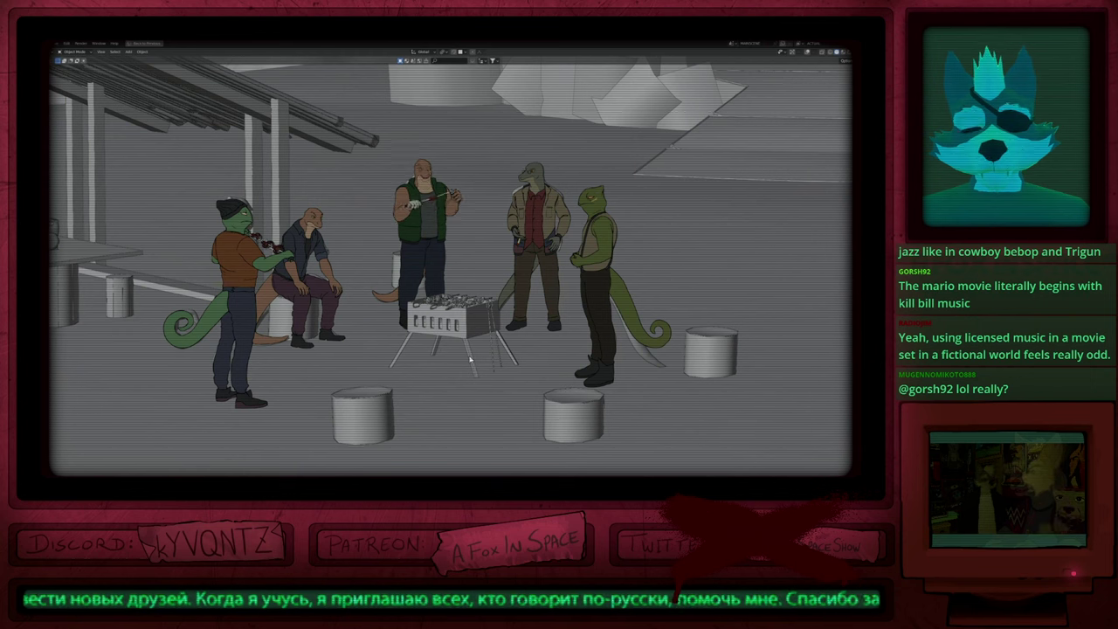
pyautogui.hotkey('ctrl', 'space')
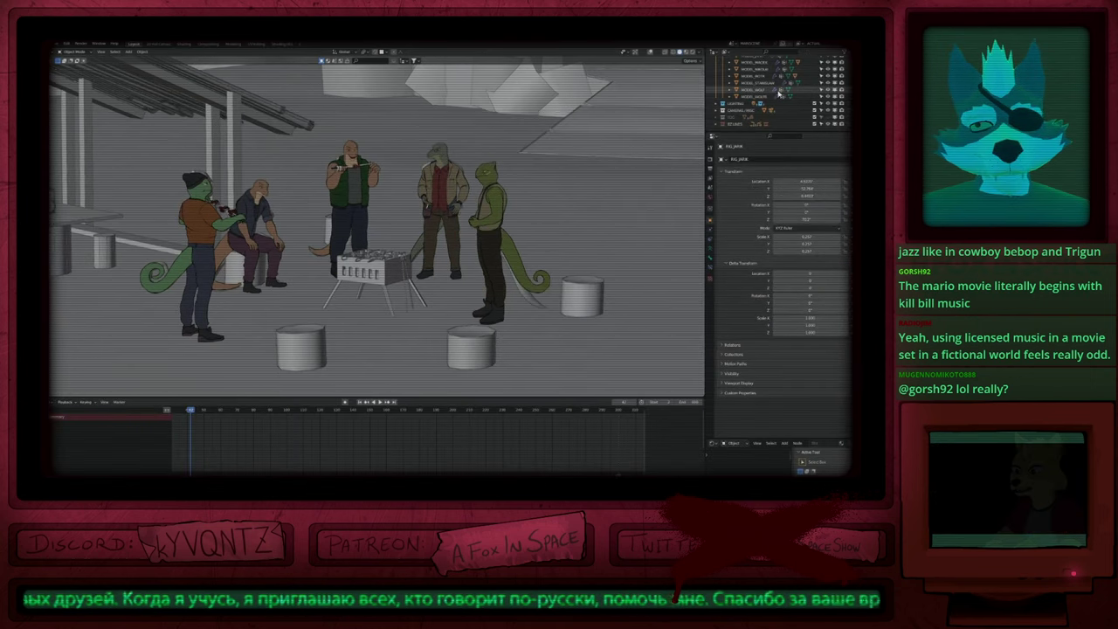
# Step: Hide the MODELS collection, play the animation from the start, and go full screen
pyautogui.hotkey('shift', 'a')
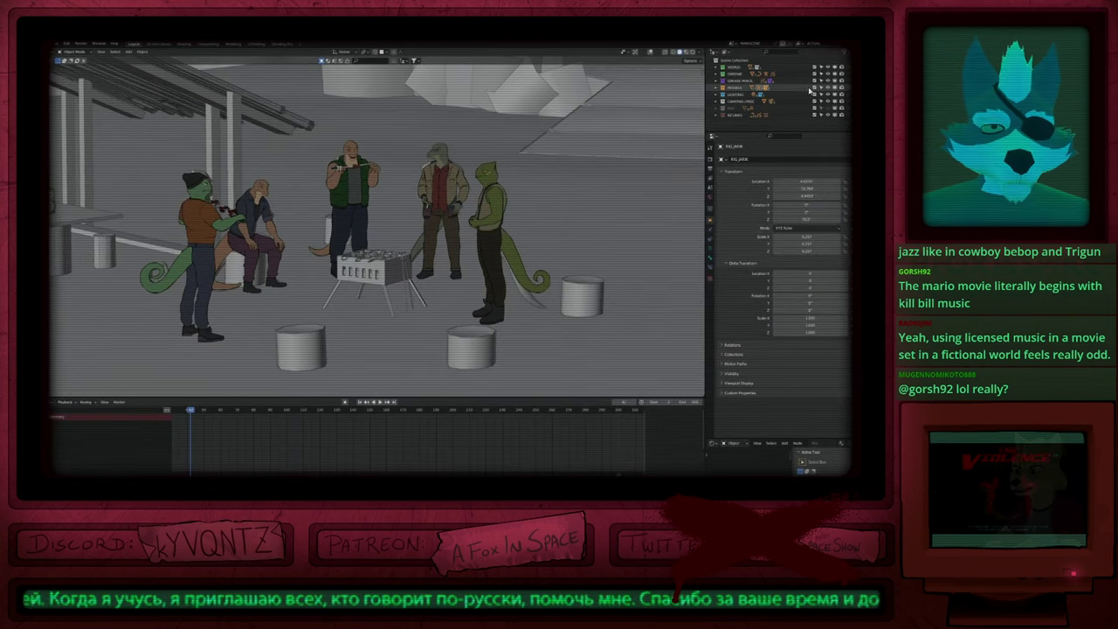
pyautogui.click(836, 89)
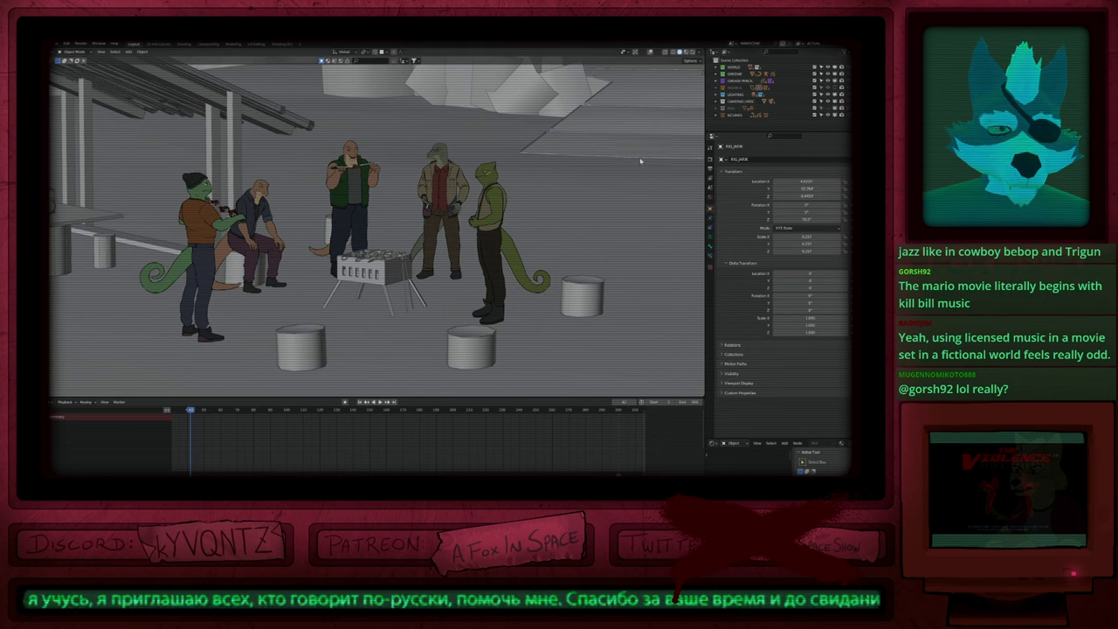
pyautogui.press('space')
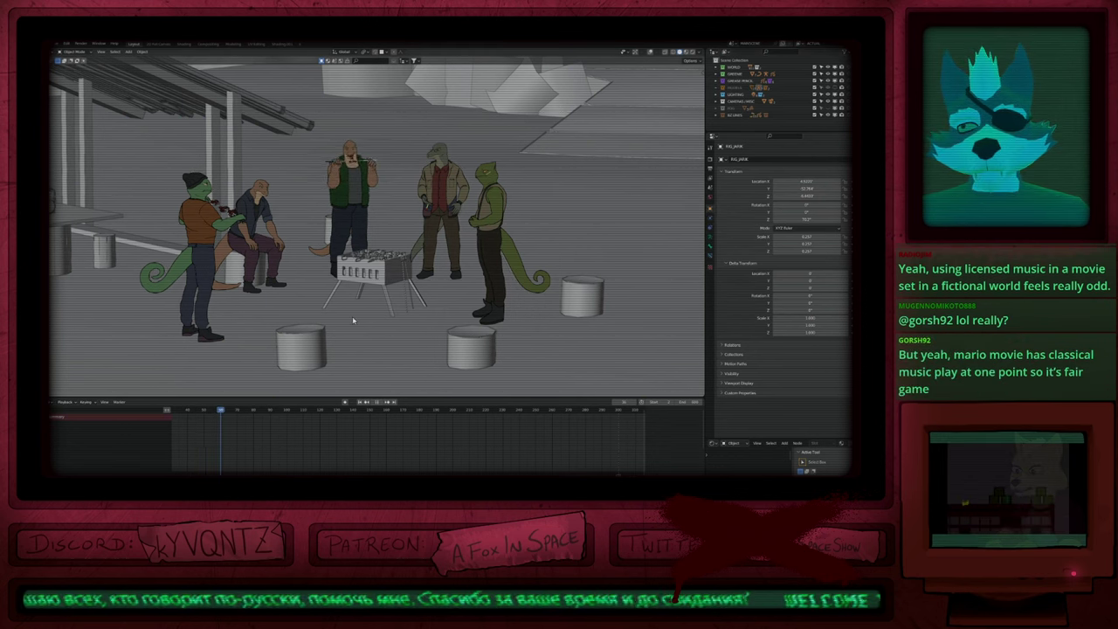
pyautogui.press('Escape')
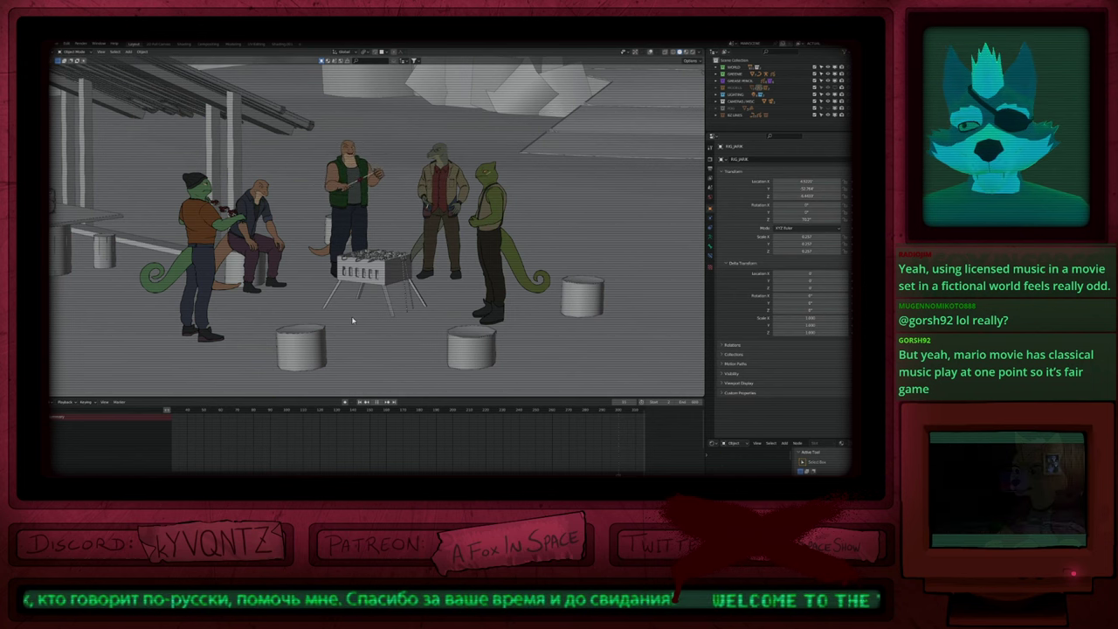
pyautogui.press('space')
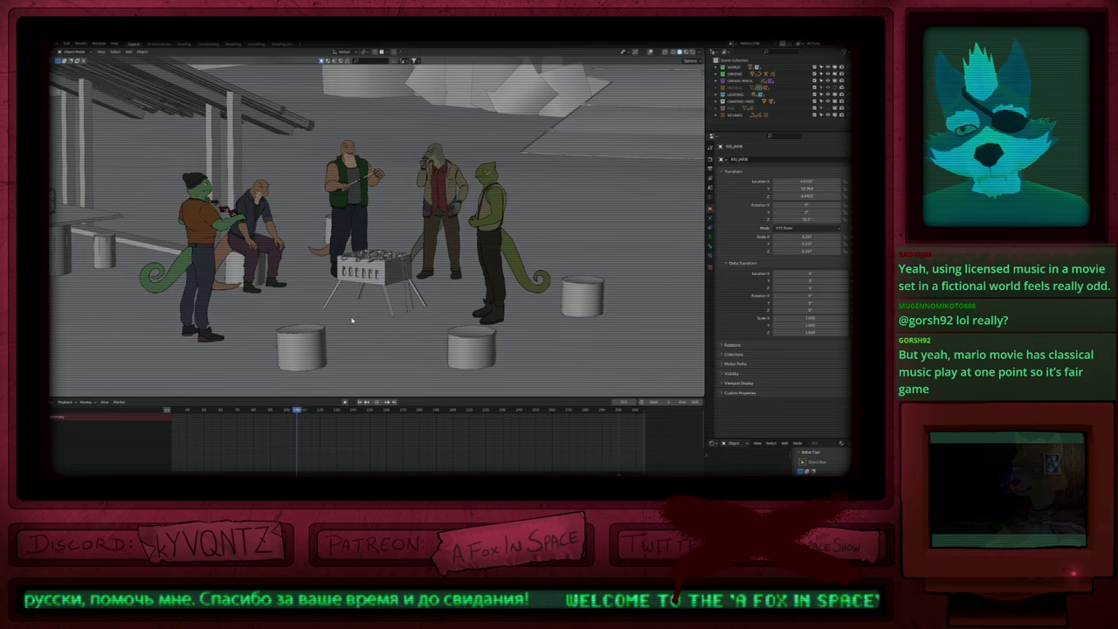
pyautogui.hotkey('ctrl', 'alt', 'space')
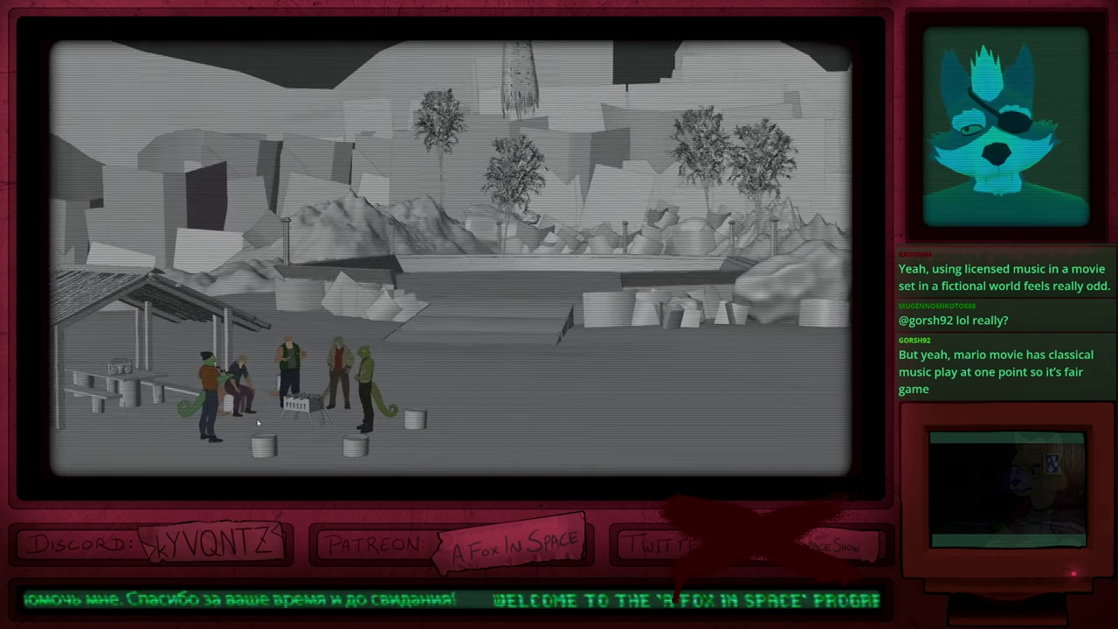
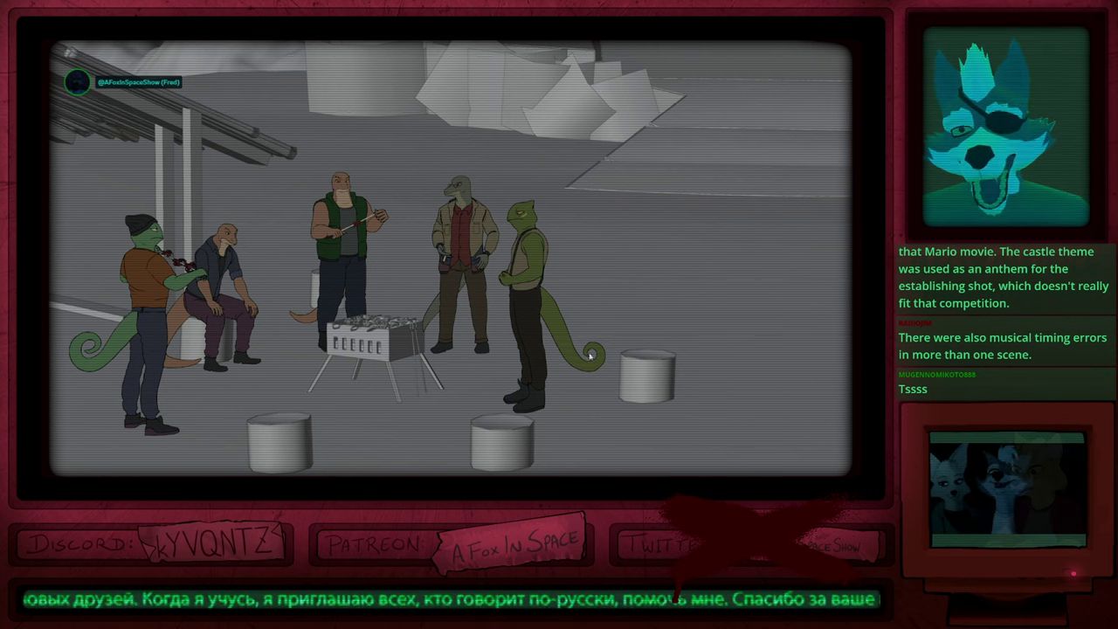
# Step: Turn the viewport overlays back on over the lizard shot with Shift+Alt+Z
pyautogui.hotkey('shift', 'alt', 'z')
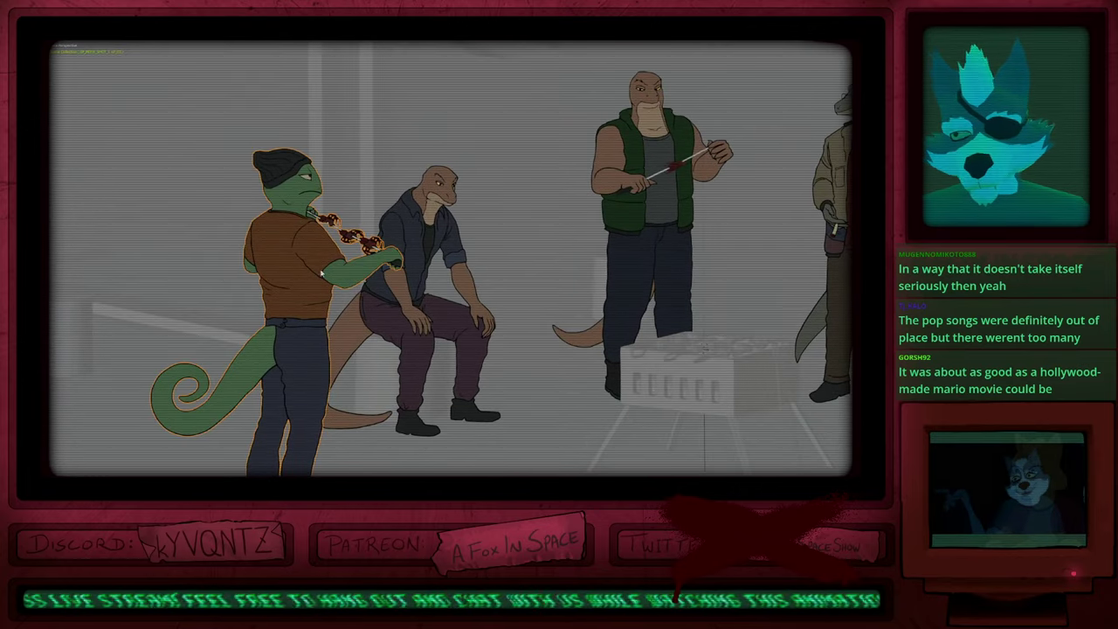
# Step: Restore the full workspace, save the lizard shot, load another shot file and play it
pyautogui.hotkey('ctrl', 'space')
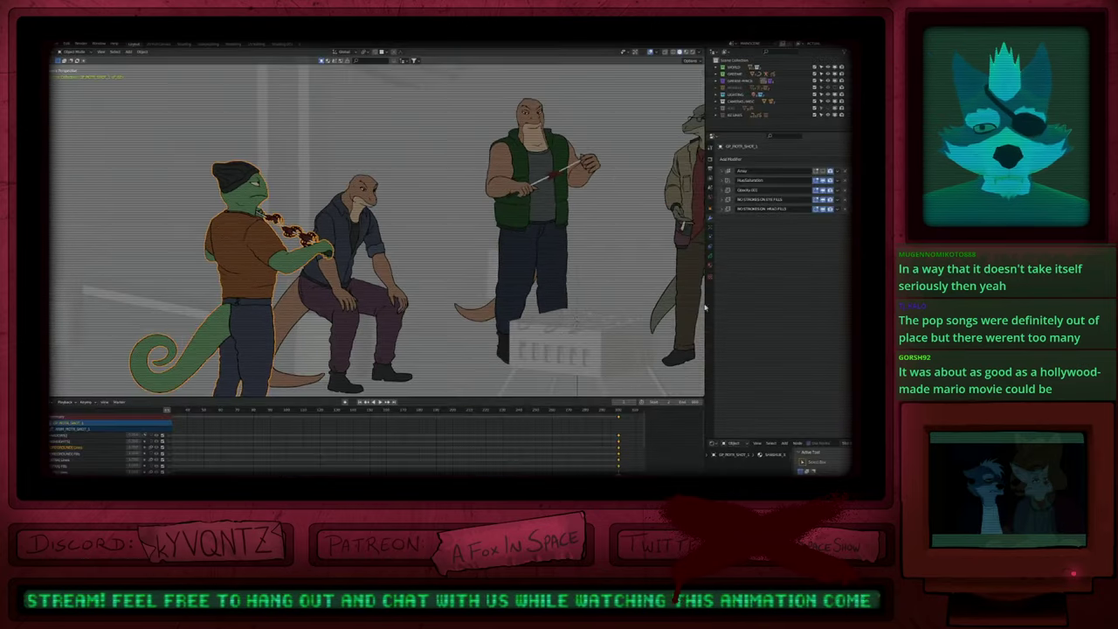
pyautogui.click(711, 266)
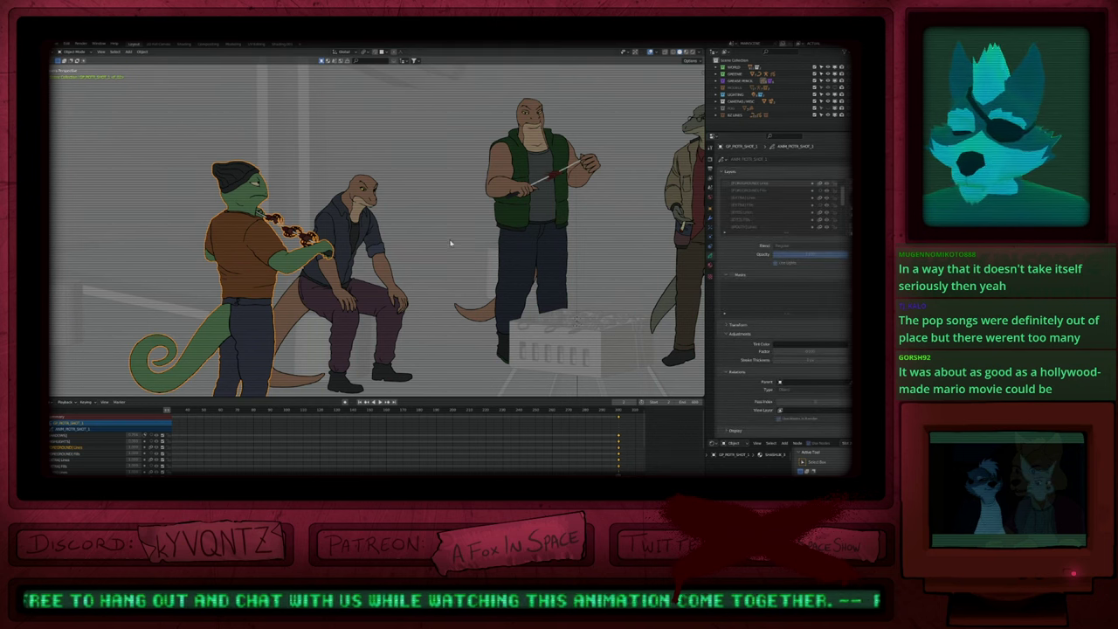
pyautogui.hotkey('ctrl', 'q')
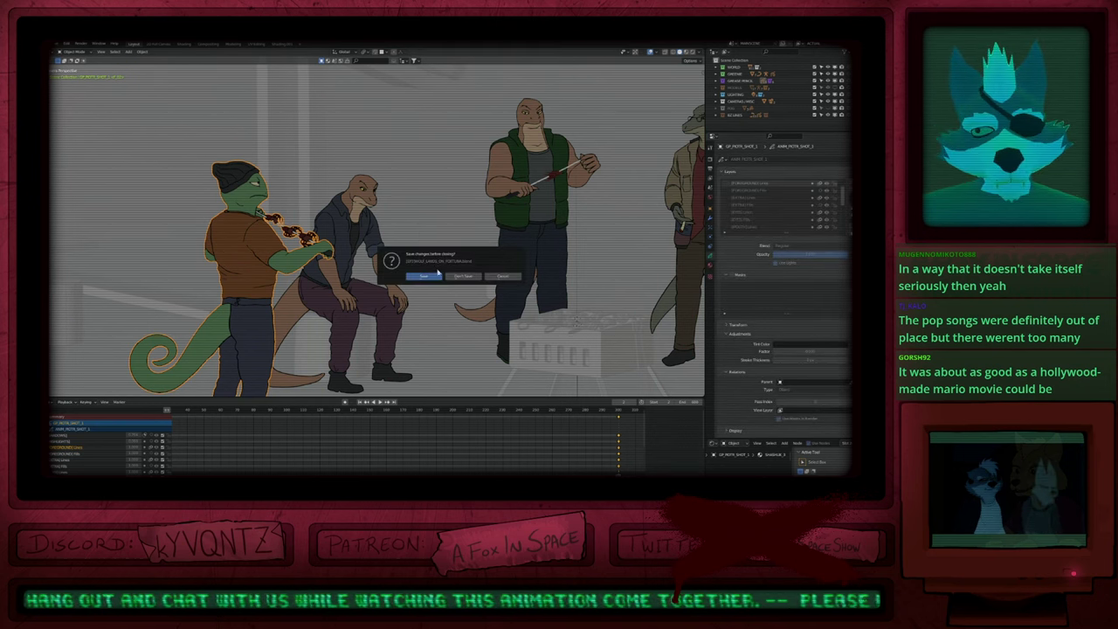
pyautogui.click(431, 277)
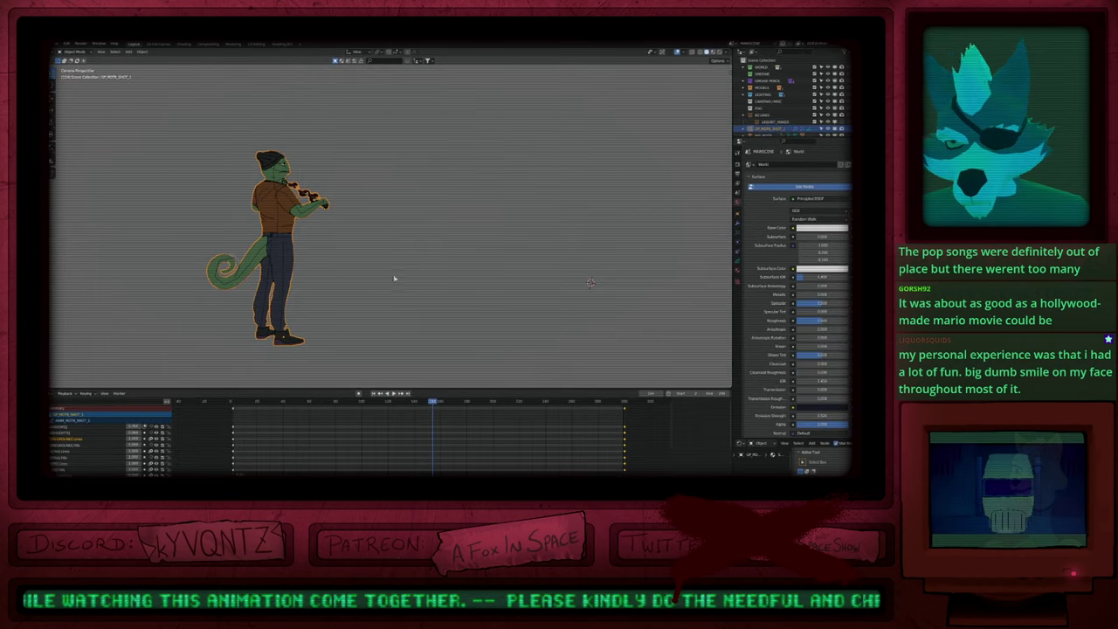
pyautogui.keyDown('shift'); pyautogui.moveTo(385, 278); pyautogui.dragTo(426, 300, button='middle'); pyautogui.keyUp('shift')
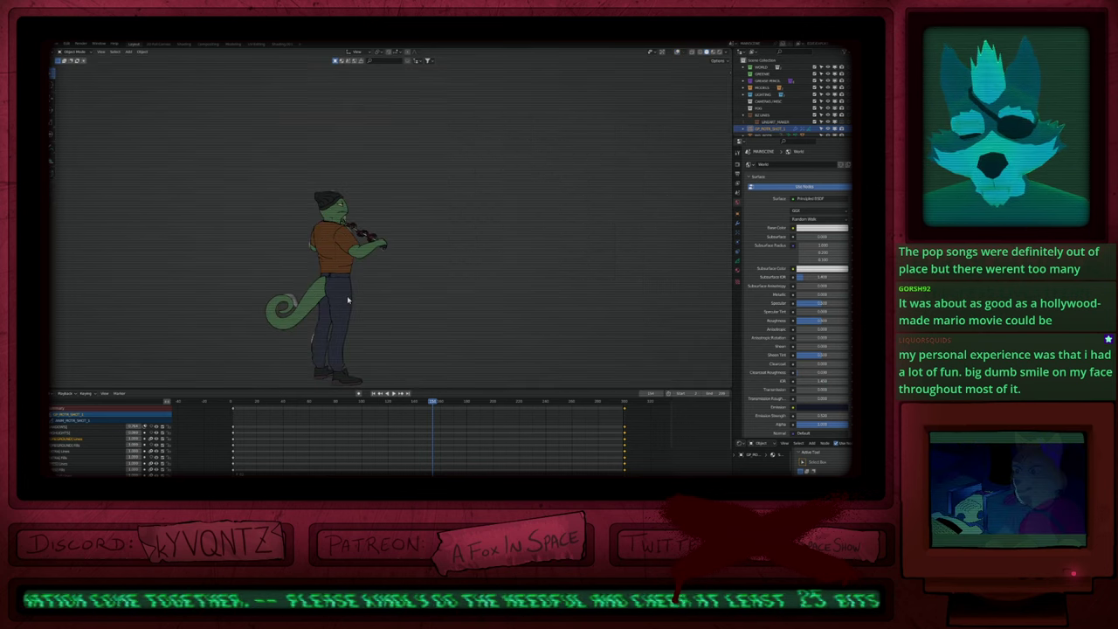
pyautogui.press('space')
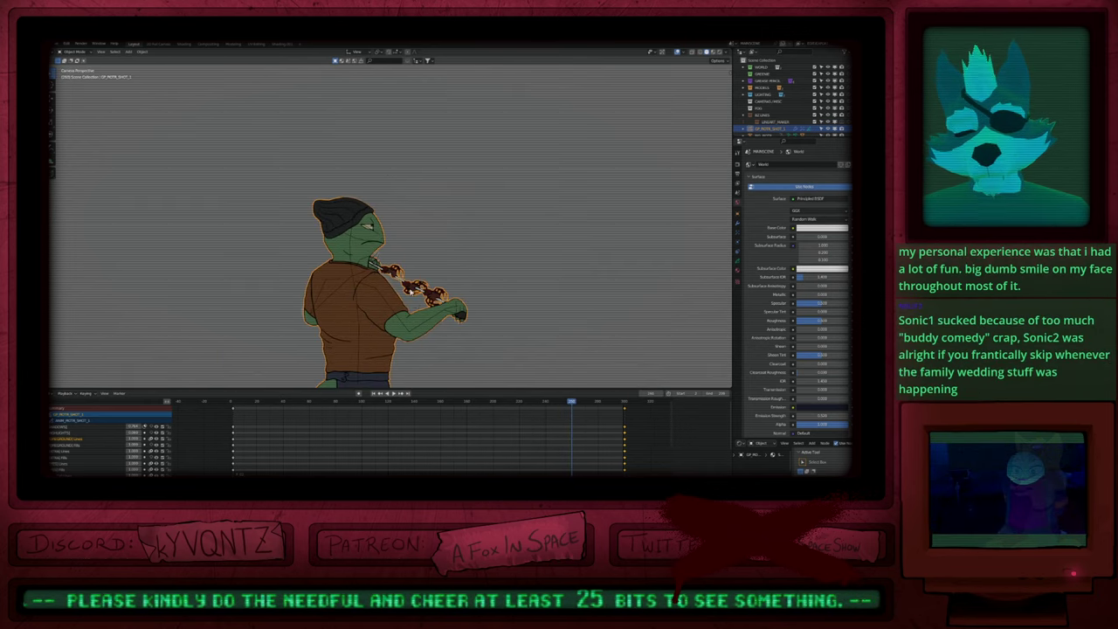
# Step: Open the multi-character scene and select the green character's RIG_MOTR armature and MODEL_MOTR mesh
pyautogui.hotkey('shift', 'ctrl', 'o')
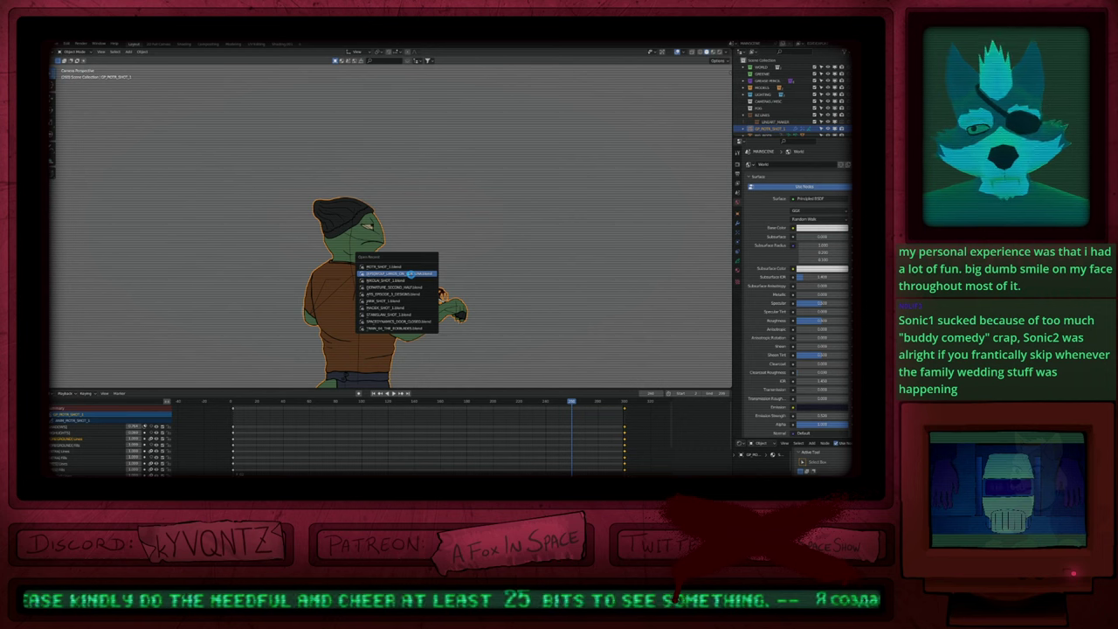
pyautogui.click(418, 274)
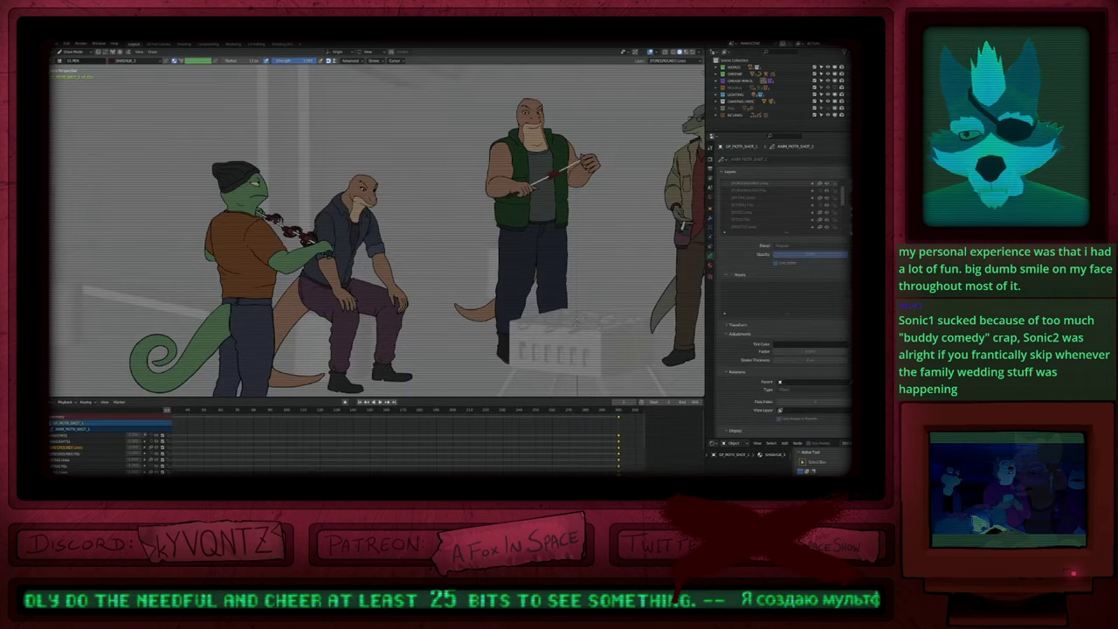
pyautogui.hotkey('ctrl', 'Tab')
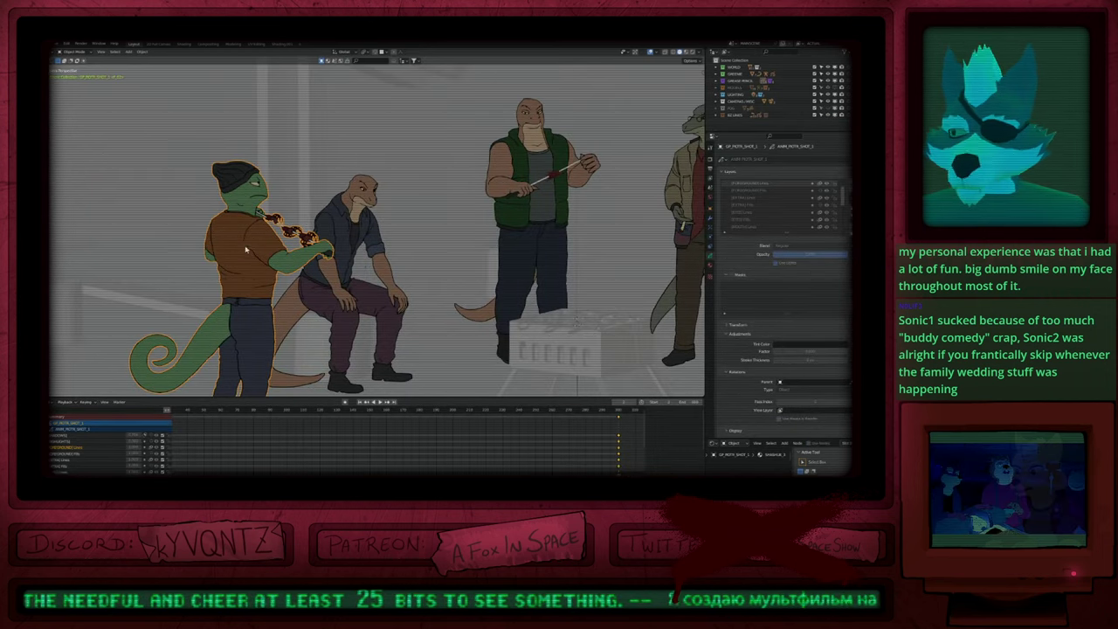
pyautogui.hotkey('alt', 'shift', 'z')
pyautogui.hotkey('alt', 'shift', 'z')
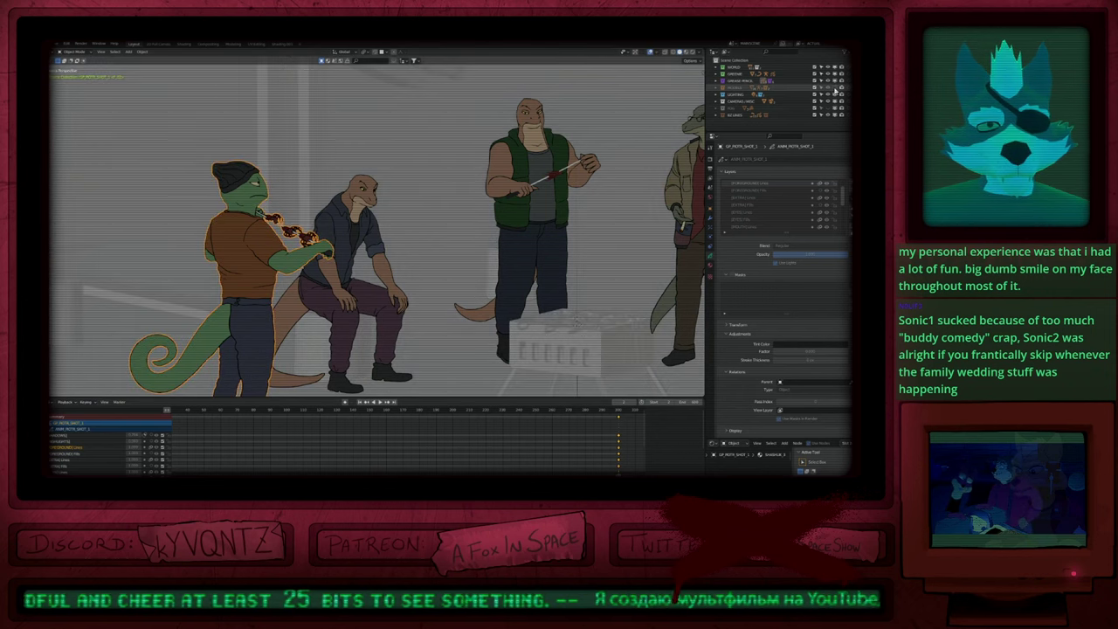
pyautogui.moveTo(248, 226); pyautogui.dragTo(334, 238, button='middle')
pyautogui.press('KP_Decimal')
pyautogui.click(352, 185)
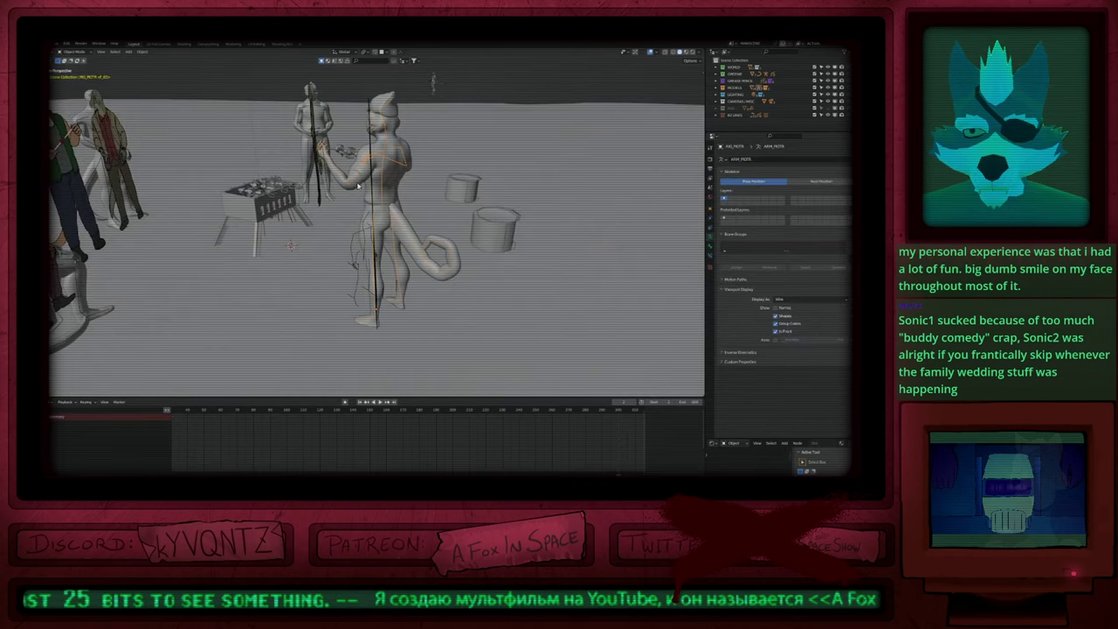
pyautogui.click(358, 185)
# Step: Save and switch to another recent shot file, orbiting around its lizard
pyautogui.hotkey('ctrl', 'shift', 'o')
pyautogui.click(460, 228)
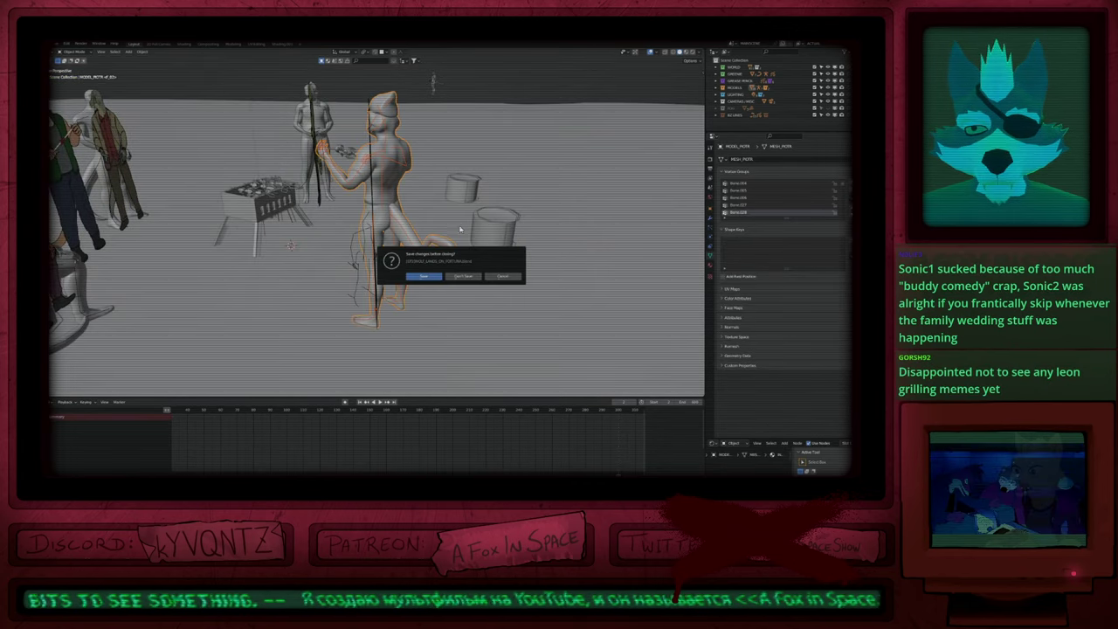
pyautogui.click(463, 276)
pyautogui.moveTo(382, 237); pyautogui.dragTo(343, 236, button='middle')
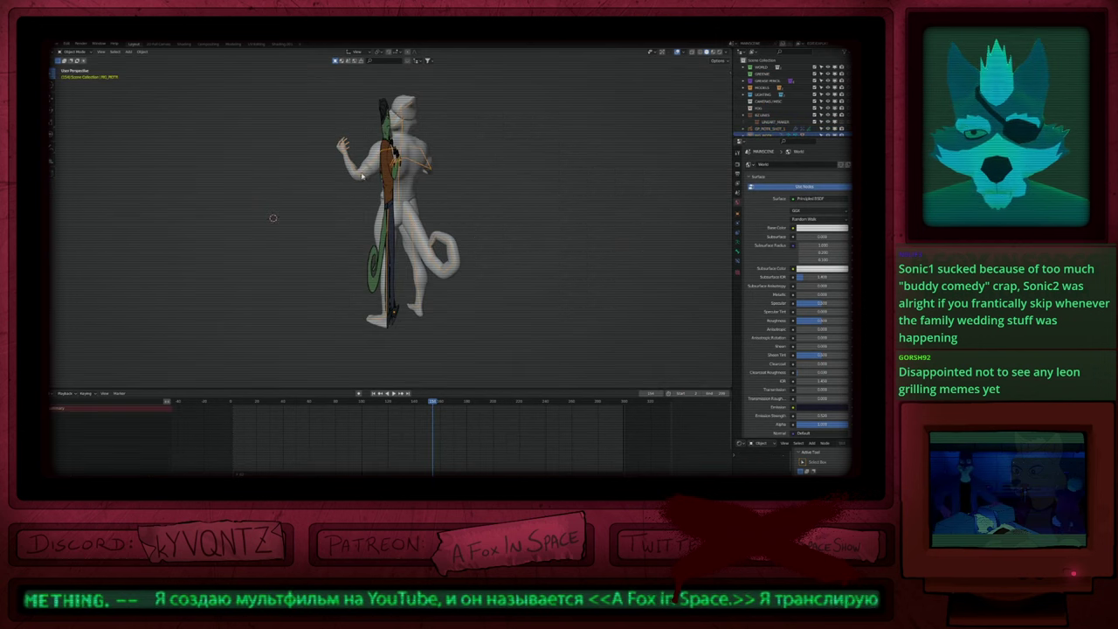
# Step: Try deleting and hiding the white RIG_PETR character, restoring it each time, then view through the camera
pyautogui.press('Delete')
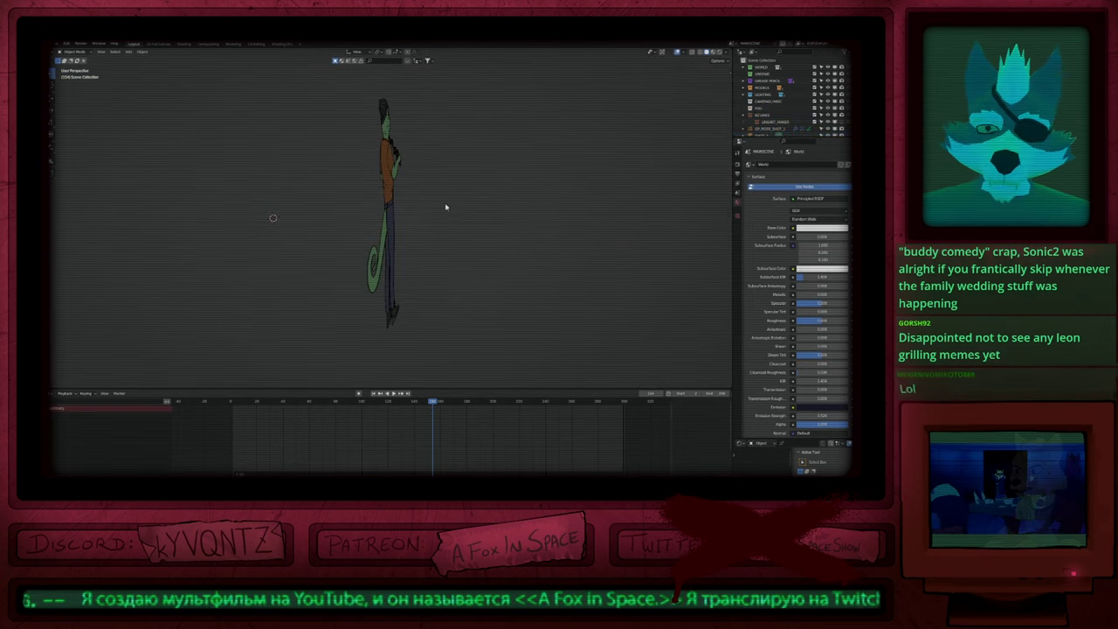
pyautogui.hotkey('ctrl', 'z')
pyautogui.hotkey('shift', 's')
pyautogui.click(439, 222)
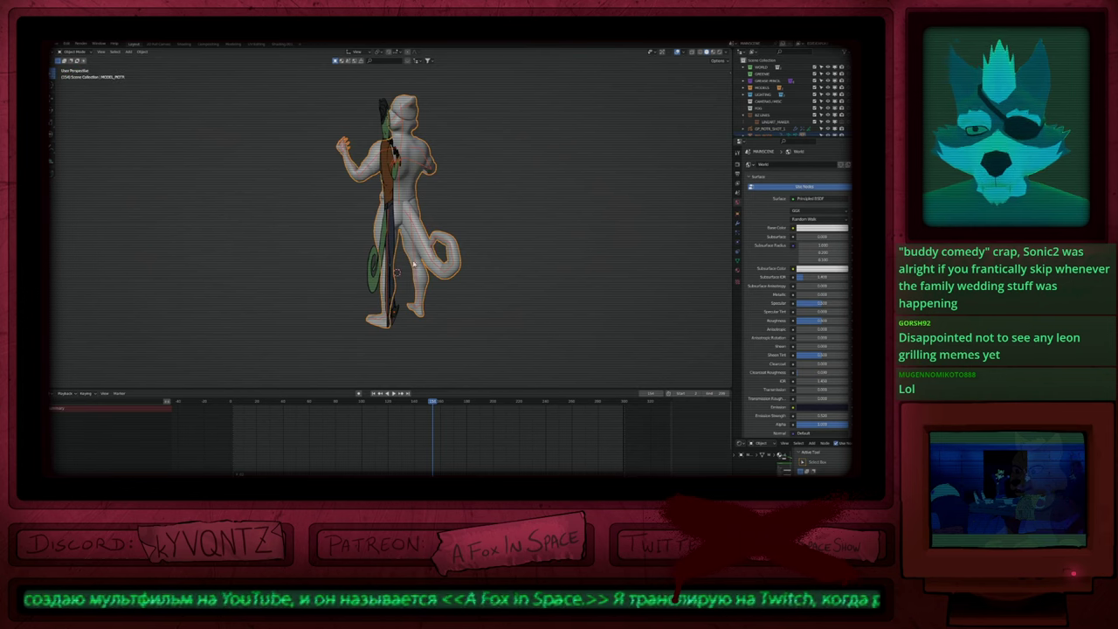
pyautogui.click(417, 256)
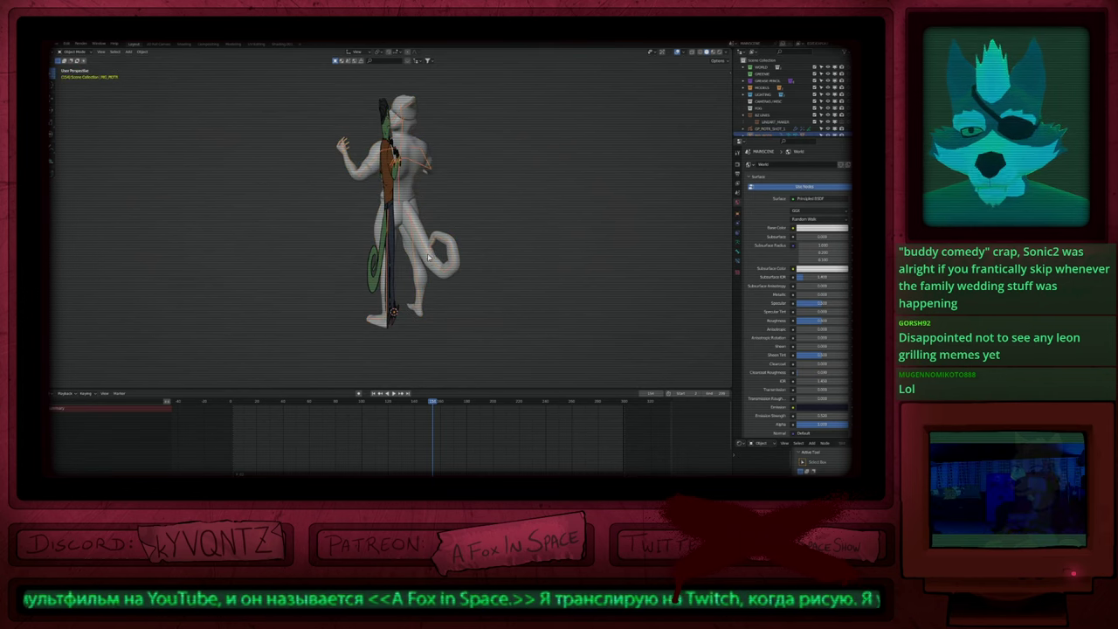
pyautogui.click(422, 236)
pyautogui.press('h')
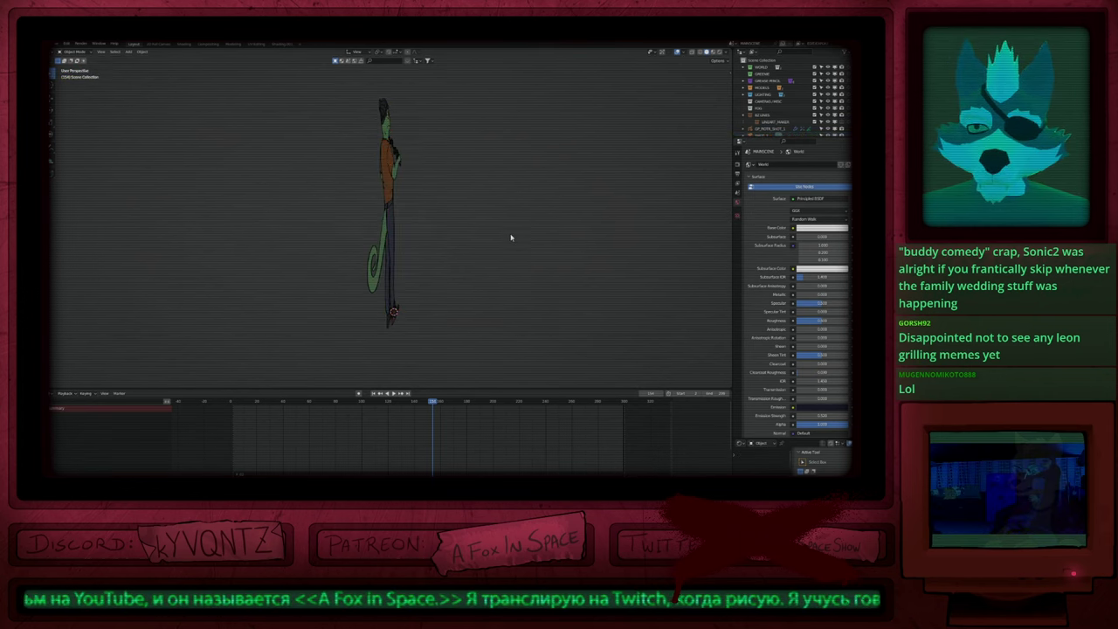
pyautogui.hotkey('alt', 'h')
pyautogui.press('KP_0')
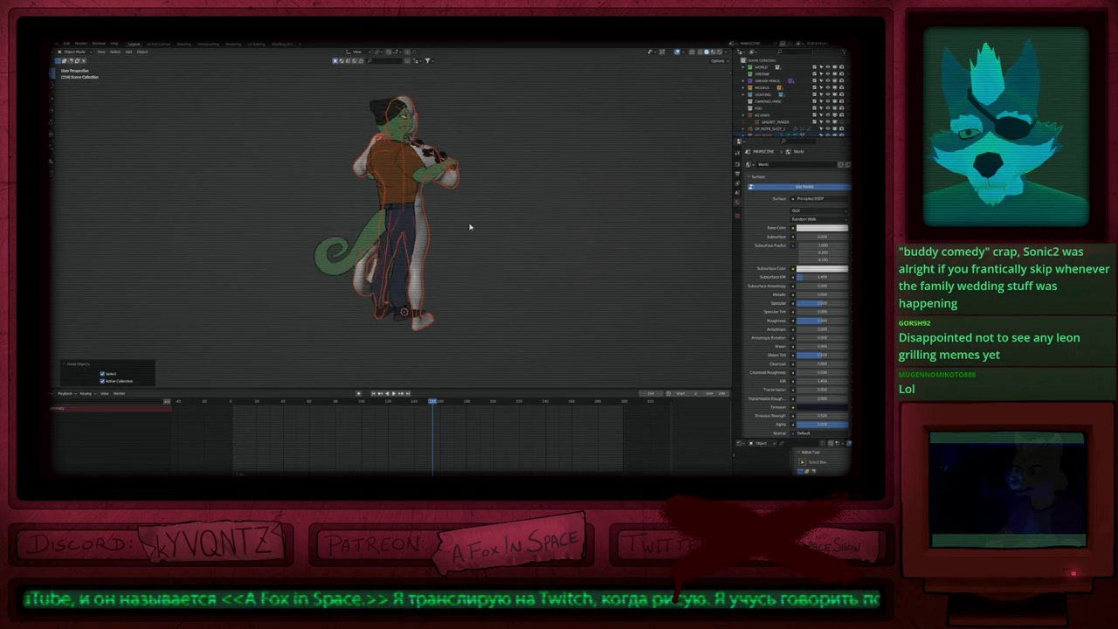
# Step: Save the current file and load the second file from the recent files list
pyautogui.scroll(10, 245, 300)
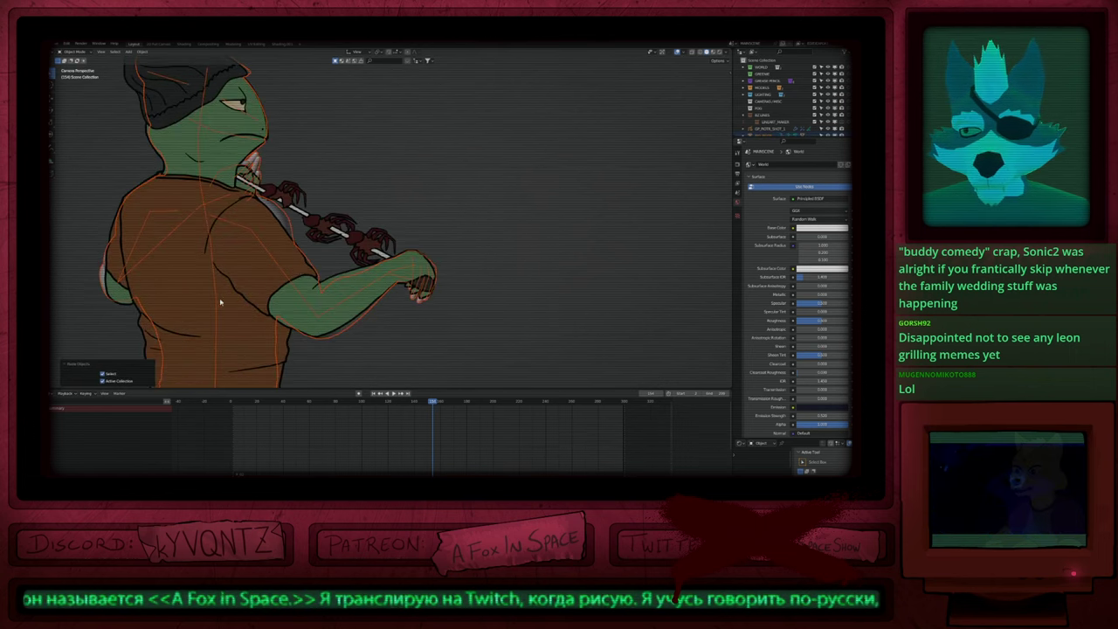
pyautogui.scroll(-8, 298, 273)
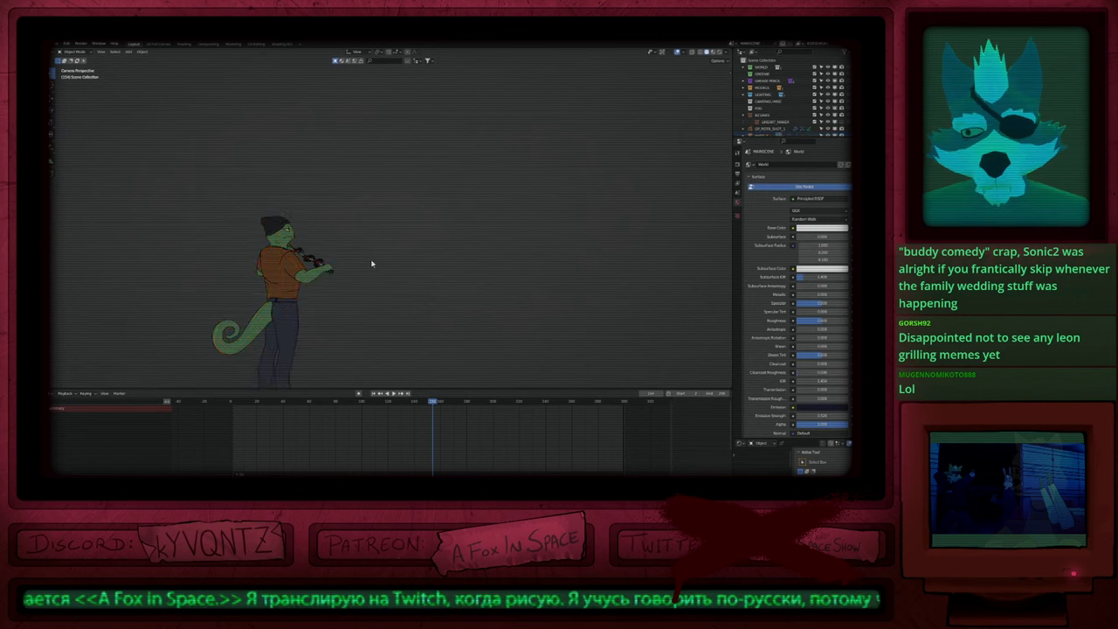
pyautogui.hotkey('ctrl', 'shift', 'o')
pyautogui.click(375, 270)
pyautogui.press('Return')
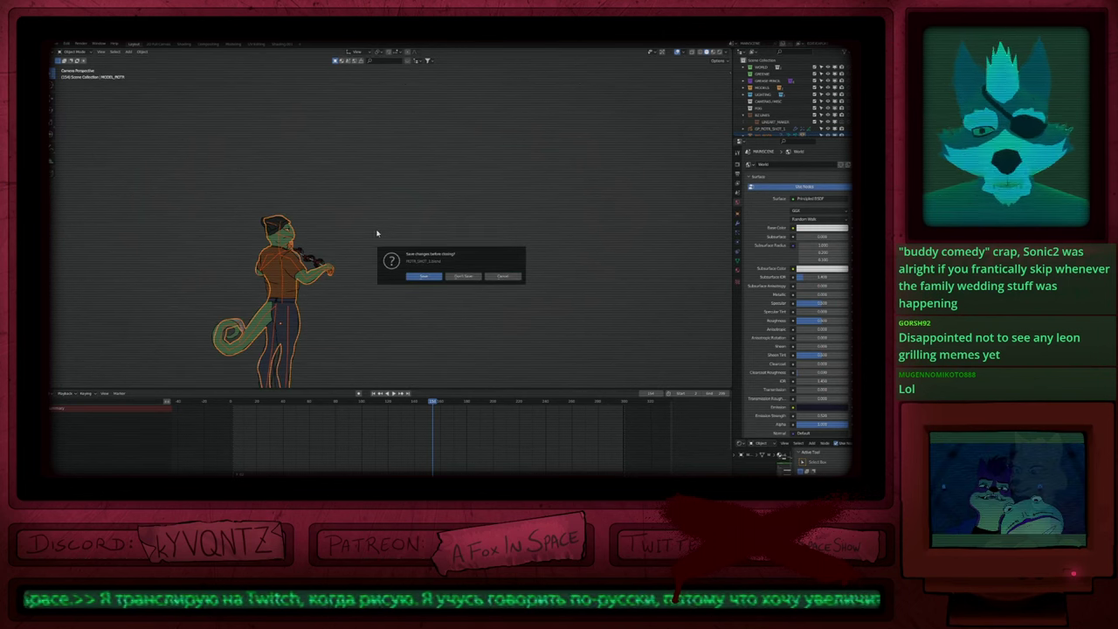
pyautogui.press('Return')
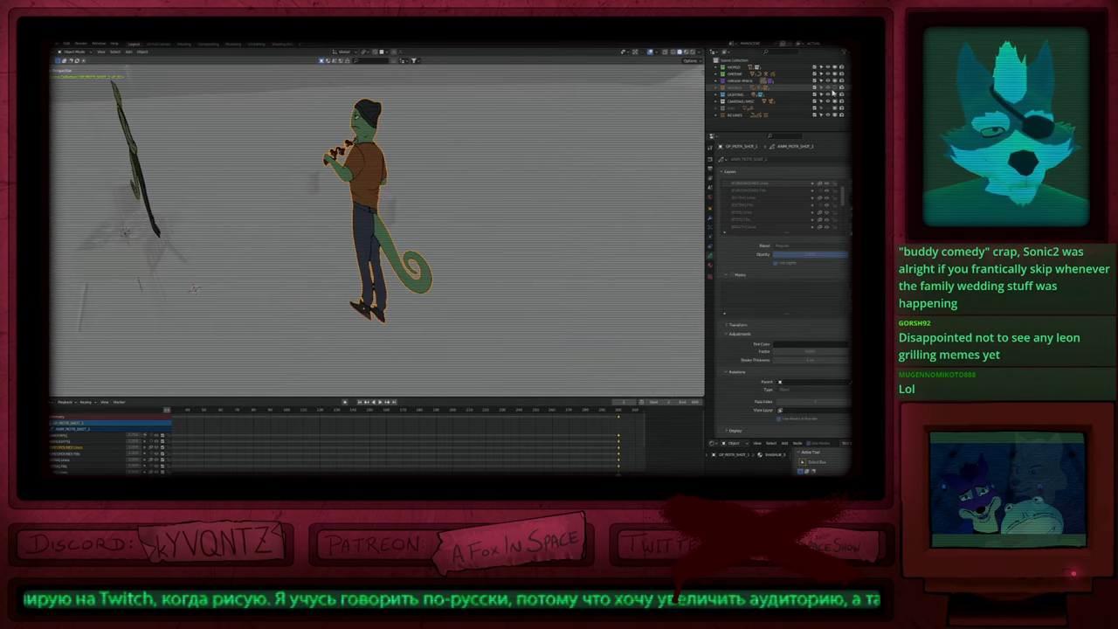
# Step: Select the Cube.022 guitar mesh, the character body and its armature
pyautogui.moveTo(427, 154); pyautogui.dragTo(472, 169, button='middle')
pyautogui.click(403, 184)
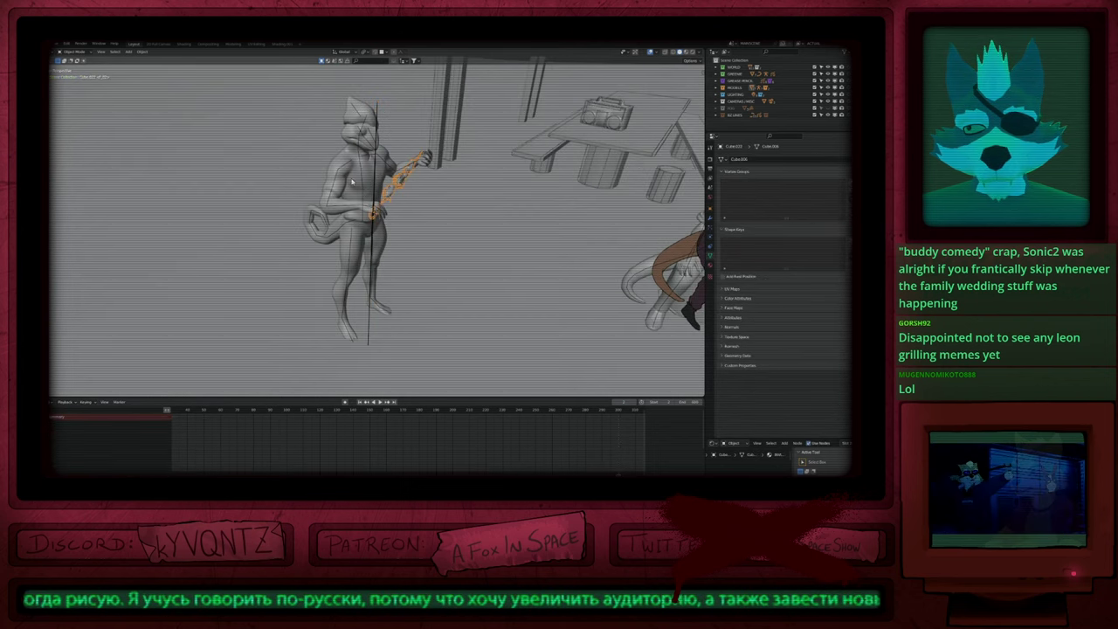
pyautogui.keyDown('shift'); pyautogui.click(347, 167); pyautogui.keyUp('shift')
pyautogui.keyDown('shift'); pyautogui.click(348, 167); pyautogui.keyUp('shift')
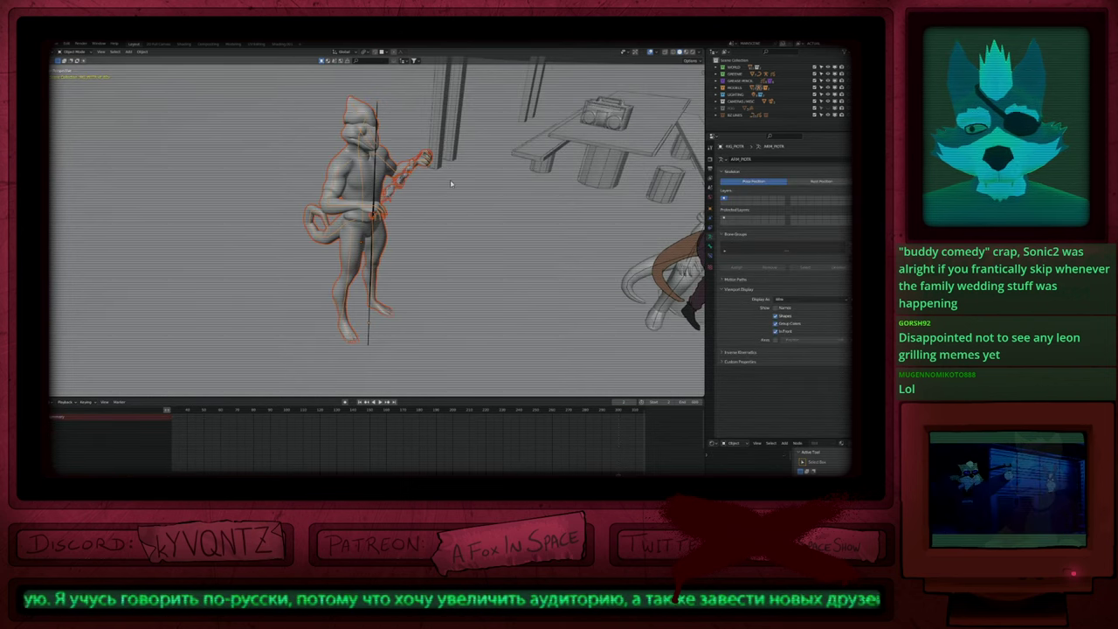
# Step: Load the guitar character file and delete its stand-in 3D model and rig
pyautogui.hotkey('ctrl', 'shift', 'o')
pyautogui.click(451, 187)
pyautogui.press('Return')
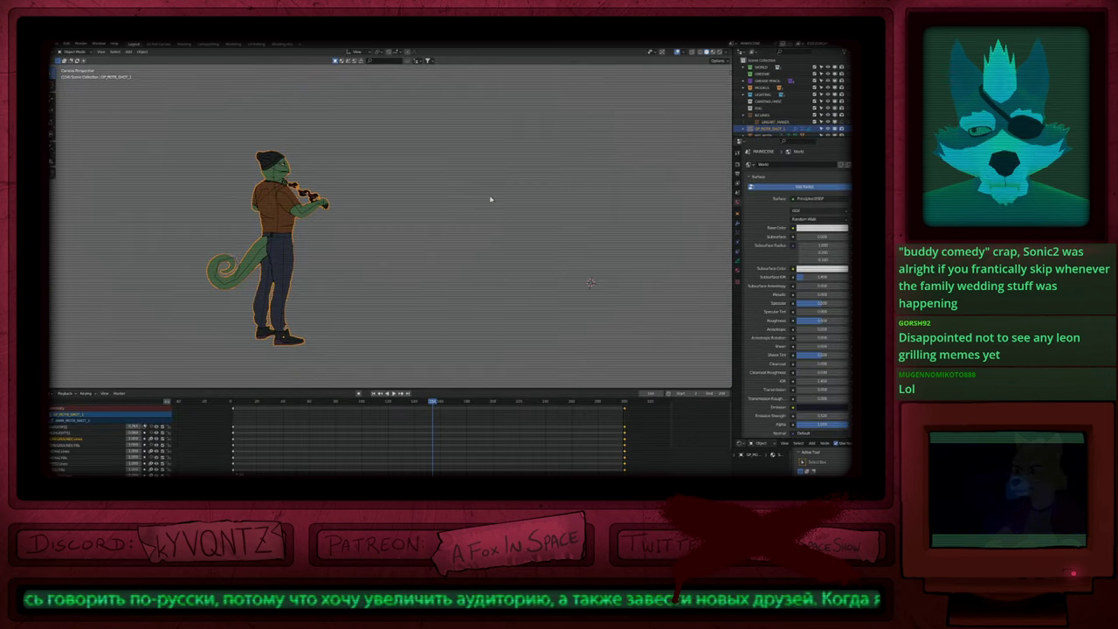
pyautogui.moveTo(265, 204); pyautogui.dragTo(376, 185, button='middle')
pyautogui.press('KP_Decimal')
pyautogui.click(363, 170)
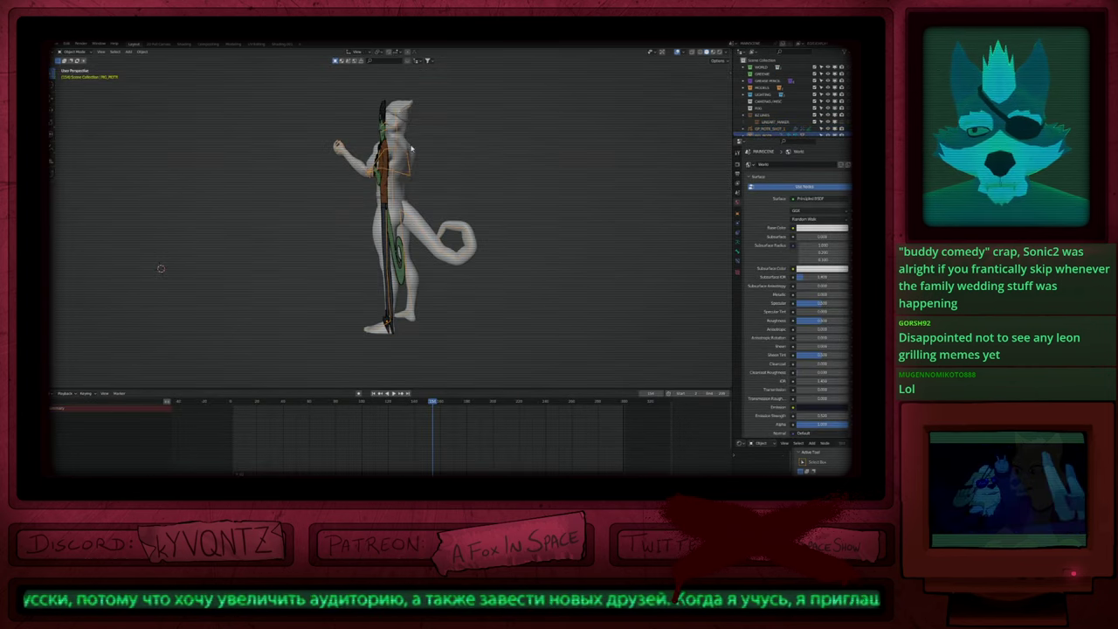
pyautogui.keyDown('shift'); pyautogui.click(411, 150); pyautogui.keyUp('shift')
pyautogui.press('Delete')
# Step: Unhide the fiddle-playing lizard, view through the camera, and play back to around frame 56
pyautogui.hotkey('alt', 'h')
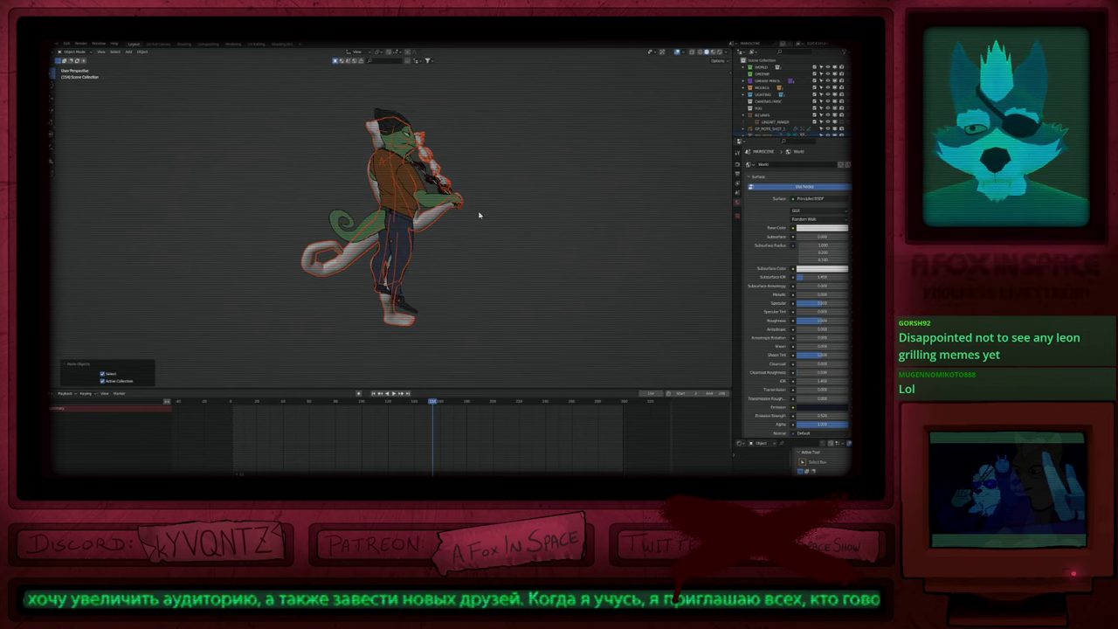
pyautogui.press('KP_0')
pyautogui.scroll(8, 220, 287)
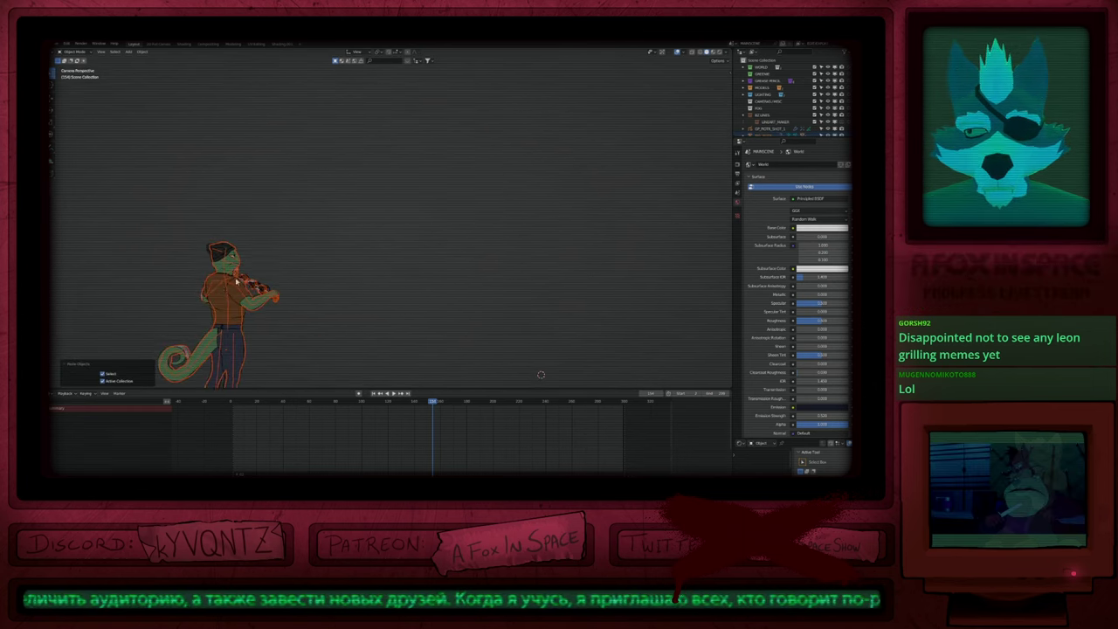
pyautogui.press('space')
pyautogui.press('space')
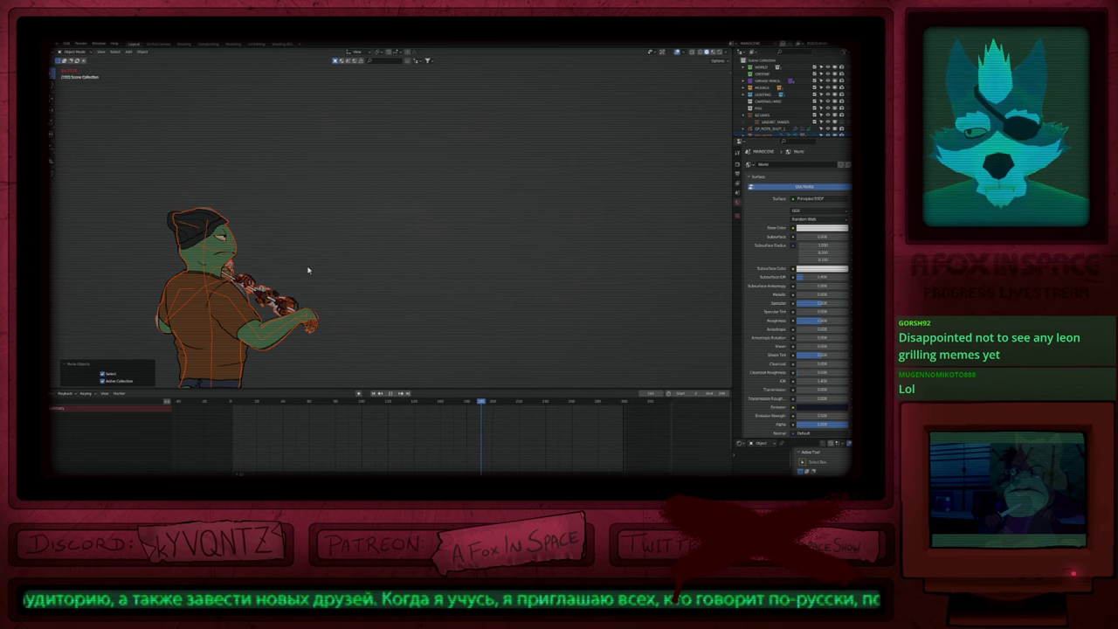
pyautogui.click(306, 403)
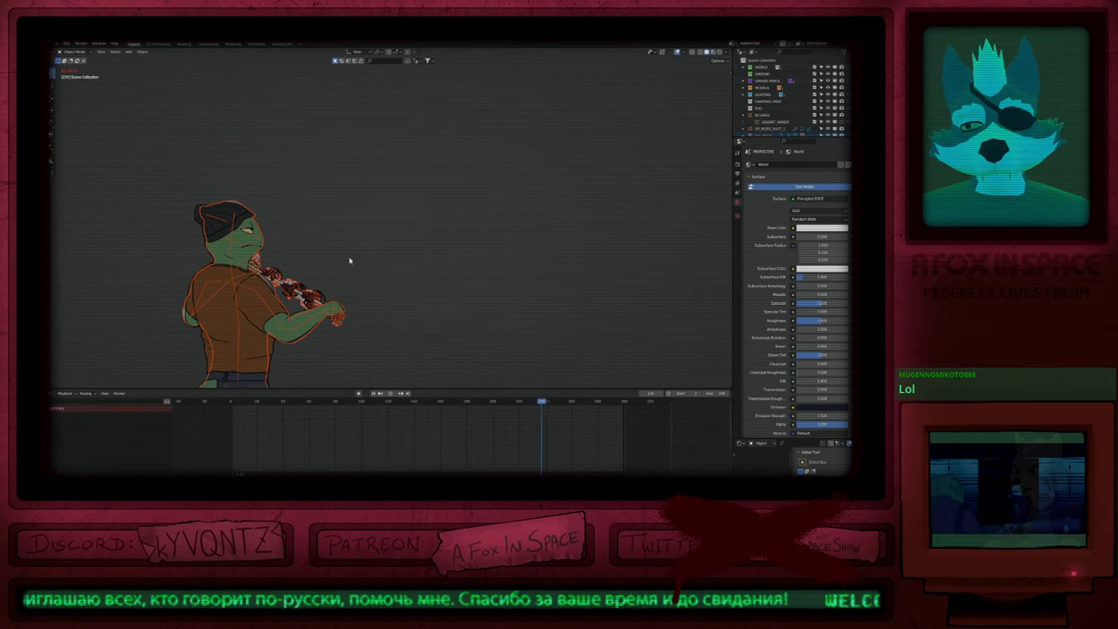
# Step: Stop playback, zoom in on the lizard, and make GP_MOTR_SHOT_1 the active object
pyautogui.press('Escape')
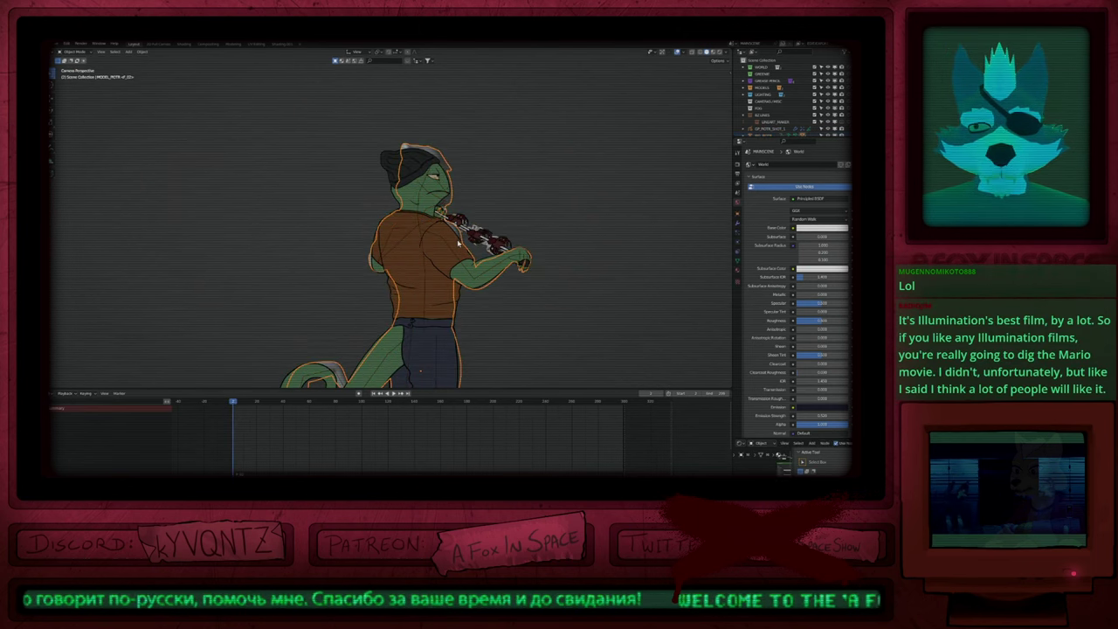
pyautogui.click(458, 242)
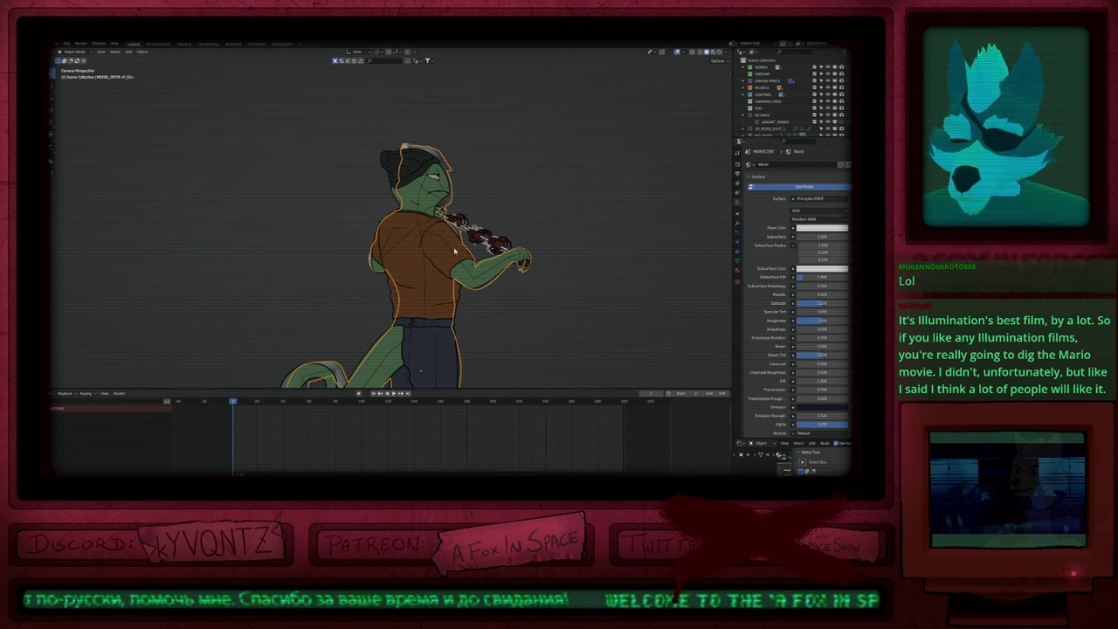
pyautogui.scroll(2, 451, 238)
pyautogui.click(451, 238)
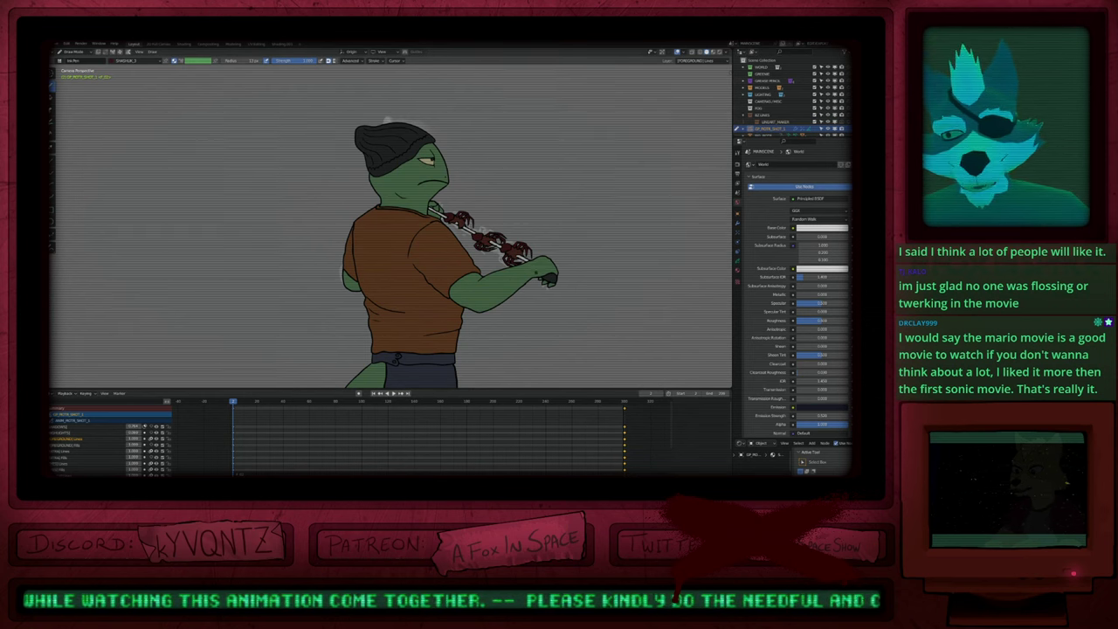
# Step: Pick other character objects in Object Mode, then return to Draw Mode and play the shot
pyautogui.hotkey('ctrl', 'Tab')
pyautogui.click(516, 286)
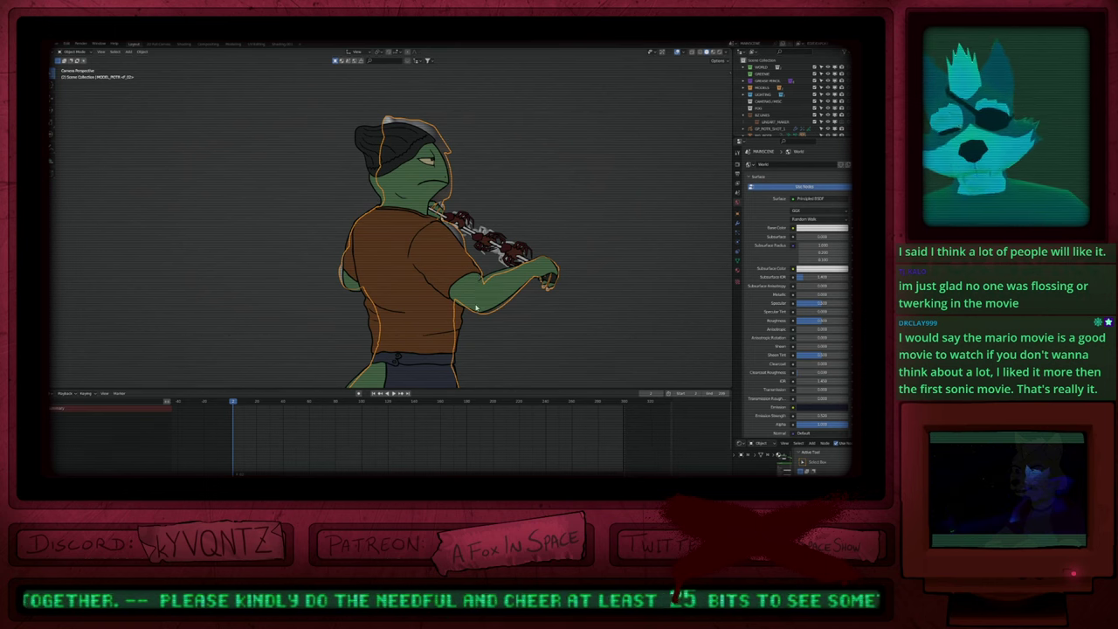
pyautogui.click(360, 151)
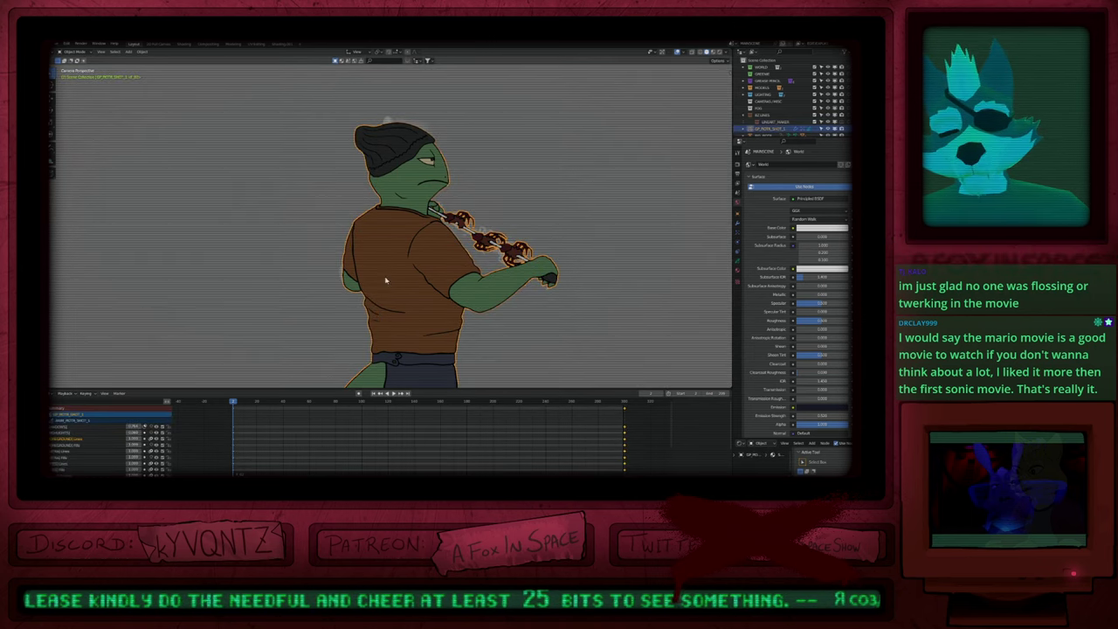
pyautogui.hotkey('ctrl', 'Tab')
pyautogui.press('space')
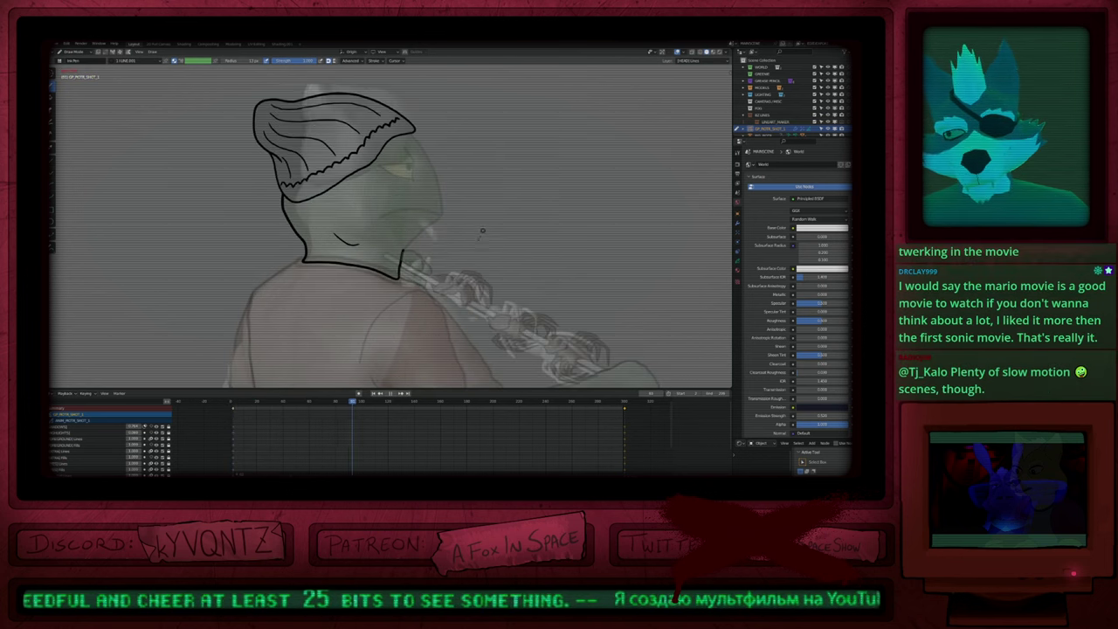
# Step: Show the Grease Pencil dope sheet, clear rotation on all objects with Alt+R, and resume Draw Mode
pyautogui.press('space')
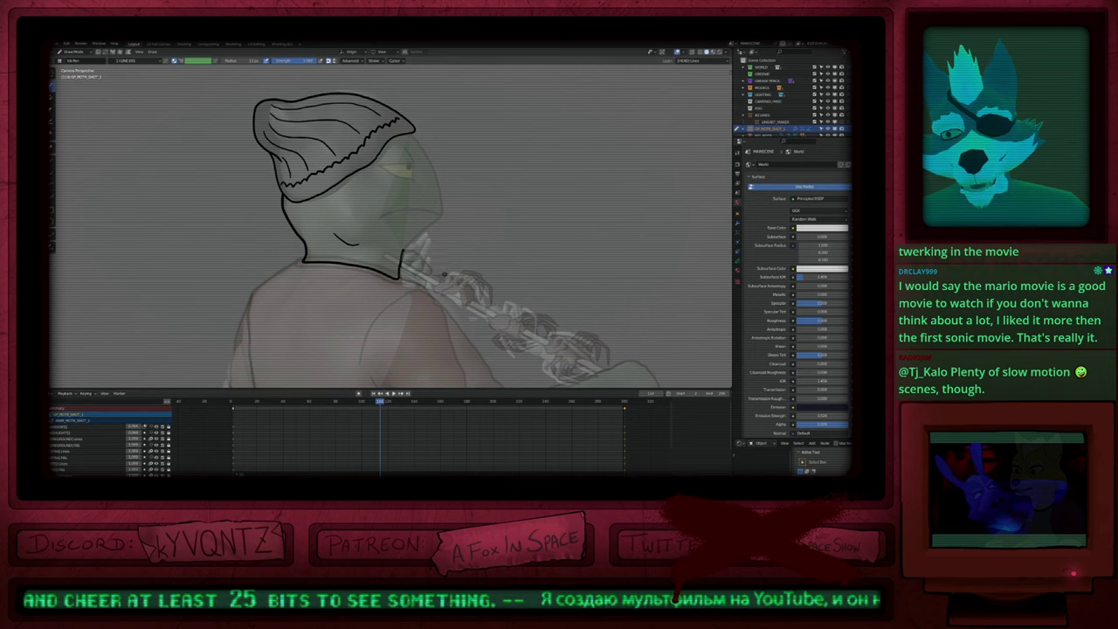
pyautogui.moveTo(377, 425); pyautogui.dragTo(386, 371, button='middle')
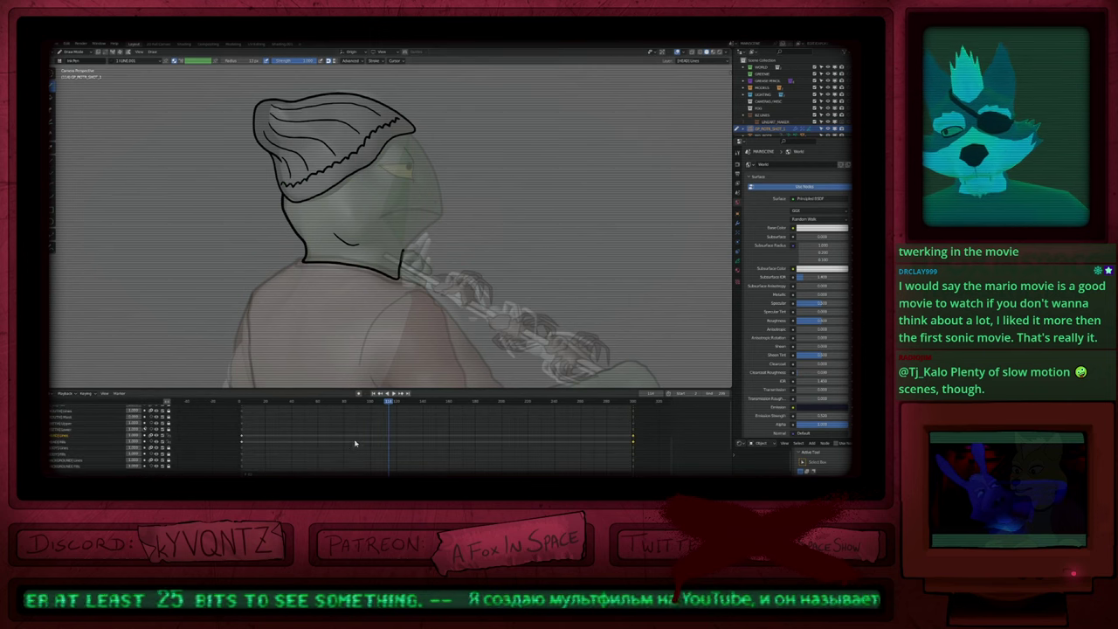
pyautogui.hotkey('shift', 'F12')
pyautogui.moveTo(371, 430)
pyautogui.mouseDown(button='middle')
pyautogui.moveTo(359, 435)
pyautogui.moveTo(363, 423)
pyautogui.mouseUp(button='middle')
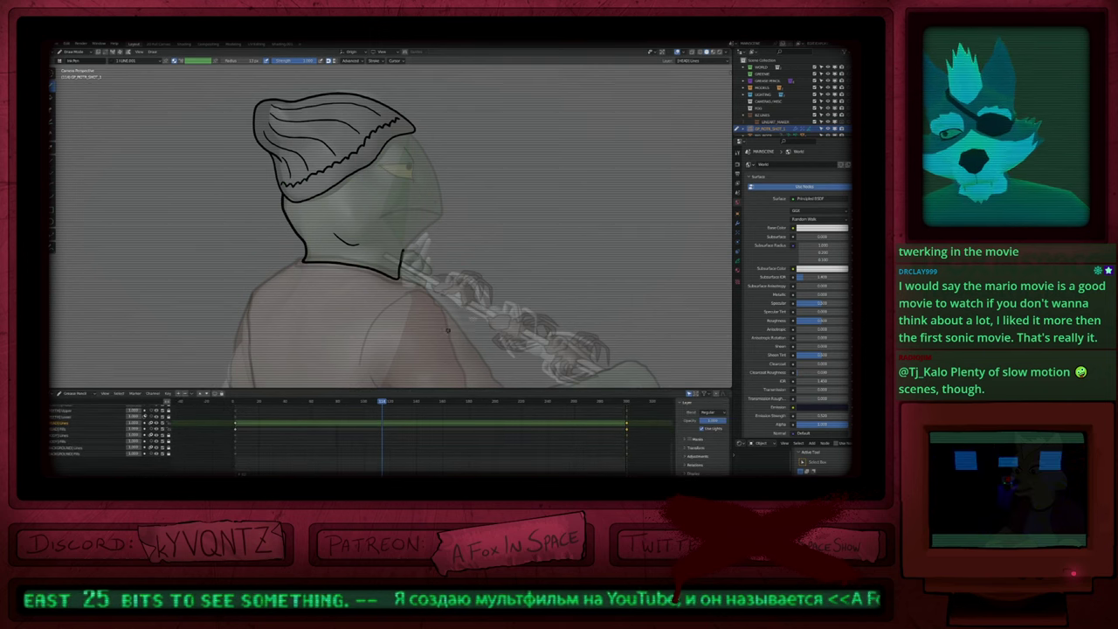
pyautogui.hotkey('ctrl', 'Tab')
pyautogui.press('a')
pyautogui.hotkey('alt', 'r')
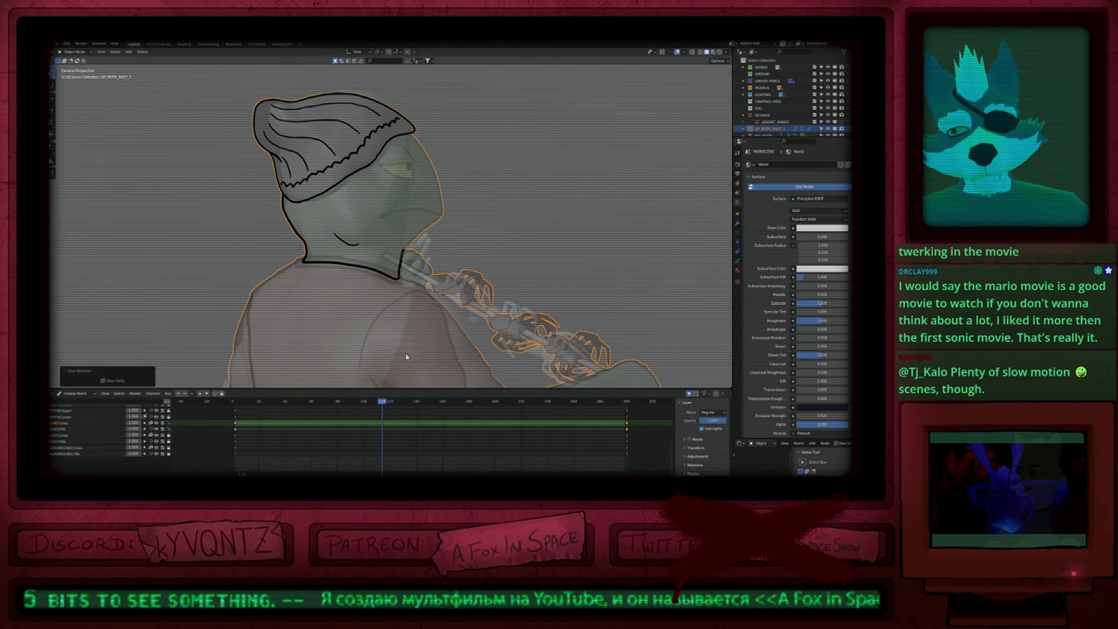
pyautogui.hotkey('ctrl', 'Tab')
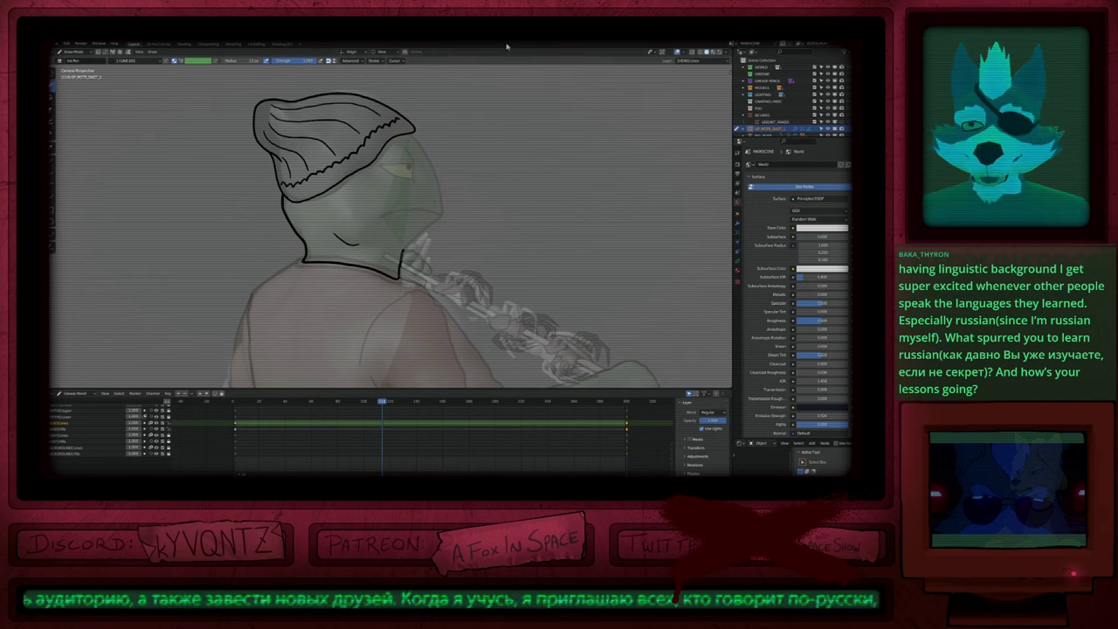
pyautogui.moveTo(455, 247)
pyautogui.keyDown('shift'); pyautogui.mouseDown(button='middle')
pyautogui.moveTo(460, 201)
pyautogui.moveTo(466, 272)
pyautogui.moveTo(477, 239)
pyautogui.moveTo(497, 238)
pyautogui.mouseUp(button='middle'); pyautogui.keyUp('shift')
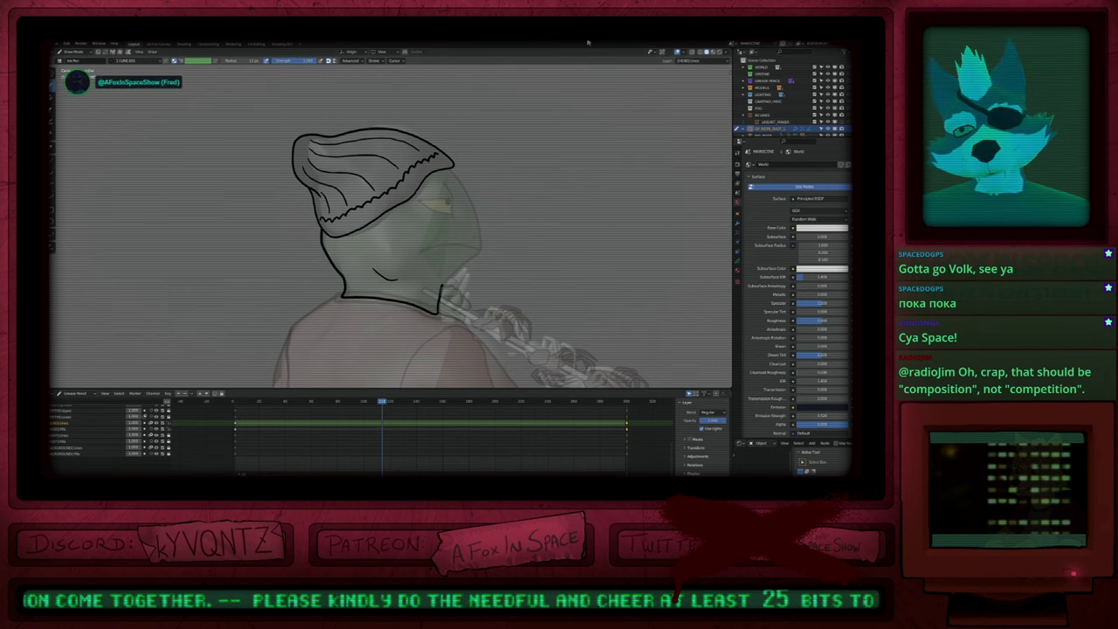
pyautogui.keyDown('shift'); pyautogui.moveTo(654, 197); pyautogui.dragTo(664, 192, button='middle'); pyautogui.keyUp('shift')
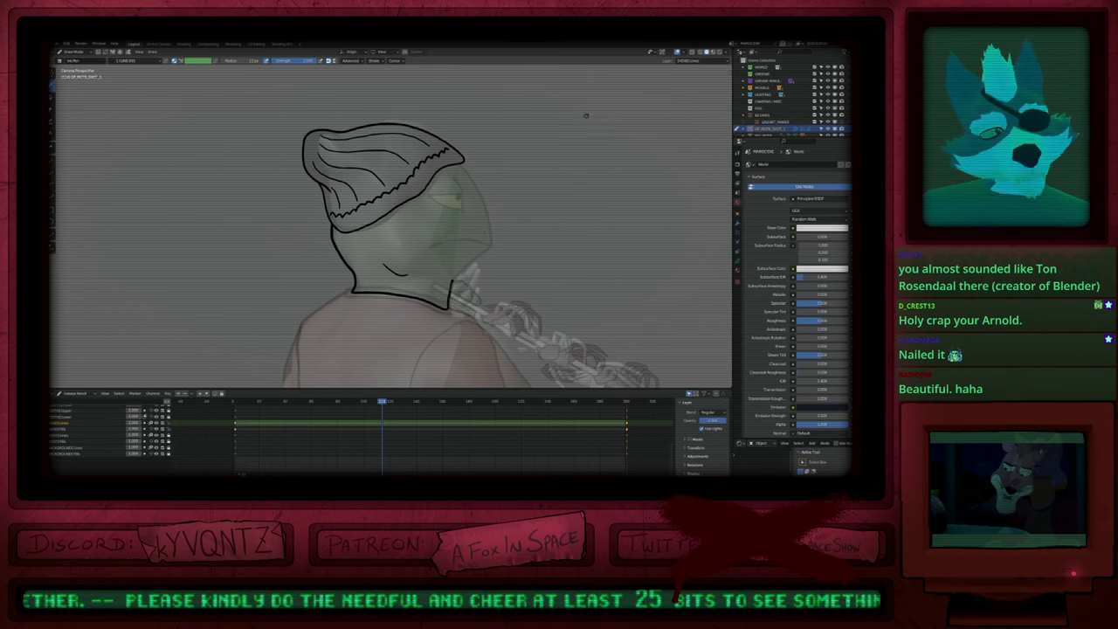
# Step: Reframe the lizard, check the first and last frames, then play from frame 1
pyautogui.keyDown('shift'); pyautogui.moveTo(507, 249); pyautogui.dragTo(451, 236, button='middle'); pyautogui.keyUp('shift')
pyautogui.scroll(-2, 455, 236)
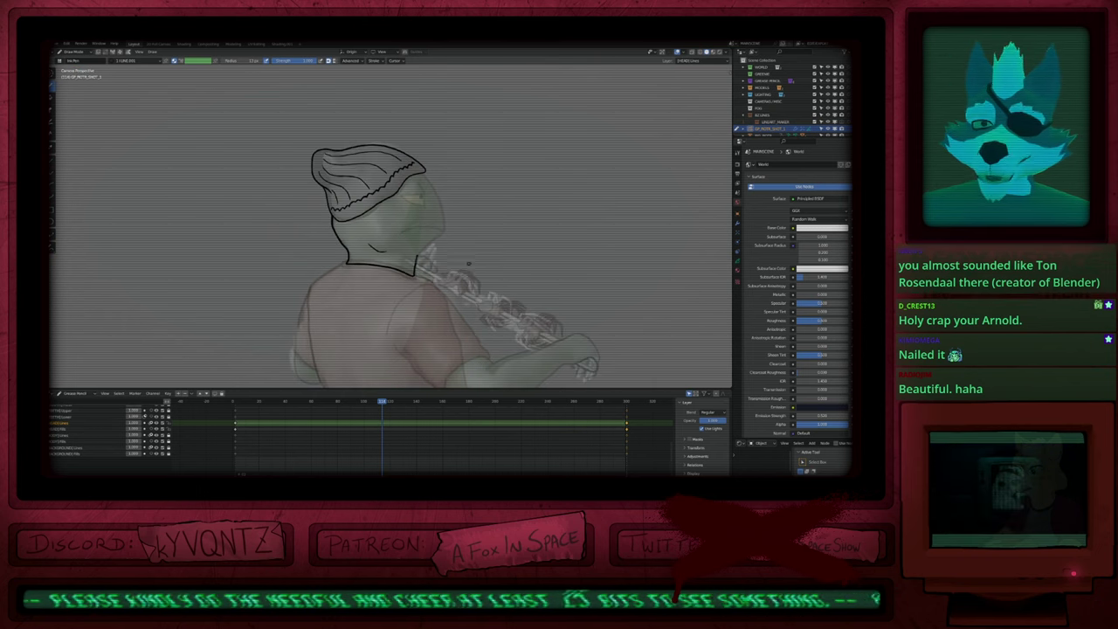
pyautogui.hotkey('shift', 'Left')
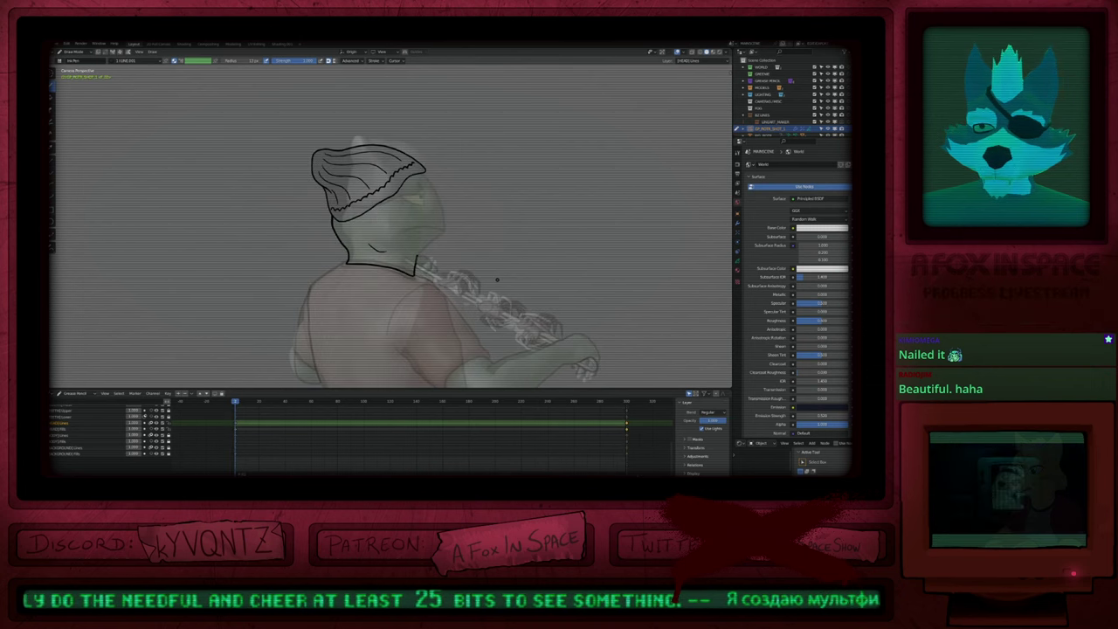
pyautogui.hotkey('shift', 'Right')
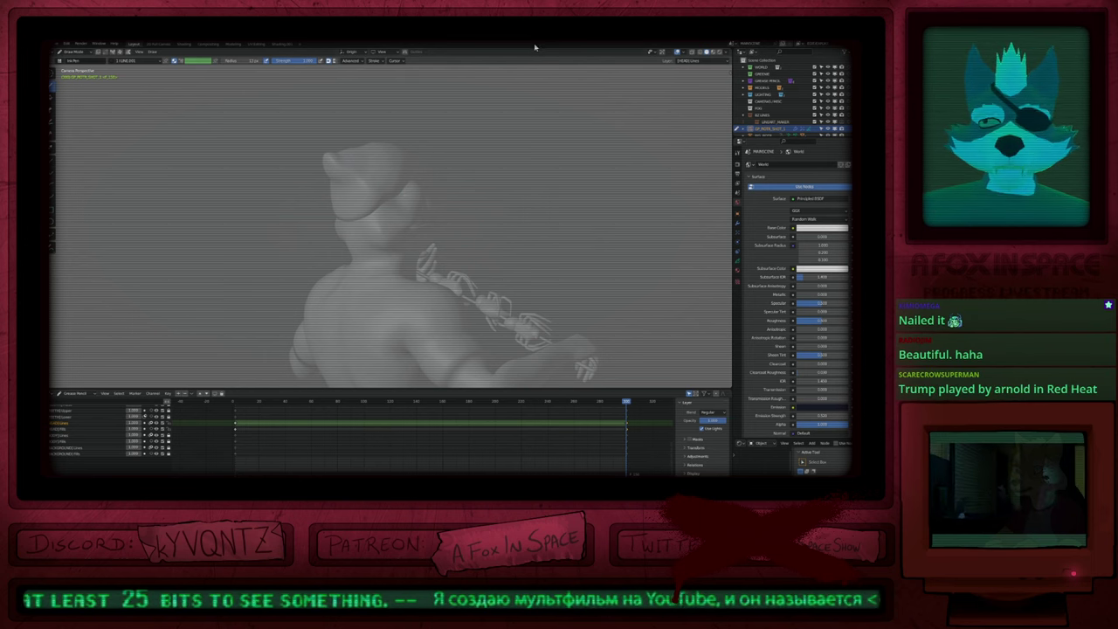
pyautogui.keyDown('shift'); pyautogui.moveTo(476, 331); pyautogui.dragTo(429, 254, button='middle'); pyautogui.keyUp('shift')
pyautogui.press('Down')
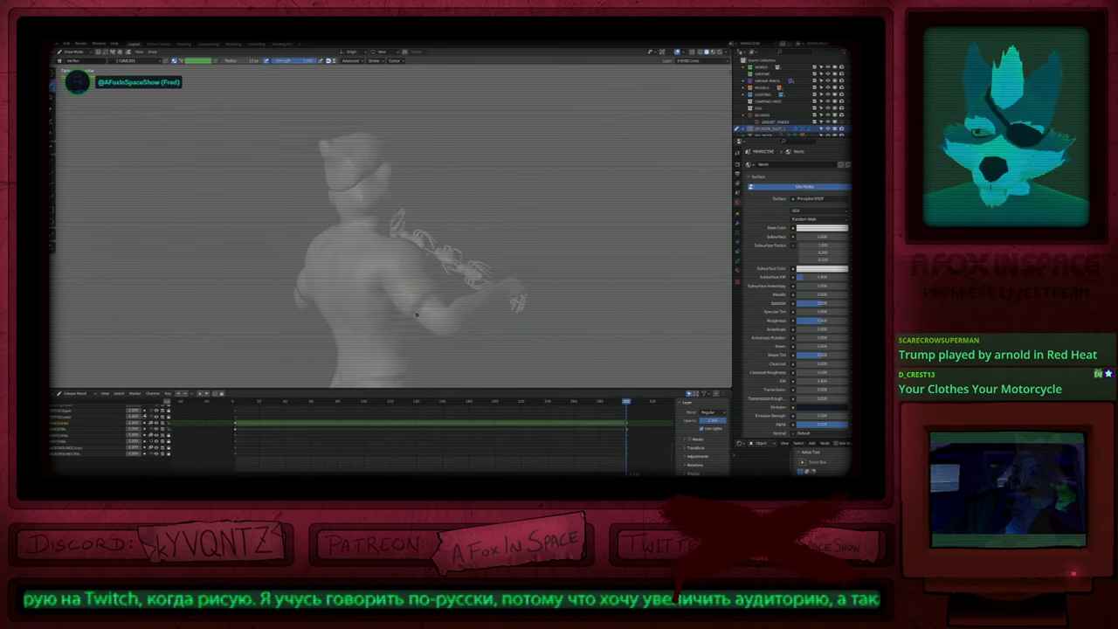
pyautogui.press('space')
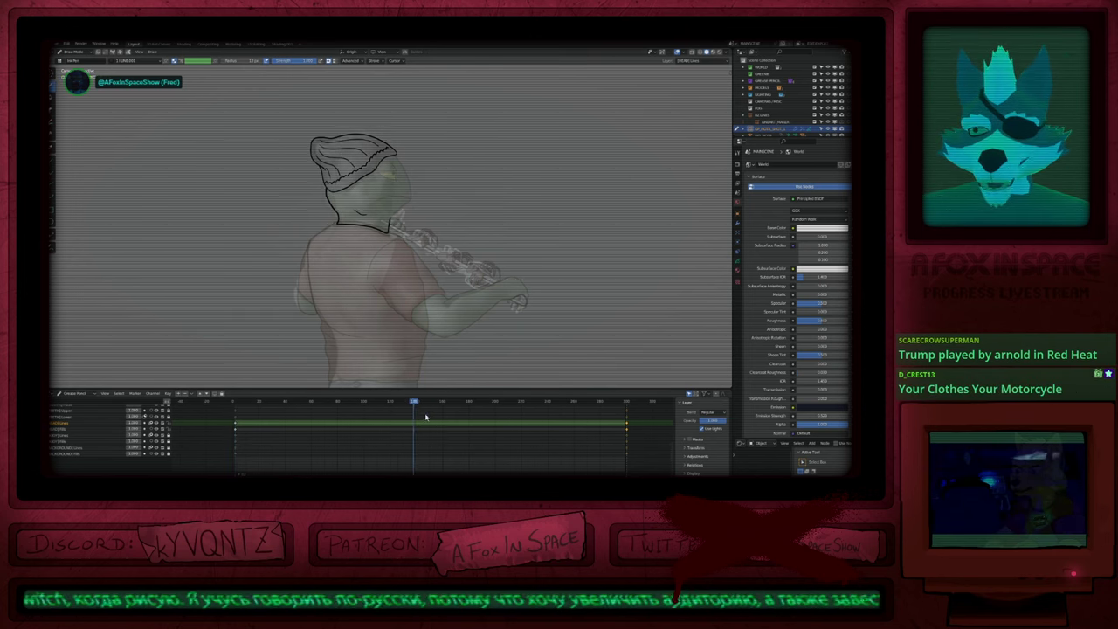
# Step: Scrub the arm frames and compare the first and last keyframe poses from a closer angle
pyautogui.moveTo(281, 415); pyautogui.dragTo(323, 426)
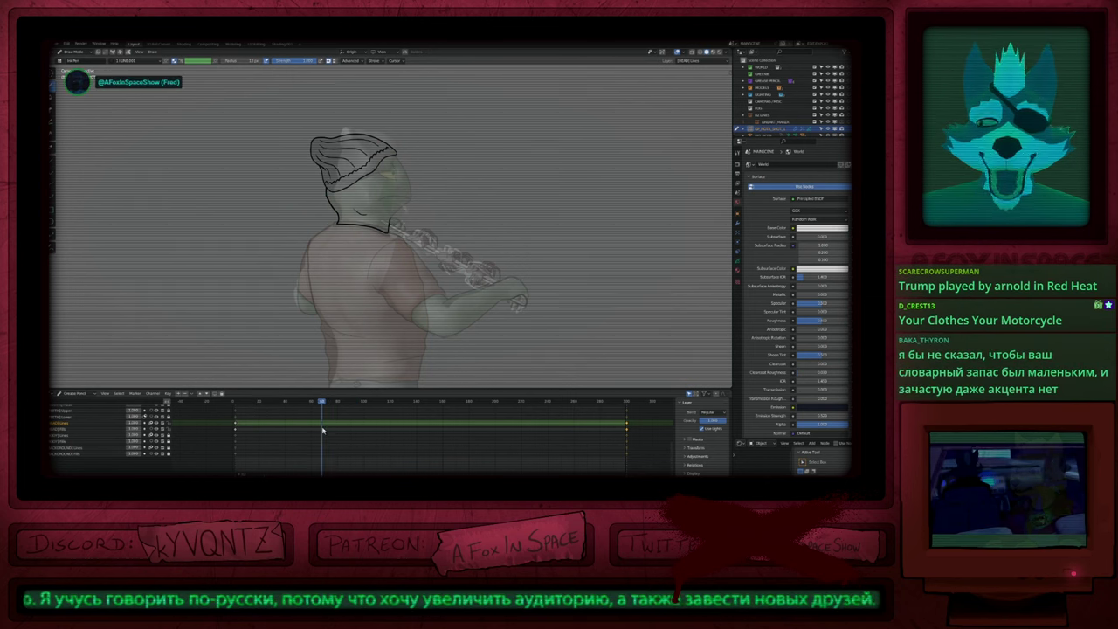
pyautogui.moveTo(323, 406); pyautogui.dragTo(342, 404)
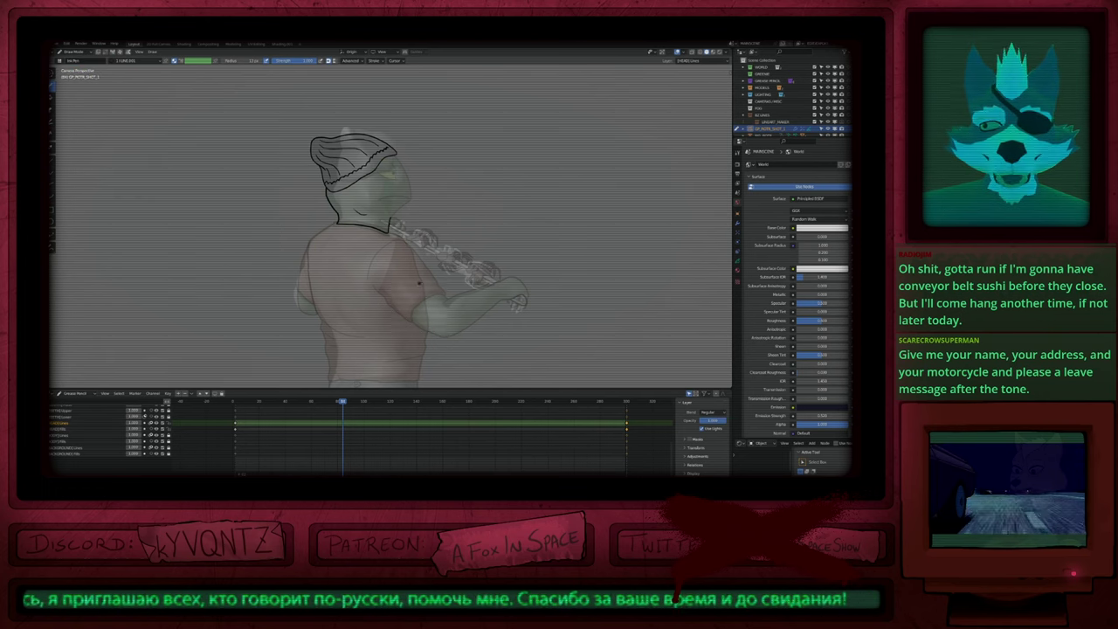
pyautogui.keyDown('shift'); pyautogui.moveTo(465, 352); pyautogui.dragTo(458, 310, button='middle'); pyautogui.keyUp('shift')
pyautogui.hotkey('shift', 'Left')
pyautogui.press('Up')
pyautogui.press('Down')
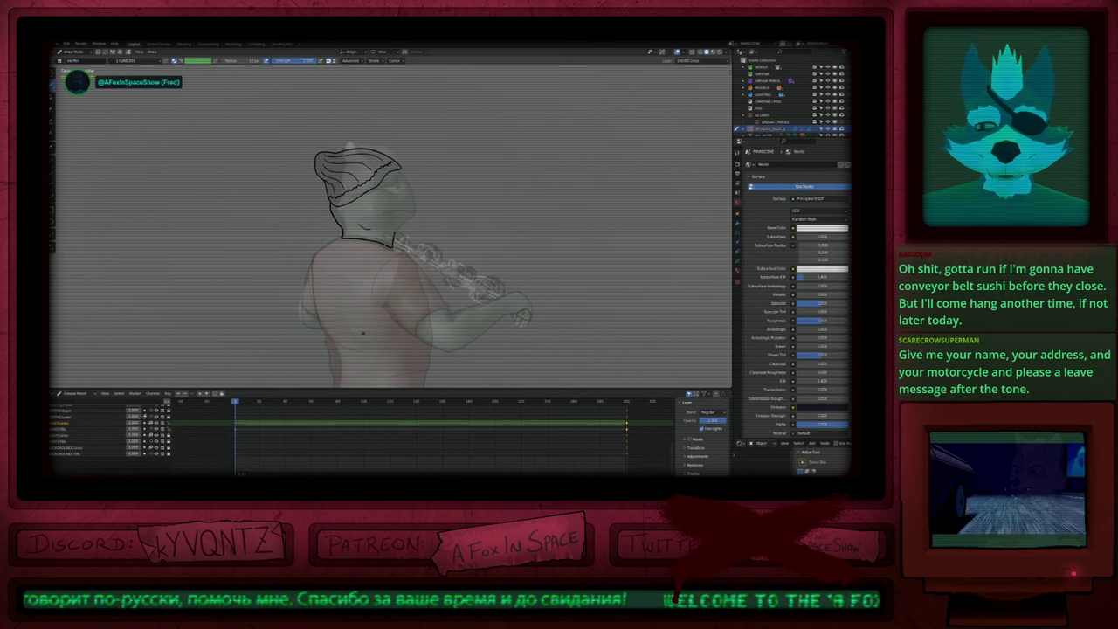
pyautogui.keyDown('ctrl'); pyautogui.moveTo(364, 359); pyautogui.dragTo(366, 325, button='middle'); pyautogui.keyUp('ctrl')
pyautogui.keyDown('ctrl'); pyautogui.moveTo(250, 422); pyautogui.dragTo(305, 413, button='middle'); pyautogui.keyUp('ctrl')
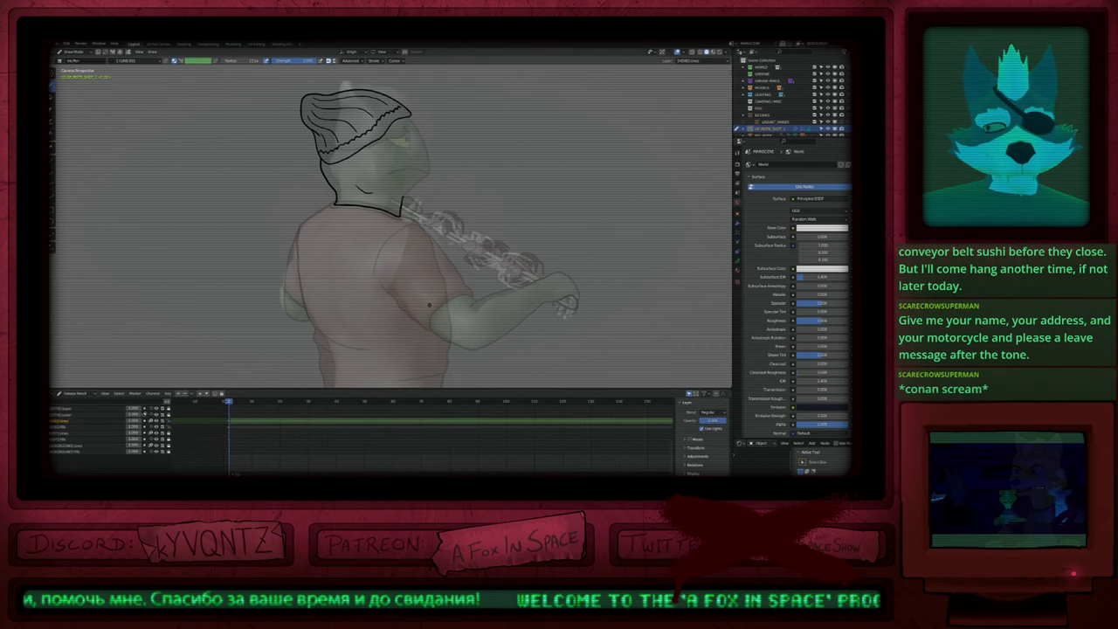
pyautogui.moveTo(429, 305); pyautogui.dragTo(442, 310, button='middle')
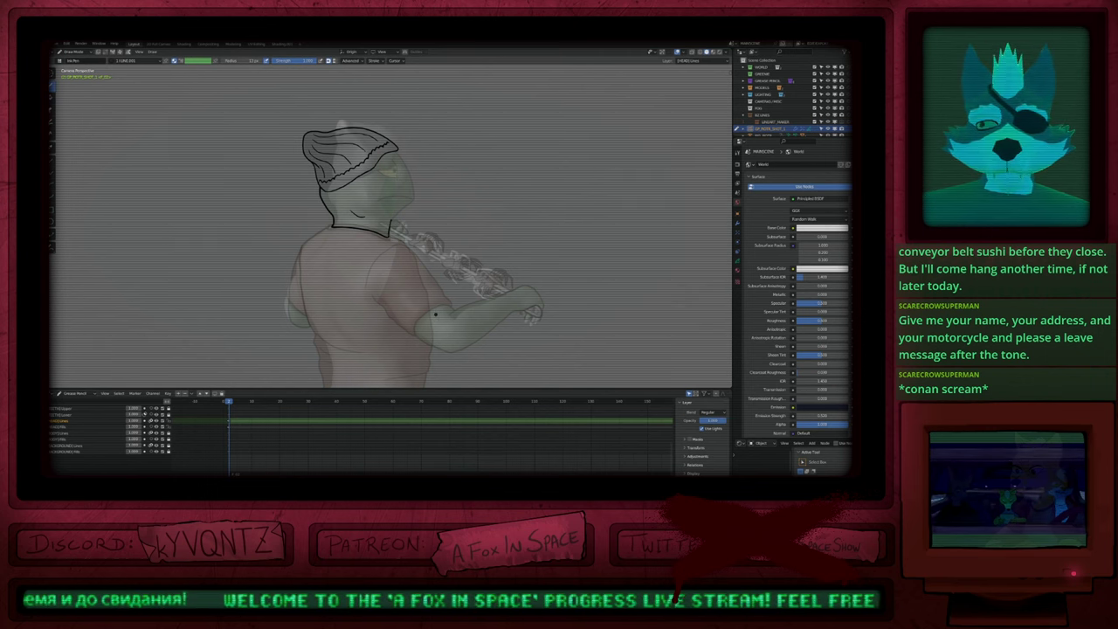
pyautogui.moveTo(436, 313); pyautogui.dragTo(403, 301, button='middle')
# Step: Play the arm animation through twice, stop it, and pan the dope sheet
pyautogui.press('space')
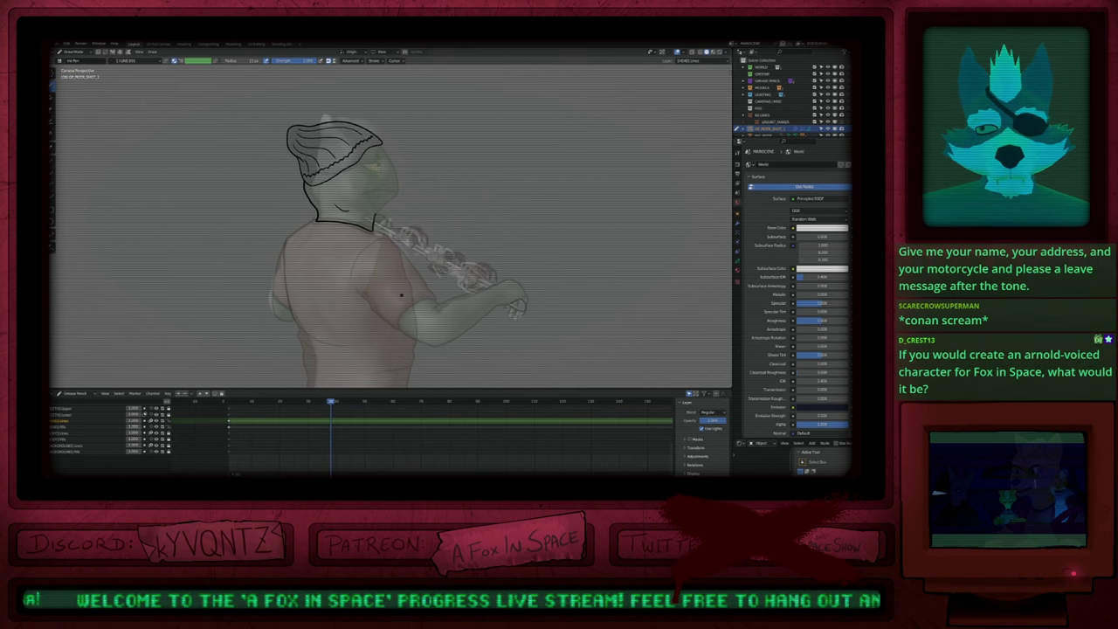
pyautogui.press('space')
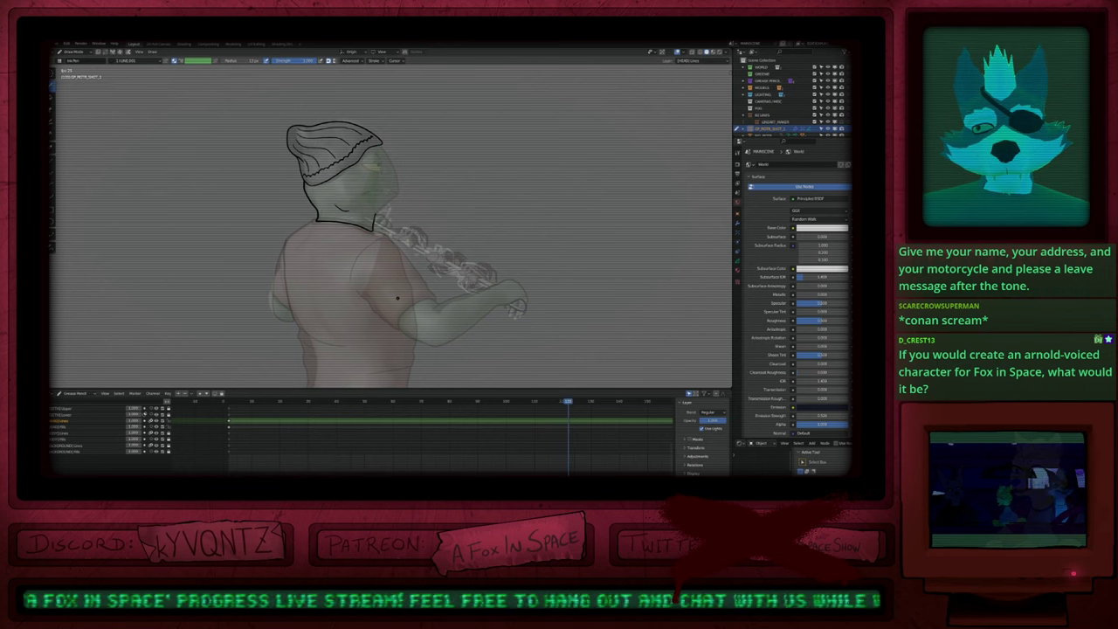
pyautogui.press('space')
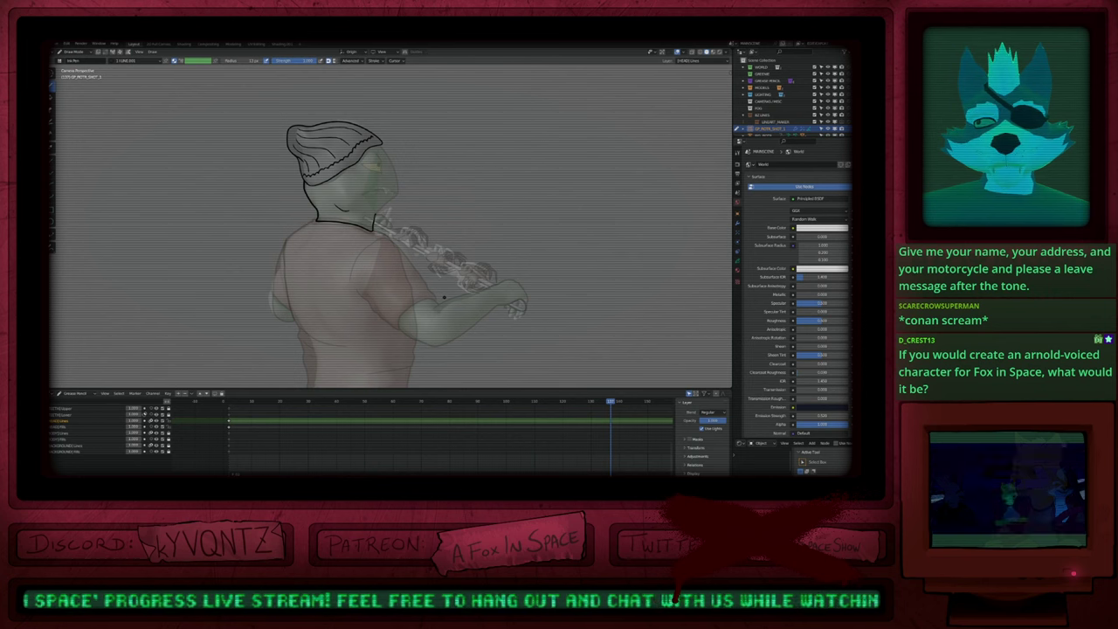
pyautogui.moveTo(398, 404); pyautogui.dragTo(382, 429, button='middle')
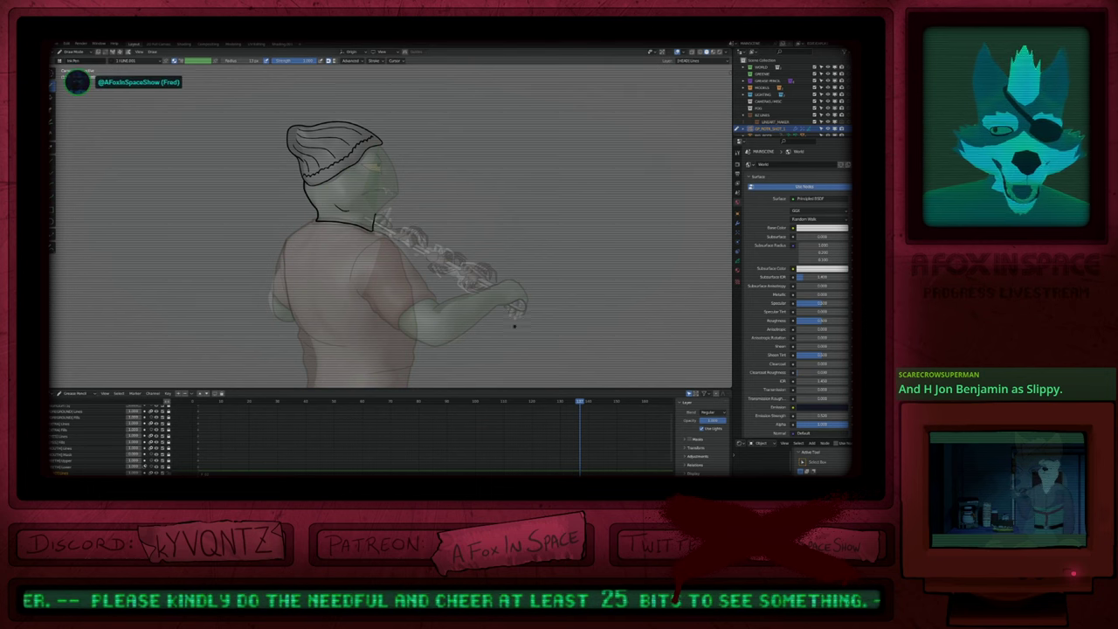
# Step: Switch to Object Mode, zoom in on the lizard, and select its drawing object
pyautogui.hotkey('ctrl', 'Tab')
pyautogui.press('Home')
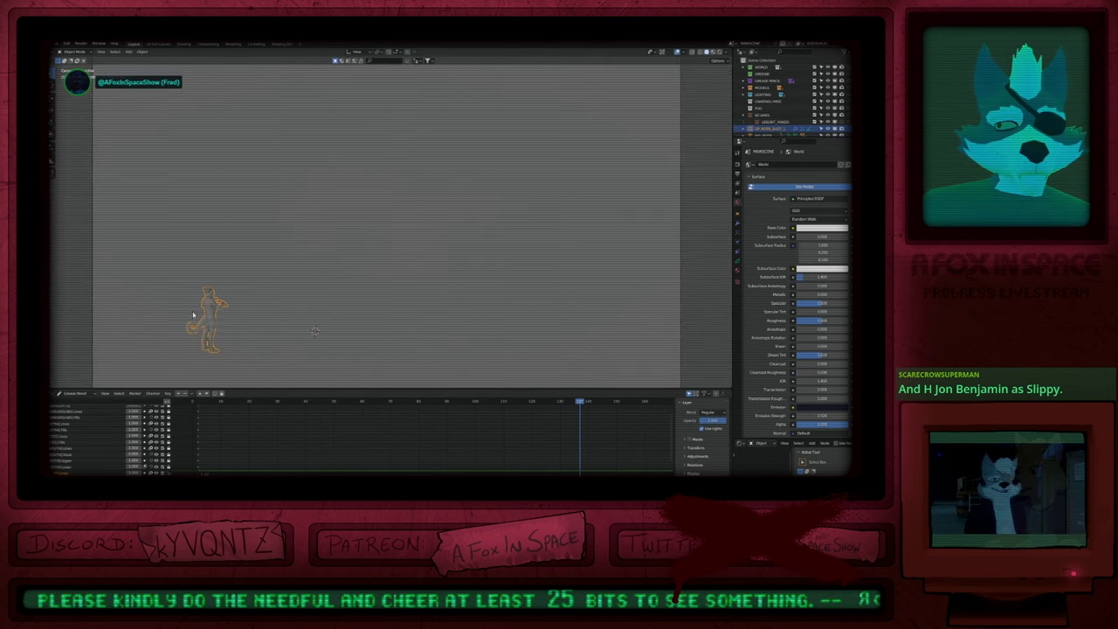
pyautogui.keyDown('ctrl'); pyautogui.moveTo(193, 316); pyautogui.dragTo(249, 180, button='middle'); pyautogui.keyUp('ctrl')
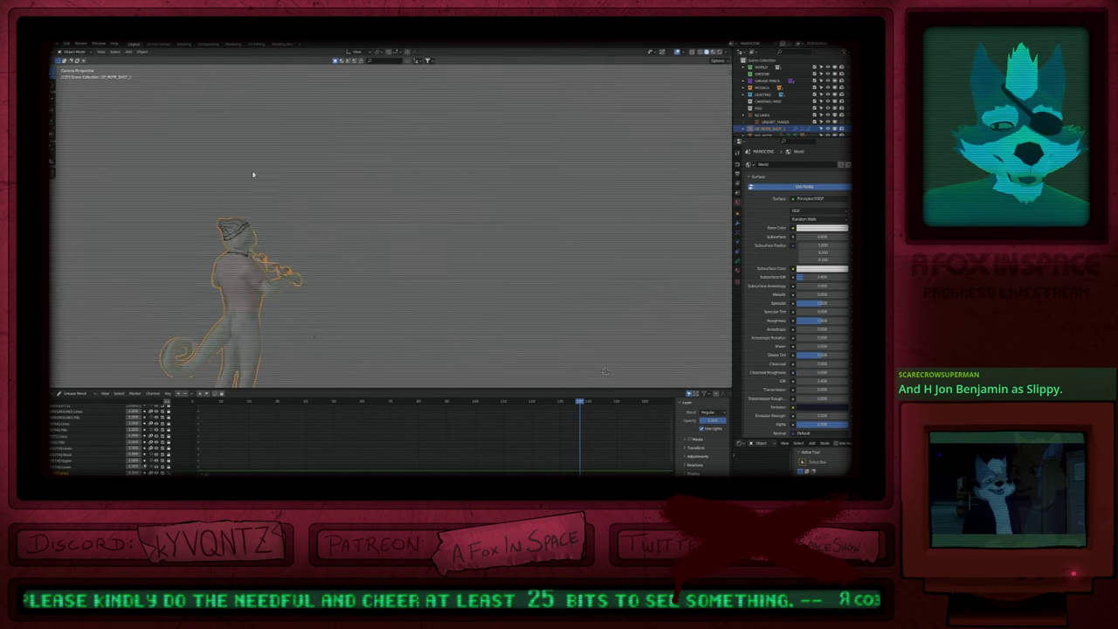
pyautogui.keyDown('ctrl'); pyautogui.moveTo(229, 275); pyautogui.dragTo(265, 217, button='middle'); pyautogui.keyUp('ctrl')
pyautogui.click(270, 254)
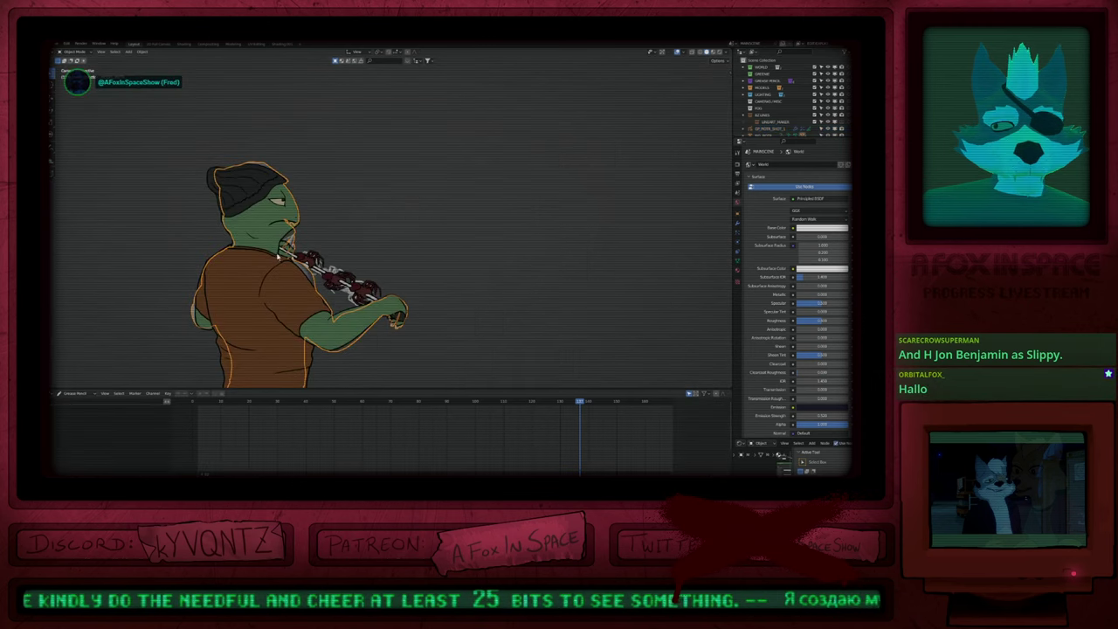
pyautogui.click(209, 185)
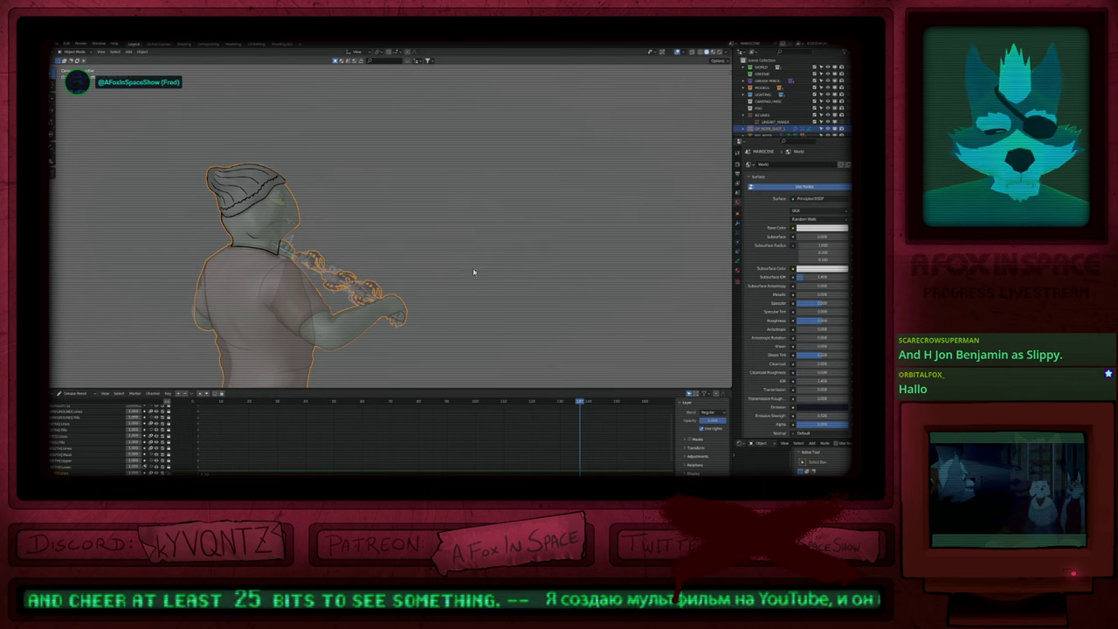
# Step: Pan down to show the legs, shoes and curled tail, and narrow the 3D view slightly
pyautogui.keyDown('shift'); pyautogui.moveTo(477, 323); pyautogui.dragTo(519, 223, button='middle'); pyautogui.keyUp('shift')
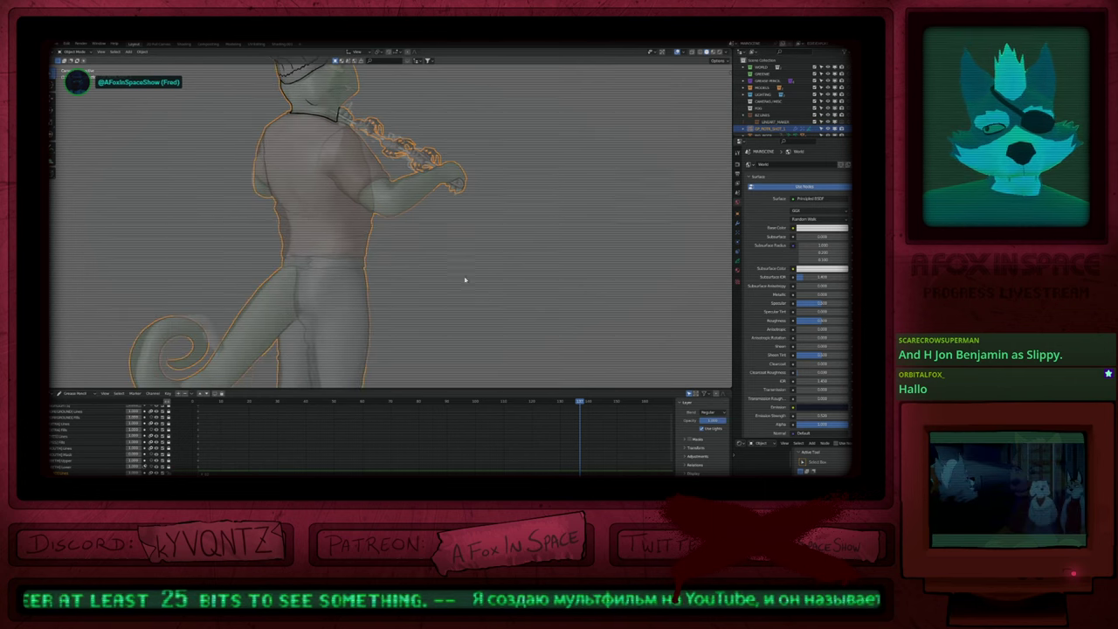
pyautogui.moveTo(420, 277)
pyautogui.keyDown('shift'); pyautogui.mouseDown(button='middle')
pyautogui.moveTo(464, 269)
pyautogui.moveTo(481, 292)
pyautogui.moveTo(495, 229)
pyautogui.mouseUp(button='middle'); pyautogui.keyUp('shift')
pyautogui.moveTo(470, 302)
pyautogui.keyDown('shift'); pyautogui.mouseDown(button='middle')
pyautogui.moveTo(466, 237)
pyautogui.moveTo(466, 260)
pyautogui.mouseUp(button='middle'); pyautogui.keyUp('shift')
pyautogui.keyDown('shift'); pyautogui.scroll(10, 466, 260); pyautogui.keyUp('shift')
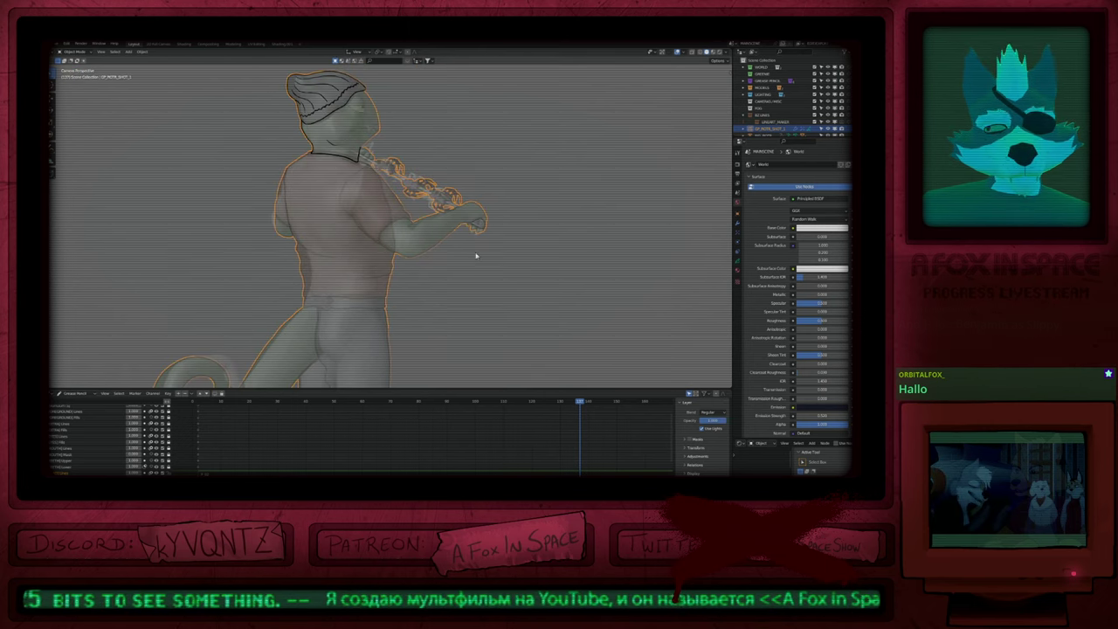
pyautogui.scroll(-6, 455, 279)
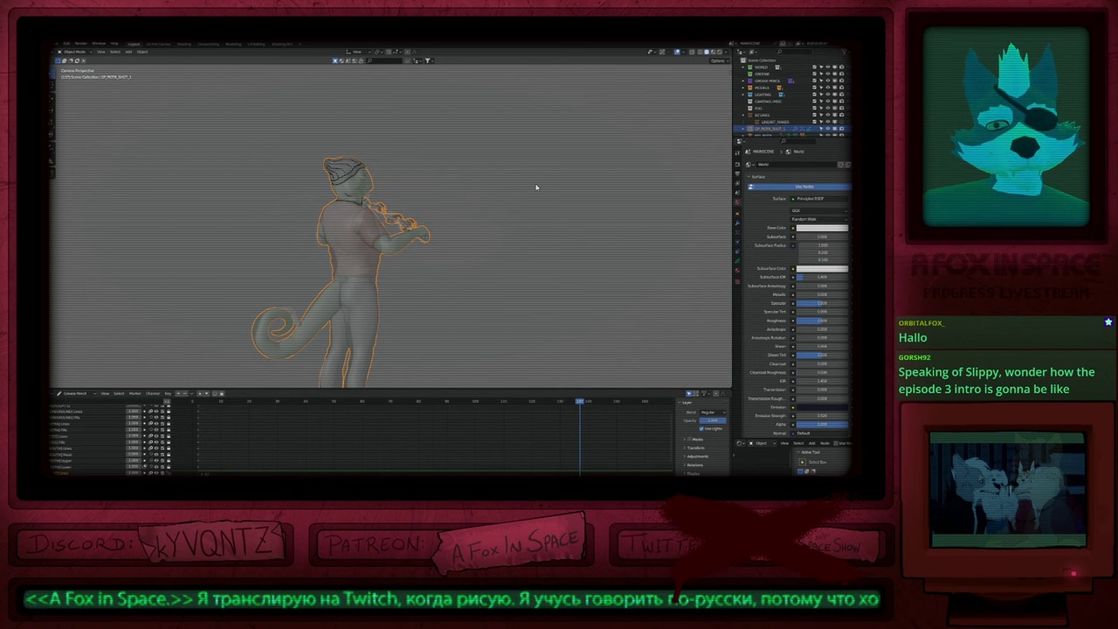
pyautogui.moveTo(733, 238); pyautogui.dragTo(717, 238)
pyautogui.keyDown('shift'); pyautogui.moveTo(407, 320); pyautogui.dragTo(459, 294, button='middle'); pyautogui.keyUp('shift')
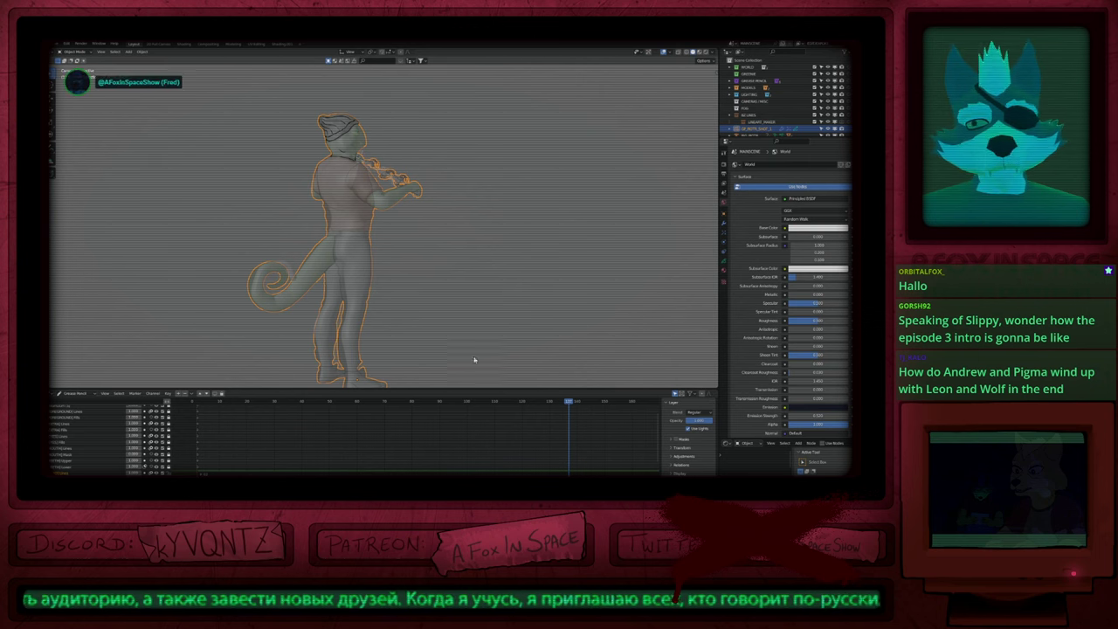
# Step: Jump to frame 1, select the violin then the lizard drawing object, and zoom onto the head
pyautogui.moveTo(410, 432); pyautogui.dragTo(463, 368, button='middle')
pyautogui.moveTo(281, 422); pyautogui.dragTo(292, 426, button='middle')
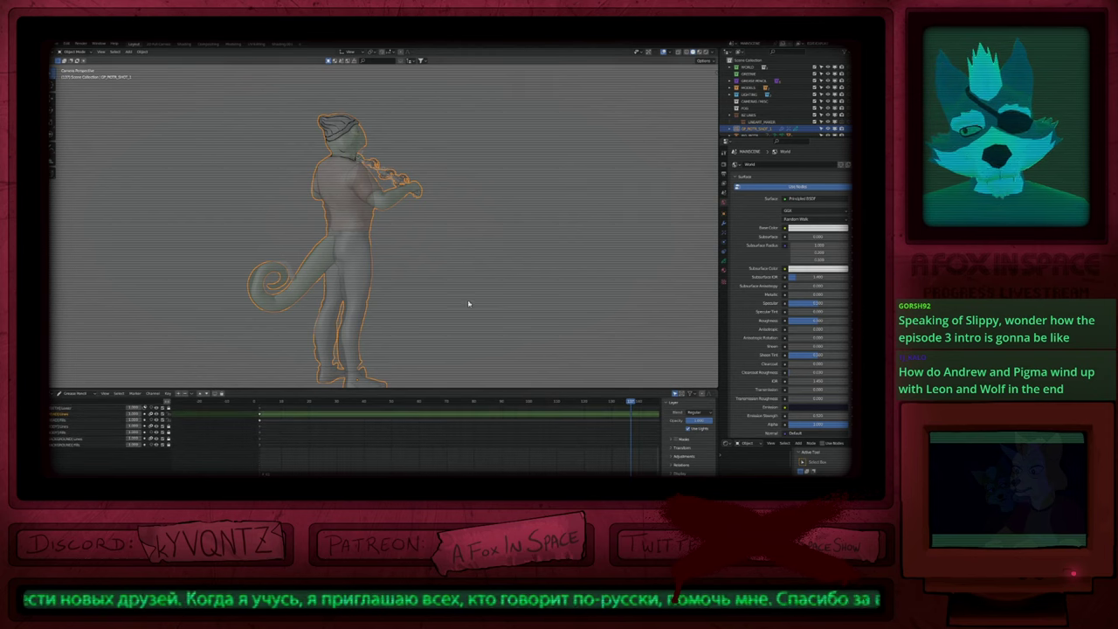
pyautogui.hotkey('shift', 'Left')
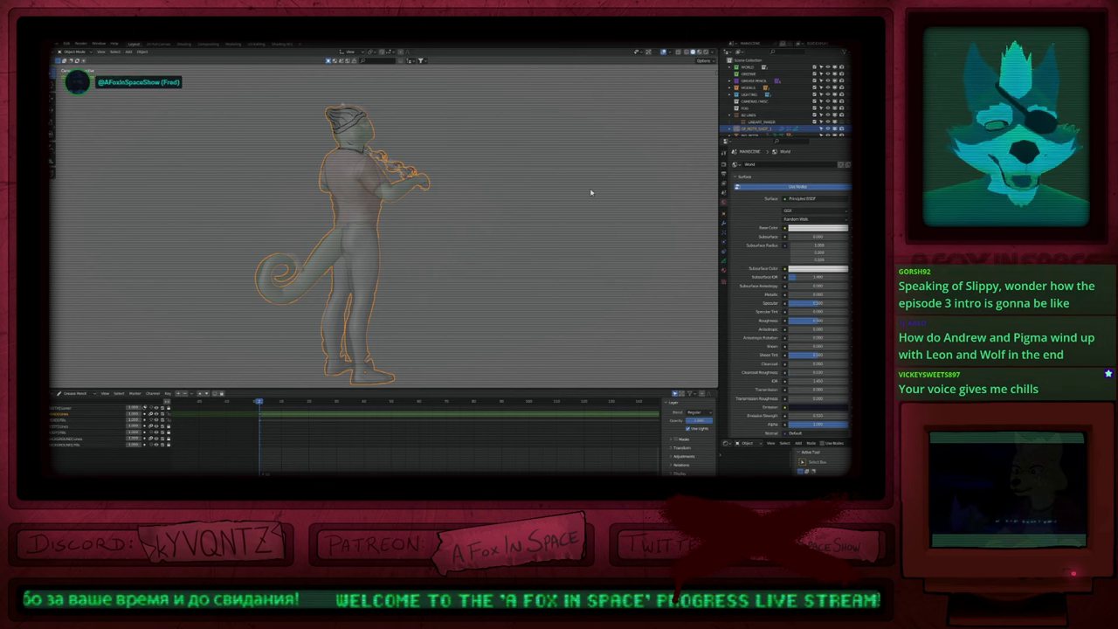
pyautogui.click(408, 184)
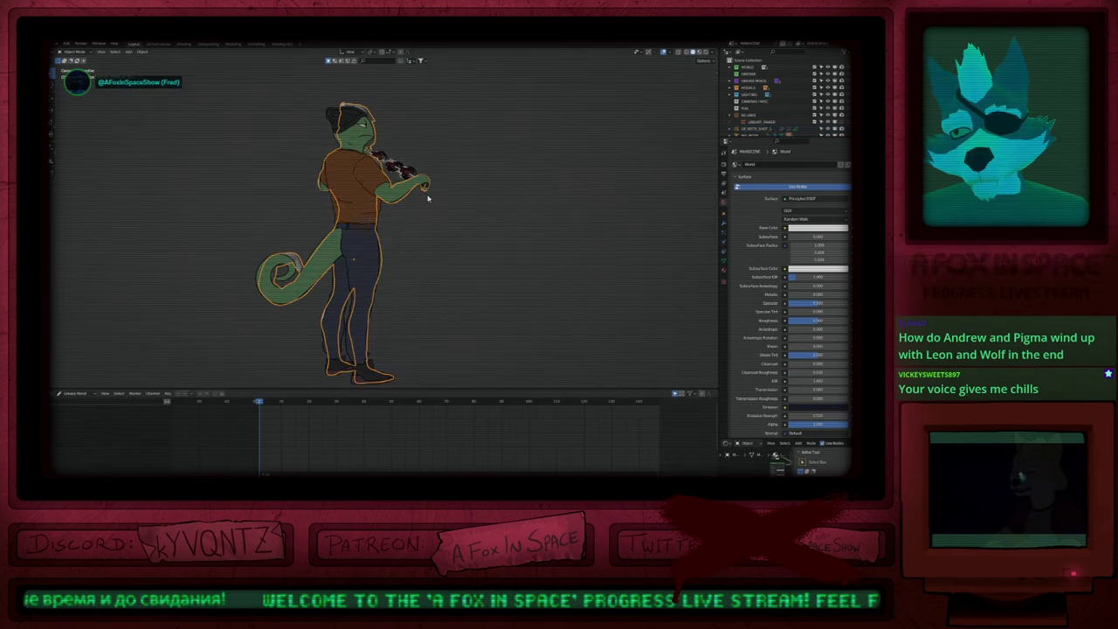
pyautogui.click(426, 189)
pyautogui.keyDown('shift'); pyautogui.moveTo(304, 257); pyautogui.dragTo(369, 277, button='middle'); pyautogui.keyUp('shift')
pyautogui.click(360, 299)
pyautogui.keyDown('shift'); pyautogui.moveTo(420, 251); pyautogui.dragTo(429, 300, button='middle'); pyautogui.keyUp('shift')
pyautogui.scroll(7, 460, 166)
# Step: Frame the lizard's lower body, legs and tail, viewing it more from the side
pyautogui.scroll(-6, 468, 223)
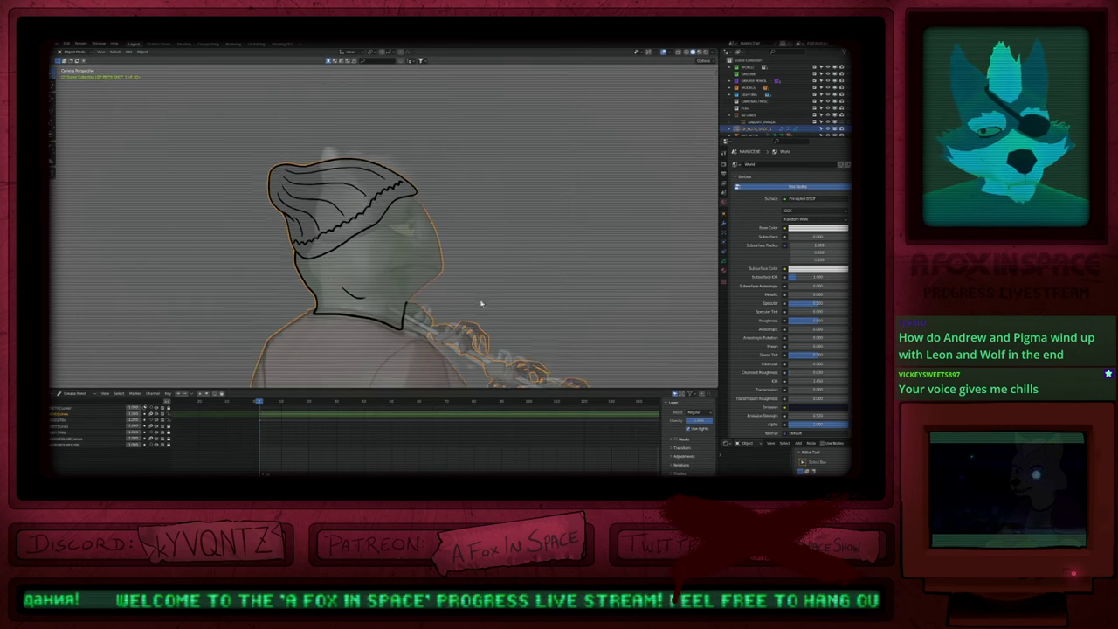
pyautogui.keyDown('shift'); pyautogui.moveTo(444, 326); pyautogui.dragTo(419, 264, button='middle'); pyautogui.keyUp('shift')
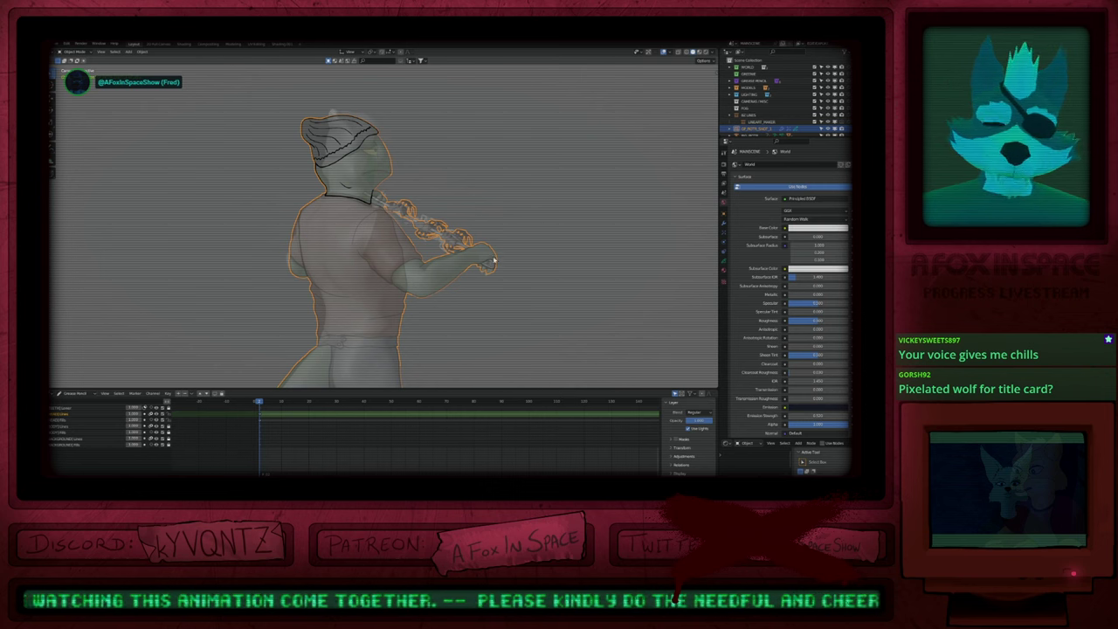
pyautogui.keyDown('shift'); pyautogui.moveTo(431, 345); pyautogui.dragTo(480, 216, button='middle'); pyautogui.keyUp('shift')
pyautogui.moveTo(462, 259)
pyautogui.keyDown('ctrl'); pyautogui.mouseDown(button='middle')
pyautogui.moveTo(483, 310)
pyautogui.moveTo(492, 172)
pyautogui.moveTo(471, 265)
pyautogui.mouseUp(button='middle'); pyautogui.keyUp('ctrl')
pyautogui.moveTo(444, 227); pyautogui.dragTo(459, 187, button='middle')
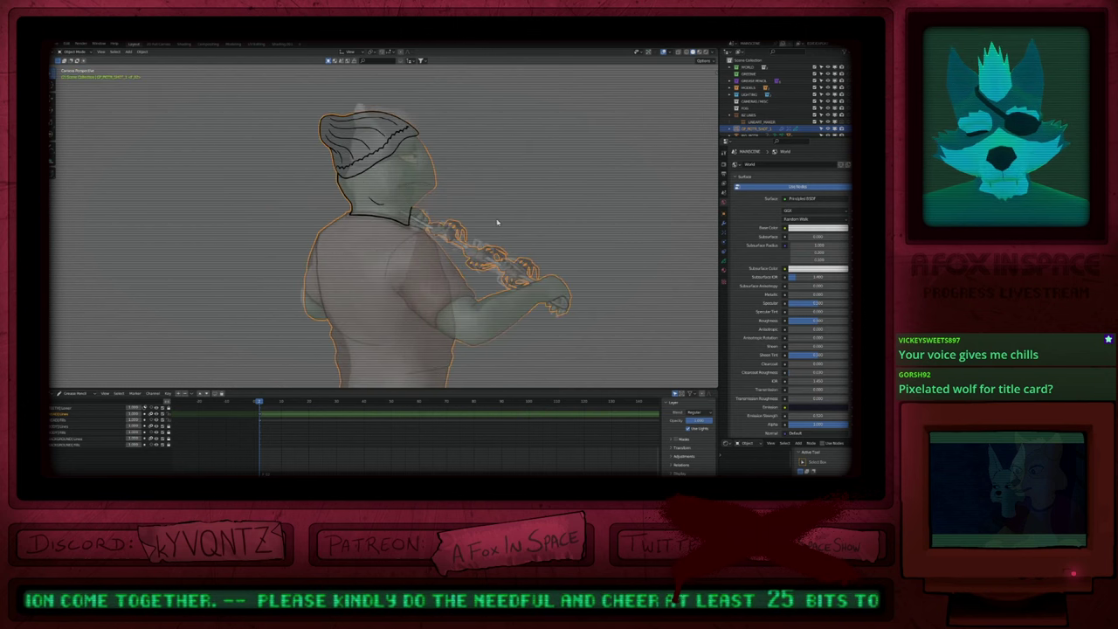
pyautogui.moveTo(497, 223); pyautogui.dragTo(496, 240, button='middle')
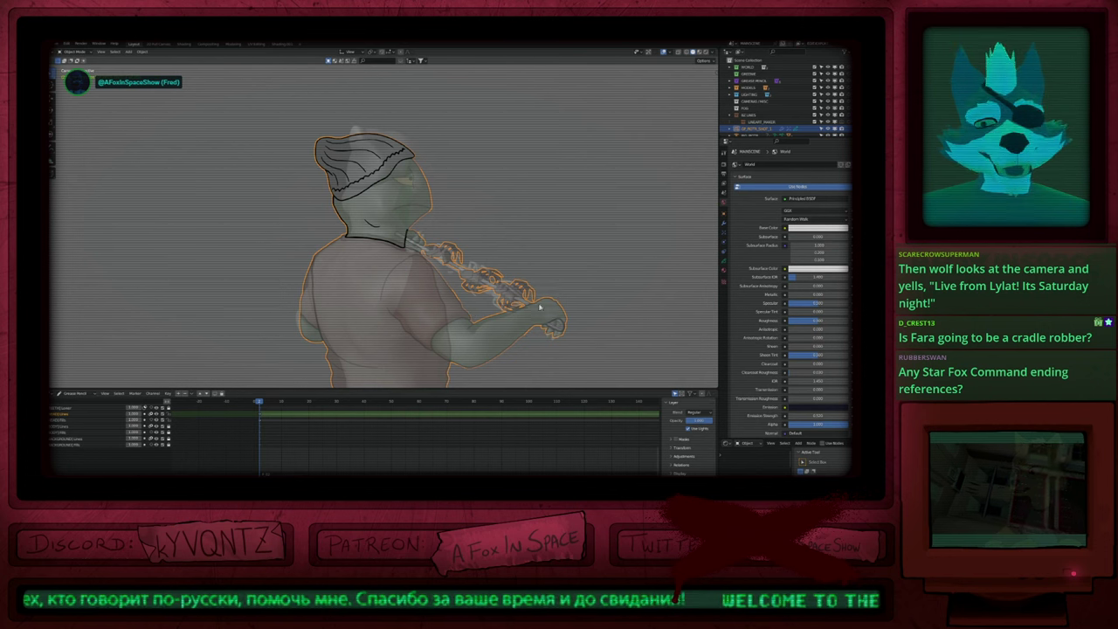
pyautogui.moveTo(427, 277)
pyautogui.keyDown('shift'); pyautogui.mouseDown(button='middle')
pyautogui.moveTo(426, 316)
pyautogui.moveTo(442, 315)
pyautogui.moveTo(491, 252)
pyautogui.moveTo(445, 332)
pyautogui.moveTo(434, 239)
pyautogui.moveTo(434, 293)
pyautogui.mouseUp(button='middle'); pyautogui.keyUp('shift')
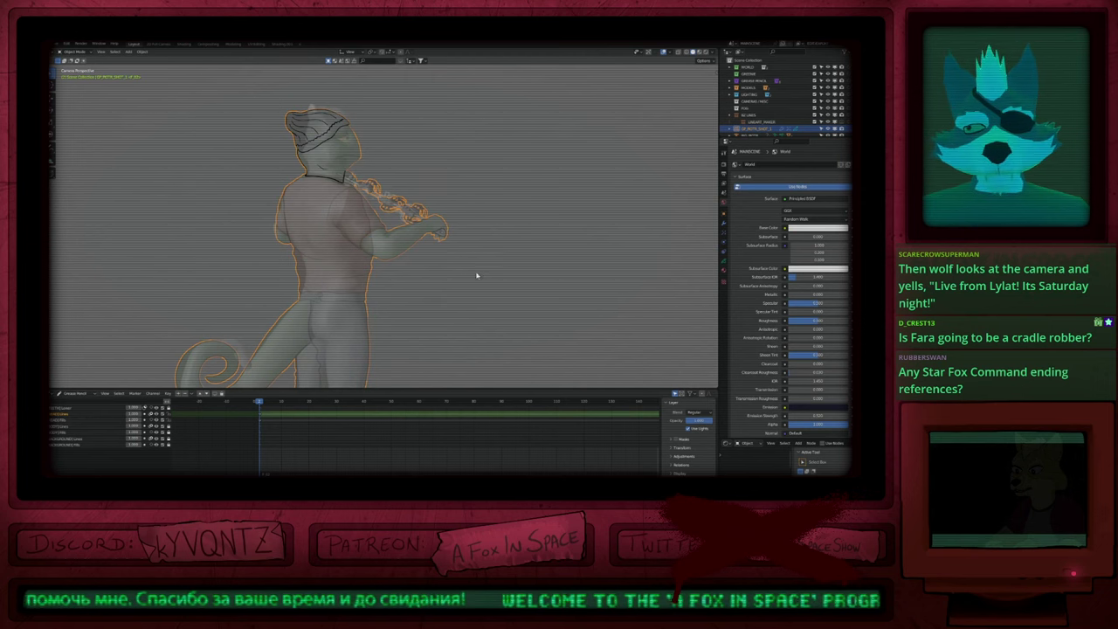
pyautogui.moveTo(483, 269); pyautogui.dragTo(495, 274, button='middle')
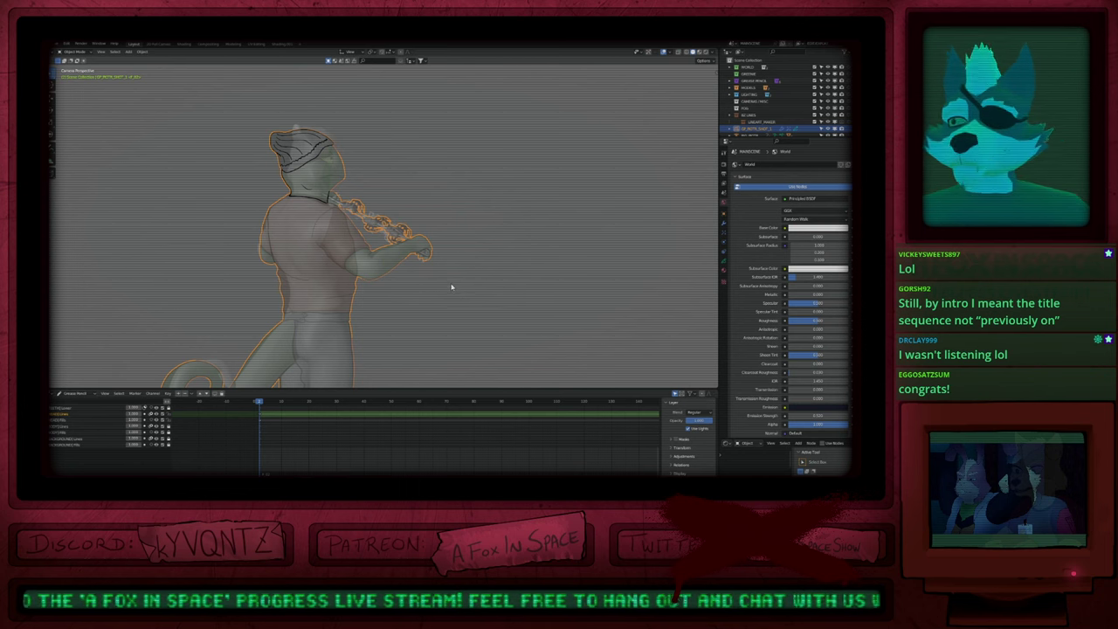
# Step: Toggle X-ray off and back on, then play the animation to review the arm motion
pyautogui.hotkey('alt', 'z')
pyautogui.hotkey('alt', 'z')
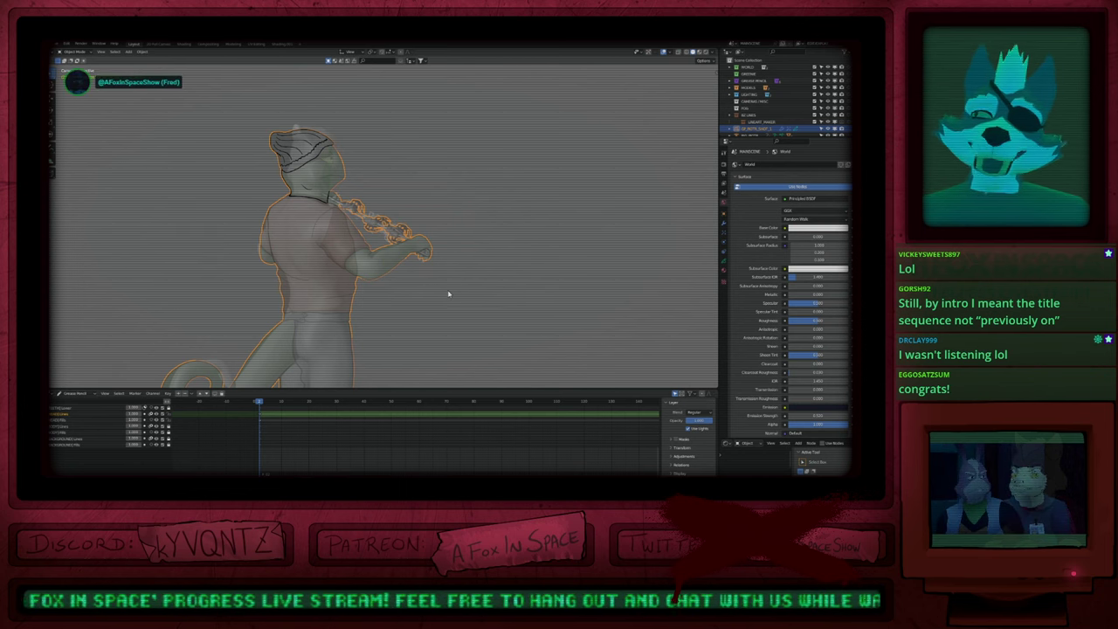
pyautogui.hotkey('alt', 'z')
pyautogui.hotkey('alt', 'z')
pyautogui.press('space')
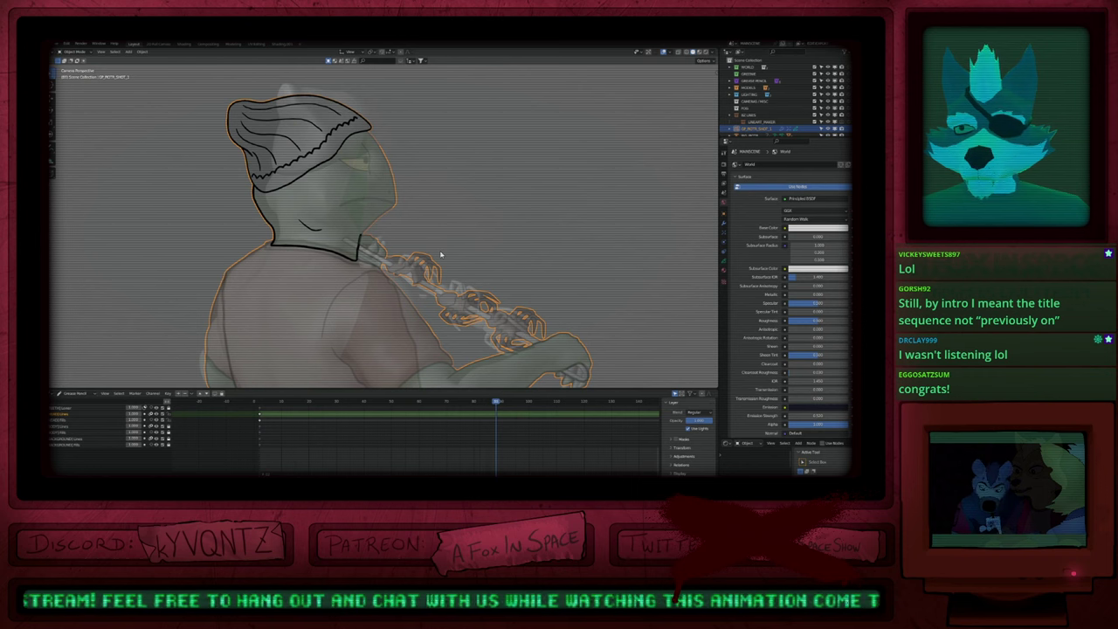
# Step: Insert a drawing keyframe on the lizard and step the timeline to frame 110
pyautogui.hotkey('ctrl', 'Tab')
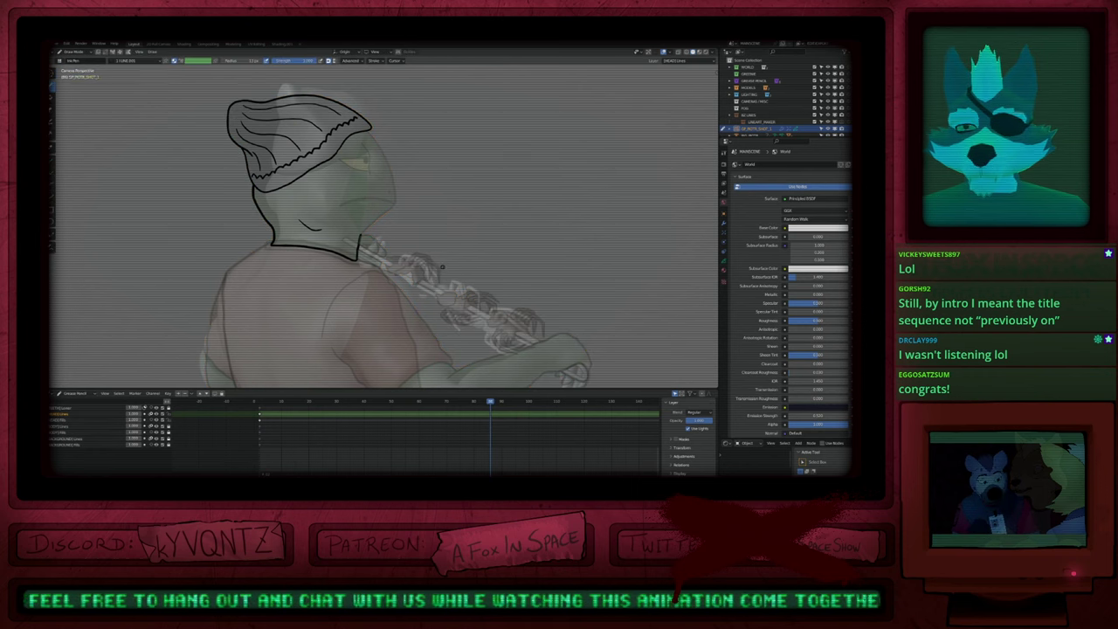
pyautogui.press('i')
pyautogui.moveTo(407, 452); pyautogui.dragTo(271, 446, button='middle')
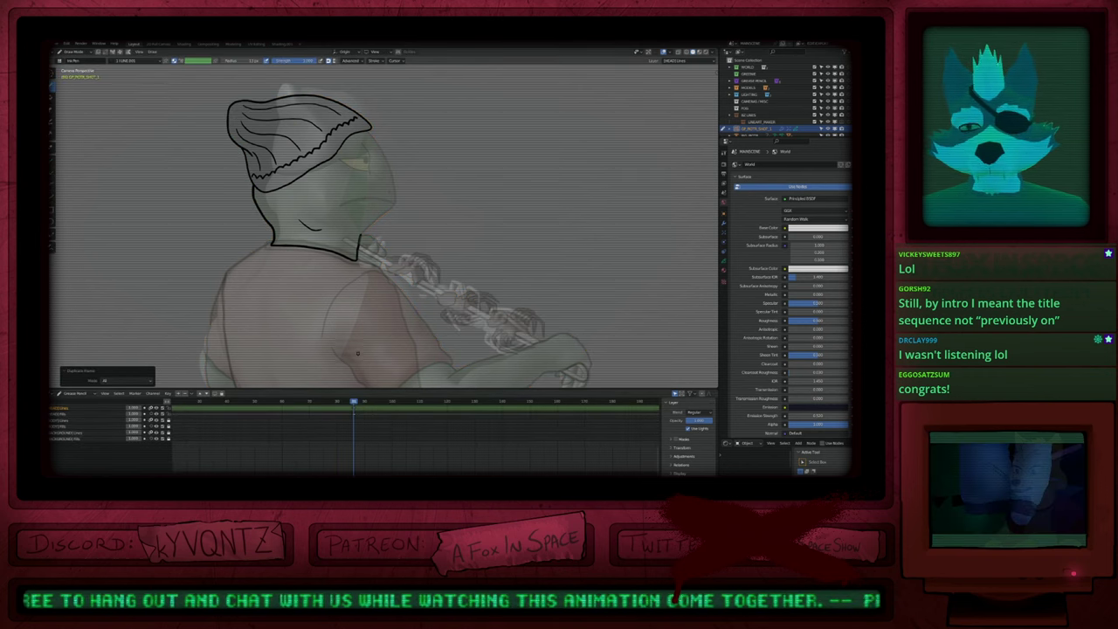
pyautogui.moveTo(339, 429); pyautogui.dragTo(327, 441, button='middle')
pyautogui.press('Right')
pyautogui.press('Right')
pyautogui.press('Right')
pyautogui.press('Right')
pyautogui.press('Right')
pyautogui.press('Right')
pyautogui.press('Right')
pyautogui.press('Right')
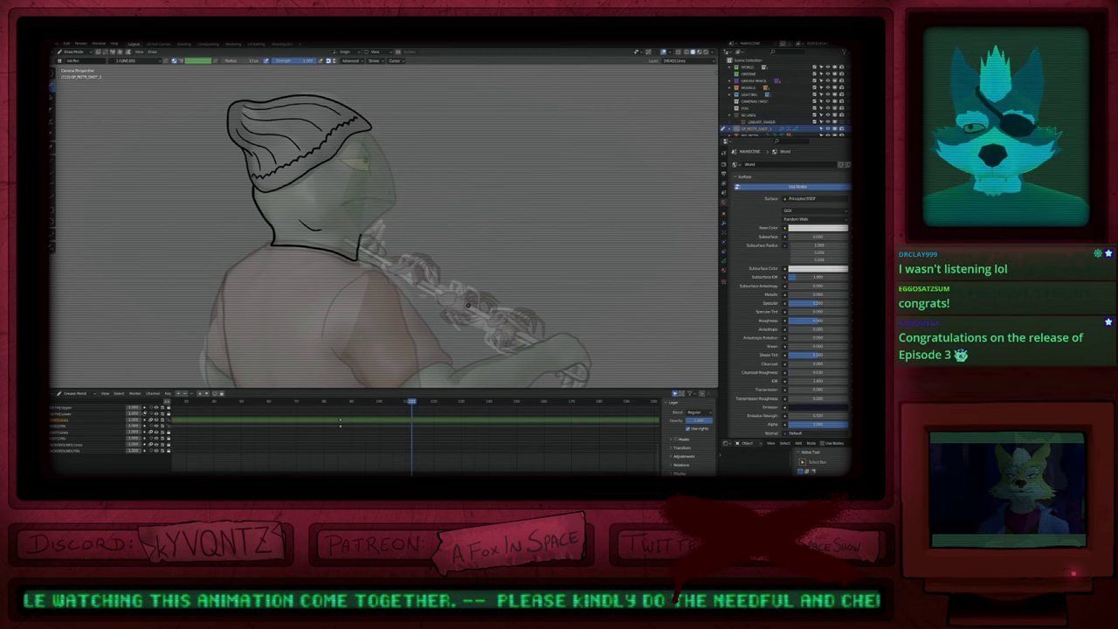
pyautogui.press('Left')
pyautogui.press('Left')
# Step: Duplicate the frame-110 drawing keyframe and play back from frame 86 to check it
pyautogui.hotkey('shift', 'd')
pyautogui.moveTo(377, 435); pyautogui.dragTo(336, 439, button='middle')
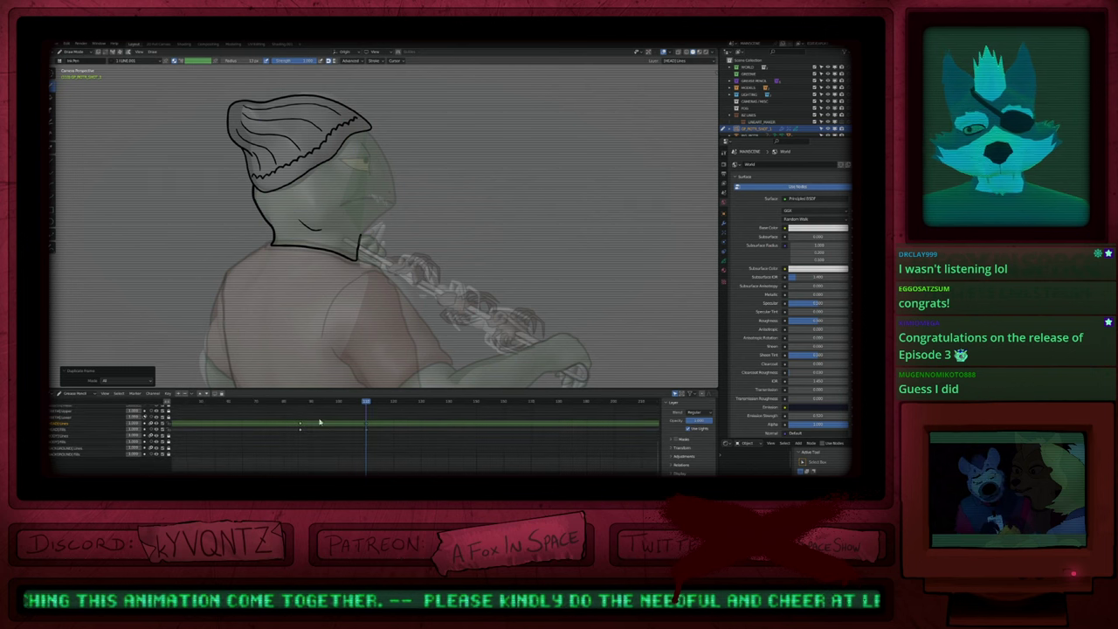
pyautogui.moveTo(306, 403)
pyautogui.mouseDown()
pyautogui.moveTo(347, 404)
pyautogui.moveTo(364, 428)
pyautogui.moveTo(301, 430)
pyautogui.moveTo(378, 429)
pyautogui.moveTo(301, 433)
pyautogui.mouseUp()
pyautogui.press('space')
pyautogui.keyDown('shift'); pyautogui.moveTo(350, 210); pyautogui.dragTo(416, 270, button='middle'); pyautogui.keyUp('shift')
pyautogui.scroll(-1, 412, 225)
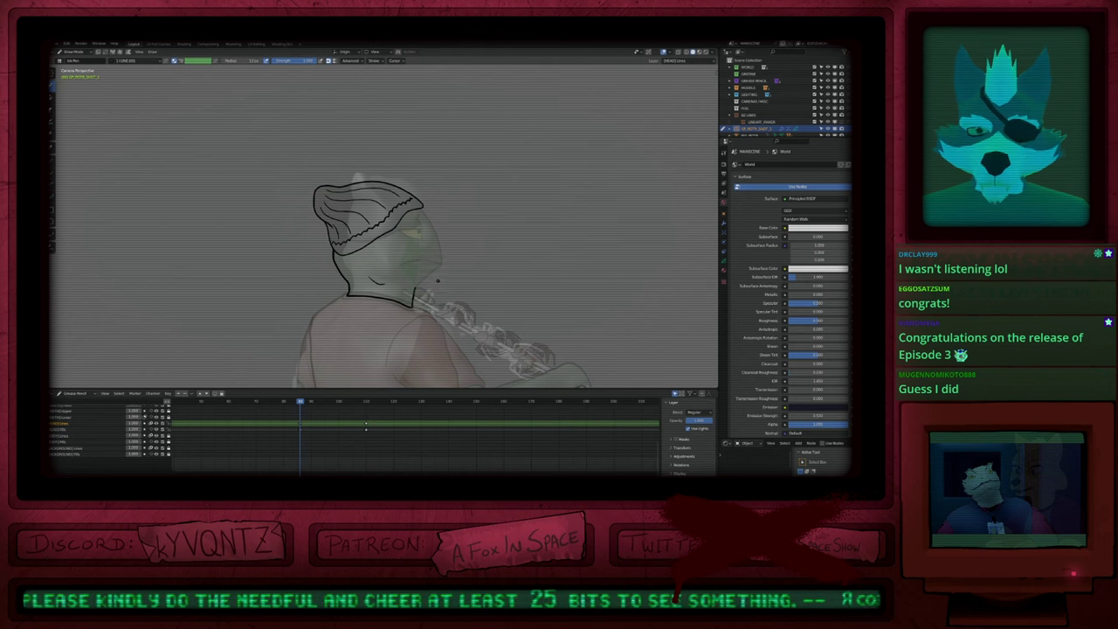
pyautogui.scroll(3, 169, 440)
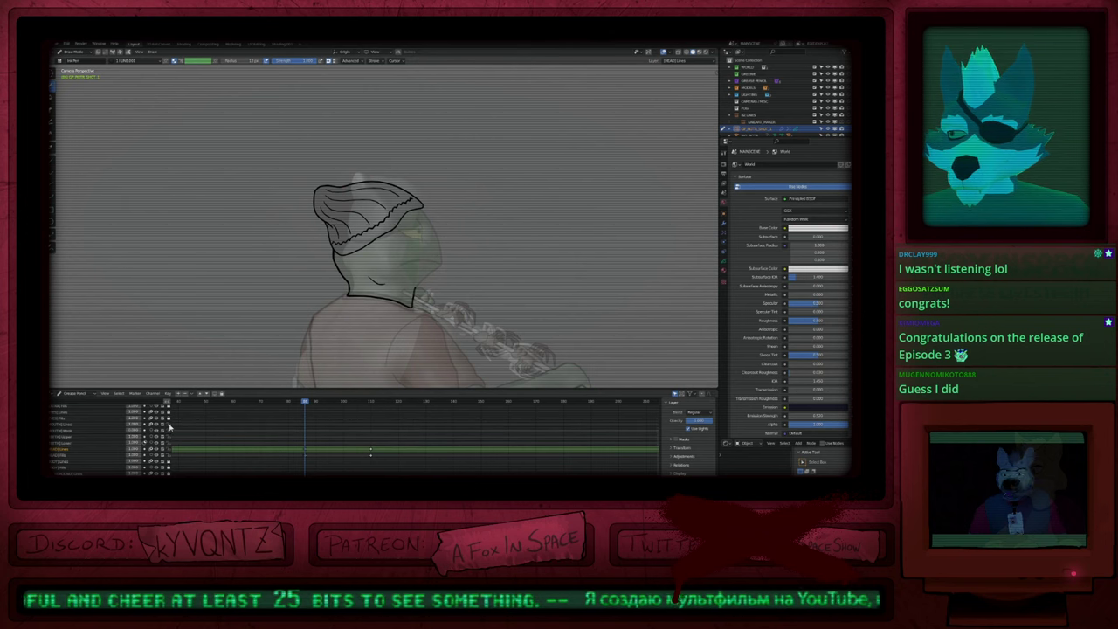
# Step: Duplicate the current drawing keys later, scrub the arm motion, and enter Edit Mode
pyautogui.hotkey('shift', 'd')
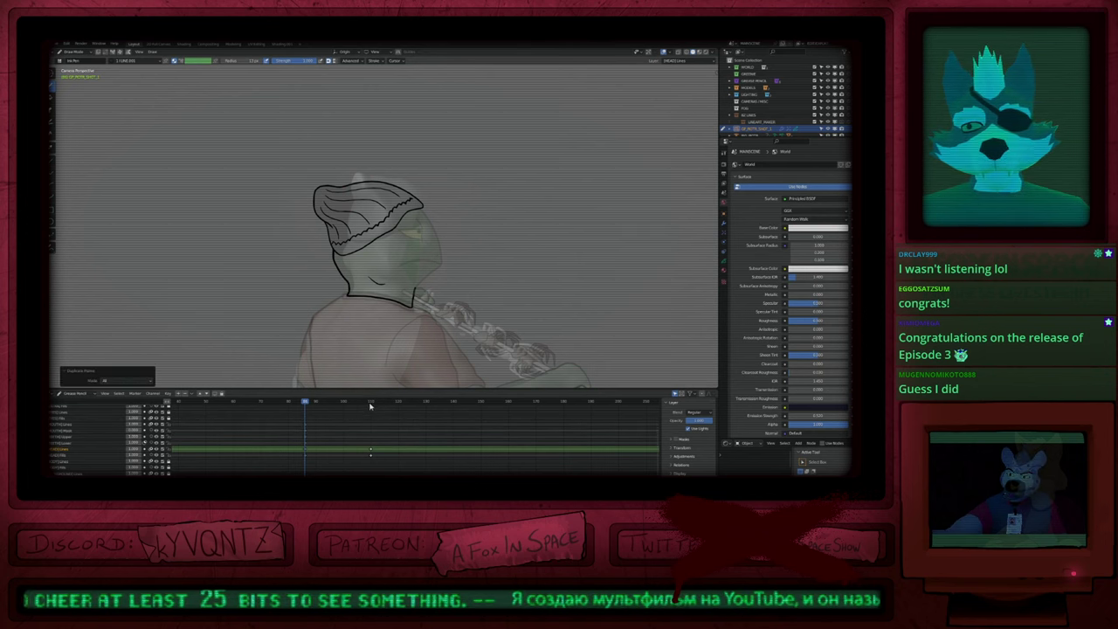
pyautogui.click(370, 403)
pyautogui.moveTo(305, 406)
pyautogui.mouseDown()
pyautogui.moveTo(374, 408)
pyautogui.moveTo(324, 413)
pyautogui.moveTo(375, 429)
pyautogui.moveTo(305, 427)
pyautogui.moveTo(320, 466)
pyautogui.moveTo(374, 467)
pyautogui.mouseUp()
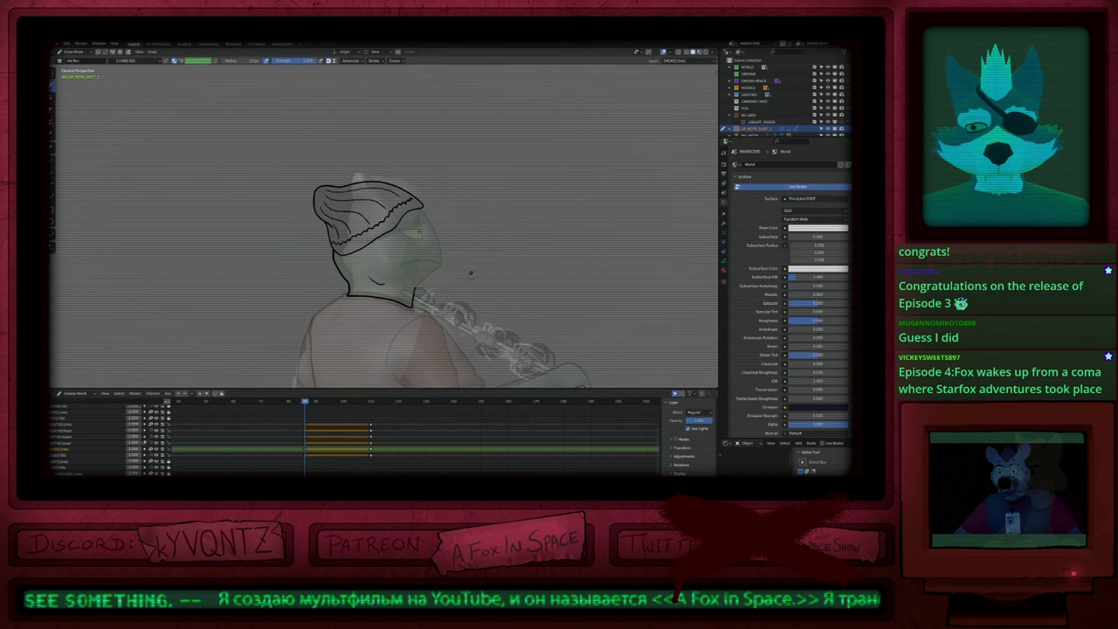
pyautogui.press('Tab')
# Step: Snap the pivot to the neck, enable X-ray, and bend the head and beanie strokes
pyautogui.click(379, 299)
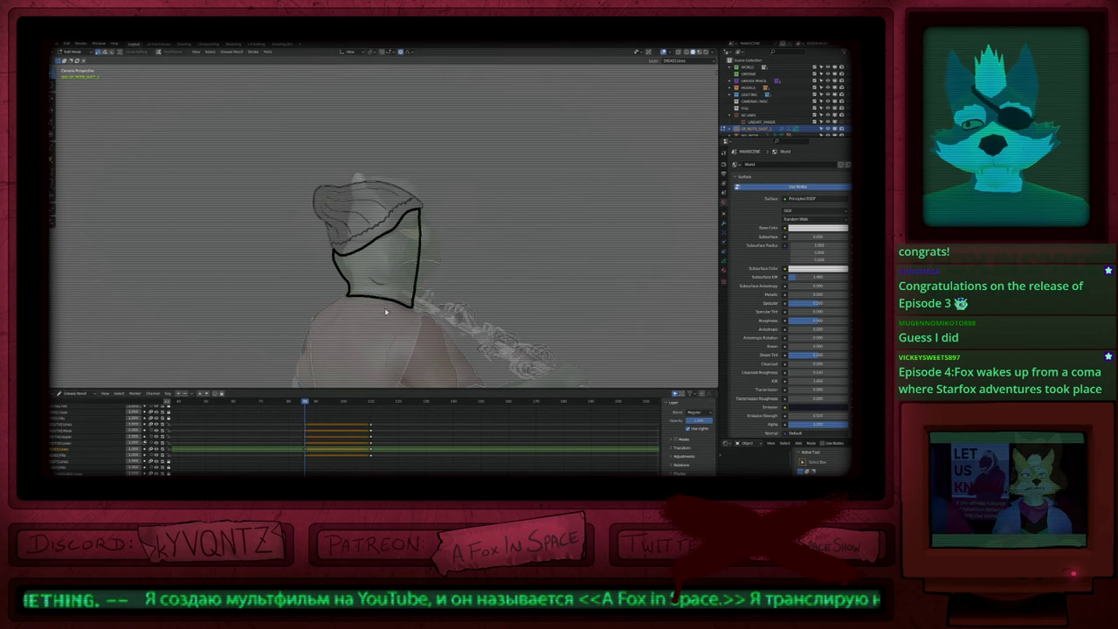
pyautogui.hotkey('shift', 's')
pyautogui.click(379, 339)
pyautogui.press('a')
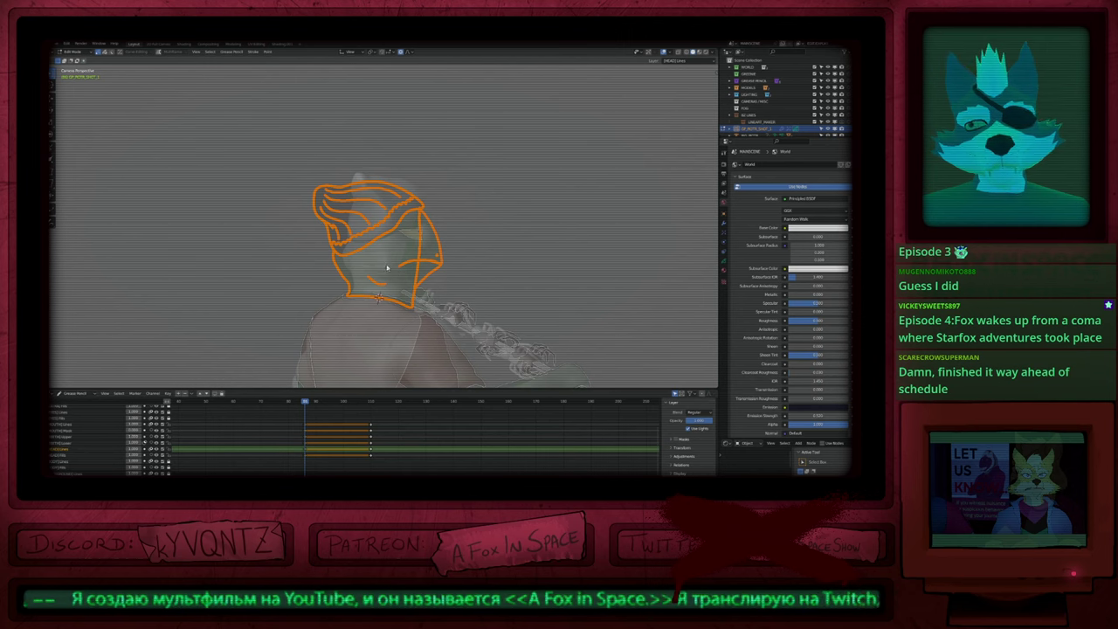
pyautogui.press('Tab')
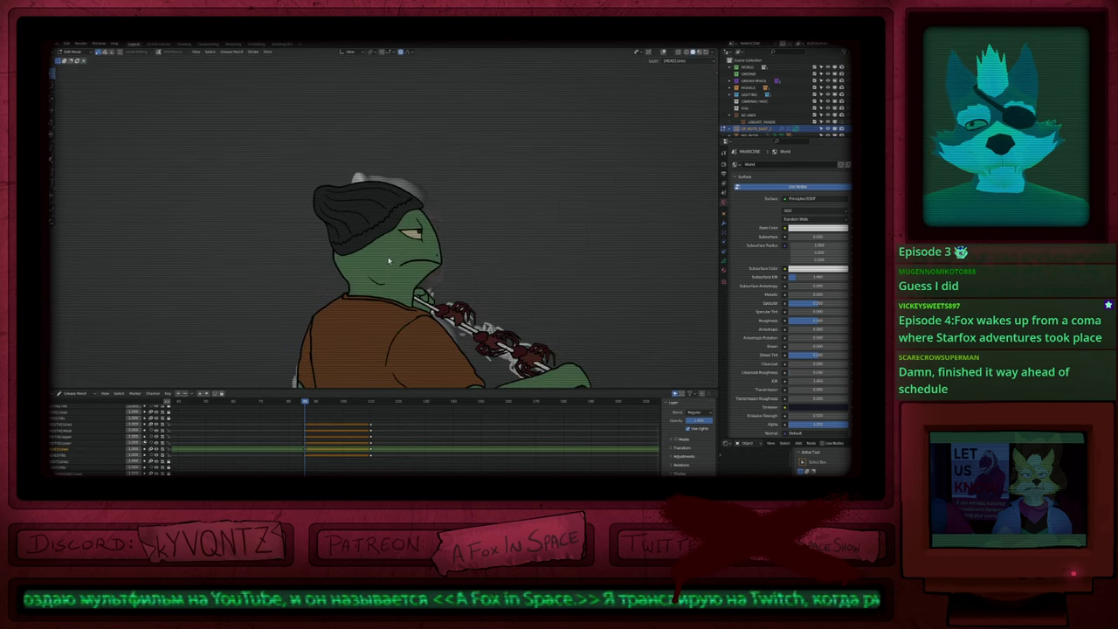
pyautogui.hotkey('alt', 'z')
pyautogui.hotkey('shift', 'w')
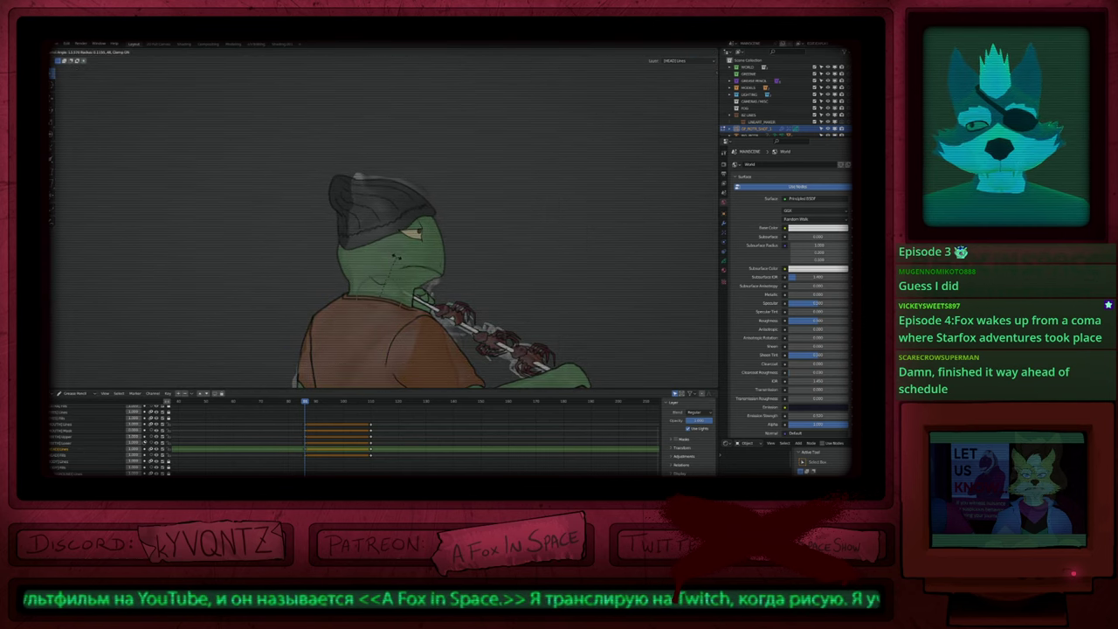
pyautogui.click(402, 260)
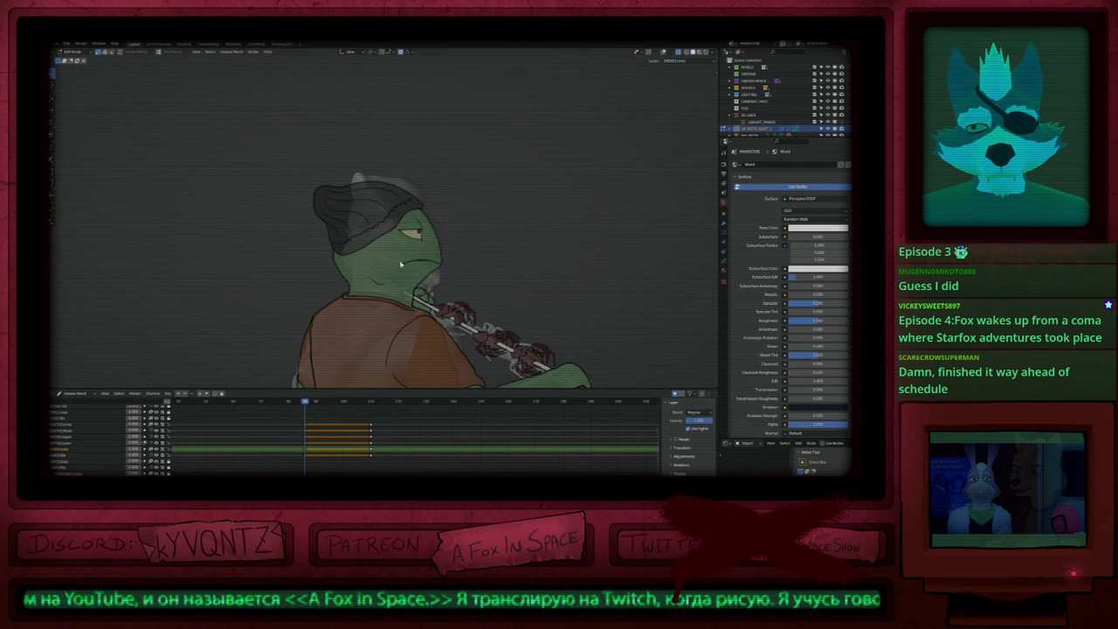
# Step: Unlock two layers and duplicate the frame on all layers, comparing the two keyframes
pyautogui.moveTo(171, 416); pyautogui.dragTo(178, 431, button='middle')
pyautogui.moveTo(169, 425); pyautogui.dragTo(169, 433)
pyautogui.hotkey('shift', 'd')
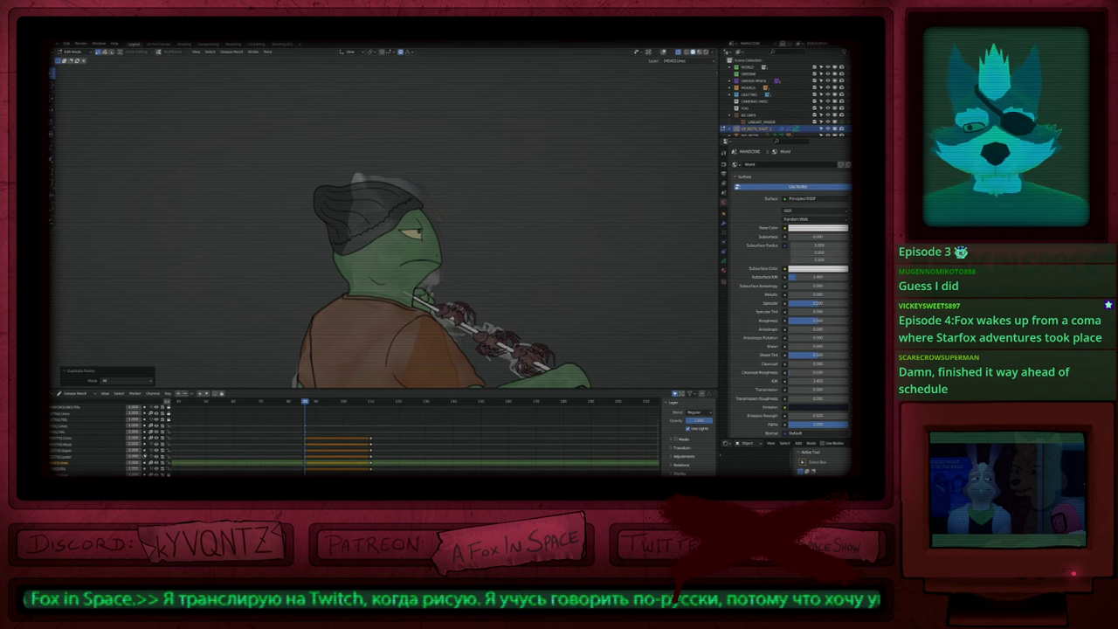
pyautogui.click(373, 403)
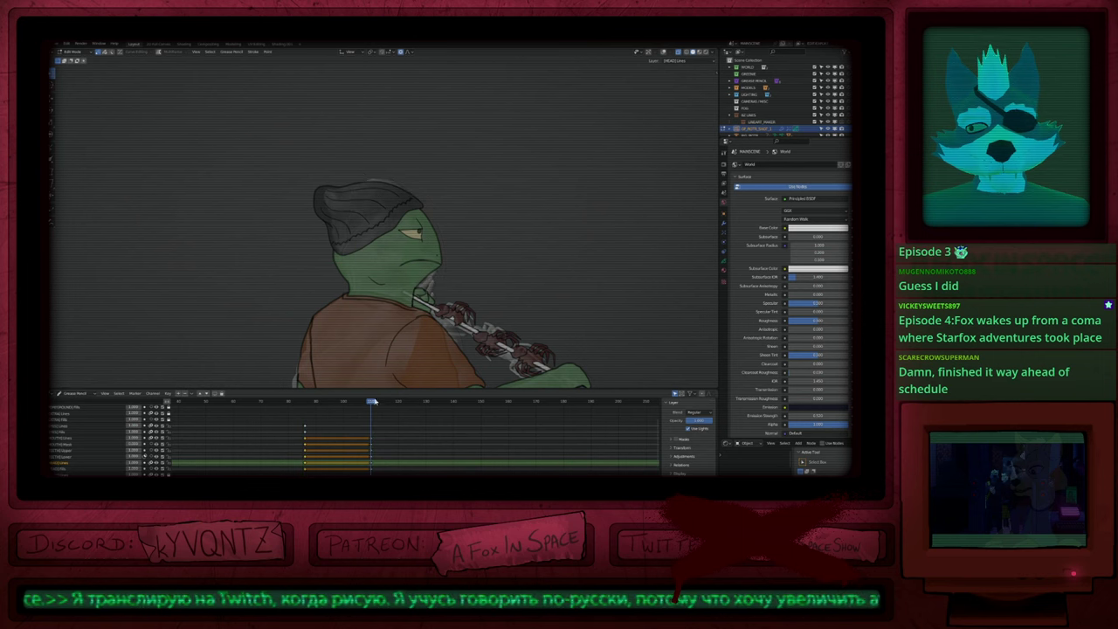
pyautogui.click(321, 415)
pyautogui.click(306, 403)
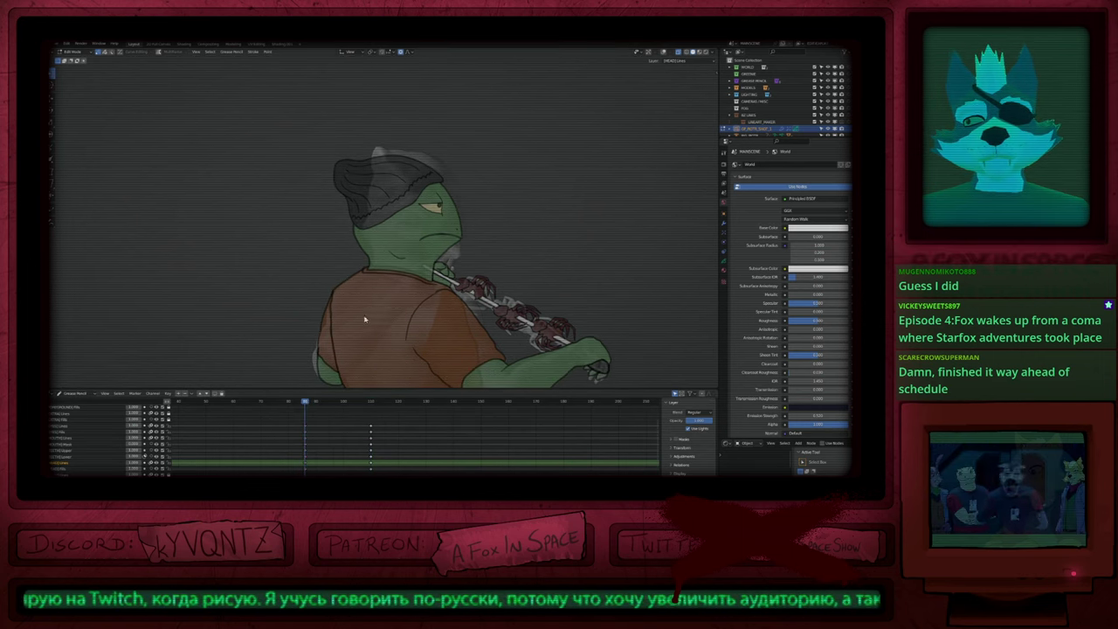
pyautogui.keyDown('shift'); pyautogui.moveTo(366, 320); pyautogui.dragTo(364, 332, button='middle'); pyautogui.keyUp('shift')
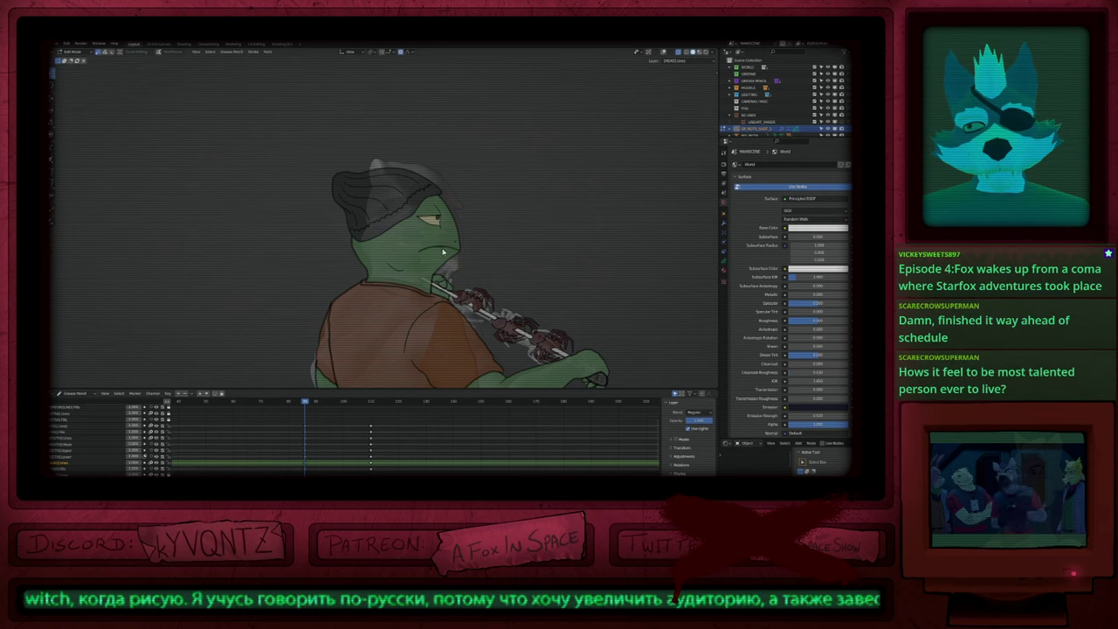
# Step: Bend the head and beanie into a new tilt on the earlier keyframe
pyautogui.hotkey('shift', 'w')
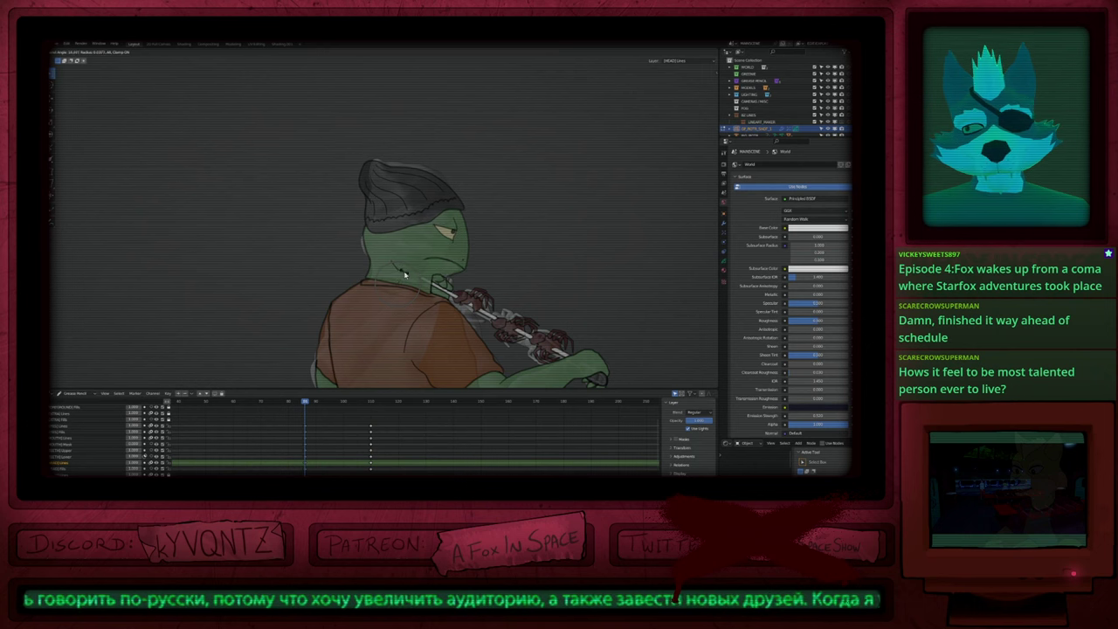
pyautogui.click(437, 280)
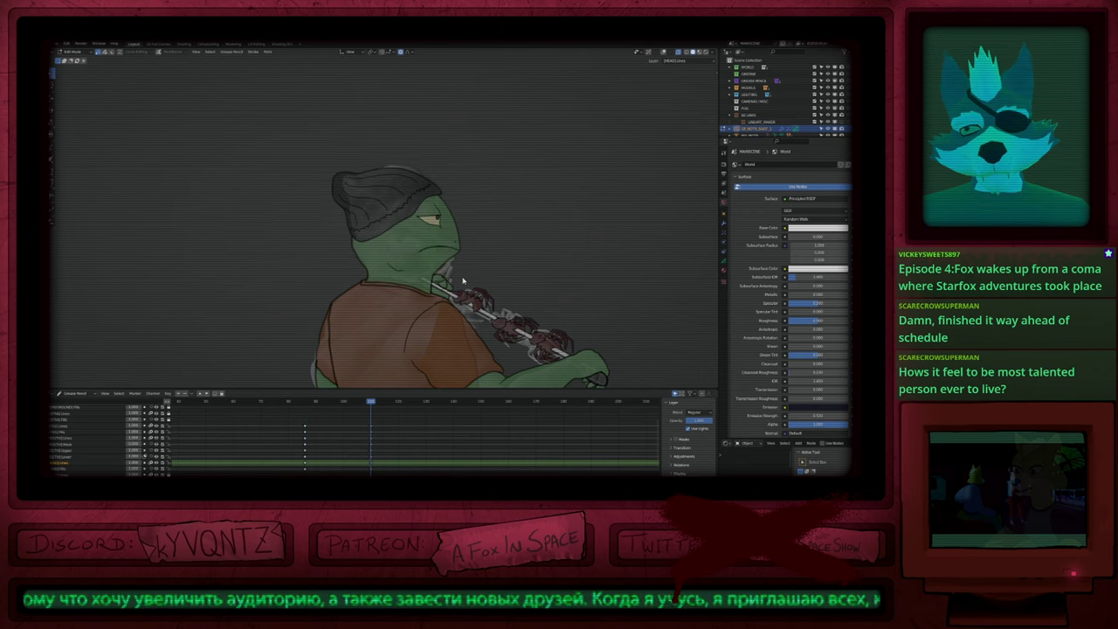
pyautogui.scroll(4, 472, 227)
pyautogui.scroll(-6, 490, 194)
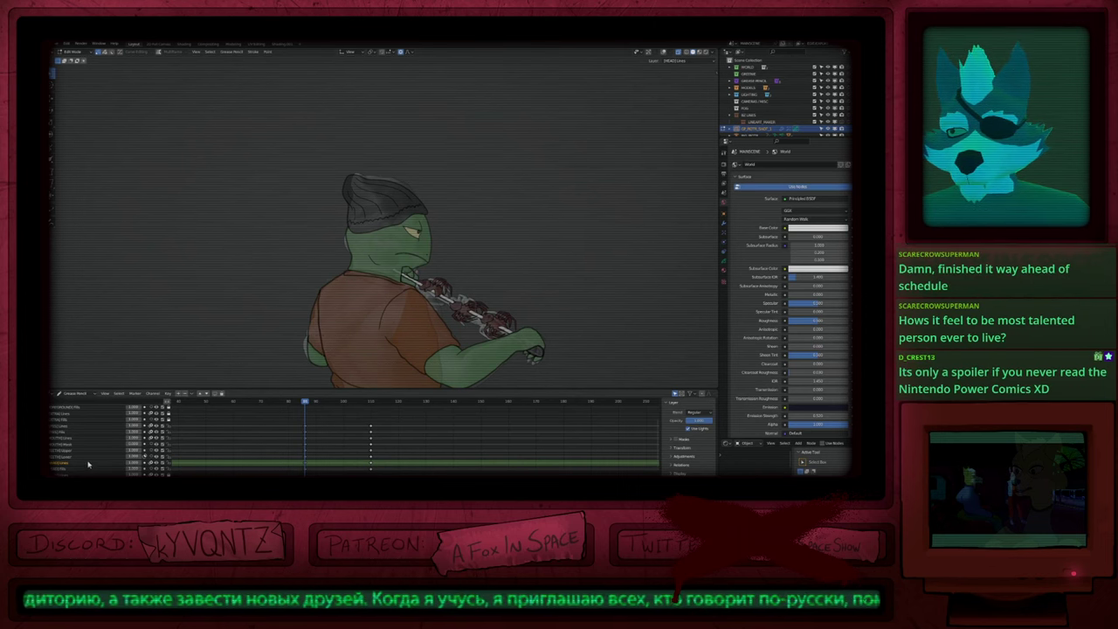
# Step: Move the two selected layer channels three places down the layer stack
pyautogui.click(74, 415)
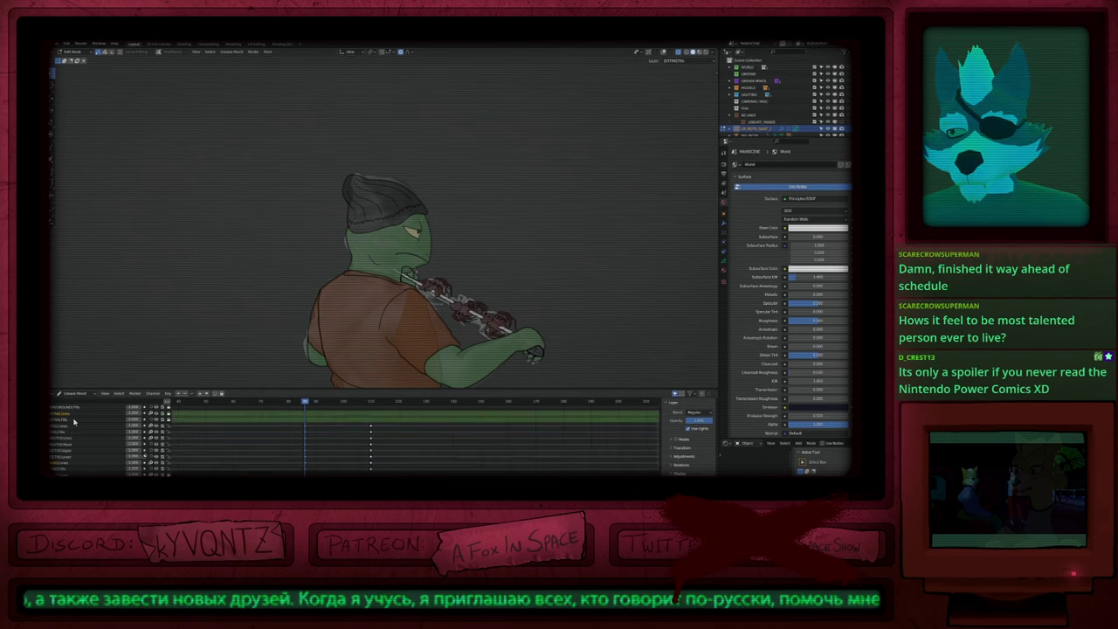
pyautogui.keyDown('shift'); pyautogui.click(75, 420); pyautogui.keyUp('shift')
pyautogui.press('pagedown')
pyautogui.press('pagedown')
pyautogui.press('pagedown')
pyautogui.press('pagedown')
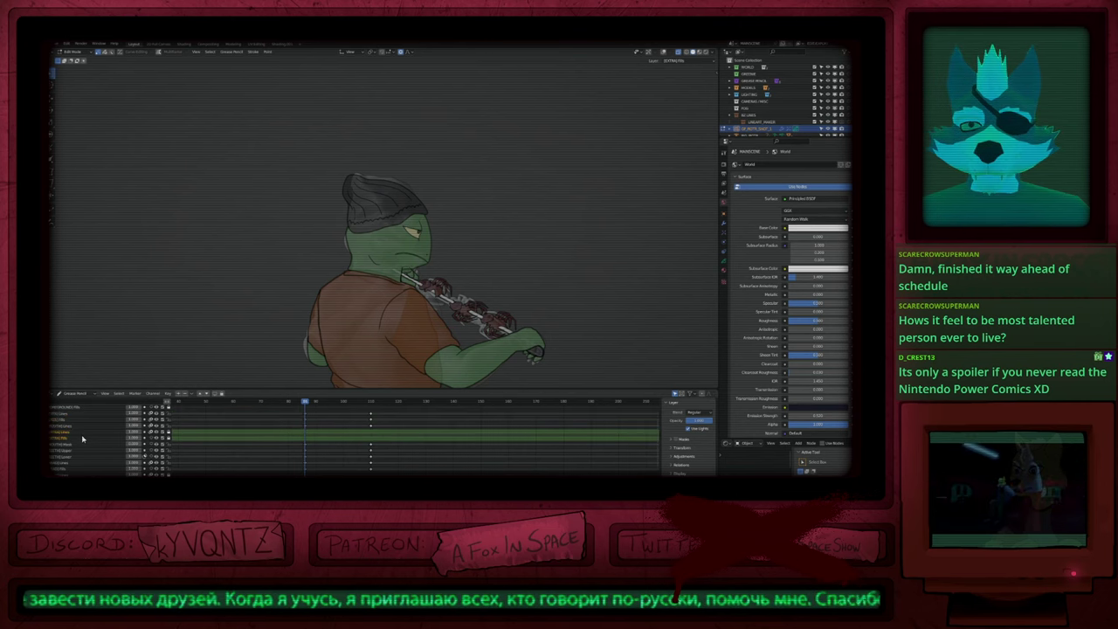
pyautogui.press('pagedown')
pyautogui.press('pagedown')
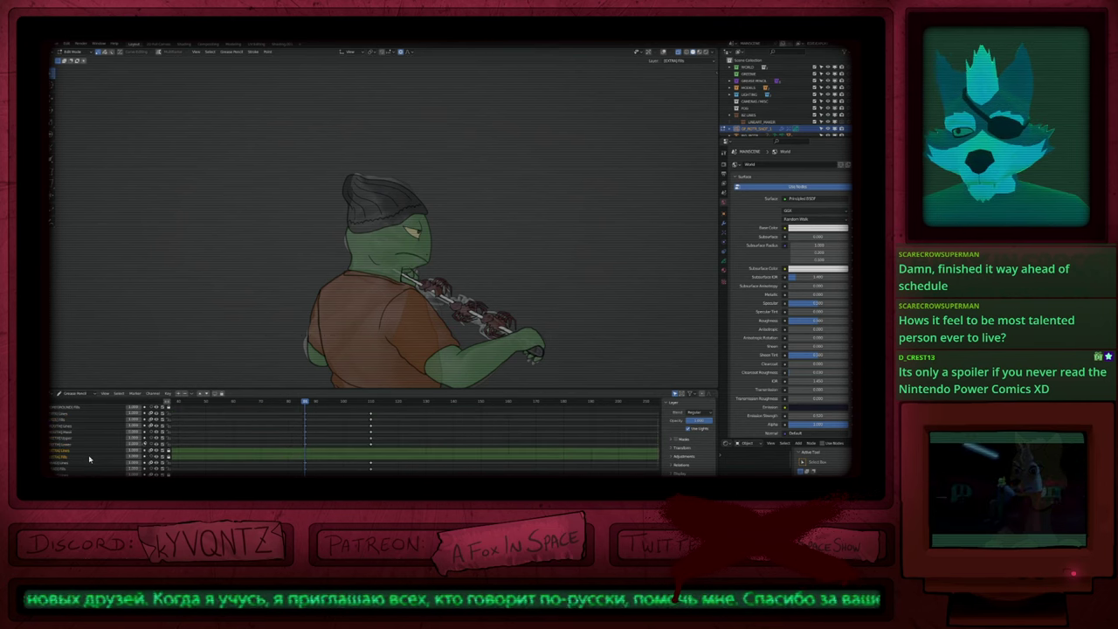
pyautogui.press('pagedown')
pyautogui.press('pagedown')
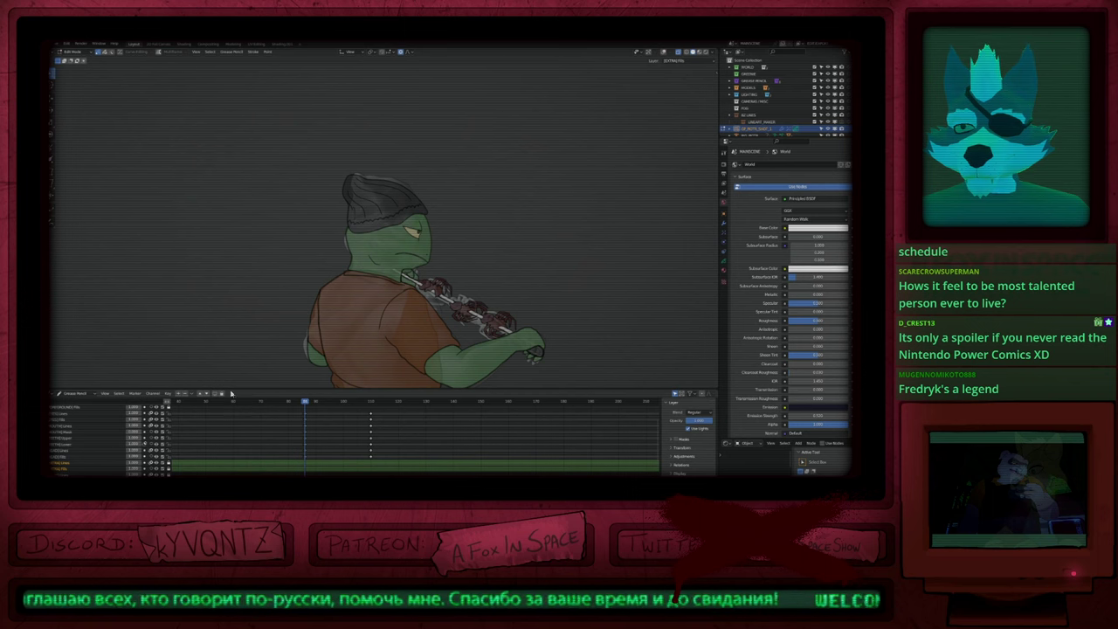
# Step: Turn X-ray off, check the pose on several frames, and pick the layer to interpolate
pyautogui.hotkey('alt', 'shift', 'z')
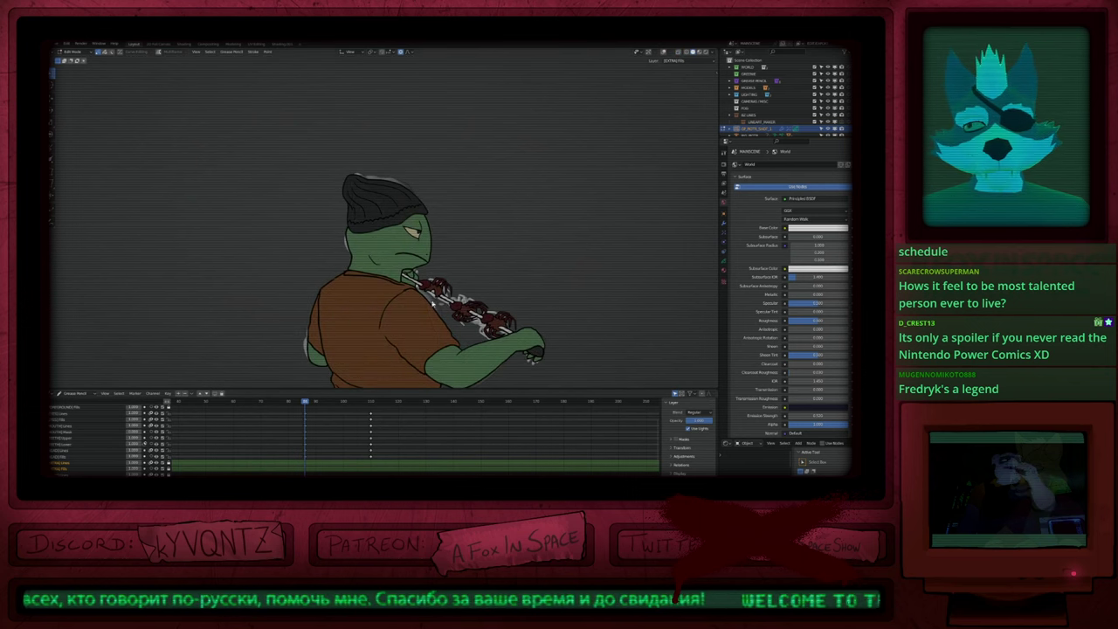
pyautogui.moveTo(318, 425); pyautogui.dragTo(313, 433, button='middle')
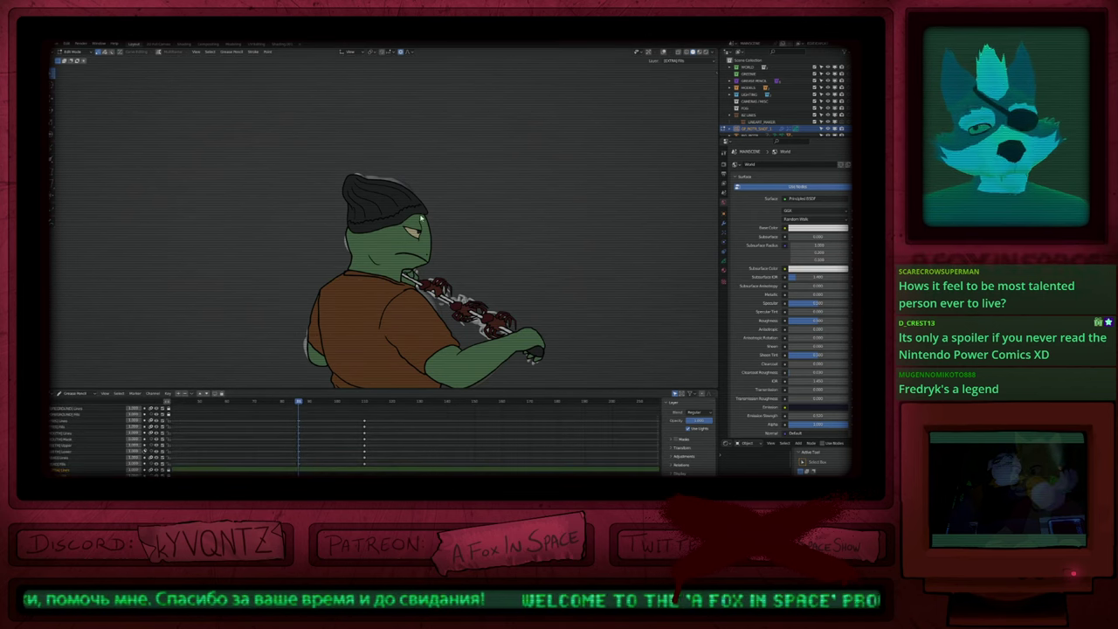
pyautogui.click(336, 398)
pyautogui.hotkey('shift', 'Left')
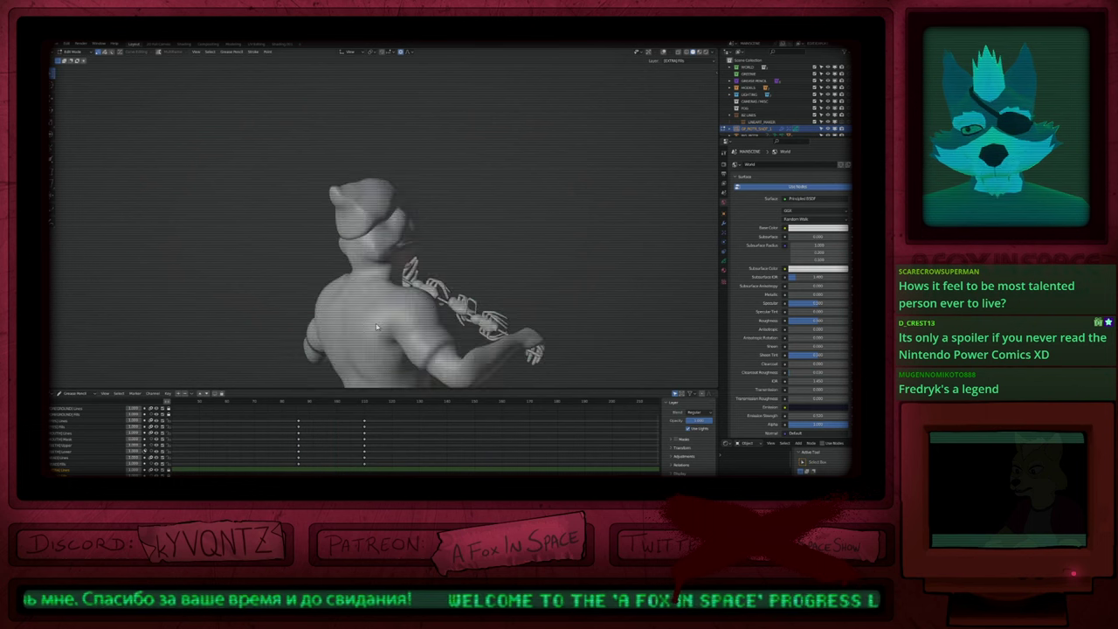
pyautogui.press('Right')
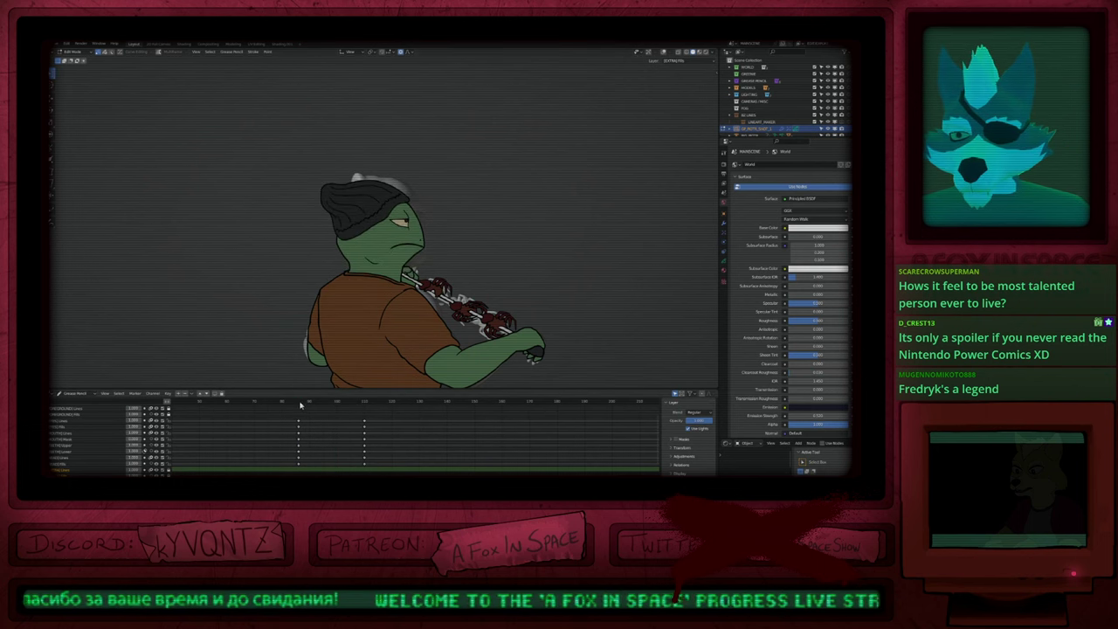
pyautogui.click(300, 404)
pyautogui.click(304, 423)
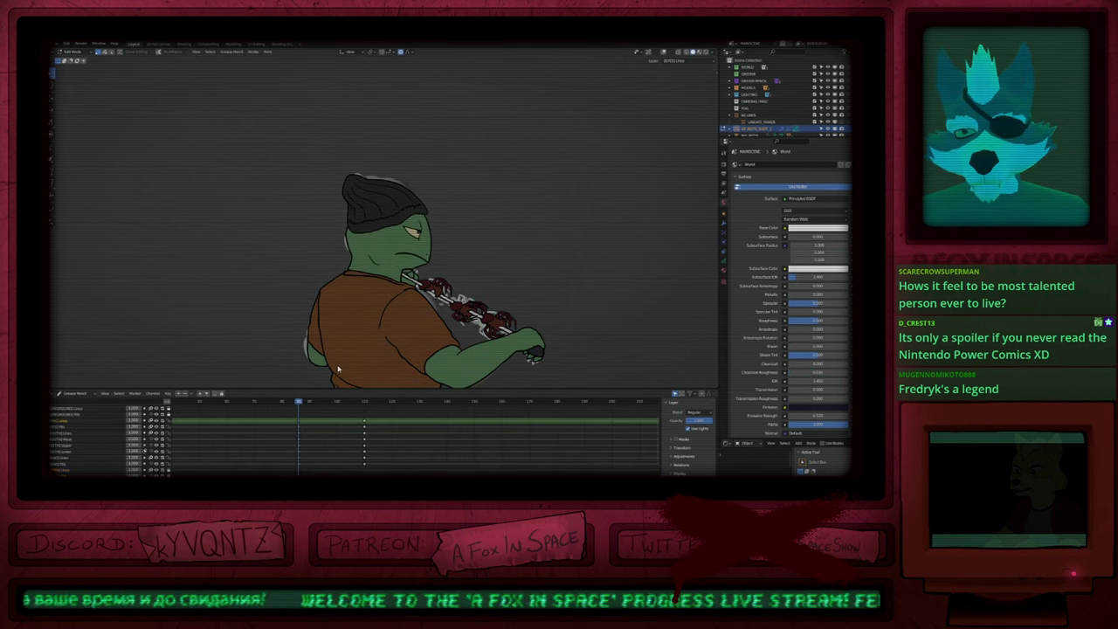
# Step: Interpolate a sequence across all layers with Sinusoidal Ease In and Out, and preview it
pyautogui.click(327, 402)
pyautogui.hotkey('ctrl', 'shift', 'e')
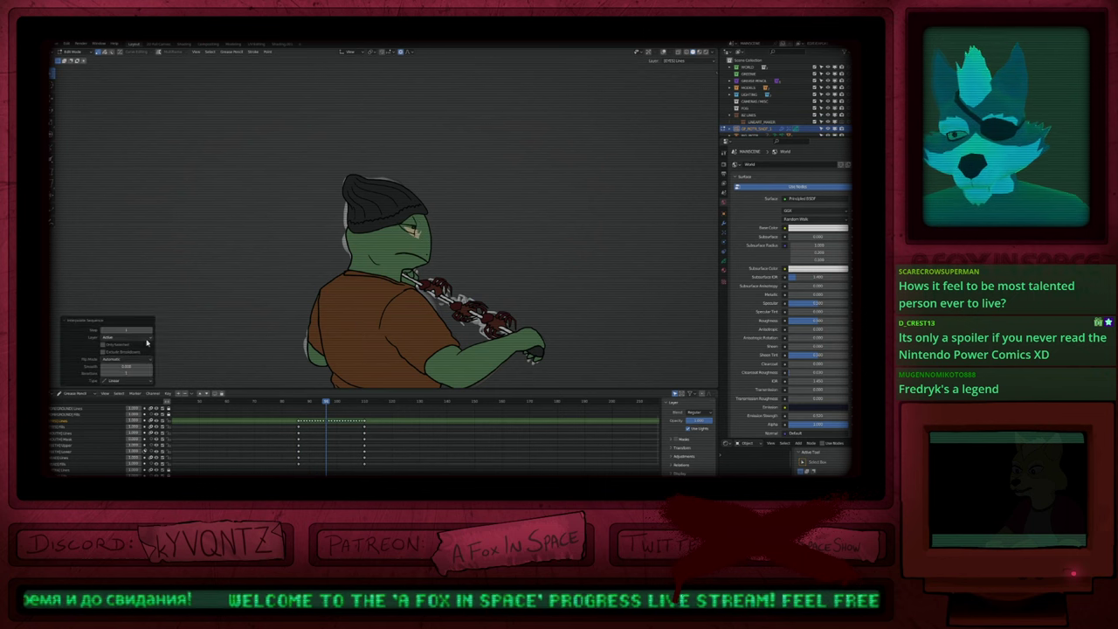
pyautogui.click(123, 338)
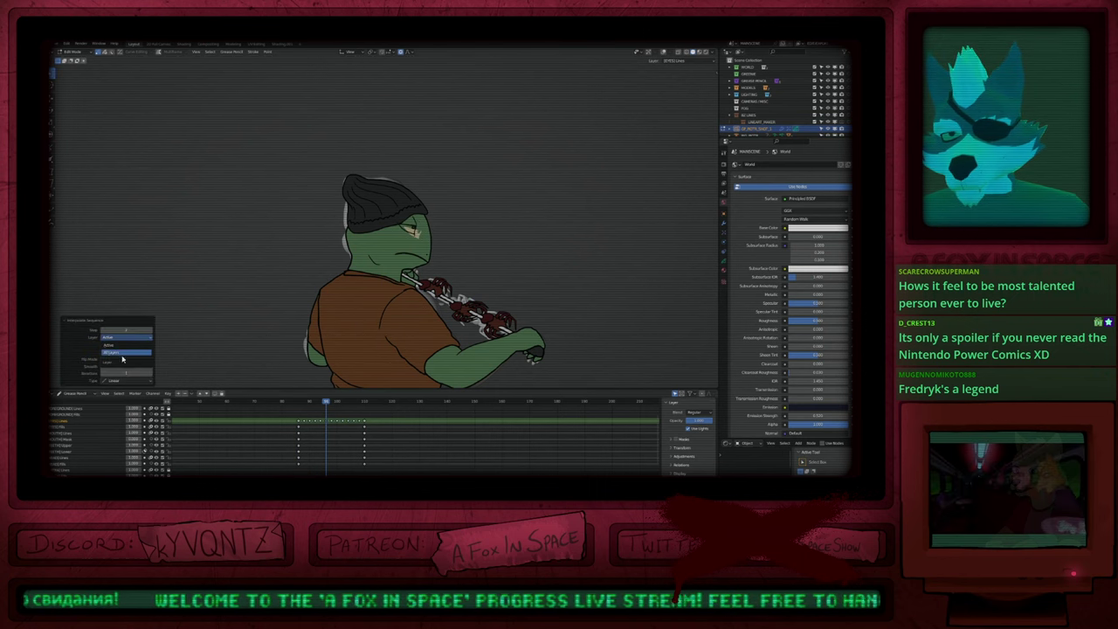
pyautogui.click(126, 359)
pyautogui.click(125, 380)
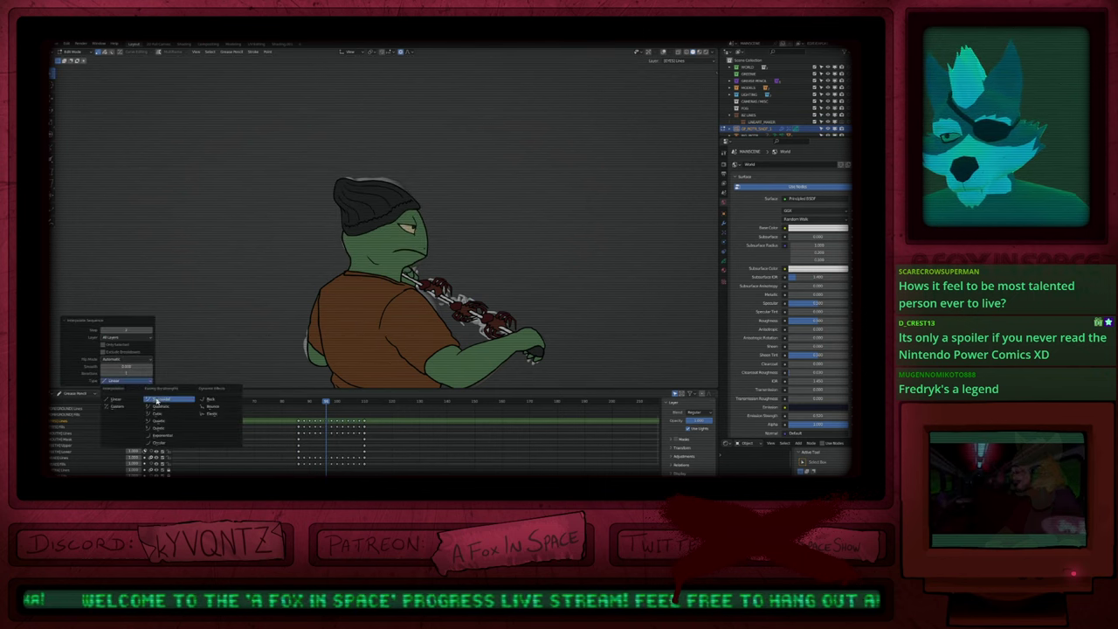
pyautogui.click(140, 397)
pyautogui.click(125, 382)
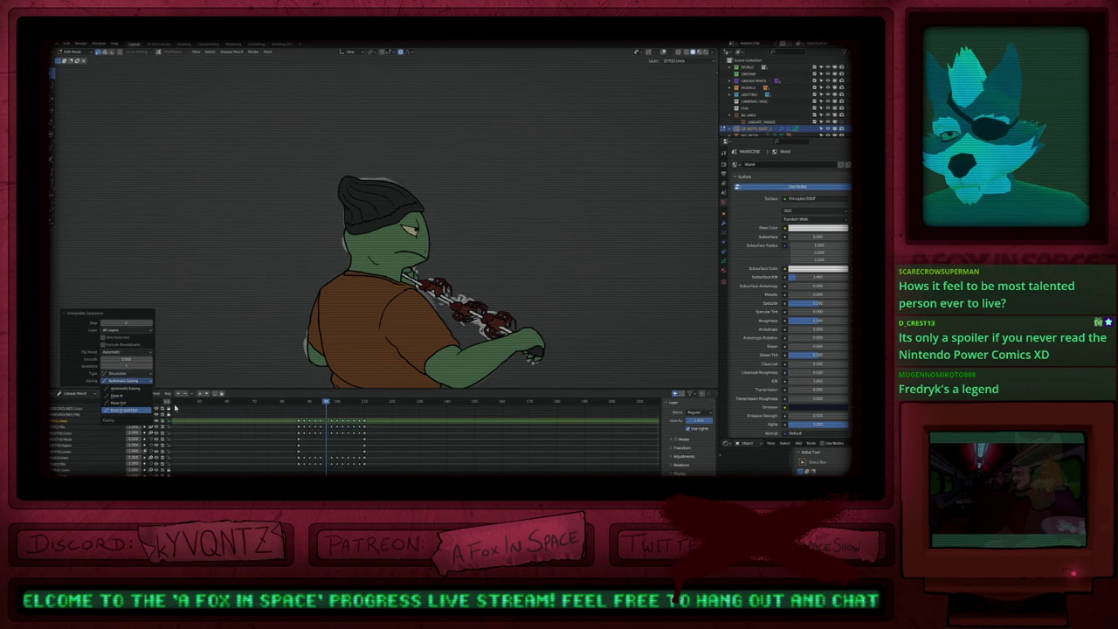
pyautogui.click(173, 408)
pyautogui.moveTo(303, 404); pyautogui.dragTo(347, 403)
# Step: Undo the interpolated in-betweens, jump between the two pose keys, and switch to Draw Mode
pyautogui.hotkey('ctrl', 'z')
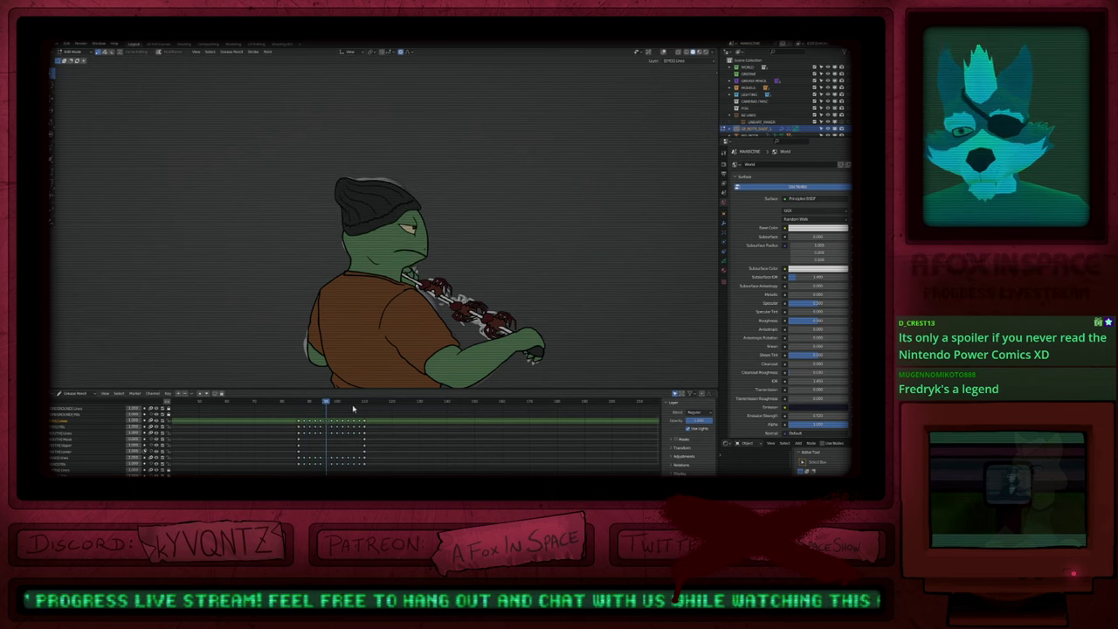
pyautogui.hotkey('ctrl', 'z')
pyautogui.click(364, 403)
pyautogui.press('Down')
pyautogui.press('Up')
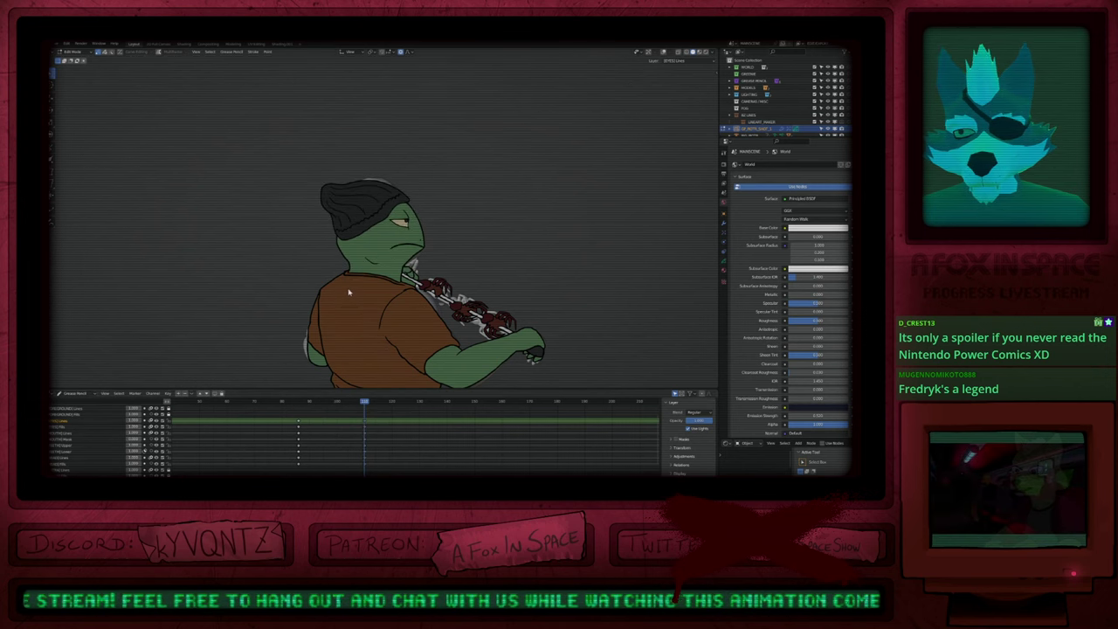
pyautogui.press('Tab')
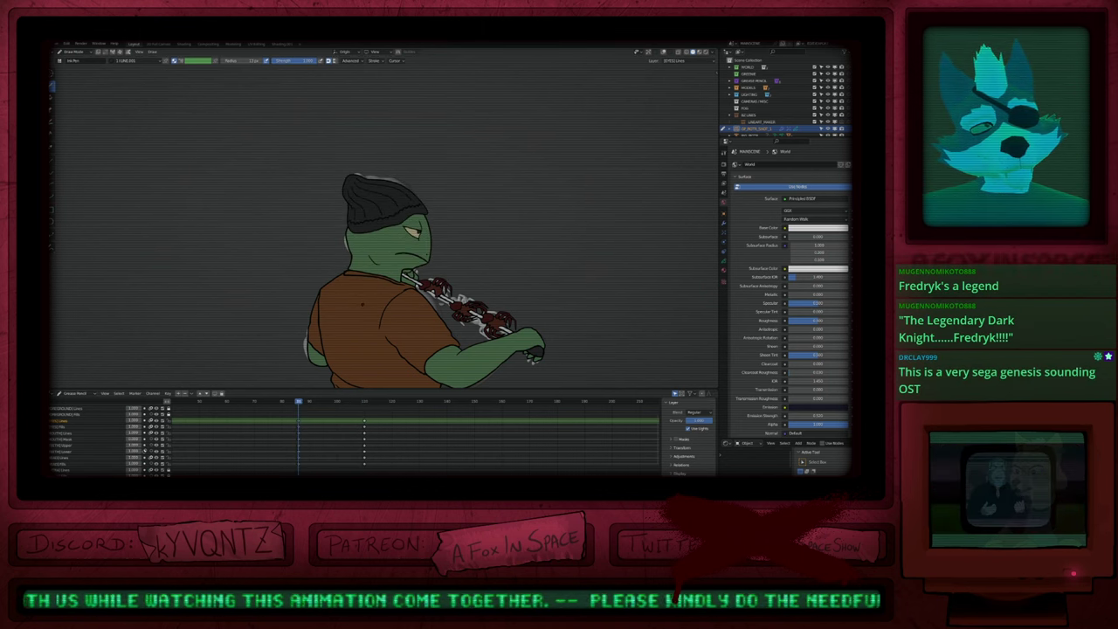
# Step: Flip repeatedly between the earlier and later keyframes to compare the two head poses
pyautogui.press('Down')
pyautogui.press('Up')
pyautogui.press('Down')
pyautogui.press('Up')
pyautogui.hotkey('ctrl', 'z')
pyautogui.hotkey('ctrl', 'shift', 'z')
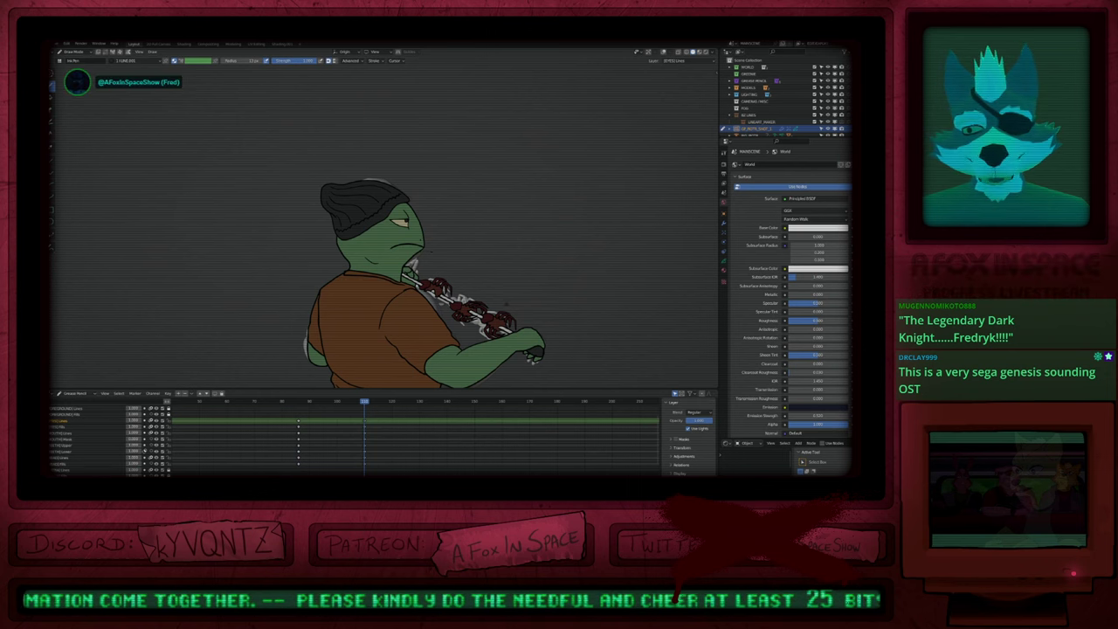
pyautogui.press('Down')
pyautogui.press('Up')
pyautogui.press('Down')
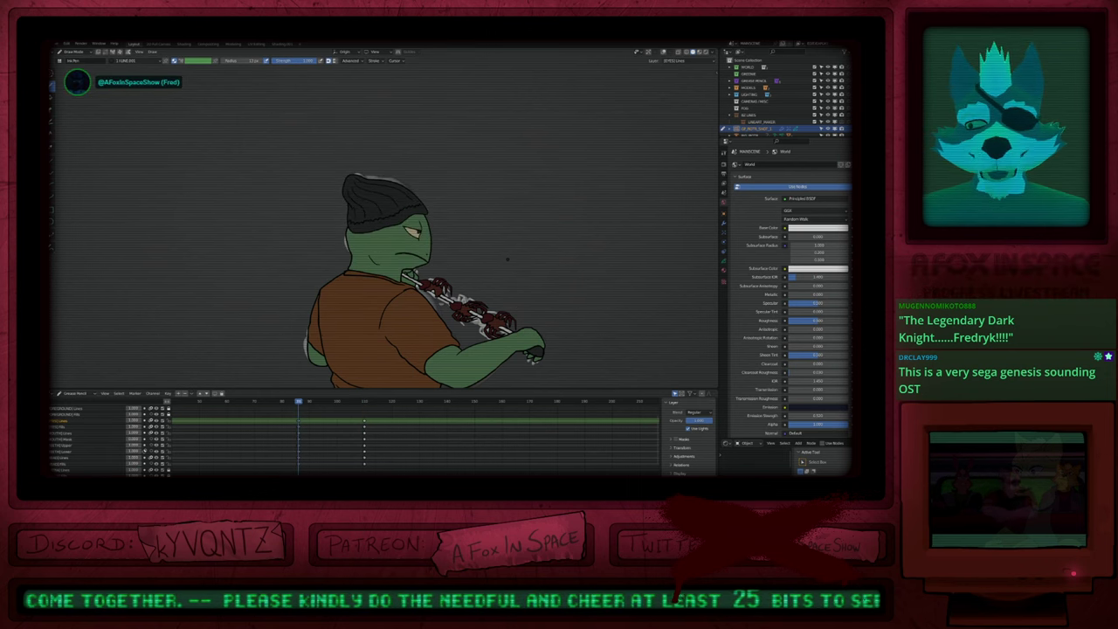
pyautogui.press('Up')
pyautogui.press('Down')
pyautogui.press('Up')
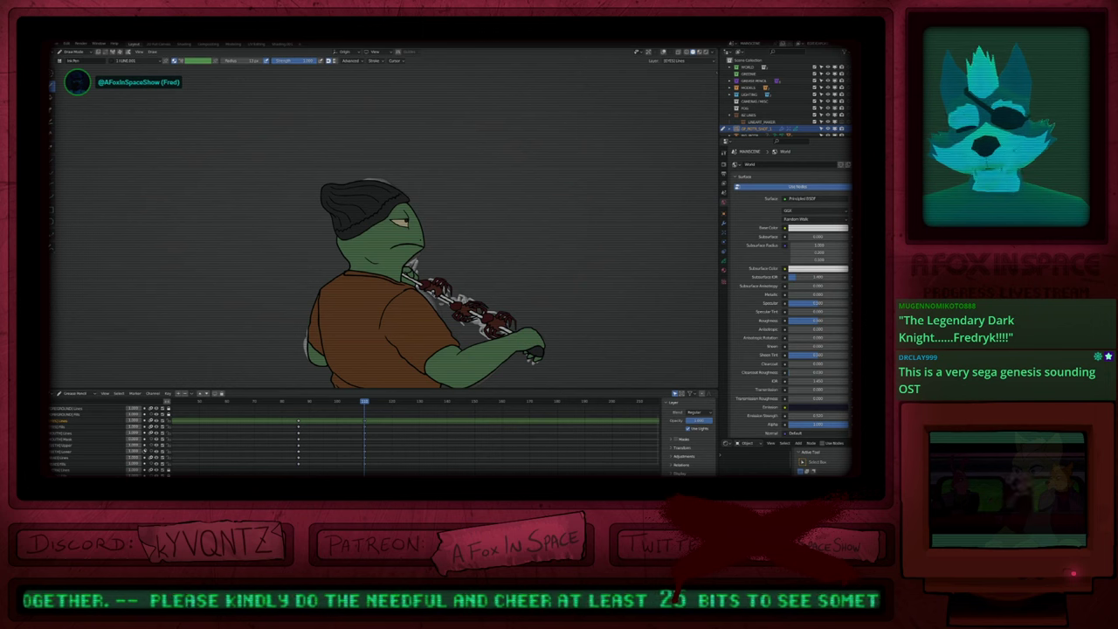
pyautogui.press('Down')
pyautogui.press('Up')
pyautogui.press('Down')
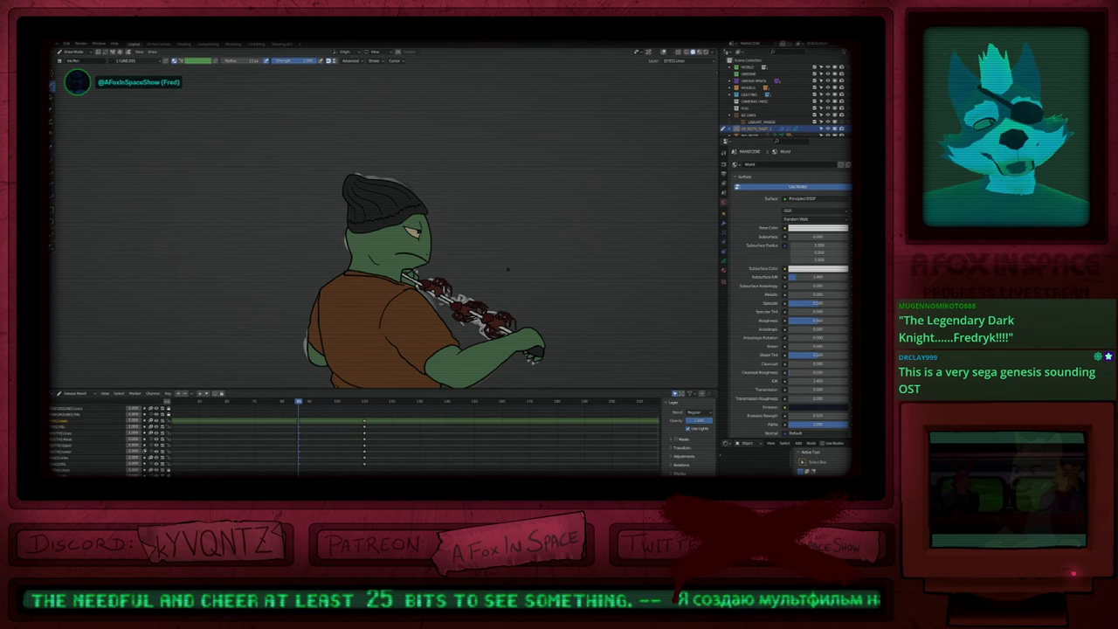
pyautogui.press('Up')
pyautogui.press('Down')
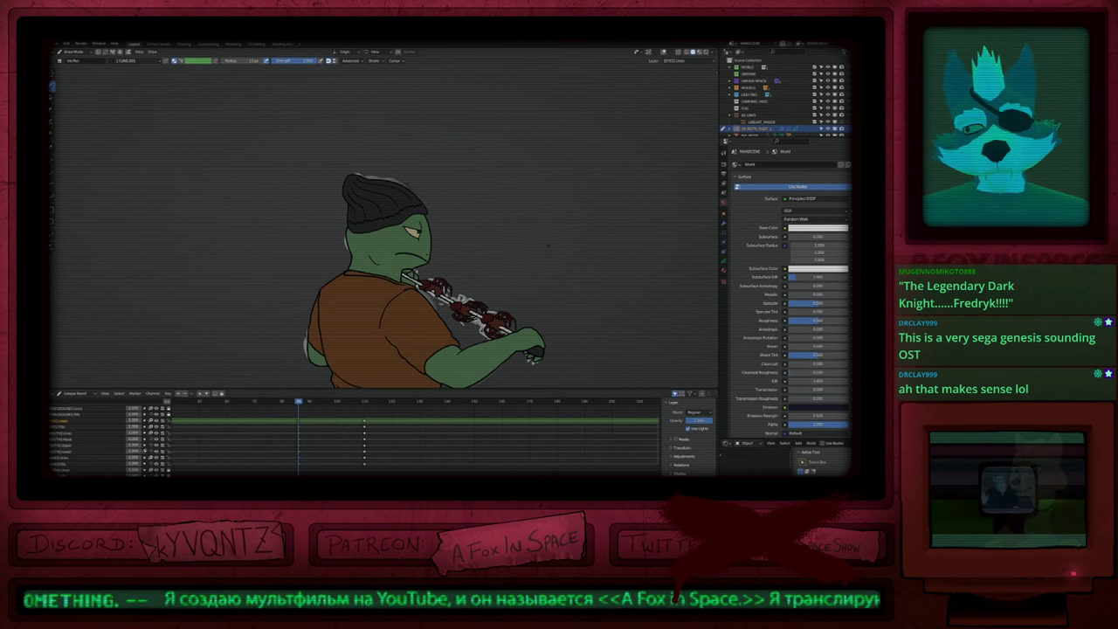
pyautogui.press('Up')
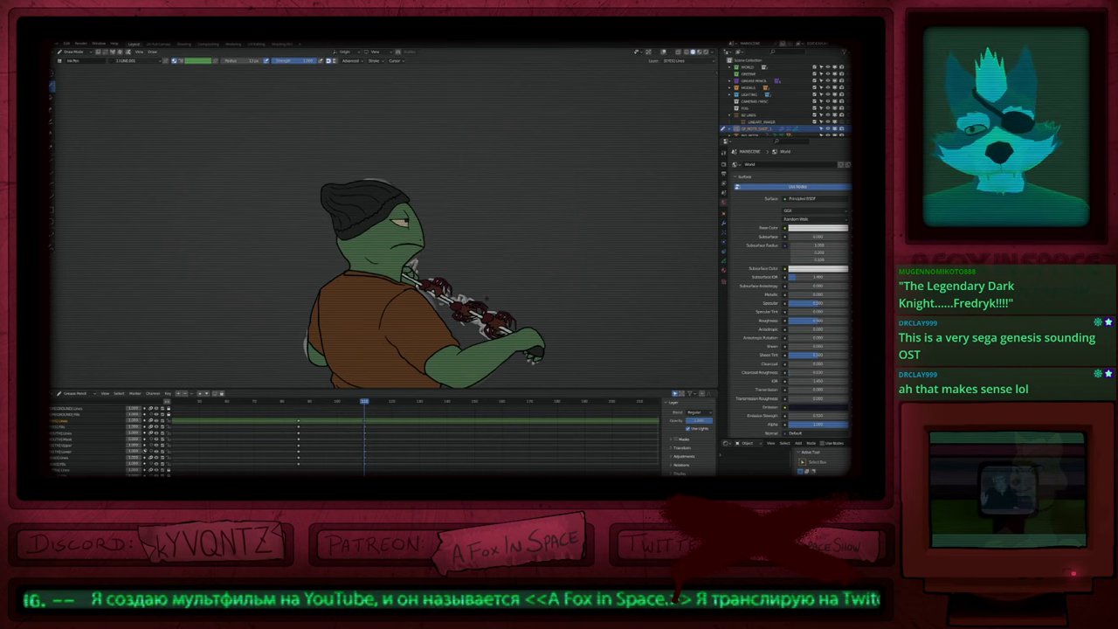
pyautogui.press('Down')
pyautogui.press('Up')
pyautogui.press('Down')
pyautogui.press('Up')
pyautogui.press('Down')
pyautogui.press('Up')
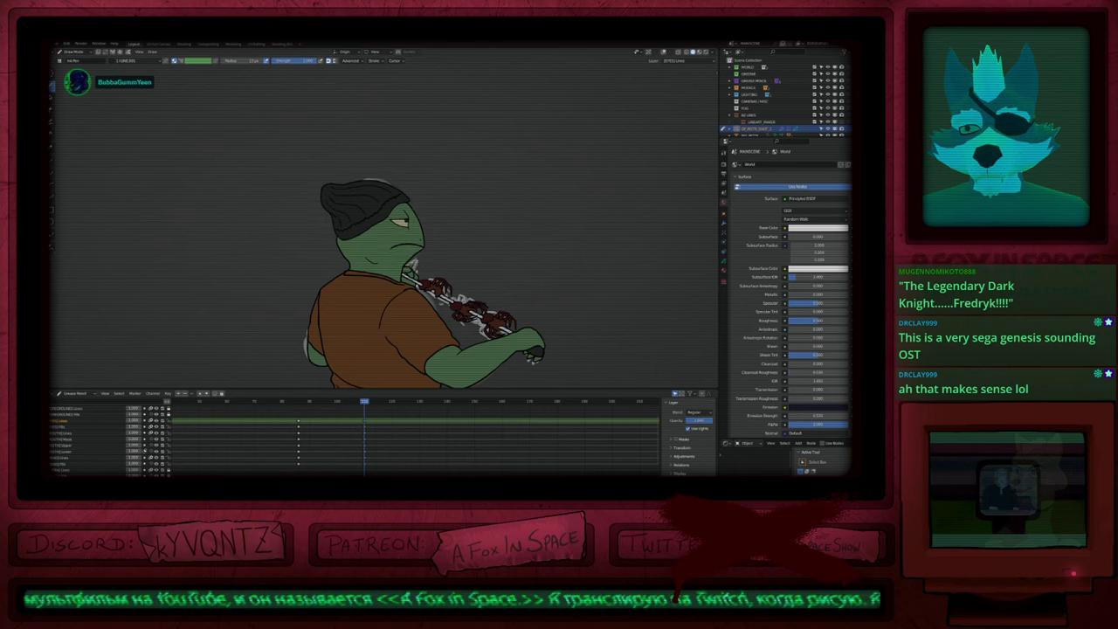
pyautogui.press('Down')
pyautogui.press('Up')
pyautogui.press('Down')
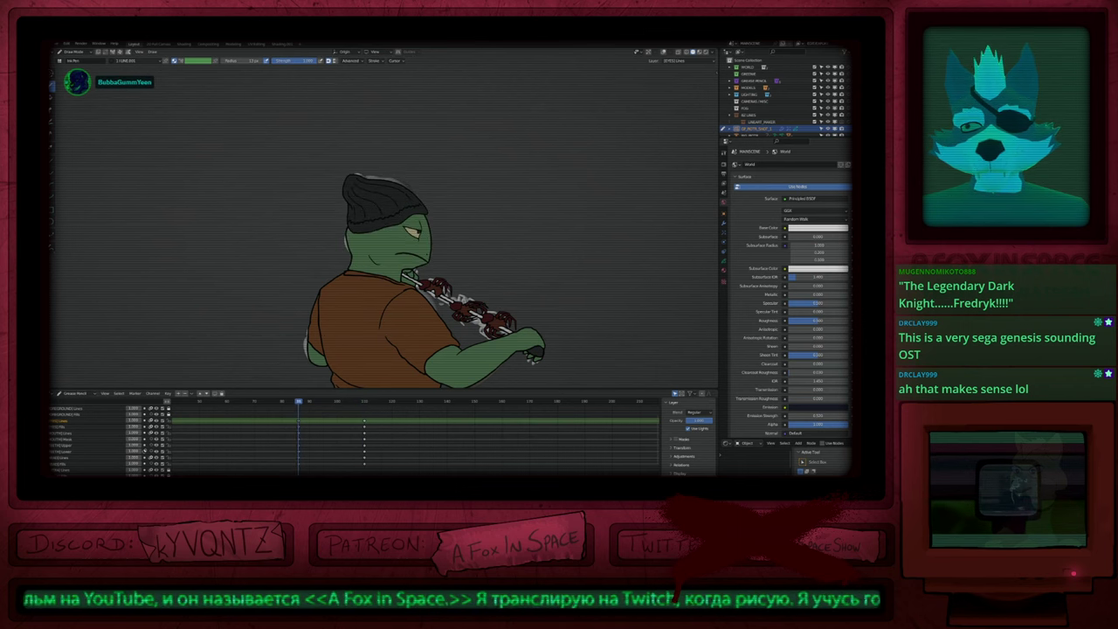
pyautogui.press('Up')
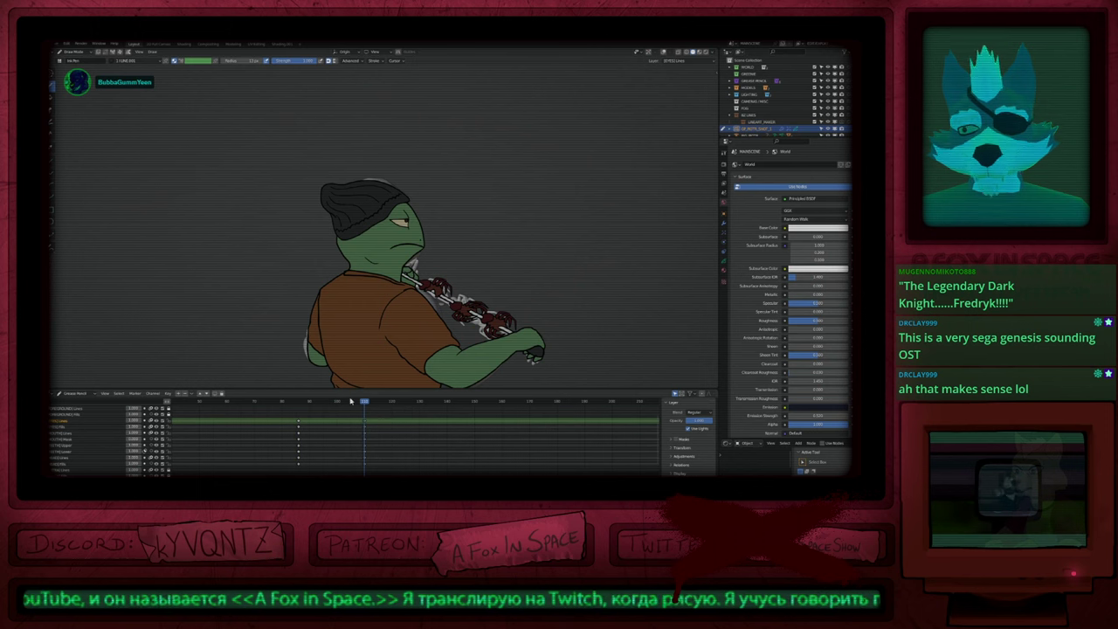
# Step: Interpolate in-betweens from frame 101, change the keyframe type, and play back the motion
pyautogui.click(340, 402)
pyautogui.hotkey('ctrl', 'shift', 'e')
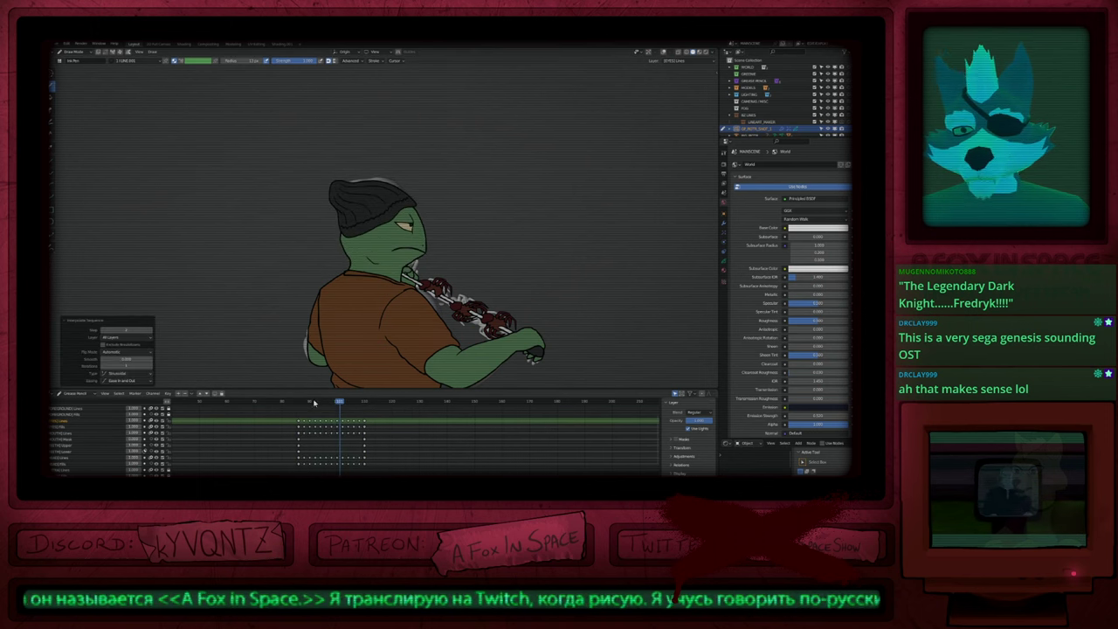
pyautogui.press('a')
pyautogui.press('r')
pyautogui.click(320, 441)
pyautogui.moveTo(299, 404); pyautogui.dragTo(312, 404)
pyautogui.press('space')
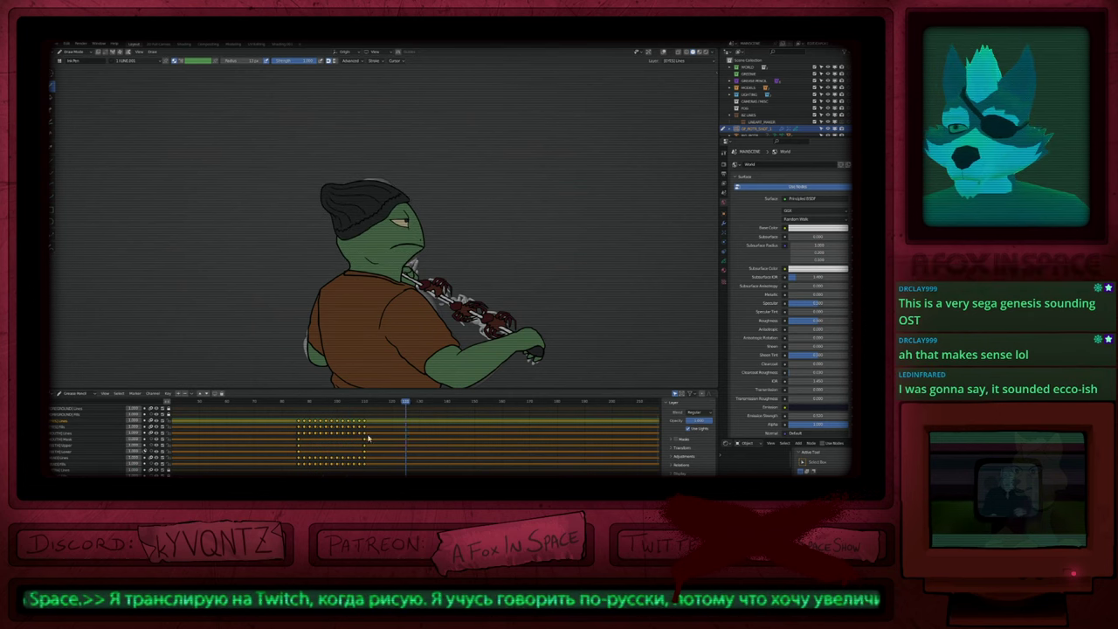
pyautogui.press('Escape')
pyautogui.press('space')
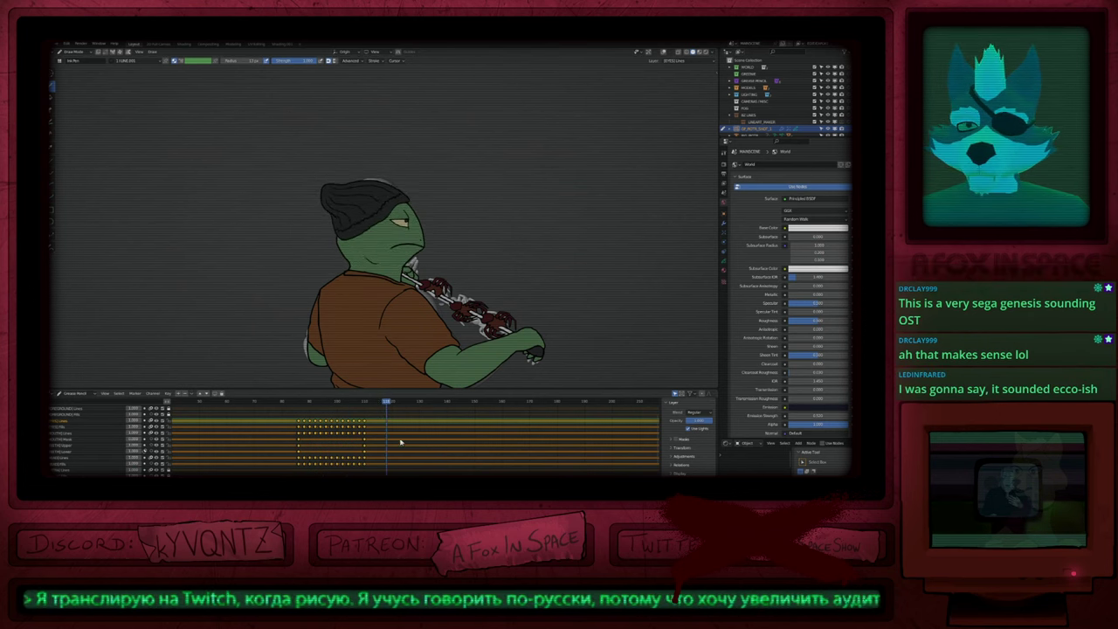
# Step: Duplicate the later keyframe column to an earlier frame and enter Edit Mode
pyautogui.hotkey('shift', 'Down')
pyautogui.scroll(-8, 300, 448)
pyautogui.moveTo(300, 448); pyautogui.dragTo(370, 435, button='middle')
pyautogui.click(390, 409)
pyautogui.hotkey('shift', 'd')
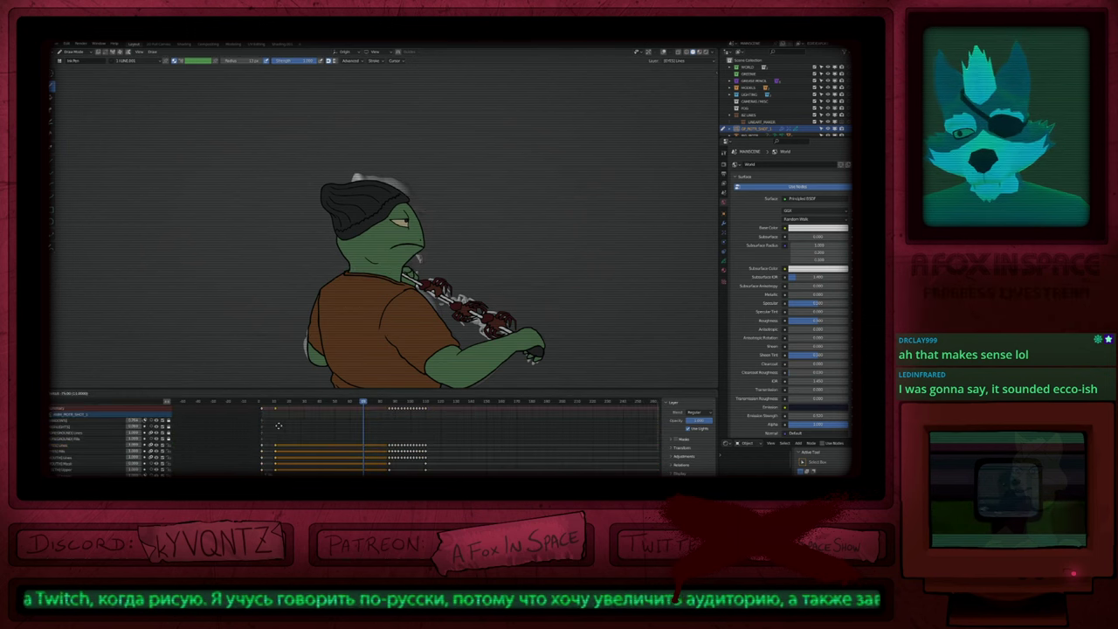
pyautogui.click(271, 429)
pyautogui.scroll(3, 270, 429)
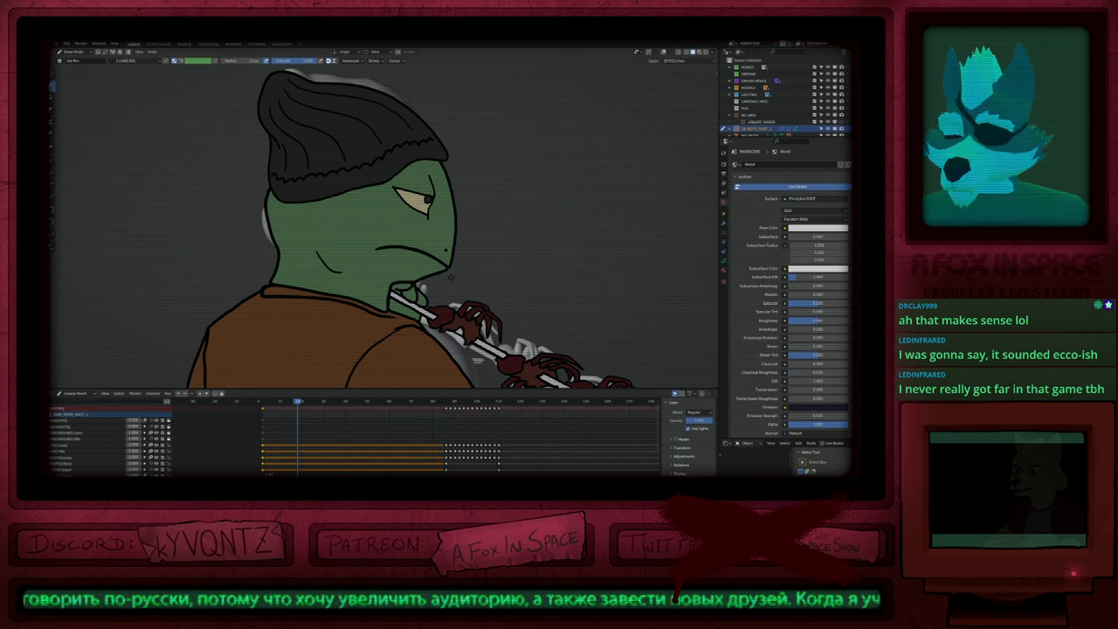
pyautogui.press('Tab')
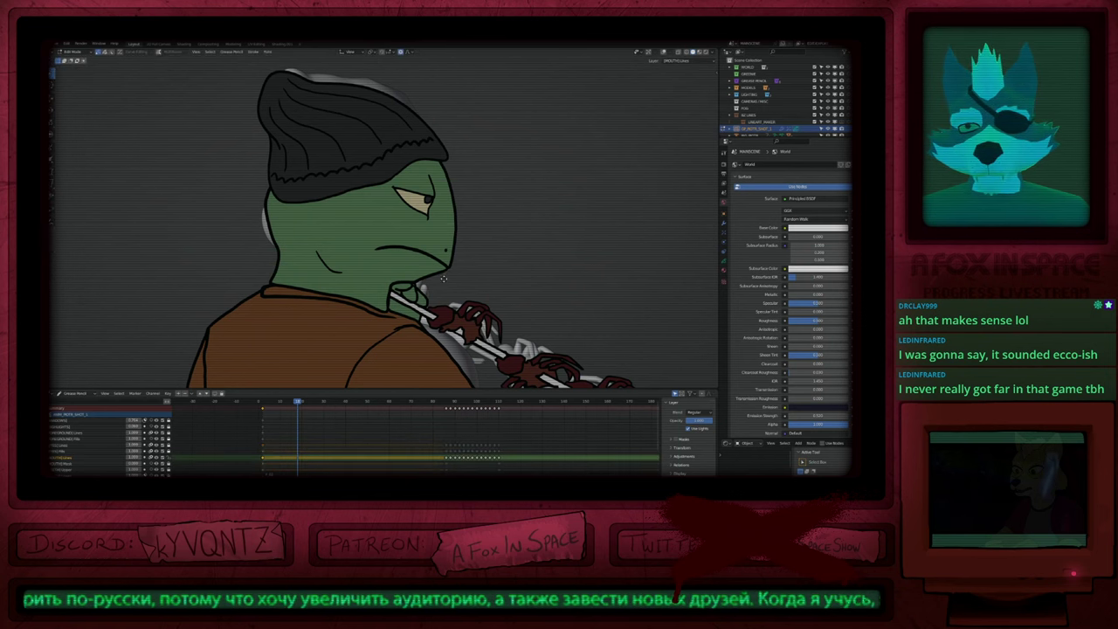
# Step: Reshape the mouth line by moving its points twice with soft falloff
pyautogui.press('g')
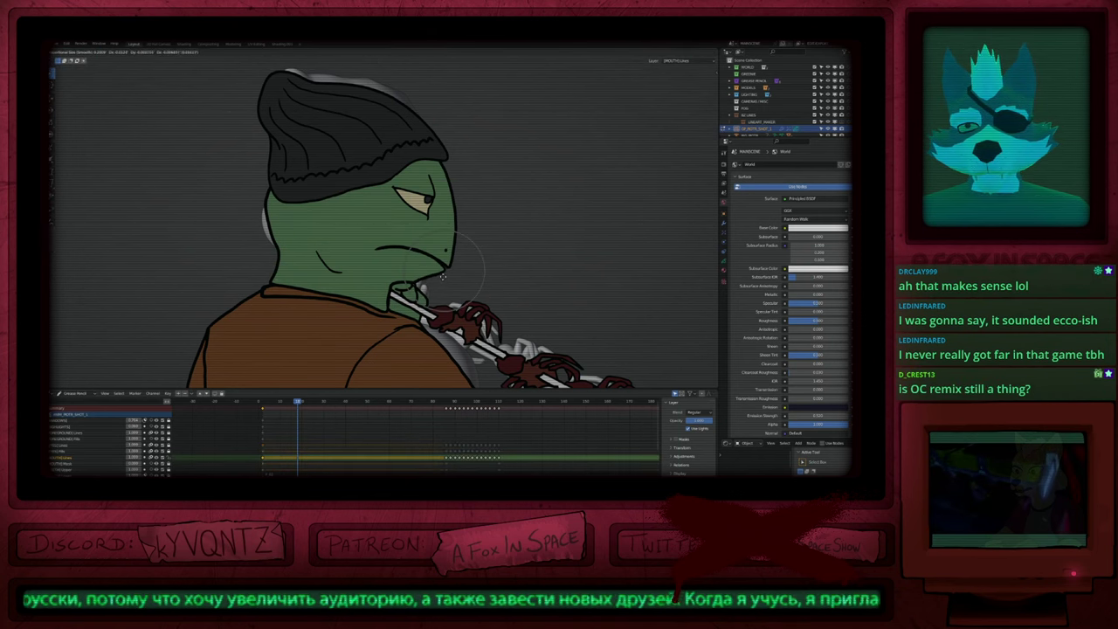
pyautogui.click(464, 279)
pyautogui.press('g')
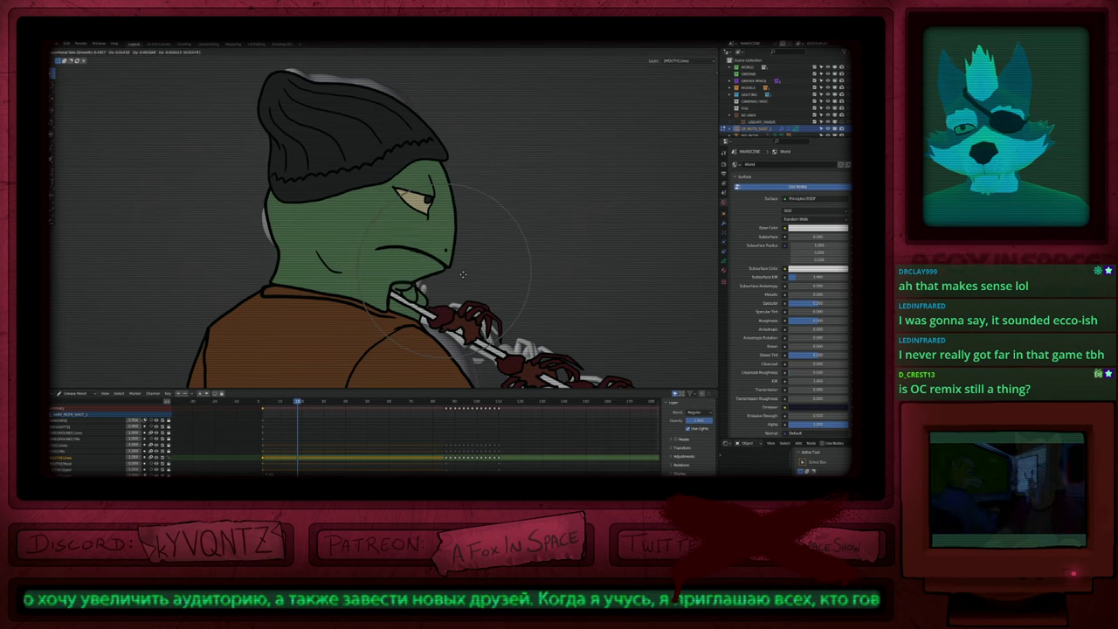
pyautogui.click(459, 281)
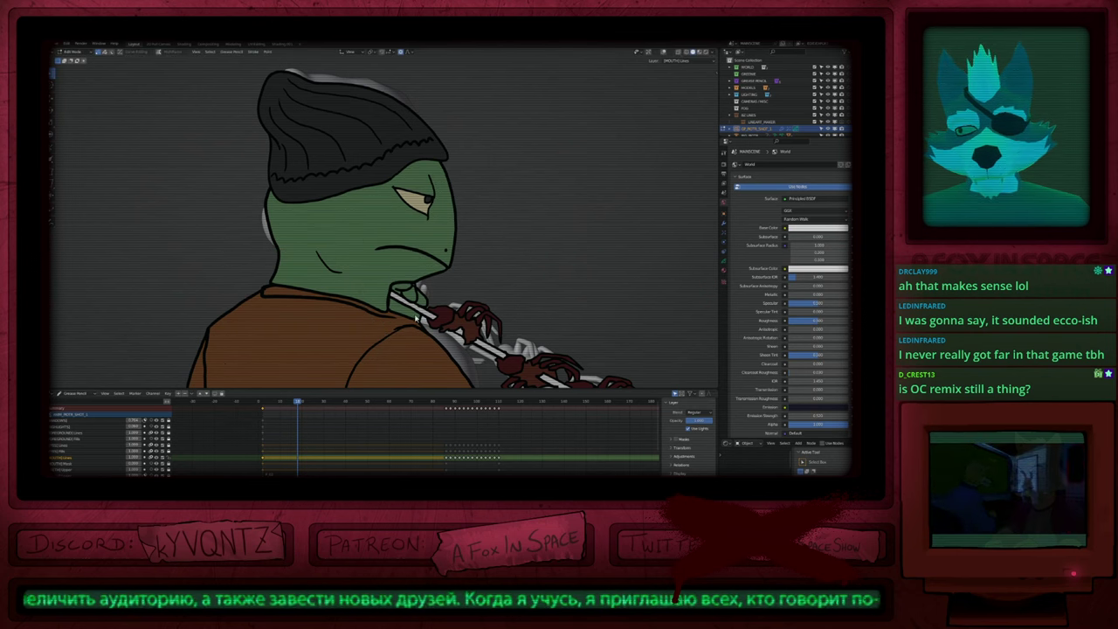
pyautogui.scroll(3, 282, 430)
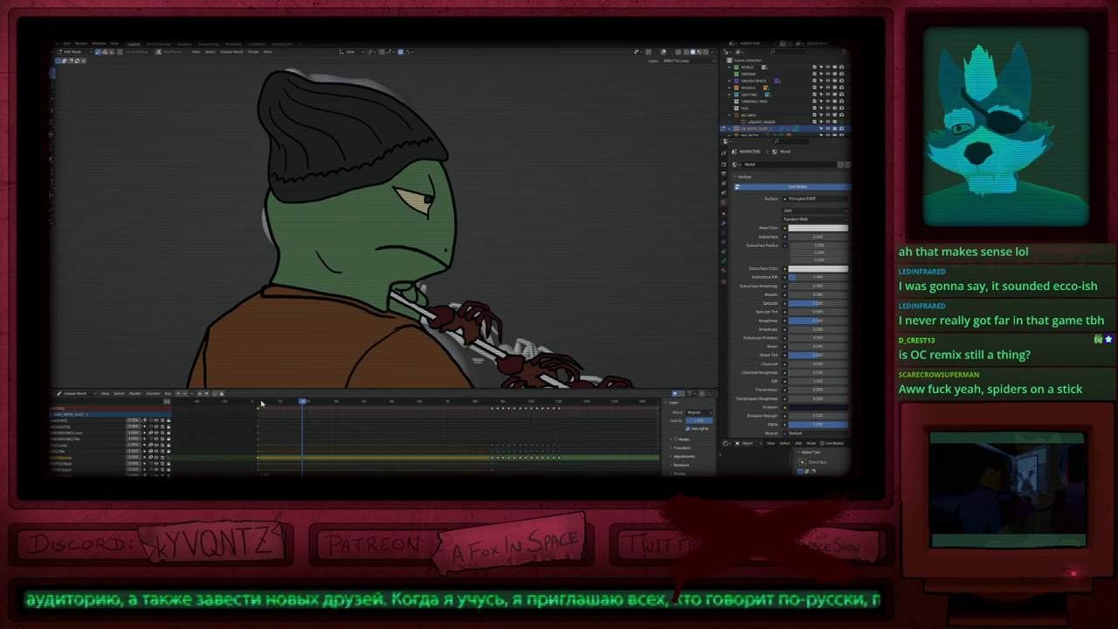
# Step: From frame 2, duplicate the drawing on a nearby frame and reposition its mouth strokes
pyautogui.click(259, 403)
pyautogui.press('space')
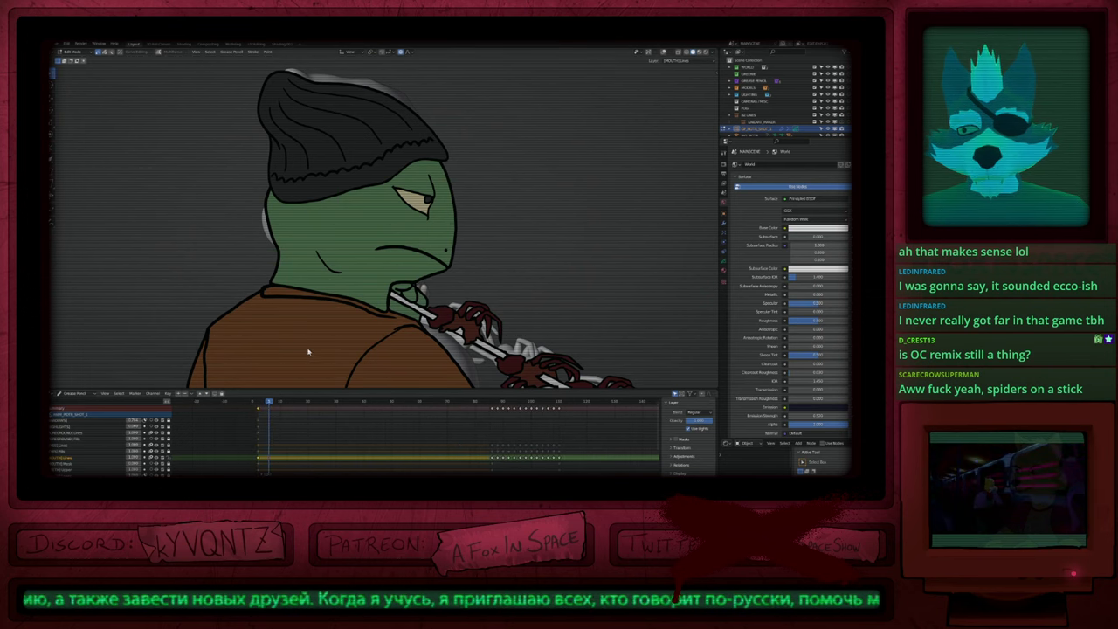
pyautogui.press('Right')
pyautogui.press('Right')
pyautogui.press('Right')
pyautogui.press('Right')
pyautogui.press('Right')
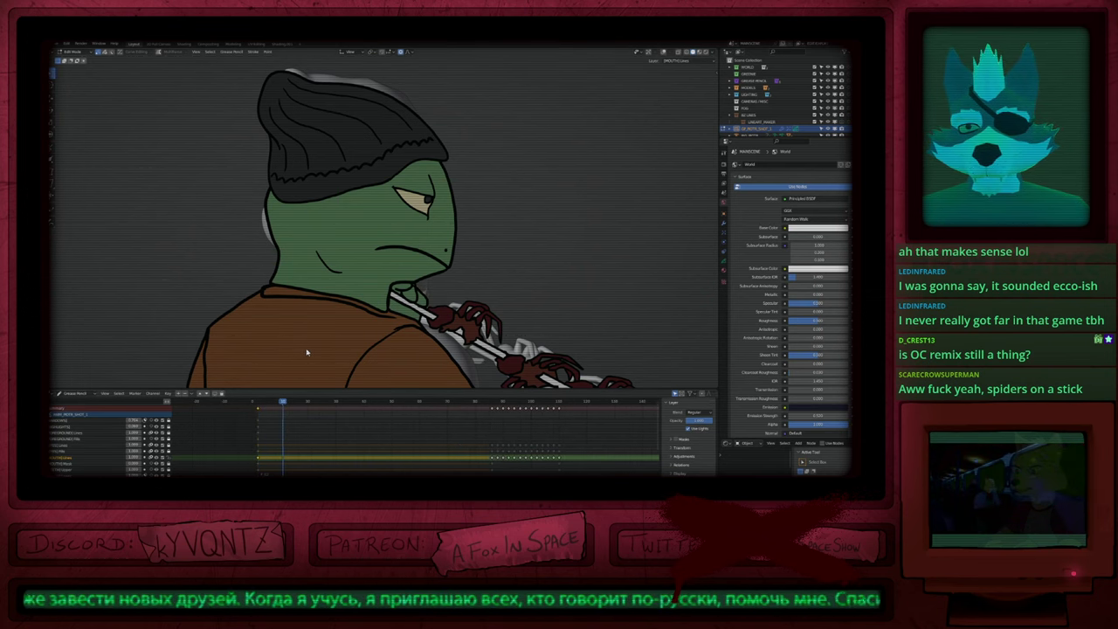
pyautogui.press('Left')
pyautogui.press('Left')
pyautogui.press('Left')
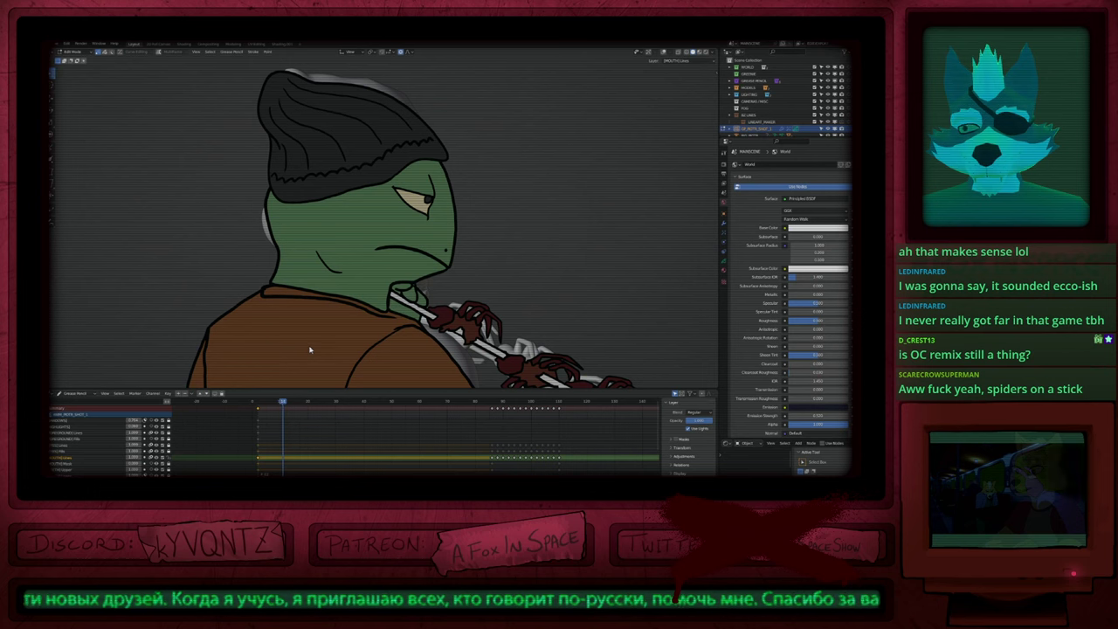
pyautogui.press('g')
pyautogui.hotkey('shift', 'd')
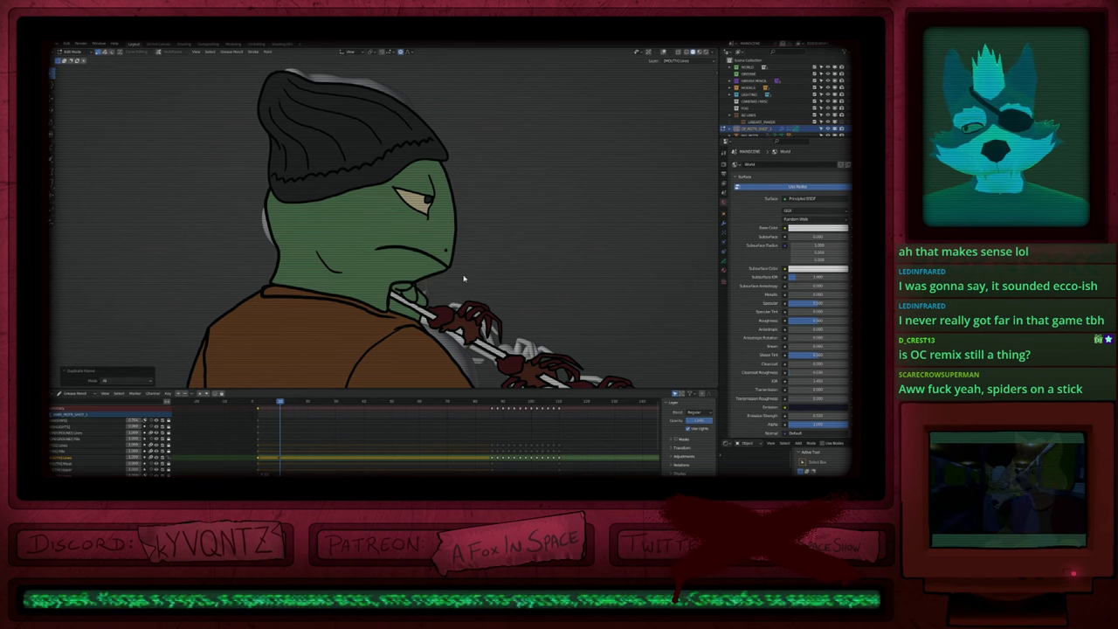
pyautogui.scroll(-2, 460, 286)
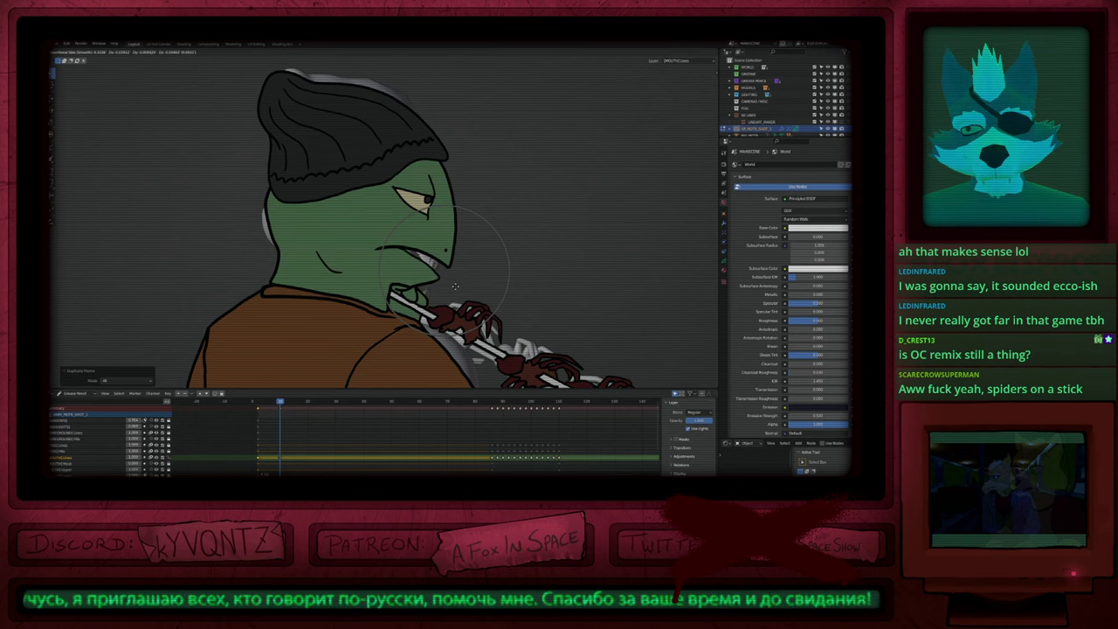
pyautogui.click(458, 288)
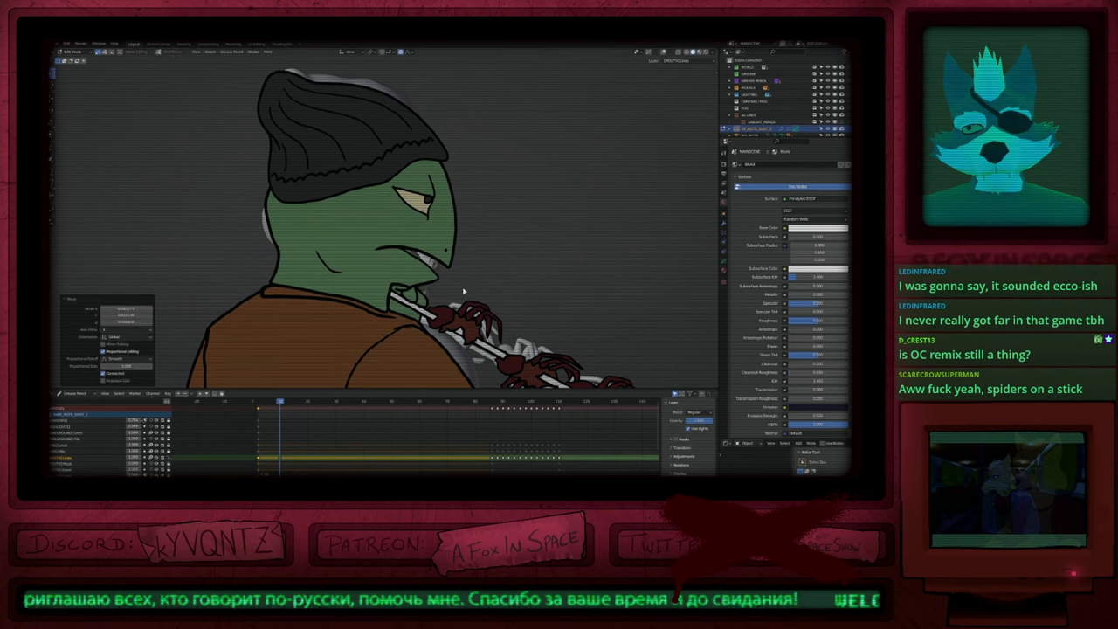
pyautogui.press('g')
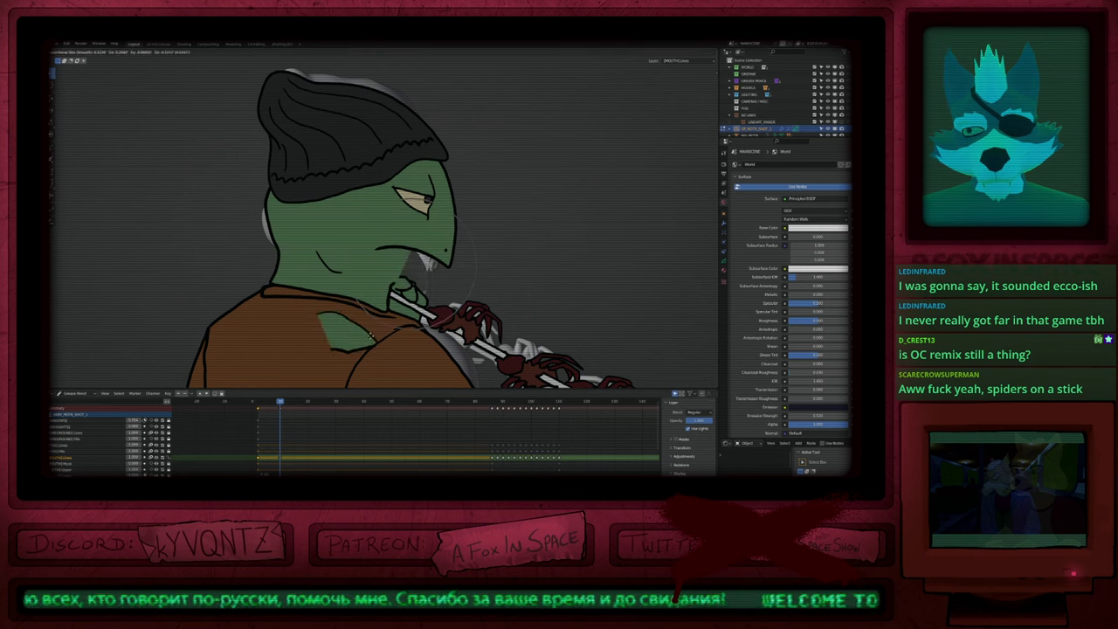
pyautogui.click(432, 302)
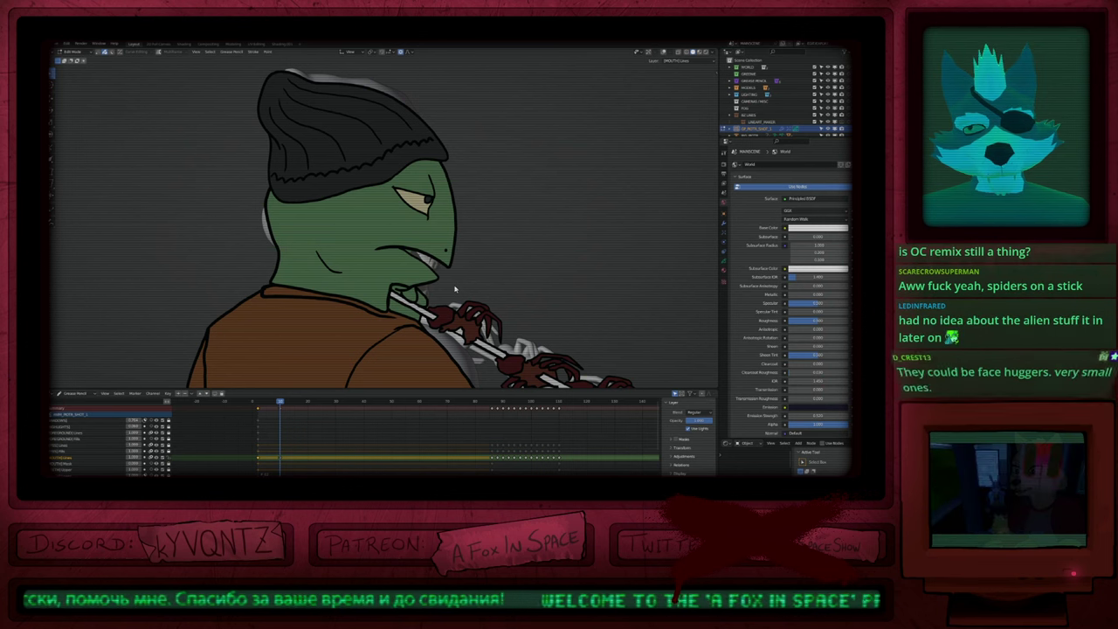
# Step: Jump to an earlier frame and run Interpolate Sequence for in-between mouth drawings
pyautogui.scroll(3, 458, 325)
pyautogui.scroll(-3, 445, 306)
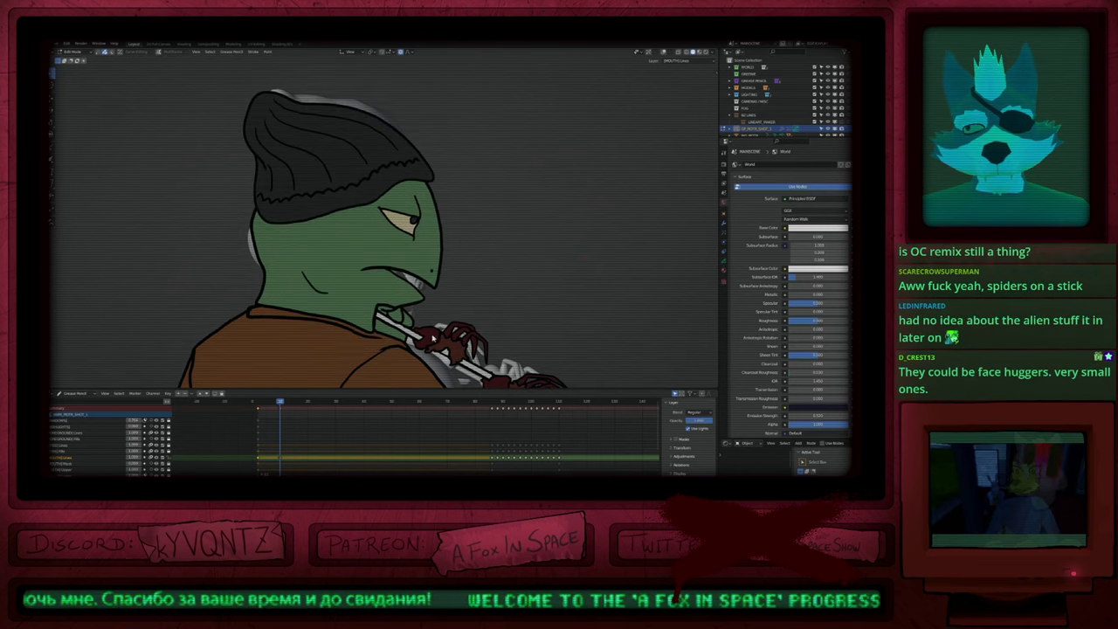
pyautogui.click(270, 404)
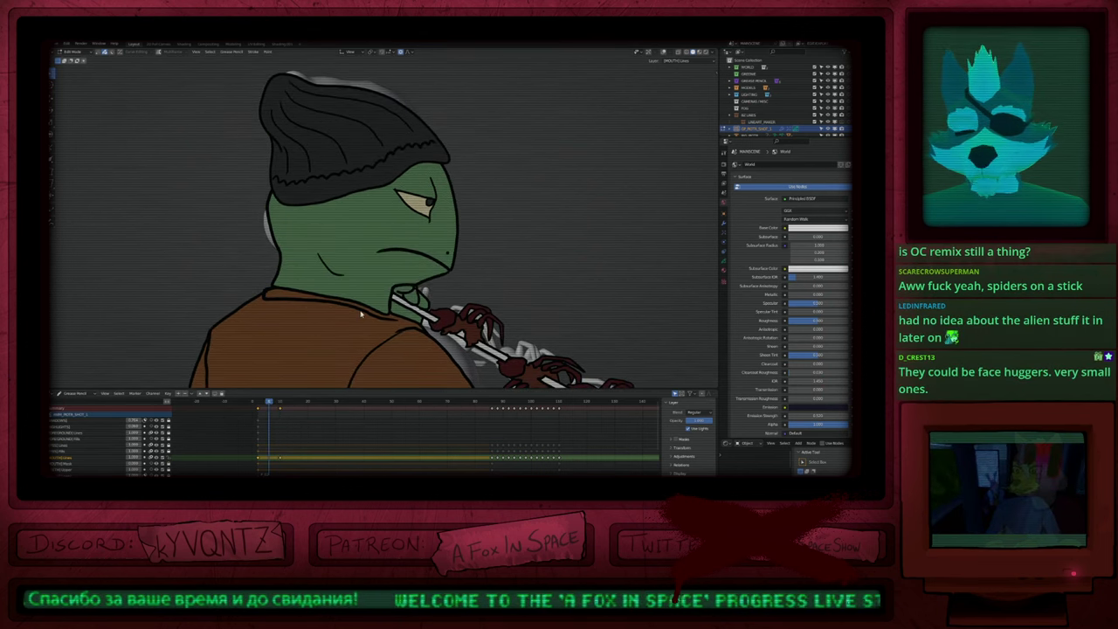
pyautogui.hotkey('ctrl', 'shift', 'e')
# Step: Select all mouth keyframes and make a first trial move of the block
pyautogui.press('a')
pyautogui.press('r')
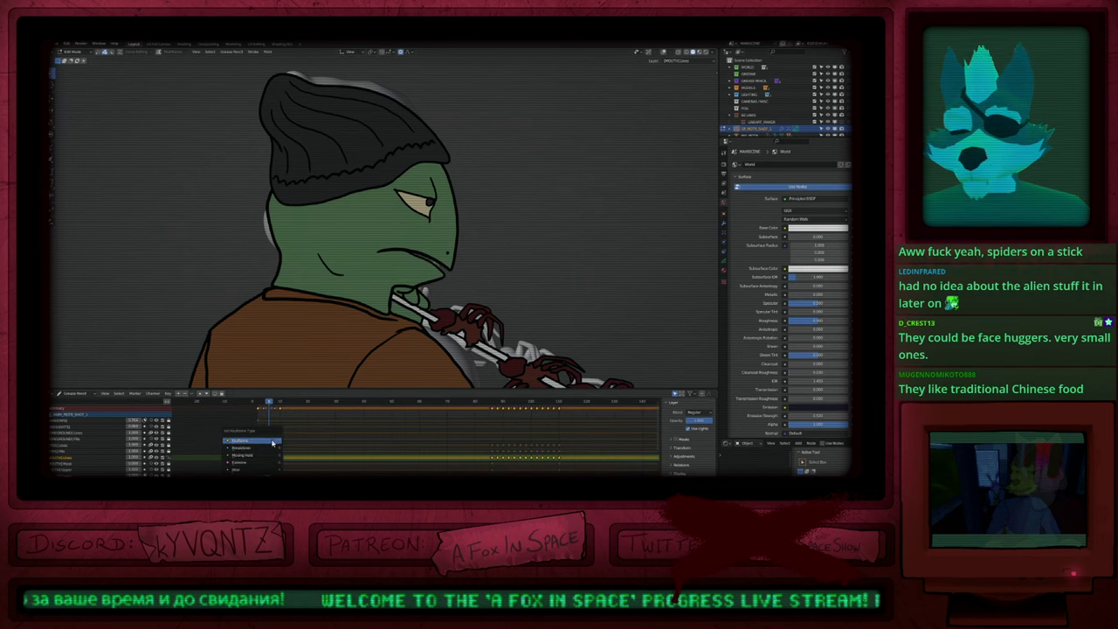
pyautogui.click(269, 446)
pyautogui.press('g')
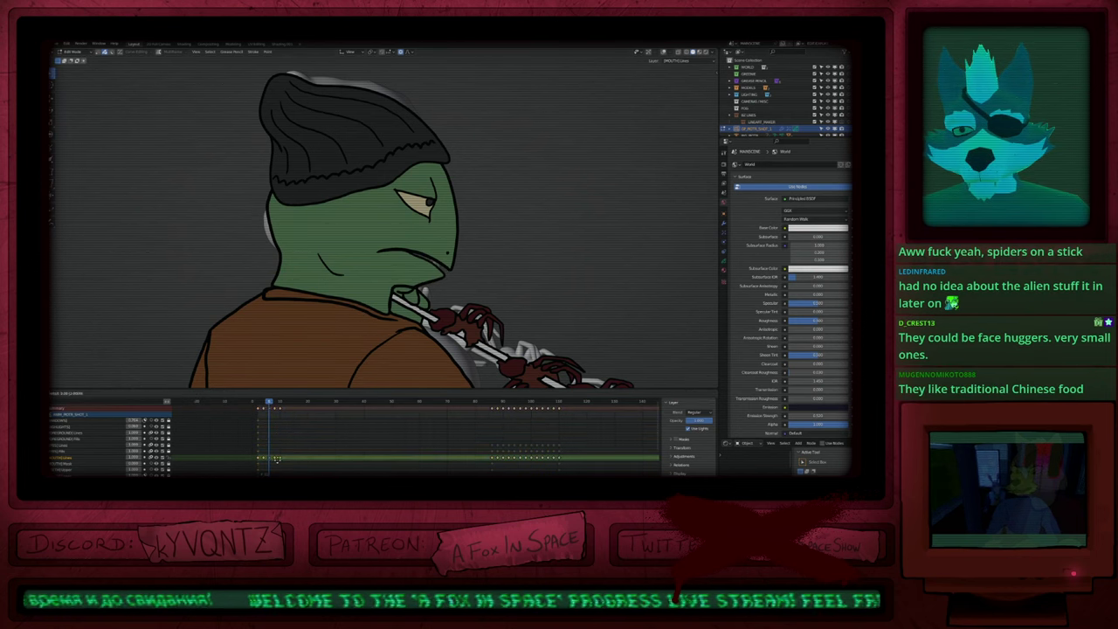
pyautogui.click(318, 464)
pyautogui.click(315, 405)
# Step: Dismiss the new-file and save-changes prompts without creating a new file
pyautogui.hotkey('ctrl', 'n')
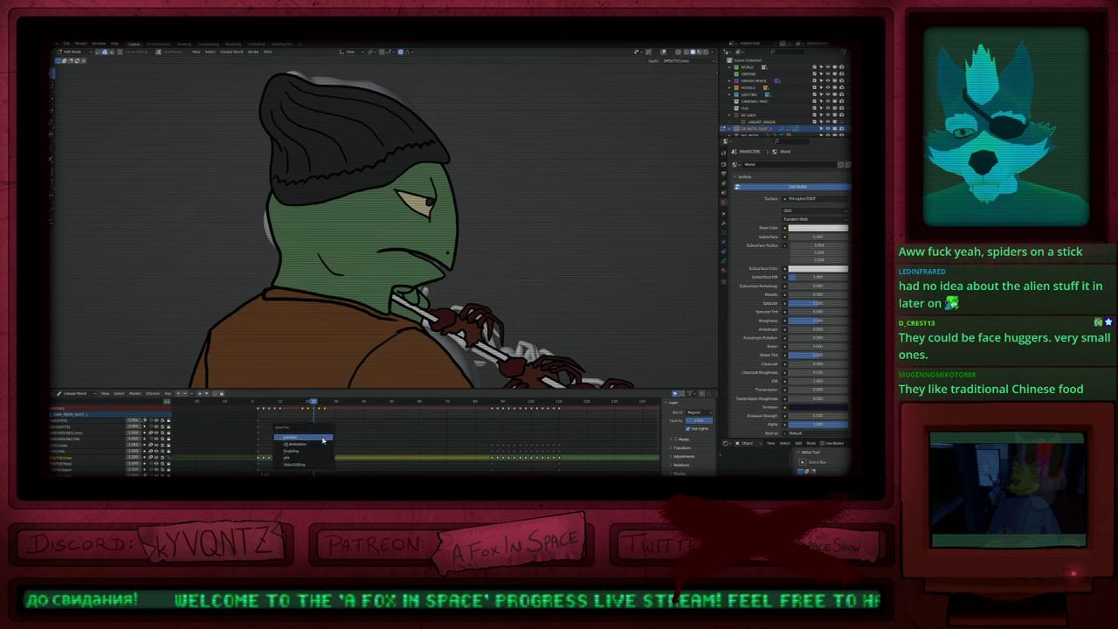
pyautogui.click(324, 438)
pyautogui.press('Escape')
pyautogui.hotkey('ctrl', 'n')
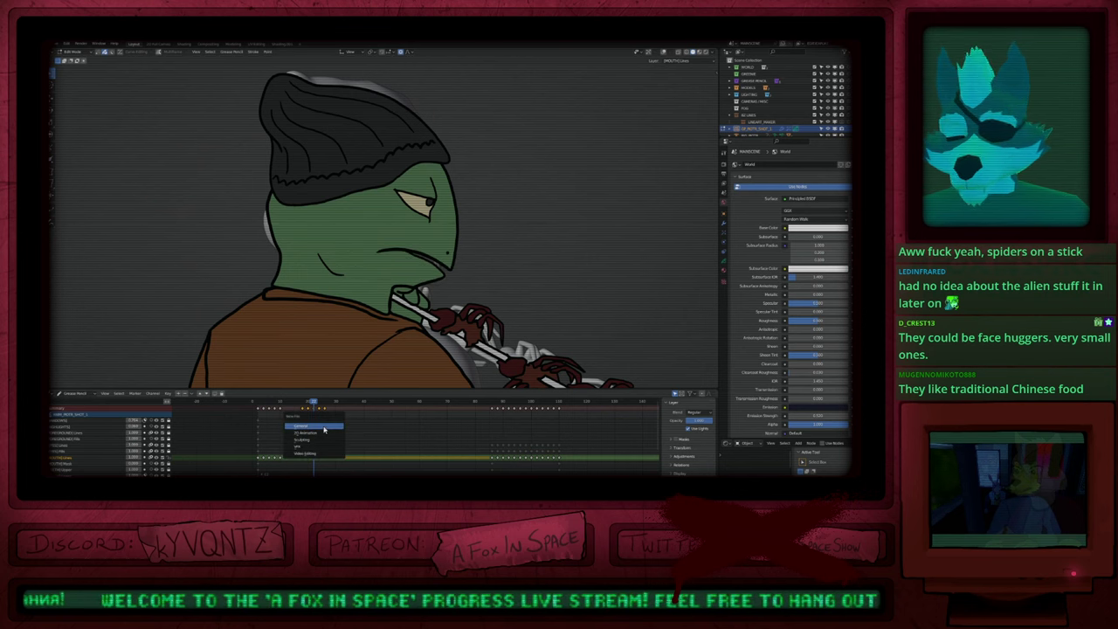
pyautogui.press('Escape')
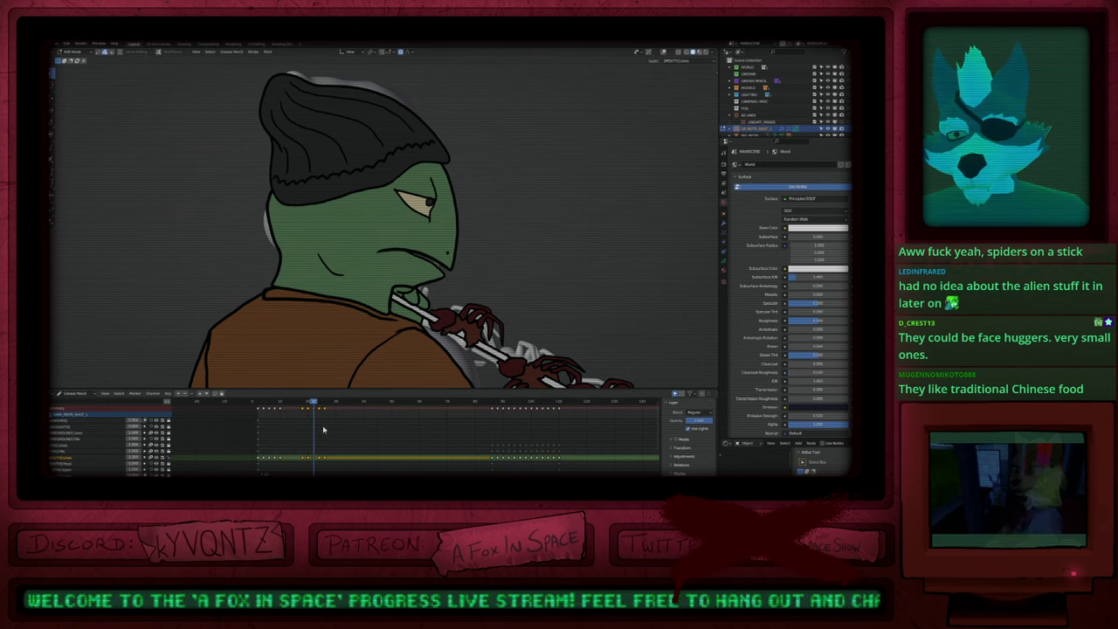
# Step: Shift the keyframe block later, scrubbing and playing back to check the mouth timing
pyautogui.press('g')
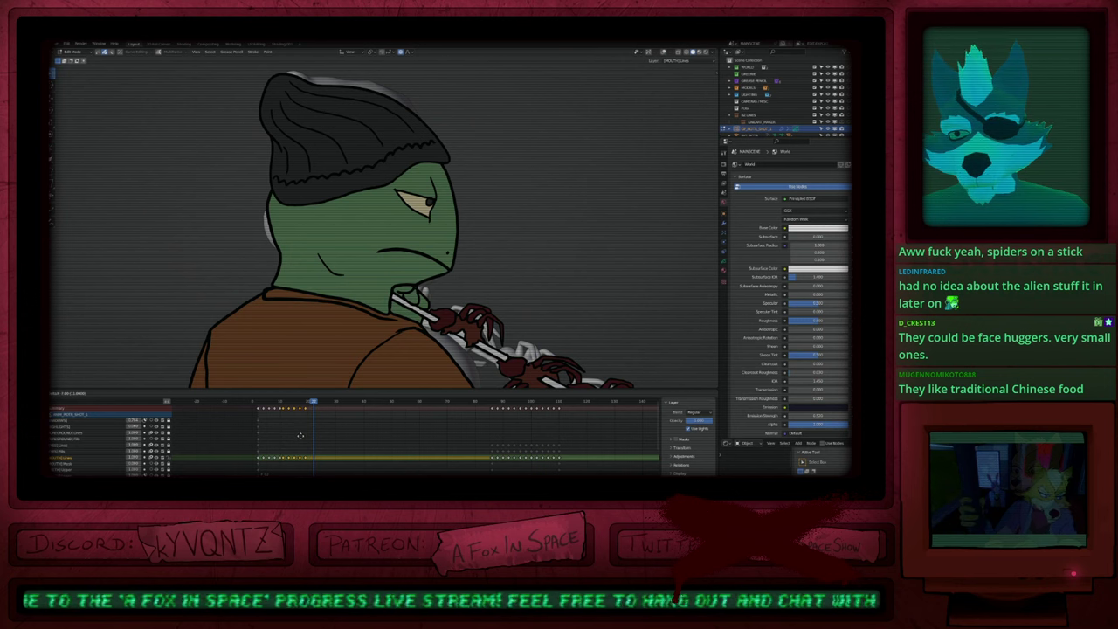
pyautogui.click(301, 439)
pyautogui.moveTo(264, 403); pyautogui.dragTo(302, 426)
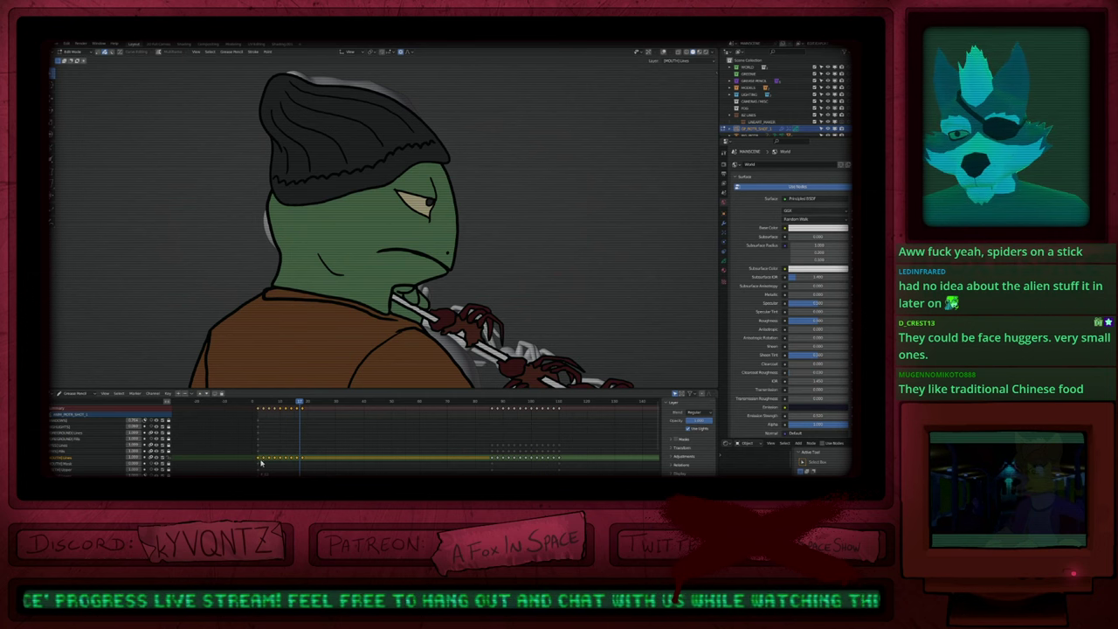
pyautogui.press('g')
pyautogui.click(313, 469)
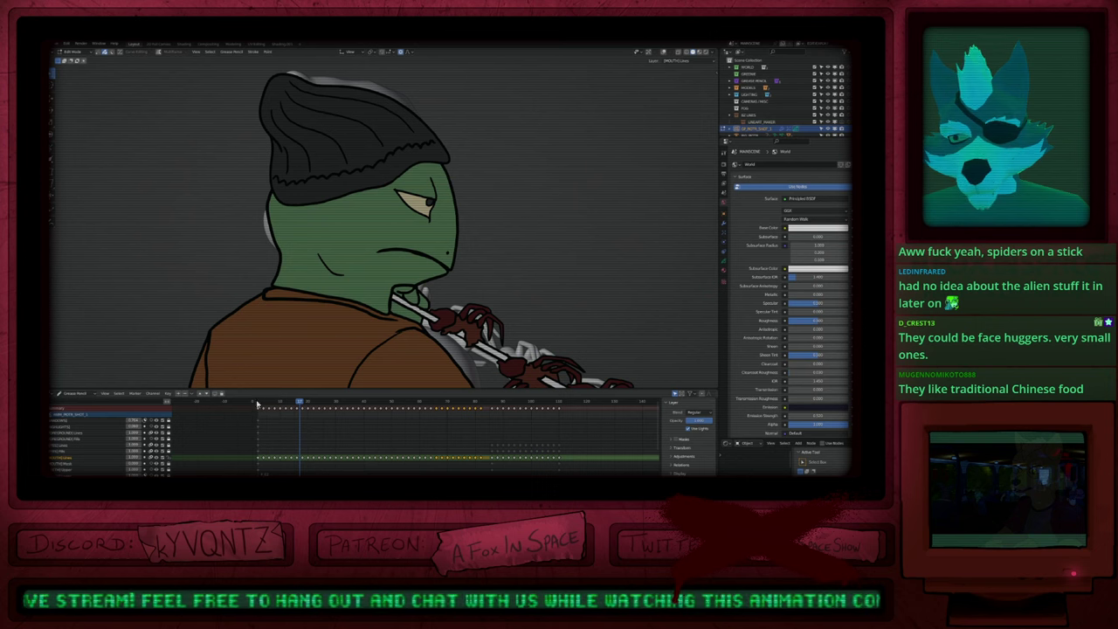
pyautogui.moveTo(258, 404)
pyautogui.mouseDown()
pyautogui.moveTo(283, 385)
pyautogui.moveTo(365, 364)
pyautogui.mouseUp()
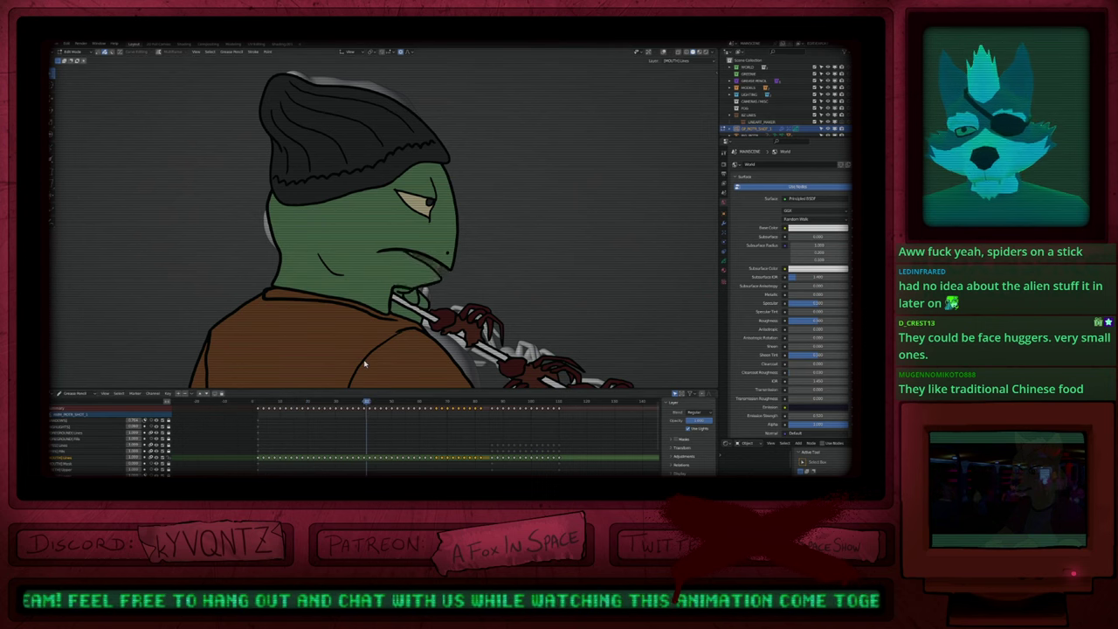
pyautogui.press('space')
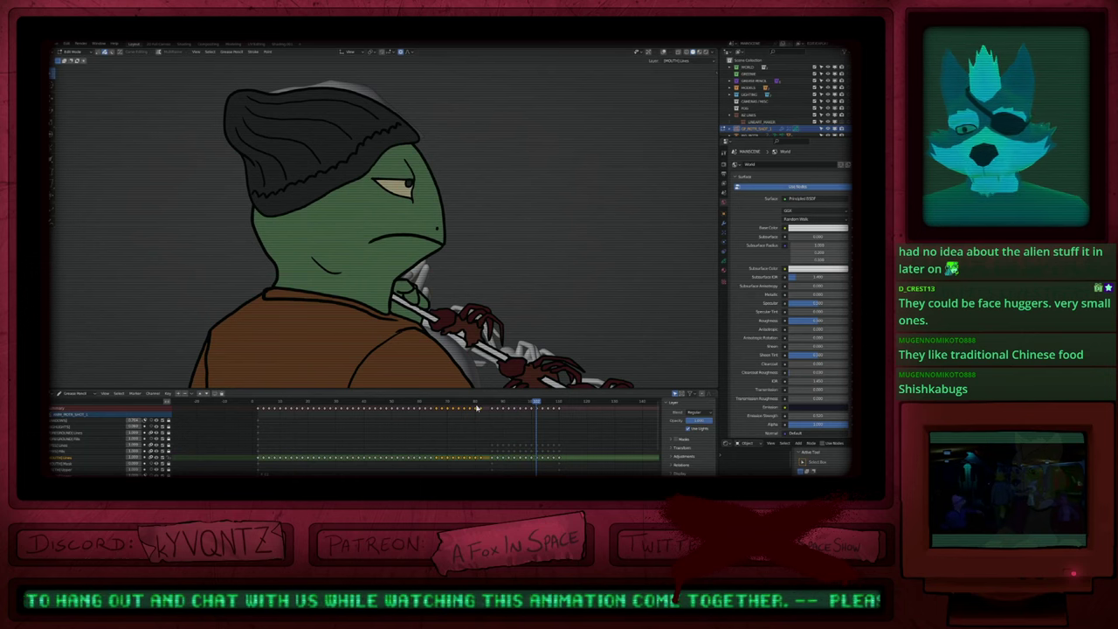
# Step: Box-select the key range in the summary row, move it earlier, and scrub to review
pyautogui.moveTo(485, 416); pyautogui.dragTo(291, 415)
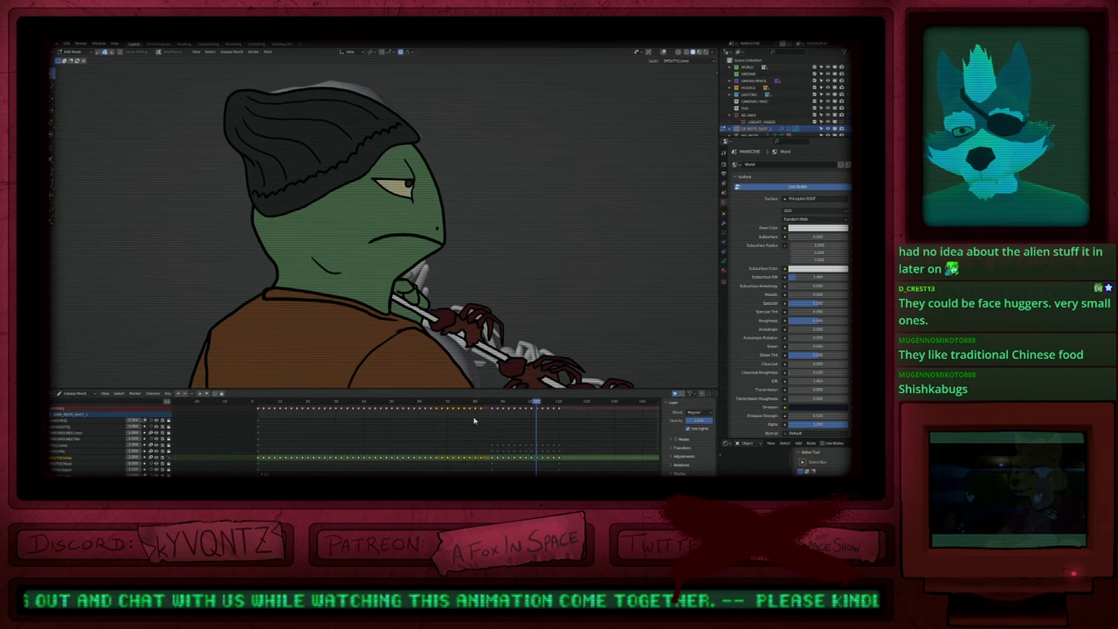
pyautogui.moveTo(488, 424); pyautogui.dragTo(256, 402)
pyautogui.press('g')
pyautogui.click(307, 420)
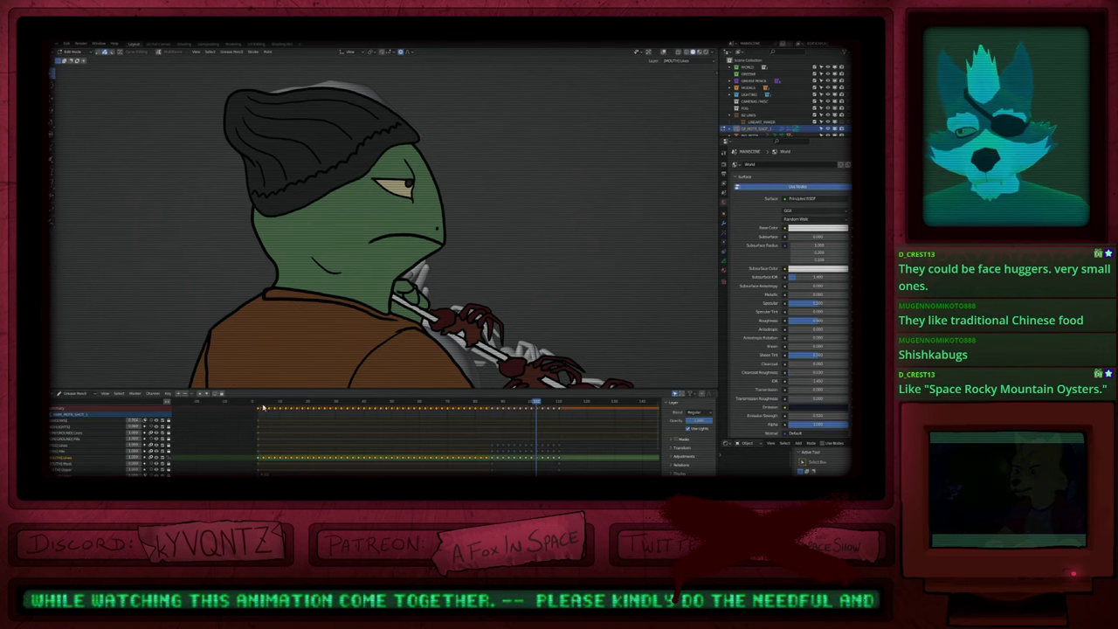
pyautogui.moveTo(264, 408)
pyautogui.mouseDown()
pyautogui.moveTo(564, 421)
pyautogui.moveTo(266, 424)
pyautogui.moveTo(336, 426)
pyautogui.mouseUp()
# Step: Nudge the mouth points with proportional falloff on the previous frame, then play from the start
pyautogui.press('Left')
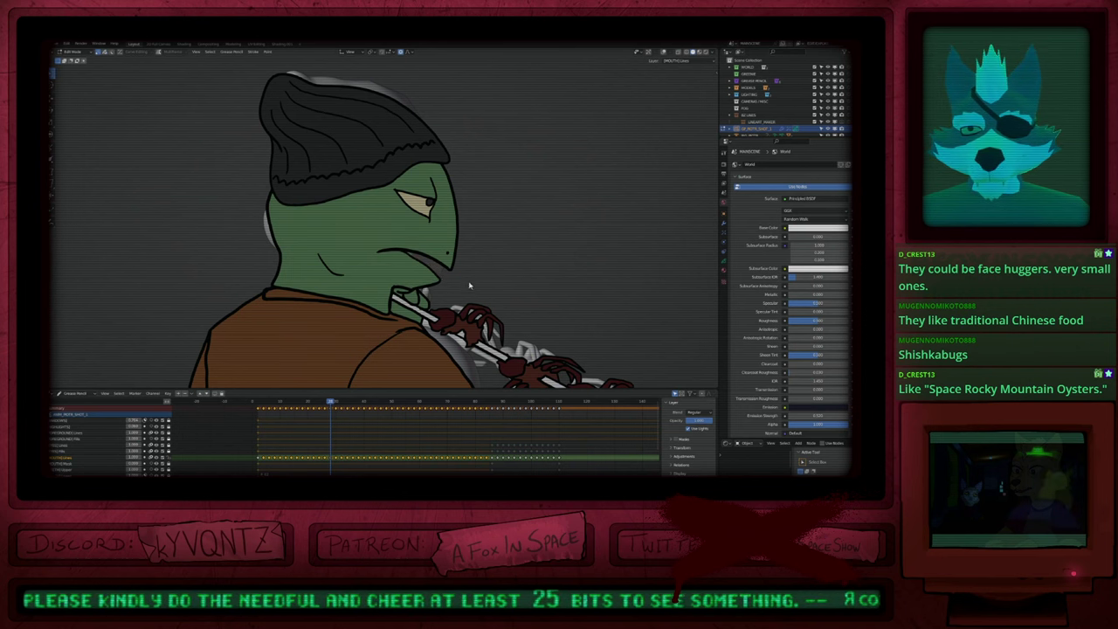
pyautogui.press('g')
pyautogui.click(489, 282)
pyautogui.press('Down')
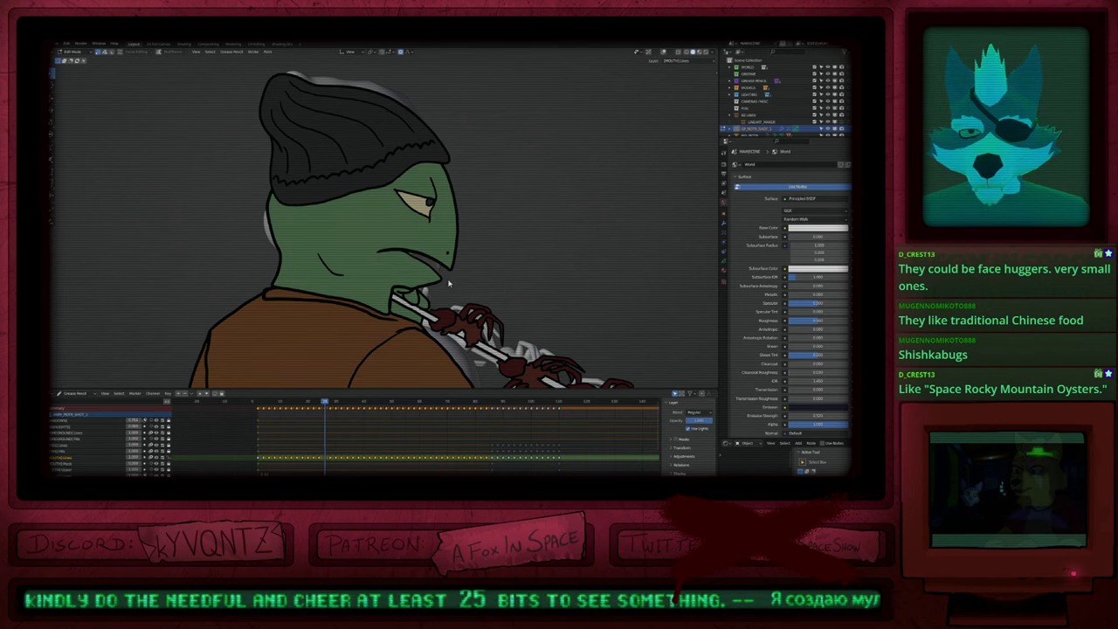
pyautogui.press('Right')
pyautogui.press('Right')
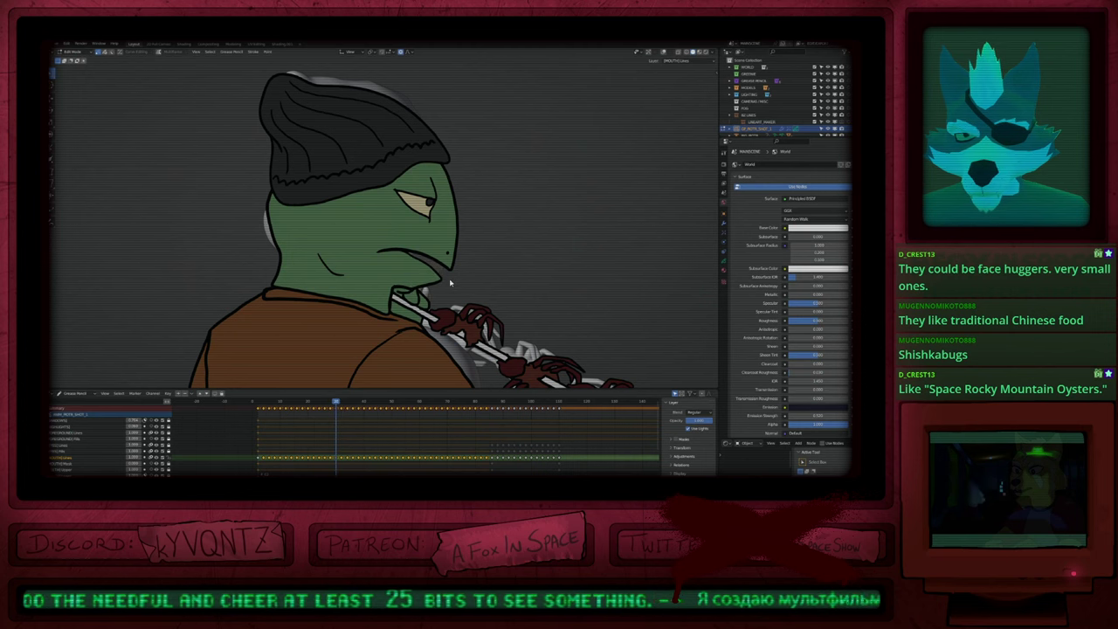
pyautogui.press('Left')
pyautogui.press('Left')
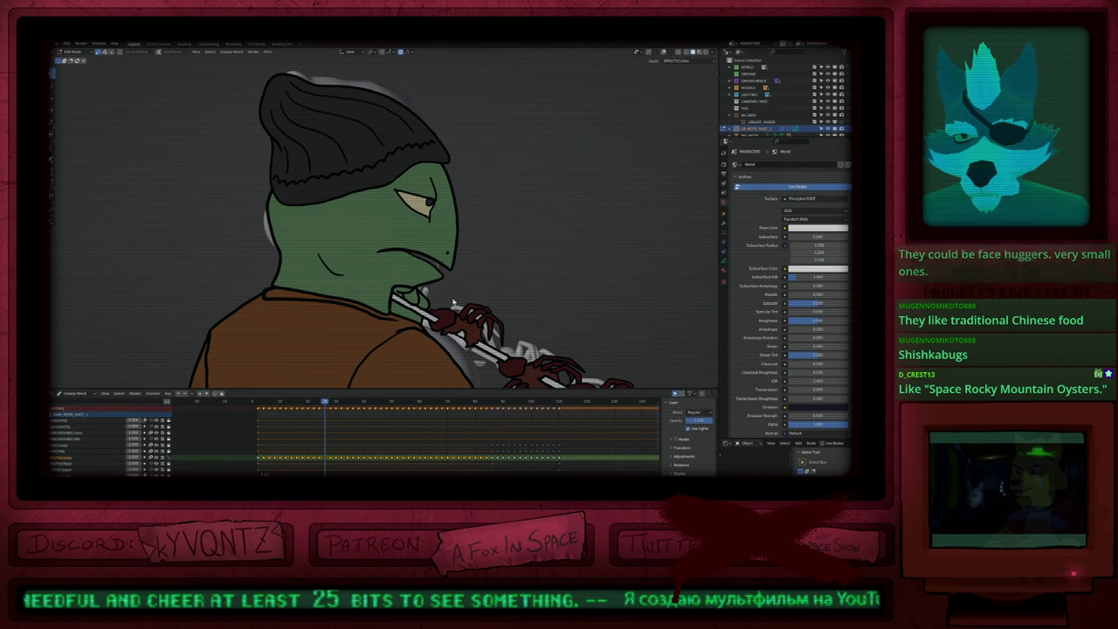
pyautogui.hotkey('shift', 'Left')
pyautogui.press('space')
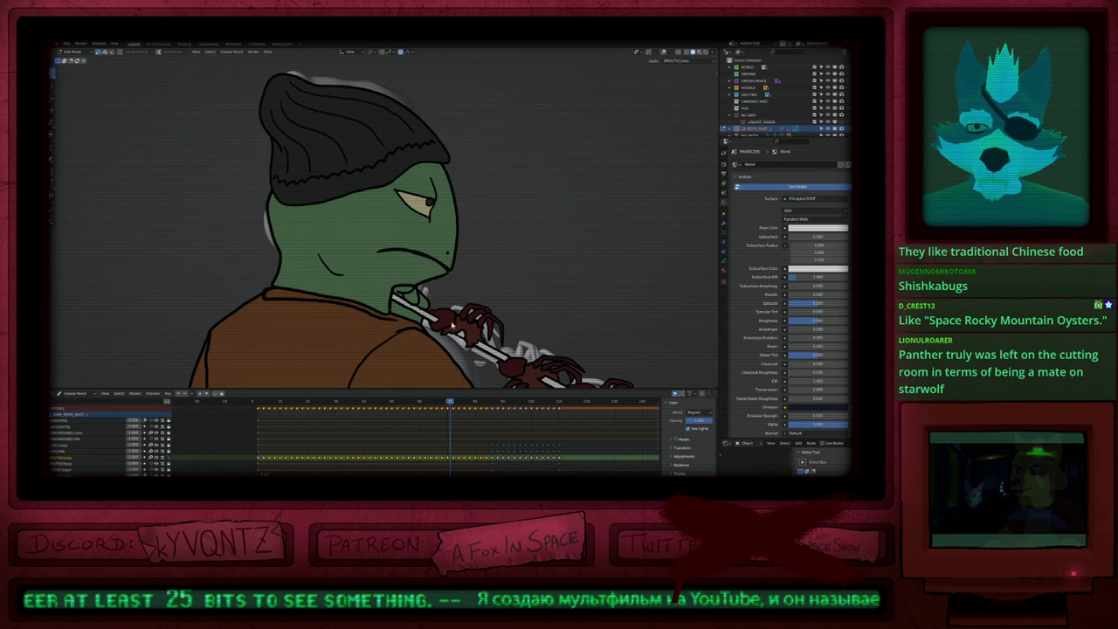
# Step: Move the mouth points toward a closed line on the current and preceding frames
pyautogui.press('g')
pyautogui.click(448, 278)
pyautogui.press('Left')
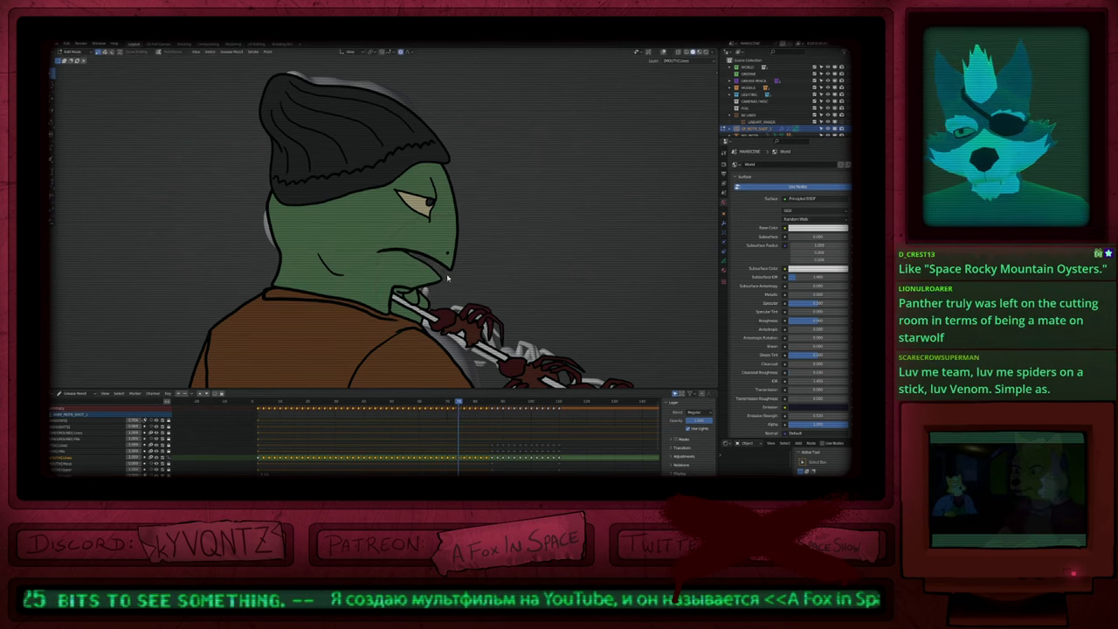
pyautogui.press('g')
pyautogui.click(448, 272)
pyautogui.press('Down')
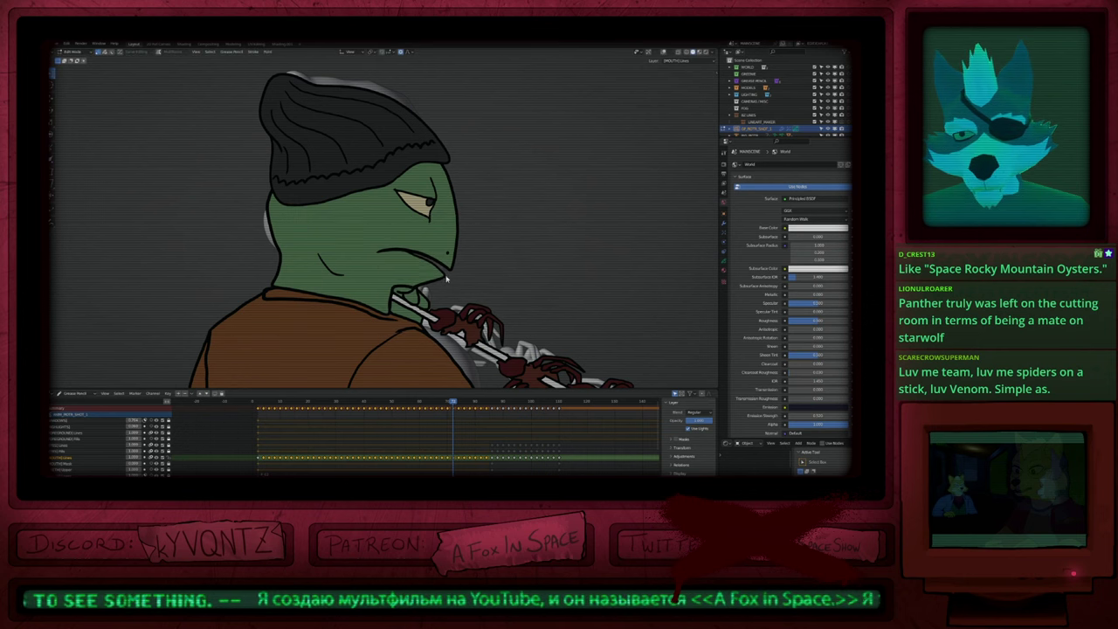
pyautogui.press('g')
pyautogui.click(448, 272)
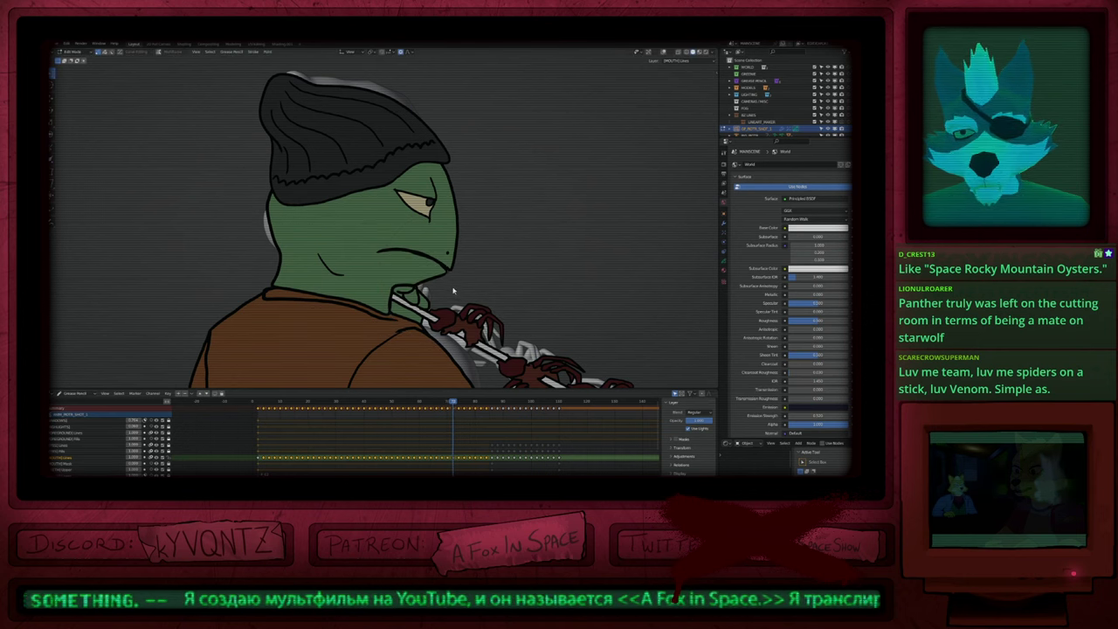
# Step: Pull the lower lip fully closed with smooth falloff and check the neighbouring frames
pyautogui.press('g')
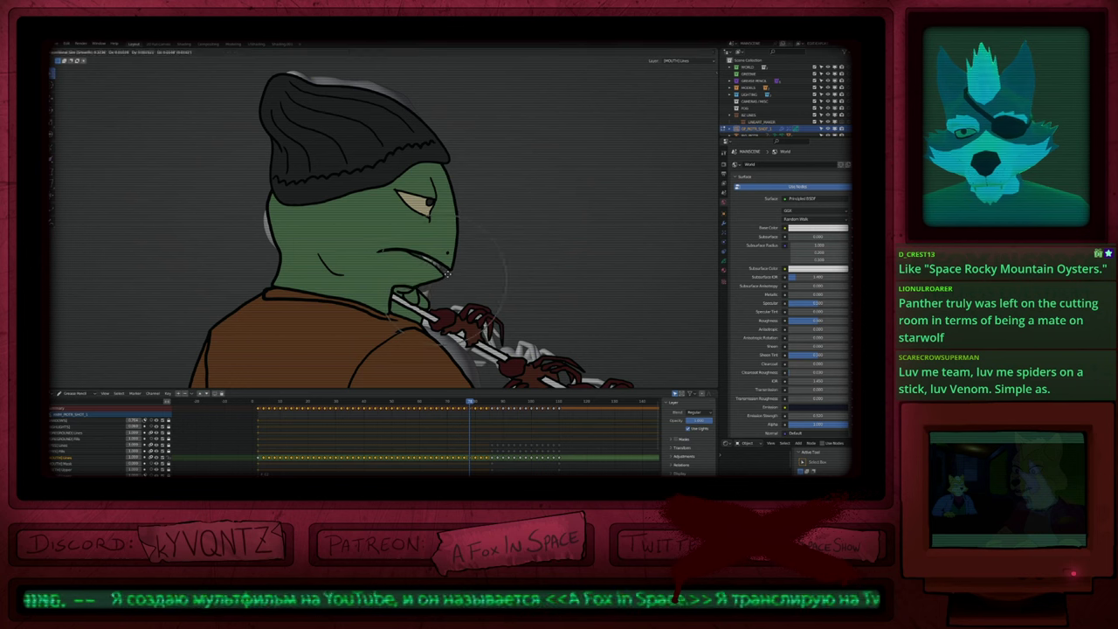
pyautogui.click(449, 280)
pyautogui.press('Up')
pyautogui.press('g')
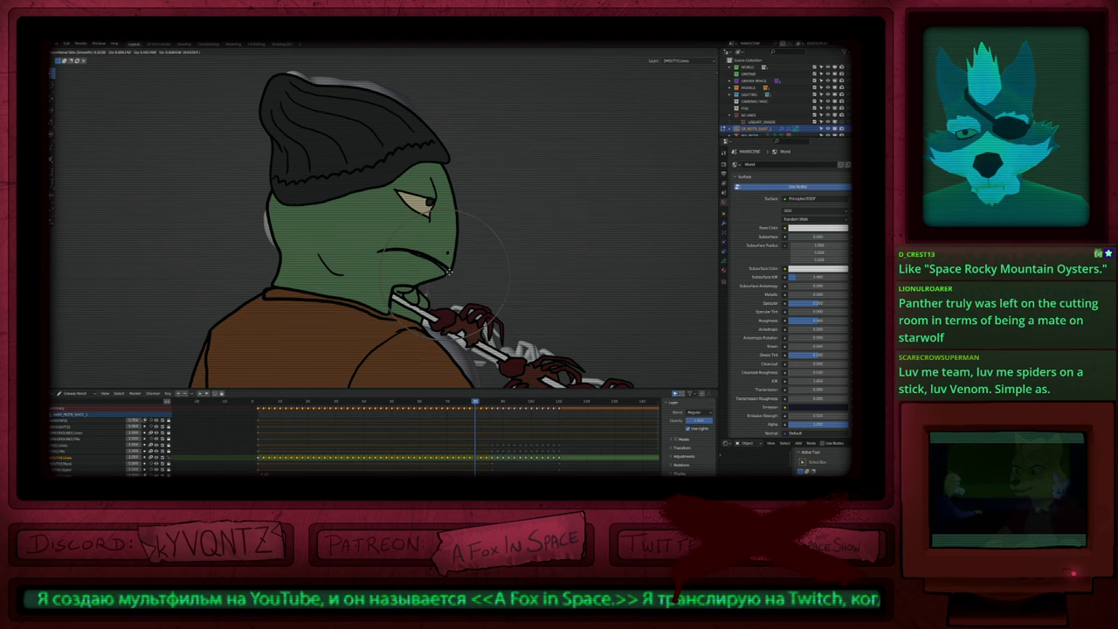
pyautogui.click(450, 276)
pyautogui.press('Up')
pyautogui.press('Down')
pyautogui.press('Down')
pyautogui.press('Down')
pyautogui.press('Down')
pyautogui.press('Down')
pyautogui.press('Down')
pyautogui.press('Down')
pyautogui.press('Down')
pyautogui.press('Down')
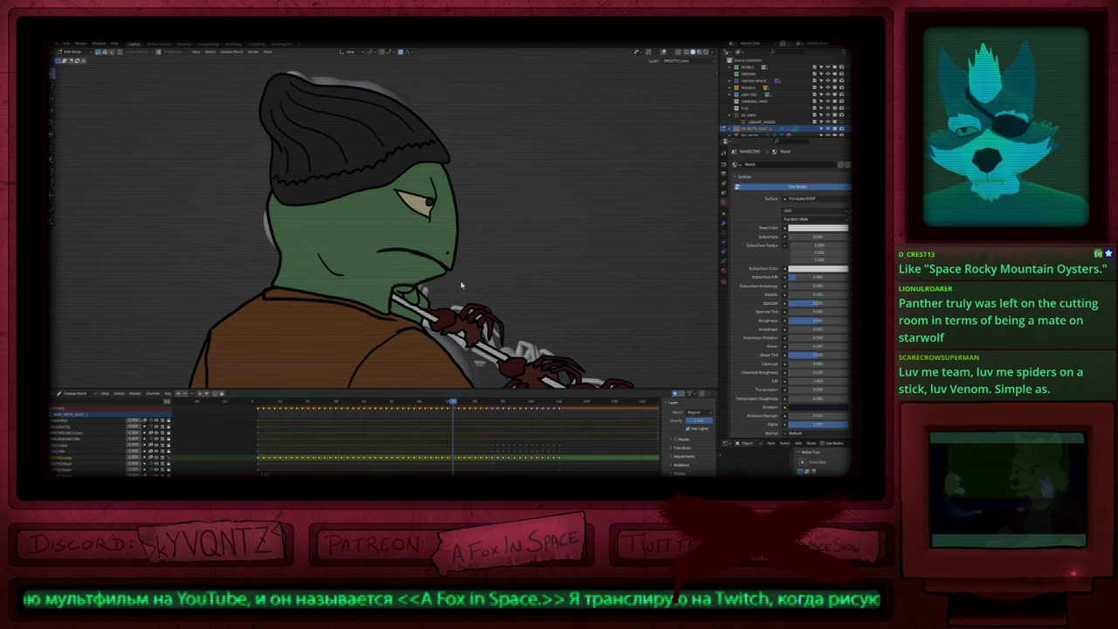
# Step: Play the mouth animation from the first frame, then return to an earlier mouth frame
pyautogui.hotkey('shift', 'Left')
pyautogui.press('space')
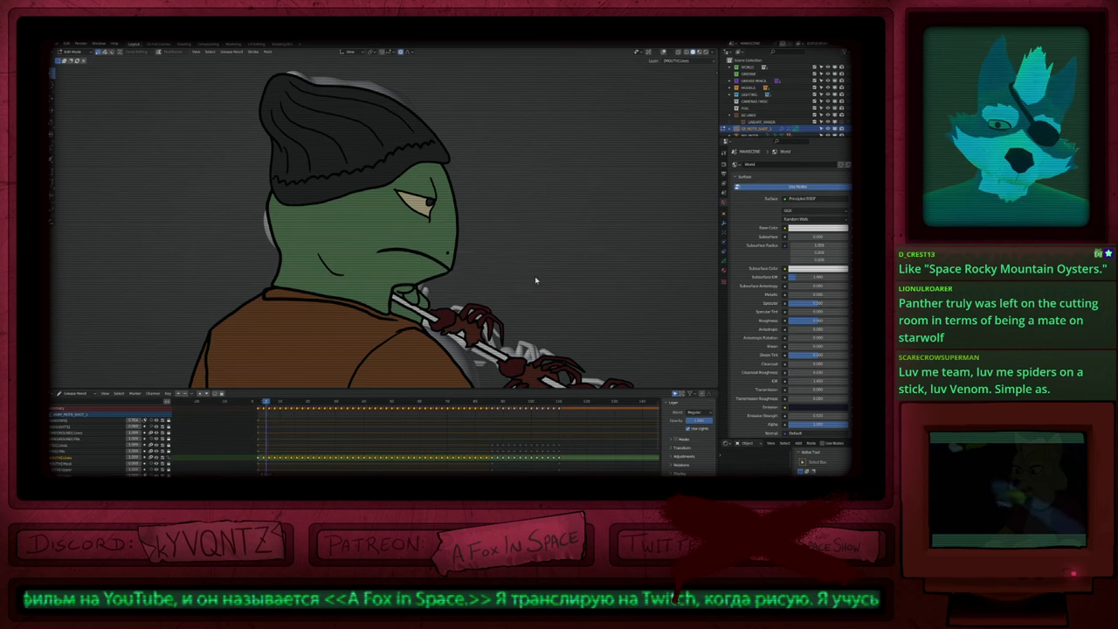
pyautogui.press('space')
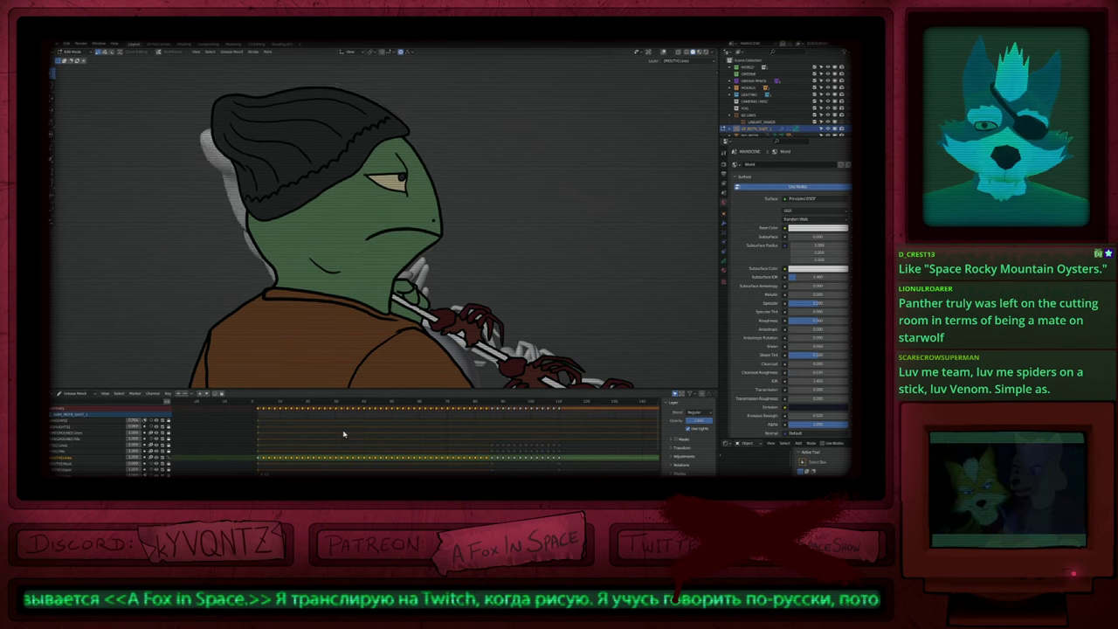
pyautogui.scroll(-3, 334, 442)
pyautogui.press('space')
pyautogui.moveTo(421, 426); pyautogui.dragTo(350, 424, button='middle')
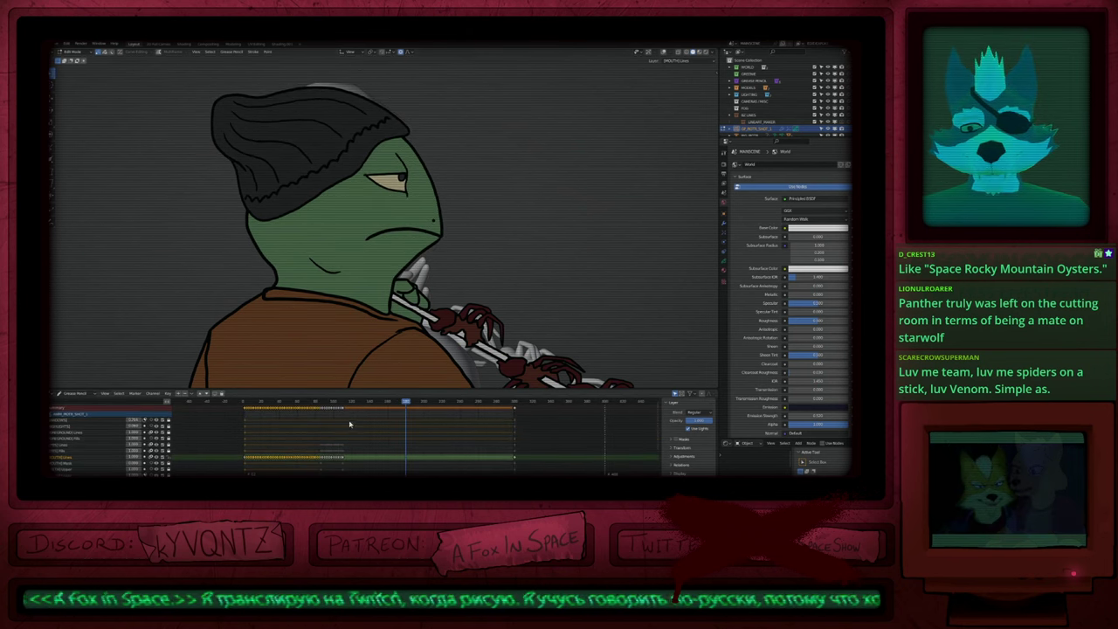
pyautogui.moveTo(362, 402); pyautogui.dragTo(323, 404)
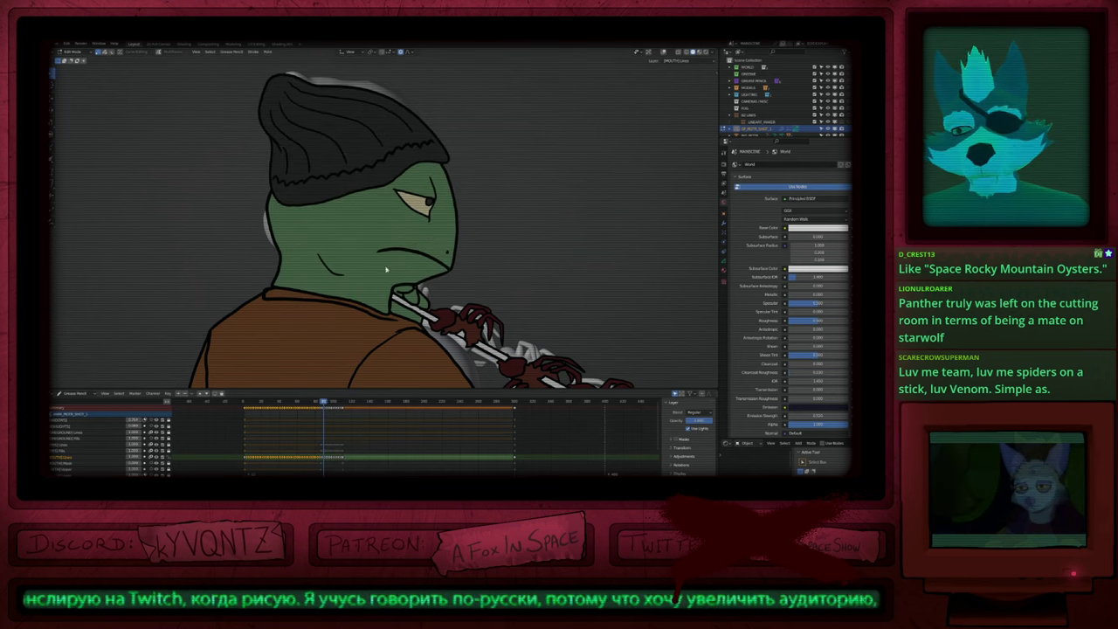
pyautogui.press('Tab')
# Step: Frame the lizard's head and step back and forth around the in-between pose
pyautogui.keyDown('shift'); pyautogui.moveTo(374, 243); pyautogui.dragTo(441, 283, button='middle'); pyautogui.keyUp('shift')
pyautogui.press('Down')
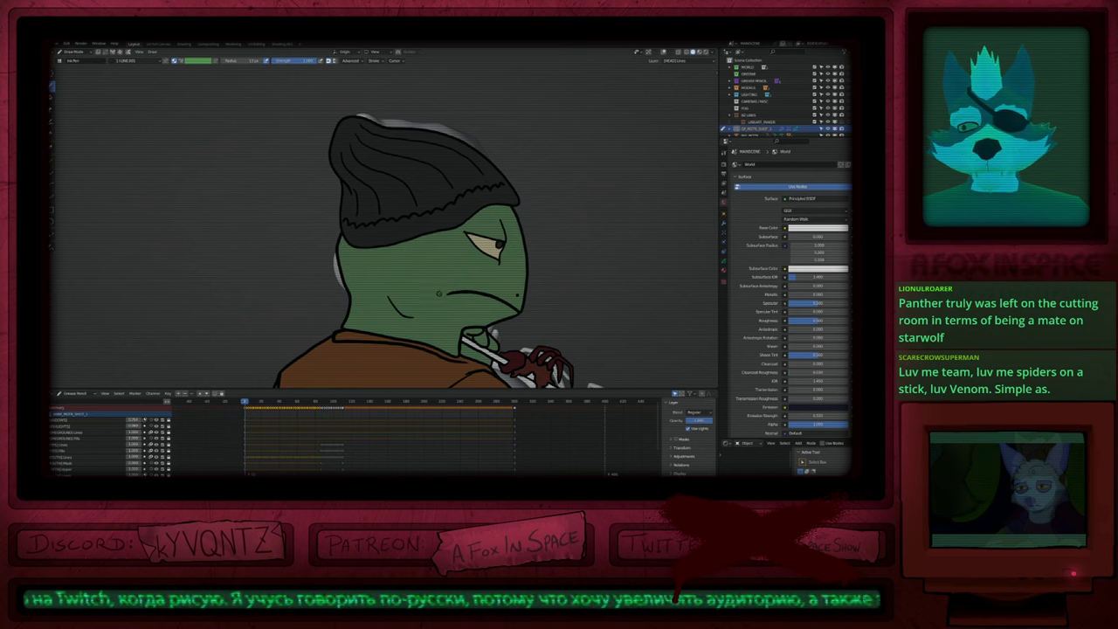
pyautogui.press('Right')
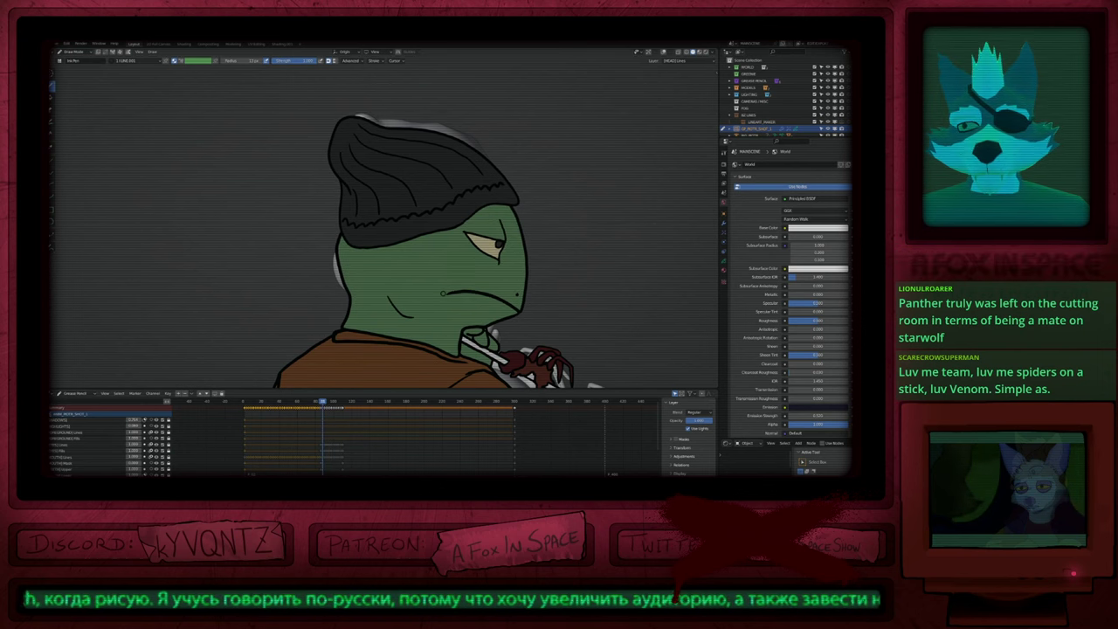
pyautogui.press('Right')
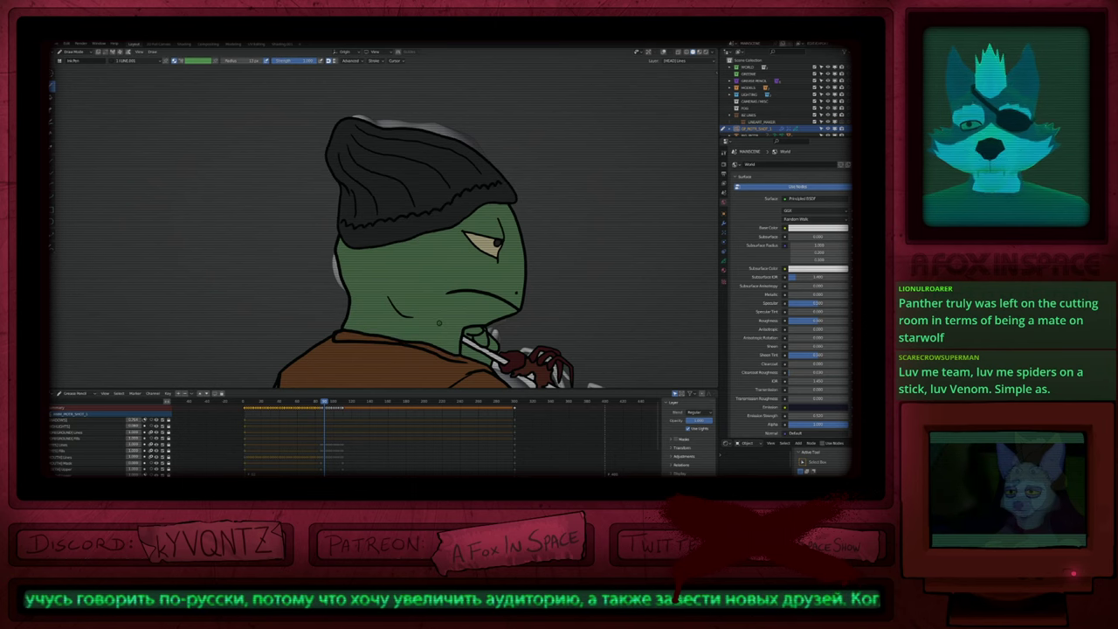
pyautogui.press('Right')
pyautogui.press('Right')
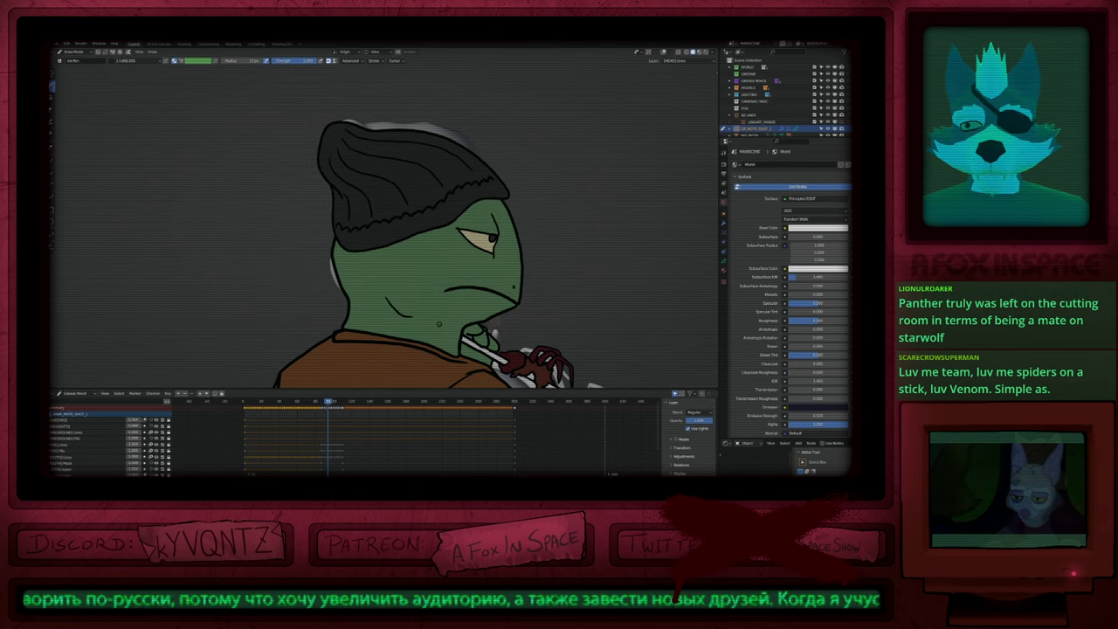
pyautogui.press('Left')
pyautogui.press('Left')
pyautogui.press('Left')
pyautogui.press('Left')
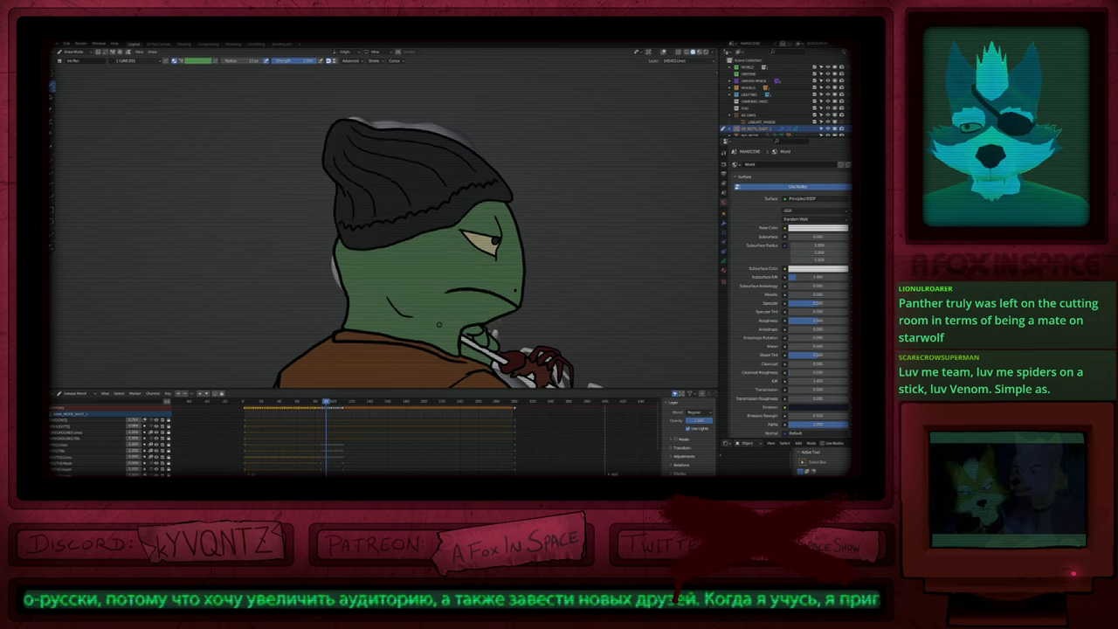
pyautogui.press('Right')
pyautogui.press('Right')
pyautogui.press('Right')
pyautogui.press('Right')
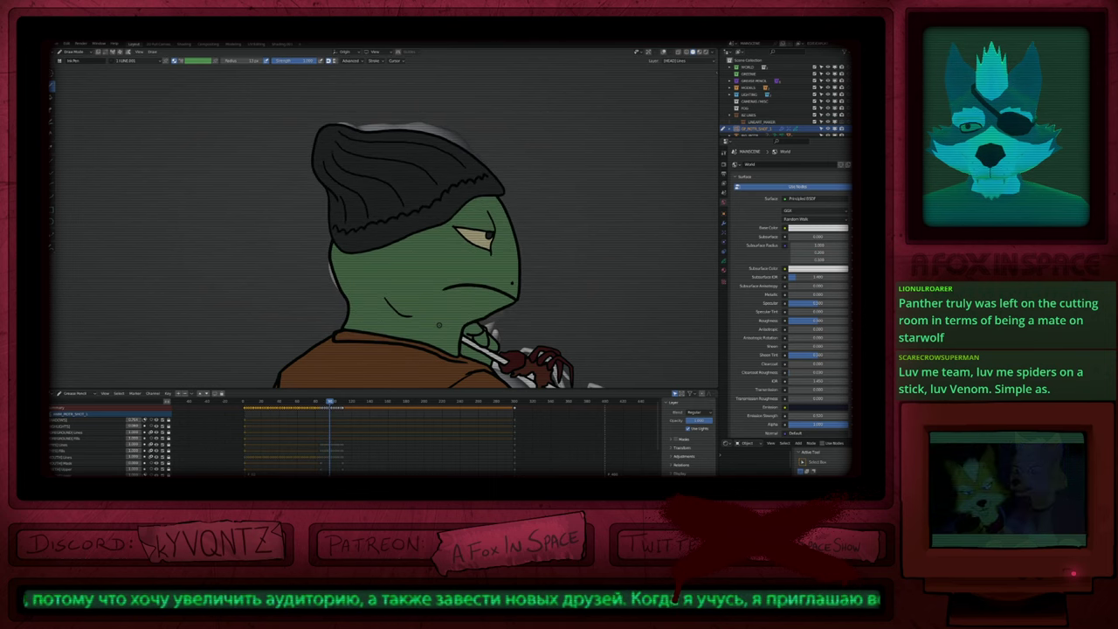
pyautogui.press('Left')
pyautogui.press('Left')
# Step: Advance through the successive head poses, then step back through the in-between frames
pyautogui.press('Right')
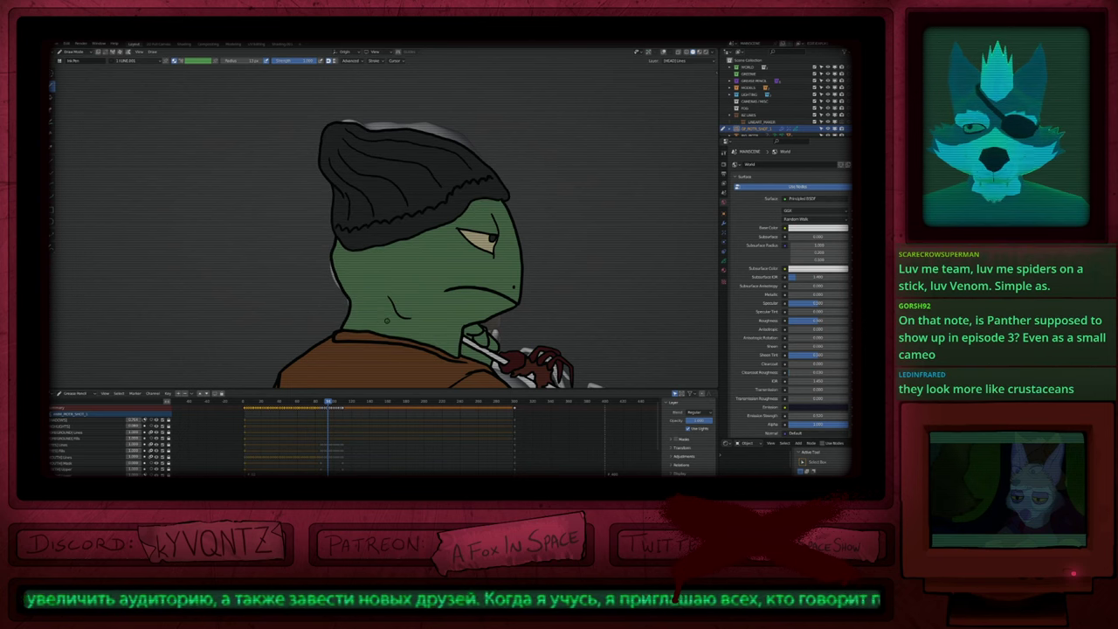
pyautogui.press('Right')
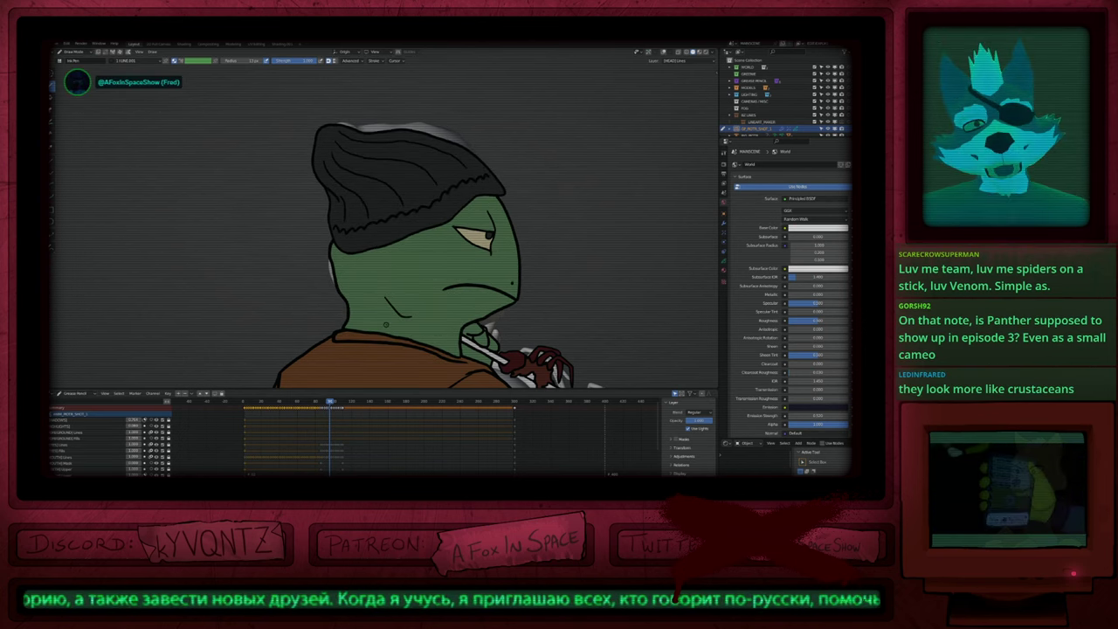
pyautogui.press('Right')
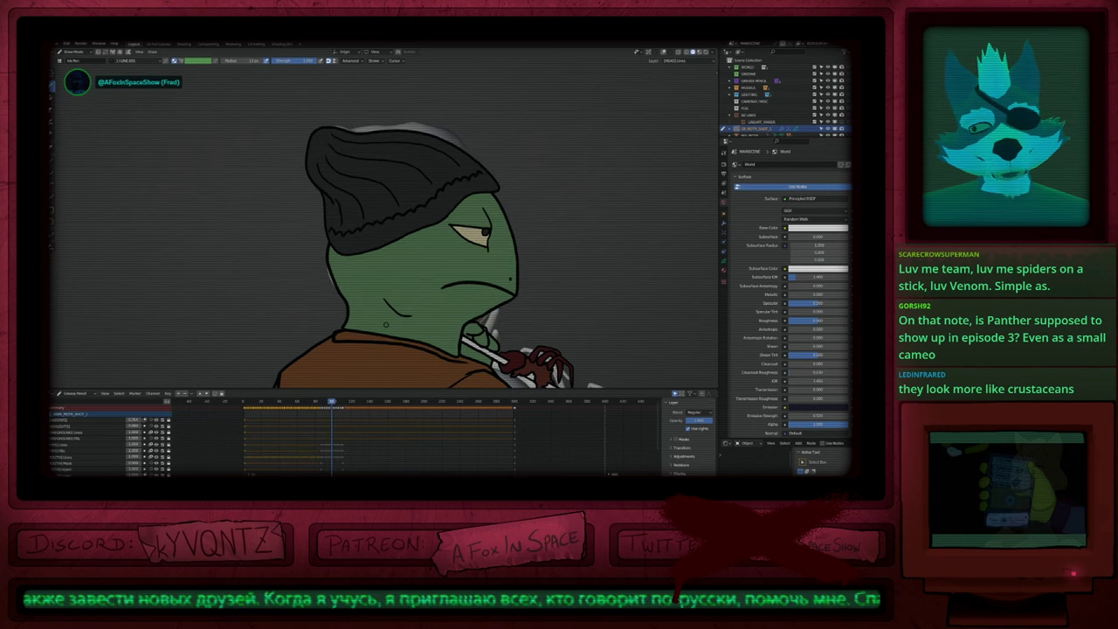
pyautogui.press('Right')
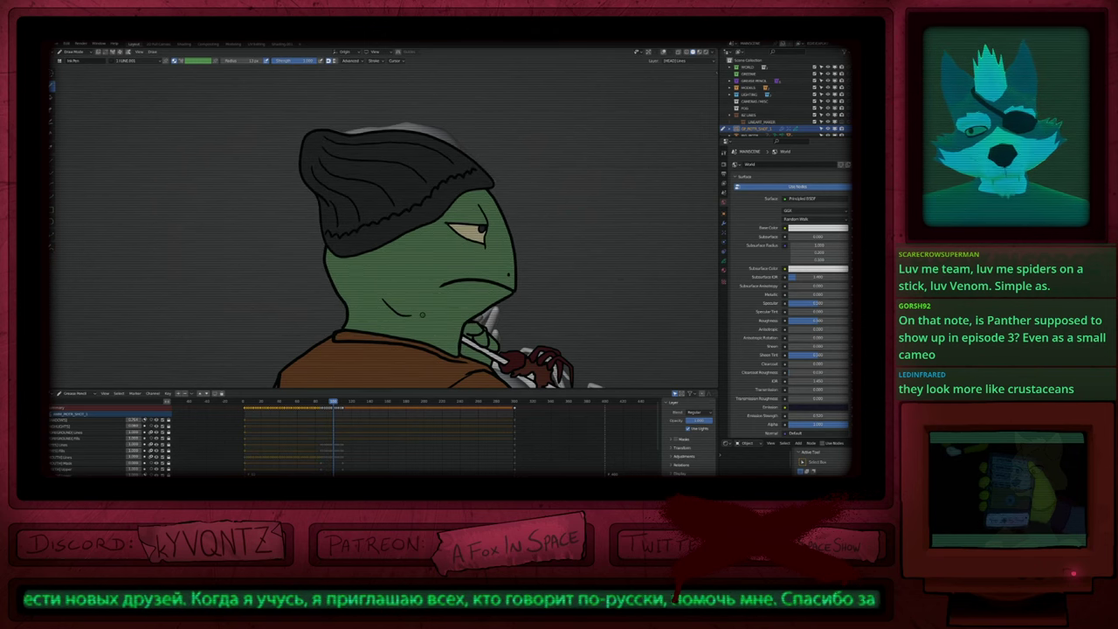
pyautogui.press('Right')
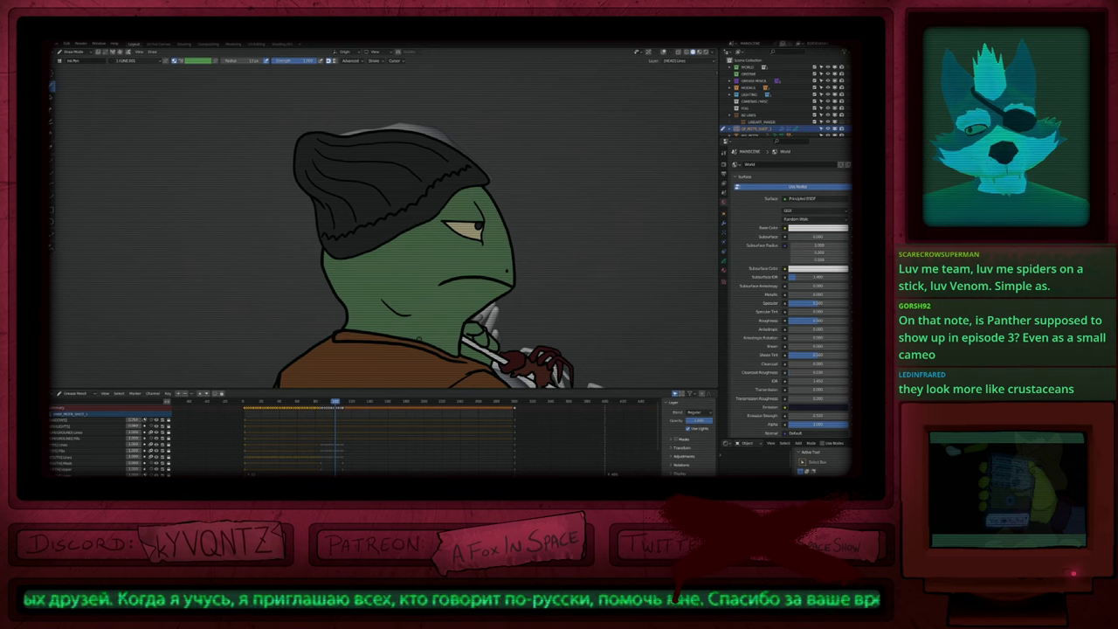
pyautogui.press('Right')
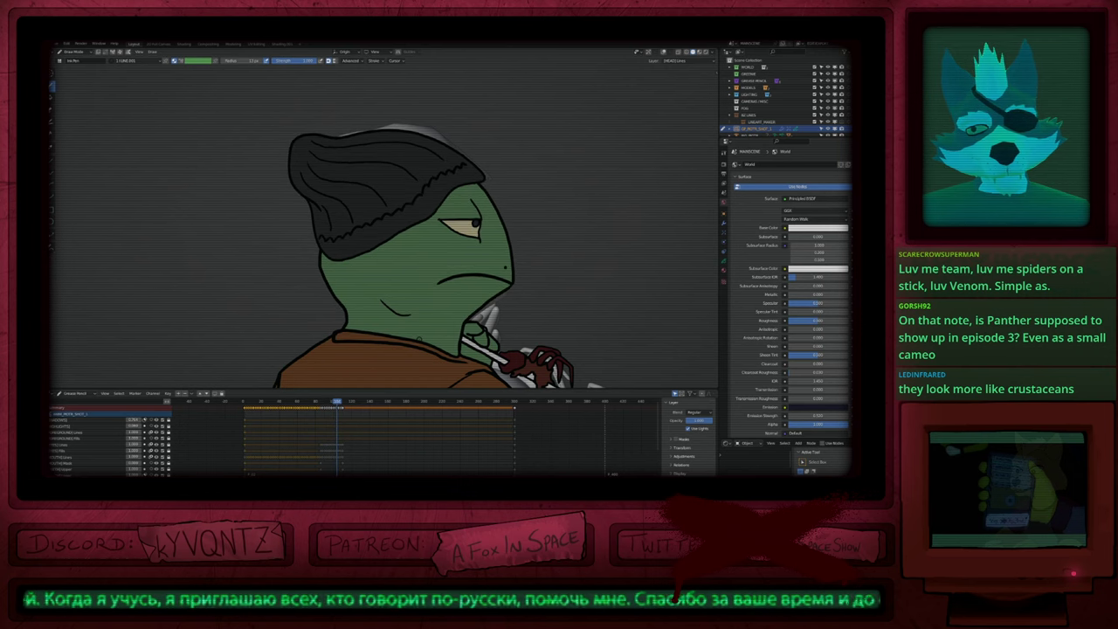
pyautogui.press('Right')
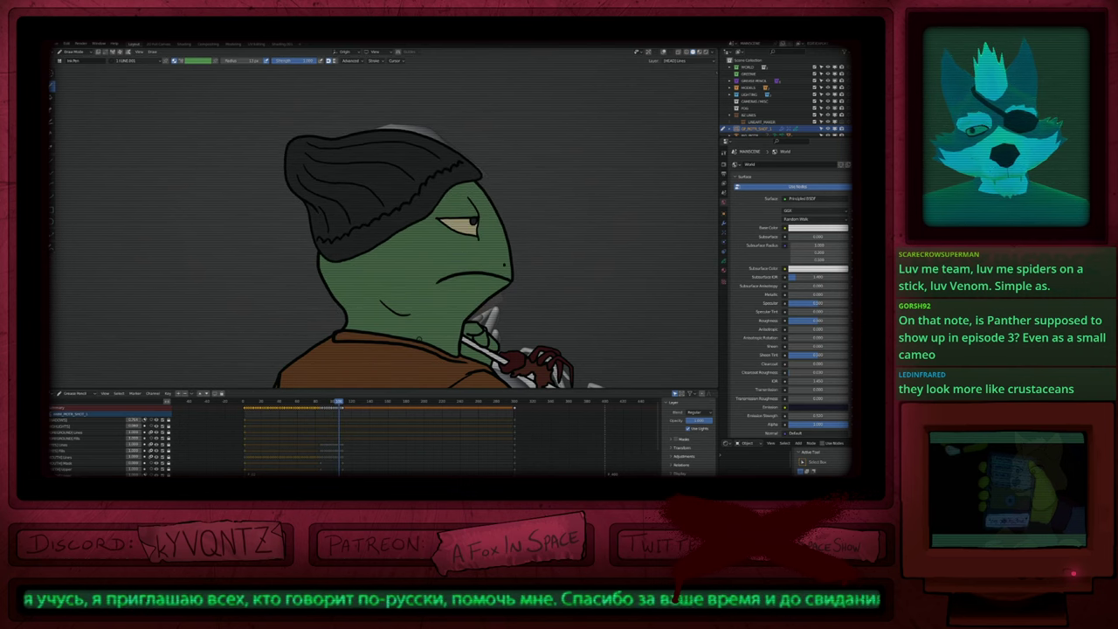
pyautogui.press('Left')
pyautogui.press('Left')
pyautogui.press('Left')
pyautogui.press('Left')
pyautogui.press('Left')
pyautogui.press('Left')
pyautogui.press('Left')
pyautogui.press('Left')
pyautogui.press('Left')
pyautogui.press('Left')
pyautogui.press('Left')
pyautogui.press('Left')
pyautogui.press('Left')
pyautogui.press('Left')
pyautogui.press('Left')
pyautogui.press('Left')
pyautogui.press('Left')
pyautogui.press('Left')
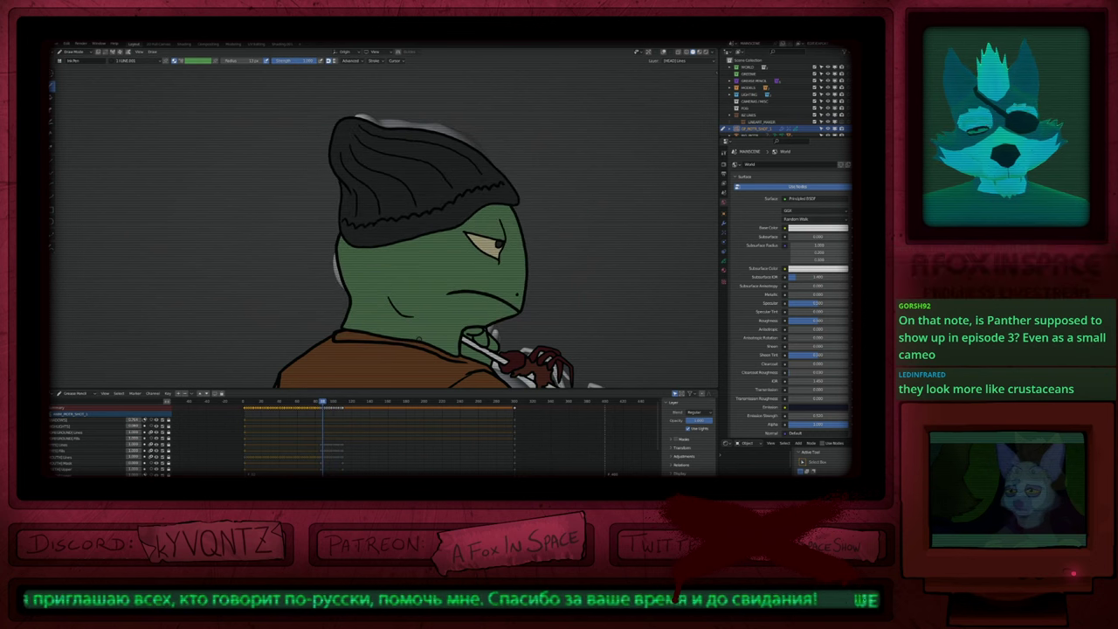
pyautogui.press('Right')
pyautogui.press('Right')
pyautogui.press('Right')
pyautogui.press('Right')
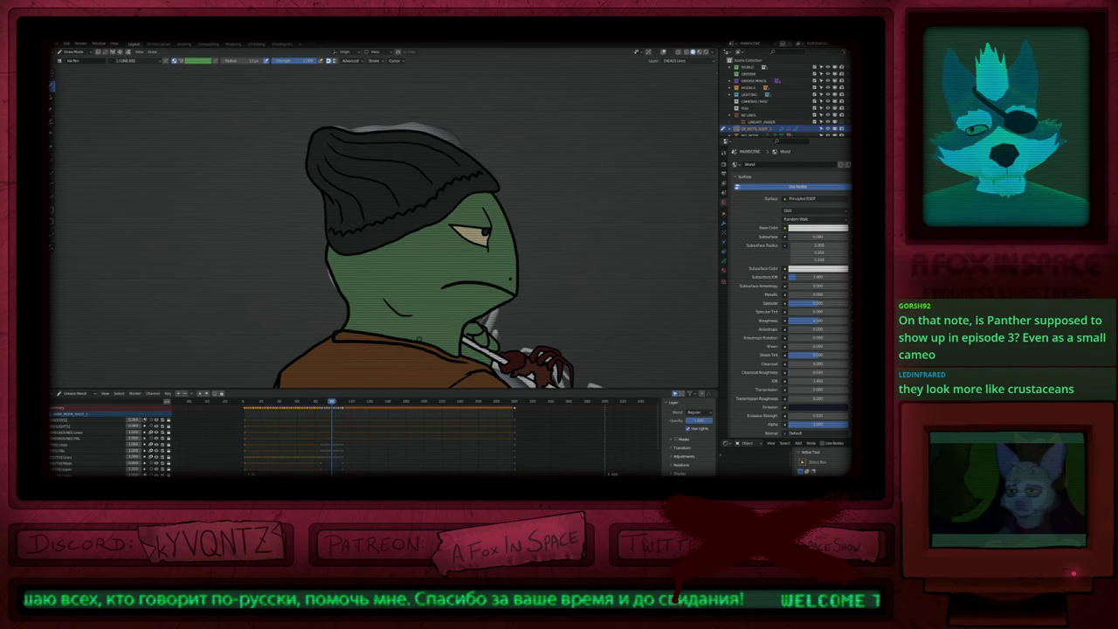
pyautogui.press('Left')
pyautogui.press('Left')
pyautogui.press('Left')
pyautogui.press('Left')
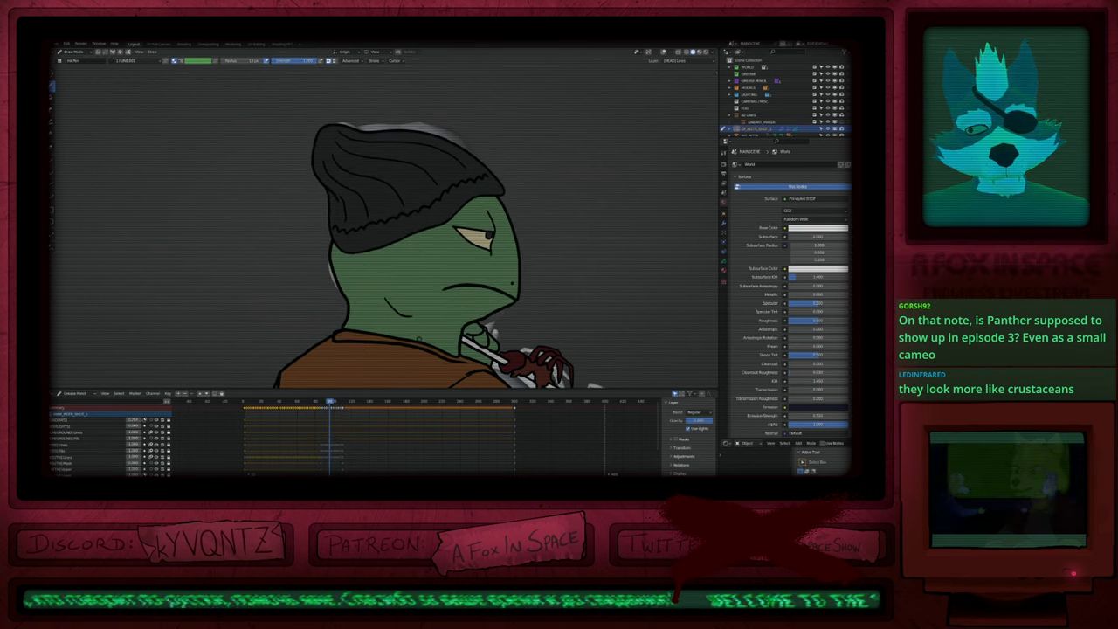
# Step: Flip between neighbouring frames to compare head outlines, then step forward three frames
pyautogui.press('Left')
pyautogui.press('Right')
pyautogui.press('Right')
pyautogui.press('Right')
pyautogui.press('Left')
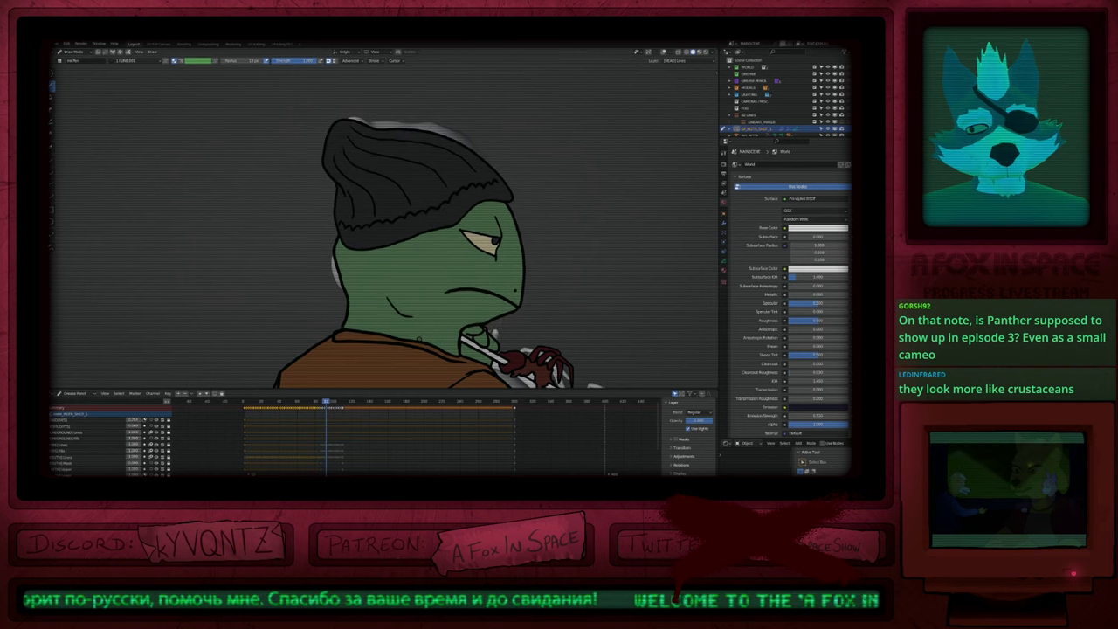
pyautogui.press('Left')
pyautogui.press('Left')
pyautogui.press('Left')
pyautogui.press('Left')
pyautogui.press('Left')
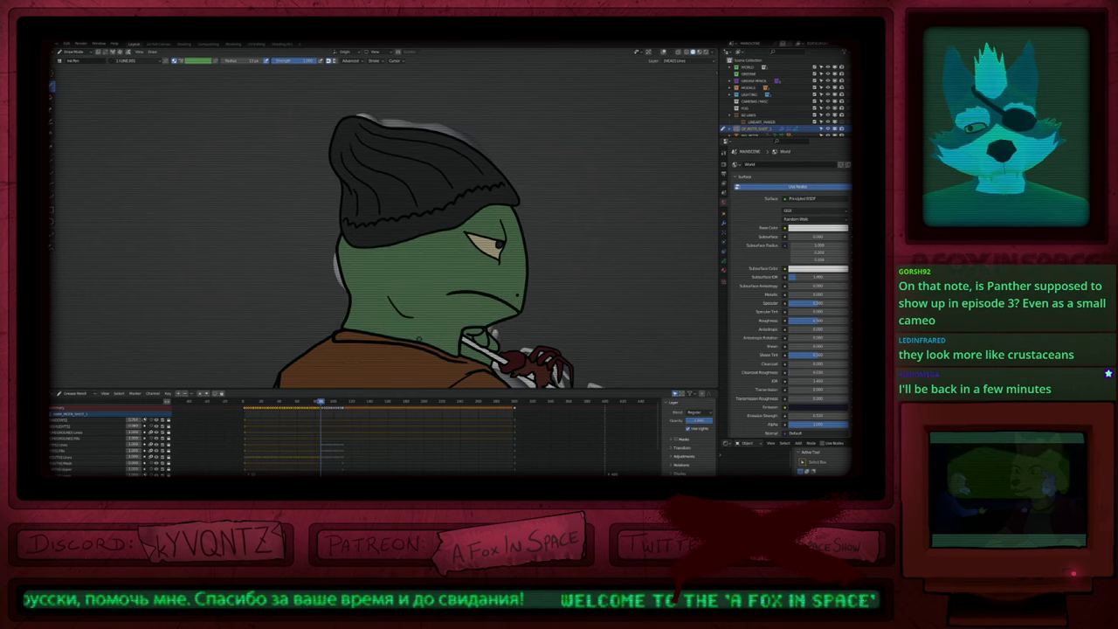
pyautogui.press('Right')
pyautogui.press('Right')
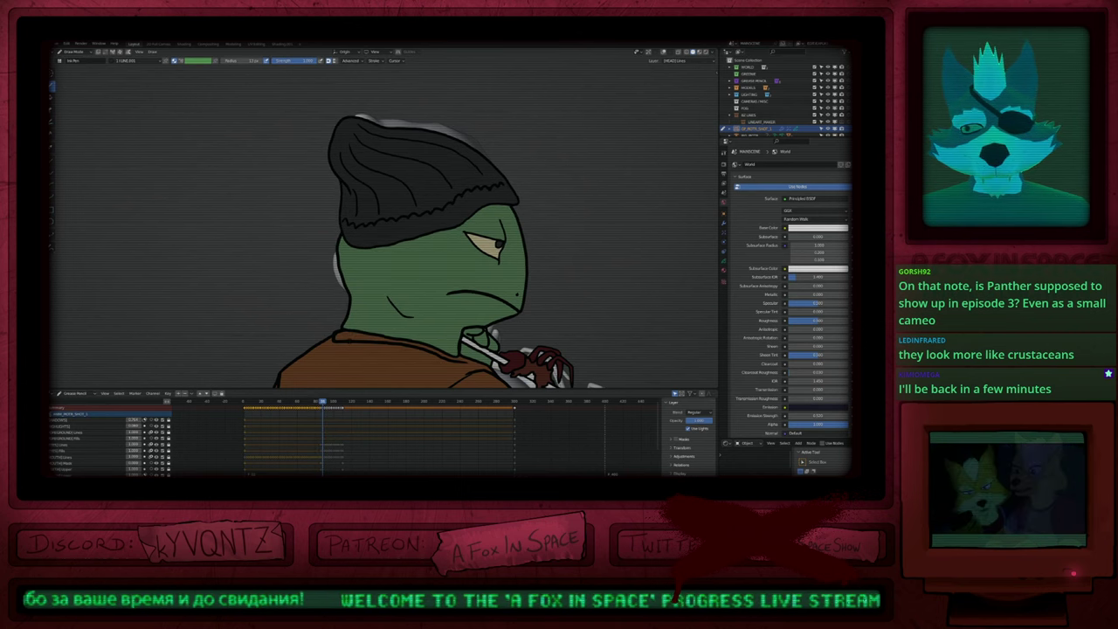
pyautogui.press('Right')
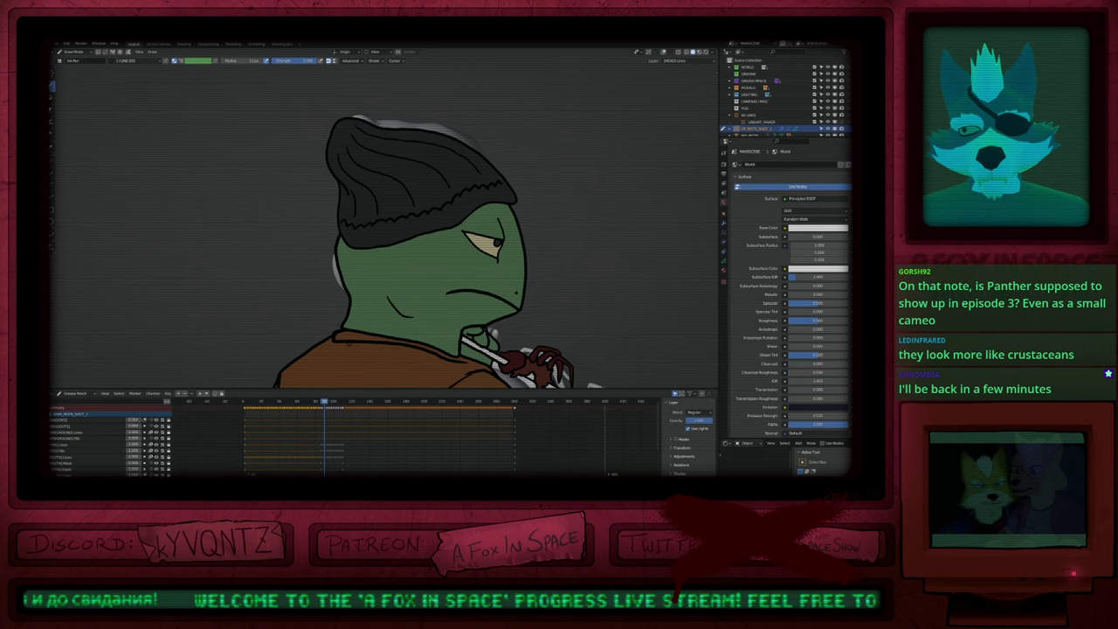
pyautogui.press('Right')
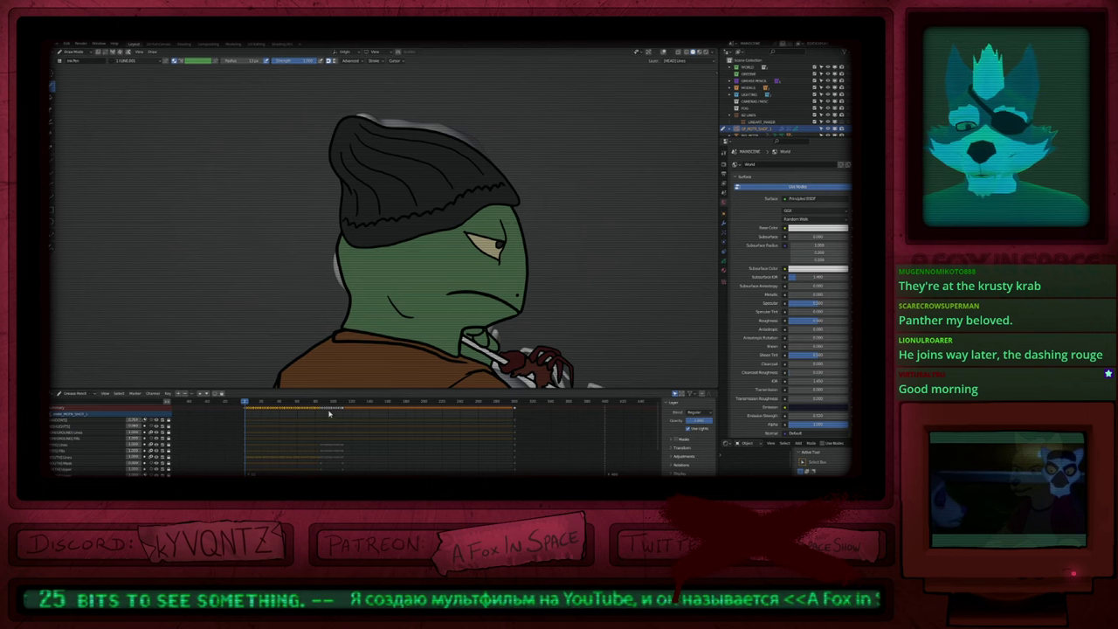
# Step: Scrub to the frames around the head keyframe and step through the head turn
pyautogui.moveTo(331, 403)
pyautogui.mouseDown()
pyautogui.moveTo(246, 407)
pyautogui.moveTo(306, 404)
pyautogui.moveTo(334, 423)
pyautogui.mouseUp()
pyautogui.press('Left')
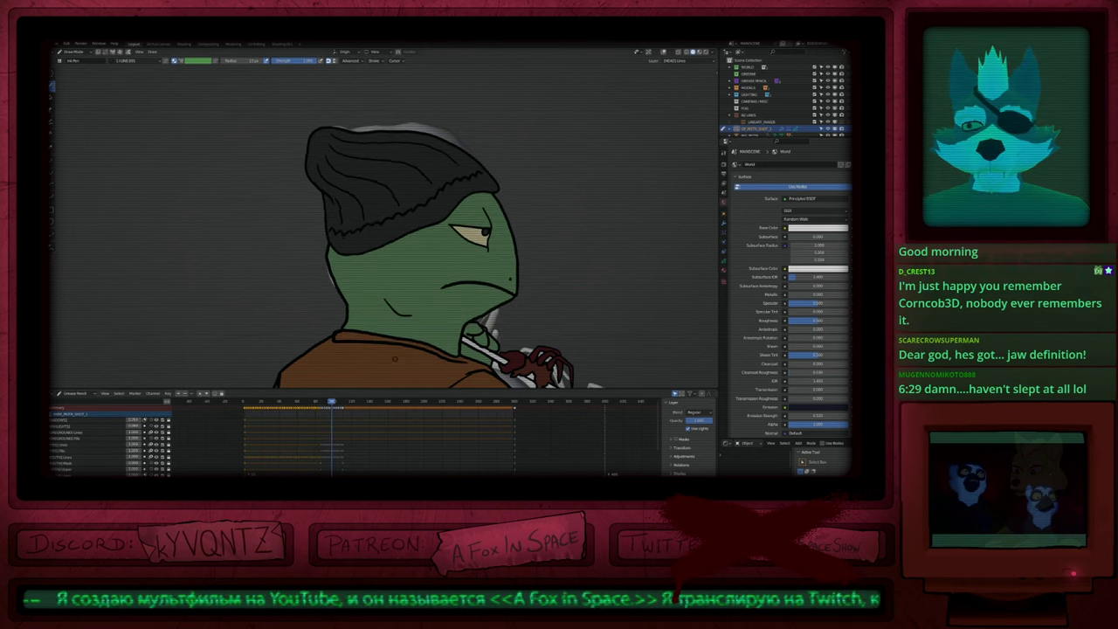
pyautogui.press('Left')
pyautogui.press('Left')
pyautogui.press('Left')
pyautogui.press('Left')
pyautogui.press('Left')
pyautogui.press('Left')
pyautogui.press('Left')
pyautogui.press('Left')
pyautogui.press('Left')
pyautogui.press('Left')
pyautogui.press('Left')
pyautogui.press('Left')
pyautogui.press('Right')
pyautogui.press('Right')
pyautogui.press('Right')
pyautogui.press('Right')
pyautogui.press('Right')
pyautogui.press('Right')
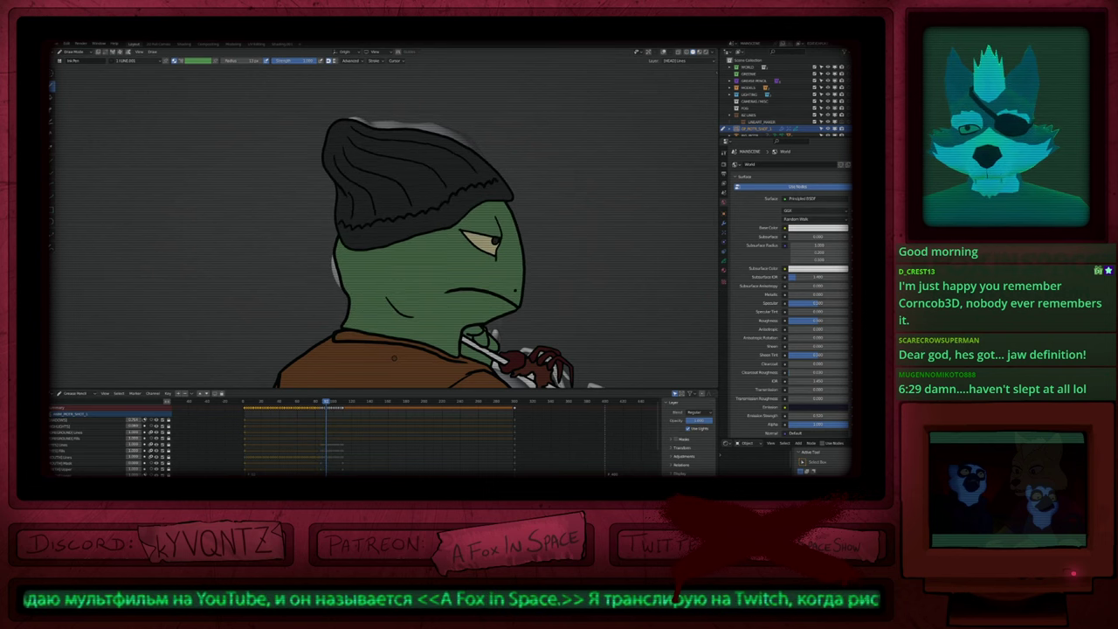
pyautogui.press('Right')
pyautogui.press('Right')
pyautogui.press('Right')
pyautogui.press('Right')
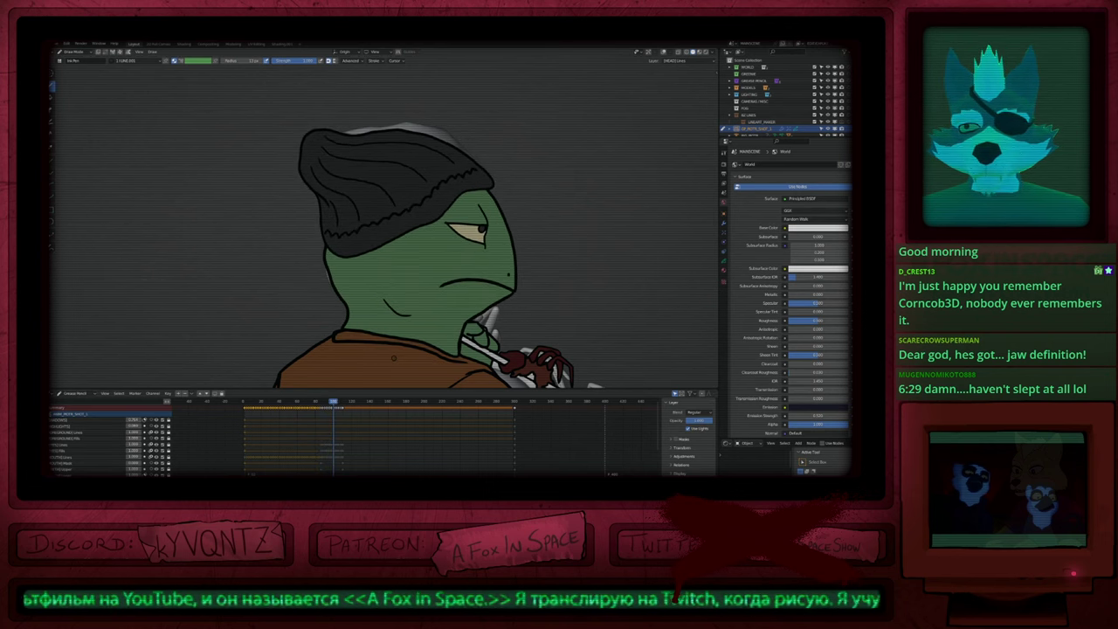
pyautogui.press('Right')
pyautogui.press('Right')
pyautogui.press('Right')
pyautogui.press('Right')
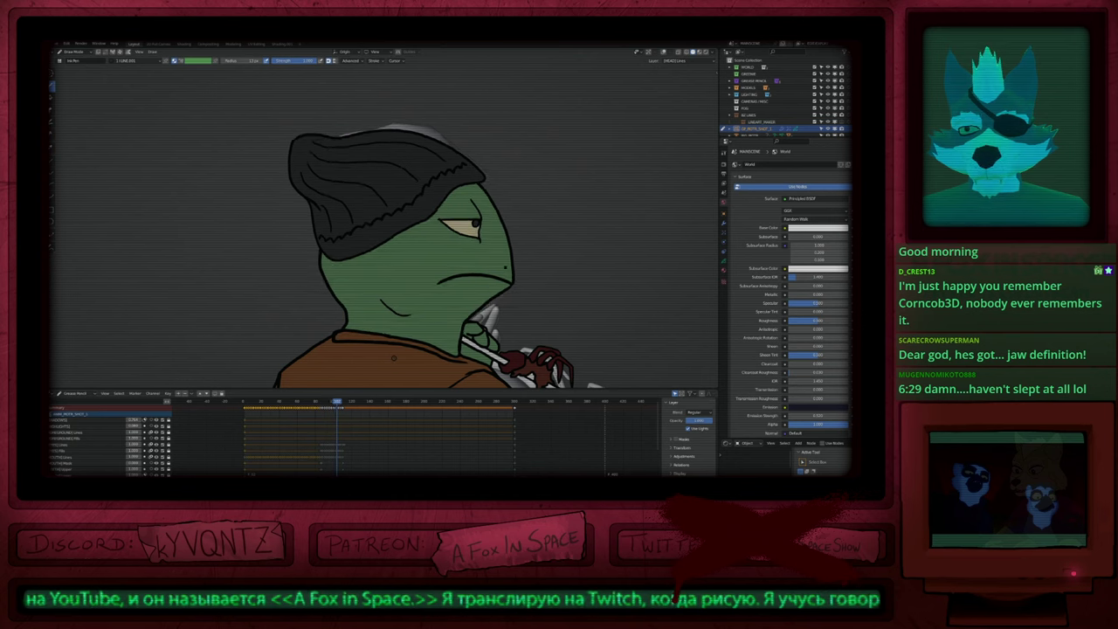
pyautogui.press('Right')
pyautogui.press('Right')
pyautogui.press('Right')
pyautogui.press('Right')
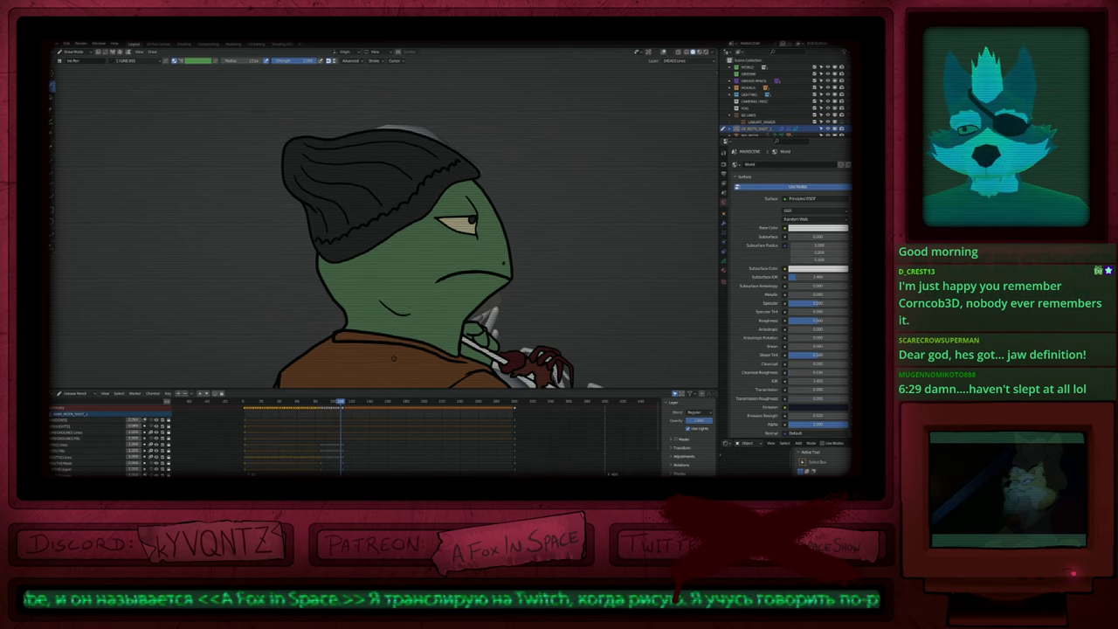
# Step: Compare neighbouring hat poses around frame 93, then jump ahead to frame 110
pyautogui.press('Left')
pyautogui.press('Left')
pyautogui.press('Left')
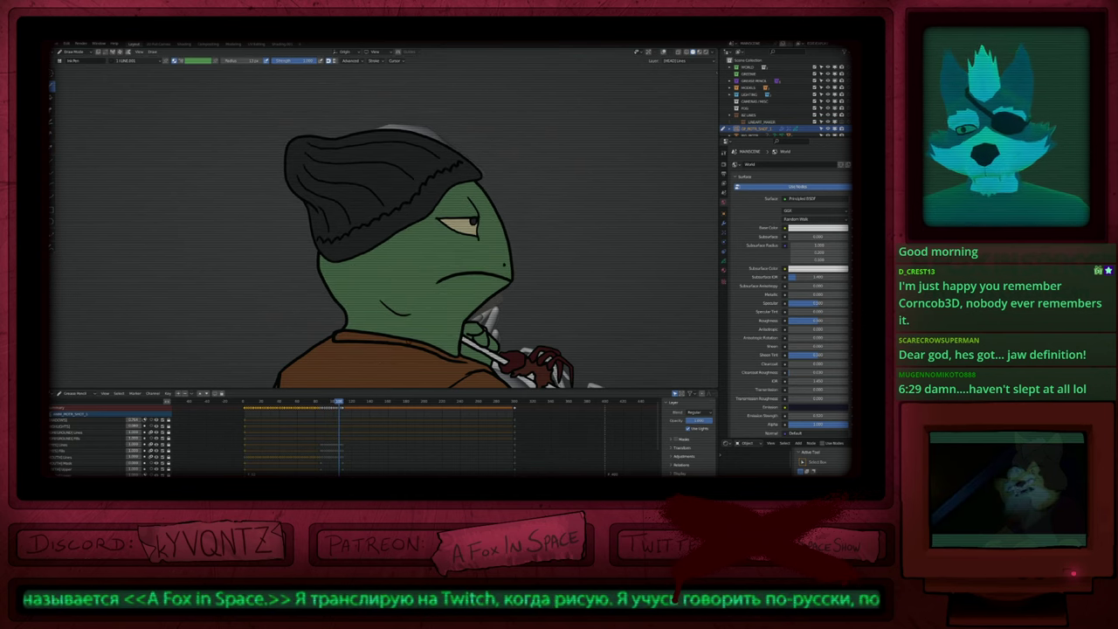
pyautogui.press('Left')
pyautogui.press('Right')
pyautogui.press('Right')
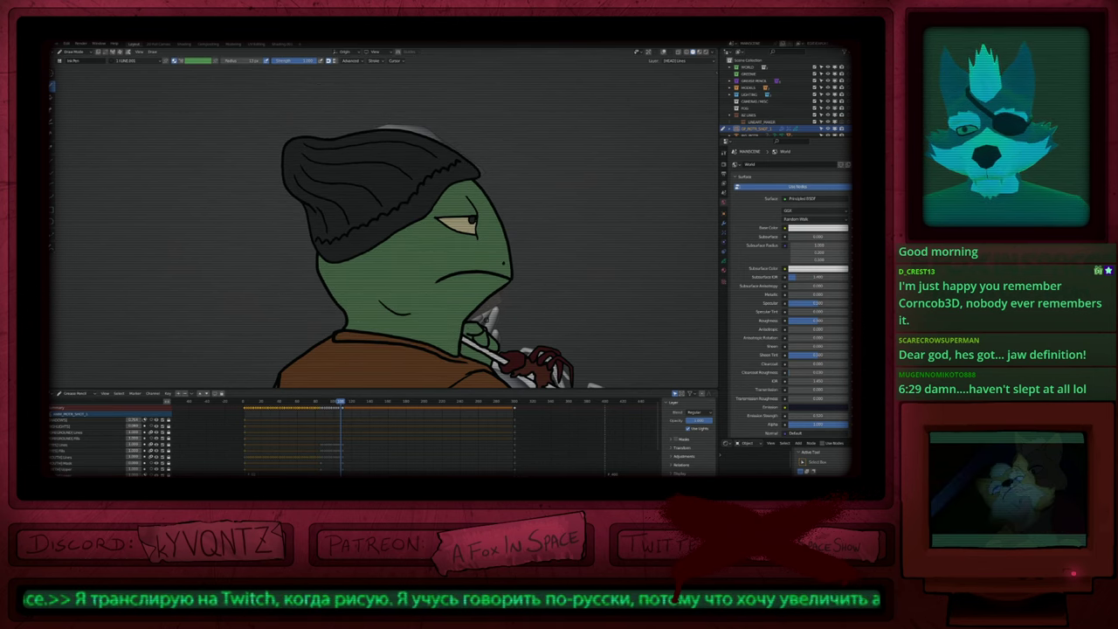
pyautogui.press('Right')
pyautogui.press('Right')
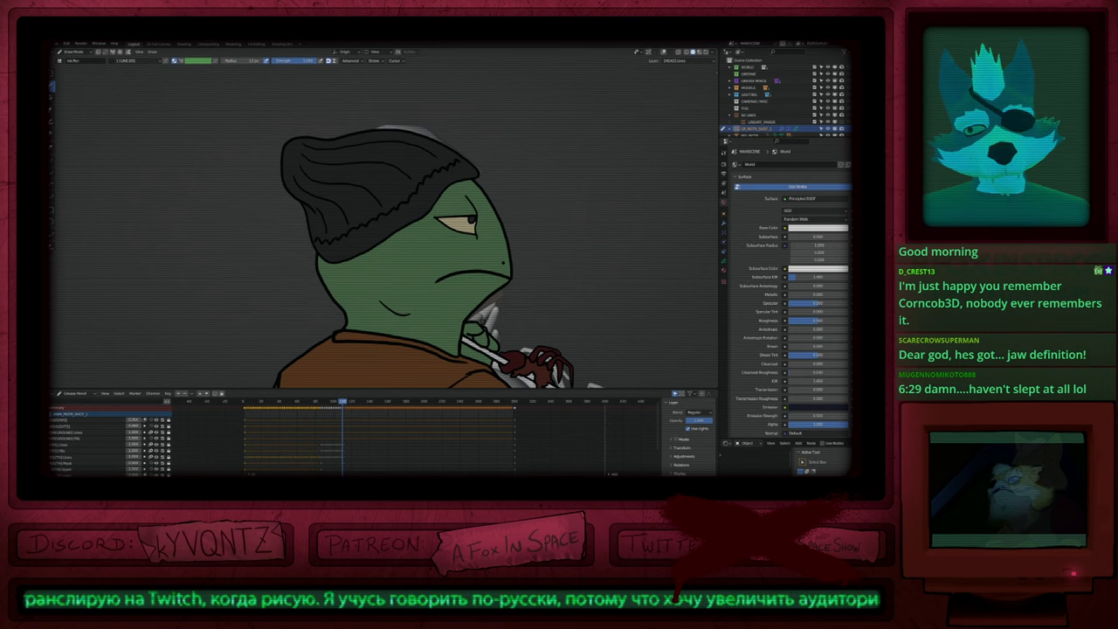
pyautogui.press('Up')
pyautogui.press('Down')
pyautogui.press('Down')
pyautogui.press('Down')
pyautogui.press('Down')
pyautogui.press('Down')
pyautogui.press('Down')
pyautogui.press('Down')
pyautogui.press('Down')
pyautogui.press('Down')
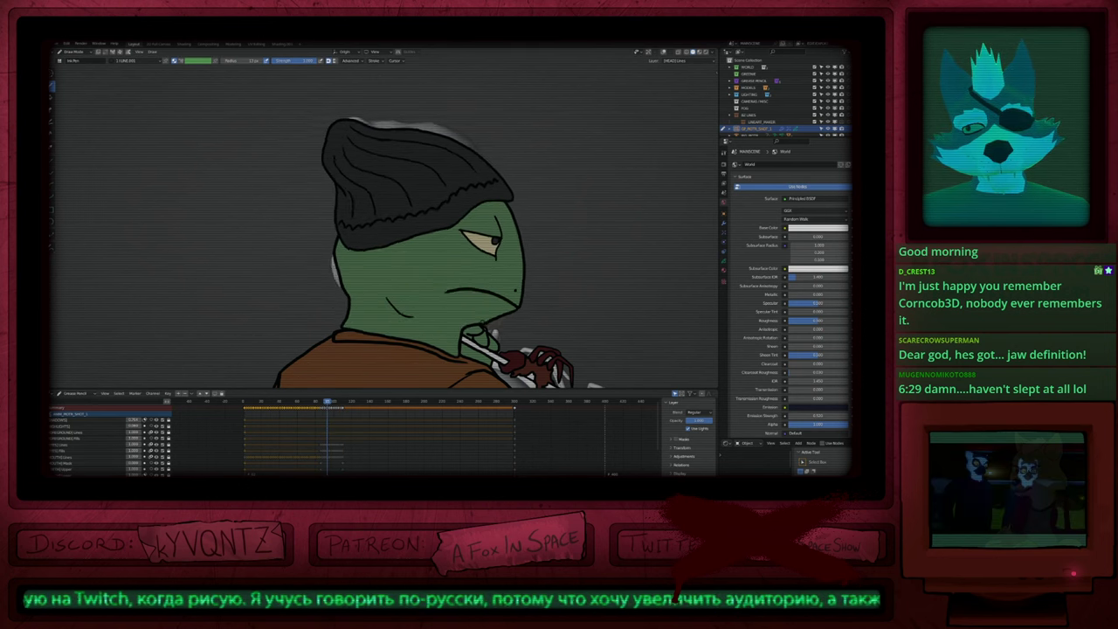
pyautogui.press('Up')
pyautogui.press('Up')
pyautogui.press('Up')
pyautogui.press('Up')
pyautogui.press('Up')
pyautogui.press('Up')
pyautogui.press('Up')
pyautogui.press('Up')
pyautogui.press('Up')
# Step: Fit the camera frame, zoom onto the lizard, and play the animation from the start
pyautogui.press('Home')
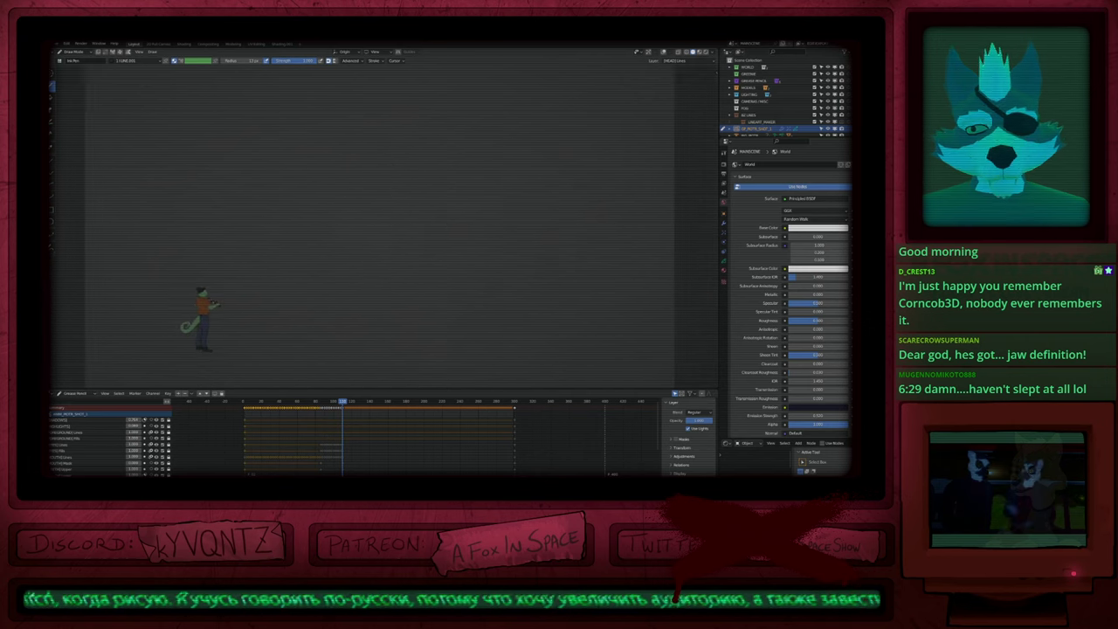
pyautogui.hotkey('ctrl', 'Tab')
pyautogui.keyDown('ctrl'); pyautogui.moveTo(179, 320); pyautogui.dragTo(229, 254, button='middle'); pyautogui.keyUp('ctrl')
pyautogui.keyDown('shift'); pyautogui.moveTo(315, 318); pyautogui.dragTo(353, 304, button='middle'); pyautogui.keyUp('shift')
pyautogui.click(264, 402)
pyautogui.press('space')
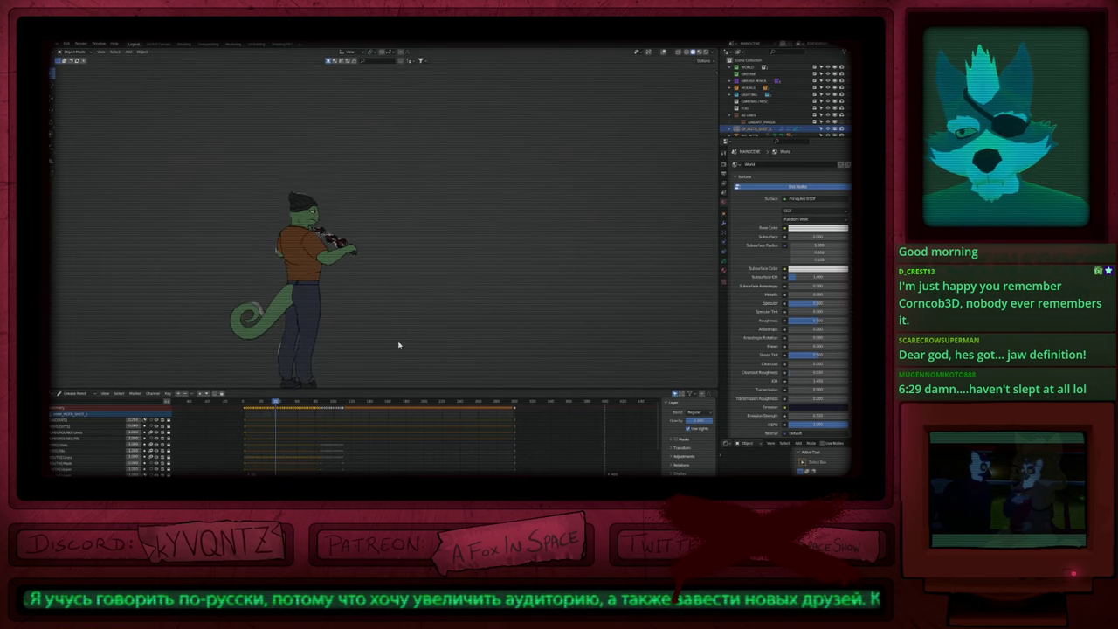
pyautogui.press('space')
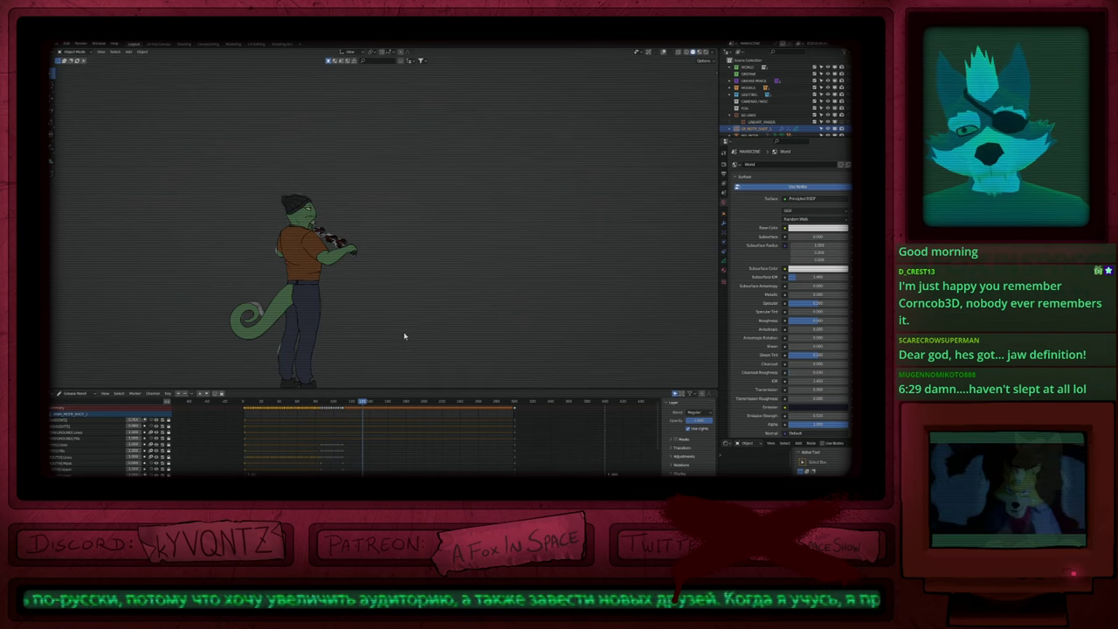
# Step: Back in drawing mode, duplicate the arm-pose drawing as new keyframes around frame 110
pyautogui.hotkey('ctrl', 'Tab')
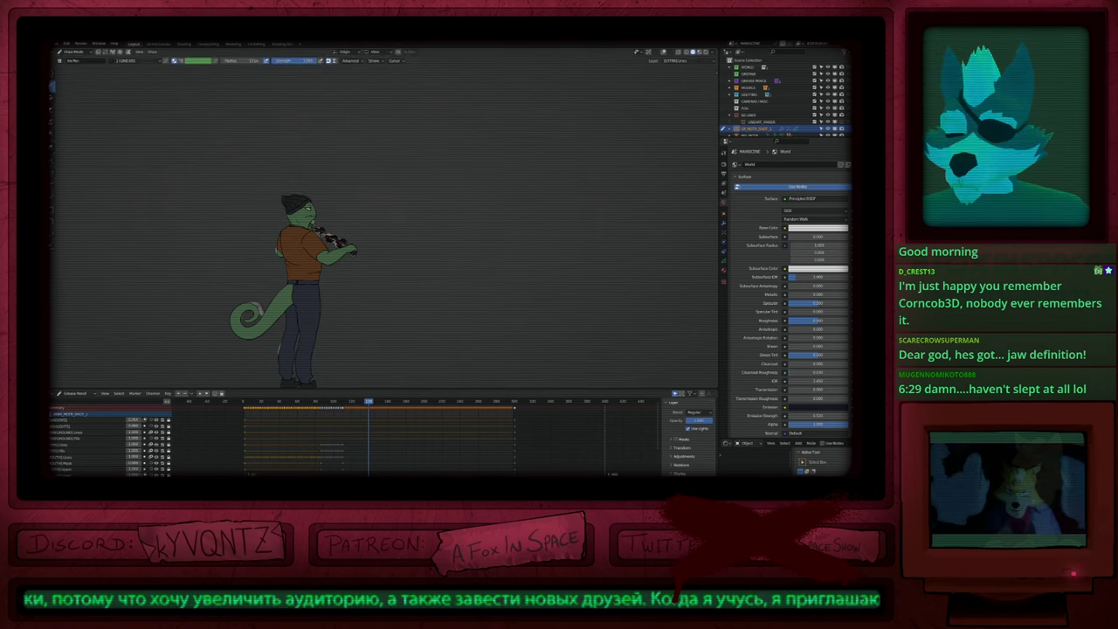
pyautogui.scroll(4, 365, 274)
pyautogui.keyDown('shift'); pyautogui.moveTo(367, 273); pyautogui.dragTo(416, 275, button='middle'); pyautogui.keyUp('shift')
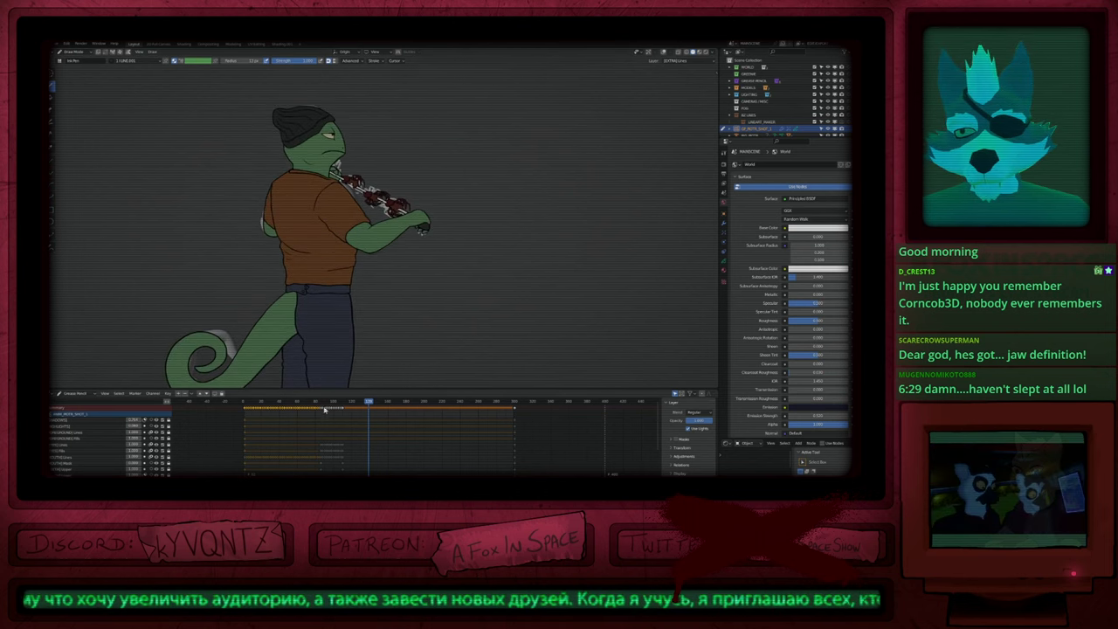
pyautogui.moveTo(327, 460); pyautogui.dragTo(356, 440, button='middle')
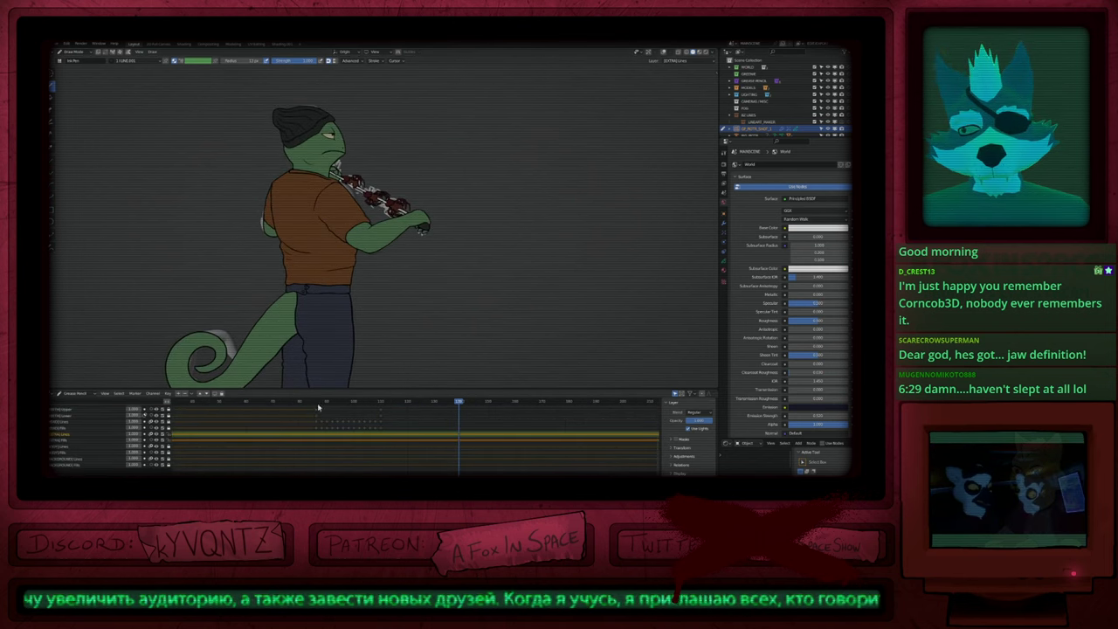
pyautogui.moveTo(319, 407); pyautogui.dragTo(343, 424)
pyautogui.hotkey('shift', 'i')
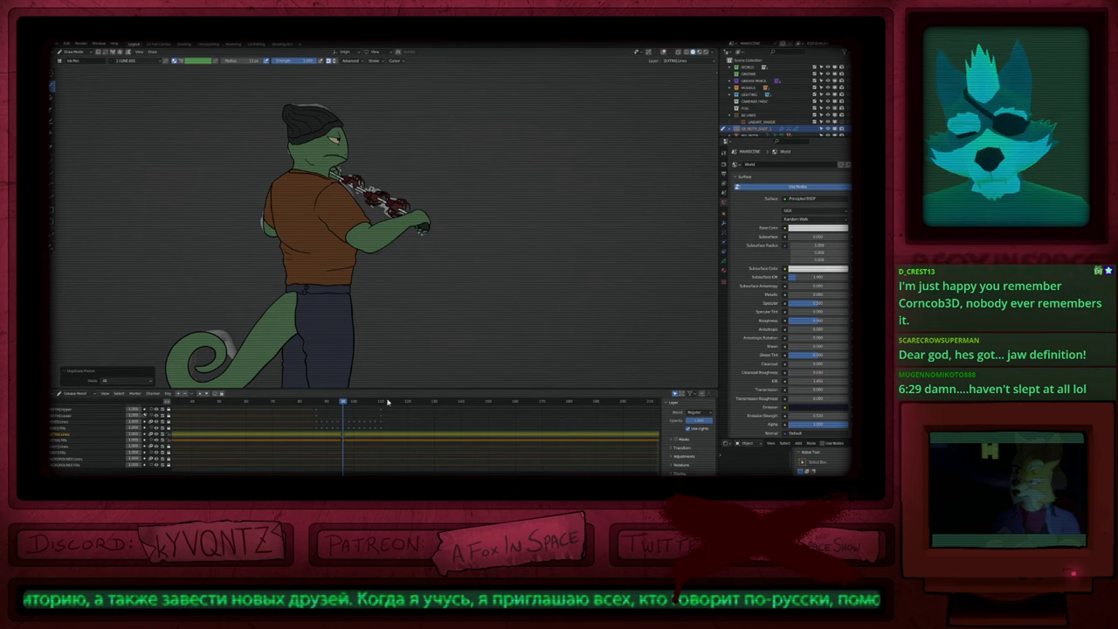
pyautogui.click(382, 403)
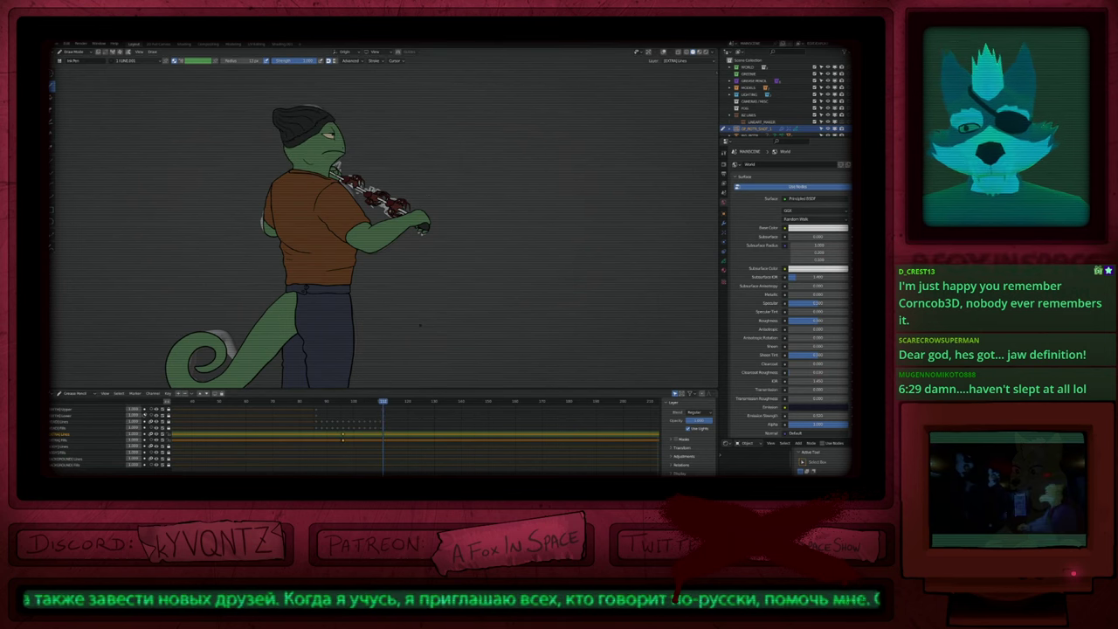
pyautogui.click(392, 409)
pyautogui.hotkey('shift', 'd')
pyautogui.keyDown('shift'); pyautogui.moveTo(425, 327); pyautogui.dragTo(486, 339, button='middle'); pyautogui.keyUp('shift')
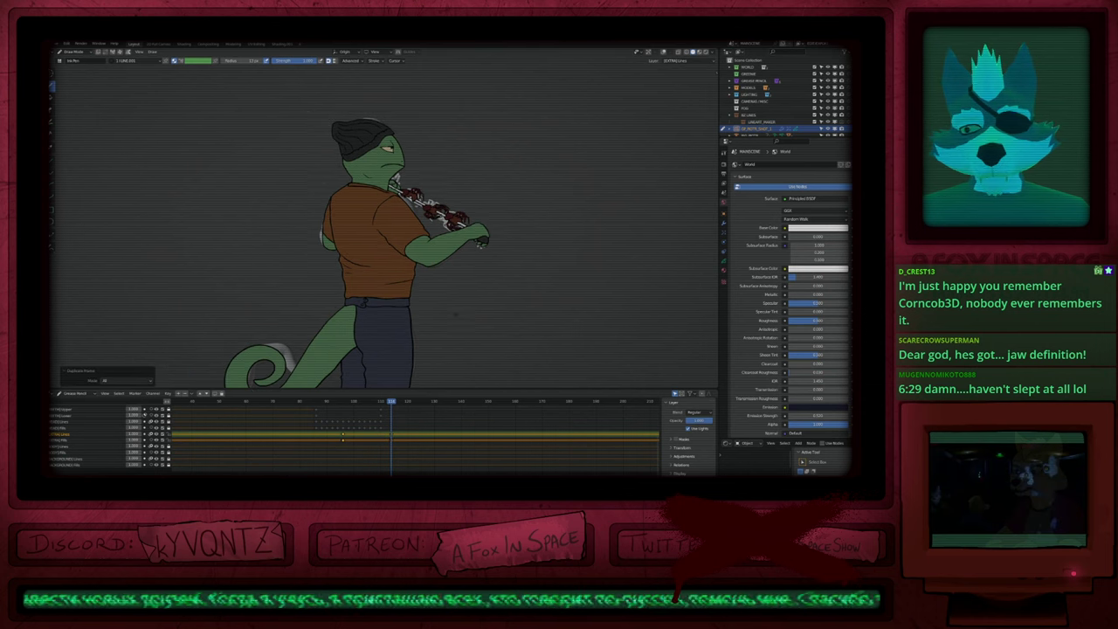
pyautogui.scroll(-2, 486, 339)
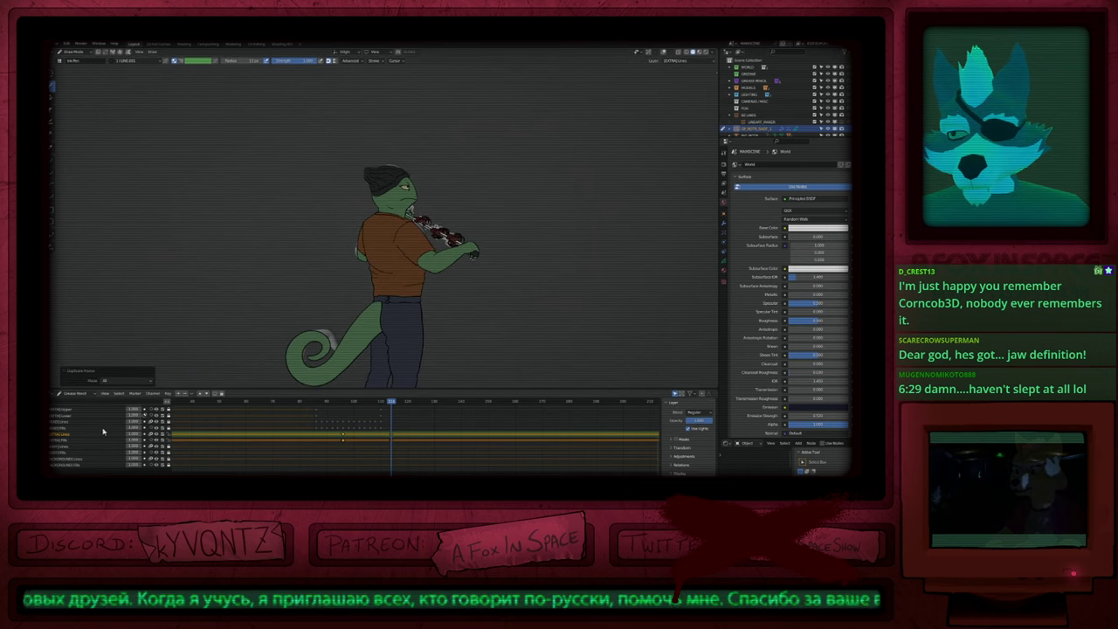
# Step: Try hiding the violin layers, undo those layer changes, and move to frame 114
pyautogui.moveTo(157, 459); pyautogui.dragTo(158, 465)
pyautogui.click(161, 455)
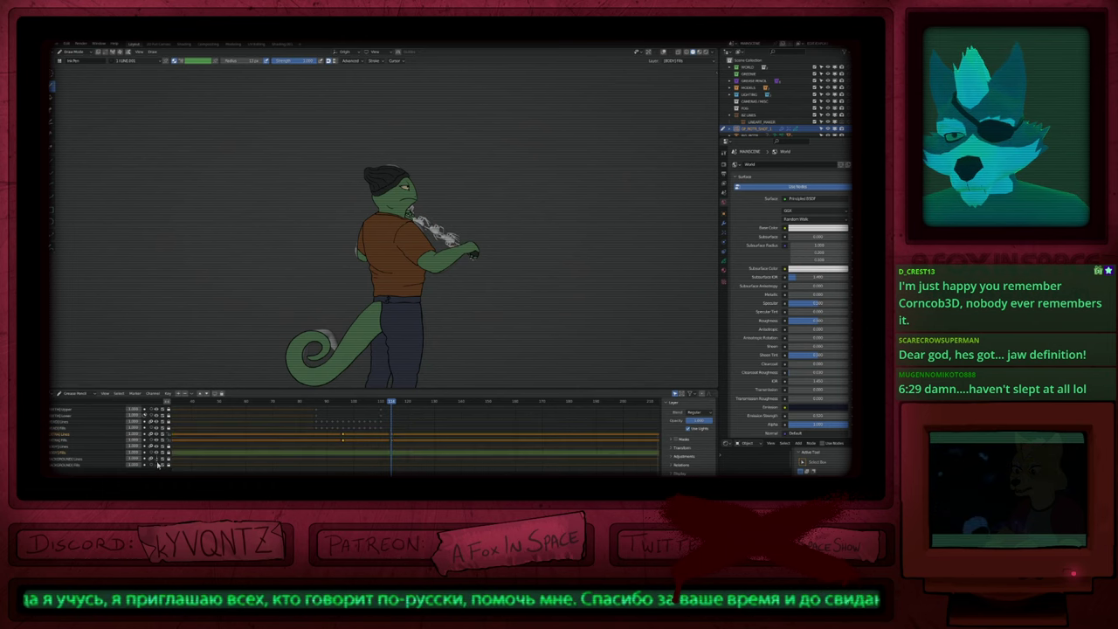
pyautogui.scroll(1, 163, 464)
pyautogui.hotkey('ctrl', 'z')
pyautogui.hotkey('ctrl', 'z')
pyautogui.hotkey('ctrl', 'z')
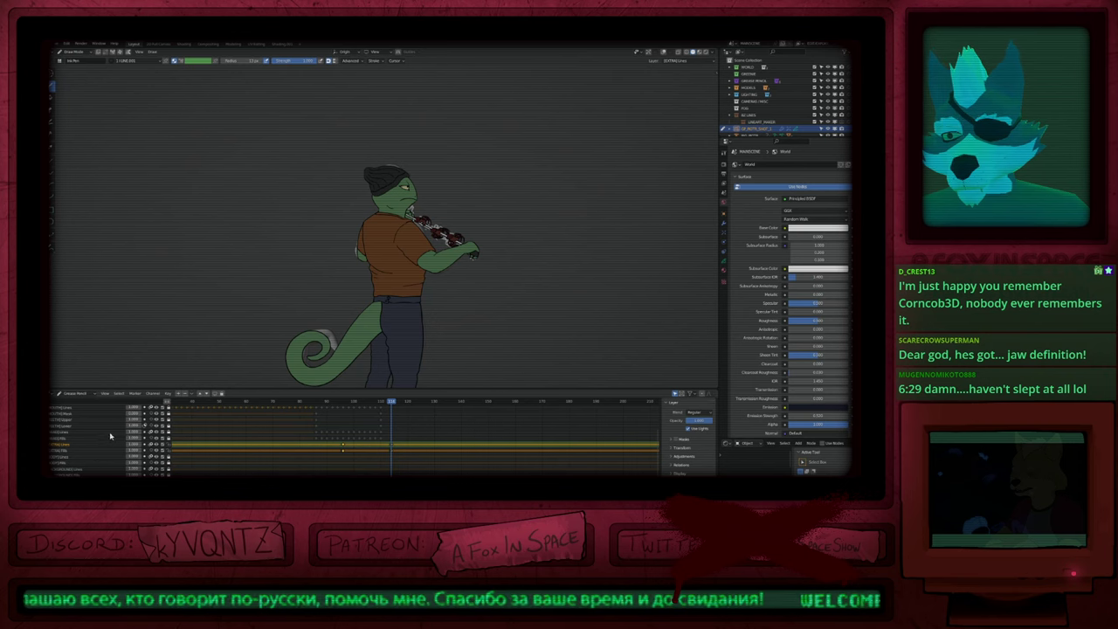
pyautogui.scroll(-3, 176, 441)
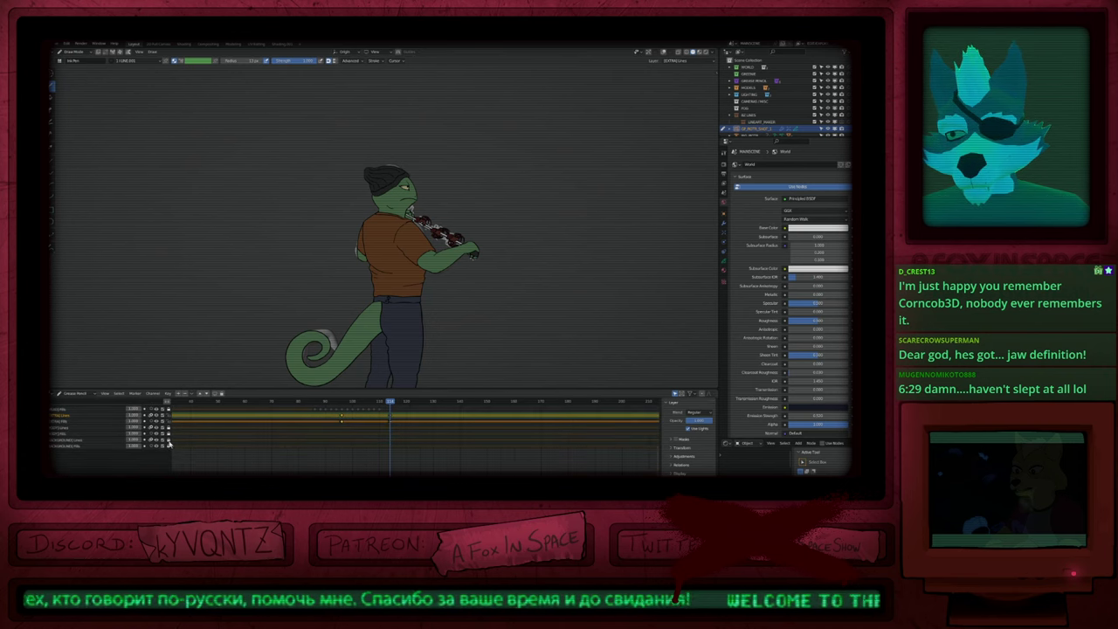
pyautogui.press('Down')
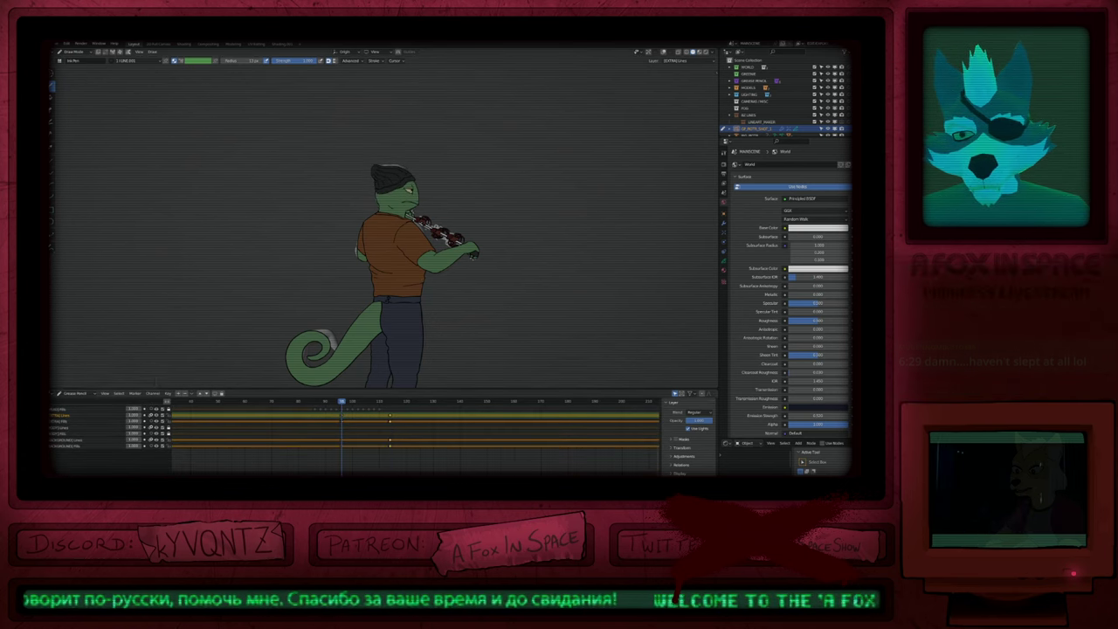
pyautogui.hotkey('ctrl', 'z')
pyautogui.moveTo(381, 419); pyautogui.dragTo(385, 473, button='middle')
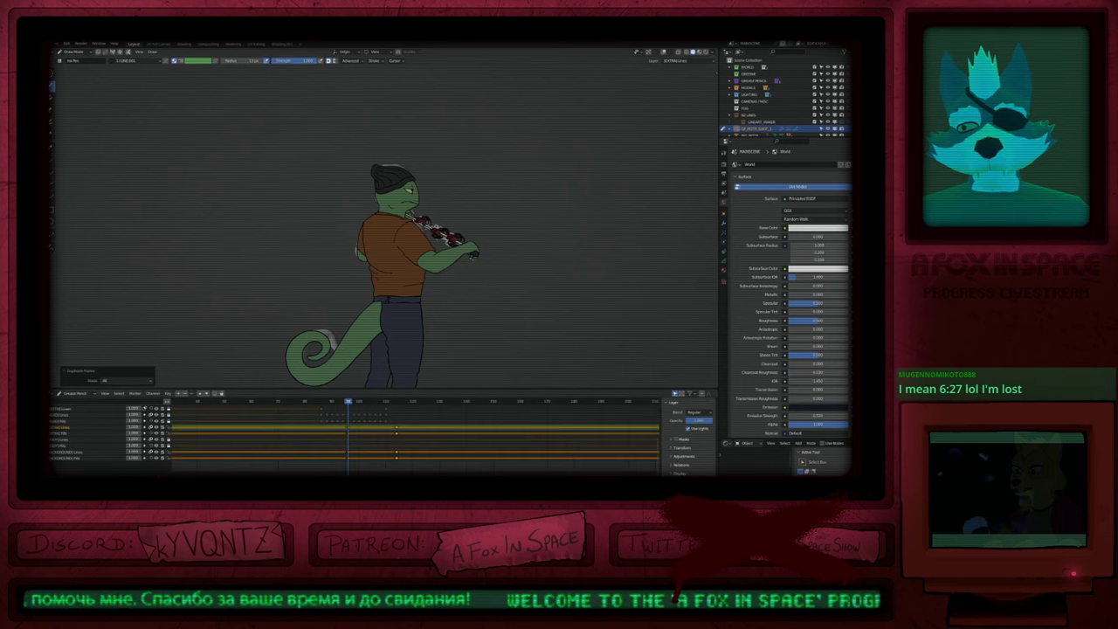
pyautogui.press('Up')
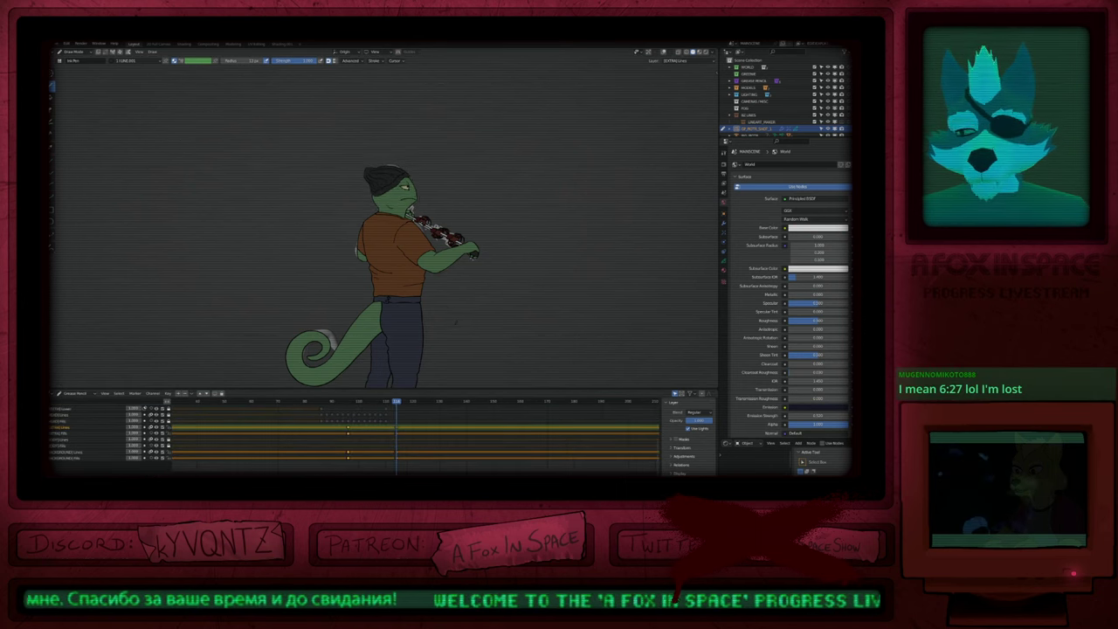
# Step: Resize the drawing brush and undo the forearm and hand linework
pyautogui.press('f')
pyautogui.click(546, 235)
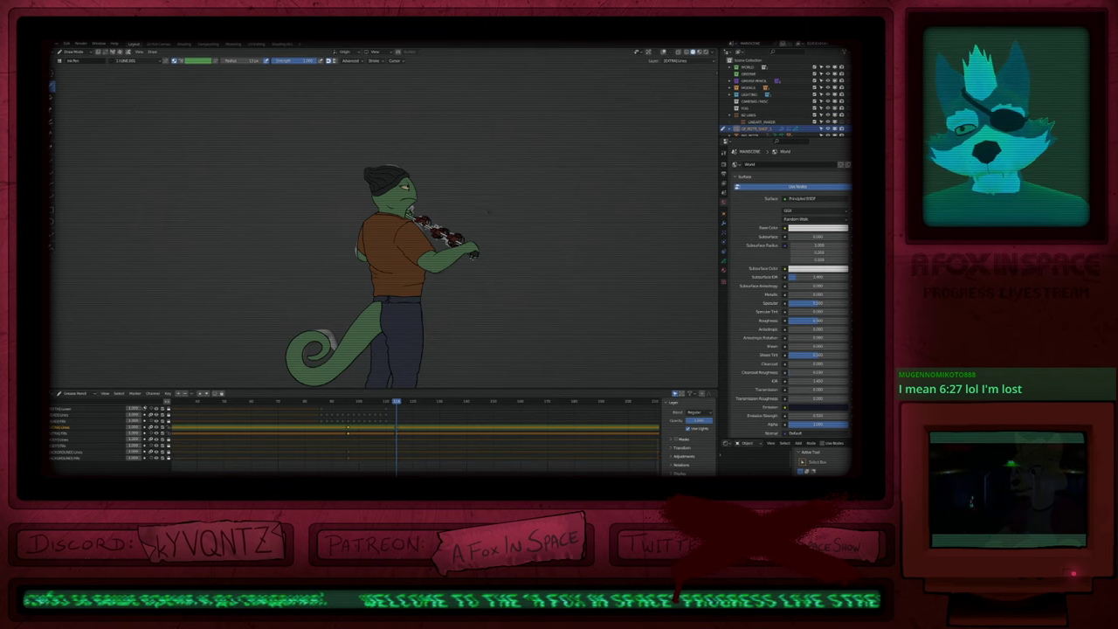
pyautogui.hotkey('ctrl', 'z')
pyautogui.hotkey('ctrl', 'z')
pyautogui.hotkey('ctrl', 'z')
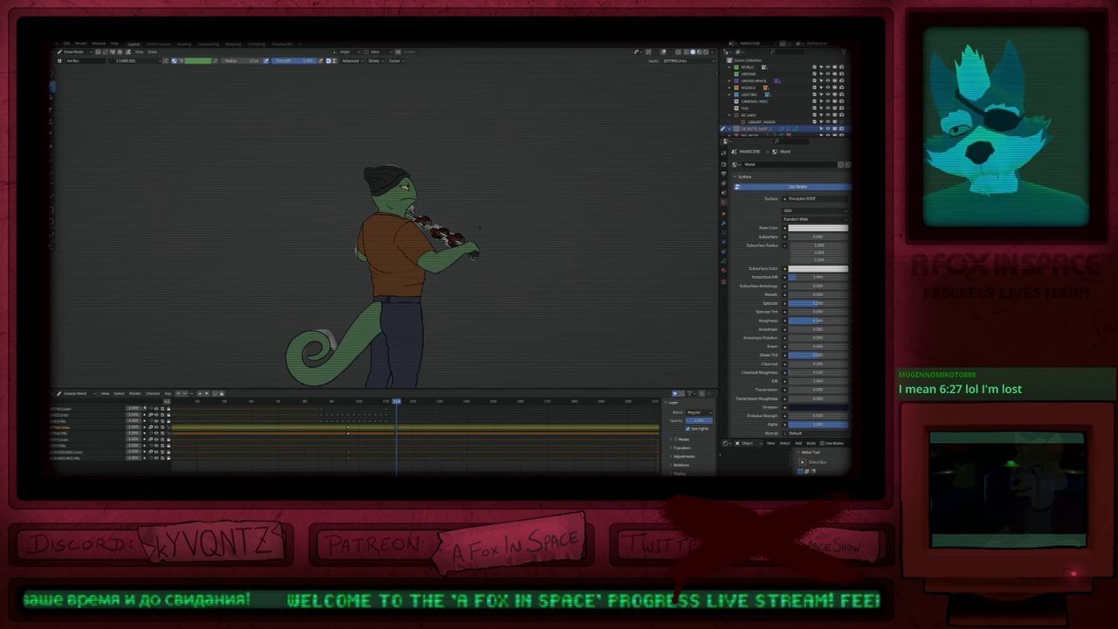
pyautogui.press('f')
pyautogui.click(476, 238)
pyautogui.hotkey('ctrl', 'z')
pyautogui.hotkey('ctrl', 'z')
pyautogui.hotkey('ctrl', 'z')
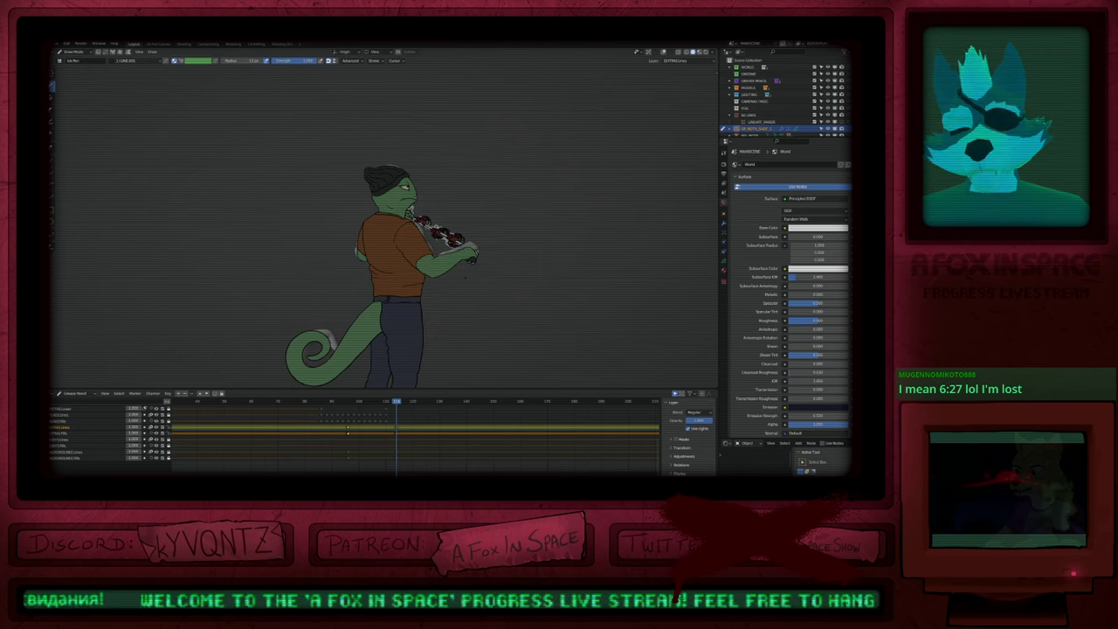
pyautogui.press('f')
pyautogui.press('Return')
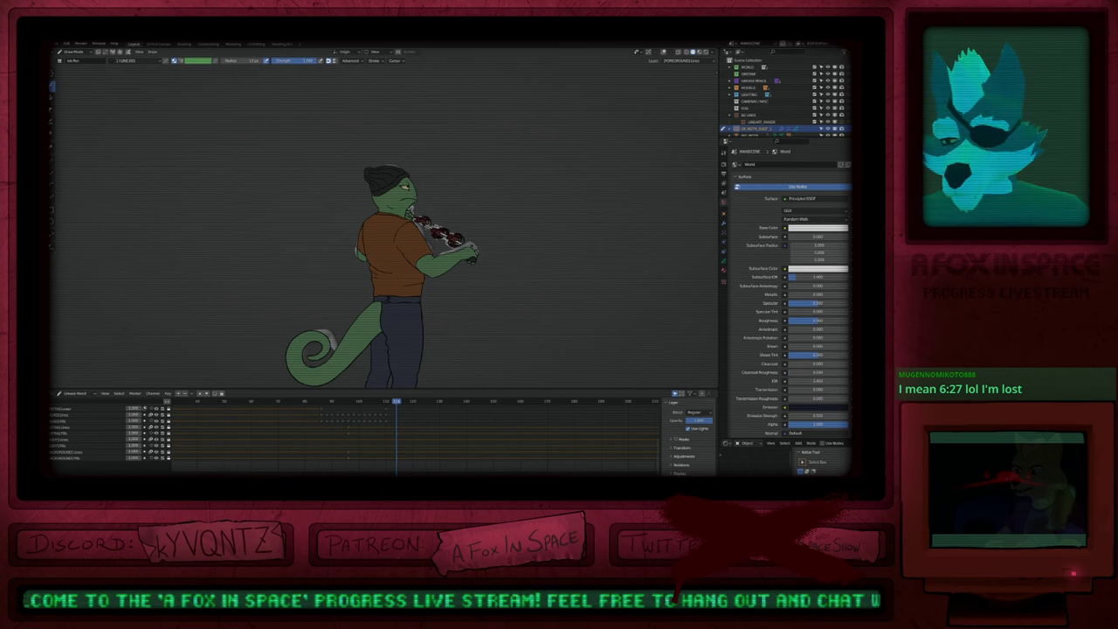
# Step: Activate the [BACKGROUND] Lines layer and redraw the skewer stroke near the hand
pyautogui.click(67, 451)
pyautogui.keyDown('ctrl'); pyautogui.moveTo(421, 220); pyautogui.dragTo(461, 246); pyautogui.keyUp('ctrl')
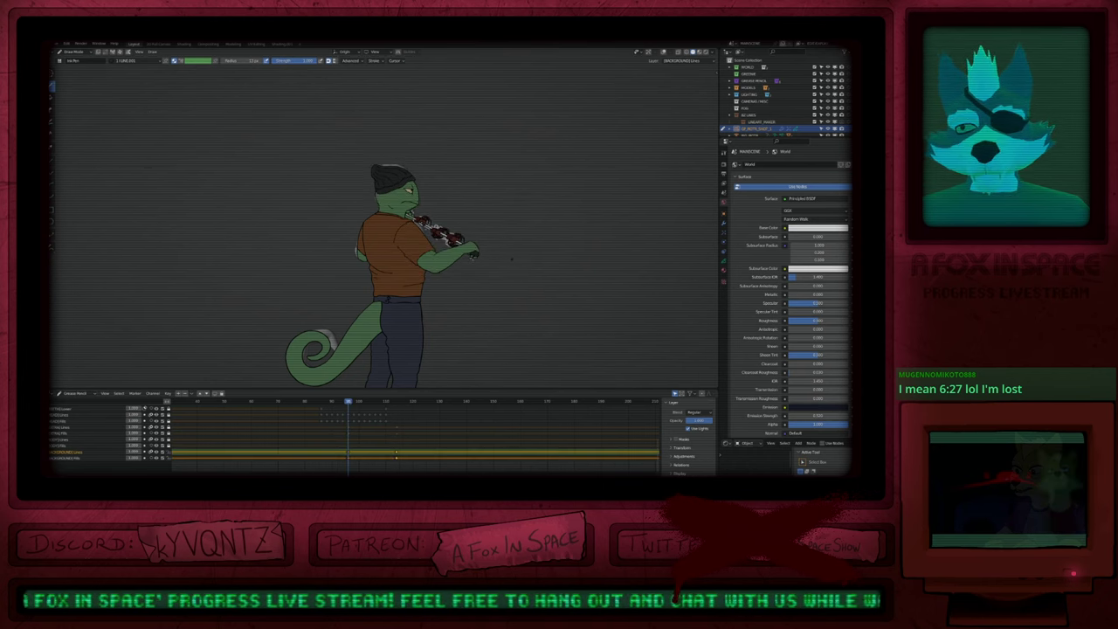
pyautogui.scroll(5, 495, 254)
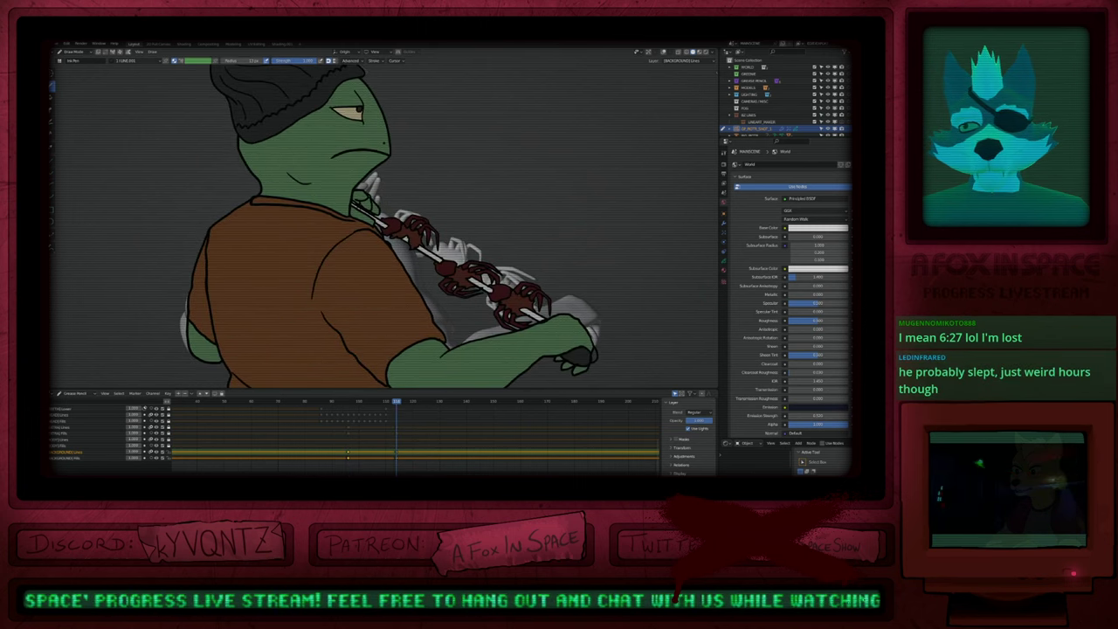
# Step: Thicken the white skewer stroke near the mouth and compare the frame 114 pose with the earlier keyframe
pyautogui.moveTo(354, 206); pyautogui.dragTo(407, 244)
pyautogui.press('Down')
pyautogui.press('Up')
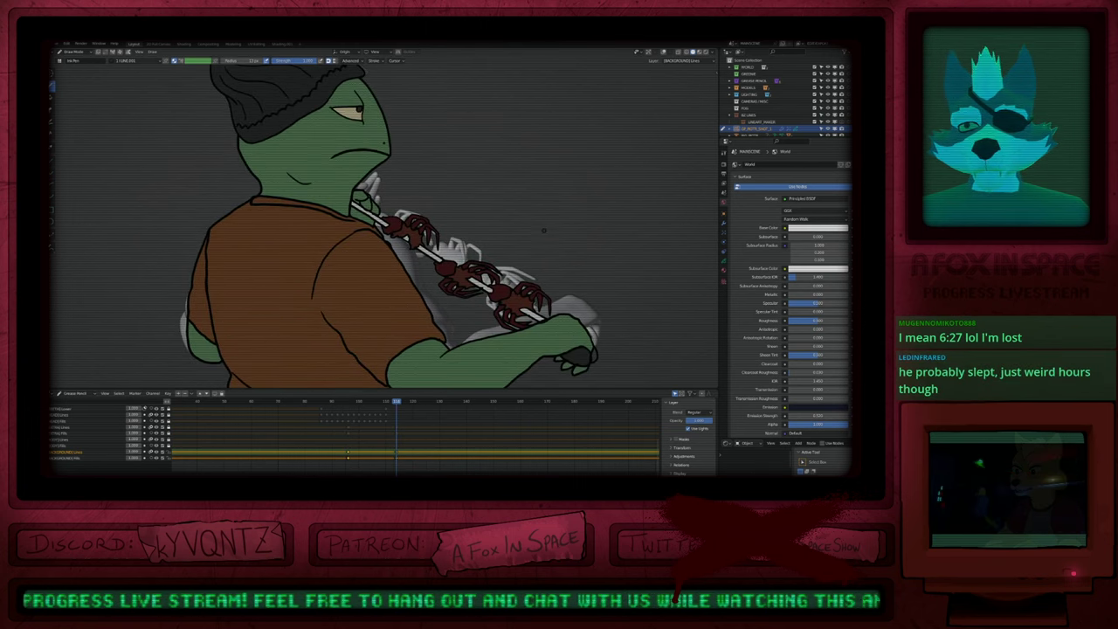
pyautogui.press('Down')
pyautogui.press('Up')
pyautogui.press('Down')
pyautogui.press('Up')
pyautogui.press('Down')
pyautogui.press('Up')
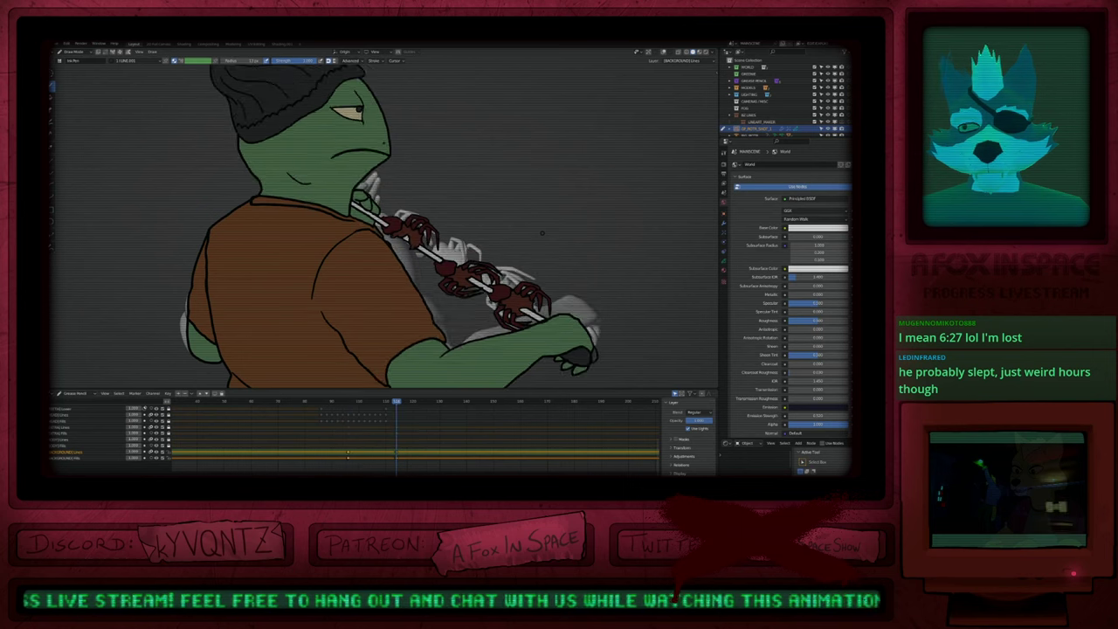
pyautogui.press('Down')
pyautogui.press('Up')
pyautogui.press('Down')
pyautogui.press('Up')
pyautogui.press('Down')
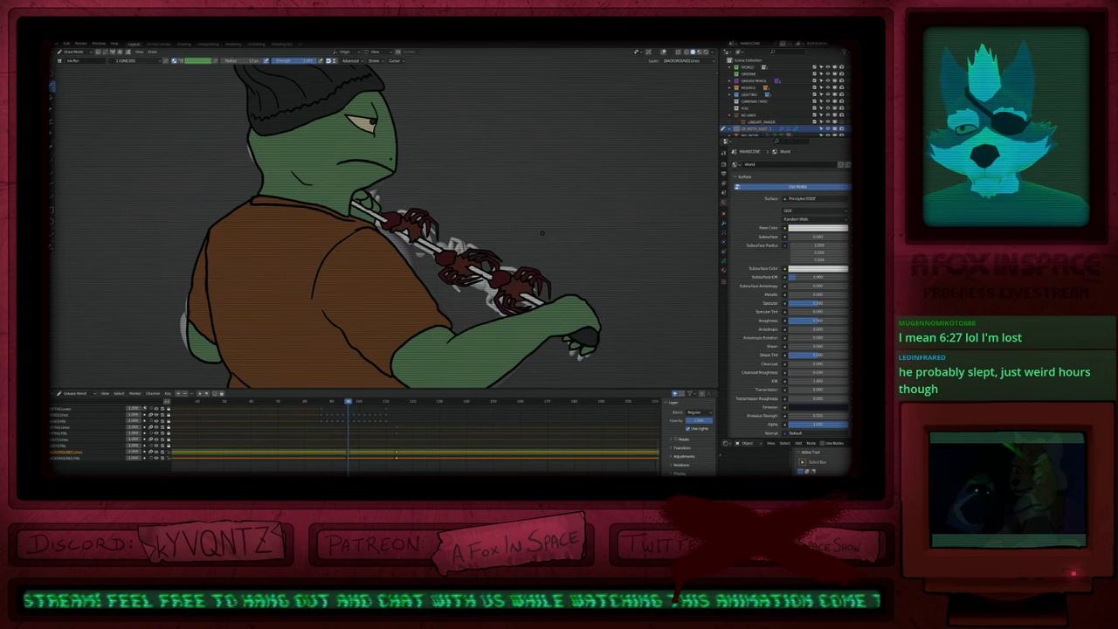
pyautogui.press('Up')
# Step: Interpolate a sequence on All Layers with Step 2, Sinusoidal easing, and in-betweens typed as Keyframe
pyautogui.scroll(-5, 533, 236)
pyautogui.keyDown('shift'); pyautogui.moveTo(524, 238); pyautogui.dragTo(481, 220, button='middle'); pyautogui.keyUp('shift')
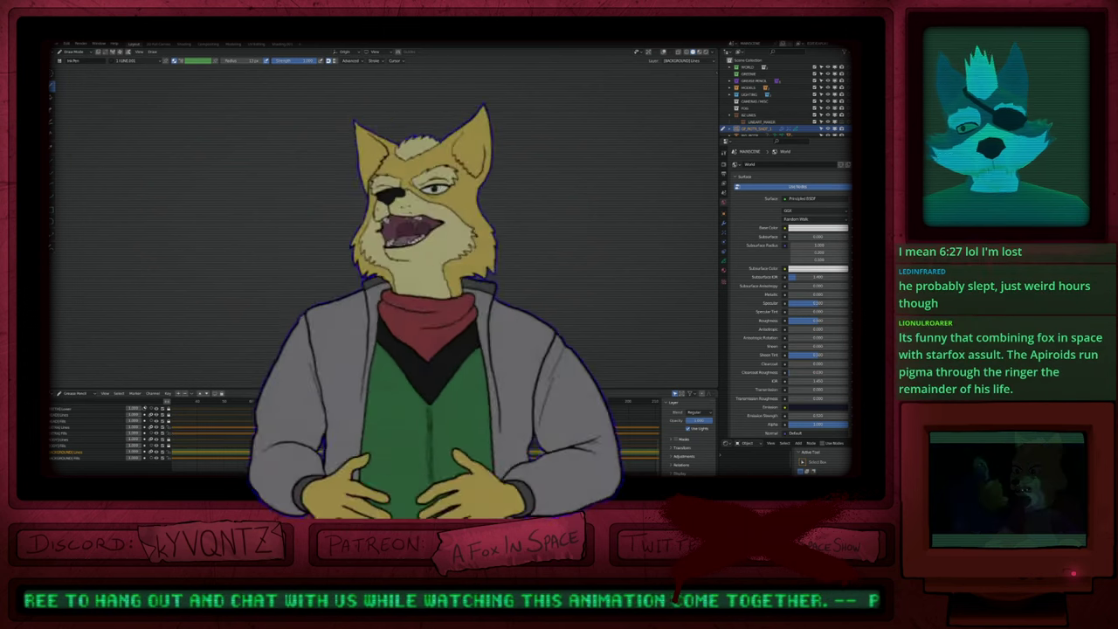
pyautogui.hotkey('ctrl', 'shift', 'e')
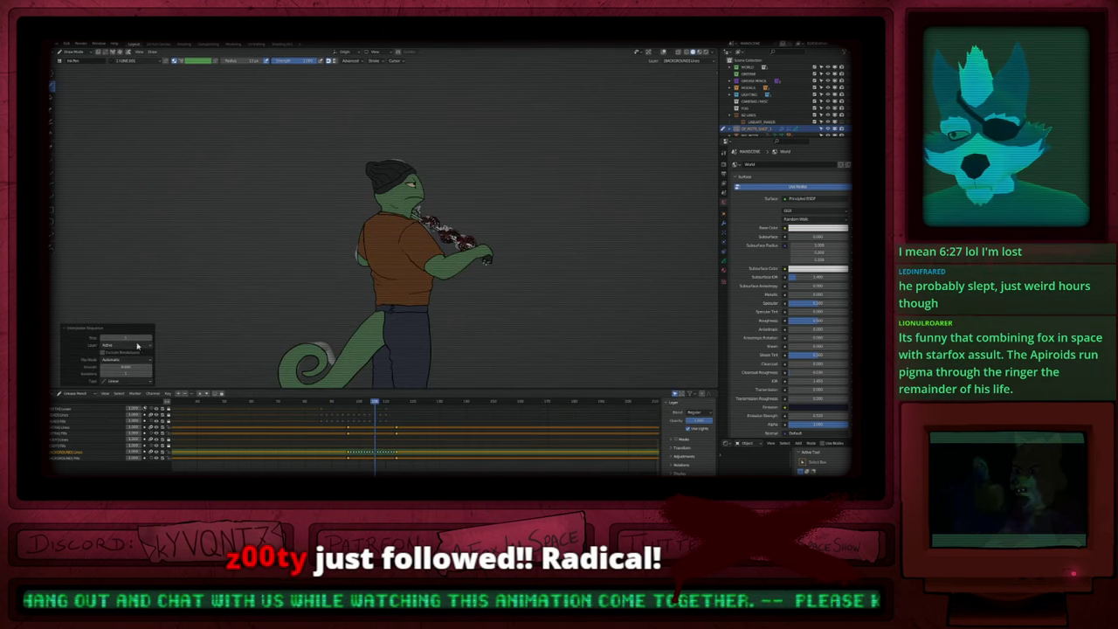
pyautogui.click(131, 346)
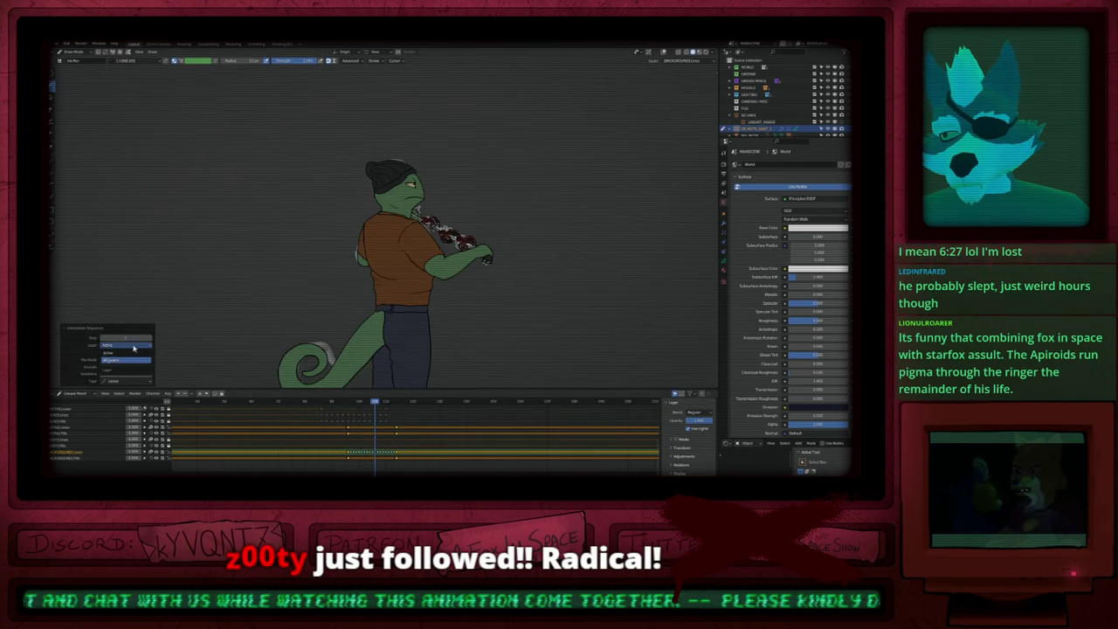
pyautogui.click(127, 358)
pyautogui.write('2')
pyautogui.press('Return')
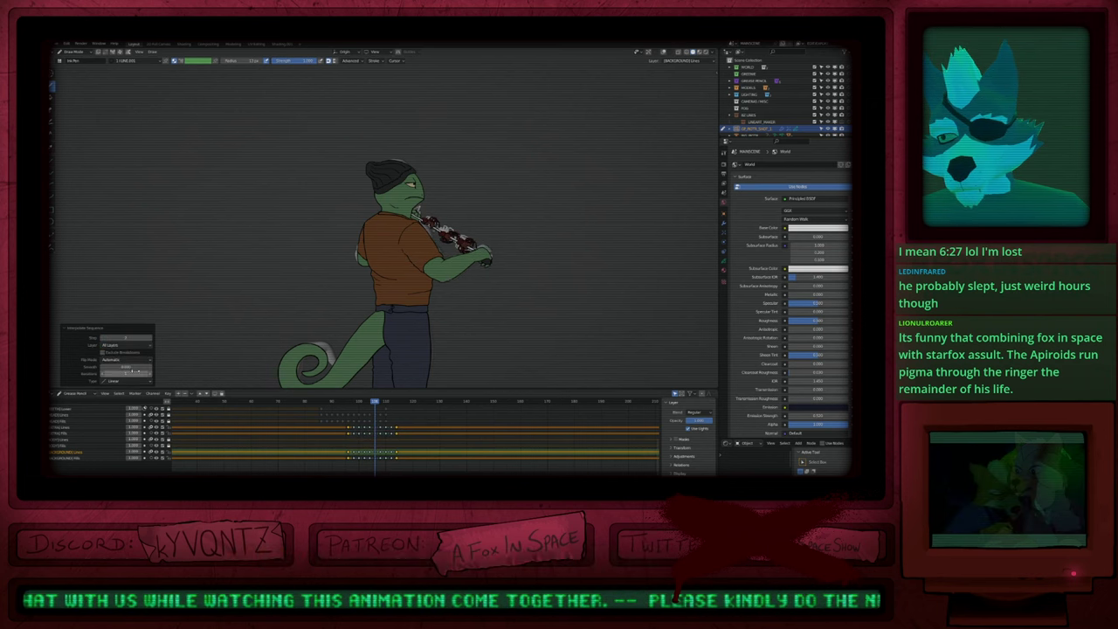
pyautogui.click(133, 381)
pyautogui.click(157, 399)
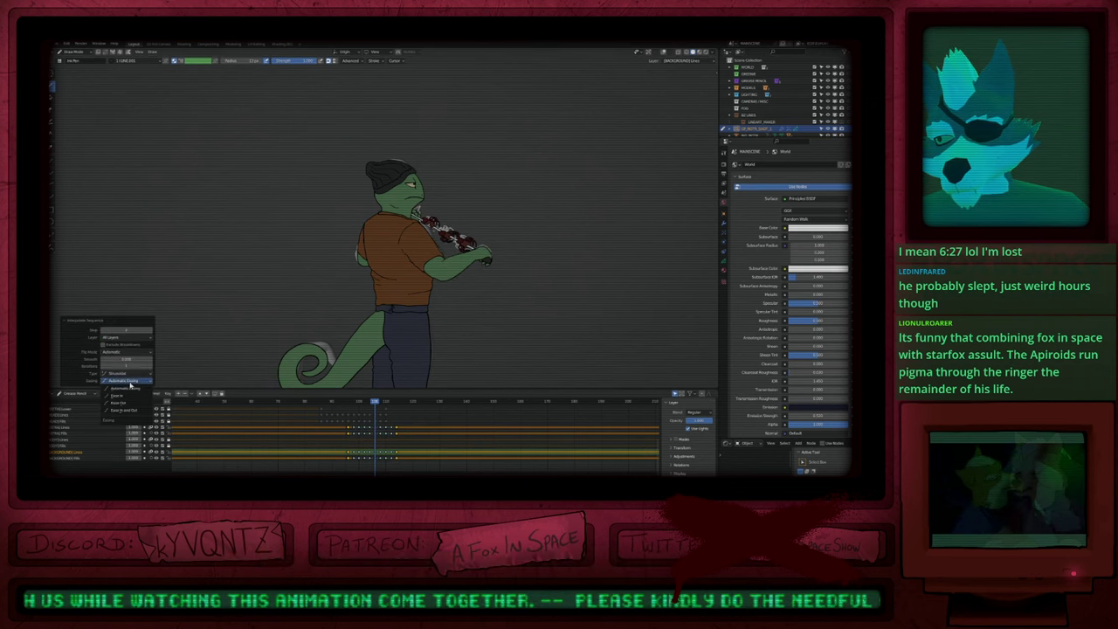
pyautogui.press('a')
pyautogui.press('r')
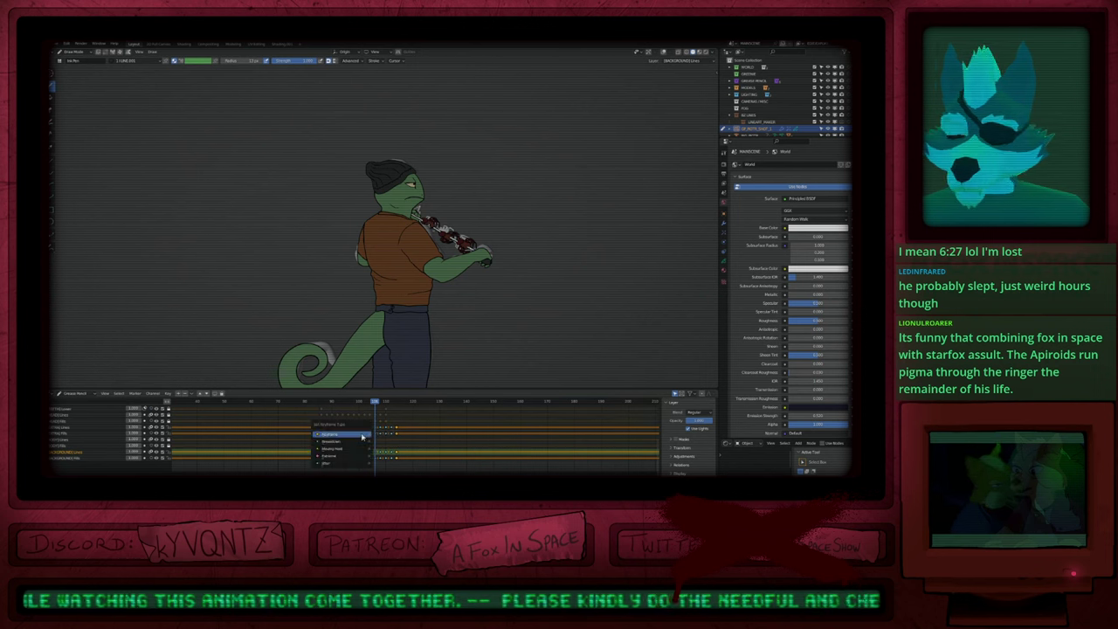
pyautogui.click(362, 434)
pyautogui.moveTo(334, 405); pyautogui.dragTo(349, 431)
pyautogui.moveTo(371, 442); pyautogui.dragTo(359, 426, button='middle')
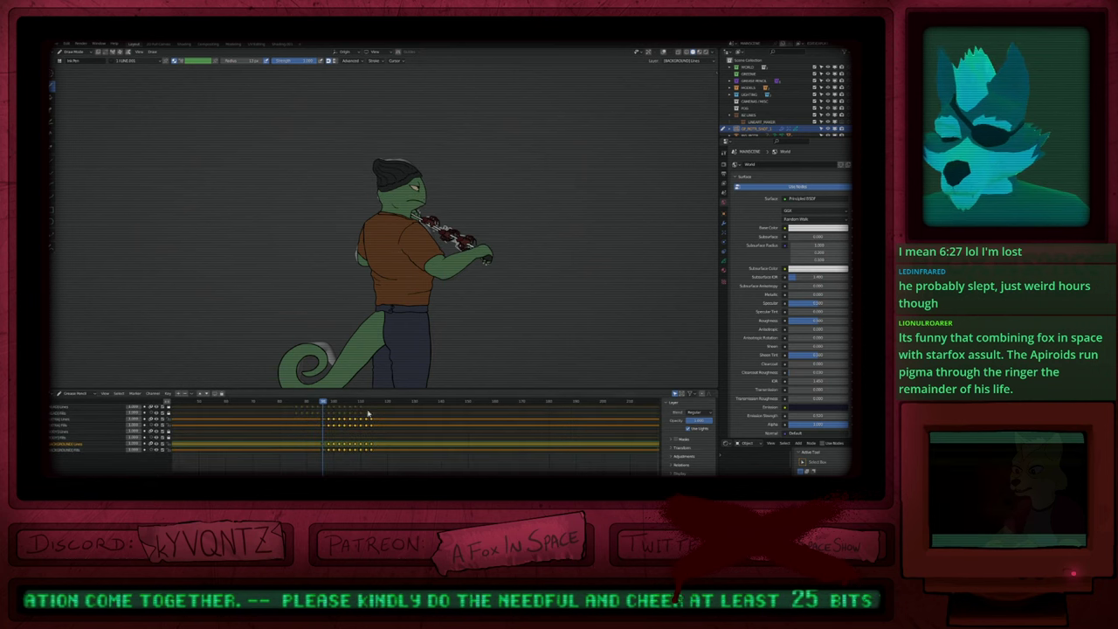
# Step: Make the EXTRAS Lines layer active and zoom the viewport in on the arm
pyautogui.hotkey('ctrl', 'z')
pyautogui.press('Down')
pyautogui.press('Up')
pyautogui.press('Up')
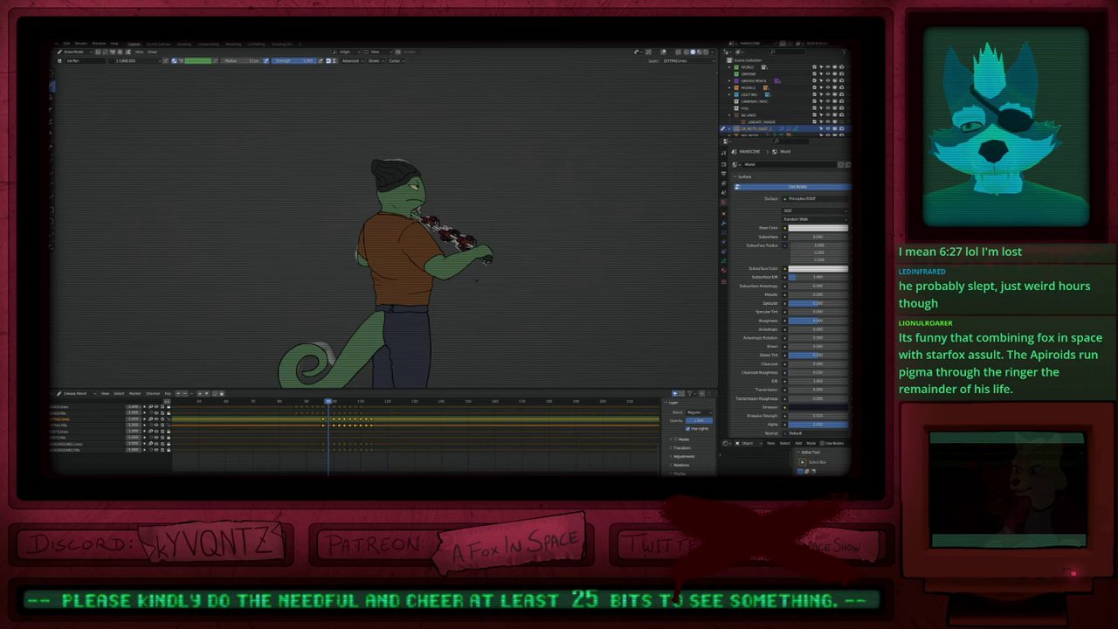
pyautogui.scroll(4, 476, 281)
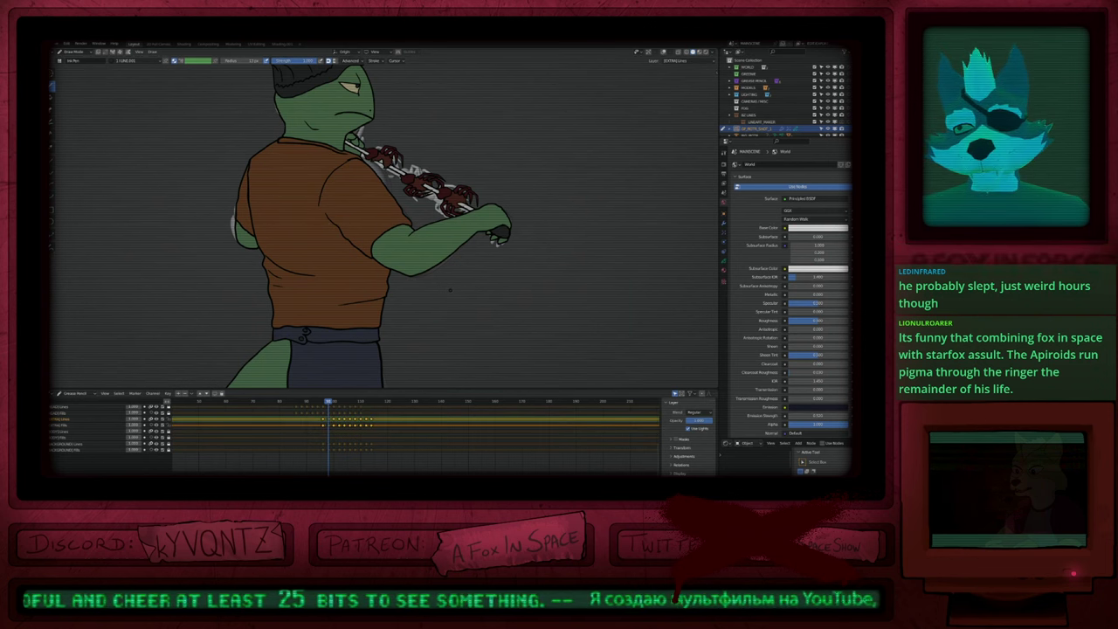
pyautogui.scroll(4, 454, 287)
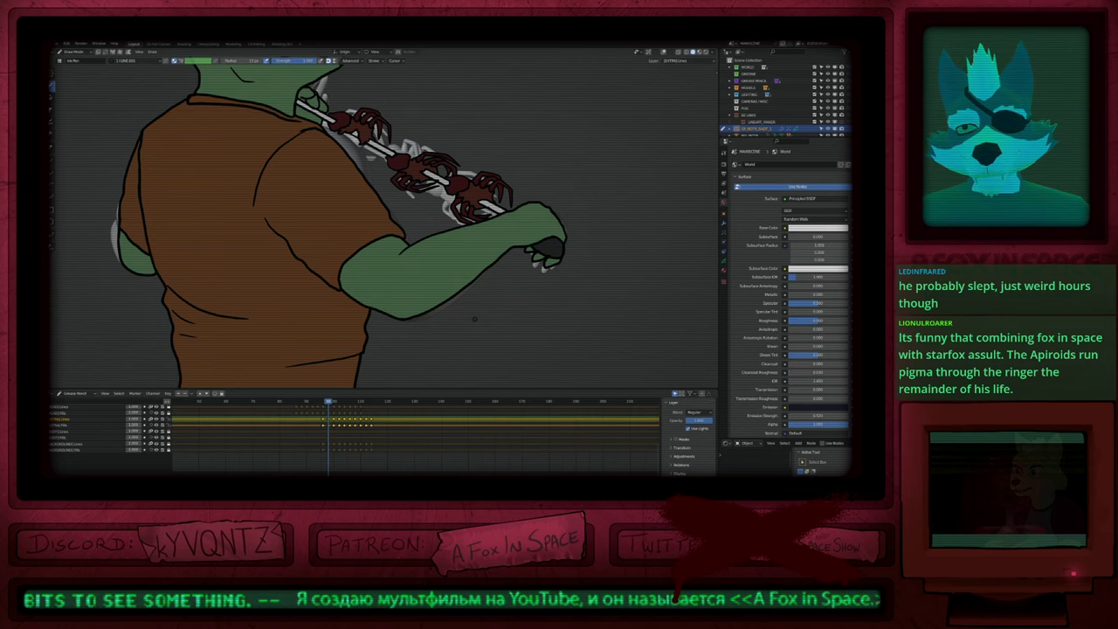
# Step: Step frame by frame and between keyframes to check the interpolated arm lifting the skewer
pyautogui.press('Left')
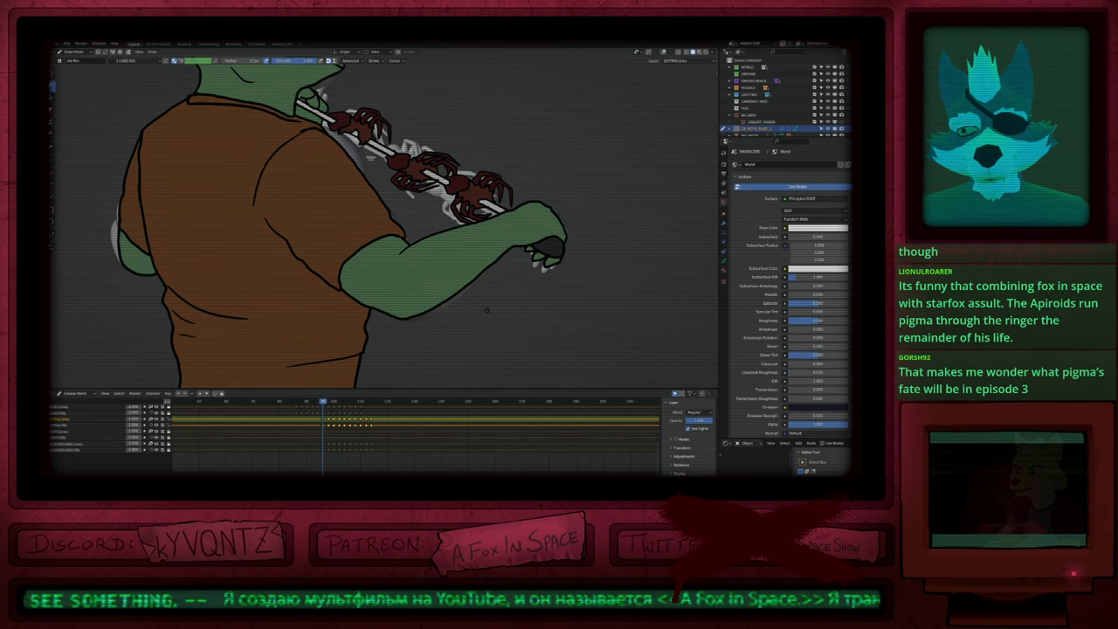
pyautogui.press('Right')
pyautogui.press('Right')
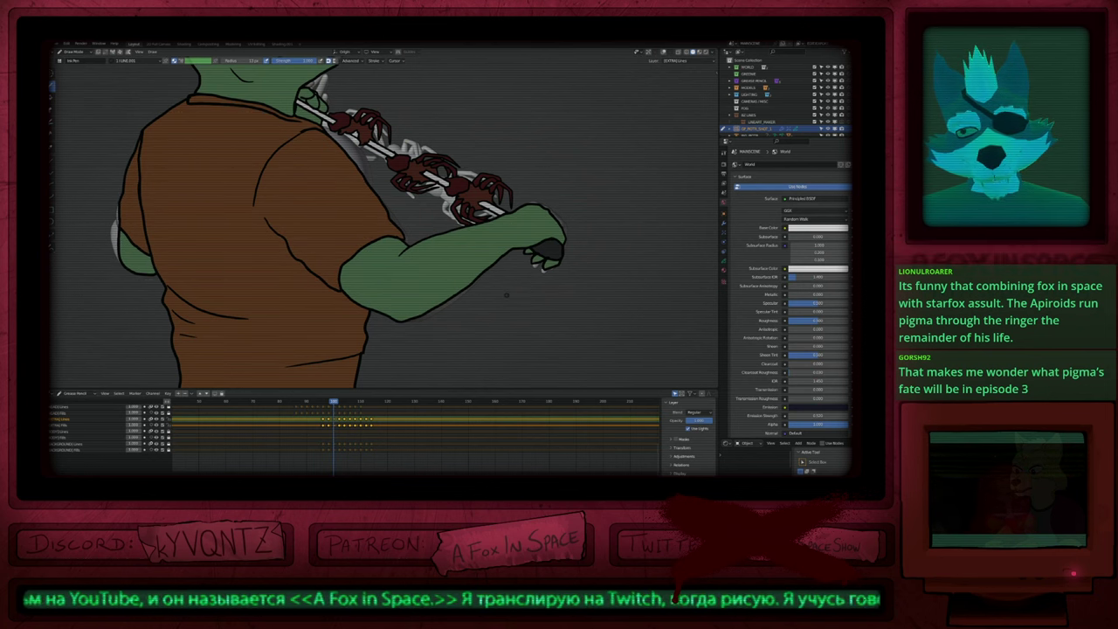
pyautogui.press('Right')
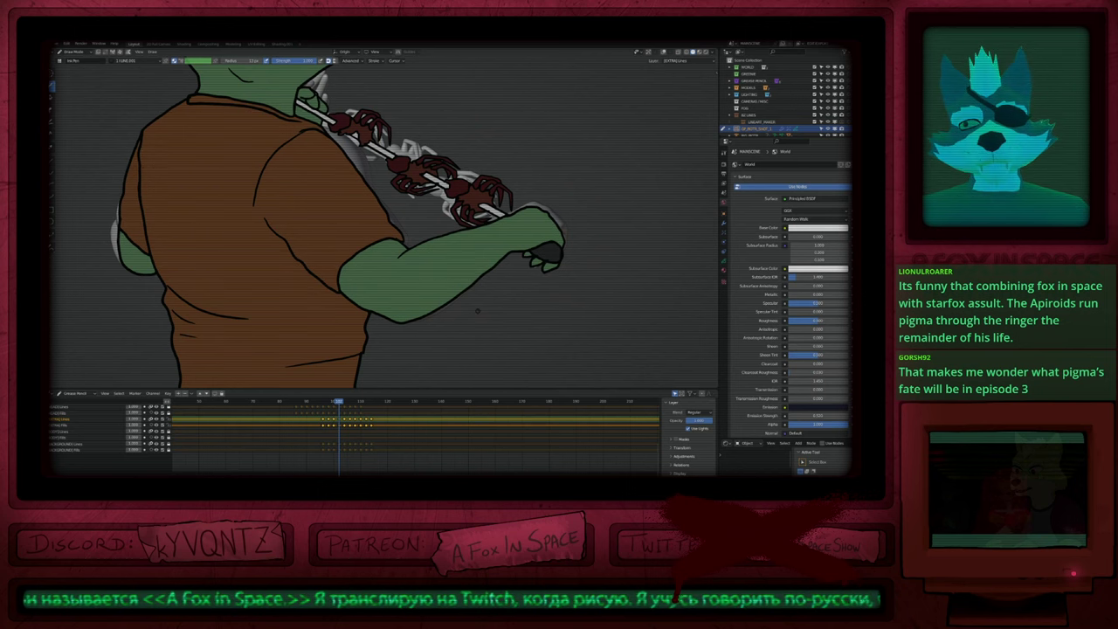
pyautogui.press('Right')
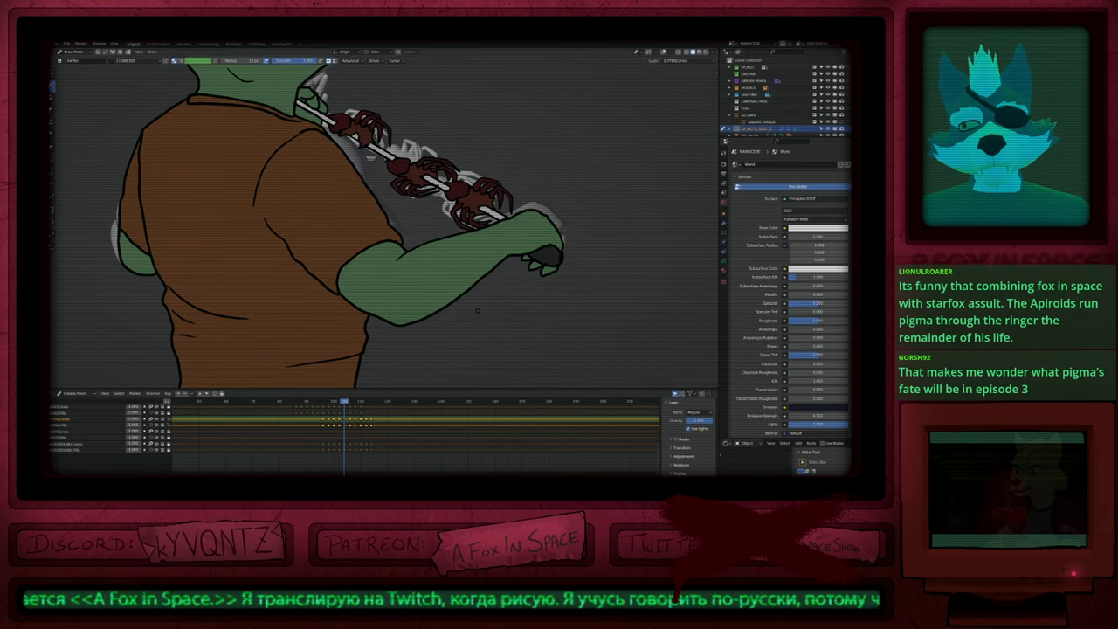
pyautogui.press('Down')
pyautogui.press('Down')
pyautogui.press('Down')
pyautogui.press('Down')
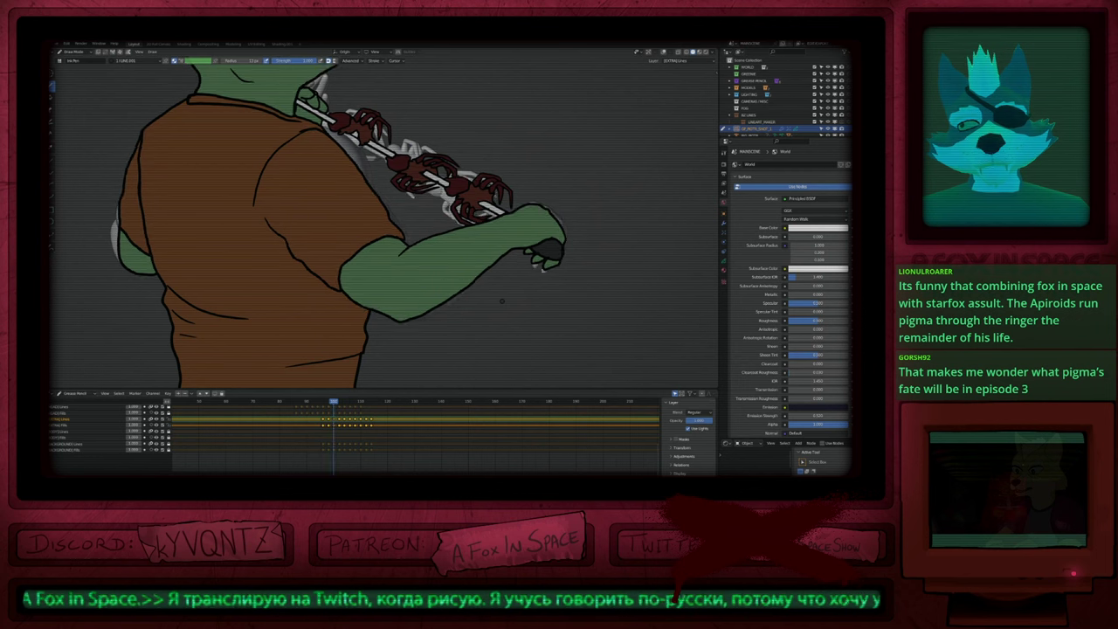
pyautogui.press('Up')
pyautogui.press('Up')
pyautogui.press('Up')
pyautogui.press('Up')
pyautogui.press('Up')
pyautogui.press('Down')
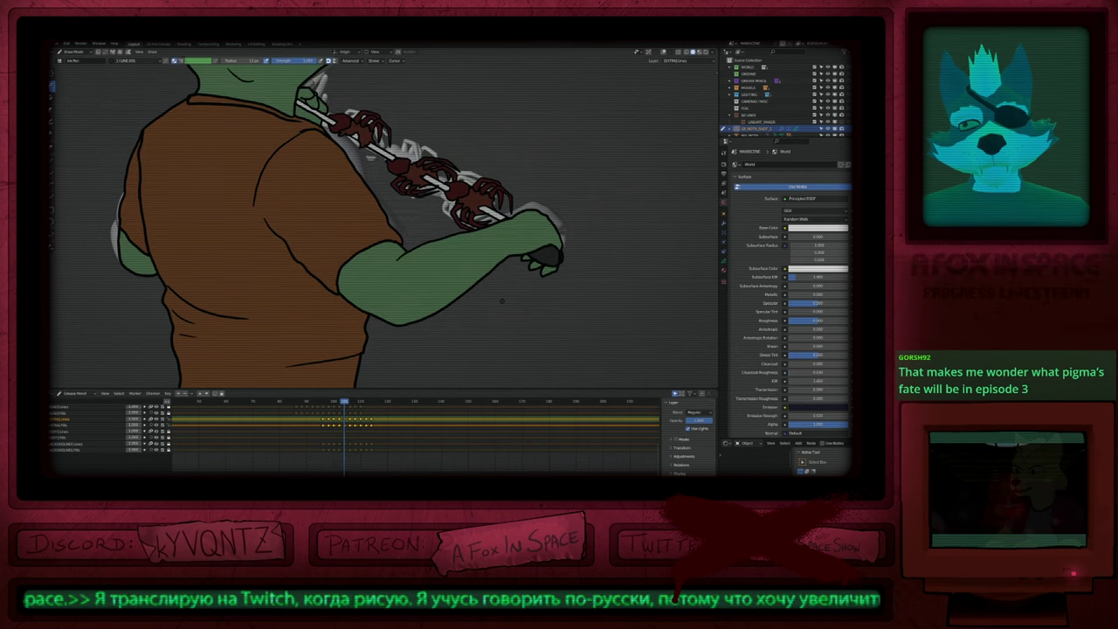
pyautogui.press('Up')
pyautogui.press('Up')
pyautogui.press('Down')
pyautogui.press('Down')
pyautogui.press('Down')
pyautogui.press('Right')
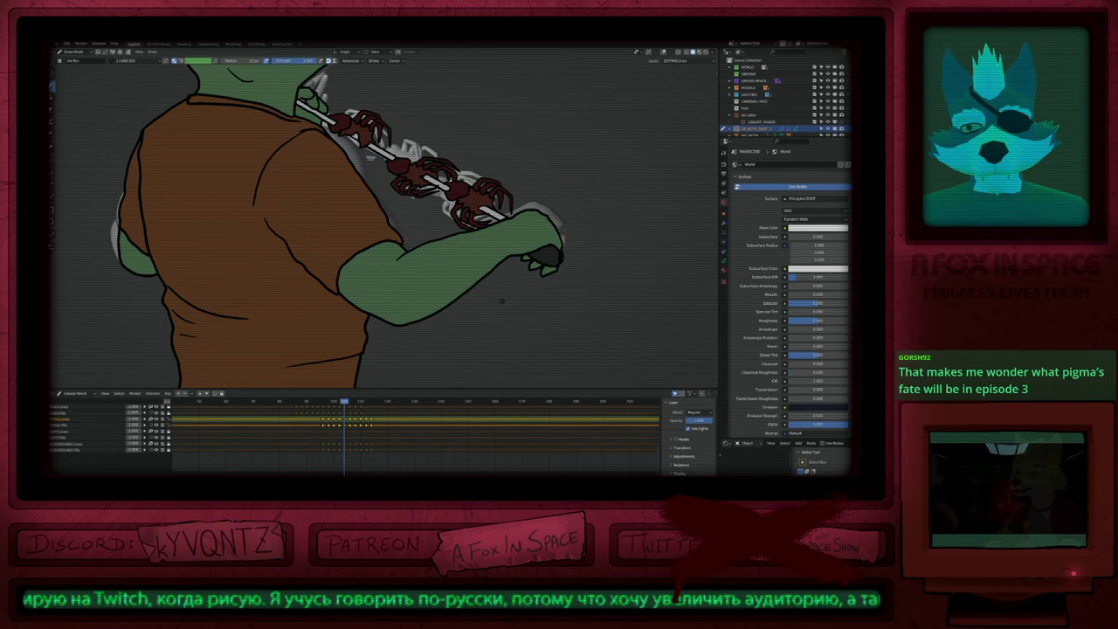
pyautogui.press('Right')
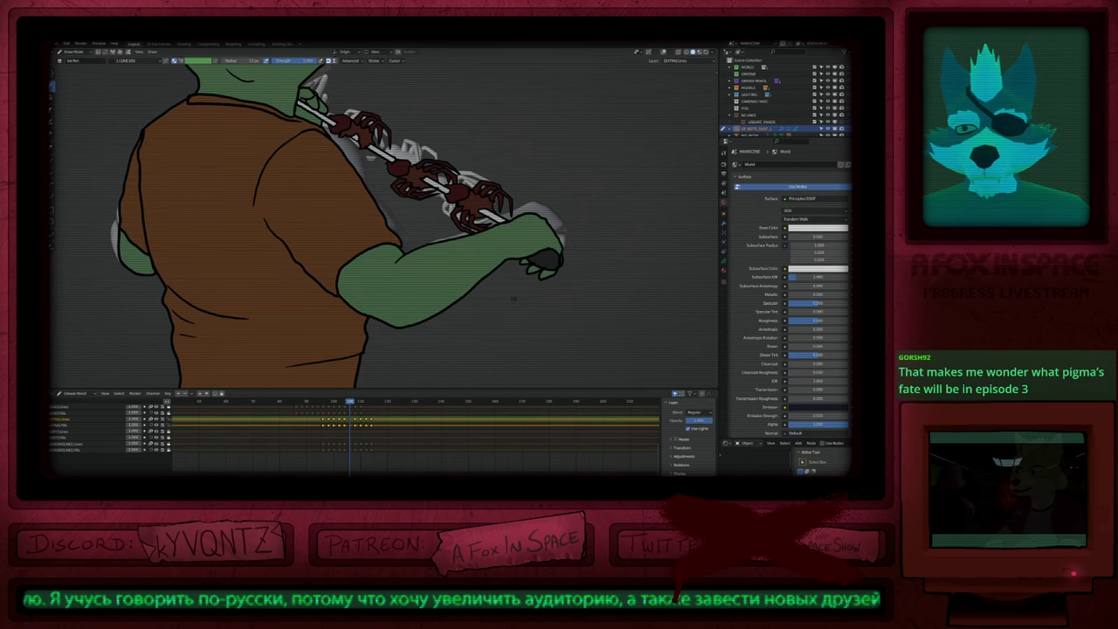
pyautogui.press('Right')
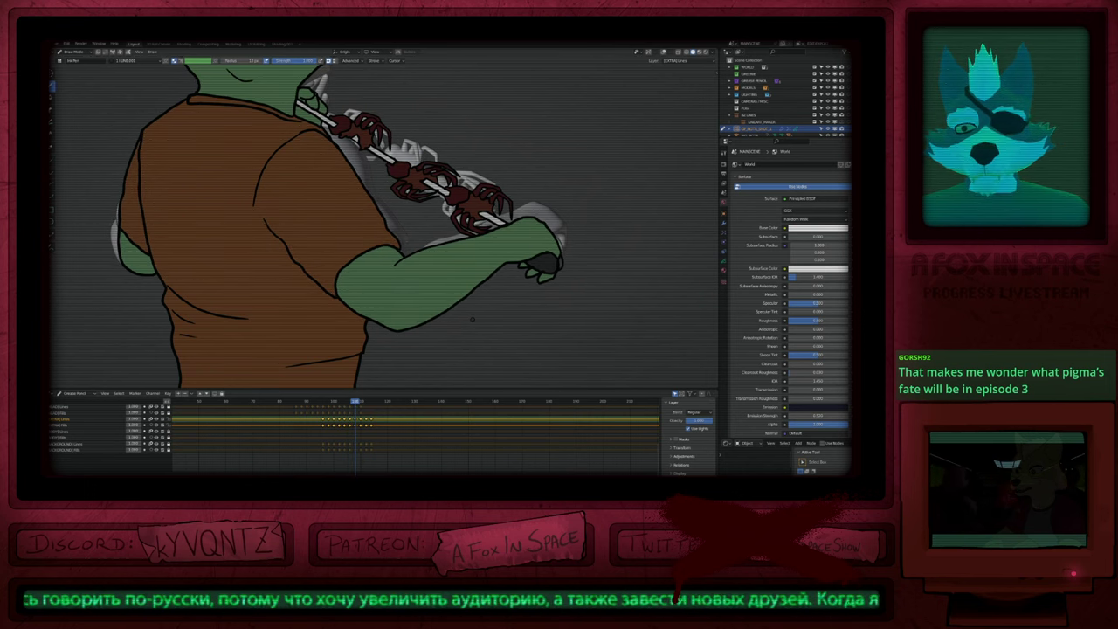
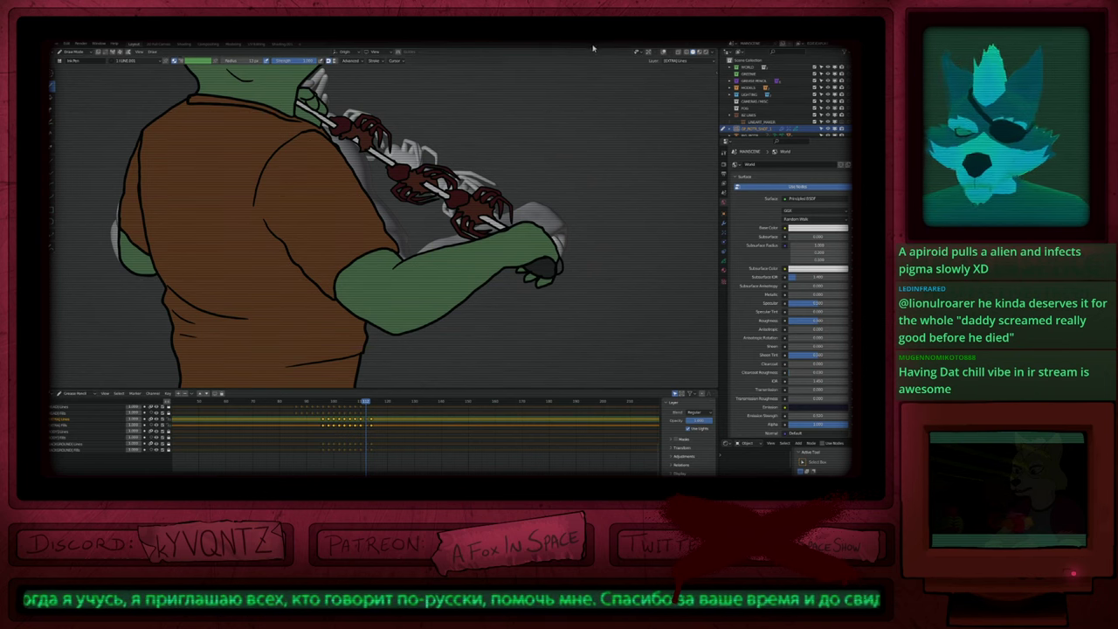
# Step: Step back and forth through the arm keyframes to review the interpolated skewer-lifting poses
pyautogui.hotkey('ctrl', 'Tab')
pyautogui.press('Up')
pyautogui.press('Down')
pyautogui.press('Down')
pyautogui.press('Down')
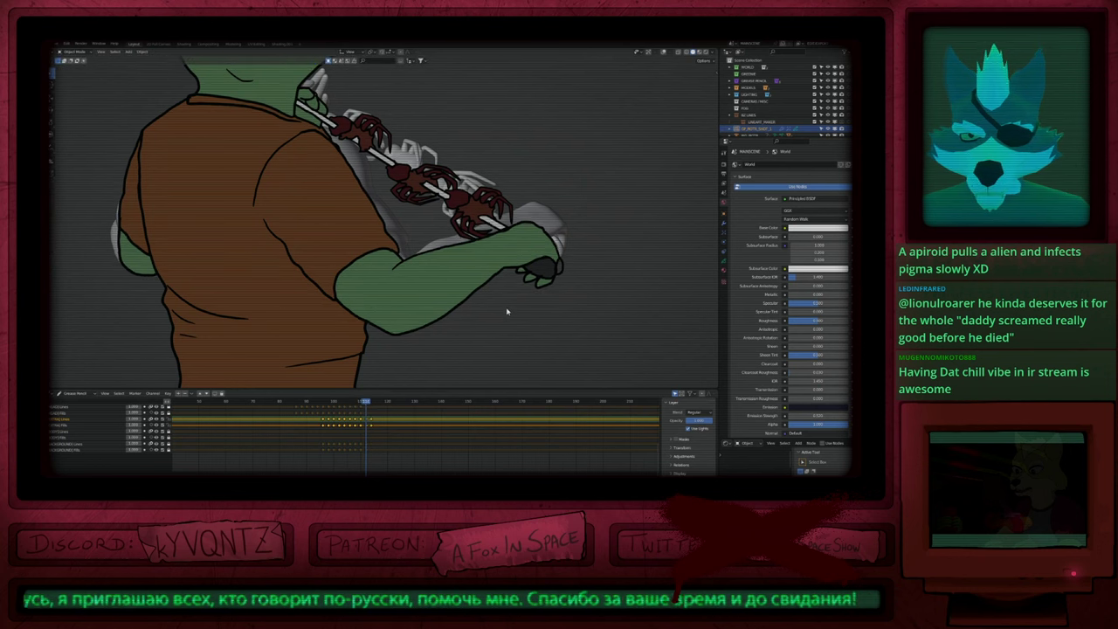
pyautogui.press('Down')
pyautogui.press('Down')
pyautogui.press('Down')
pyautogui.press('Down')
pyautogui.press('Down')
pyautogui.press('Down')
pyautogui.press('Down')
pyautogui.press('Up')
pyautogui.press('Up')
pyautogui.press('Up')
pyautogui.press('Up')
pyautogui.press('Up')
pyautogui.press('Up')
pyautogui.press('Up')
pyautogui.press('Up')
pyautogui.press('Up')
pyautogui.press('Up')
pyautogui.press('Up')
pyautogui.press('Down')
pyautogui.press('Down')
pyautogui.press('Down')
pyautogui.press('Down')
pyautogui.press('Down')
pyautogui.press('Down')
pyautogui.press('Down')
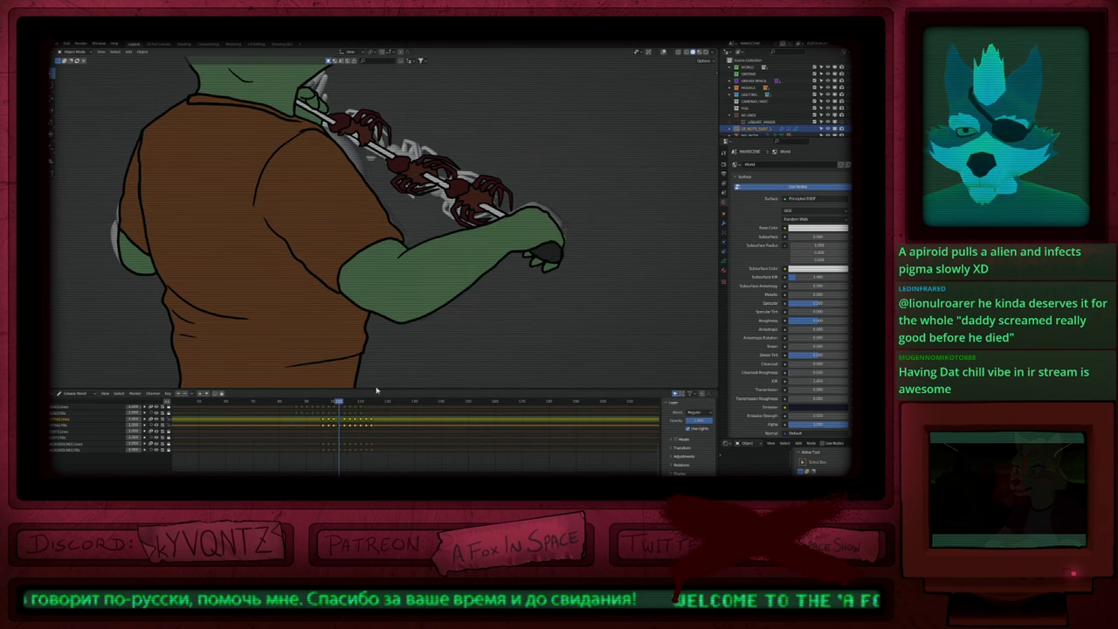
pyautogui.press('Up')
pyautogui.hotkey('ctrl', 'Tab')
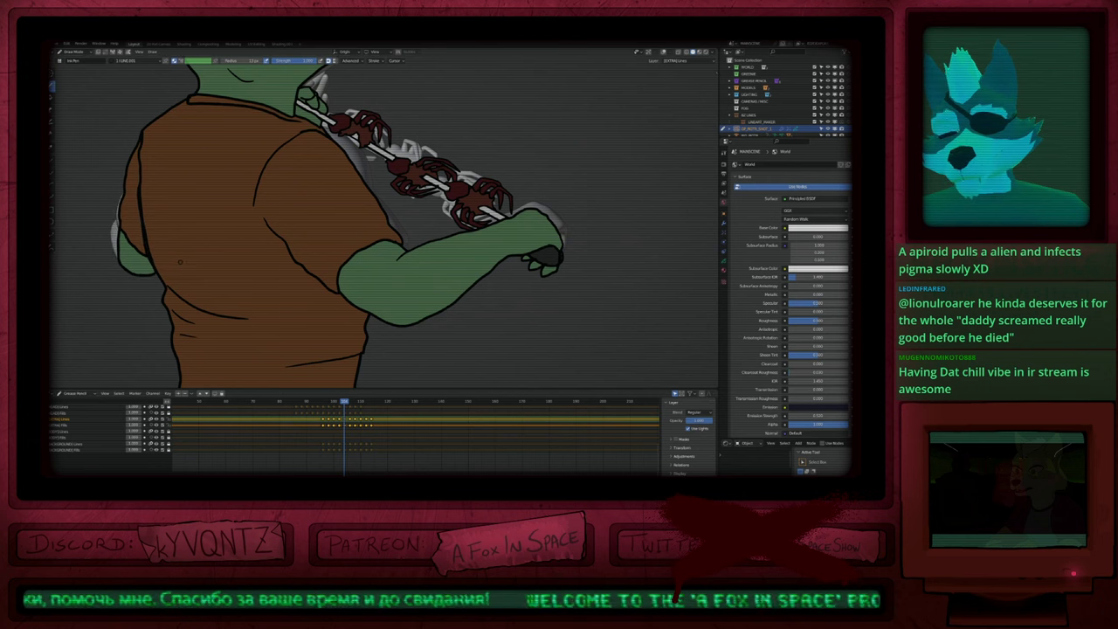
# Step: Resize the brush, compare neighbouring arm and skewer poses, then play the animation from the start
pyautogui.hotkey('shift', 'f')
pyautogui.click(185, 260)
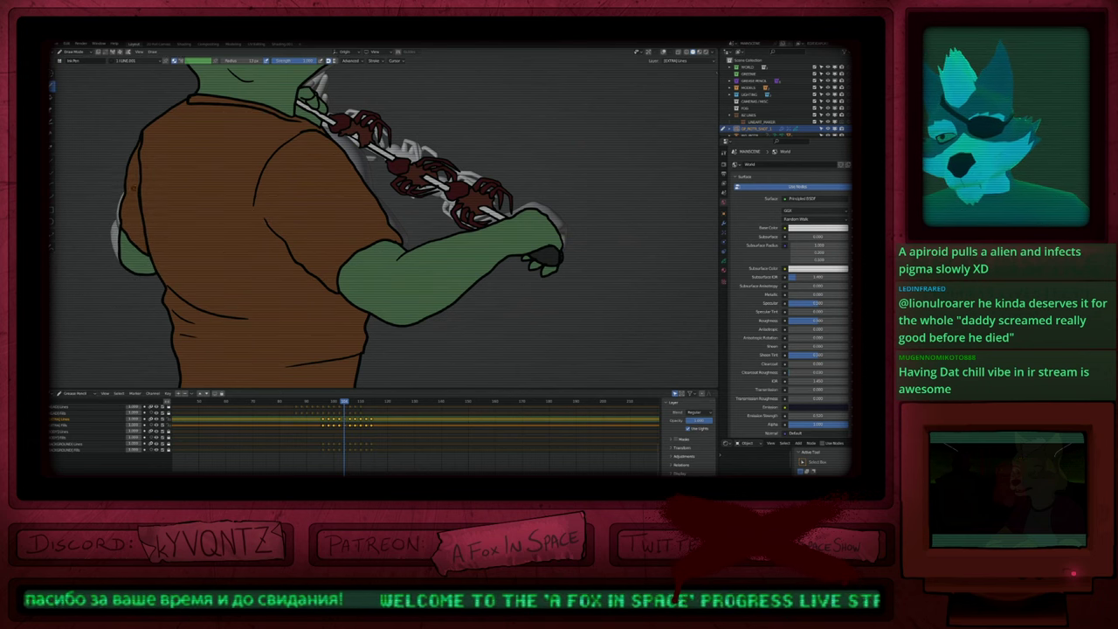
pyautogui.press('Down')
pyautogui.press('Up')
pyautogui.press('Up')
pyautogui.press('Down')
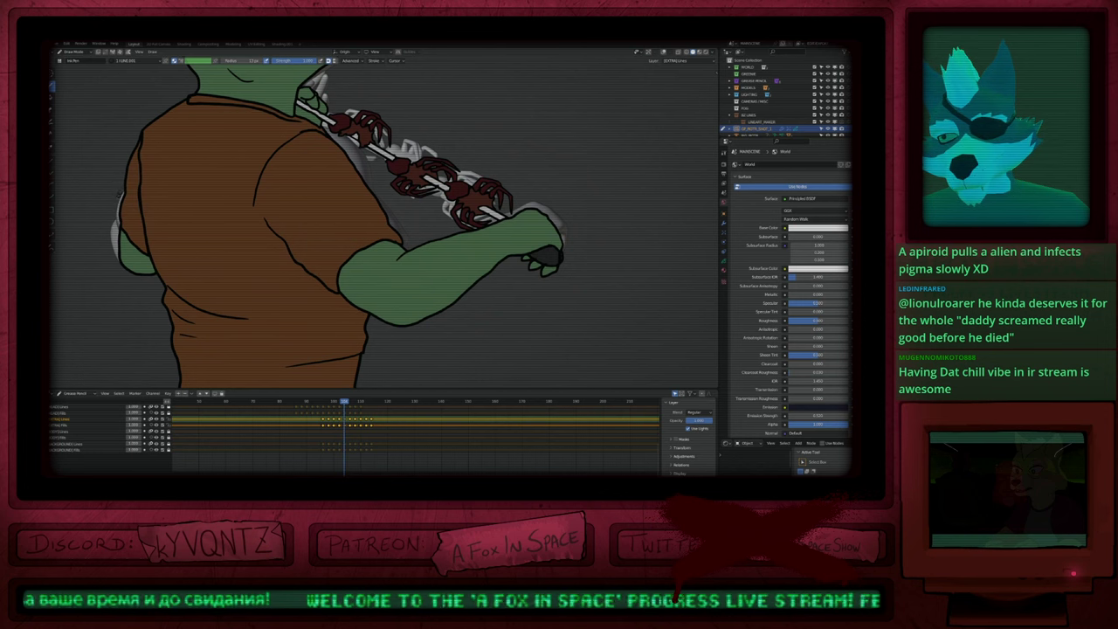
pyautogui.press('Down')
pyautogui.press('Up')
pyautogui.press('Up')
pyautogui.press('Up')
pyautogui.press('Up')
pyautogui.press('Up')
pyautogui.press('Up')
pyautogui.press('Up')
pyautogui.press('Left')
pyautogui.press('Left')
pyautogui.press('Left')
pyautogui.press('Left')
pyautogui.press('Left')
pyautogui.press('Left')
pyautogui.press('Left')
pyautogui.press('Left')
pyautogui.press('Left')
pyautogui.press('Left')
pyautogui.press('Left')
pyautogui.press('Left')
pyautogui.press('Left')
pyautogui.press('Left')
pyautogui.press('Left')
pyautogui.press('Left')
pyautogui.press('Left')
pyautogui.press('Left')
pyautogui.press('Left')
pyautogui.press('Left')
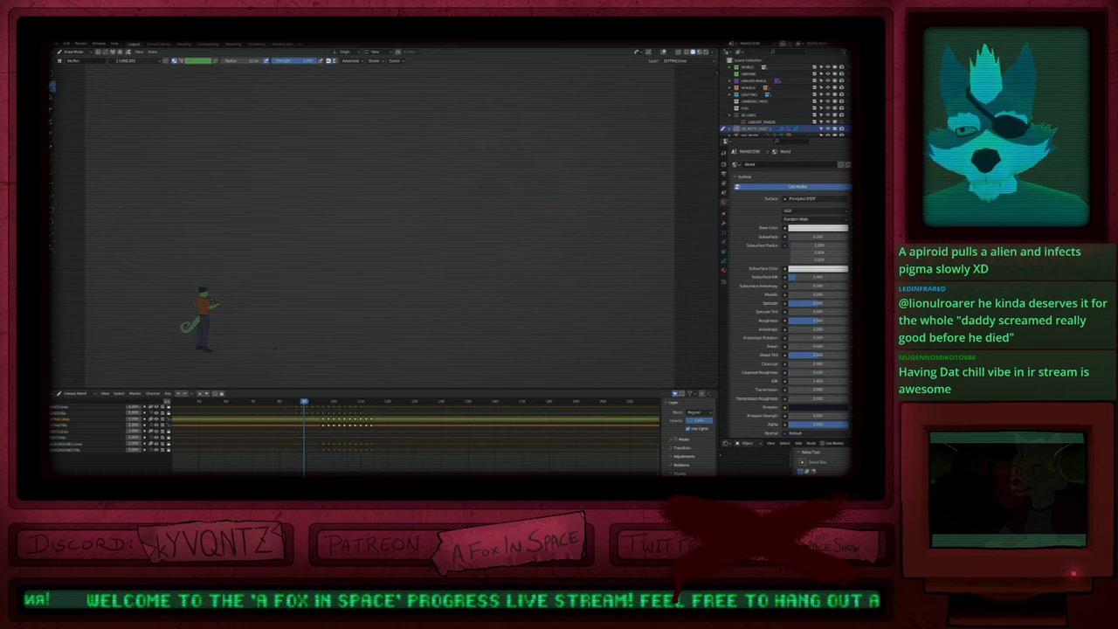
pyautogui.press('space')
# Step: Stop playback, scrub through the fiddling motion, and isolate then unlock the drawing layers
pyautogui.scroll(6, 183, 313)
pyautogui.press('Escape')
pyautogui.click(275, 404)
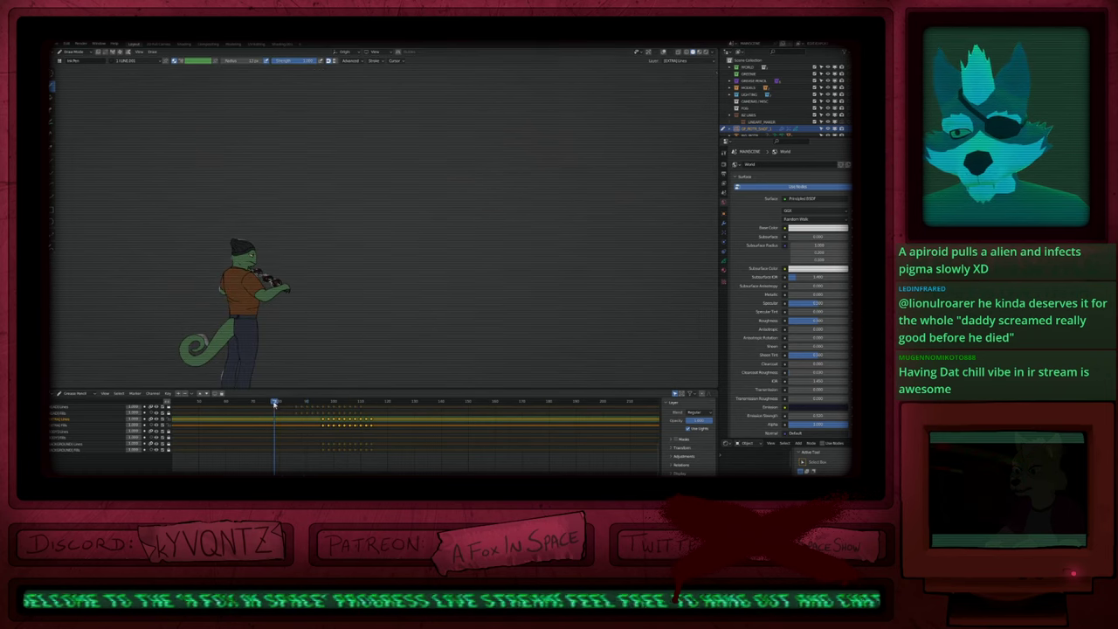
pyautogui.moveTo(274, 403)
pyautogui.mouseDown()
pyautogui.moveTo(354, 349)
pyautogui.moveTo(427, 341)
pyautogui.mouseUp()
pyautogui.click(222, 394)
pyautogui.click(222, 394)
# Step: Box-select the fiddling keyframes, move them two frames later, and play back around frame 93
pyautogui.keyDown('shift'); pyautogui.scroll(2, 310, 462); pyautogui.keyUp('shift')
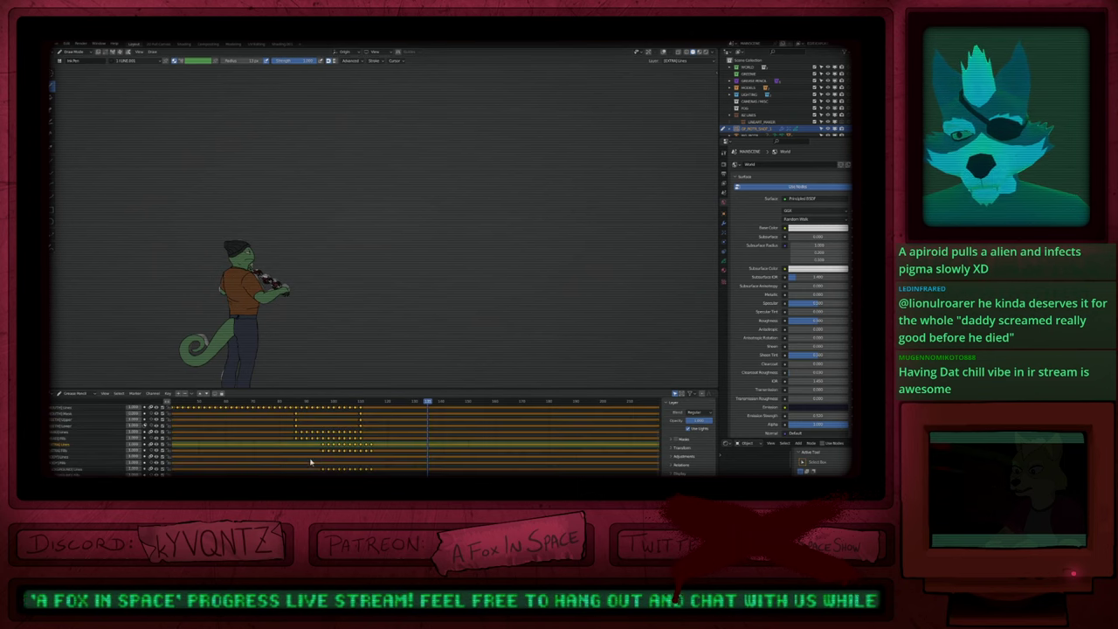
pyautogui.scroll(-2, 310, 462)
pyautogui.moveTo(309, 469); pyautogui.dragTo(389, 427)
pyautogui.press('g')
pyautogui.click(395, 428)
pyautogui.keyDown('shift'); pyautogui.scroll(2, 367, 415); pyautogui.keyUp('shift')
pyautogui.moveTo(300, 403); pyautogui.dragTo(387, 428)
pyautogui.press('space')
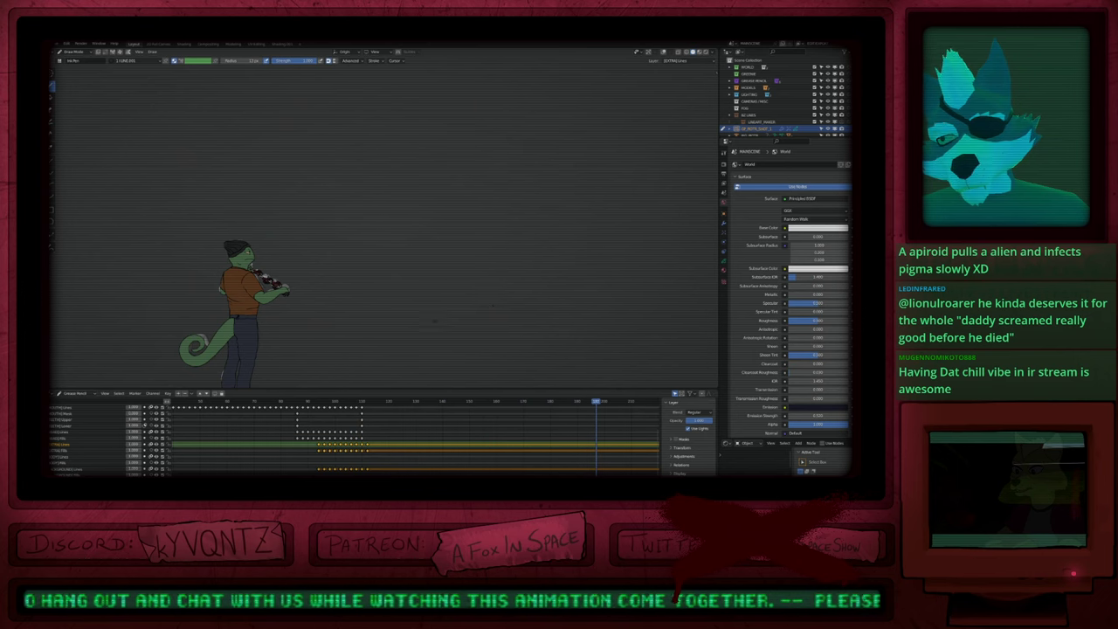
# Step: Deselect the keys, scrub to the frame being reworked, and zoom in on the lizard's head
pyautogui.click(237, 436)
pyautogui.moveTo(238, 437); pyautogui.dragTo(467, 443, button='middle')
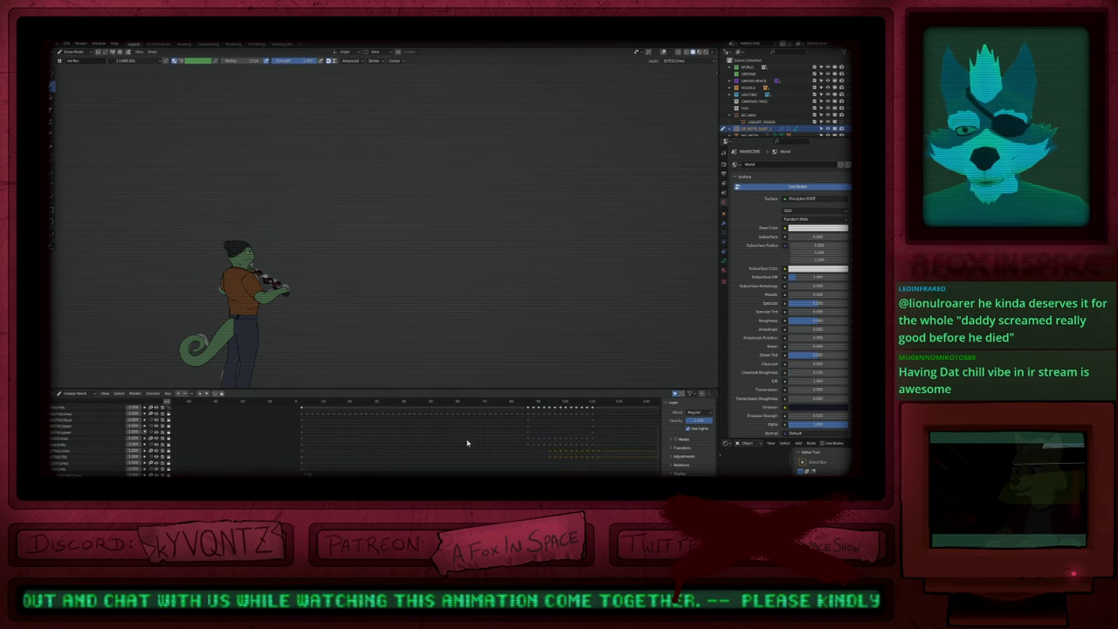
pyautogui.moveTo(358, 407); pyautogui.dragTo(432, 418)
pyautogui.keyDown('ctrl'); pyautogui.moveTo(262, 254); pyautogui.dragTo(337, 107, button='middle'); pyautogui.keyUp('ctrl')
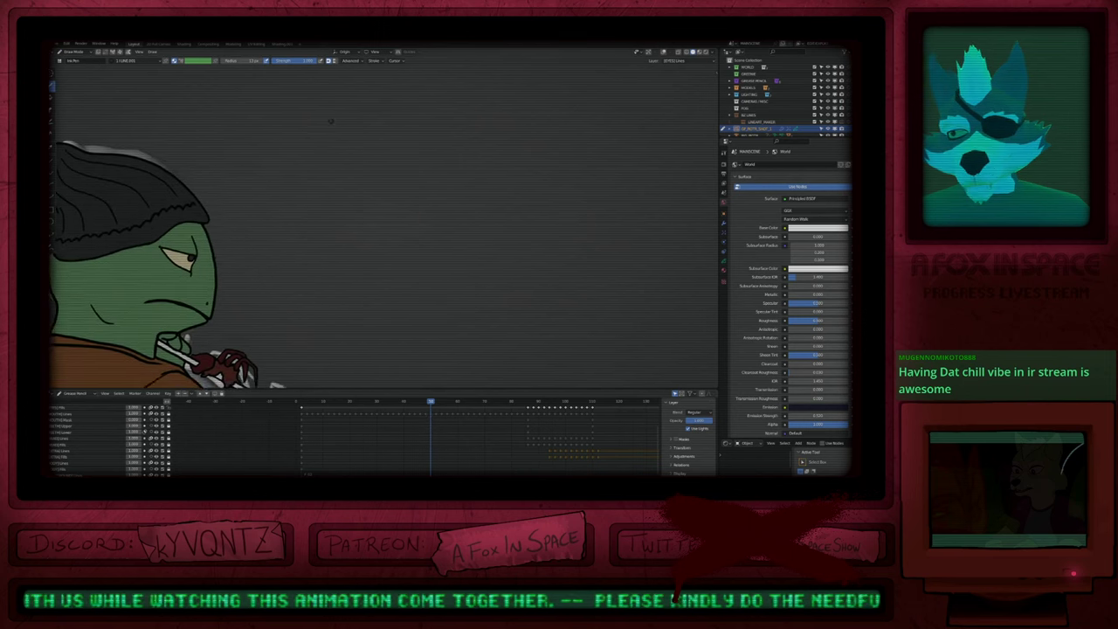
pyautogui.keyDown('shift'); pyautogui.moveTo(236, 241); pyautogui.dragTo(410, 277, button='middle'); pyautogui.keyUp('shift')
# Step: Show the overlays and try redrawing and erasing the eye, undoing both attempts
pyautogui.hotkey('alt', 'shift', 'z')
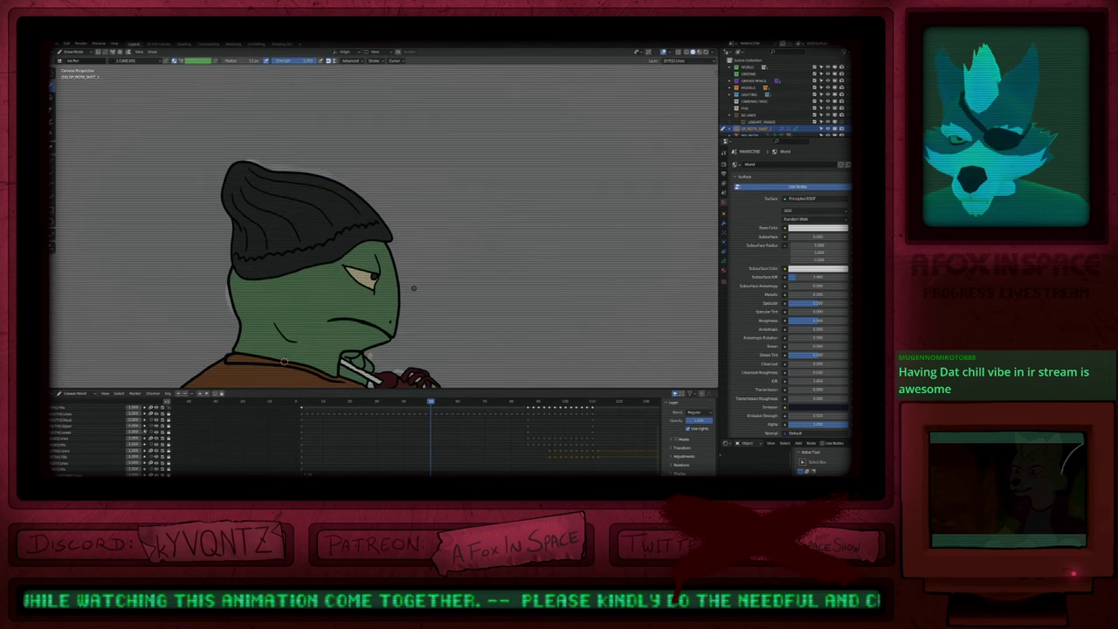
pyautogui.scroll(4, 415, 287)
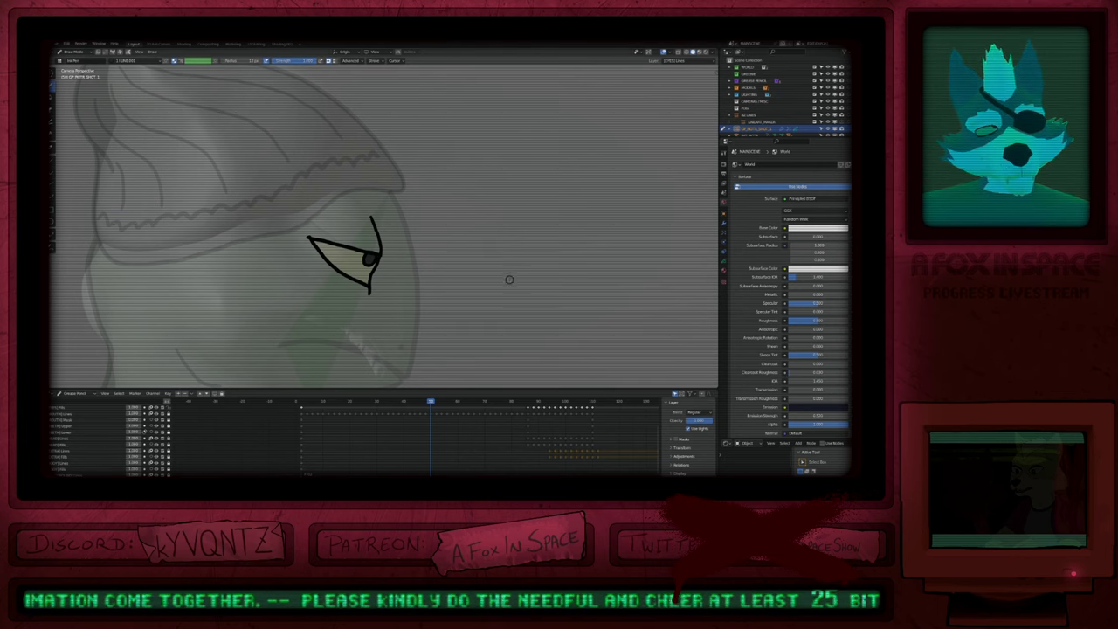
pyautogui.moveTo(428, 295); pyautogui.dragTo(523, 253)
pyautogui.hotkey('ctrl', 'z')
pyautogui.keyDown('shift'); pyautogui.moveTo(377, 307); pyautogui.dragTo(461, 295, button='middle'); pyautogui.keyUp('shift')
pyautogui.press('e')
pyautogui.click(453, 248)
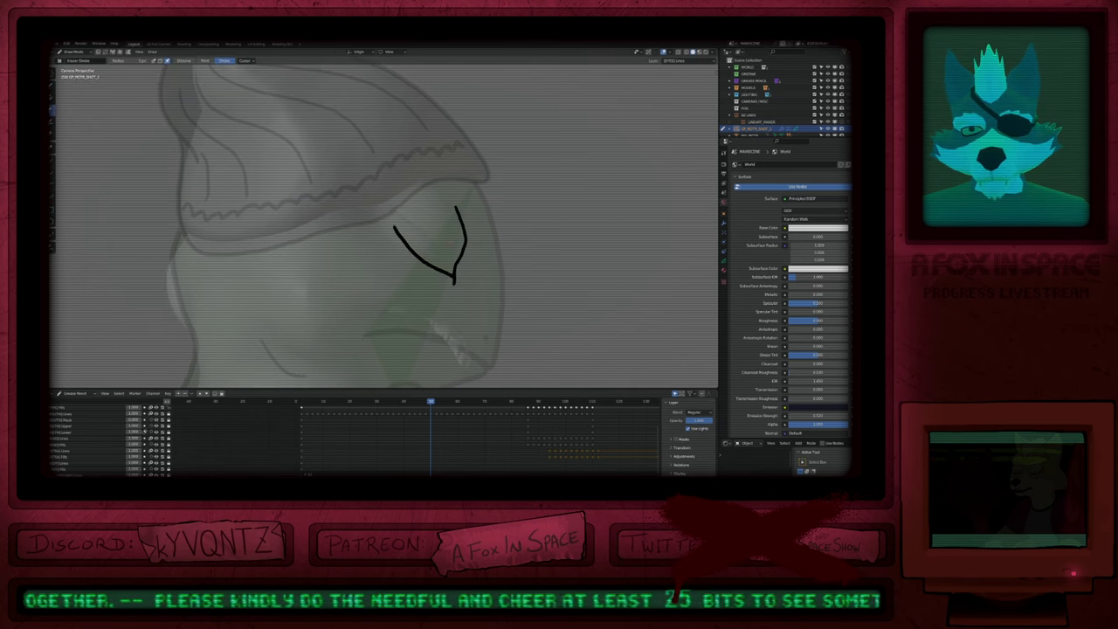
pyautogui.press('e')
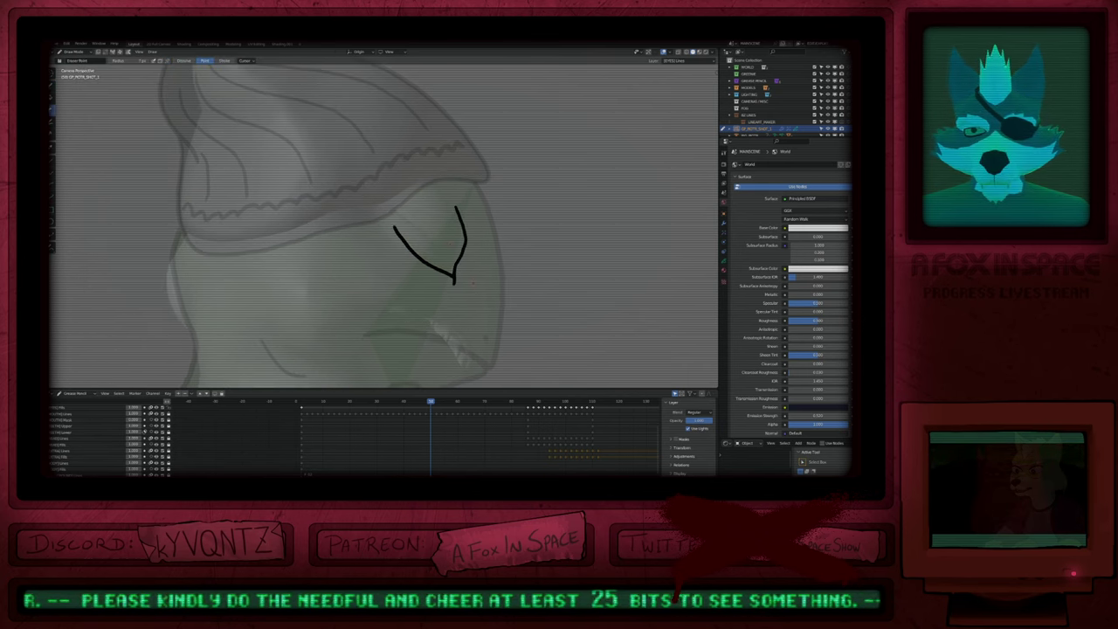
pyautogui.hotkey('ctrl', 'z')
# Step: Delete the eye's fill and pupil, then bend the lower lid with proportional falloff into crossing lines
pyautogui.press('Tab')
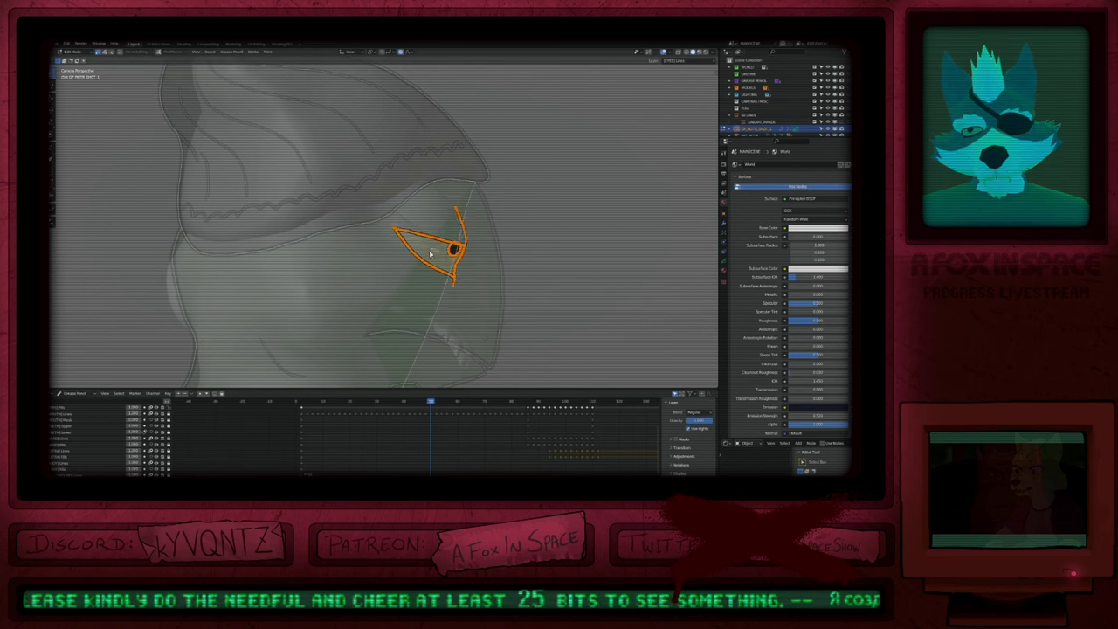
pyautogui.click(435, 251)
pyautogui.press('x')
pyautogui.click(452, 252)
pyautogui.press('x')
pyautogui.click(454, 279)
pyautogui.press('g')
pyautogui.scroll(2, 492, 265)
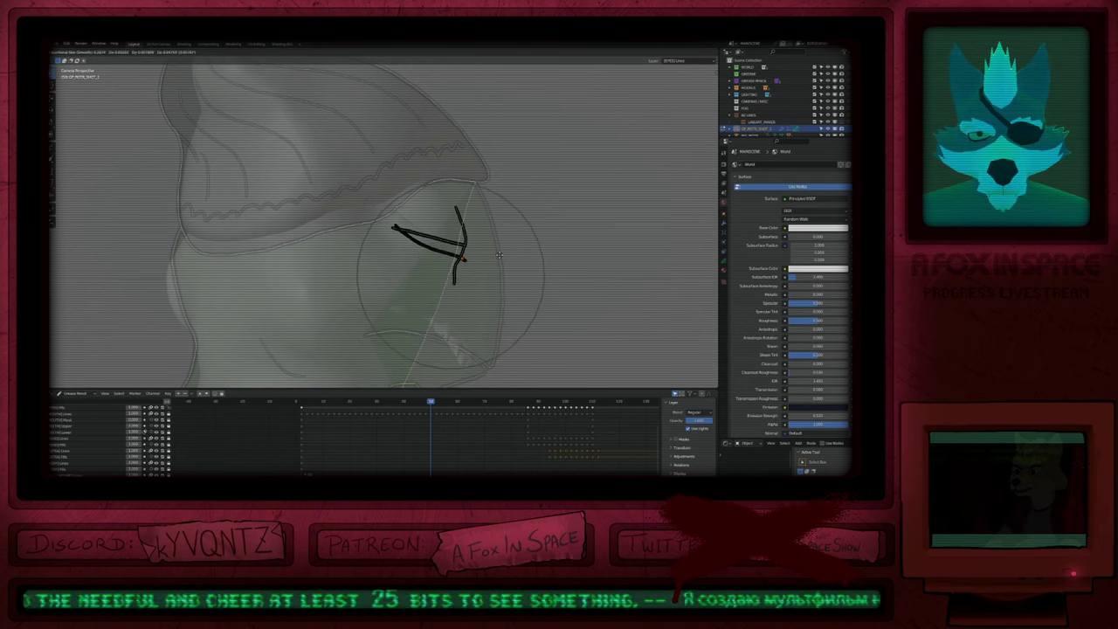
pyautogui.click(472, 251)
pyautogui.press('g')
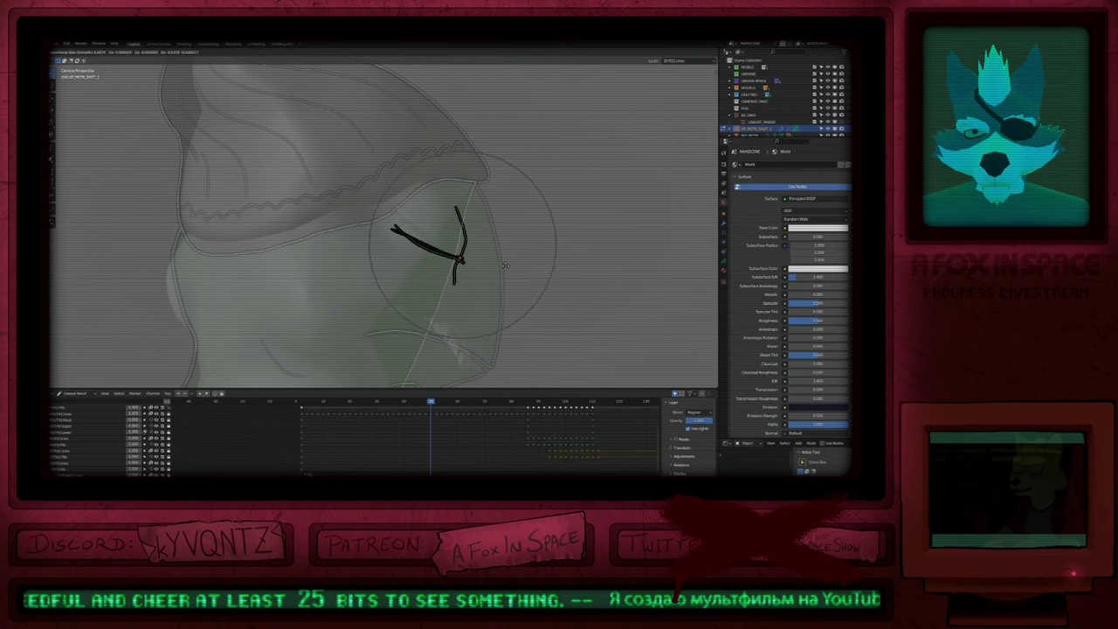
pyautogui.click(504, 267)
pyautogui.press('Tab')
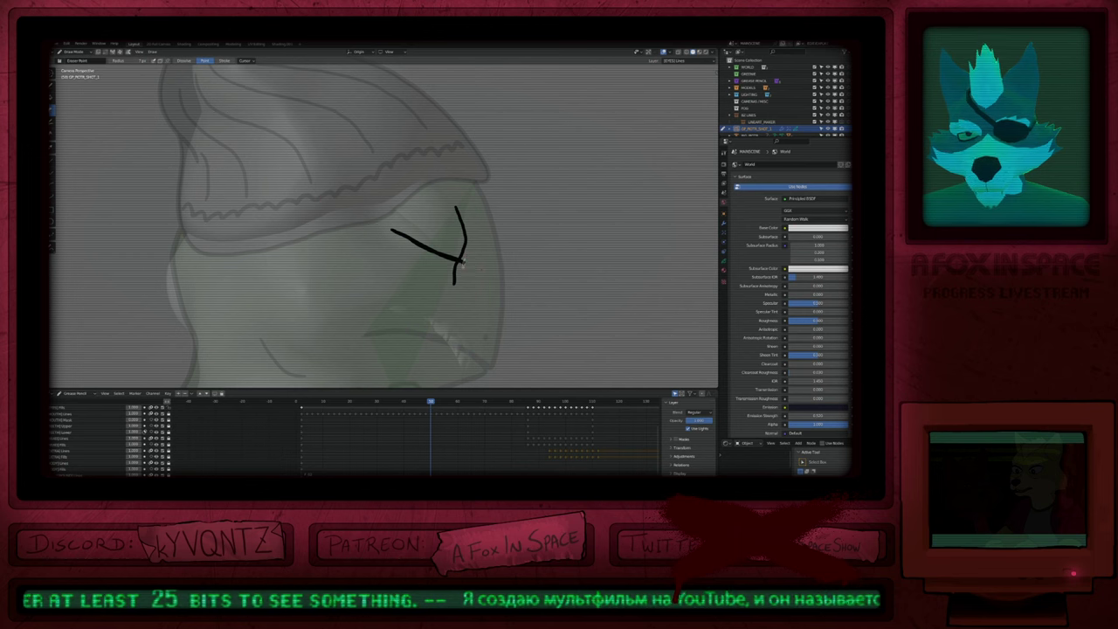
pyautogui.scroll(-5, 384, 219)
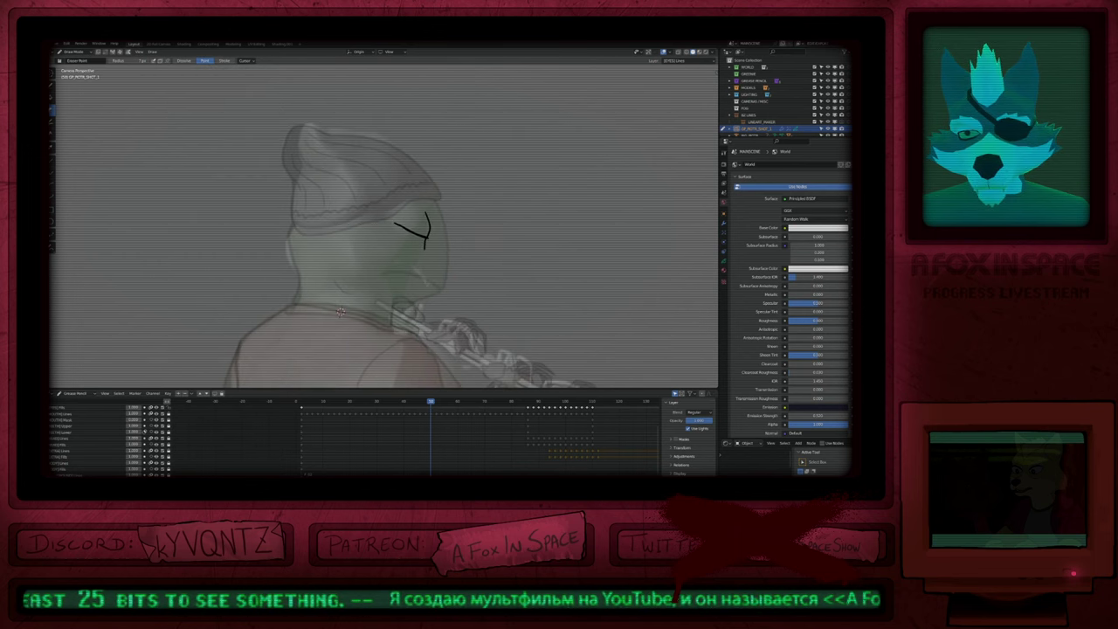
pyautogui.moveTo(421, 433); pyautogui.dragTo(390, 411, button='middle')
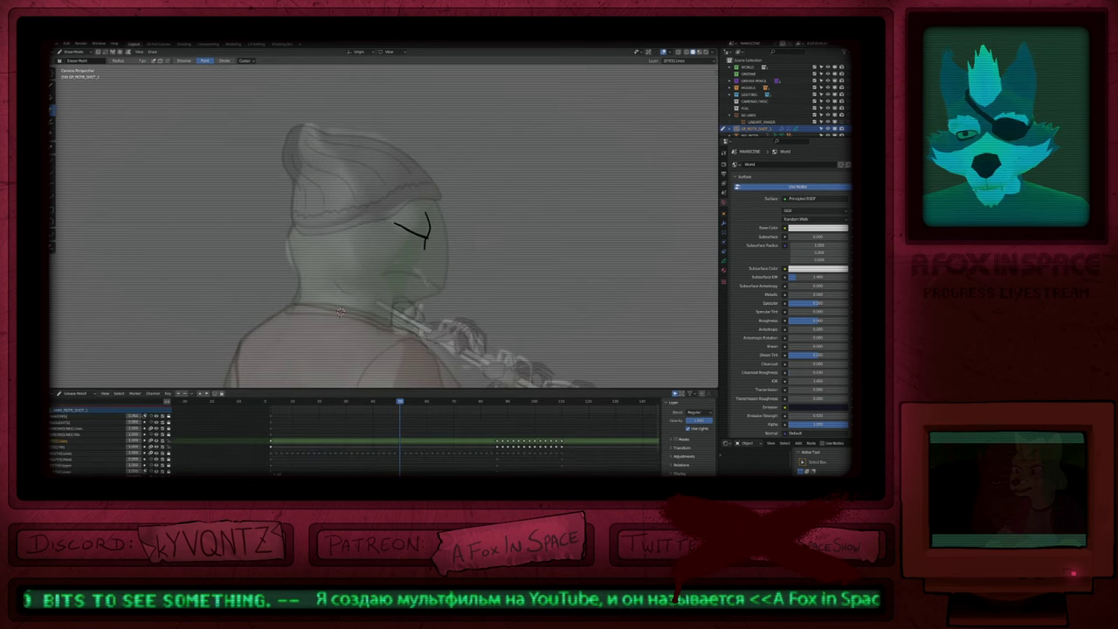
# Step: Switch to the ink pen, duplicate the current drawing frame, and zoom in on the eye
pyautogui.press('Tab')
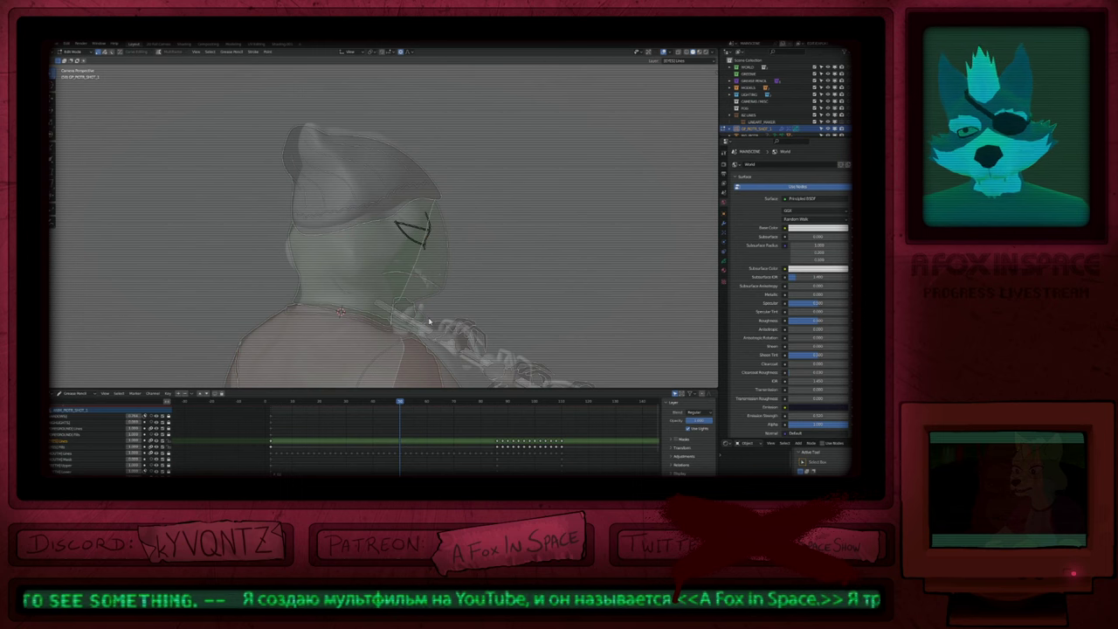
pyautogui.press('Tab')
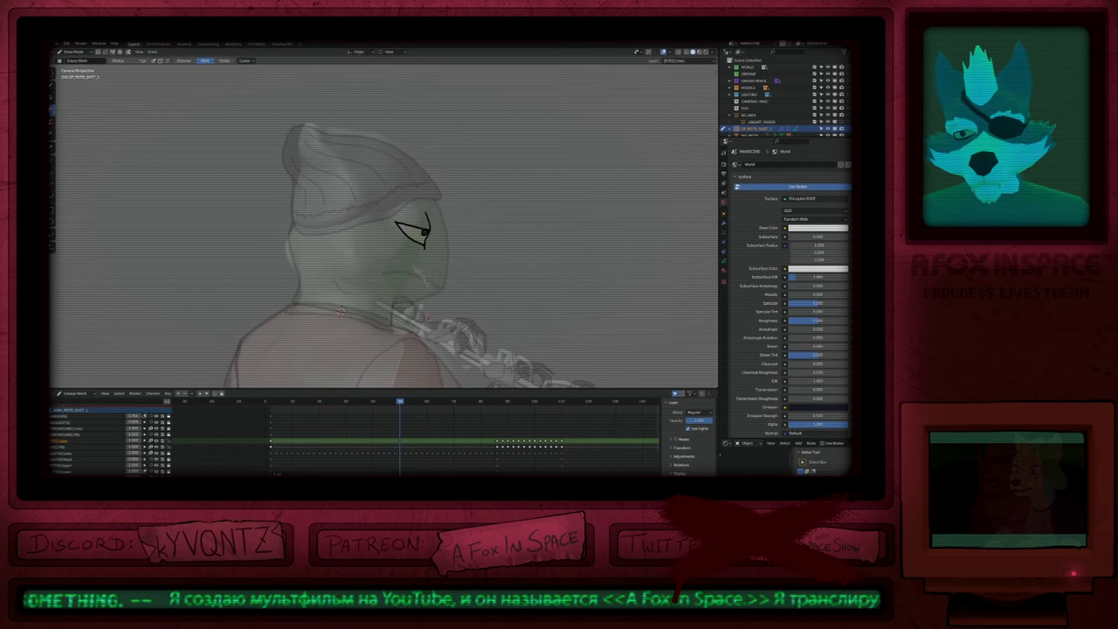
pyautogui.press('b')
pyautogui.hotkey('shift', 'd')
pyautogui.keyDown('ctrl'); pyautogui.moveTo(433, 249); pyautogui.dragTo(488, 143, button='middle'); pyautogui.keyUp('ctrl')
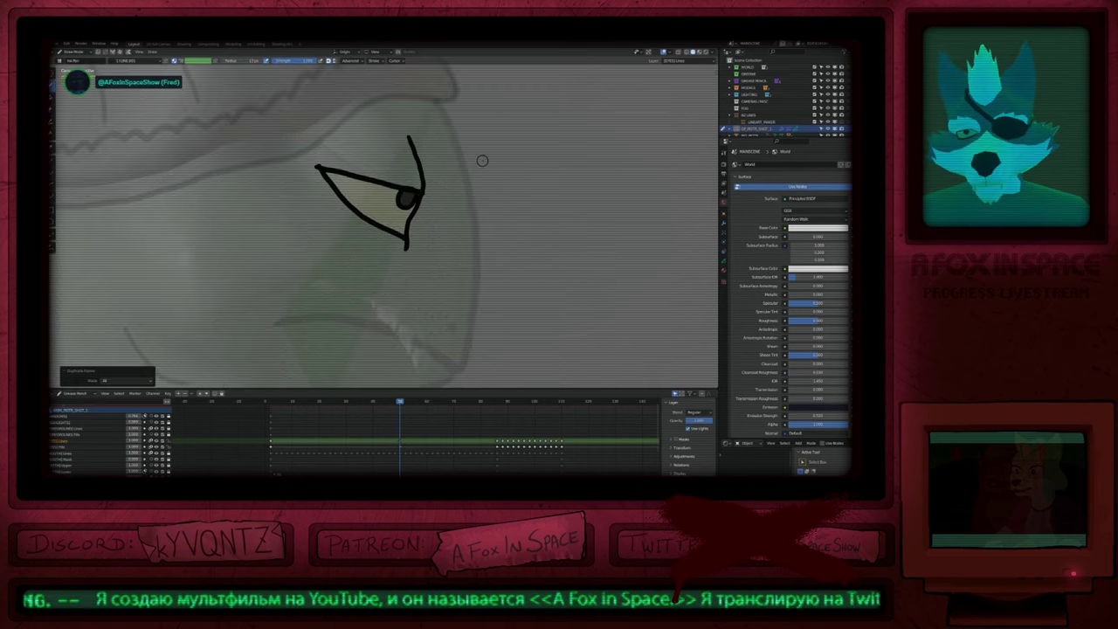
# Step: Dissolve the copied eye's fill and pupil and bend its lid points with proportional falloff
pyautogui.press('Tab')
pyautogui.click(395, 221)
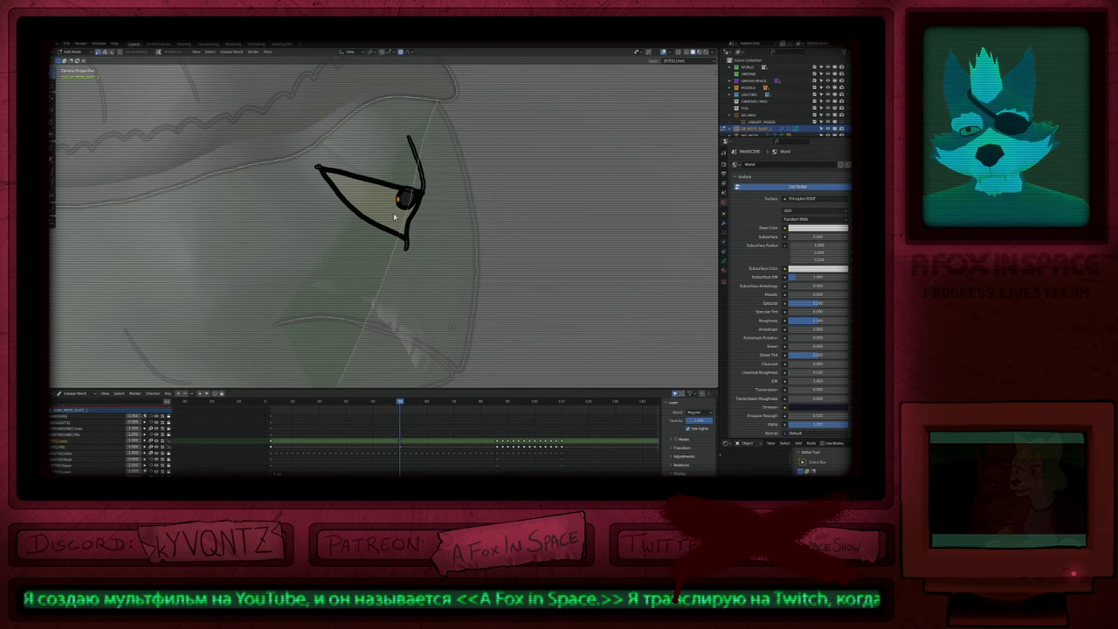
pyautogui.hotkey('ctrl', 'x')
pyautogui.press('g')
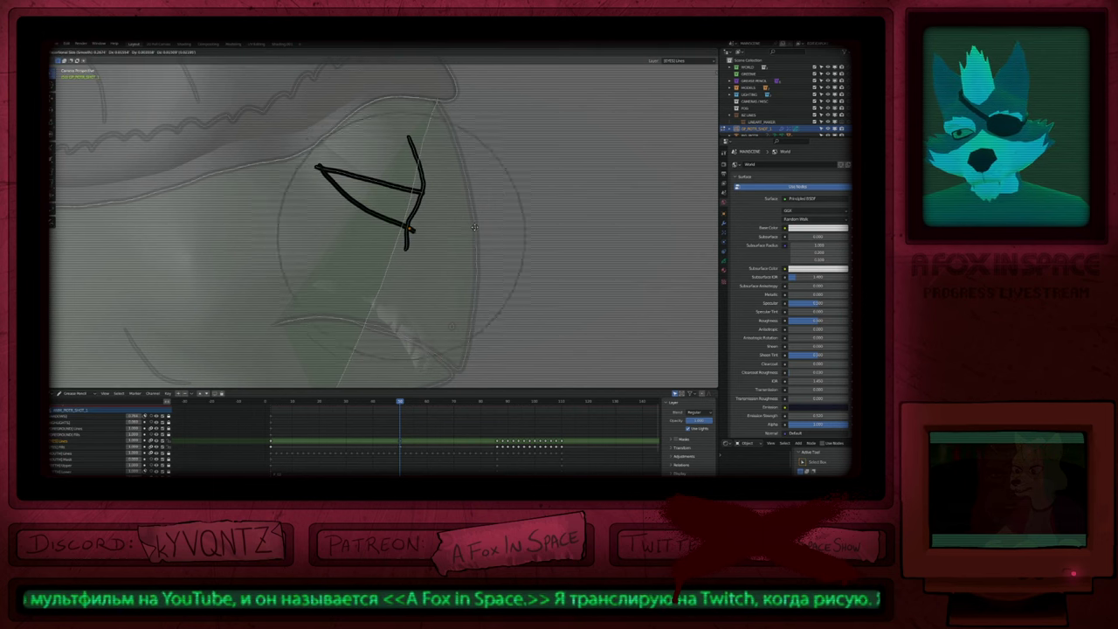
pyautogui.scroll(-1, 478, 224)
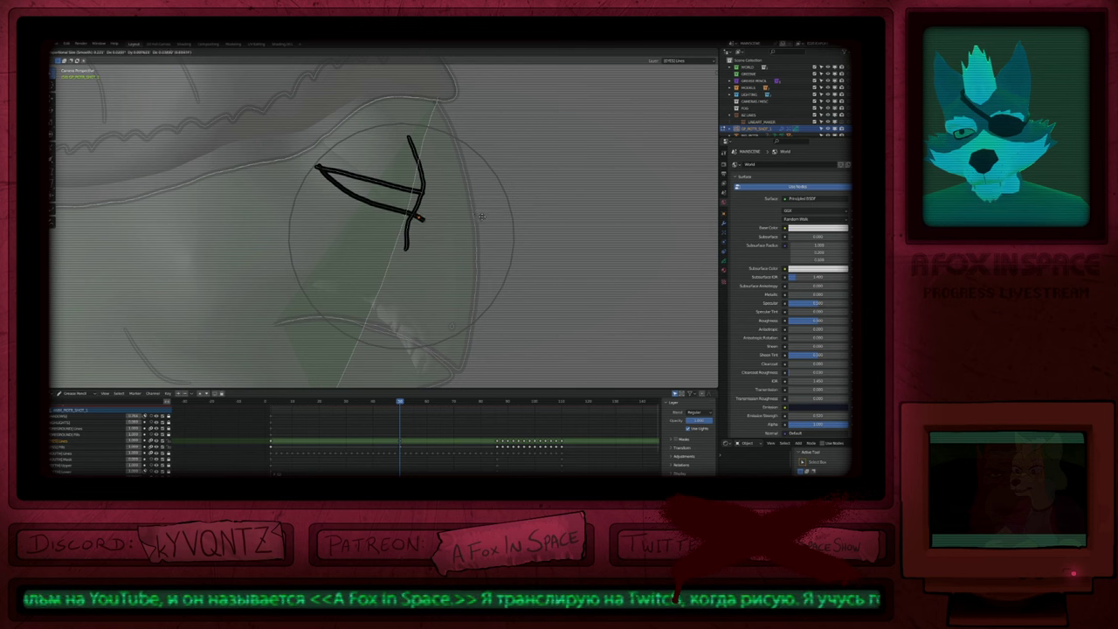
pyautogui.click(479, 214)
pyautogui.press('g')
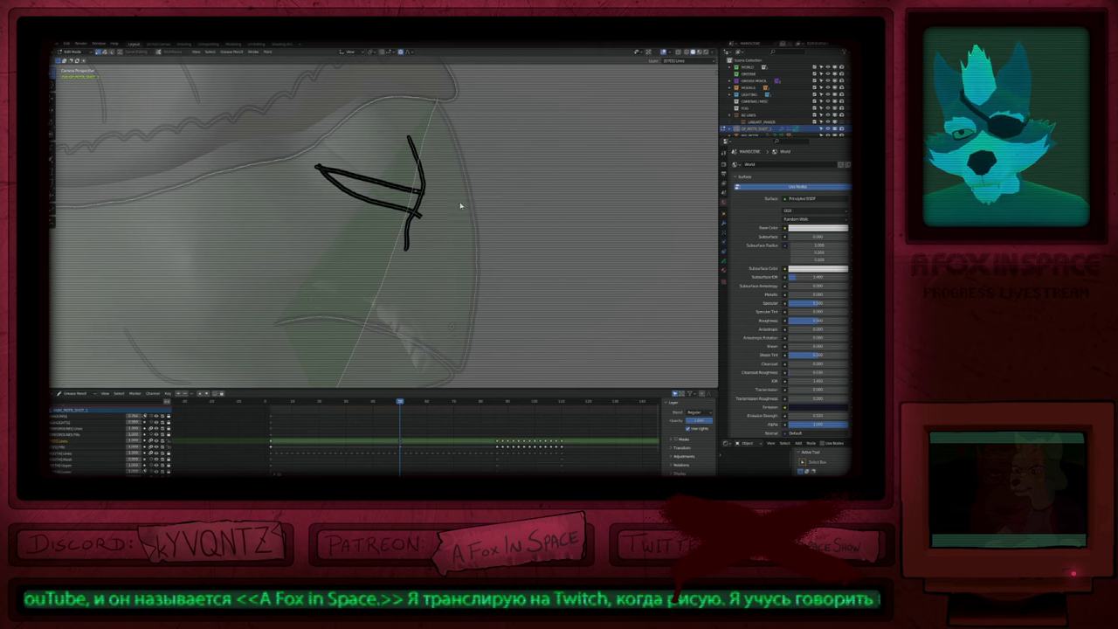
pyautogui.click(432, 223)
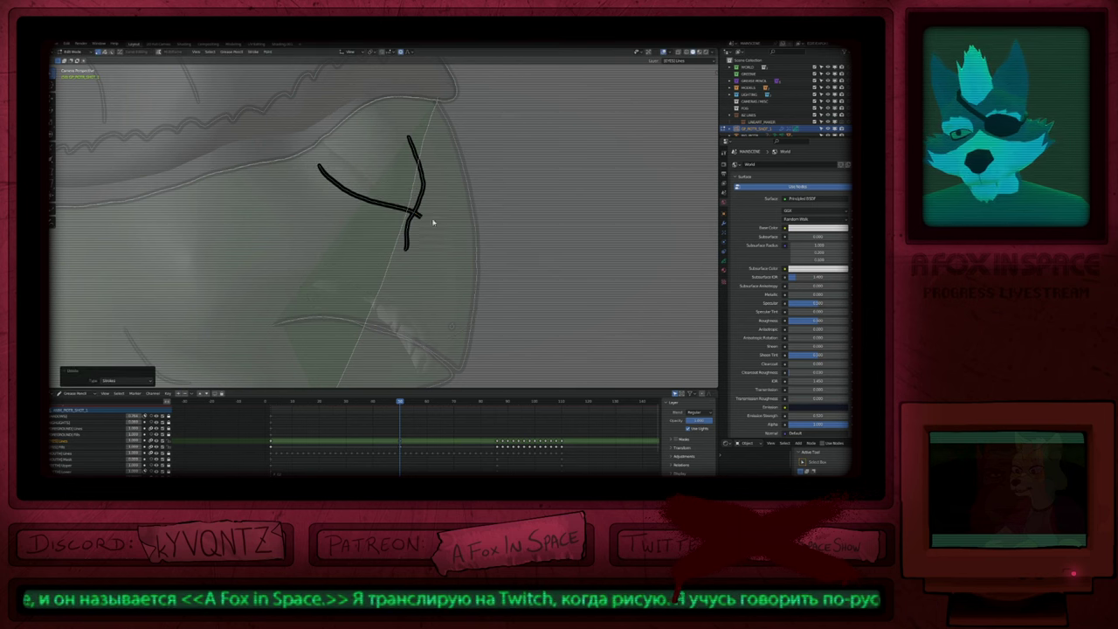
pyautogui.click(358, 201)
pyautogui.press('g')
pyautogui.scroll(2, 360, 197)
pyautogui.click(362, 195)
pyautogui.press('Tab')
# Step: Duplicate the previous frame's eye drawing onto the current frame
pyautogui.scroll(-3, 459, 262)
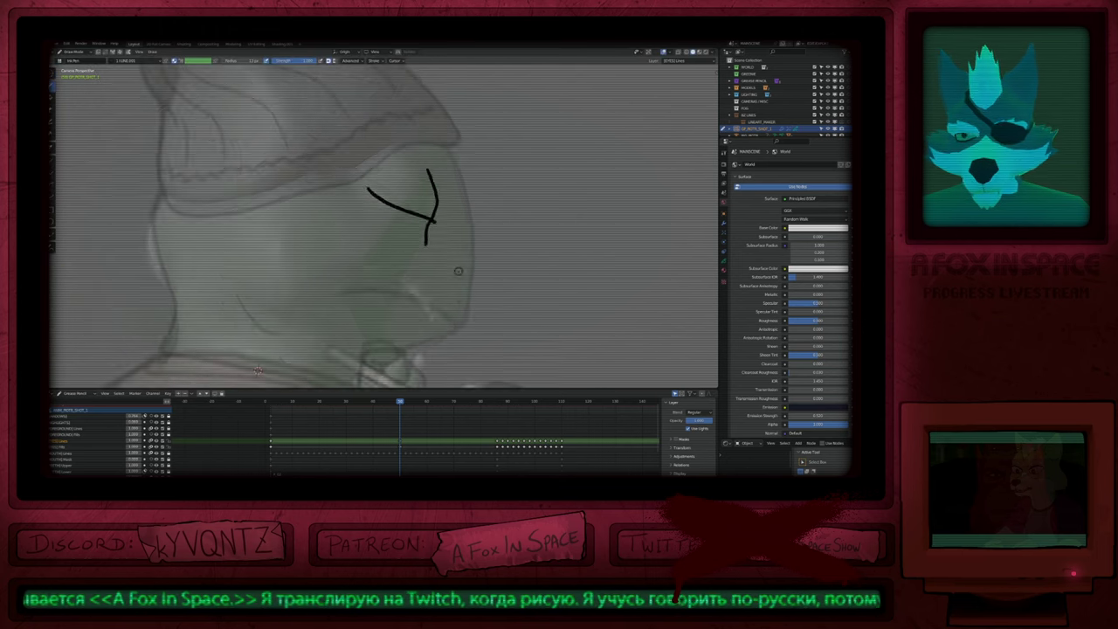
pyautogui.scroll(-2, 458, 265)
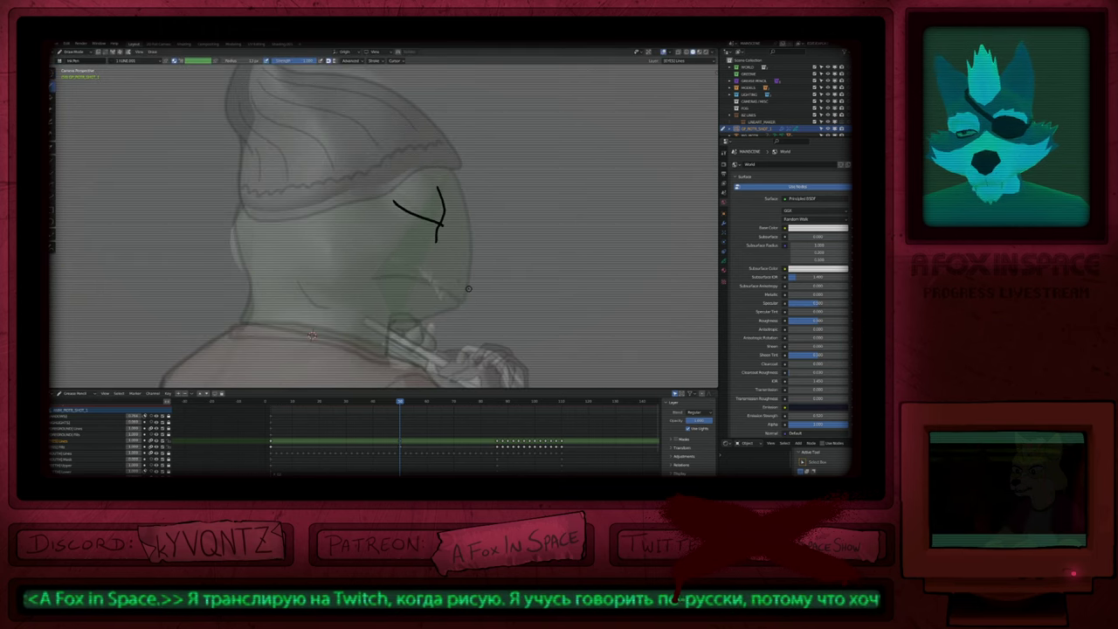
pyautogui.press('Left')
pyautogui.press('Left')
pyautogui.hotkey('shift', 'd')
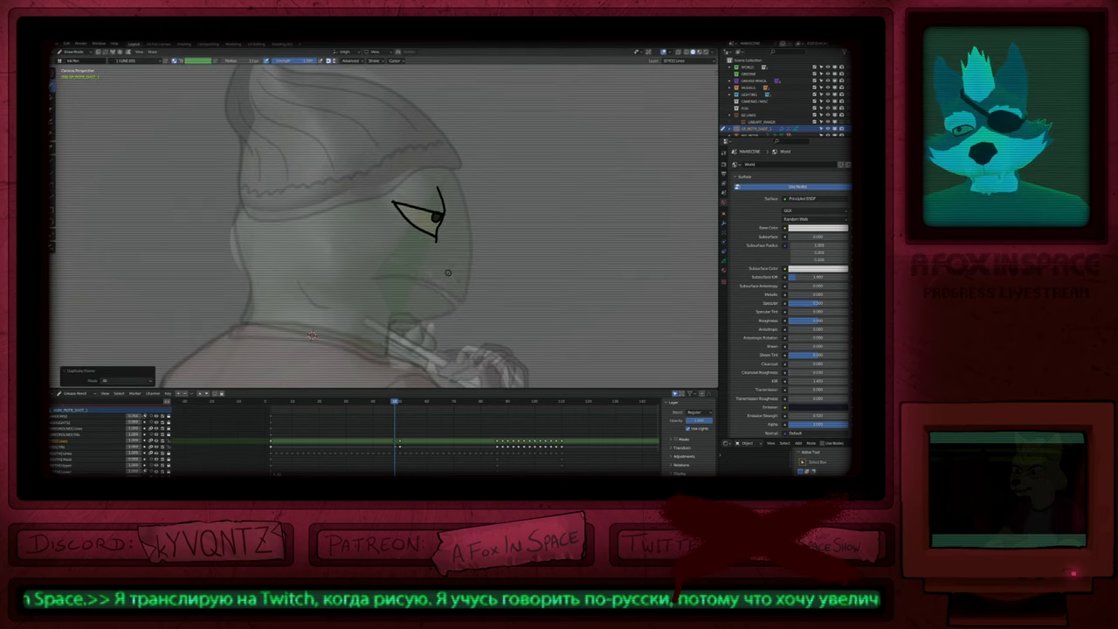
pyautogui.press('Right')
pyautogui.scroll(3, 450, 229)
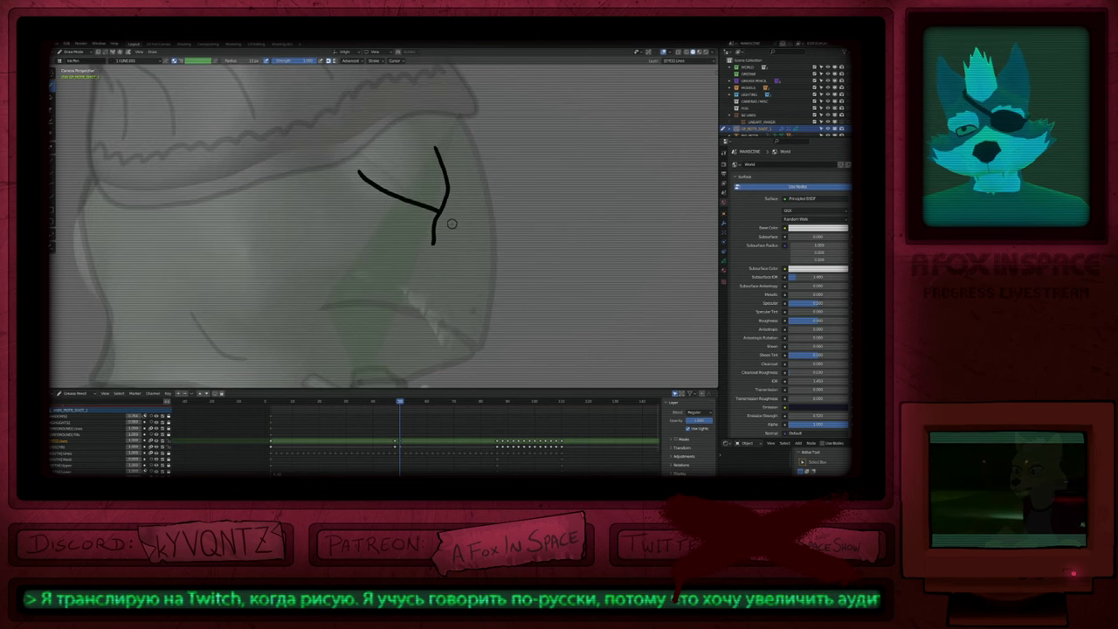
pyautogui.press('f')
pyautogui.press('Escape')
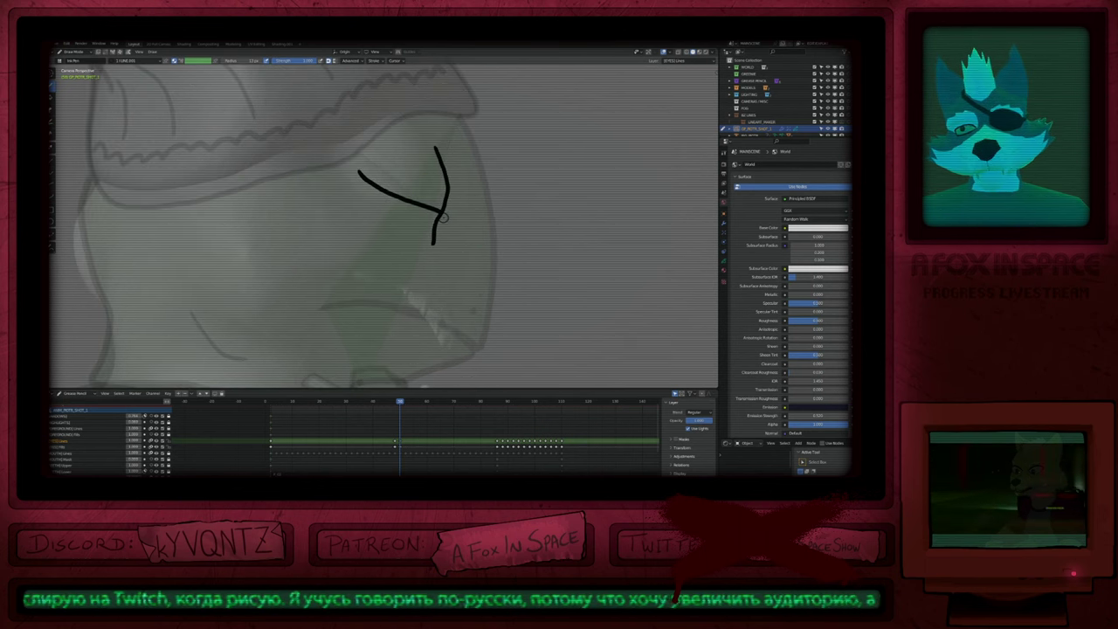
# Step: Move the eye keyframes a couple of frames earlier and place two duplicates further along the timeline
pyautogui.press('Left')
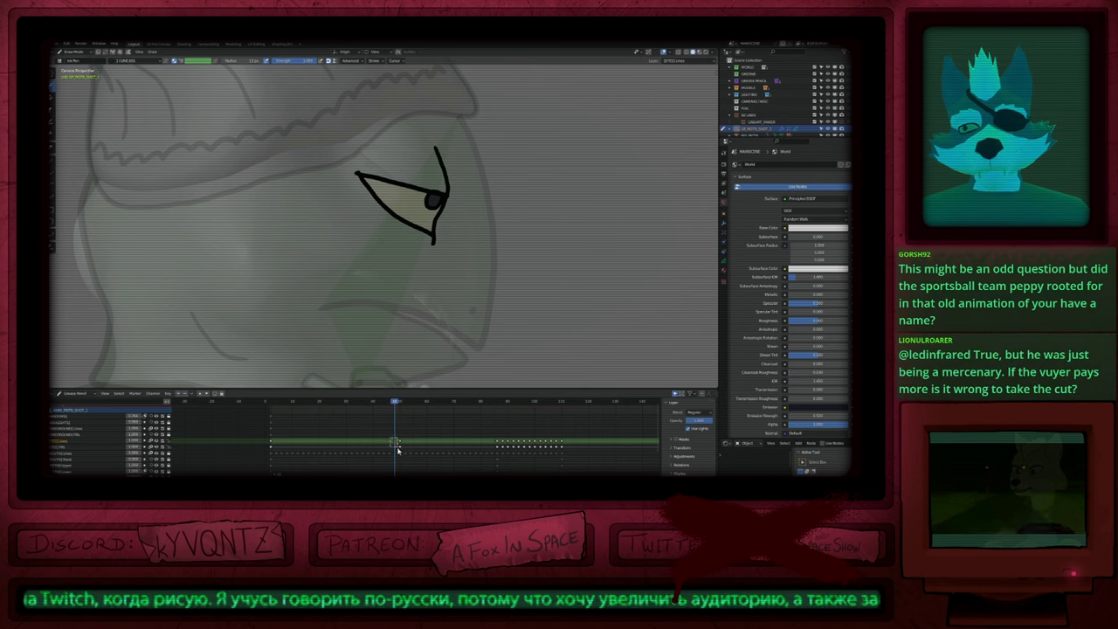
pyautogui.moveTo(398, 450); pyautogui.dragTo(401, 454)
pyautogui.press('g')
pyautogui.click(395, 454)
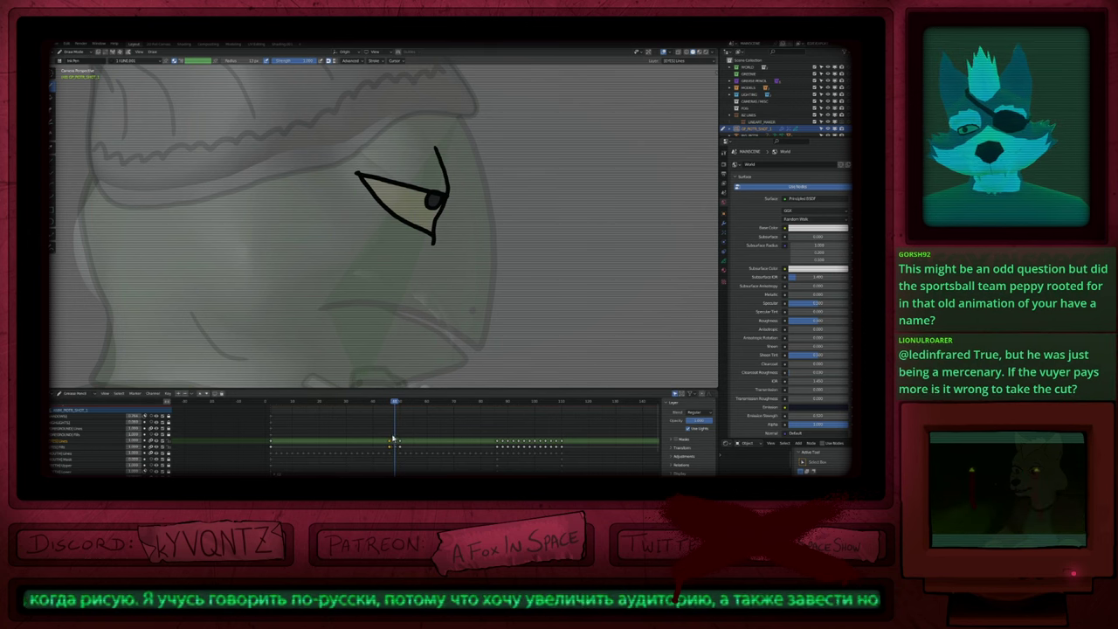
pyautogui.hotkey('shift', 'd')
pyautogui.click(411, 457)
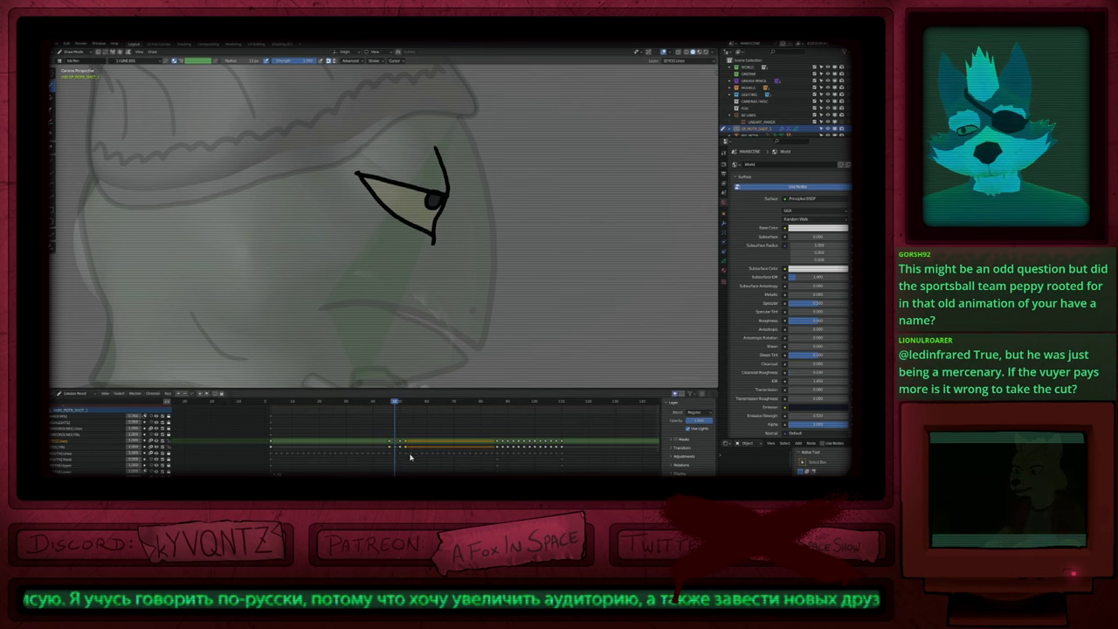
pyautogui.hotkey('shift', 'd')
pyautogui.click(416, 460)
pyautogui.moveTo(394, 404)
pyautogui.mouseDown()
pyautogui.moveTo(410, 414)
pyautogui.moveTo(395, 413)
pyautogui.mouseUp()
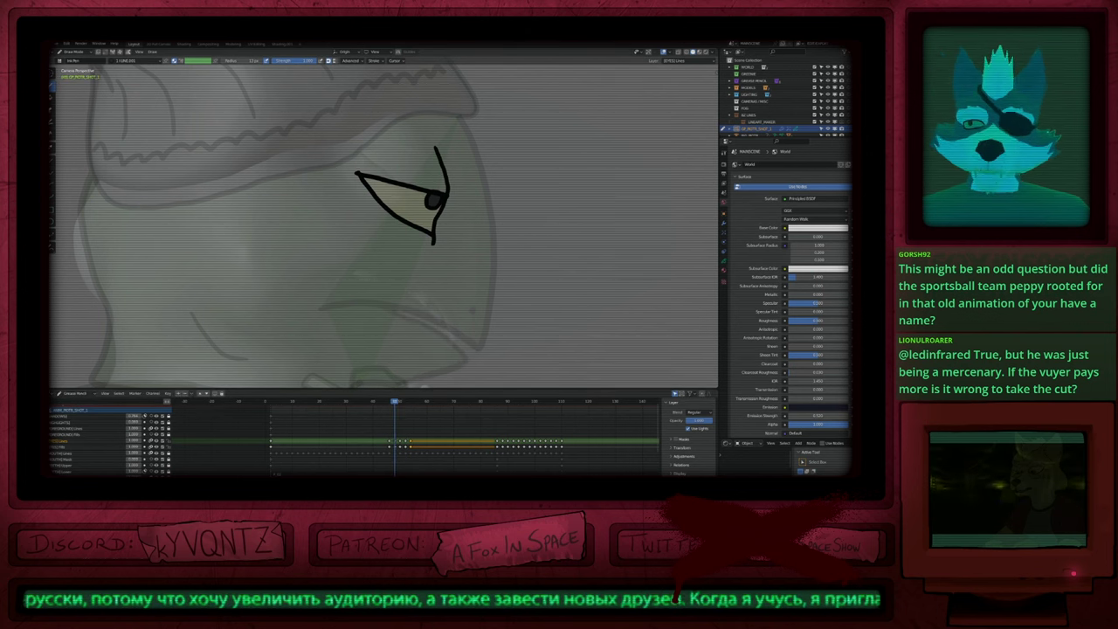
# Step: Delete the eye's fill stroke and bend the upper lid down and the eye corner with soft falloff
pyautogui.press('Tab')
pyautogui.click(406, 203)
pyautogui.press('x')
pyautogui.click(408, 202)
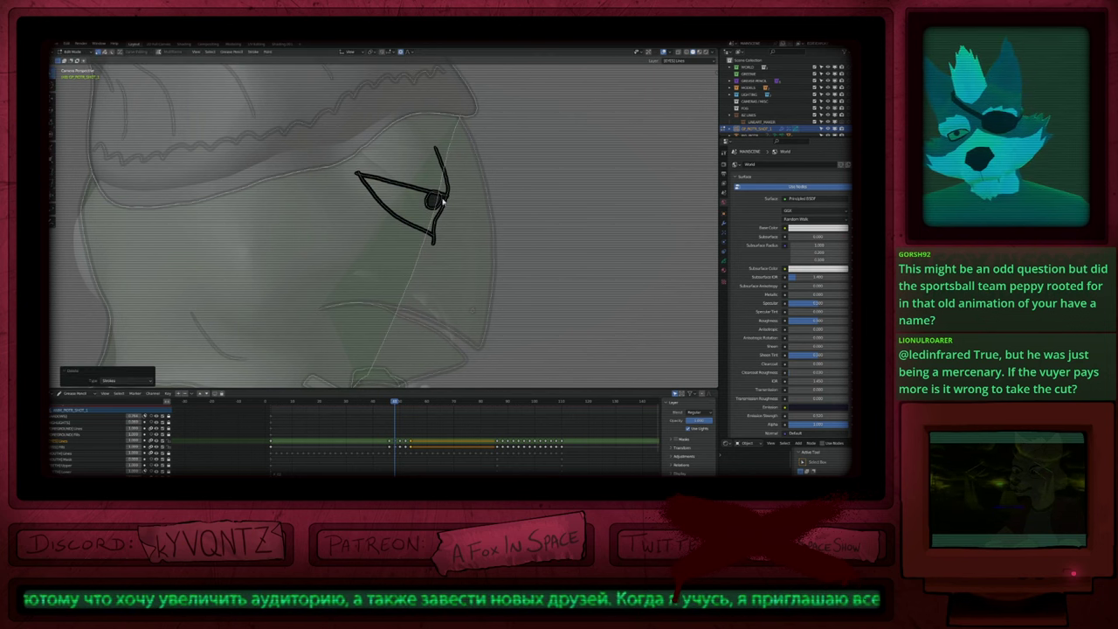
pyautogui.click(448, 196)
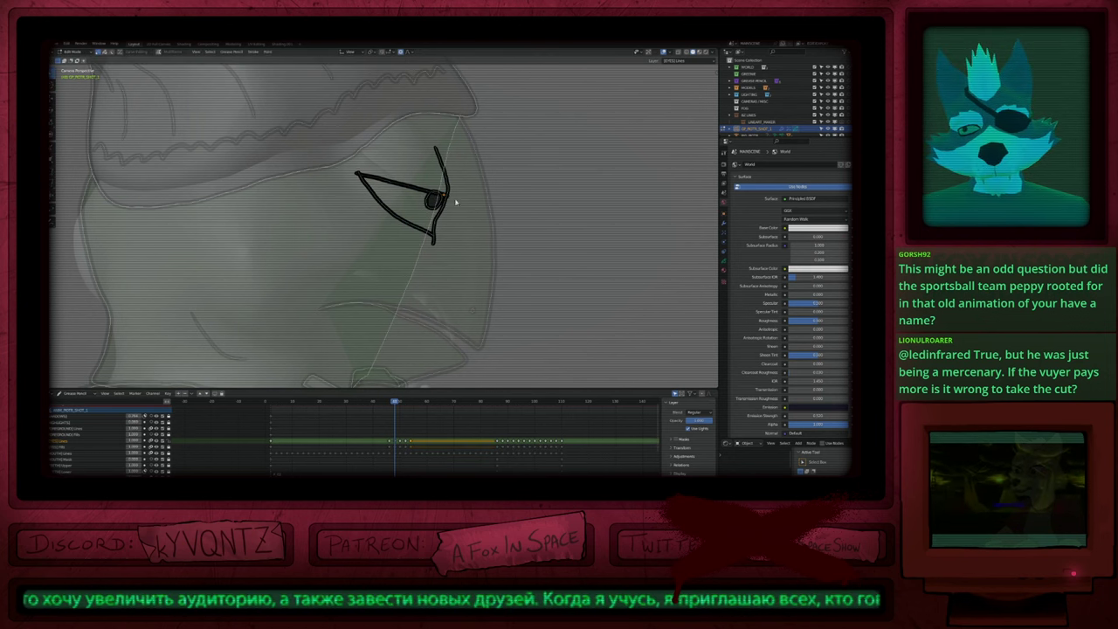
pyautogui.press('g')
pyautogui.scroll(-6, 476, 214)
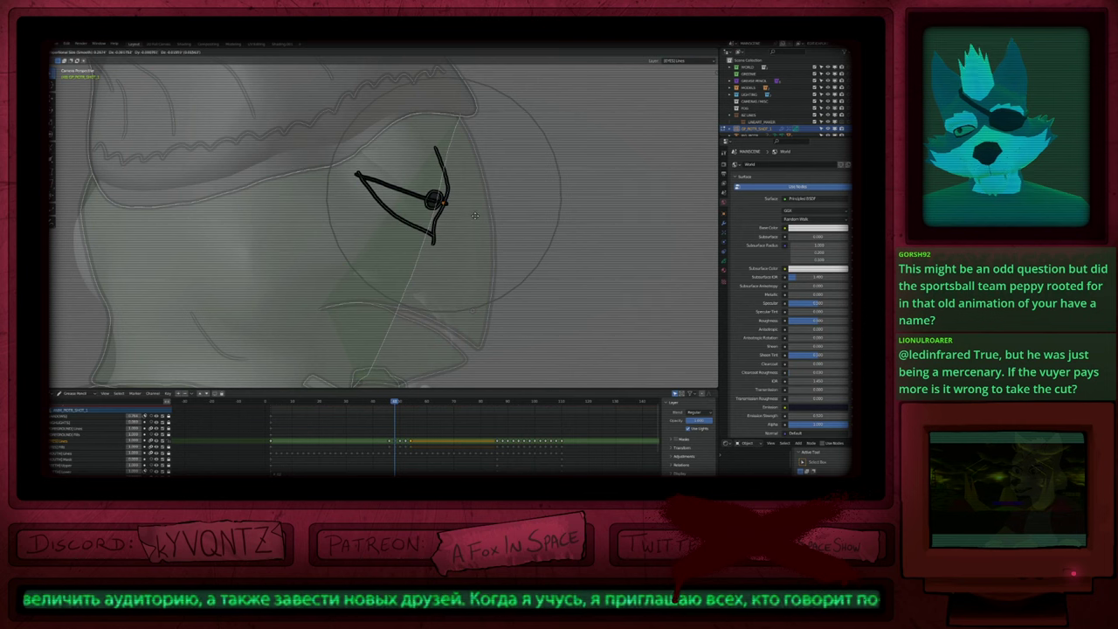
pyautogui.click(477, 216)
pyautogui.click(434, 240)
pyautogui.press('g')
pyautogui.press('g')
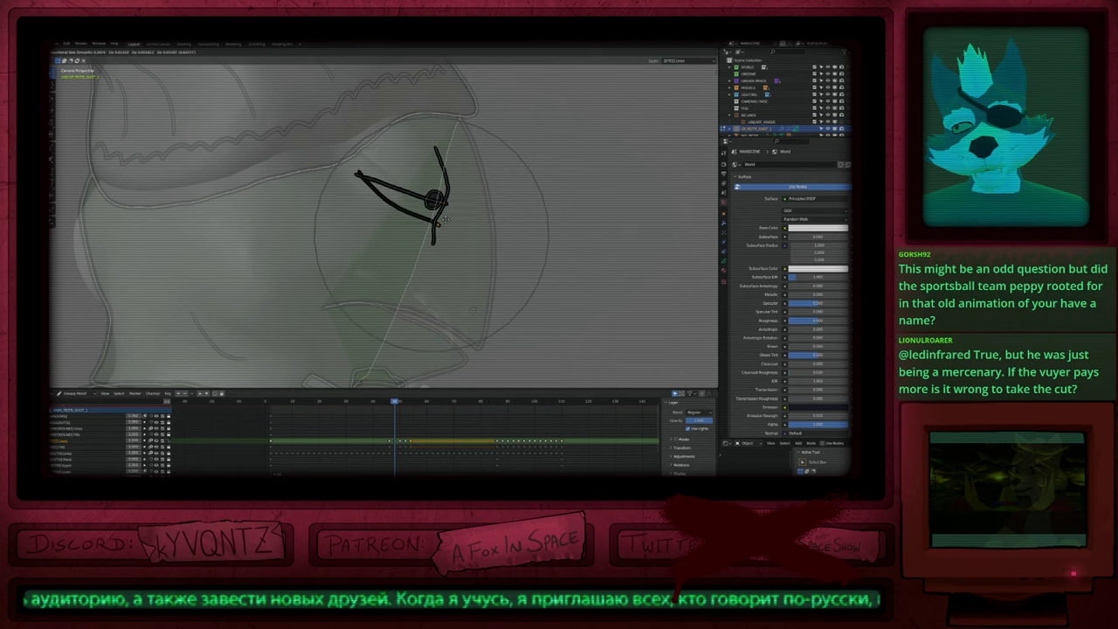
pyautogui.click(436, 214)
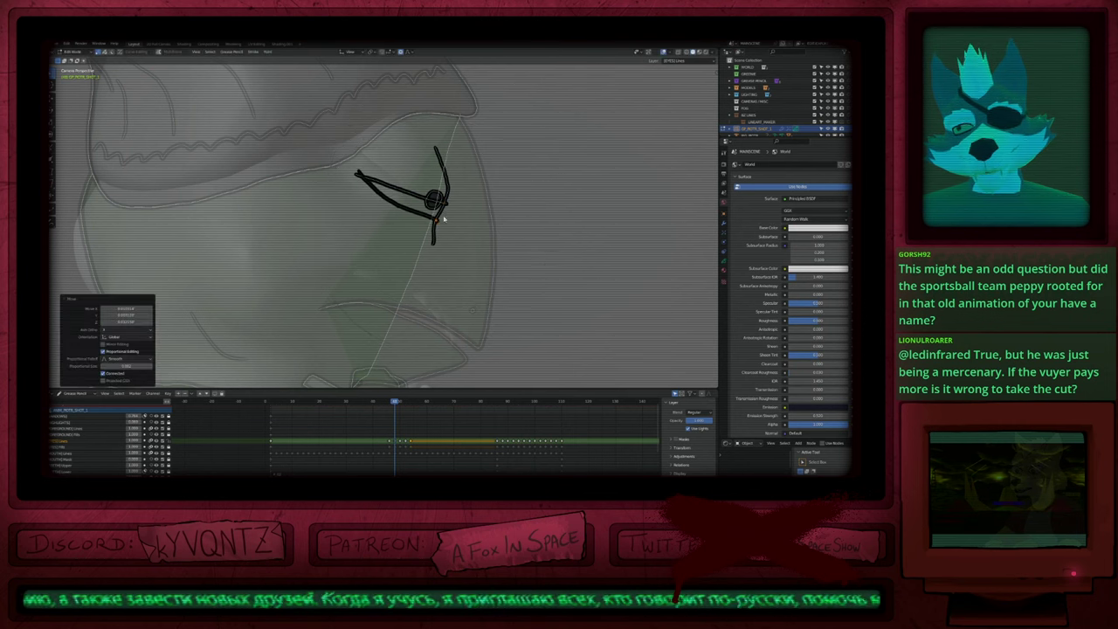
pyautogui.press('Tab')
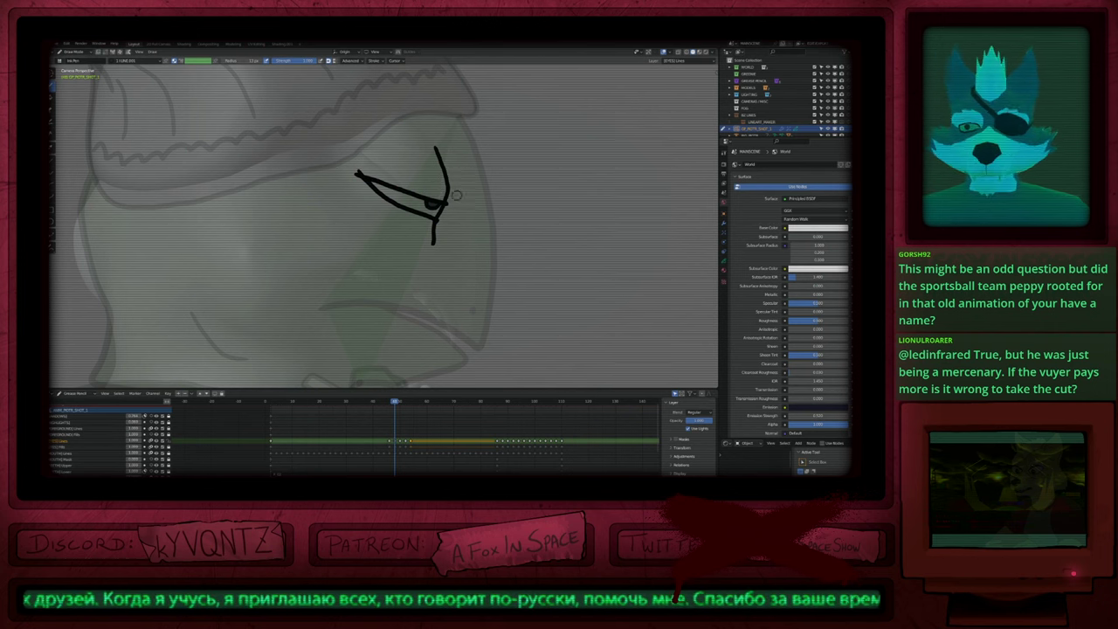
# Step: Refill the eye pale on the [EYES] Fills layer and flip between neighbouring frames to compare
pyautogui.press('u')
pyautogui.click(425, 205)
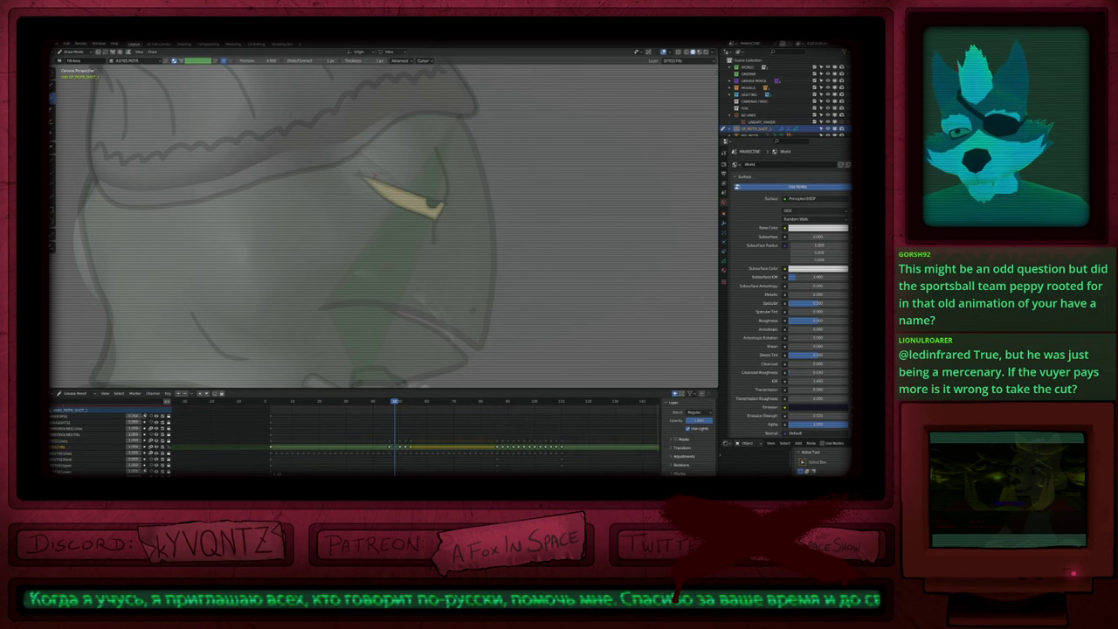
pyautogui.press('y')
pyautogui.scroll(-2, 482, 252)
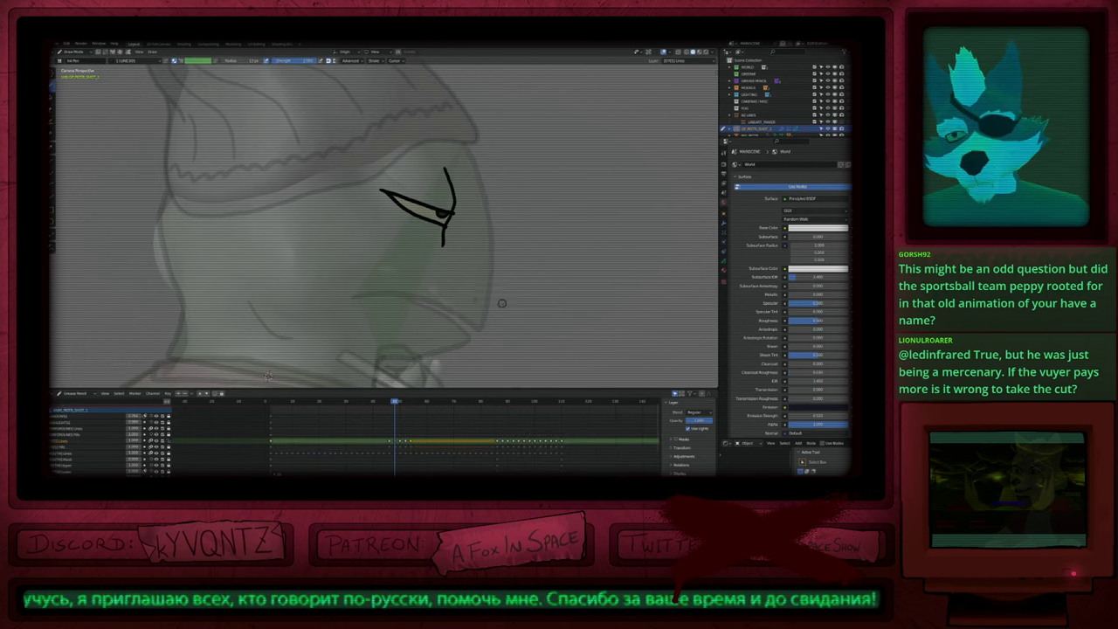
pyautogui.press('Down')
pyautogui.press('Up')
pyautogui.press('Up')
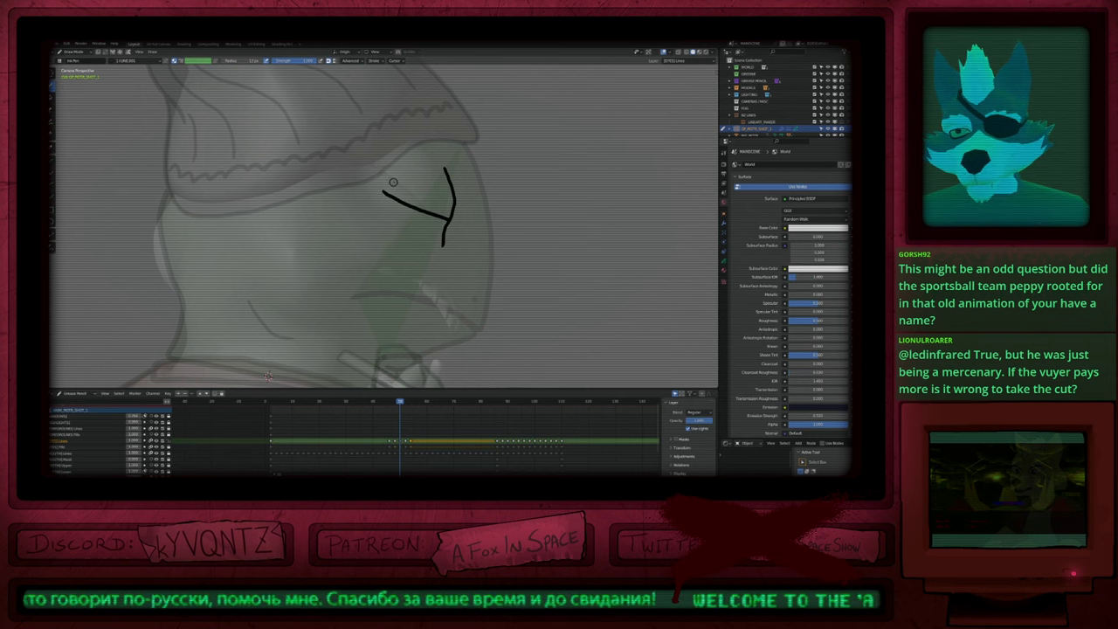
pyautogui.press('Left')
pyautogui.press('Right')
pyautogui.press('Left')
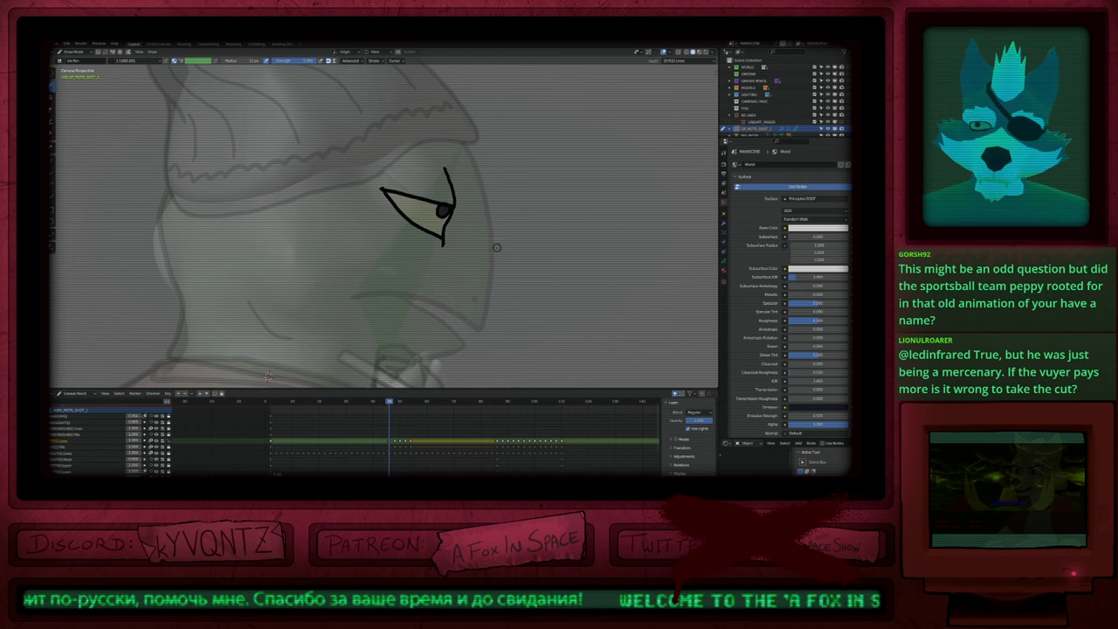
pyautogui.press('Right')
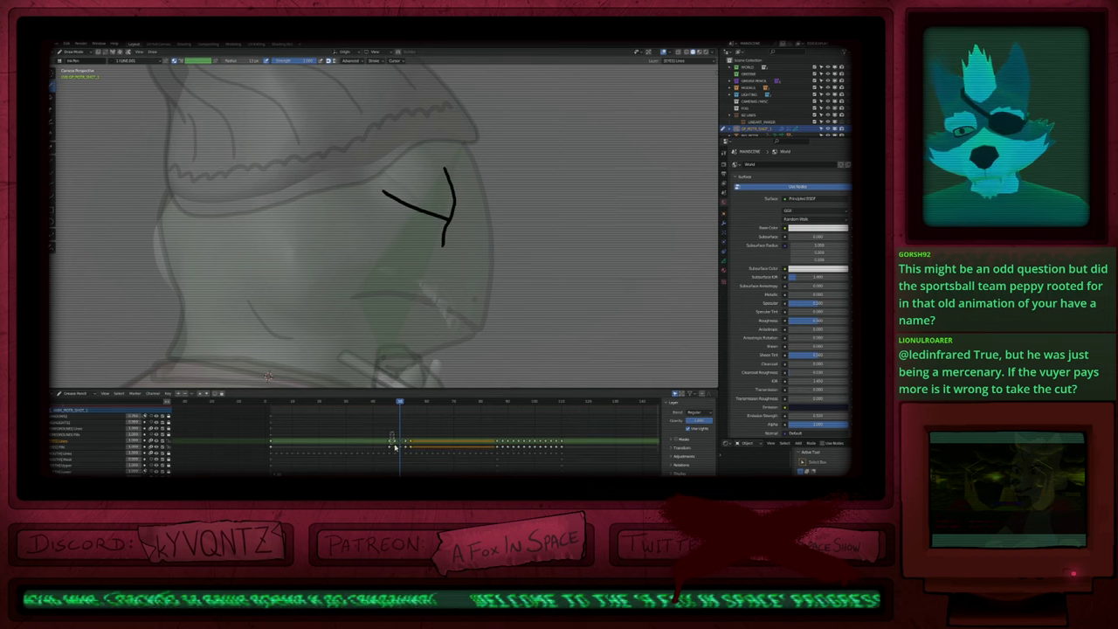
# Step: Shift the eye keyframes at the playhead later and play back from an earlier frame
pyautogui.moveTo(396, 451); pyautogui.dragTo(397, 451)
pyautogui.press('g')
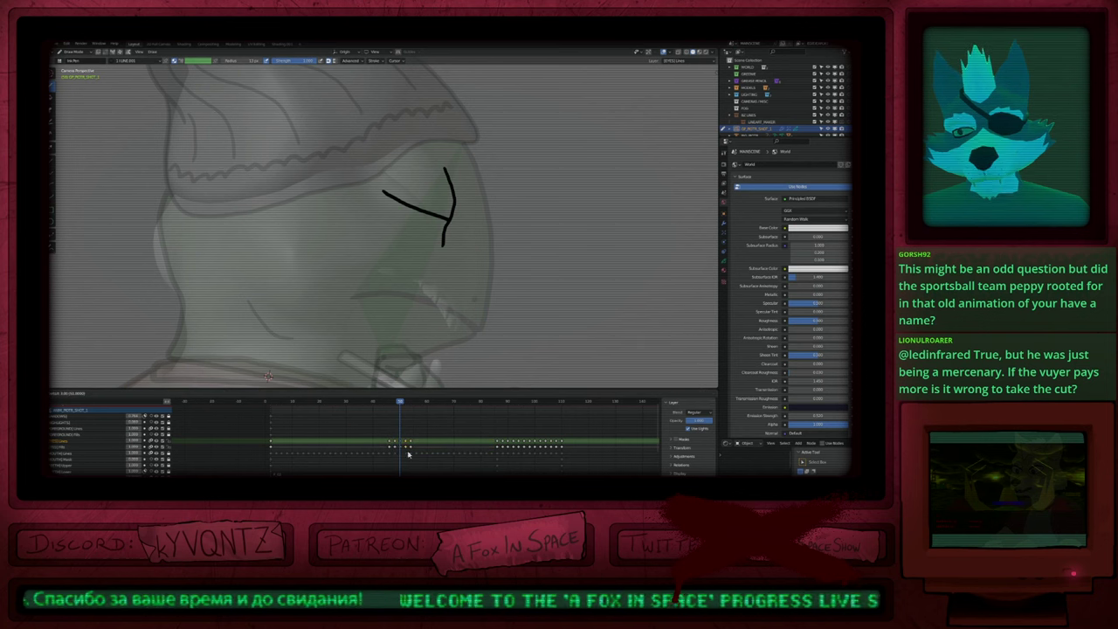
pyautogui.click(408, 454)
pyautogui.click(382, 402)
pyautogui.press('space')
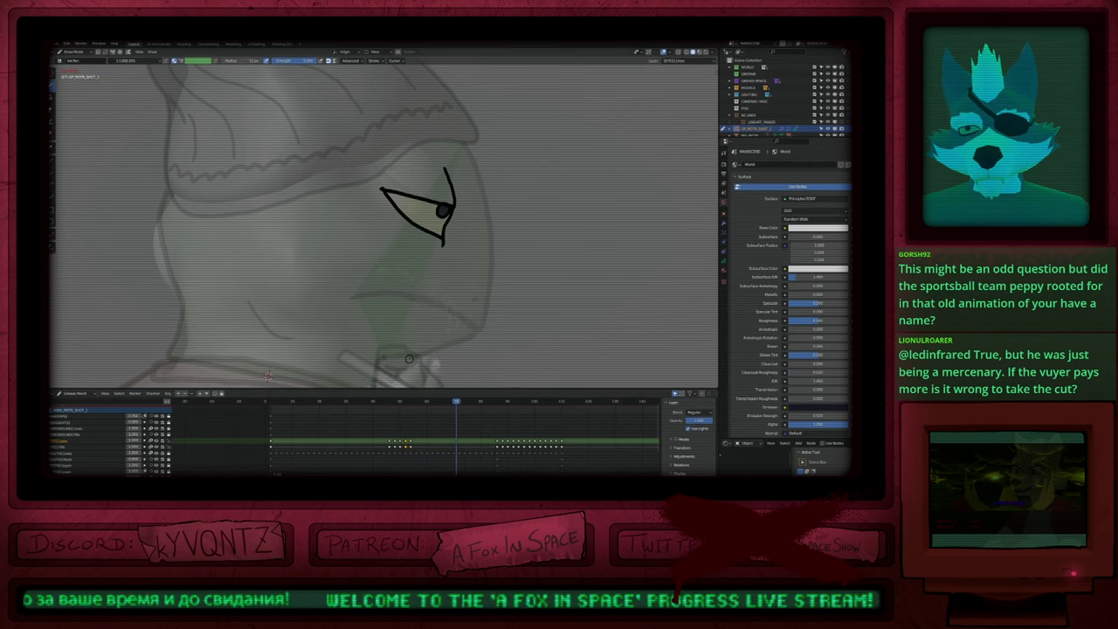
# Step: Mark all keys as regular keyframes, replay and scrub the eye animation, and lock the second eye layer
pyautogui.press('a')
pyautogui.press('r')
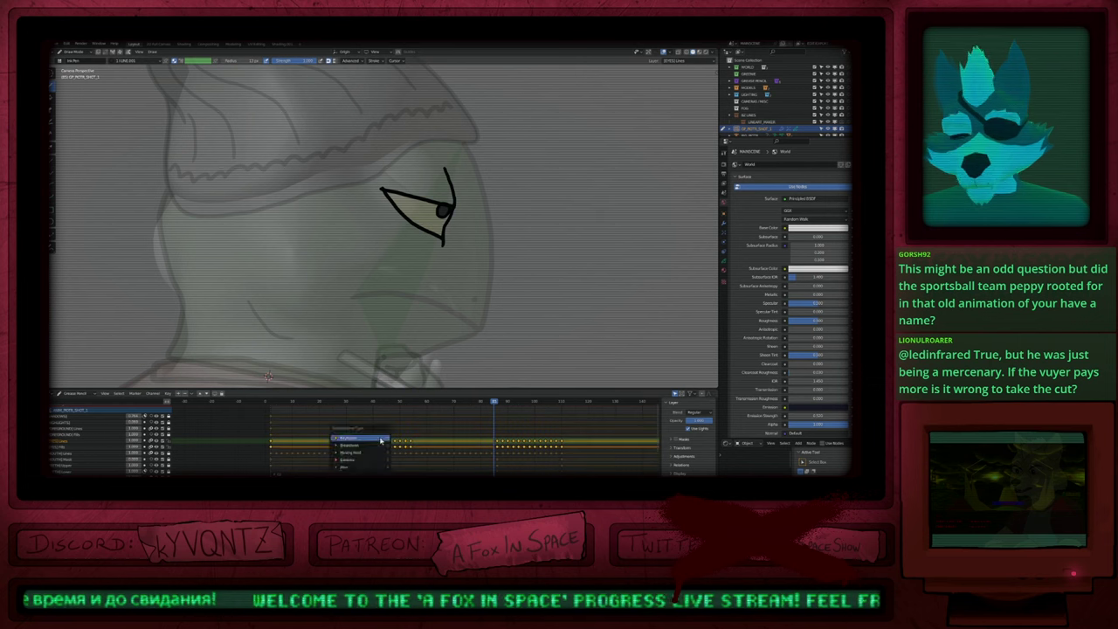
pyautogui.click(380, 439)
pyautogui.click(278, 403)
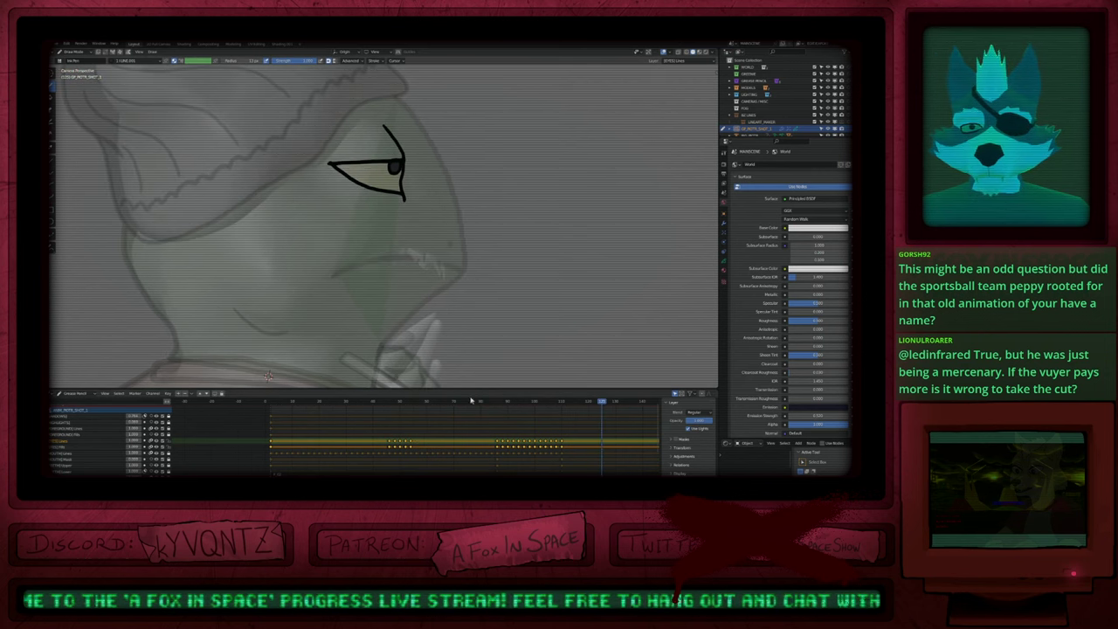
pyautogui.moveTo(408, 404); pyautogui.dragTo(375, 406)
pyautogui.click(169, 446)
# Step: In stroke Edit Mode, nudge the lizard's pupil to a new spot within the eye
pyautogui.press('Tab')
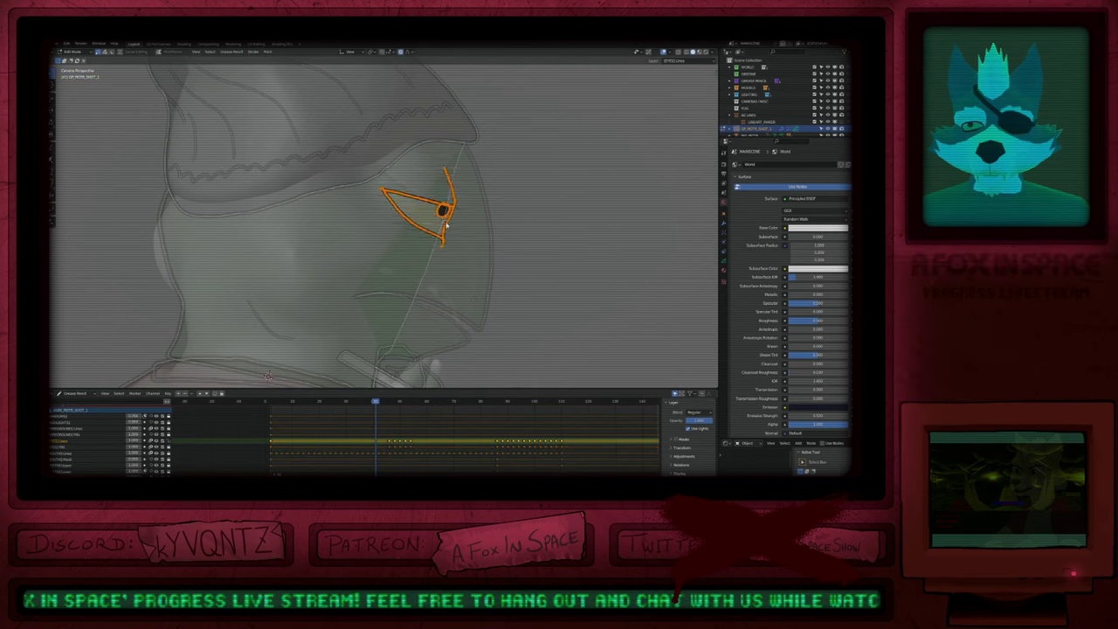
pyautogui.hotkey('alt', 'a')
pyautogui.press('2')
pyautogui.press('g')
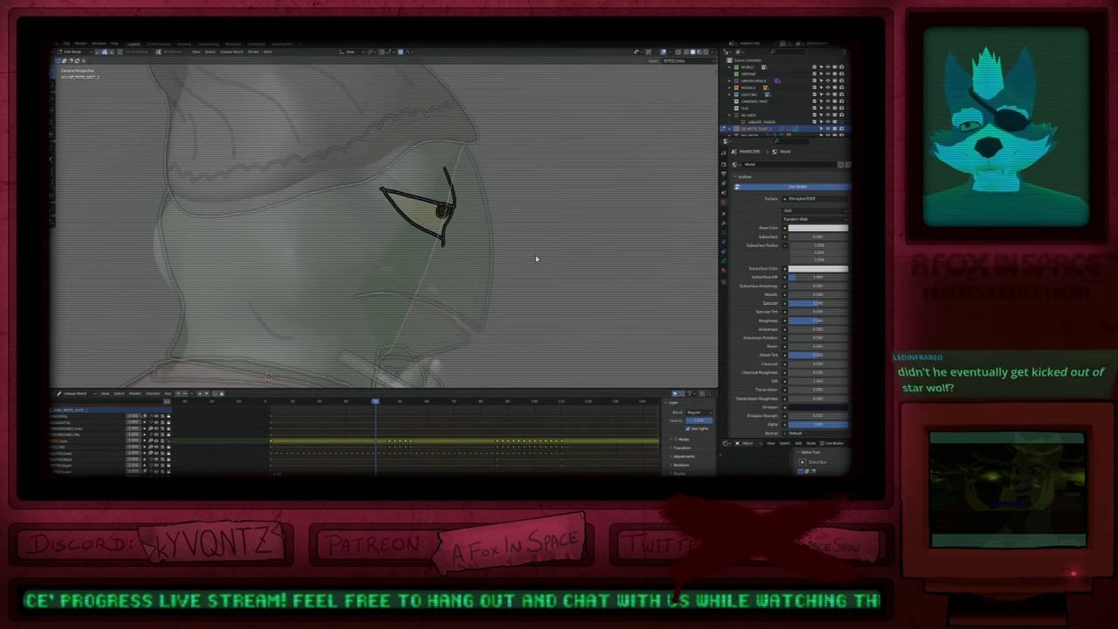
pyautogui.click(494, 365)
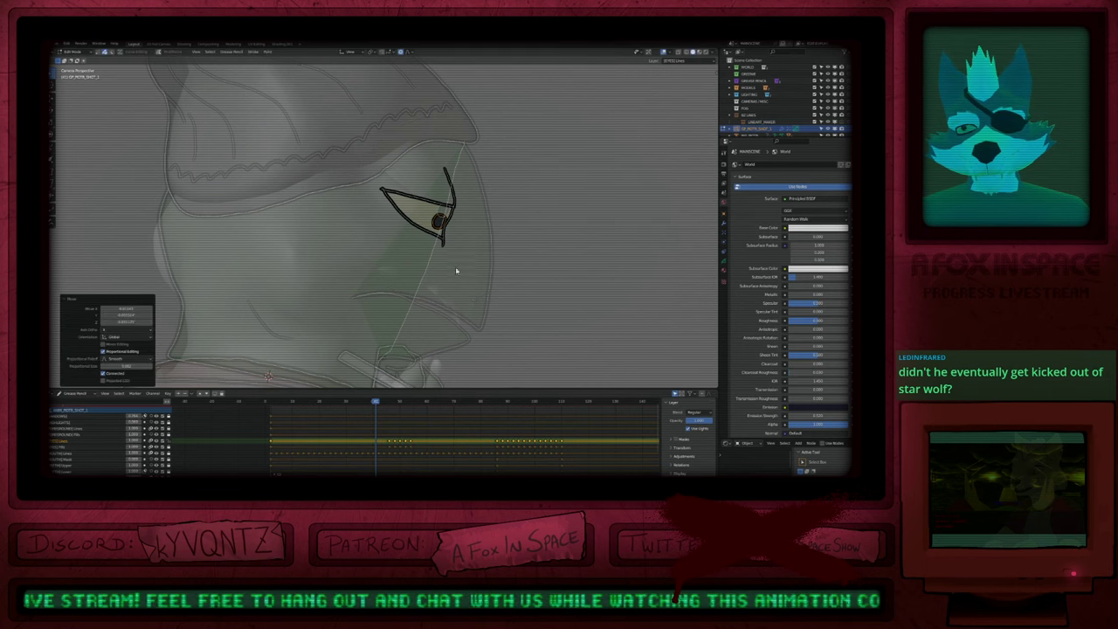
# Step: Return to drawing and review the eye drawings frame by frame
pyautogui.press('Tab')
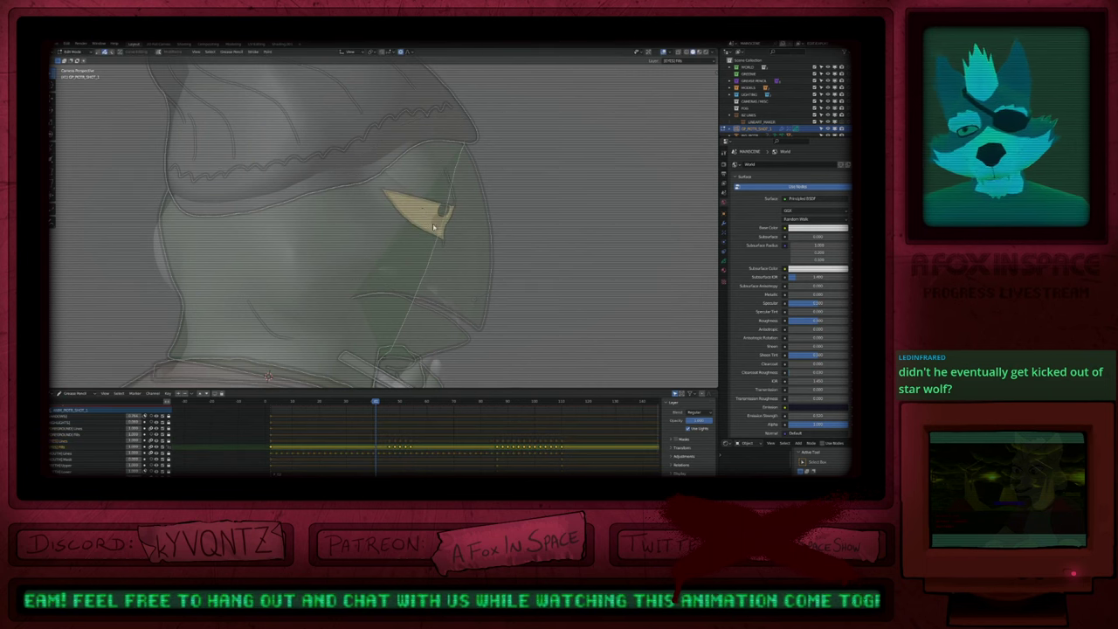
pyautogui.press('Delete')
pyautogui.press('Tab')
pyautogui.moveTo(371, 407); pyautogui.dragTo(390, 403)
# Step: On the first eye keyframe of the eye lines layer, delete the pupil stroke and upper lid line
pyautogui.press('pageup')
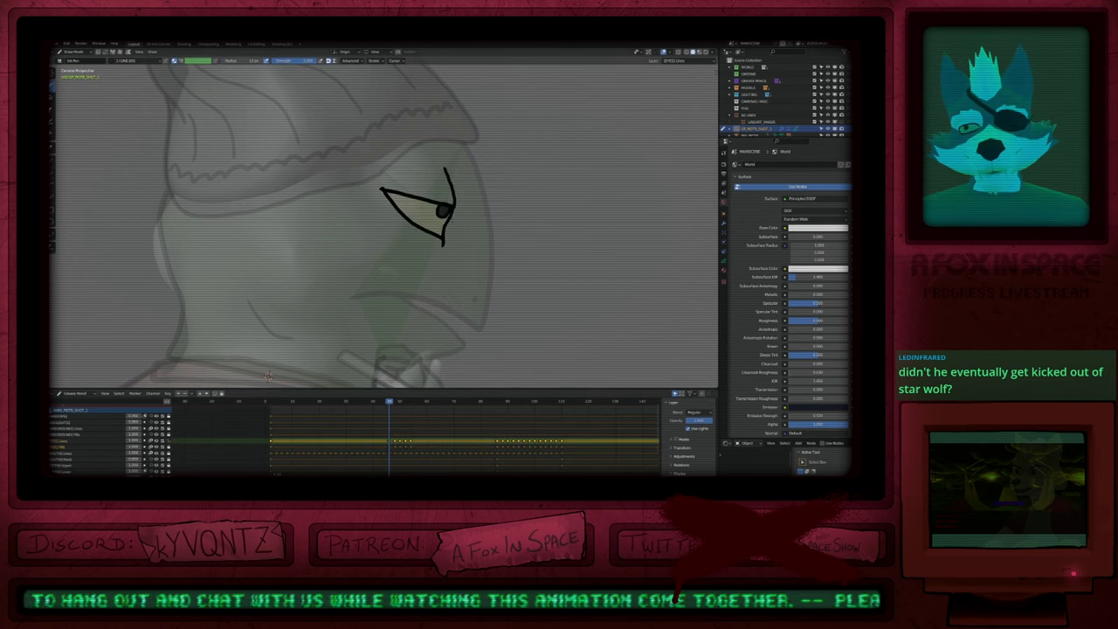
pyautogui.hotkey('shift', 'Left')
pyautogui.press('Up')
pyautogui.press('Tab')
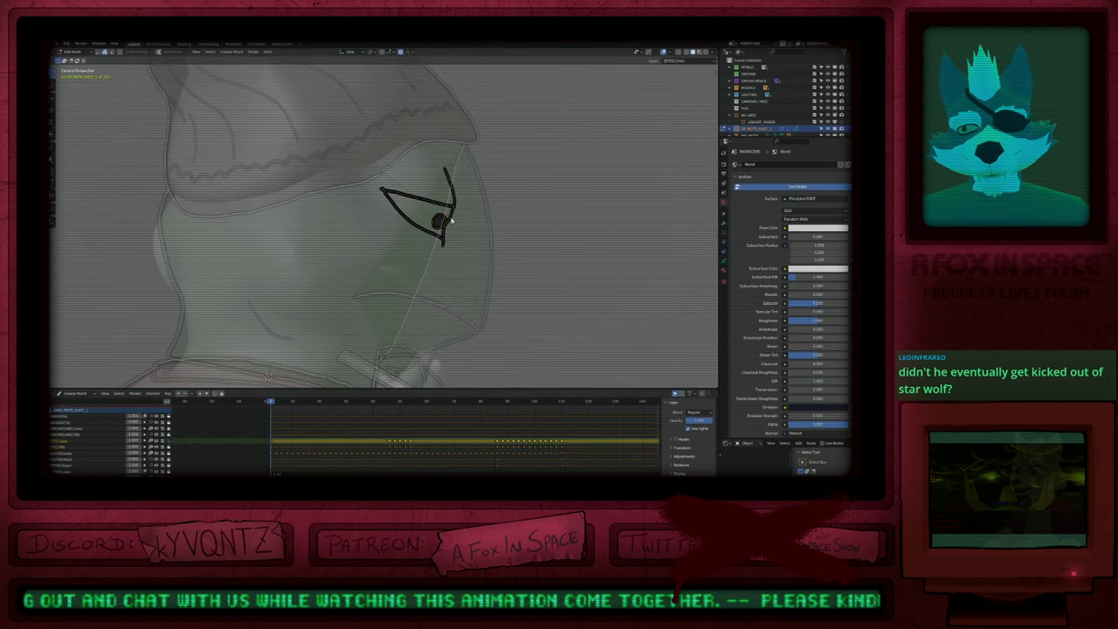
pyautogui.click(440, 216)
pyautogui.press('x')
pyautogui.click(439, 216)
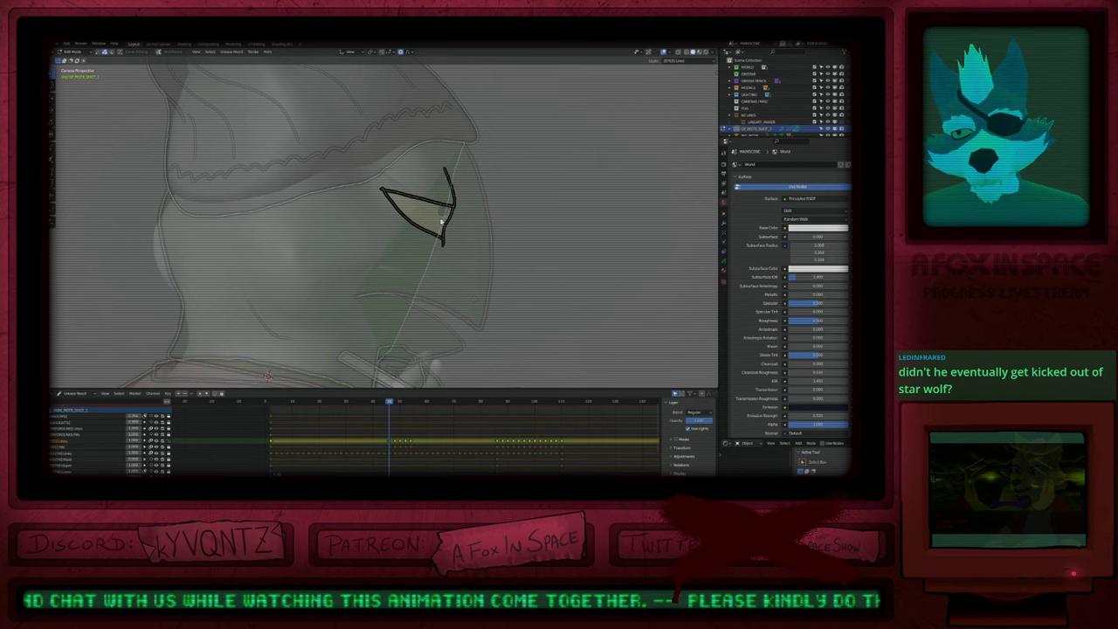
pyautogui.press('x')
# Step: Restore the upper lid line, paste a pupil stroke into the eye, and compare neighbouring keyframes
pyautogui.hotkey('ctrl', 'z')
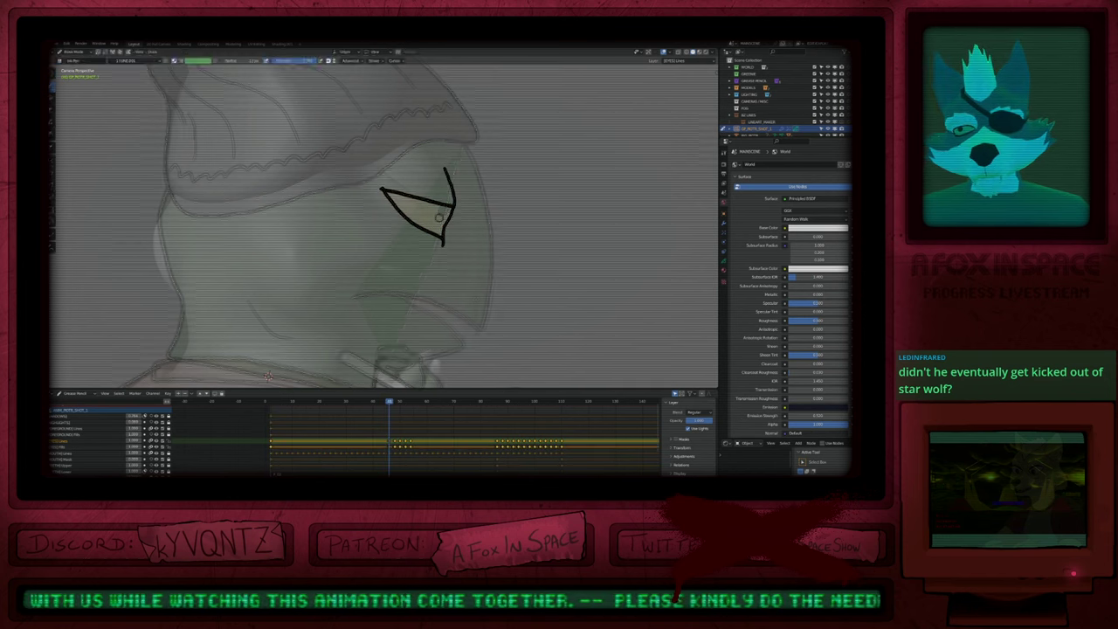
pyautogui.hotkey('ctrl', 'v')
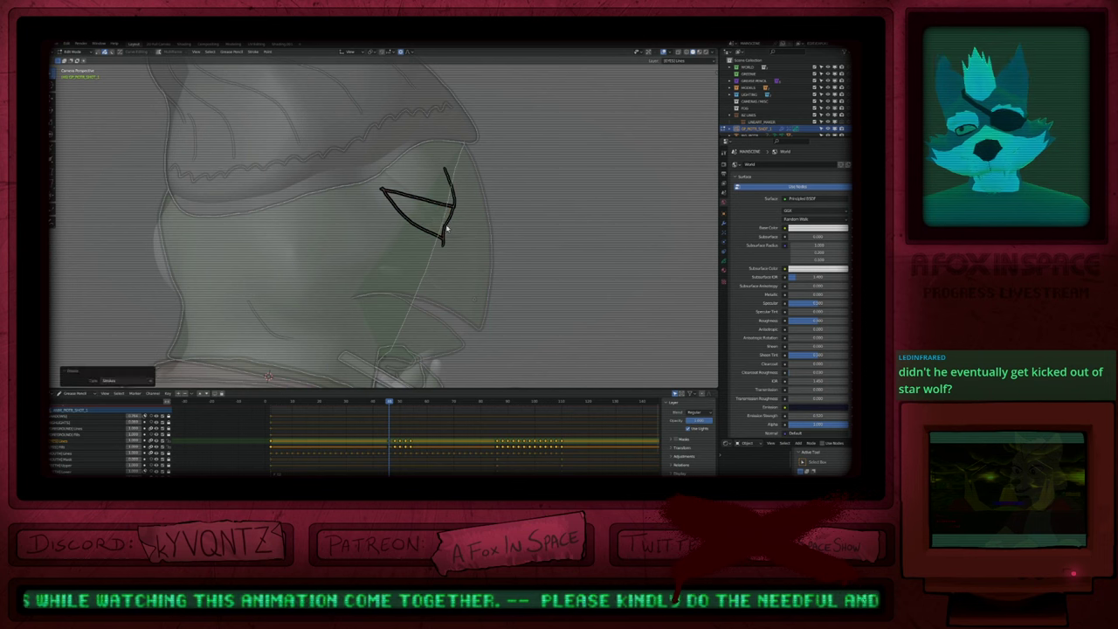
pyautogui.press('Down')
pyautogui.press('Up')
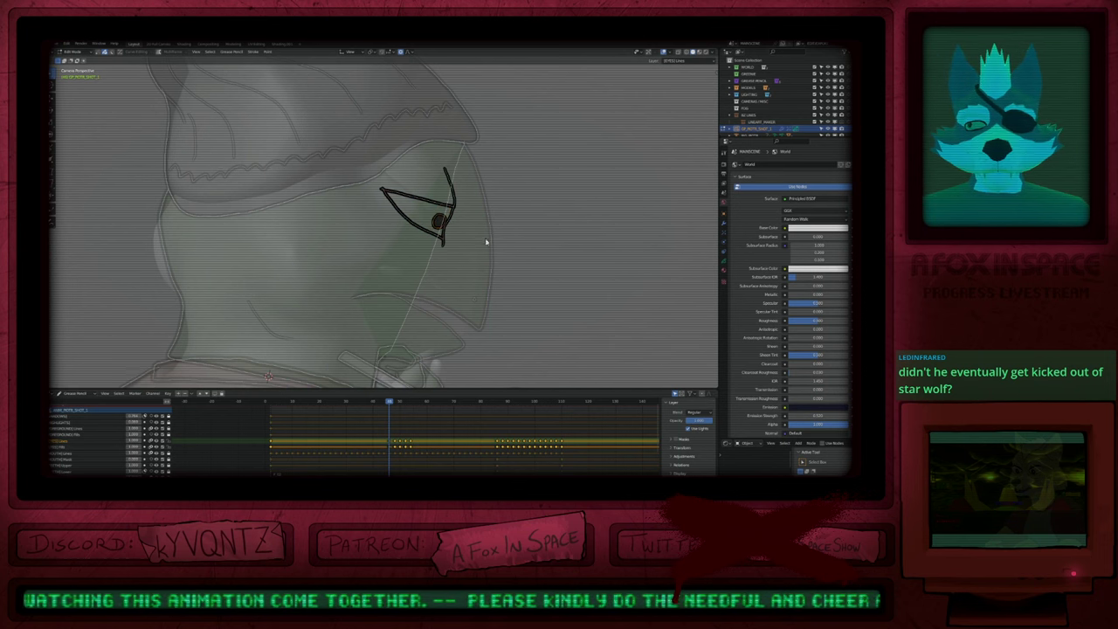
pyautogui.press('Up')
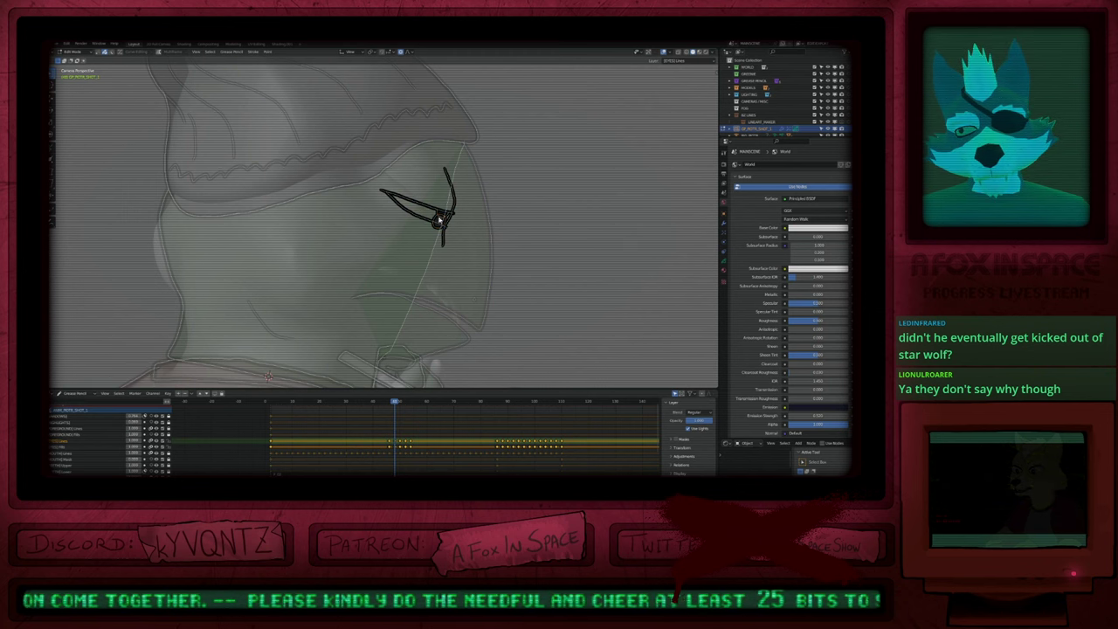
# Step: Shift the eye strokes with proportional falloff on the next keyframe, then step through nearby keyframes
pyautogui.press('g')
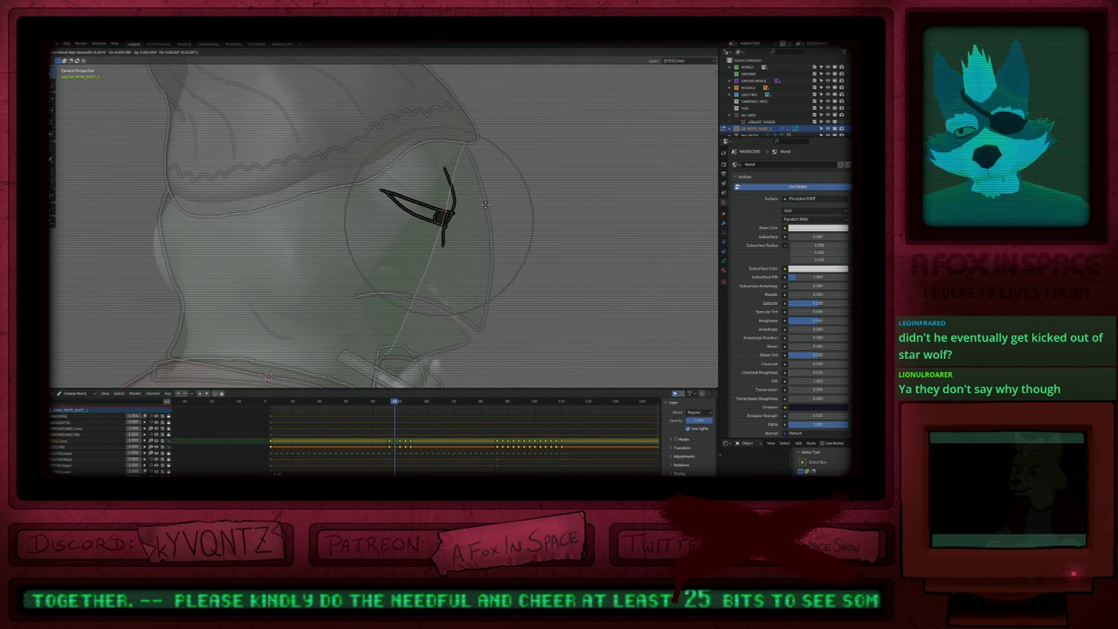
pyautogui.click(488, 205)
pyautogui.press('Tab')
pyautogui.press('Down')
pyautogui.press('Up')
pyautogui.press('Up')
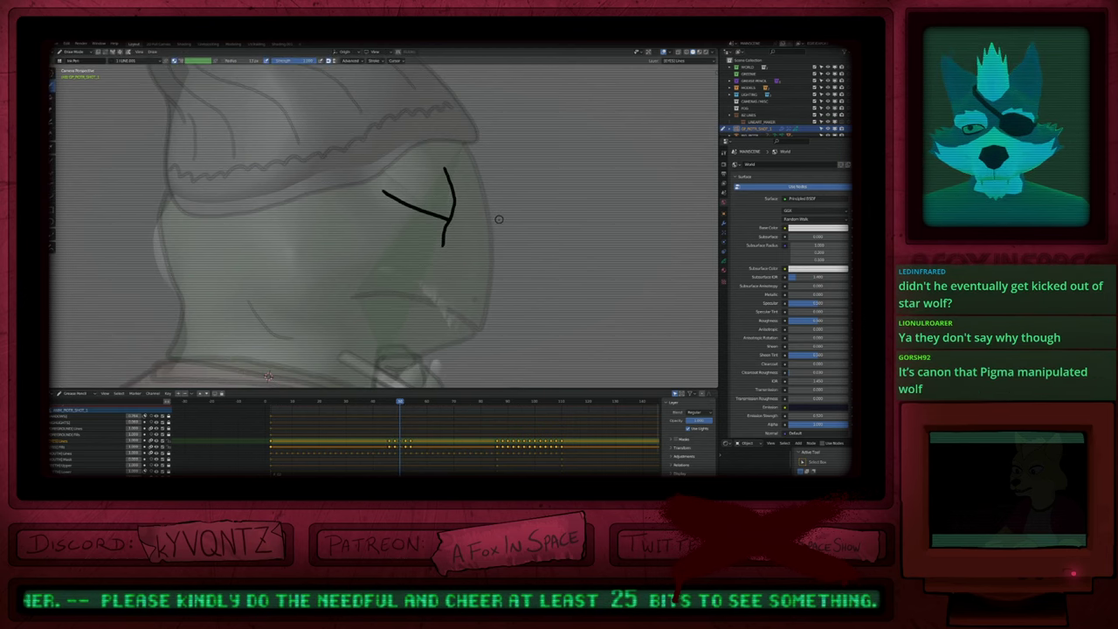
pyautogui.press('Up')
pyautogui.press('Up')
pyautogui.press('Left')
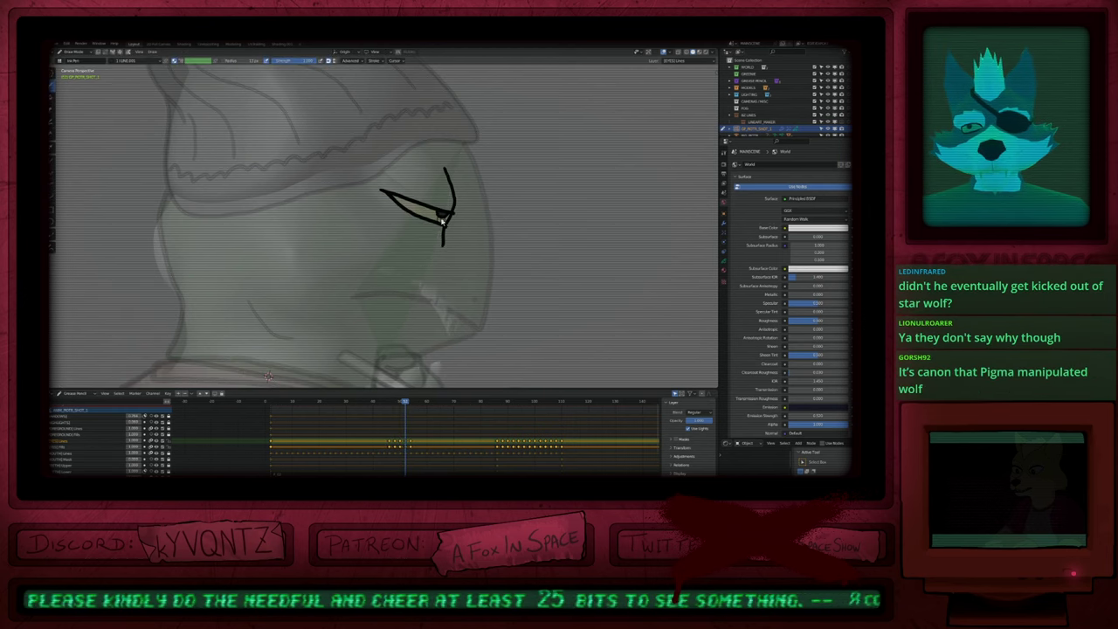
# Step: On the previous eye drawing, move the eye strokes with soft falloff, redoing the move once
pyautogui.press('Tab')
pyautogui.press('g')
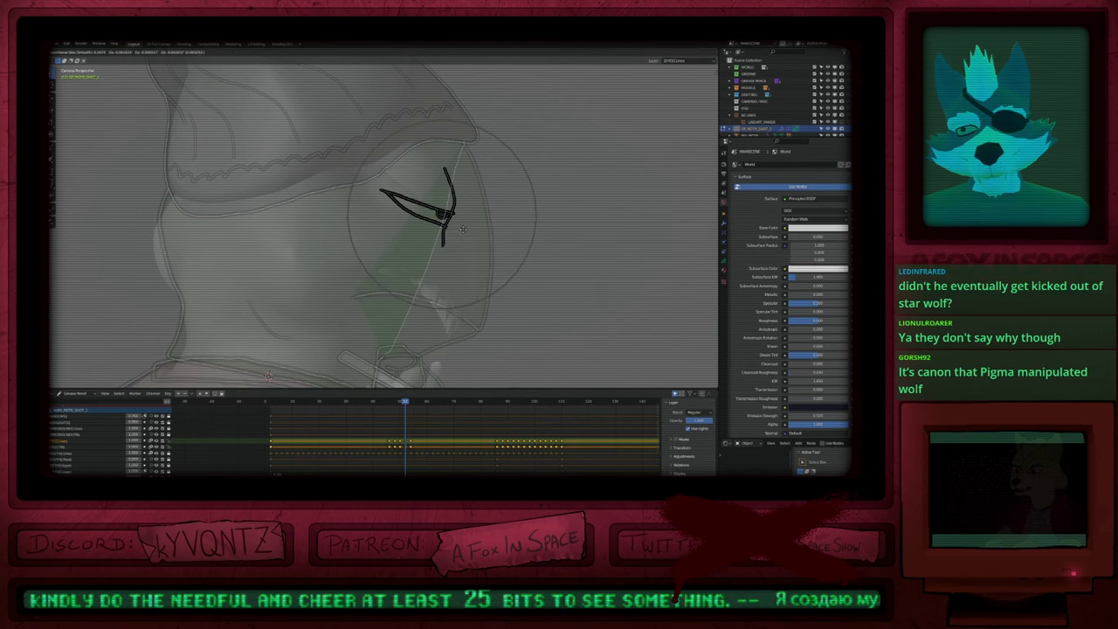
pyautogui.click(457, 237)
pyautogui.hotkey('ctrl', 'z')
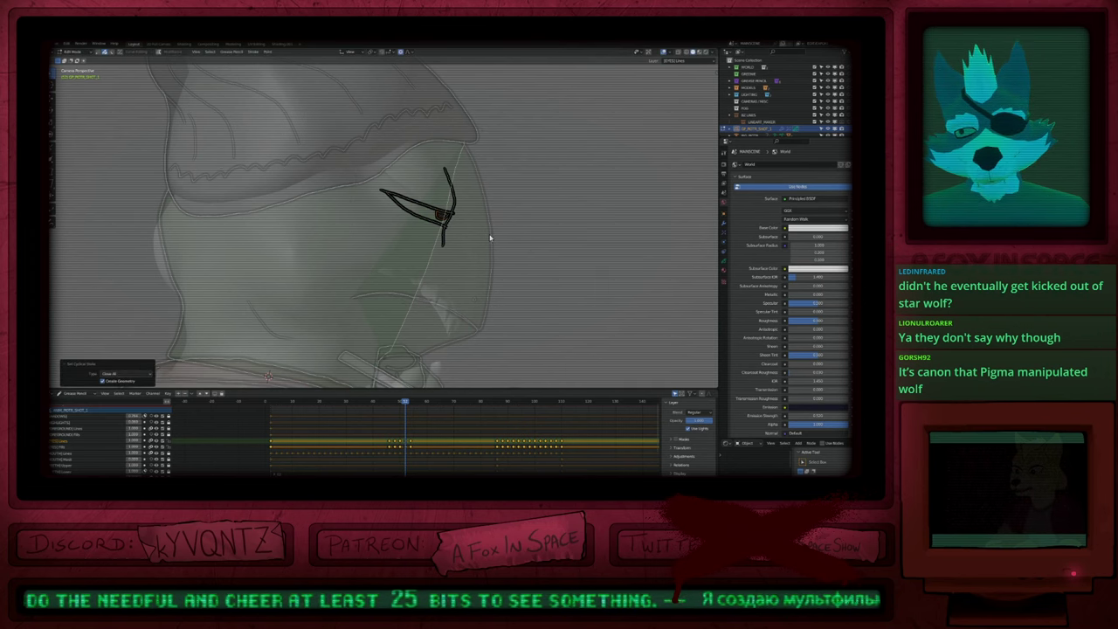
pyautogui.press('g')
pyautogui.click(487, 236)
# Step: Make the eye Lines layer active, frame the head, and play the animation to check the eye
pyautogui.press('Tab')
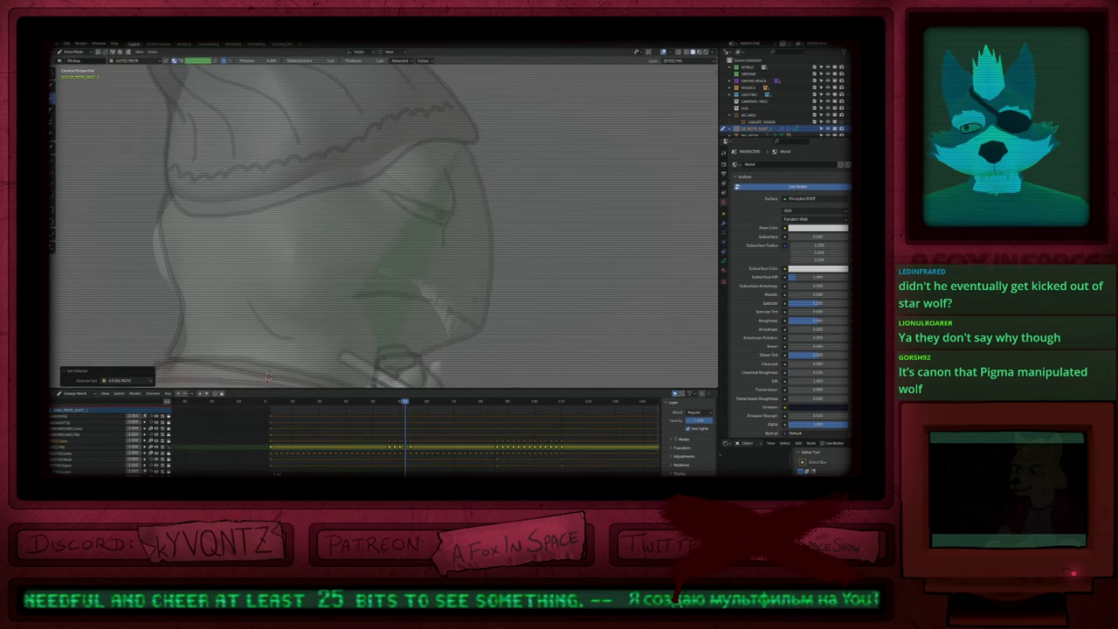
pyautogui.hotkey('ctrl', 'z')
pyautogui.hotkey('ctrl', 'z')
pyautogui.press('pageup')
pyautogui.keyDown('ctrl'); pyautogui.moveTo(491, 239); pyautogui.dragTo(515, 249, button='middle'); pyautogui.keyUp('ctrl')
pyautogui.keyDown('shift'); pyautogui.moveTo(522, 248); pyautogui.dragTo(510, 257, button='middle'); pyautogui.keyUp('shift')
pyautogui.press('Down')
pyautogui.press('Down')
pyautogui.press('space')
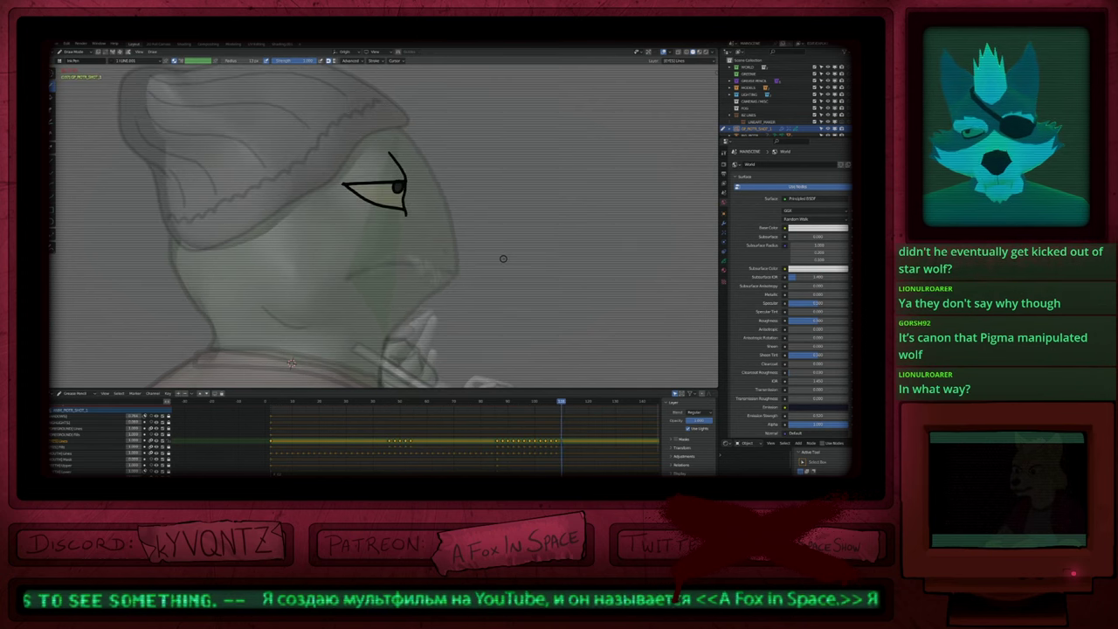
pyautogui.press('space')
# Step: Step back and forth through the eye keyframes to review each drawing
pyautogui.moveTo(396, 415)
pyautogui.mouseDown()
pyautogui.moveTo(376, 415)
pyautogui.moveTo(386, 415)
pyautogui.mouseUp()
pyautogui.press('Up')
pyautogui.press('Up')
pyautogui.press('Up')
pyautogui.press('Up')
pyautogui.press('Up')
pyautogui.press('Up')
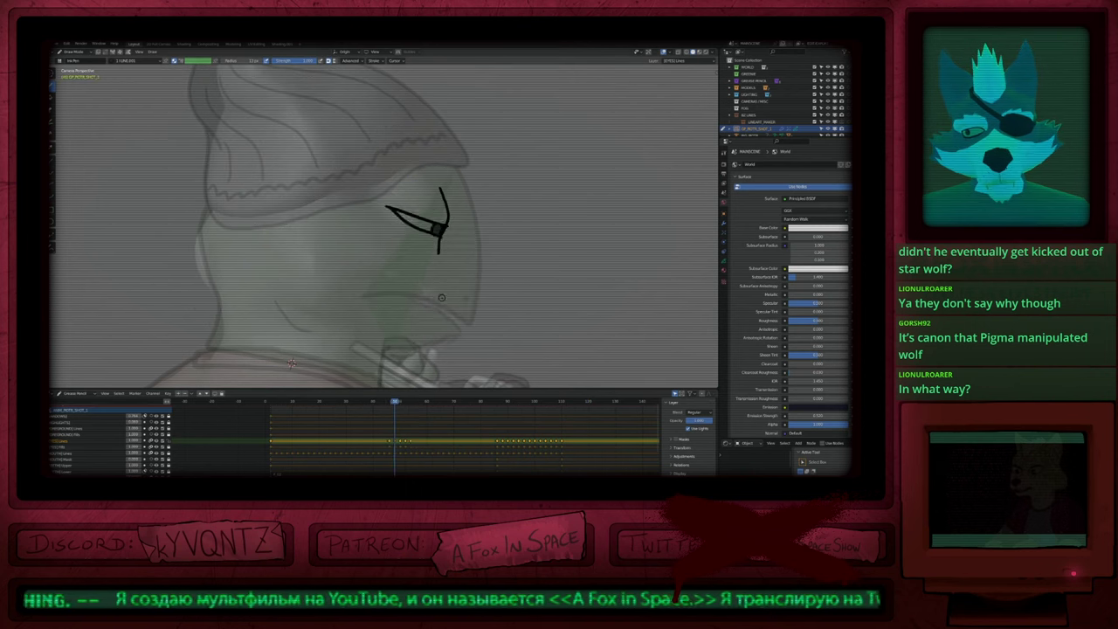
pyautogui.press('Down')
pyautogui.press('Left')
pyautogui.press('Left')
pyautogui.press('Left')
pyautogui.press('Left')
pyautogui.press('Left')
pyautogui.press('Left')
pyautogui.press('Left')
pyautogui.press('Left')
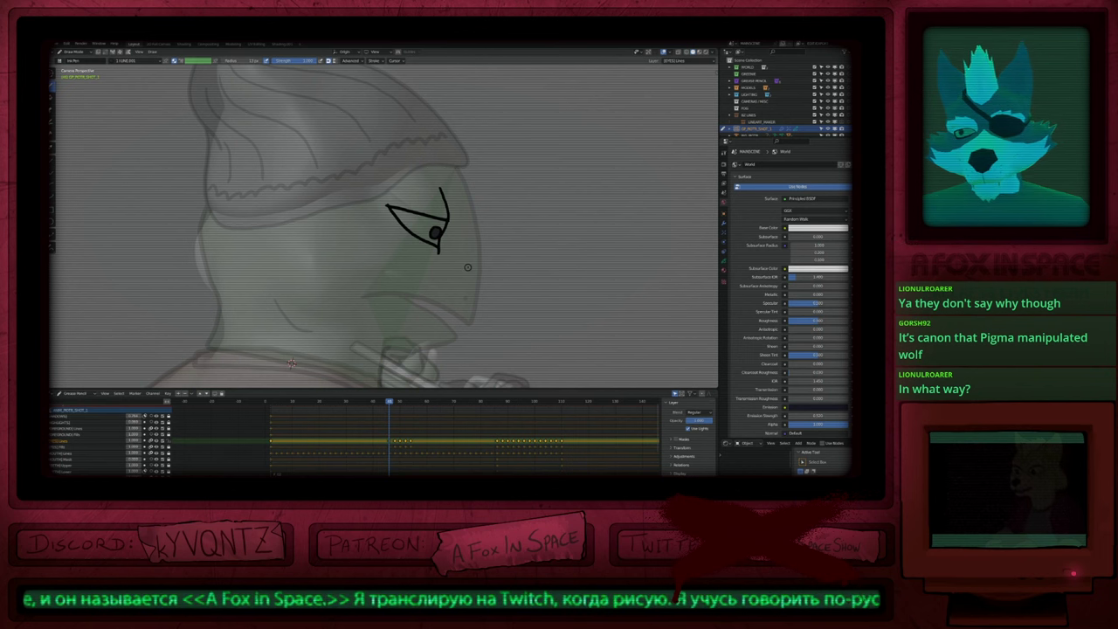
pyautogui.press('Up')
pyautogui.press('Down')
pyautogui.press('Down')
pyautogui.press('Up')
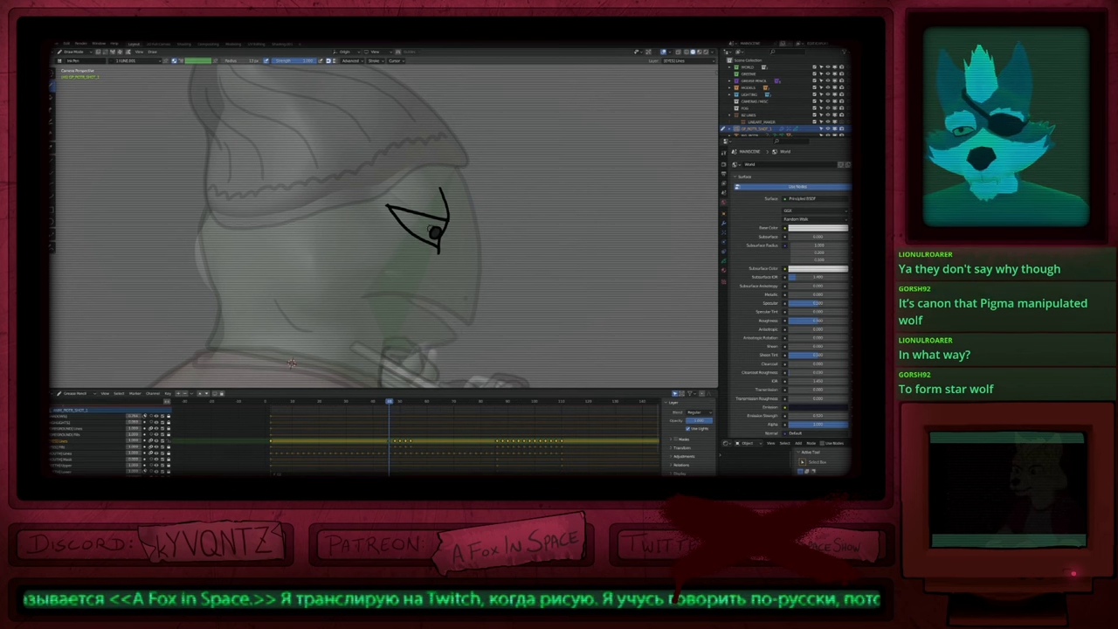
# Step: On the (EYES) Fills layer, fill the eye yellow on each of its three keyframes
pyautogui.press('pagedown')
pyautogui.press('f')
pyautogui.press('u')
pyautogui.click(429, 232)
pyautogui.press('Down')
pyautogui.click(429, 232)
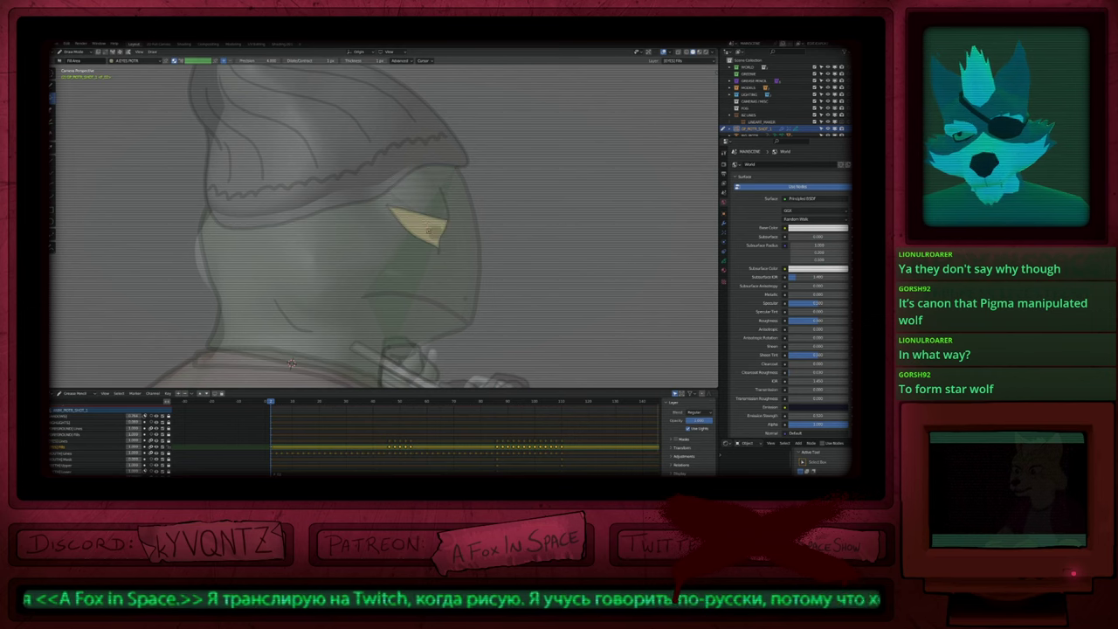
pyautogui.press('space')
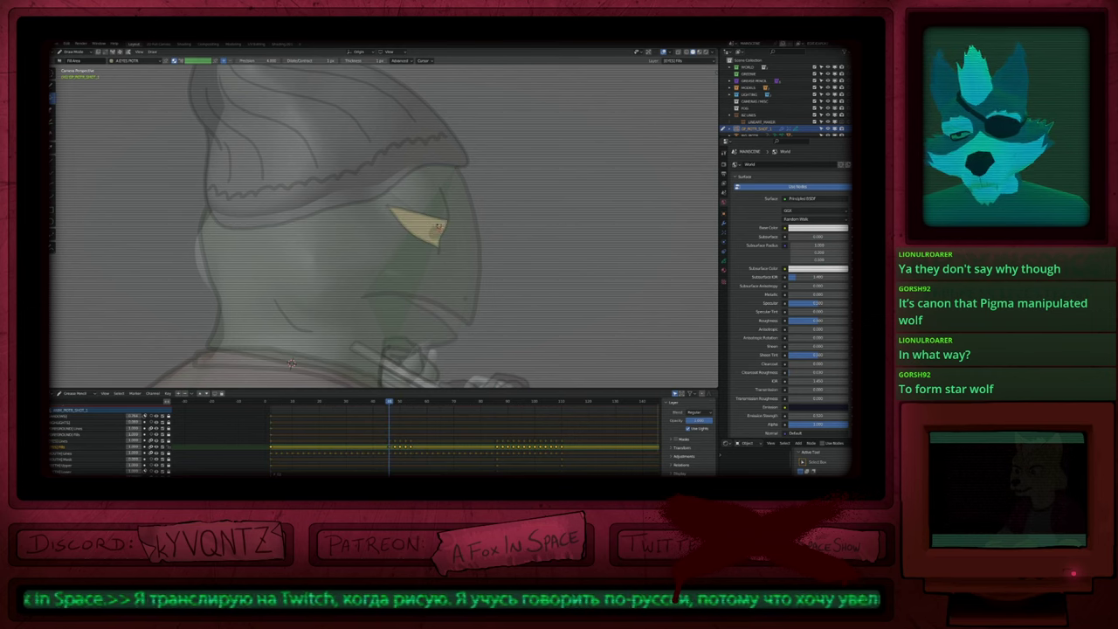
pyautogui.press('Up')
pyautogui.click(421, 223)
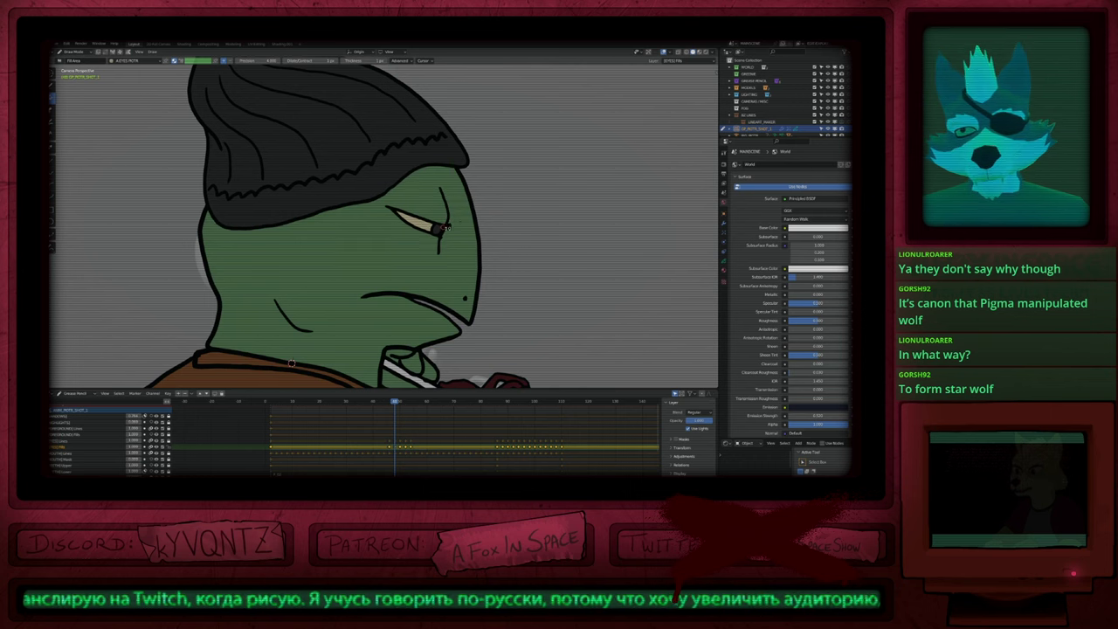
# Step: Fade the other layers and step through the frames to check the yellow eye fills
pyautogui.hotkey('shift', 'alt', 'z')
pyautogui.press('Right')
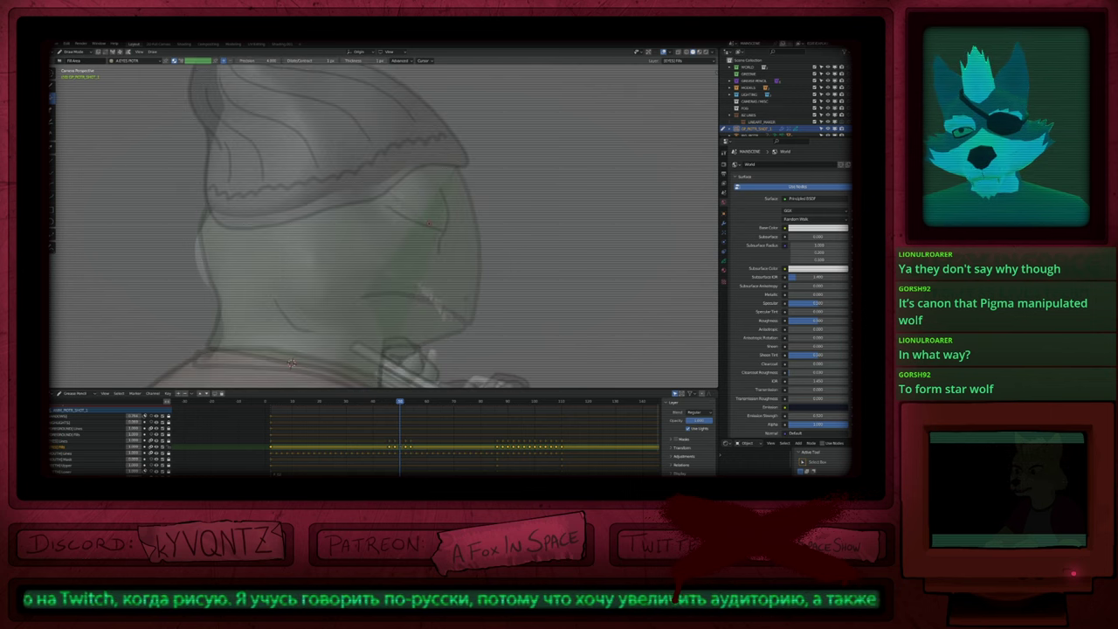
pyautogui.press('Right')
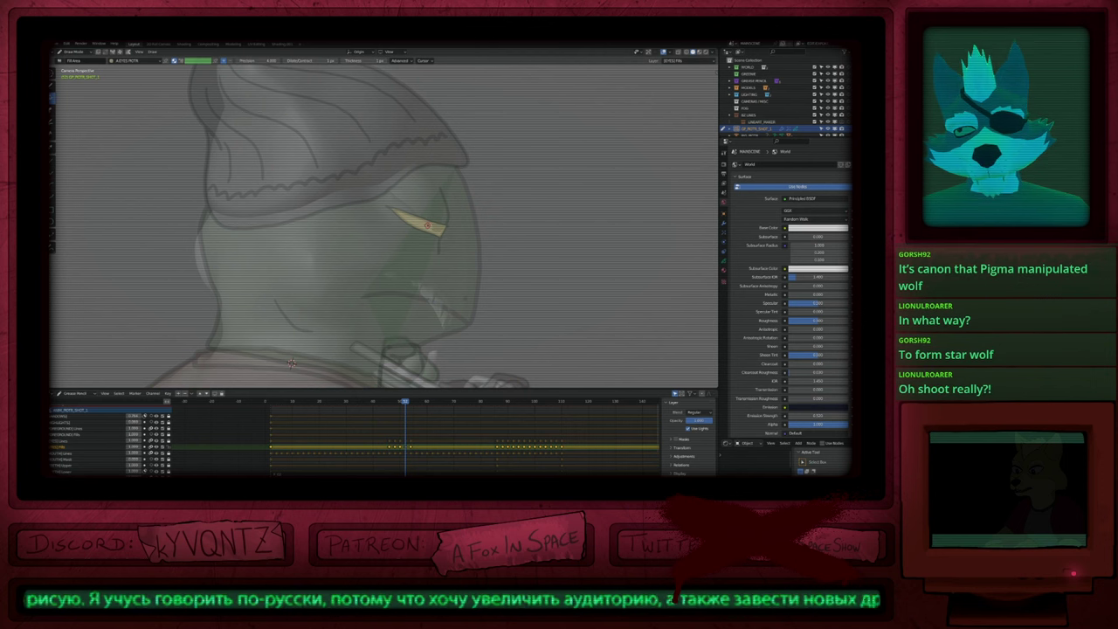
pyautogui.press('Right')
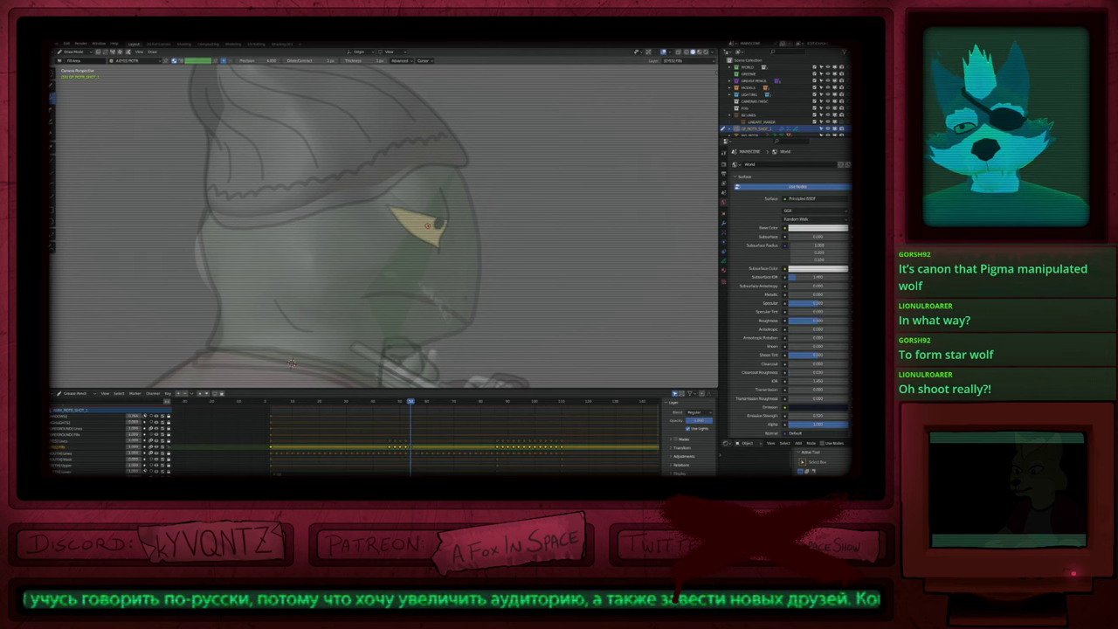
pyautogui.press('Up')
pyautogui.press('Up')
pyautogui.press('Up')
pyautogui.press('Up')
pyautogui.press('Up')
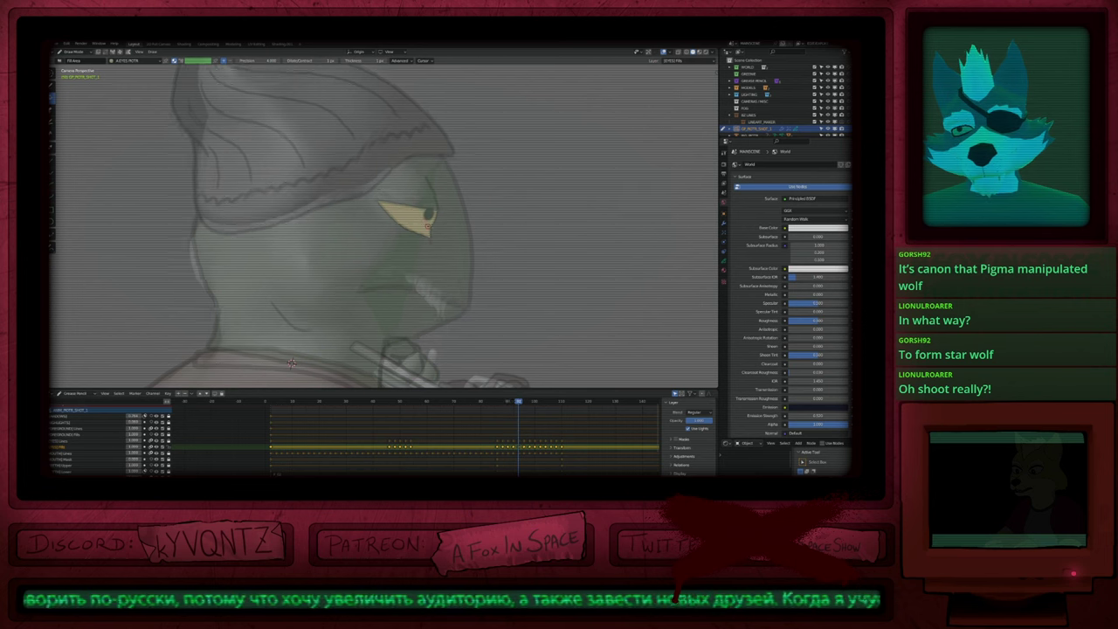
pyautogui.press('Up')
pyautogui.press('Up')
pyautogui.press('Up')
pyautogui.press('Up')
pyautogui.press('Up')
pyautogui.press('Up')
pyautogui.press('Up')
pyautogui.press('Up')
pyautogui.press('Up')
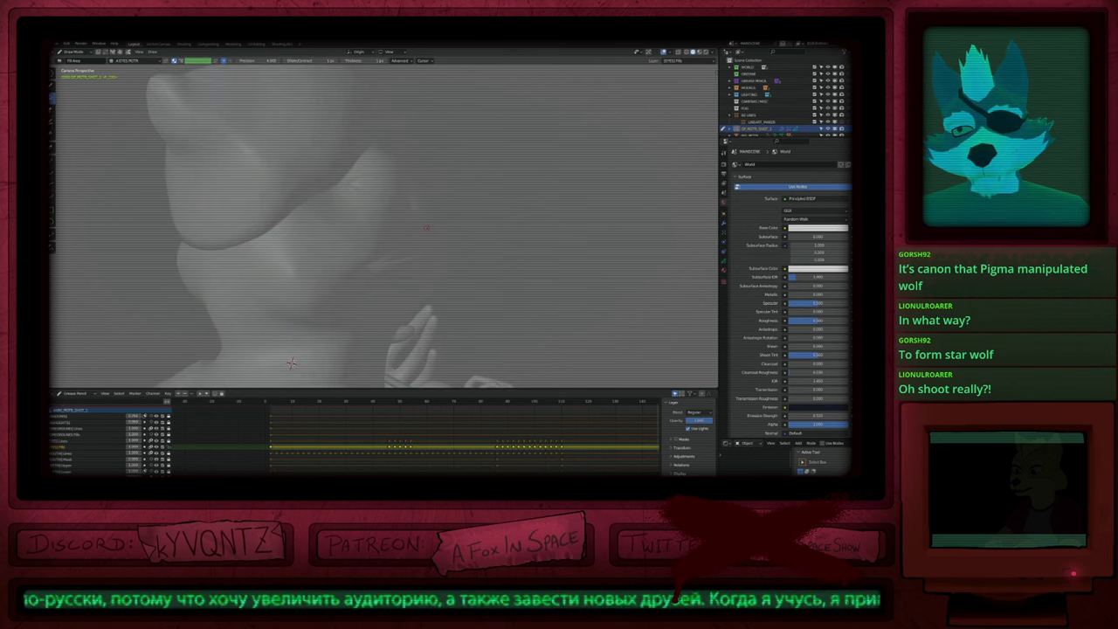
pyautogui.press('Left')
pyautogui.press('Left')
pyautogui.press('Left')
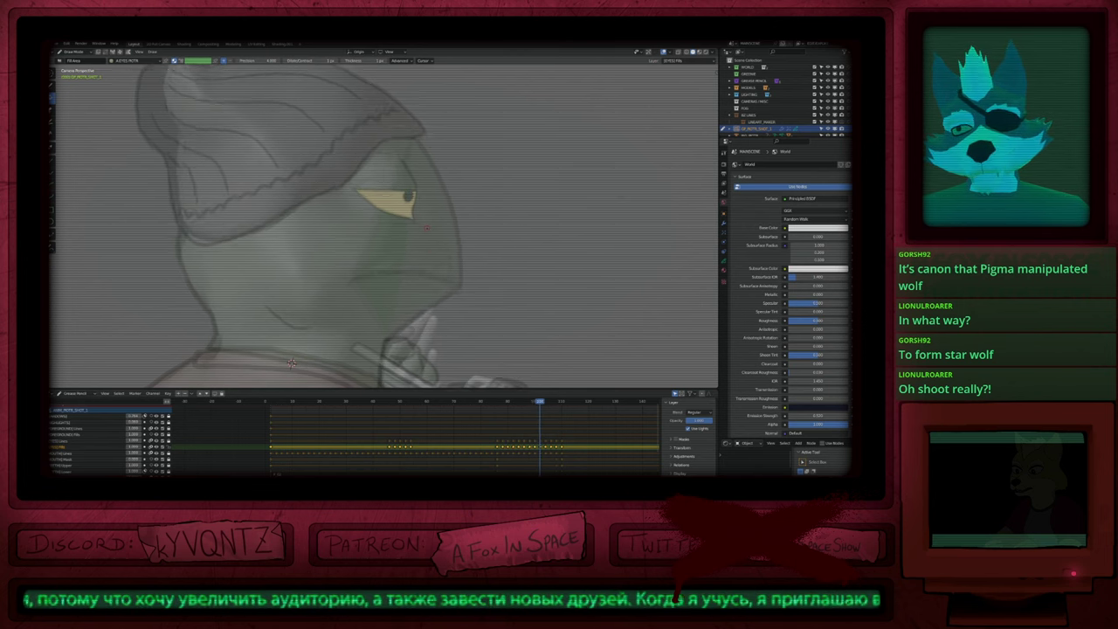
pyautogui.press('Left')
pyautogui.press('Left')
pyautogui.press('Left')
pyautogui.press('Left')
pyautogui.press('Left')
pyautogui.press('Left')
pyautogui.press('Down')
pyautogui.press('Down')
pyautogui.press('Down')
pyautogui.press('Down')
pyautogui.press('Down')
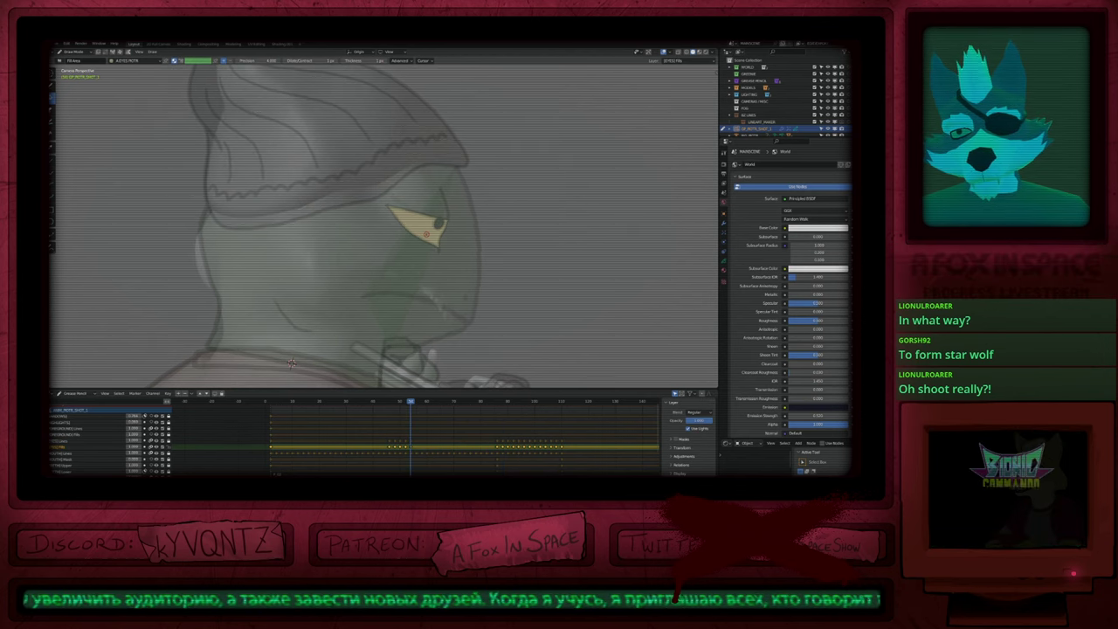
pyautogui.press('Up')
pyautogui.press('Up')
pyautogui.press('Up')
pyautogui.press('Up')
pyautogui.press('Up')
pyautogui.press('Up')
pyautogui.press('Up')
pyautogui.press('Up')
pyautogui.press('Up')
pyautogui.press('Up')
pyautogui.press('Up')
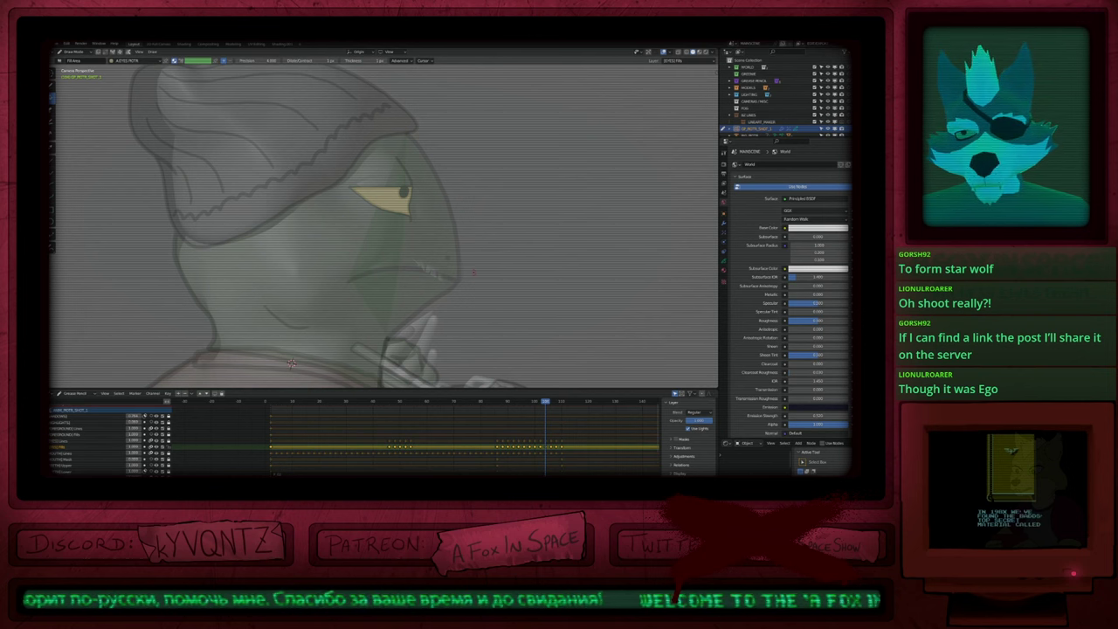
# Step: Frame the head and fiddle, play the fully coloured animation, then pan out to the whole body
pyautogui.scroll(-1, 475, 273)
pyautogui.keyDown('shift'); pyautogui.moveTo(516, 303); pyautogui.dragTo(486, 283, button='middle'); pyautogui.keyUp('shift')
pyautogui.press('Down')
pyautogui.press('Down')
pyautogui.press('Down')
pyautogui.press('Down')
pyautogui.press('Down')
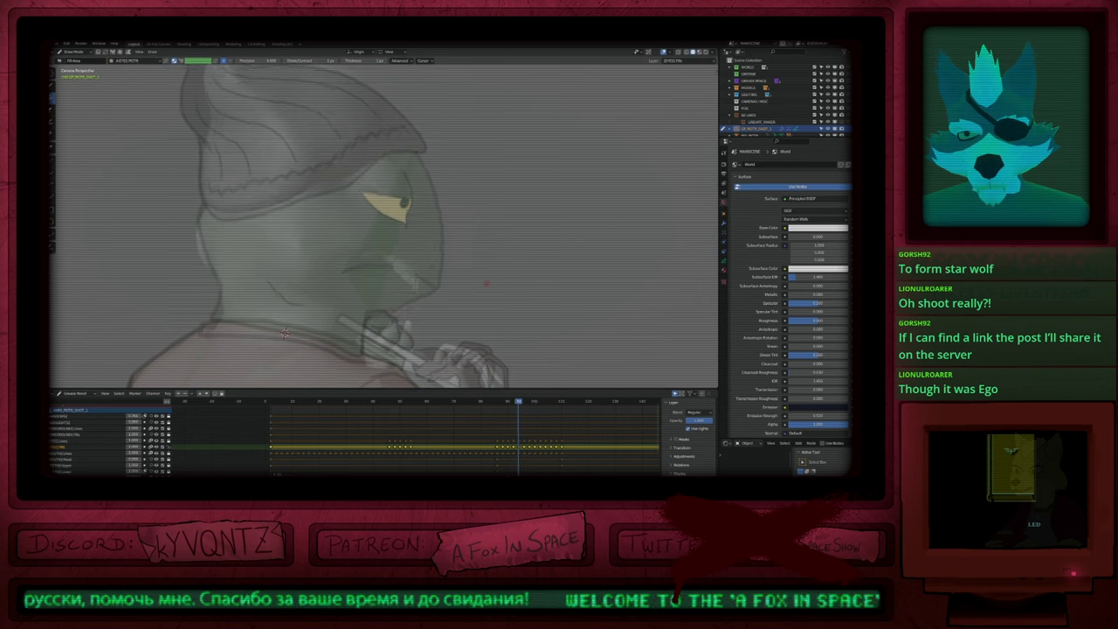
pyautogui.press('Down')
pyautogui.press('Down')
pyautogui.press('Down')
pyautogui.press('Down')
pyautogui.press('Down')
pyautogui.press('Up')
pyautogui.press('Up')
pyautogui.press('Up')
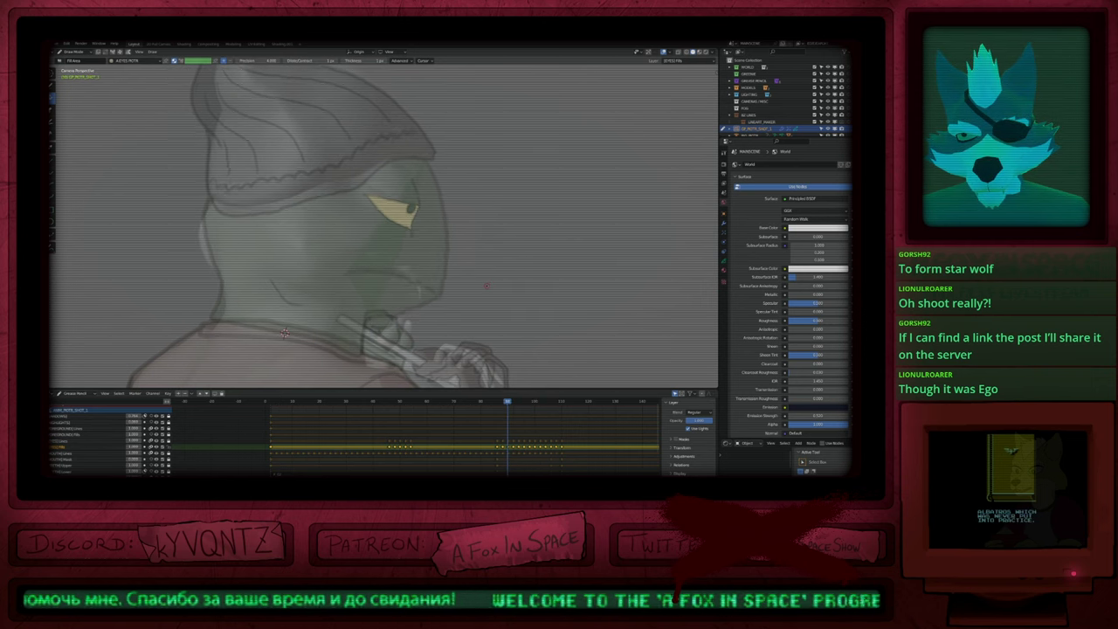
pyautogui.keyDown('alt'); pyautogui.scroll(8, 291, 363); pyautogui.keyUp('alt')
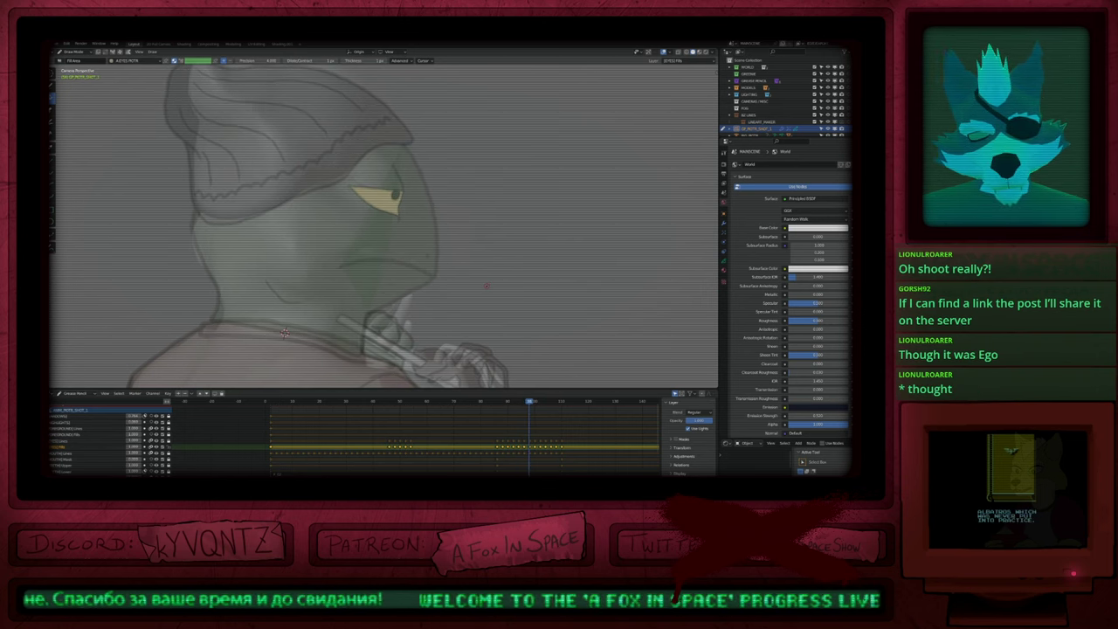
pyautogui.keyDown('alt'); pyautogui.scroll(12, 284, 333); pyautogui.keyUp('alt')
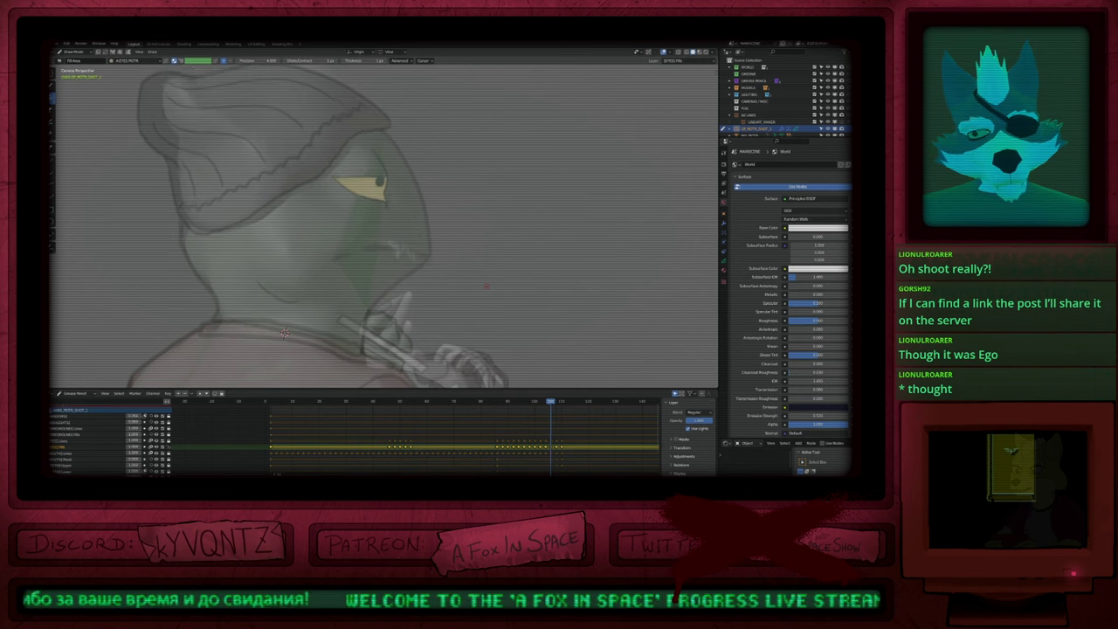
pyautogui.press('space')
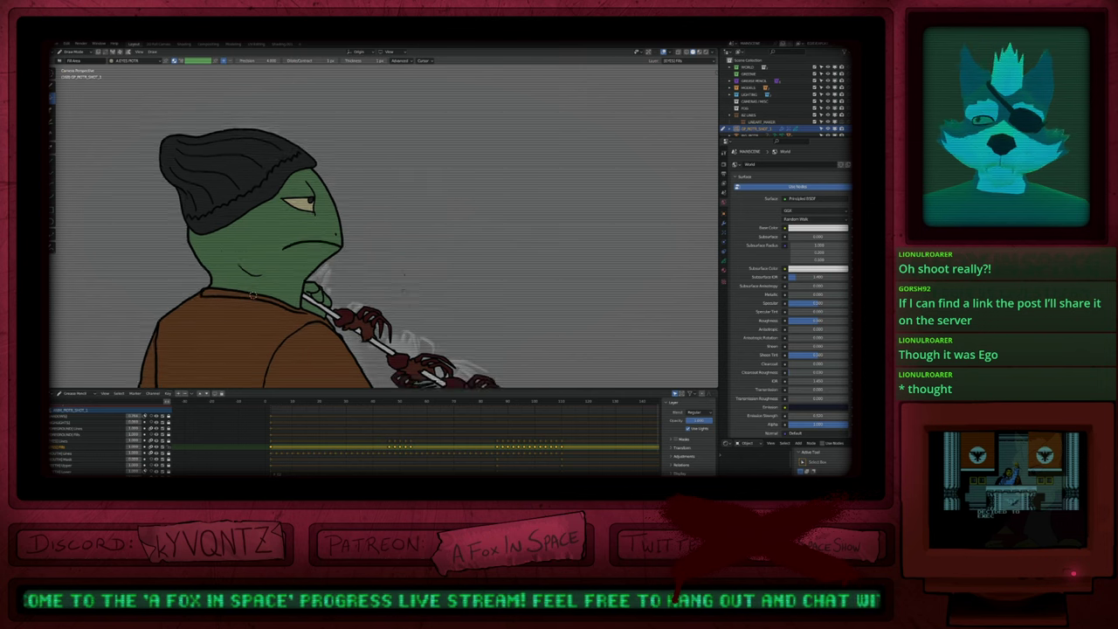
pyautogui.keyDown('shift'); pyautogui.moveTo(419, 288); pyautogui.dragTo(336, 231, button='middle'); pyautogui.keyUp('shift')
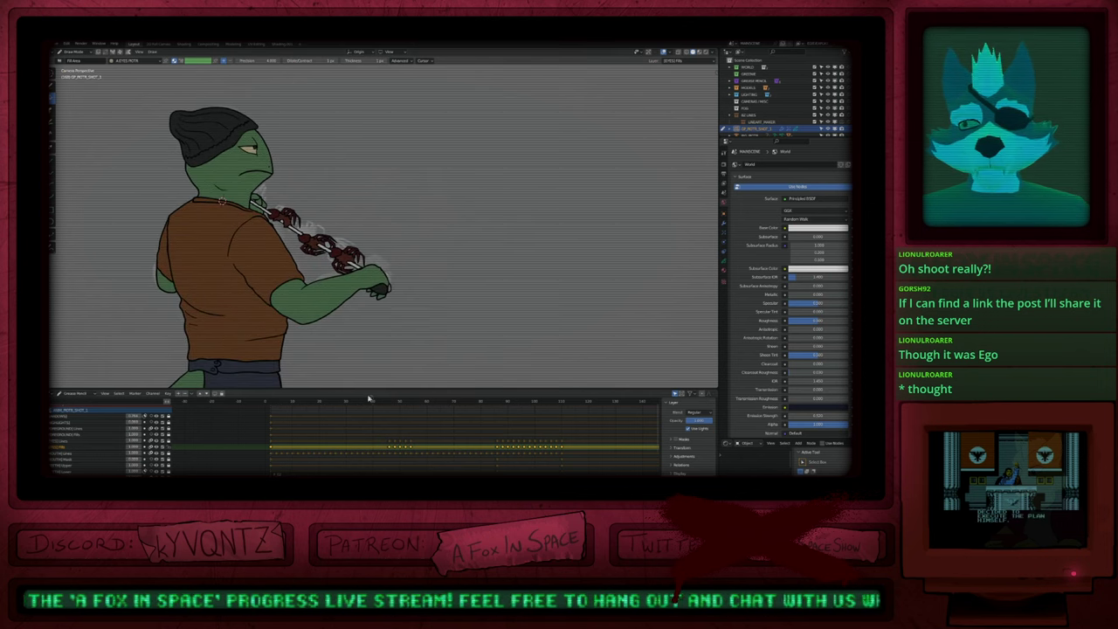
# Step: Make the mouth Lines layer active with the ink pen, fit the camera frame, and hide overlays
pyautogui.scroll(-10, 368, 402)
pyautogui.moveTo(359, 412); pyautogui.dragTo(306, 411, button='middle')
pyautogui.scroll(-4, 310, 414)
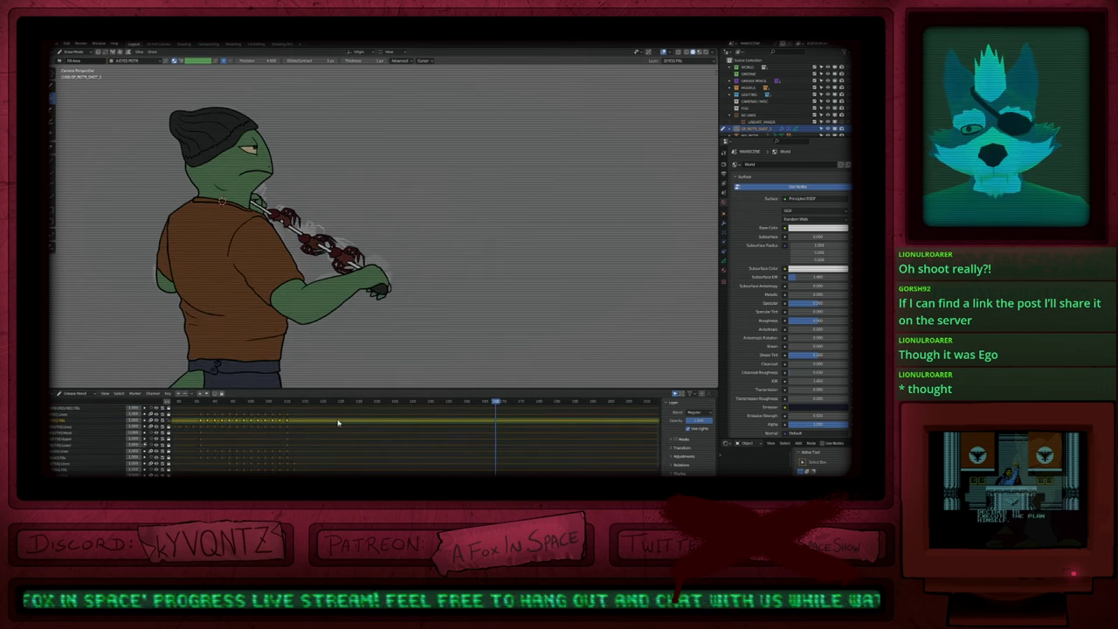
pyautogui.click(53, 86)
pyautogui.click(66, 426)
pyautogui.moveTo(330, 402)
pyautogui.mouseDown()
pyautogui.moveTo(306, 403)
pyautogui.moveTo(326, 403)
pyautogui.mouseUp()
pyautogui.press('Home')
pyautogui.hotkey('shift', 'Left')
pyautogui.hotkey('shift', 'alt', 'z')
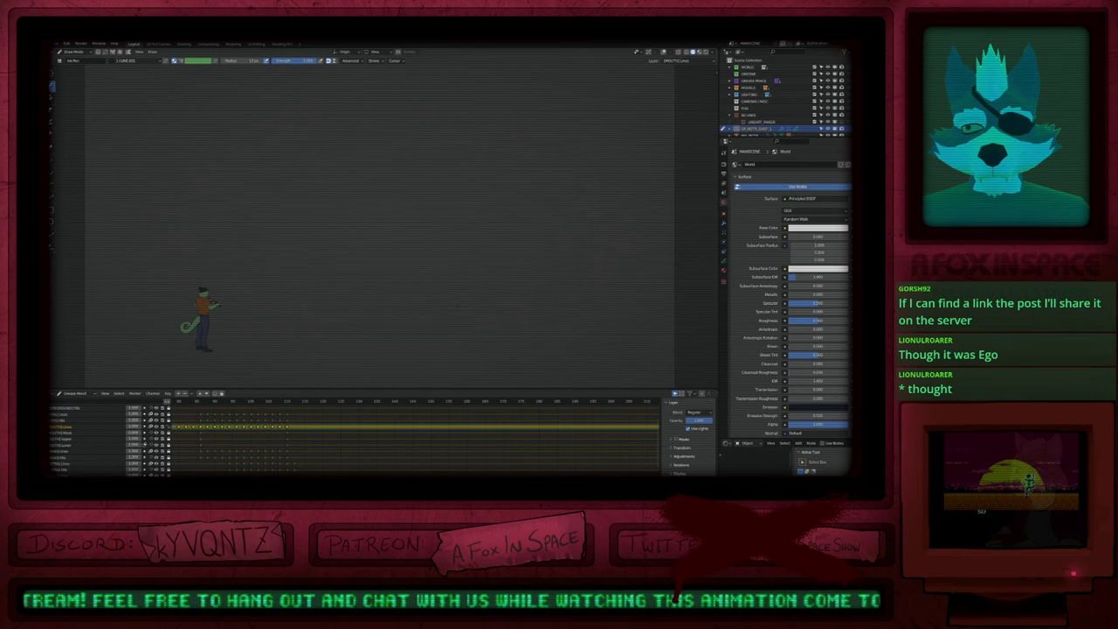
# Step: Play the animation through, settle a few frames back, and make a lower layer active
pyautogui.press('space')
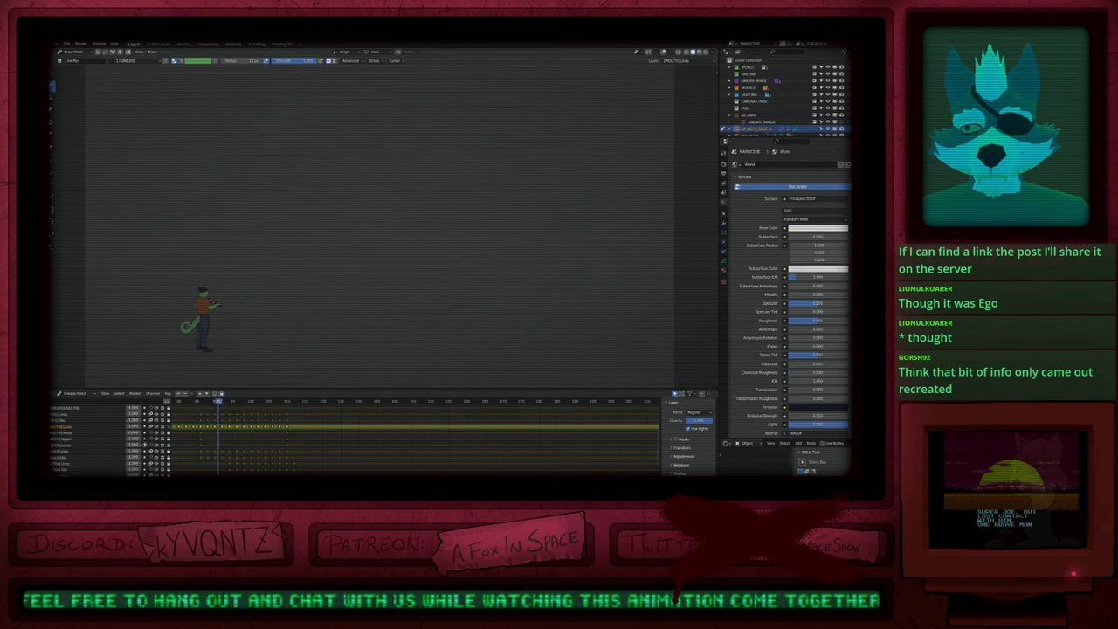
pyautogui.scroll(5, 194, 317)
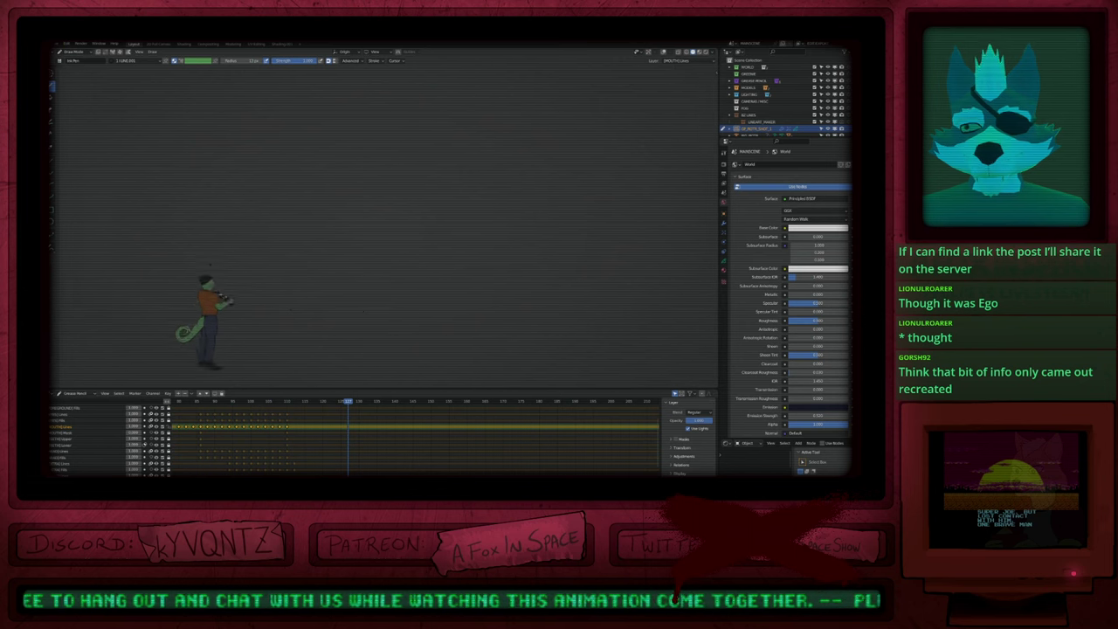
pyautogui.hotkey('shift', 'Left')
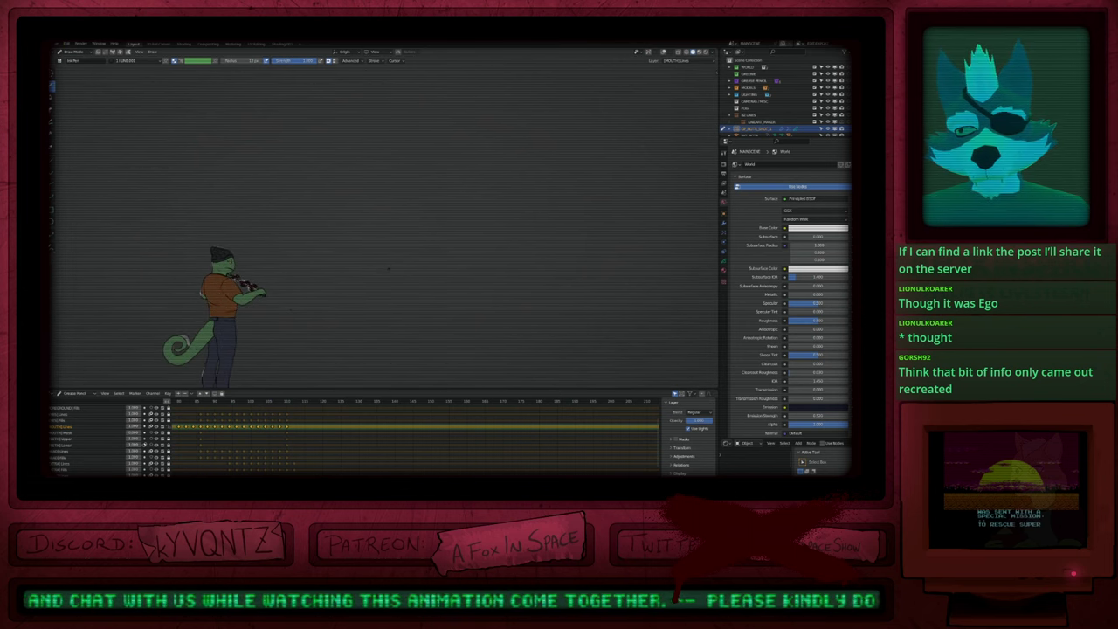
pyautogui.press('space')
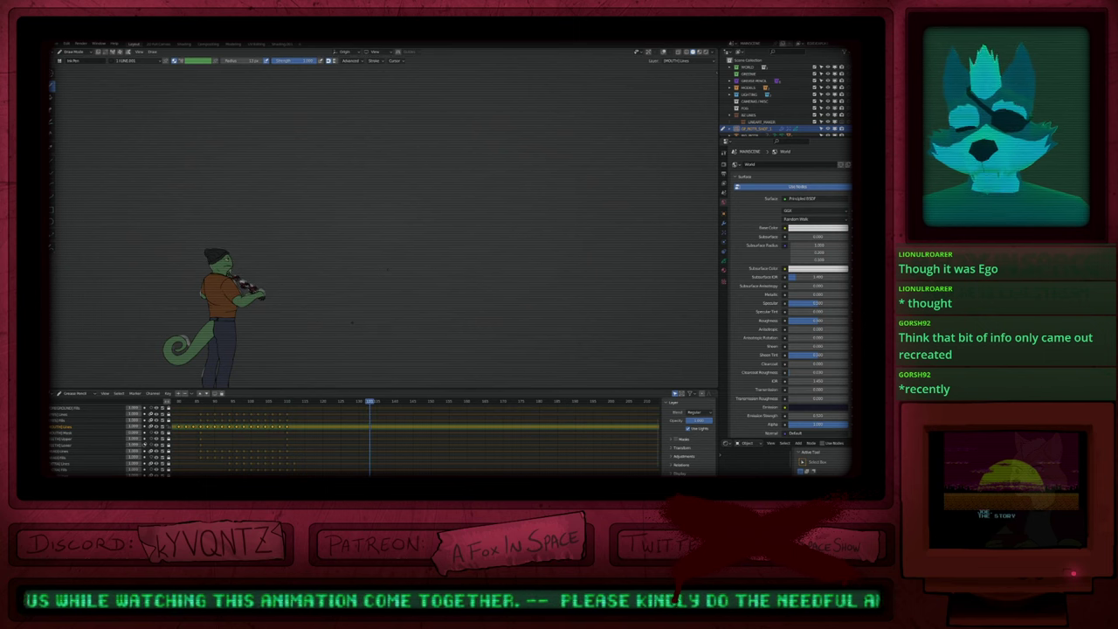
pyautogui.press('Left')
pyautogui.press('Left')
pyautogui.press('Left')
pyautogui.press('Left')
pyautogui.press('Left')
pyautogui.press('Left')
pyautogui.press('Left')
pyautogui.press('Left')
pyautogui.press('Left')
pyautogui.press('Left')
pyautogui.press('Left')
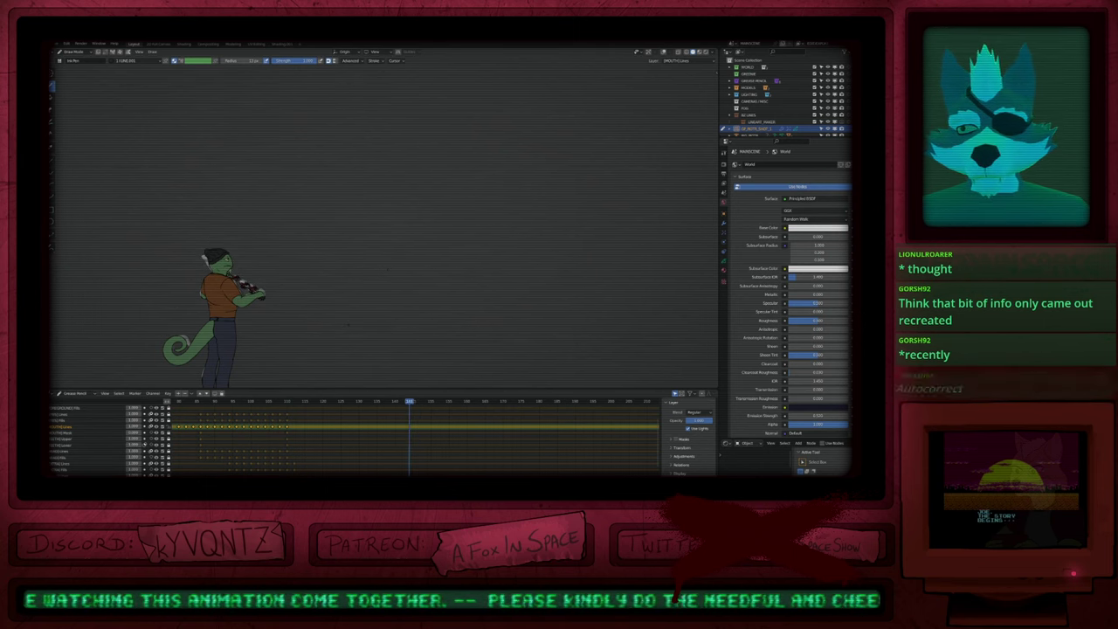
pyautogui.press('Left')
pyautogui.press('Left')
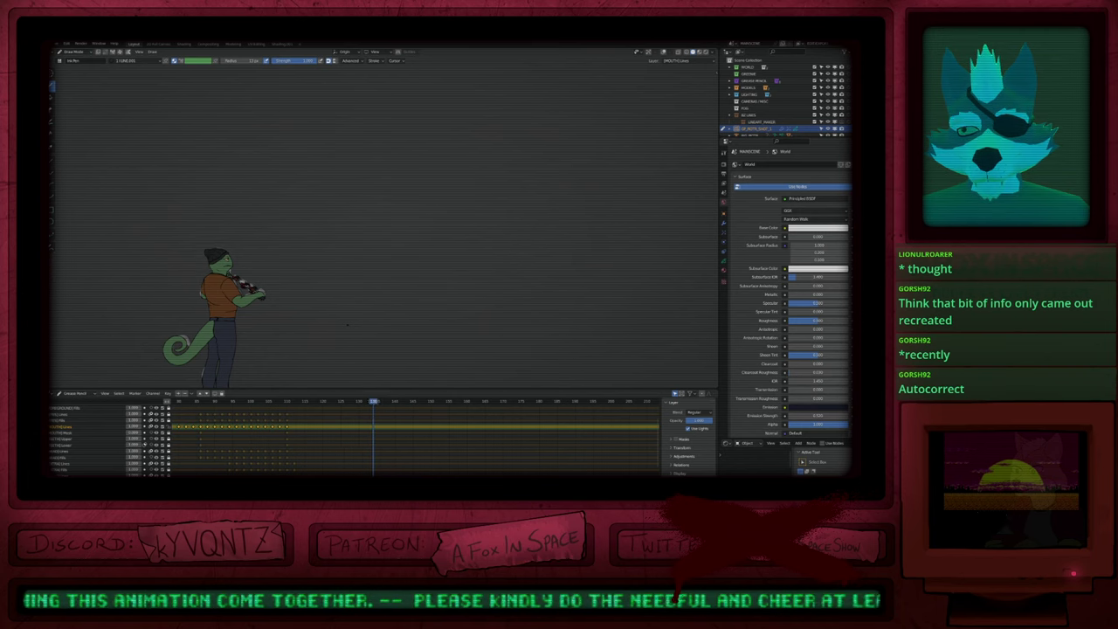
pyautogui.press('Right')
pyautogui.press('Right')
pyautogui.press('Right')
pyautogui.press('Right')
pyautogui.press('Left')
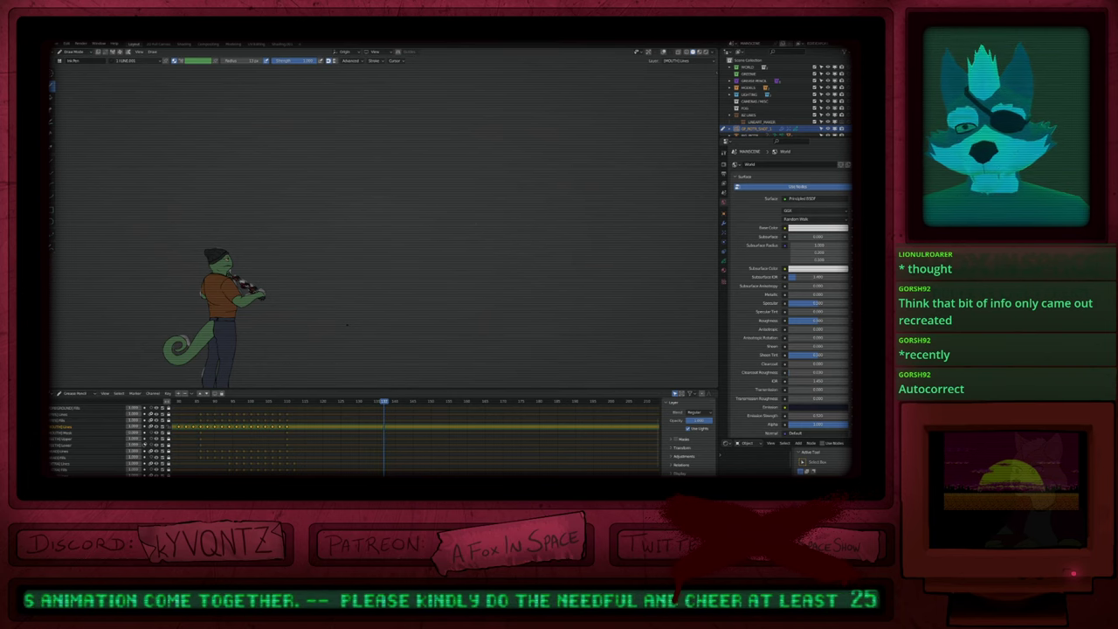
pyautogui.press('Left')
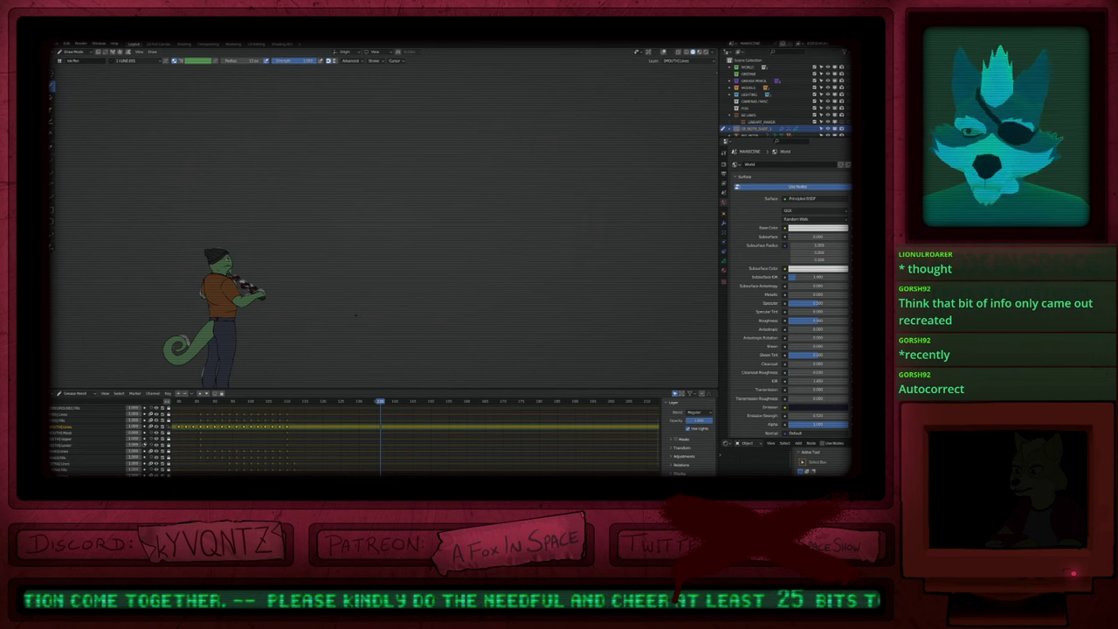
pyautogui.click(249, 447)
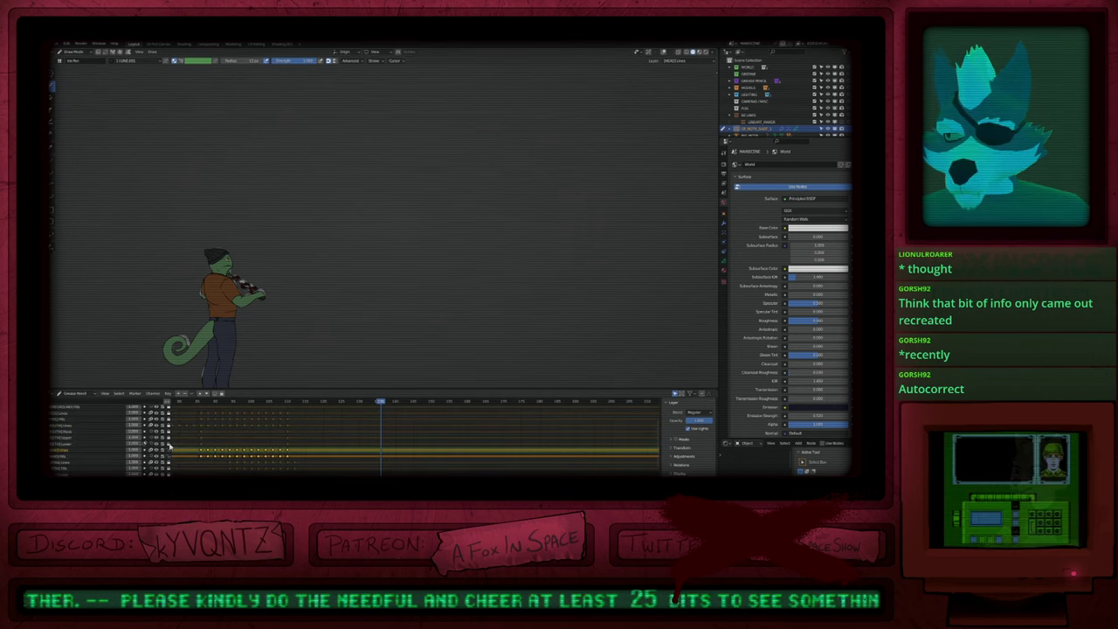
# Step: Box-select and delete all keyframes on the three TEETH layers
pyautogui.click(104, 445)
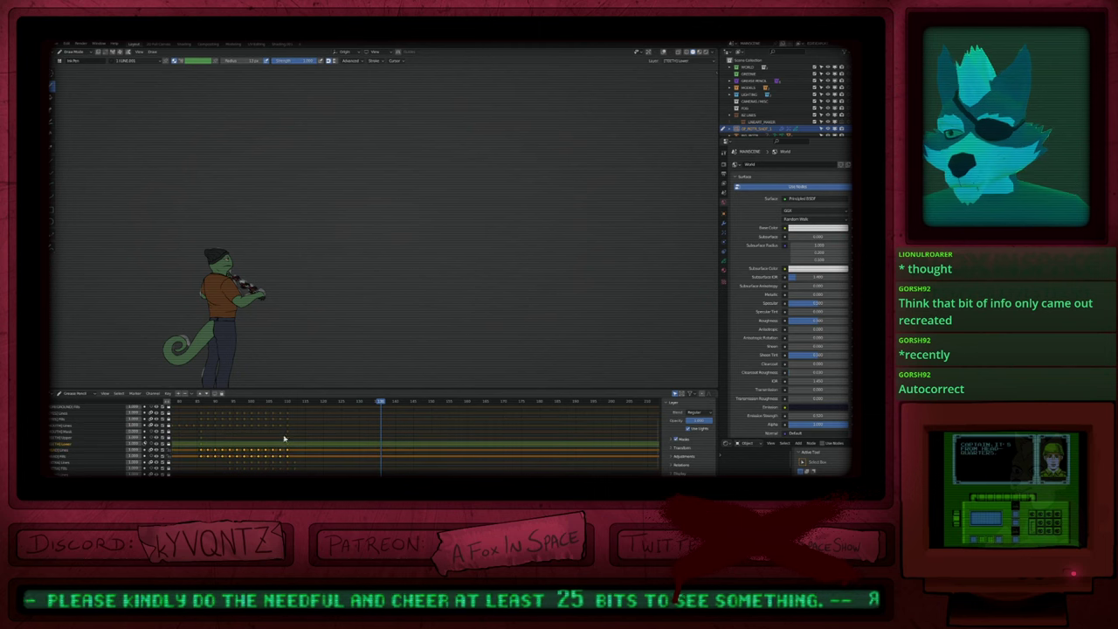
pyautogui.scroll(-7, 267, 443)
pyautogui.press('a')
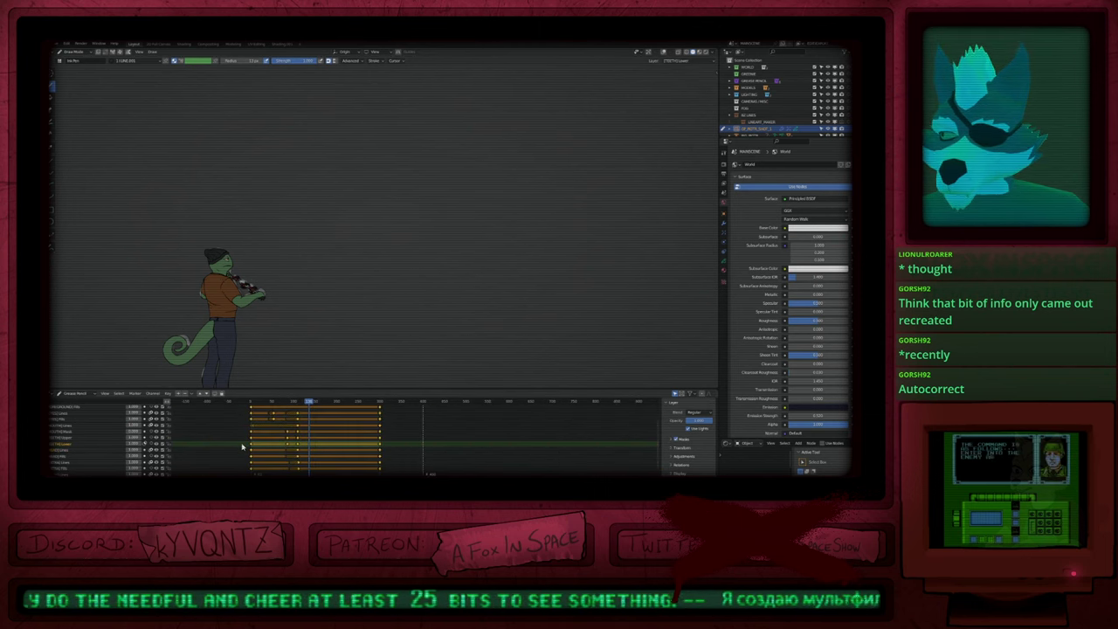
pyautogui.moveTo(242, 444); pyautogui.dragTo(412, 435)
pyautogui.press('Delete')
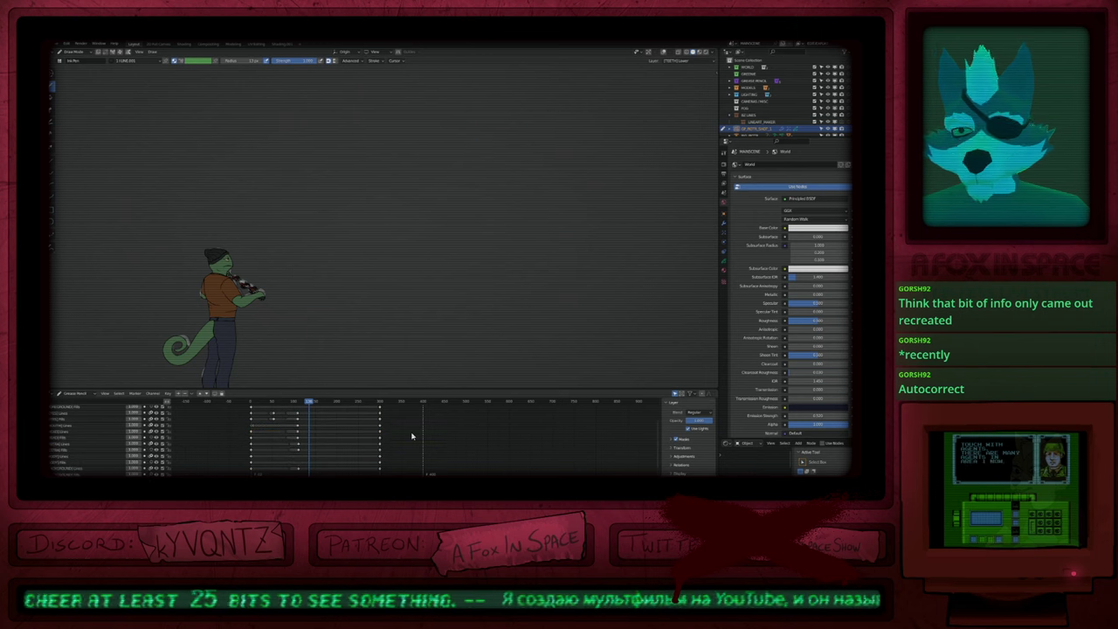
# Step: Scrub the timeline and pan and zoom the viewport onto the lizard's upper body
pyautogui.moveTo(253, 403); pyautogui.dragTo(312, 427)
pyautogui.keyDown('ctrl'); pyautogui.moveTo(316, 427); pyautogui.dragTo(358, 425, button='middle'); pyautogui.keyUp('ctrl')
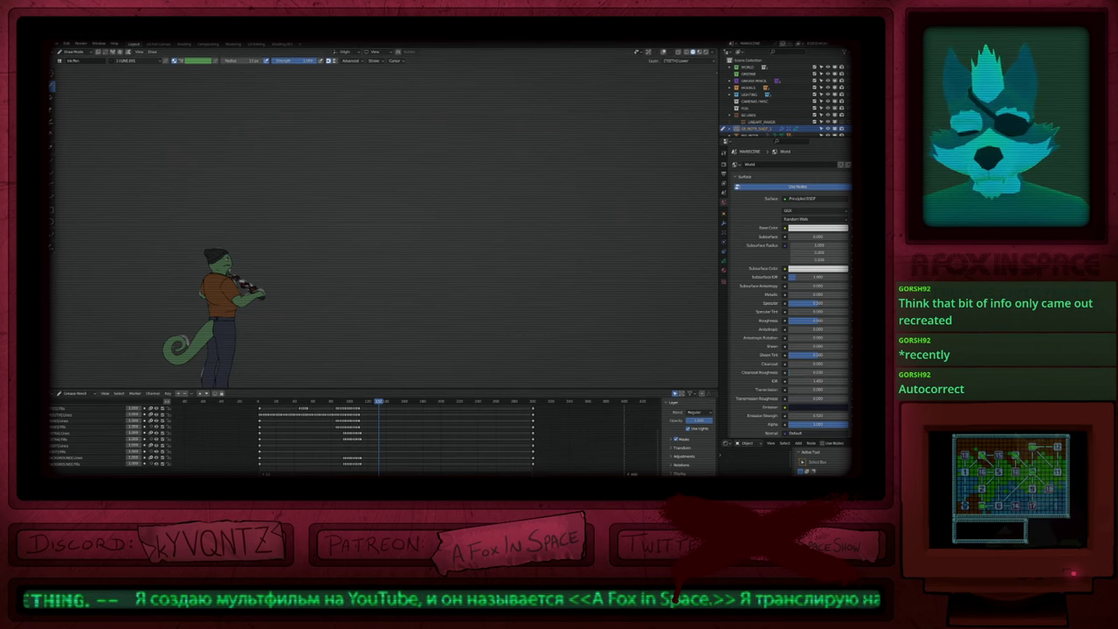
pyautogui.keyDown('shift'); pyautogui.moveTo(326, 355); pyautogui.dragTo(425, 322, button='middle'); pyautogui.keyUp('shift')
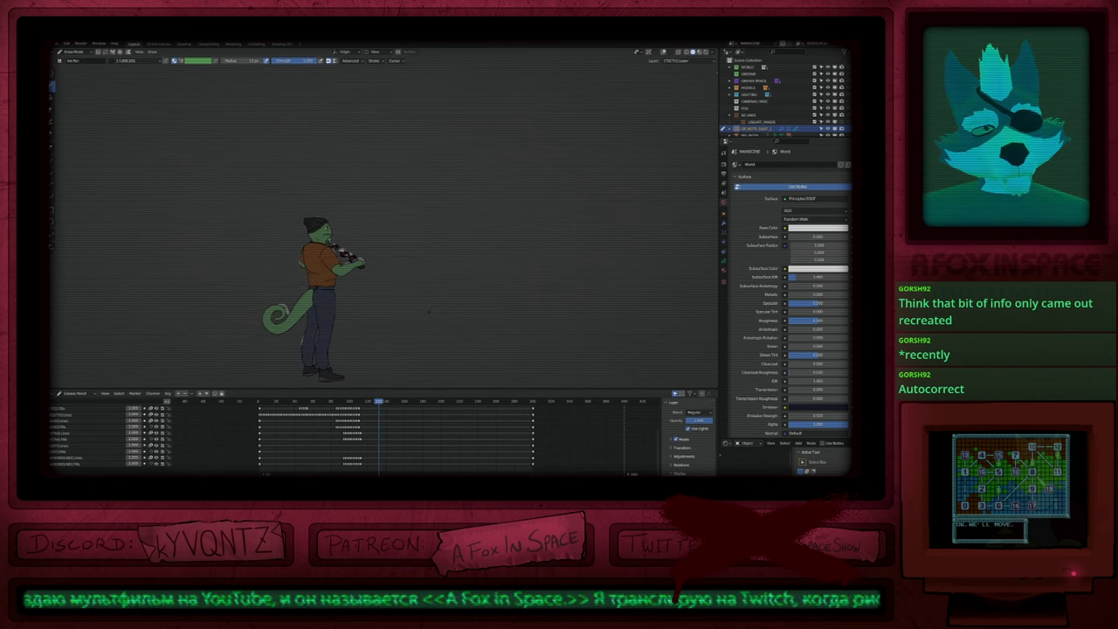
pyautogui.scroll(5, 302, 255)
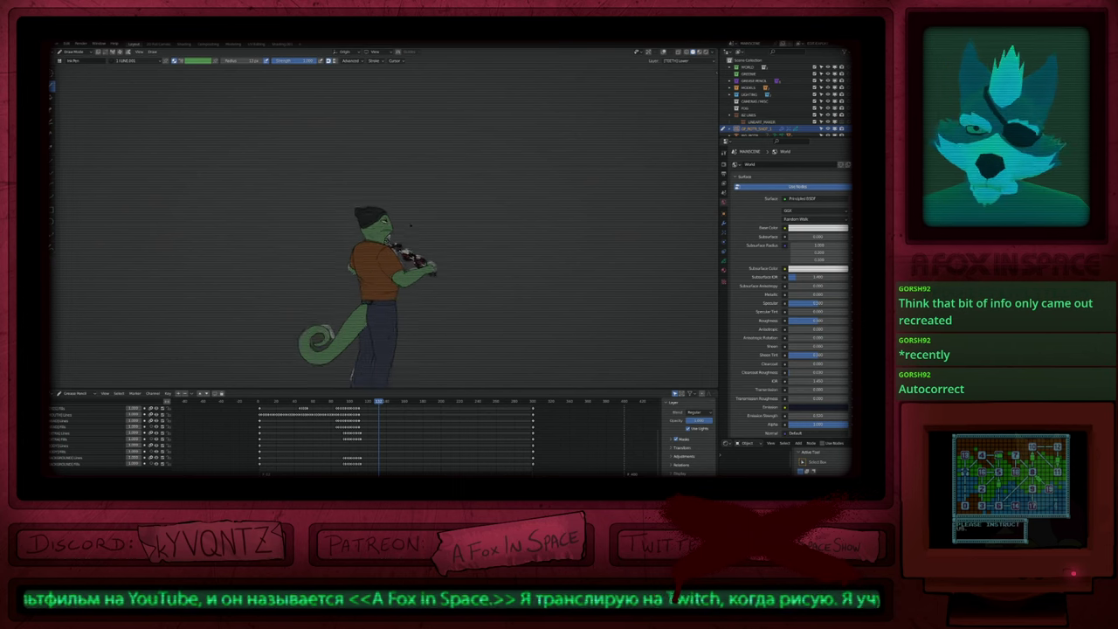
pyautogui.keyDown('shift'); pyautogui.moveTo(445, 162); pyautogui.dragTo(457, 215, button='middle'); pyautogui.keyUp('shift')
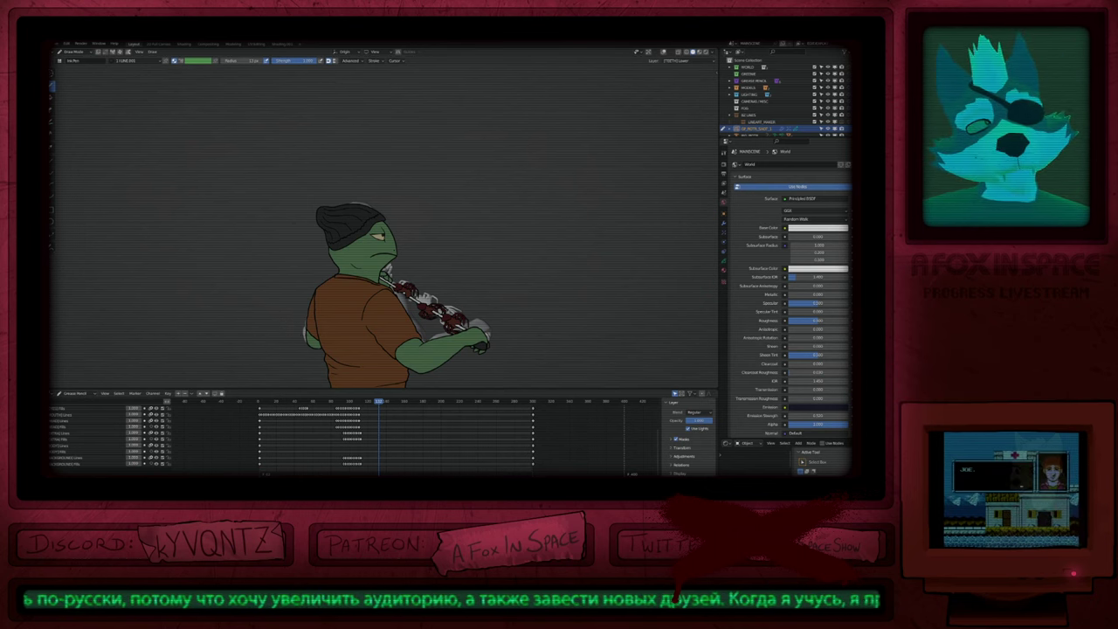
# Step: Make the (HEAD)Lines layer active and unlock three head layers for editing
pyautogui.press('Right')
pyautogui.press('Right')
pyautogui.press('Right')
pyautogui.press('Right')
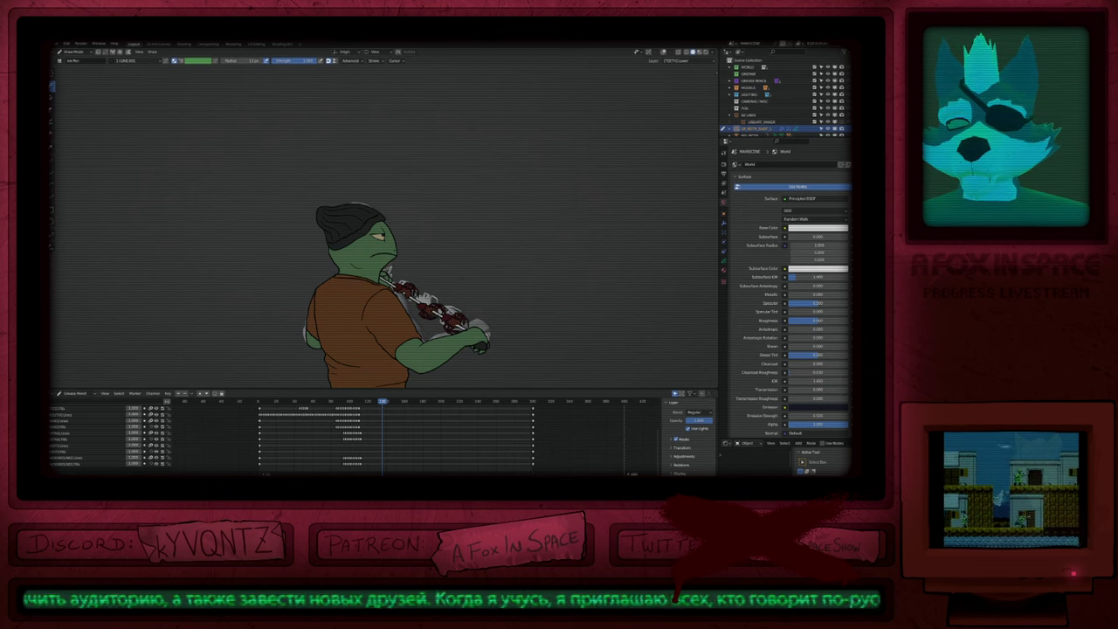
pyautogui.keyDown('shift'); pyautogui.moveTo(544, 332); pyautogui.dragTo(526, 291, button='middle'); pyautogui.keyUp('shift')
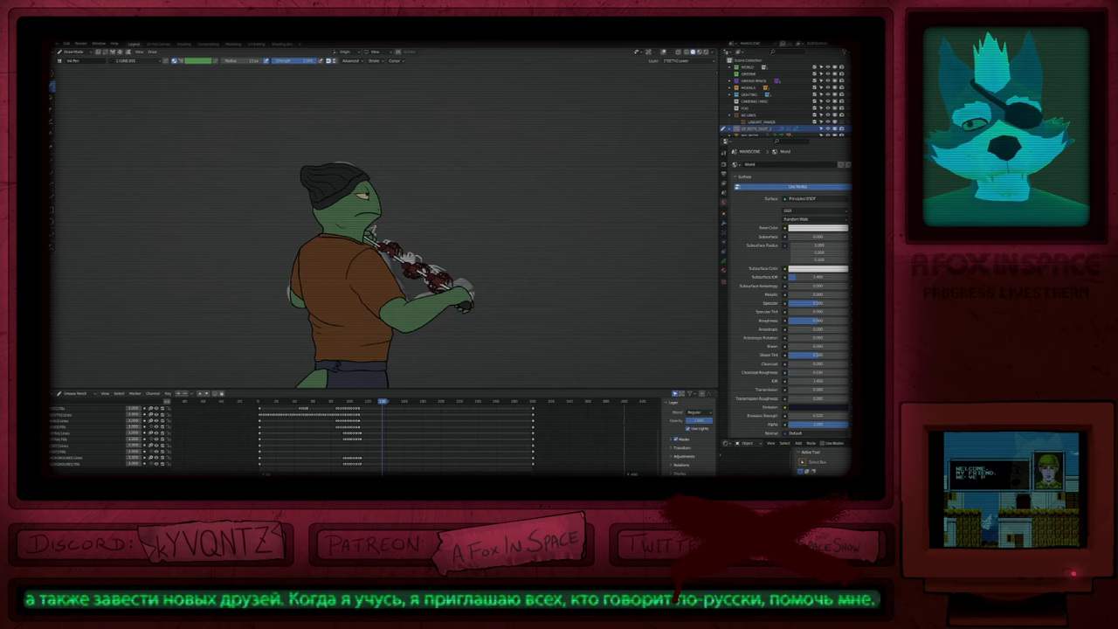
pyautogui.click(379, 423)
pyautogui.moveTo(383, 402)
pyautogui.mouseDown(button='middle')
pyautogui.moveTo(385, 446)
pyautogui.moveTo(398, 417)
pyautogui.mouseUp(button='middle')
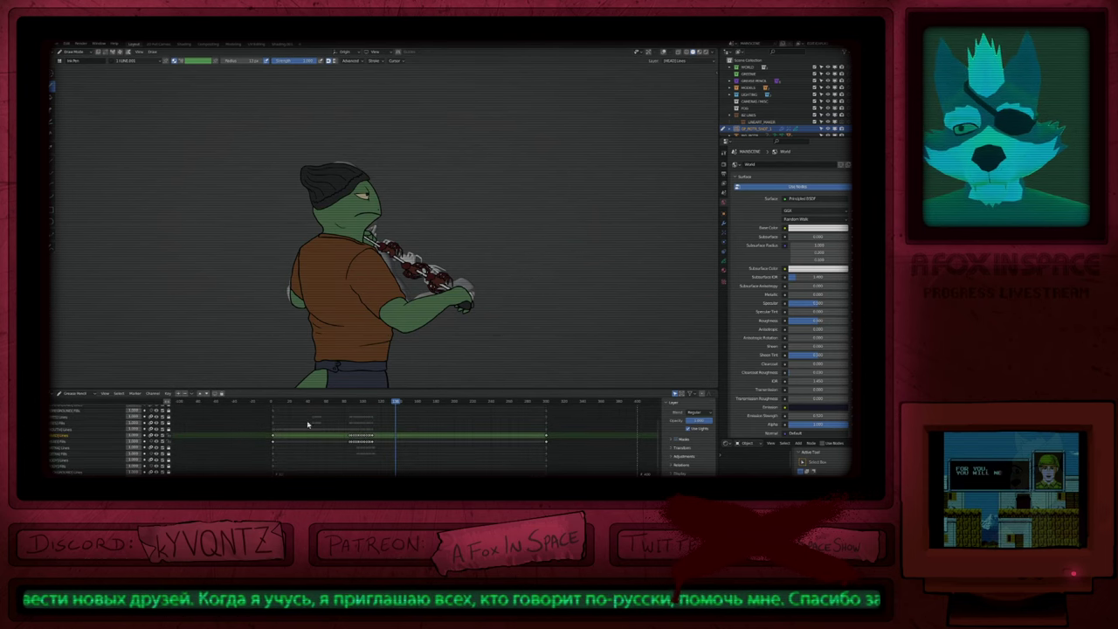
pyautogui.scroll(1, 182, 433)
pyautogui.click(169, 438)
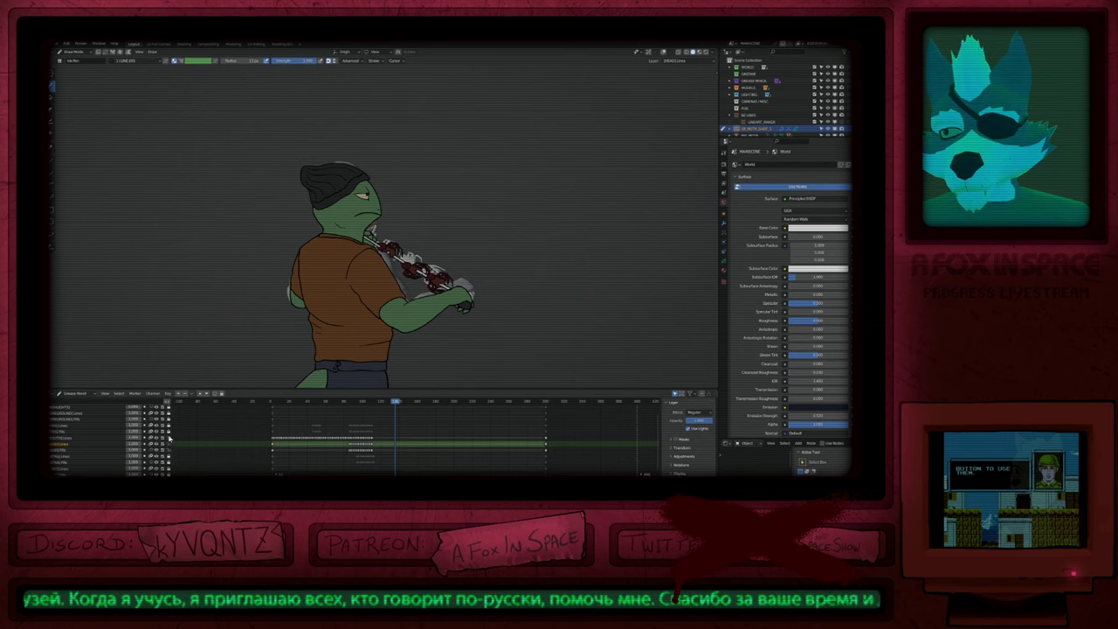
pyautogui.click(169, 431)
pyautogui.click(169, 425)
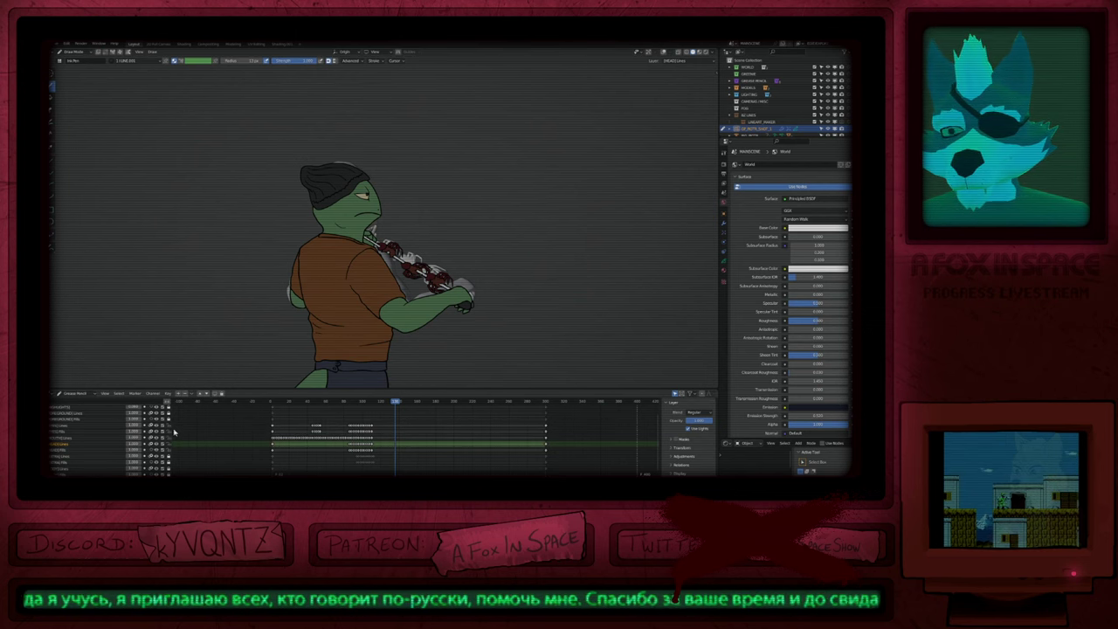
# Step: Key all layers at frame 150, then duplicate the current frame on all layers
pyautogui.keyDown('shift'); pyautogui.moveTo(439, 331); pyautogui.dragTo(481, 338, button='middle'); pyautogui.keyUp('shift')
pyautogui.scroll(7, 411, 436)
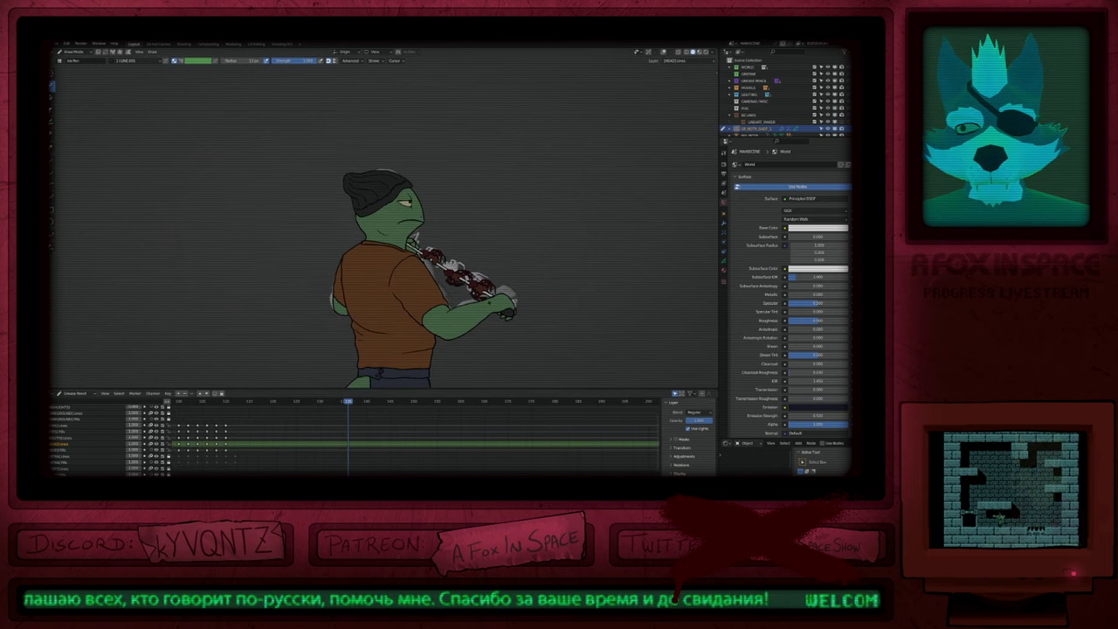
pyautogui.press('i')
pyautogui.click(105, 381)
pyautogui.press('Right')
pyautogui.press('Right')
pyautogui.press('Right')
pyautogui.press('Right')
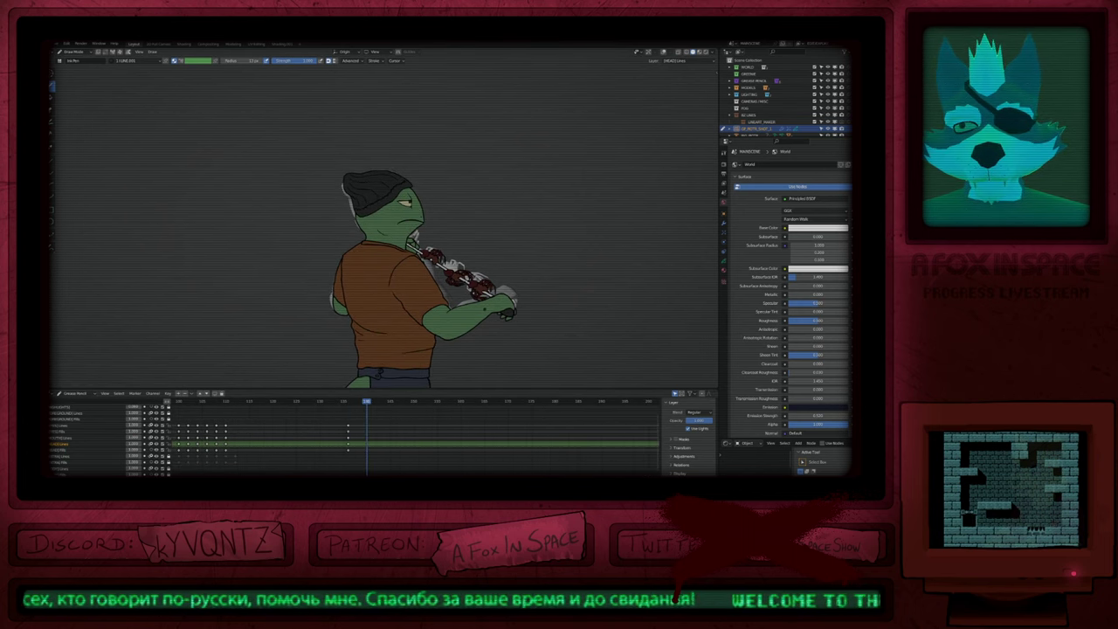
pyautogui.press('Right')
pyautogui.press('Right')
pyautogui.press('Right')
pyautogui.press('Right')
pyautogui.press('Right')
pyautogui.press('Right')
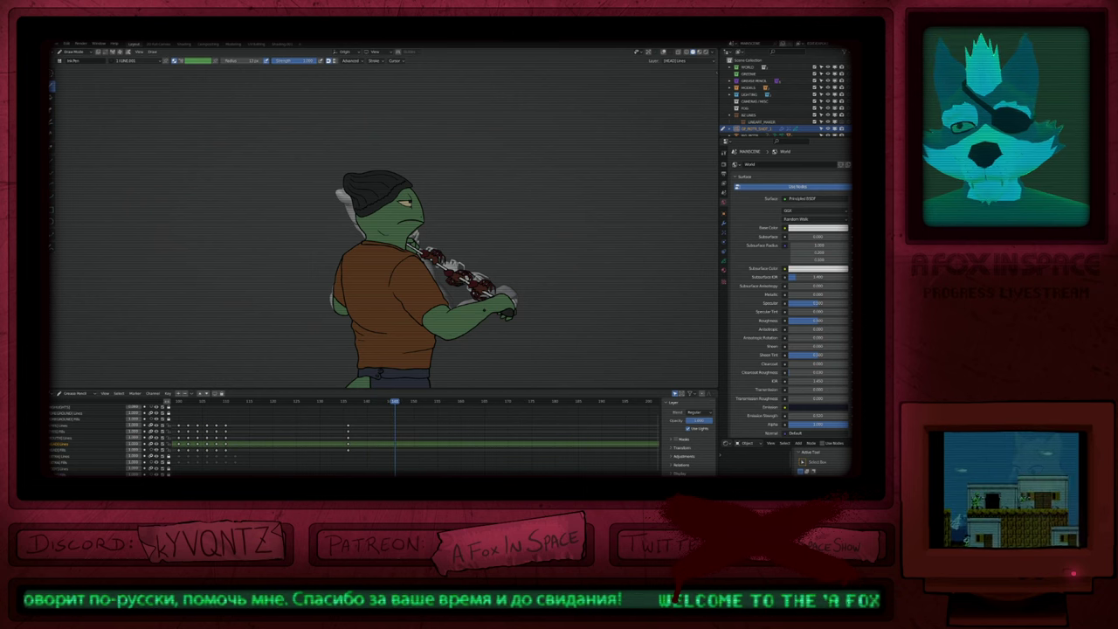
pyautogui.hotkey('shift', 'd')
pyautogui.press('Left')
pyautogui.press('Left')
# Step: Bend the hat strokes to a new angle on frame 144 and compare with the previous keyframe
pyautogui.keyDown('shift'); pyautogui.moveTo(408, 272); pyautogui.dragTo(452, 267, button='middle'); pyautogui.keyUp('shift')
pyautogui.press('Tab')
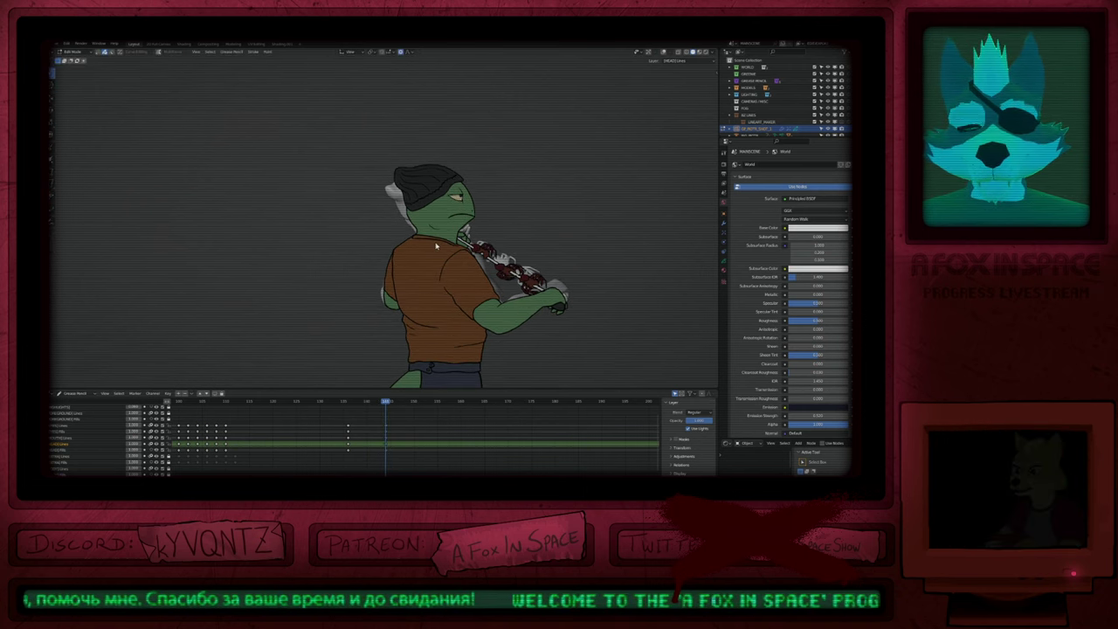
pyautogui.hotkey('shift', 'w')
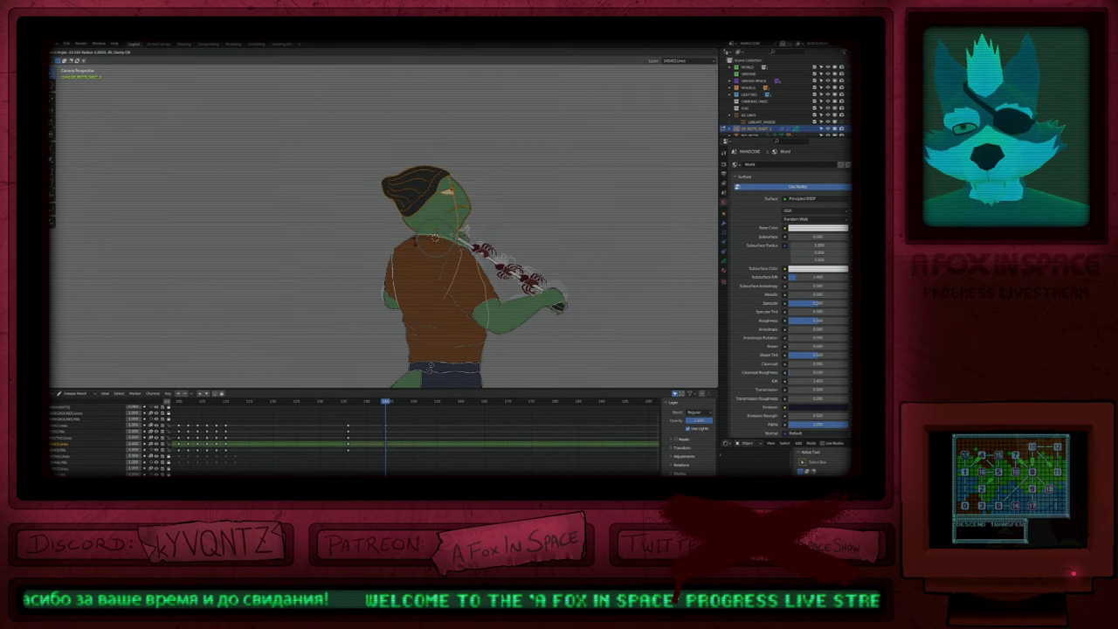
pyautogui.click(420, 248)
pyautogui.press('Tab')
pyautogui.press('Down')
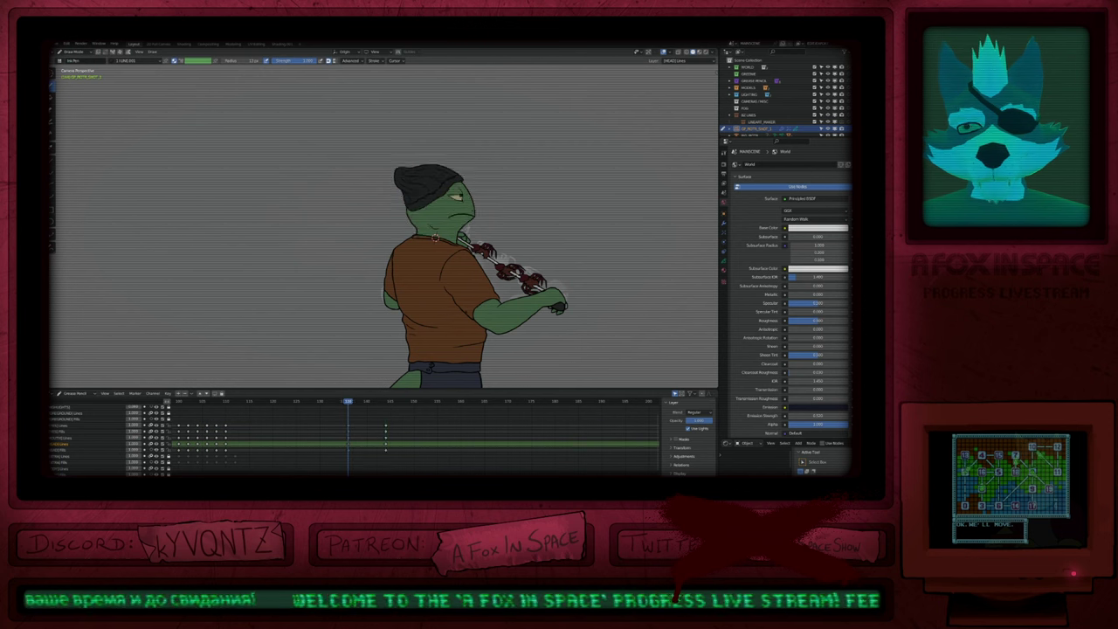
pyautogui.press('Up')
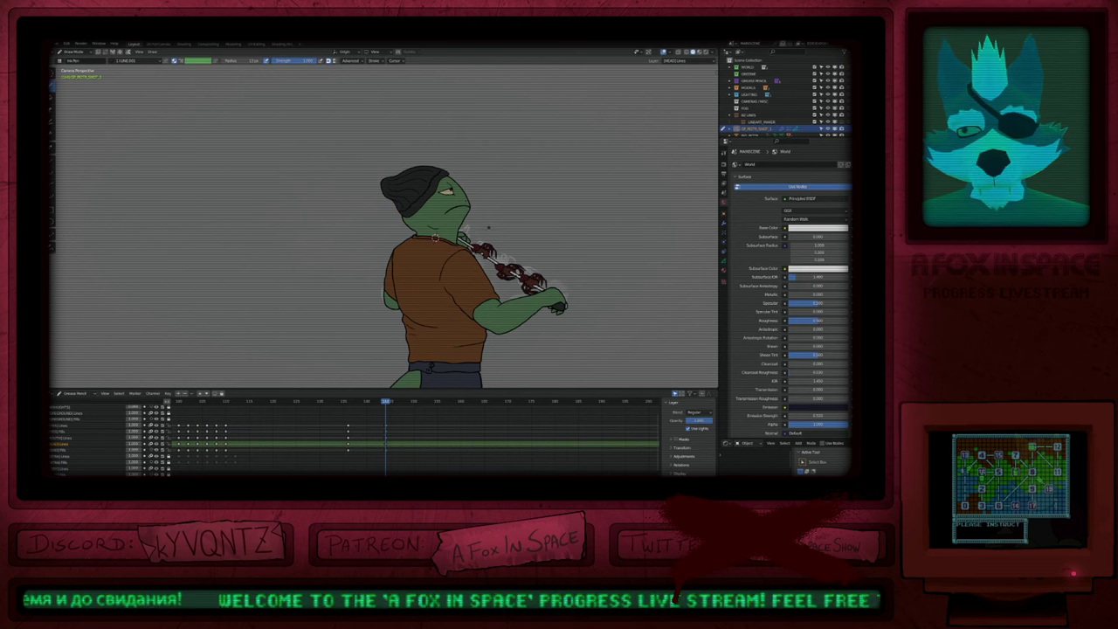
# Step: Move the head strokes with soft falloff, flipping between keyframes to compare poses
pyautogui.press('f')
pyautogui.press('Escape')
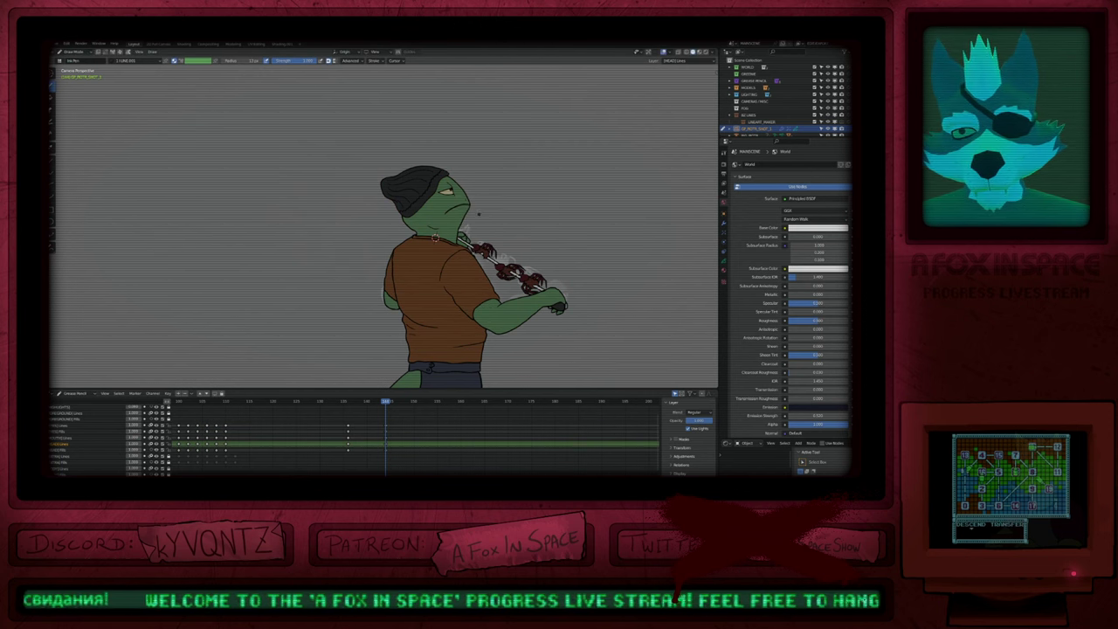
pyautogui.scroll(4, 511, 208)
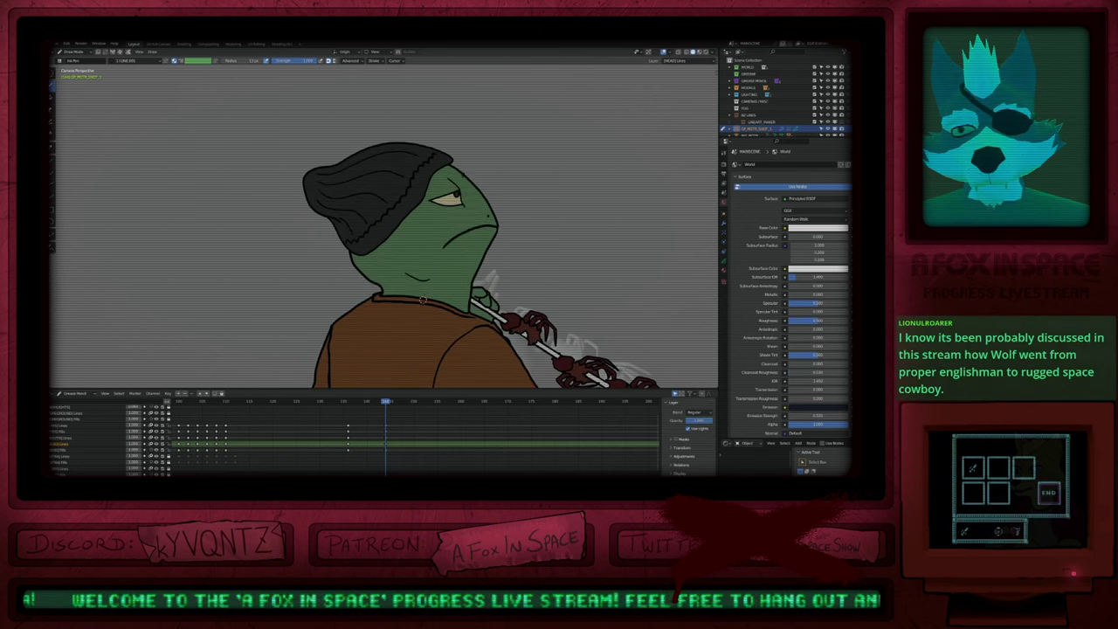
pyautogui.press('Tab')
pyautogui.press('g')
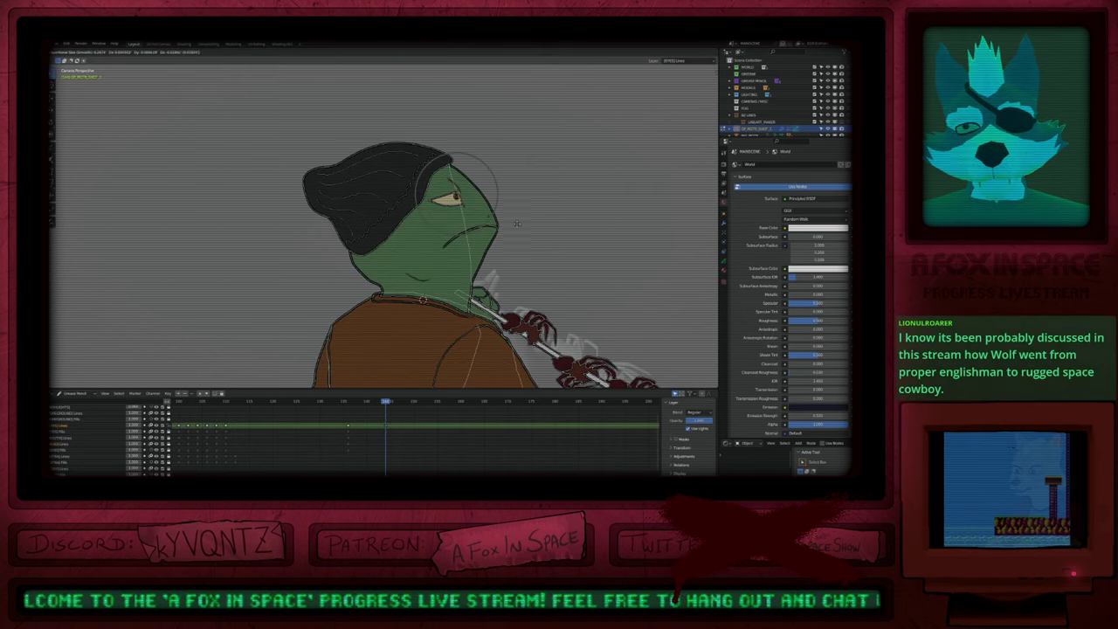
pyautogui.click(521, 223)
pyautogui.press('Tab')
pyautogui.press('Down')
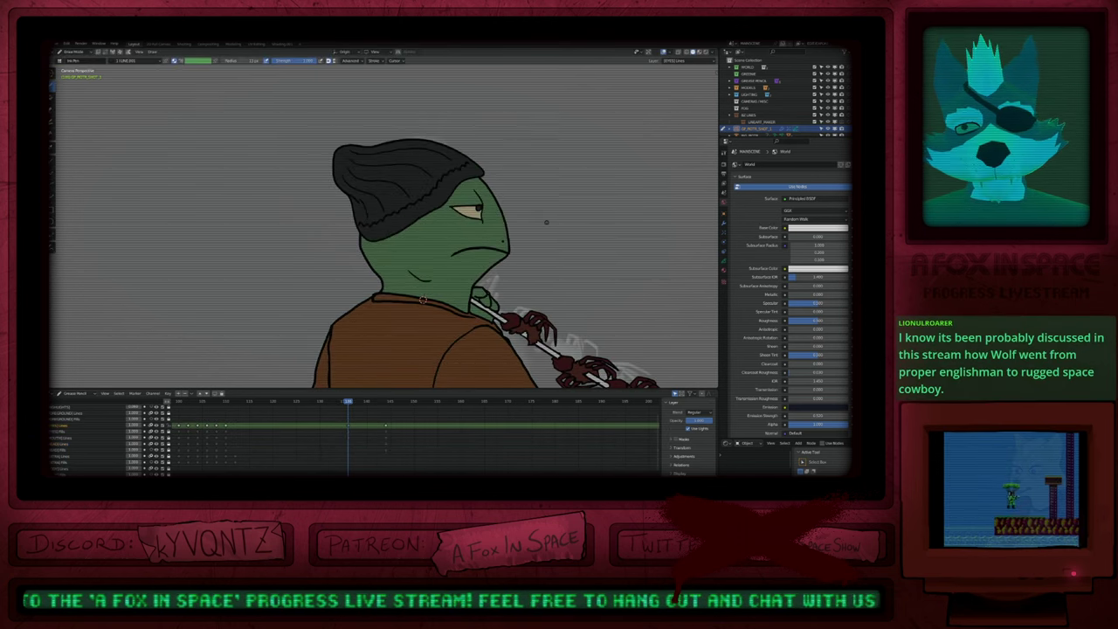
pyautogui.press('Up')
pyautogui.press('Down')
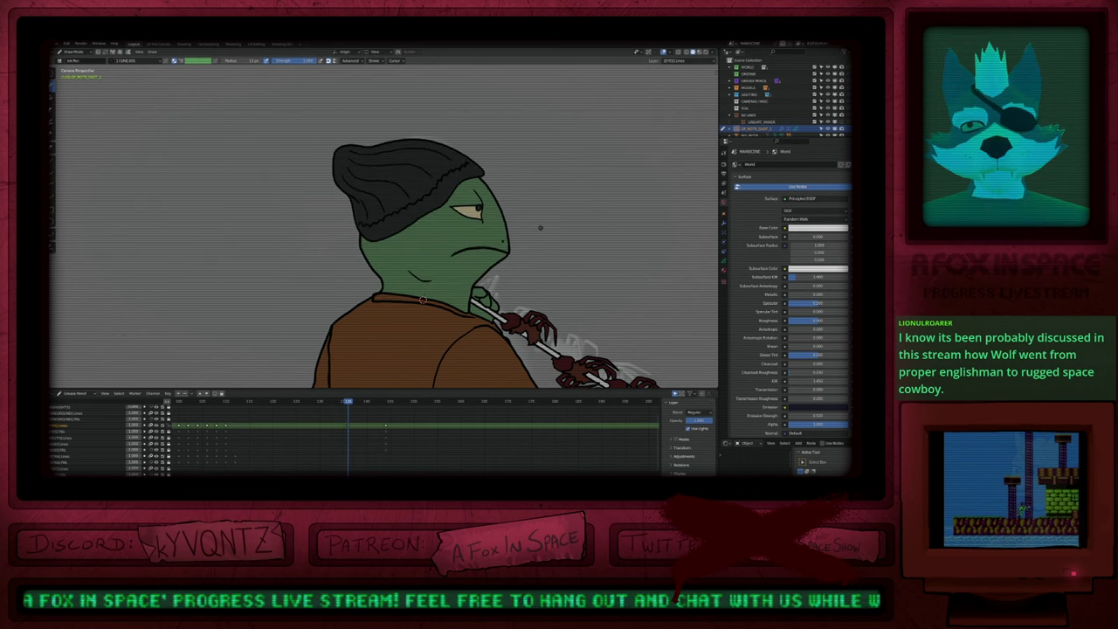
pyautogui.press('Up')
pyautogui.press('Down')
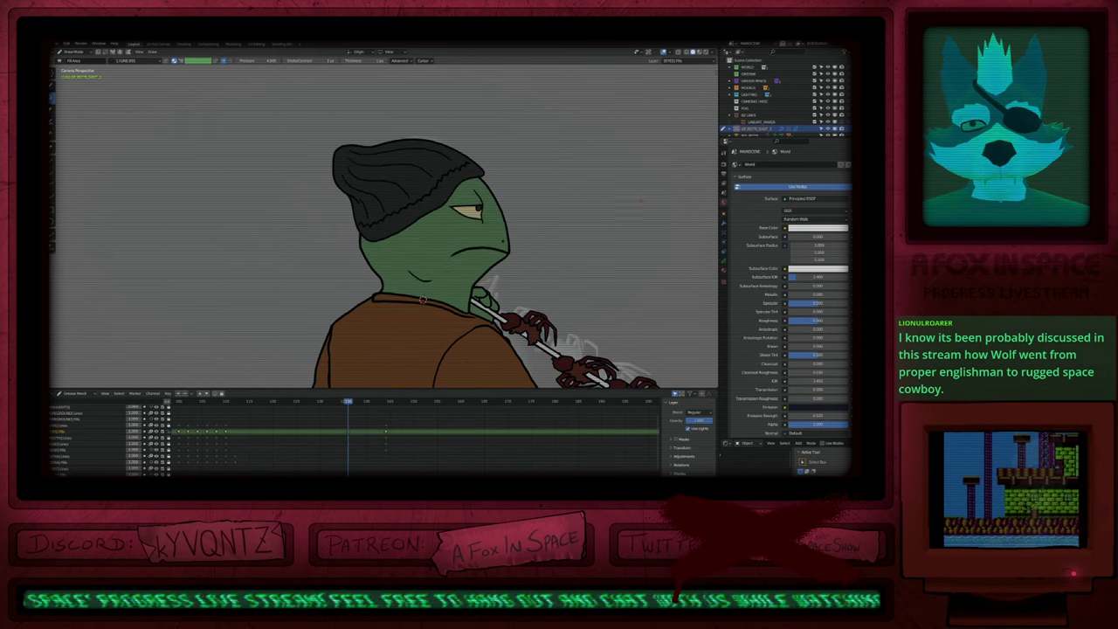
# Step: Step to the next head keyframe, reframe the lizard, and return to Object Mode
pyautogui.press('Tab')
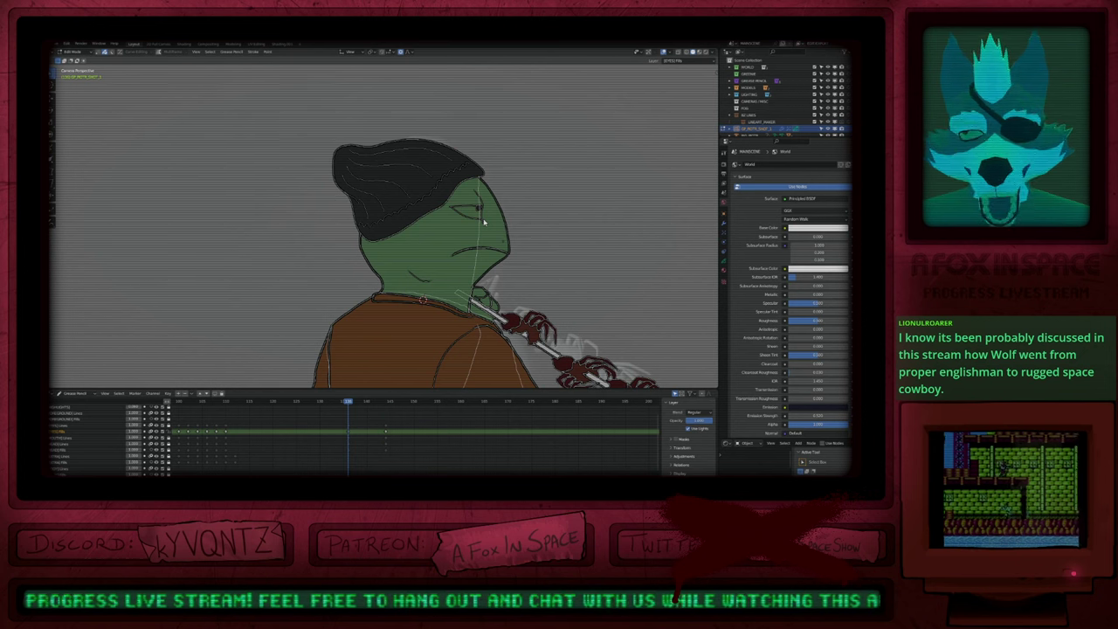
pyautogui.press('Up')
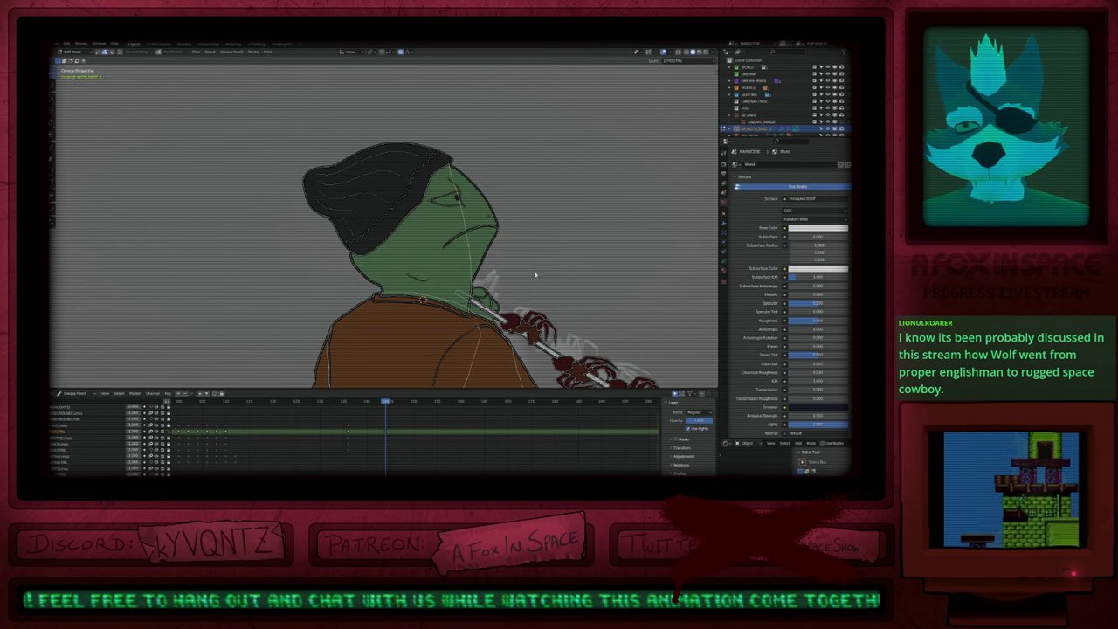
pyautogui.scroll(-2, 525, 324)
pyautogui.moveTo(616, 348)
pyautogui.keyDown('shift'); pyautogui.mouseDown(button='middle')
pyautogui.moveTo(500, 311)
pyautogui.moveTo(476, 287)
pyautogui.moveTo(514, 338)
pyautogui.mouseUp(button='middle'); pyautogui.keyUp('shift')
pyautogui.scroll(2, 513, 338)
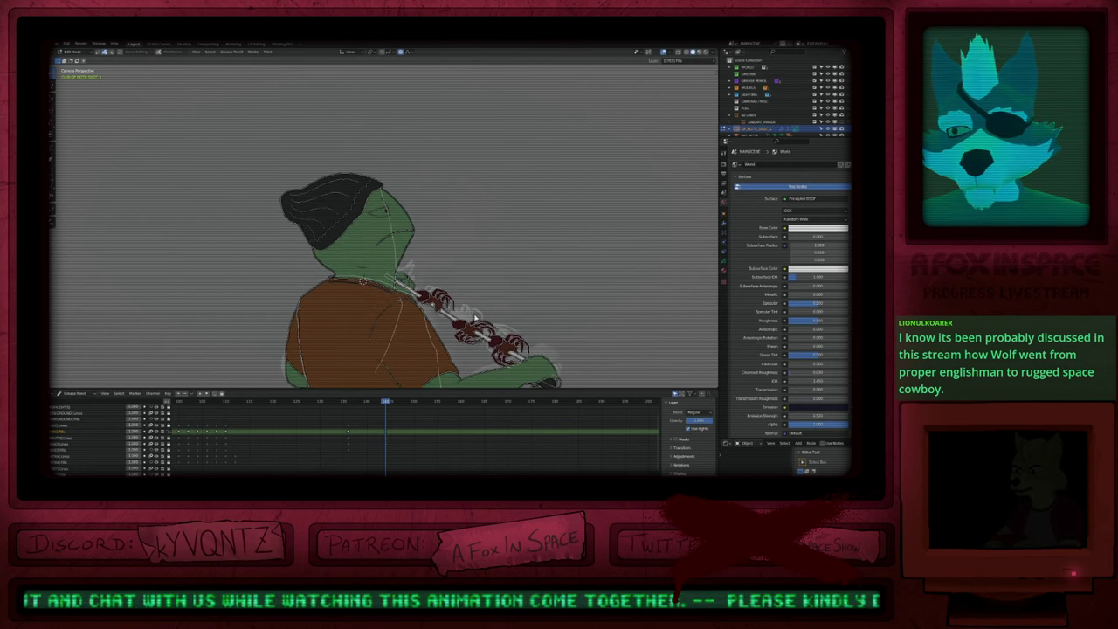
pyautogui.press('Tab')
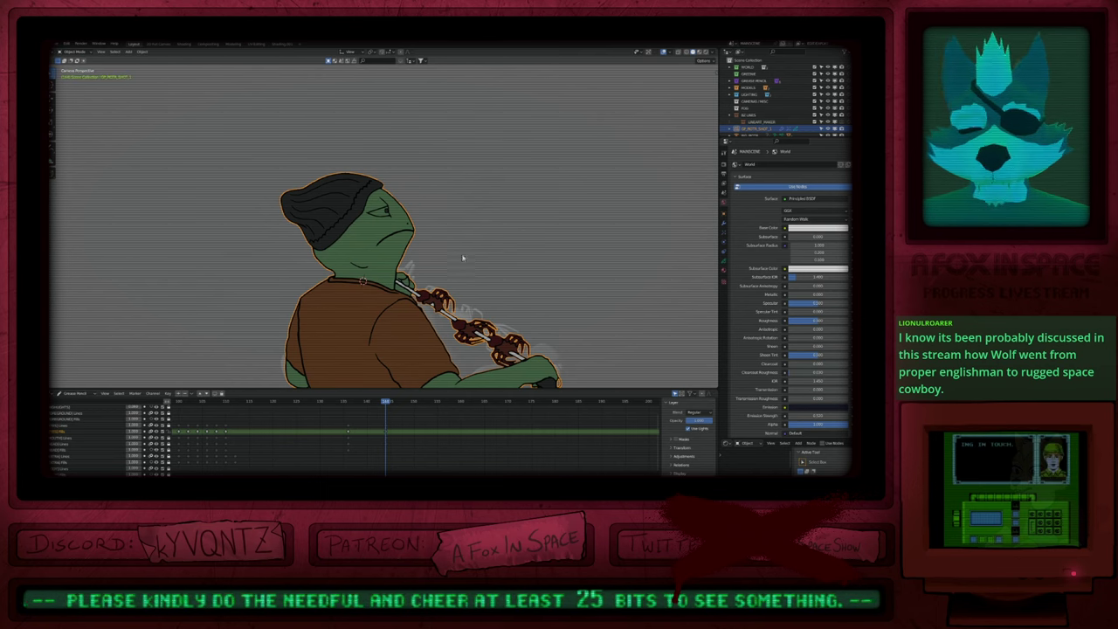
# Step: Select all keyframes, lock every layer except the active one, then unlock four drawing layers
pyautogui.keyDown('shift'); pyautogui.moveTo(461, 259); pyautogui.dragTo(493, 267, button='middle'); pyautogui.keyUp('shift')
pyautogui.press('Down')
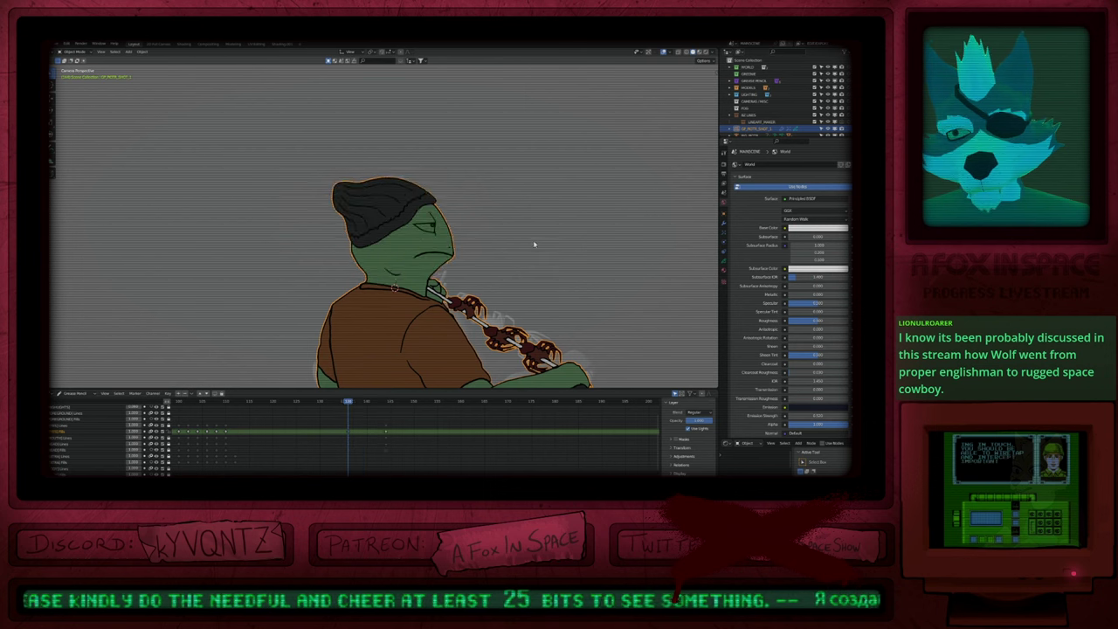
pyautogui.press('Up')
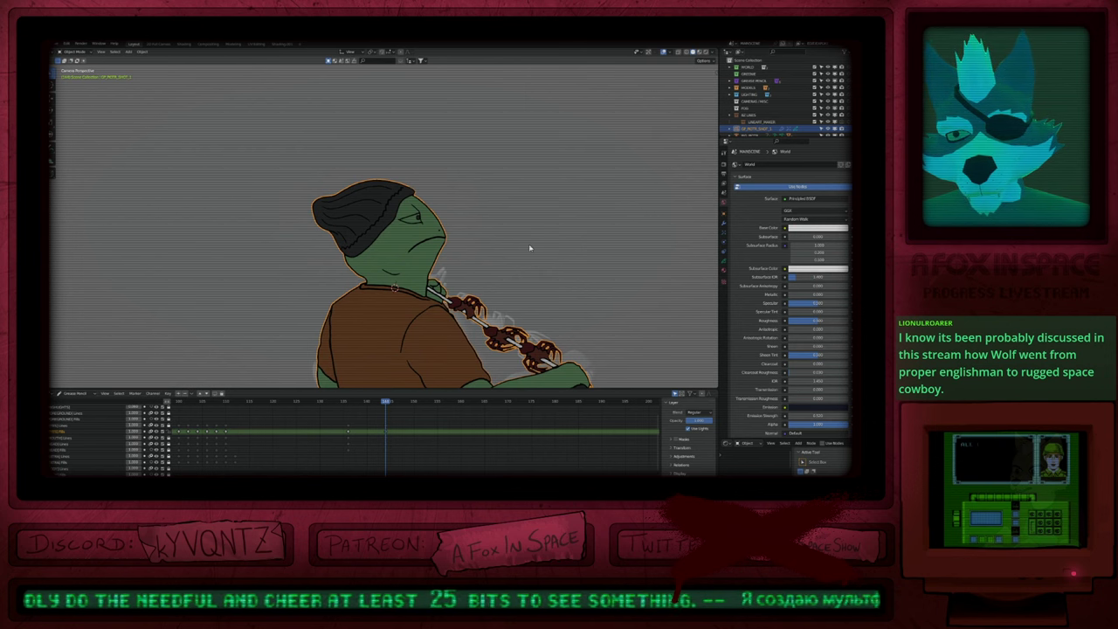
pyautogui.press('Down')
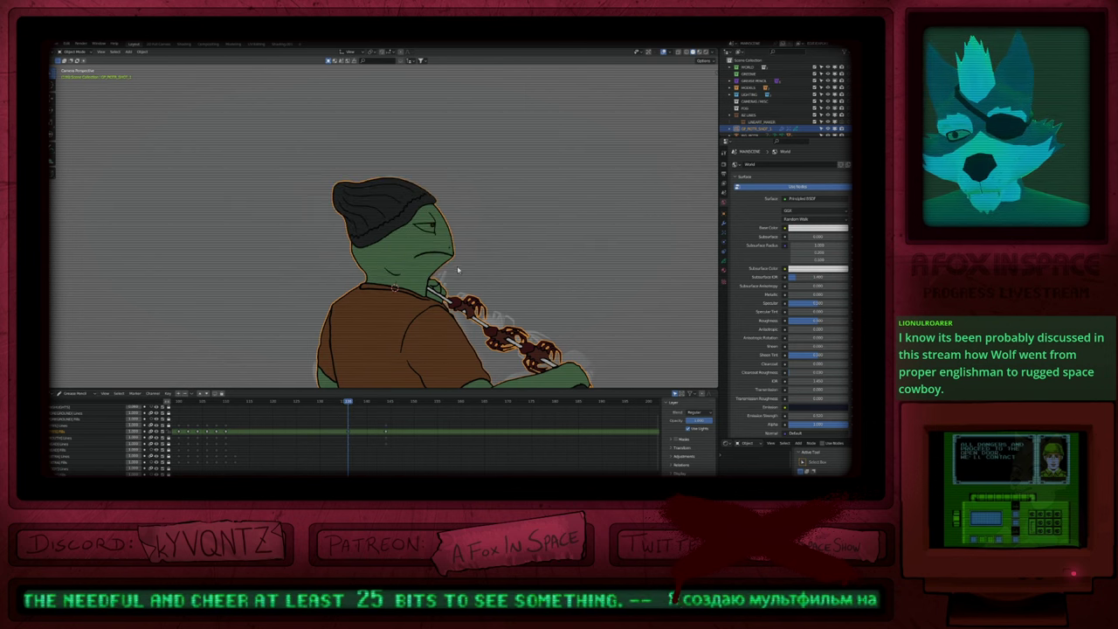
pyautogui.press('a')
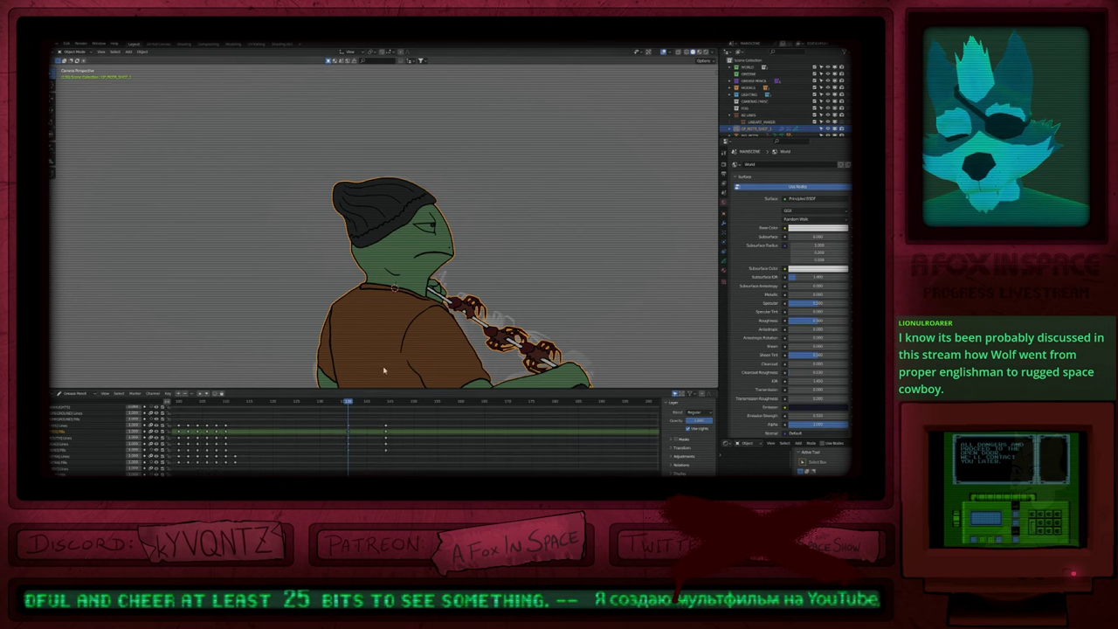
pyautogui.click(222, 394)
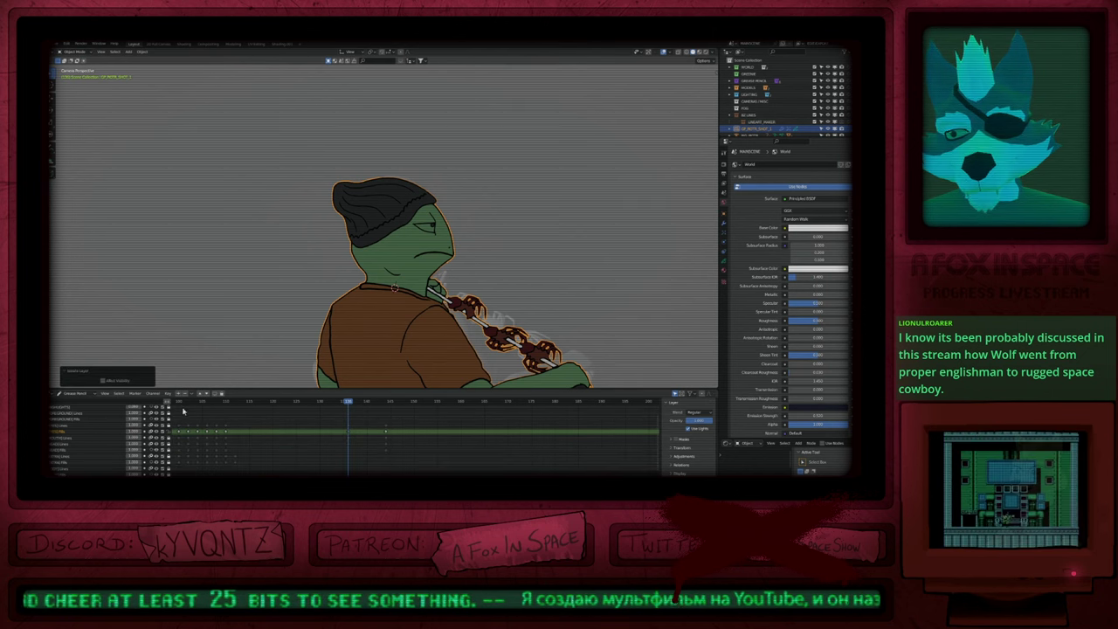
pyautogui.moveTo(169, 425); pyautogui.dragTo(170, 452)
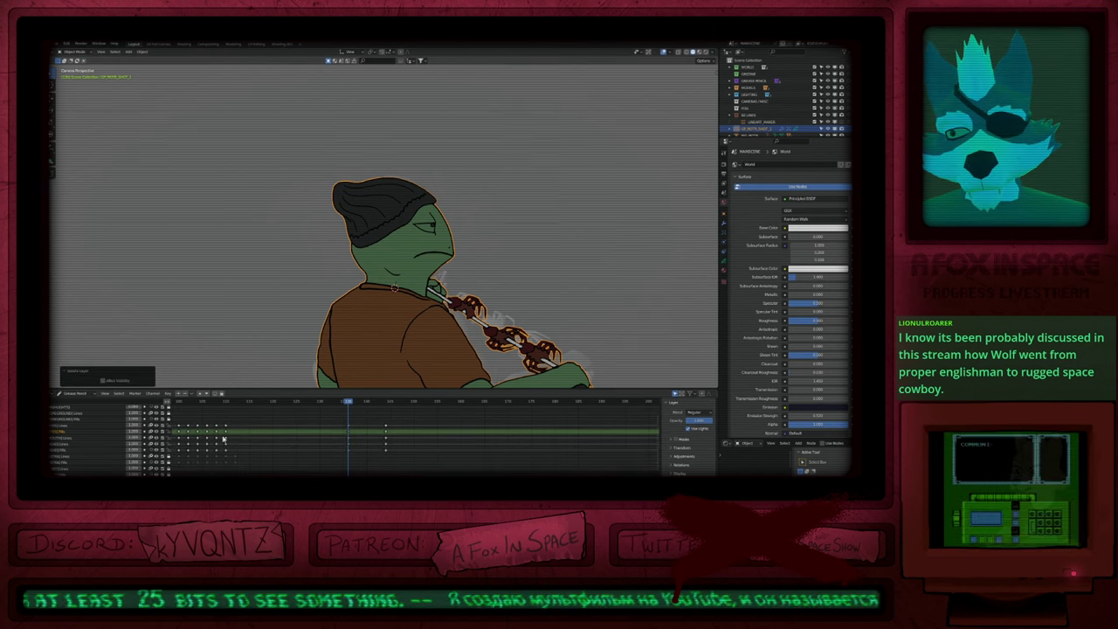
pyautogui.scroll(-16, 429, 430)
pyautogui.scroll(16, 427, 429)
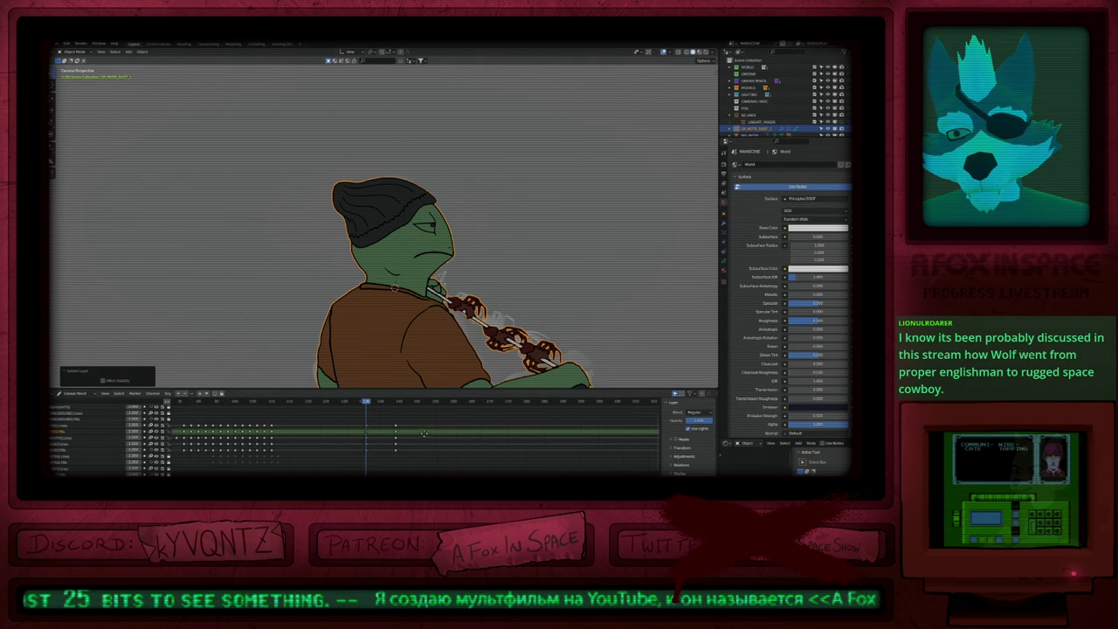
# Step: Interpolate in-between drawings at frame 140 and make real frames at 138, 140 and 142
pyautogui.click(360, 403)
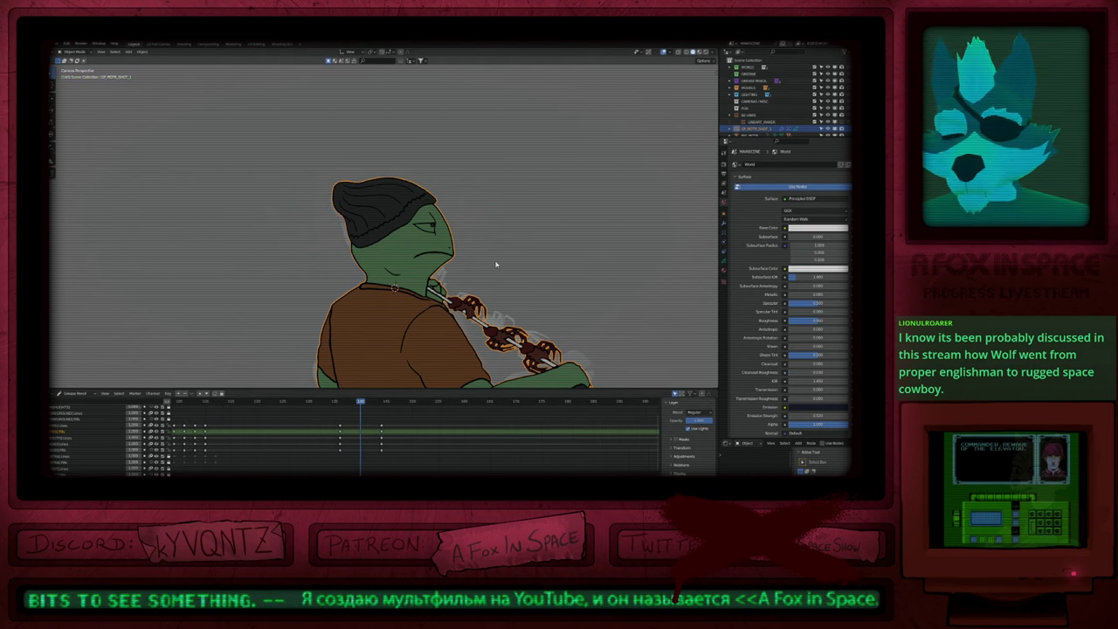
pyautogui.hotkey('ctrl', 'shift', 'e')
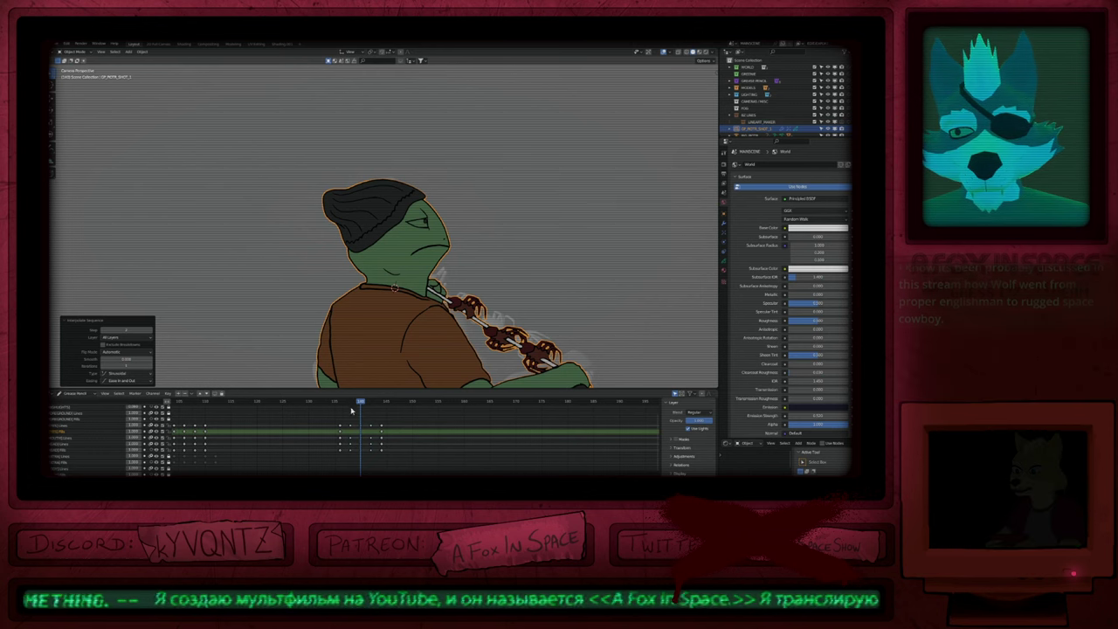
pyautogui.click(352, 403)
pyautogui.press('i')
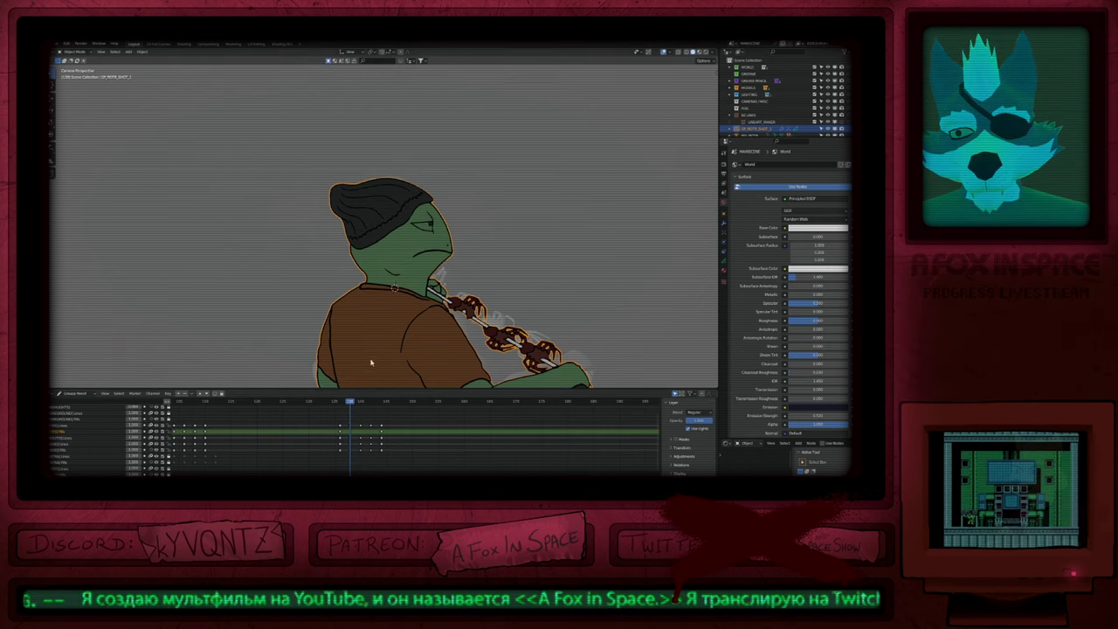
pyautogui.press('i')
pyautogui.click(362, 401)
pyautogui.press('i')
pyautogui.click(372, 401)
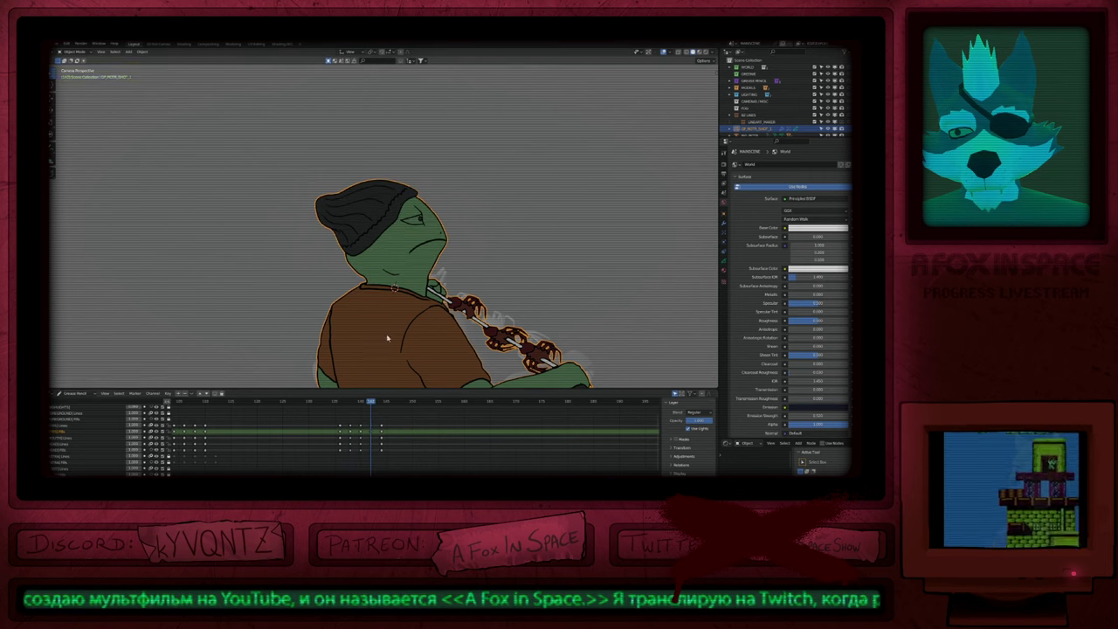
pyautogui.press('i')
pyautogui.press('i')
# Step: Duplicate the head keyframes and place the copies 12 frames later
pyautogui.click(380, 460)
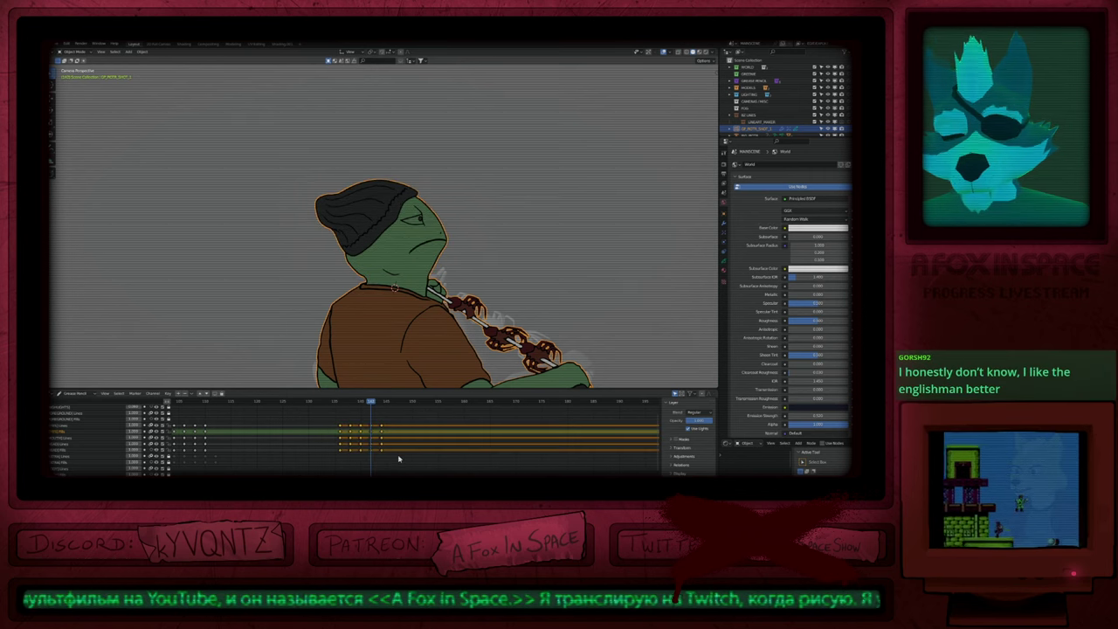
pyautogui.press('r')
pyautogui.click(401, 442)
pyautogui.click(400, 442)
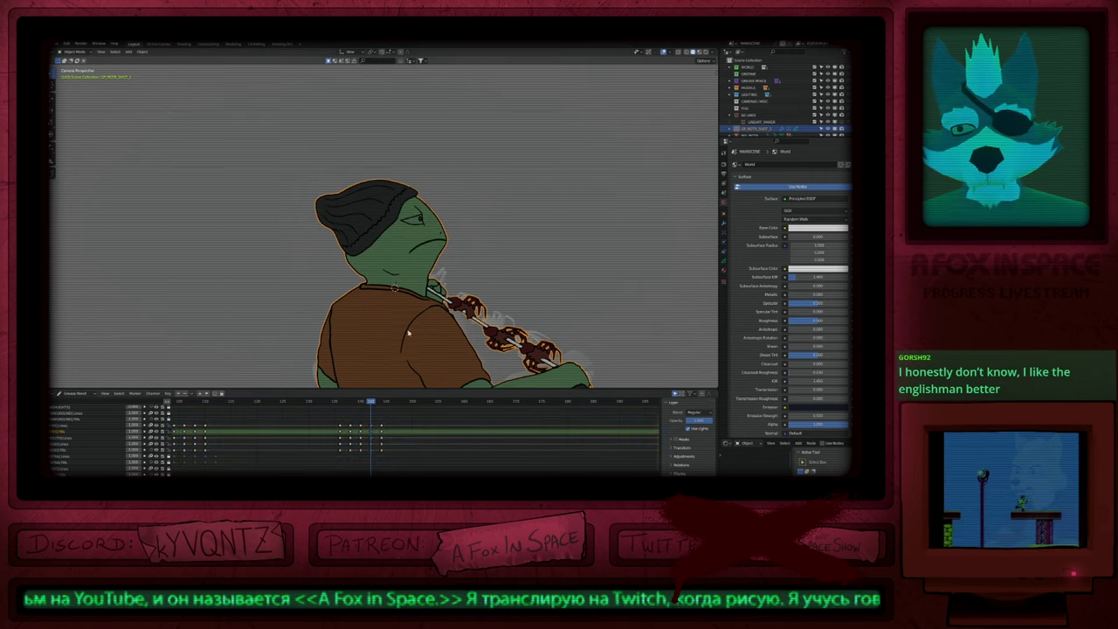
pyautogui.press('Down')
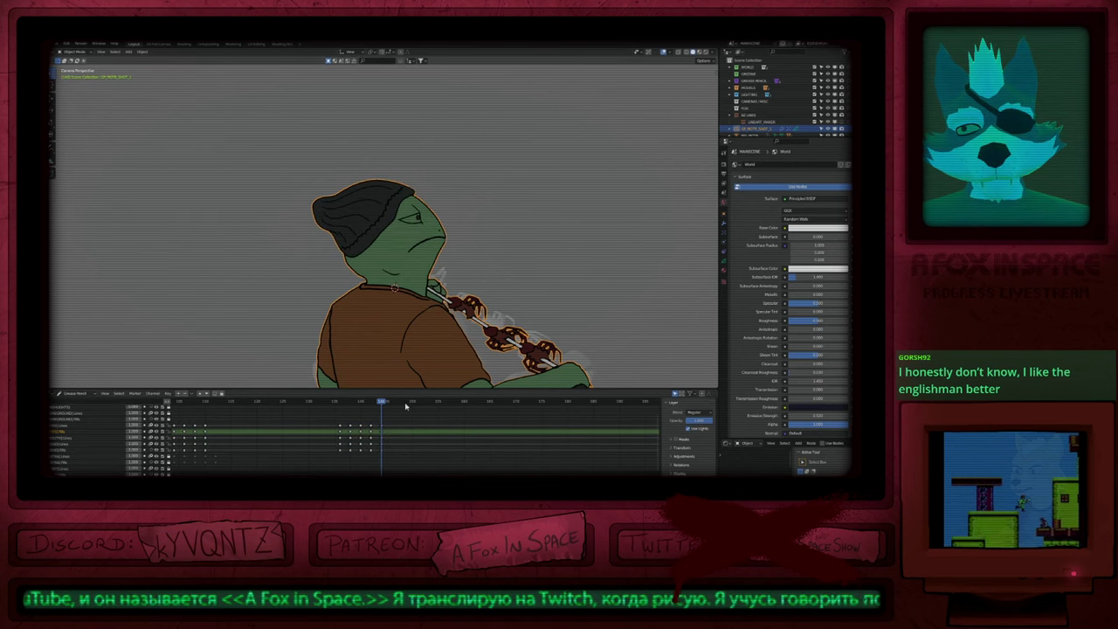
pyautogui.moveTo(334, 419); pyautogui.dragTo(396, 462)
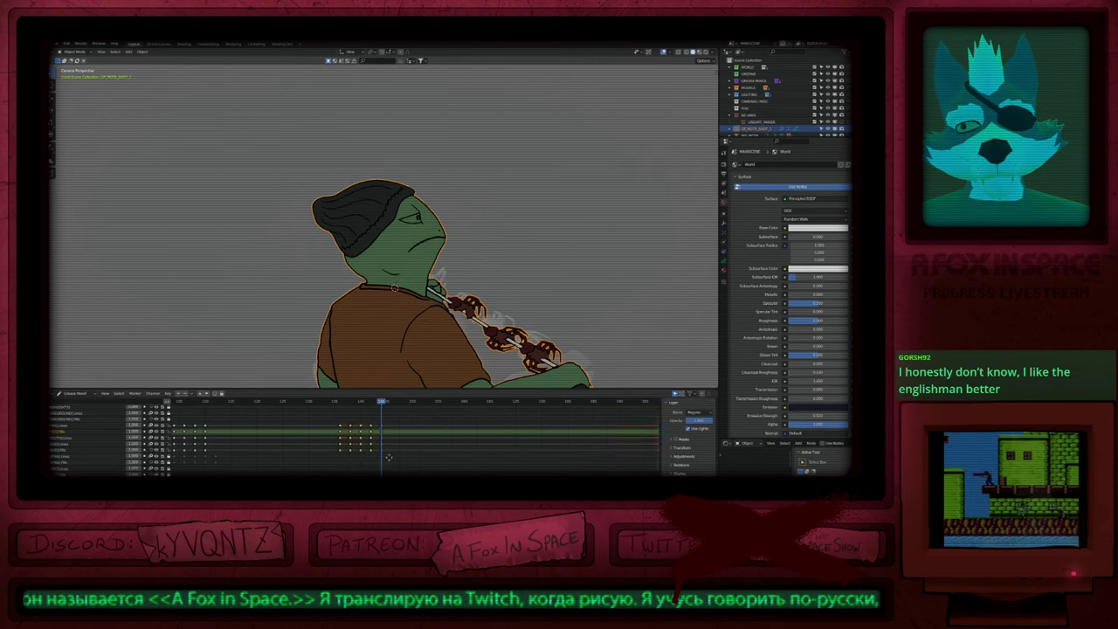
pyautogui.hotkey('shift', 'd')
pyautogui.click(450, 456)
# Step: Slide the copied keyframes earlier in time and scrub to check the head motion
pyautogui.click(428, 403)
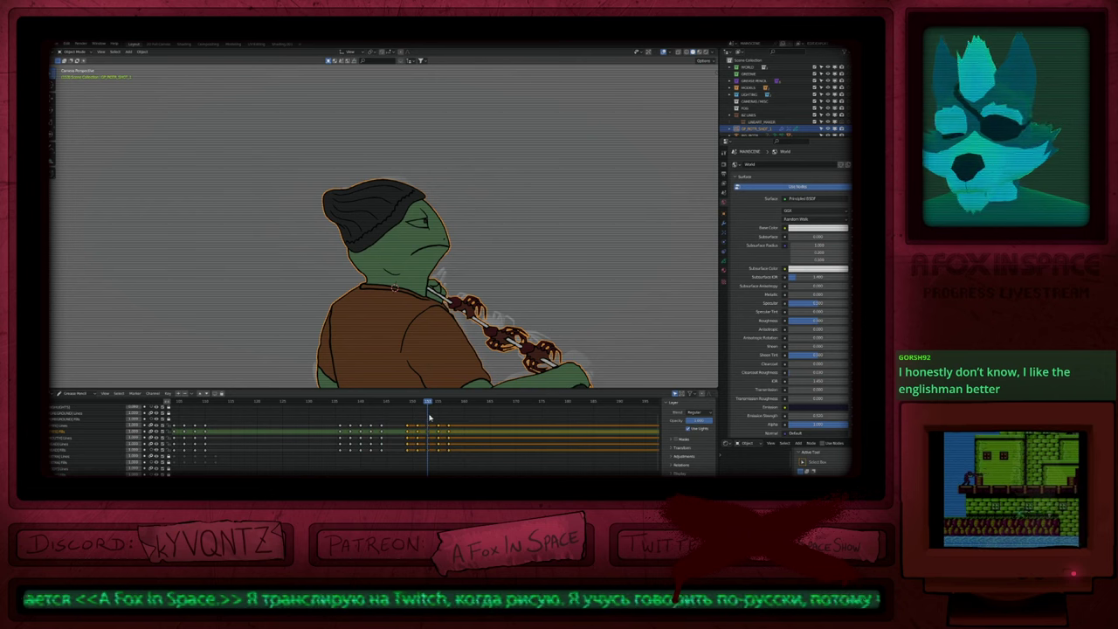
pyautogui.press('g')
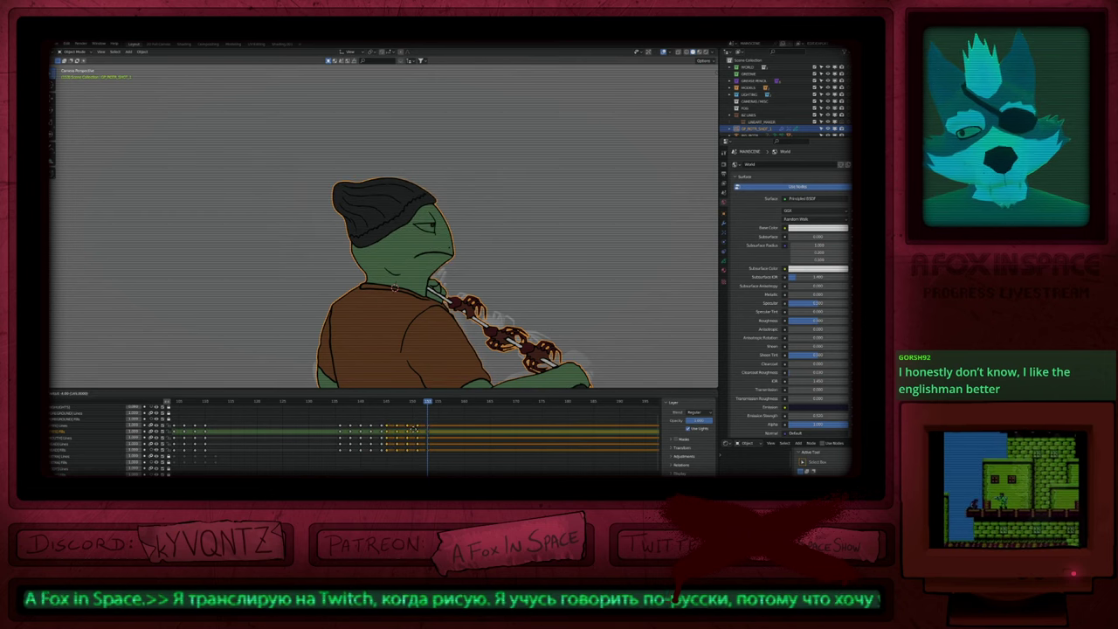
pyautogui.click(412, 431)
pyautogui.moveTo(379, 402); pyautogui.dragTo(426, 439)
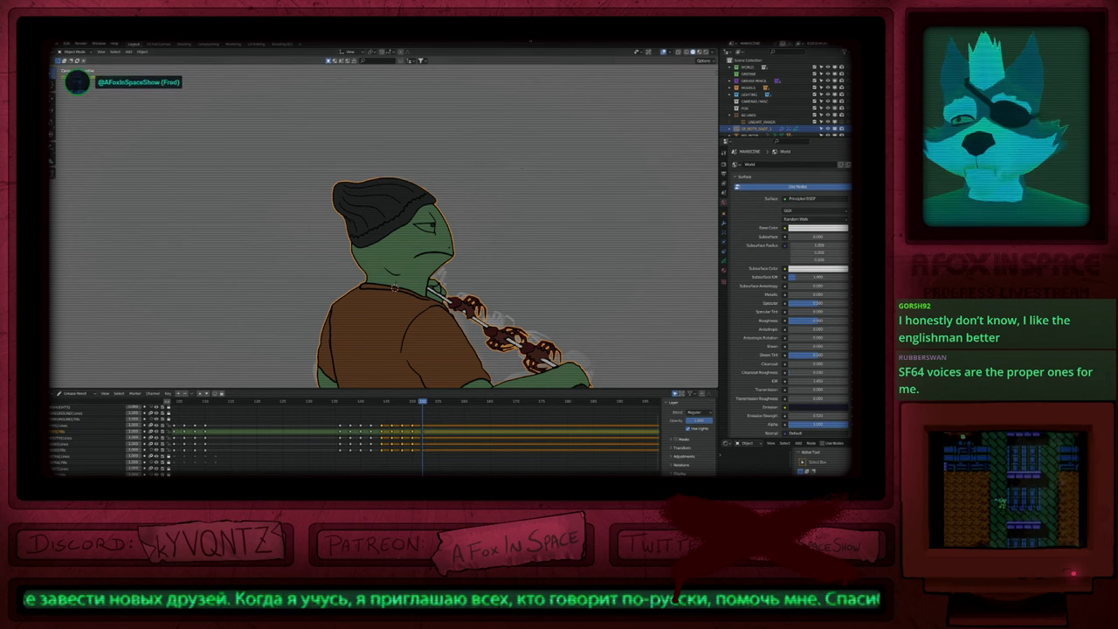
pyautogui.keyDown('shift'); pyautogui.moveTo(511, 263); pyautogui.dragTo(497, 218, button='middle'); pyautogui.keyUp('shift')
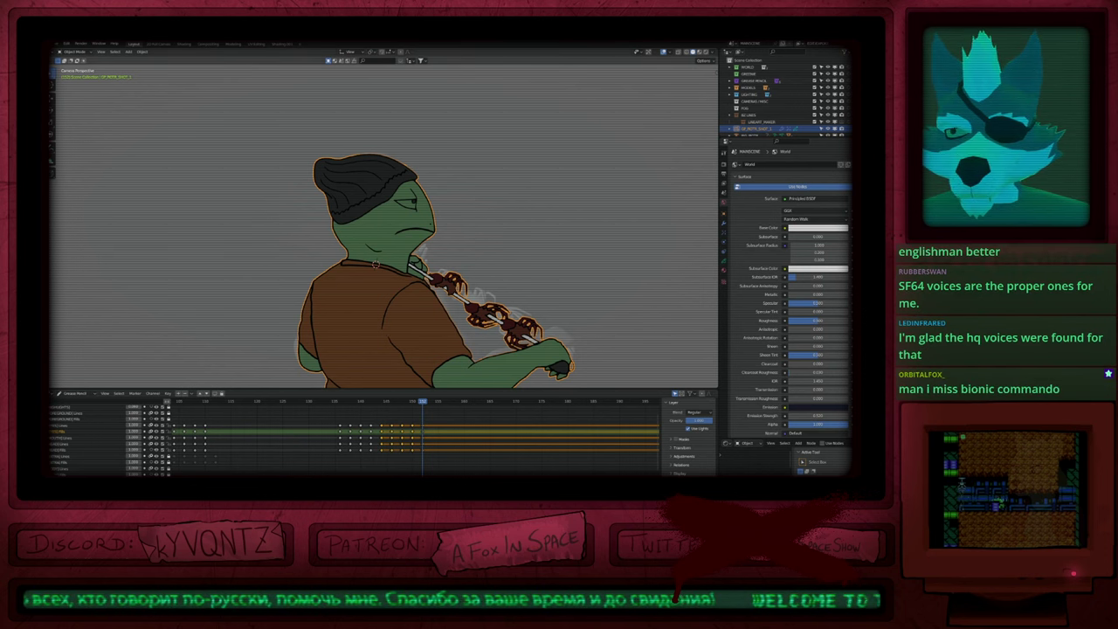
# Step: Reselect the lizard, enter Draw Mode and play the animation from the start
pyautogui.click(480, 281)
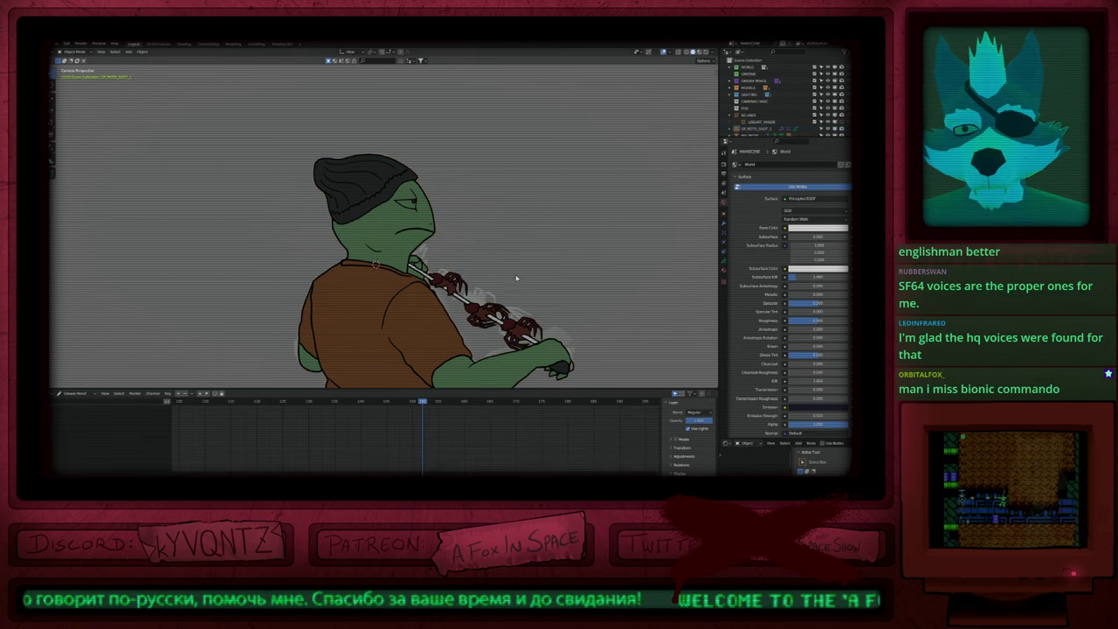
pyautogui.click(472, 283)
pyautogui.scroll(-2, 478, 278)
pyautogui.keyDown('shift'); pyautogui.moveTo(502, 311); pyautogui.dragTo(416, 247, button='middle'); pyautogui.keyUp('shift')
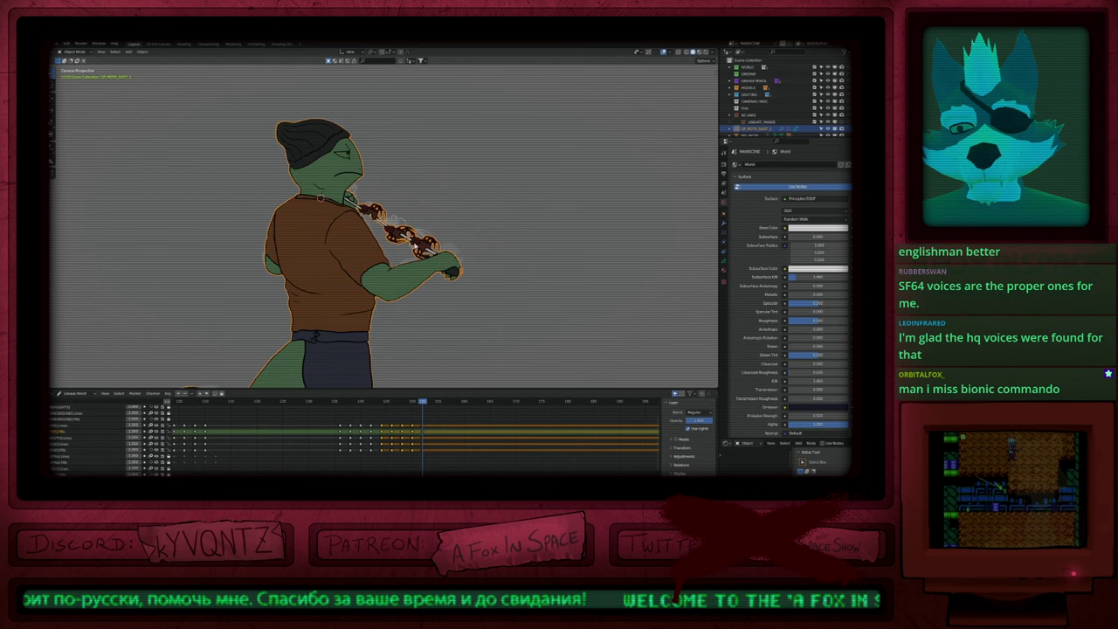
pyautogui.hotkey('ctrl', 'Tab')
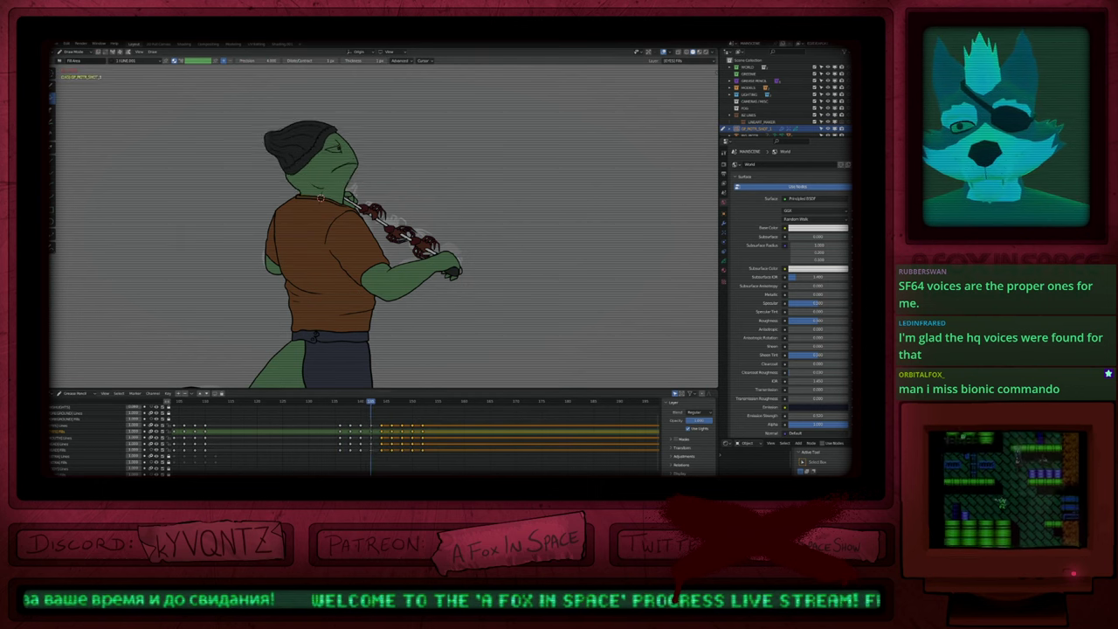
pyautogui.press('Escape')
pyautogui.press('space')
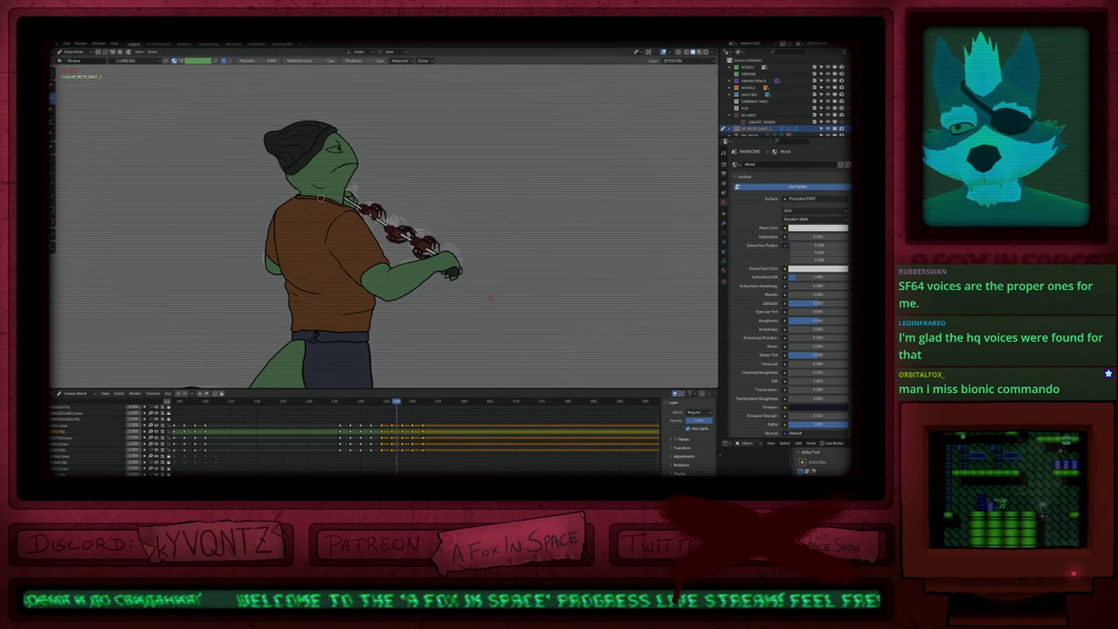
pyautogui.scroll(5, 370, 242)
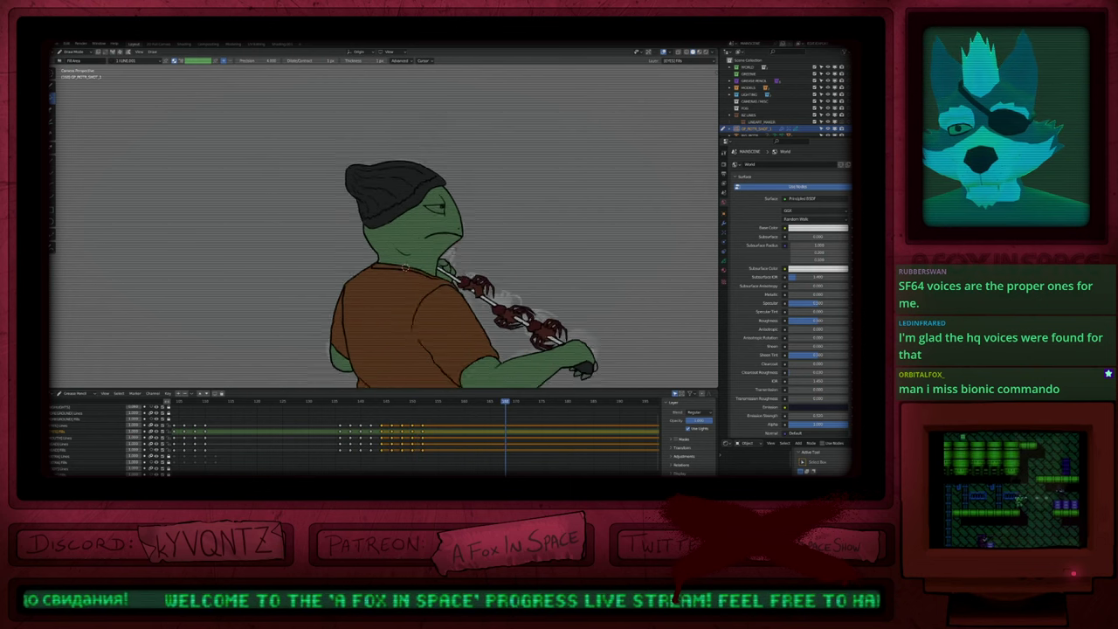
# Step: Make the EYES MOTH material active and fill the lizard's eye on two keyframes
pyautogui.press('u')
pyautogui.click(482, 216)
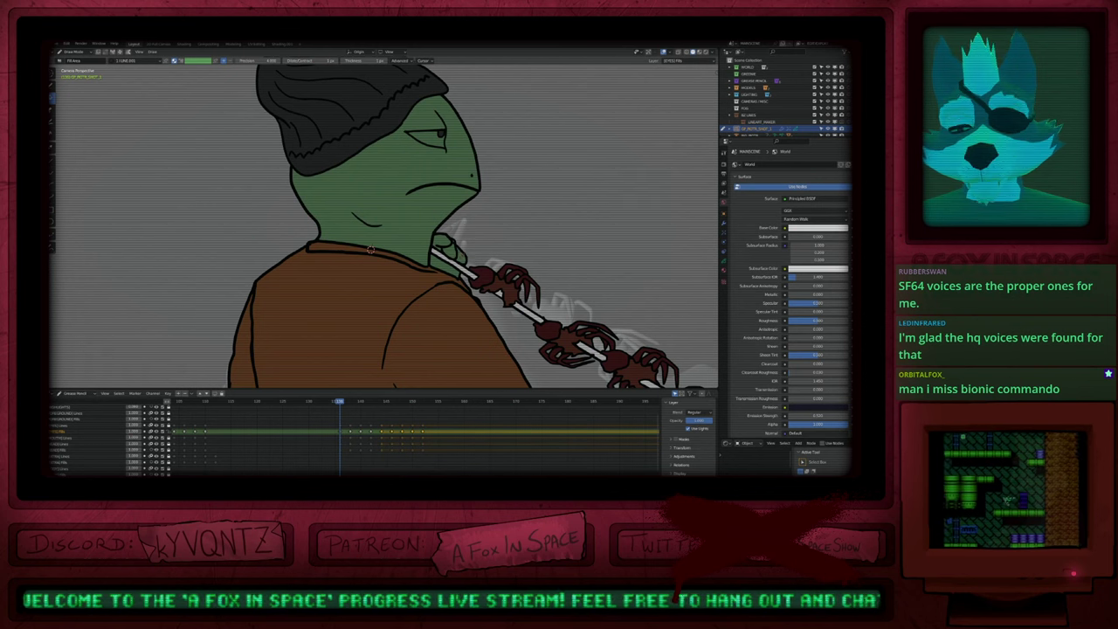
pyautogui.press('u')
pyautogui.click(535, 244)
pyautogui.click(430, 138)
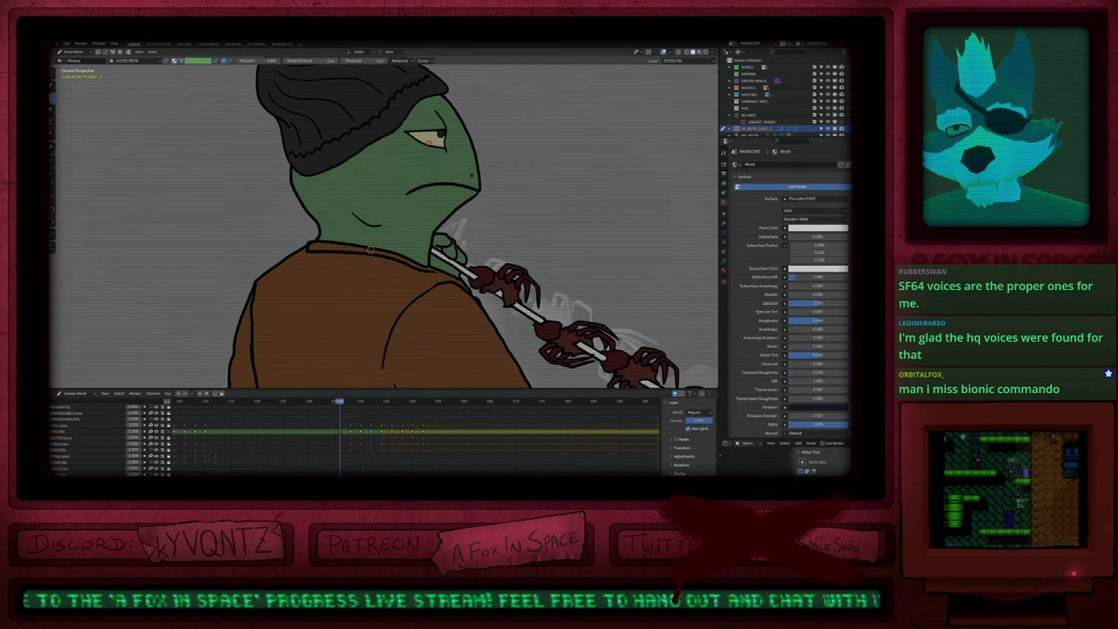
pyautogui.press('Up')
pyautogui.click(426, 137)
# Step: Step through the following head keyframes, play back from around frame 395, then return to Object Mode
pyautogui.press('Up')
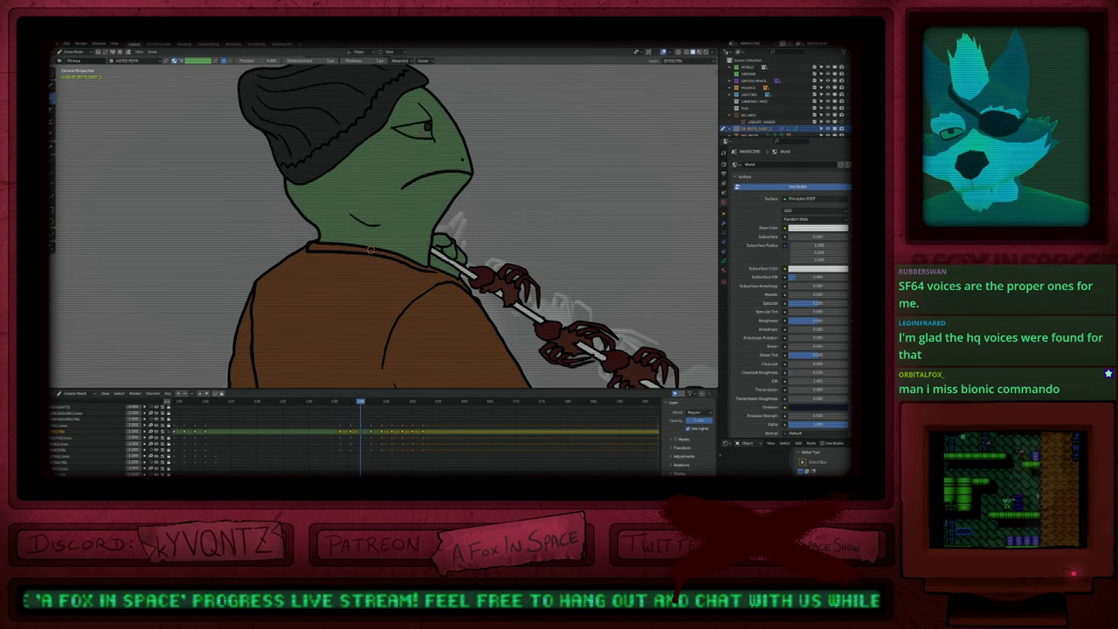
pyautogui.press('Up')
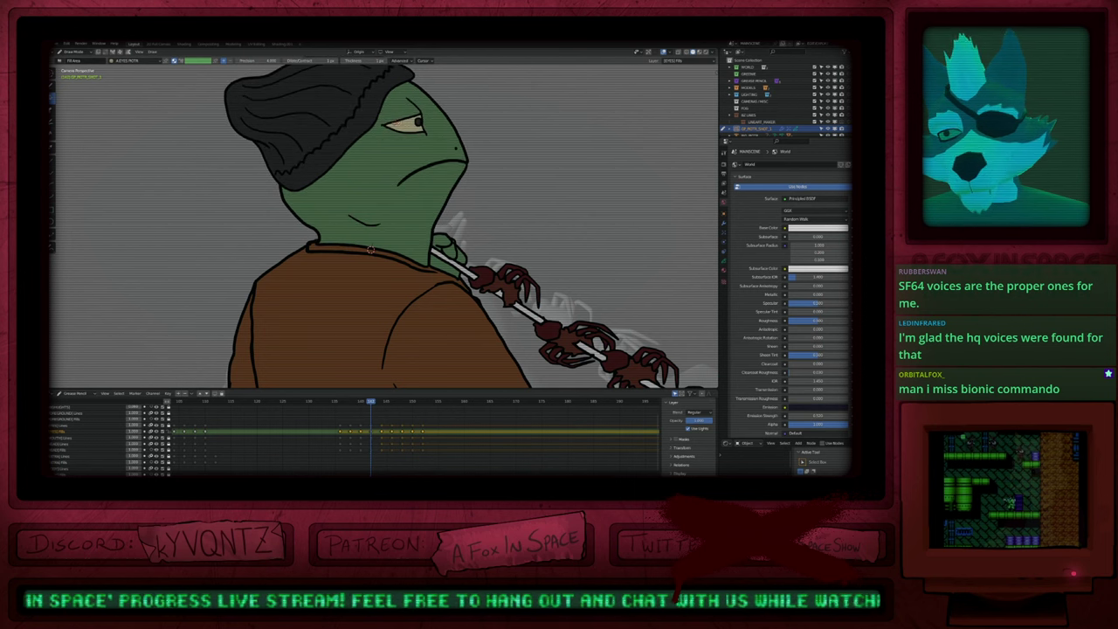
pyautogui.press('Up')
pyautogui.press('Up')
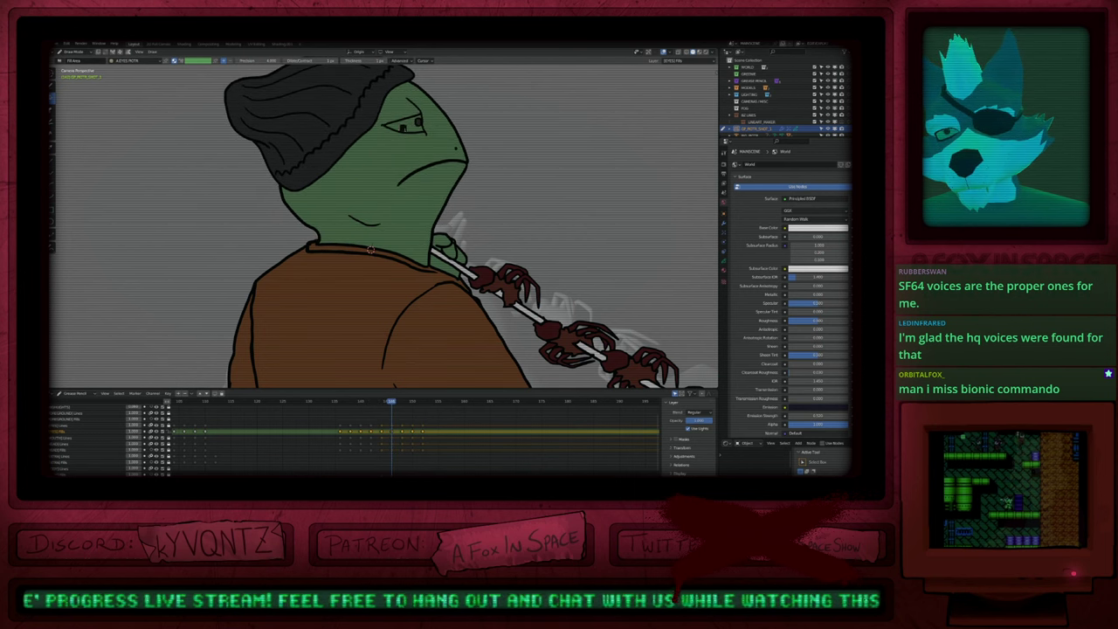
pyautogui.press('Up')
pyautogui.press('Up')
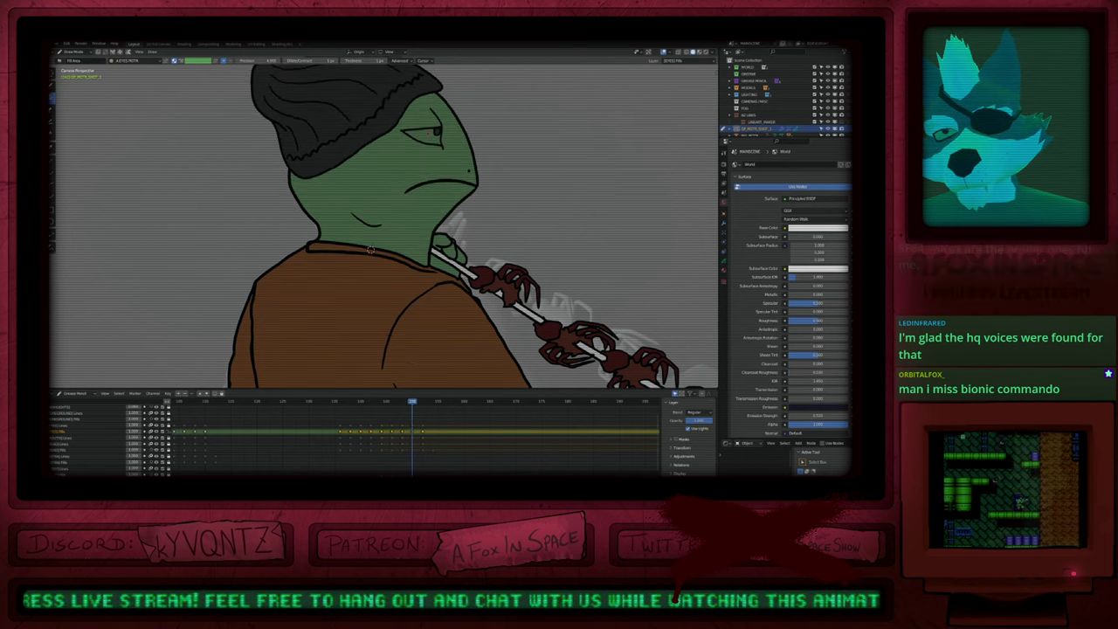
pyautogui.press('Up')
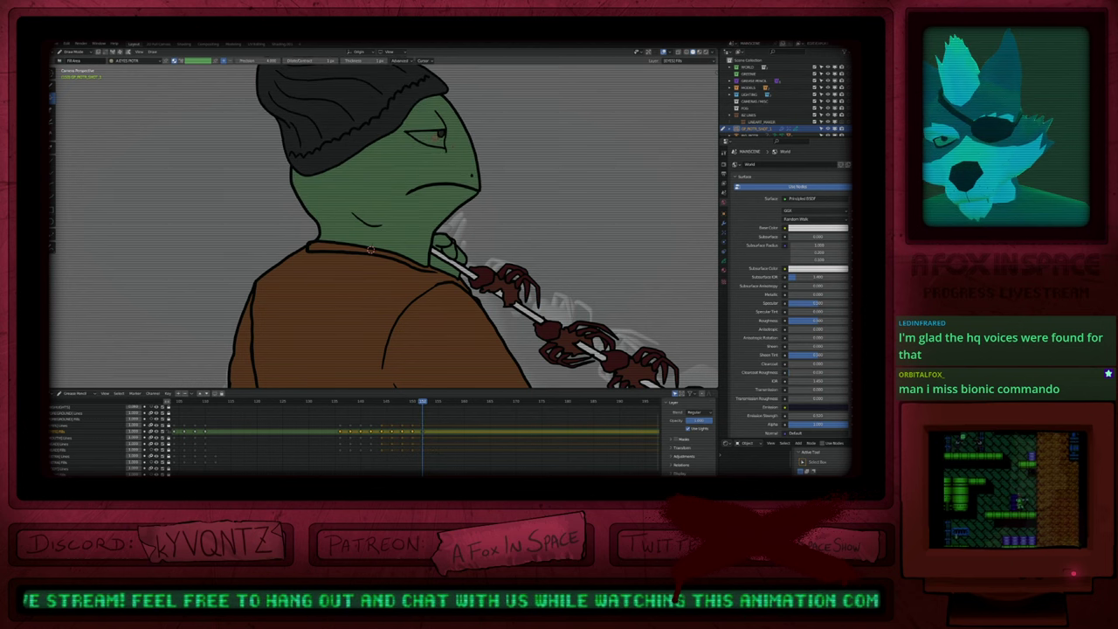
pyautogui.press('Up')
pyautogui.press('Down')
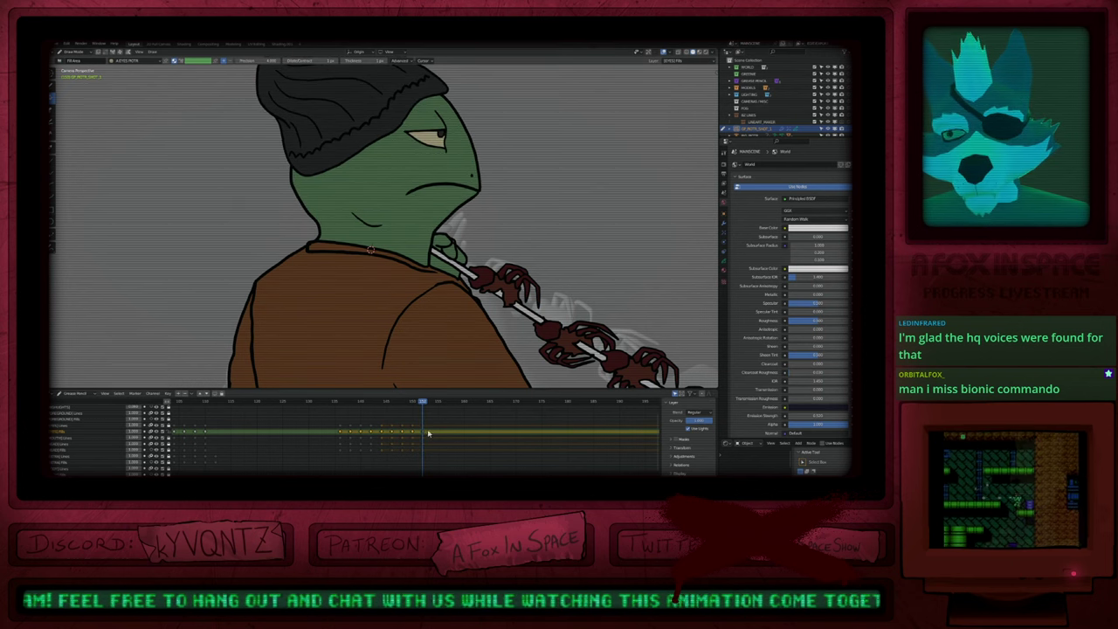
pyautogui.scroll(-4, 419, 426)
pyautogui.click(346, 405)
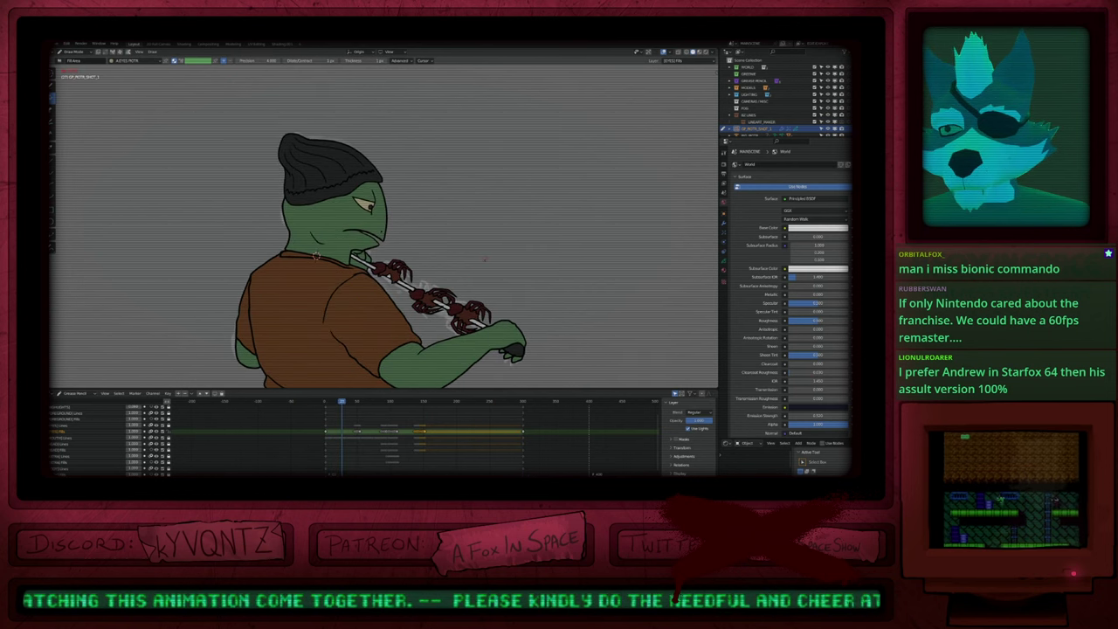
pyautogui.hotkey('ctrl', 'Tab')
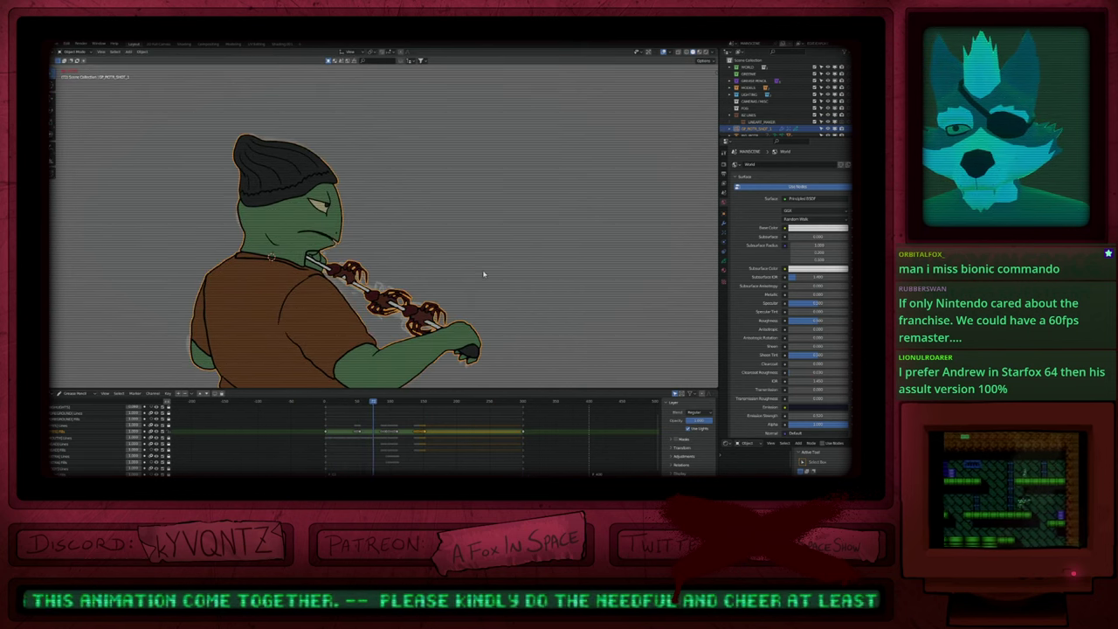
# Step: Stop playback, review a few frames of the lizard in Draw Mode, and step ahead one frame
pyautogui.click(486, 273)
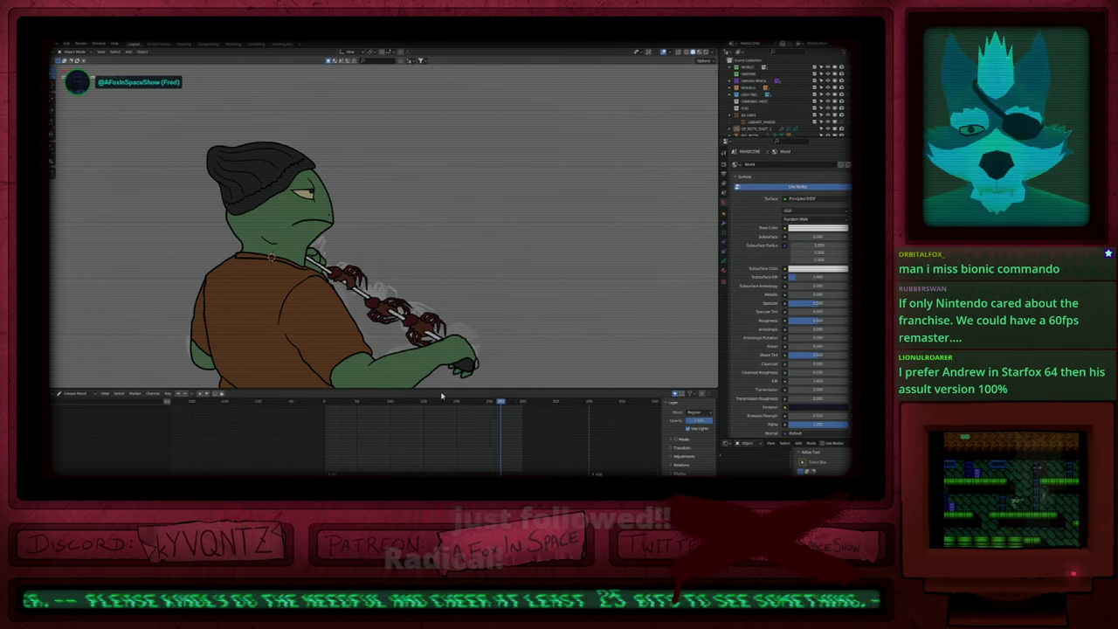
pyautogui.press('space')
pyautogui.keyDown('shift'); pyautogui.moveTo(405, 308); pyautogui.dragTo(528, 321, button='middle'); pyautogui.keyUp('shift')
pyautogui.hotkey('ctrl', 'Tab')
pyautogui.press('space')
pyautogui.press('space')
pyautogui.scroll(5, 394, 269)
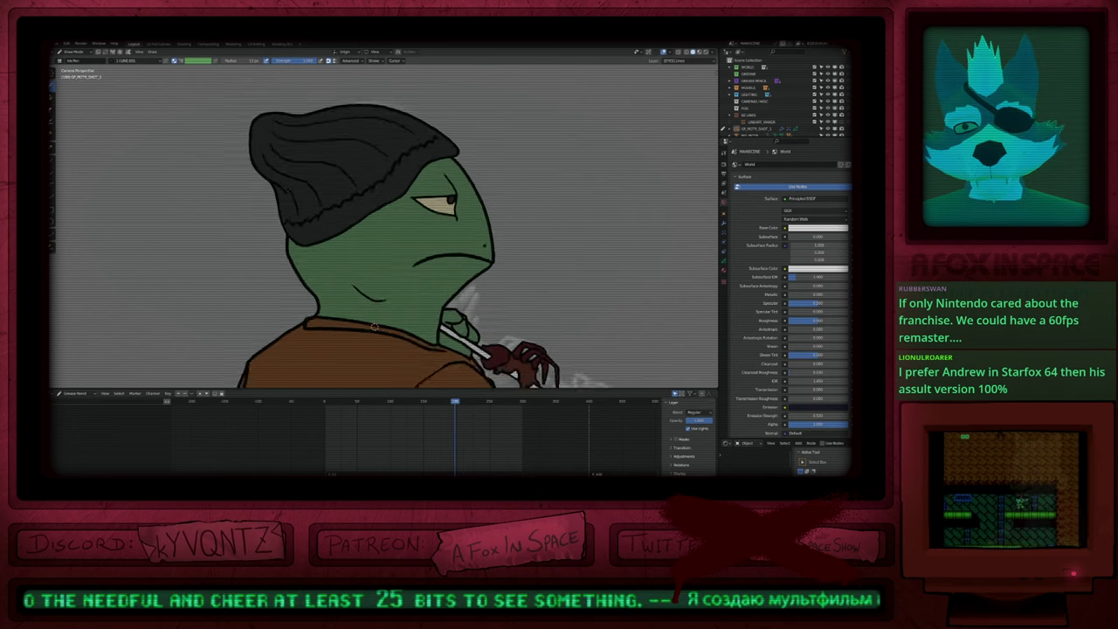
pyautogui.press('Right')
pyautogui.press('Right')
# Step: Select the head-shot Grease Pencil object, duplicate its active frame on all layers, and step two frames ahead
pyautogui.hotkey('ctrl', 'Tab')
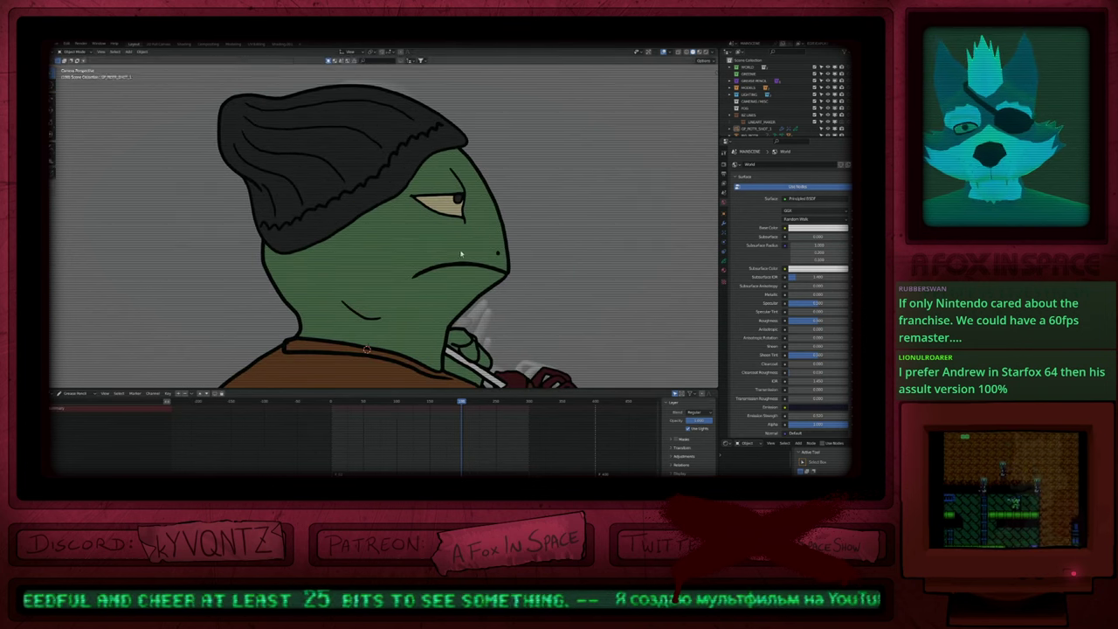
pyautogui.click(506, 279)
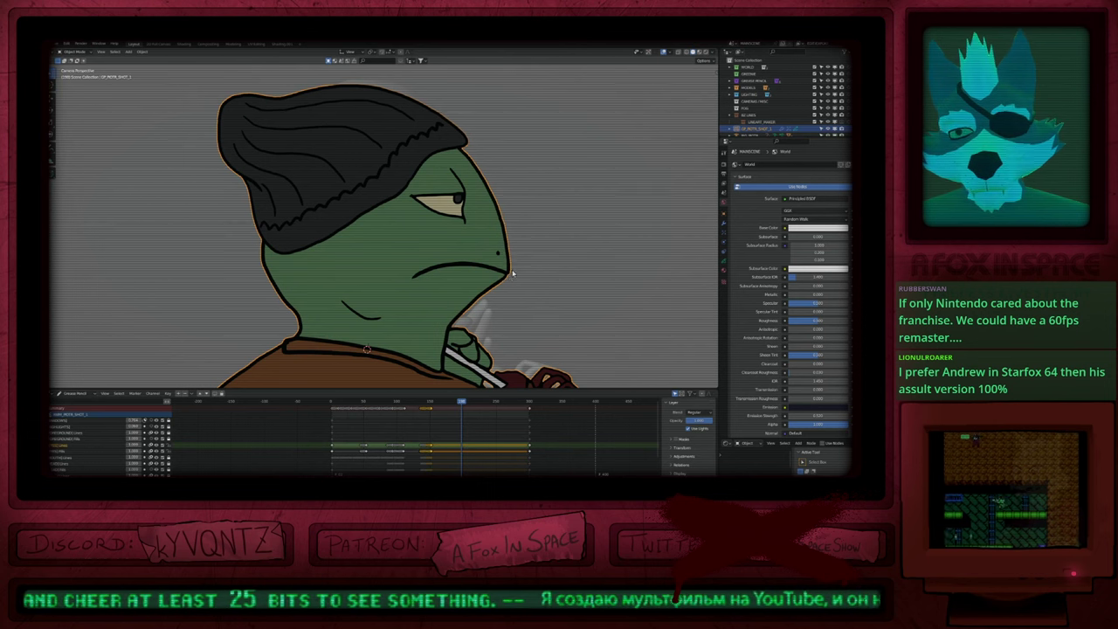
pyautogui.hotkey('ctrl', 'Tab')
pyautogui.hotkey('shift', 'd')
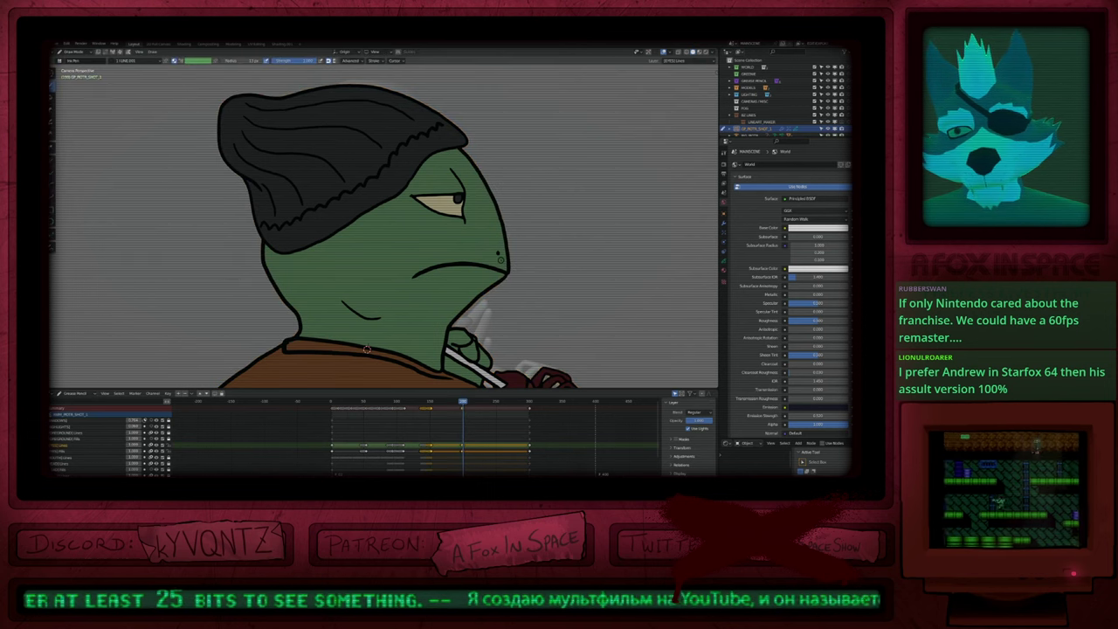
pyautogui.press('Right')
pyautogui.press('Right')
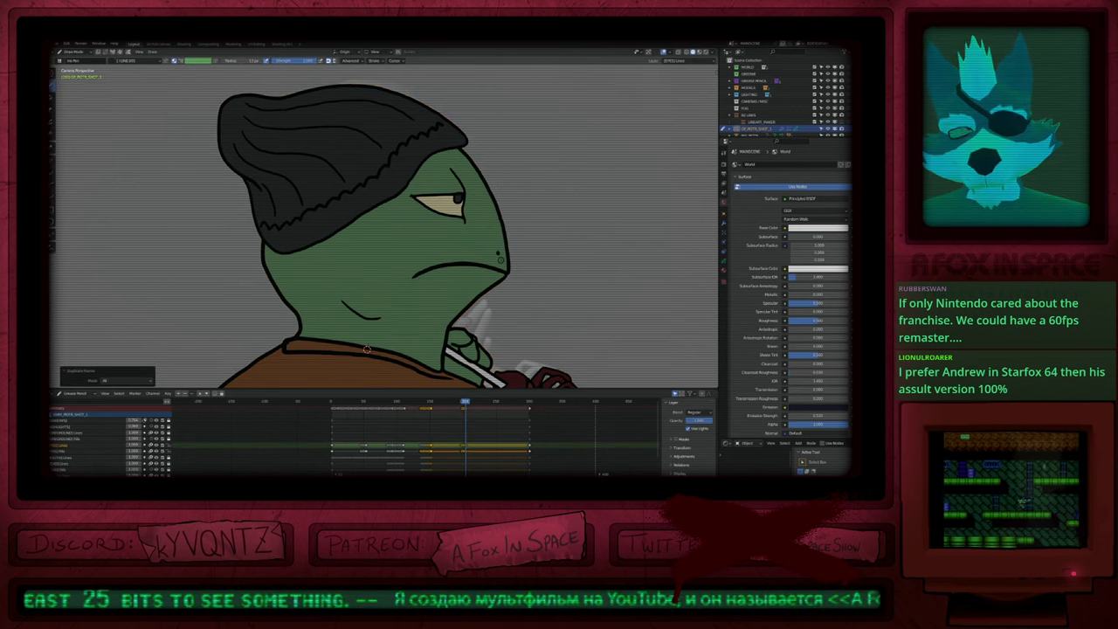
pyautogui.press('Right')
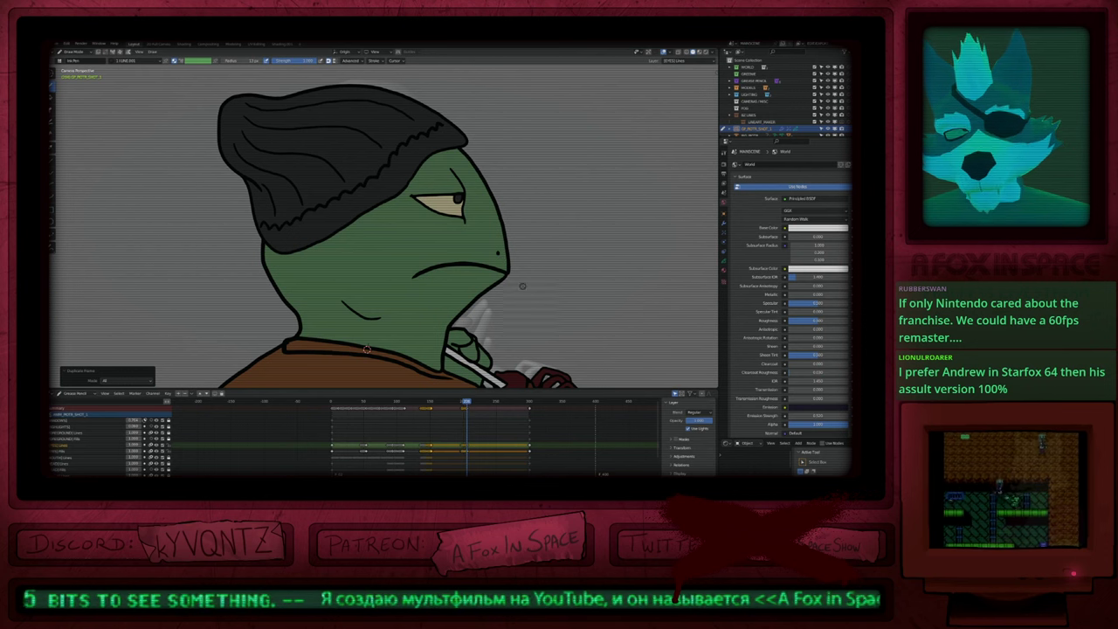
pyautogui.moveTo(470, 458)
pyautogui.keyDown('ctrl'); pyautogui.mouseDown(button='middle')
pyautogui.moveTo(513, 463)
pyautogui.moveTo(417, 417)
pyautogui.mouseUp(button='middle'); pyautogui.keyUp('ctrl')
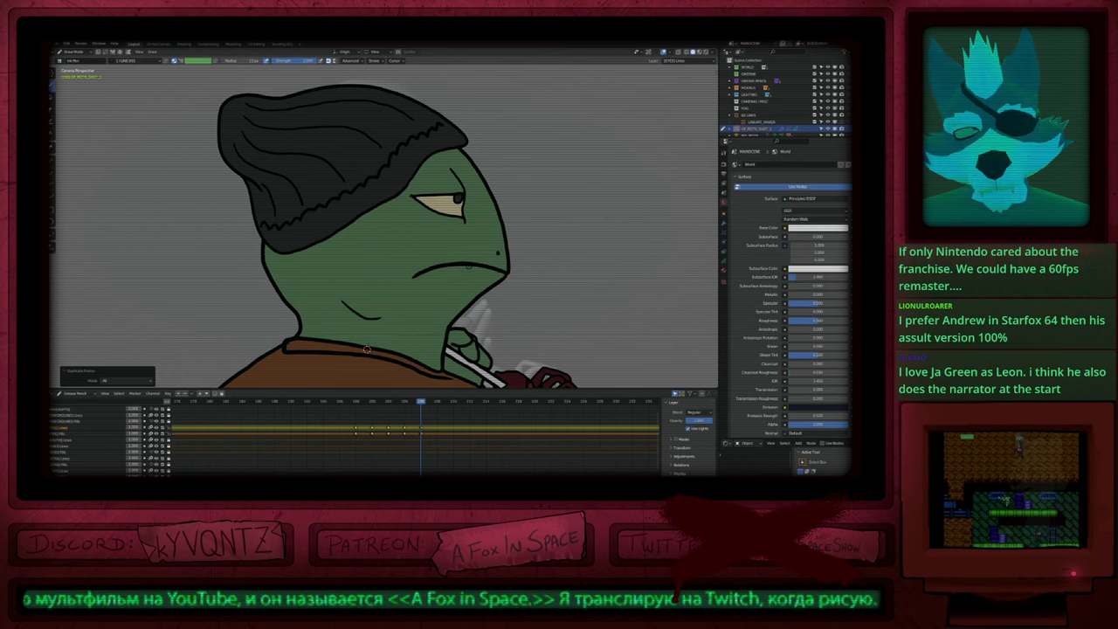
pyautogui.moveTo(471, 283)
pyautogui.keyDown('shift'); pyautogui.mouseDown(button='middle')
pyautogui.moveTo(452, 257)
pyautogui.moveTo(438, 303)
pyautogui.moveTo(437, 280)
pyautogui.mouseUp(button='middle'); pyautogui.keyUp('shift')
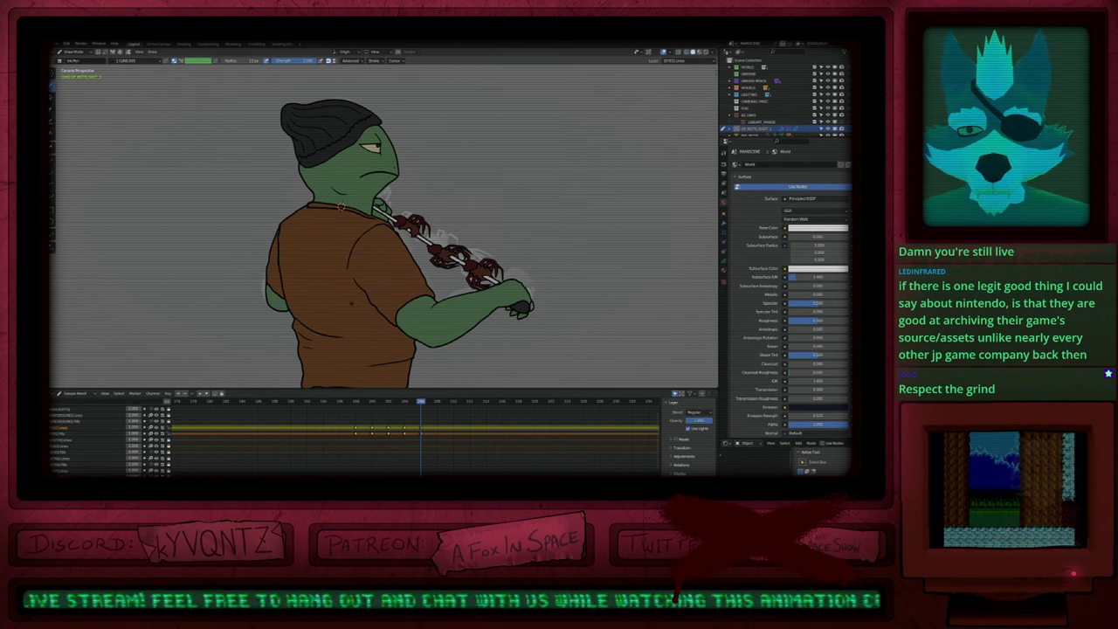
# Step: On frame 202, erase the eye's upper lid, pupil and fill, then reshape the eye line
pyautogui.moveTo(353, 404); pyautogui.dragTo(388, 403)
pyautogui.scroll(6, 424, 300)
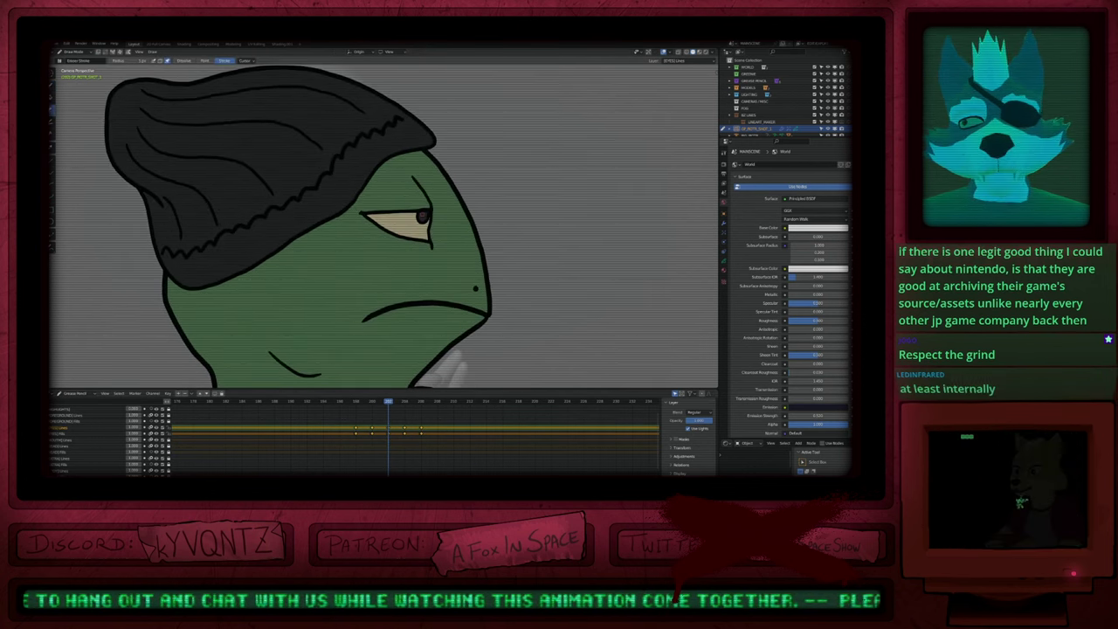
pyautogui.keyDown('ctrl'); pyautogui.moveTo(423, 210); pyautogui.dragTo(425, 229); pyautogui.keyUp('ctrl')
pyautogui.press('Tab')
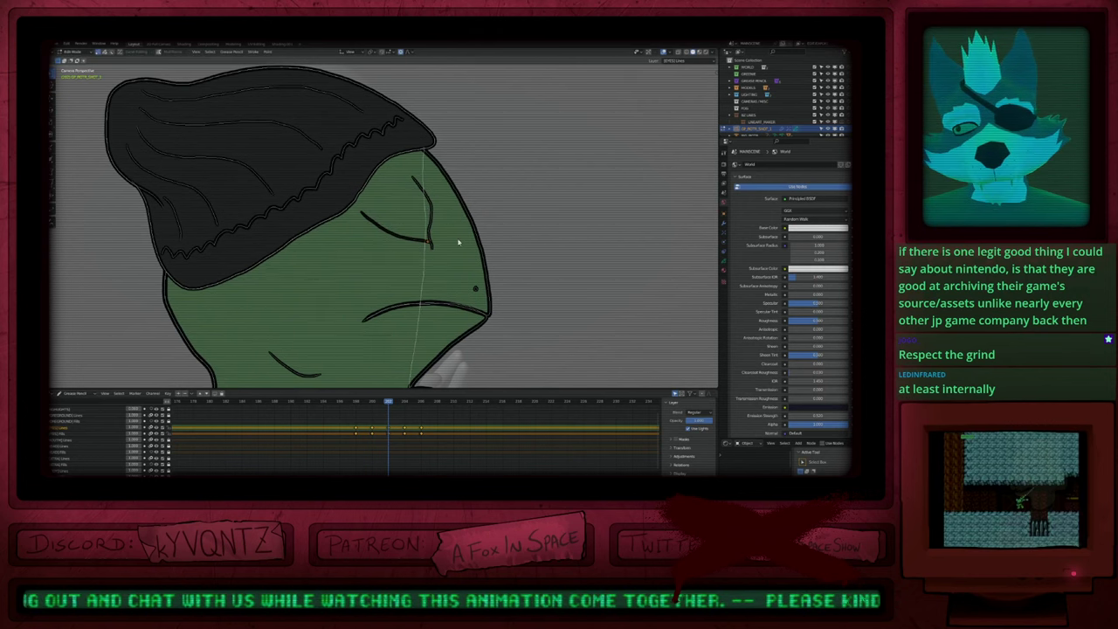
pyautogui.press('g')
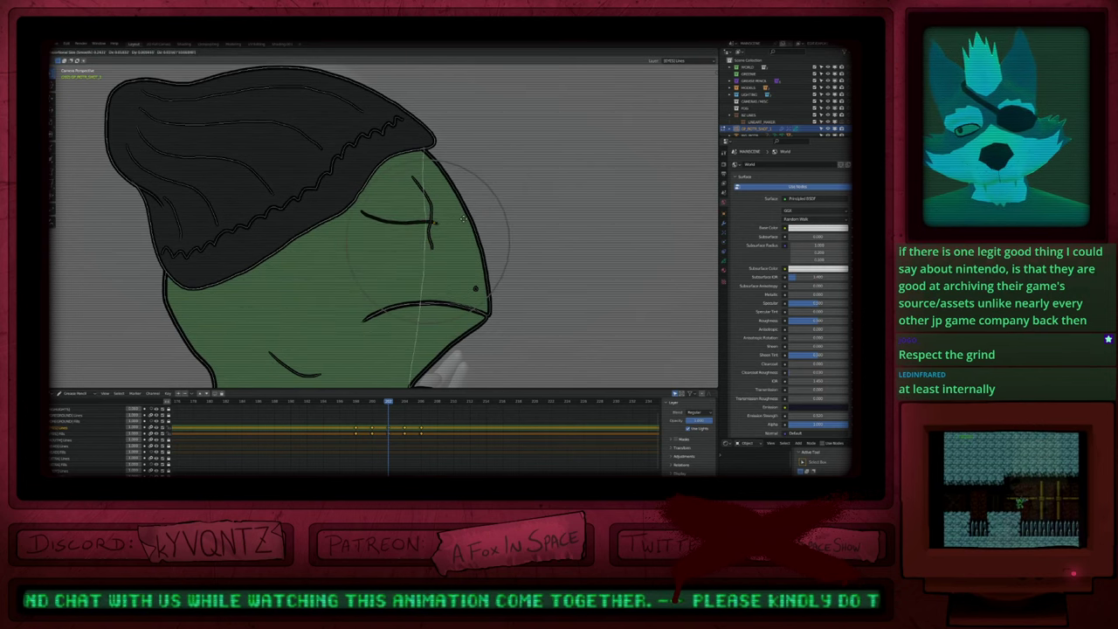
pyautogui.click(465, 223)
pyautogui.press('Tab')
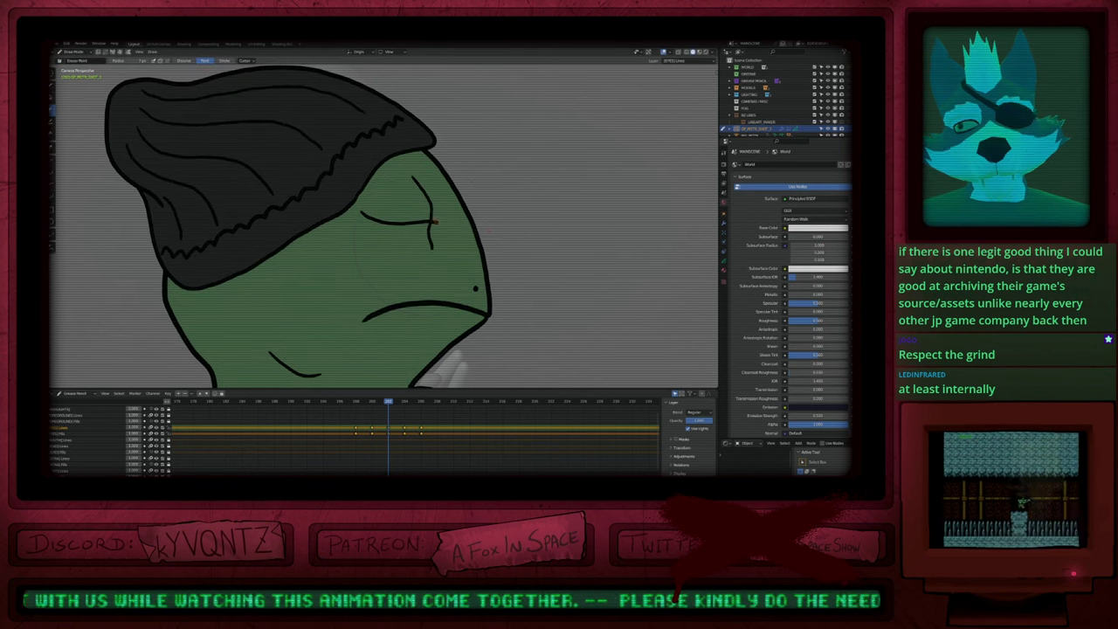
# Step: On the open-eye frame, delete the old eye fill from the EYES Fills layer
pyautogui.click(373, 402)
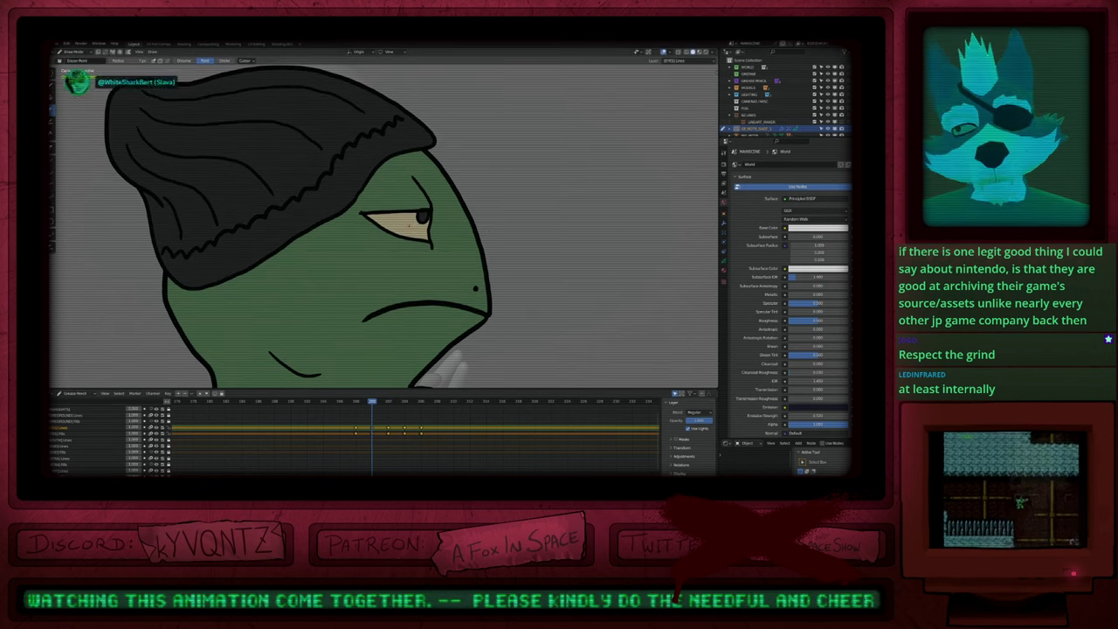
pyautogui.press('y')
pyautogui.click(390, 225)
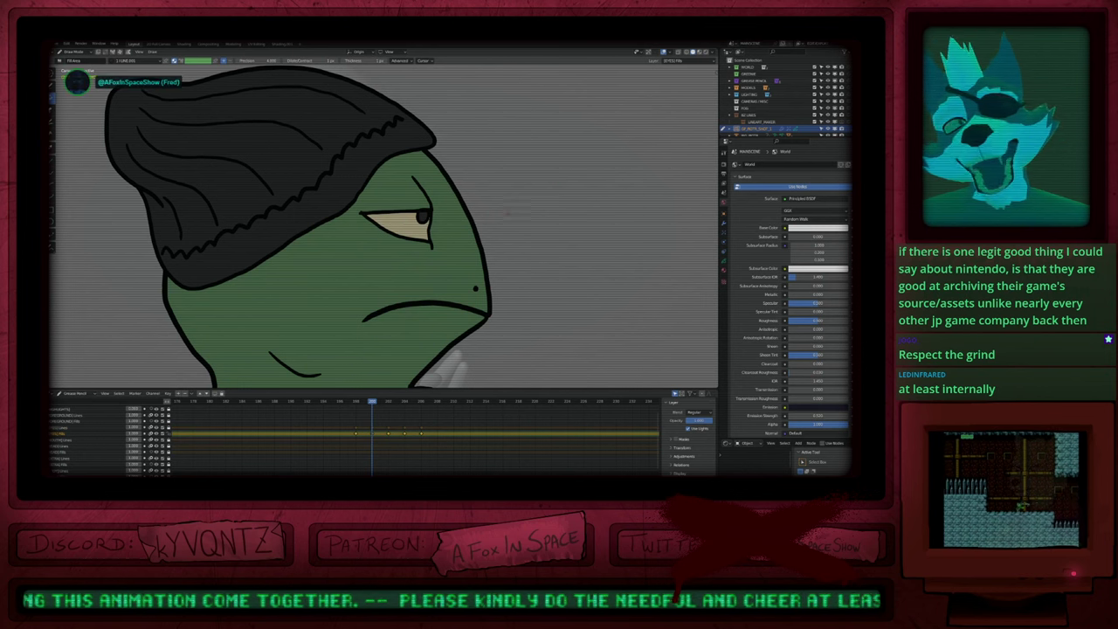
pyautogui.press('Tab')
pyautogui.press('l')
pyautogui.press('x')
# Step: Move the eye stroke on EYES Lines and lower the upper eyelid point
pyautogui.click(426, 245)
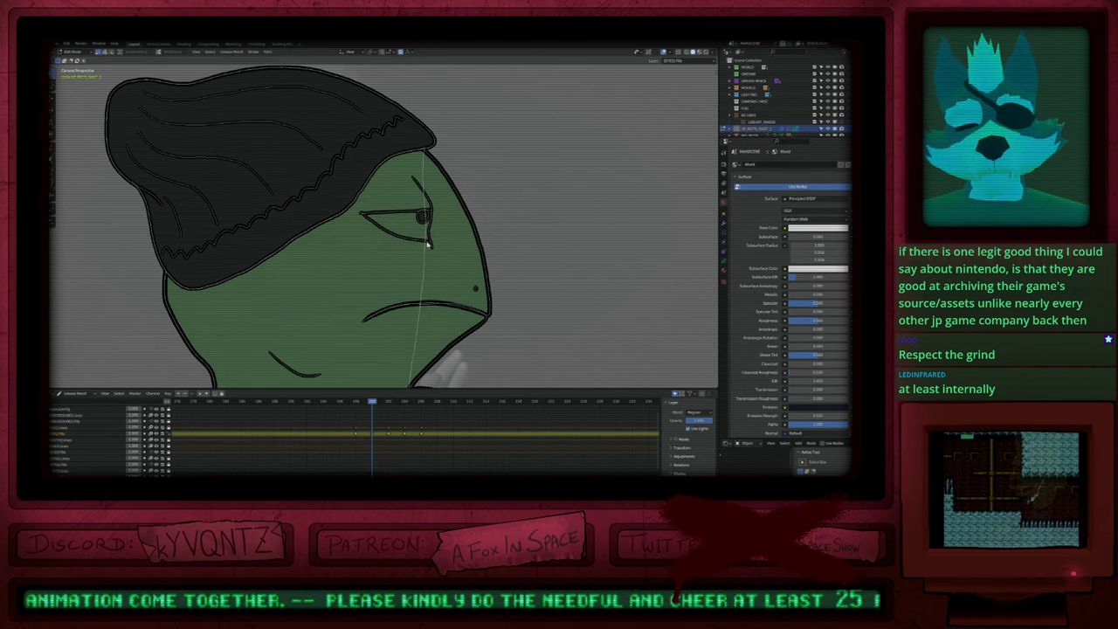
pyautogui.click(422, 243)
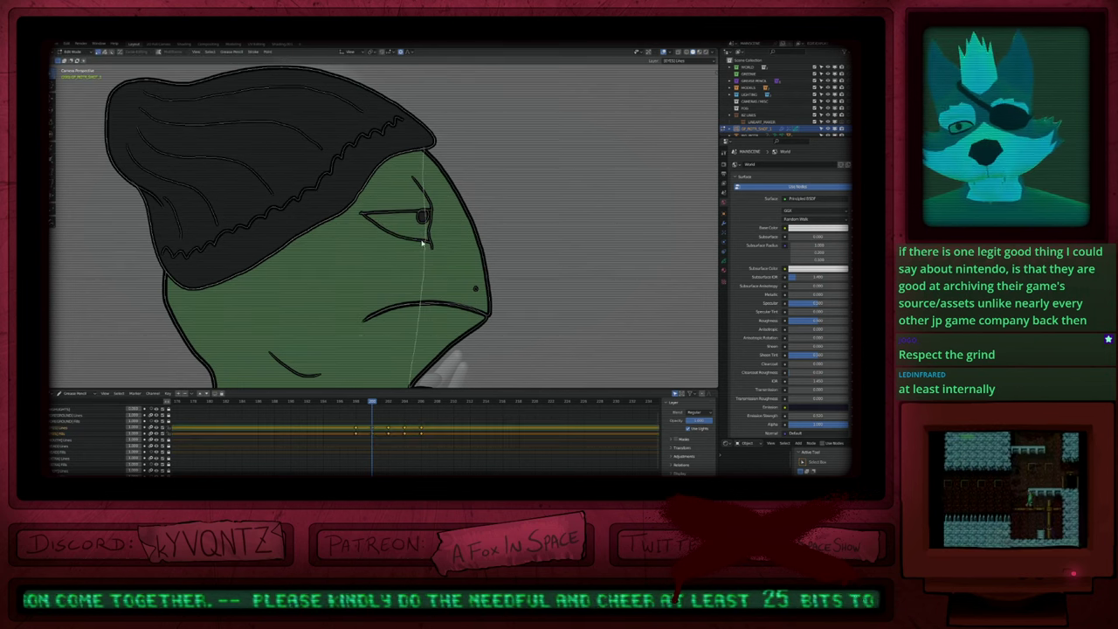
pyautogui.press('g')
pyautogui.click(463, 226)
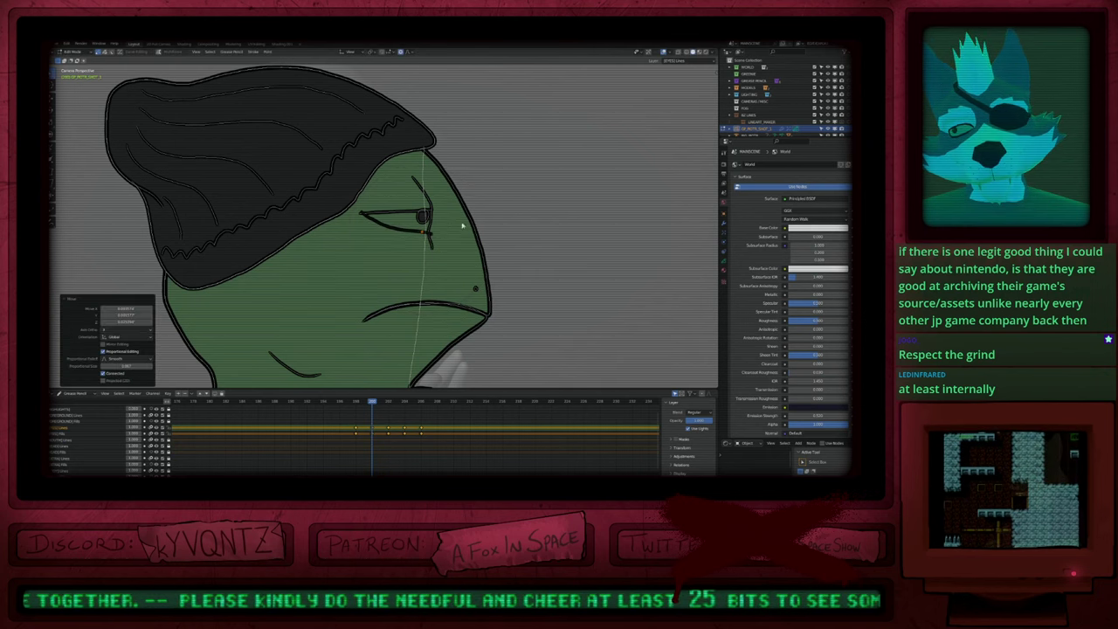
pyautogui.click(409, 214)
pyautogui.press('g')
pyautogui.click(499, 220)
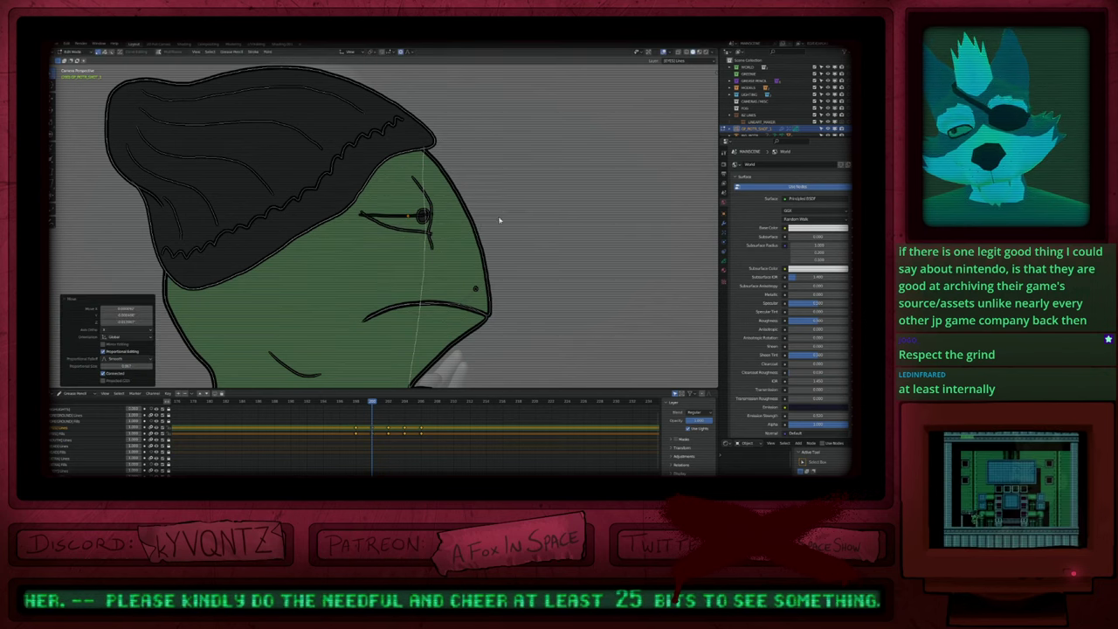
pyautogui.press('Tab')
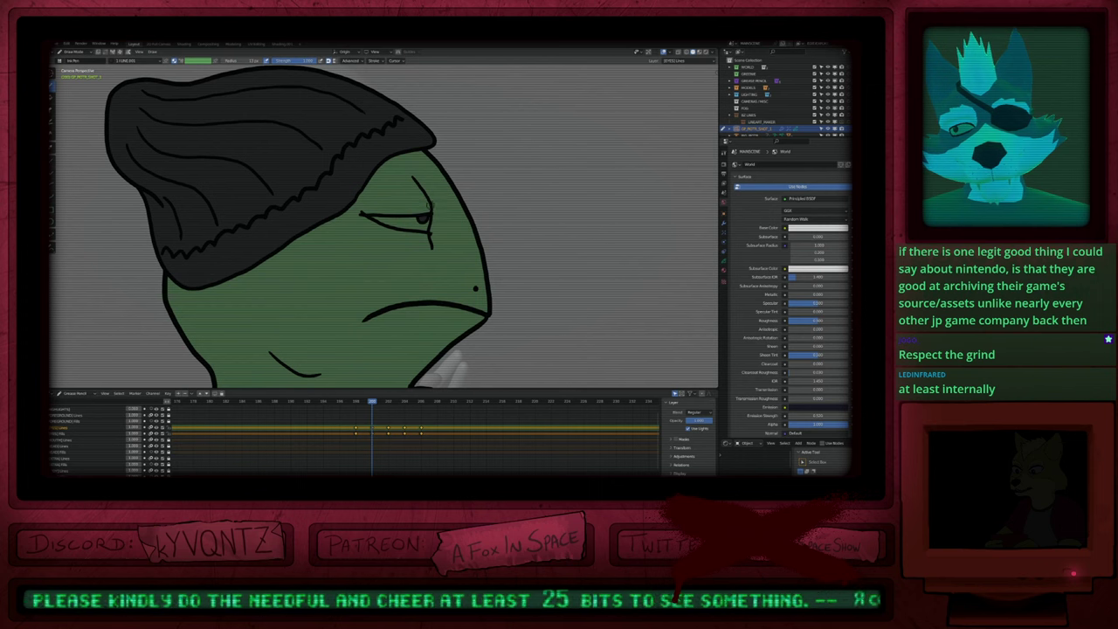
# Step: Compare frames 200 and 202, then duplicate the frame-200 keys to frame 203
pyautogui.press('Down')
pyautogui.press('Up')
pyautogui.press('Up')
pyautogui.press('Down')
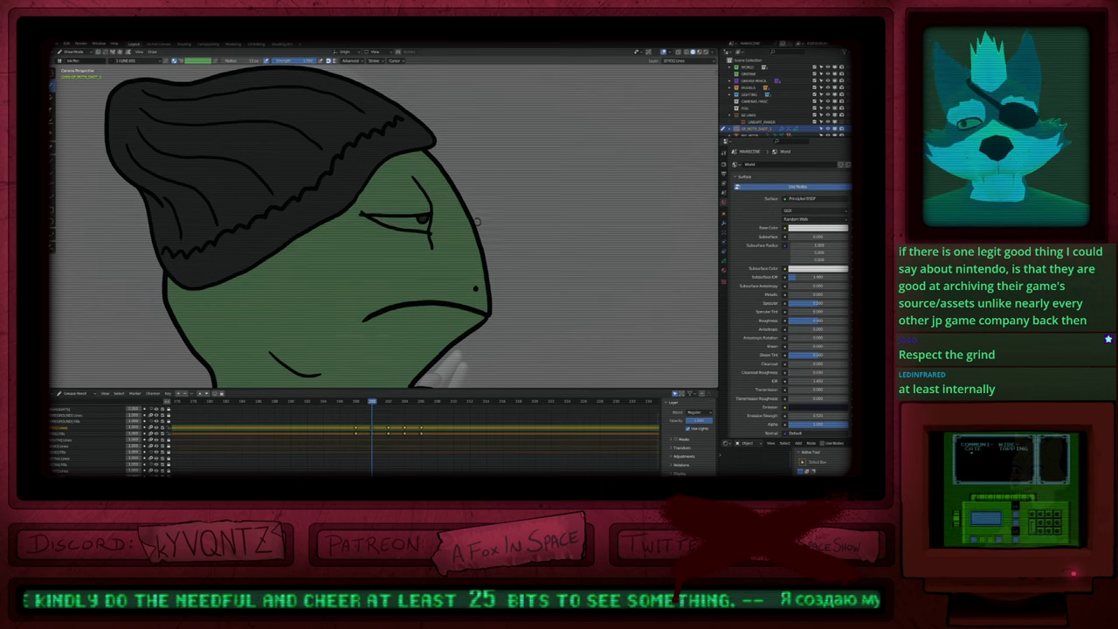
pyautogui.press('Up')
pyautogui.press('Down')
pyautogui.moveTo(376, 437); pyautogui.dragTo(377, 438)
pyautogui.hotkey('shift', 'd')
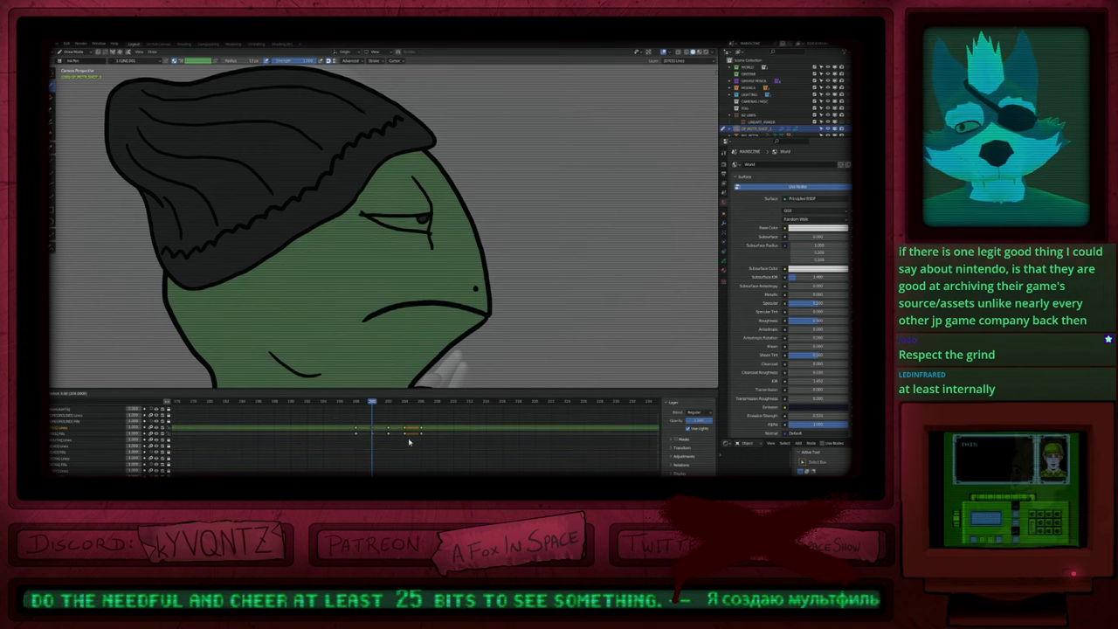
pyautogui.click(409, 442)
# Step: Fill the inside of the half-closed eye on the eye Fills layer and check neighbouring keyframes
pyautogui.press('y')
pyautogui.click(414, 246)
pyautogui.click(409, 225)
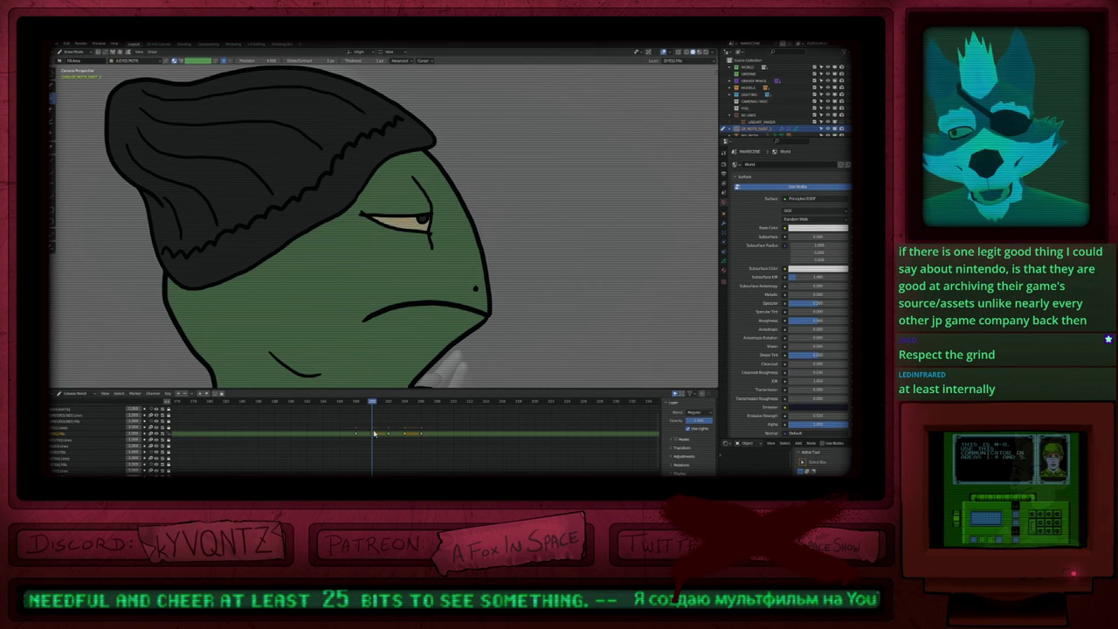
pyautogui.press('Down')
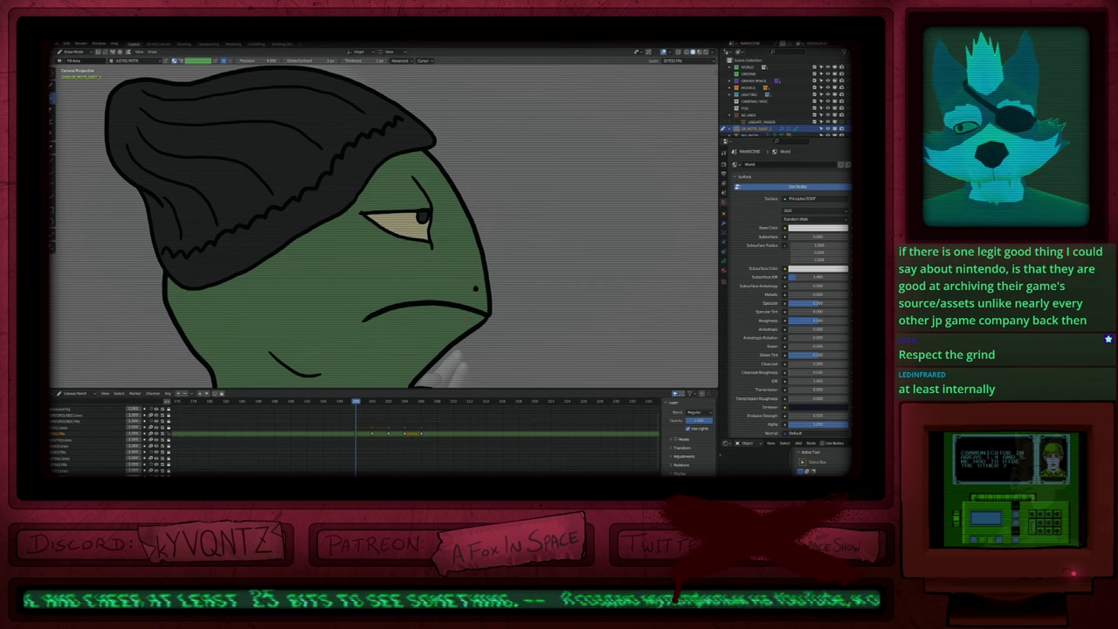
pyautogui.press('Up')
pyautogui.press('Up')
pyautogui.press('Up')
pyautogui.press('Up')
# Step: Slide the eye keyframes near the current frame later in the timeline and play the later frames
pyautogui.press('Home')
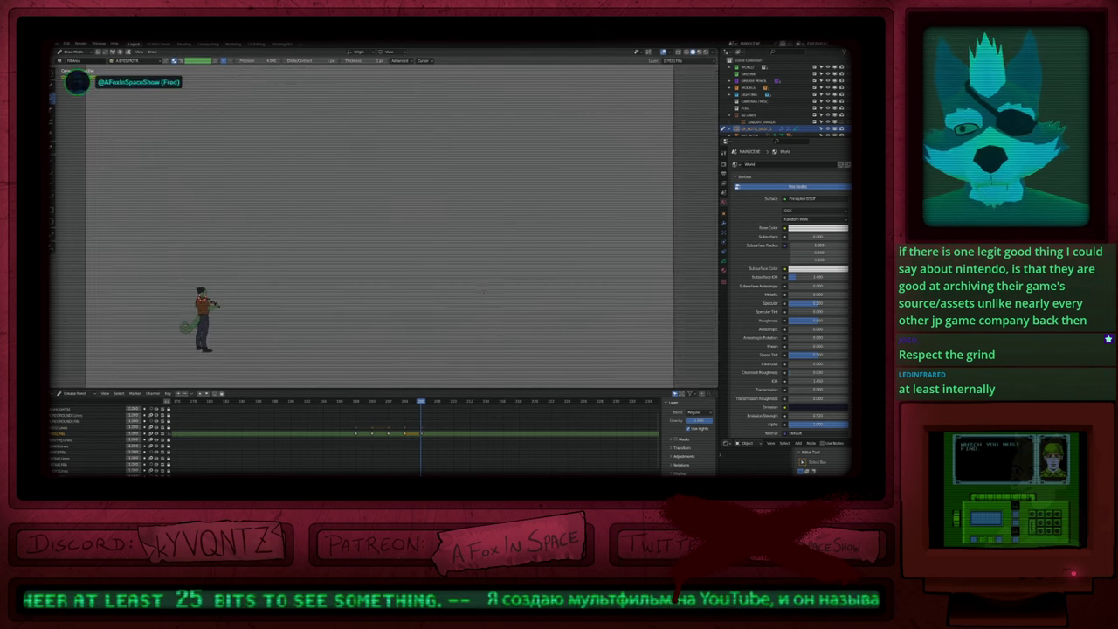
pyautogui.scroll(-15, 422, 446)
pyautogui.moveTo(404, 425); pyautogui.dragTo(427, 437)
pyautogui.press('g')
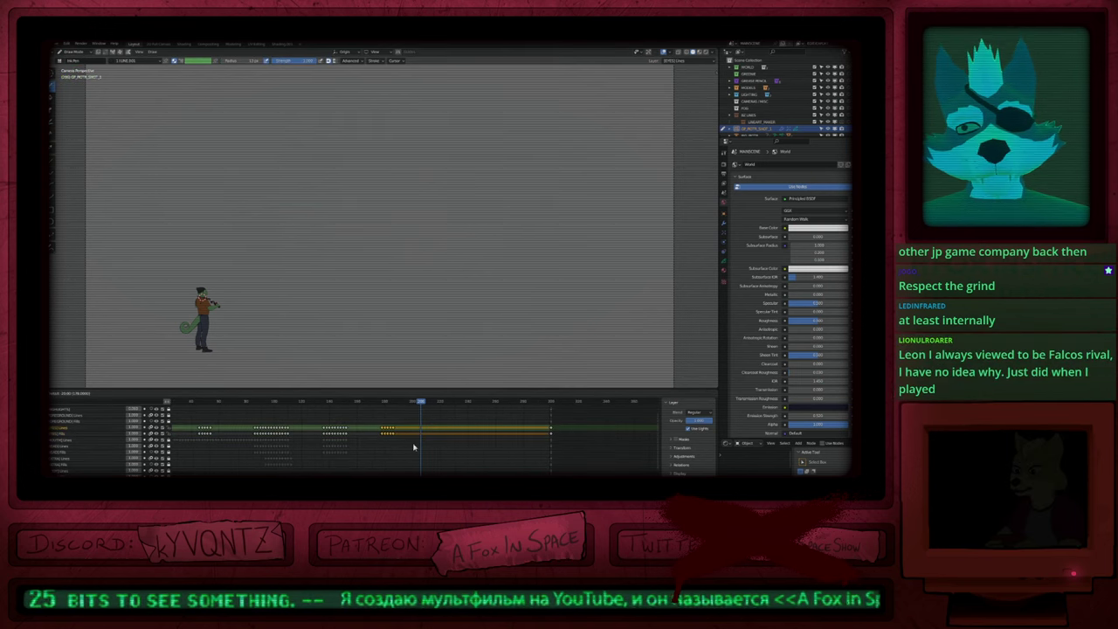
pyautogui.click(414, 447)
pyautogui.moveTo(377, 446)
pyautogui.keyDown('ctrl'); pyautogui.mouseDown(button='middle')
pyautogui.moveTo(407, 446)
pyautogui.moveTo(383, 447)
pyautogui.mouseUp(button='middle'); pyautogui.keyUp('ctrl')
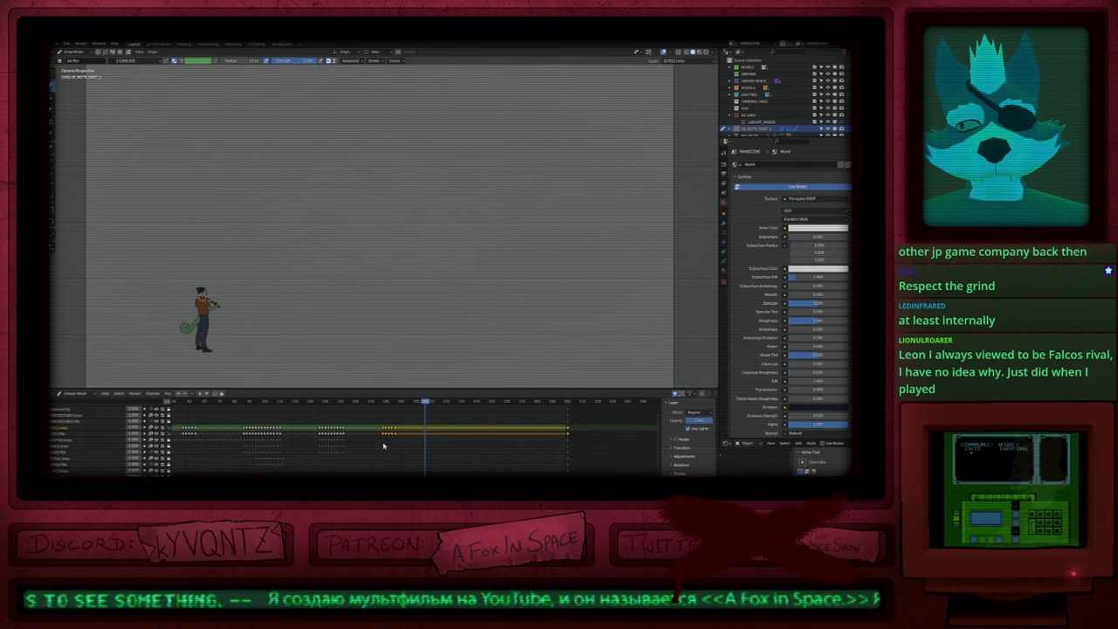
pyautogui.press('g')
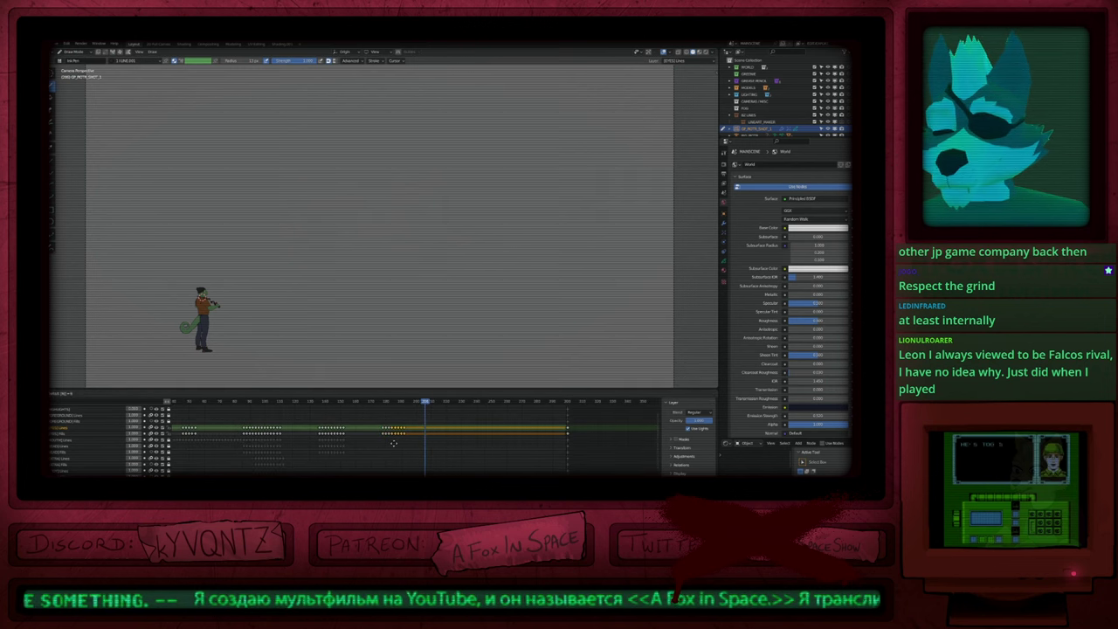
pyautogui.write('0')
pyautogui.press('Return')
pyautogui.click(377, 403)
pyautogui.press('space')
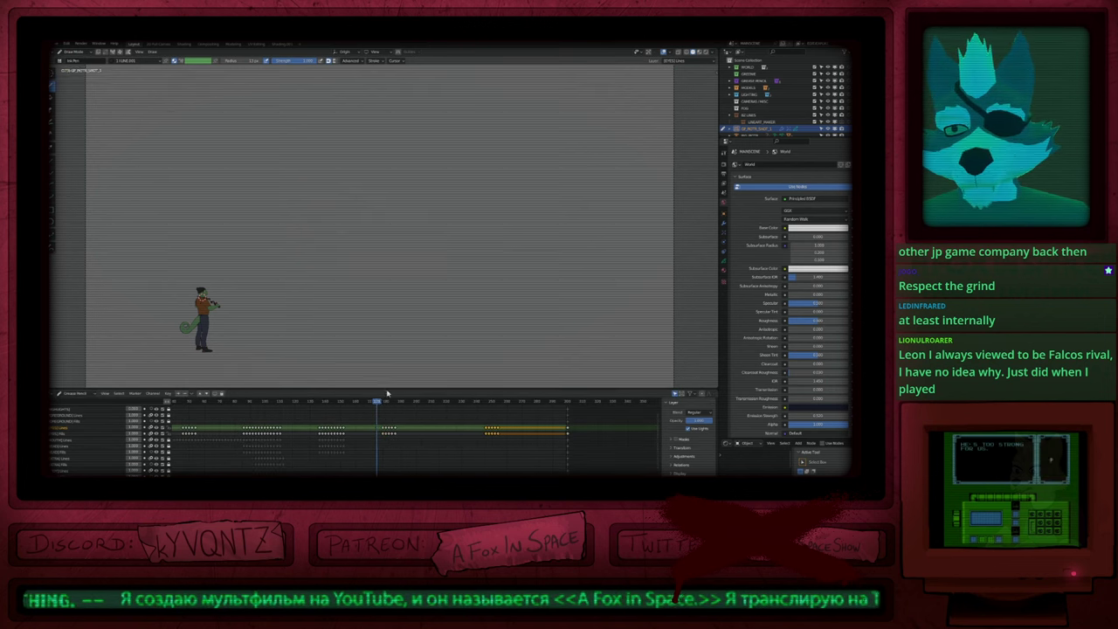
pyautogui.press('space')
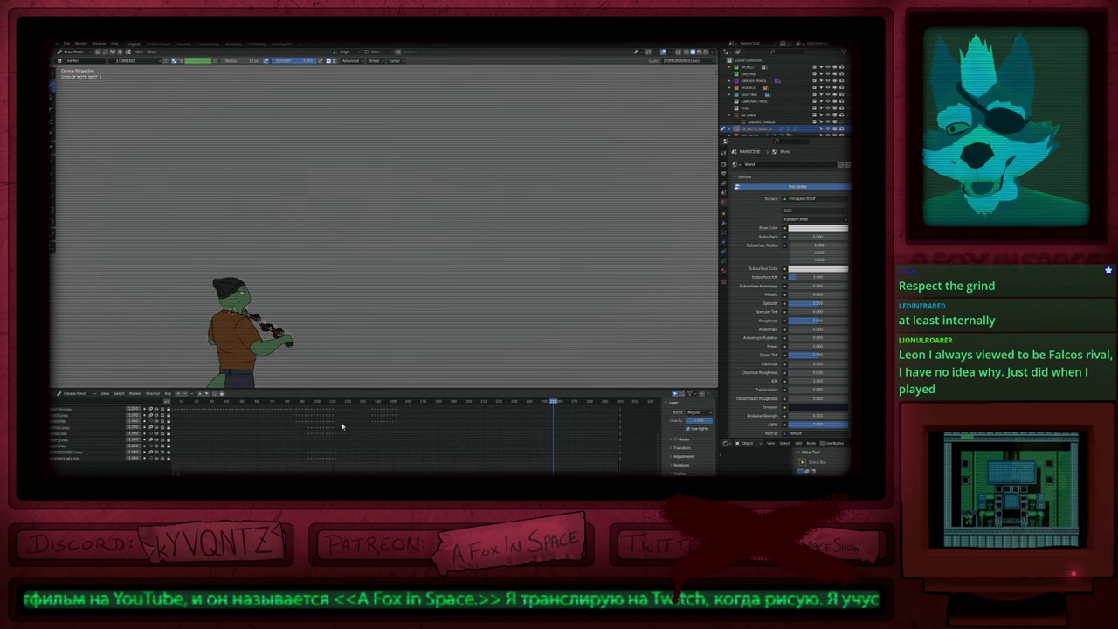
# Step: Unlock the bottom two layers and make the EXTRA Lines layer active
pyautogui.moveTo(168, 427); pyautogui.dragTo(171, 441)
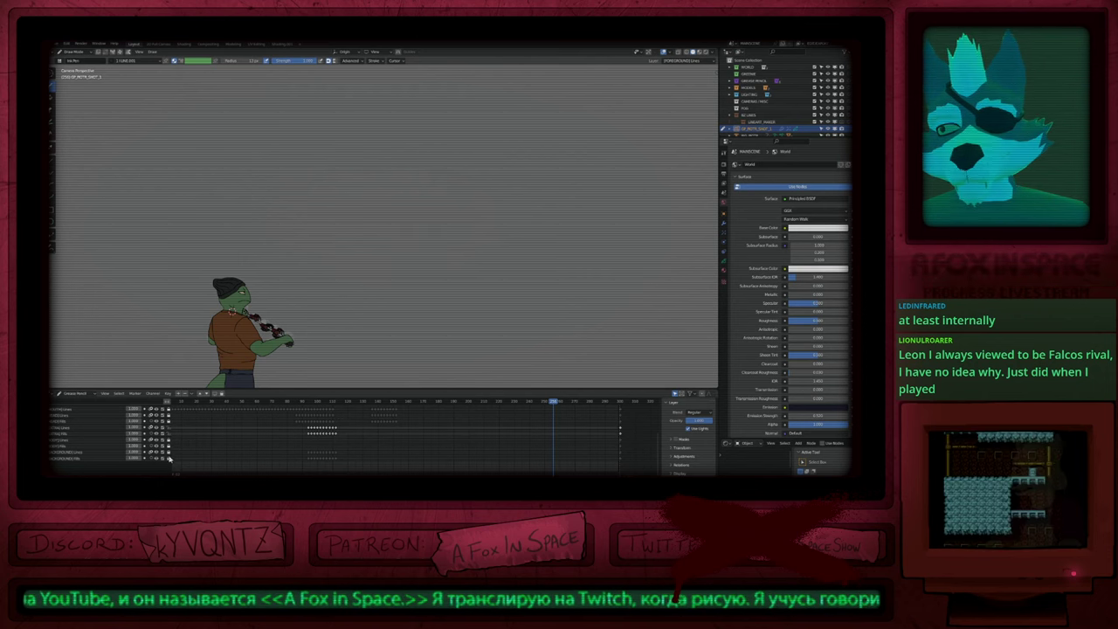
pyautogui.click(183, 429)
pyautogui.keyDown('shift'); pyautogui.scroll(1, 185, 429); pyautogui.keyUp('shift')
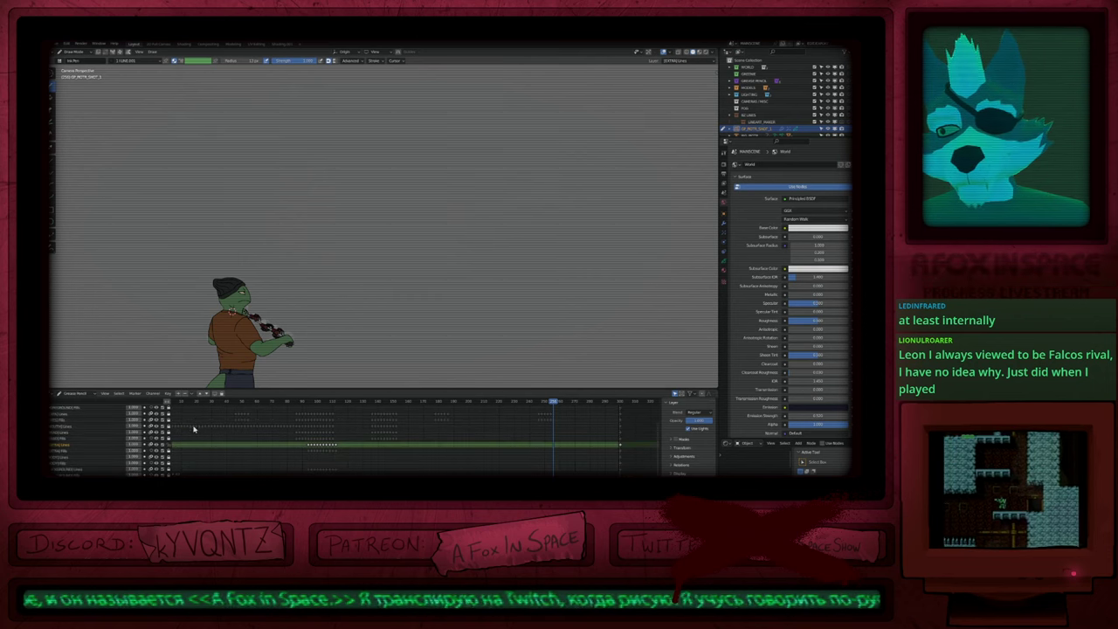
pyautogui.moveTo(195, 462); pyautogui.dragTo(193, 423, button='middle')
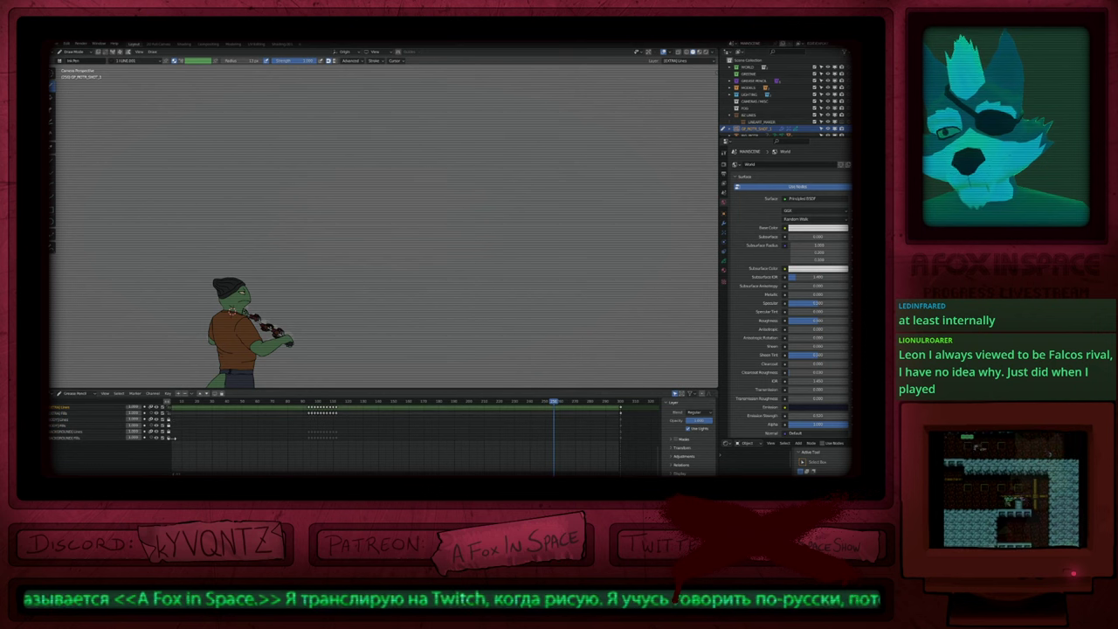
pyautogui.moveTo(168, 431); pyautogui.dragTo(170, 441)
pyautogui.moveTo(244, 417)
pyautogui.mouseDown(button='middle')
pyautogui.moveTo(240, 462)
pyautogui.moveTo(256, 460)
pyautogui.moveTo(256, 403)
pyautogui.mouseUp(button='middle')
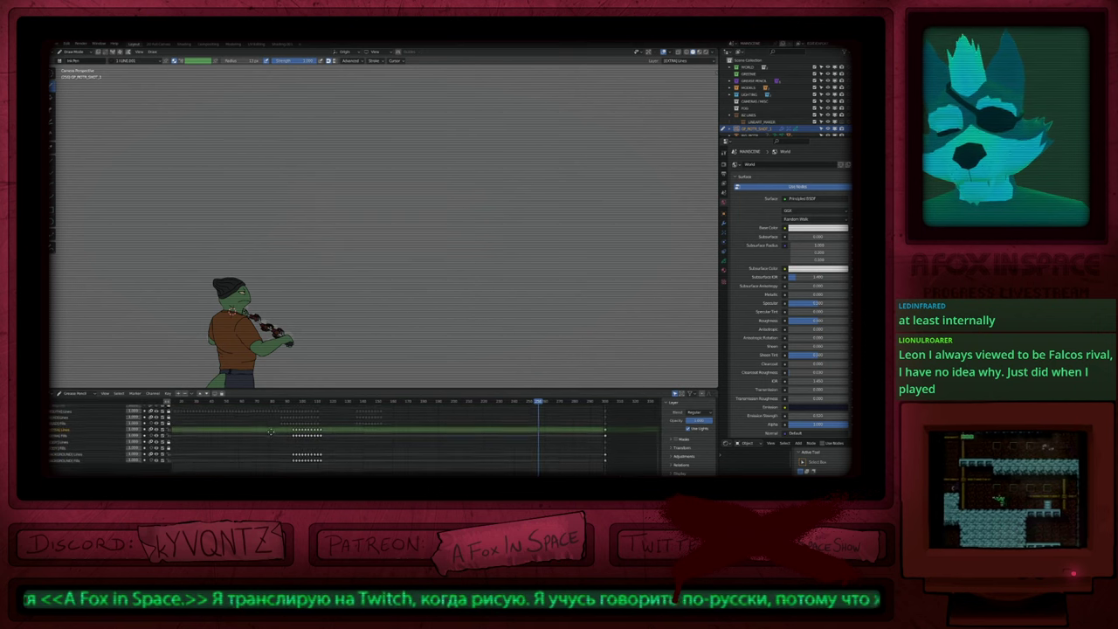
pyautogui.moveTo(271, 442); pyautogui.dragTo(266, 424, button='middle')
# Step: Duplicate the EXTRA and BACKGROUND keyframes and mirror the copies around the current frame
pyautogui.moveTo(280, 469); pyautogui.dragTo(341, 420)
pyautogui.hotkey('shift', 'd')
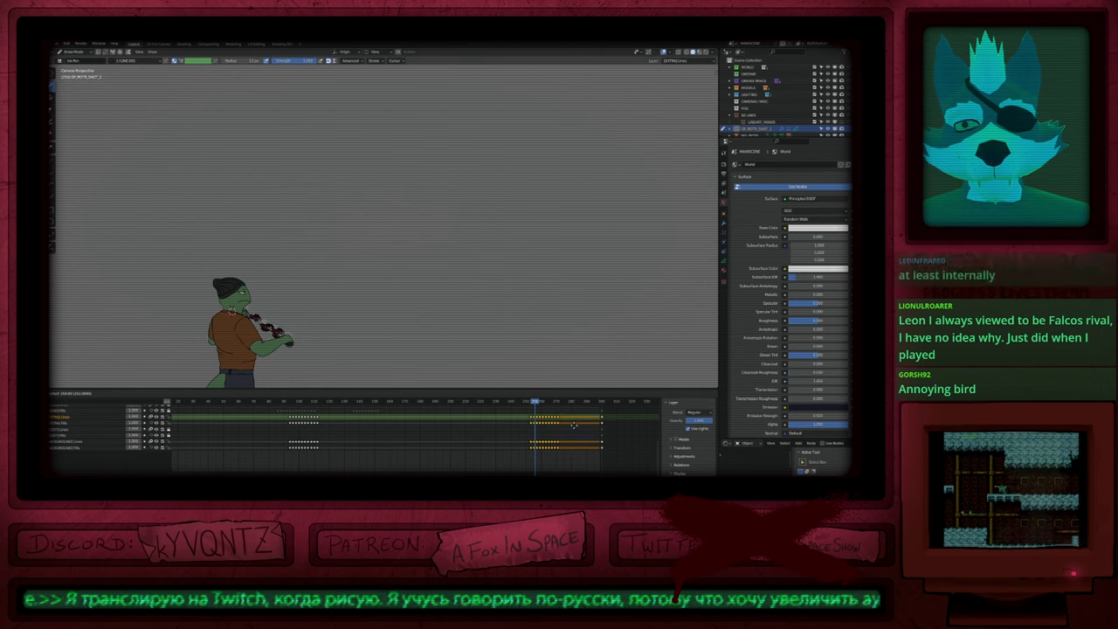
pyautogui.click(573, 425)
pyautogui.moveTo(572, 404); pyautogui.dragTo(571, 431, button='middle')
pyautogui.hotkey('ctrl', 'm')
pyautogui.click(550, 429)
pyautogui.moveTo(537, 453); pyautogui.dragTo(518, 419, button='middle')
pyautogui.click(483, 402)
pyautogui.moveTo(486, 407); pyautogui.dragTo(537, 451)
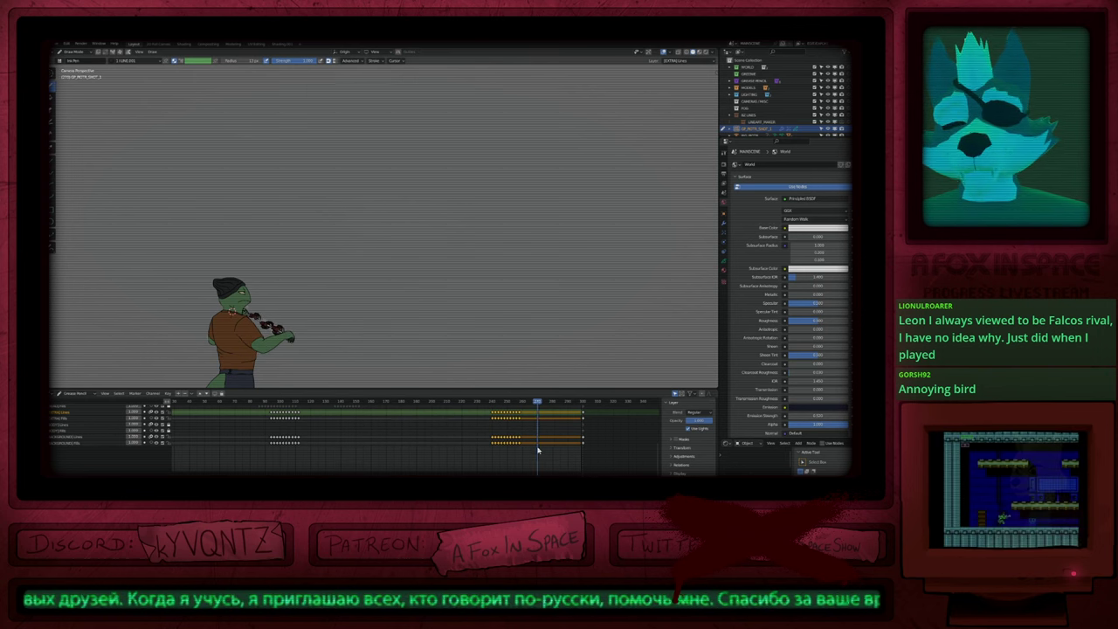
# Step: Delete the surplus keyframe columns and copy another keyframe column to frame 258
pyautogui.scroll(5, 521, 440)
pyautogui.moveTo(438, 450); pyautogui.dragTo(515, 410)
pyautogui.press('Delete')
pyautogui.moveTo(393, 470); pyautogui.dragTo(447, 407)
pyautogui.hotkey('shift', 'd')
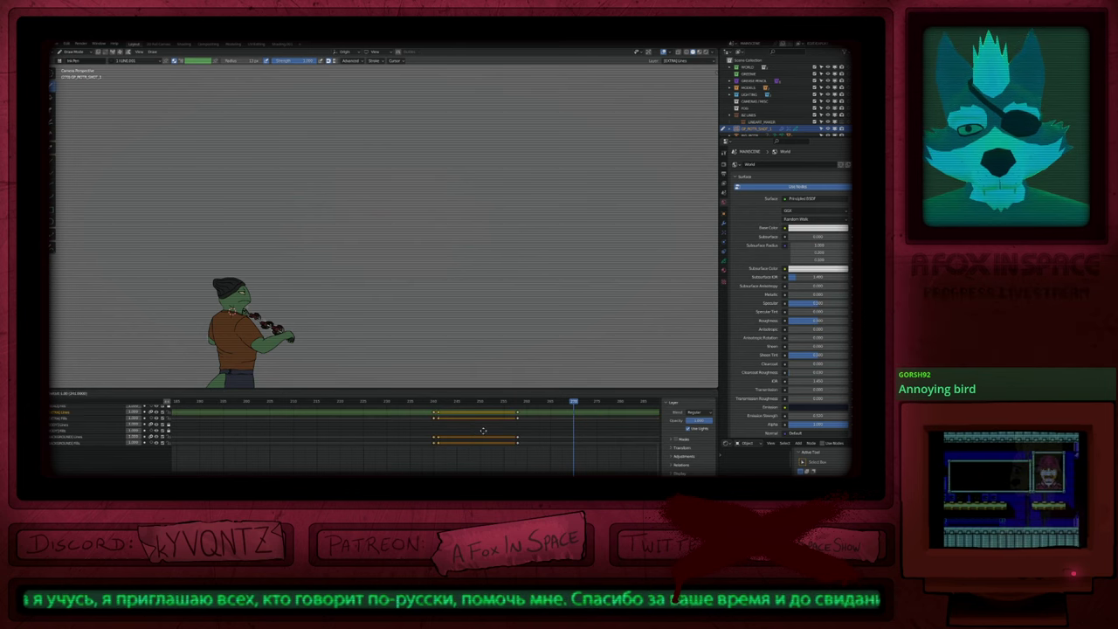
pyautogui.click(523, 436)
pyautogui.scroll(3, 518, 406)
pyautogui.click(519, 405)
pyautogui.moveTo(482, 470); pyautogui.dragTo(492, 434, button='middle')
# Step: Resize the draw brush and redraw the line work on the lizard's raised hand
pyautogui.scroll(3, 236, 351)
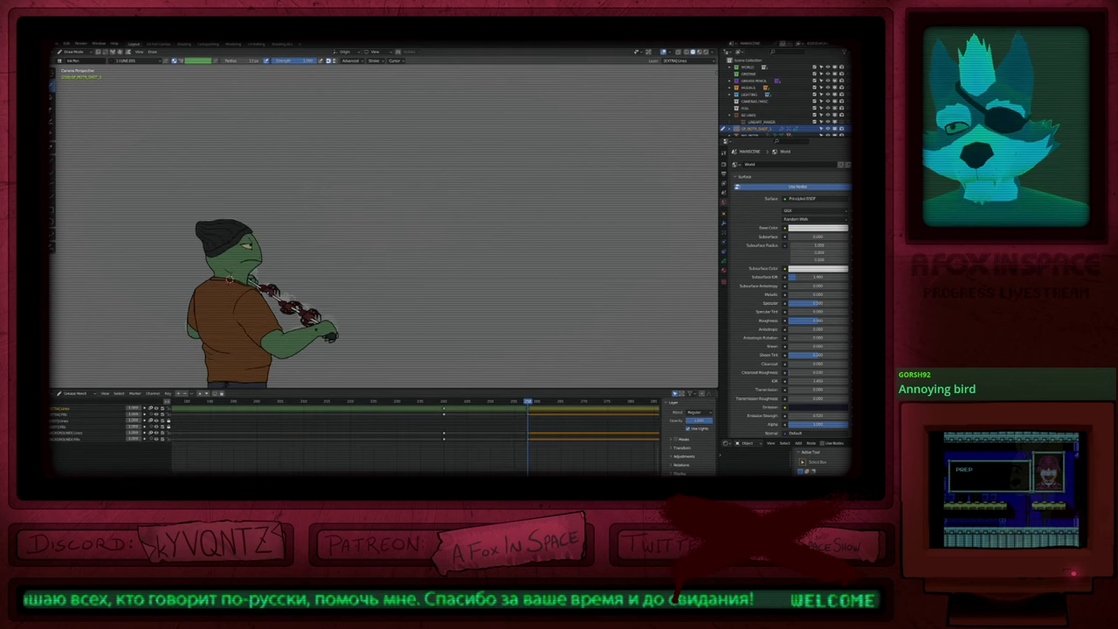
pyautogui.keyDown('shift'); pyautogui.moveTo(294, 363); pyautogui.dragTo(343, 312, button='middle'); pyautogui.keyUp('shift')
pyautogui.press('f')
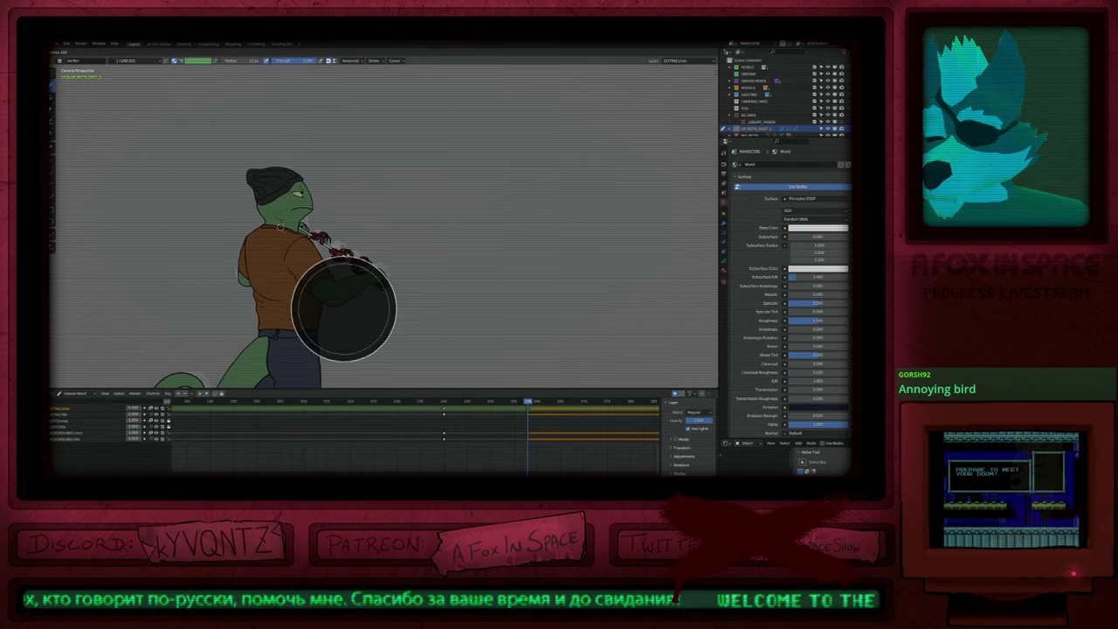
pyautogui.press('Escape')
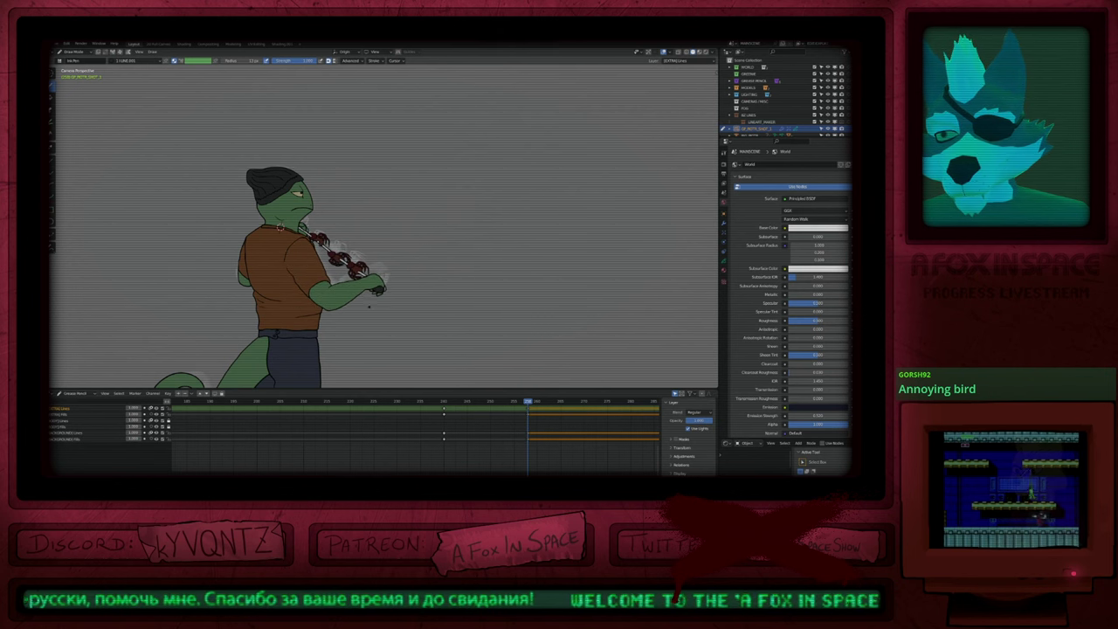
pyautogui.scroll(6, 280, 227)
pyautogui.press('f')
pyautogui.click(214, 206)
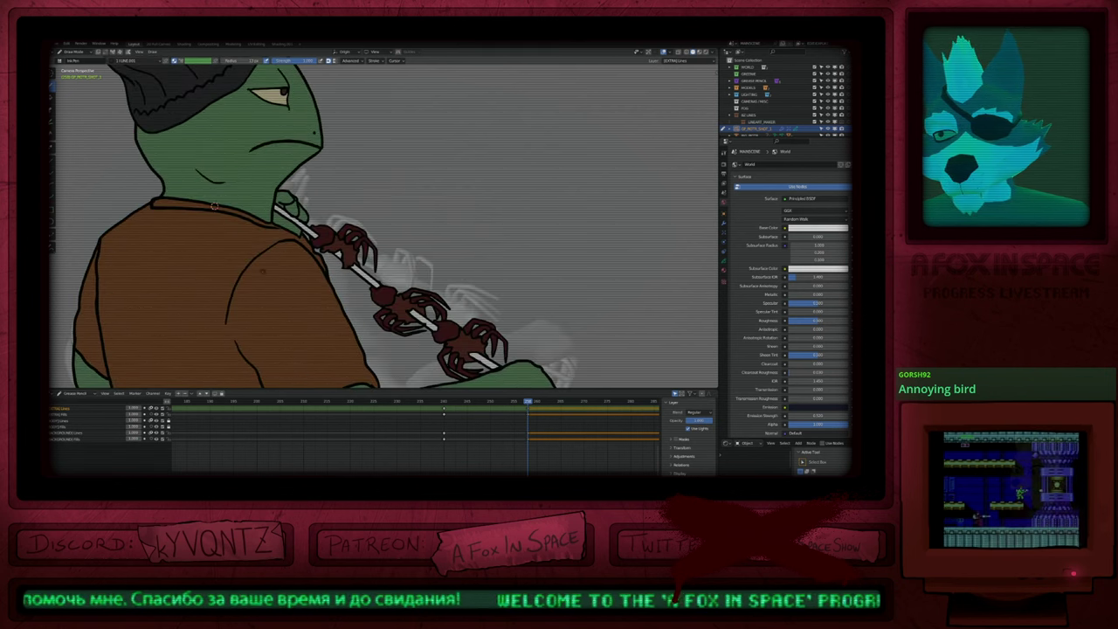
pyautogui.moveTo(283, 202); pyautogui.dragTo(286, 195)
pyautogui.scroll(-5, 399, 234)
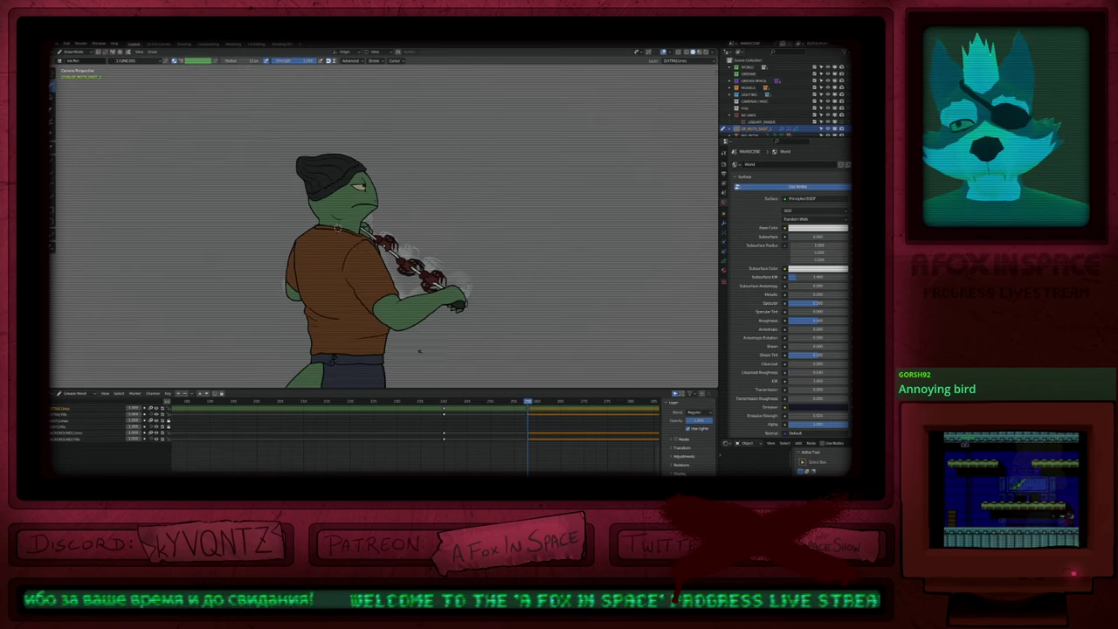
# Step: Add interpolated in-between frames and step through them to check the pose
pyautogui.click(487, 403)
pyautogui.hotkey('ctrl', 'shift', 'e')
pyautogui.press('a')
pyautogui.press('r')
pyautogui.click(435, 428)
pyautogui.click(438, 404)
pyautogui.moveTo(440, 404); pyautogui.dragTo(544, 437)
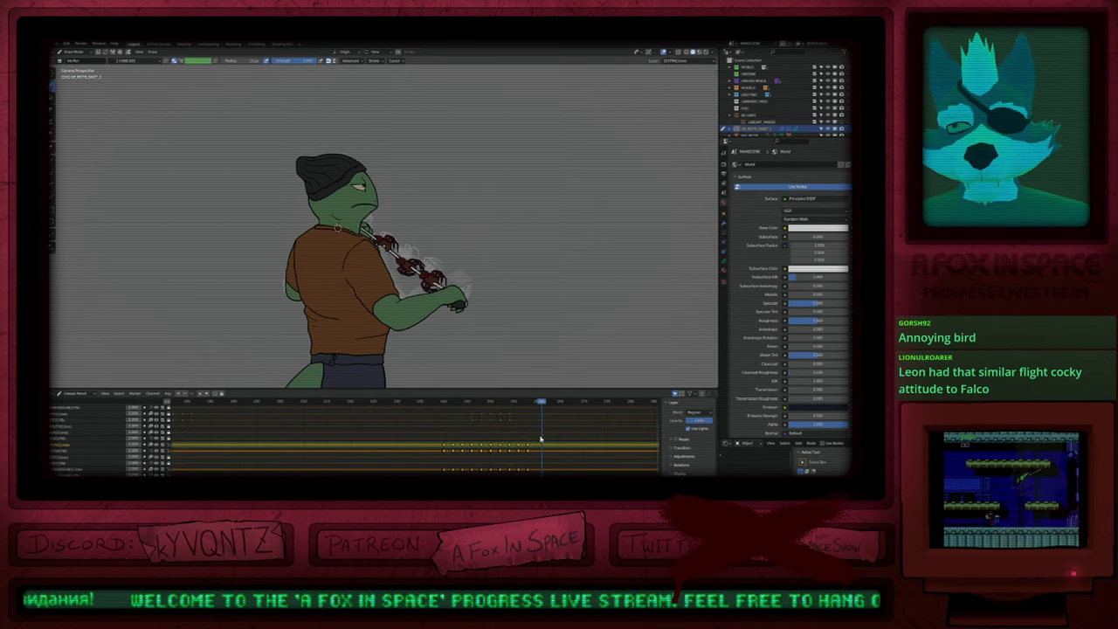
pyautogui.moveTo(541, 440); pyautogui.dragTo(485, 415, button='middle')
pyautogui.click(398, 403)
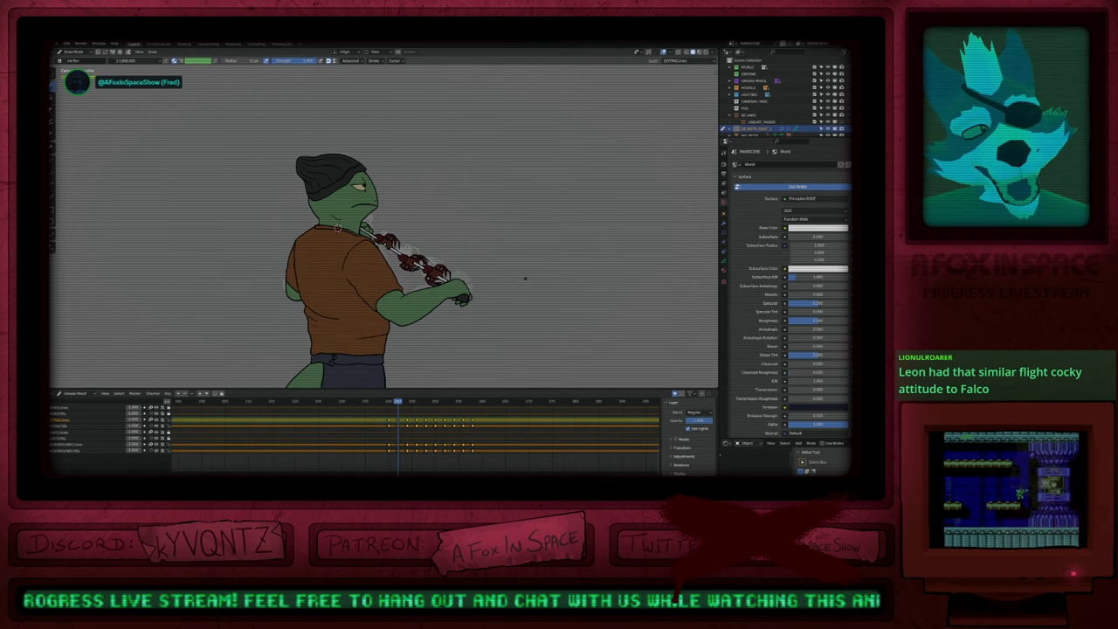
pyautogui.keyDown('shift'); pyautogui.moveTo(436, 305); pyautogui.dragTo(390, 311, button='middle'); pyautogui.keyUp('shift')
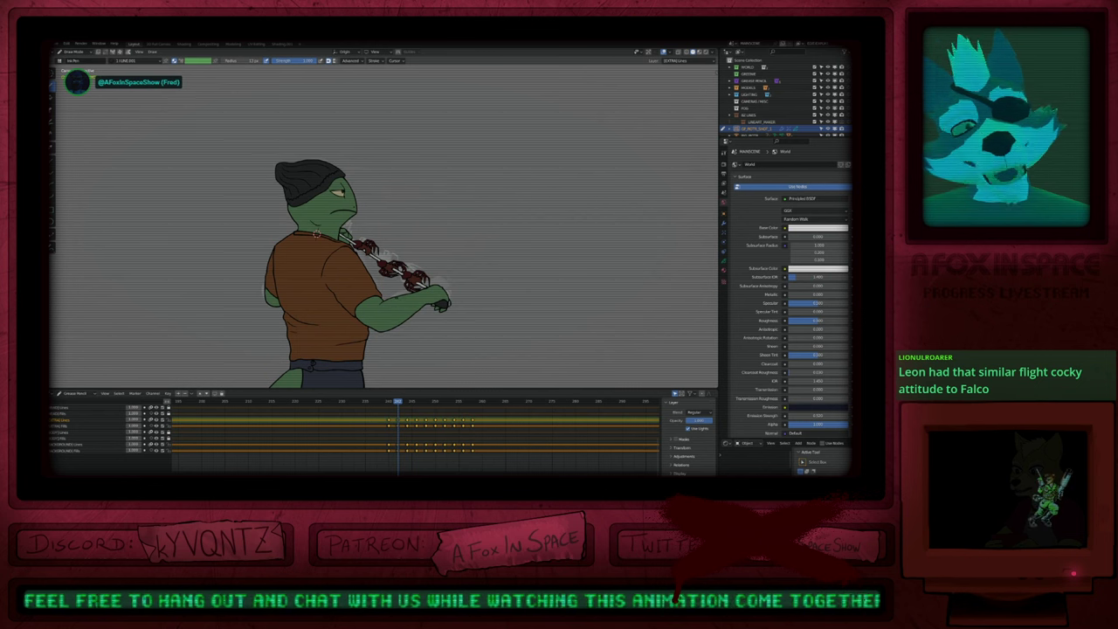
pyautogui.keyDown('shift'); pyautogui.moveTo(317, 233); pyautogui.dragTo(325, 231, button='middle'); pyautogui.keyUp('shift')
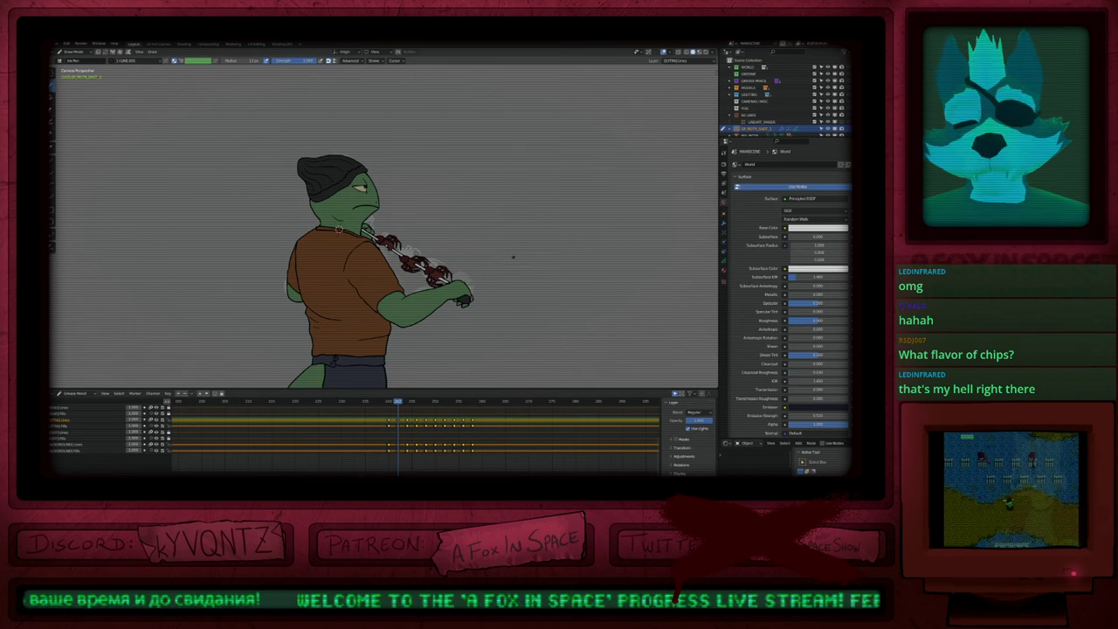
# Step: Go to frame 272, return to Object Mode, deselect the lizard, and open a recent shot file
pyautogui.moveTo(389, 407); pyautogui.dragTo(543, 421)
pyautogui.scroll(-5, 495, 267)
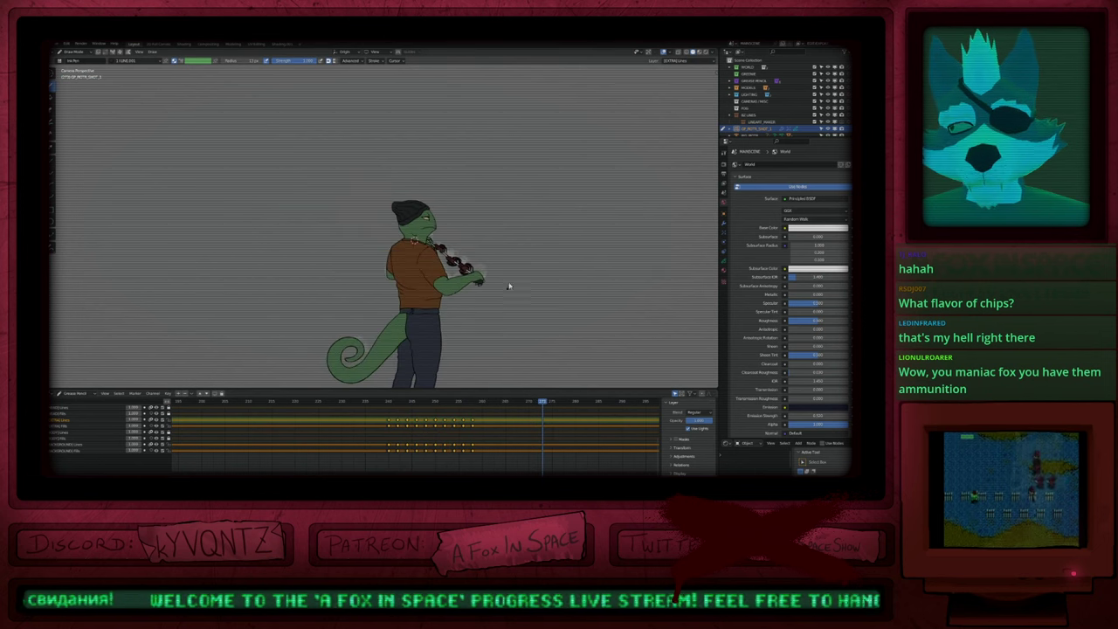
pyautogui.hotkey('ctrl', 'Tab')
pyautogui.press('Home')
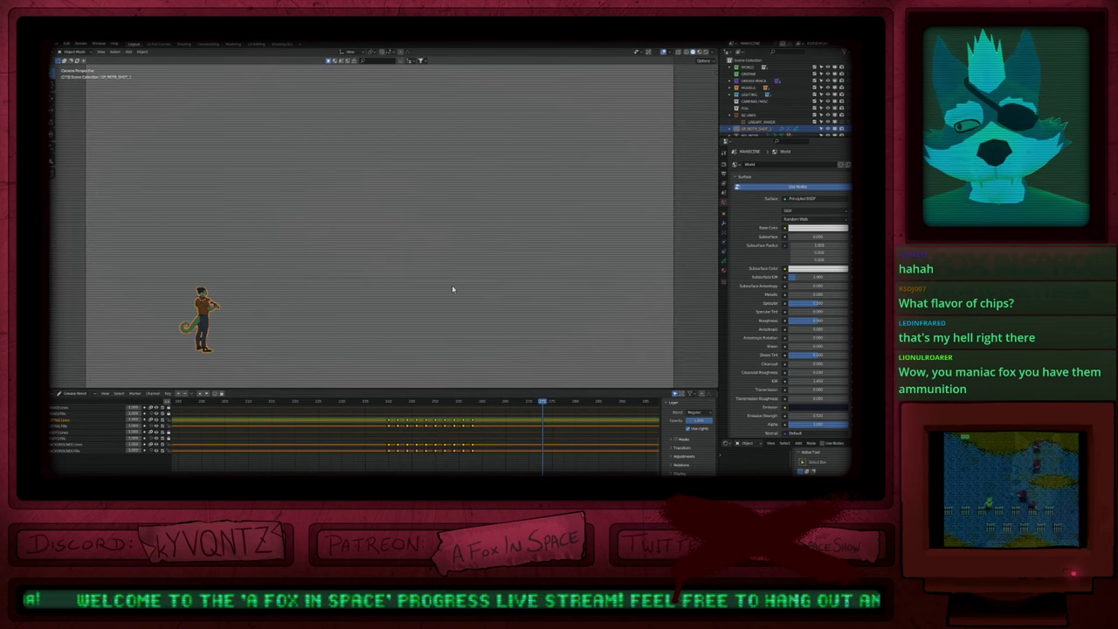
pyautogui.click(452, 289)
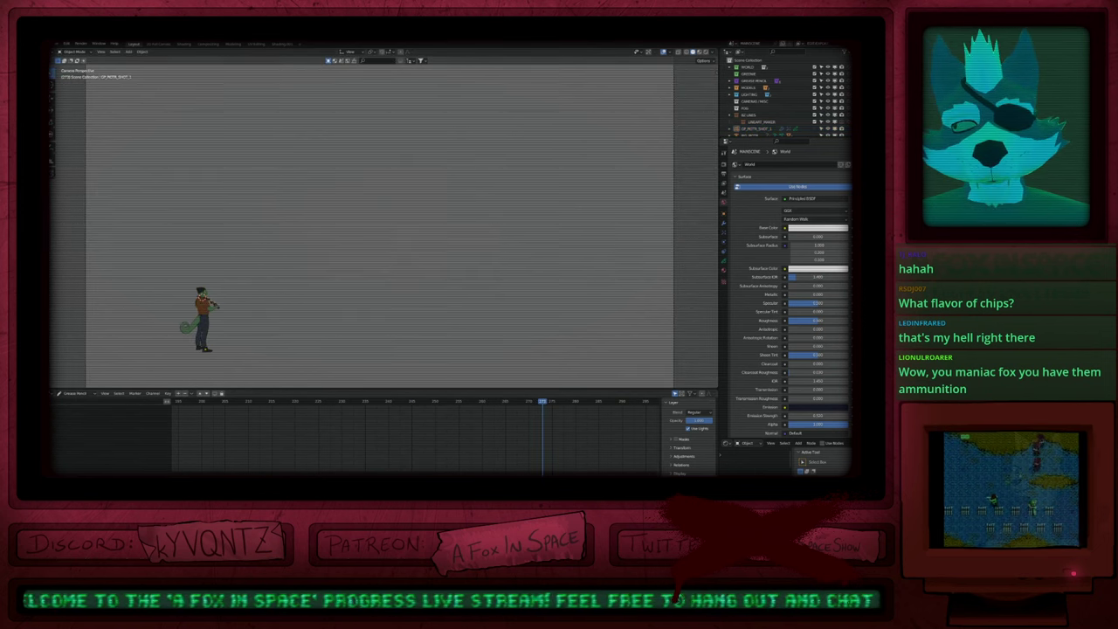
pyautogui.hotkey('ctrl', 'shift', 'o')
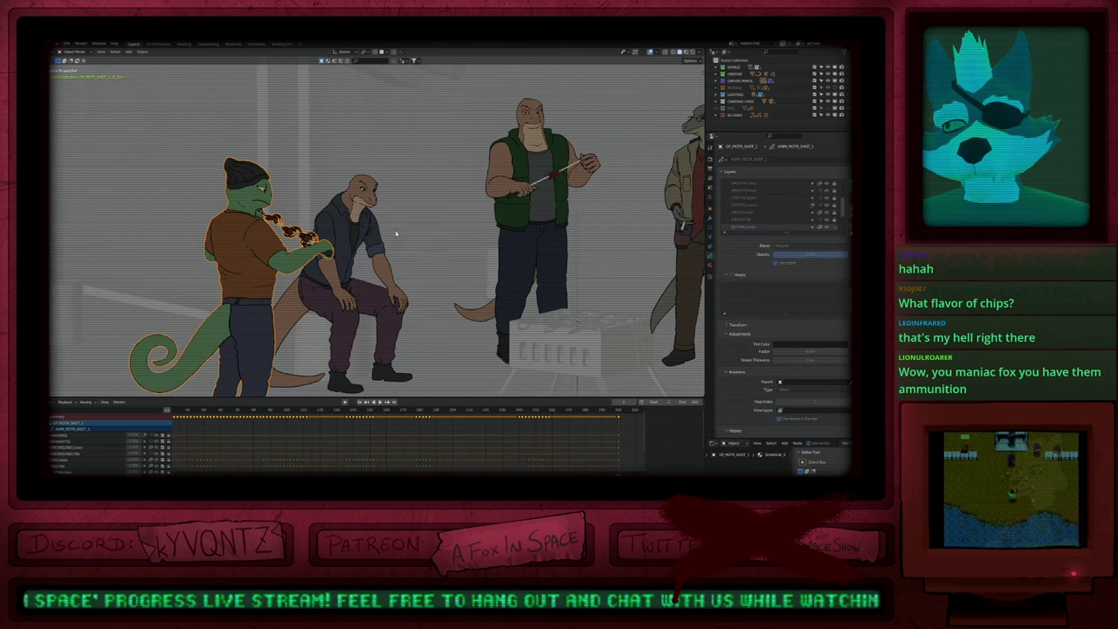
pyautogui.scroll(-8, 396, 233)
# Step: Clear the selection and play the grill shot's animation
pyautogui.press('a')
pyautogui.press('a')
pyautogui.scroll(7, 291, 324)
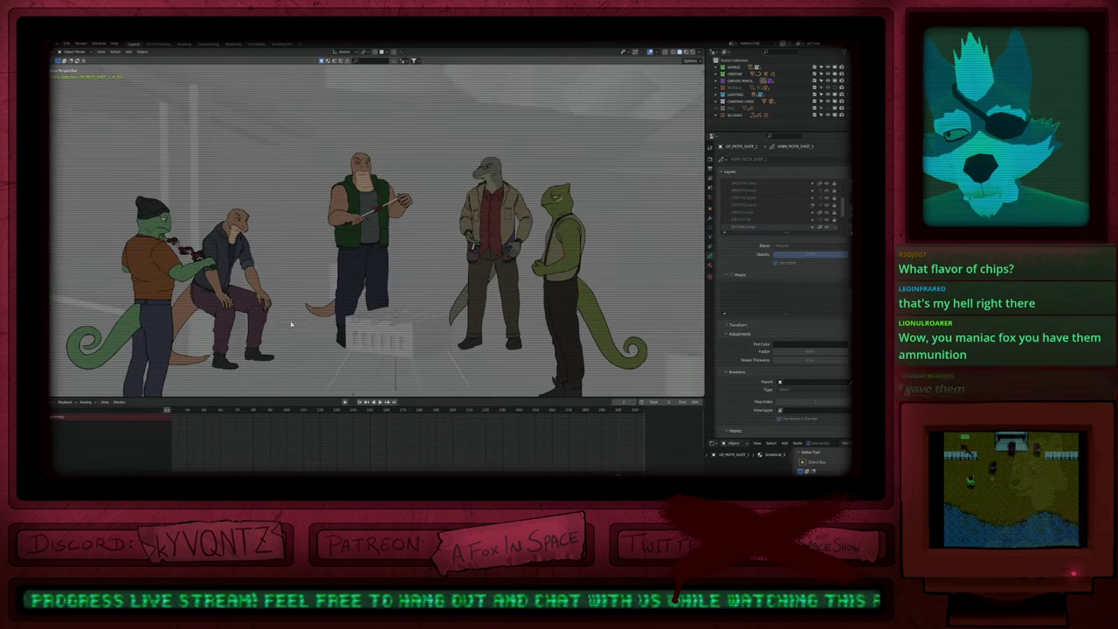
pyautogui.press('space')
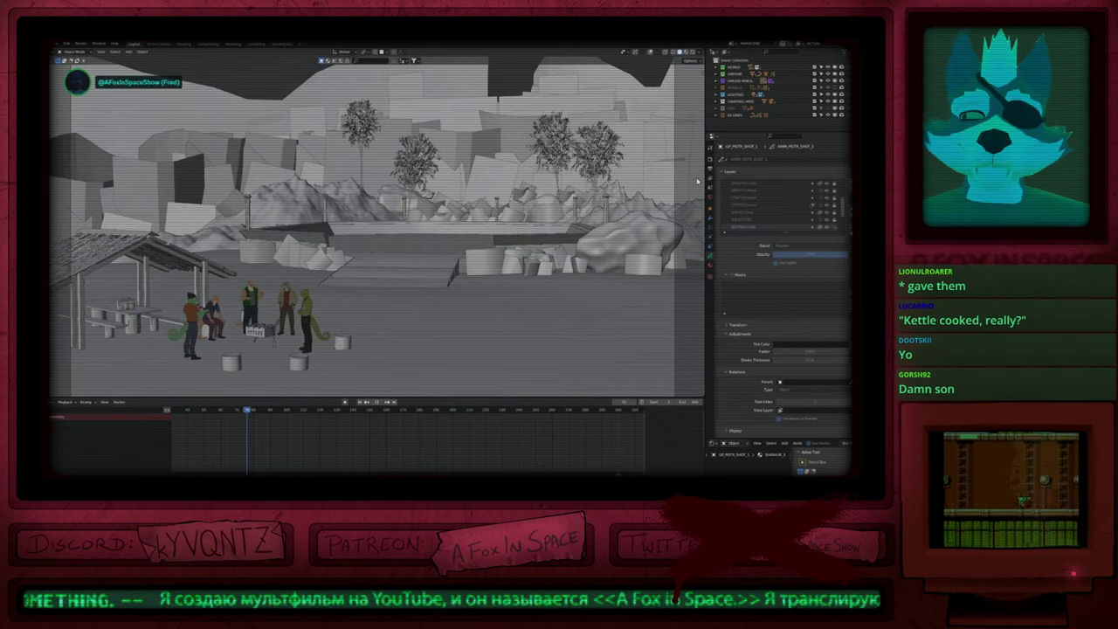
# Step: Maximize the 3D viewport and play the night shot through to the wide camp view
pyautogui.hotkey('ctrl', 'alt', 'space')
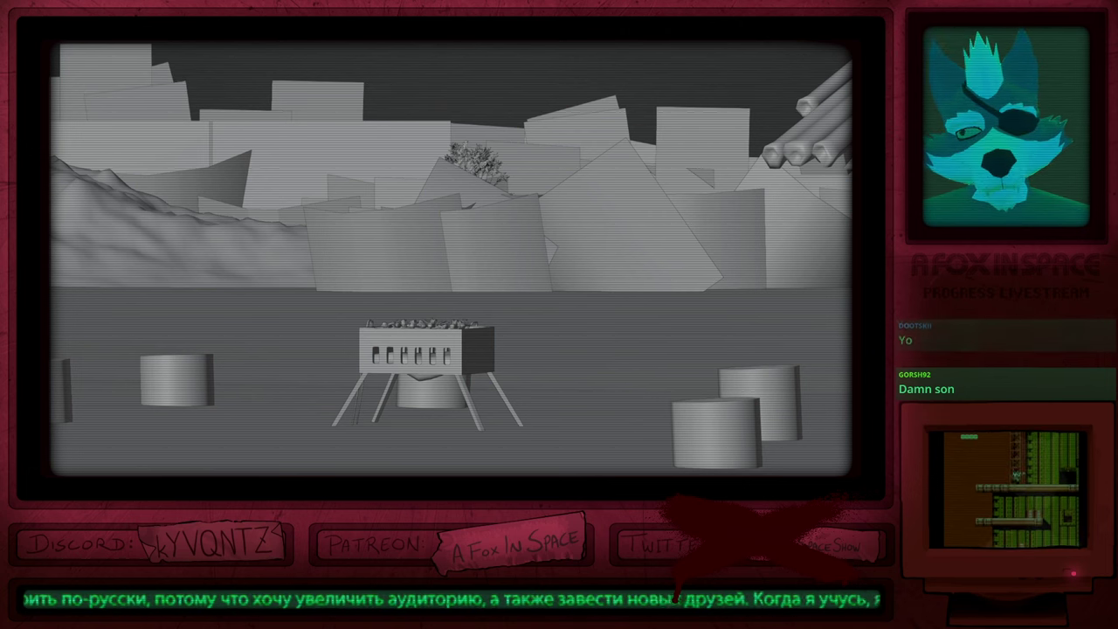
pyautogui.click(599, 86)
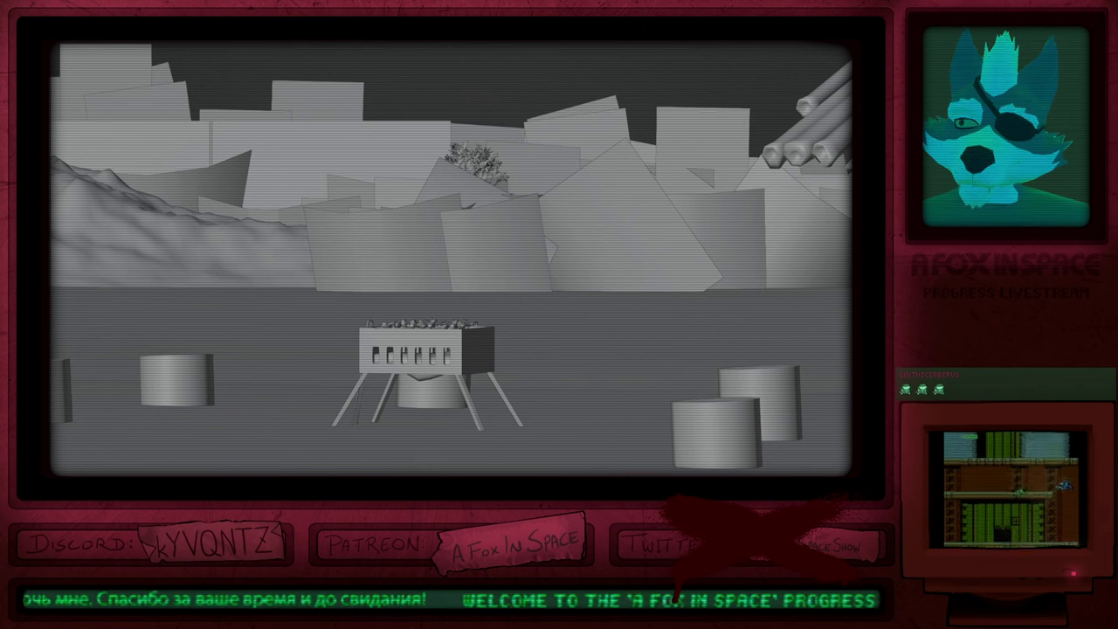
pyautogui.click(575, 250)
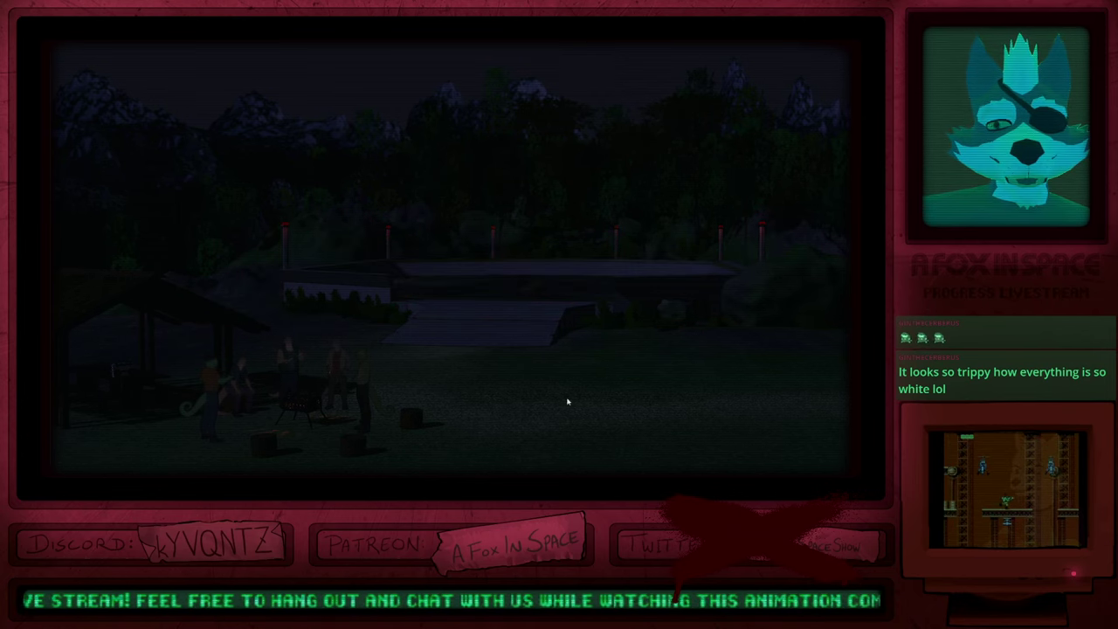
# Step: Make the FOG collection visible in the Outliner, toggling the maximized viewport off and back on
pyautogui.hotkey('ctrl', 'alt', 'space')
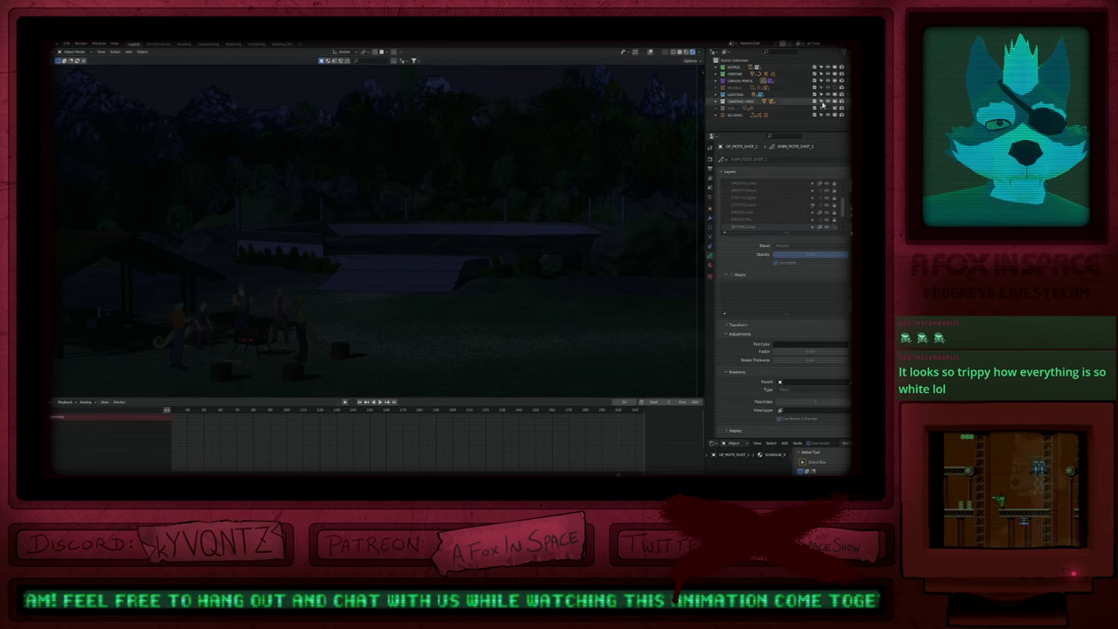
pyautogui.click(830, 109)
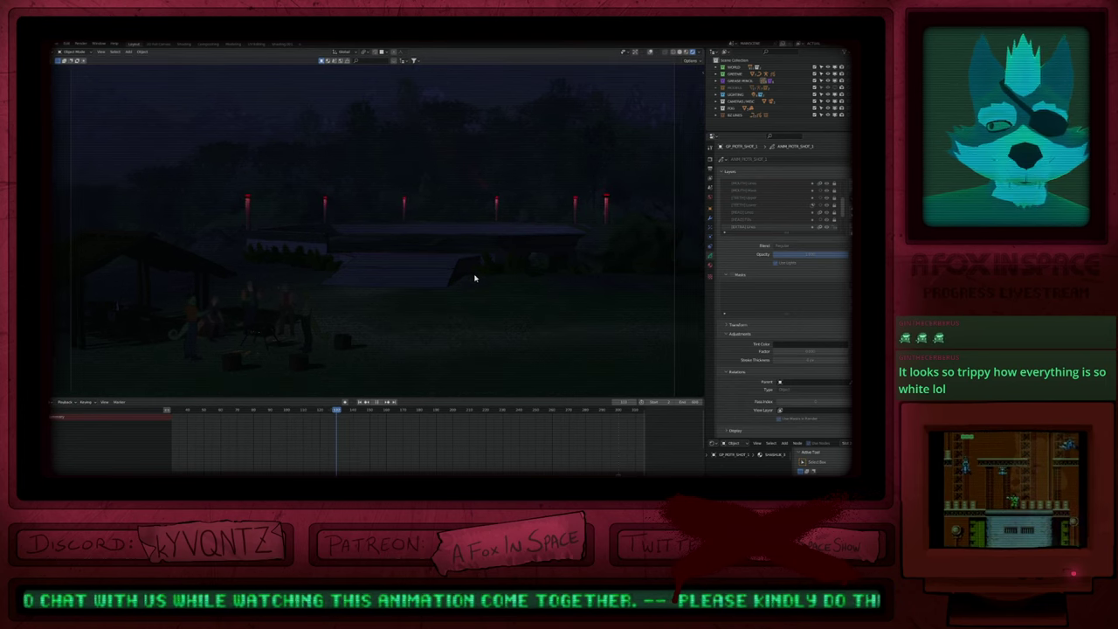
pyautogui.hotkey('ctrl', 'alt', 'space')
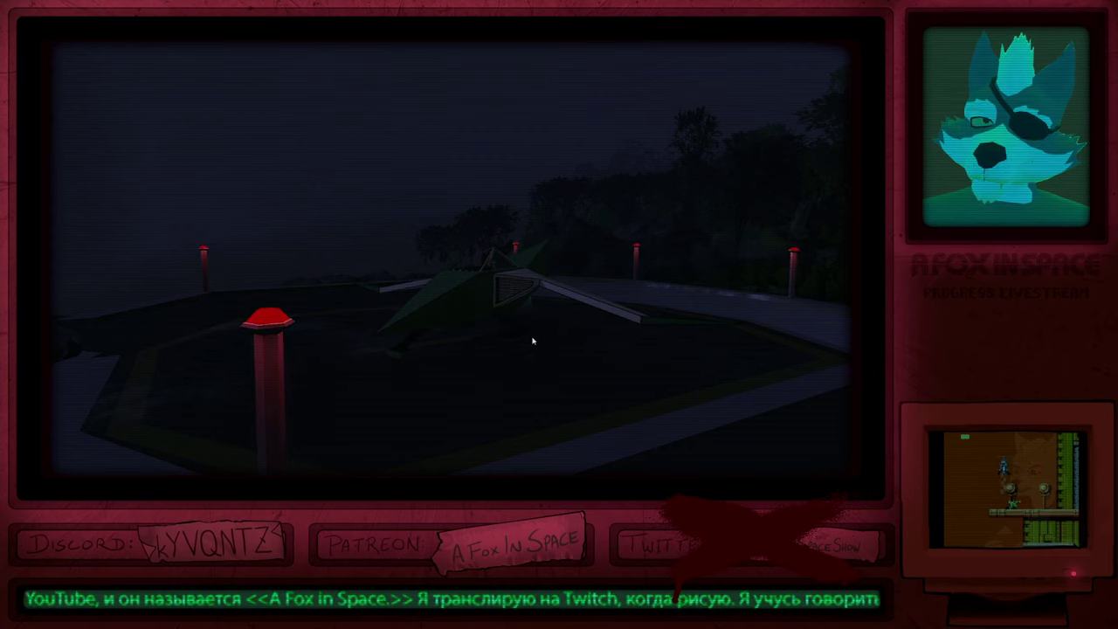
# Step: Orbit around the foggy landing pad and zoom out to the wide campsite view
pyautogui.moveTo(423, 341); pyautogui.dragTo(491, 336, button='middle')
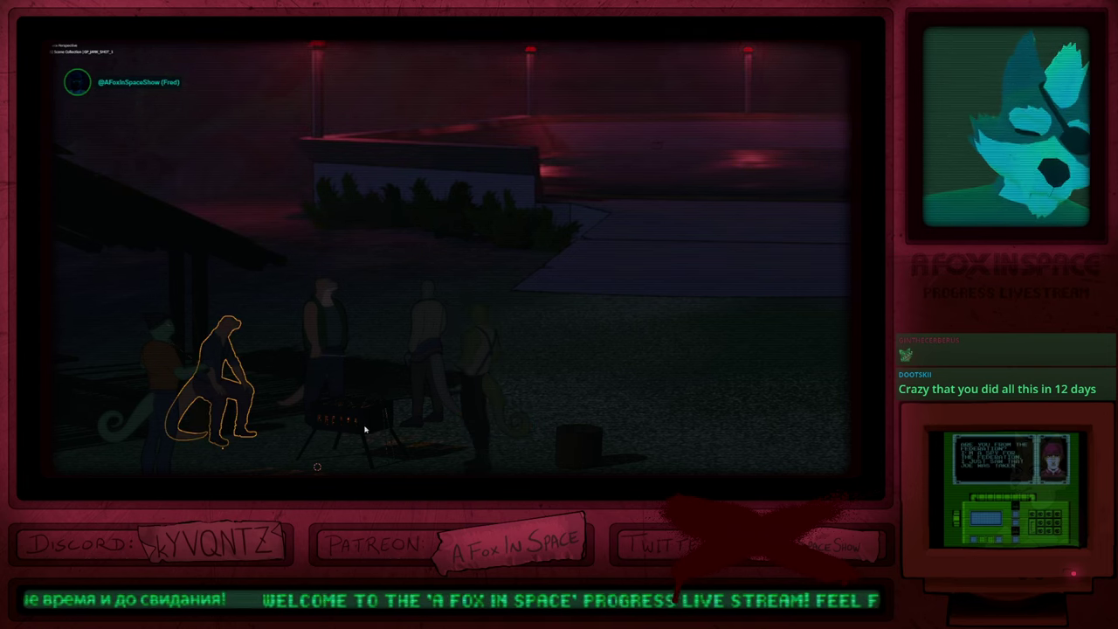
pyautogui.scroll(-6, 326, 406)
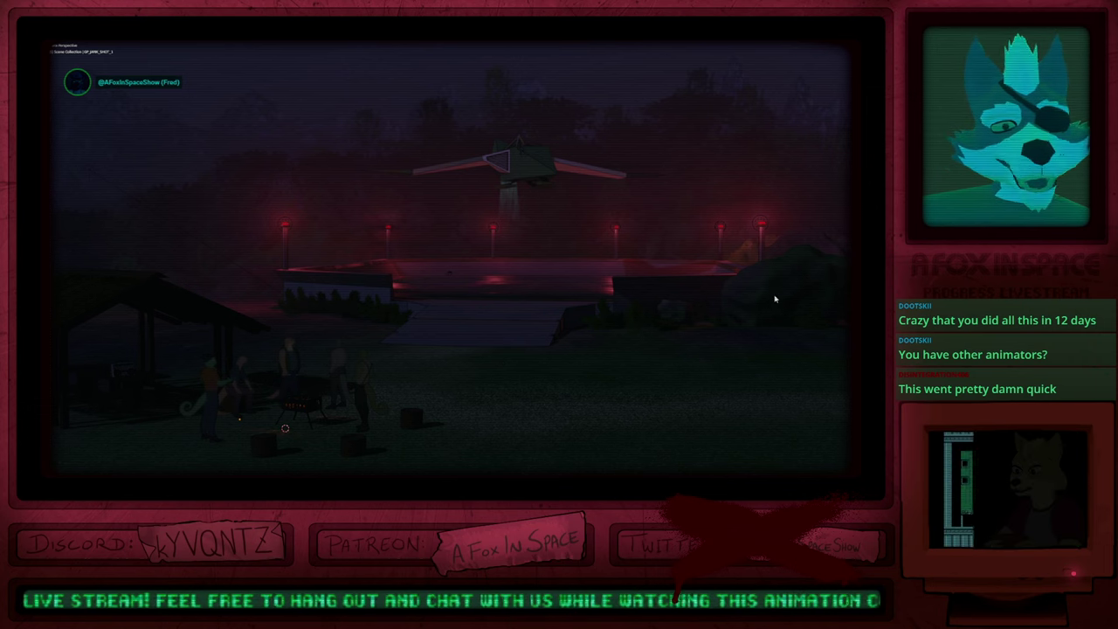
# Step: Select the mound, fog volume and stage props, then cancel a move of the fog box
pyautogui.click(745, 302)
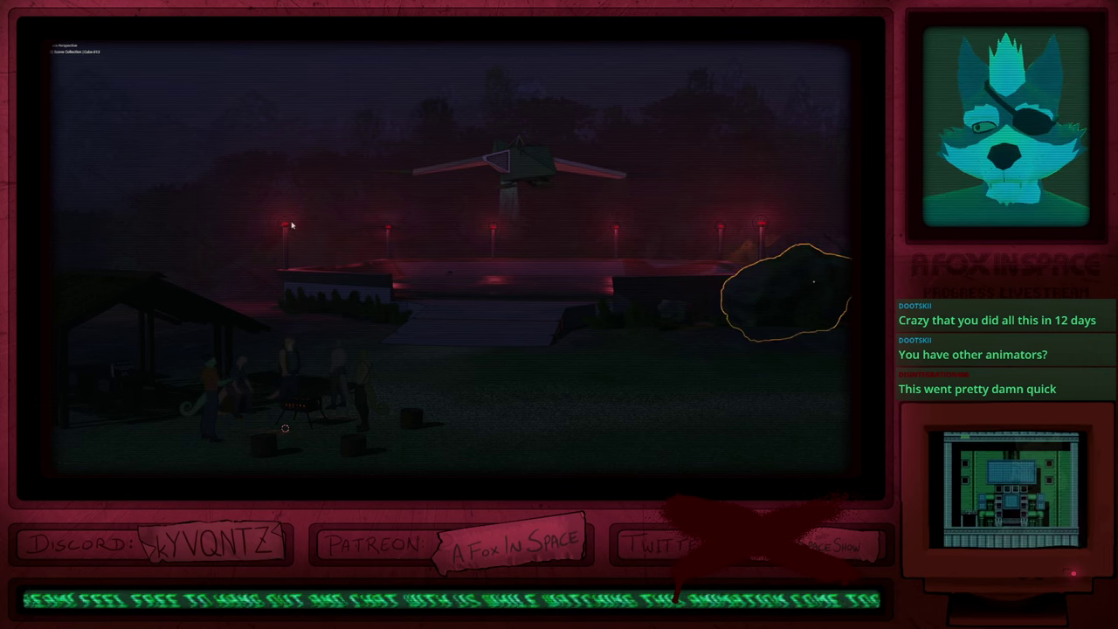
pyautogui.click(391, 224)
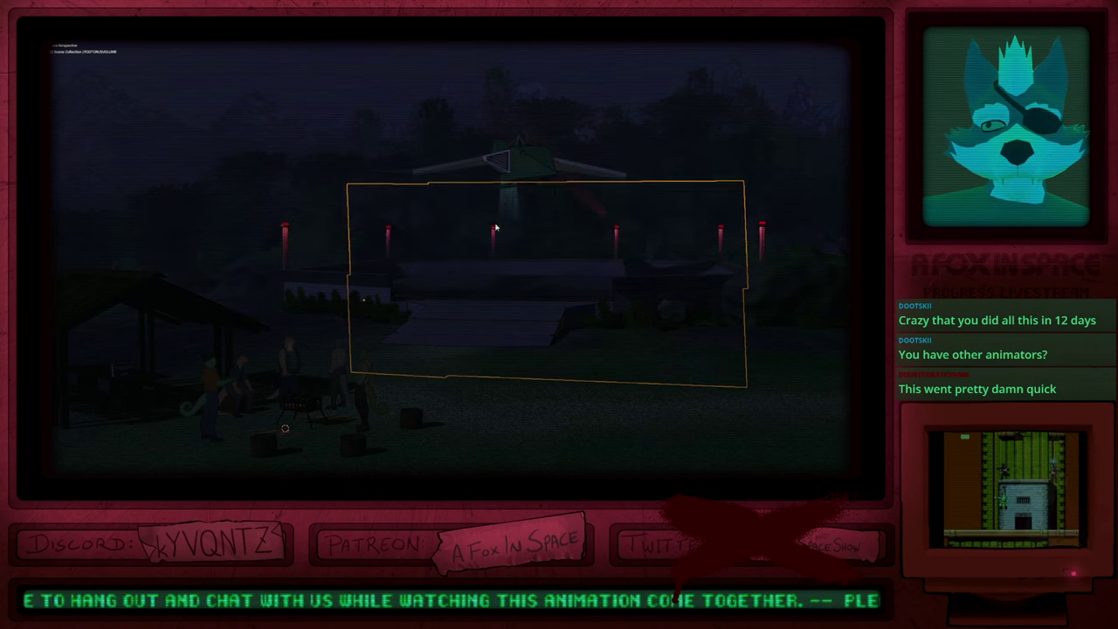
pyautogui.click(617, 229)
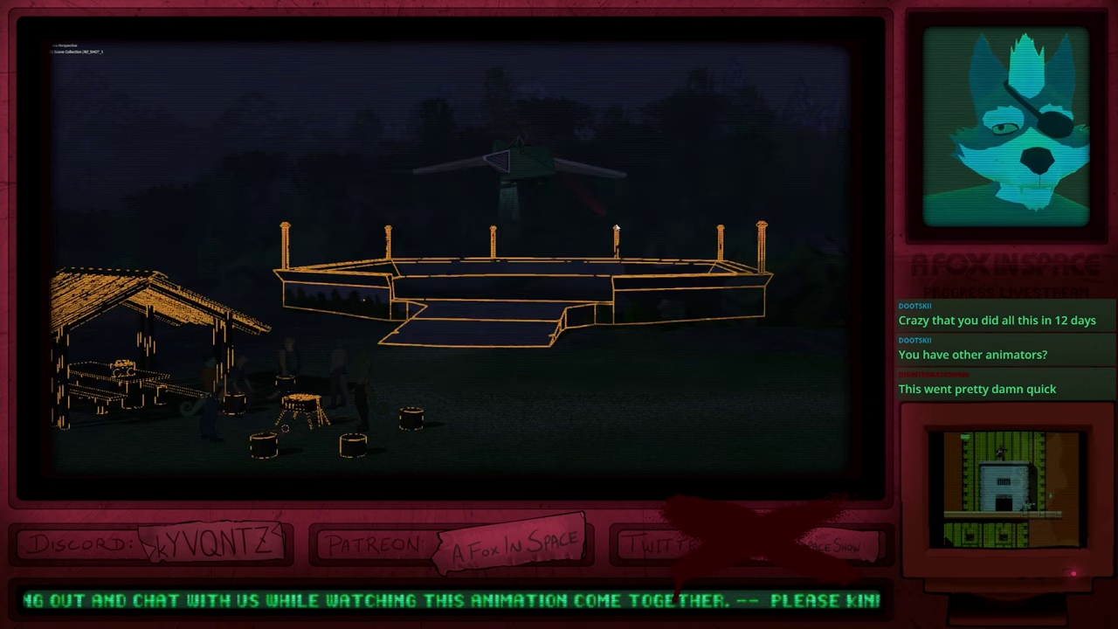
pyautogui.click(600, 244)
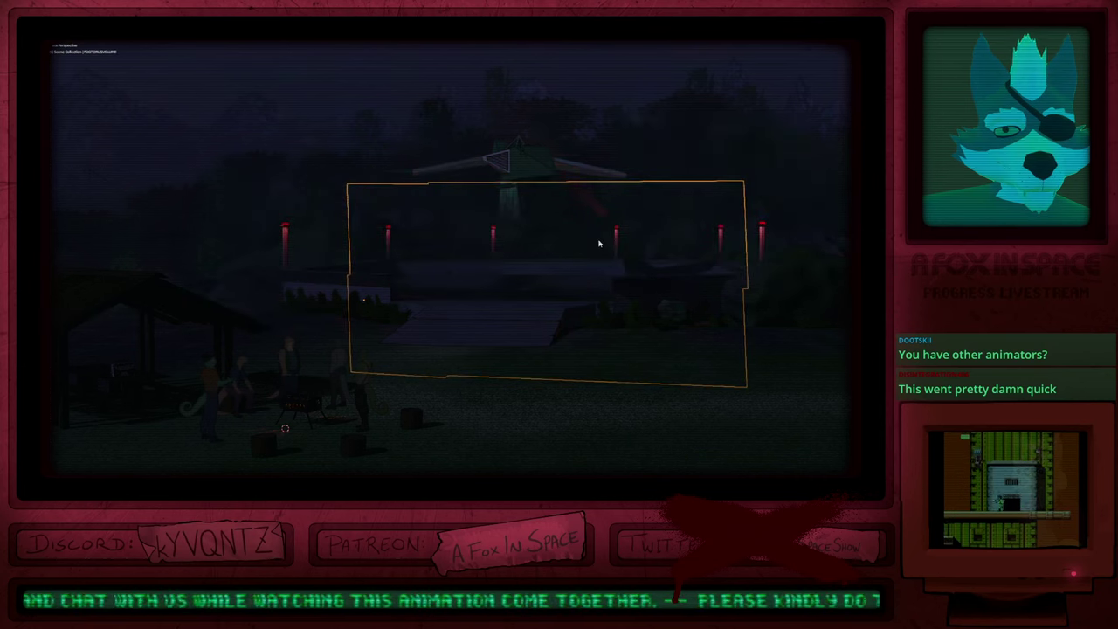
pyautogui.press('g')
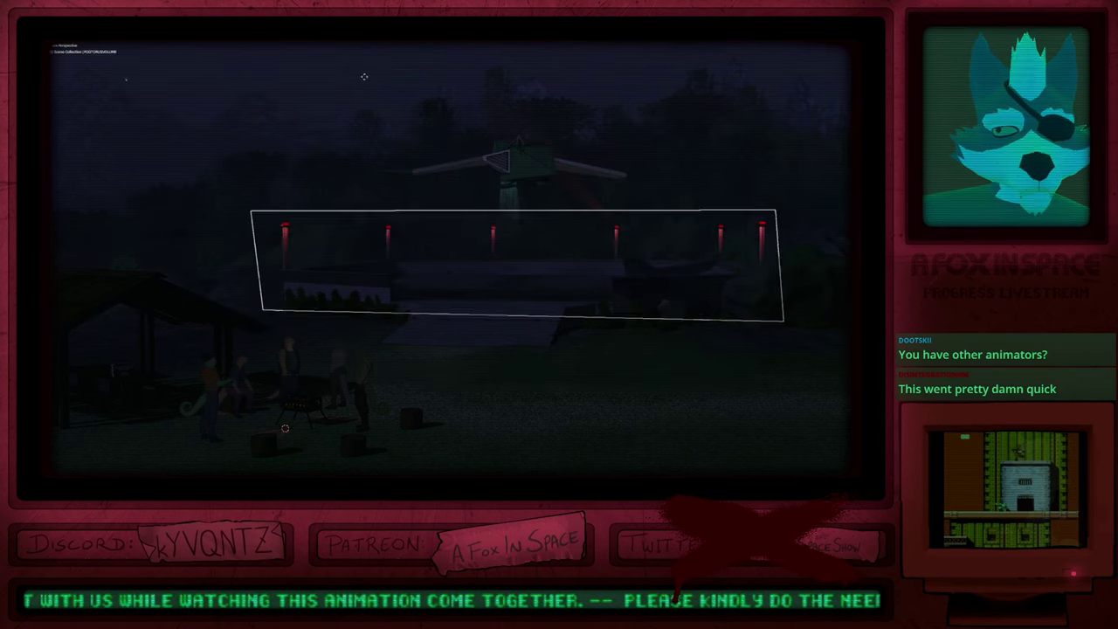
pyautogui.rightClick(252, 415)
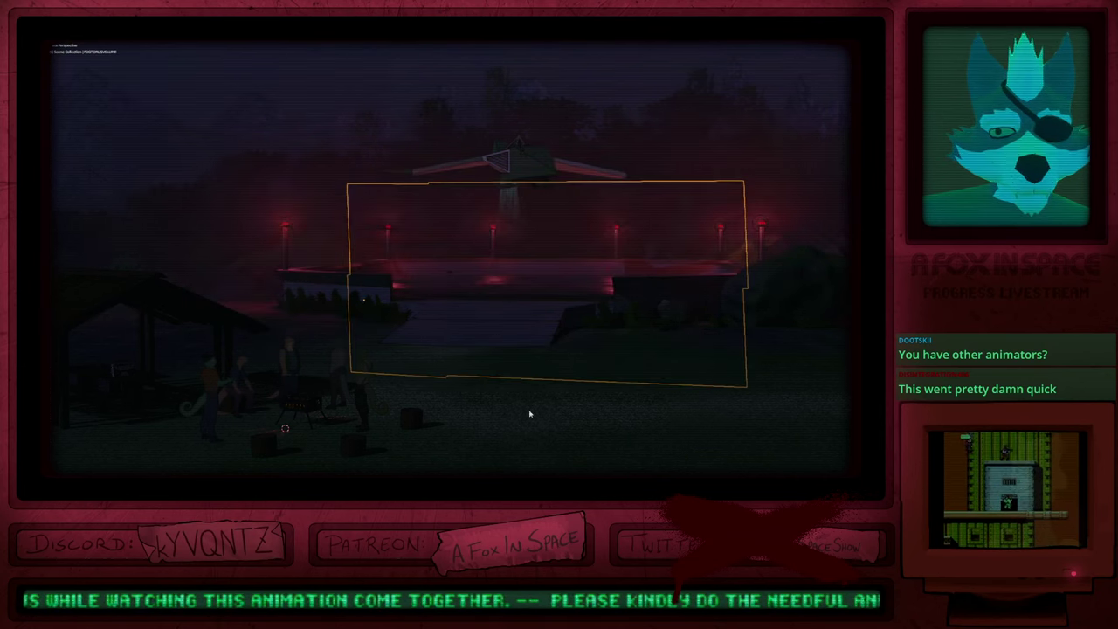
# Step: Play the night-scene animation through and restore the full editor layout
pyautogui.press('Tab')
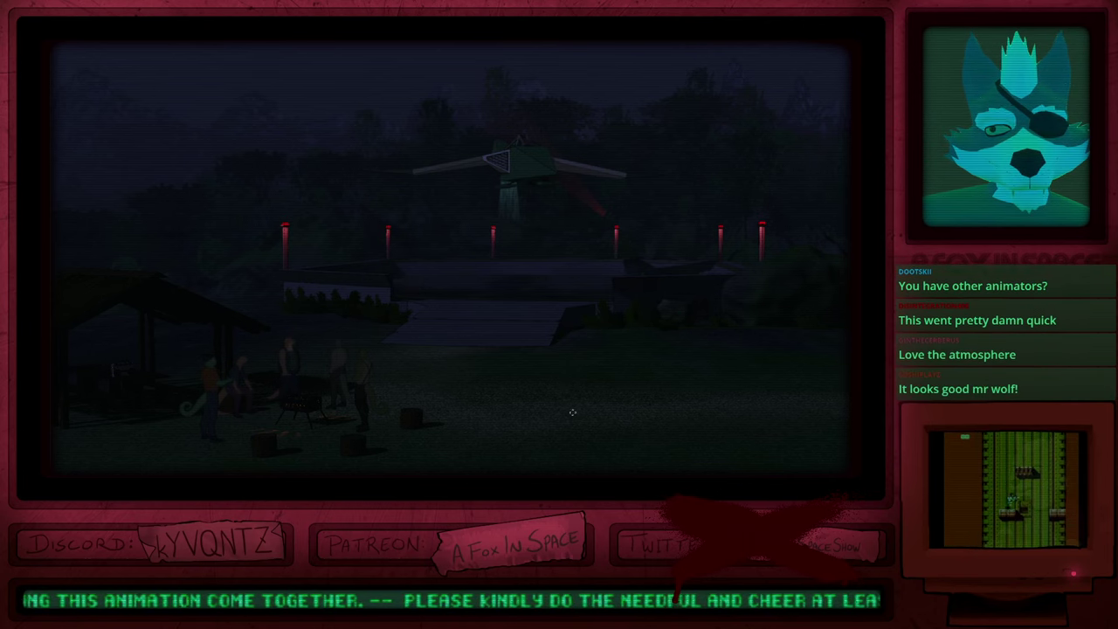
pyautogui.scroll(9, 520, 314)
pyautogui.scroll(-4, 531, 316)
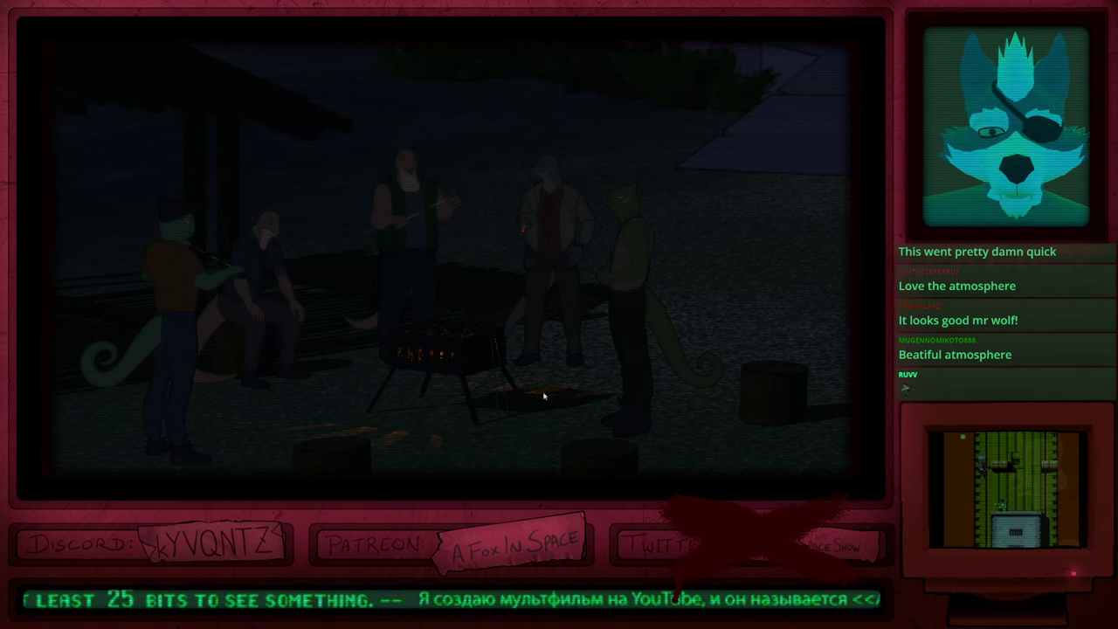
pyautogui.hotkey('ctrl', 'alt', 'space')
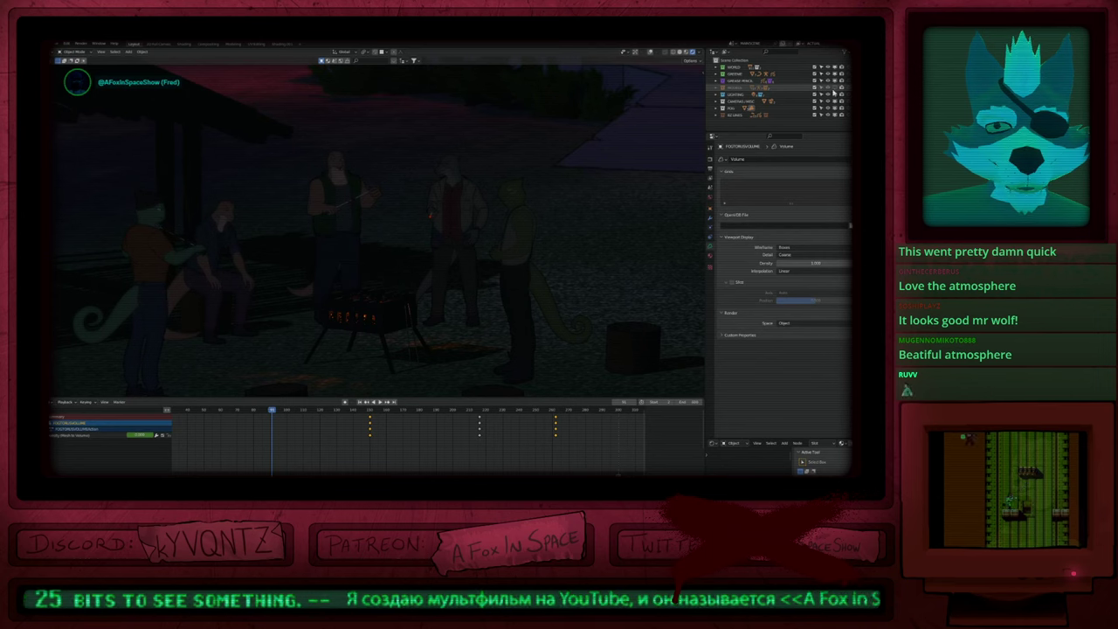
pyautogui.hotkey('ctrl', 'alt', 'space')
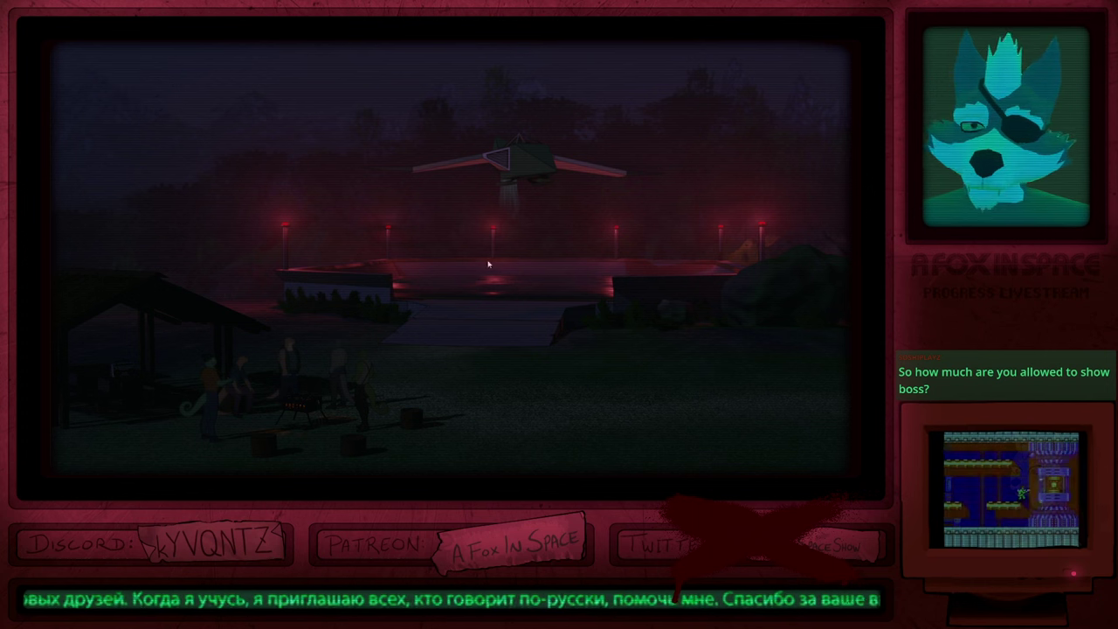
pyautogui.hotkey('ctrl', 'alt', 'space')
# Step: Render the campsite frame and zoom the result in on the people at the grill
pyautogui.press('F11')
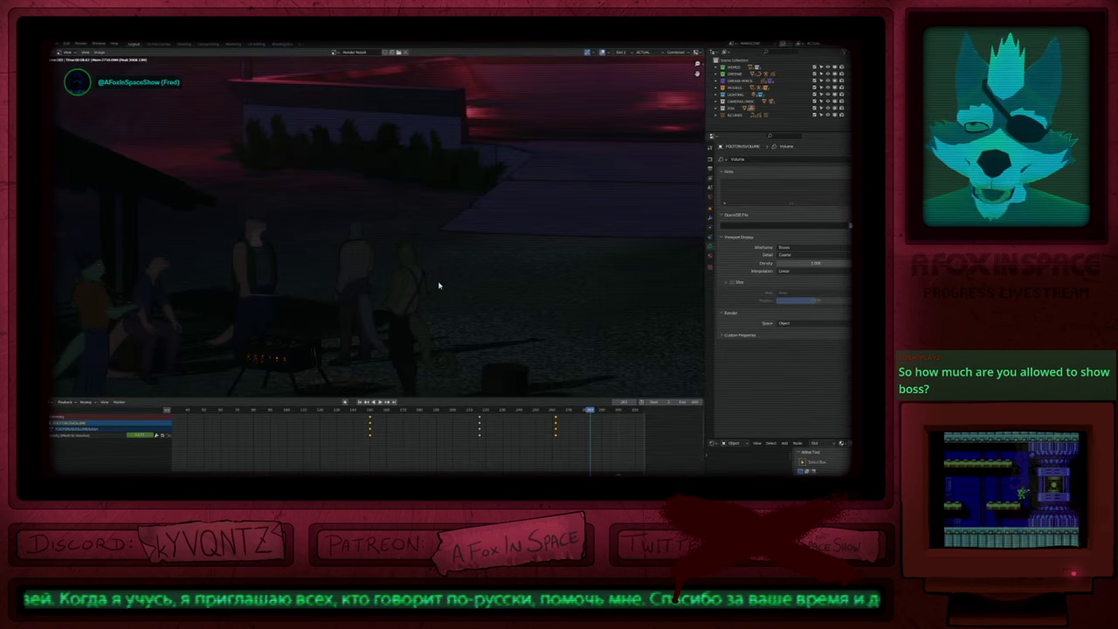
pyautogui.hotkey('ctrl', 'alt', 'space')
pyautogui.press('Home')
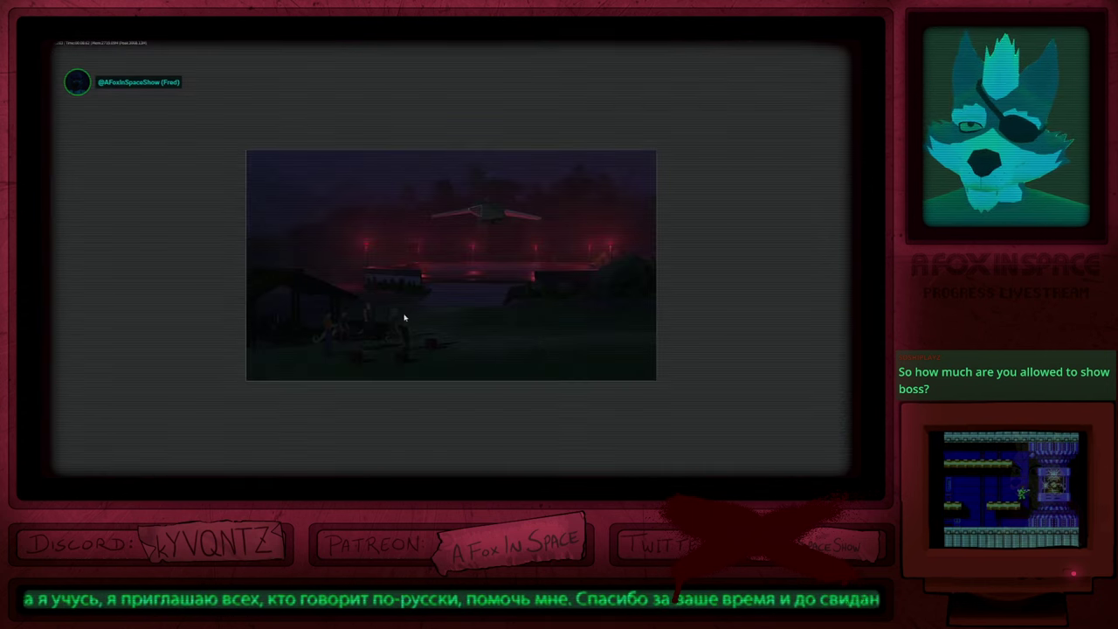
pyautogui.press('ctrl+KP_4')
pyautogui.moveTo(273, 433); pyautogui.dragTo(485, 210, button='middle')
pyautogui.moveTo(270, 302); pyautogui.dragTo(326, 310, button='middle')
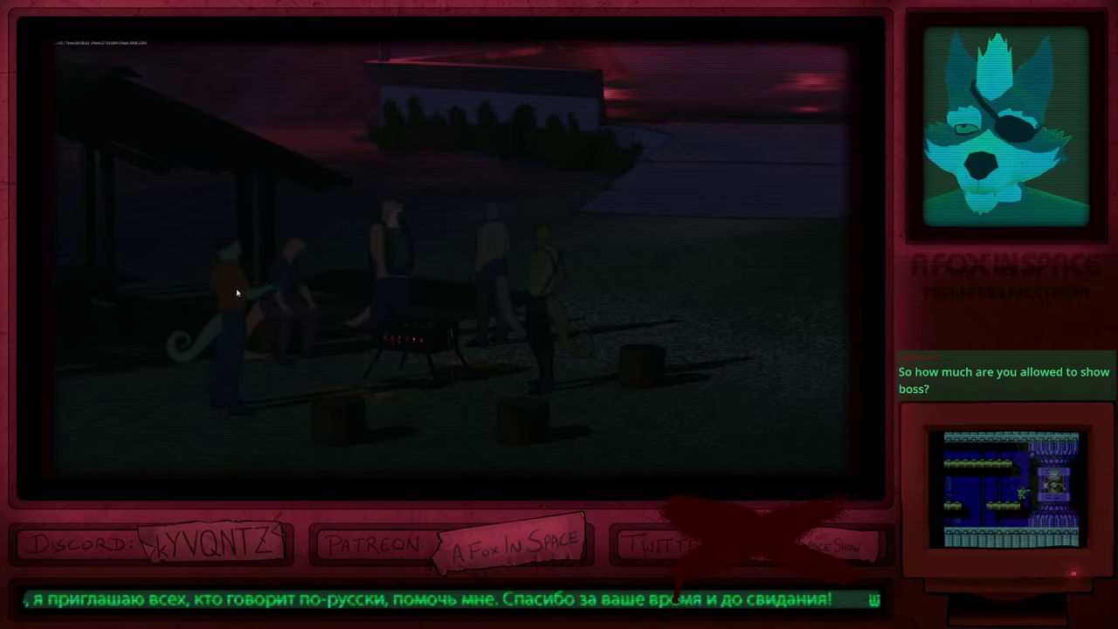
pyautogui.scroll(1, 248, 281)
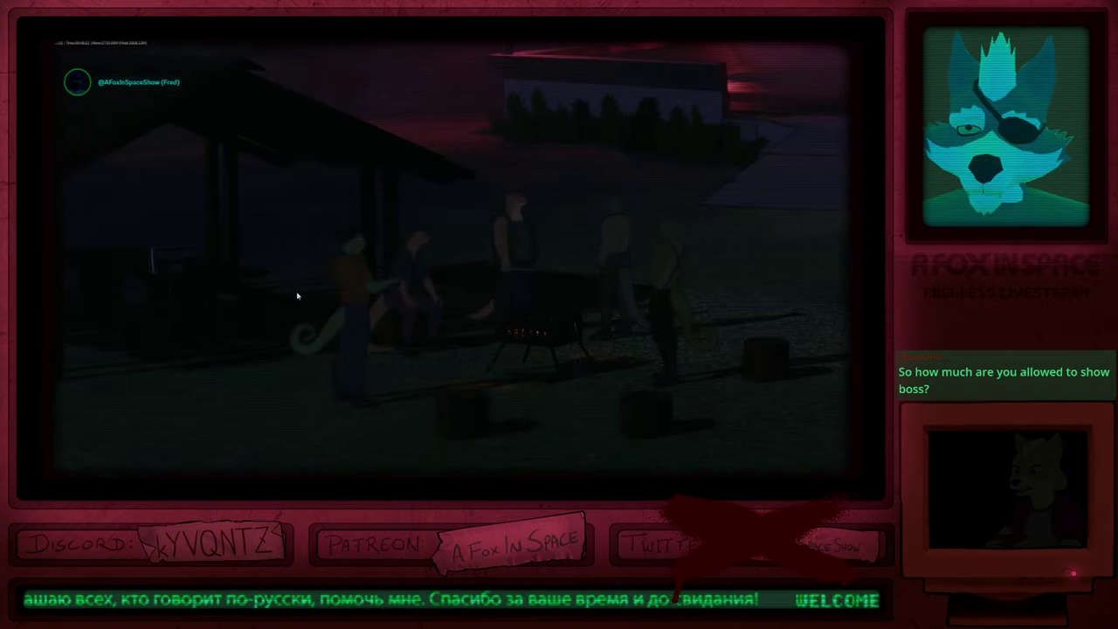
pyautogui.hotkey('ctrl', 'alt', 'space')
# Step: Review the render settings and the landing pad lamps in the render, then close it
pyautogui.click(710, 159)
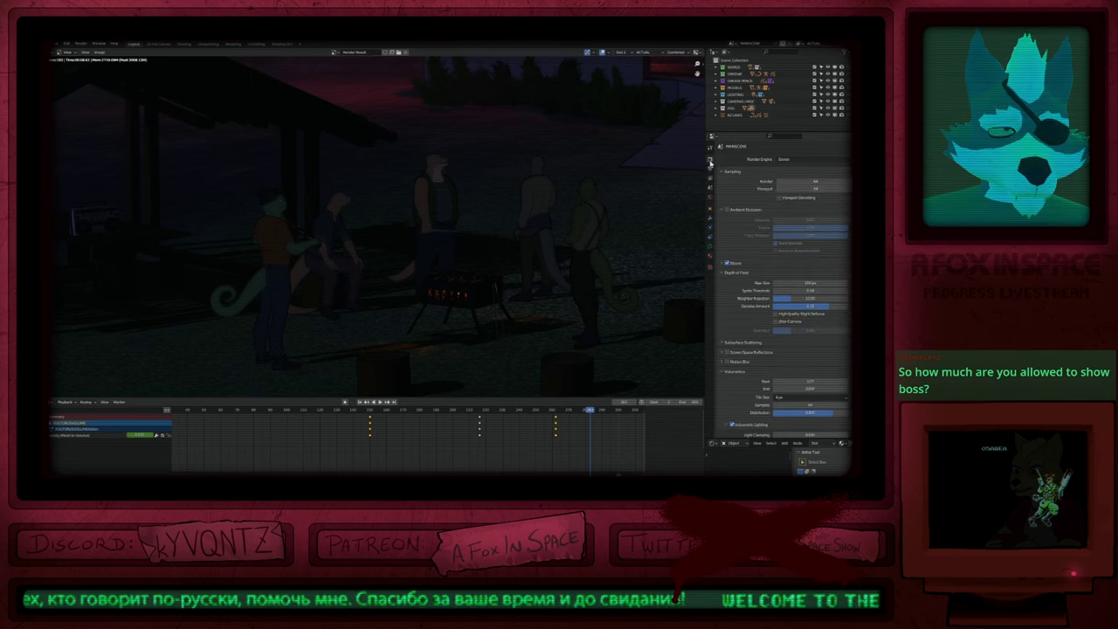
pyautogui.hotkey('ctrl', 'alt', 'space')
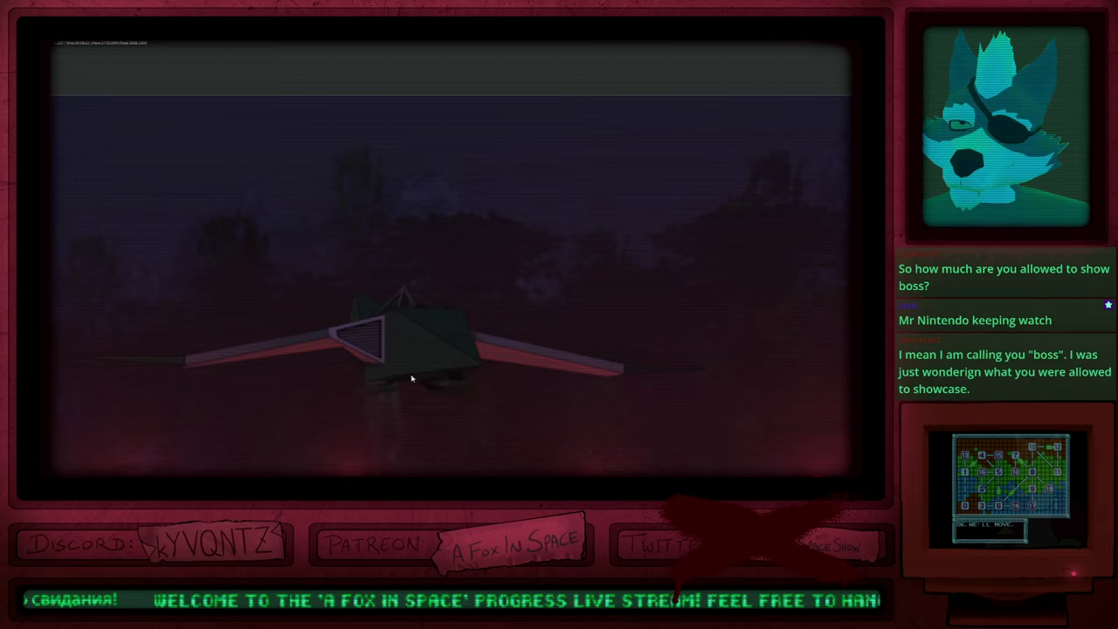
pyautogui.moveTo(412, 378); pyautogui.dragTo(391, 317, button='middle')
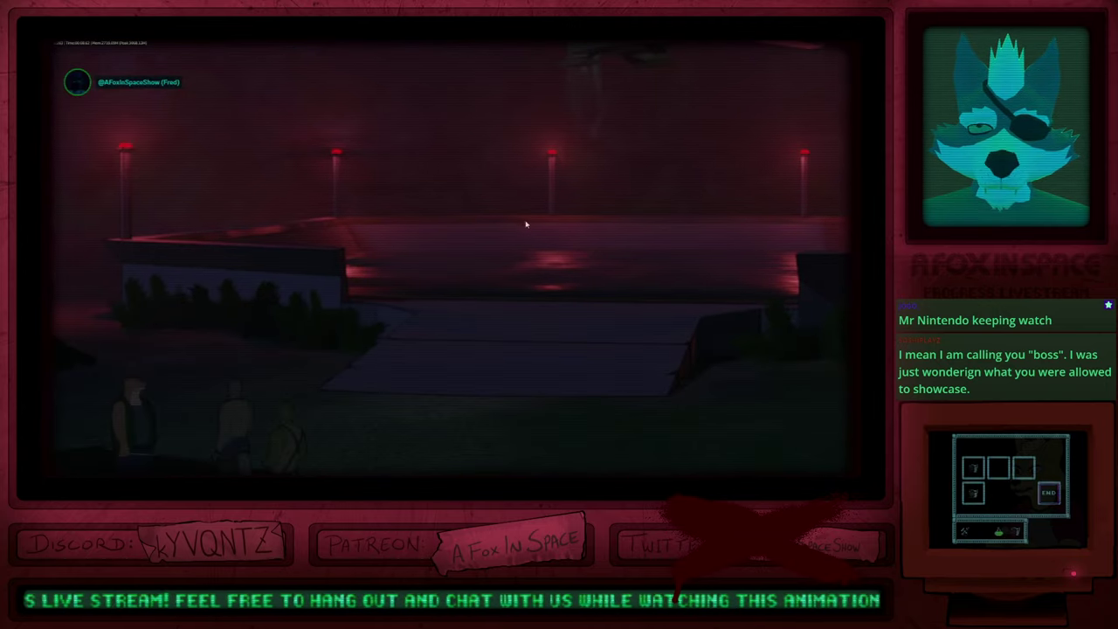
pyautogui.hotkey('ctrl', 'alt', 'space')
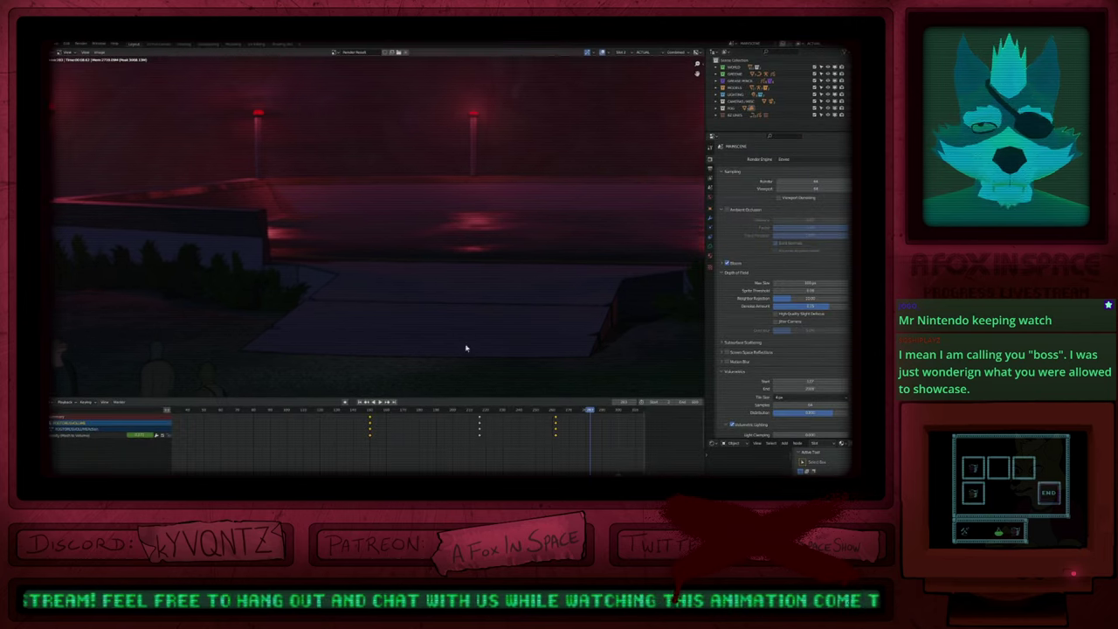
pyautogui.keyDown('ctrl'); pyautogui.moveTo(419, 458); pyautogui.dragTo(375, 460, button='middle'); pyautogui.keyUp('ctrl')
pyautogui.press('Escape')
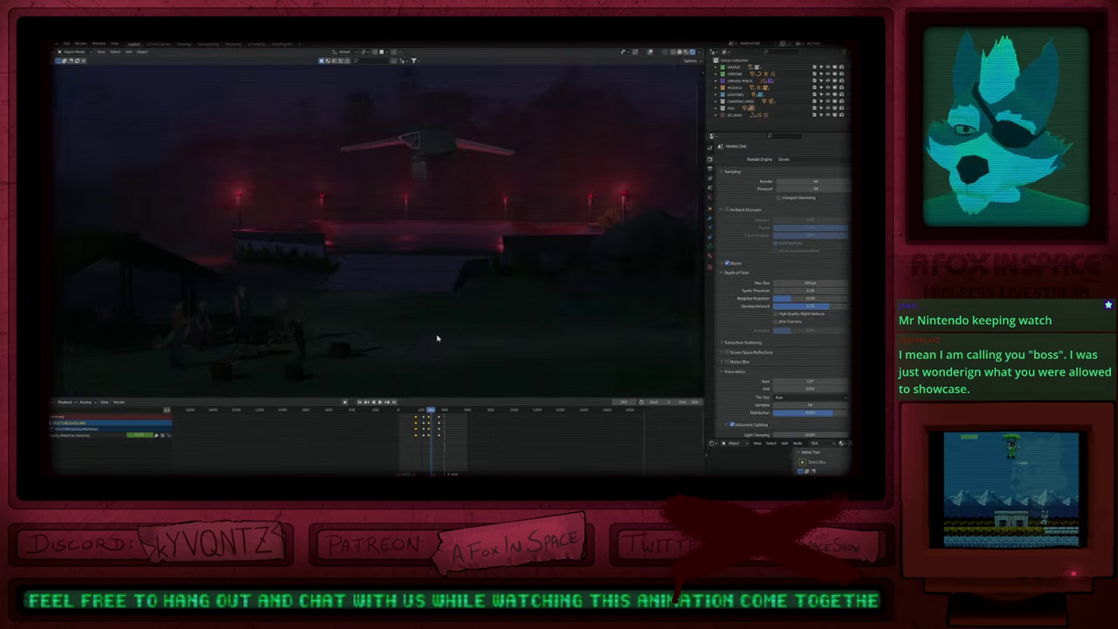
# Step: Compare solid and rendered viewport shading across nearby frames
pyautogui.press('z')
pyautogui.click(456, 360)
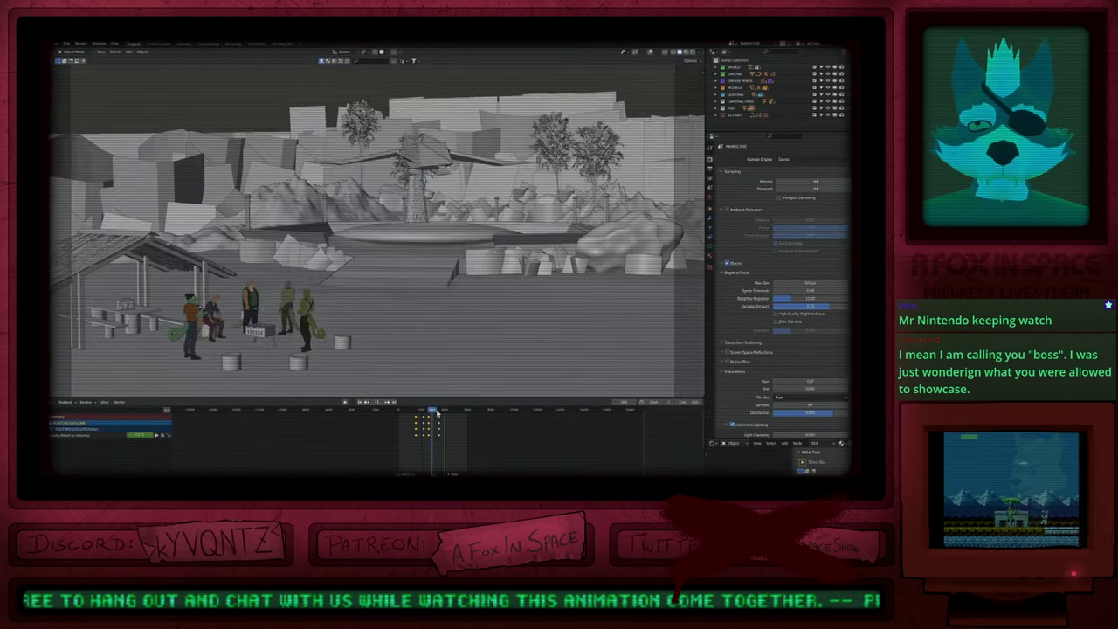
pyautogui.click(445, 411)
pyautogui.click(433, 411)
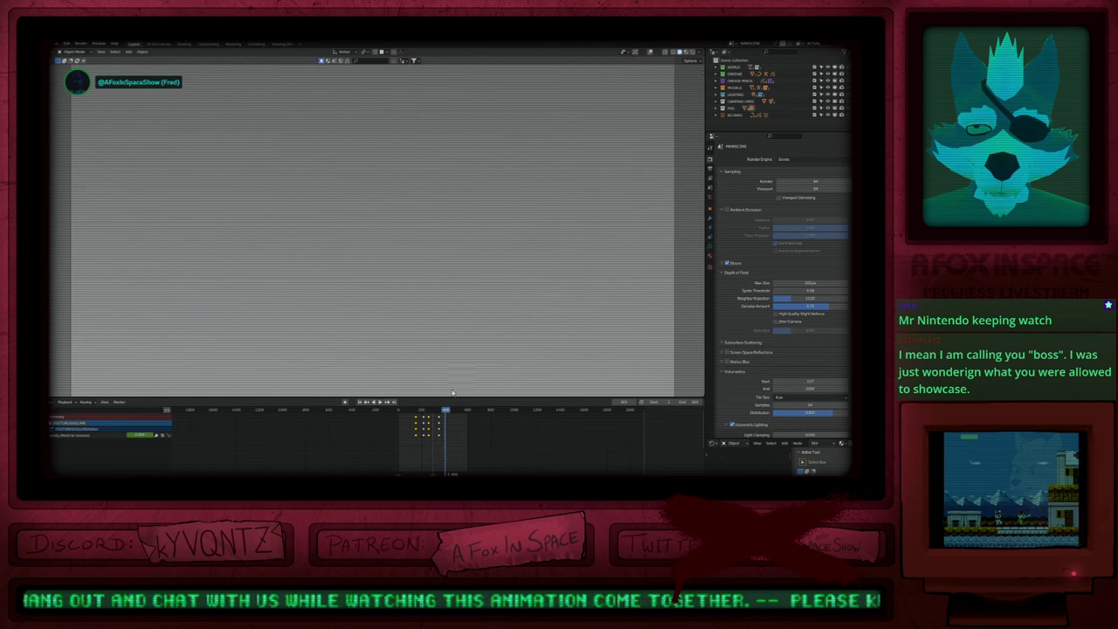
pyautogui.press('z')
pyautogui.click(438, 268)
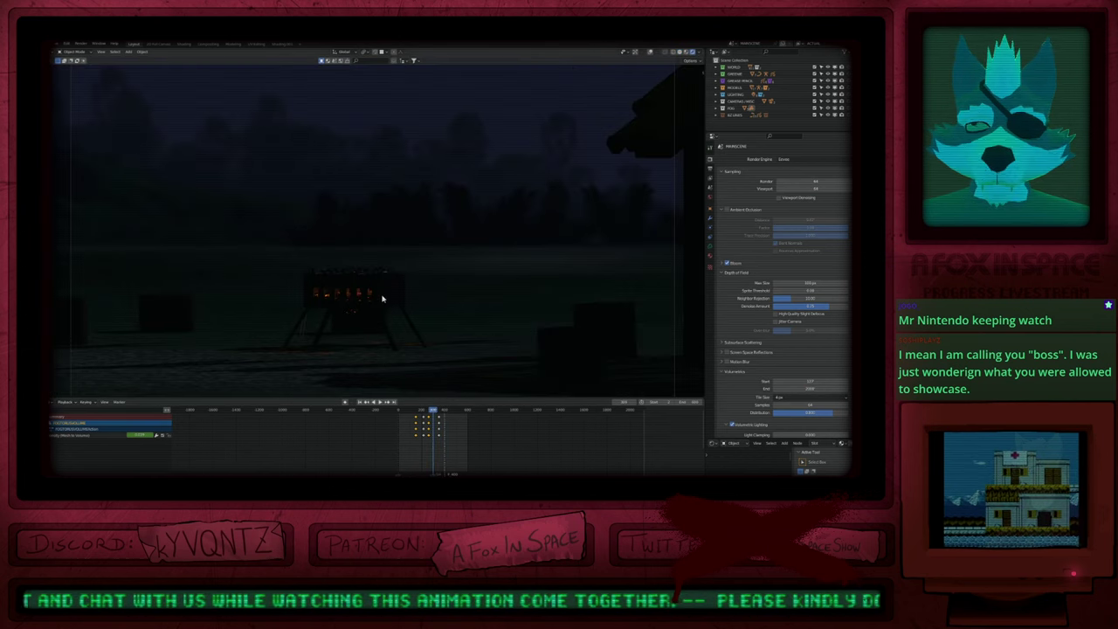
# Step: Hide the fog collection and view the campsite in solid shading, moving toward the ship
pyautogui.click(829, 107)
pyautogui.press('z')
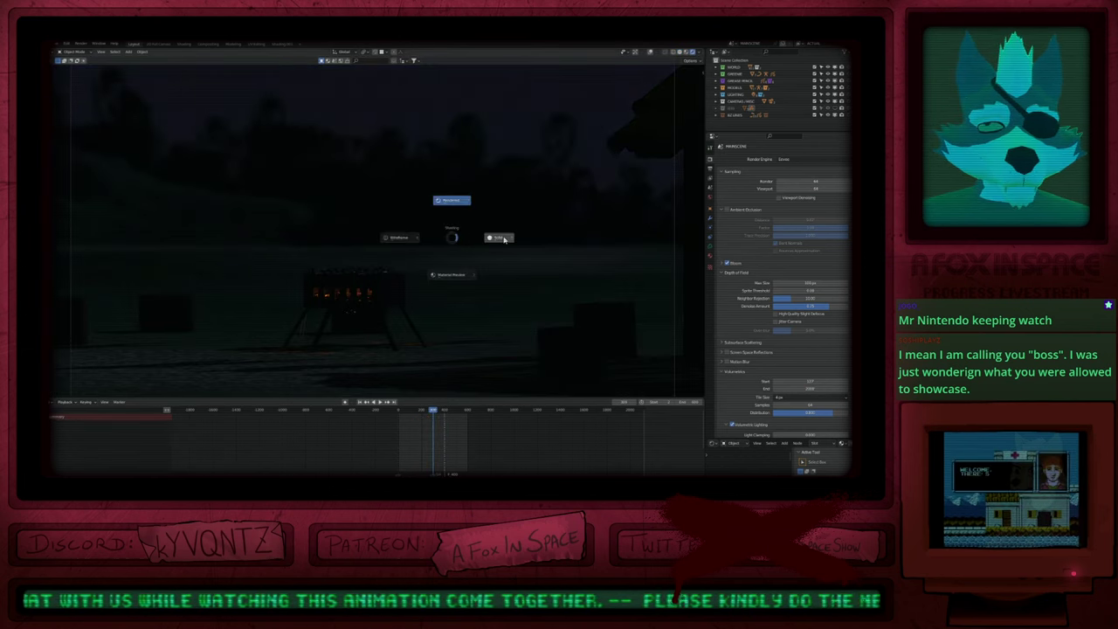
pyautogui.click(497, 234)
pyautogui.moveTo(349, 243)
pyautogui.keyDown('shift'); pyautogui.mouseDown(button='middle')
pyautogui.moveTo(353, 264)
pyautogui.moveTo(367, 255)
pyautogui.mouseUp(button='middle'); pyautogui.keyUp('shift')
pyautogui.hotkey('ctrl', 'alt', 'space')
pyautogui.press('Home')
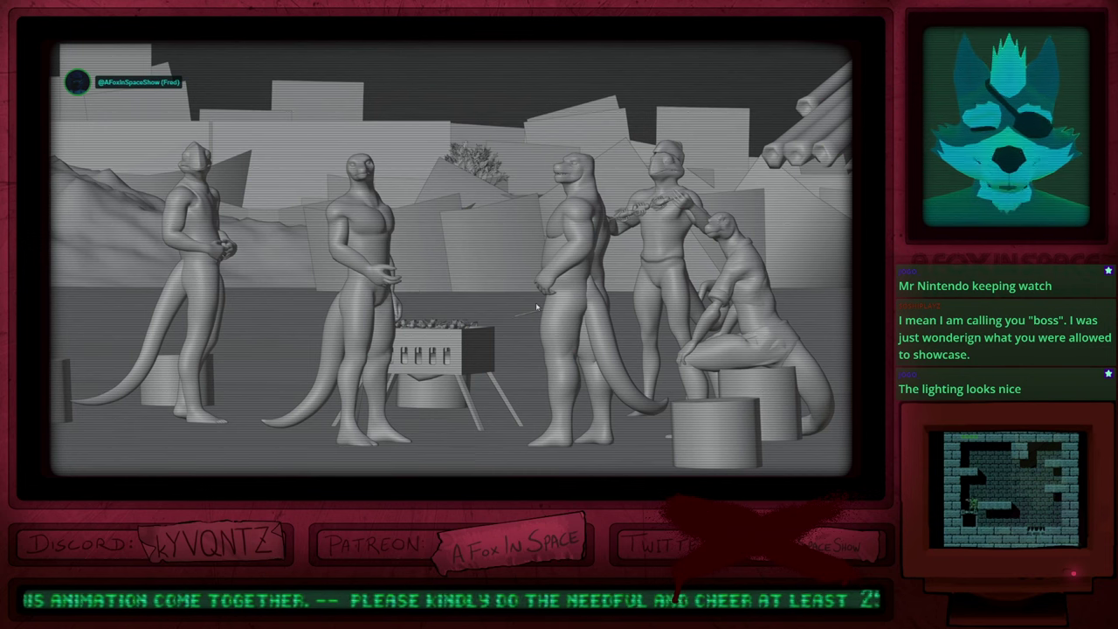
pyautogui.hotkey('ctrl', 'space')
pyautogui.moveTo(487, 344); pyautogui.dragTo(622, 320, button='middle')
pyautogui.press('w')
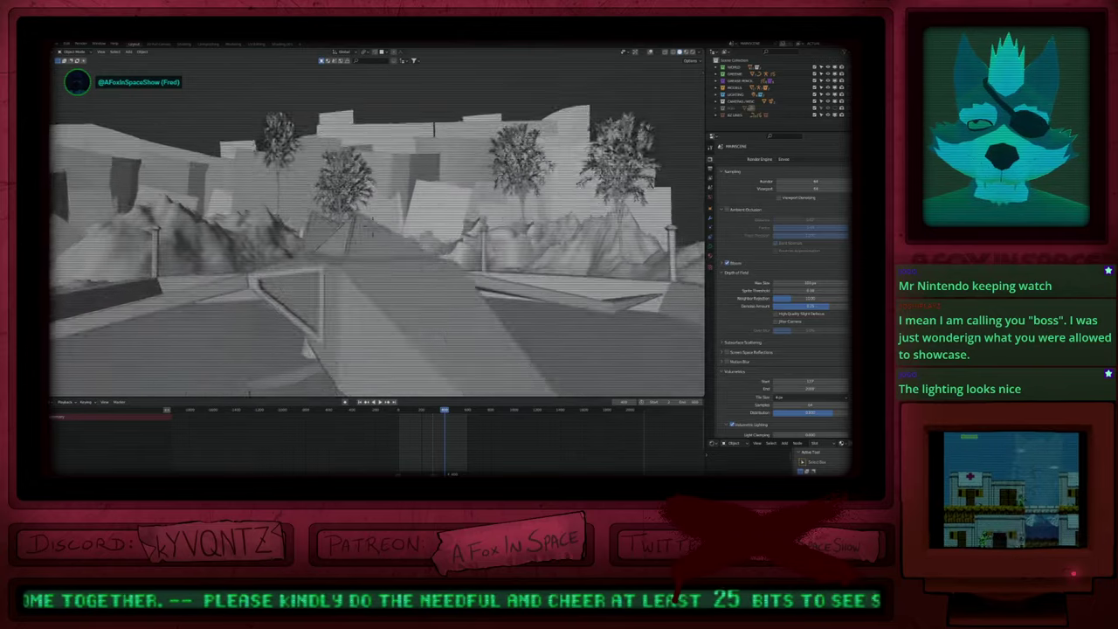
pyautogui.click(669, 341)
pyautogui.press('z')
pyautogui.click(661, 298)
pyautogui.hotkey('shift', '`')
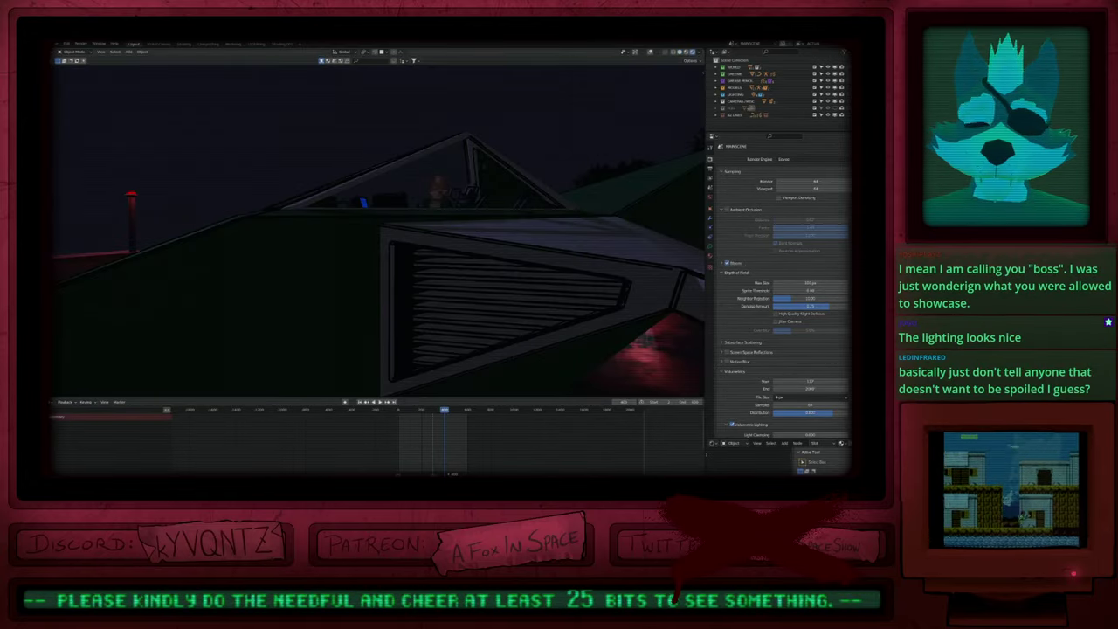
pyautogui.press('w')
pyautogui.press('w')
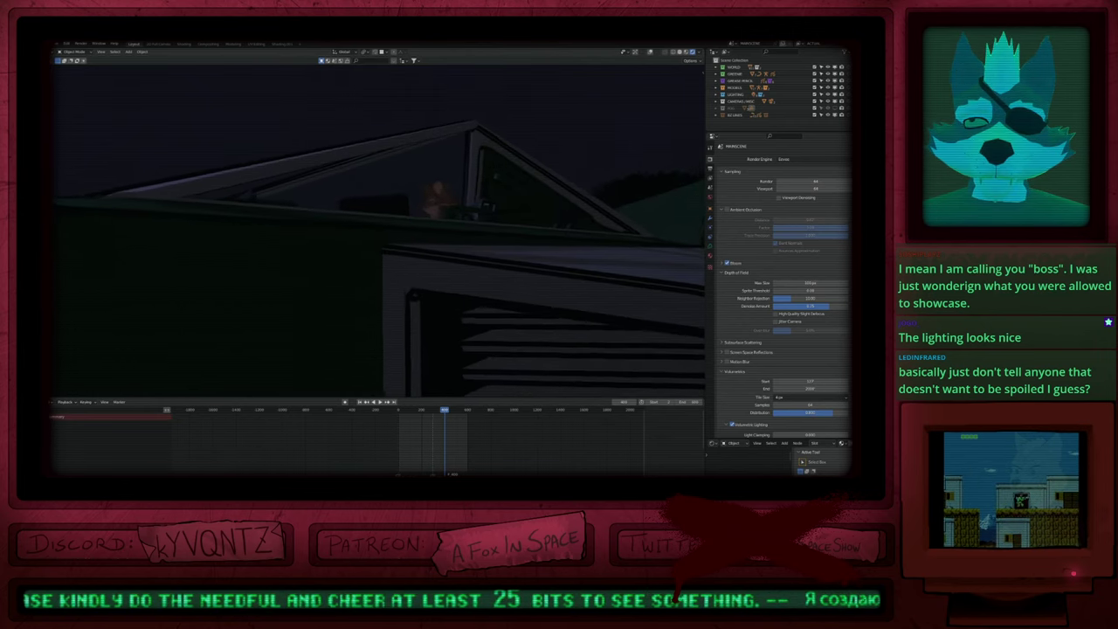
pyautogui.press('s')
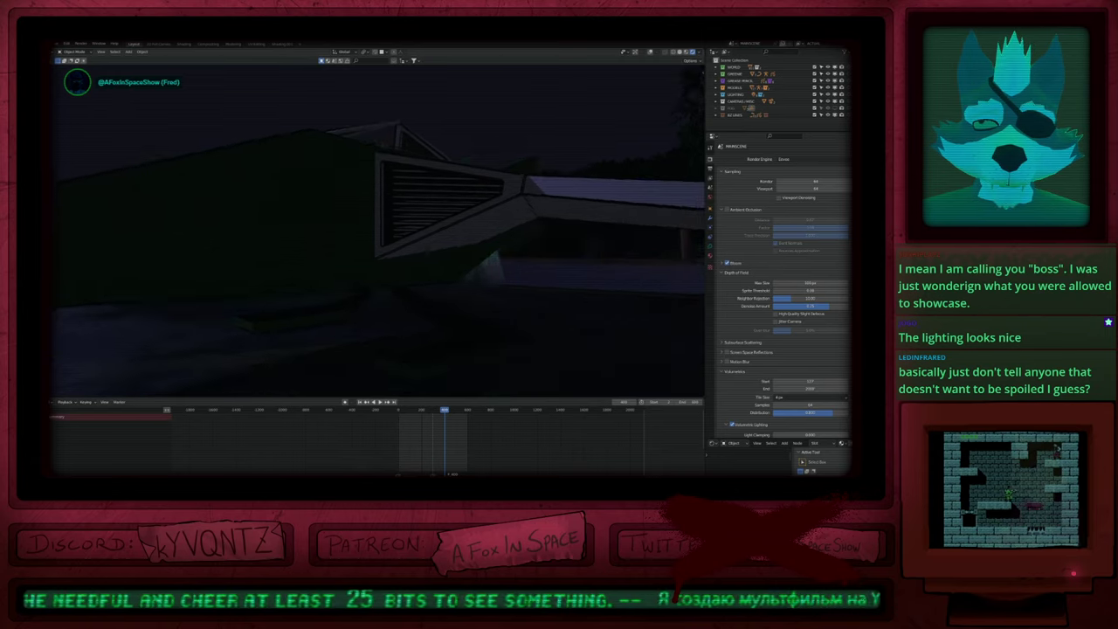
pyautogui.press('d')
pyautogui.press('a')
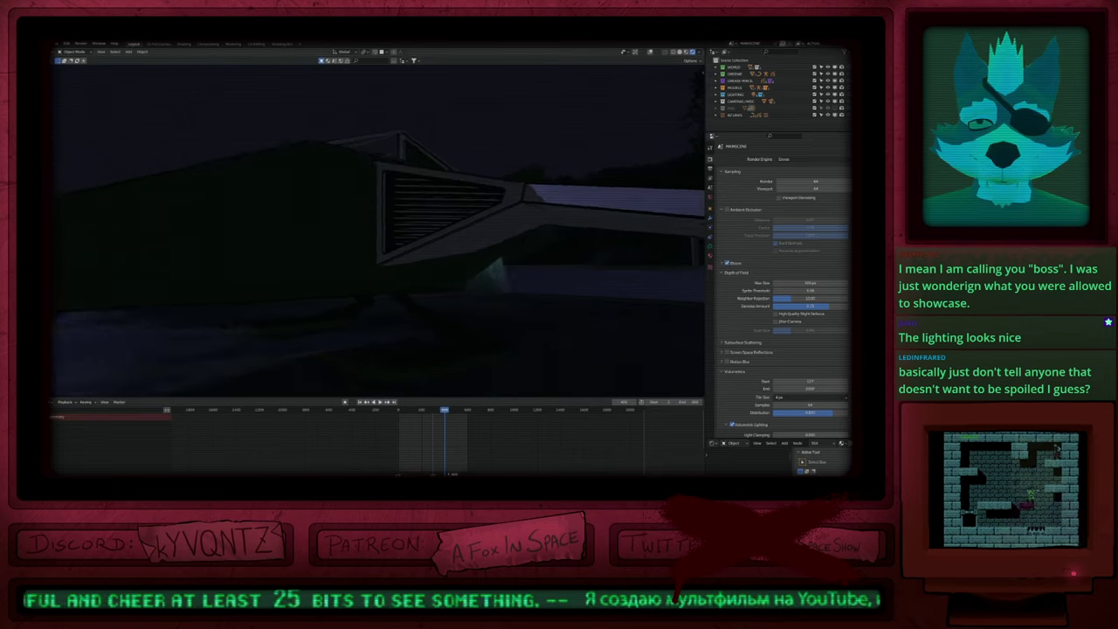
pyautogui.press('w')
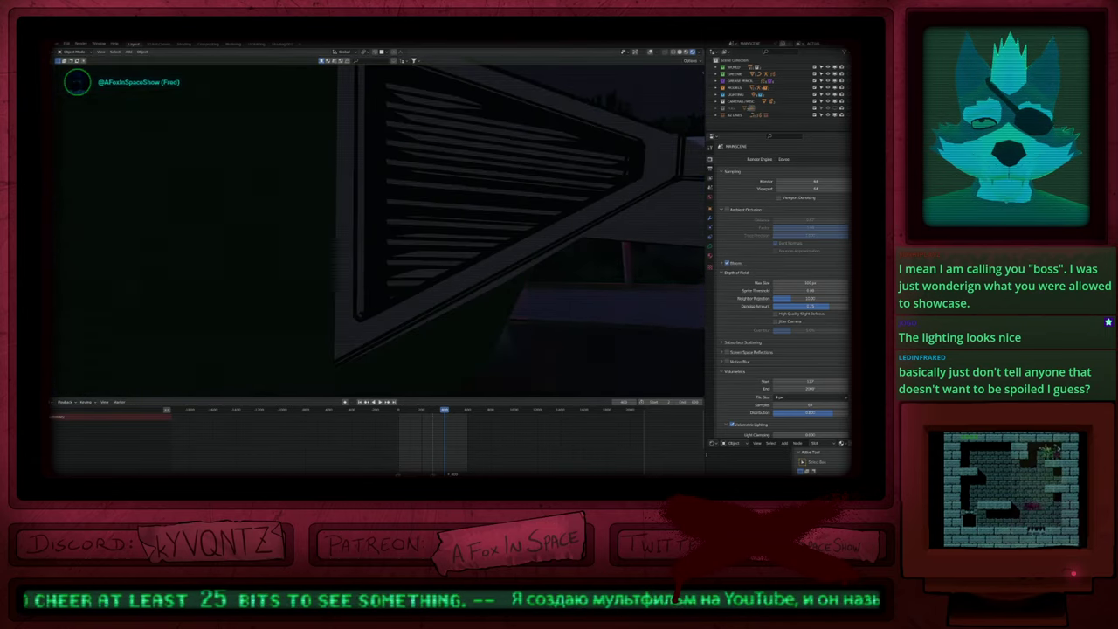
pyautogui.press('s')
pyautogui.press('w')
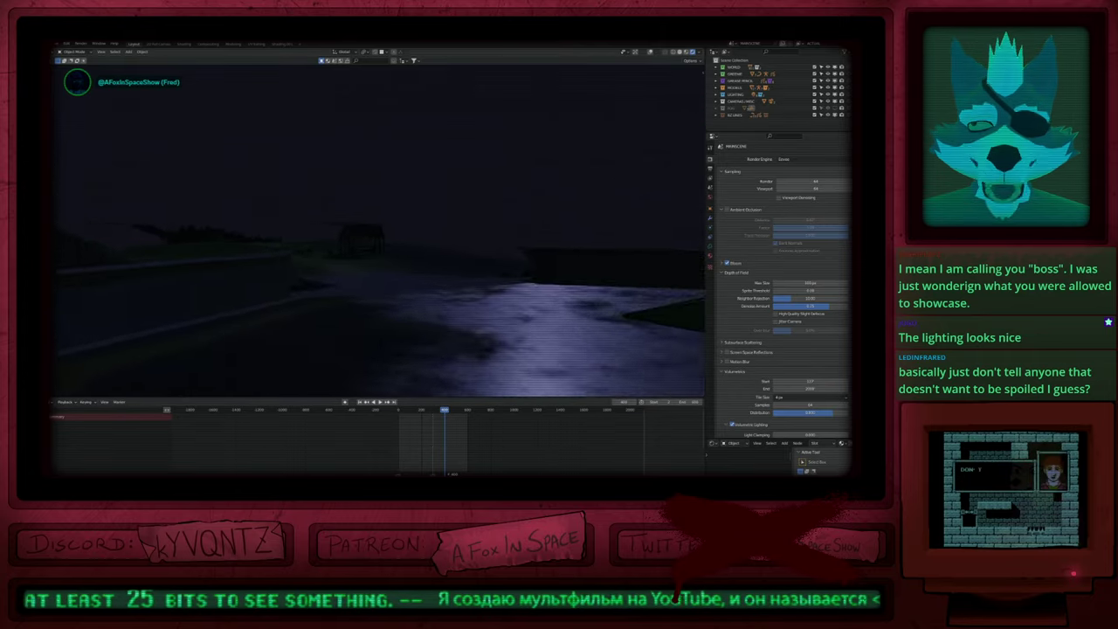
pyautogui.press('s')
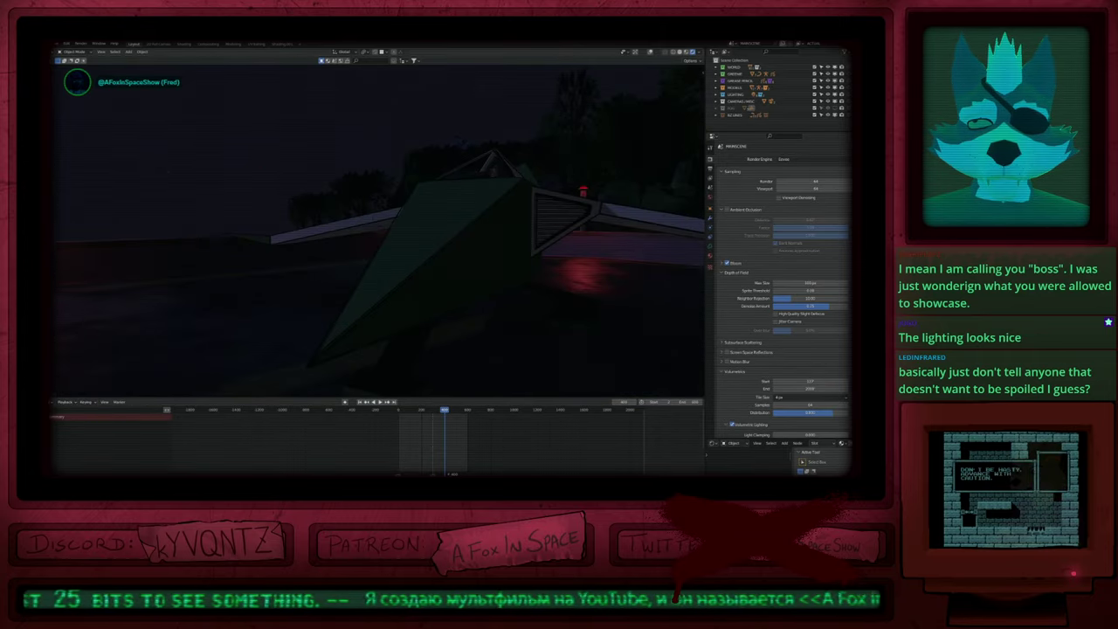
pyautogui.press('w')
pyautogui.press('w')
pyautogui.press('s')
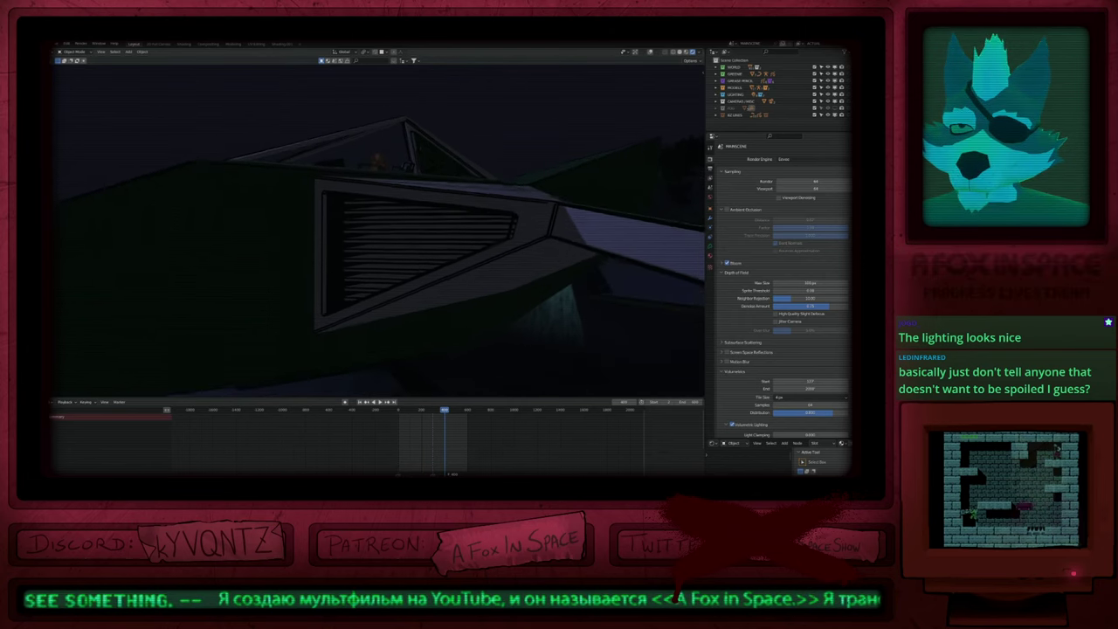
pyautogui.press('s')
pyautogui.press('w')
pyautogui.press('w')
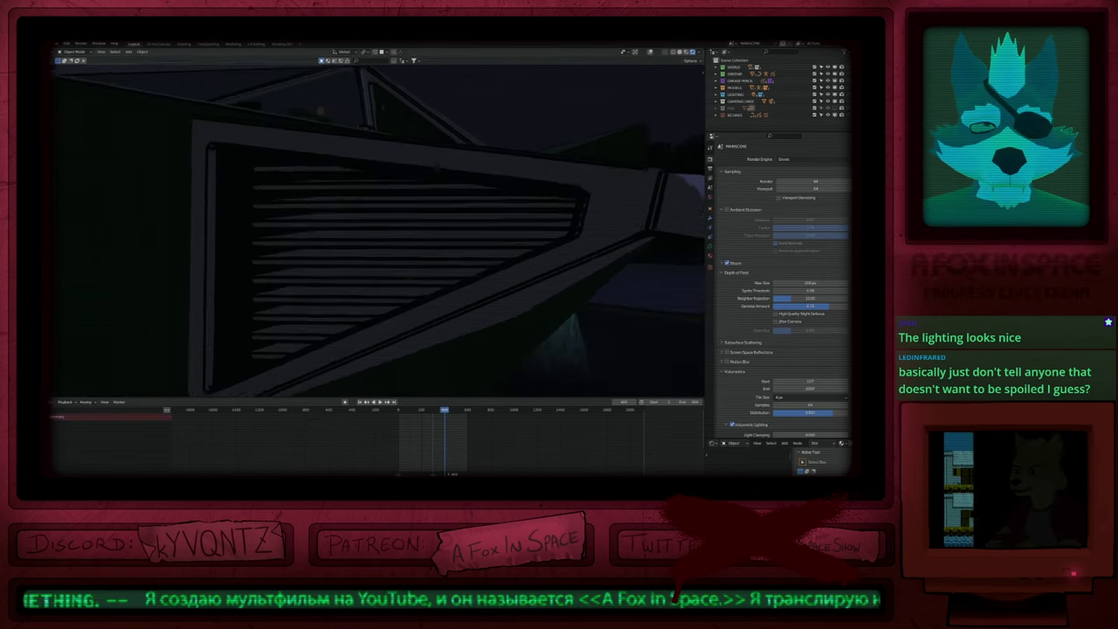
pyautogui.press('e')
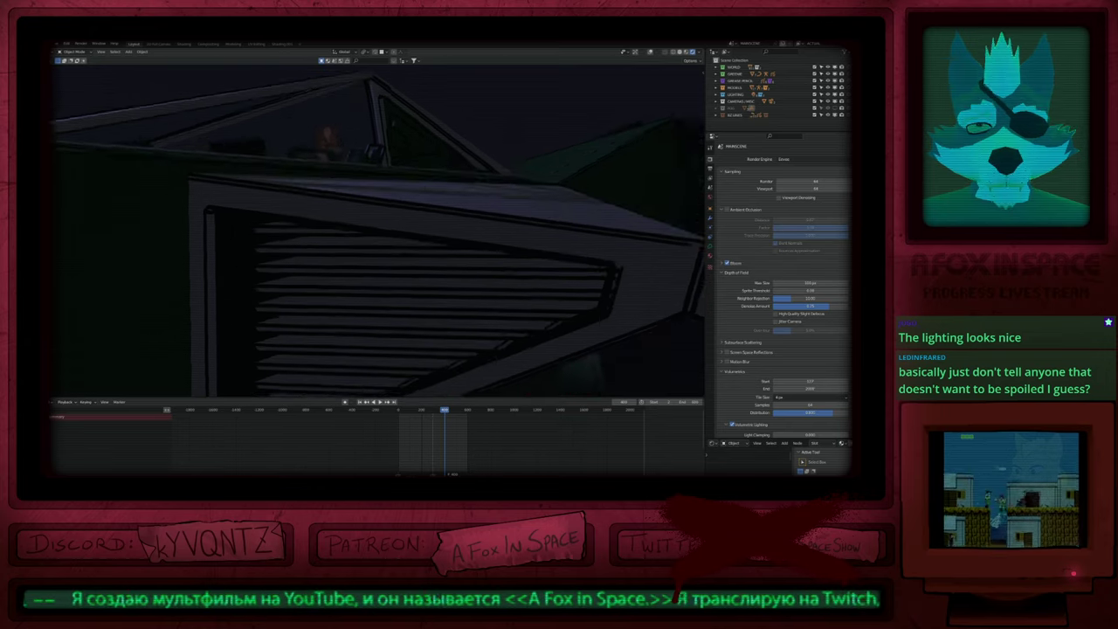
pyautogui.press('w')
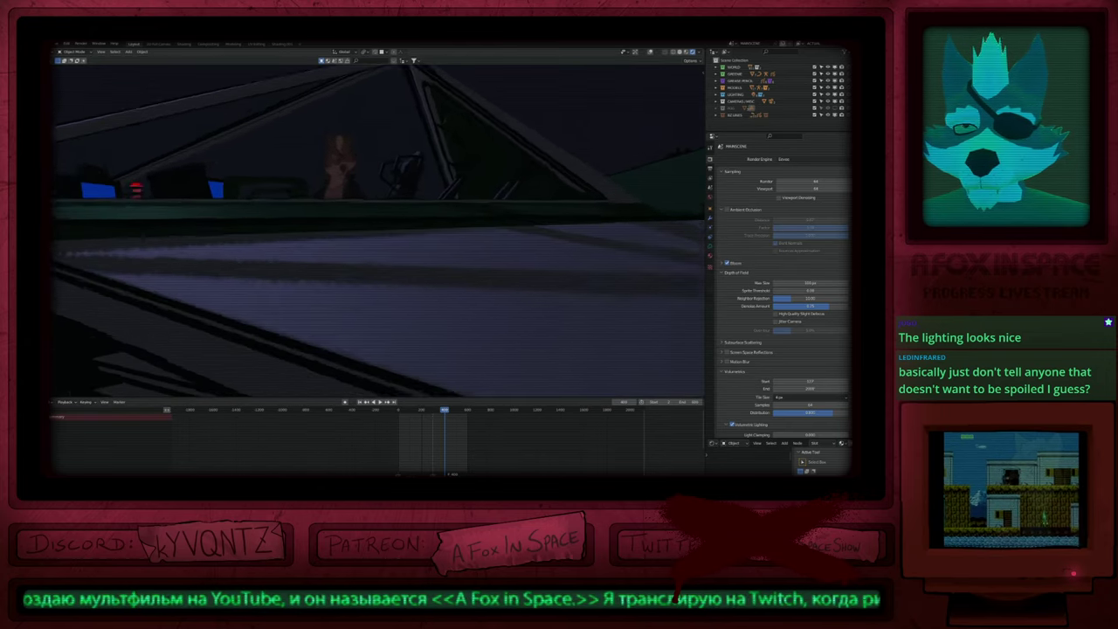
pyautogui.press('s')
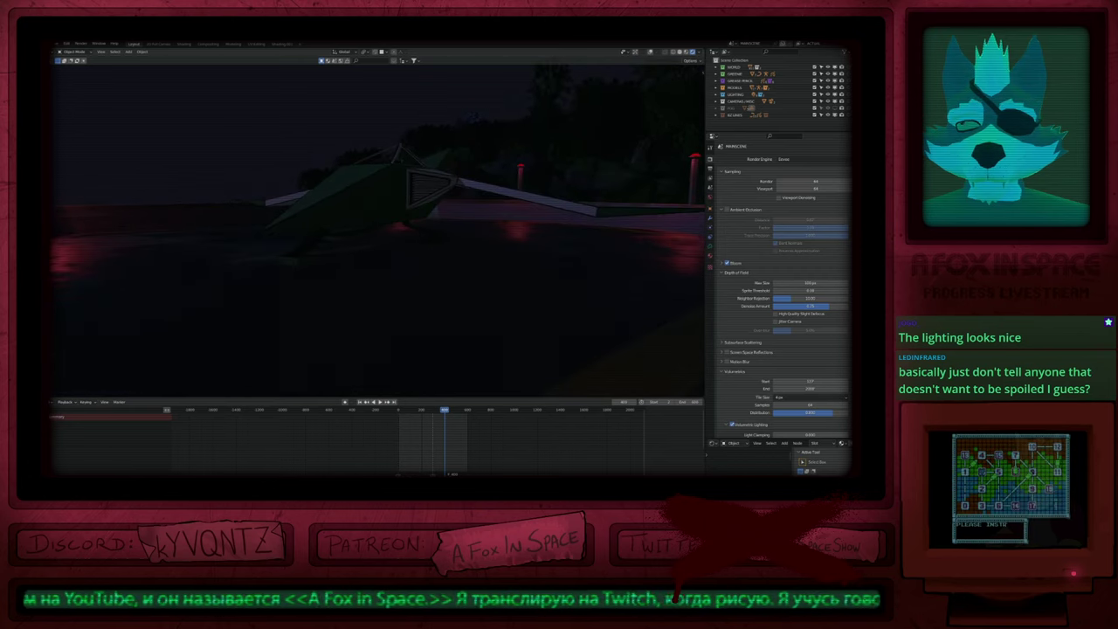
pyautogui.rightClick(497, 258)
pyautogui.hotkey('ctrl', 'shift', 'space')
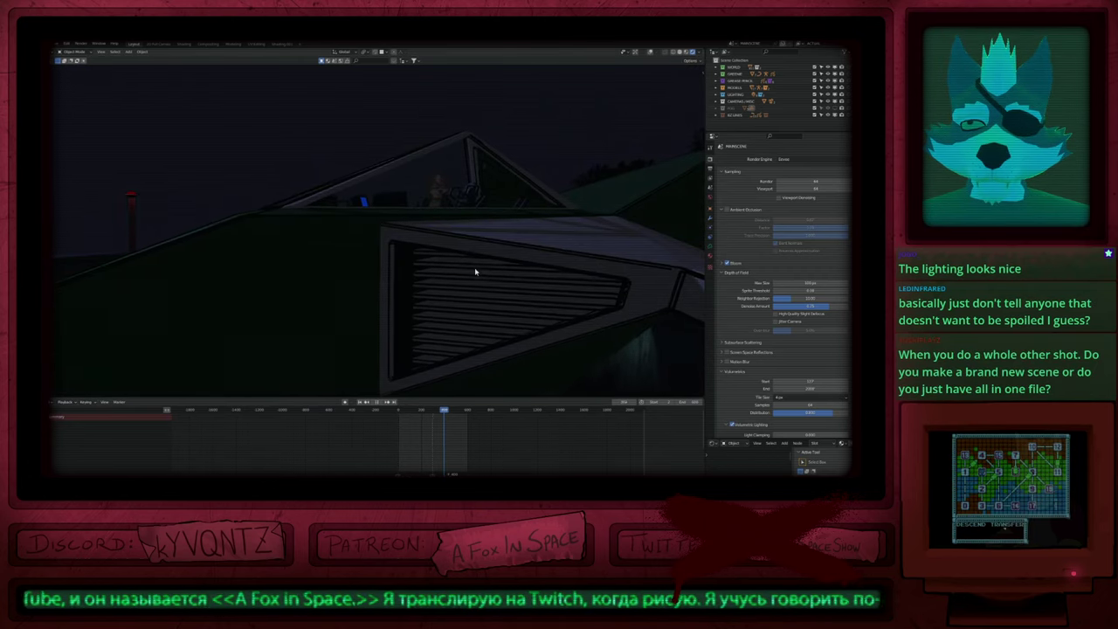
pyautogui.press('q')
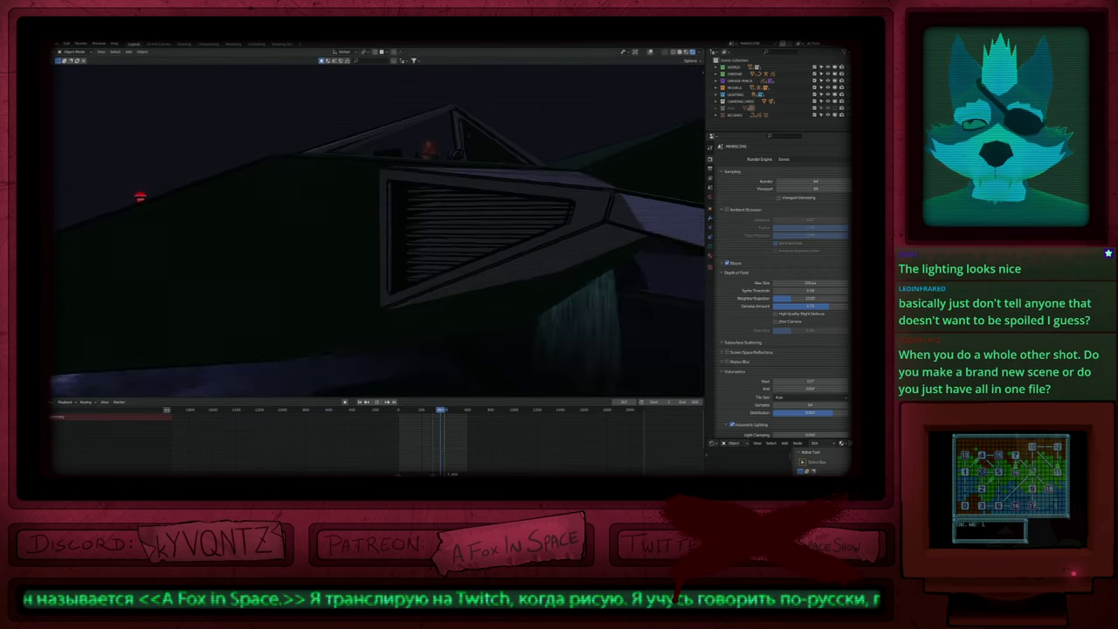
pyautogui.press('s')
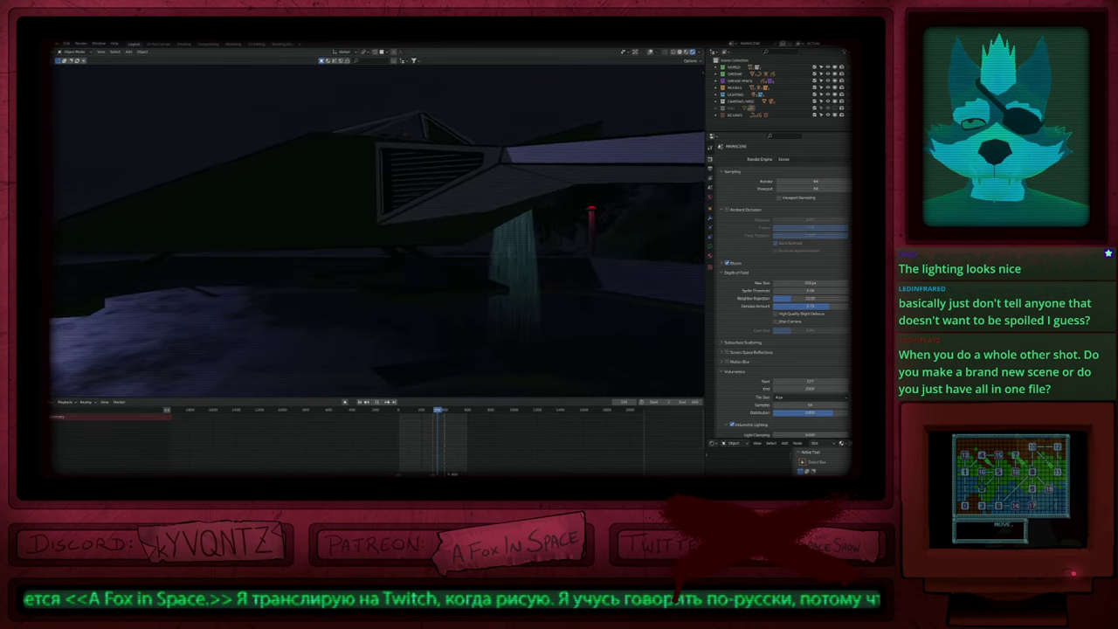
pyautogui.press('w')
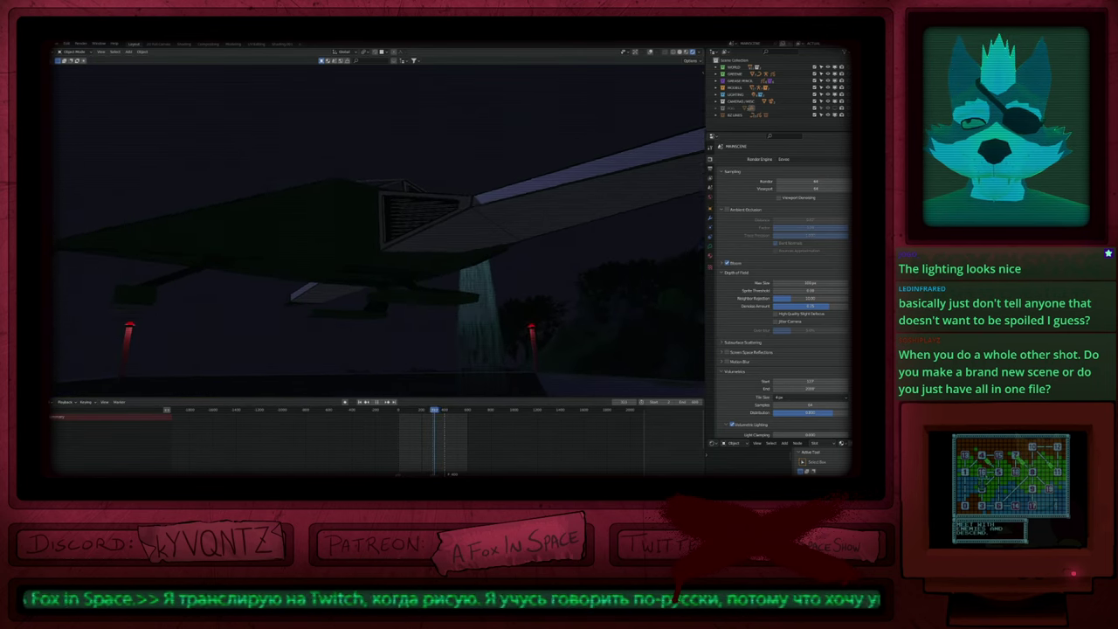
pyautogui.press('w')
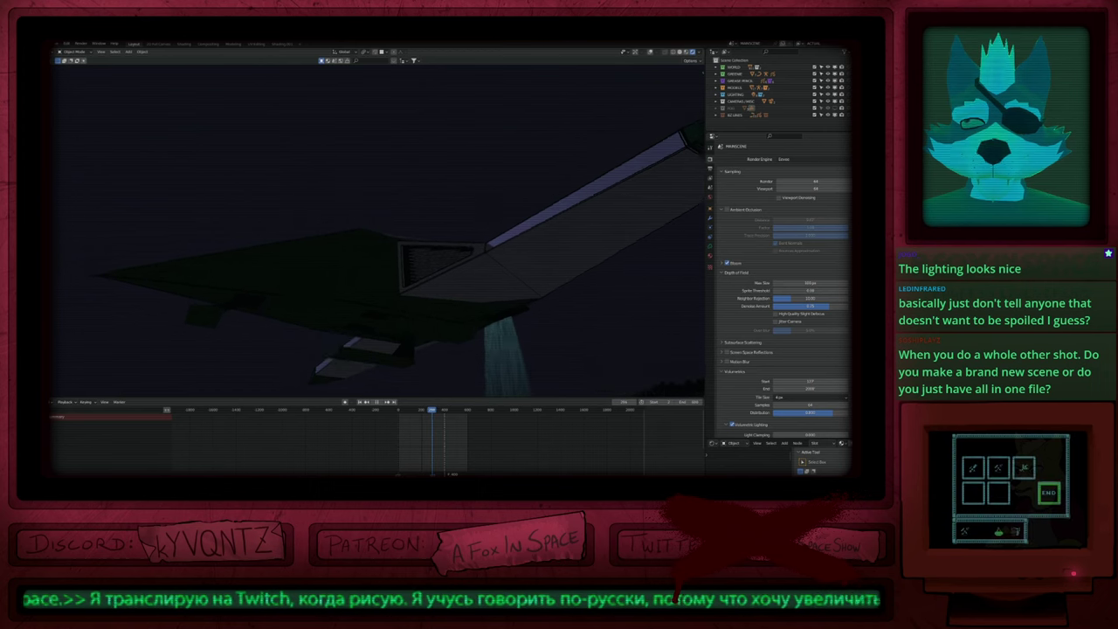
pyautogui.press('s')
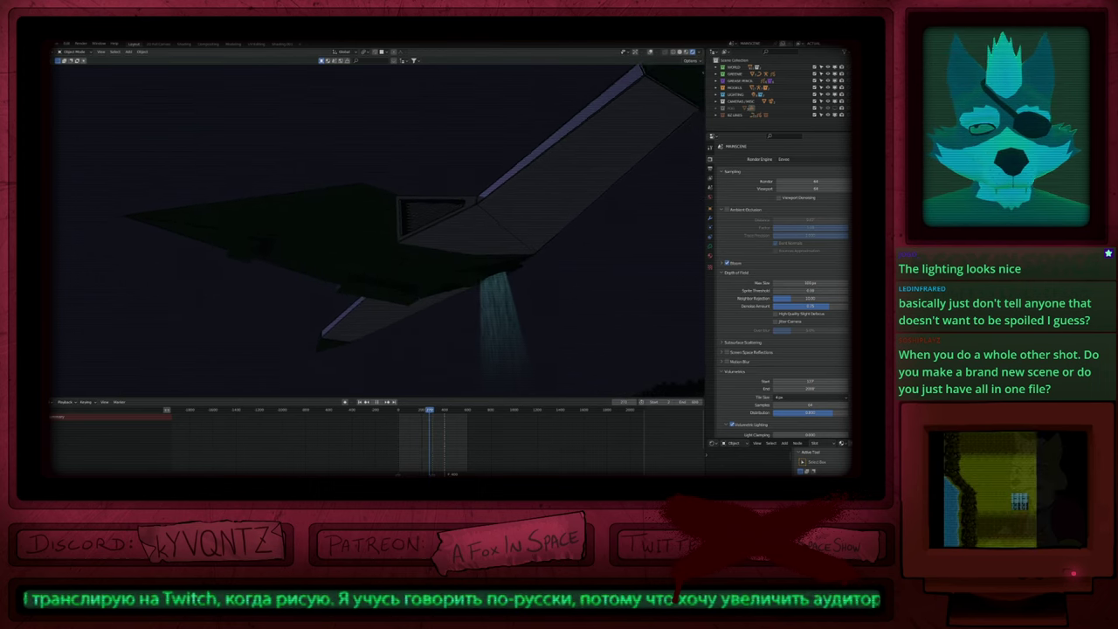
pyautogui.press('w')
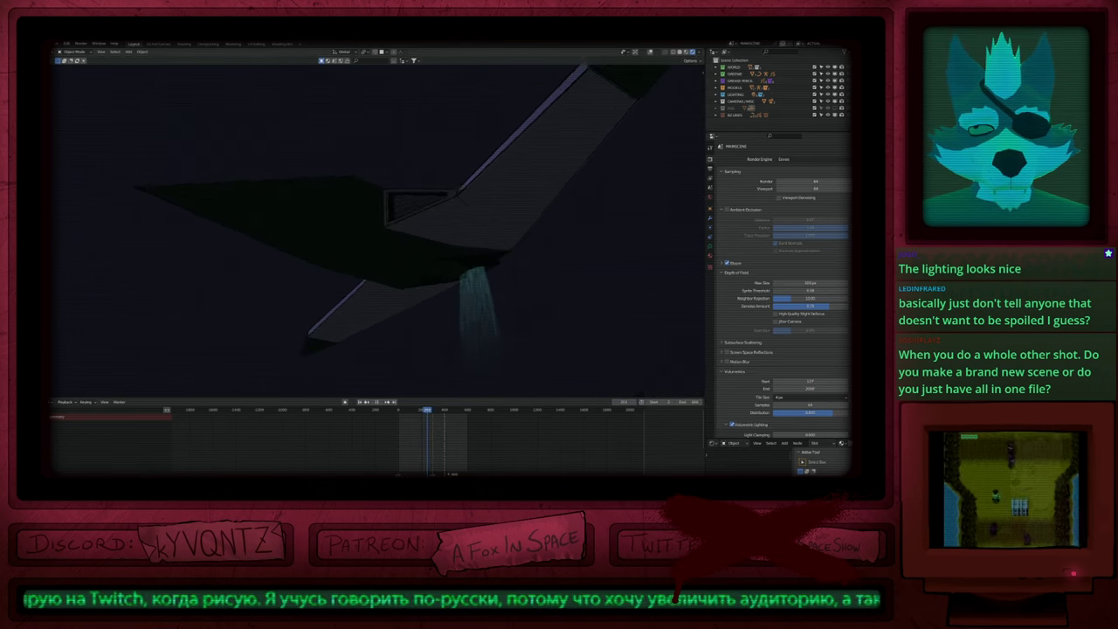
pyautogui.press('s')
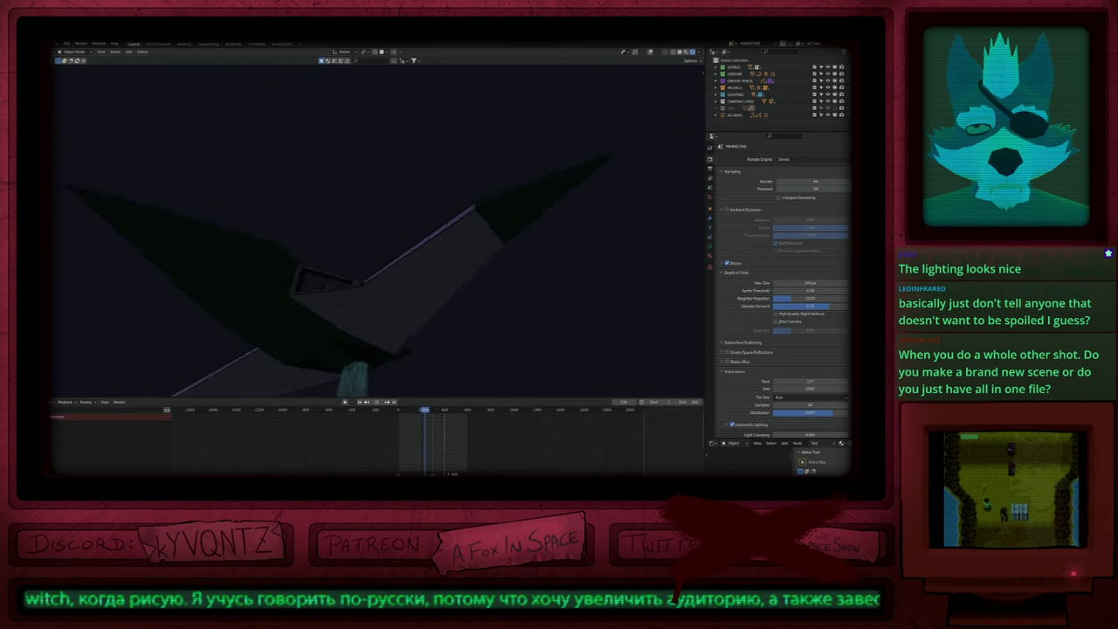
pyautogui.click(466, 281)
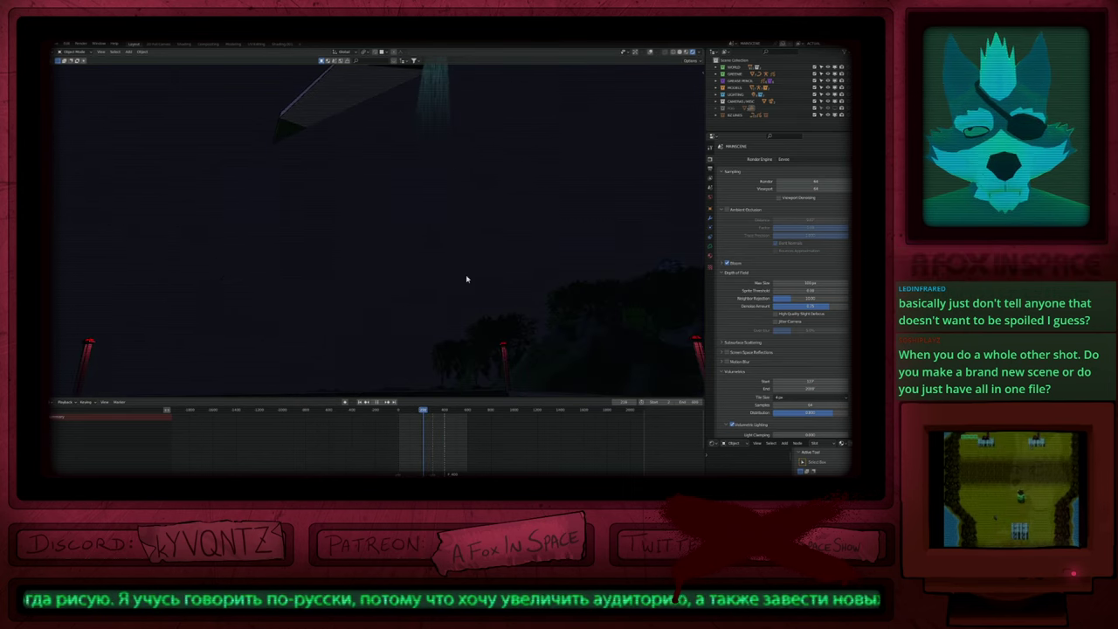
# Step: Play the animation, then scrub the timeline forward to the glowing grill shot
pyautogui.press('space')
pyautogui.hotkey('shift', '`')
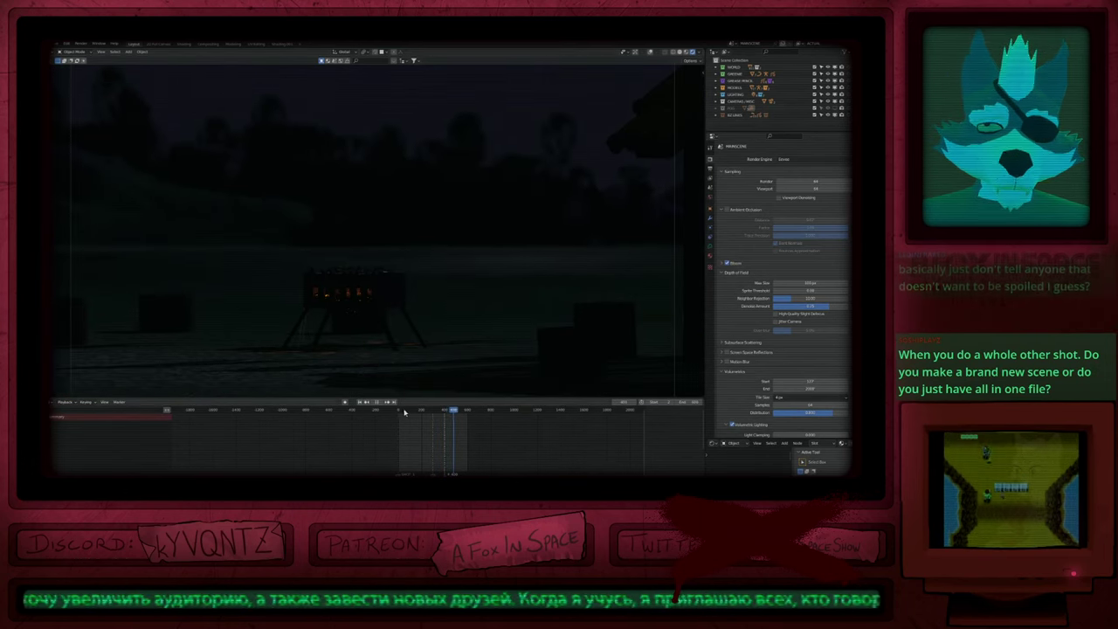
pyautogui.click(416, 410)
pyautogui.moveTo(422, 411); pyautogui.dragTo(504, 412)
pyautogui.click(446, 412)
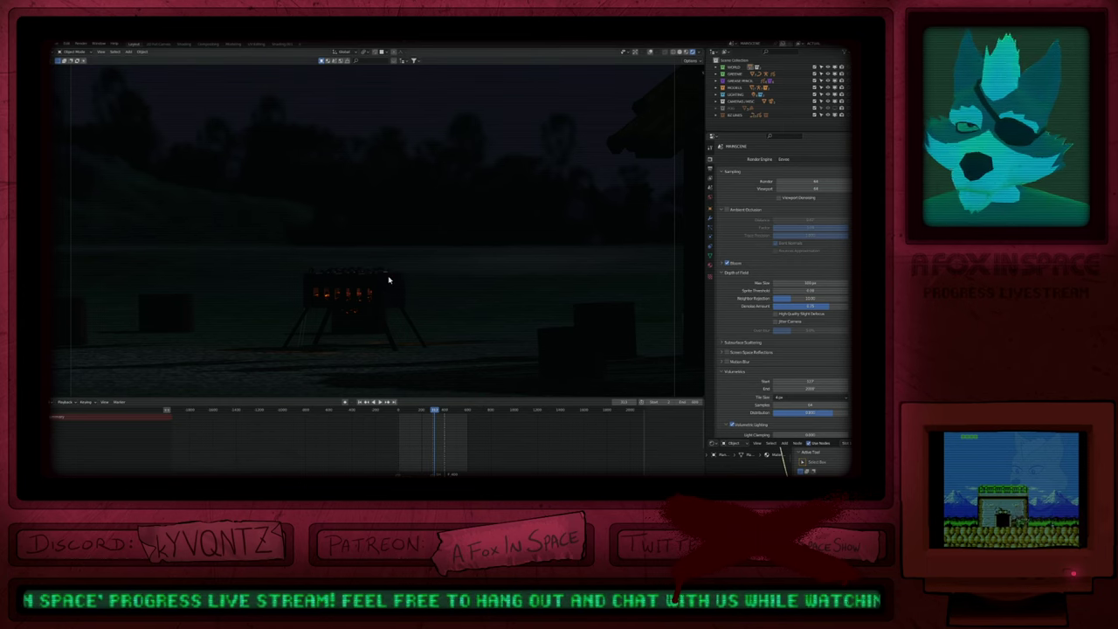
# Step: Open the bear-at-console shot file from the recent files list
pyautogui.hotkey('ctrl', 'shift', 'o')
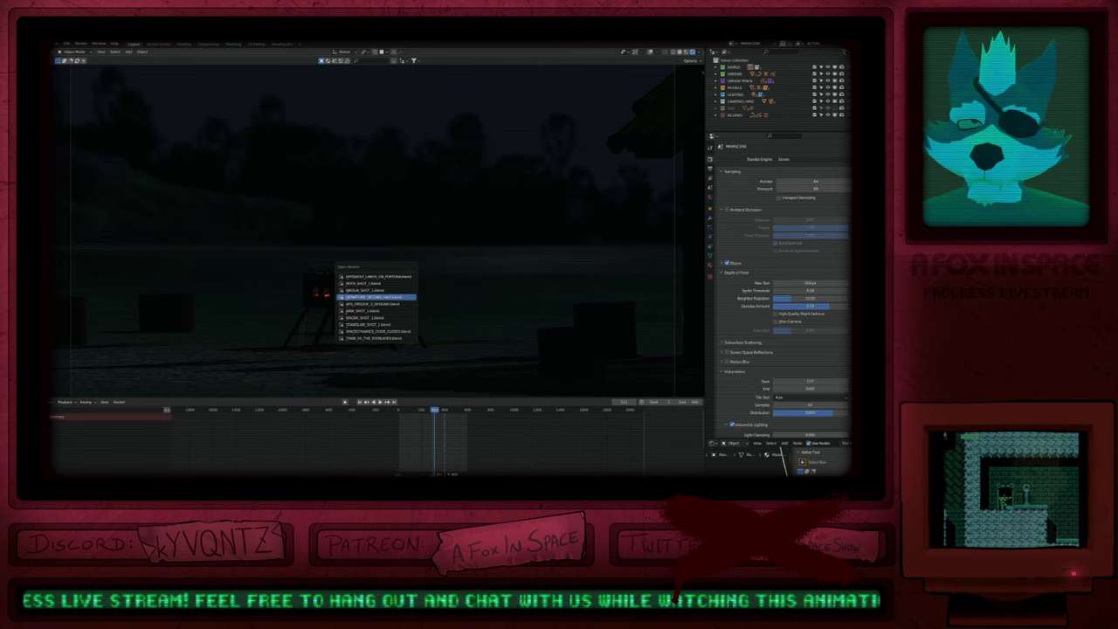
pyautogui.click(377, 297)
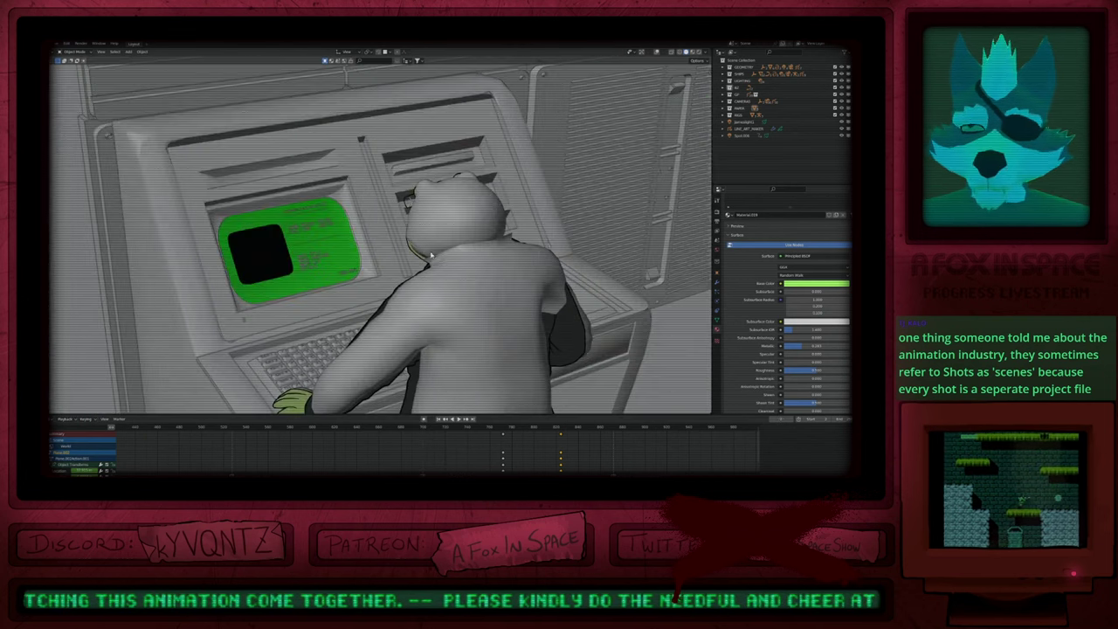
# Step: Switch to rendered shading and look through the scene camera at the bear
pyautogui.press('z')
pyautogui.click(469, 286)
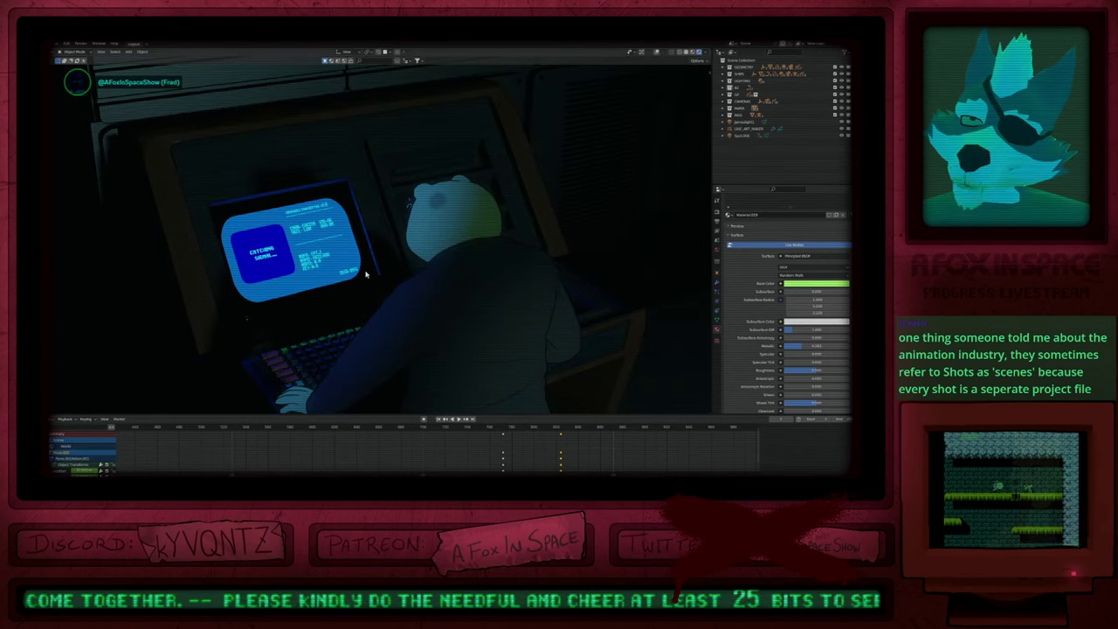
pyautogui.scroll(-2, 367, 275)
pyautogui.moveTo(393, 292); pyautogui.dragTo(416, 293, button='middle')
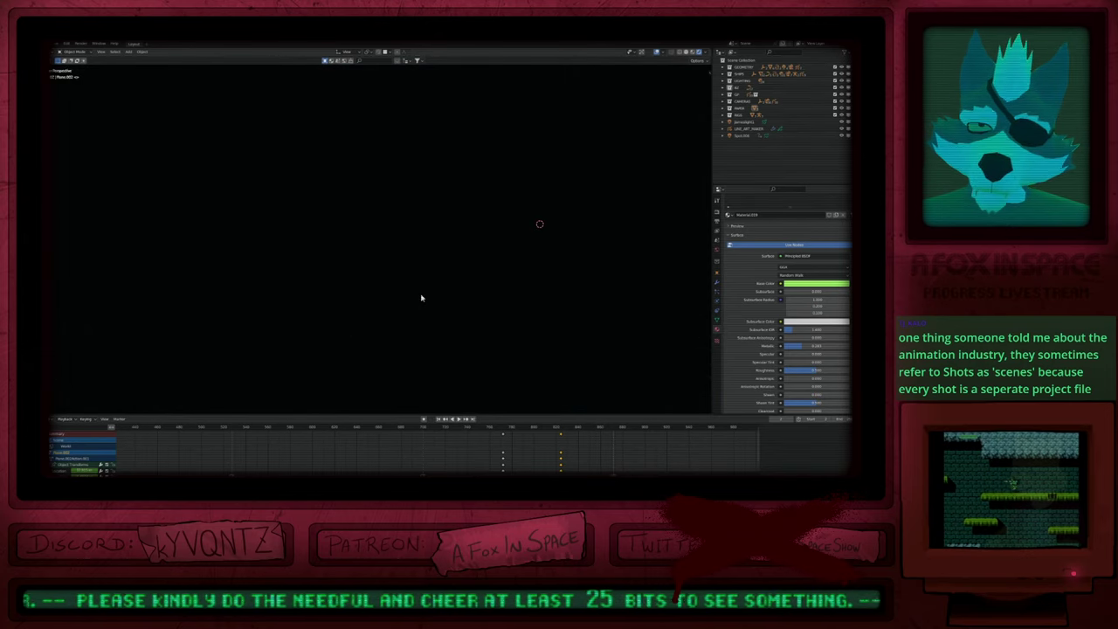
pyautogui.scroll(-2, 417, 303)
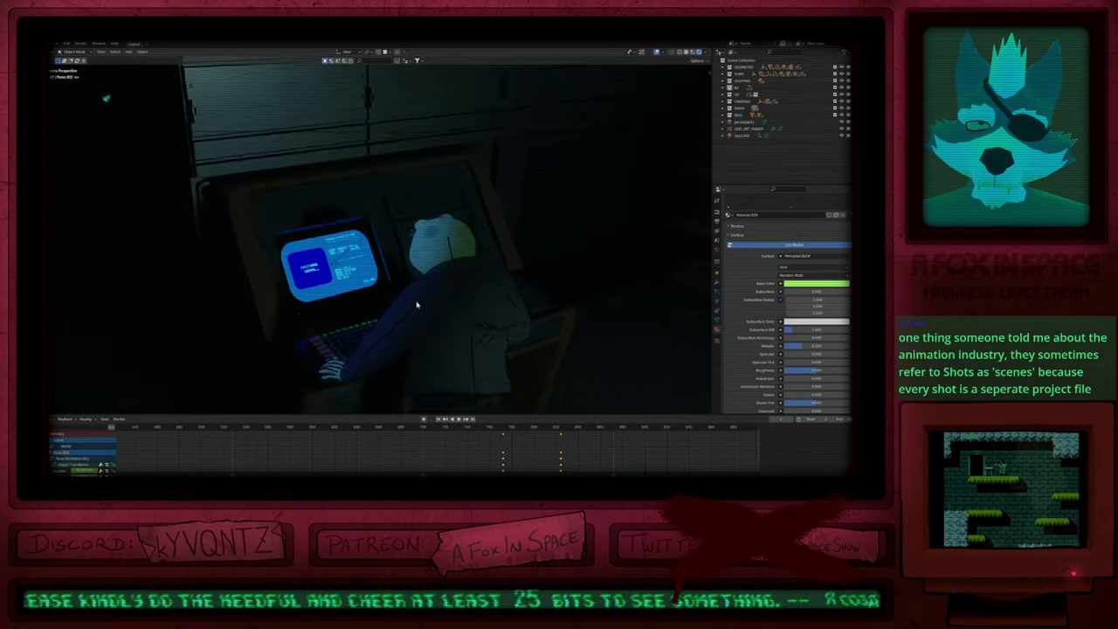
pyautogui.scroll(1, 416, 305)
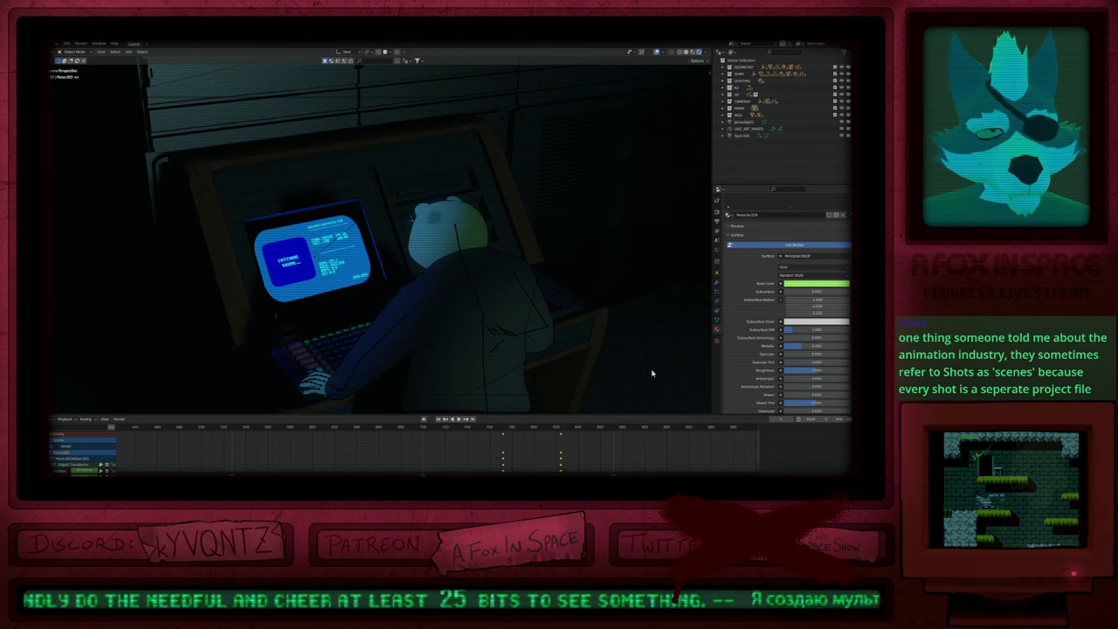
pyautogui.click(644, 396)
pyautogui.press('KP_0')
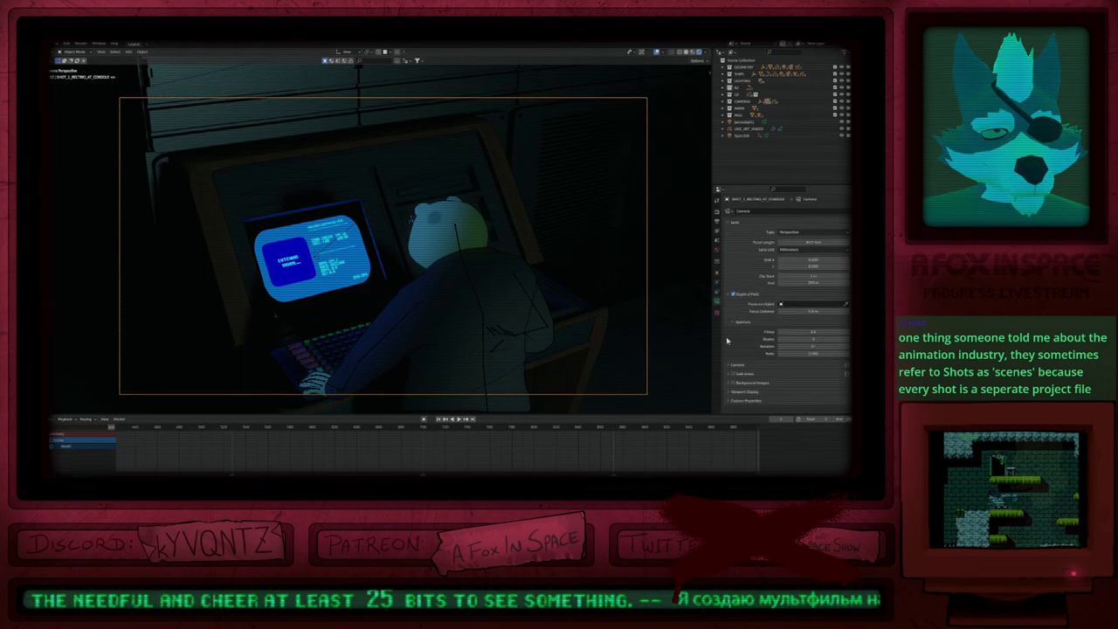
# Step: Lower the camera passepartout to about 0.78, then jump to the fox pilot cockpit shot
pyautogui.click(743, 391)
pyautogui.scroll(-2, 782, 387)
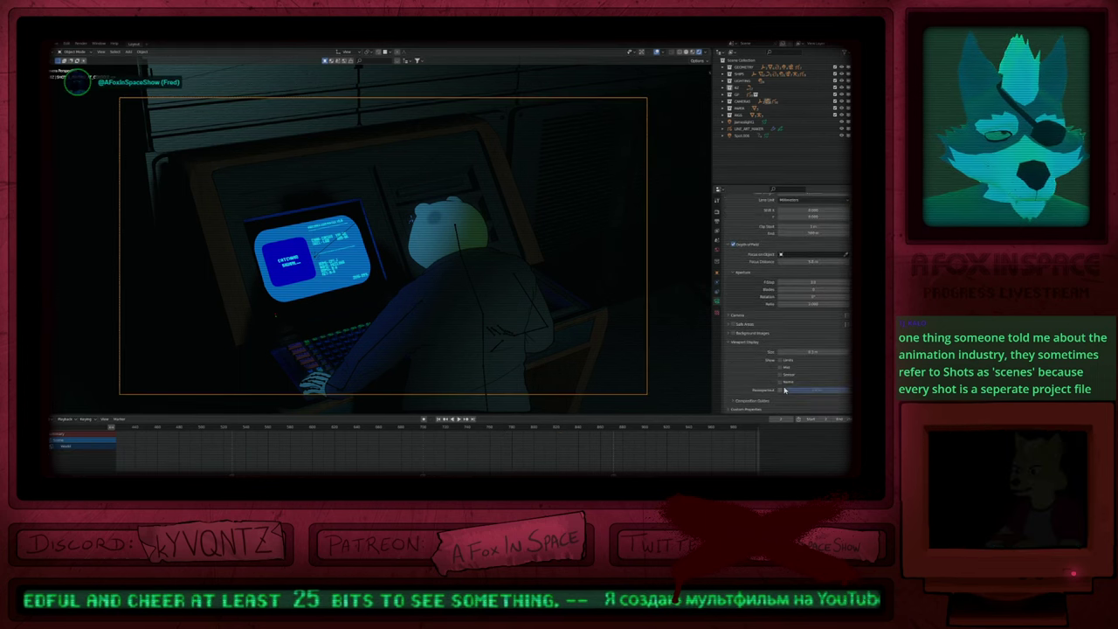
pyautogui.moveTo(844, 390)
pyautogui.mouseDown()
pyautogui.moveTo(825, 390)
pyautogui.moveTo(835, 391)
pyautogui.mouseUp()
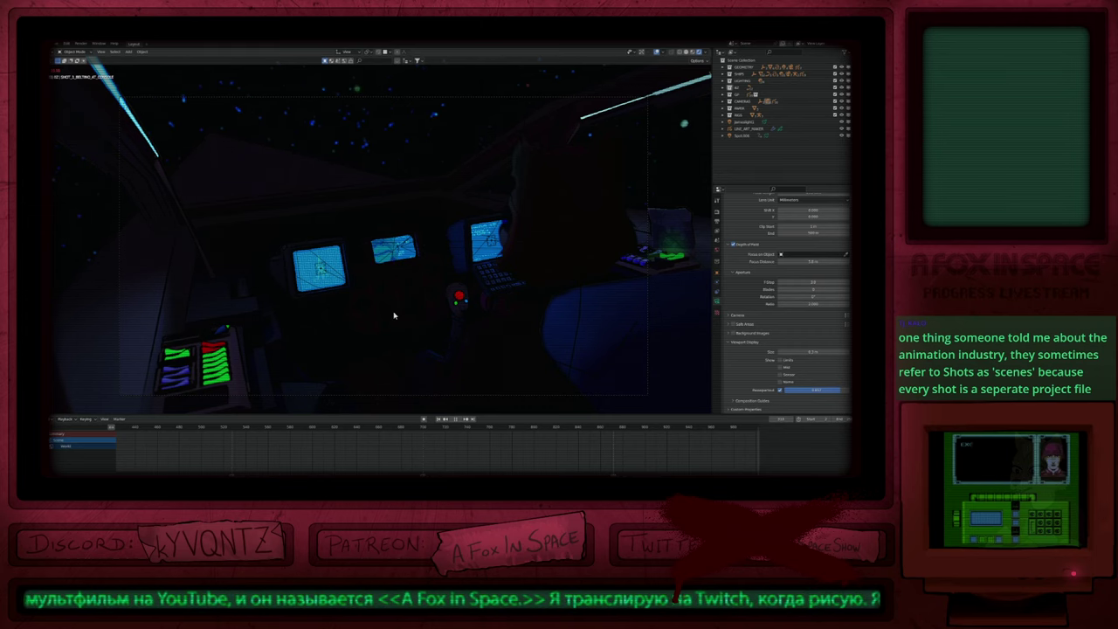
pyautogui.press('space')
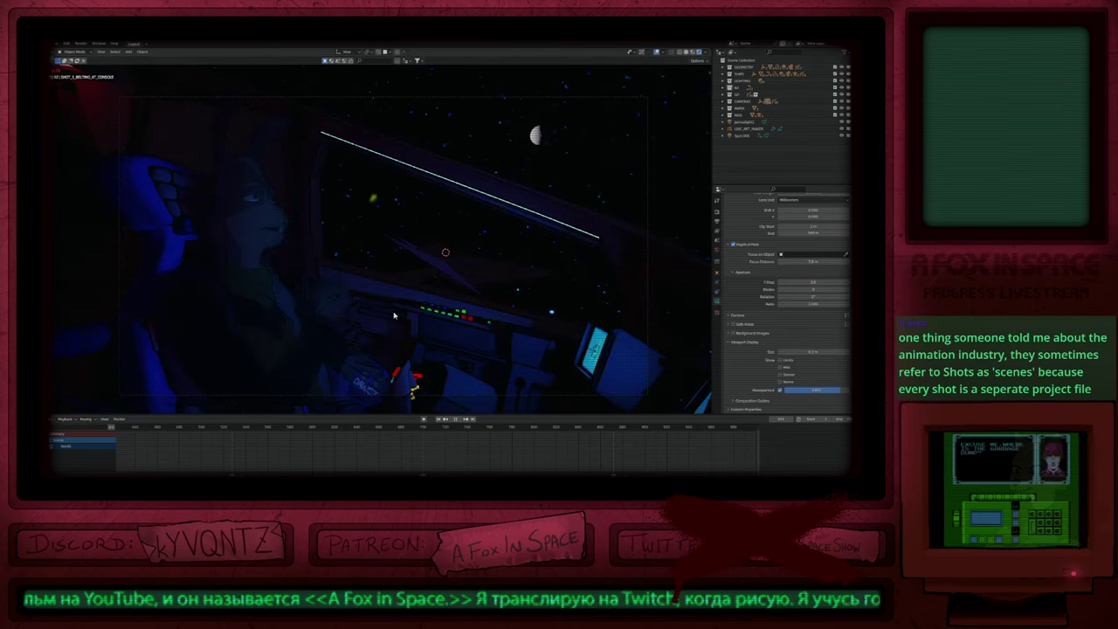
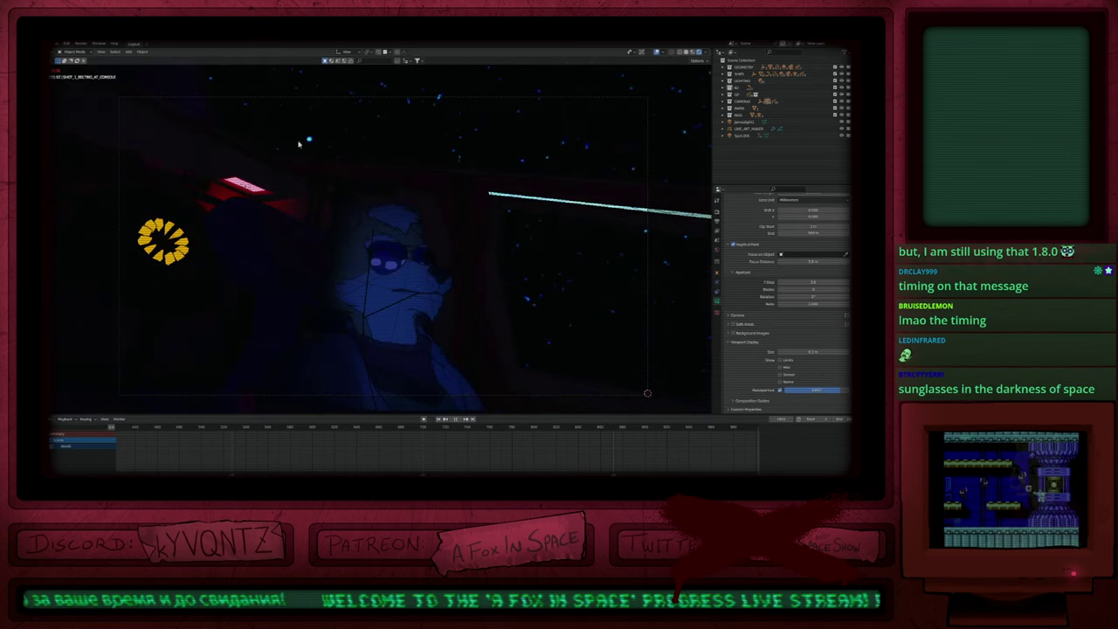
# Step: Hide the overlays, select the ship body to show its material, and orbit around the cockpit set
pyautogui.hotkey('shift', 'alt', 'z')
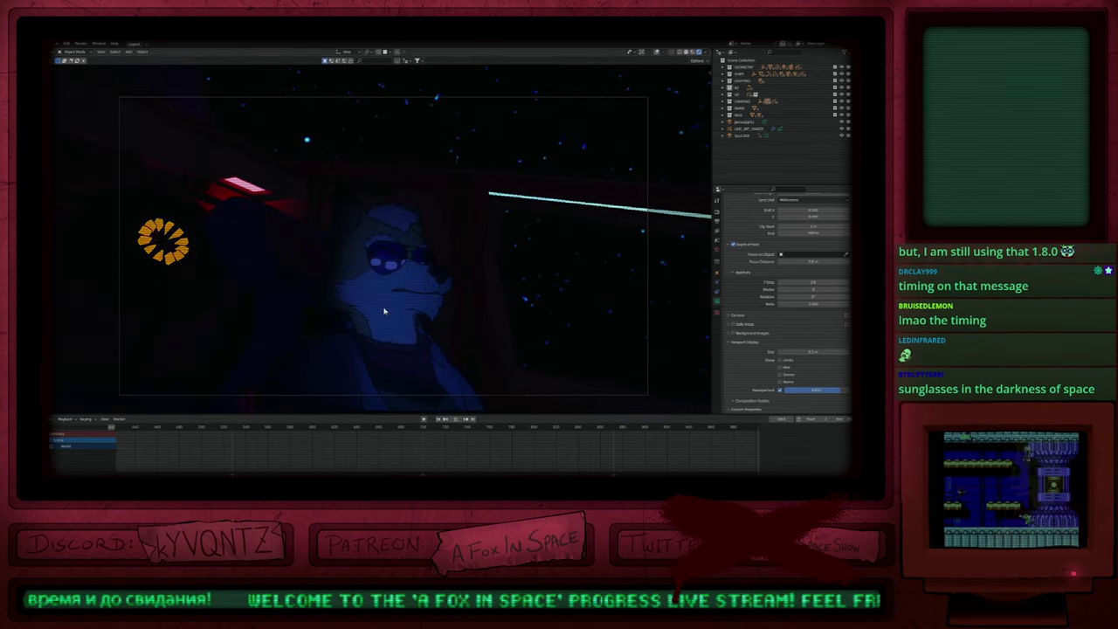
pyautogui.moveTo(385, 312); pyautogui.dragTo(348, 311, button='middle')
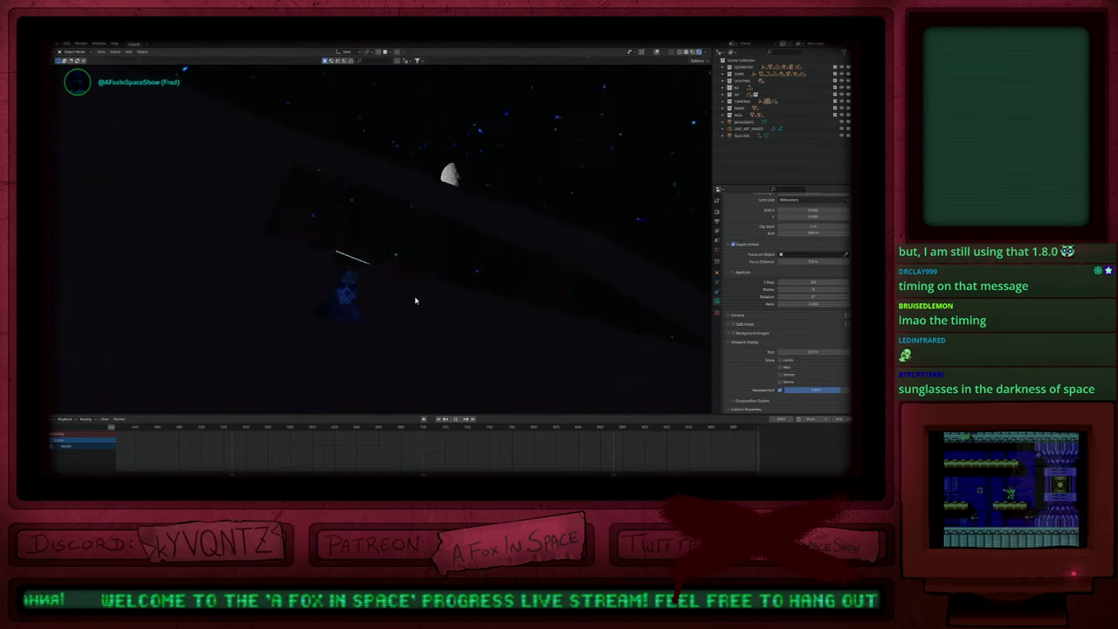
pyautogui.click(407, 287)
pyautogui.moveTo(406, 288); pyautogui.dragTo(384, 299, button='middle')
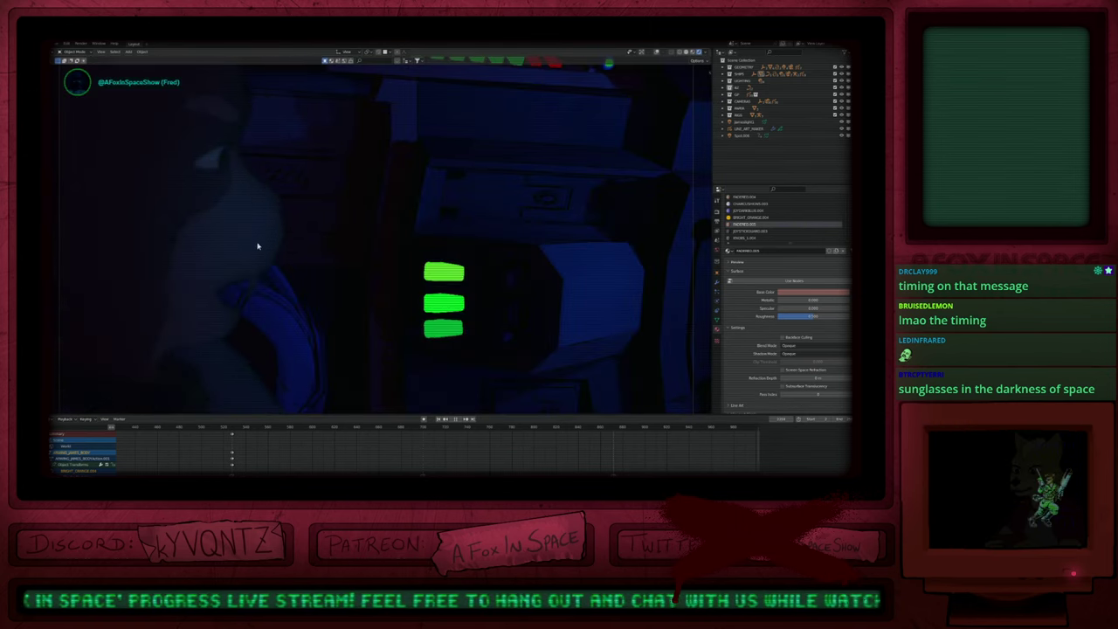
# Step: Stop playback, select the character's body line-art object and show its grease-pencil keyframes
pyautogui.press('space')
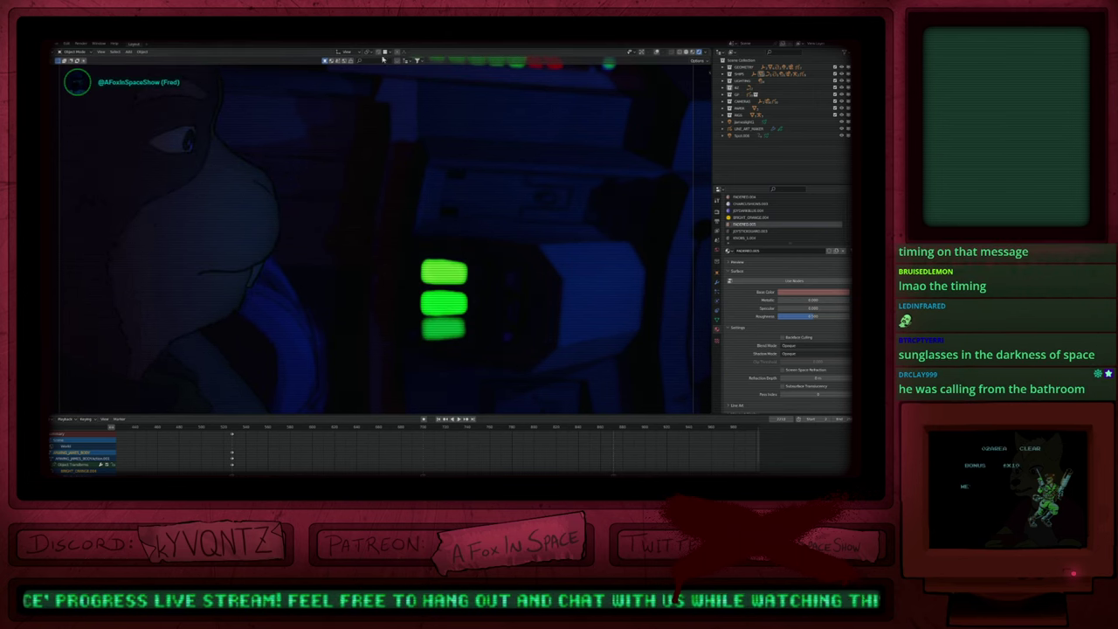
pyautogui.click(254, 249)
pyautogui.click(289, 264)
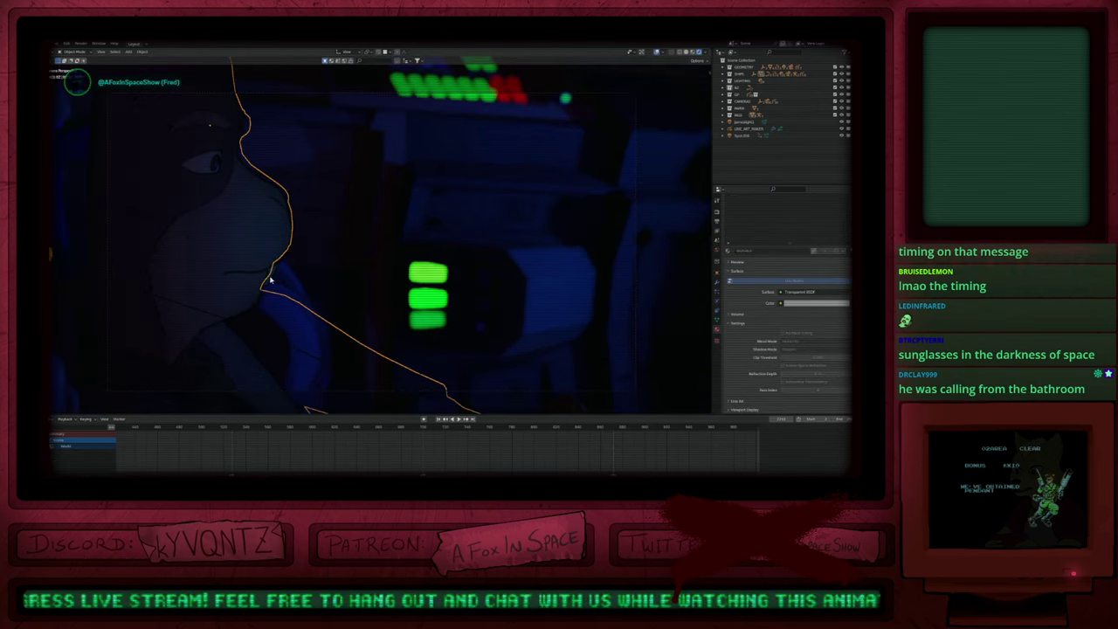
pyautogui.click(273, 282)
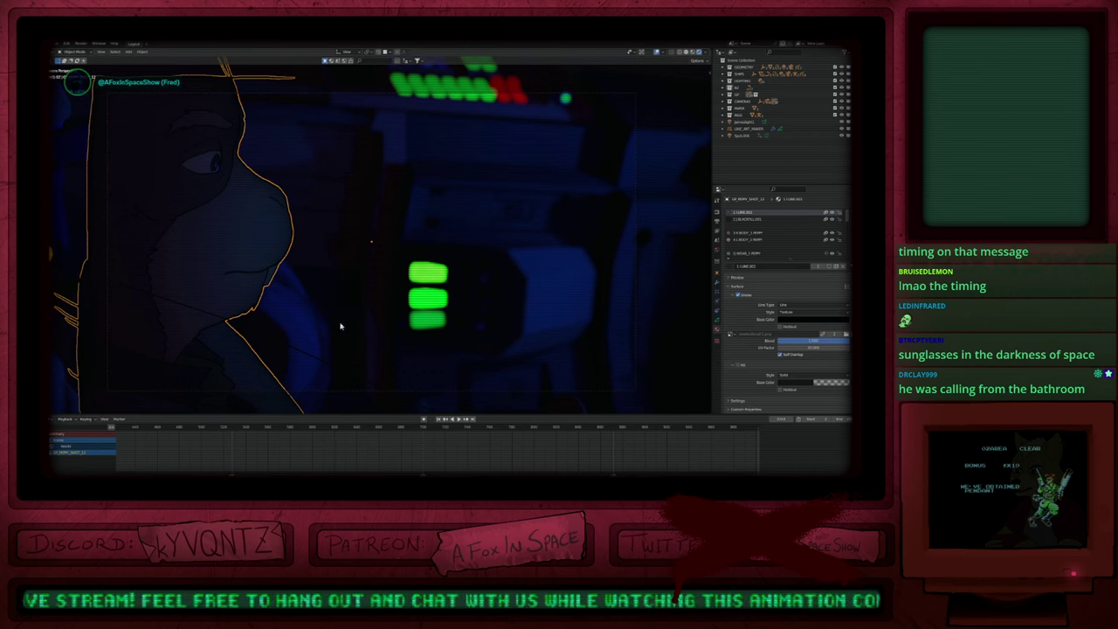
pyautogui.press('KP_0')
pyautogui.scroll(-5, 332, 450)
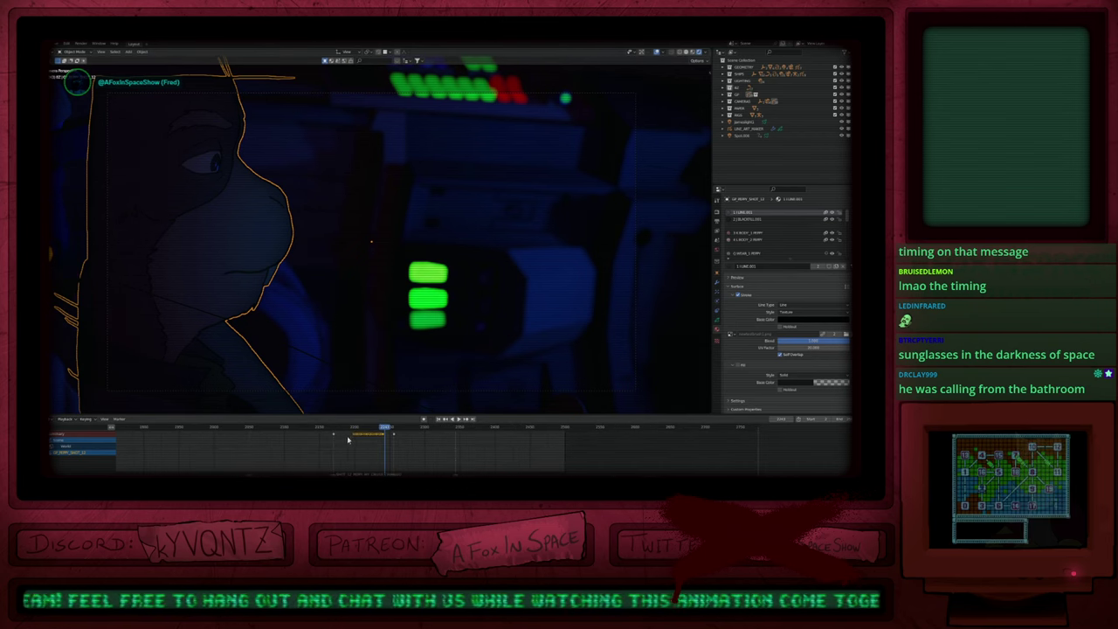
pyautogui.hotkey('shift', 'F12')
pyautogui.scroll(7, 357, 455)
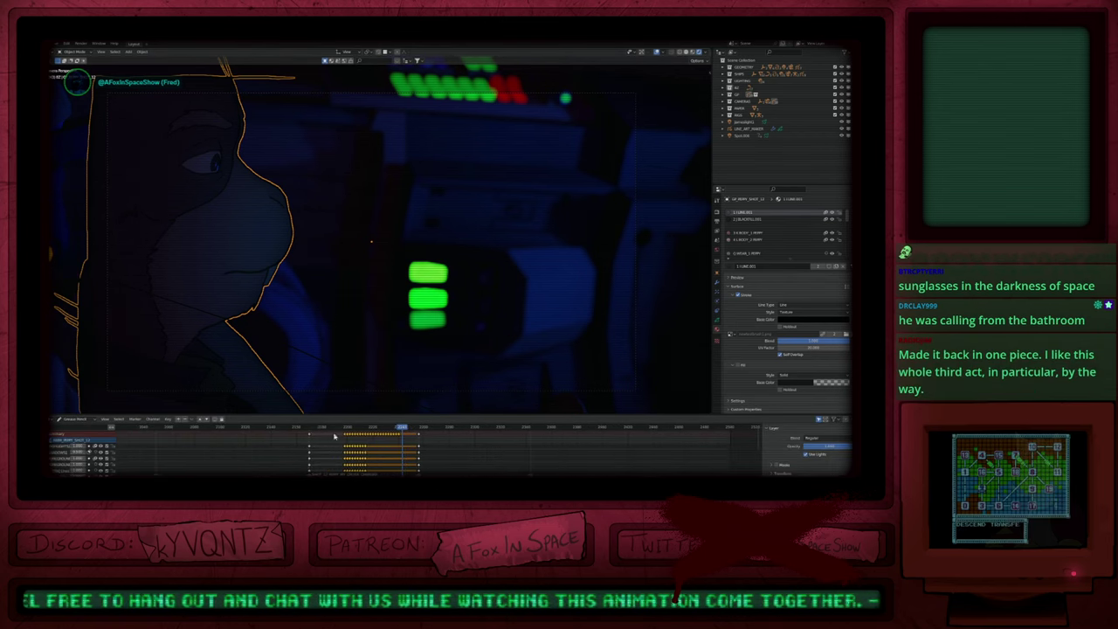
# Step: Scrub through the shot's frames, leaving the line-art object unmoved, and return to camera view
pyautogui.click(310, 428)
pyautogui.moveTo(314, 430); pyautogui.dragTo(388, 447)
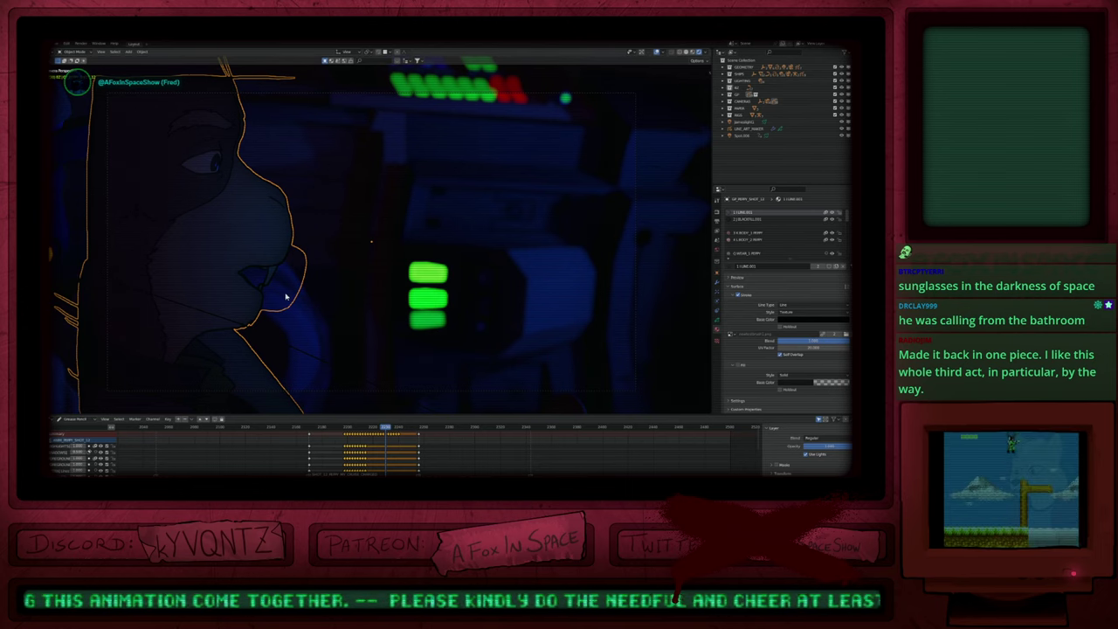
pyautogui.press('g')
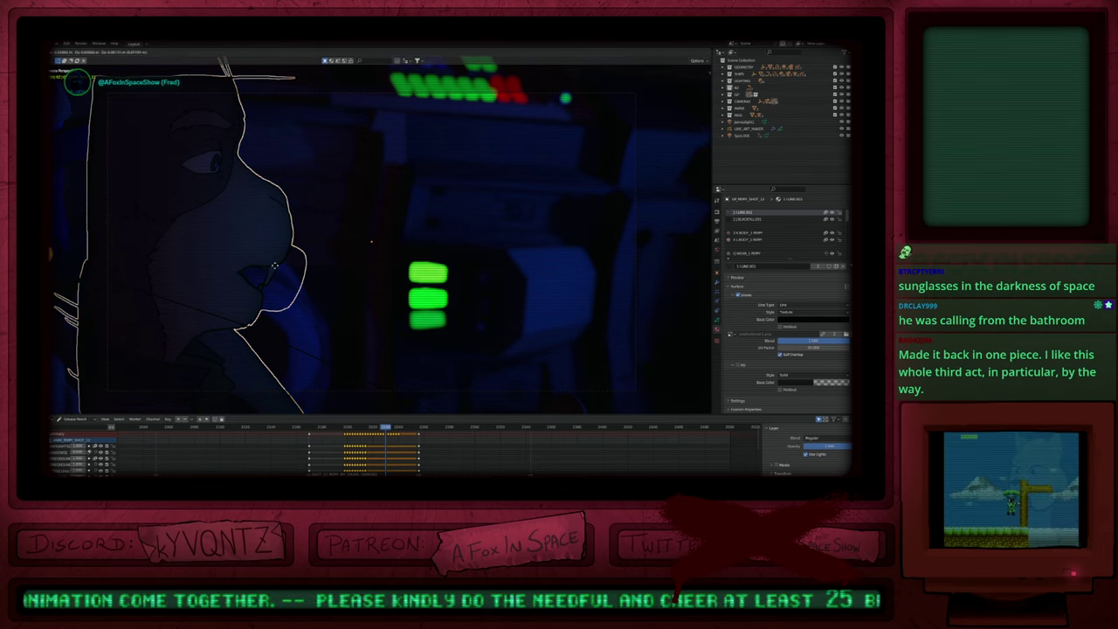
pyautogui.rightClick(273, 267)
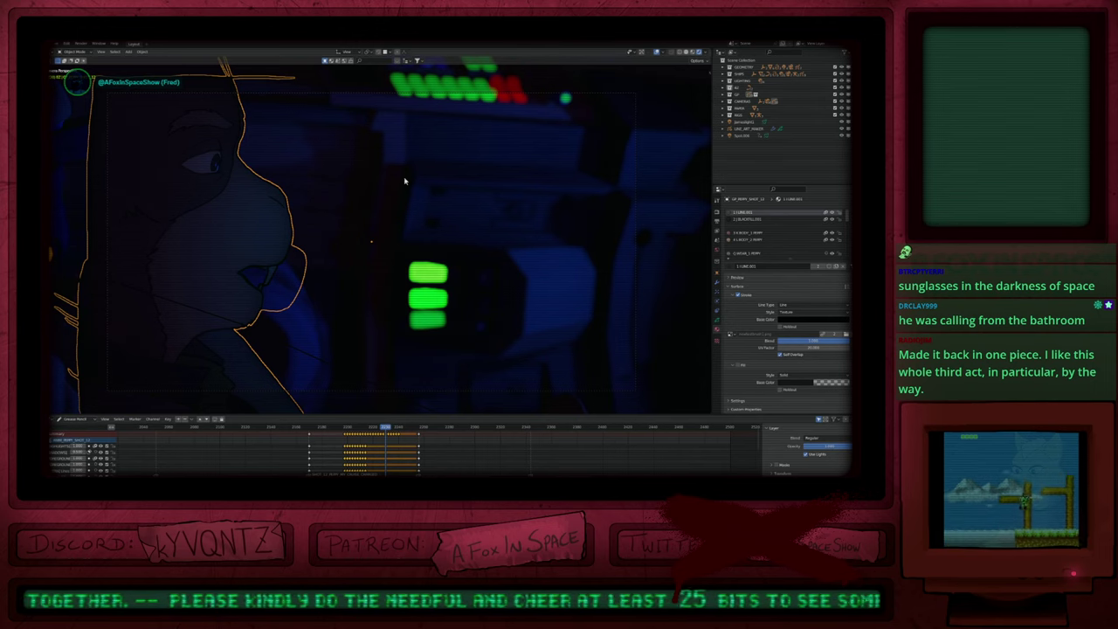
pyautogui.moveTo(434, 237); pyautogui.dragTo(404, 248, button='middle')
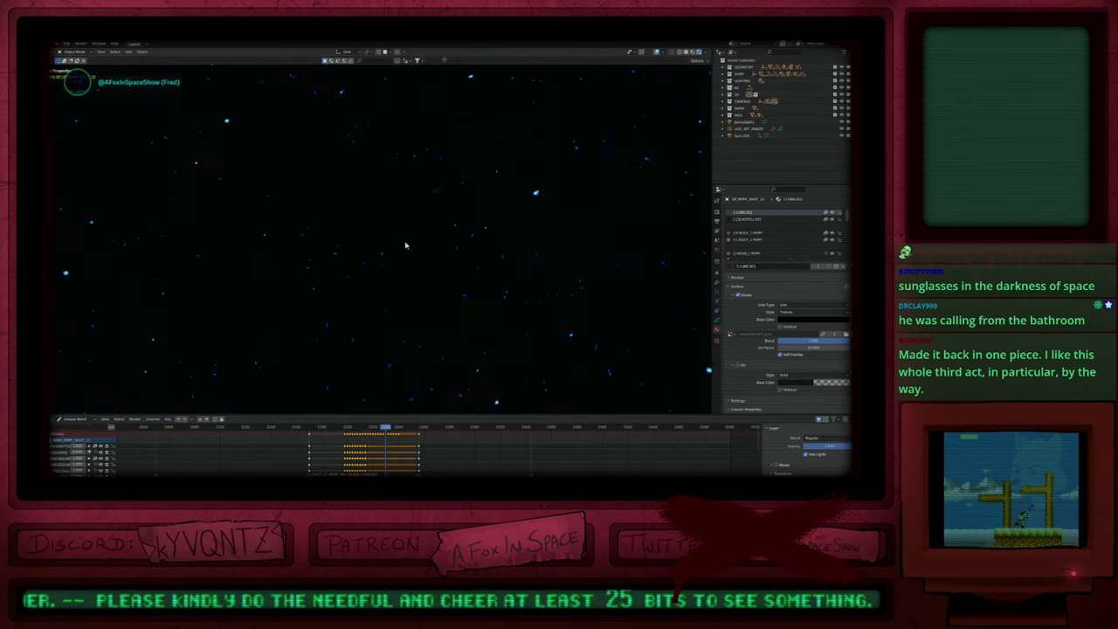
pyautogui.press('KP_0')
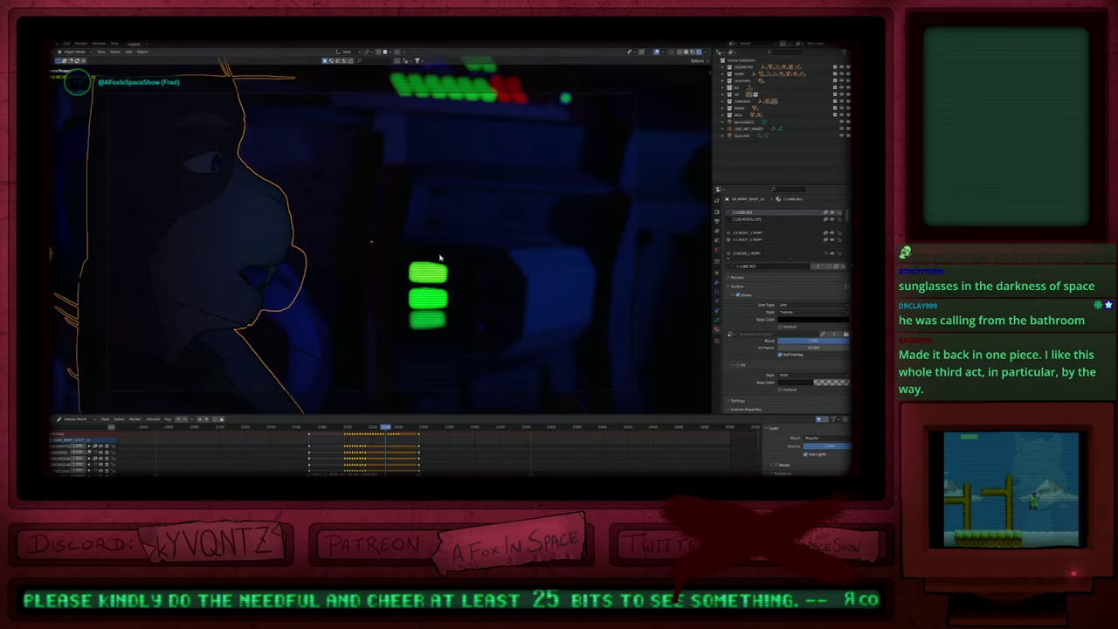
# Step: Jump between shots to the fox shot and select its large grease-pencil outline object
pyautogui.press('Down')
pyautogui.press('Down')
pyautogui.press('Down')
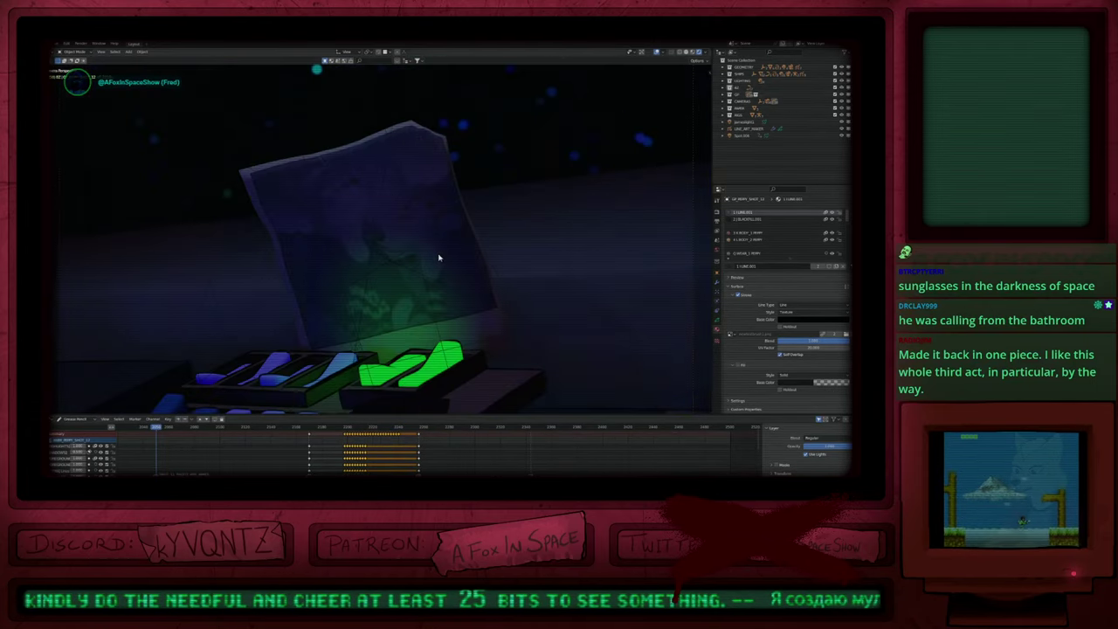
pyautogui.press('Up')
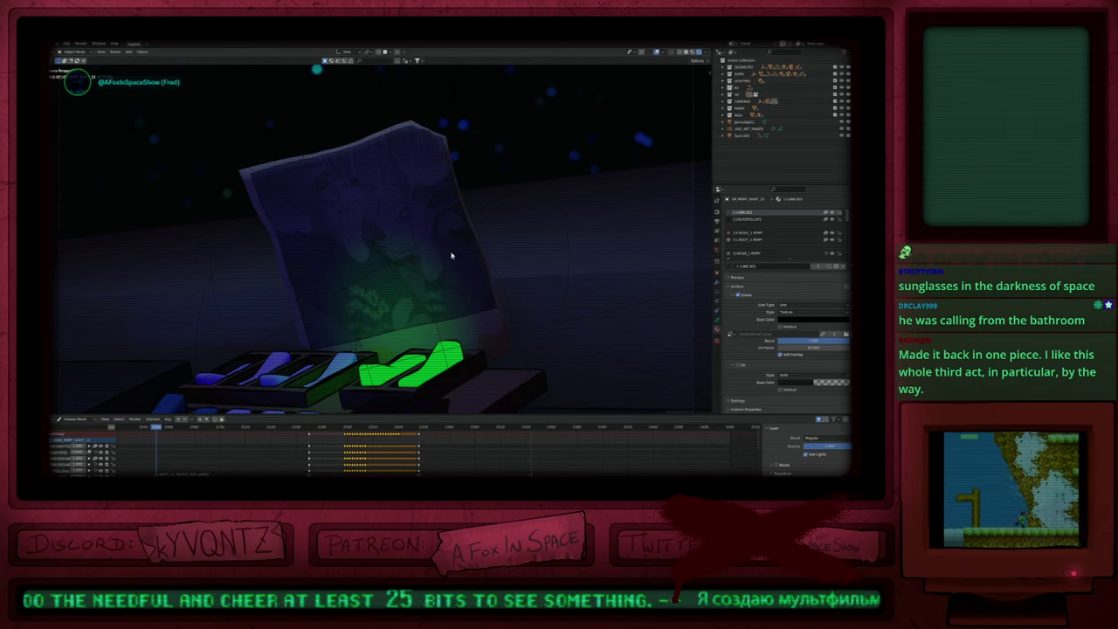
pyautogui.press('Up')
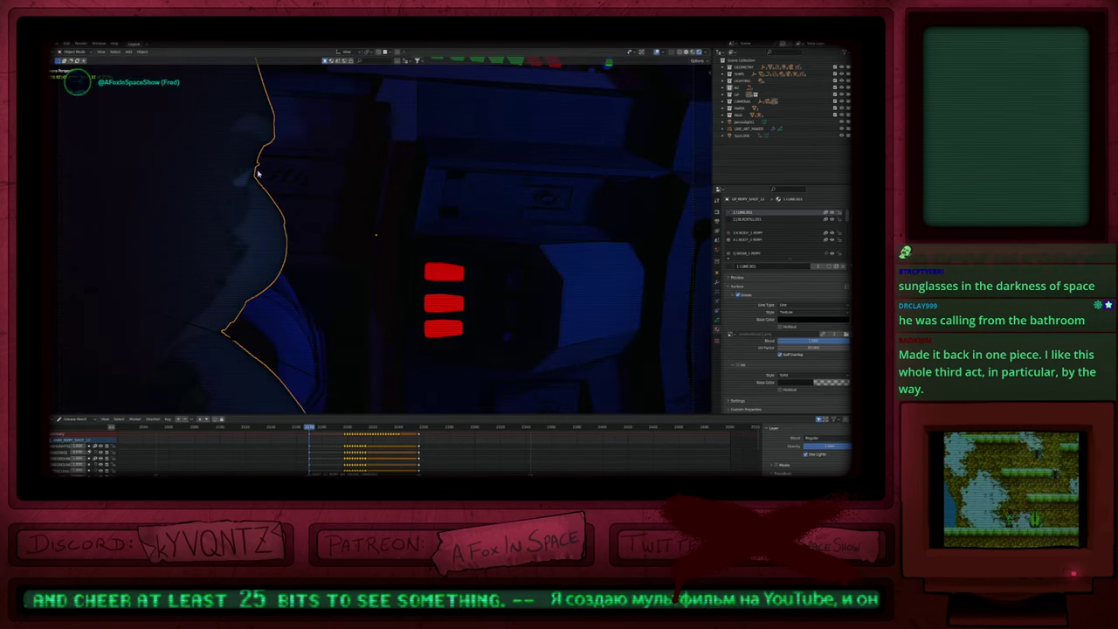
pyautogui.press('Down')
pyautogui.press('Down')
pyautogui.press('Down')
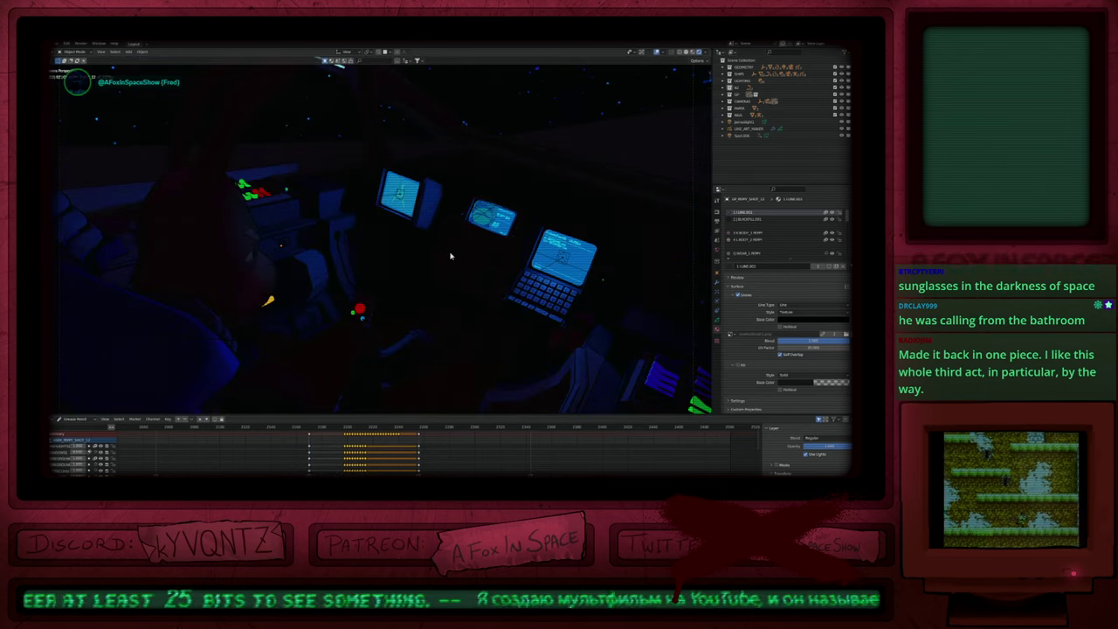
pyautogui.press('Up')
pyautogui.click(376, 220)
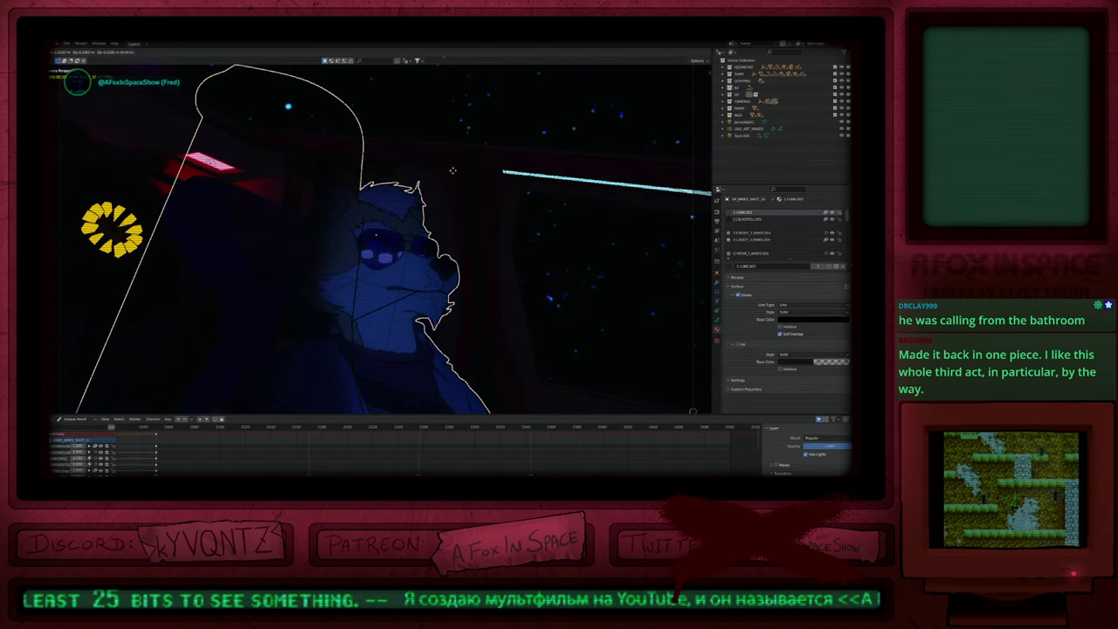
# Step: Check the outline object's strokes in Edit Mode and confirm its name unchanged
pyautogui.press('Tab')
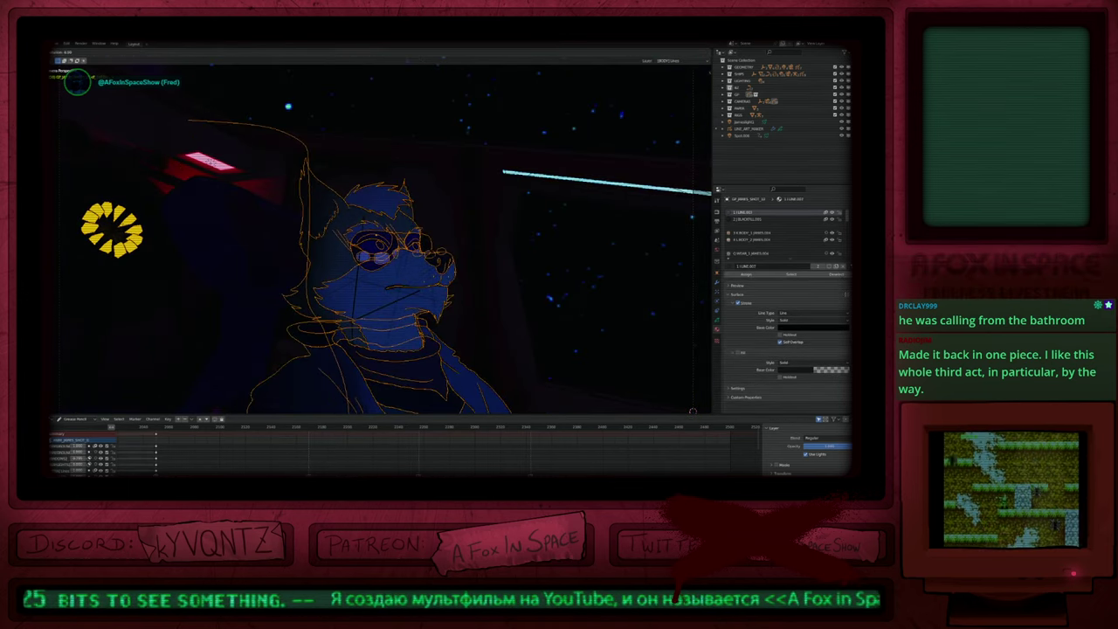
pyautogui.press('Tab')
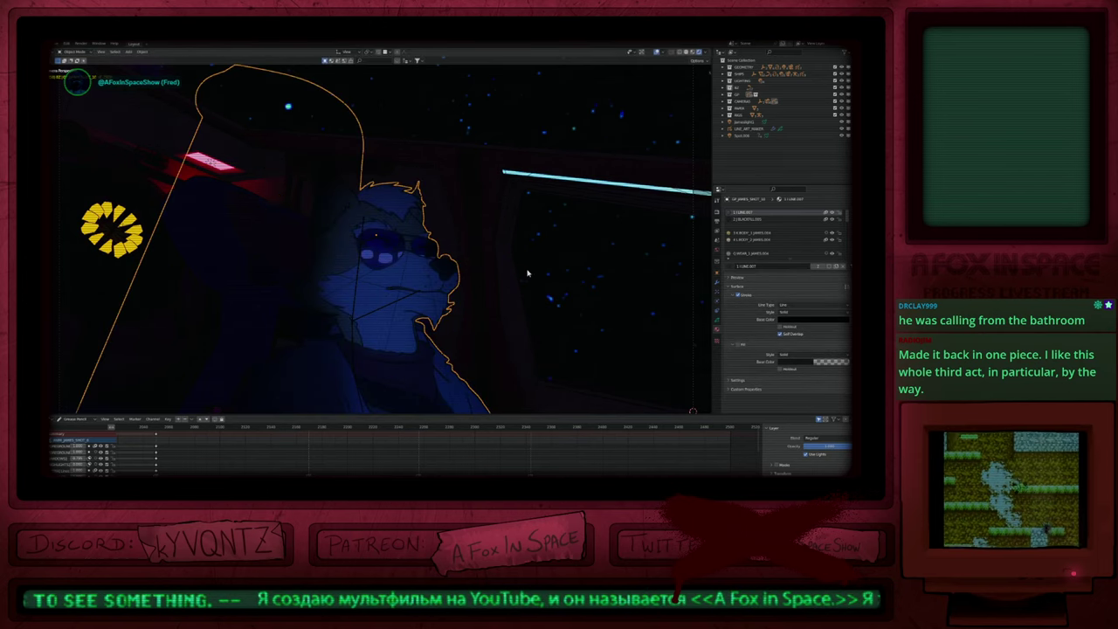
pyautogui.press('Tab')
pyautogui.press('Tab')
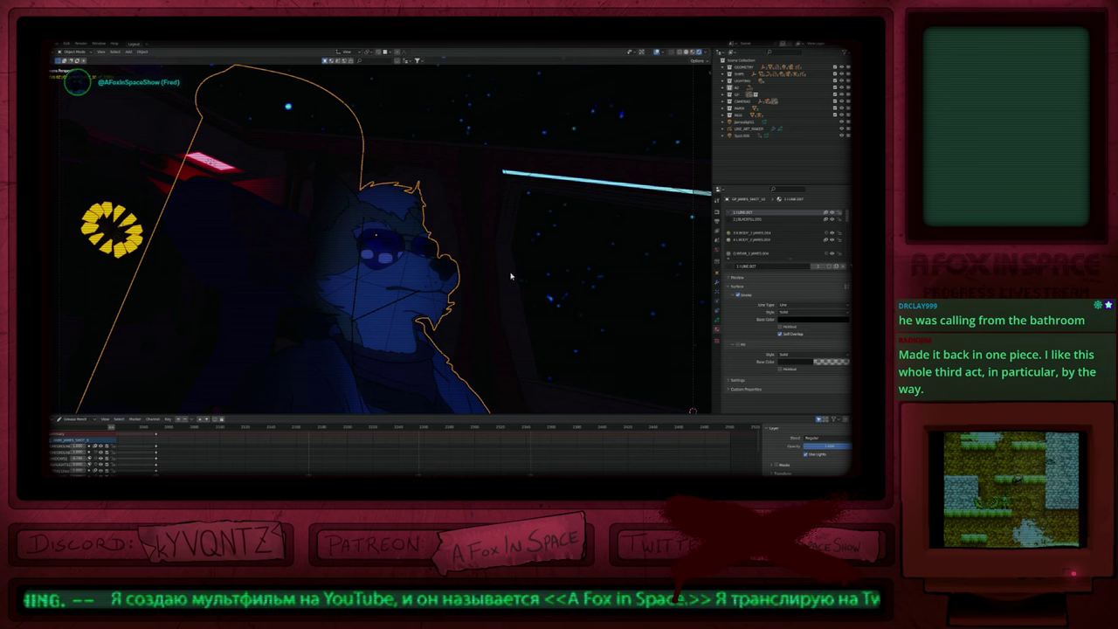
pyautogui.press('Tab')
pyautogui.press('Tab')
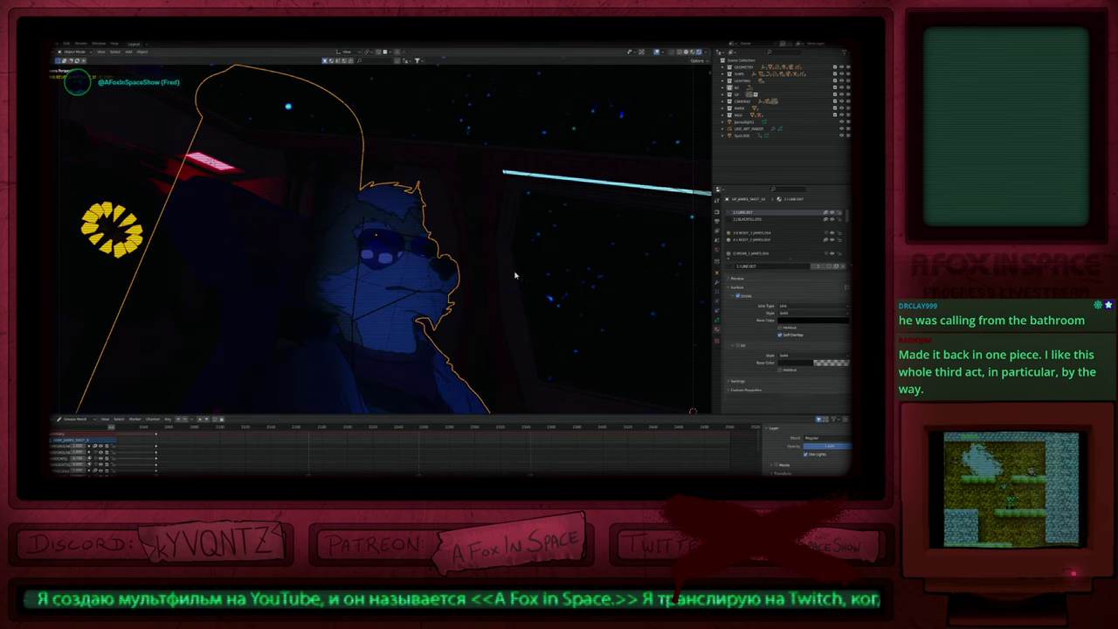
pyautogui.press('F2')
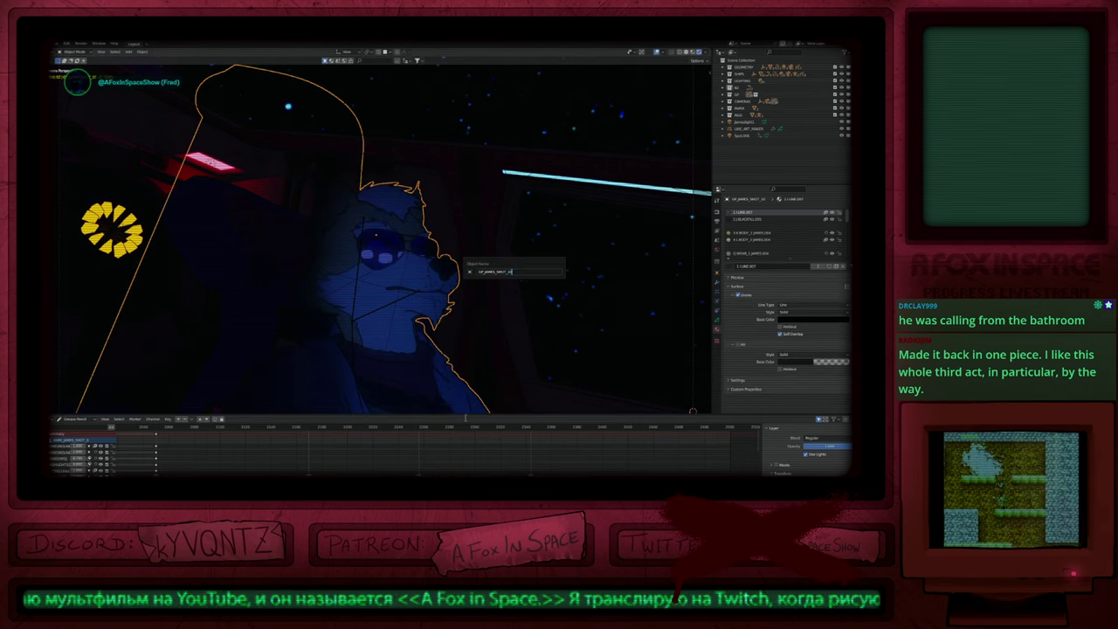
pyautogui.press('Return')
# Step: Box-select the outline object's keyframes and slide them to start at the current frame
pyautogui.keyDown('ctrl'); pyautogui.moveTo(444, 454); pyautogui.dragTo(384, 459, button='middle'); pyautogui.keyUp('ctrl')
pyautogui.moveTo(324, 441); pyautogui.dragTo(447, 426)
pyautogui.press('g')
pyautogui.moveTo(322, 449); pyautogui.dragTo(437, 449)
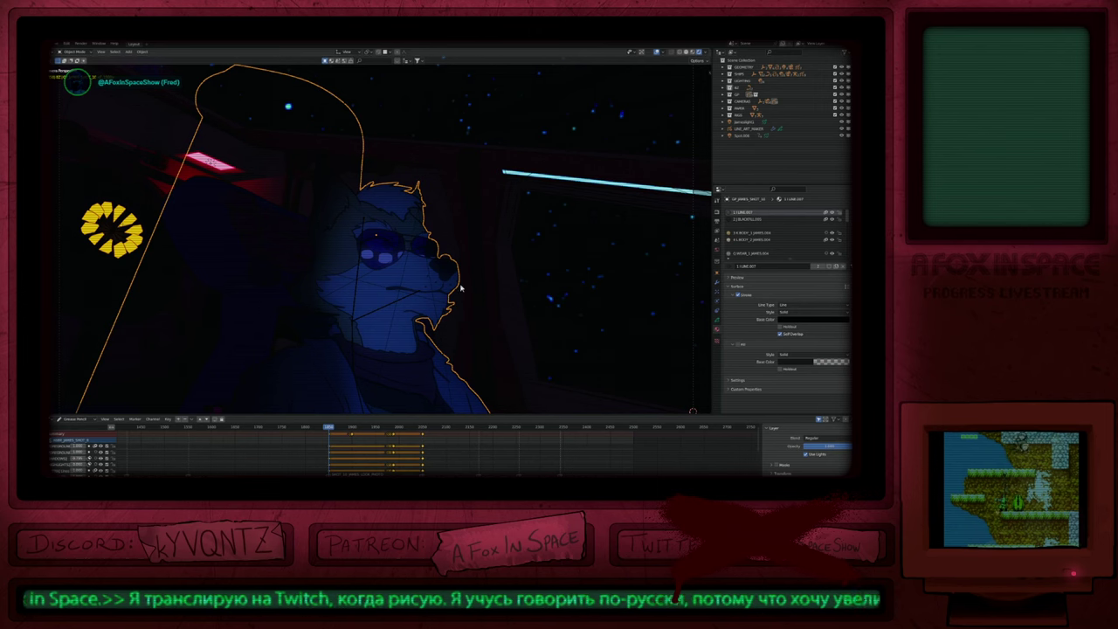
pyautogui.scroll(-2, 430, 328)
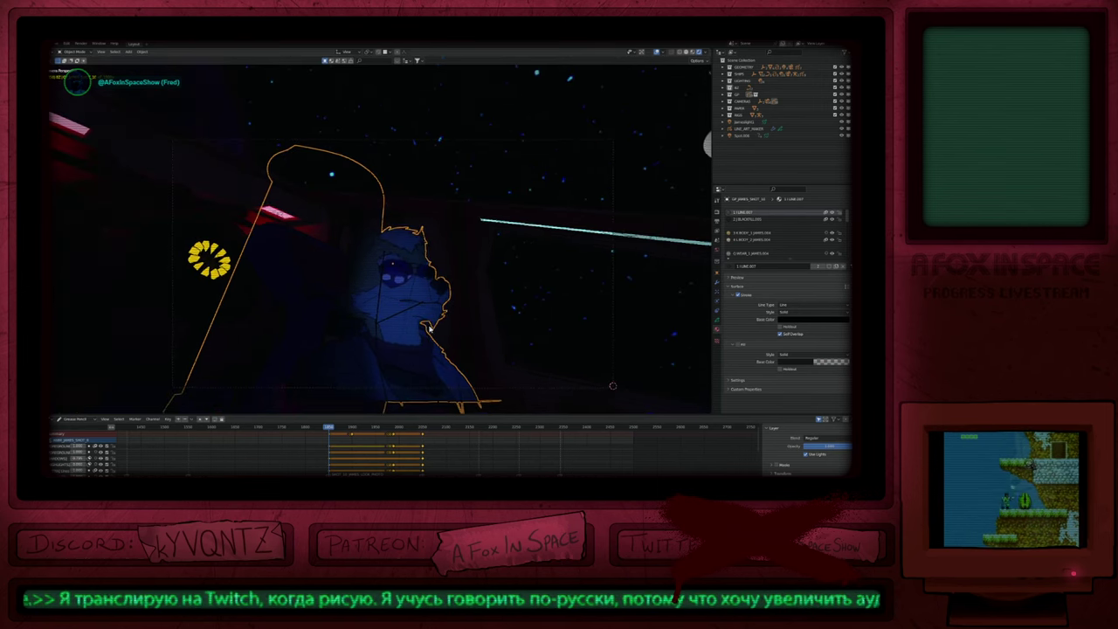
pyautogui.scroll(2, 430, 328)
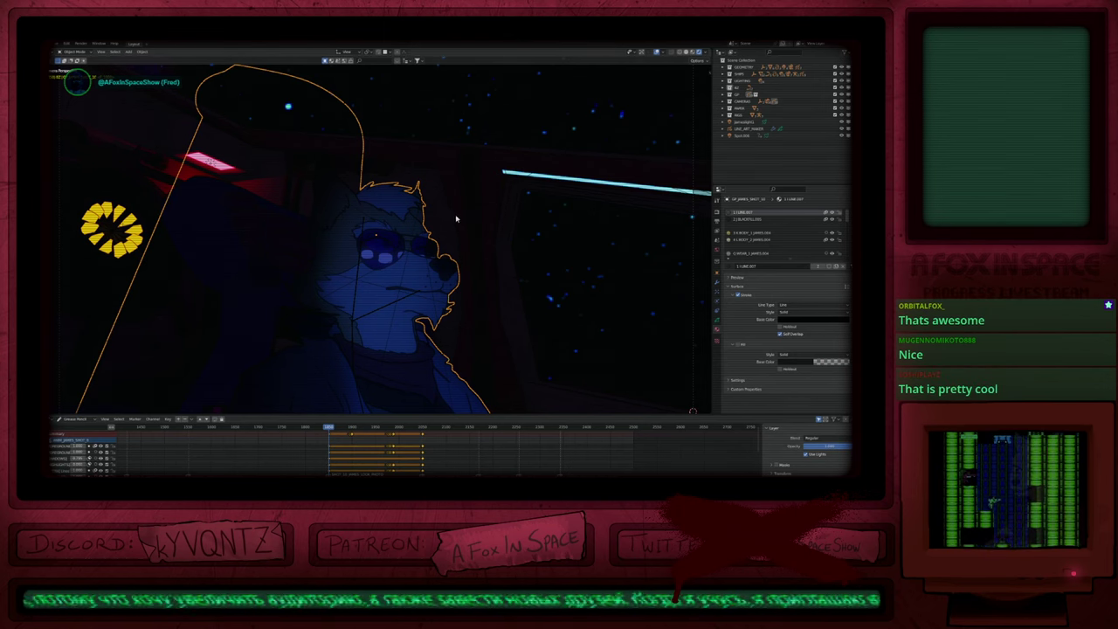
pyautogui.press('Down')
pyautogui.press('Down')
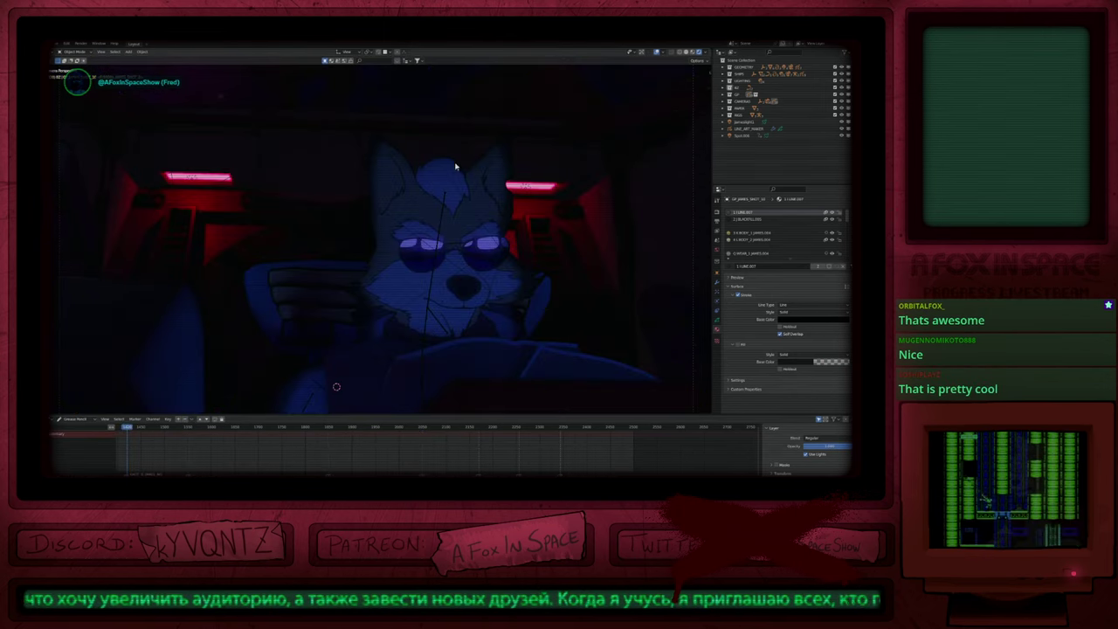
# Step: Step forward through the monitors and starfield shots, then back to the red-light cockpit shot
pyautogui.press('Up')
pyautogui.press('Up')
pyautogui.press('Up')
pyautogui.press('Up')
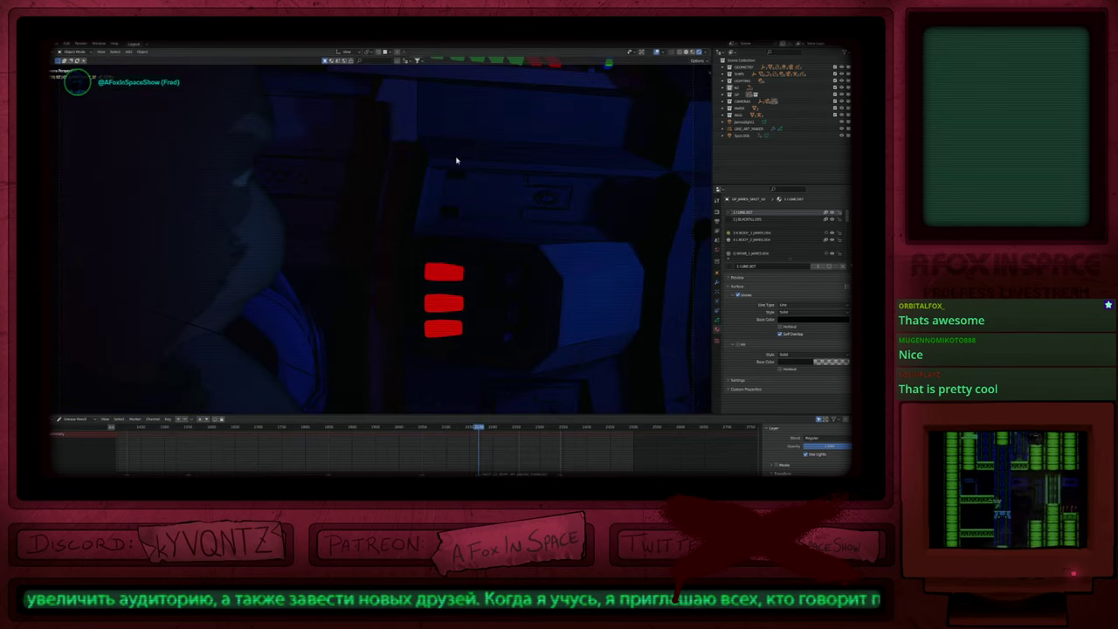
pyautogui.press('Up')
pyautogui.press('Down')
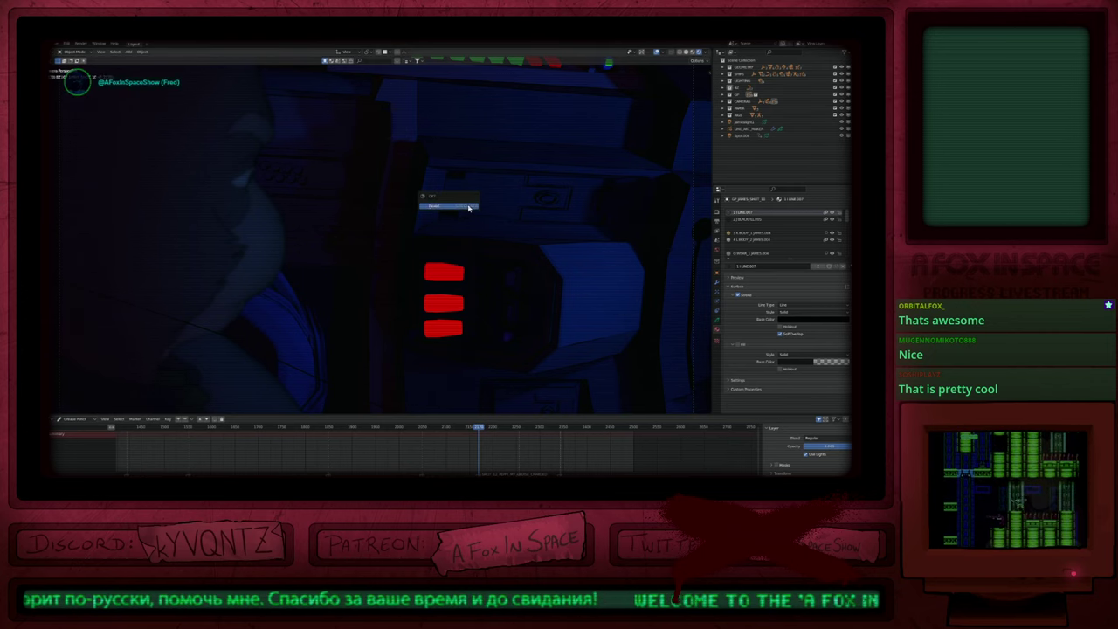
pyautogui.rightClick(468, 204)
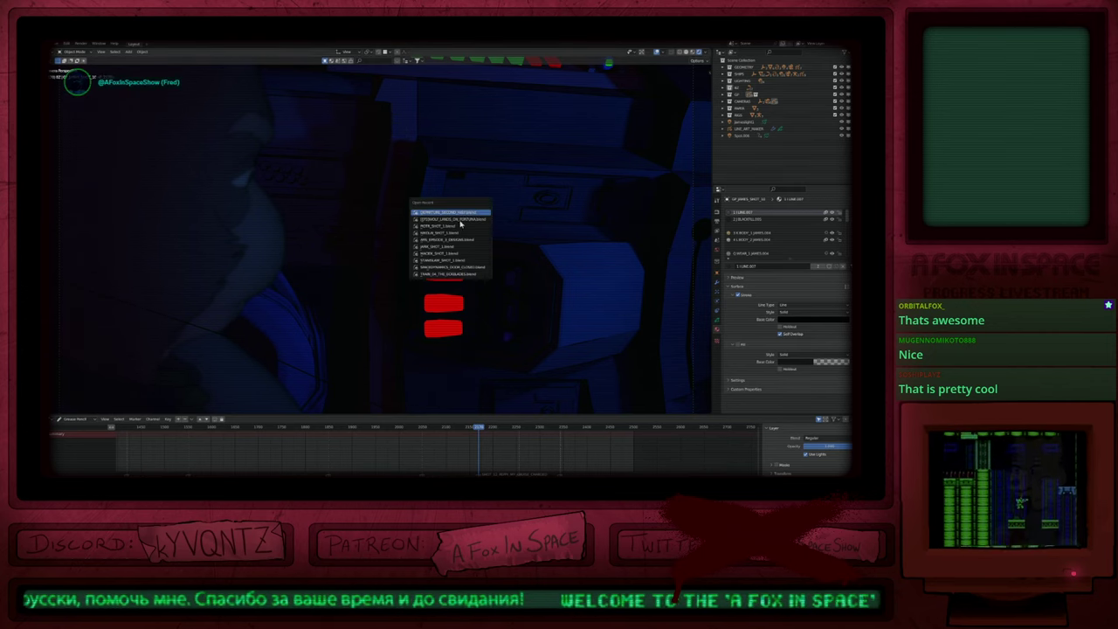
pyautogui.click(548, 428)
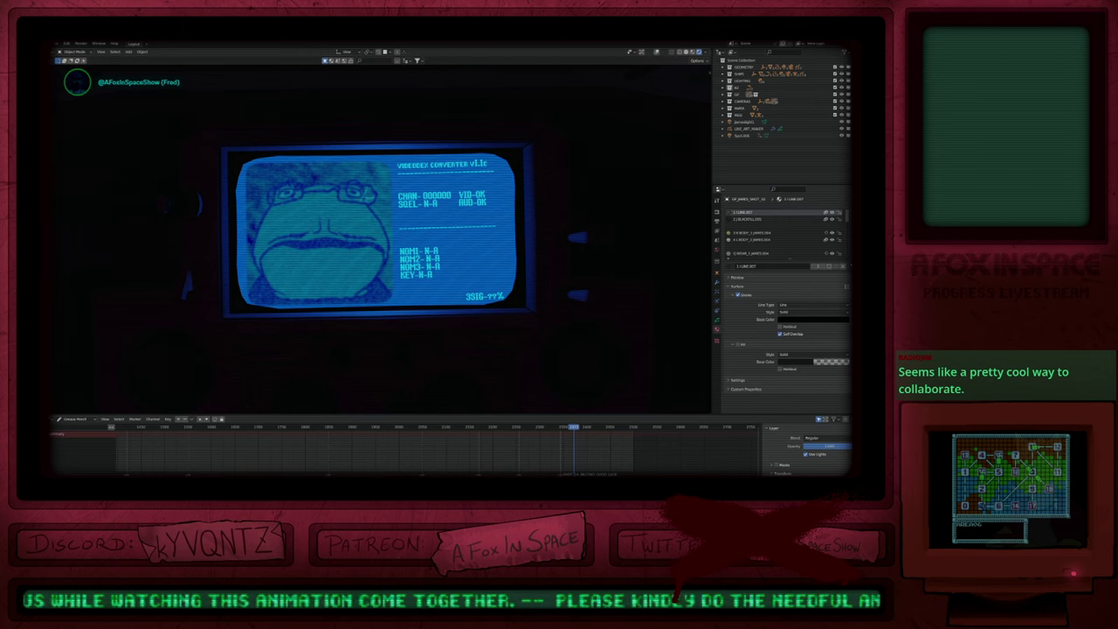
# Step: Play the cockpit shot, then open the campsite lizard scene from the recent files
pyautogui.press('space')
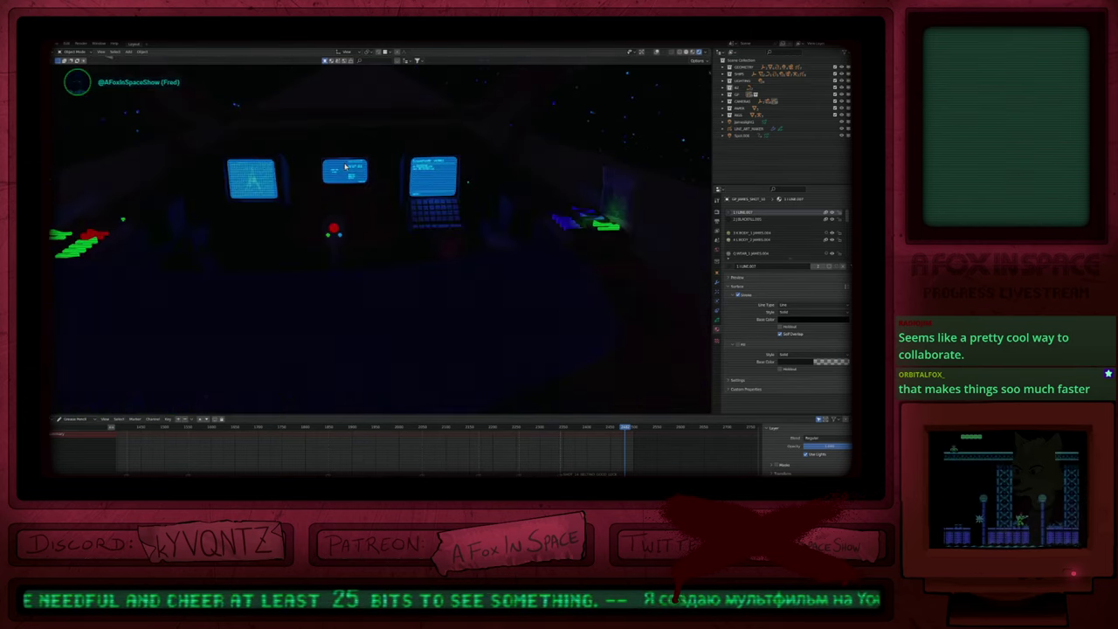
pyautogui.hotkey('ctrl', 'shift', 'o')
pyautogui.click(345, 170)
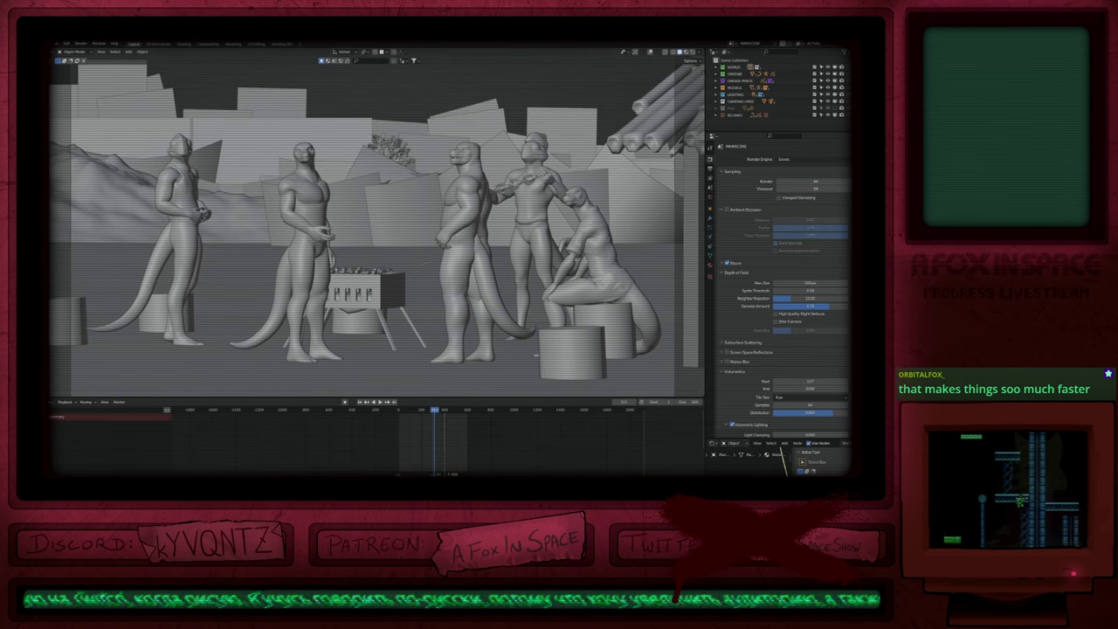
# Step: Go back to an earlier frame, leave camera view, and select and duplicate the green lizard's drawing
pyautogui.press('Escape')
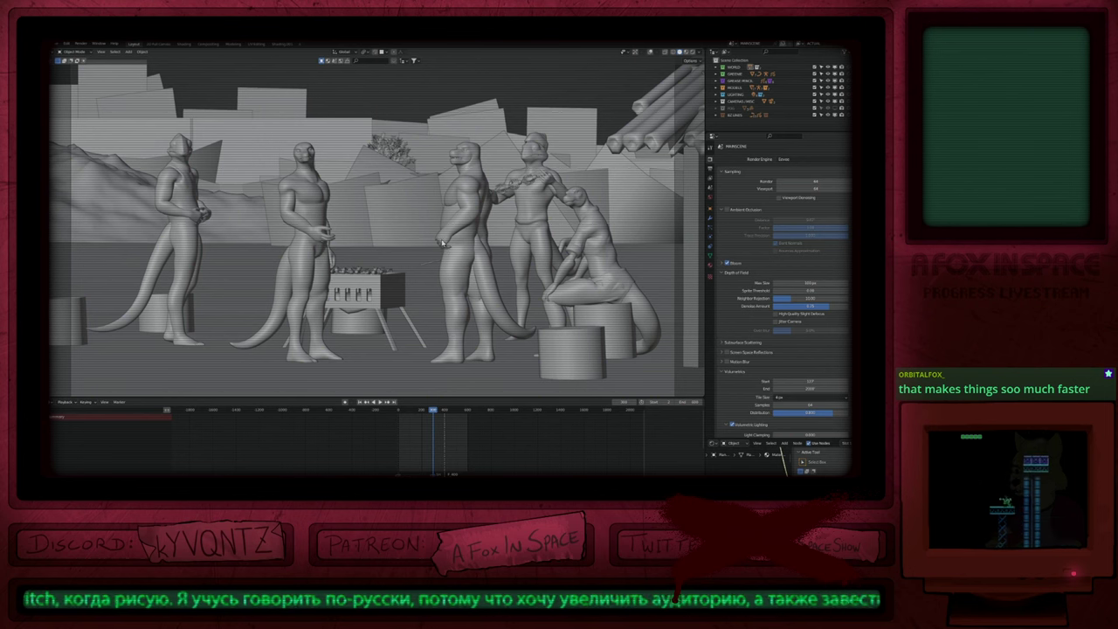
pyautogui.press('Down')
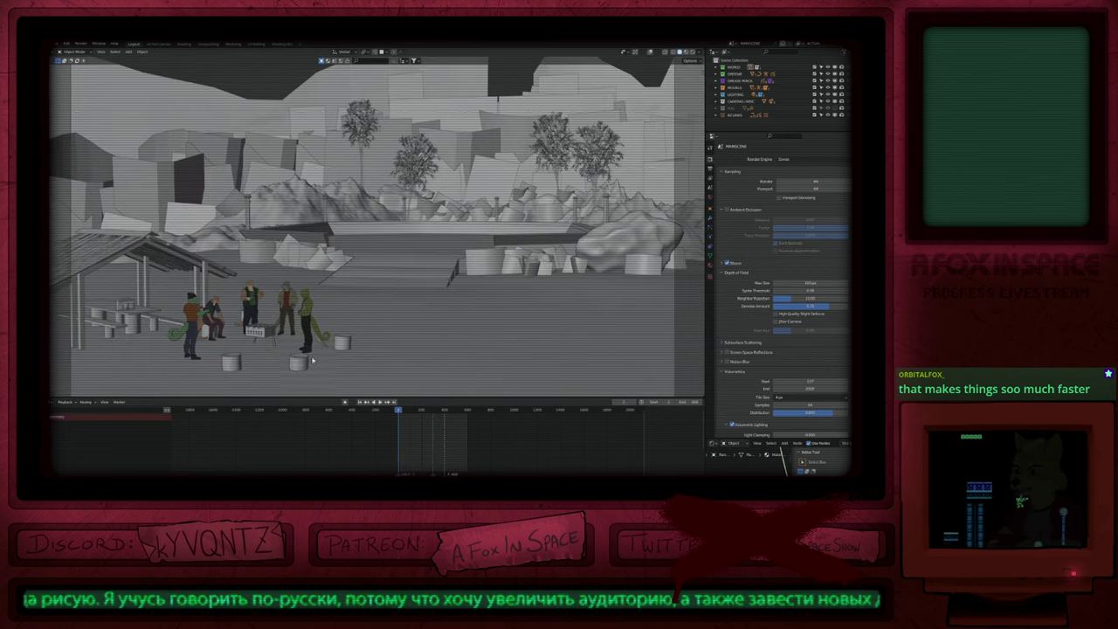
pyautogui.hotkey('shift', 'alt', 'z')
pyautogui.press('KP_0')
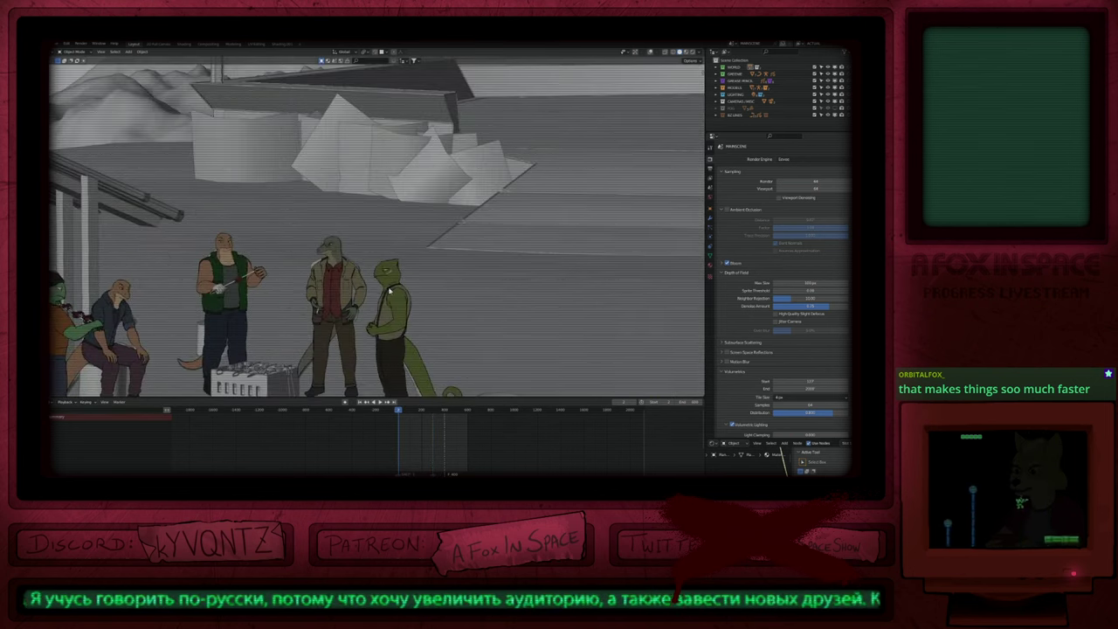
pyautogui.click(407, 304)
pyautogui.moveTo(406, 302); pyautogui.dragTo(414, 267, button='middle')
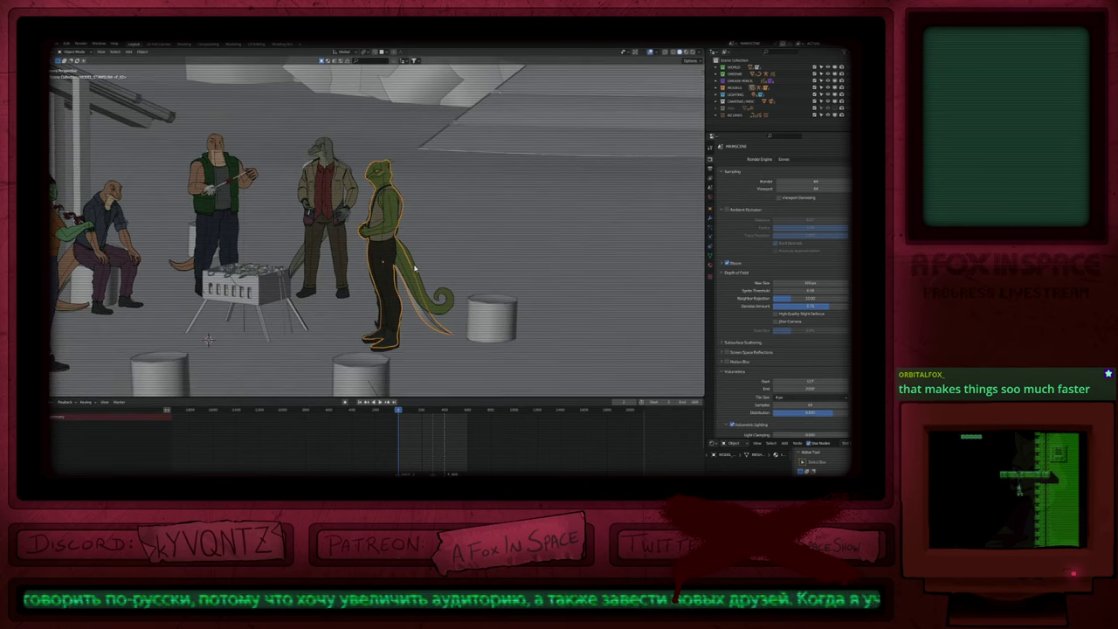
pyautogui.click(450, 299)
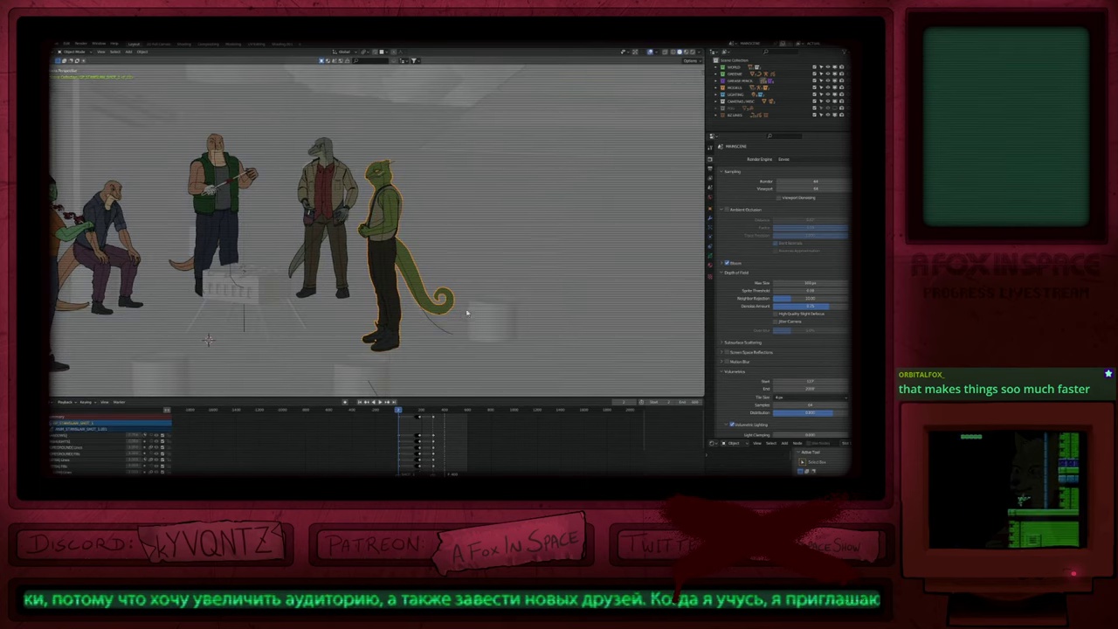
pyautogui.hotkey('shift', 'd')
# Step: Place the copied lizard further right and Make Single User with object and data animation
pyautogui.click(566, 277)
pyautogui.click(711, 264)
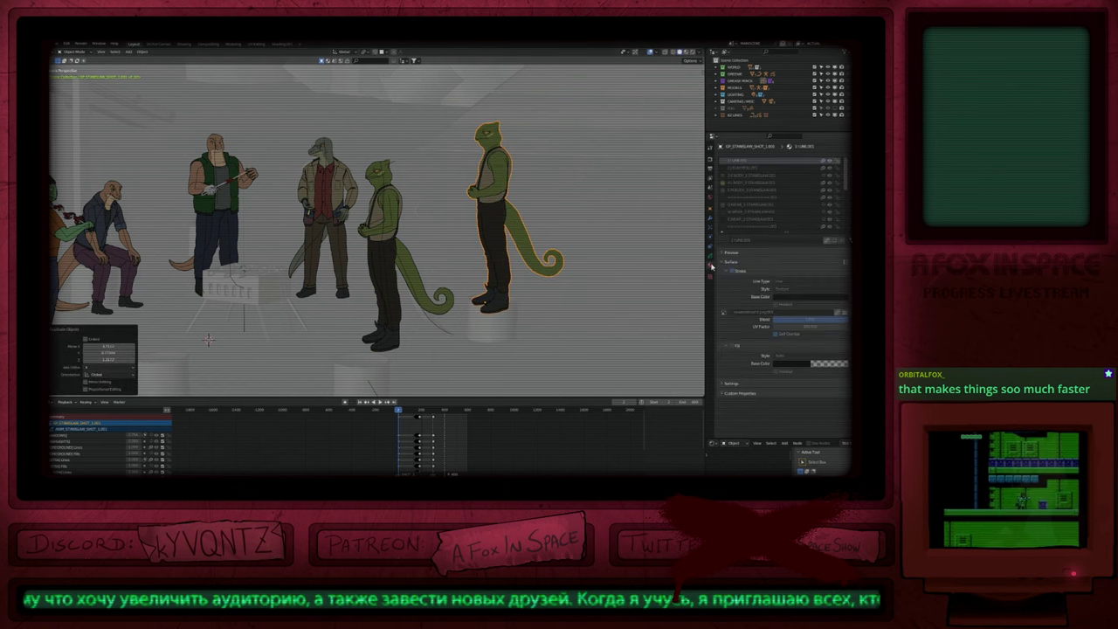
pyautogui.press('F3')
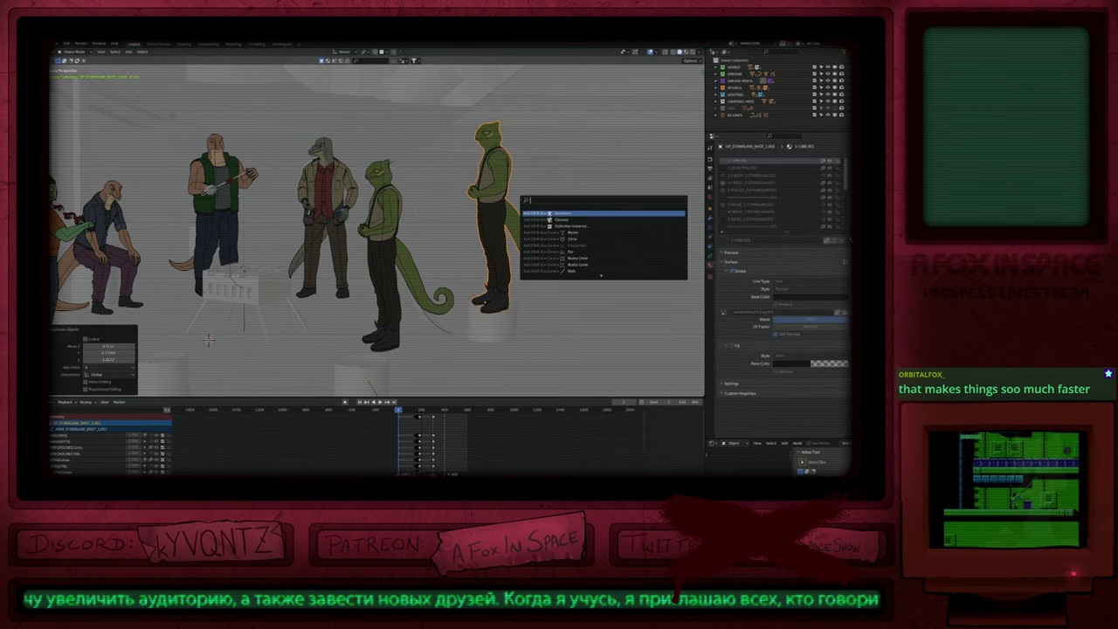
pyautogui.write('make sin')
pyautogui.press('Return')
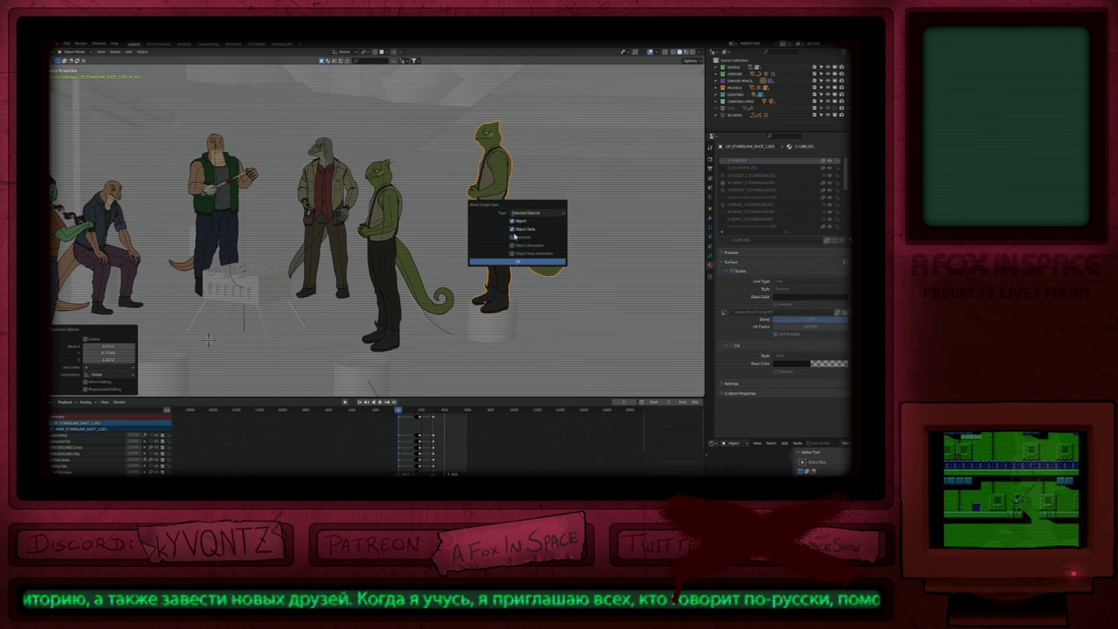
pyautogui.click(513, 246)
pyautogui.click(513, 254)
pyautogui.click(516, 262)
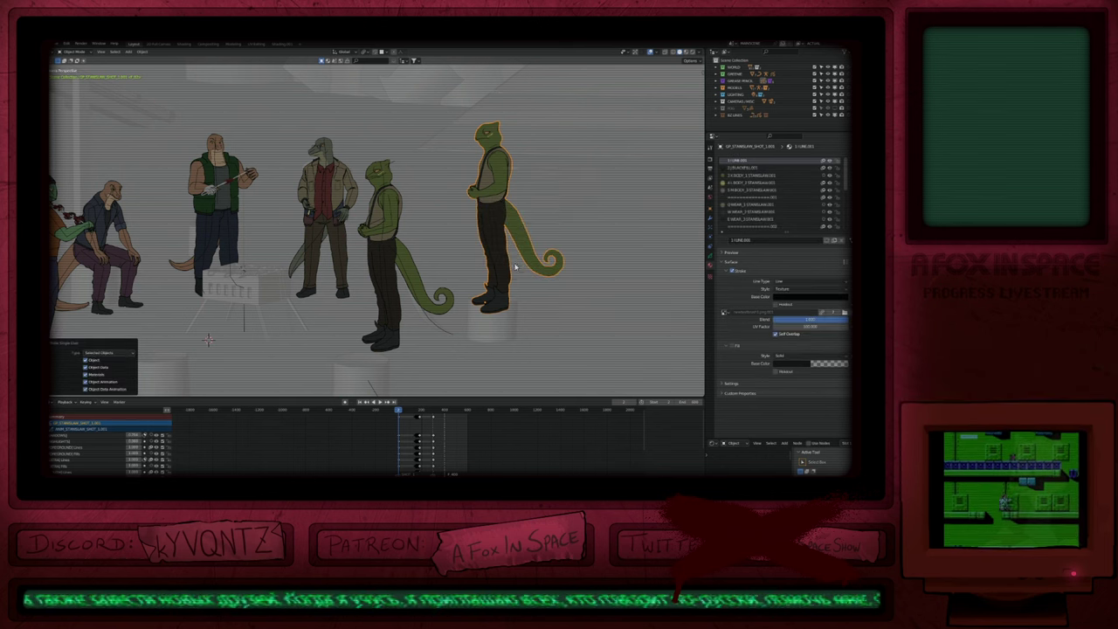
# Step: Compare with the middle lizard, then reselect the copy and pick its body material
pyautogui.moveTo(785, 238); pyautogui.dragTo(785, 314)
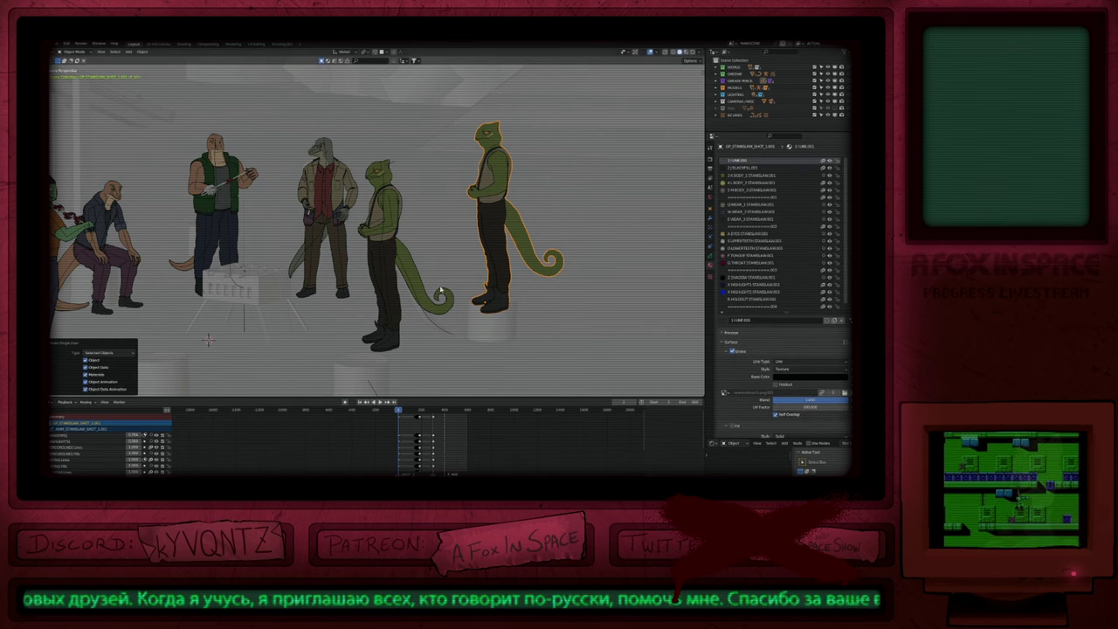
pyautogui.click(444, 295)
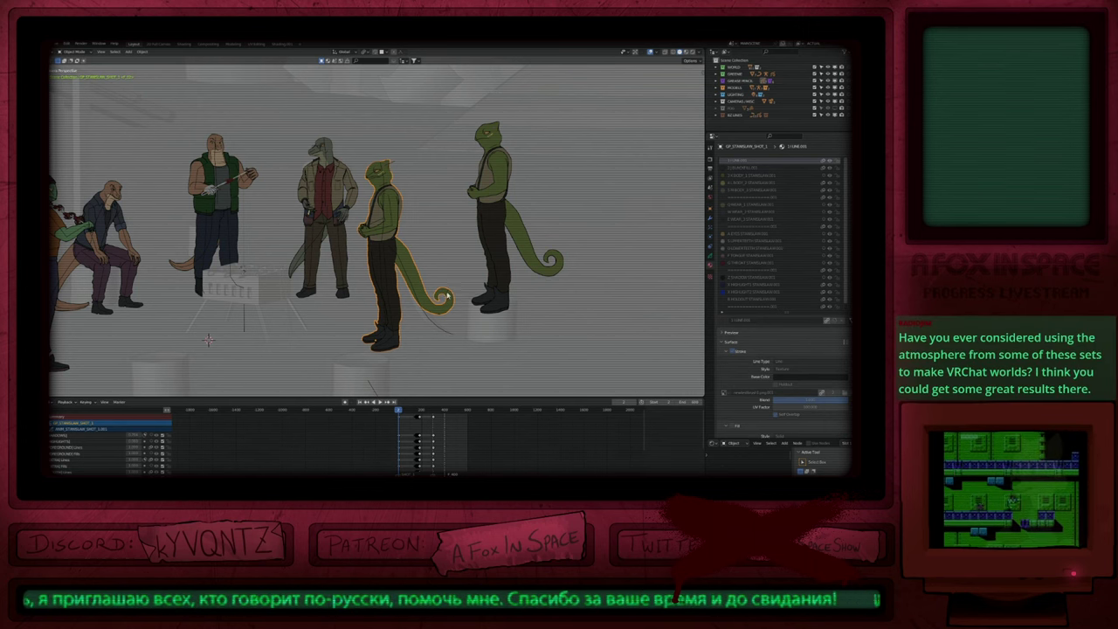
pyautogui.click(497, 205)
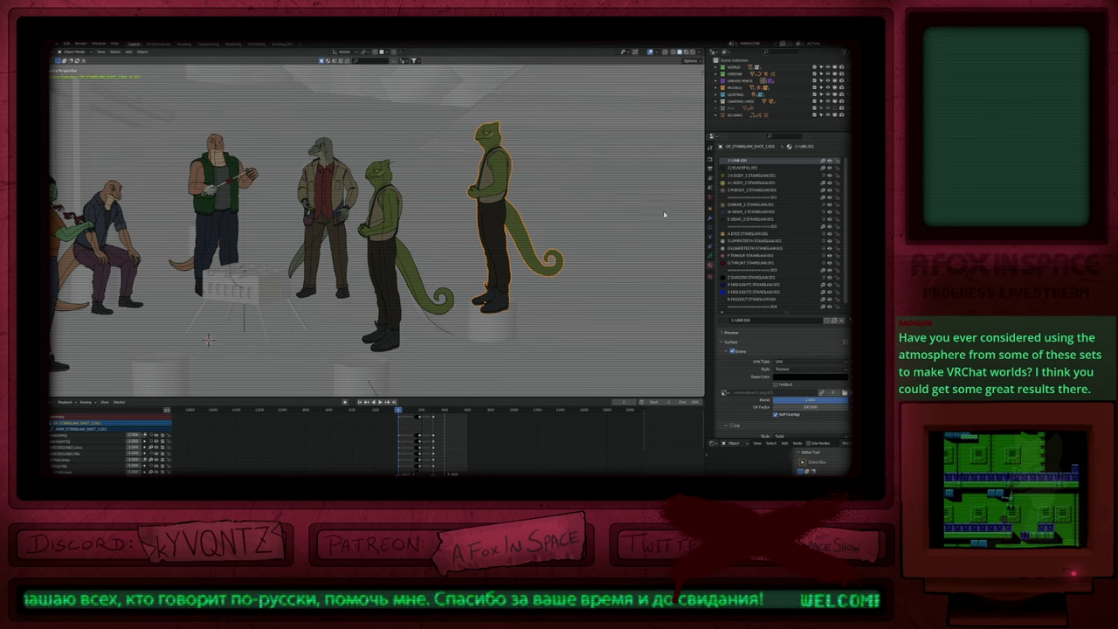
pyautogui.click(751, 175)
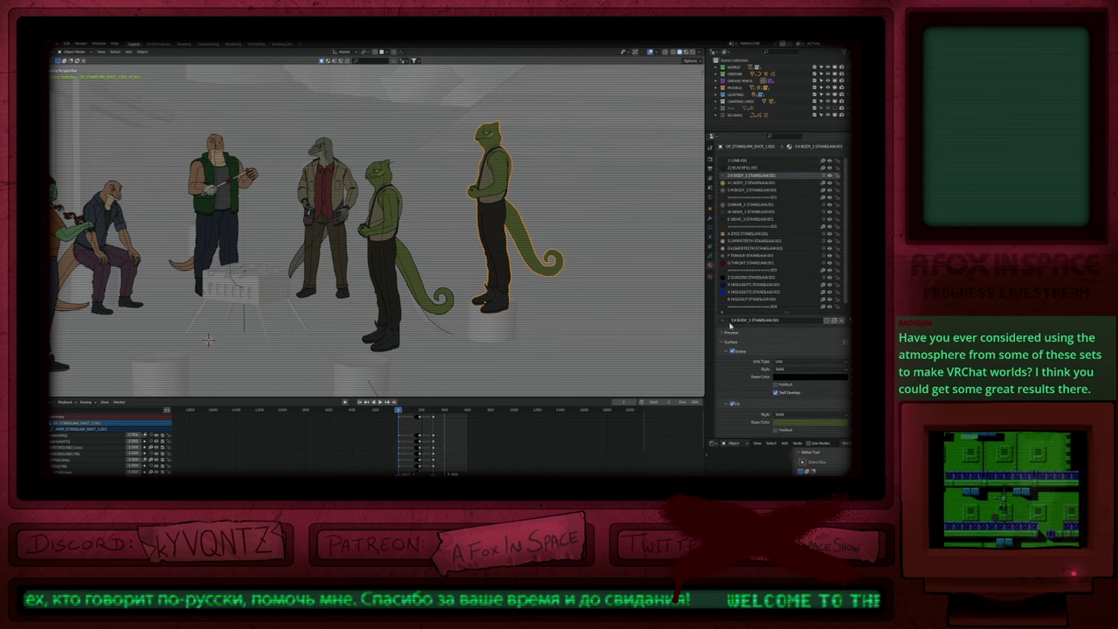
# Step: Show the outliner in Blender File mode, enlarge it, and search materials for '001' copies
pyautogui.click(729, 323)
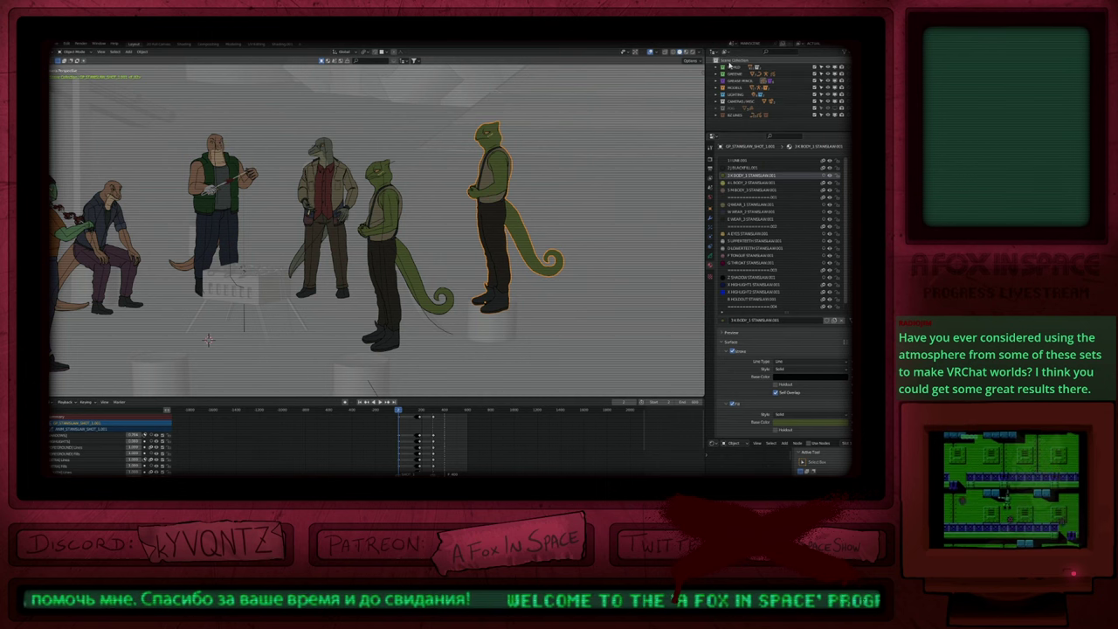
pyautogui.click(722, 52)
pyautogui.click(739, 81)
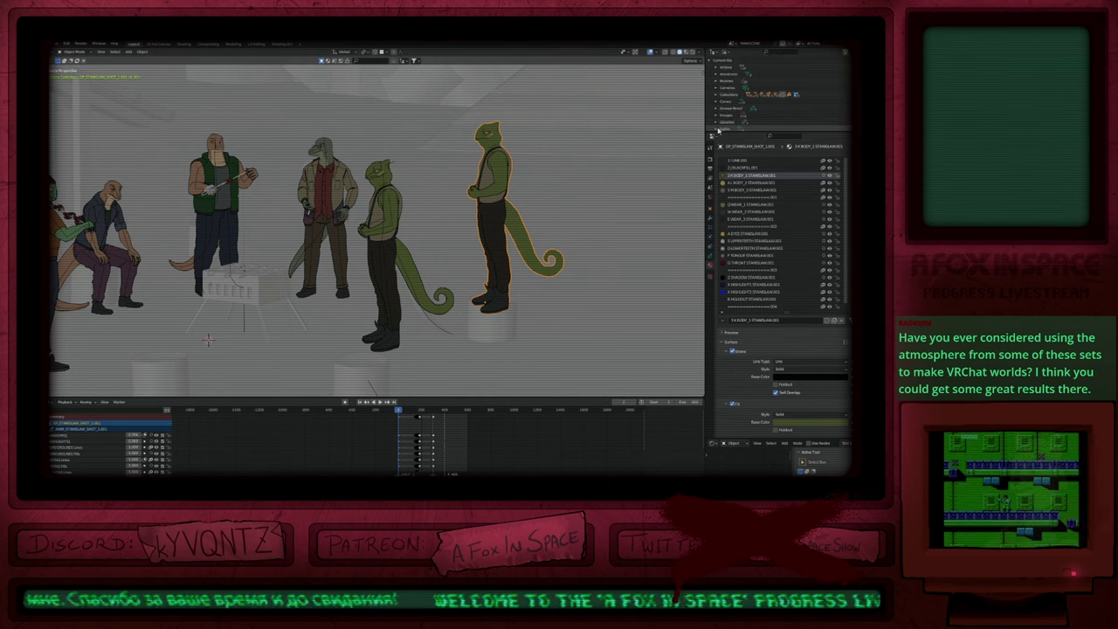
pyautogui.moveTo(723, 127); pyautogui.dragTo(724, 253)
pyautogui.click(716, 136)
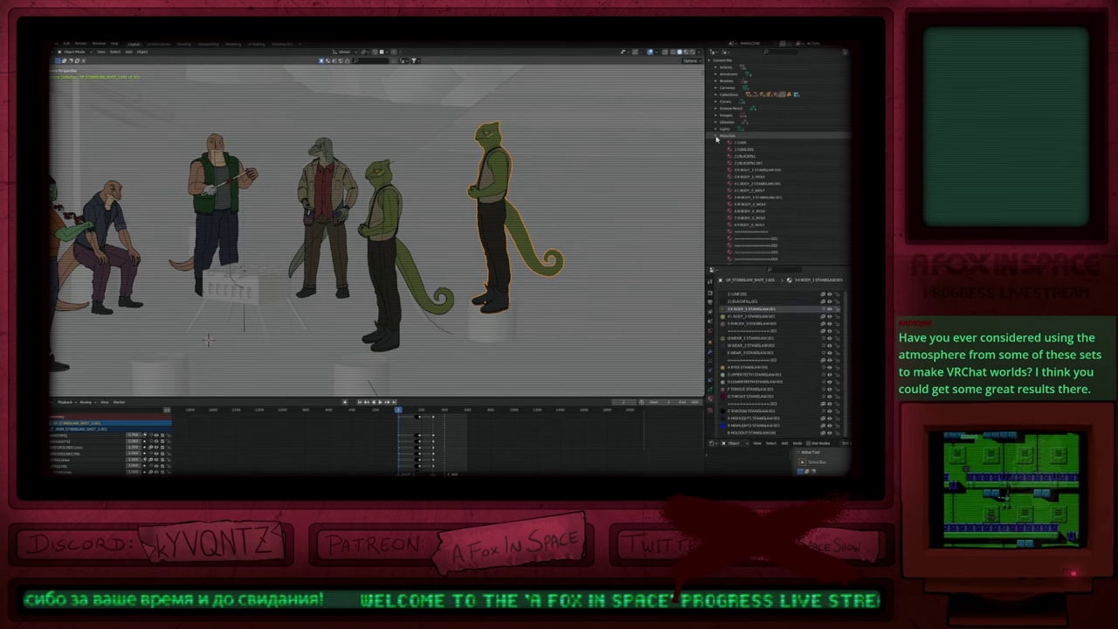
pyautogui.write('001')
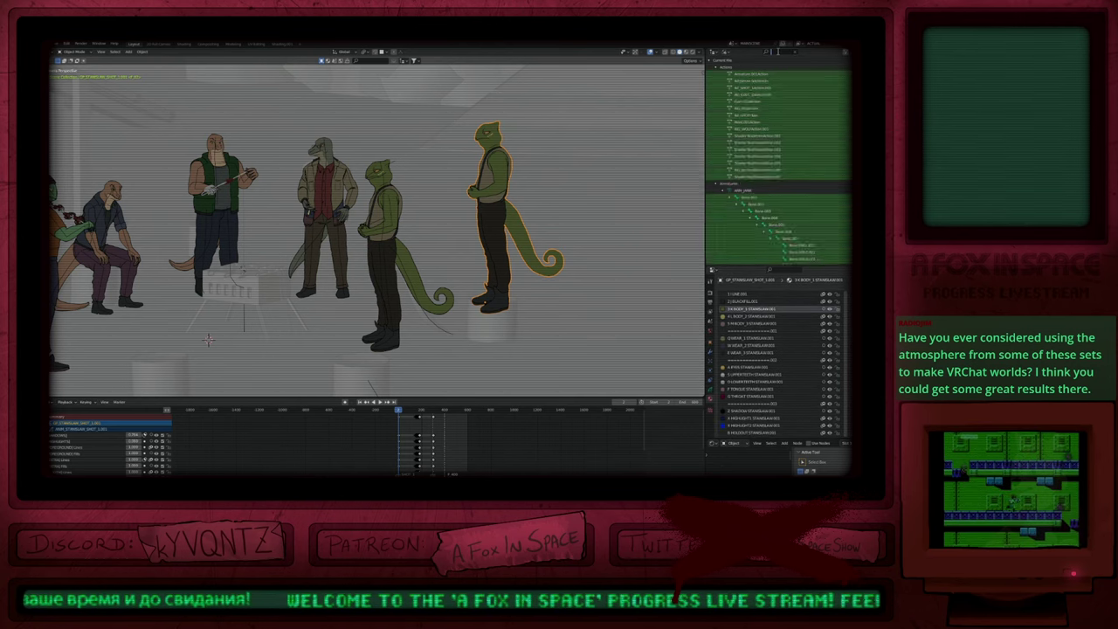
pyautogui.scroll(-5, 783, 123)
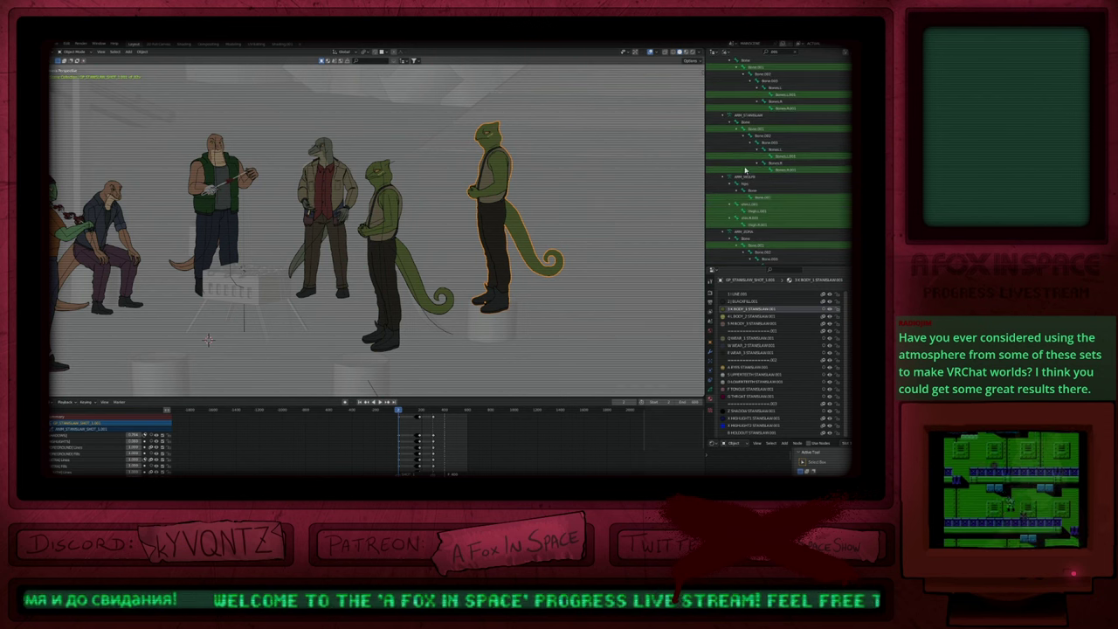
pyautogui.scroll(-10, 729, 119)
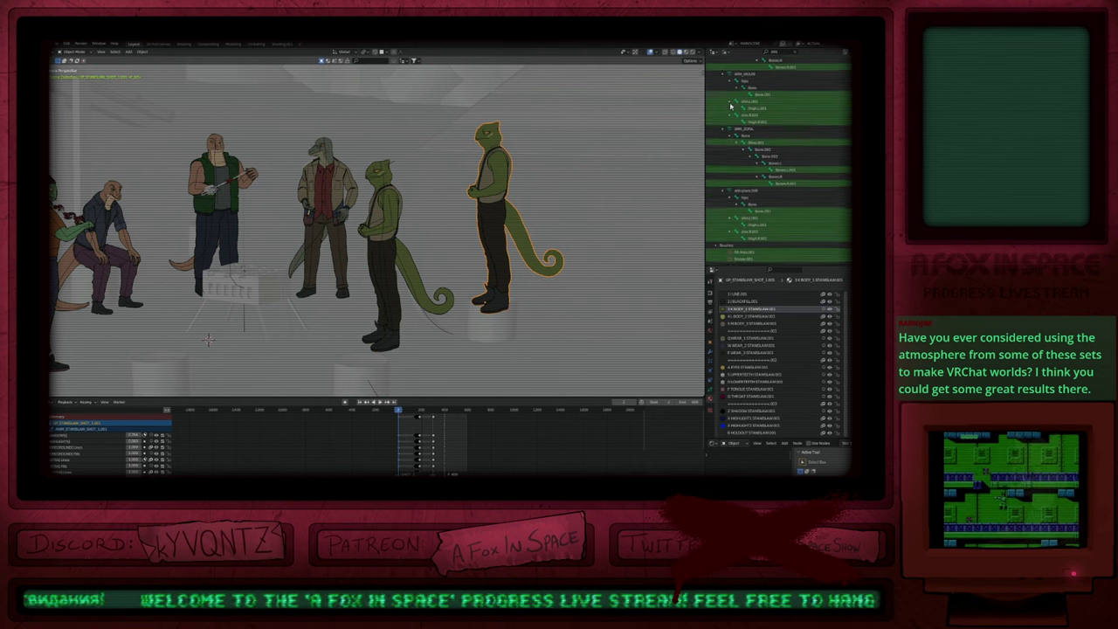
pyautogui.scroll(-2, 732, 109)
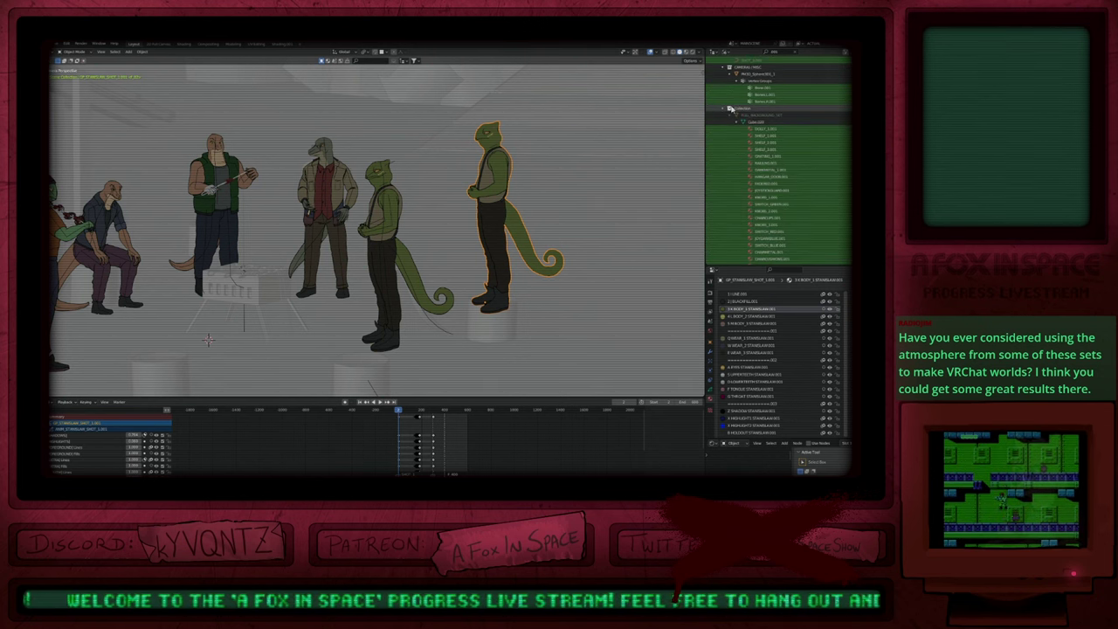
pyautogui.scroll(-12, 731, 109)
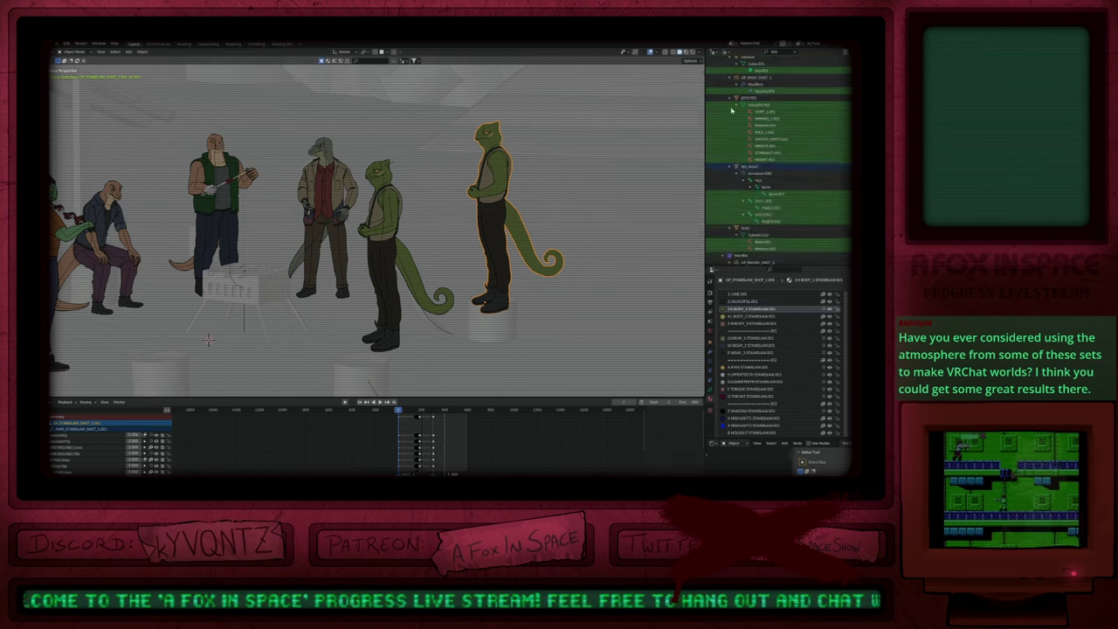
pyautogui.scroll(-6, 732, 110)
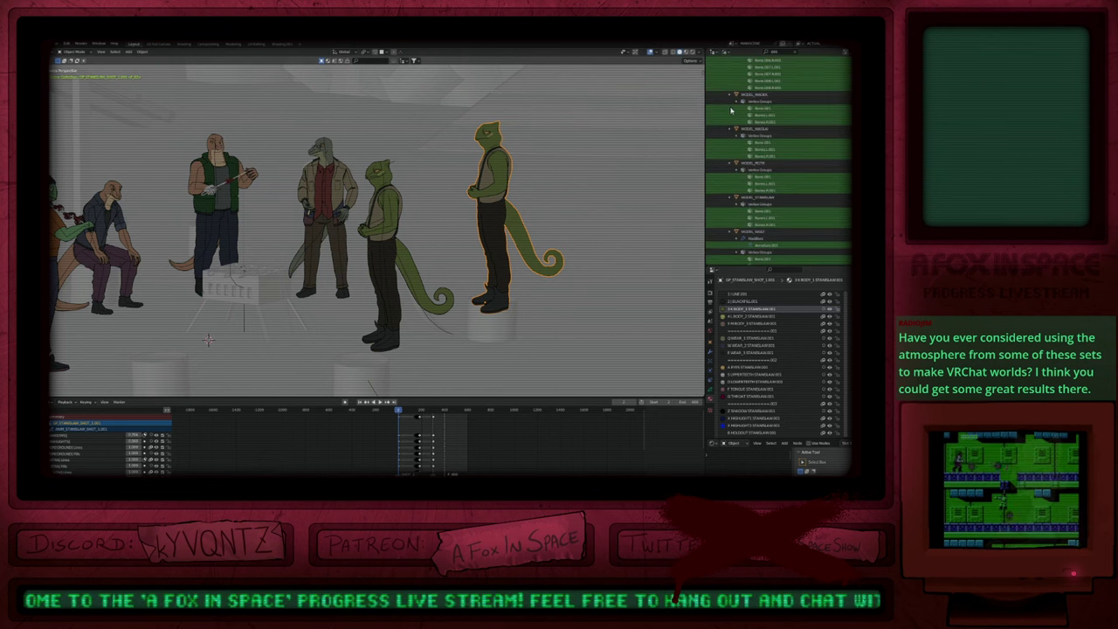
# Step: Clear the filter, browse the file's full material list, then return the outliner to View Layer
pyautogui.click(796, 54)
pyautogui.click(791, 52)
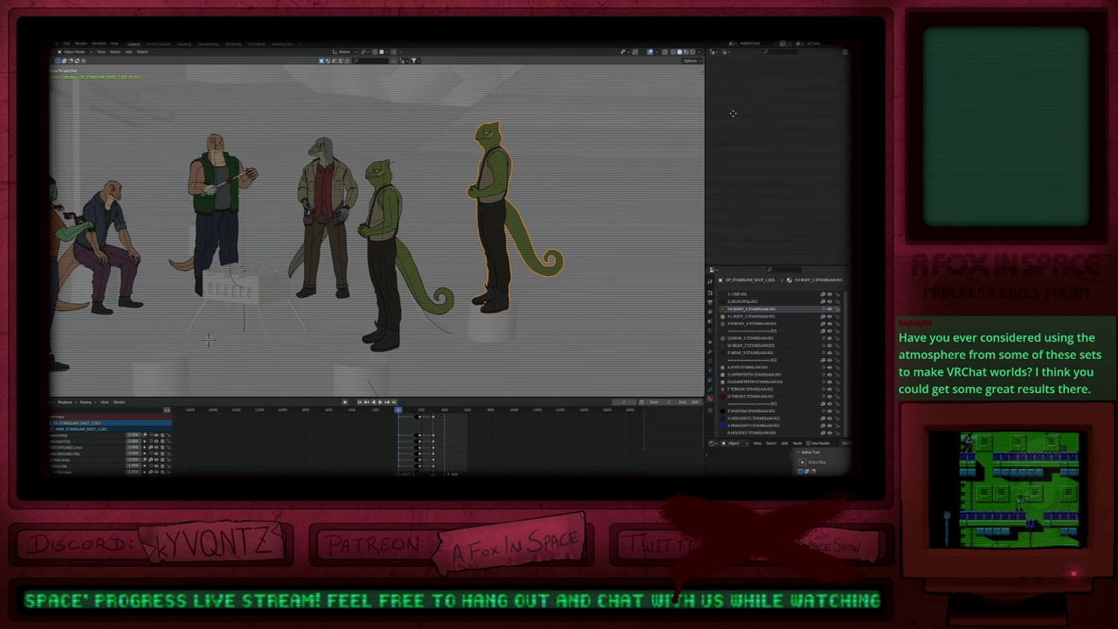
pyautogui.moveTo(733, 114); pyautogui.dragTo(829, 159, button='middle')
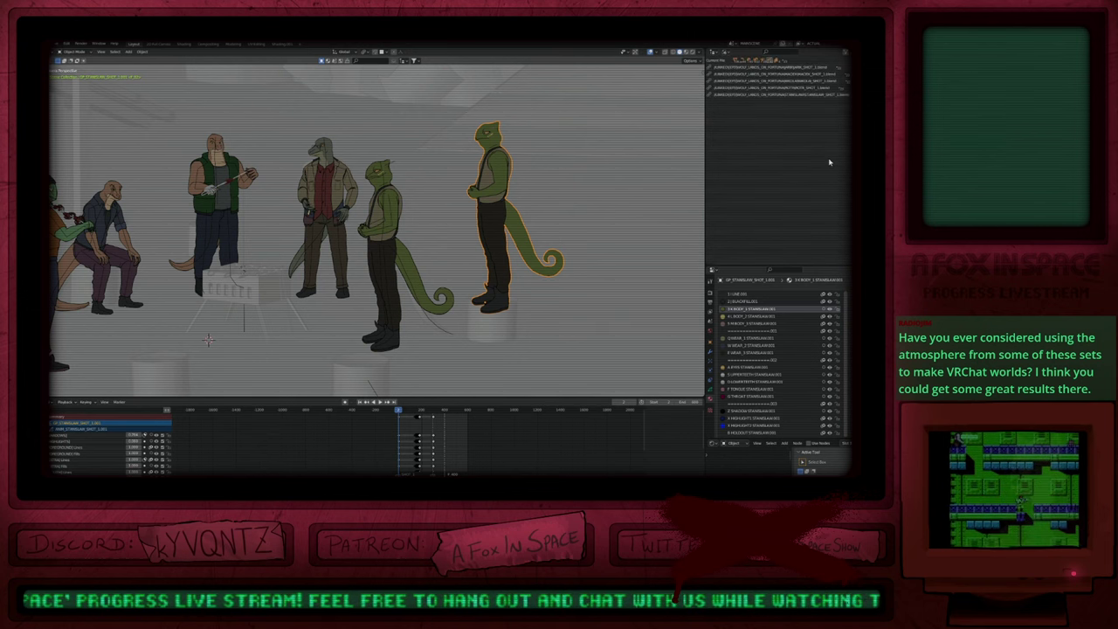
pyautogui.click(710, 61)
pyautogui.click(716, 136)
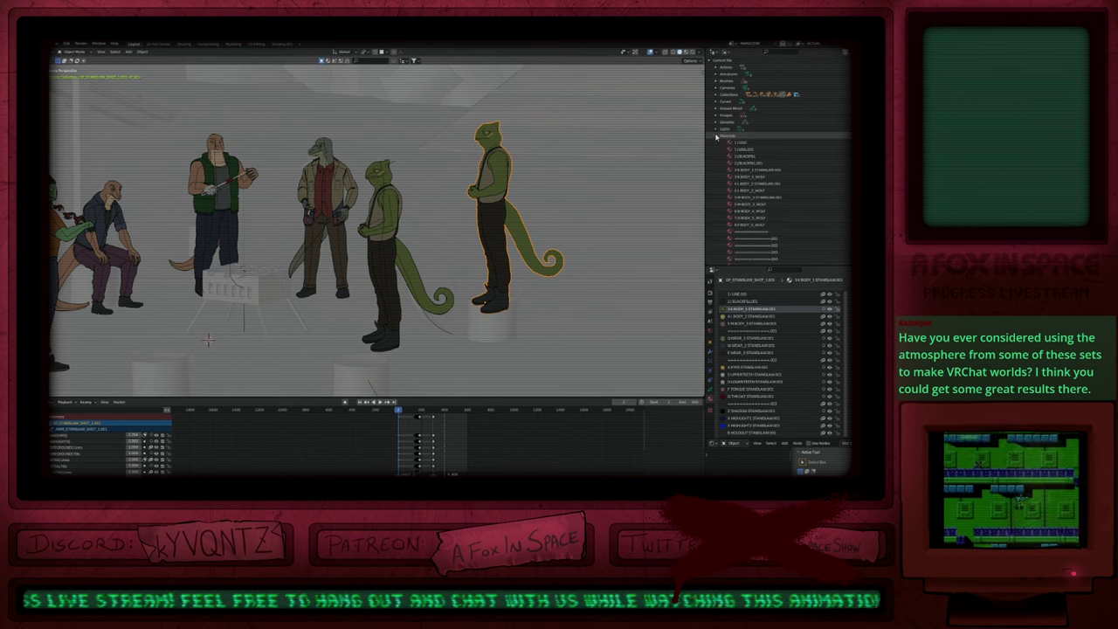
pyautogui.scroll(-10, 774, 207)
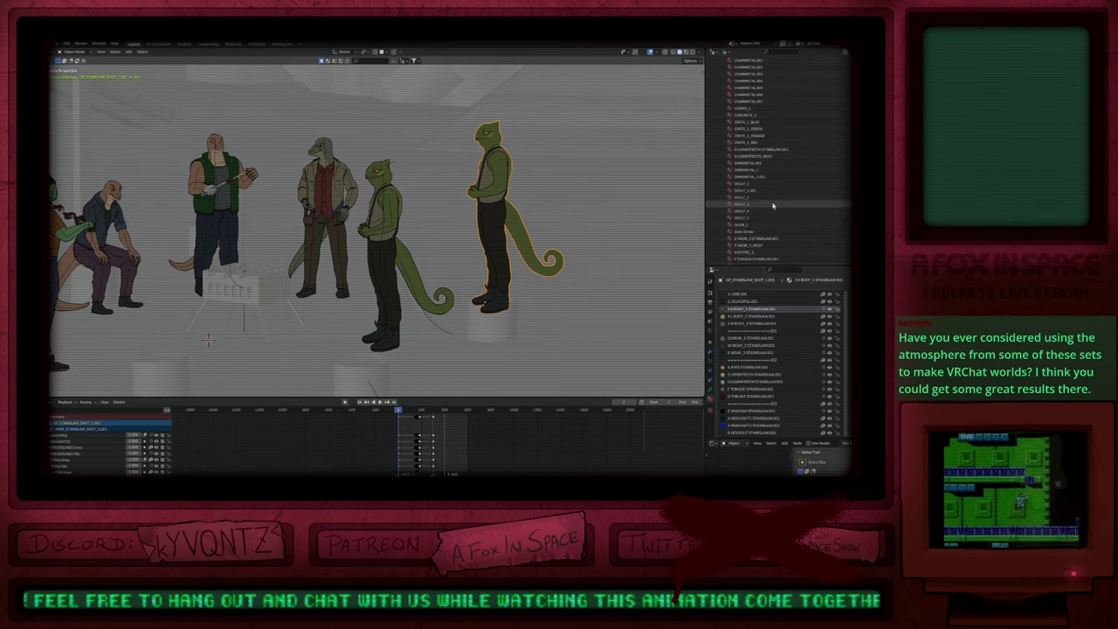
pyautogui.scroll(-8, 773, 205)
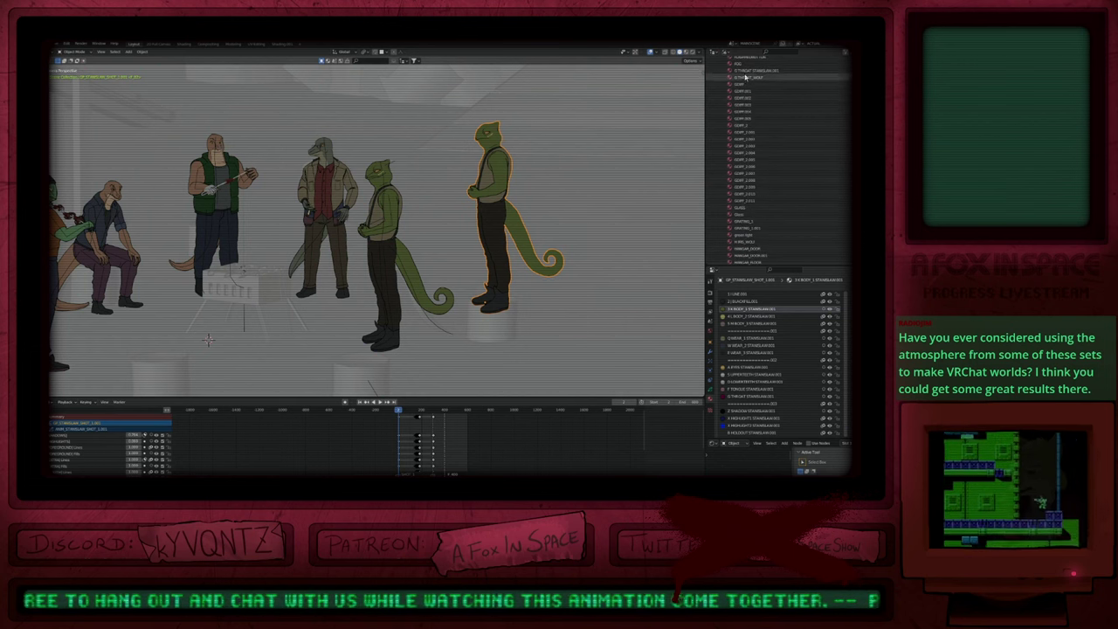
pyautogui.click(726, 53)
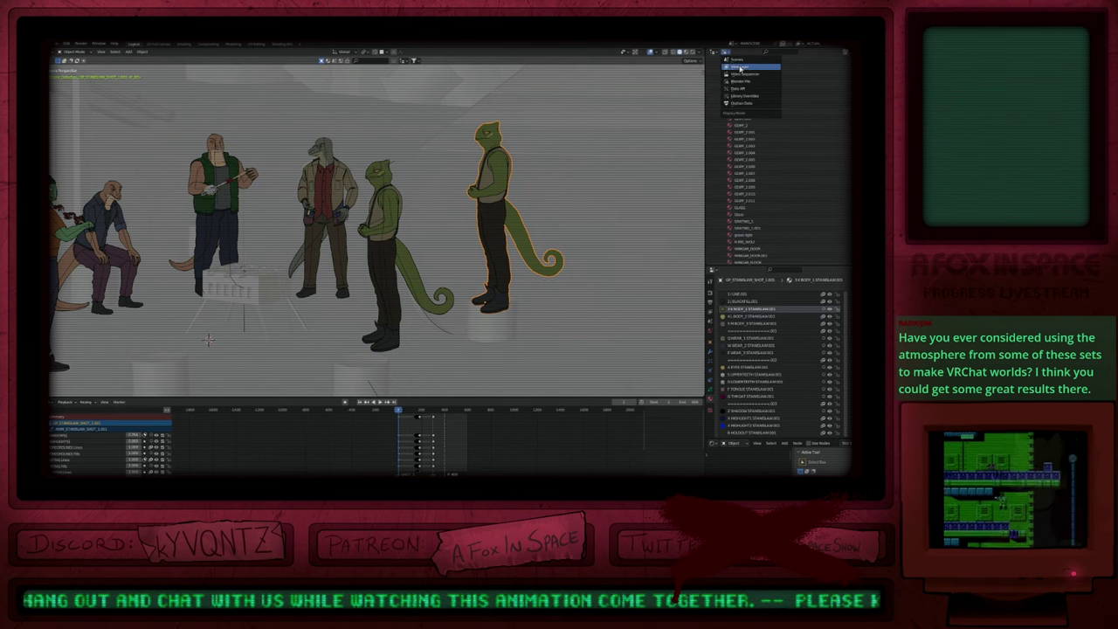
pyautogui.click(739, 67)
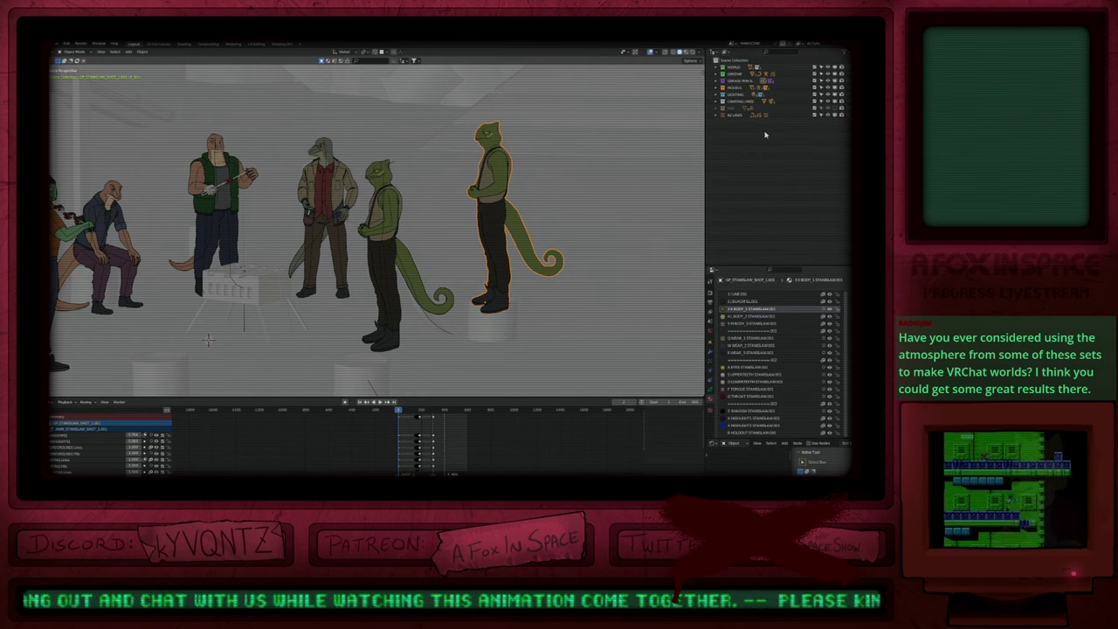
# Step: Make LINE.001 the active material and set its Stroke Style from Texture to Solid
pyautogui.click(757, 323)
pyautogui.click(750, 310)
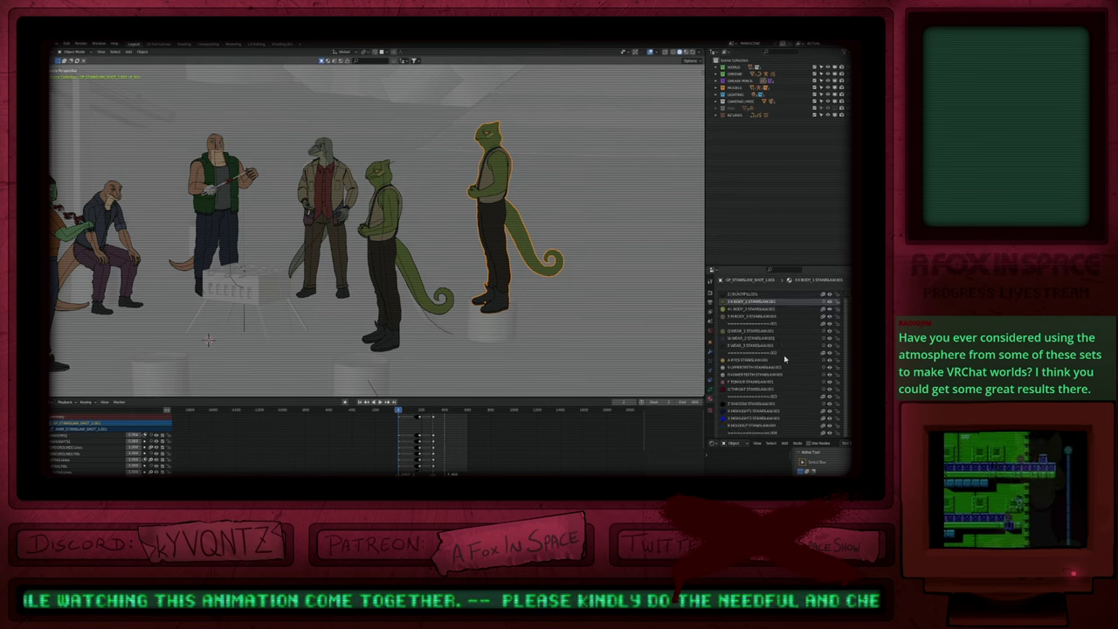
pyautogui.click(745, 296)
pyautogui.scroll(-1, 746, 354)
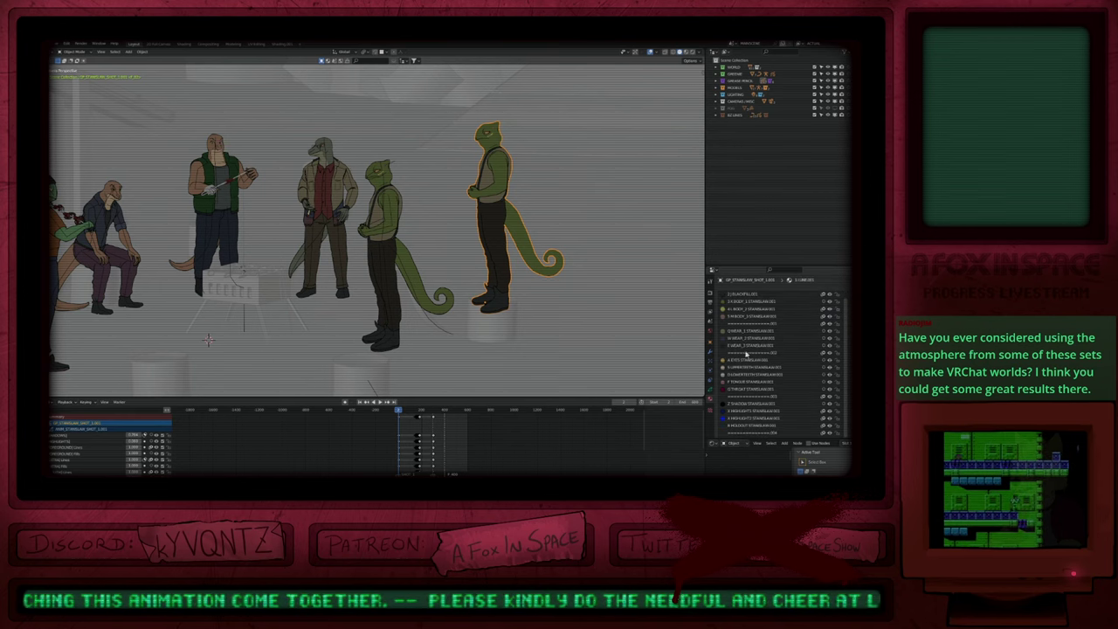
pyautogui.moveTo(747, 266); pyautogui.dragTo(756, 171)
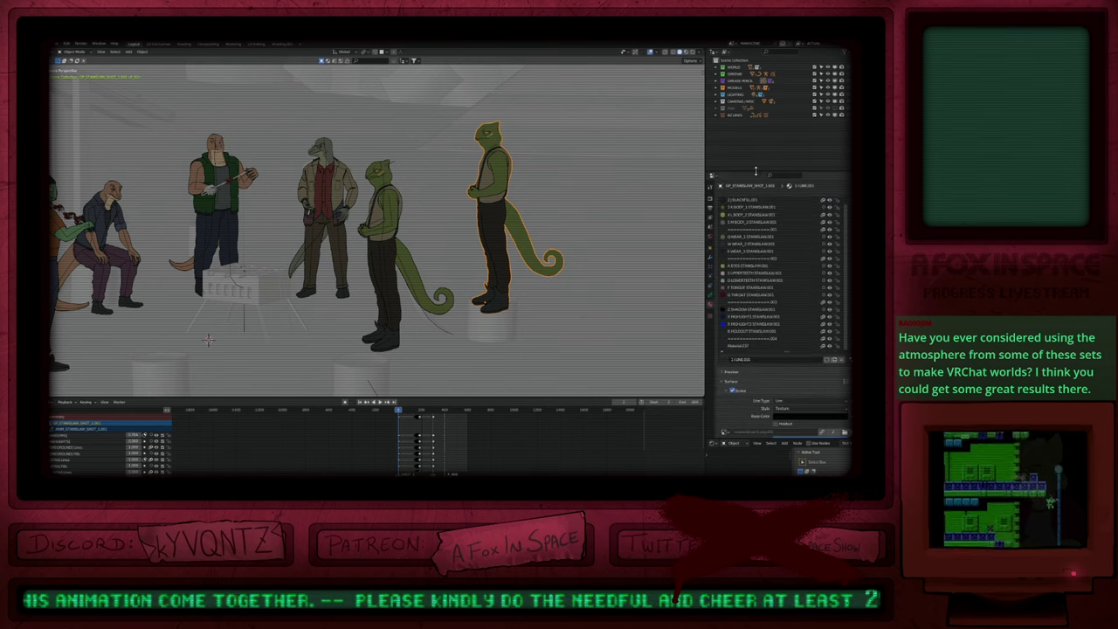
pyautogui.scroll(-2, 759, 410)
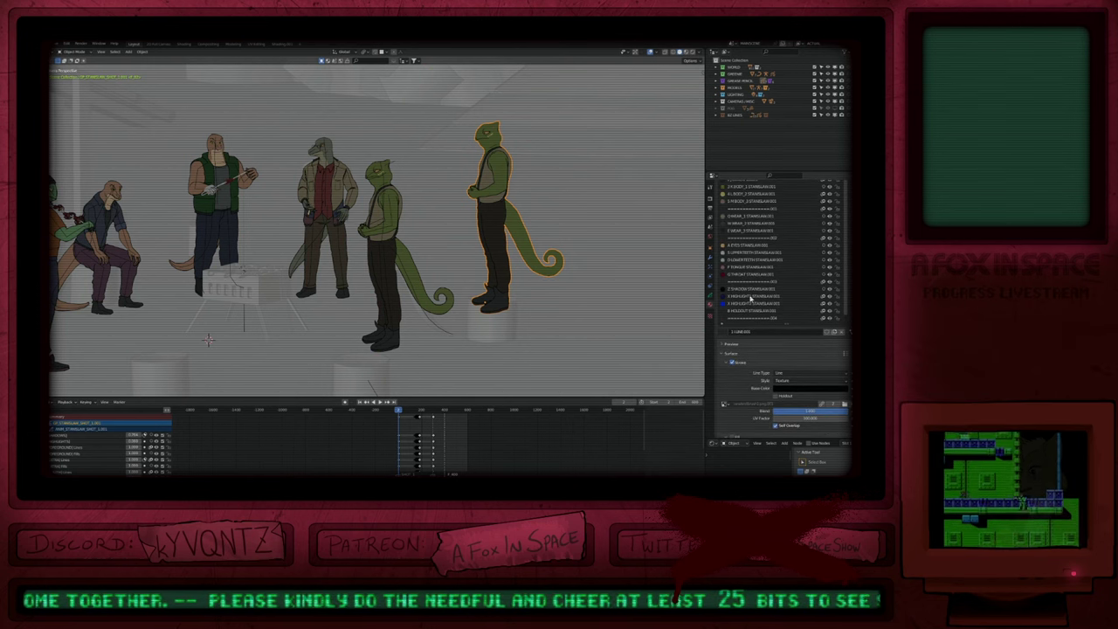
pyautogui.scroll(2, 750, 352)
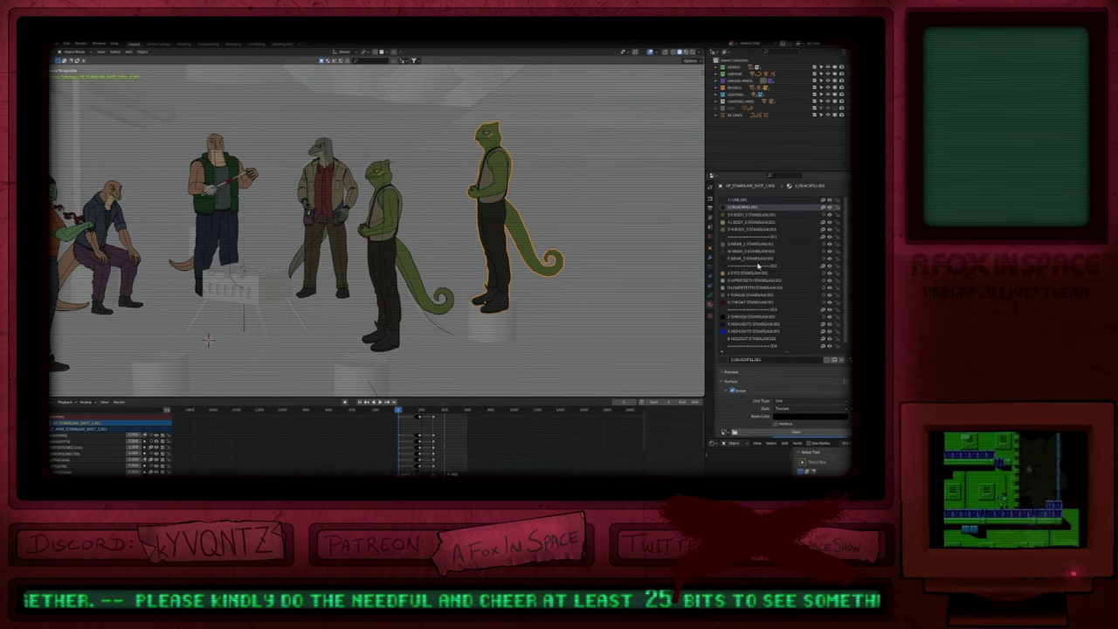
pyautogui.scroll(-1, 744, 387)
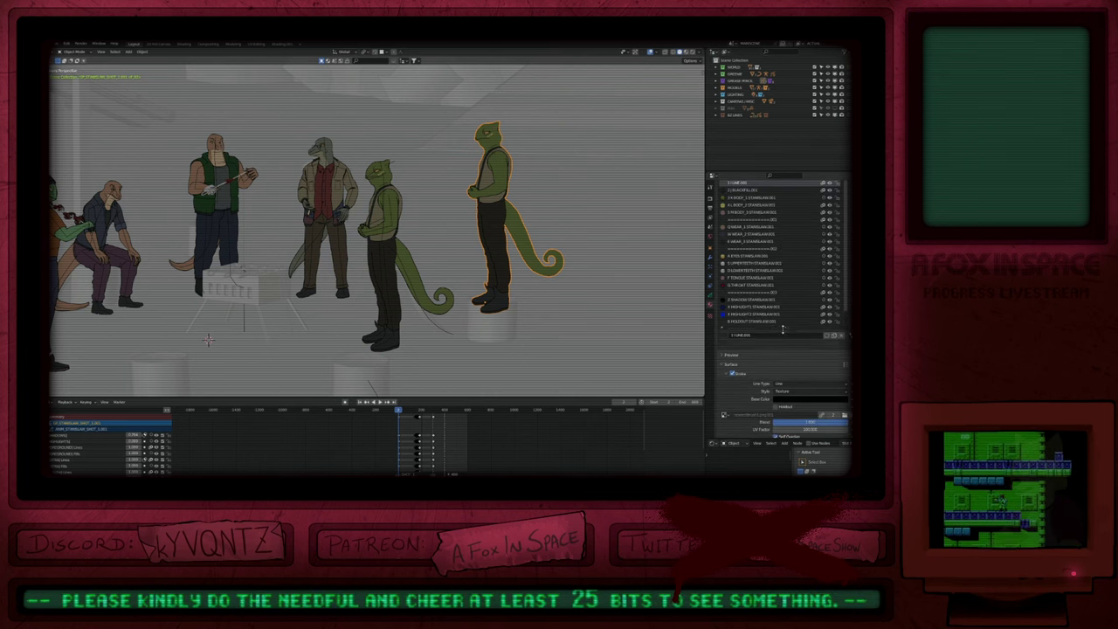
pyautogui.moveTo(783, 334); pyautogui.dragTo(766, 265)
pyautogui.scroll(1, 759, 256)
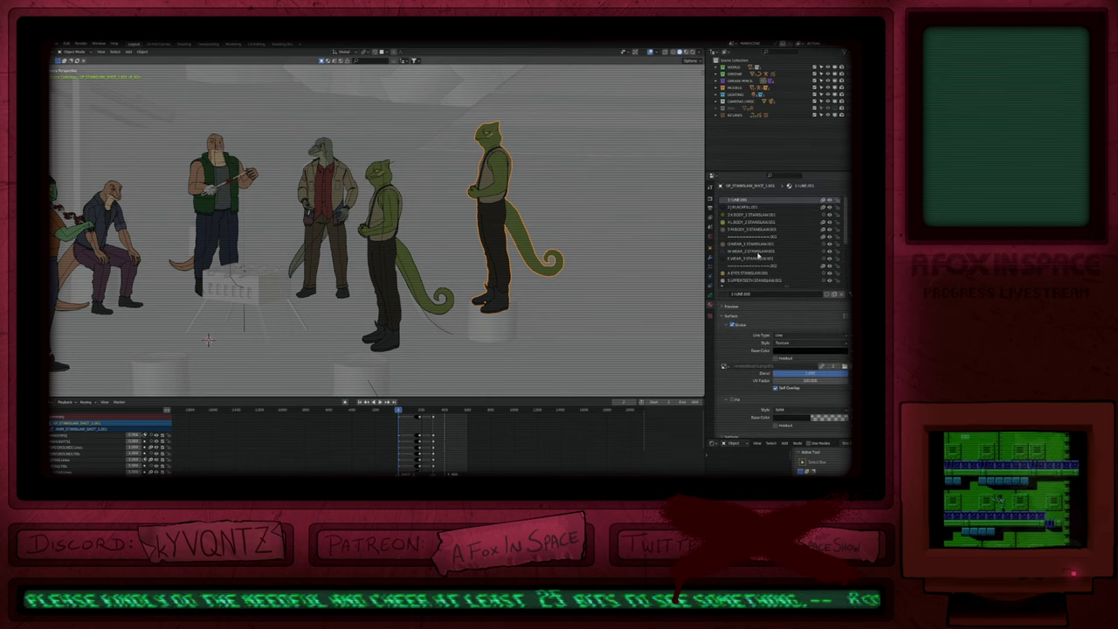
pyautogui.click(783, 344)
pyautogui.click(783, 341)
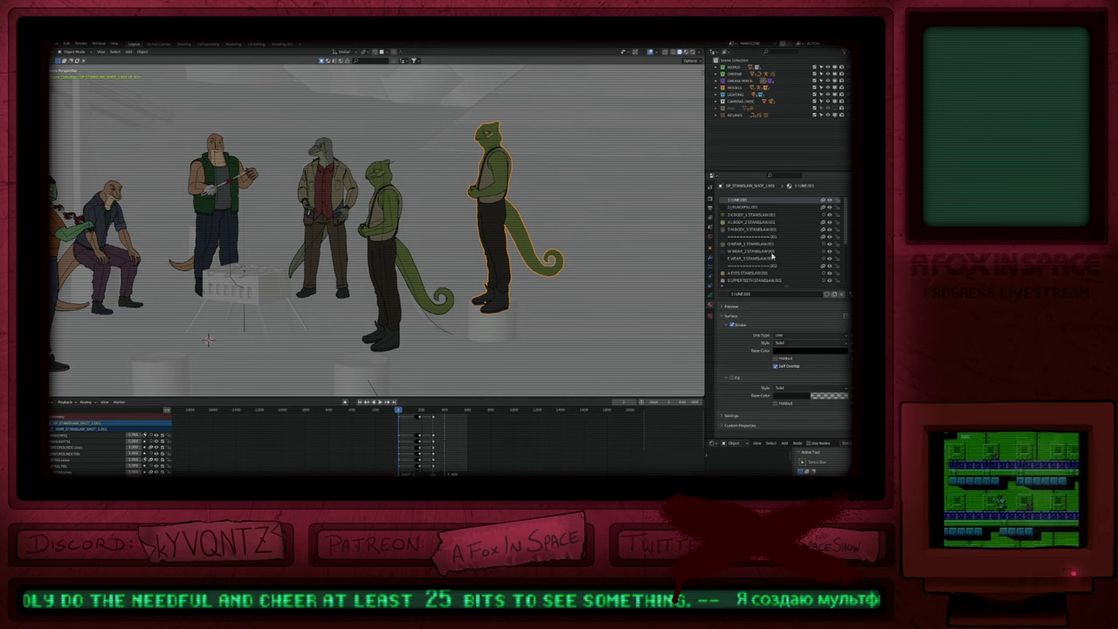
# Step: Change the upper-teeth material's Stroke Style from Texture to Solid too
pyautogui.click(768, 223)
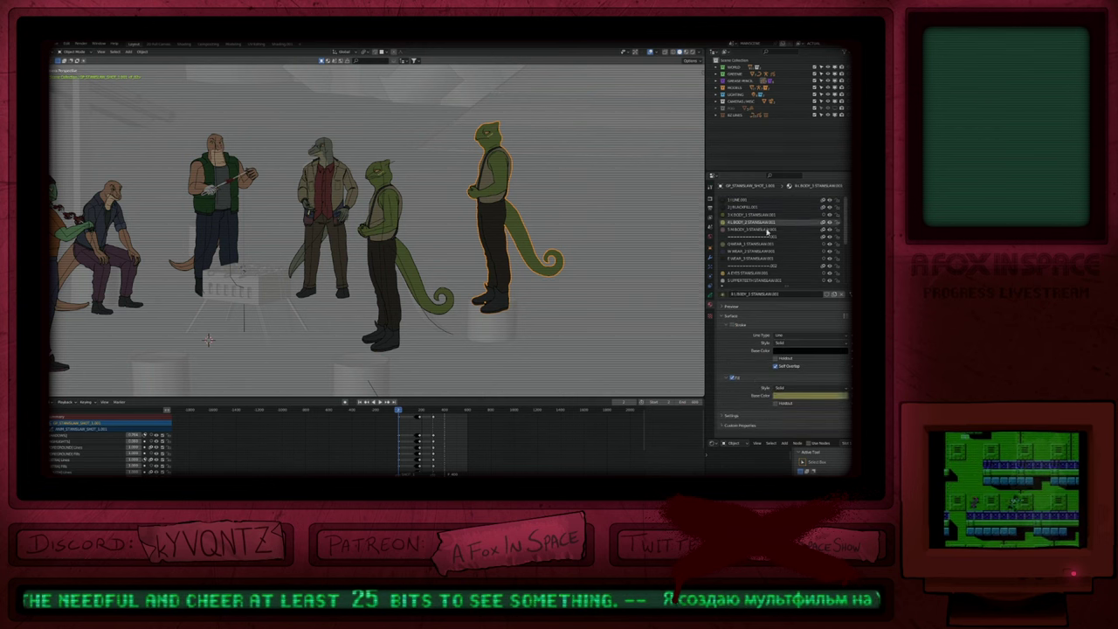
pyautogui.keyDown('ctrl'); pyautogui.scroll(-8, 767, 231); pyautogui.keyUp('ctrl')
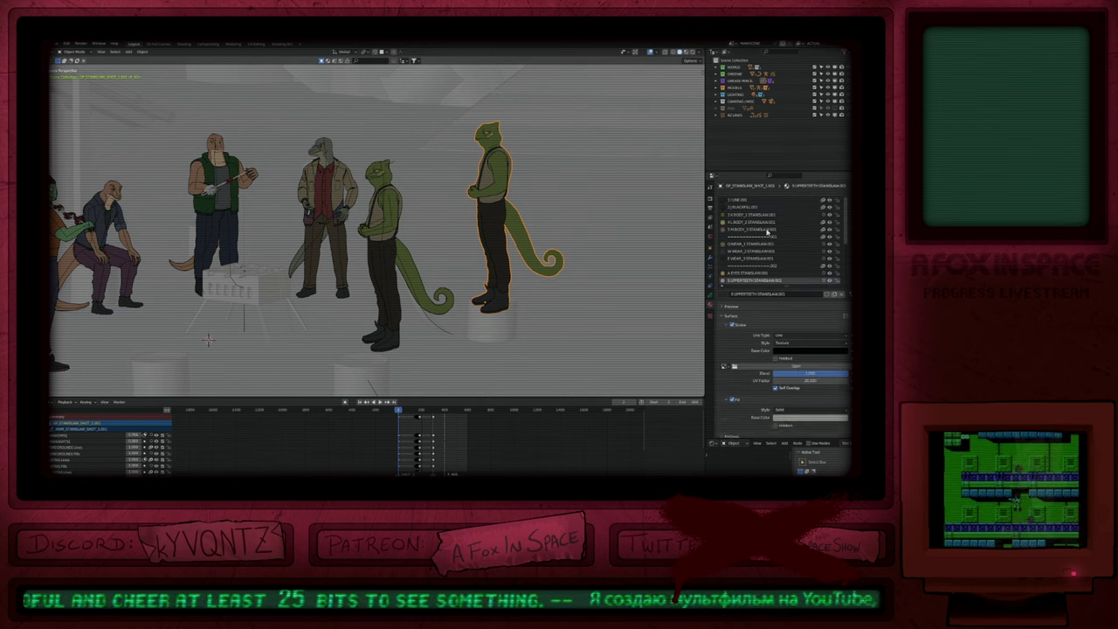
pyautogui.keyDown('ctrl'); pyautogui.scroll(2, 768, 231); pyautogui.keyUp('ctrl')
pyautogui.keyDown('ctrl'); pyautogui.scroll(-2, 771, 247); pyautogui.keyUp('ctrl')
pyautogui.click(785, 342)
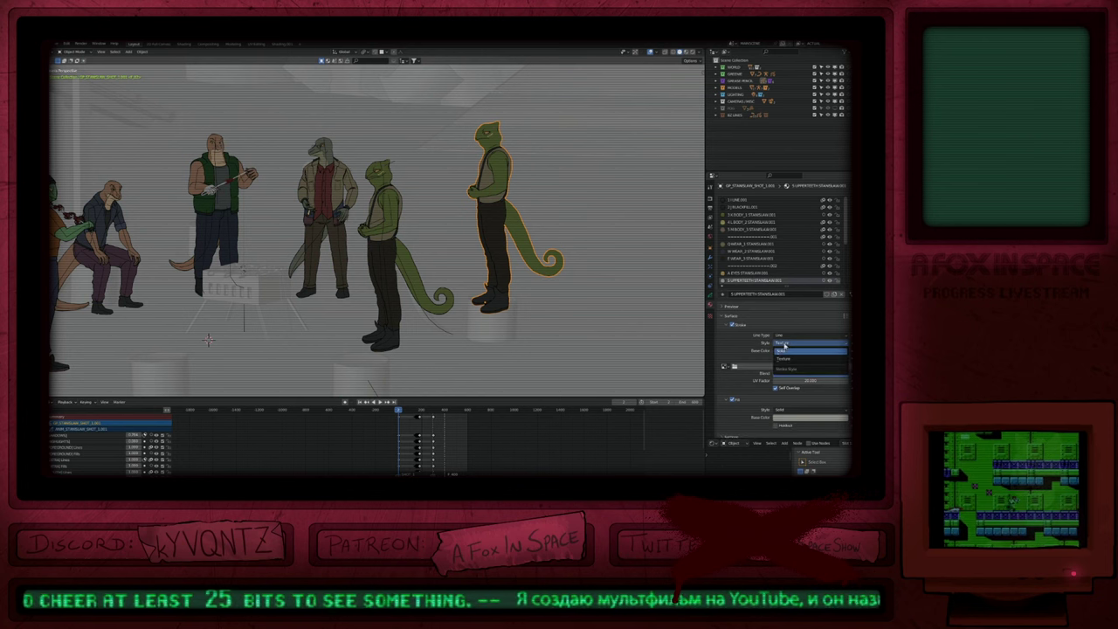
pyautogui.click(783, 350)
pyautogui.keyDown('ctrl'); pyautogui.scroll(-1, 780, 248); pyautogui.keyUp('ctrl')
pyautogui.keyDown('ctrl'); pyautogui.scroll(-3, 779, 254); pyautogui.keyUp('ctrl')
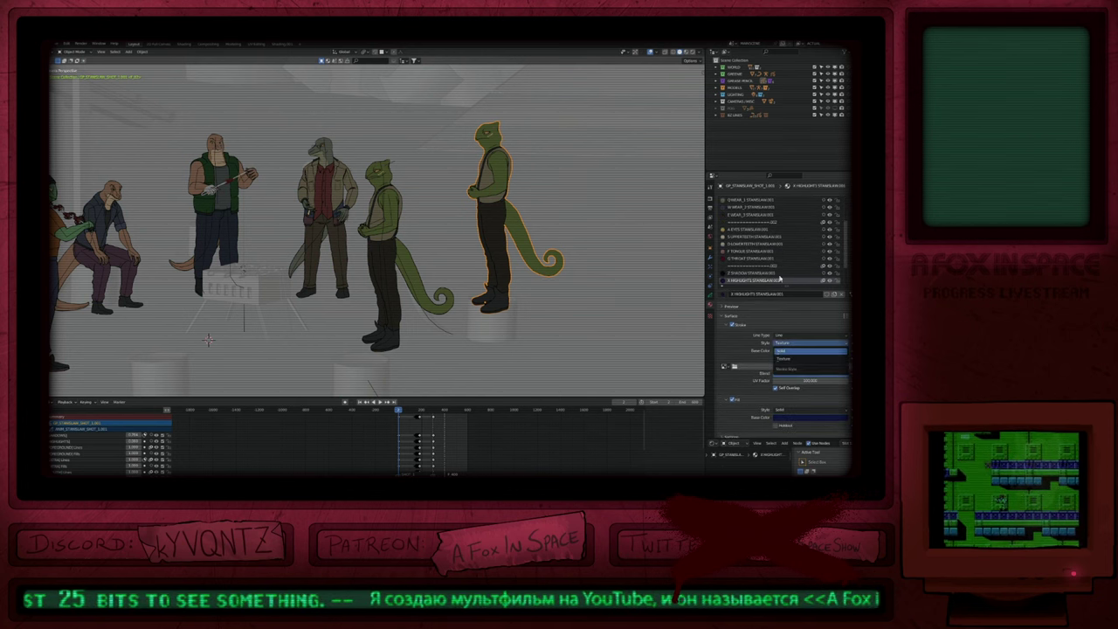
pyautogui.keyDown('ctrl'); pyautogui.scroll(-4, 778, 251); pyautogui.keyUp('ctrl')
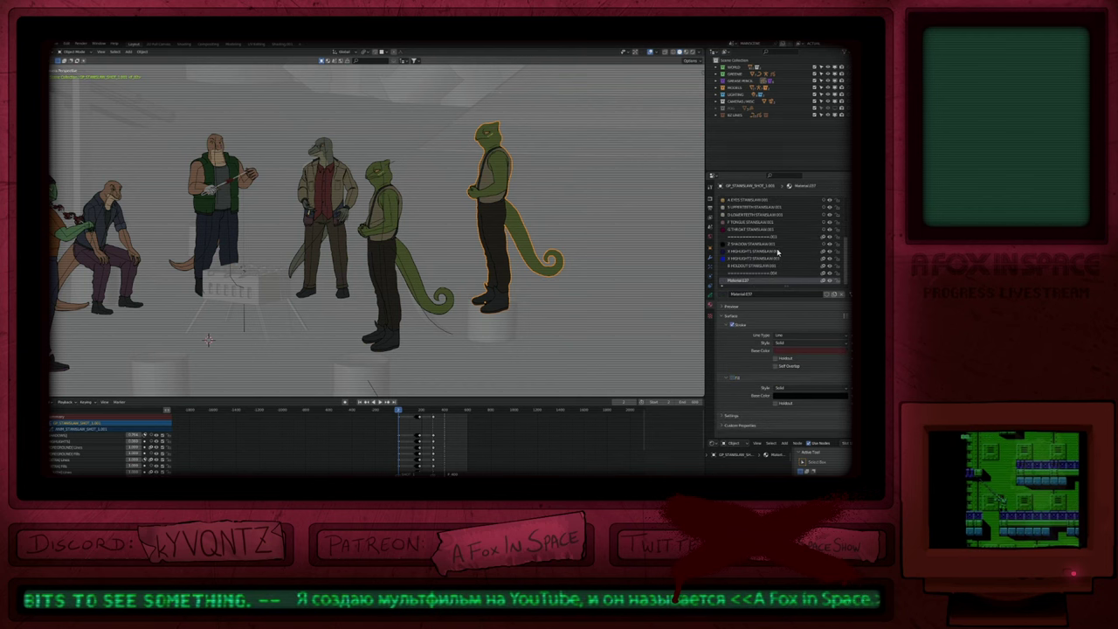
pyautogui.keyDown('ctrl'); pyautogui.scroll(10, 778, 252); pyautogui.keyUp('ctrl')
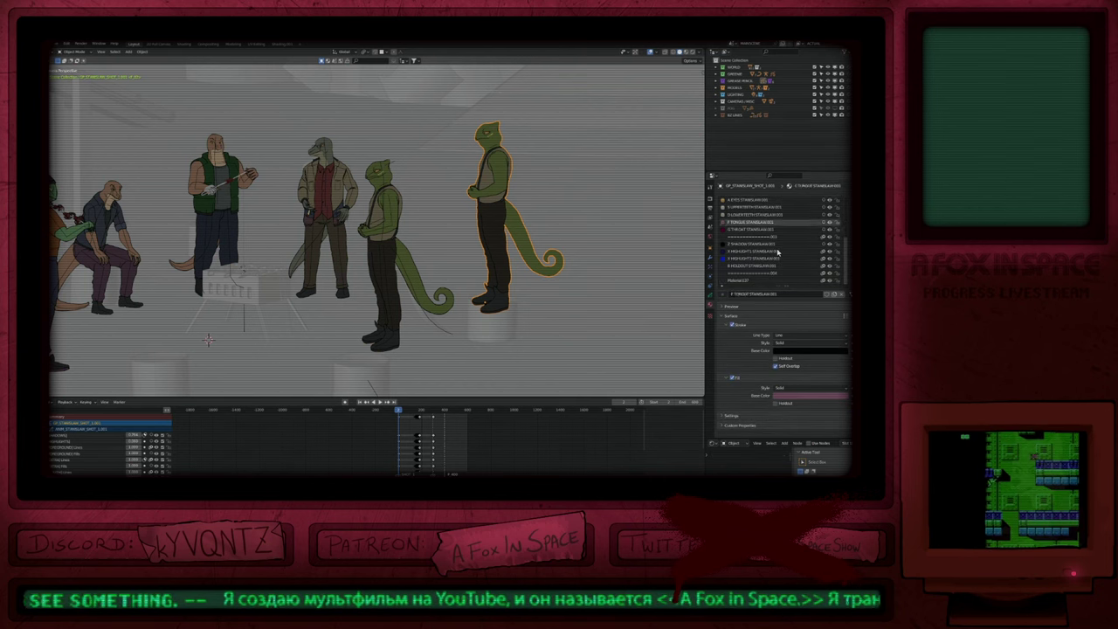
pyautogui.keyDown('ctrl'); pyautogui.scroll(11, 777, 251); pyautogui.keyUp('ctrl')
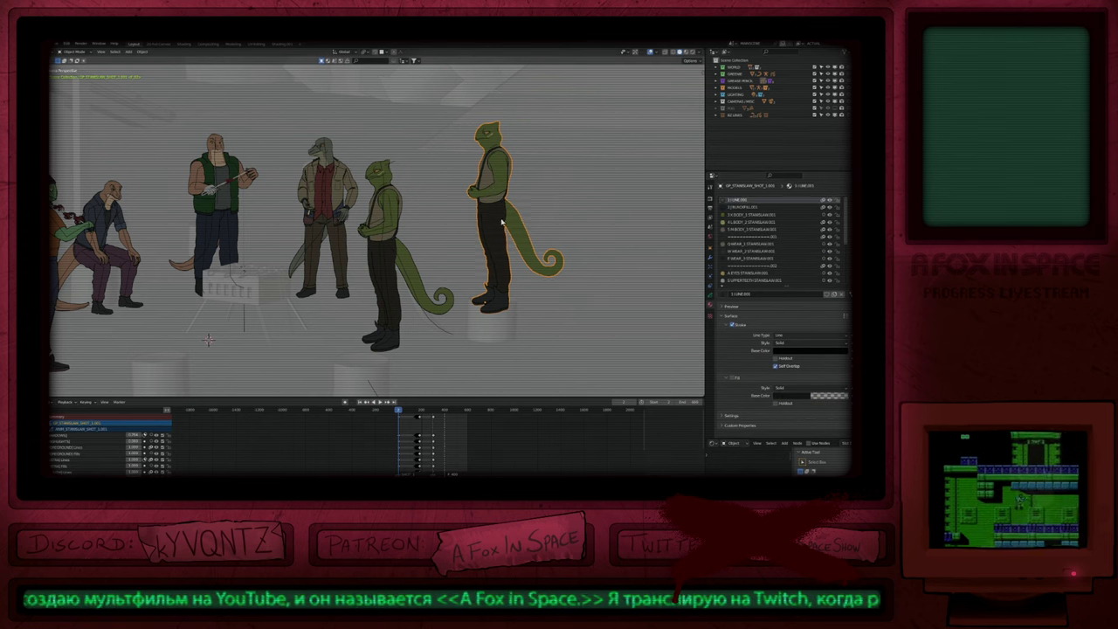
# Step: Select all the lizard's keyframes and shift them later to start at frame 300
pyautogui.press('a')
pyautogui.keyDown('ctrl'); pyautogui.moveTo(412, 435); pyautogui.dragTo(429, 432, button='middle'); pyautogui.keyUp('ctrl')
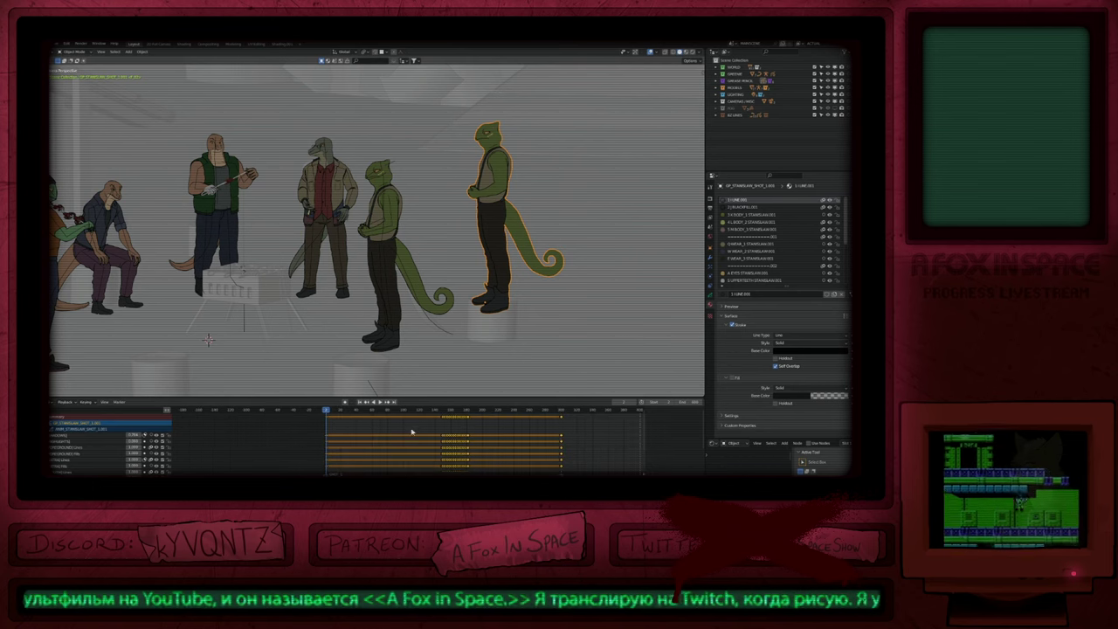
pyautogui.press('g')
pyautogui.click(586, 427)
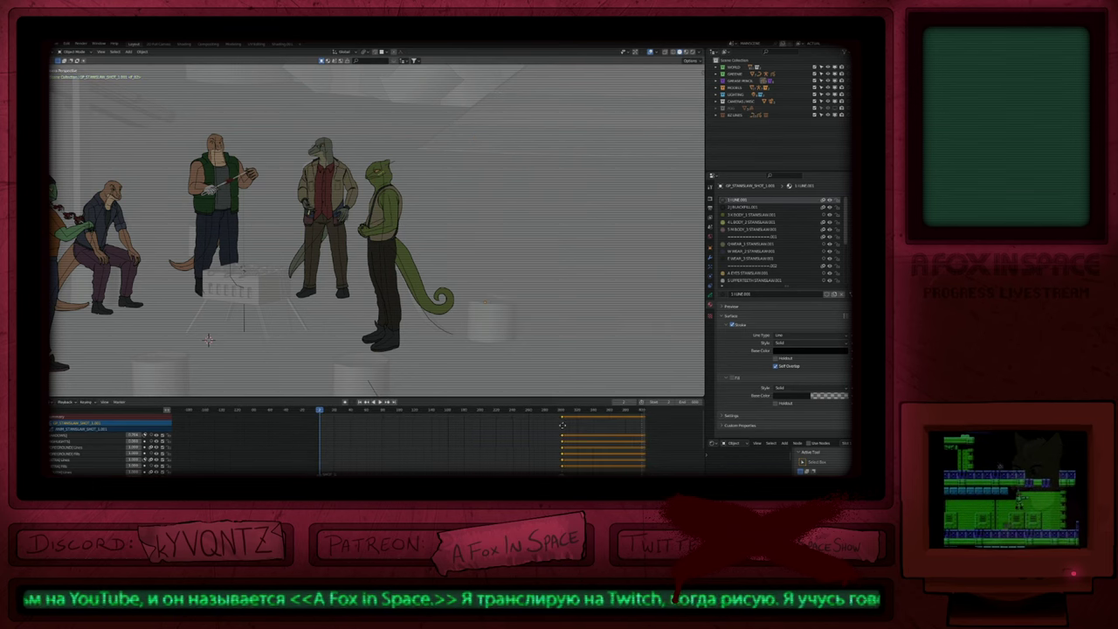
pyautogui.keyDown('ctrl'); pyautogui.moveTo(564, 429); pyautogui.dragTo(600, 428, button='middle'); pyautogui.keyUp('ctrl')
pyautogui.press('g')
pyautogui.click(591, 424)
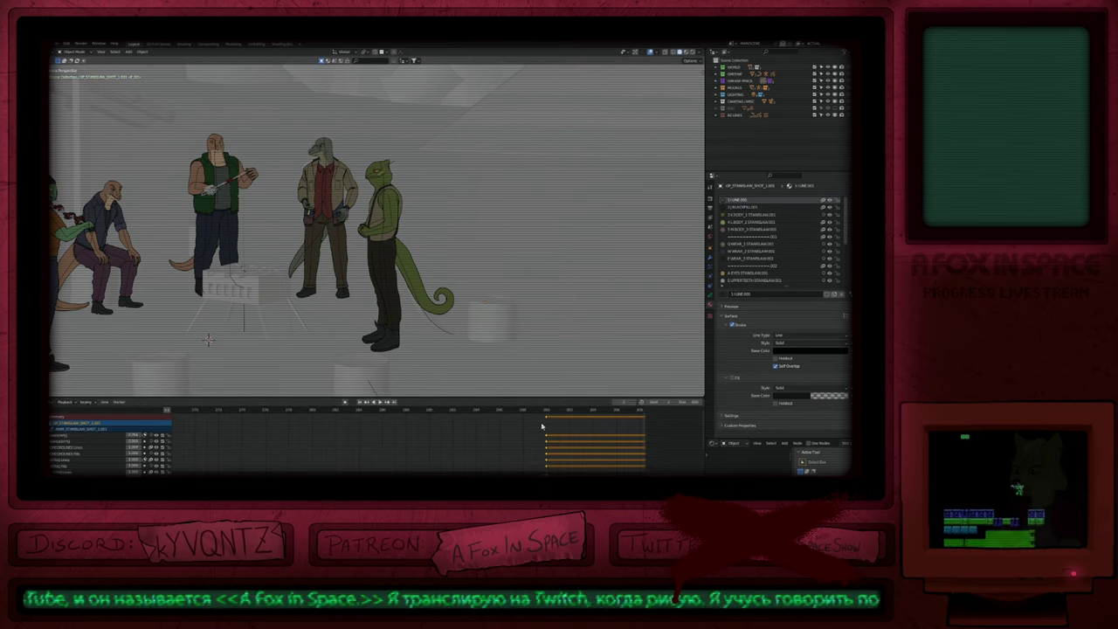
# Step: Set the current frame to 300 and frame the shot through the camera
pyautogui.click(541, 424)
pyautogui.keyDown('ctrl'); pyautogui.moveTo(507, 435); pyautogui.dragTo(425, 449, button='middle'); pyautogui.keyUp('ctrl')
pyautogui.keyDown('ctrl'); pyautogui.moveTo(441, 288); pyautogui.dragTo(418, 69, button='middle'); pyautogui.keyUp('ctrl')
pyautogui.press('Home')
pyautogui.keyDown('shift'); pyautogui.moveTo(195, 263); pyautogui.dragTo(339, 205, button='middle'); pyautogui.keyUp('shift')
# Step: Move the green grease pencil lizard to the centre-left of the campsite shot
pyautogui.press('g')
pyautogui.click(262, 164)
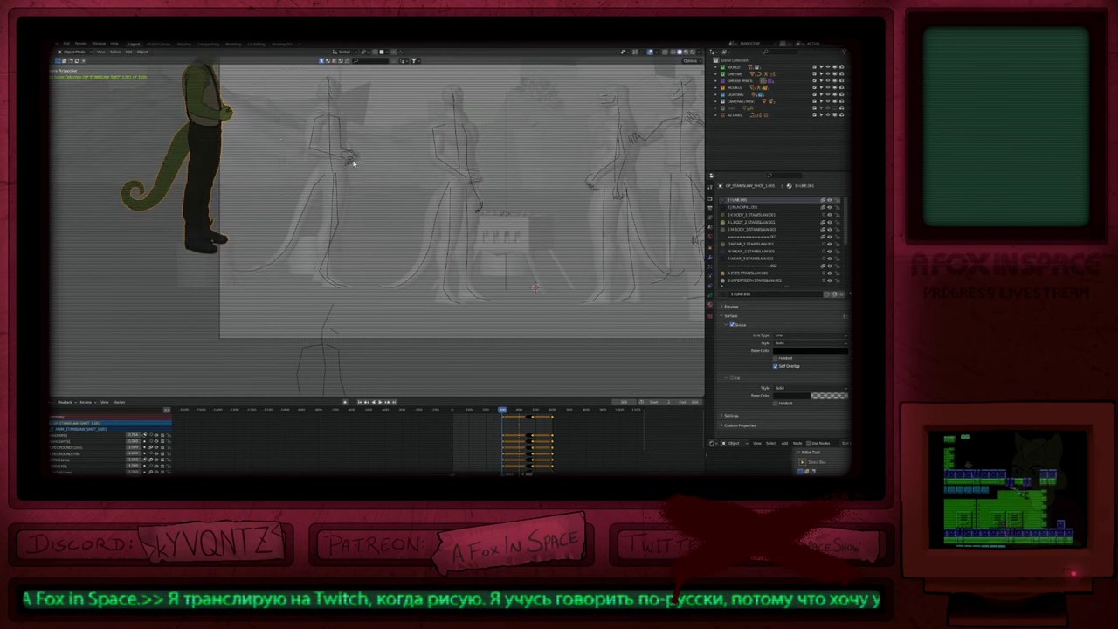
pyautogui.keyDown('shift'); pyautogui.moveTo(353, 163); pyautogui.dragTo(291, 196, button='middle'); pyautogui.keyUp('shift')
pyautogui.press('g')
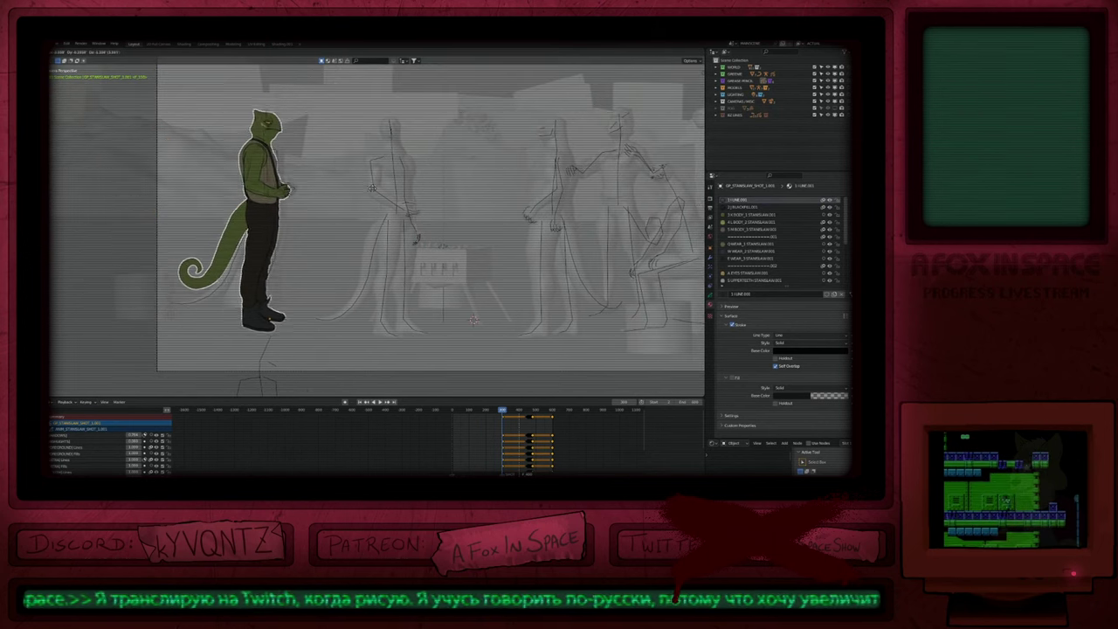
pyautogui.click(373, 186)
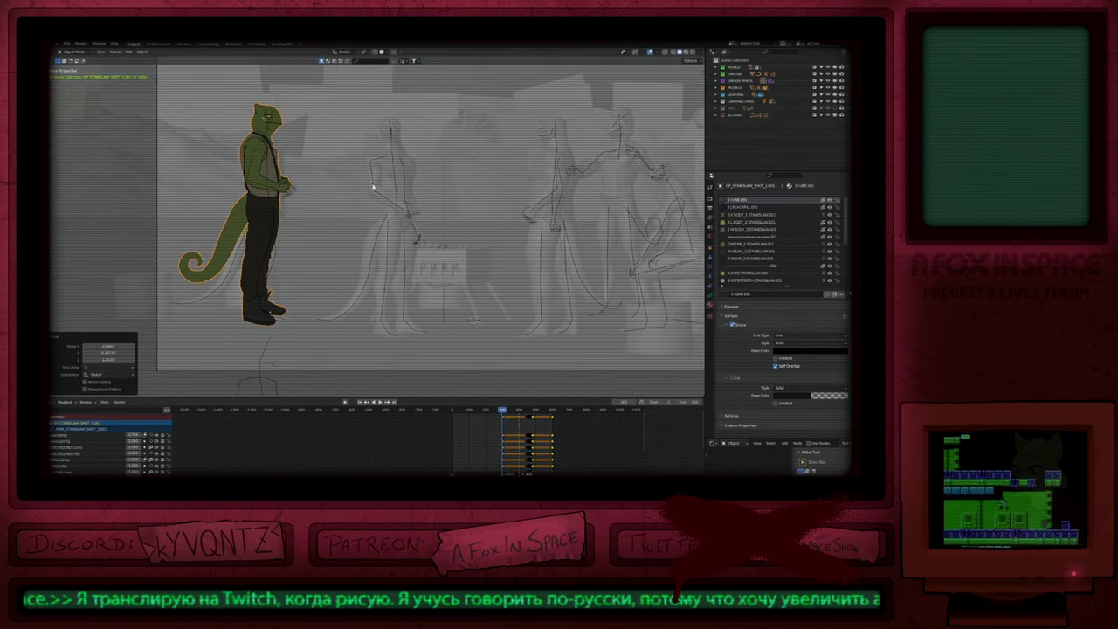
# Step: Duplicate the lizard's armature in place, snap the green lizard to its feet, and enter Edit Mode
pyautogui.click(234, 264)
pyautogui.hotkey('shift', 'd')
pyautogui.rightClick(237, 265)
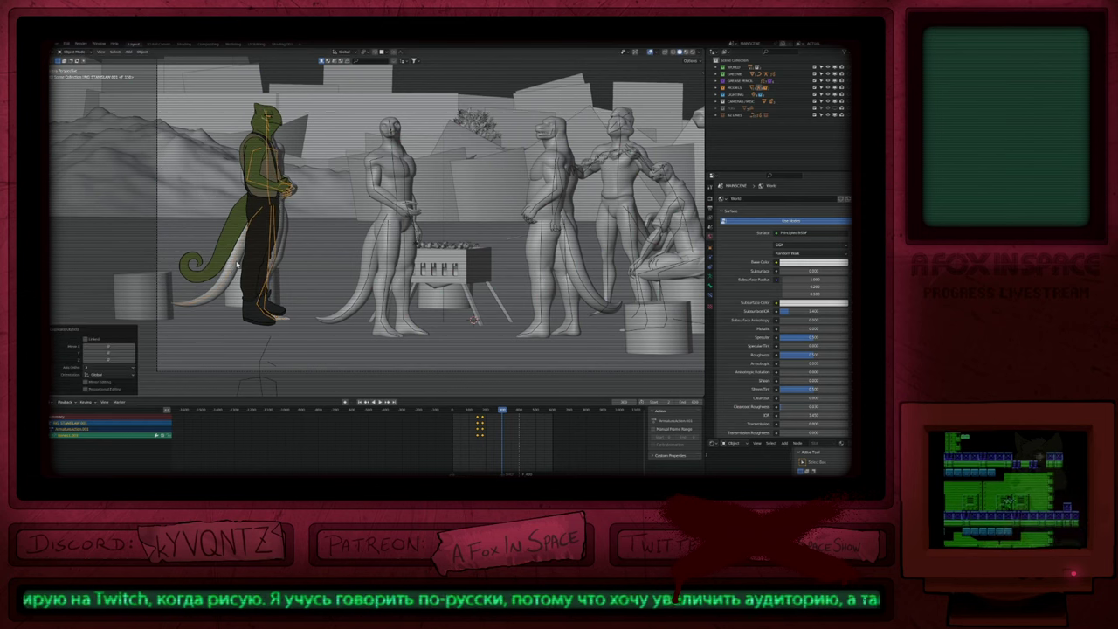
pyautogui.hotkey('shift', 's')
pyautogui.click(237, 268)
pyautogui.click(234, 253)
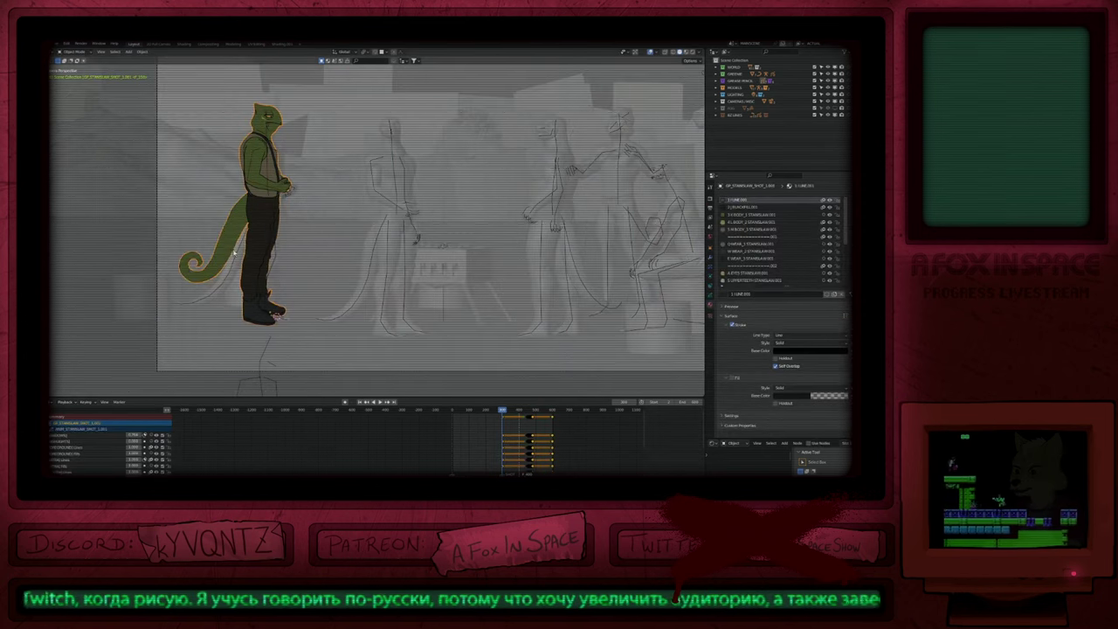
pyautogui.hotkey('shift', 's')
pyautogui.click(233, 246)
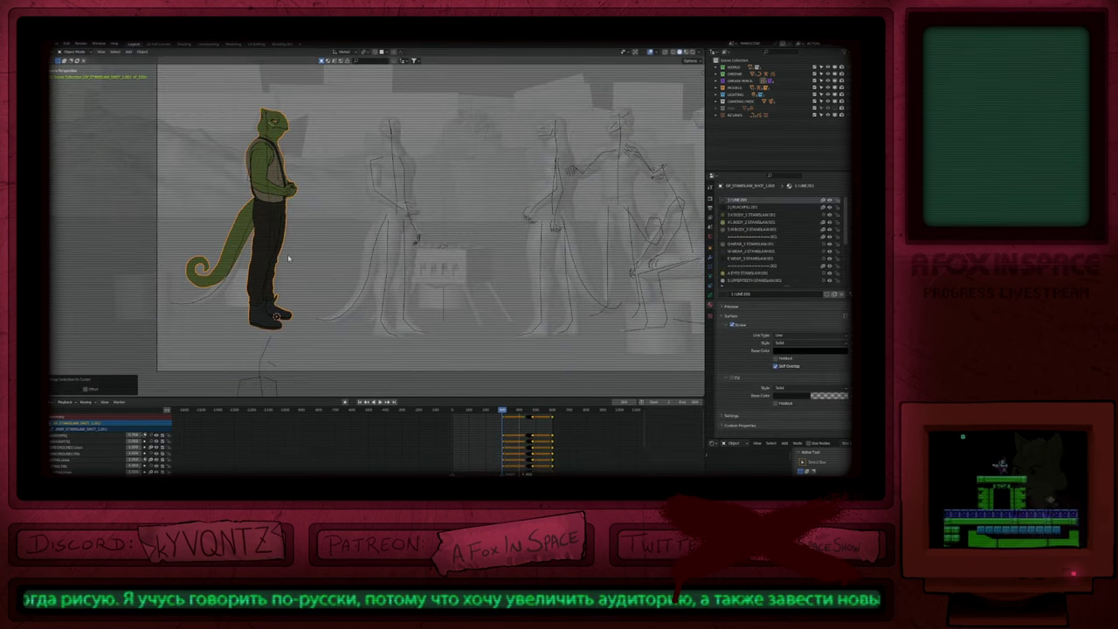
pyautogui.keyDown('shift'); pyautogui.moveTo(287, 248); pyautogui.dragTo(348, 274, button='middle'); pyautogui.keyUp('shift')
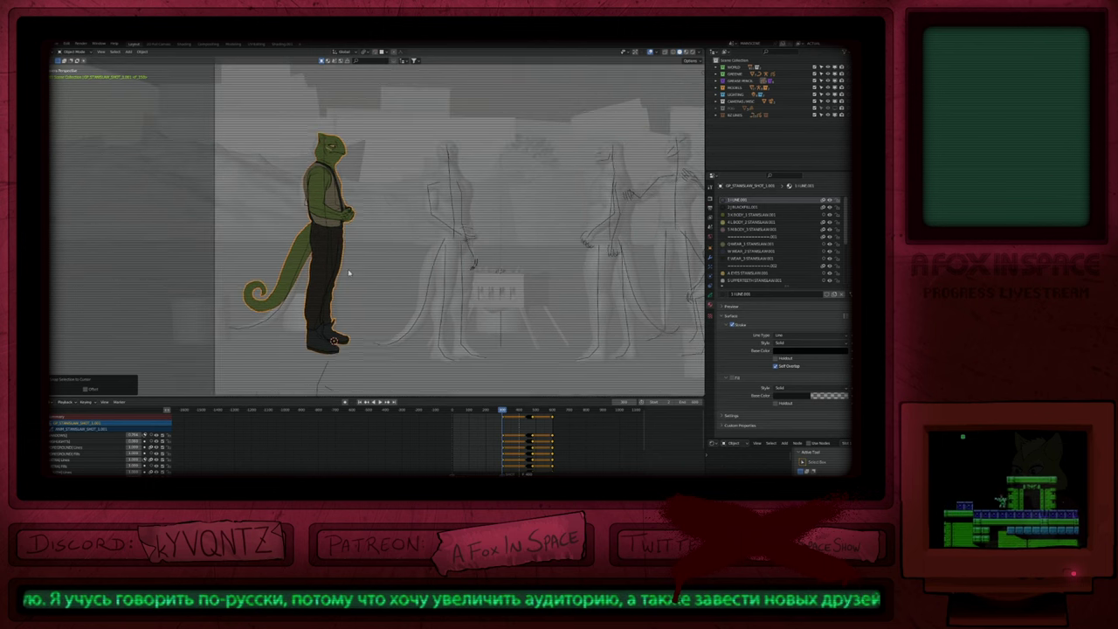
pyautogui.press('Tab')
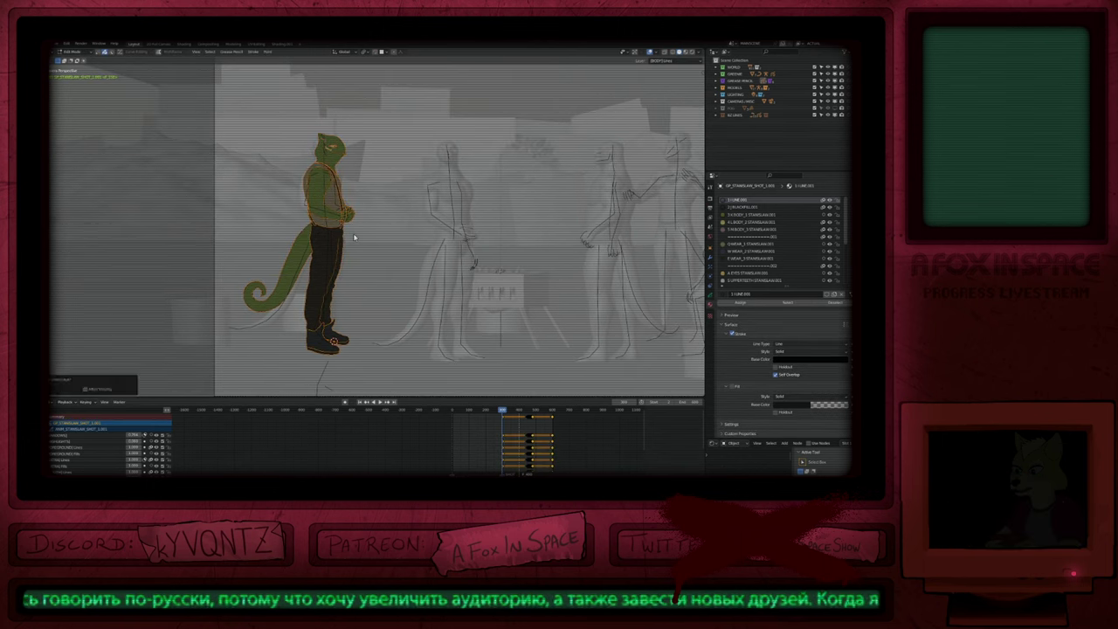
pyautogui.scroll(6, 555, 428)
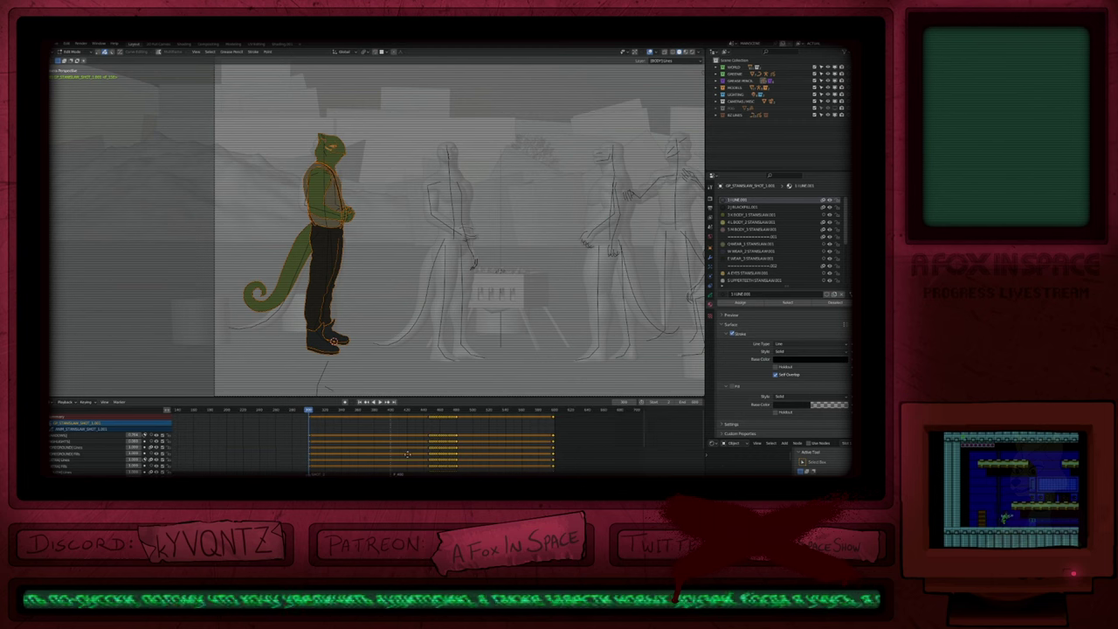
pyautogui.moveTo(393, 428); pyautogui.dragTo(483, 410)
pyautogui.press('Delete')
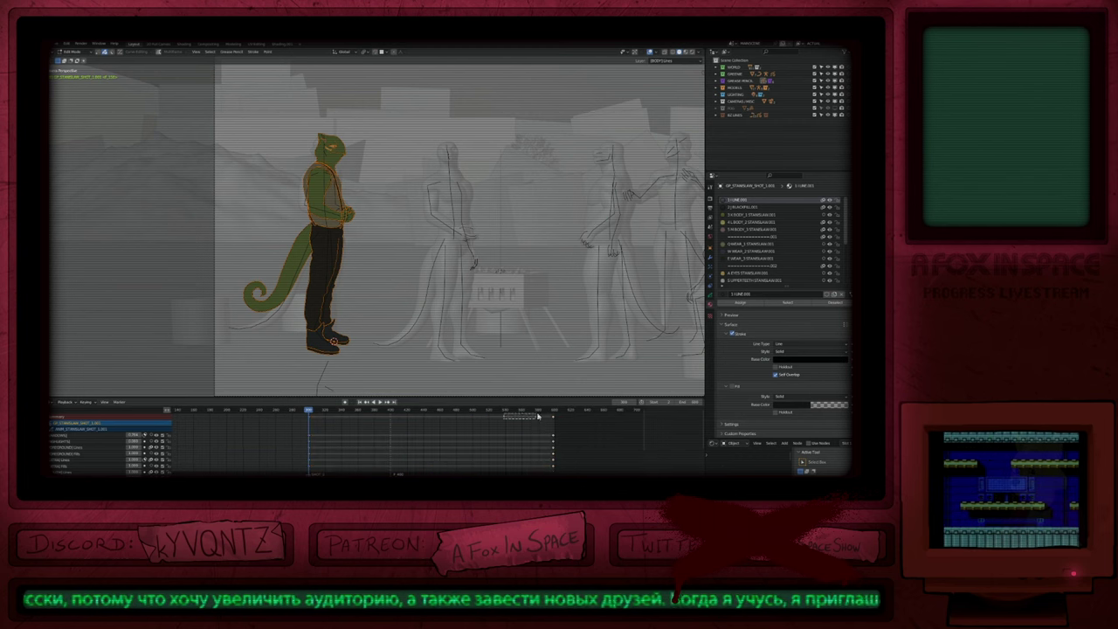
pyautogui.press('g')
pyautogui.click(343, 432)
pyautogui.keyDown('ctrl'); pyautogui.moveTo(394, 432); pyautogui.dragTo(427, 432, button='middle'); pyautogui.keyUp('ctrl')
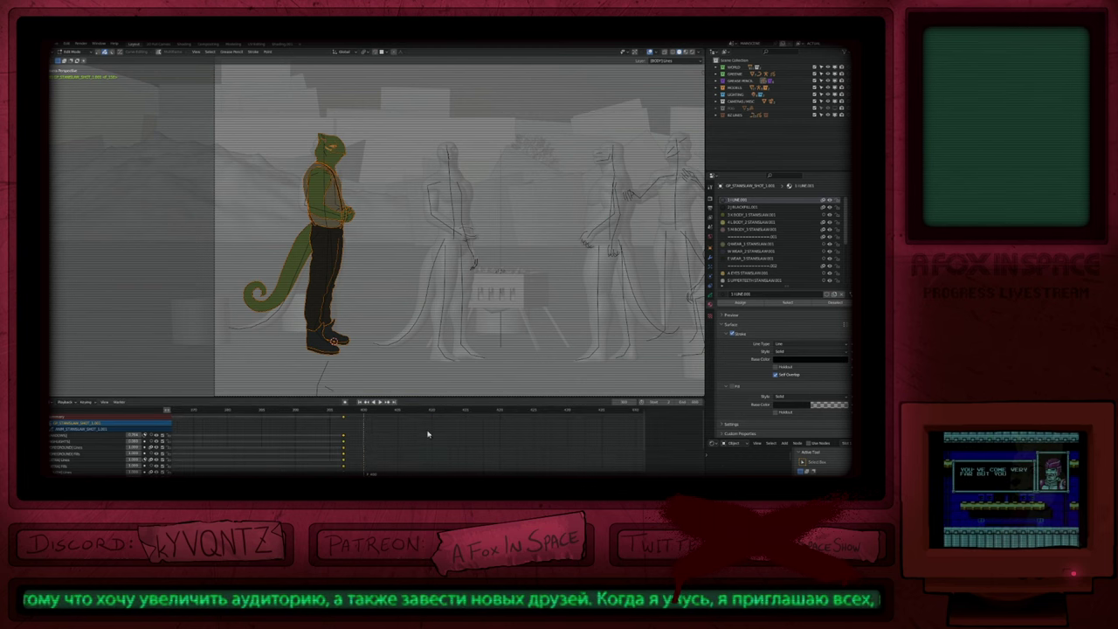
pyautogui.press('g')
pyautogui.click(394, 437)
pyautogui.scroll(-3, 394, 437)
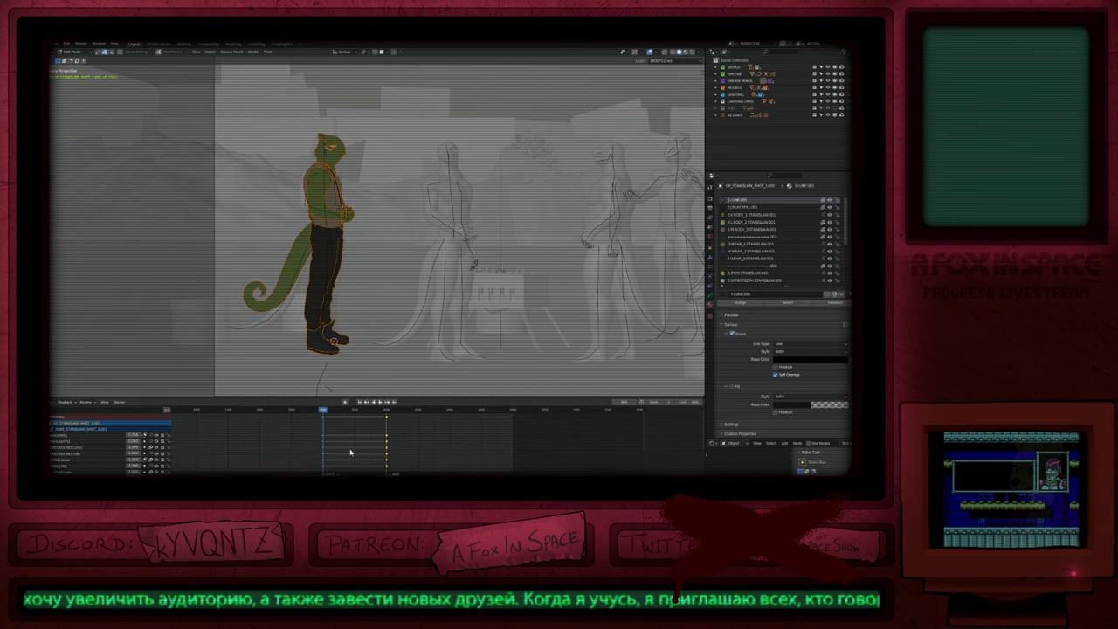
pyautogui.moveTo(375, 420)
pyautogui.mouseDown()
pyautogui.moveTo(389, 422)
pyautogui.moveTo(315, 431)
pyautogui.moveTo(407, 434)
pyautogui.moveTo(368, 433)
pyautogui.moveTo(401, 434)
pyautogui.moveTo(369, 434)
pyautogui.moveTo(399, 435)
pyautogui.moveTo(381, 438)
pyautogui.mouseUp()
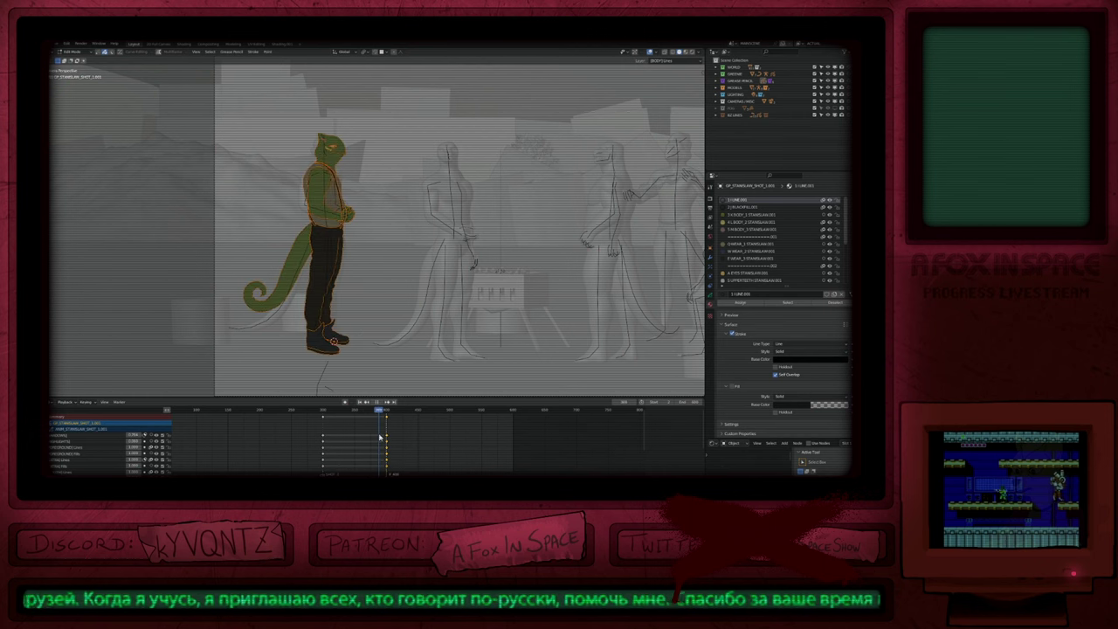
pyautogui.moveTo(389, 436); pyautogui.dragTo(344, 439)
pyautogui.press('Down')
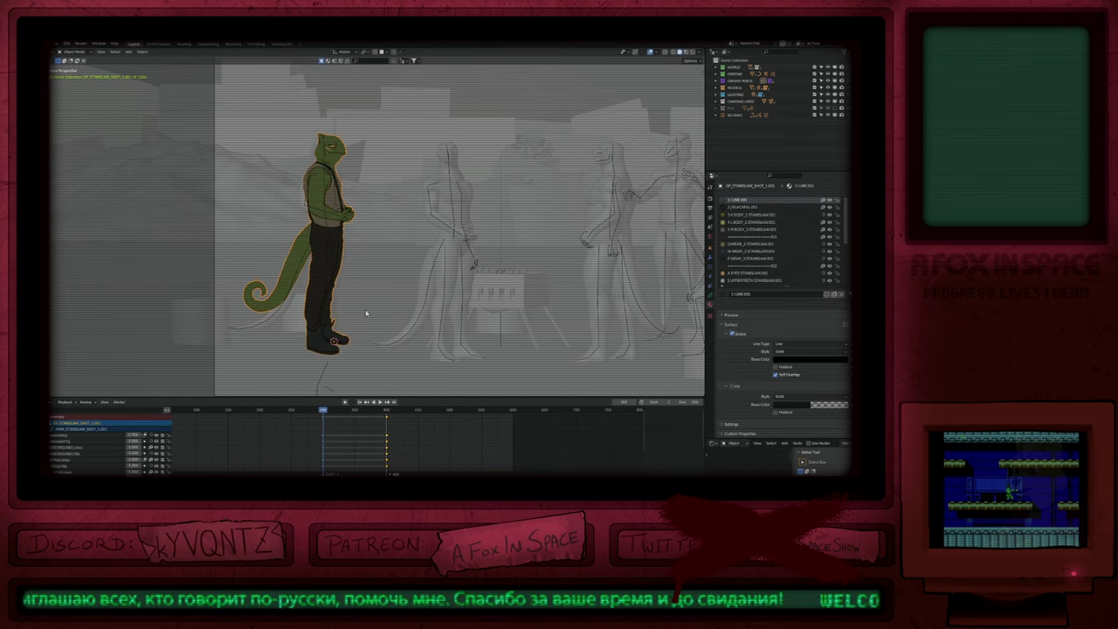
# Step: Preview the frame-300 shot through the camera in Rendered shading, then return to Solid shading
pyautogui.press('Tab')
pyautogui.press('Home')
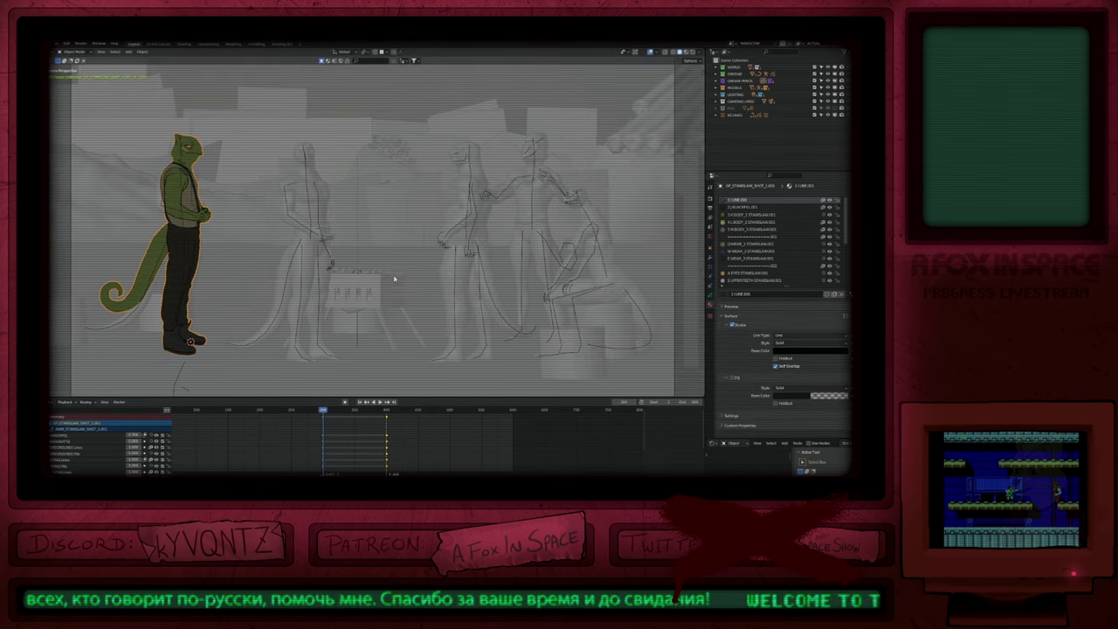
pyautogui.press('z')
pyautogui.click(374, 289)
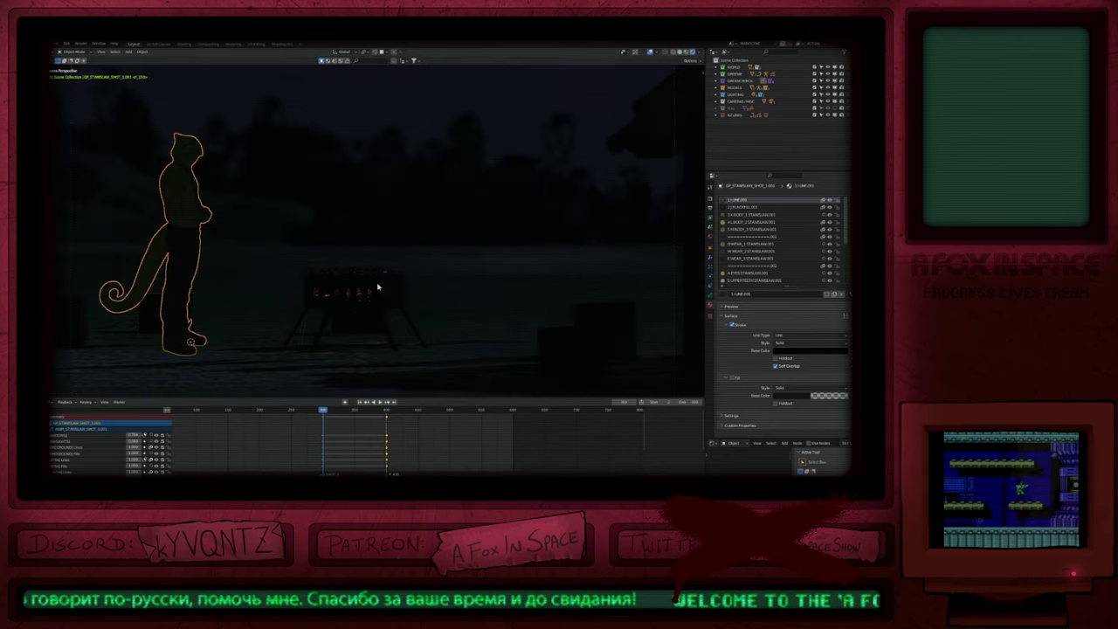
pyautogui.hotkey('shift', 'Left')
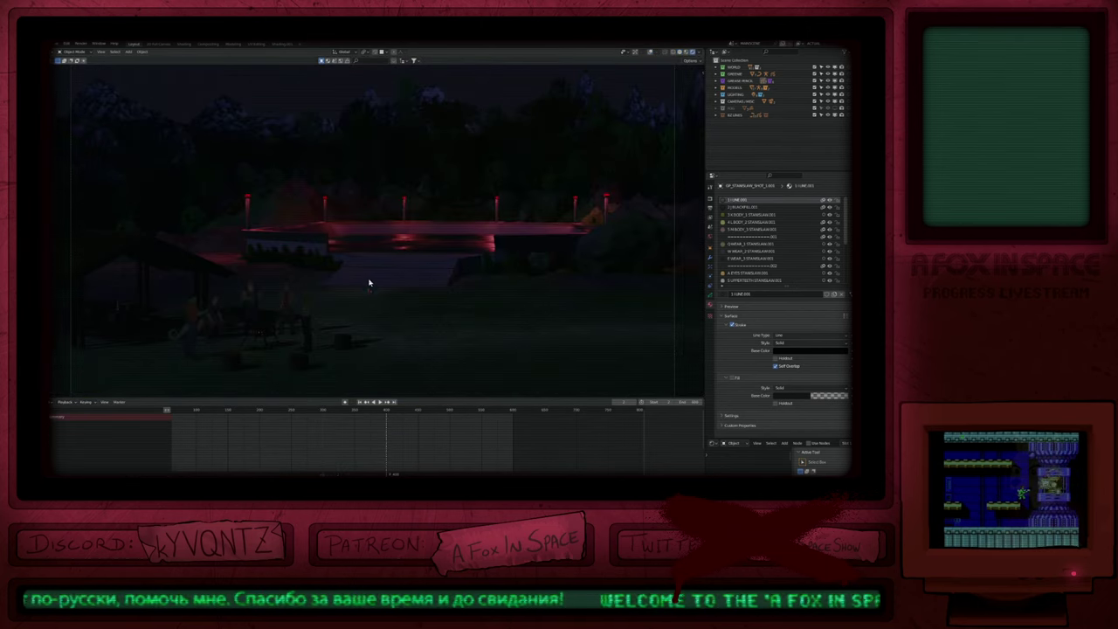
pyautogui.press('Up')
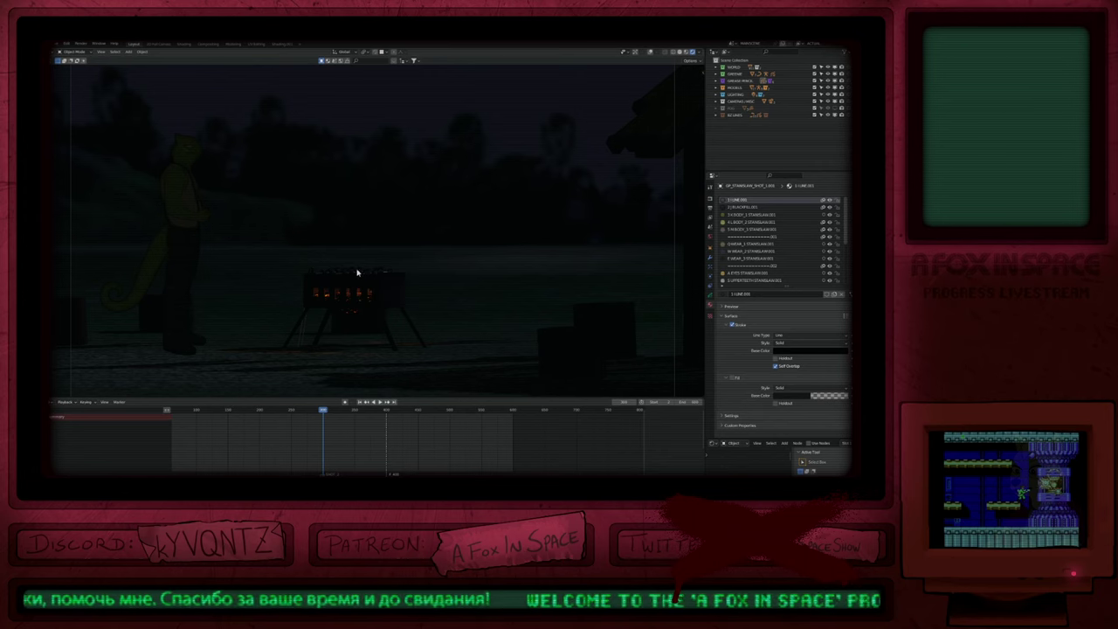
pyautogui.keyDown('shift'); pyautogui.moveTo(217, 277); pyautogui.dragTo(387, 325, button='middle'); pyautogui.keyUp('shift')
pyautogui.click(383, 325)
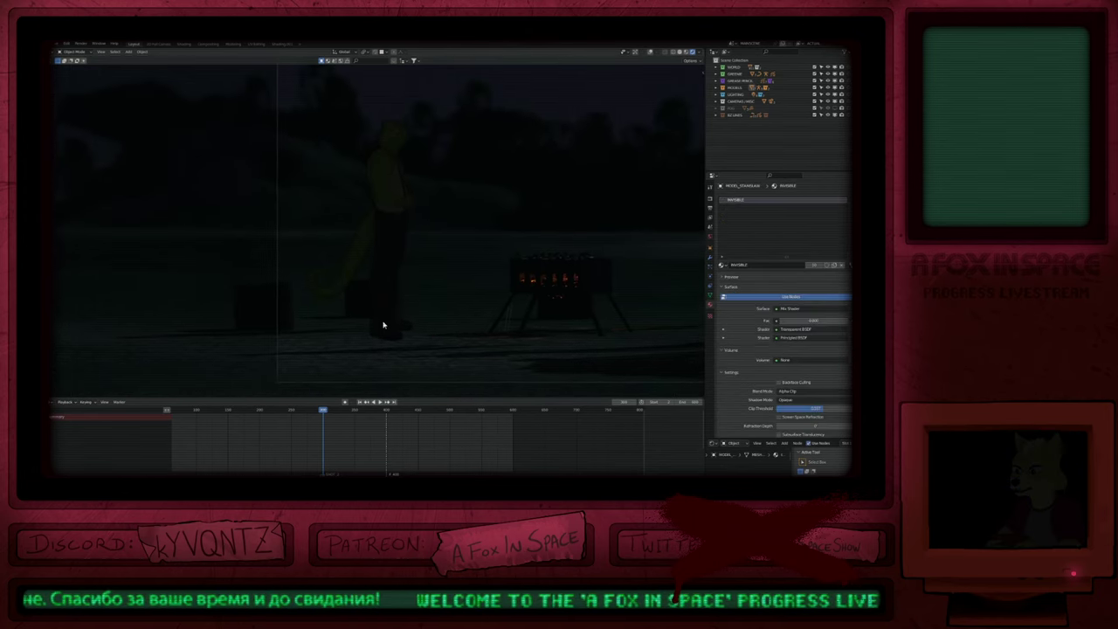
pyautogui.press('z')
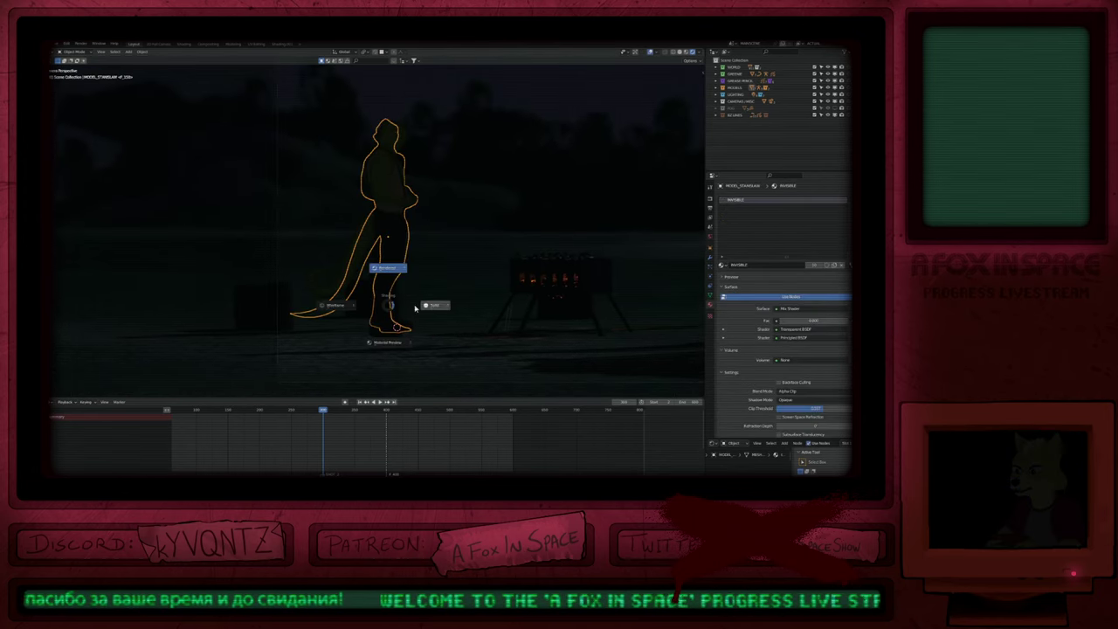
pyautogui.click(410, 323)
pyautogui.keyDown('shift'); pyautogui.moveTo(437, 265); pyautogui.dragTo(403, 280, button='middle'); pyautogui.keyUp('shift')
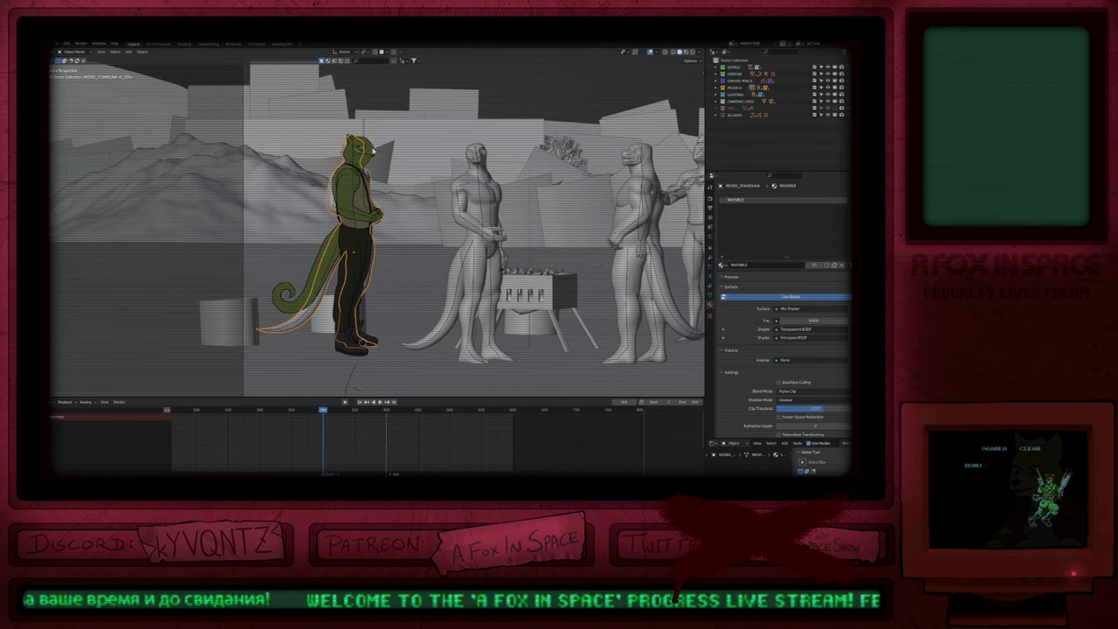
# Step: Rename the lizard's Grease Pencil object to GP_STANISLAW_SHOT_2
pyautogui.click(373, 151)
pyautogui.press('F2')
pyautogui.press('Right')
pyautogui.press('BackSpace')
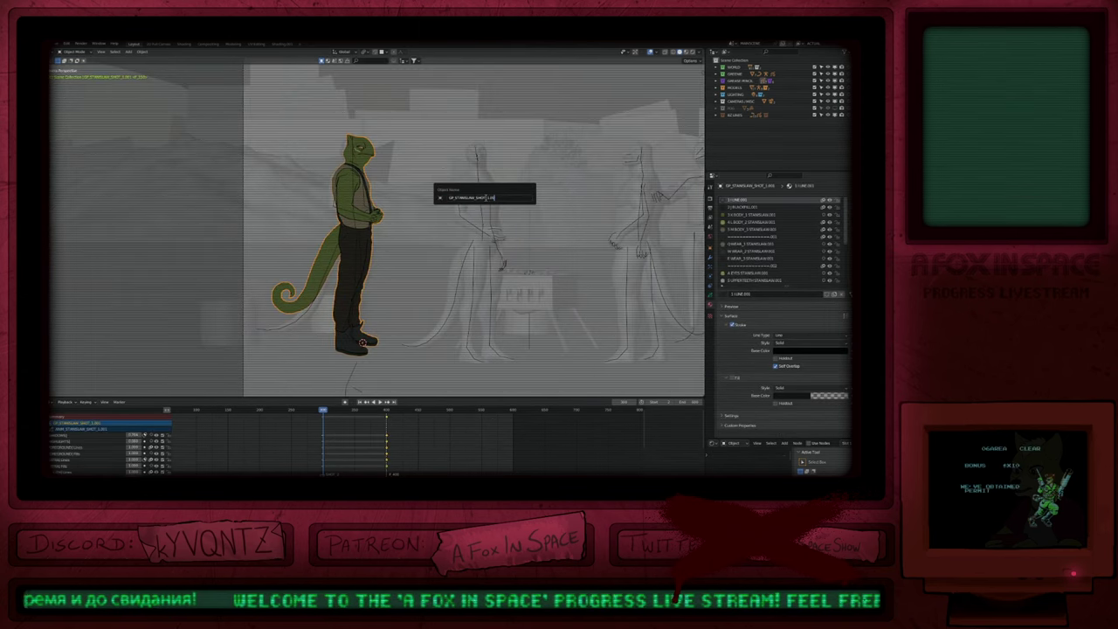
pyautogui.write('2')
pyautogui.press('Return')
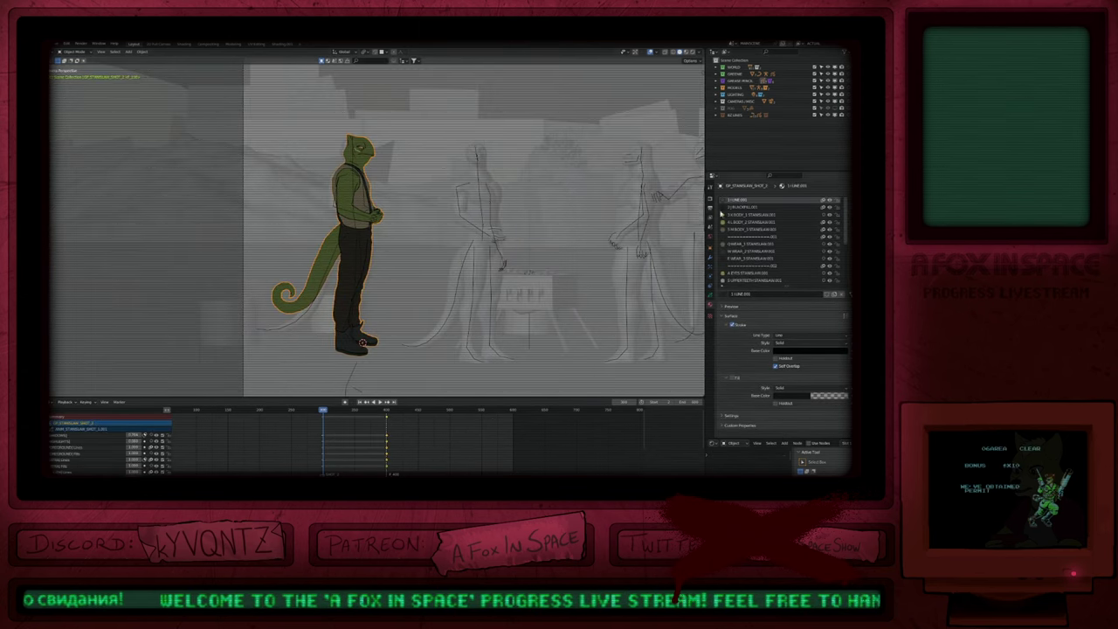
# Step: In Object Data properties, strip the old suffix from the drawing's data name
pyautogui.click(711, 295)
pyautogui.click(800, 198)
pyautogui.press('End')
pyautogui.press('BackSpace')
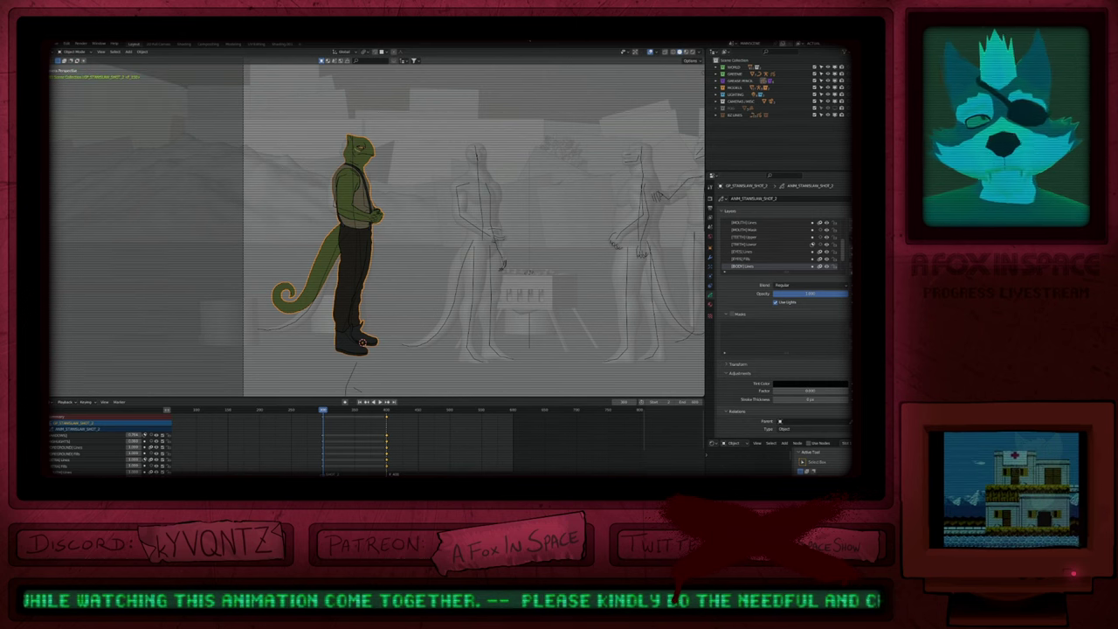
# Step: Pan to reveal more campsite figures and select the nearest character's rig
pyautogui.keyDown('shift'); pyautogui.moveTo(659, 189); pyautogui.dragTo(486, 188, button='middle'); pyautogui.keyUp('shift')
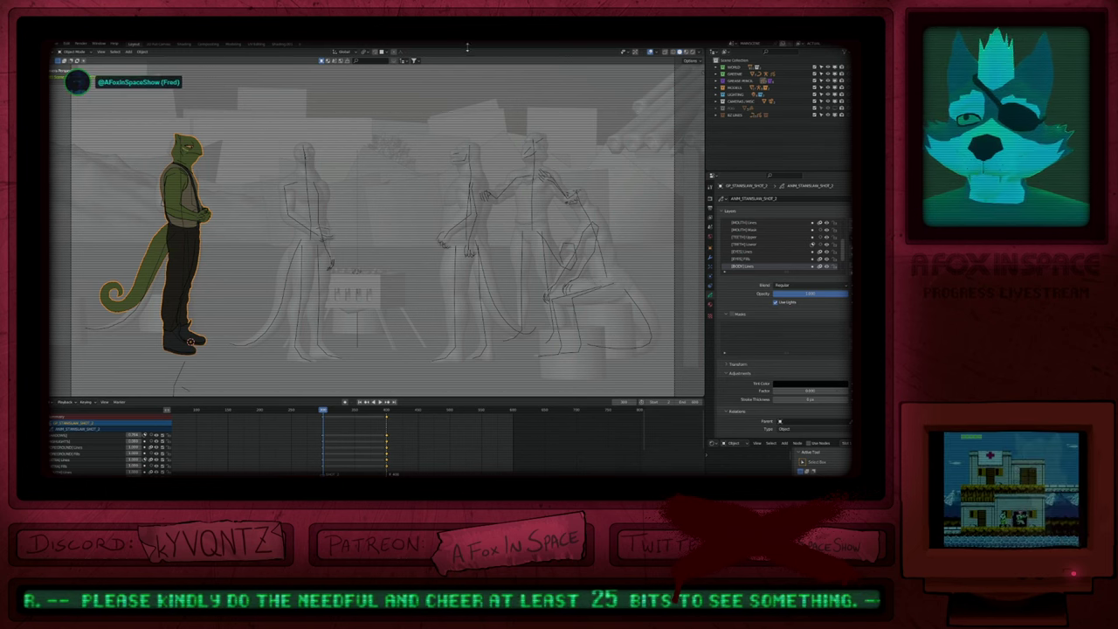
pyautogui.click(482, 196)
# Step: Step back to the wide shot and select the tan lizard's drawing GP_NIKOLAI_SHOT_1
pyautogui.click(449, 189)
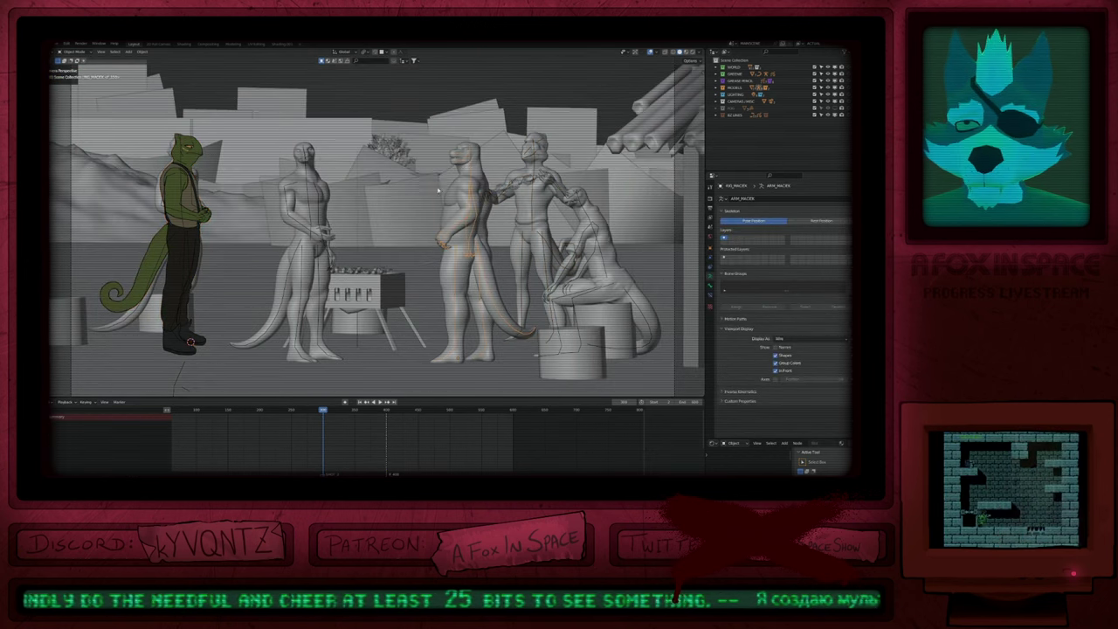
pyautogui.click(177, 213)
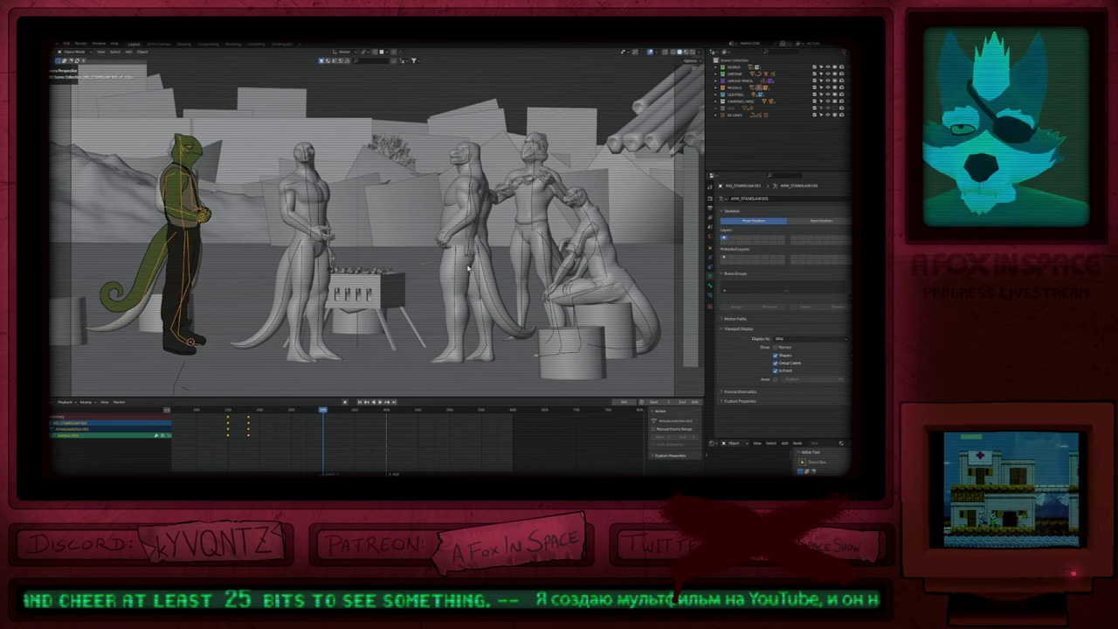
pyautogui.press('Left')
pyautogui.keyDown('shift'); pyautogui.moveTo(284, 335); pyautogui.dragTo(356, 312, button='middle'); pyautogui.keyUp('shift')
pyautogui.press('KP_0')
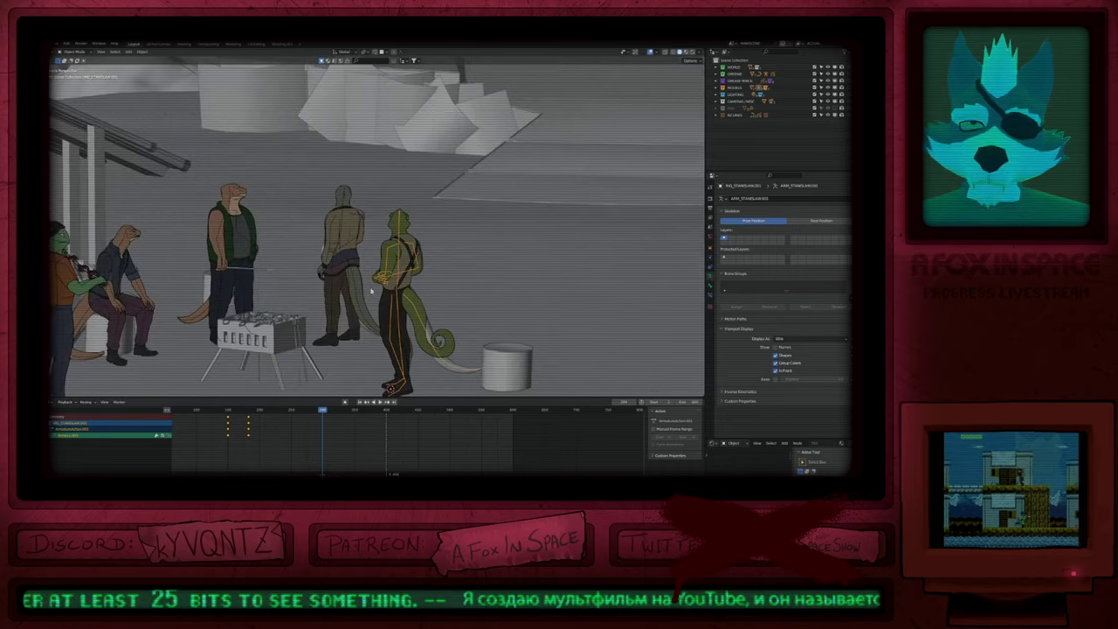
pyautogui.click(373, 325)
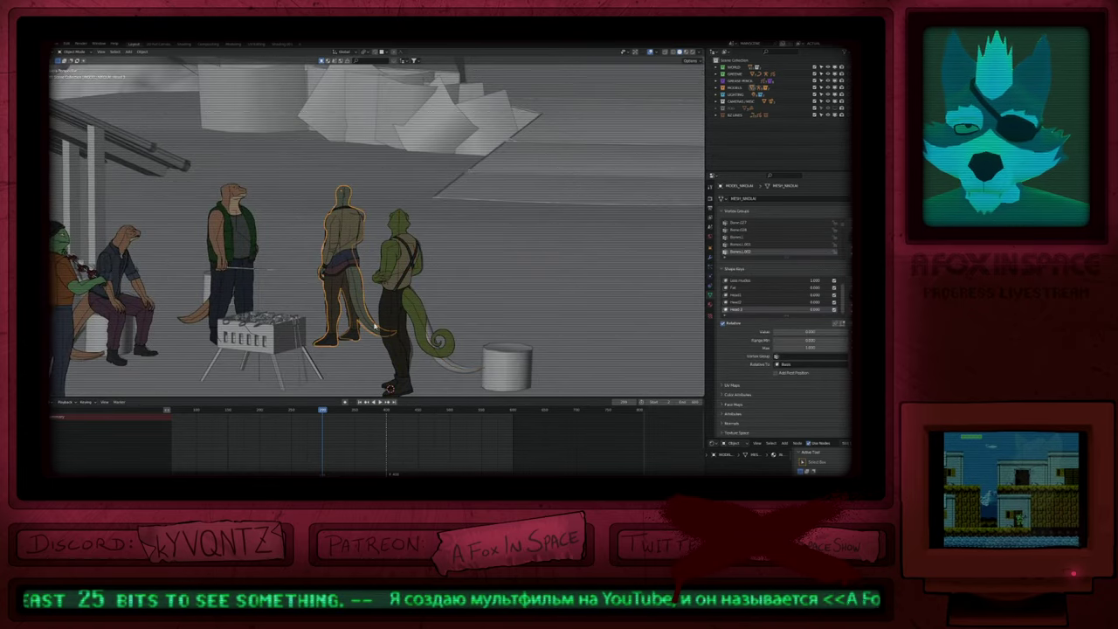
pyautogui.click(373, 325)
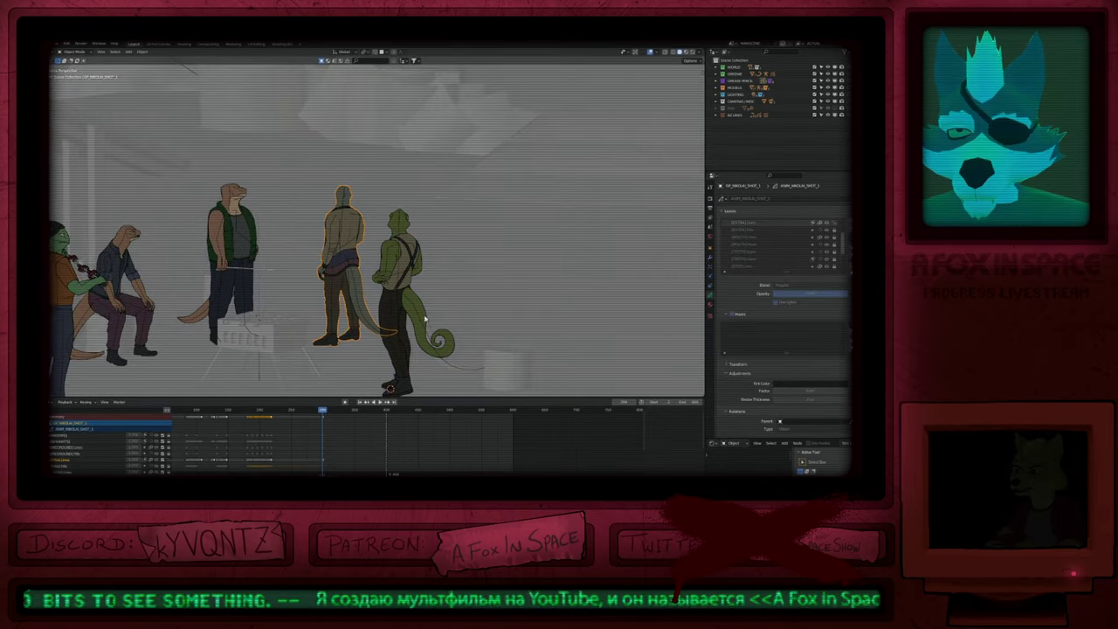
# Step: Duplicate the drawing in place and make the copy's data single user
pyautogui.hotkey('shift', 'd')
pyautogui.rightClick(450, 288)
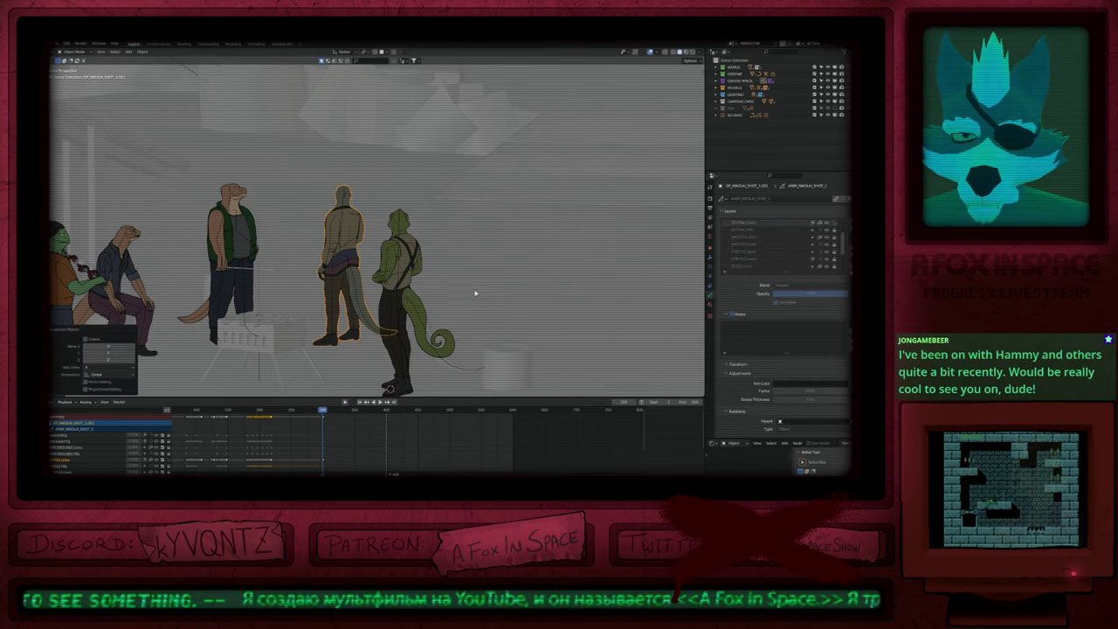
pyautogui.press('F2')
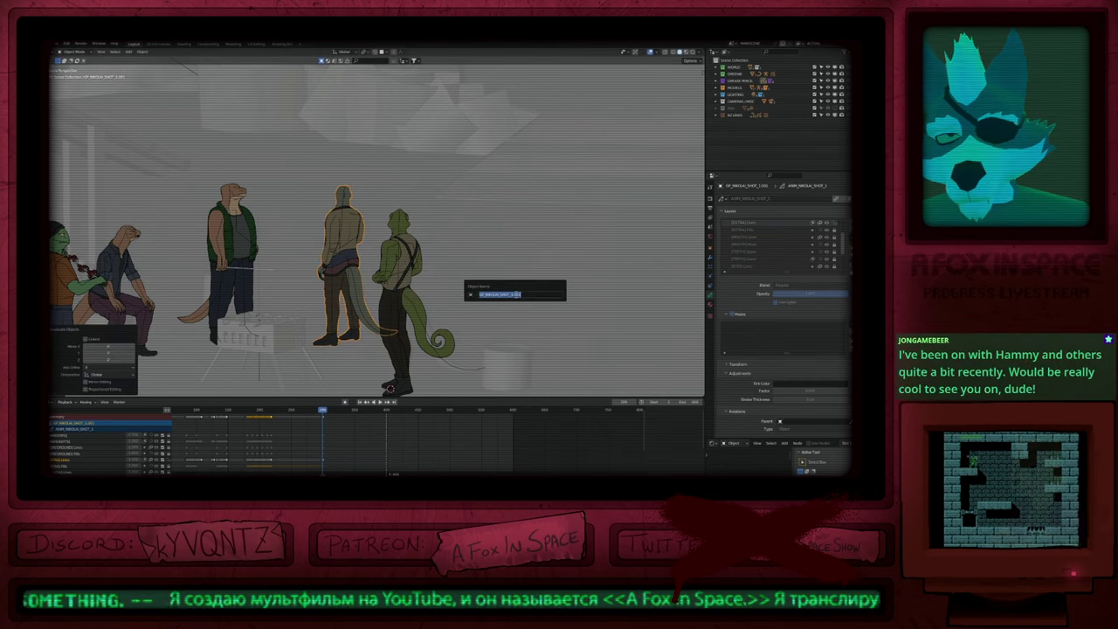
pyautogui.press('F3')
pyautogui.press('Return')
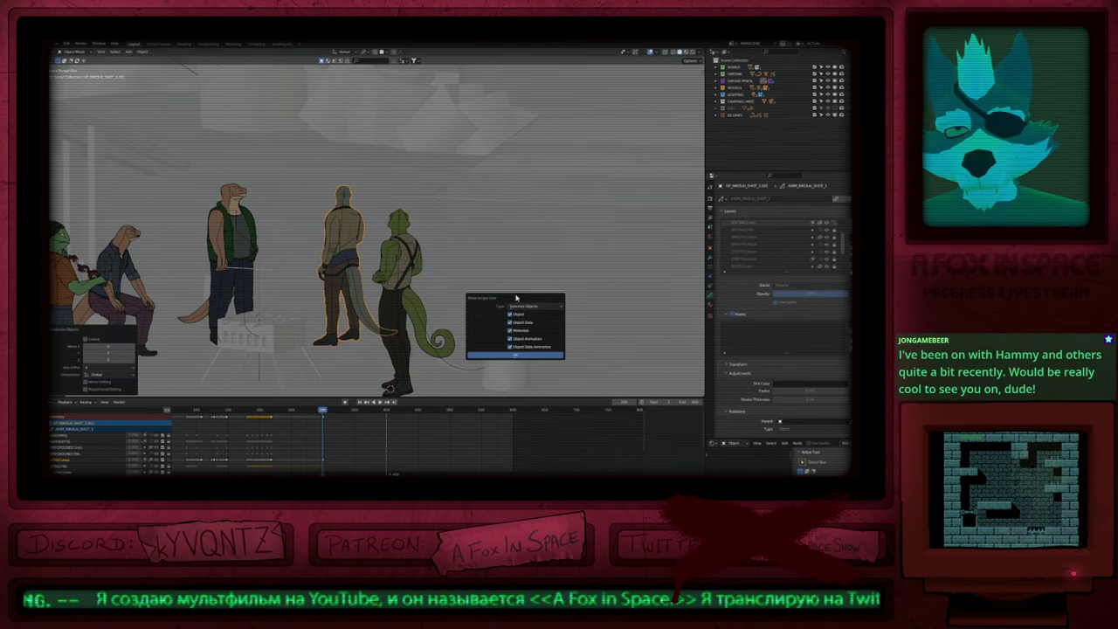
pyautogui.click(507, 357)
# Step: Rename the copied drawing object to GP_NIKOLAI_SHOT_2
pyautogui.press('F2')
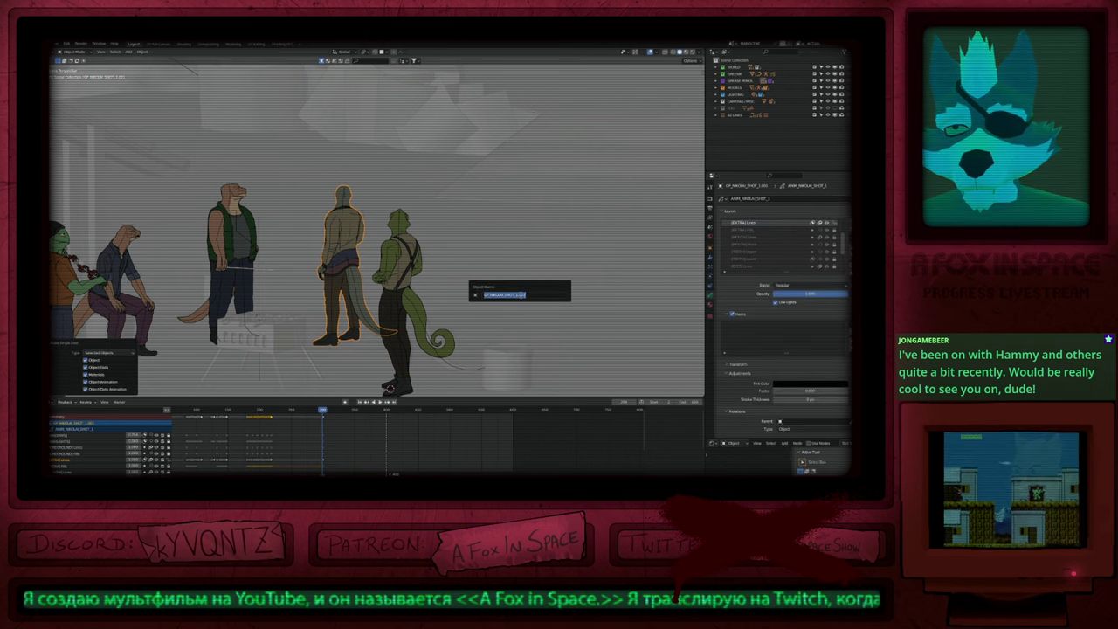
pyautogui.press('Right')
pyautogui.press('BackSpace')
pyautogui.press('BackSpace')
pyautogui.press('BackSpace')
pyautogui.press('BackSpace')
pyautogui.press('BackSpace')
pyautogui.write('2')
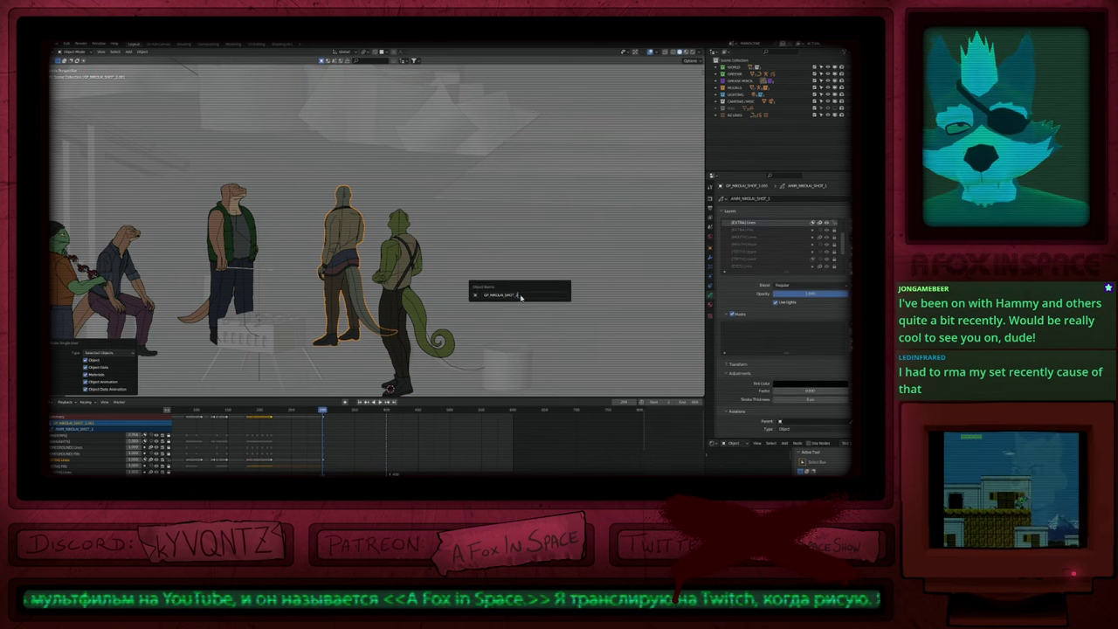
pyautogui.press('Return')
# Step: Append '_1' to the copy's data name and unlock all its layers
pyautogui.click(793, 199)
pyautogui.click(795, 199)
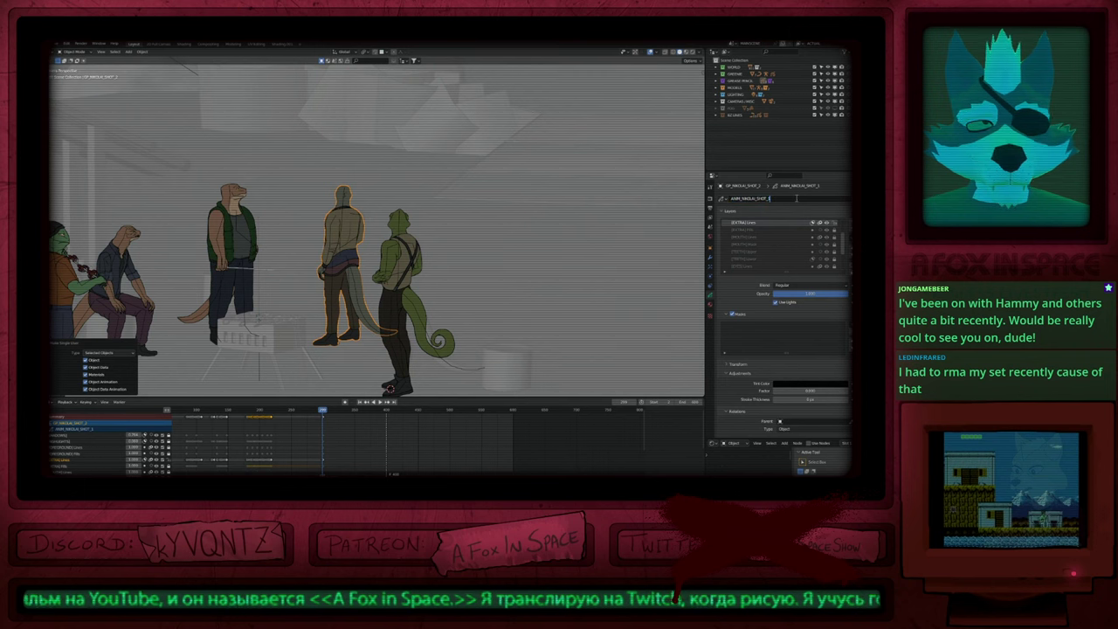
pyautogui.write('_1')
pyautogui.press('Return')
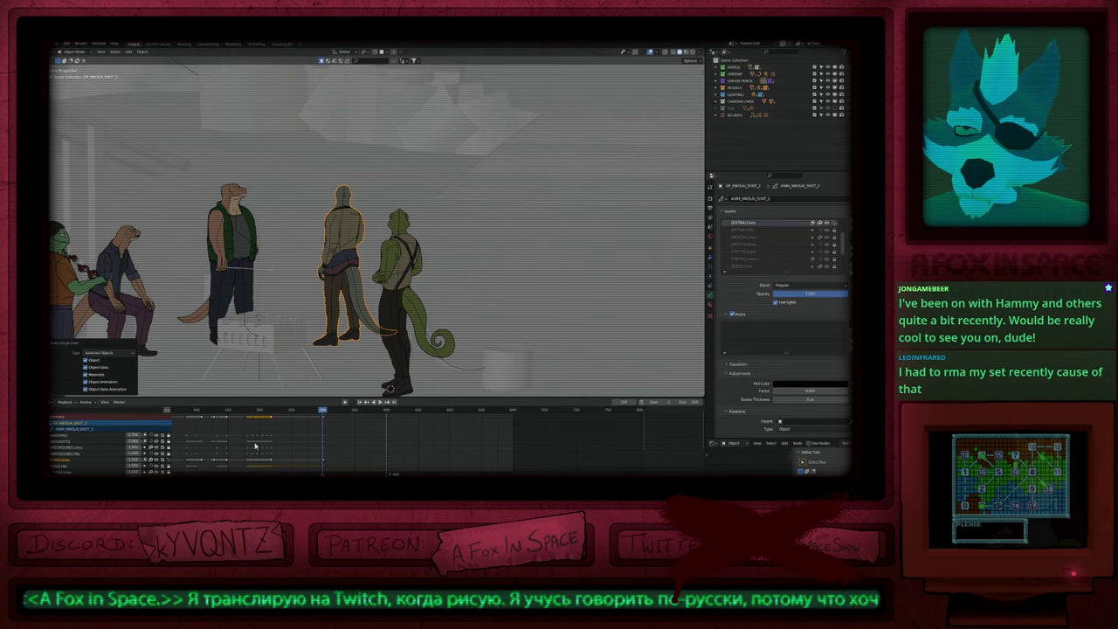
pyautogui.press('Tab')
pyautogui.press('Tab')
pyautogui.press('Tab')
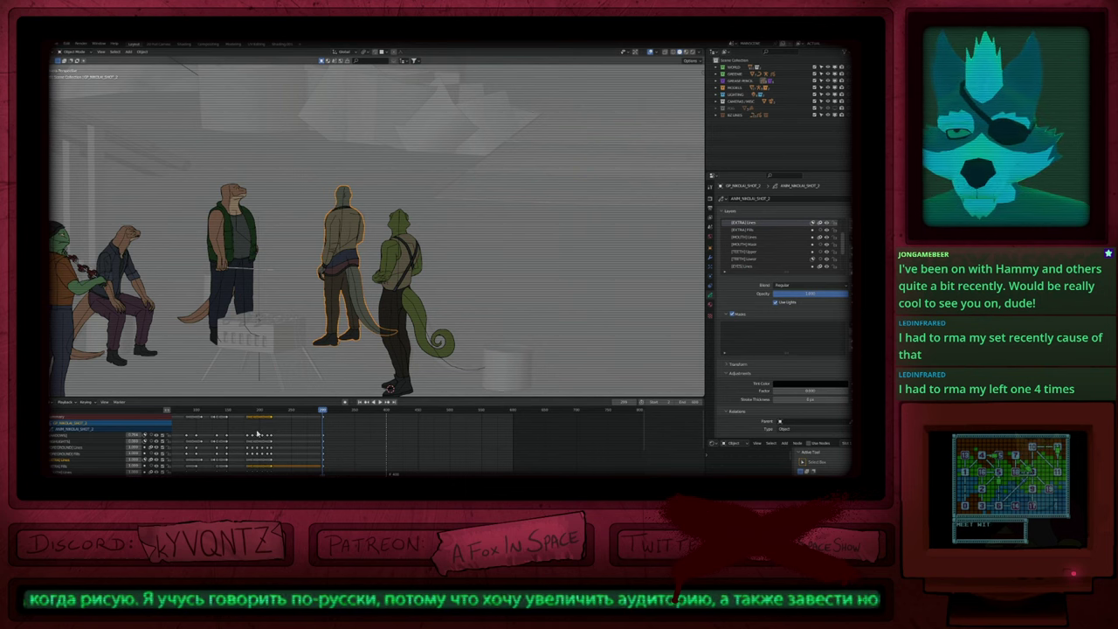
# Step: In the Dope Sheet, shift all the drawing's keyframes to start at the current frame
pyautogui.moveTo(233, 432); pyautogui.dragTo(368, 436, button='middle')
pyautogui.hotkey('shift', 'F12')
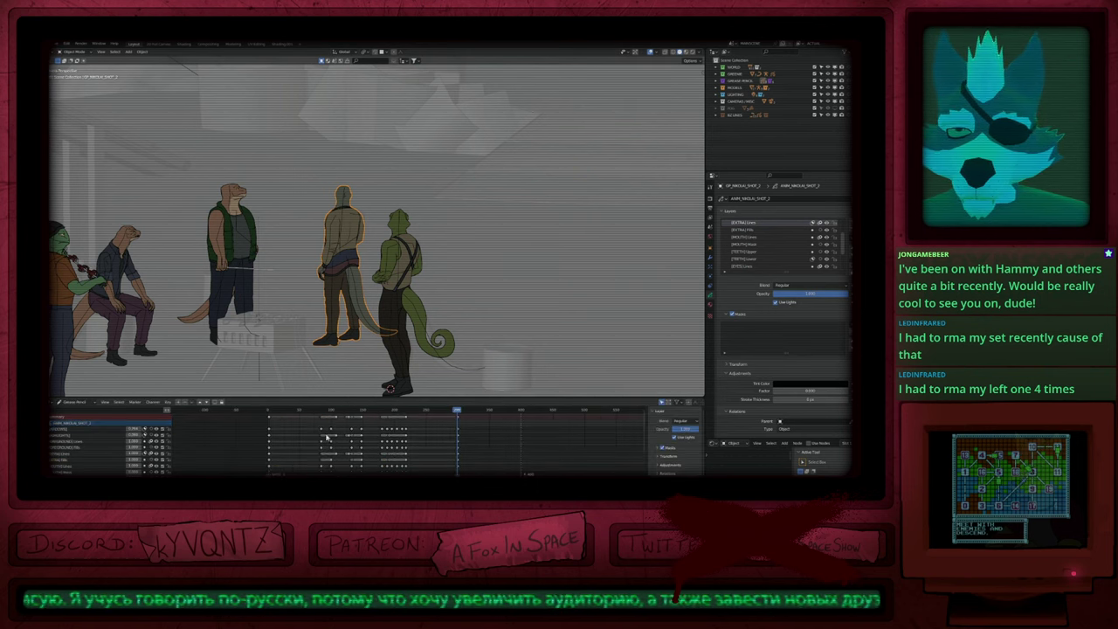
pyautogui.press('a')
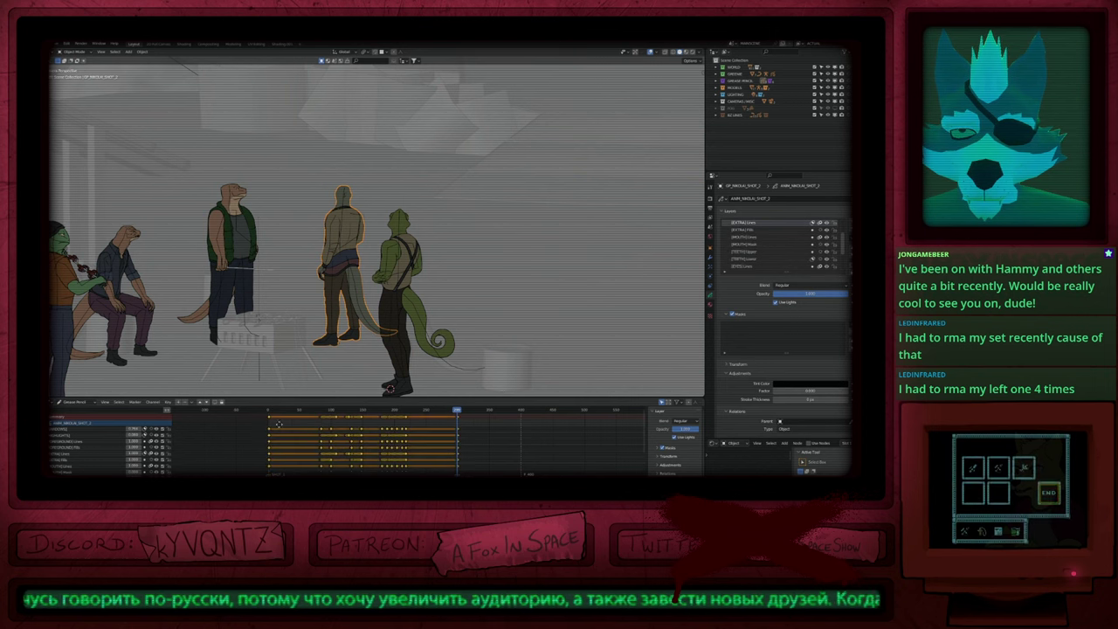
pyautogui.press('g')
pyautogui.click(480, 437)
pyautogui.keyDown('ctrl'); pyautogui.moveTo(451, 435); pyautogui.dragTo(504, 429, button='middle'); pyautogui.keyUp('ctrl')
pyautogui.press('g')
pyautogui.click(387, 448)
# Step: Delete the middle keyframes and move the last keyframe column to frame 400
pyautogui.keyDown('ctrl'); pyautogui.moveTo(417, 431); pyautogui.dragTo(306, 441, button='middle'); pyautogui.keyUp('ctrl')
pyautogui.moveTo(379, 420); pyautogui.dragTo(557, 421)
pyautogui.press('Delete')
pyautogui.press('g')
pyautogui.click(414, 429)
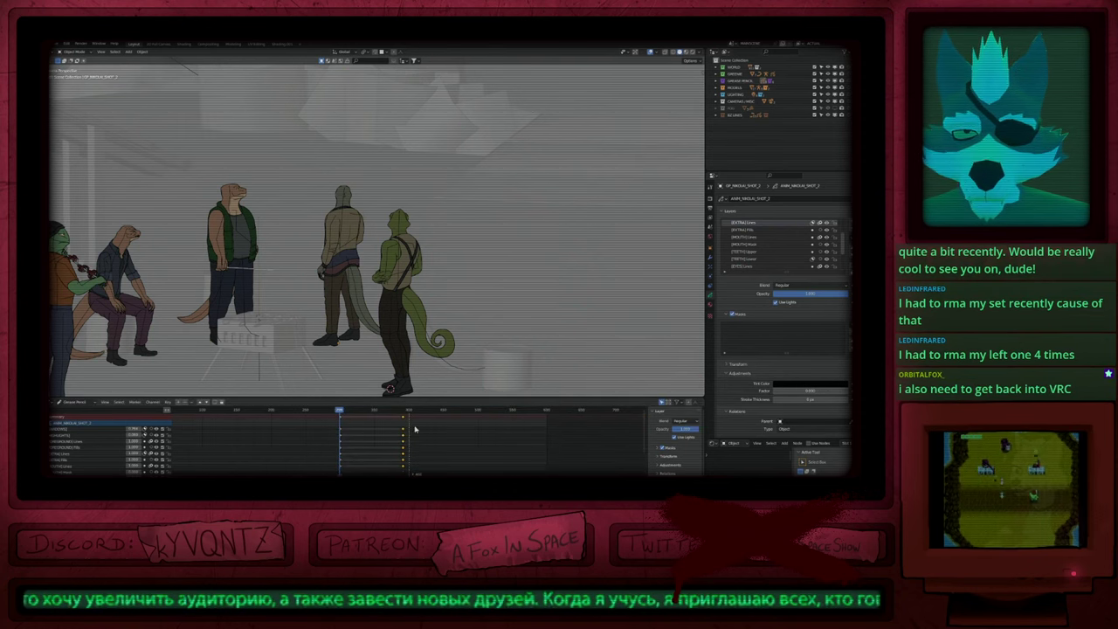
pyautogui.moveTo(415, 429)
pyautogui.keyDown('ctrl'); pyautogui.mouseDown(button='middle')
pyautogui.moveTo(452, 432)
pyautogui.moveTo(404, 441)
pyautogui.mouseUp(button='middle'); pyautogui.keyUp('ctrl')
pyautogui.press('g')
pyautogui.click(498, 431)
pyautogui.press('Right')
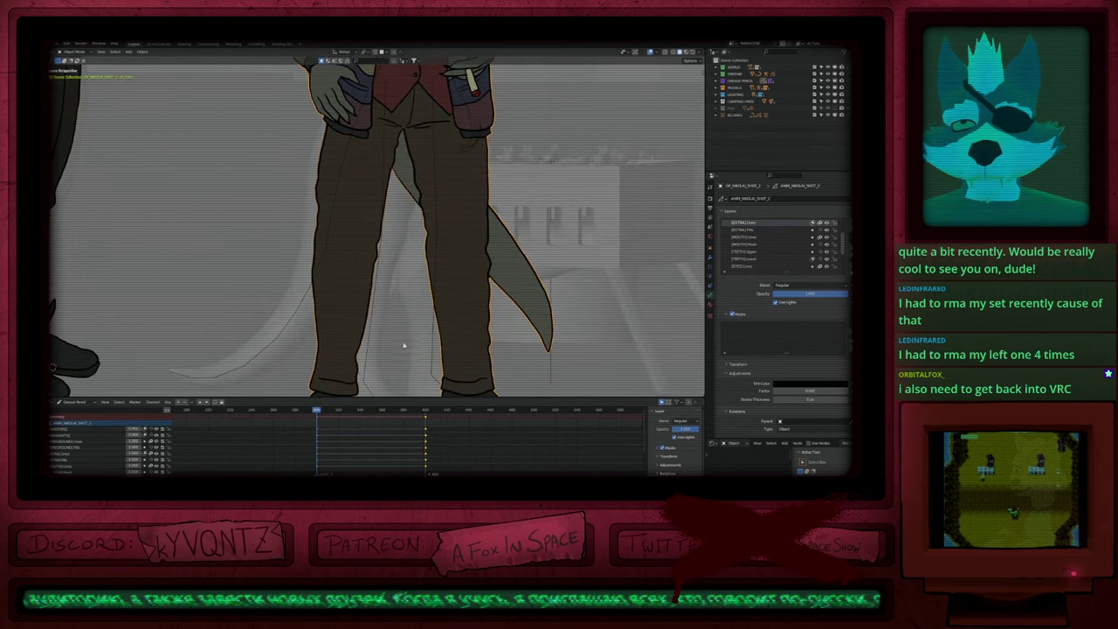
# Step: Select the jacketed character and preview the campfire characters in Rendered shading through the camera
pyautogui.click(375, 235)
pyautogui.keyDown('ctrl'); pyautogui.moveTo(375, 235); pyautogui.dragTo(362, 353, button='middle'); pyautogui.keyUp('ctrl')
pyautogui.keyDown('shift'); pyautogui.moveTo(429, 228); pyautogui.dragTo(402, 250, button='middle'); pyautogui.keyUp('shift')
pyautogui.scroll(3, 401, 251)
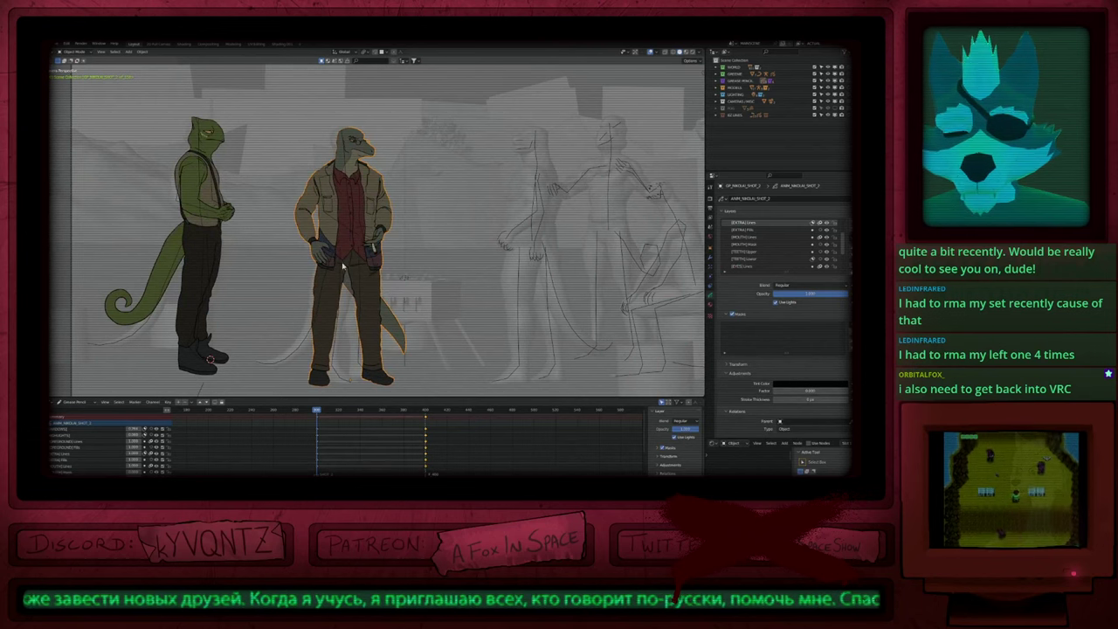
pyautogui.press('z')
pyautogui.click(408, 243)
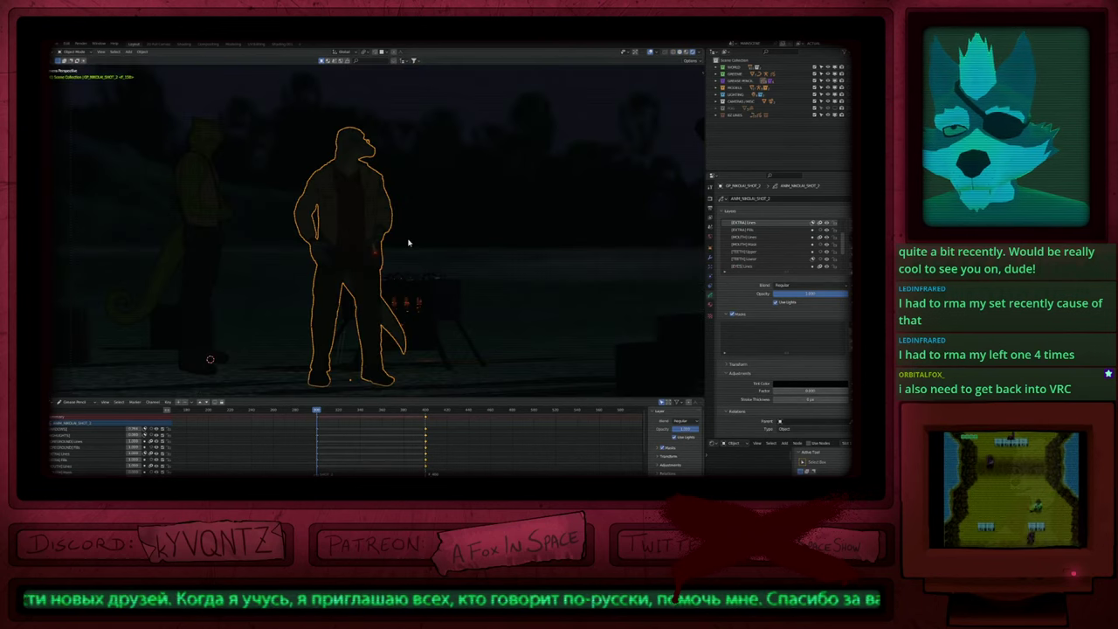
pyautogui.press('KP_0')
pyautogui.keyDown('ctrl'); pyautogui.moveTo(276, 338); pyautogui.dragTo(311, 177, button='middle'); pyautogui.keyUp('ctrl')
# Step: Duplicate the standing character in place, make it single-user, and rename it OP_MACIEK_SHOT_2
pyautogui.click(331, 192)
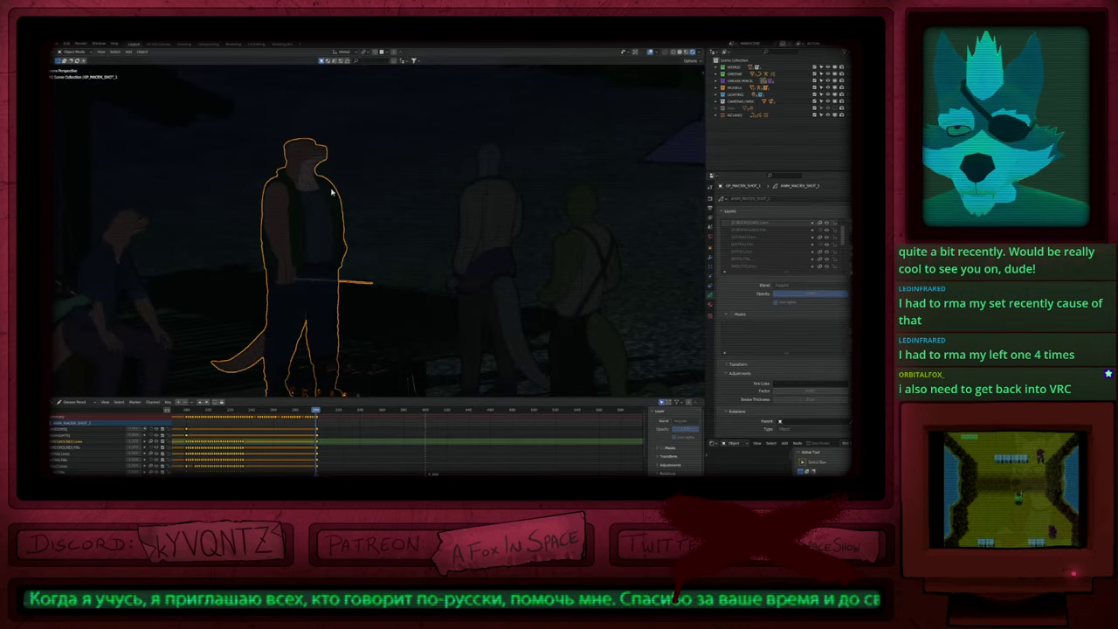
pyautogui.hotkey('shift', 'd')
pyautogui.rightClick(482, 190)
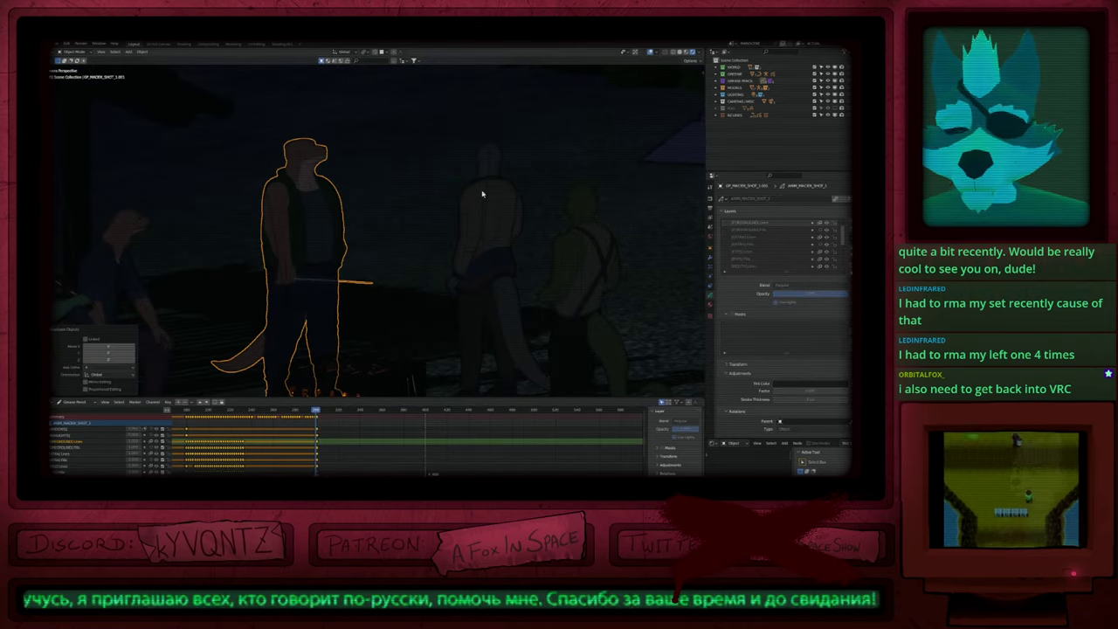
pyautogui.press('F3')
pyautogui.write('single user')
pyautogui.press('Return')
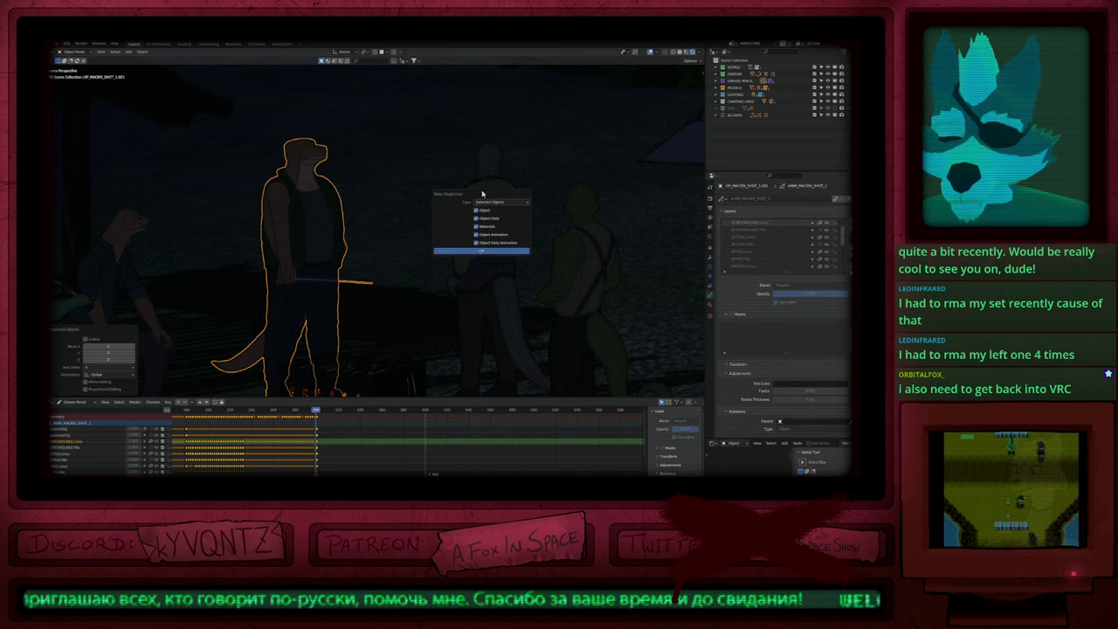
pyautogui.press('Return')
pyautogui.press('F2')
pyautogui.press('Right')
pyautogui.press('BackSpace')
pyautogui.press('BackSpace')
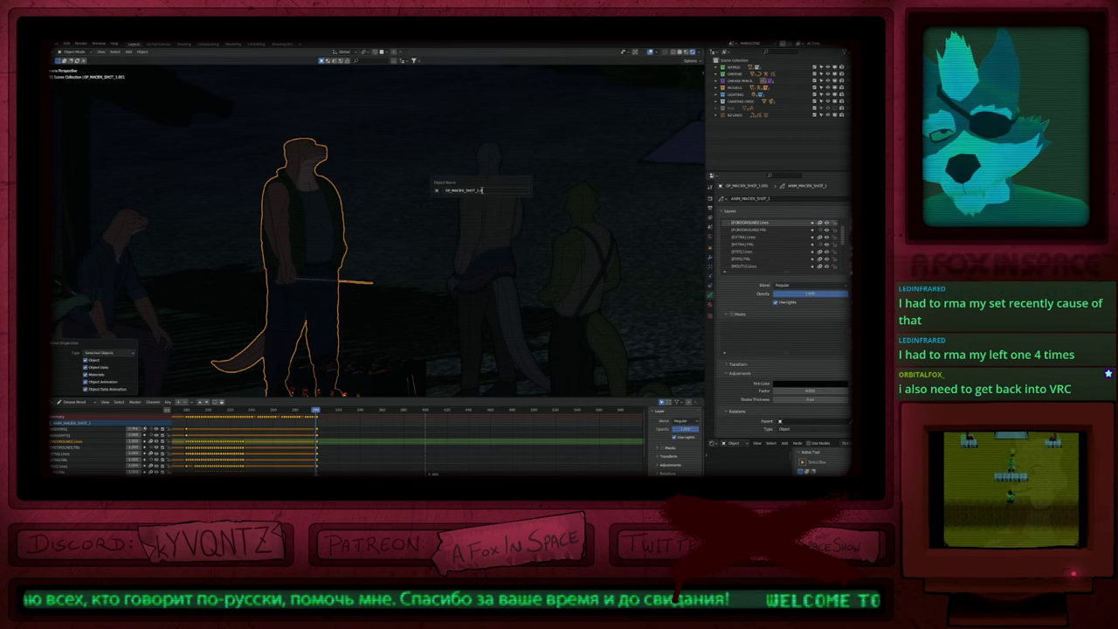
pyautogui.press('BackSpace')
pyautogui.press('BackSpace')
pyautogui.press('BackSpace')
pyautogui.write('2')
pyautogui.press('Return')
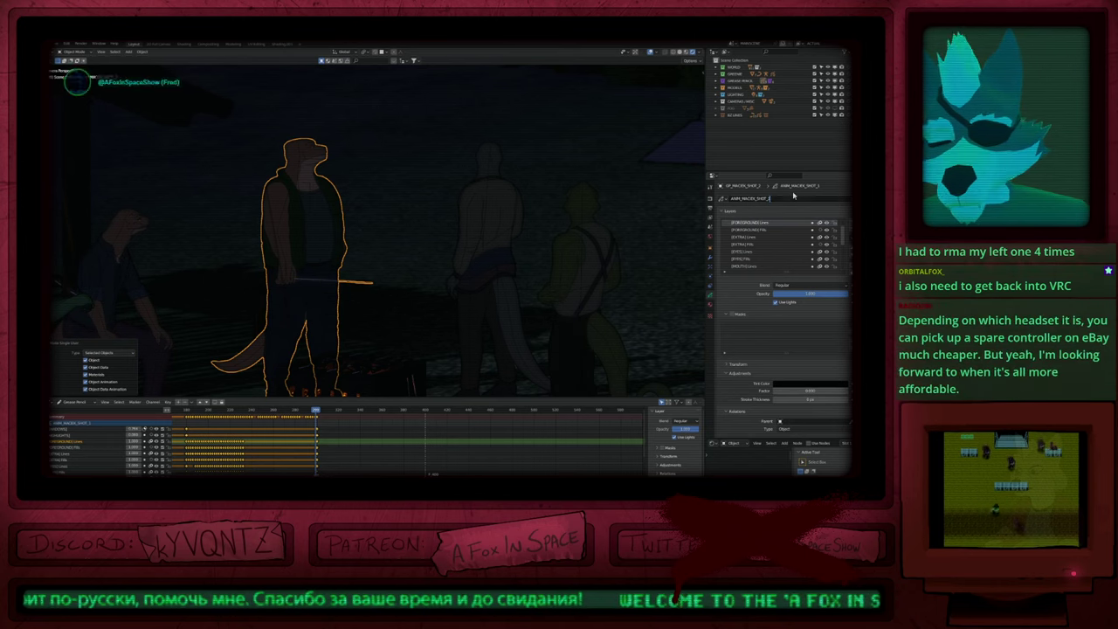
# Step: Slide the copy's keyframes later into the next shot and delete the extra keys
pyautogui.keyDown('ctrl'); pyautogui.moveTo(321, 434); pyautogui.dragTo(297, 440, button='middle'); pyautogui.keyUp('ctrl')
pyautogui.click(231, 434)
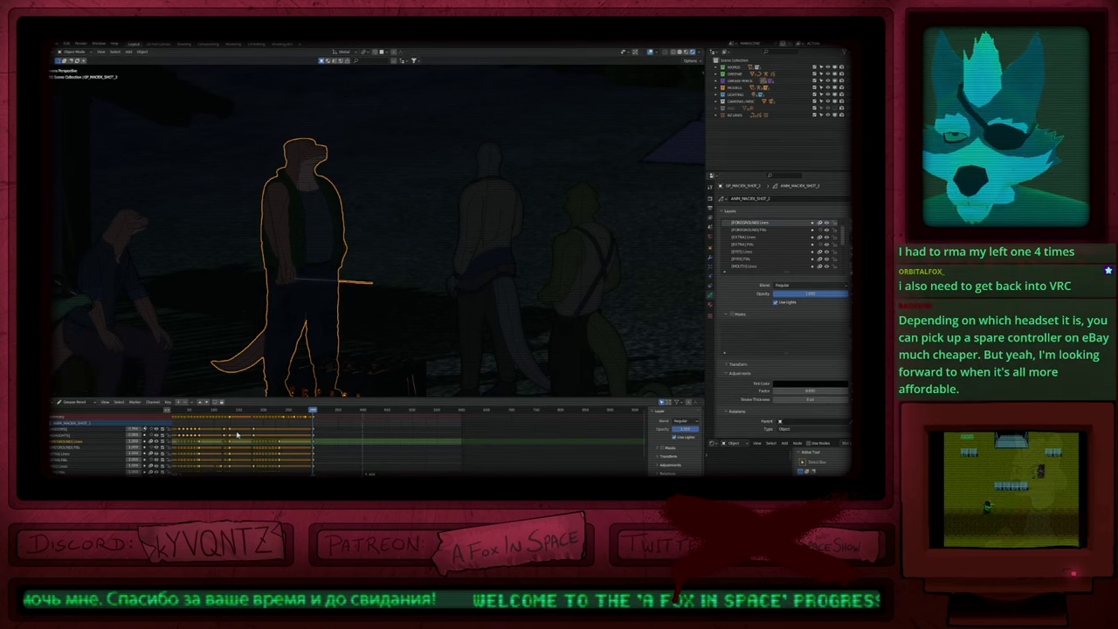
pyautogui.click(218, 435)
pyautogui.moveTo(247, 439); pyautogui.dragTo(366, 445)
pyautogui.scroll(4, 320, 423)
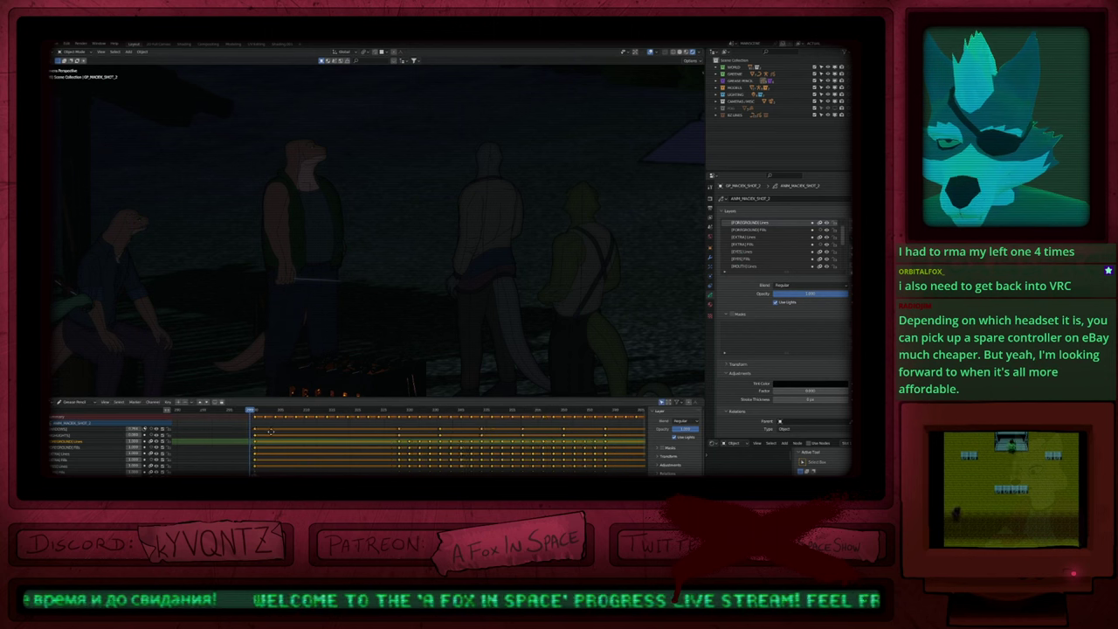
pyautogui.scroll(-2, 271, 431)
pyautogui.moveTo(265, 424); pyautogui.dragTo(648, 400)
pyautogui.press('Delete')
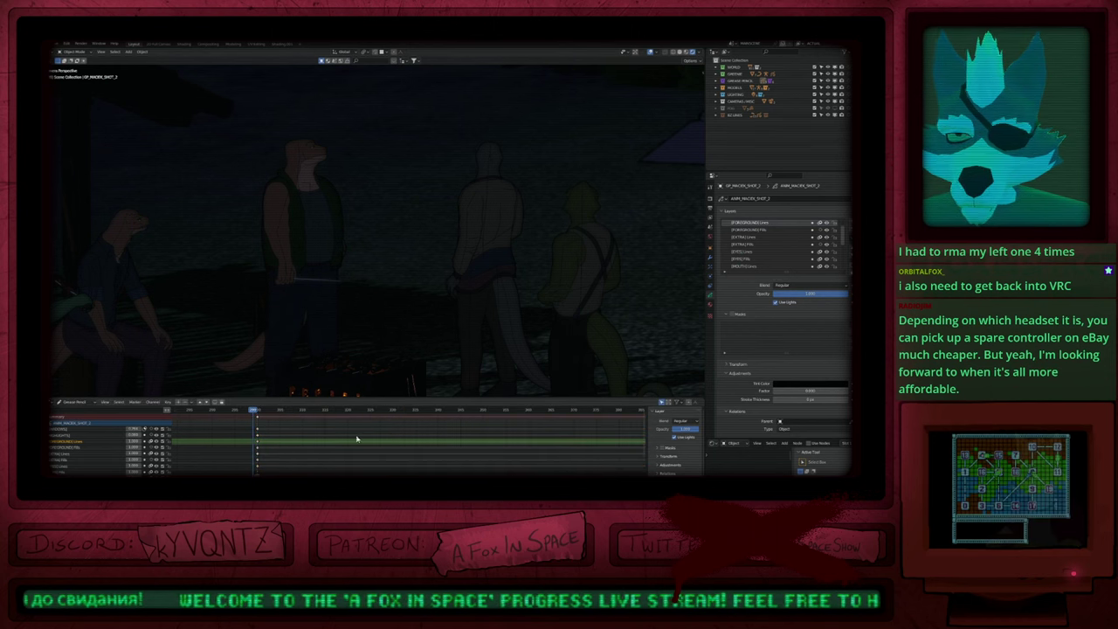
# Step: Select the last column of keyframes and step the playhead onto the next shot's key
pyautogui.scroll(-5, 321, 443)
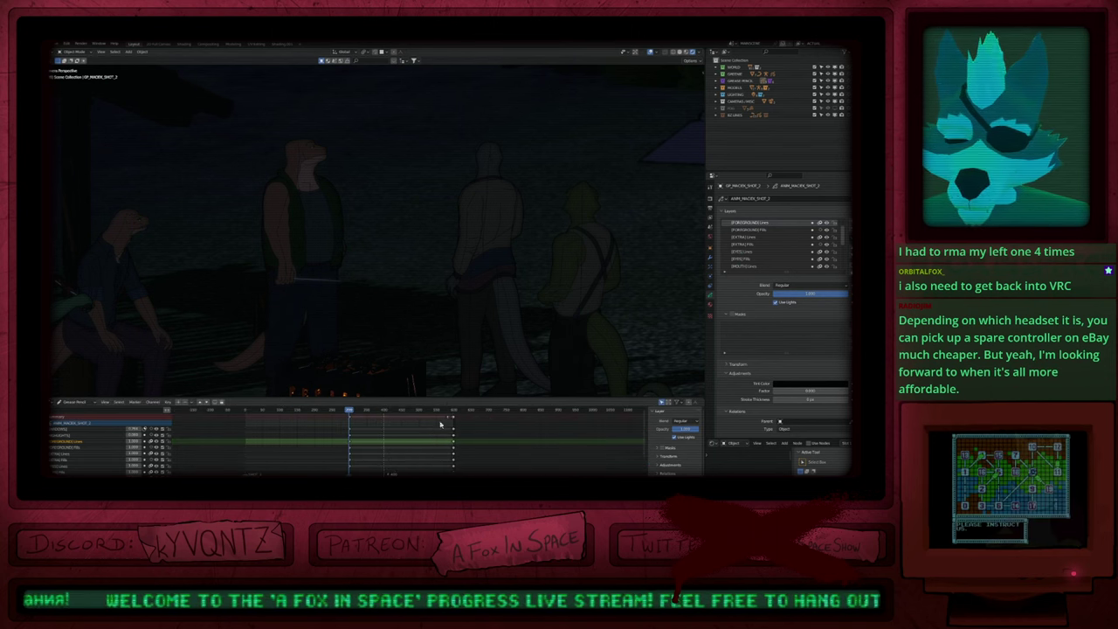
pyautogui.scroll(4, 450, 423)
pyautogui.moveTo(472, 404); pyautogui.dragTo(473, 405)
pyautogui.moveTo(412, 432); pyautogui.dragTo(476, 408)
pyautogui.scroll(-5, 487, 420)
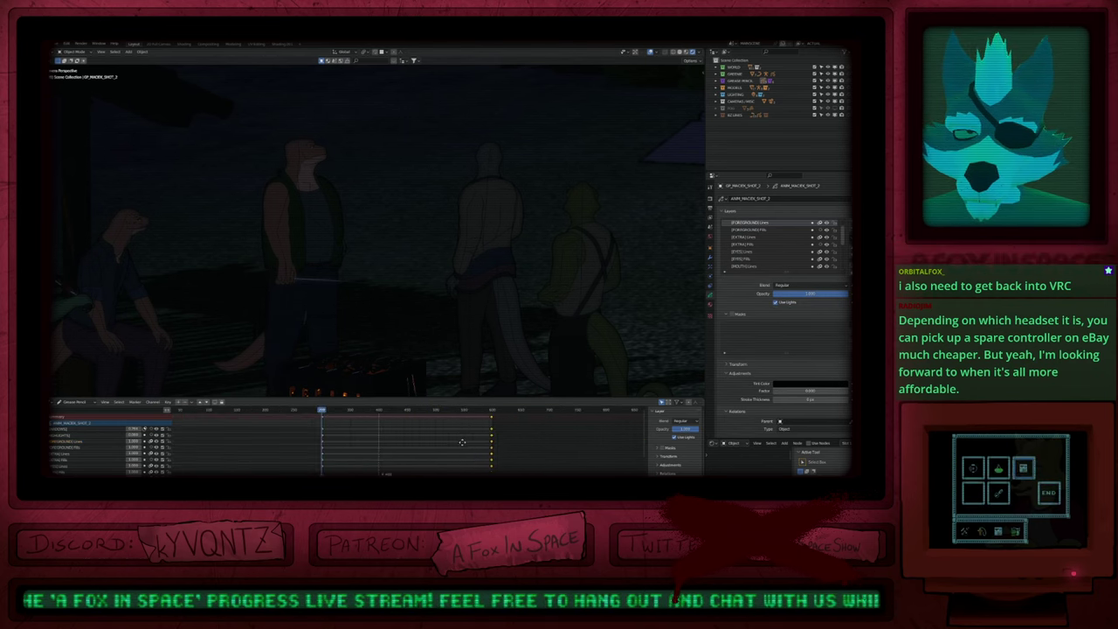
pyautogui.keyDown('ctrl'); pyautogui.moveTo(411, 430); pyautogui.dragTo(456, 427, button='middle'); pyautogui.keyUp('ctrl')
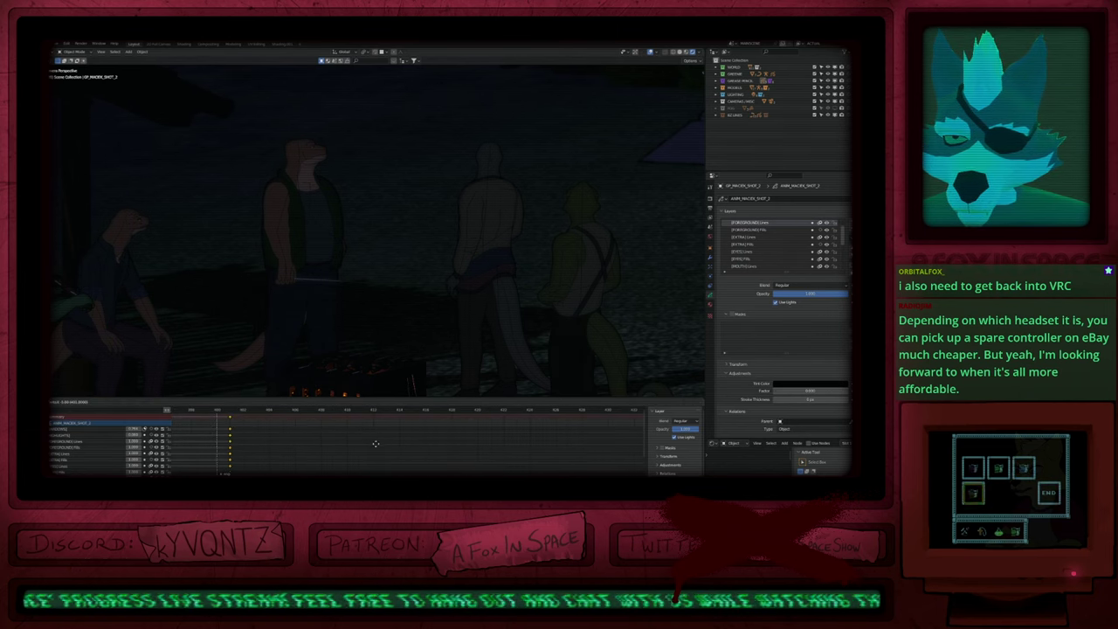
pyautogui.keyDown('ctrl'); pyautogui.moveTo(372, 449); pyautogui.dragTo(313, 453, button='middle'); pyautogui.keyUp('ctrl')
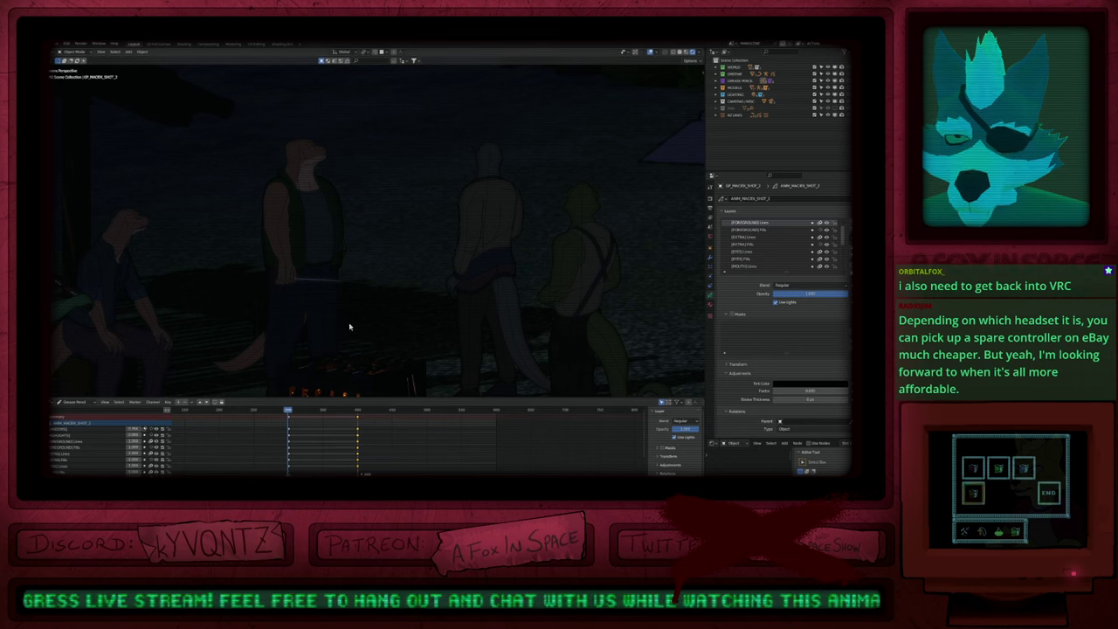
pyautogui.press('Right')
pyautogui.scroll(-6, 371, 242)
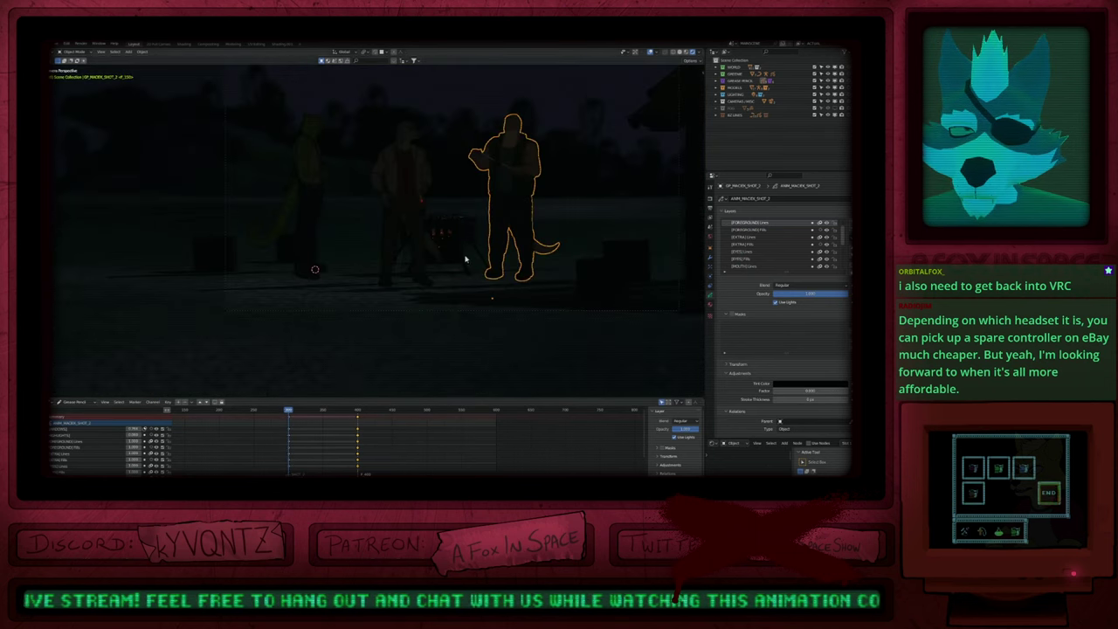
# Step: In solid shading, snap the grease pencil character to the selected model via the 3D cursor
pyautogui.press('z')
pyautogui.click(522, 318)
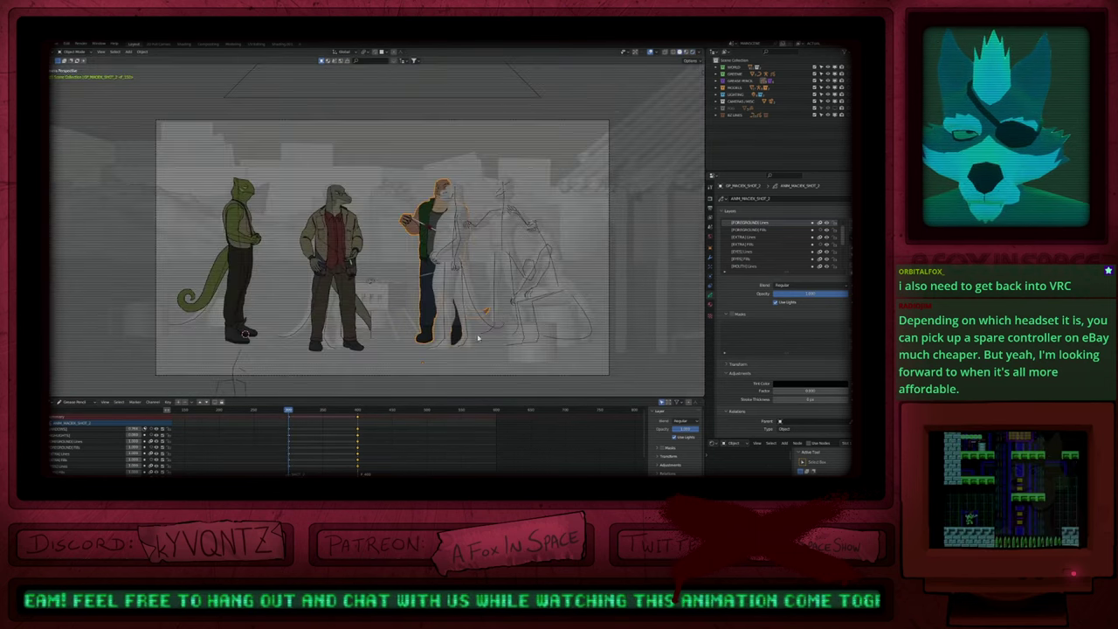
pyautogui.moveTo(479, 337)
pyautogui.keyDown('ctrl'); pyautogui.mouseDown(button='middle')
pyautogui.moveTo(486, 257)
pyautogui.moveTo(486, 273)
pyautogui.mouseUp(button='middle'); pyautogui.keyUp('ctrl')
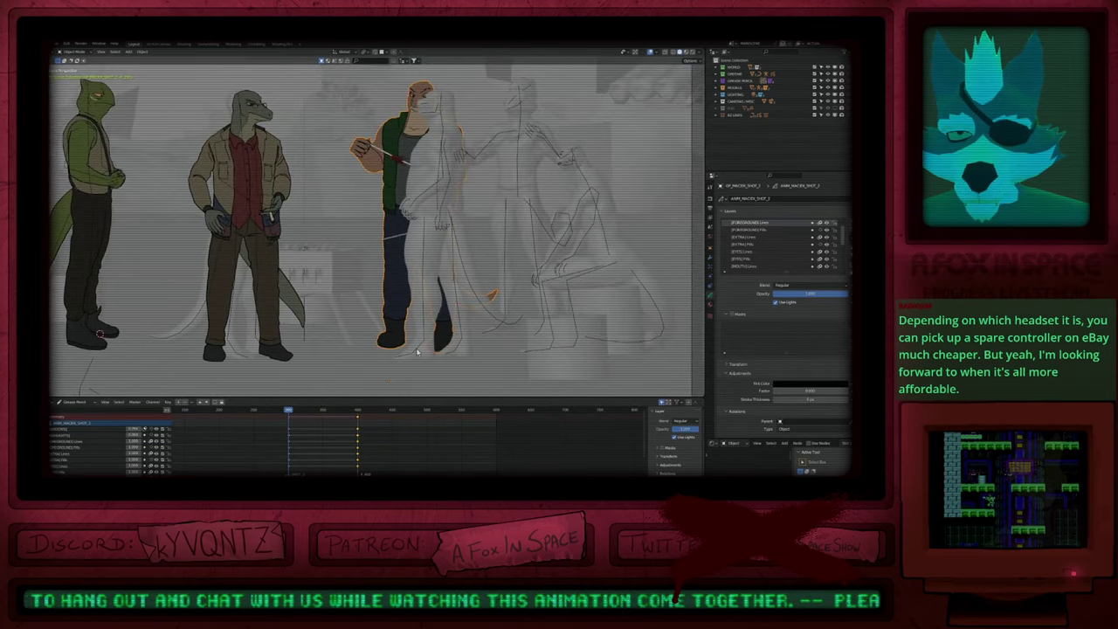
pyautogui.click(417, 351)
pyautogui.hotkey('shift', 's')
pyautogui.click(416, 373)
pyautogui.click(393, 315)
pyautogui.hotkey('shift', 's')
pyautogui.click(413, 295)
# Step: Look through the active camera and select the grease pencil character on the right
pyautogui.keyDown('shift'); pyautogui.moveTo(445, 296); pyautogui.dragTo(490, 266, button='middle'); pyautogui.keyUp('shift')
pyautogui.scroll(-1, 491, 264)
pyautogui.scroll(-5, 501, 296)
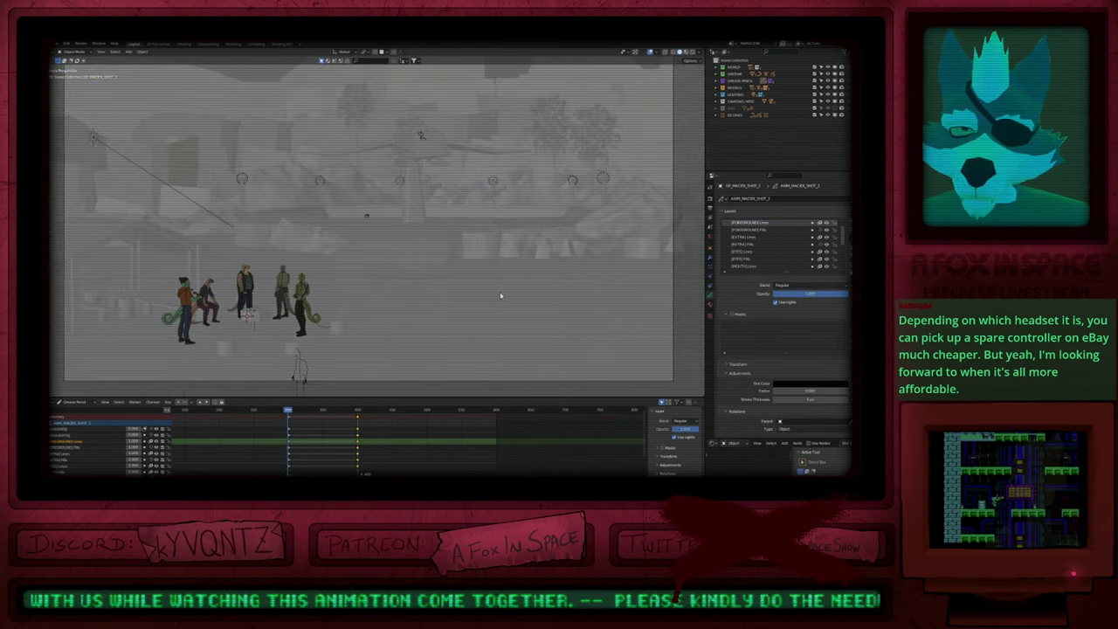
pyautogui.scroll(6, 280, 337)
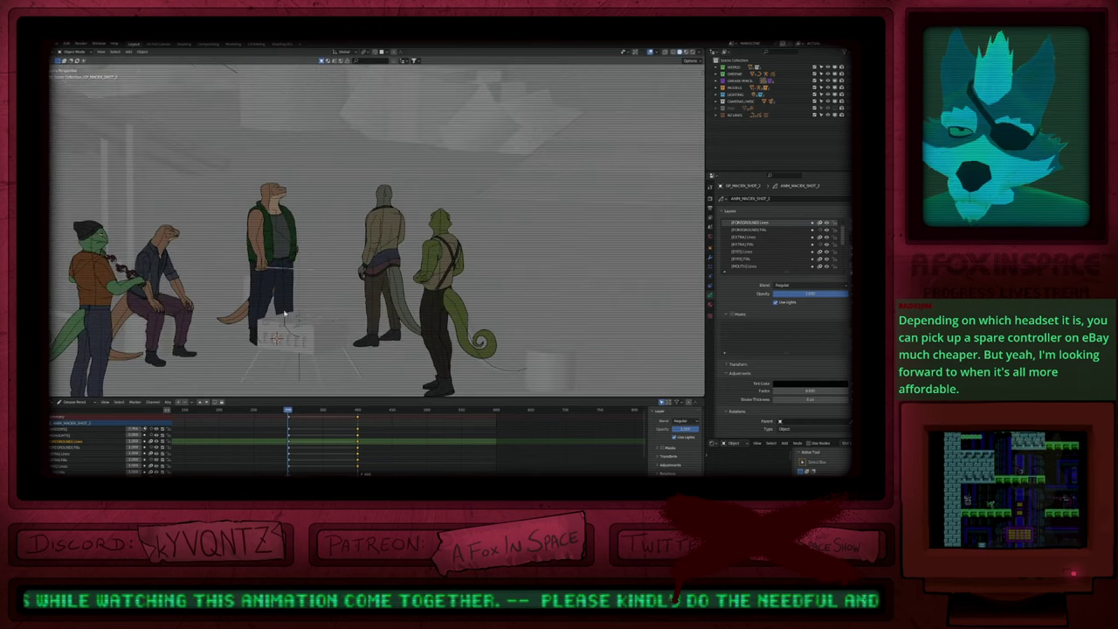
pyautogui.click(289, 335)
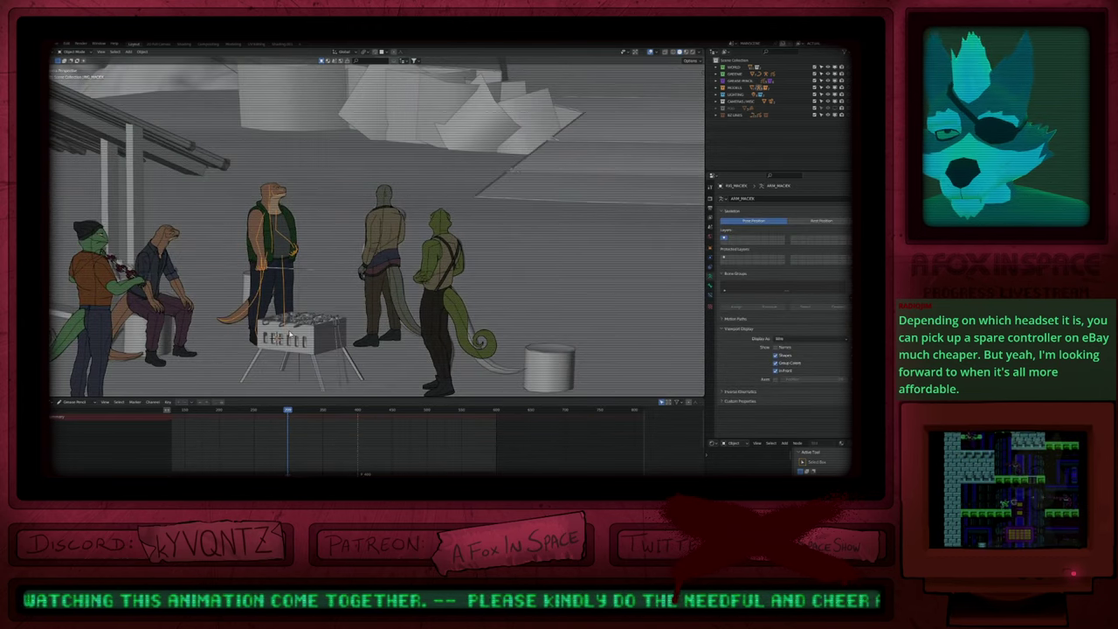
pyautogui.press('KP_0')
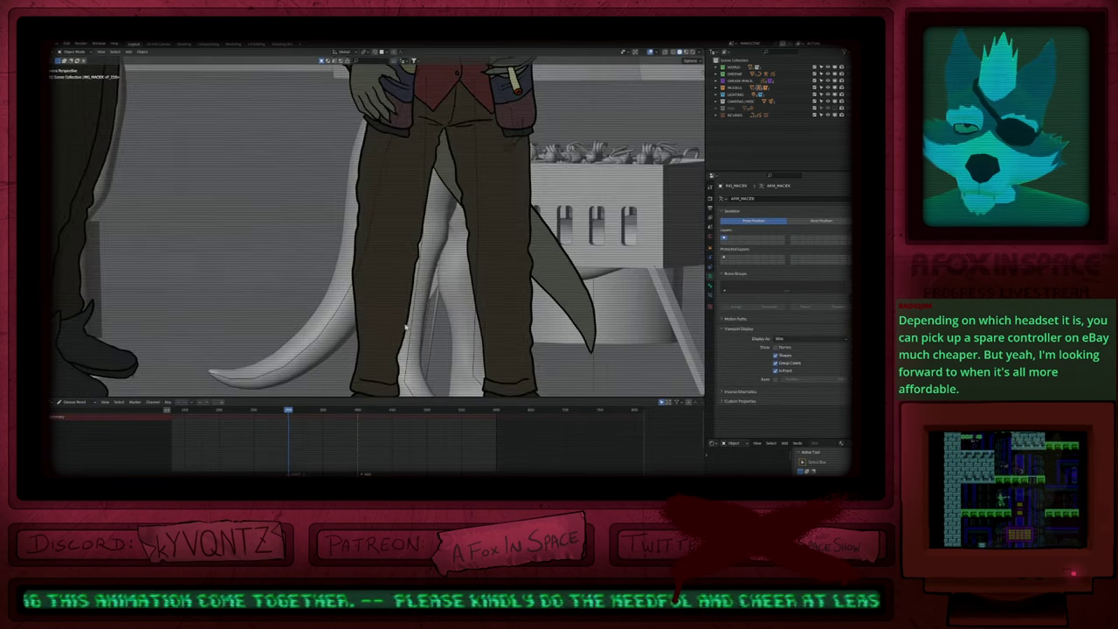
pyautogui.click(635, 138)
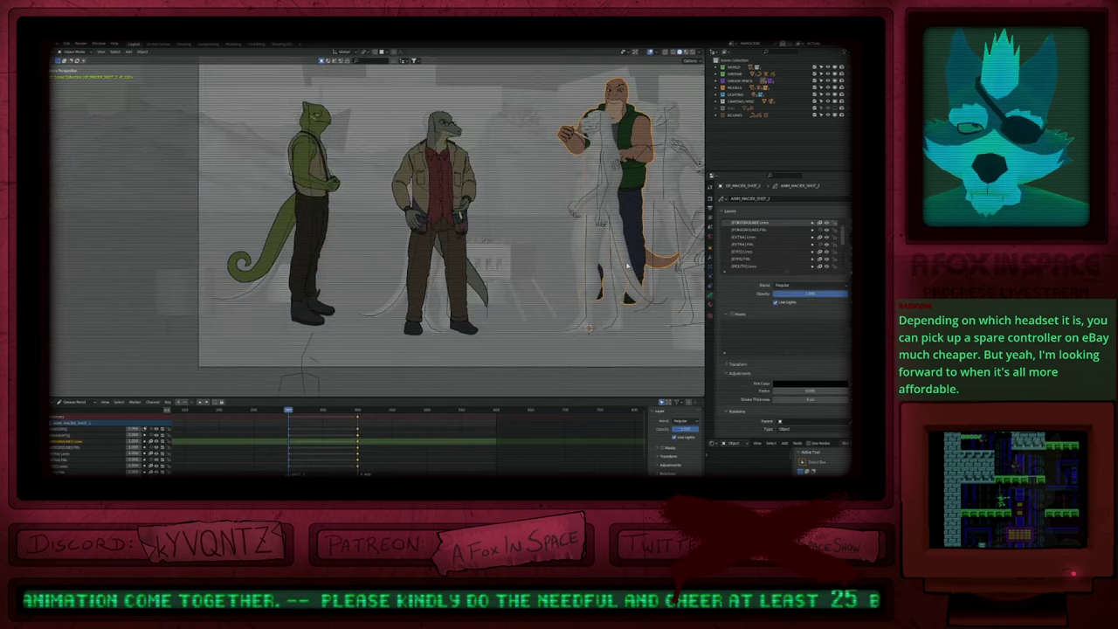
pyautogui.keyDown('shift'); pyautogui.moveTo(631, 265); pyautogui.dragTo(490, 314, button='middle'); pyautogui.keyUp('shift')
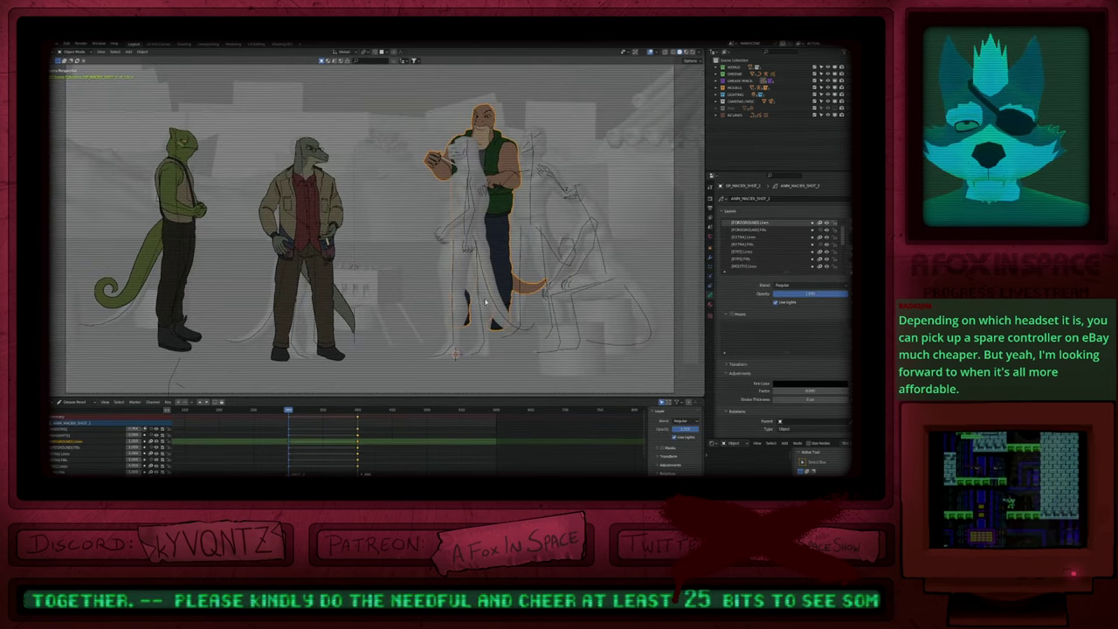
# Step: Move all the character's strokes slightly left beside the lizards, then view it in rendered shading
pyautogui.press('Tab')
pyautogui.press('a')
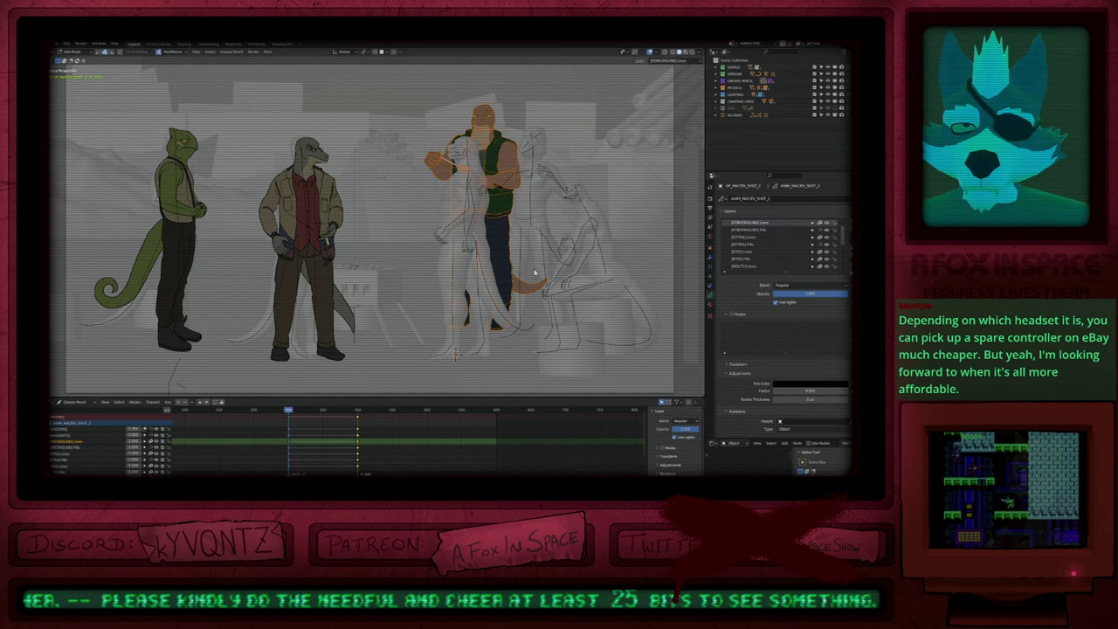
pyautogui.press('g')
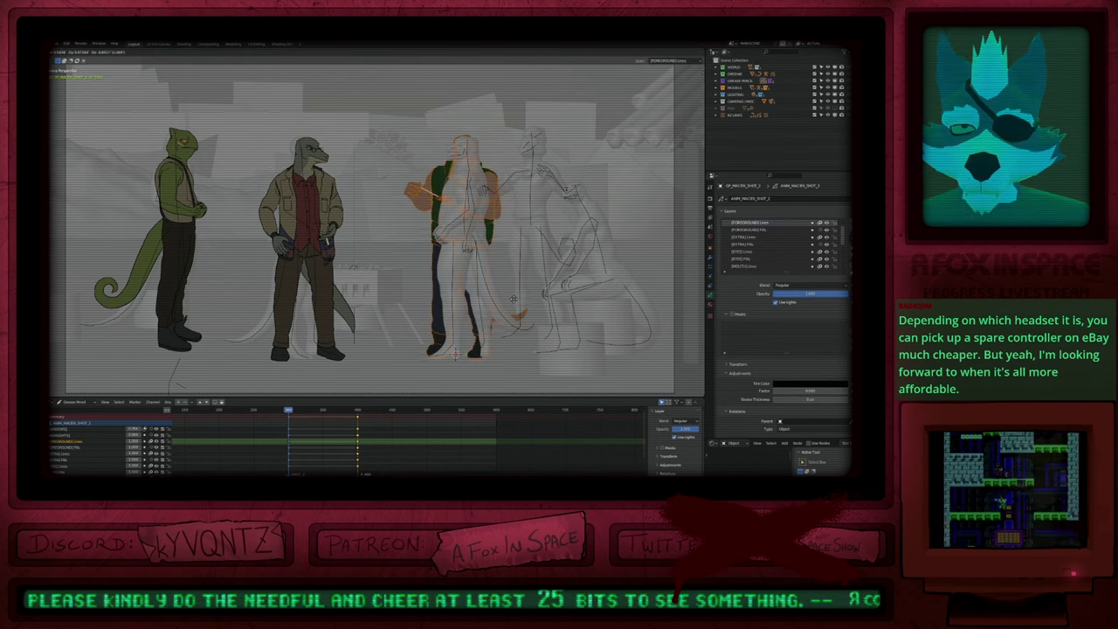
pyautogui.click(482, 310)
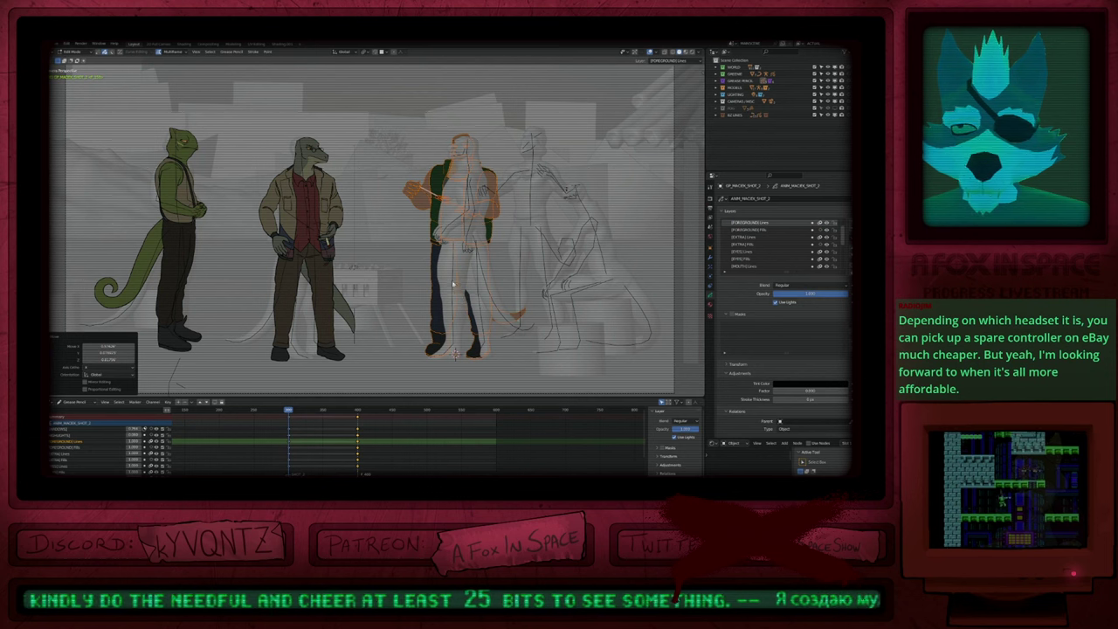
pyautogui.press('Up')
pyautogui.press('Down')
pyautogui.hotkey('shift', 'Left')
pyautogui.press('Tab')
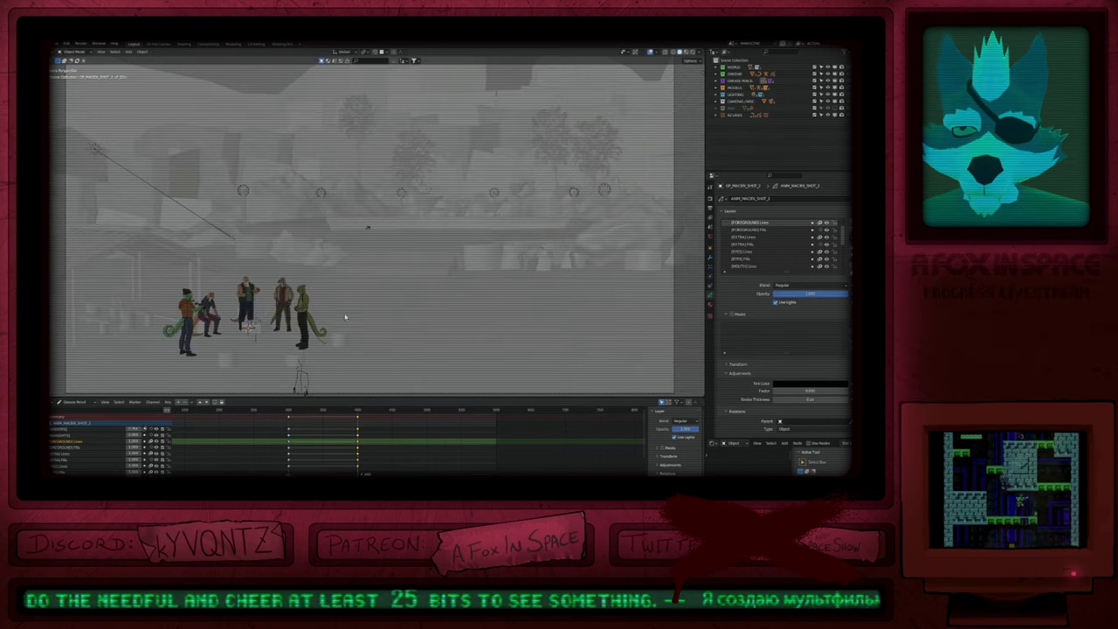
pyautogui.press('z')
pyautogui.click(260, 307)
pyautogui.keyDown('shift'); pyautogui.moveTo(235, 308); pyautogui.dragTo(315, 304, button='middle'); pyautogui.keyUp('shift')
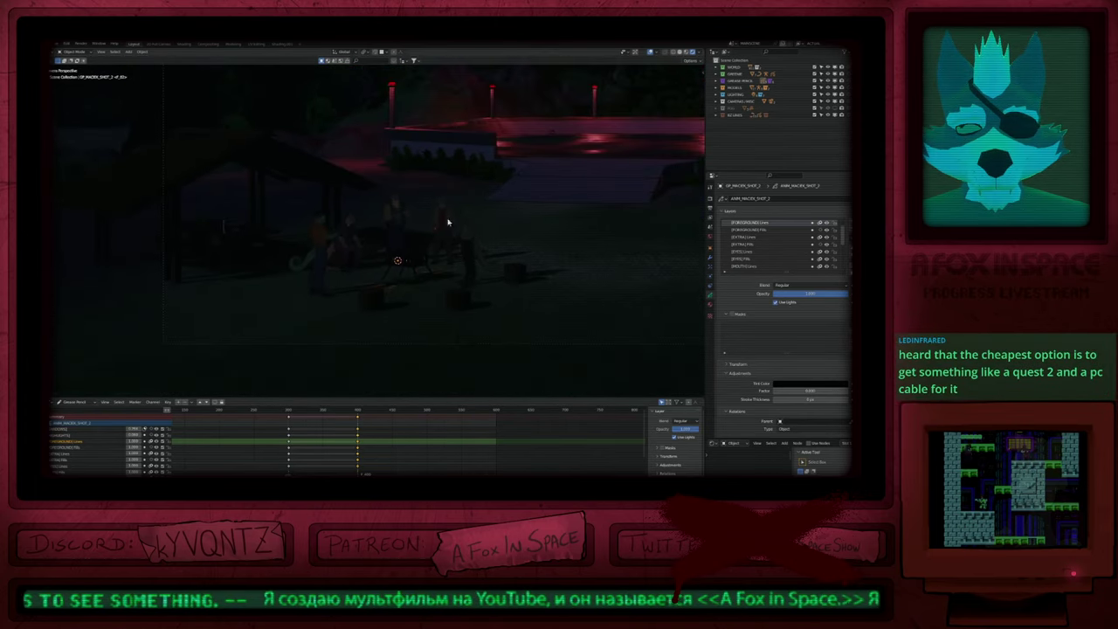
# Step: Select the SKY LIGHT sun in the LIGHTING collection and rotate it to a new angle
pyautogui.click(716, 95)
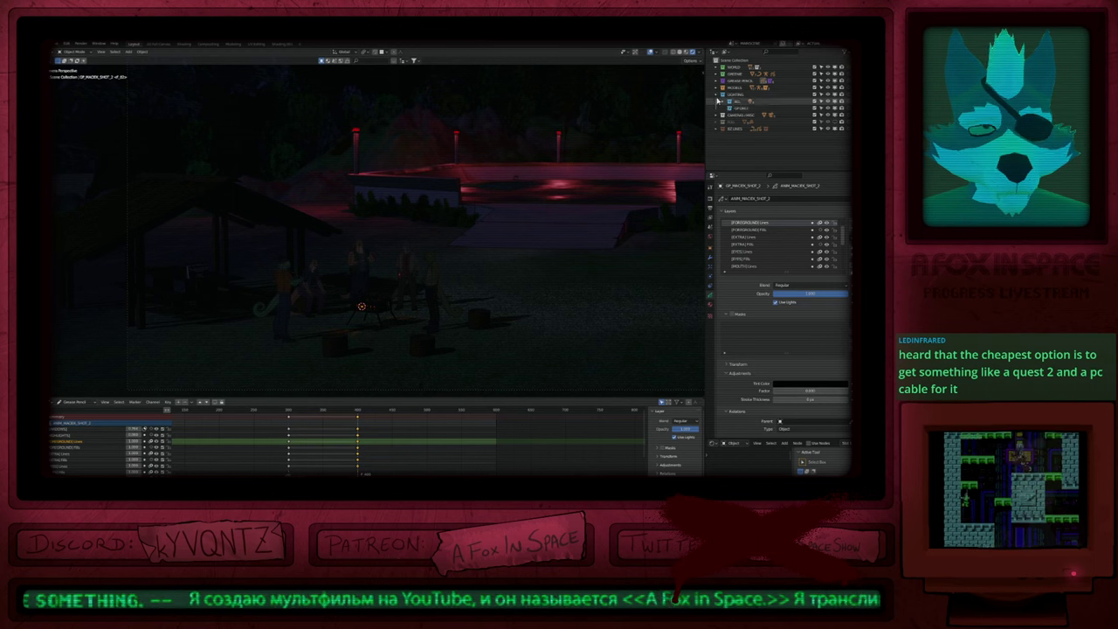
pyautogui.click(724, 102)
pyautogui.click(745, 156)
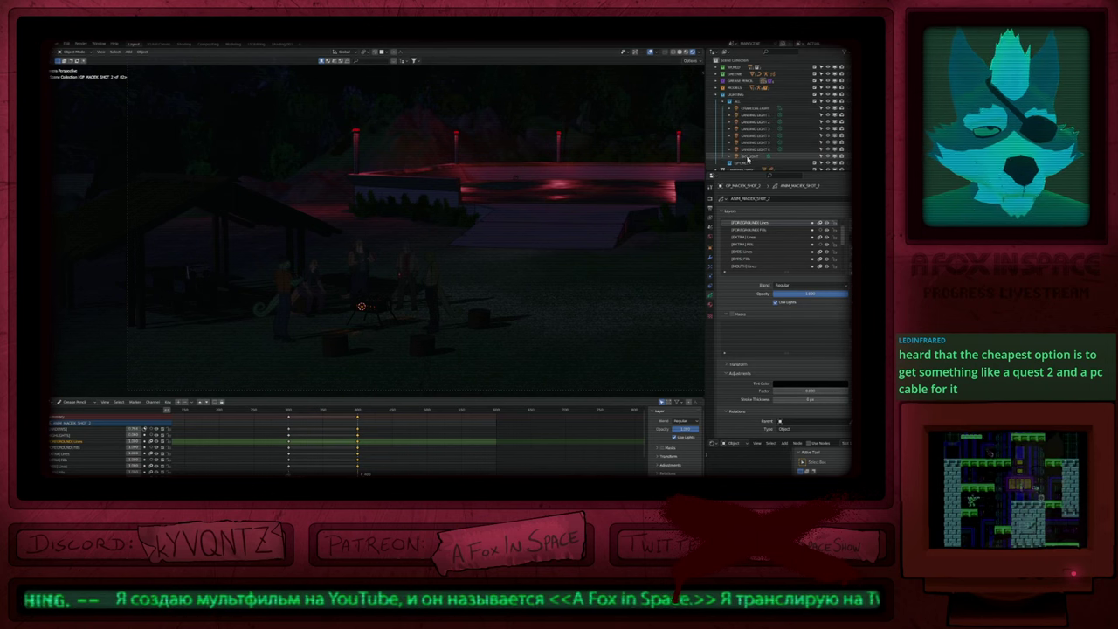
pyautogui.press('r')
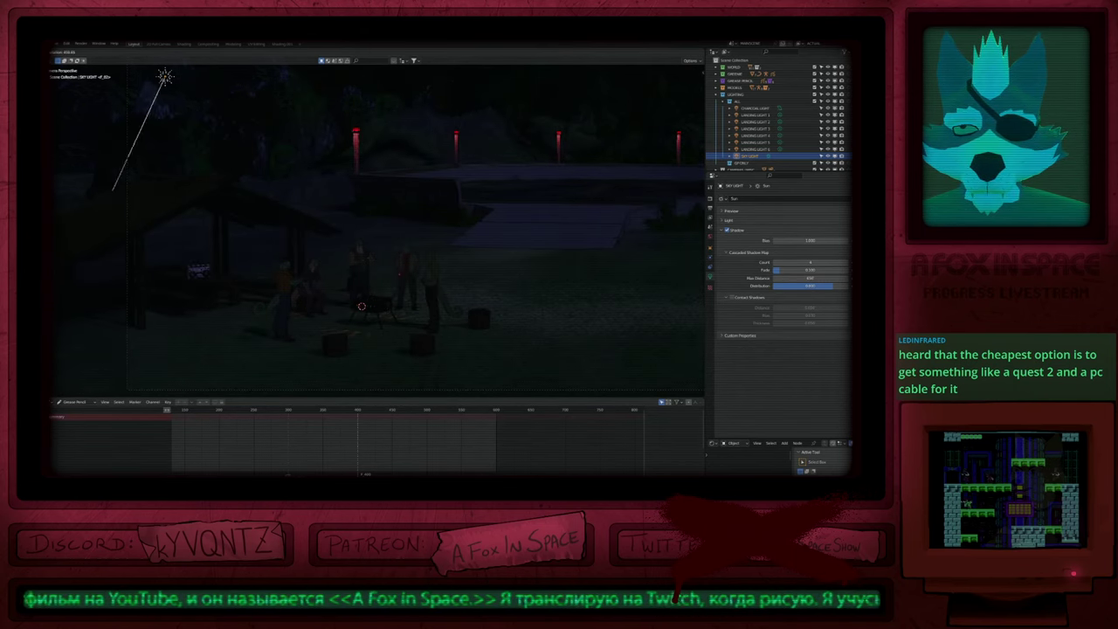
pyautogui.click(276, 181)
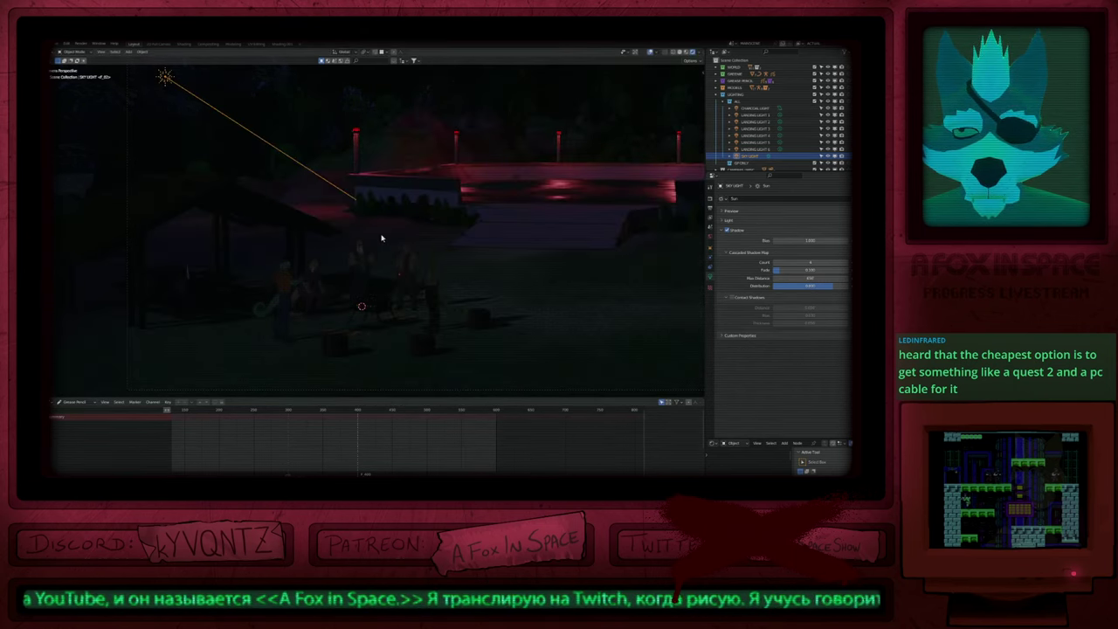
pyautogui.click(414, 241)
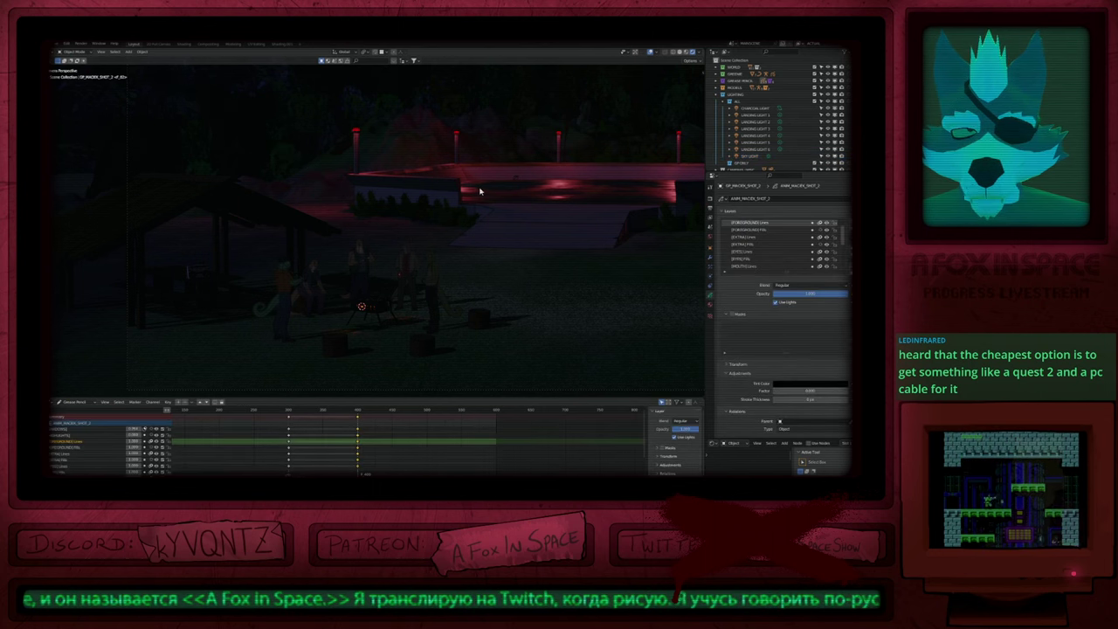
pyautogui.hotkey('ctrl', 'z')
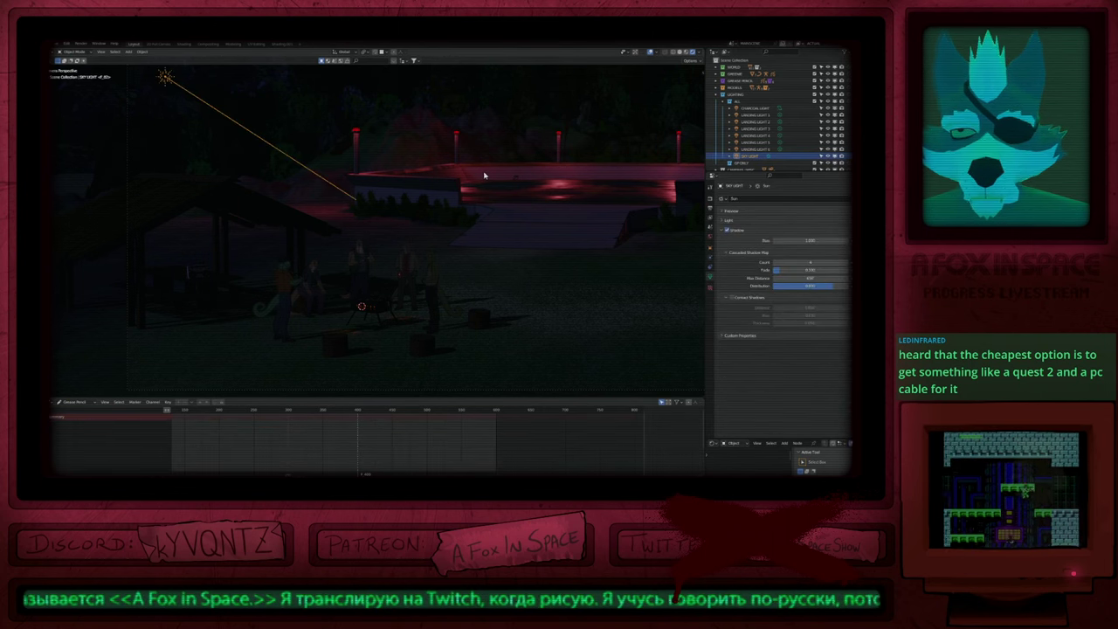
pyautogui.click(485, 175)
pyautogui.hotkey('ctrl', 'z')
pyautogui.press('r')
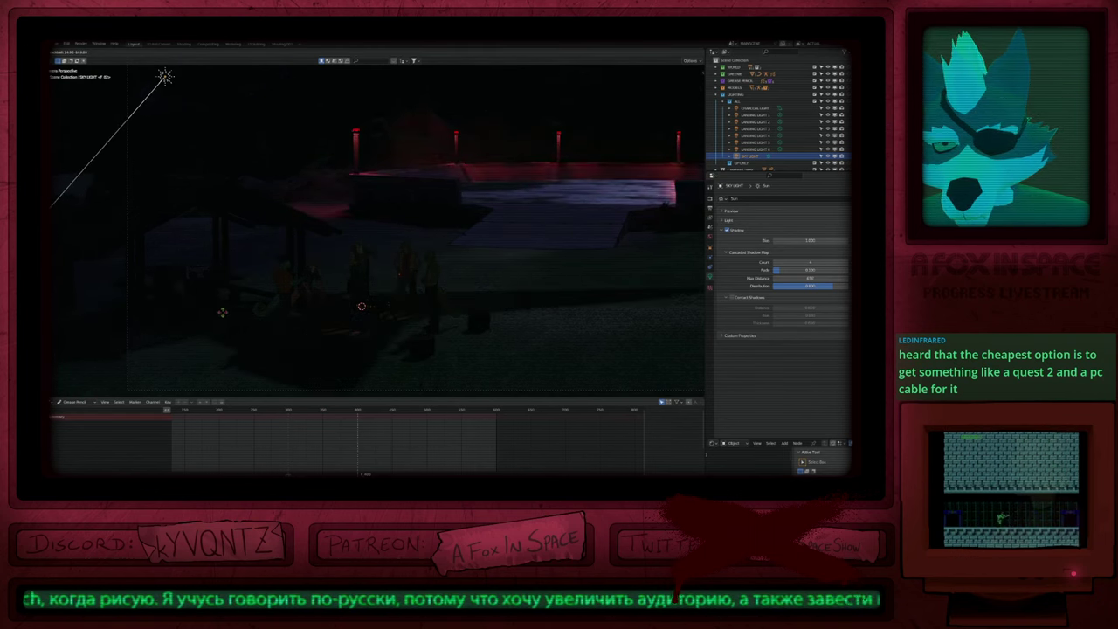
pyautogui.click(222, 318)
# Step: Play the animation to preview the new lighting, then undo the sun rotation
pyautogui.hotkey('ctrl', 's')
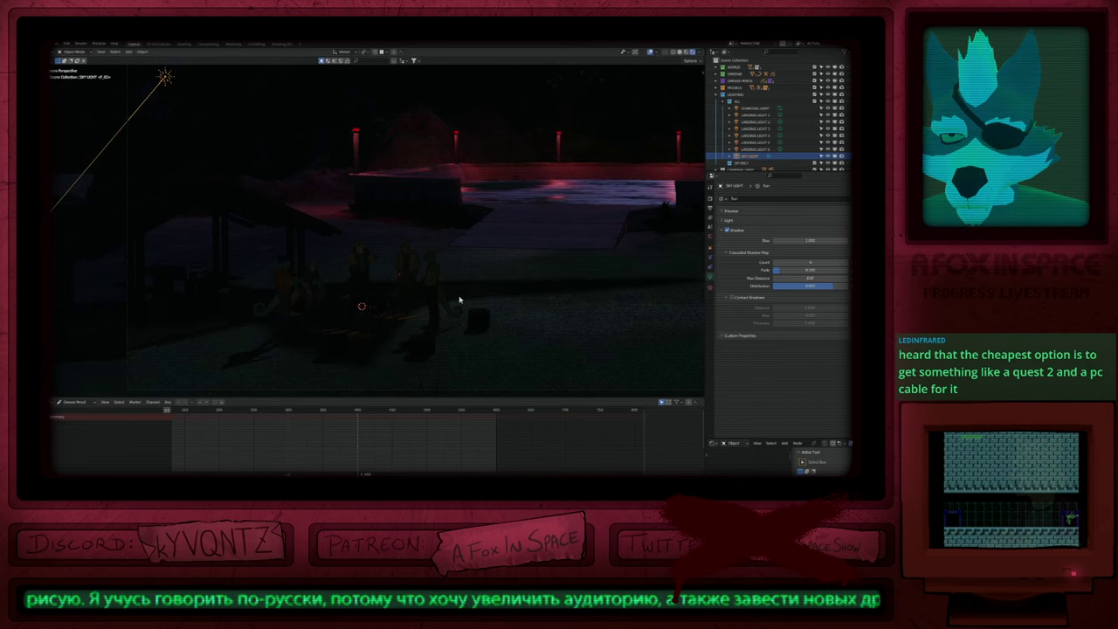
pyautogui.press('space')
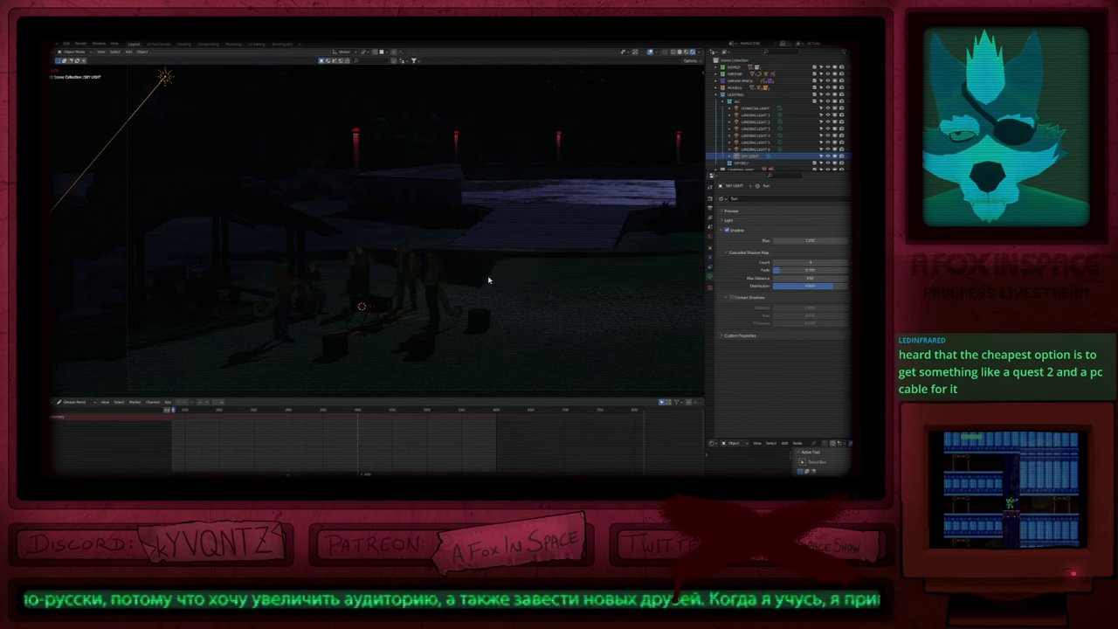
pyautogui.press('Escape')
pyautogui.hotkey('ctrl', 'z')
pyautogui.hotkey('ctrl', 'z')
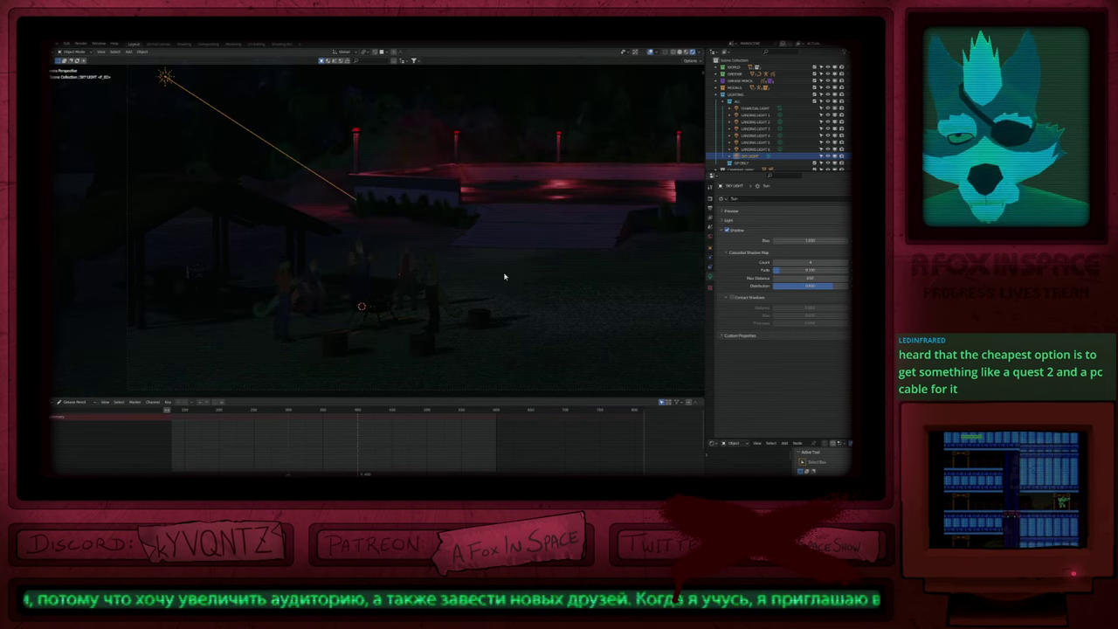
# Step: Scrub frames 0–600 to the next camera shot and pan to show the hut roof
pyautogui.scroll(6, 335, 289)
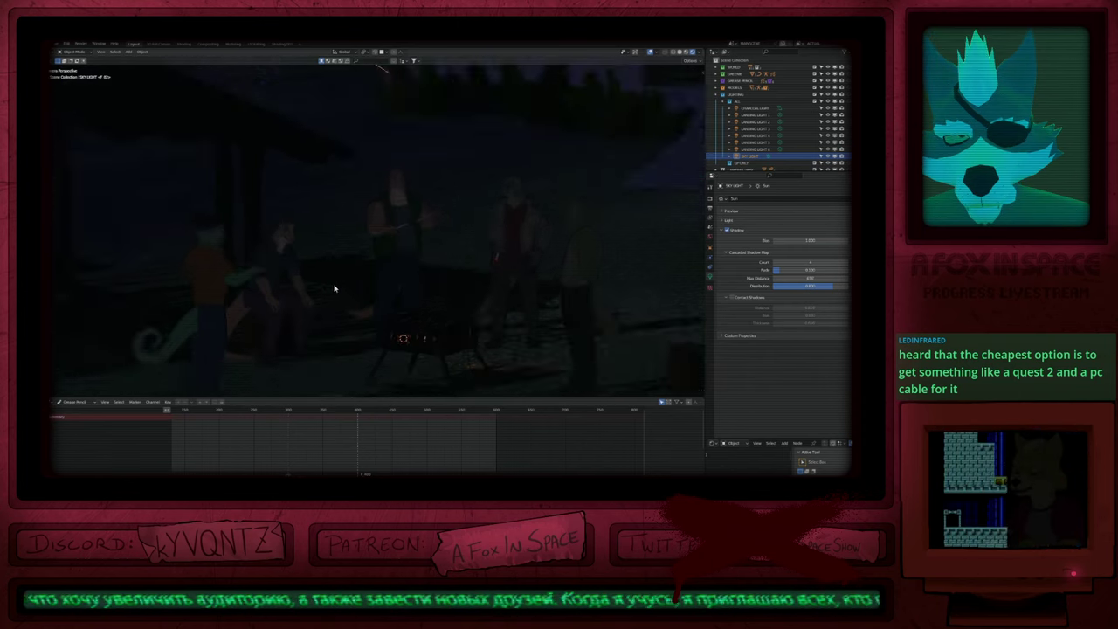
pyautogui.keyDown('shift'); pyautogui.moveTo(358, 266); pyautogui.dragTo(344, 245, button='middle'); pyautogui.keyUp('shift')
pyautogui.scroll(-1, 379, 250)
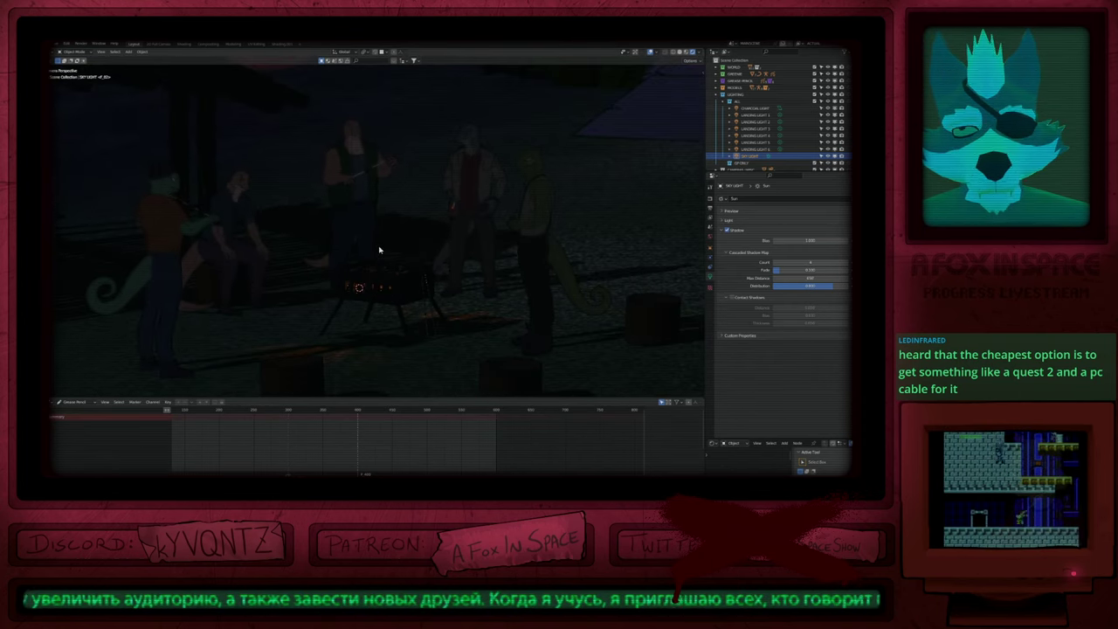
pyautogui.scroll(-10, 382, 446)
pyautogui.moveTo(317, 443); pyautogui.dragTo(340, 445, button='middle')
pyautogui.scroll(10, 341, 445)
pyautogui.keyDown('ctrl'); pyautogui.scroll(-3, 340, 422); pyautogui.keyUp('ctrl')
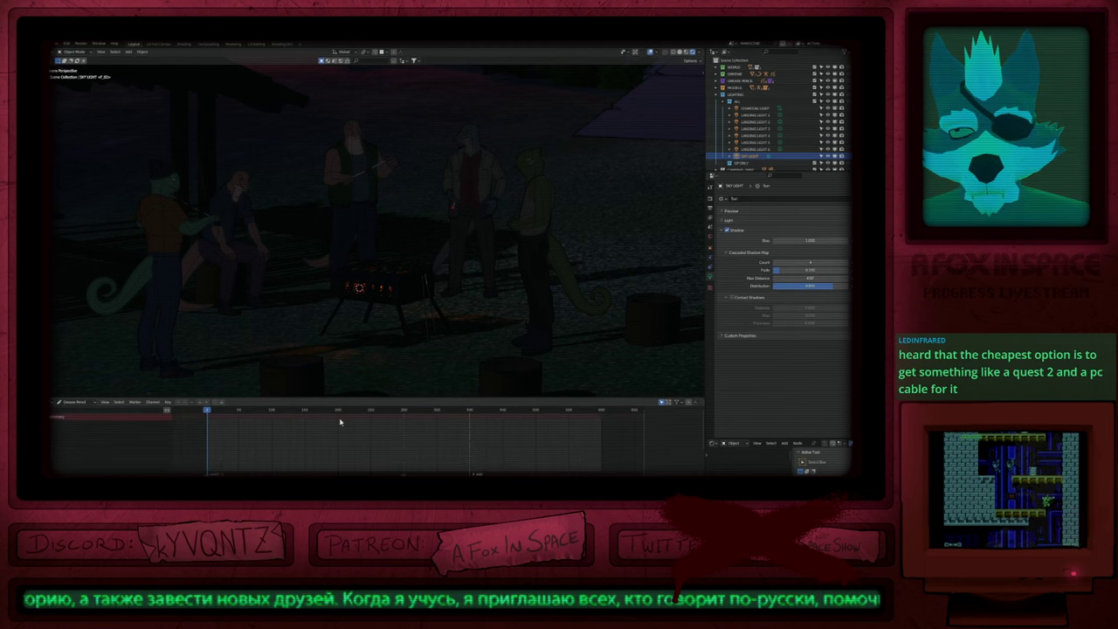
pyautogui.moveTo(304, 413); pyautogui.dragTo(409, 420)
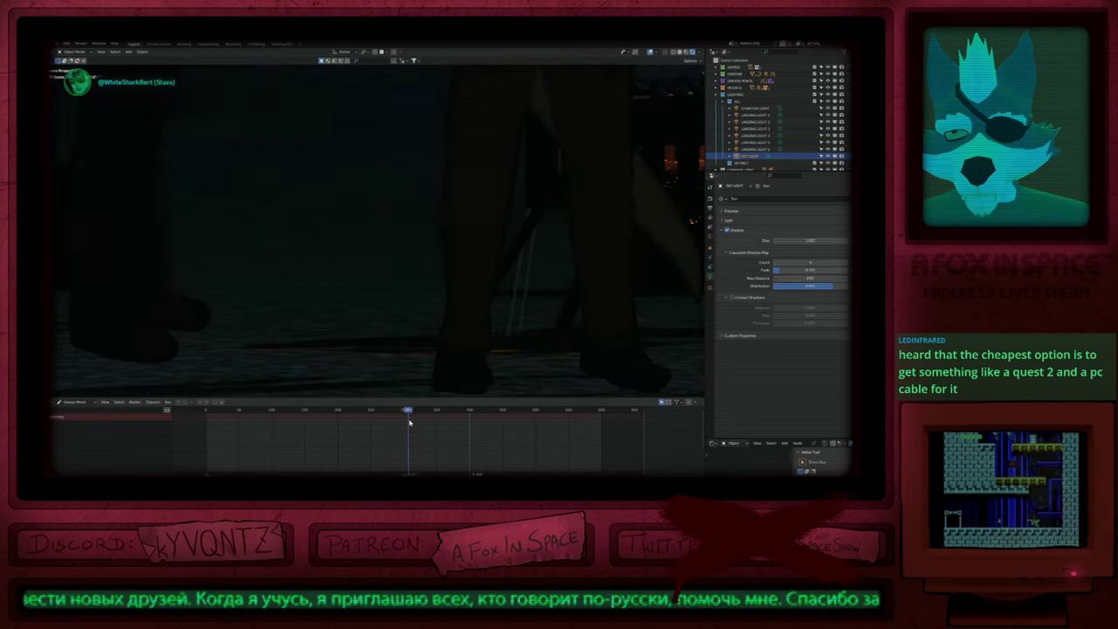
pyautogui.keyDown('ctrl'); pyautogui.moveTo(406, 278); pyautogui.dragTo(402, 396, button='middle'); pyautogui.keyUp('ctrl')
pyautogui.keyDown('shift'); pyautogui.moveTo(462, 300); pyautogui.dragTo(367, 367, button='middle'); pyautogui.keyUp('shift')
pyautogui.keyDown('shift'); pyautogui.moveTo(427, 322); pyautogui.dragTo(344, 254, button='middle'); pyautogui.keyUp('shift')
# Step: Select the seated lizard's OP_JANK_SHOT_1 drawing
pyautogui.click(338, 248)
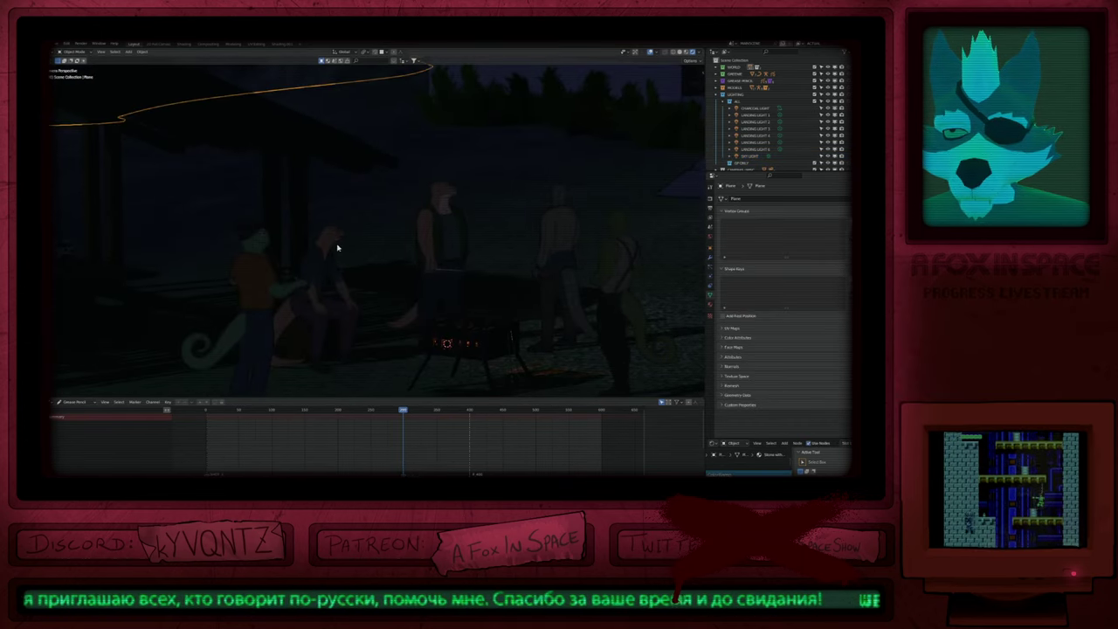
pyautogui.click(333, 278)
pyautogui.press('r')
pyautogui.press('r')
pyautogui.rightClick(376, 311)
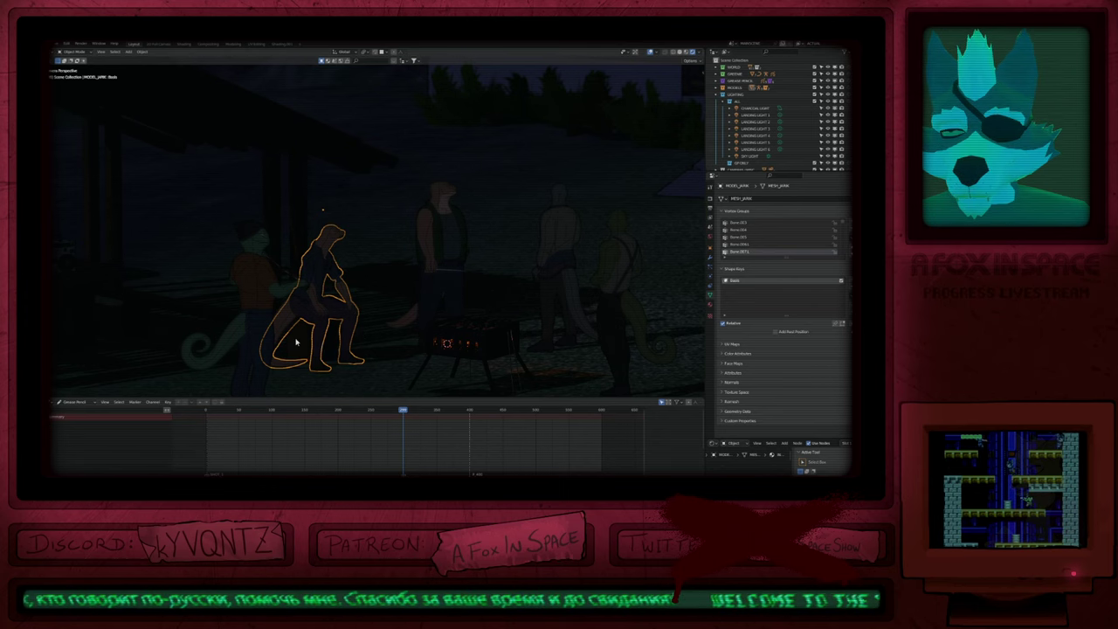
pyautogui.scroll(8, 296, 342)
pyautogui.click(233, 204)
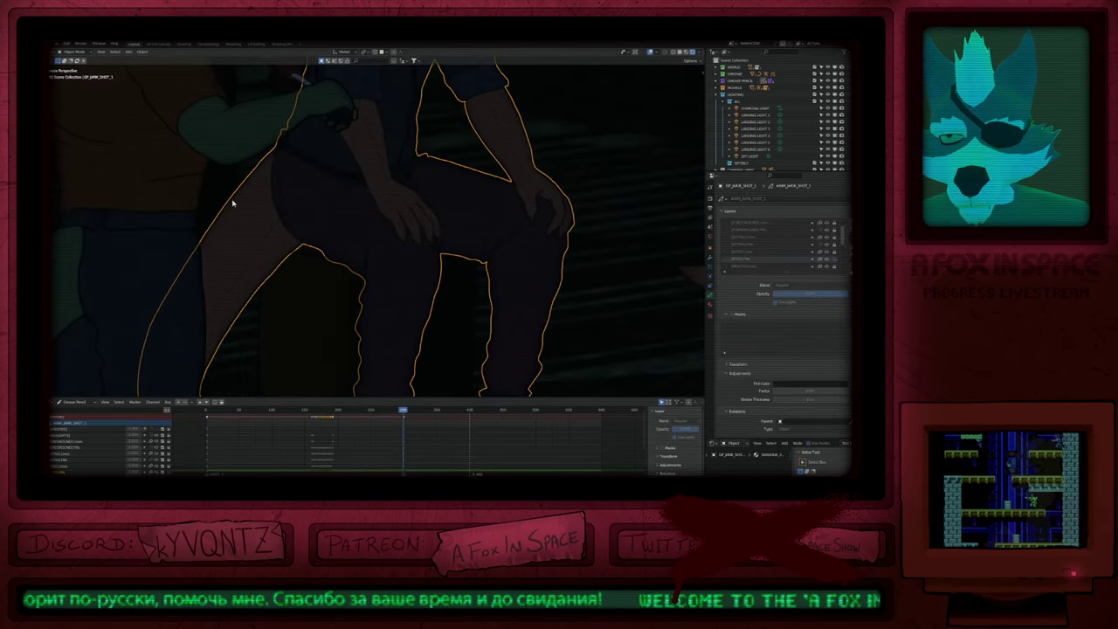
pyautogui.scroll(-8, 234, 204)
pyautogui.keyDown('shift'); pyautogui.moveTo(302, 191); pyautogui.dragTo(286, 289, button='middle'); pyautogui.keyUp('shift')
# Step: Duplicate the drawing in place, make it single-user, and rename it GP_JANK_SHOT_2
pyautogui.hotkey('shift', 'd')
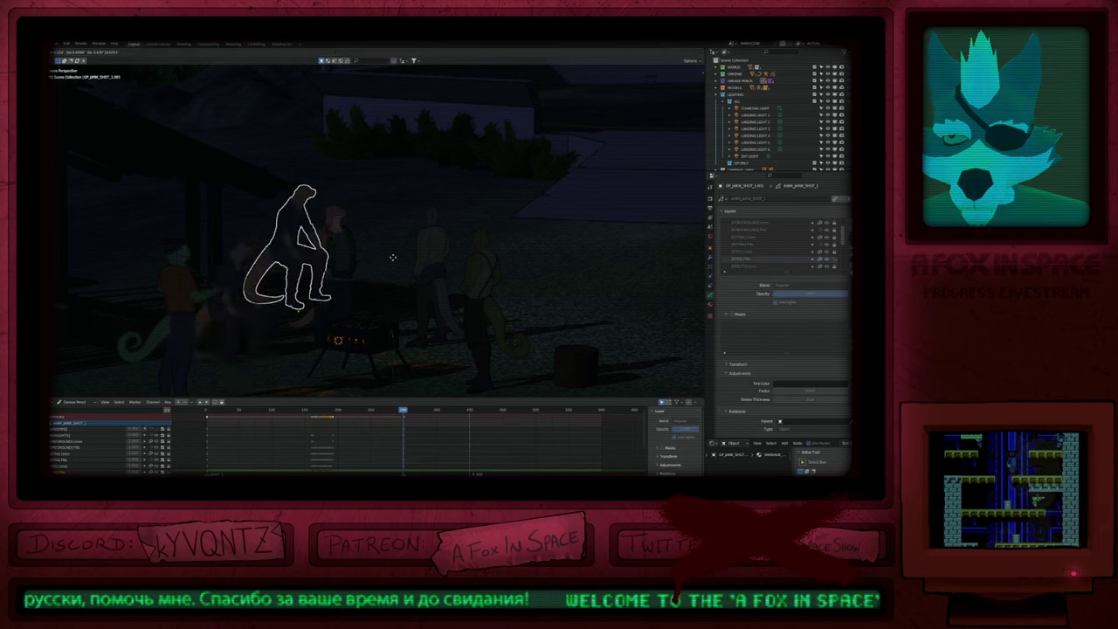
pyautogui.rightClick(399, 255)
pyautogui.press('F3')
pyautogui.press('Return')
pyautogui.press('Return')
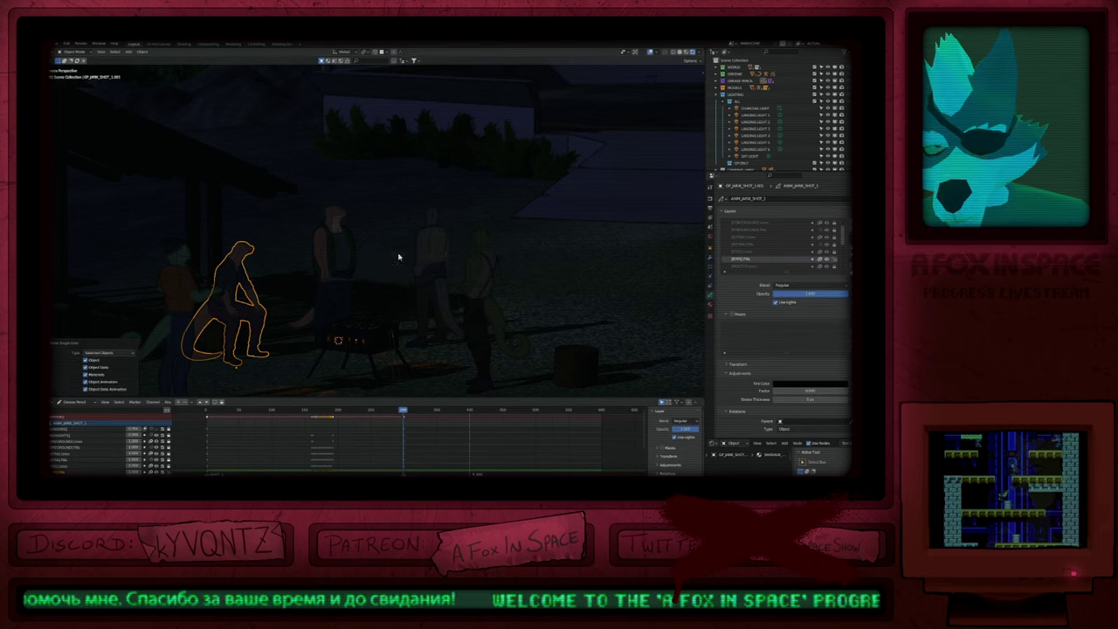
pyautogui.press('F2')
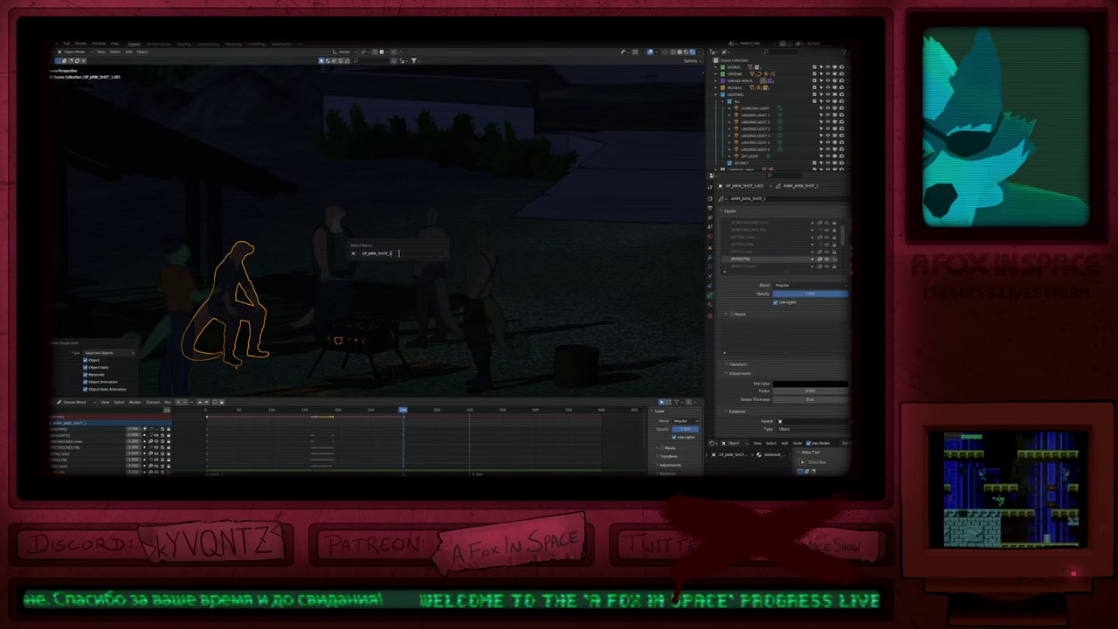
pyautogui.write('2')
pyautogui.press('Return')
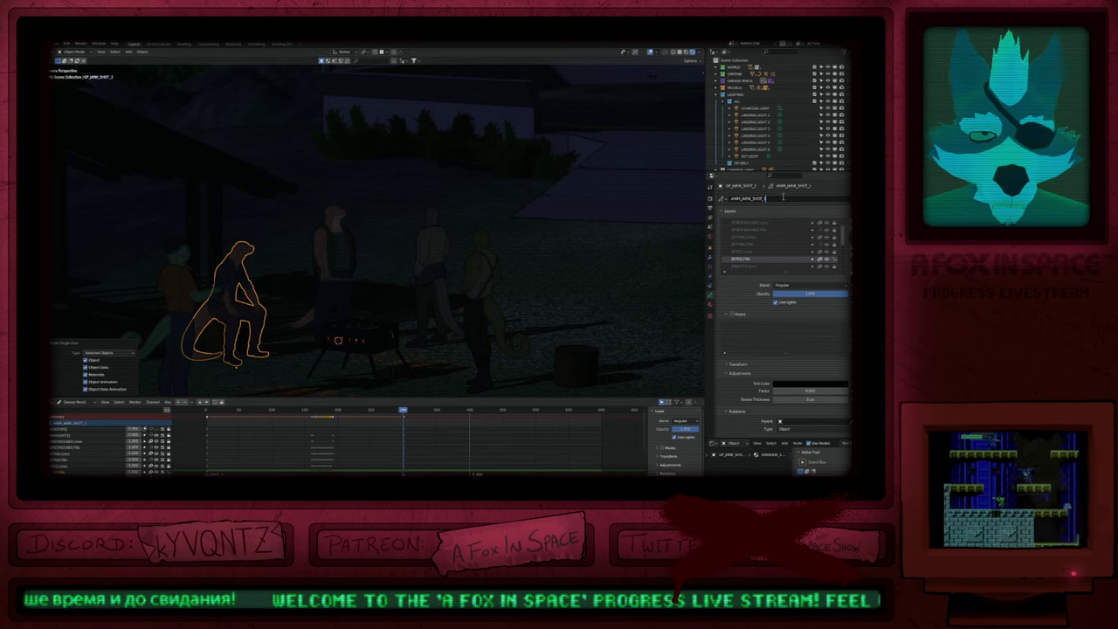
pyautogui.press('BackSpace')
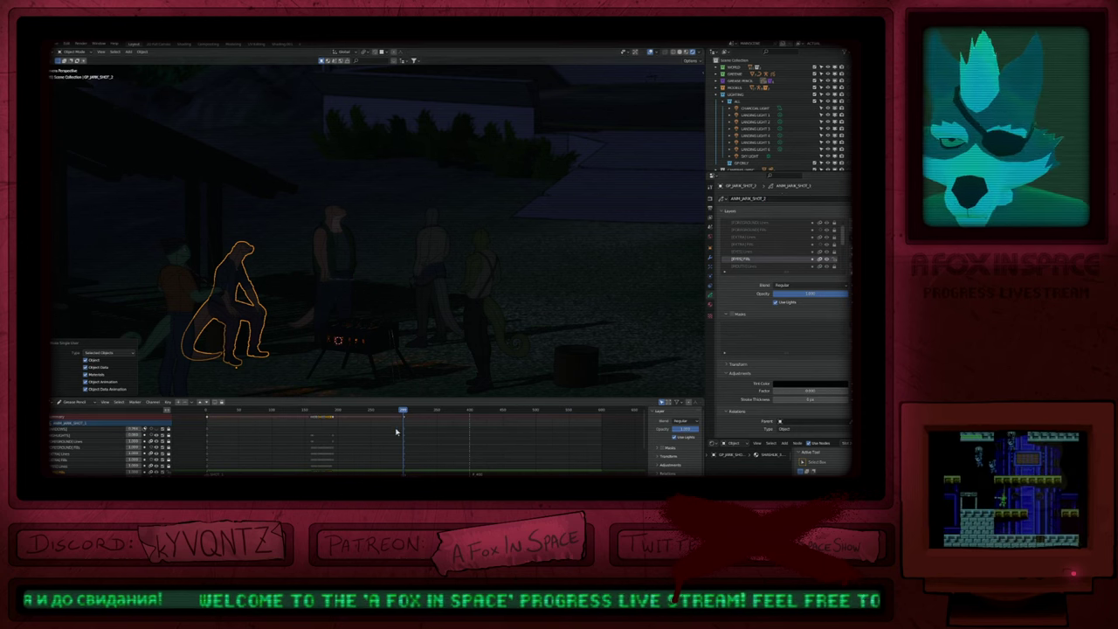
# Step: Move all of the copy's keyframes later to start at the playhead
pyautogui.press('Tab')
pyautogui.press('Tab')
pyautogui.press('Tab')
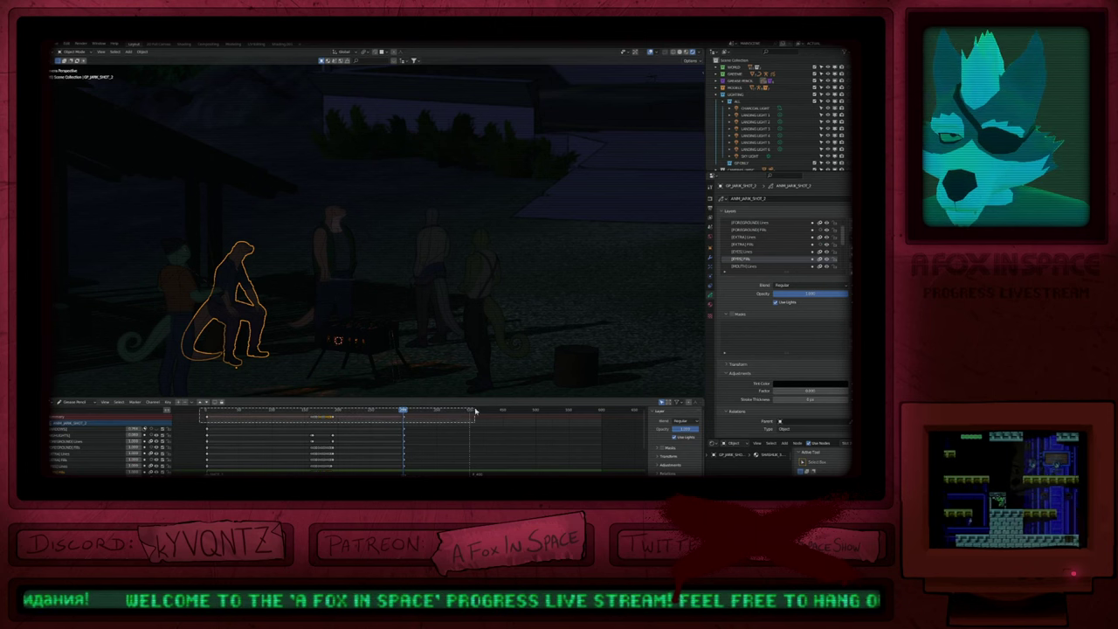
pyautogui.press('a')
pyautogui.press('g')
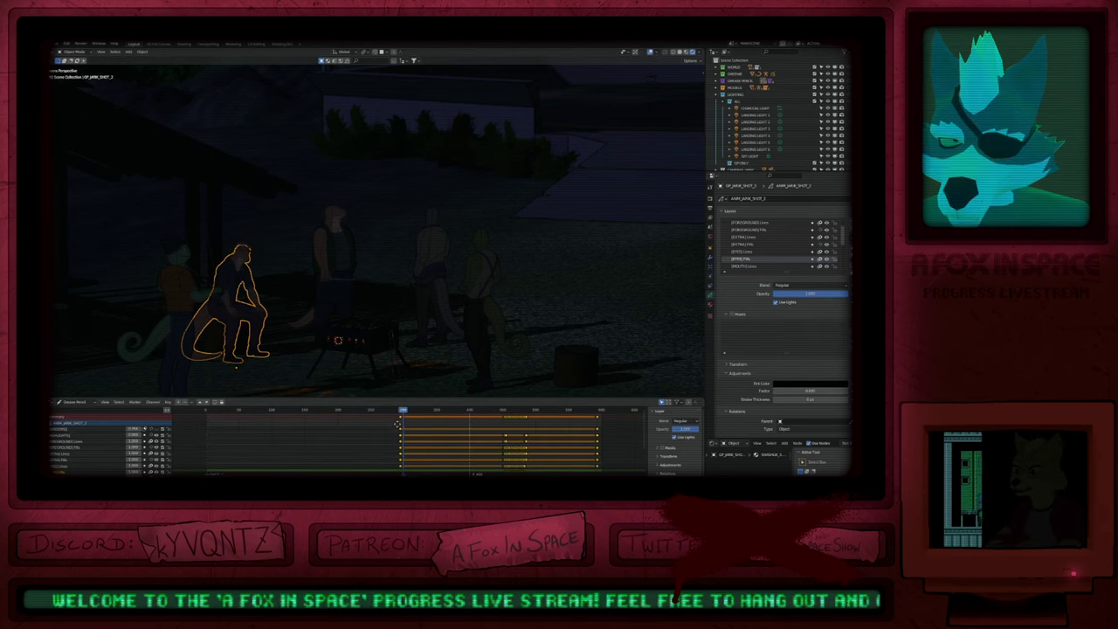
pyautogui.keyDown('ctrl'); pyautogui.moveTo(397, 424); pyautogui.dragTo(427, 425, button='middle'); pyautogui.keyUp('ctrl')
pyautogui.click(455, 426)
pyautogui.keyDown('ctrl'); pyautogui.moveTo(297, 426); pyautogui.dragTo(241, 426, button='middle'); pyautogui.keyUp('ctrl')
pyautogui.keyDown('ctrl'); pyautogui.moveTo(393, 425); pyautogui.dragTo(401, 423, button='middle'); pyautogui.keyUp('ctrl')
# Step: Delete the middle keyframes and retime the last keyframe column around frame 400
pyautogui.moveTo(428, 419); pyautogui.dragTo(481, 414)
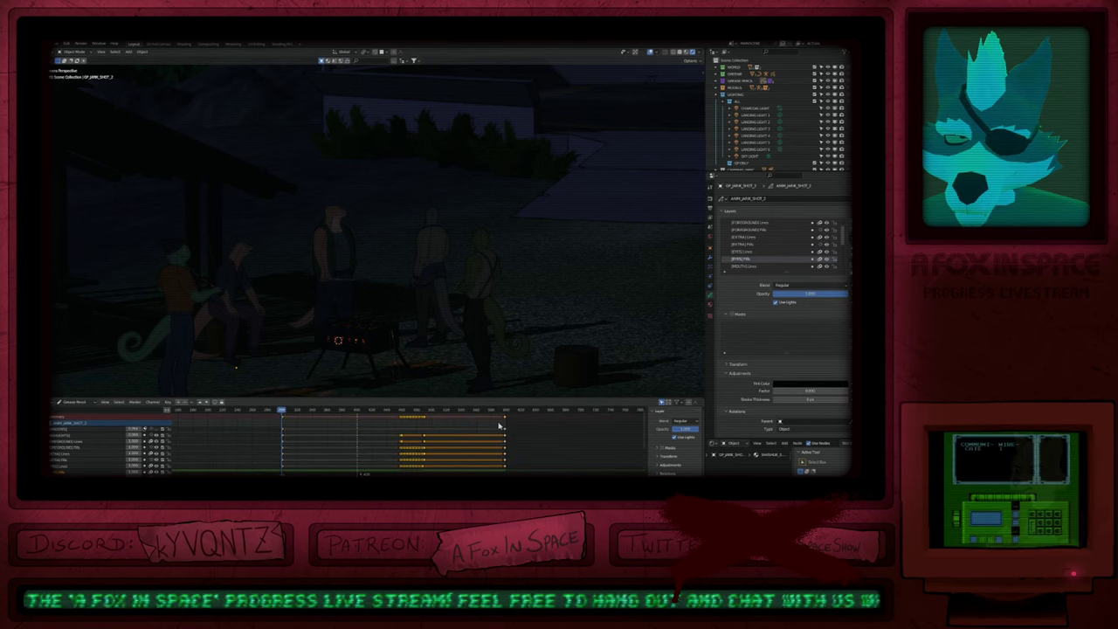
pyautogui.press('Delete')
pyautogui.moveTo(549, 411); pyautogui.dragTo(498, 426)
pyautogui.press('g')
pyautogui.click(364, 447)
pyautogui.keyDown('ctrl'); pyautogui.moveTo(360, 426); pyautogui.dragTo(381, 425, button='middle'); pyautogui.keyUp('ctrl')
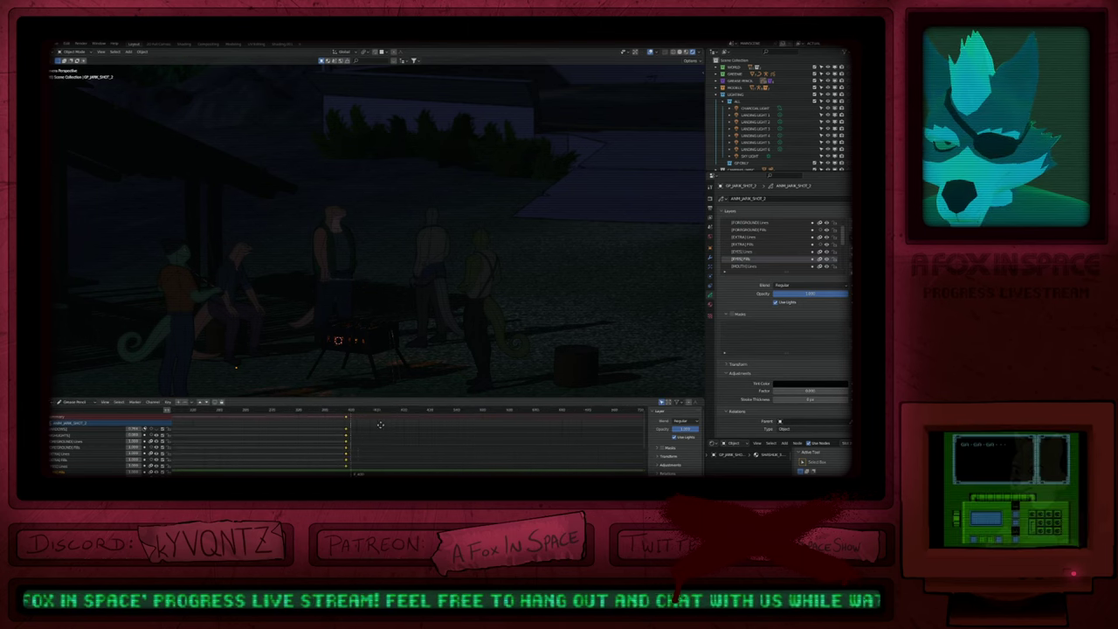
pyautogui.click(405, 428)
pyautogui.scroll(-2, 337, 444)
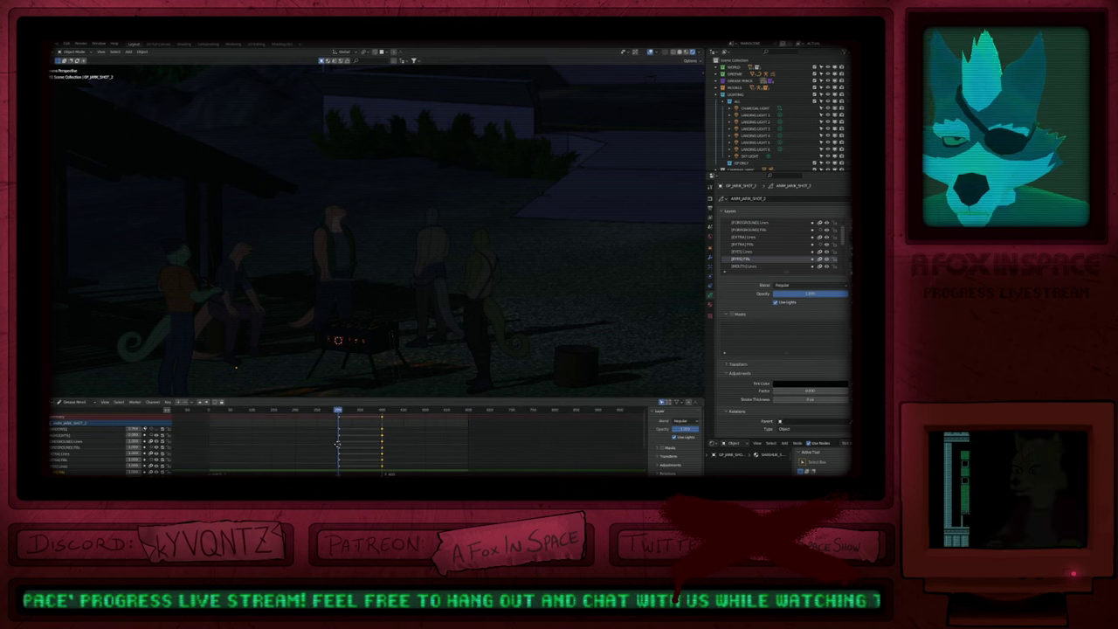
# Step: Jump to the frame-300 keyframe and frame the shot in solid shading
pyautogui.hotkey('shift', 'Left')
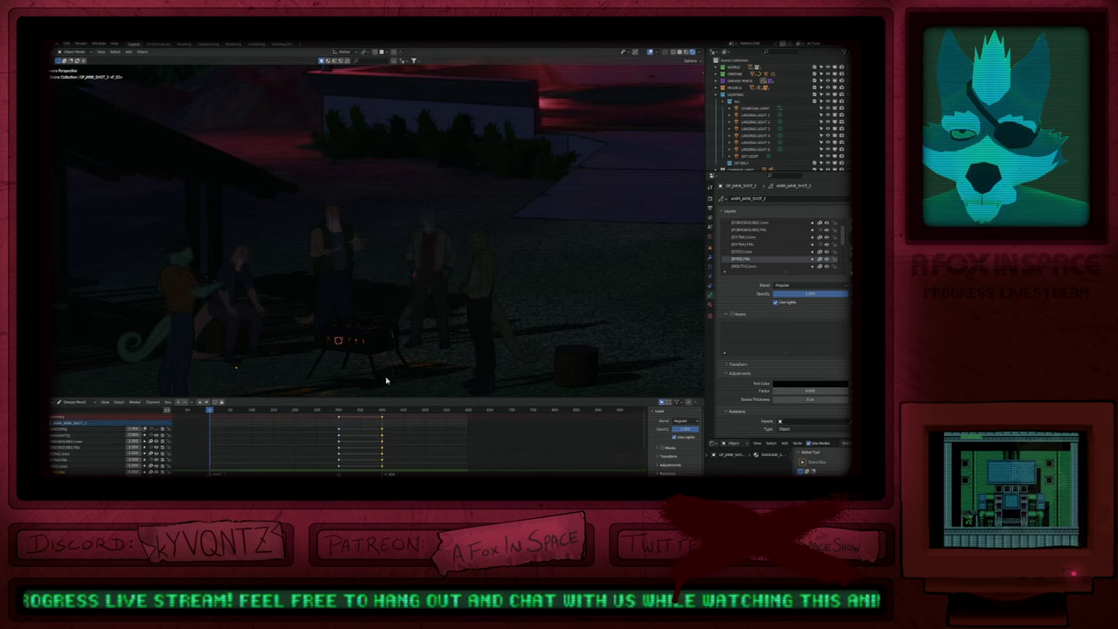
pyautogui.press('Up')
pyautogui.scroll(-5, 329, 298)
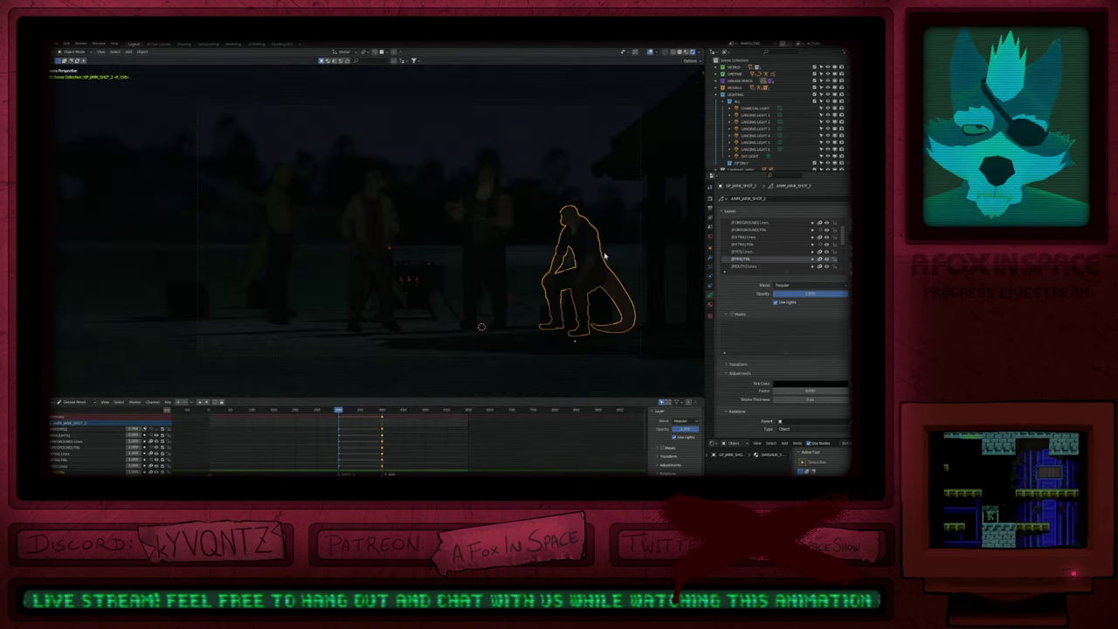
pyautogui.scroll(4, 603, 257)
pyautogui.scroll(-2, 502, 283)
pyautogui.press('z')
pyautogui.click(539, 282)
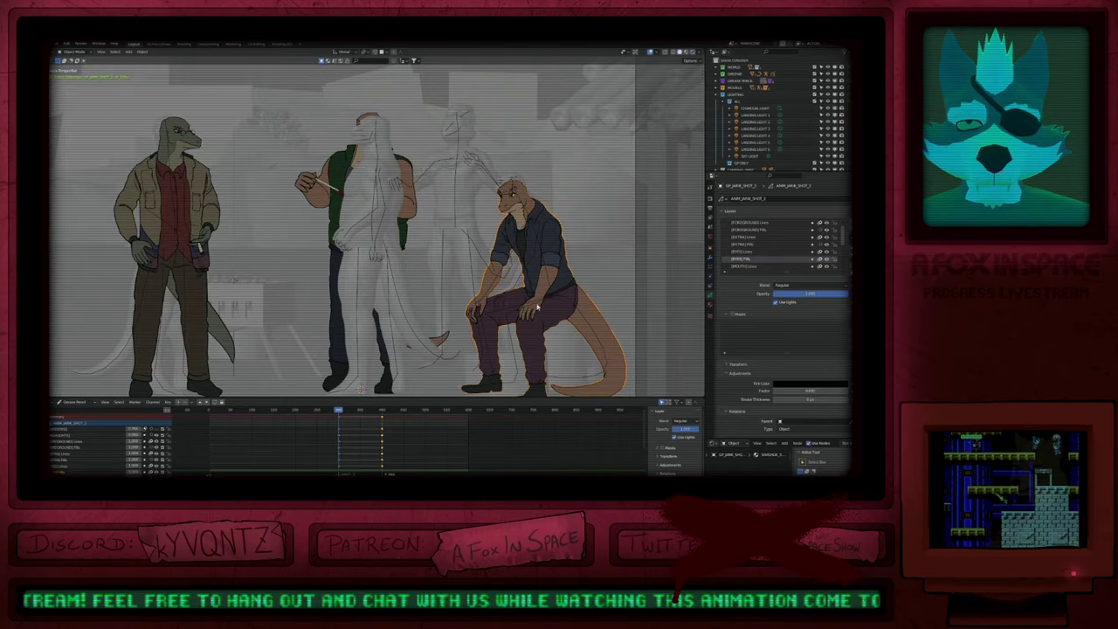
pyautogui.moveTo(523, 338)
pyautogui.keyDown('shift'); pyautogui.mouseDown(button='middle')
pyautogui.moveTo(479, 258)
pyautogui.moveTo(458, 271)
pyautogui.mouseUp(button='middle'); pyautogui.keyUp('shift')
pyautogui.press('g')
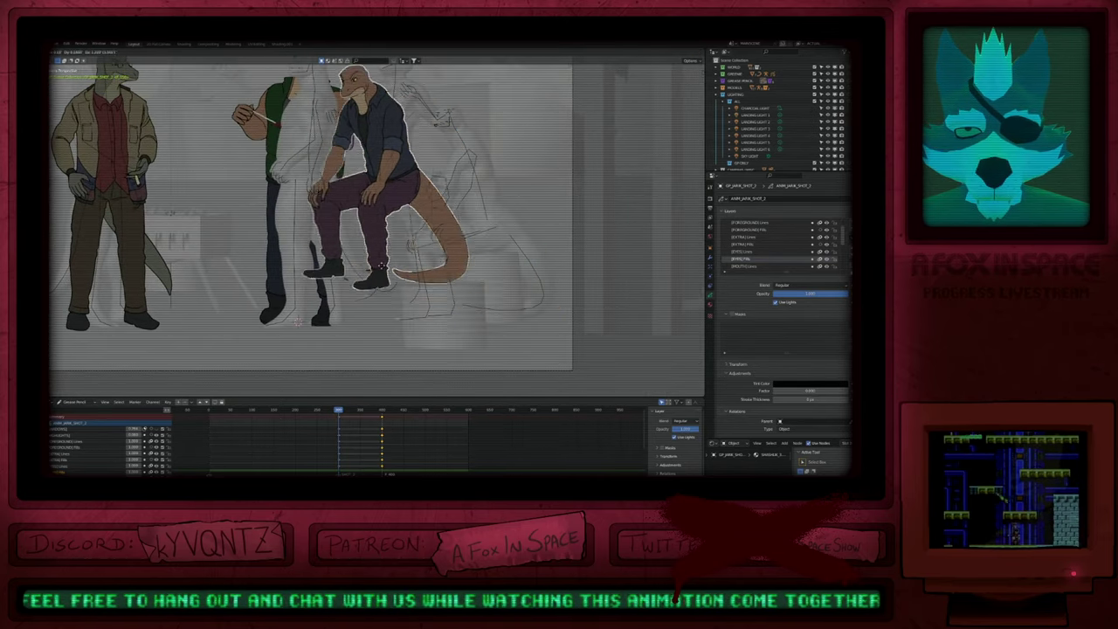
pyautogui.rightClick(314, 274)
pyautogui.keyDown('shift'); pyautogui.moveTo(370, 232); pyautogui.dragTo(411, 279, button='middle'); pyautogui.keyUp('shift')
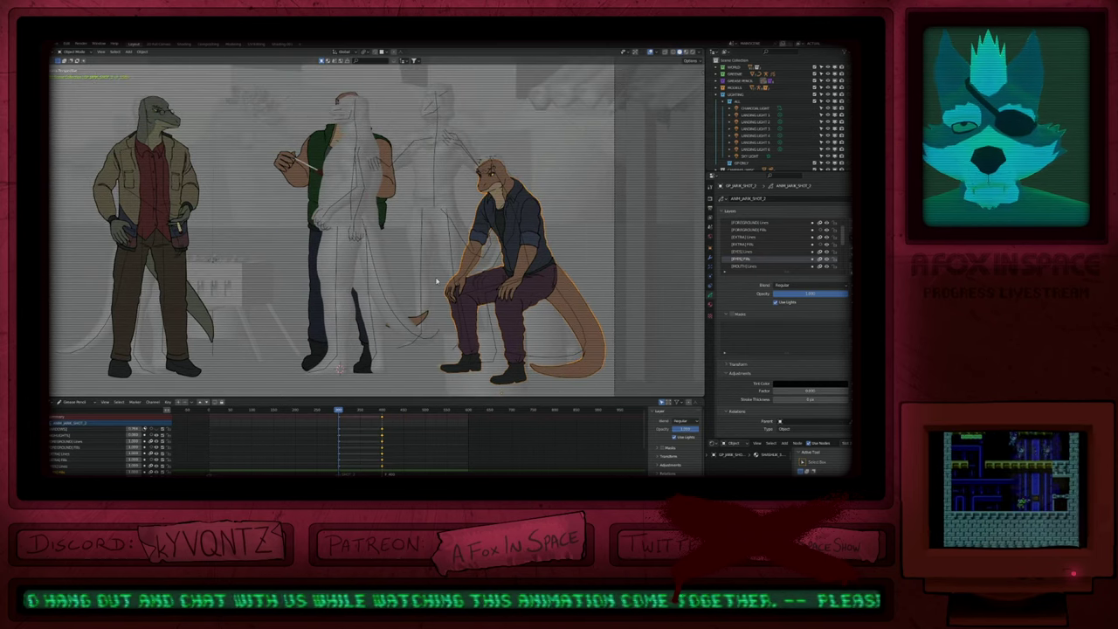
pyautogui.moveTo(440, 208)
pyautogui.keyDown('shift'); pyautogui.mouseDown(button='middle')
pyautogui.moveTo(427, 229)
pyautogui.moveTo(426, 194)
pyautogui.mouseUp(button='middle'); pyautogui.keyUp('shift')
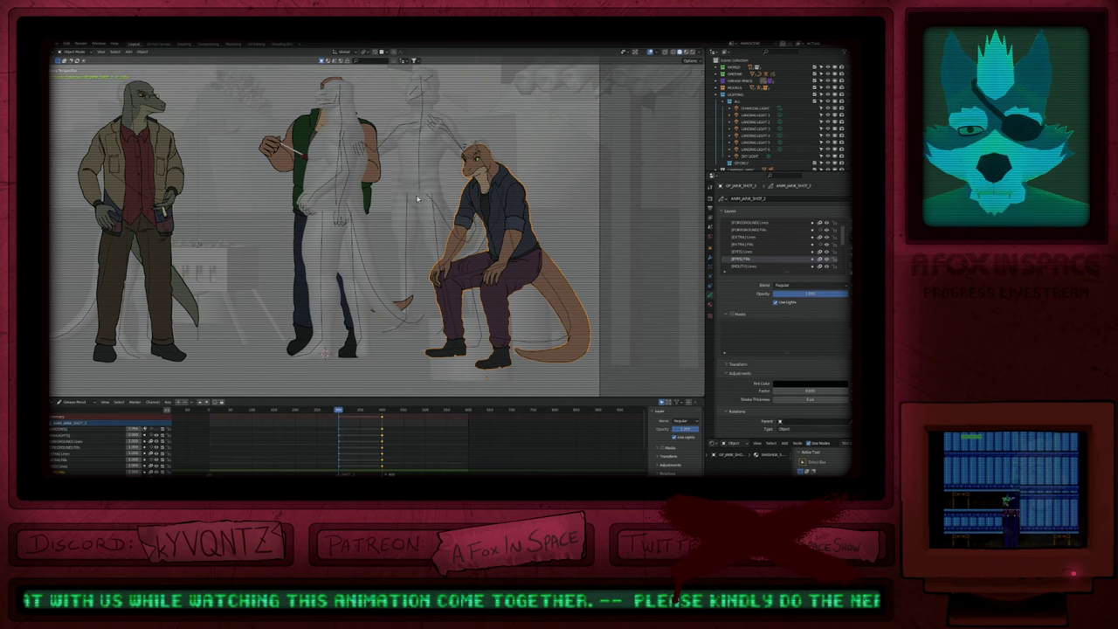
# Step: Step back one frame and select the green lizard's grease pencil drawing
pyautogui.press('Left')
pyautogui.keyDown('shift'); pyautogui.moveTo(168, 301); pyautogui.dragTo(433, 302, button='middle'); pyautogui.keyUp('shift')
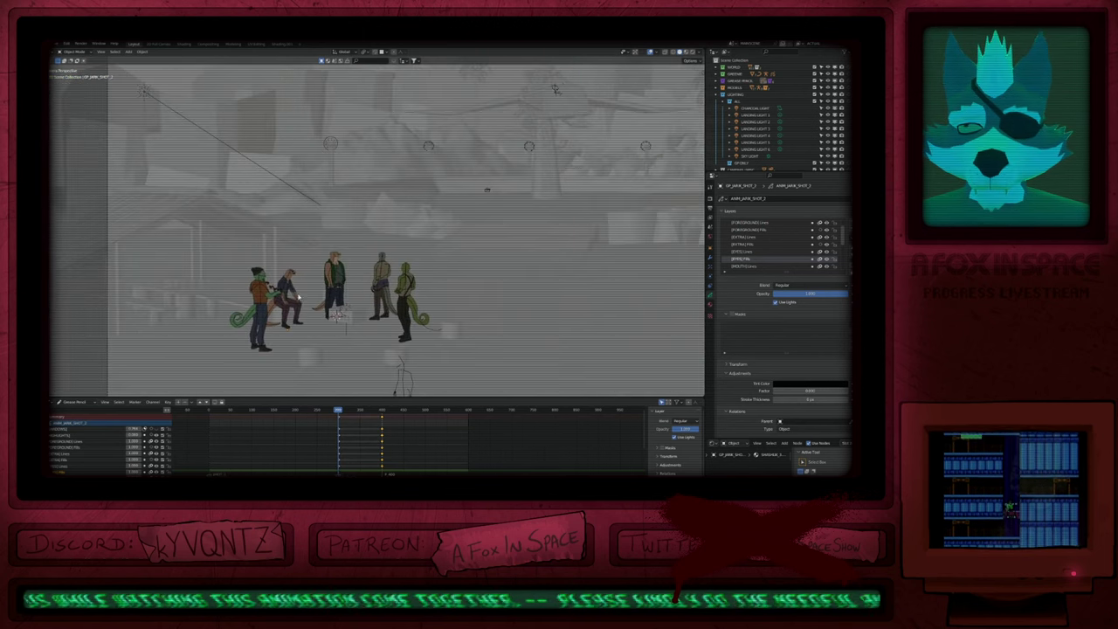
pyautogui.scroll(6, 488, 189)
pyautogui.click(137, 362)
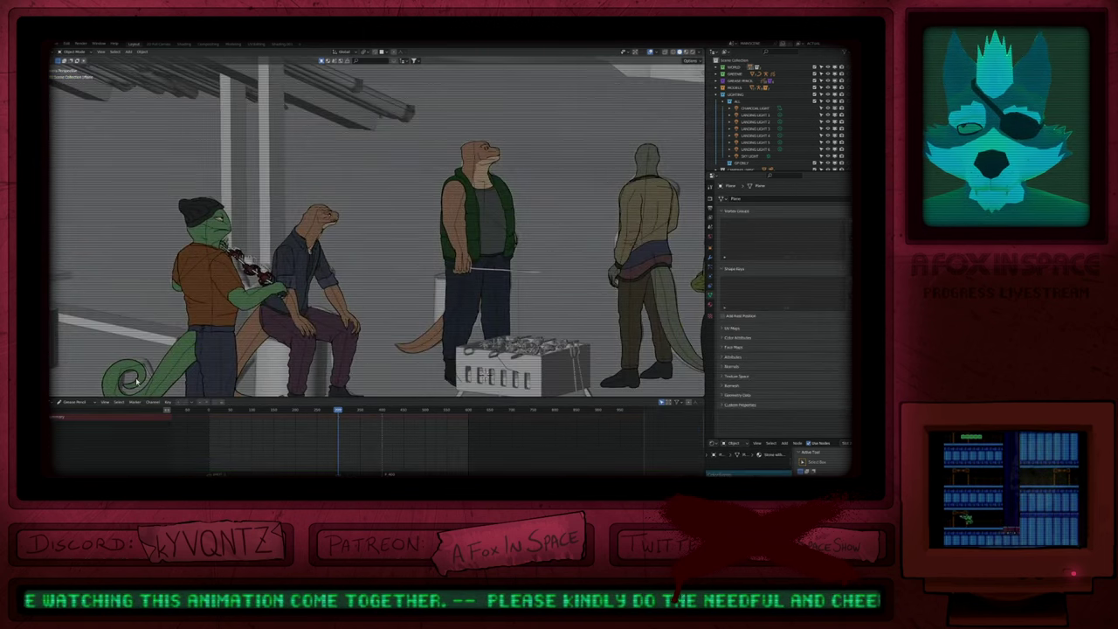
pyautogui.click(137, 381)
pyautogui.press('g')
pyautogui.rightClick(174, 298)
# Step: Duplicate the green lizard's drawing in place and make the copy's data single-user
pyautogui.hotkey('shift', 'd')
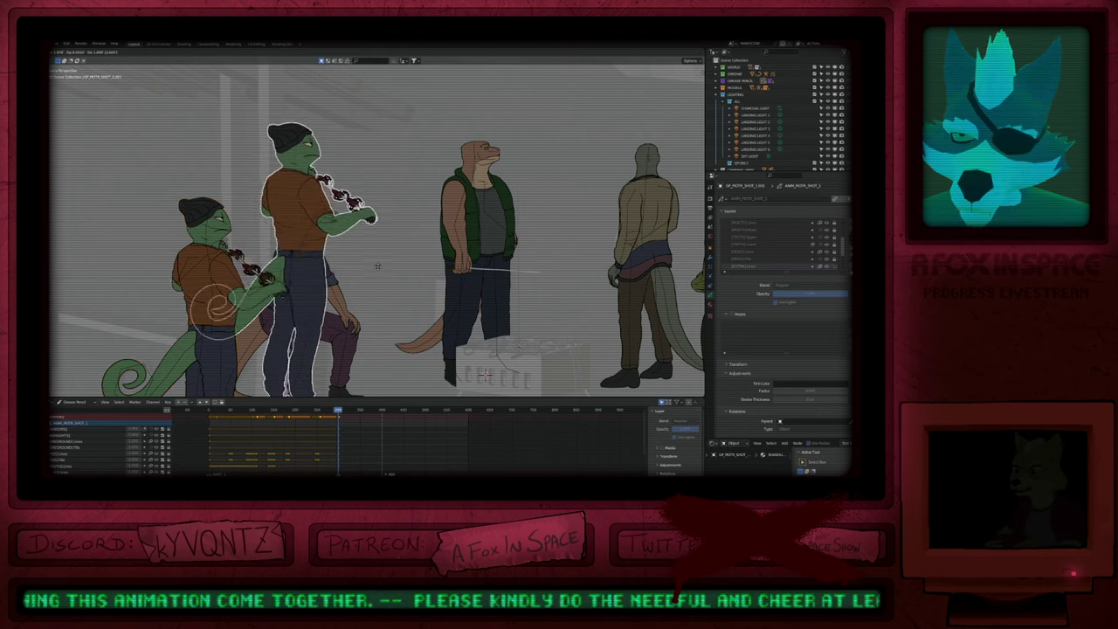
pyautogui.rightClick(379, 266)
pyautogui.press('F3')
pyautogui.press('Return')
pyautogui.press('Return')
pyautogui.press('F2')
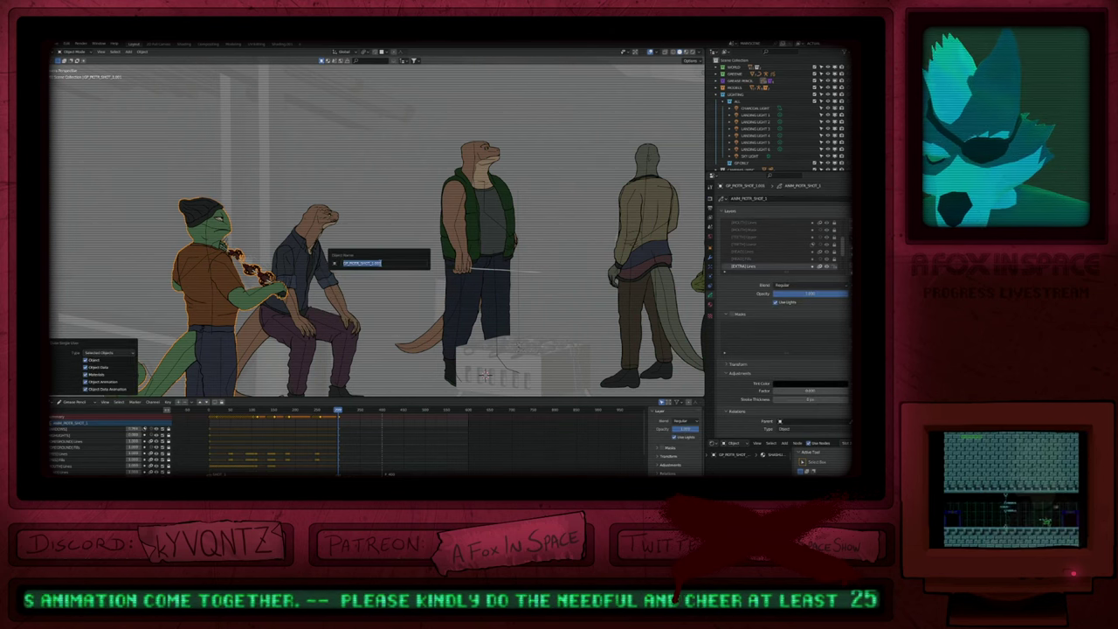
pyautogui.press('Return')
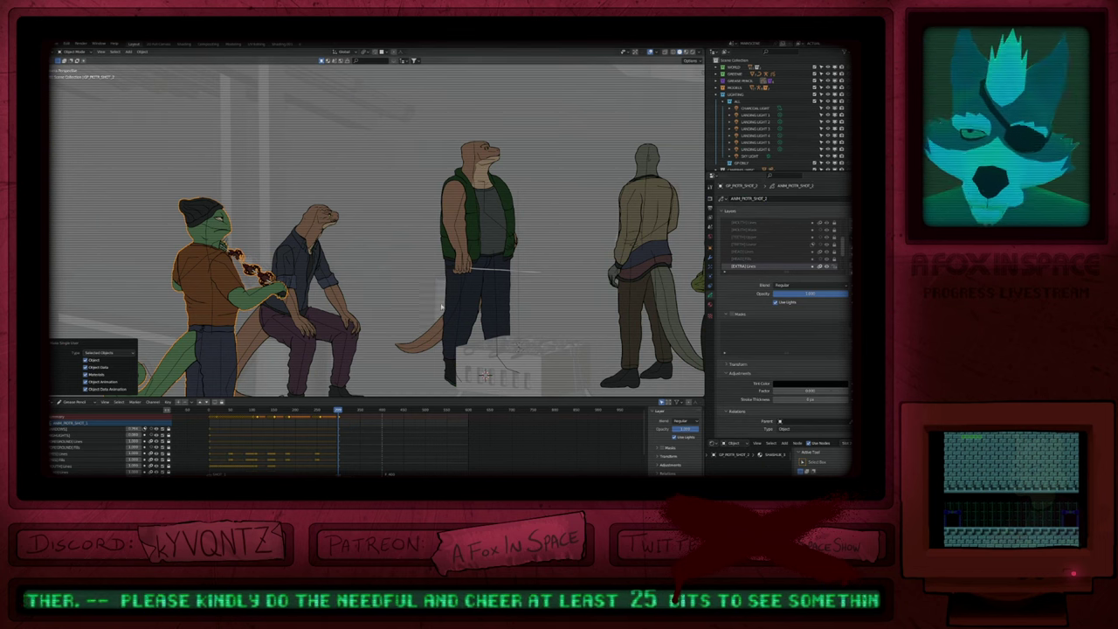
pyautogui.click(245, 435)
# Step: Box-select the copy's keyframes, delete the in-betweens and slide the remaining keys later
pyautogui.press('a')
pyautogui.click(228, 437)
pyautogui.press('a')
pyautogui.moveTo(295, 423); pyautogui.dragTo(360, 415)
pyautogui.press('g')
pyautogui.click(207, 424)
pyautogui.press('Delete')
# Step: Shift the starting keyframes so they begin at frame 301
pyautogui.press('g')
pyautogui.press('g')
pyautogui.click(387, 430)
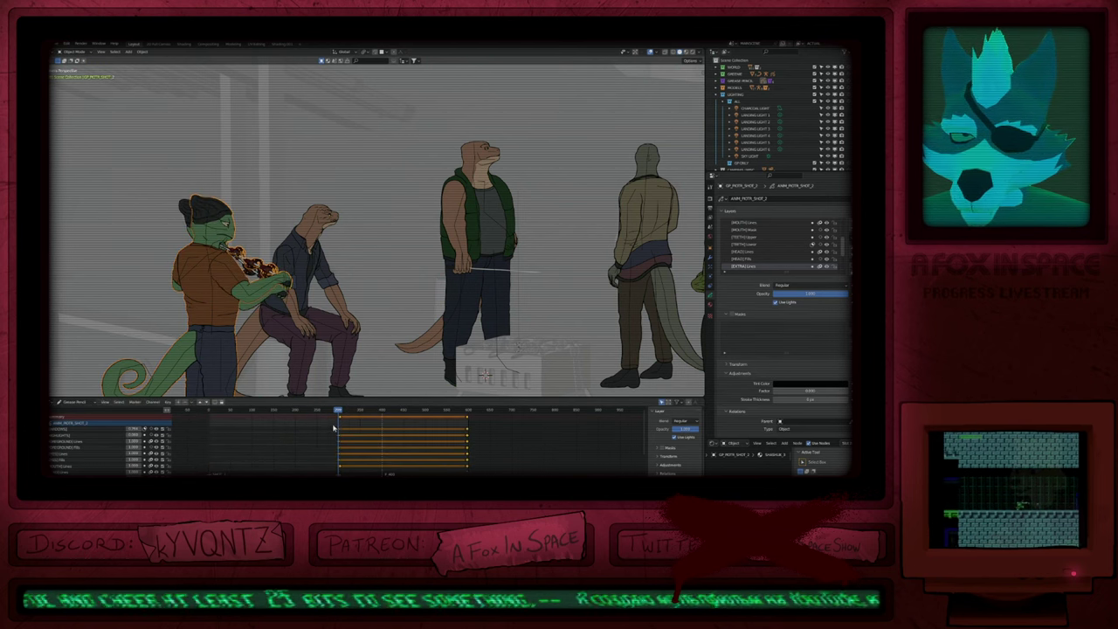
pyautogui.keyDown('ctrl'); pyautogui.moveTo(335, 427); pyautogui.dragTo(316, 448, button='middle'); pyautogui.keyUp('ctrl')
pyautogui.press('g')
pyautogui.scroll(-6, 391, 435)
pyautogui.moveTo(351, 419); pyautogui.dragTo(342, 428)
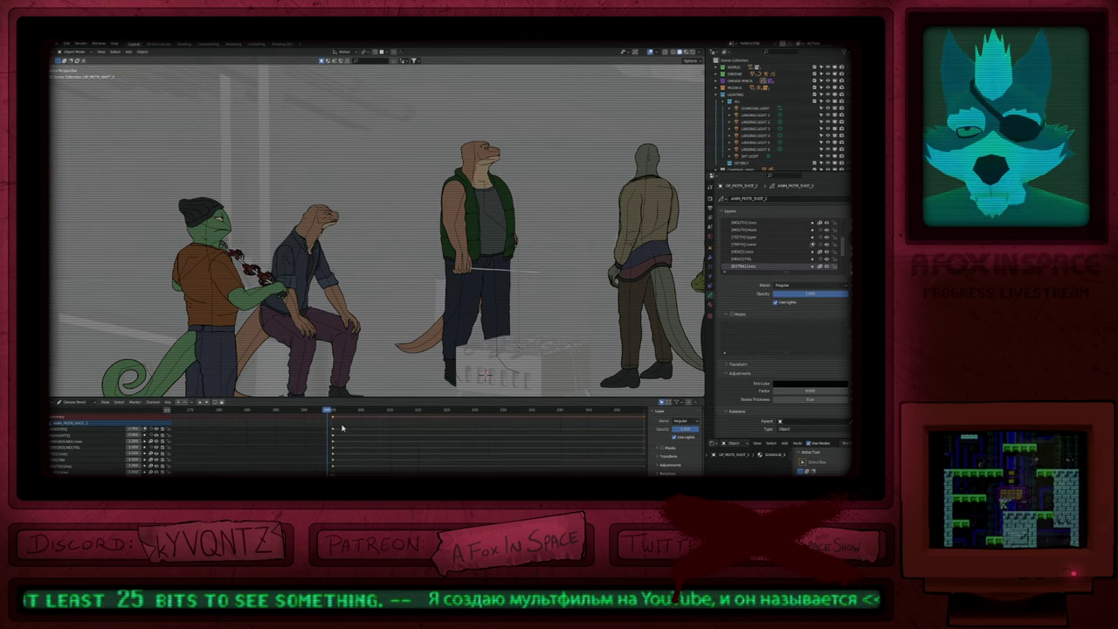
# Step: Move the final keyframes from near frame 600 back to around frame 391
pyautogui.keyDown('ctrl'); pyautogui.moveTo(324, 443); pyautogui.dragTo(295, 443, button='middle'); pyautogui.keyUp('ctrl')
pyautogui.moveTo(388, 428); pyautogui.dragTo(472, 415)
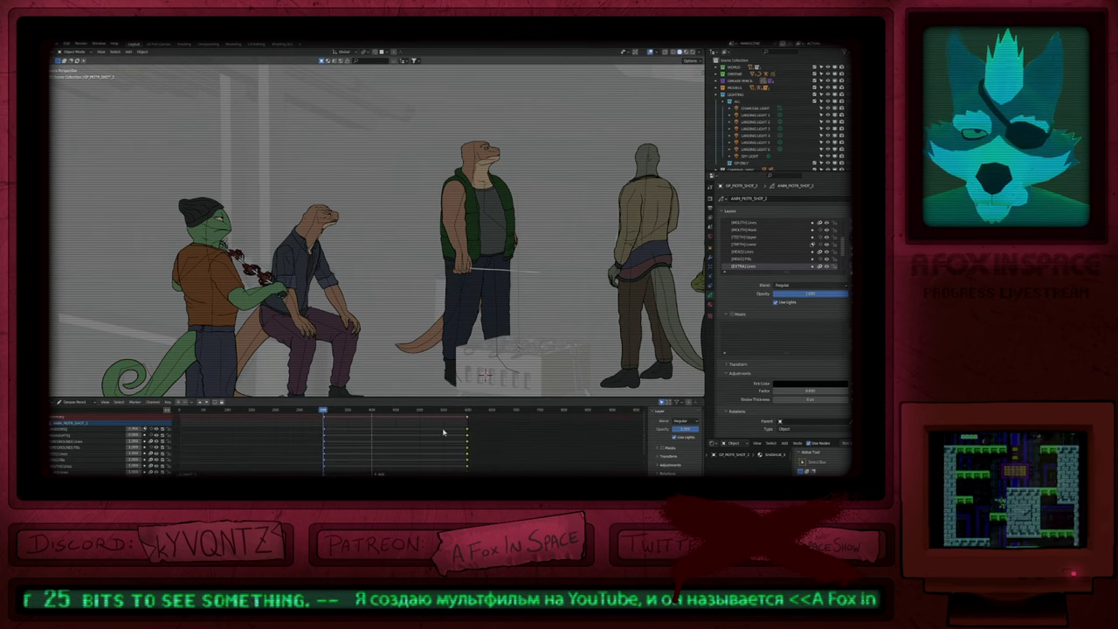
pyautogui.press('g')
pyautogui.click(314, 435)
pyautogui.keyDown('ctrl'); pyautogui.moveTo(349, 428); pyautogui.dragTo(426, 423, button='middle'); pyautogui.keyUp('ctrl')
pyautogui.press('g')
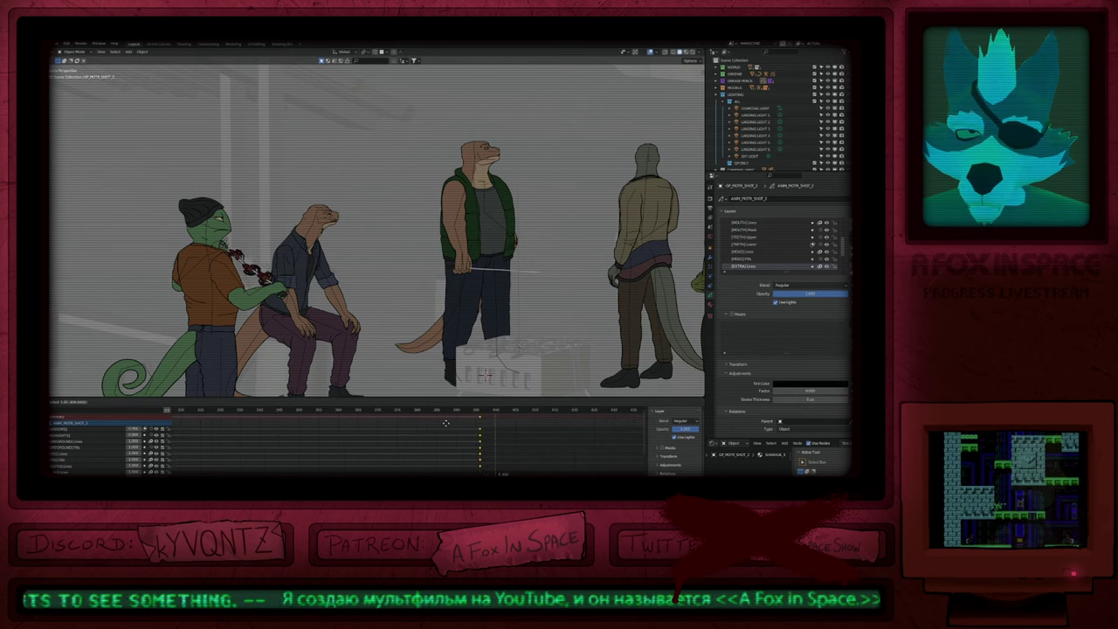
pyautogui.press('g')
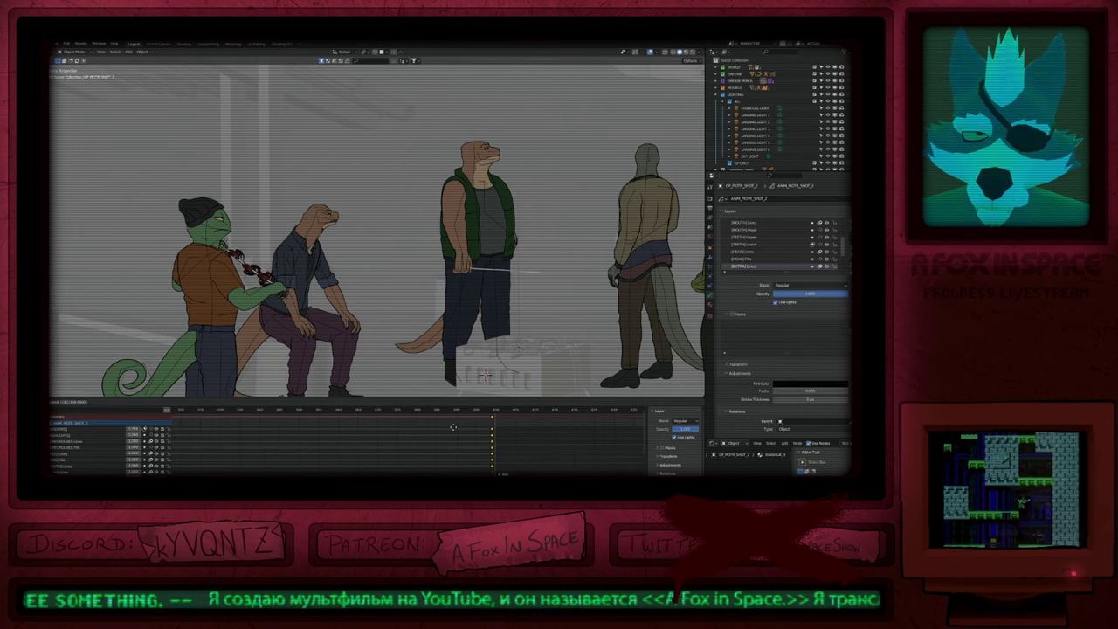
# Step: Step to frame 300 and fit the whole camera frame in view
pyautogui.keyDown('ctrl'); pyautogui.moveTo(450, 431); pyautogui.dragTo(395, 442, button='middle'); pyautogui.keyUp('ctrl')
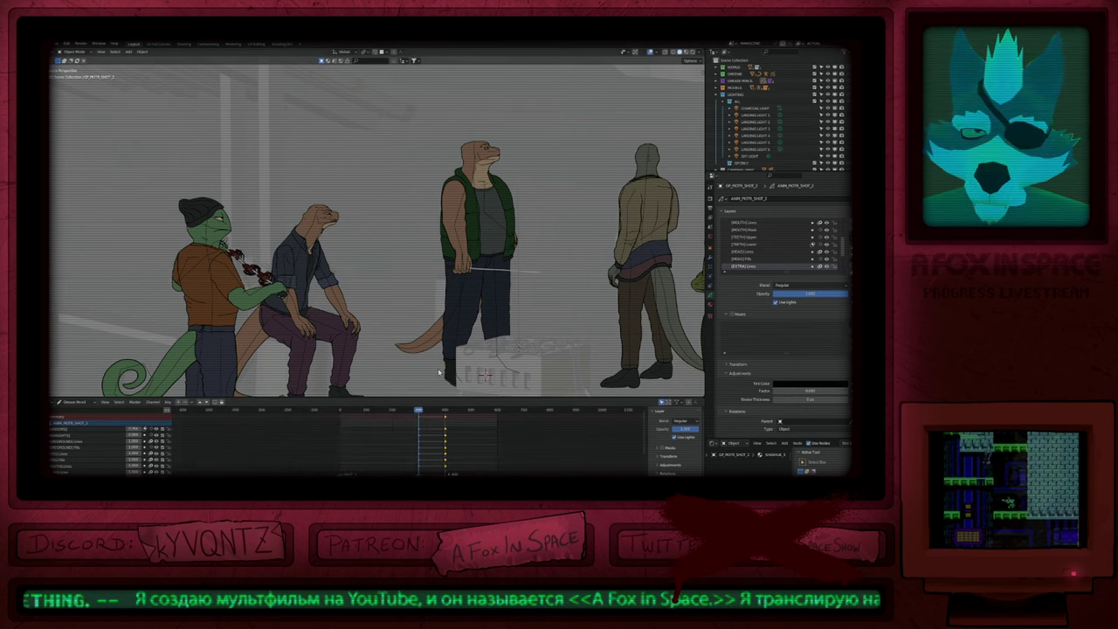
pyautogui.press('Right')
pyautogui.press('Home')
pyautogui.keyDown('shift'); pyautogui.moveTo(407, 322); pyautogui.dragTo(387, 296, button='middle'); pyautogui.keyUp('shift')
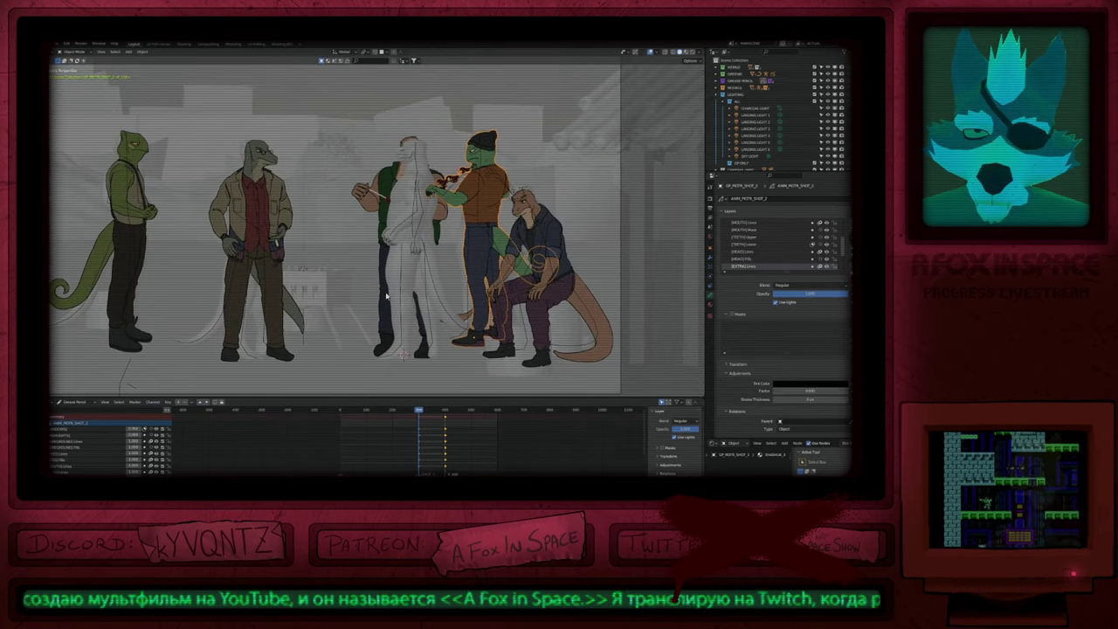
# Step: Snap the 3D cursor to the stand-in skeleton's origin, then try snapping a drawn character there and undo
pyautogui.click(469, 311)
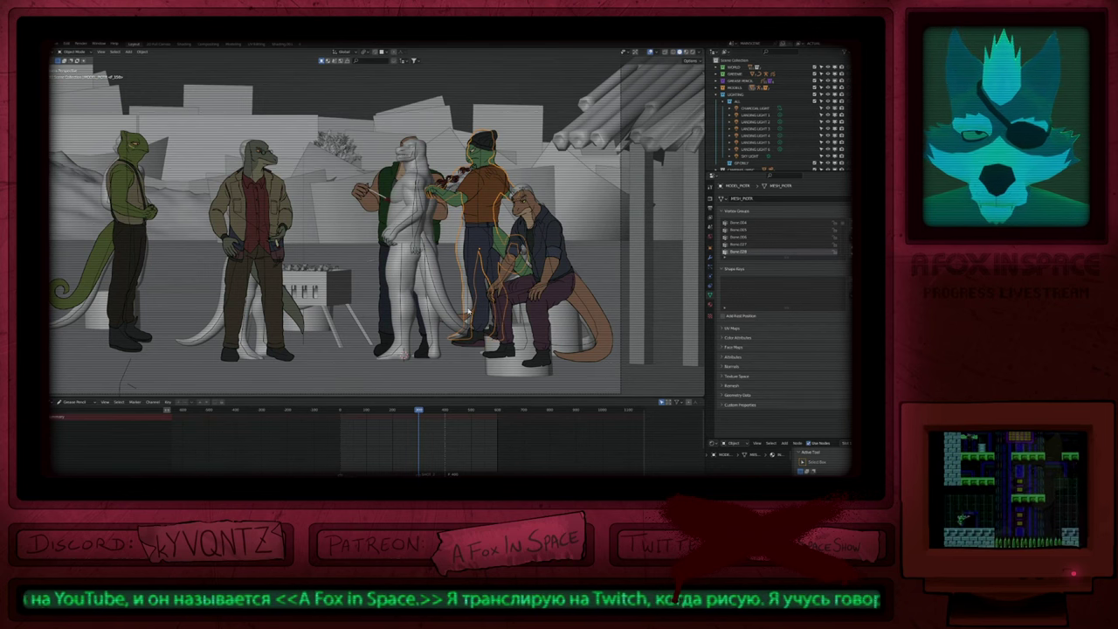
pyautogui.click(477, 201)
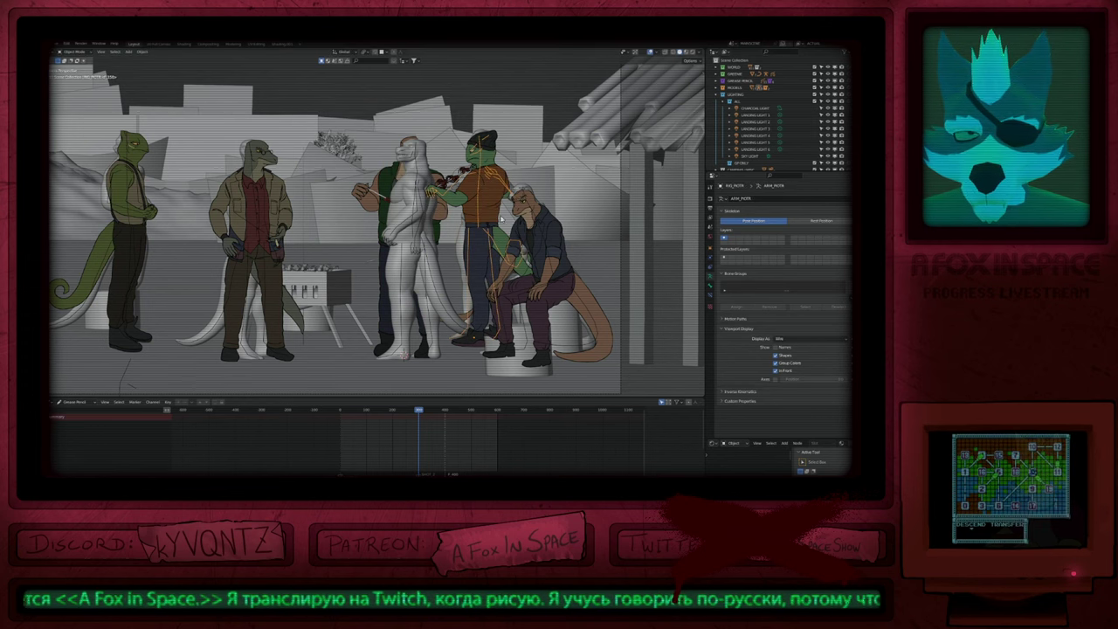
pyautogui.hotkey('shift', 's')
pyautogui.click(499, 252)
pyautogui.click(473, 258)
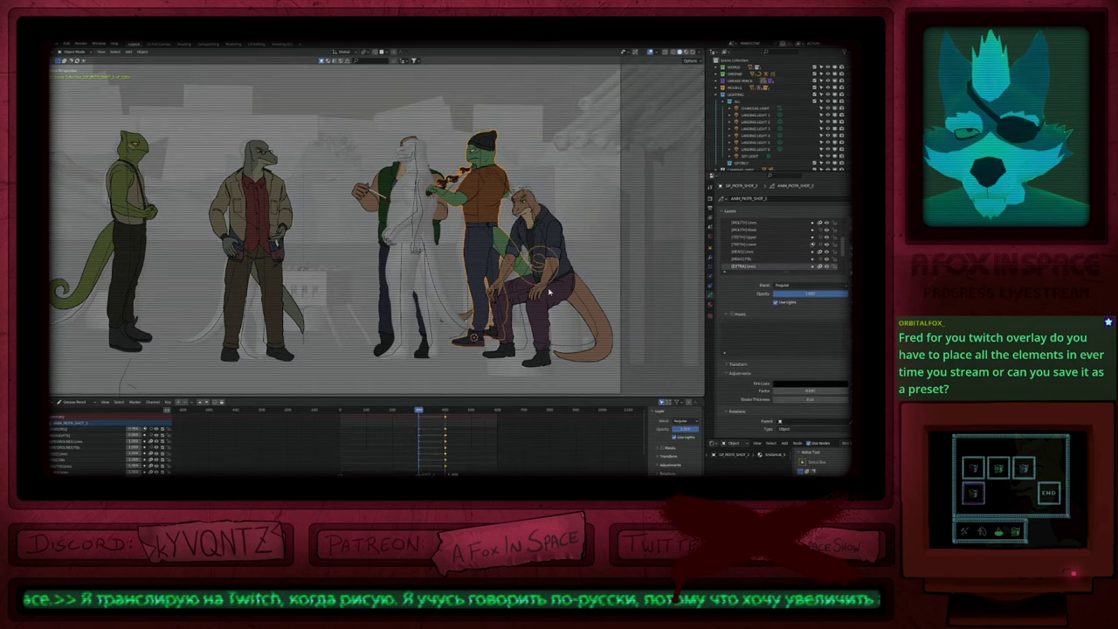
pyautogui.hotkey('shift', 's')
pyautogui.click(456, 296)
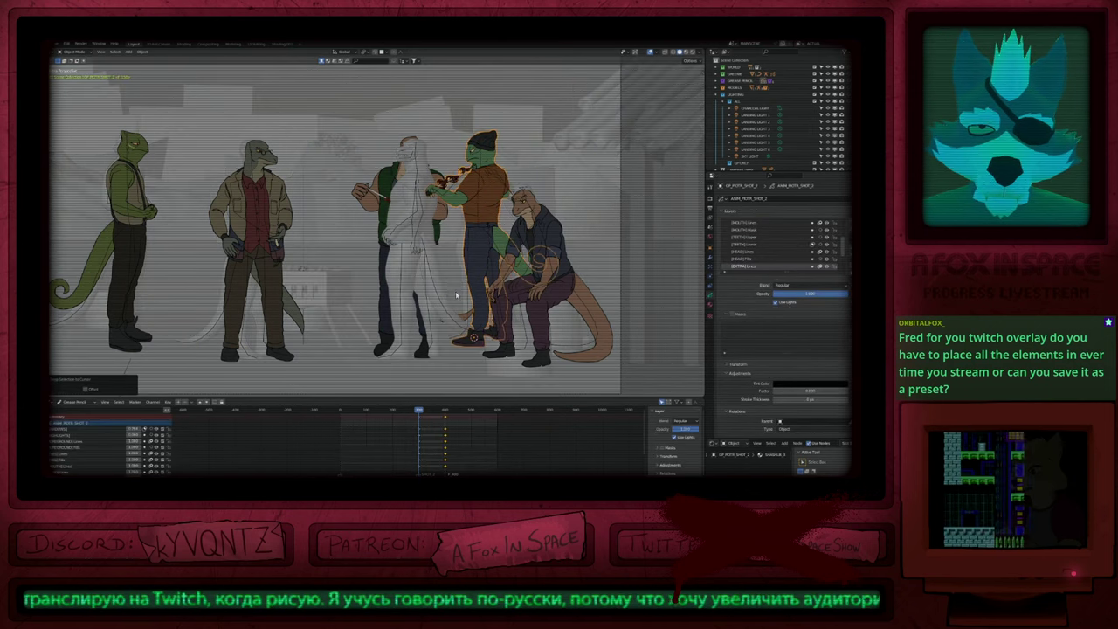
pyautogui.hotkey('ctrl', 'z')
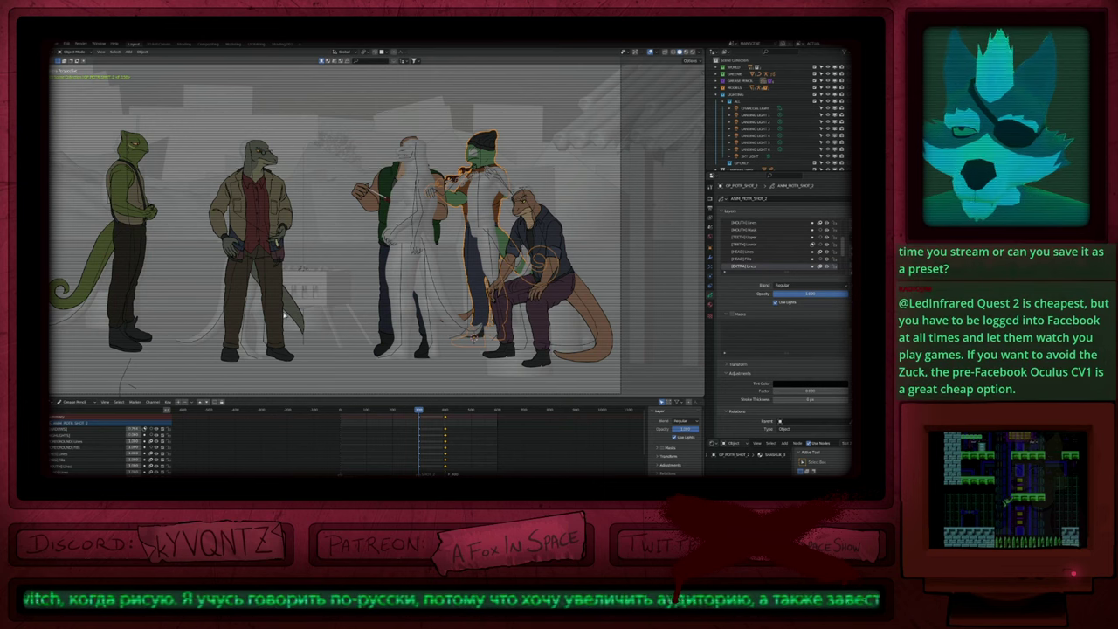
# Step: Bring the bald vest-wearing character in front of the white sketch figure and select the seated character
pyautogui.click(382, 347)
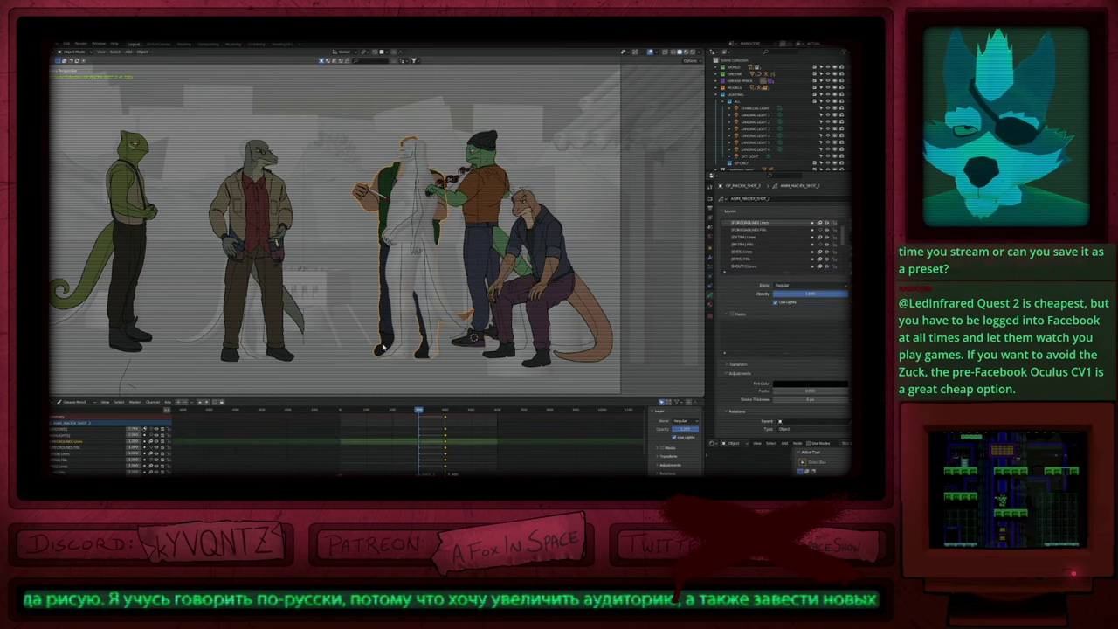
pyautogui.hotkey('ctrl', 'z')
pyautogui.click(563, 282)
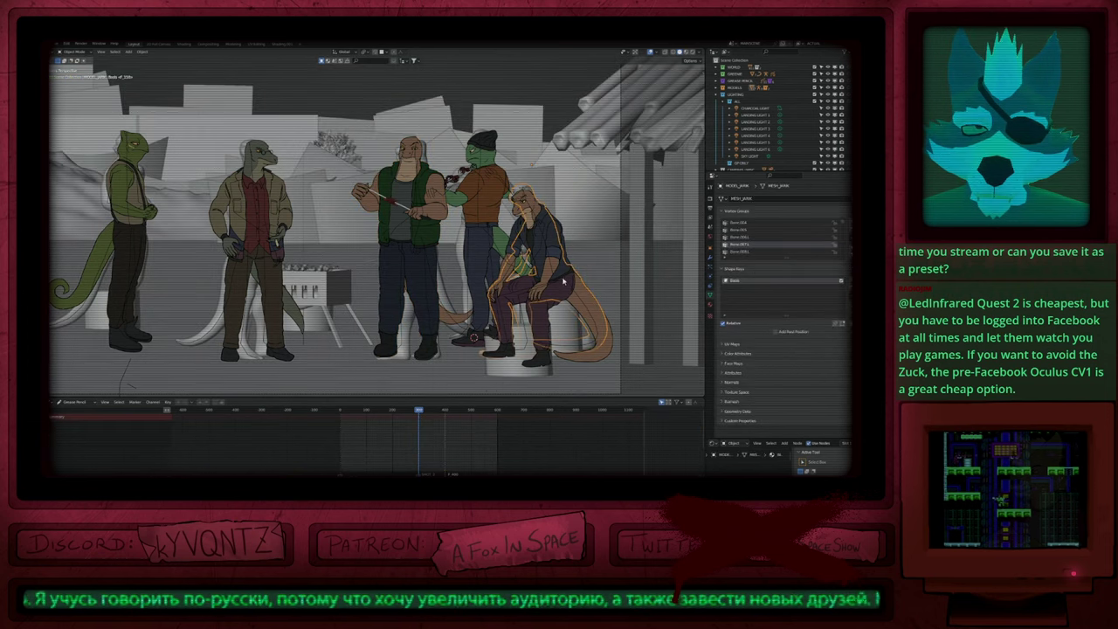
pyautogui.click(564, 232)
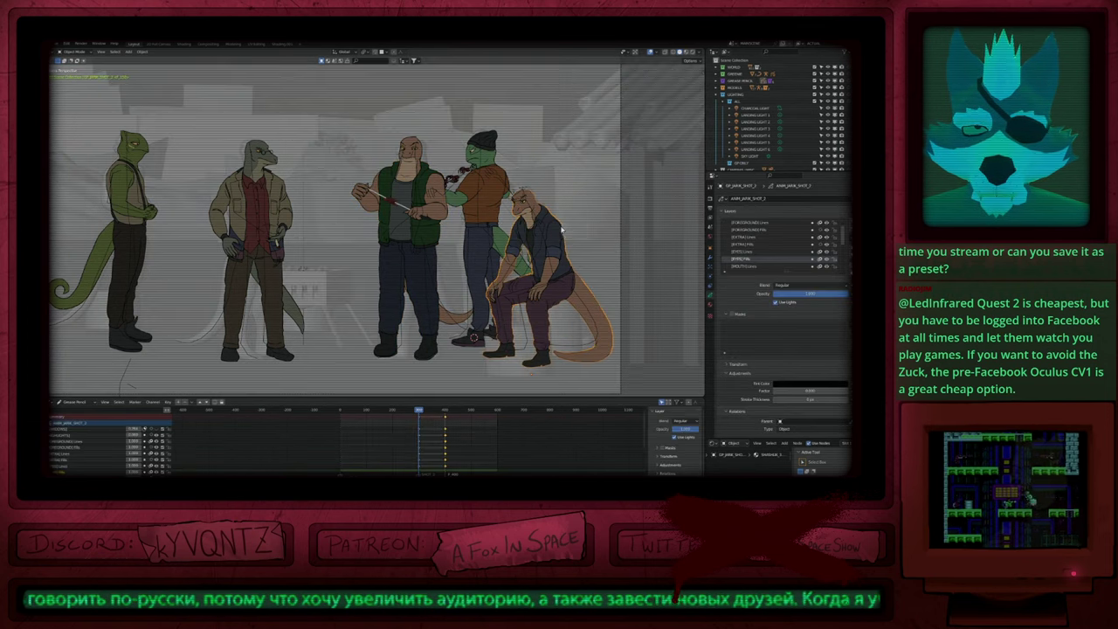
pyautogui.hotkey('shift', 'Left')
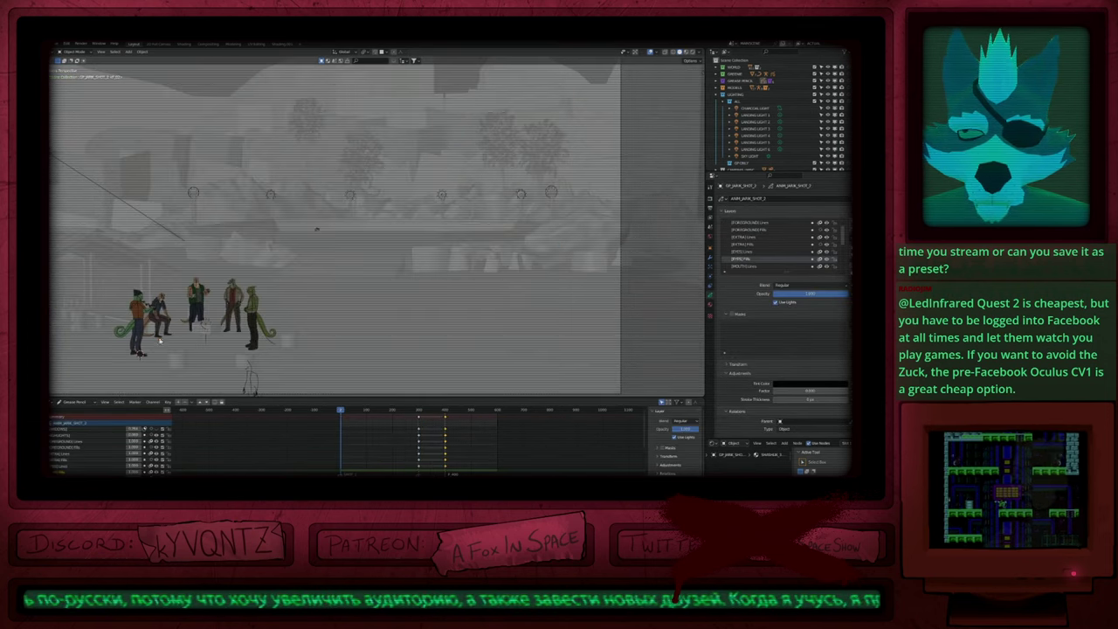
# Step: Orbit around the characters and jump to the keyframe near frame 480
pyautogui.scroll(8, 150, 344)
pyautogui.press('z')
pyautogui.moveTo(234, 258)
pyautogui.mouseDown(button='middle')
pyautogui.moveTo(292, 274)
pyautogui.moveTo(437, 276)
pyautogui.mouseUp(button='middle')
pyautogui.scroll(-5, 472, 281)
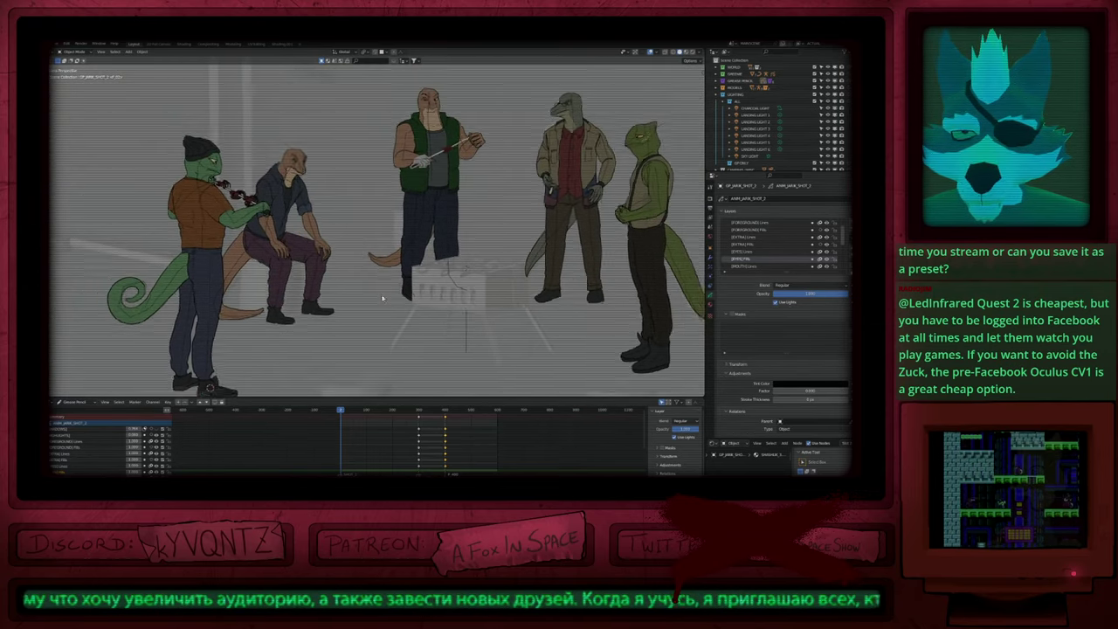
pyautogui.press('Up')
pyautogui.scroll(-5, 367, 350)
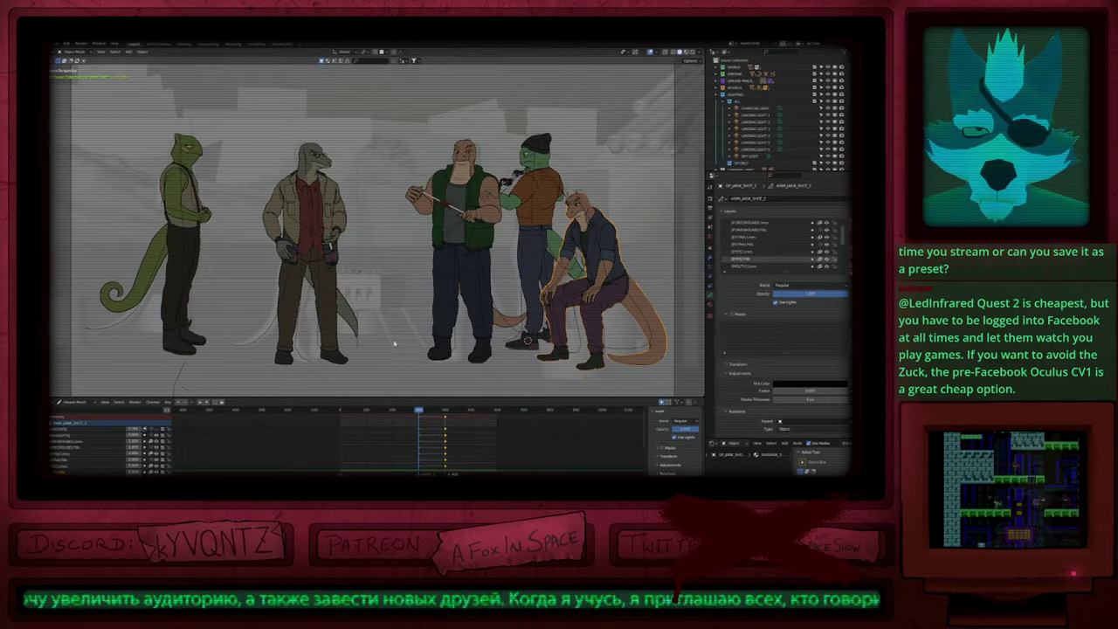
# Step: Preview the campsite in rendered shading, deselect everything and recentre the view on the characters
pyautogui.press('z')
pyautogui.click(461, 263)
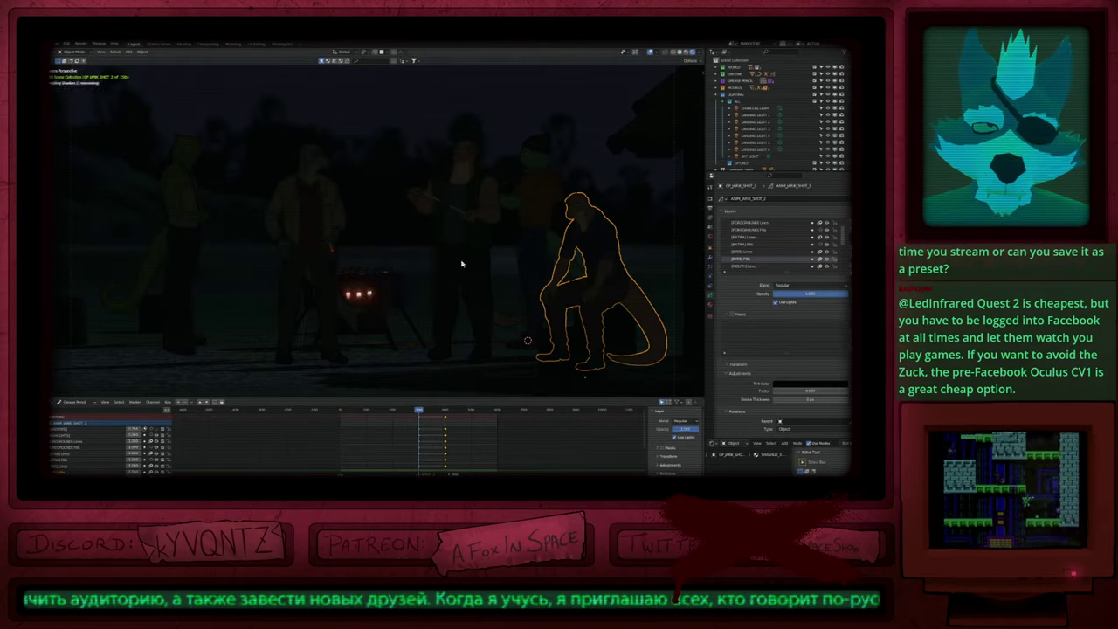
pyautogui.hotkey('alt', 'a')
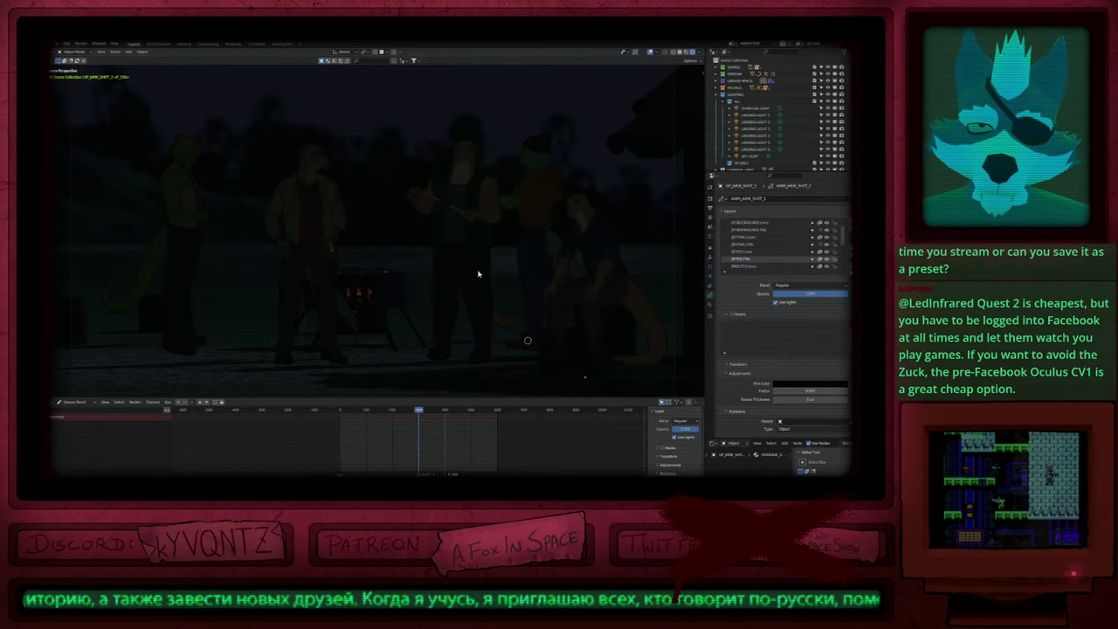
pyautogui.keyDown('shift'); pyautogui.moveTo(470, 227); pyautogui.dragTo(407, 242, button='middle'); pyautogui.keyUp('shift')
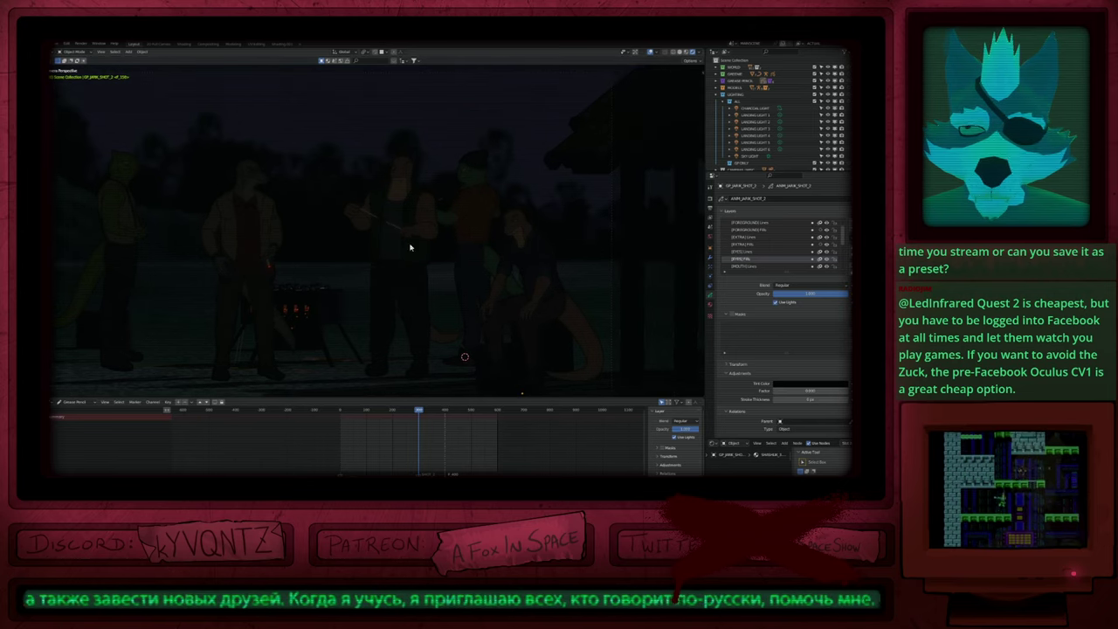
pyautogui.keyDown('shift'); pyautogui.moveTo(362, 276); pyautogui.dragTo(466, 242, button='middle'); pyautogui.keyUp('shift')
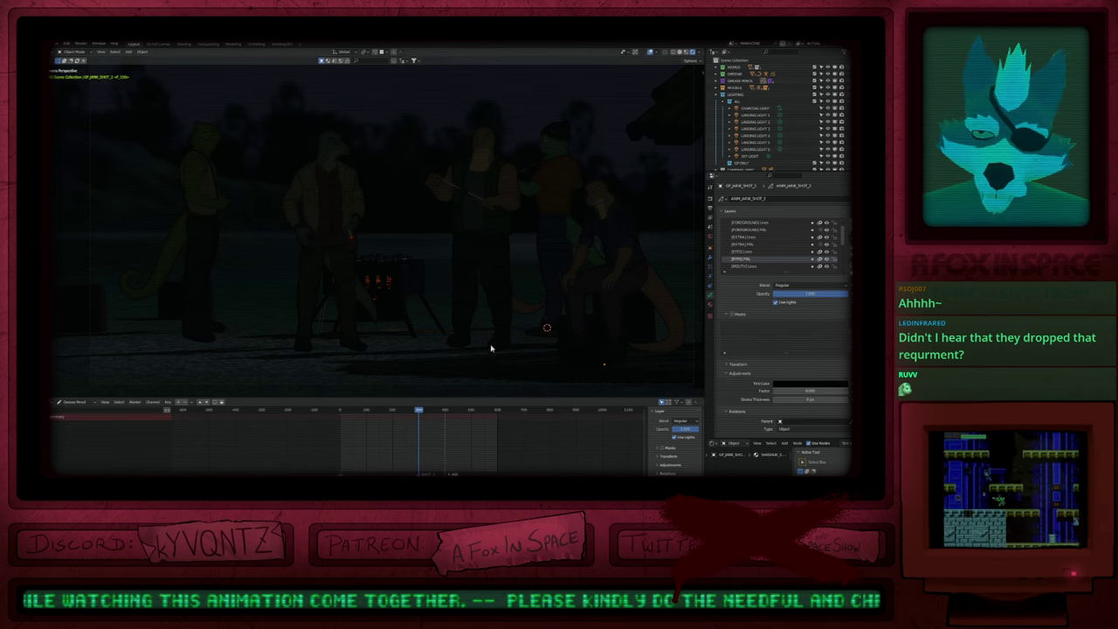
# Step: Select the seated character's model and return the viewport to solid shading
pyautogui.keyDown('shift'); pyautogui.moveTo(513, 332); pyautogui.dragTo(493, 345, button='middle'); pyautogui.keyUp('shift')
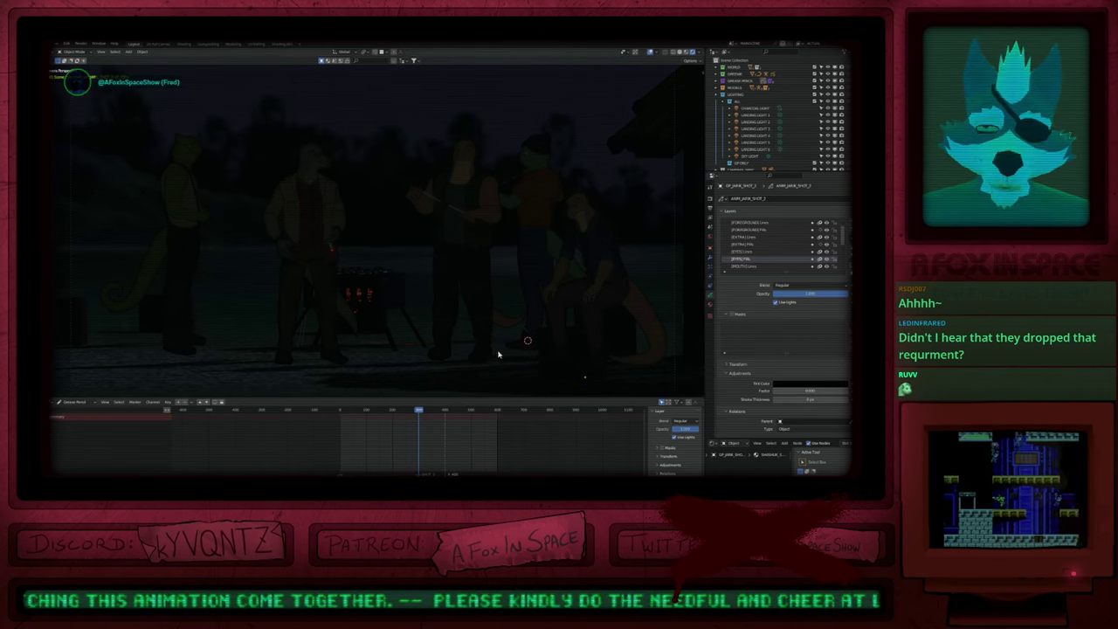
pyautogui.click(573, 297)
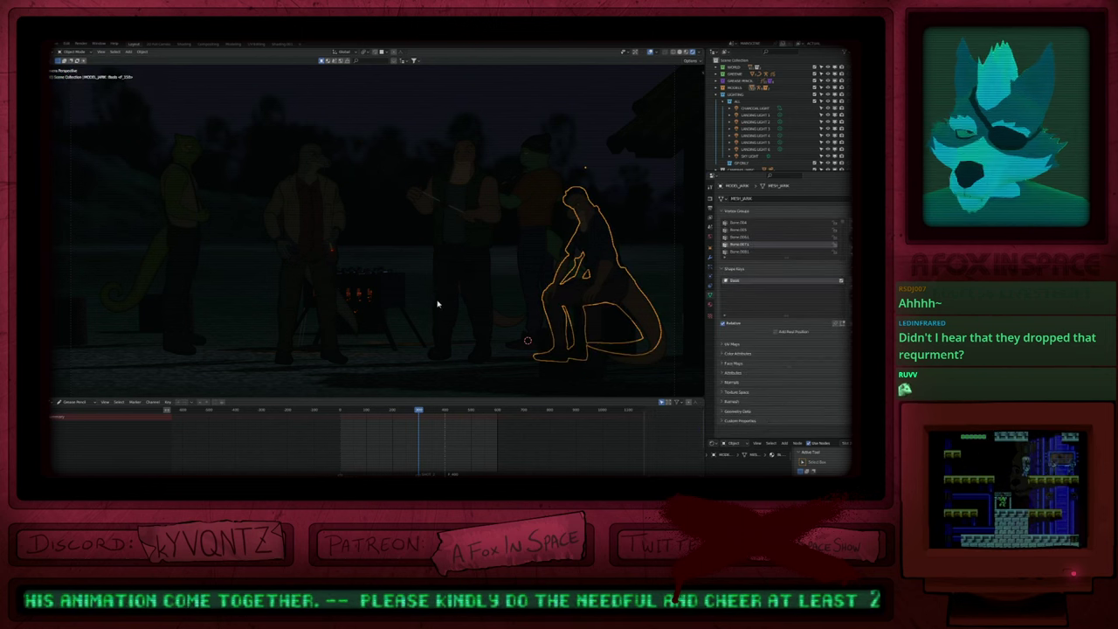
pyautogui.press('z')
pyautogui.click(463, 301)
pyautogui.keyDown('shift'); pyautogui.moveTo(468, 297); pyautogui.dragTo(488, 313, button='middle'); pyautogui.keyUp('shift')
# Step: In camera view, start repositioning the green lizard's strokes up and to the left
pyautogui.press('KP_0')
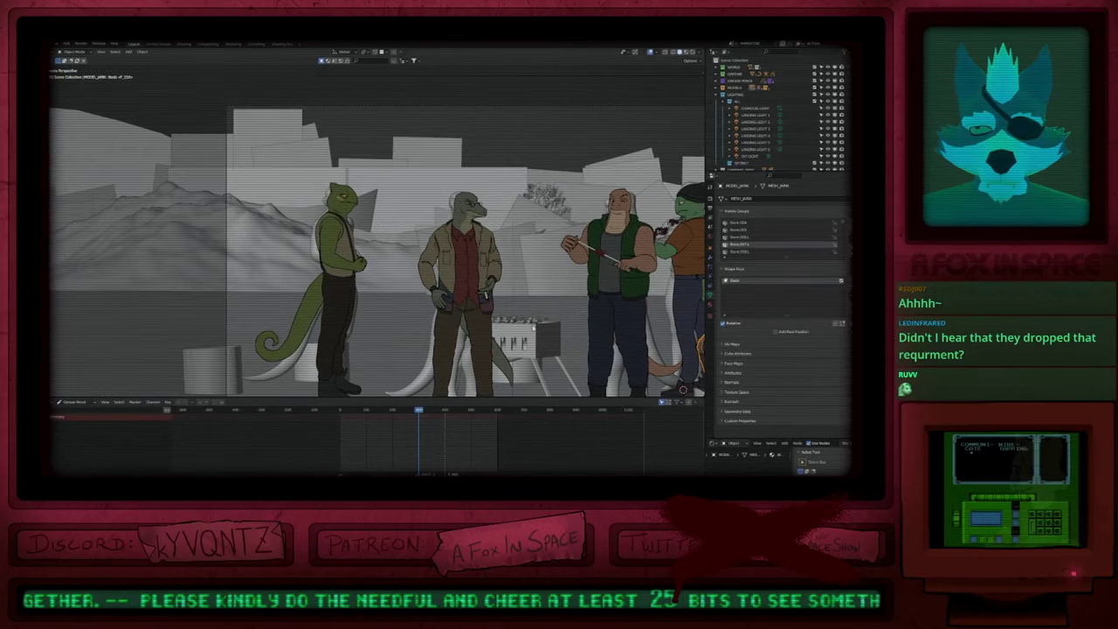
pyautogui.keyDown('shift'); pyautogui.moveTo(332, 228); pyautogui.dragTo(335, 219, button='middle'); pyautogui.keyUp('shift')
pyautogui.click(349, 245)
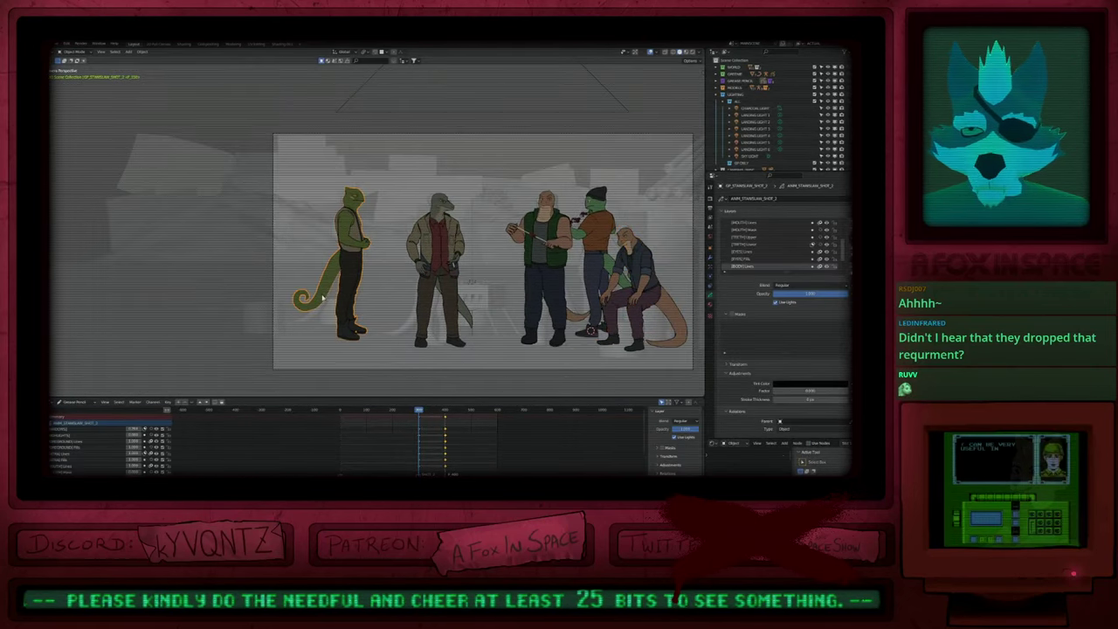
pyautogui.press('Tab')
pyautogui.press('g')
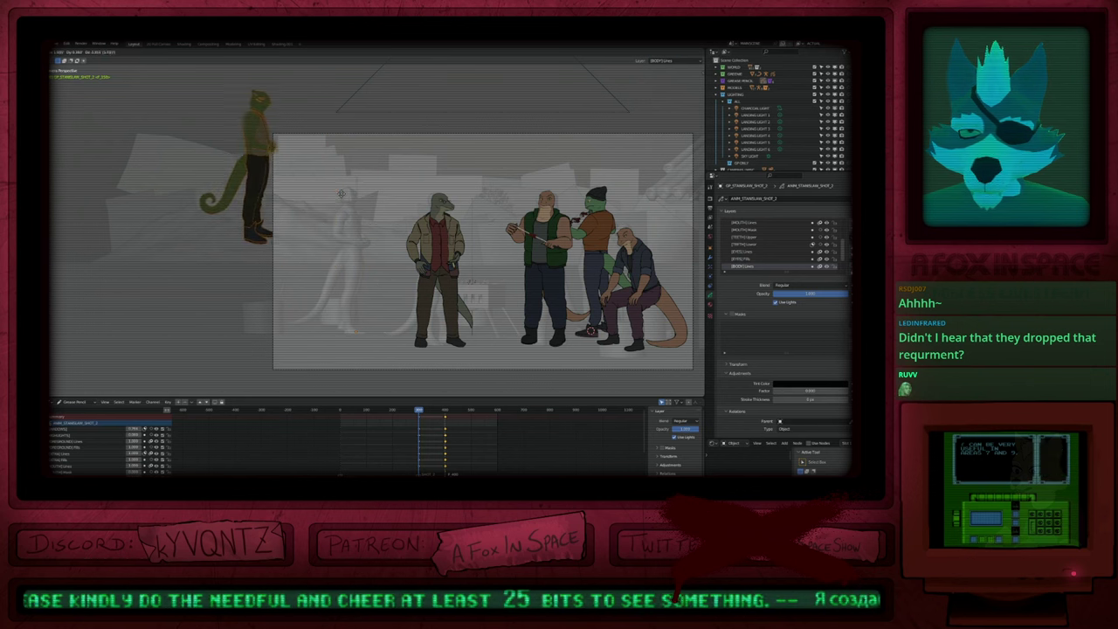
pyautogui.click(329, 200)
pyautogui.press('s')
pyautogui.rightClick(327, 200)
# Step: Move the green lizard's strokes down and left below the frame, and simplify them
pyautogui.press('.')
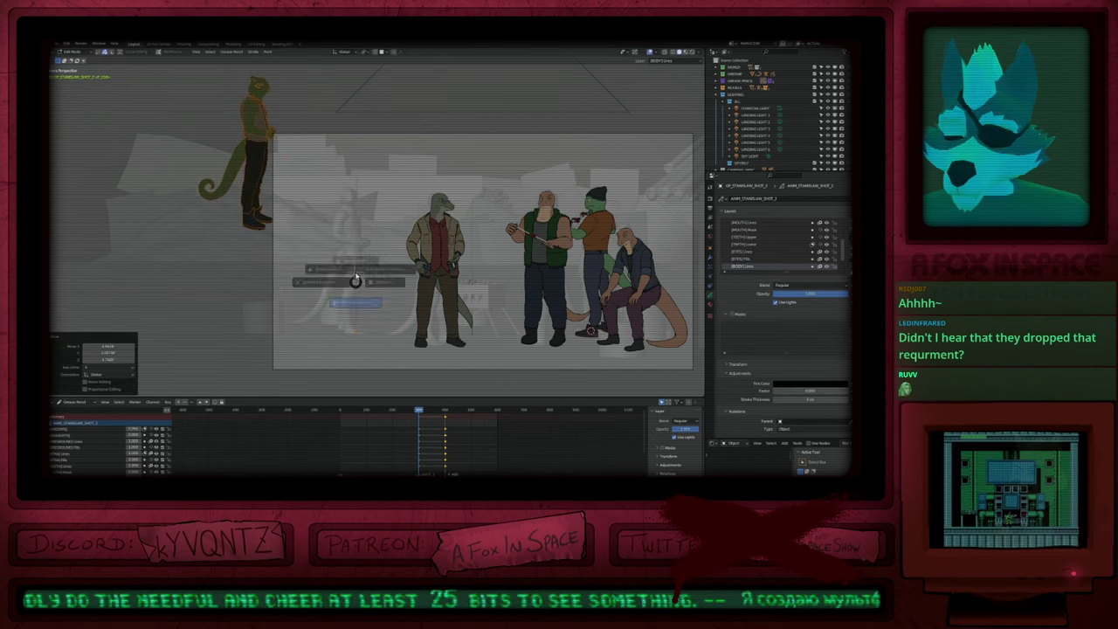
pyautogui.click(359, 256)
pyautogui.press('g')
pyautogui.click(276, 371)
pyautogui.keyDown('shift'); pyautogui.moveTo(342, 333); pyautogui.dragTo(400, 322, button='middle'); pyautogui.keyUp('shift')
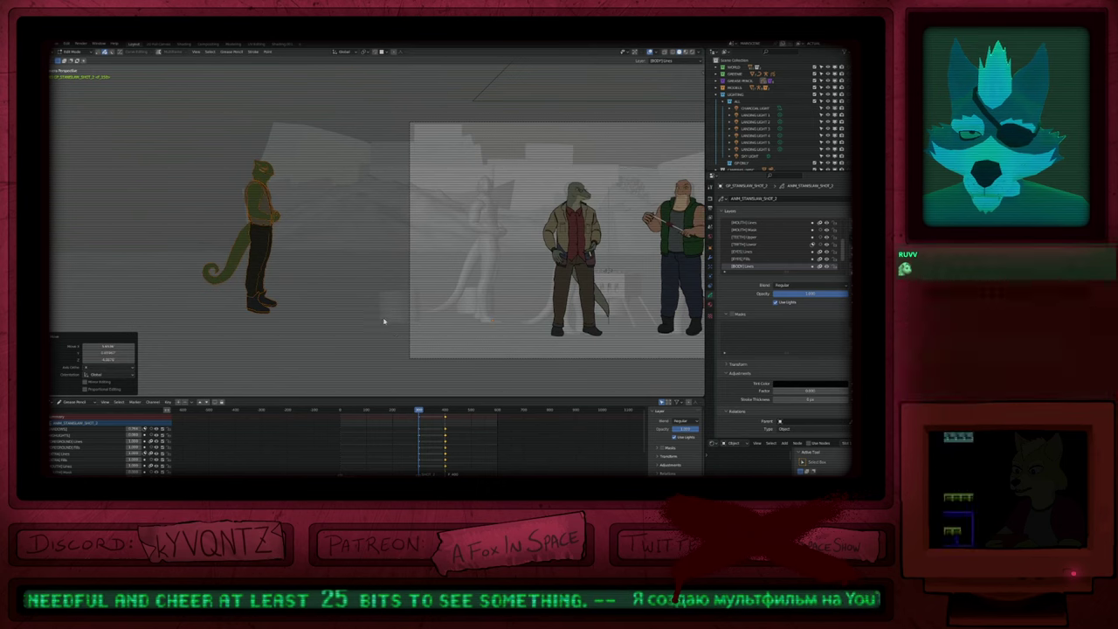
pyautogui.press('q')
pyautogui.keyDown('shift'); pyautogui.moveTo(480, 302); pyautogui.dragTo(319, 303, button='middle'); pyautogui.keyUp('shift')
pyautogui.scroll(-1, 379, 285)
pyautogui.press('Tab')
# Step: Move the brown-jacket lizard left beside the green lizard
pyautogui.click(401, 283)
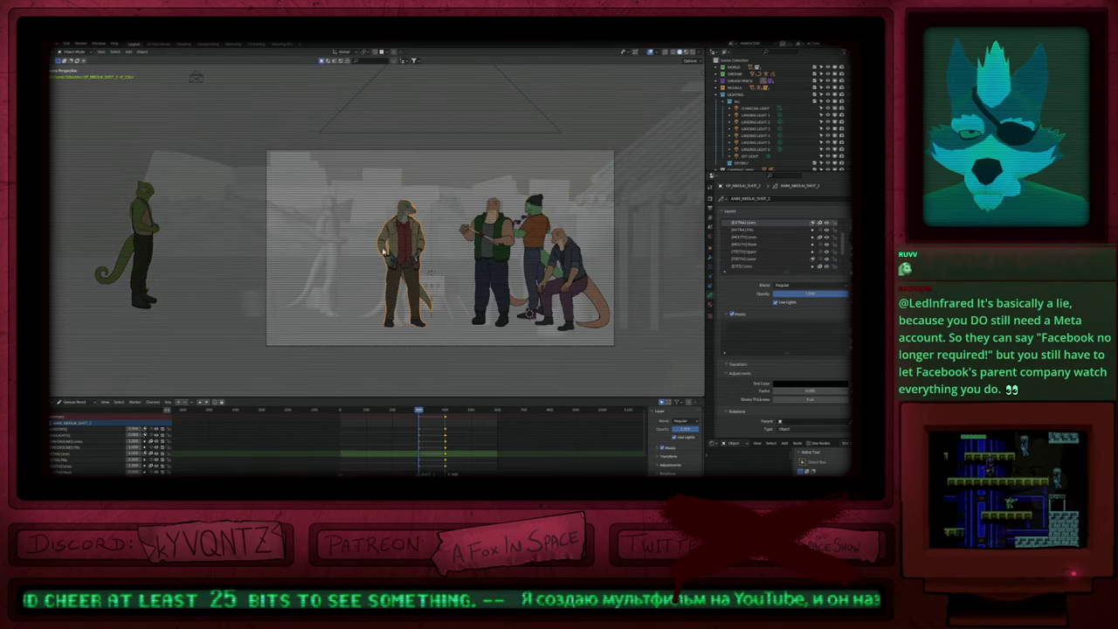
pyautogui.press('g')
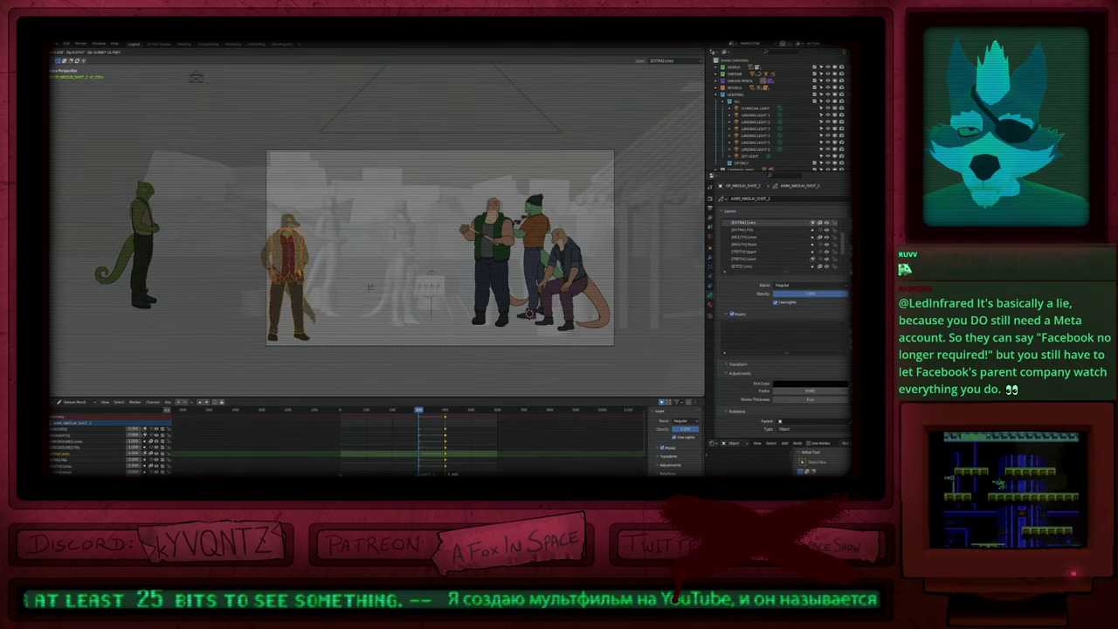
pyautogui.click(303, 256)
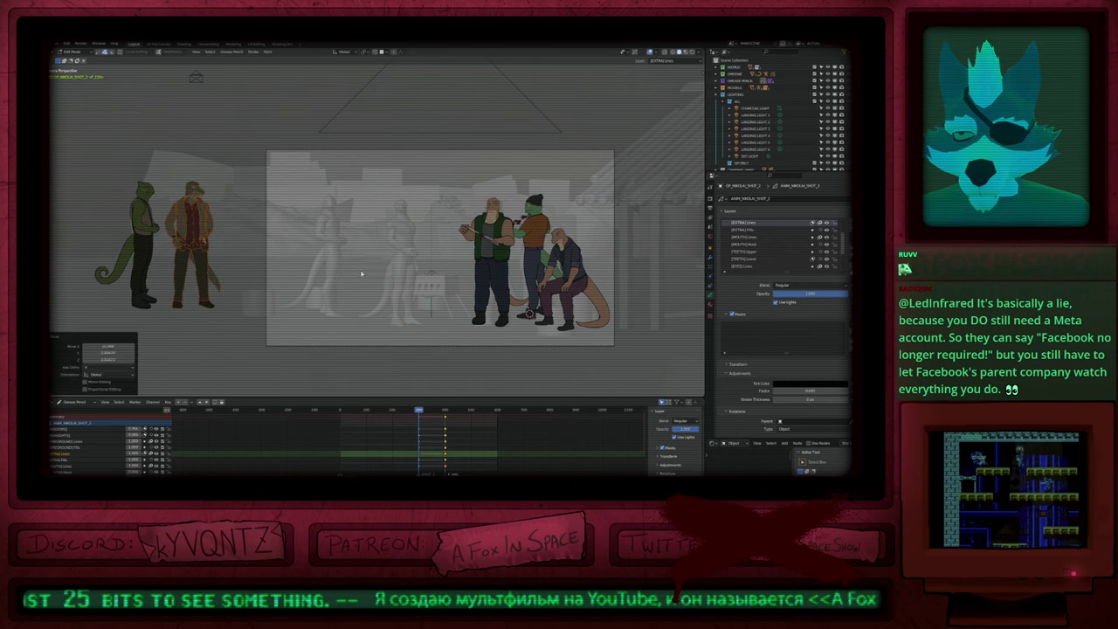
pyautogui.press('Tab')
# Step: Move the bald man in the green vest left beside the other characters
pyautogui.click(467, 236)
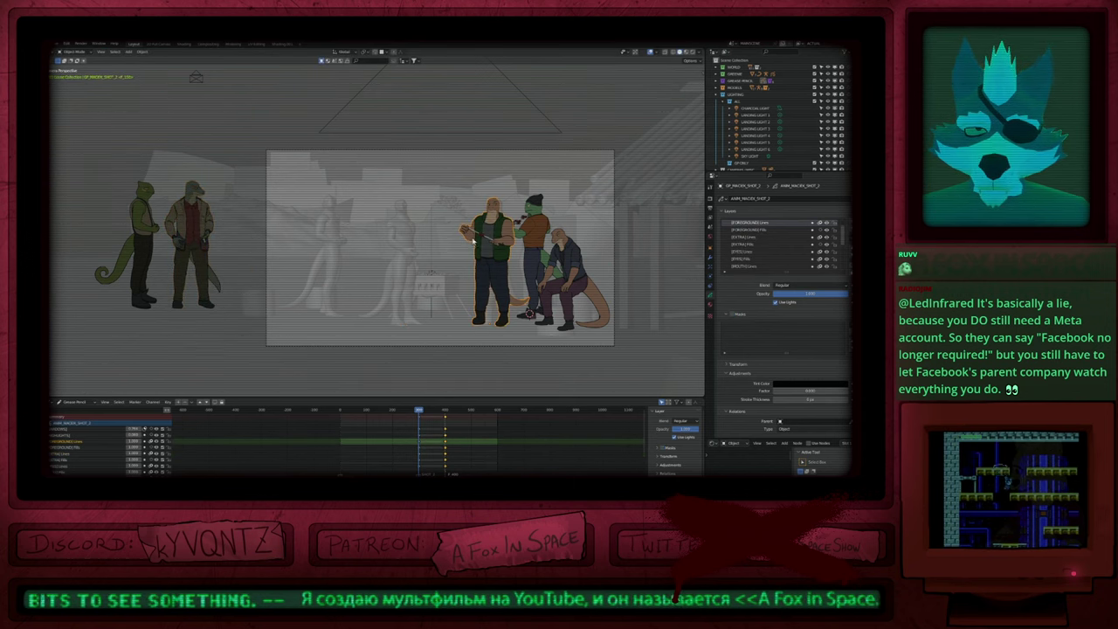
pyautogui.press('Tab')
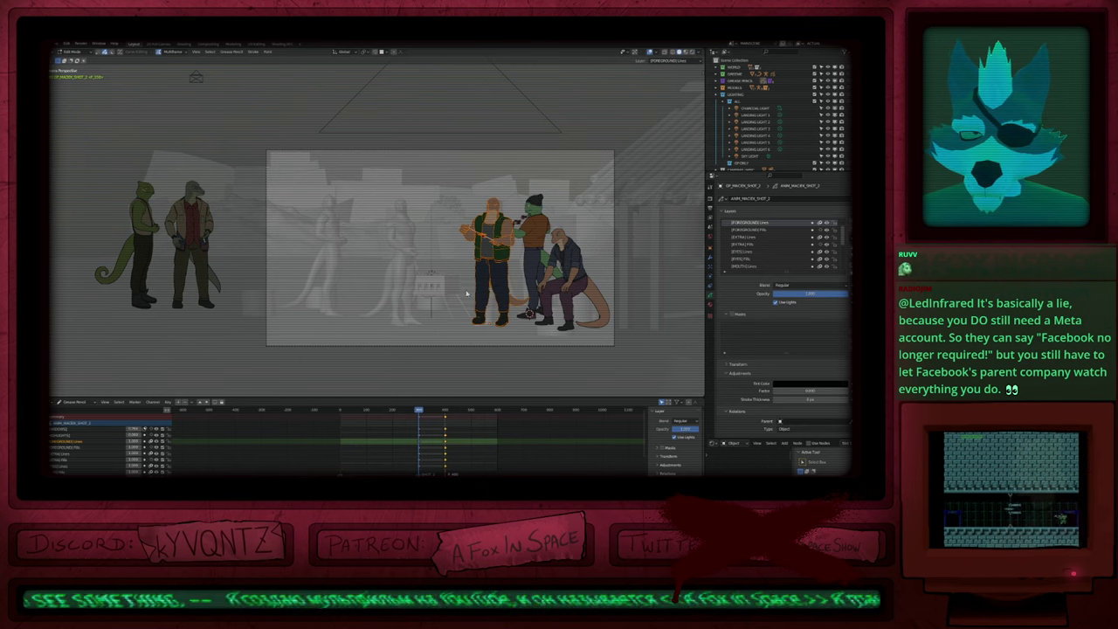
pyautogui.keyDown('shift'); pyautogui.moveTo(525, 268); pyautogui.dragTo(635, 247, button='middle'); pyautogui.keyUp('shift')
pyautogui.press('g')
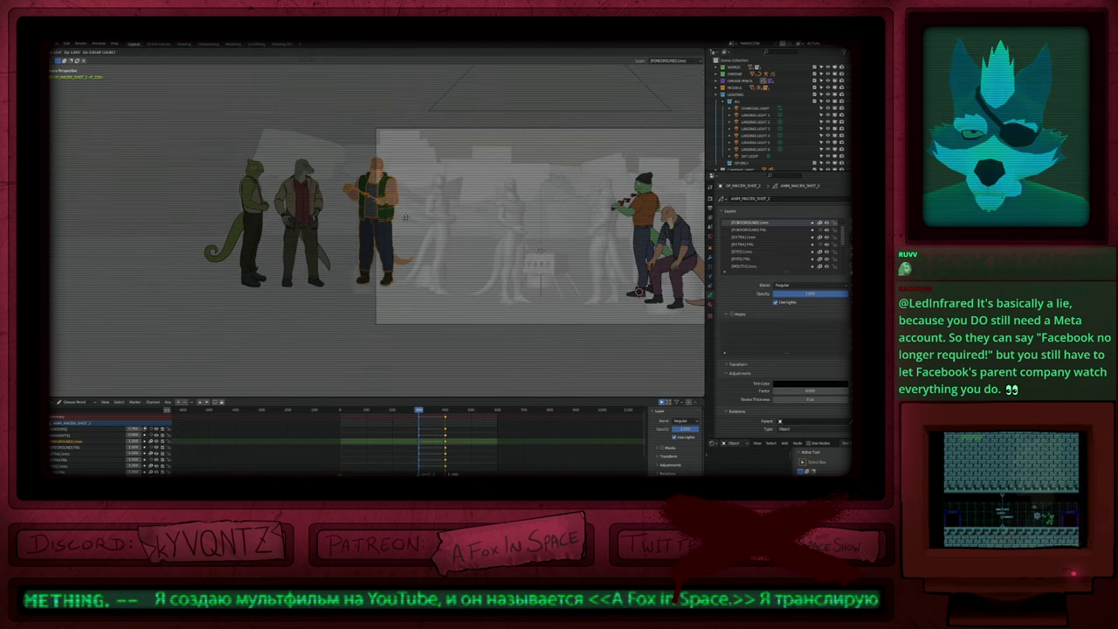
pyautogui.click(394, 222)
pyautogui.keyDown('shift'); pyautogui.moveTo(592, 253); pyautogui.dragTo(440, 280, button='middle'); pyautogui.keyUp('shift')
pyautogui.press('Tab')
# Step: Collapse LIGHTING and move the orange-shirt character into the lineup, deleting an unwanted copy
pyautogui.click(486, 240)
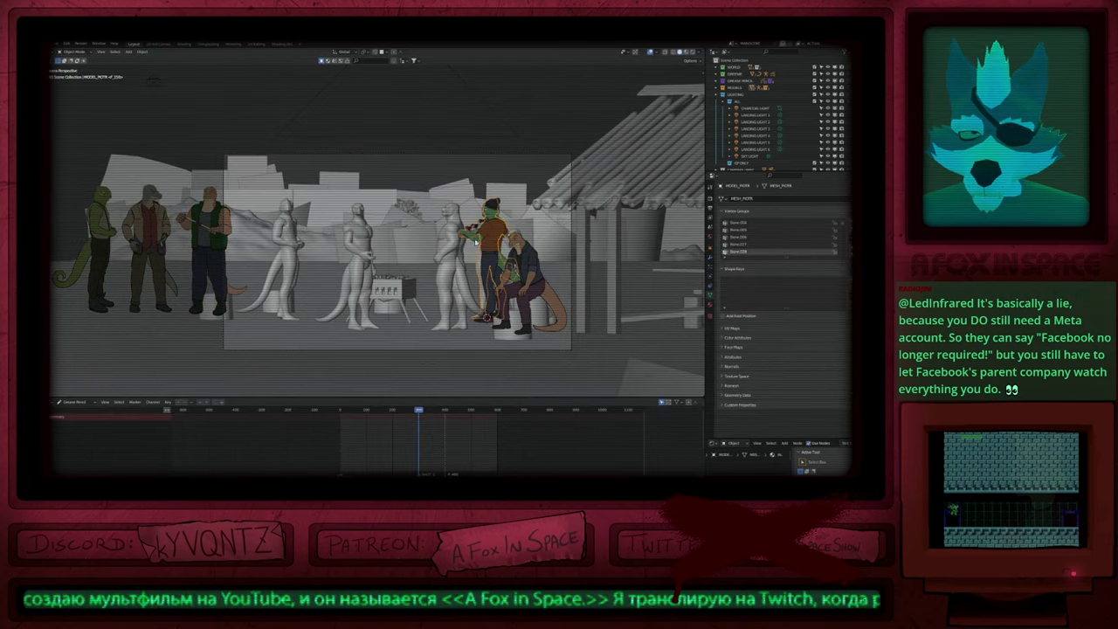
pyautogui.click(478, 241)
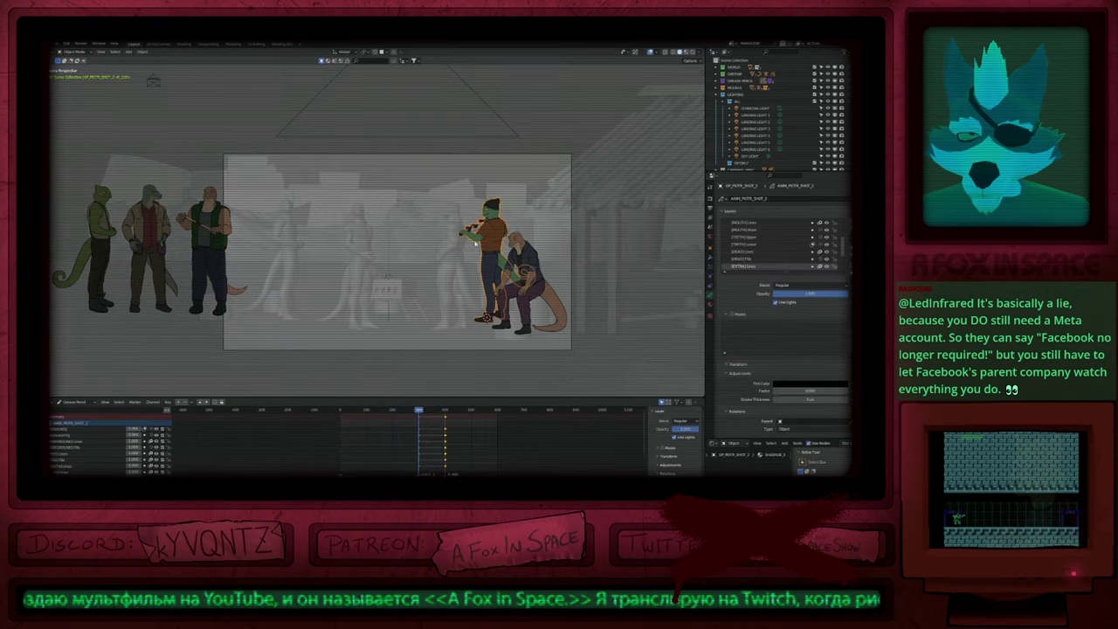
pyautogui.click(716, 94)
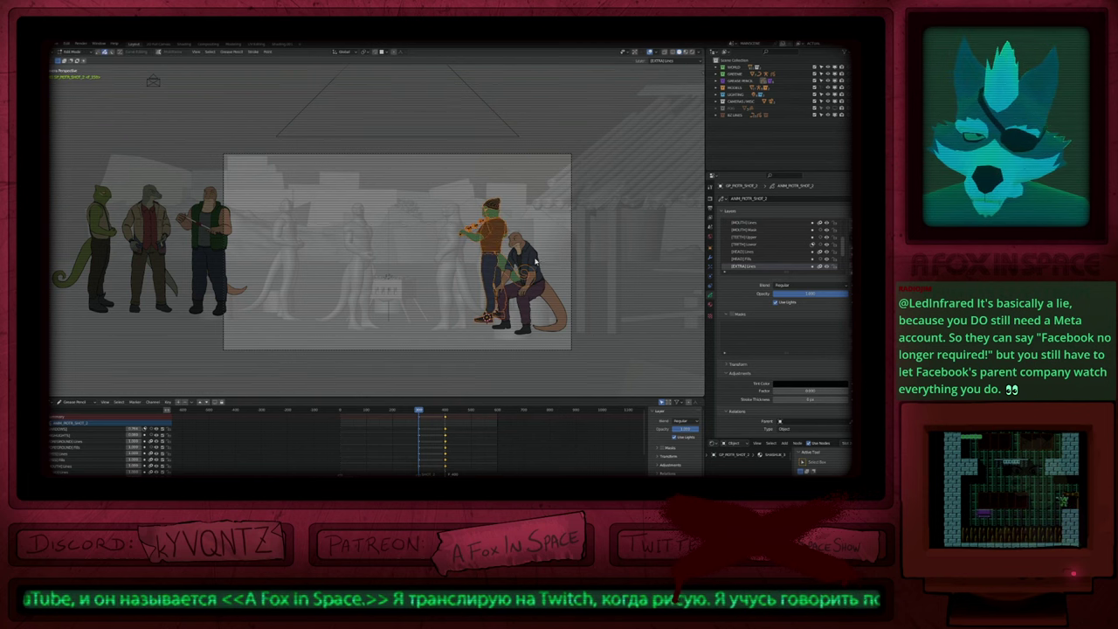
pyautogui.hotkey('shift', 'd')
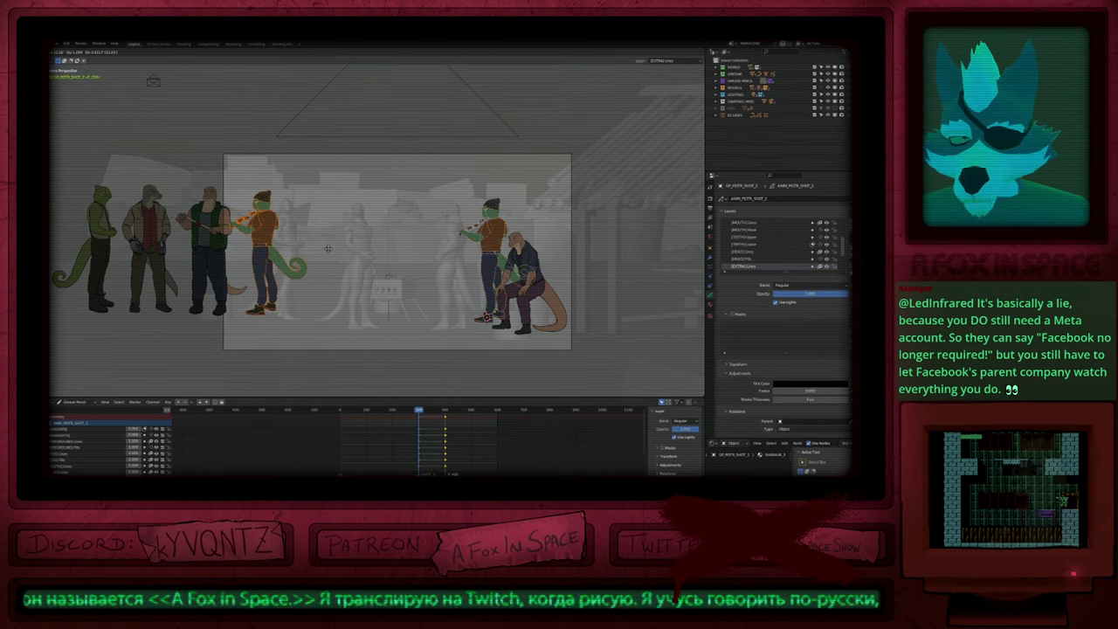
pyautogui.click(331, 248)
pyautogui.press('Delete')
pyautogui.click(496, 238)
pyautogui.press('g')
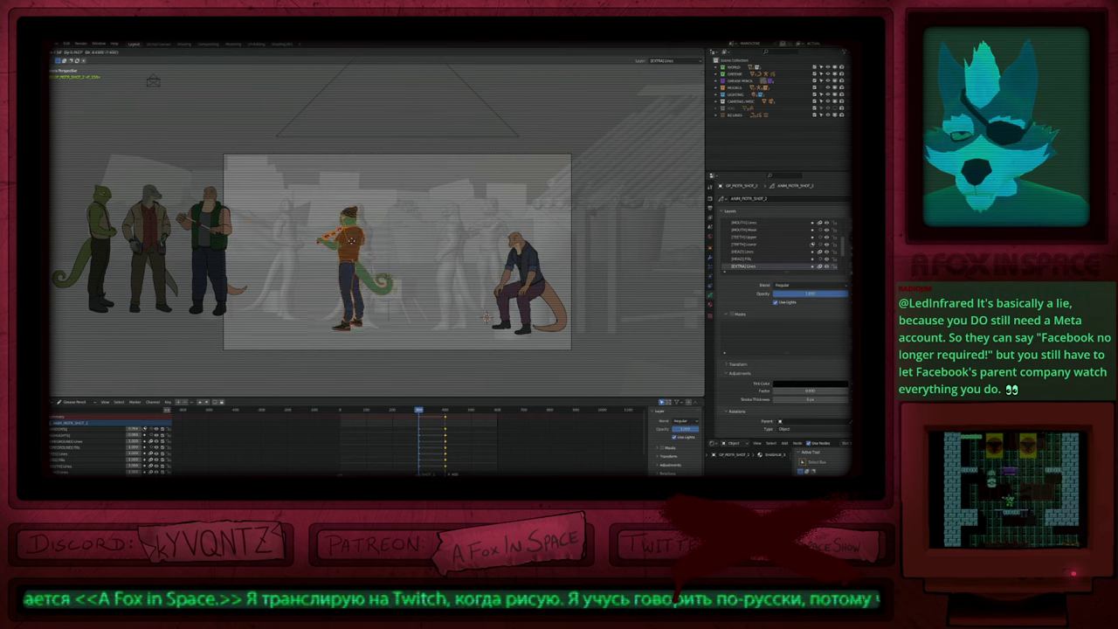
pyautogui.click(343, 231)
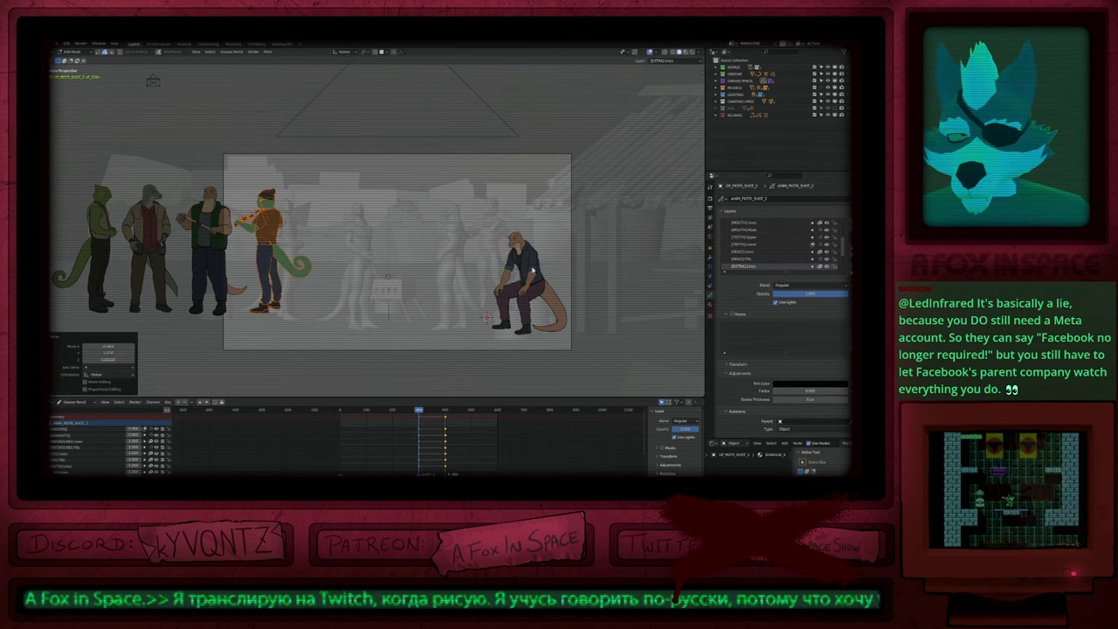
pyautogui.click(546, 297)
pyautogui.press('Tab')
# Step: Duplicate the seated character and place the copy next to the standing characters
pyautogui.click(554, 311)
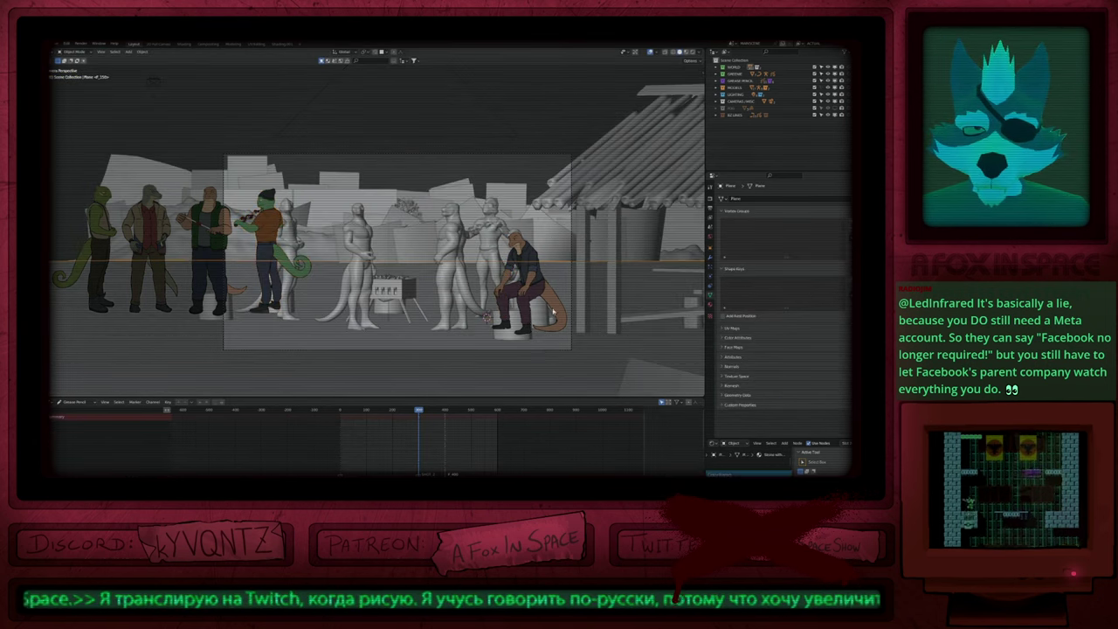
pyautogui.click(553, 311)
pyautogui.keyDown('shift'); pyautogui.moveTo(578, 239); pyautogui.dragTo(612, 251, button='middle'); pyautogui.keyUp('shift')
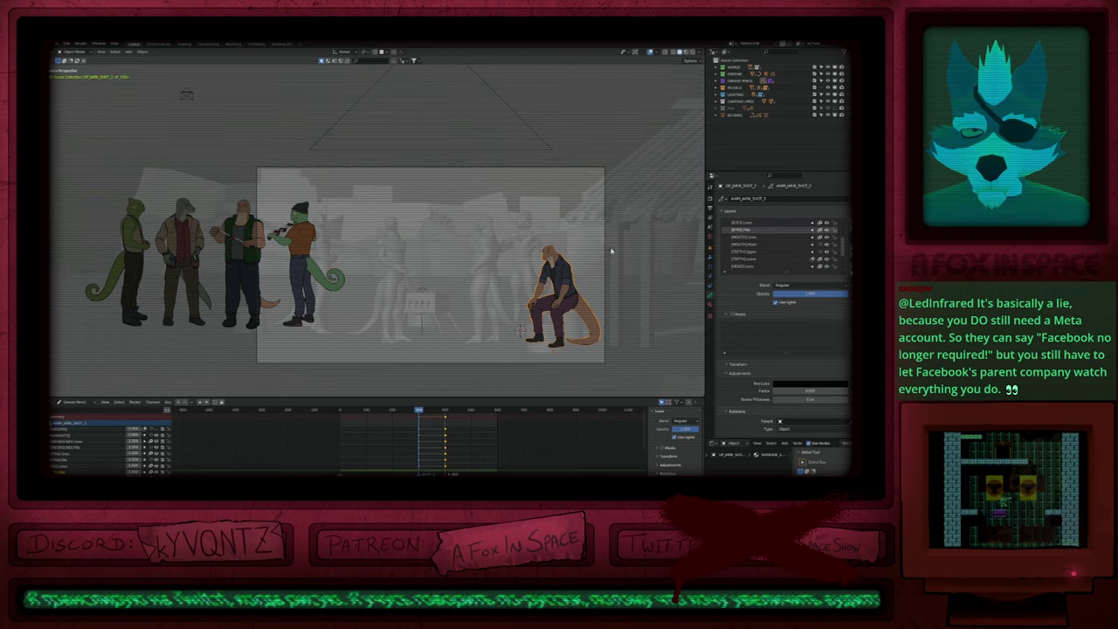
pyautogui.press('Tab')
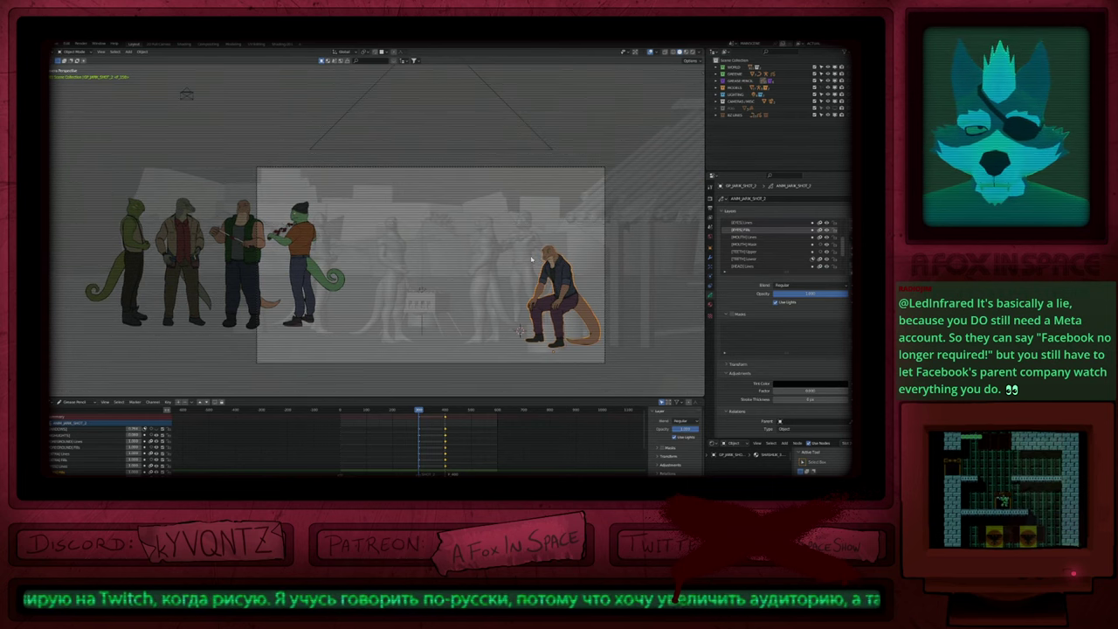
pyautogui.hotkey('shift', 'd')
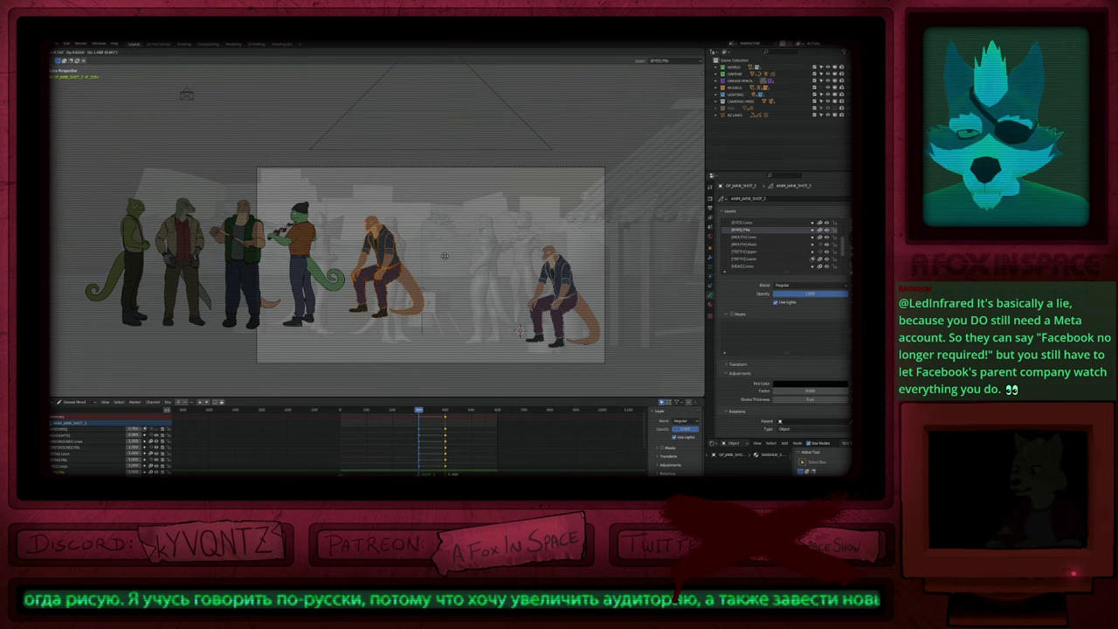
pyautogui.click(445, 256)
pyautogui.keyDown('shift'); pyautogui.moveTo(416, 268); pyautogui.dragTo(580, 260, button='middle'); pyautogui.keyUp('shift')
pyautogui.moveTo(594, 202)
pyautogui.keyDown('ctrl'); pyautogui.mouseDown(button='right')
pyautogui.moveTo(431, 152)
pyautogui.moveTo(507, 356)
pyautogui.moveTo(626, 281)
pyautogui.mouseUp(button='right'); pyautogui.keyUp('ctrl')
# Step: Select the hat, green-vest, jacket and leftmost lizard characters together, showing space below the frame
pyautogui.press('Tab')
pyautogui.keyDown('shift'); pyautogui.click(463, 260); pyautogui.keyUp('shift')
pyautogui.keyDown('shift'); pyautogui.click(403, 265); pyautogui.keyUp('shift')
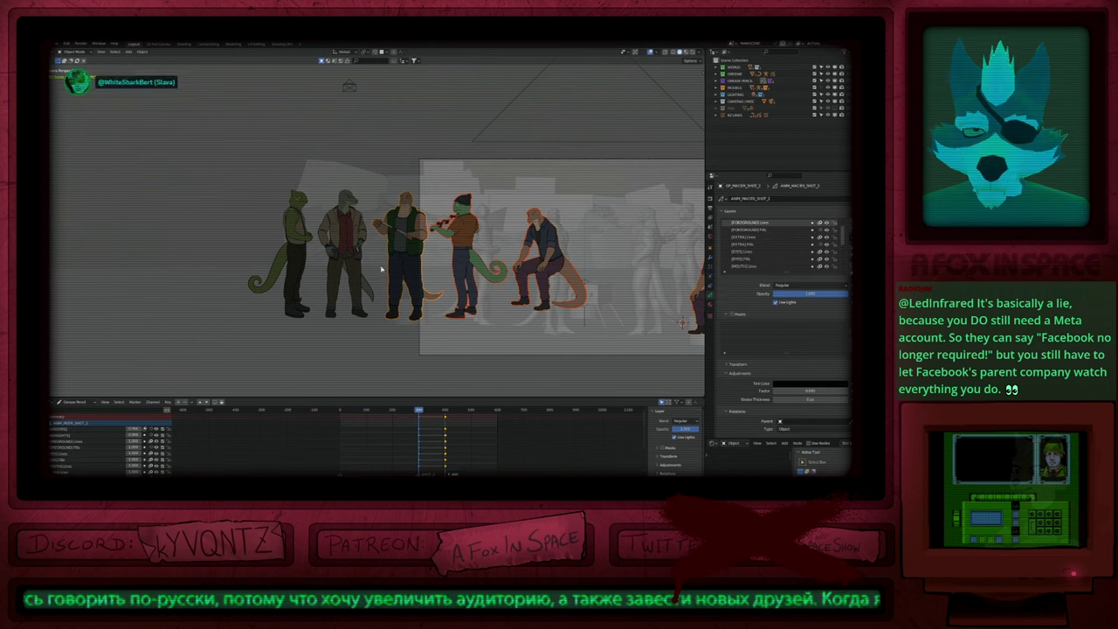
pyautogui.keyDown('shift'); pyautogui.click(348, 268); pyautogui.keyUp('shift')
pyautogui.keyDown('shift'); pyautogui.click(302, 268); pyautogui.keyUp('shift')
pyautogui.press('Tab')
pyautogui.keyDown('shift'); pyautogui.moveTo(521, 324); pyautogui.dragTo(427, 329, button='middle'); pyautogui.keyUp('shift')
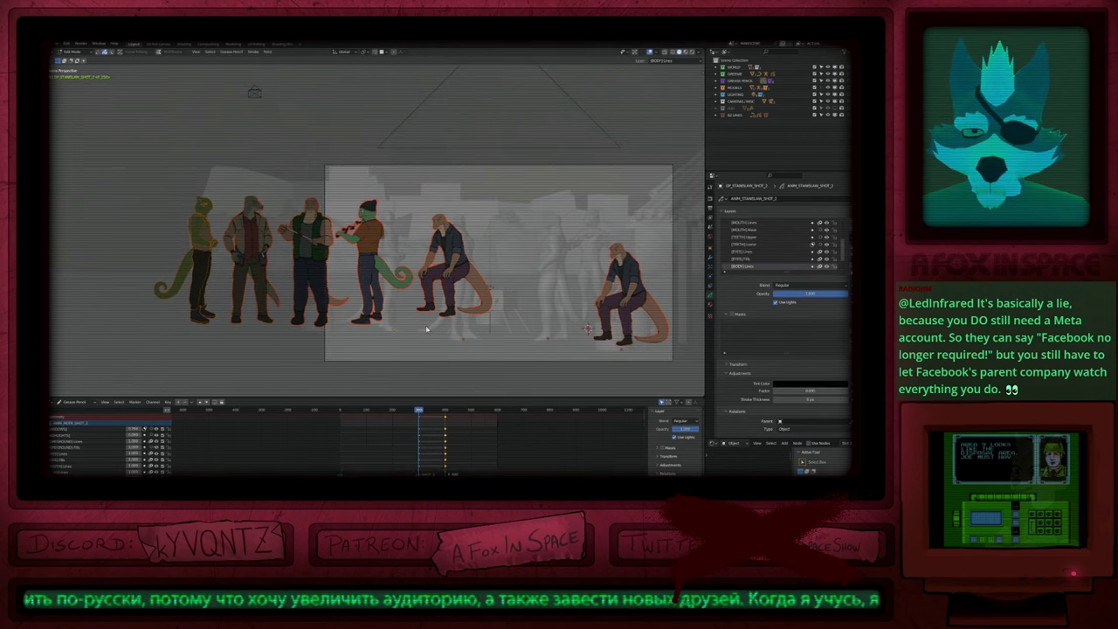
pyautogui.press('Tab')
pyautogui.scroll(-2, 441, 317)
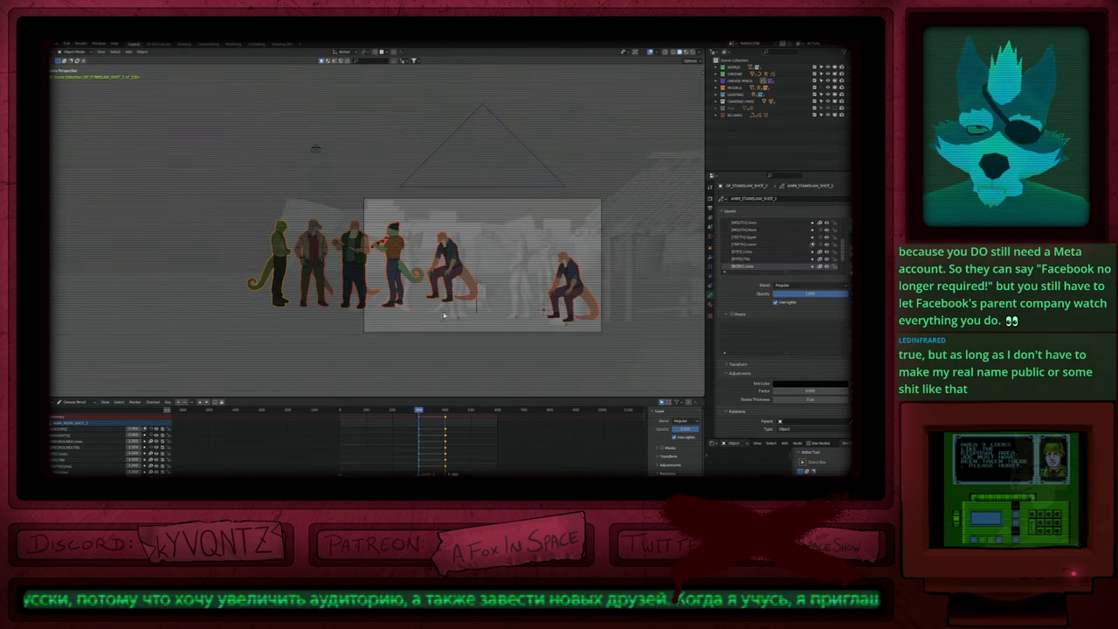
pyautogui.keyDown('shift'); pyautogui.moveTo(454, 309); pyautogui.dragTo(458, 226, button='middle'); pyautogui.keyUp('shift')
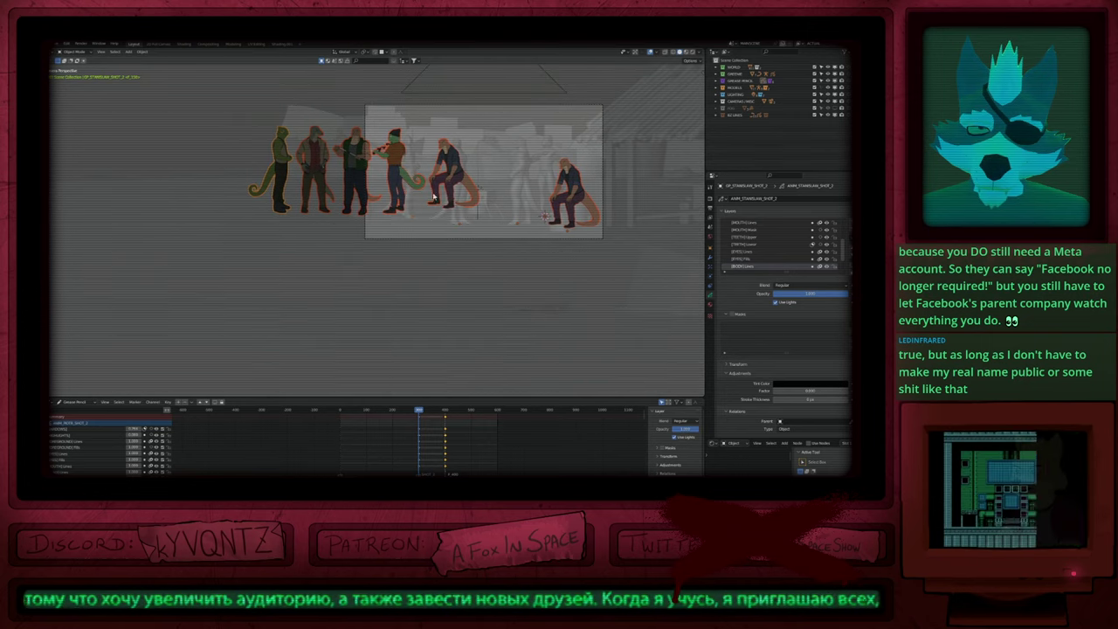
# Step: Delete the extra seated copy and move the seated character below the camera frame
pyautogui.click(454, 176)
pyautogui.press('Tab')
pyautogui.moveTo(622, 121)
pyautogui.keyDown('ctrl'); pyautogui.mouseDown(button='right')
pyautogui.moveTo(596, 125)
pyautogui.moveTo(625, 244)
pyautogui.mouseUp(button='right'); pyautogui.keyUp('ctrl')
pyautogui.press('x')
pyautogui.click(644, 236)
pyautogui.press('g')
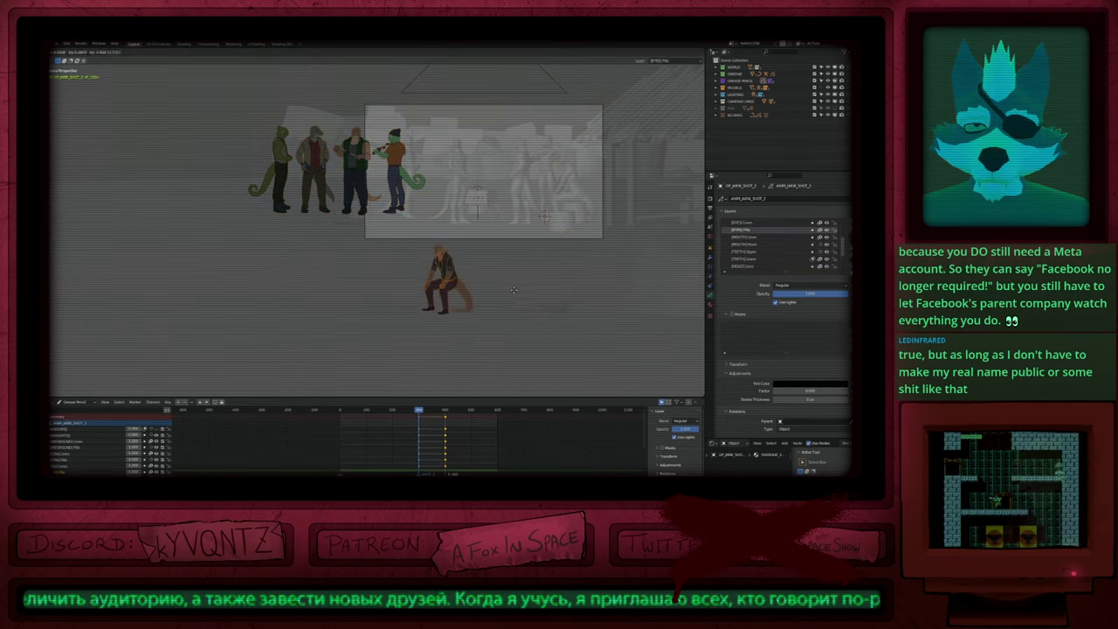
pyautogui.click(673, 295)
pyautogui.press('Tab')
# Step: Move the orange-shirt character and the bald man down into the row beside the seated one
pyautogui.click(408, 182)
pyautogui.press('Tab')
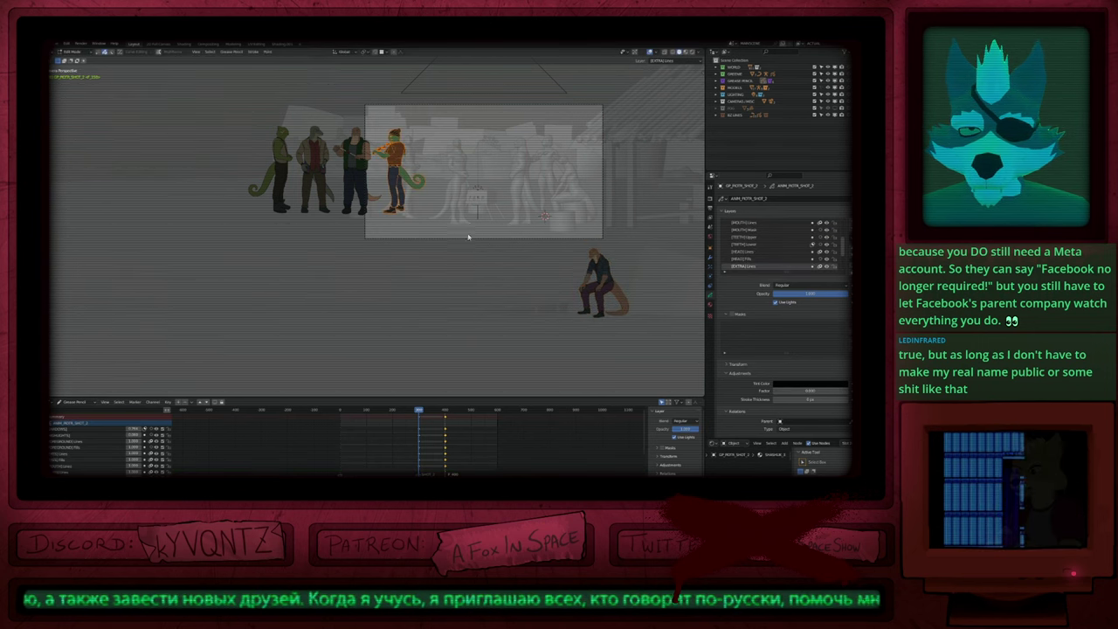
pyautogui.press('g')
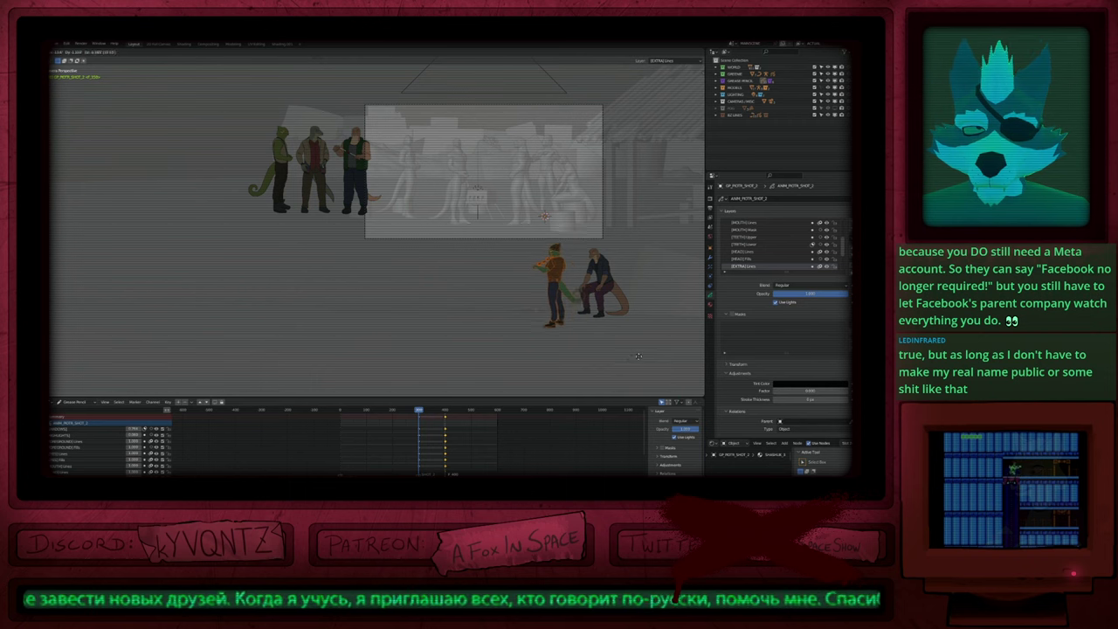
pyautogui.click(626, 359)
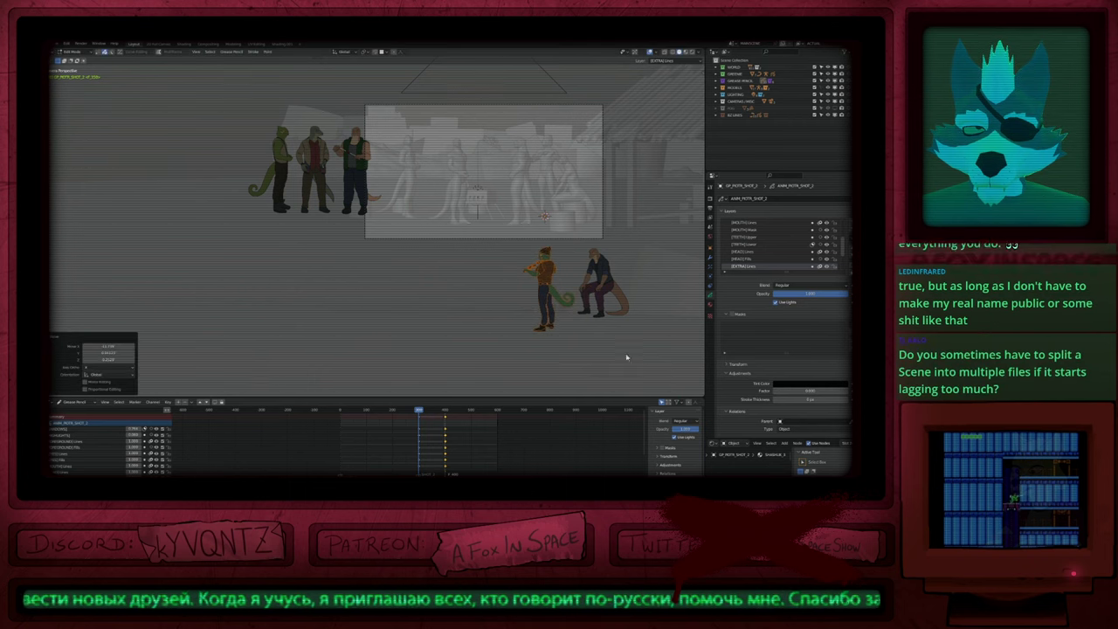
pyautogui.click(363, 186)
pyautogui.press('g')
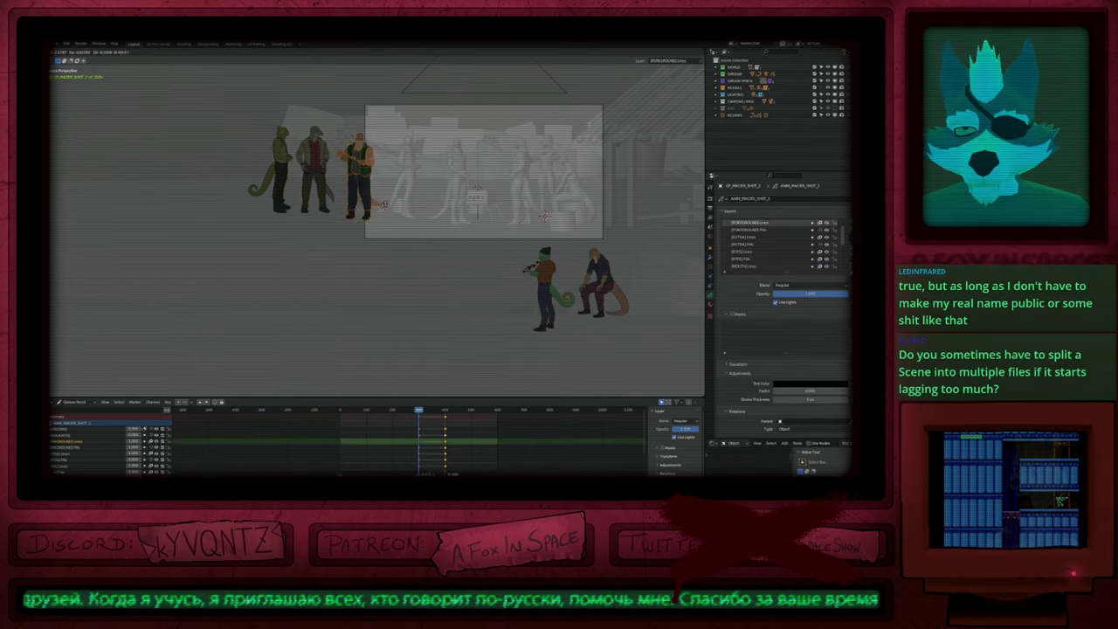
pyautogui.click(435, 264)
# Step: Place the red-jacket character in the row and the green lizard at its left end
pyautogui.click(315, 166)
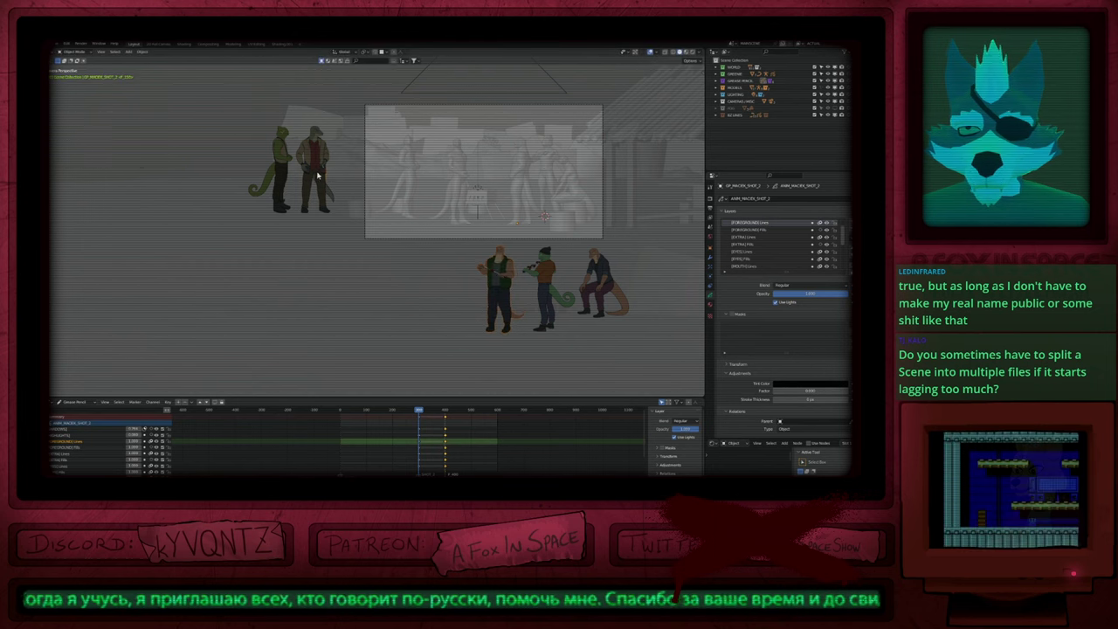
pyautogui.press('g')
pyautogui.click(552, 389)
pyautogui.click(290, 179)
pyautogui.press('g')
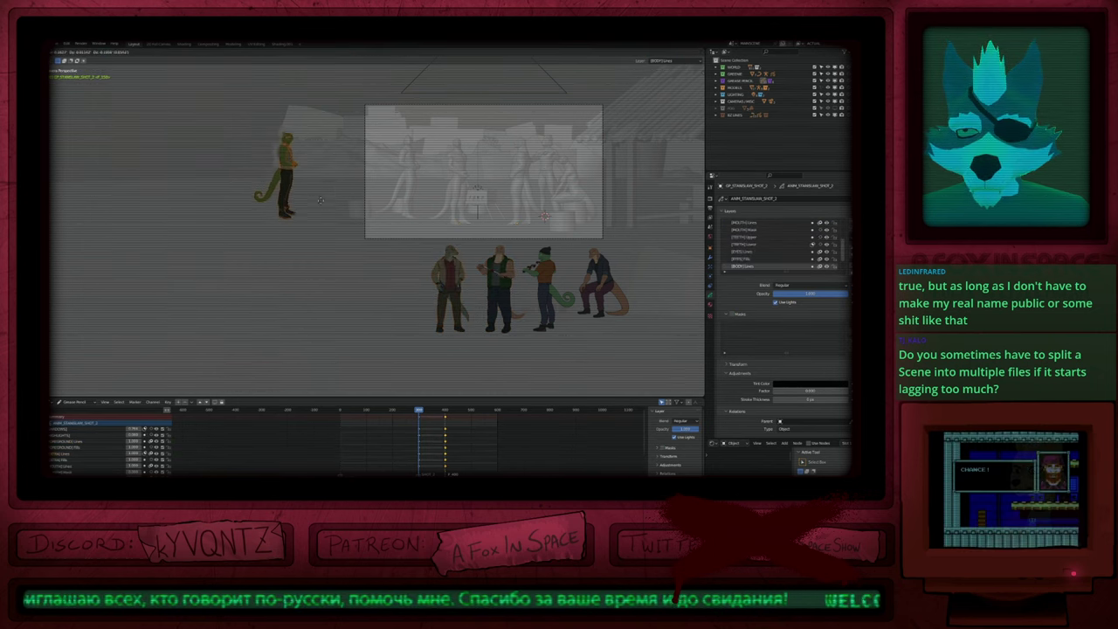
pyautogui.click(439, 306)
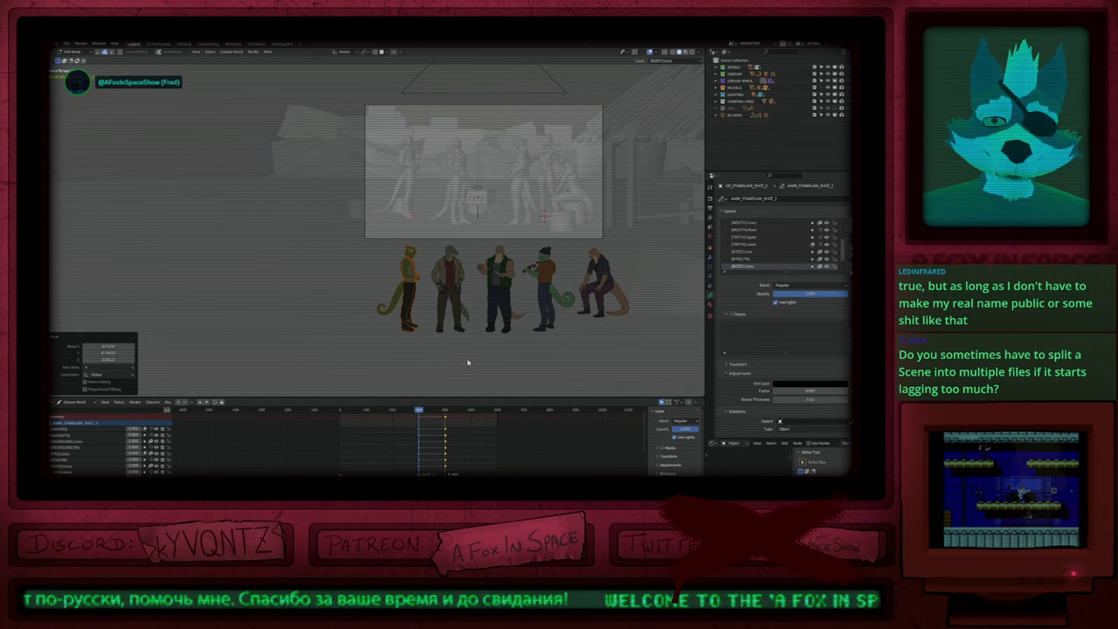
# Step: Return to Object Mode, view the shot through the camera, and bring up recent files
pyautogui.press('Tab')
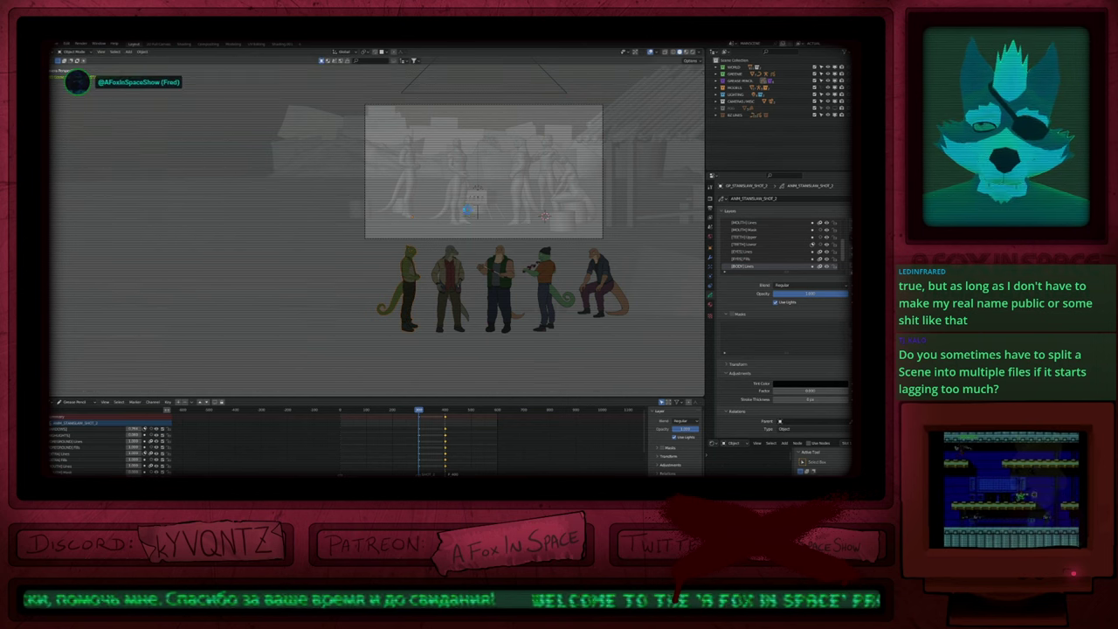
pyautogui.press('Home')
pyautogui.hotkey('ctrl', 'shift', 'o')
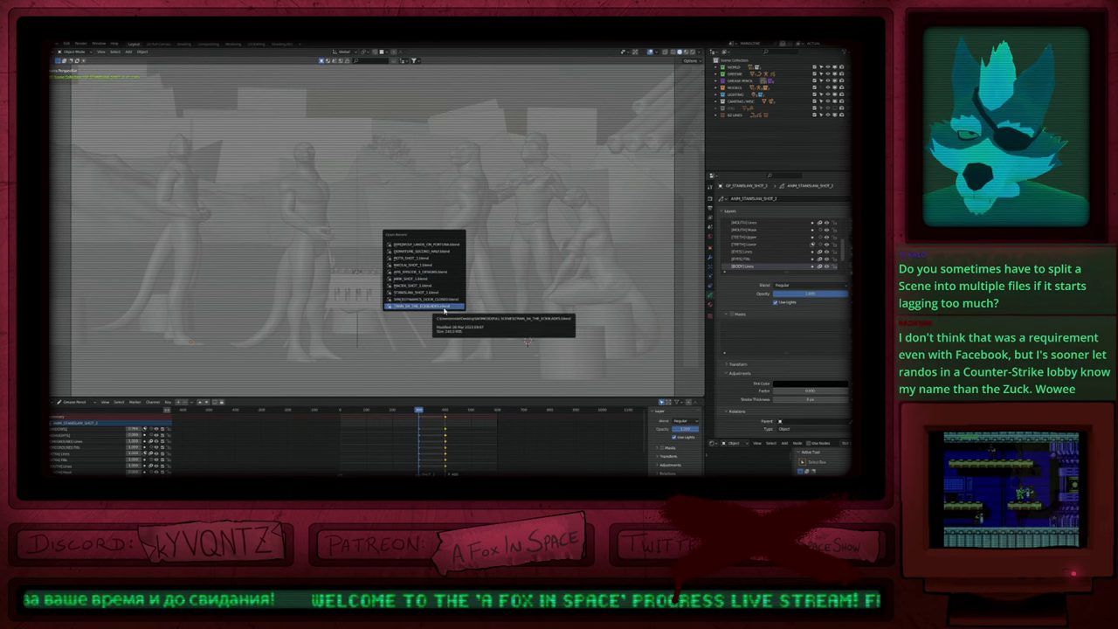
# Step: Open the train-interior episode file and show its grease-pencil timeline with material preview shading
pyautogui.click(443, 308)
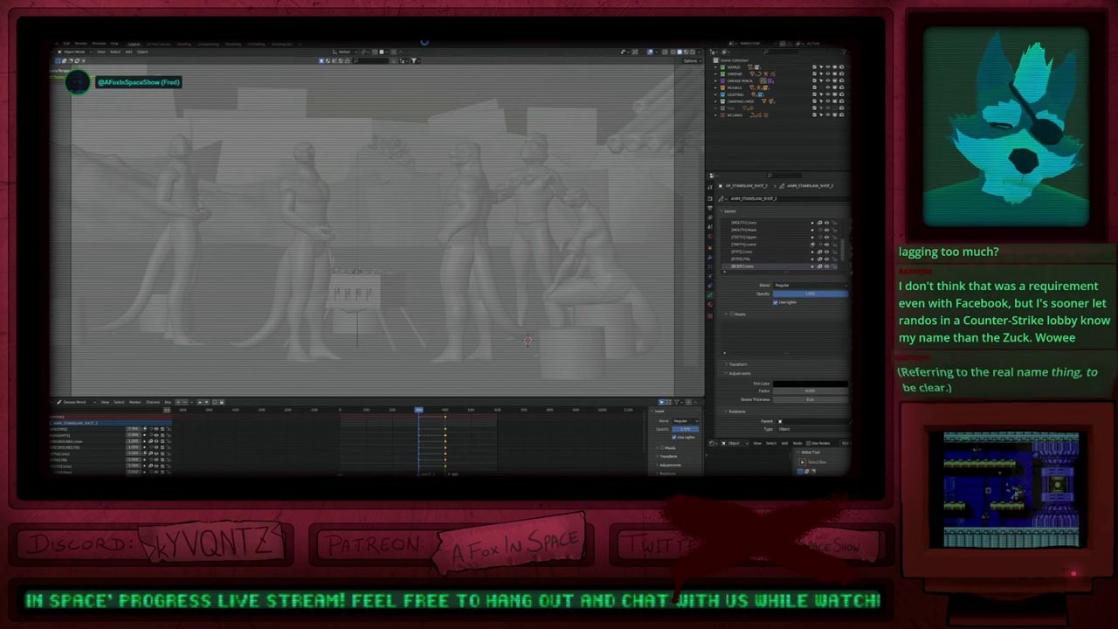
pyautogui.hotkey('alt', 'Tab')
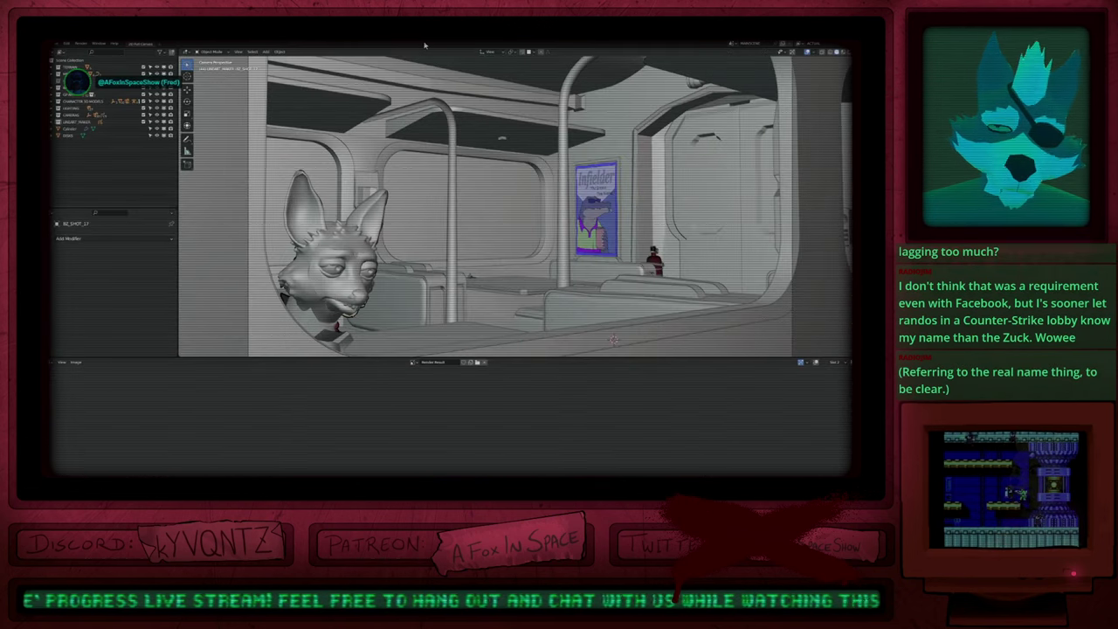
pyautogui.hotkey('shift', 'F12')
pyautogui.keyDown('ctrl'); pyautogui.moveTo(370, 418); pyautogui.dragTo(290, 433, button='middle'); pyautogui.keyUp('ctrl')
pyautogui.keyDown('ctrl'); pyautogui.moveTo(554, 393); pyautogui.dragTo(578, 391, button='middle'); pyautogui.keyUp('ctrl')
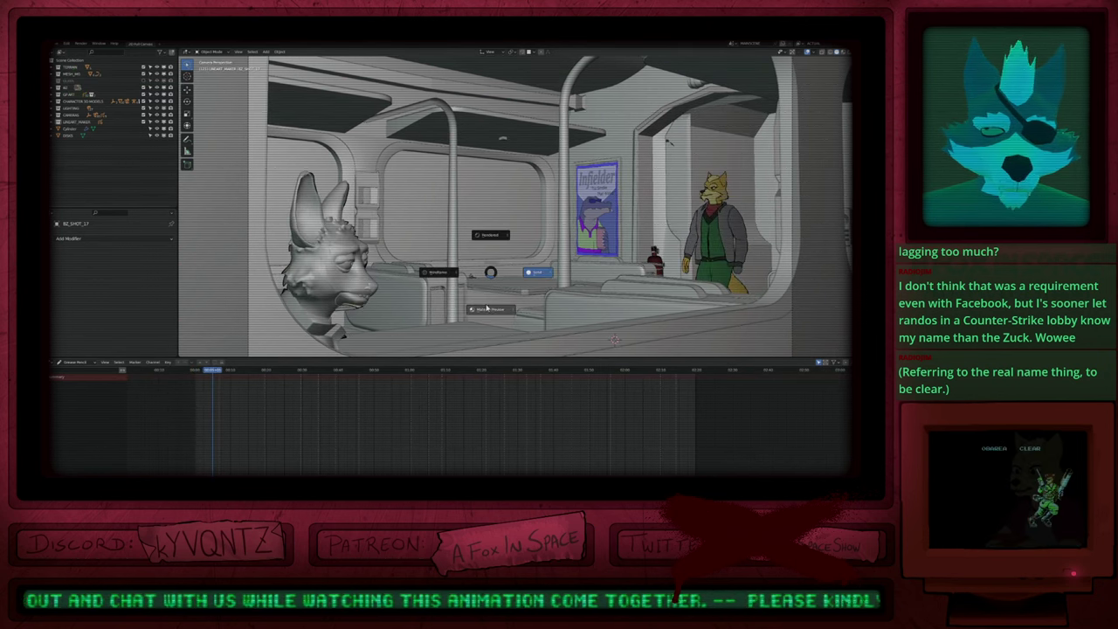
pyautogui.click(492, 306)
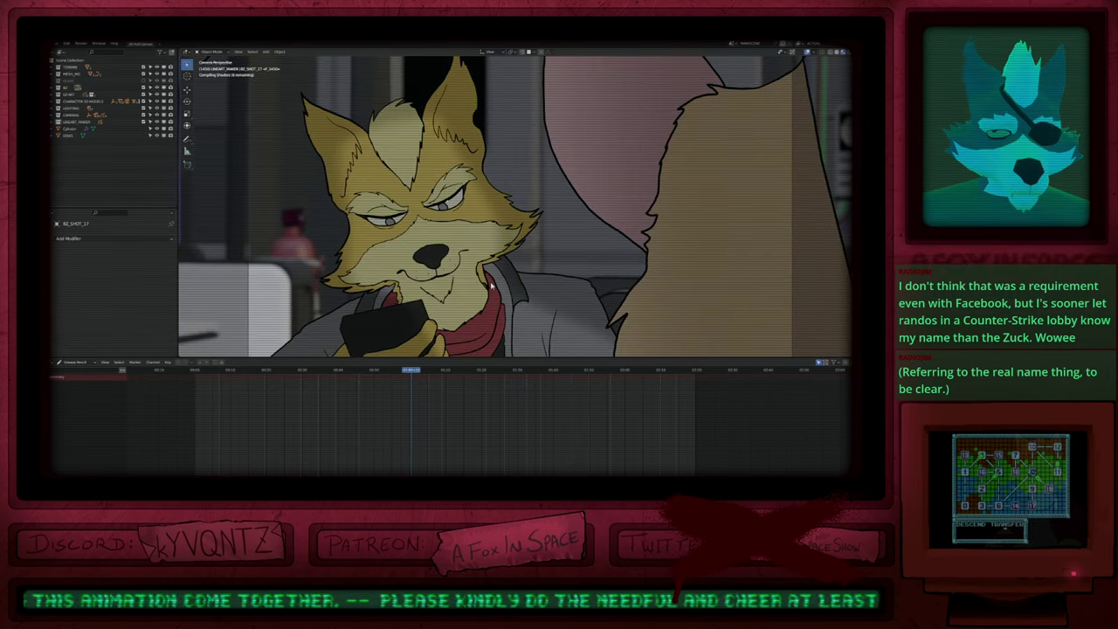
# Step: Select MODEL_DESS_NEW, expand its shot collection, and scrub back to the rabbit shot
pyautogui.click(511, 220)
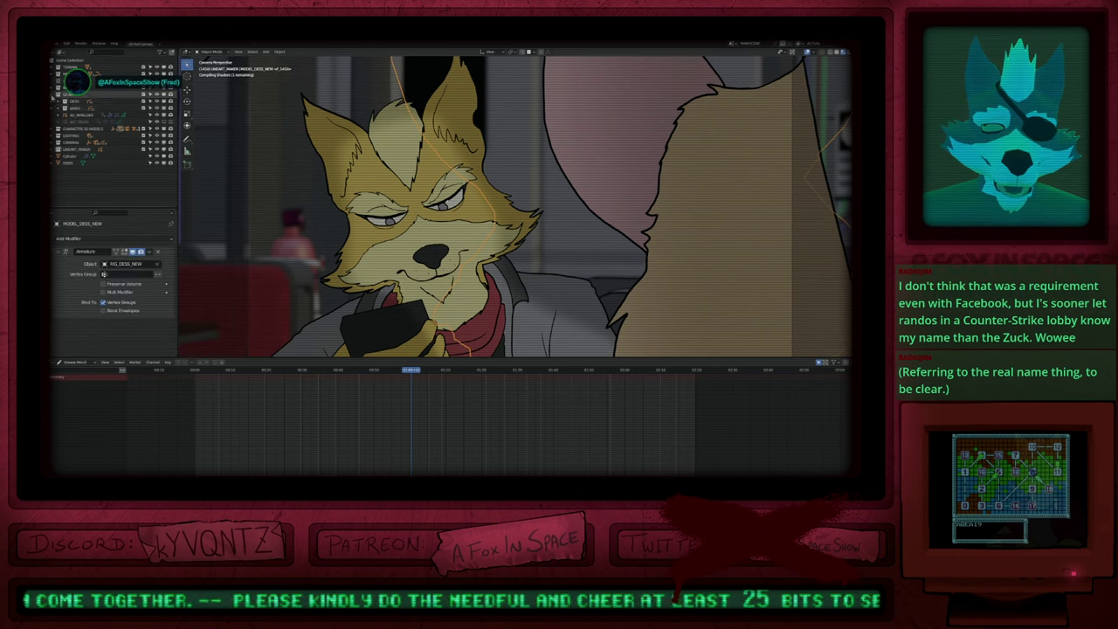
pyautogui.click(62, 107)
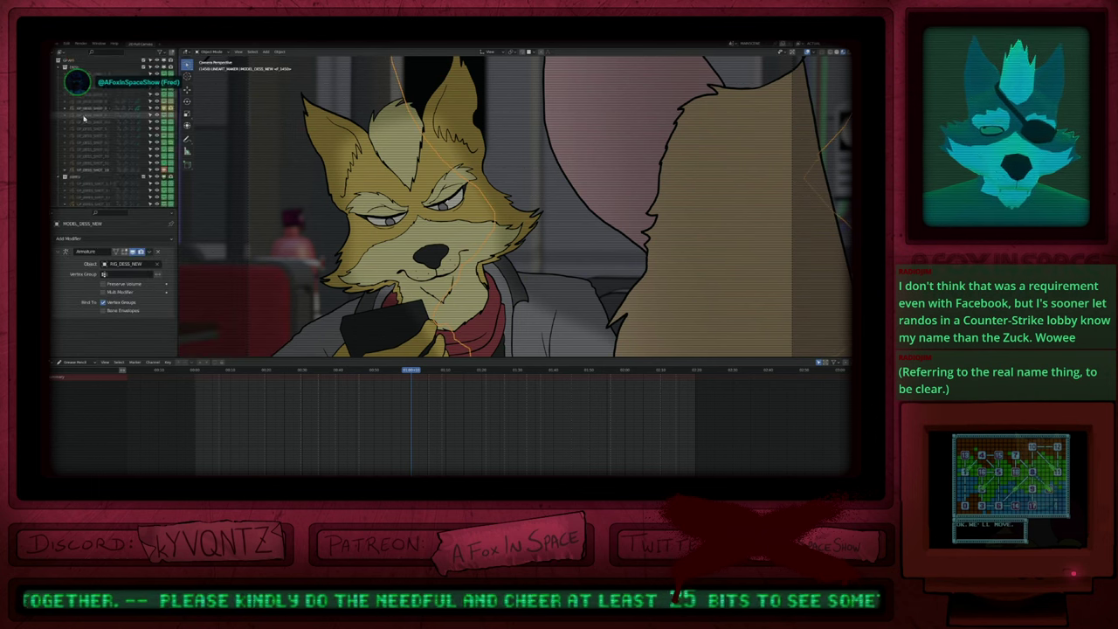
pyautogui.scroll(-4, 109, 154)
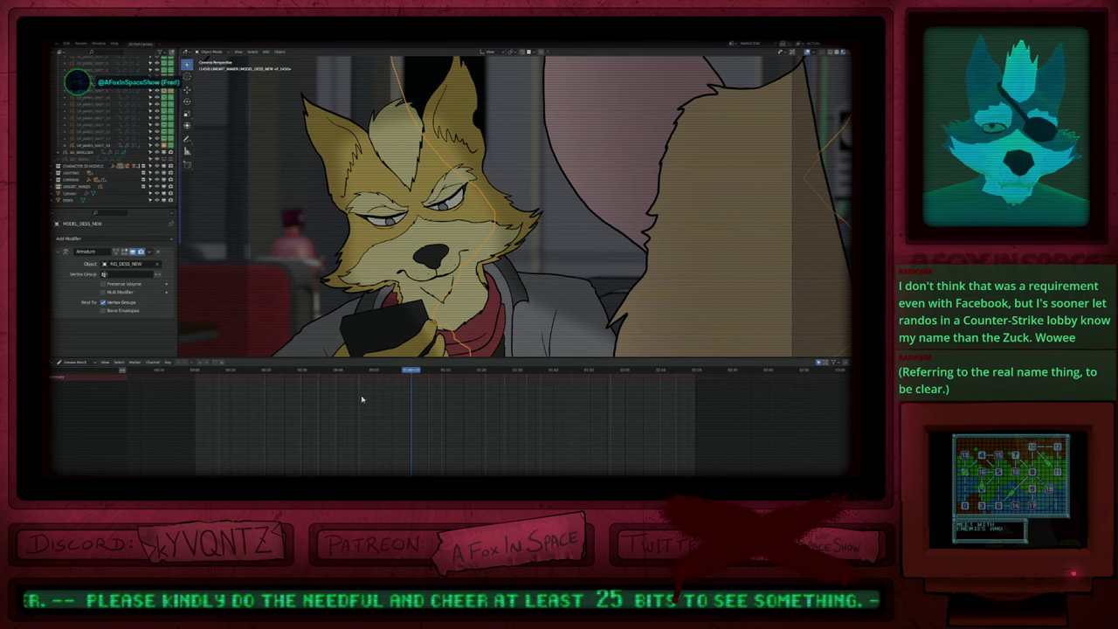
pyautogui.click(339, 369)
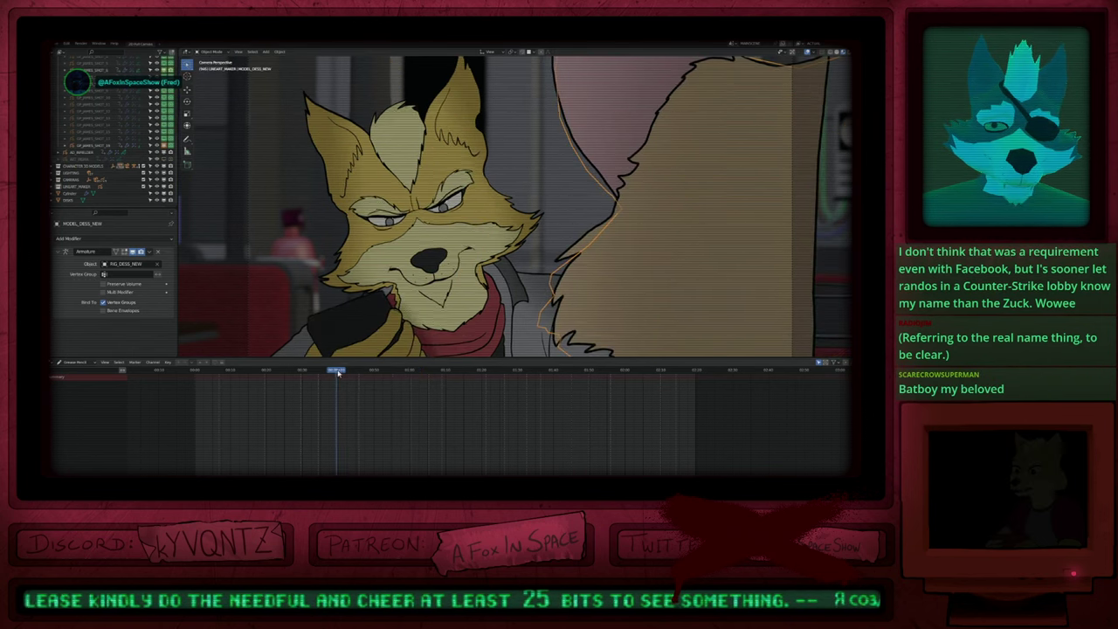
pyautogui.moveTo(335, 471); pyautogui.dragTo(365, 373)
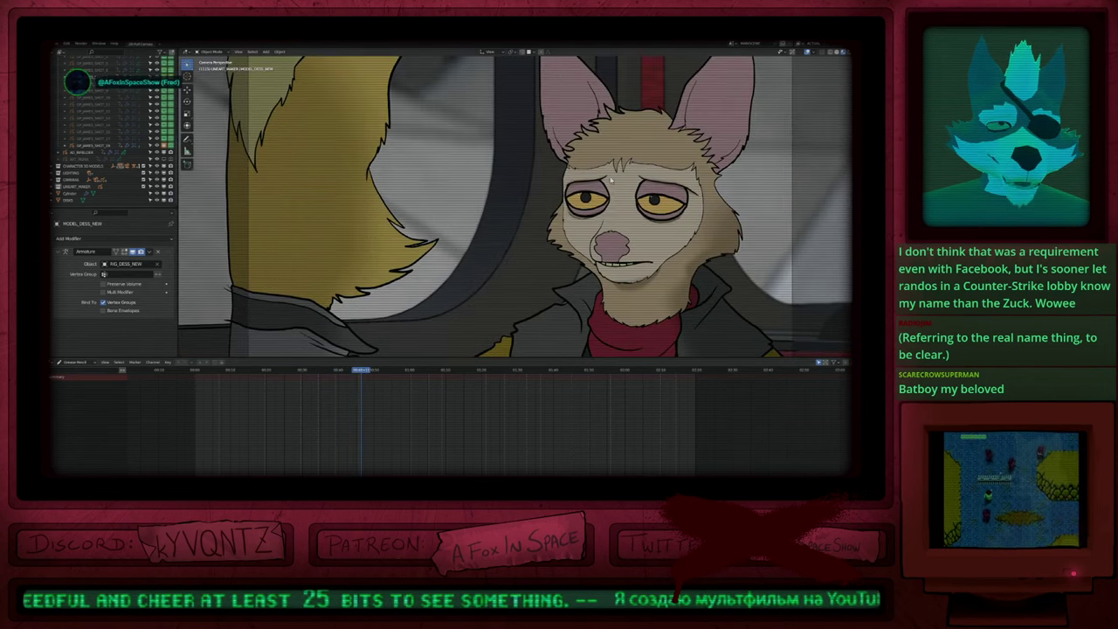
# Step: Inspect GP_JAWS_SHOT_7's keys in the dope sheet and start playback
pyautogui.click(601, 262)
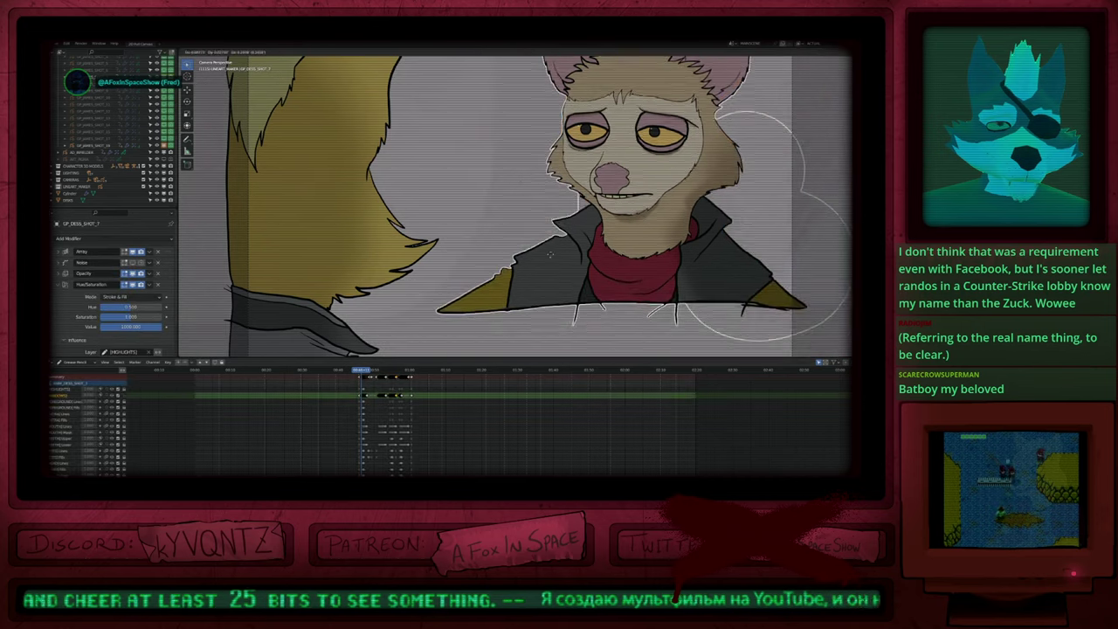
pyautogui.click(436, 247)
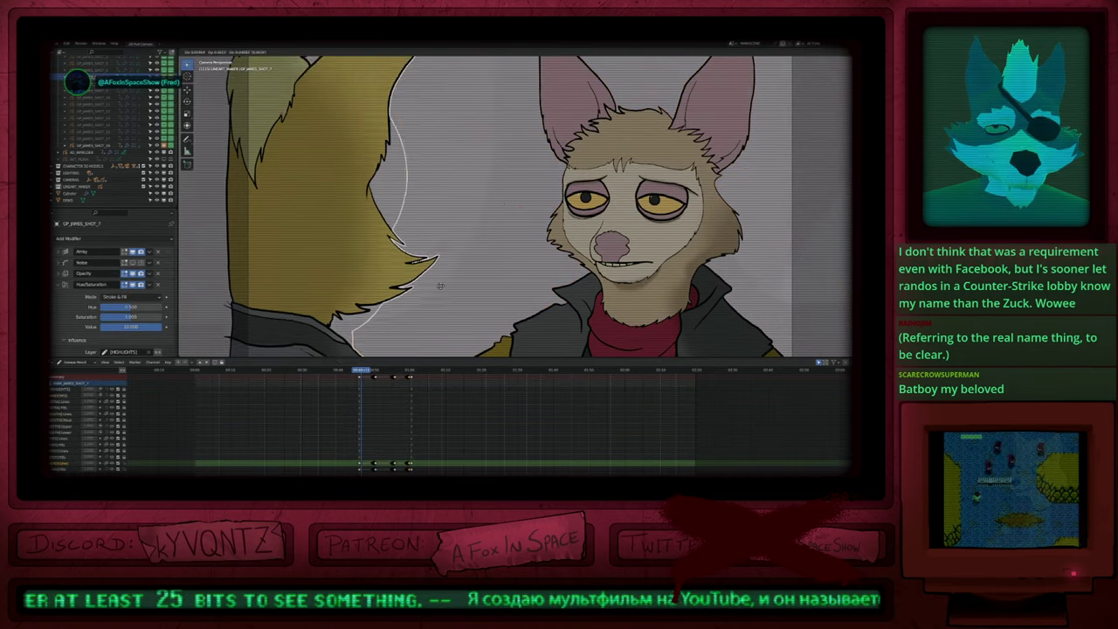
pyautogui.moveTo(367, 371); pyautogui.dragTo(382, 400)
pyautogui.keyDown('ctrl'); pyautogui.moveTo(378, 410); pyautogui.dragTo(421, 434, button='middle'); pyautogui.keyUp('ctrl')
pyautogui.press('space')
pyautogui.scroll(2, 424, 403)
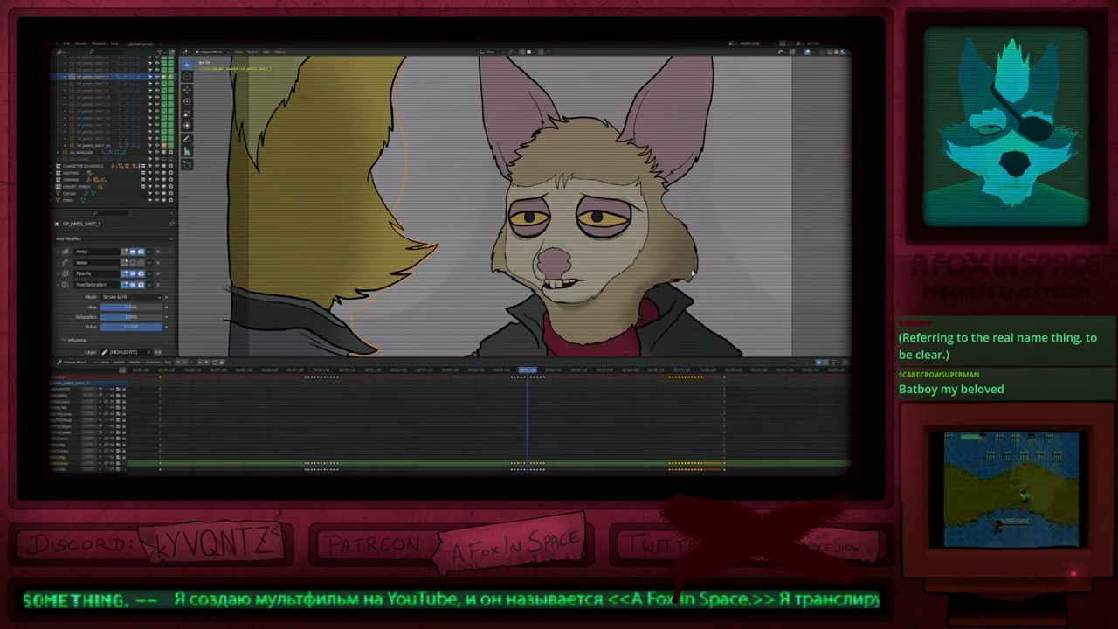
# Step: Review the keys of GP_DESS_SHOT_7 and GP_JAMES_SHOT_8 in the dope sheet
pyautogui.click(689, 282)
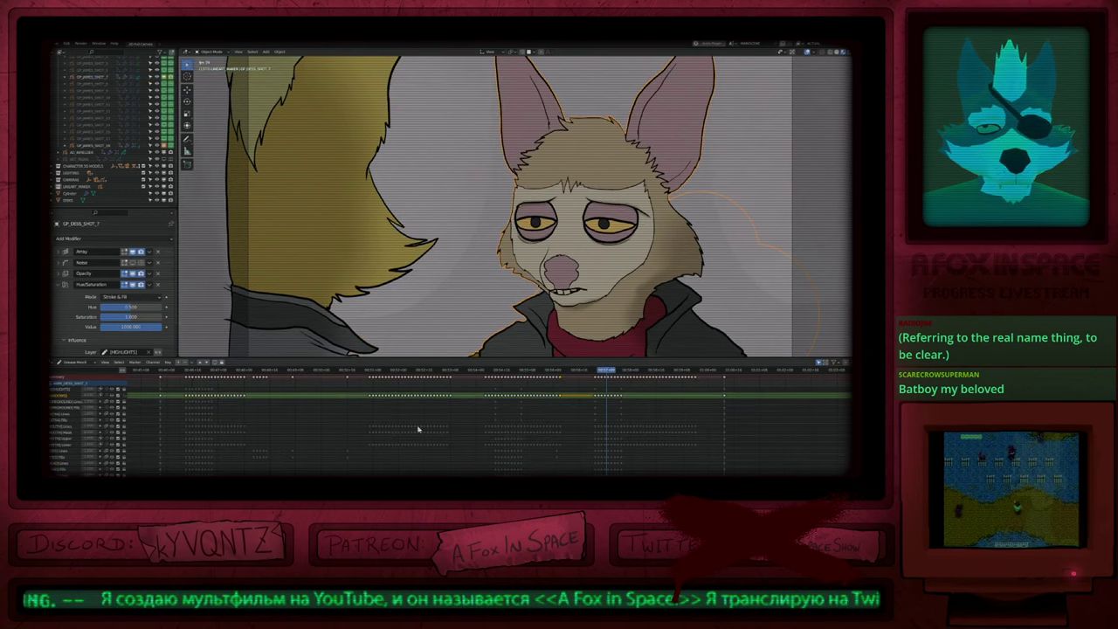
pyautogui.press('Tab')
pyautogui.keyDown('ctrl'); pyautogui.moveTo(446, 425); pyautogui.dragTo(435, 426, button='middle'); pyautogui.keyUp('ctrl')
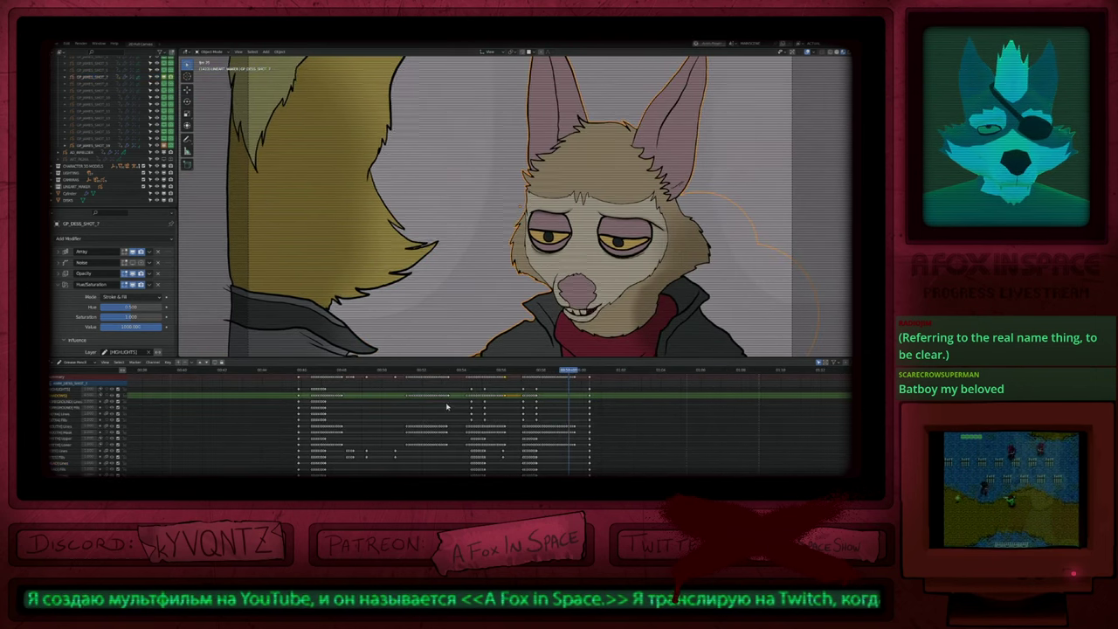
pyautogui.click(470, 278)
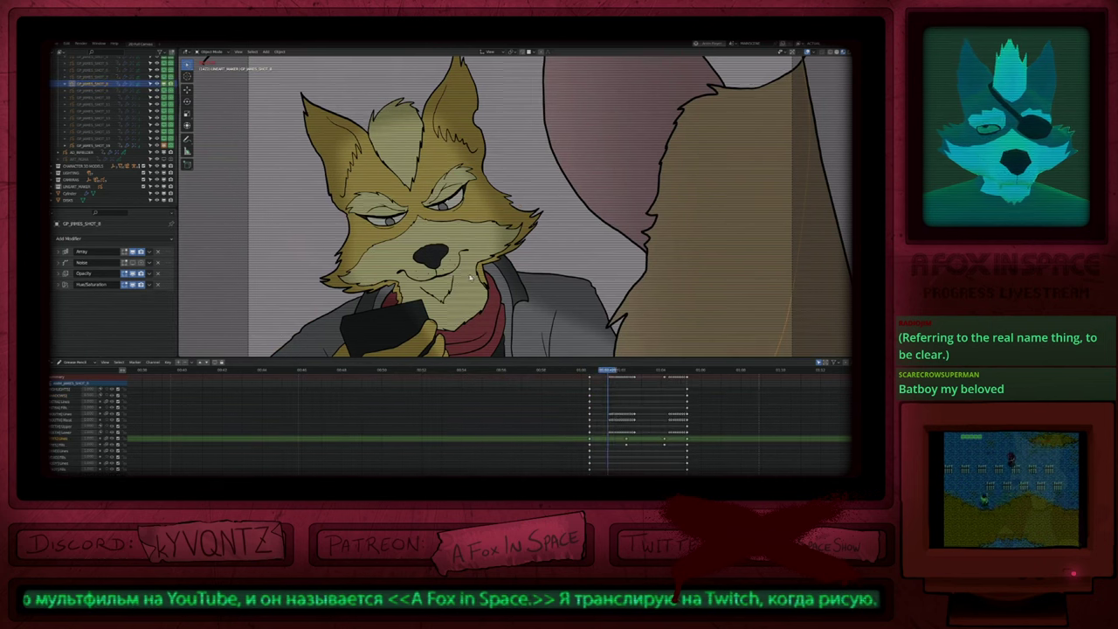
pyautogui.moveTo(551, 396); pyautogui.dragTo(387, 425, button='middle')
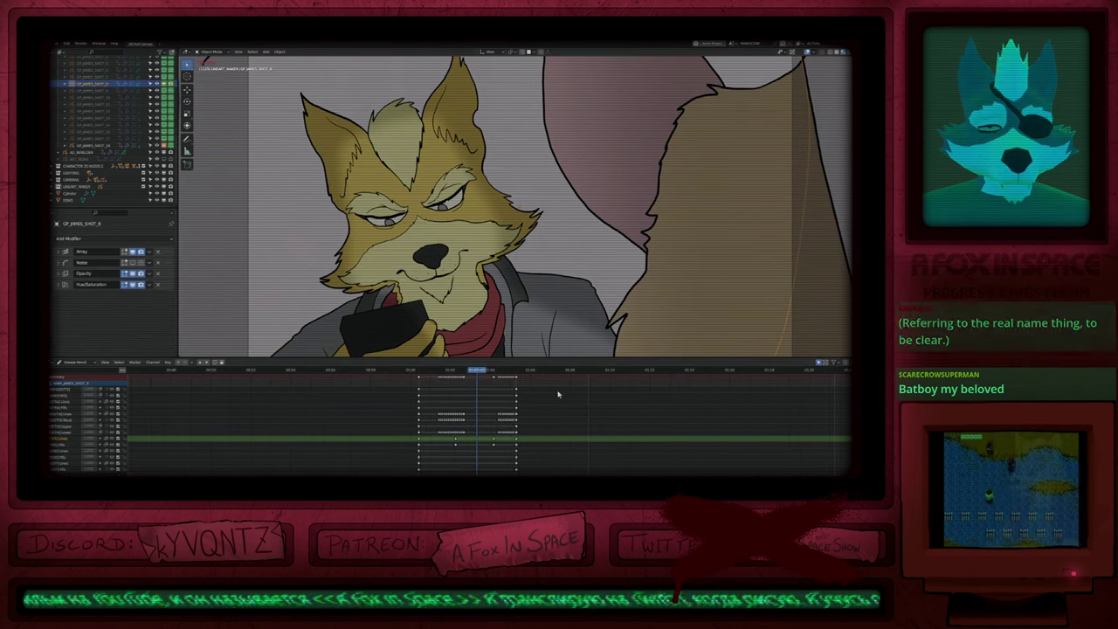
pyautogui.moveTo(557, 392); pyautogui.dragTo(461, 414, button='middle')
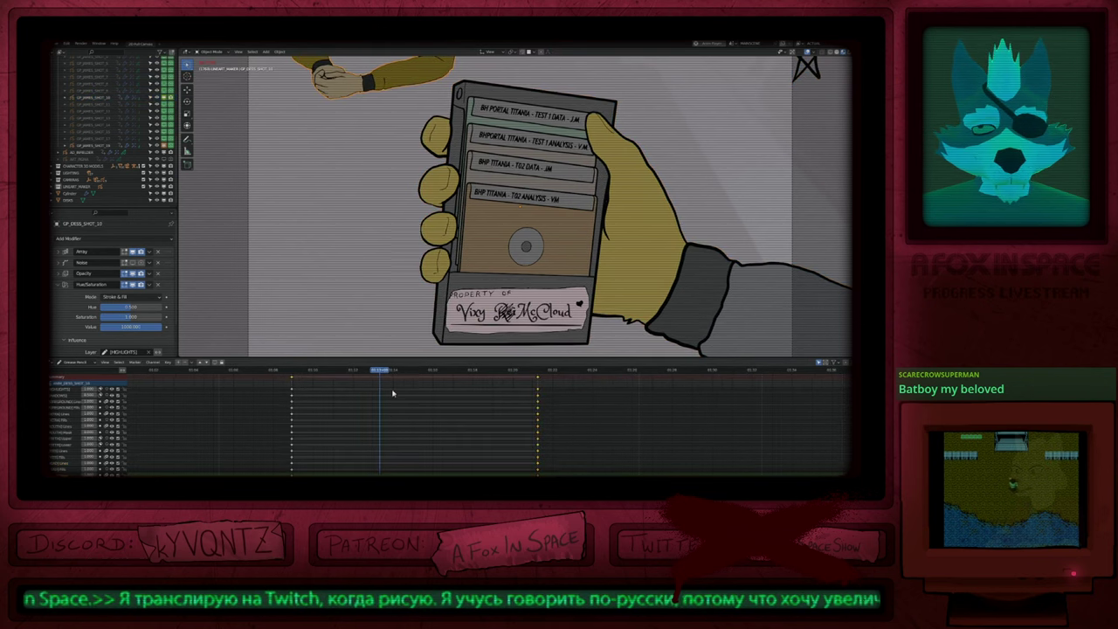
pyautogui.scroll(-12, 393, 426)
pyautogui.scroll(-4, 392, 311)
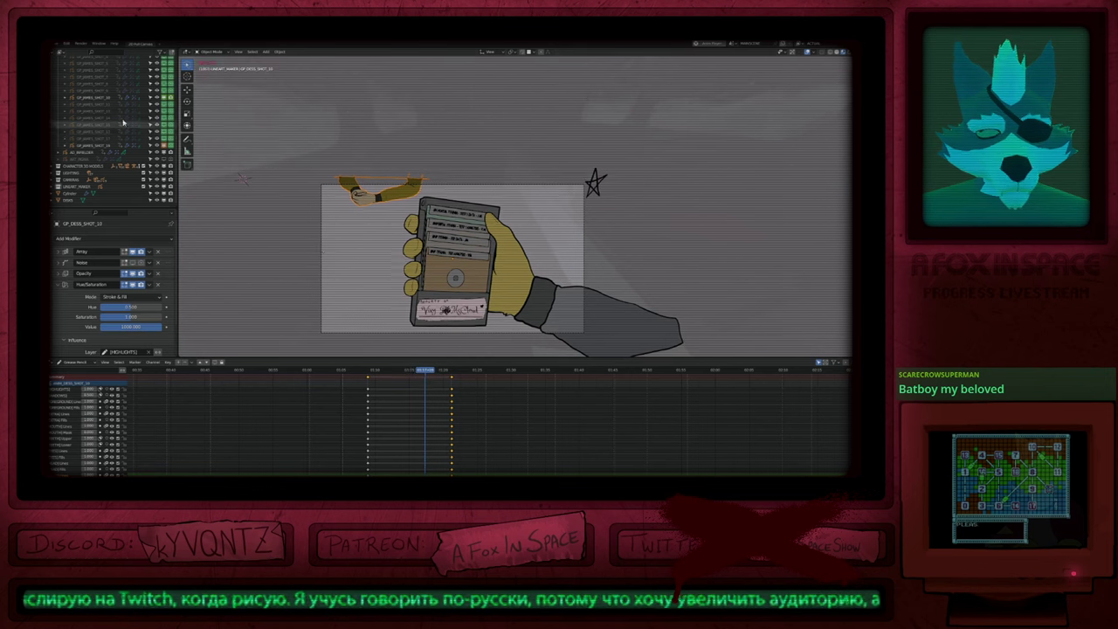
pyautogui.scroll(3, 163, 149)
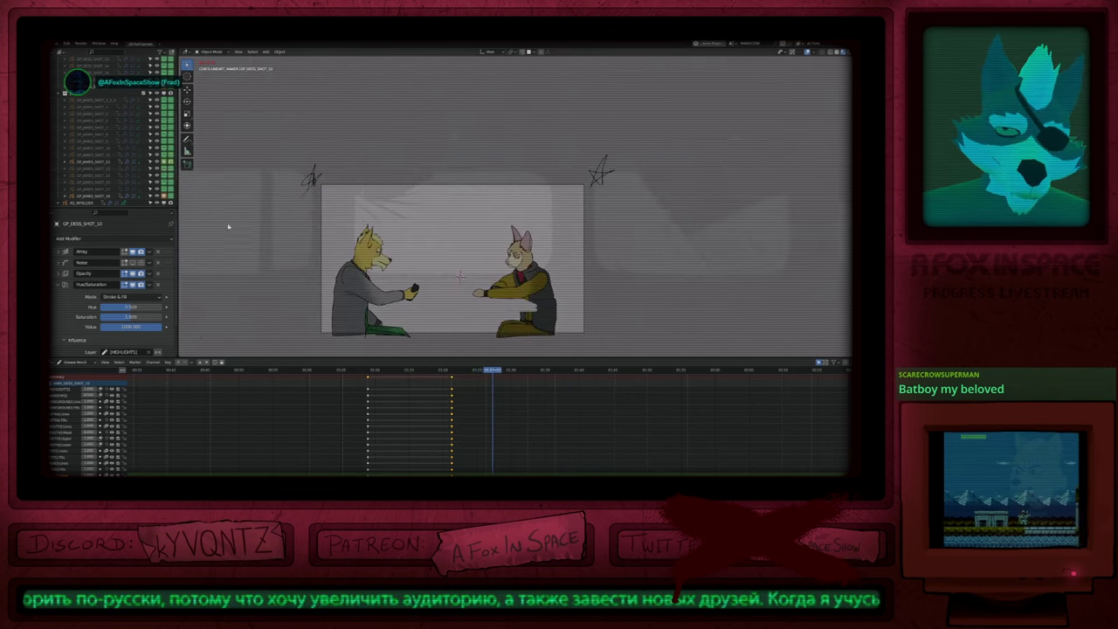
# Step: Compare the drawing's Visual Effects and Modifiers lists in Properties
pyautogui.click(52, 294)
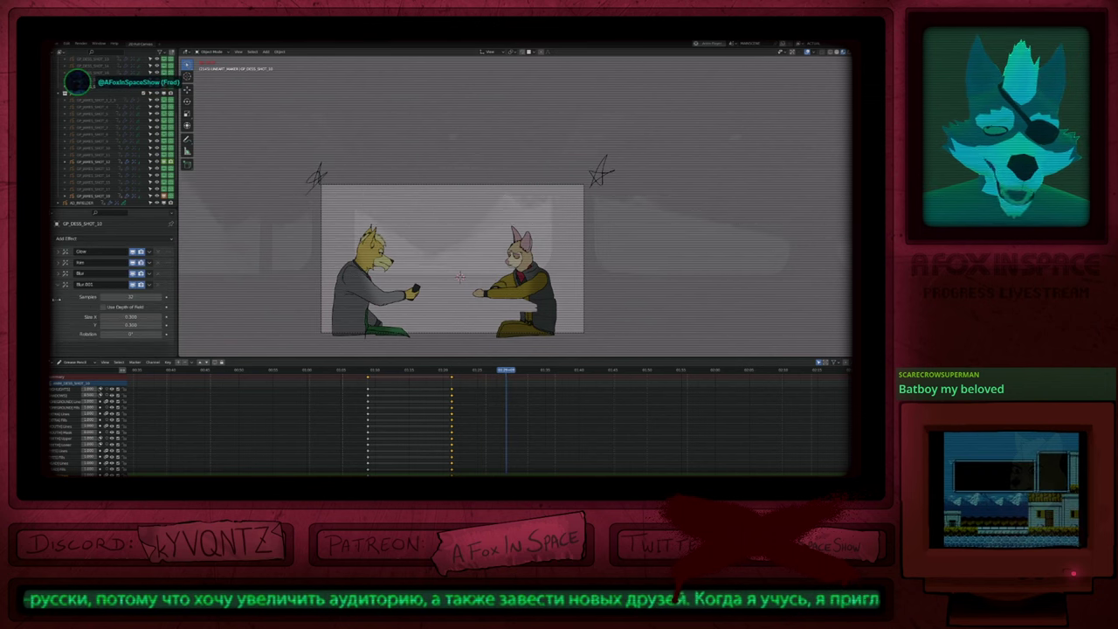
pyautogui.click(50, 307)
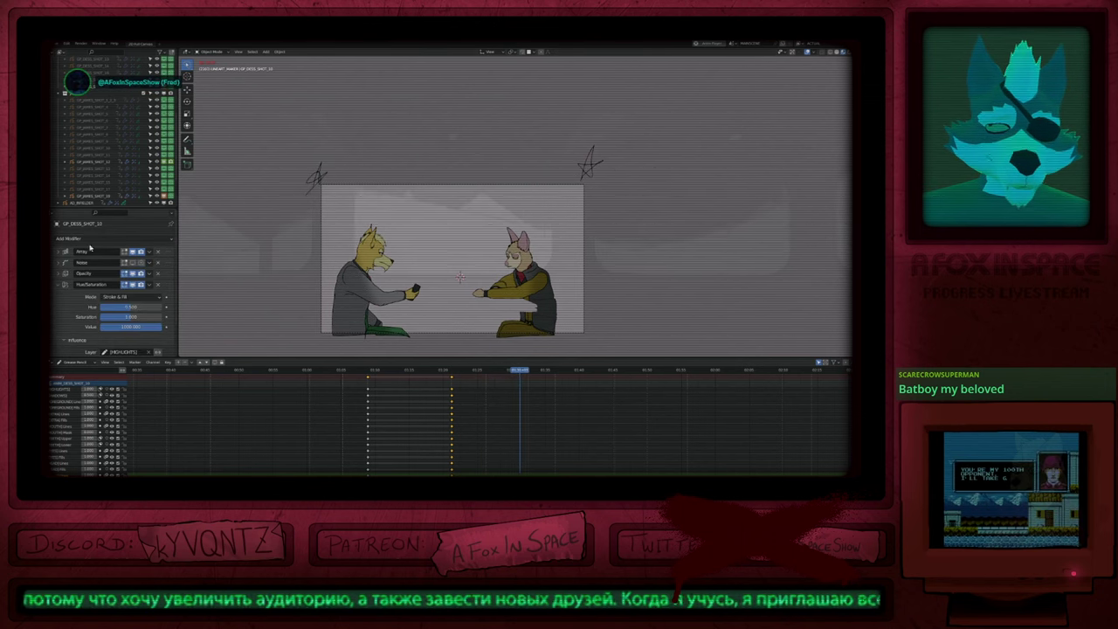
pyautogui.click(49, 312)
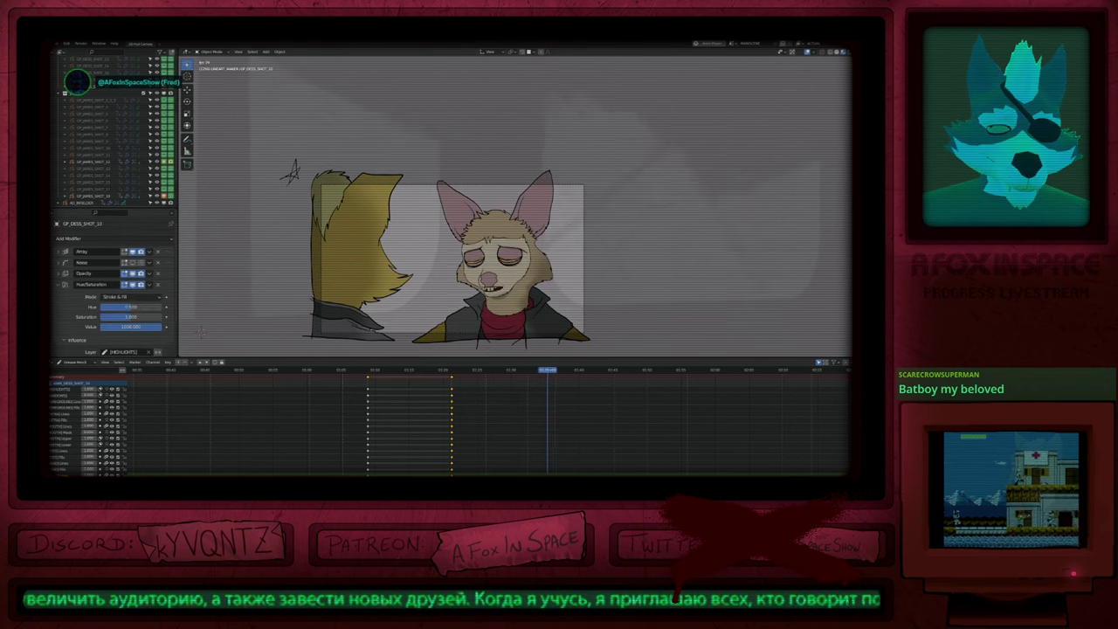
pyautogui.click(50, 307)
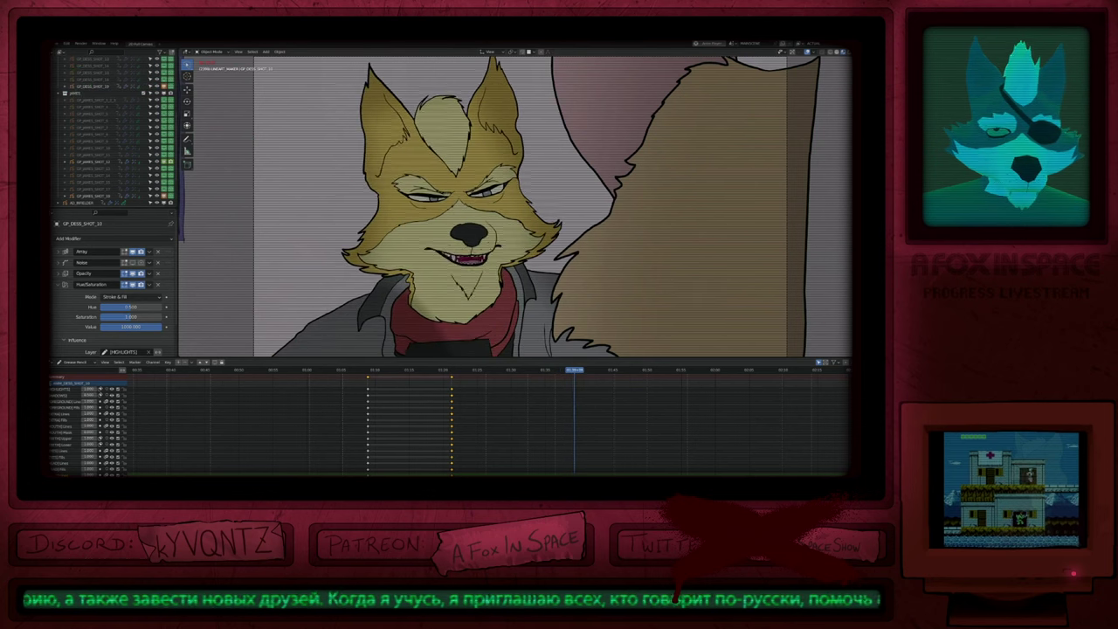
# Step: During playback, inspect GP_JAMES_SHOT_14, GP_JAMES_SHOT_15 and the rabbit's shot drawing
pyautogui.click(468, 170)
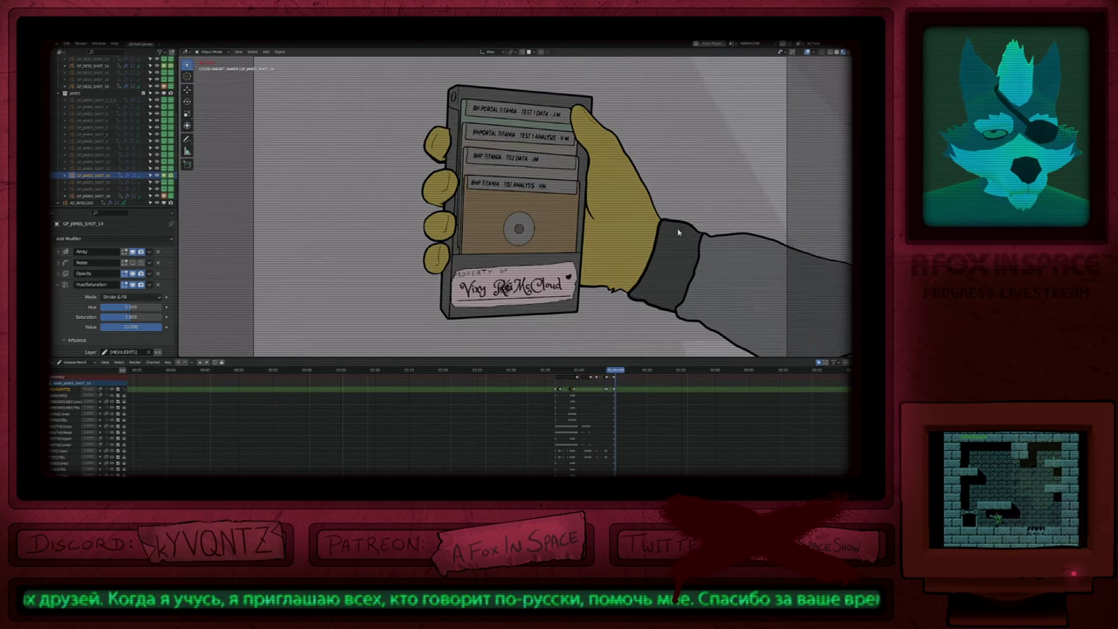
pyautogui.click(672, 300)
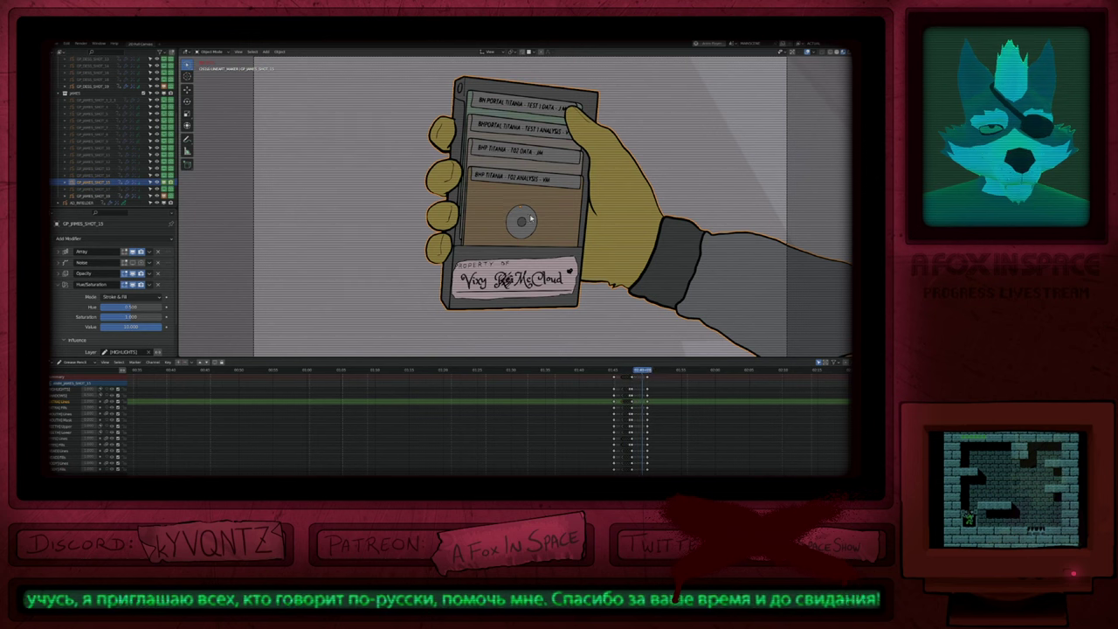
pyautogui.click(649, 244)
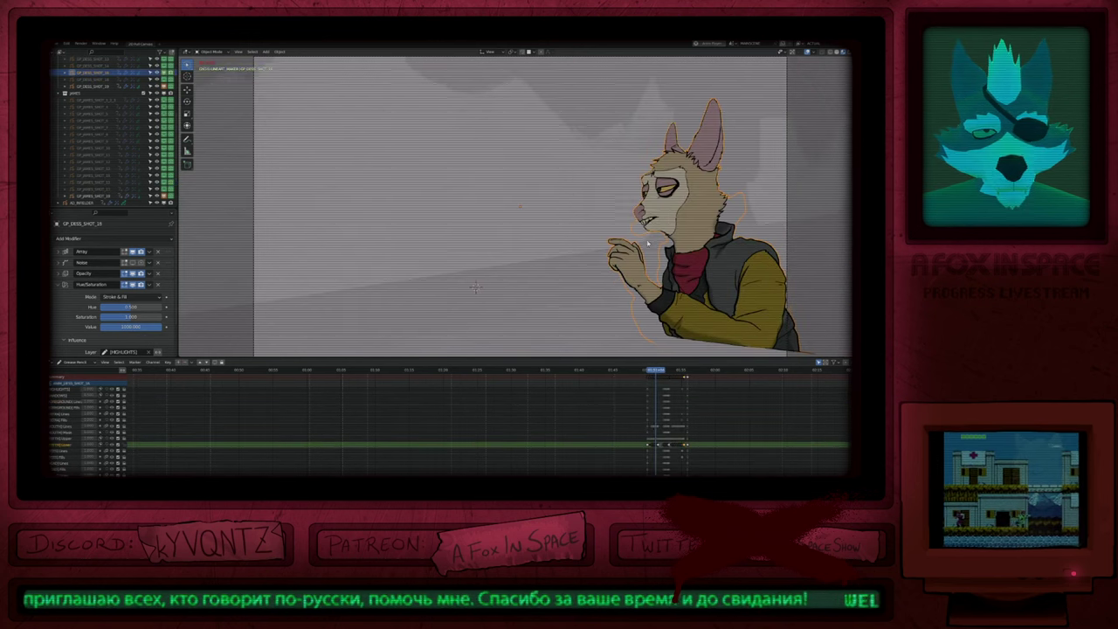
pyautogui.scroll(10, 648, 244)
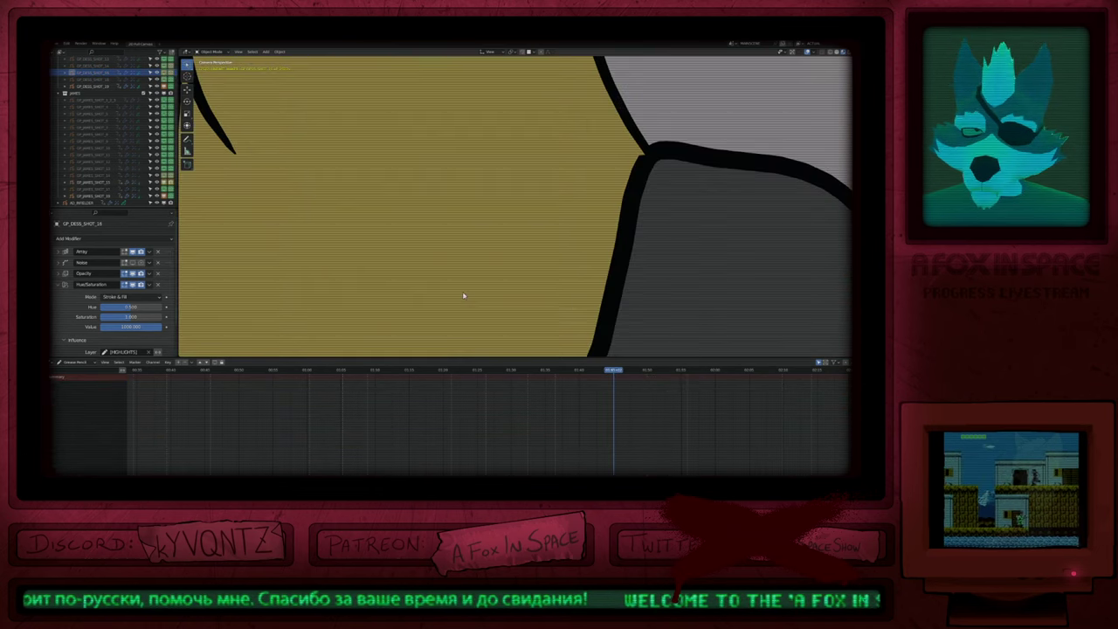
pyautogui.scroll(-10, 543, 252)
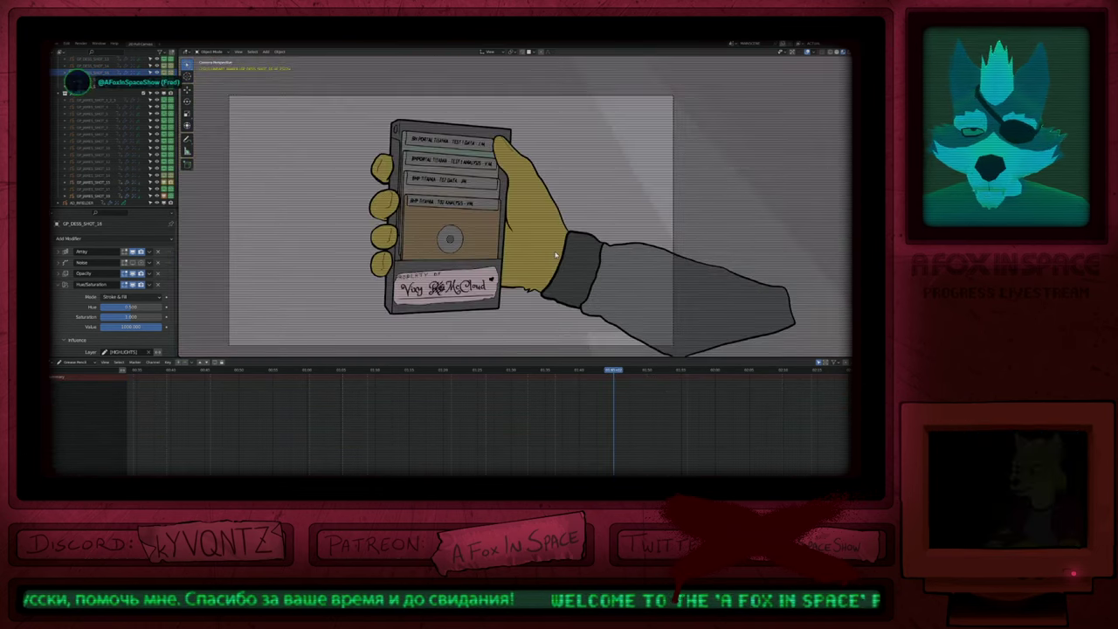
pyautogui.press('Up')
pyautogui.scroll(7, 556, 259)
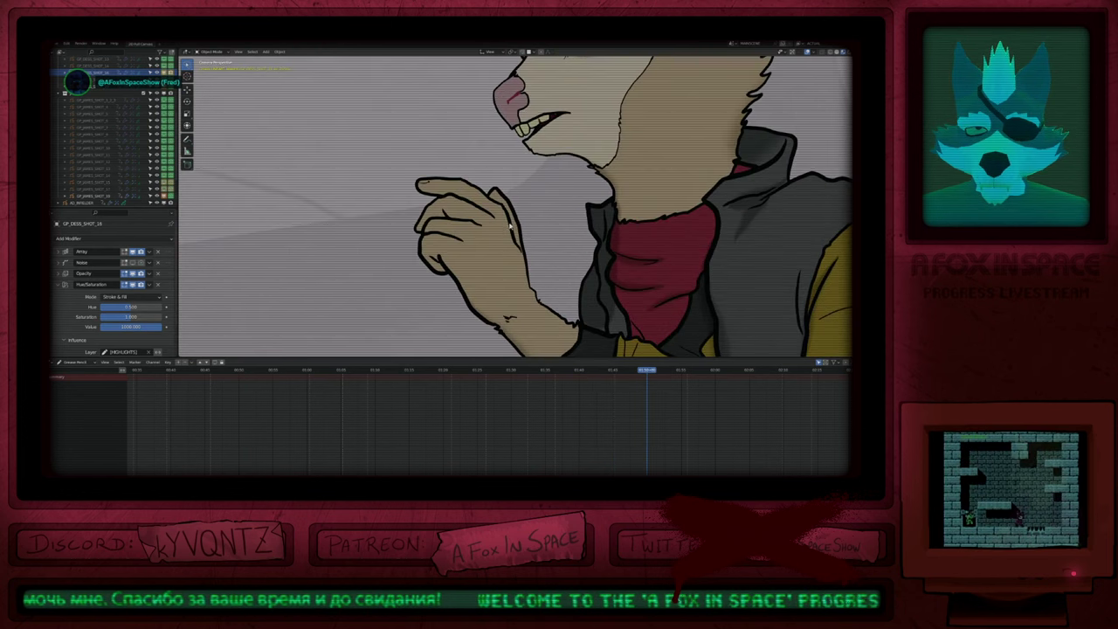
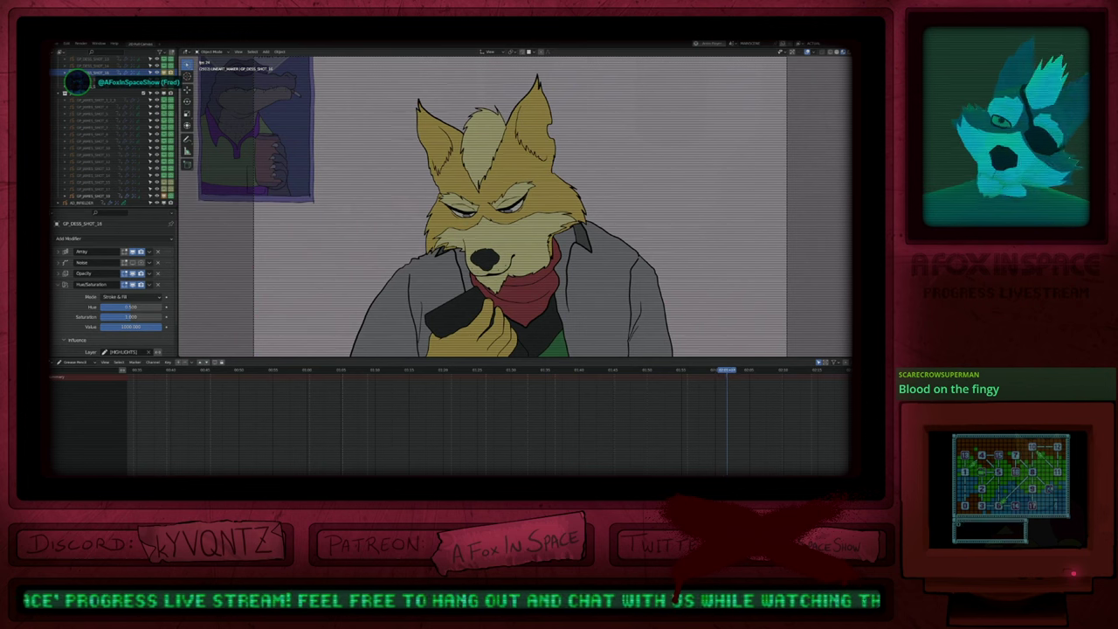
# Step: Inspect the fox and rabbit grease-pencil drawings' keyframes in the dope sheet
pyautogui.click(551, 261)
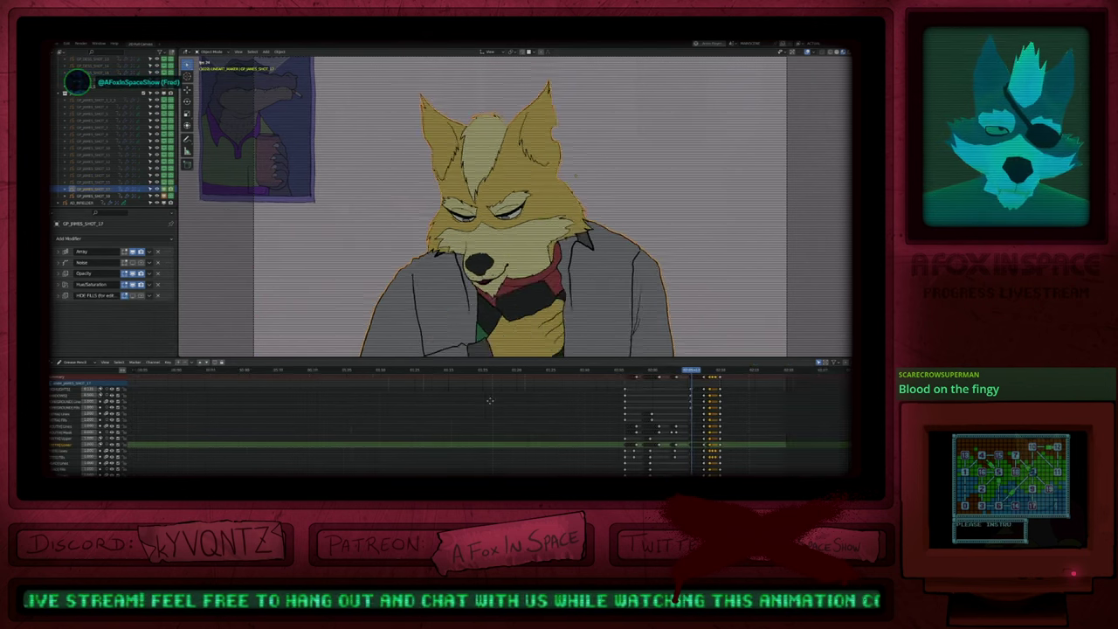
pyautogui.moveTo(461, 393); pyautogui.dragTo(366, 395, button='middle')
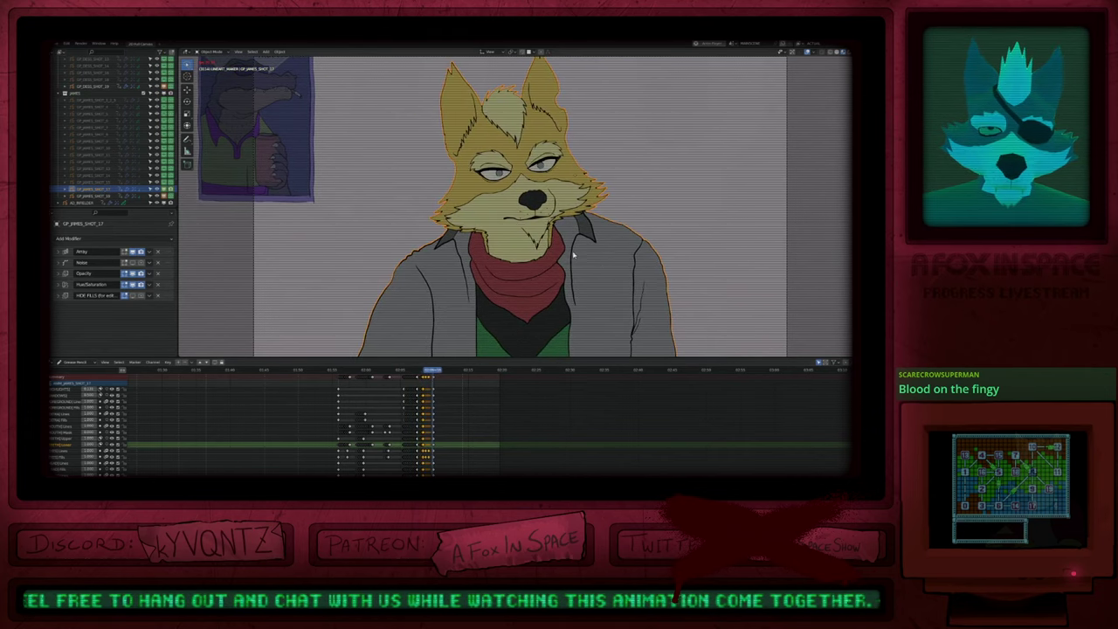
pyautogui.click(653, 285)
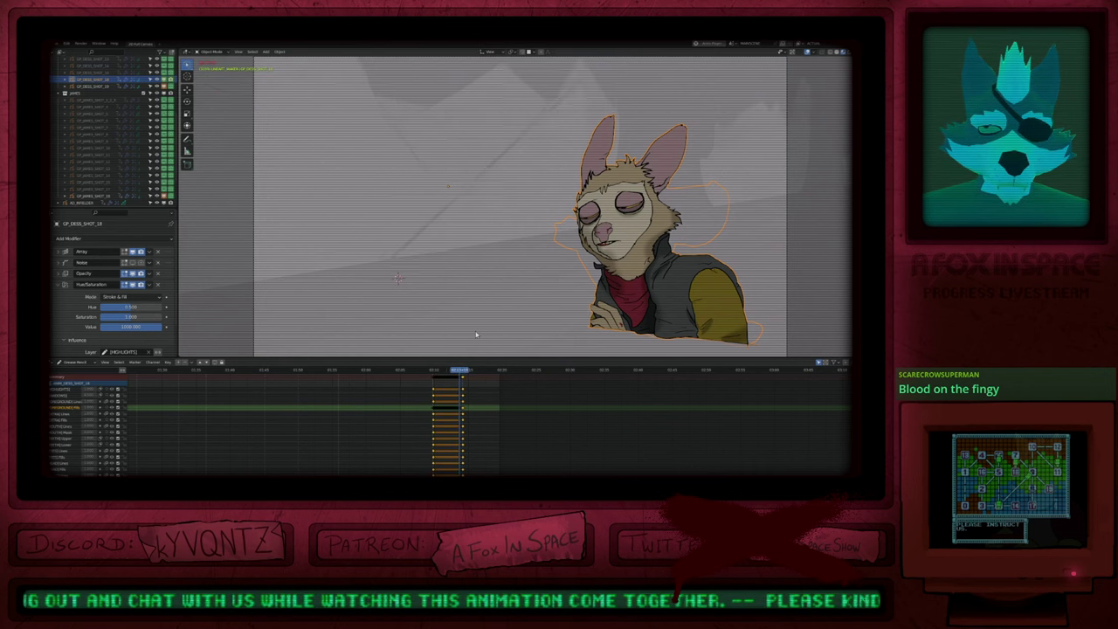
# Step: Hide the grey fog object, make FOG2 active, and quit with Ctrl+Q
pyautogui.click(480, 256)
pyautogui.press('h')
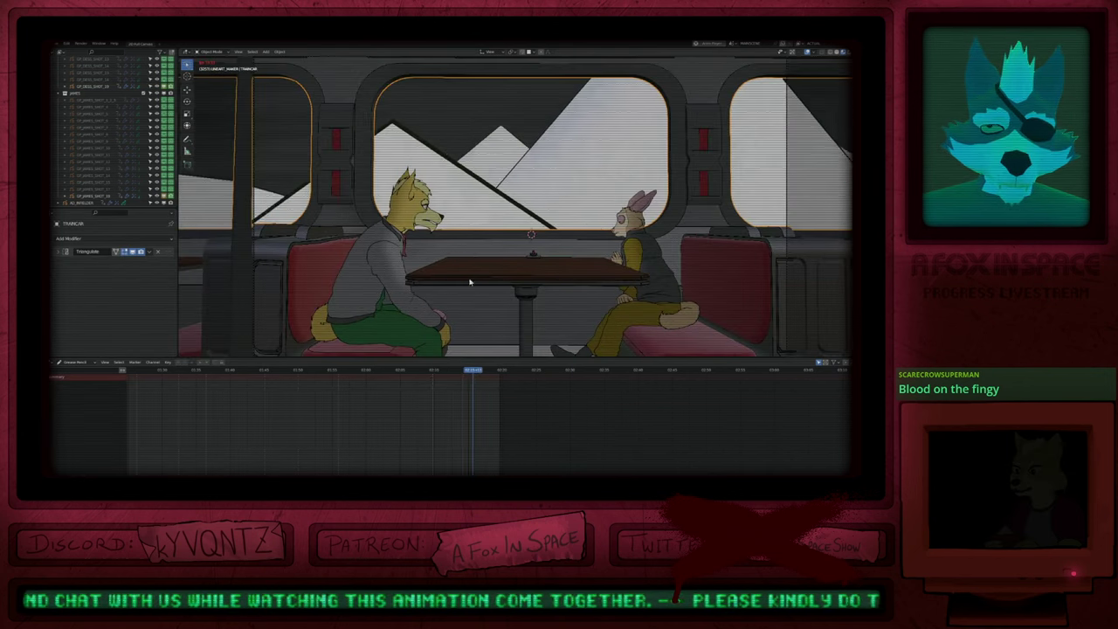
pyautogui.click(546, 218)
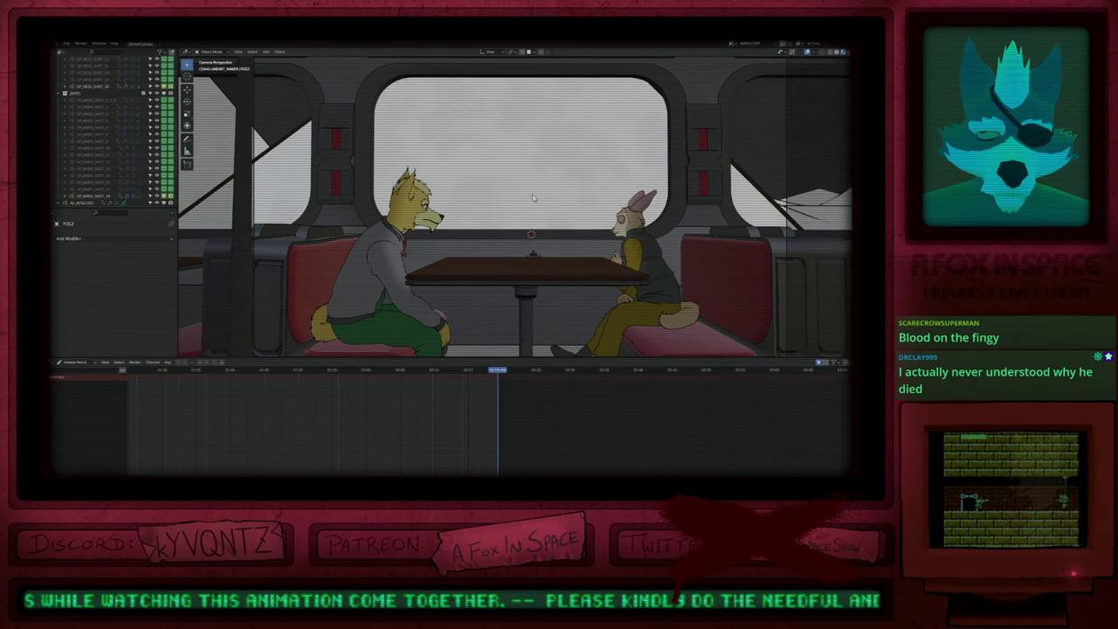
pyautogui.hotkey('ctrl', 'q')
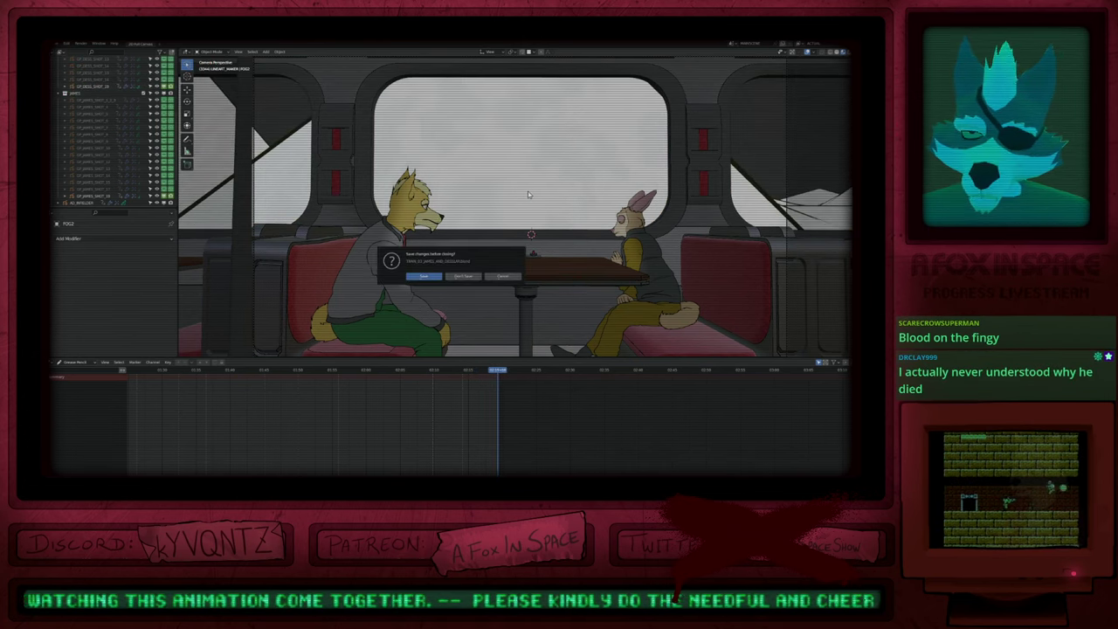
# Step: Close the train-cabin file without saving and switch to the other Blender project window
pyautogui.click(464, 277)
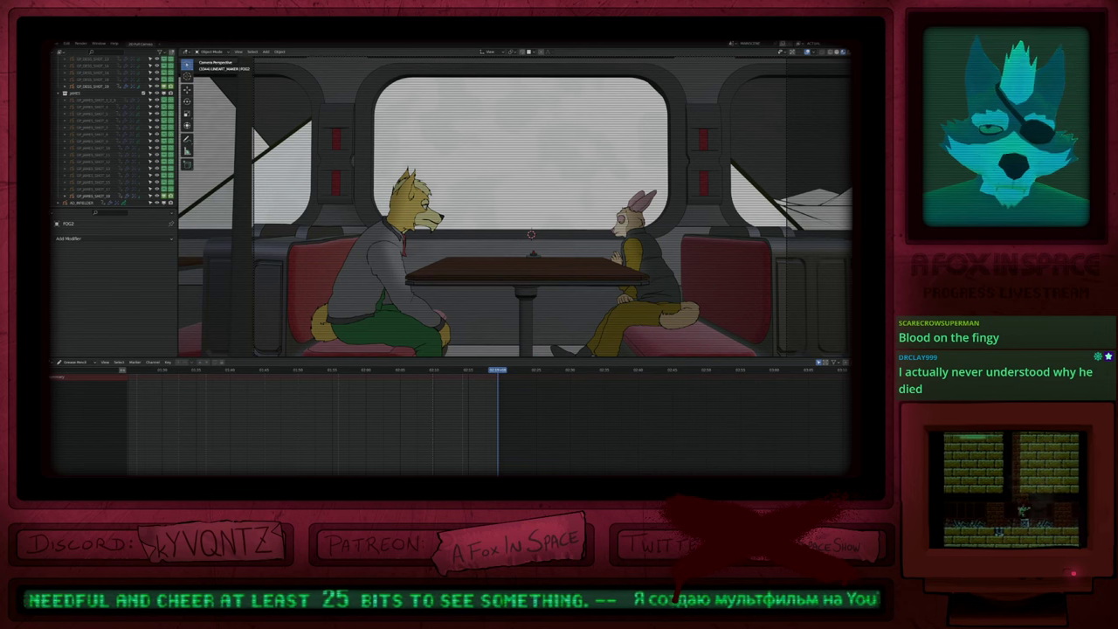
pyautogui.hotkey('alt', 'Tab')
# Step: Show the whole timeline in timecode and return to the camera view at the start
pyautogui.keyDown('ctrl'); pyautogui.moveTo(450, 441); pyautogui.dragTo(411, 450, button='middle'); pyautogui.keyUp('ctrl')
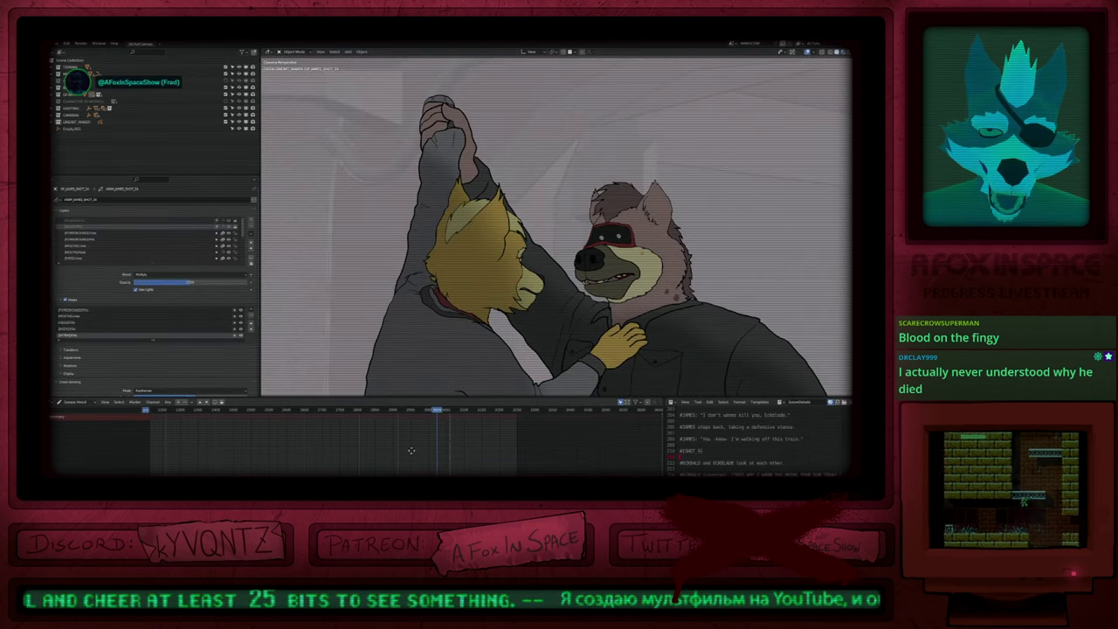
pyautogui.hotkey('ctrl', 't')
pyautogui.click(515, 415)
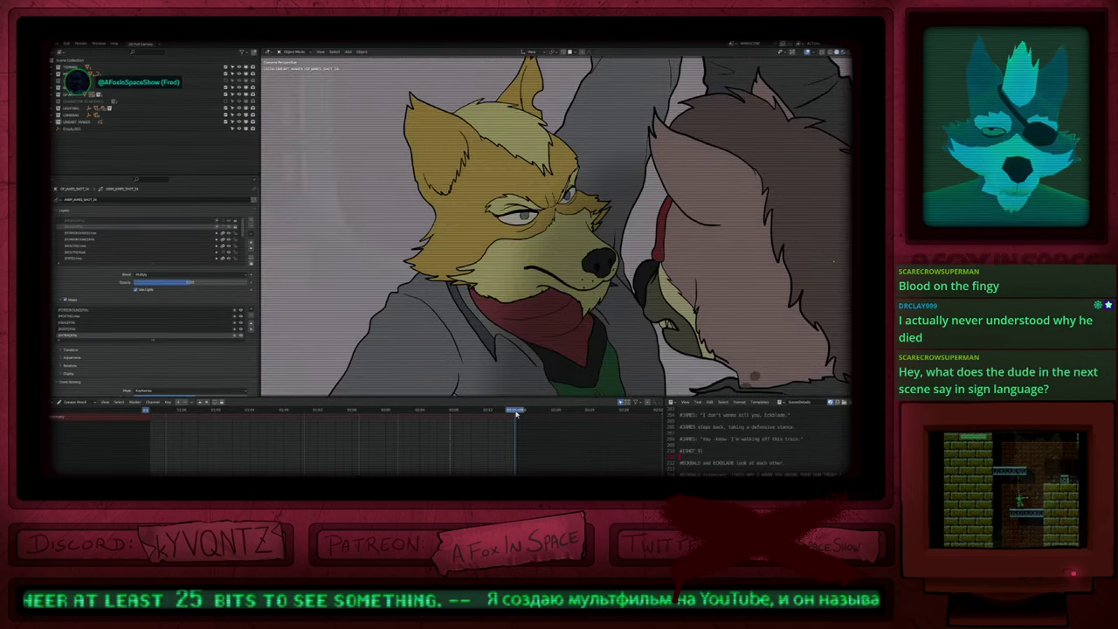
pyautogui.hotkey('shift', 'Left')
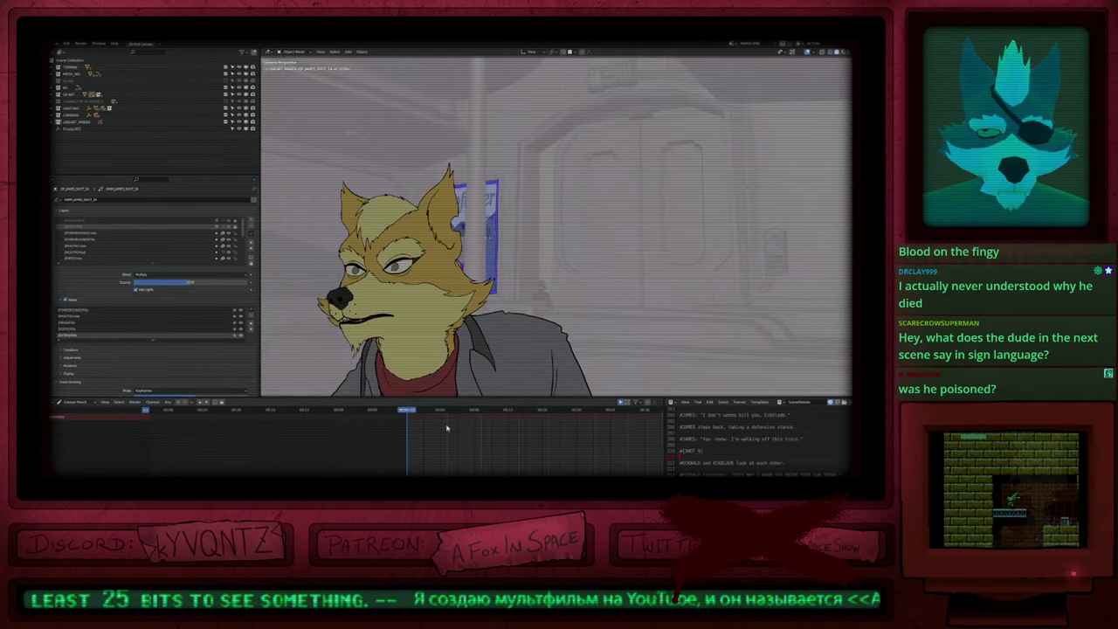
pyautogui.moveTo(455, 277); pyautogui.dragTo(396, 330, button='middle')
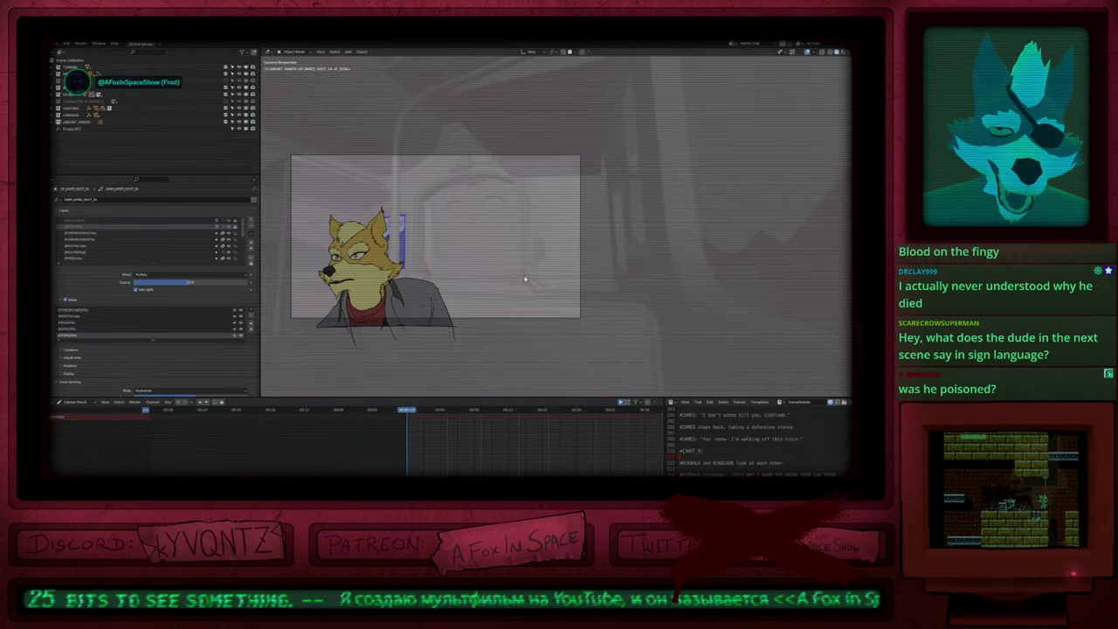
pyautogui.press('KP_0')
# Step: In the next shot, select the lemur, the right-edge character, the seated fox and the lower-left character
pyautogui.click(438, 325)
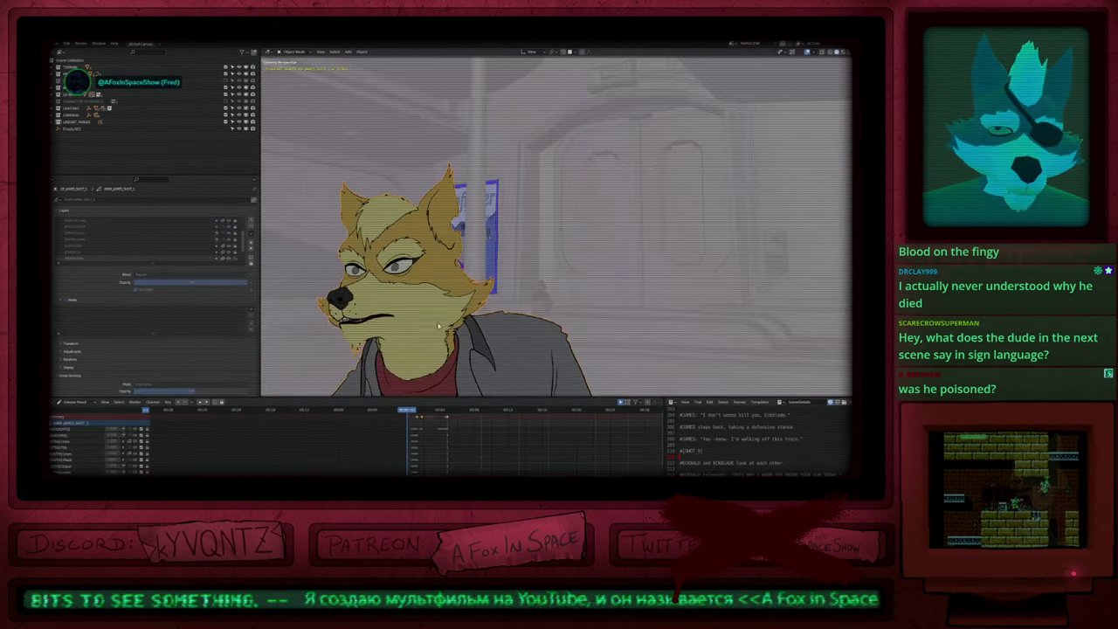
pyautogui.click(456, 413)
pyautogui.click(600, 277)
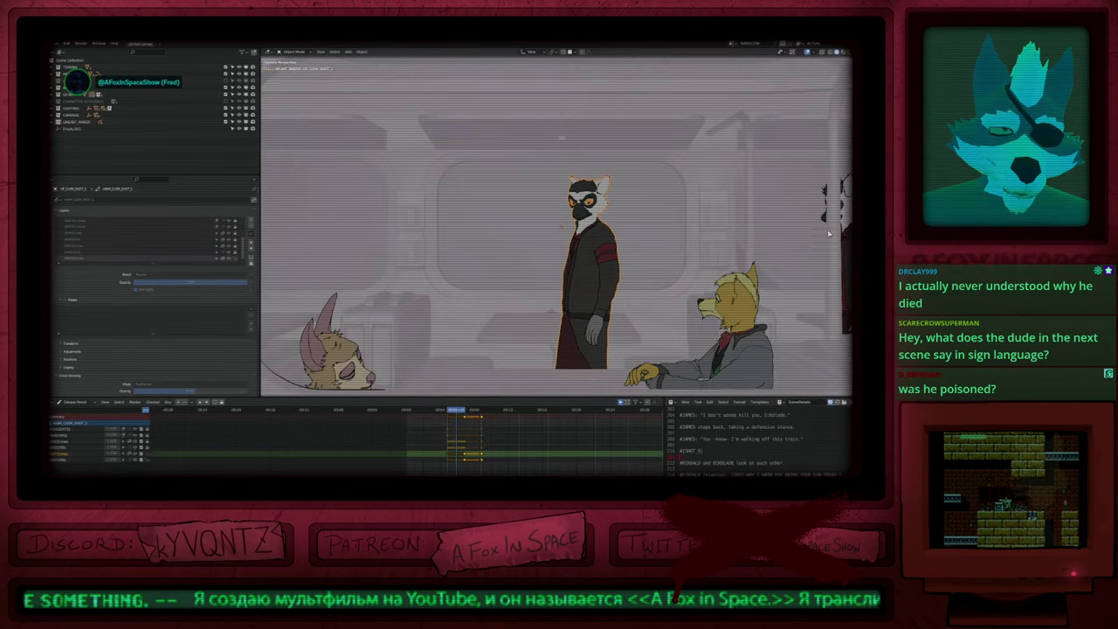
pyautogui.click(829, 234)
pyautogui.click(723, 321)
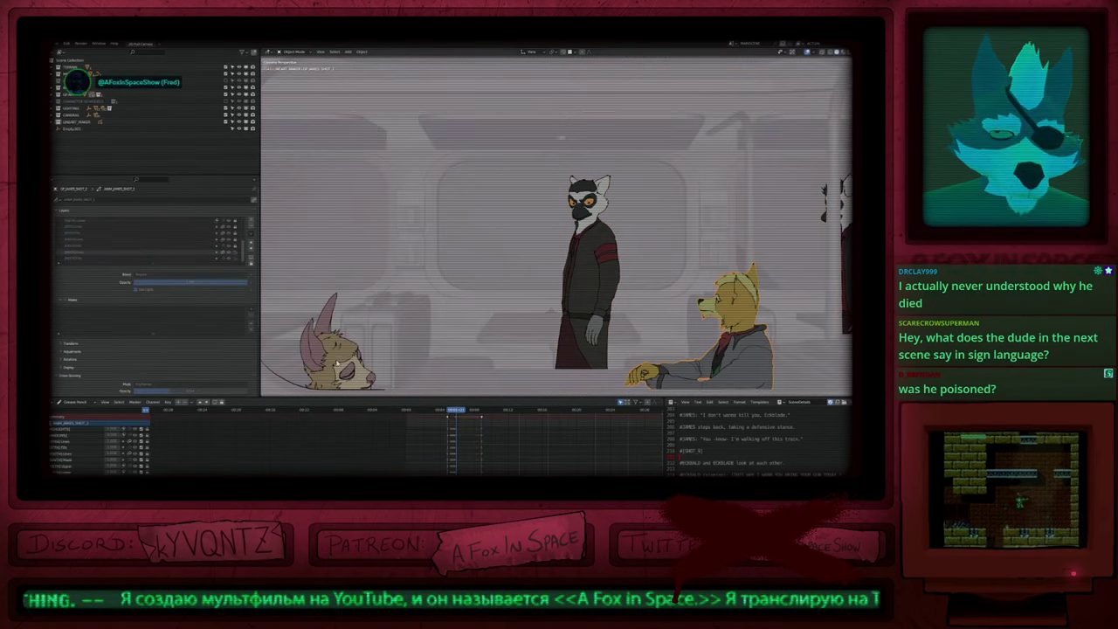
pyautogui.click(346, 354)
# Step: In the two-lemur shot, rename the fox object, then select the left lemur and the next shot's rabbit
pyautogui.click(488, 409)
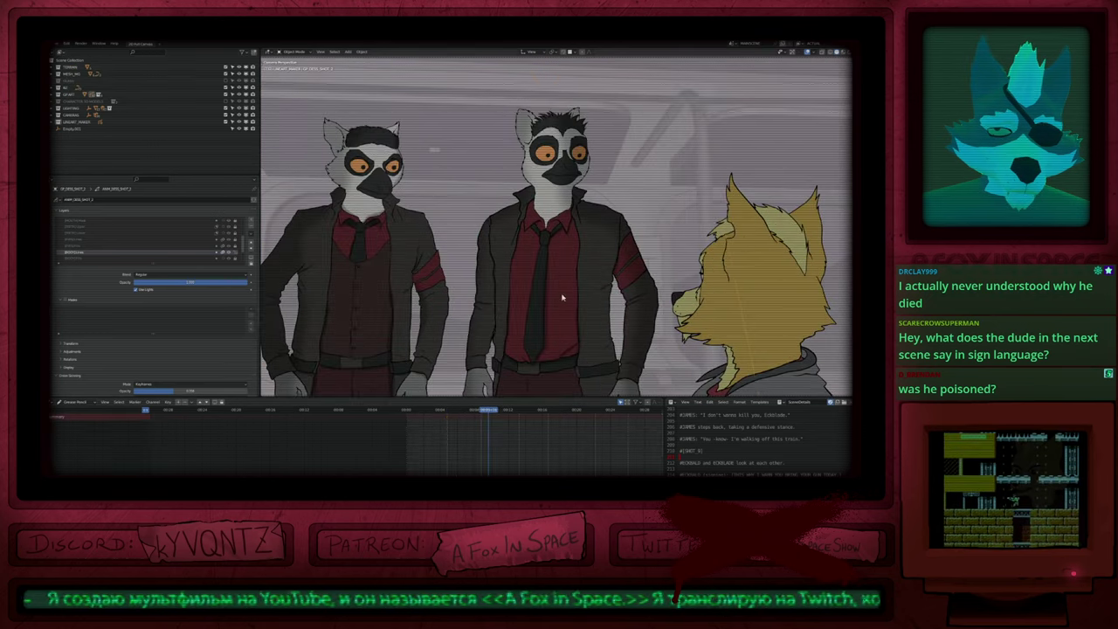
pyautogui.press('F2')
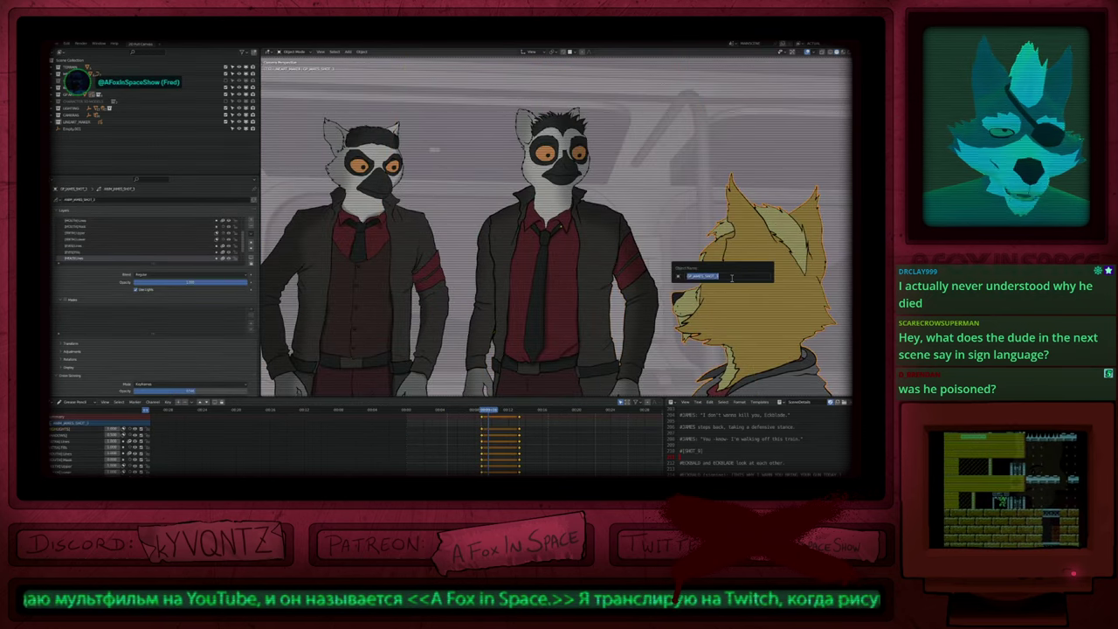
pyautogui.click(576, 286)
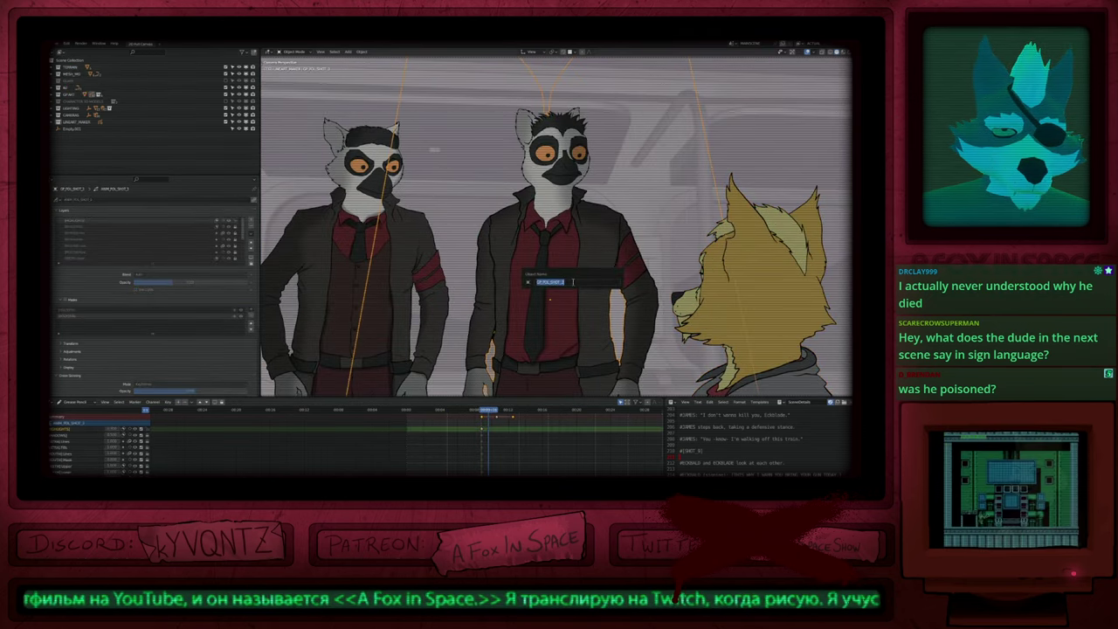
pyautogui.click(374, 234)
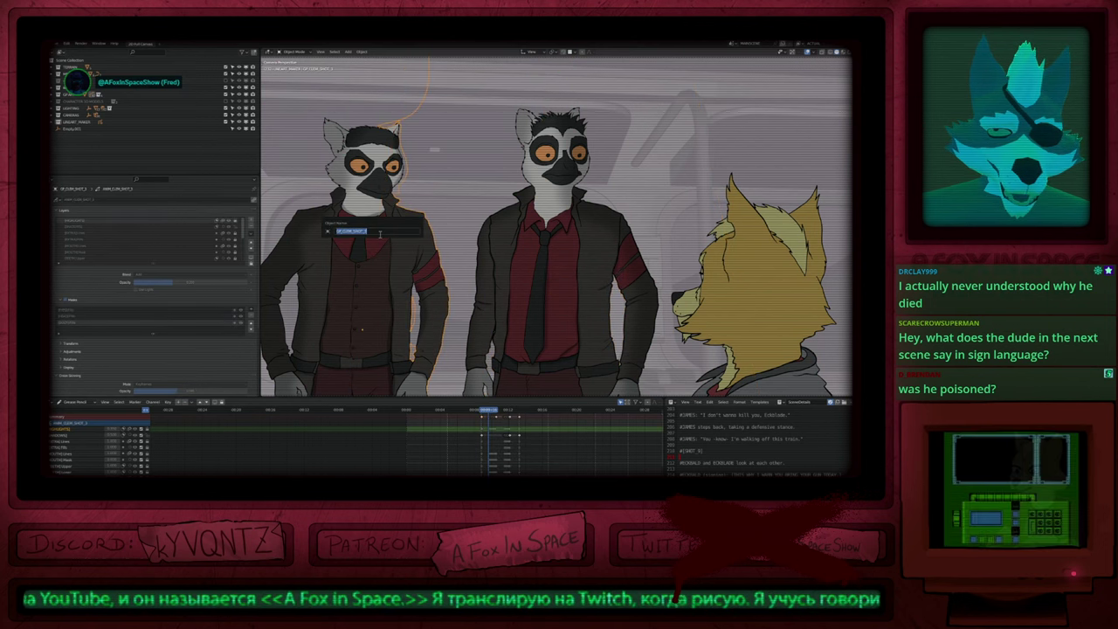
pyautogui.press('Up')
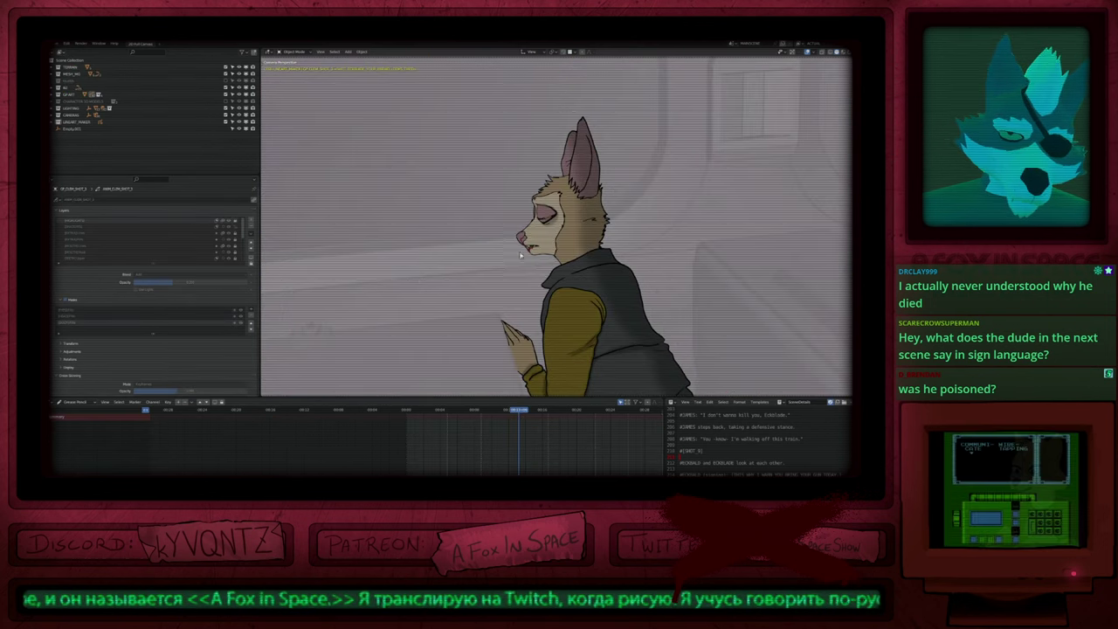
pyautogui.click(579, 238)
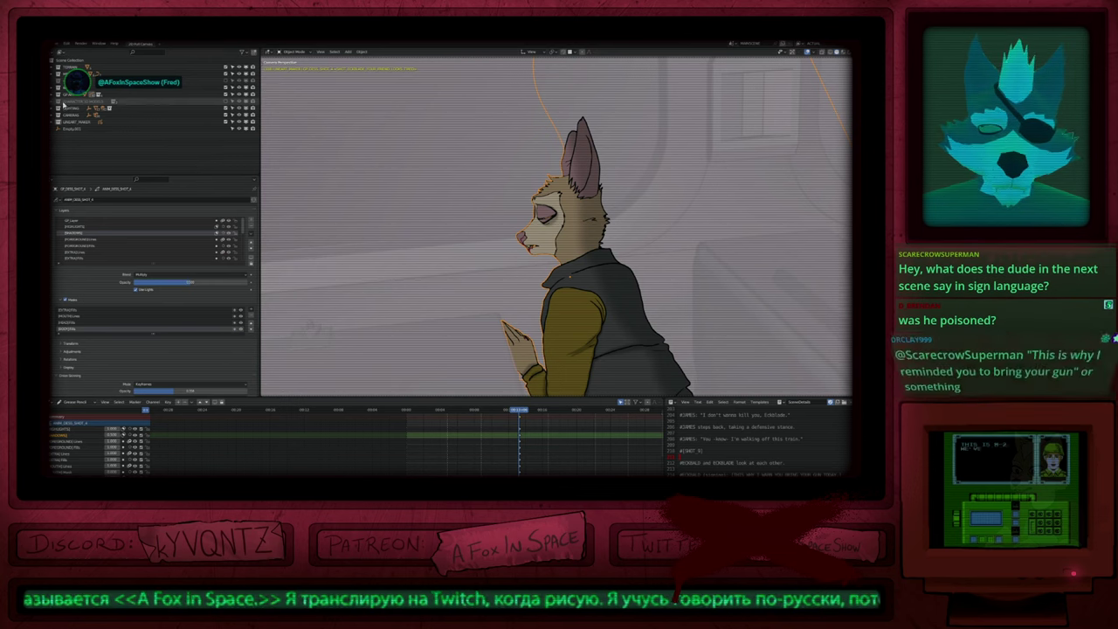
# Step: Expand the grease-pencil collections in the Outliner to list each shot's objects
pyautogui.click(58, 95)
pyautogui.click(58, 116)
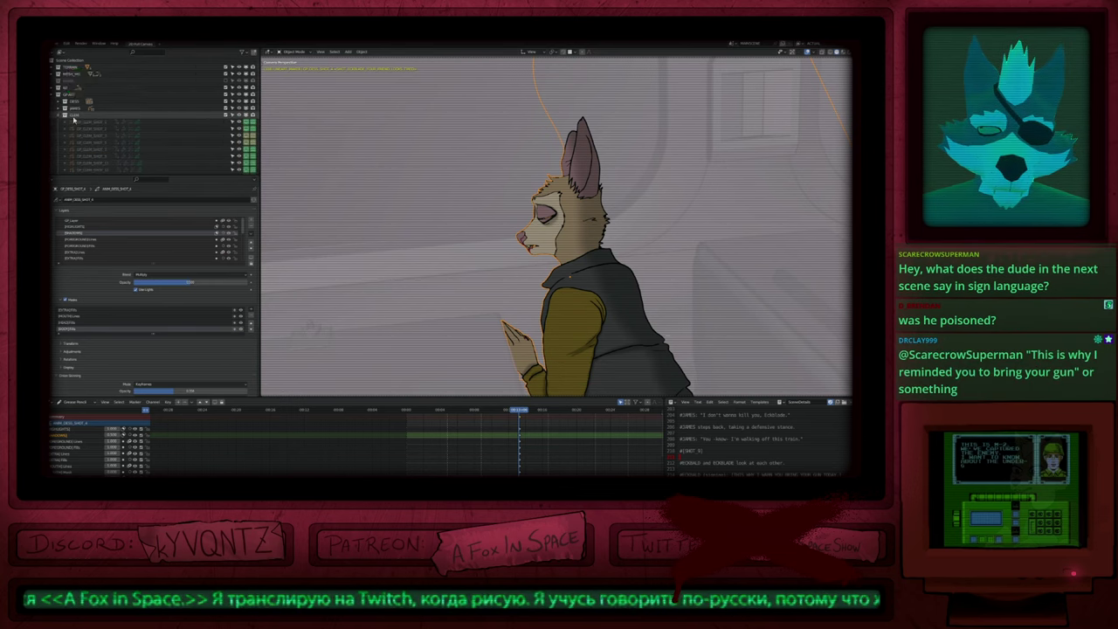
pyautogui.click(58, 115)
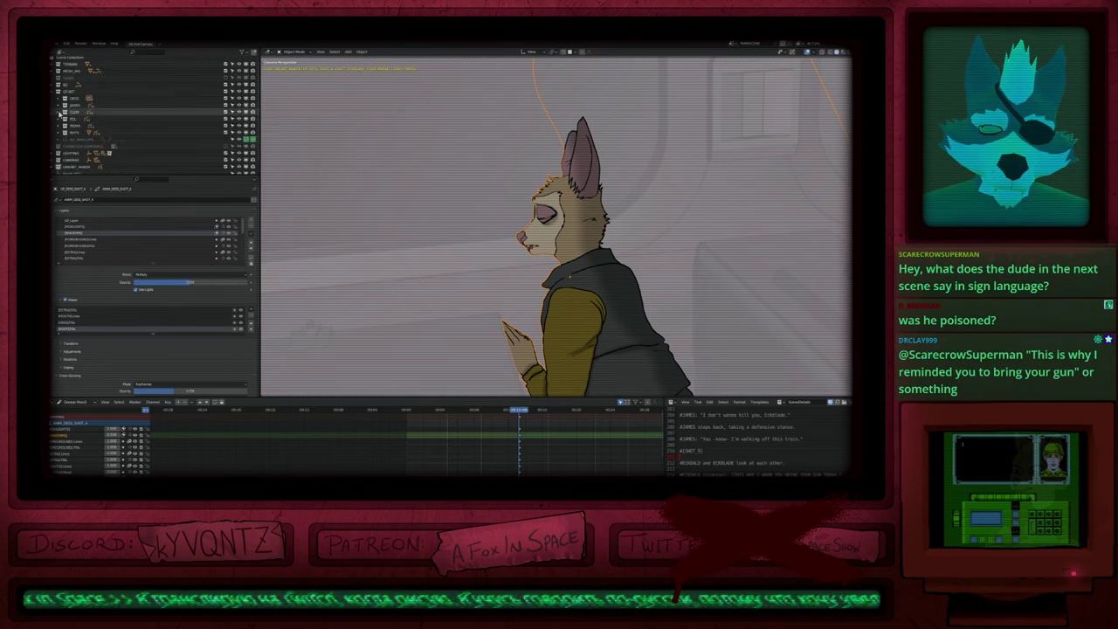
# Step: Deselect everything and step frame by frame into the lemur conversation shot
pyautogui.scroll(-2, 432, 259)
pyautogui.scroll(2, 433, 260)
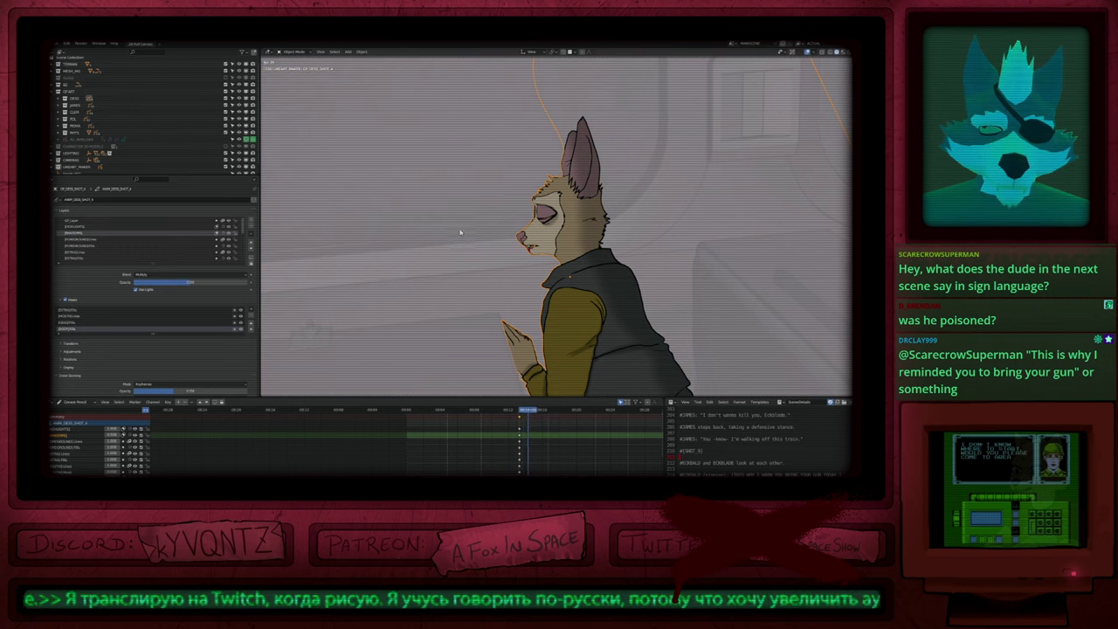
pyautogui.click(457, 295)
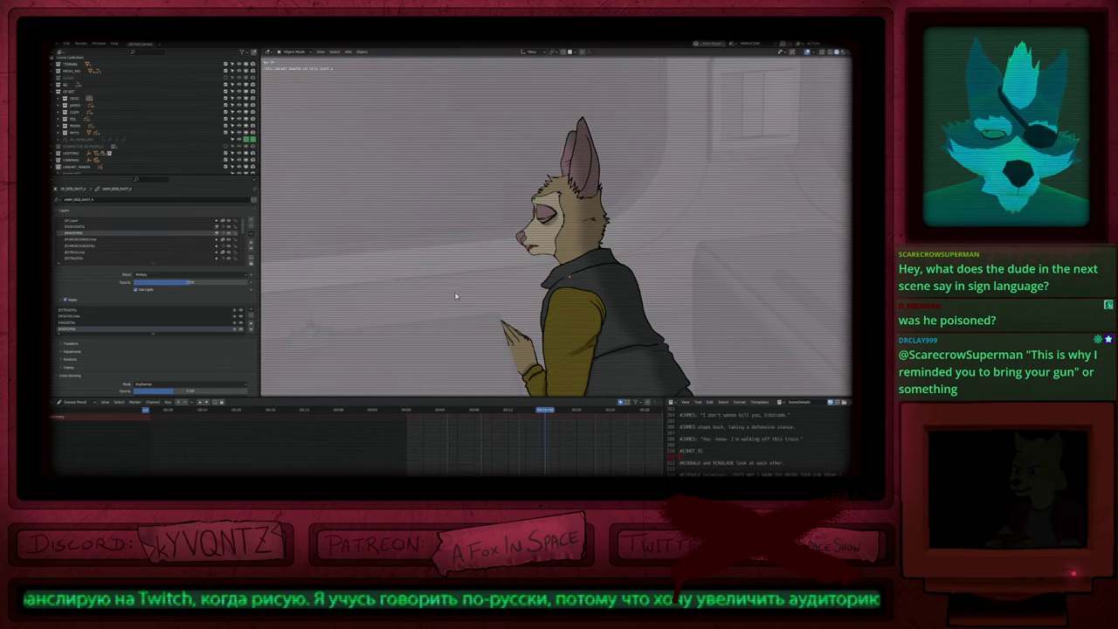
pyautogui.press('Right')
pyautogui.press('Right')
pyautogui.press('Right')
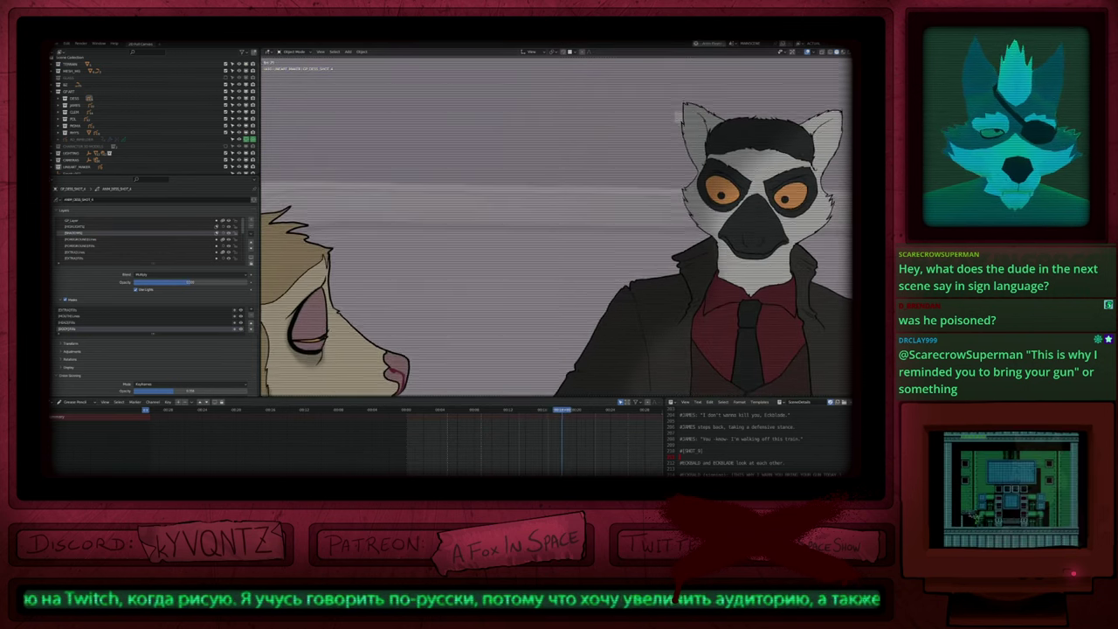
pyautogui.press('Up')
pyautogui.press('Up')
pyautogui.press('Up')
pyautogui.press('Up')
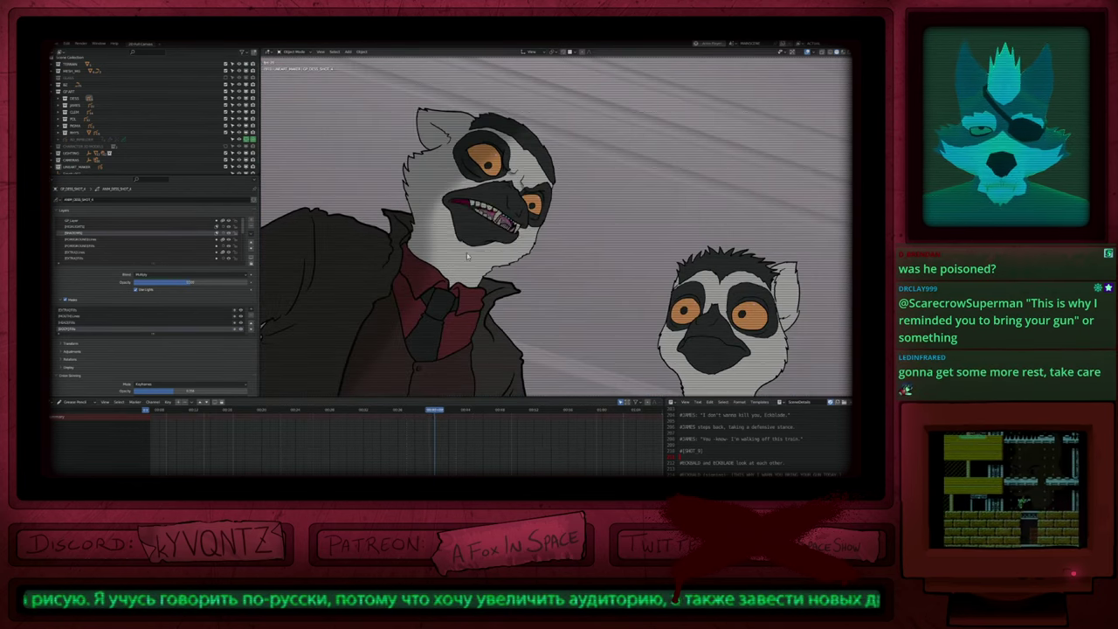
pyautogui.press('Right')
pyautogui.press('Right')
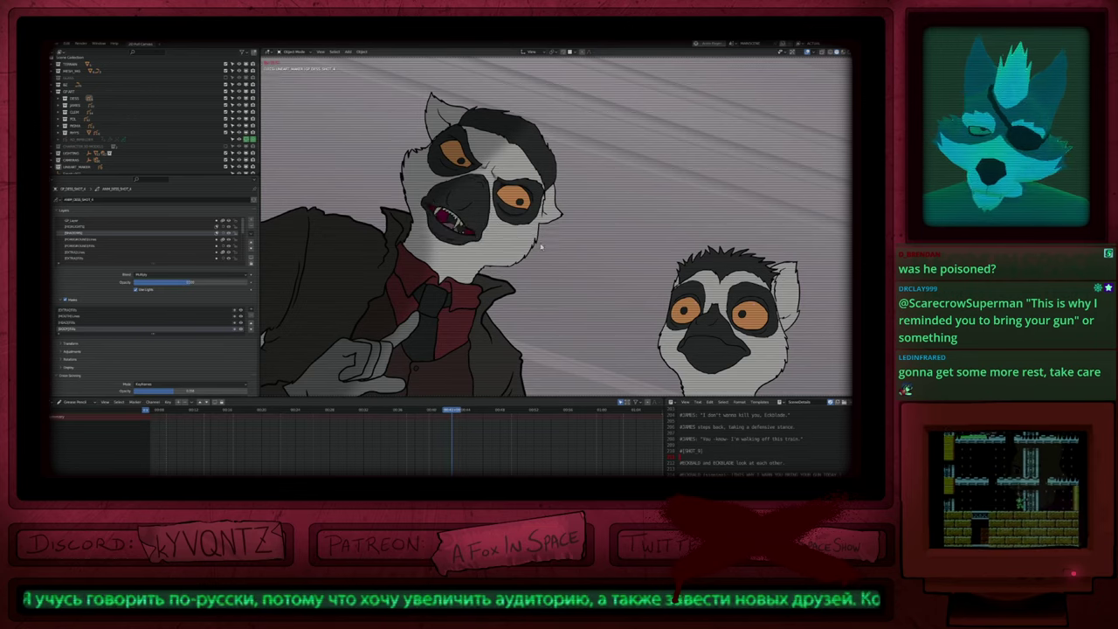
pyautogui.press('Right')
pyautogui.press('Right')
pyautogui.press('Right')
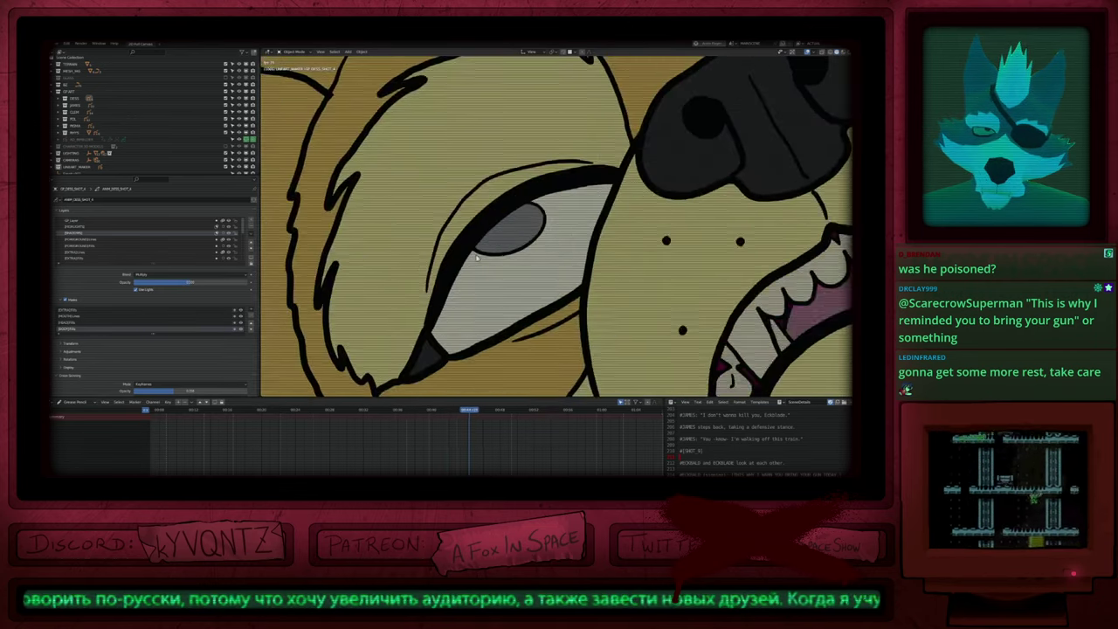
pyautogui.press('Right')
pyautogui.press('Right')
pyautogui.press('Right')
pyautogui.press('Right')
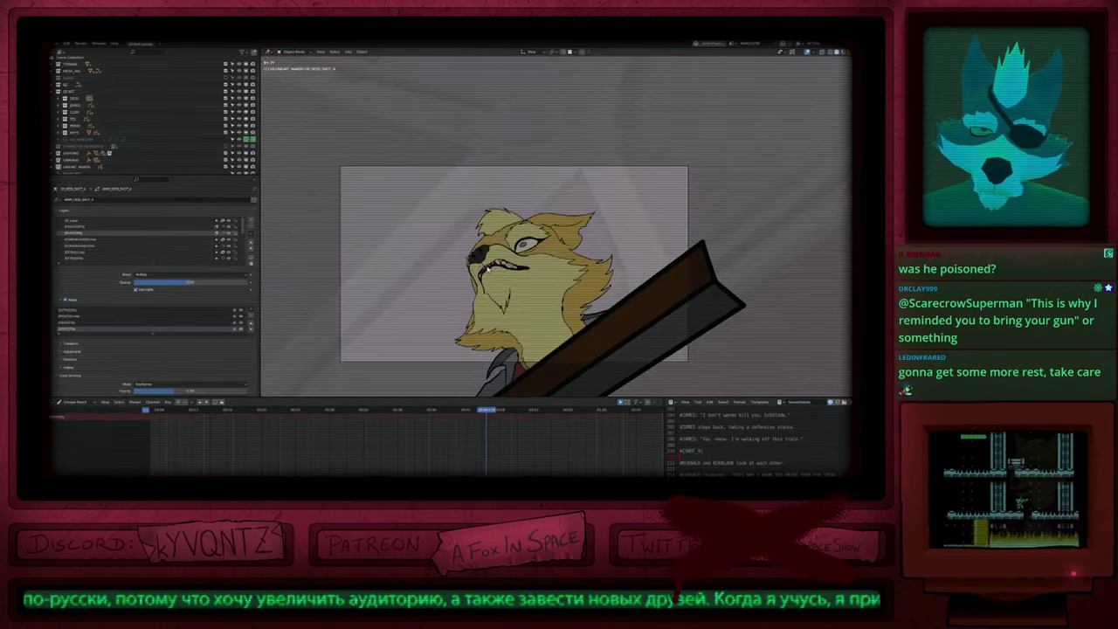
pyautogui.press('Right')
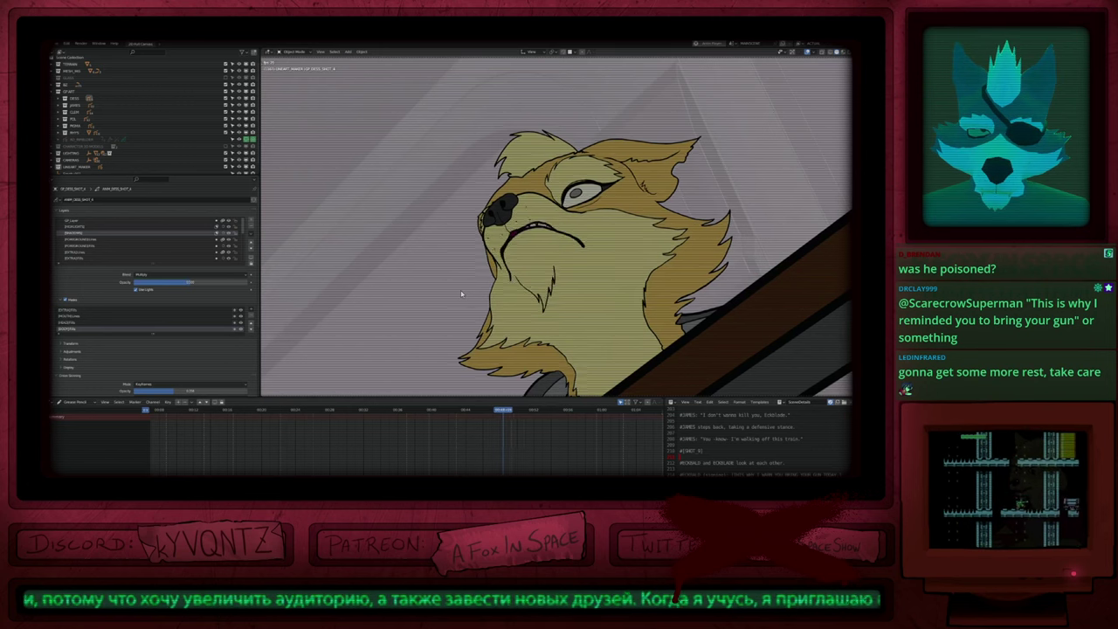
pyautogui.press('Right')
pyautogui.press('Right')
pyautogui.press('Right')
pyautogui.press('Right')
pyautogui.press('Right')
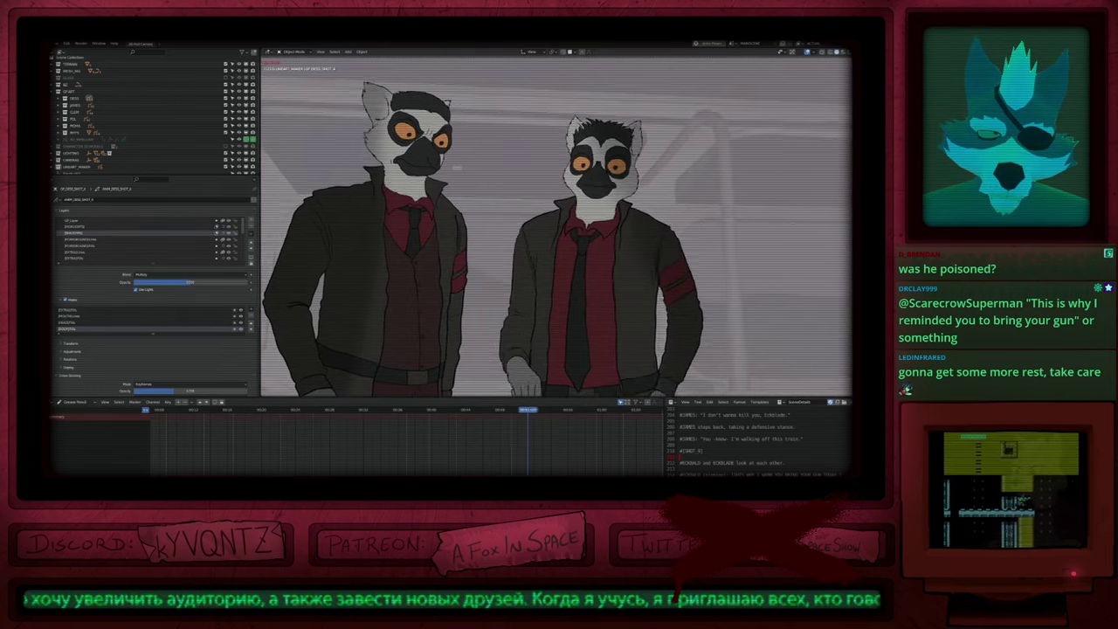
pyautogui.press('Right')
pyautogui.press('Right')
pyautogui.press('Right')
pyautogui.press('Right')
pyautogui.press('Right')
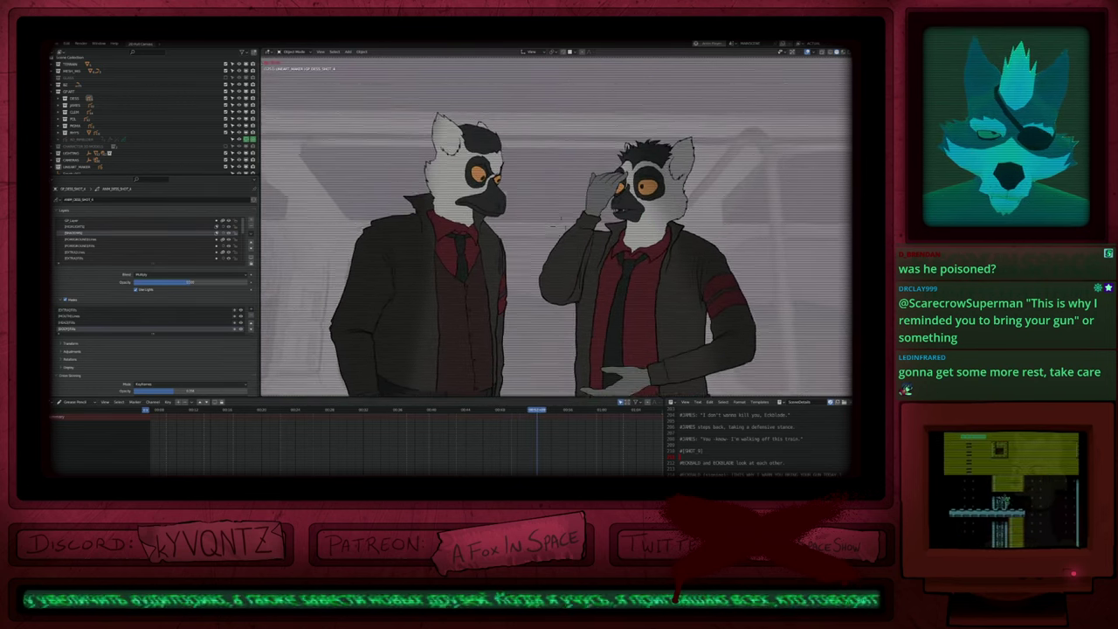
# Step: Step through the remaining lemur poses into the fox close-up, then start playback
pyautogui.press('Left')
pyautogui.press('Left')
pyautogui.press('Left')
pyautogui.press('Left')
pyautogui.press('Left')
pyautogui.press('Left')
pyautogui.press('Left')
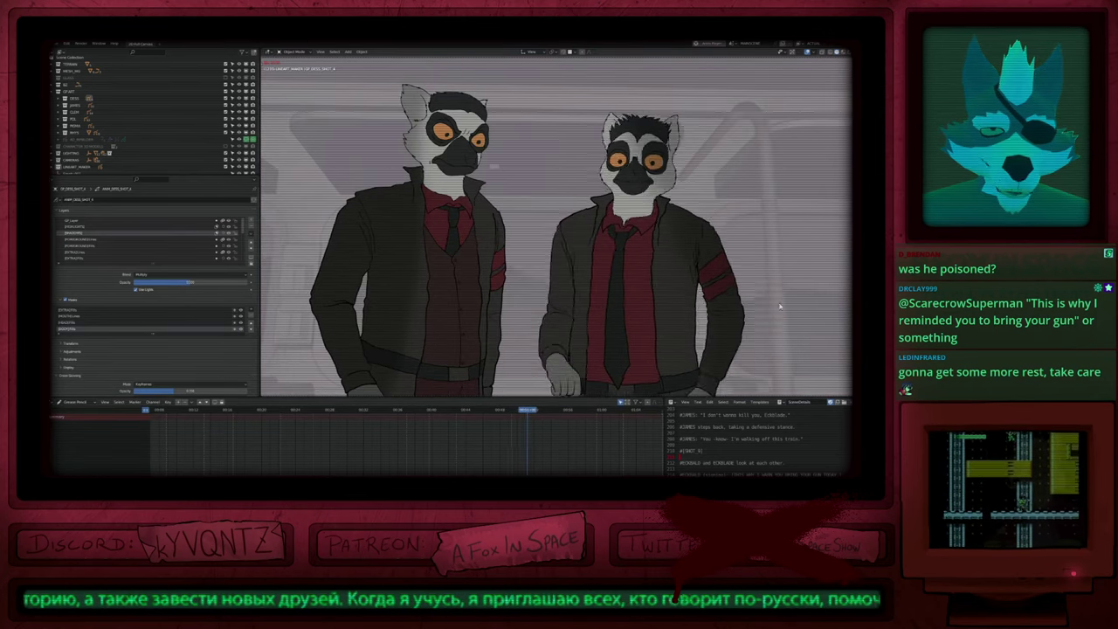
pyautogui.press('Right')
pyautogui.press('Right')
pyautogui.press('Right')
pyautogui.press('Right')
pyautogui.press('Right')
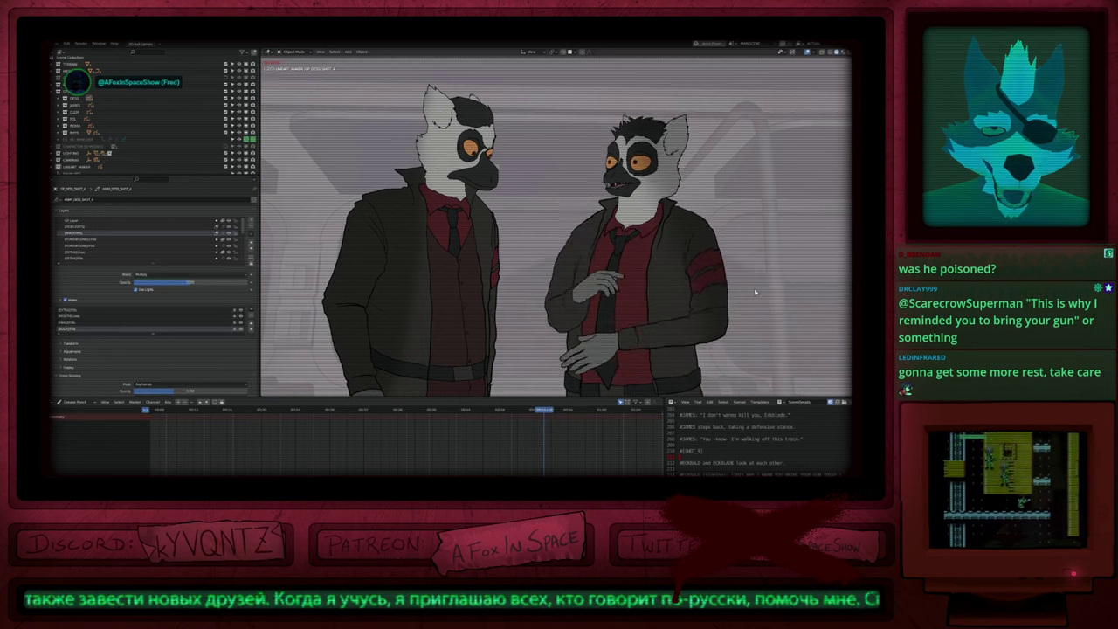
pyautogui.press('Right')
pyautogui.press('Right')
pyautogui.press('Right')
pyautogui.press('Right')
pyautogui.press('Right')
pyautogui.press('Right')
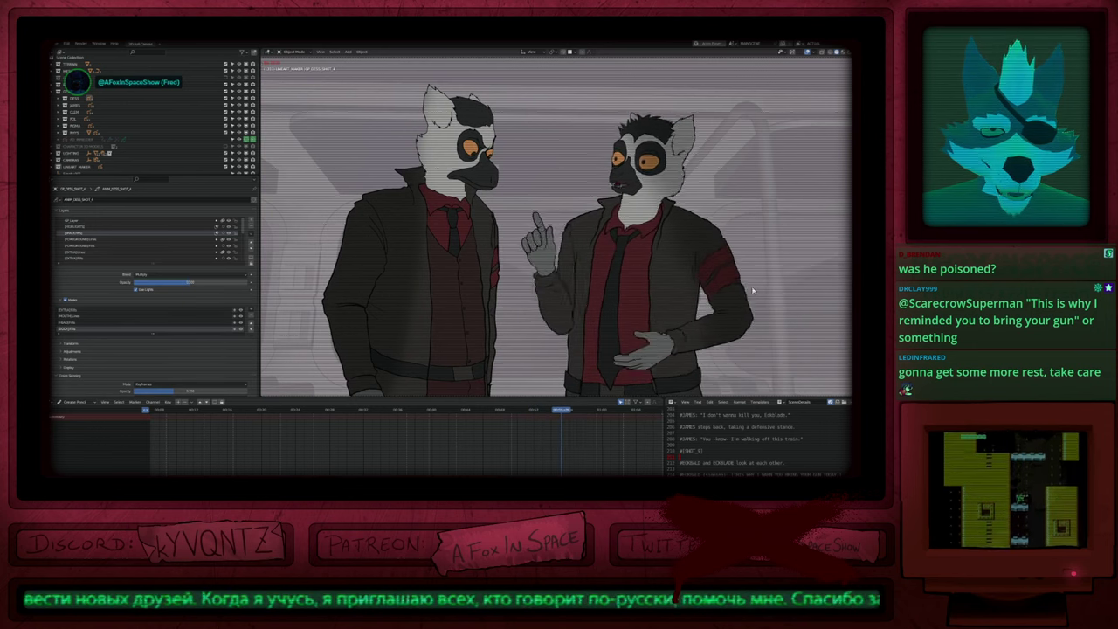
pyautogui.press('Right')
pyautogui.press('Right')
pyautogui.press('Right')
pyautogui.press('Right')
pyautogui.press('Right')
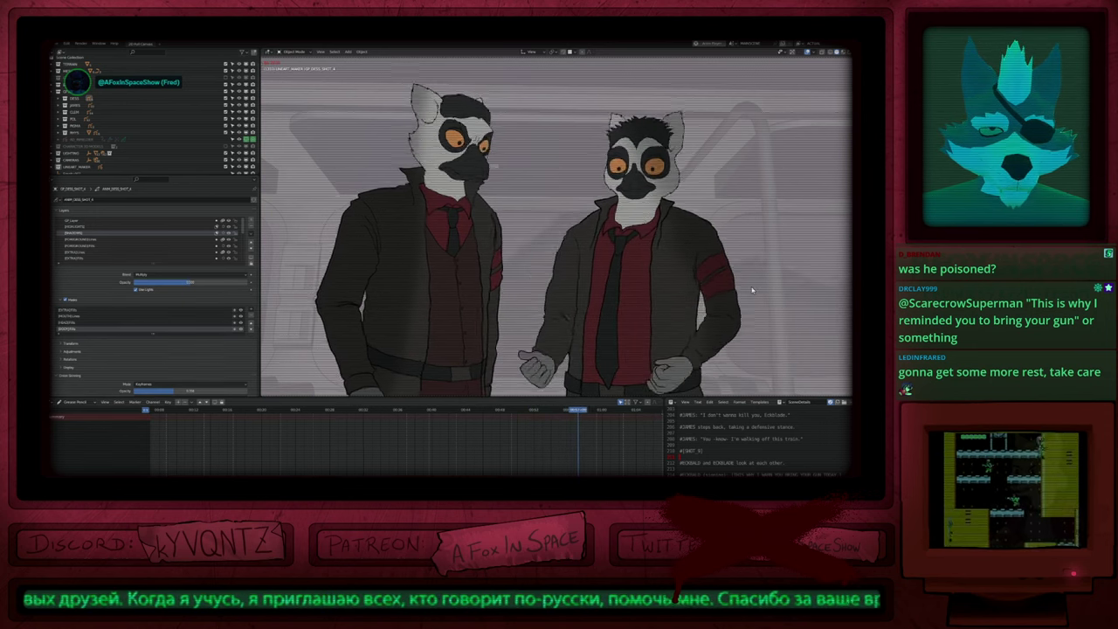
pyautogui.press('Right')
pyautogui.press('Right')
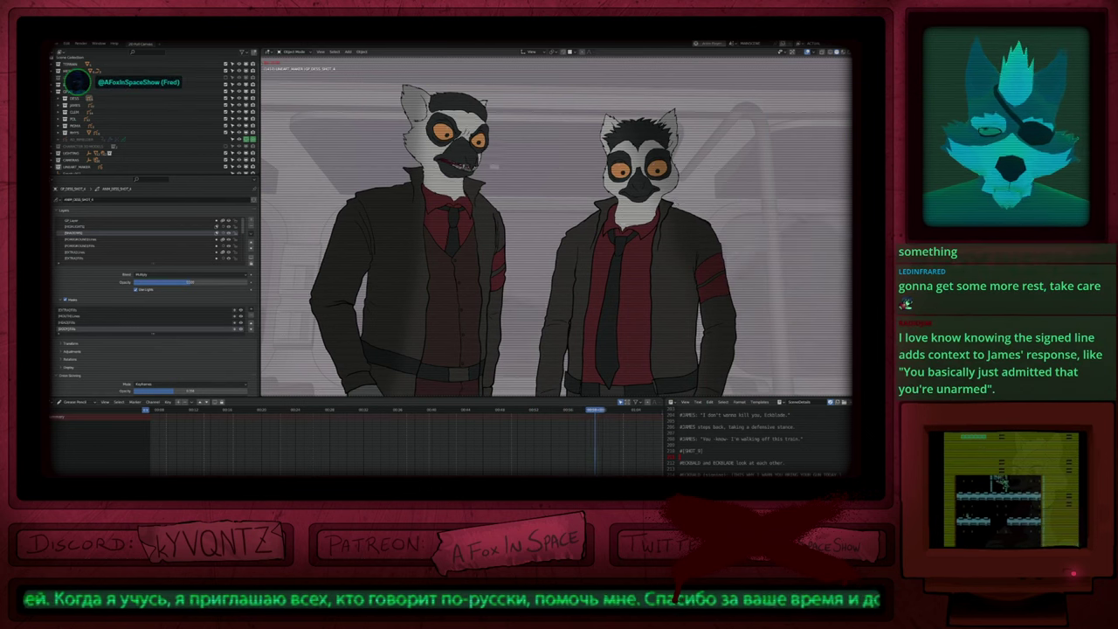
pyautogui.press('Right')
pyautogui.press('Right')
pyautogui.press('Right')
pyautogui.press('Right')
pyautogui.press('Right')
pyautogui.press('Right')
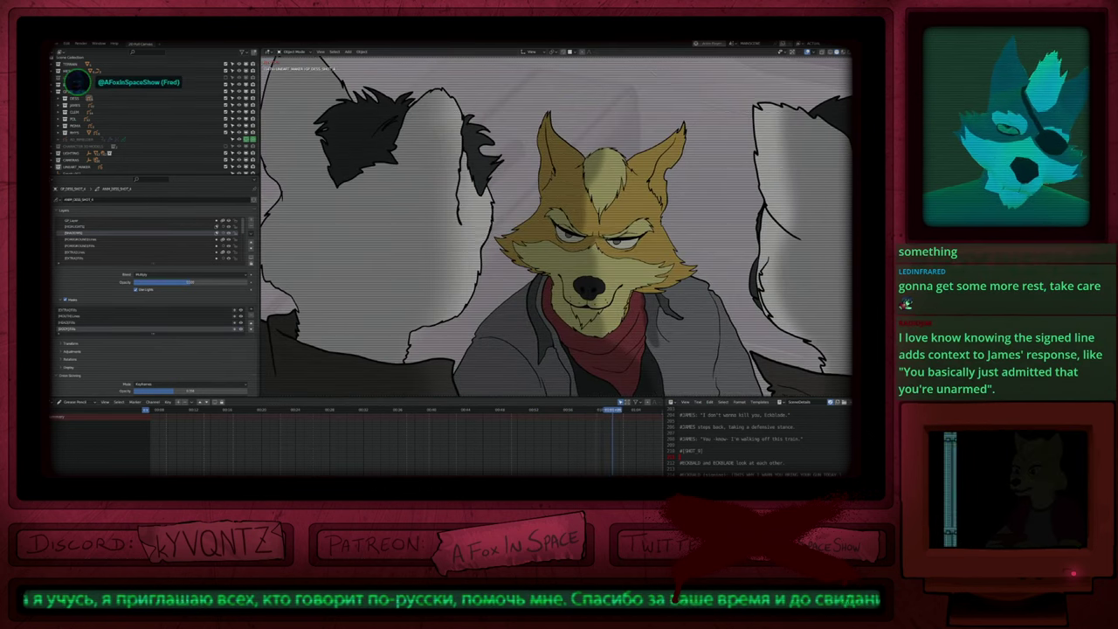
pyautogui.press('Right')
pyautogui.press('Right')
pyautogui.press('Right')
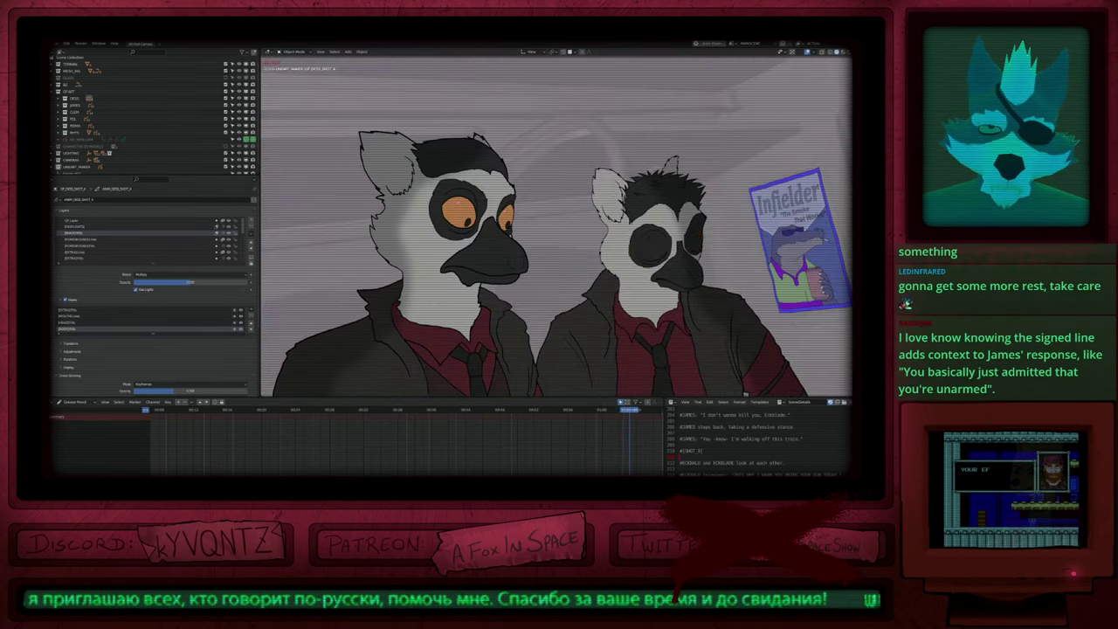
pyautogui.press('Right')
pyautogui.press('Right')
pyautogui.press('Right')
pyautogui.press('Right')
pyautogui.press('Right')
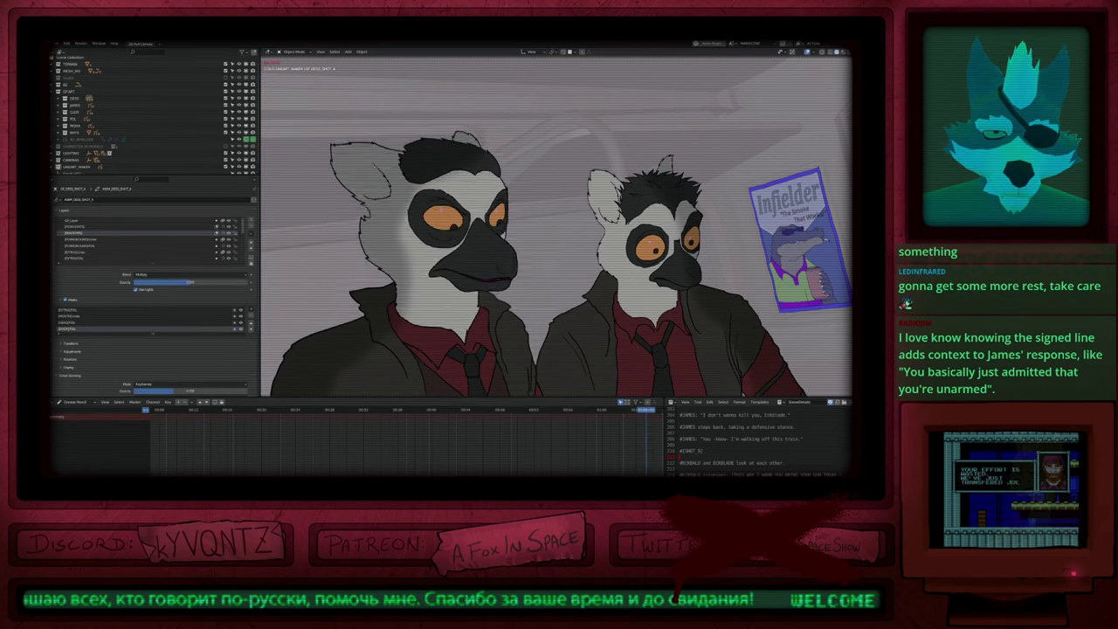
pyautogui.press('Right')
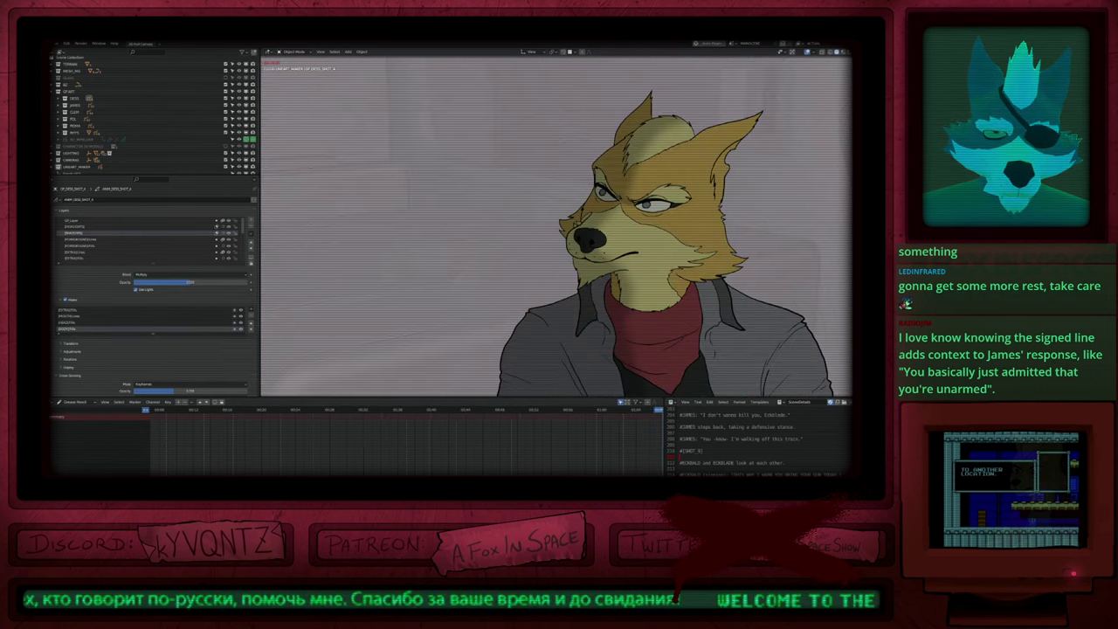
pyautogui.press('Right')
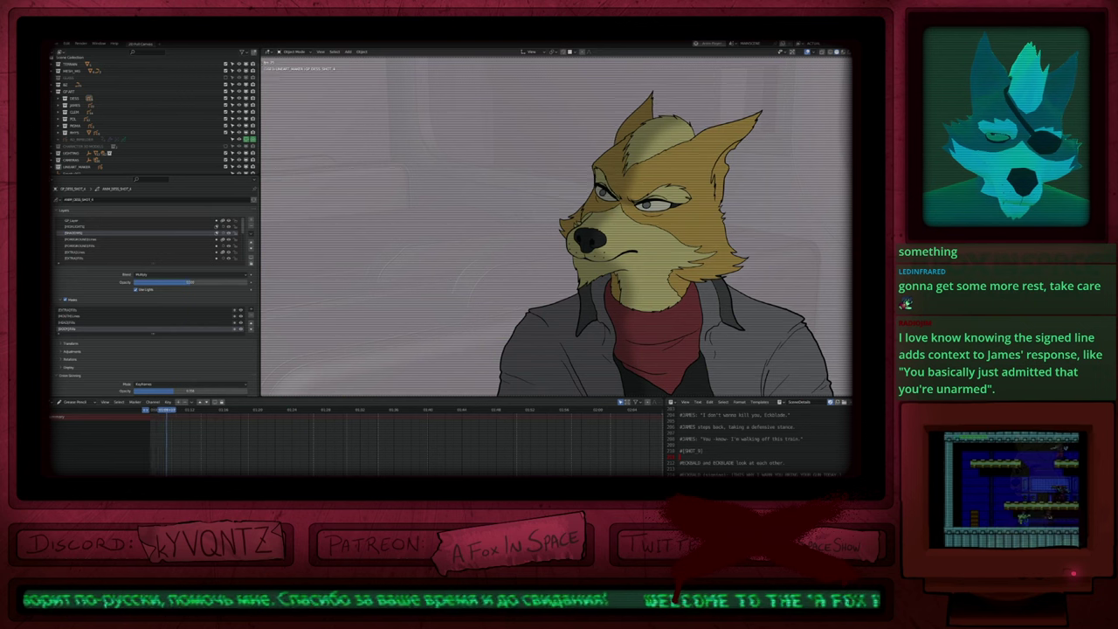
pyautogui.press('space')
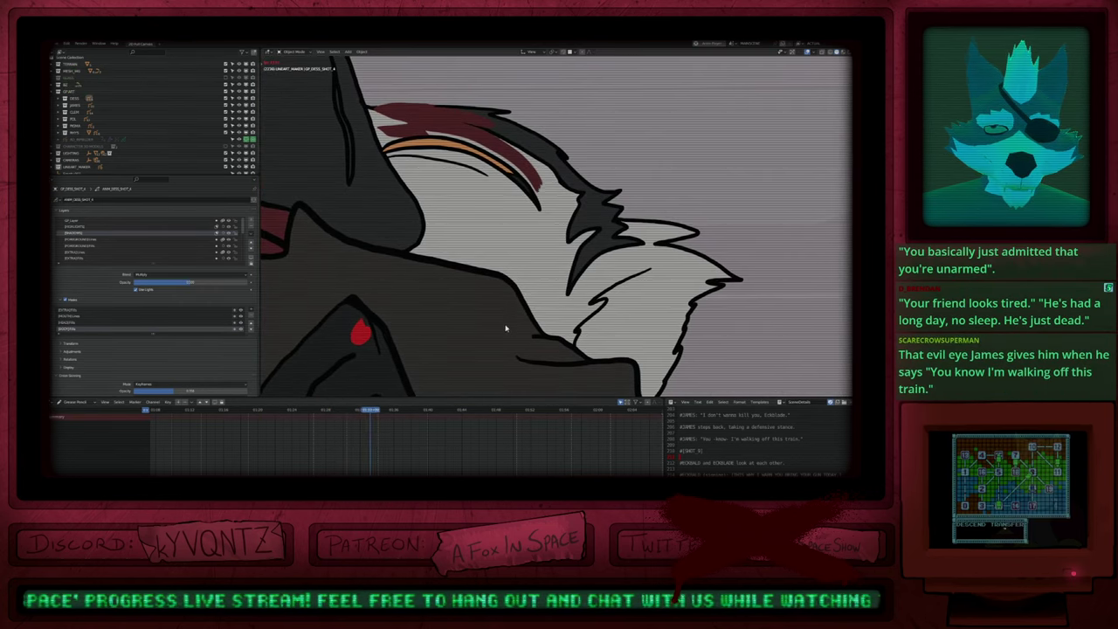
# Step: Switch the viewport to Rendered shading and jump between later and earlier shots
pyautogui.press('z')
pyautogui.click(510, 231)
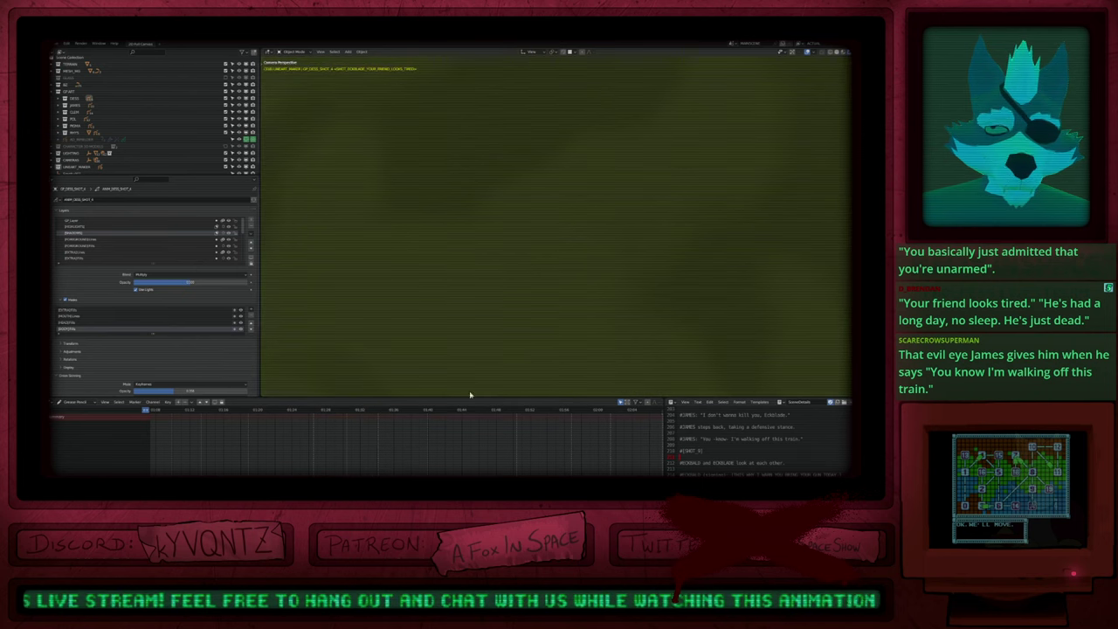
pyautogui.click(633, 414)
pyautogui.press('Up')
pyautogui.press('Up')
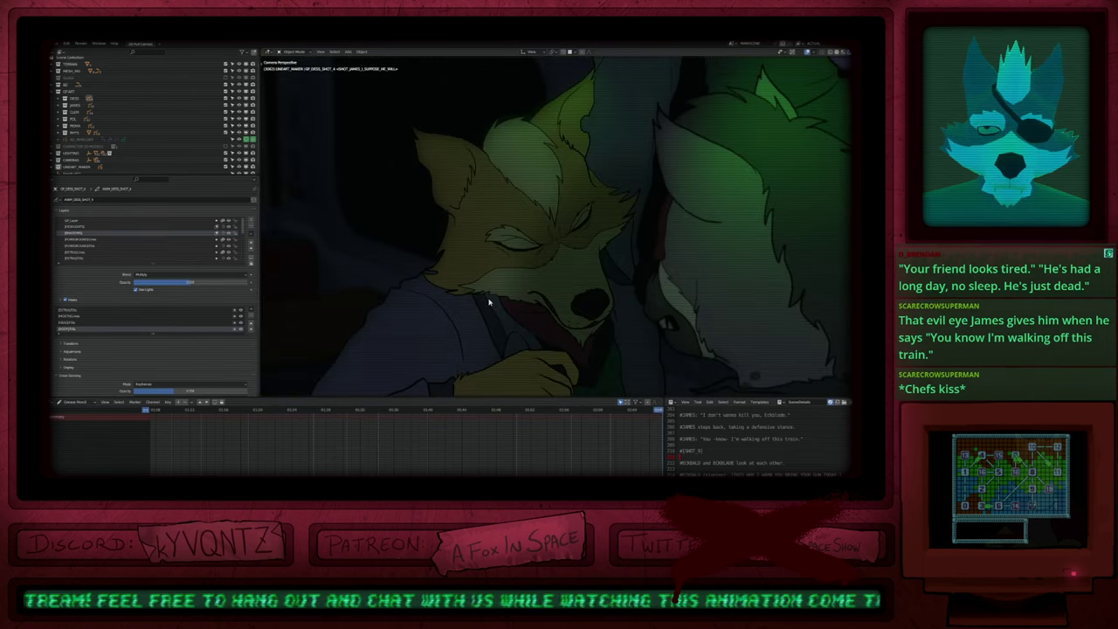
pyautogui.press('Down')
pyautogui.press('Down')
pyautogui.press('Down')
pyautogui.press('Down')
pyautogui.press('Down')
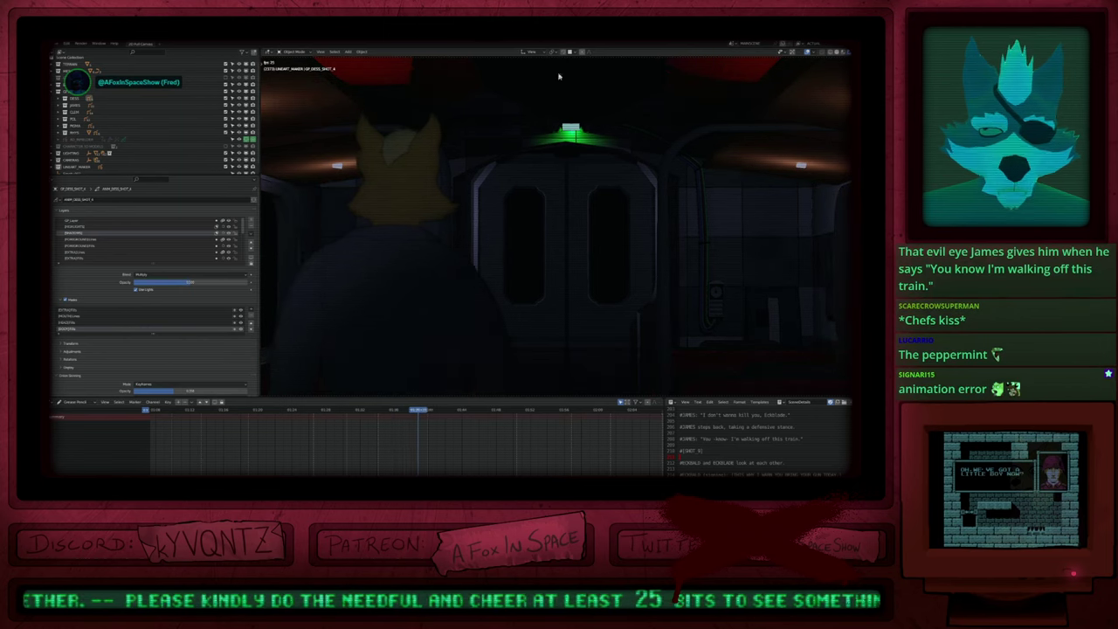
pyautogui.click(173, 411)
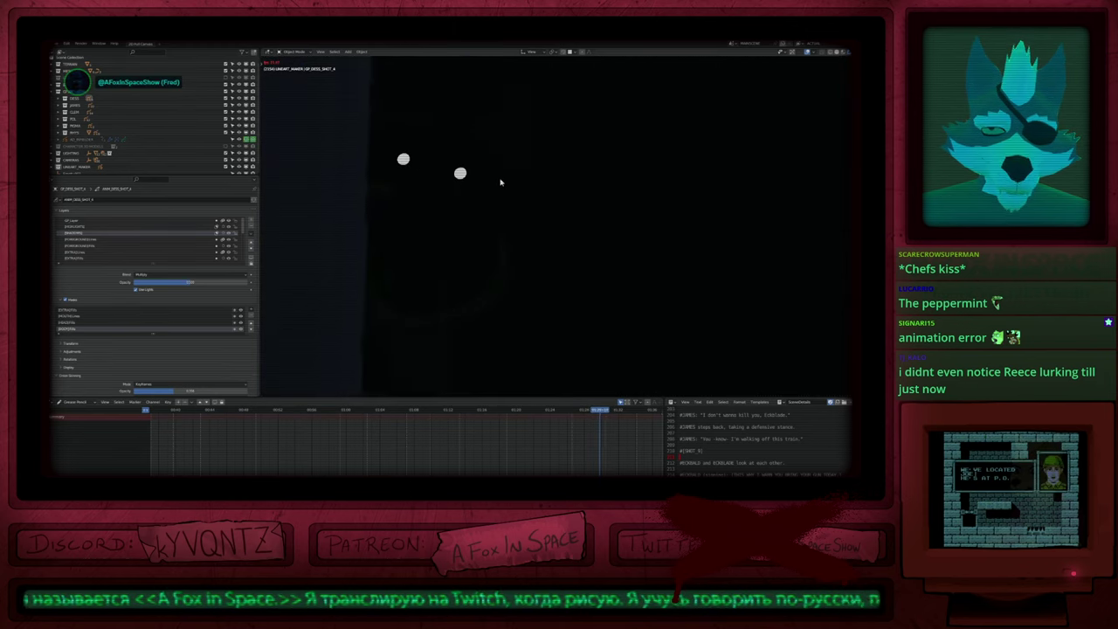
# Step: Inspect the dark shot's small objects, restore Rendered shading, deselect all, and resume playback
pyautogui.moveTo(395, 119)
pyautogui.mouseDown()
pyautogui.moveTo(402, 304)
pyautogui.moveTo(527, 198)
pyautogui.moveTo(452, 114)
pyautogui.moveTo(420, 113)
pyautogui.mouseUp()
pyautogui.scroll(-6, 424, 194)
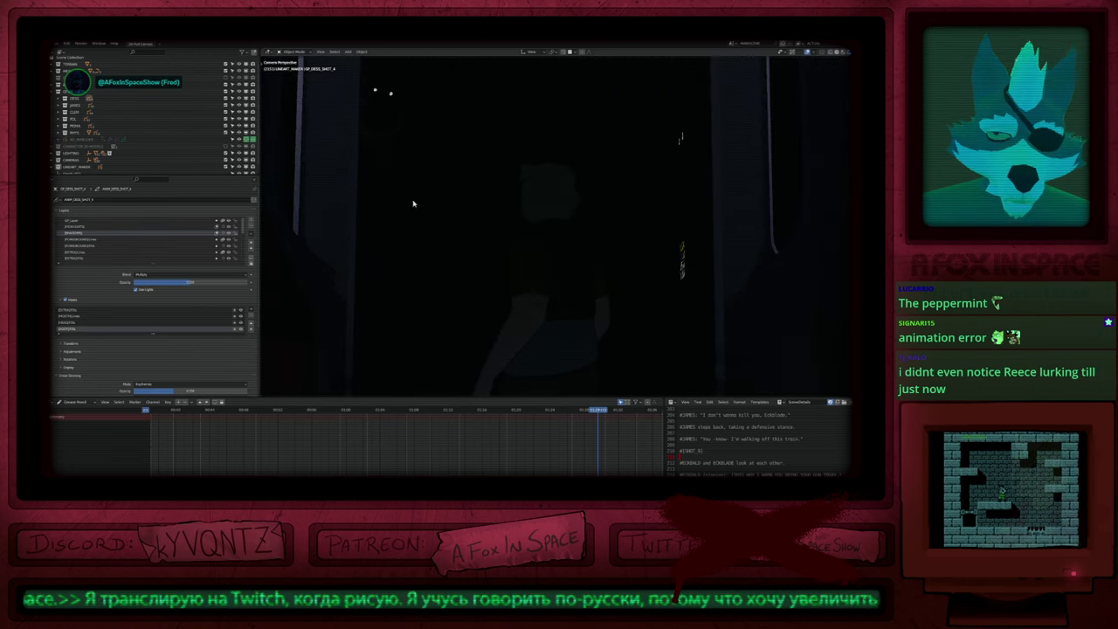
pyautogui.press('z')
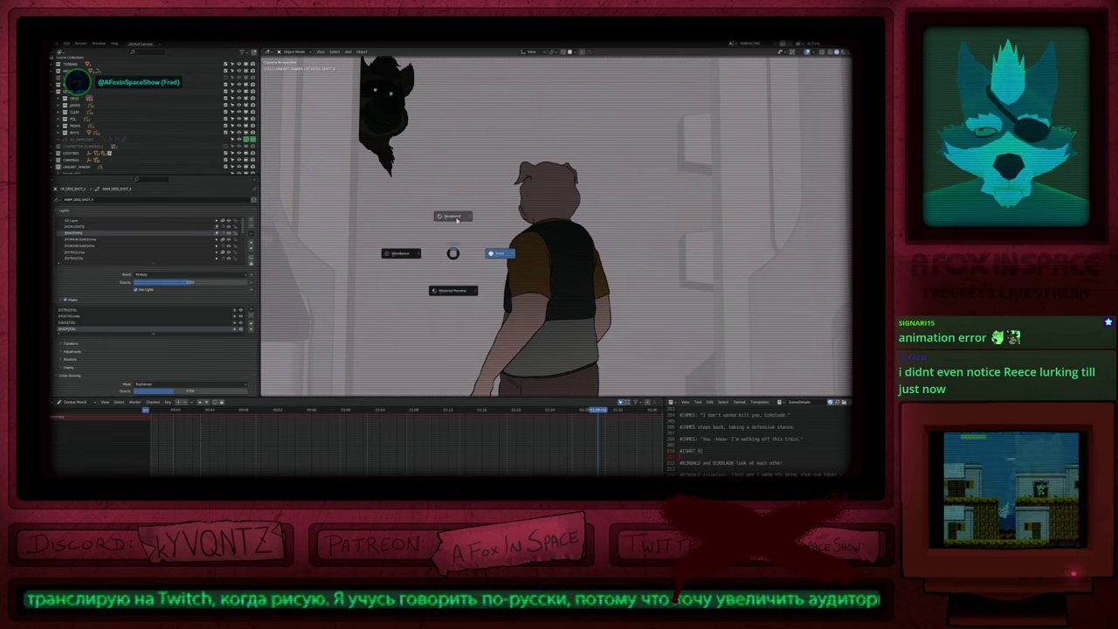
pyautogui.click(453, 197)
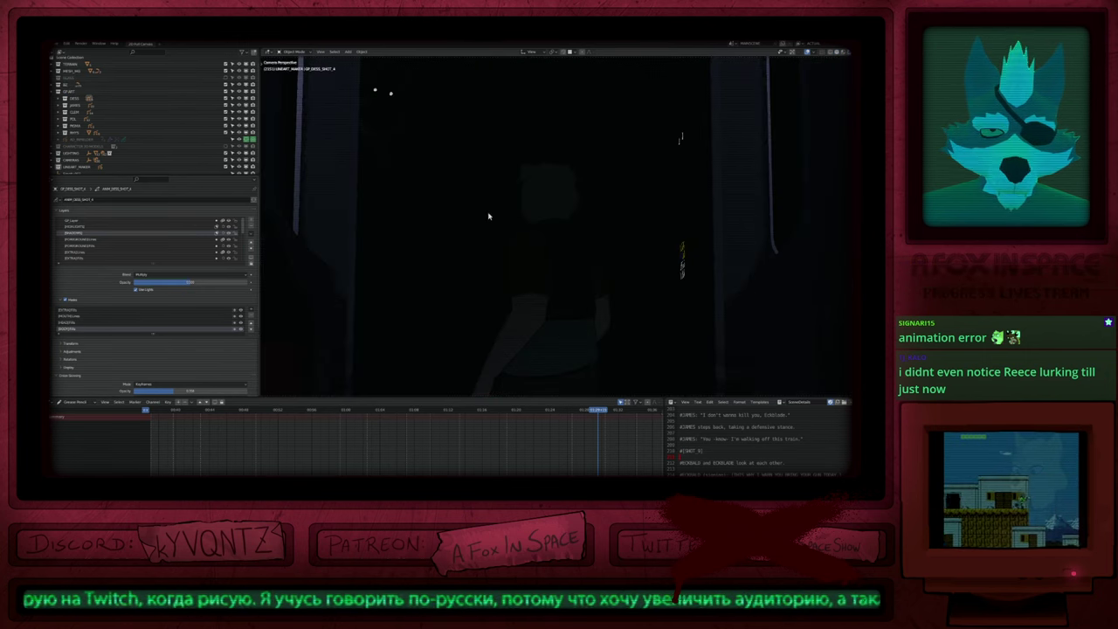
pyautogui.click(684, 280)
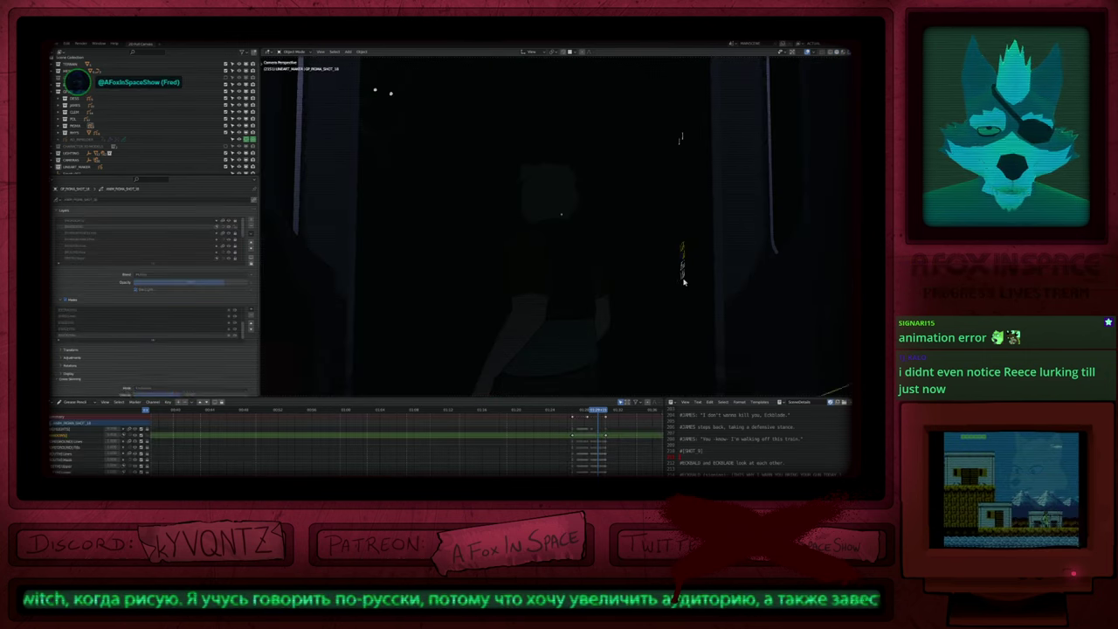
pyautogui.click(666, 284)
pyautogui.rightClick(675, 261)
pyautogui.press('a')
pyautogui.press('a')
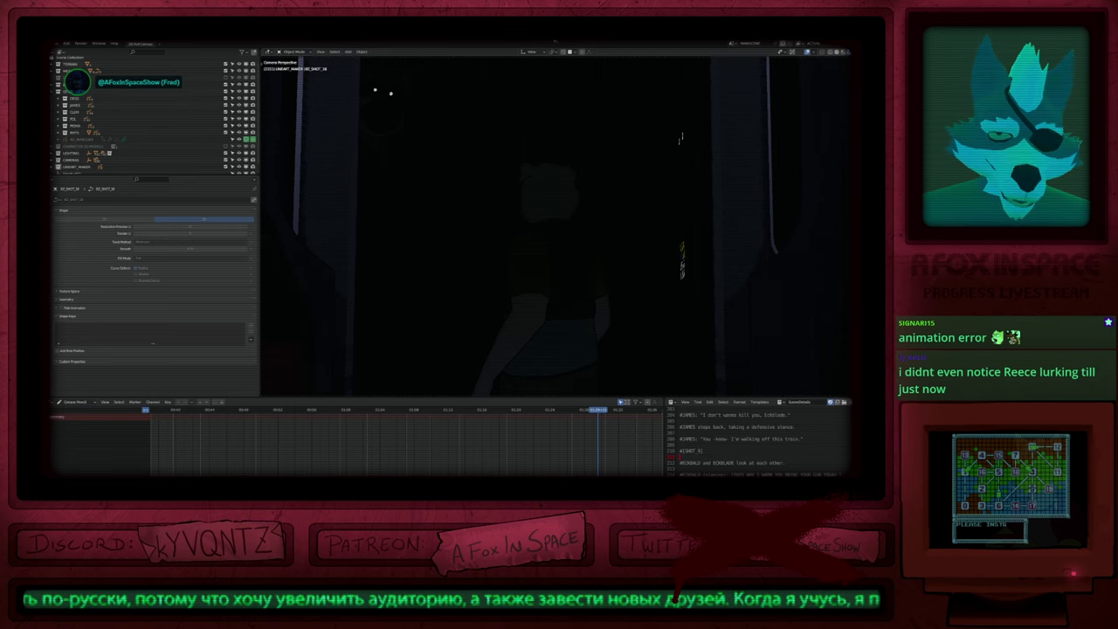
pyautogui.press('space')
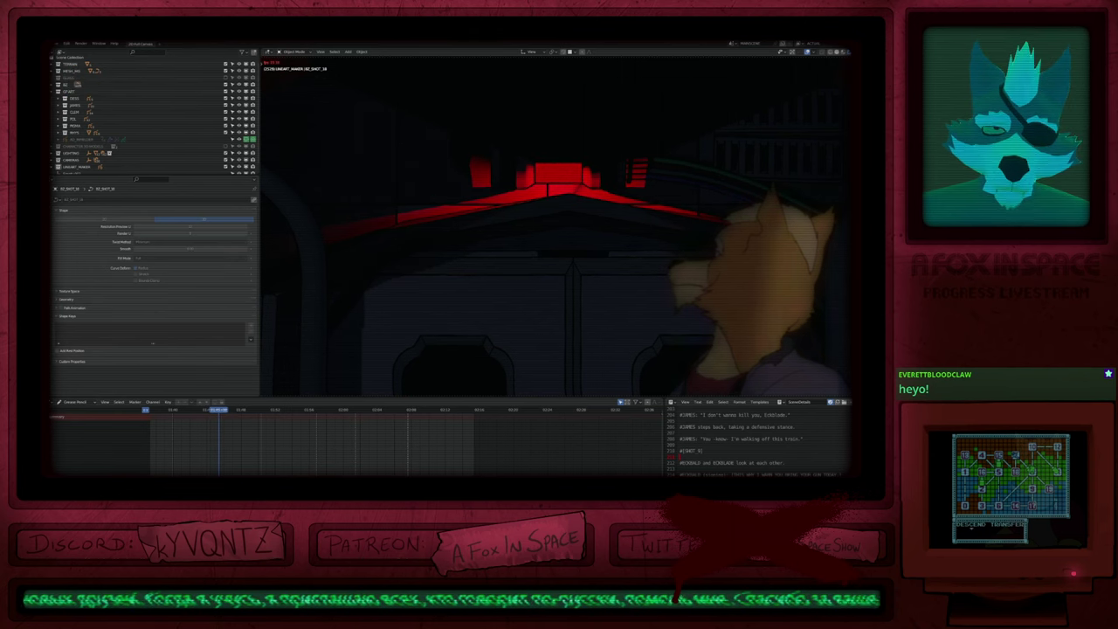
# Step: Set the playhead to a later frame and play on to the long-eared character's shot
pyautogui.click(273, 411)
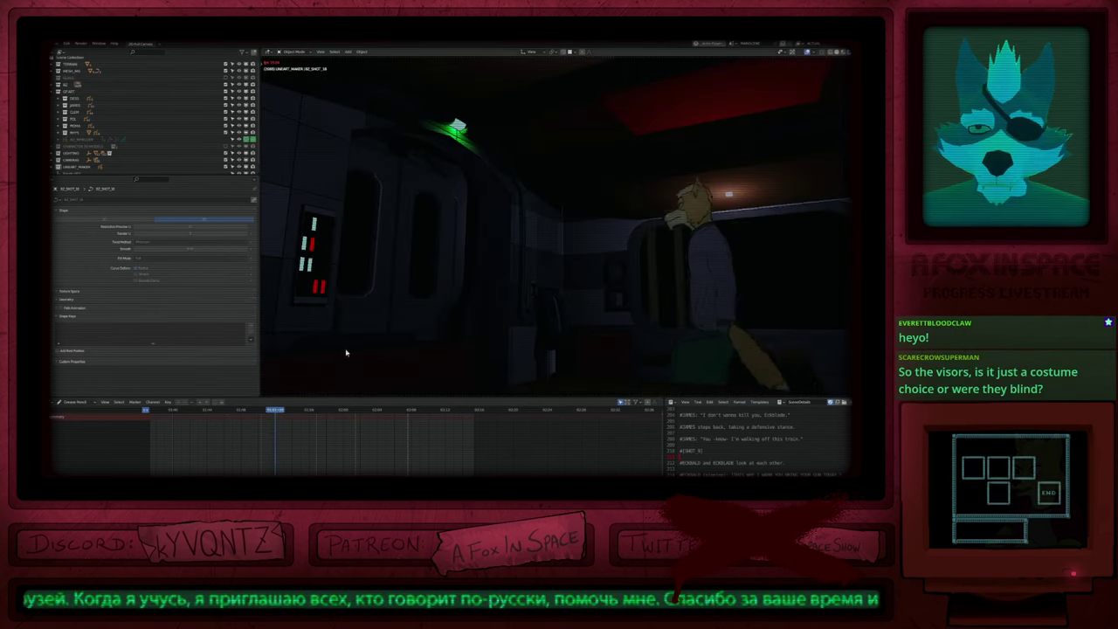
pyautogui.press('space')
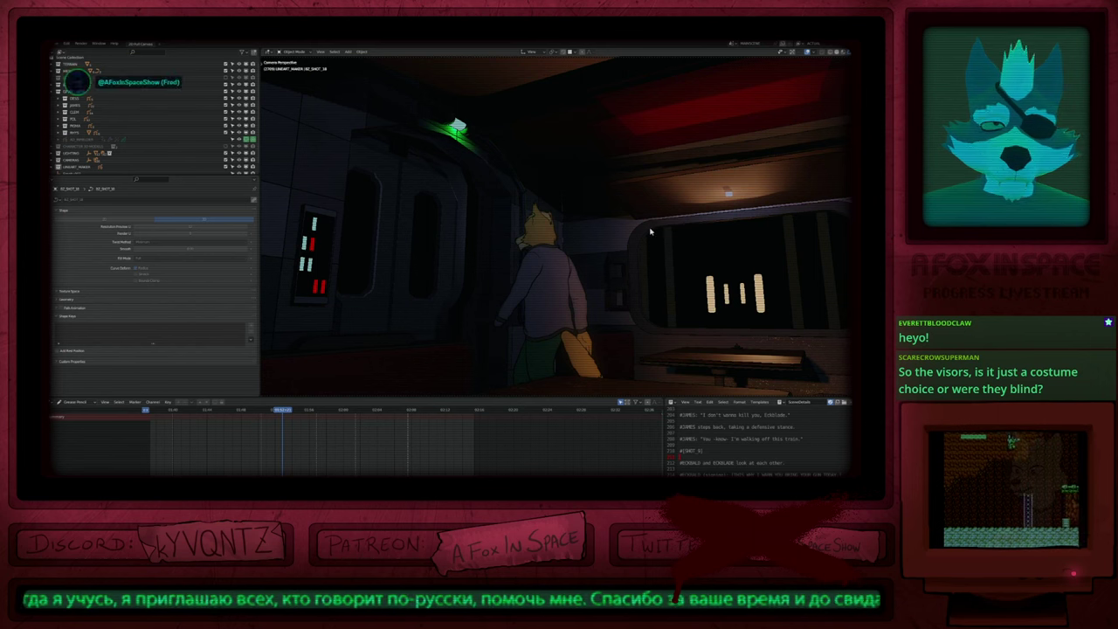
pyautogui.press('space')
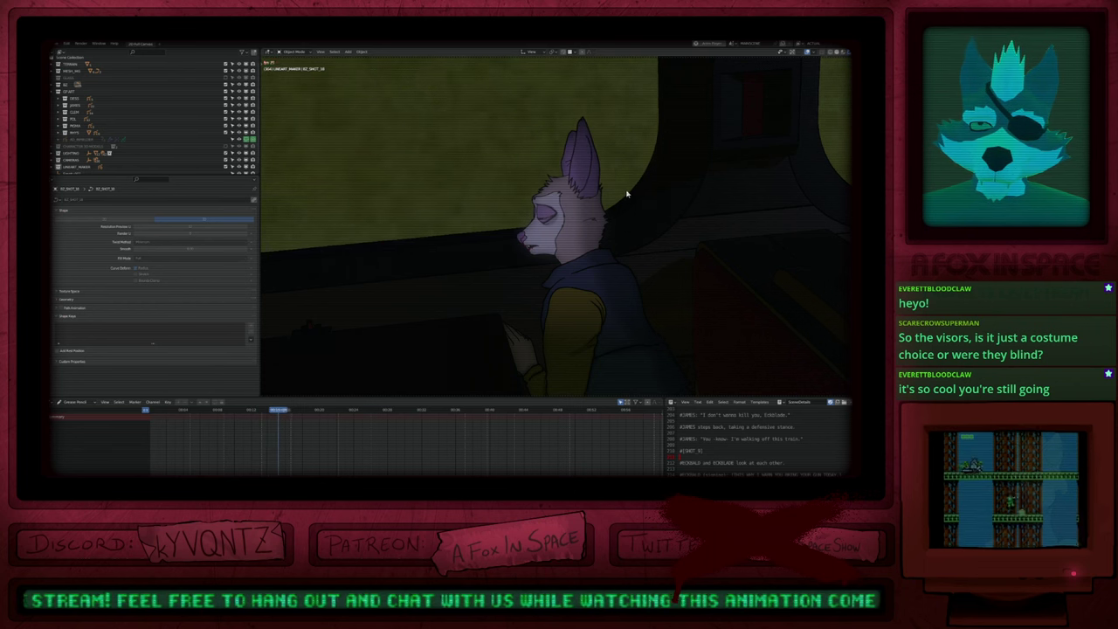
# Step: Open another scene from the recent files list, discarding the current file
pyautogui.hotkey('ctrl', 'shift', 'o')
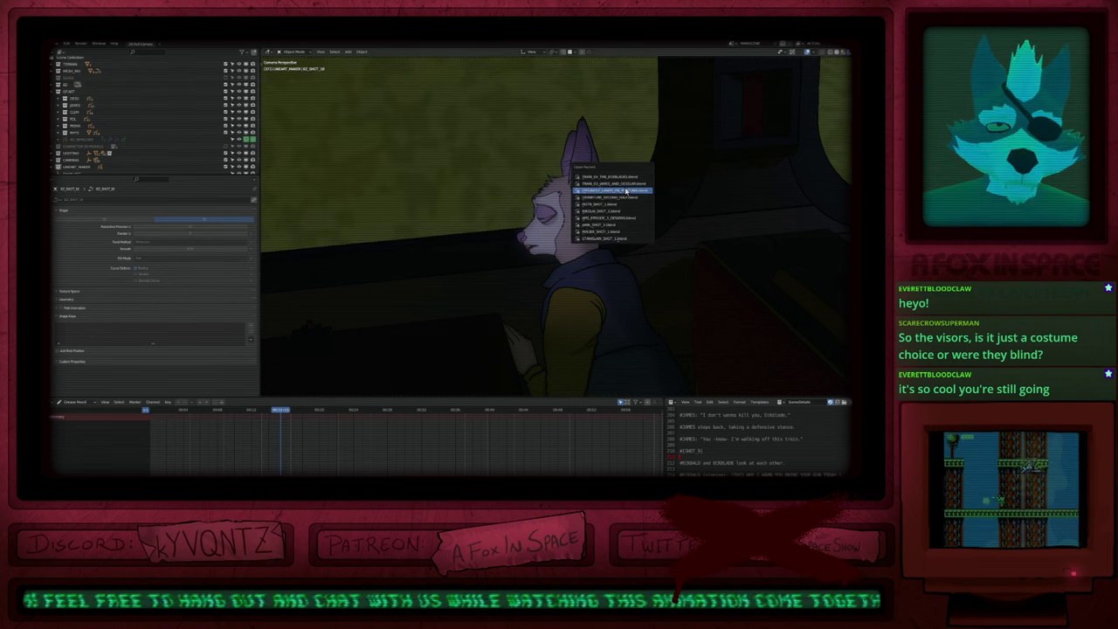
pyautogui.click(626, 186)
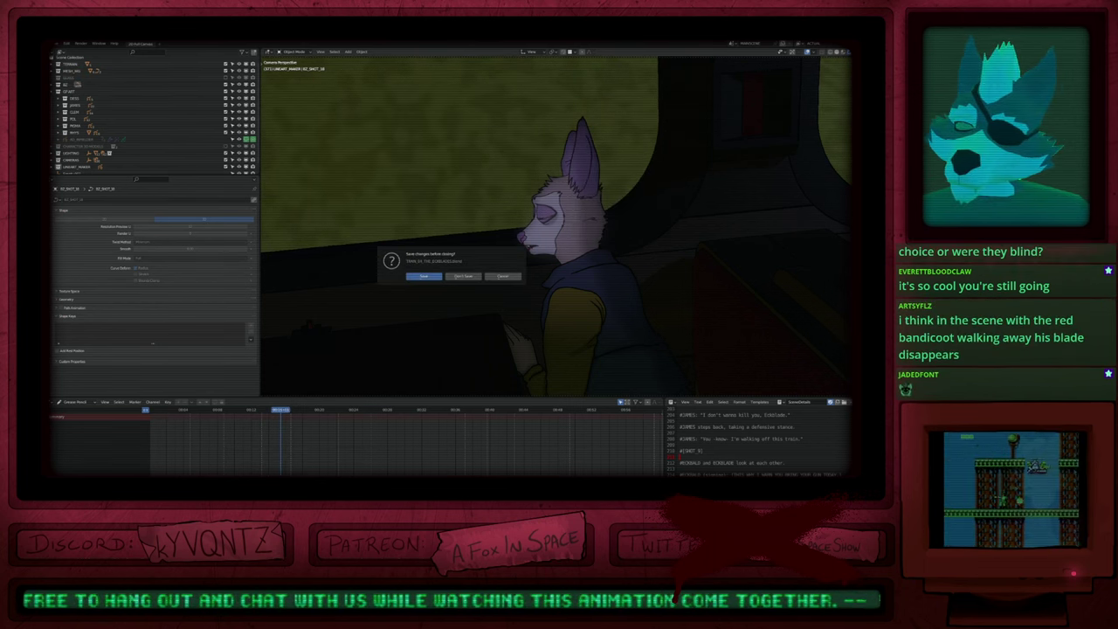
pyautogui.click(459, 277)
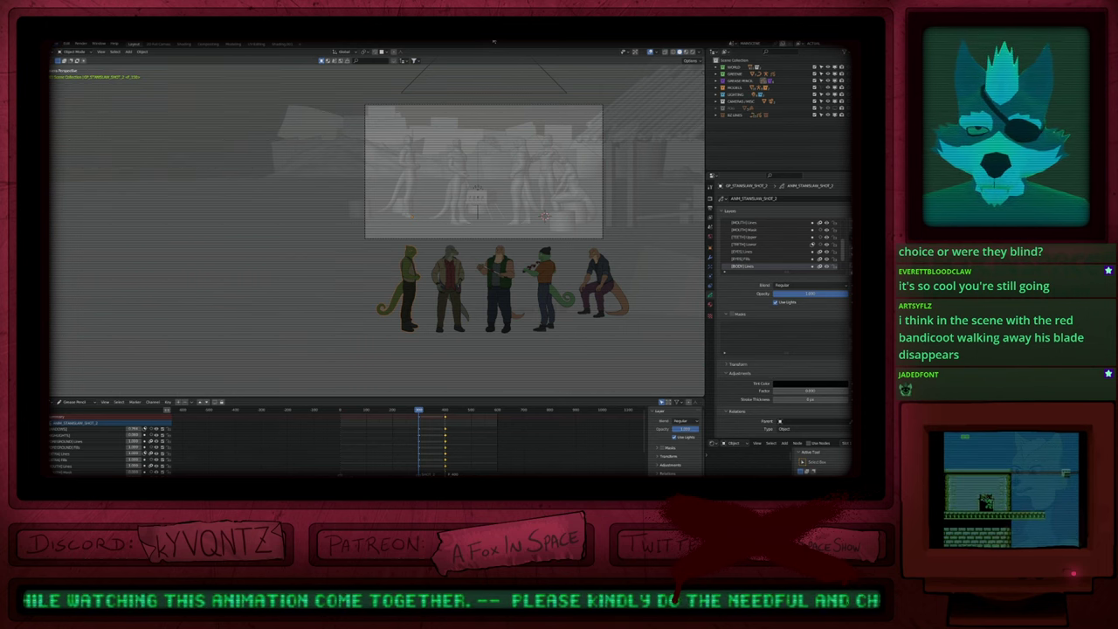
# Step: Look through the camera, jump to the first keyframe, select the plane, and show File > Recover
pyautogui.press('KP_0')
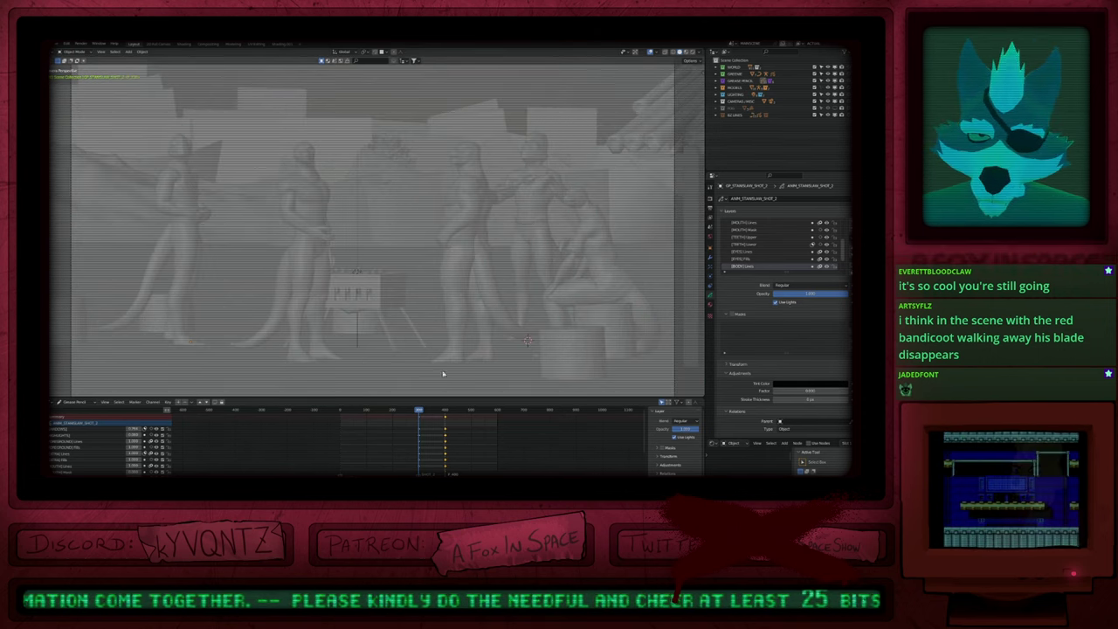
pyautogui.hotkey('shift', 'Left')
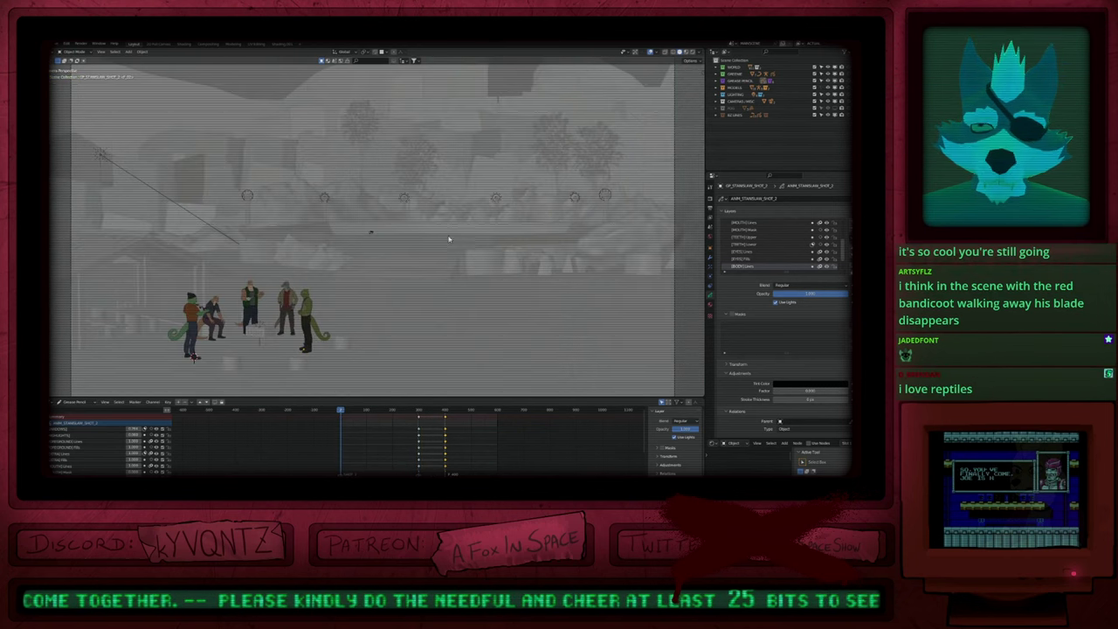
pyautogui.press('Up')
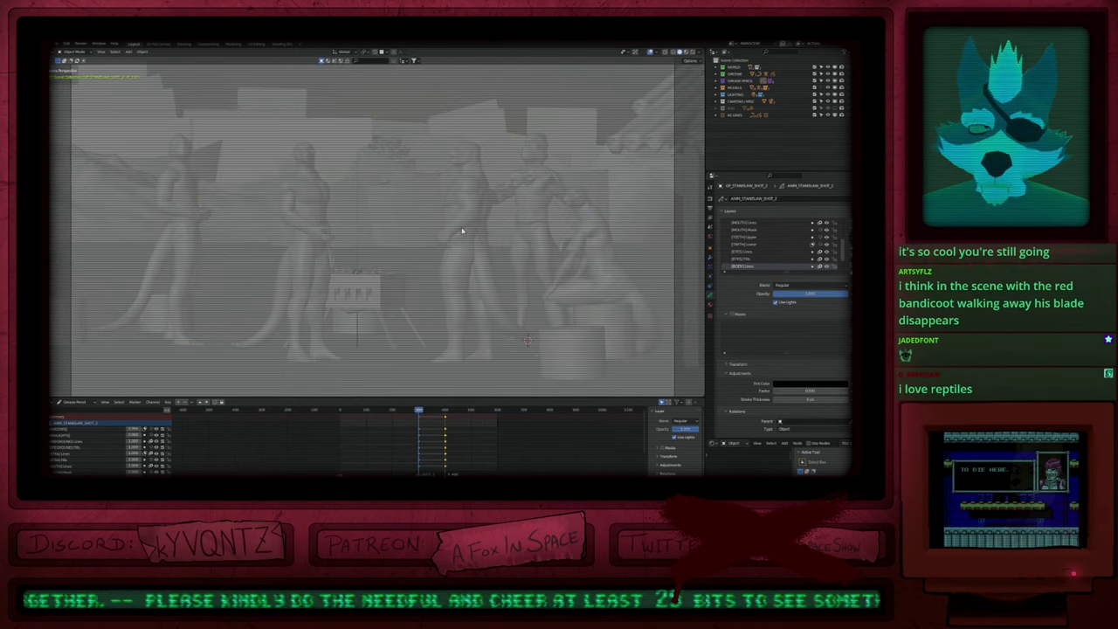
pyautogui.click(462, 231)
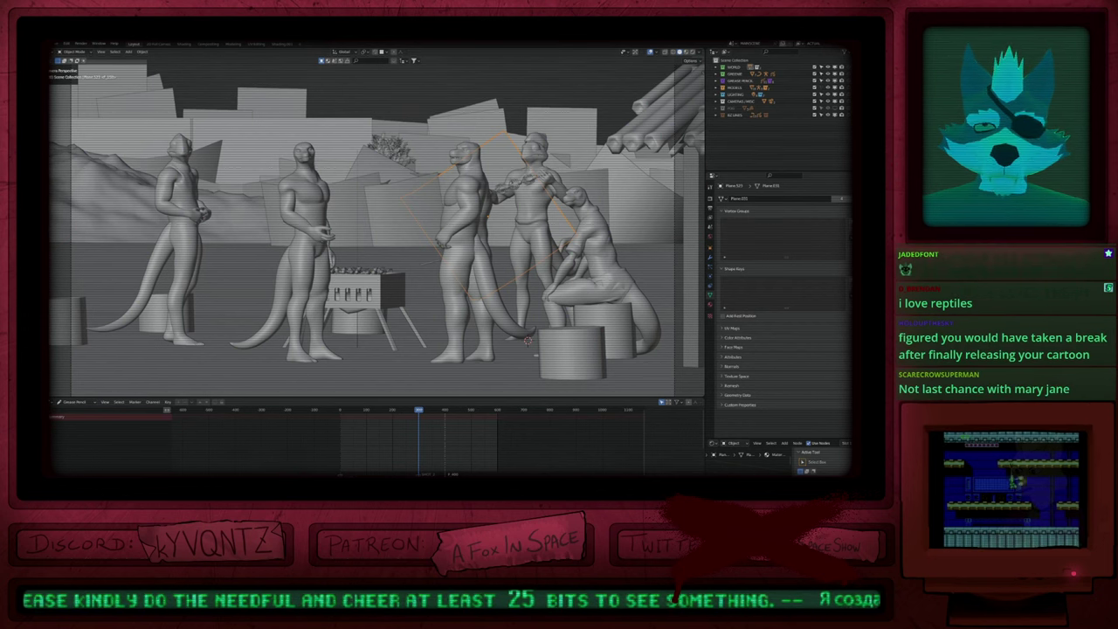
pyautogui.click(67, 45)
# Step: Dismiss the recovery menu, fit the camera view, and replay the animation from the start
pyautogui.moveTo(74, 78)
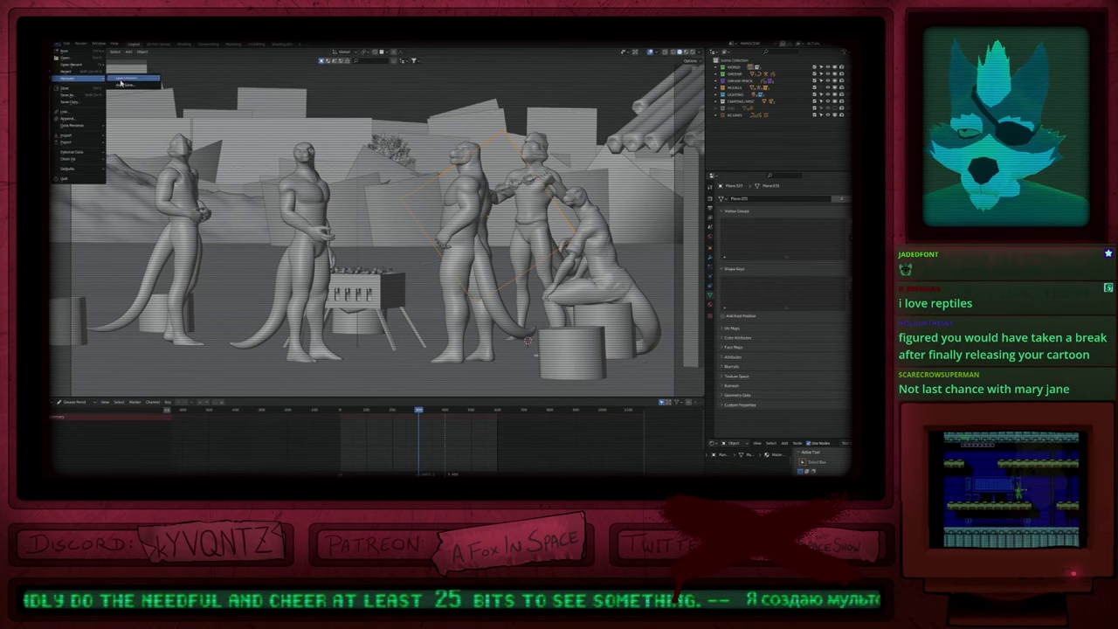
pyautogui.doubleClick(124, 86)
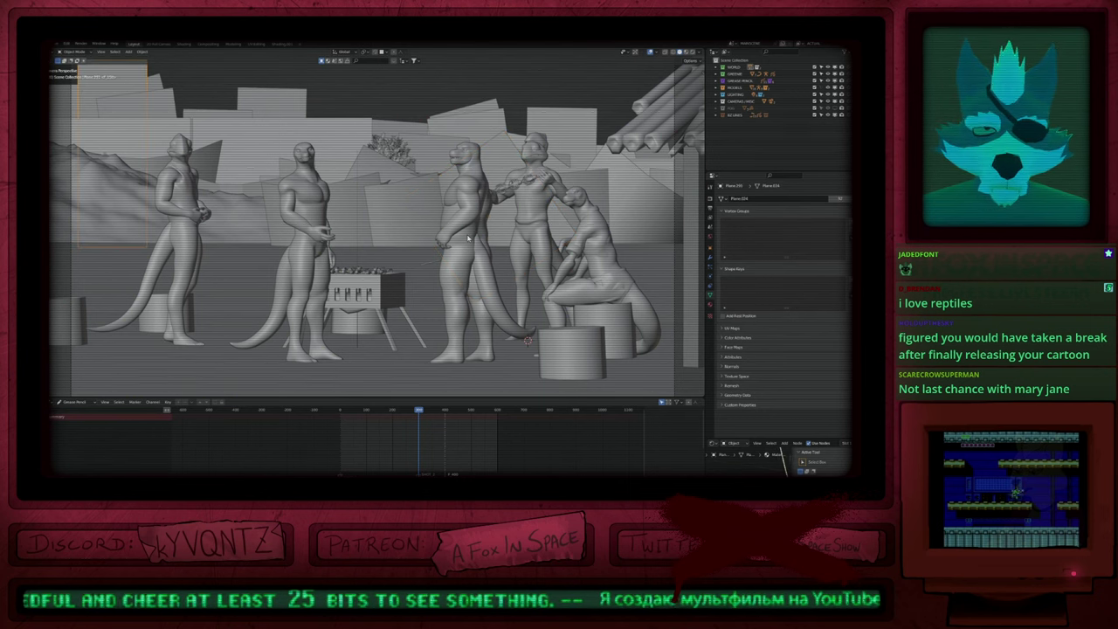
pyautogui.press('Home')
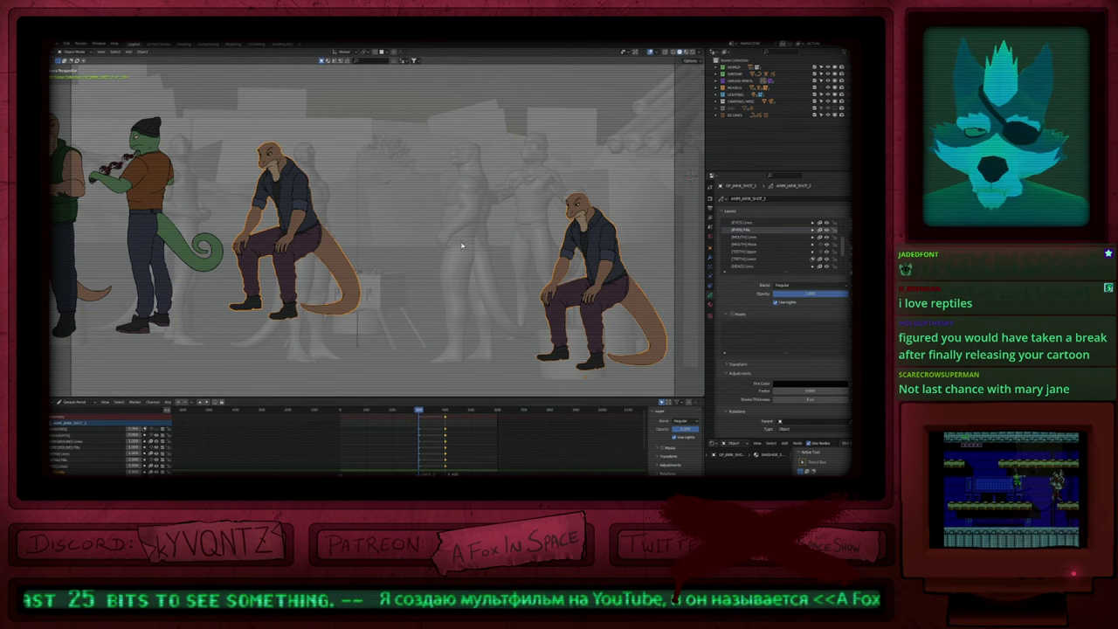
pyautogui.hotkey('shift', 'Left')
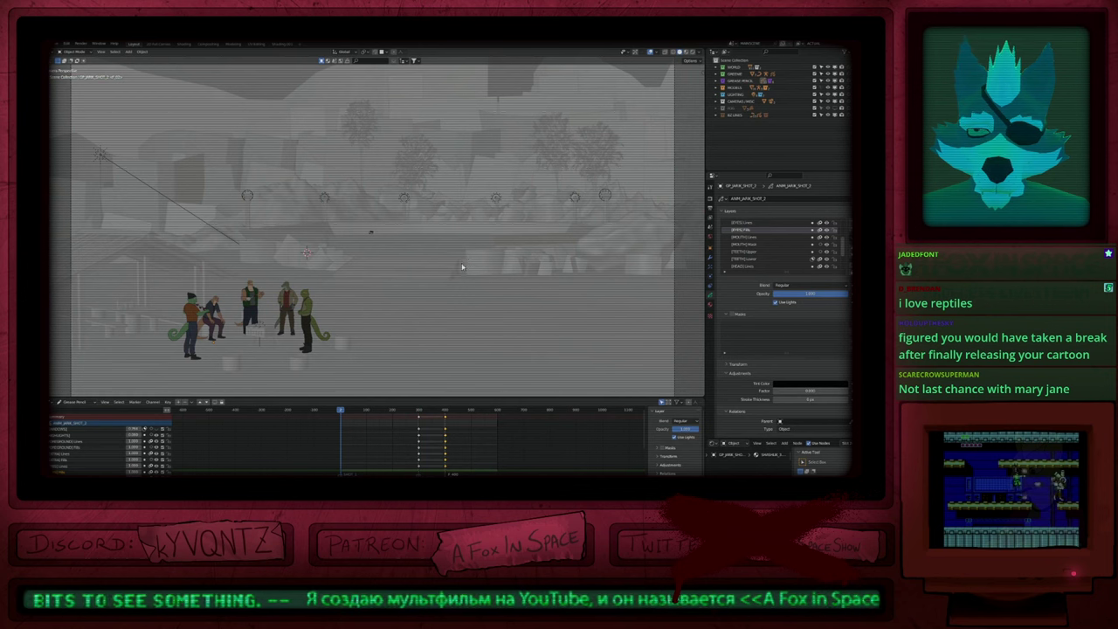
pyautogui.press('space')
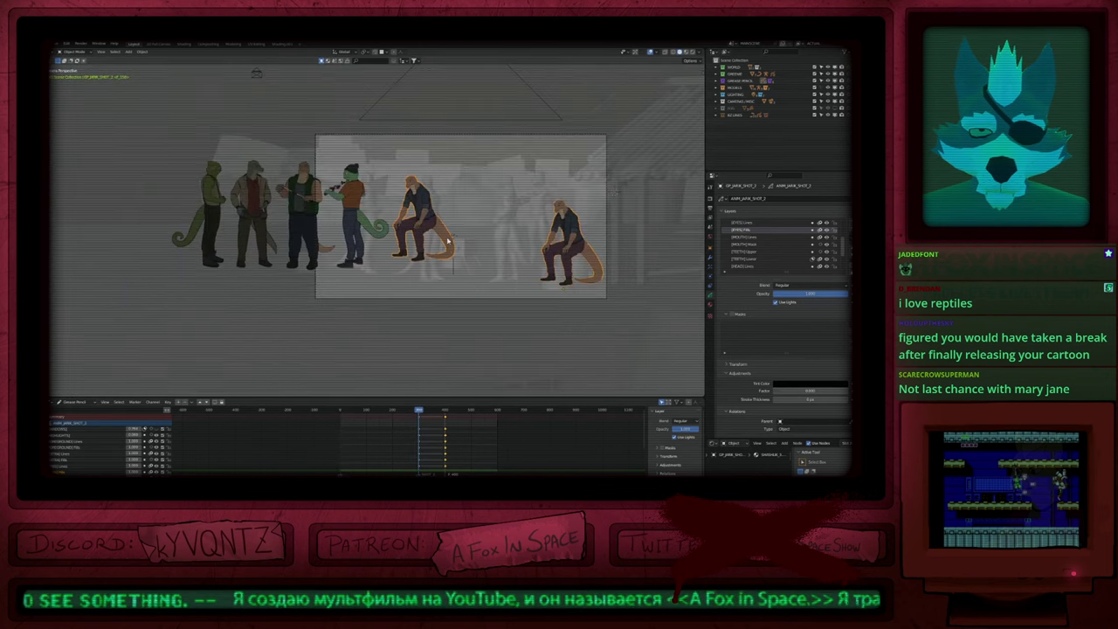
pyautogui.keyDown('shift'); pyautogui.moveTo(447, 239); pyautogui.dragTo(398, 216, button='middle'); pyautogui.keyUp('shift')
# Step: Delete the duplicate seated character and move the remaining seated one below the models
pyautogui.press('Tab')
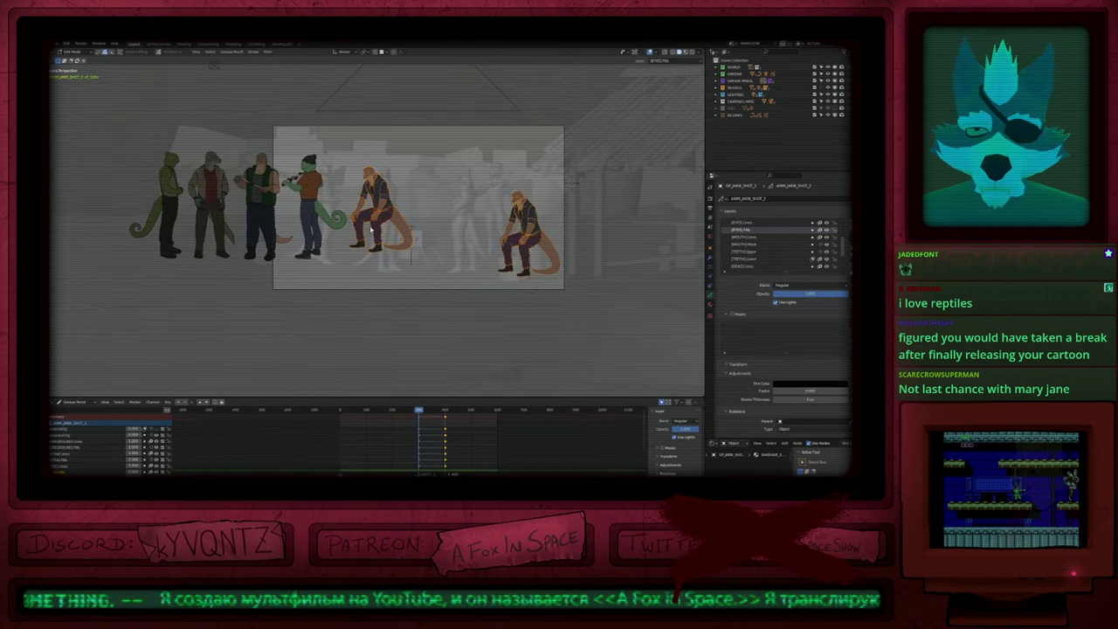
pyautogui.moveTo(361, 160)
pyautogui.mouseDown()
pyautogui.moveTo(342, 250)
pyautogui.moveTo(437, 167)
pyautogui.moveTo(430, 161)
pyautogui.mouseUp()
pyautogui.press('x')
pyautogui.moveTo(535, 157)
pyautogui.mouseDown()
pyautogui.moveTo(581, 306)
pyautogui.moveTo(559, 166)
pyautogui.mouseUp()
pyautogui.press('g')
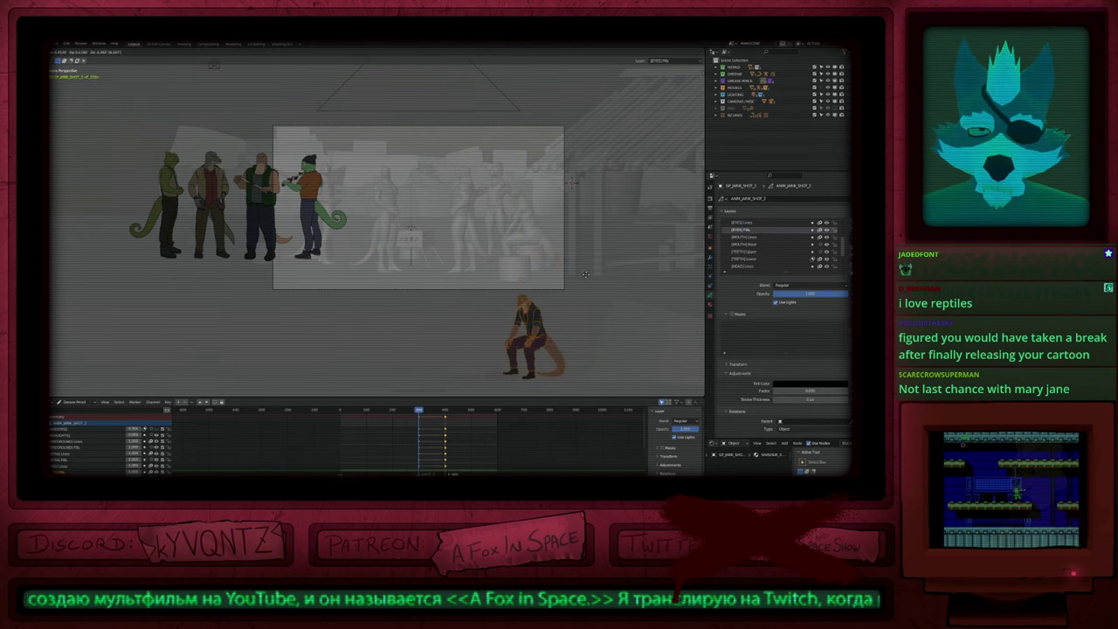
pyautogui.click(653, 281)
pyautogui.press('Tab')
# Step: Move the orange-shirt and bald green-vest characters into the row beside the seated one
pyautogui.click(314, 188)
pyautogui.press('Tab')
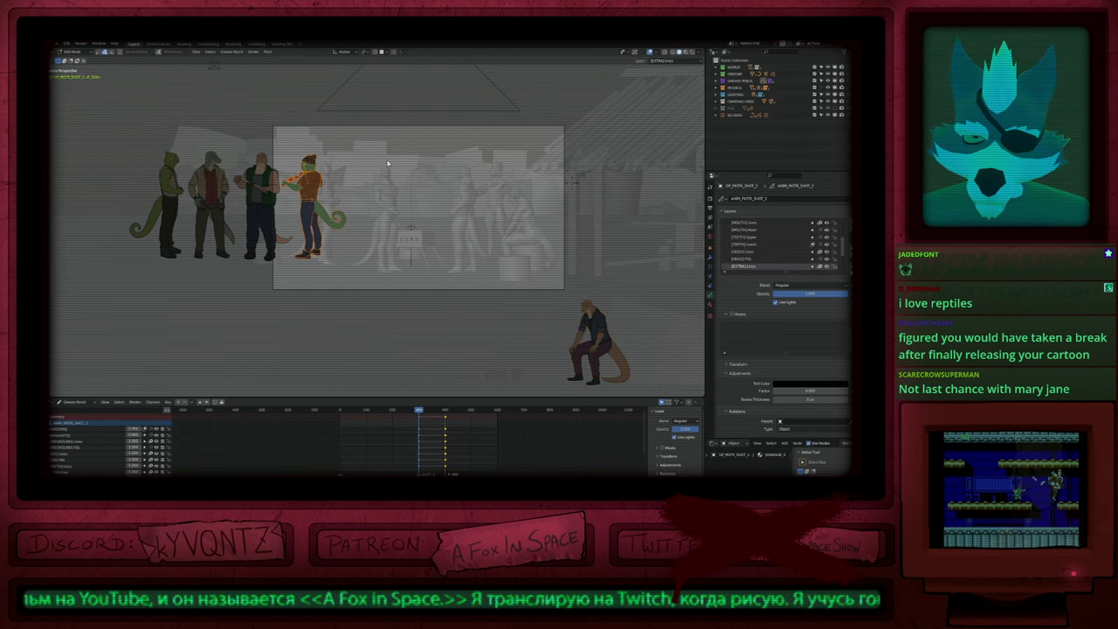
pyautogui.press('g')
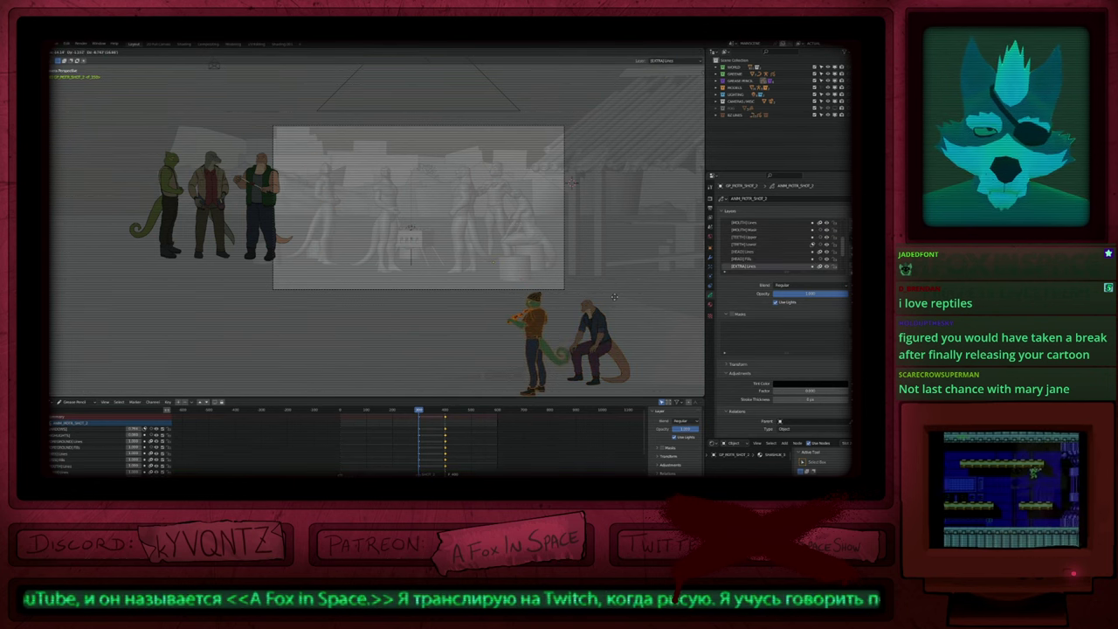
pyautogui.click(611, 301)
pyautogui.click(254, 200)
pyautogui.press('Tab')
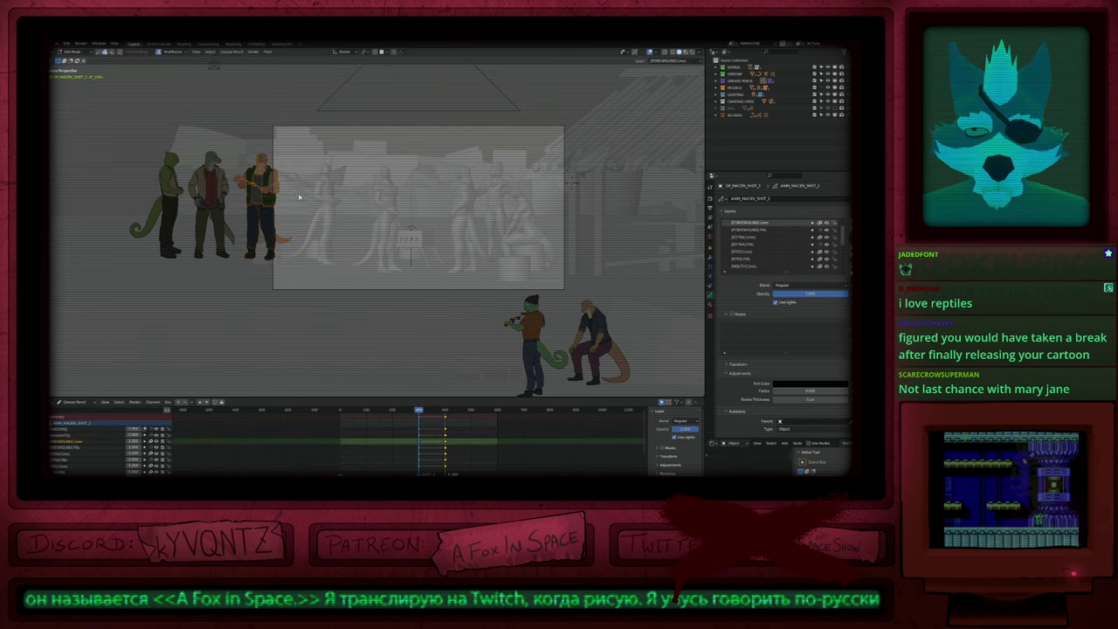
pyautogui.press('g')
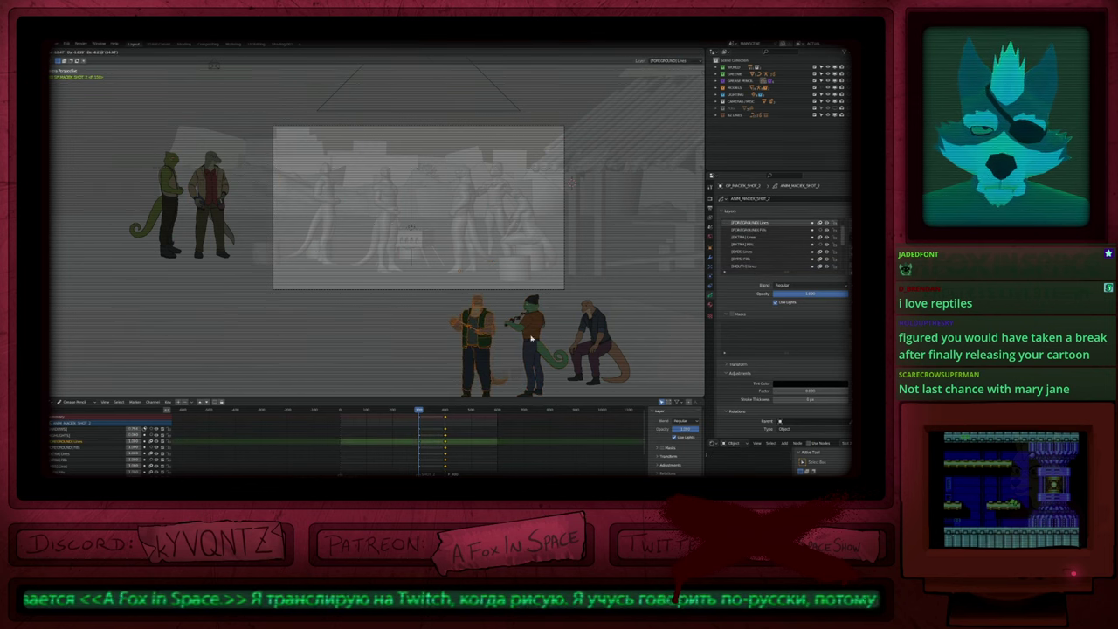
pyautogui.click(526, 334)
pyautogui.press('Tab')
# Step: Drop the brown-coat character into the lower row
pyautogui.click(225, 192)
pyautogui.press('Tab')
pyautogui.press('g')
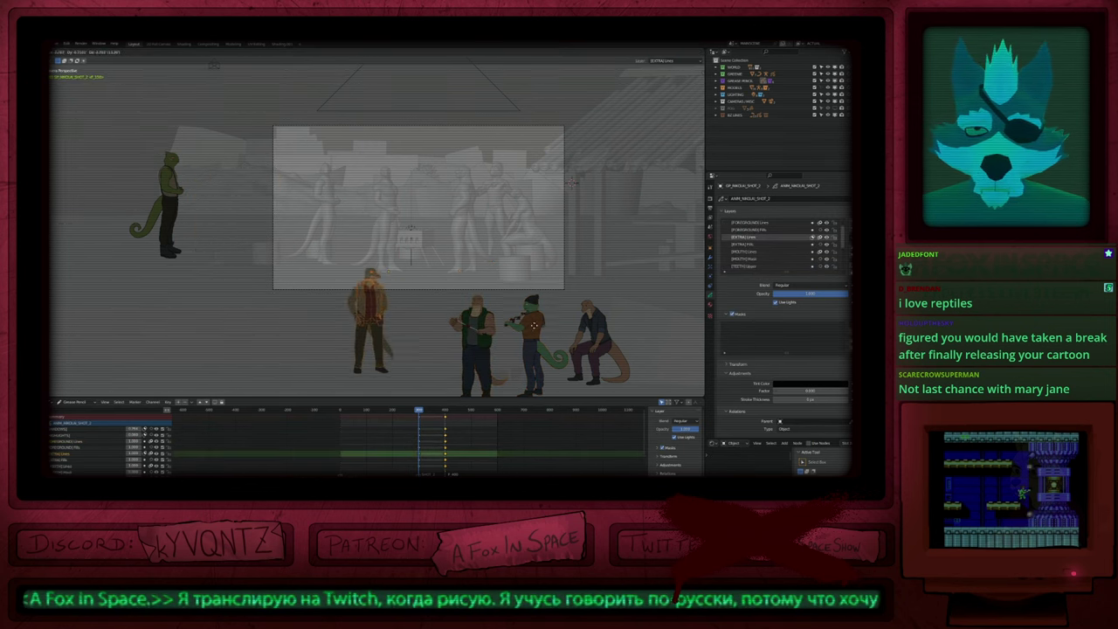
pyautogui.click(570, 351)
pyautogui.keyDown('shift'); pyautogui.moveTo(570, 351); pyautogui.dragTo(613, 319, button='middle'); pyautogui.keyUp('shift')
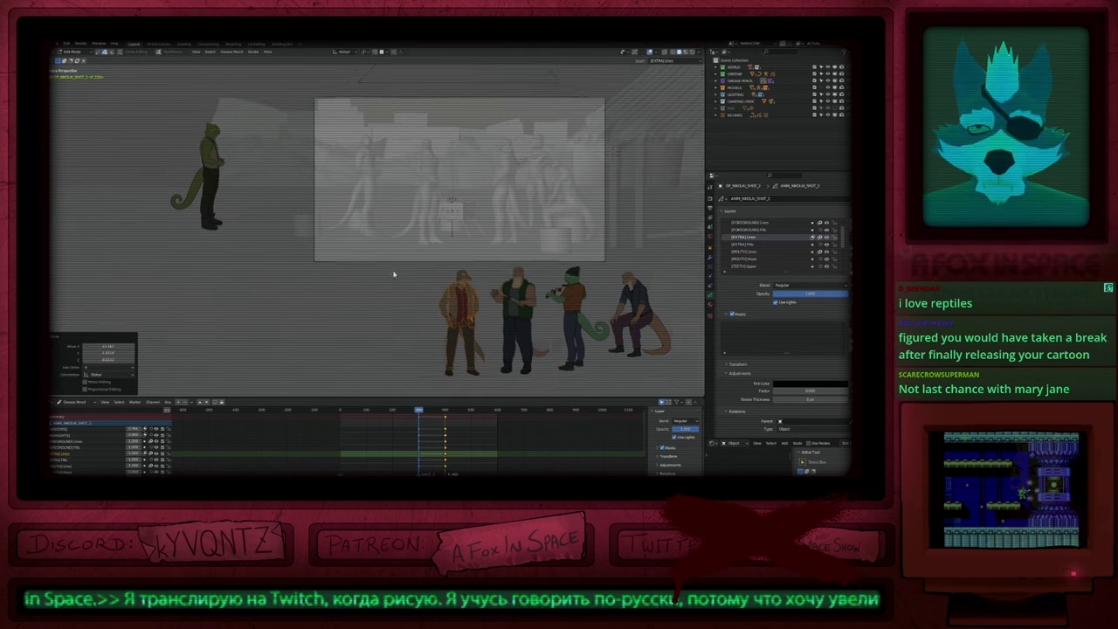
# Step: Move the green lizard character into the row, nudging it further left
pyautogui.press('Tab')
pyautogui.click(222, 178)
pyautogui.press('Tab')
pyautogui.press('g')
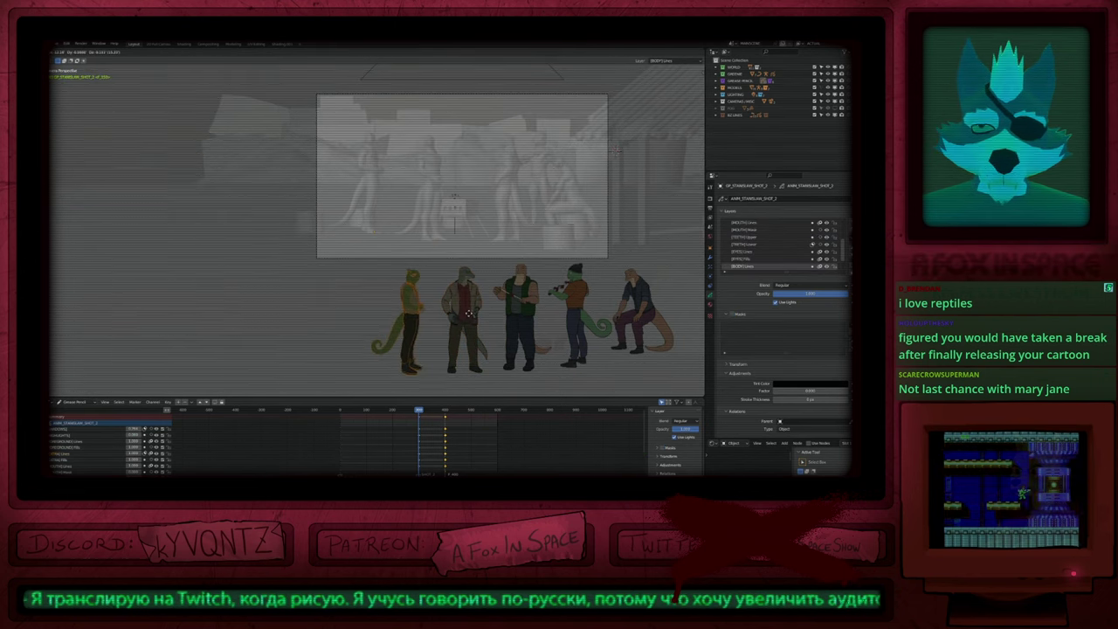
pyautogui.click(465, 312)
pyautogui.keyDown('shift'); pyautogui.moveTo(471, 243); pyautogui.dragTo(445, 236, button='middle'); pyautogui.keyUp('shift')
pyautogui.press('g')
pyautogui.click(407, 264)
pyautogui.press('Tab')
# Step: Shift the brown-coat character left to even out the row's spacing
pyautogui.click(481, 294)
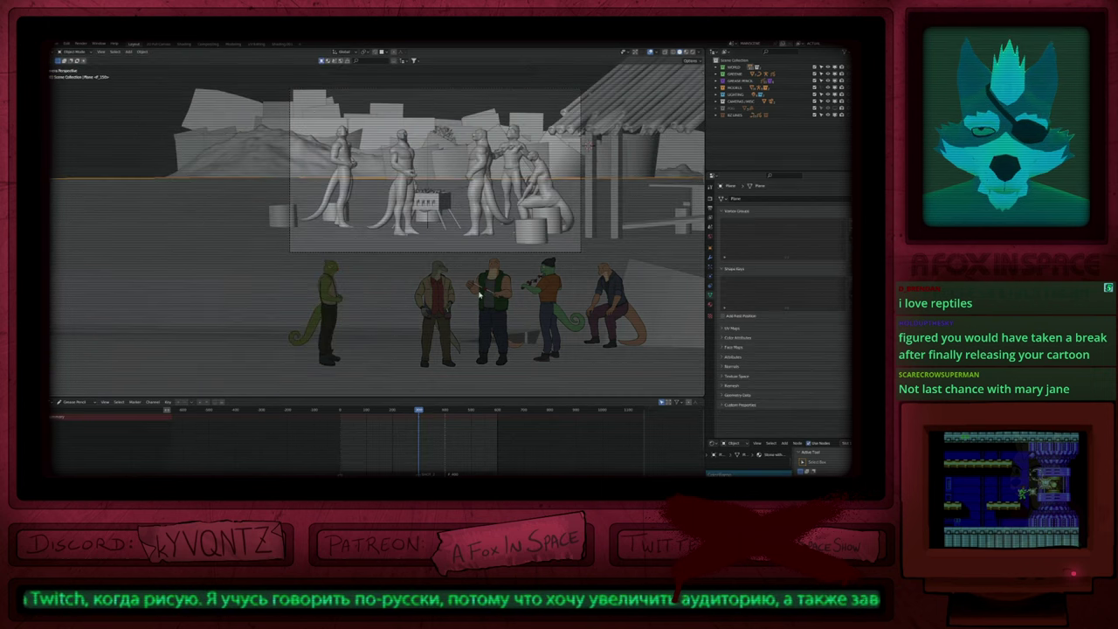
pyautogui.click(482, 293)
pyautogui.click(437, 290)
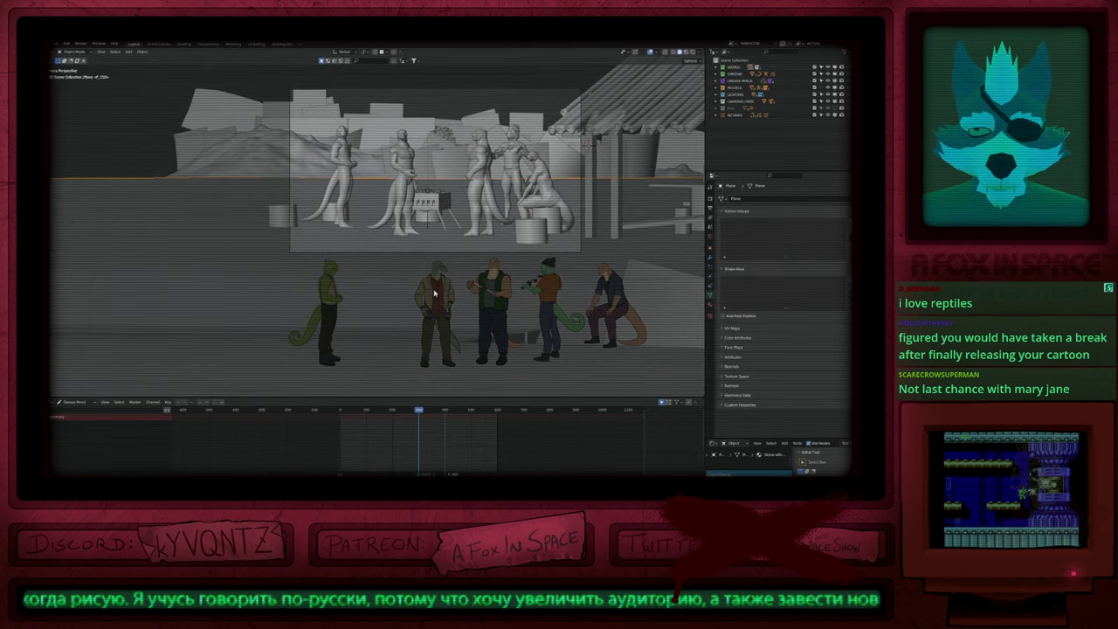
pyautogui.click(434, 293)
pyautogui.press('Tab')
pyautogui.press('g')
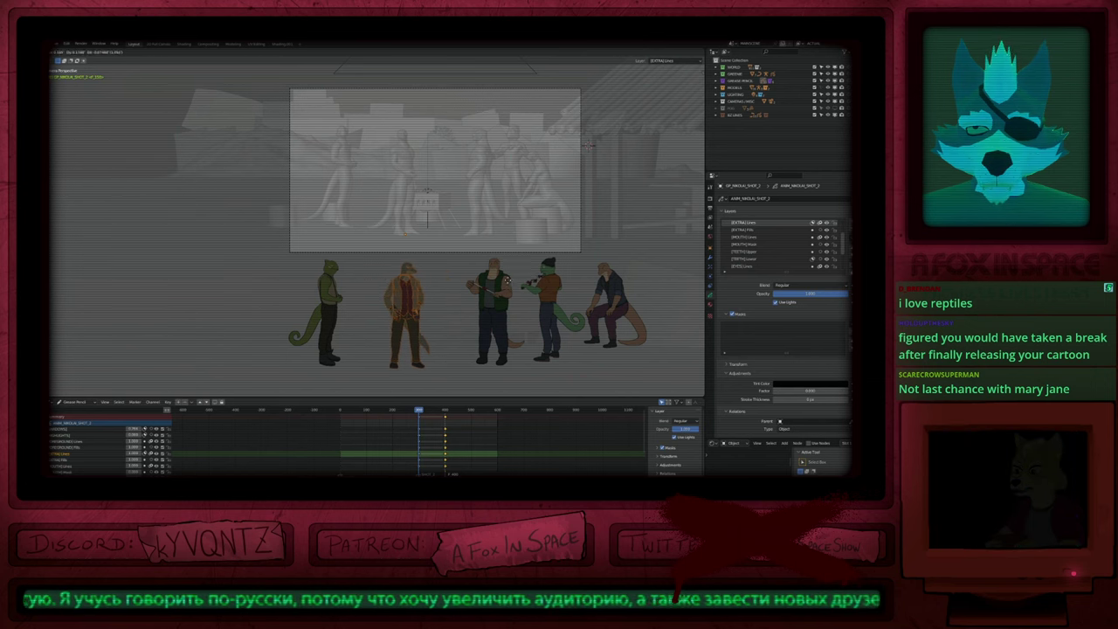
pyautogui.click(504, 280)
pyautogui.click(500, 283)
pyautogui.press('Tab')
# Step: Adjust the bald character's strokes and pan the view to frame the finished lineup
pyautogui.click(531, 296)
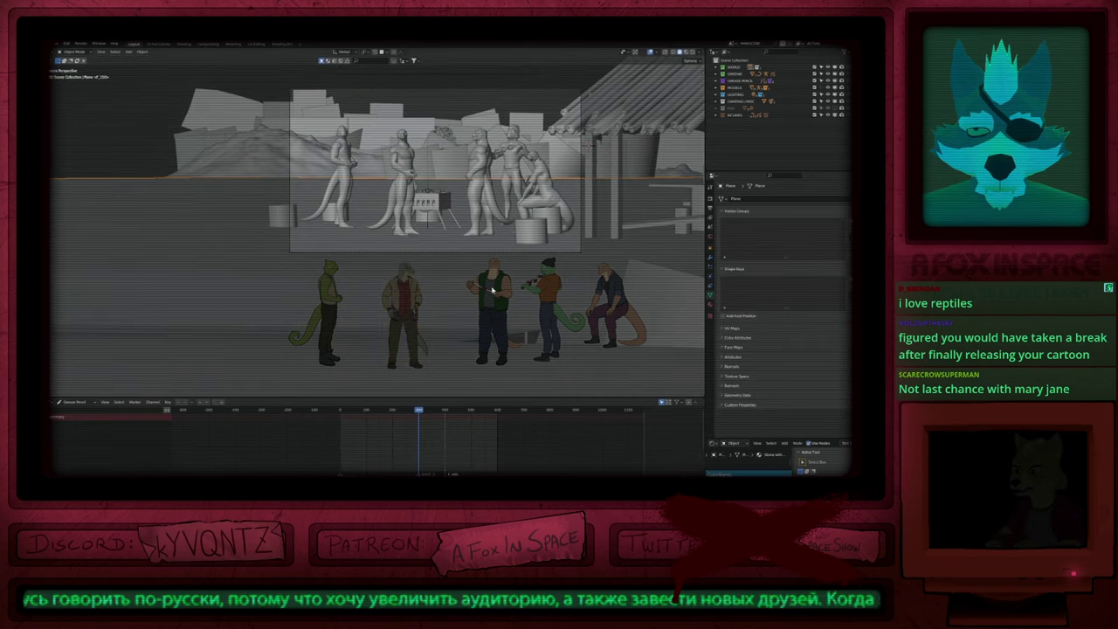
pyautogui.click(492, 290)
pyautogui.press('Tab')
pyautogui.press('a')
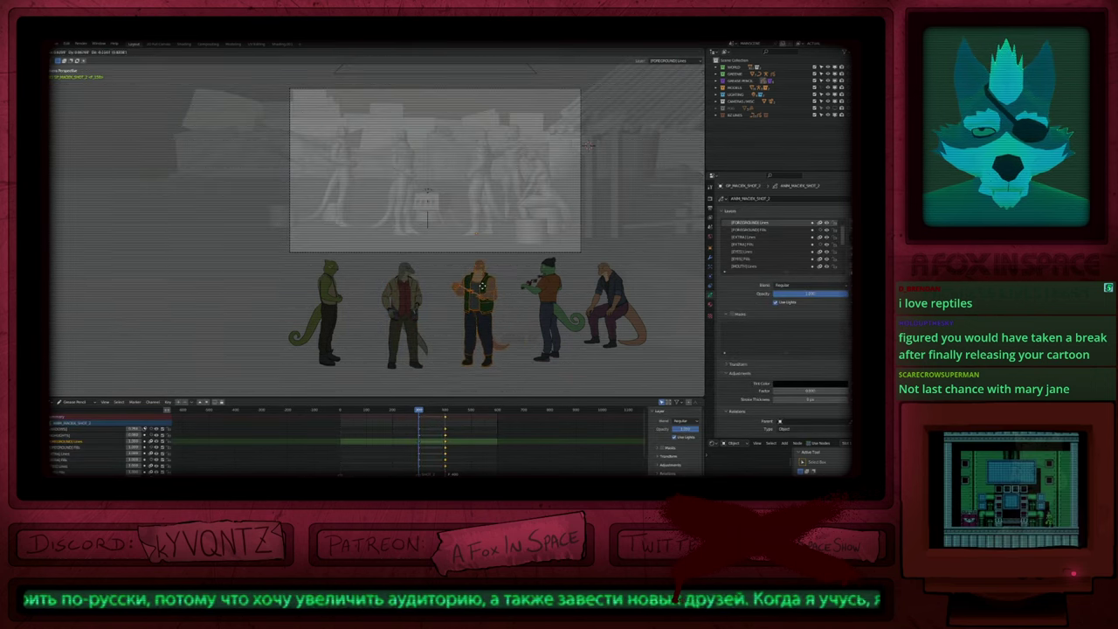
pyautogui.press('Tab')
pyautogui.keyDown('shift'); pyautogui.moveTo(390, 212); pyautogui.dragTo(369, 243, button='middle'); pyautogui.keyUp('shift')
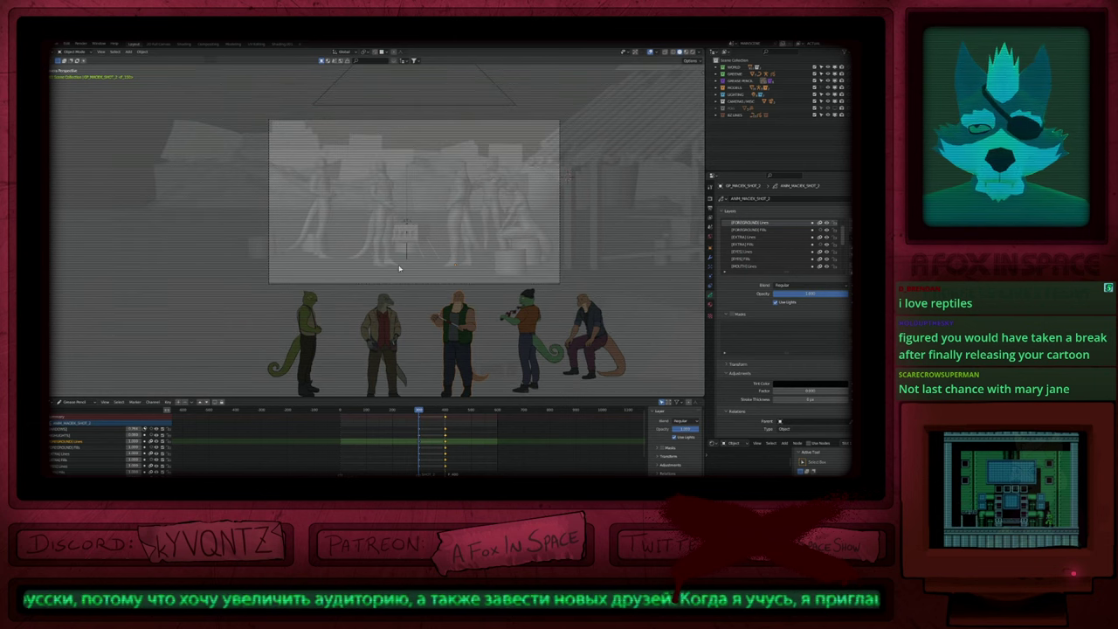
pyautogui.click(310, 315)
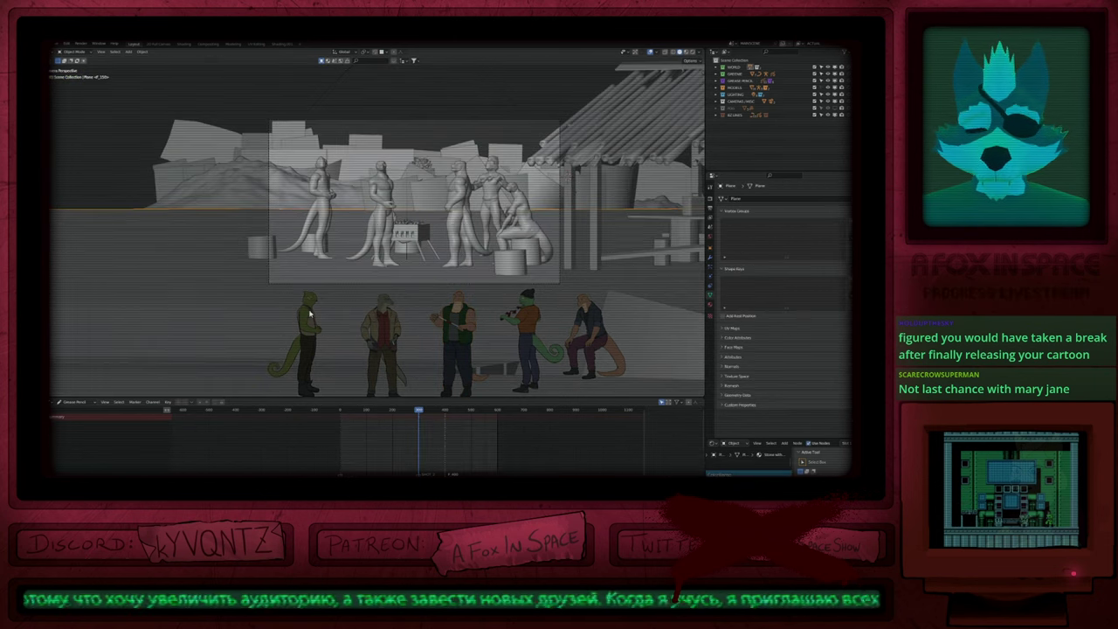
pyautogui.click(310, 321)
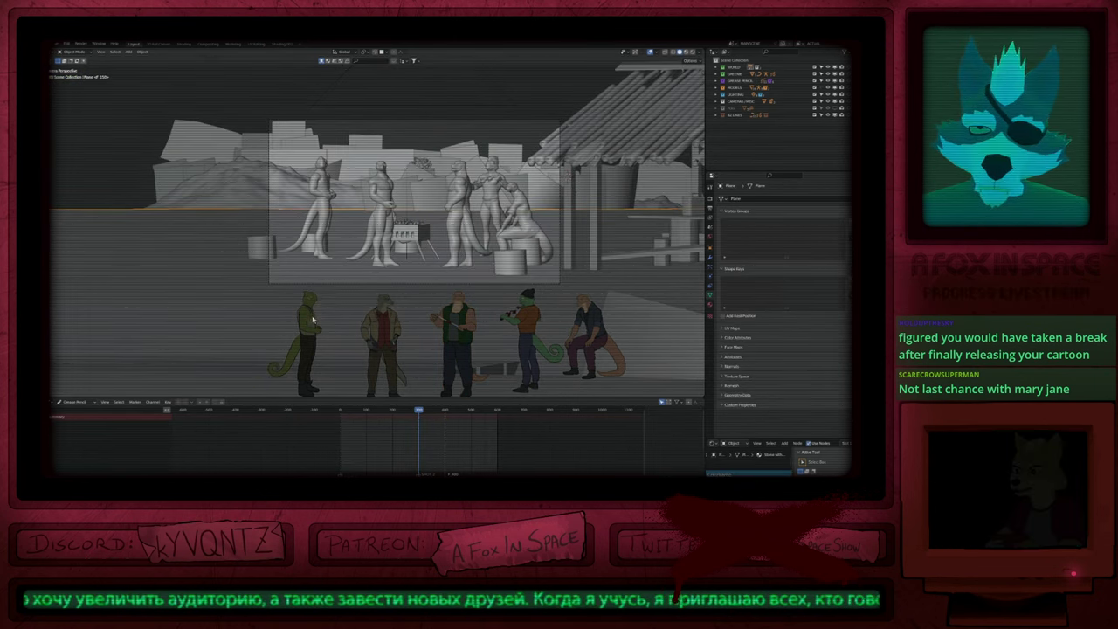
pyautogui.click(313, 318)
# Step: Enter Draw Mode on the grease pencil object, maximize the viewport and add three short hatch strokes
pyautogui.click(332, 292)
pyautogui.hotkey('ctrl', 'Tab')
pyautogui.moveTo(332, 292)
pyautogui.keyDown('shift'); pyautogui.mouseDown(button='middle')
pyautogui.moveTo(407, 318)
pyautogui.moveTo(423, 226)
pyautogui.mouseUp(button='middle'); pyautogui.keyUp('shift')
pyautogui.hotkey('ctrl', 'space')
pyautogui.moveTo(448, 352)
pyautogui.keyDown('shift'); pyautogui.mouseDown(button='middle')
pyautogui.moveTo(413, 254)
pyautogui.moveTo(349, 454)
pyautogui.mouseUp(button='middle'); pyautogui.keyUp('shift')
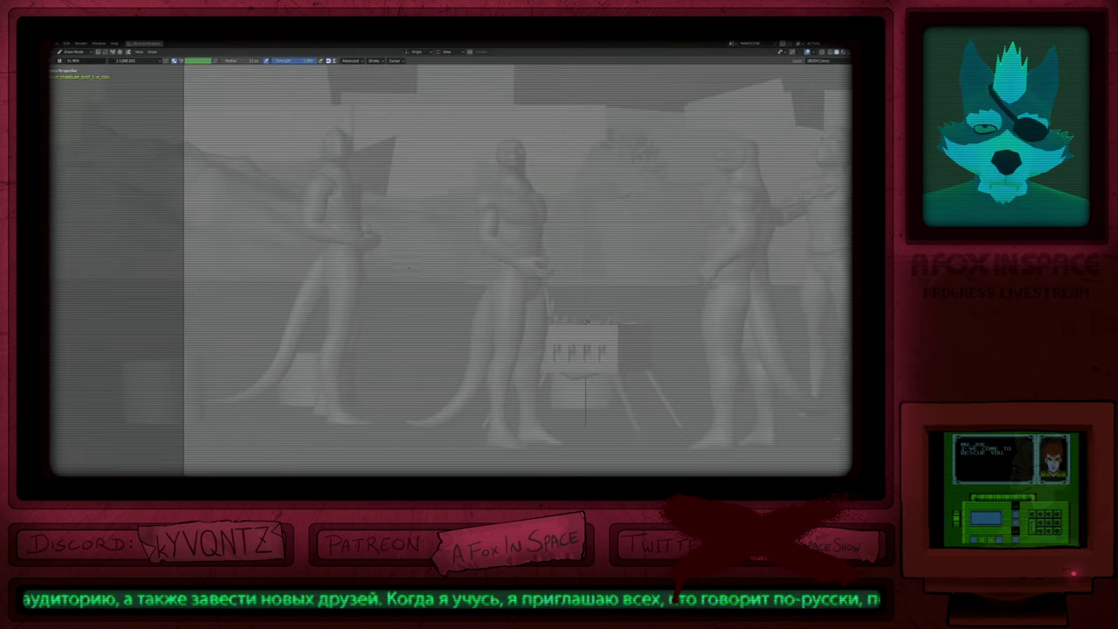
pyautogui.moveTo(404, 260); pyautogui.dragTo(383, 319)
pyautogui.moveTo(411, 284)
pyautogui.mouseDown()
pyautogui.moveTo(393, 332)
pyautogui.moveTo(403, 338)
pyautogui.mouseUp()
pyautogui.moveTo(426, 315); pyautogui.dragTo(412, 344)
pyautogui.moveTo(433, 326); pyautogui.dragTo(422, 359)
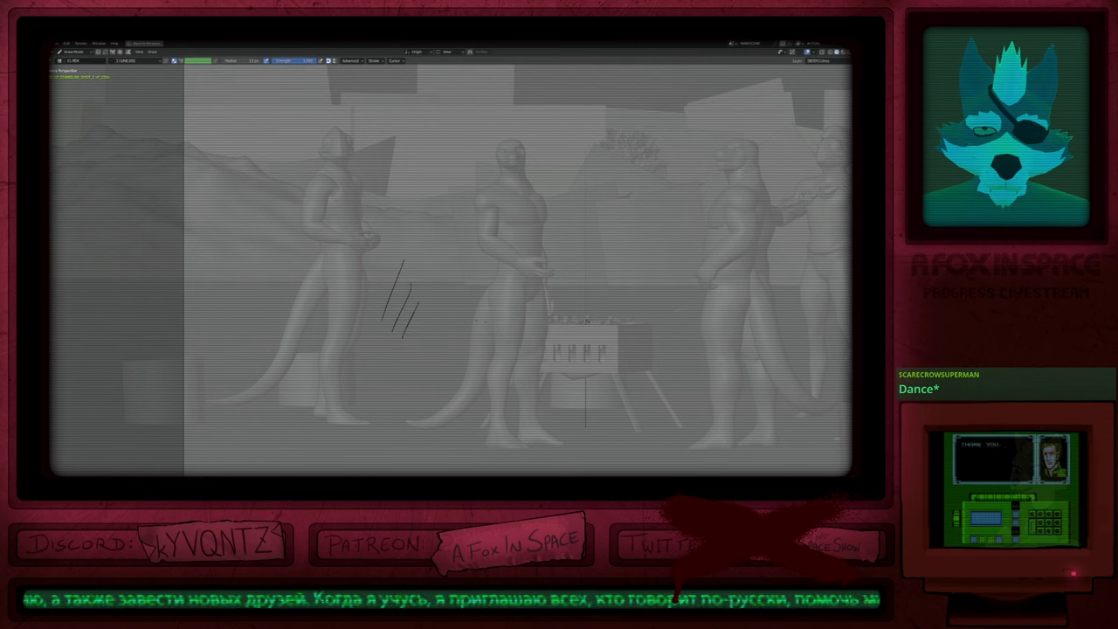
pyautogui.moveTo(435, 313)
pyautogui.keyDown('shift'); pyautogui.mouseDown(button='middle')
pyautogui.moveTo(460, 207)
pyautogui.moveTo(438, 291)
pyautogui.mouseUp(button='middle'); pyautogui.keyUp('shift')
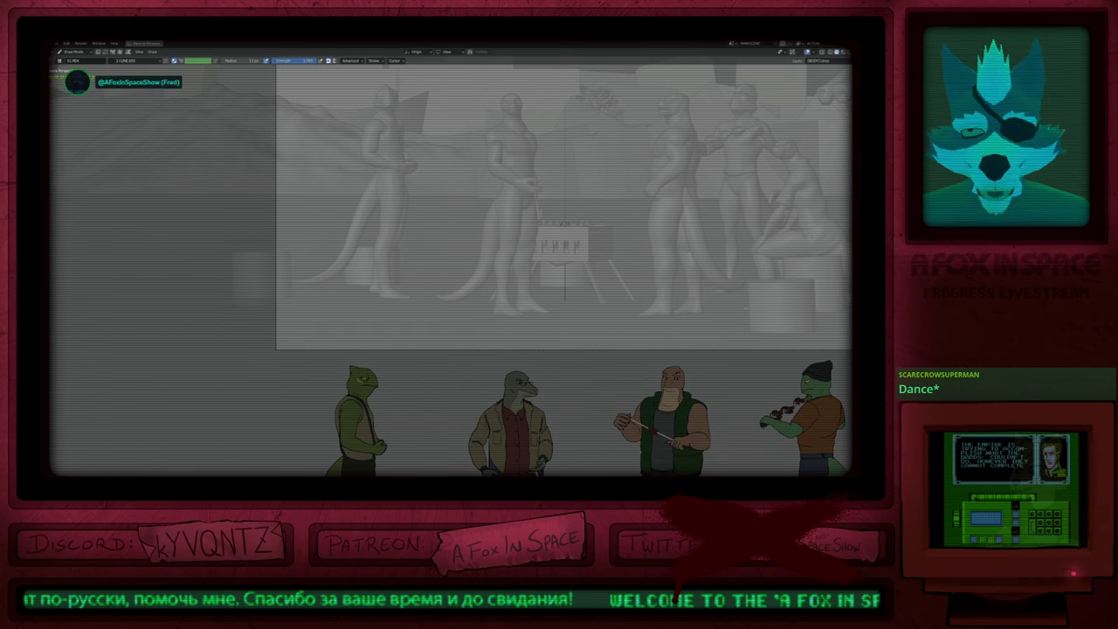
# Step: Sketch a hood outline around the left lizard's head
pyautogui.keyDown('shift'); pyautogui.moveTo(524, 262); pyautogui.dragTo(518, 432, button='middle'); pyautogui.keyUp('shift')
pyautogui.keyDown('ctrl'); pyautogui.moveTo(436, 278); pyautogui.dragTo(457, 247, button='middle'); pyautogui.keyUp('ctrl')
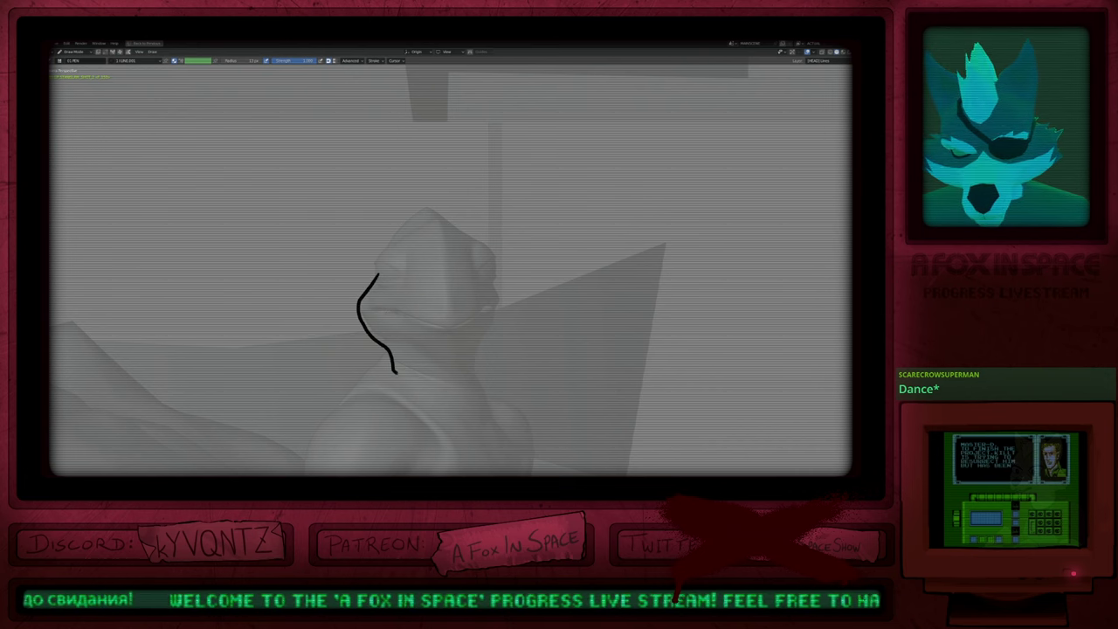
pyautogui.moveTo(425, 387); pyautogui.dragTo(464, 404)
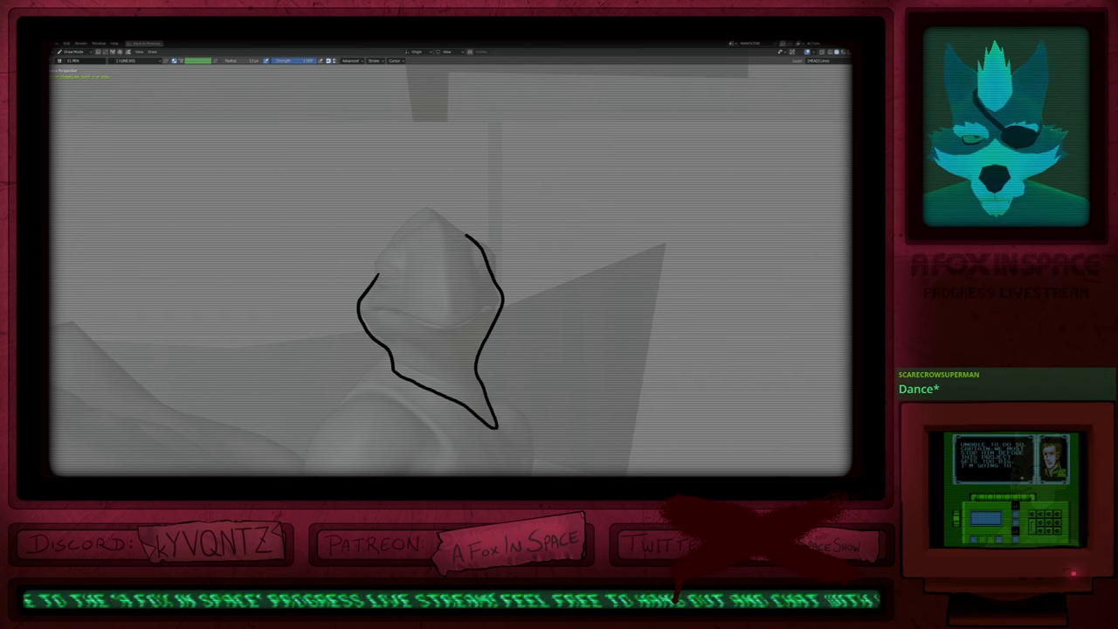
pyautogui.moveTo(467, 236); pyautogui.dragTo(414, 203)
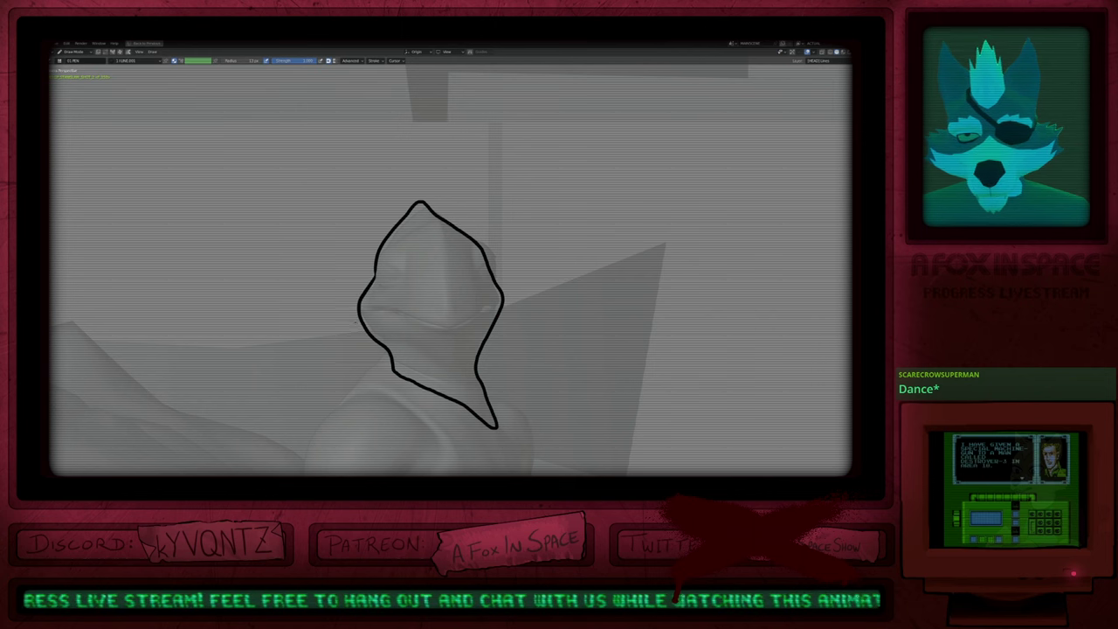
pyautogui.keyDown('shift'); pyautogui.moveTo(402, 298); pyautogui.dragTo(355, 257, button='middle'); pyautogui.keyUp('shift')
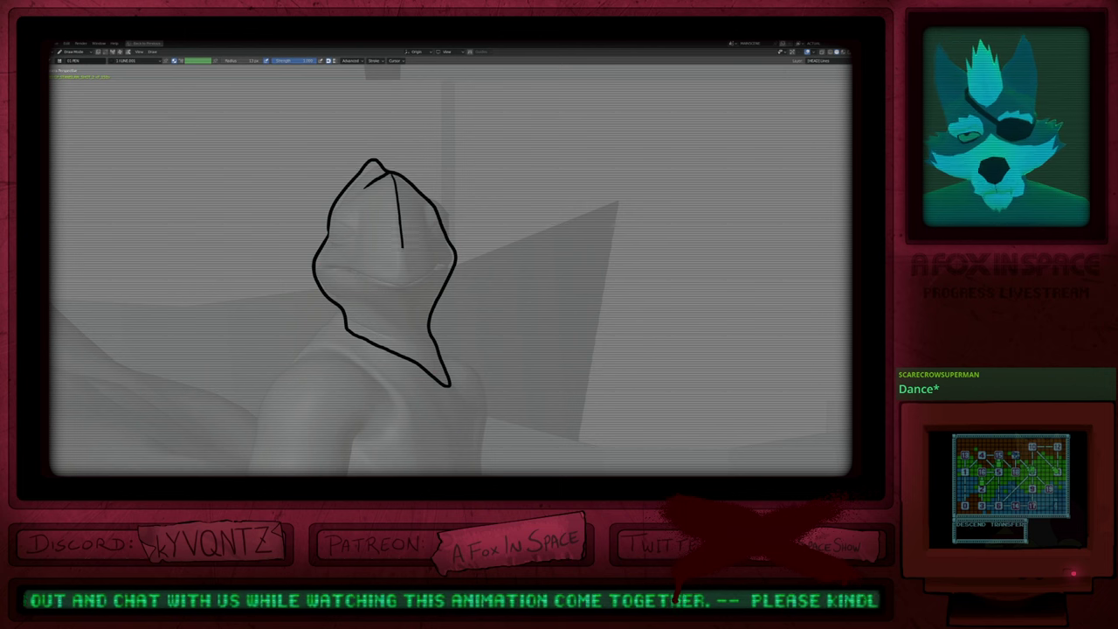
# Step: Shrink the thin inner head stroke and shift it slightly left into place
pyautogui.press('Tab')
pyautogui.press('Tab')
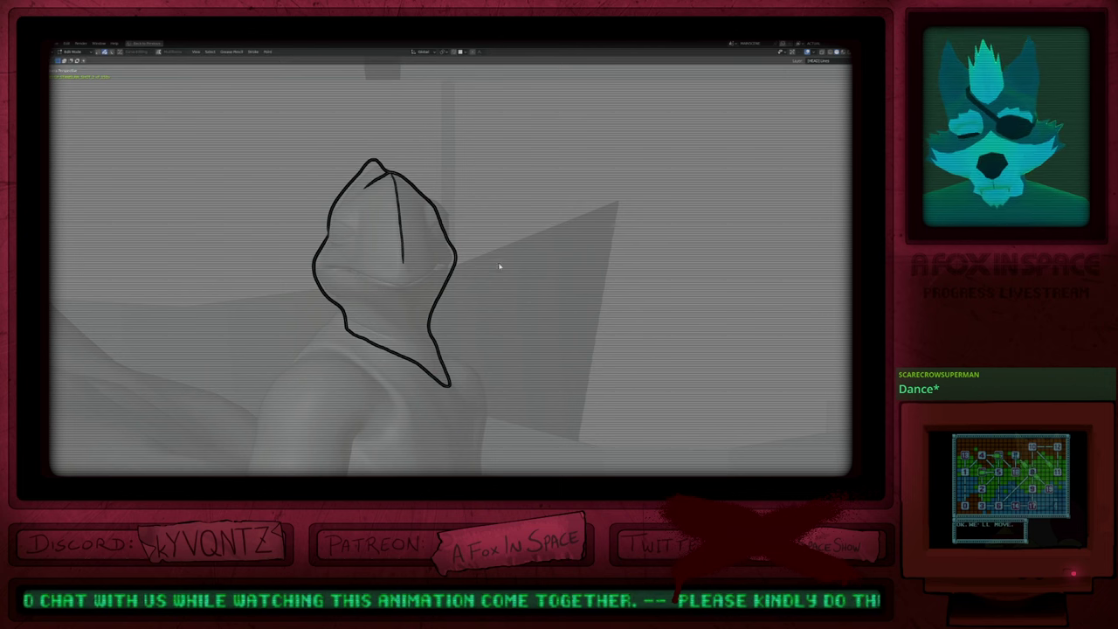
pyautogui.press('s')
pyautogui.click(516, 281)
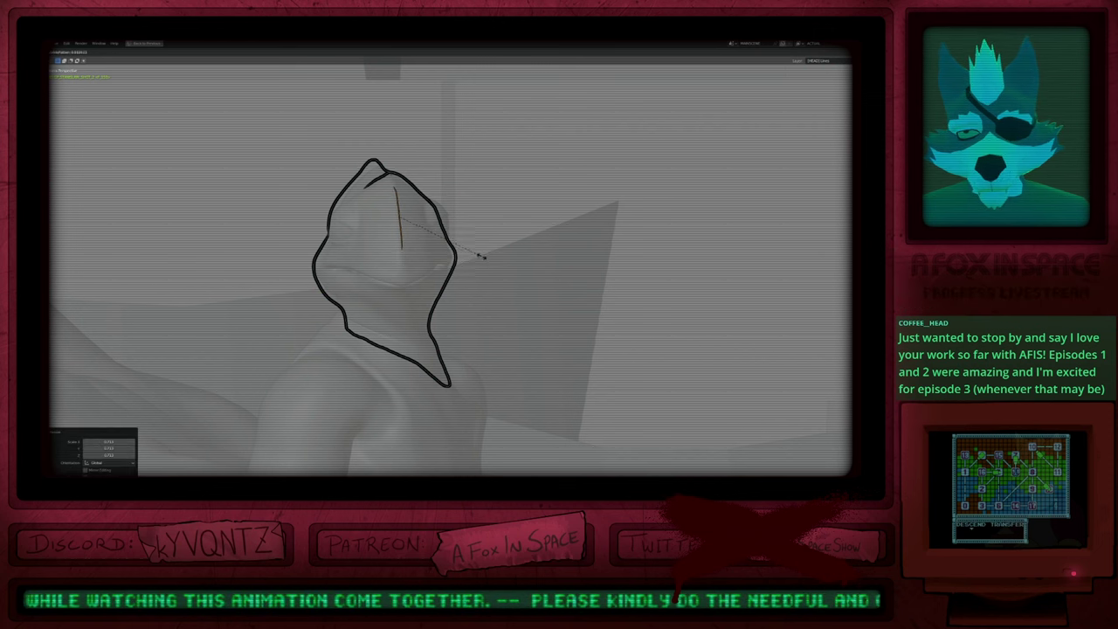
pyautogui.press('q')
pyautogui.press('g')
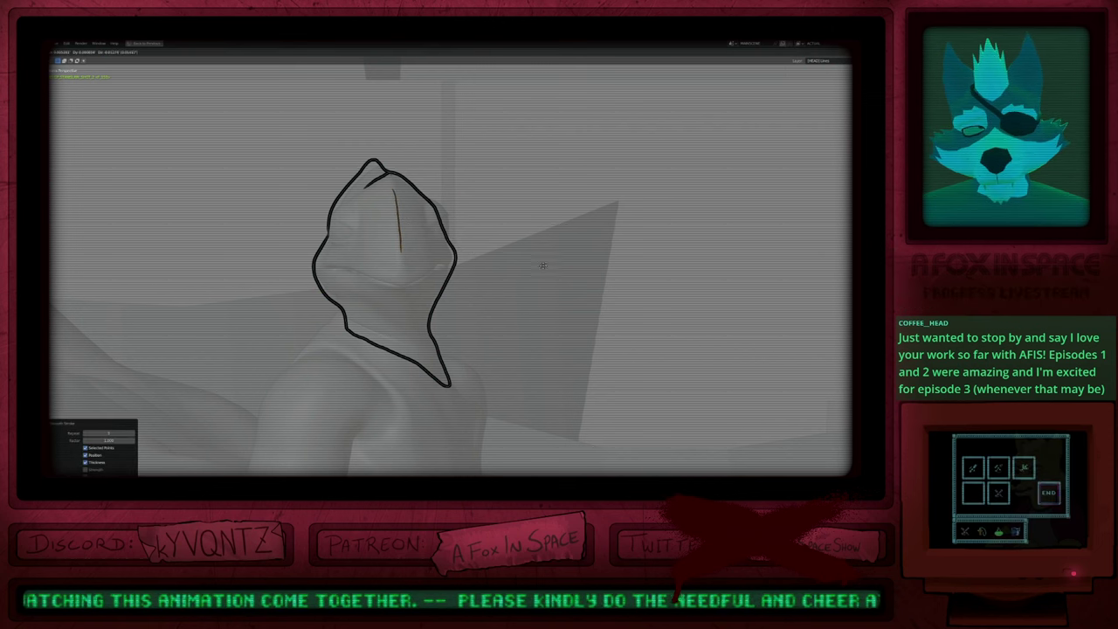
pyautogui.click(540, 264)
pyautogui.scroll(-4, 502, 266)
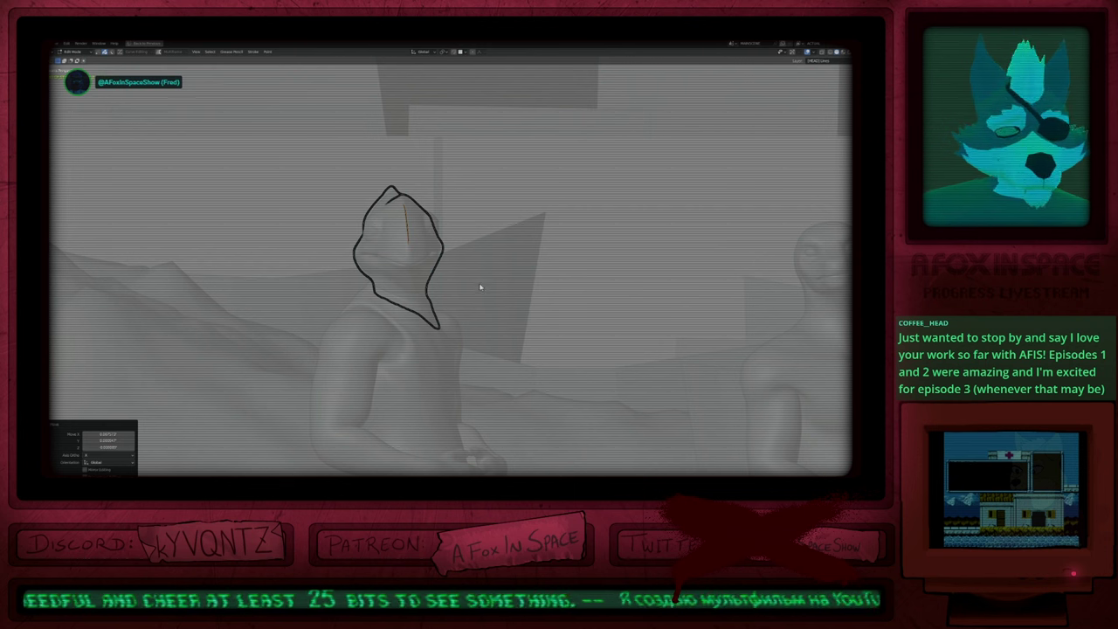
pyautogui.scroll(4, 412, 278)
pyautogui.press('Tab')
# Step: On the eyes lines layer, draw the left eye with its pupil and resize it
pyautogui.scroll(-3, 411, 243)
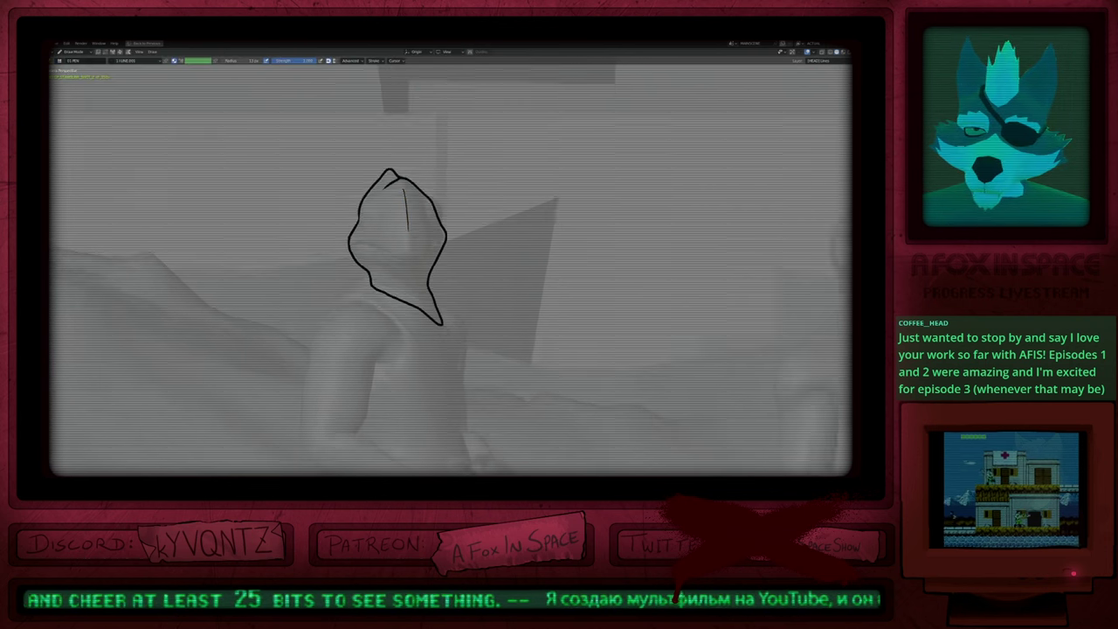
pyautogui.keyDown('shift'); pyautogui.moveTo(411, 242); pyautogui.dragTo(453, 265, button='middle'); pyautogui.keyUp('shift')
pyautogui.press('y')
pyautogui.scroll(3, 415, 232)
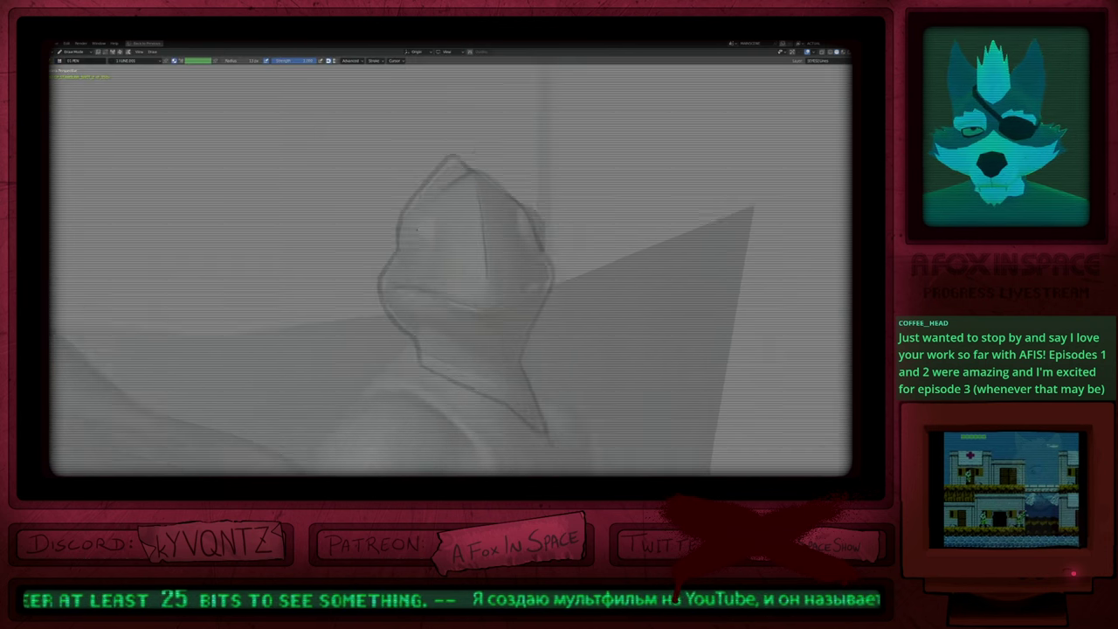
pyautogui.scroll(1, 416, 230)
pyautogui.moveTo(437, 248)
pyautogui.mouseDown()
pyautogui.moveTo(389, 223)
pyautogui.moveTo(387, 246)
pyautogui.moveTo(412, 259)
pyautogui.moveTo(439, 249)
pyautogui.moveTo(406, 250)
pyautogui.moveTo(416, 249)
pyautogui.mouseUp()
pyautogui.press('Tab')
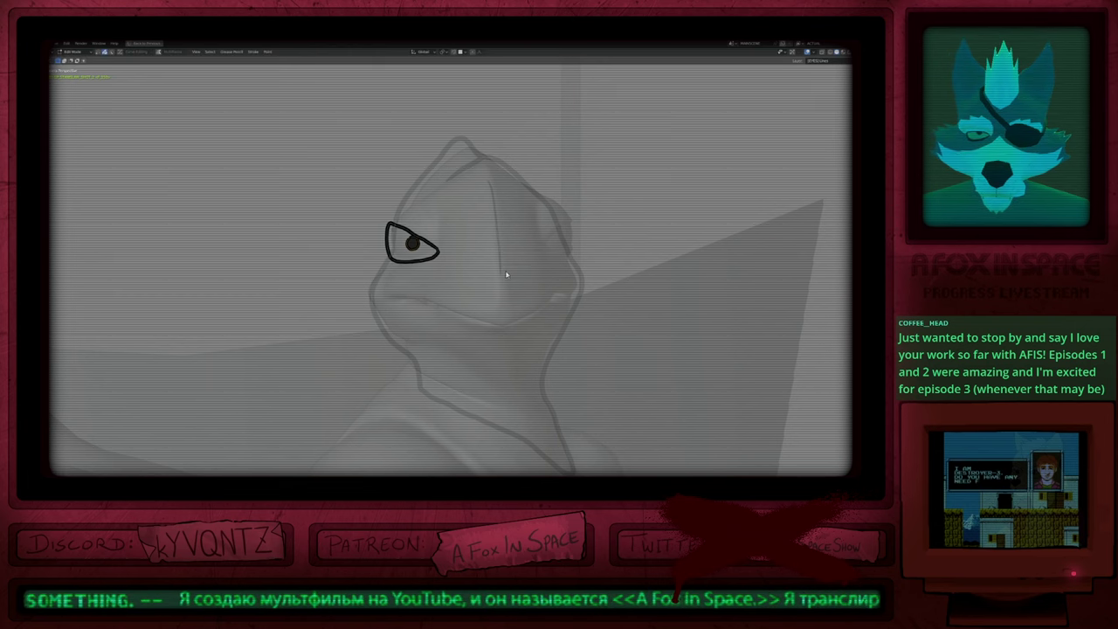
pyautogui.press('s')
pyautogui.click(519, 239)
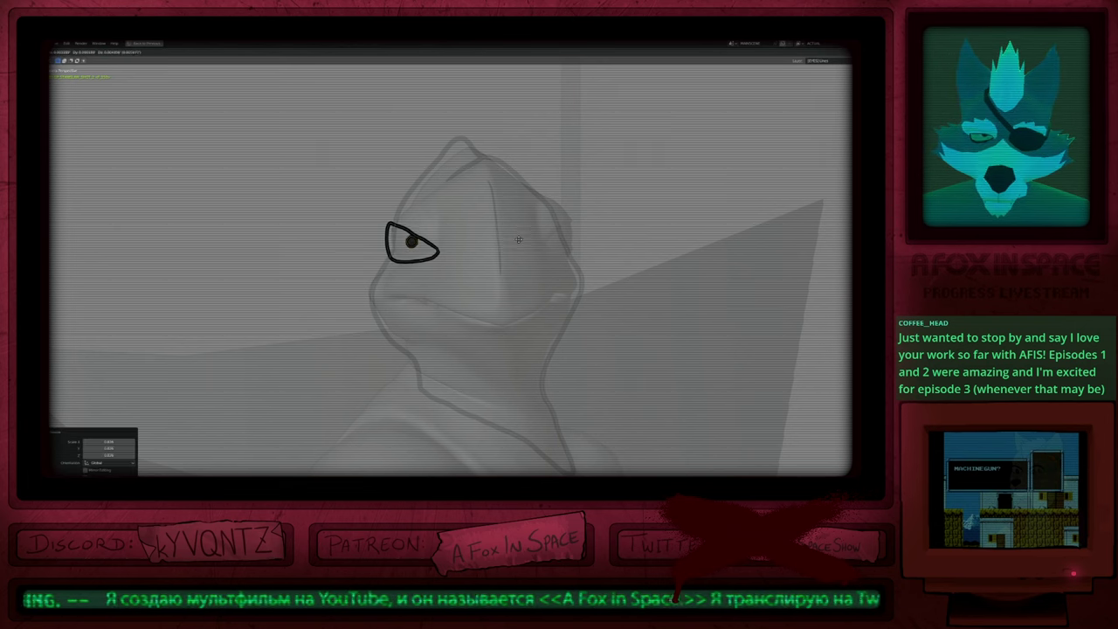
pyautogui.press('Tab')
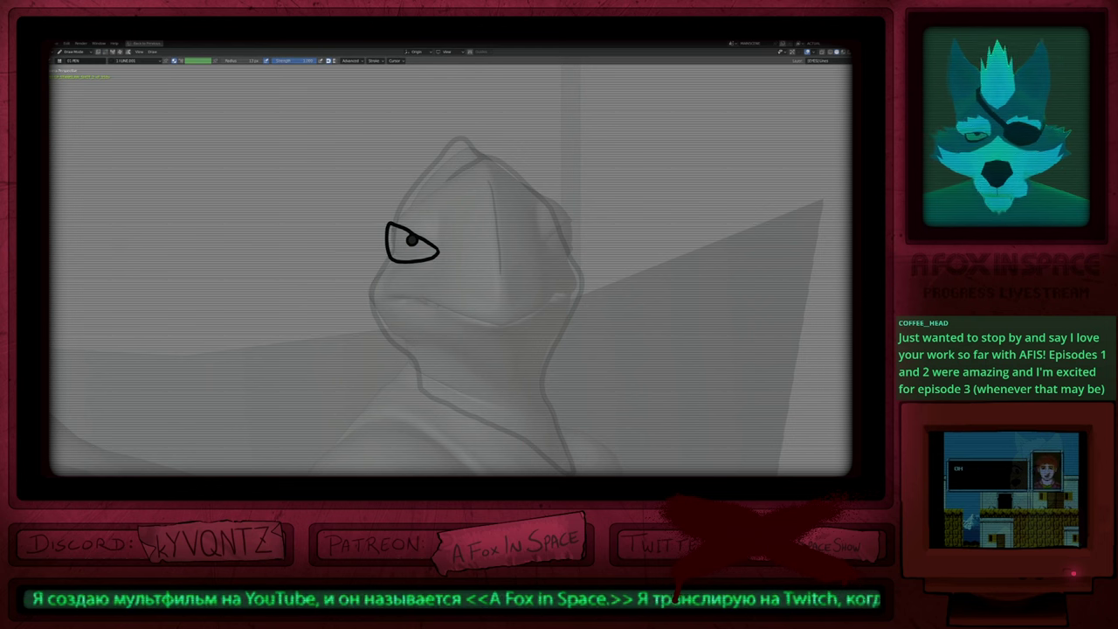
# Step: Add upper and lower lids to the left eye and draw the right eye's outline
pyautogui.moveTo(387, 231); pyautogui.dragTo(428, 197)
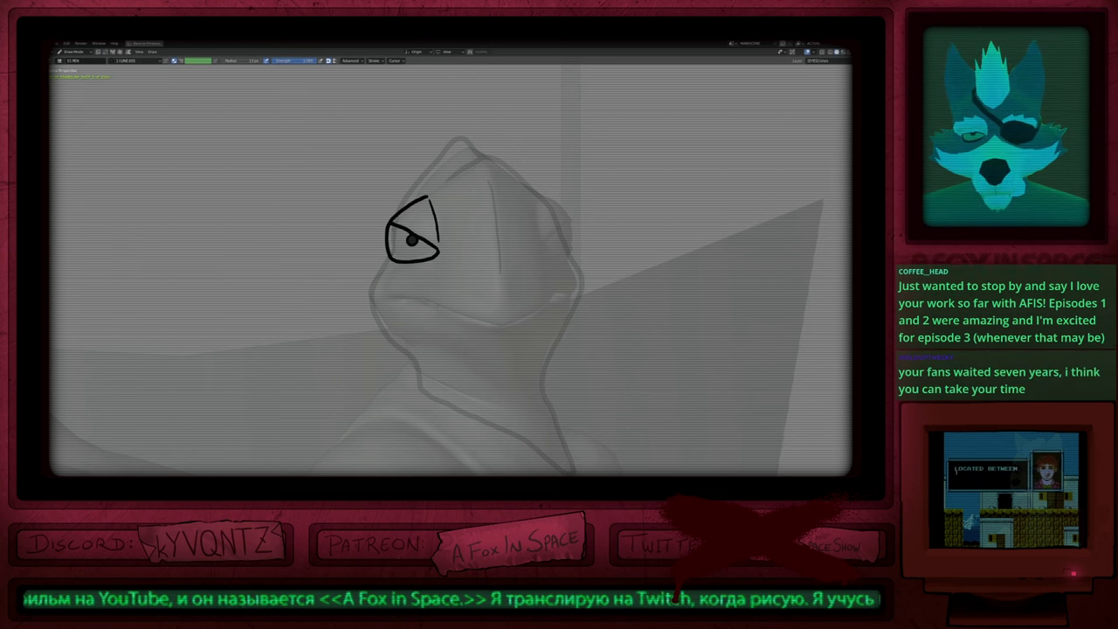
pyautogui.moveTo(387, 259); pyautogui.dragTo(409, 270)
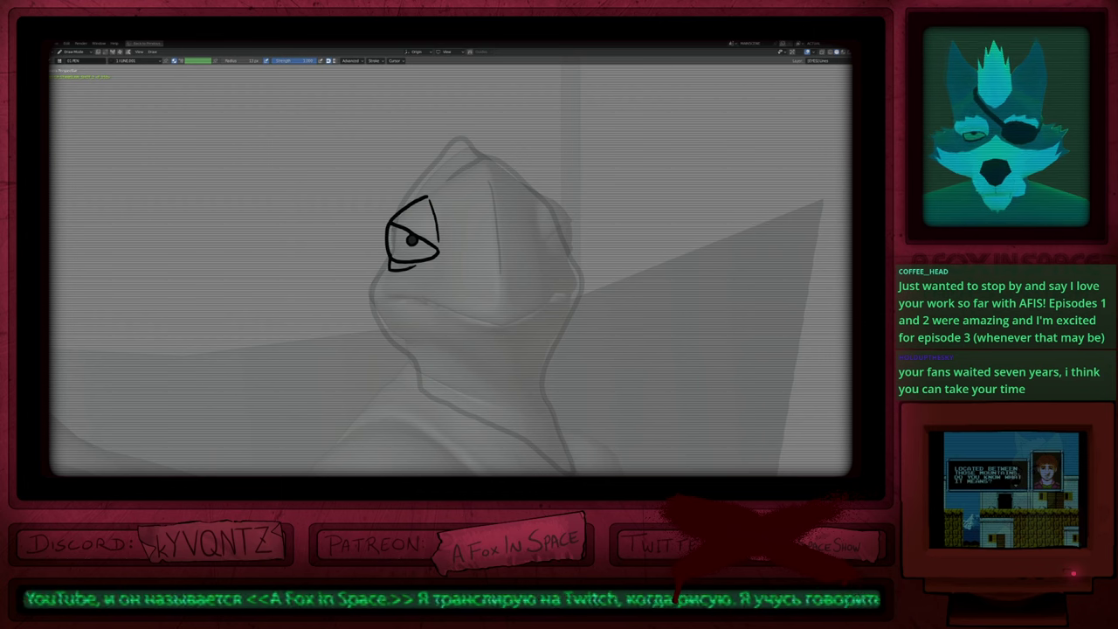
pyautogui.keyDown('shift'); pyautogui.moveTo(449, 267); pyautogui.dragTo(358, 264, button='middle'); pyautogui.keyUp('shift')
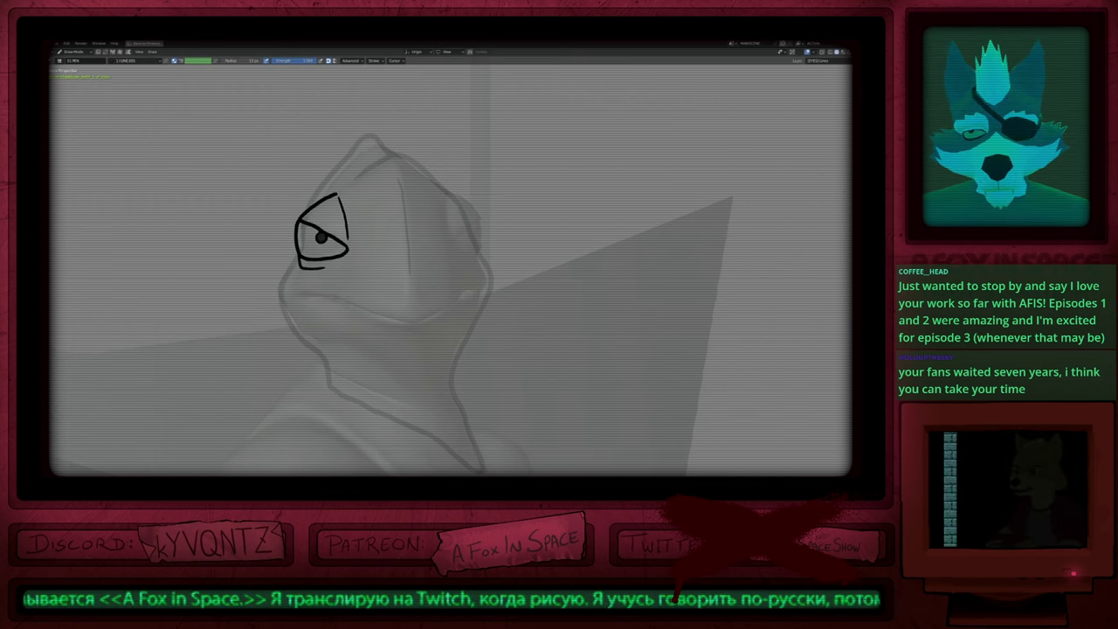
pyautogui.moveTo(461, 196)
pyautogui.mouseDown()
pyautogui.moveTo(479, 225)
pyautogui.moveTo(450, 242)
pyautogui.moveTo(479, 254)
pyautogui.moveTo(484, 231)
pyautogui.mouseUp()
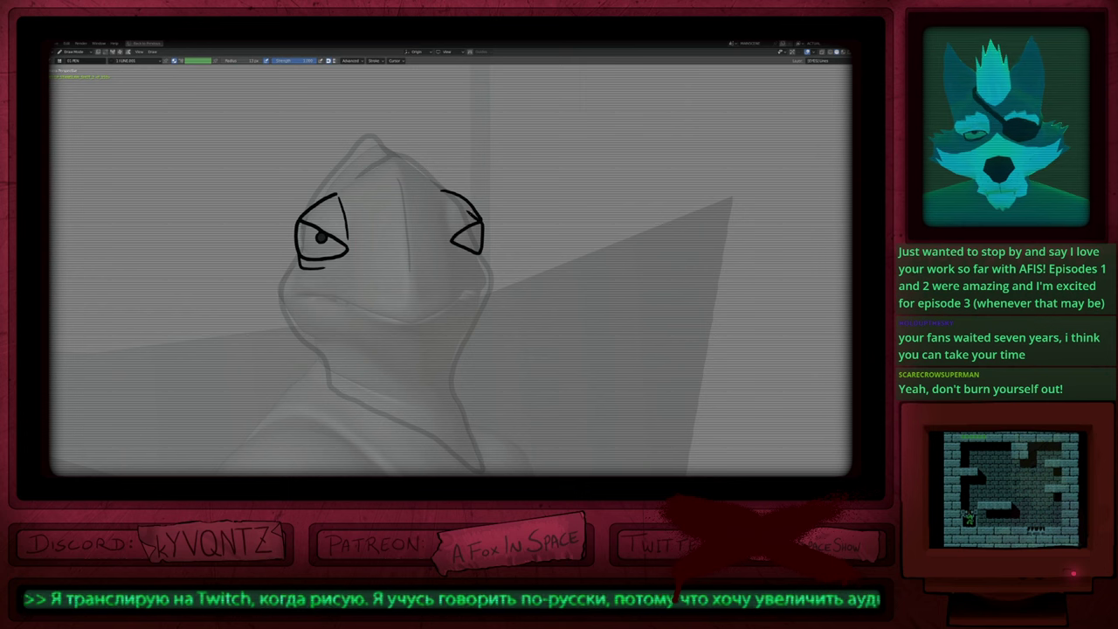
pyautogui.hotkey('ctrl', 'z')
# Step: Duplicate the left pupil into the right eye and scale it to fit
pyautogui.press('Tab')
pyautogui.hotkey('shift', 'd')
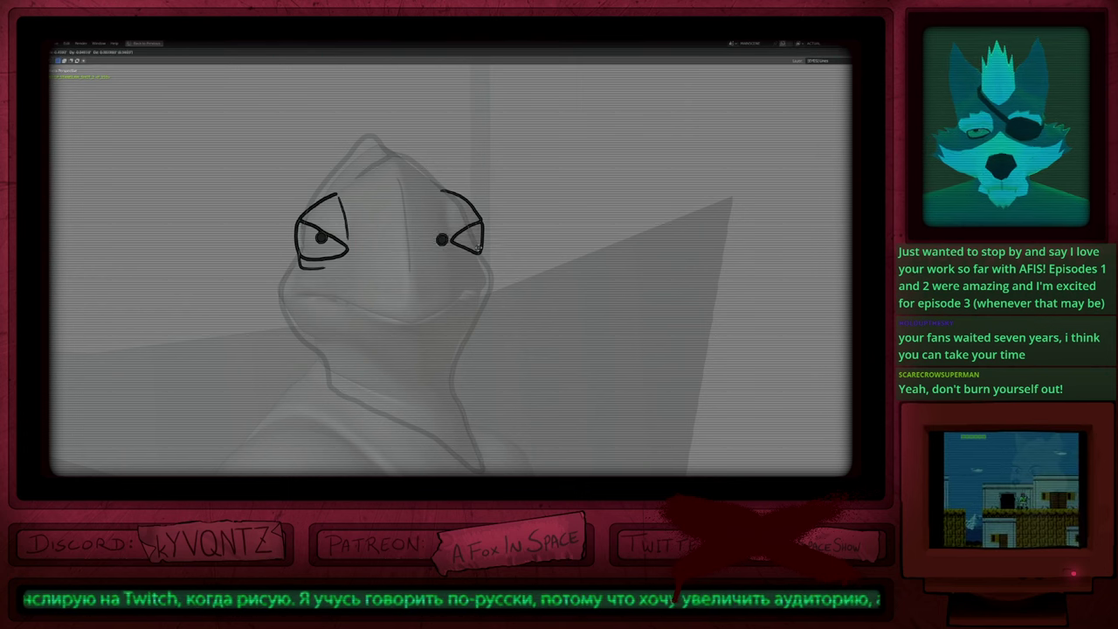
pyautogui.click(501, 243)
pyautogui.press('s')
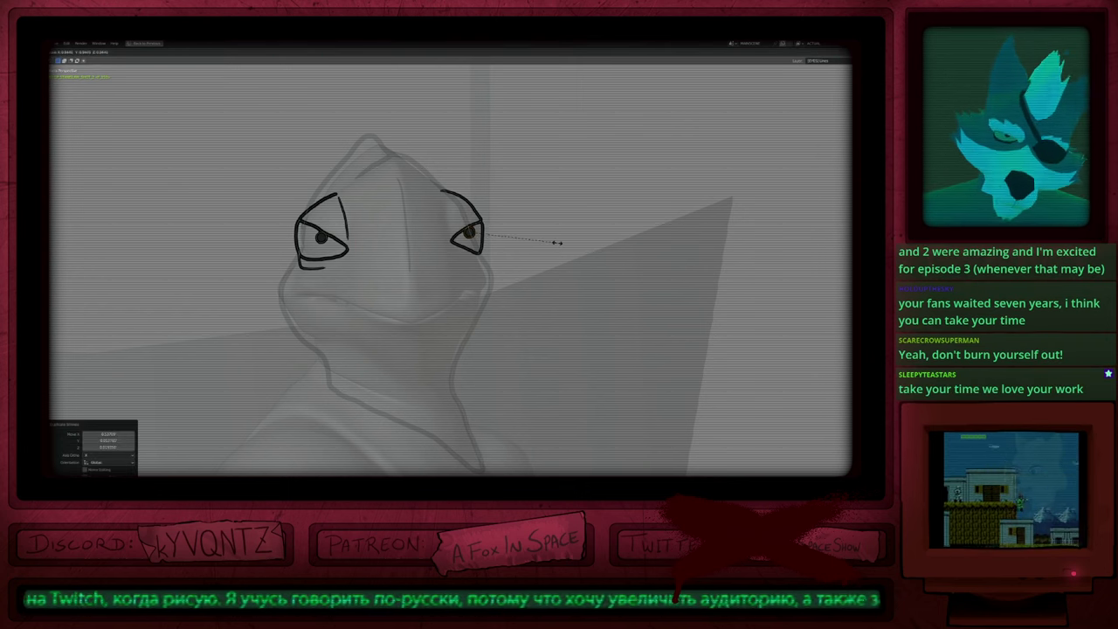
pyautogui.click(554, 242)
pyautogui.press('Tab')
pyautogui.keyDown('shift'); pyautogui.moveTo(439, 286); pyautogui.dragTo(405, 277, button='middle'); pyautogui.keyUp('shift')
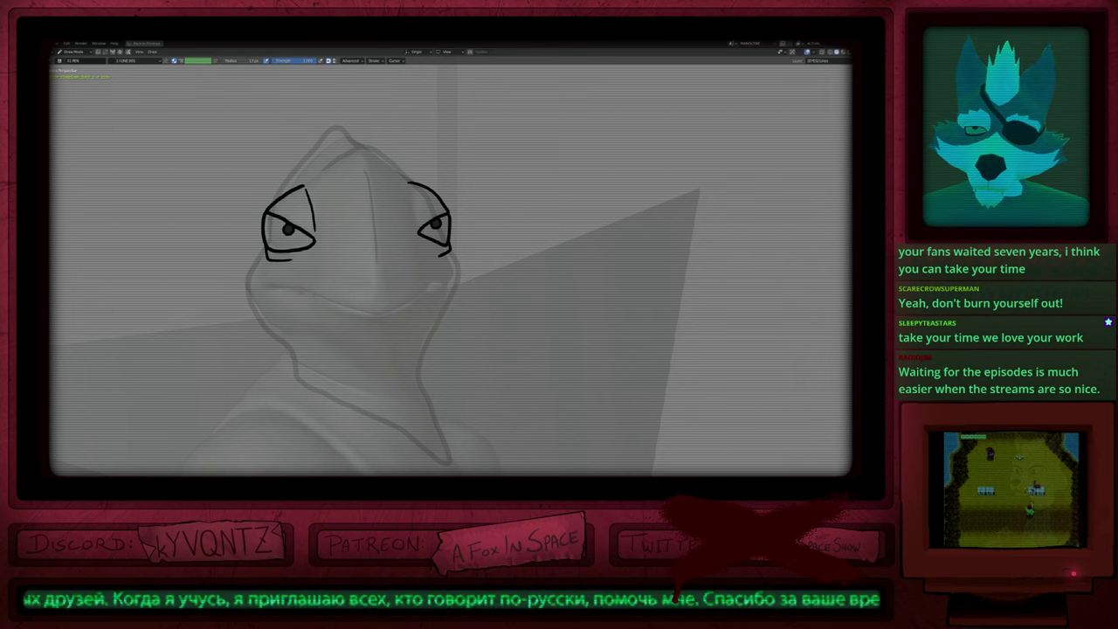
pyautogui.press('Tab')
# Step: Nudge the left and right pupils into better positions
pyautogui.press('g')
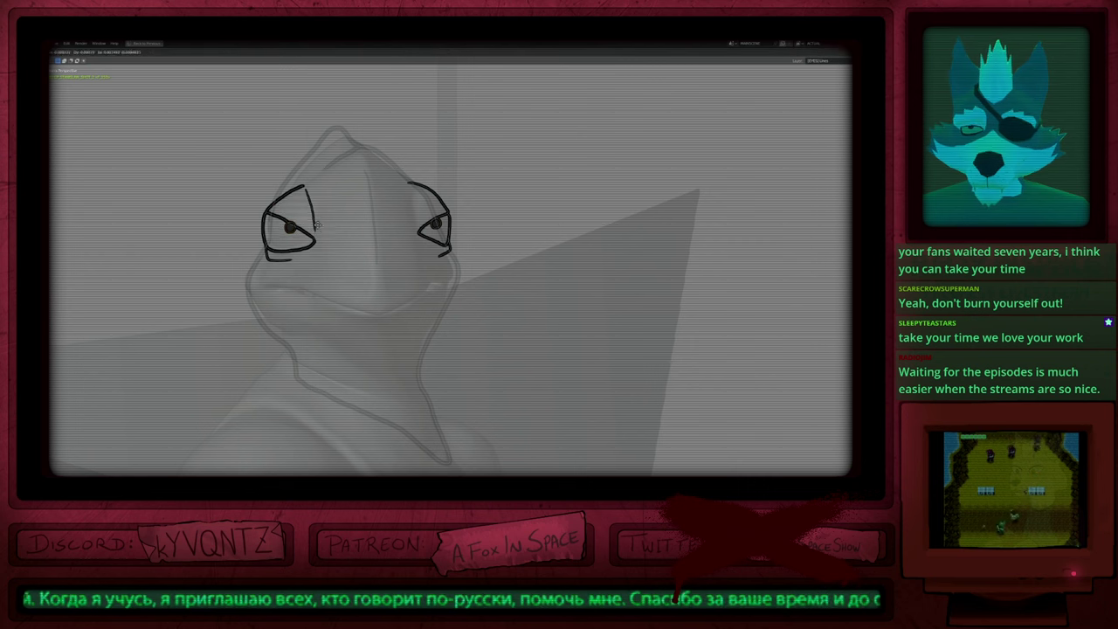
pyautogui.click(322, 230)
pyautogui.hotkey('alt', 'a')
pyautogui.click(436, 225)
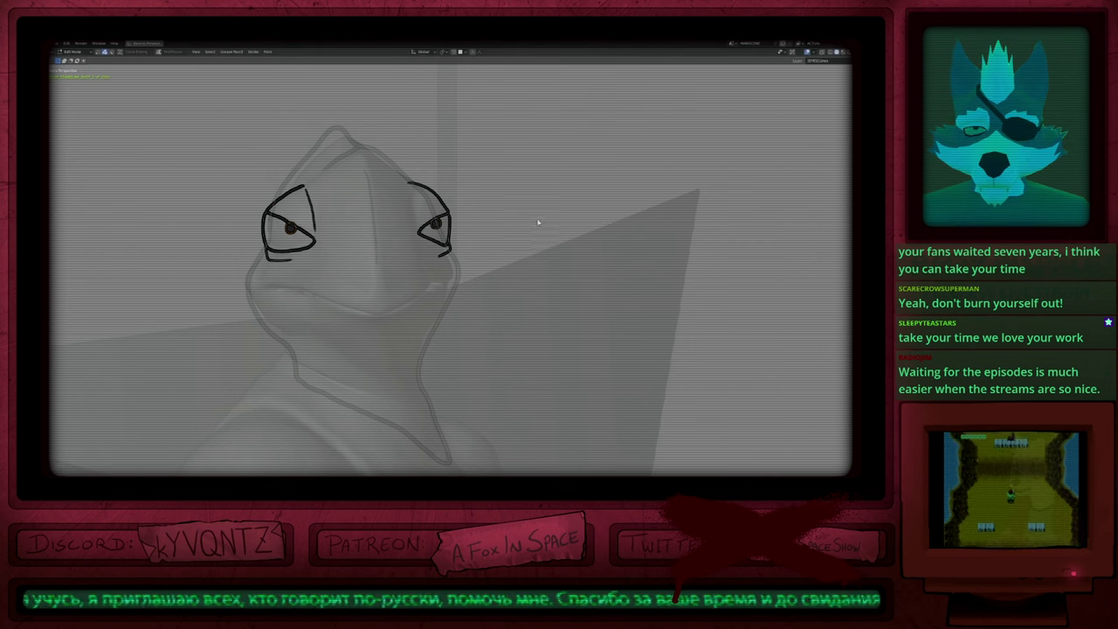
pyautogui.press('g')
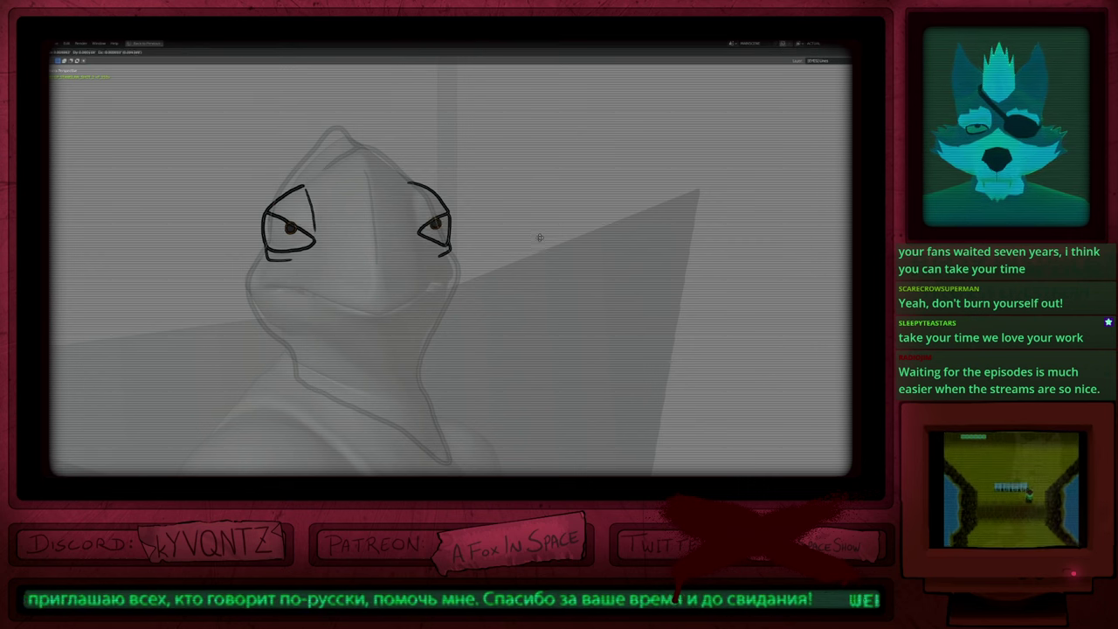
pyautogui.click(530, 235)
pyautogui.press('Tab')
# Step: On the mouth lines layer, draw the mouth line and two nostril dots
pyautogui.moveTo(400, 269)
pyautogui.keyDown('shift'); pyautogui.mouseDown(button='middle')
pyautogui.moveTo(373, 255)
pyautogui.moveTo(407, 220)
pyautogui.moveTo(401, 266)
pyautogui.mouseUp(button='middle'); pyautogui.keyUp('shift')
pyautogui.press('pagedown')
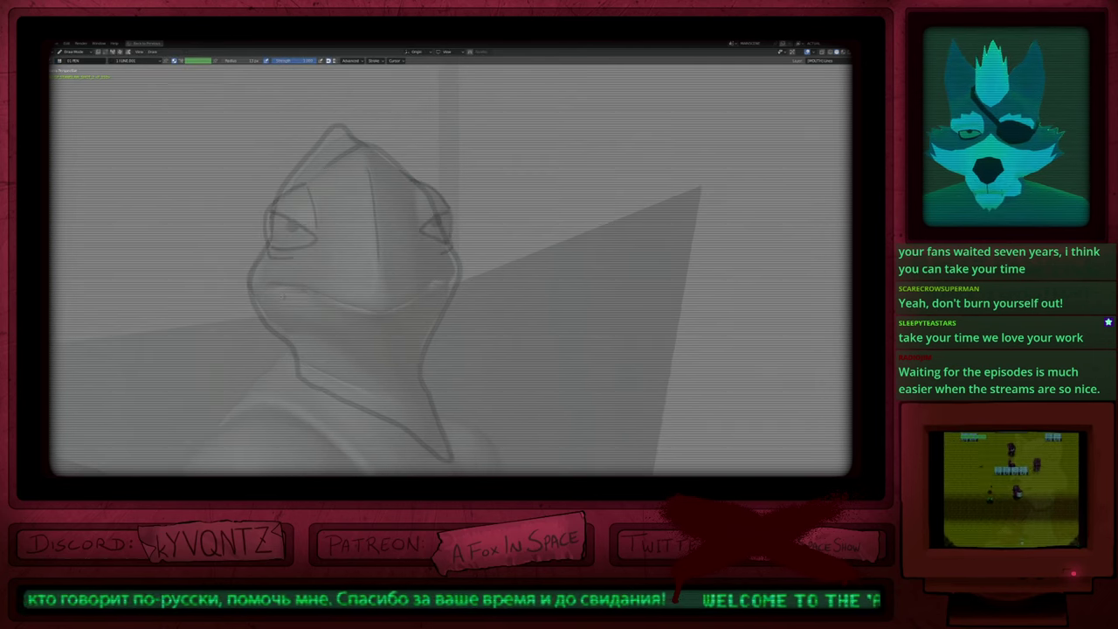
pyautogui.moveTo(278, 301)
pyautogui.mouseDown()
pyautogui.moveTo(369, 318)
pyautogui.moveTo(435, 282)
pyautogui.mouseUp()
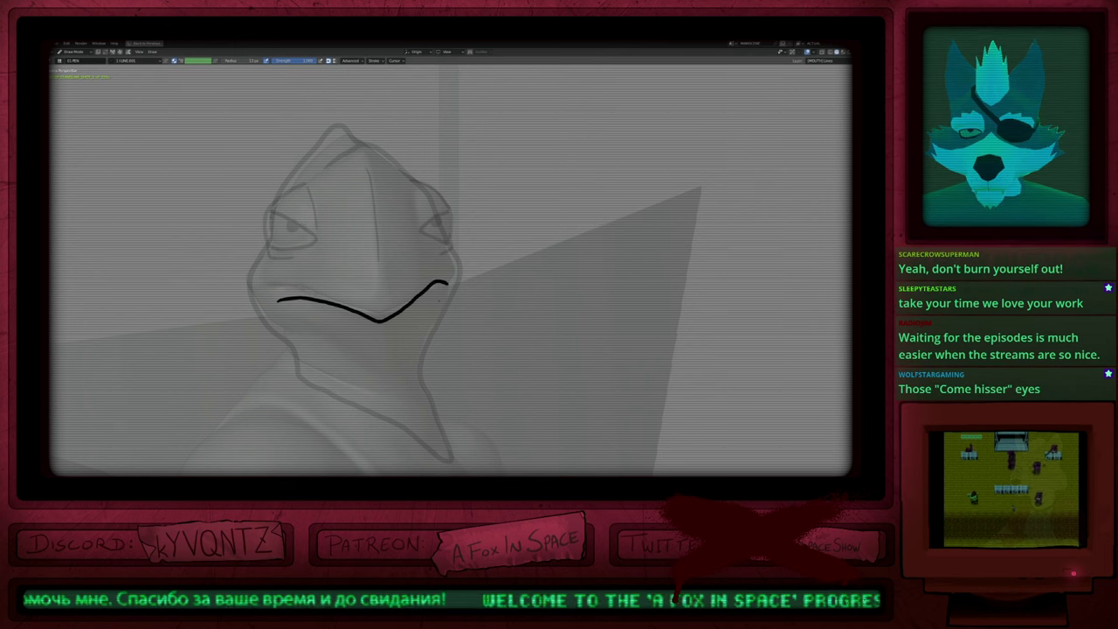
pyautogui.press('f')
pyautogui.click(456, 315)
pyautogui.keyDown('shift'); pyautogui.moveTo(356, 312); pyautogui.dragTo(384, 317); pyautogui.keyUp('shift')
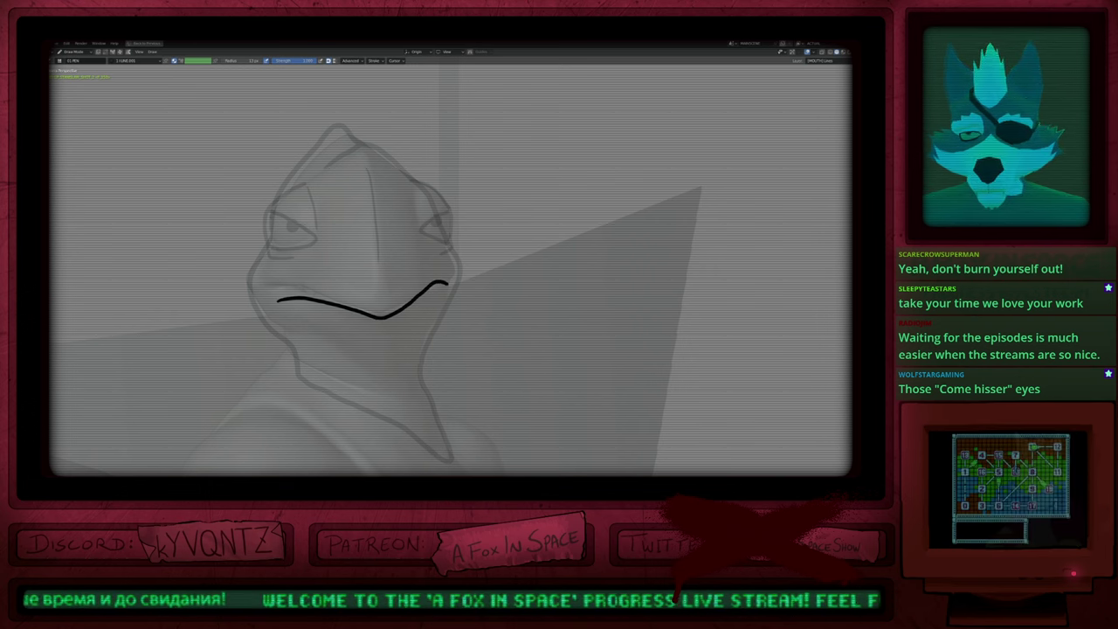
pyautogui.moveTo(365, 289); pyautogui.dragTo(366, 293)
pyautogui.click(391, 290)
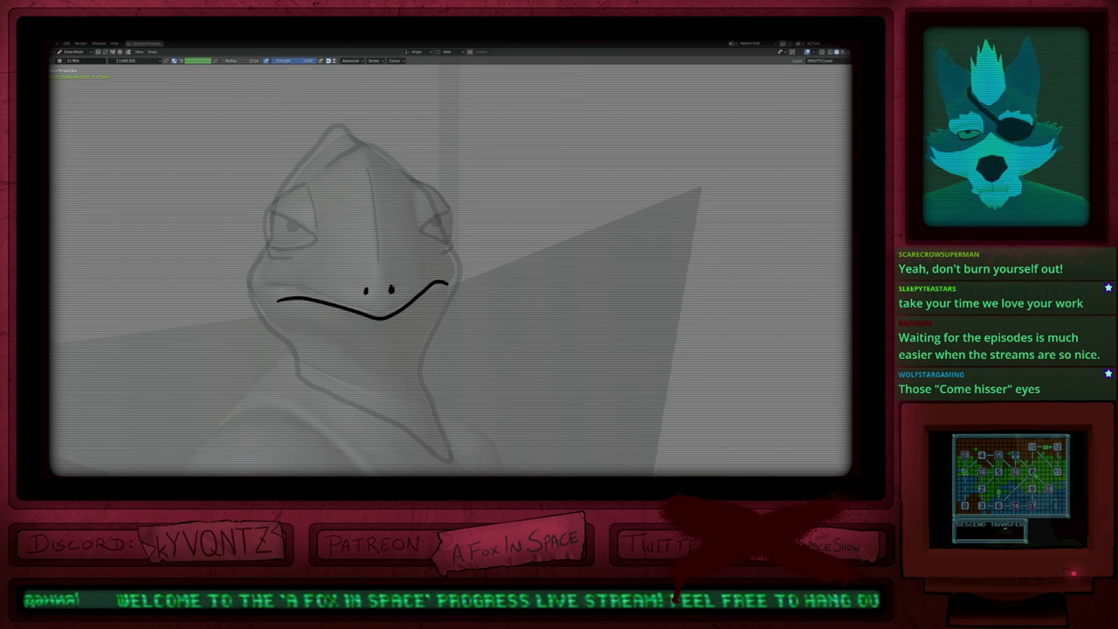
pyautogui.moveTo(388, 336)
pyautogui.keyDown('shift'); pyautogui.mouseDown(button='middle')
pyautogui.moveTo(430, 290)
pyautogui.moveTo(352, 361)
pyautogui.mouseUp(button='middle'); pyautogui.keyUp('shift')
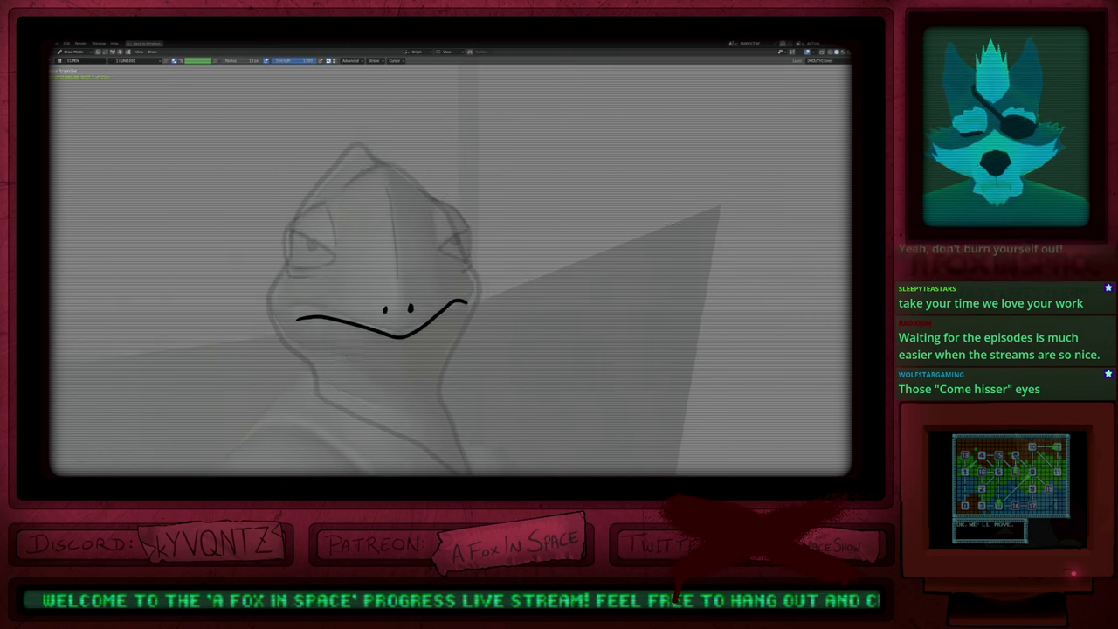
pyautogui.moveTo(479, 233)
pyautogui.keyDown('shift'); pyautogui.mouseDown(button='middle')
pyautogui.moveTo(476, 269)
pyautogui.moveTo(515, 255)
pyautogui.moveTo(501, 262)
pyautogui.mouseUp(button='middle'); pyautogui.keyUp('shift')
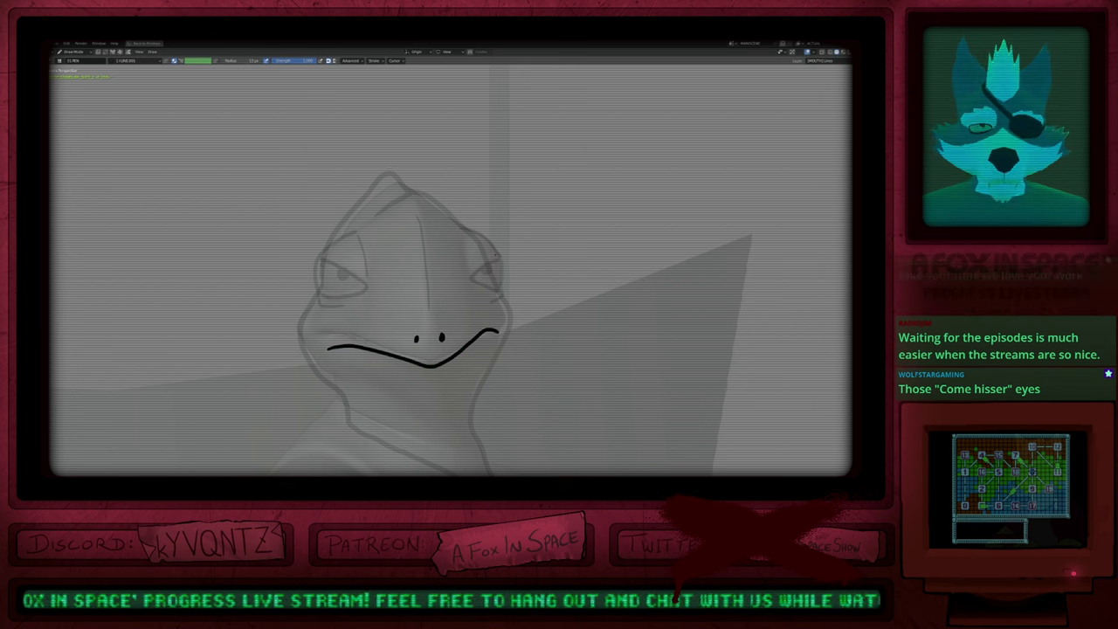
pyautogui.press('pageup')
pyautogui.press('f')
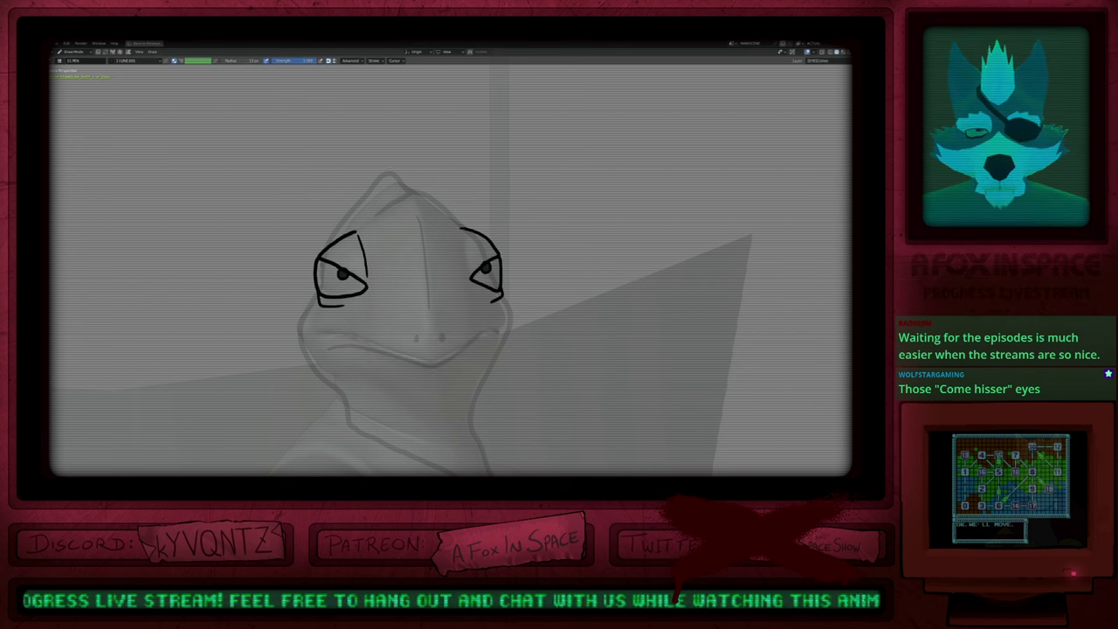
# Step: Draw the vest outline around the left lizard's torso, discarding two trial armhole strokes
pyautogui.keyDown('shift'); pyautogui.moveTo(426, 339); pyautogui.dragTo(371, 360, button='middle'); pyautogui.keyUp('shift')
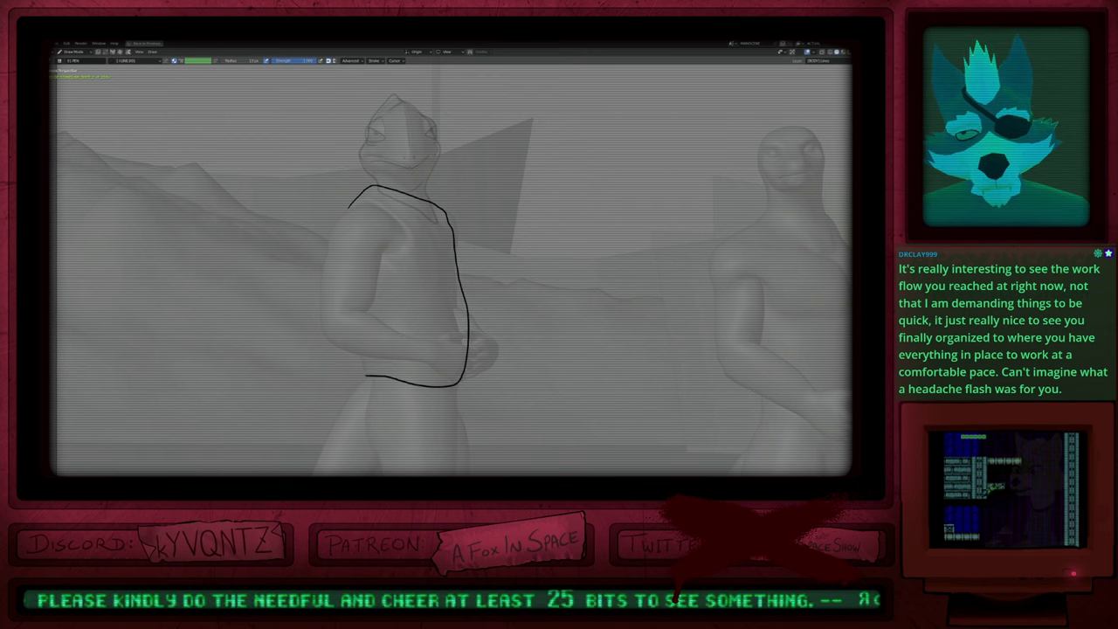
pyautogui.moveTo(354, 339); pyautogui.dragTo(355, 273)
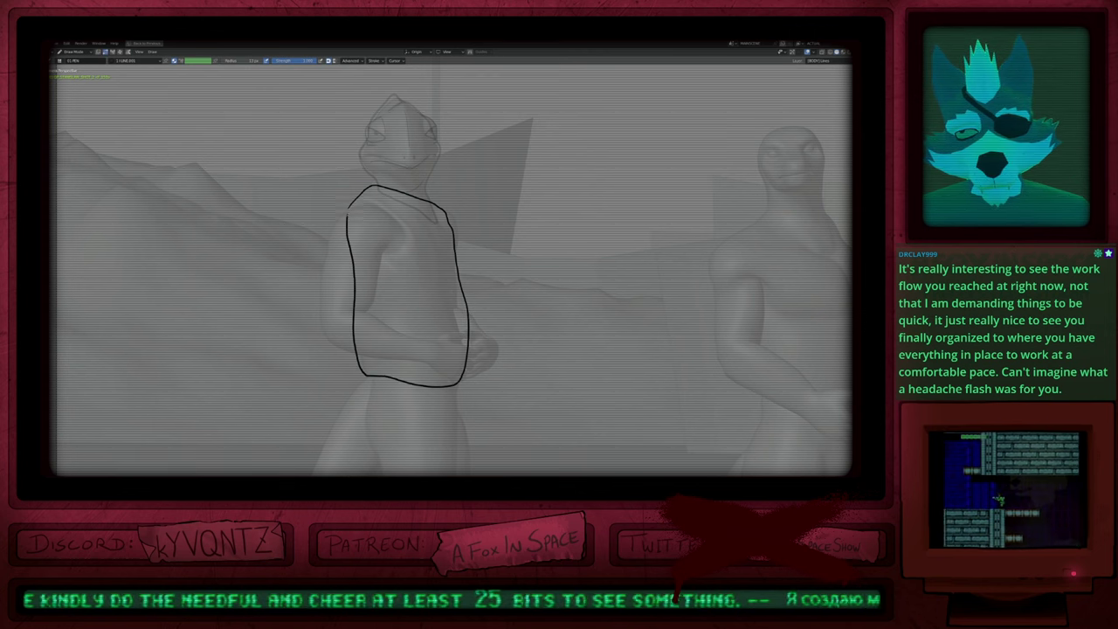
pyautogui.keyDown('shift'); pyautogui.moveTo(393, 211); pyautogui.dragTo(408, 191, button='middle'); pyautogui.keyUp('shift')
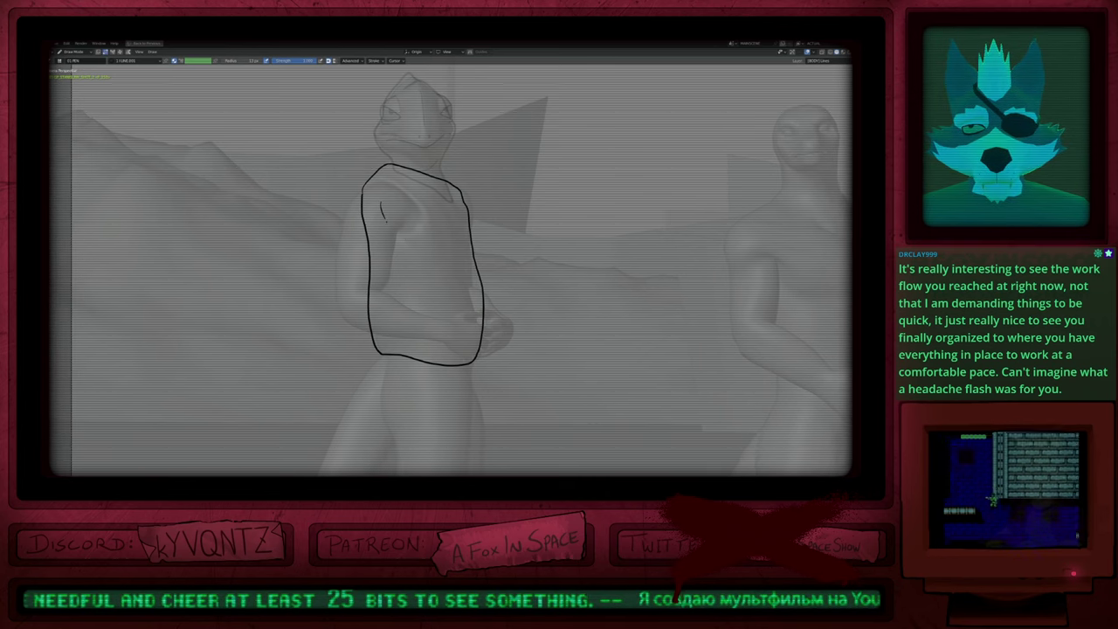
pyautogui.moveTo(390, 260); pyautogui.dragTo(401, 330)
pyautogui.hotkey('ctrl', 'z')
pyautogui.keyDown('shift'); pyautogui.moveTo(442, 257); pyautogui.dragTo(389, 304, button='middle'); pyautogui.keyUp('shift')
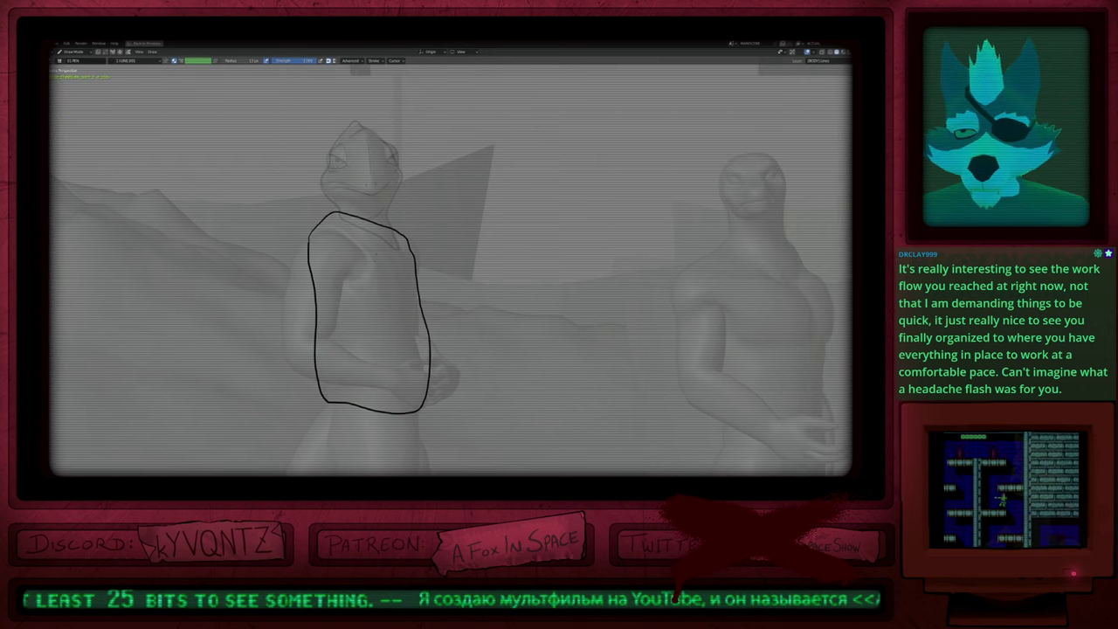
pyautogui.keyDown('shift'); pyautogui.moveTo(387, 279); pyautogui.dragTo(384, 264, button='middle'); pyautogui.keyUp('shift')
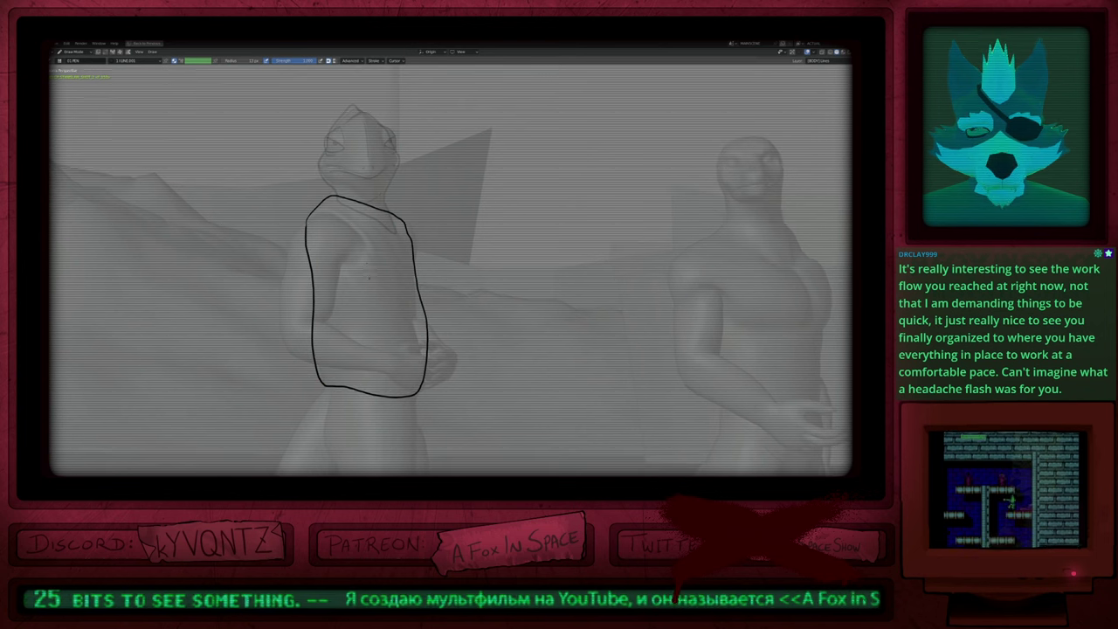
pyautogui.keyDown('shift'); pyautogui.moveTo(333, 223); pyautogui.dragTo(410, 235, button='middle'); pyautogui.keyUp('shift')
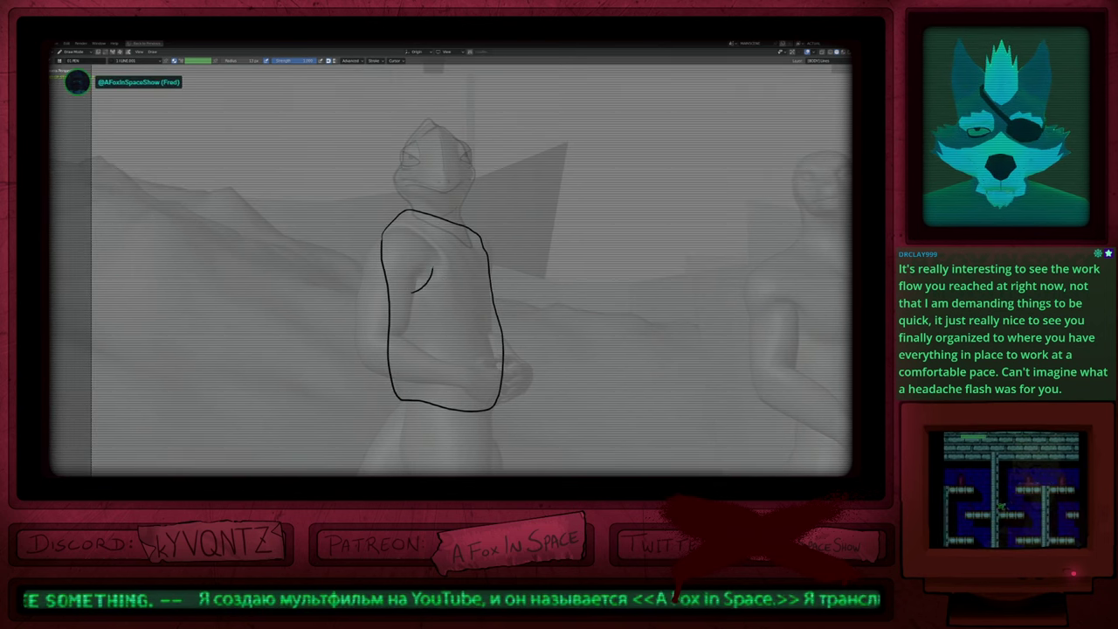
pyautogui.hotkey('ctrl', 'z')
pyautogui.moveTo(477, 257)
pyautogui.keyDown('ctrl'); pyautogui.mouseDown(button='middle')
pyautogui.moveTo(478, 305)
pyautogui.moveTo(424, 231)
pyautogui.moveTo(423, 194)
pyautogui.mouseUp(button='middle'); pyautogui.keyUp('ctrl')
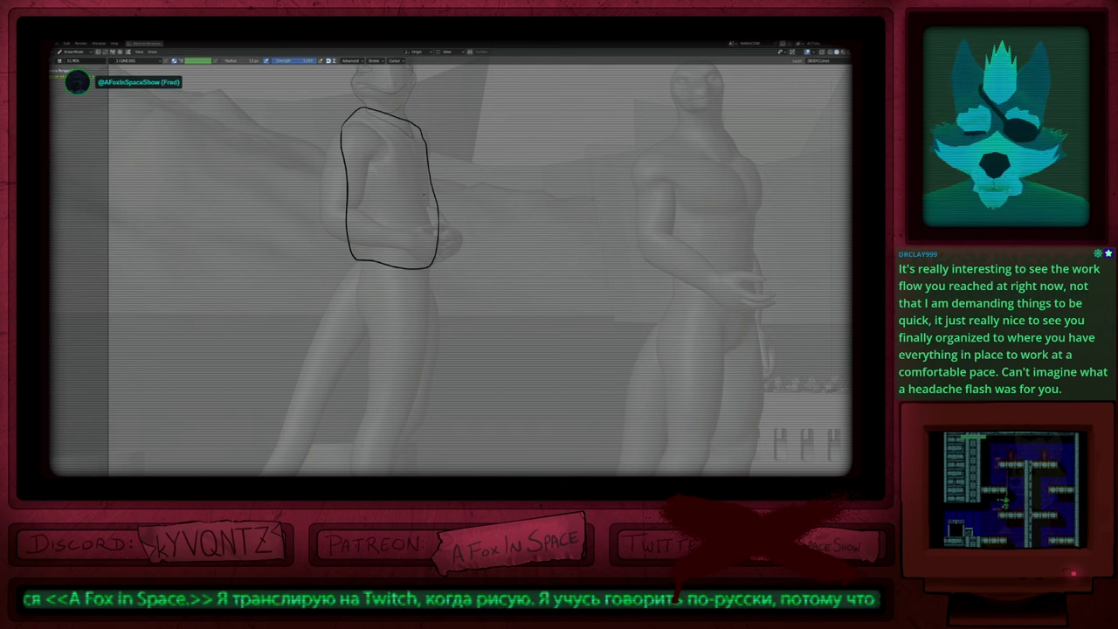
pyautogui.keyDown('ctrl'); pyautogui.moveTo(459, 245); pyautogui.dragTo(461, 267, button='middle'); pyautogui.keyUp('ctrl')
pyautogui.moveTo(460, 268)
pyautogui.keyDown('shift'); pyautogui.mouseDown(button='middle')
pyautogui.moveTo(480, 355)
pyautogui.moveTo(489, 283)
pyautogui.mouseUp(button='middle'); pyautogui.keyUp('shift')
pyautogui.press('f')
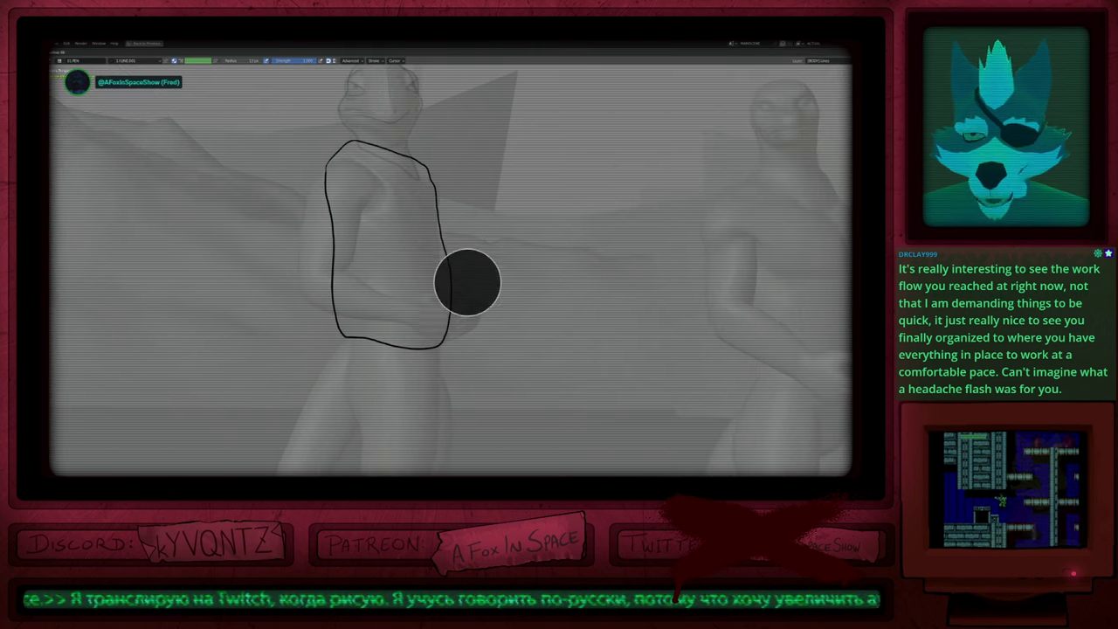
pyautogui.click(501, 283)
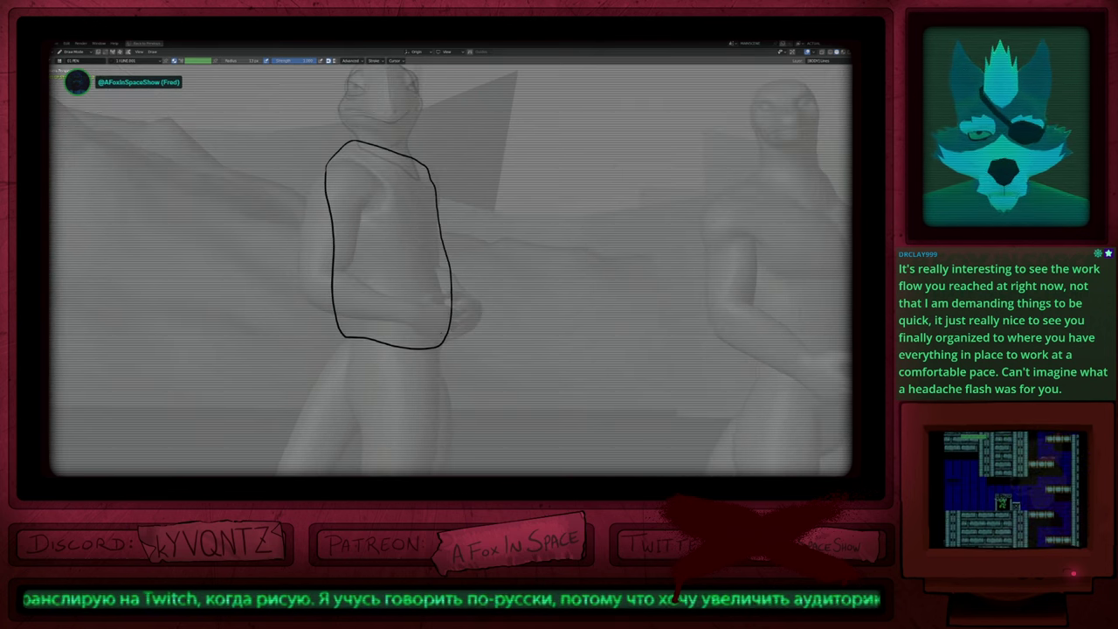
pyautogui.moveTo(374, 180)
pyautogui.keyDown('shift'); pyautogui.mouseDown(button='middle')
pyautogui.moveTo(387, 287)
pyautogui.moveTo(421, 298)
pyautogui.mouseUp(button='middle'); pyautogui.keyUp('shift')
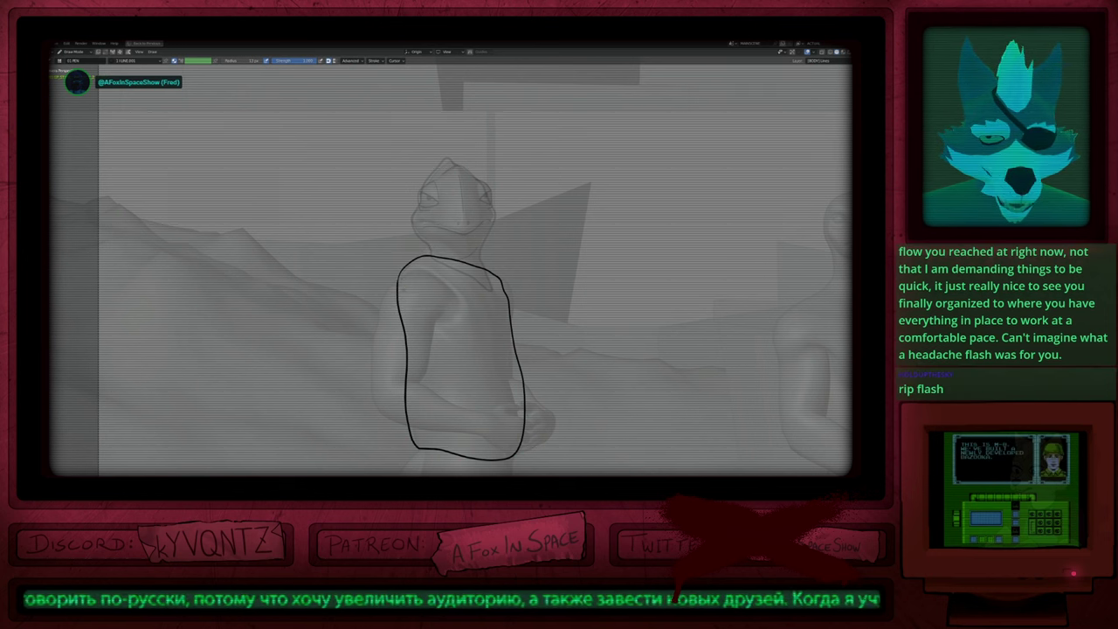
pyautogui.keyDown('shift'); pyautogui.moveTo(452, 471); pyautogui.dragTo(444, 420, button='middle'); pyautogui.keyUp('shift')
pyautogui.moveTo(474, 249)
pyautogui.keyDown('shift'); pyautogui.mouseDown(button='middle')
pyautogui.moveTo(482, 224)
pyautogui.moveTo(465, 283)
pyautogui.moveTo(447, 284)
pyautogui.mouseUp(button='middle'); pyautogui.keyUp('shift')
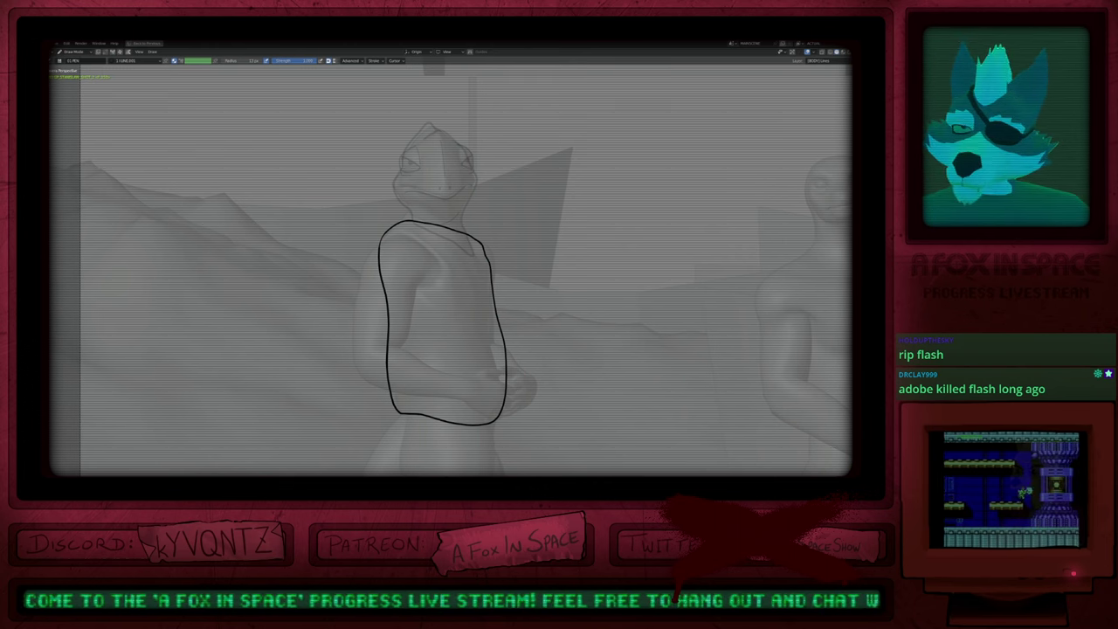
# Step: Switch to camera view and push the vest's lower right edge outward
pyautogui.keyDown('ctrl'); pyautogui.moveTo(446, 287); pyautogui.dragTo(442, 258, button='middle'); pyautogui.keyUp('ctrl')
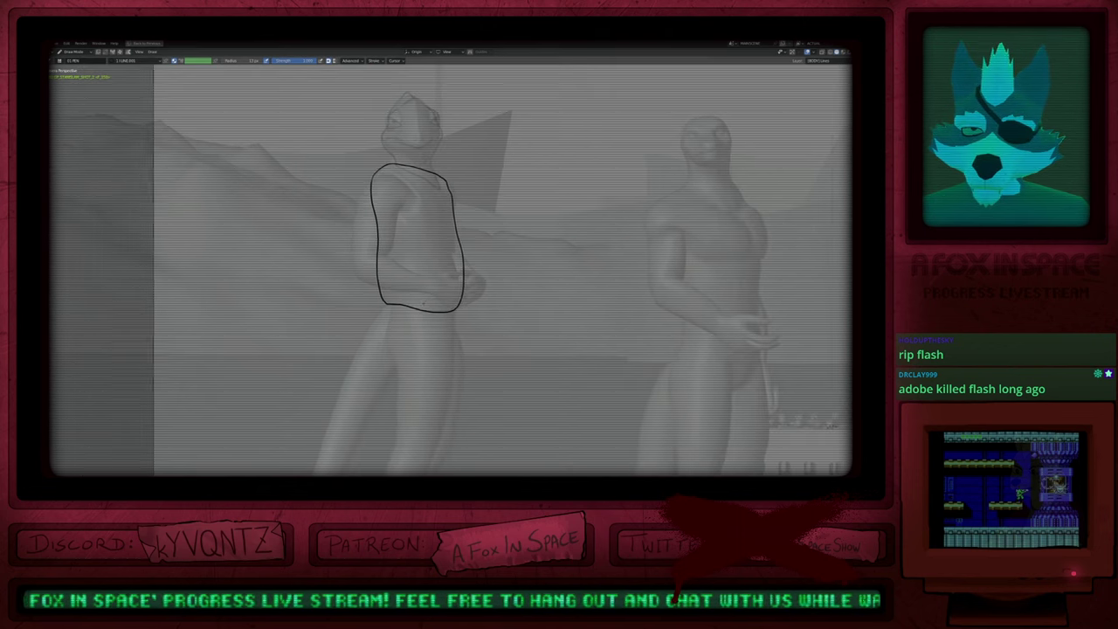
pyautogui.keyDown('shift'); pyautogui.moveTo(388, 185); pyautogui.dragTo(396, 283, button='middle'); pyautogui.keyUp('shift')
pyautogui.press('f')
pyautogui.press('Escape')
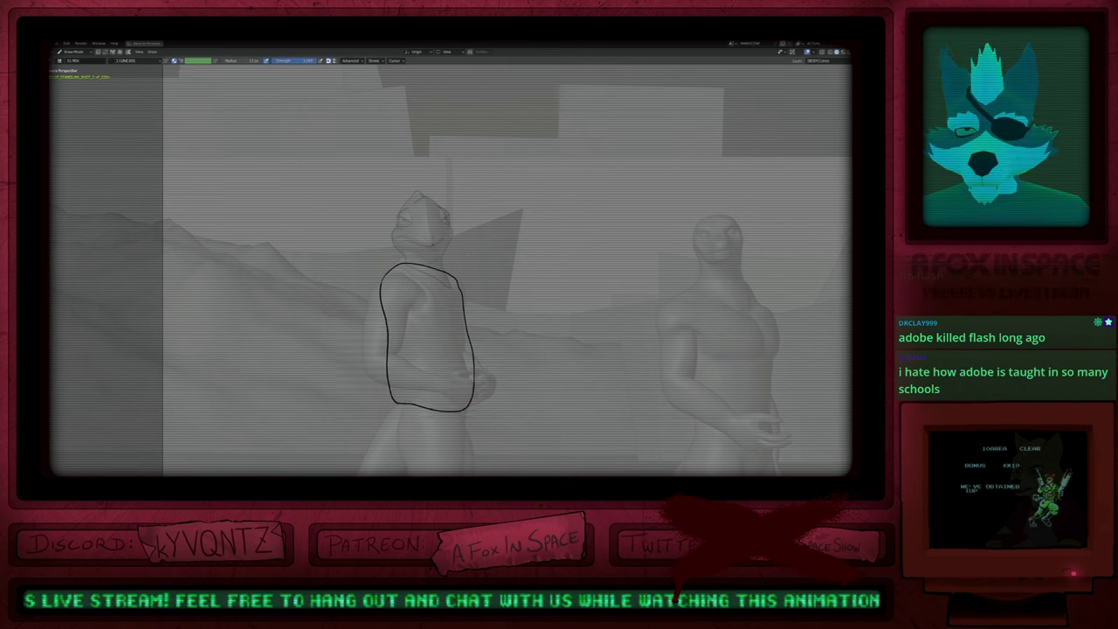
pyautogui.press('KP_0')
pyautogui.moveTo(417, 365)
pyautogui.keyDown('shift'); pyautogui.mouseDown(button='middle')
pyautogui.moveTo(450, 175)
pyautogui.moveTo(421, 380)
pyautogui.mouseUp(button='middle'); pyautogui.keyUp('shift')
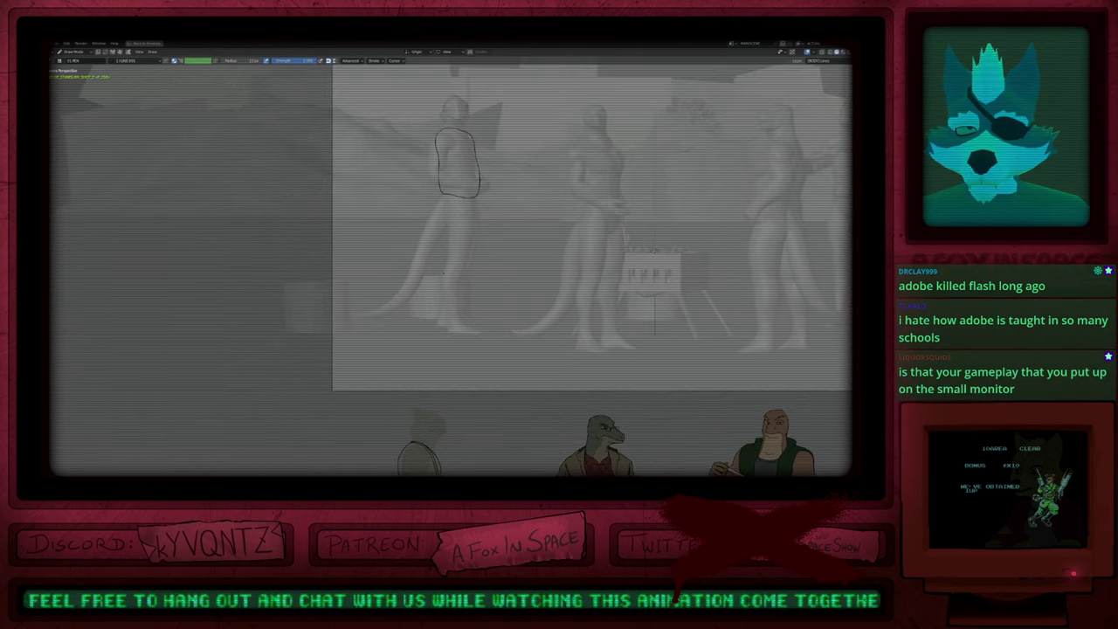
pyautogui.keyDown('ctrl'); pyautogui.moveTo(444, 272); pyautogui.dragTo(473, 135, button='middle'); pyautogui.keyUp('ctrl')
pyautogui.keyDown('shift'); pyautogui.moveTo(473, 135); pyautogui.dragTo(446, 305, button='middle'); pyautogui.keyUp('shift')
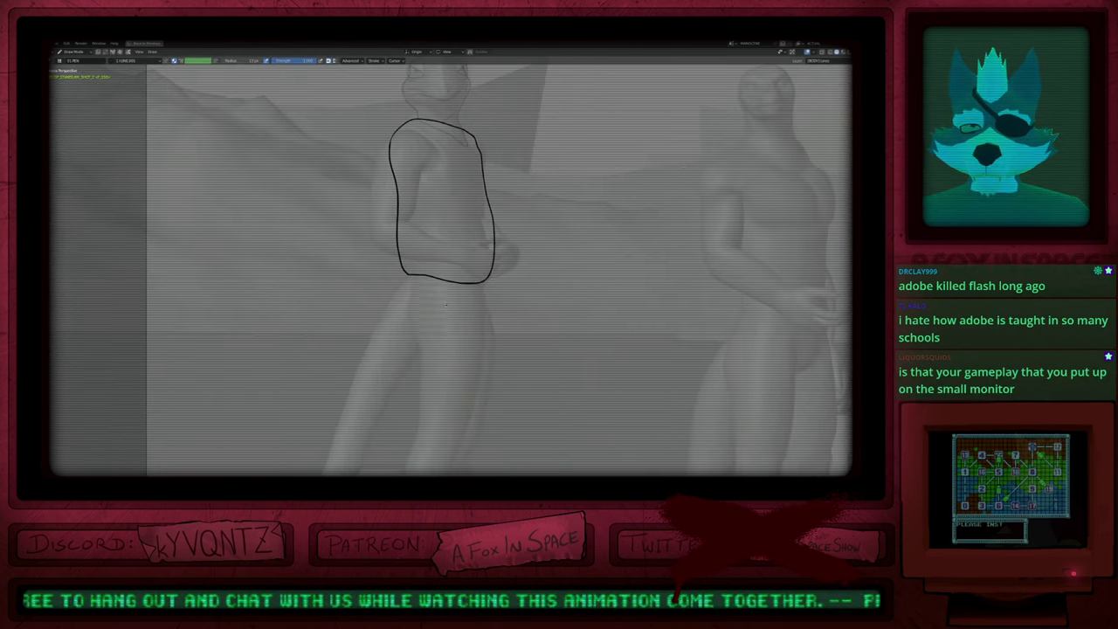
pyautogui.moveTo(482, 263)
pyautogui.mouseDown()
pyautogui.moveTo(493, 265)
pyautogui.moveTo(500, 246)
pyautogui.mouseUp()
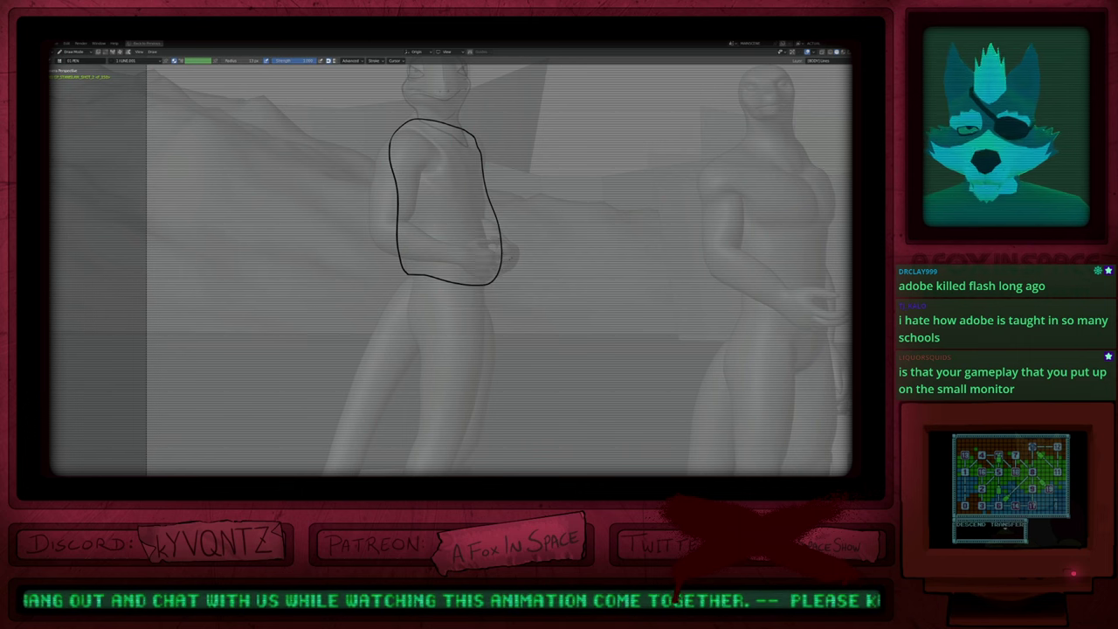
# Step: Draw the pant leg's outer edge, hem and front line, erasing a stray stroke at the foot
pyautogui.keyDown('shift'); pyautogui.moveTo(424, 295); pyautogui.dragTo(430, 224, button='middle'); pyautogui.keyUp('shift')
pyautogui.scroll(-2, 384, 201)
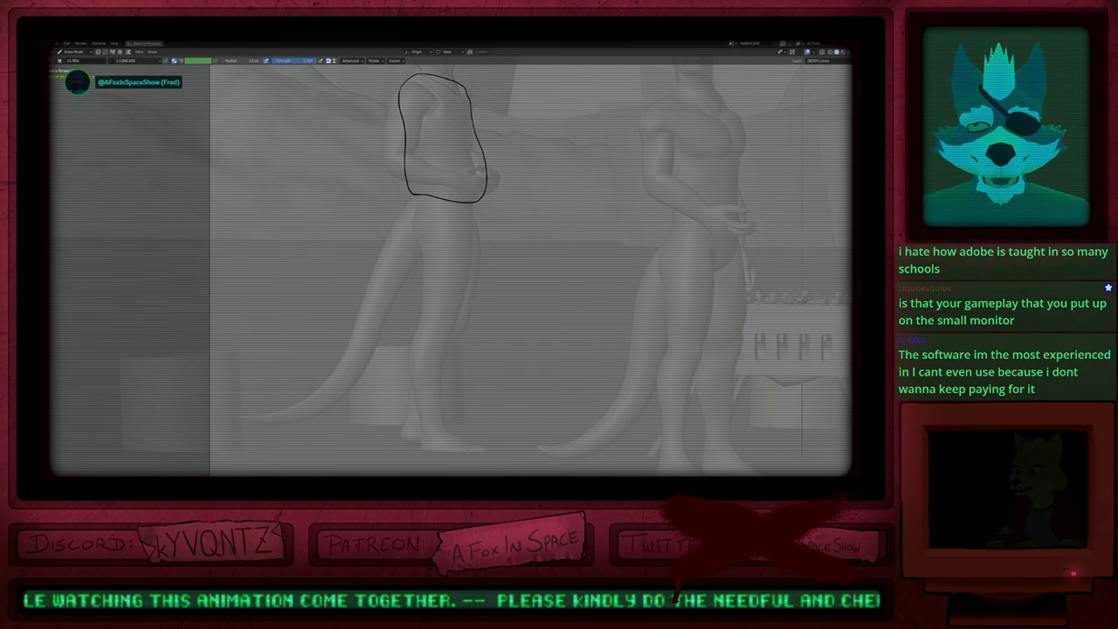
pyautogui.moveTo(412, 195); pyautogui.dragTo(421, 318)
pyautogui.moveTo(405, 358); pyautogui.dragTo(411, 413)
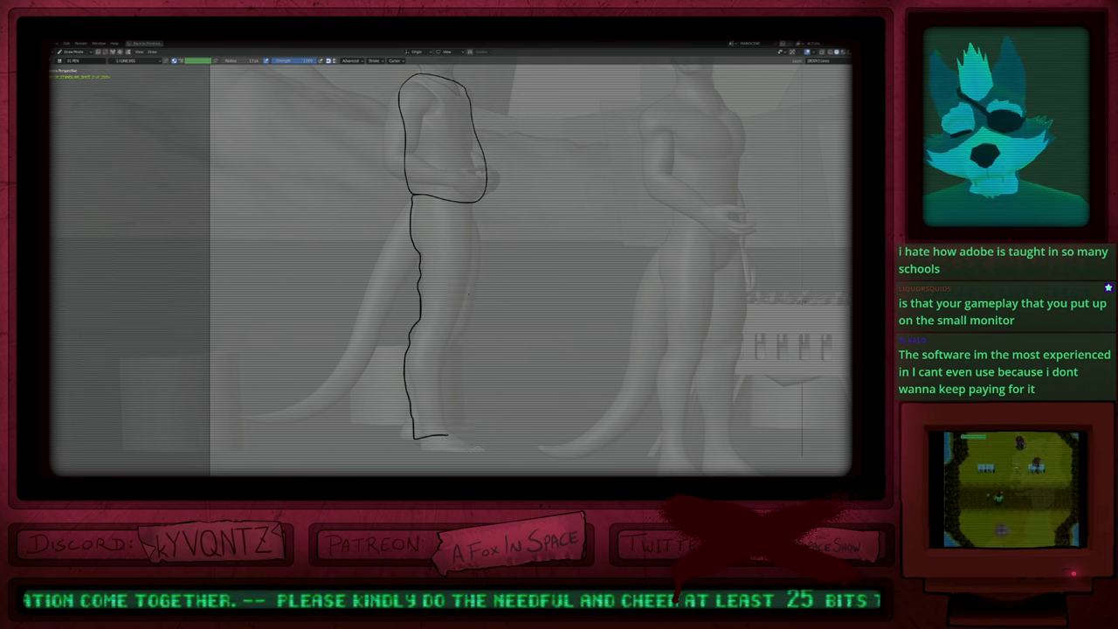
pyautogui.keyDown('ctrl'); pyautogui.moveTo(469, 294); pyautogui.dragTo(469, 253, button='middle'); pyautogui.keyUp('ctrl')
pyautogui.keyDown('shift'); pyautogui.moveTo(428, 470); pyautogui.dragTo(437, 354, button='middle'); pyautogui.keyUp('shift')
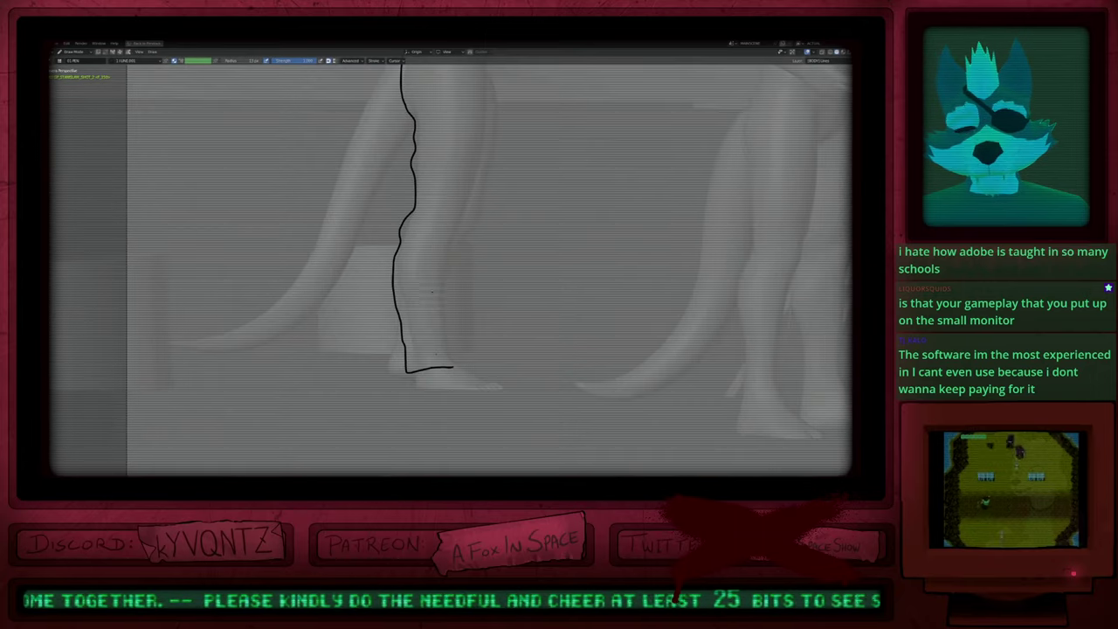
pyautogui.press('e')
pyautogui.click(402, 356)
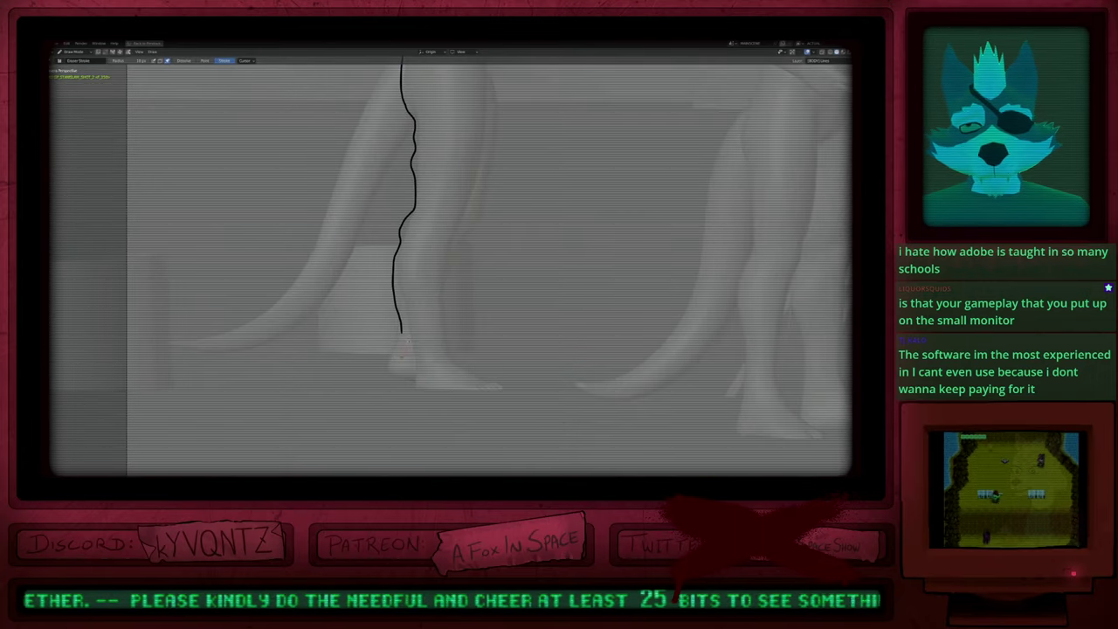
pyautogui.press('d')
pyautogui.moveTo(401, 333)
pyautogui.mouseDown()
pyautogui.moveTo(450, 314)
pyautogui.moveTo(464, 203)
pyautogui.mouseUp()
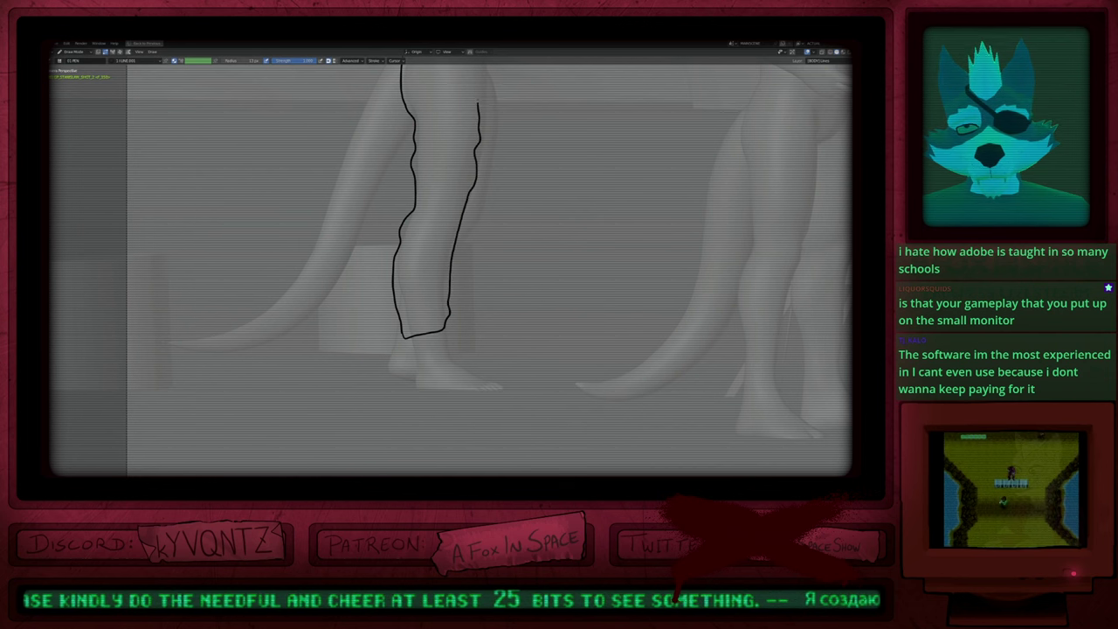
pyautogui.moveTo(478, 103); pyautogui.dragTo(479, 86)
pyautogui.keyDown('shift'); pyautogui.moveTo(478, 149); pyautogui.dragTo(455, 281, button='middle'); pyautogui.keyUp('shift')
# Step: Extend the trouser hem to the left
pyautogui.hotkey('shift', 'f')
pyautogui.press('Escape')
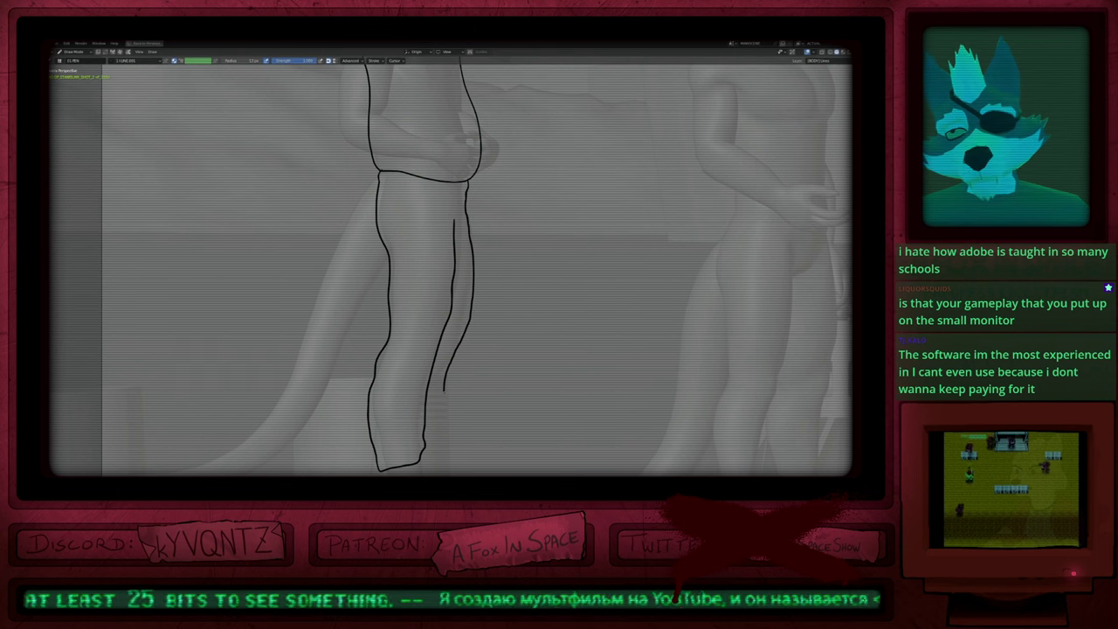
pyautogui.moveTo(432, 460); pyautogui.dragTo(400, 459)
pyautogui.moveTo(421, 467)
pyautogui.keyDown('shift'); pyautogui.mouseDown(button='middle')
pyautogui.moveTo(399, 389)
pyautogui.moveTo(411, 269)
pyautogui.mouseUp(button='middle'); pyautogui.keyUp('shift')
pyautogui.scroll(-9, 448, 201)
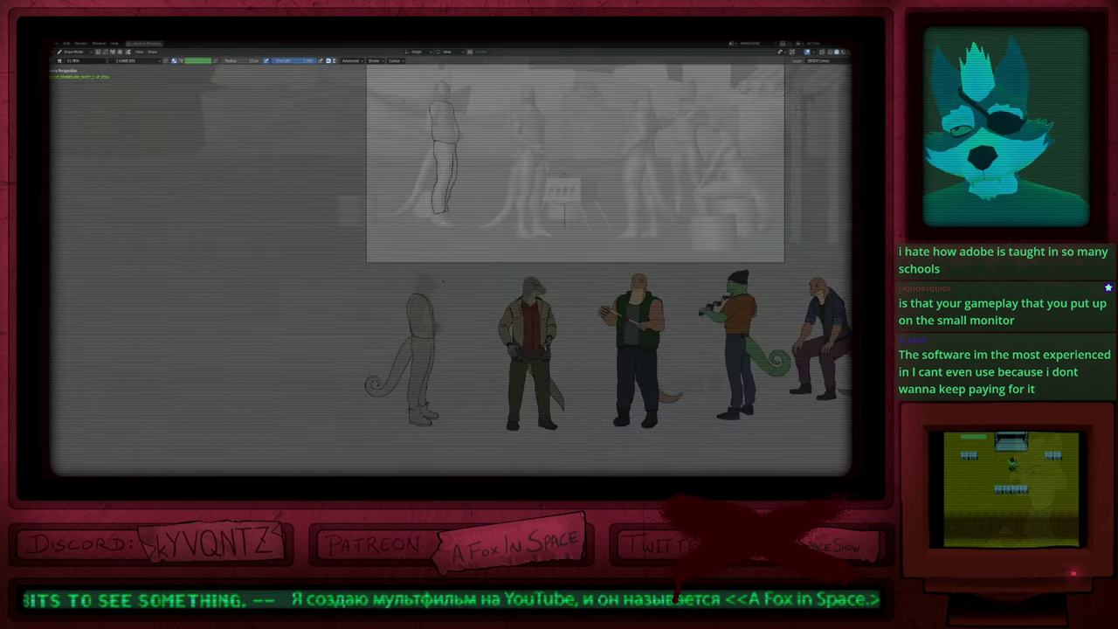
pyautogui.scroll(10, 454, 200)
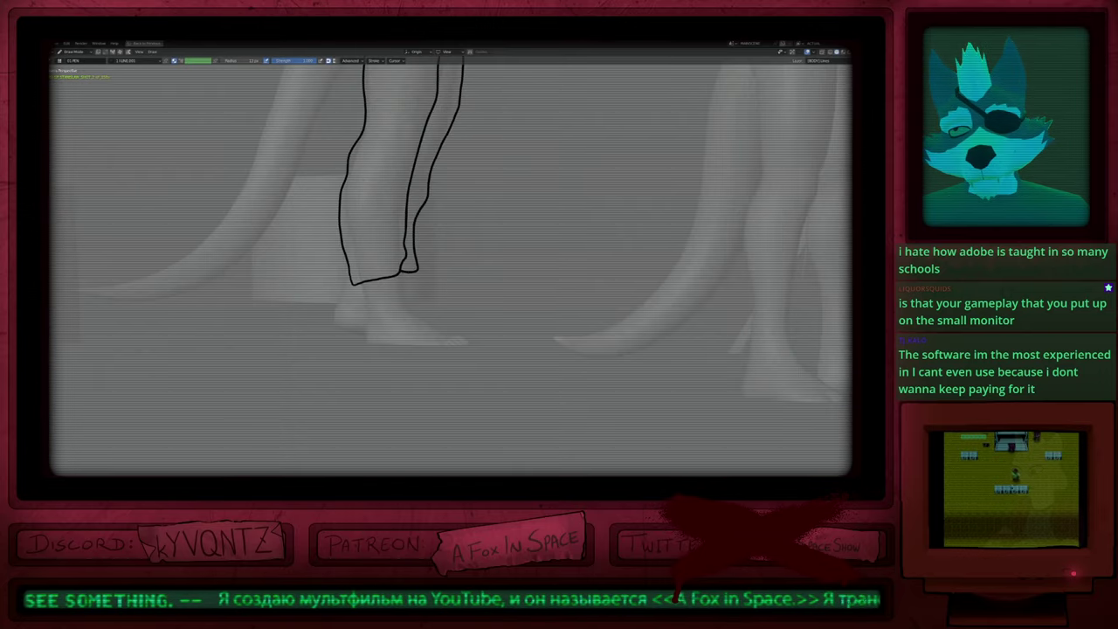
# Step: Erase the leftover hem fragment and begin drawing the boot below the hem
pyautogui.press('e')
pyautogui.click(408, 270)
pyautogui.click(404, 264)
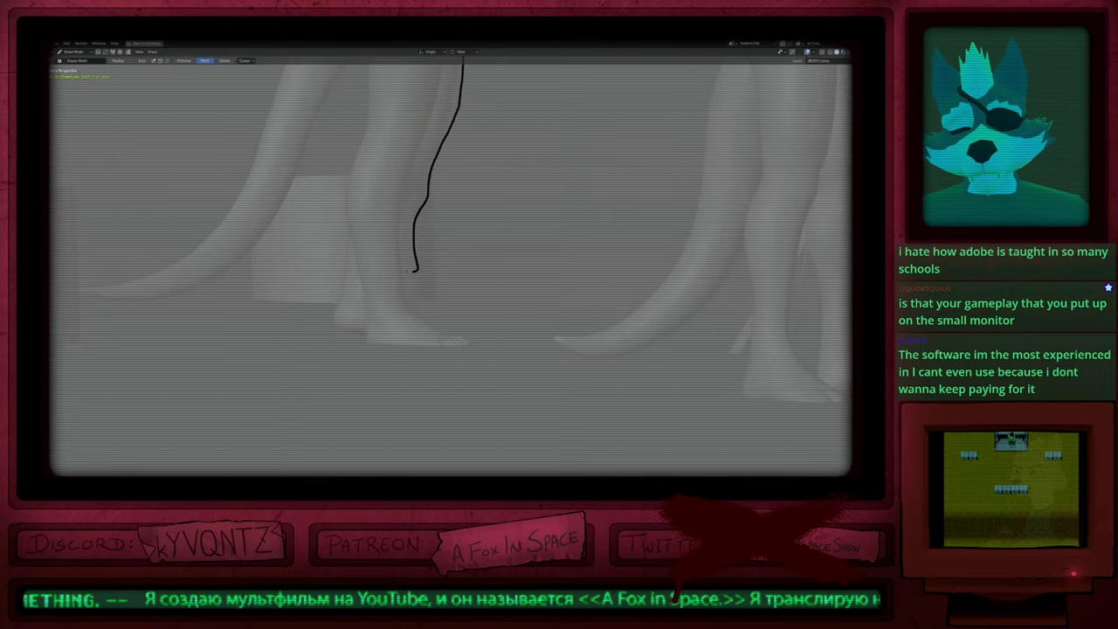
pyautogui.hotkey('ctrl', 'z')
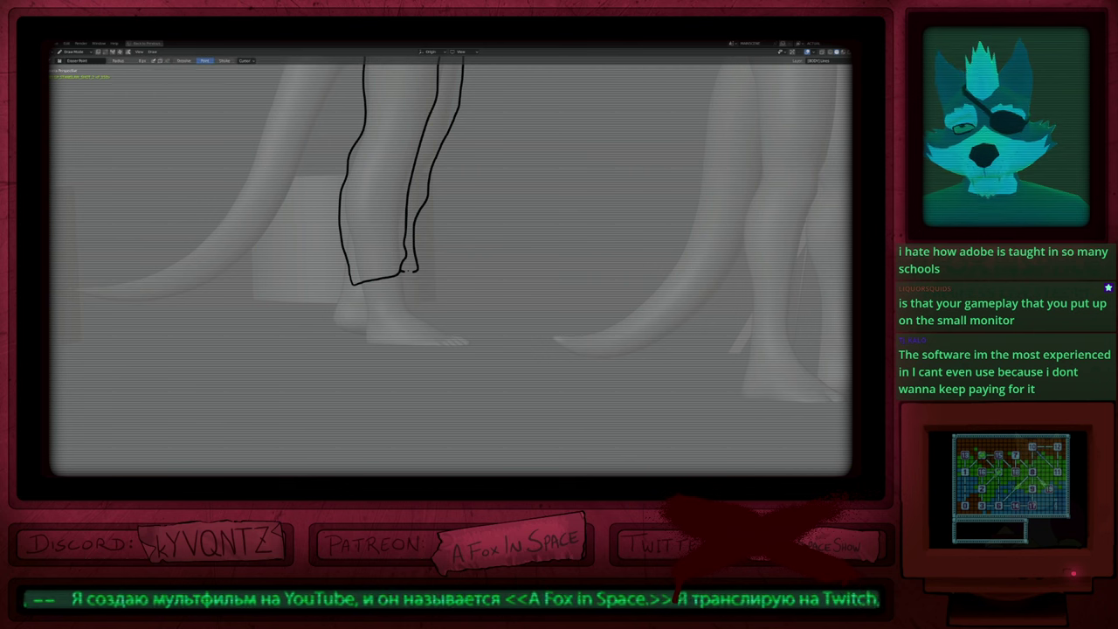
pyautogui.press('e')
pyautogui.click(407, 272)
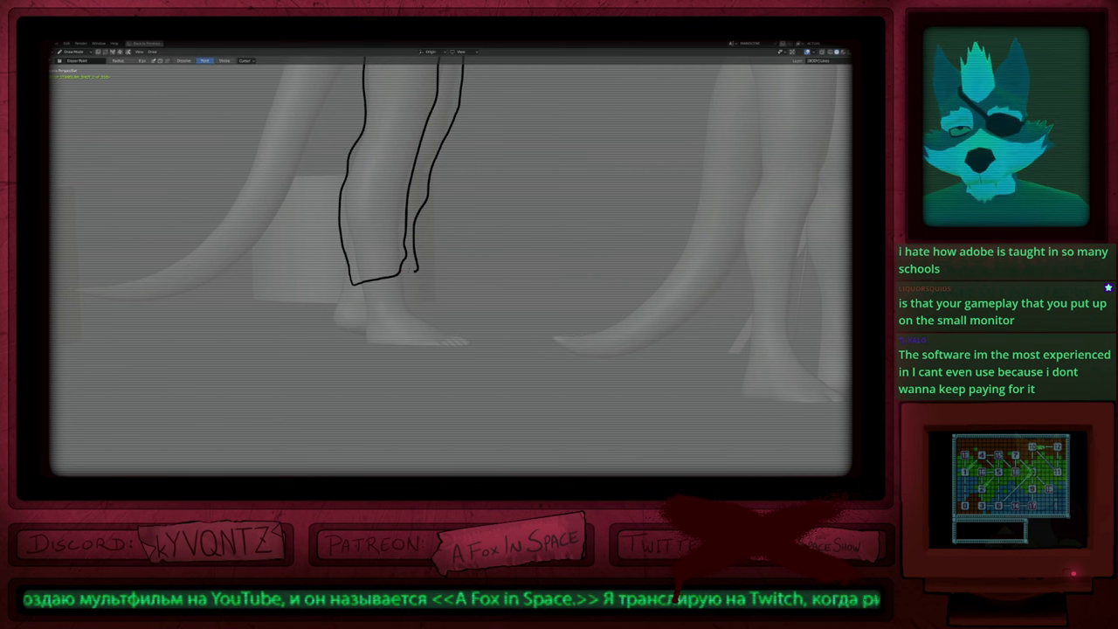
pyautogui.press('d')
pyautogui.moveTo(400, 270)
pyautogui.mouseDown()
pyautogui.moveTo(409, 264)
pyautogui.moveTo(408, 296)
pyautogui.moveTo(468, 344)
pyautogui.moveTo(383, 344)
pyautogui.moveTo(384, 329)
pyautogui.mouseUp()
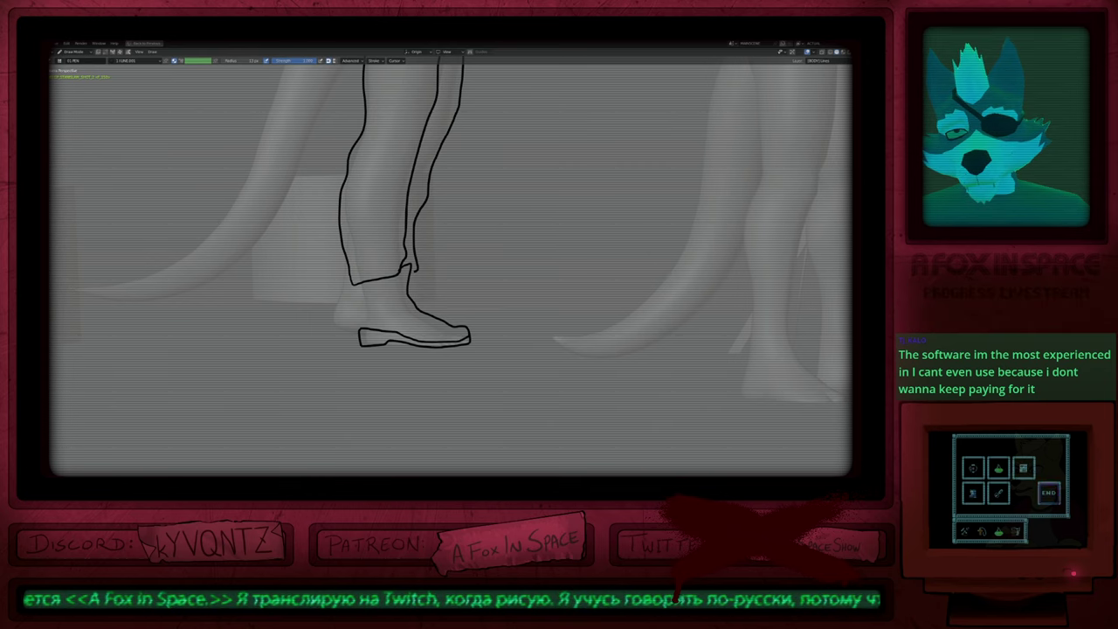
# Step: Straighten the boot heel, draw the rear boot's back and heel, and nudge the ankle lines
pyautogui.scroll(-9, 451, 270)
pyautogui.scroll(8, 441, 271)
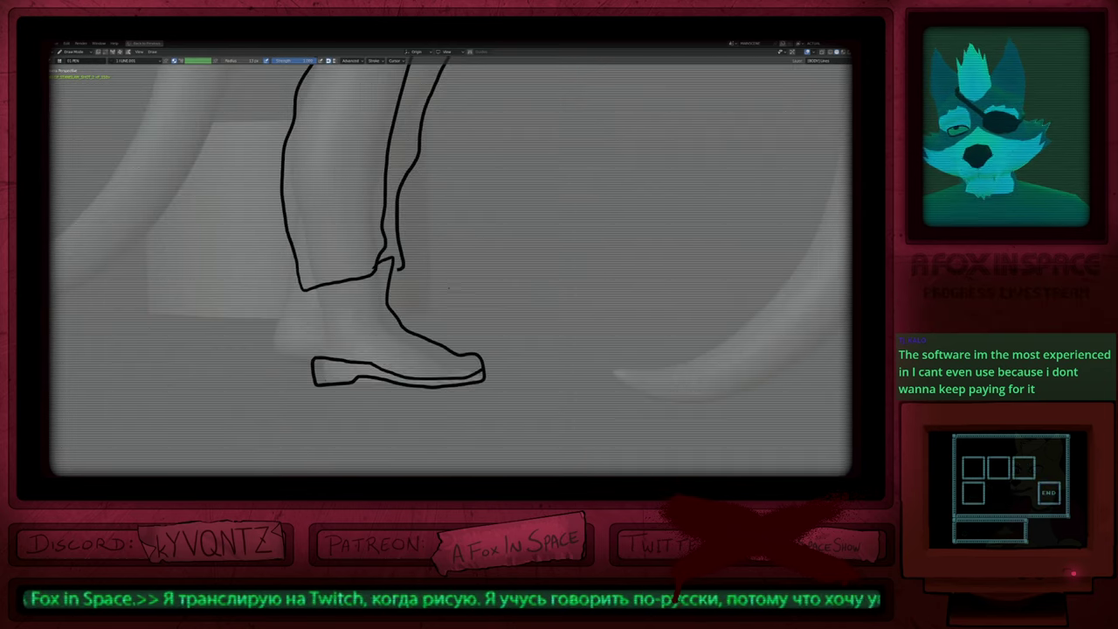
pyautogui.click(277, 449)
pyautogui.moveTo(323, 351)
pyautogui.keyDown('shift'); pyautogui.mouseDown()
pyautogui.moveTo(321, 367)
pyautogui.moveTo(361, 349)
pyautogui.mouseUp(); pyautogui.keyUp('shift')
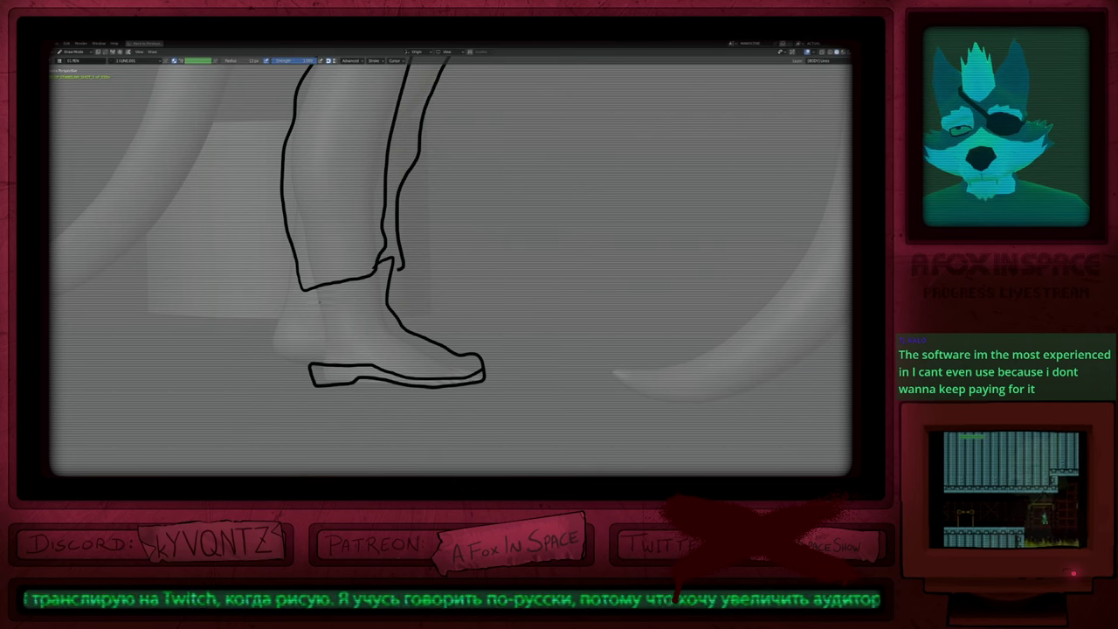
pyautogui.moveTo(304, 290); pyautogui.dragTo(324, 380)
pyautogui.keyDown('shift'); pyautogui.moveTo(402, 322); pyautogui.dragTo(376, 374, button='middle'); pyautogui.keyUp('shift')
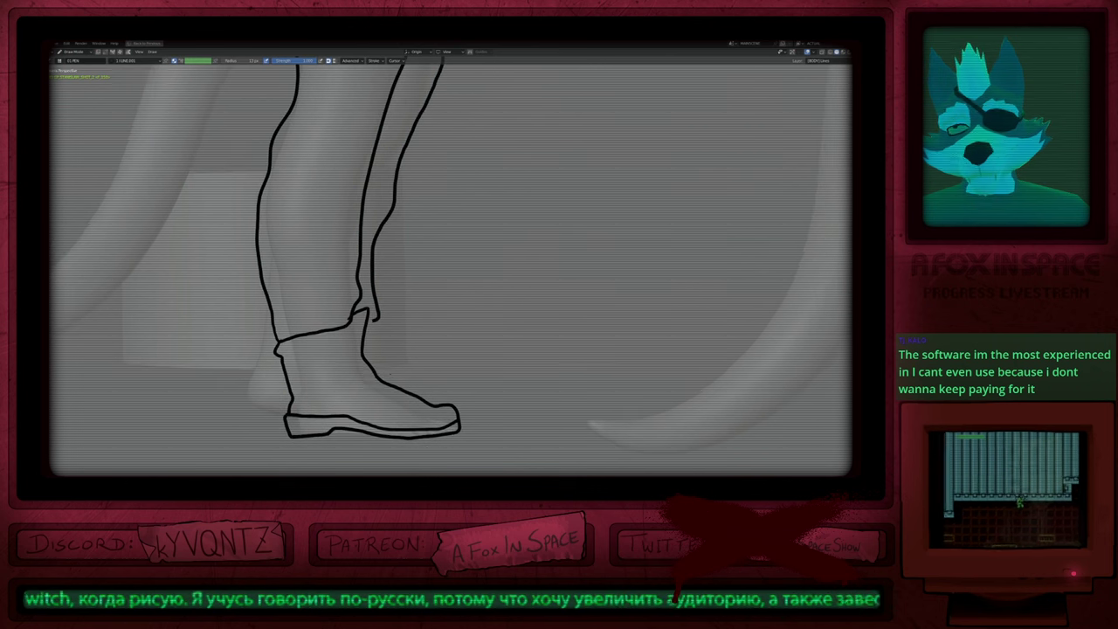
pyautogui.press('f')
pyautogui.press('Escape')
pyautogui.moveTo(373, 336); pyautogui.dragTo(366, 335)
pyautogui.moveTo(278, 374); pyautogui.dragTo(282, 374)
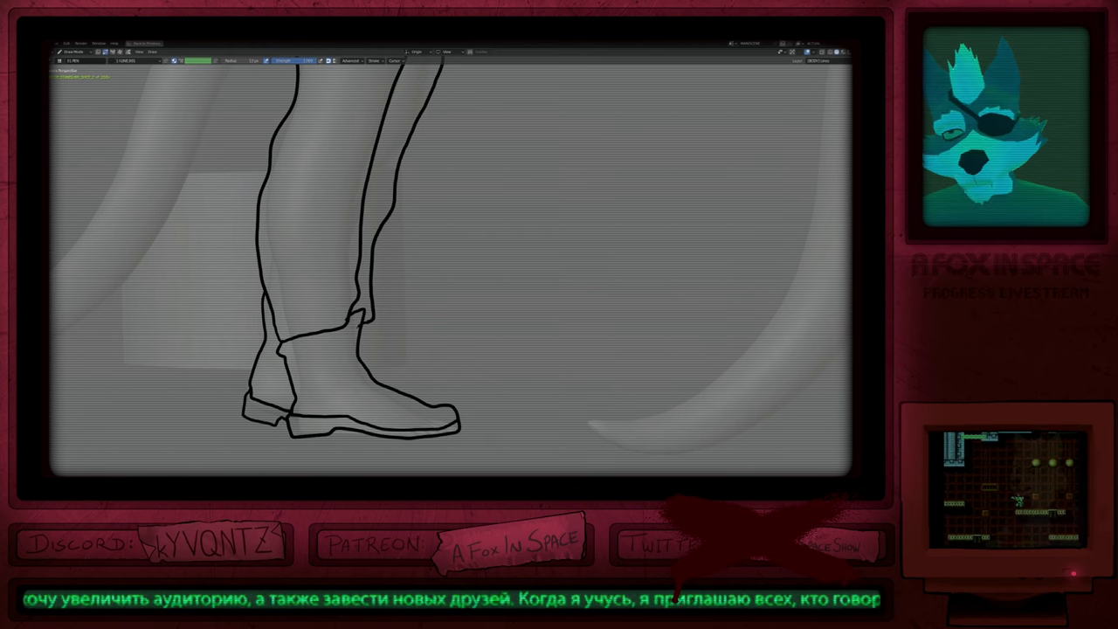
pyautogui.press('Home')
# Step: Sketch the suspender strap from over the shoulder down the vest to a loop at the waist
pyautogui.keyDown('shift'); pyautogui.moveTo(414, 319); pyautogui.dragTo(415, 394, button='middle'); pyautogui.keyUp('shift')
pyautogui.scroll(5, 370, 305)
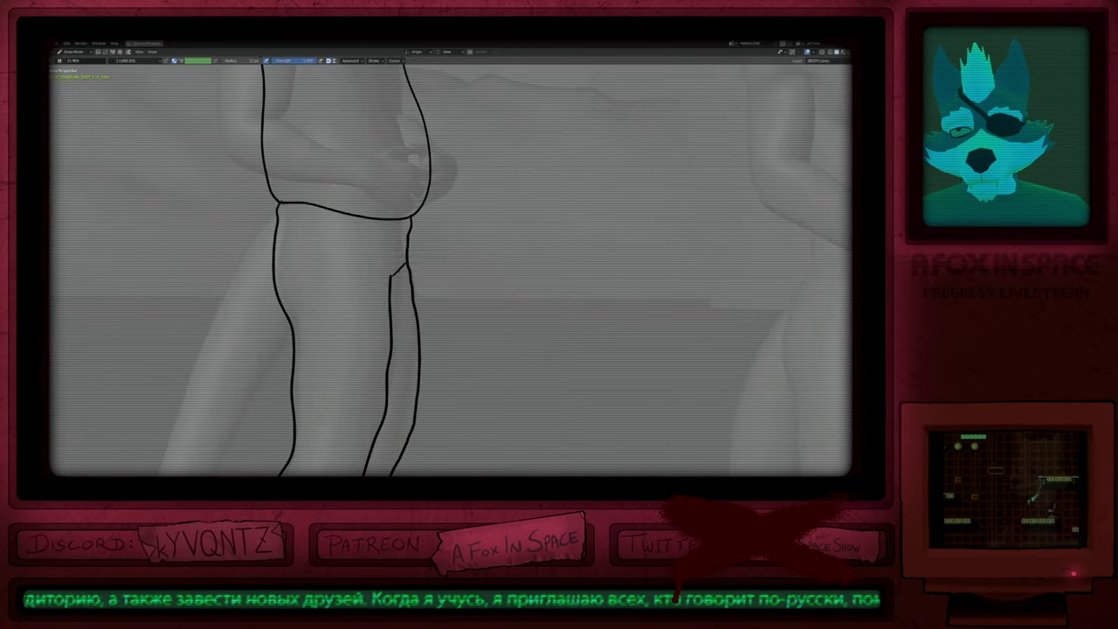
pyautogui.scroll(-15, 416, 159)
pyautogui.scroll(6, 416, 159)
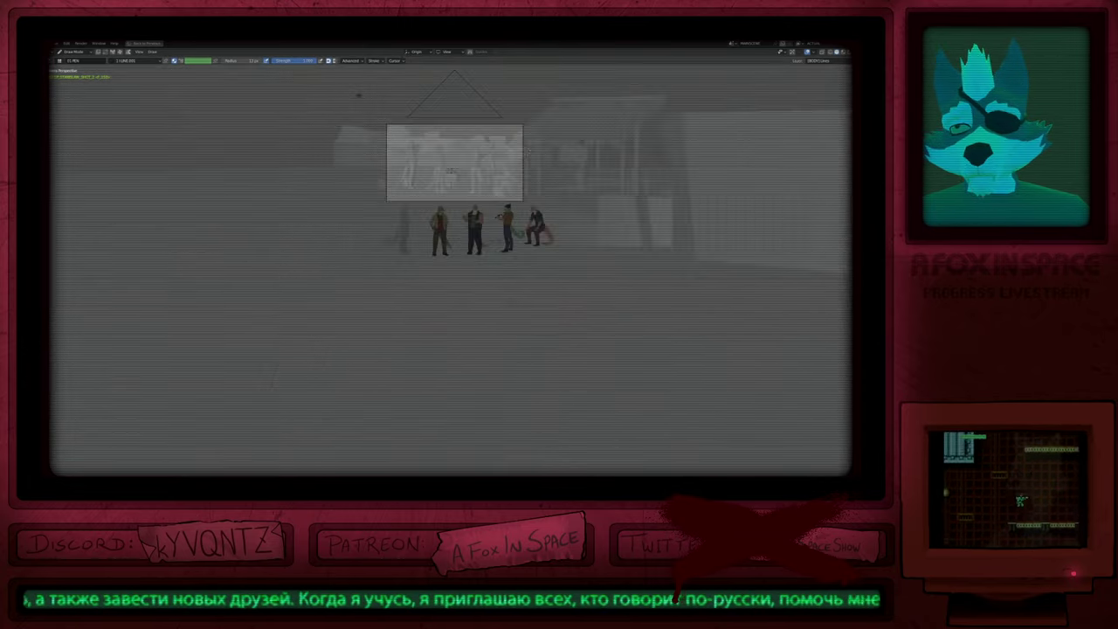
pyautogui.scroll(8, 402, 175)
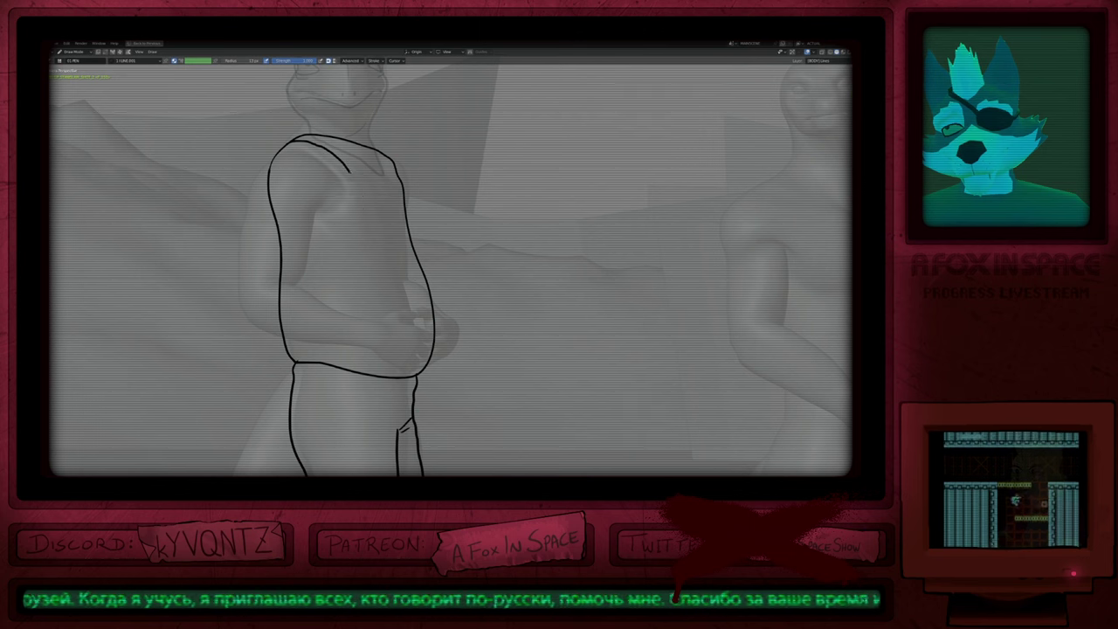
pyautogui.moveTo(350, 171); pyautogui.dragTo(368, 214)
pyautogui.moveTo(382, 259); pyautogui.dragTo(396, 310)
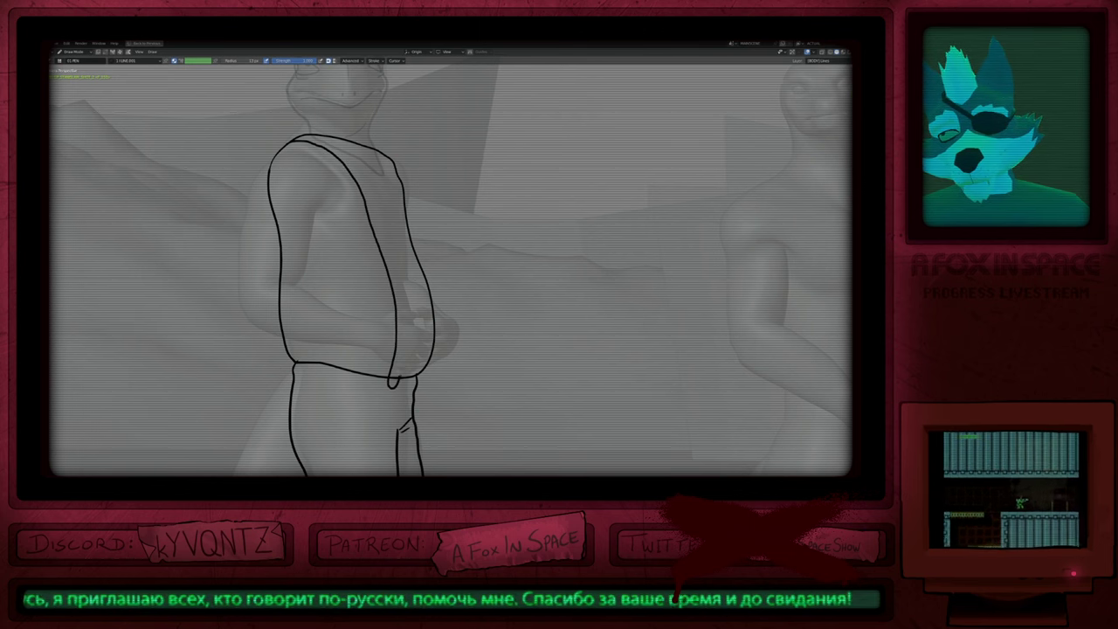
pyautogui.moveTo(402, 306); pyautogui.dragTo(394, 385)
pyautogui.moveTo(387, 250); pyautogui.dragTo(403, 310)
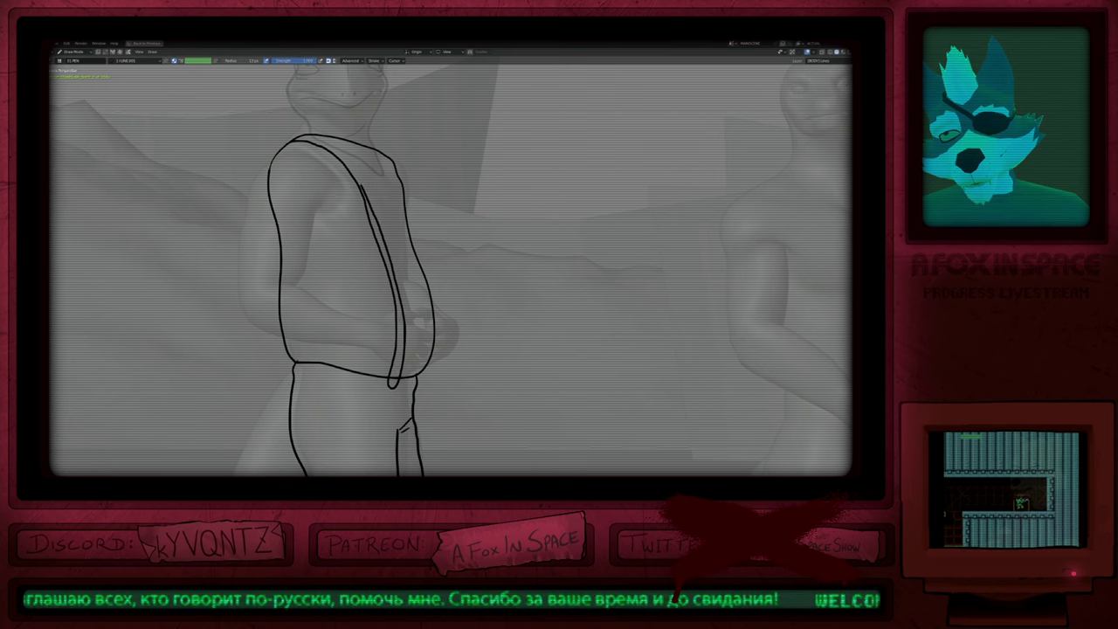
pyautogui.moveTo(346, 159)
pyautogui.mouseDown()
pyautogui.moveTo(326, 141)
pyautogui.moveTo(277, 138)
pyautogui.mouseUp()
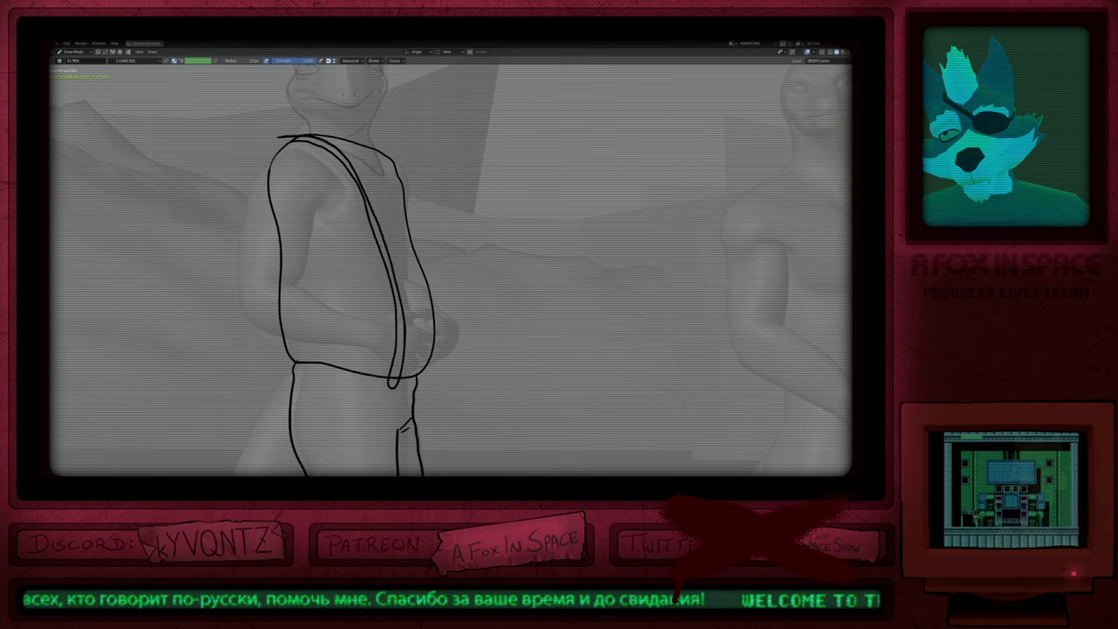
# Step: In Edit Mode, proportionally grab the strap's upper points to reshape its curve against the vest
pyautogui.press('Tab')
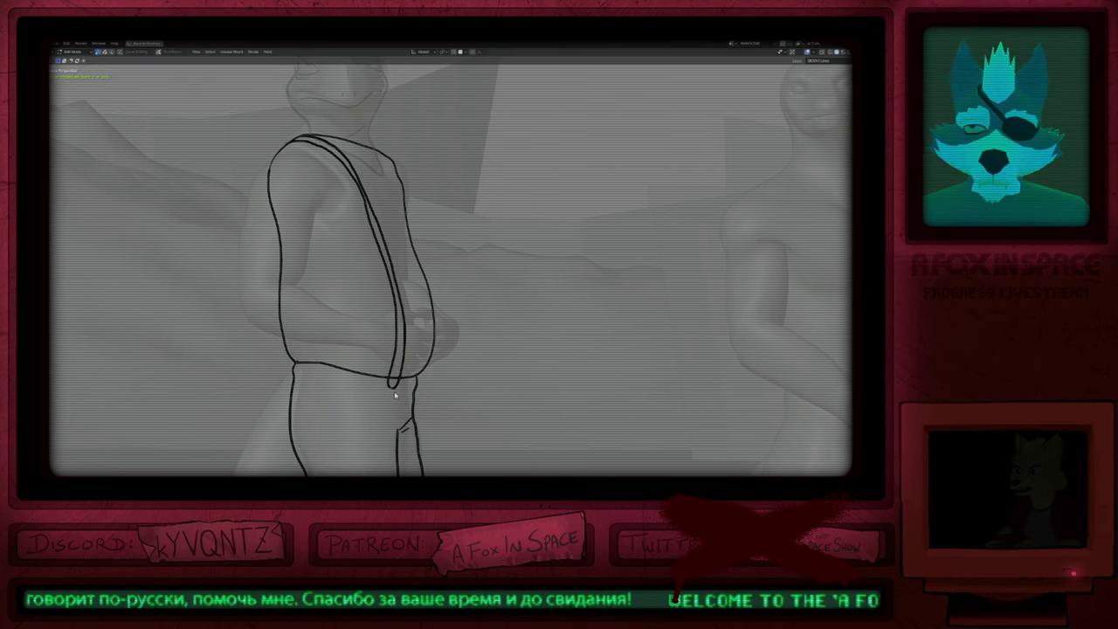
pyautogui.press('g')
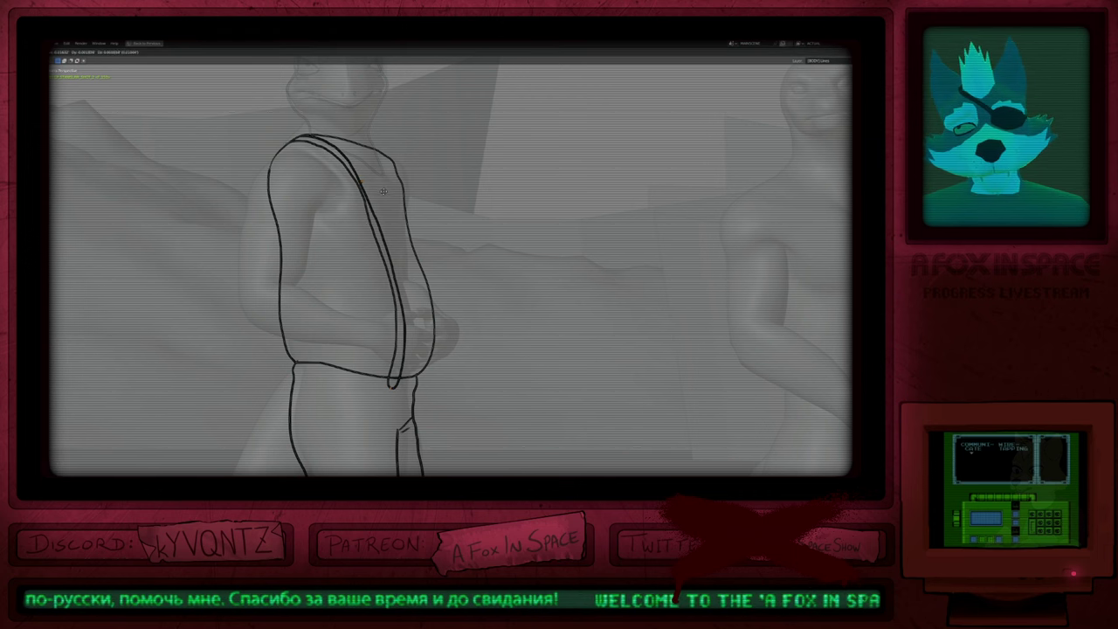
pyautogui.rightClick(382, 191)
pyautogui.press('g')
pyautogui.scroll(20, 382, 194)
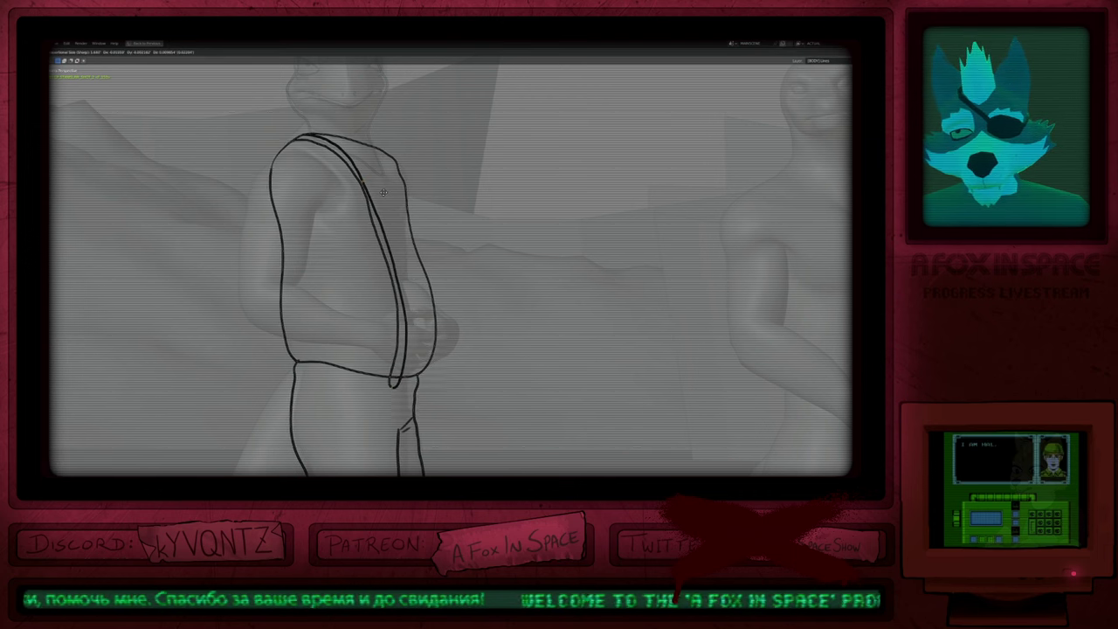
pyautogui.click(384, 195)
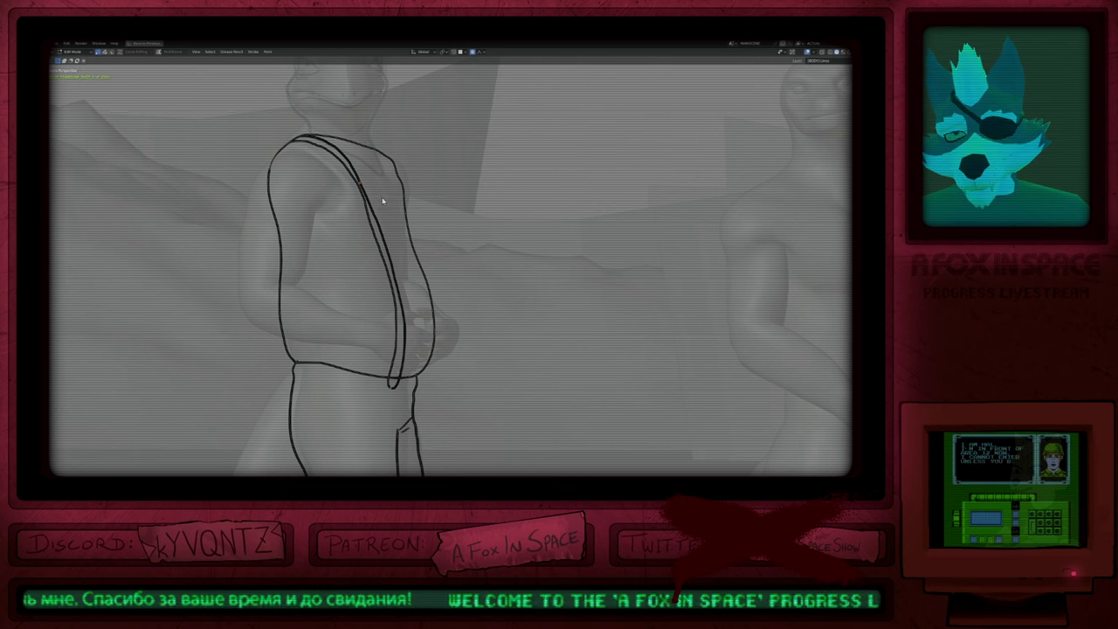
# Step: Nudge the strap's lower points with several soft proportional moves, then return to Draw Mode
pyautogui.press('g')
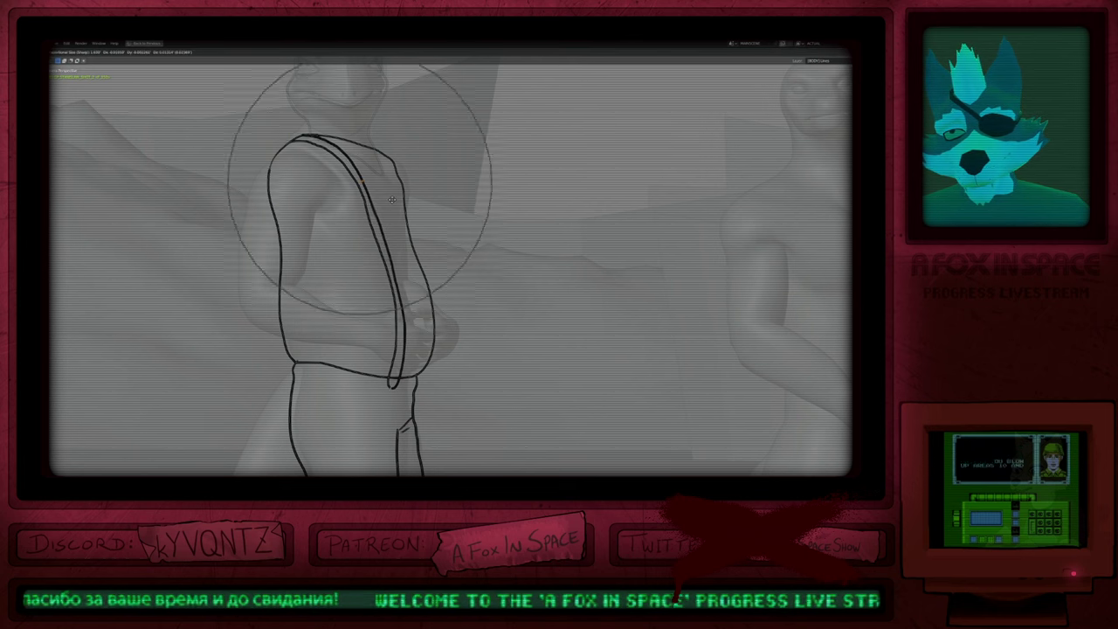
pyautogui.click(389, 235)
pyautogui.press('g')
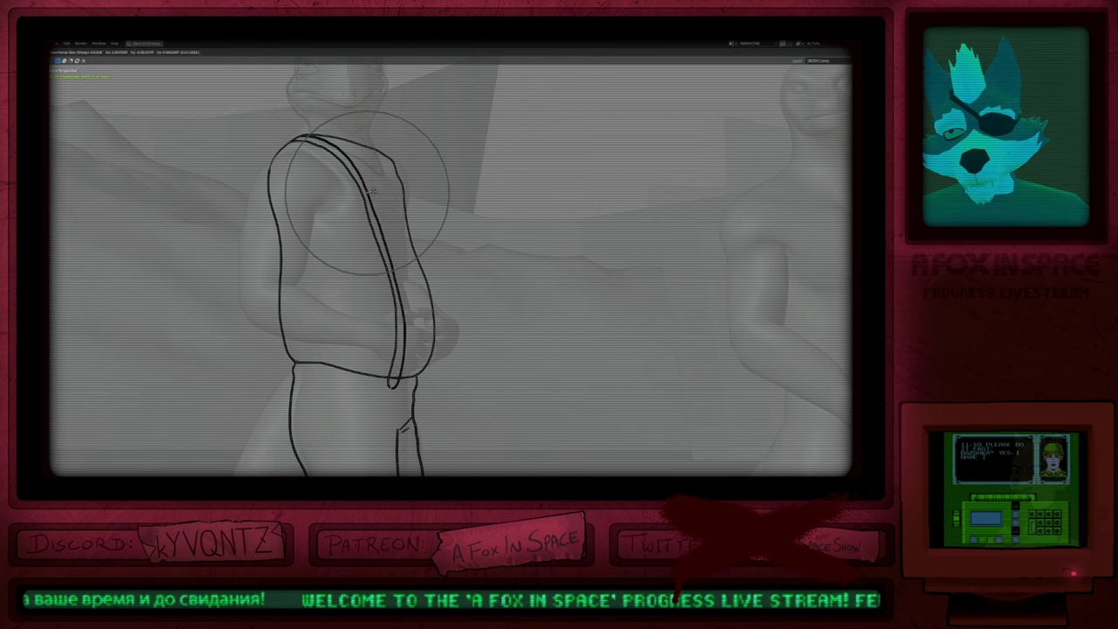
pyautogui.click(383, 214)
pyautogui.press('g')
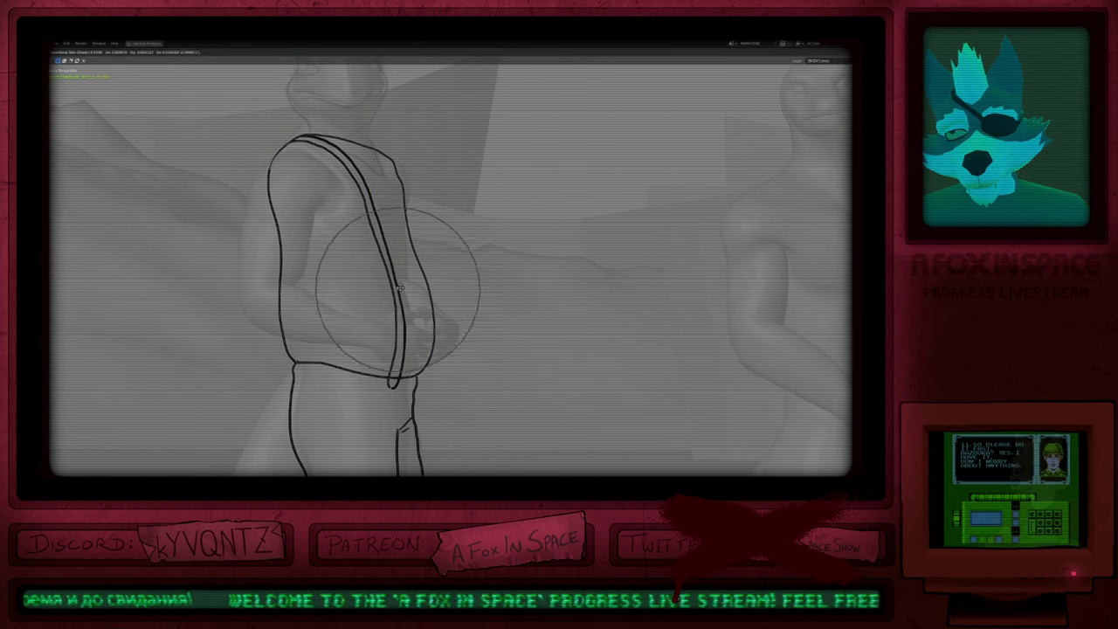
pyautogui.click(386, 232)
pyautogui.press('g')
pyautogui.scroll(3, 383, 230)
pyautogui.click(383, 233)
pyautogui.press('Tab')
pyautogui.moveTo(386, 234)
pyautogui.keyDown('shift'); pyautogui.mouseDown(button='middle')
pyautogui.moveTo(382, 314)
pyautogui.moveTo(402, 195)
pyautogui.mouseUp(button='middle'); pyautogui.keyUp('shift')
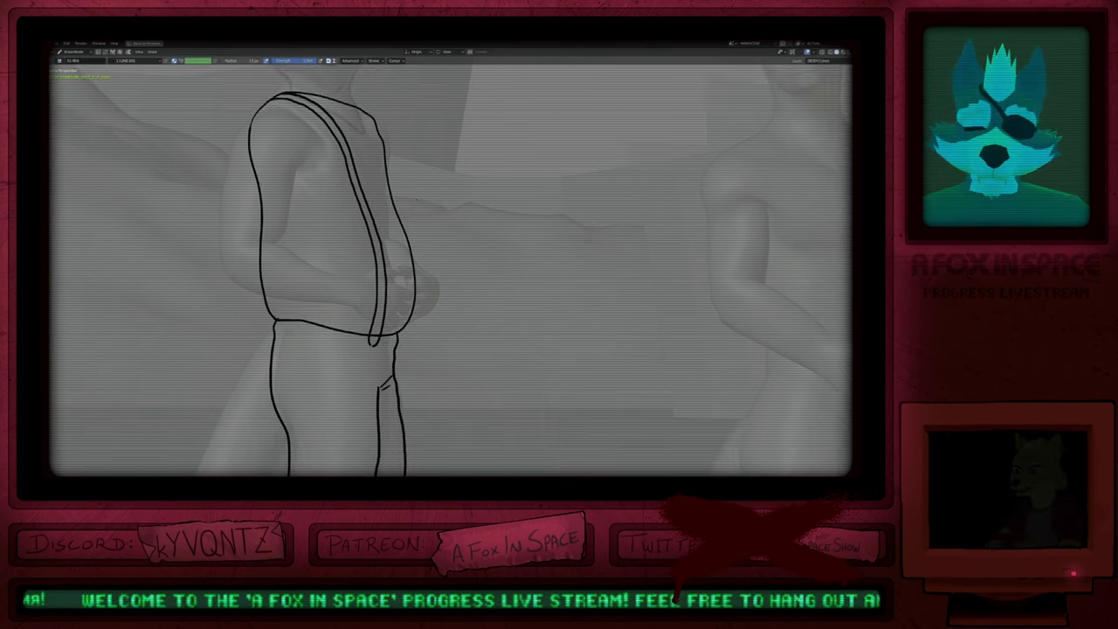
# Step: Close off the suspender strap's tip at the vest hem
pyautogui.scroll(-12, 406, 196)
pyautogui.scroll(11, 402, 311)
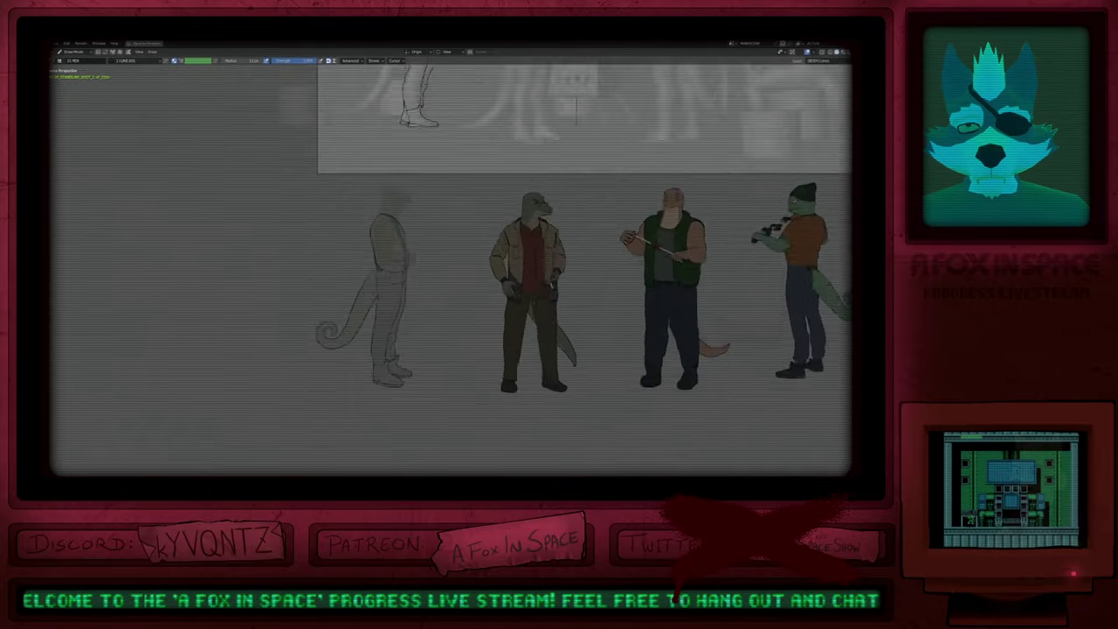
pyautogui.keyDown('shift'); pyautogui.moveTo(437, 105); pyautogui.dragTo(399, 383, button='middle'); pyautogui.keyUp('shift')
pyautogui.scroll(-3, 399, 381)
pyautogui.scroll(10, 394, 273)
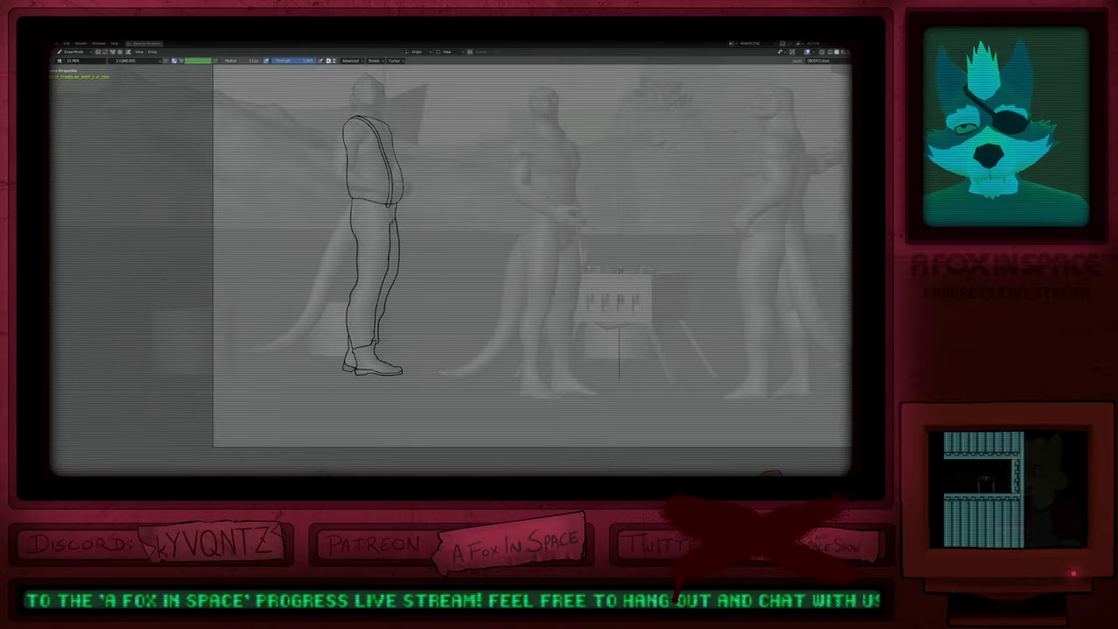
pyautogui.moveTo(363, 268)
pyautogui.mouseDown()
pyautogui.moveTo(376, 281)
pyautogui.moveTo(414, 233)
pyautogui.mouseUp()
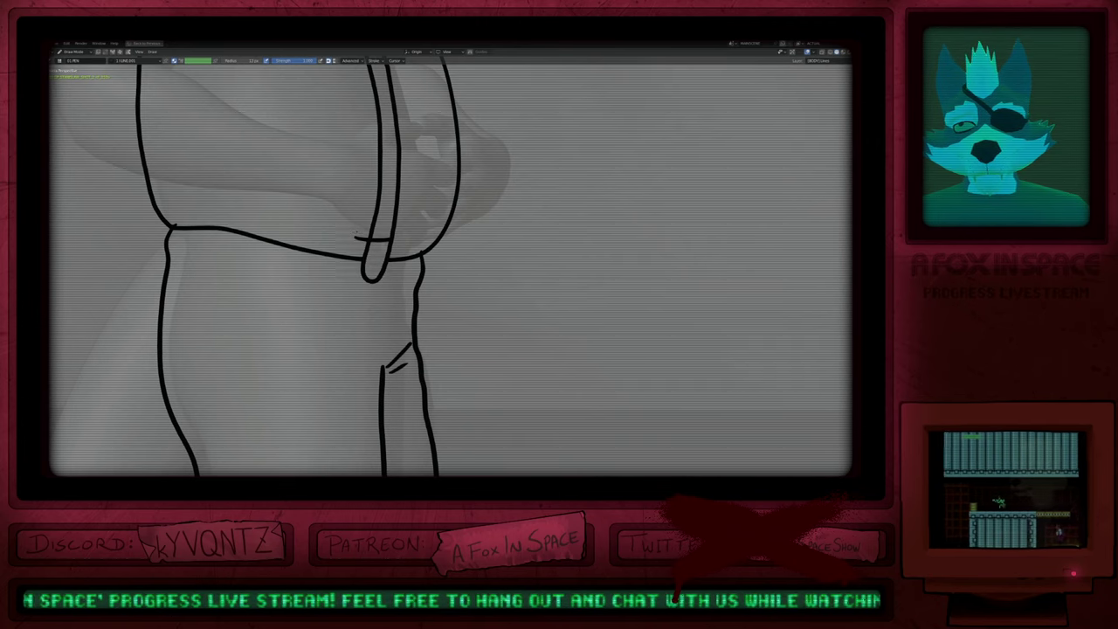
# Step: Resize the brush and redraw the left trouser outline from the waist downward
pyautogui.scroll(-8, 394, 273)
pyautogui.moveTo(437, 296)
pyautogui.keyDown('shift'); pyautogui.mouseDown(button='middle')
pyautogui.moveTo(566, 175)
pyautogui.moveTo(581, 138)
pyautogui.mouseUp(button='middle'); pyautogui.keyUp('shift')
pyautogui.press('f')
pyautogui.click(590, 246)
pyautogui.moveTo(466, 199); pyautogui.dragTo(477, 339)
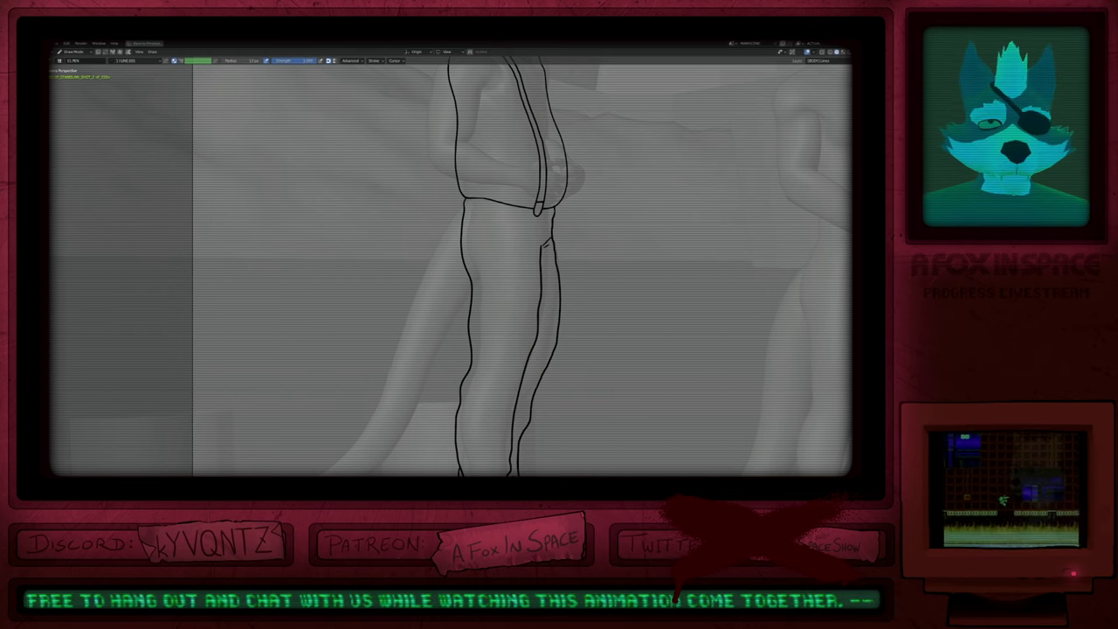
# Step: Continue the trouser leg outlines down toward the boots, adjusting the brush size
pyautogui.scroll(-1, 629, 180)
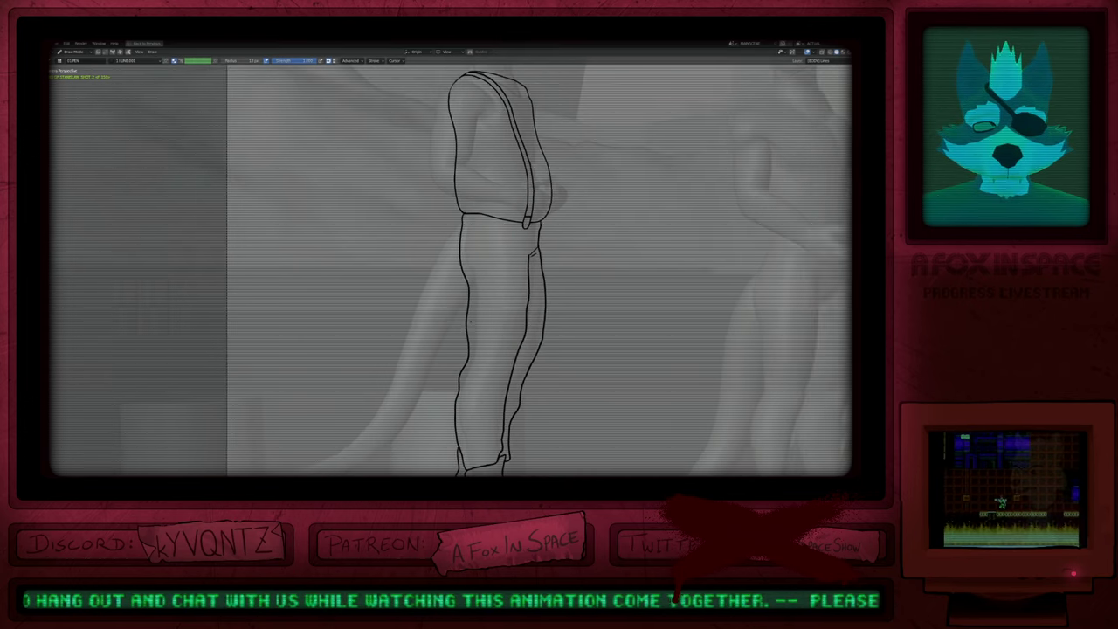
pyautogui.moveTo(630, 178)
pyautogui.keyDown('shift'); pyautogui.mouseDown(button='middle')
pyautogui.moveTo(484, 309)
pyautogui.moveTo(457, 268)
pyautogui.moveTo(460, 169)
pyautogui.moveTo(523, 223)
pyautogui.mouseUp(button='middle'); pyautogui.keyUp('shift')
pyautogui.press('f')
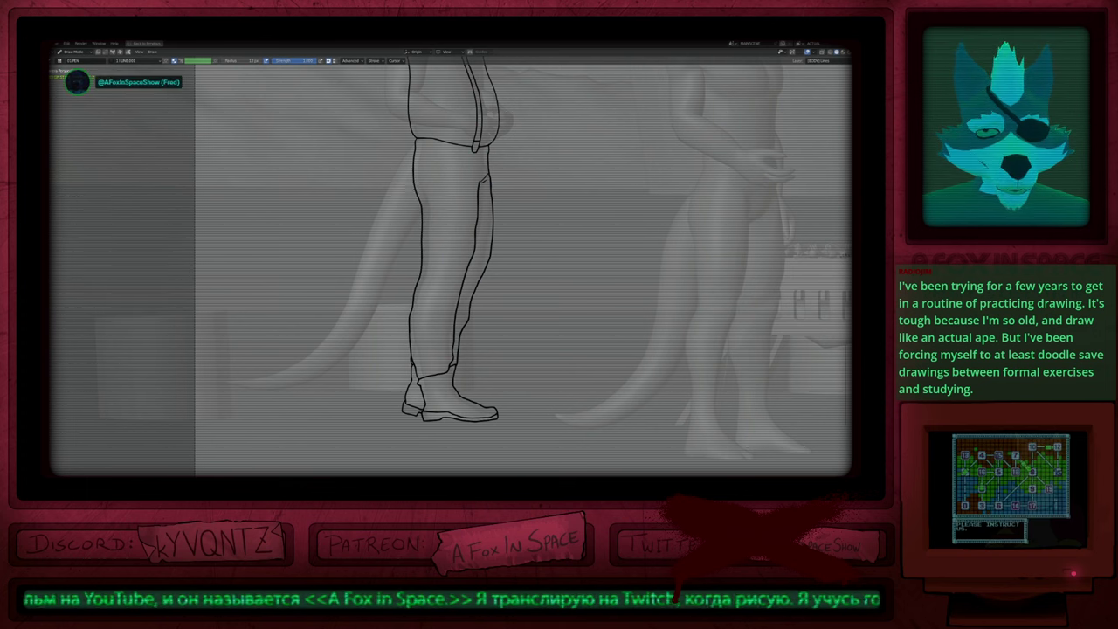
pyautogui.keyDown('shift'); pyautogui.moveTo(448, 228); pyautogui.dragTo(436, 261, button='middle'); pyautogui.keyUp('shift')
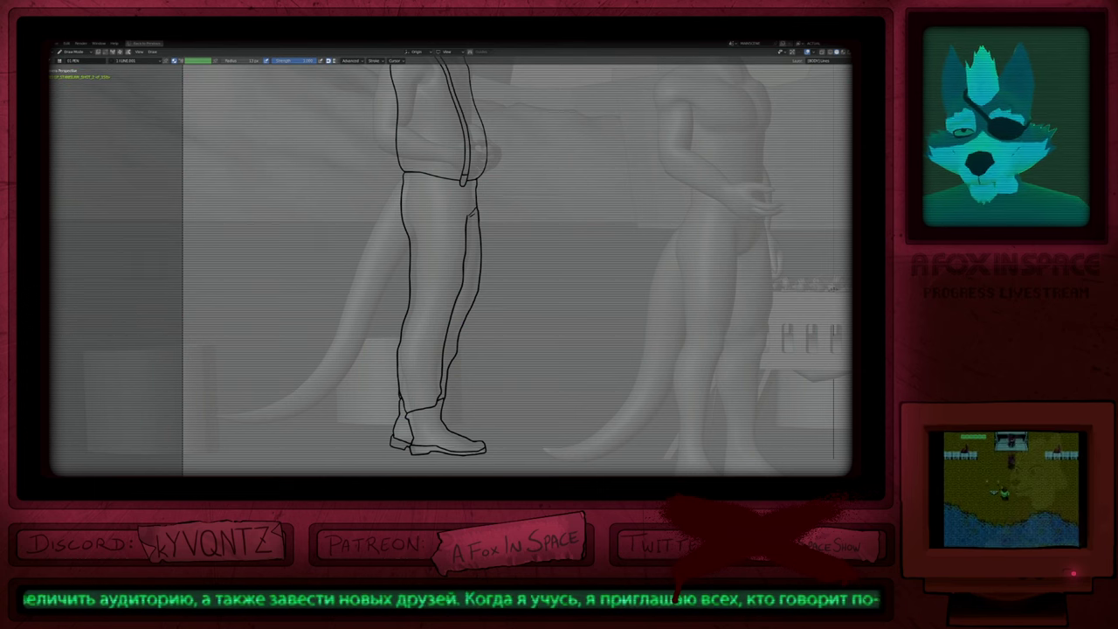
pyautogui.moveTo(435, 276)
pyautogui.keyDown('shift'); pyautogui.mouseDown(button='middle')
pyautogui.moveTo(438, 241)
pyautogui.moveTo(433, 298)
pyautogui.moveTo(442, 307)
pyautogui.mouseUp(button='middle'); pyautogui.keyUp('shift')
pyautogui.press('f')
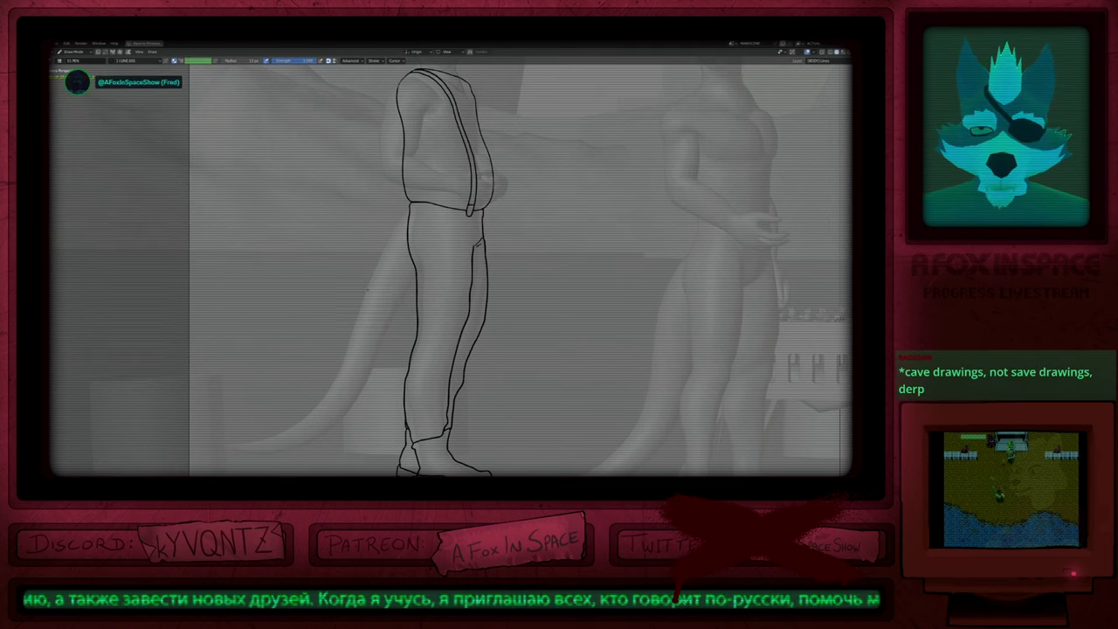
# Step: Draw the tail strokes from the waist's left edge along its lower contour to the tip
pyautogui.keyDown('shift'); pyautogui.moveTo(399, 235); pyautogui.dragTo(490, 186, button='middle'); pyautogui.keyUp('shift')
pyautogui.moveTo(503, 154)
pyautogui.mouseDown()
pyautogui.moveTo(404, 362)
pyautogui.moveTo(311, 386)
pyautogui.moveTo(375, 402)
pyautogui.moveTo(436, 362)
pyautogui.moveTo(472, 306)
pyautogui.mouseUp()
pyautogui.moveTo(496, 248); pyautogui.dragTo(521, 213)
pyautogui.press('f')
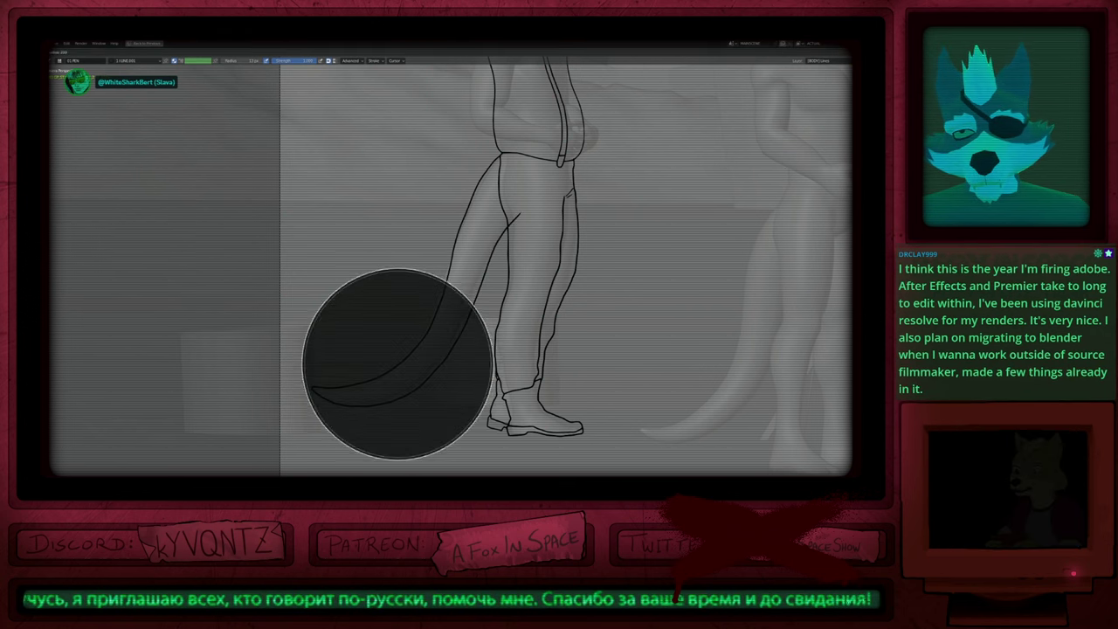
pyautogui.press('Escape')
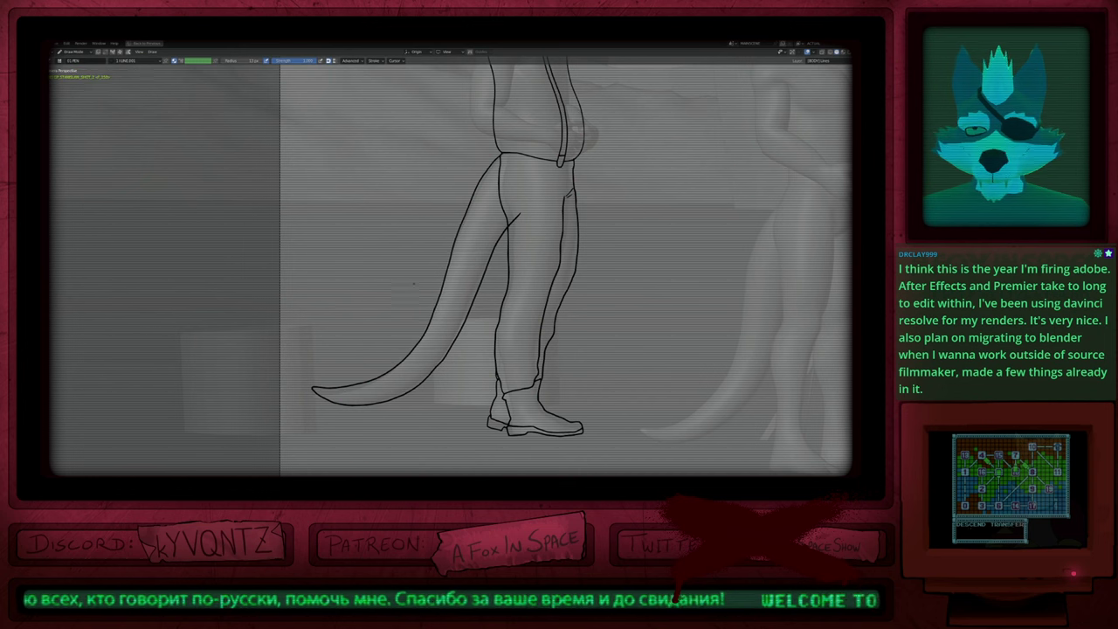
pyautogui.moveTo(316, 385); pyautogui.dragTo(316, 394)
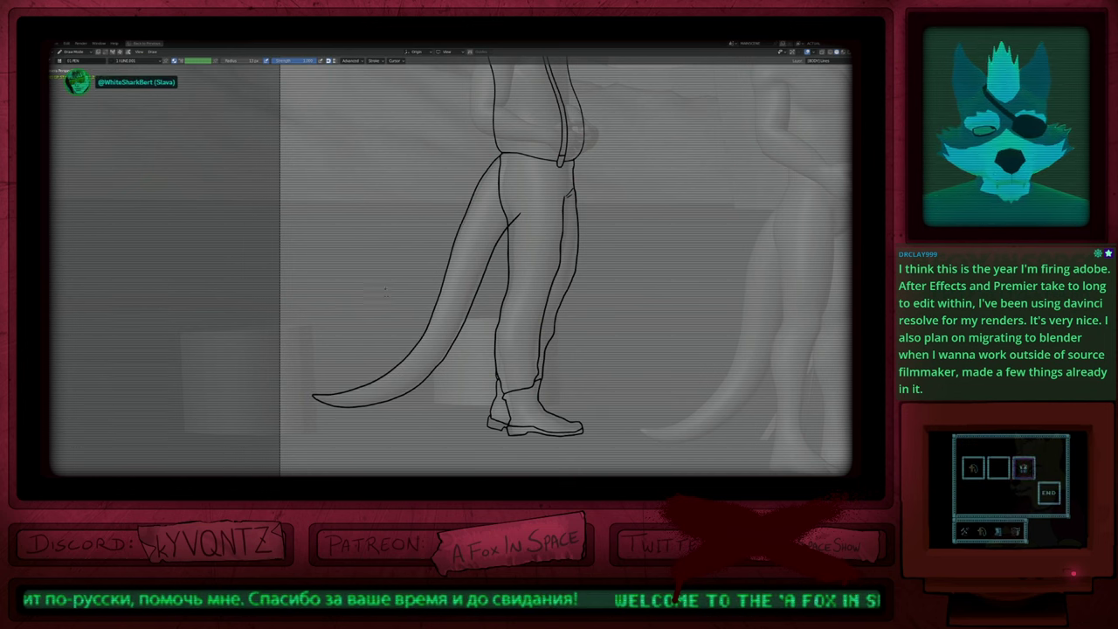
# Step: Soft-grab the tail's base in Edit Mode to fit the trousers, then view the figure through the camera
pyautogui.moveTo(492, 263)
pyautogui.keyDown('shift'); pyautogui.mouseDown(button='middle')
pyautogui.moveTo(476, 262)
pyautogui.moveTo(476, 250)
pyautogui.mouseUp(button='middle'); pyautogui.keyUp('shift')
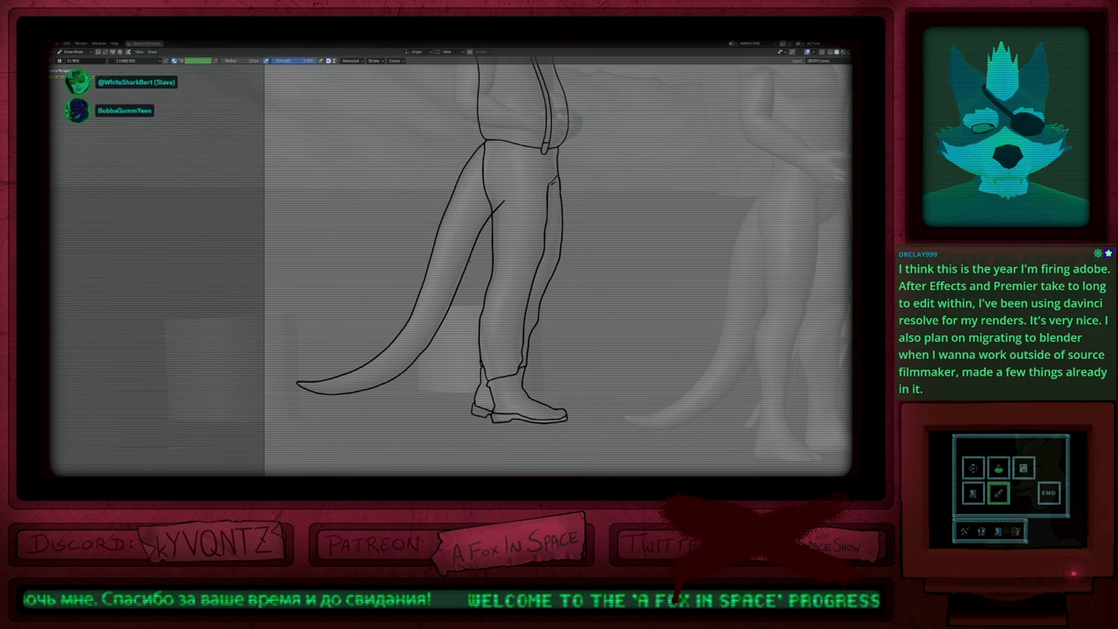
pyautogui.moveTo(476, 262)
pyautogui.keyDown('shift'); pyautogui.mouseDown(button='middle')
pyautogui.moveTo(468, 280)
pyautogui.moveTo(496, 309)
pyautogui.mouseUp(button='middle'); pyautogui.keyUp('shift')
pyautogui.press('f')
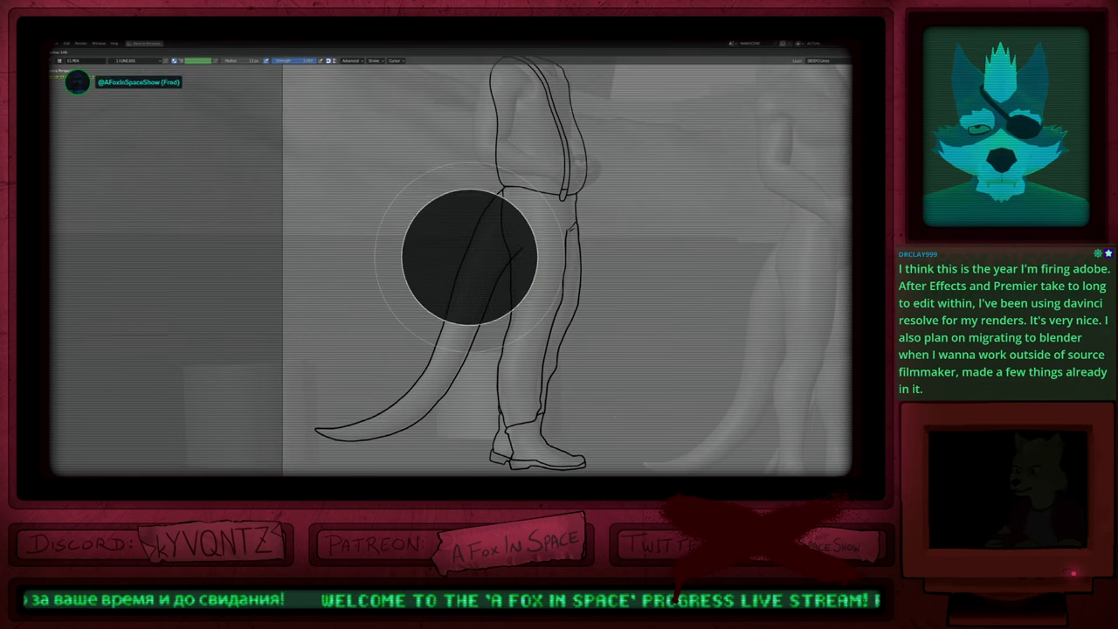
pyautogui.press('Escape')
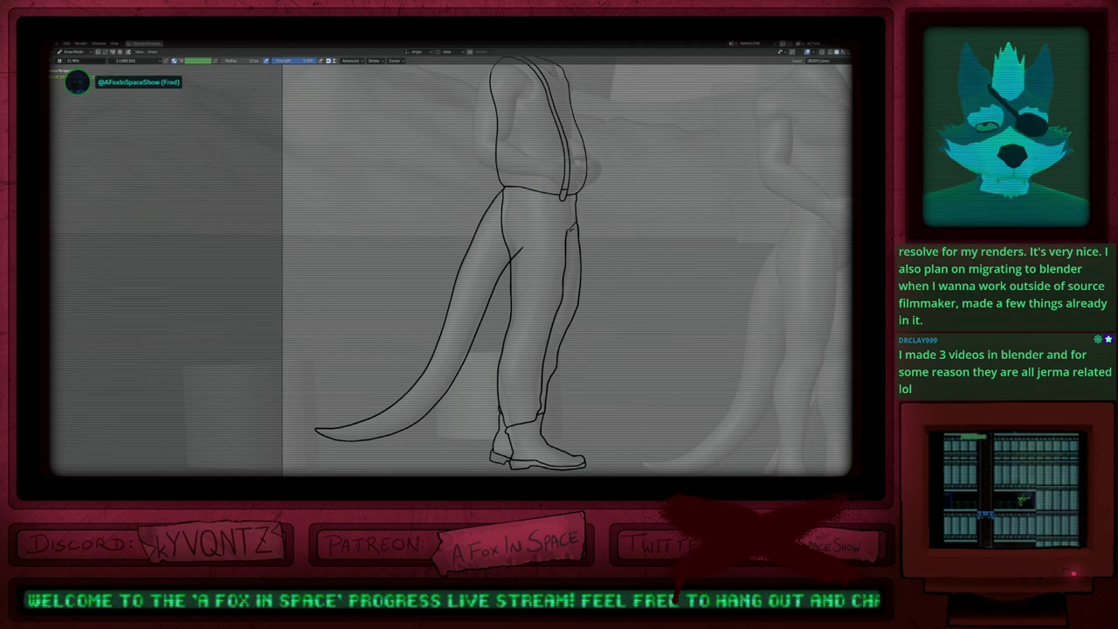
pyautogui.keyDown('shift'); pyautogui.moveTo(543, 253); pyautogui.dragTo(539, 285, button='middle'); pyautogui.keyUp('shift')
pyautogui.press('Tab')
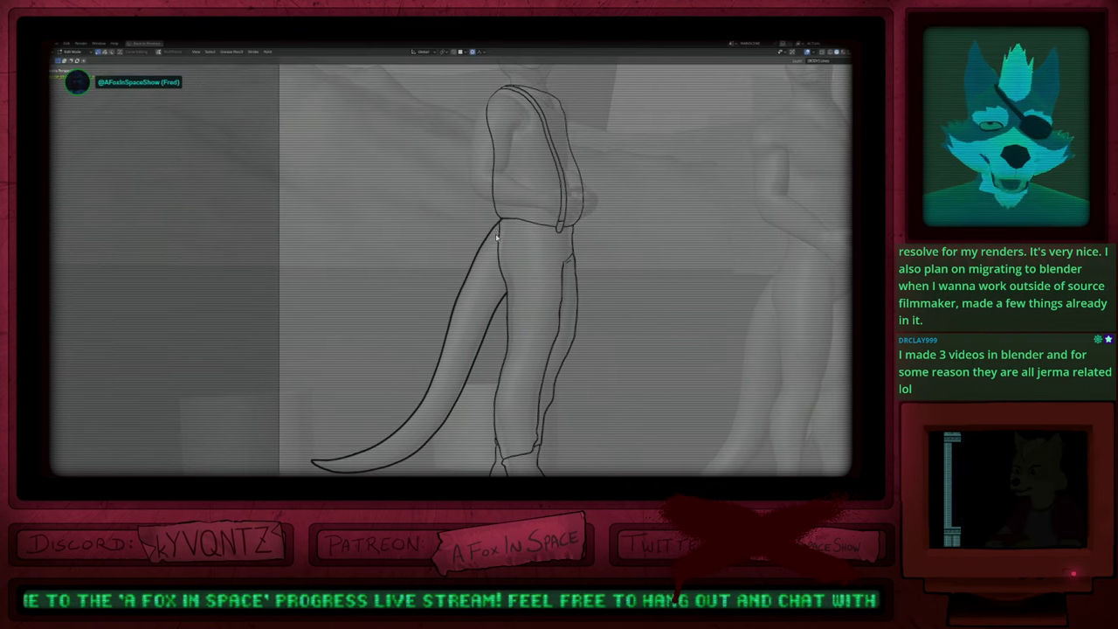
pyautogui.press('g')
pyautogui.click(554, 212)
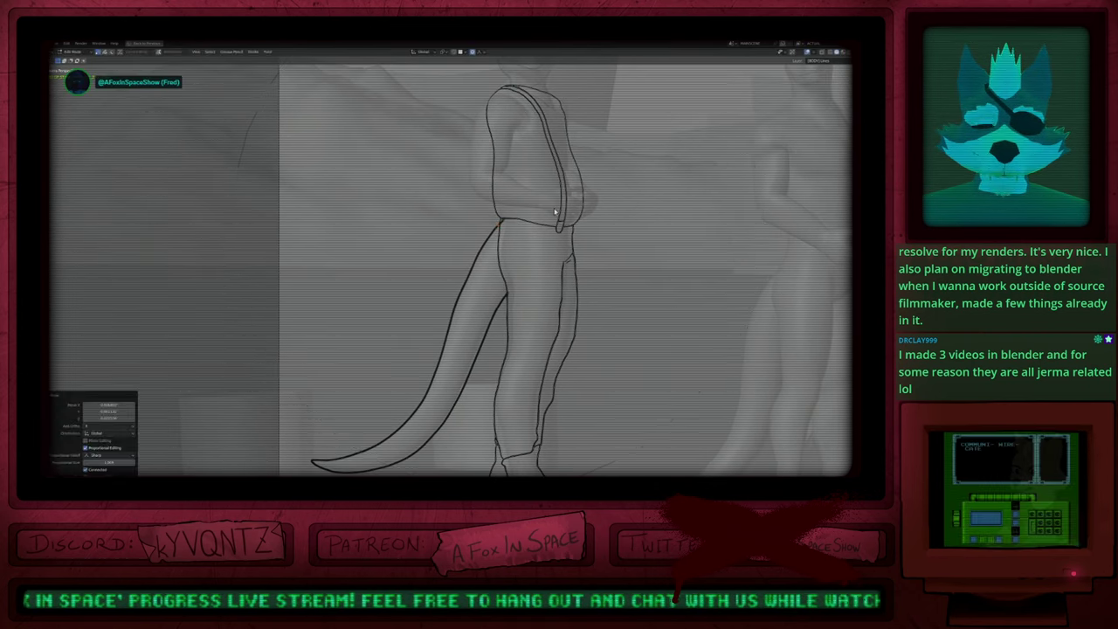
pyautogui.scroll(2, 524, 205)
pyautogui.press('Tab')
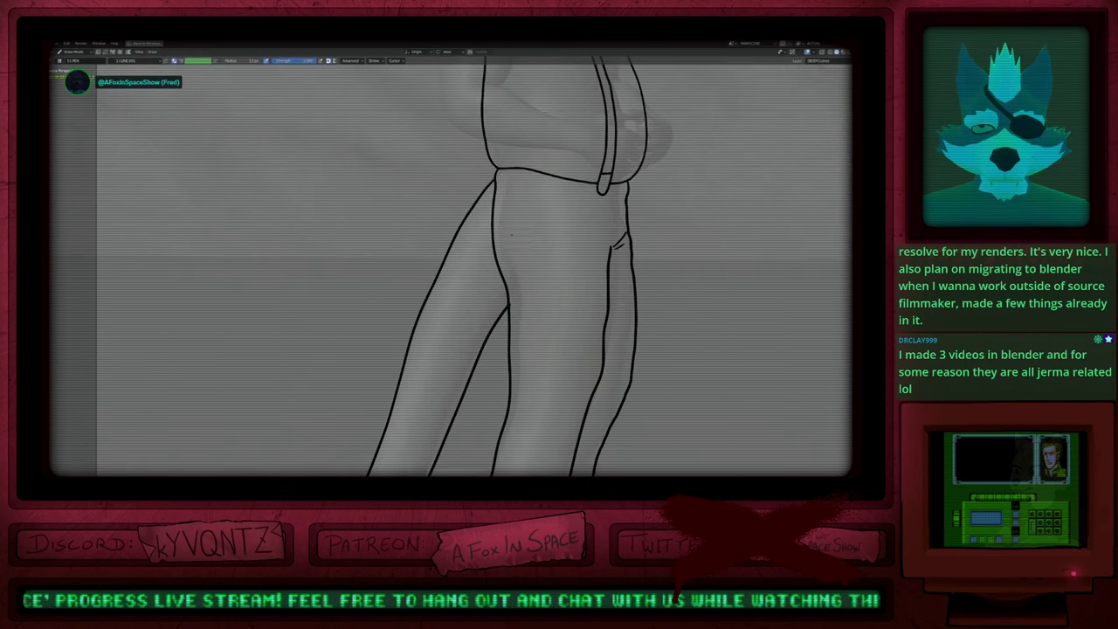
pyautogui.press('KP_0')
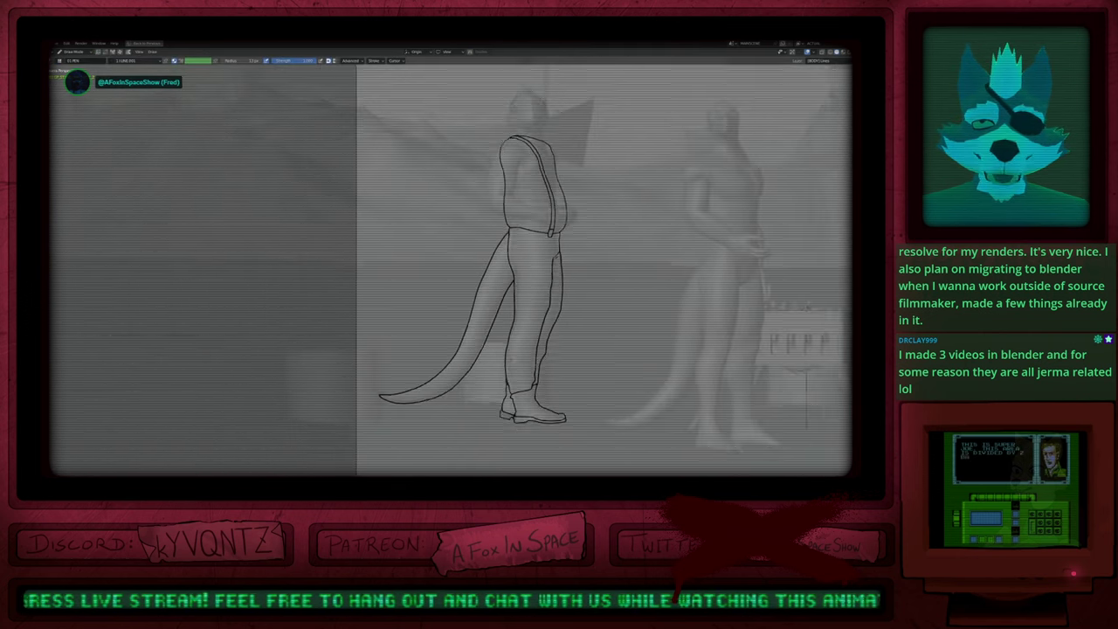